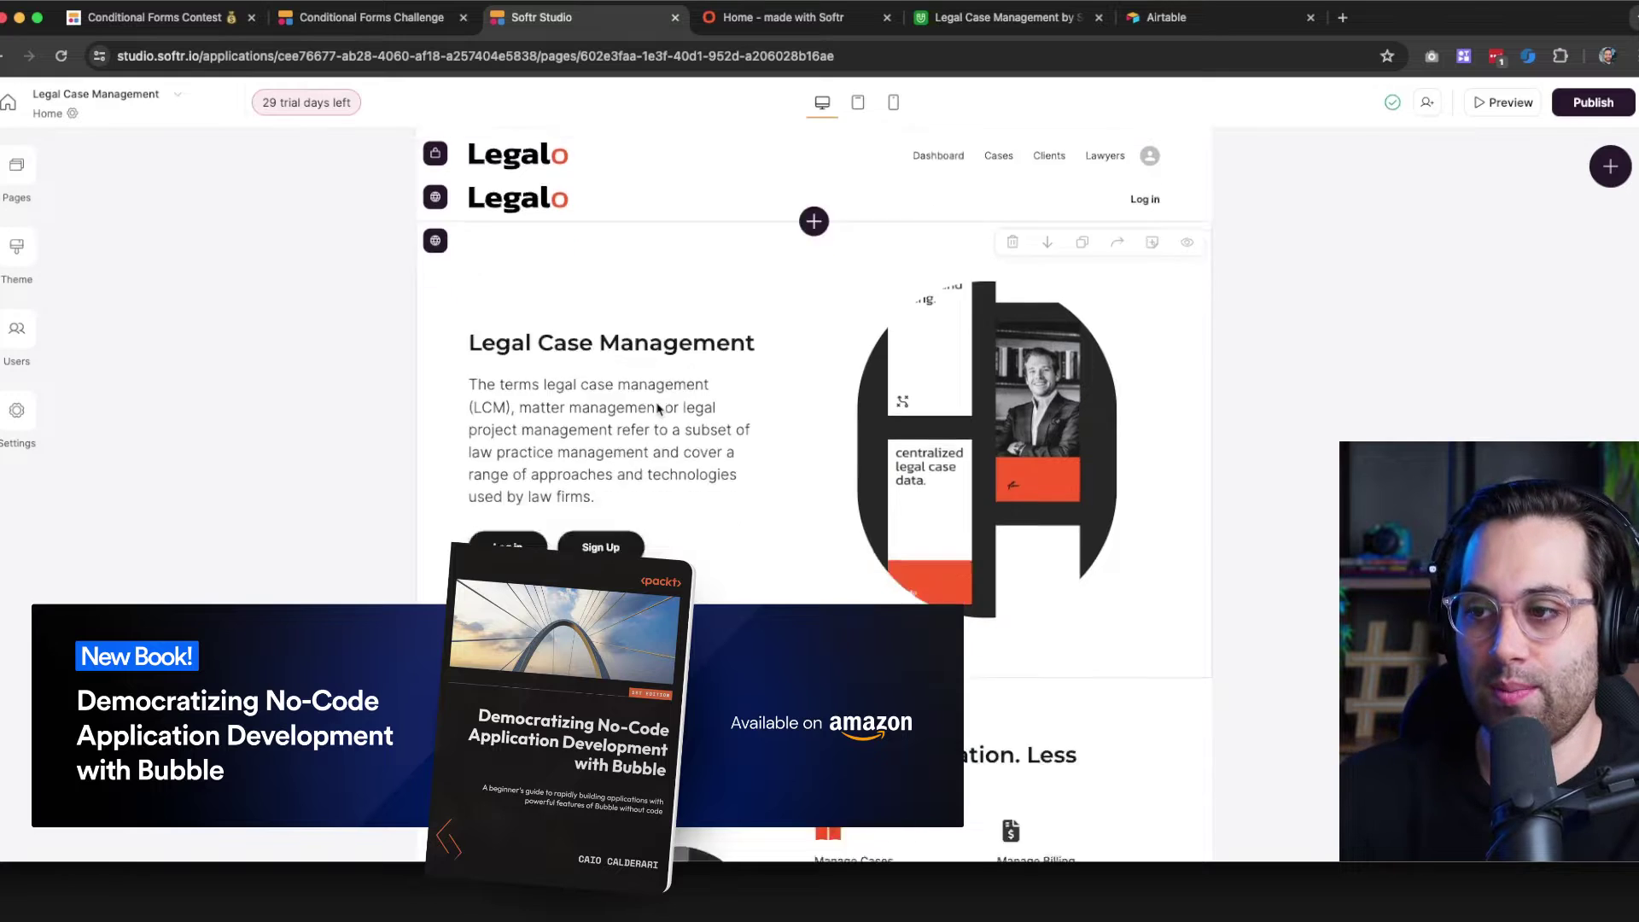
# Open the Users list and try the Add user(s) form's password options, closing it without adding anyone
pyautogui.scroll(-15, 643, 395)
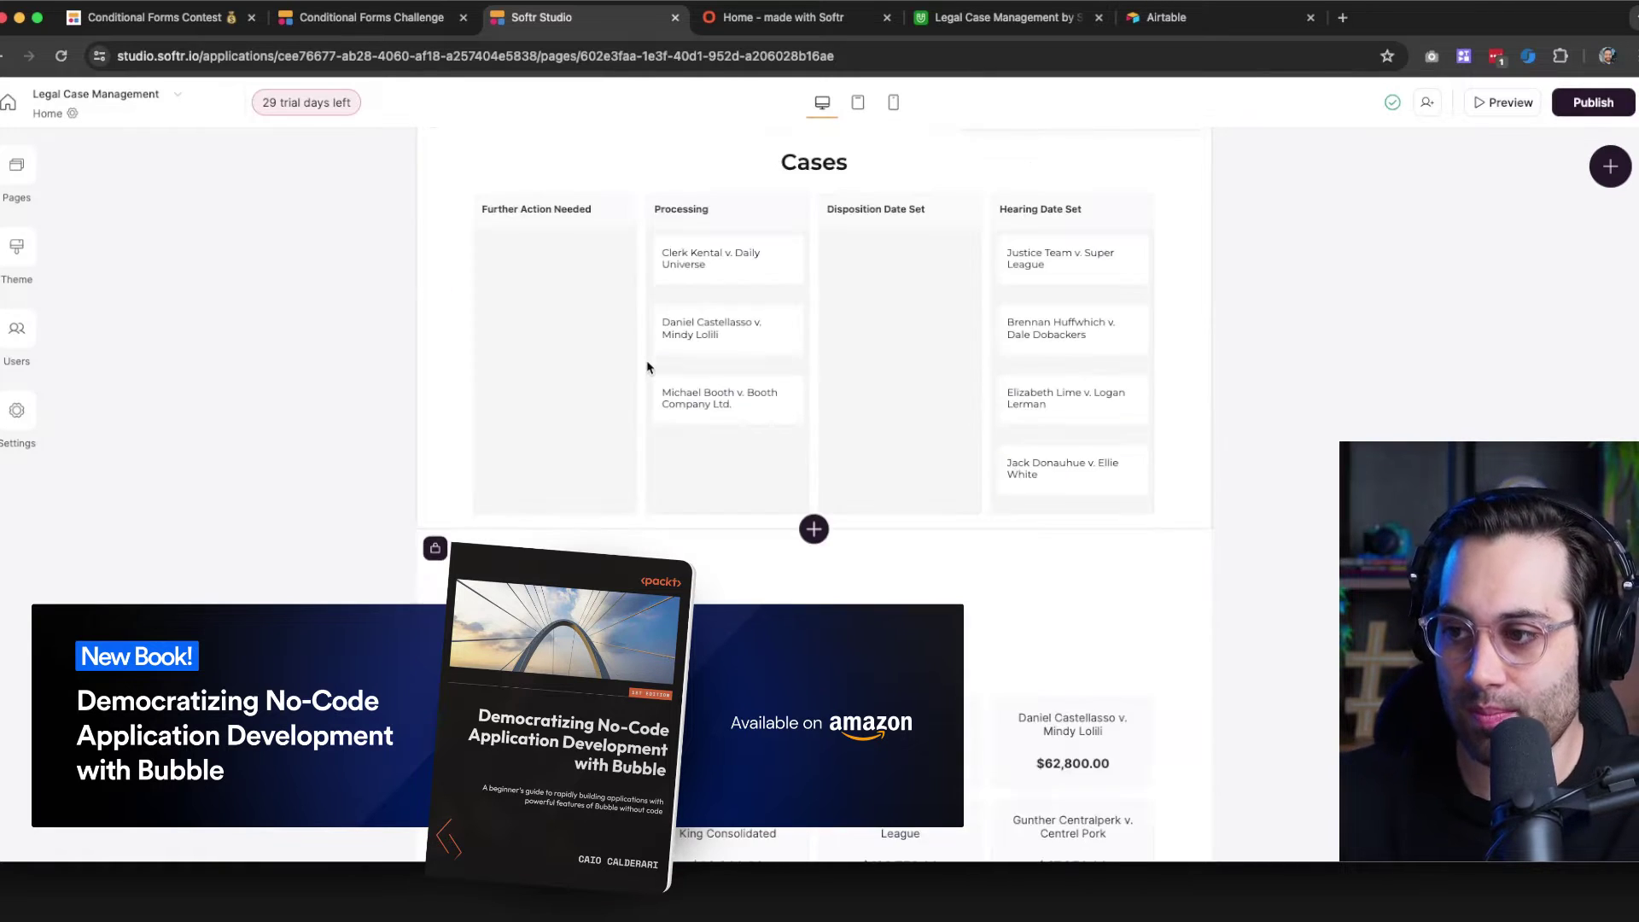
pyautogui.scroll(-10, 656, 360)
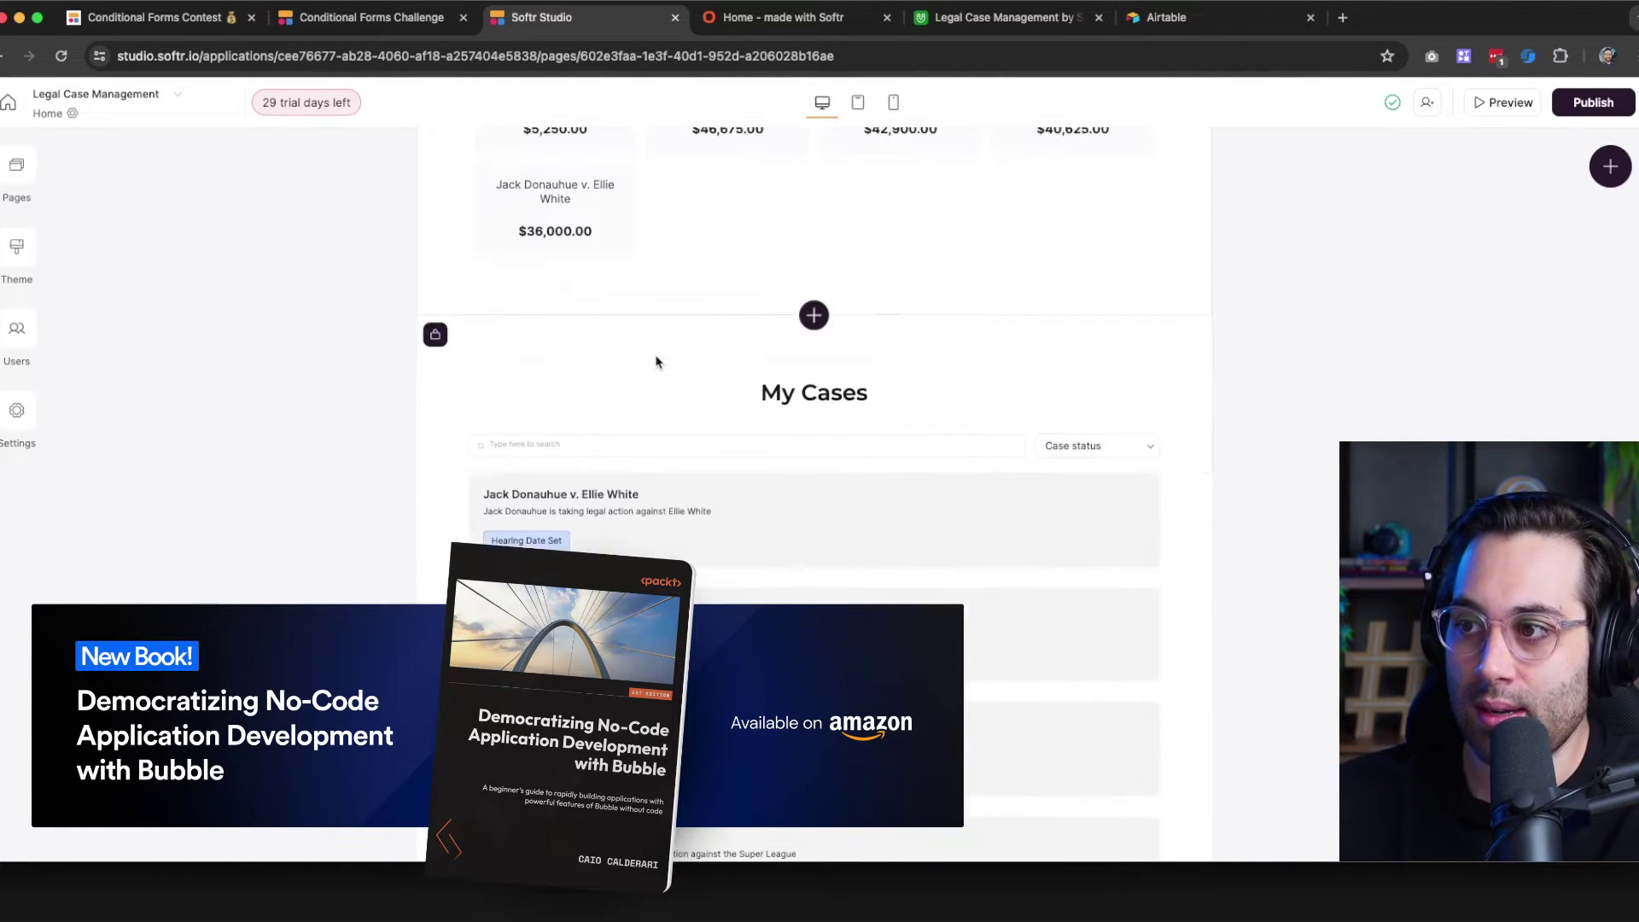
pyautogui.scroll(20, 657, 362)
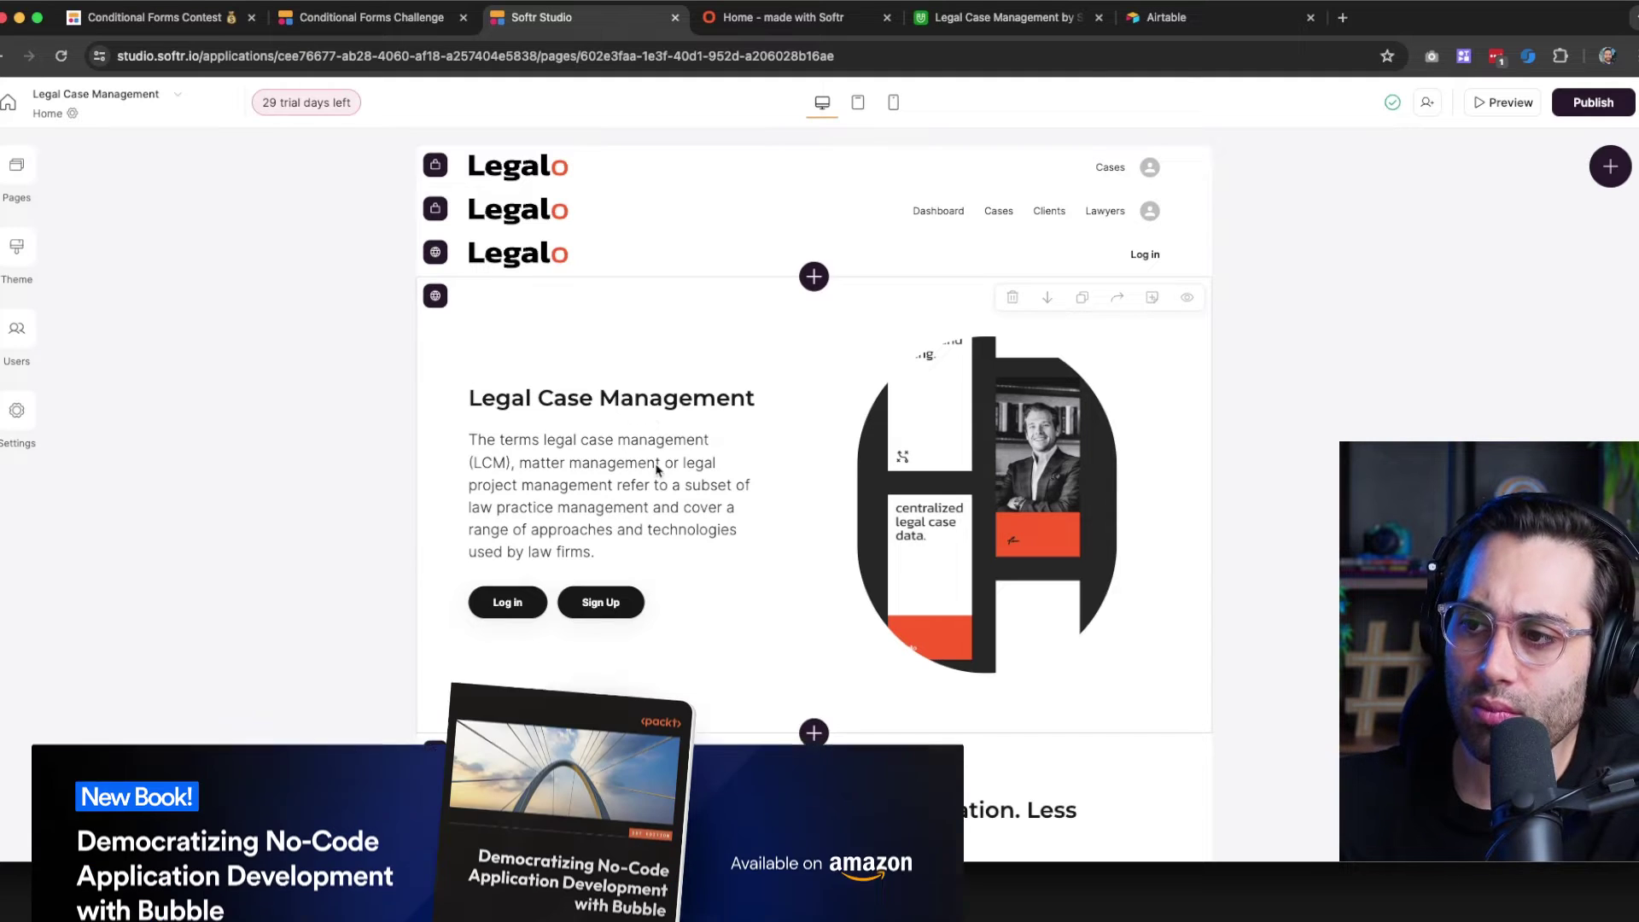
pyautogui.scroll(-2, 626, 505)
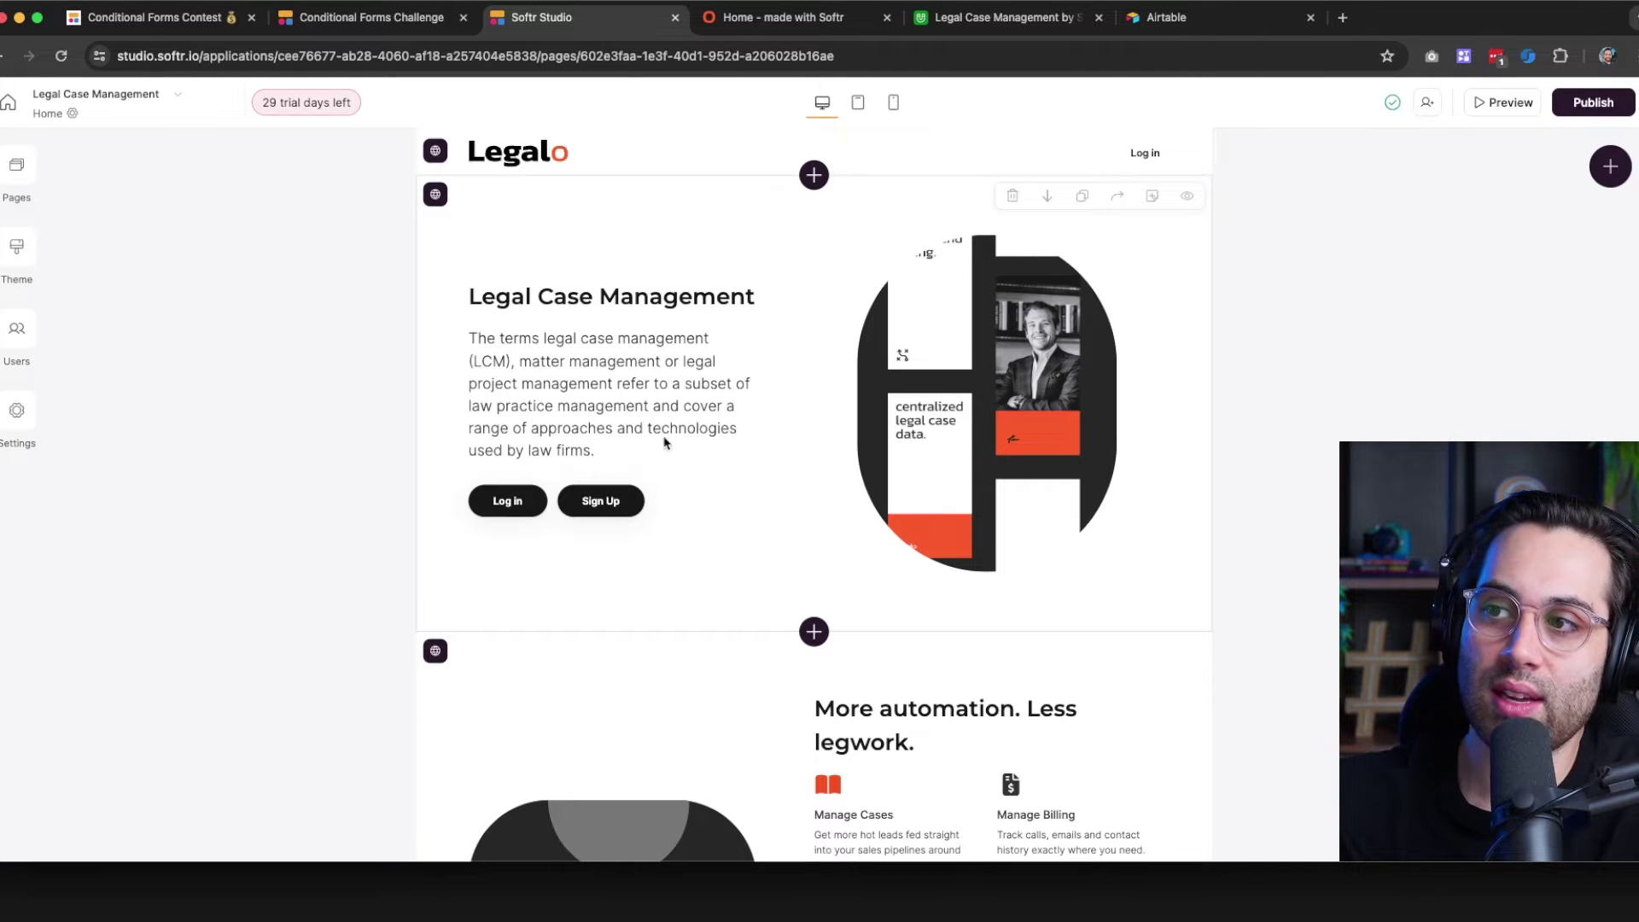
pyautogui.click(16, 337)
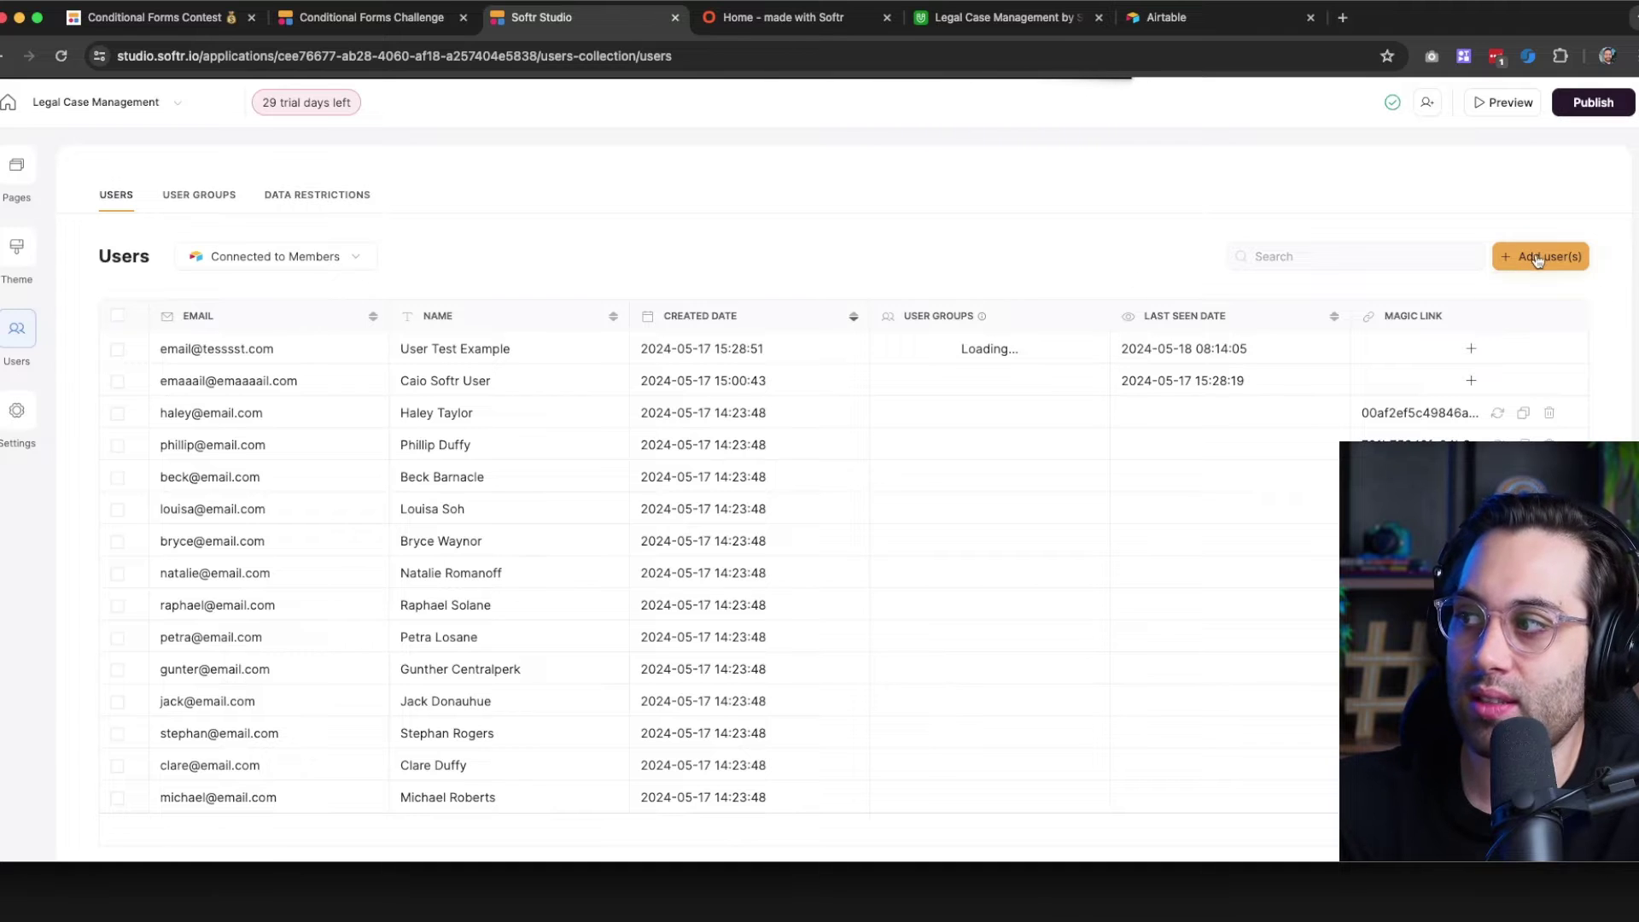
pyautogui.click(1537, 258)
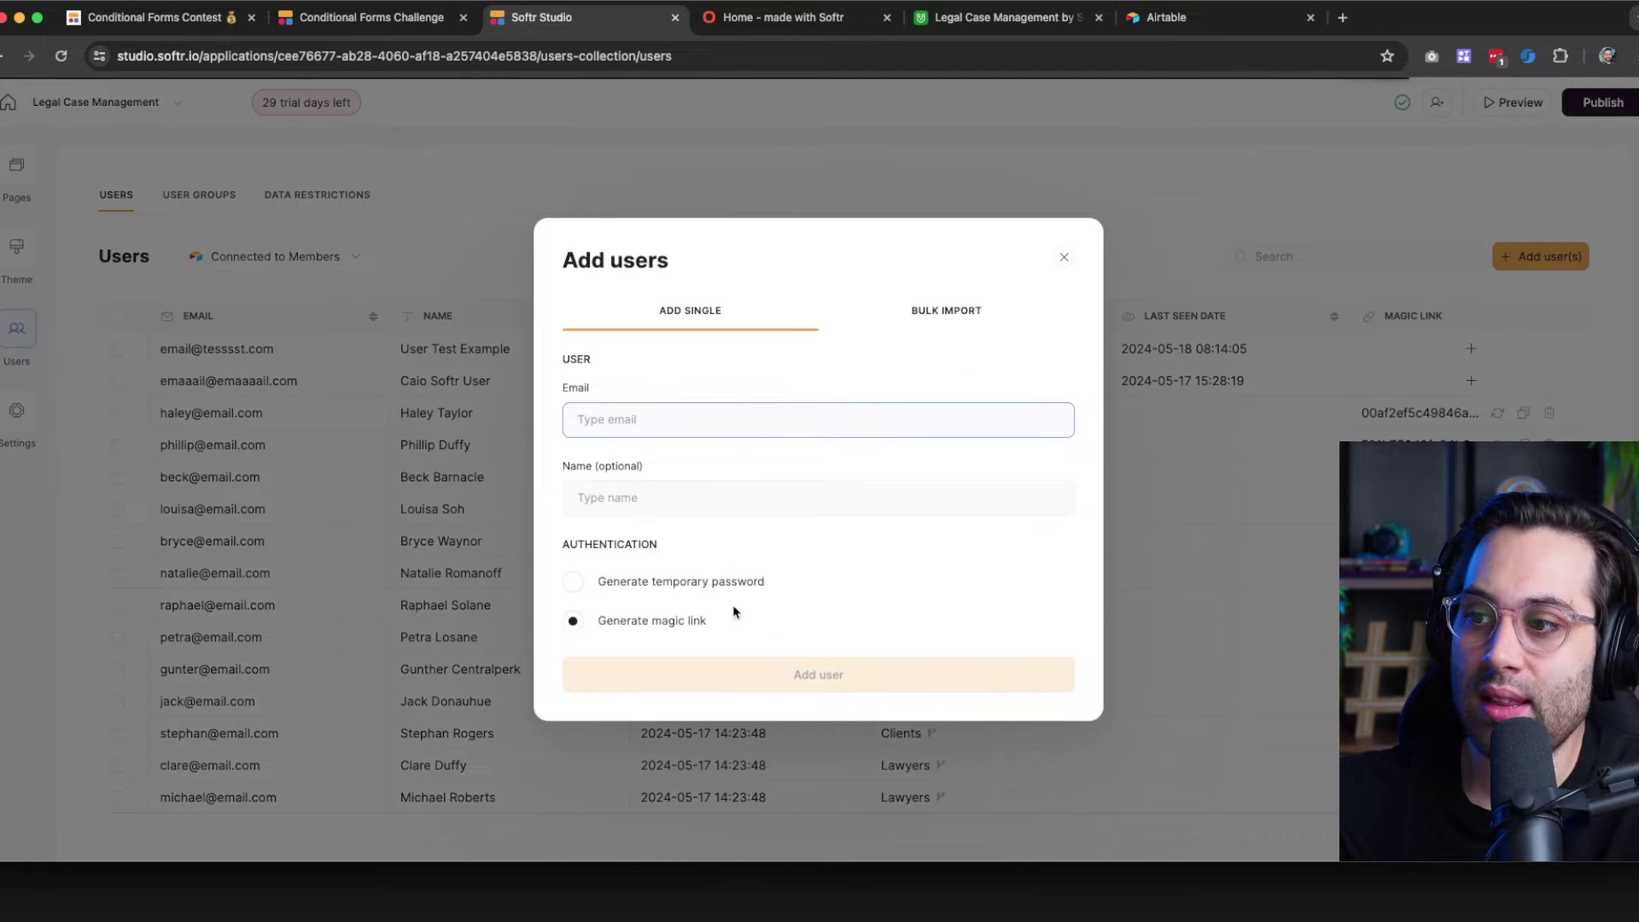
pyautogui.click(666, 593)
pyautogui.click(630, 631)
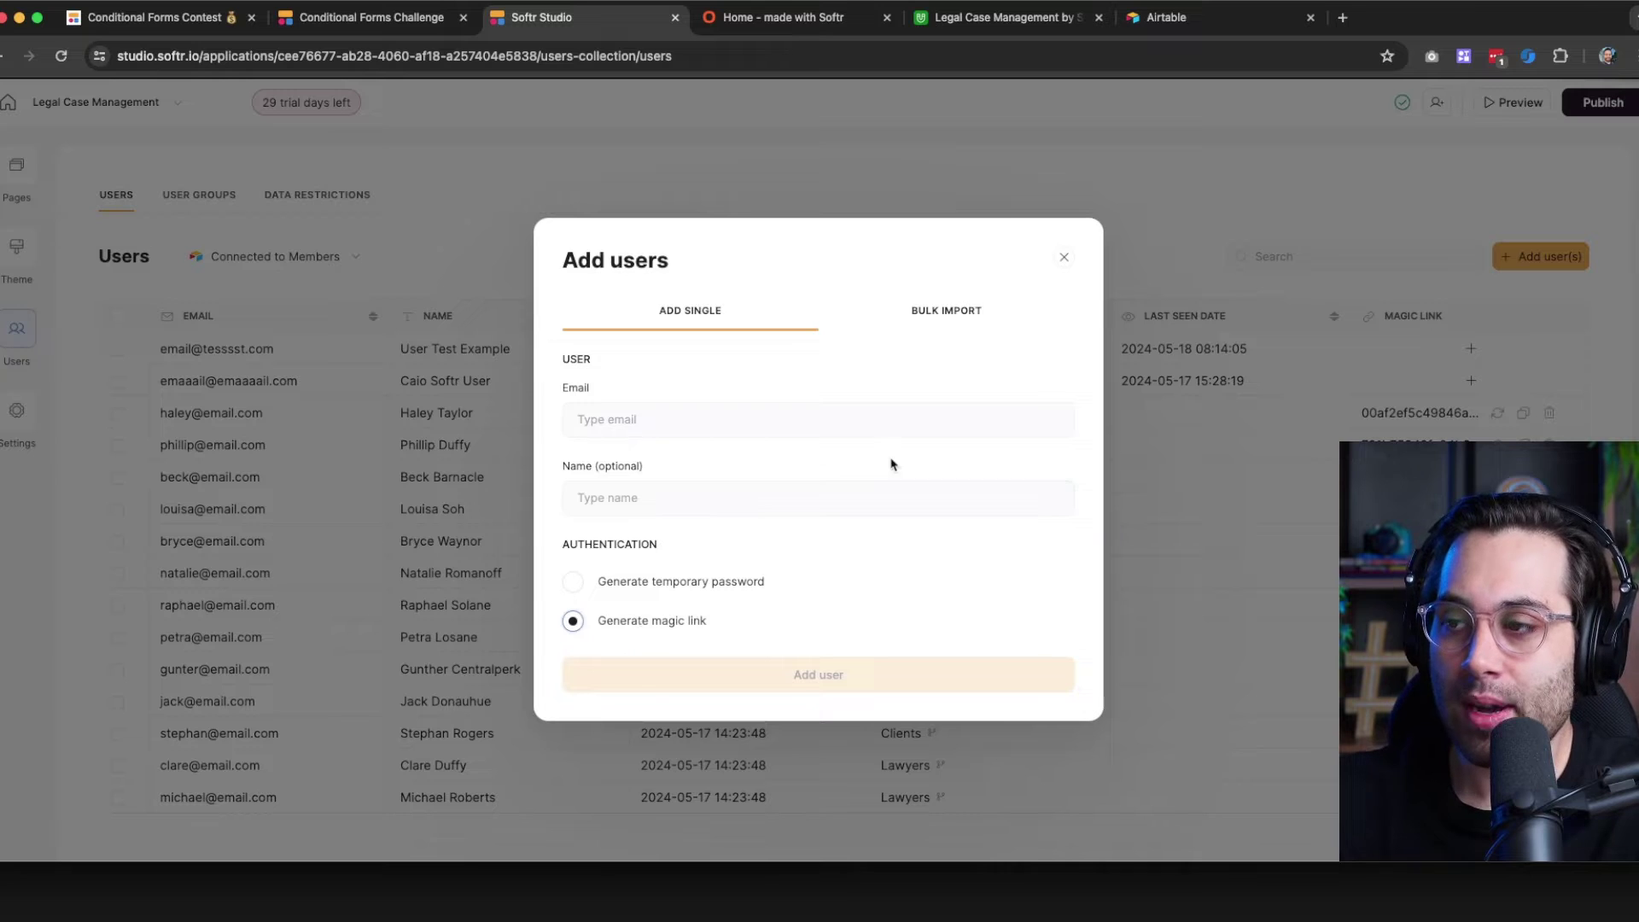
pyautogui.click(1069, 259)
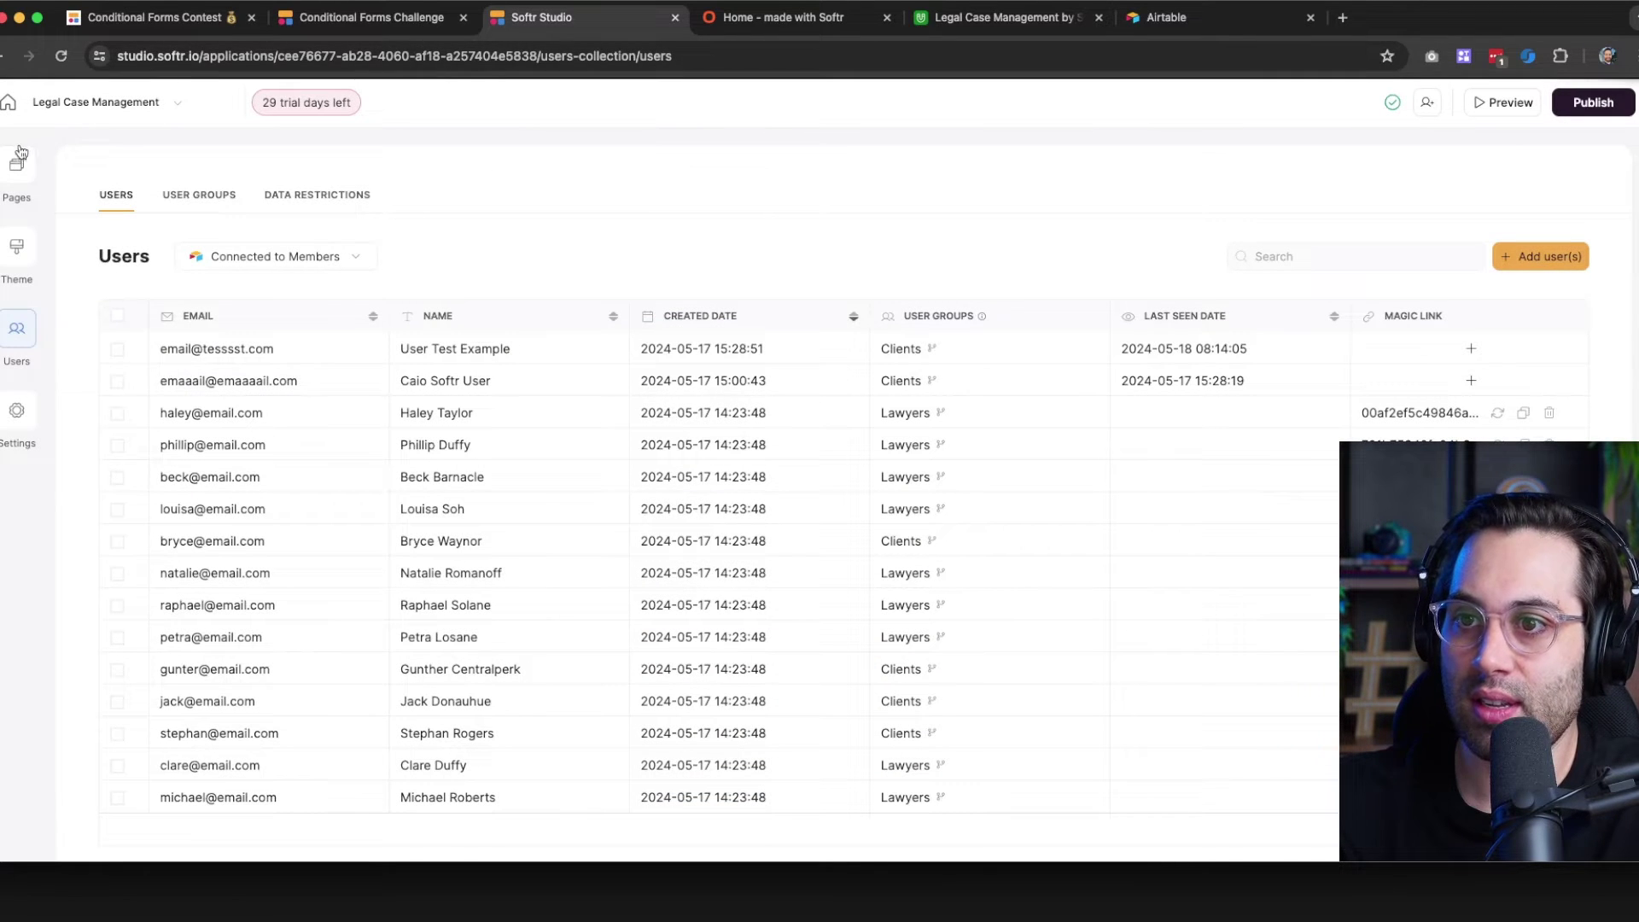
# Reload the live published app to check it, then bring up the app's pages list in Studio
pyautogui.click(751, 20)
pyautogui.click(434, 117)
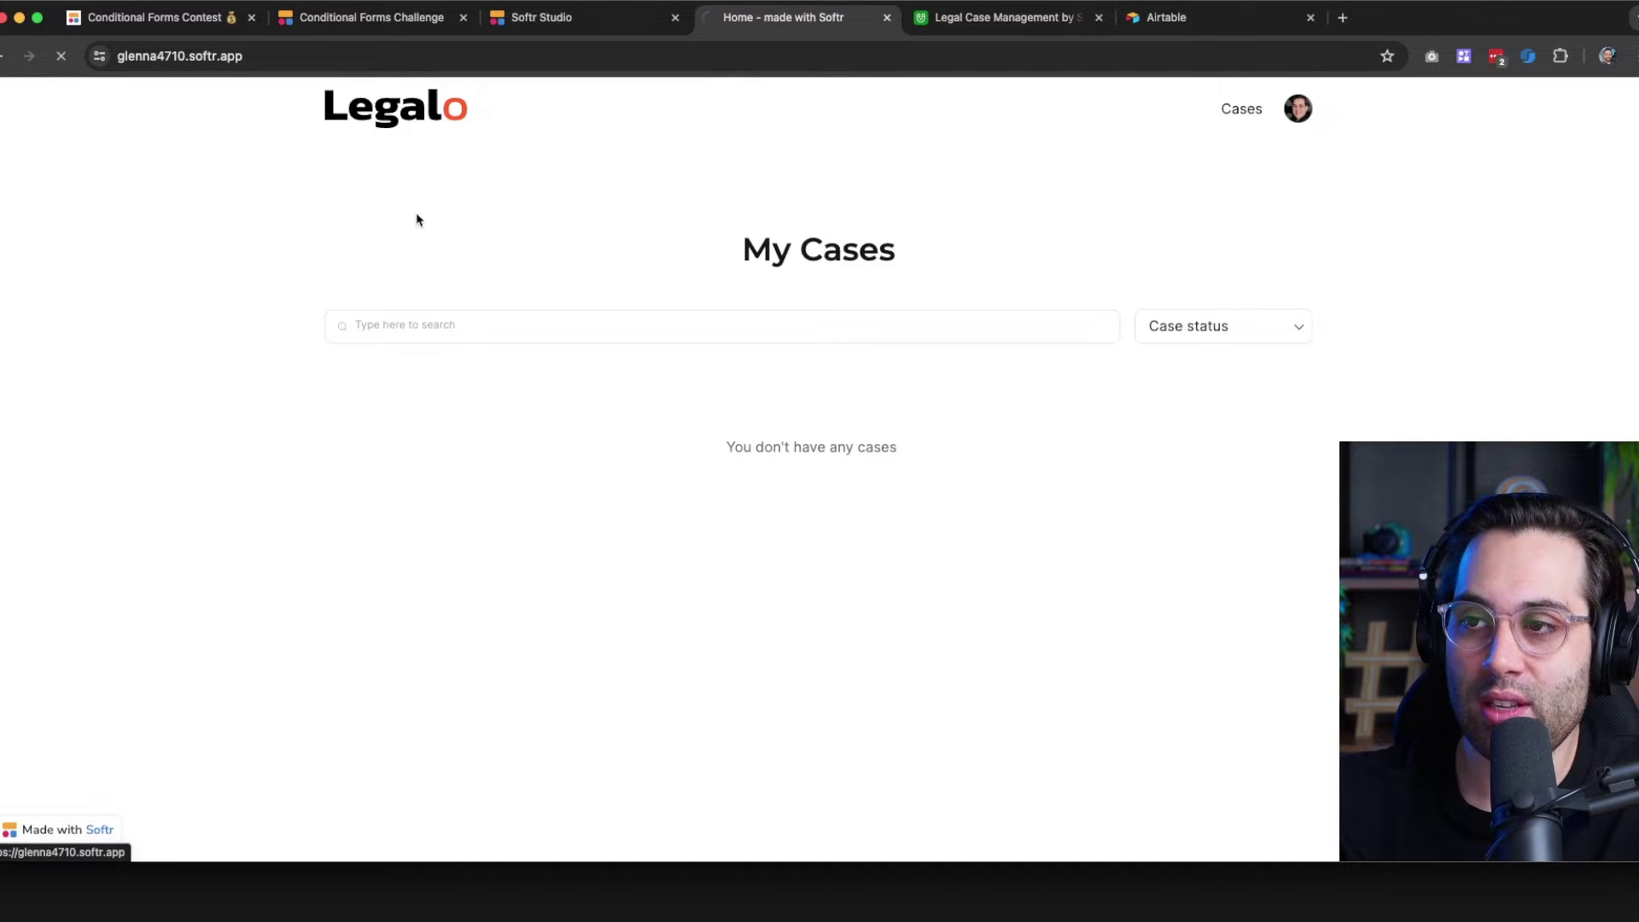
pyautogui.click(578, 12)
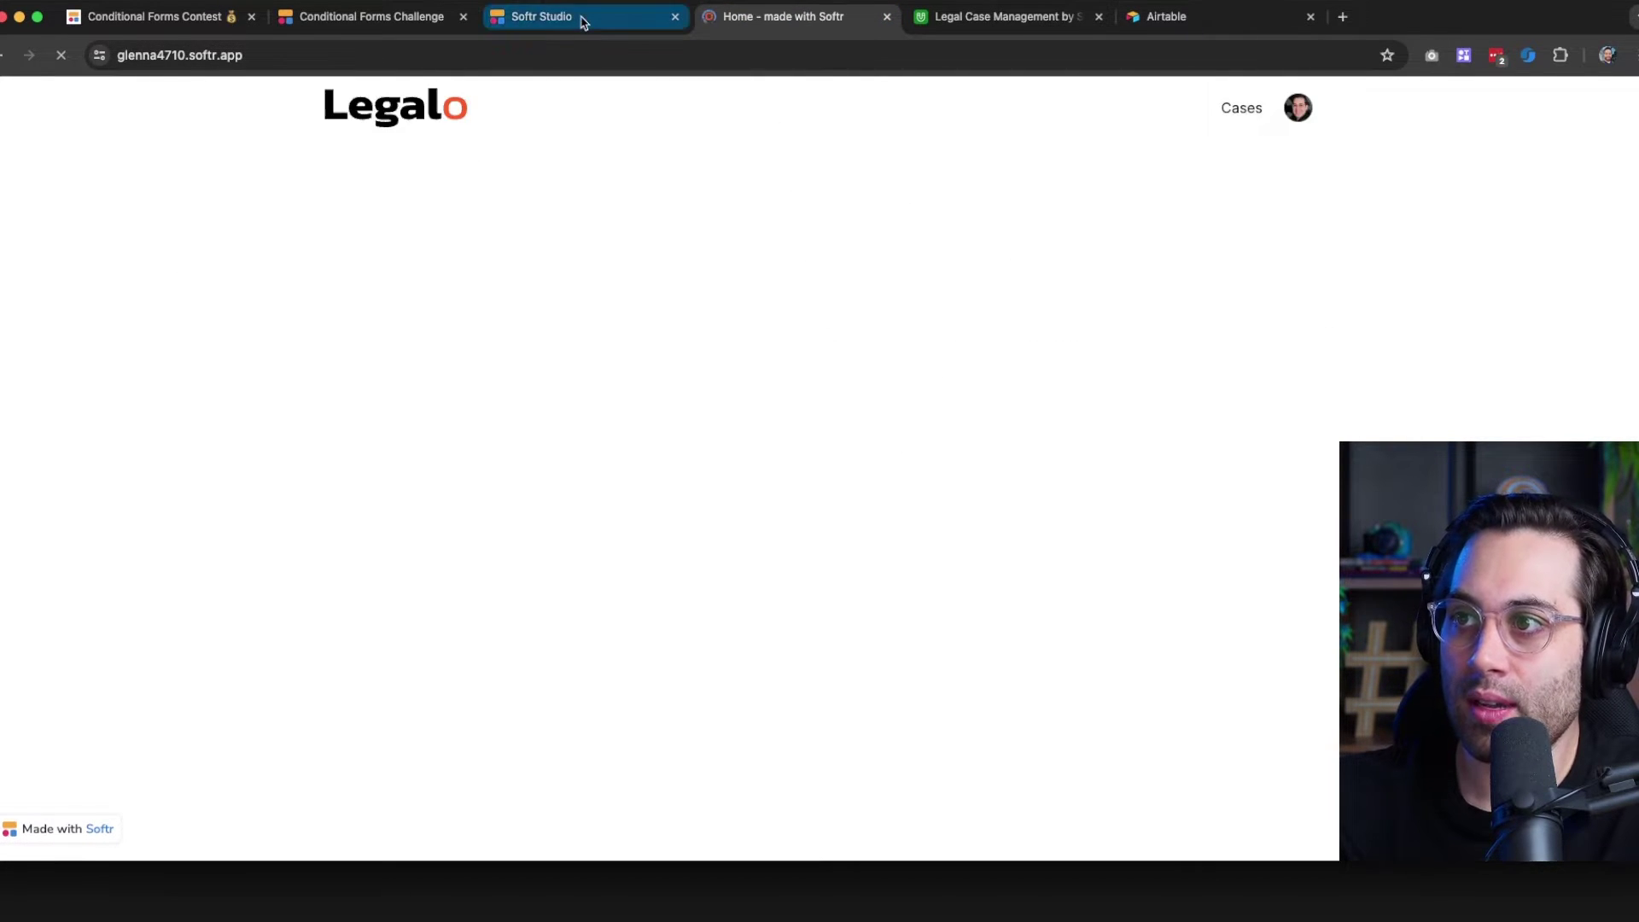
pyautogui.click(26, 176)
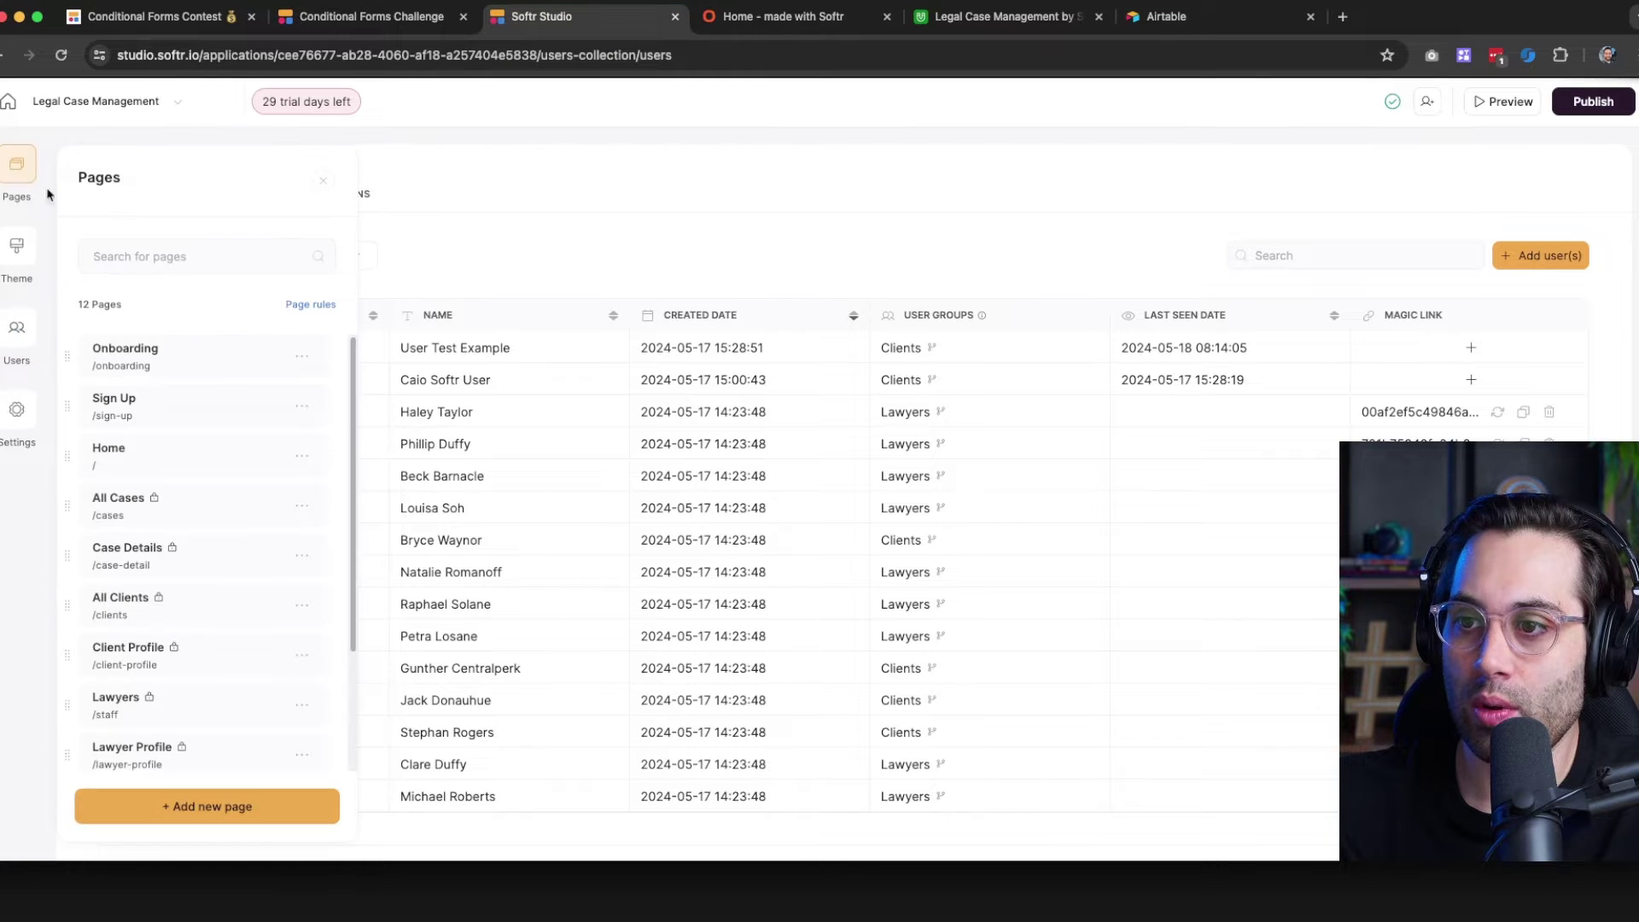
# Open the Home page, then the Sign Up page with its name, email, password and picture form
pyautogui.click(155, 445)
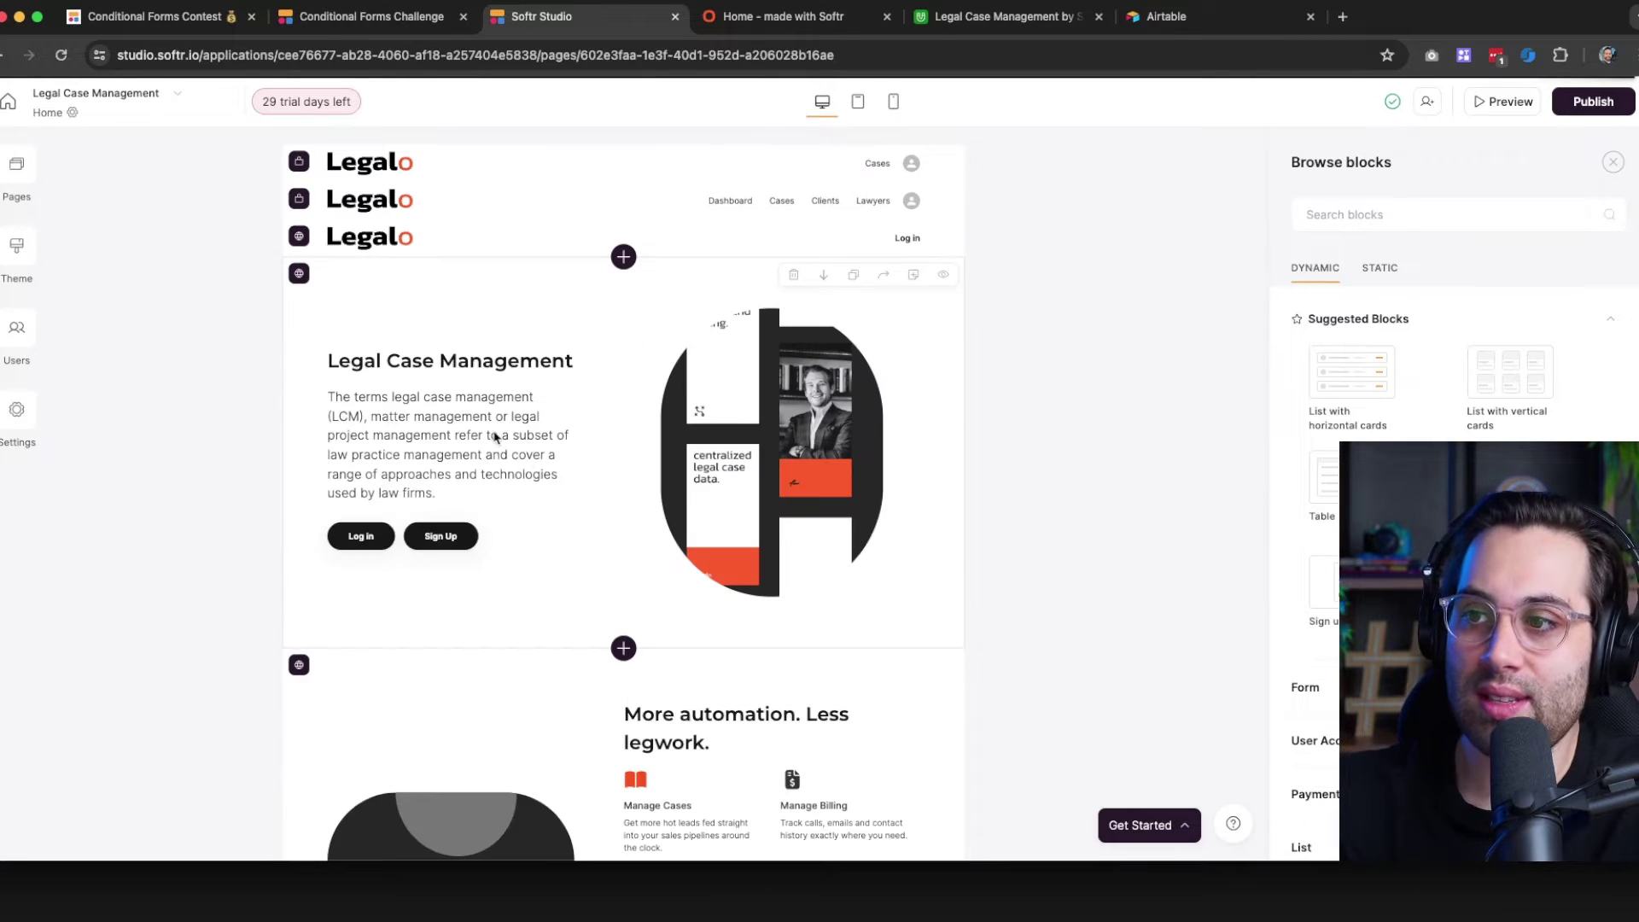
pyautogui.click(17, 166)
pyautogui.click(149, 414)
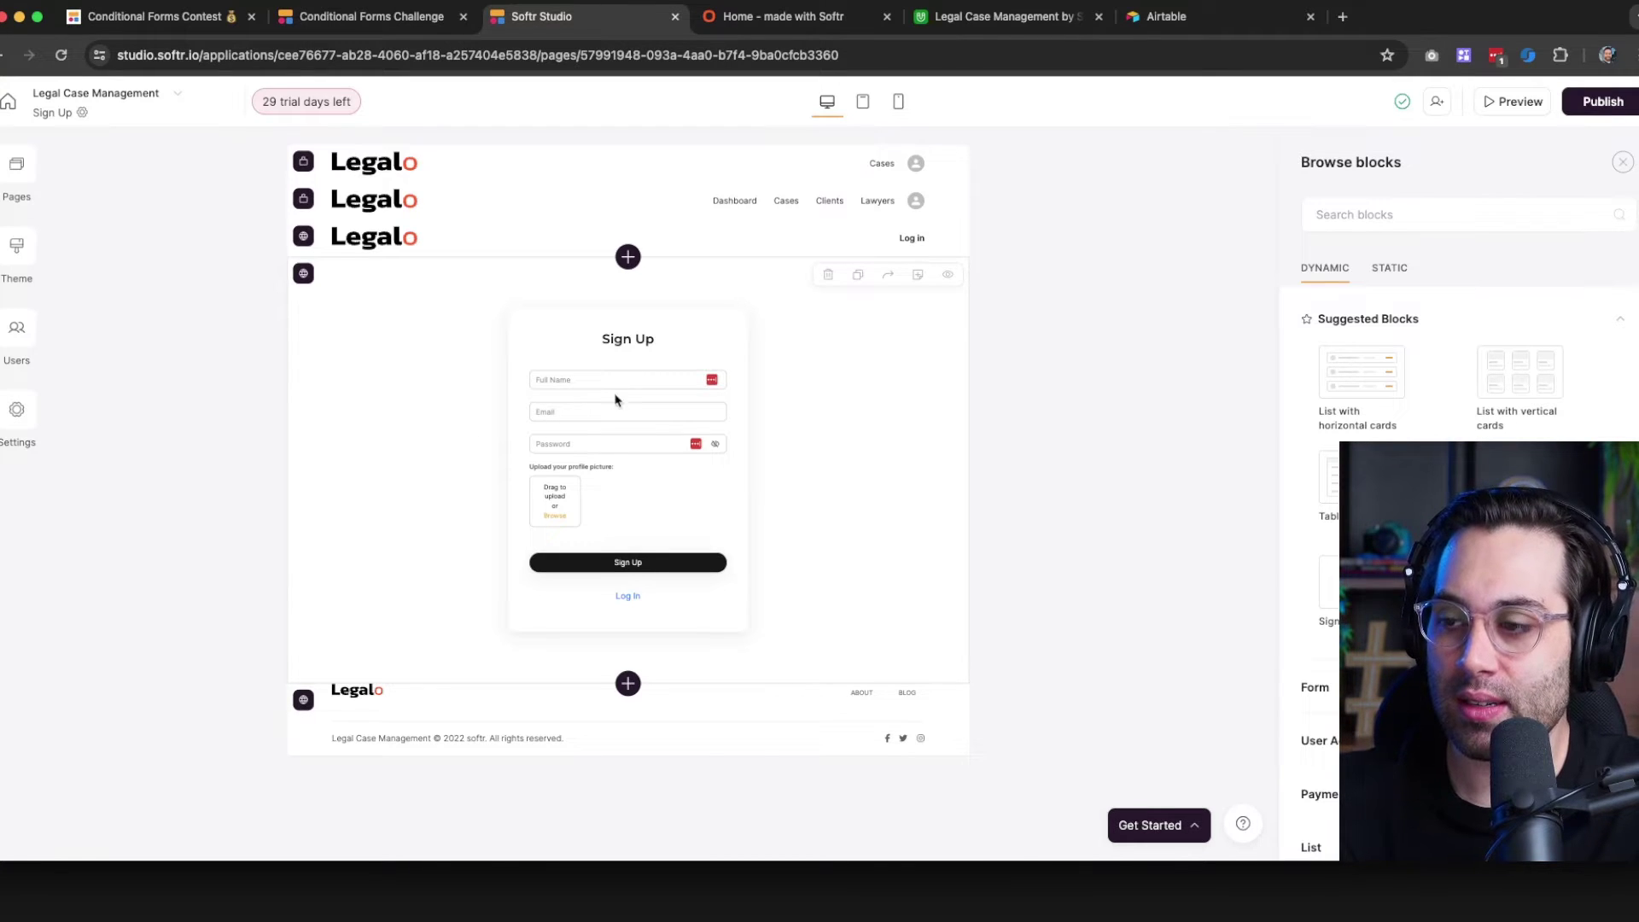
pyautogui.click(24, 168)
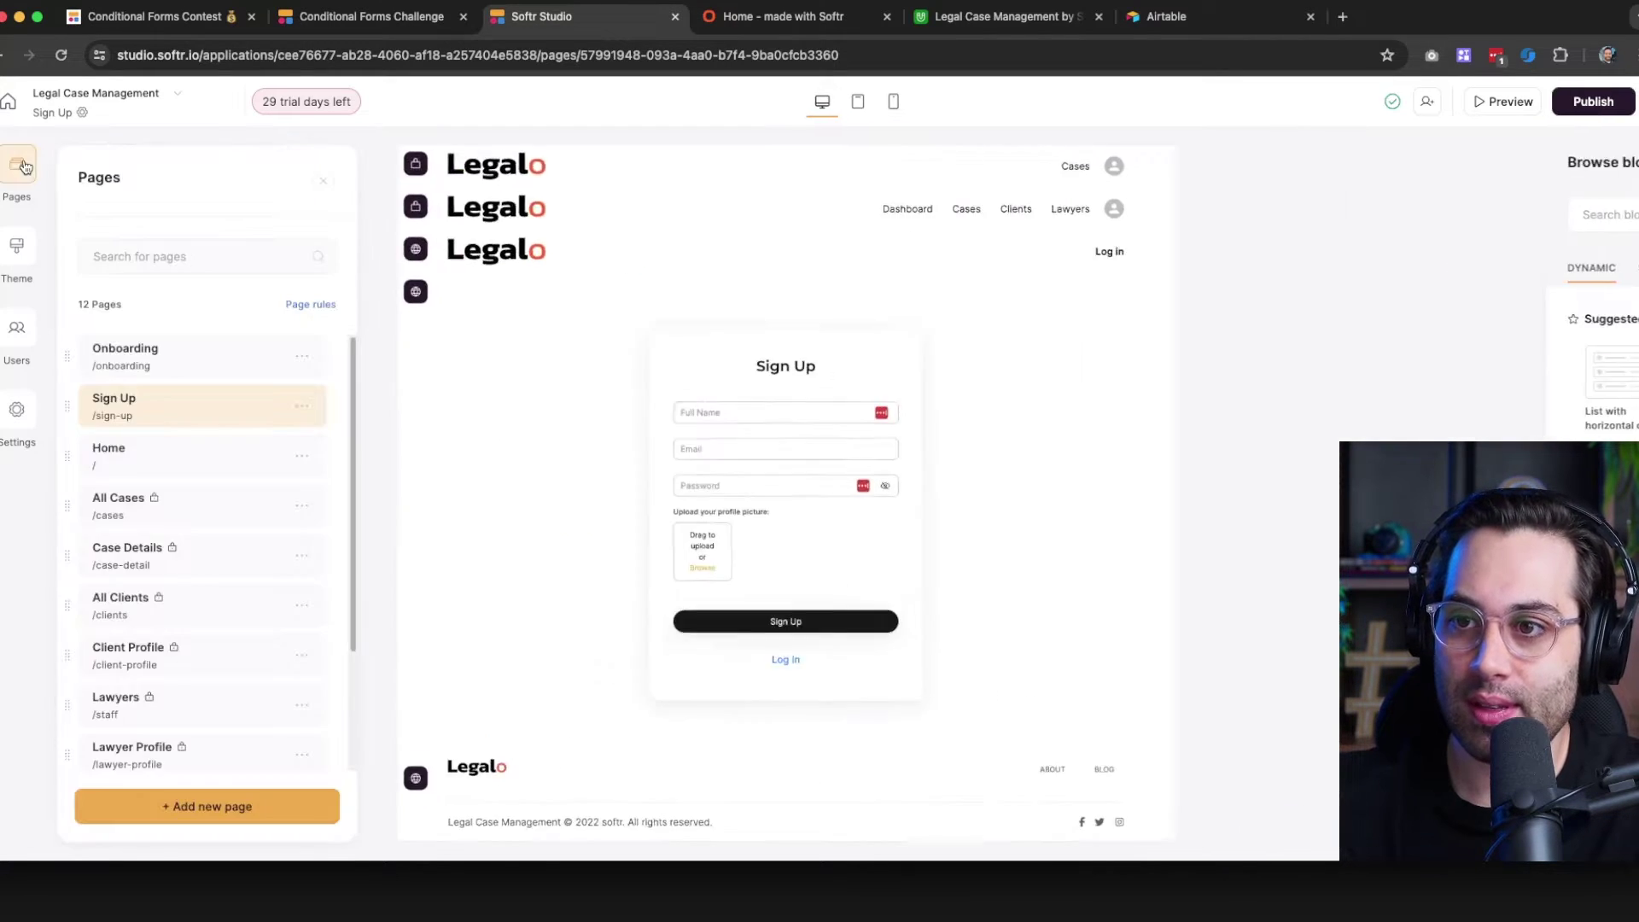
# Open the Onboarding page with its phone number and no-code experience form
pyautogui.click(171, 366)
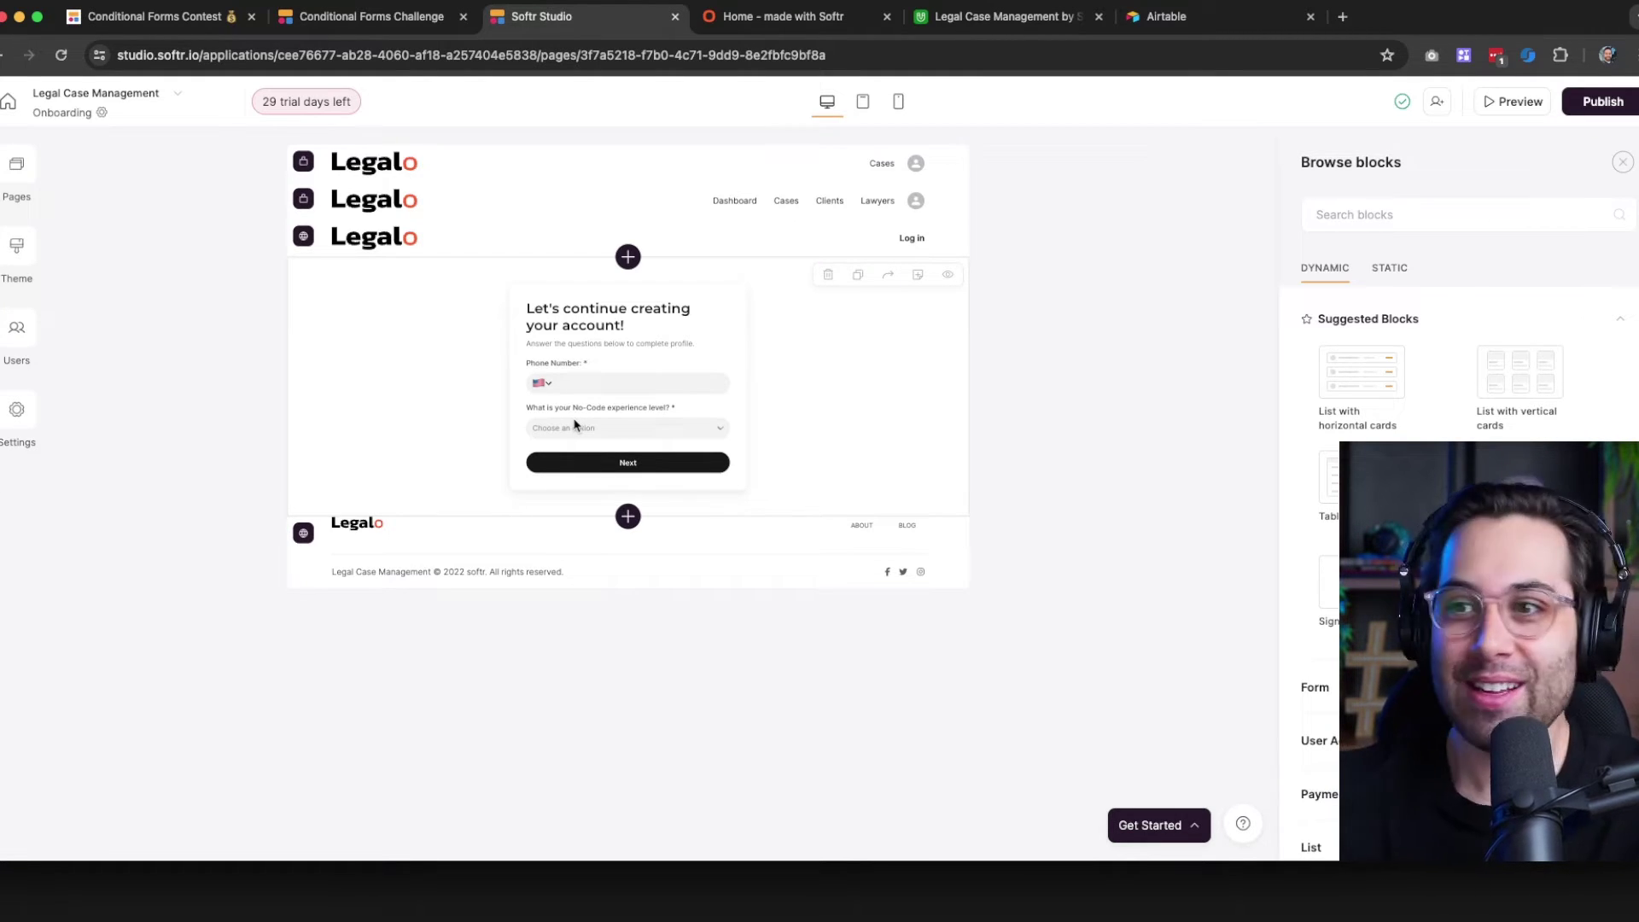
# Close the Browse blocks panel and load figma.com in a new browser tab
pyautogui.click(1009, 333)
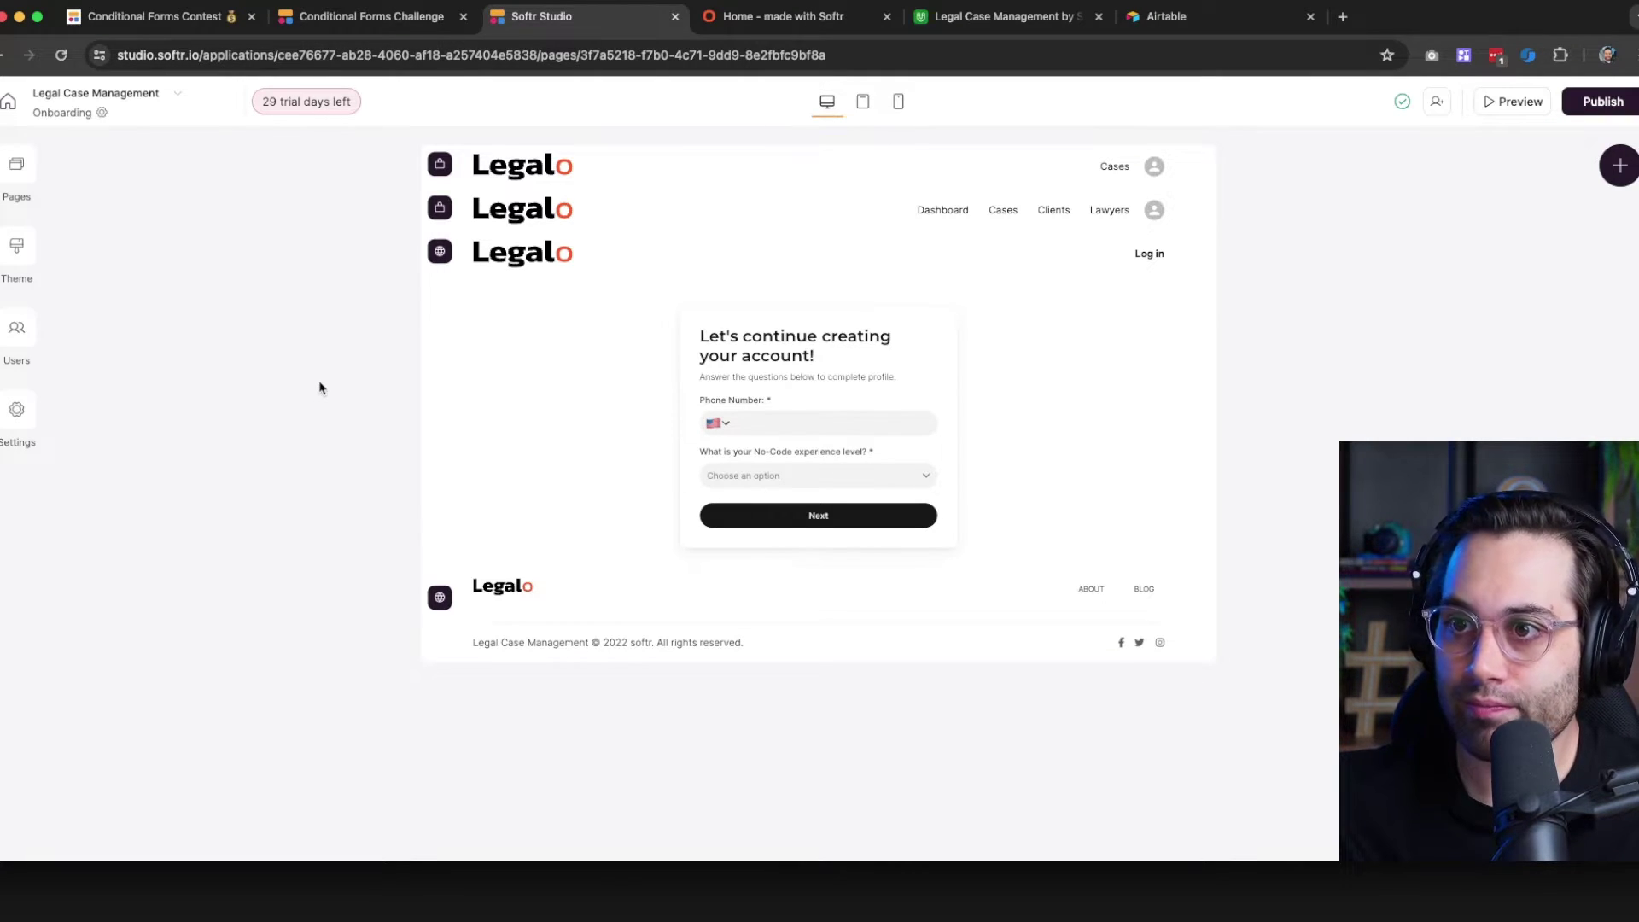
pyautogui.hotkey('ctrl', 't')
pyautogui.write('figma.com')
pyautogui.press('Return')
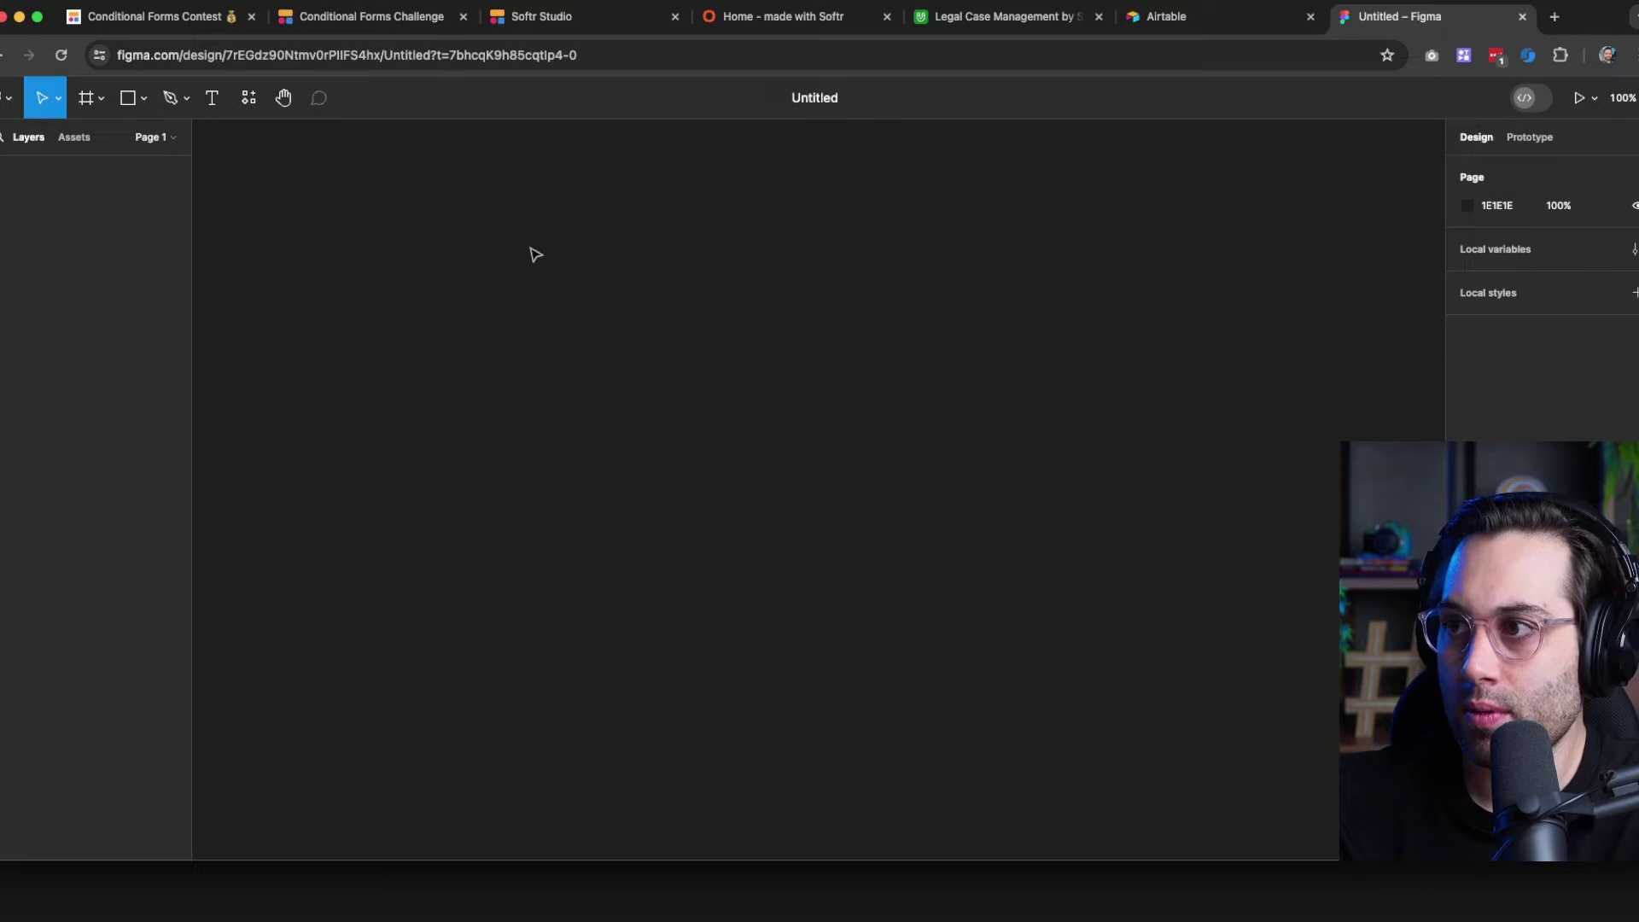
# Title the file 'Softr Contest - No-Code Agency' and draw a white frame with NoCode Agency text
pyautogui.write('So')
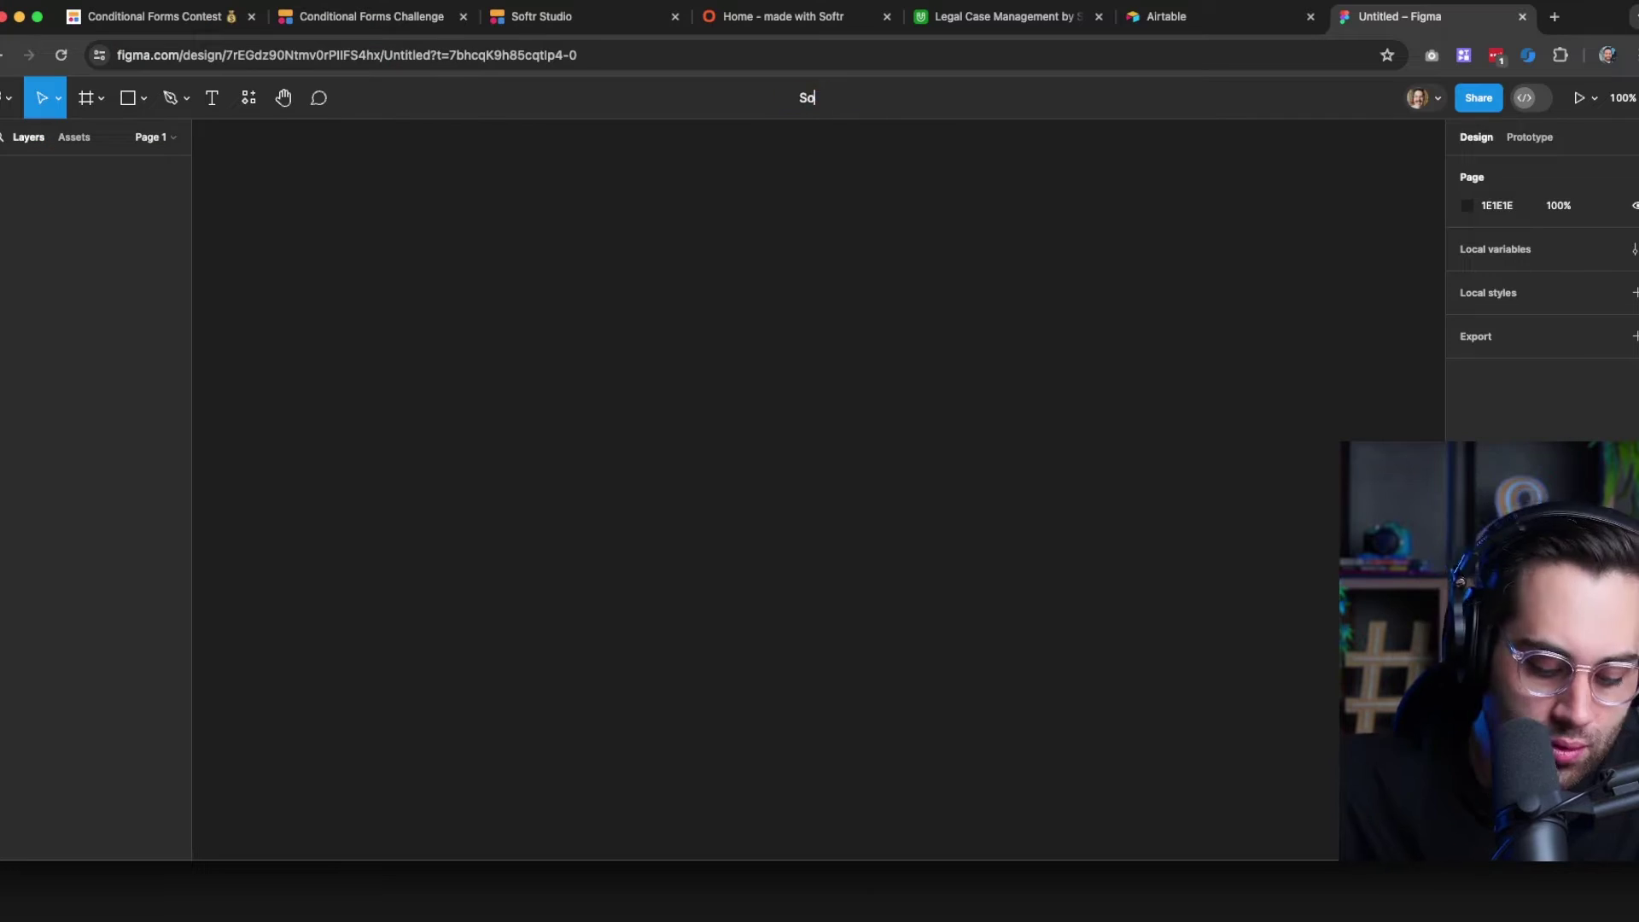
pyautogui.write('ftr Contest - No-Code Agency')
pyautogui.press('Return')
pyautogui.press('f')
pyautogui.moveTo(423, 203); pyautogui.dragTo(801, 453)
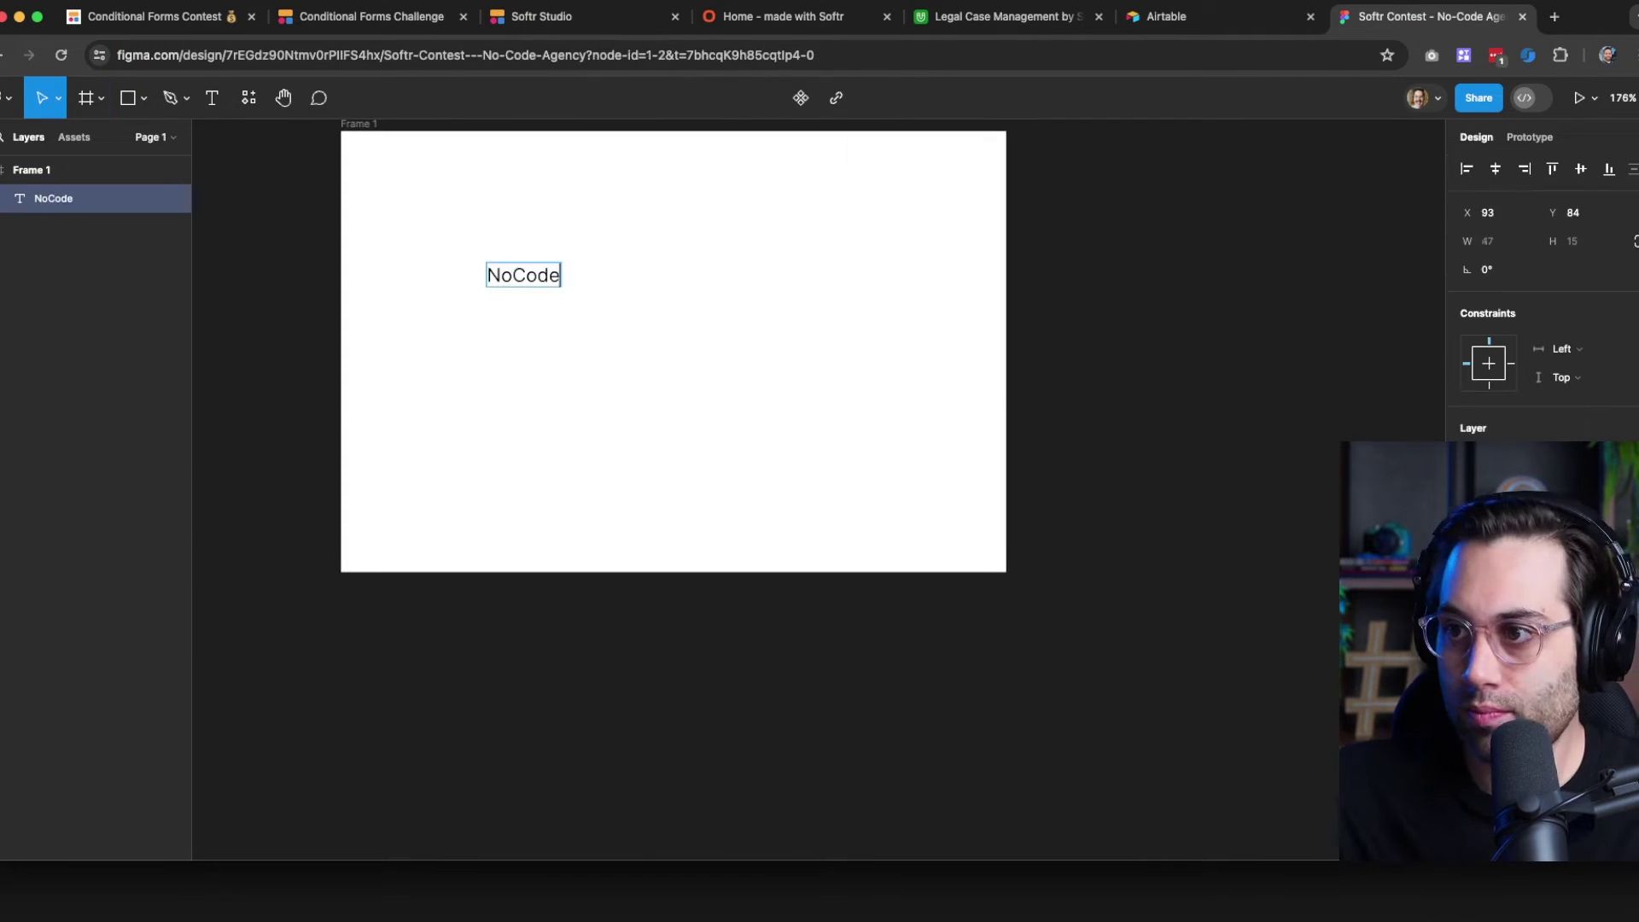
pyautogui.write('Agency')
pyautogui.press('Escape')
pyautogui.press('Escape')
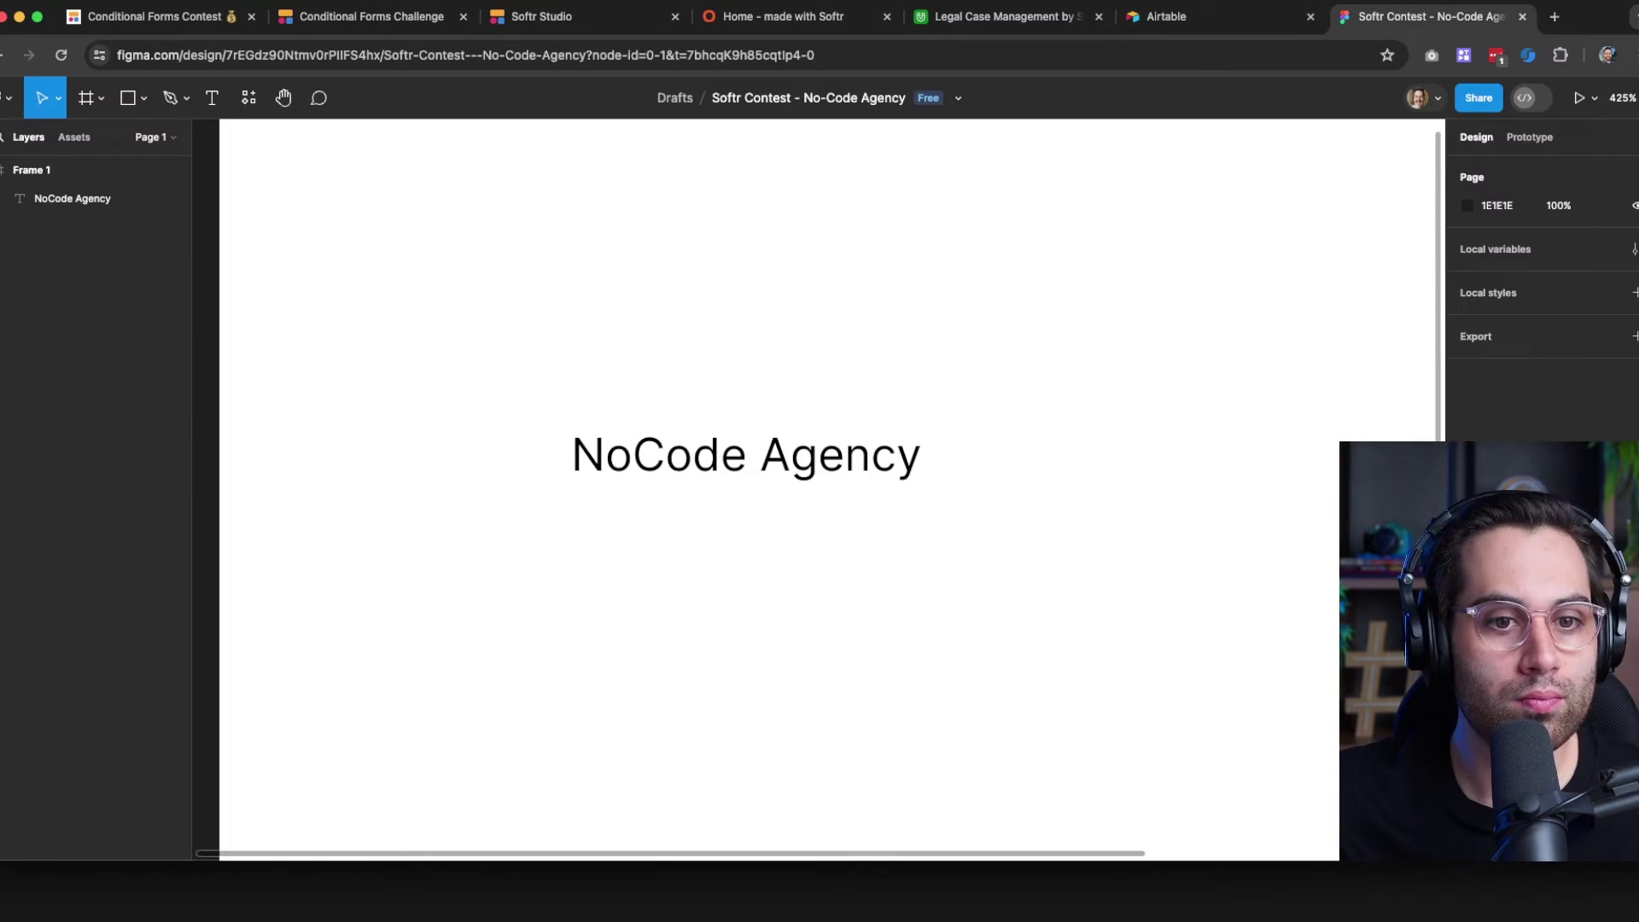
# Paste the landing-page screenshot below Frame 1 and draw a rectangle over its logo
pyautogui.press('super+v')
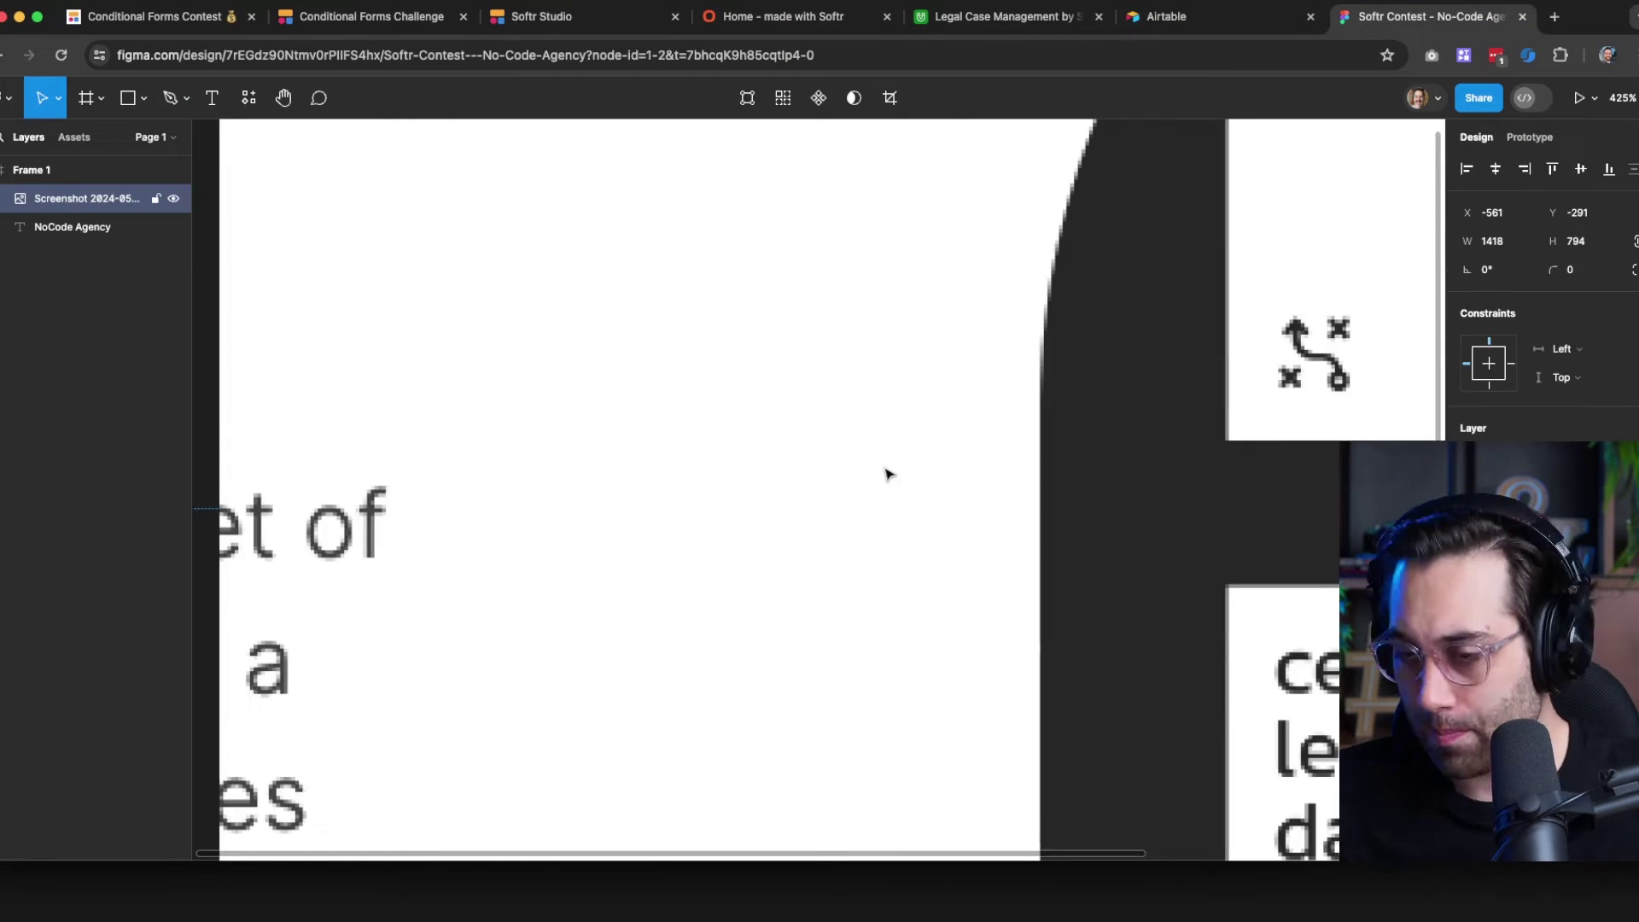
pyautogui.scroll(-10, 886, 474)
pyautogui.moveTo(871, 342); pyautogui.dragTo(848, 574)
pyautogui.scroll(4, 529, 410)
pyautogui.click(603, 273)
pyautogui.press('r')
pyautogui.moveTo(428, 289); pyautogui.dragTo(629, 356)
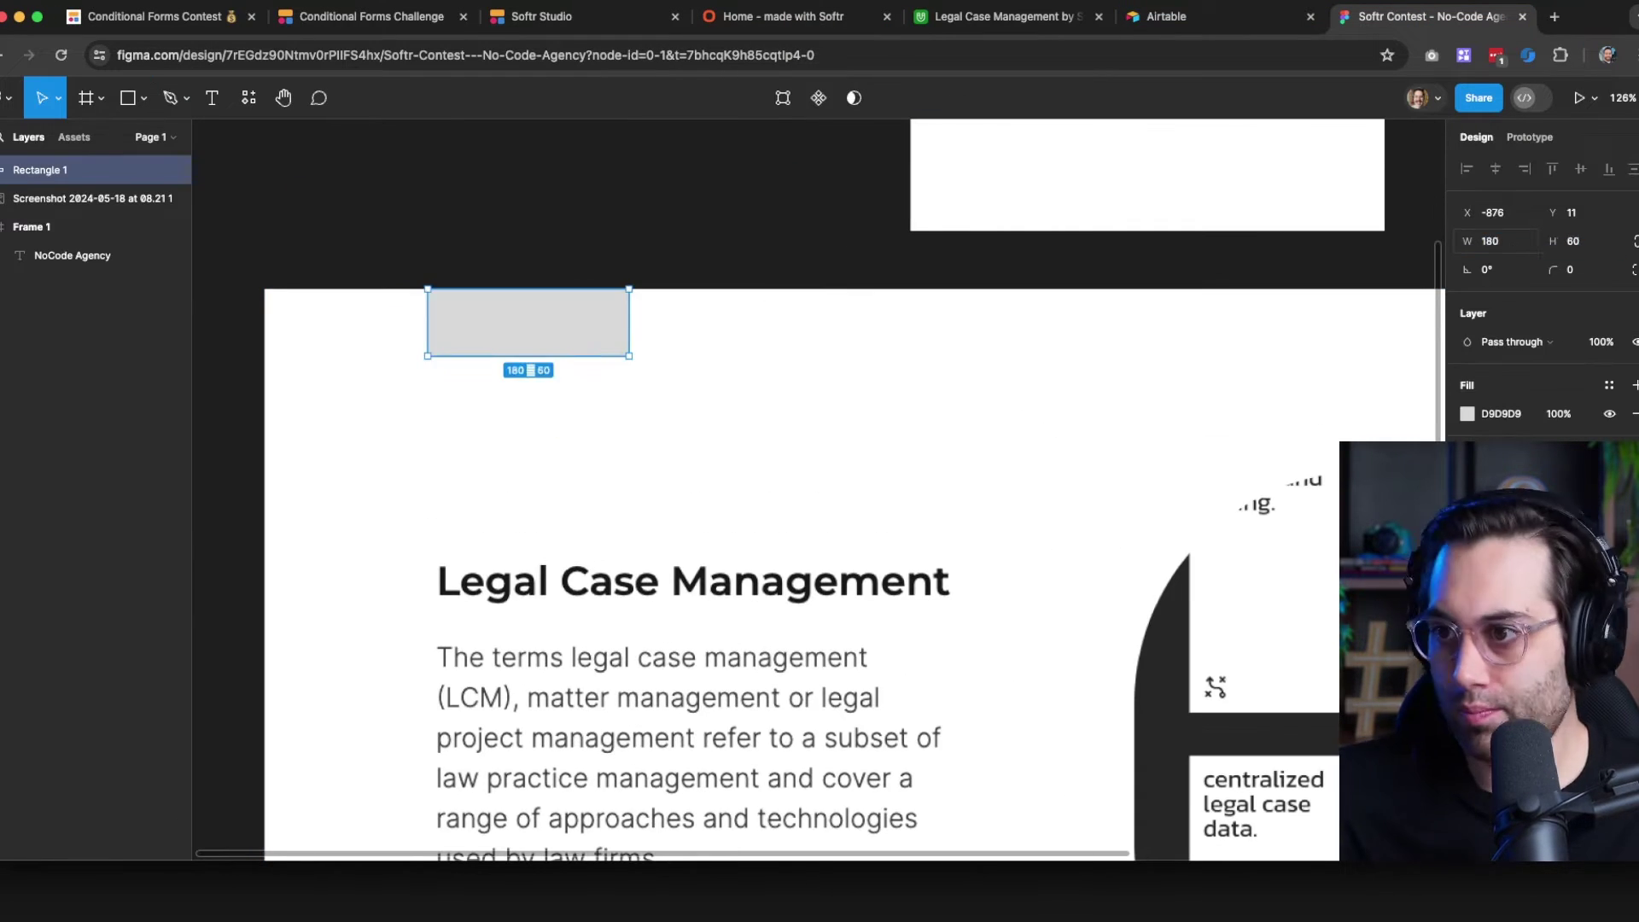
# Turn the rectangle into a frame, paste the text into it, and name it agency-logo
pyautogui.rightClick(475, 322)
pyautogui.click(546, 531)
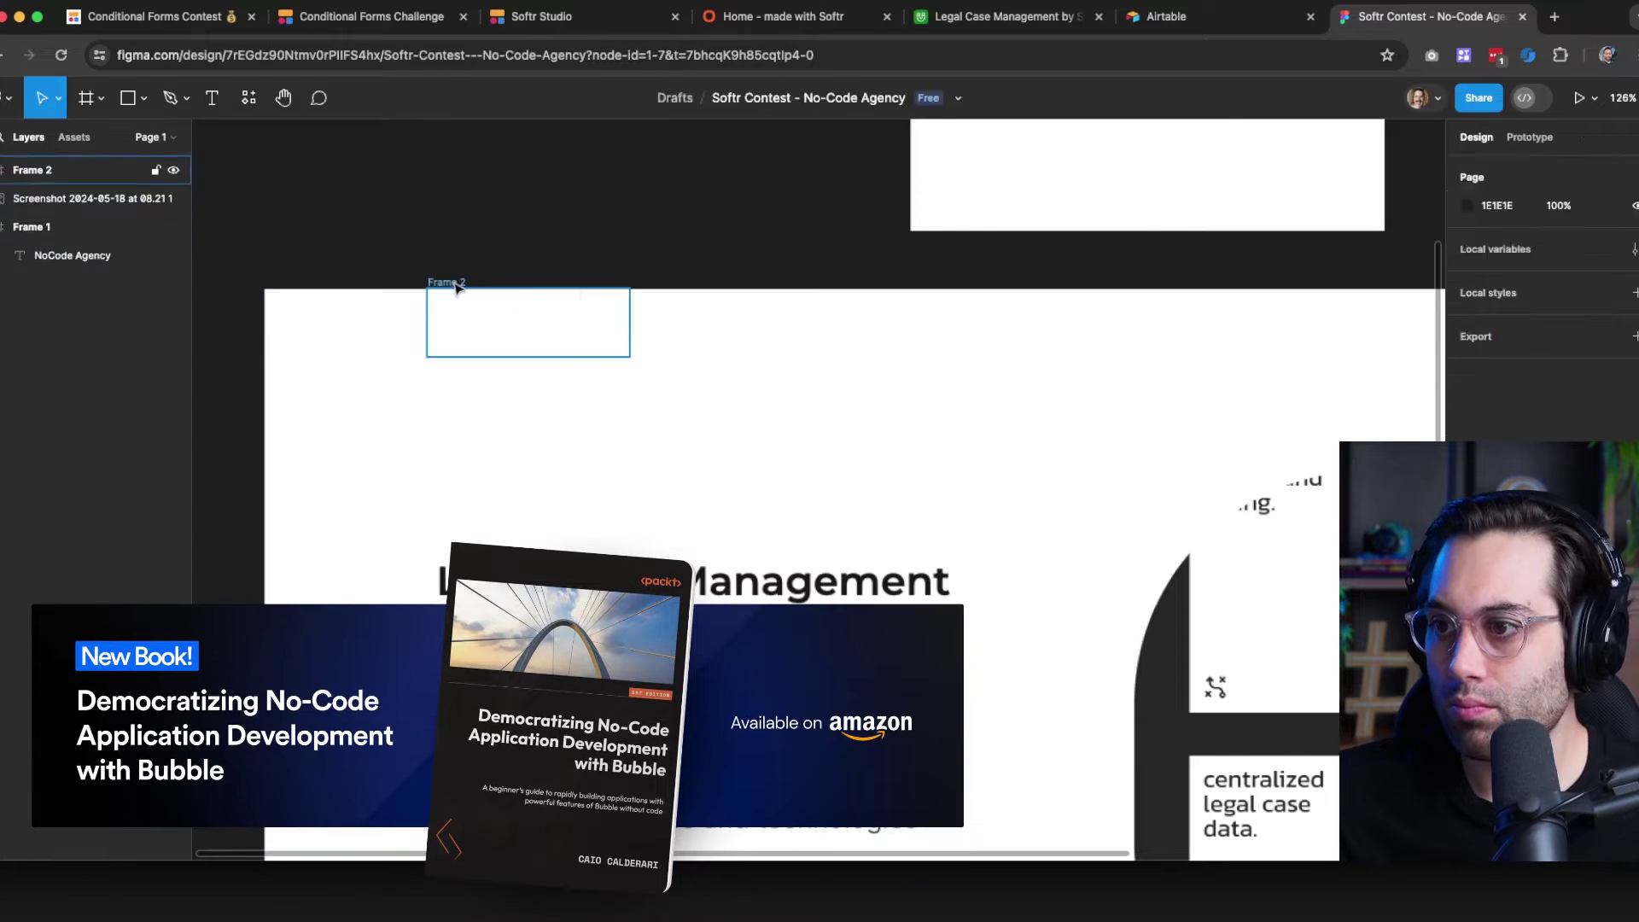
pyautogui.click(456, 286)
pyautogui.press('super+v')
pyautogui.doubleClick(455, 285)
pyautogui.write('agency-logo')
pyautogui.press('Return')
# Add a small square inside agency-logo, remove the leftover grey rectangle, and centre the text
pyautogui.press('r')
pyautogui.moveTo(684, 345); pyautogui.dragTo(764, 424)
pyautogui.moveTo(546, 323)
pyautogui.mouseDown()
pyautogui.moveTo(446, 323)
pyautogui.moveTo(574, 322)
pyautogui.mouseUp()
pyautogui.press('super+z')
pyautogui.click(495, 266)
pyautogui.click(44, 198)
pyautogui.click(62, 255)
pyautogui.press('Delete')
# Make the NoCode Agency text bold
pyautogui.click(1635, 530)
pyautogui.click(598, 266)
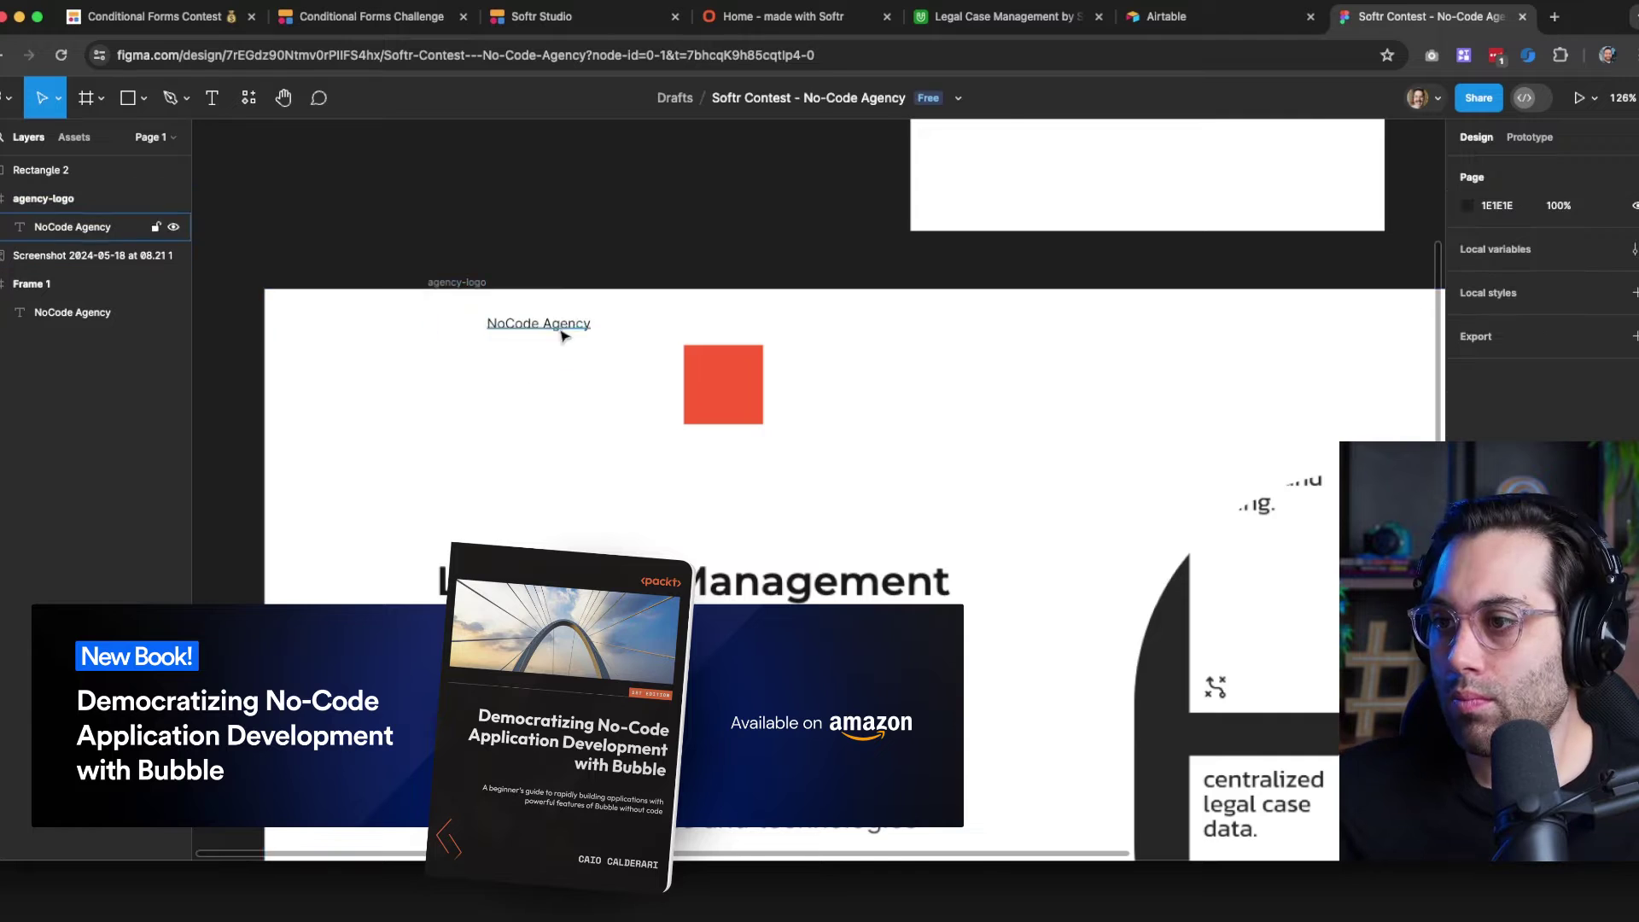
pyautogui.scroll(10, 561, 336)
pyautogui.click(684, 329)
pyautogui.press('super+b')
pyautogui.click(837, 177)
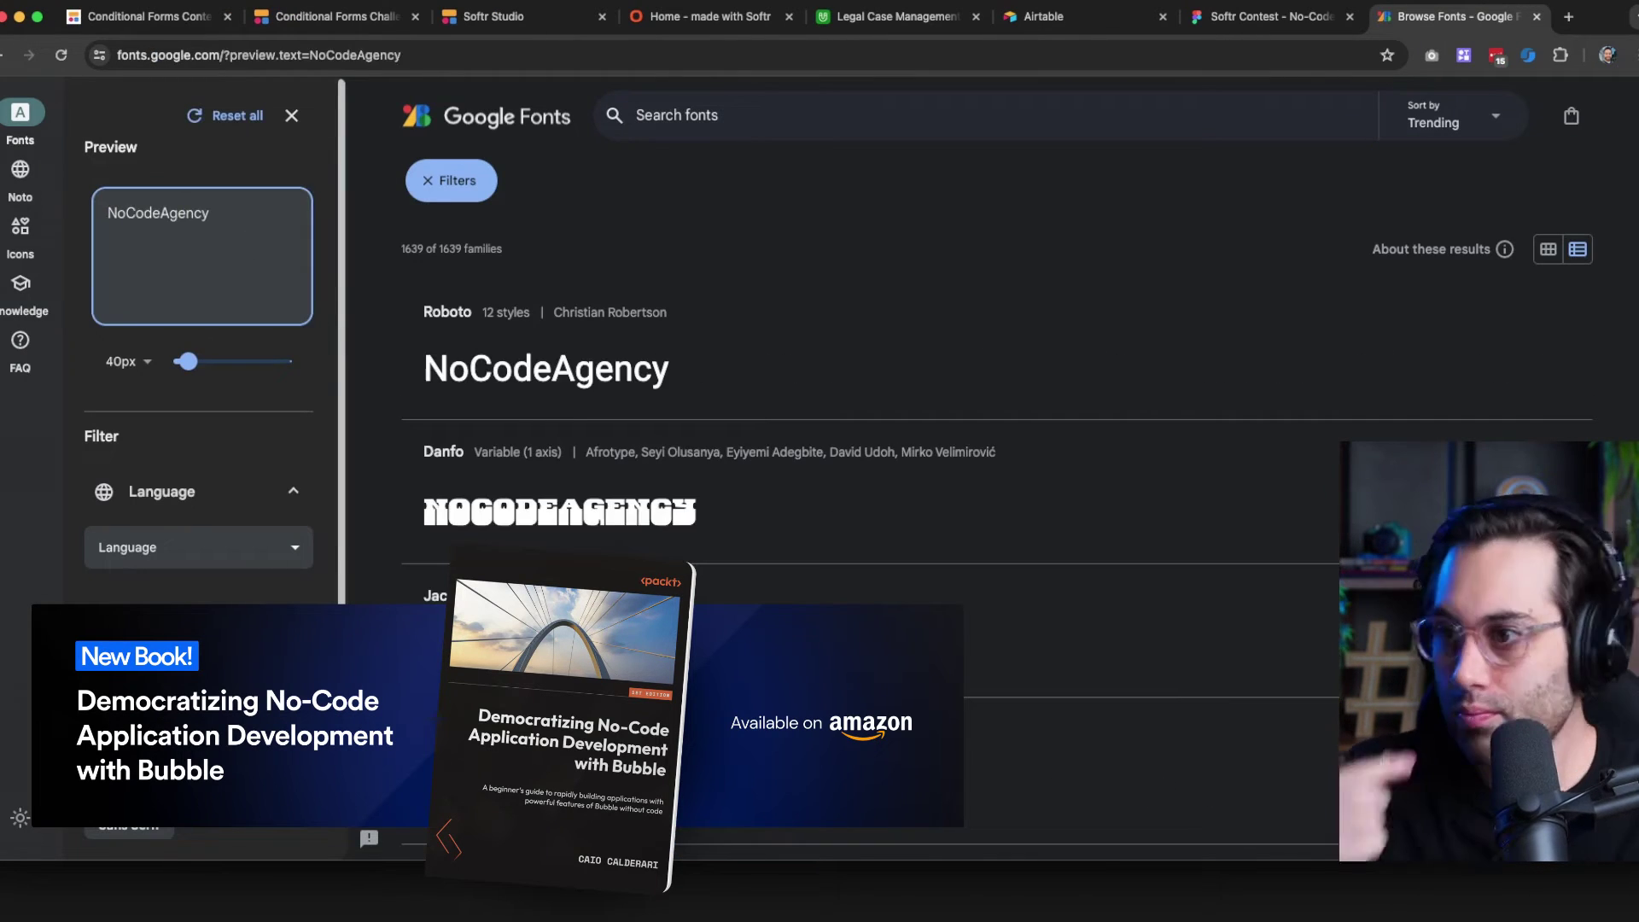
# Set Google Fonts previews to 84px and filter to Sans Serif and Display fonts
pyautogui.moveTo(188, 362); pyautogui.dragTo(204, 362)
pyautogui.scroll(-4, 186, 465)
pyautogui.click(130, 480)
pyautogui.click(126, 636)
pyautogui.scroll(-6, 642, 352)
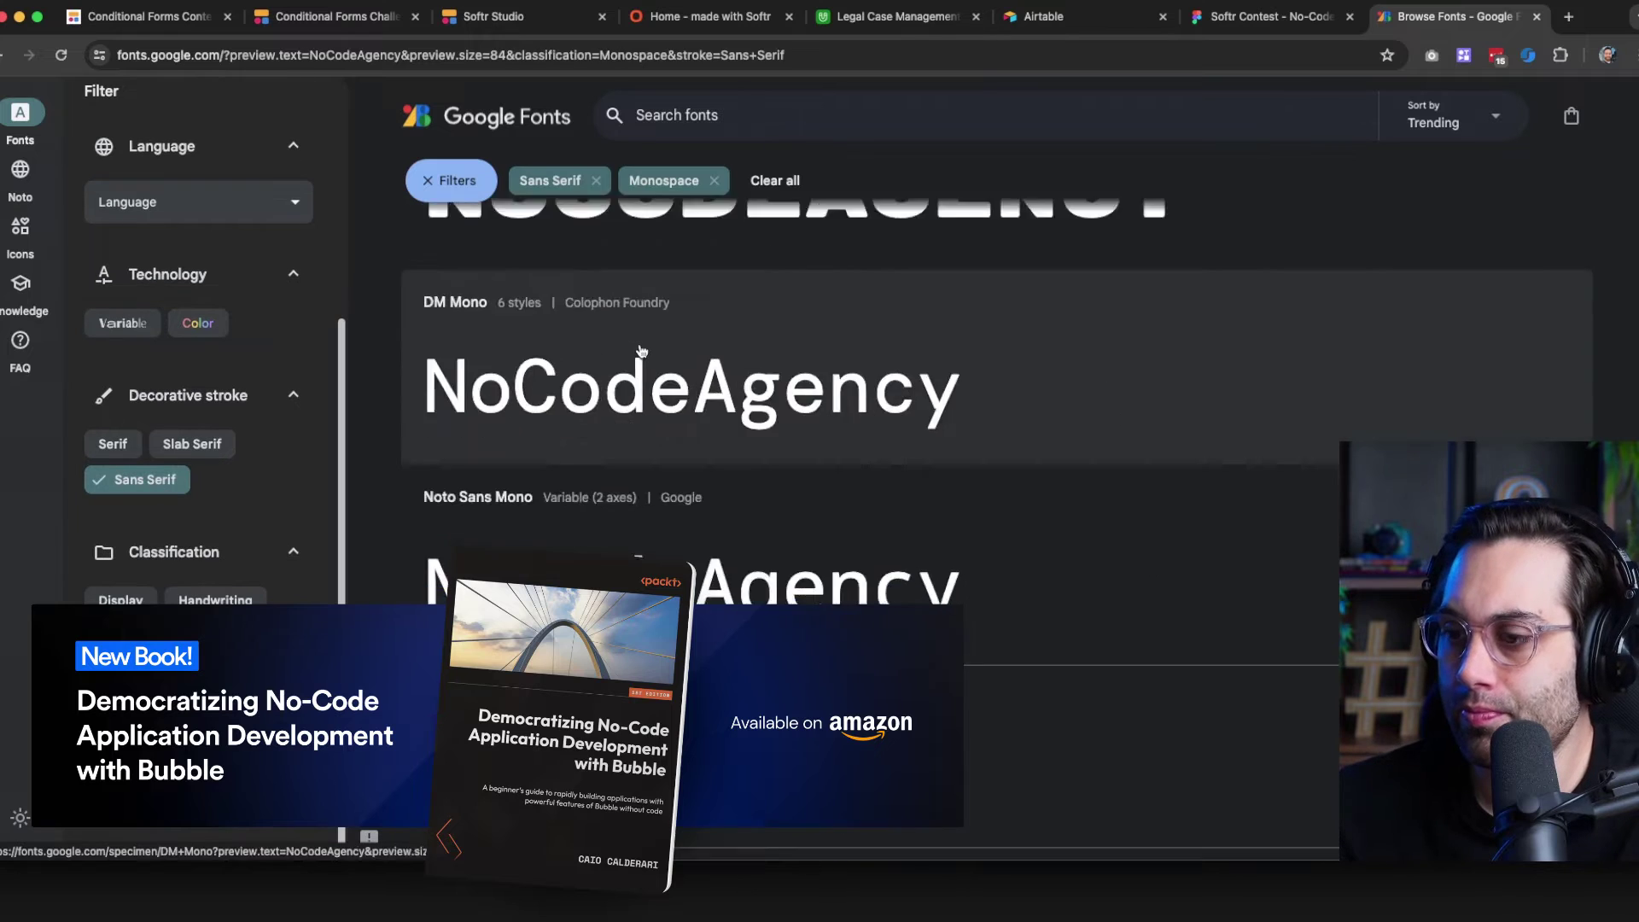
pyautogui.scroll(-15, 644, 367)
pyautogui.click(121, 601)
pyautogui.click(808, 180)
pyautogui.scroll(-5, 624, 334)
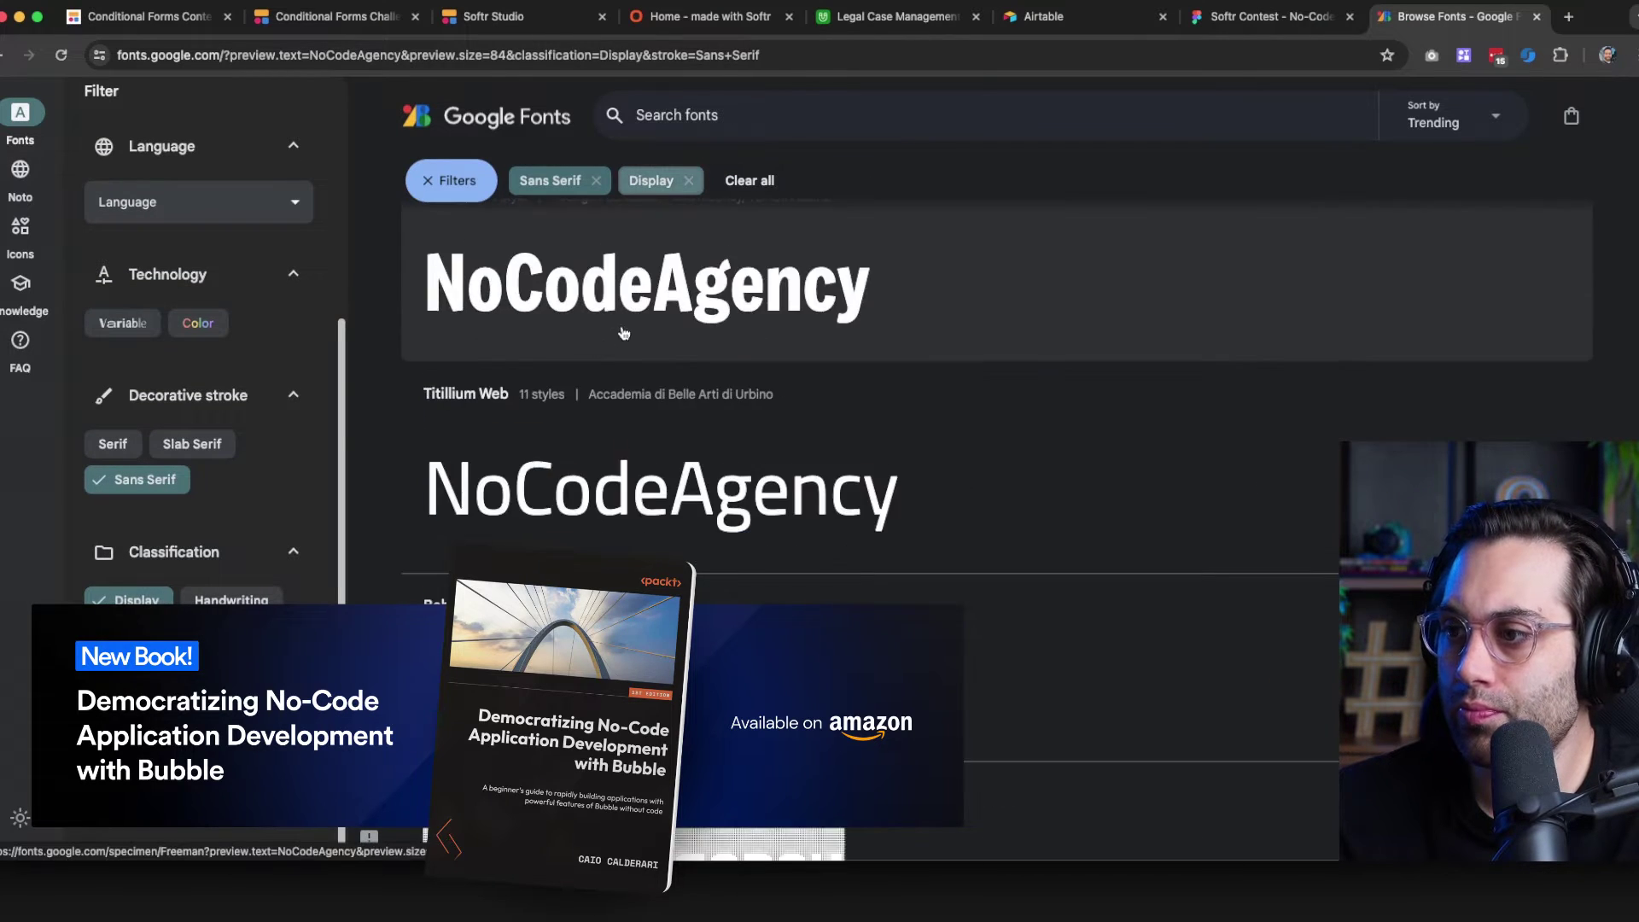
pyautogui.scroll(-15, 632, 325)
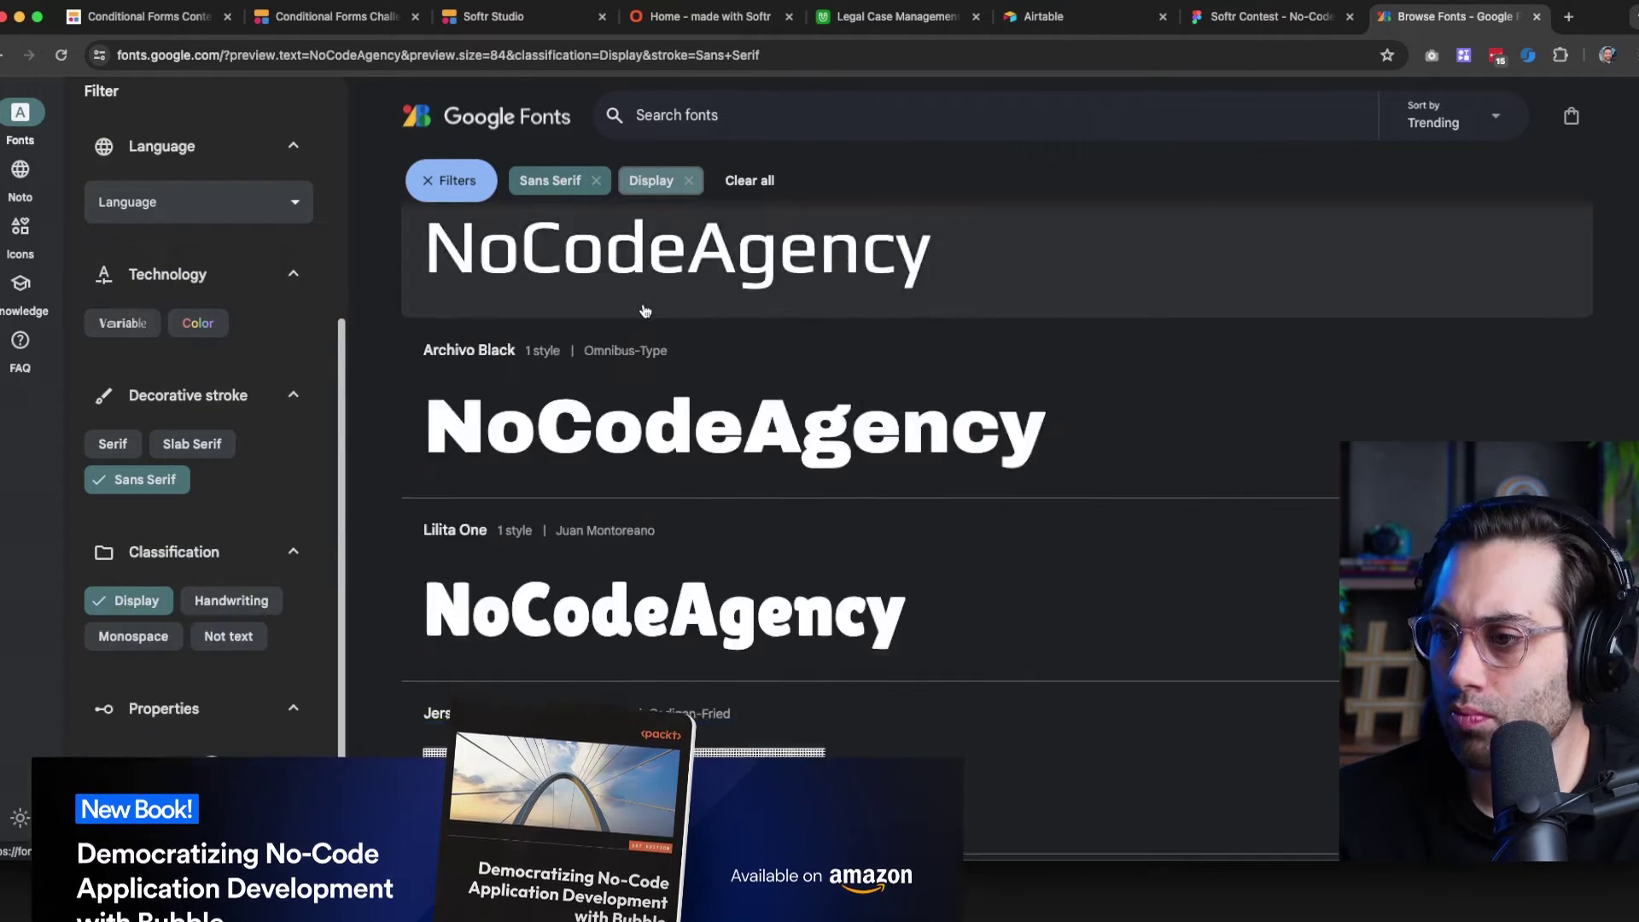
pyautogui.scroll(-15, 649, 359)
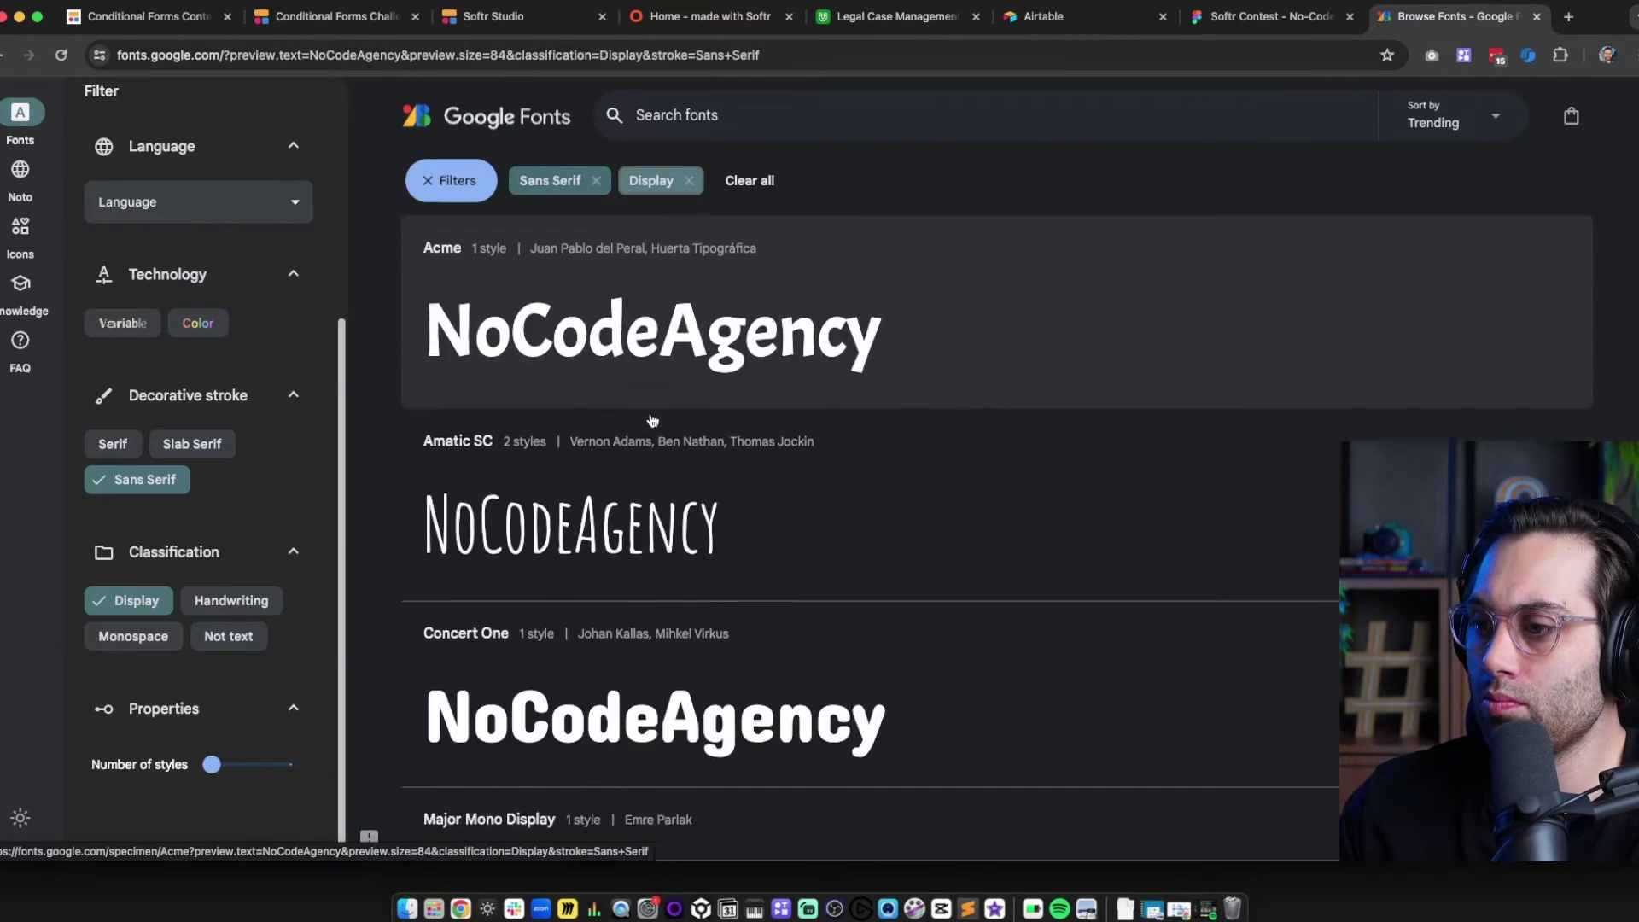
pyautogui.scroll(-15, 652, 420)
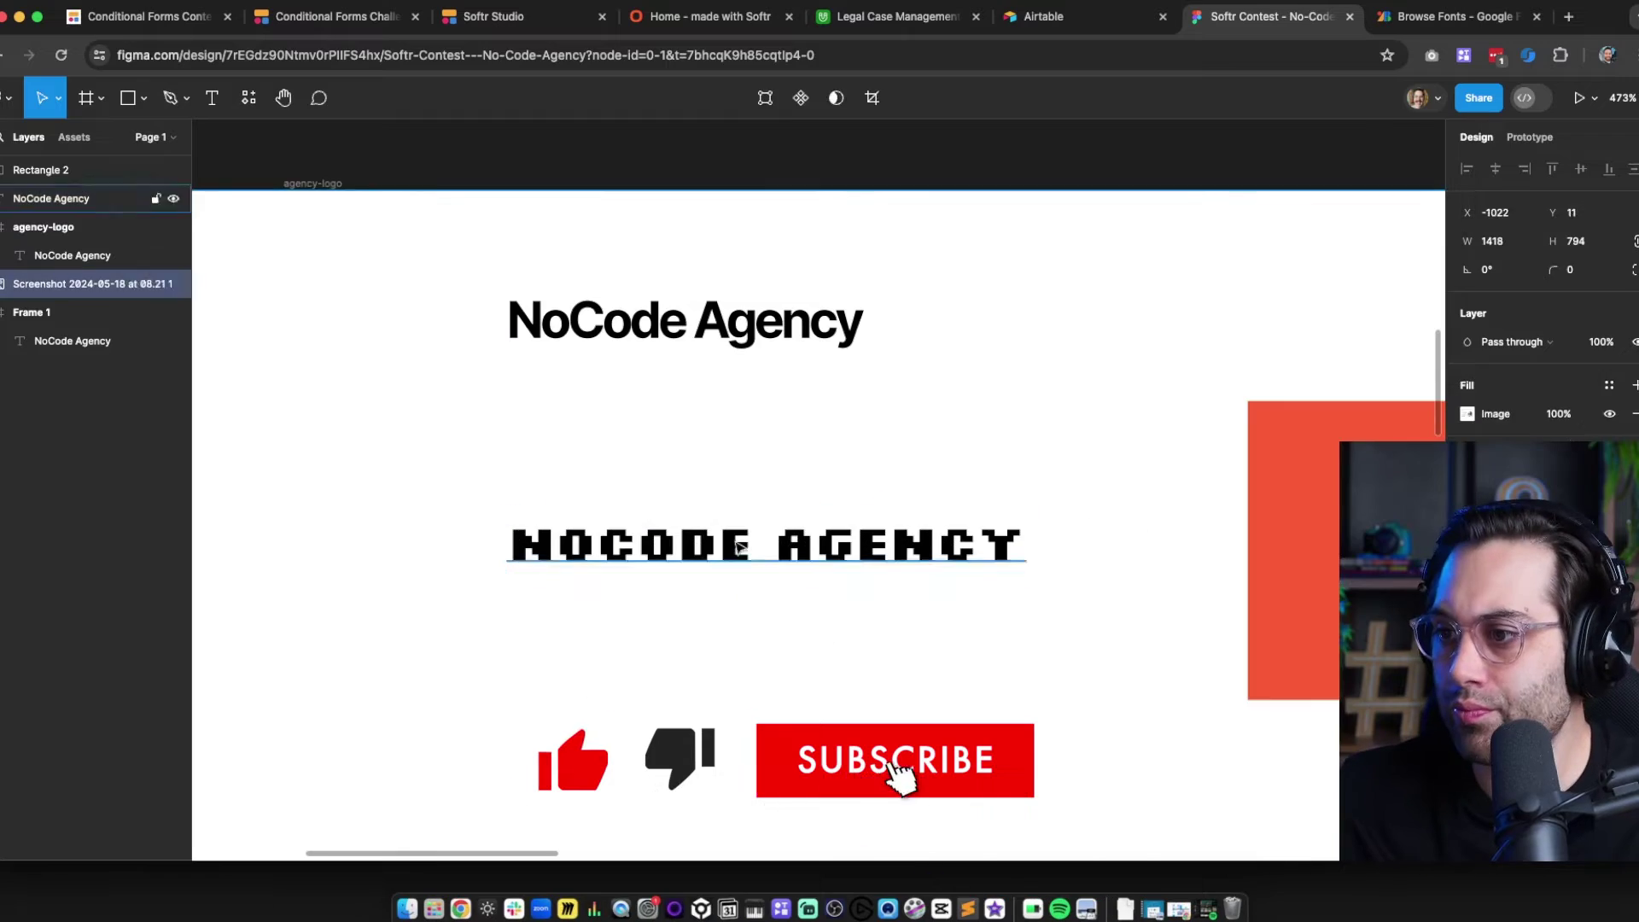
# Duplicate the pixel-font logo text in Figma and view the Pixelify Sans specimen page
pyautogui.moveTo(740, 546); pyautogui.dragTo(740, 628)
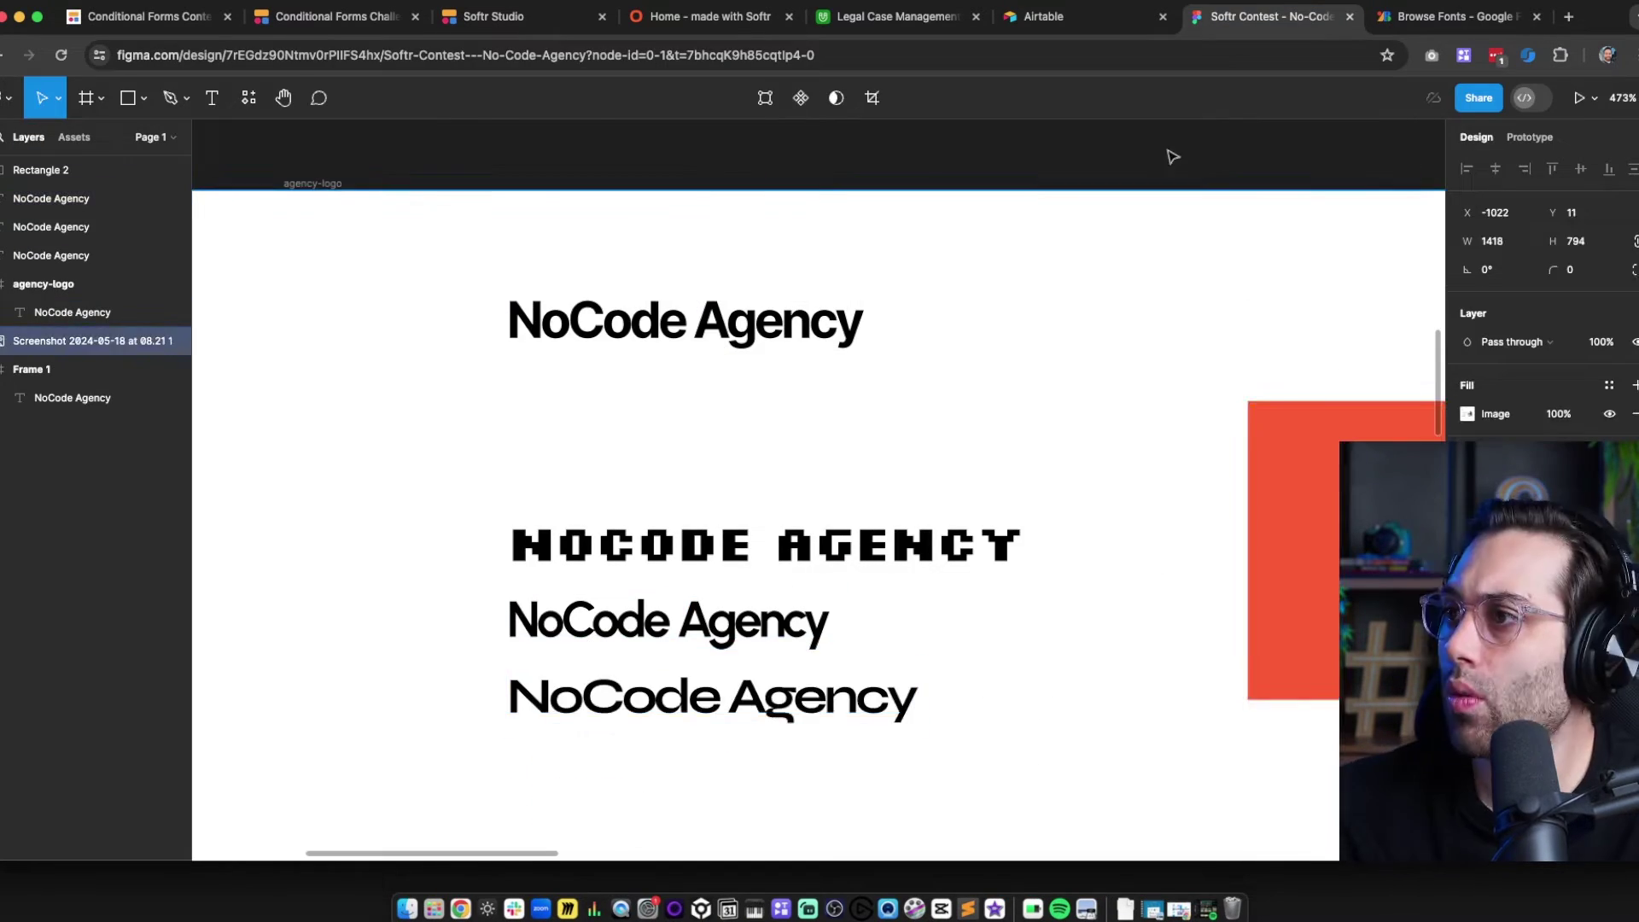
pyautogui.click(1451, 16)
pyautogui.scroll(-20, 731, 366)
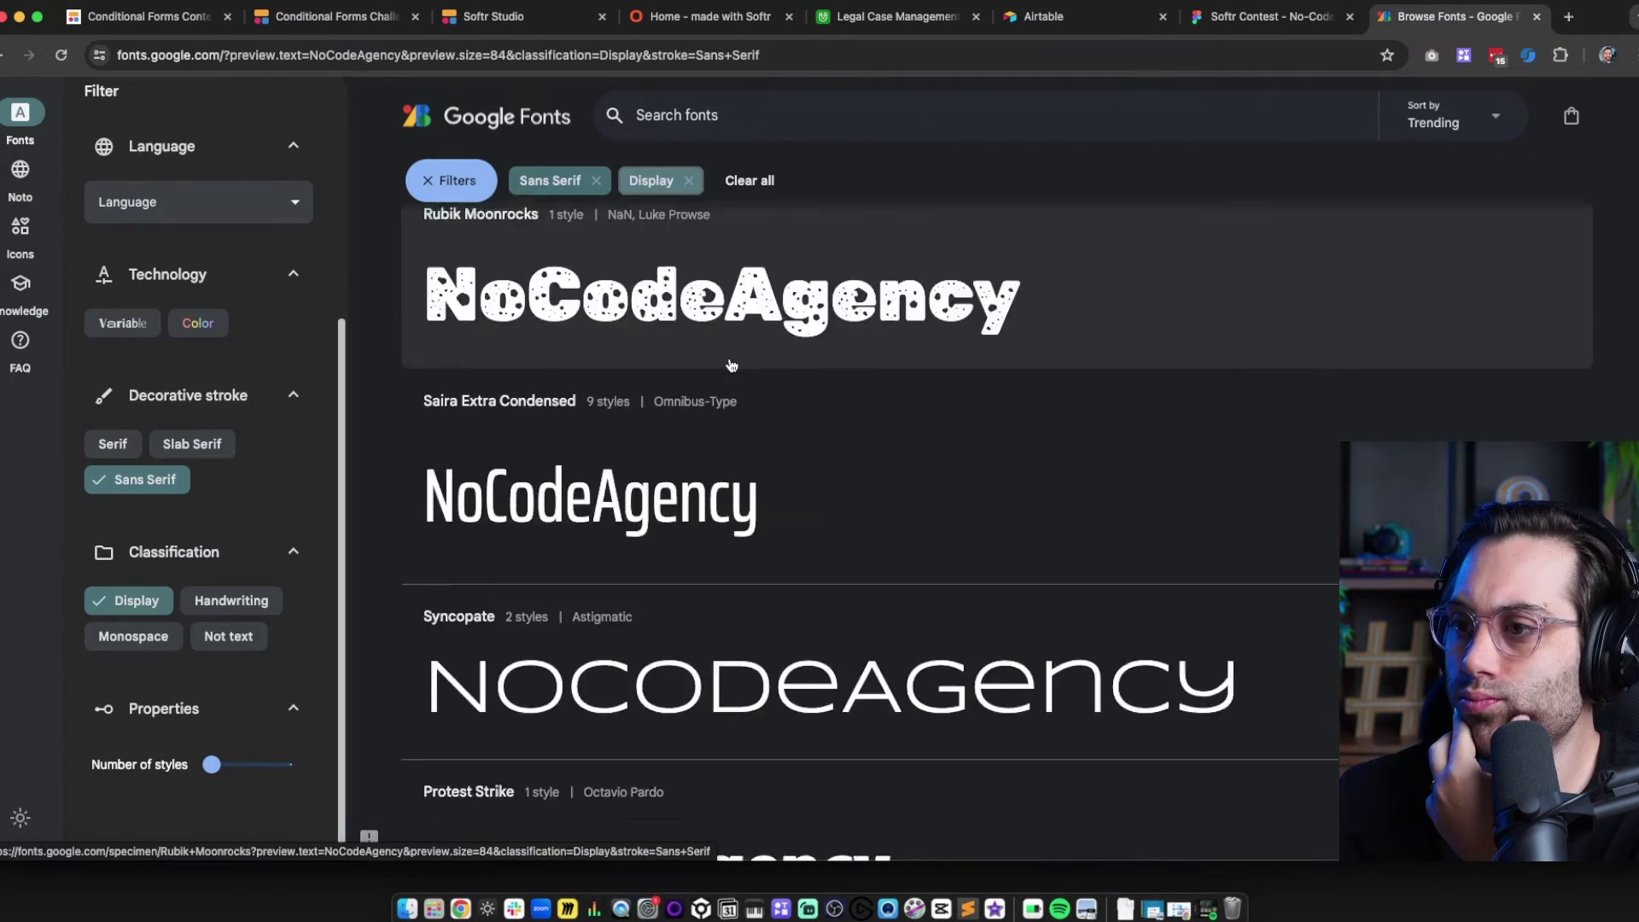
pyautogui.scroll(-20, 731, 365)
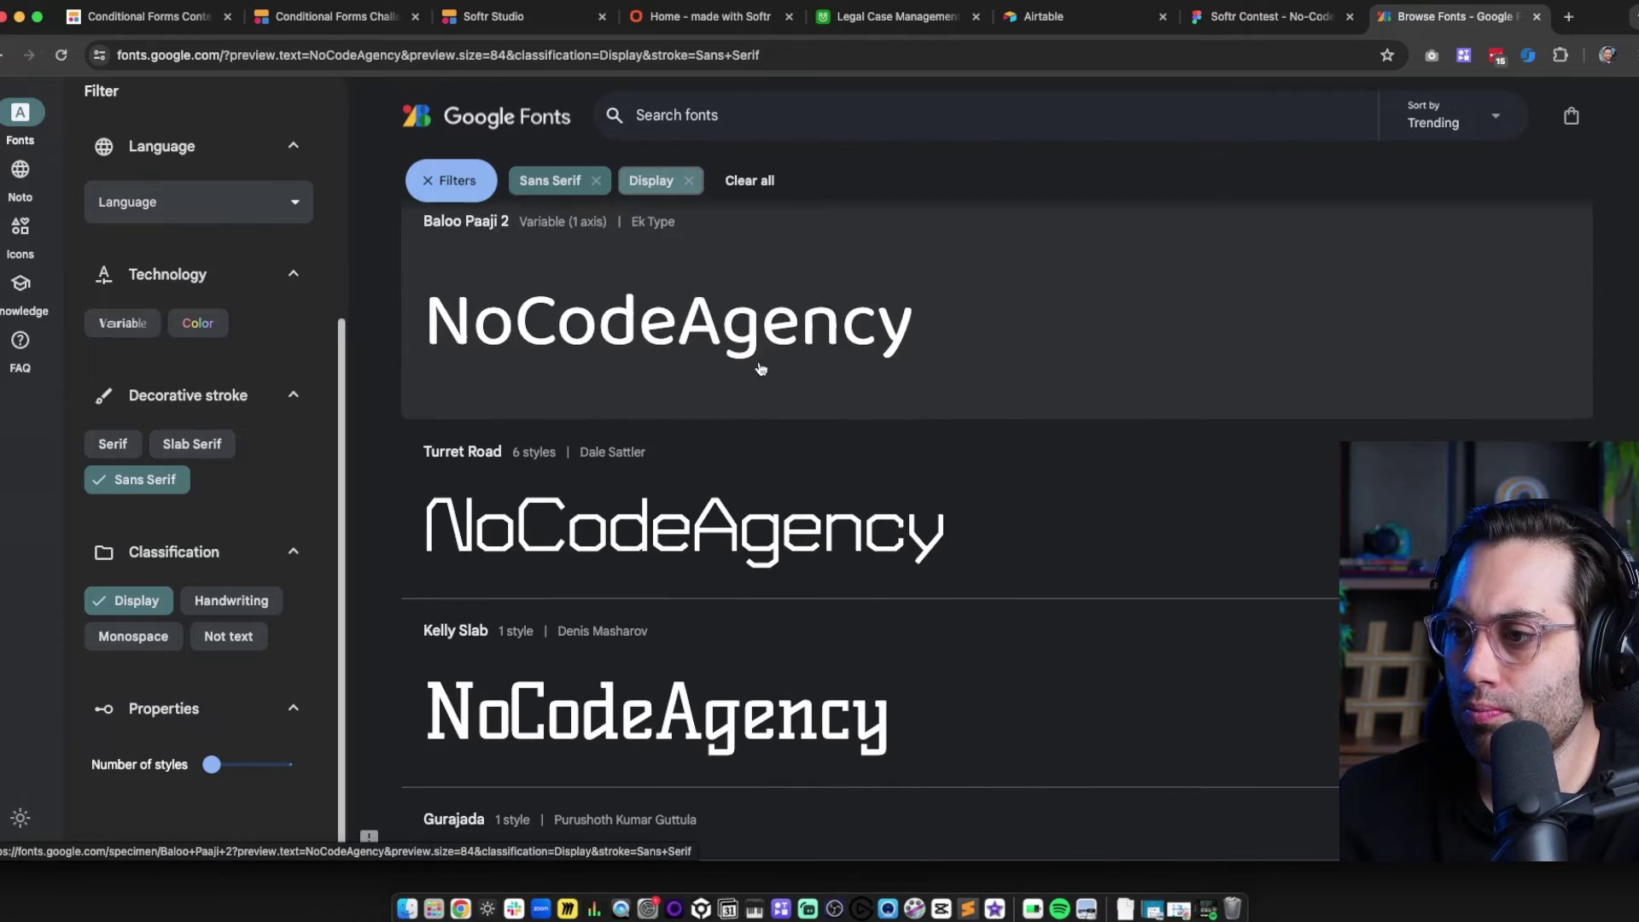
pyautogui.scroll(-5, 761, 369)
pyautogui.click(1263, 16)
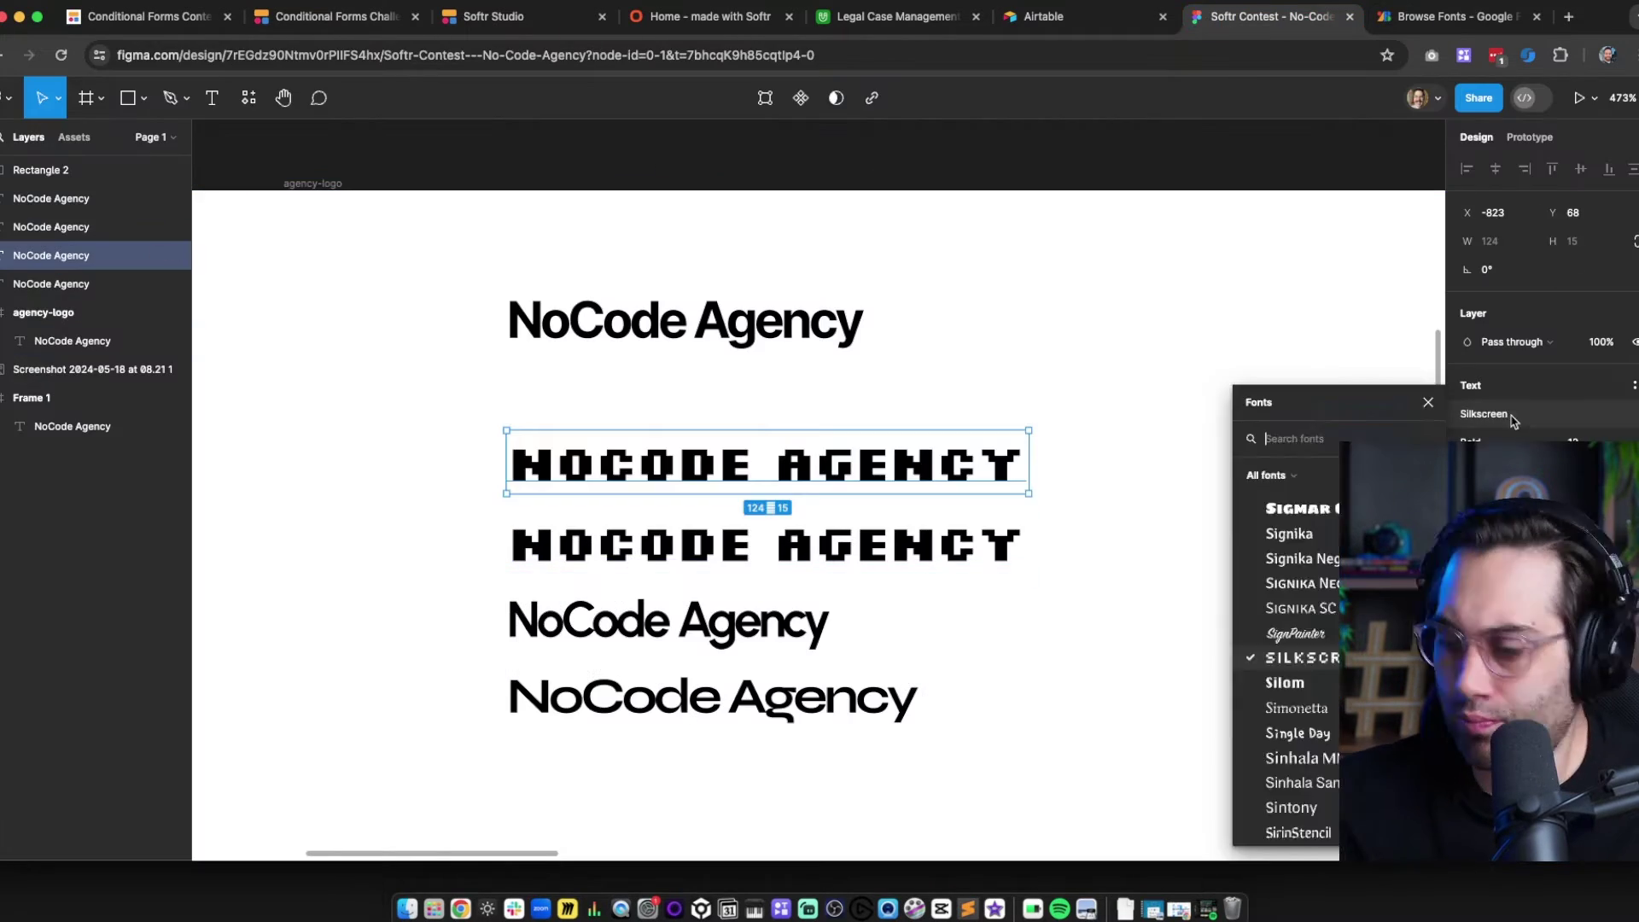
pyautogui.click(1452, 16)
pyautogui.scroll(-15, 727, 368)
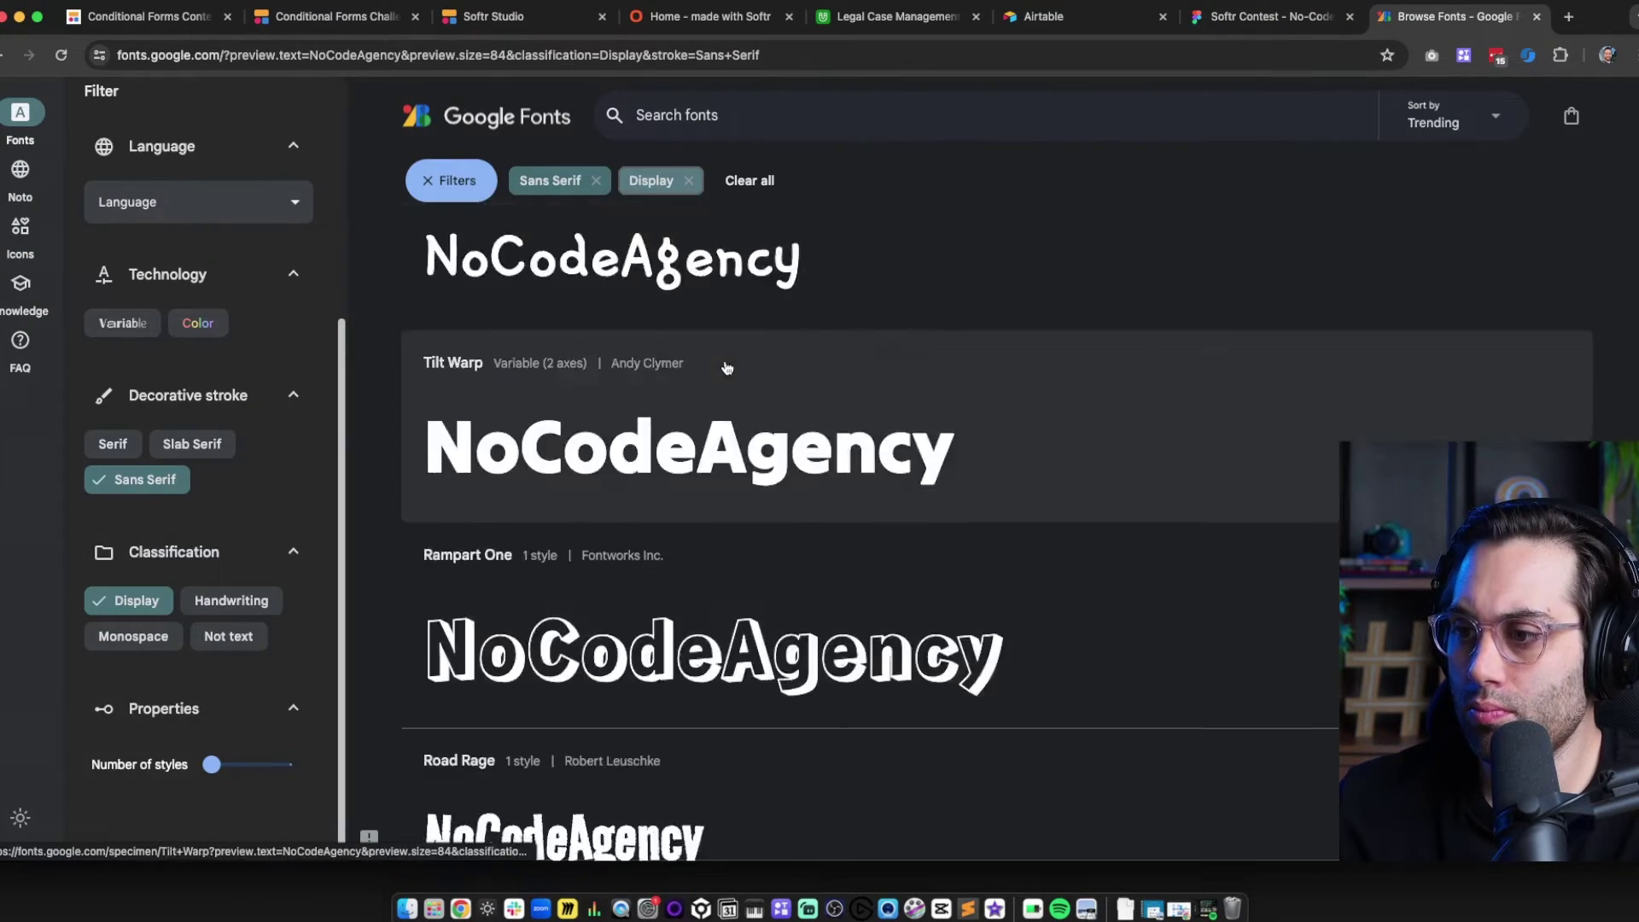
pyautogui.scroll(-10, 726, 368)
pyautogui.click(748, 385)
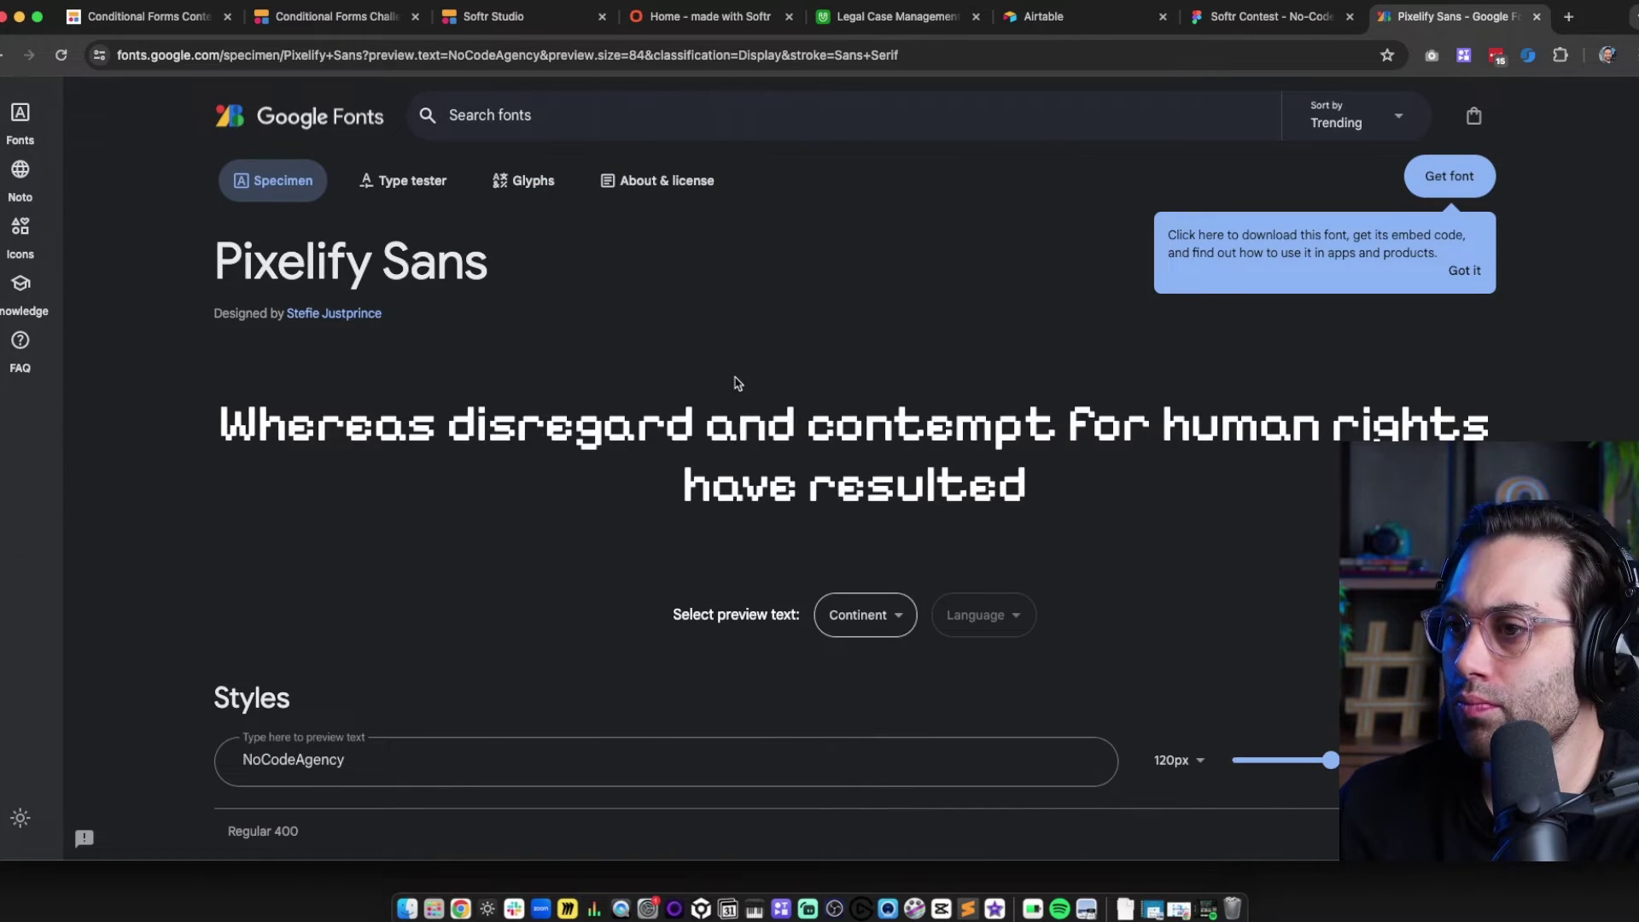
pyautogui.press('super+Left')
pyautogui.scroll(-10, 735, 450)
pyautogui.click(758, 116)
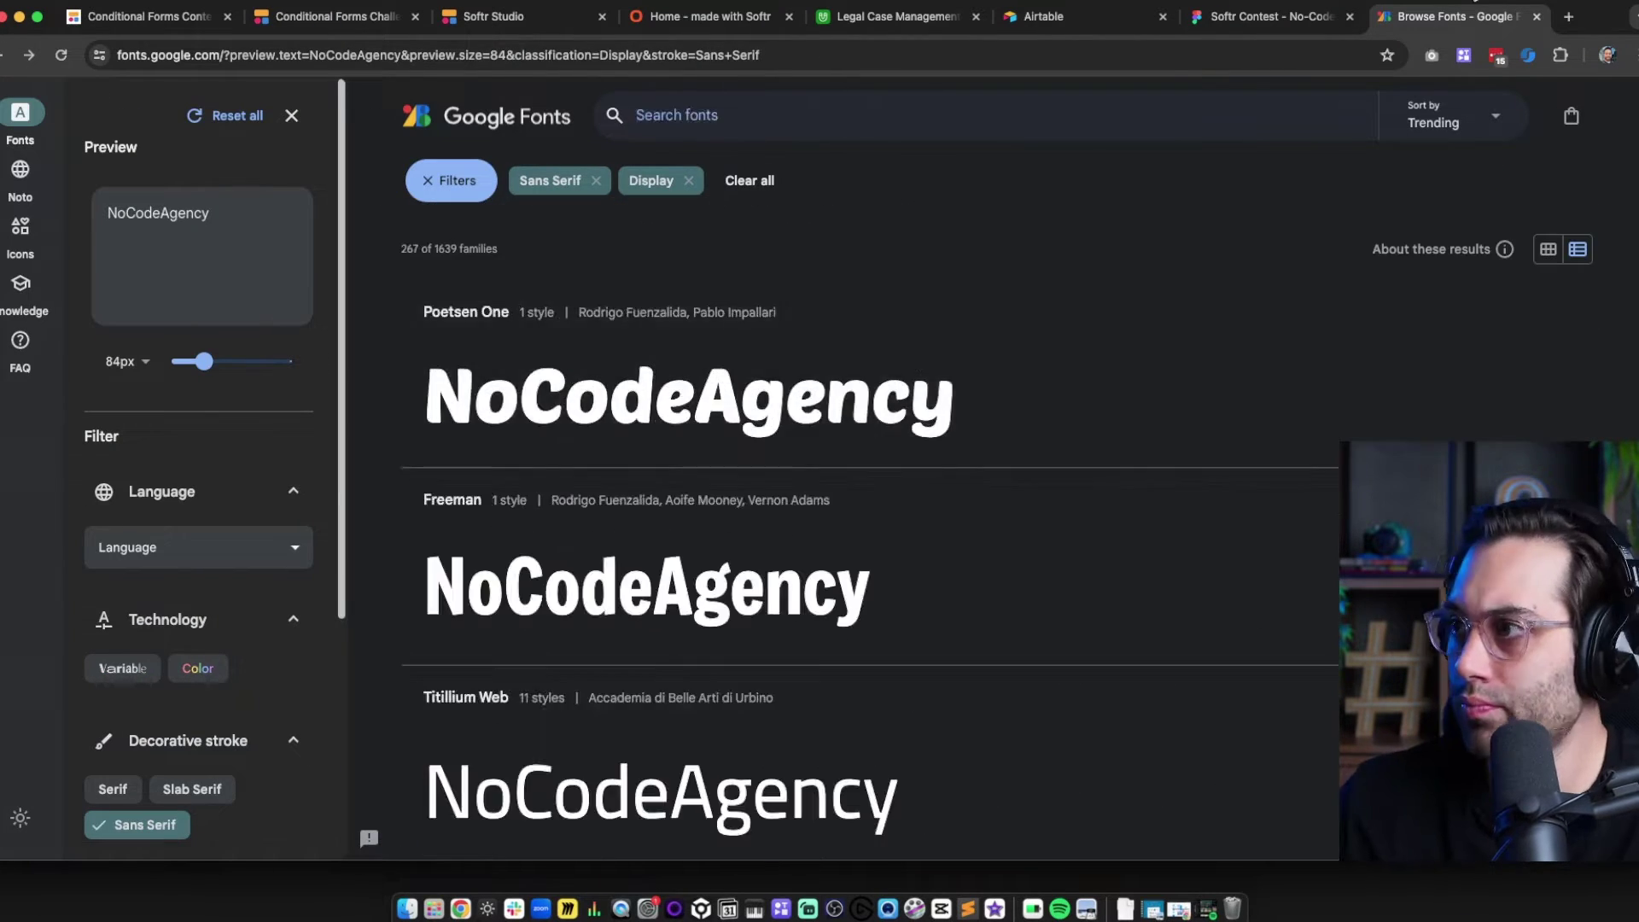
# Search the Figma font list for 'pix' on another NoCode Agency sample, then browse more fonts
pyautogui.click(1272, 16)
pyautogui.click(673, 399)
pyautogui.click(1507, 533)
pyautogui.write('pix')
pyautogui.click(1372, 23)
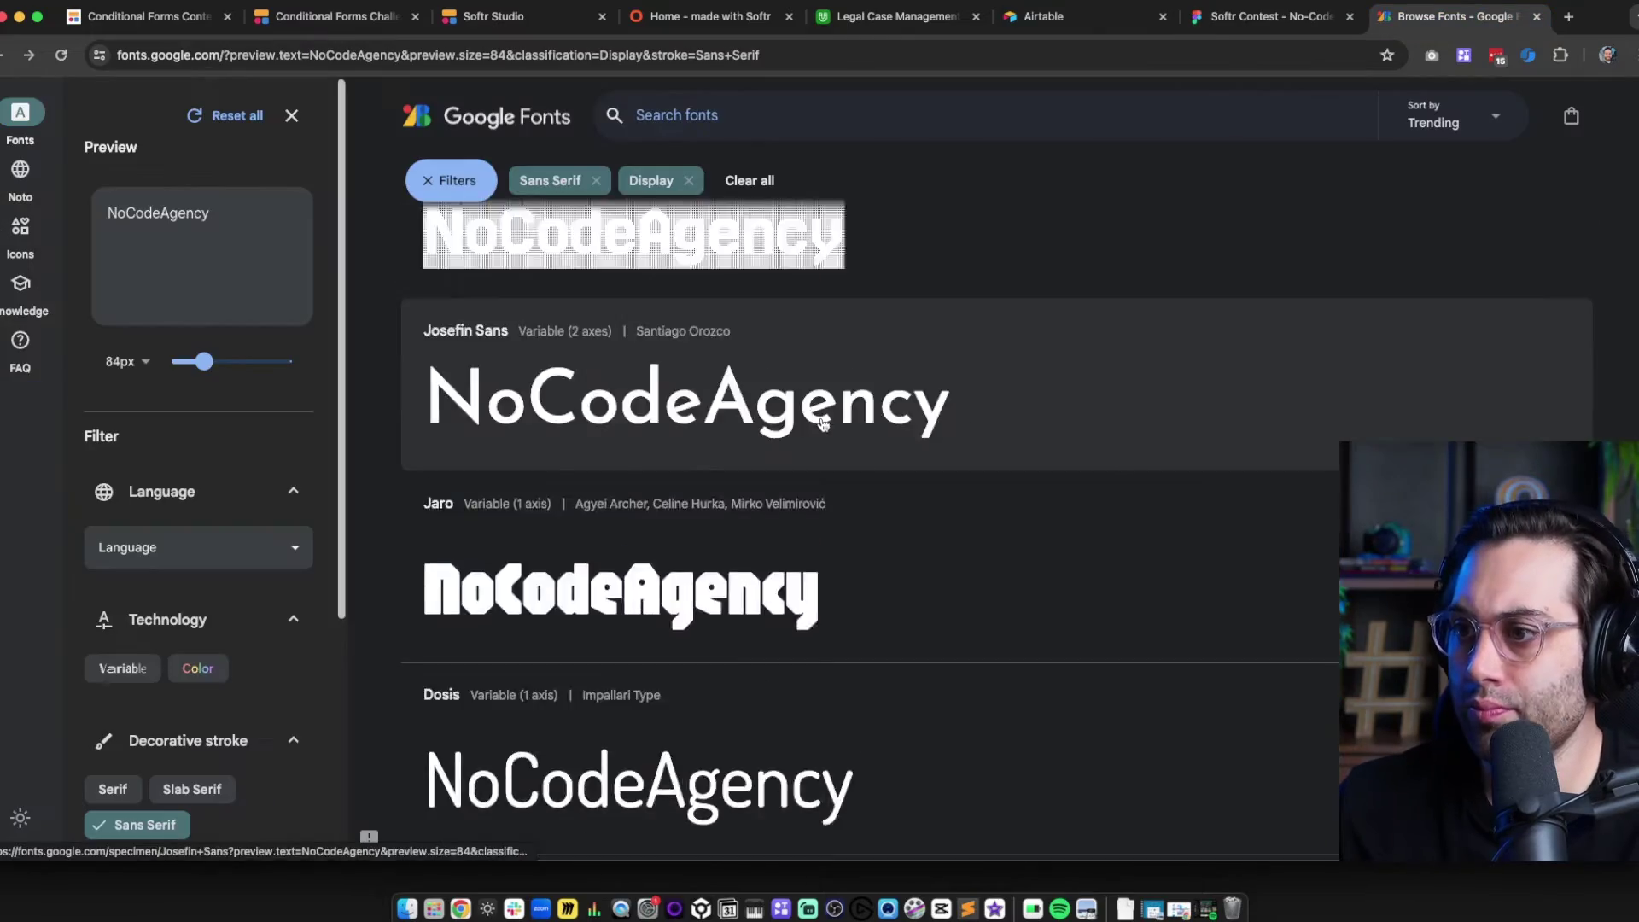
pyautogui.scroll(-10, 769, 435)
pyautogui.scroll(-15, 744, 442)
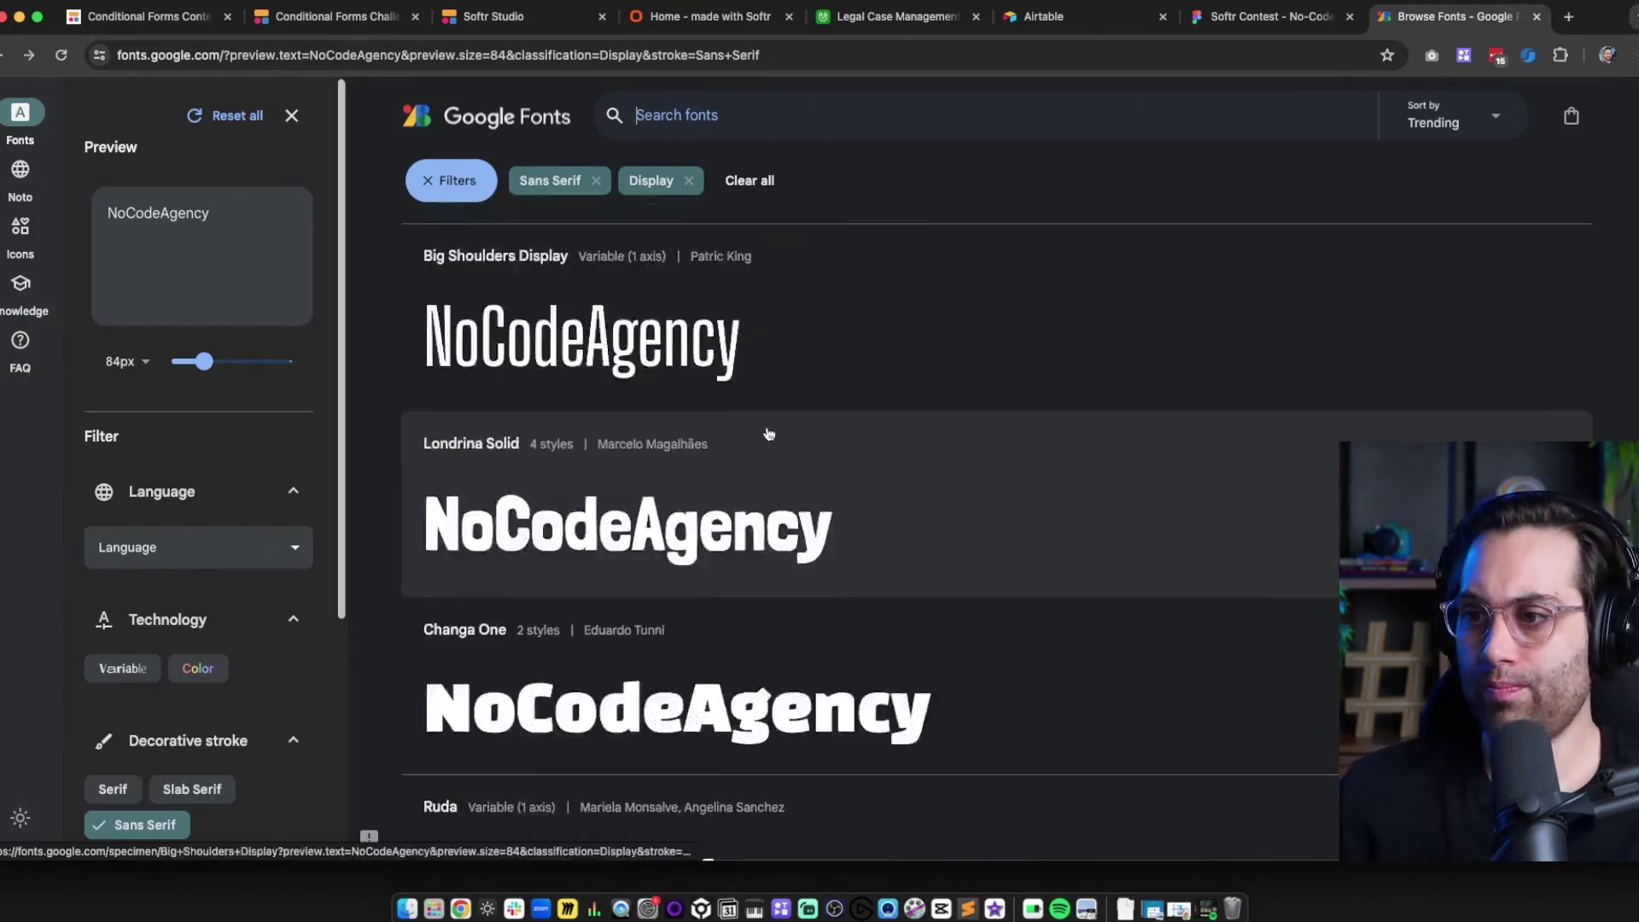
pyautogui.scroll(-15, 743, 513)
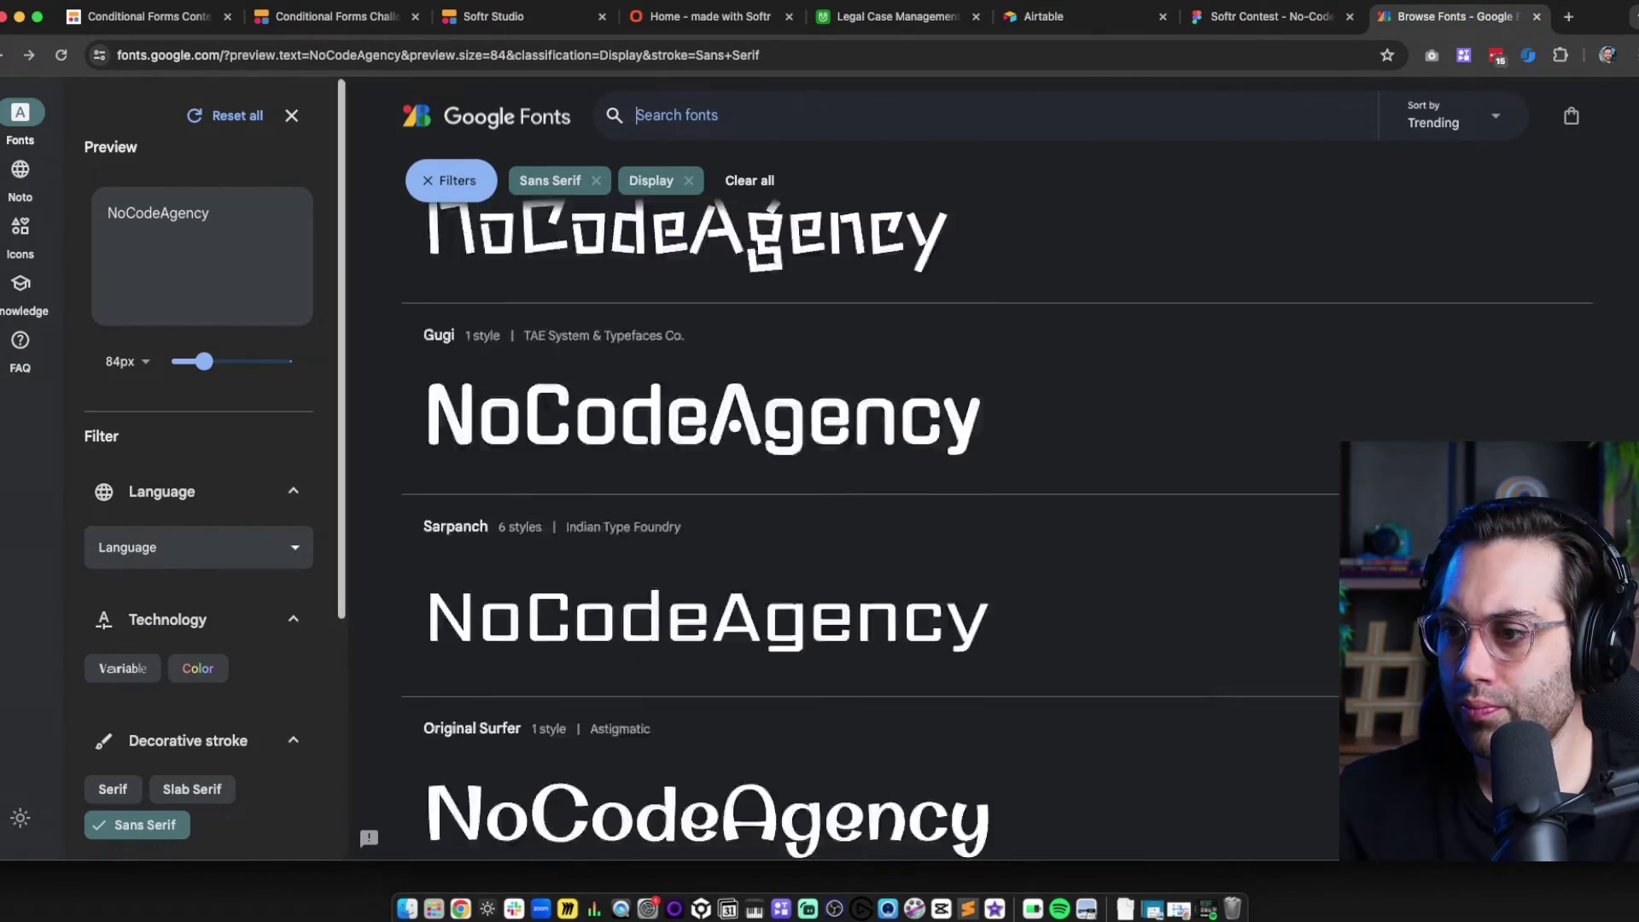
pyautogui.scroll(-15, 742, 590)
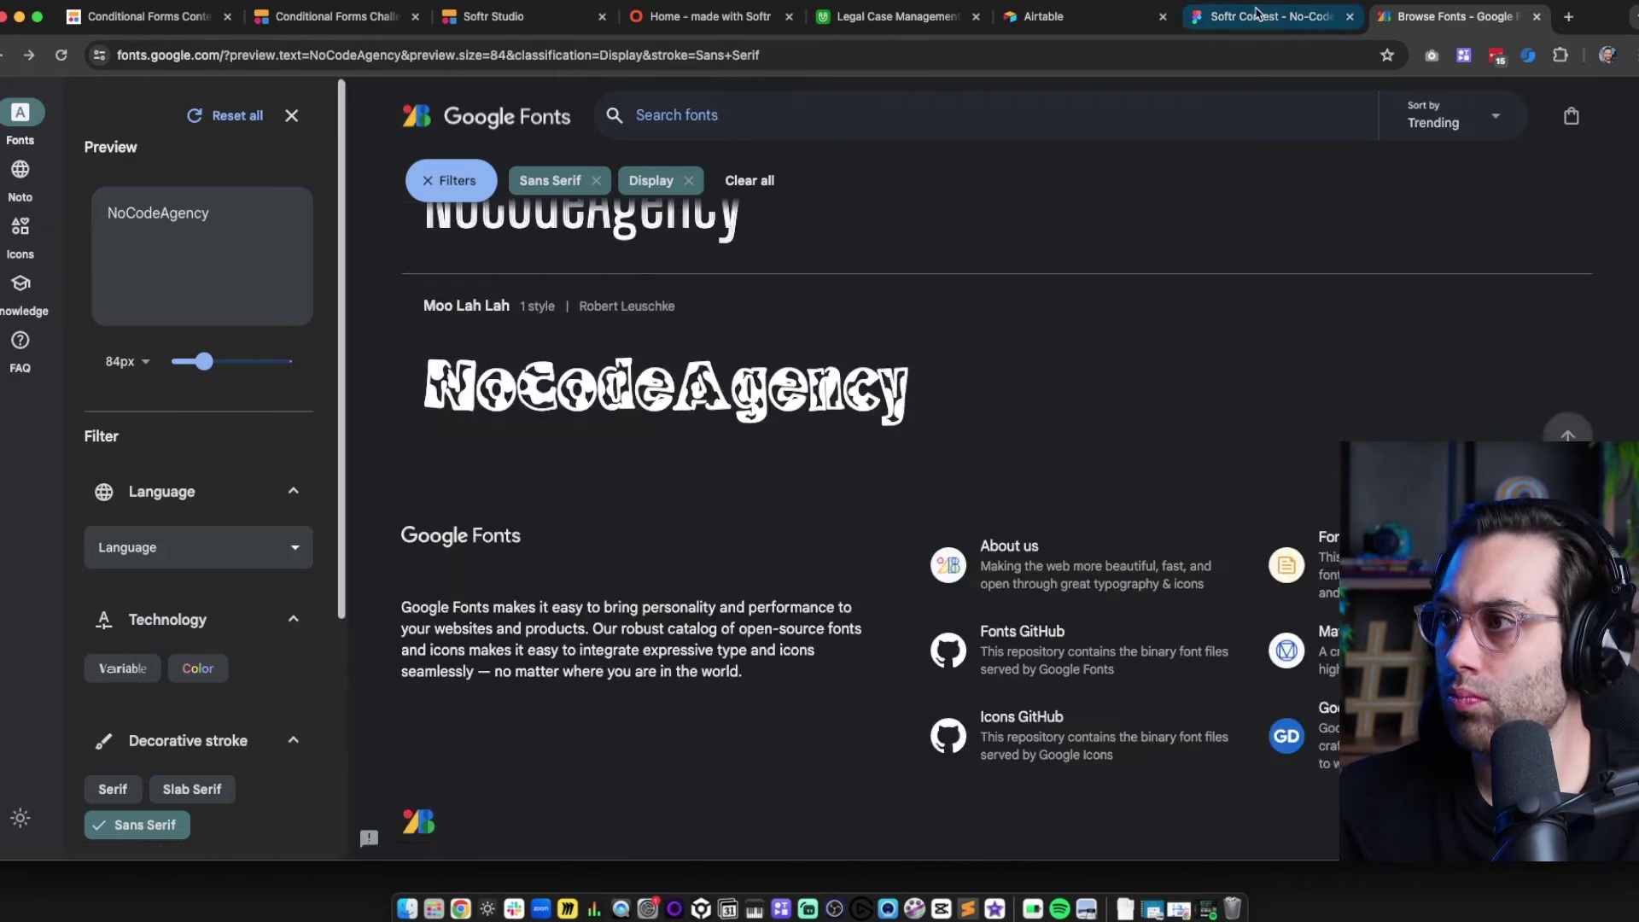
# Edit the bottom text sample so it reads Agency
pyautogui.click(1263, 17)
pyautogui.moveTo(495, 758)
pyautogui.mouseDown()
pyautogui.moveTo(490, 651)
pyautogui.moveTo(498, 732)
pyautogui.mouseUp()
pyautogui.doubleClick(551, 673)
pyautogui.press('BackSpace')
pyautogui.click(677, 768)
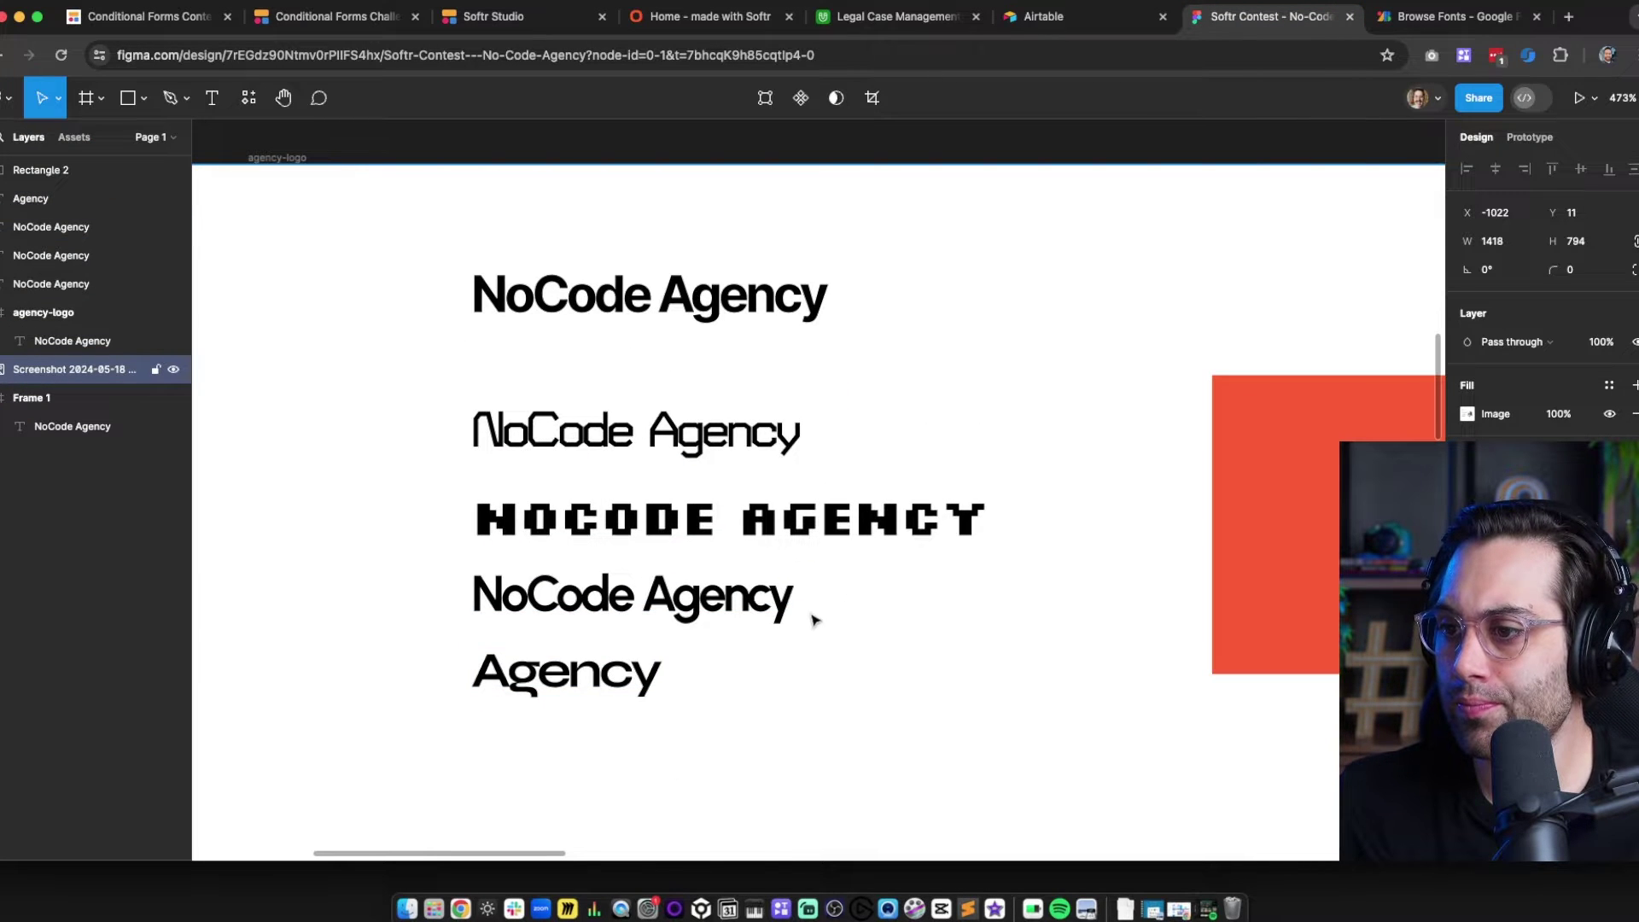
# Copy the Turret Road text sample, trim it to a single 'o', and duplicate it
pyautogui.moveTo(661, 437); pyautogui.dragTo(669, 765)
pyautogui.scroll(5, 589, 769)
pyautogui.doubleClick(520, 560)
pyautogui.moveTo(474, 563); pyautogui.dragTo(1149, 567)
pyautogui.press('BackSpace')
pyautogui.click(406, 564)
pyautogui.press('BackSpace')
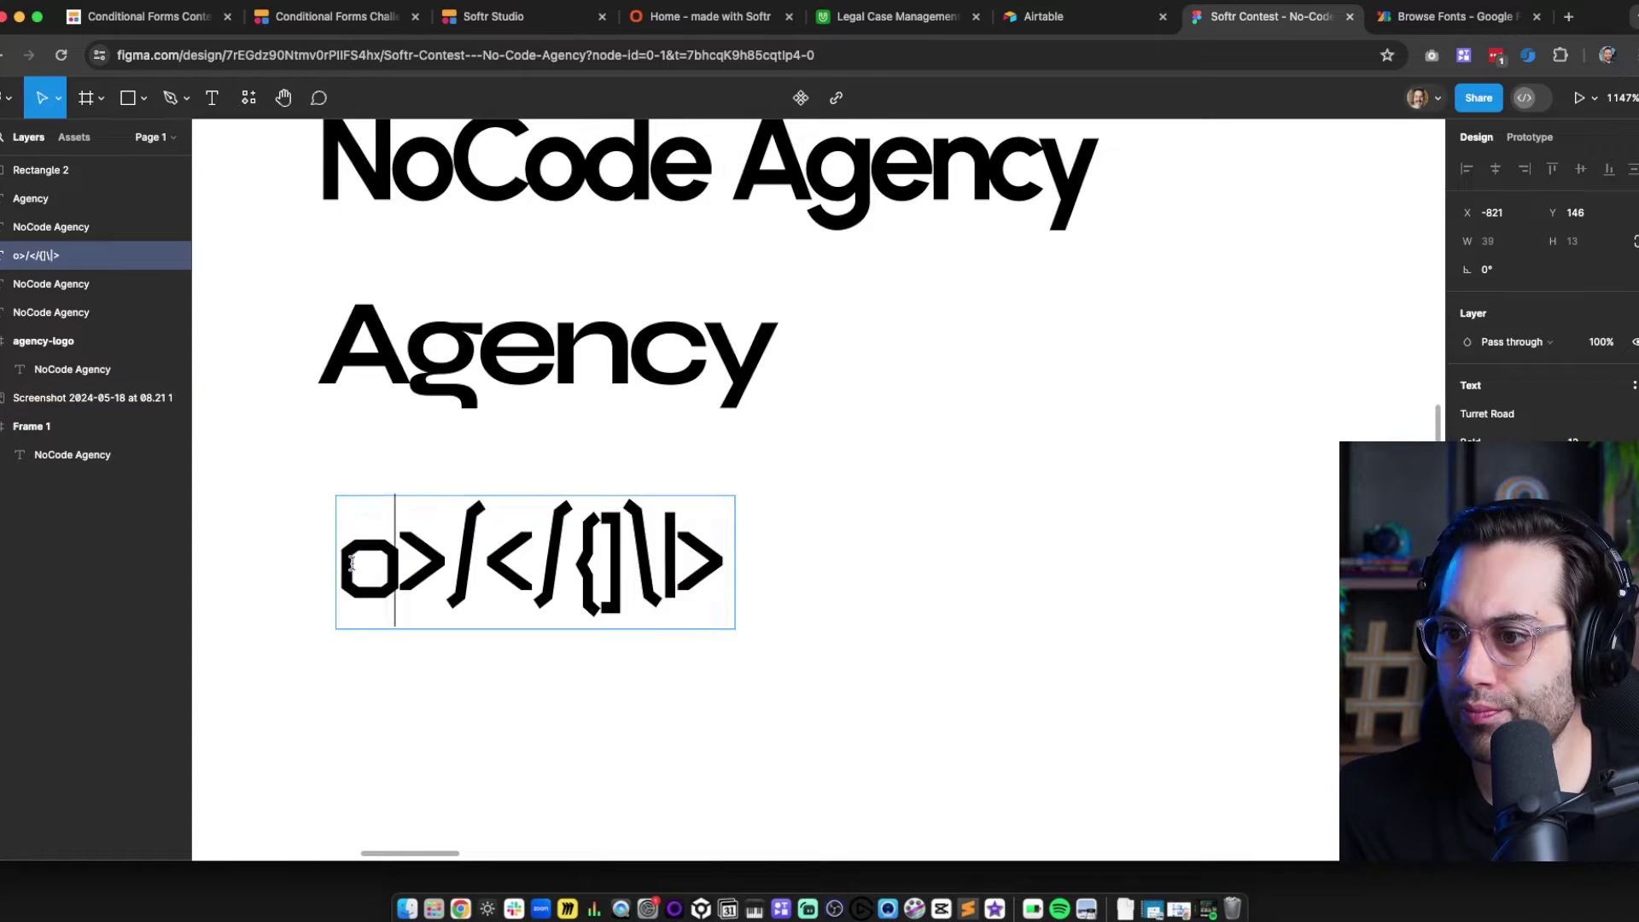
pyautogui.press('Escape')
pyautogui.press('super+d')
pyautogui.moveTo(367, 568); pyautogui.dragTo(922, 495)
# Make a '/' glyph, scale it to span the o, and overlap them with the o behind
pyautogui.press('k')
pyautogui.moveTo(933, 556); pyautogui.dragTo(948, 628)
pyautogui.click(512, 754)
pyautogui.press('super+d')
pyautogui.moveTo(356, 568); pyautogui.dragTo(884, 568)
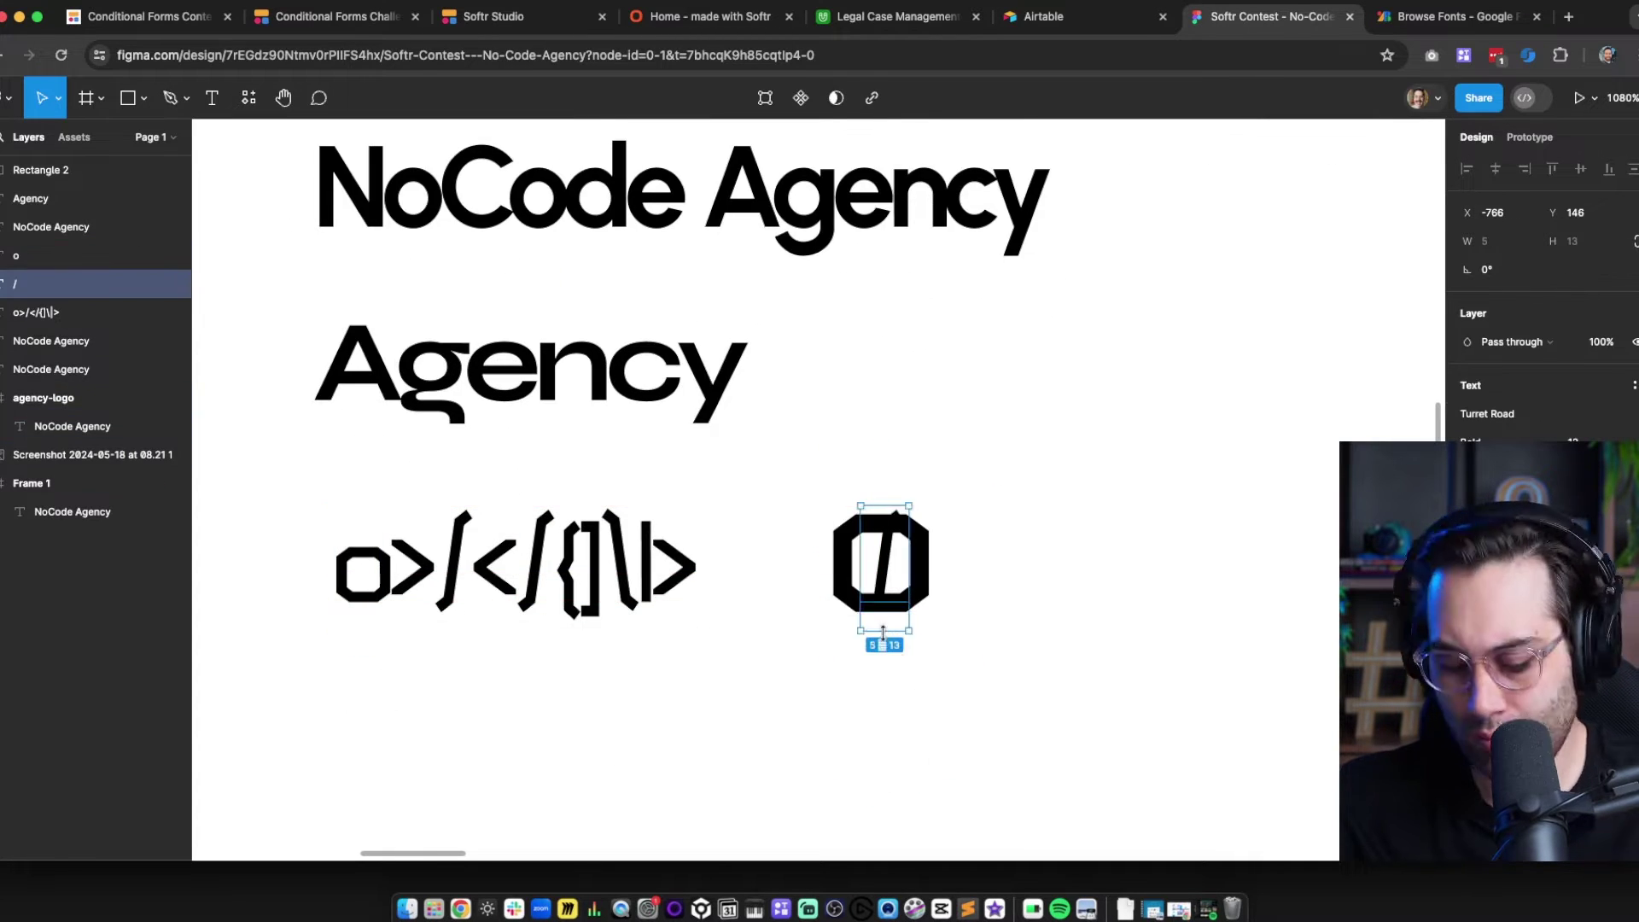
pyautogui.press('k')
pyautogui.moveTo(884, 633); pyautogui.dragTo(884, 685)
pyautogui.click(882, 560)
pyautogui.moveTo(882, 560); pyautogui.dragTo(879, 582)
pyautogui.click(1016, 649)
pyautogui.click(880, 590)
pyautogui.scroll(-4, 881, 590)
pyautogui.moveTo(1007, 729); pyautogui.dragTo(842, 501)
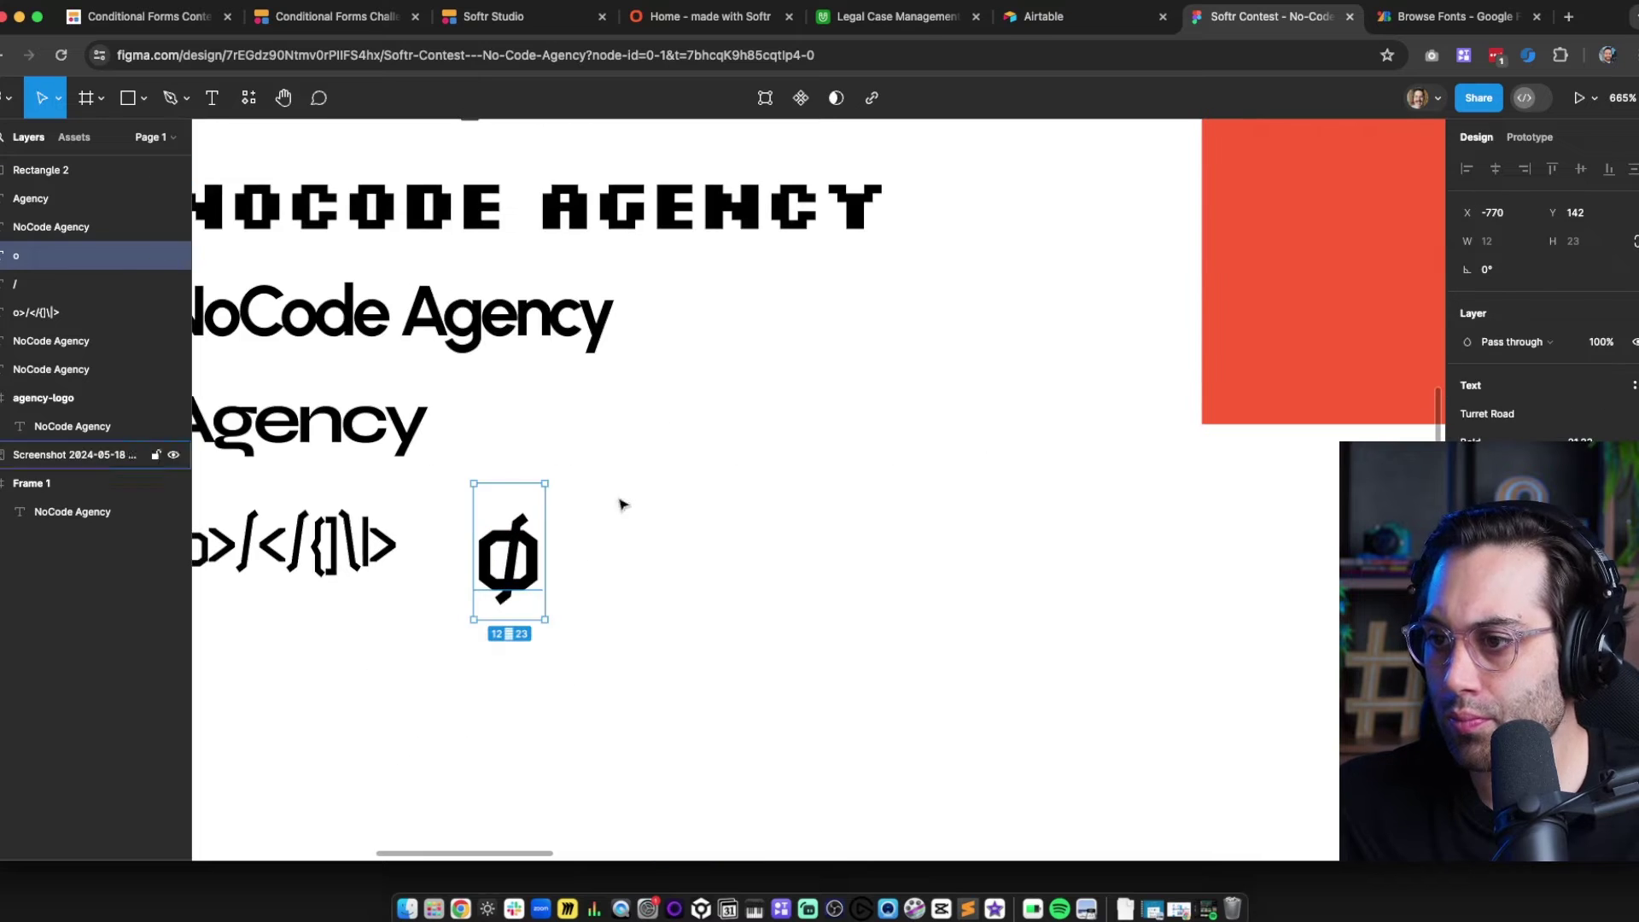
pyautogui.press('super+[')
# Colour the slash red by sampling the red square with the eyedropper
pyautogui.click(512, 551)
pyautogui.press('i')
pyautogui.click(1259, 330)
pyautogui.scroll(3, 854, 598)
pyautogui.click(879, 629)
pyautogui.hscroll(-2, 589, 648)
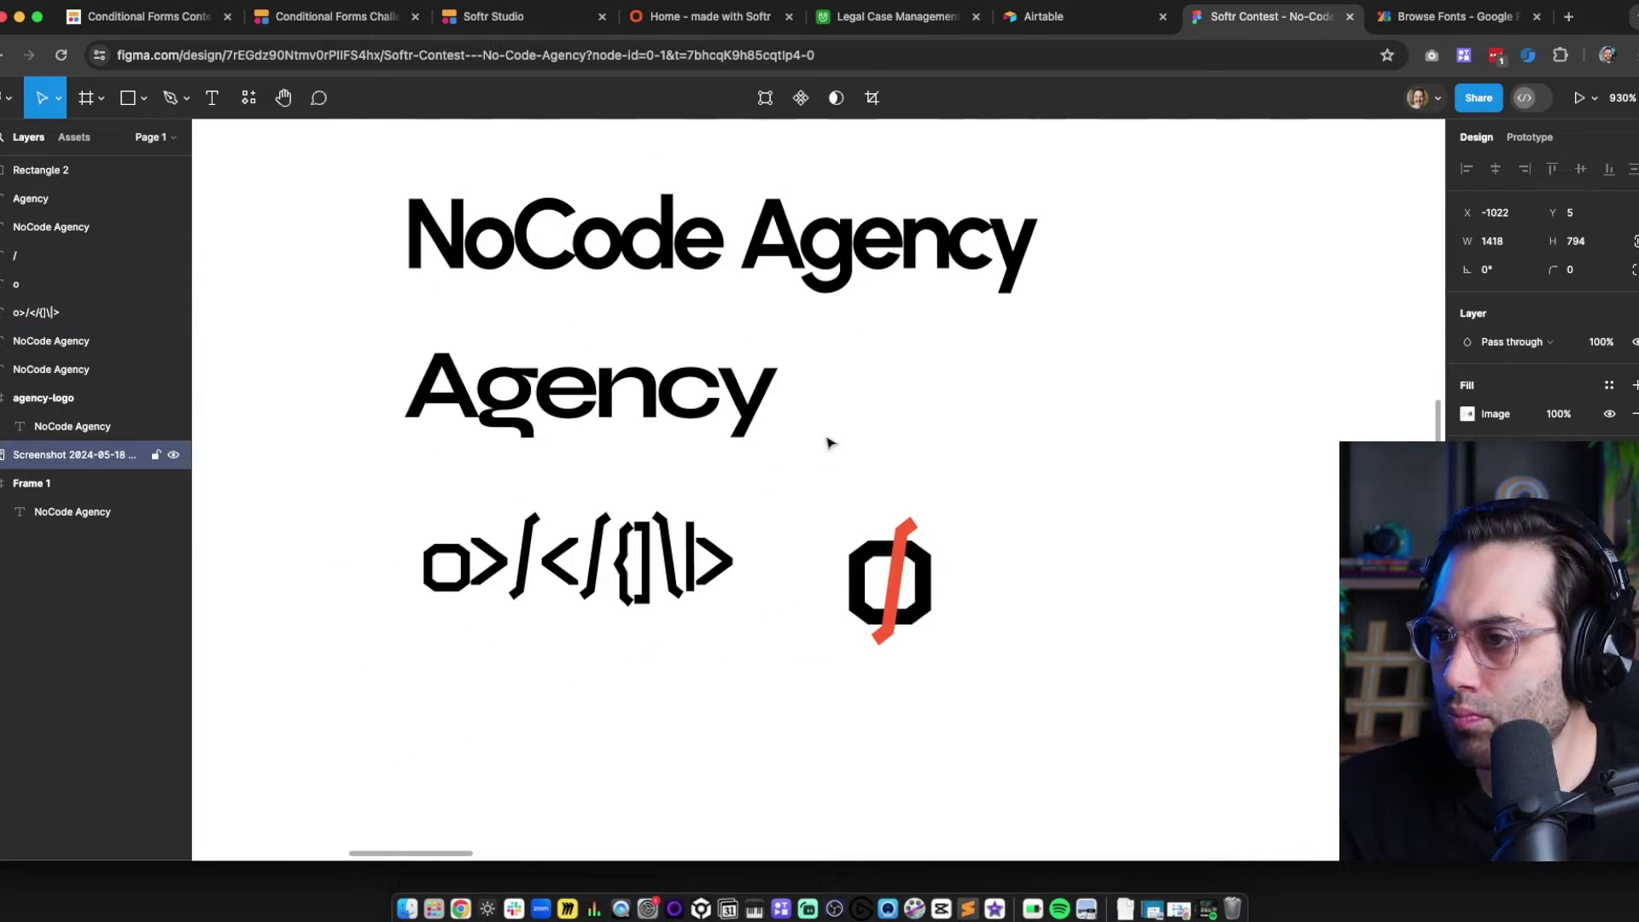
pyautogui.moveTo(636, 565); pyautogui.dragTo(643, 613)
# Lock the screenshot layer so it stays fixed while editing
pyautogui.click(841, 444)
pyautogui.scroll(4, 839, 249)
pyautogui.scroll(-6, 838, 249)
pyautogui.press('super+shift+l')
pyautogui.click(945, 420)
pyautogui.moveTo(893, 463)
pyautogui.mouseDown()
pyautogui.moveTo(792, 518)
pyautogui.moveTo(807, 661)
pyautogui.mouseUp()
pyautogui.scroll(3, 792, 517)
# Delete the old text from the agency-logo frame and move the text samples below it
pyautogui.click(617, 346)
pyautogui.moveTo(314, 229); pyautogui.dragTo(322, 219)
pyautogui.click(626, 362)
pyautogui.press('Delete')
pyautogui.click(322, 218)
pyautogui.click(589, 459)
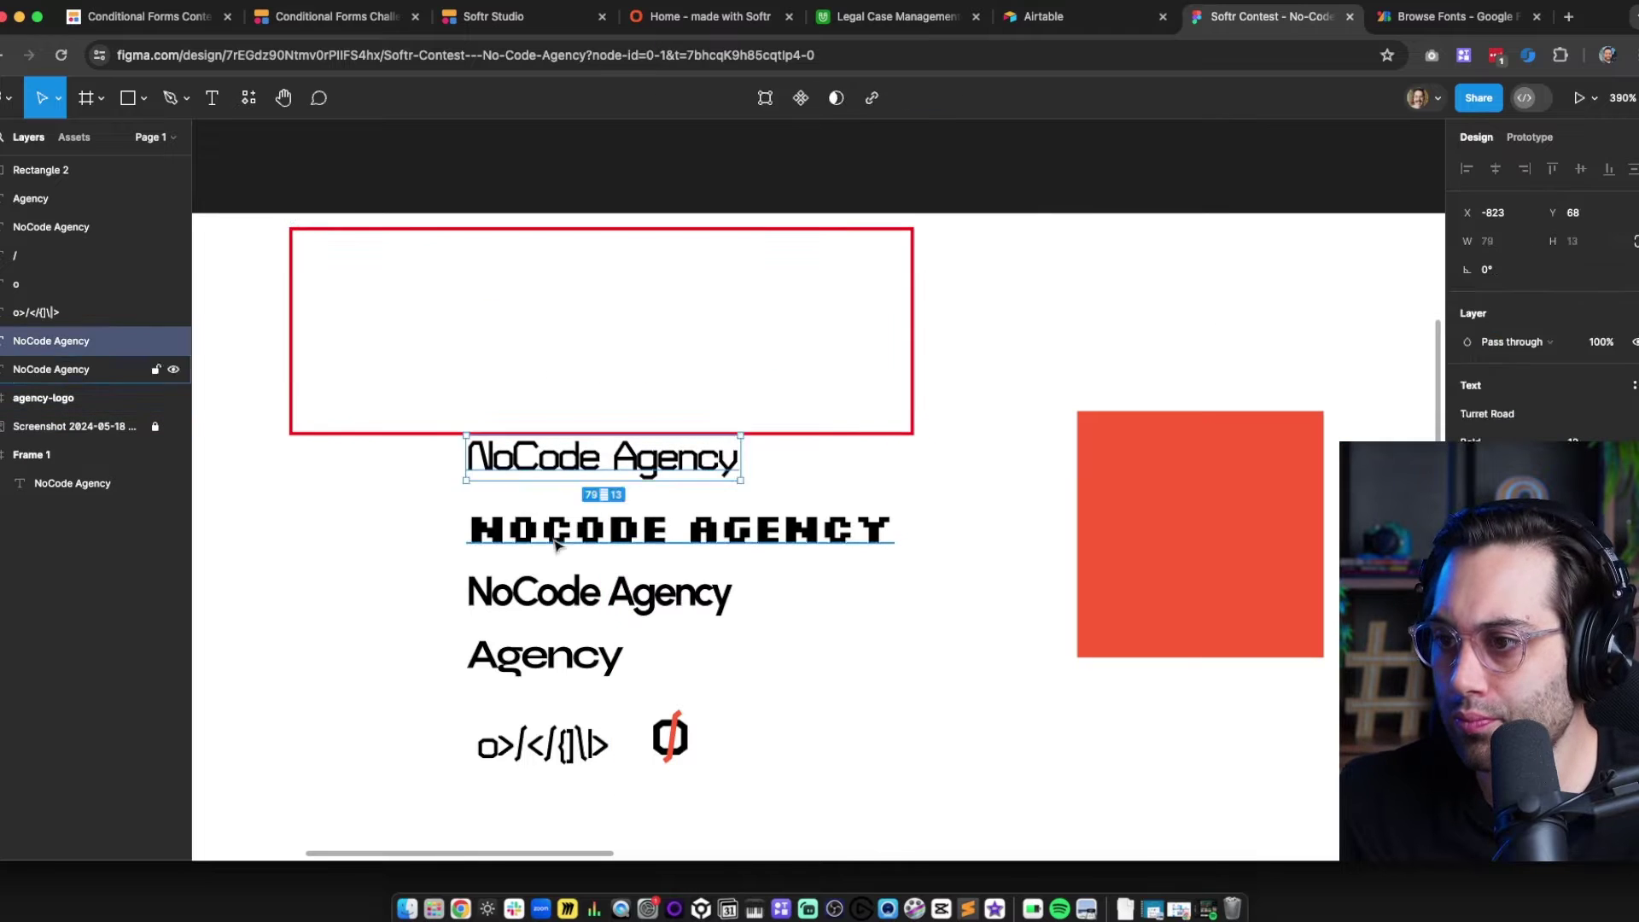
pyautogui.keyDown('shift'); pyautogui.click(555, 543); pyautogui.keyUp('shift')
pyautogui.keyDown('shift'); pyautogui.click(555, 593); pyautogui.keyUp('shift')
pyautogui.keyDown('shift'); pyautogui.click(550, 658); pyautogui.keyUp('shift')
pyautogui.keyDown('shift'); pyautogui.click(542, 745); pyautogui.keyUp('shift')
pyautogui.moveTo(464, 569); pyautogui.dragTo(315, 594)
# Paste the slashed-o mark into agency-logo and convert both glyphs to outlines
pyautogui.press('super+x')
pyautogui.press('super+v')
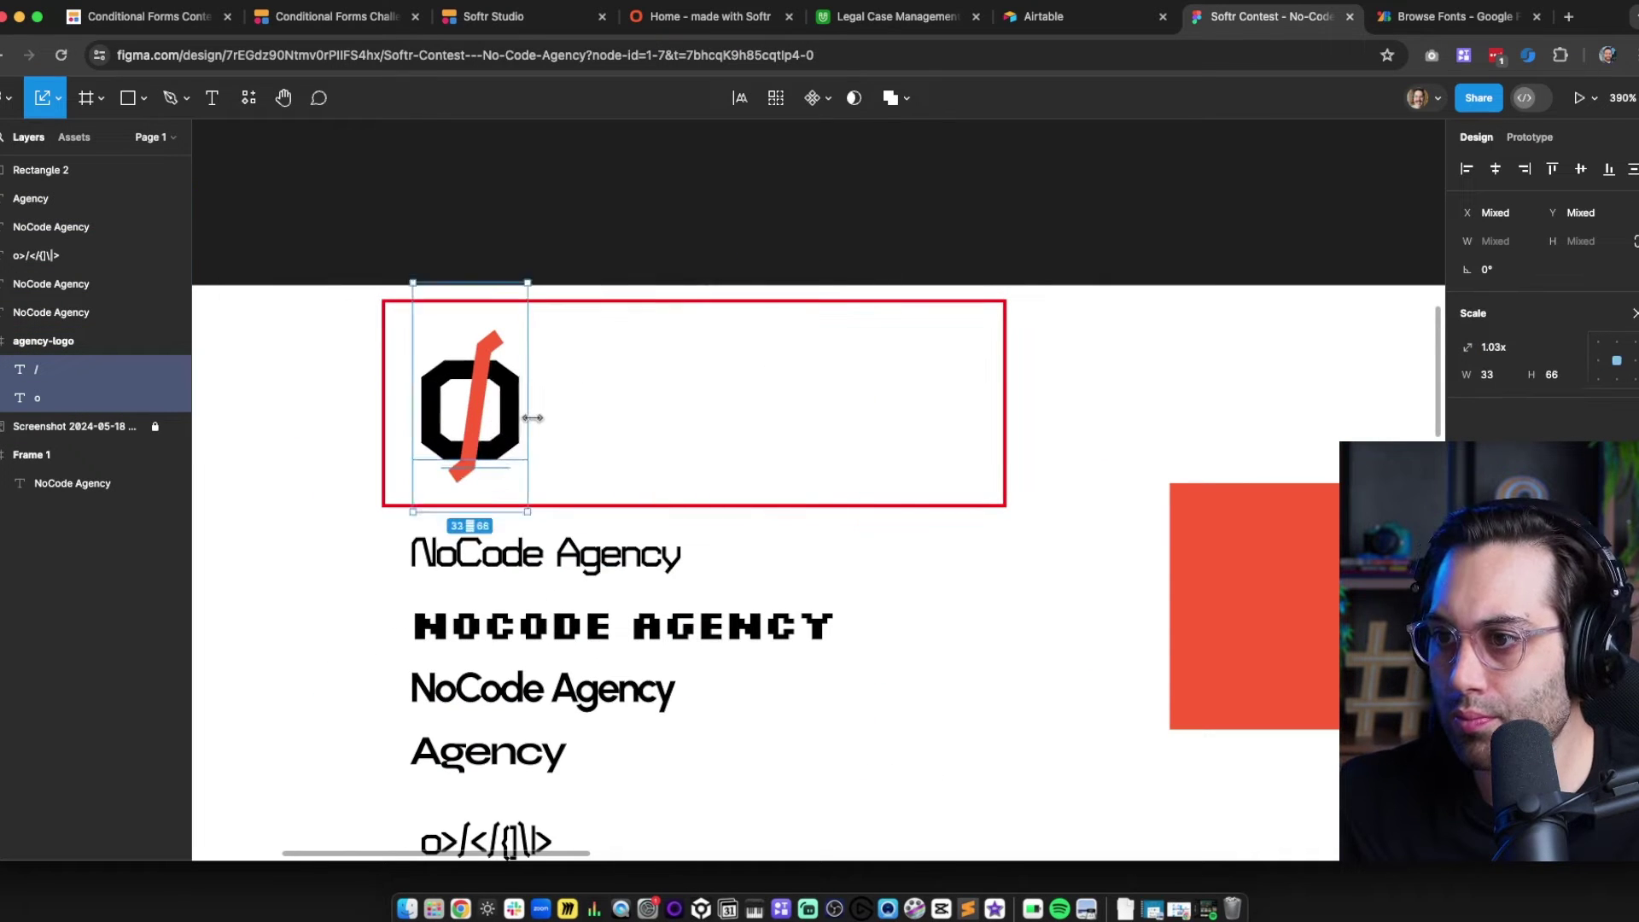
pyautogui.moveTo(519, 432); pyautogui.dragTo(516, 428)
pyautogui.rightClick(516, 428)
pyautogui.click(589, 613)
pyautogui.click(611, 410)
pyautogui.click(475, 401)
pyautogui.click(634, 389)
pyautogui.scroll(-2, 603, 652)
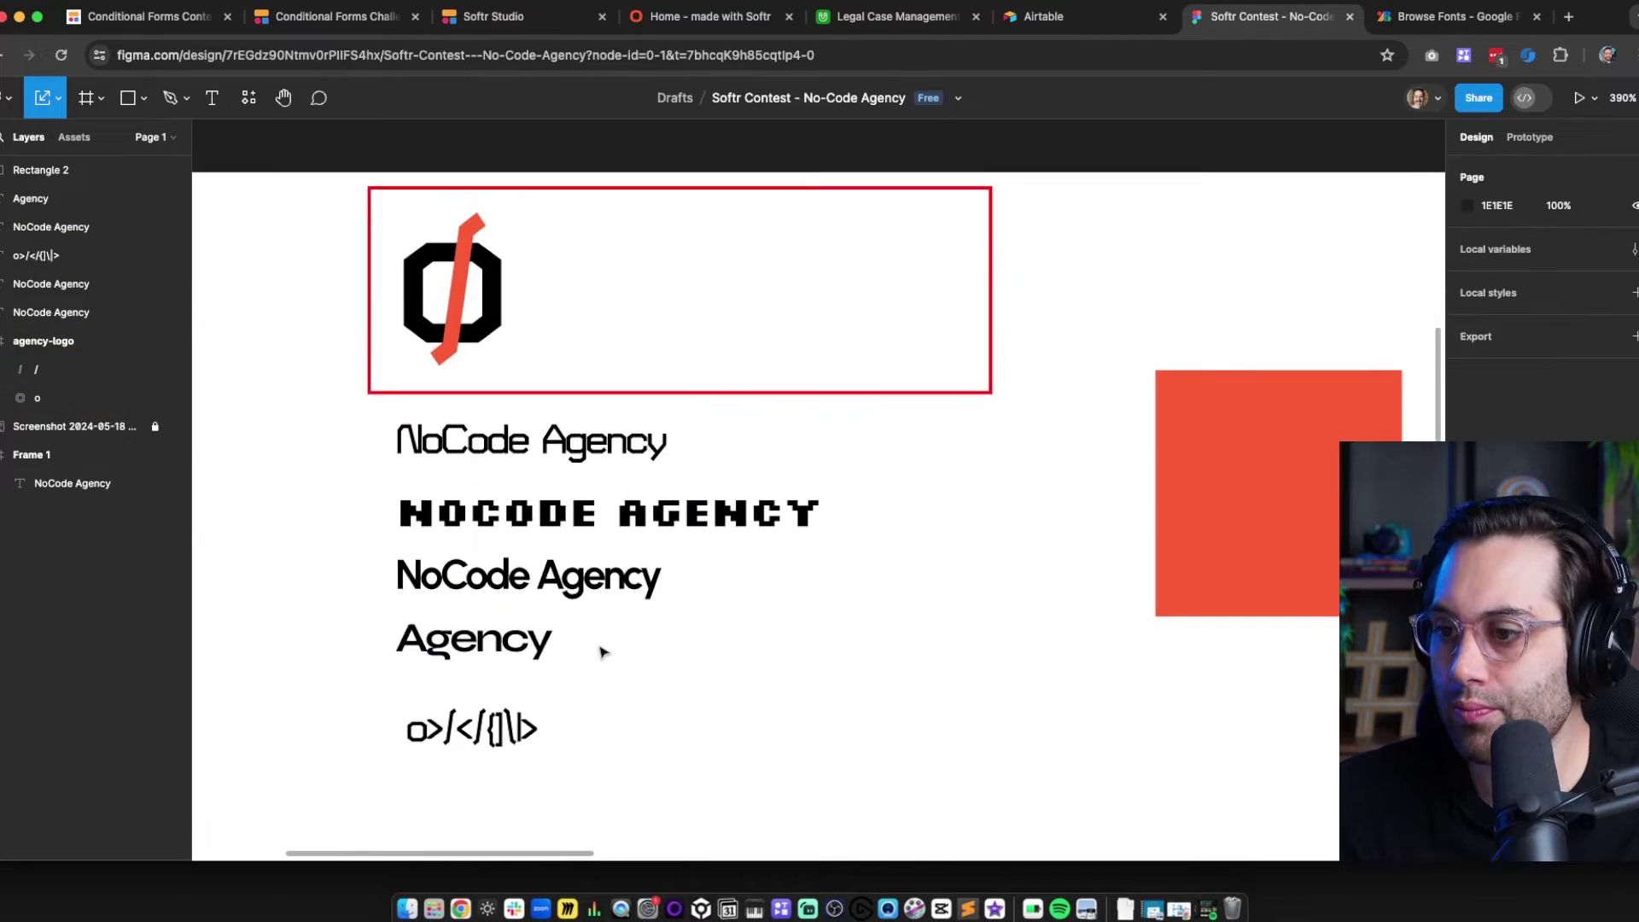
# Place an Agency copy in the logo frame, then group and shrink the slashed-o mark
pyautogui.scroll(2, 743, 409)
pyautogui.moveTo(465, 772); pyautogui.dragTo(860, 427)
pyautogui.click(466, 415)
pyautogui.keyDown('shift'); pyautogui.click(421, 422); pyautogui.keyUp('shift')
pyautogui.press('super+g')
pyautogui.moveTo(510, 417); pyautogui.dragTo(490, 418)
pyautogui.scroll(-3, 586, 530)
# Retype a second Agency copy as 'NoCode', enlarge it, and widen the logo frame
pyautogui.moveTo(833, 249); pyautogui.dragTo(594, 249)
pyautogui.doubleClick(594, 250)
pyautogui.write('NoCodek')
pyautogui.moveTo(737, 261); pyautogui.dragTo(659, 249)
pyautogui.scroll(2, 677, 446)
pyautogui.click(954, 386)
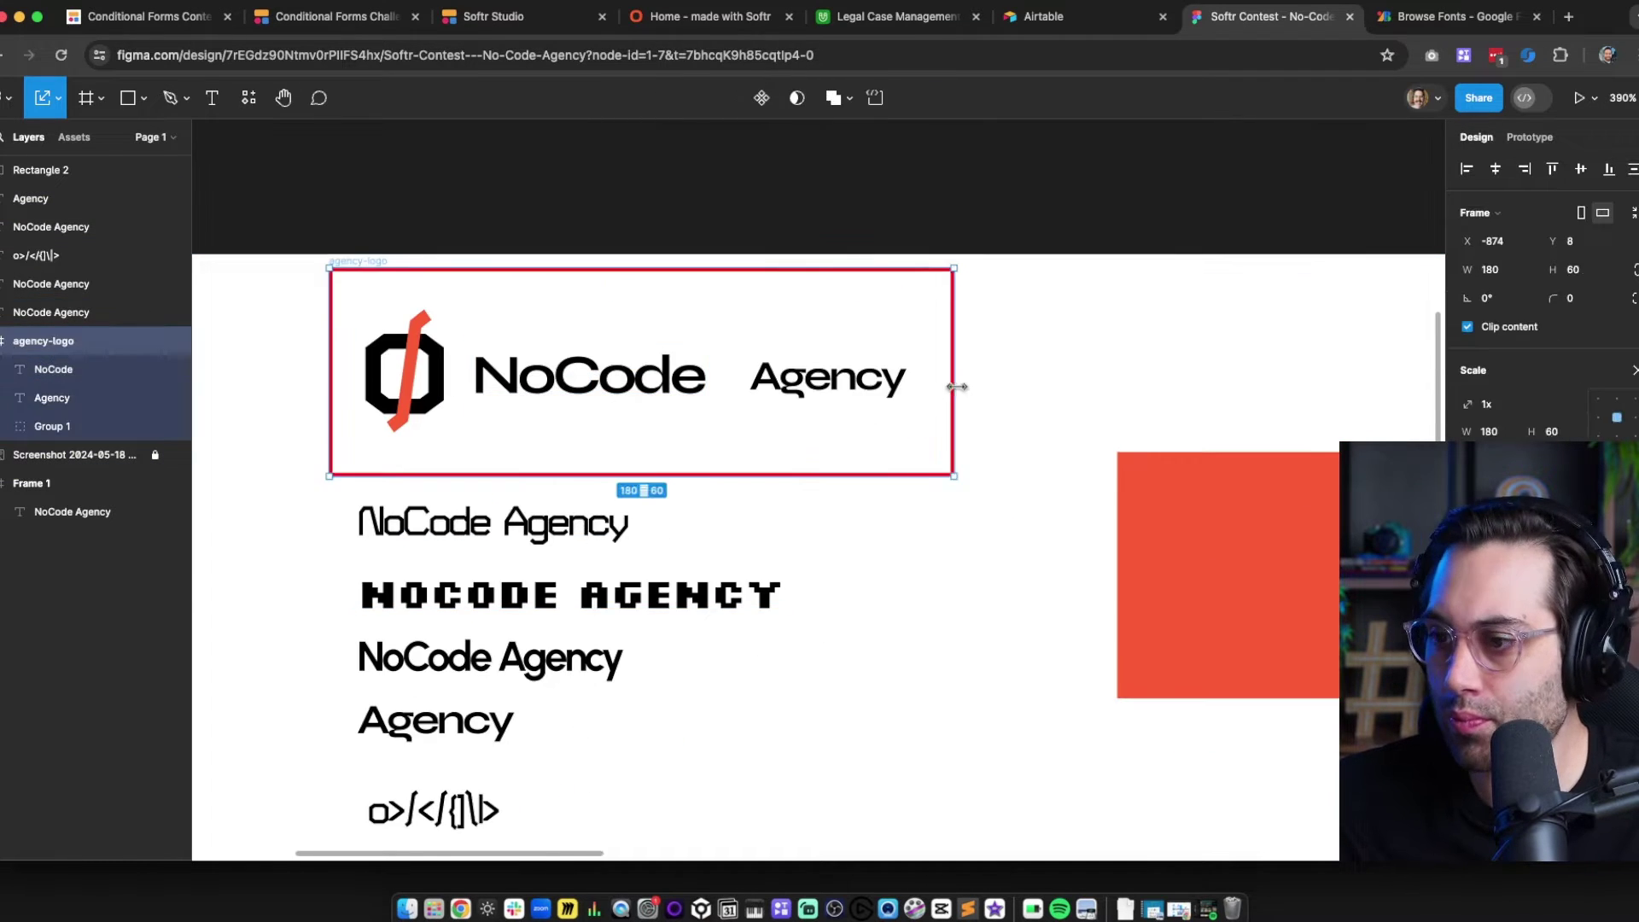
pyautogui.moveTo(958, 387); pyautogui.dragTo(1130, 387)
pyautogui.click(598, 376)
pyautogui.moveTo(714, 378); pyautogui.dragTo(802, 378)
pyautogui.moveTo(828, 377); pyautogui.dragTo(909, 377)
pyautogui.press('Left')
pyautogui.press('Left')
pyautogui.press('Left')
pyautogui.press('Left')
# Remove a stray backtick from NoCode and bring in an enlarged NoCode Agency sample copy
pyautogui.click(918, 531)
pyautogui.doubleClick(586, 376)
pyautogui.write('`')
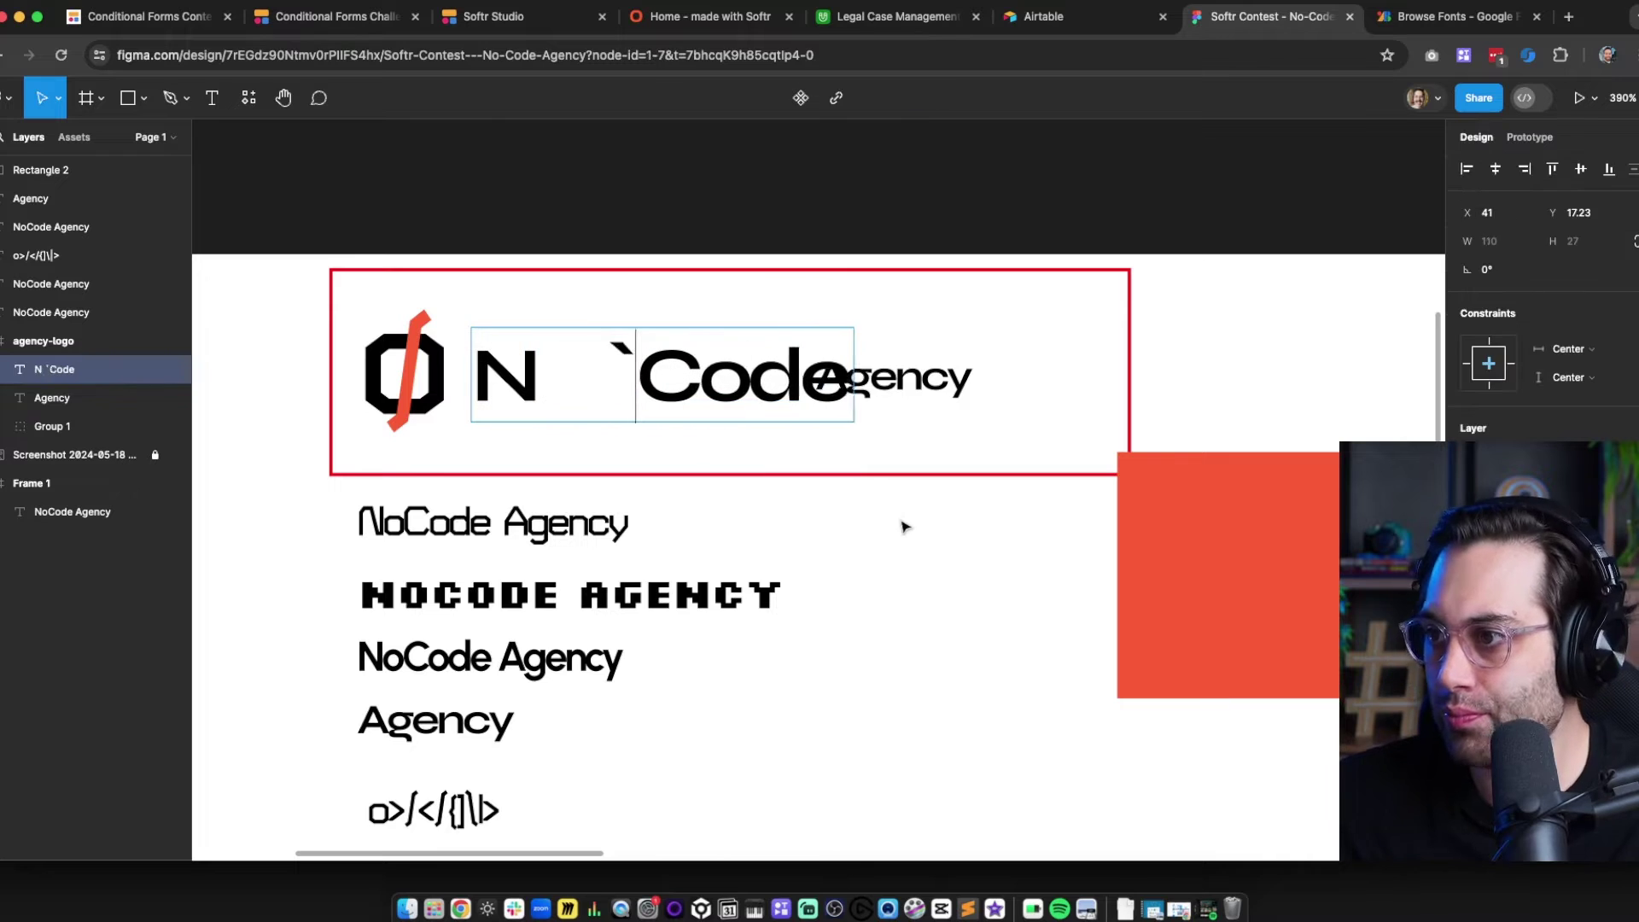
pyautogui.press('BackSpace')
pyautogui.click(903, 526)
pyautogui.moveTo(495, 522); pyautogui.dragTo(615, 382)
pyautogui.press('k')
pyautogui.moveTo(749, 383); pyautogui.dragTo(1109, 384)
pyautogui.press('v')
pyautogui.moveTo(879, 380); pyautogui.dragTo(879, 496)
# Split the wordmark into an 'N' layer and an 'oCode' layer placed beside it
pyautogui.click(683, 377)
pyautogui.doubleClick(854, 495)
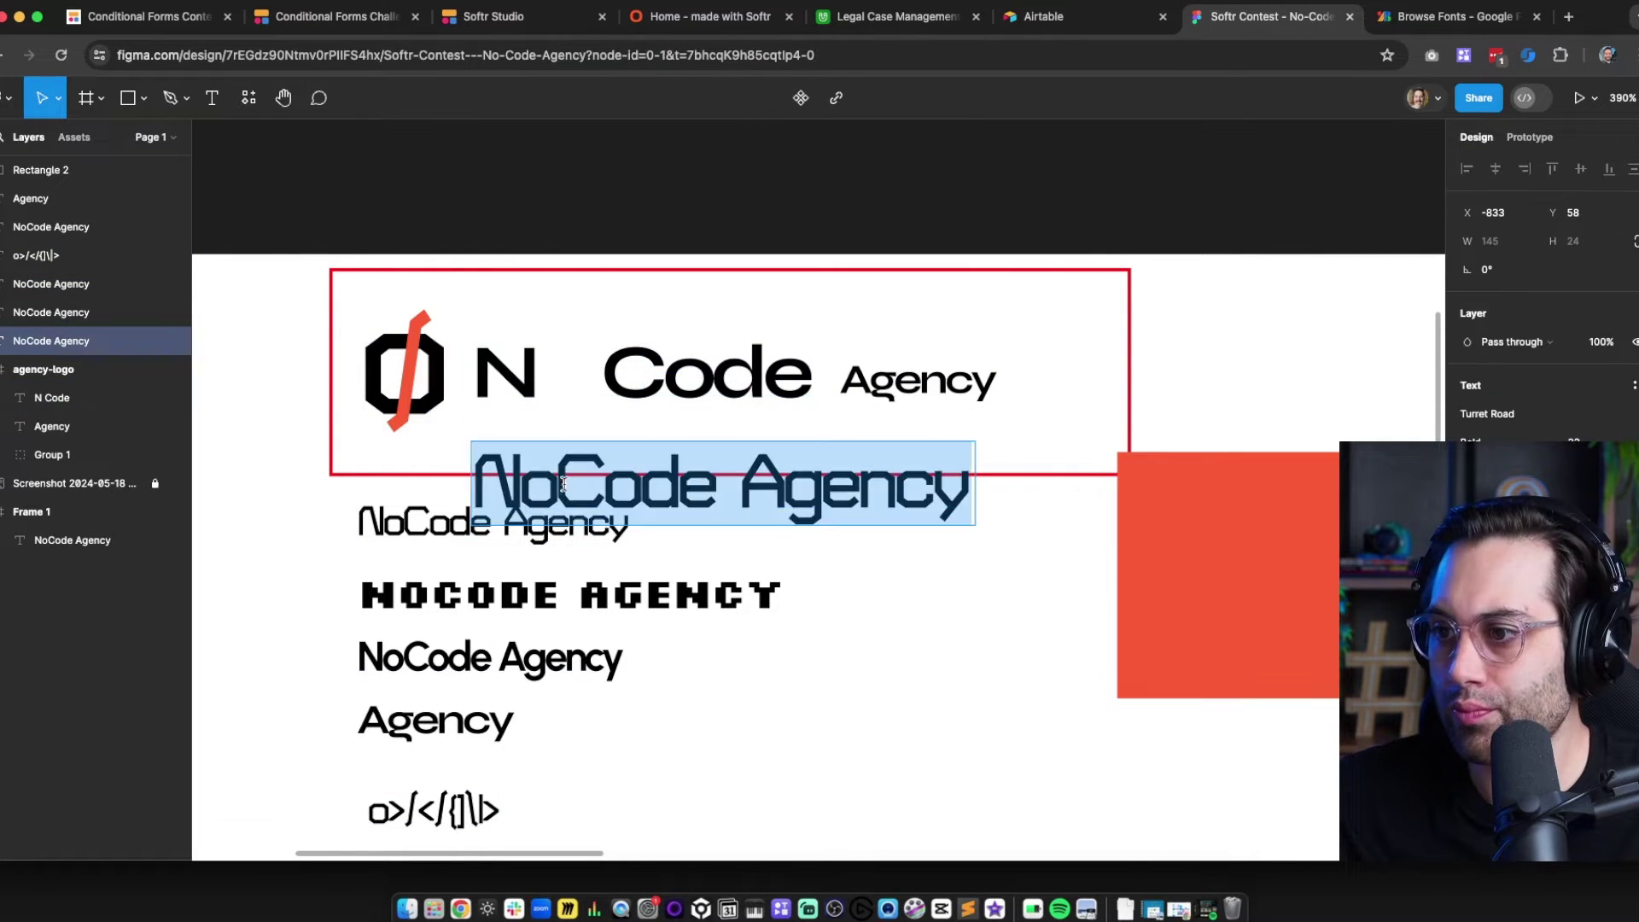
pyautogui.moveTo(554, 491); pyautogui.dragTo(441, 495)
pyautogui.press('BackSpace')
pyautogui.moveTo(636, 490); pyautogui.dragTo(889, 565)
pyautogui.press('BackSpace')
pyautogui.write('o')
pyautogui.doubleClick(683, 376)
pyautogui.moveTo(536, 376); pyautogui.dragTo(886, 392)
pyautogui.press('BackSpace')
pyautogui.moveTo(572, 485); pyautogui.dragTo(642, 373)
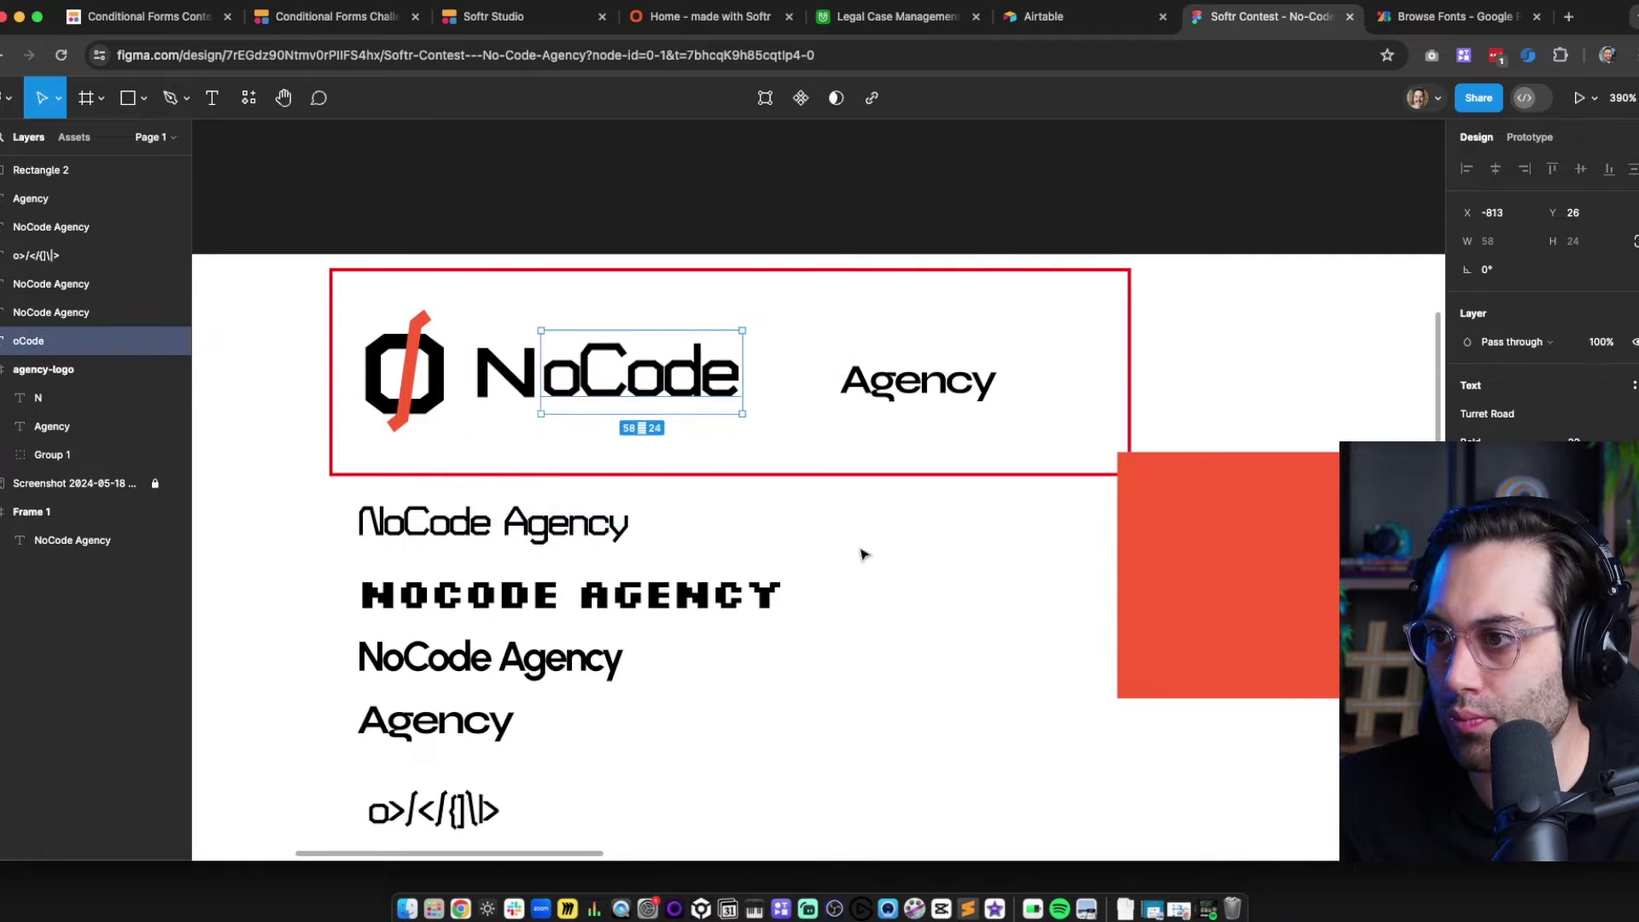
# Retype the second layer as lowercase 'ocode' and shift Agency left next to the wordmark
pyautogui.doubleClick(641, 376)
pyautogui.write('ocode')
pyautogui.click(863, 542)
pyautogui.moveTo(790, 431); pyautogui.dragTo(649, 388)
pyautogui.click(864, 578)
pyautogui.doubleClick(640, 376)
pyautogui.write('o')
pyautogui.click(527, 378)
pyautogui.click(896, 577)
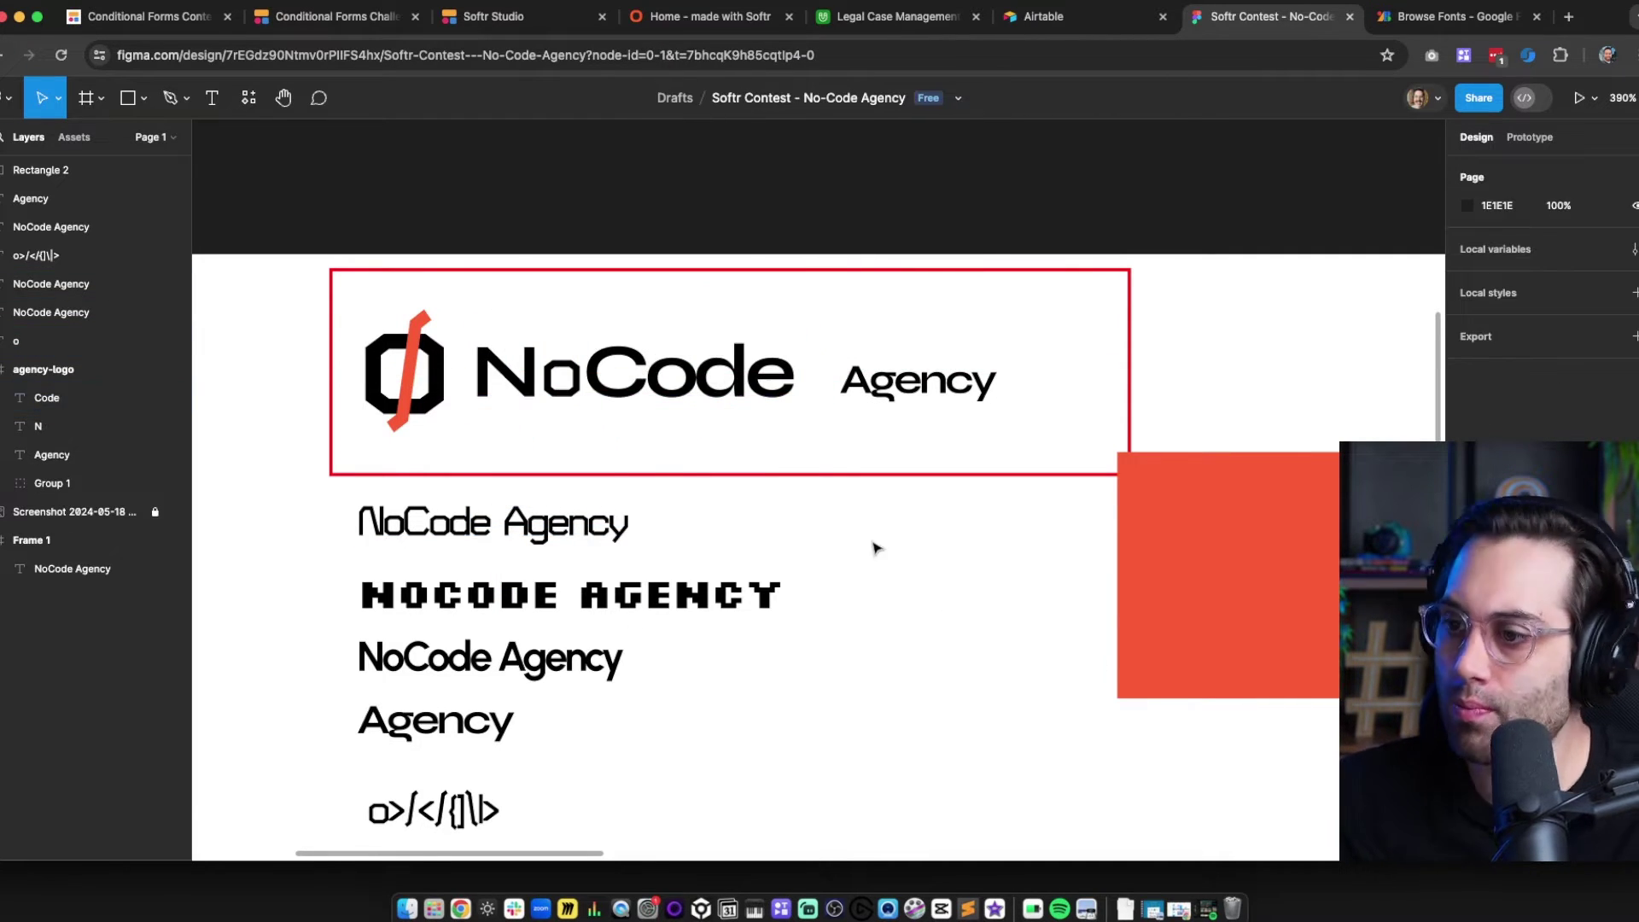
pyautogui.moveTo(580, 523); pyautogui.dragTo(580, 531)
pyautogui.click(836, 553)
pyautogui.moveTo(918, 382); pyautogui.dragTo(903, 382)
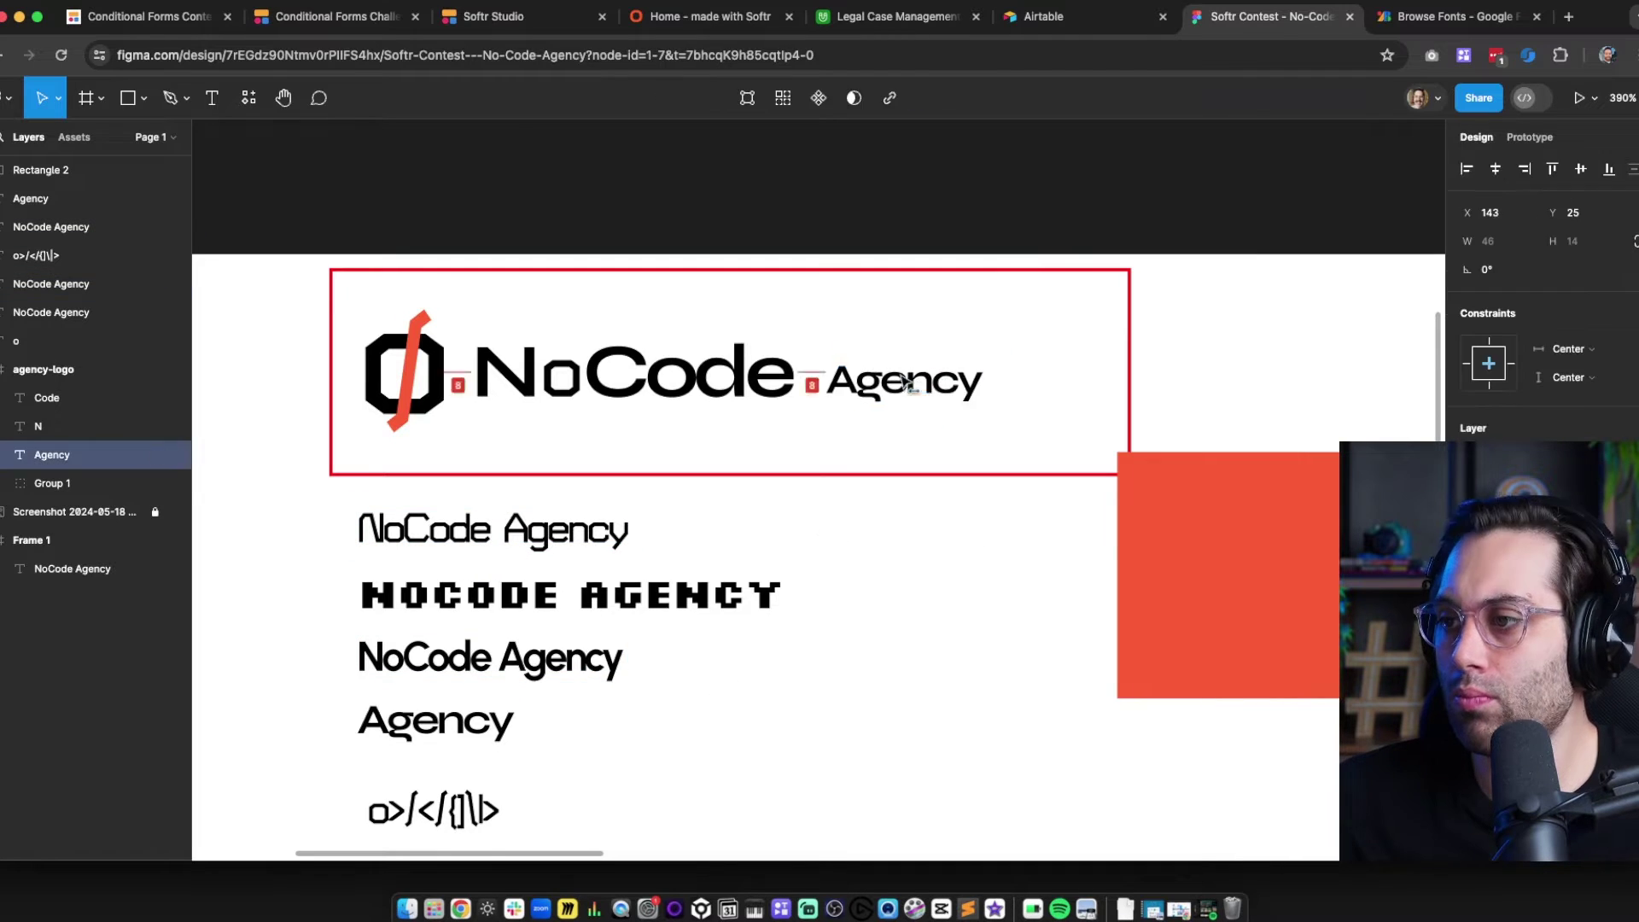
# Browse Google Fonts, removing the Display filter and toggling Sans Serif off and on
pyautogui.click(897, 547)
pyautogui.click(1452, 16)
pyautogui.scroll(-1, 188, 598)
pyautogui.click(119, 736)
pyautogui.scroll(-3, 120, 726)
pyautogui.click(123, 638)
pyautogui.click(154, 517)
pyautogui.scroll(-20, 683, 375)
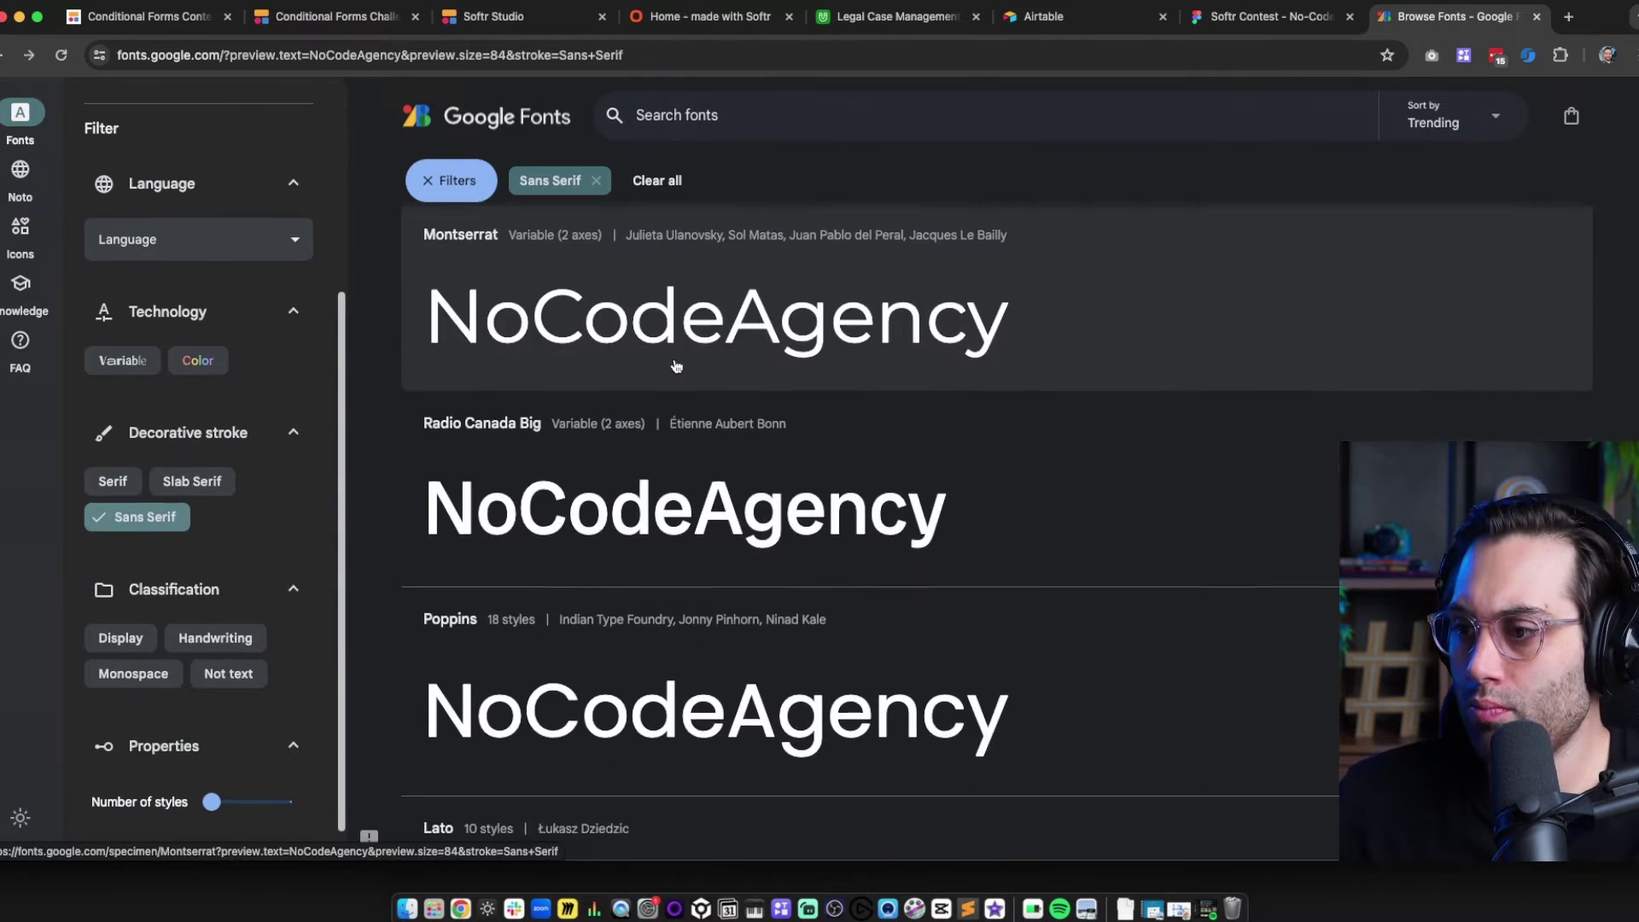
pyautogui.scroll(-10, 726, 408)
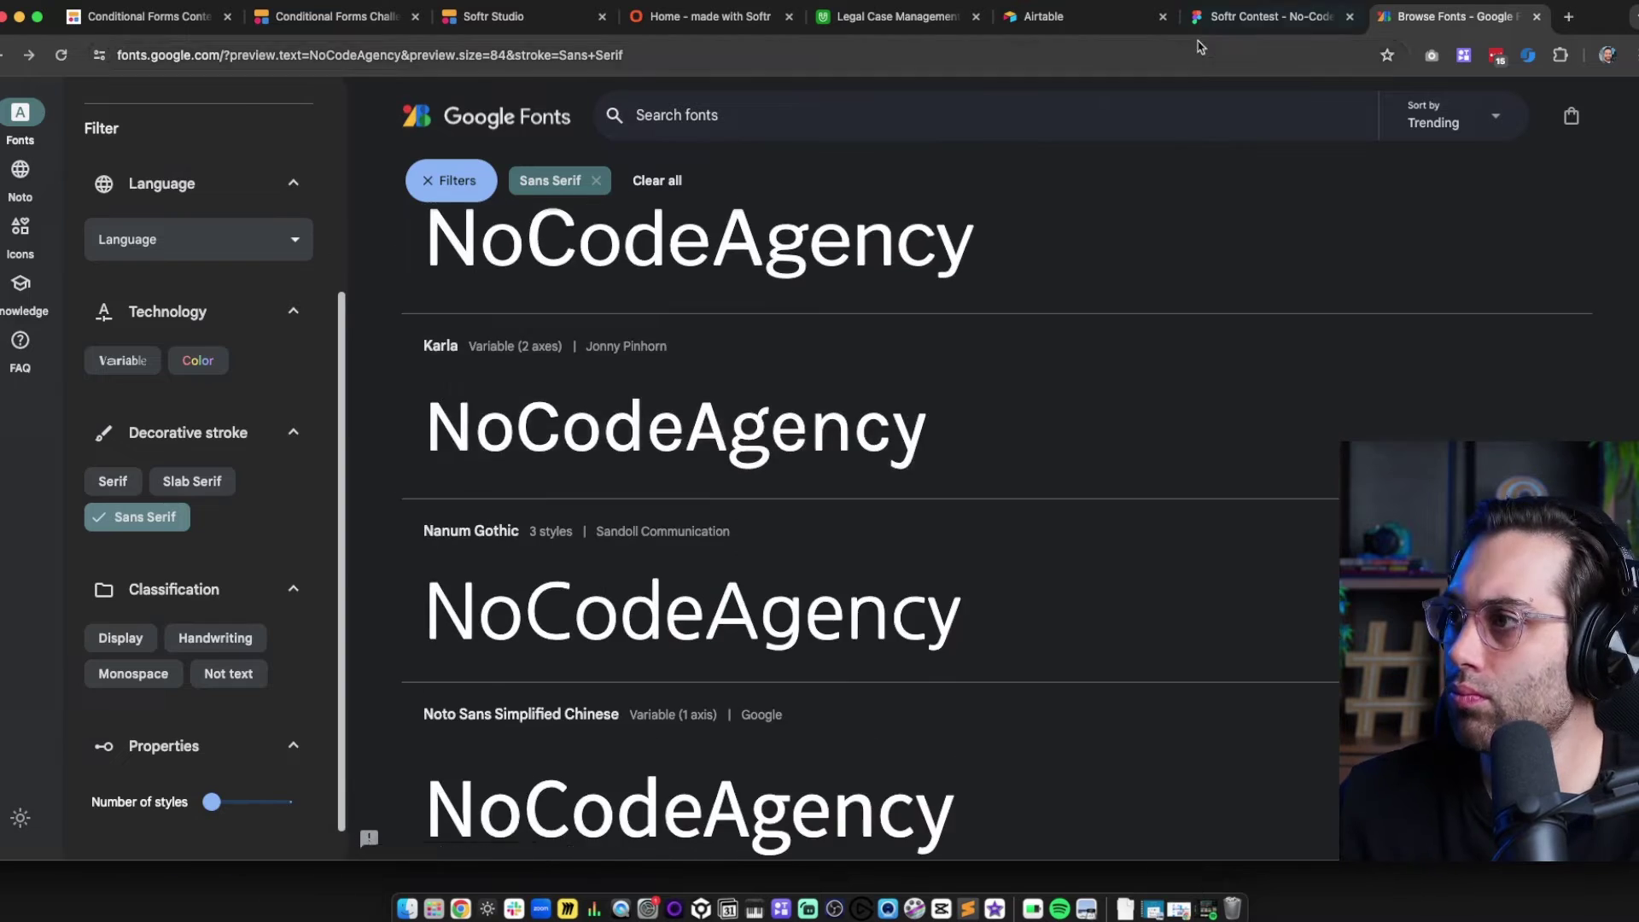
# Back in Figma, delete the separate Code layer and begin editing the N text
pyautogui.click(1220, 17)
pyautogui.click(656, 379)
pyautogui.click(1451, 16)
pyautogui.click(1255, 16)
pyautogui.press('Delete')
pyautogui.doubleClick(537, 370)
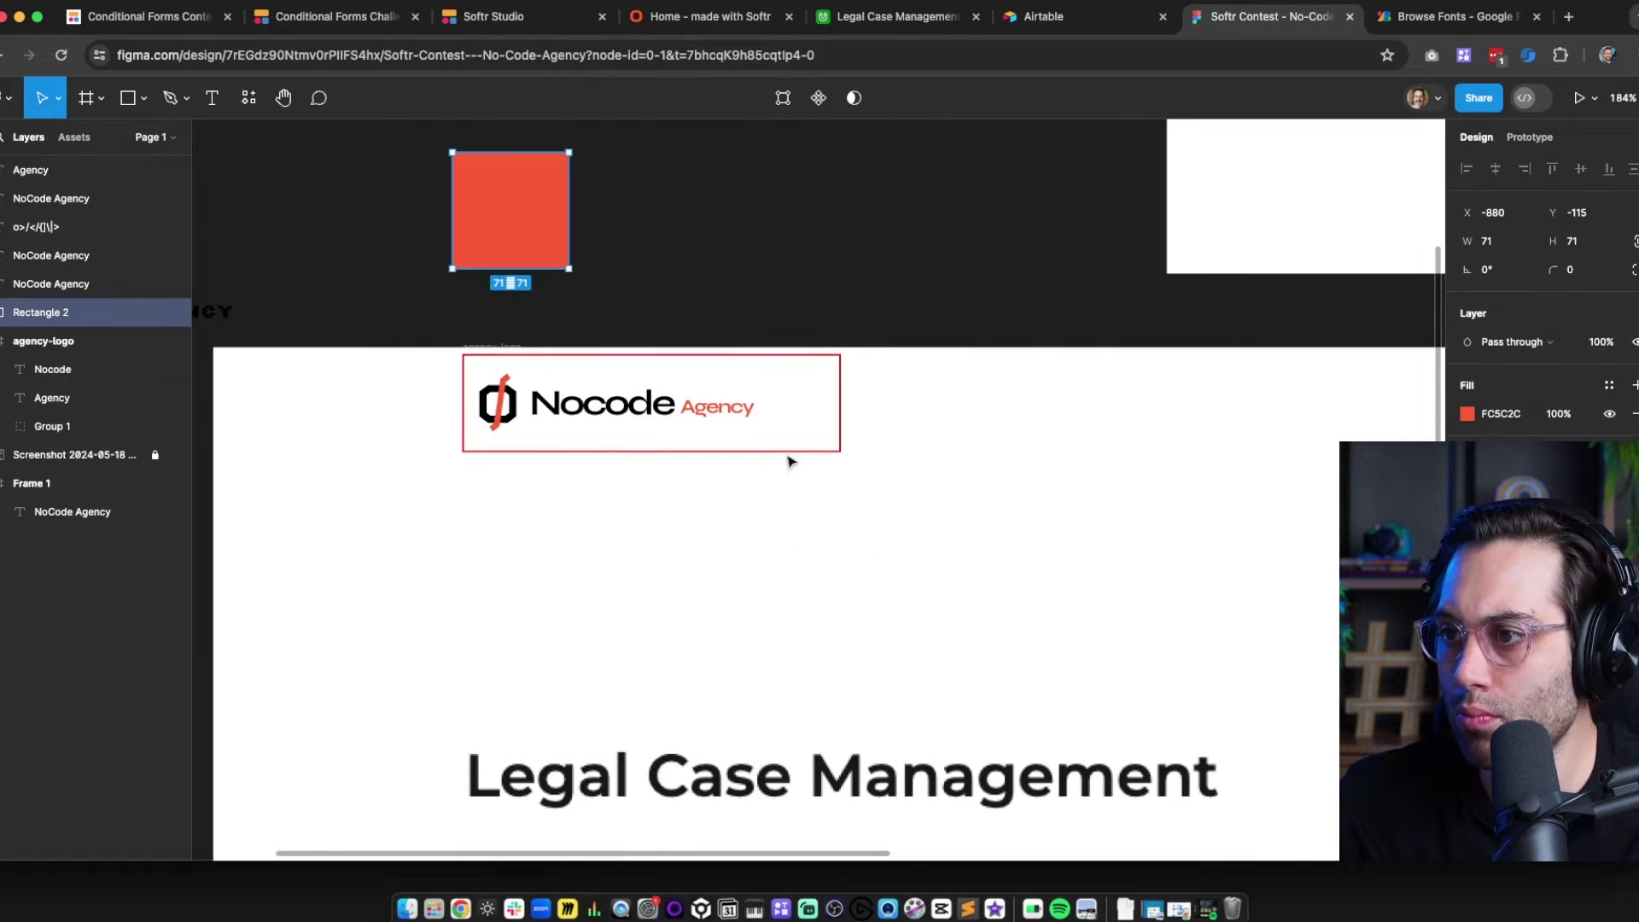
# Place agency below nocode and proportionally enlarge the slashed-o mark and the wording
pyautogui.moveTo(678, 406); pyautogui.dragTo(625, 440)
pyautogui.click(545, 564)
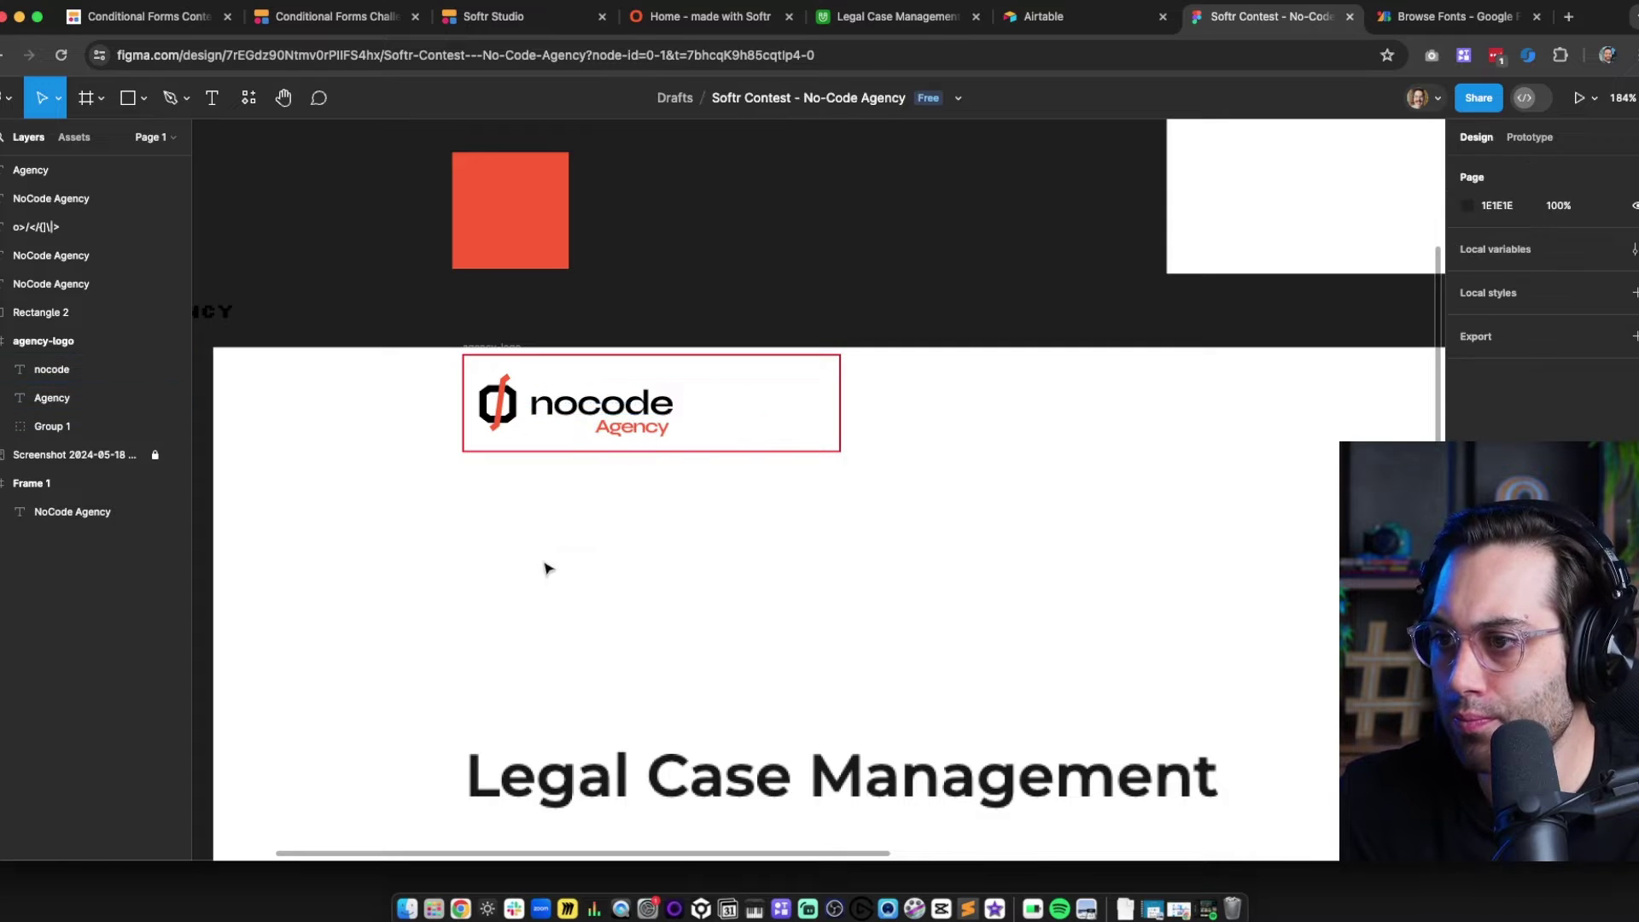
pyautogui.scroll(5, 498, 421)
pyautogui.click(721, 384)
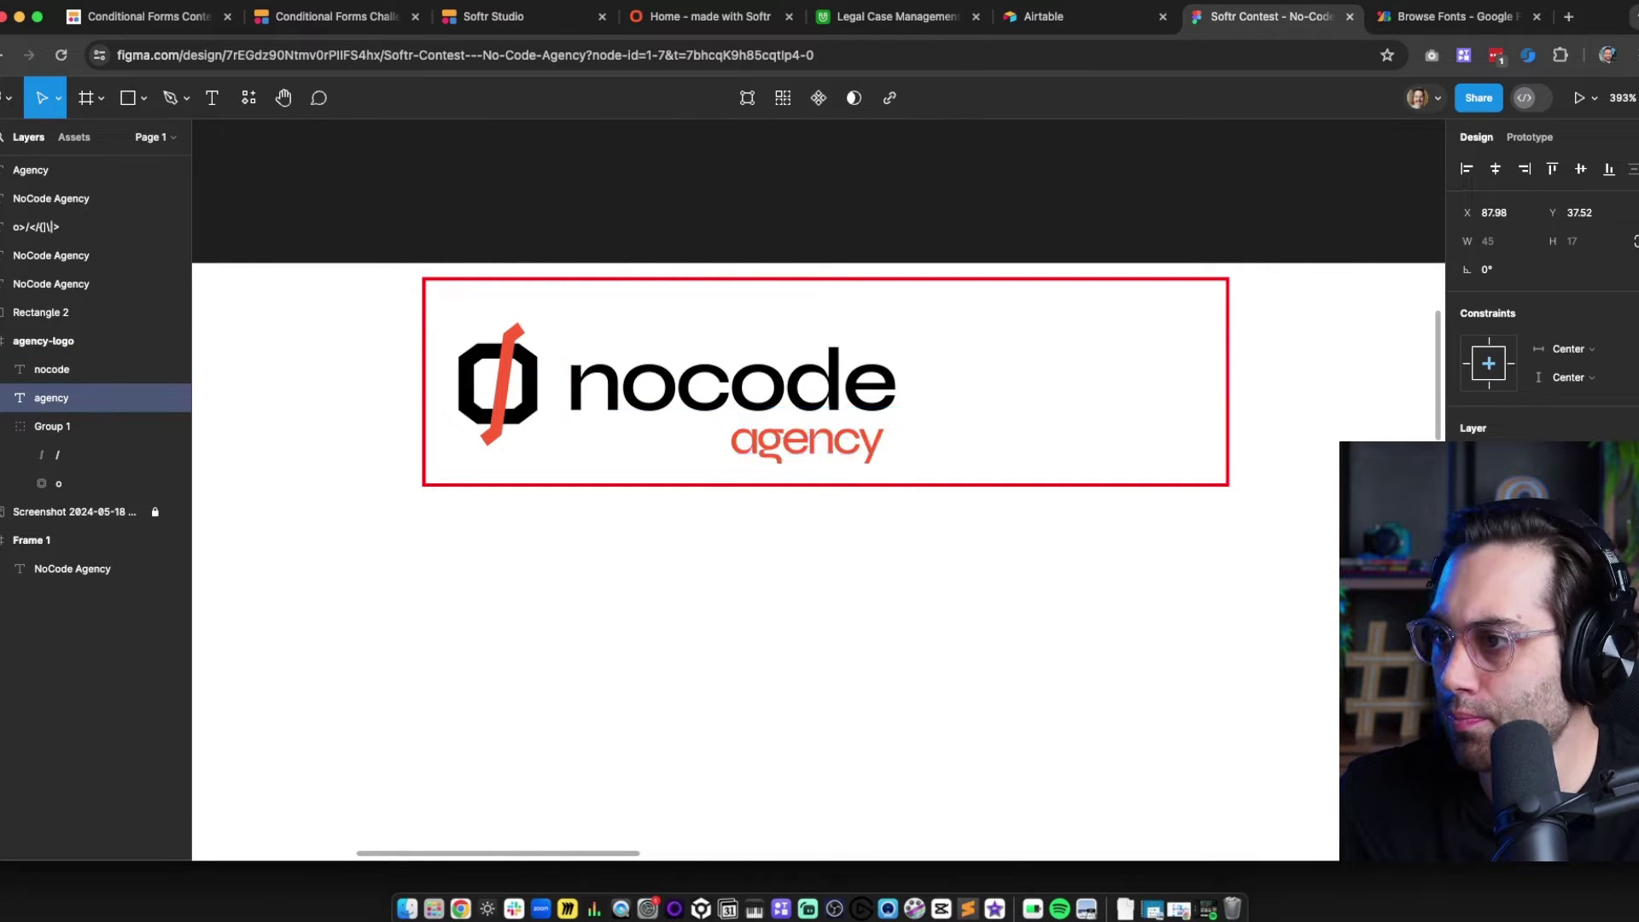
pyautogui.click(765, 560)
pyautogui.click(534, 392)
pyautogui.press('k')
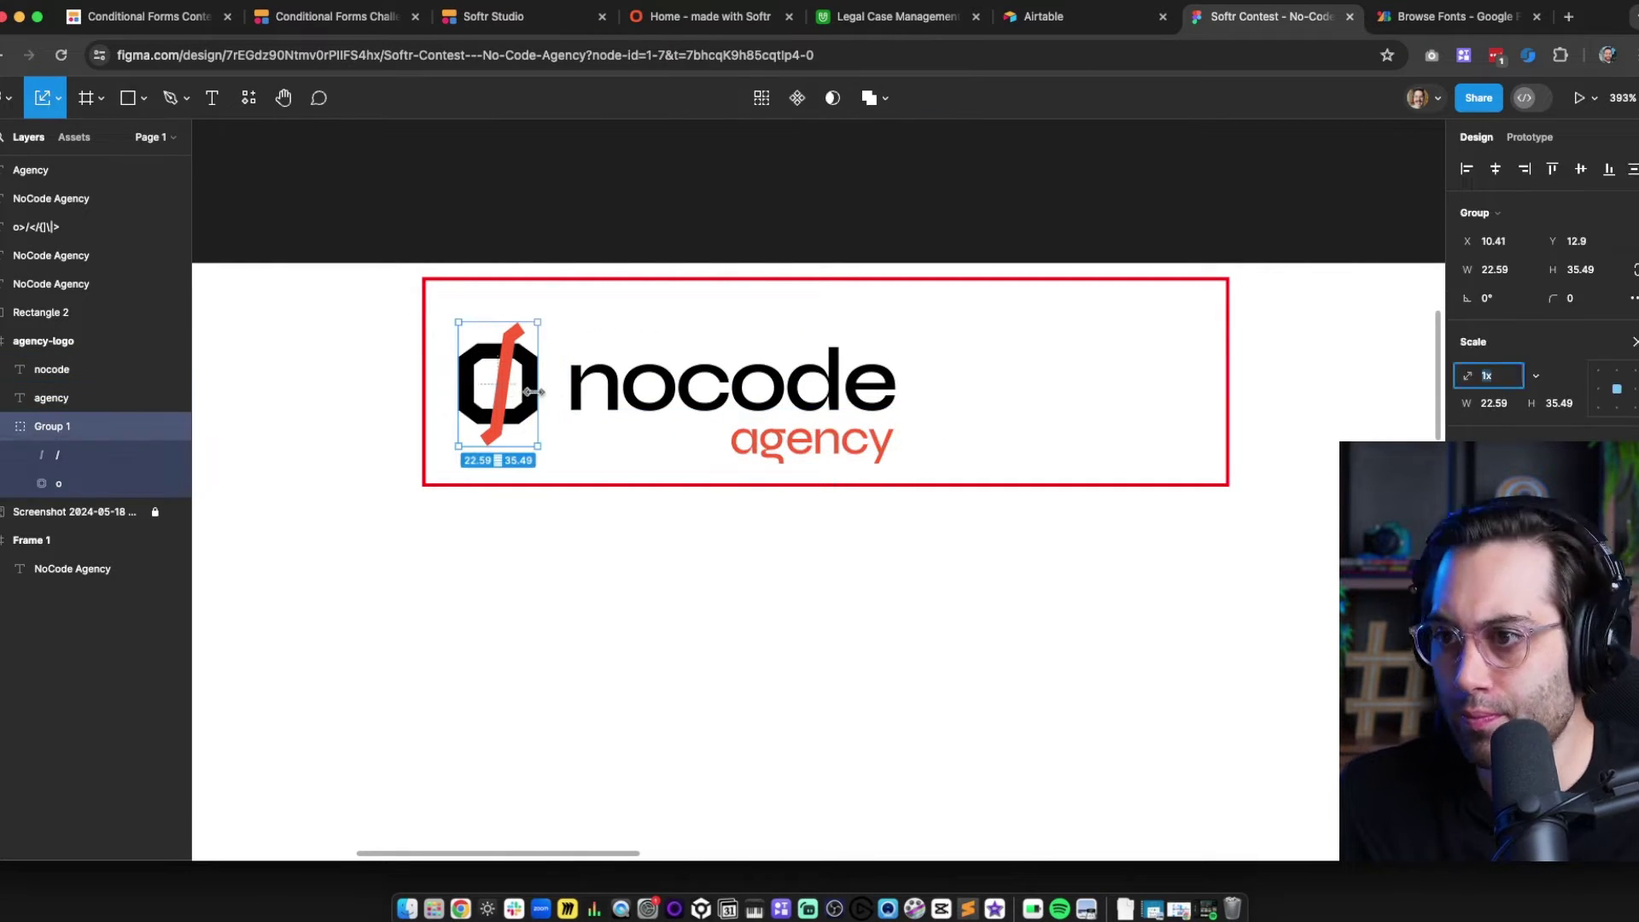
pyautogui.moveTo(536, 392); pyautogui.dragTo(558, 392)
pyautogui.moveTo(722, 385); pyautogui.dragTo(758, 382)
pyautogui.moveTo(922, 388); pyautogui.dragTo(933, 389)
pyautogui.press('v')
pyautogui.scroll(3, 486, 444)
# Duplicate the slash and cut it out of the o shape to form the symbol
pyautogui.keyDown('super'); pyautogui.click(531, 355); pyautogui.keyUp('super')
pyautogui.press('super+d')
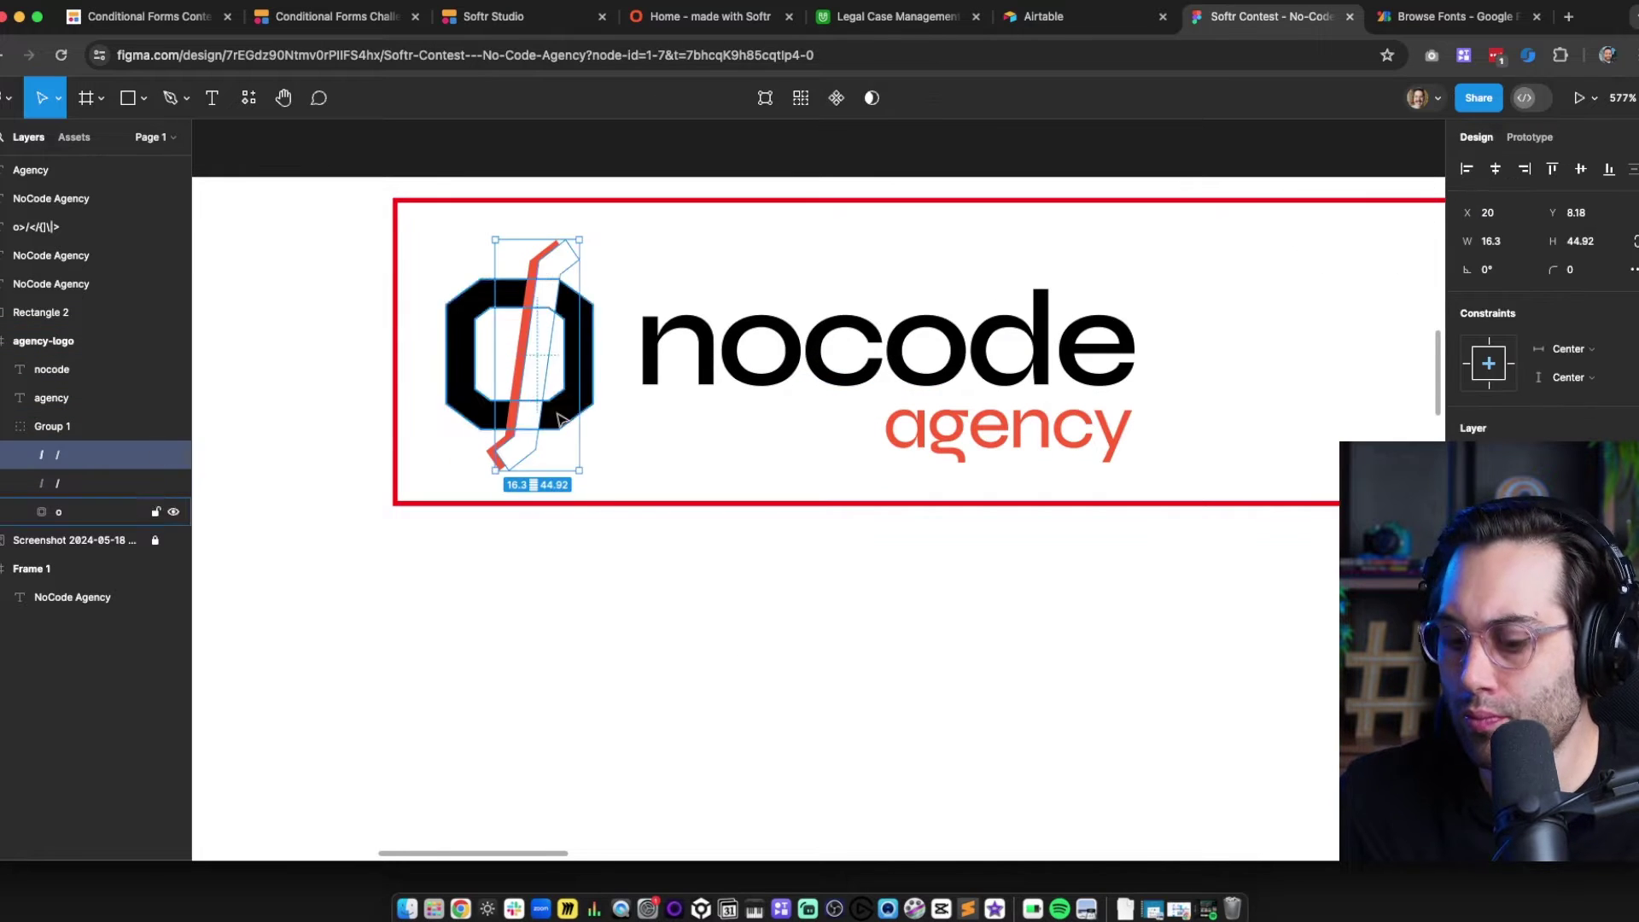
pyautogui.press('super+[')
pyautogui.click(610, 669)
pyautogui.keyDown('super'); pyautogui.click(548, 350); pyautogui.keyUp('super')
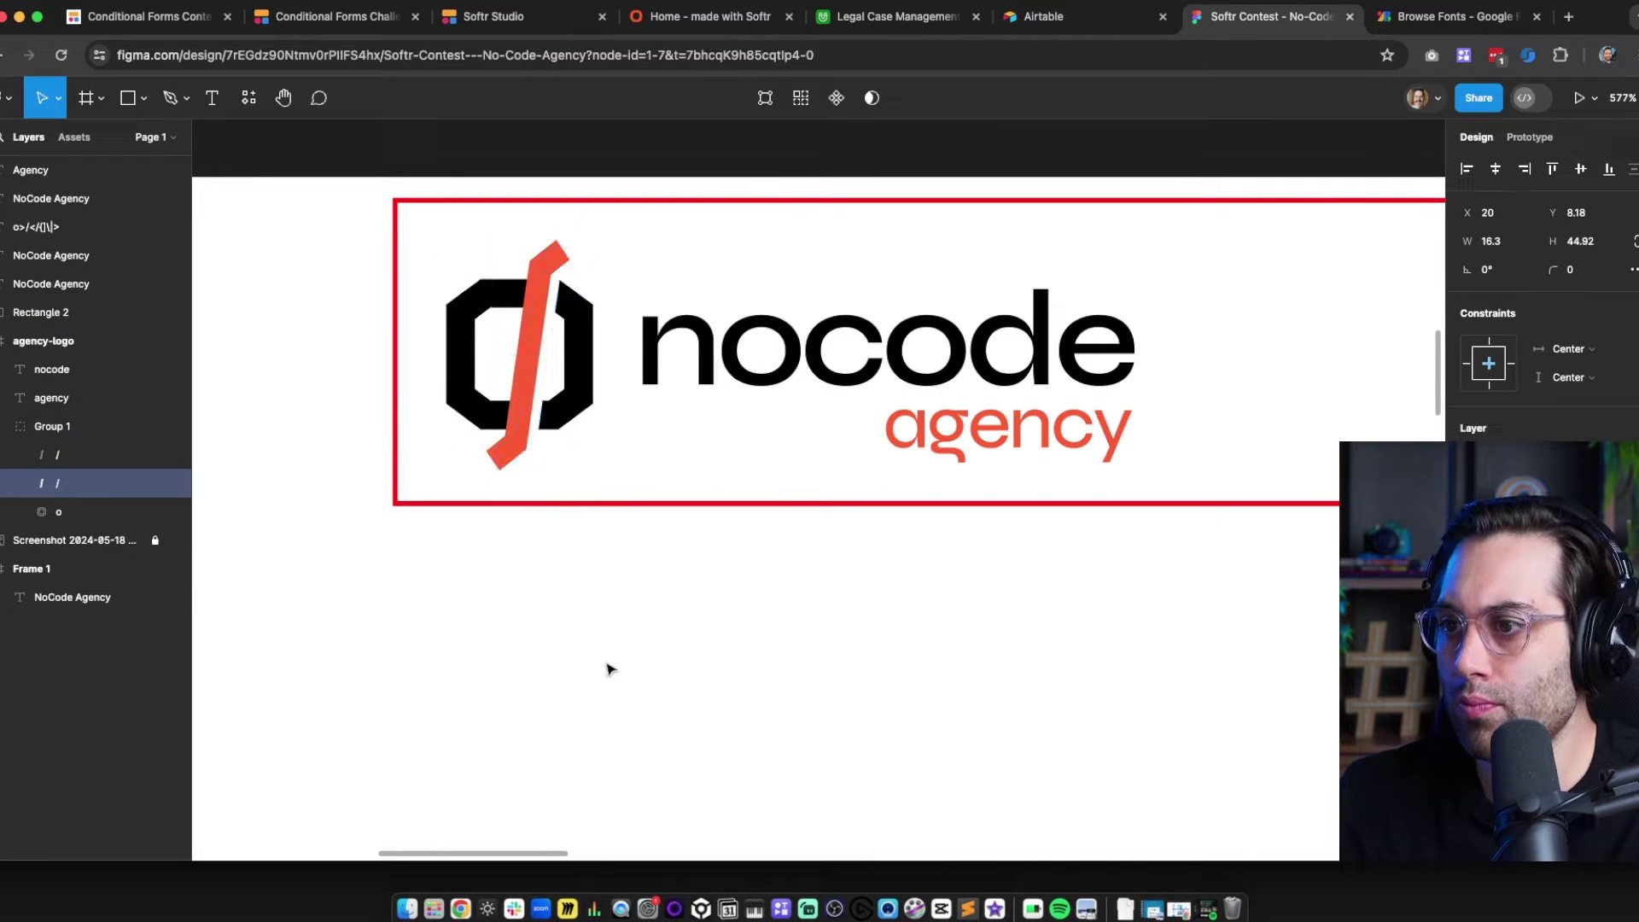
pyautogui.keyDown('shift'); pyautogui.keyDown('super'); pyautogui.click(526, 350); pyautogui.keyUp('super'); pyautogui.keyUp('shift')
pyautogui.press('Left')
pyautogui.keyDown('super'); pyautogui.click(544, 350); pyautogui.keyUp('super')
pyautogui.keyDown('shift'); pyautogui.keyDown('super'); pyautogui.click(581, 351); pyautogui.keyUp('super'); pyautogui.keyUp('shift')
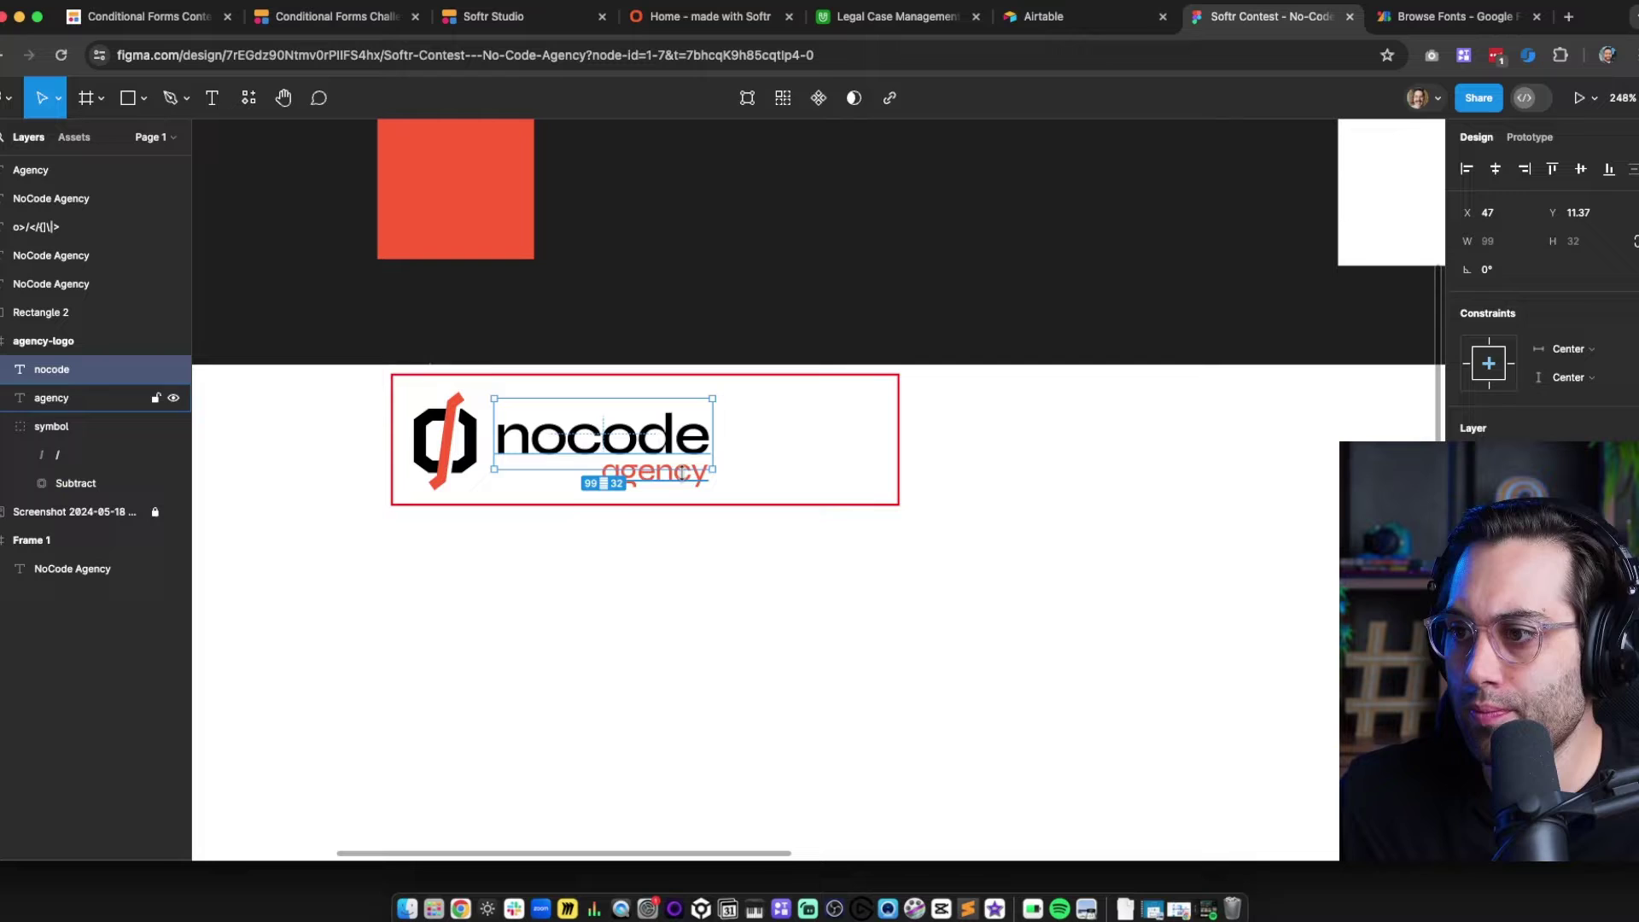
pyautogui.press('super+g')
# Group the nocode and agency wording as 'text' and vertically align it with the symbol
pyautogui.press('super+r')
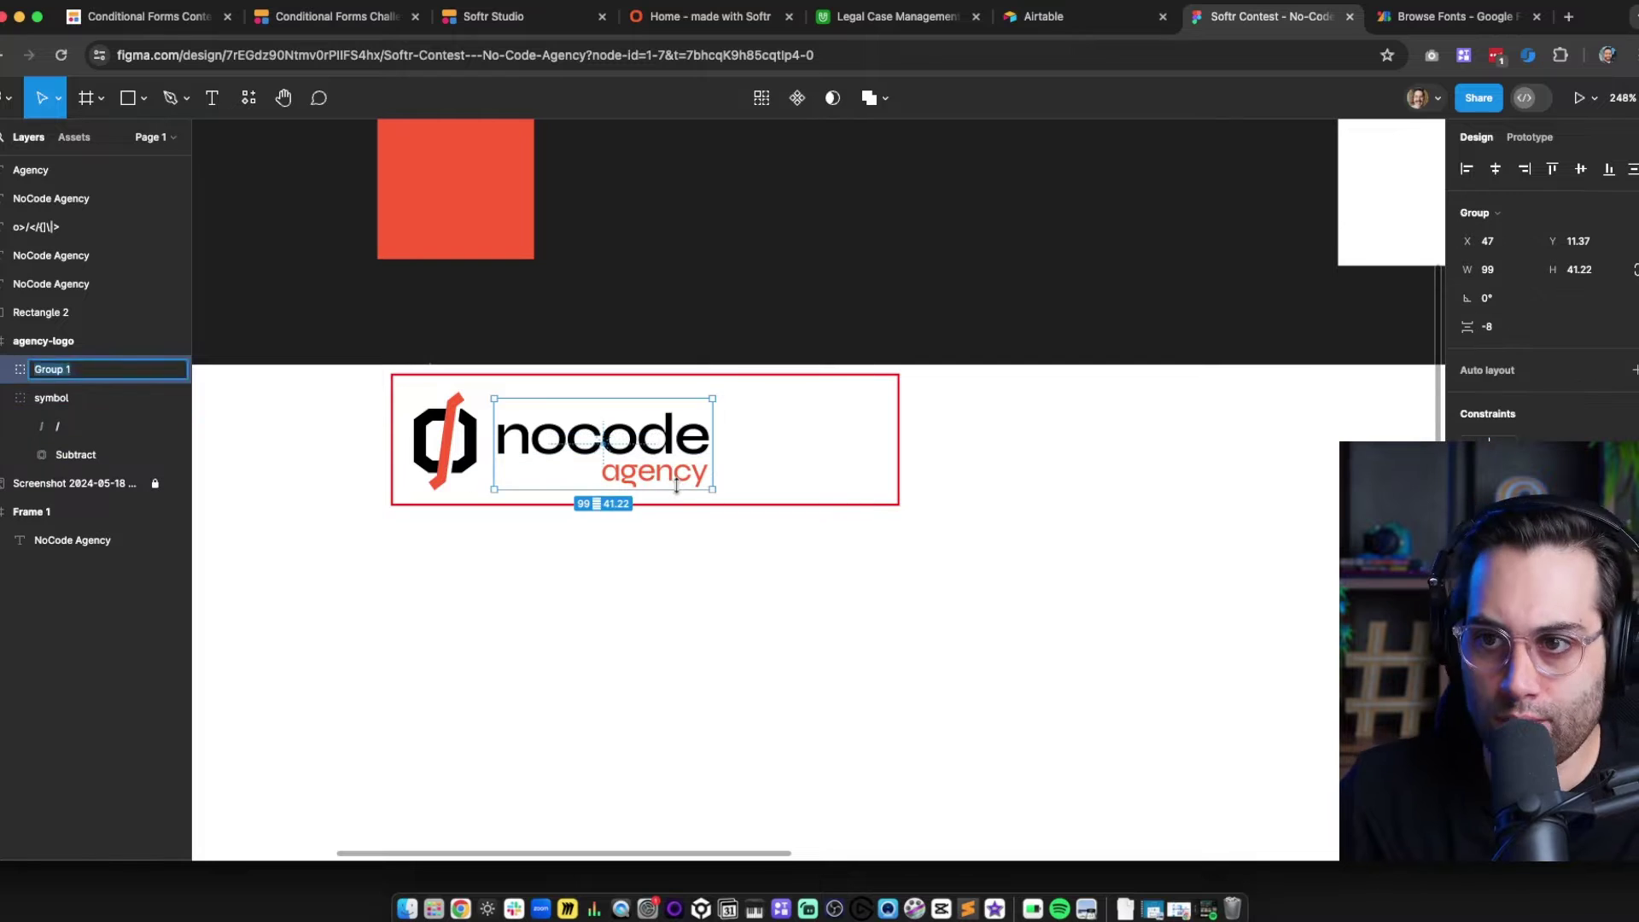
pyautogui.write('text')
pyautogui.click(479, 491)
pyautogui.click(546, 440)
pyautogui.press('Left')
pyautogui.press('Left')
pyautogui.keyDown('shift'); pyautogui.click(446, 444); pyautogui.keyUp('shift')
pyautogui.click(1581, 169)
# Scale up the text group proportionally and nudge both logo groups into position
pyautogui.click(653, 598)
pyautogui.click(637, 439)
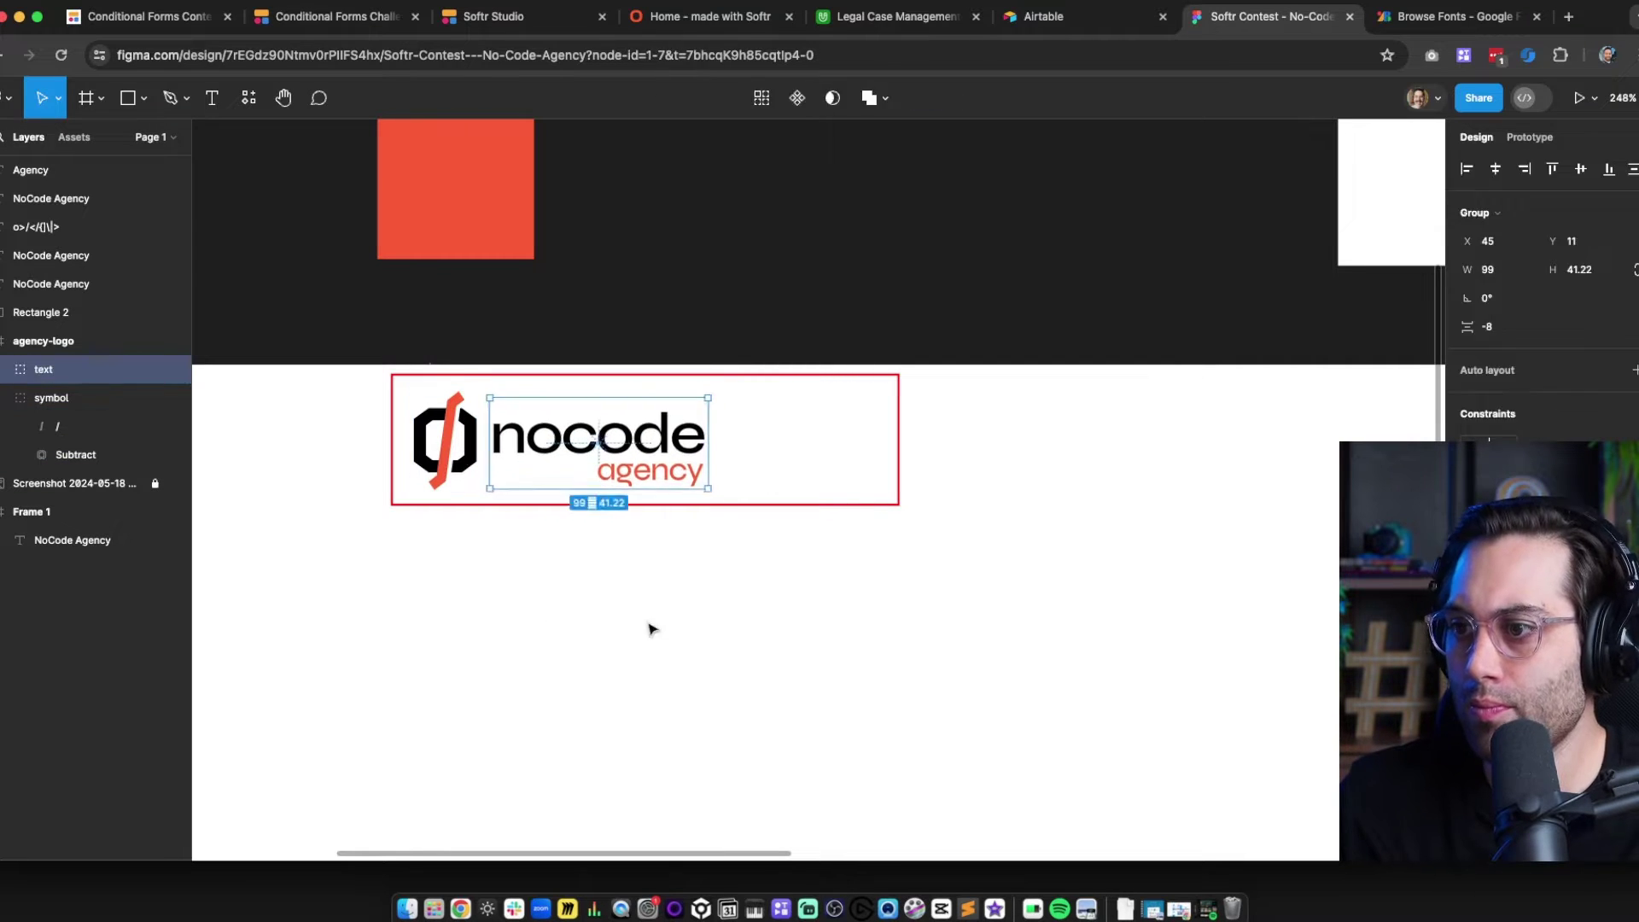
pyautogui.press('k')
pyautogui.moveTo(710, 443); pyautogui.dragTo(733, 444)
pyautogui.click(446, 439)
pyautogui.keyDown('shift'); pyautogui.click(542, 439); pyautogui.keyUp('shift')
pyautogui.press('Left')
pyautogui.press('Left')
pyautogui.press('Up')
# Narrow the agency-logo frame to 164 wide and nudge it right
pyautogui.click(43, 343)
pyautogui.press('v')
pyautogui.moveTo(899, 452); pyautogui.dragTo(751, 451)
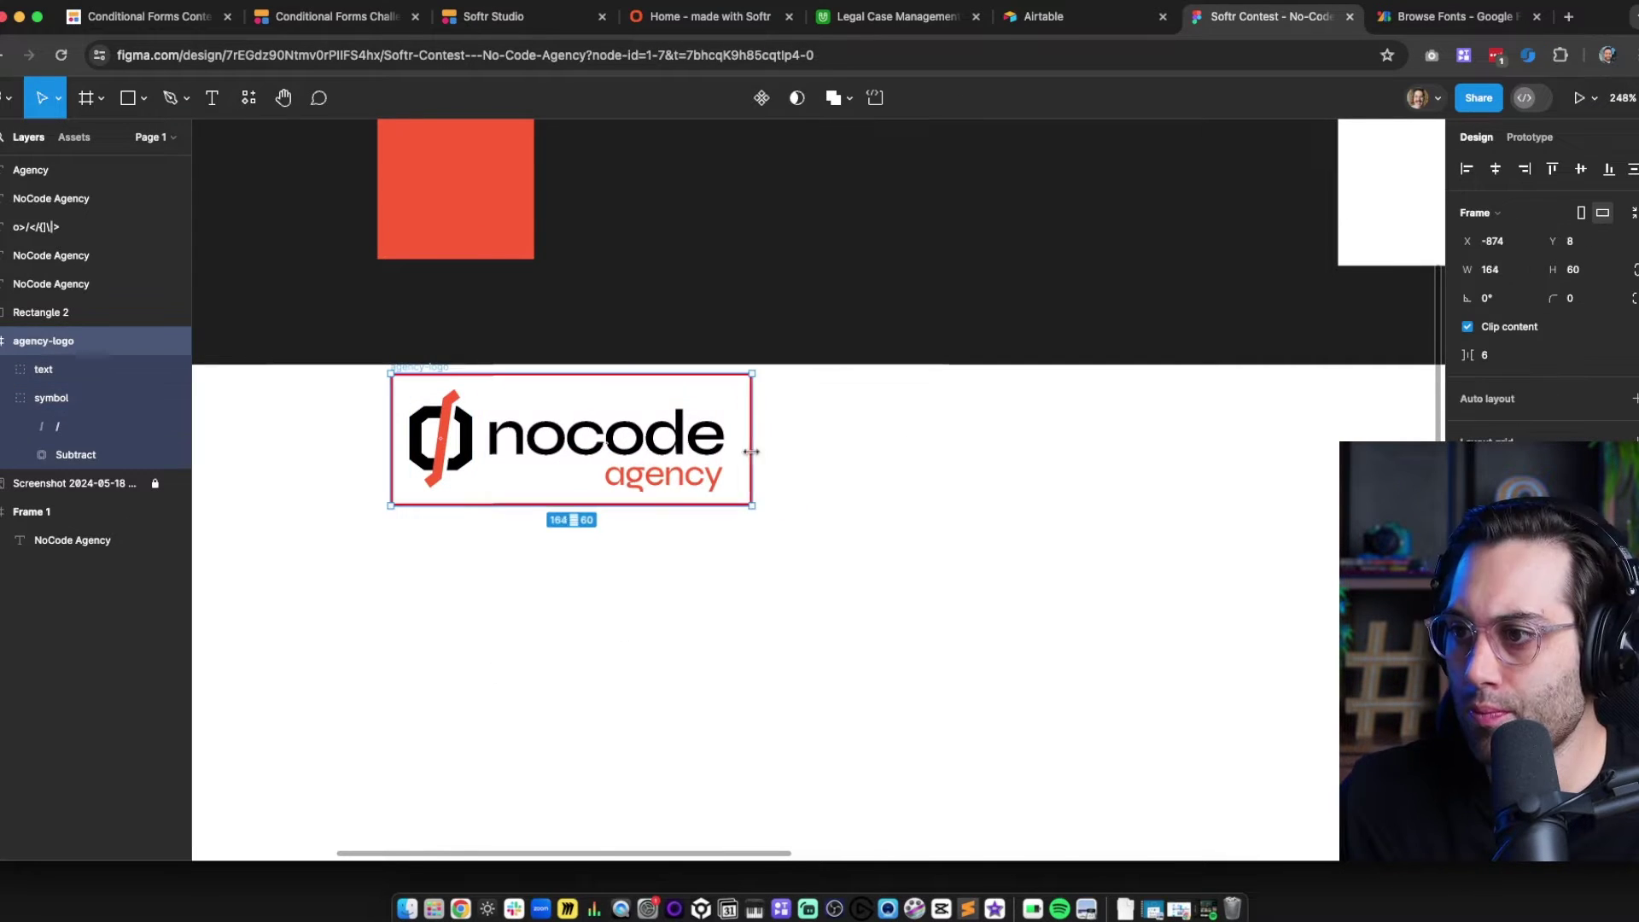
pyautogui.click(965, 540)
pyautogui.click(60, 343)
pyautogui.press('Right')
pyautogui.press('Right')
pyautogui.press('Right')
pyautogui.click(764, 324)
pyautogui.scroll(-5, 764, 325)
pyautogui.moveTo(942, 488); pyautogui.dragTo(638, 383)
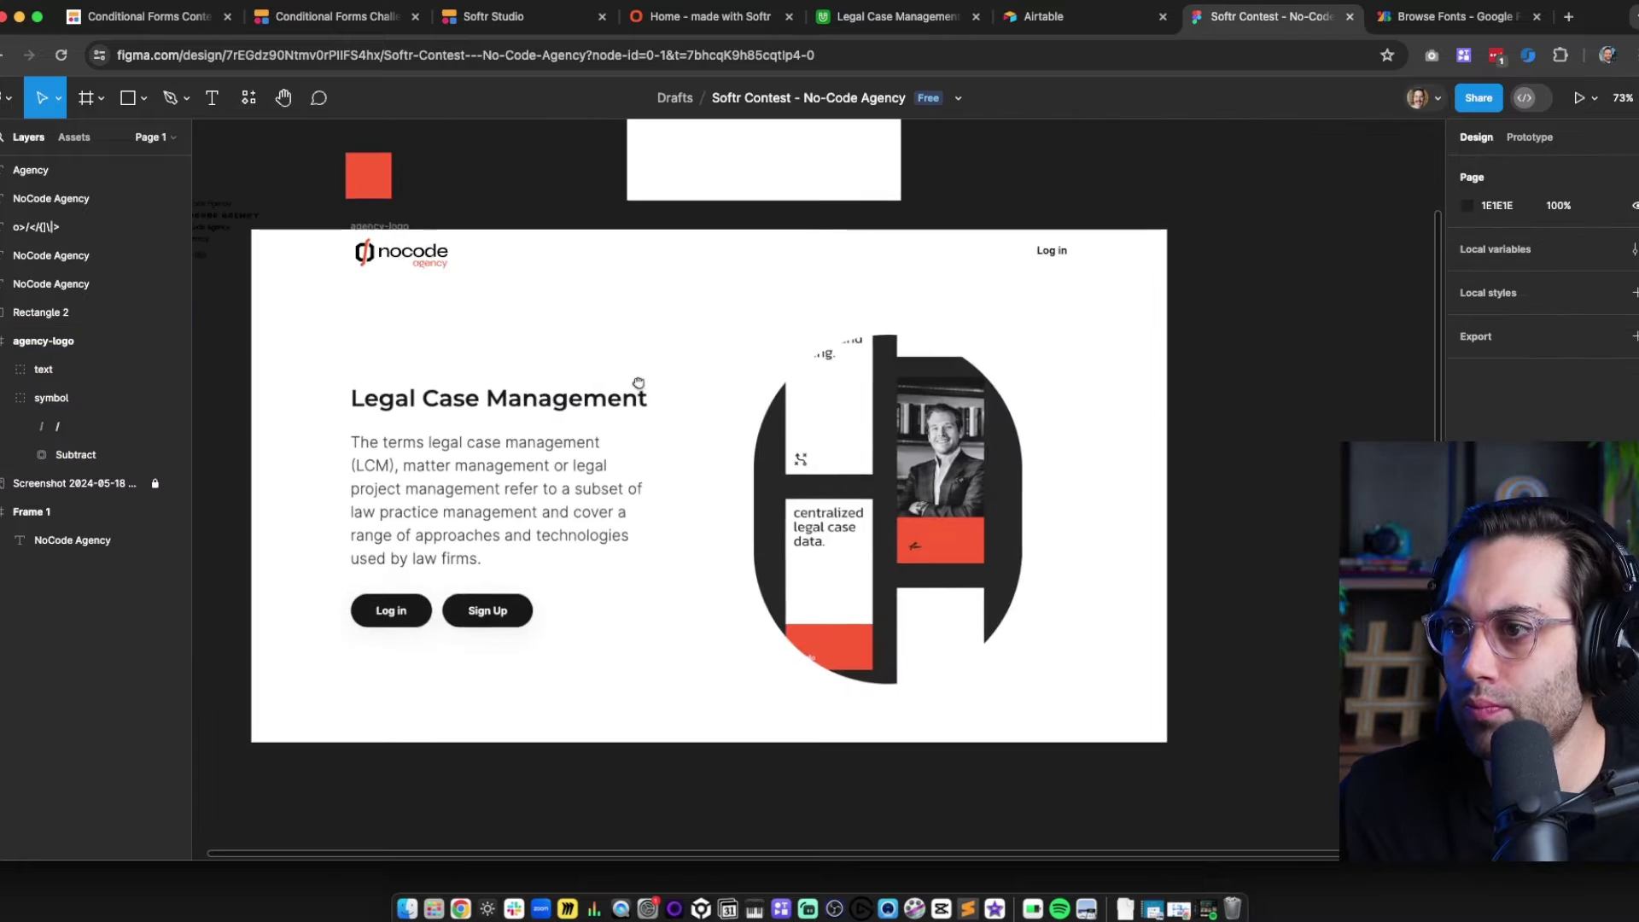
# Paste a copy of the Agency text and reword it as 'Idea to software, fast.'
pyautogui.click(401, 273)
pyautogui.click(710, 373)
pyautogui.scroll(4, 710, 373)
pyautogui.scroll(-4, 710, 373)
pyautogui.press('r')
pyautogui.press('v')
pyautogui.scroll(5, 355, 458)
pyautogui.scroll(-5, 514, 455)
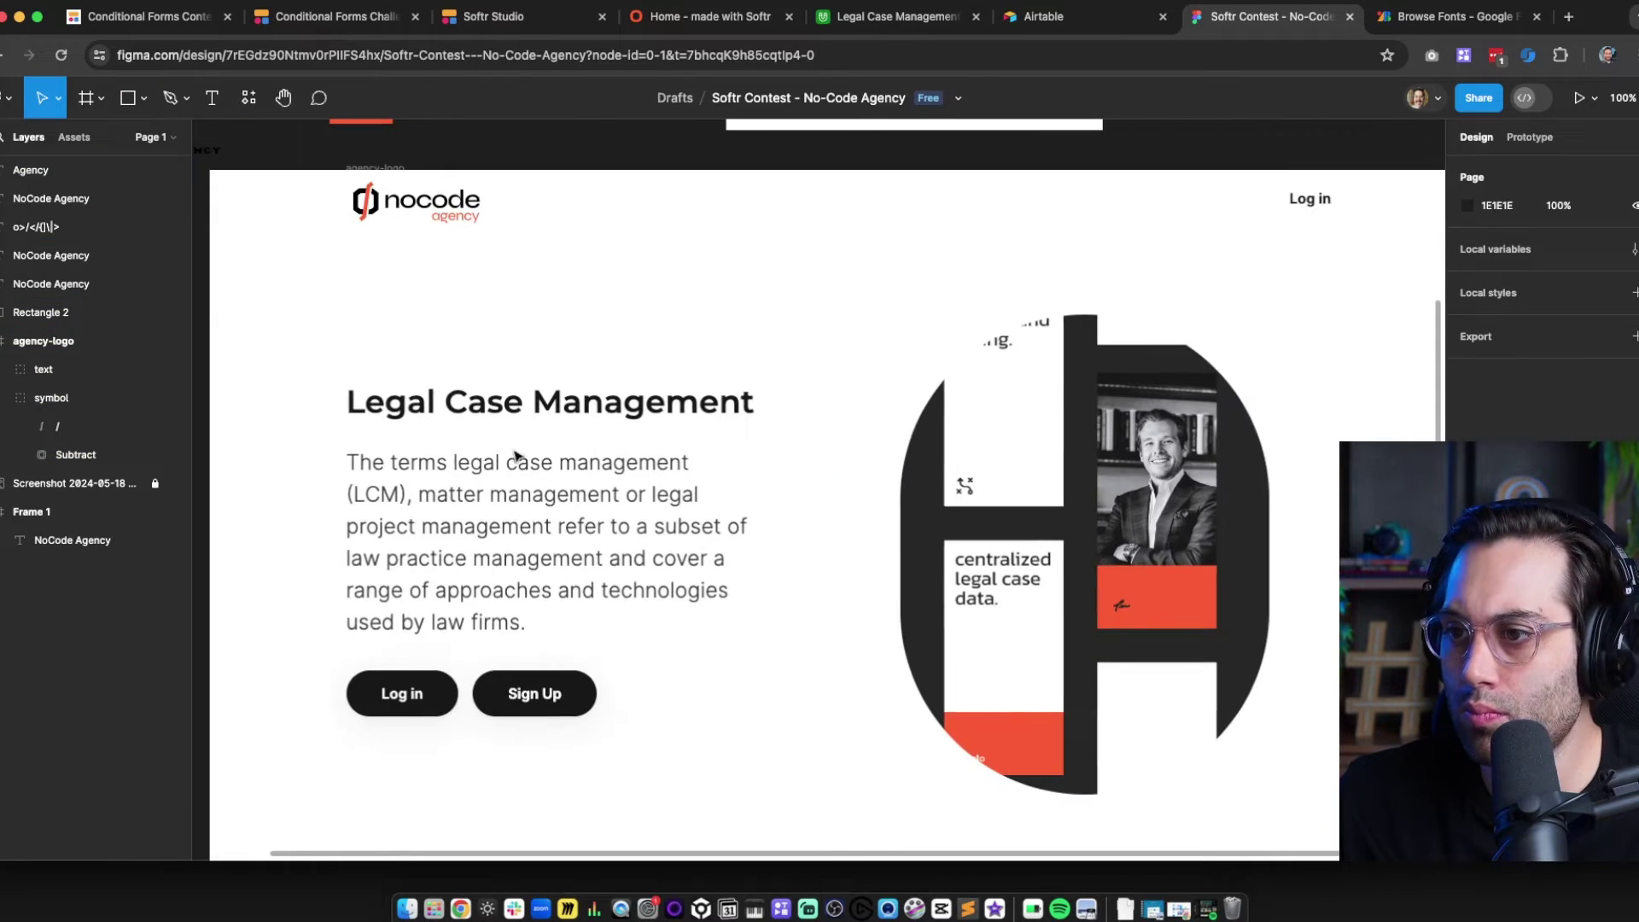
pyautogui.press('super+v')
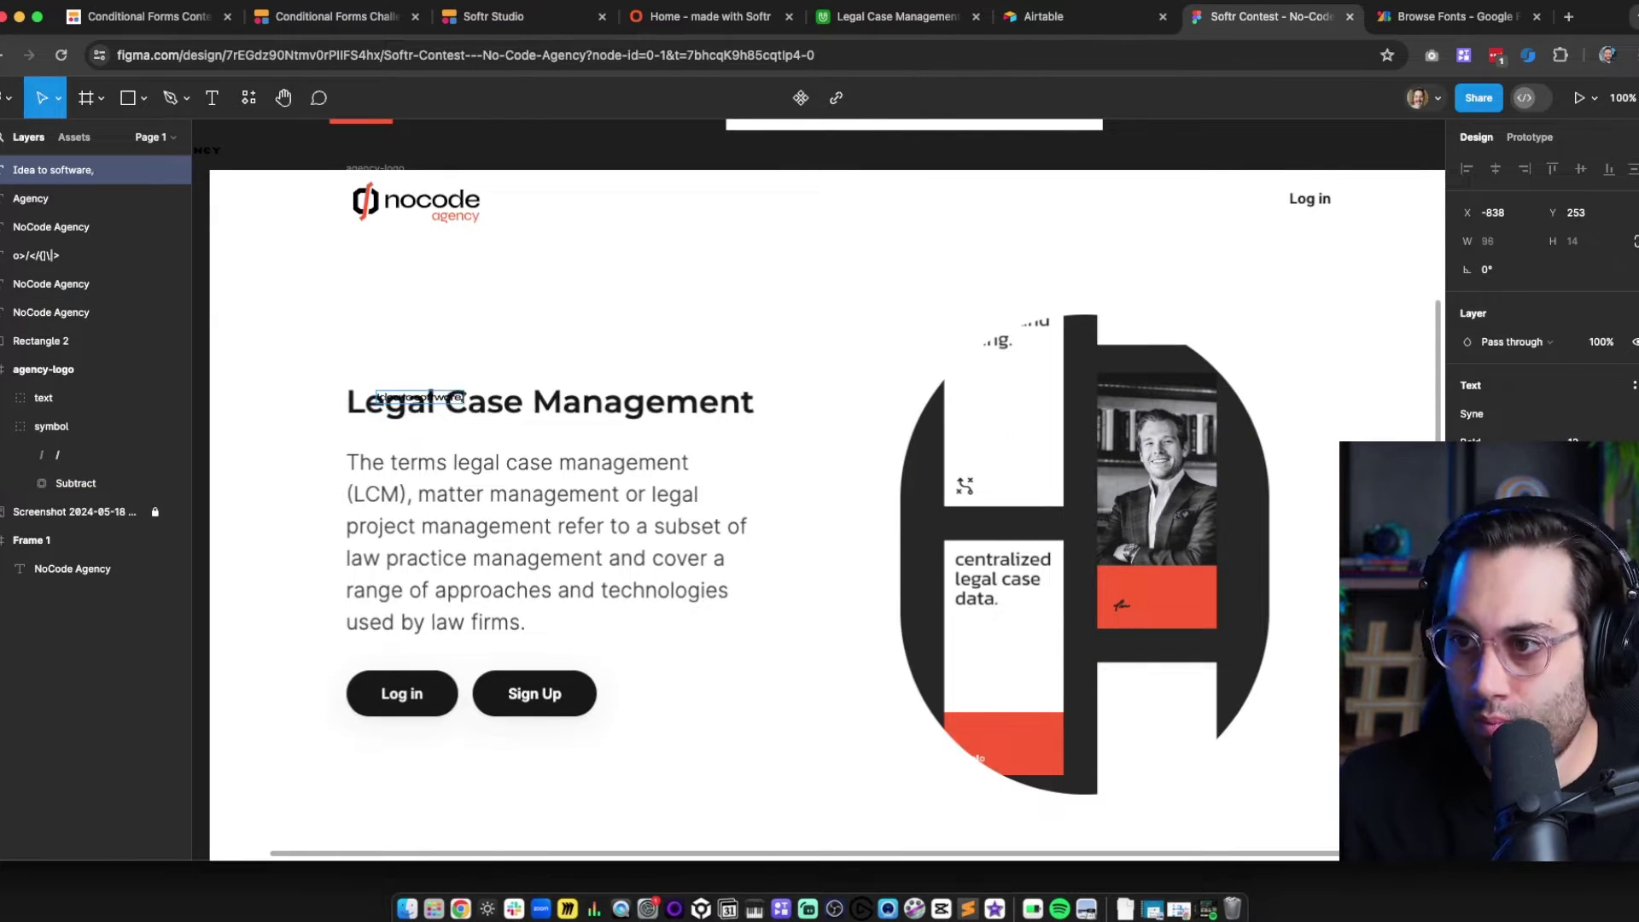
pyautogui.click(787, 434)
# Draw a white rectangle over the old hero copy, behind the headline
pyautogui.write('sr')
pyautogui.moveTo(337, 379)
pyautogui.mouseDown()
pyautogui.moveTo(845, 439)
pyautogui.moveTo(861, 648)
pyautogui.mouseUp()
pyautogui.press('super+bracketleft')
pyautogui.press('i')
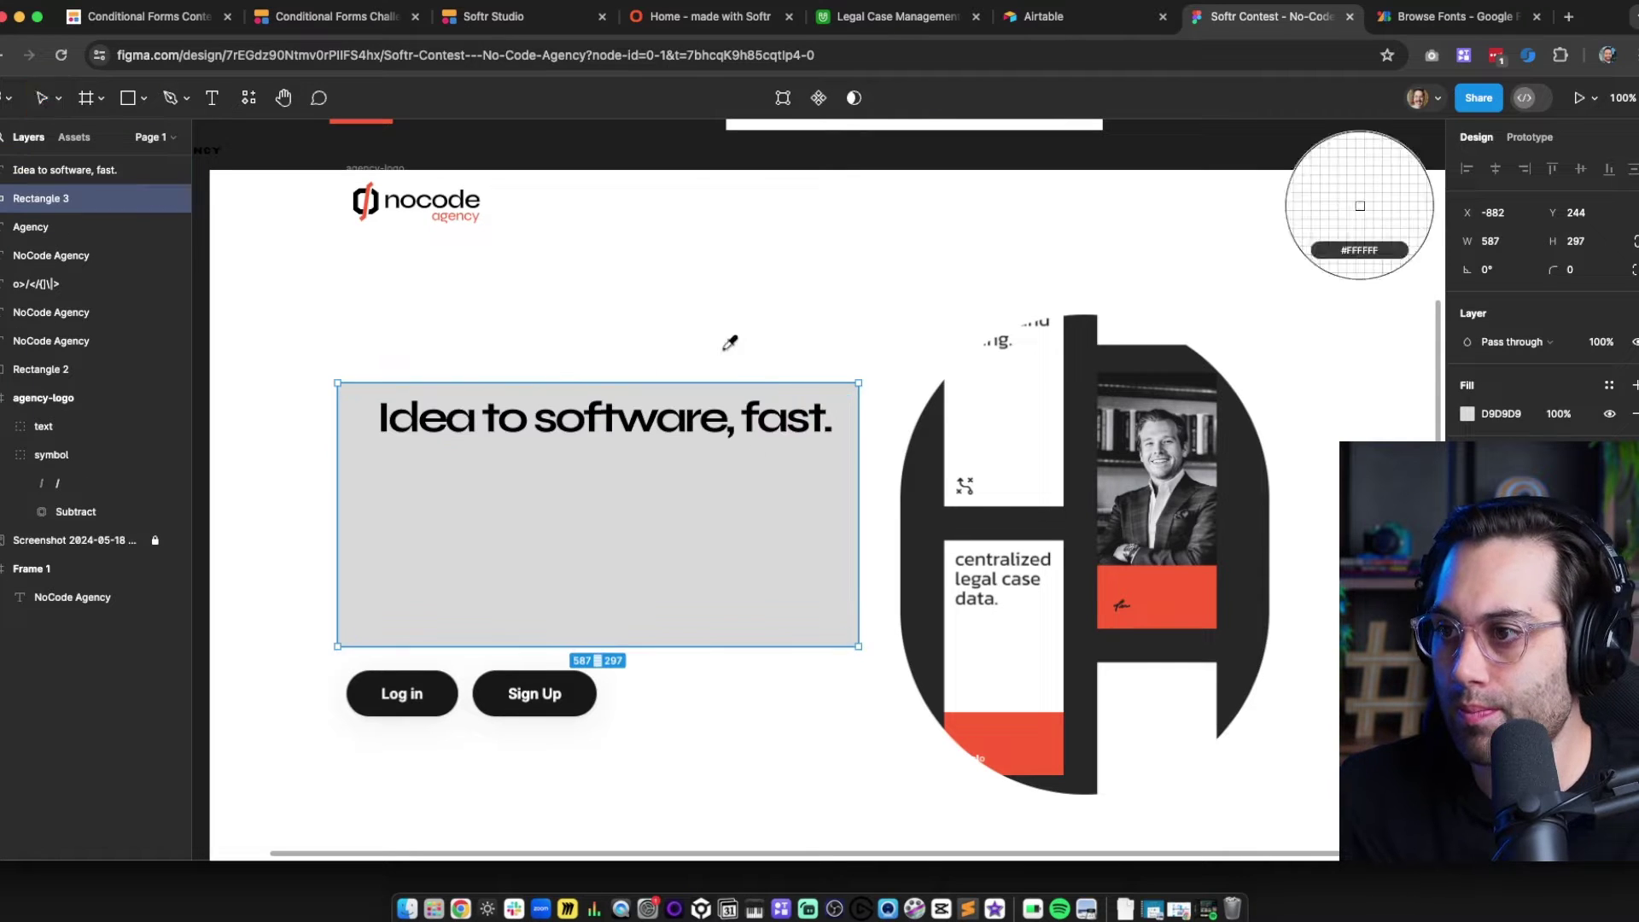
# Narrow and reposition the headline so it wraps onto three lines
pyautogui.click(732, 341)
pyautogui.moveTo(903, 407); pyautogui.dragTo(767, 410)
pyautogui.moveTo(513, 450); pyautogui.dragTo(489, 449)
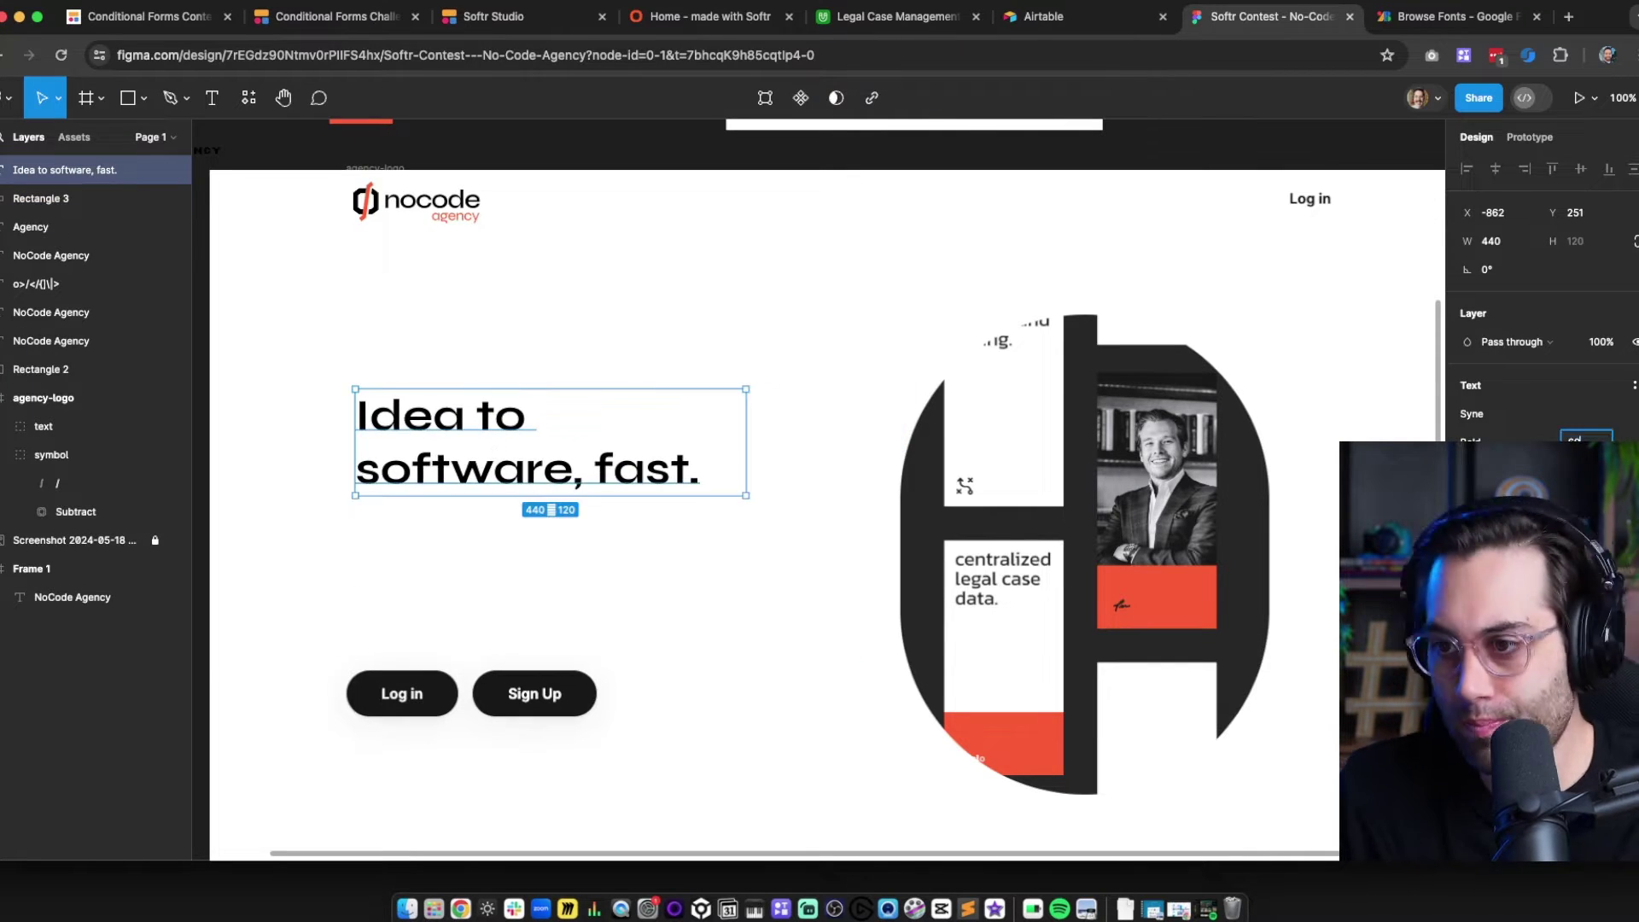
pyautogui.click(879, 564)
# Turn a copy of the white rectangle into a near-black button block with corner radius 3
pyautogui.click(661, 515)
pyautogui.press('super+d')
pyautogui.moveTo(637, 381); pyautogui.dragTo(637, 696)
pyautogui.moveTo(860, 671); pyautogui.dragTo(461, 671)
pyautogui.press('i')
pyautogui.click(495, 690)
pyautogui.moveTo(1553, 270); pyautogui.dragTo(1602, 270)
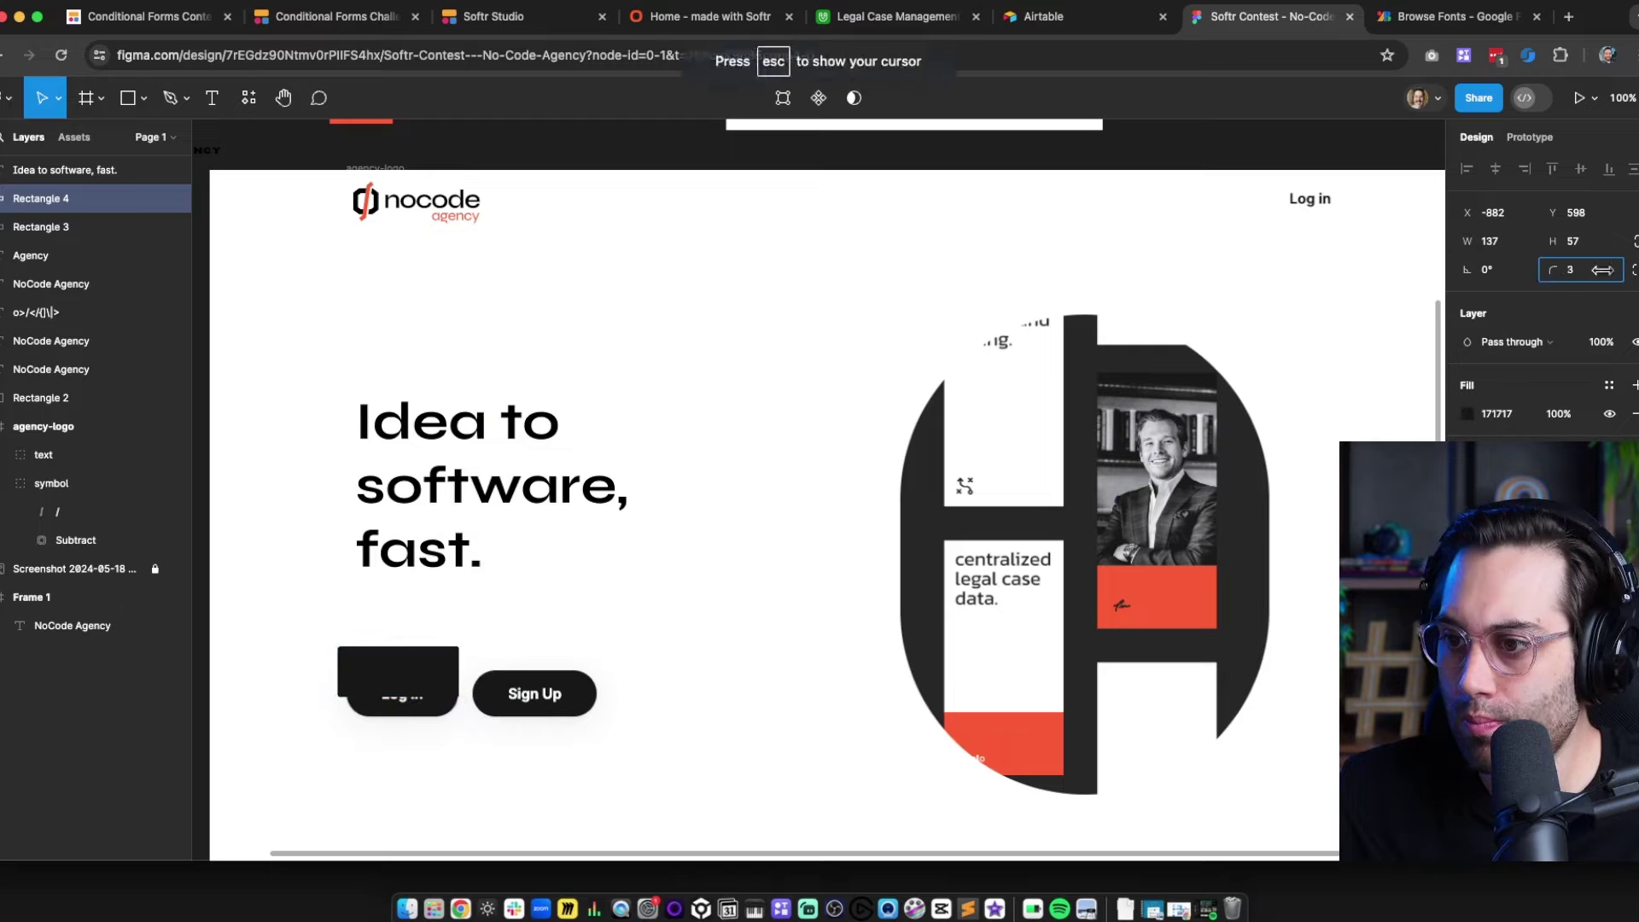
pyautogui.moveTo(397, 671); pyautogui.dragTo(399, 711)
# Add a red copy of the button block beside the black one
pyautogui.press('i')
pyautogui.moveTo(400, 690); pyautogui.dragTo(553, 647)
pyautogui.click(1142, 586)
pyautogui.click(427, 696)
pyautogui.keyDown('shift'); pyautogui.click(536, 689); pyautogui.keyUp('shift')
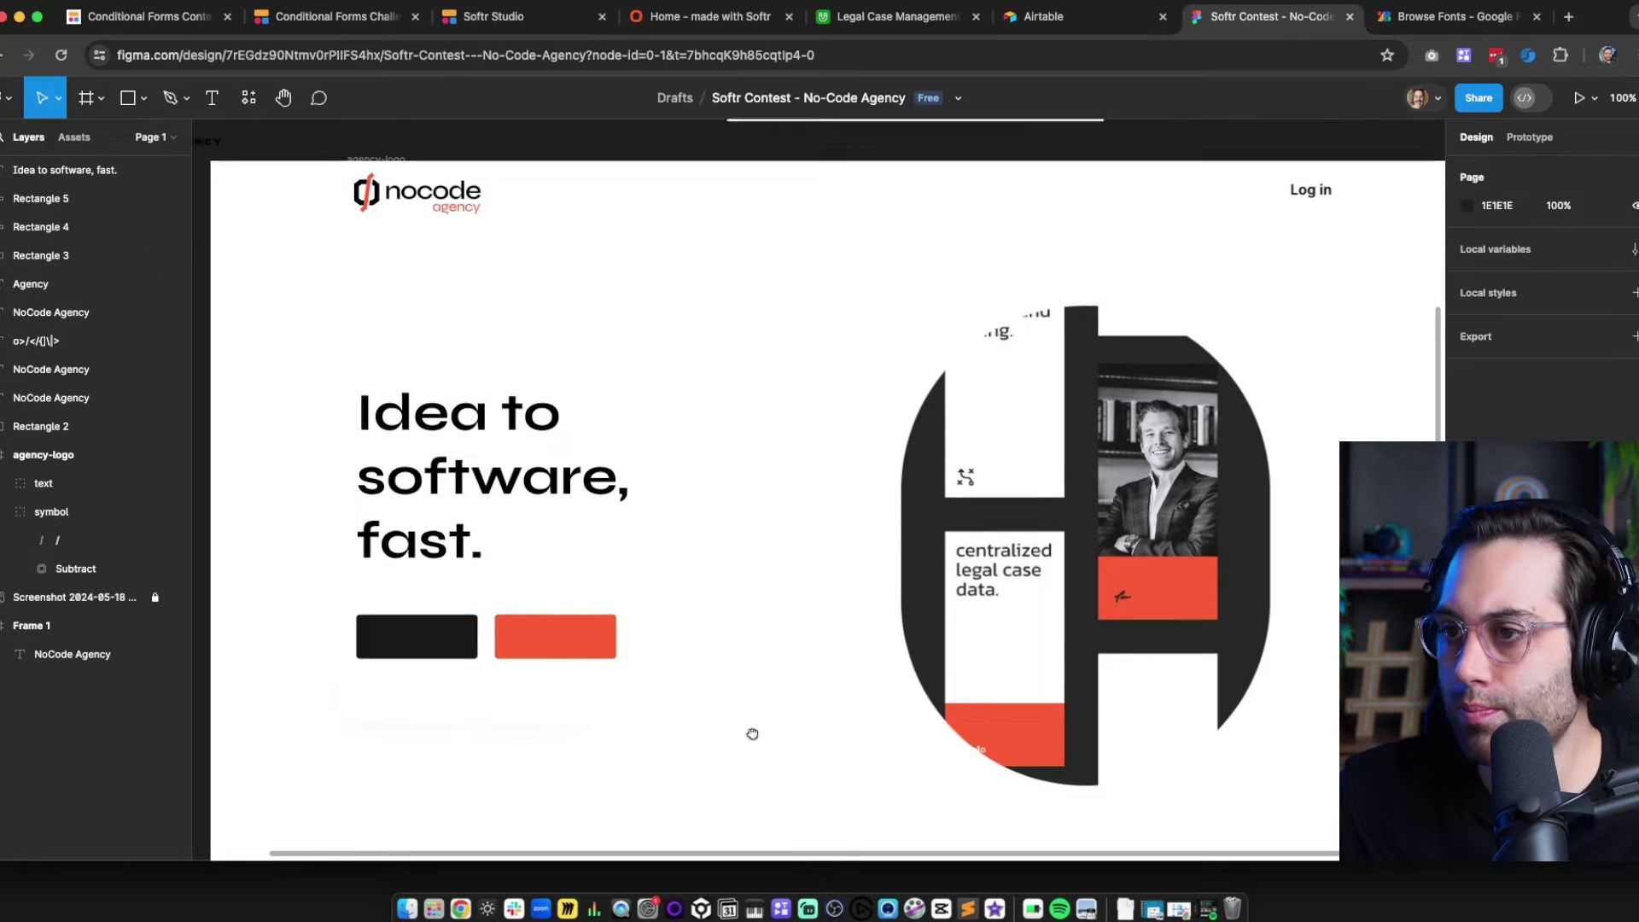
# Cover the hero image with a white rectangle 553 tall and duplicate it
pyautogui.moveTo(752, 734); pyautogui.dragTo(702, 743)
pyautogui.press('r')
pyautogui.moveTo(809, 312); pyautogui.dragTo(1264, 754)
pyautogui.press('i')
pyautogui.click(760, 632)
pyautogui.moveTo(942, 754)
pyautogui.mouseDown()
pyautogui.moveTo(942, 802)
pyautogui.moveTo(987, 721)
pyautogui.mouseUp()
pyautogui.press('super+d')
# Turn the duplicate rectangle into a shorter black panel with rounded corners
pyautogui.press('i')
pyautogui.click(340, 640)
pyautogui.moveTo(1252, 323); pyautogui.dragTo(1248, 328)
pyautogui.click(1315, 340)
# Insert the MacBook Pro and iPhone mockup from Artboard Mockups, placing it beside its screen frames
pyautogui.click(7, 99)
pyautogui.moveTo(85, 379)
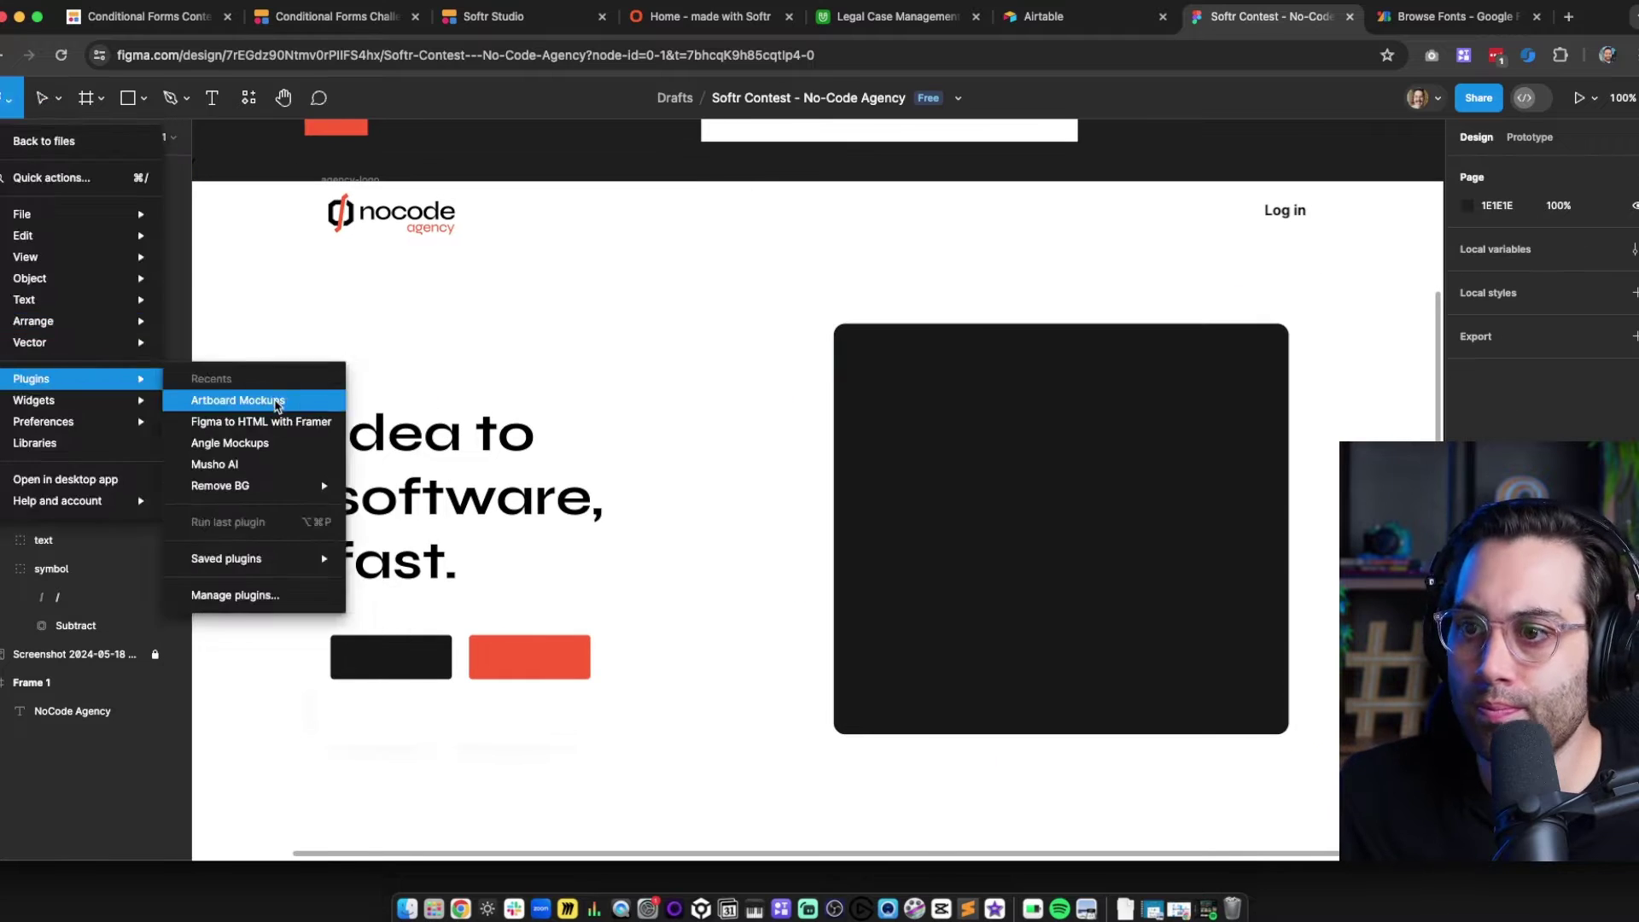
pyautogui.click(277, 402)
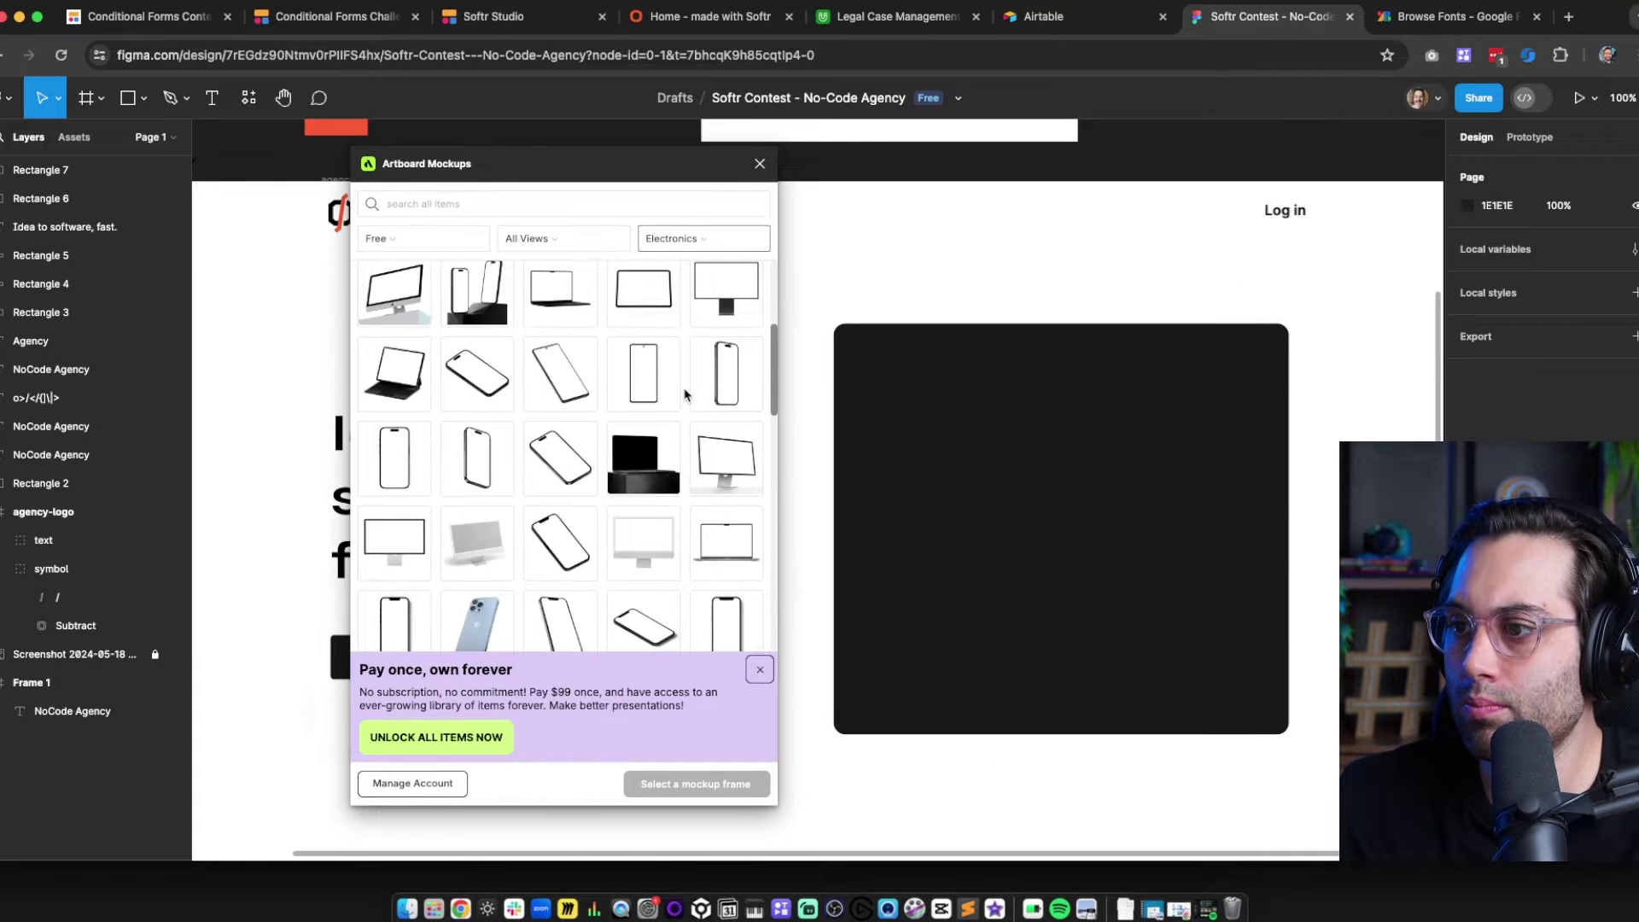
pyautogui.scroll(-10, 683, 393)
pyautogui.scroll(13, 649, 409)
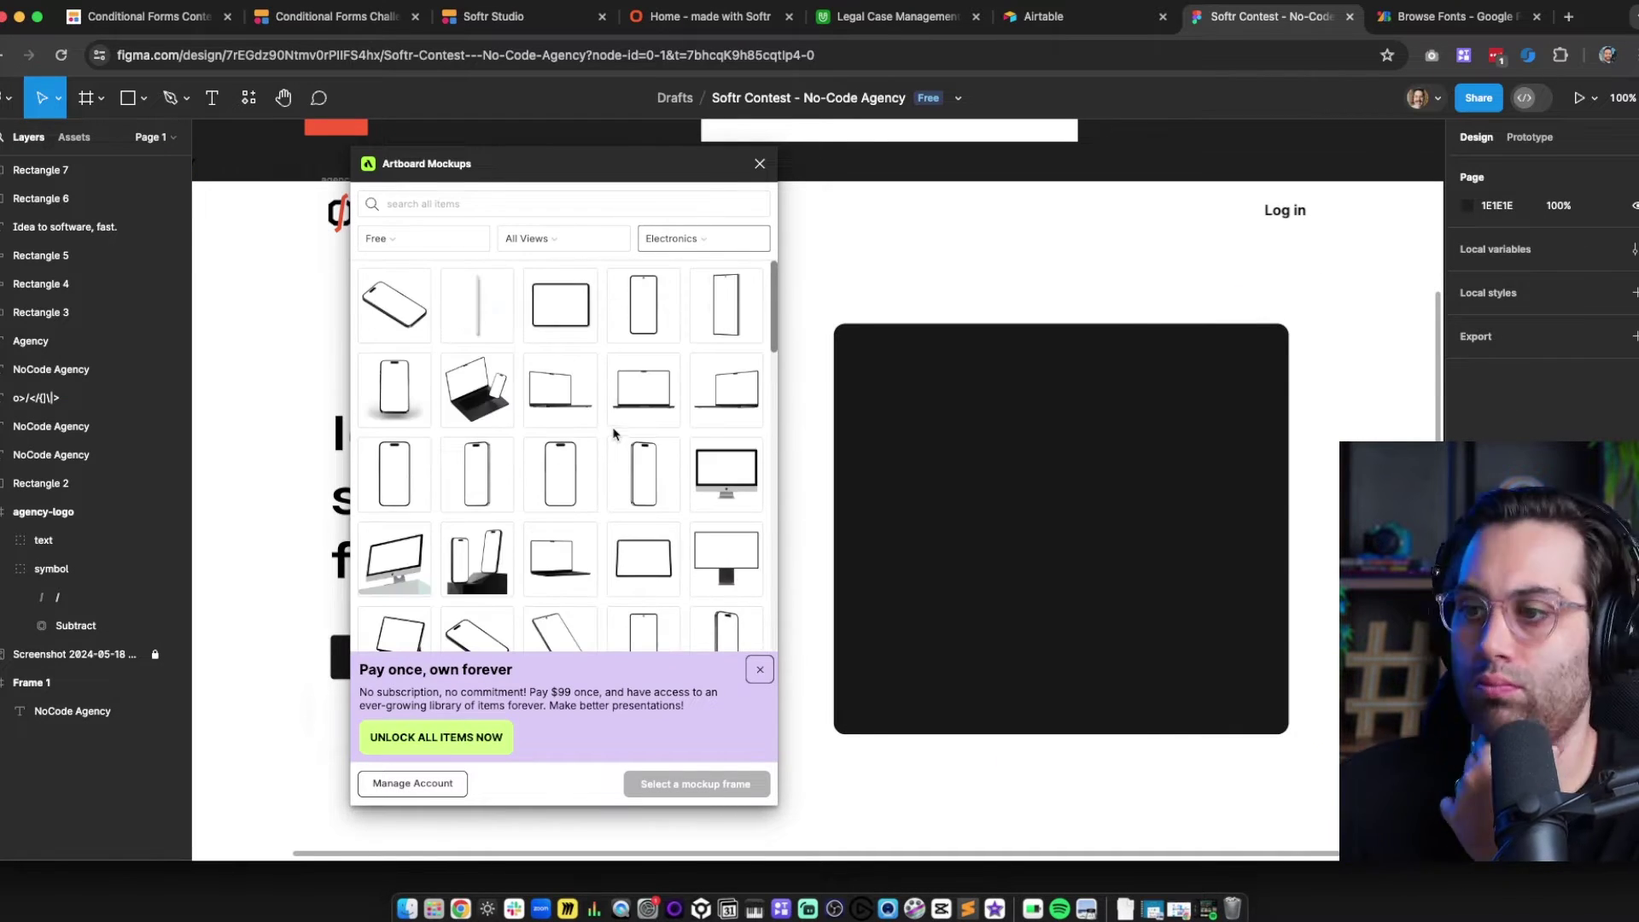
pyautogui.click(477, 391)
pyautogui.click(759, 164)
pyautogui.click(640, 427)
pyautogui.keyDown('shift'); pyautogui.click(291, 426); pyautogui.keyUp('shift')
pyautogui.moveTo(726, 341); pyautogui.dragTo(733, 839)
pyautogui.moveTo(1195, 427); pyautogui.dragTo(1251, 796)
# Paste the logo symbol into the laptop and iPhone screen frames, scaled to fill each
pyautogui.scroll(-5, 1072, 658)
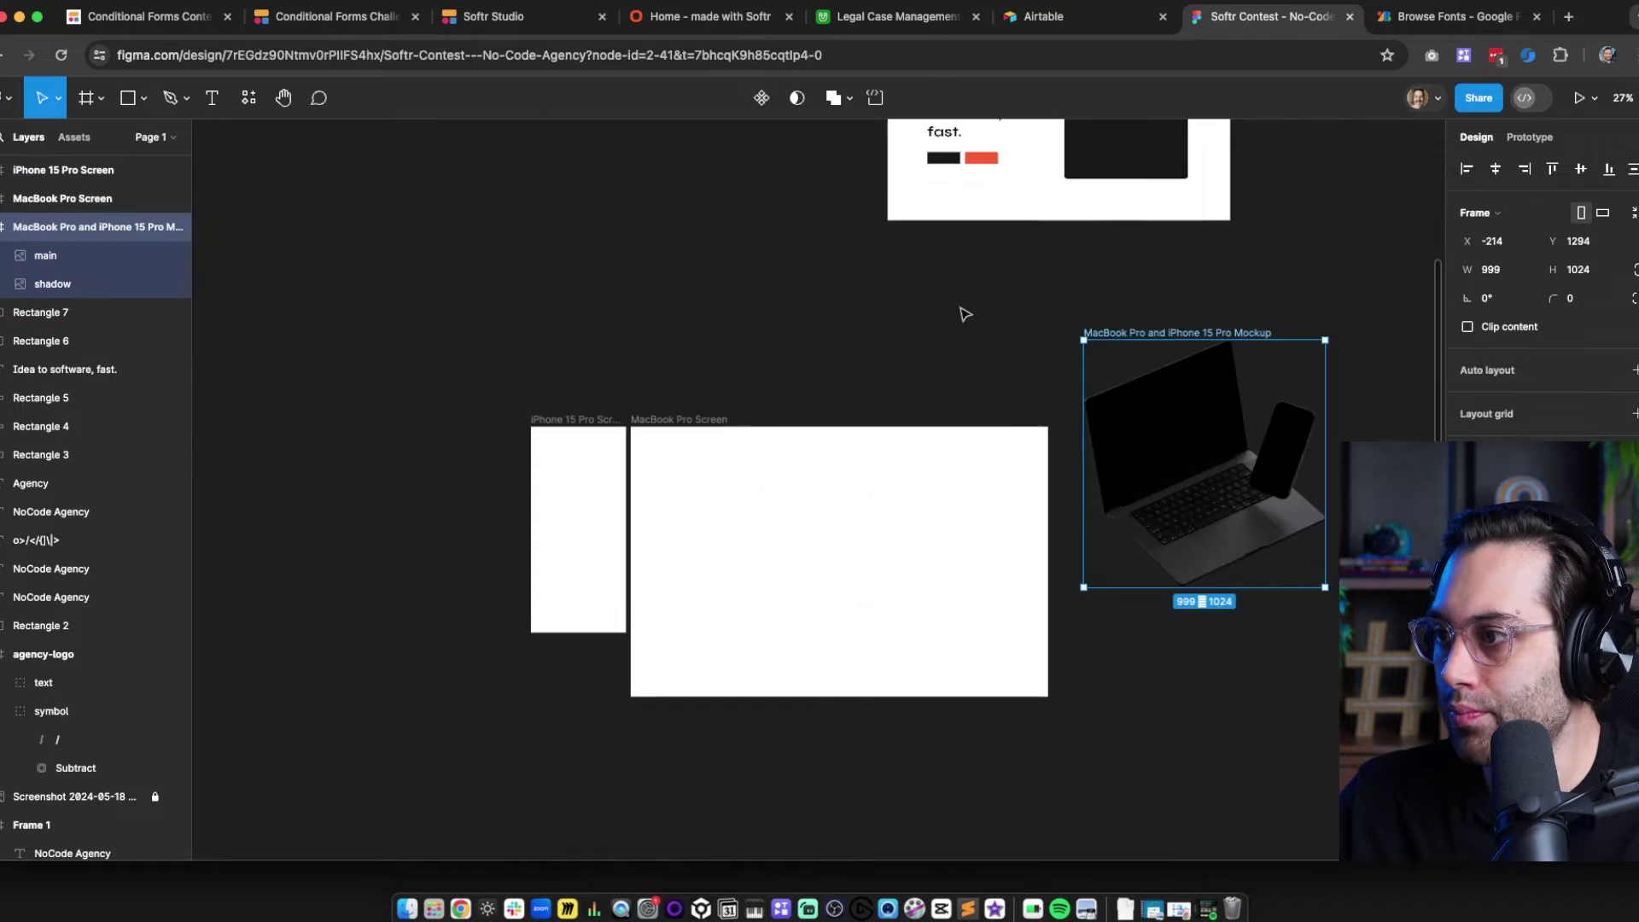
pyautogui.scroll(10, 607, 315)
pyautogui.click(607, 315)
pyautogui.press('super+c')
pyautogui.scroll(-10, 802, 523)
pyautogui.click(802, 523)
pyautogui.press('super+v')
pyautogui.press('k')
pyautogui.moveTo(374, 381); pyautogui.dragTo(544, 648)
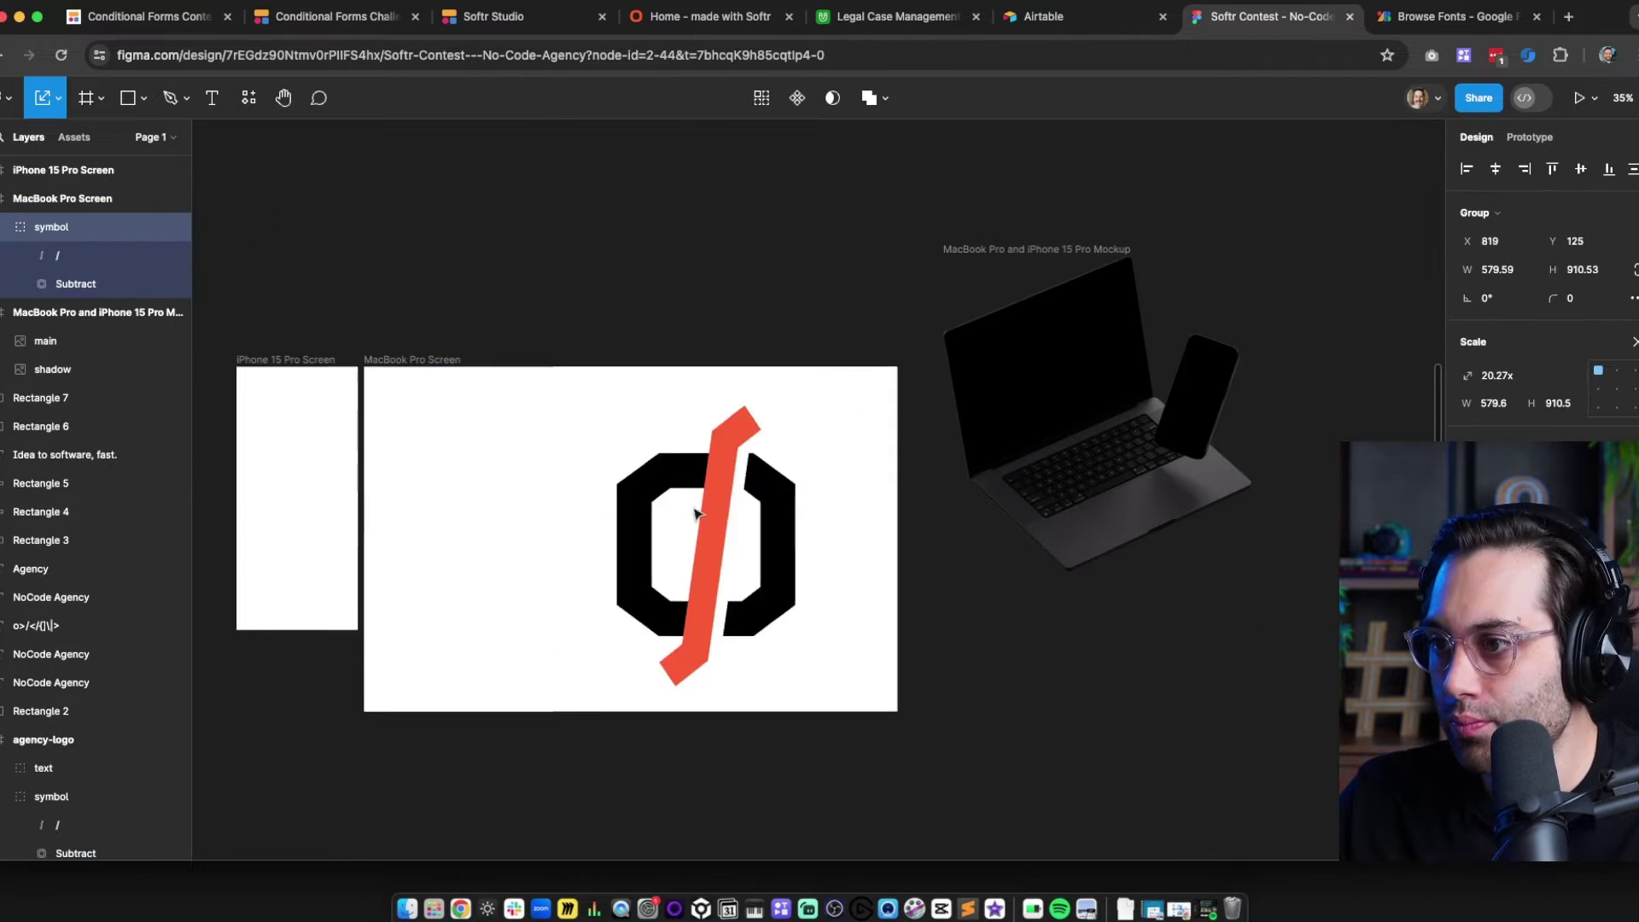
pyautogui.moveTo(697, 514); pyautogui.dragTo(622, 507)
pyautogui.hscroll(-3, 621, 507)
pyautogui.click(524, 441)
pyautogui.press('super+v')
pyautogui.moveTo(535, 585); pyautogui.dragTo(547, 604)
# Add red and black rectangle strips to the phone and laptop screens
pyautogui.press('super+v')
pyautogui.press('v')
pyautogui.moveTo(524, 485); pyautogui.dragTo(522, 599)
pyautogui.moveTo(516, 471); pyautogui.dragTo(515, 446)
pyautogui.click(519, 563)
pyautogui.press('super+c')
pyautogui.click(641, 427)
pyautogui.press('super+v')
pyautogui.moveTo(761, 607); pyautogui.dragTo(688, 753)
pyautogui.moveTo(611, 449); pyautogui.dragTo(1024, 726)
pyautogui.click(636, 547)
# Copy the symbol's slash and o shape into the laptop and phone screens
pyautogui.doubleClick(846, 512)
pyautogui.press('super+v')
pyautogui.moveTo(670, 487); pyautogui.dragTo(1012, 491)
pyautogui.click(692, 786)
pyautogui.click(1007, 512)
pyautogui.click(784, 526)
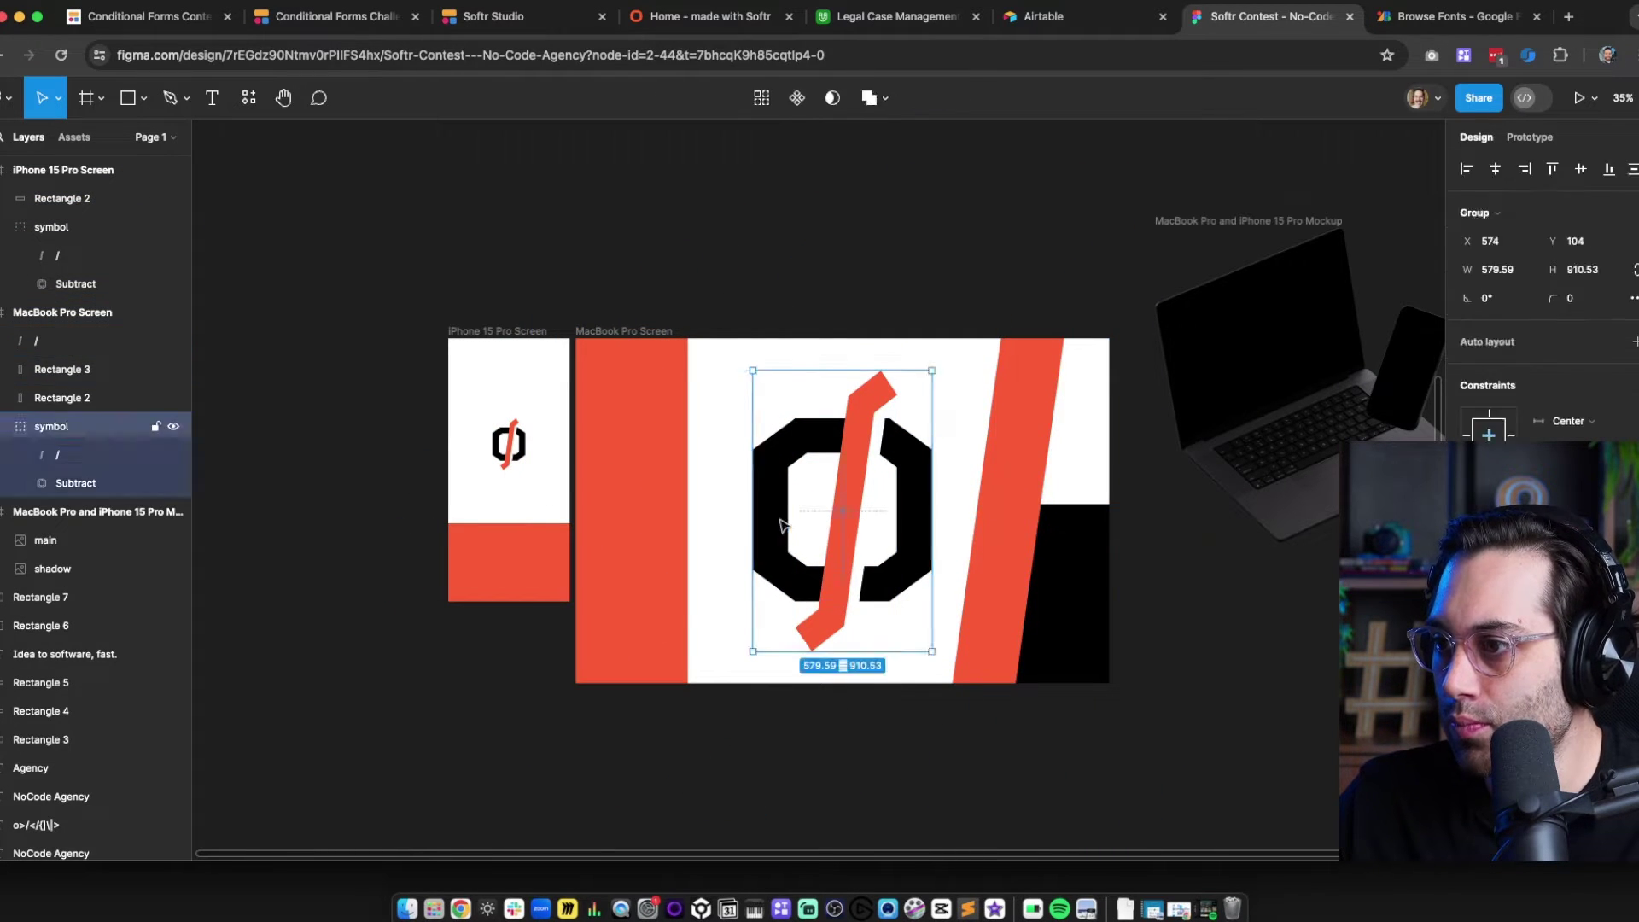
pyautogui.doubleClick(774, 524)
pyautogui.press('super+v')
pyautogui.moveTo(915, 564); pyautogui.dragTo(630, 681)
pyautogui.click(549, 443)
pyautogui.press('super+v')
pyautogui.moveTo(499, 578); pyautogui.dragTo(499, 589)
pyautogui.click(624, 299)
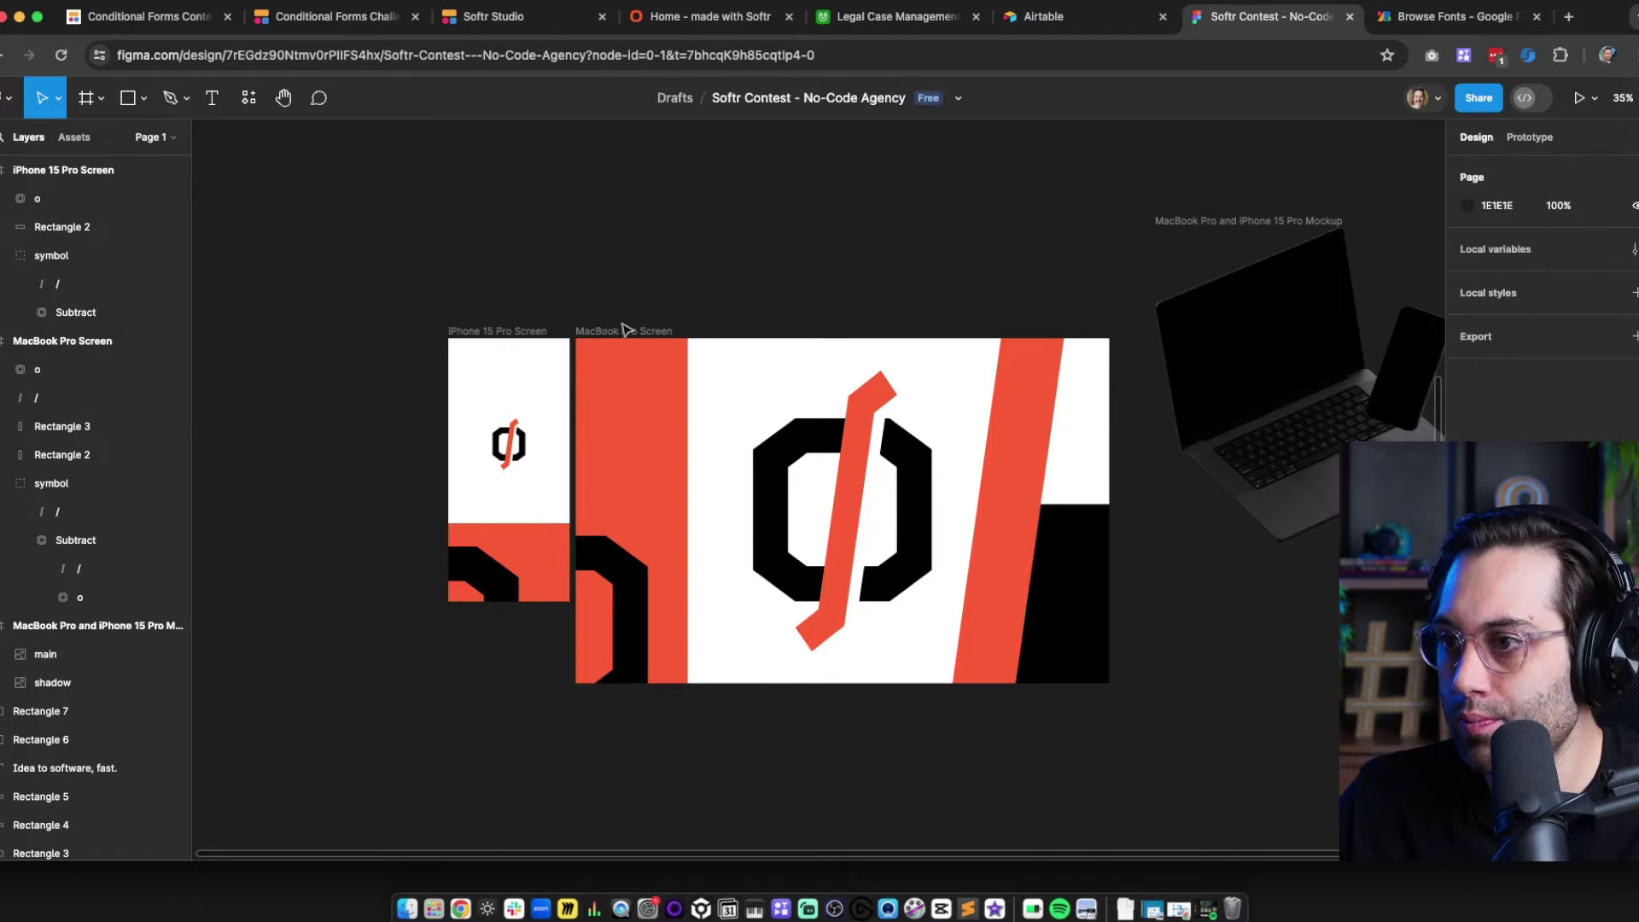
# Render the MacBook Pro and iPhone 15 Pro screen frames into the mockup
pyautogui.click(626, 330)
pyautogui.click(6, 98)
pyautogui.click(509, 422)
pyautogui.click(692, 786)
pyautogui.moveTo(552, 156); pyautogui.dragTo(421, 145)
pyautogui.click(1045, 773)
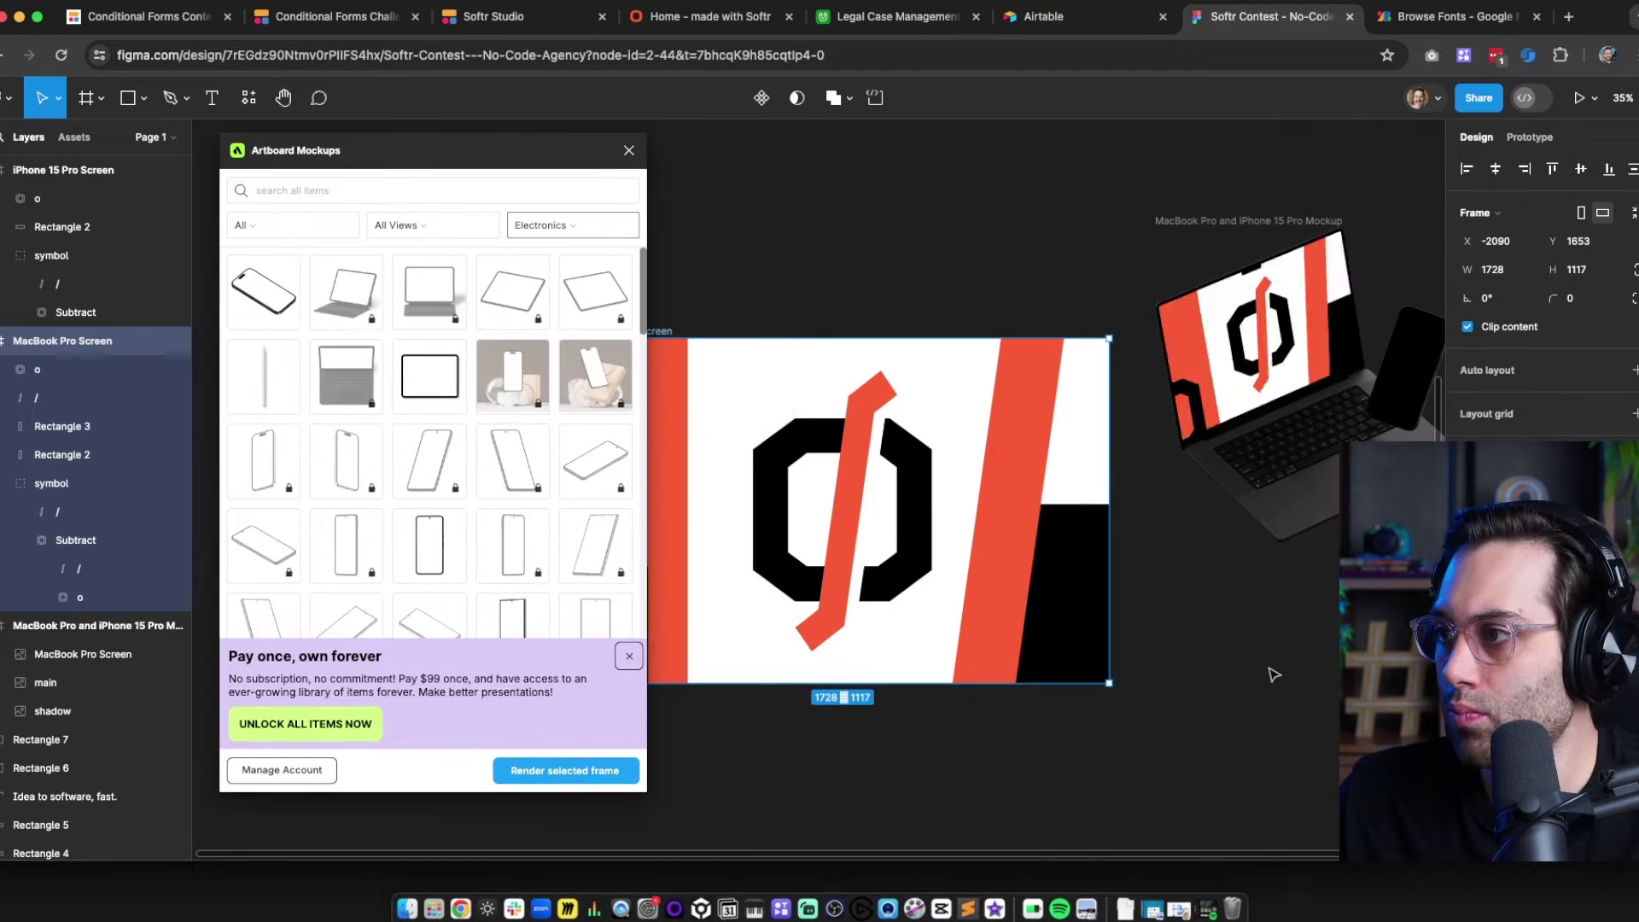
pyautogui.click(1273, 675)
pyautogui.hscroll(-4, 1273, 674)
pyautogui.click(818, 326)
pyautogui.click(565, 771)
pyautogui.click(1183, 754)
# Move the hero heading and buttons up to make room for the mockup
pyautogui.hscroll(8, 1183, 754)
pyautogui.click(629, 151)
pyautogui.click(556, 197)
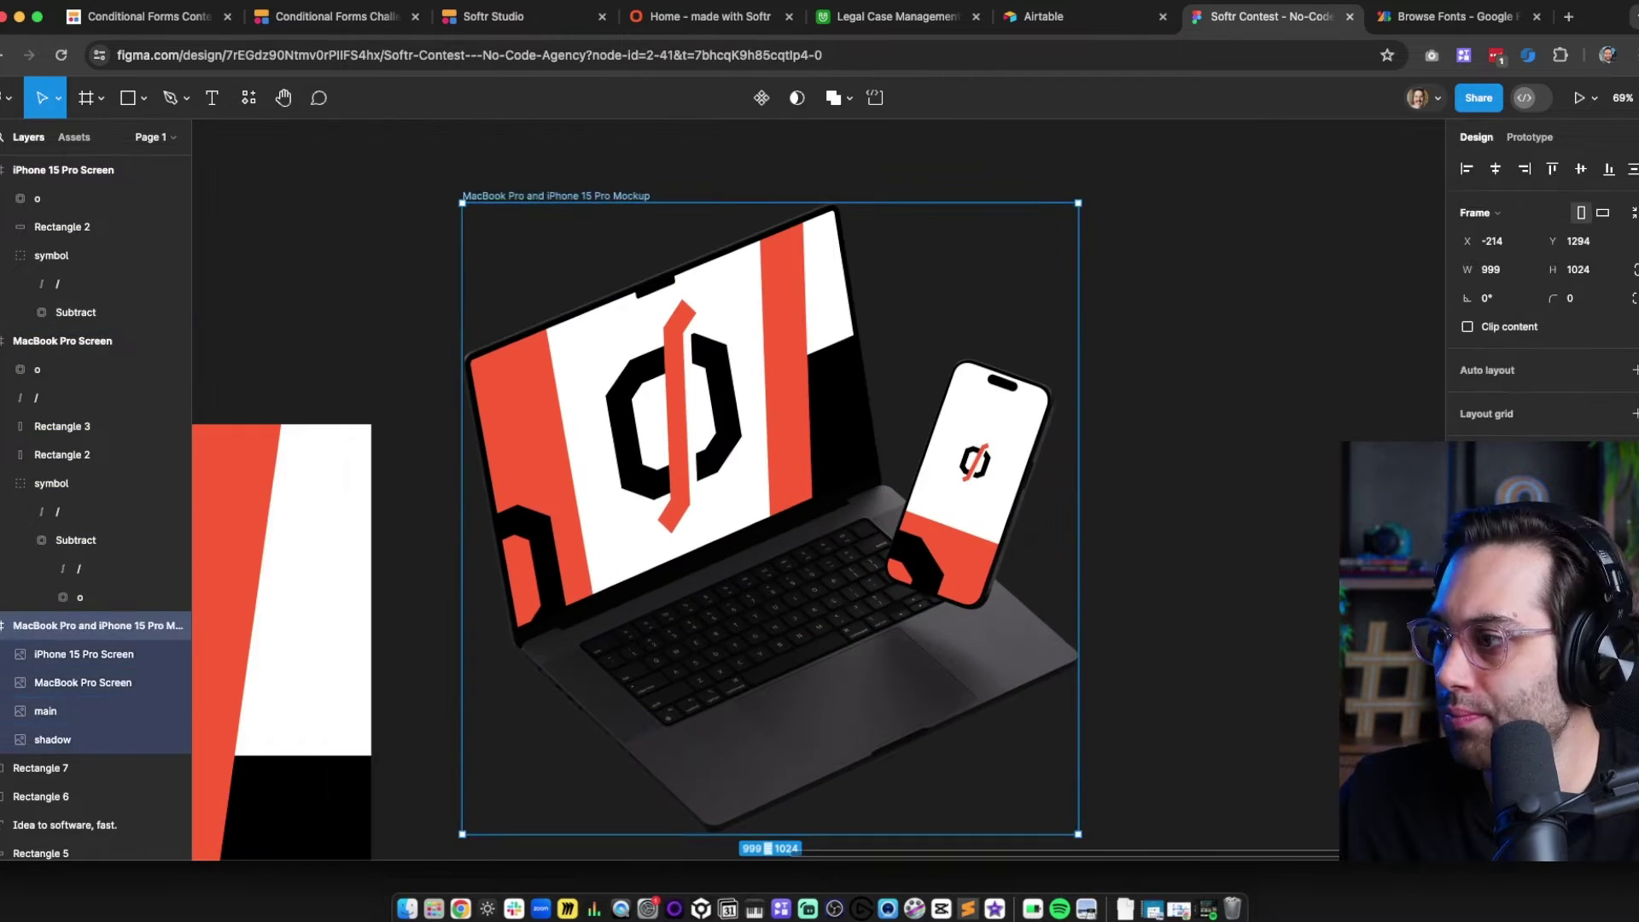
pyautogui.click(1297, 430)
pyautogui.scroll(8, 962, 479)
pyautogui.click(556, 571)
pyautogui.keyDown('shift'); pyautogui.click(439, 571); pyautogui.keyUp('shift')
pyautogui.keyDown('shift'); pyautogui.click(450, 391); pyautogui.keyUp('shift')
pyautogui.moveTo(450, 391); pyautogui.dragTo(450, 357)
pyautogui.click(1084, 803)
pyautogui.click(1129, 904)
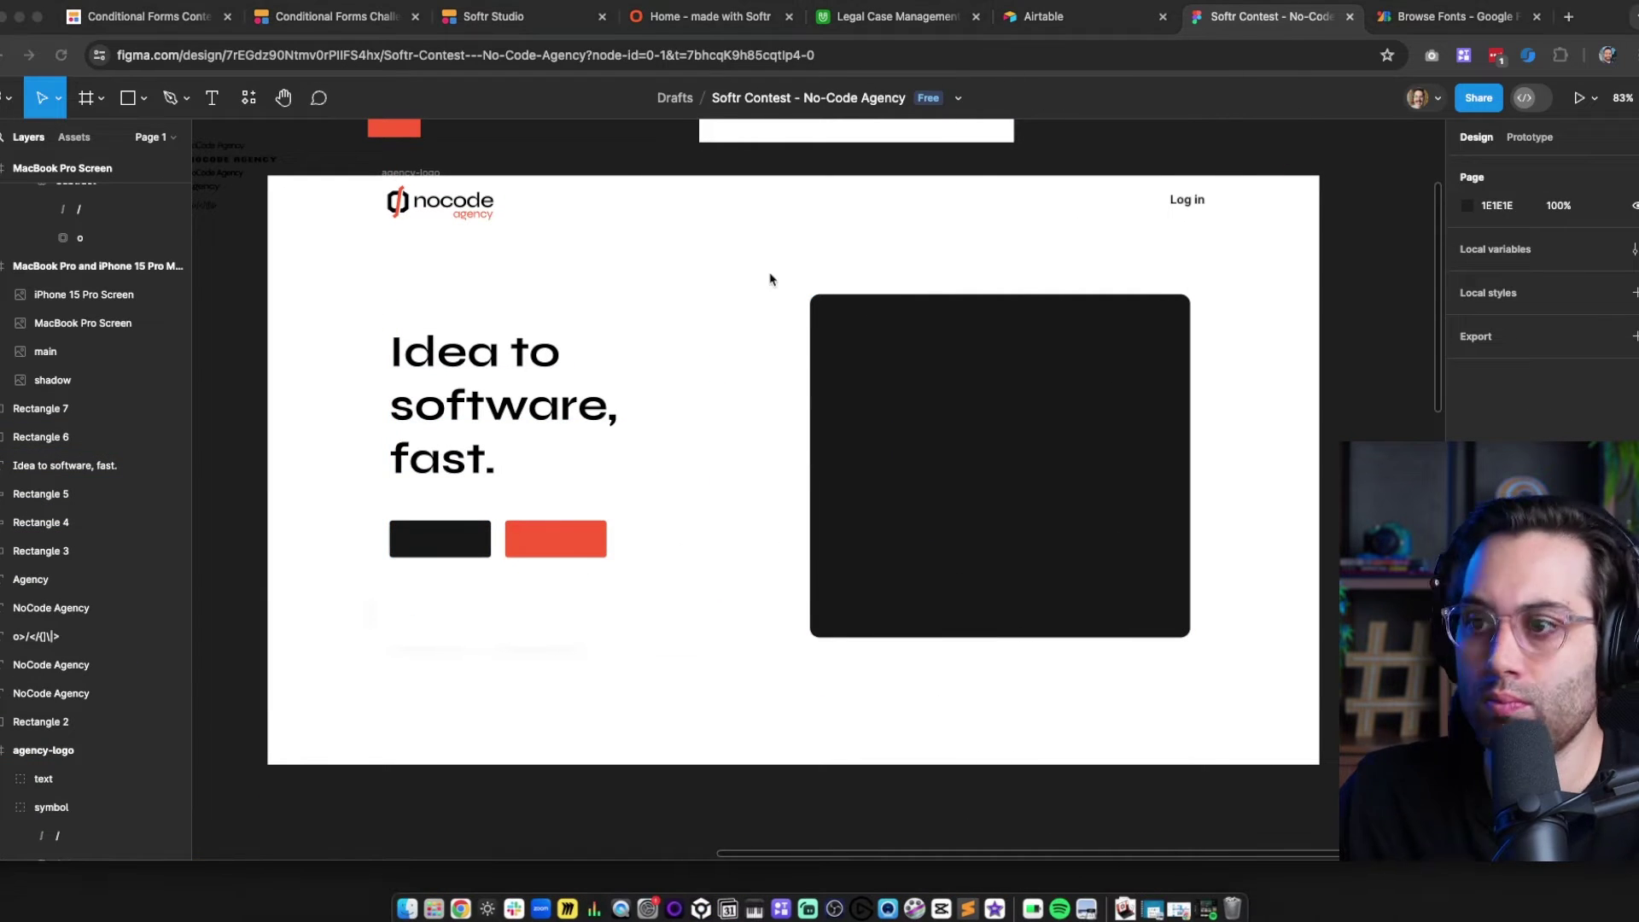
# Paste the device mockup over the dark hero panel and scale it slightly smaller
pyautogui.click(864, 395)
pyautogui.hotkey('ctrl', 'v')
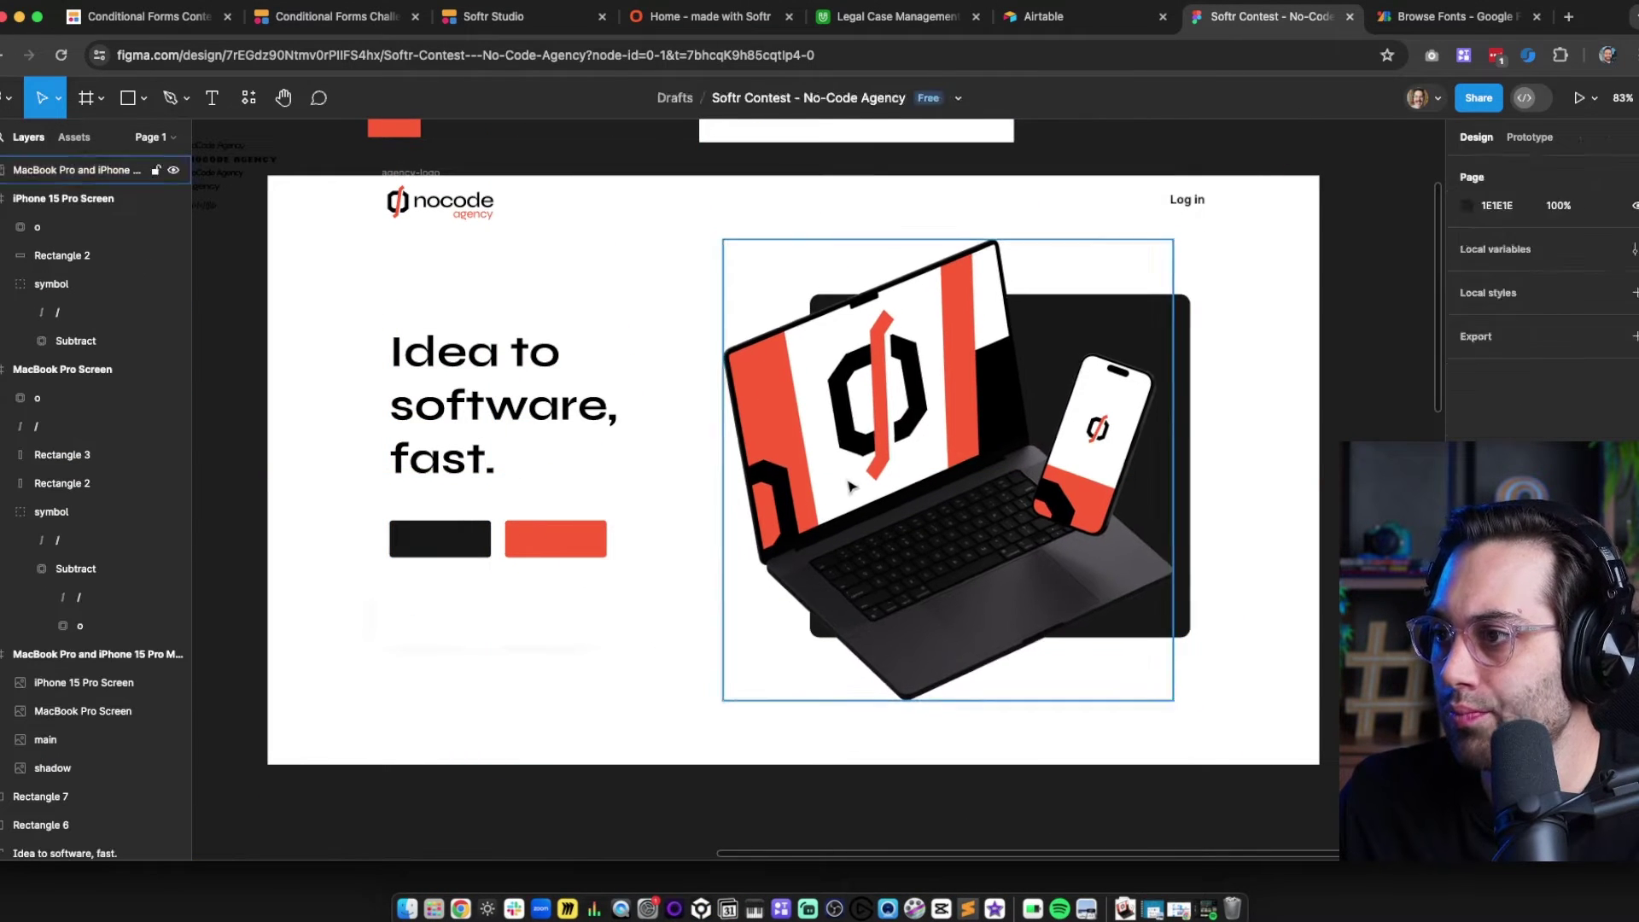
pyautogui.moveTo(849, 486); pyautogui.dragTo(840, 460)
pyautogui.moveTo(940, 213); pyautogui.dragTo(940, 235)
pyautogui.click(655, 700)
pyautogui.scroll(2, 655, 699)
pyautogui.scroll(2, 640, 292)
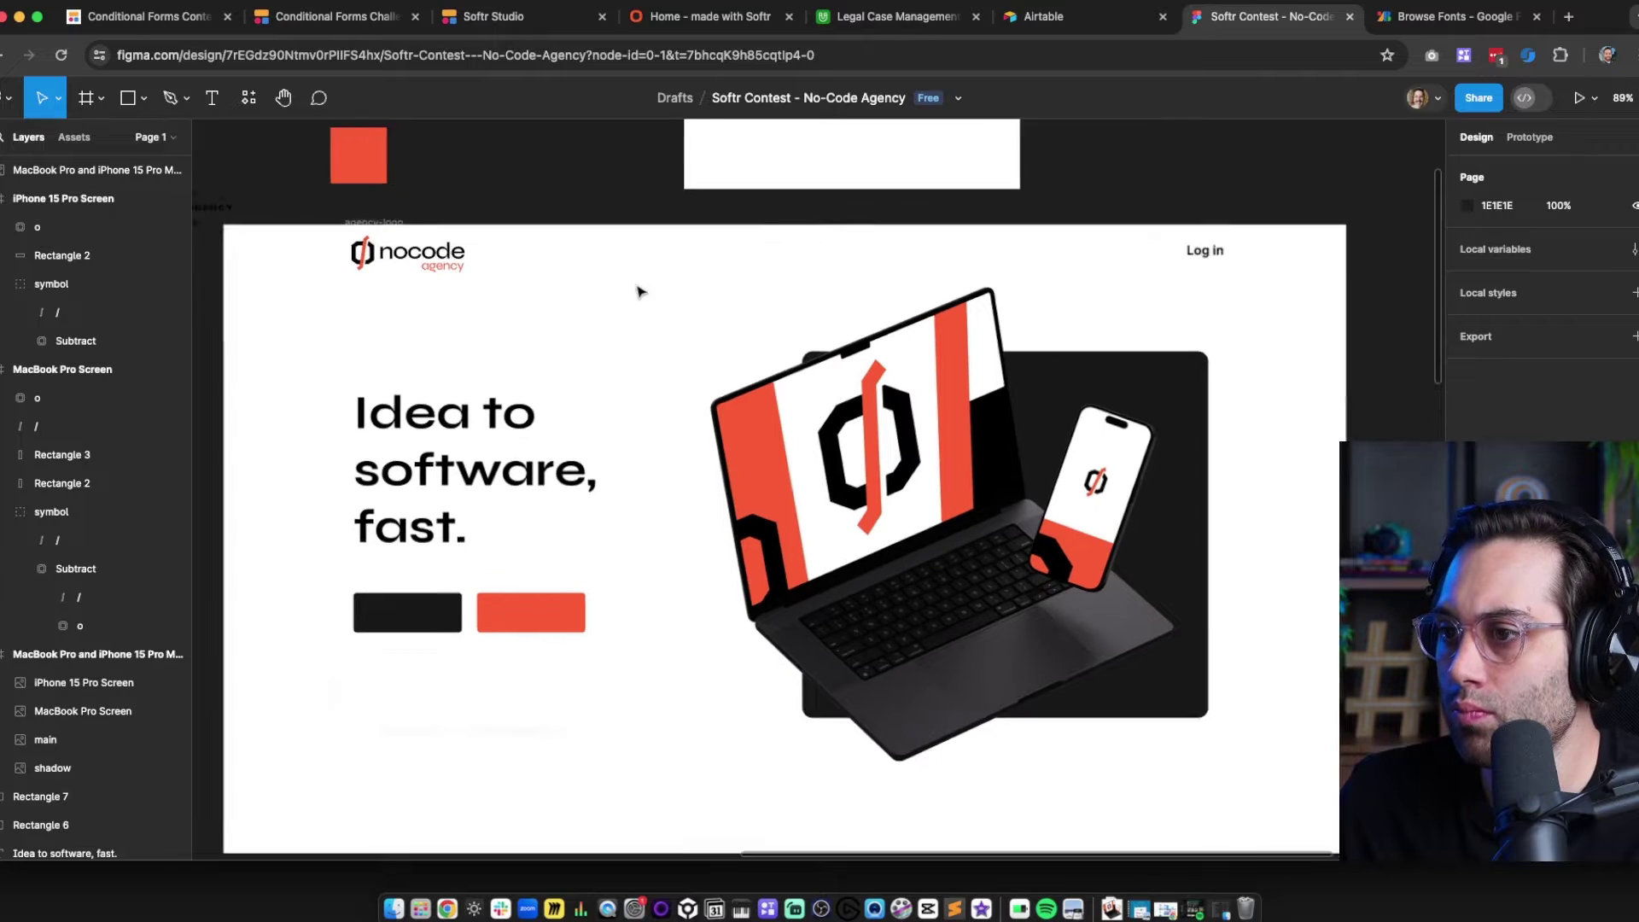
pyautogui.scroll(3, 658, 358)
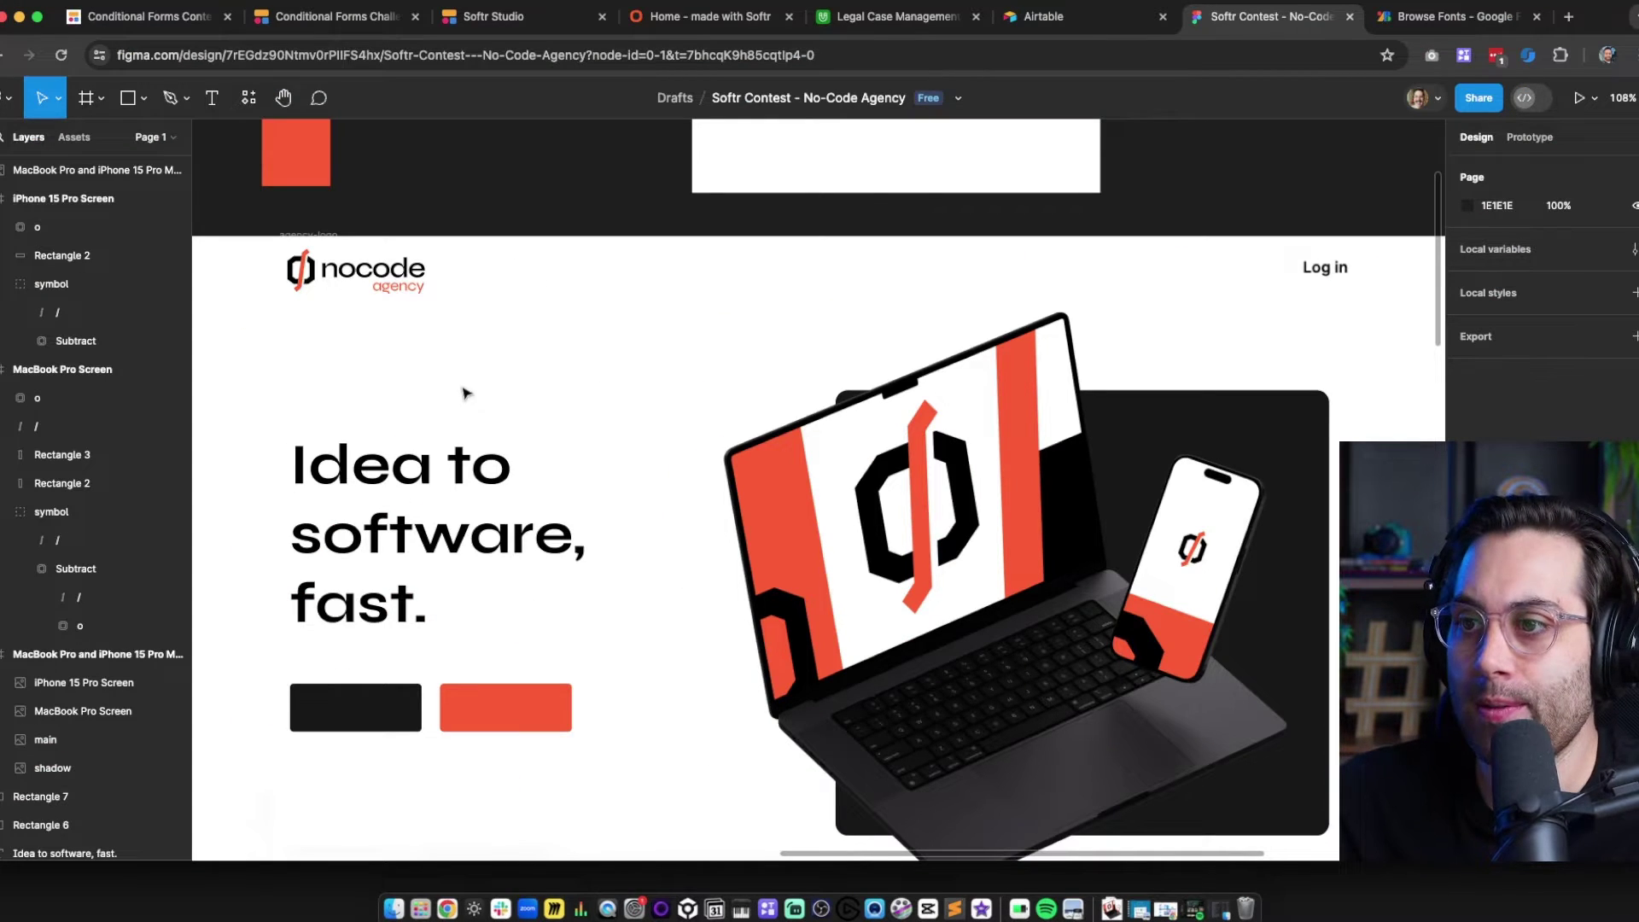
pyautogui.scroll(5, 464, 393)
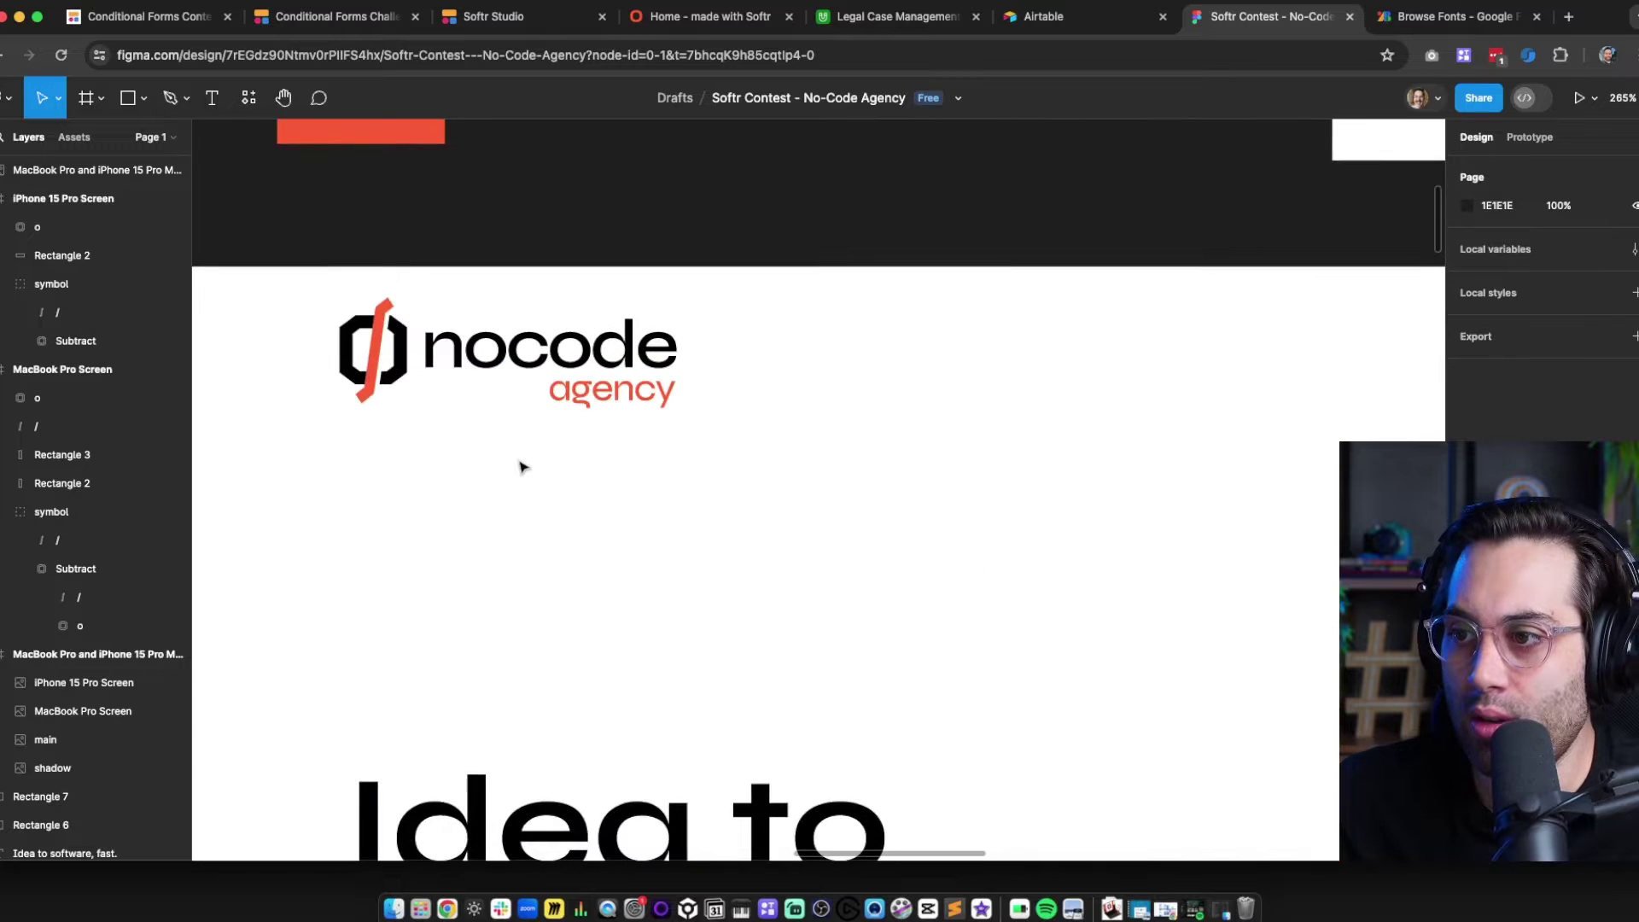
pyautogui.scroll(2, 522, 465)
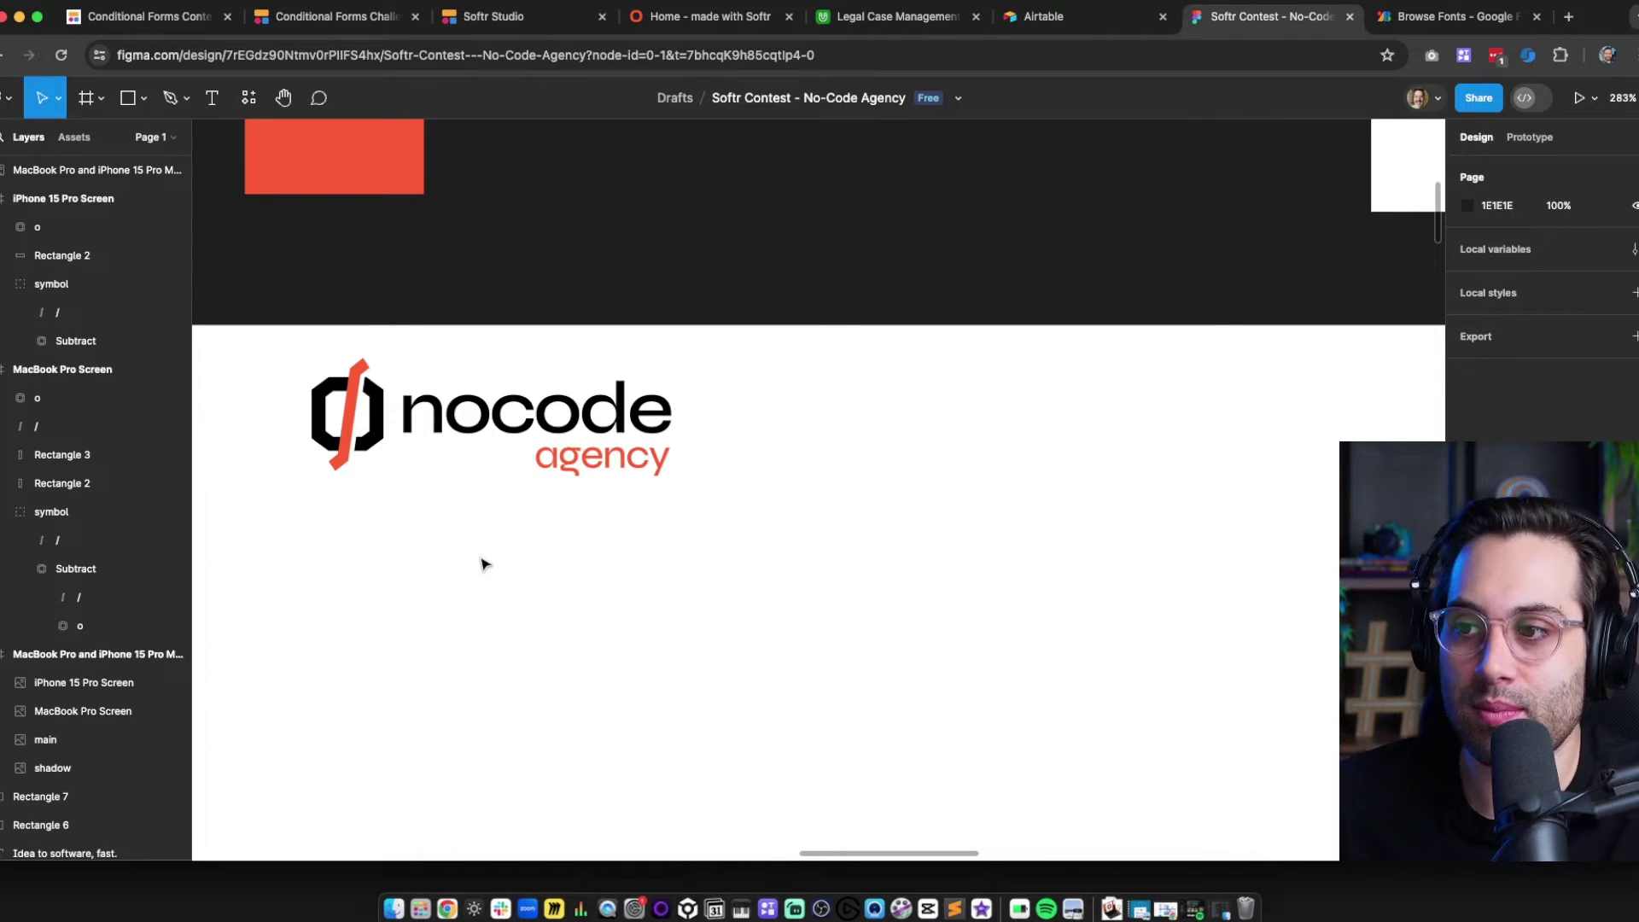
pyautogui.hscroll(-10, 465, 553)
pyautogui.scroll(2, 465, 554)
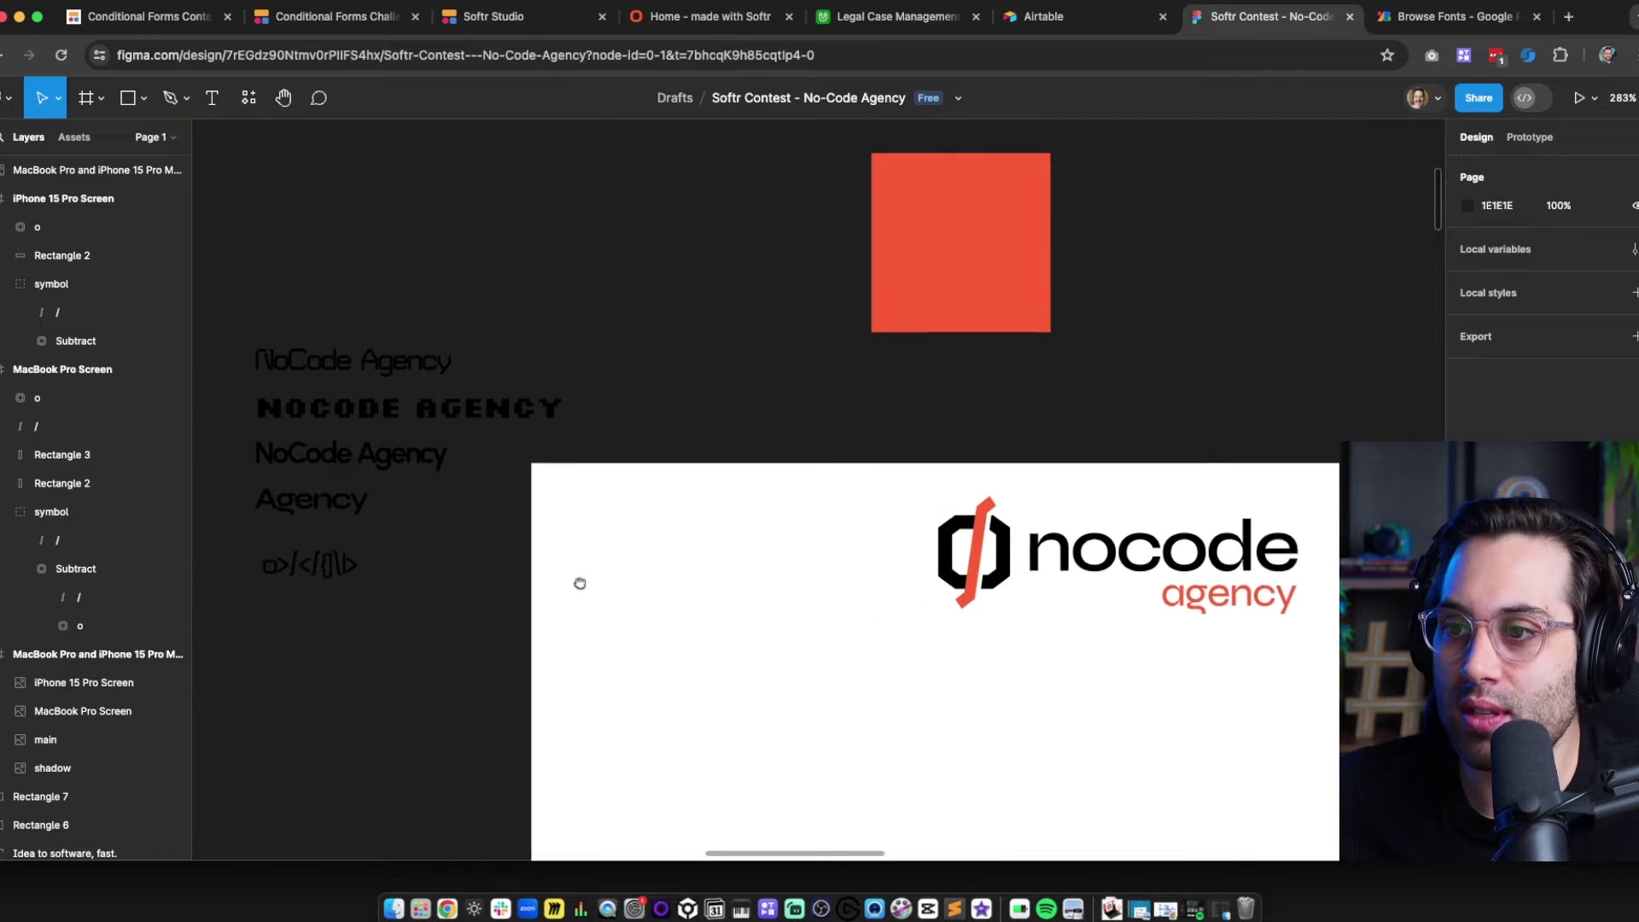
pyautogui.moveTo(422, 353); pyautogui.dragTo(684, 739)
pyautogui.moveTo(603, 513); pyautogui.dragTo(502, 326)
pyautogui.scroll(5, 492, 238)
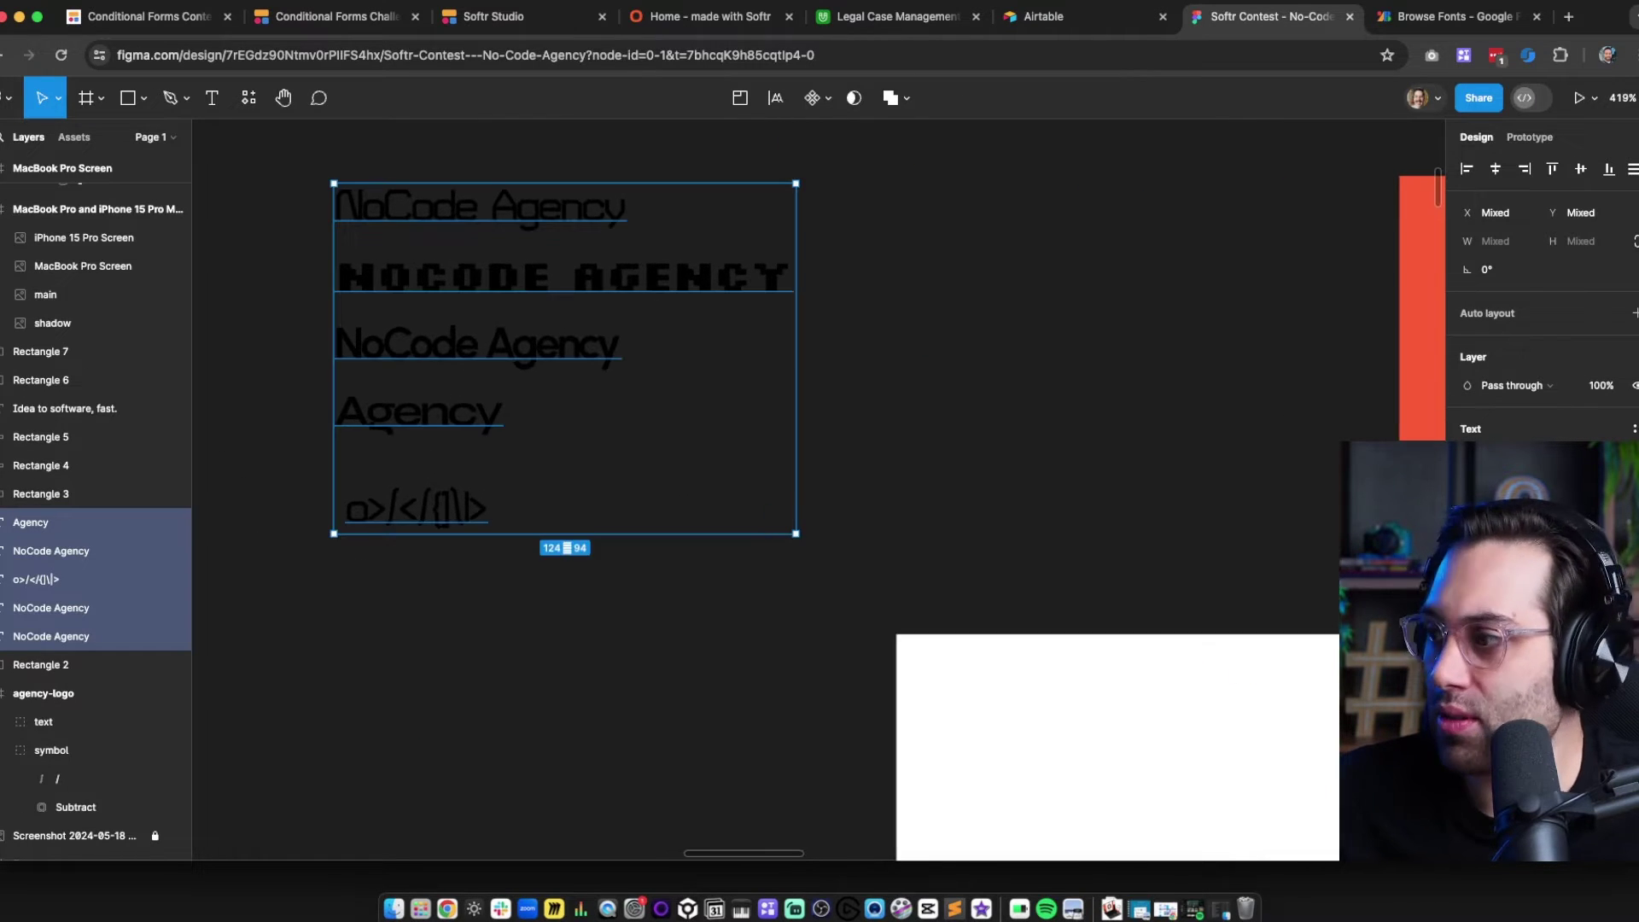
pyautogui.click(1468, 615)
pyautogui.moveTo(1306, 495); pyautogui.dragTo(1068, 183)
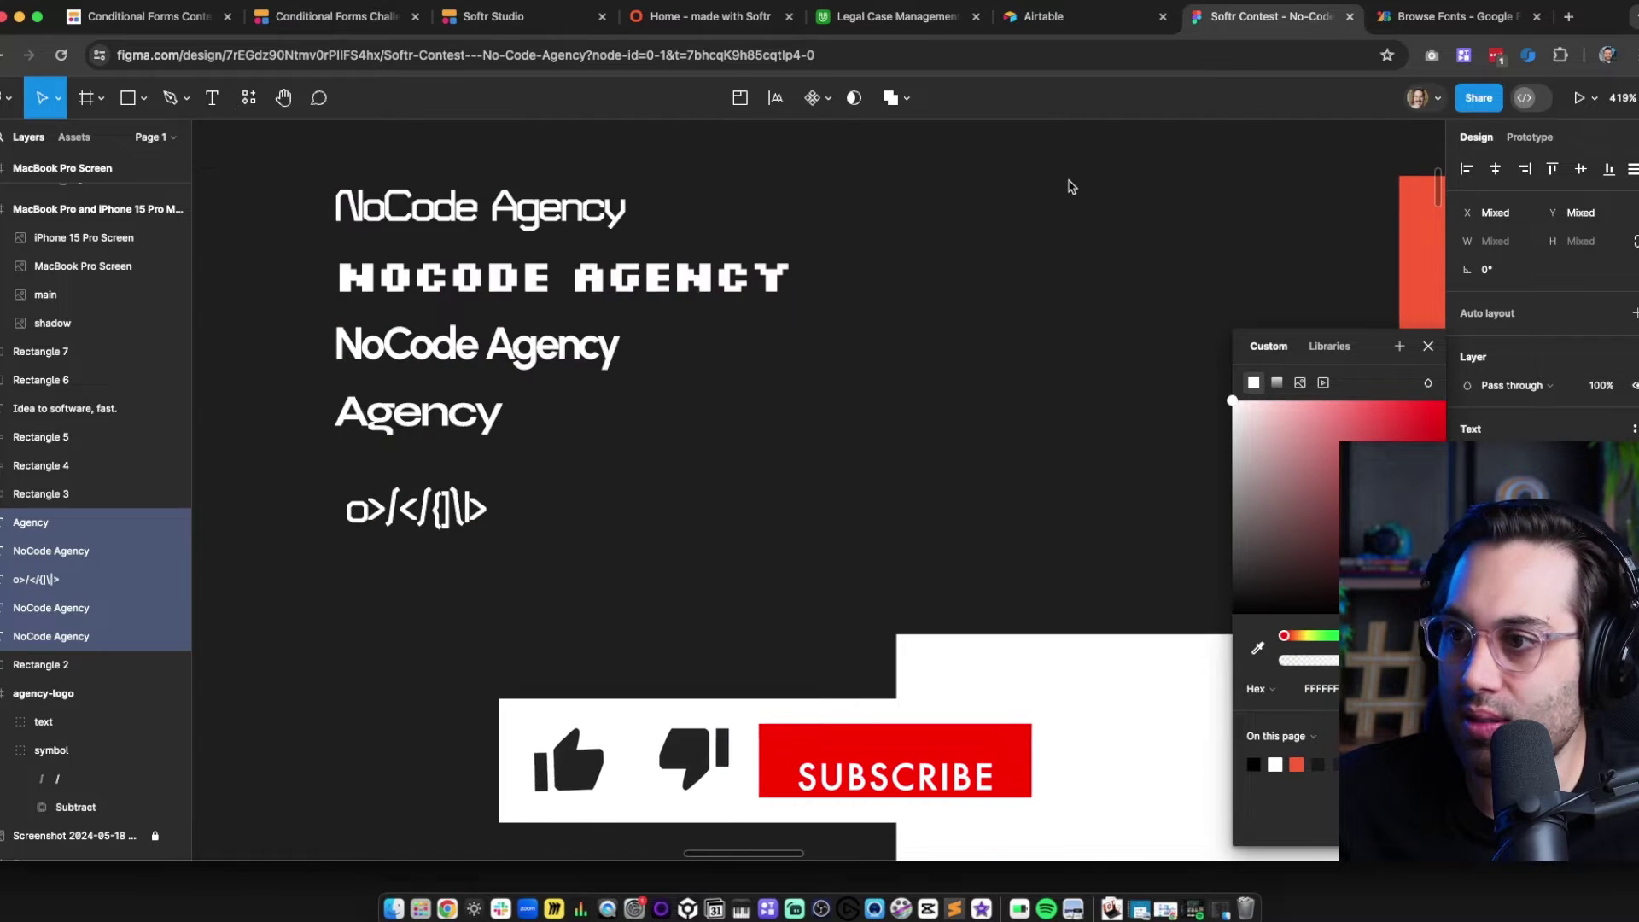
pyautogui.click(833, 426)
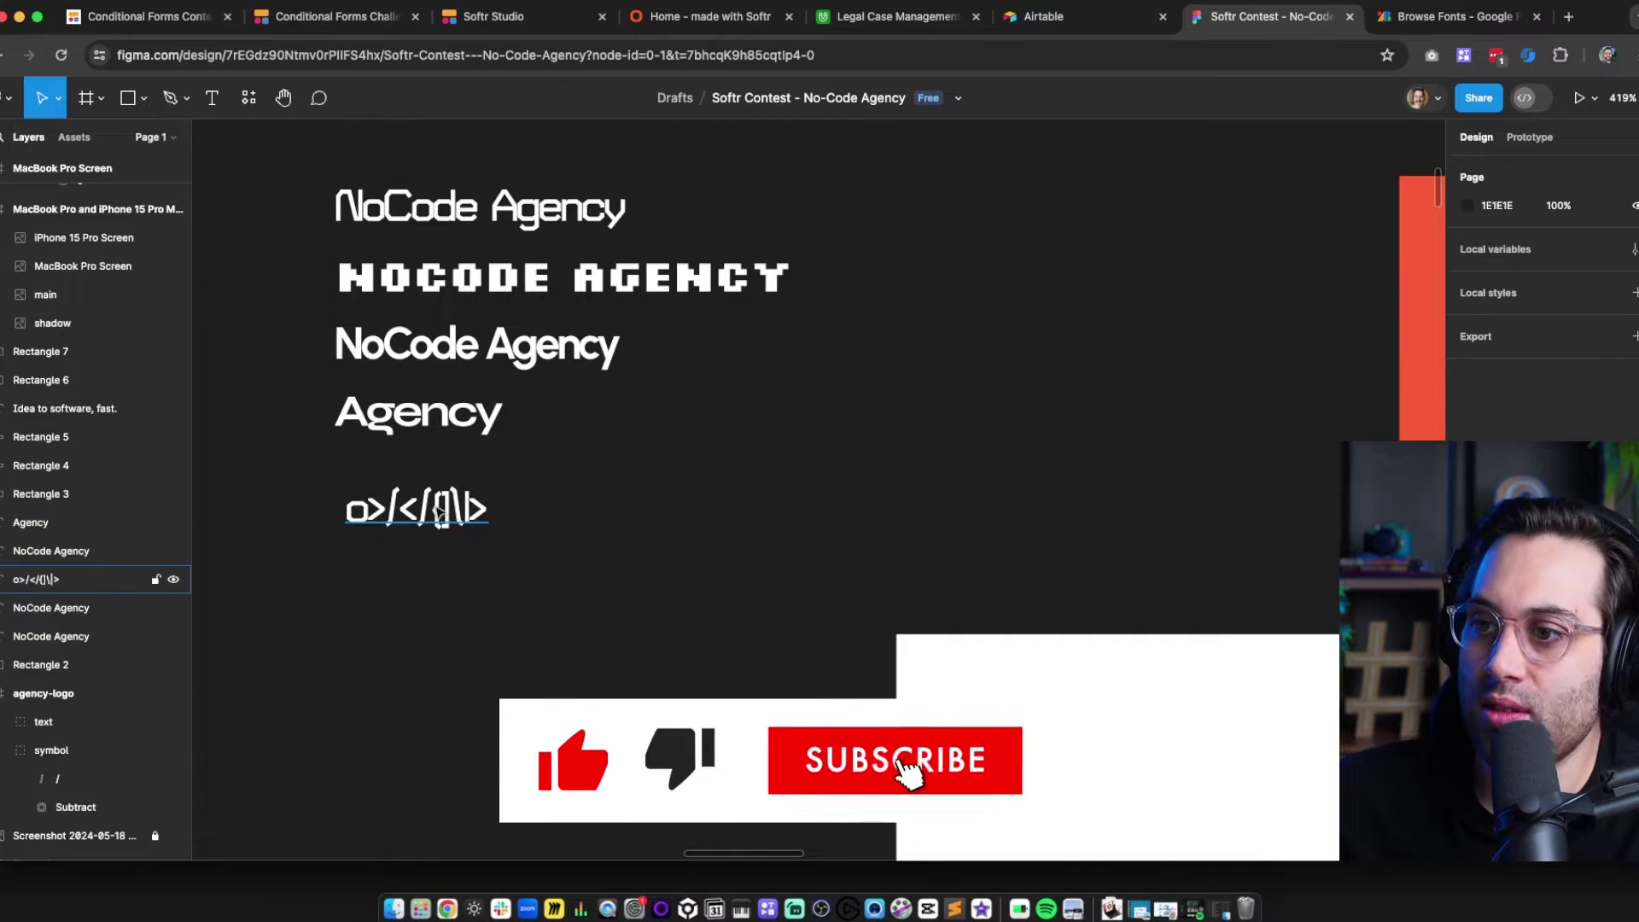
pyautogui.moveTo(430, 506); pyautogui.dragTo(420, 472)
pyautogui.click(877, 402)
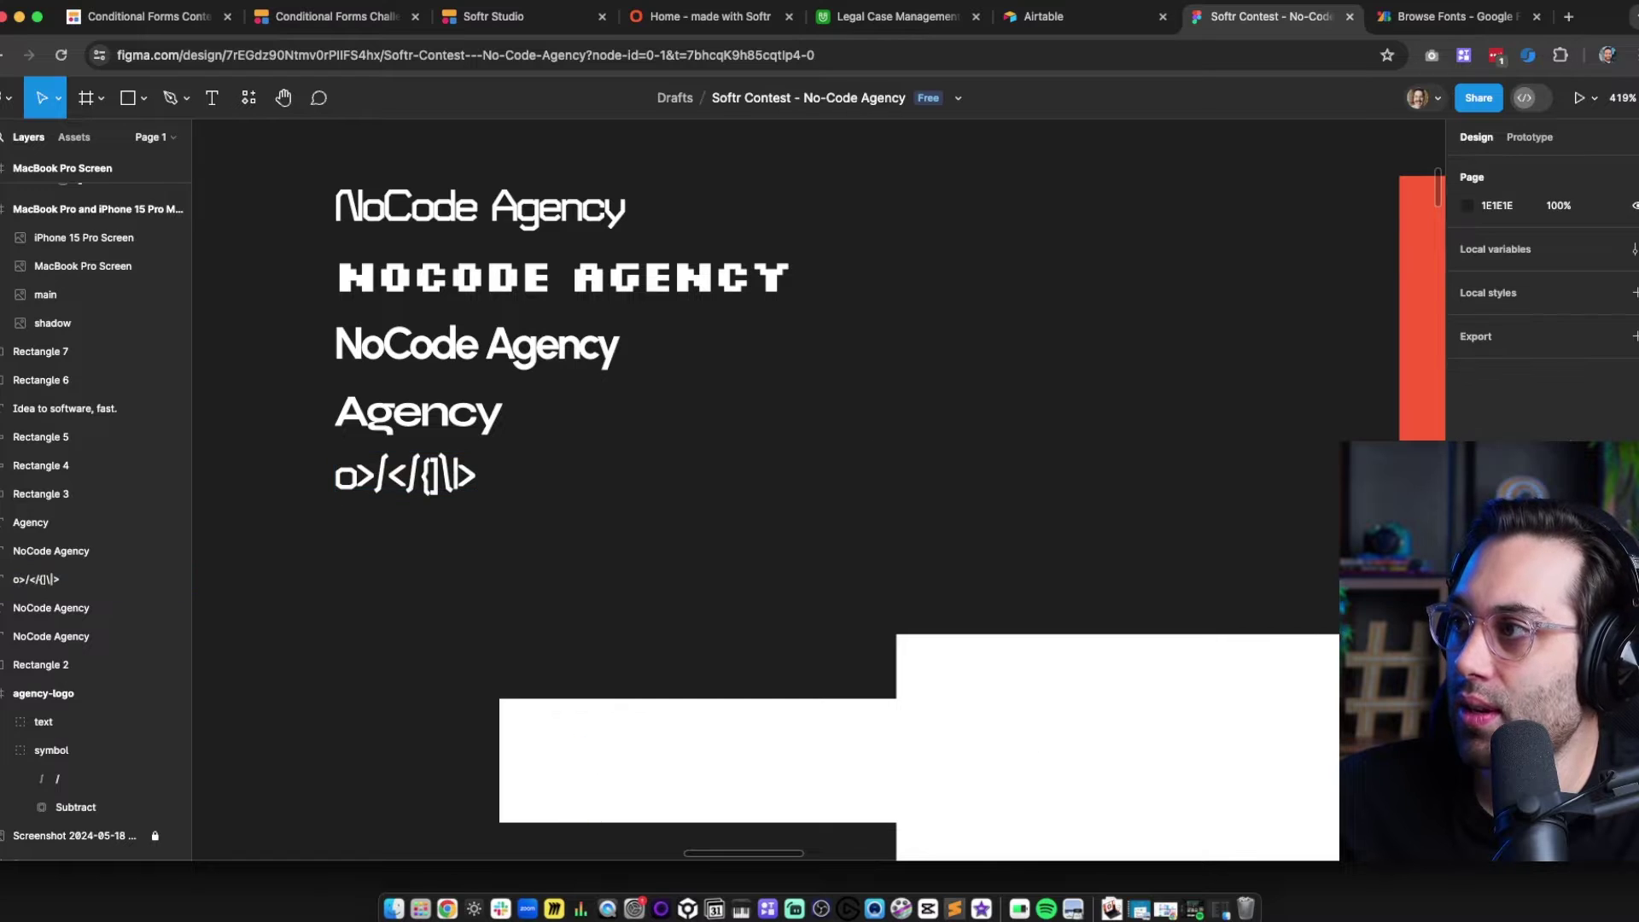
pyautogui.click(1452, 16)
pyautogui.scroll(-4, 688, 472)
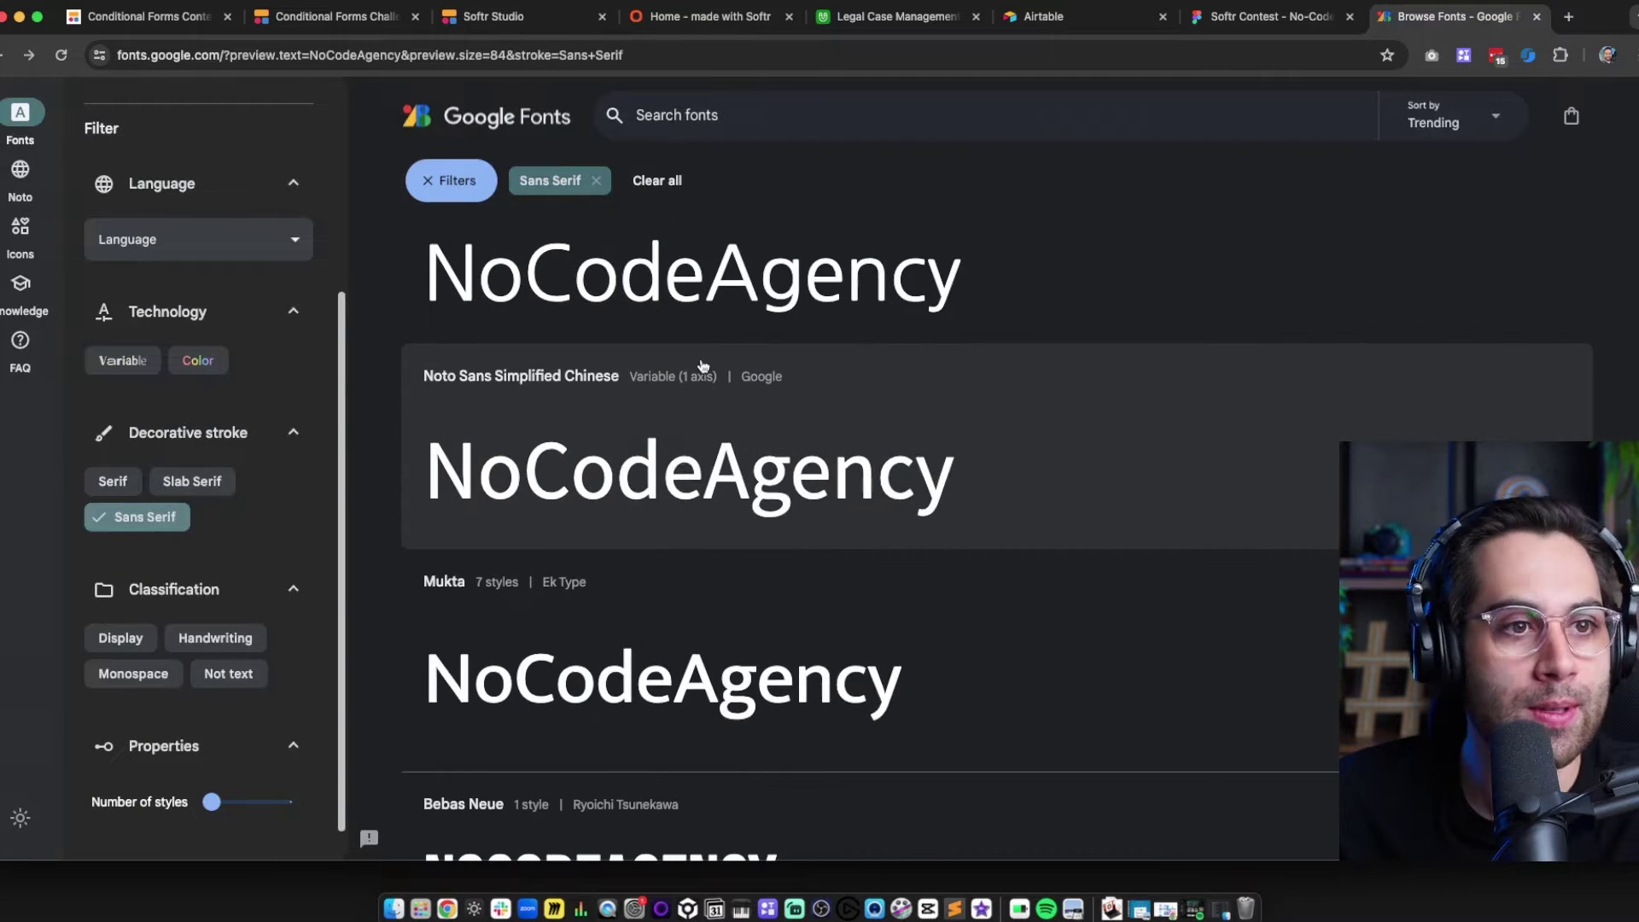
pyautogui.scroll(10, 696, 373)
pyautogui.click(1223, 16)
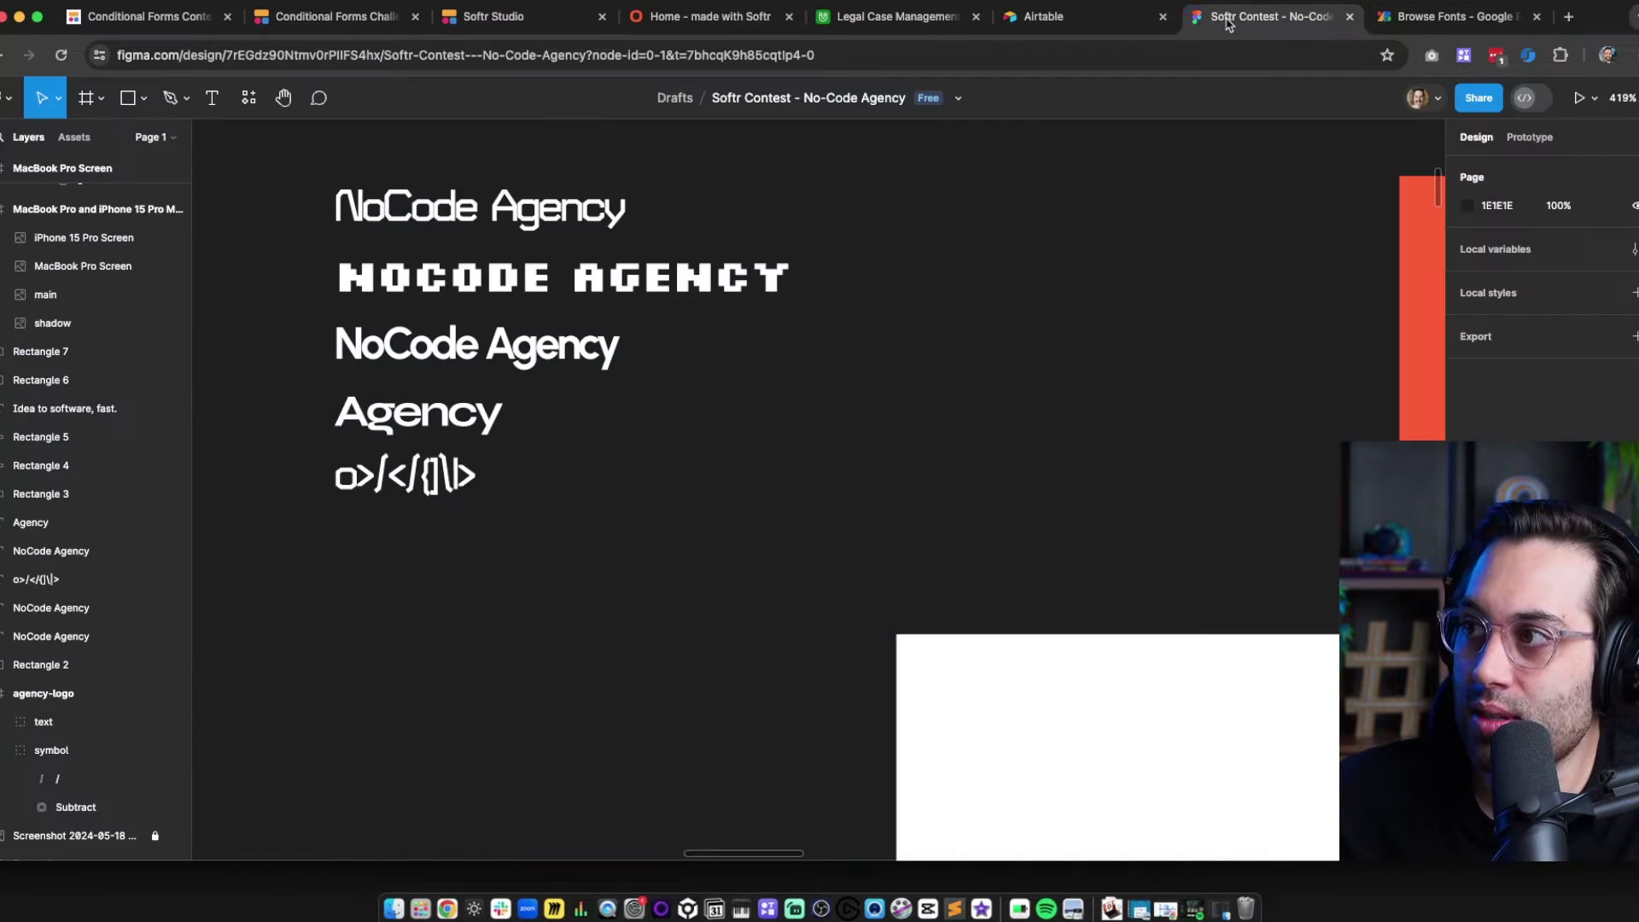
pyautogui.scroll(3, 418, 224)
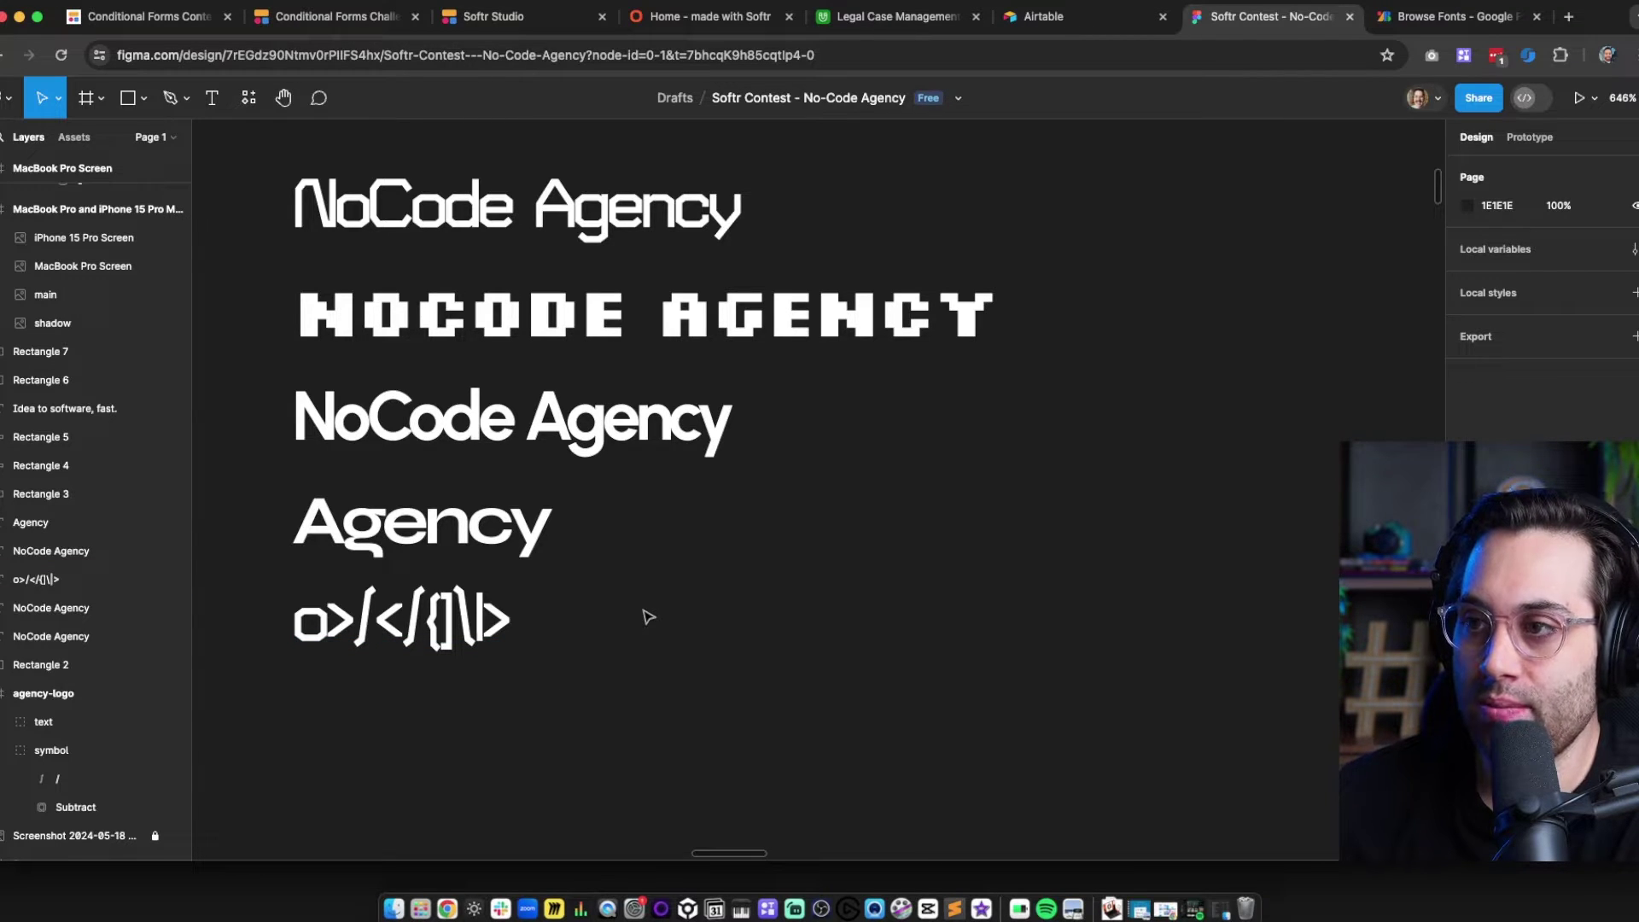
pyautogui.scroll(-10, 927, 616)
pyautogui.hscroll(5, 926, 617)
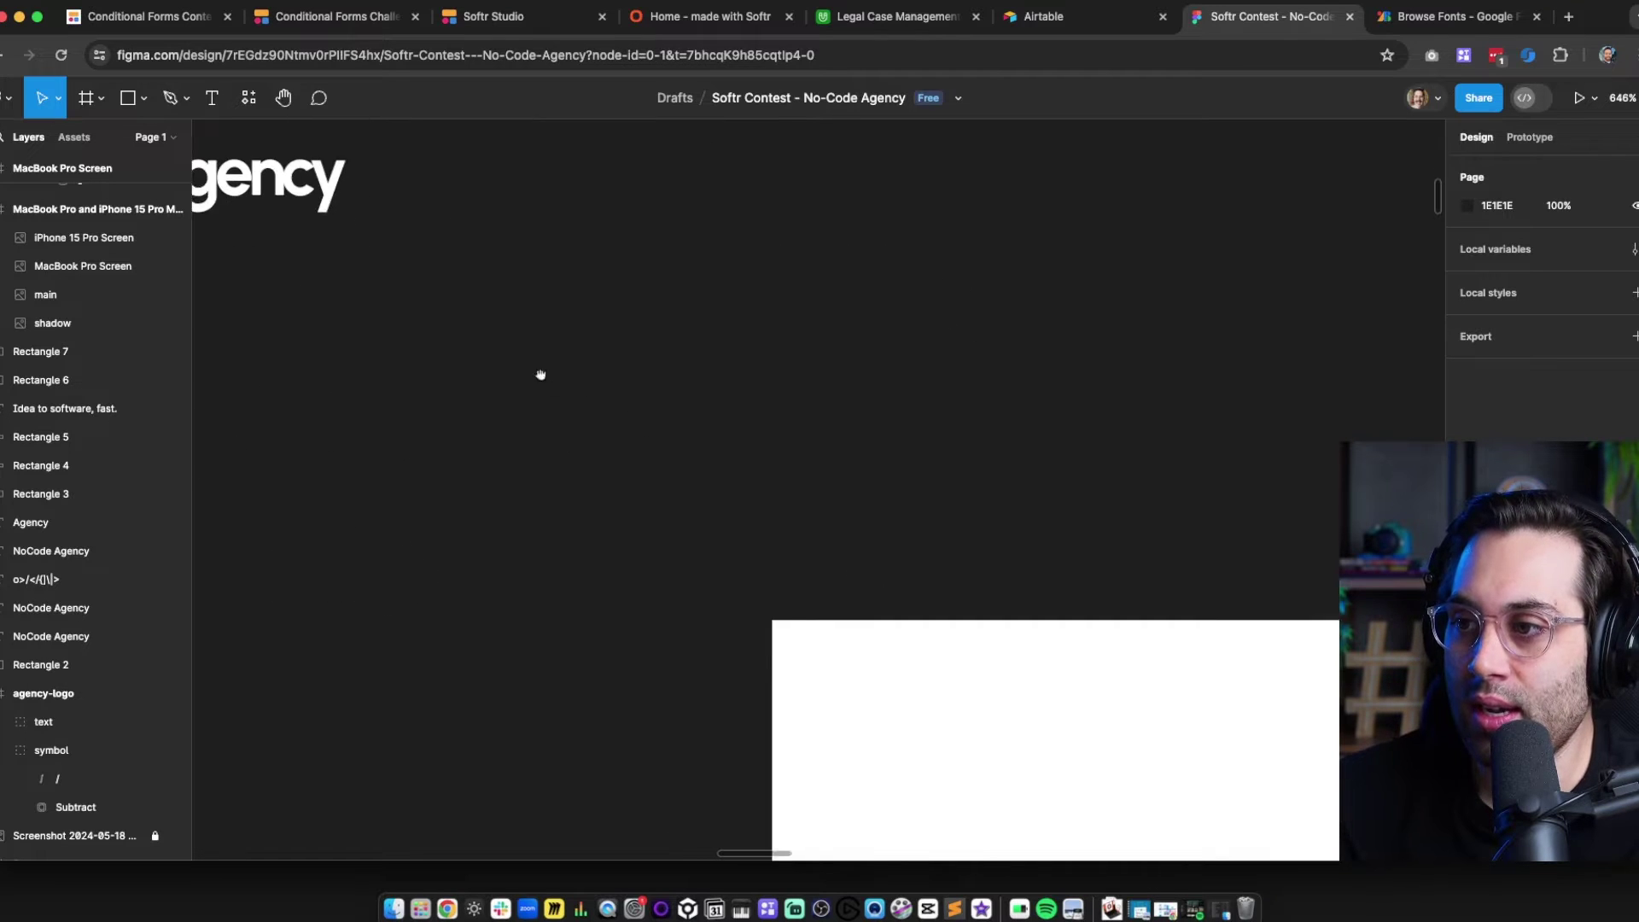
pyautogui.moveTo(495, 585); pyautogui.dragTo(567, 612)
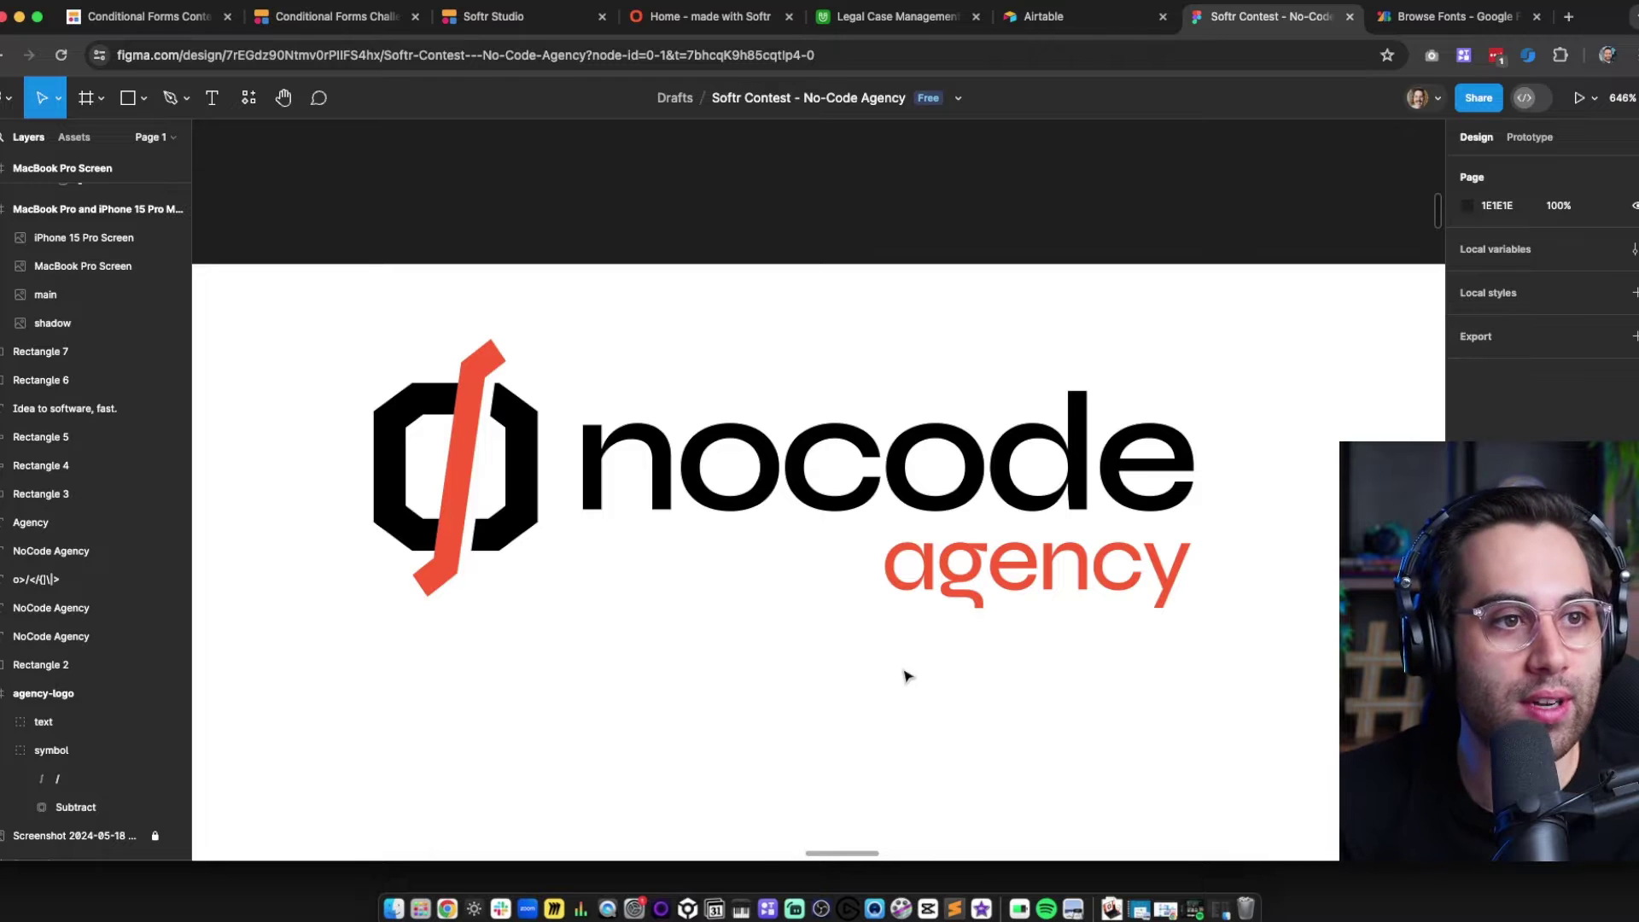
pyautogui.scroll(-2, 908, 676)
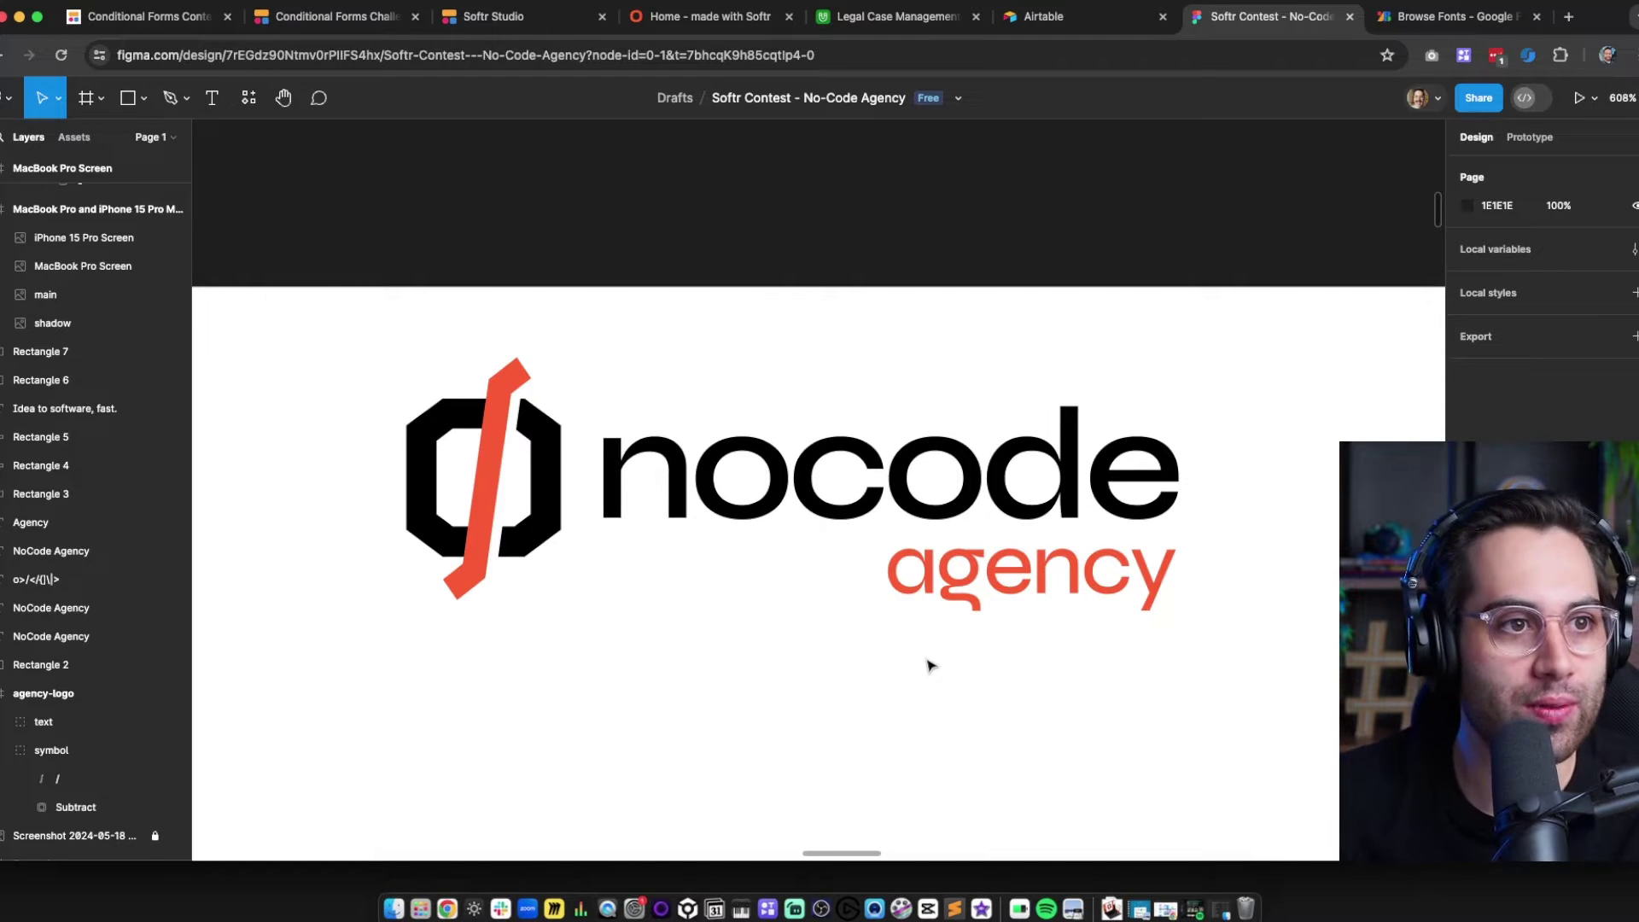
pyautogui.scroll(-5, 1073, 648)
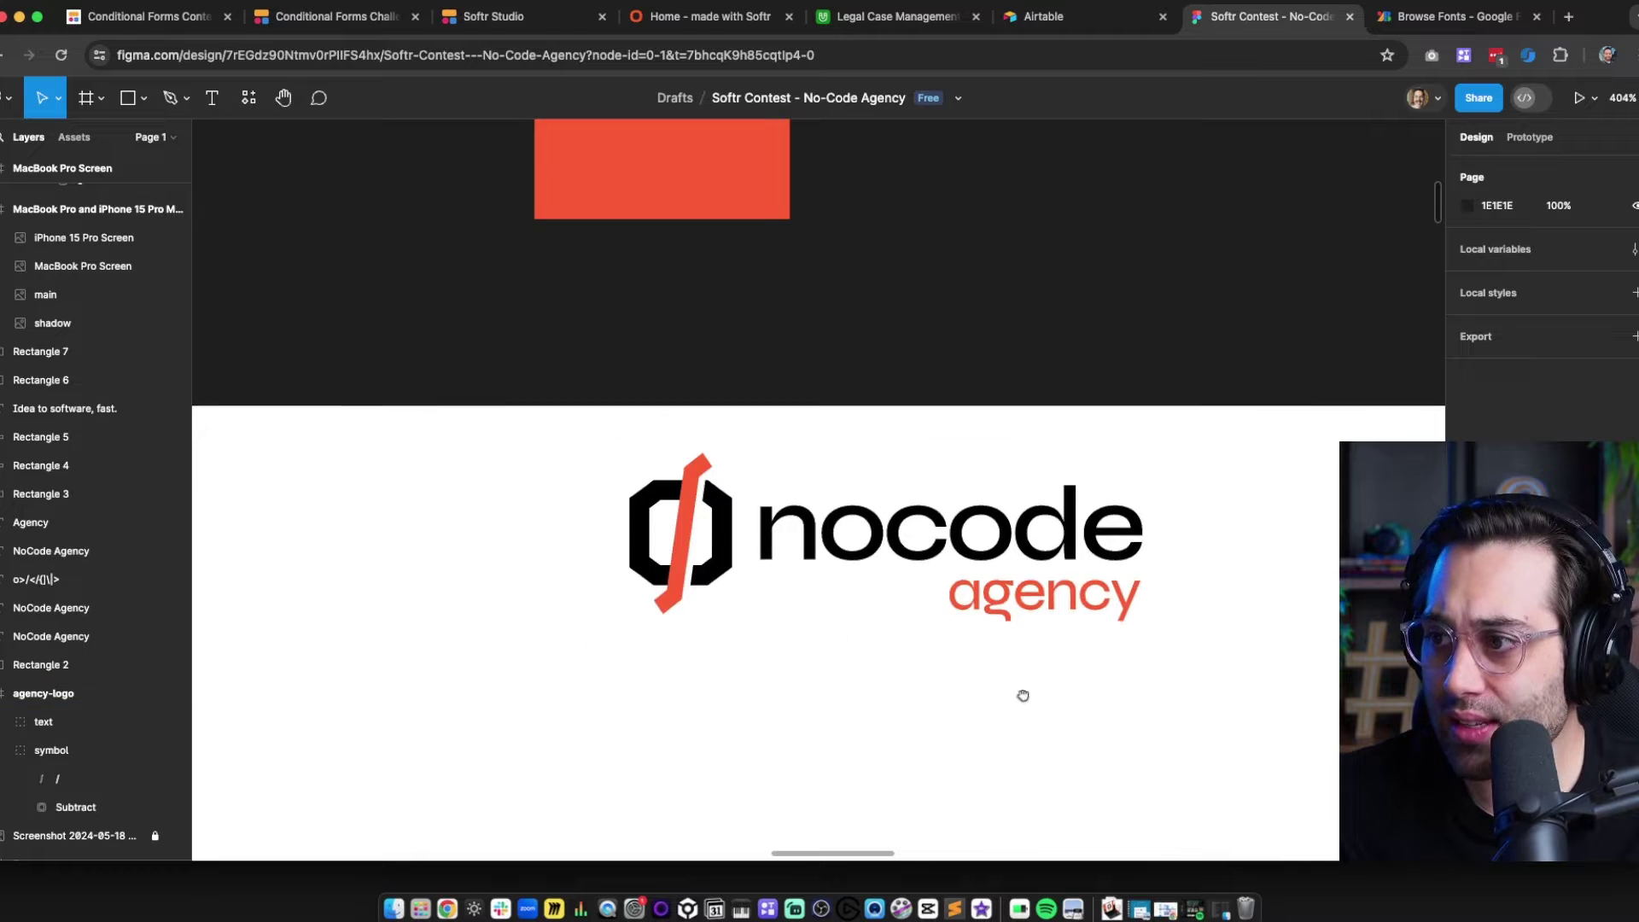
pyautogui.moveTo(1021, 692); pyautogui.dragTo(698, 546)
pyautogui.scroll(-1, 768, 546)
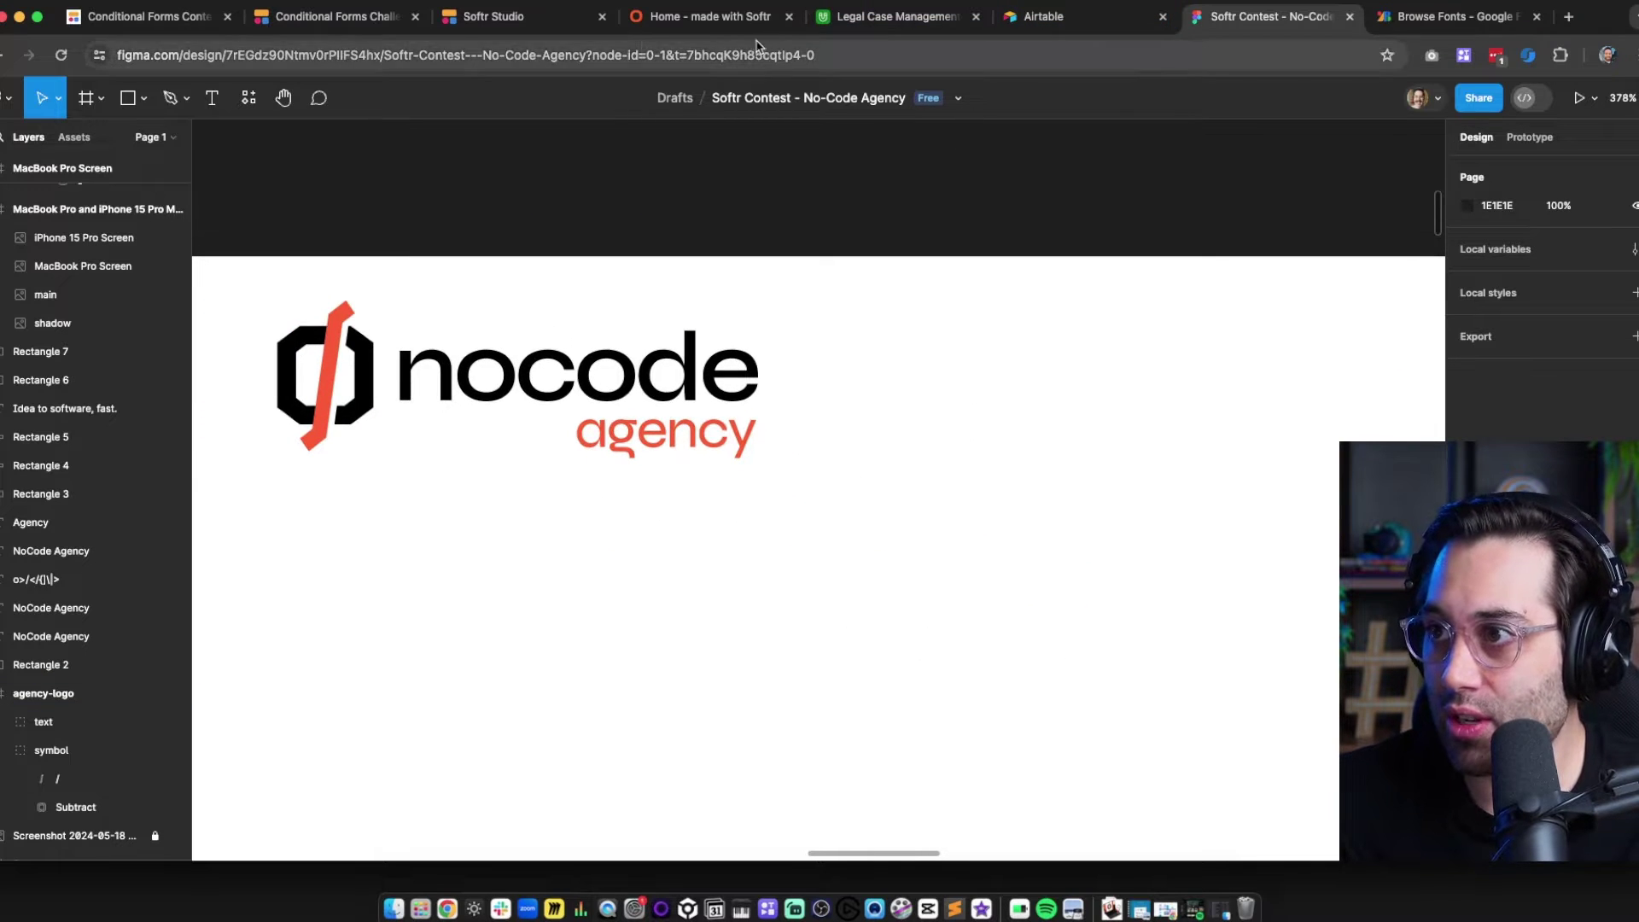
pyautogui.click(654, 33)
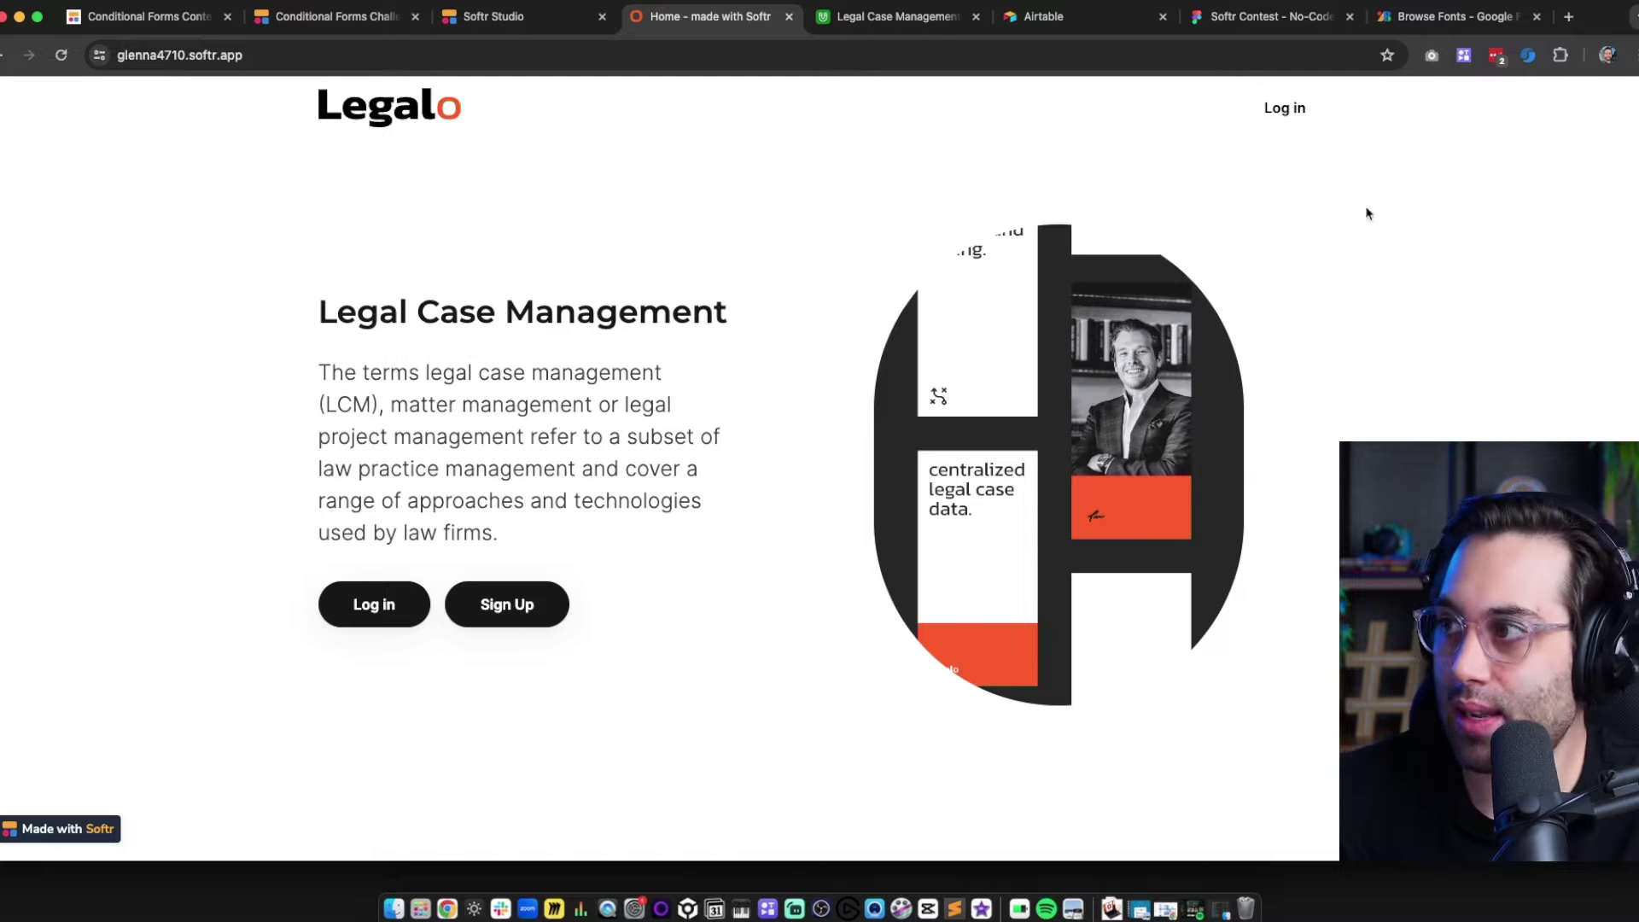
pyautogui.click(1296, 25)
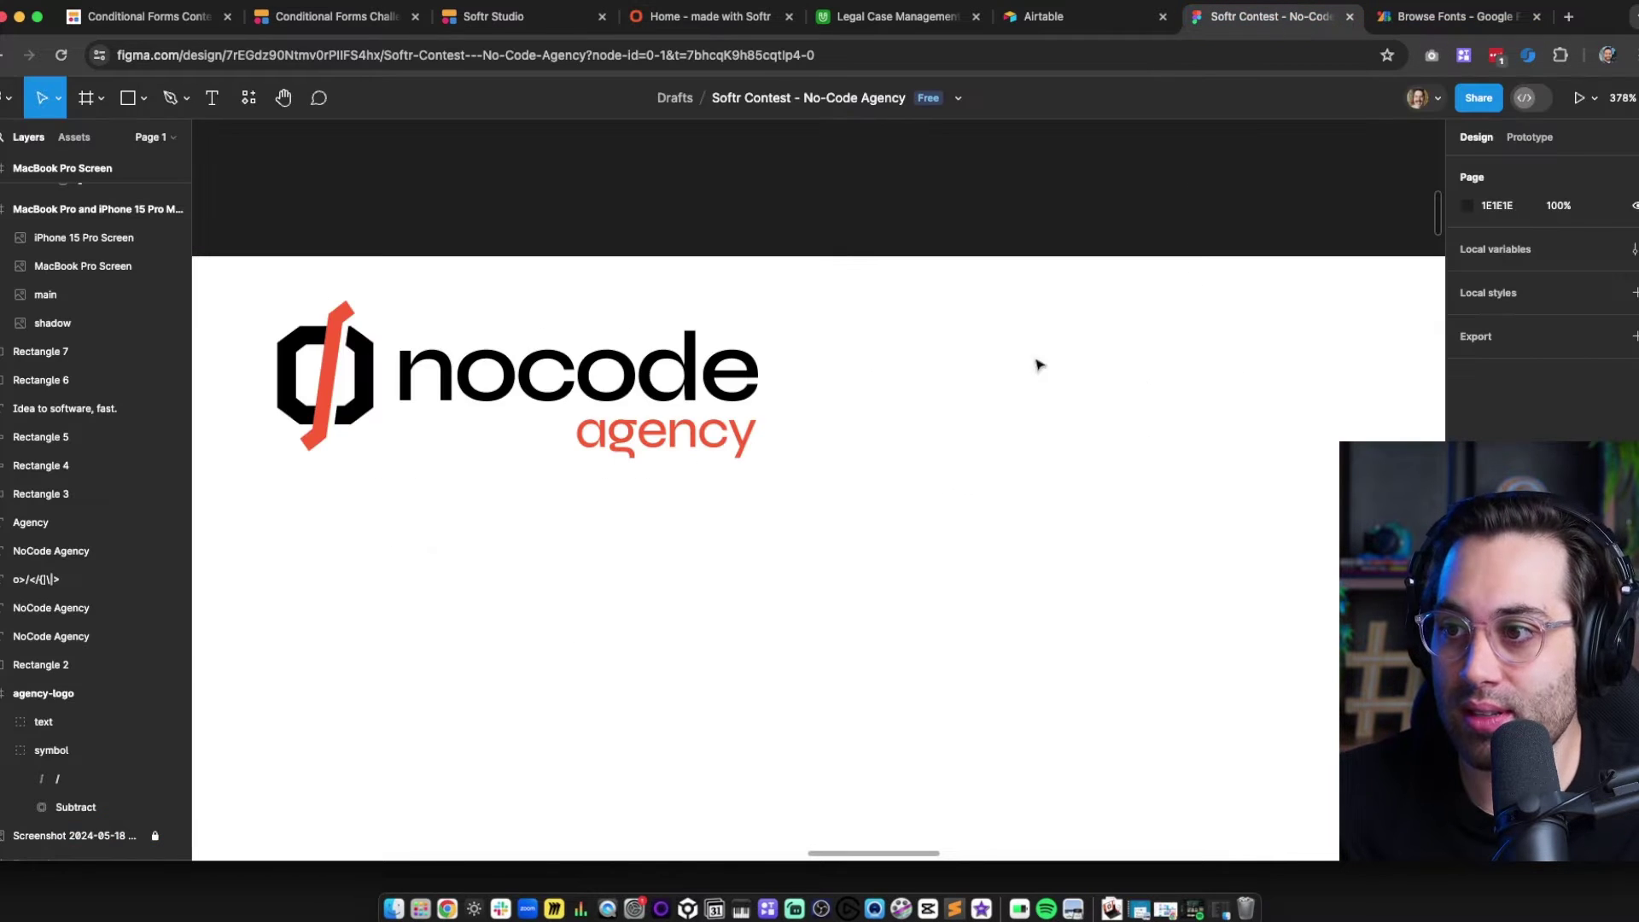
# Duplicate the 'Idea to software, fast.' headline in place, deleting the stray pasted o shapes
pyautogui.scroll(-3, 819, 596)
pyautogui.scroll(-2, 837, 584)
pyautogui.hscroll(2, 837, 584)
pyautogui.moveTo(857, 572); pyautogui.dragTo(688, 264)
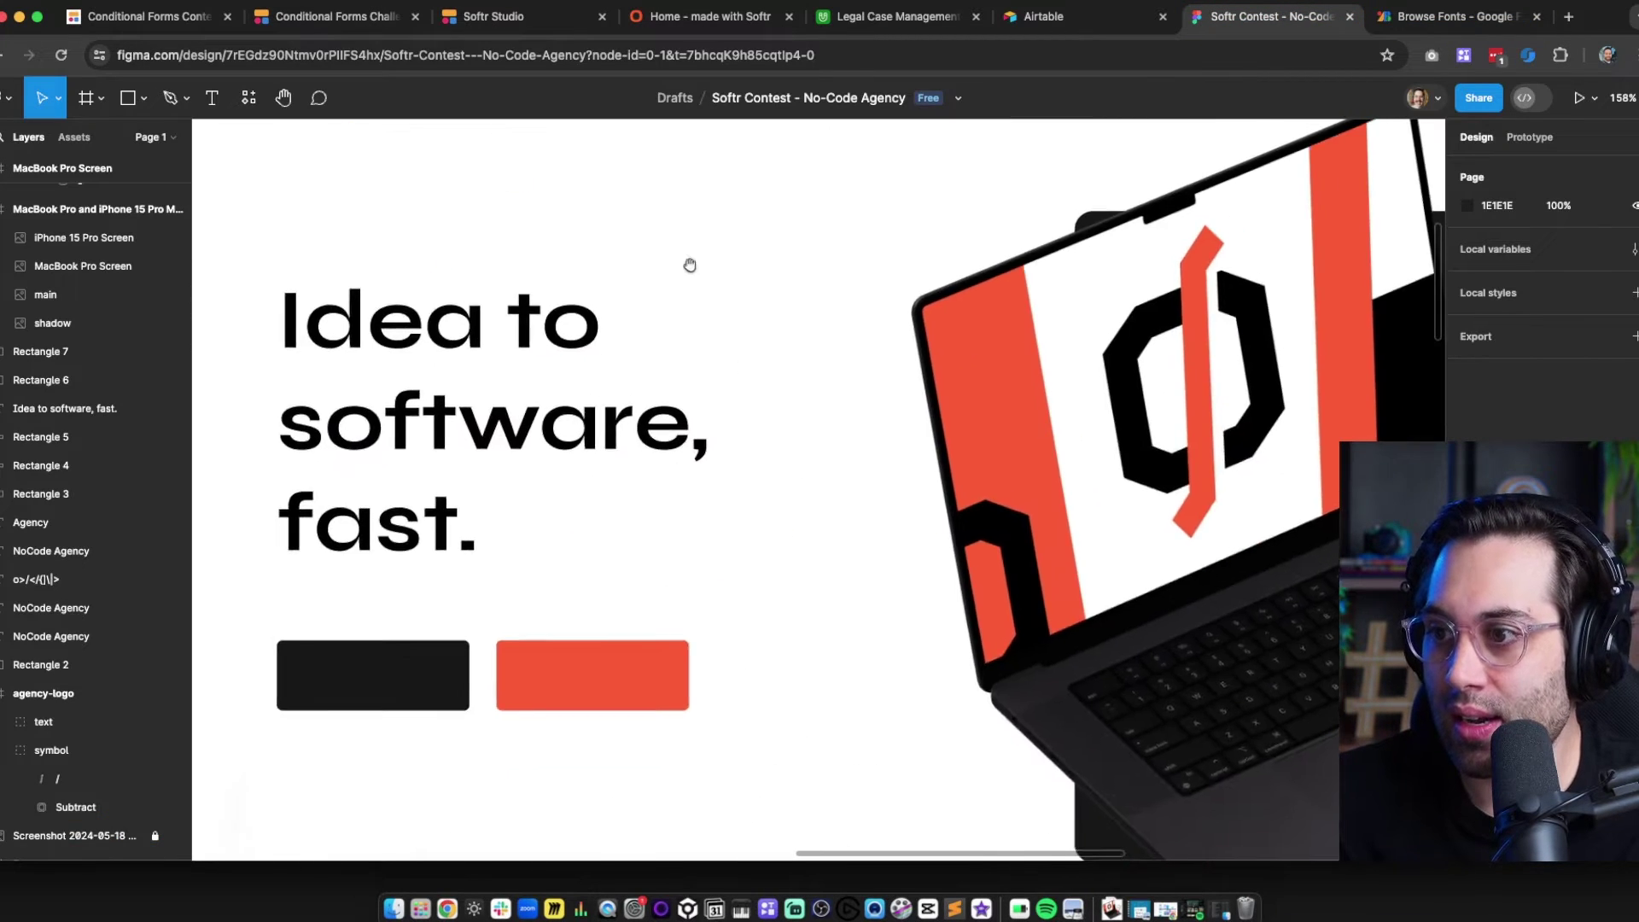
pyautogui.scroll(-3, 769, 425)
pyautogui.scroll(-2, 969, 559)
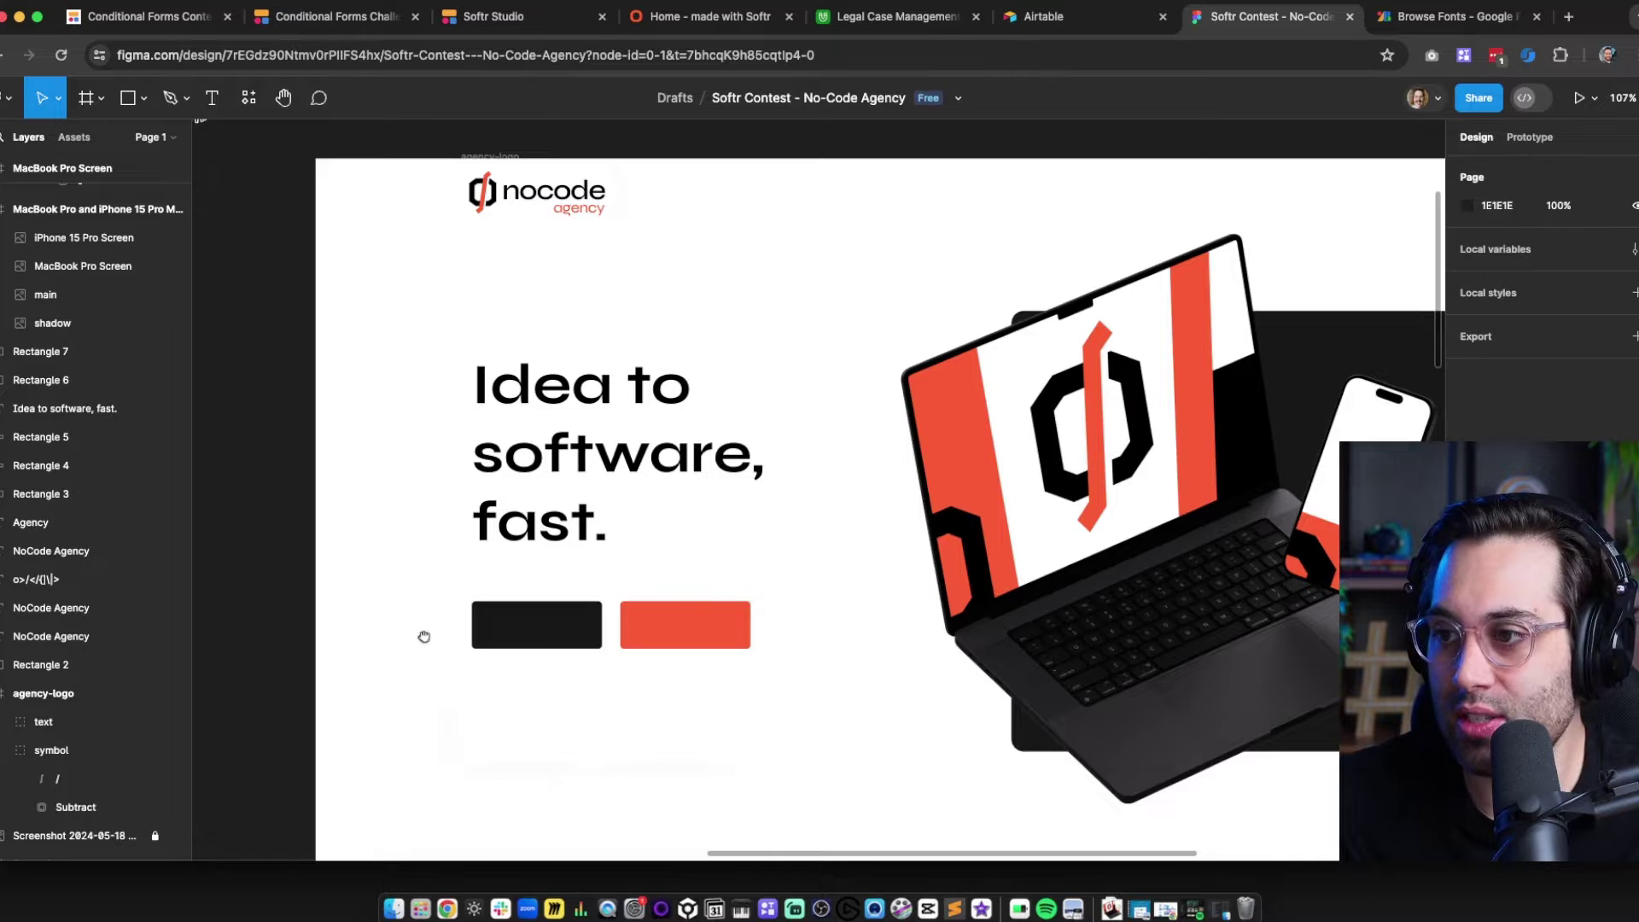
pyautogui.moveTo(425, 636); pyautogui.dragTo(282, 556)
pyautogui.moveTo(537, 629); pyautogui.dragTo(574, 648)
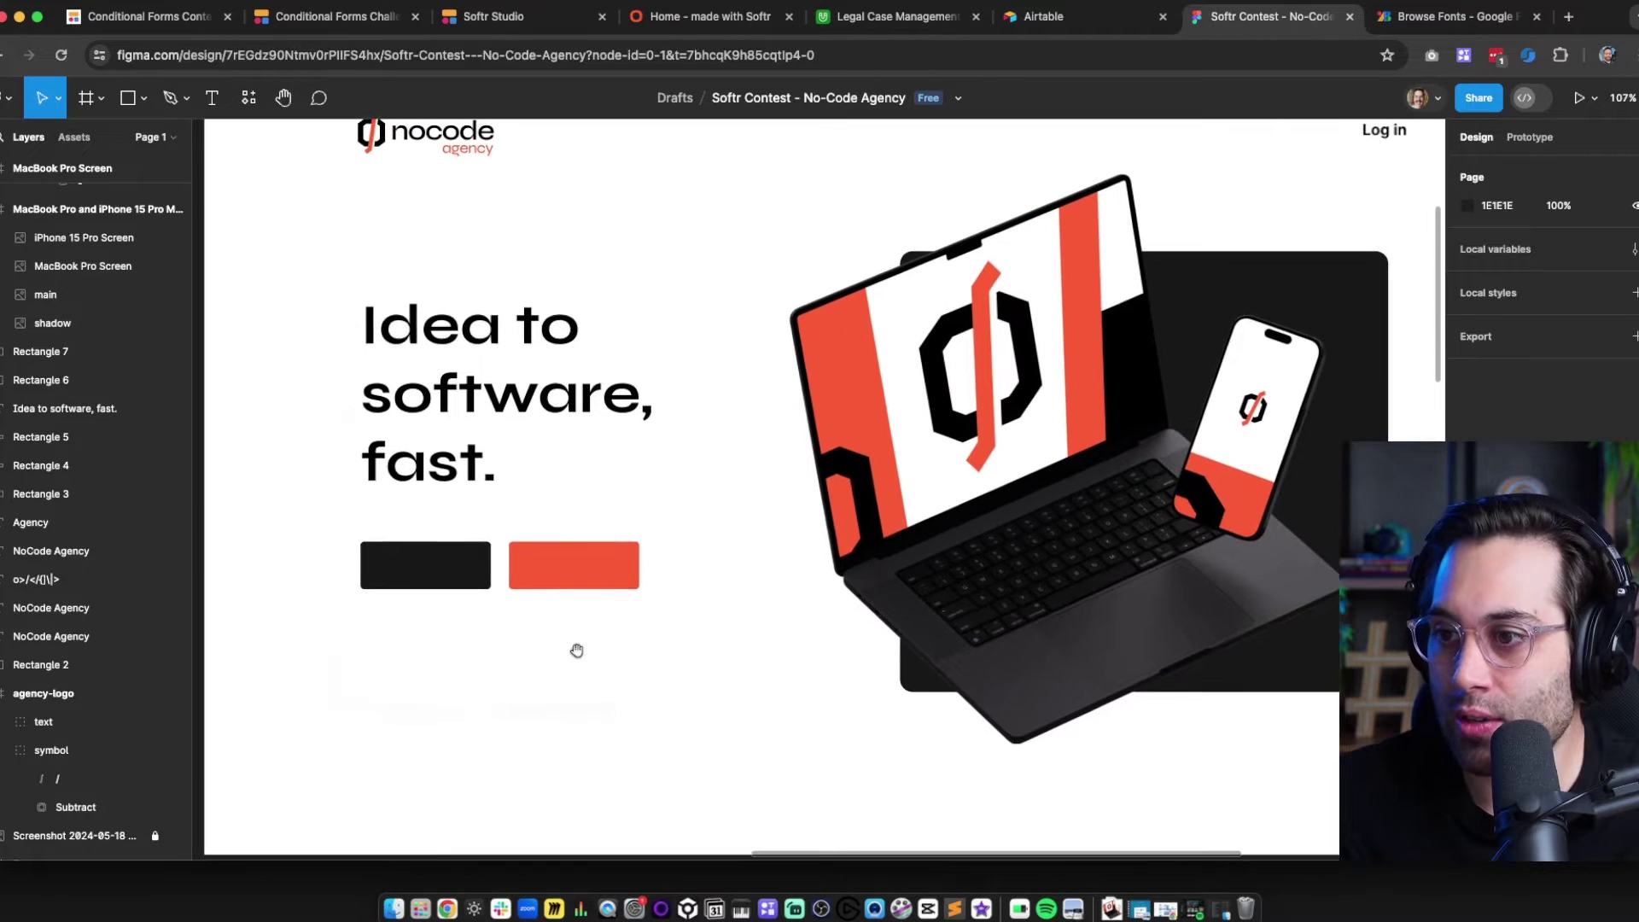
pyautogui.click(461, 365)
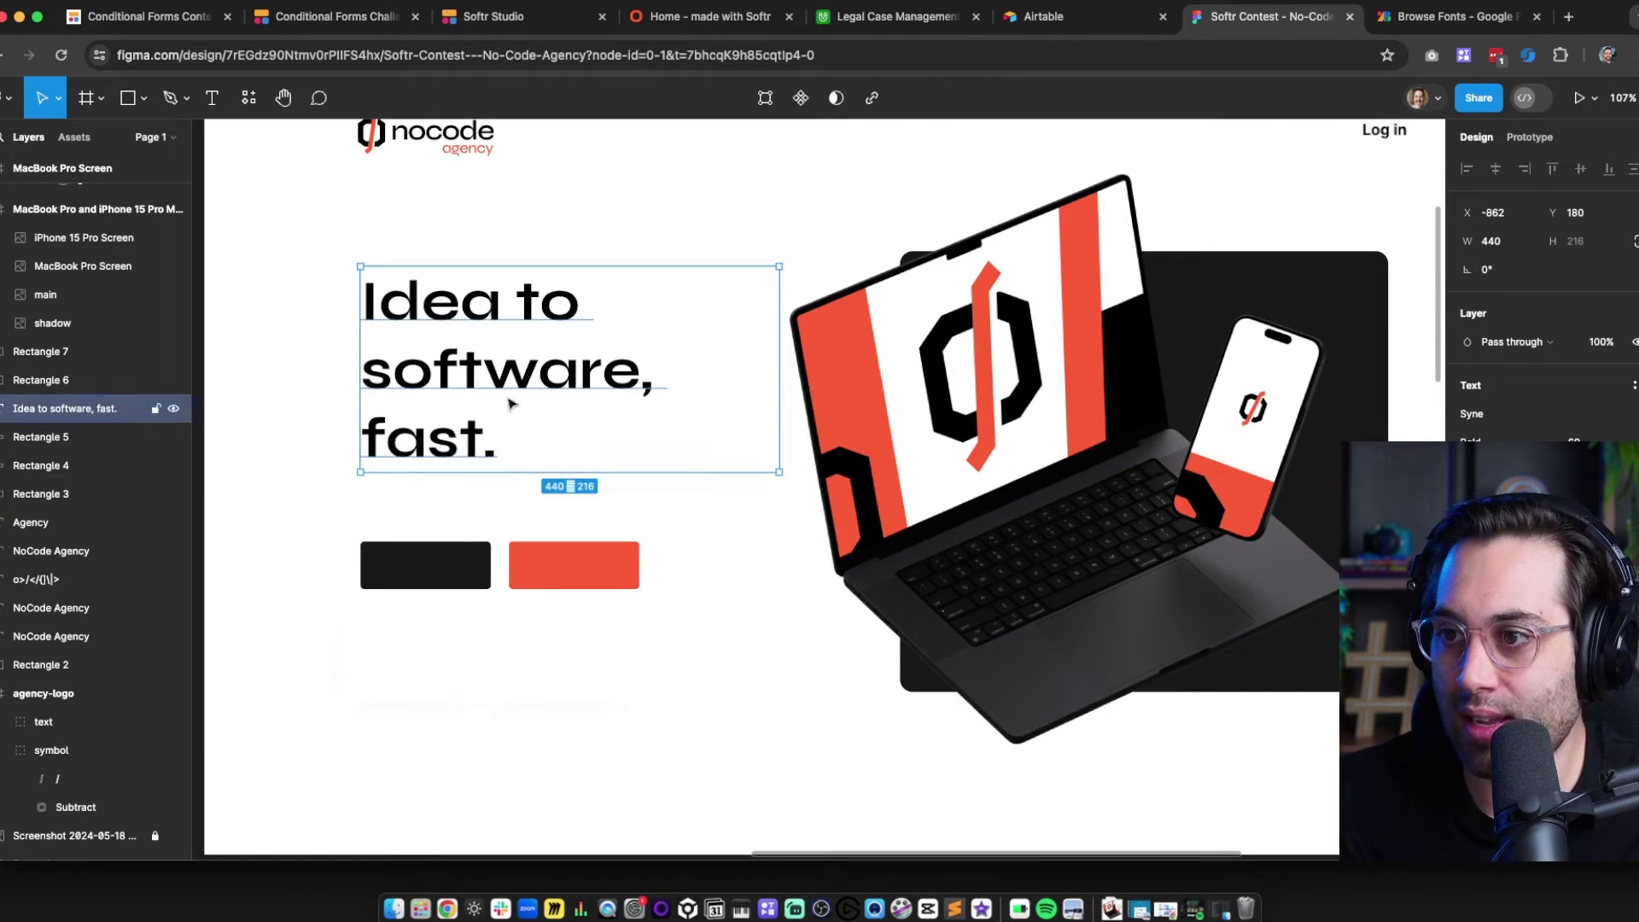
pyautogui.press('super+d')
pyautogui.press('super+v')
pyautogui.press('Delete')
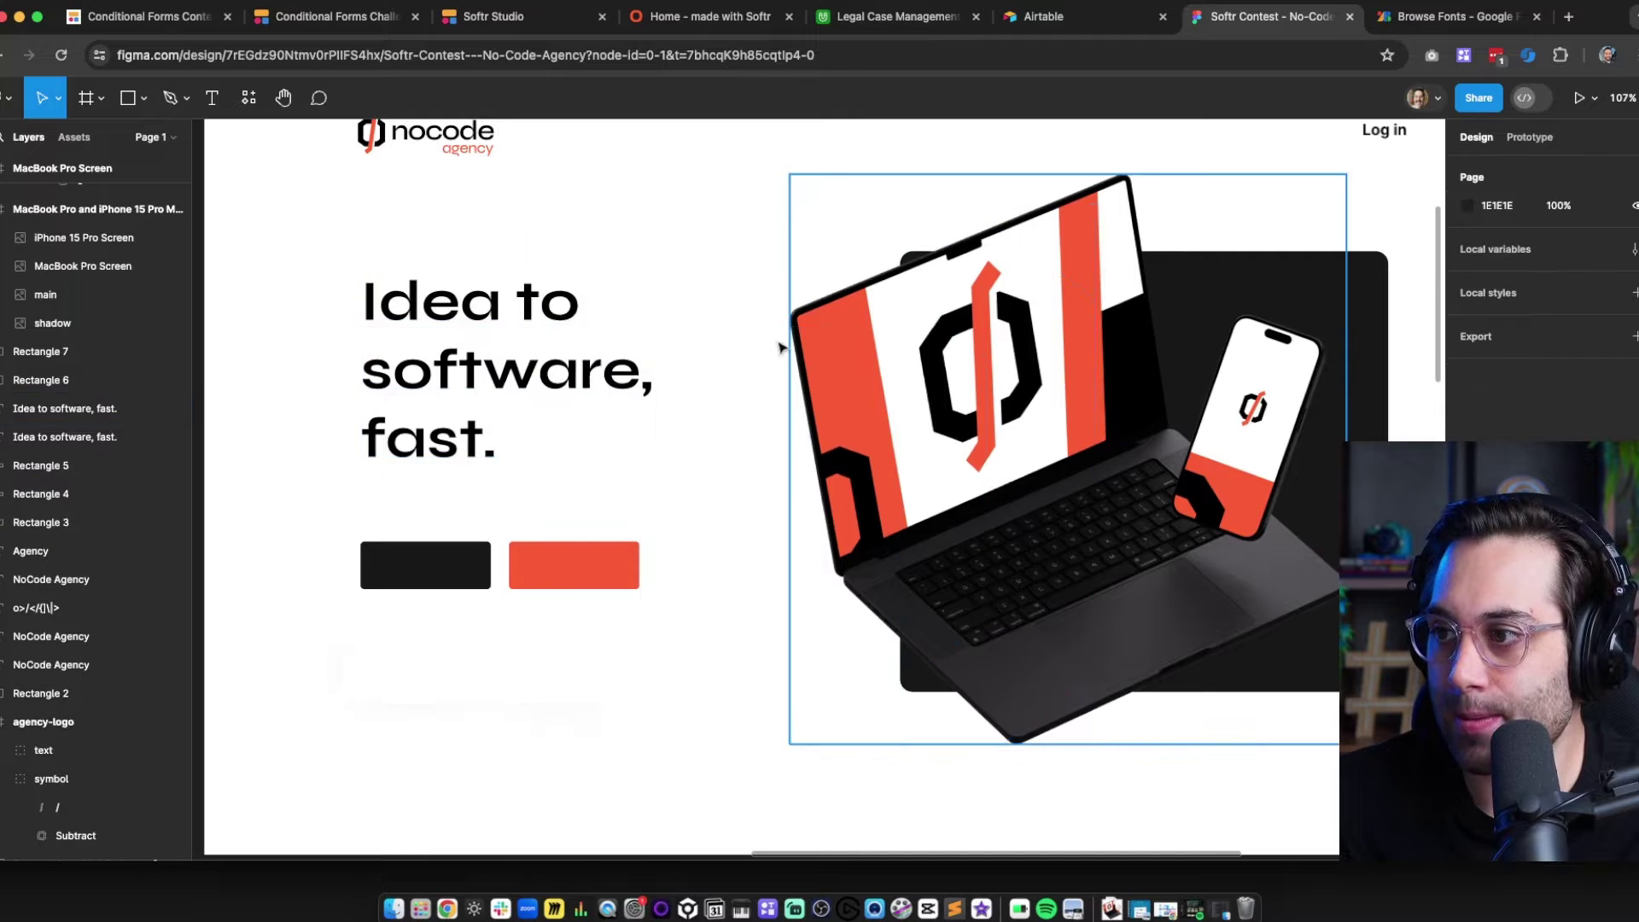
pyautogui.press('super+v')
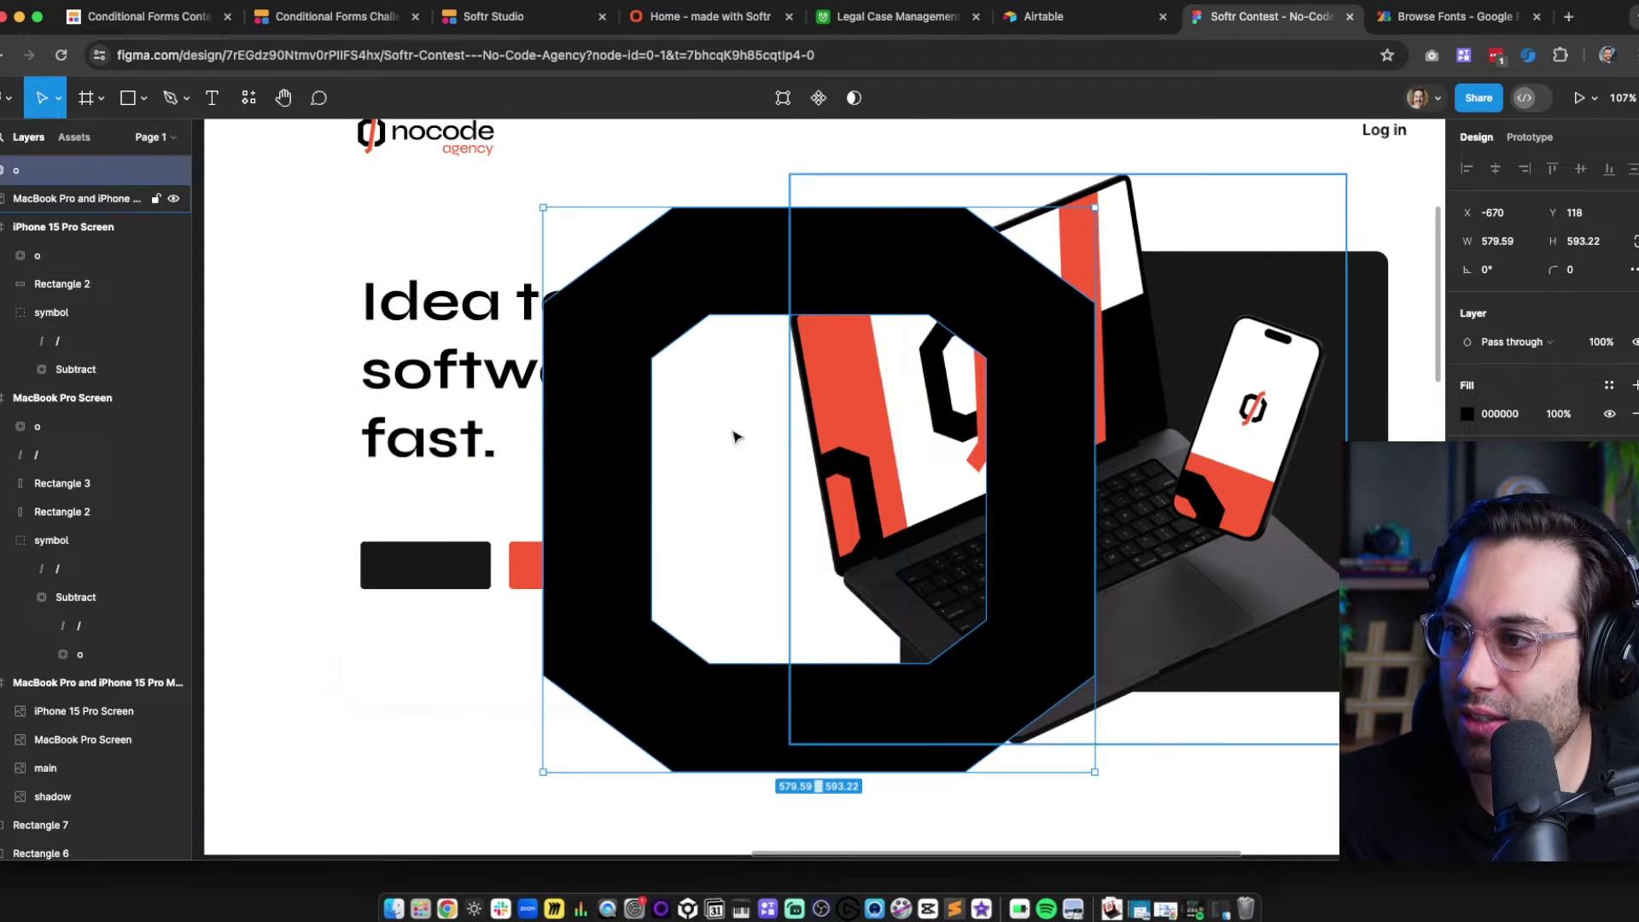
pyautogui.press('Delete')
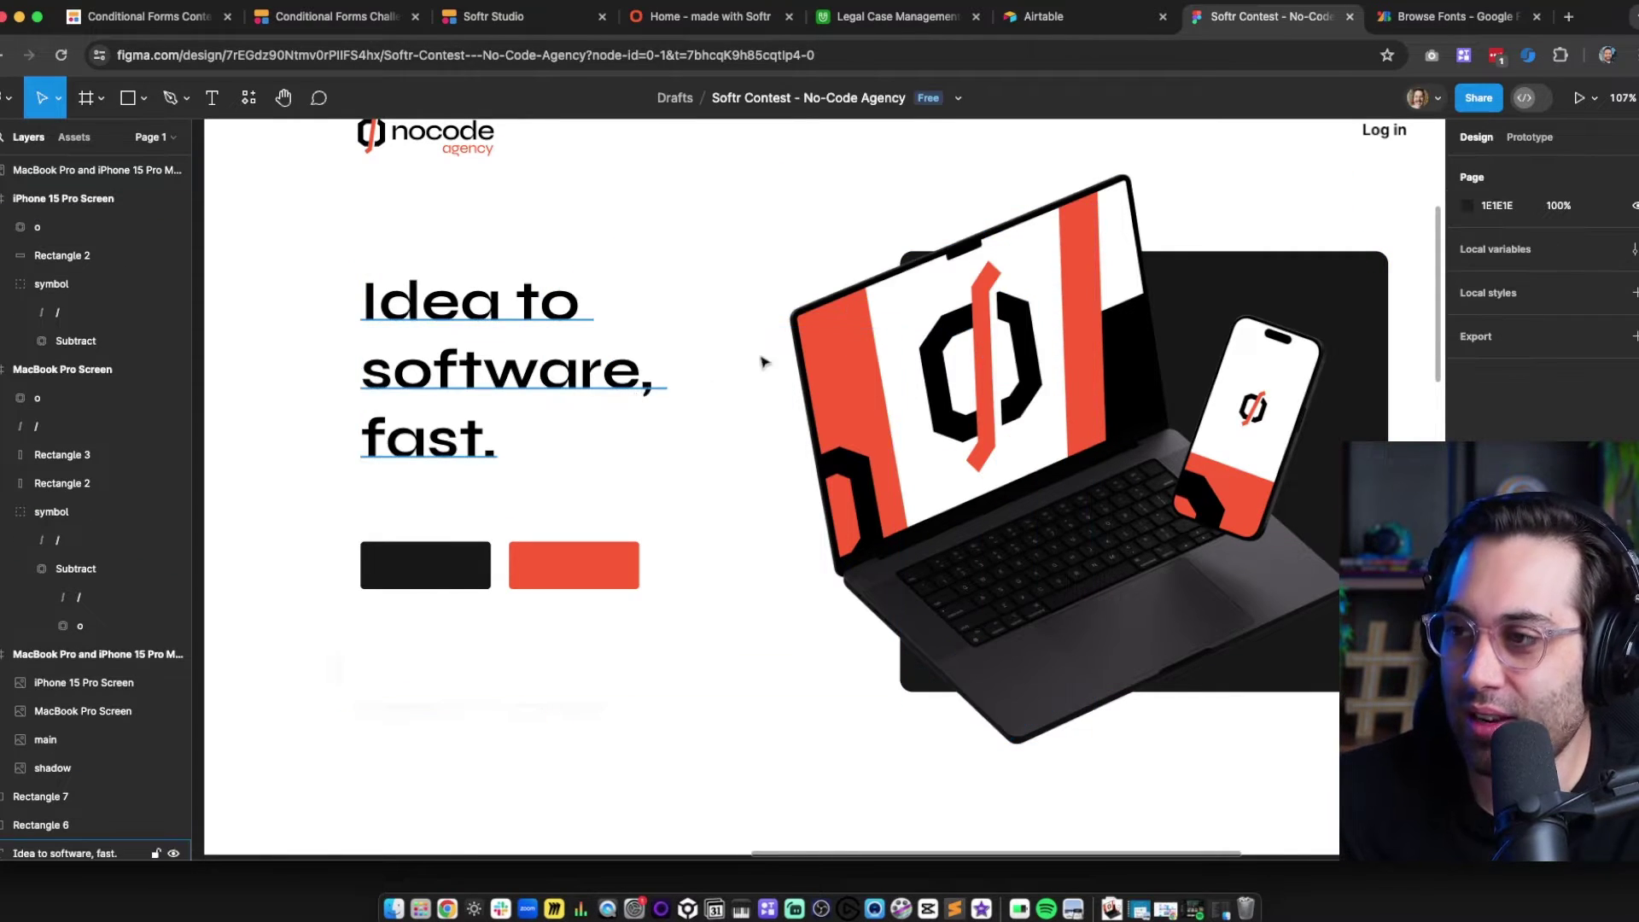
pyautogui.click(437, 369)
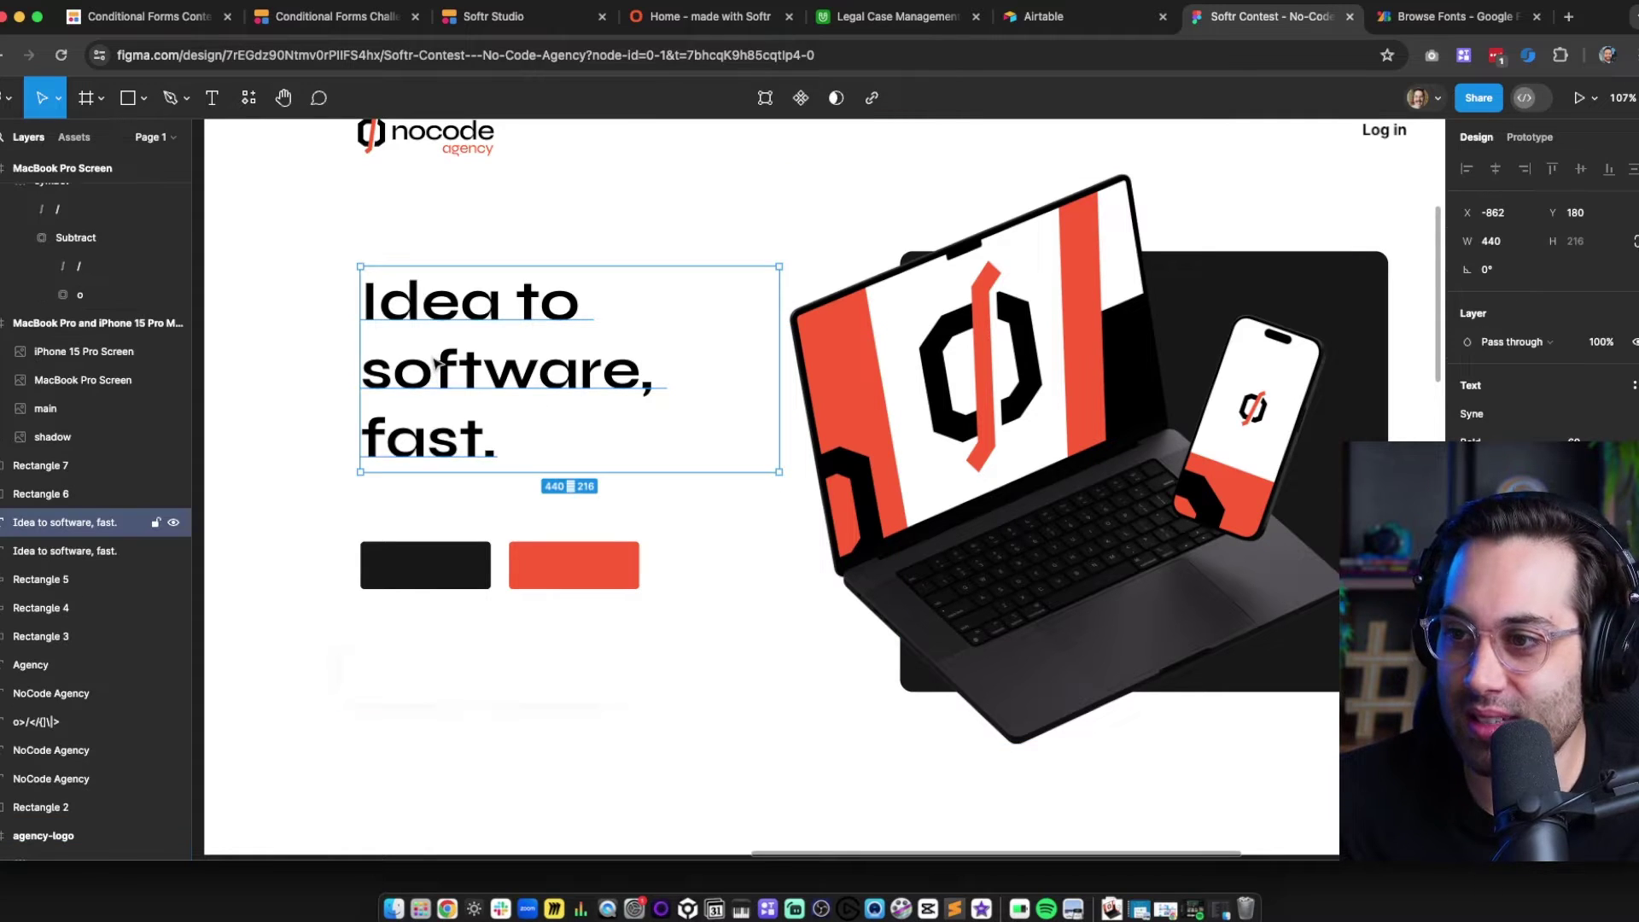
# Move the headline copy below the original, set to size 20 in grey 5A5A5A
pyautogui.moveTo(461, 320); pyautogui.dragTo(460, 503)
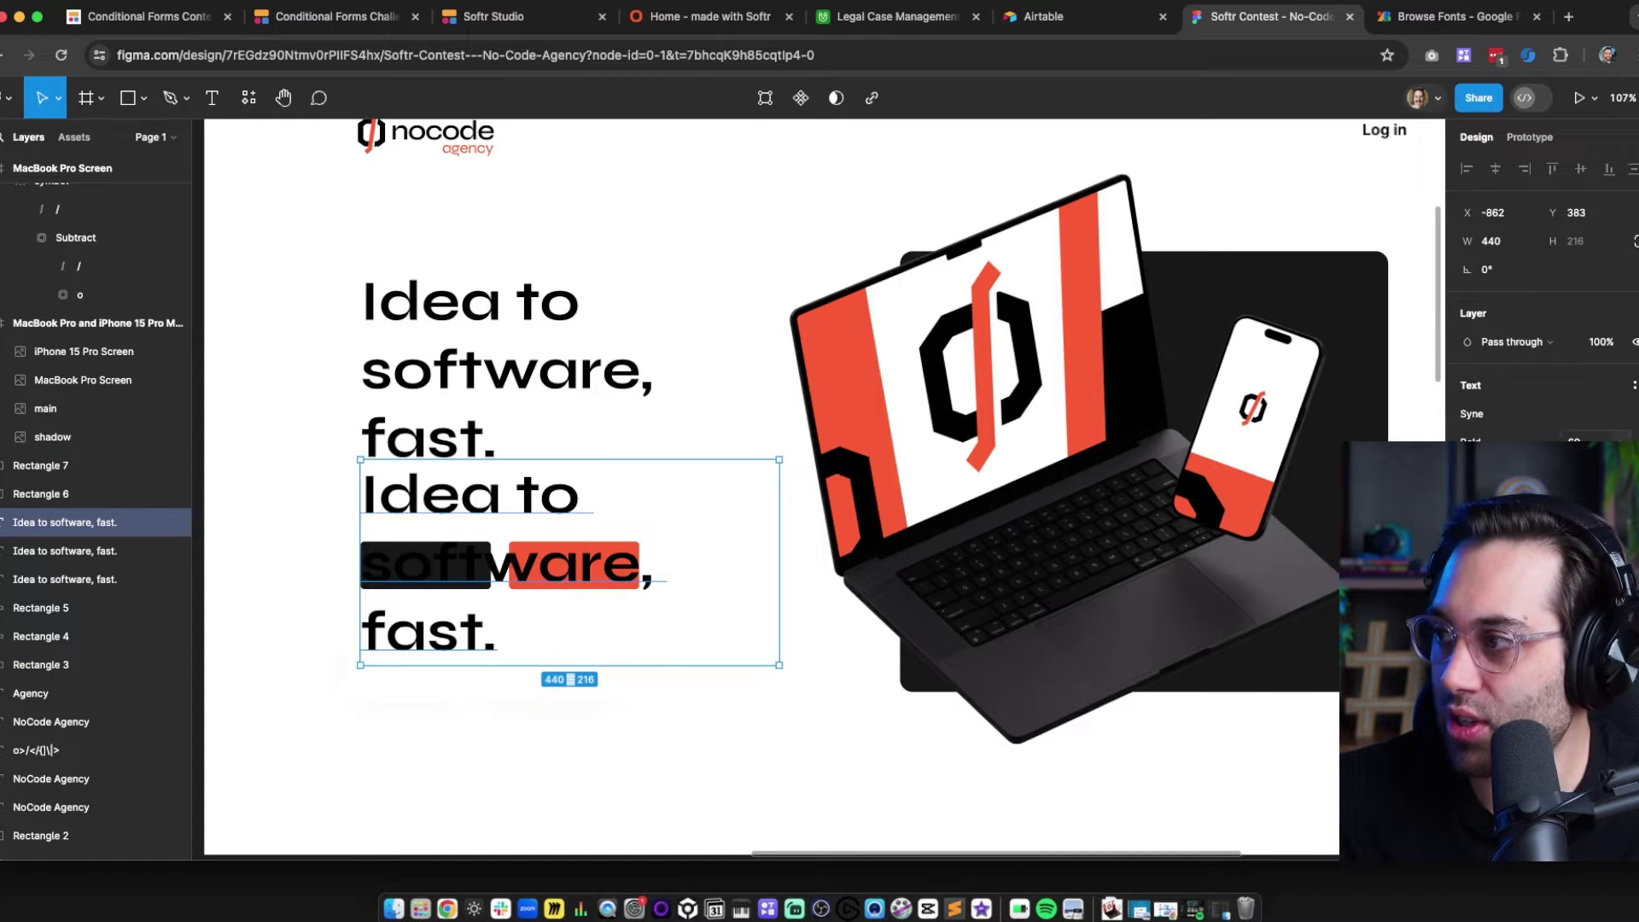
pyautogui.click(1575, 442)
pyautogui.write('20')
pyautogui.press('Return')
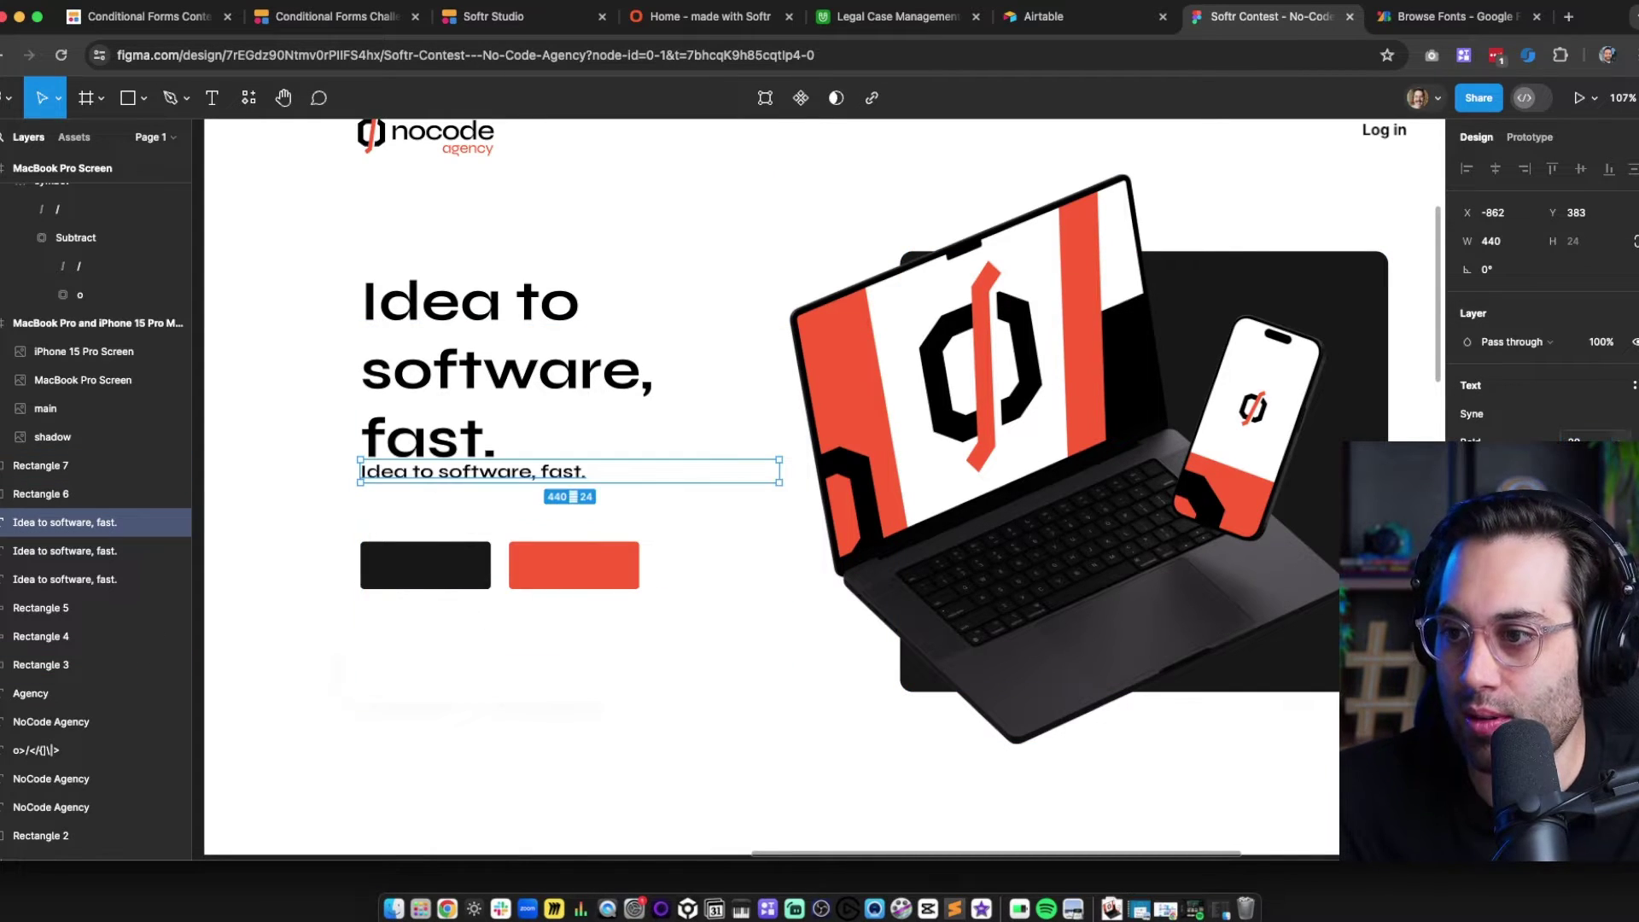
pyautogui.moveTo(409, 504); pyautogui.dragTo(411, 526)
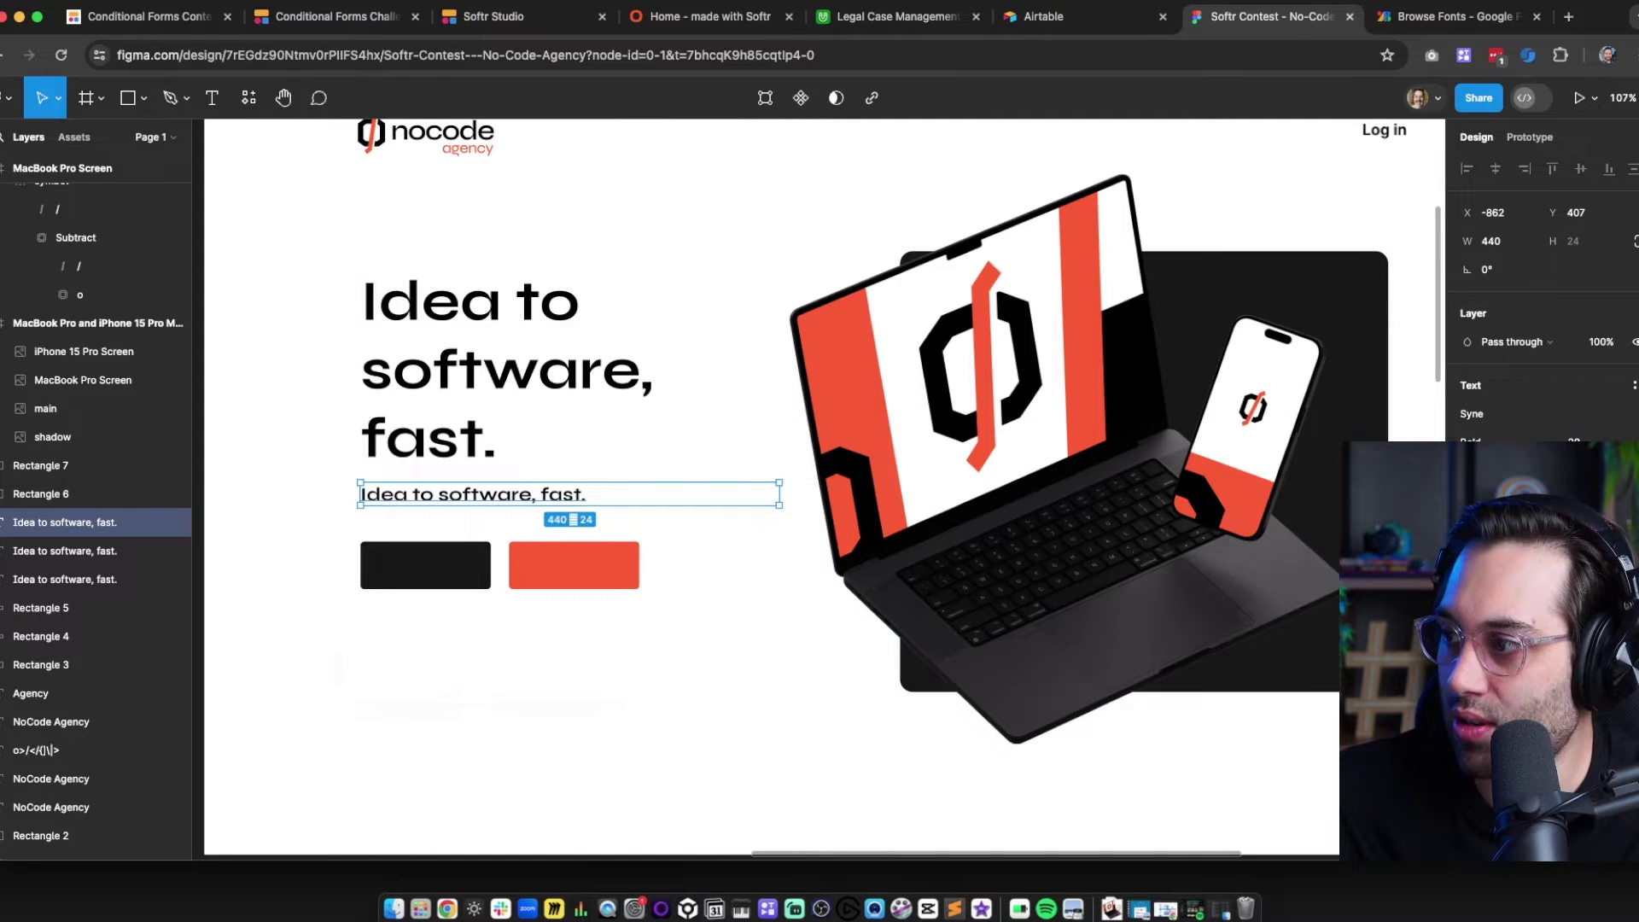
pyautogui.click(1469, 572)
pyautogui.moveTo(1323, 523); pyautogui.dragTo(1191, 544)
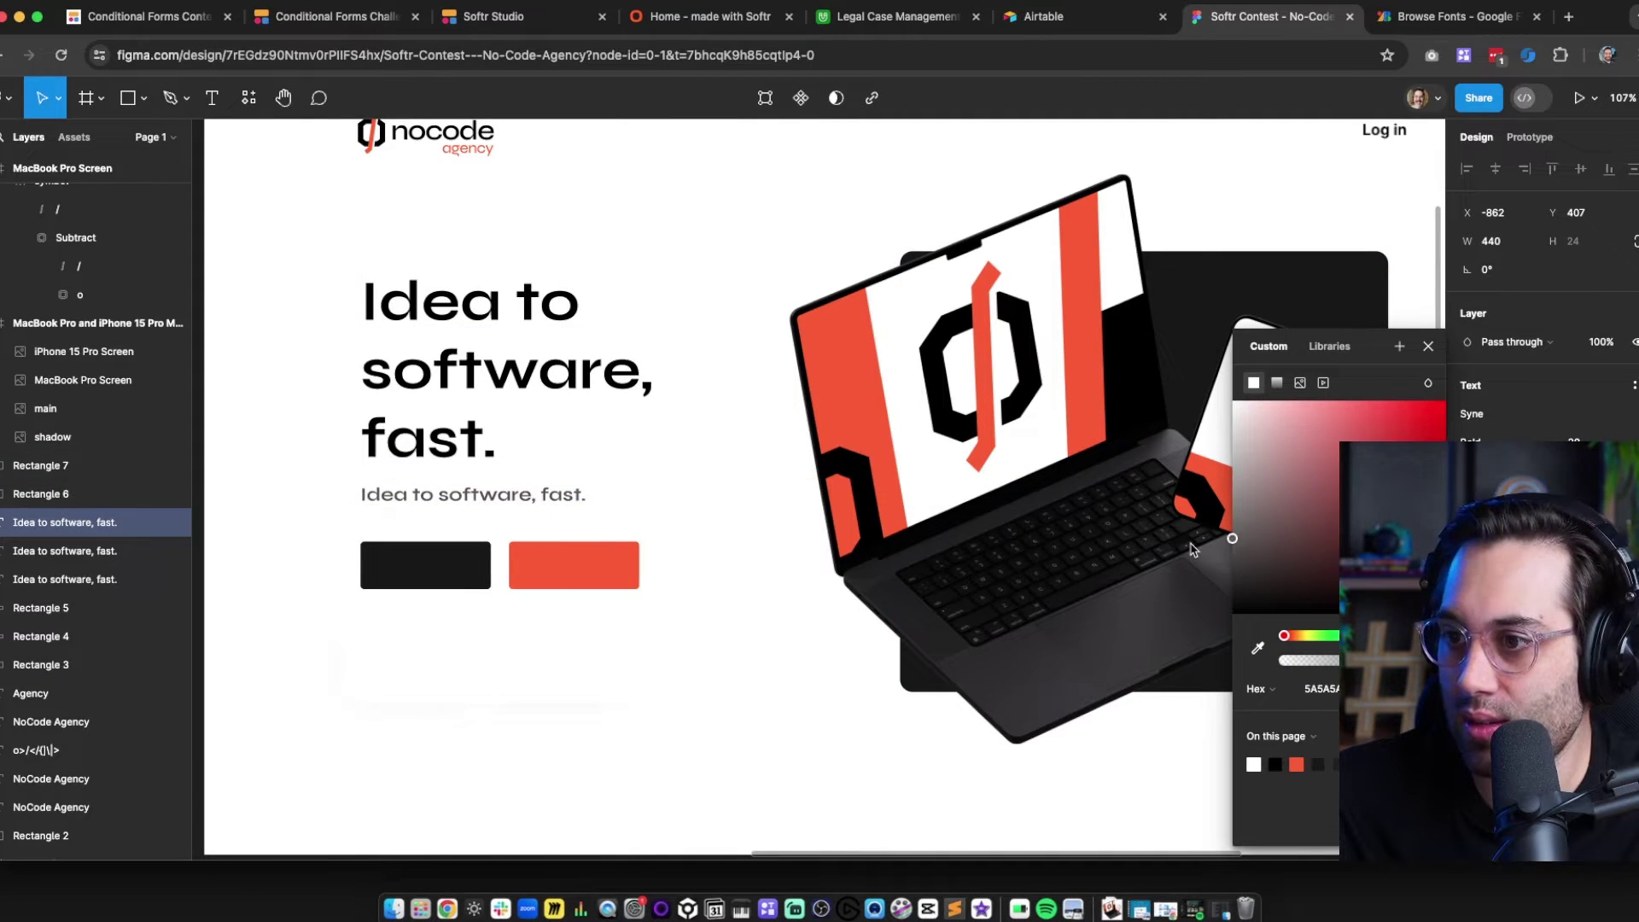
pyautogui.click(413, 506)
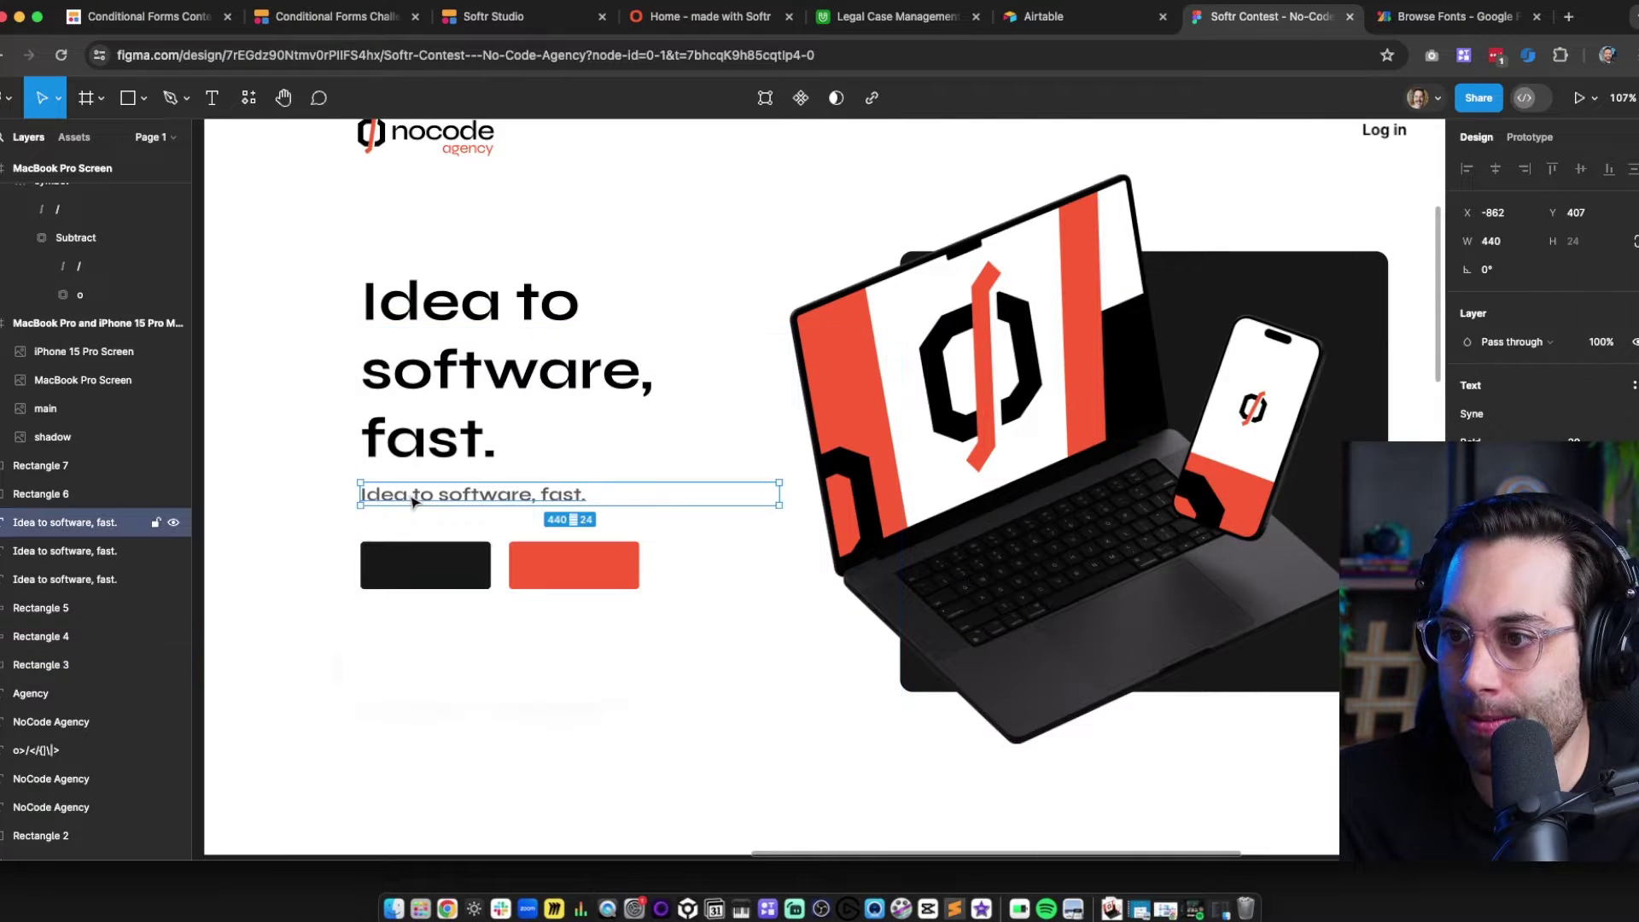
# Replace the copy with the 'We build your nocode MVP in just a few weeks' subtitle, 18 Medium
pyautogui.doubleClick(410, 497)
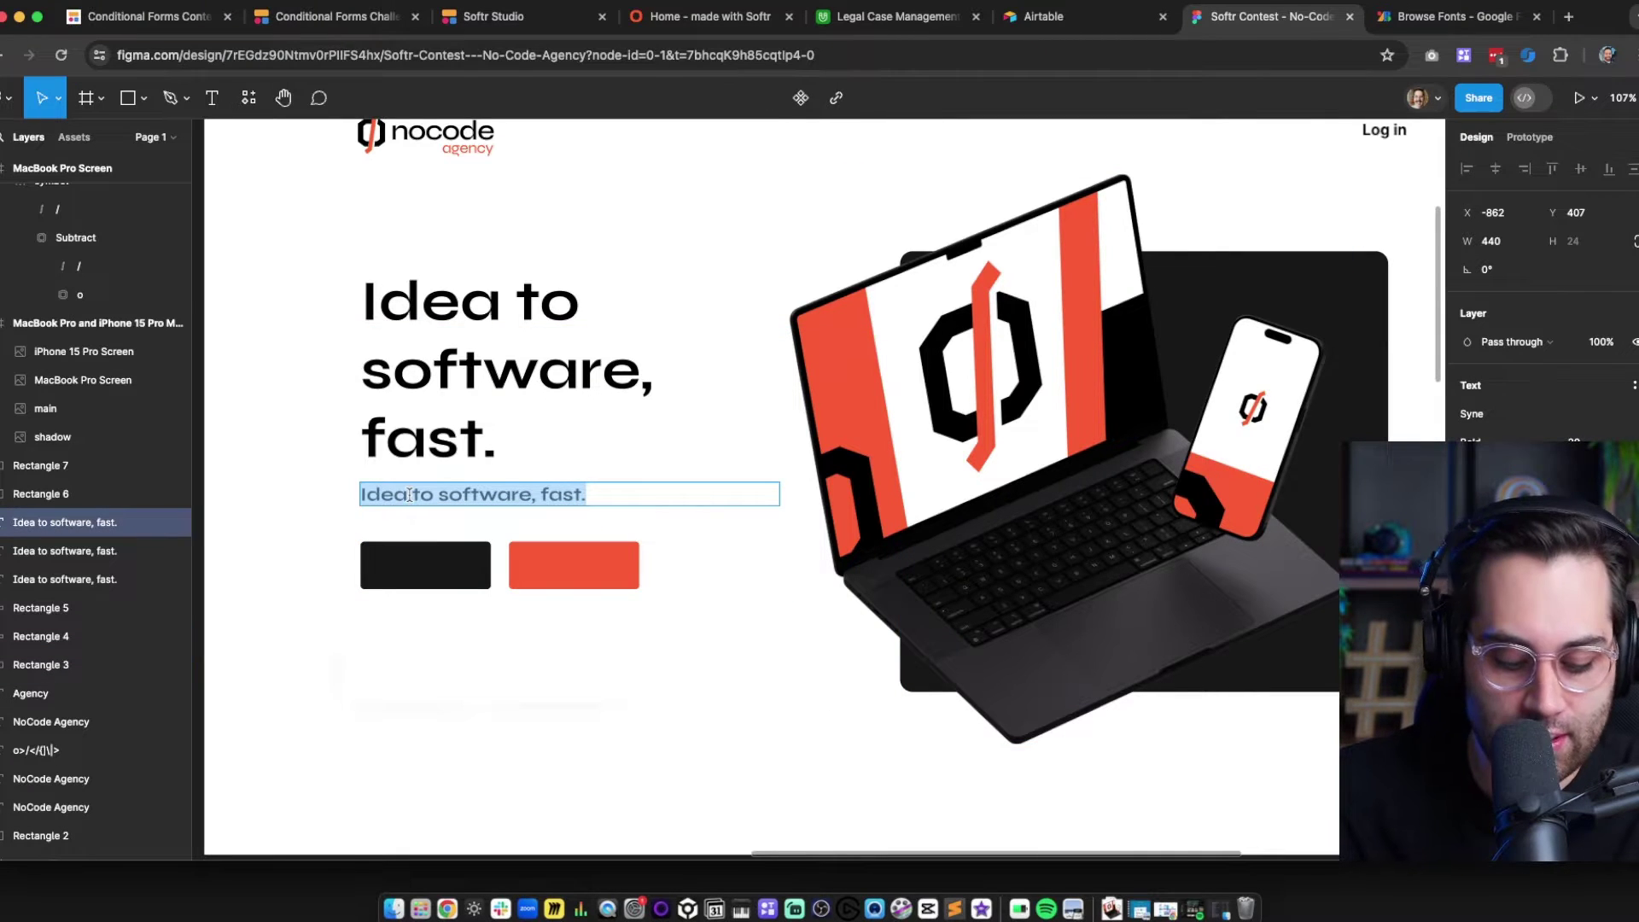
pyautogui.write('We bui')
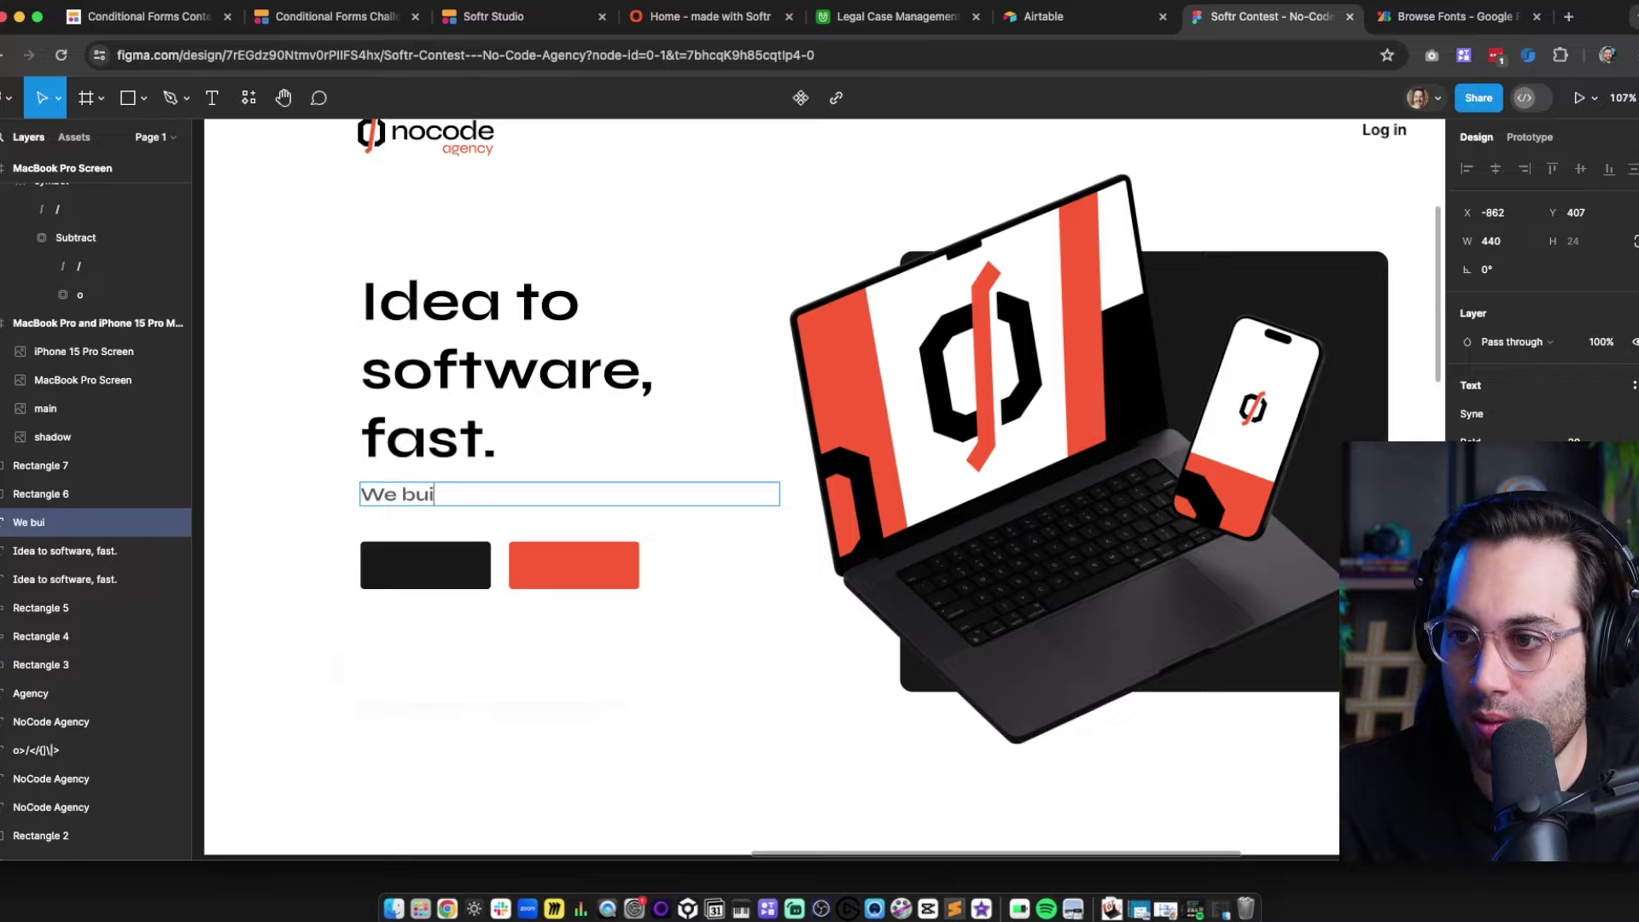
pyautogui.write('ld your n')
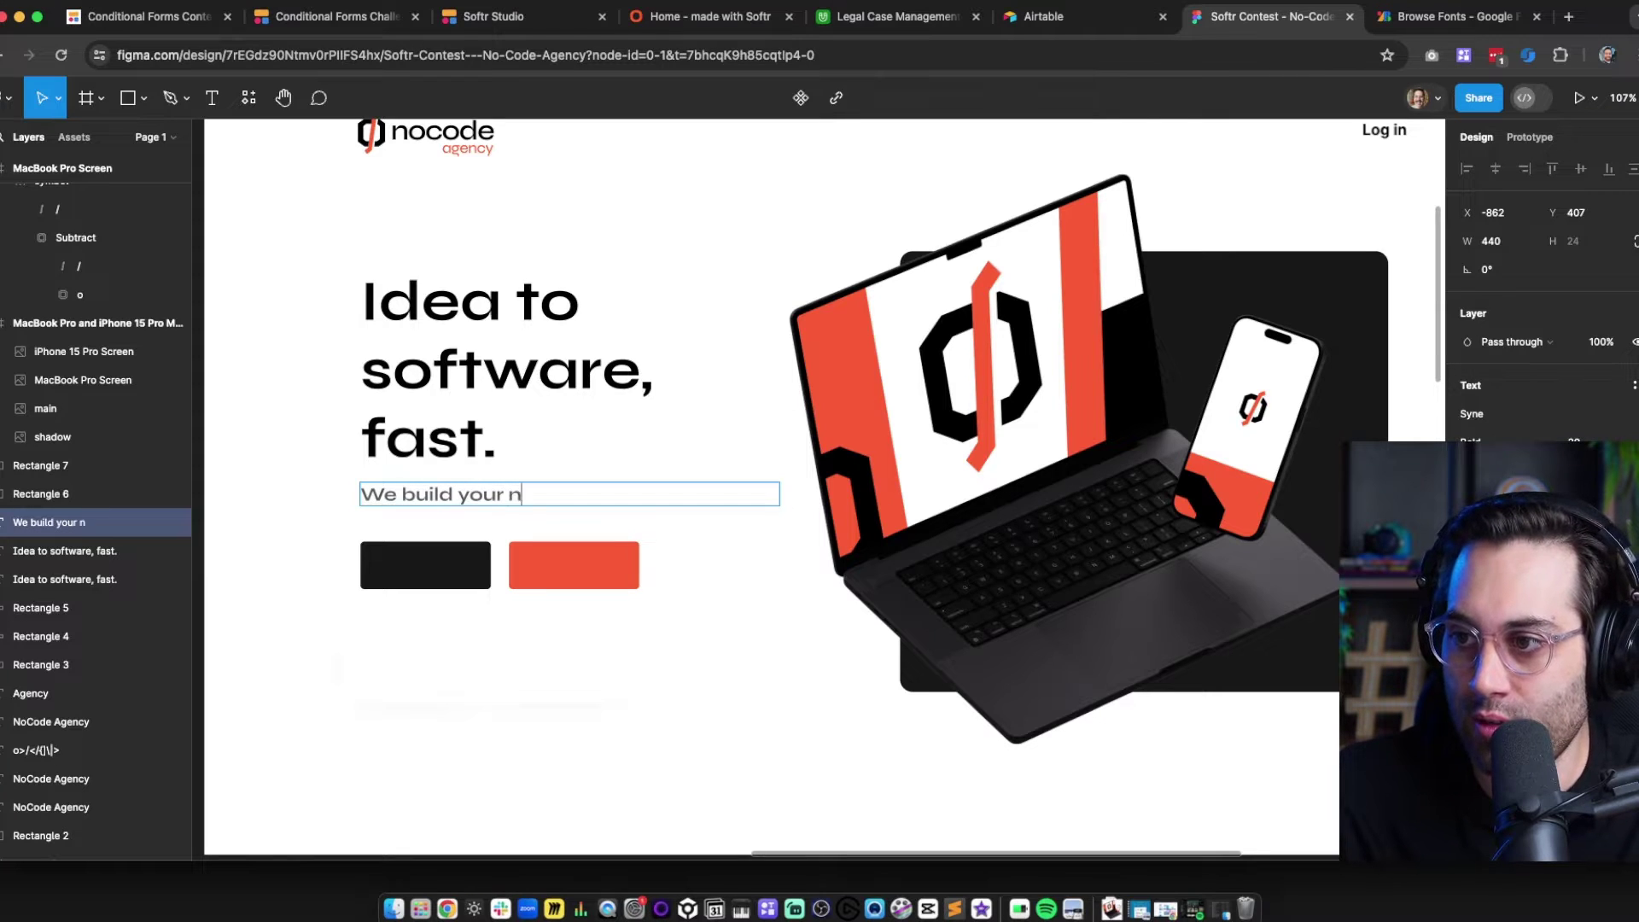
pyautogui.write('ocode')
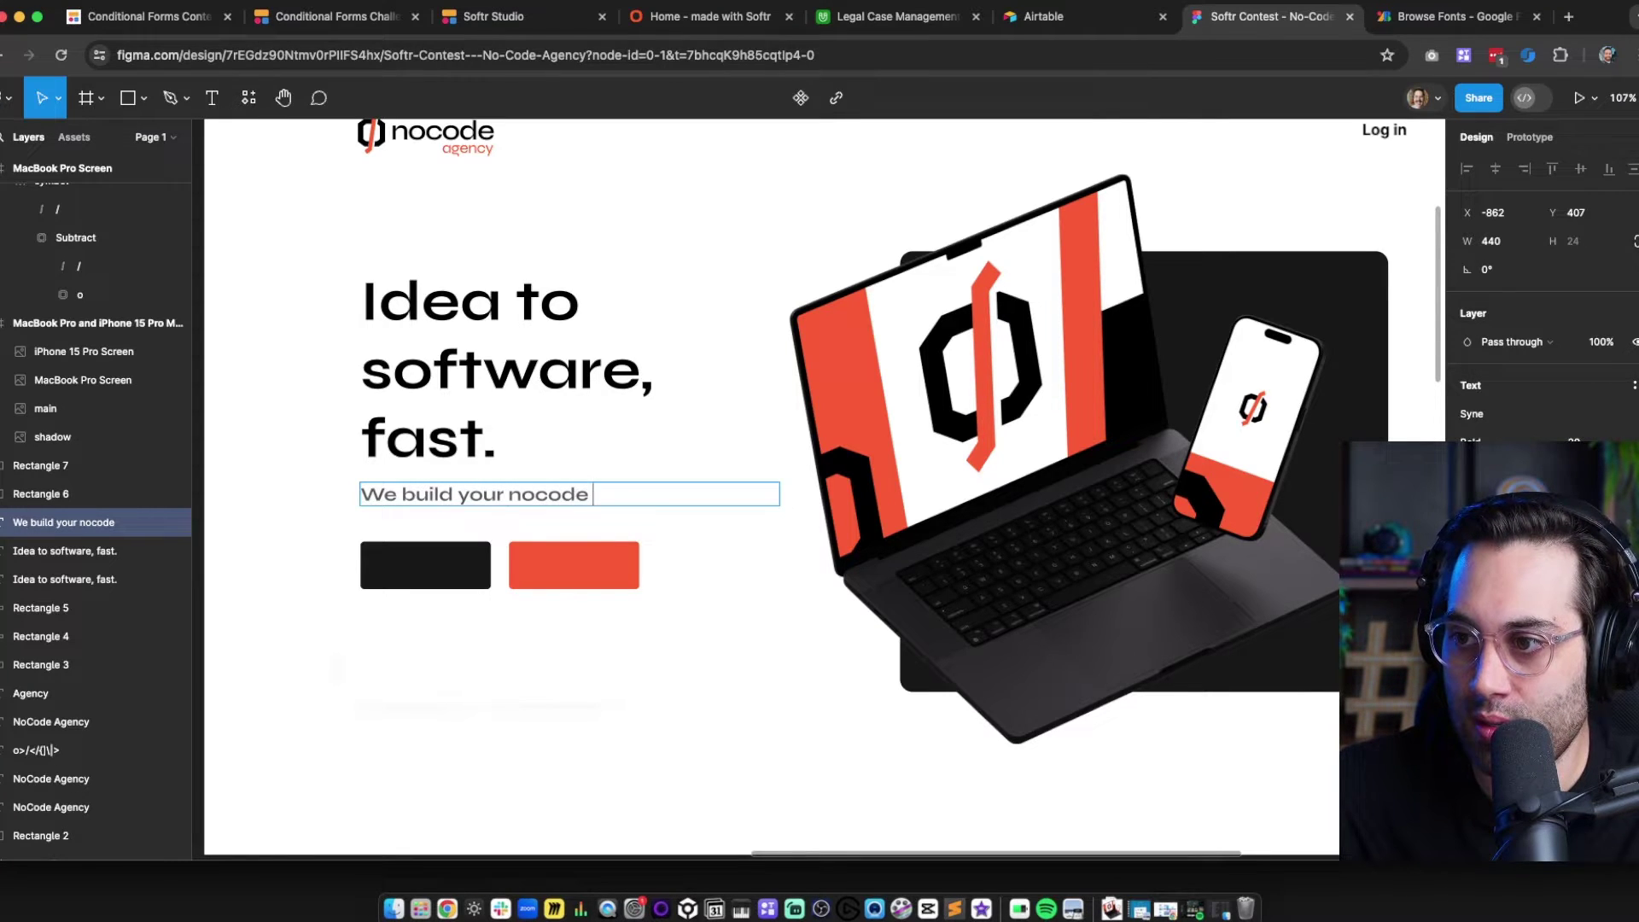
pyautogui.write(' MVP in')
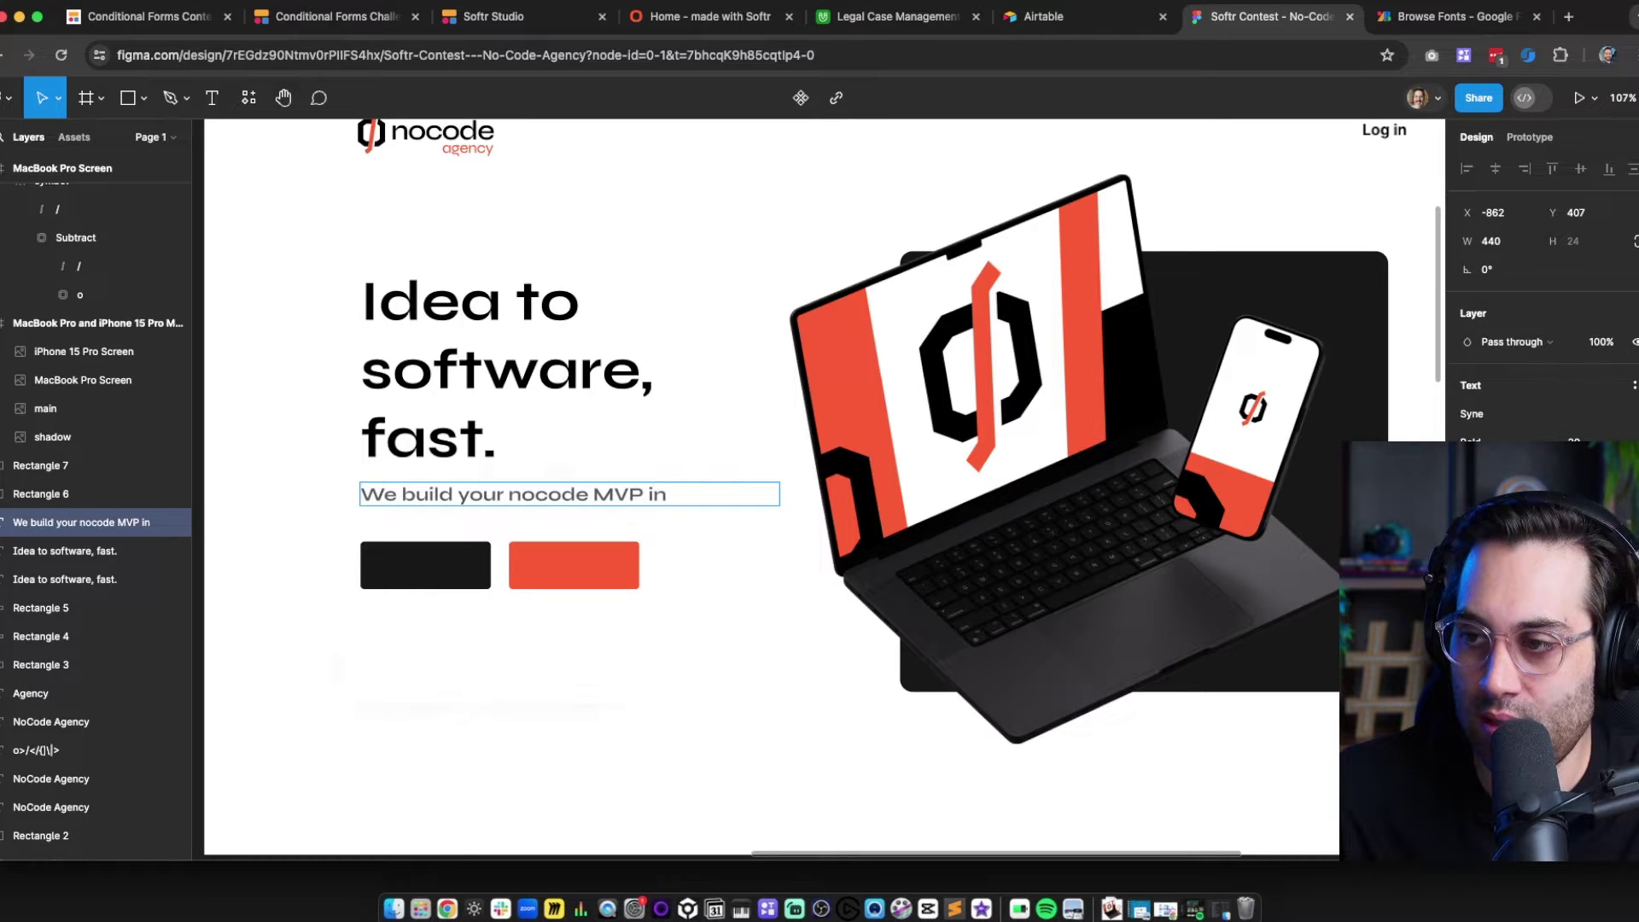
pyautogui.write(' just')
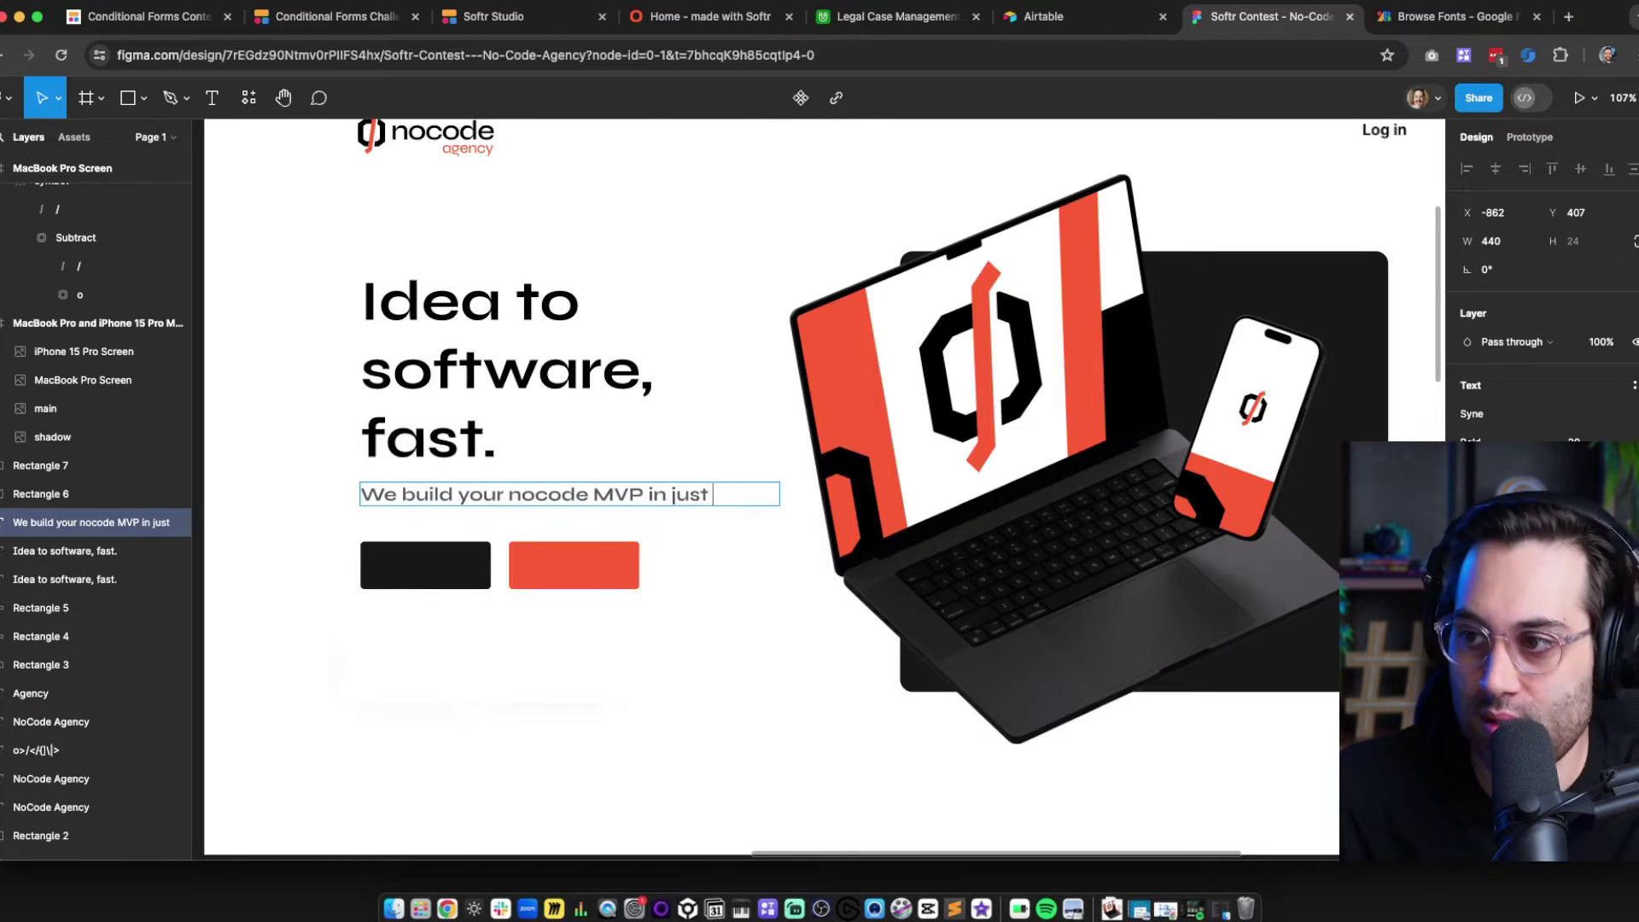
pyautogui.write(' a few weeks')
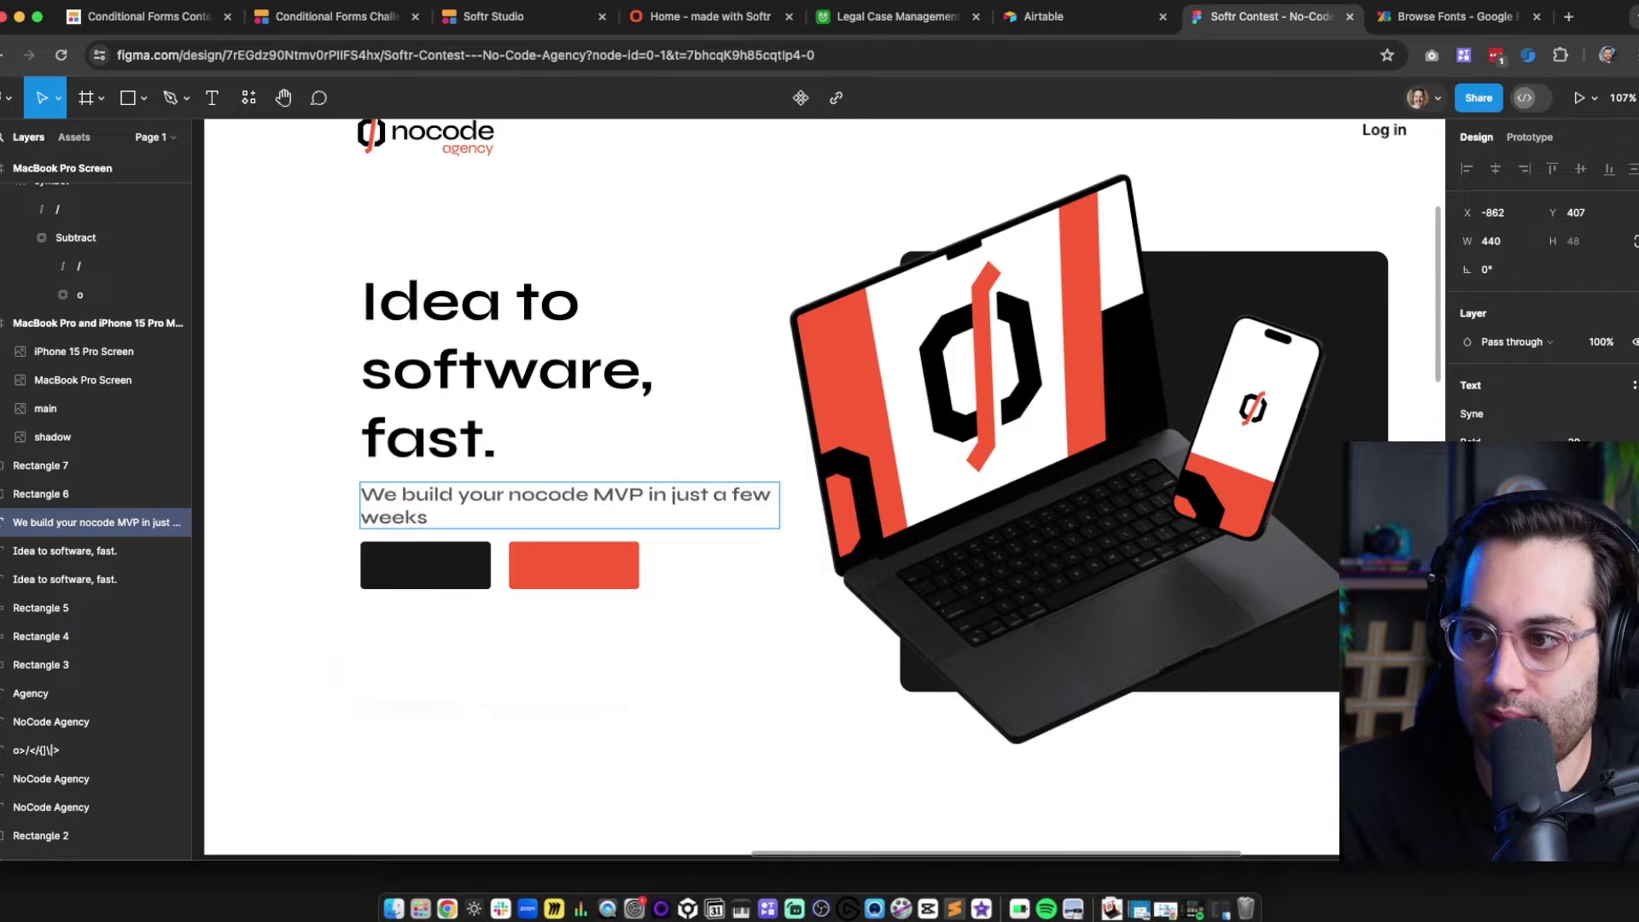
pyautogui.write(', ')
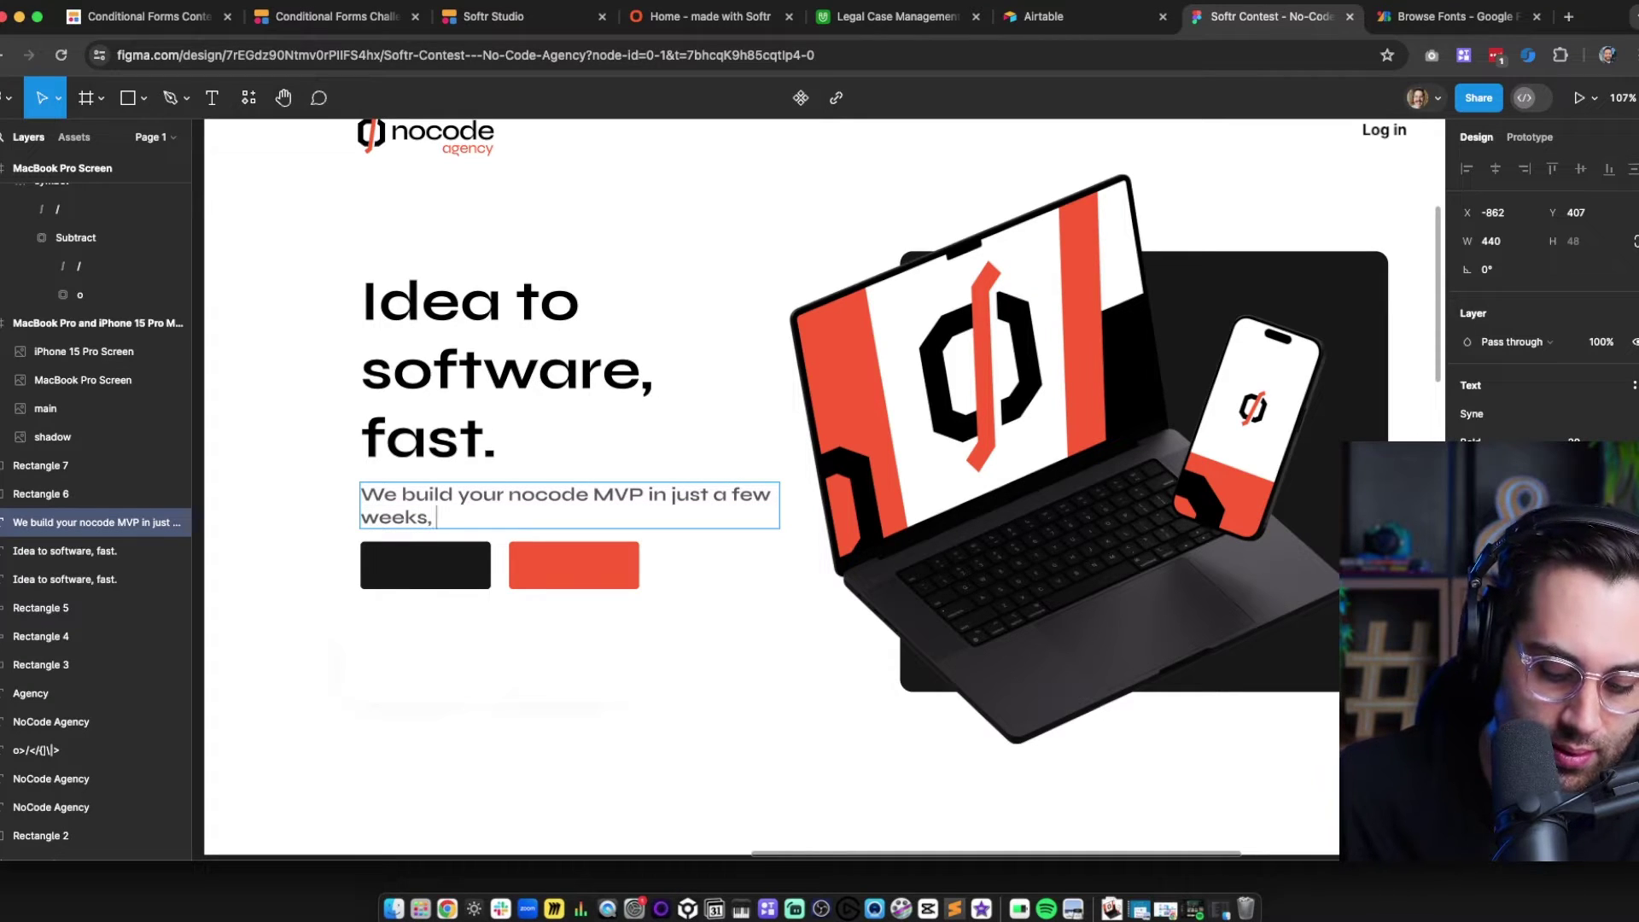
pyautogui.write('are you read')
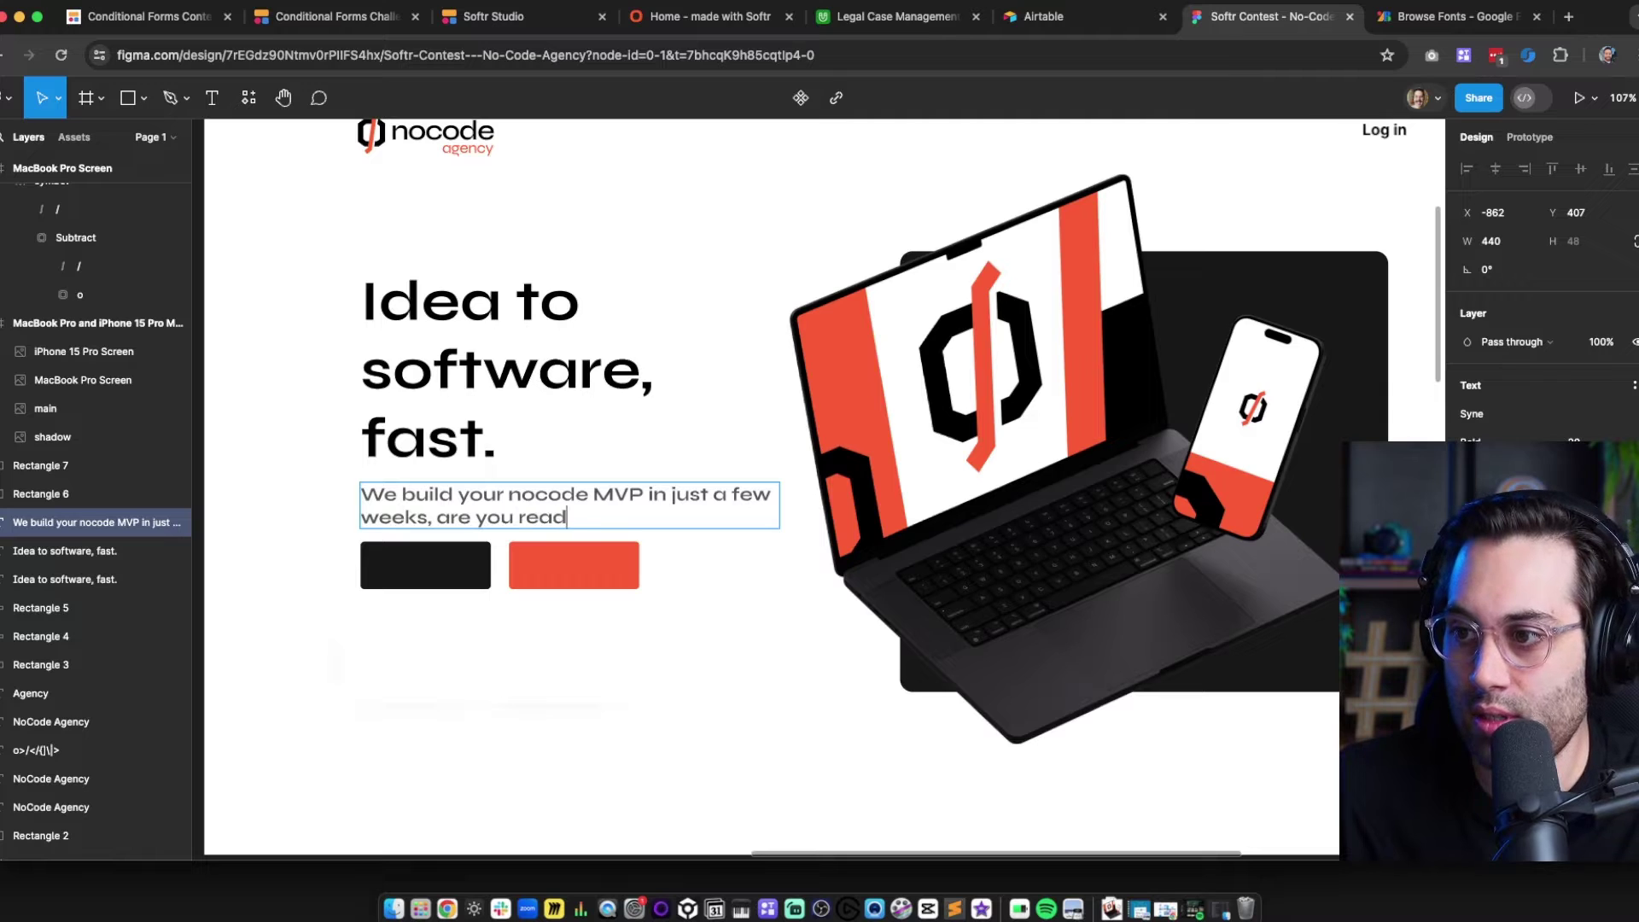
pyautogui.write('y to ge')
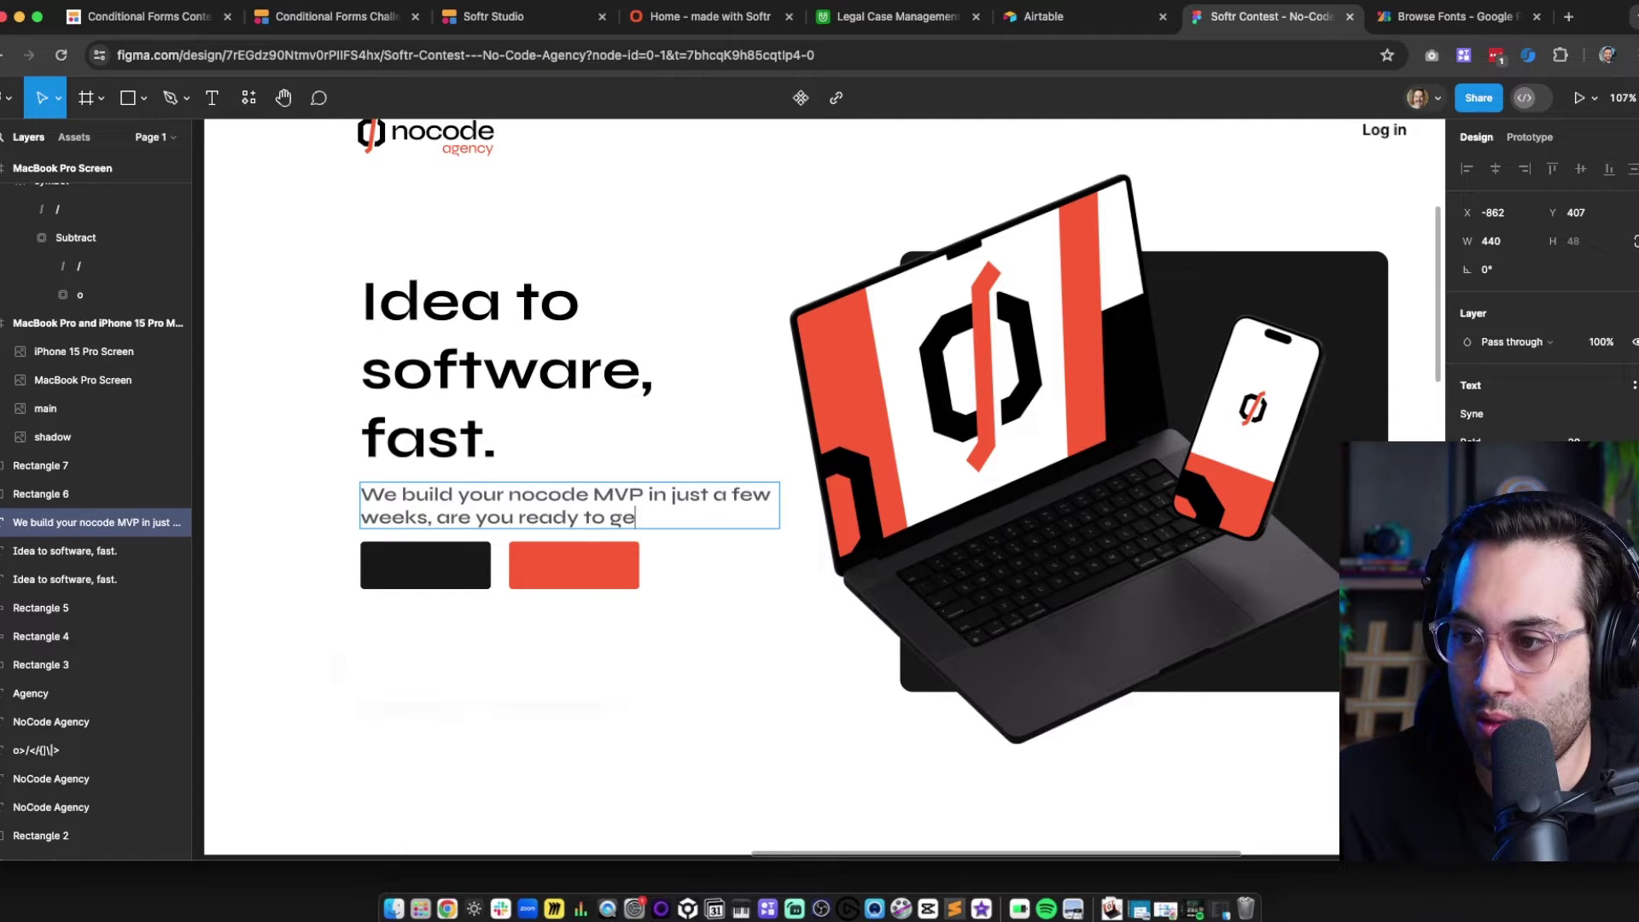
pyautogui.write('t your proje')
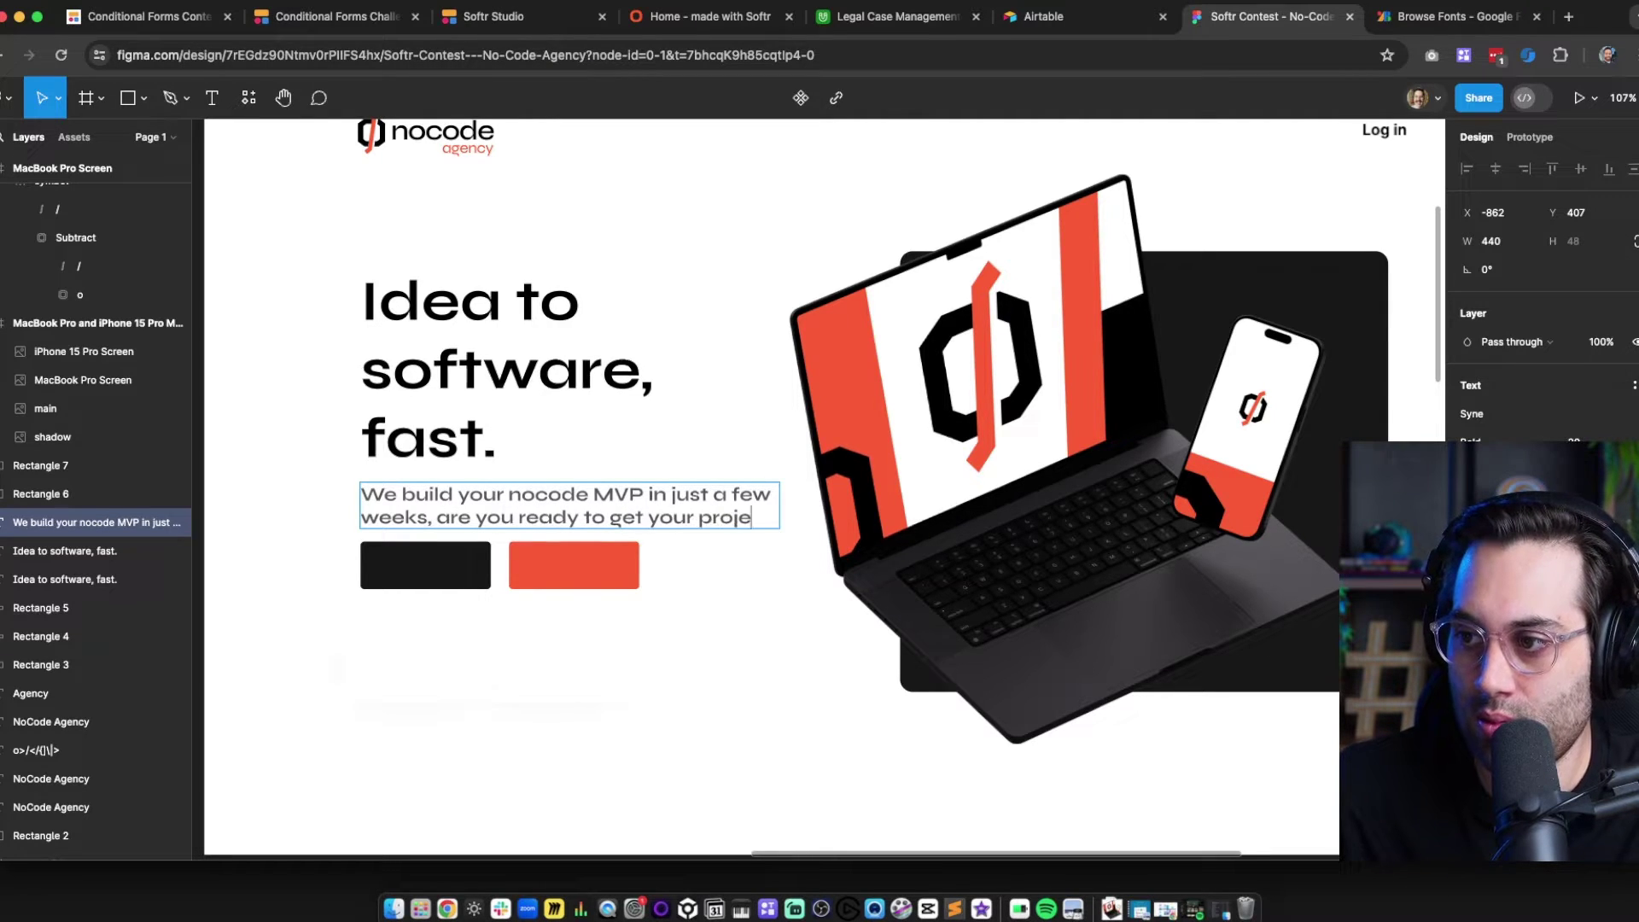
pyautogui.write('ct done with us?')
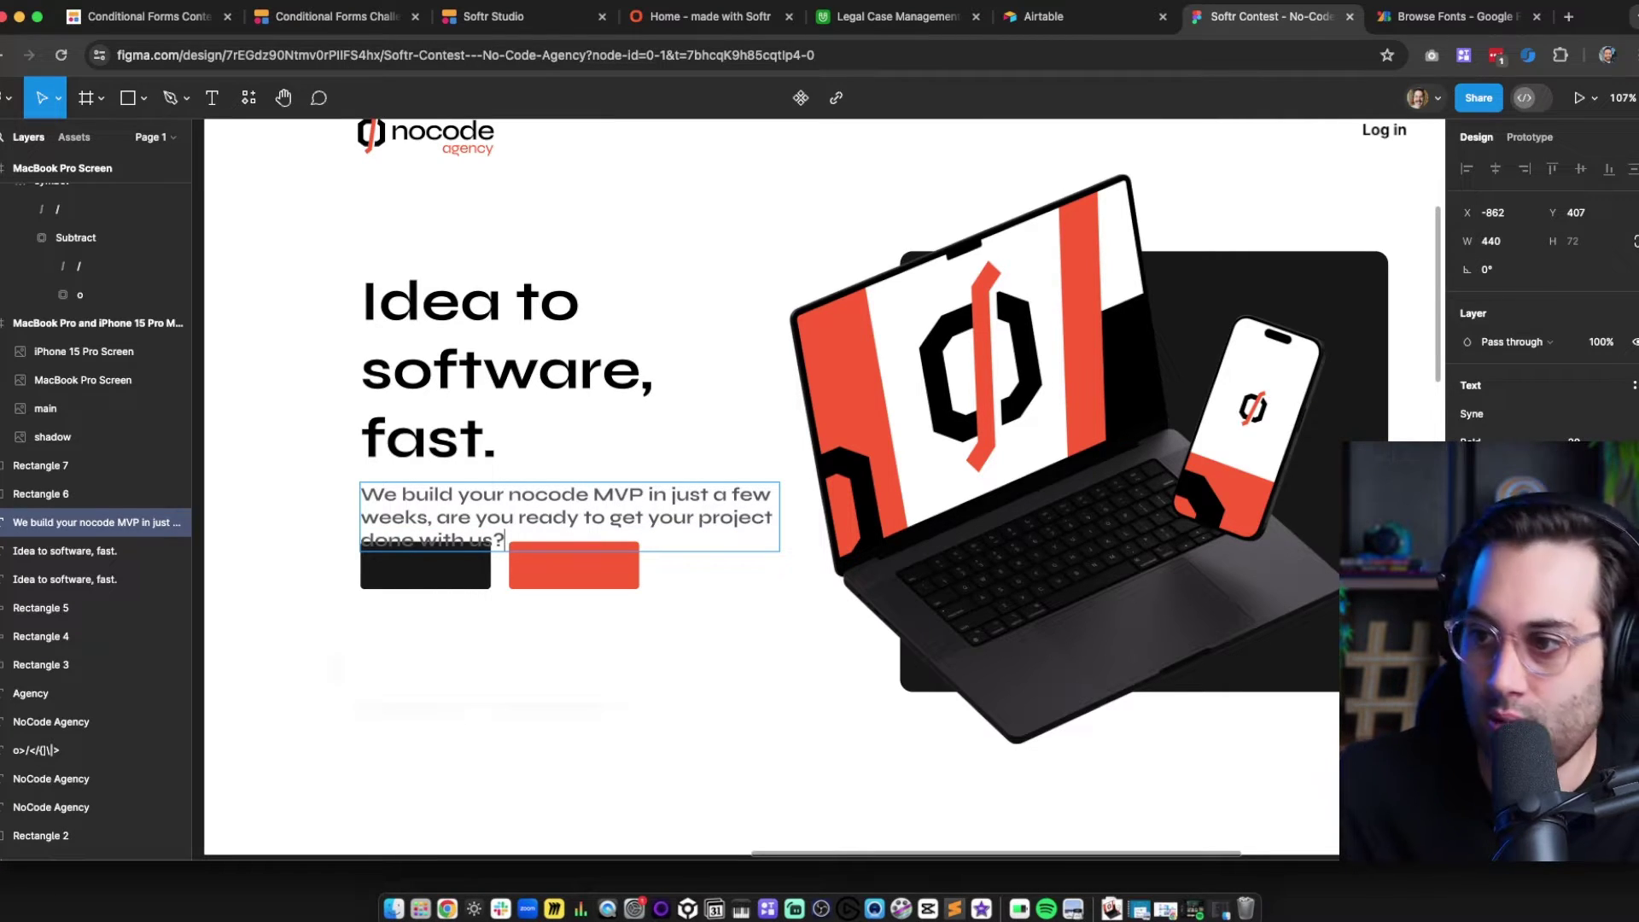
pyautogui.press('Escape')
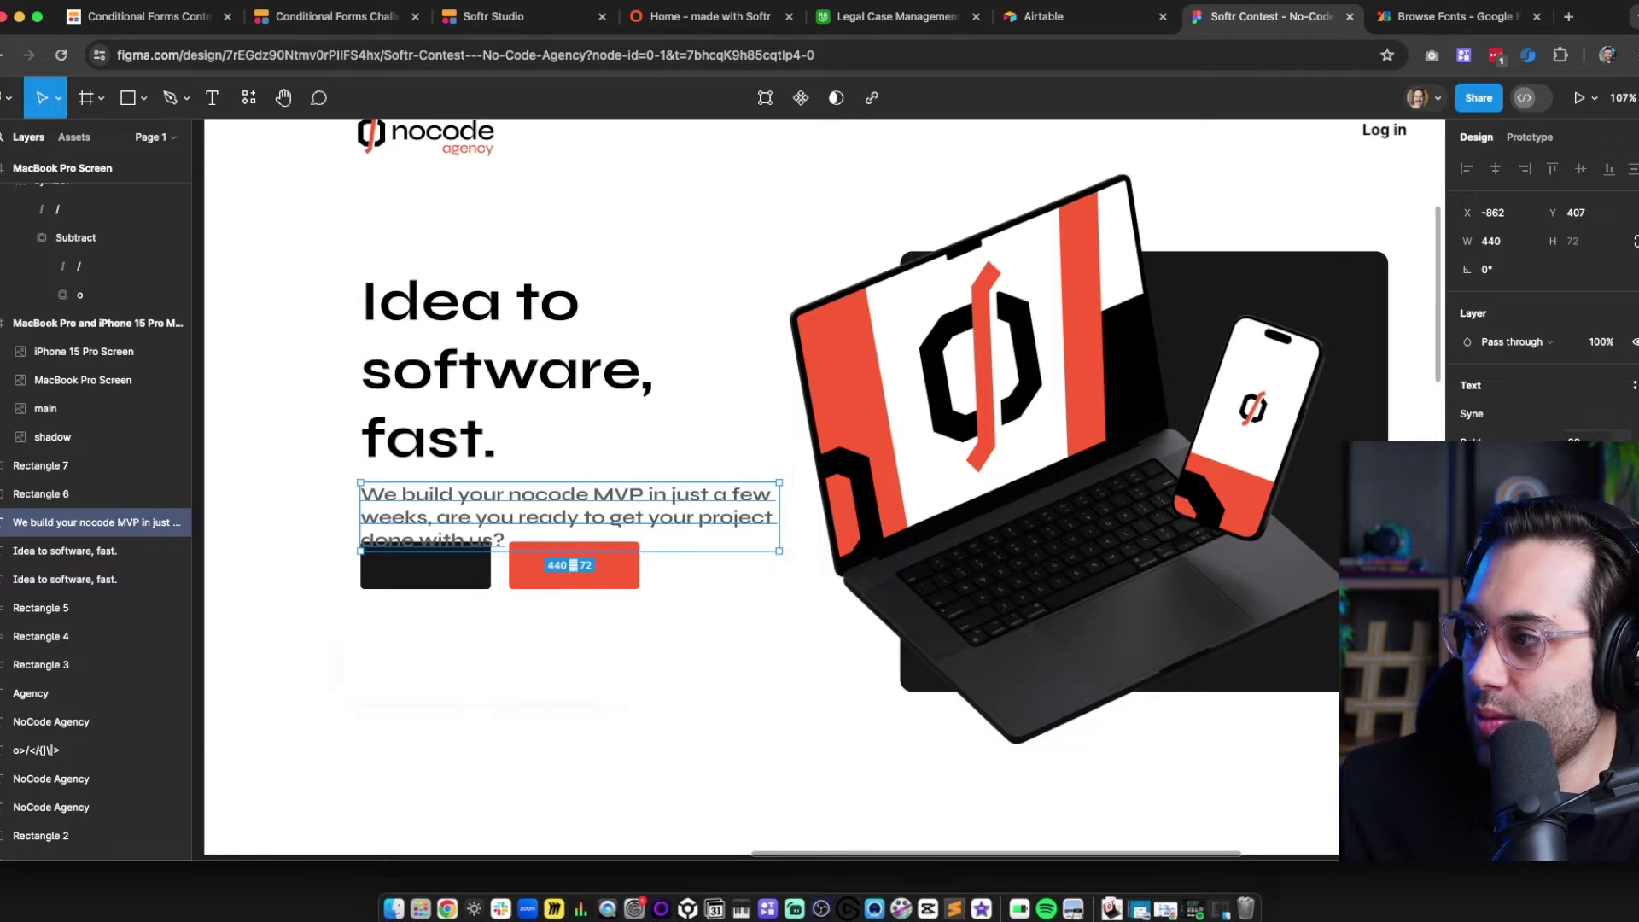
pyautogui.click(1576, 443)
pyautogui.press('Down')
pyautogui.press('Down')
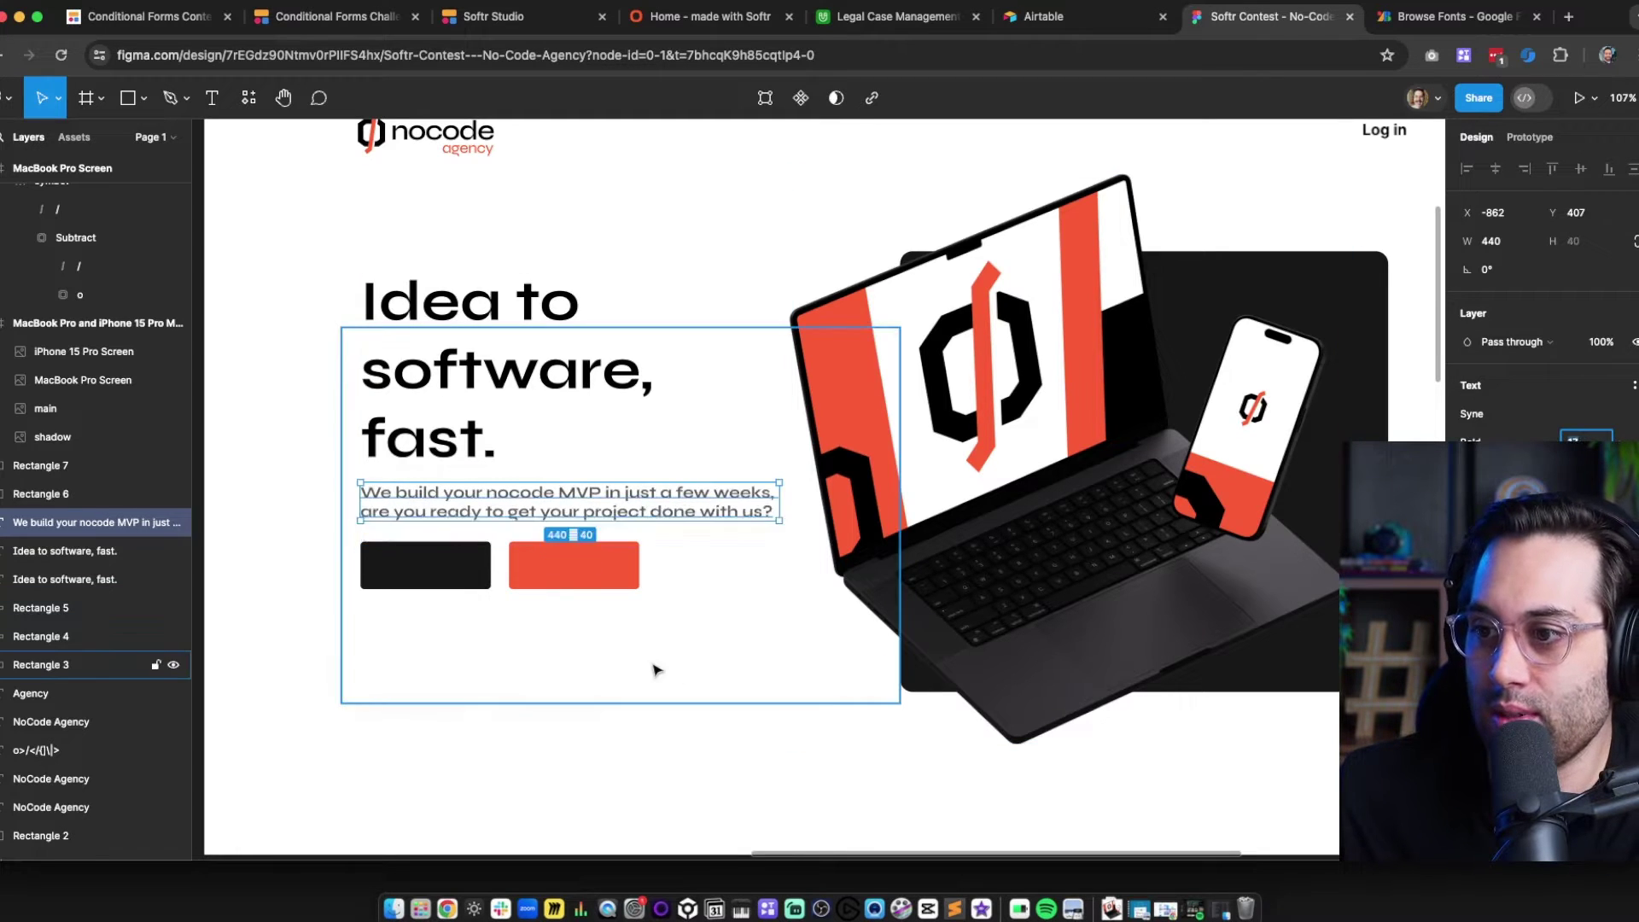
pyautogui.click(1494, 439)
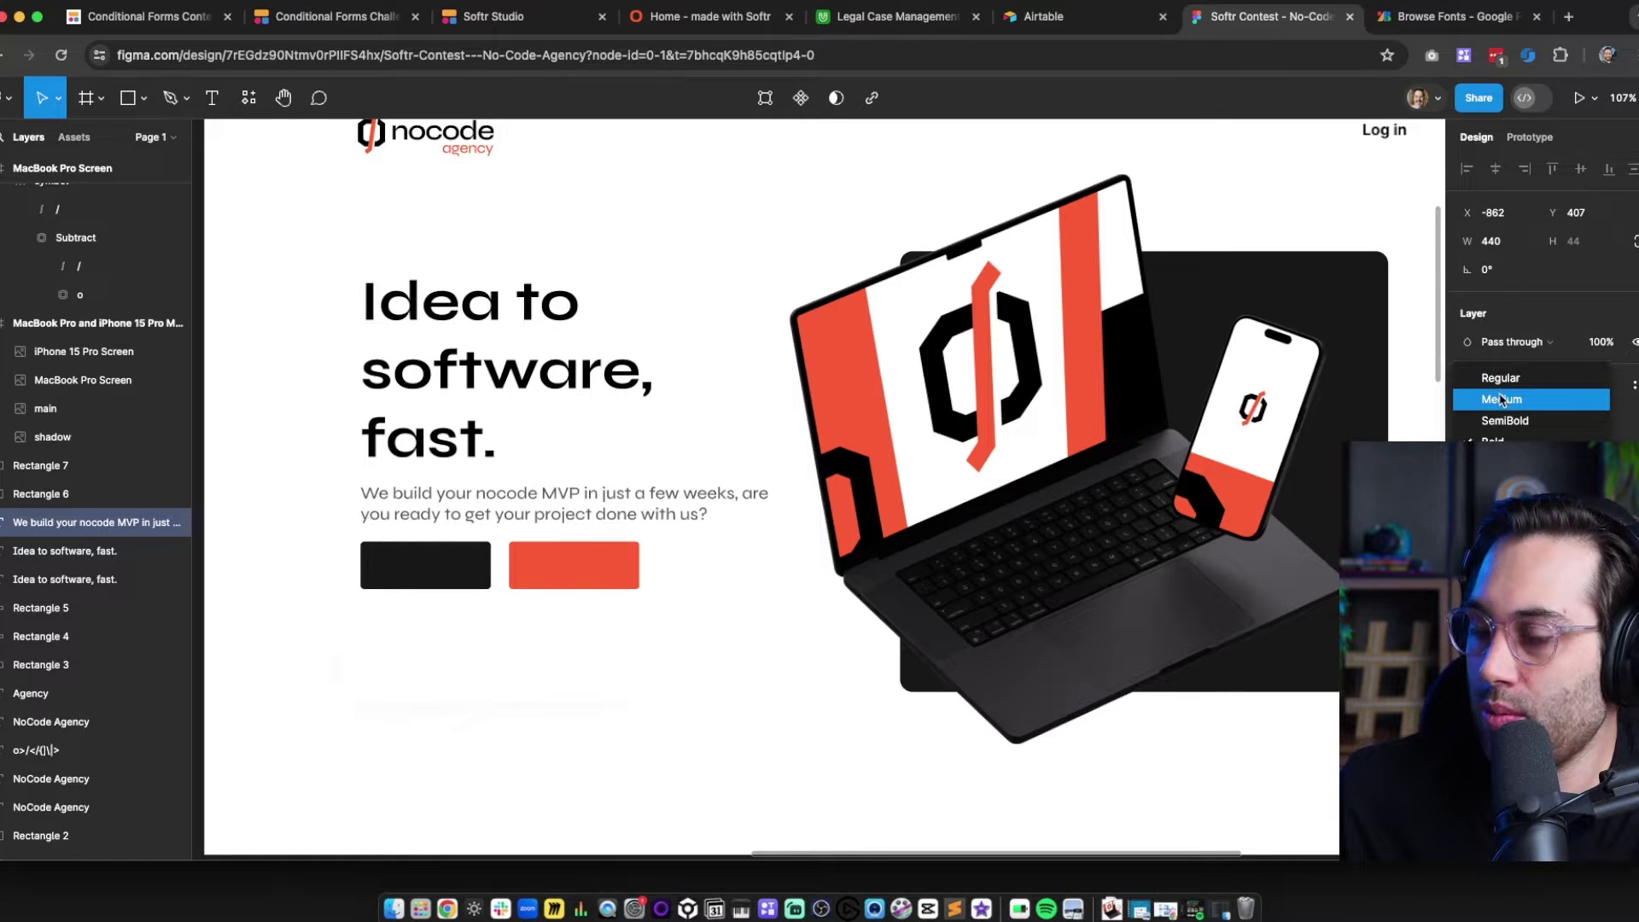
pyautogui.click(1502, 399)
# Lower both buttons and narrow the subtitle so it wraps to three lines
pyautogui.click(380, 563)
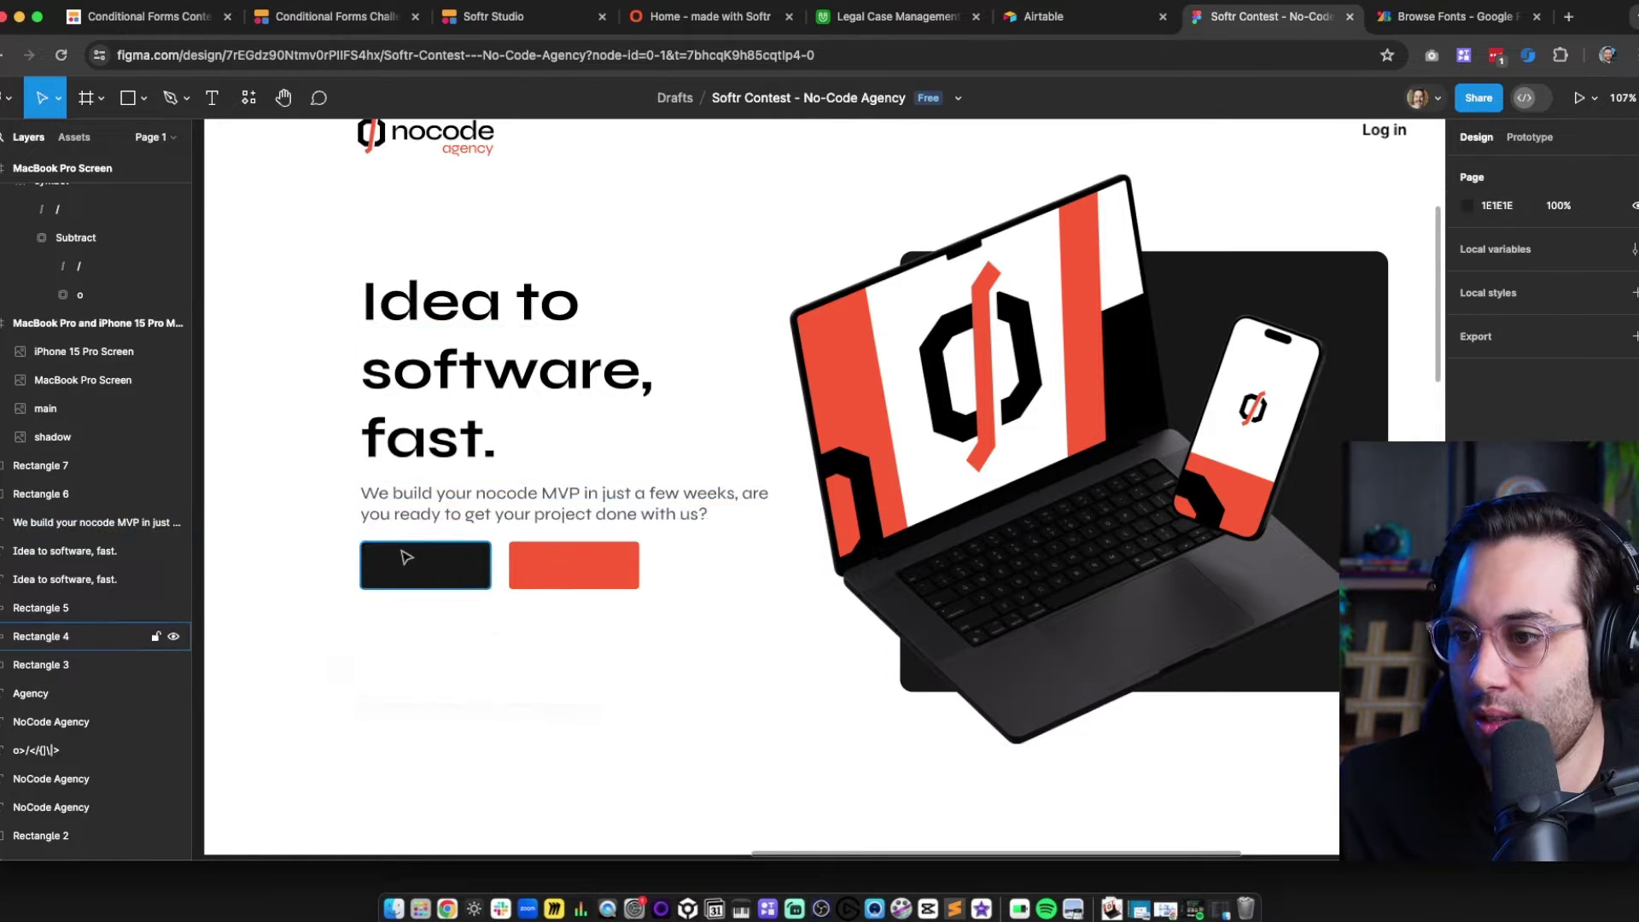
pyautogui.keyDown('shift'); pyautogui.click(578, 571); pyautogui.keyUp('shift')
pyautogui.moveTo(546, 562); pyautogui.dragTo(551, 601)
pyautogui.click(614, 729)
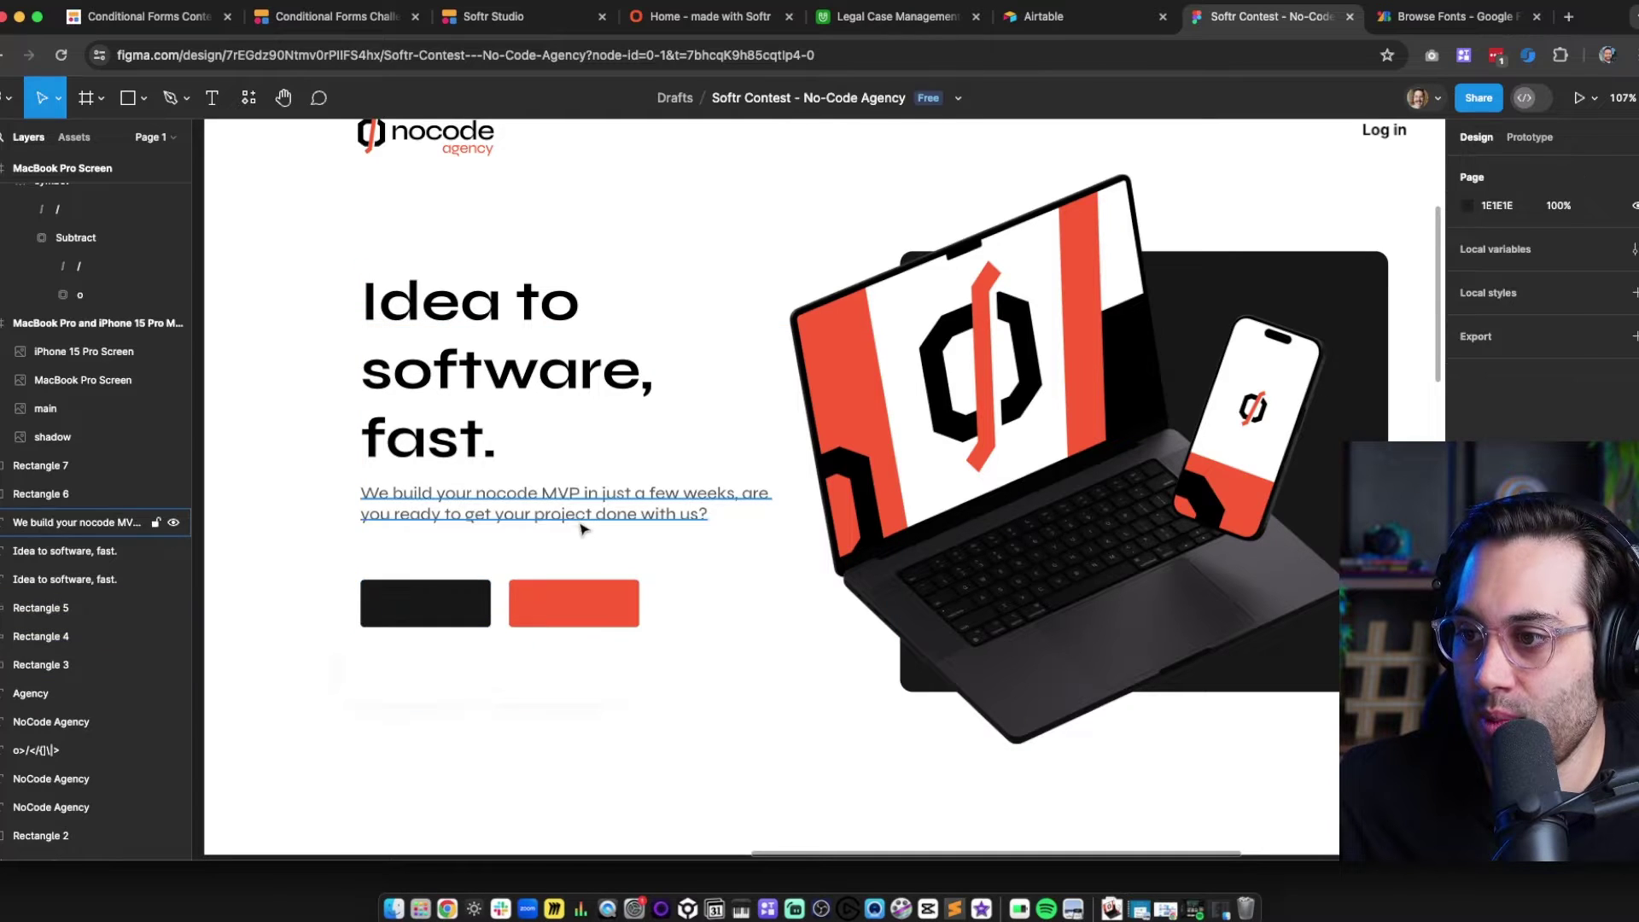
pyautogui.click(594, 517)
pyautogui.moveTo(596, 519); pyautogui.dragTo(605, 525)
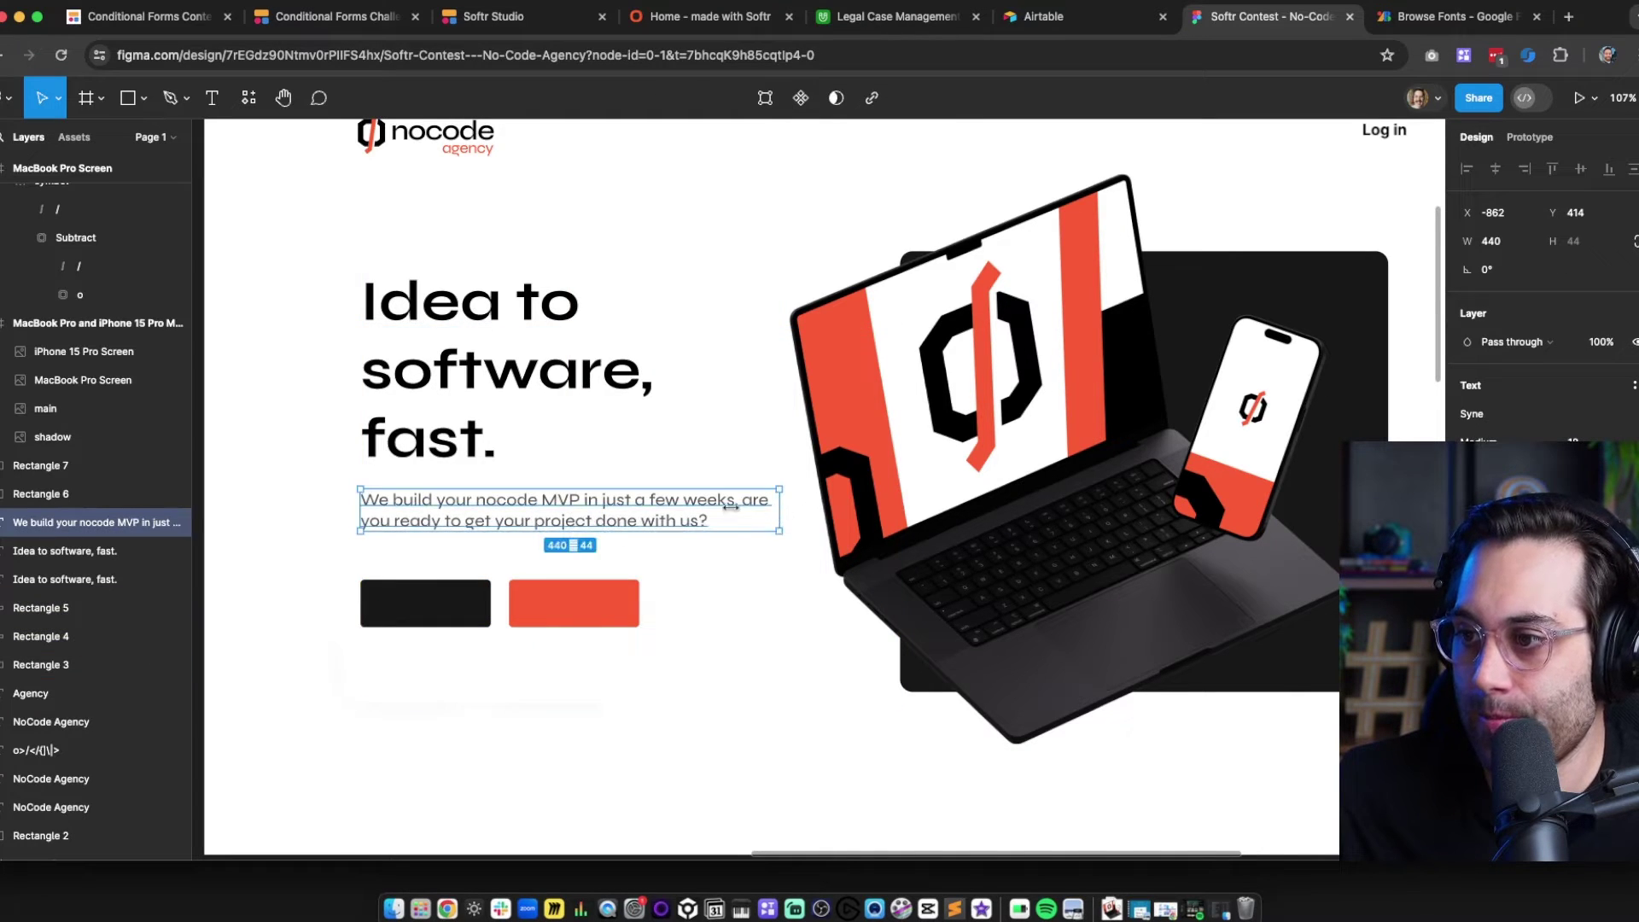
pyautogui.moveTo(731, 506); pyautogui.dragTo(698, 511)
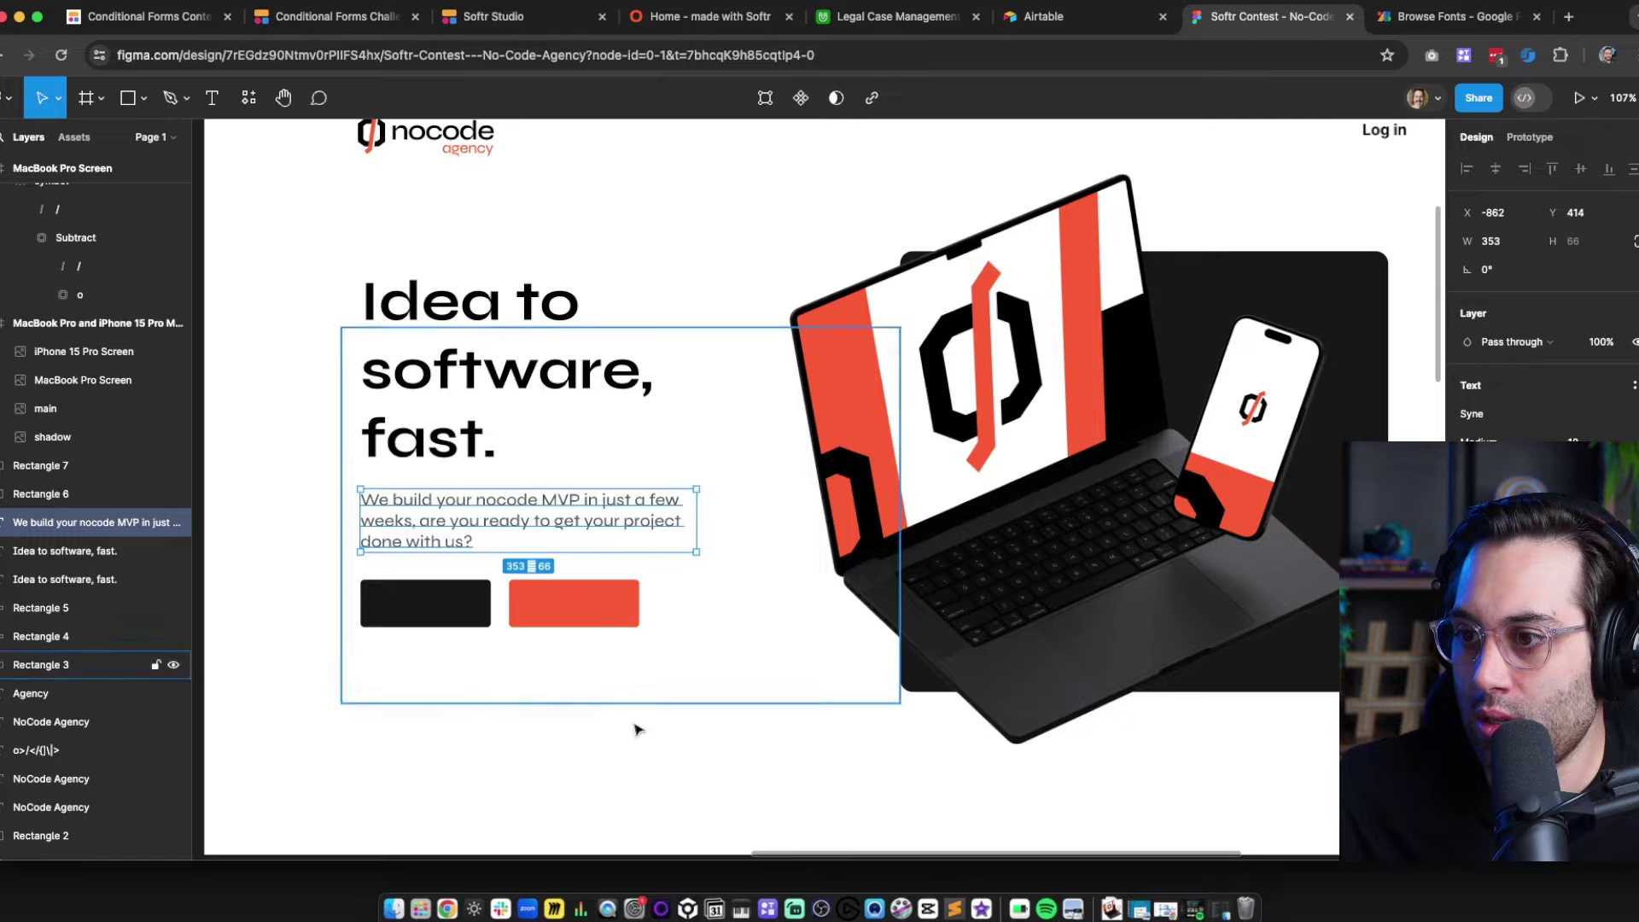
pyautogui.click(513, 700)
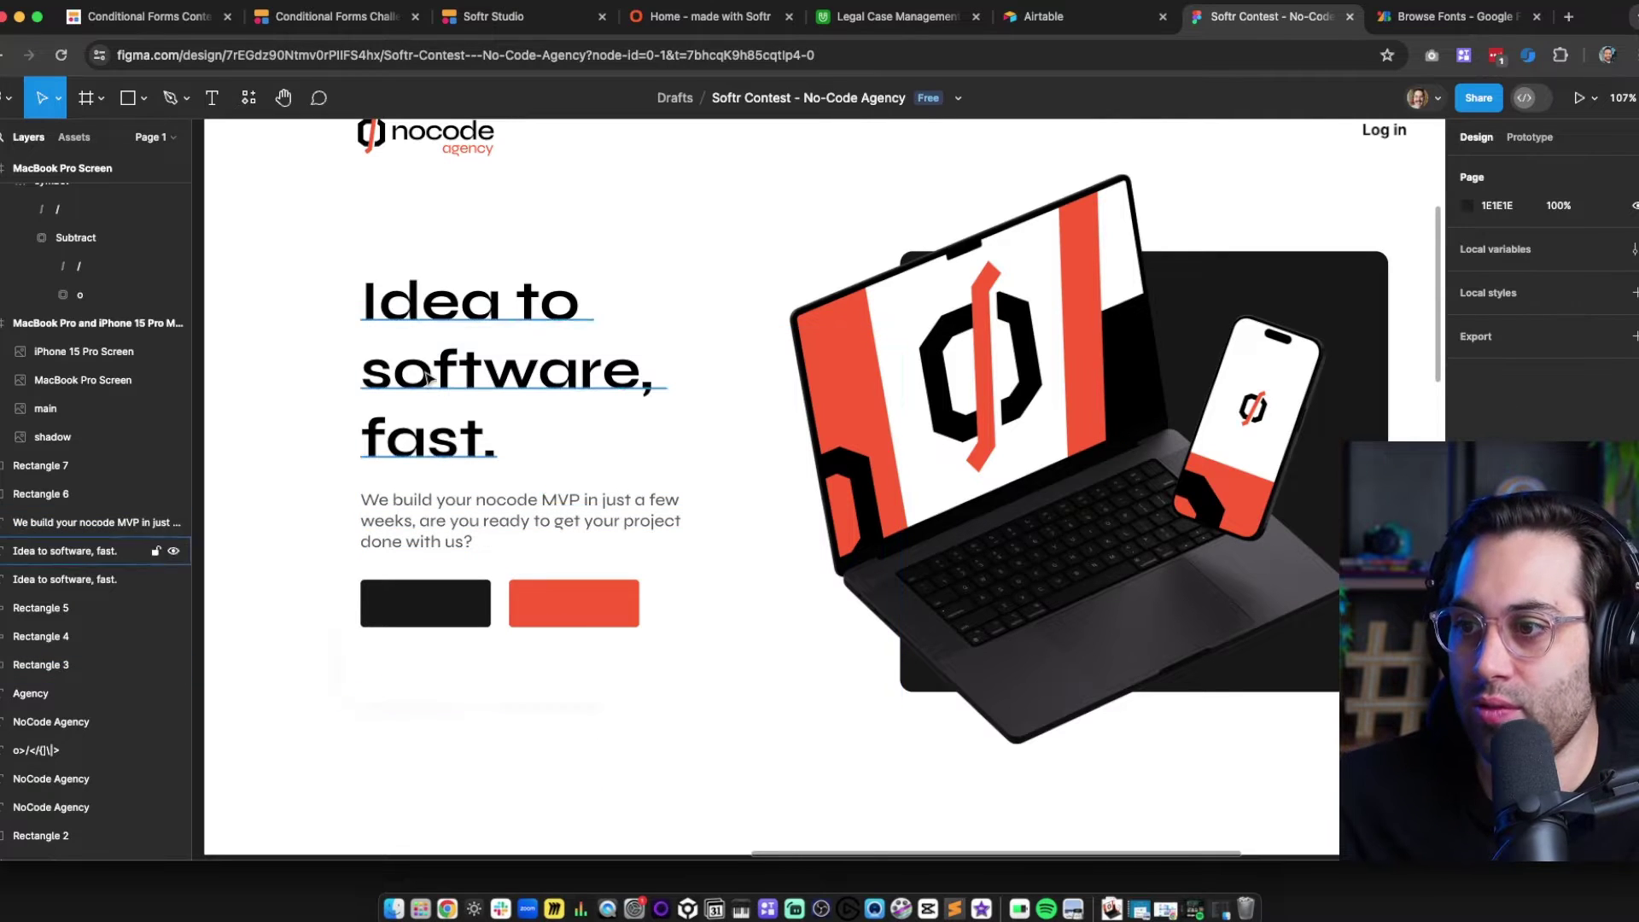
# Inspect the heading's and subtitle's properties, then recentre the view on the hero
pyautogui.click(478, 427)
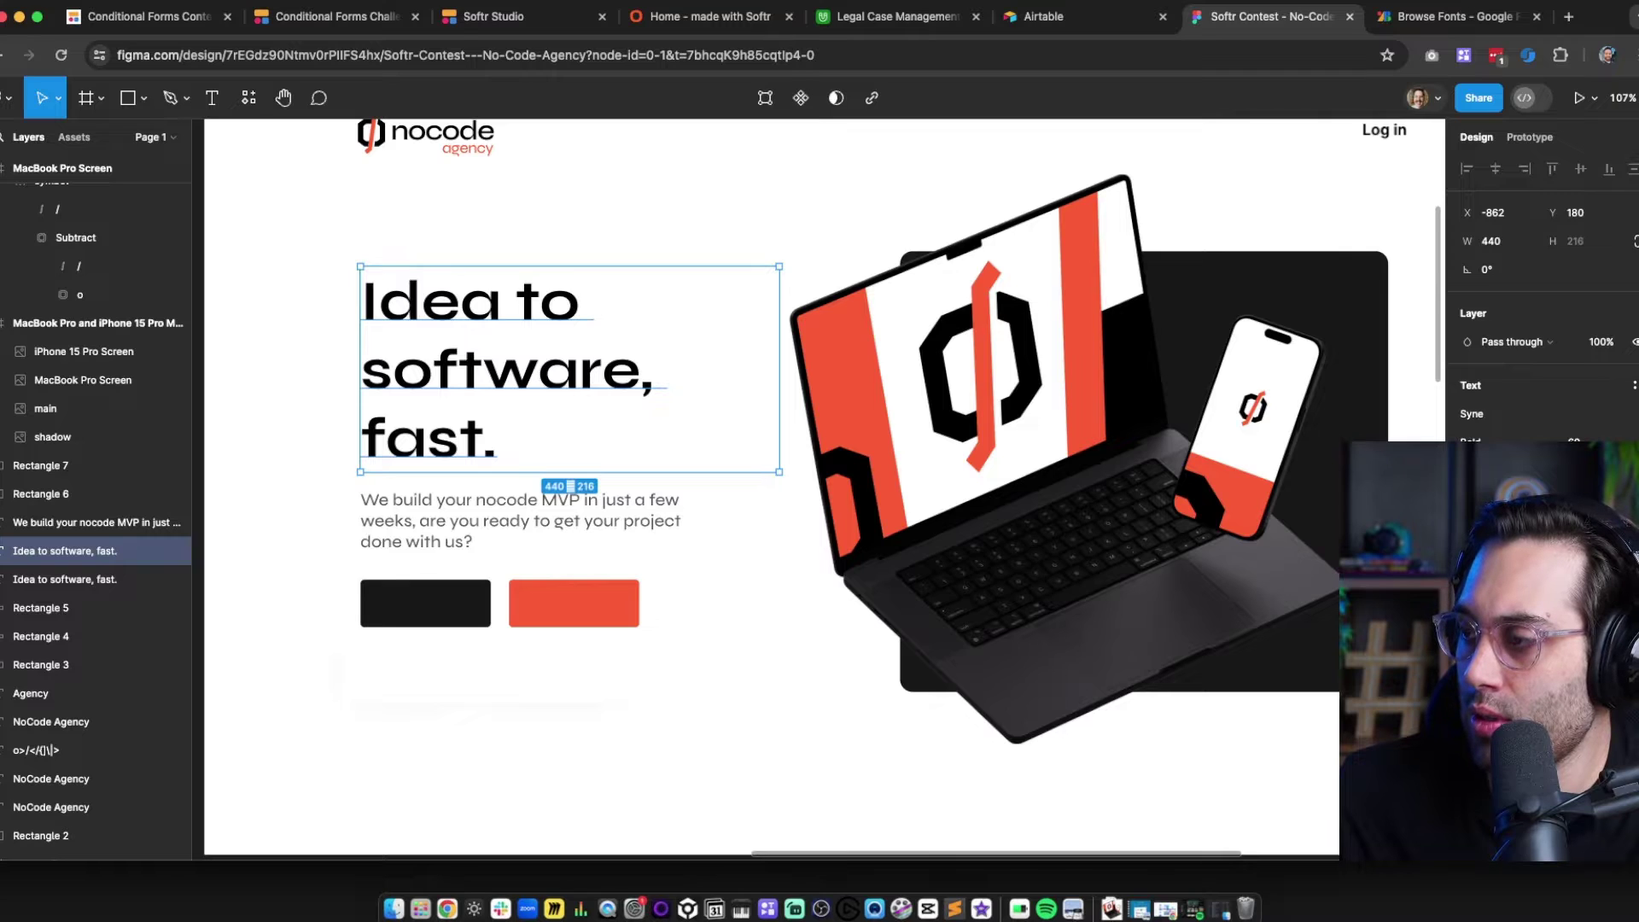
pyautogui.click(1468, 471)
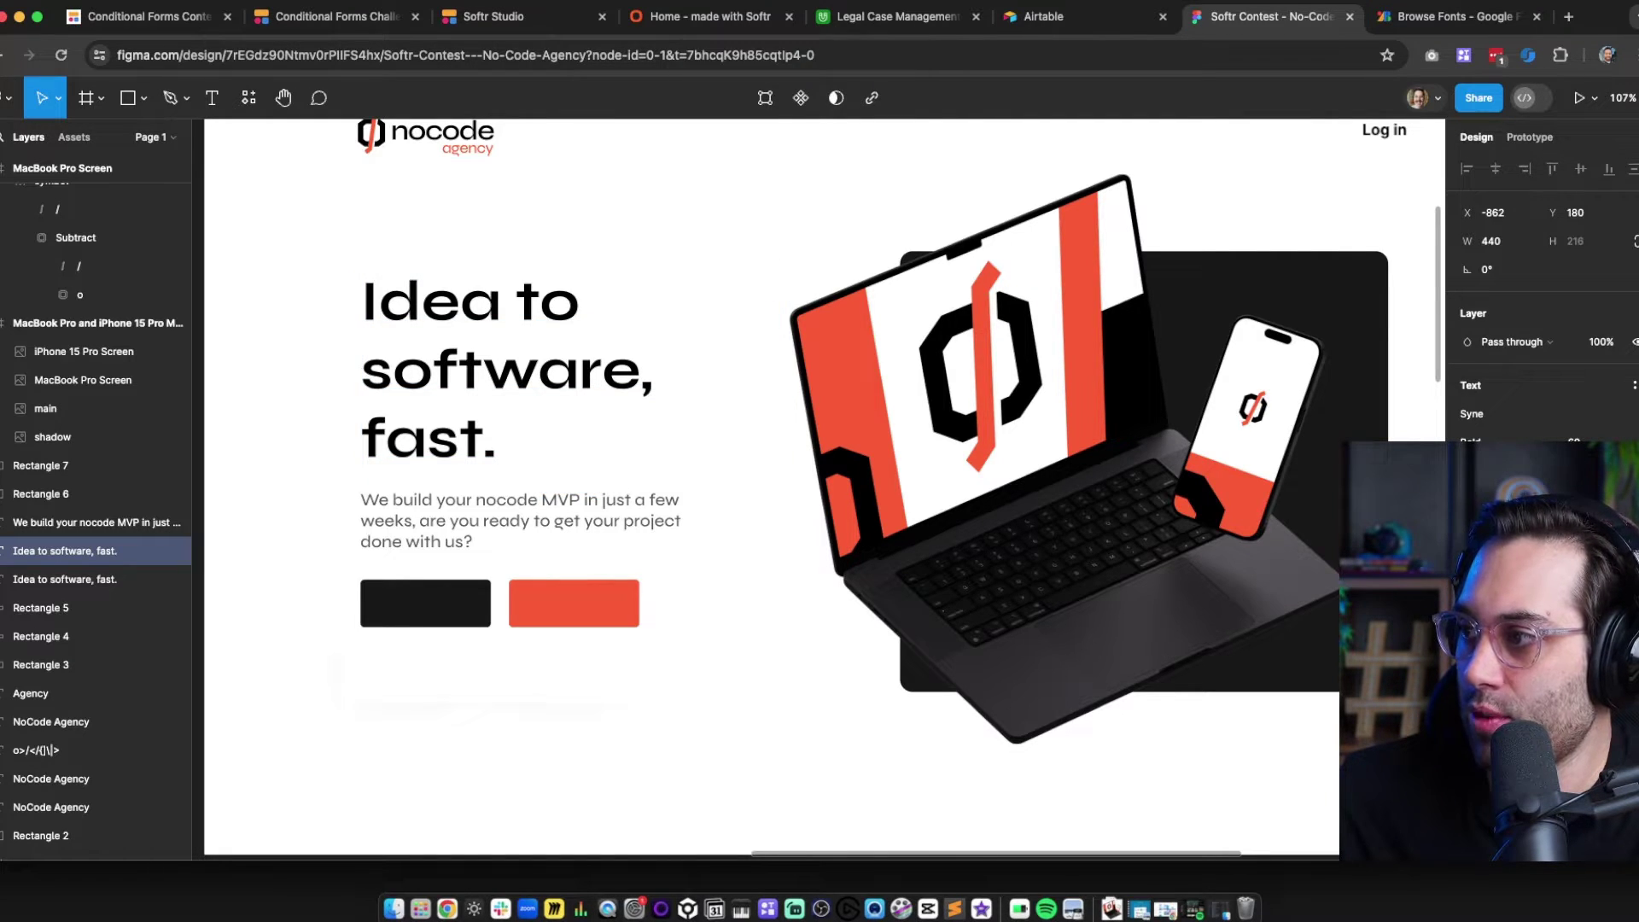
pyautogui.click(542, 726)
pyautogui.click(464, 522)
pyautogui.click(550, 776)
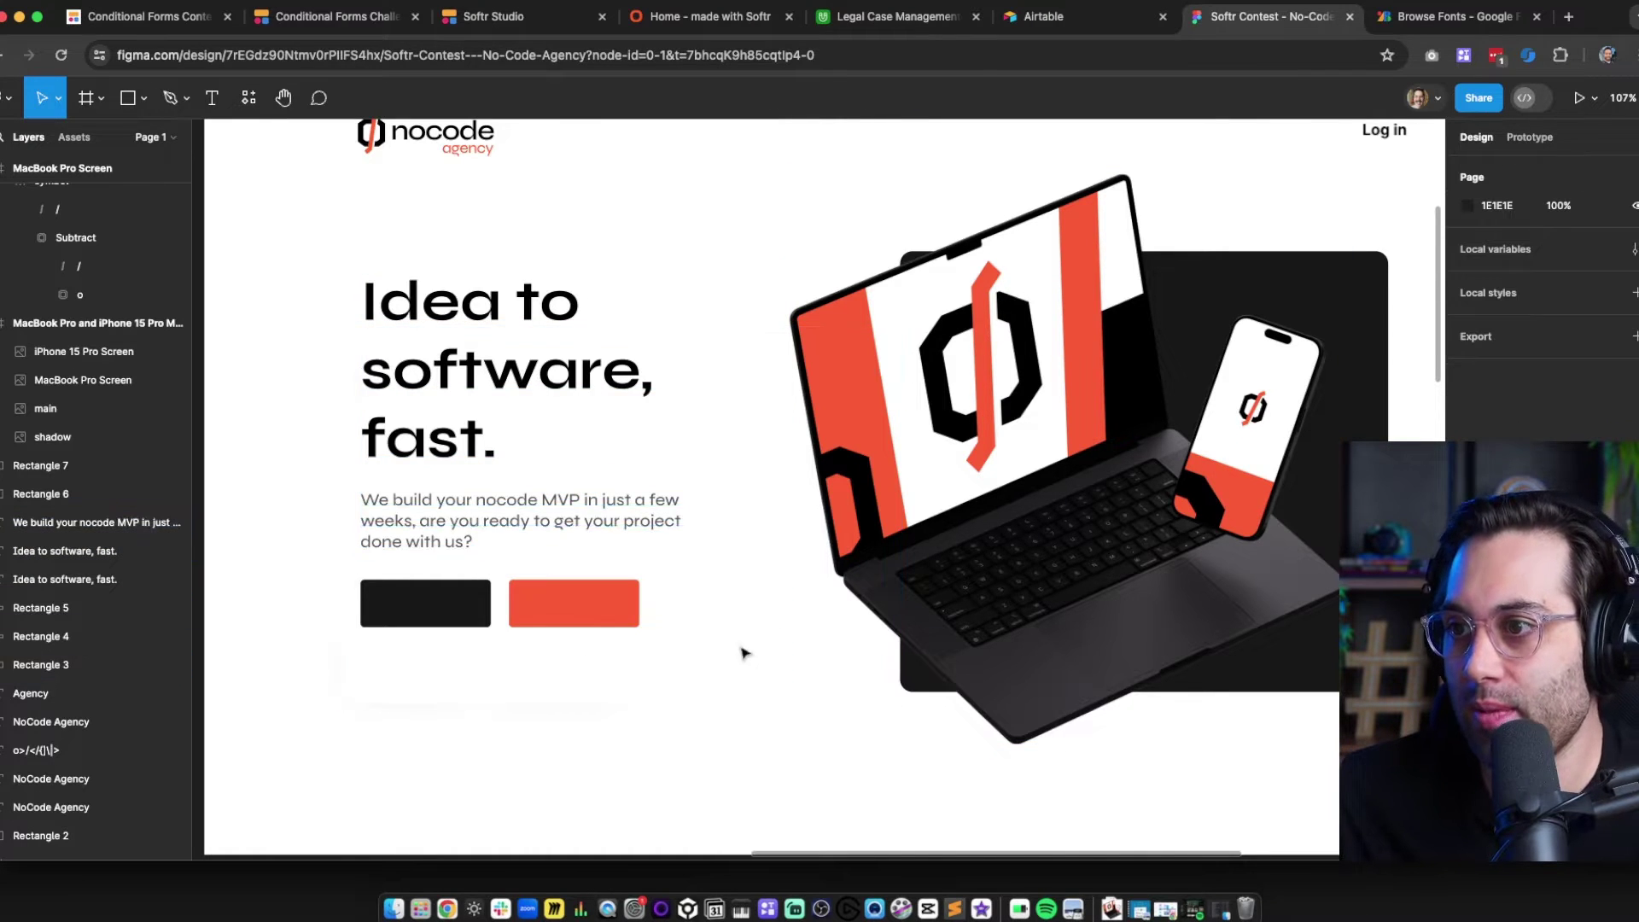
pyautogui.moveTo(765, 482); pyautogui.dragTo(740, 533)
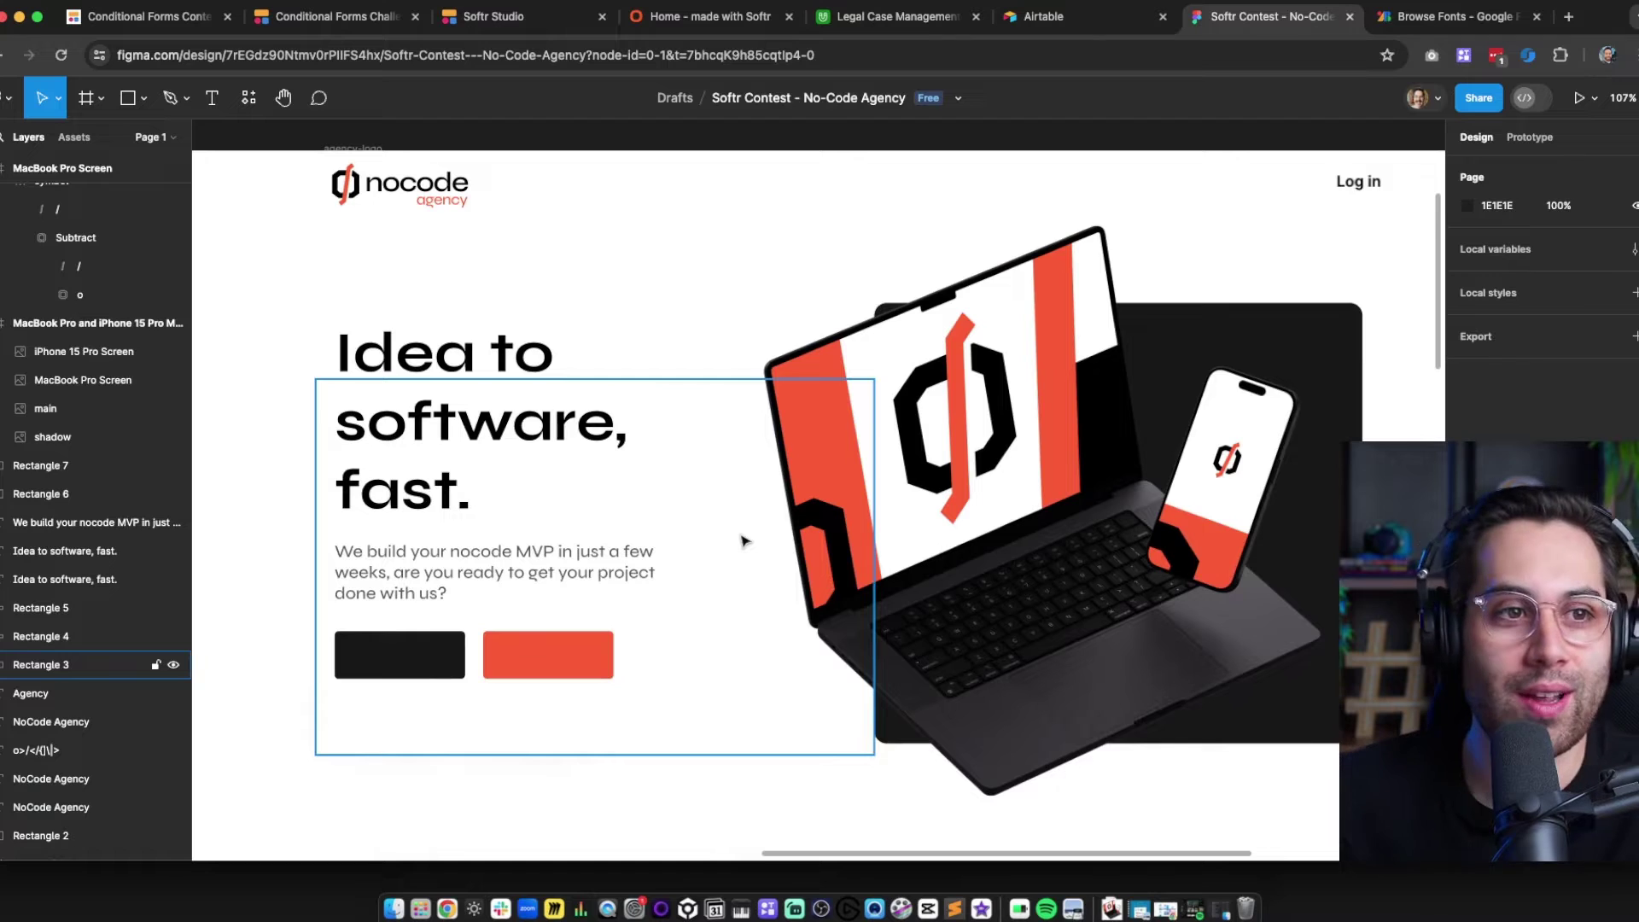
# Duplicate the subtitle onto the red button and retype it as Sign Up
pyautogui.click(434, 575)
pyautogui.press('super+d')
pyautogui.moveTo(402, 565); pyautogui.dragTo(536, 656)
pyautogui.doubleClick(535, 656)
pyautogui.write('Sign Up')
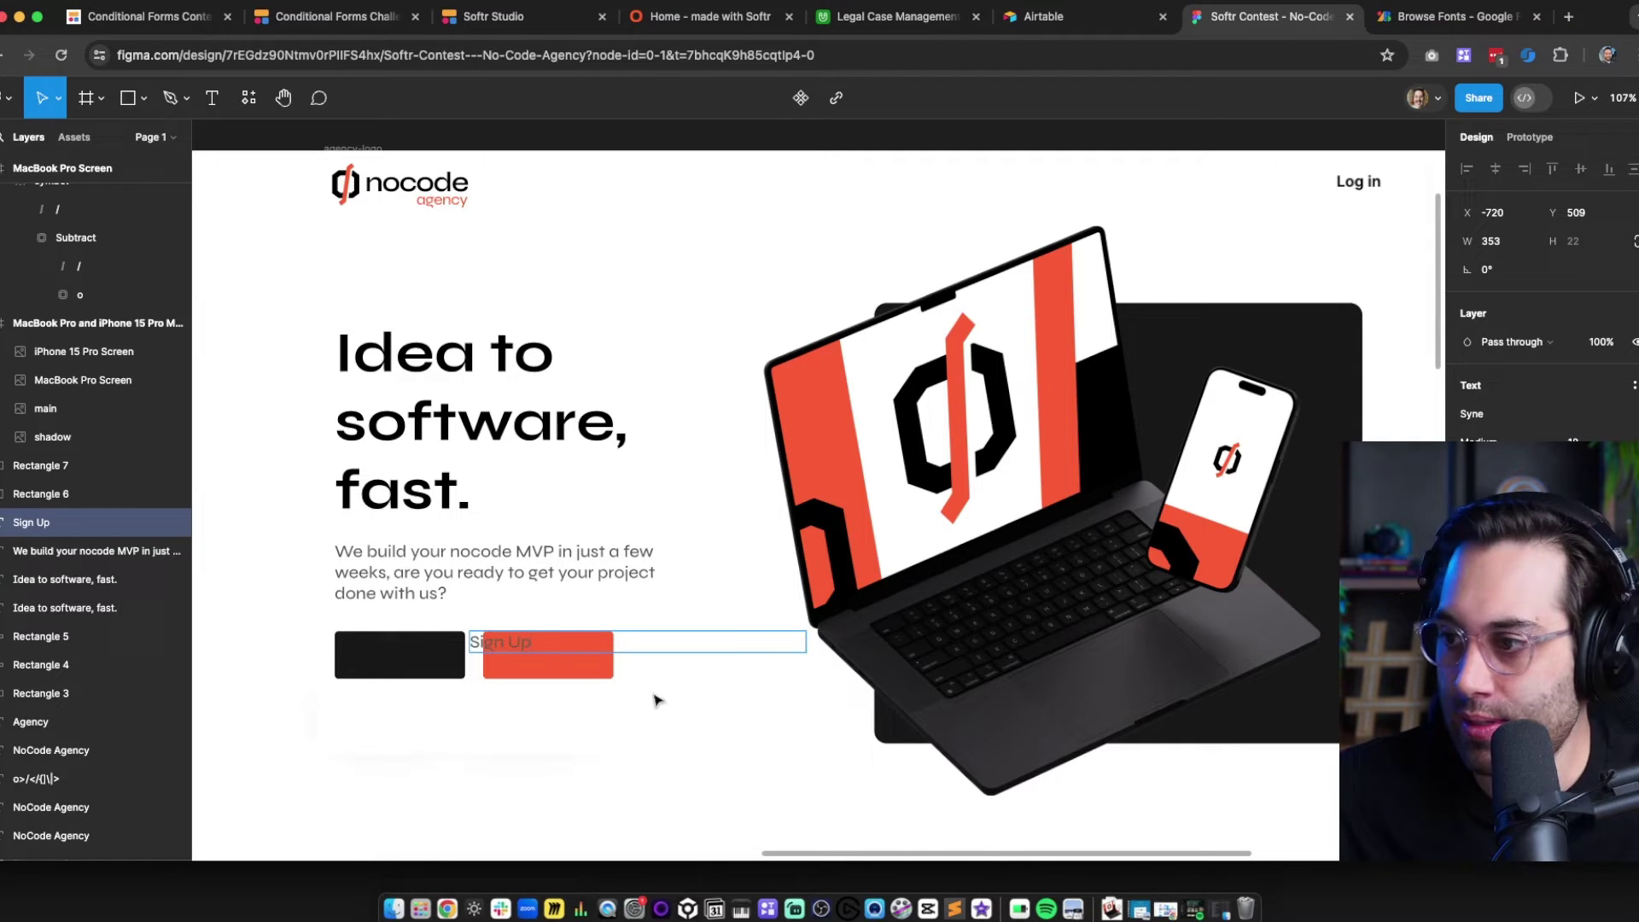
pyautogui.press('Escape')
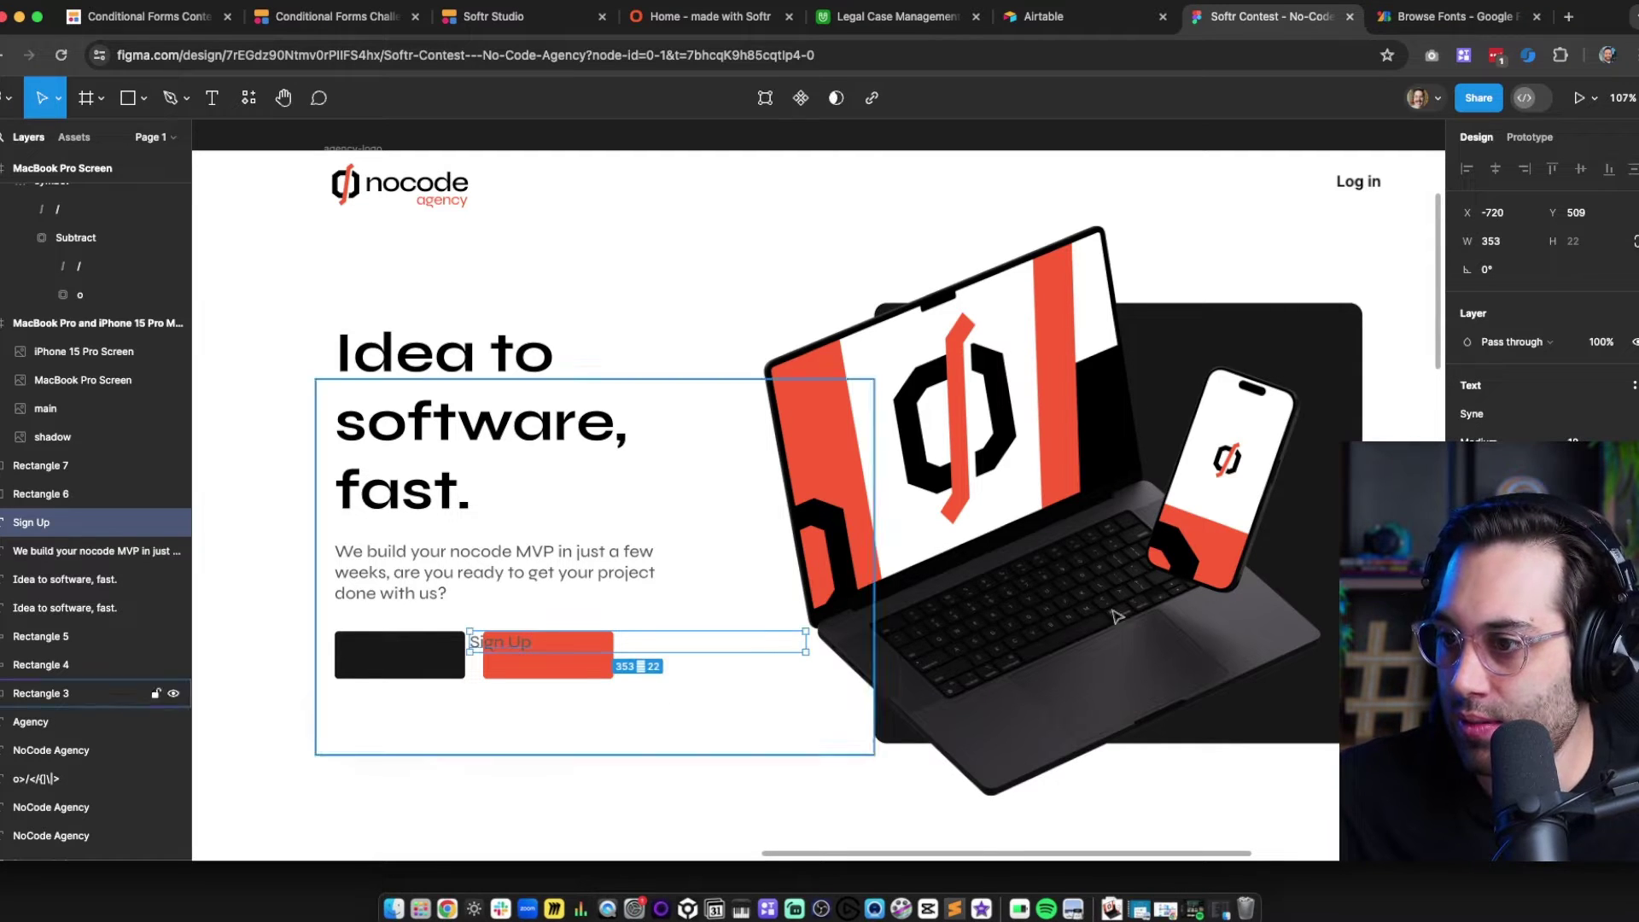
# Place Sign Up over the red button, centred horizontally and vertically
pyautogui.click(1552, 500)
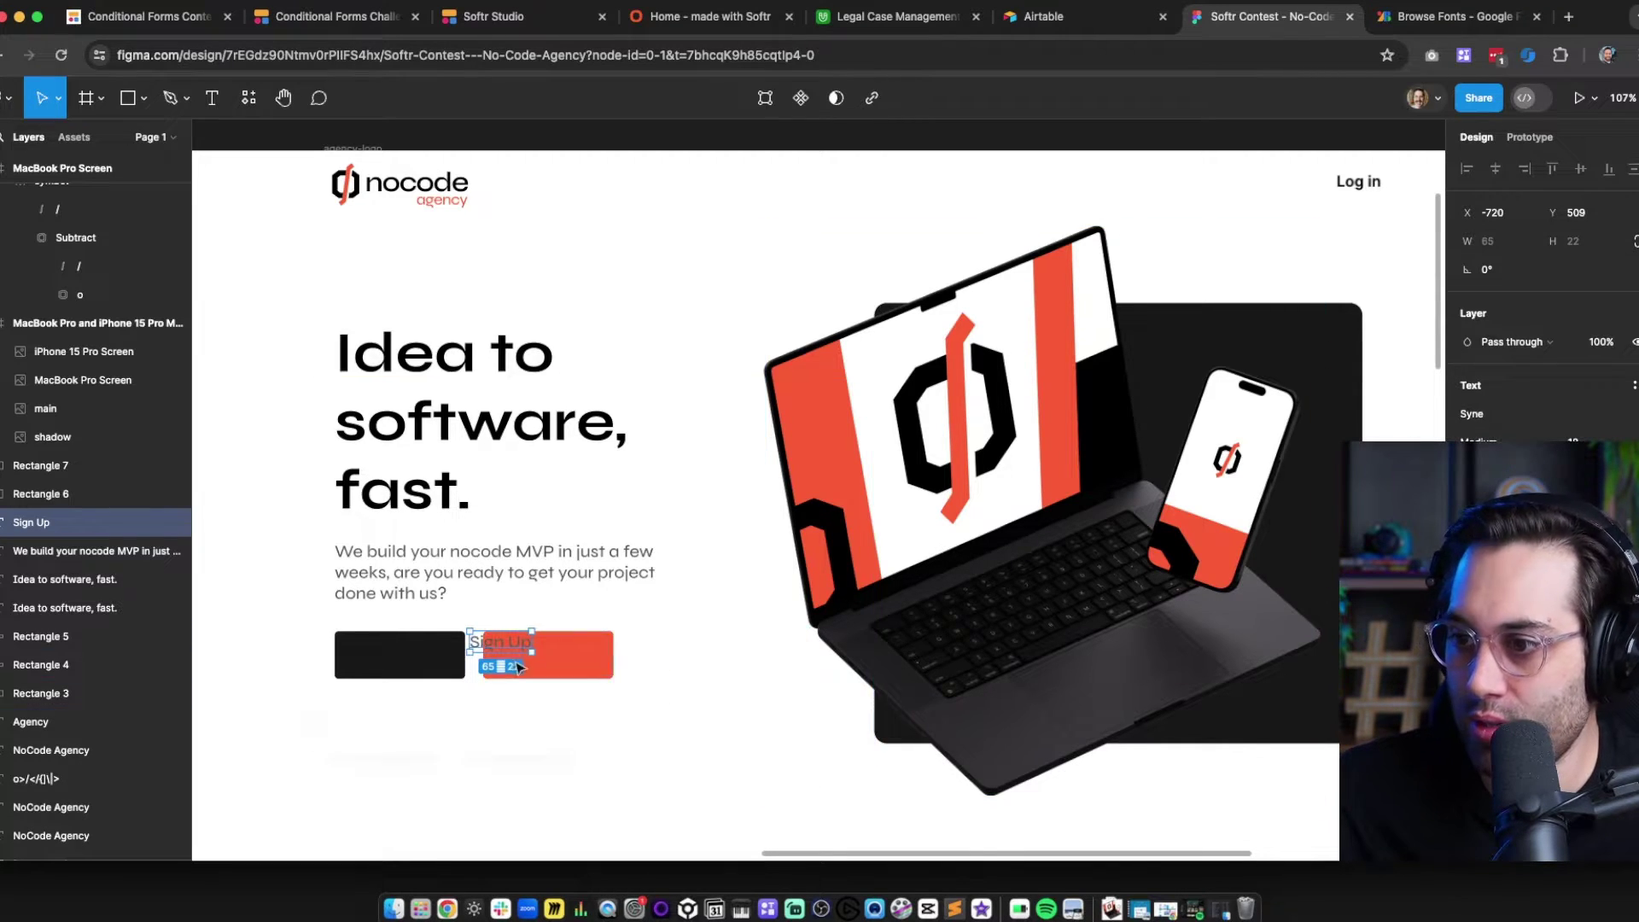
pyautogui.press('super+x')
pyautogui.click(575, 660)
pyautogui.press('super+v')
pyautogui.moveTo(521, 643); pyautogui.dragTo(554, 656)
pyautogui.keyDown('shift'); pyautogui.click(599, 656); pyautogui.keyUp('shift')
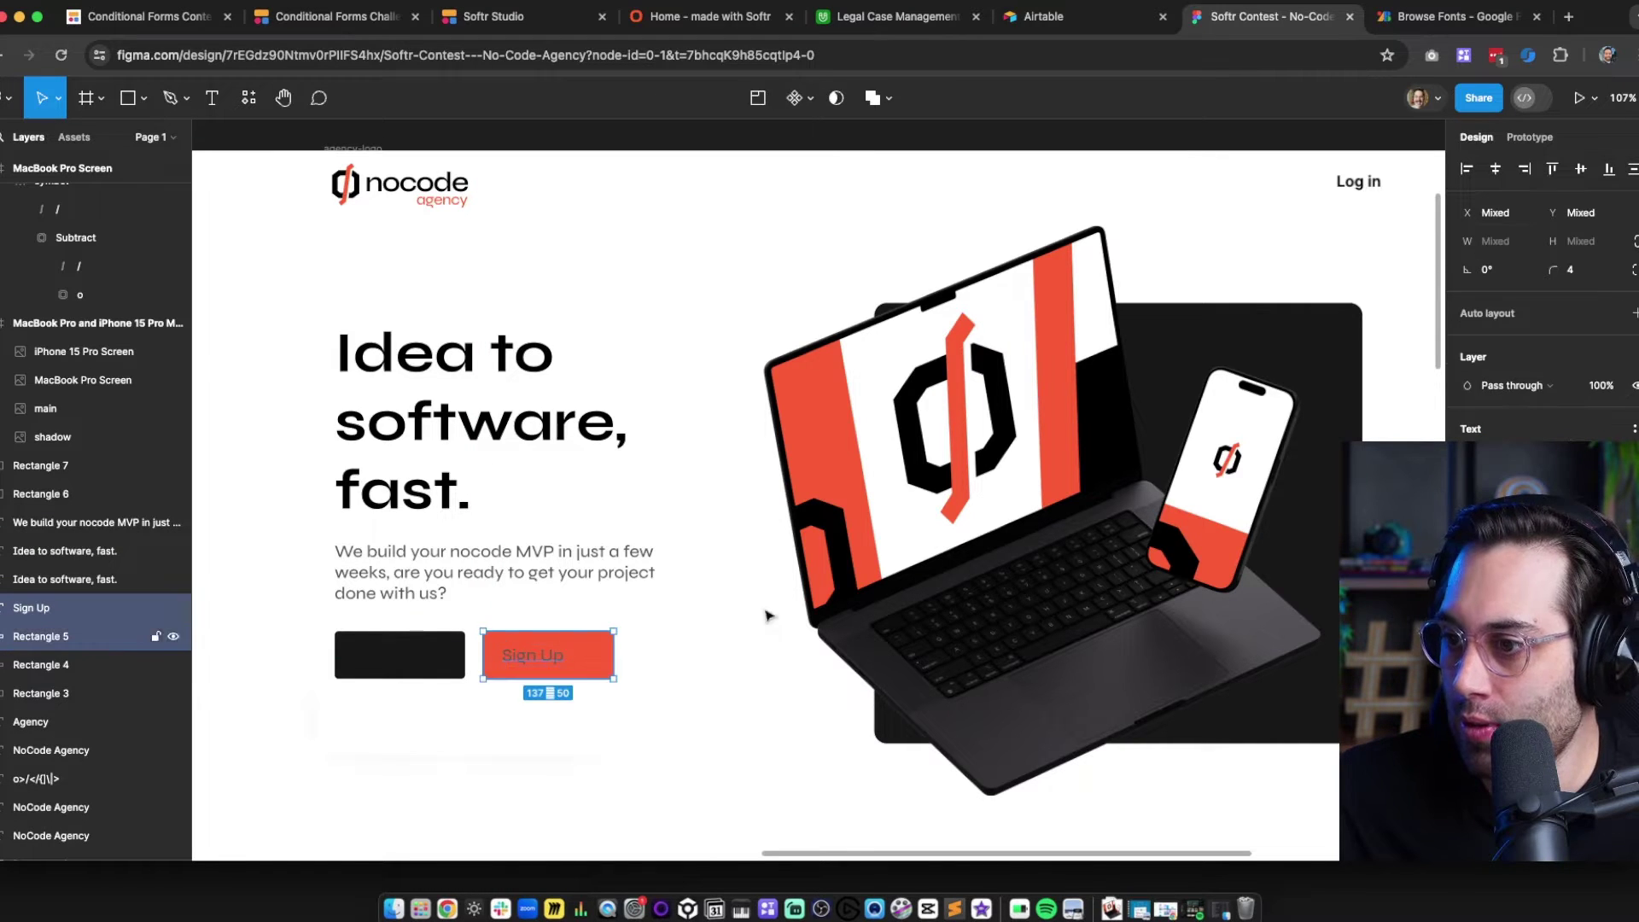
pyautogui.click(1495, 168)
pyautogui.click(541, 735)
# Make the Sign Up label text white
pyautogui.click(544, 662)
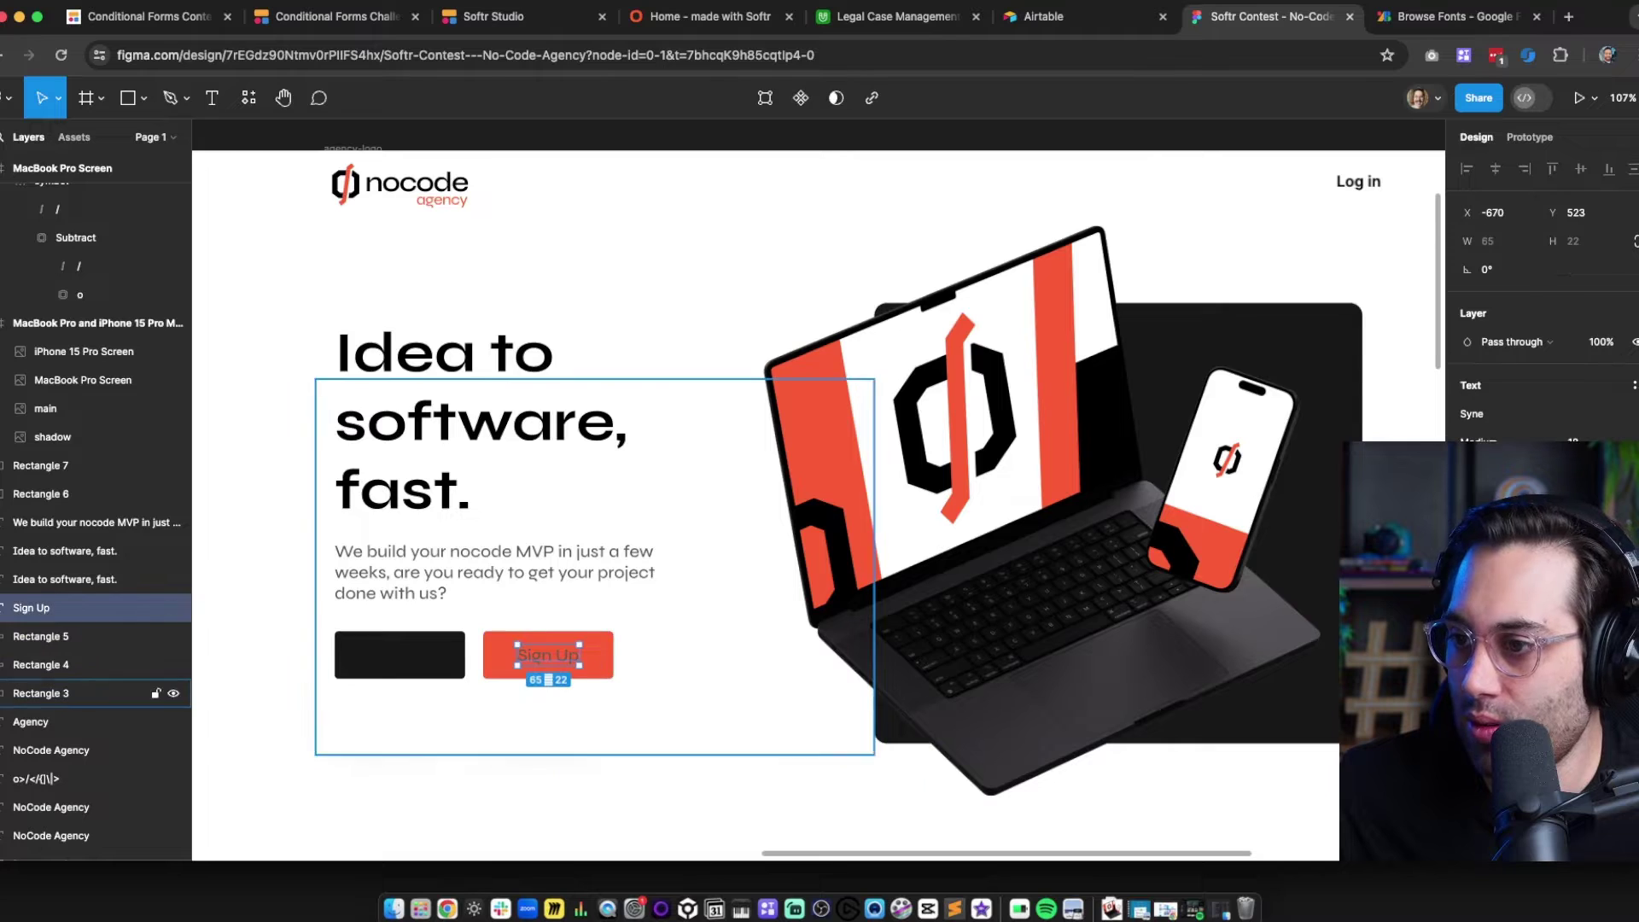
pyautogui.click(1468, 584)
pyautogui.moveTo(1328, 478); pyautogui.dragTo(1183, 329)
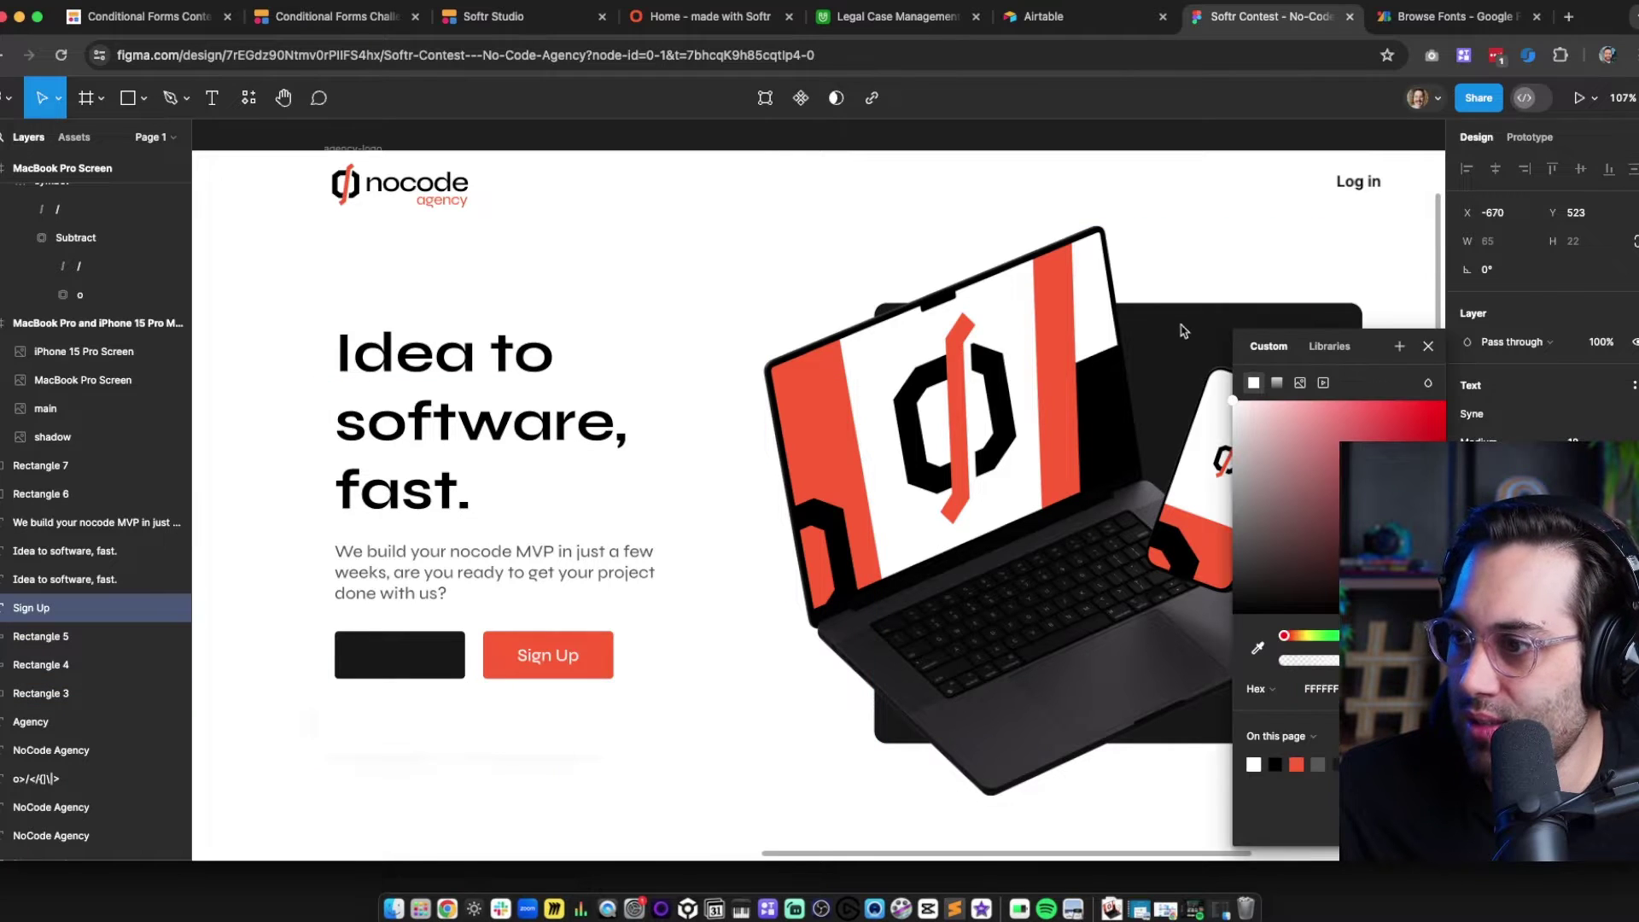
pyautogui.click(474, 779)
# Copy the label onto the black button and change it to Login
pyautogui.click(548, 656)
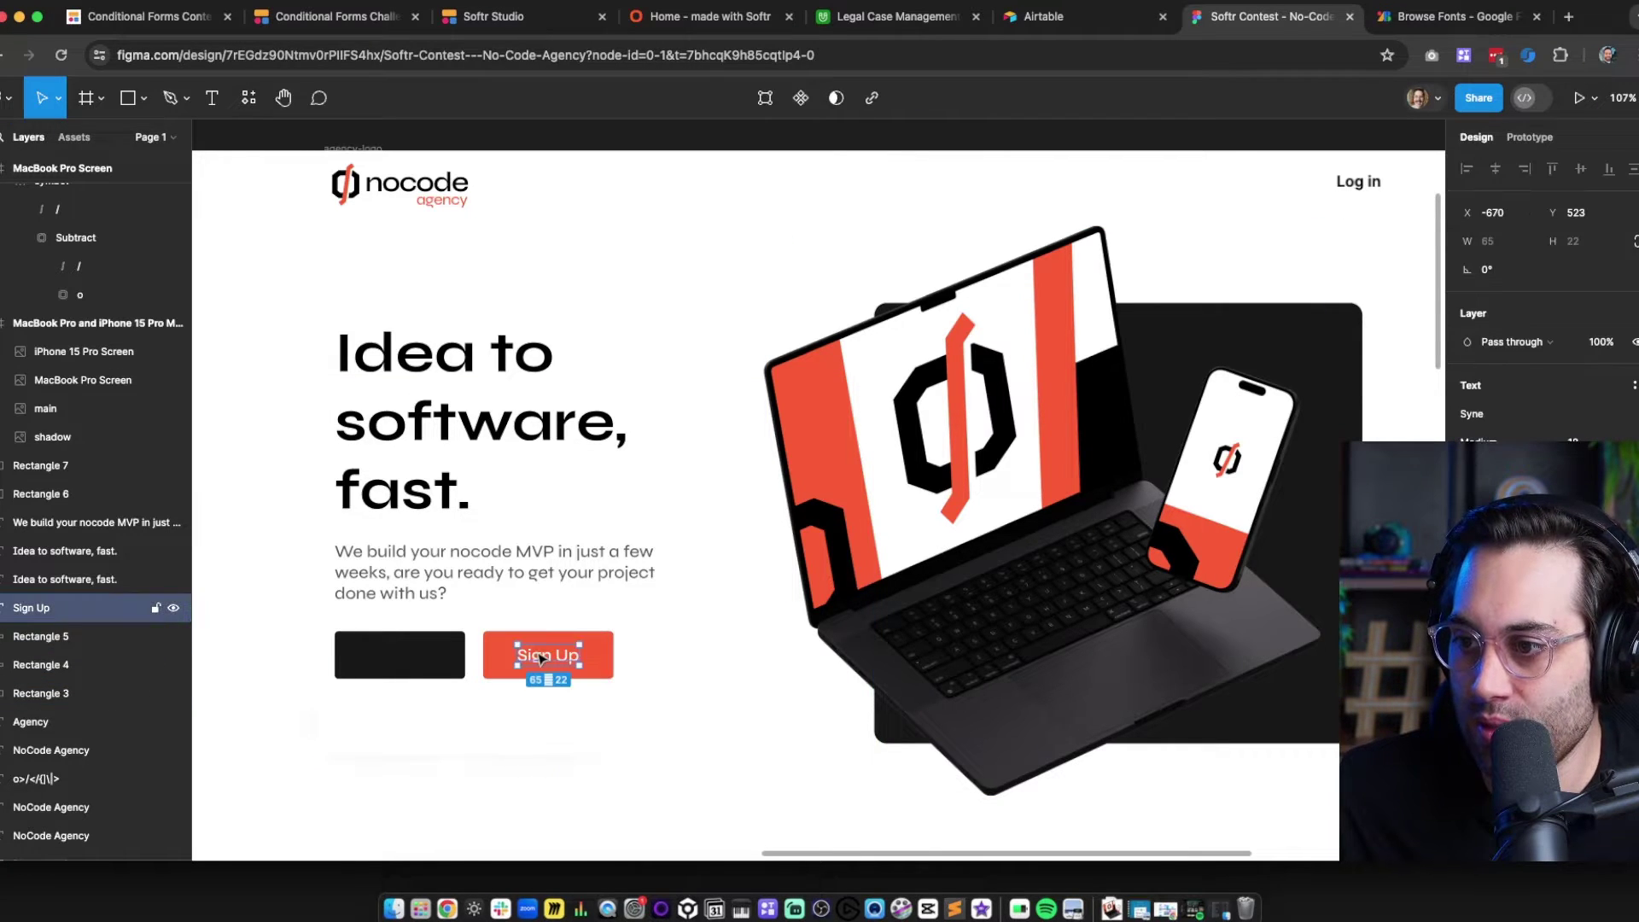
pyautogui.moveTo(549, 656); pyautogui.dragTo(391, 652)
pyautogui.doubleClick(391, 652)
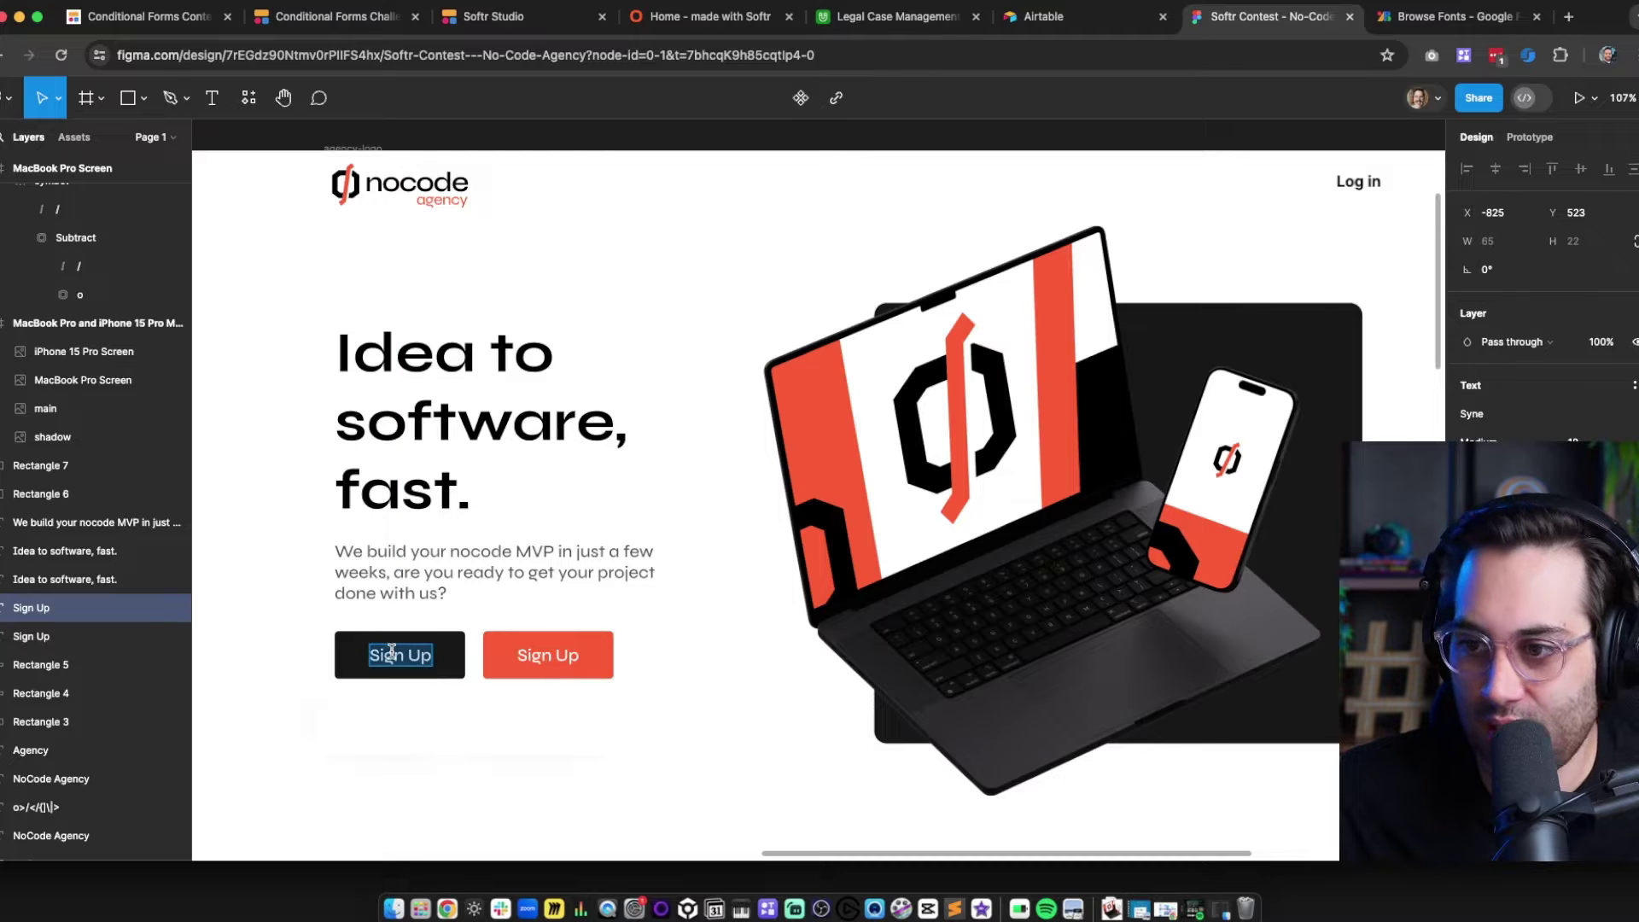
pyautogui.write('Login')
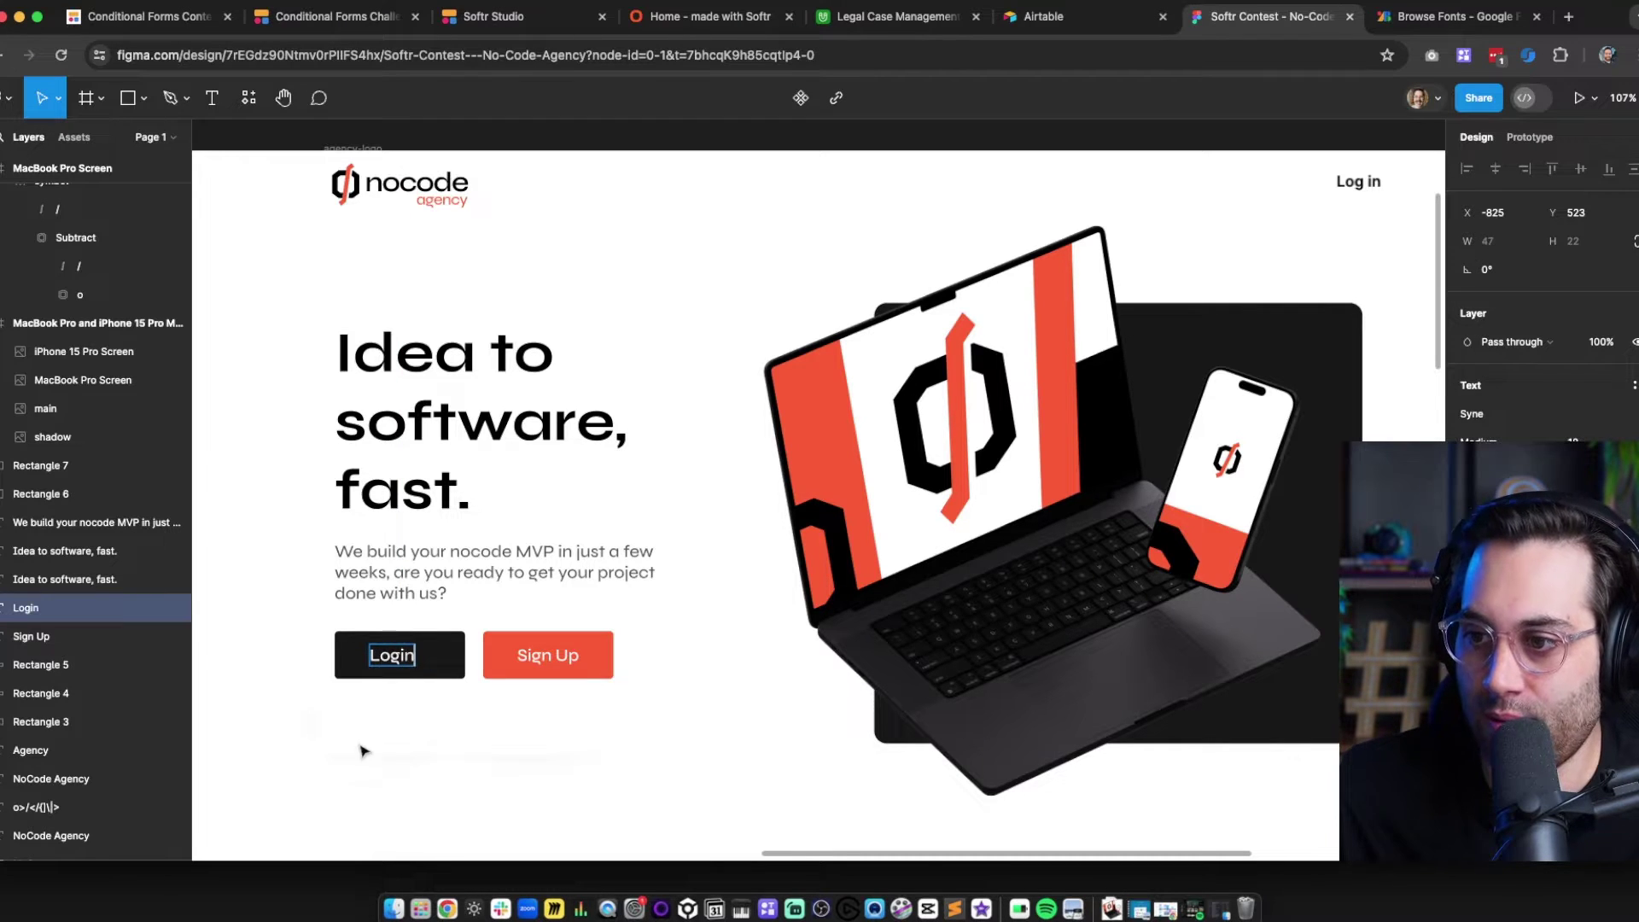
pyautogui.press('Escape')
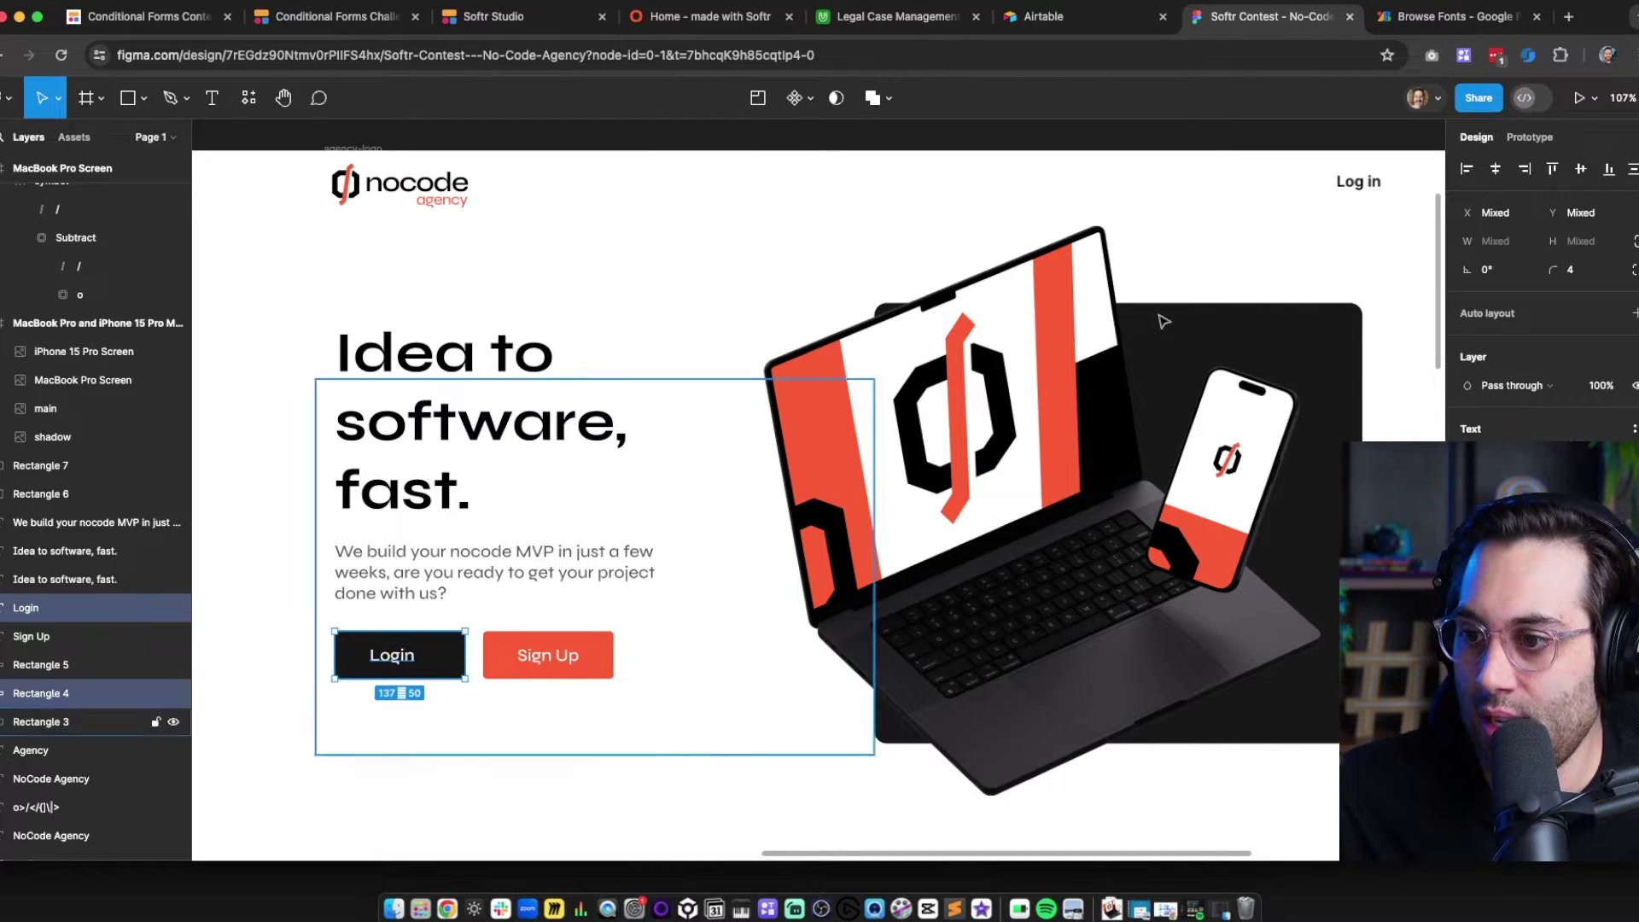
# Centre the Login label horizontally on the black button
pyautogui.rightClick(927, 335)
pyautogui.click(376, 658)
pyautogui.click(376, 657)
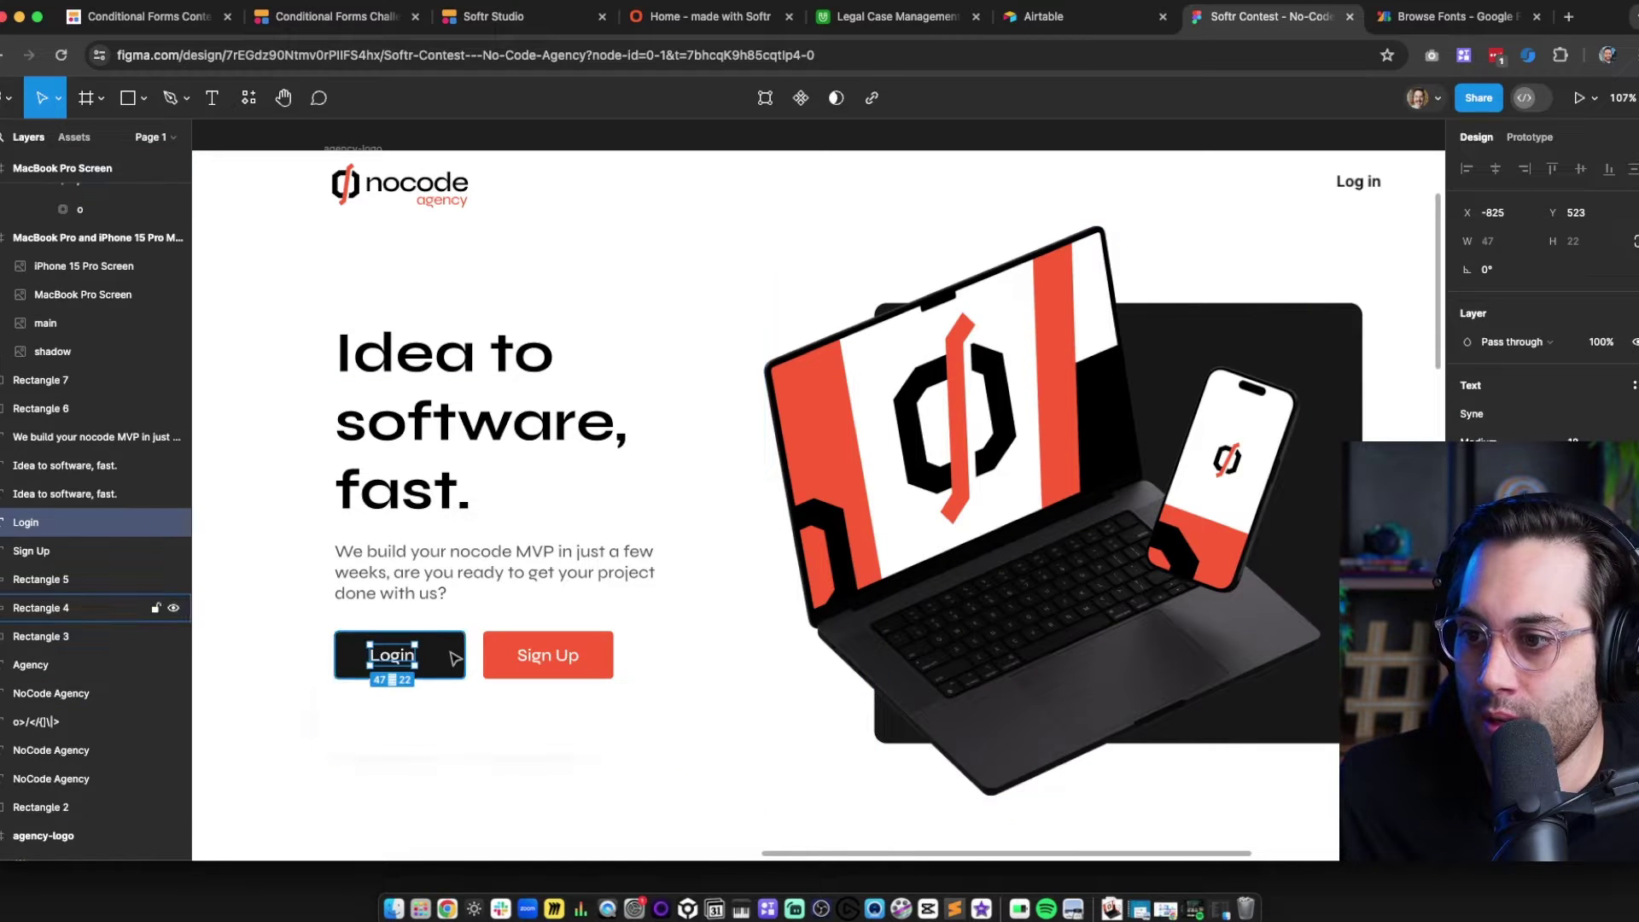
pyautogui.keyDown('shift'); pyautogui.click(461, 658); pyautogui.keyUp('shift')
pyautogui.click(1467, 170)
pyautogui.click(1494, 170)
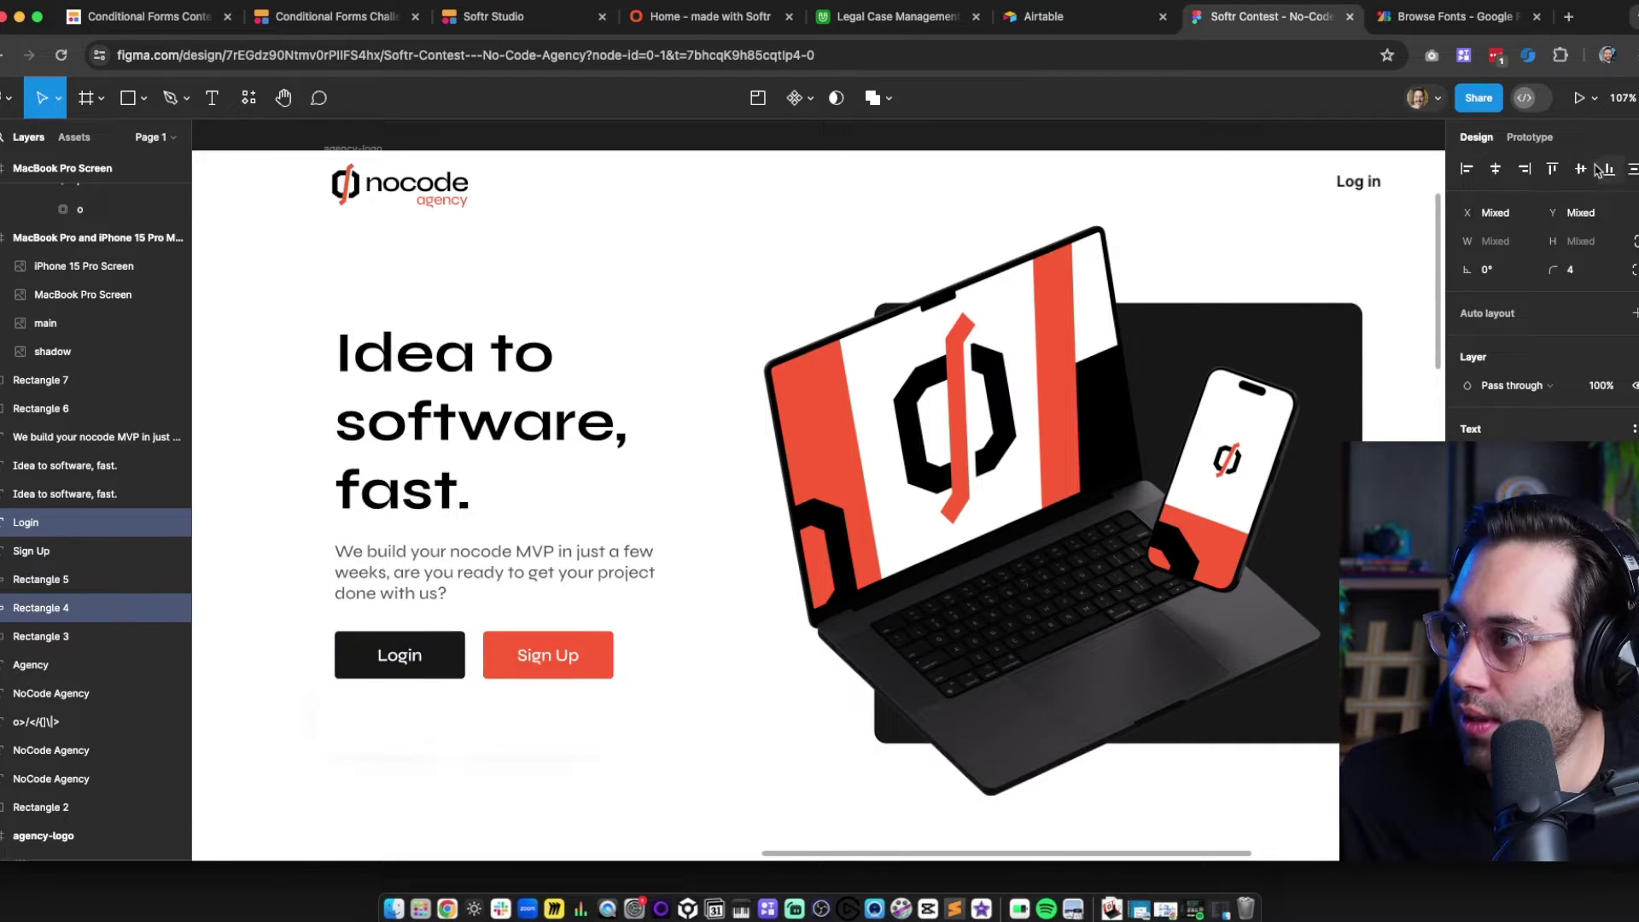
pyautogui.click(531, 770)
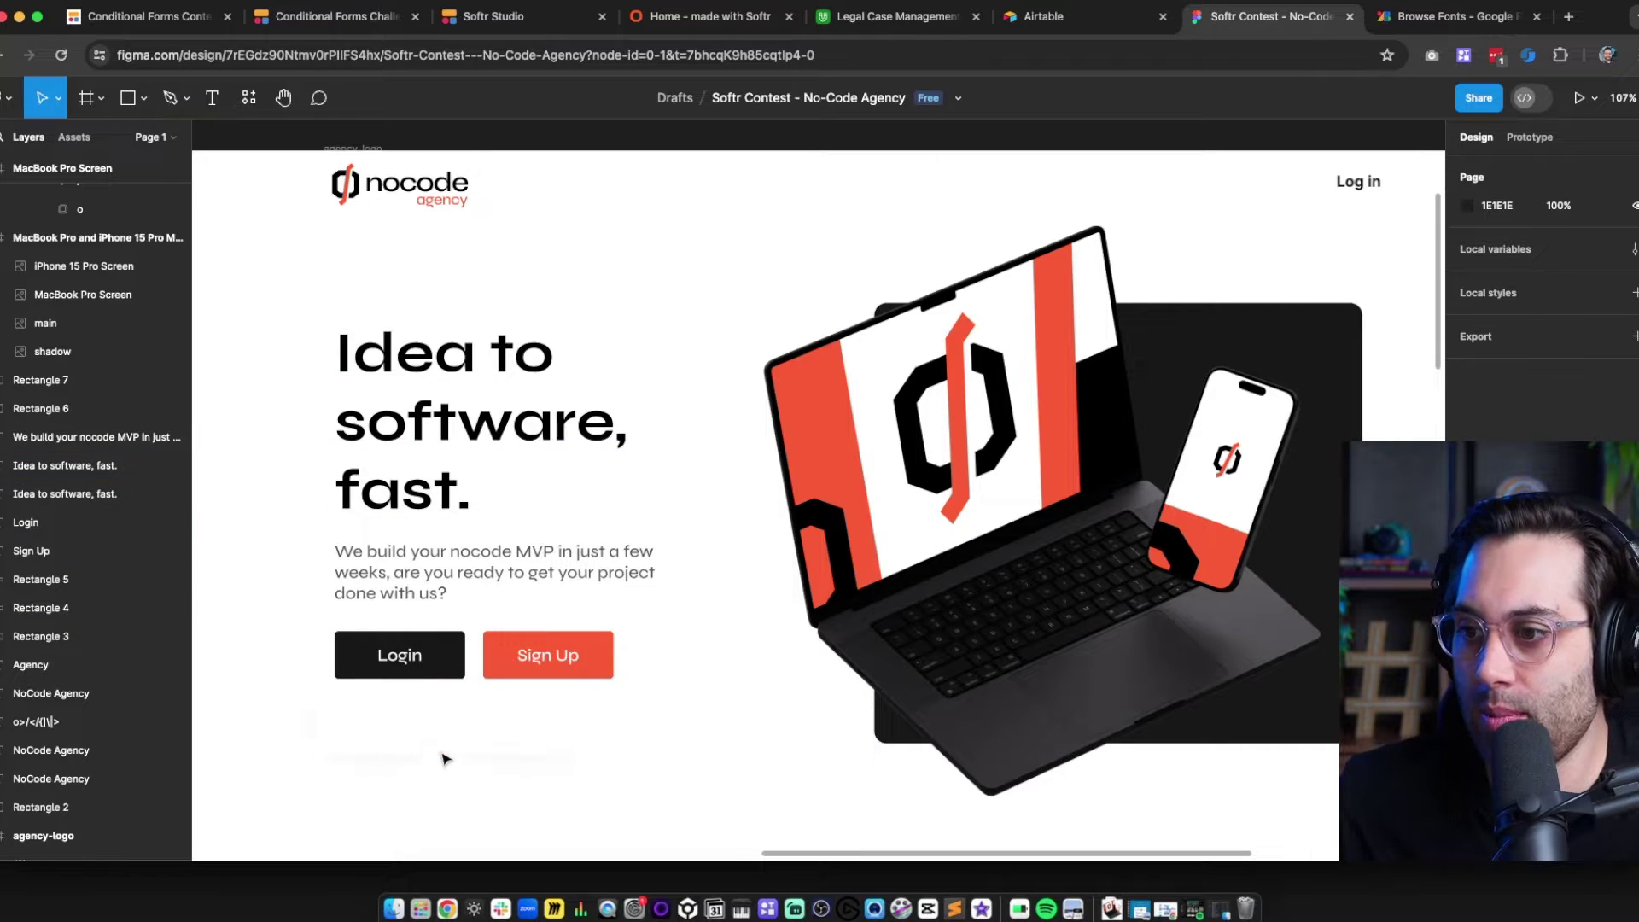
pyautogui.click(749, 755)
pyautogui.click(665, 788)
# Reframe the hero and move the MacBook/iPhone mockup a few pixels up and left
pyautogui.moveTo(722, 783)
pyautogui.mouseDown()
pyautogui.moveTo(679, 771)
pyautogui.moveTo(724, 793)
pyautogui.mouseUp()
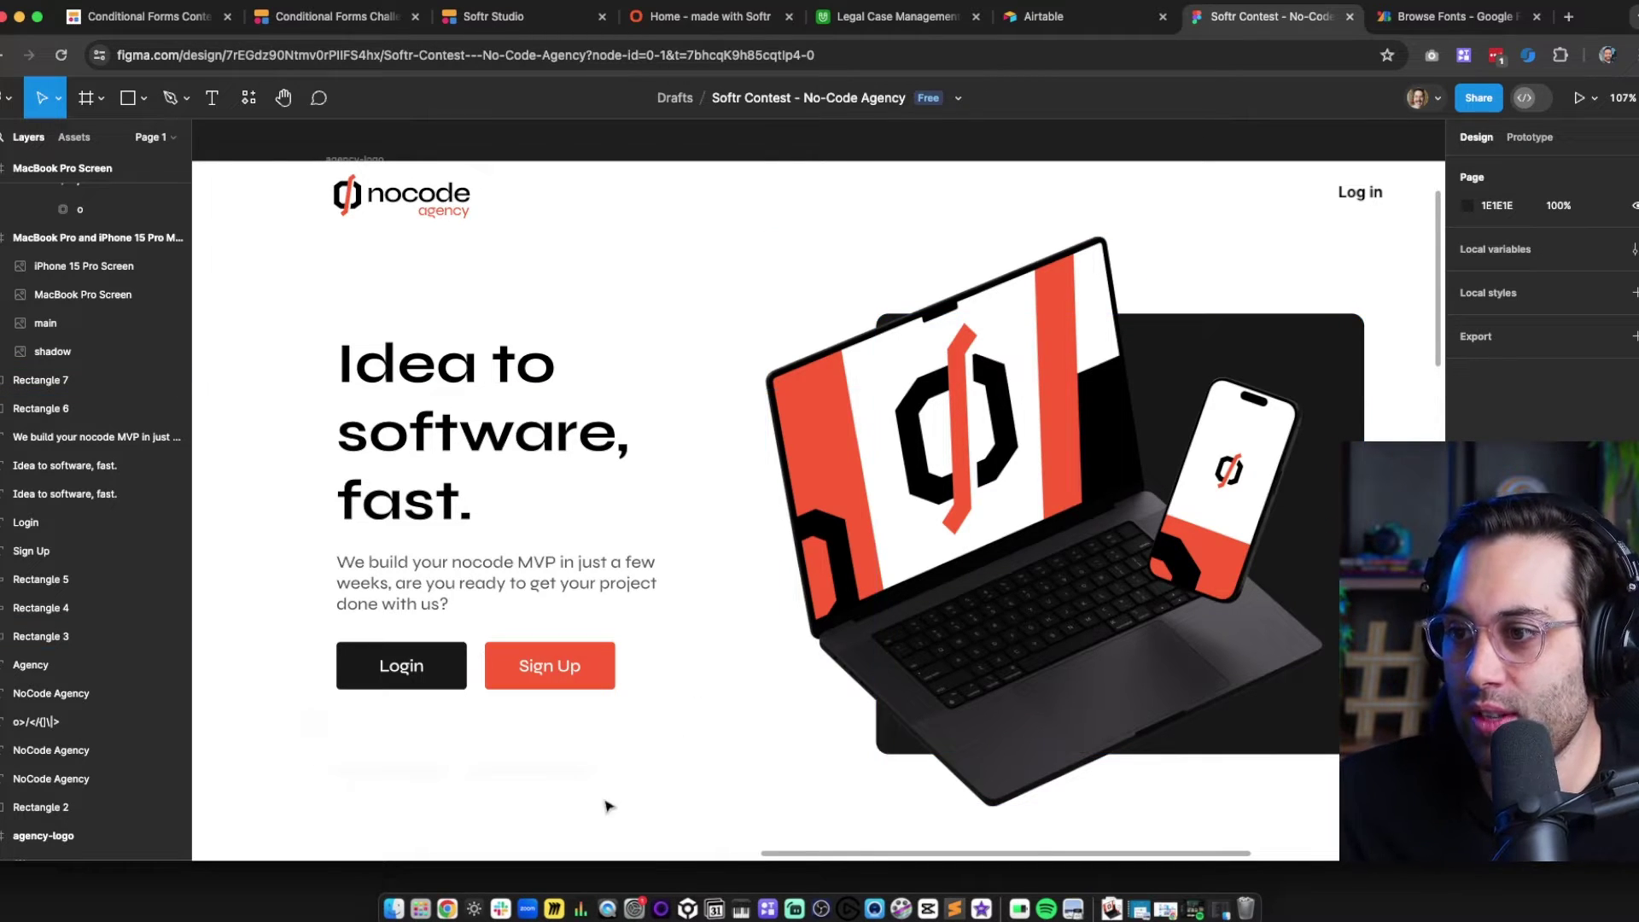
pyautogui.click(657, 777)
pyautogui.click(636, 786)
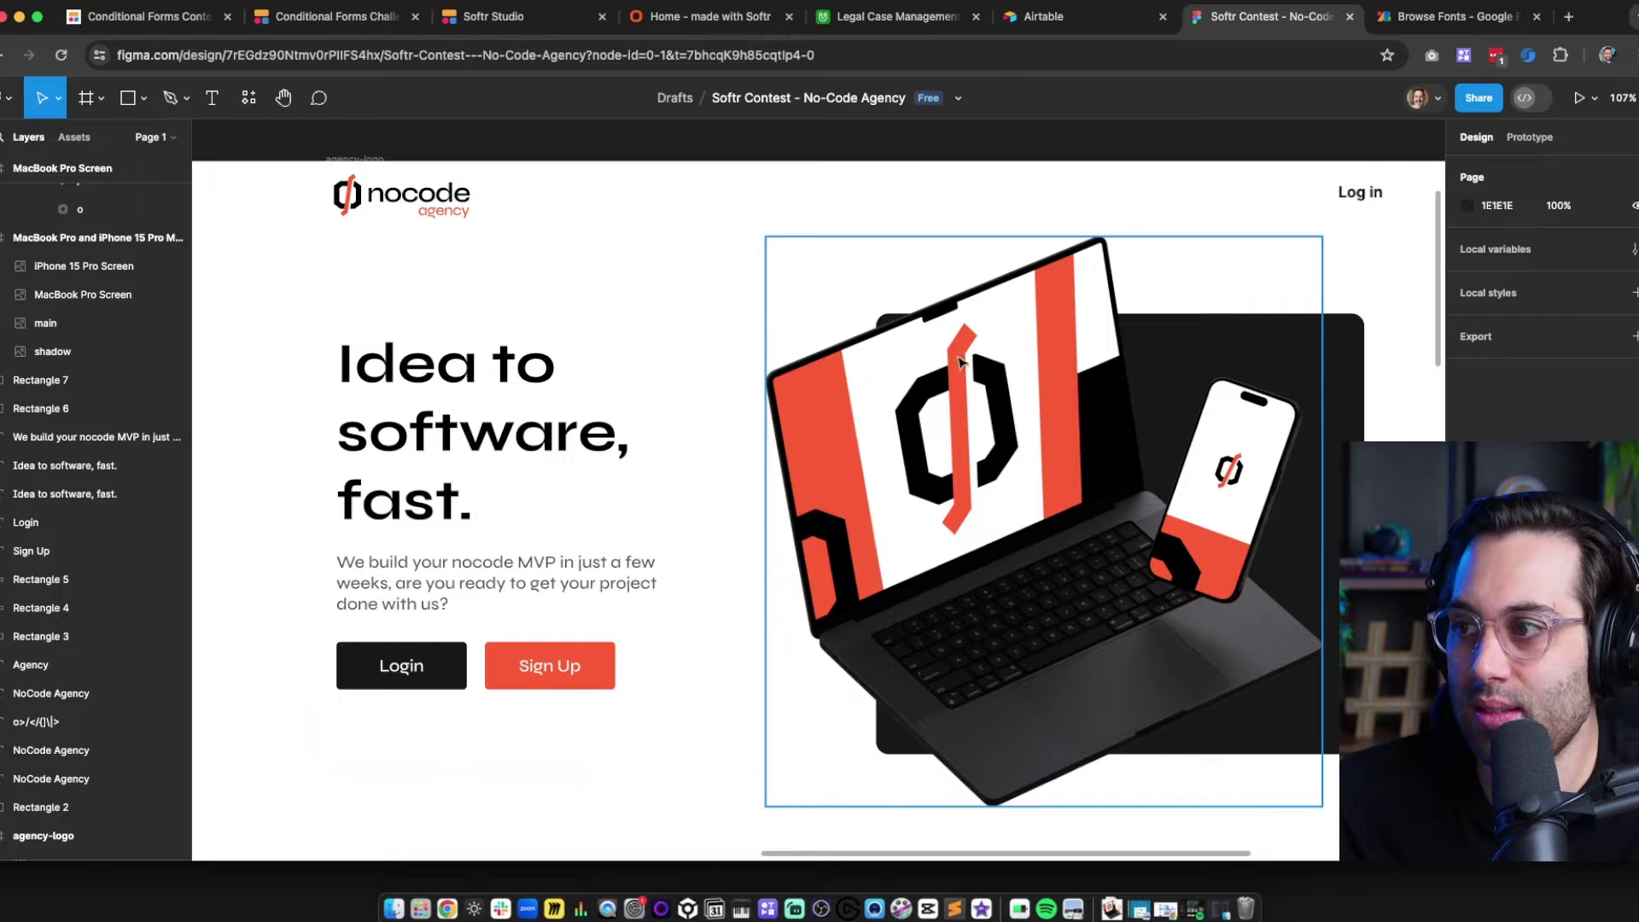
pyautogui.scroll(2, 891, 572)
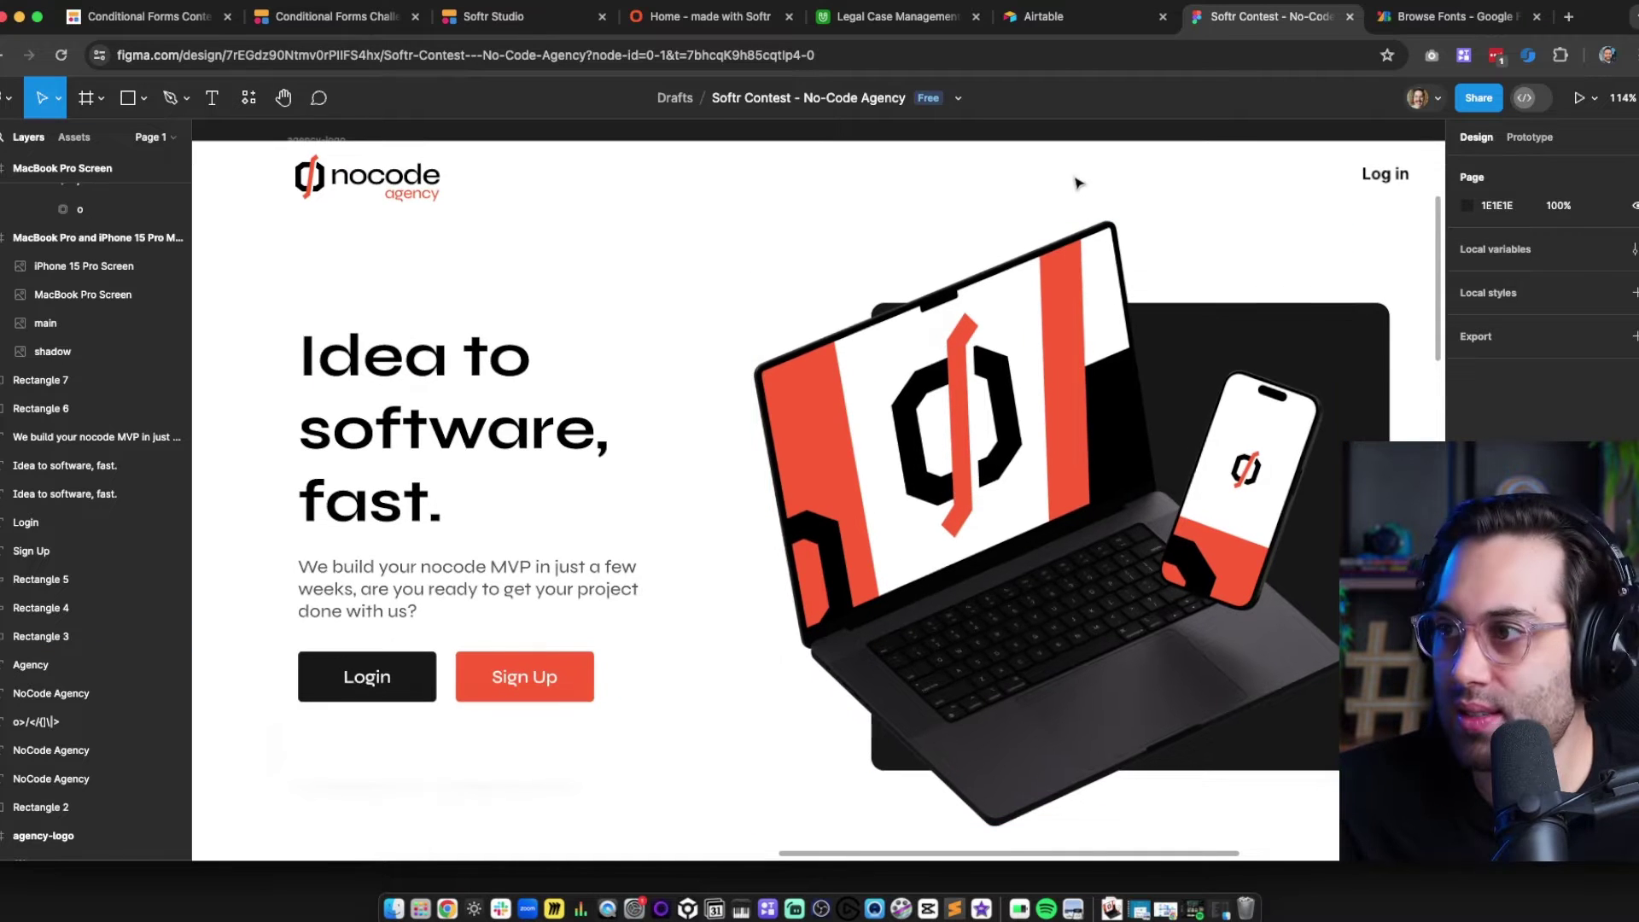
pyautogui.moveTo(1157, 196); pyautogui.dragTo(1125, 214)
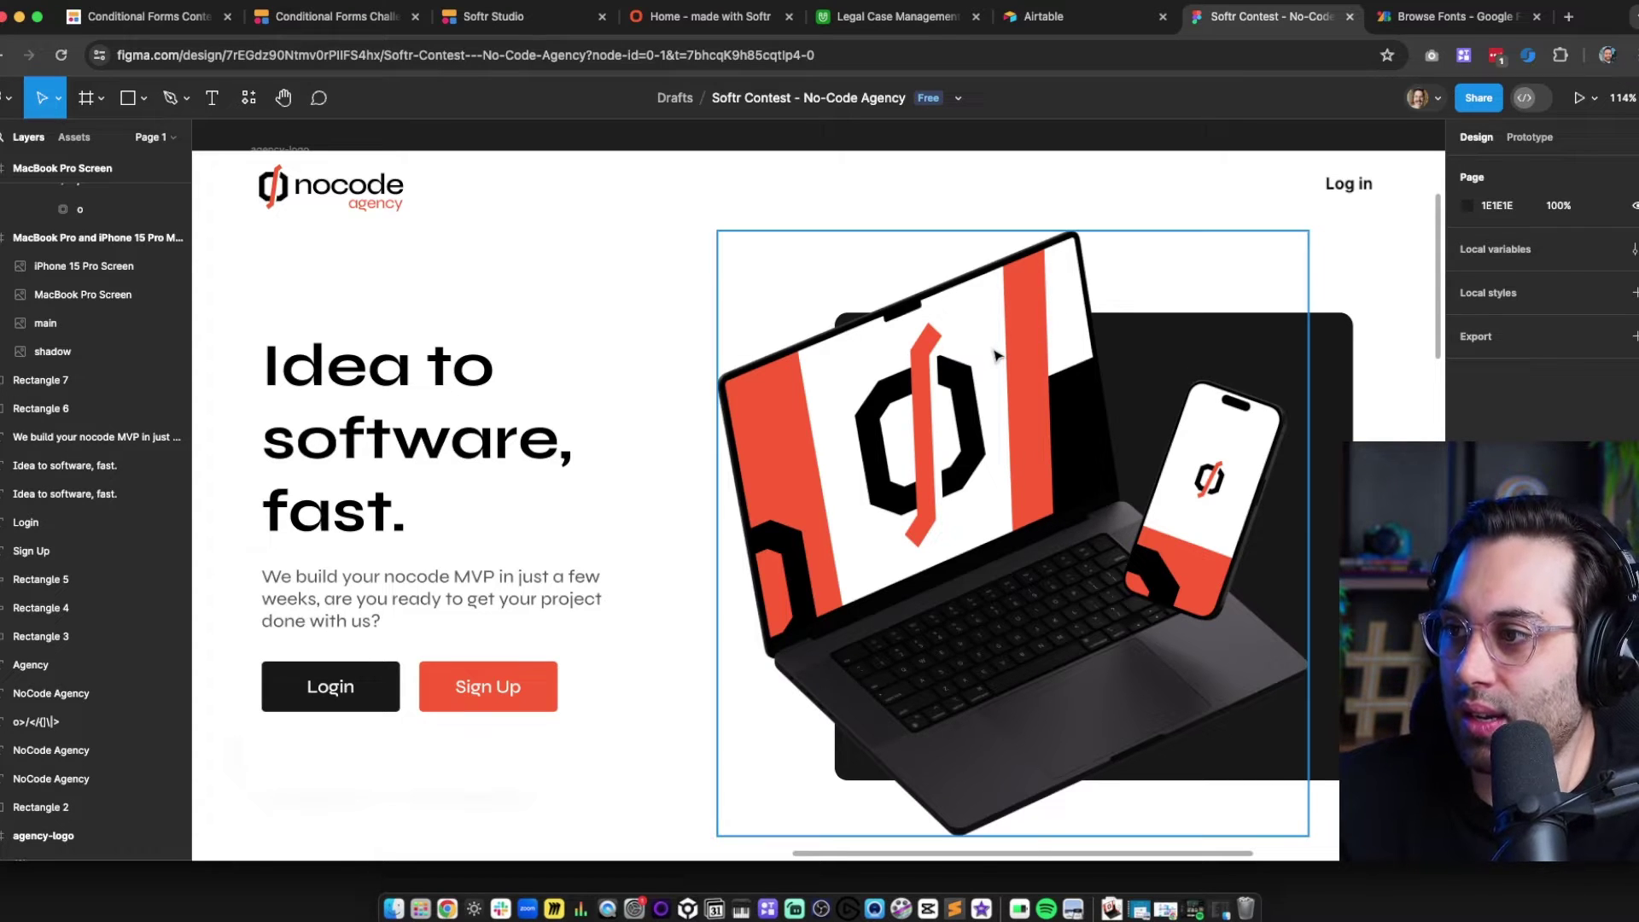
pyautogui.moveTo(995, 355); pyautogui.dragTo(986, 343)
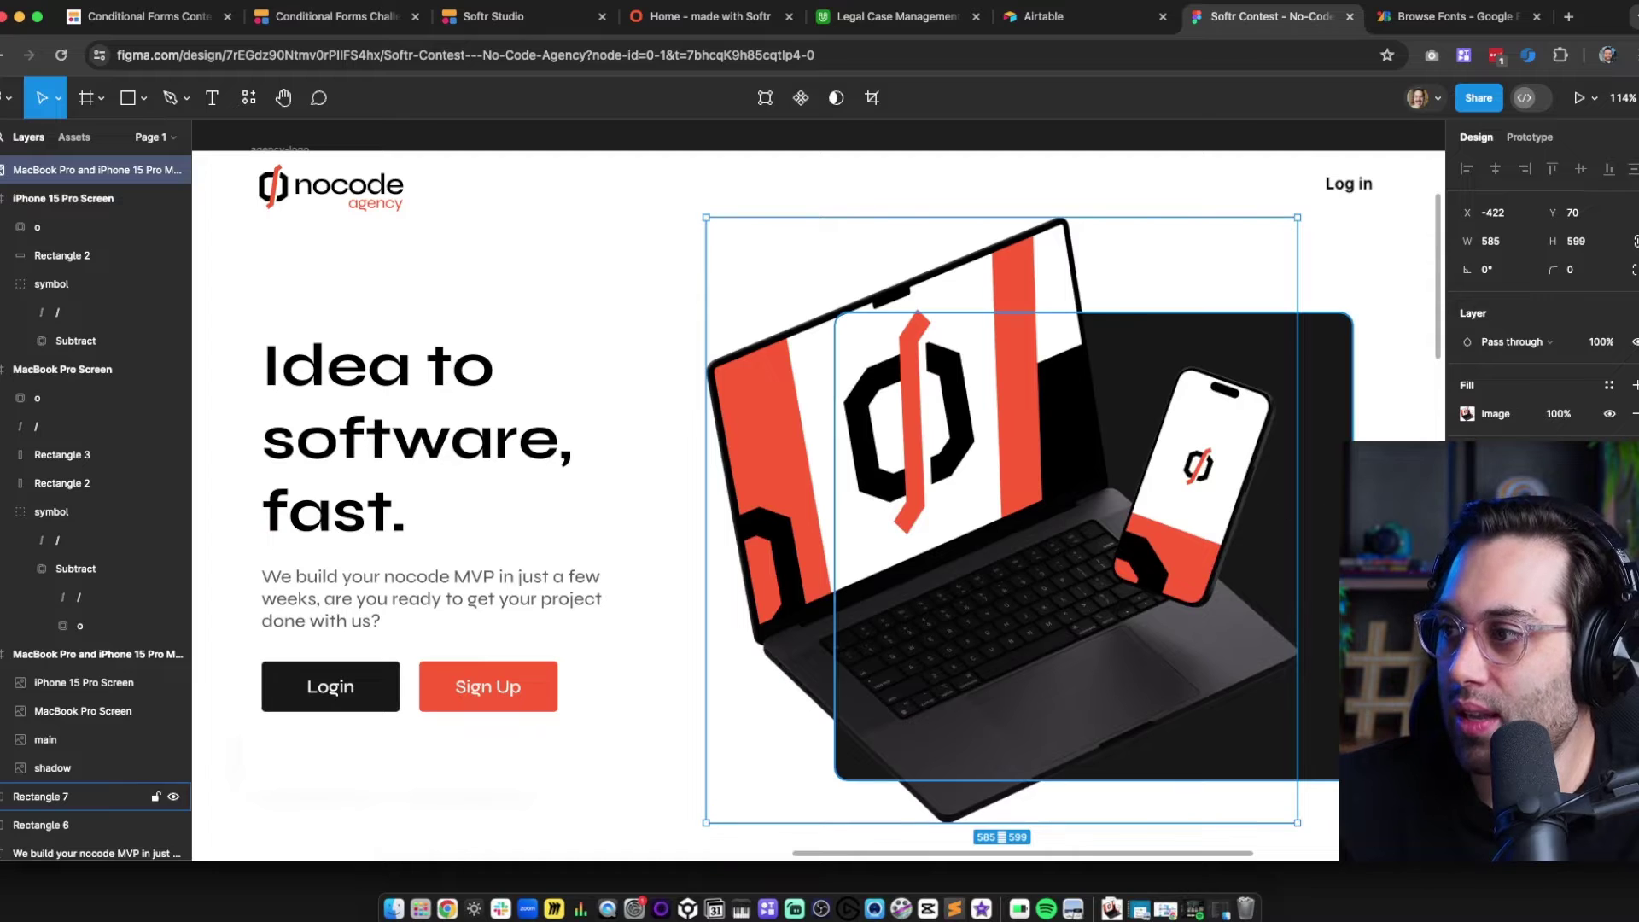
# Change Rectangle 7, the dark card behind the mockup, to a linear gradient fill
pyautogui.click(1385, 516)
pyautogui.click(1345, 514)
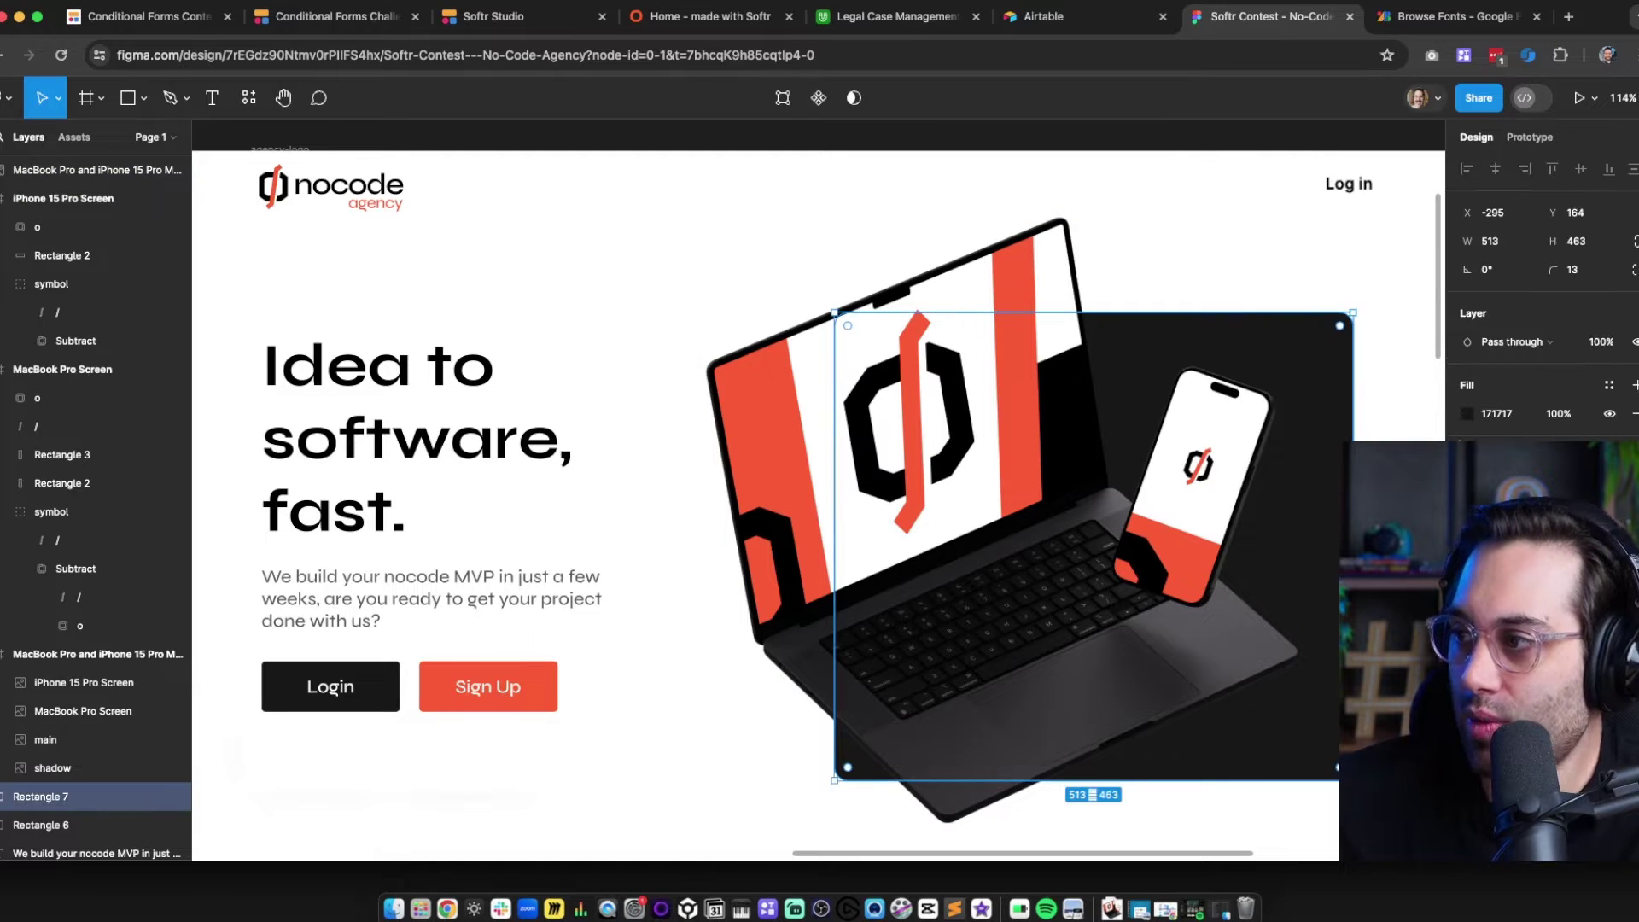
pyautogui.click(1467, 416)
pyautogui.click(1277, 383)
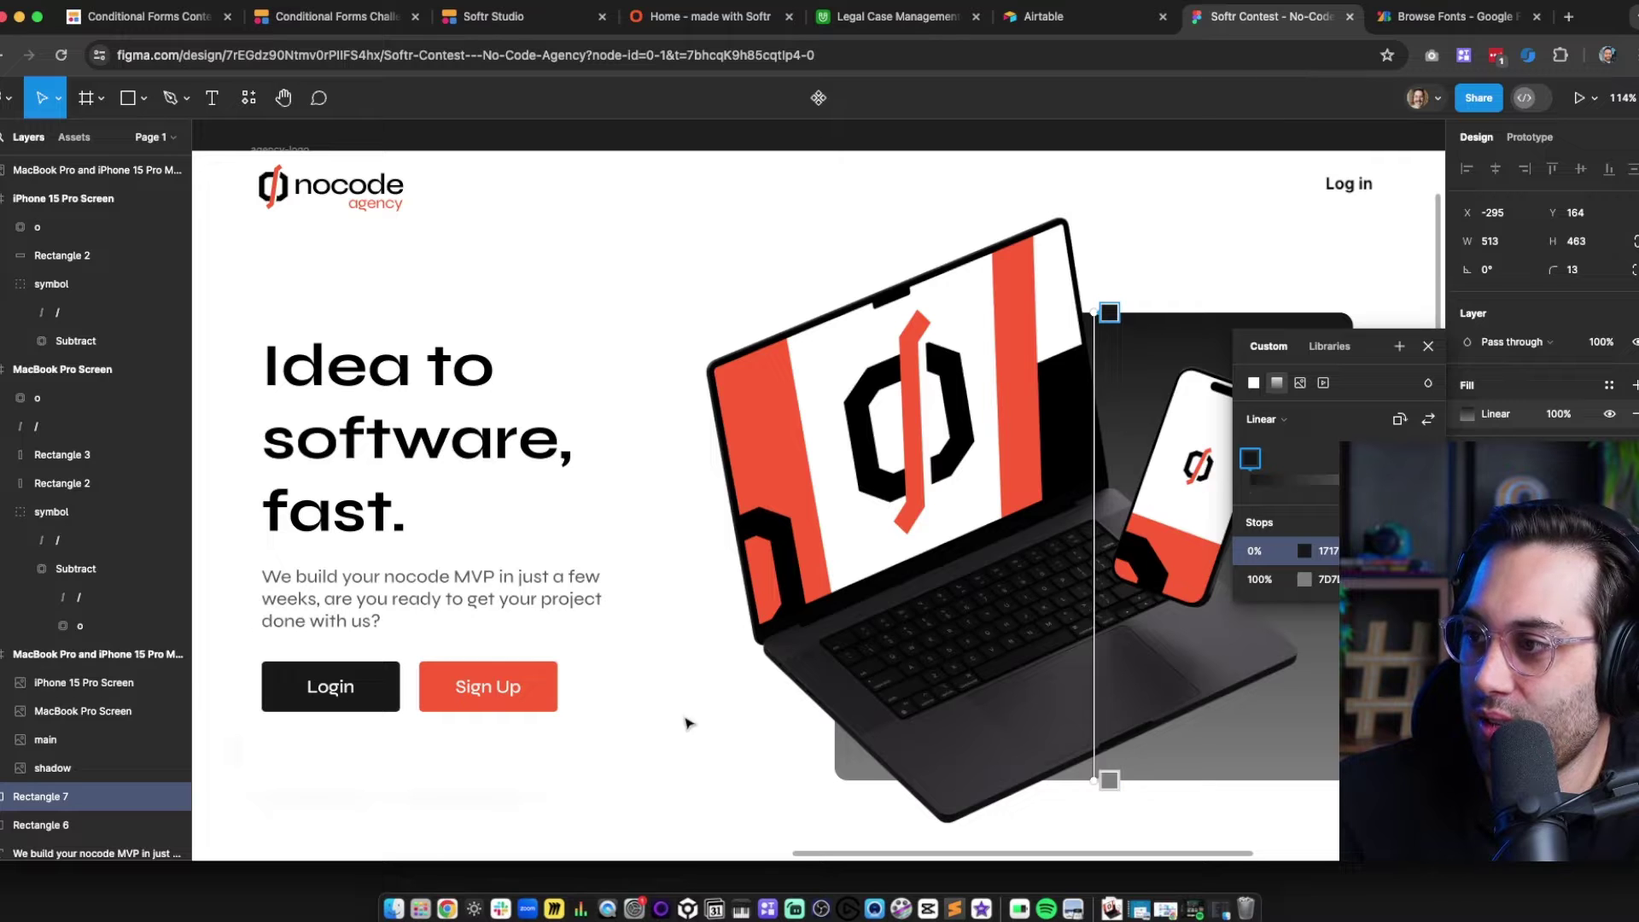
pyautogui.click(756, 754)
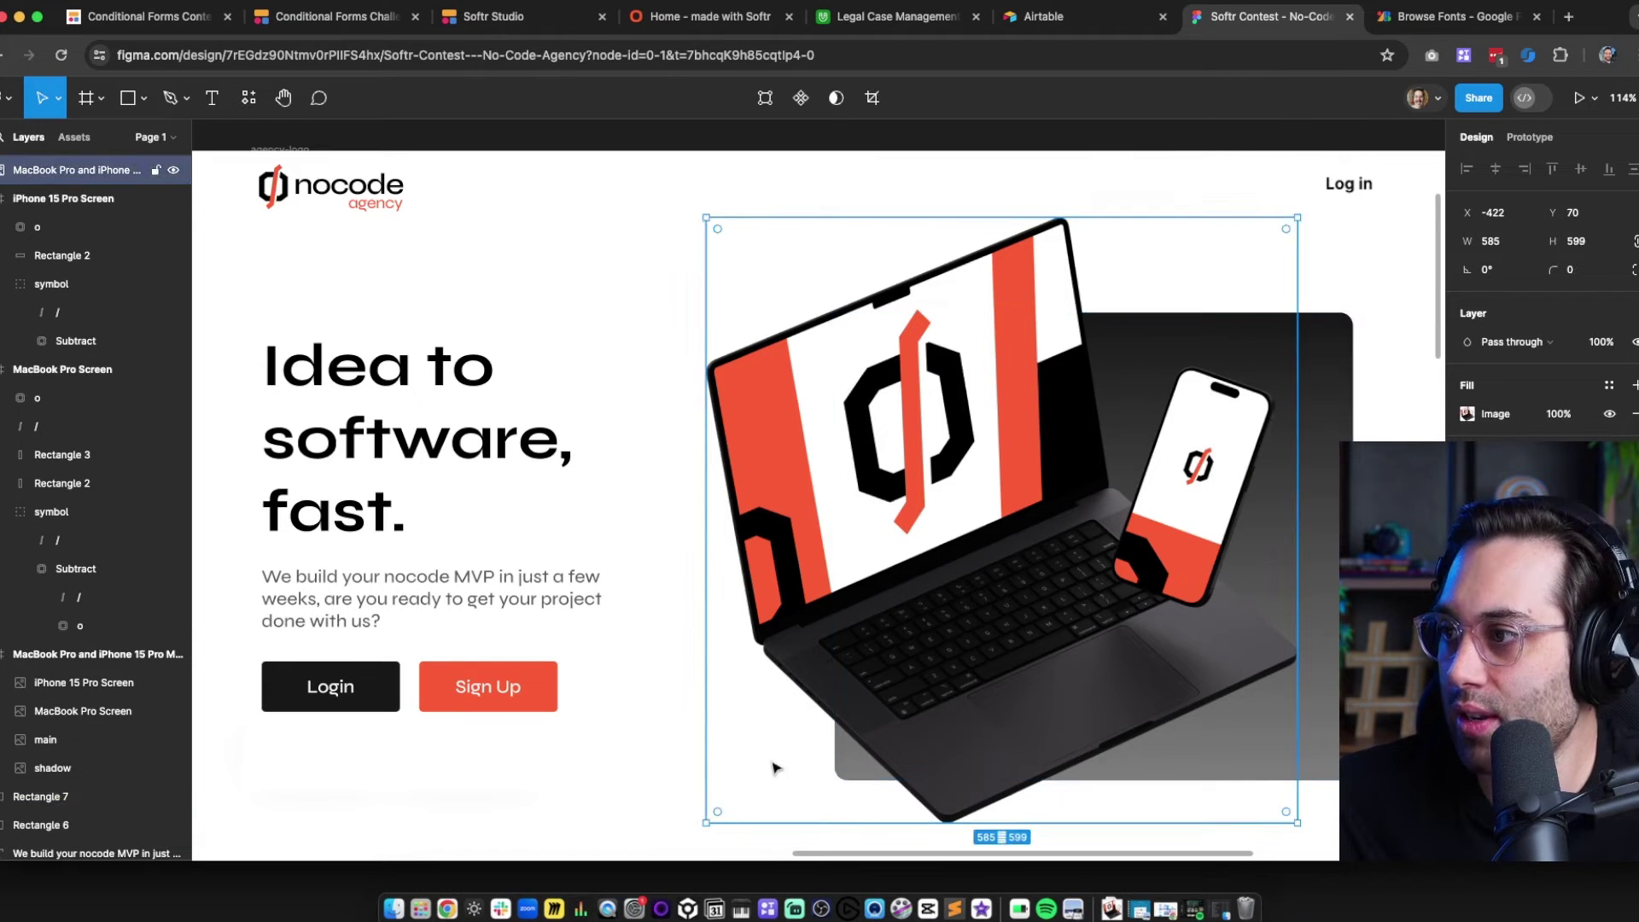
pyautogui.press('Escape')
pyautogui.moveTo(632, 397)
pyautogui.mouseDown()
pyautogui.moveTo(593, 378)
pyautogui.moveTo(660, 392)
pyautogui.moveTo(640, 373)
pyautogui.mouseUp()
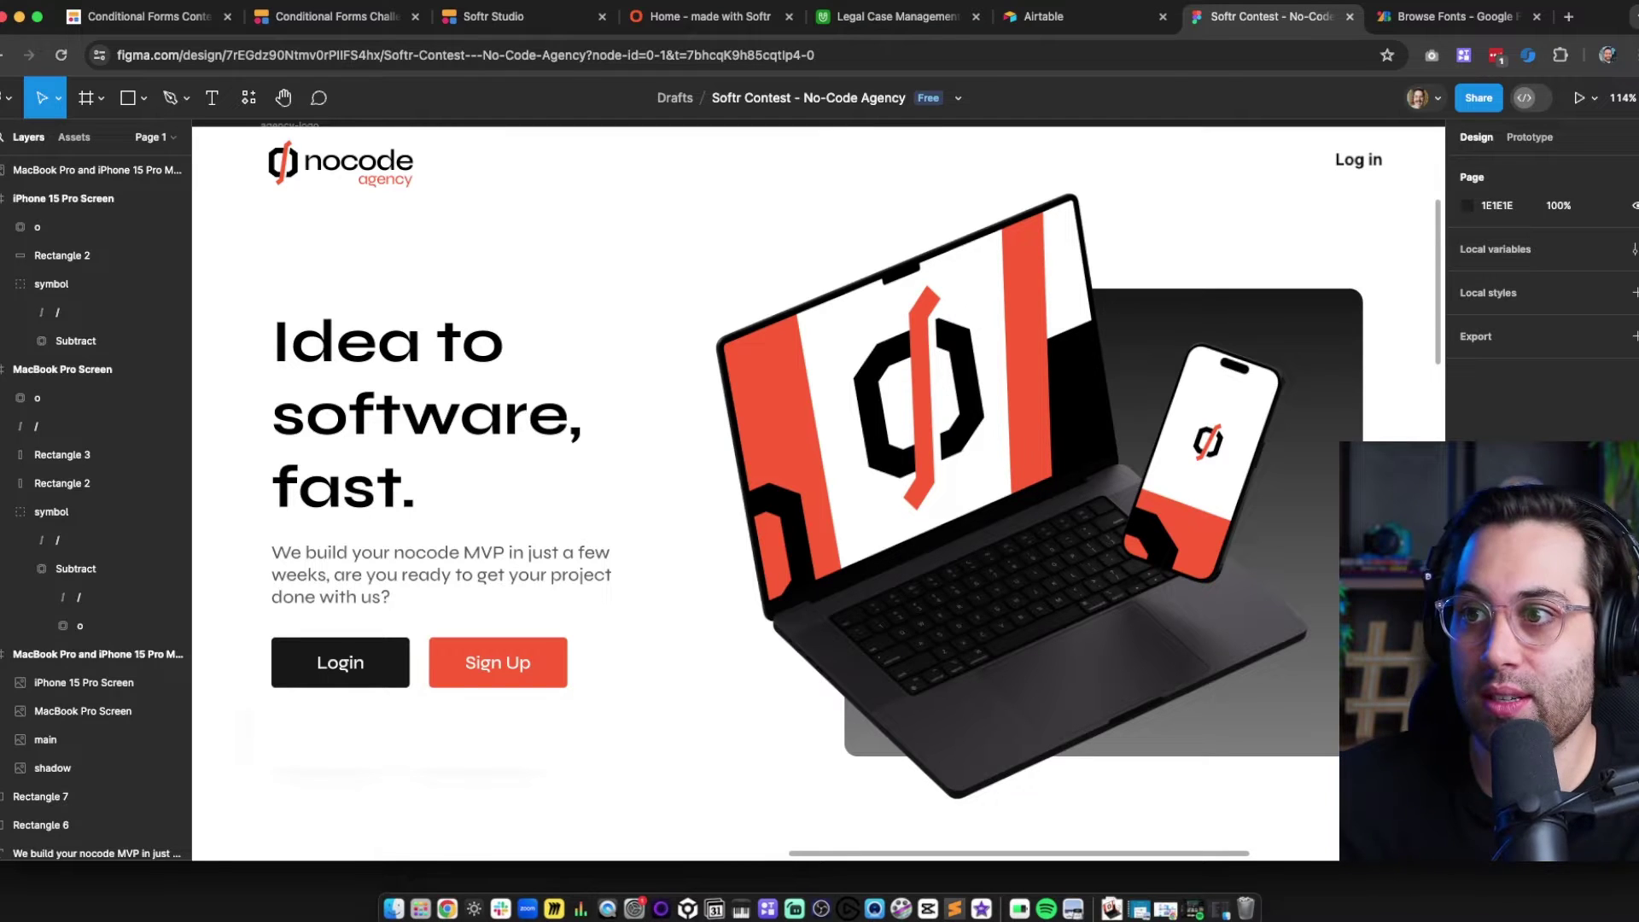
pyautogui.moveTo(514, 260); pyautogui.dragTo(549, 329)
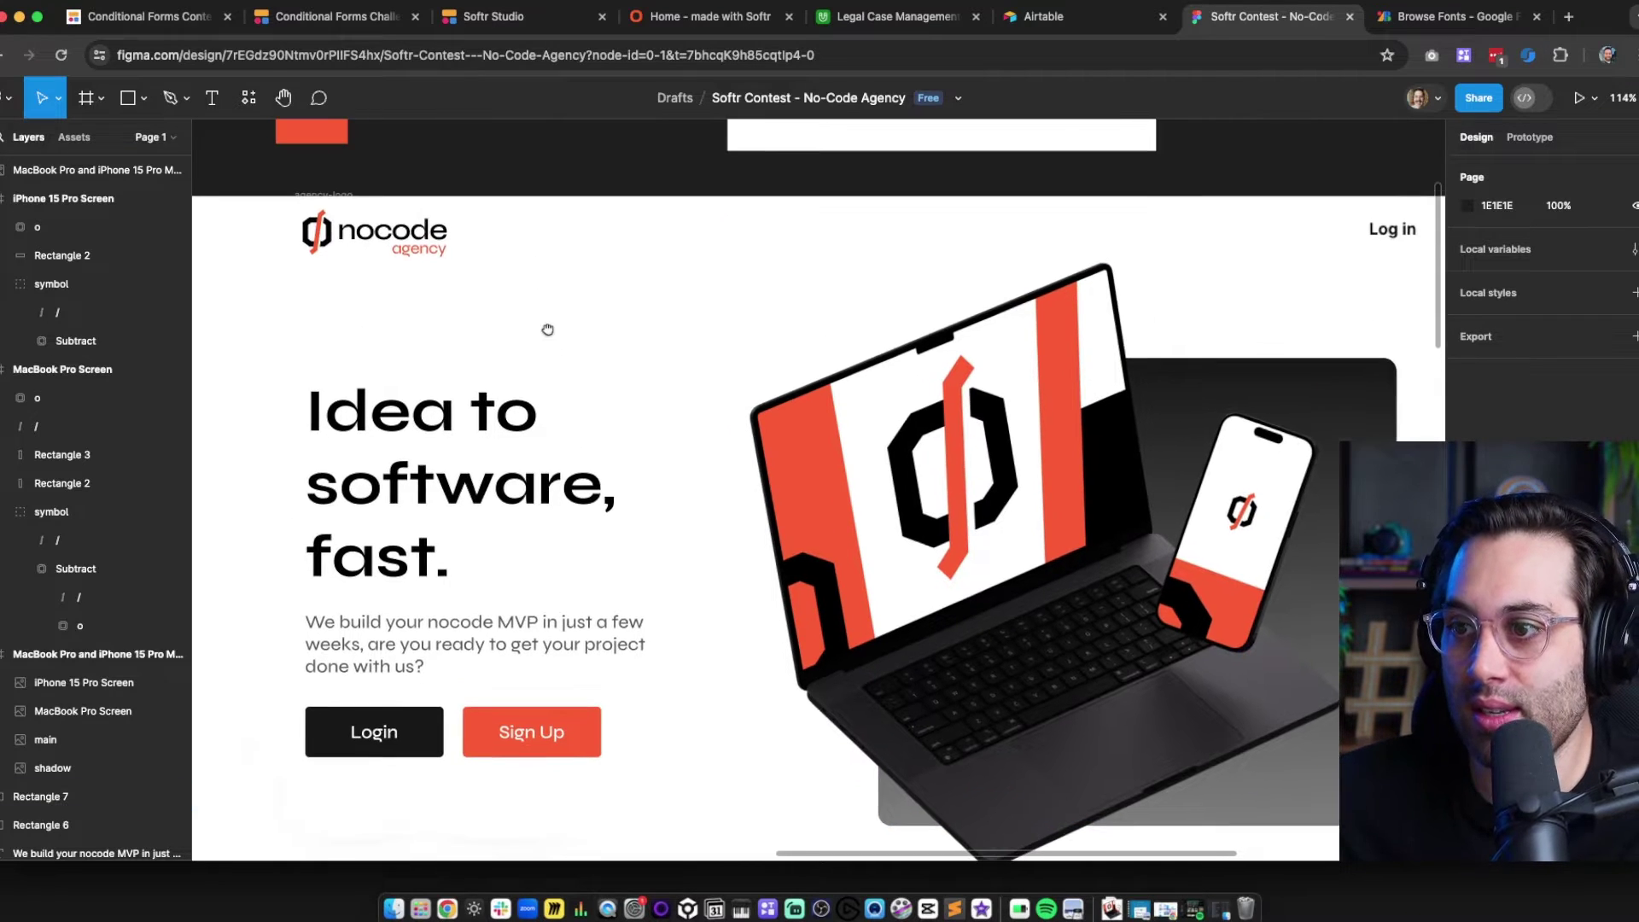
# Move the MacBook and iPhone mockup about 18 px to the right
pyautogui.click(363, 235)
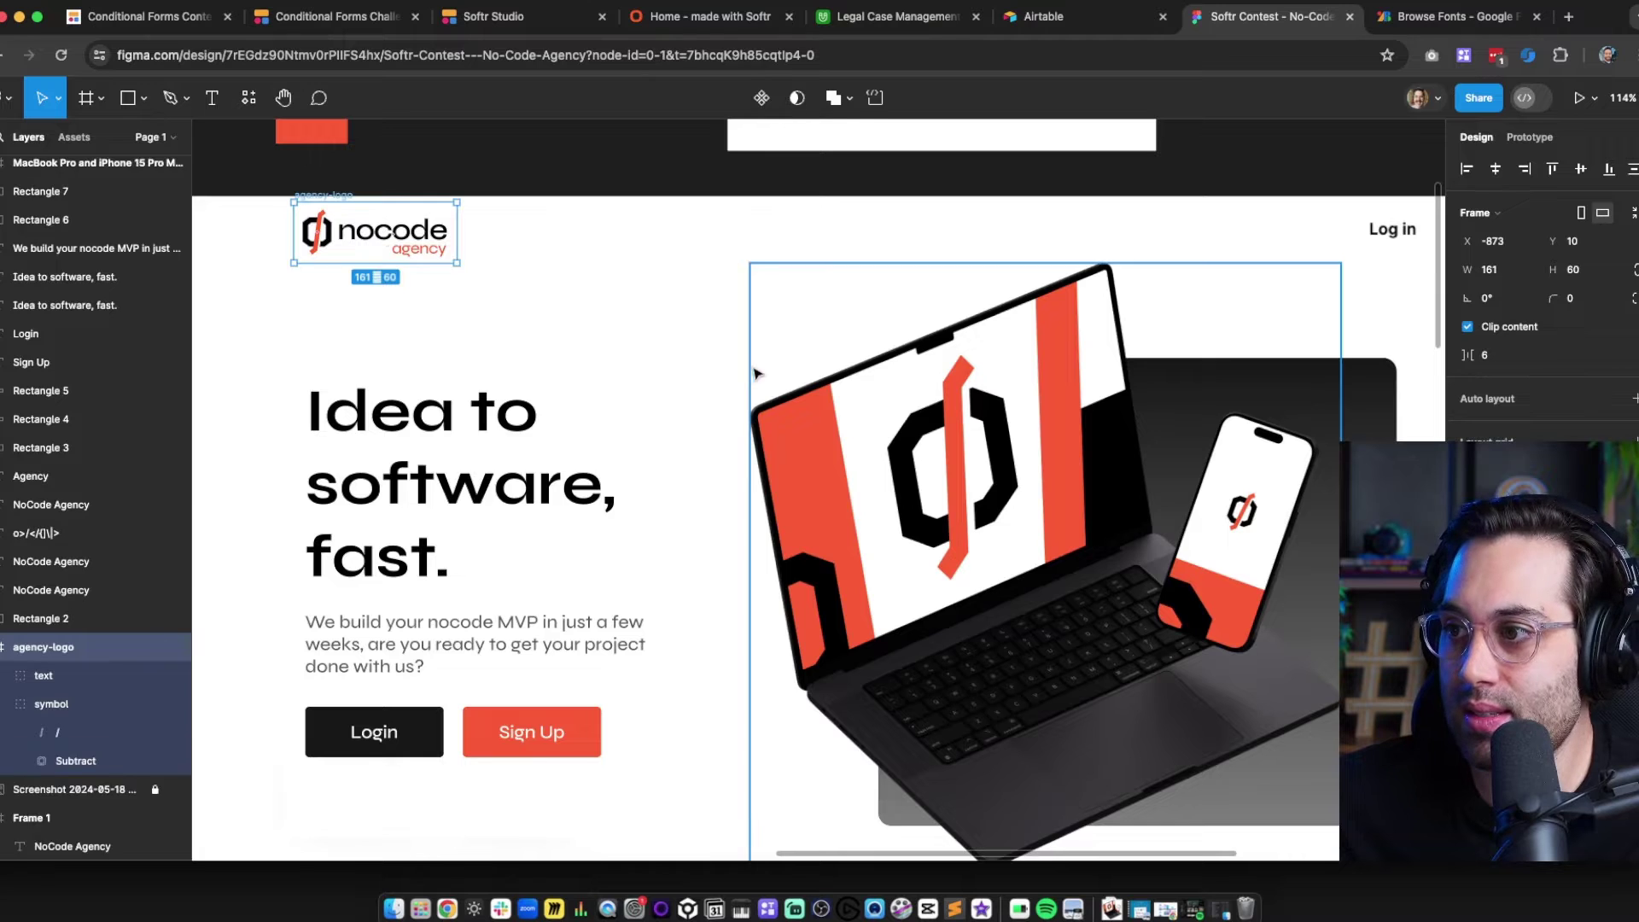
pyautogui.click(757, 373)
pyautogui.click(664, 357)
pyautogui.moveTo(784, 382); pyautogui.dragTo(574, 359)
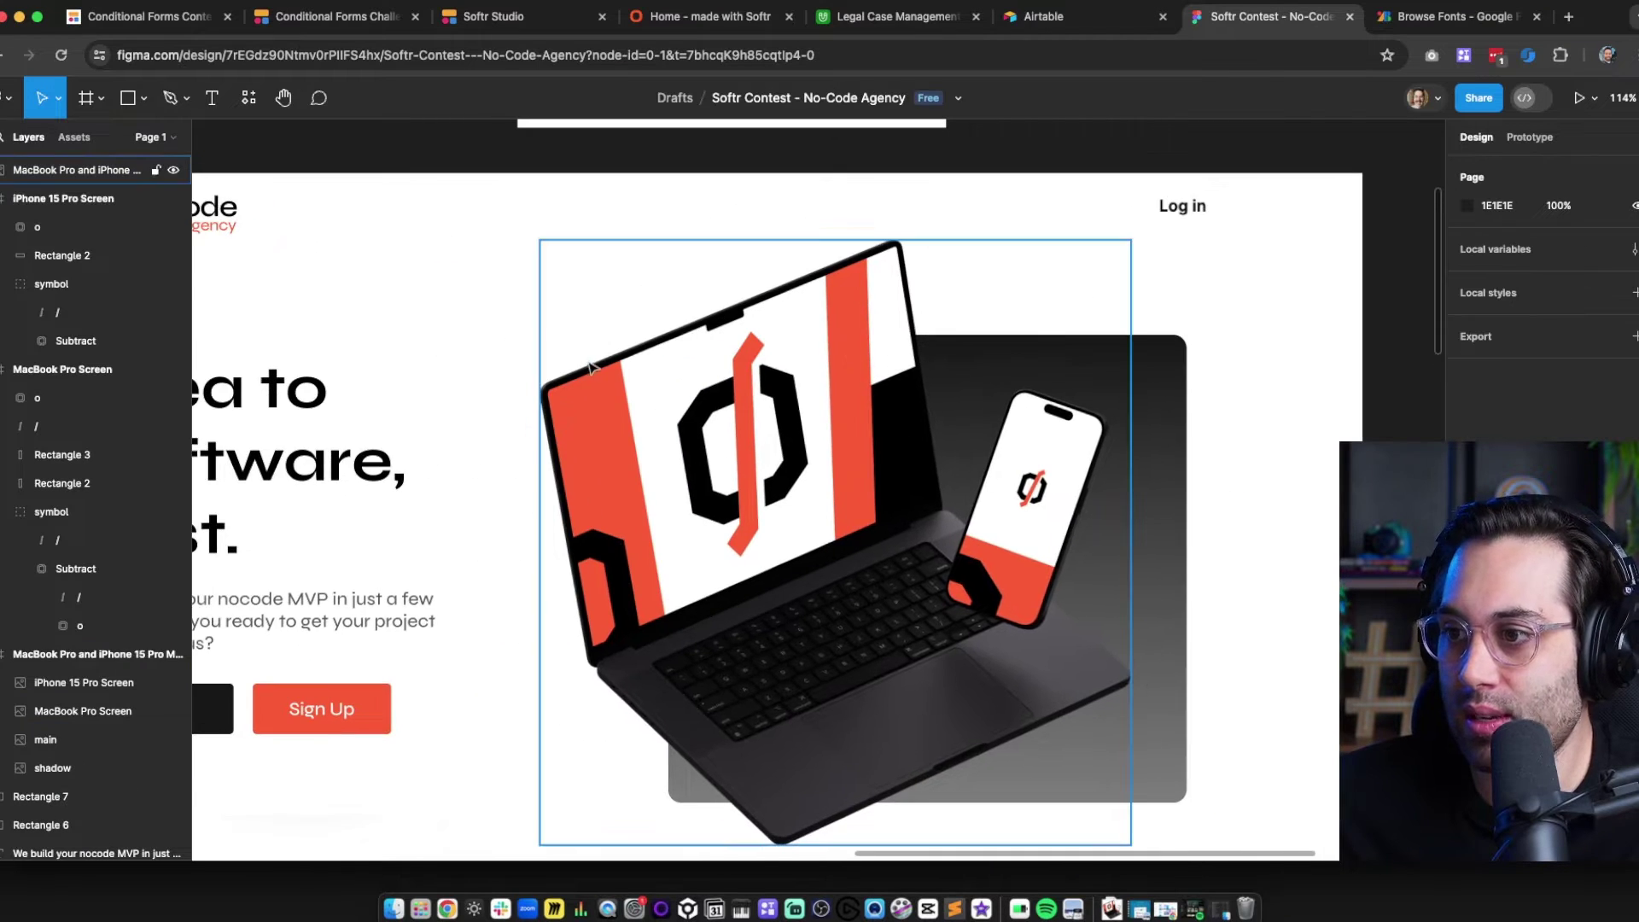
pyautogui.scroll(-3, 590, 368)
pyautogui.click(910, 463)
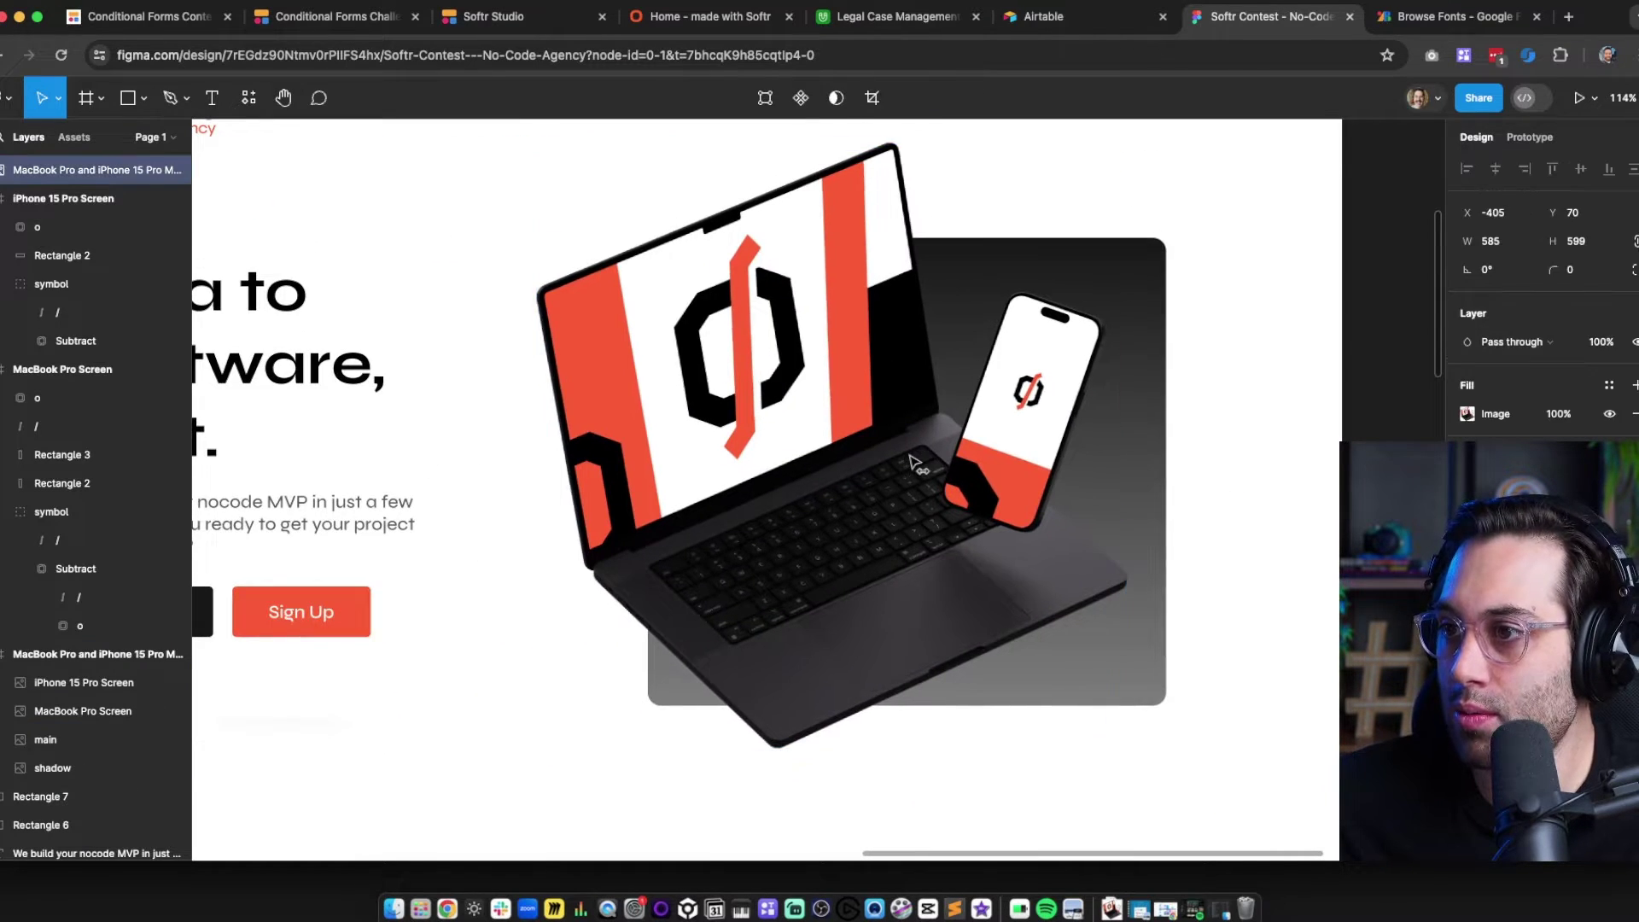
pyautogui.moveTo(910, 462); pyautogui.dragTo(926, 463)
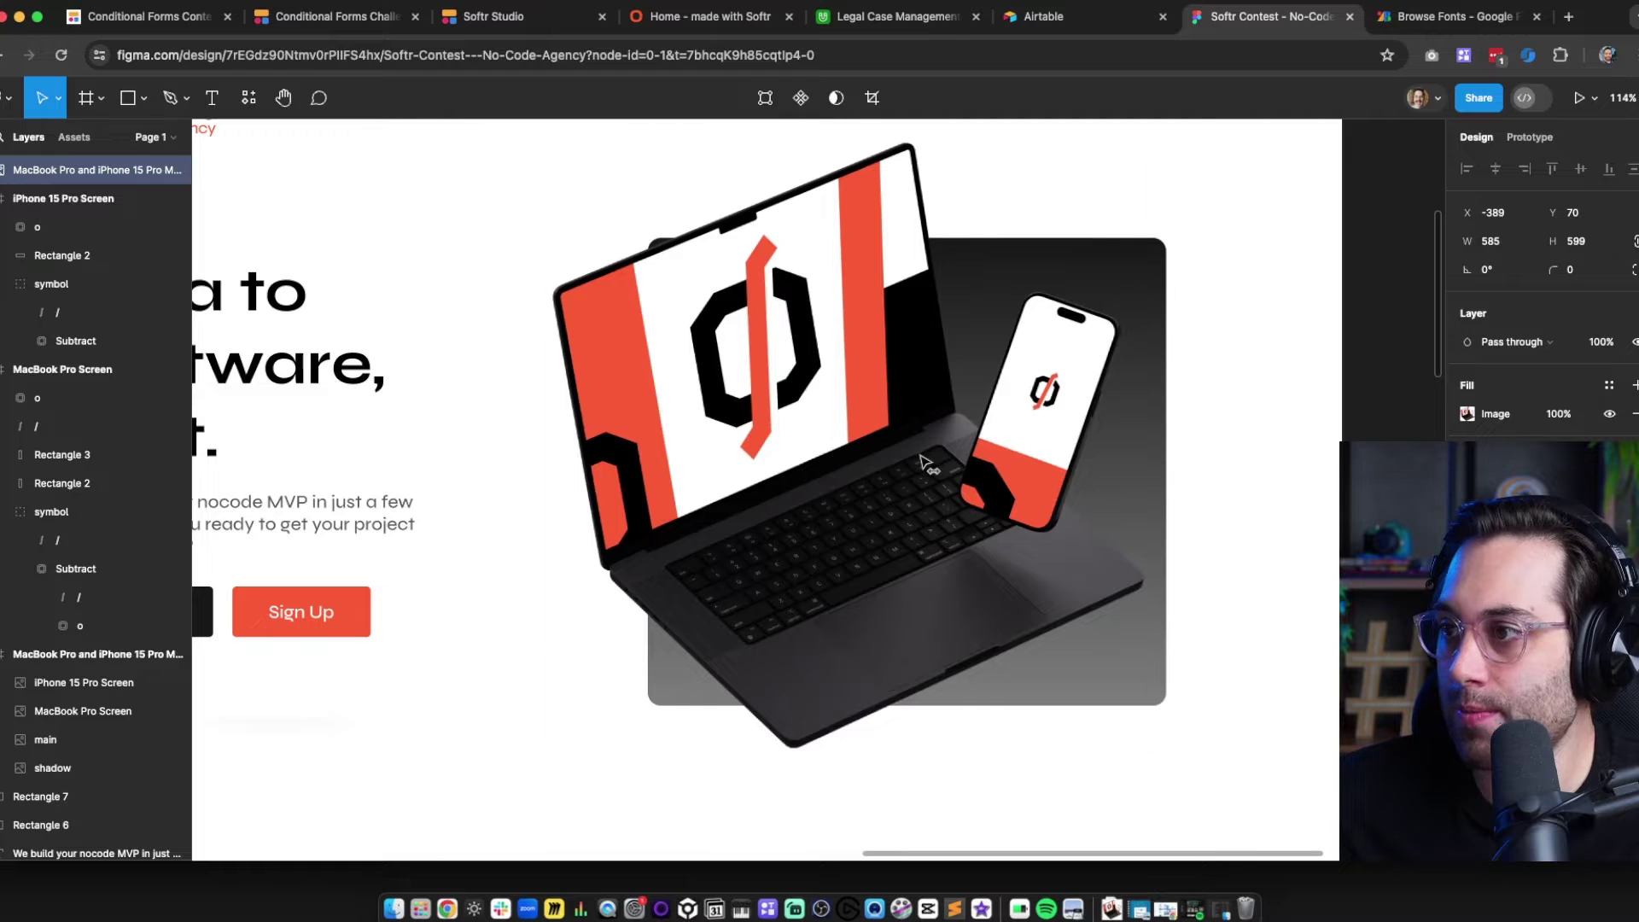
# Shrink the gradient card from its top-left corner to about 503×454
pyautogui.click(1158, 535)
pyautogui.moveTo(649, 239); pyautogui.dragTo(682, 269)
pyautogui.click(1306, 421)
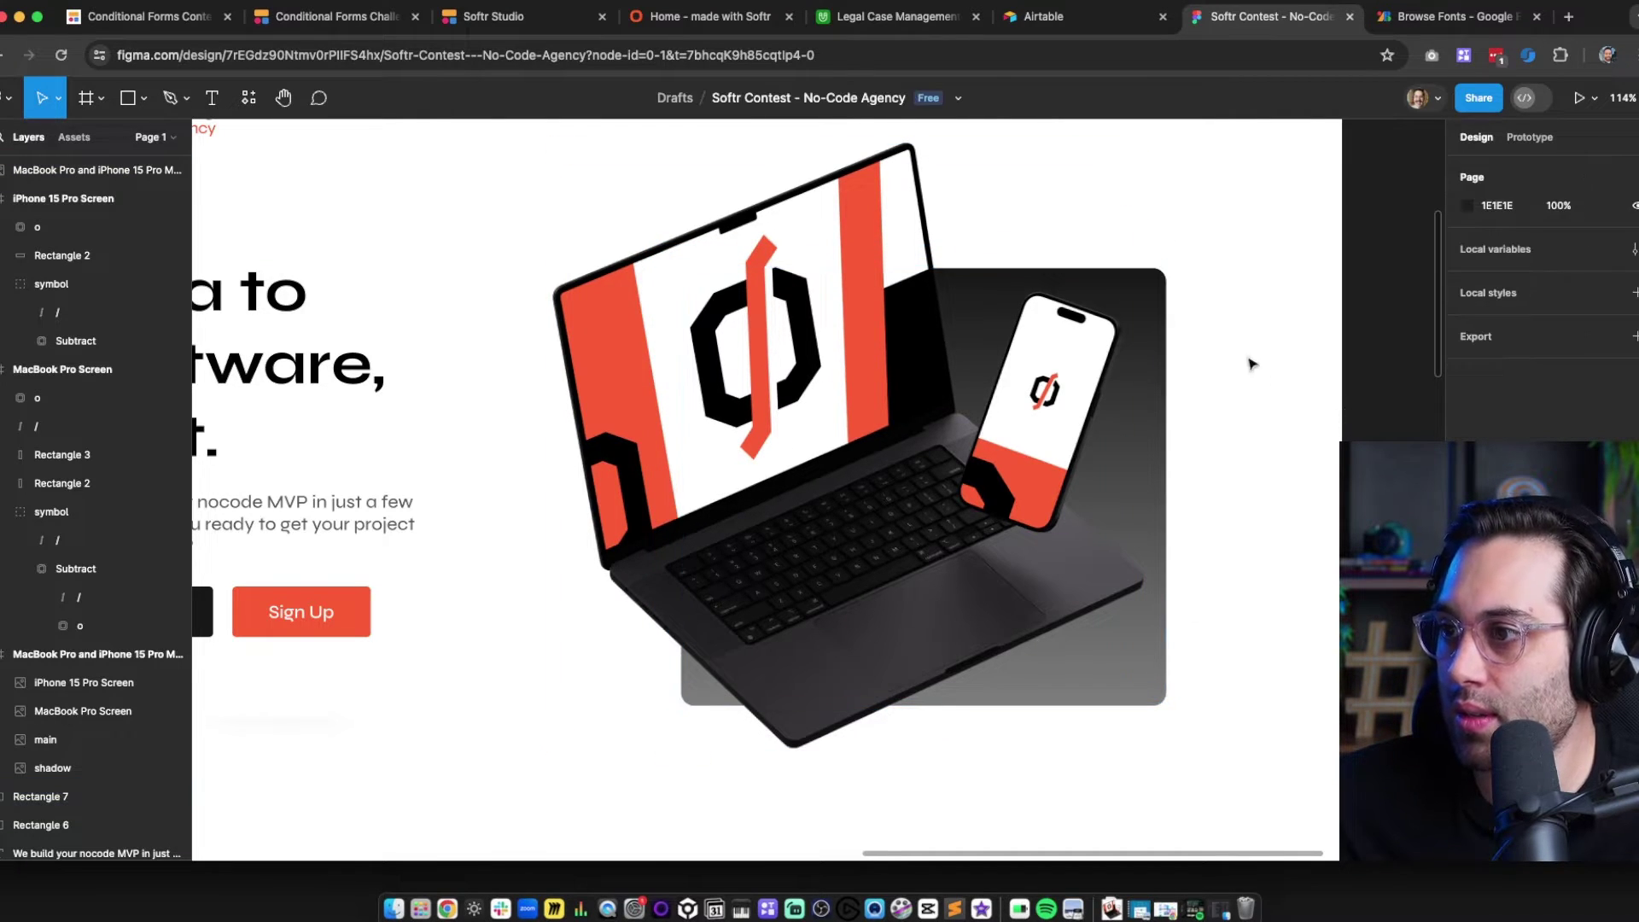
# Group the mockup and the gradient card together as Group 1
pyautogui.moveTo(1231, 317); pyautogui.dragTo(1186, 373)
pyautogui.click(756, 397)
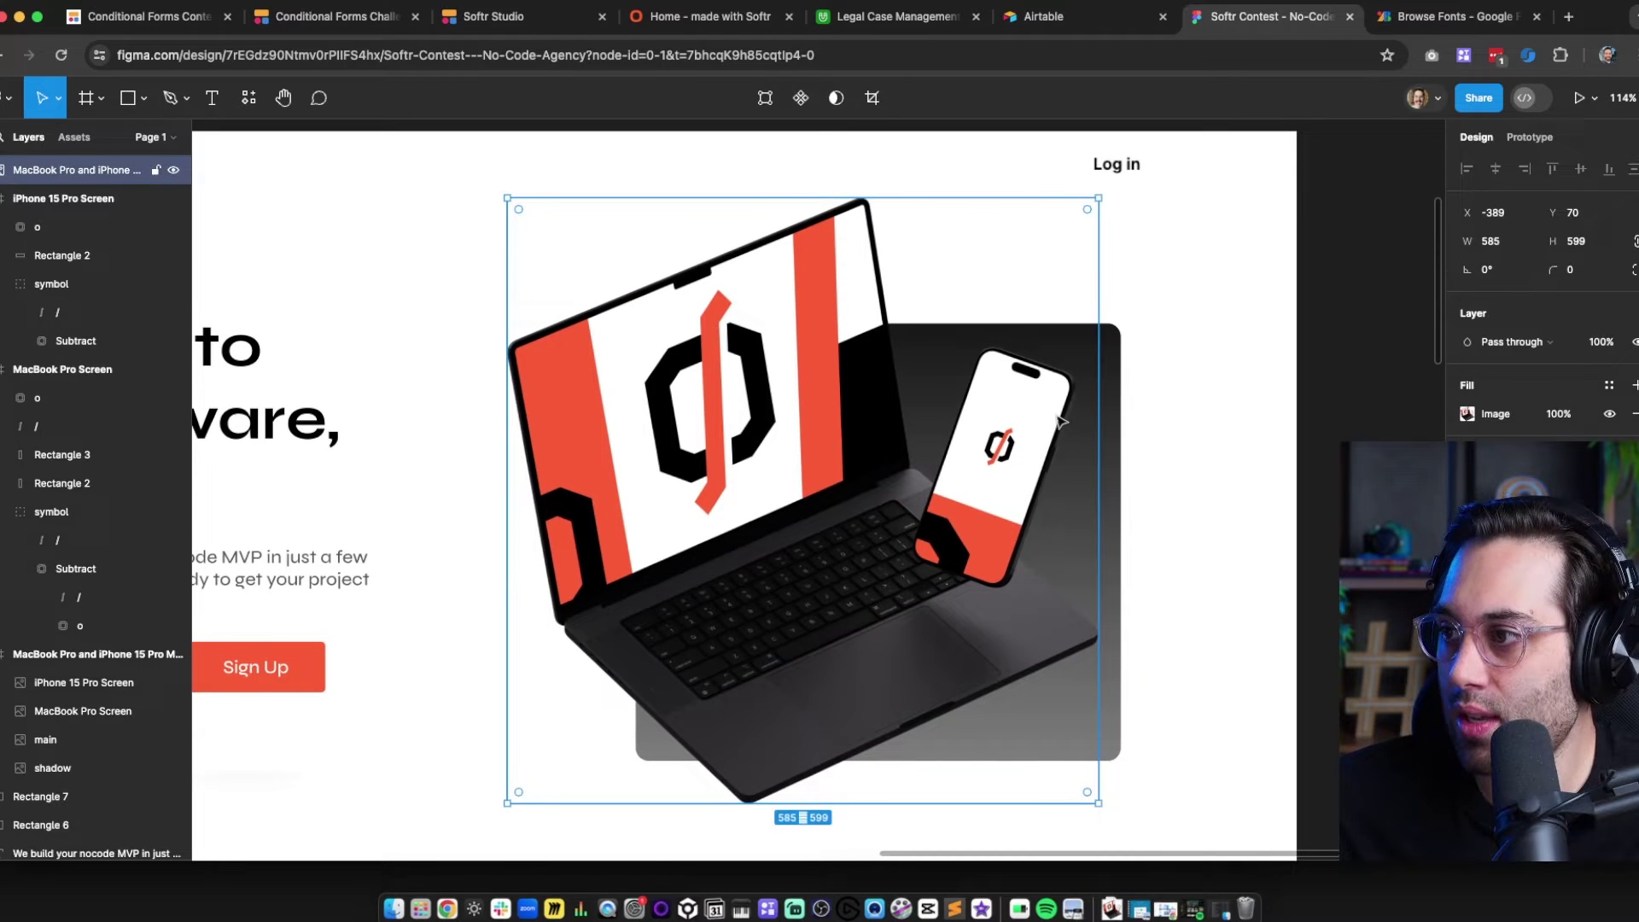
pyautogui.keyDown('shift'); pyautogui.click(1113, 465); pyautogui.keyUp('shift')
pyautogui.press('super+g')
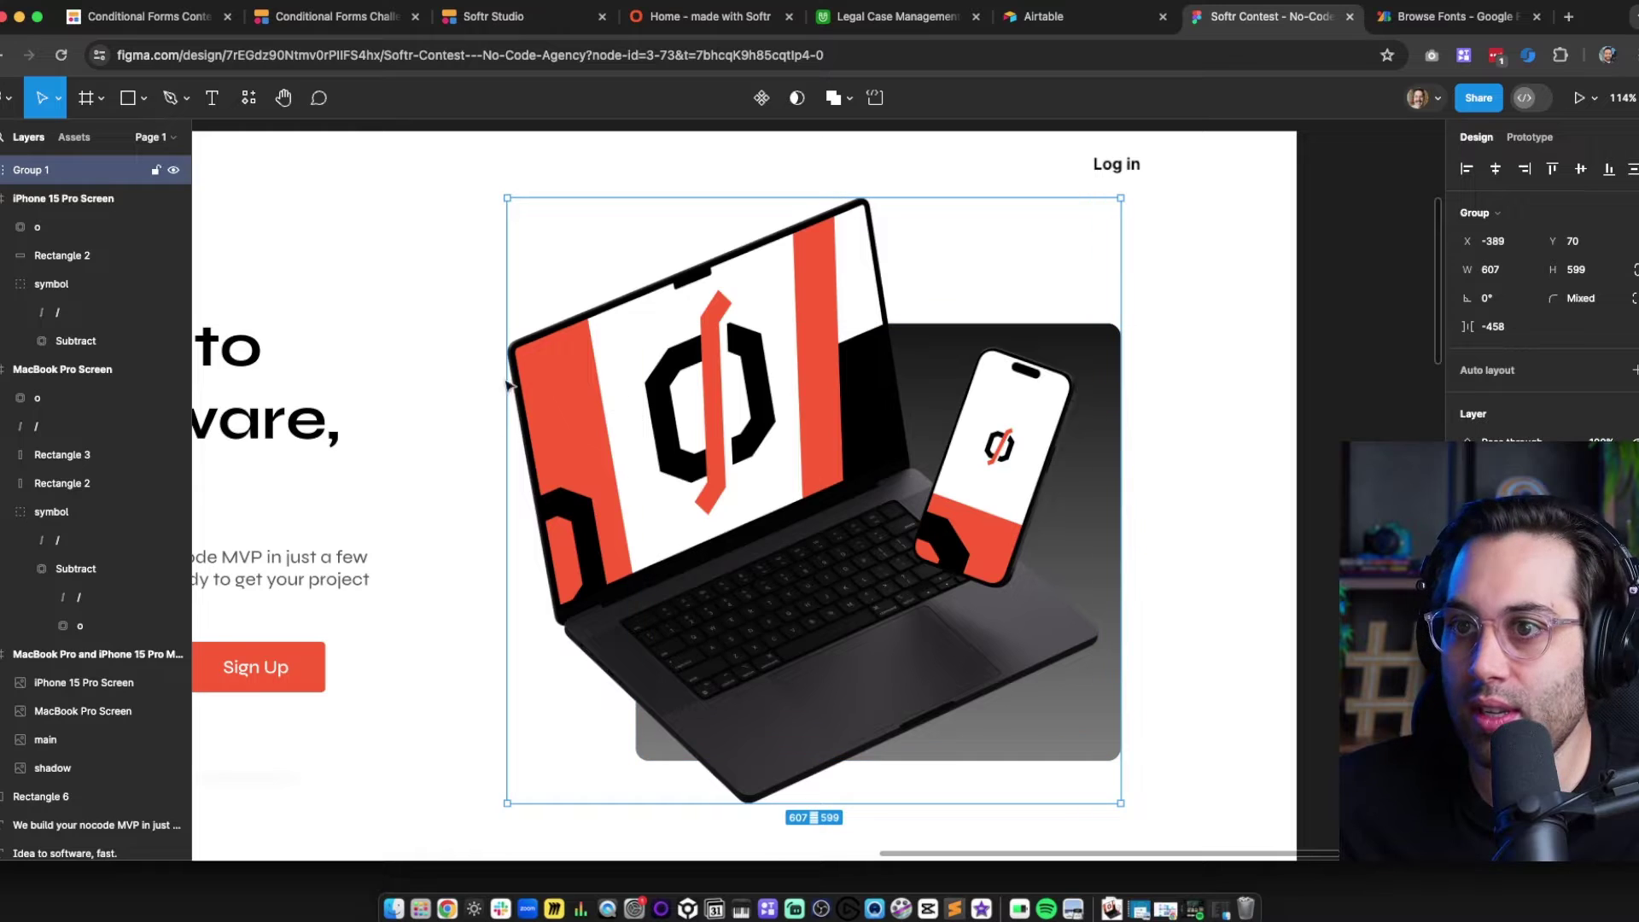
# Wrap Group 1 in a new frame and name it hero-image
pyautogui.rightClick(752, 397)
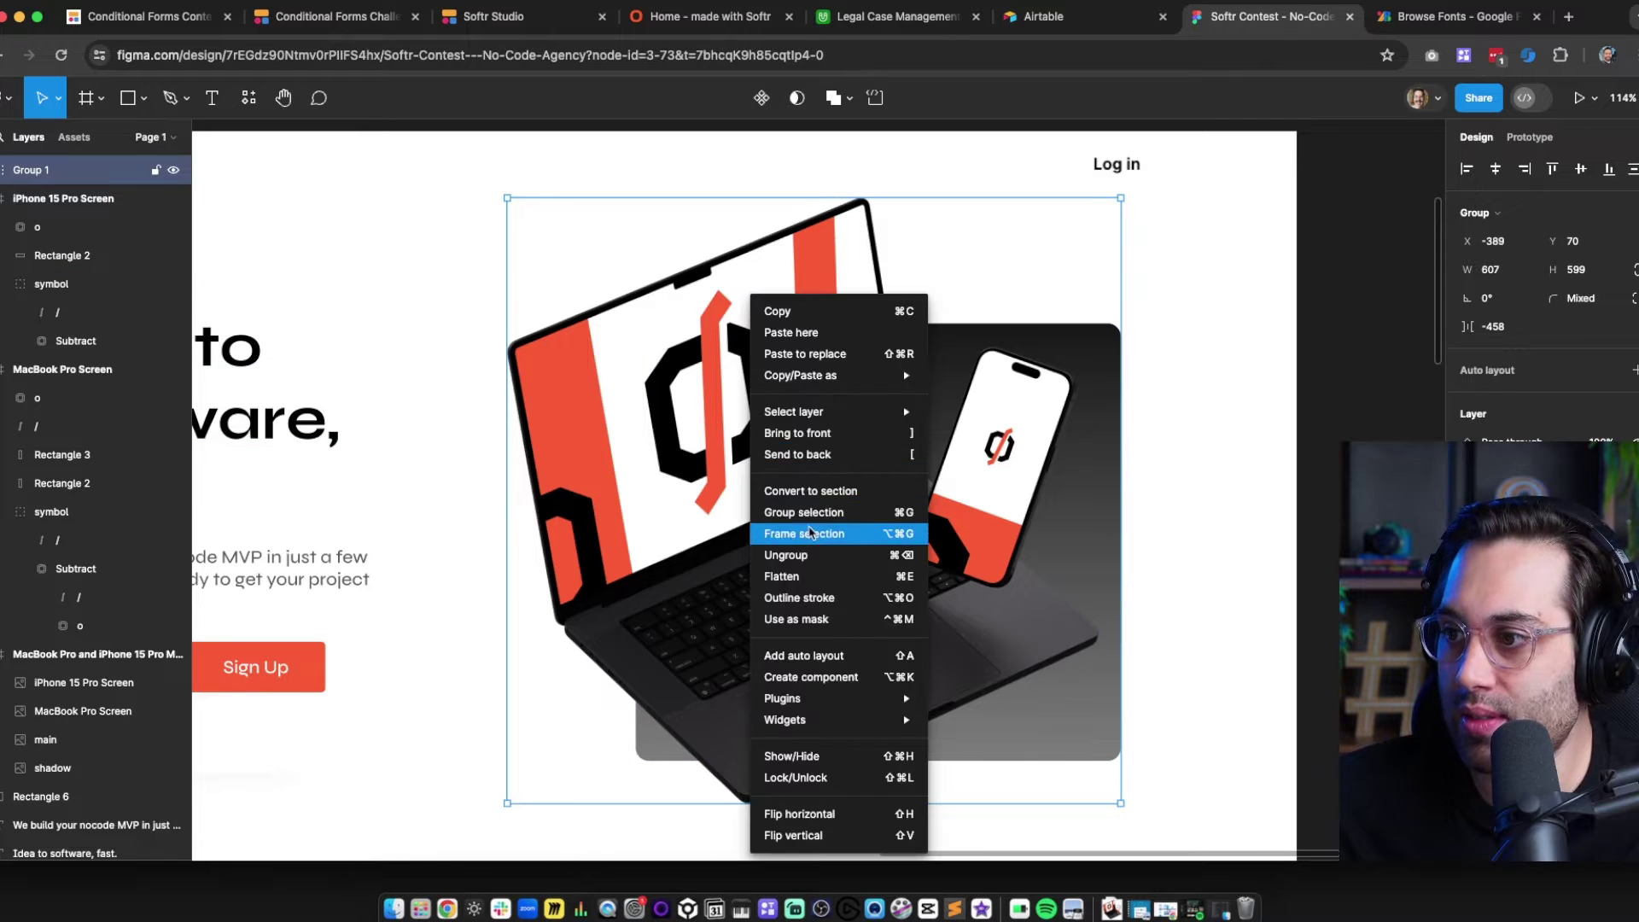
pyautogui.click(810, 533)
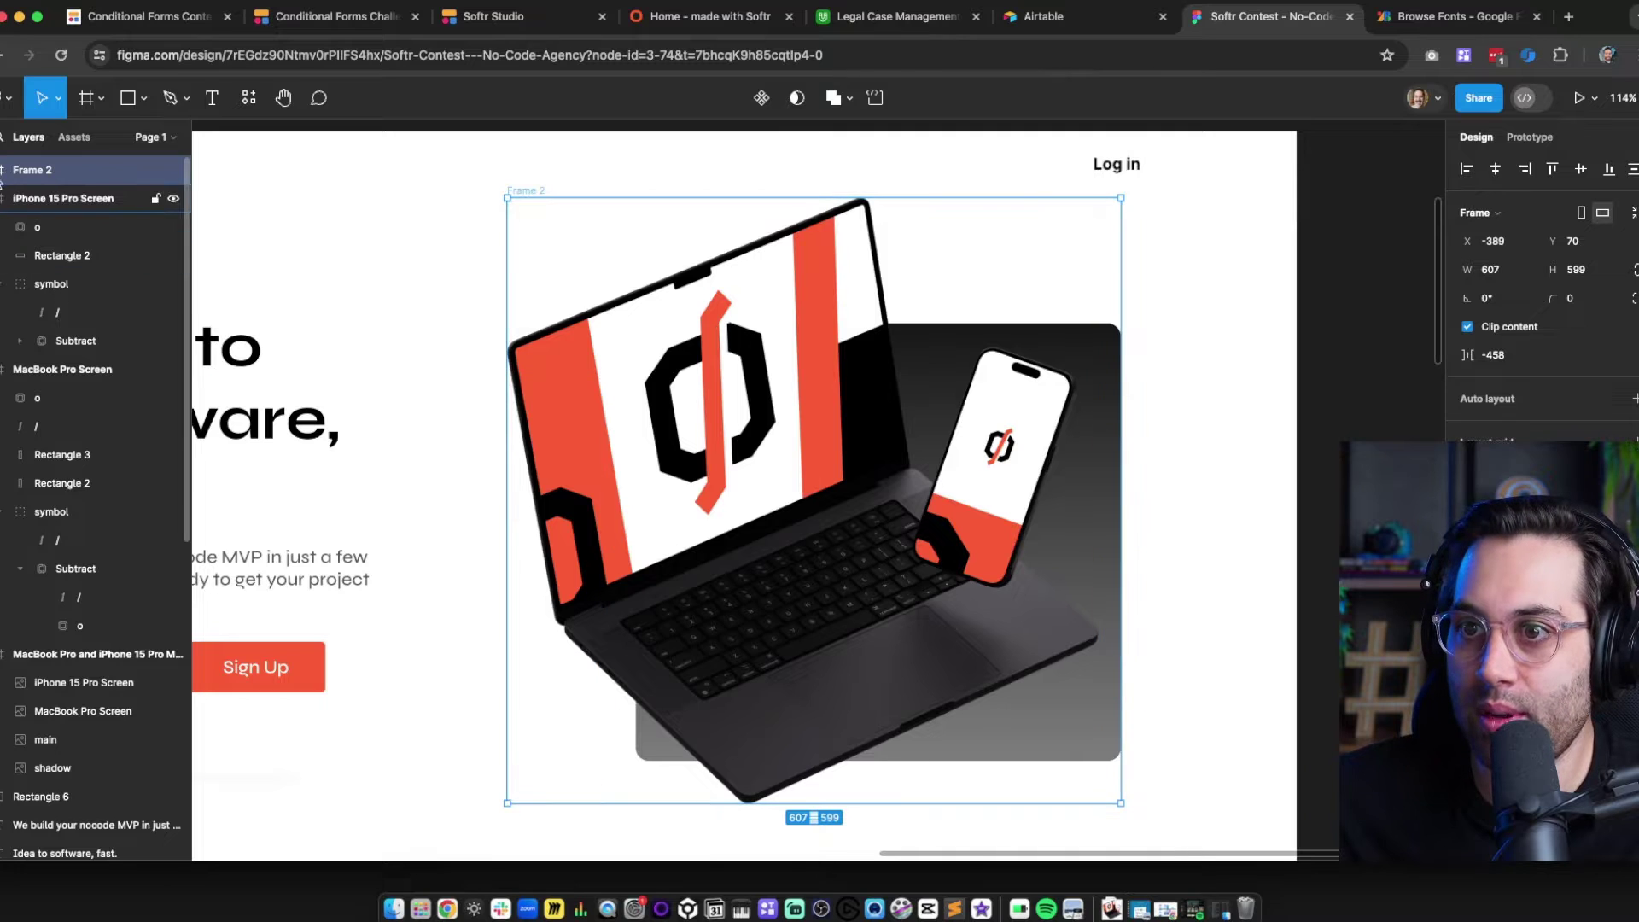
pyautogui.click(1, 170)
pyautogui.click(36, 202)
pyautogui.click(74, 176)
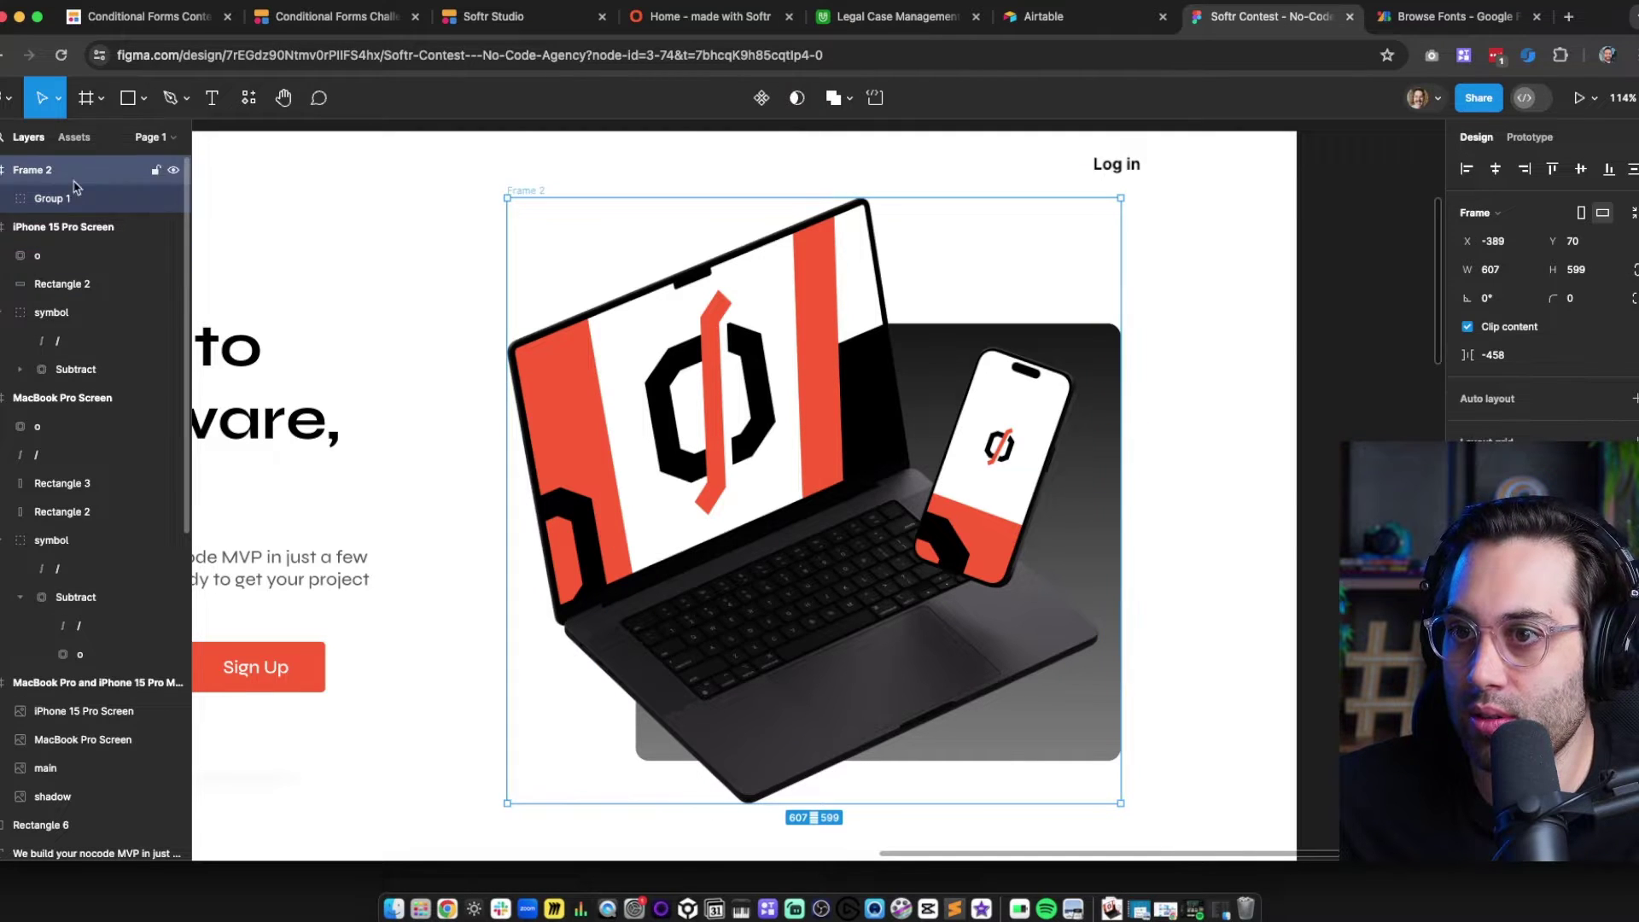
pyautogui.scroll(-1, 647, 561)
pyautogui.scroll(-1, 647, 561)
pyautogui.press('super+r')
pyautogui.write('hero')
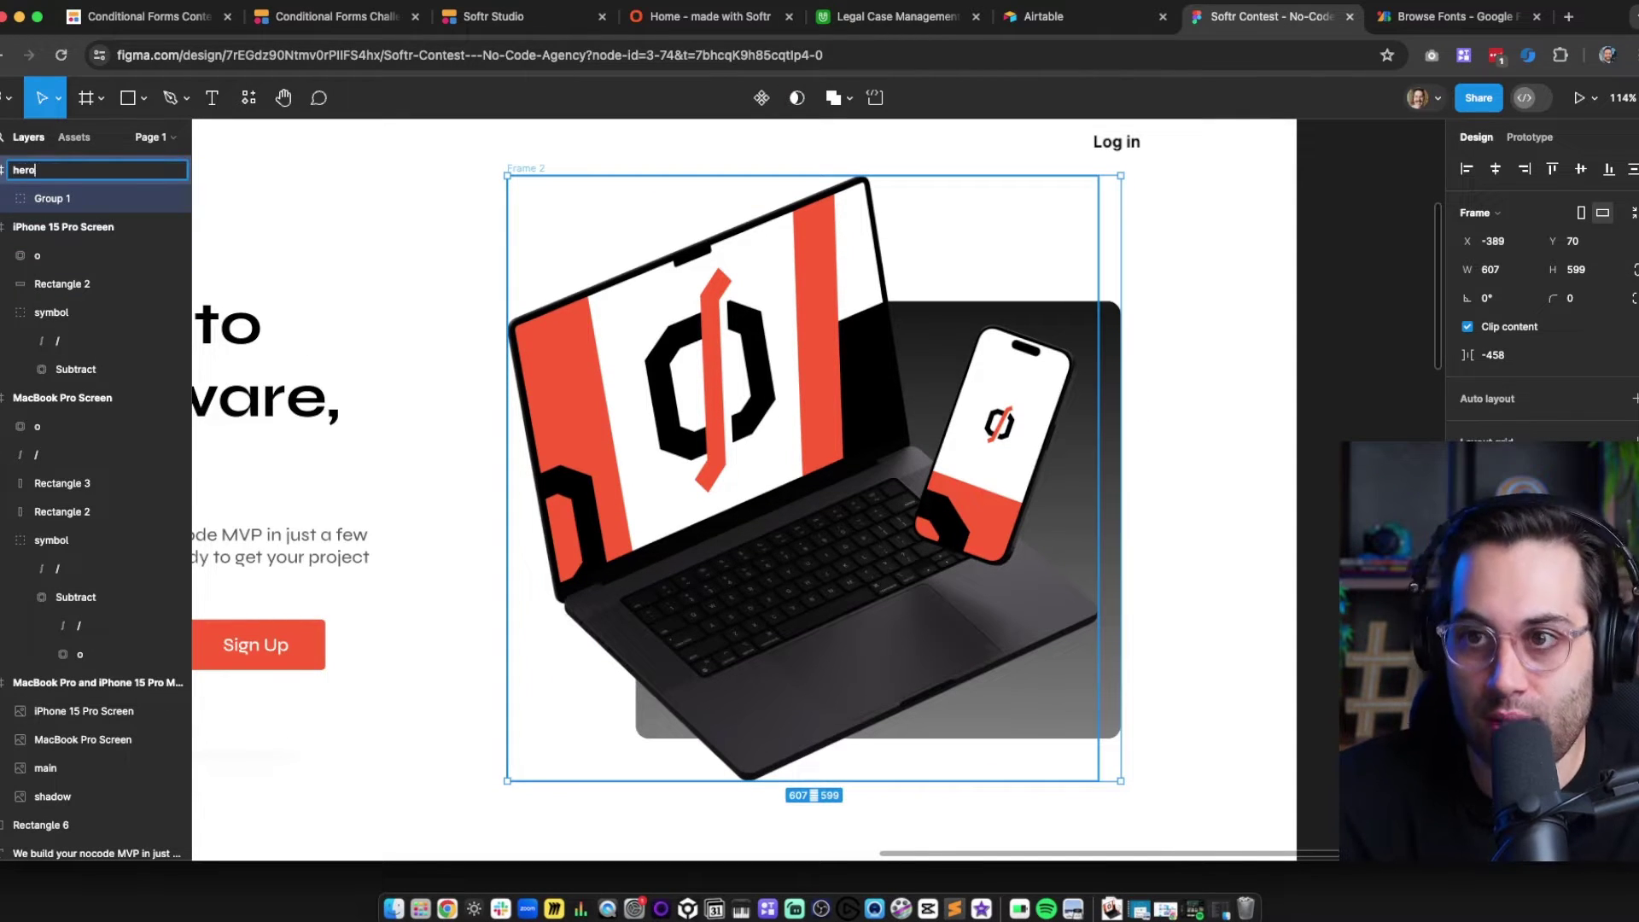
pyautogui.press('Return')
# Resize the hero-image frame's edges to 649×638
pyautogui.scroll(-2, 747, 756)
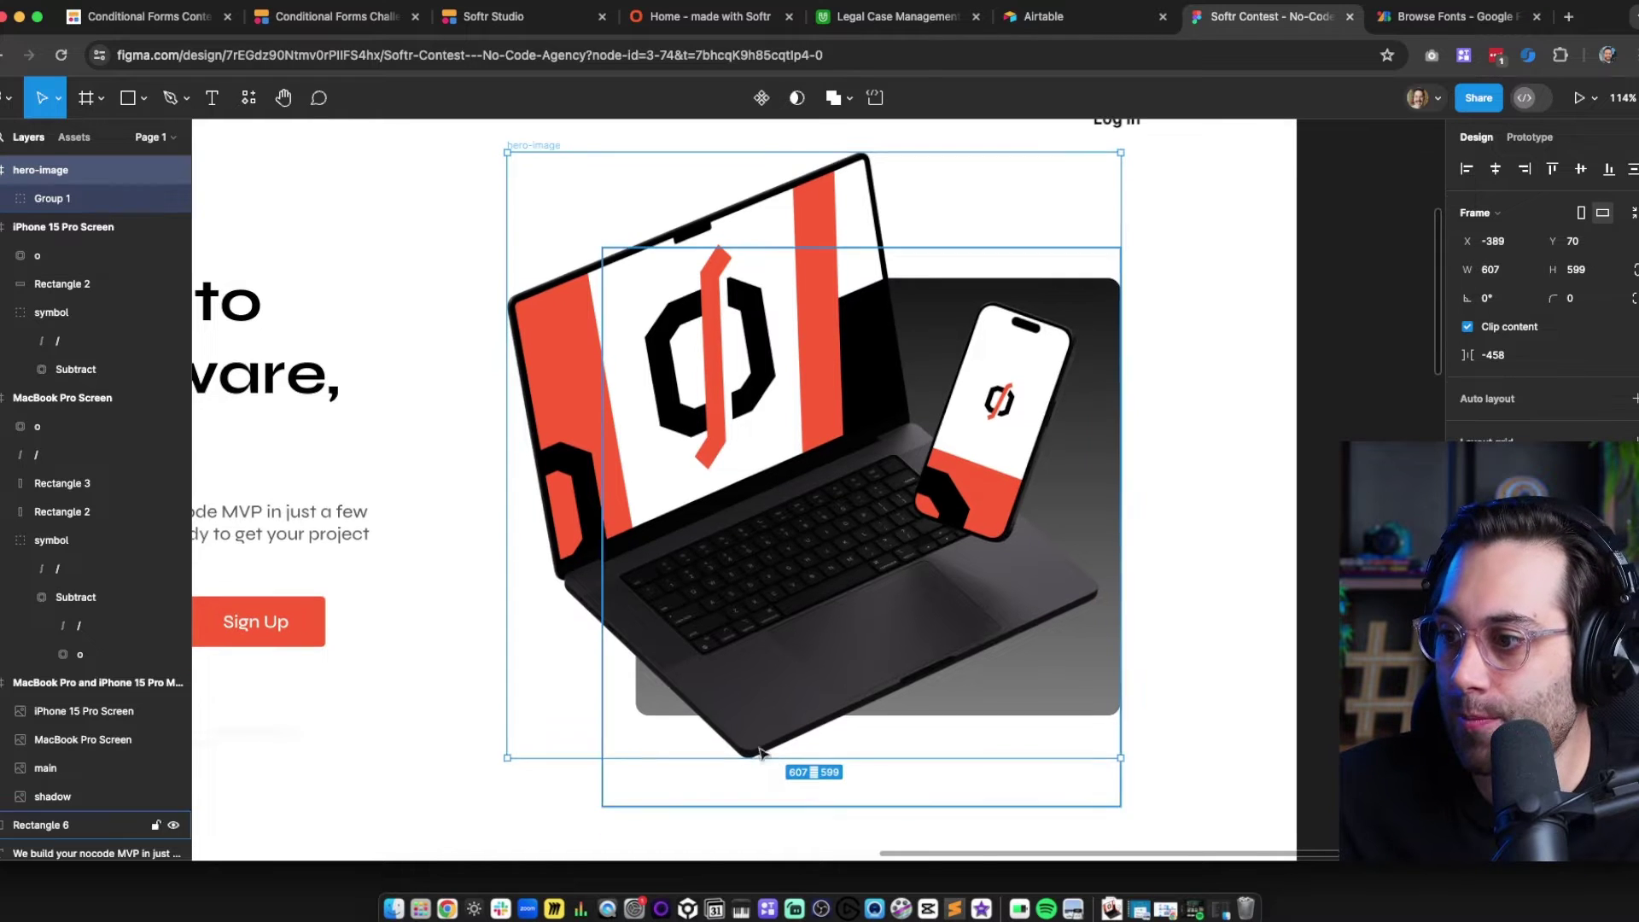
pyautogui.moveTo(747, 756); pyautogui.dragTo(747, 783)
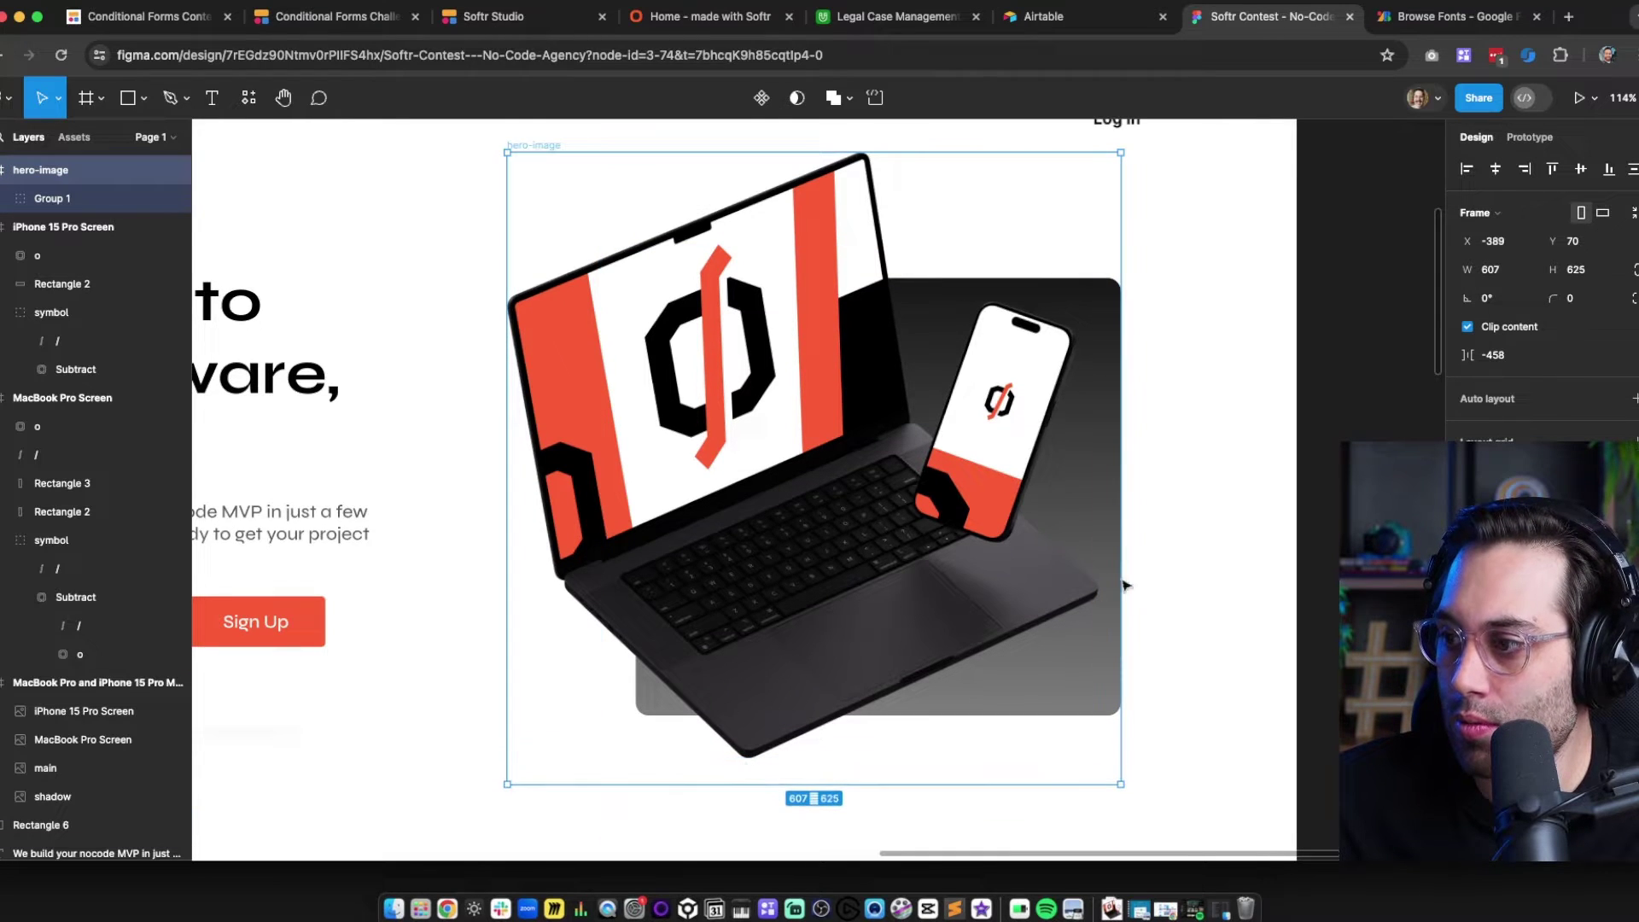
pyautogui.moveTo(1118, 503)
pyautogui.mouseDown()
pyautogui.moveTo(1159, 507)
pyautogui.moveTo(1142, 507)
pyautogui.mouseUp()
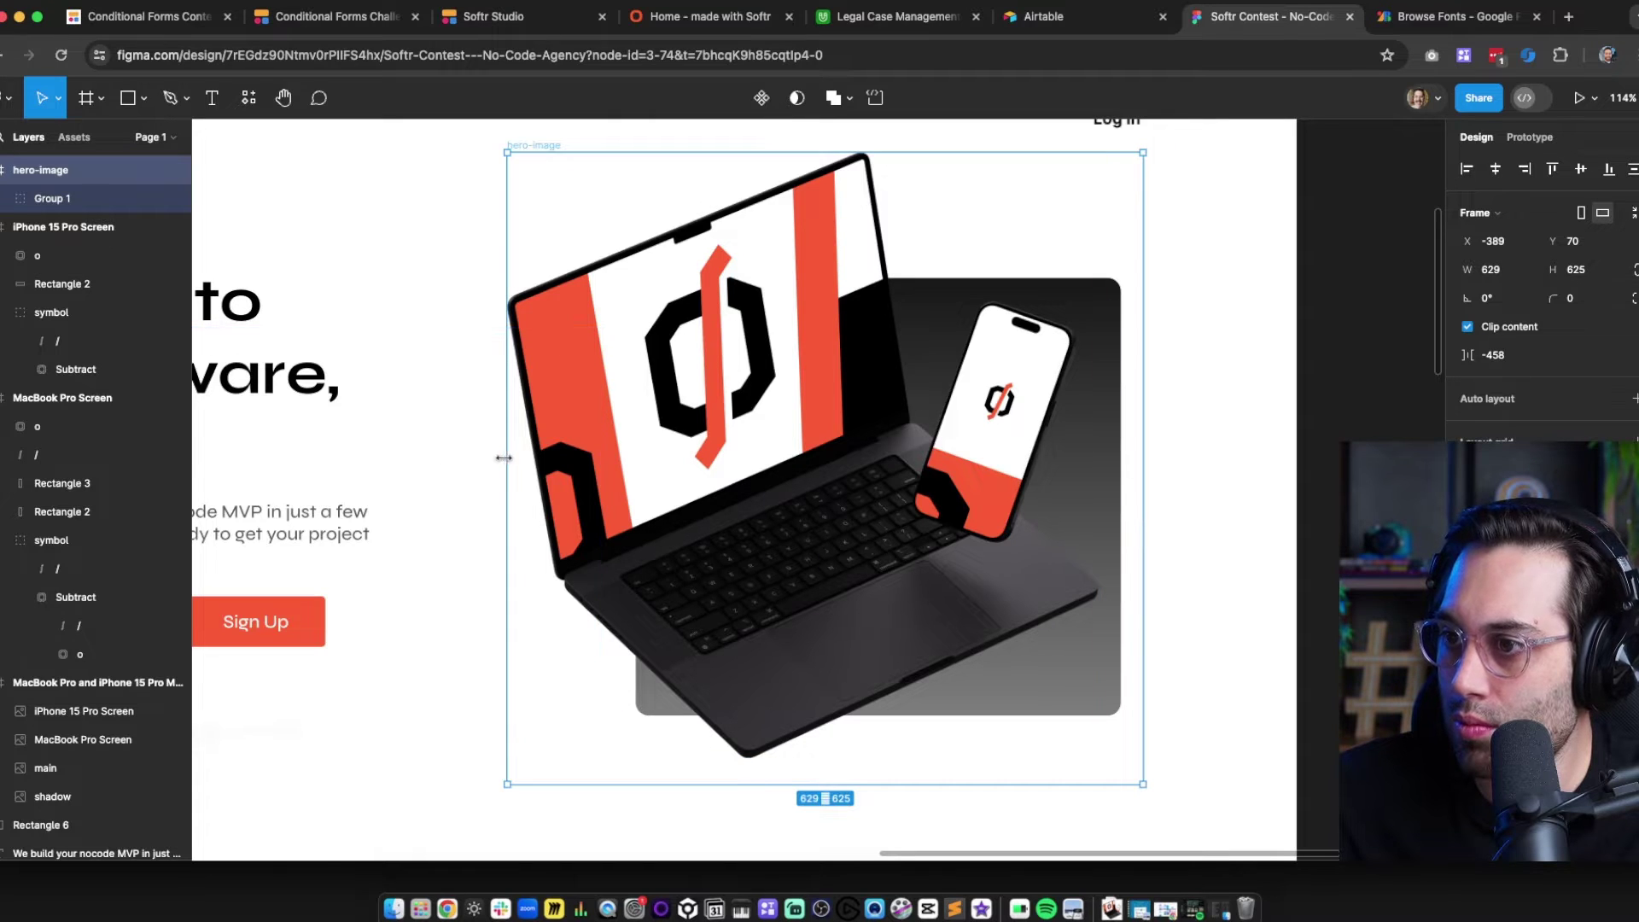
pyautogui.moveTo(507, 461); pyautogui.dragTo(486, 462)
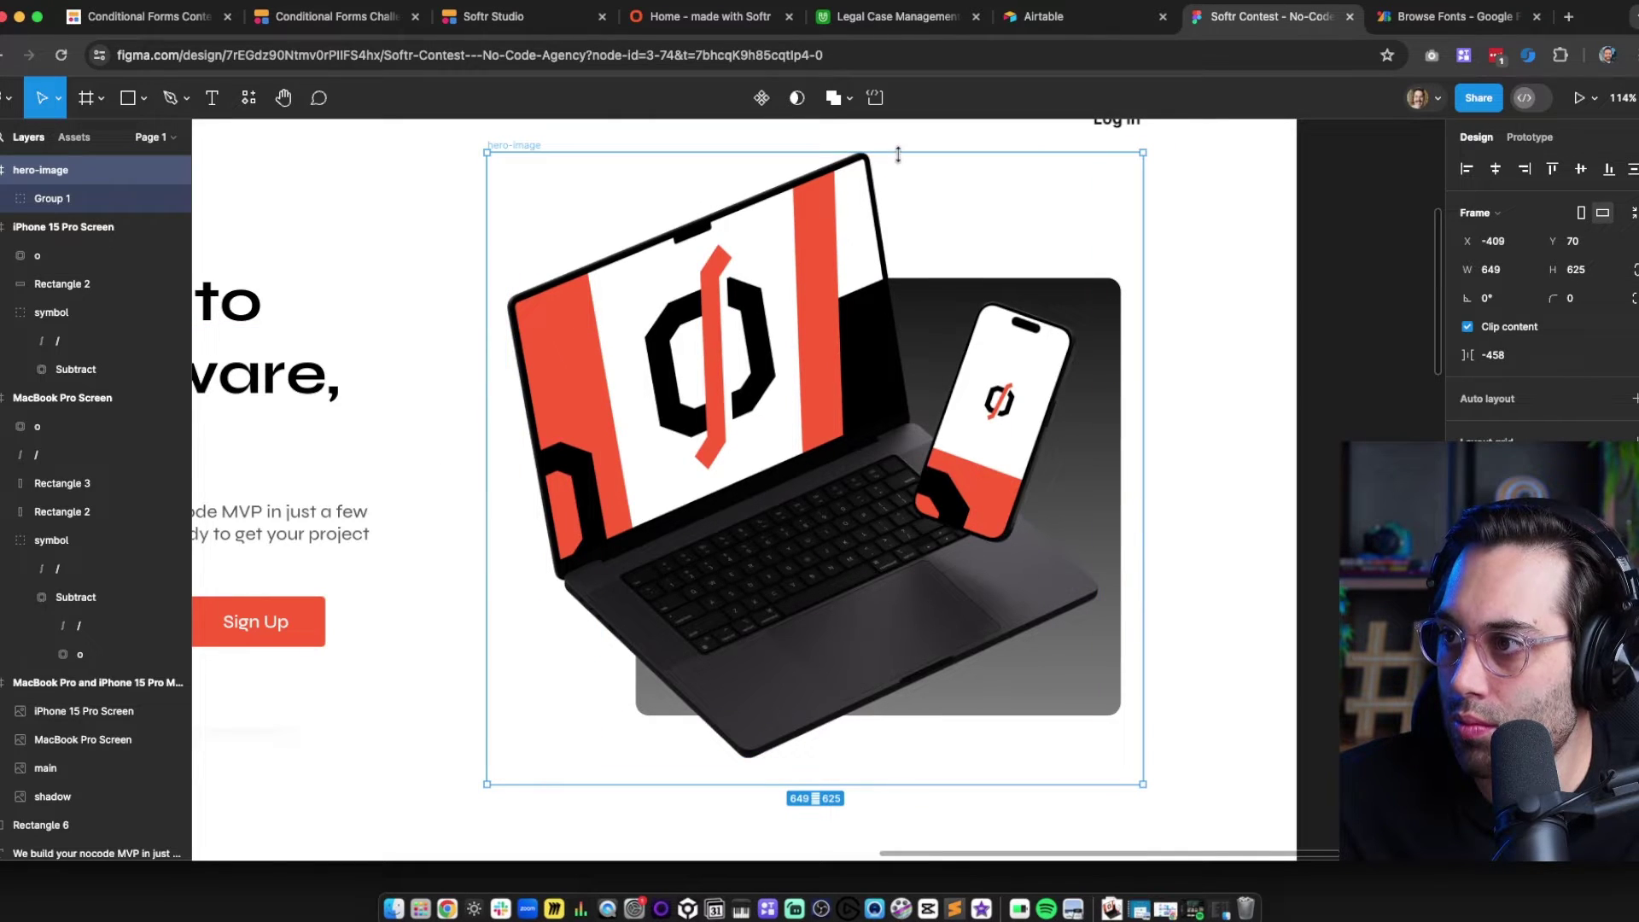
pyautogui.moveTo(898, 154); pyautogui.dragTo(899, 139)
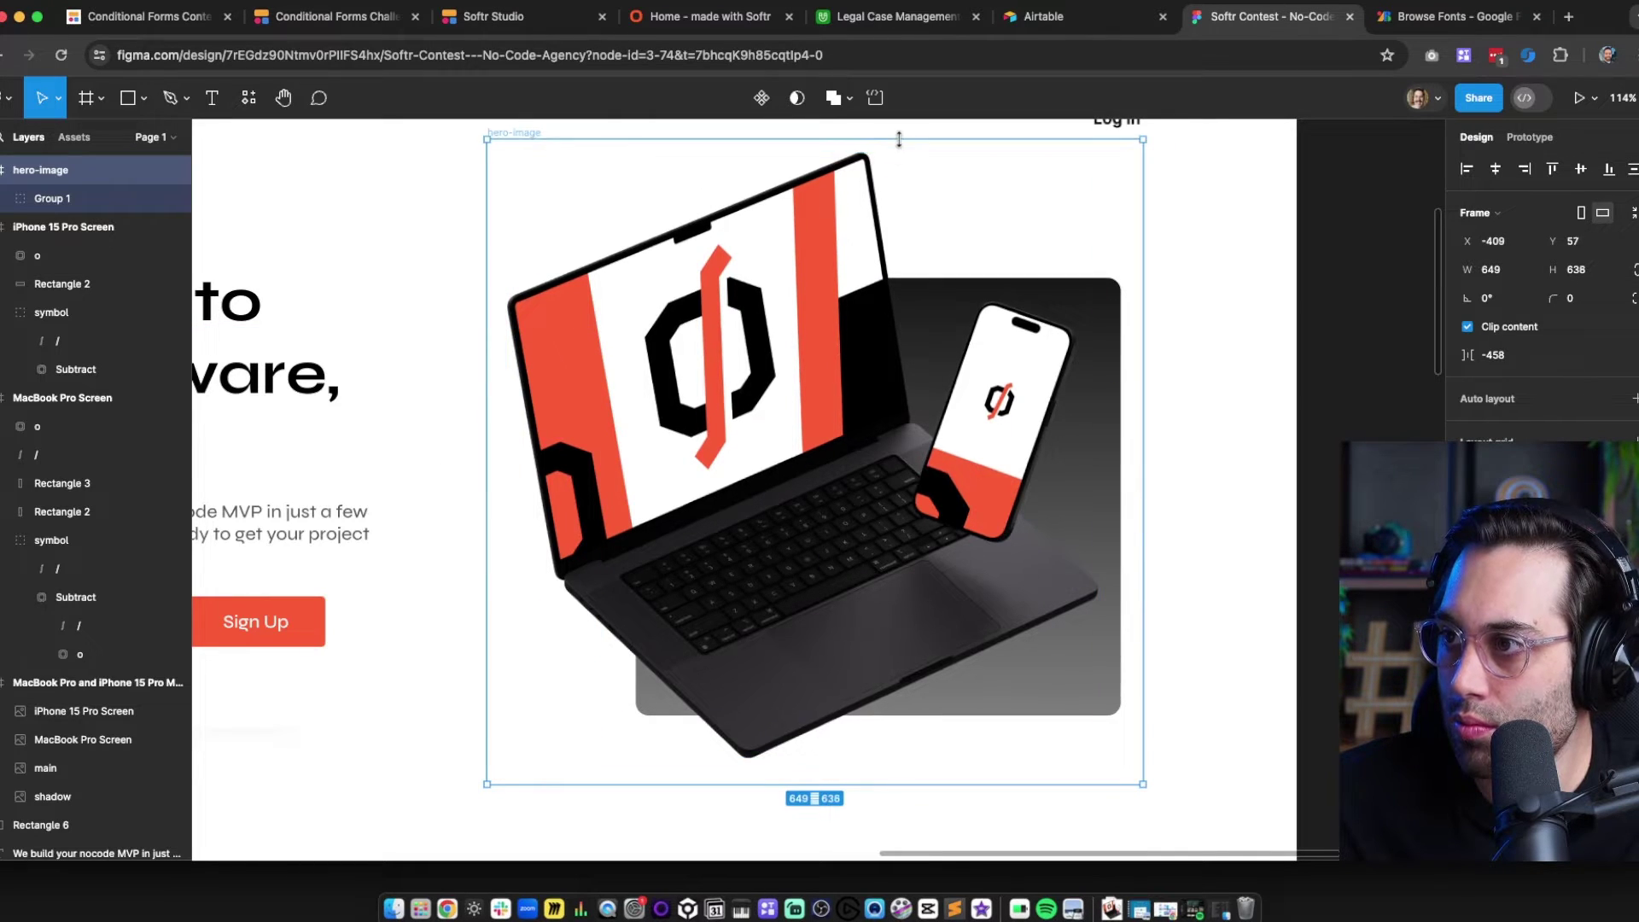
# Centre Group 1 horizontally and vertically inside the hero-image frame
pyautogui.click(1255, 443)
pyautogui.click(637, 353)
pyautogui.click(1507, 171)
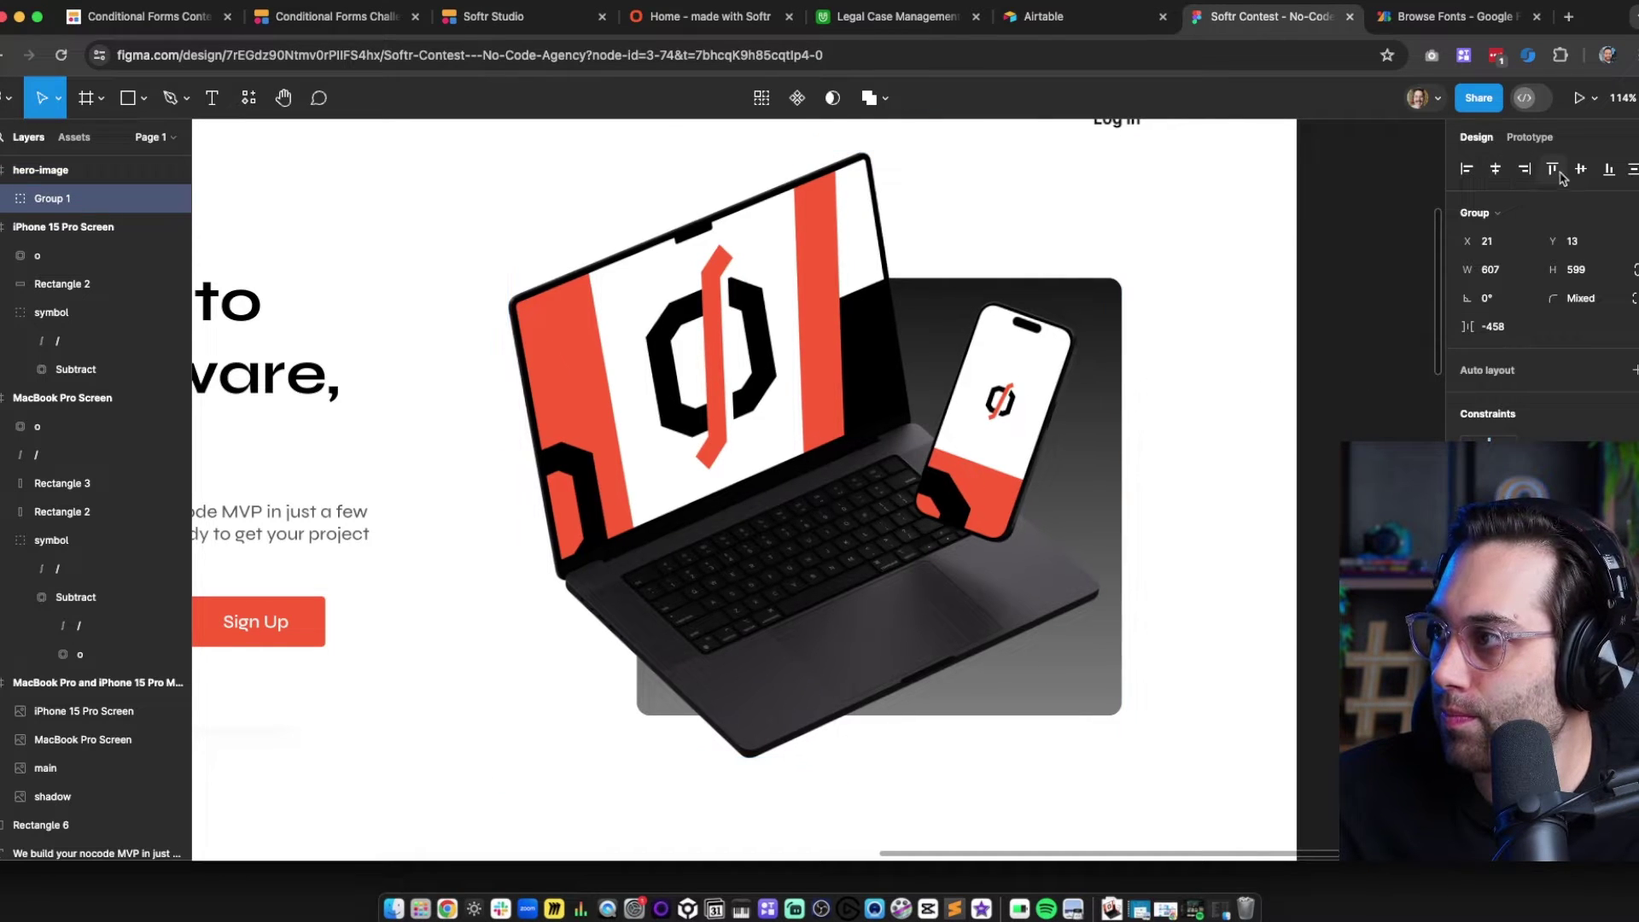
pyautogui.click(1582, 169)
pyautogui.click(1262, 340)
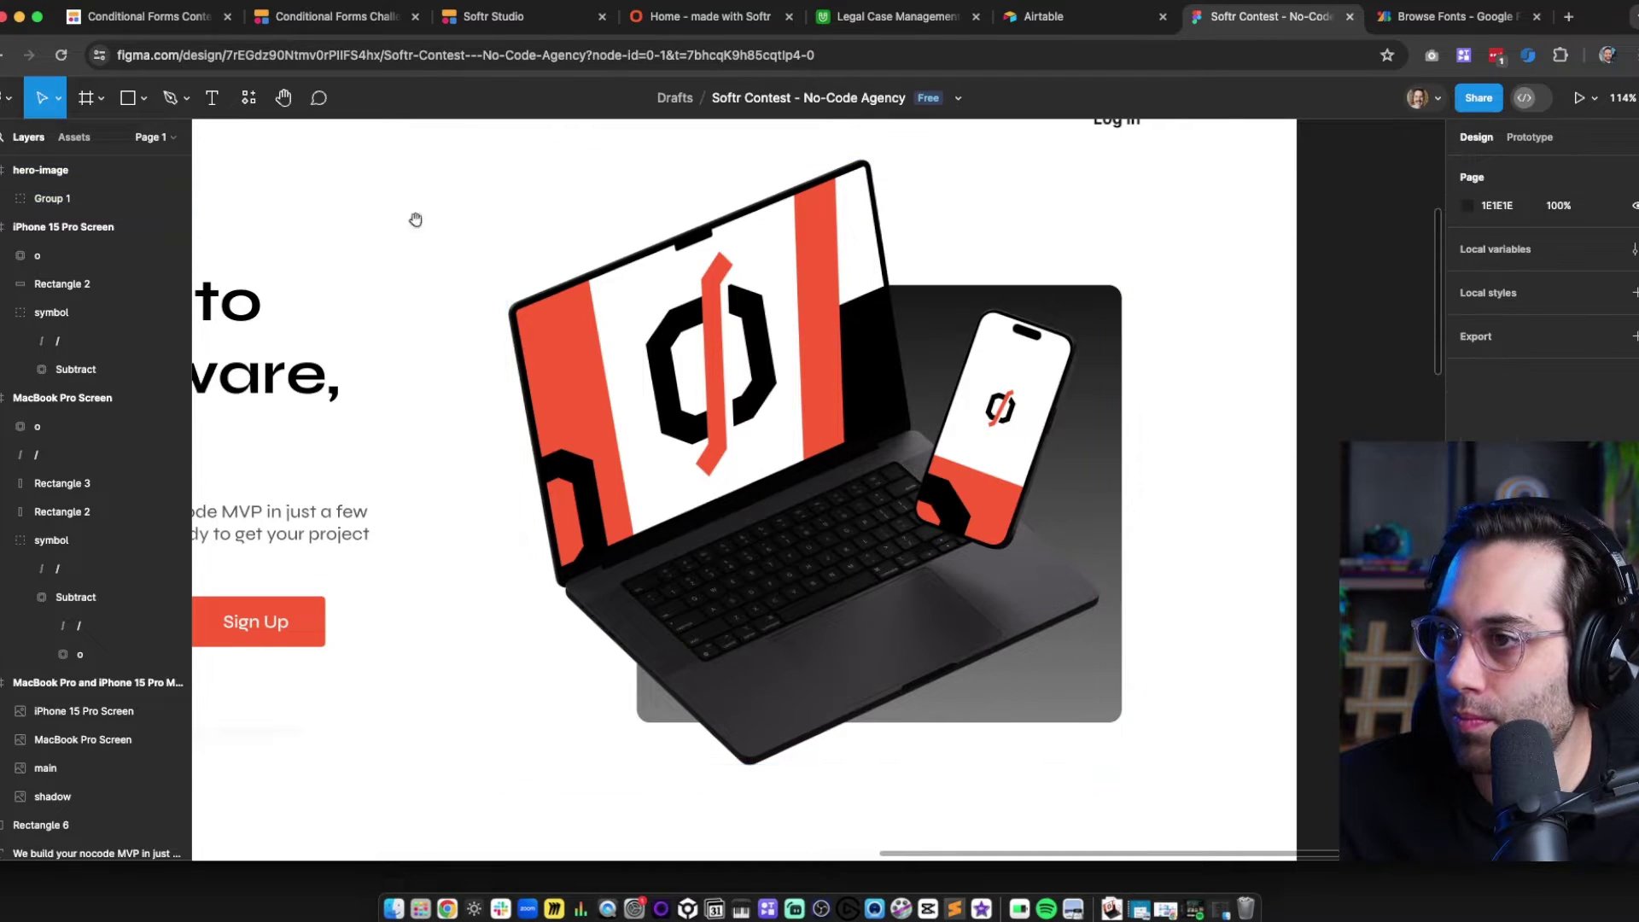
pyautogui.scroll(2, 414, 220)
pyautogui.hscroll(-3, 414, 219)
pyautogui.click(769, 333)
pyautogui.click(92, 174)
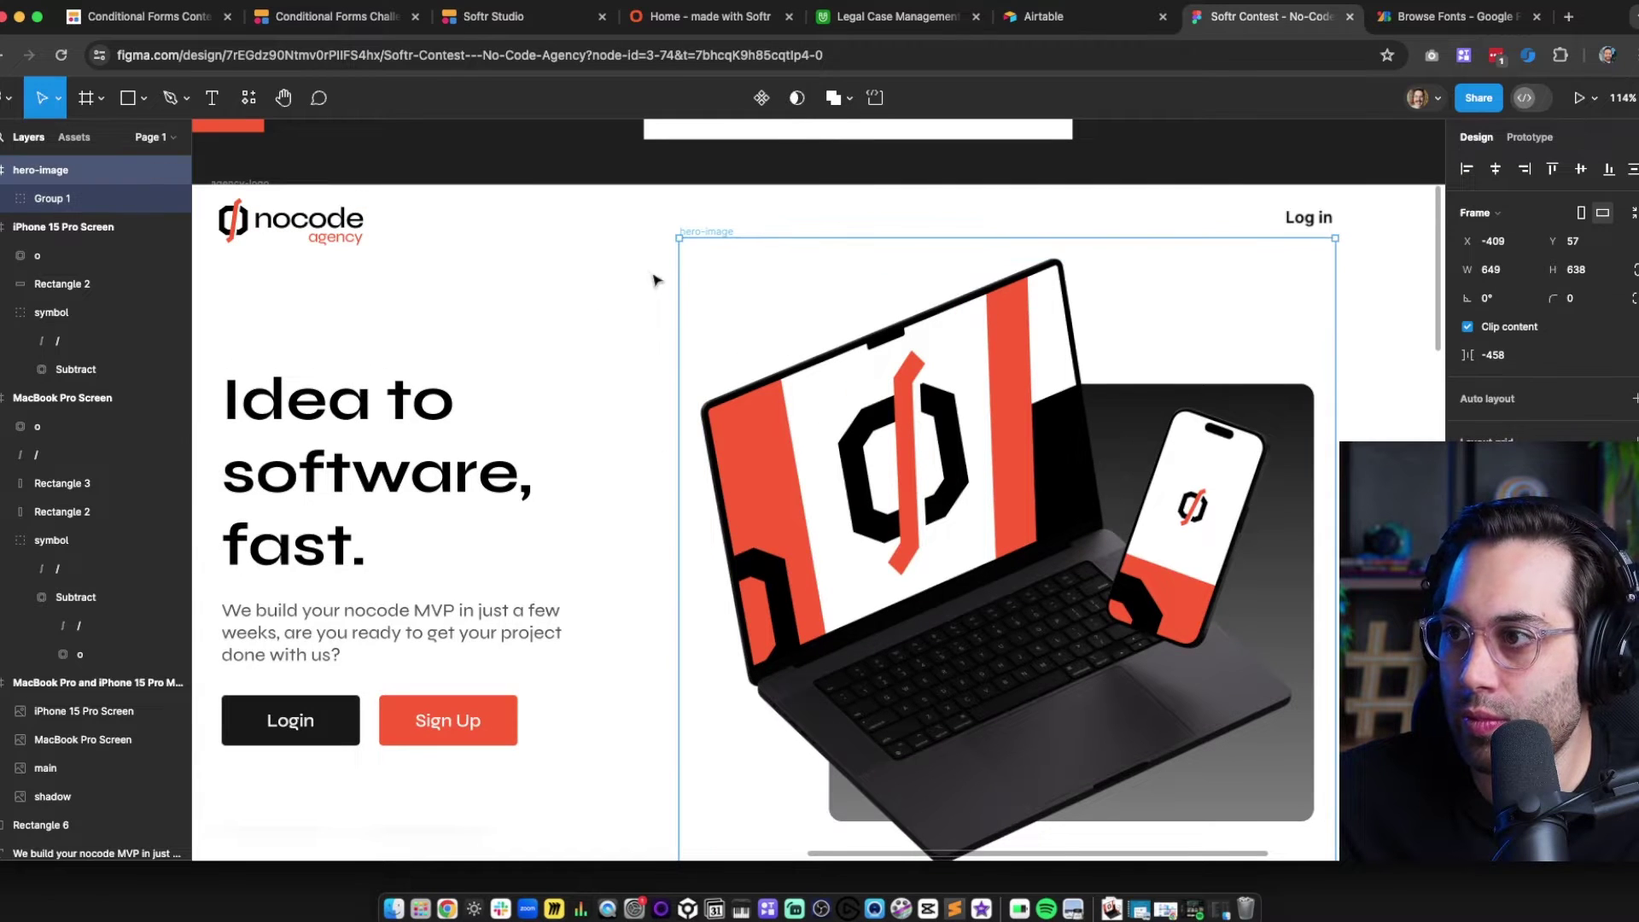
pyautogui.moveTo(525, 353); pyautogui.dragTo(450, 261)
pyautogui.scroll(-1, 572, 398)
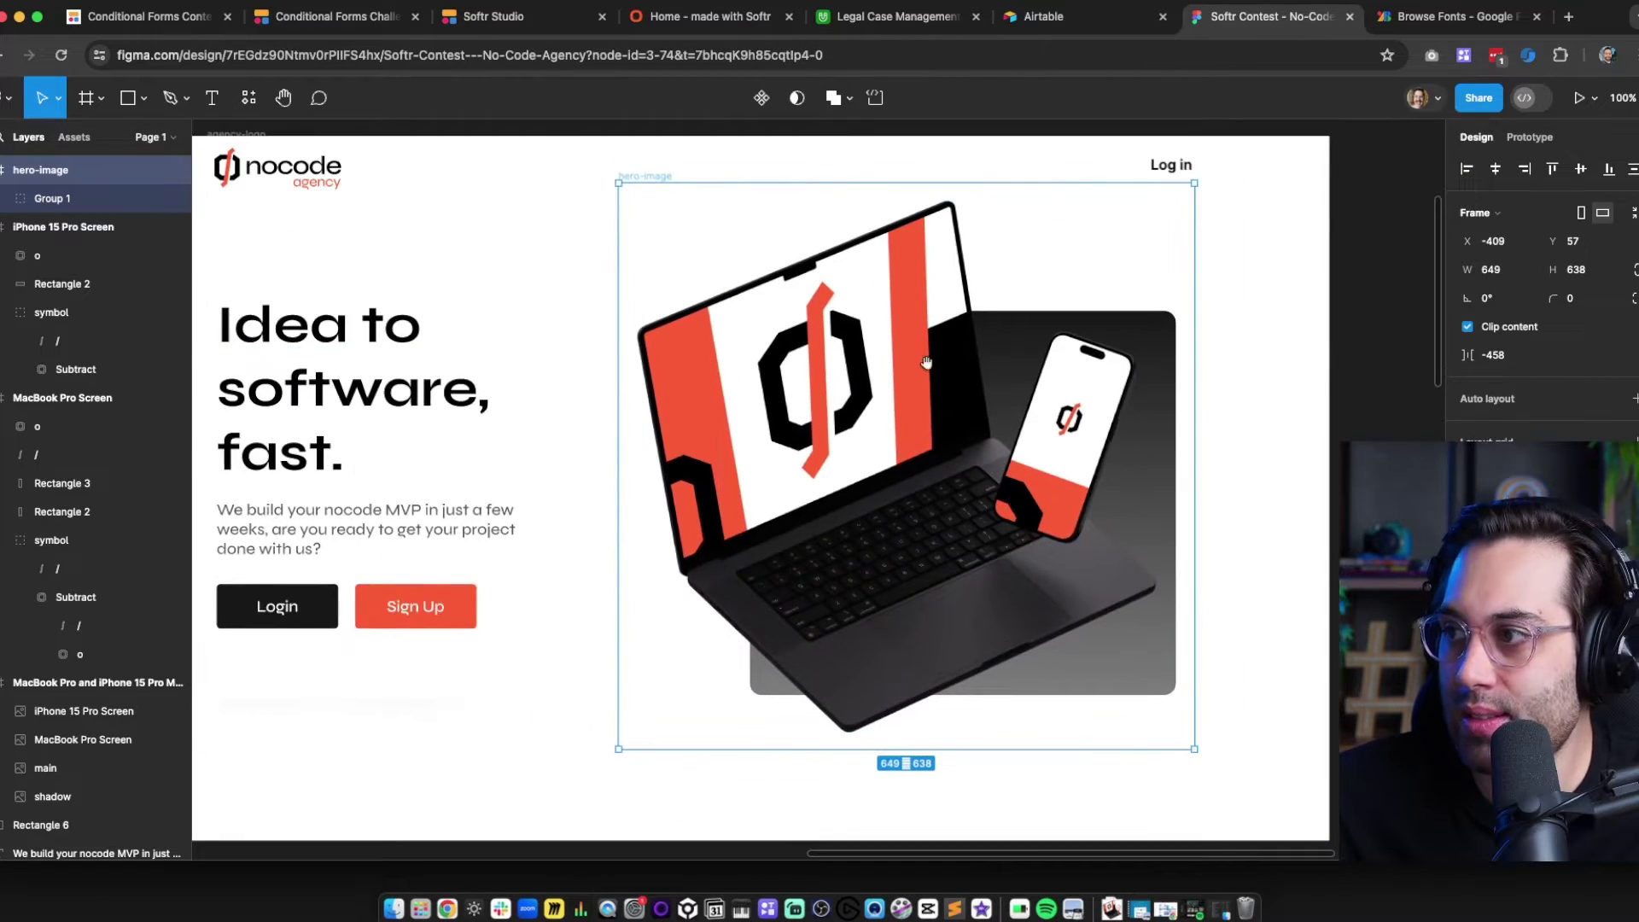
pyautogui.moveTo(930, 362); pyautogui.dragTo(994, 378)
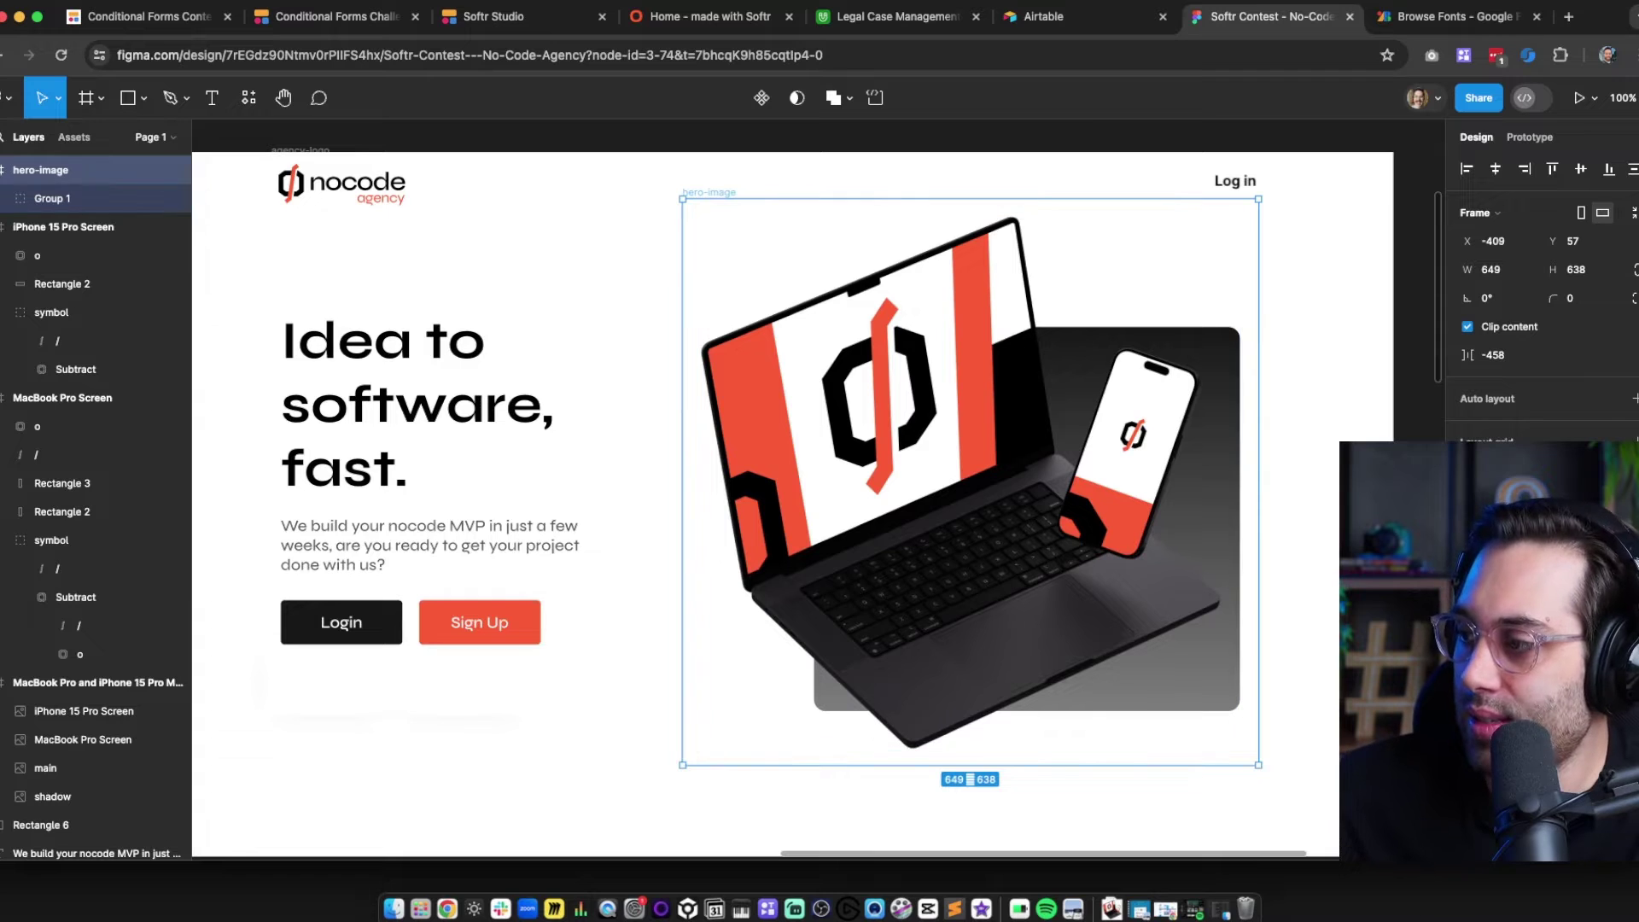
pyautogui.scroll(-2, 1537, 299)
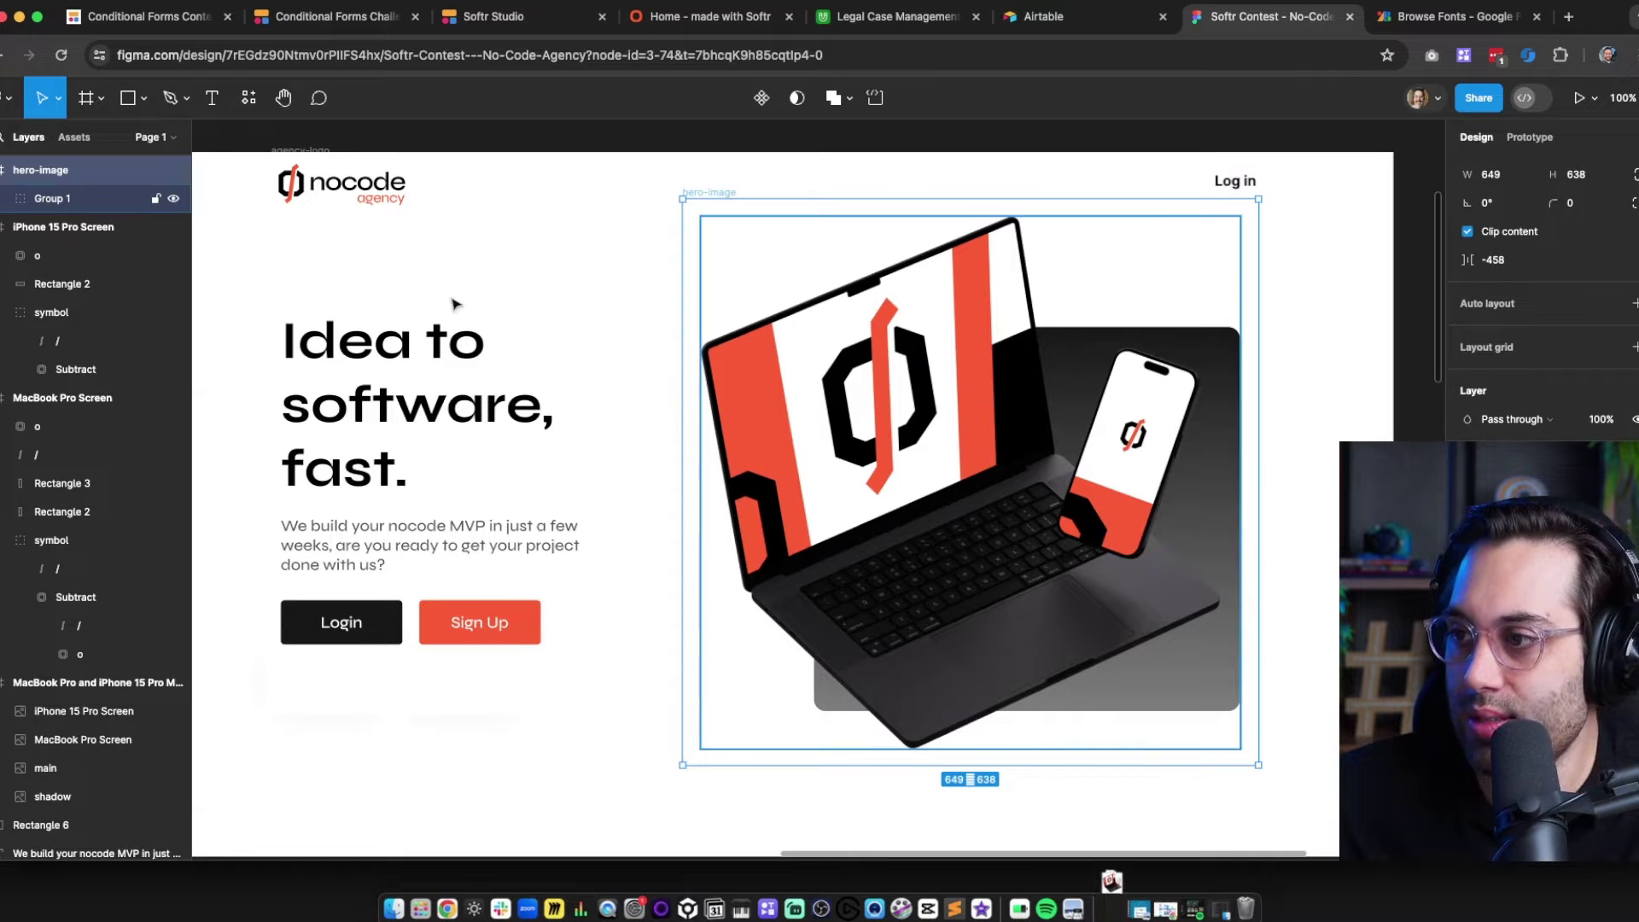
pyautogui.click(306, 152)
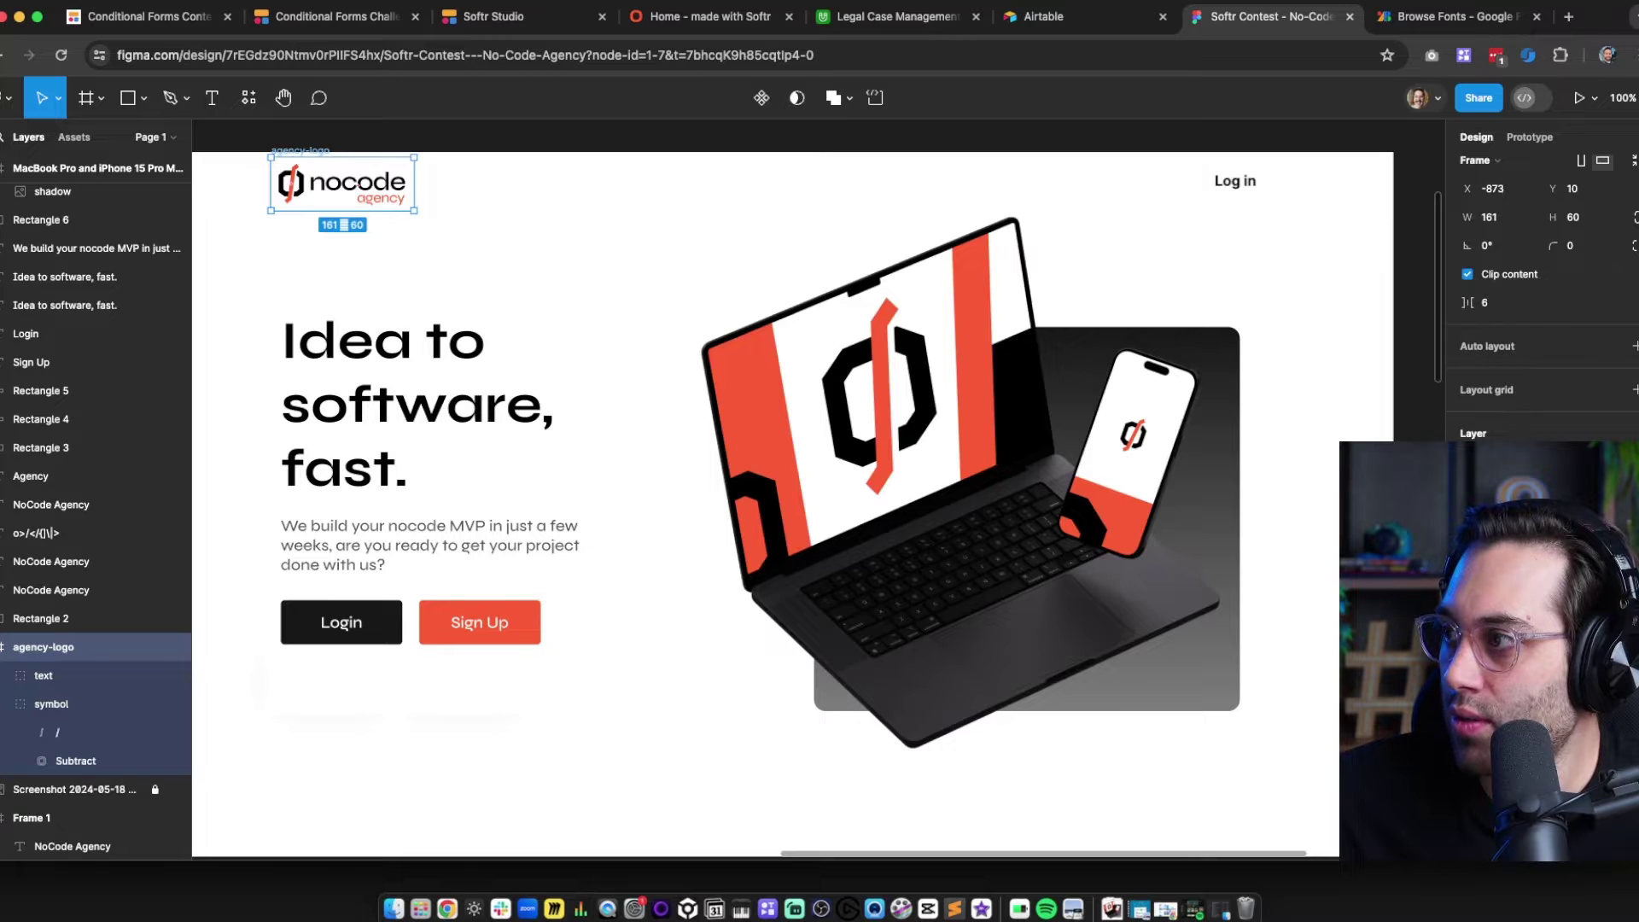
pyautogui.scroll(-3, 1537, 299)
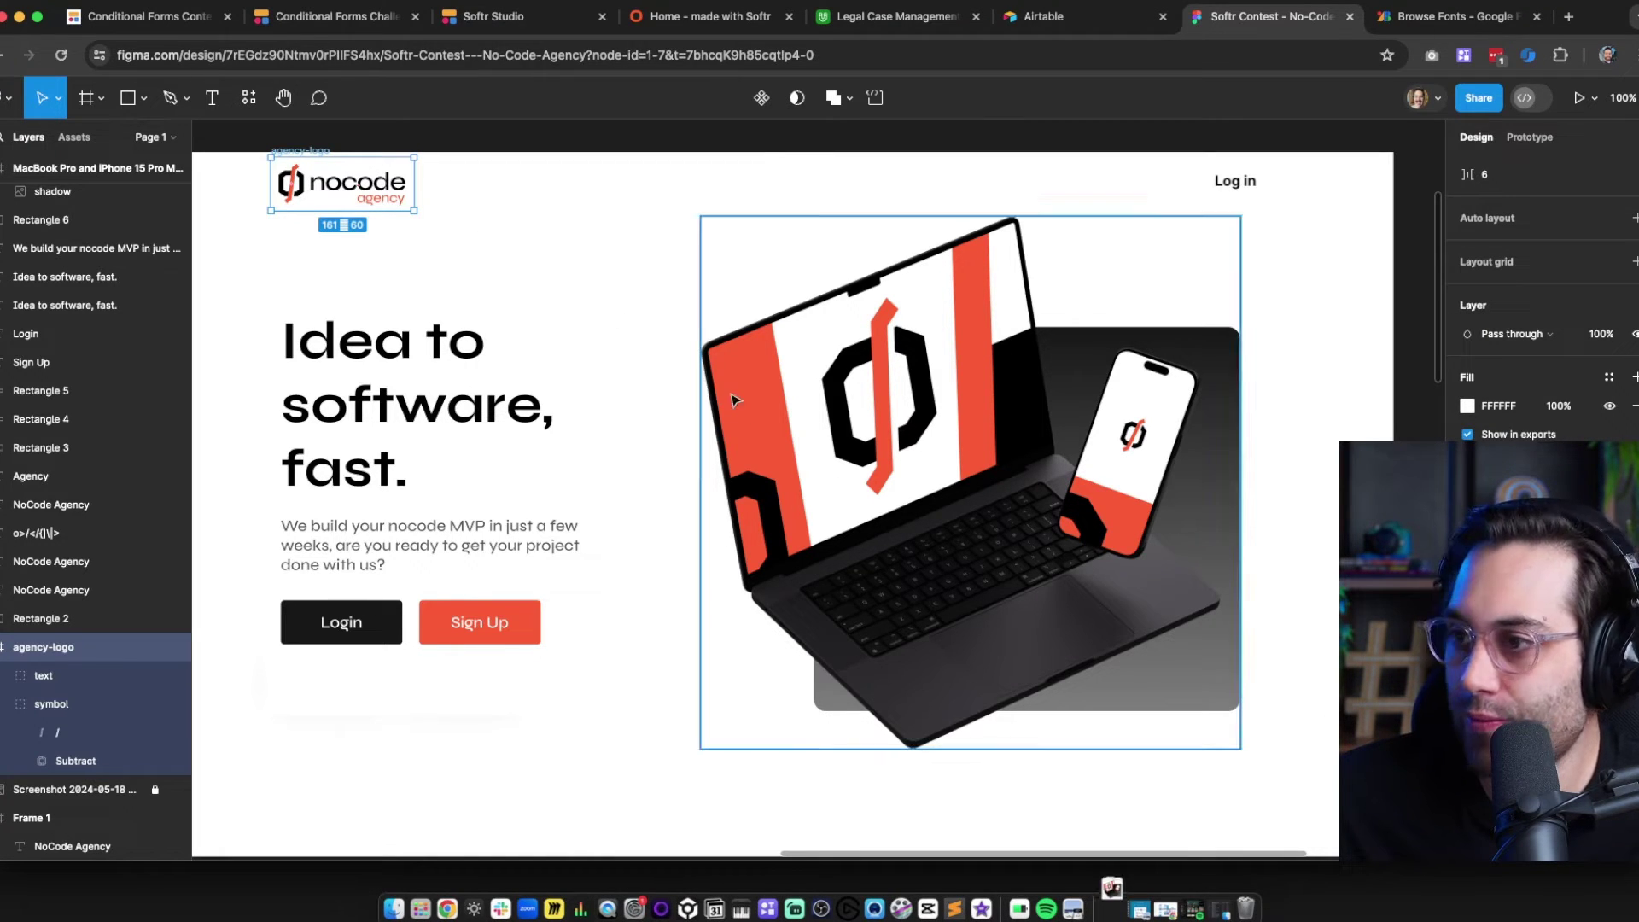
pyautogui.click(506, 184)
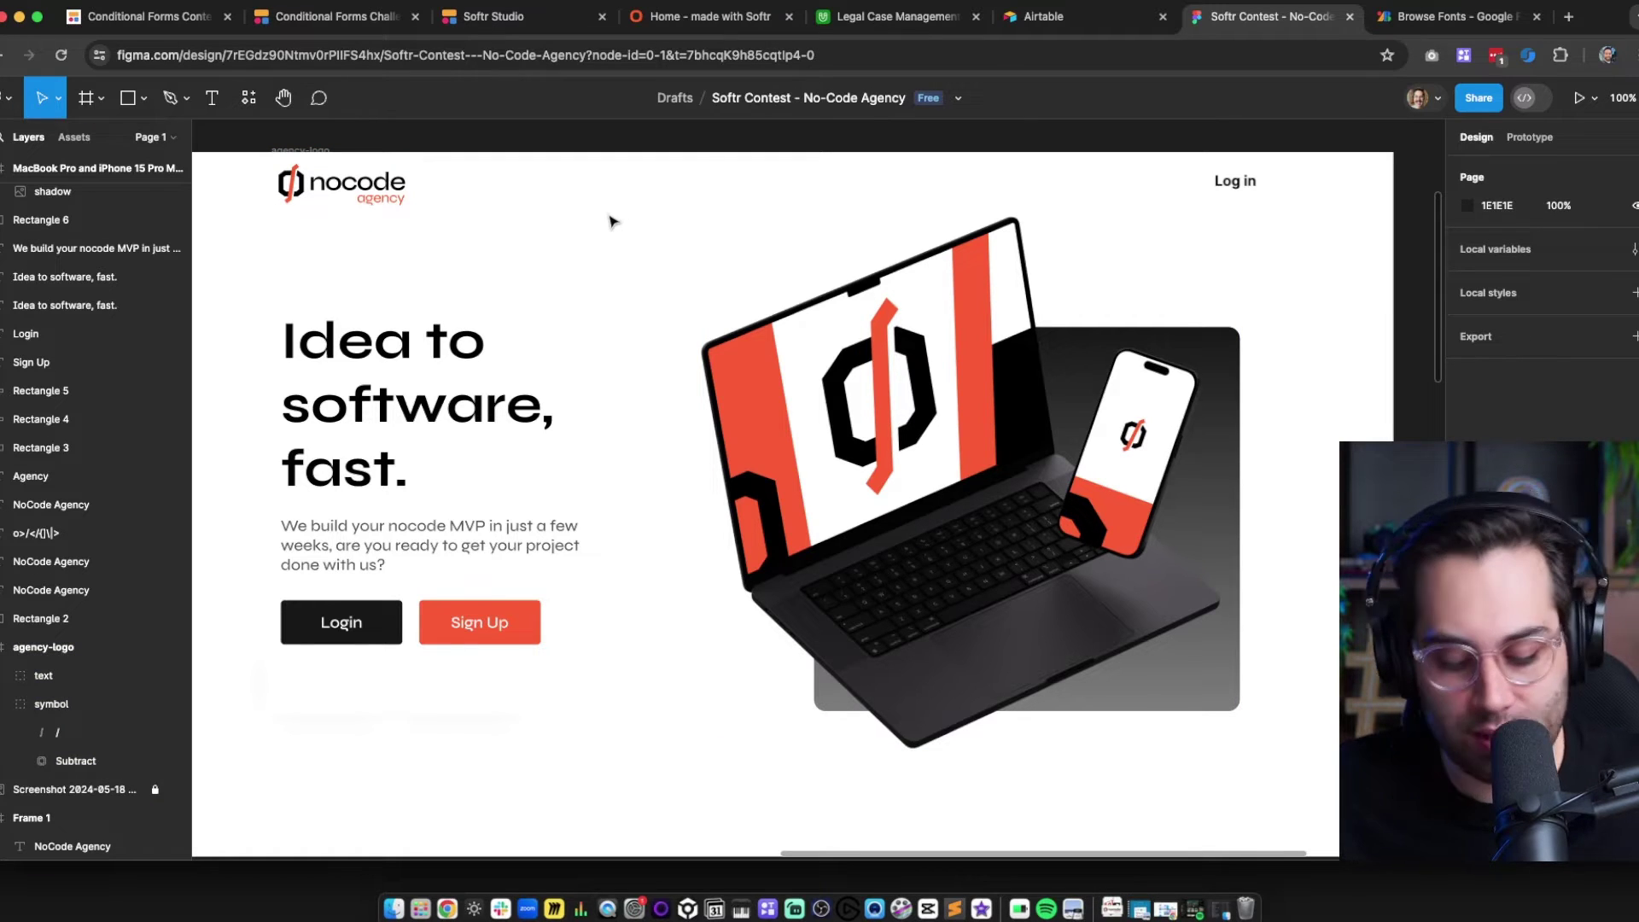
pyautogui.press('super+t')
# Load tinypng.com and drop agency-logo.png and hero-image.png from Downloads for compression
pyautogui.write('tinypng.com')
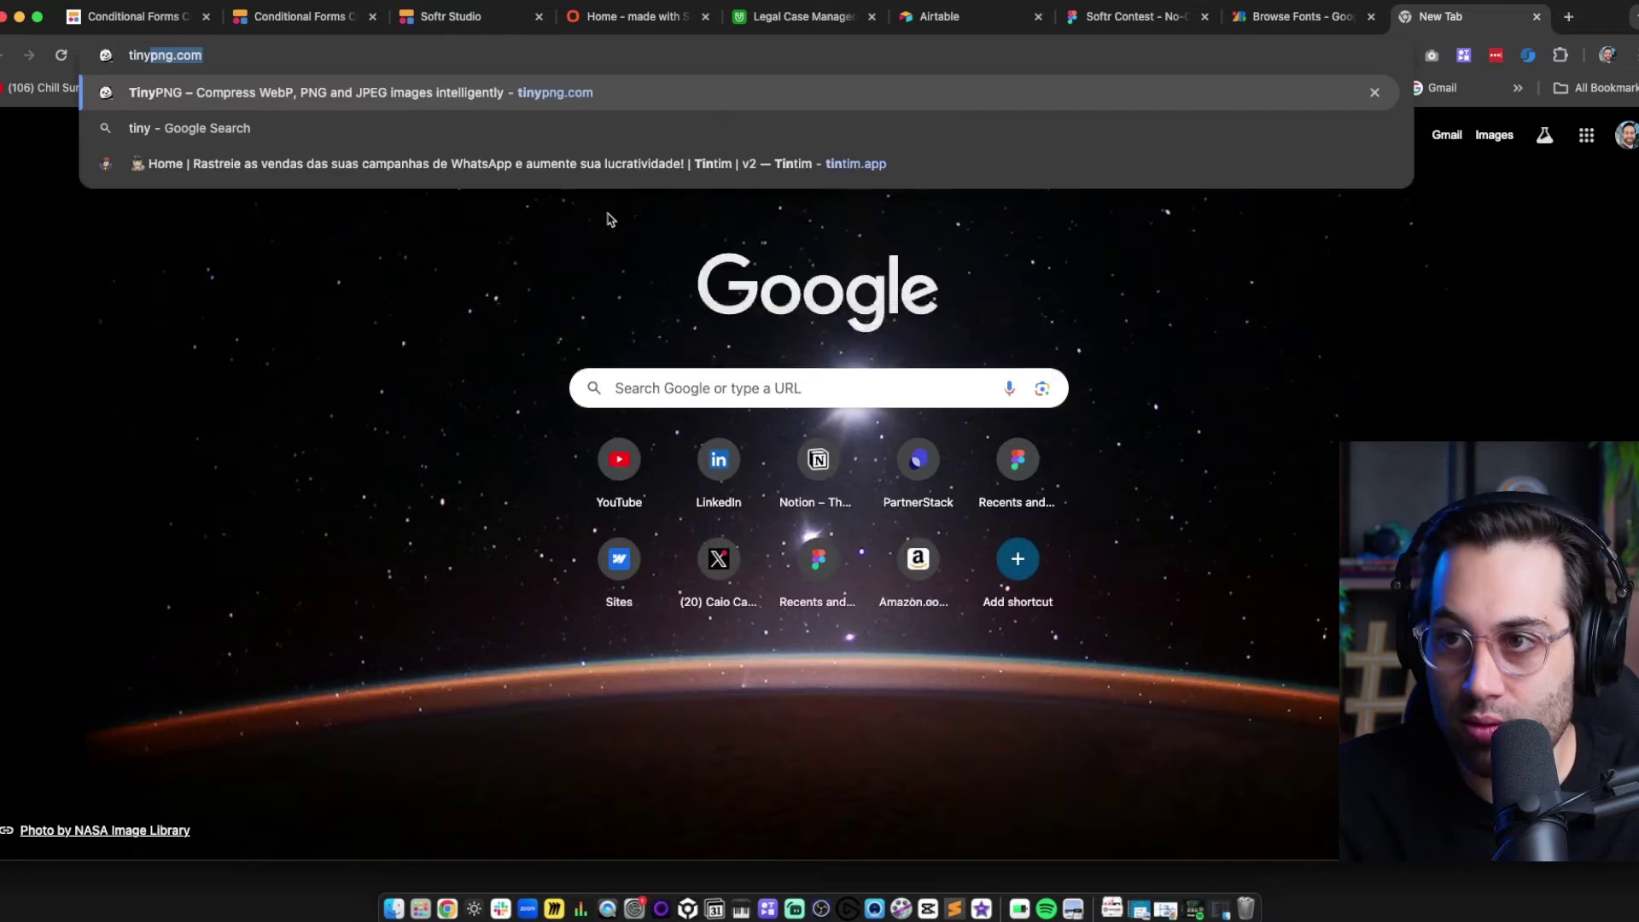
pyautogui.press('Return')
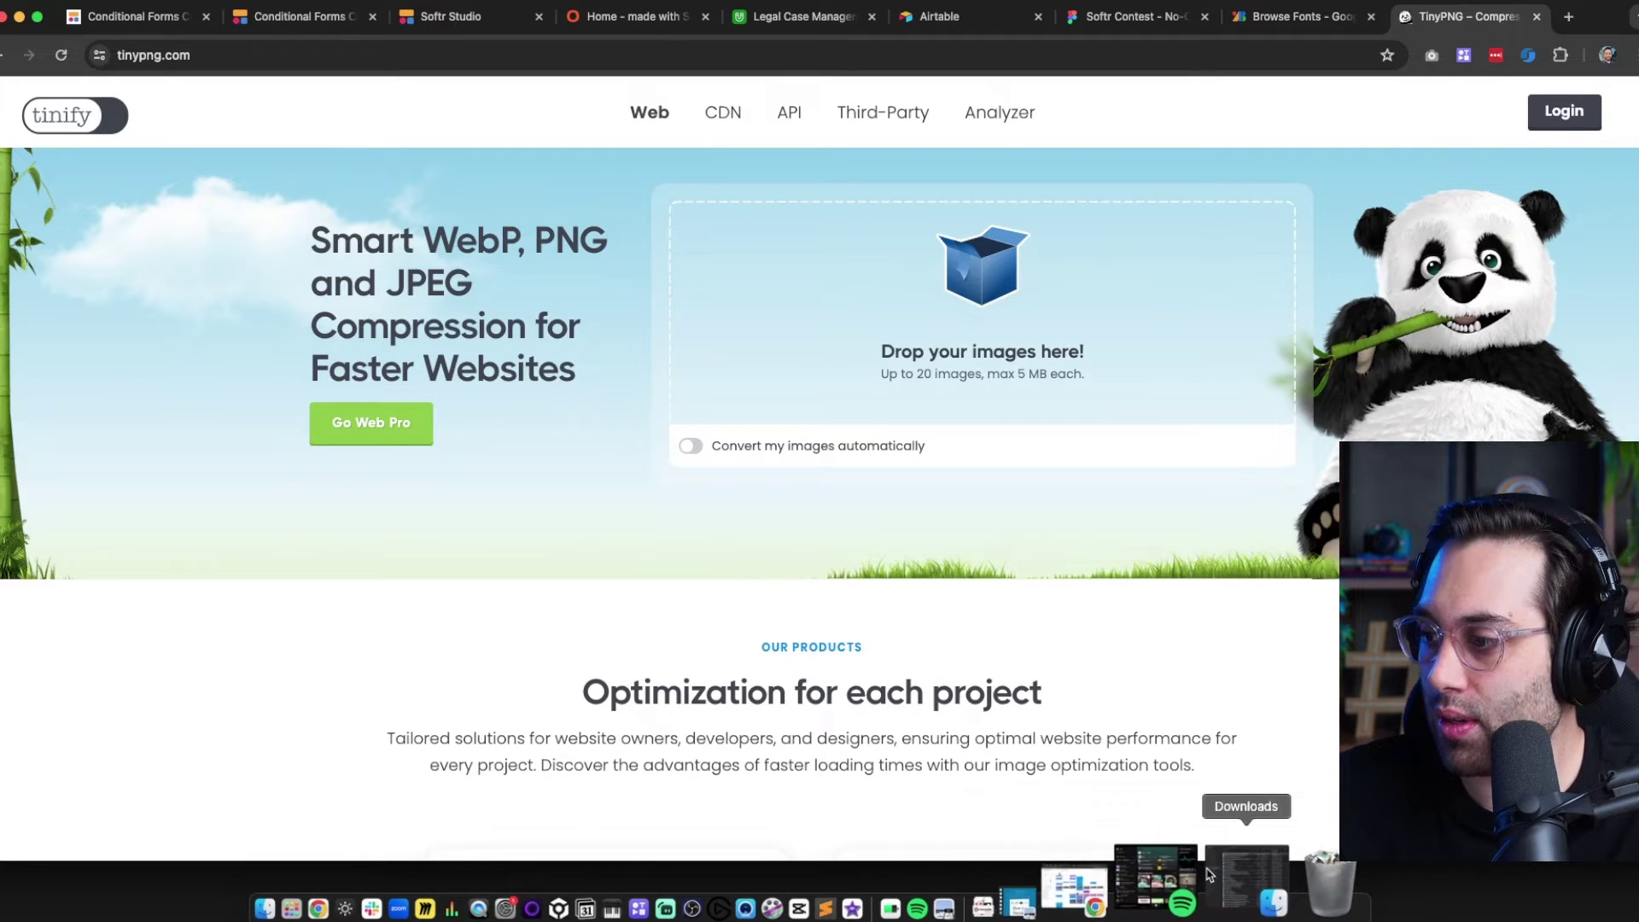
pyautogui.click(1225, 871)
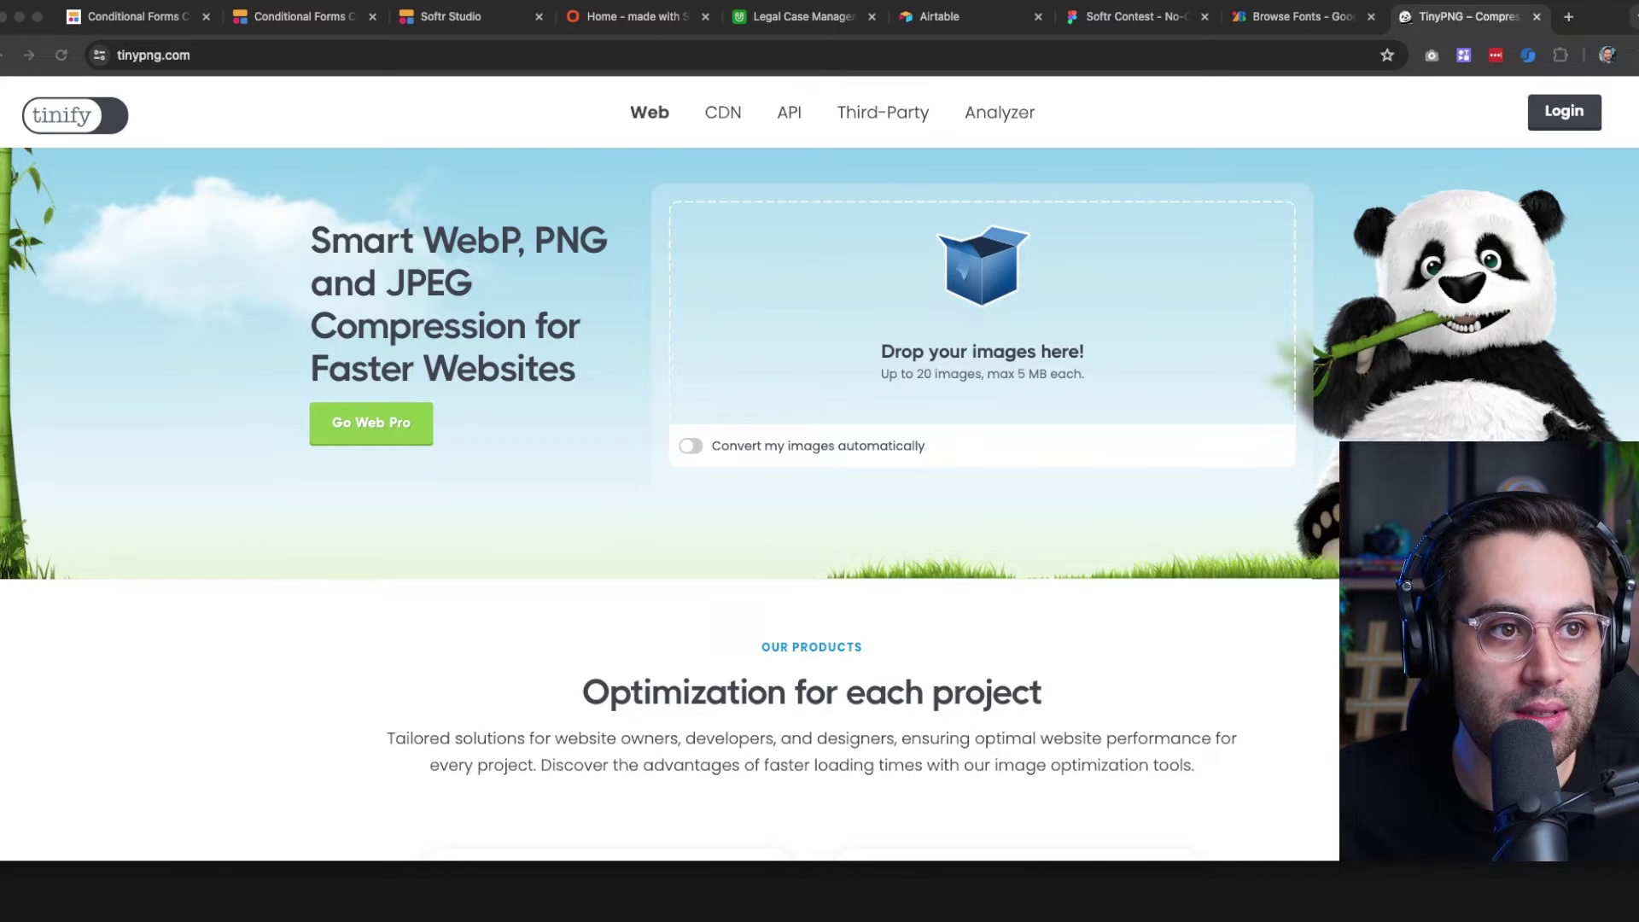
pyautogui.moveTo(623, 917); pyautogui.dragTo(956, 321)
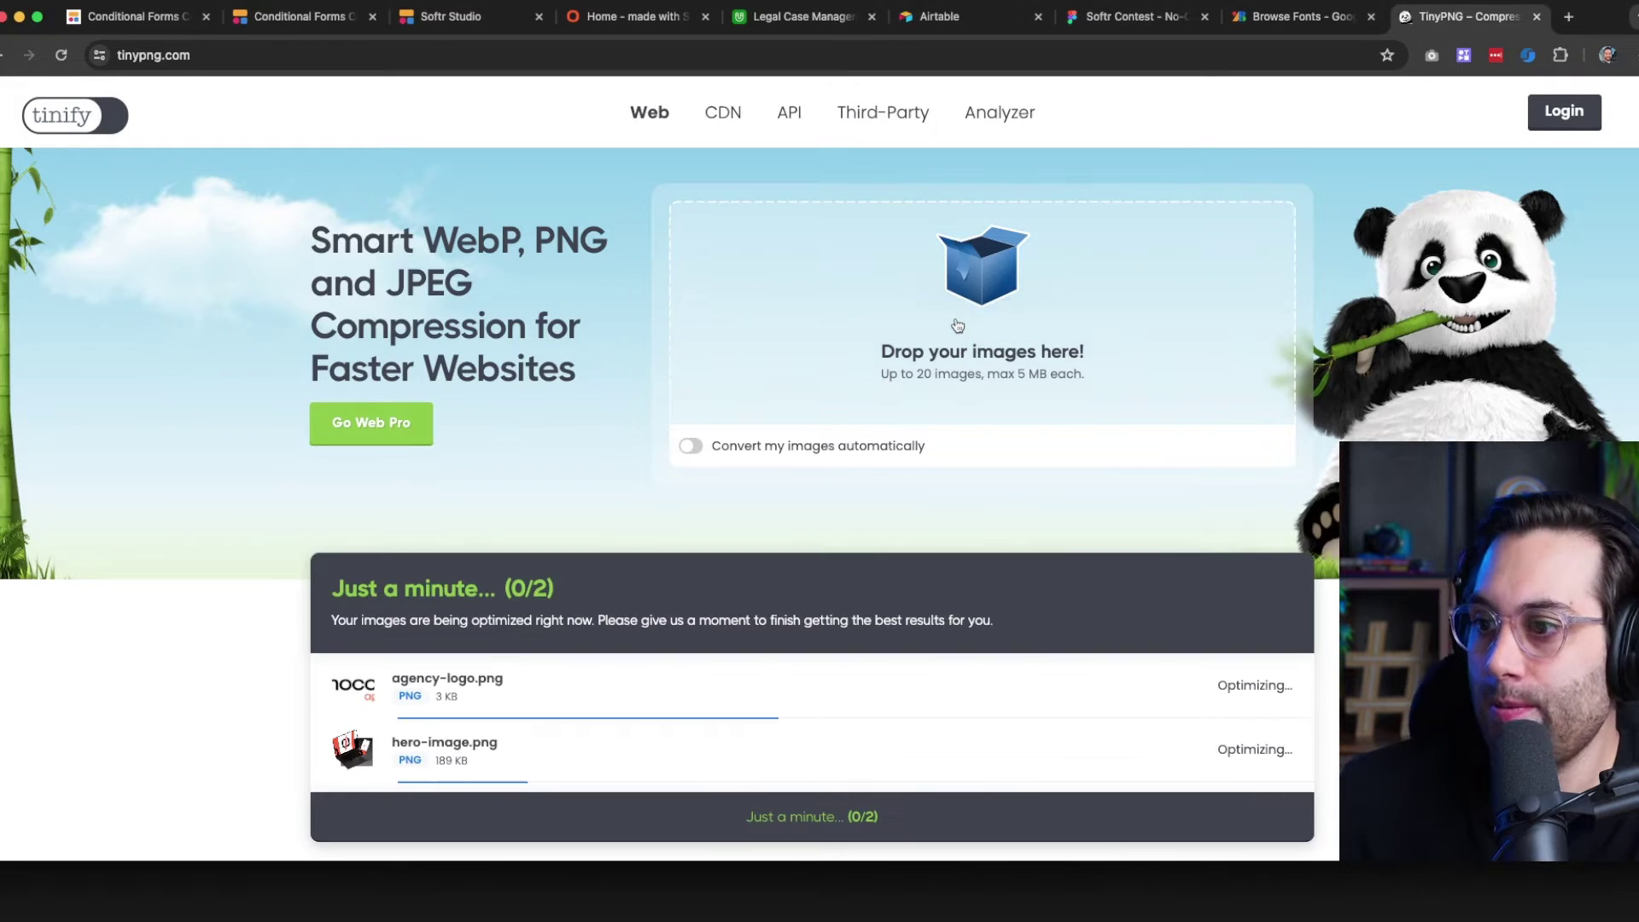
pyautogui.scroll(-4, 889, 395)
pyautogui.scroll(-2, 888, 395)
pyautogui.scroll(2, 889, 395)
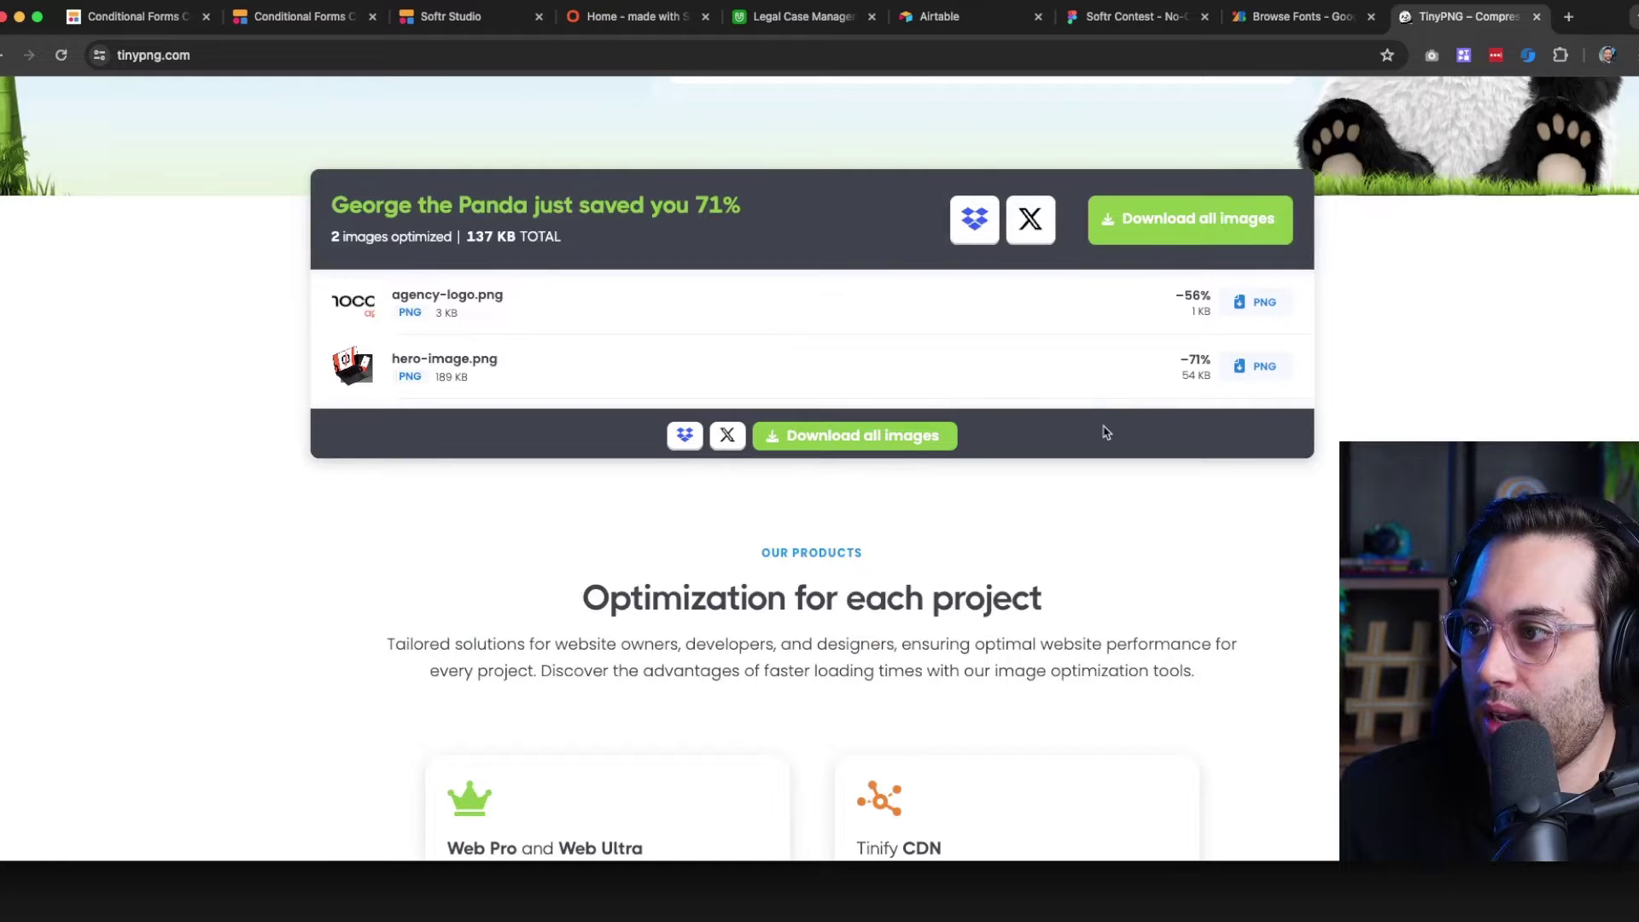
pyautogui.scroll(3, 1036, 421)
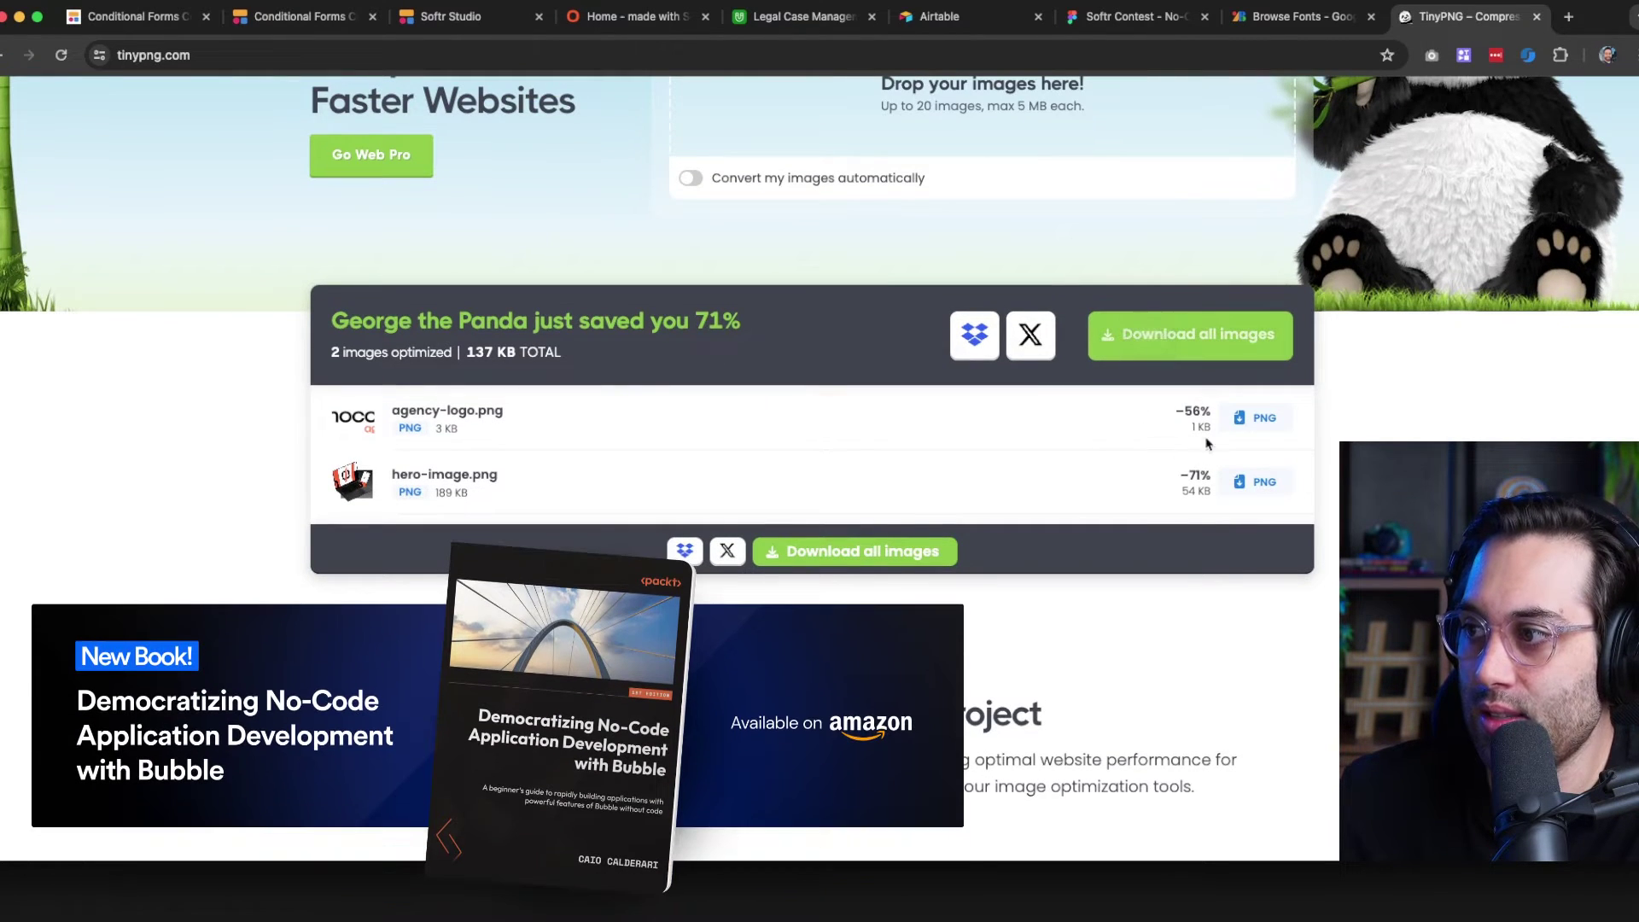
pyautogui.scroll(4, 1065, 474)
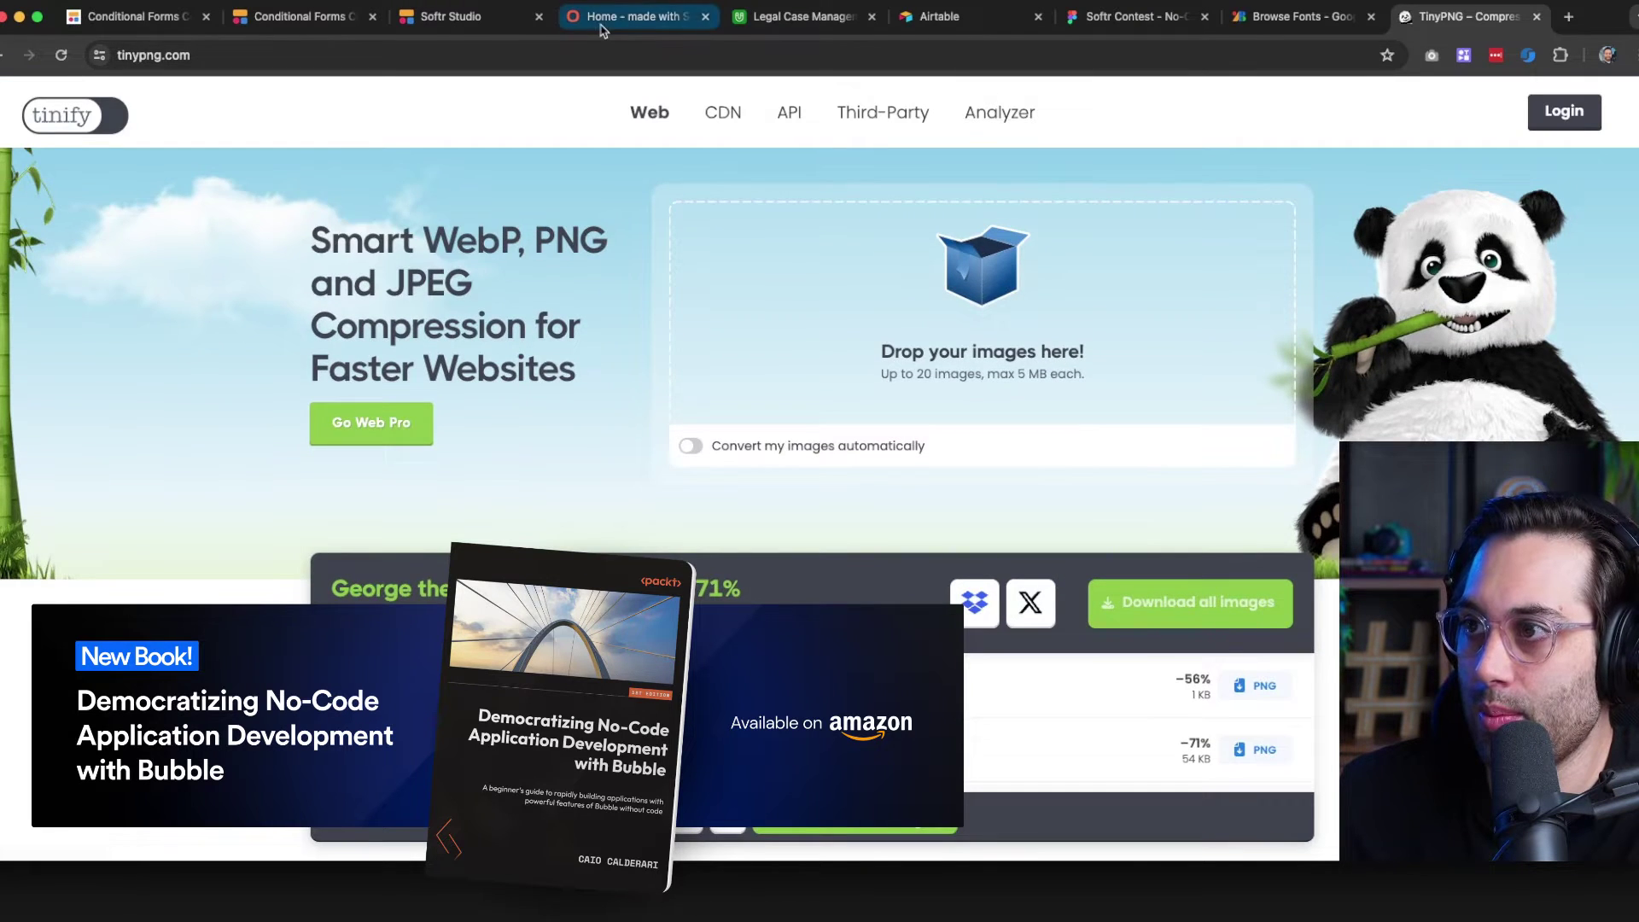
# Check the live Legalo site tab, then return to the Softr Studio editor
pyautogui.click(611, 19)
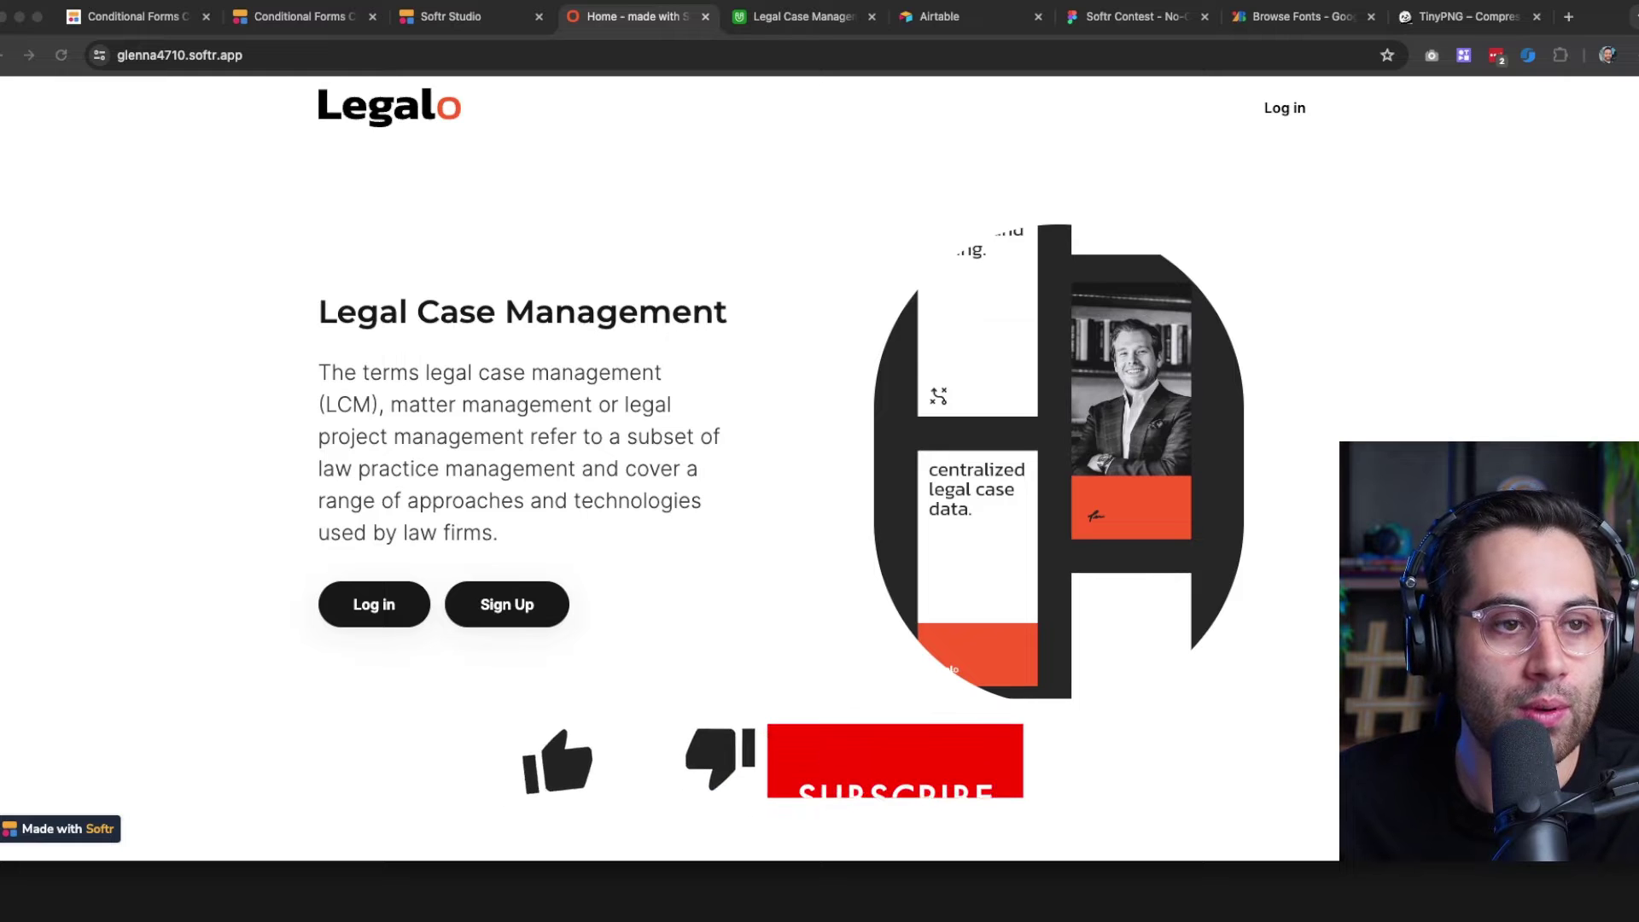
pyautogui.click(782, 202)
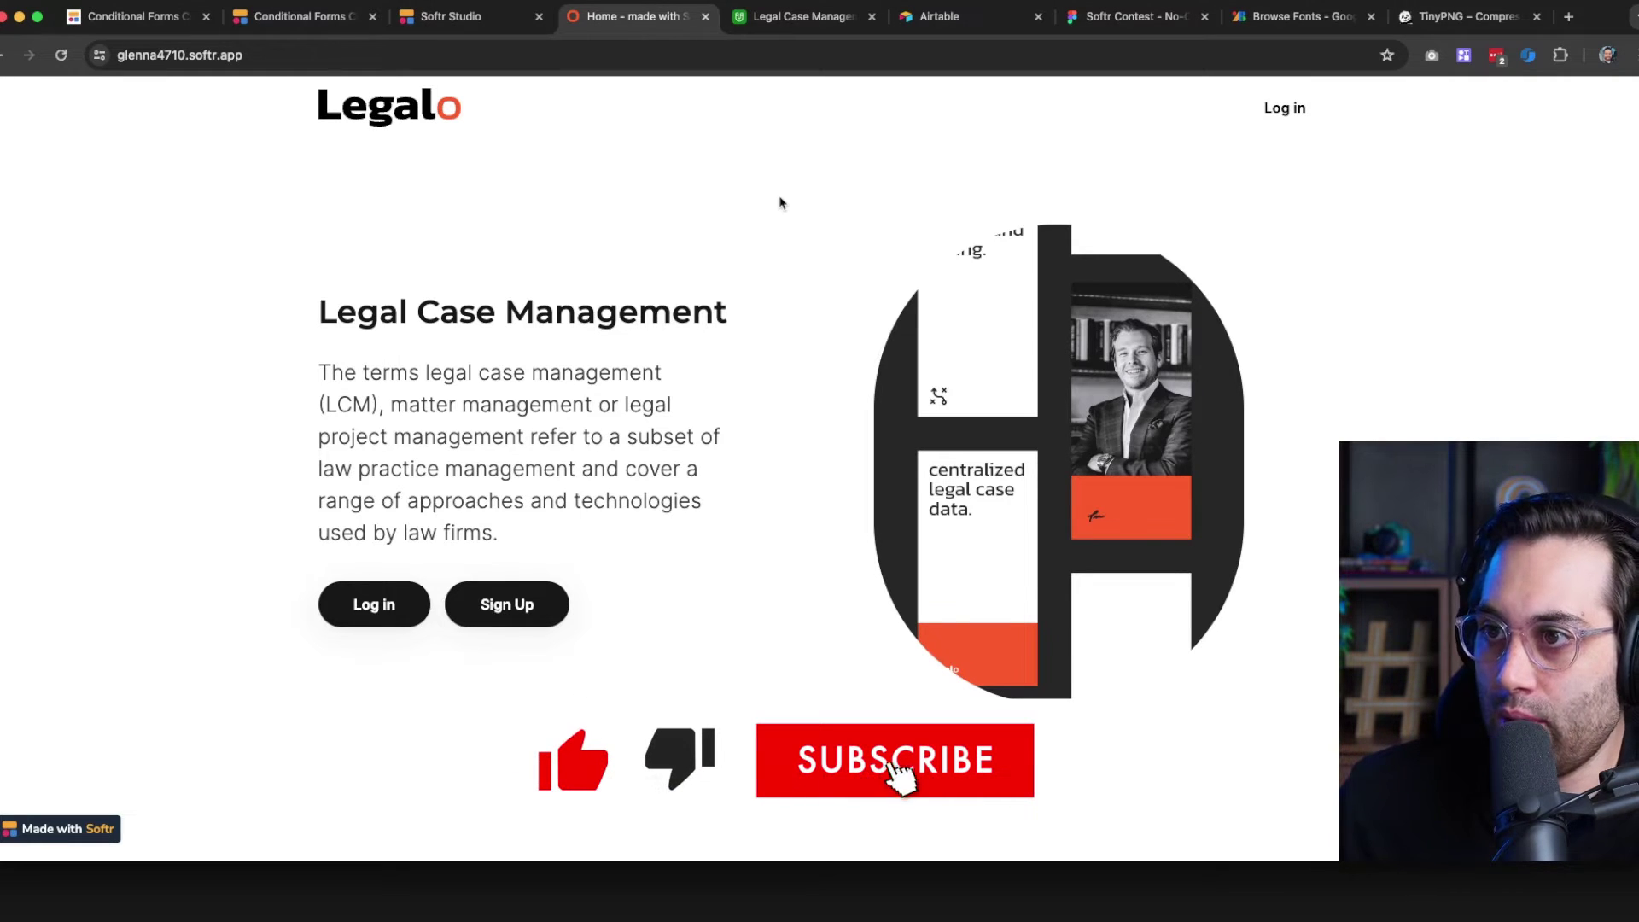
pyautogui.click(461, 16)
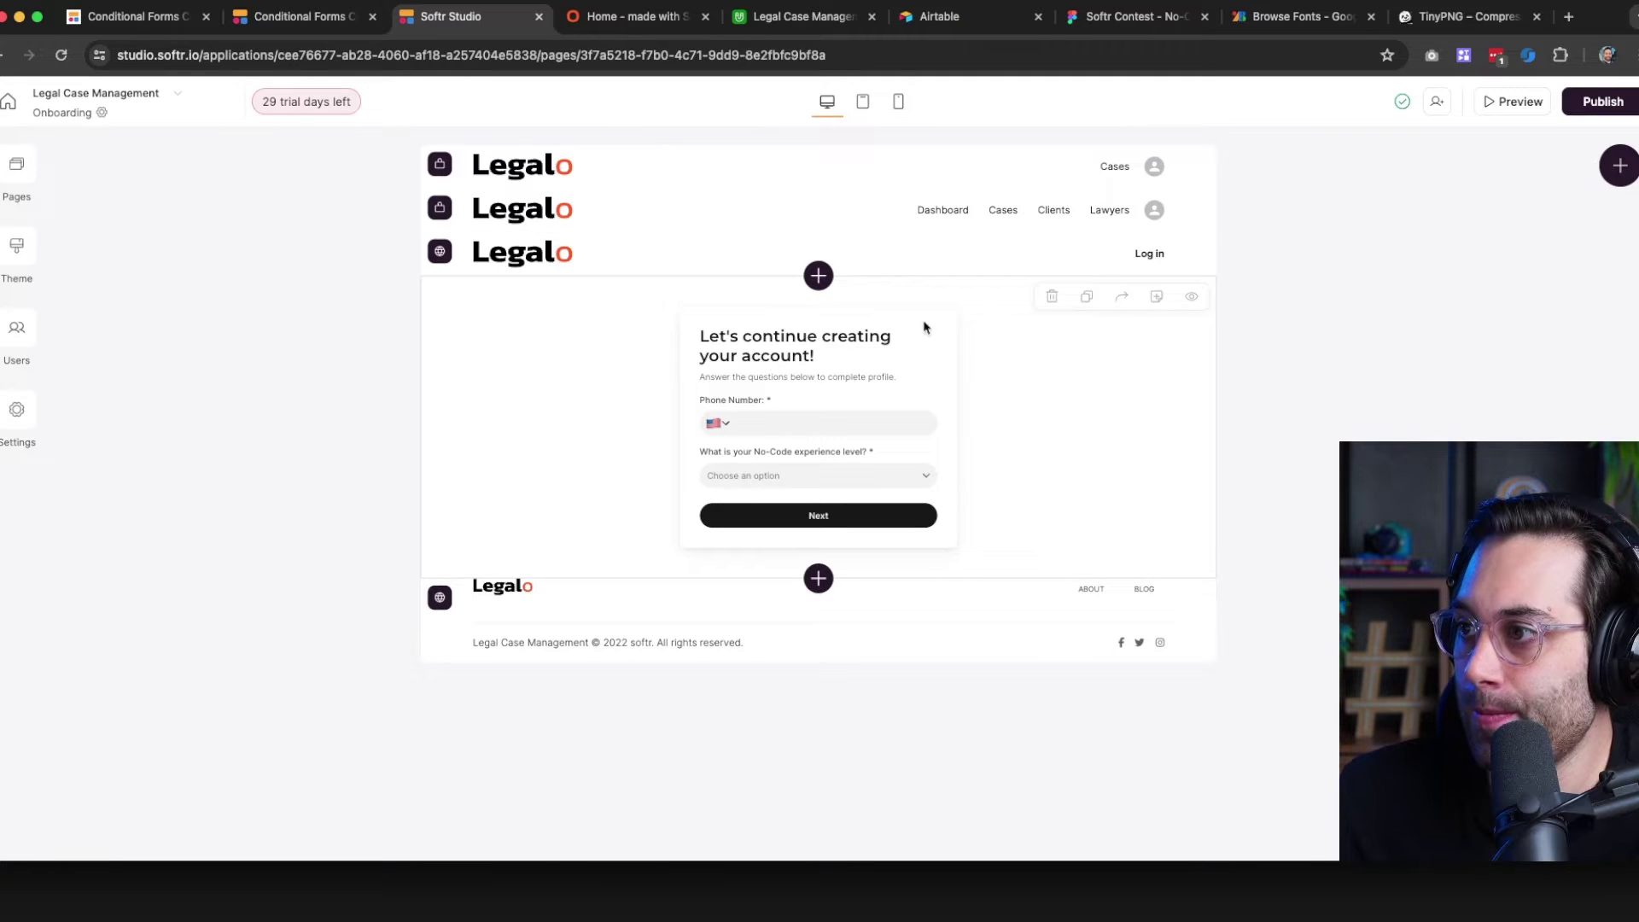
# Go to the Home page and select the header with the Log in link
pyautogui.click(531, 264)
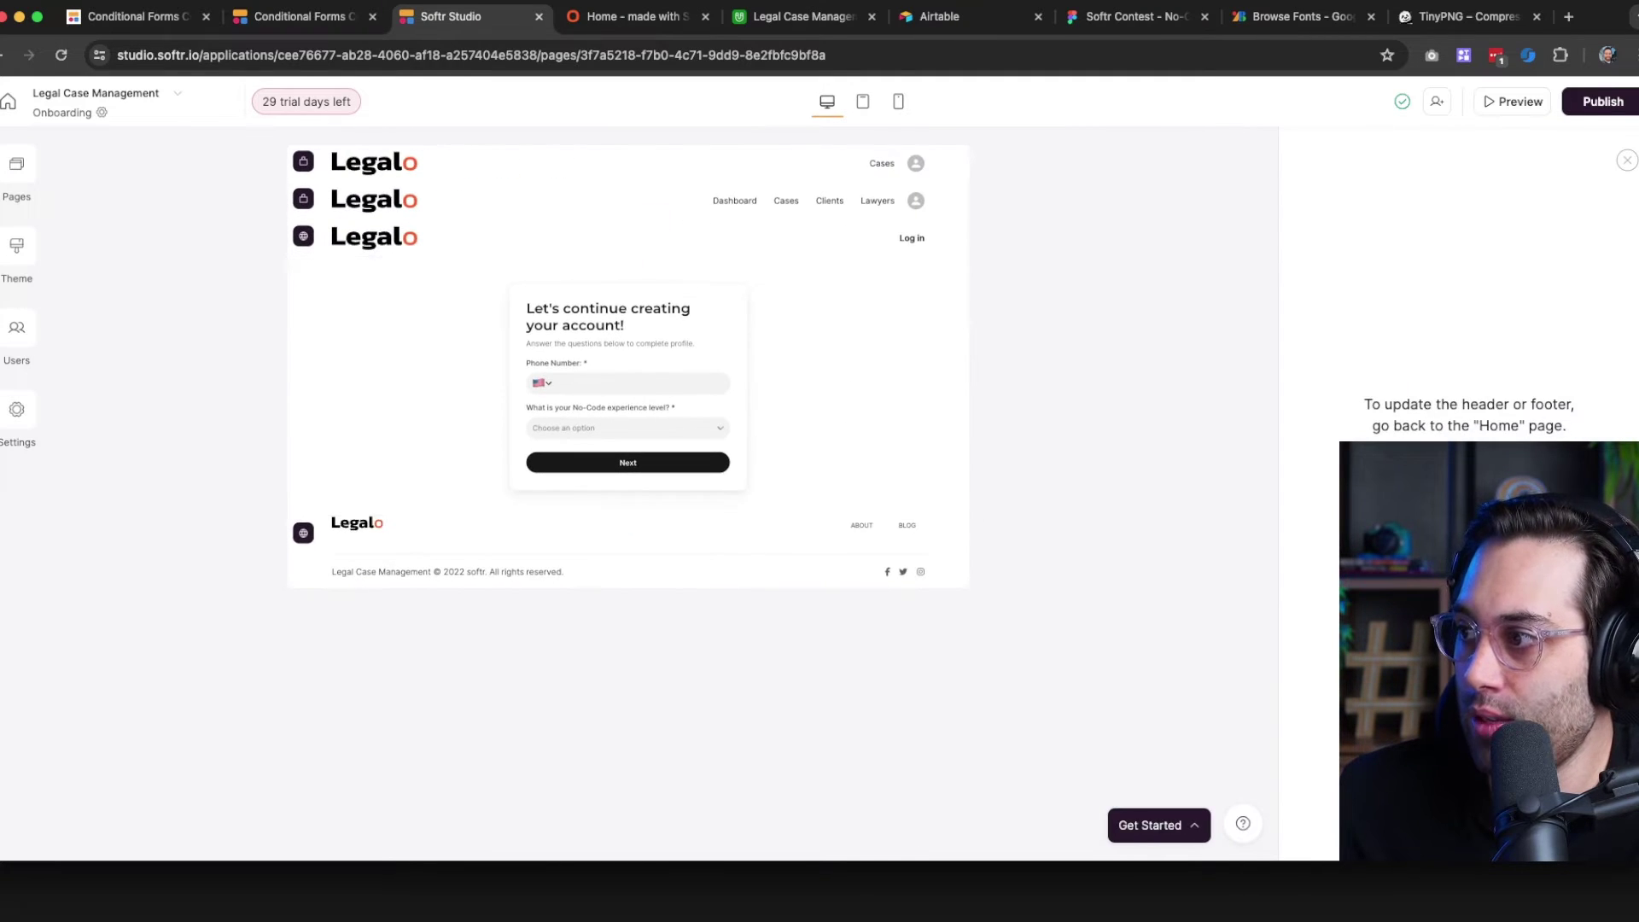
pyautogui.click(16, 183)
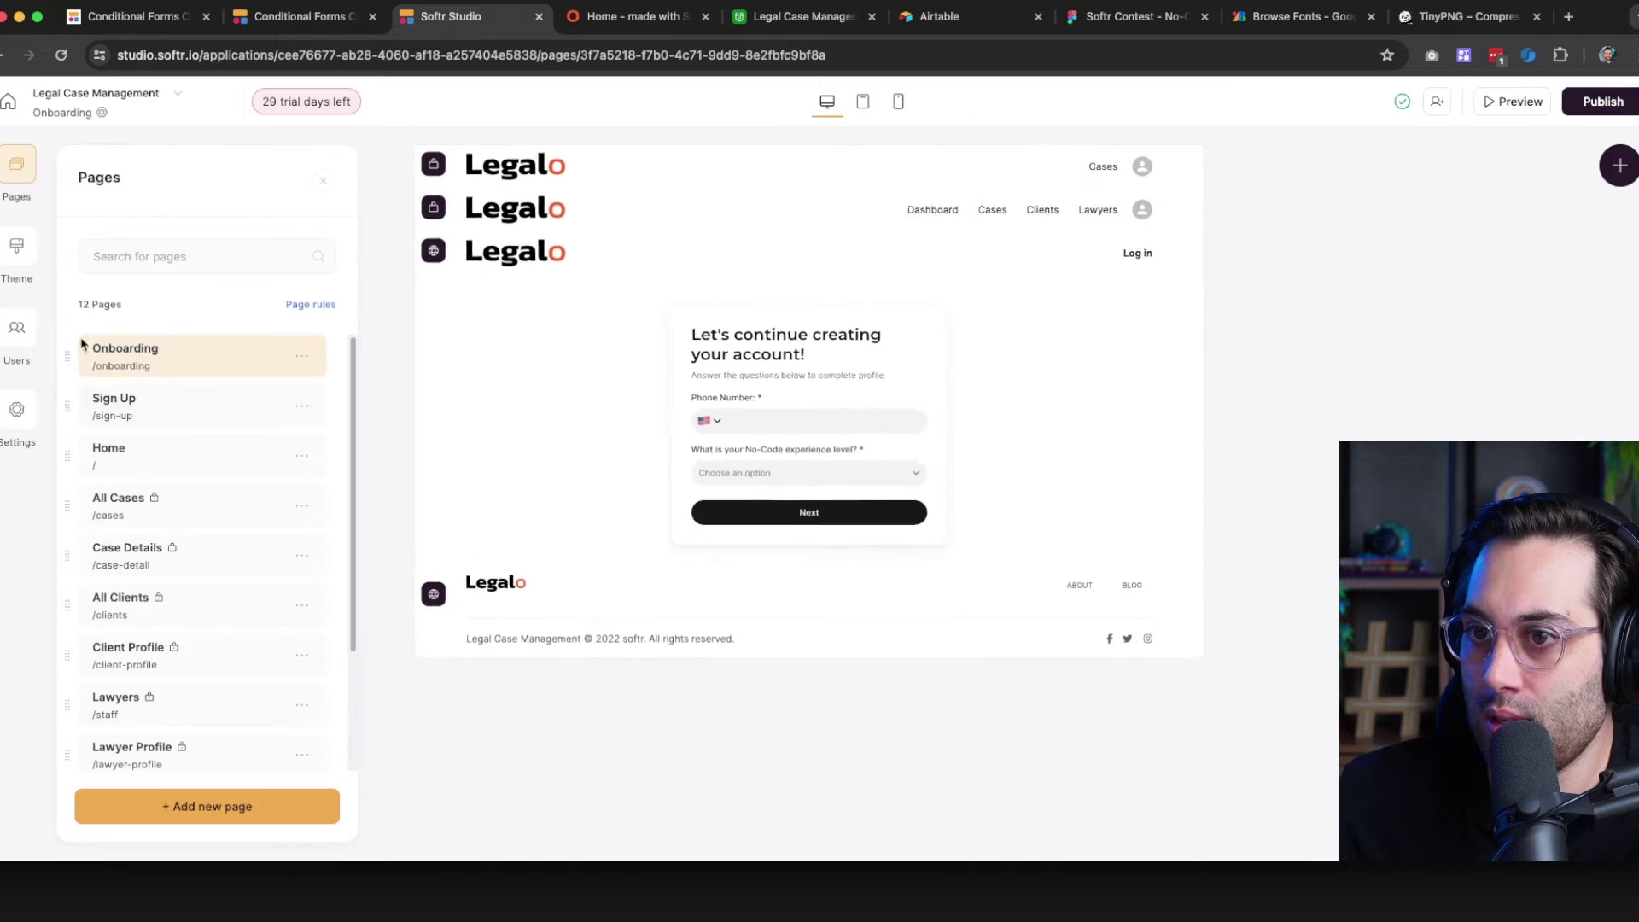
pyautogui.click(163, 463)
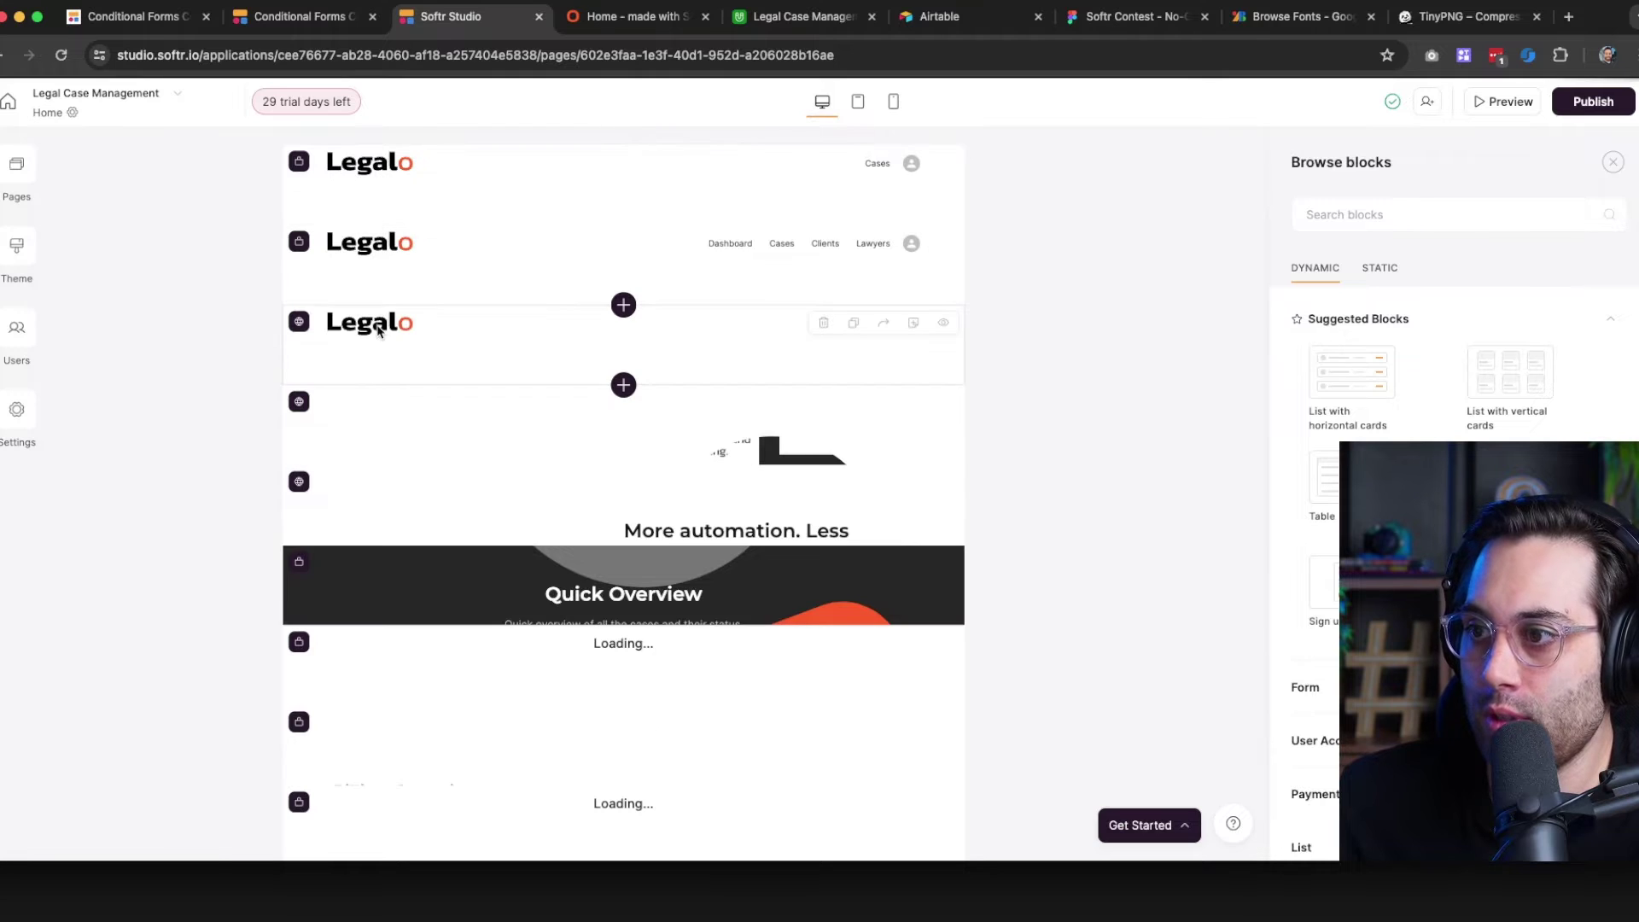
pyautogui.click(642, 364)
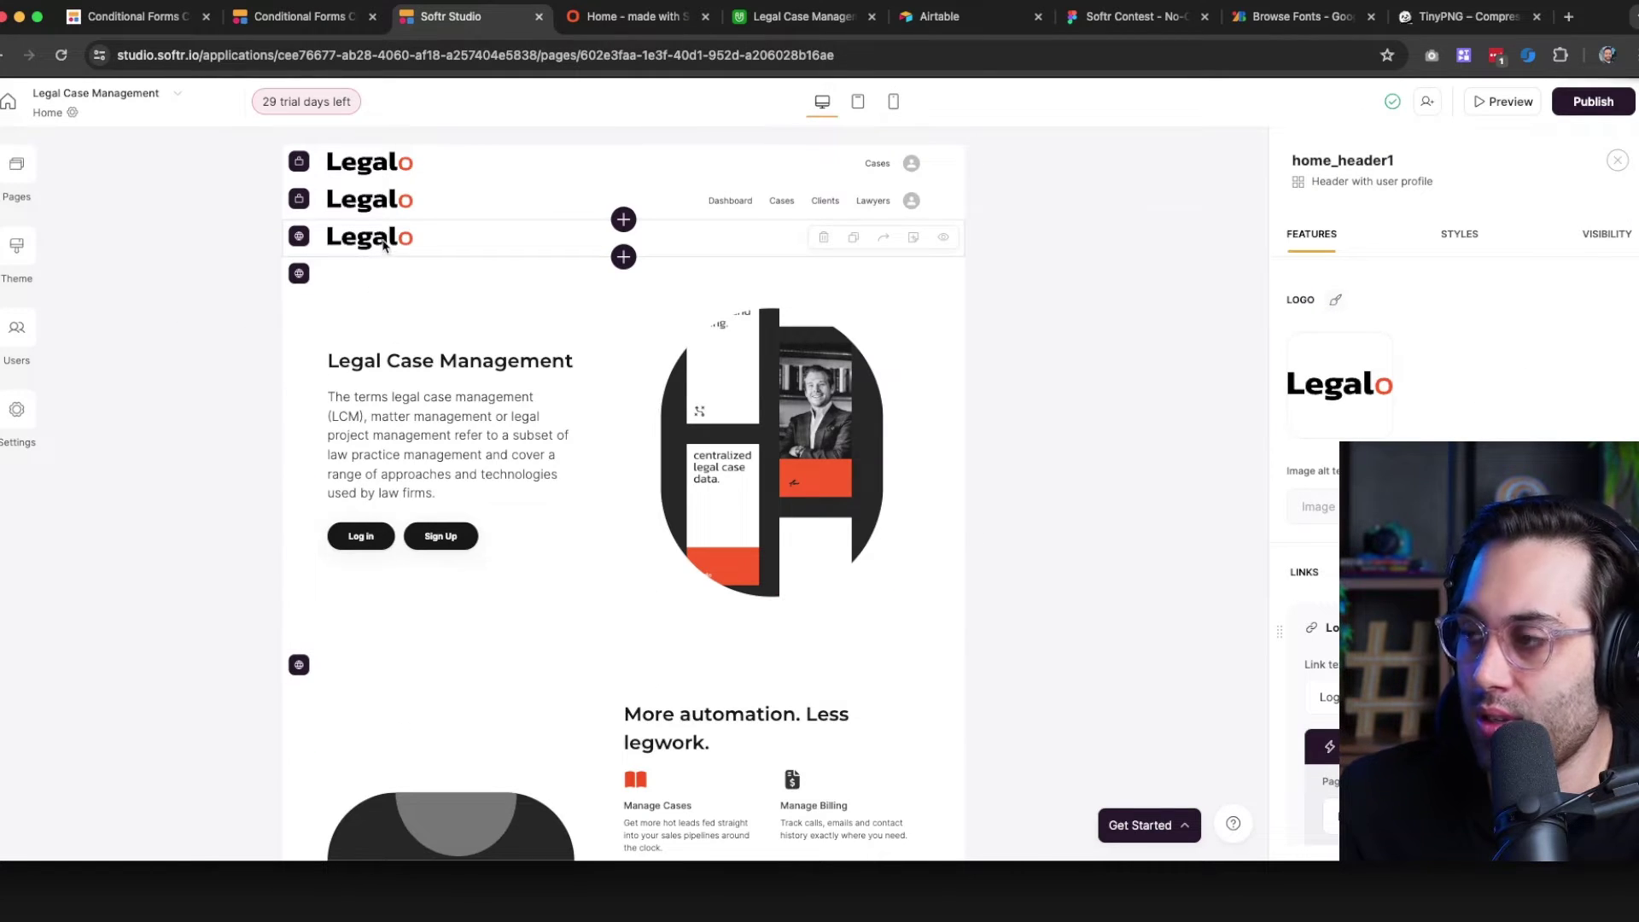
# Upload the compressed agency-logo.png and hero-image.png from the tinified folder to the assets
pyautogui.click(1338, 384)
pyautogui.moveTo(713, 369)
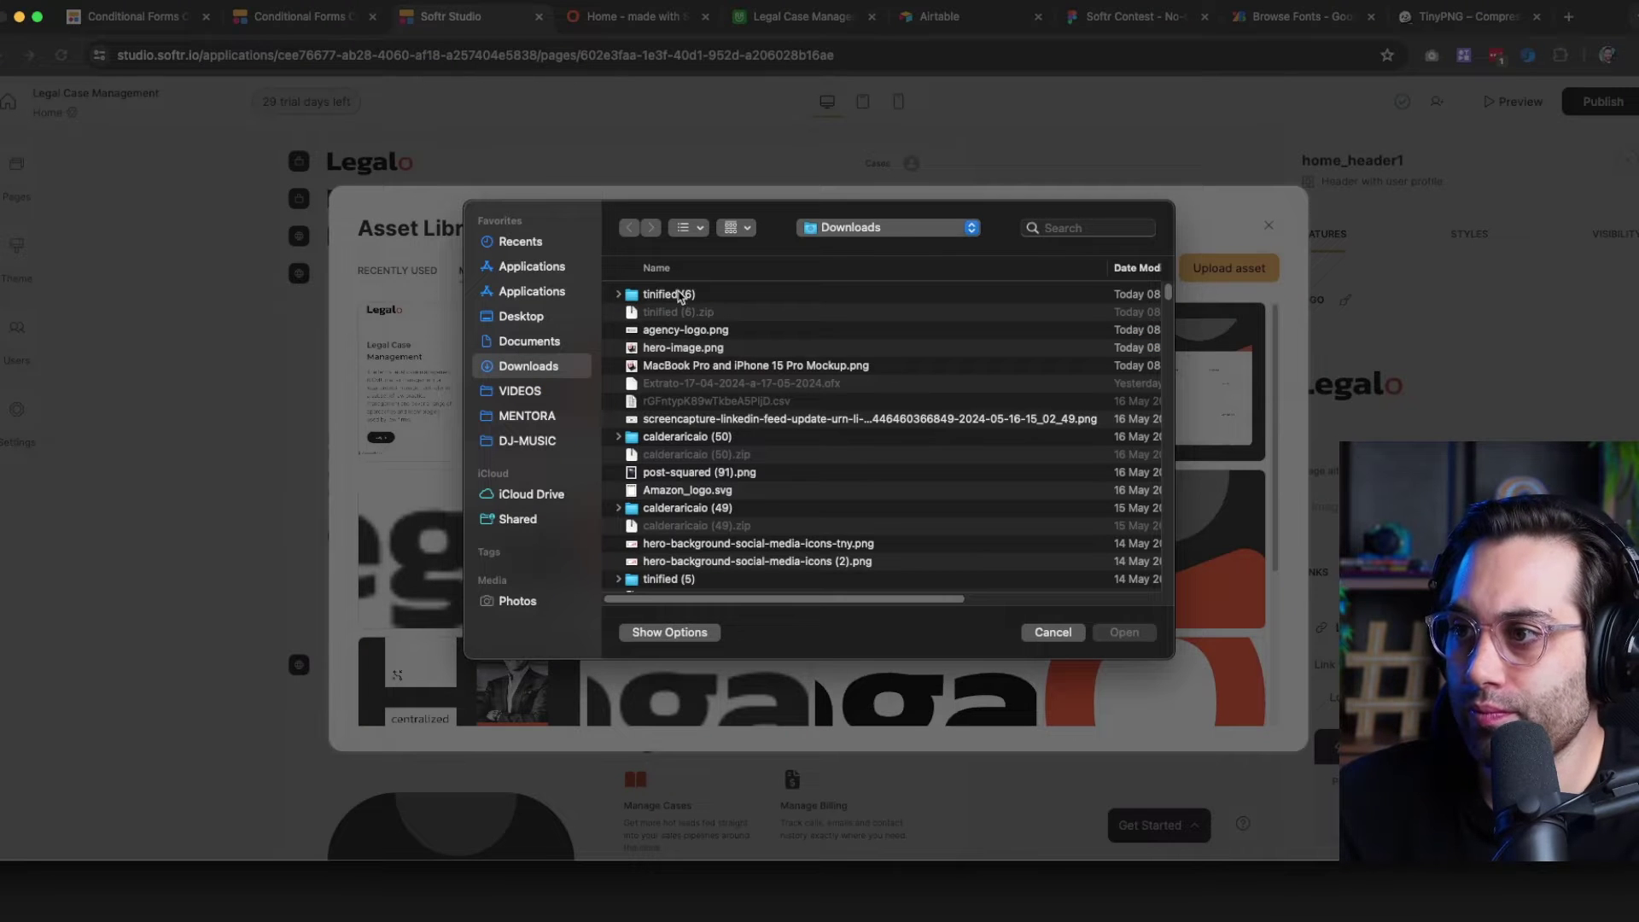
pyautogui.doubleClick(680, 294)
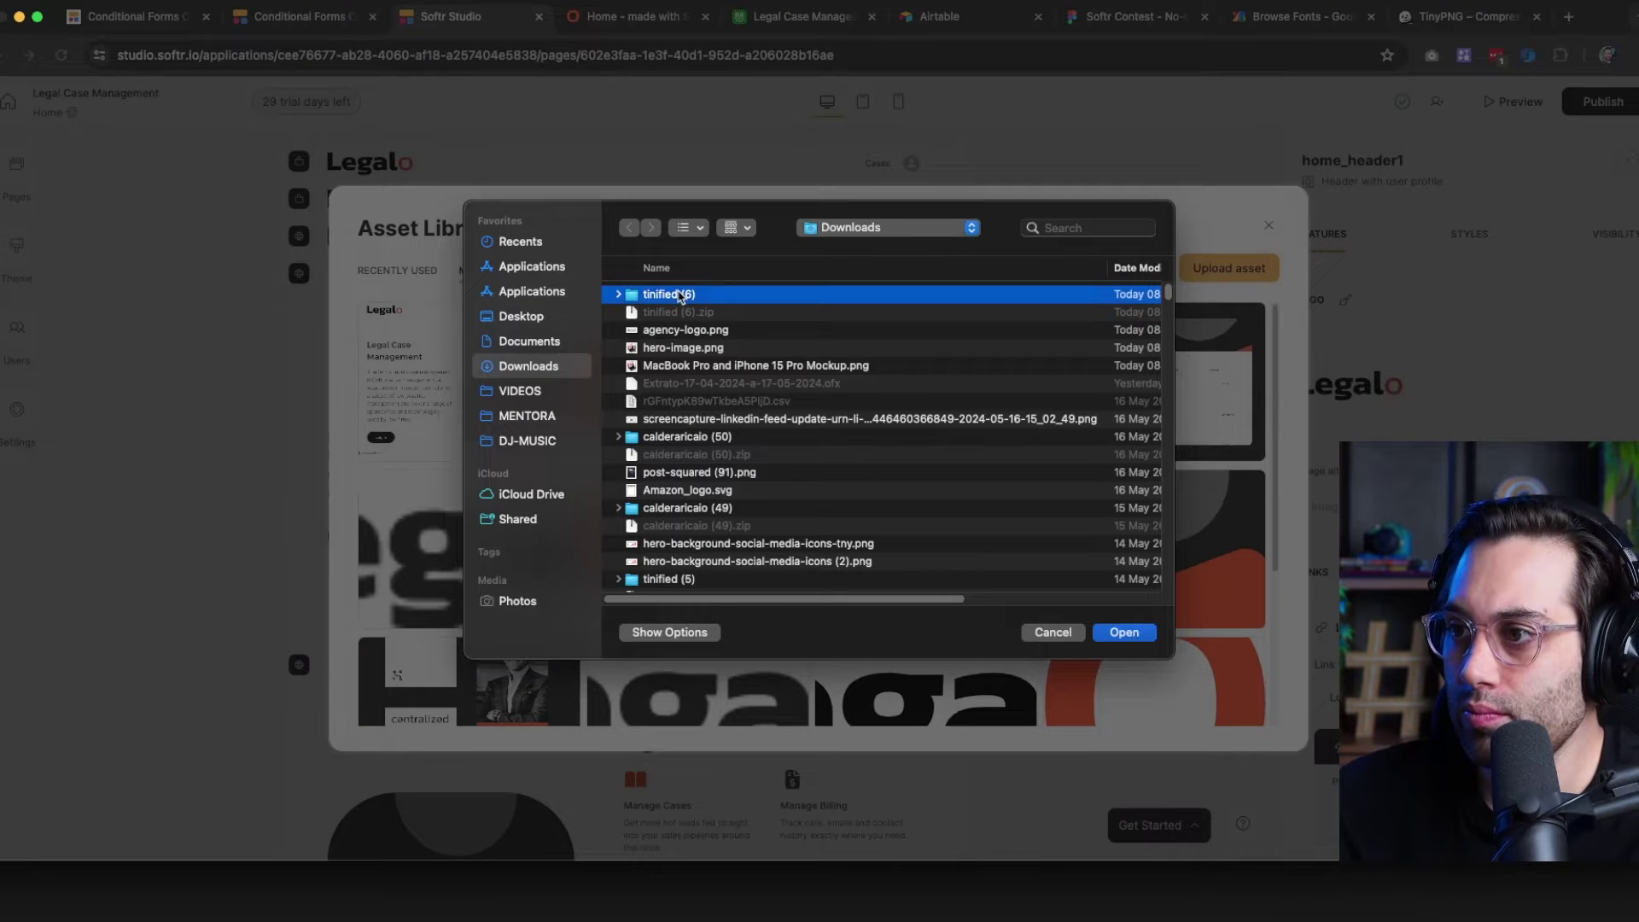
pyautogui.doubleClick(674, 313)
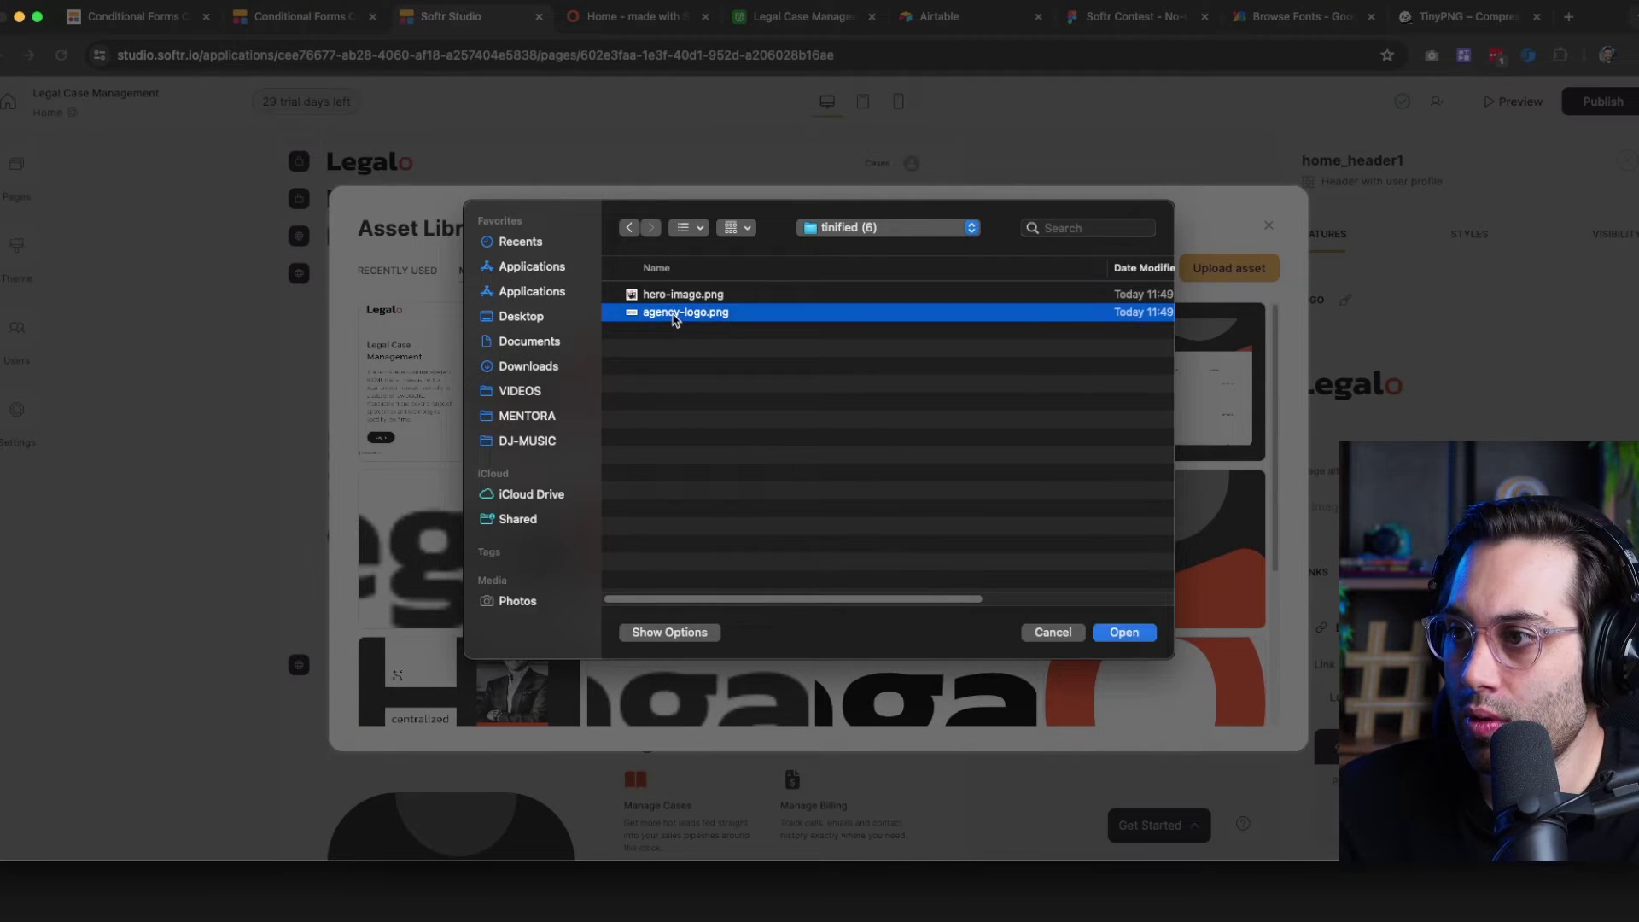
pyautogui.click(1217, 280)
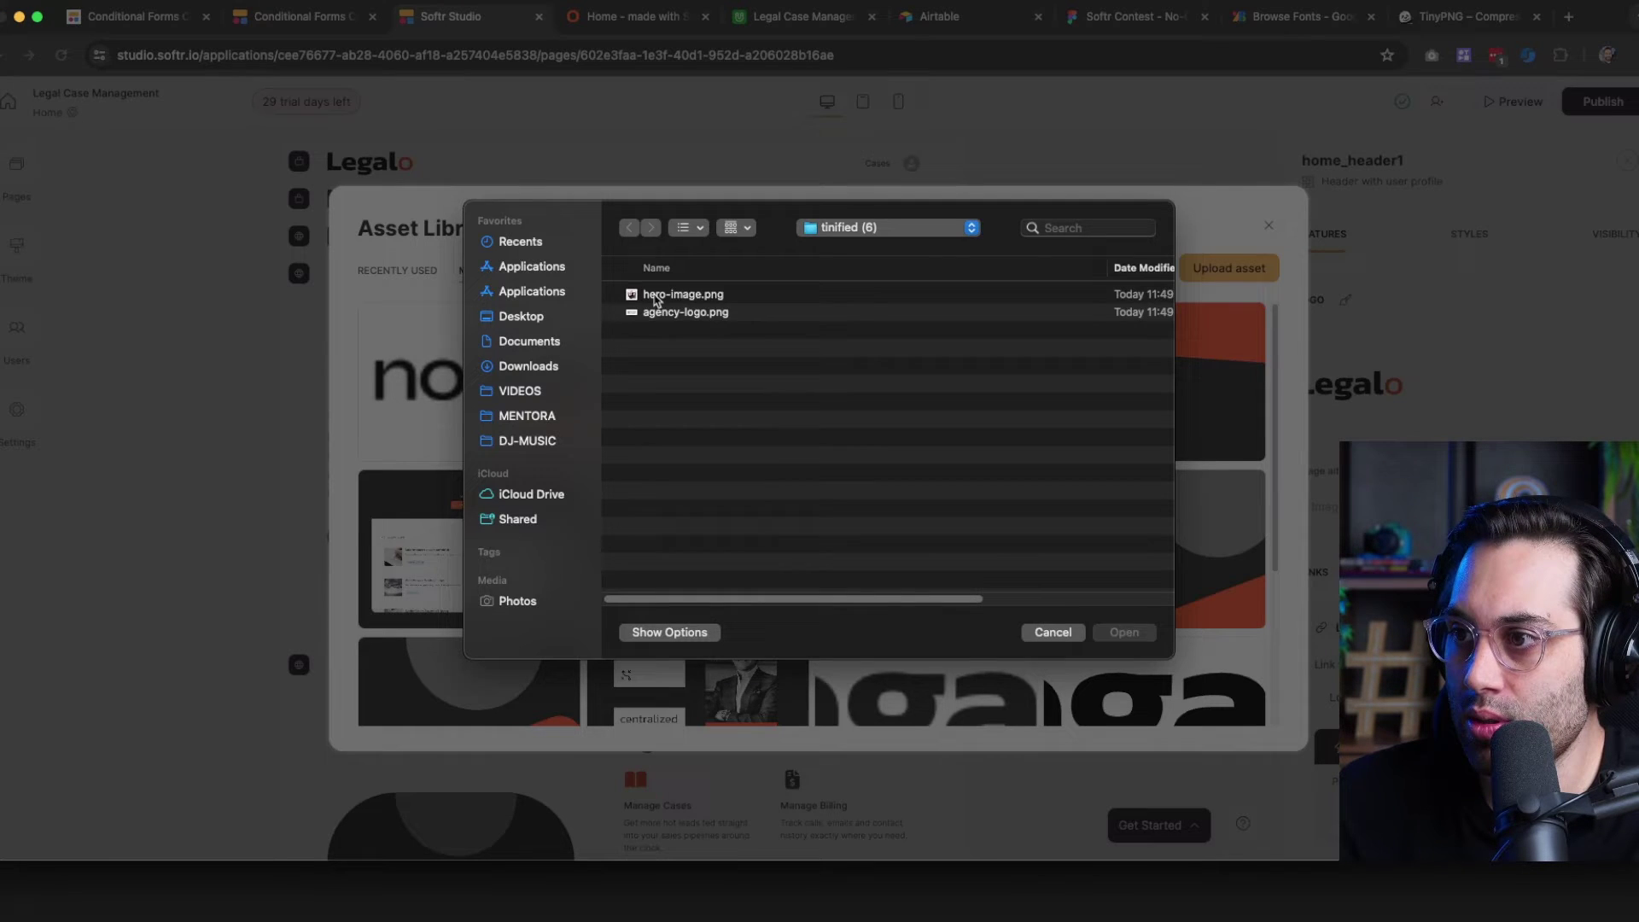
pyautogui.doubleClick(675, 295)
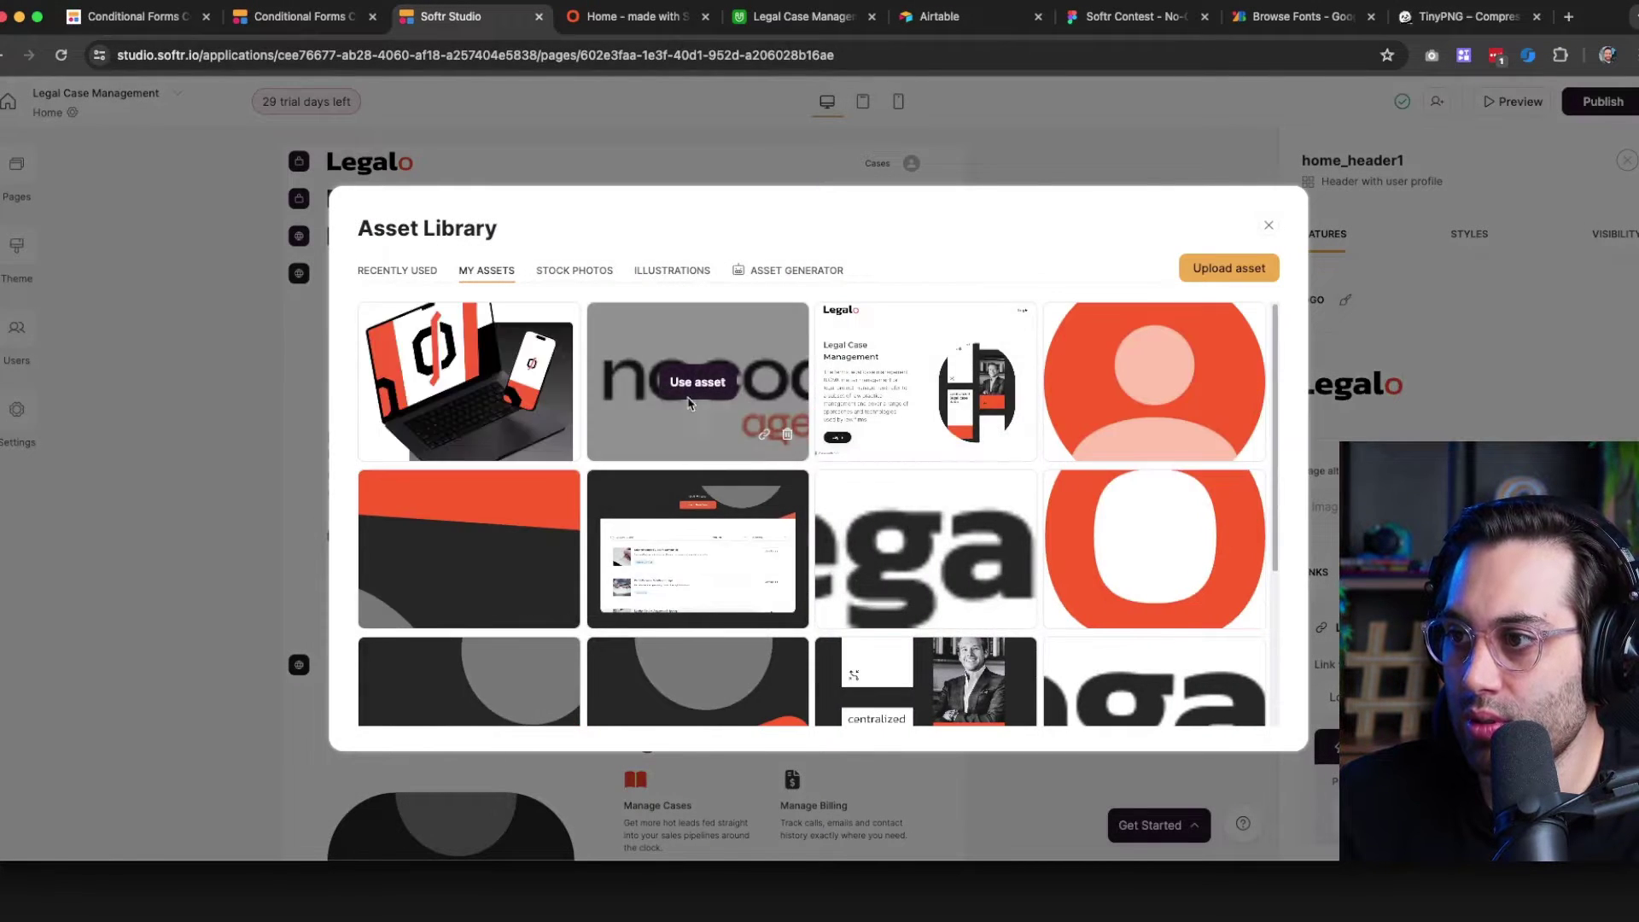
# Use the nocode agency image as the header logo with width 3XS
pyautogui.click(692, 386)
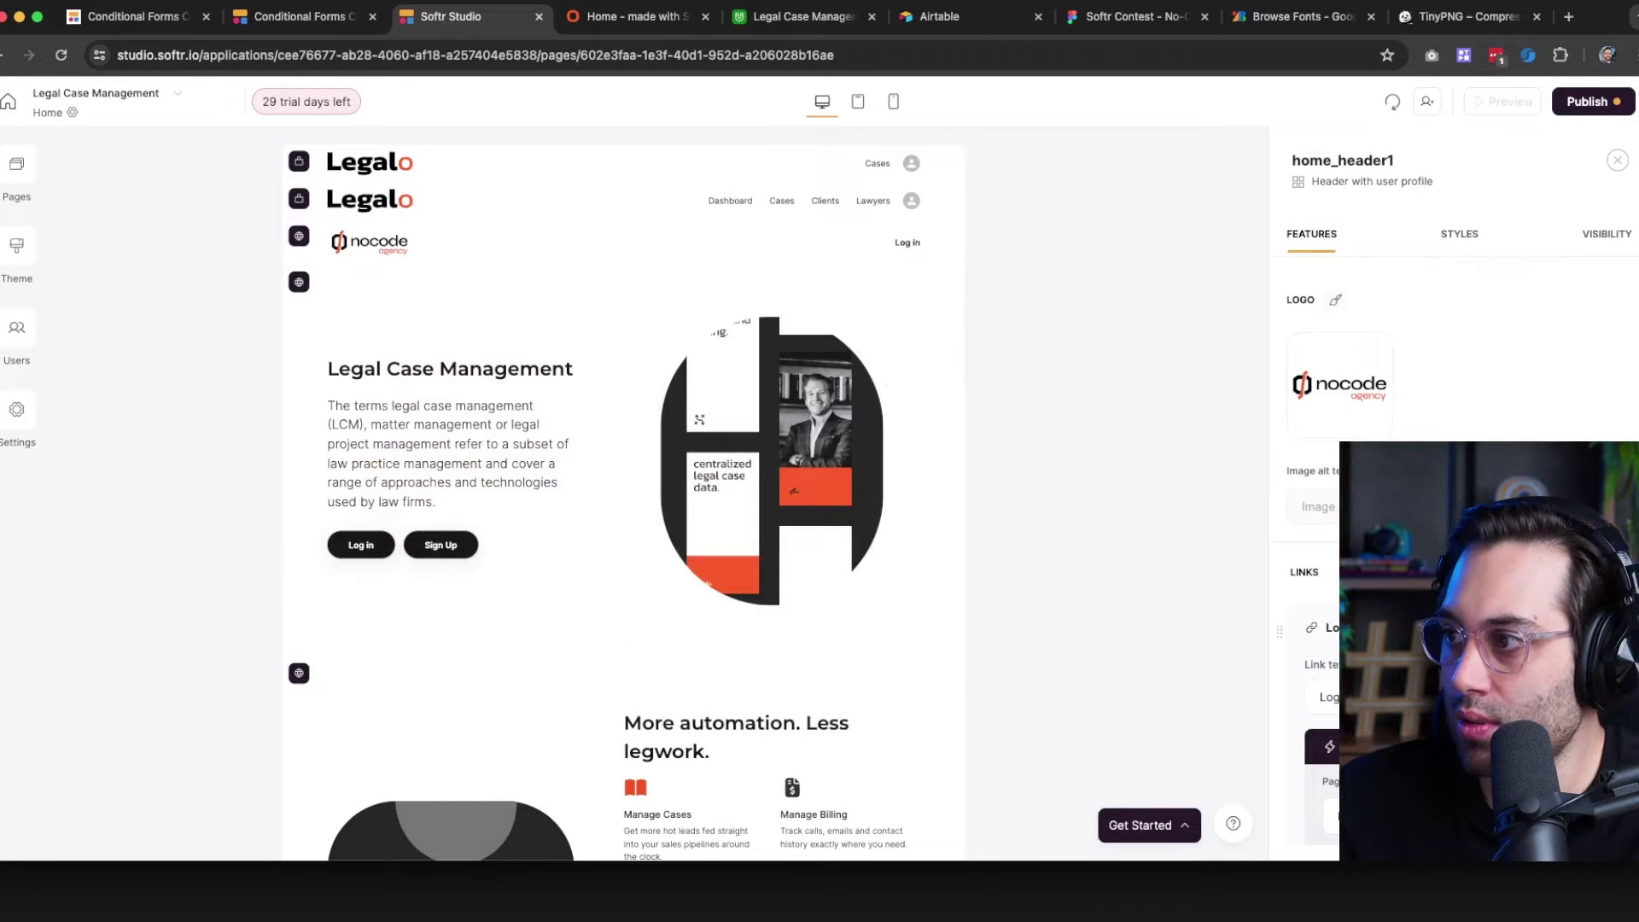
pyautogui.click(1337, 304)
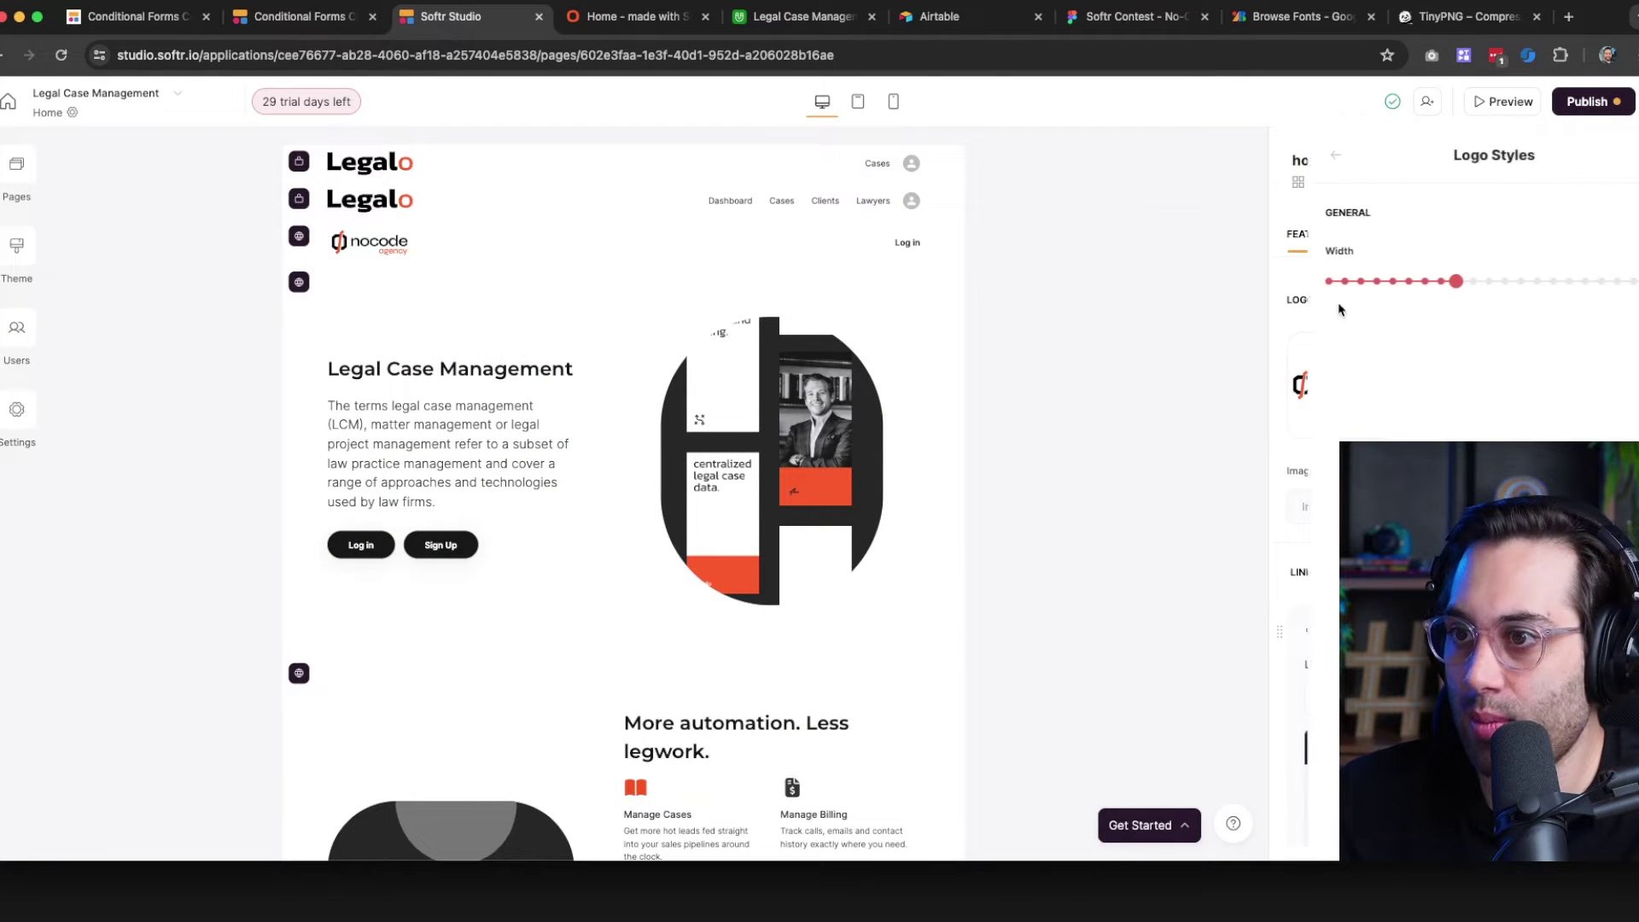
pyautogui.click(1463, 283)
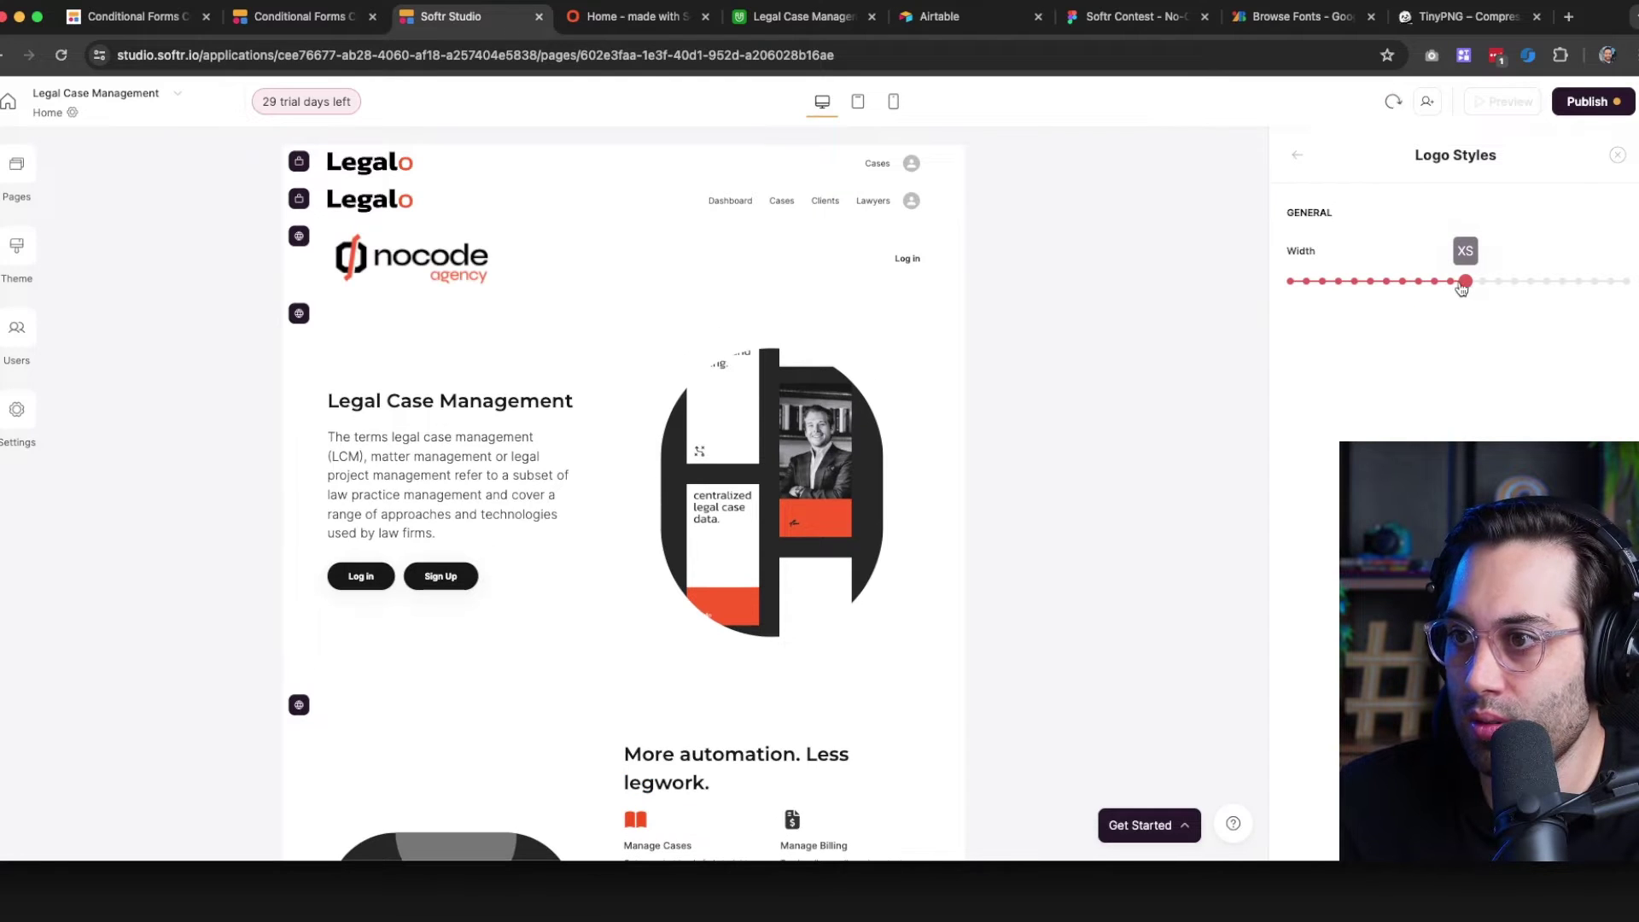
pyautogui.click(1450, 283)
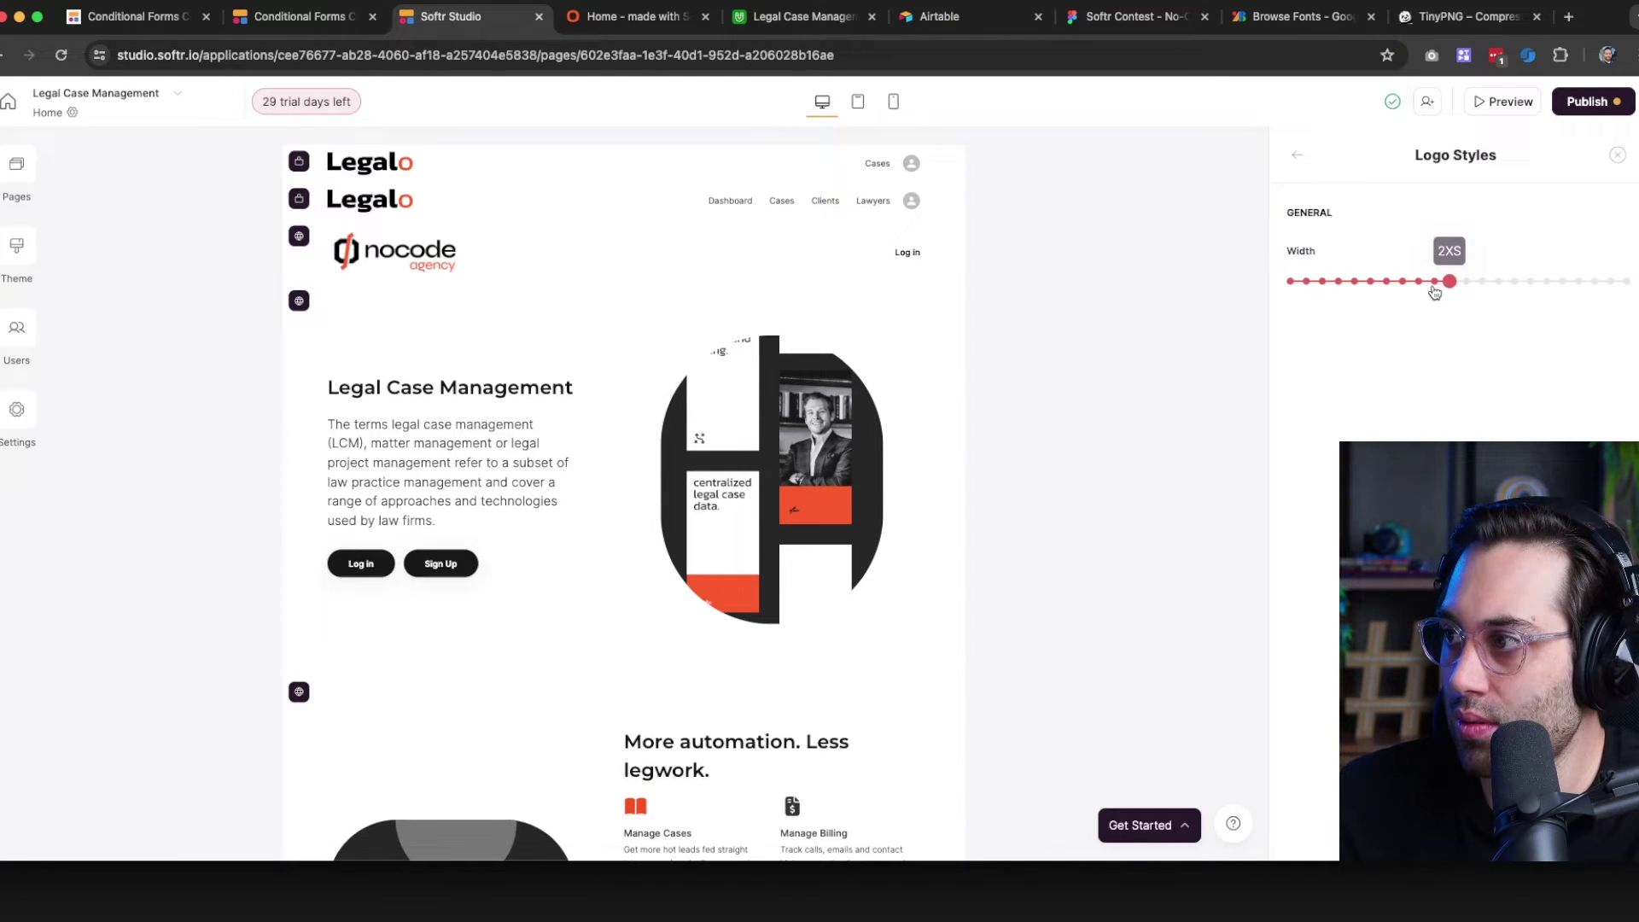
pyautogui.click(1434, 285)
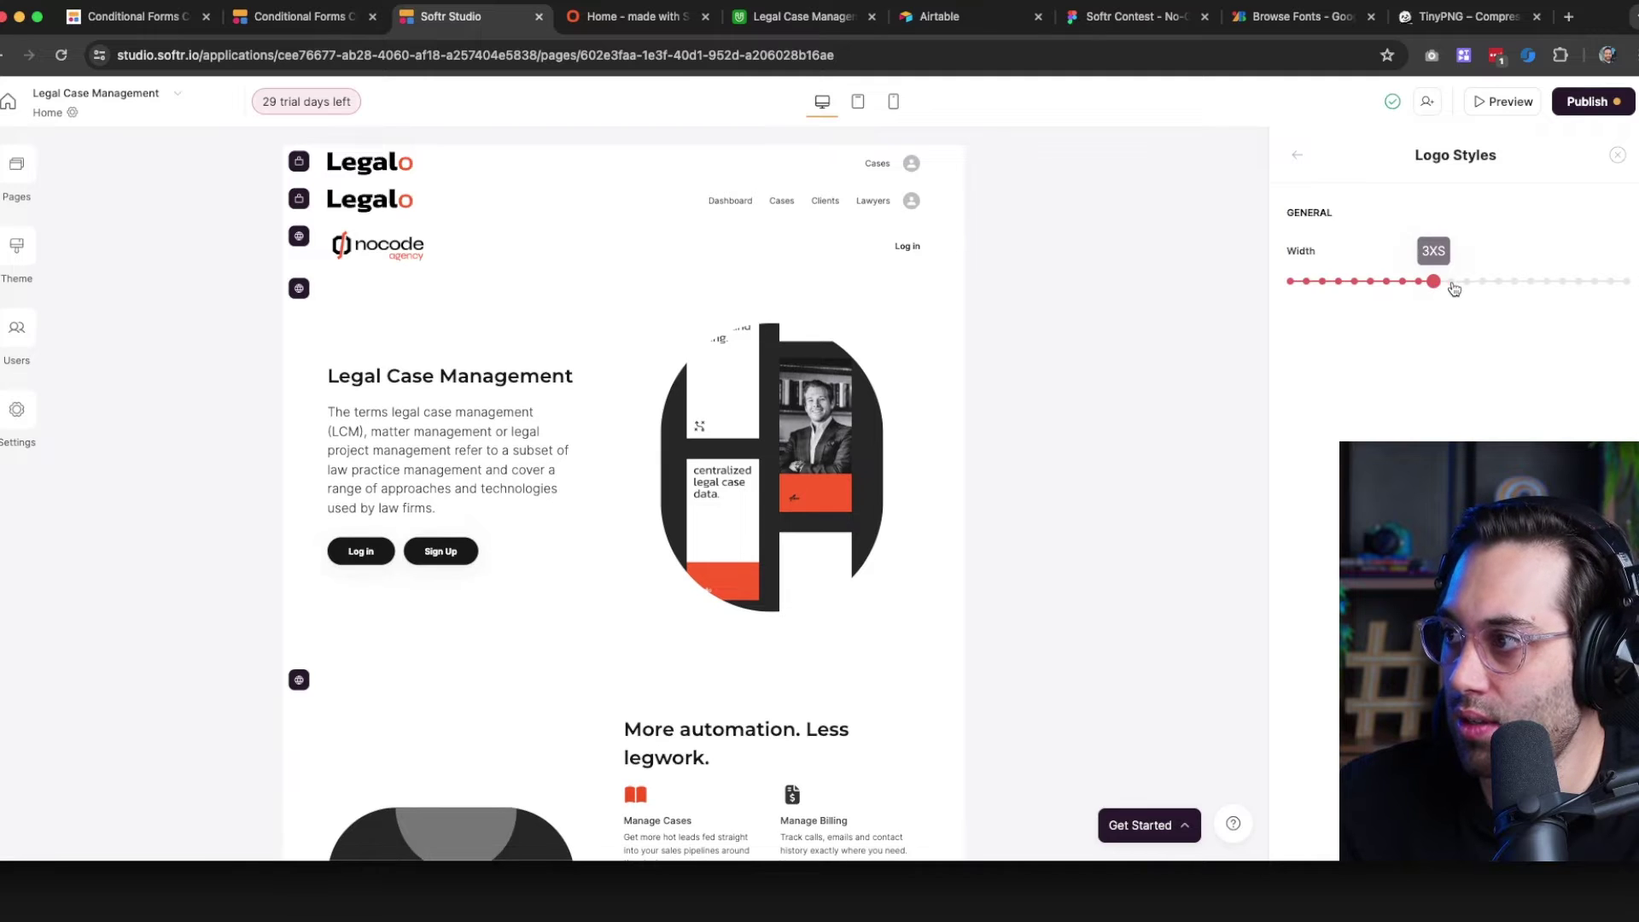
pyautogui.click(1453, 287)
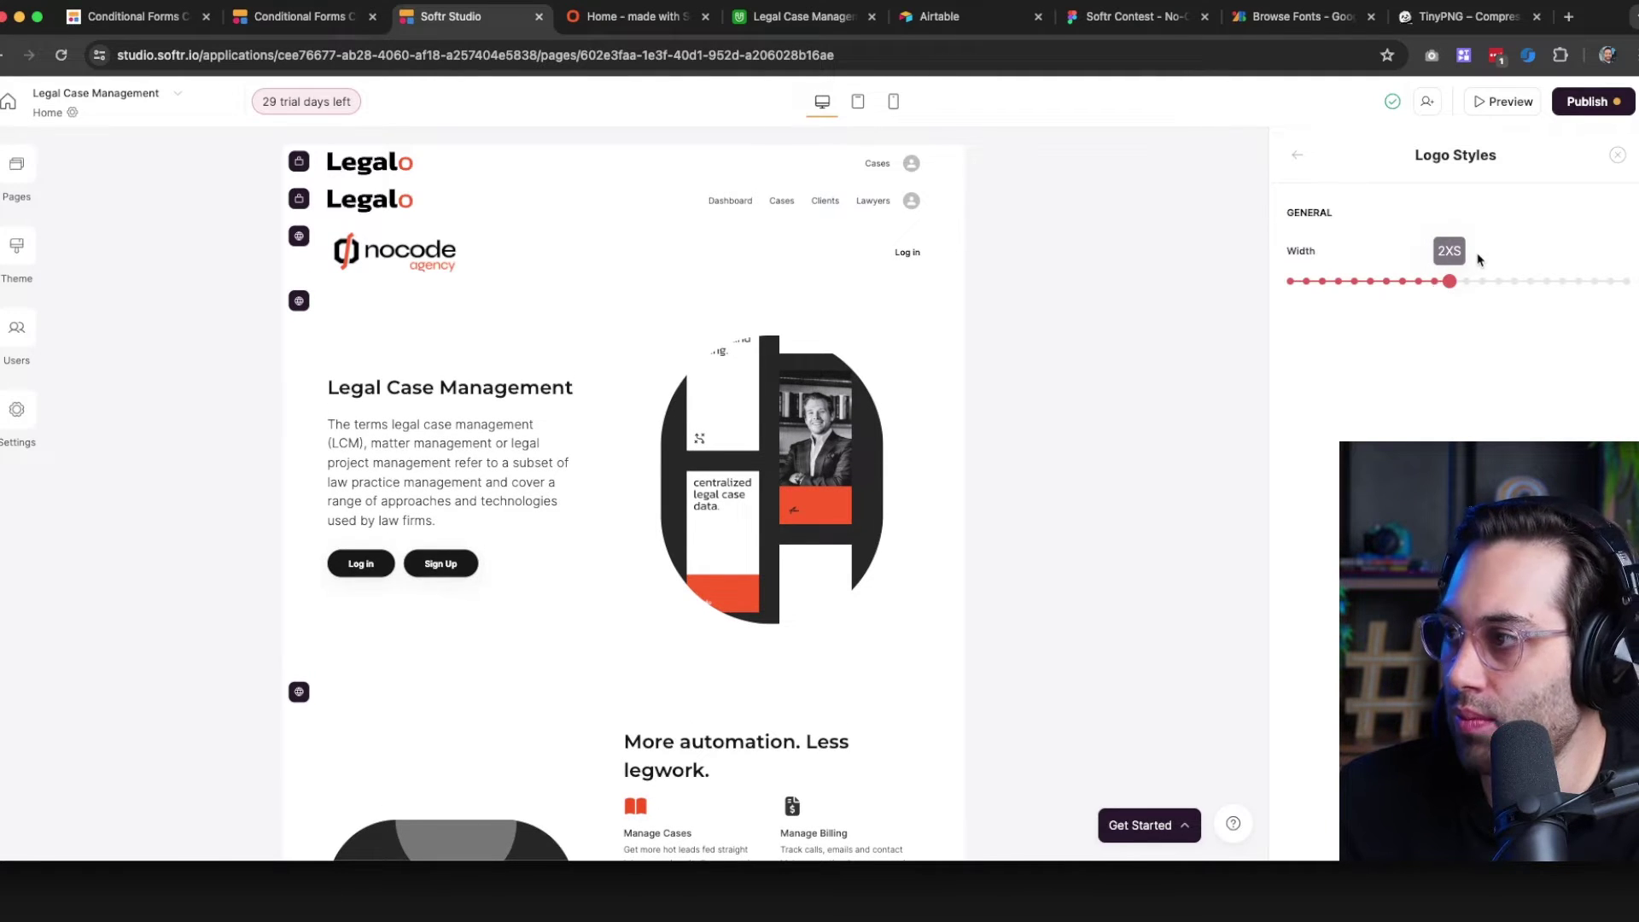
pyautogui.click(1433, 284)
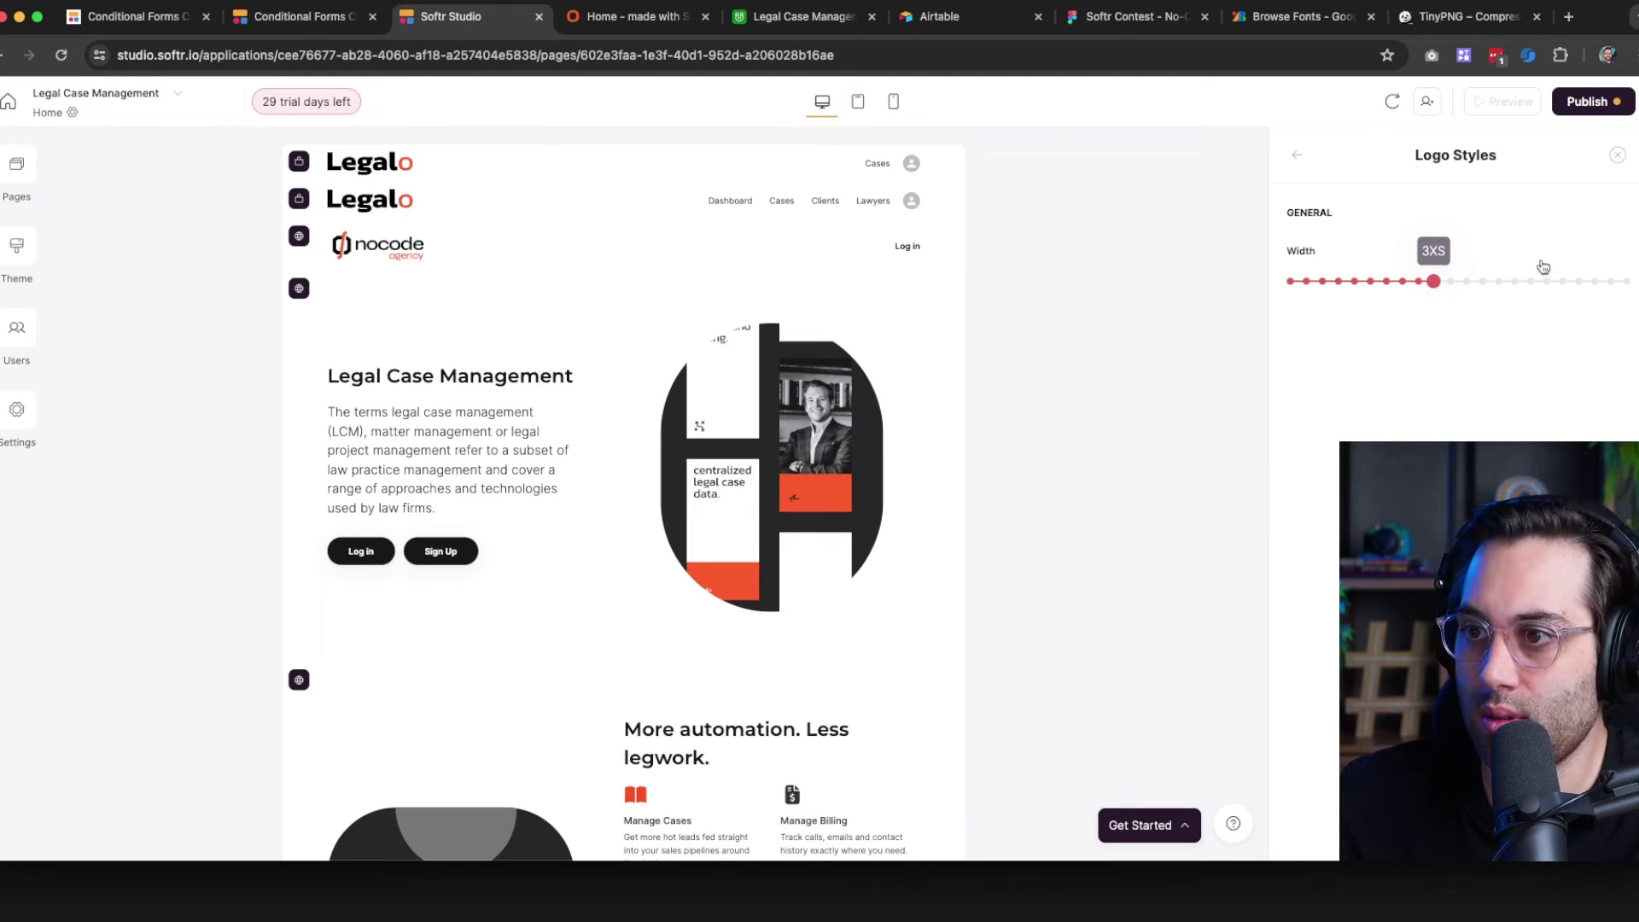
pyautogui.click(1617, 155)
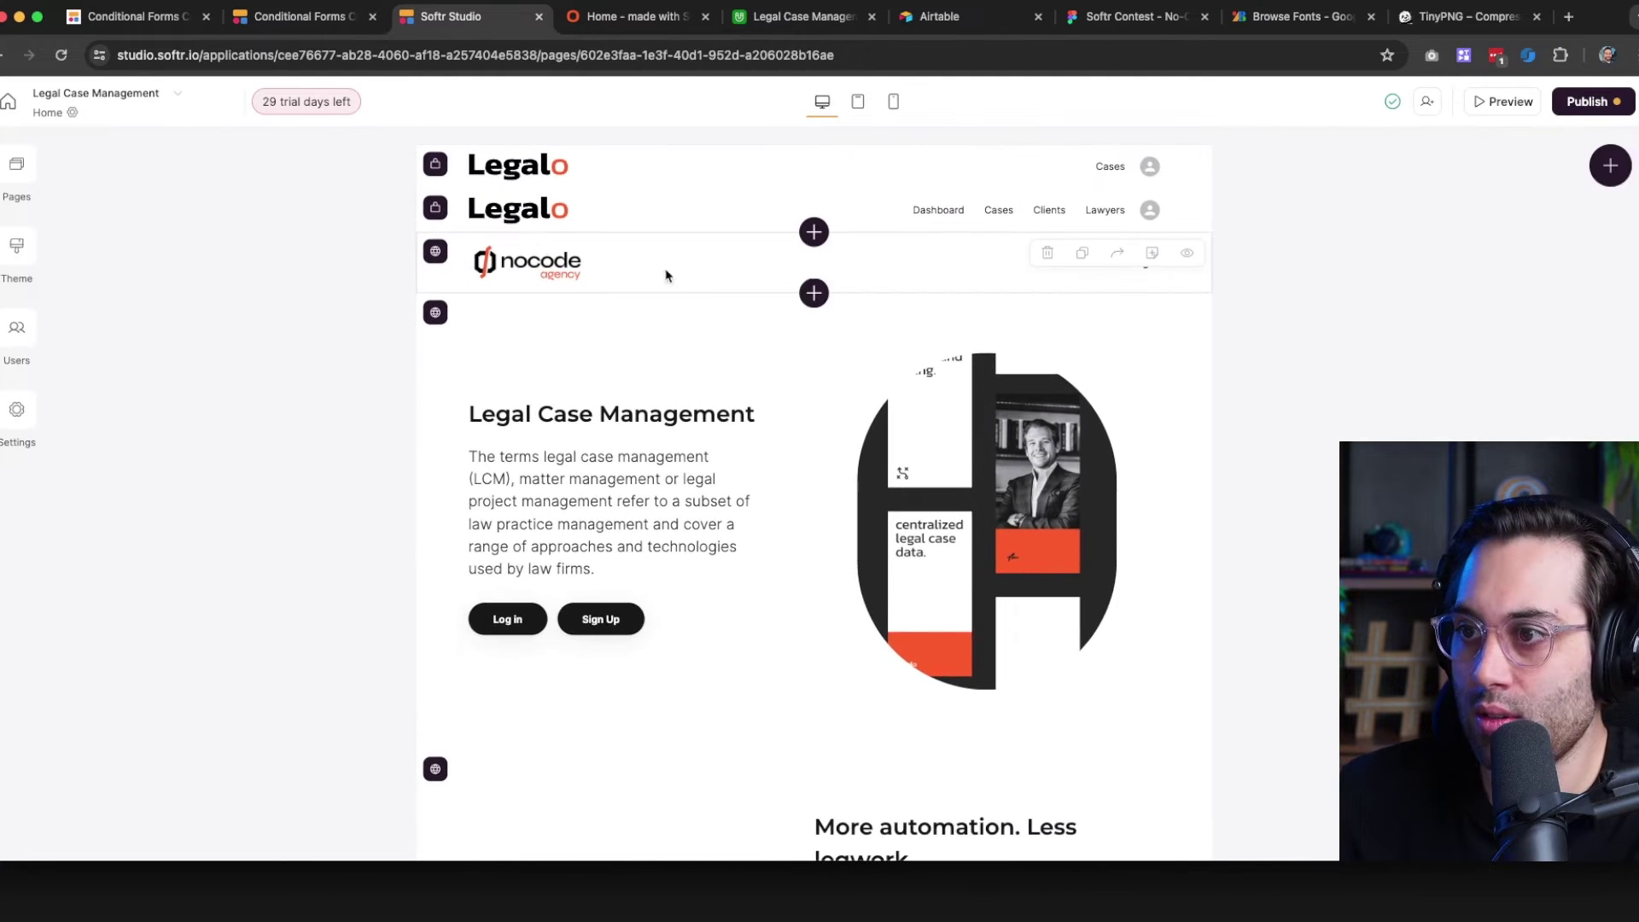
# Give the second Legalo header the nocode logo at 3XS width
pyautogui.click(526, 218)
pyautogui.click(1327, 385)
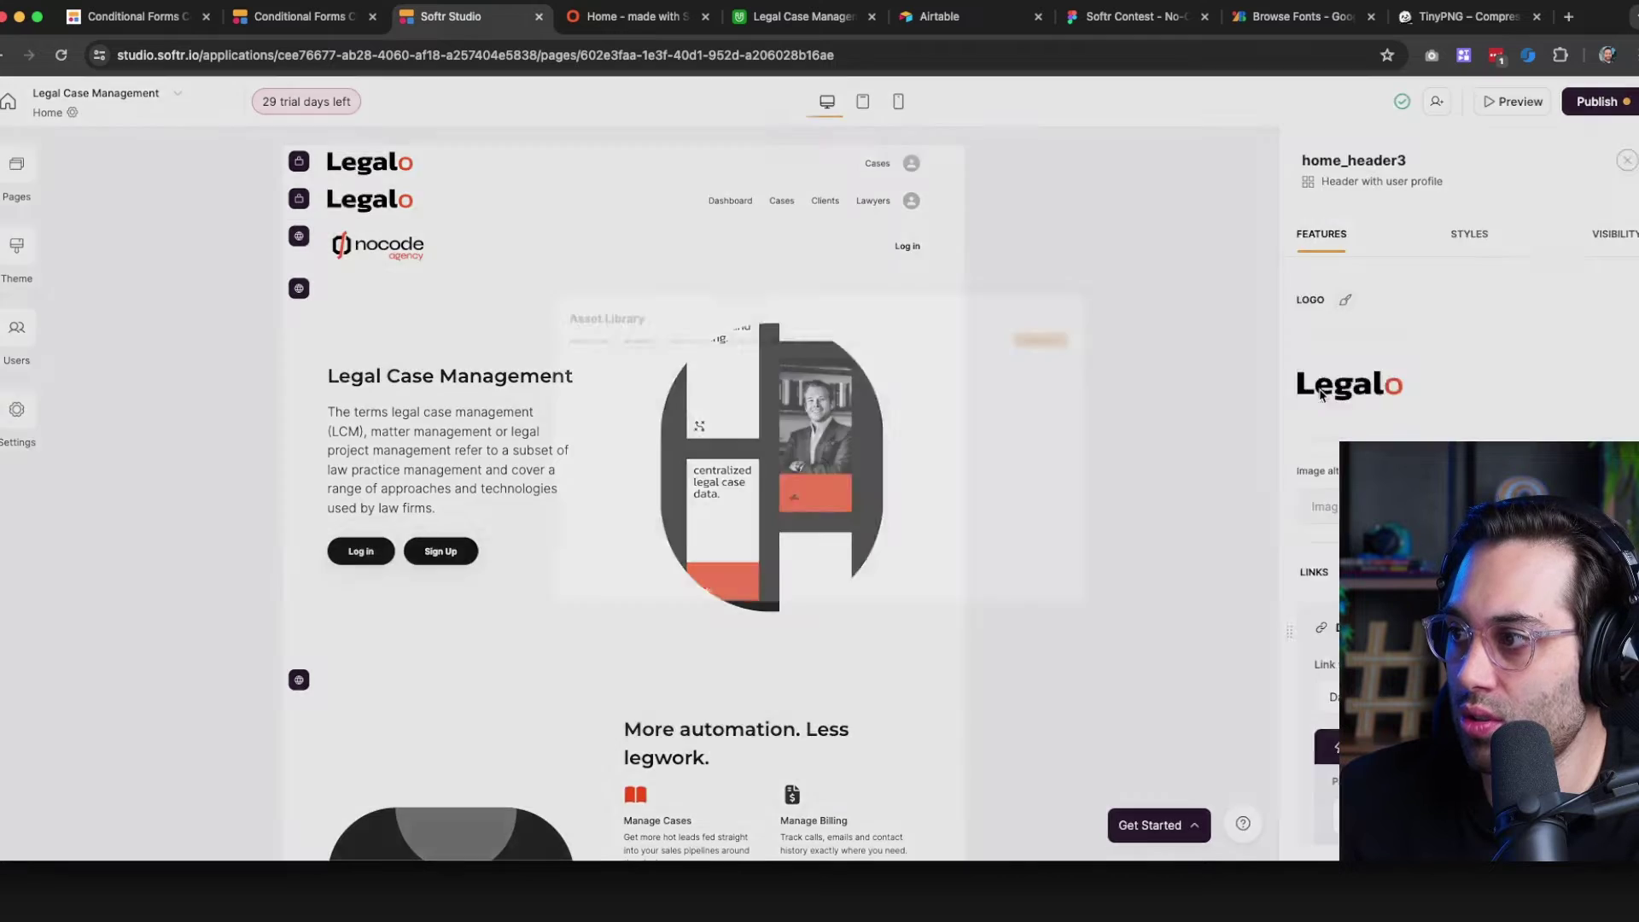
pyautogui.click(683, 382)
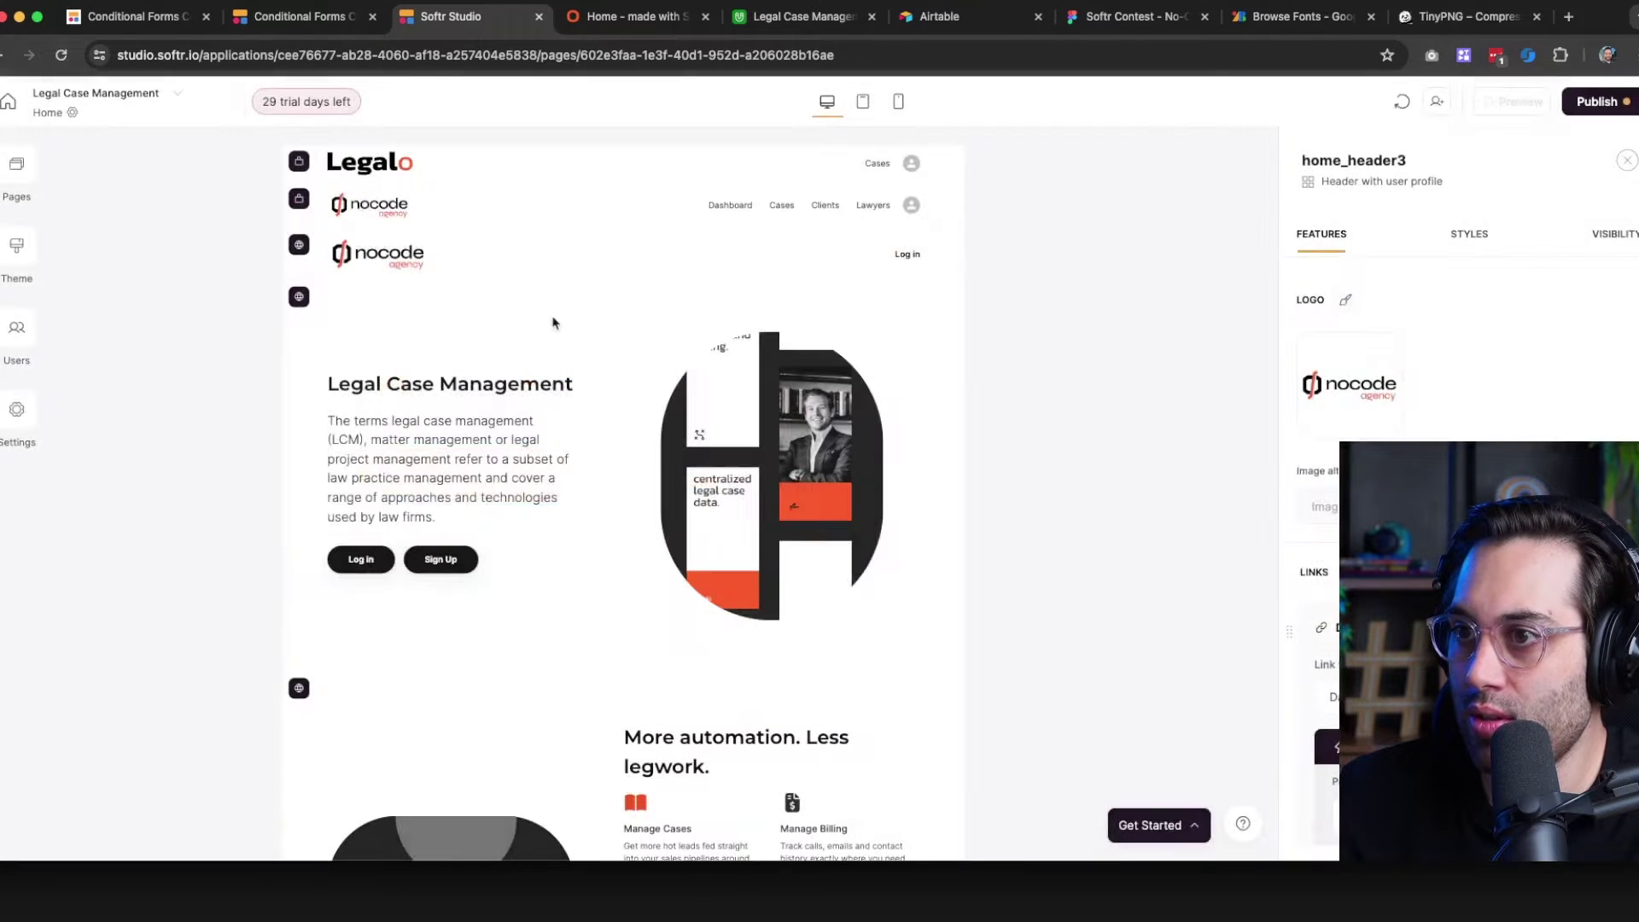
pyautogui.click(1337, 301)
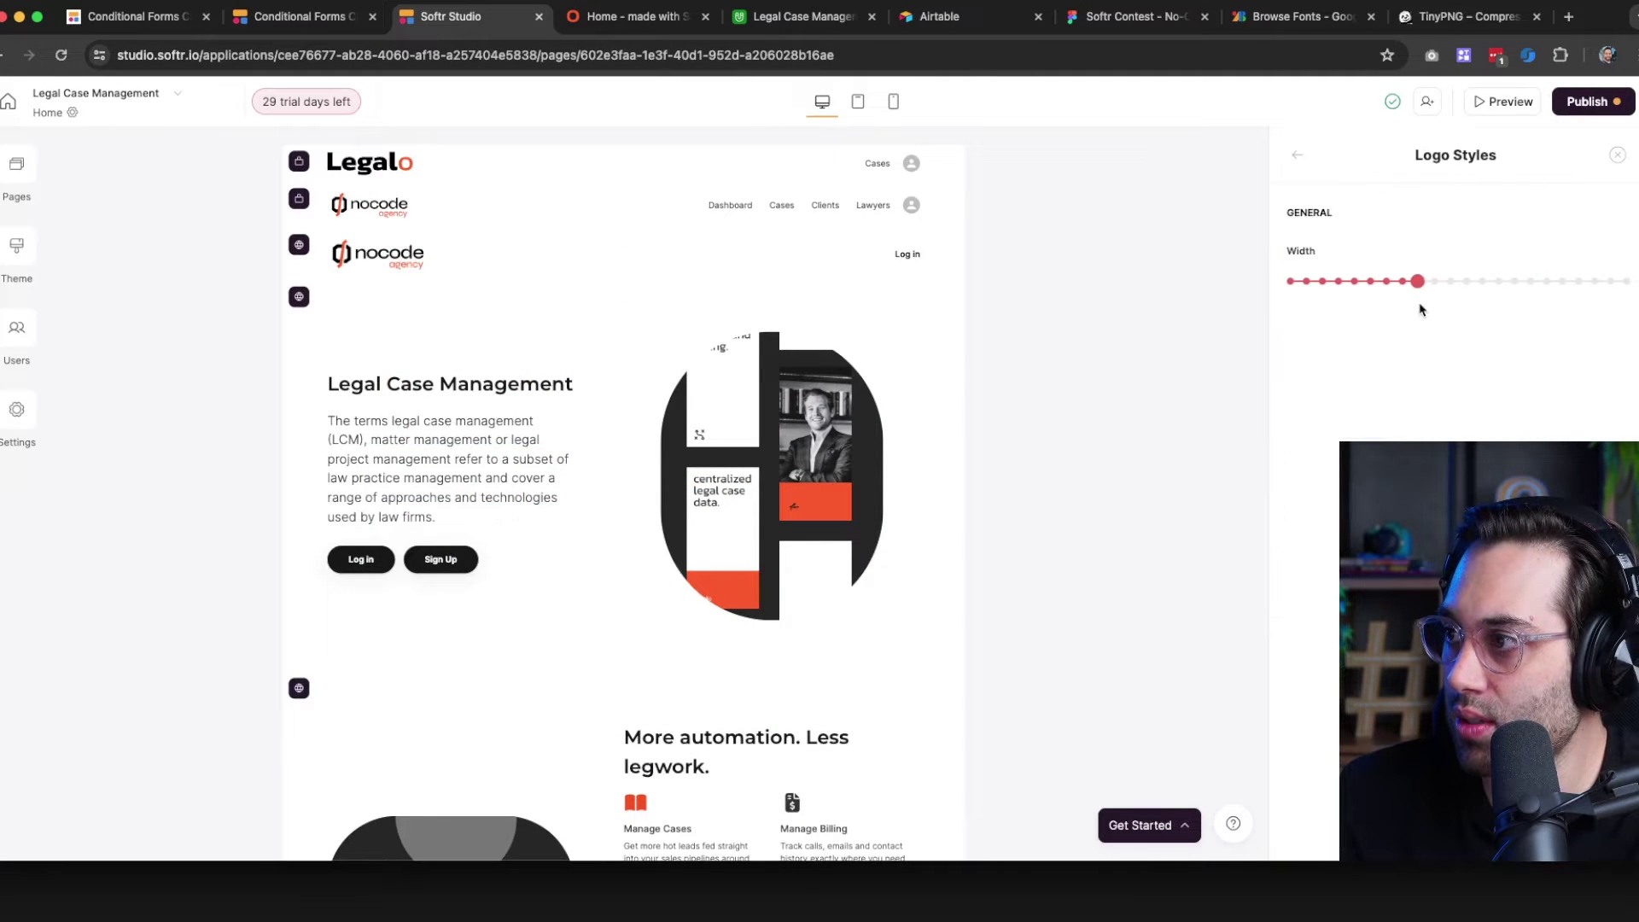
pyautogui.click(1433, 281)
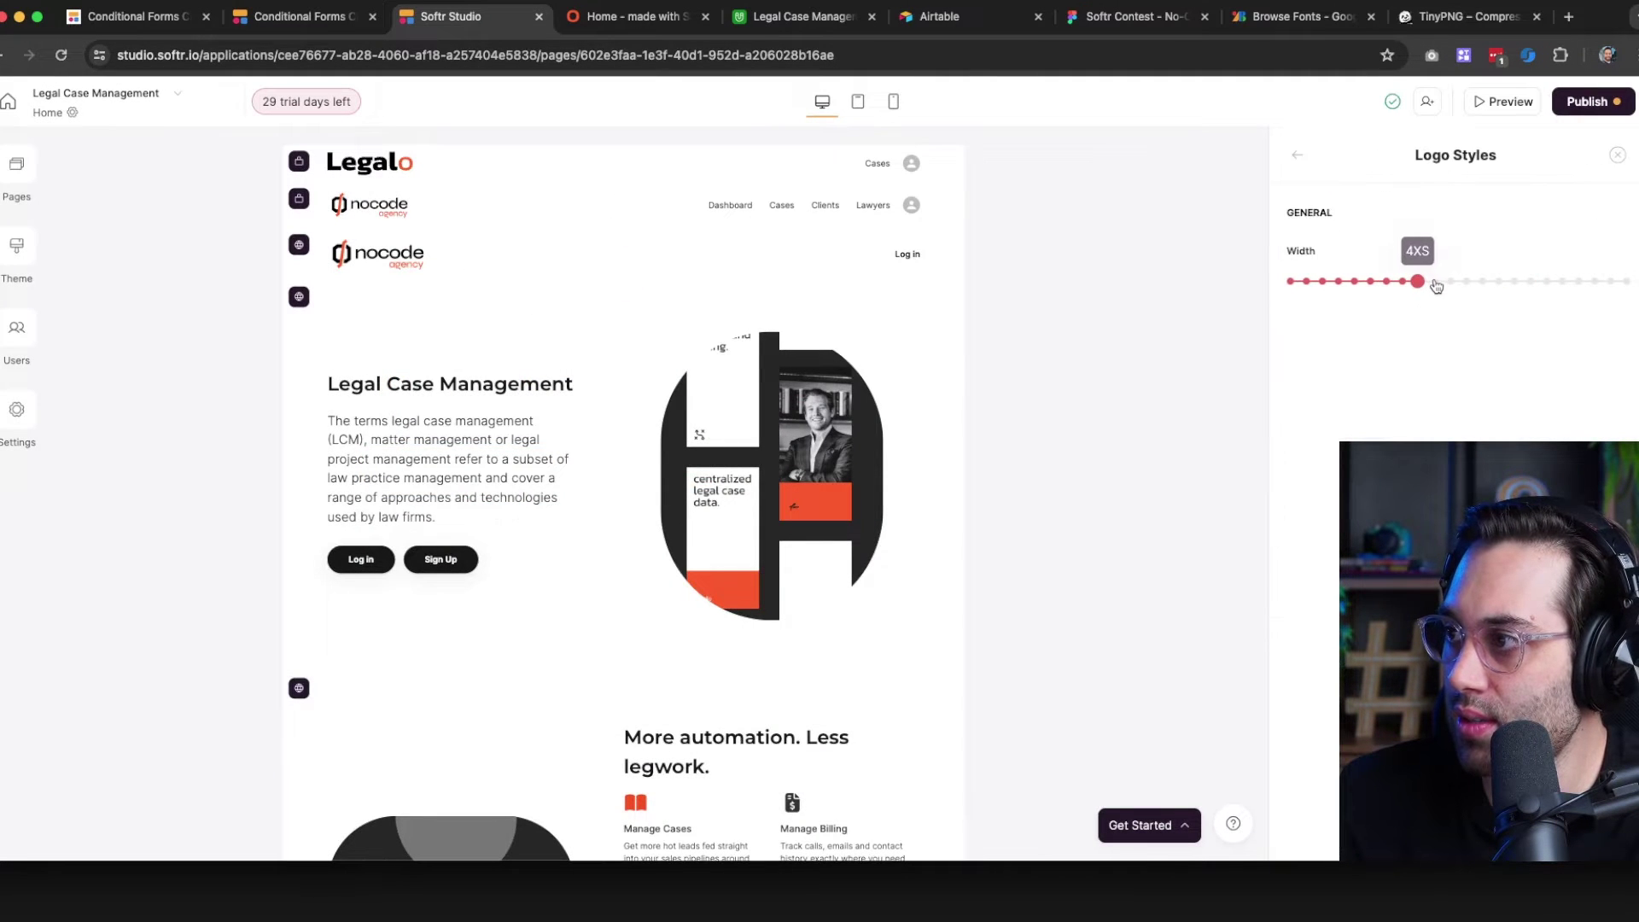
# Give the top Legalo header the nocode logo at 3XS width
pyautogui.click(376, 176)
pyautogui.click(1352, 389)
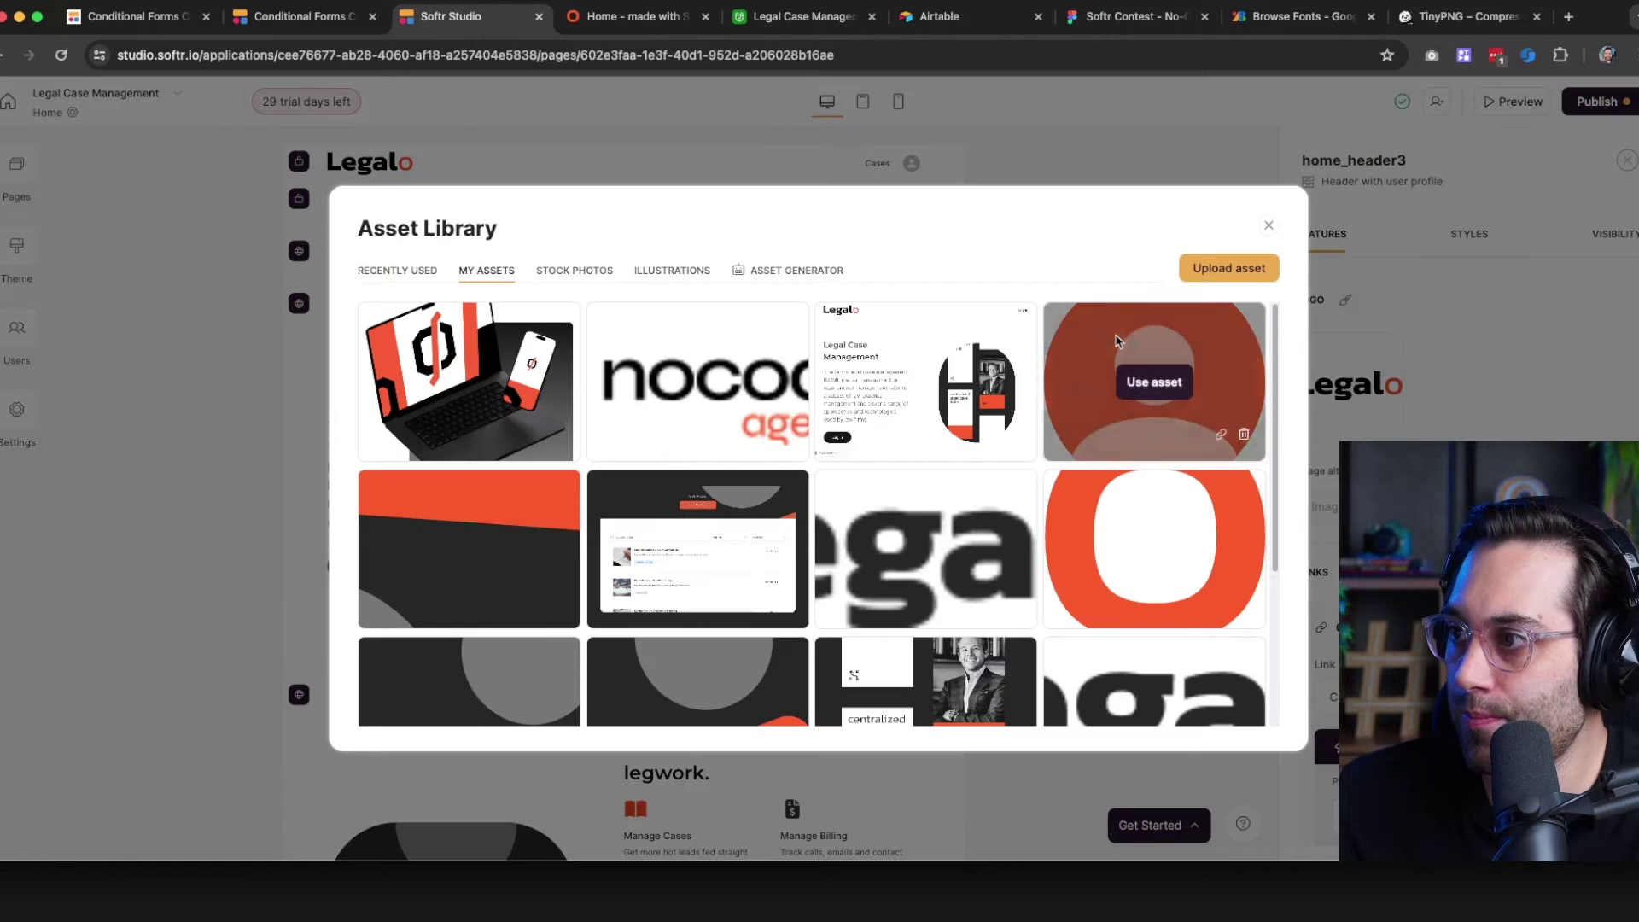
pyautogui.click(683, 382)
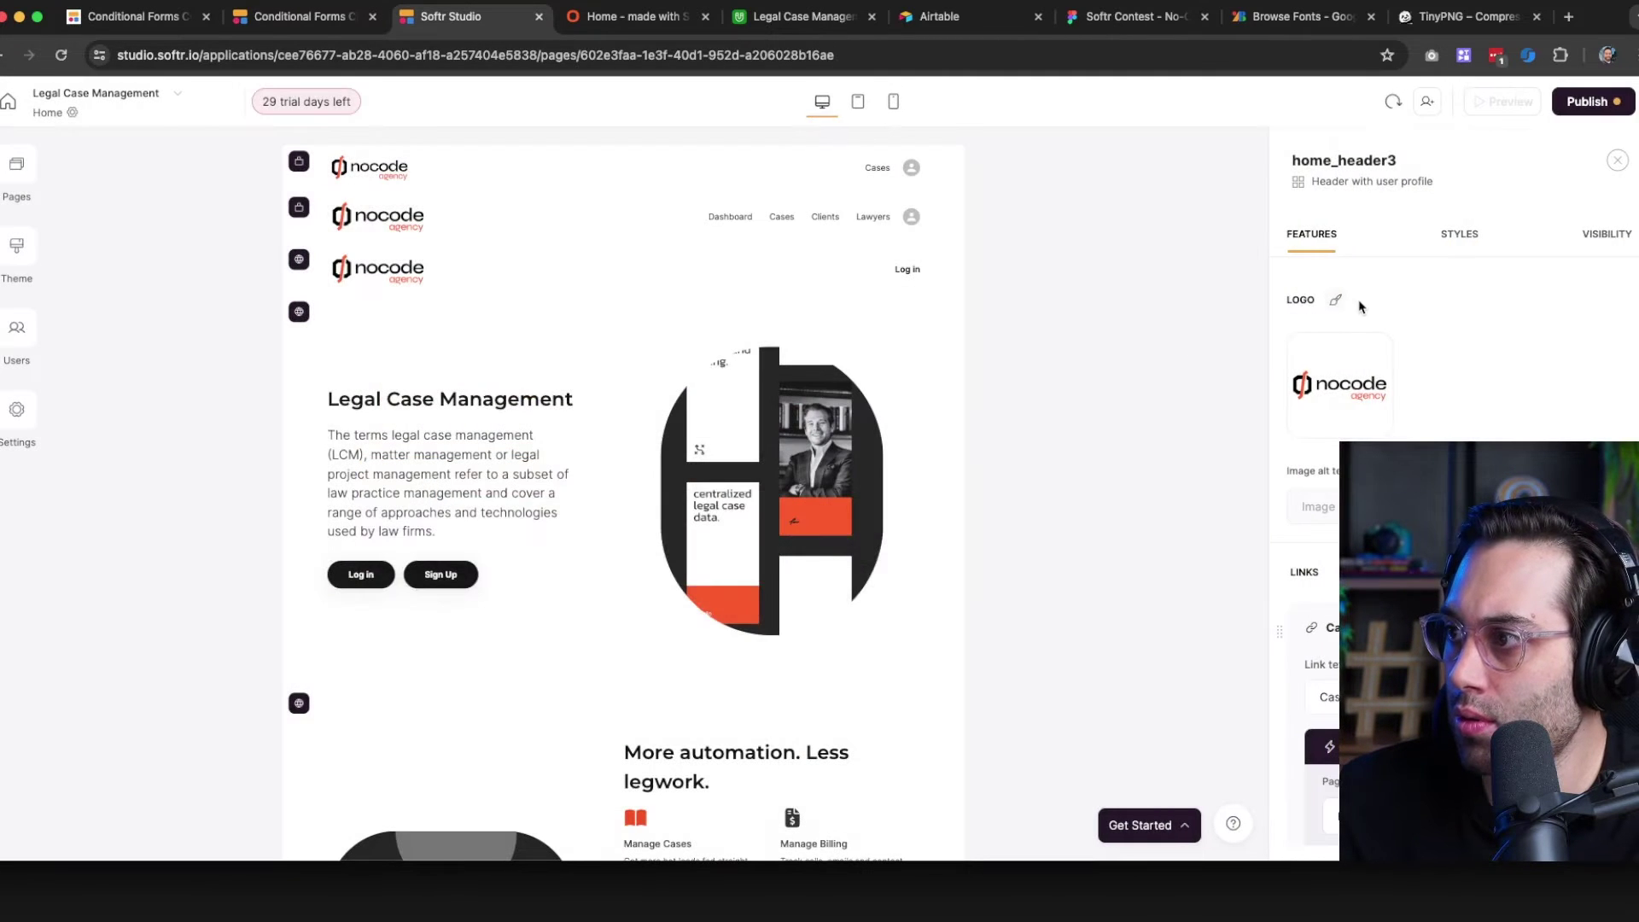
pyautogui.click(1345, 300)
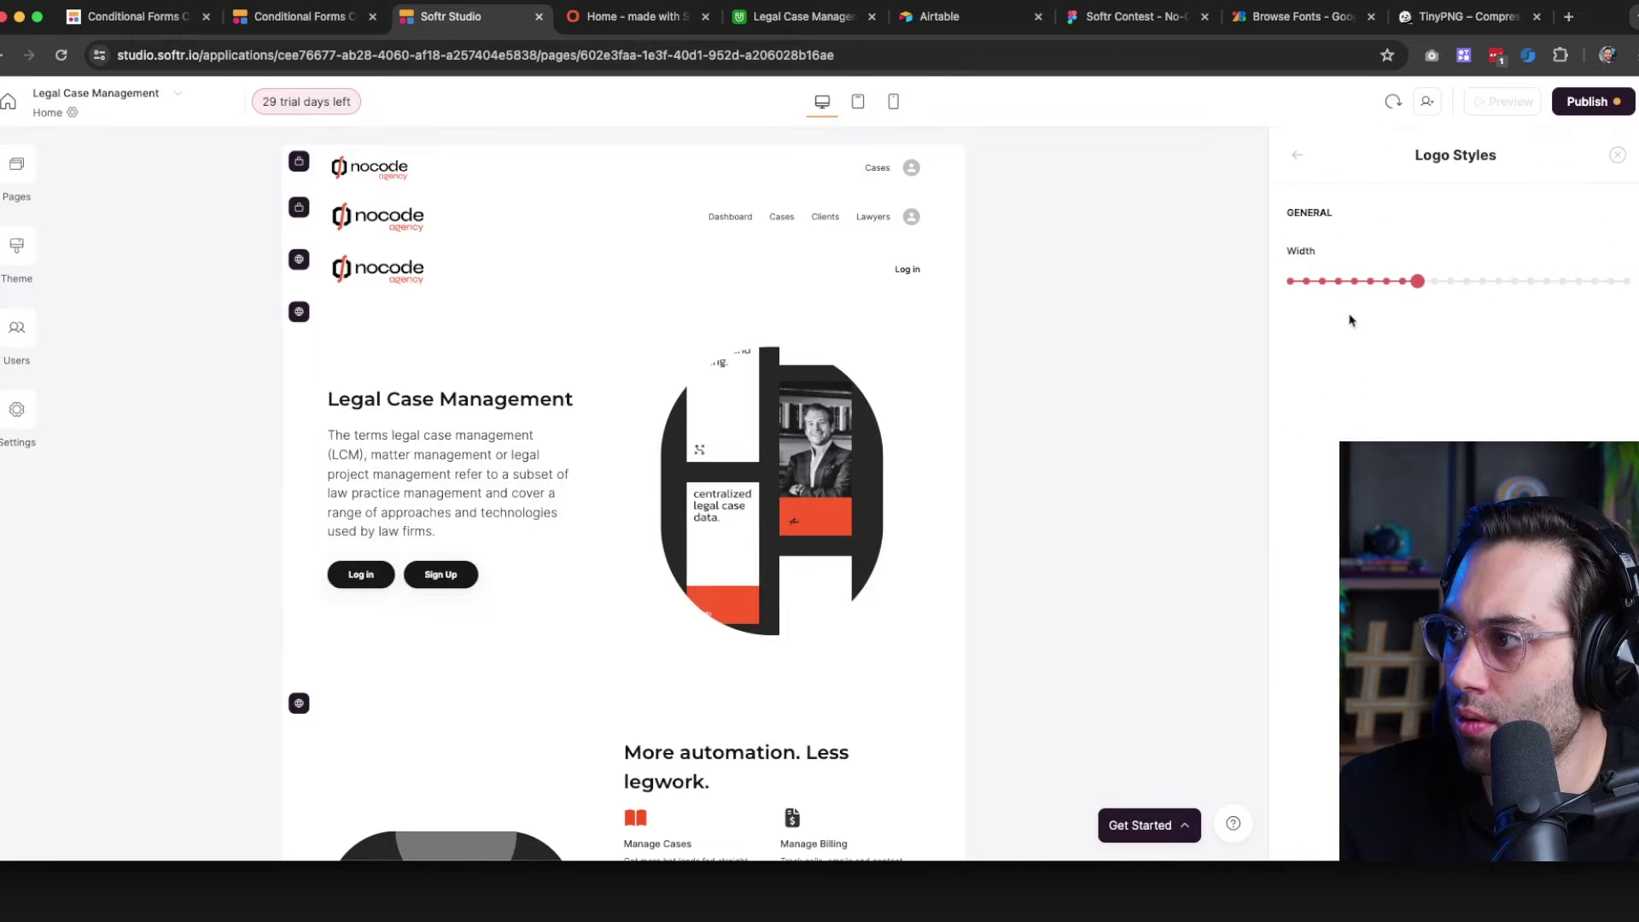
pyautogui.click(1450, 284)
pyautogui.click(1438, 284)
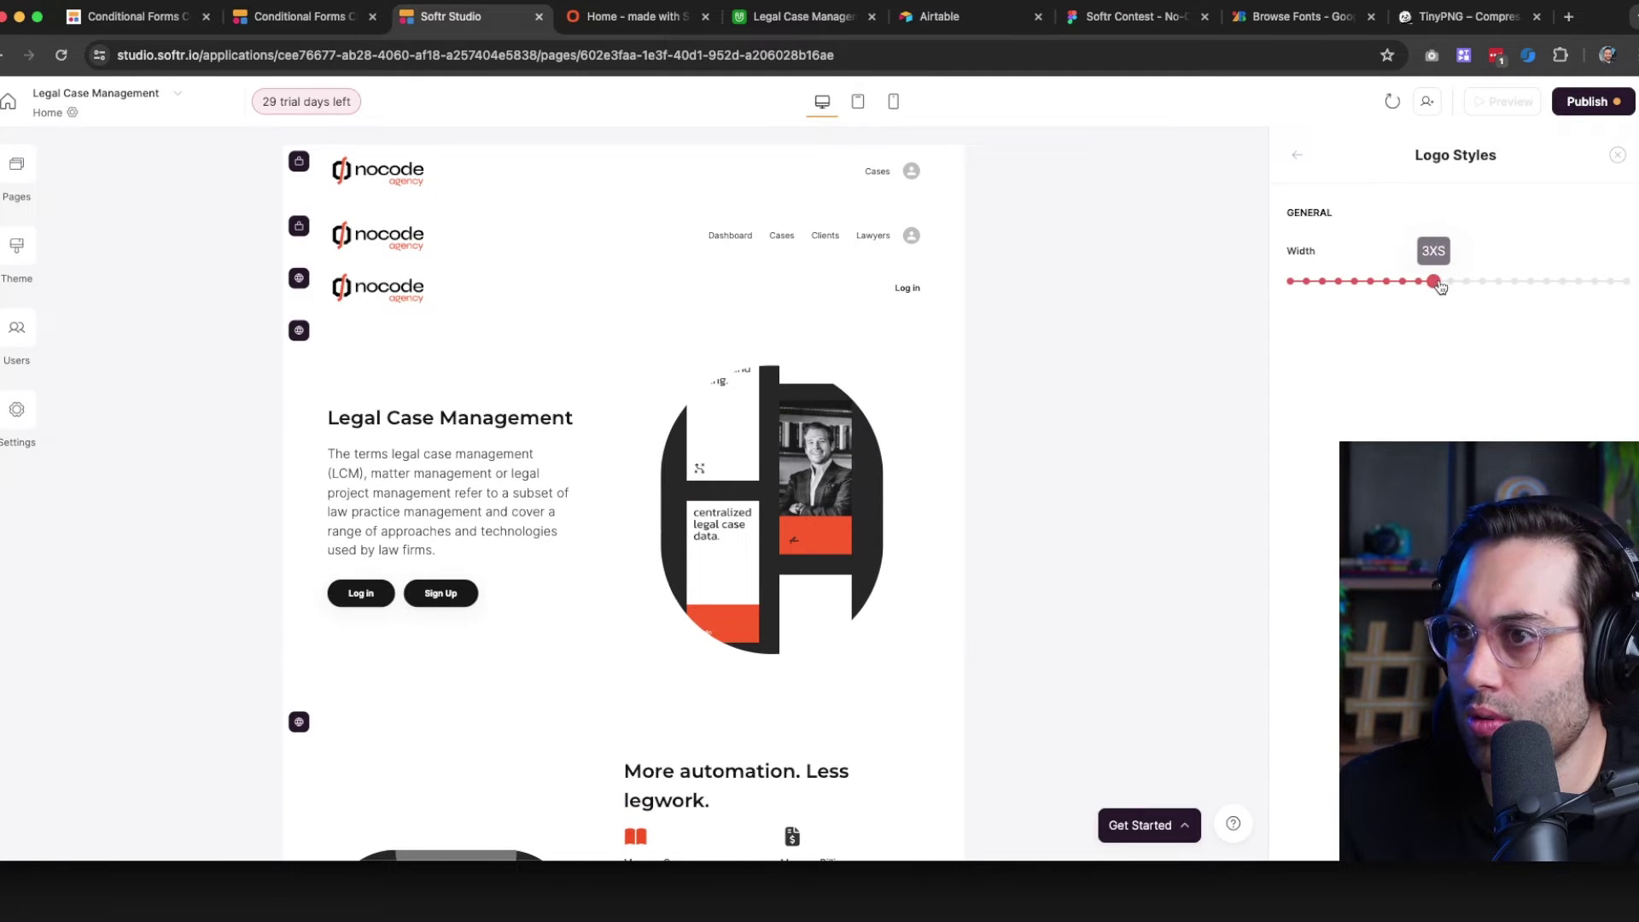
pyautogui.click(1618, 155)
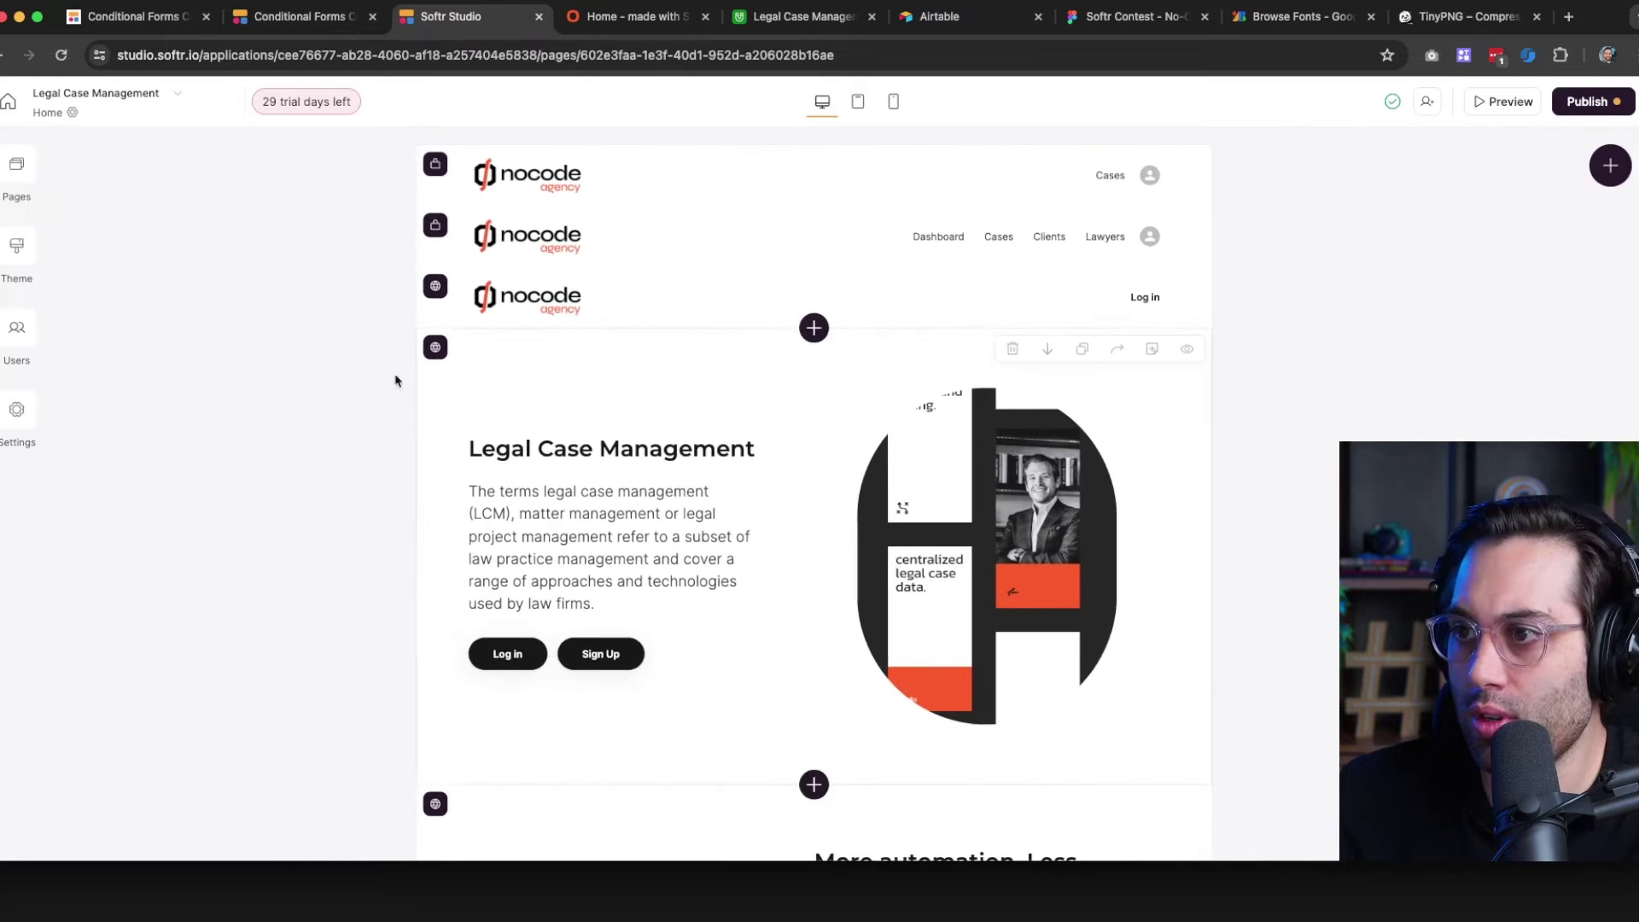
# Put the laptop and phone image in the hero with square corners and Full size
pyautogui.click(967, 567)
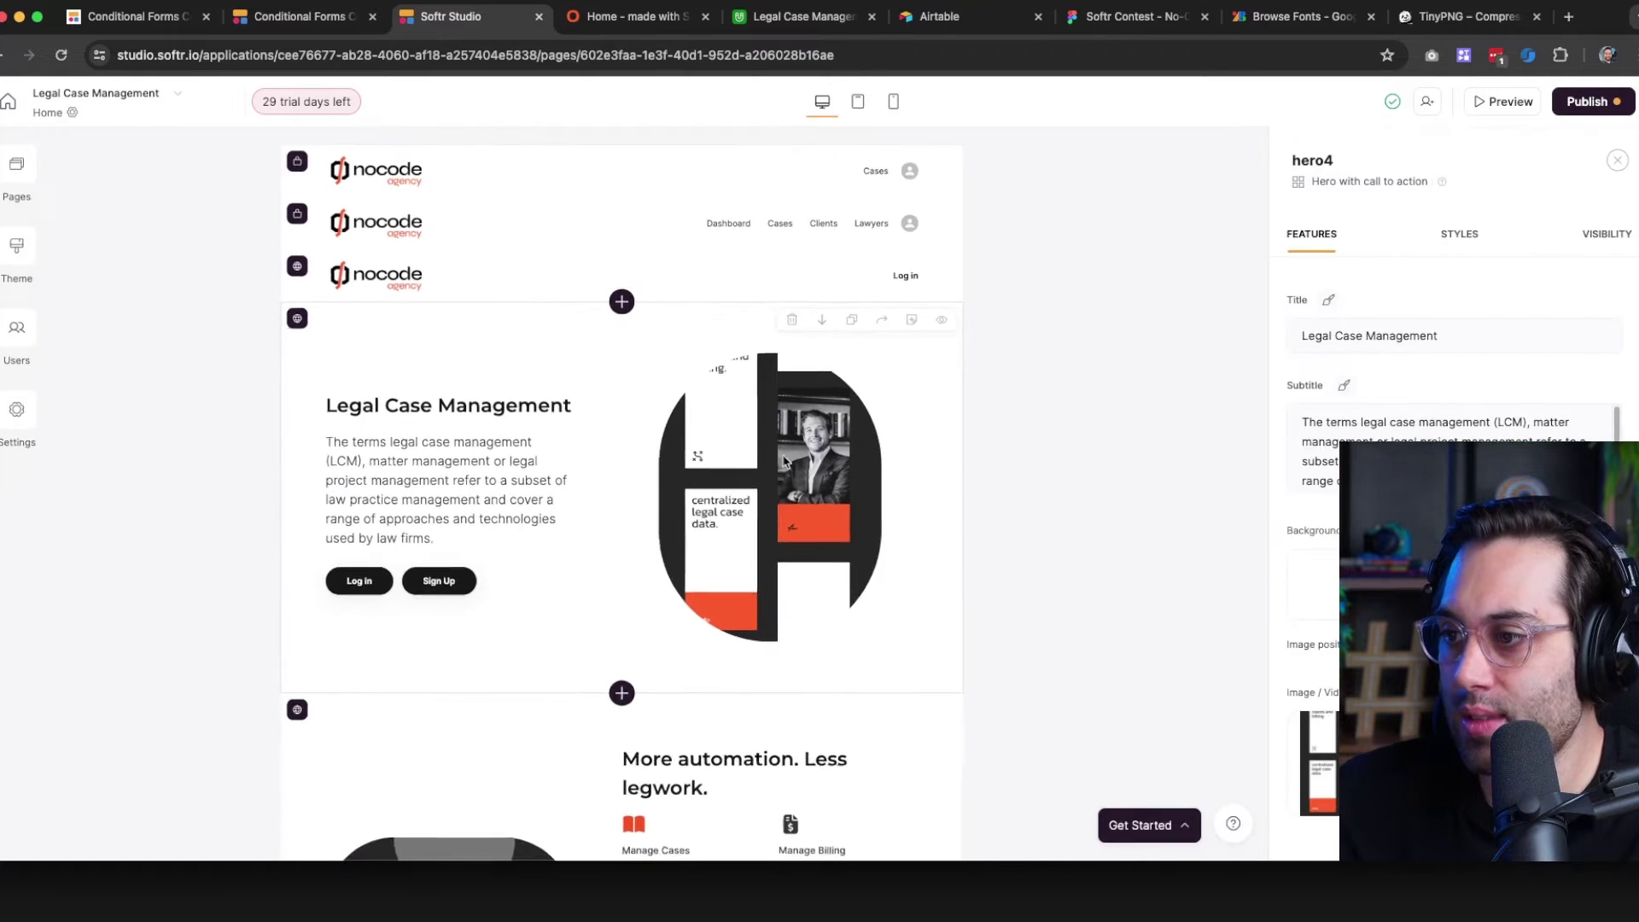
pyautogui.click(1305, 726)
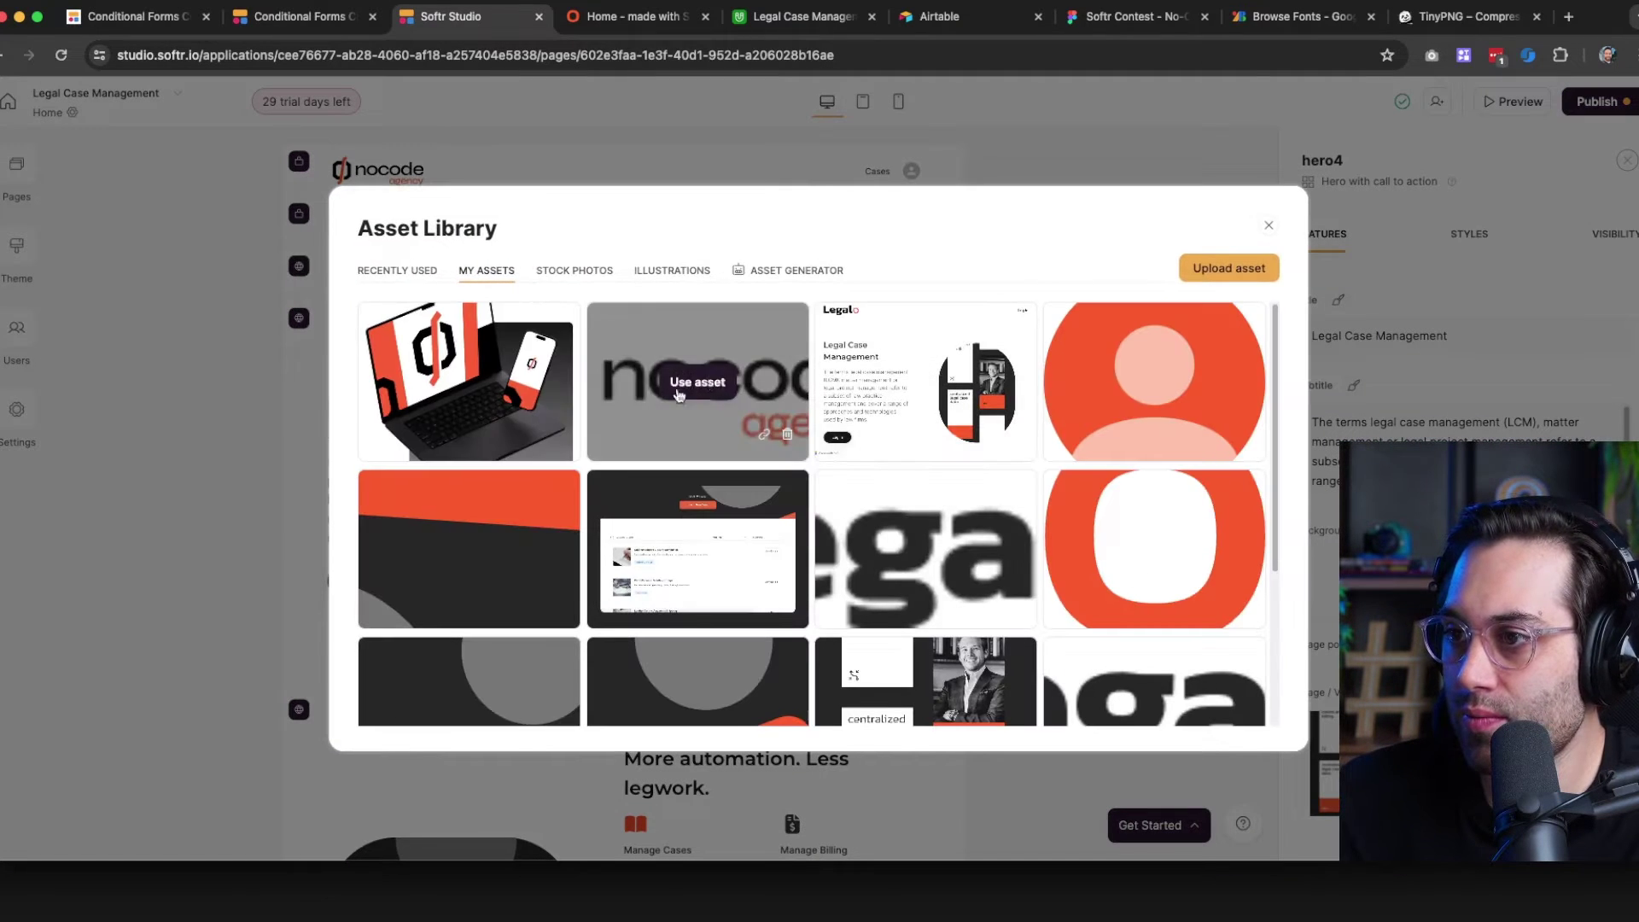
pyautogui.click(473, 378)
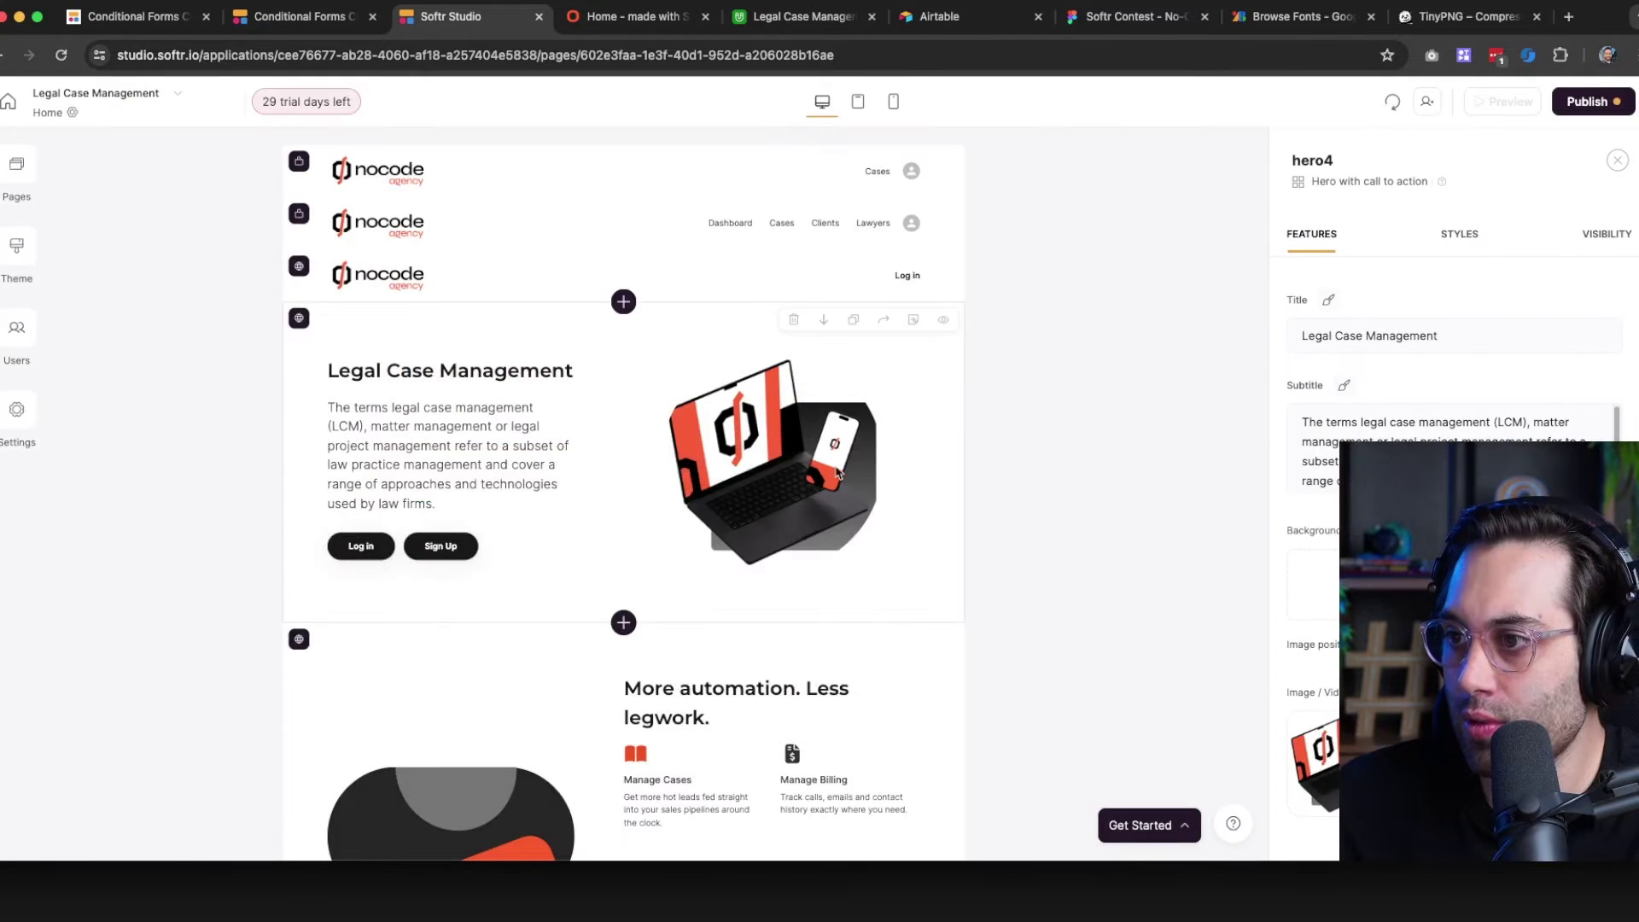
pyautogui.scroll(-3, 1451, 512)
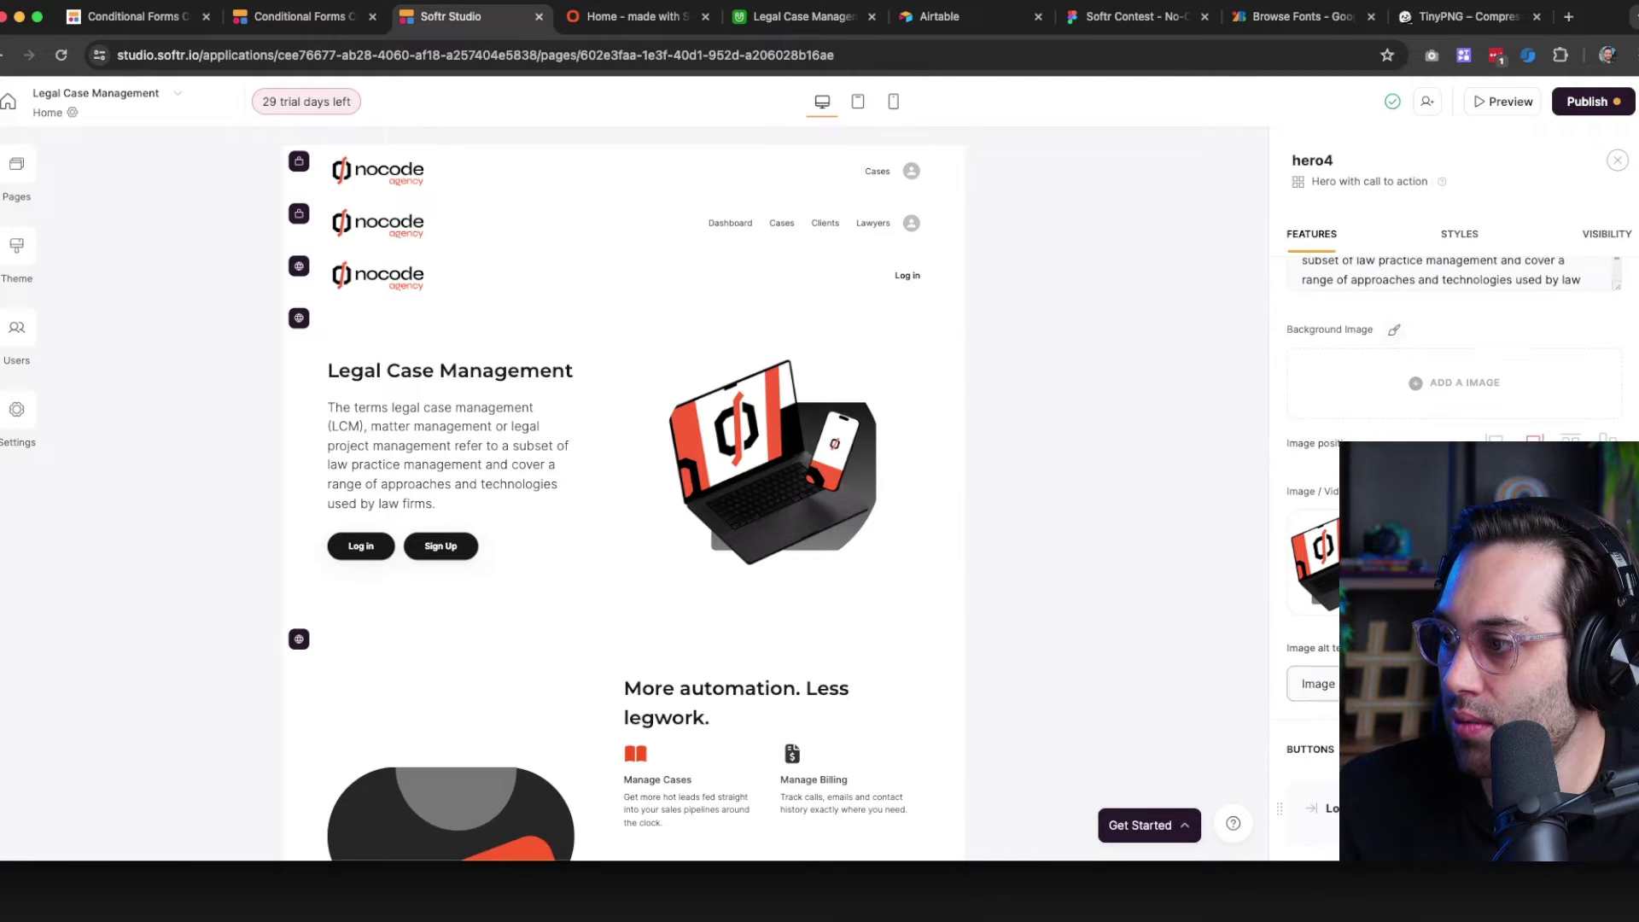
pyautogui.click(1372, 491)
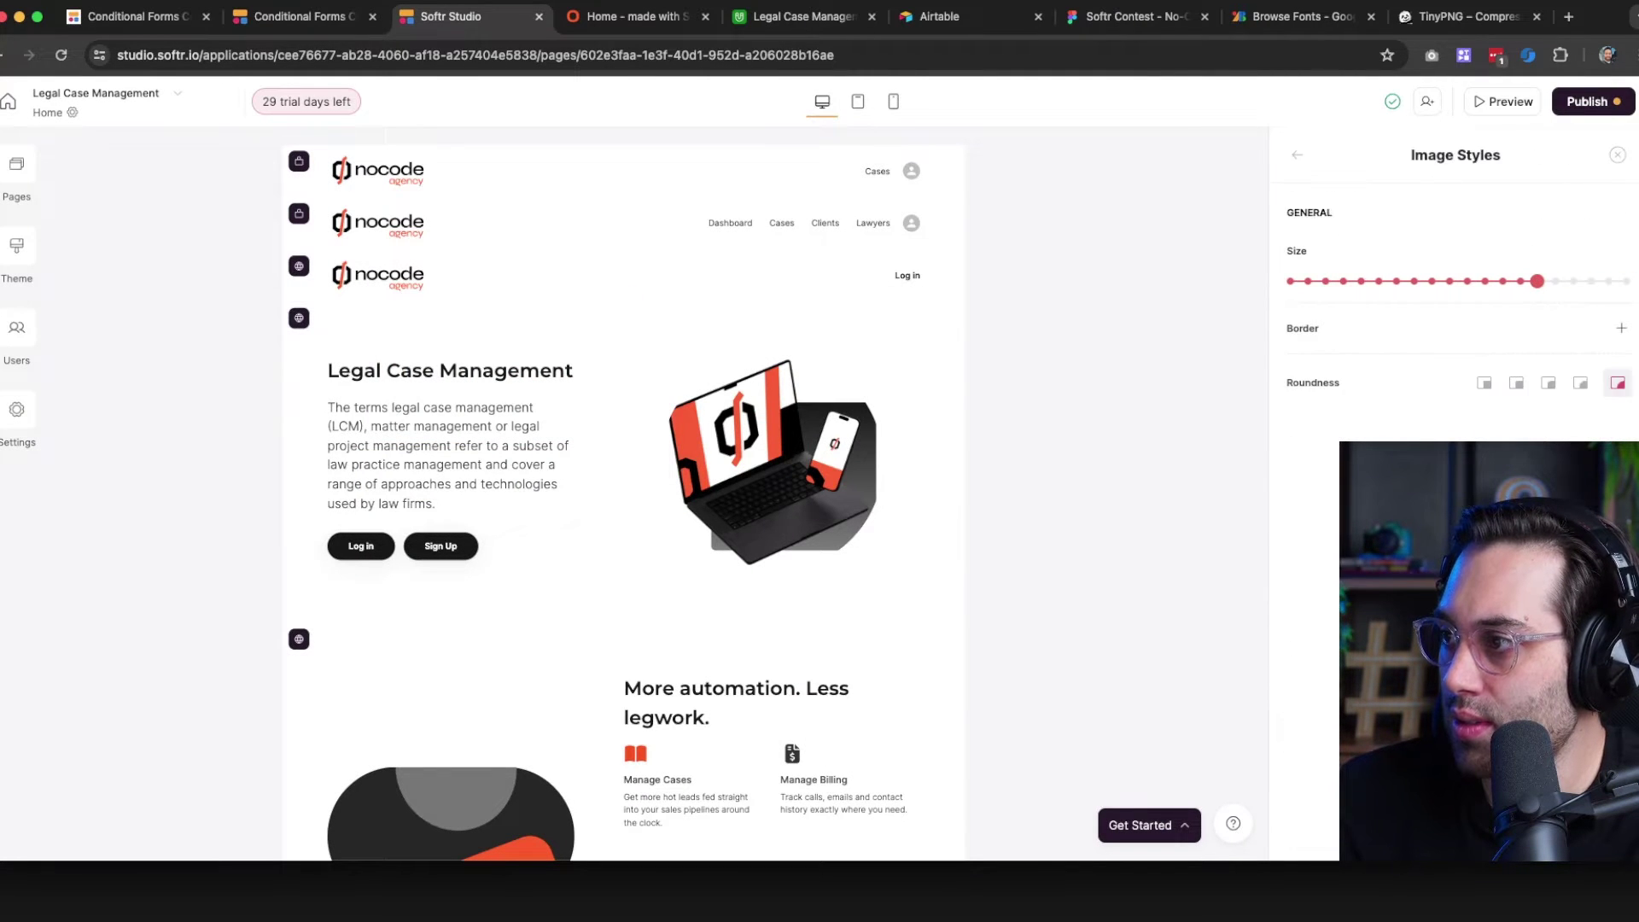
pyautogui.click(1485, 385)
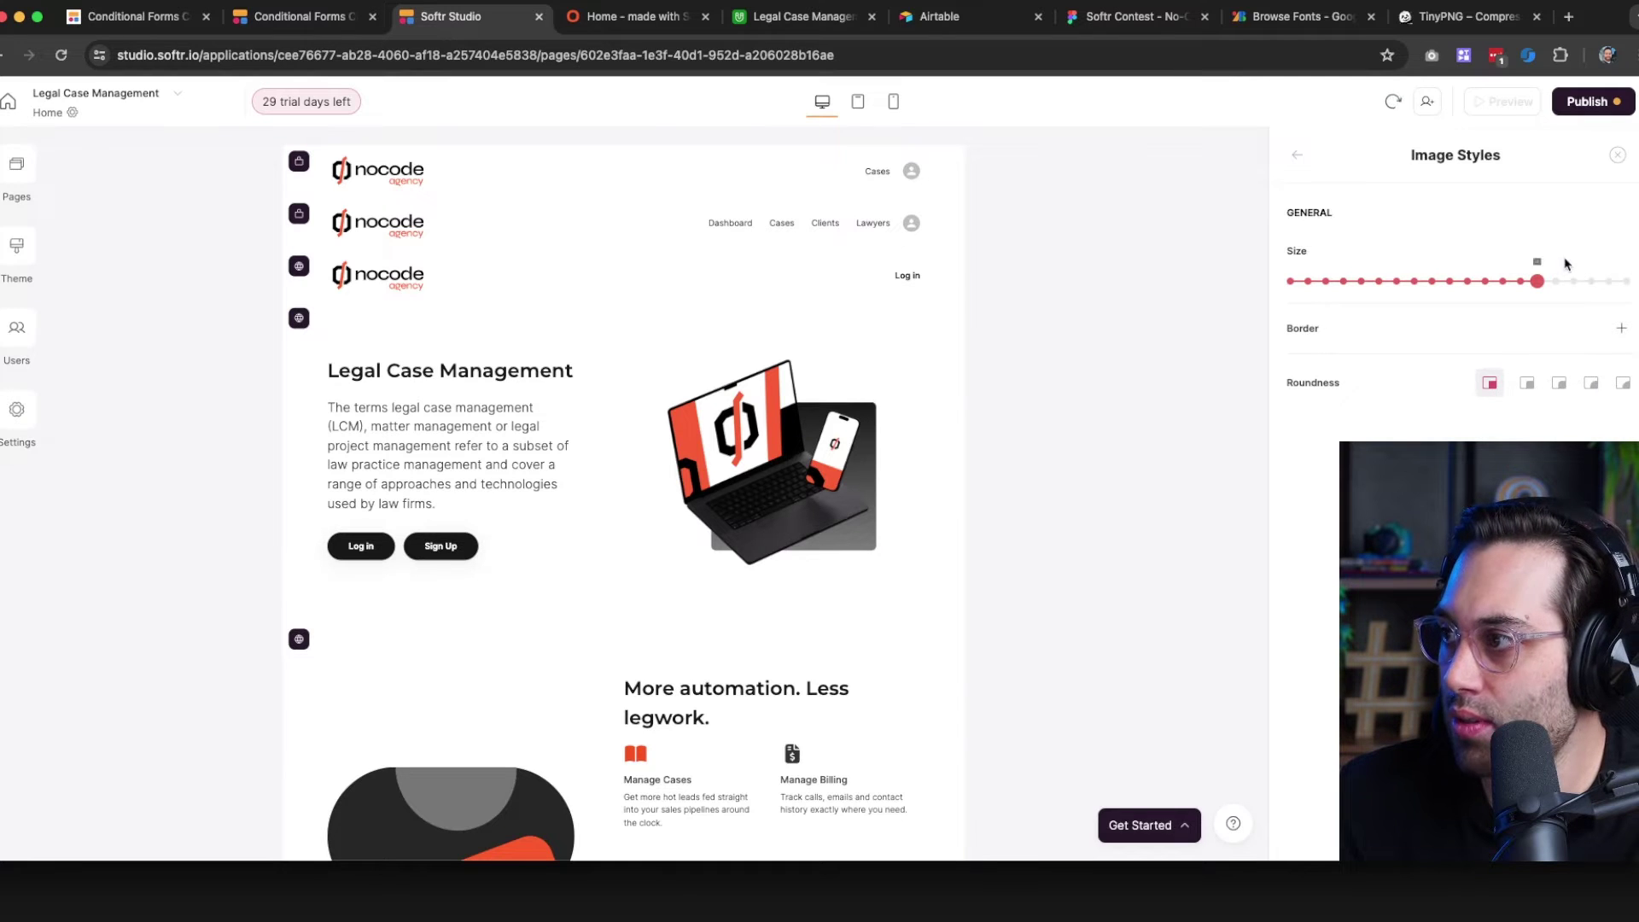
pyautogui.moveTo(1567, 286); pyautogui.dragTo(1632, 295)
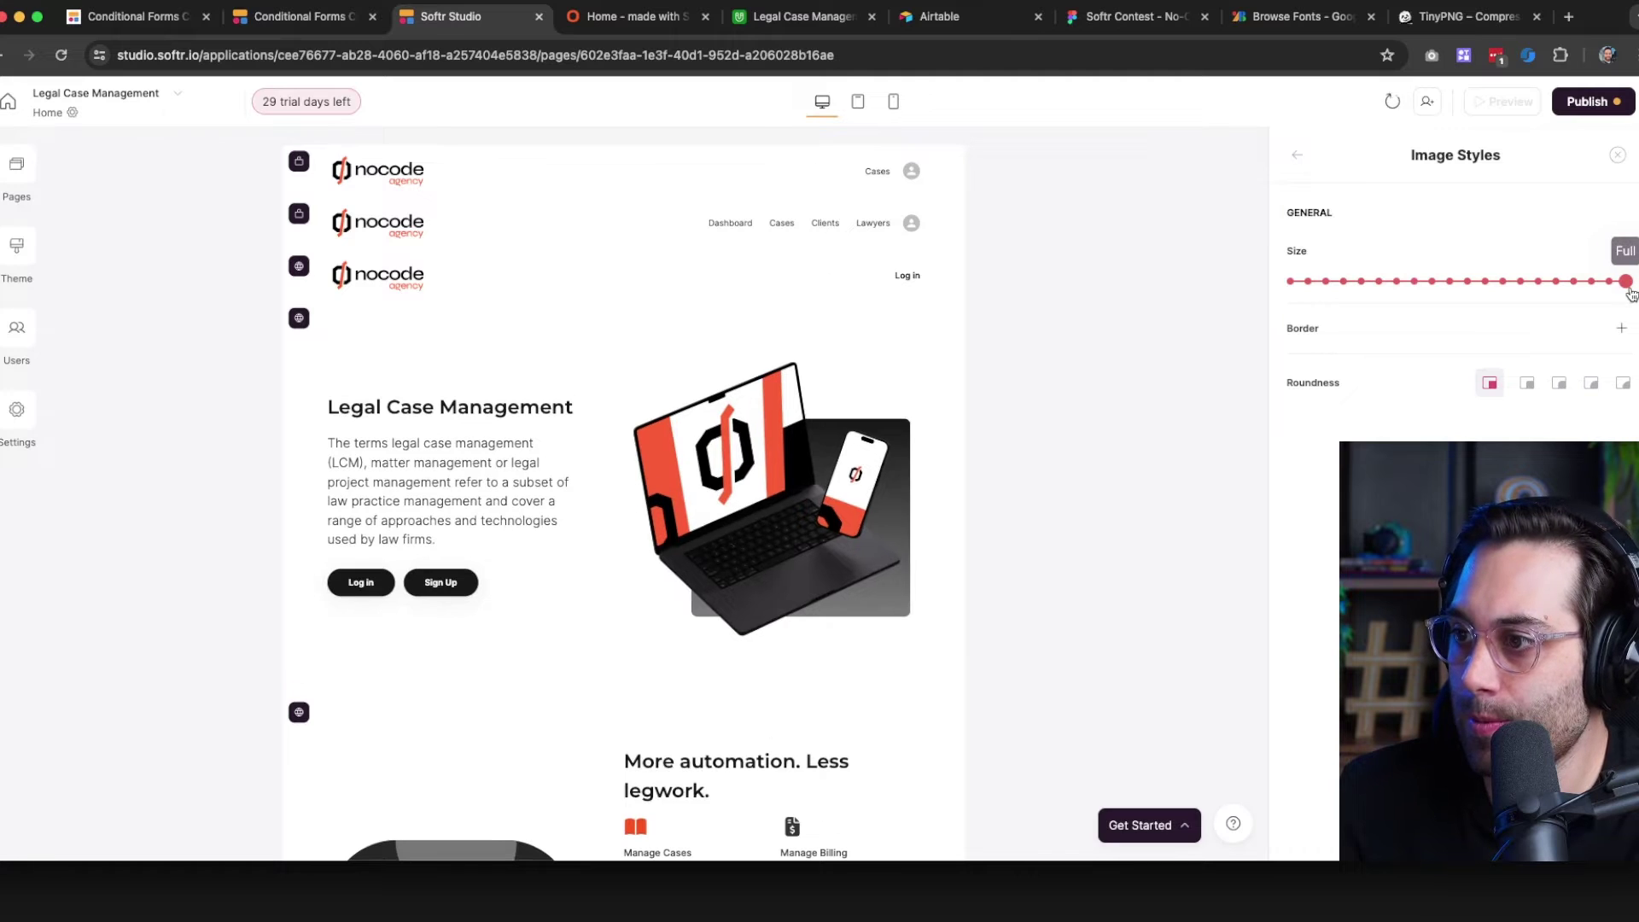
pyautogui.click(1617, 157)
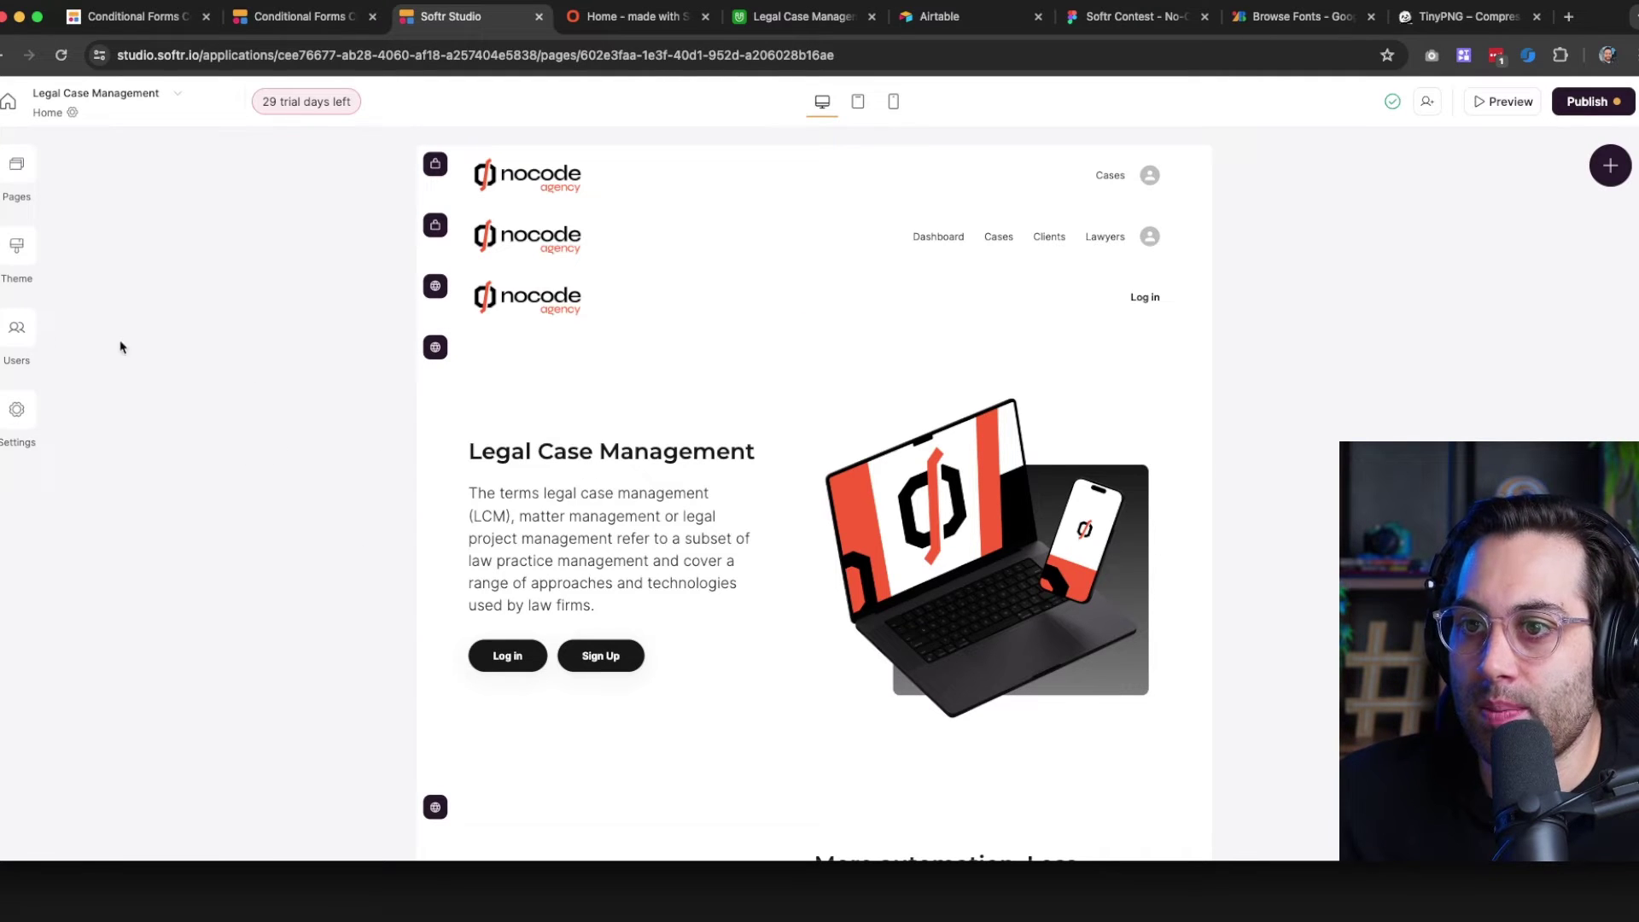
pyautogui.click(595, 503)
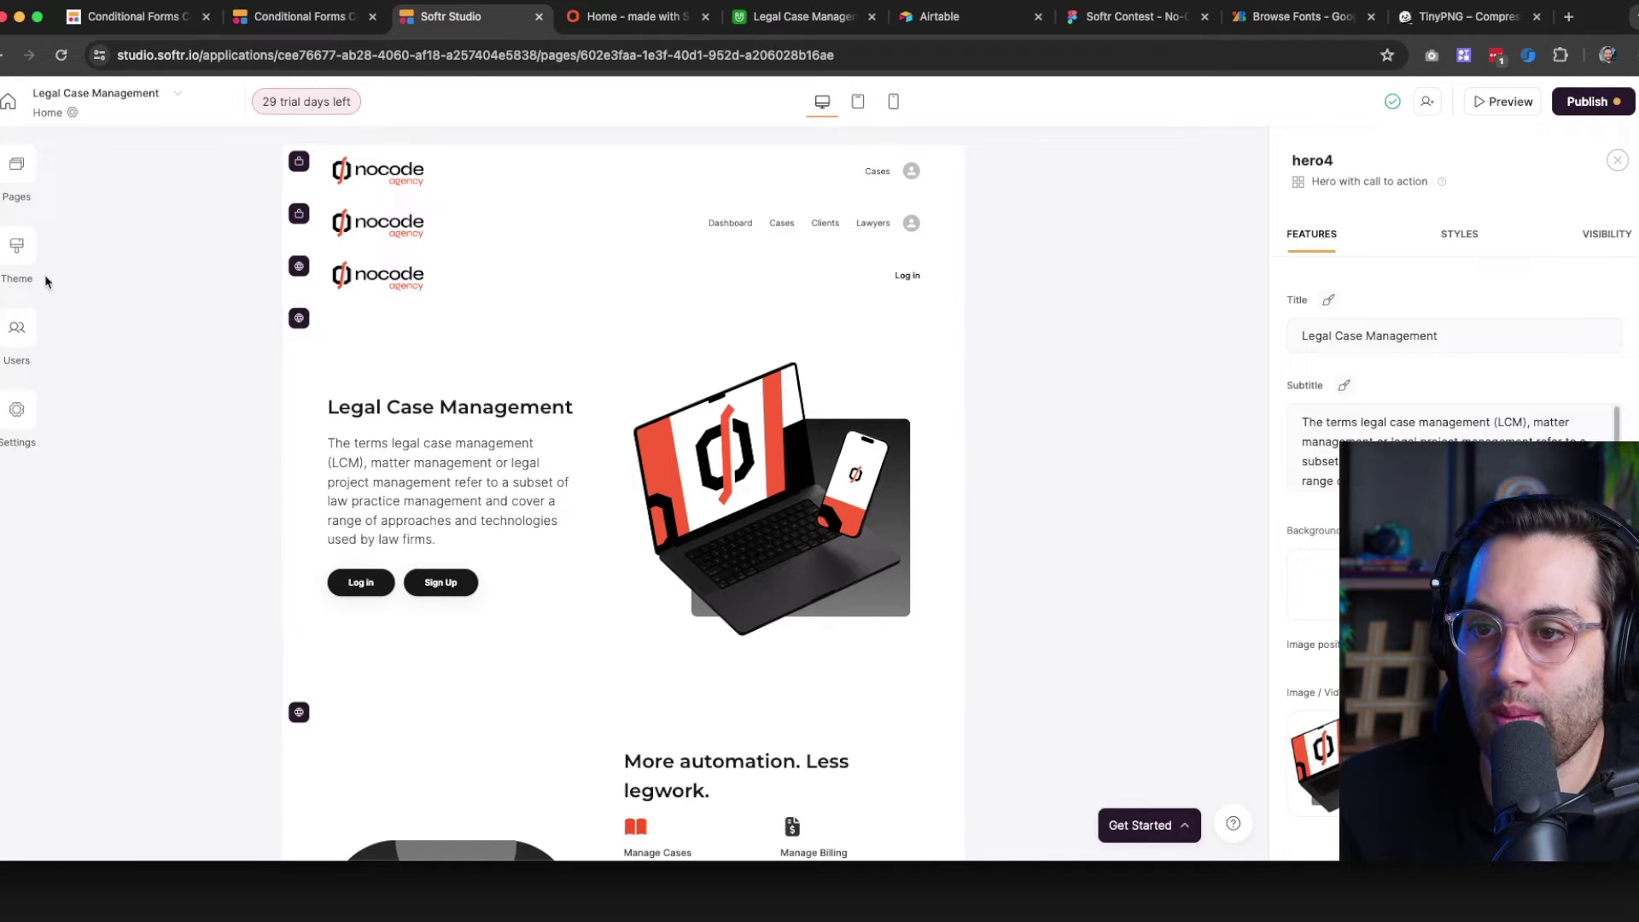
# Open the Theme's heading font list, check the Figma heading font, and search Softr for 'syne'
pyautogui.click(21, 250)
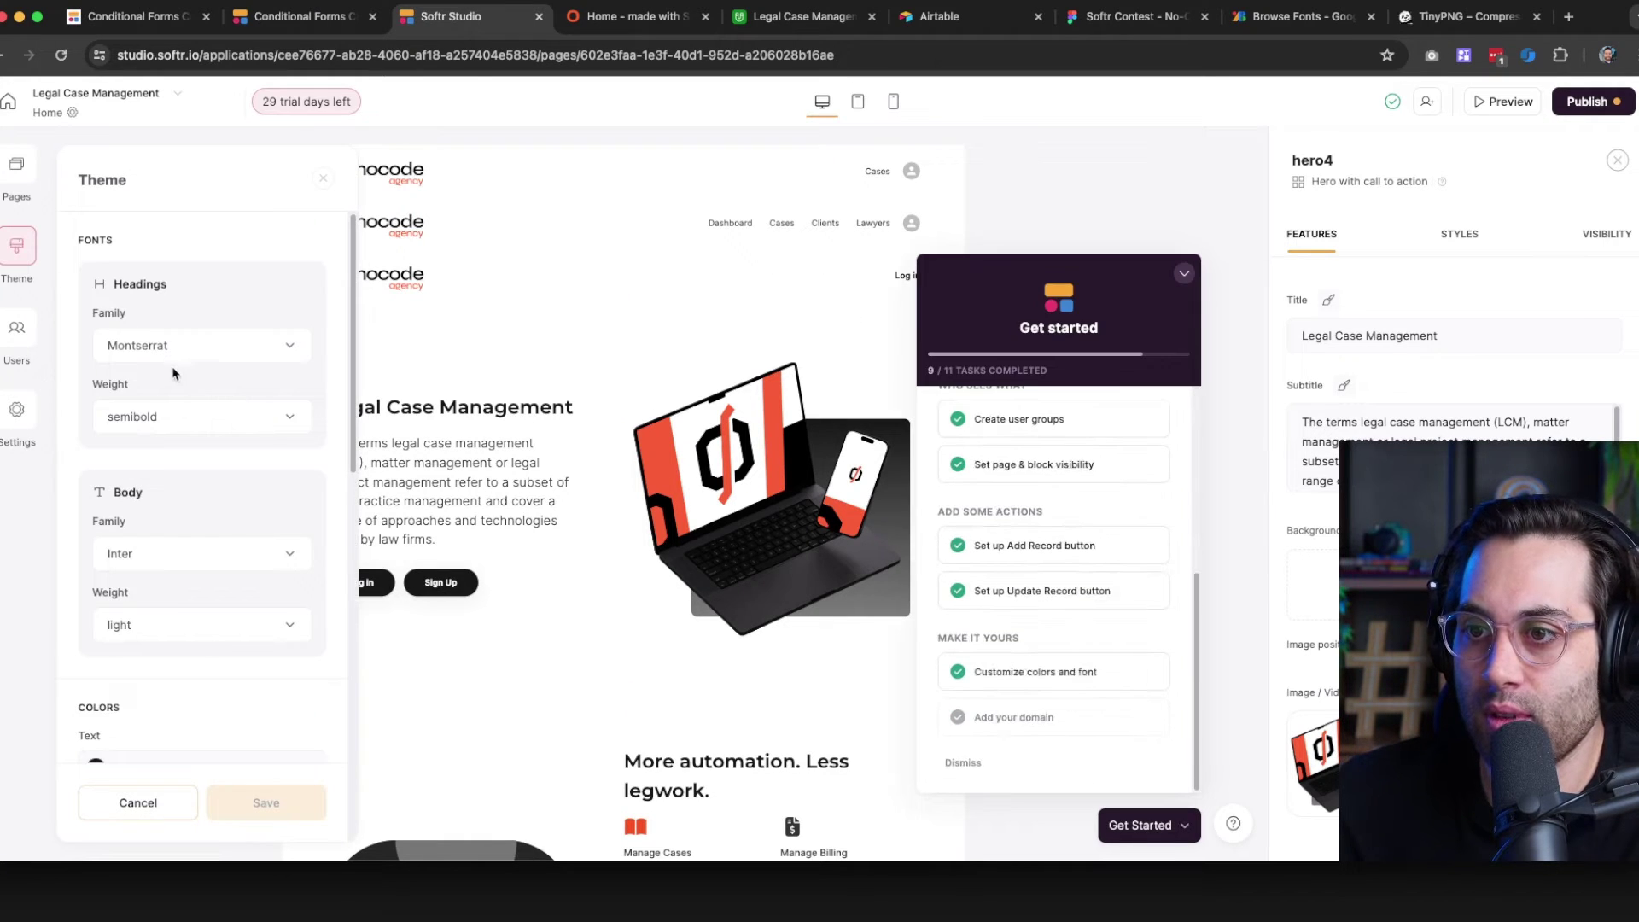
pyautogui.click(200, 348)
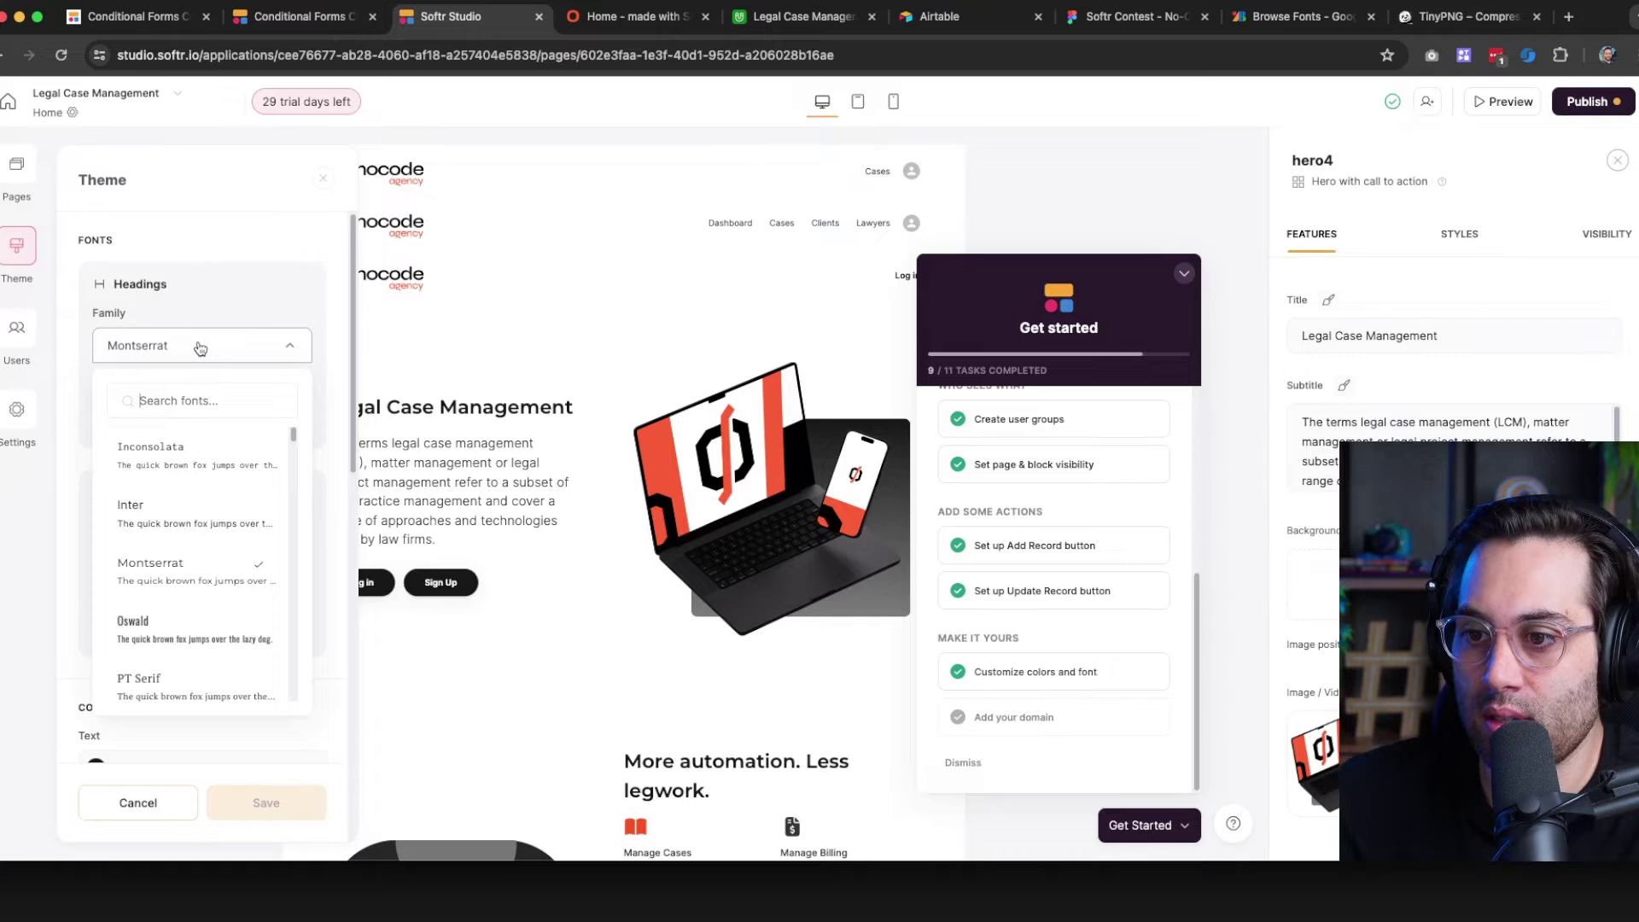
pyautogui.click(1136, 16)
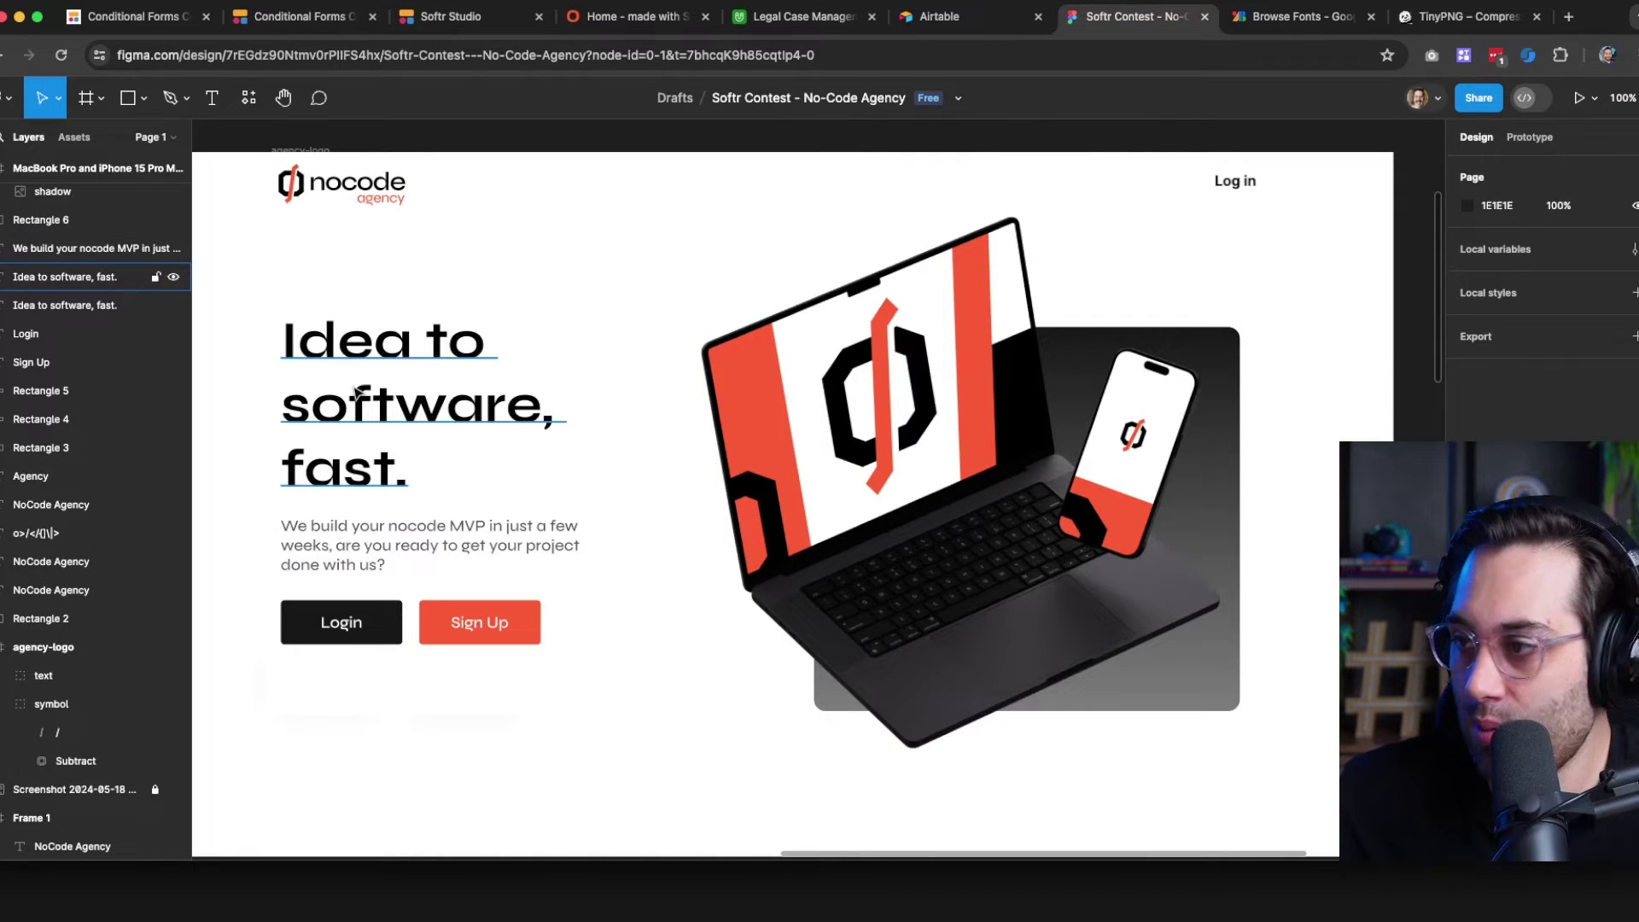
pyautogui.click(357, 394)
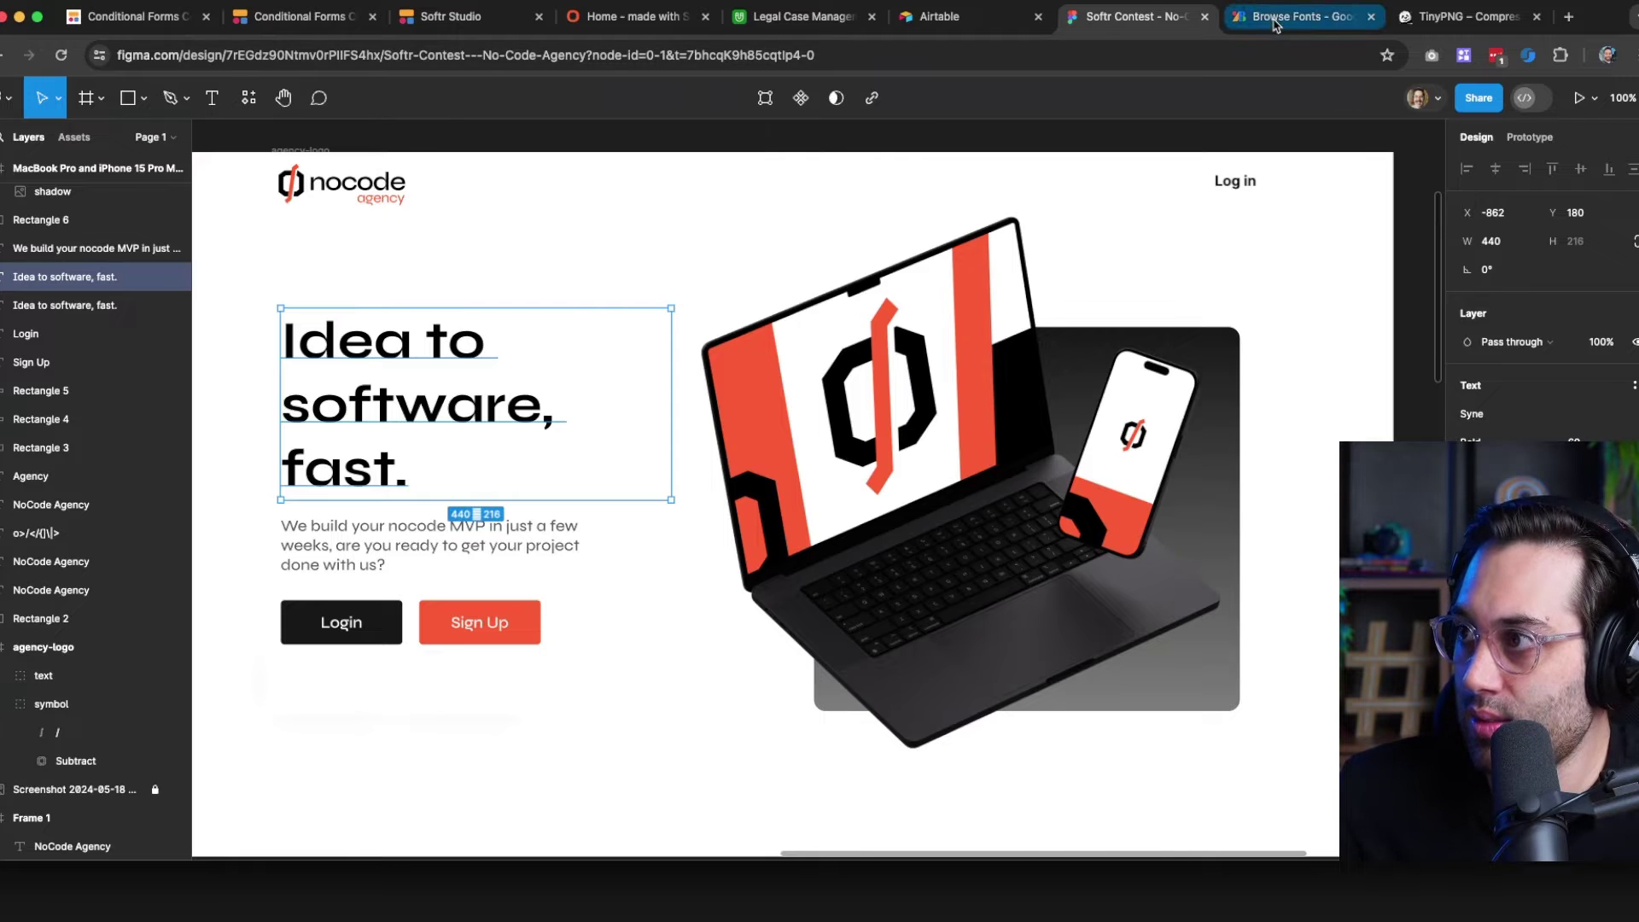
pyautogui.click(1280, 17)
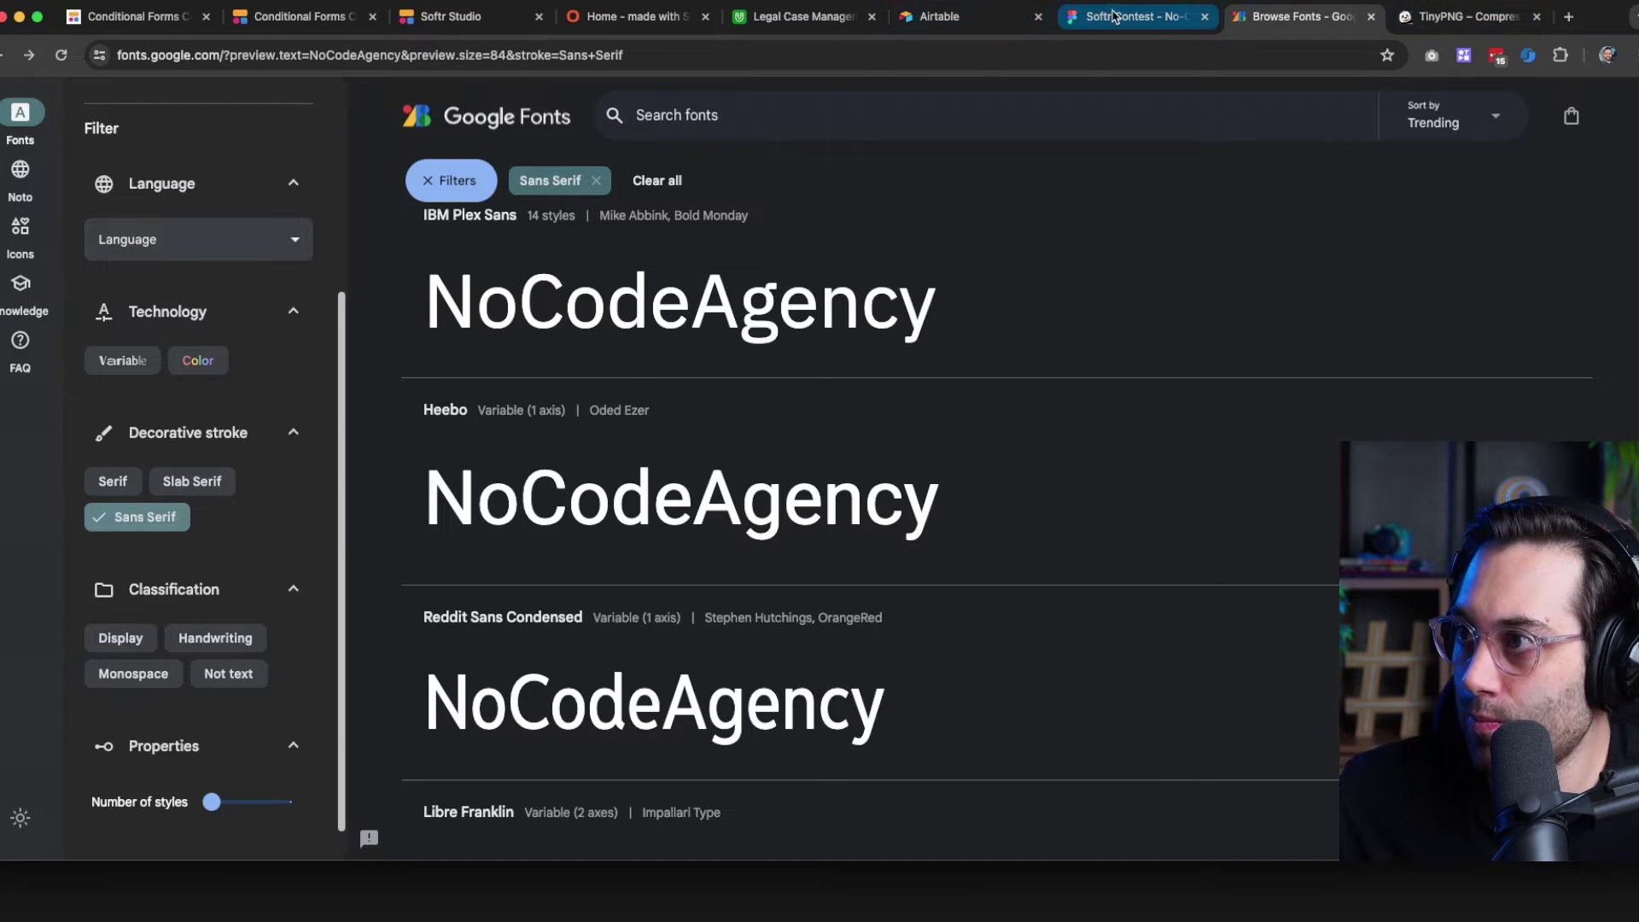
pyautogui.click(461, 16)
pyautogui.write('s')
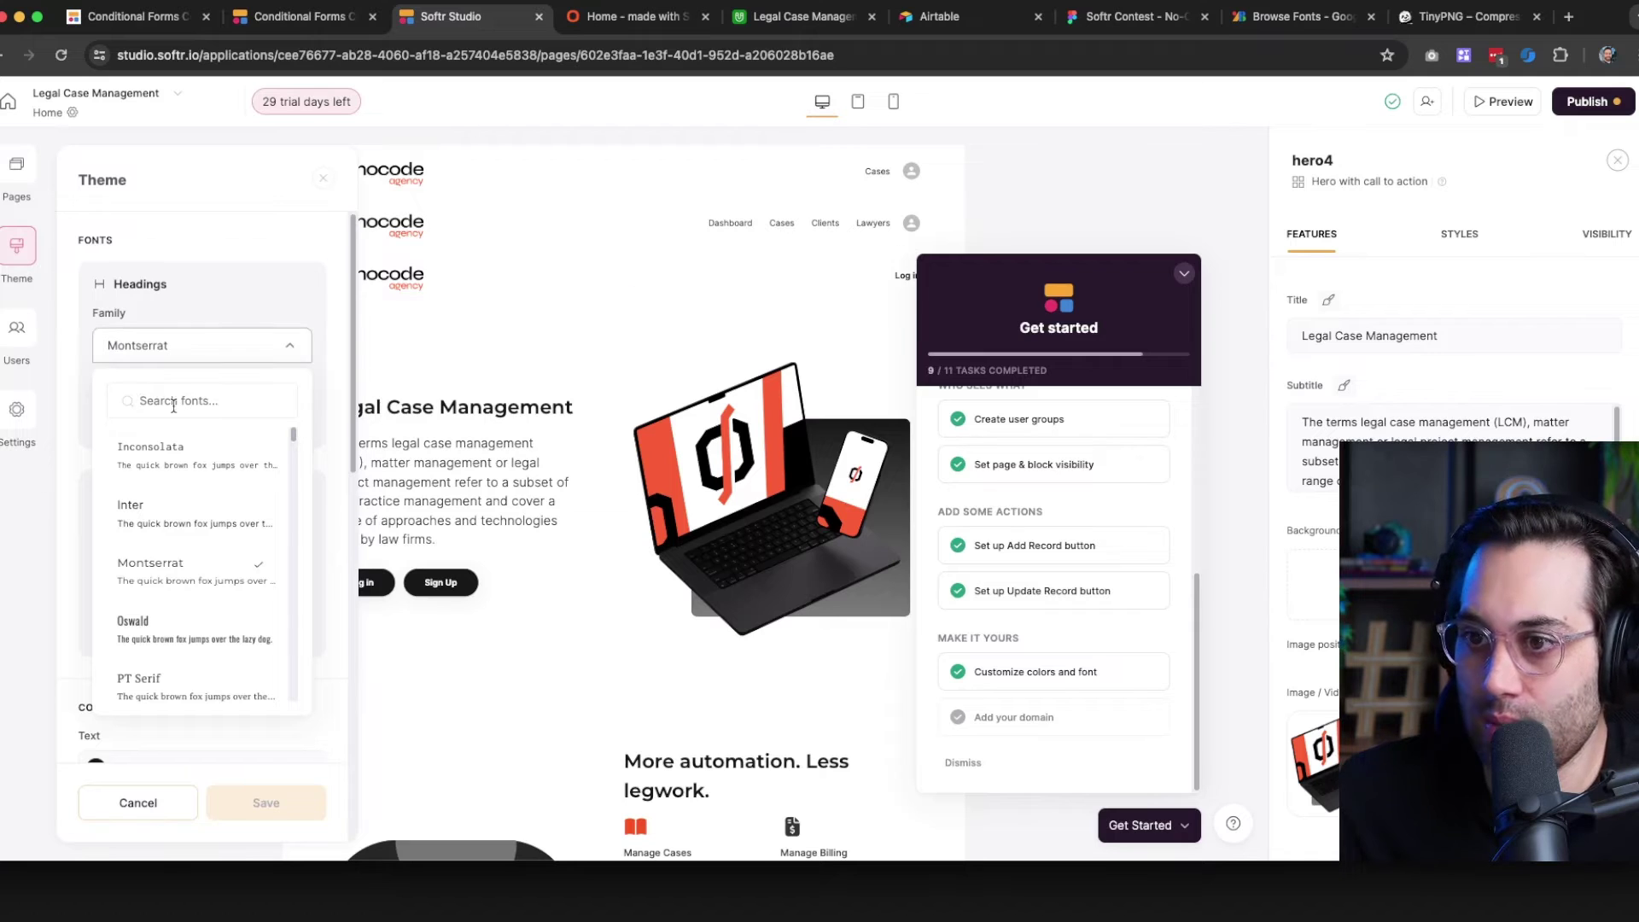
pyautogui.write('yne')
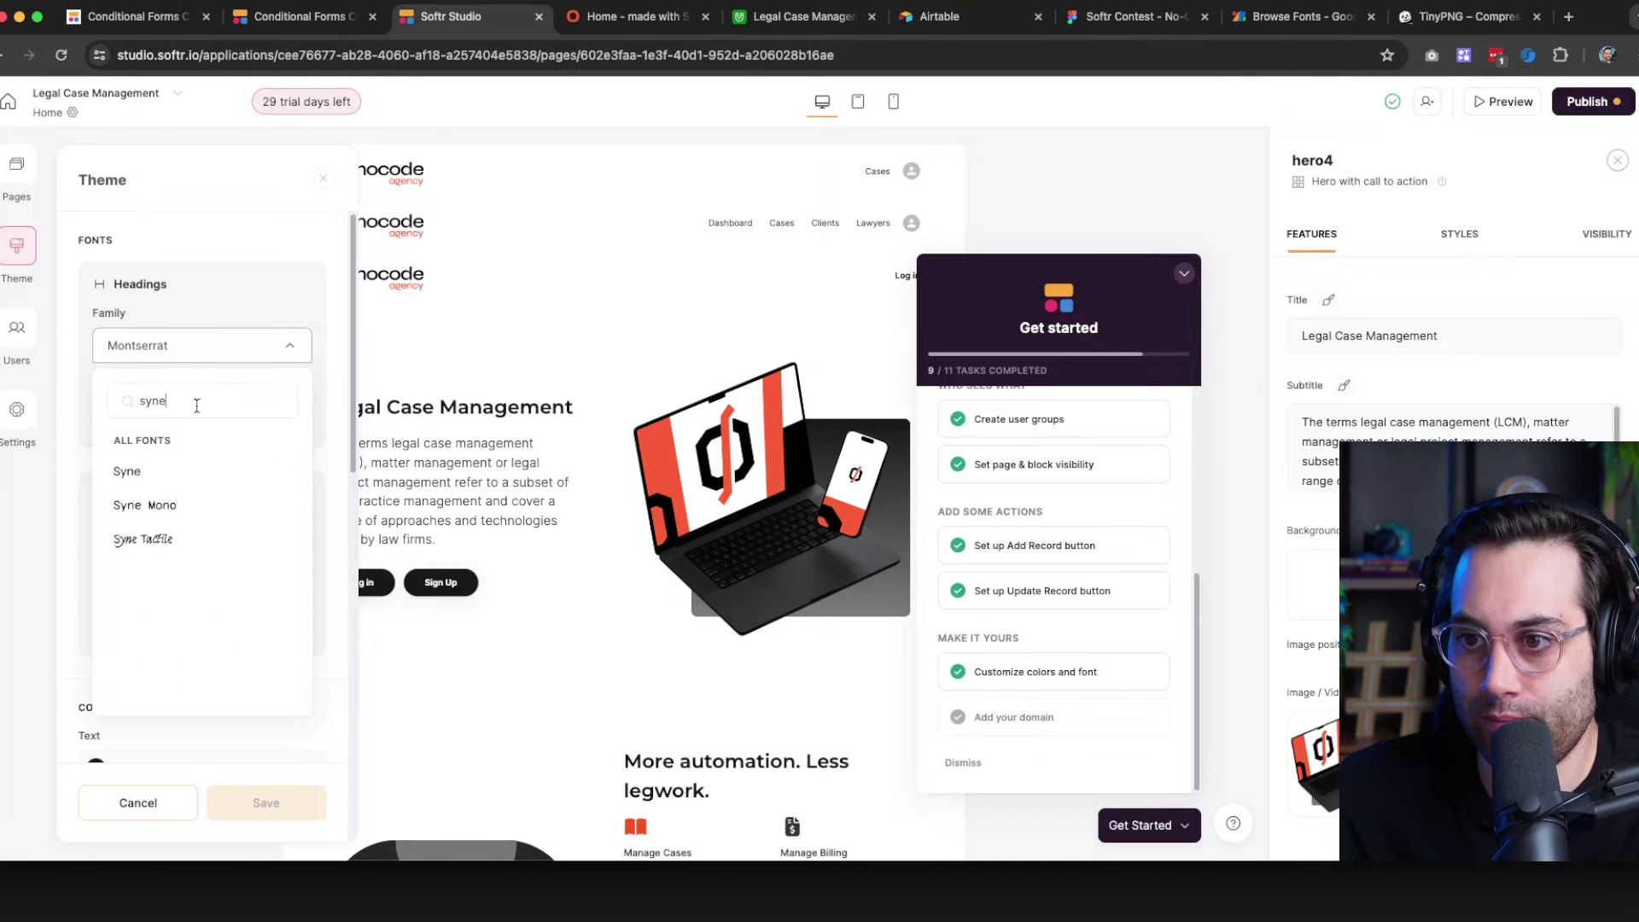
# Select Syne as the headings font, keep the unsaved changes, save the theme, and collapse the Get started checklist
pyautogui.click(141, 473)
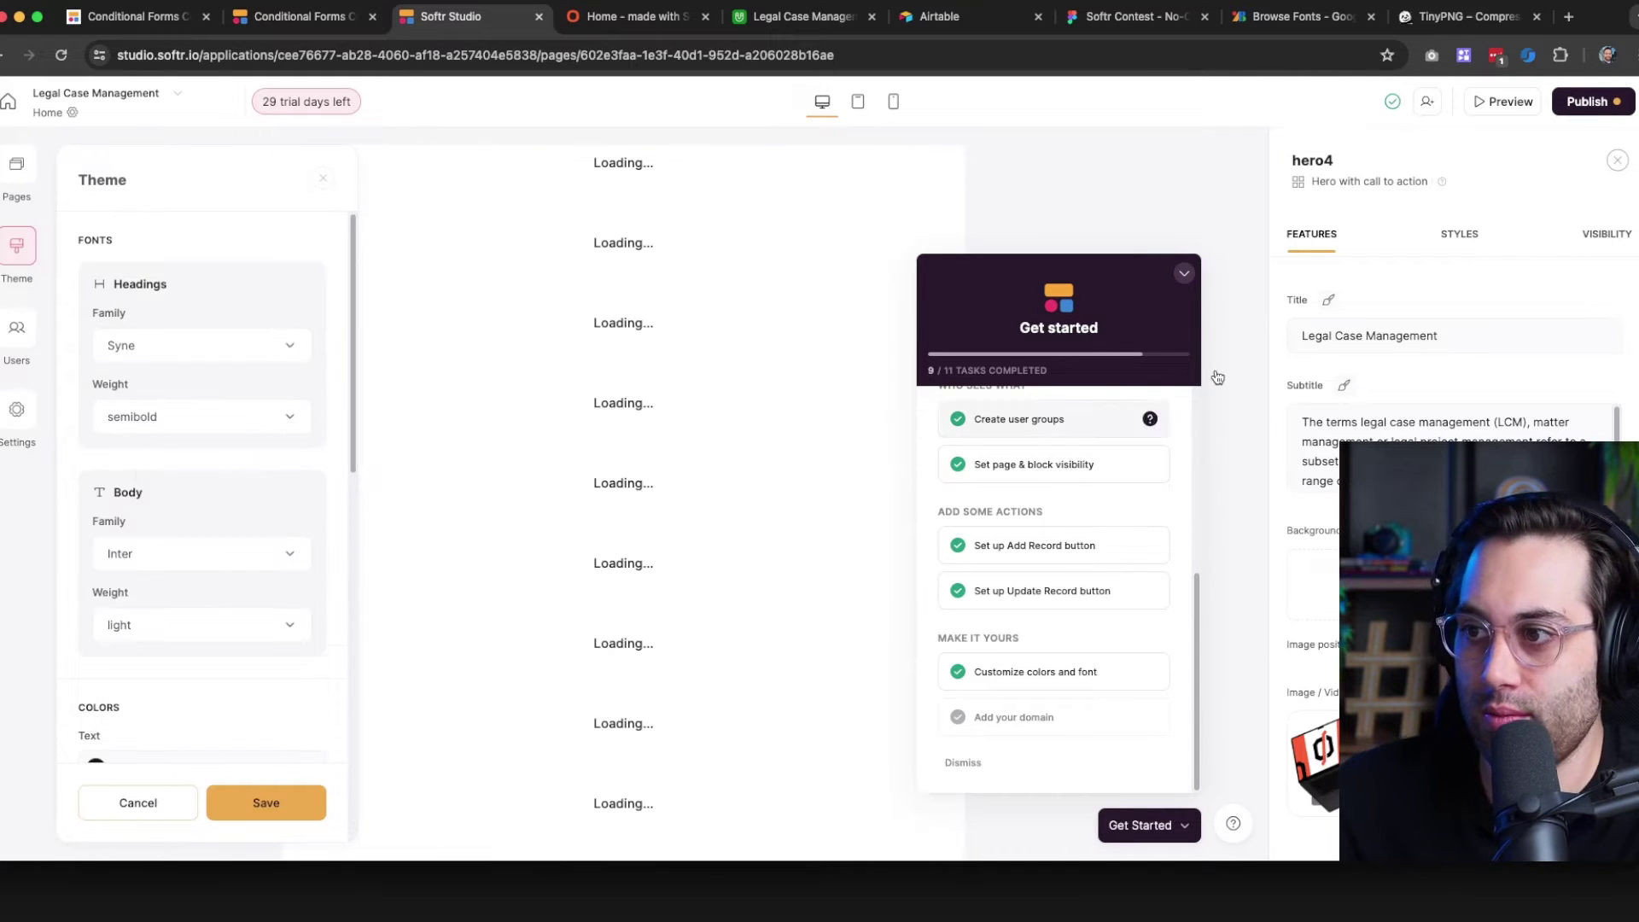
pyautogui.click(1187, 275)
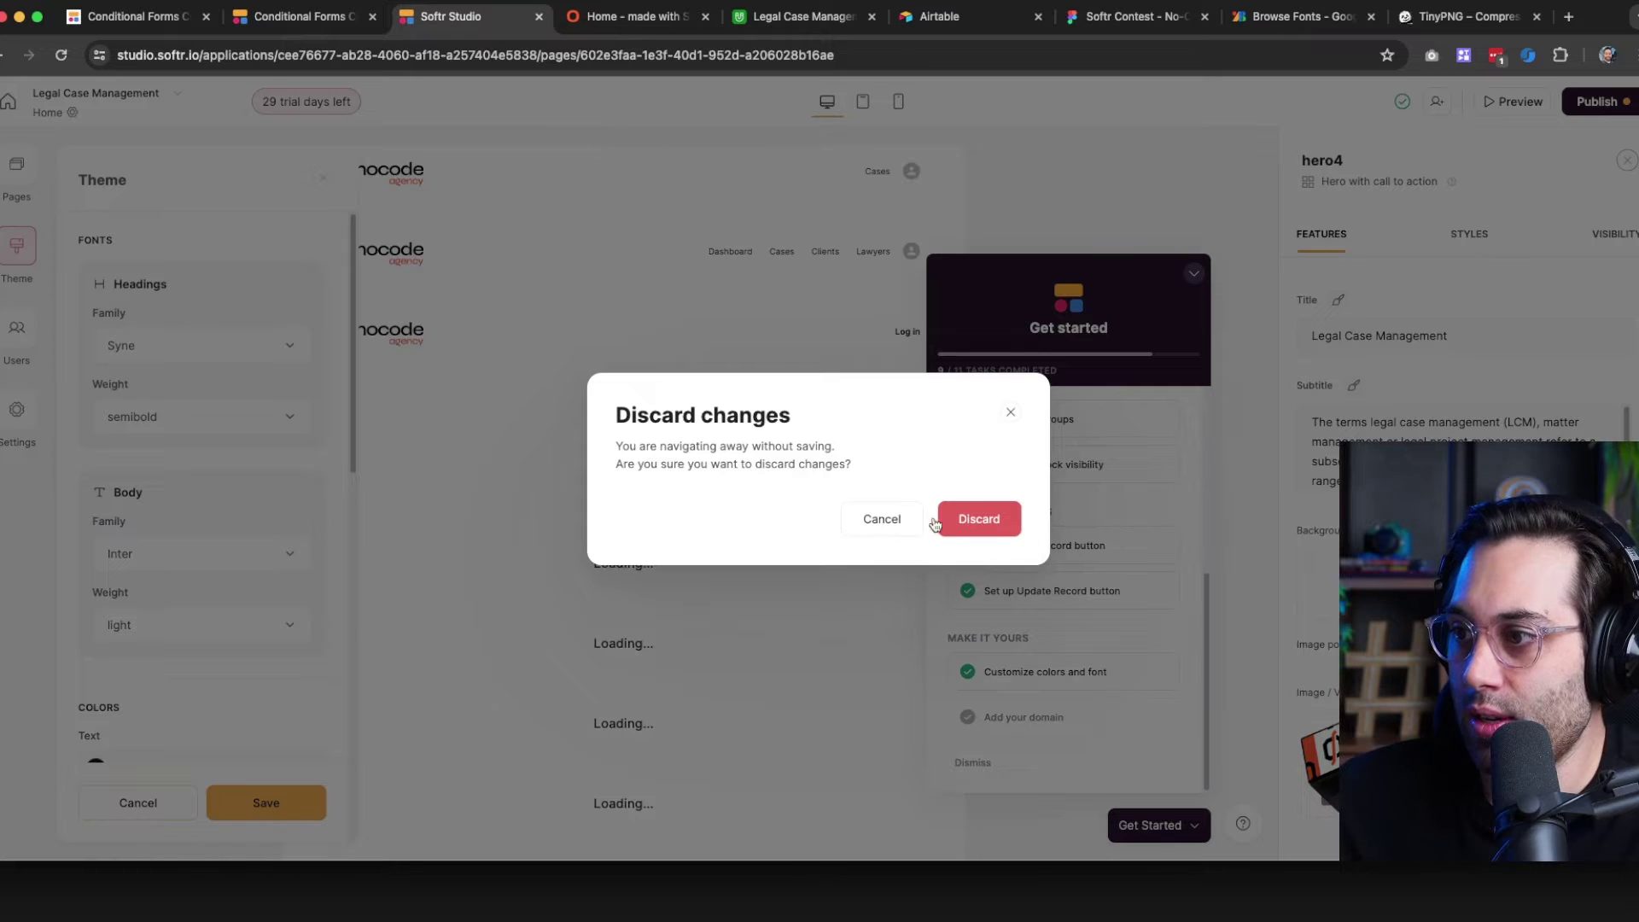
pyautogui.click(987, 526)
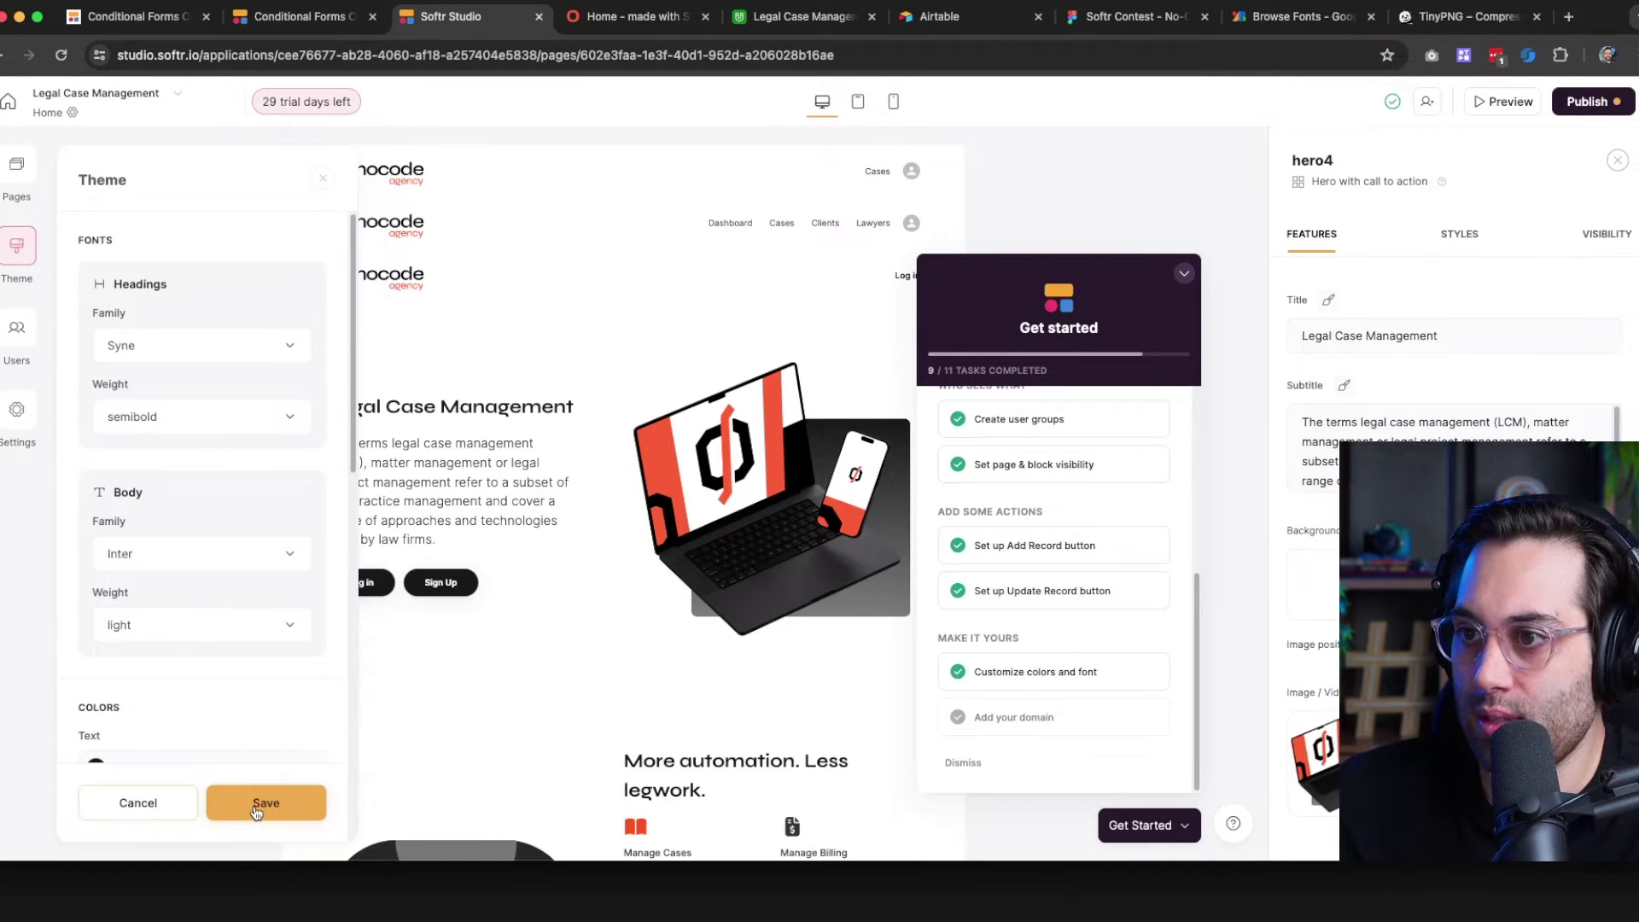
pyautogui.click(256, 804)
pyautogui.click(1183, 274)
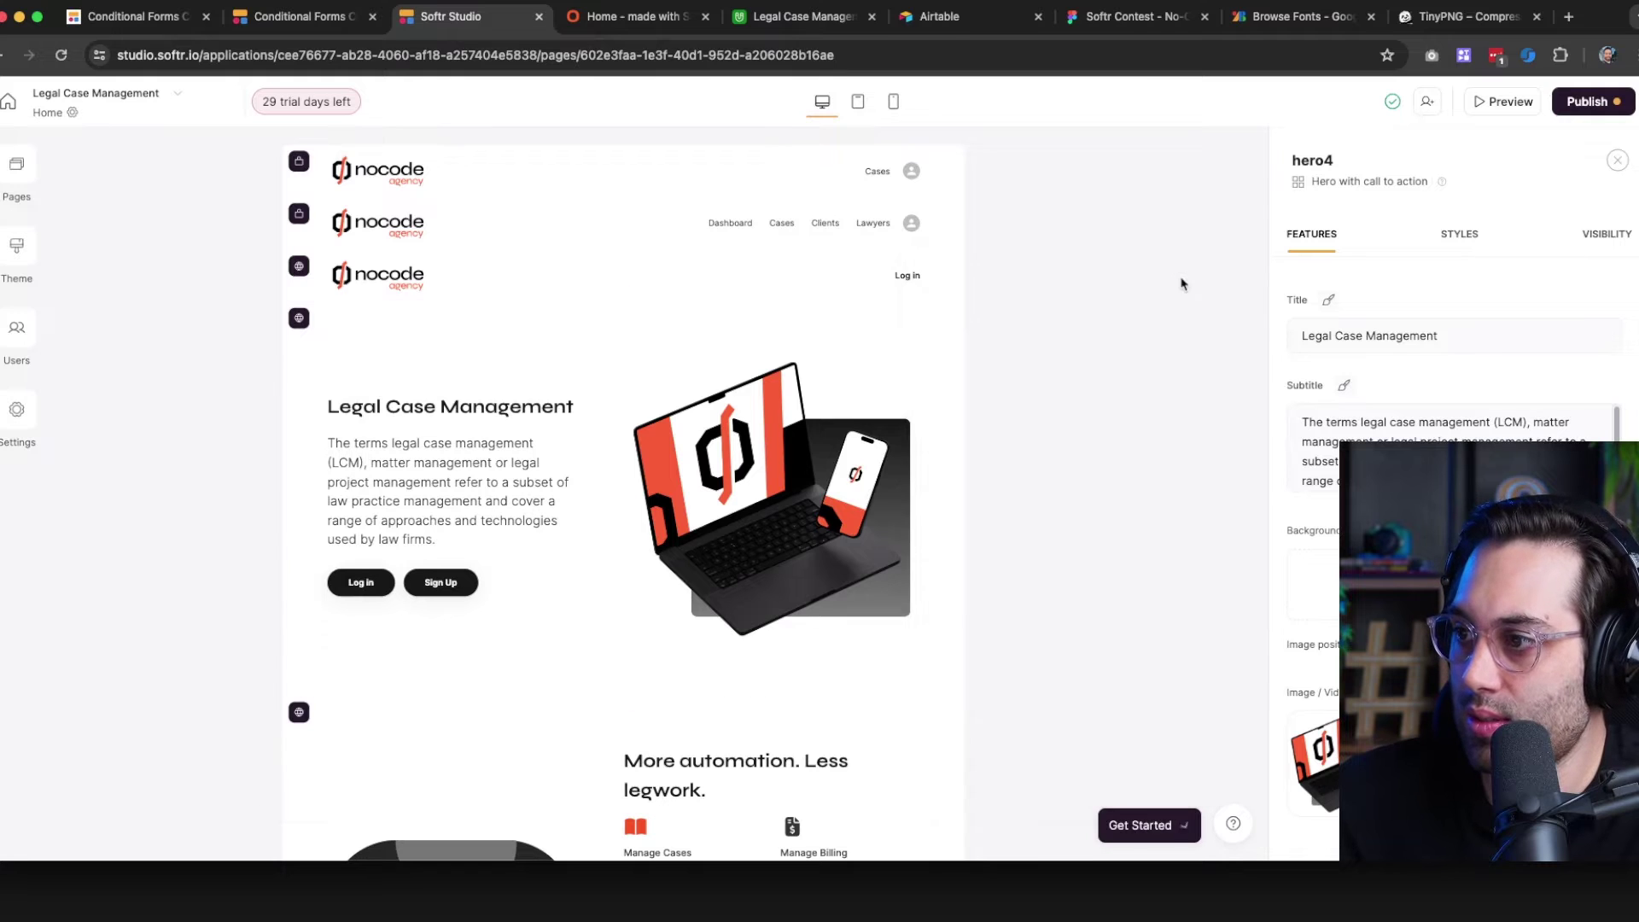
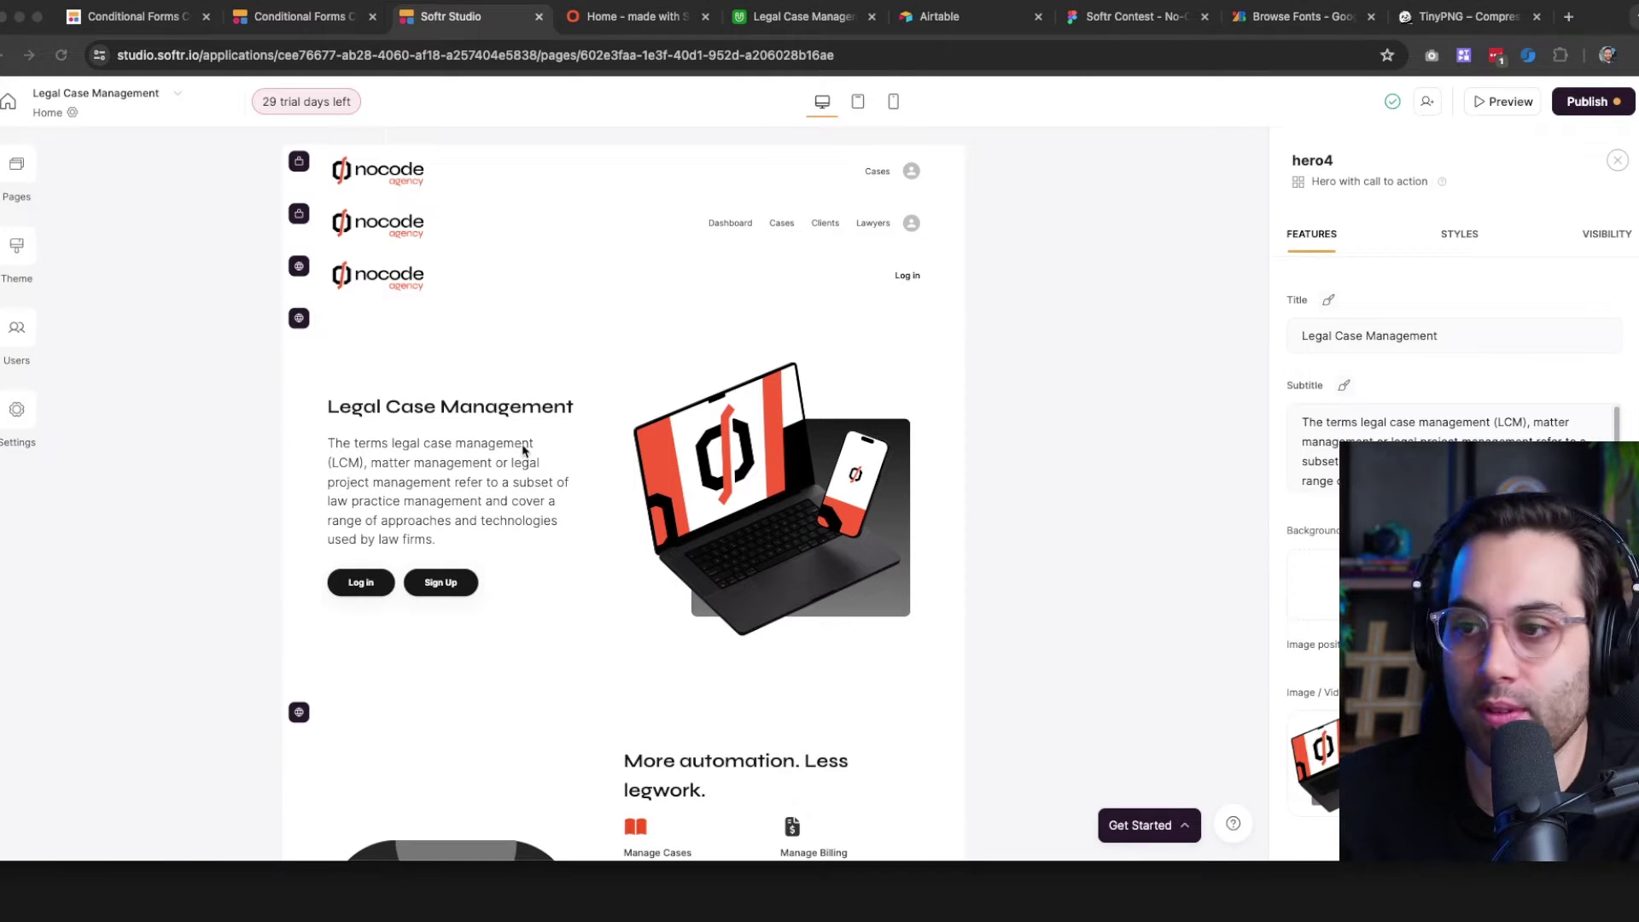
# Enlarge the hero title 'Legal Case Management' to text size 7XL
pyautogui.click(1007, 353)
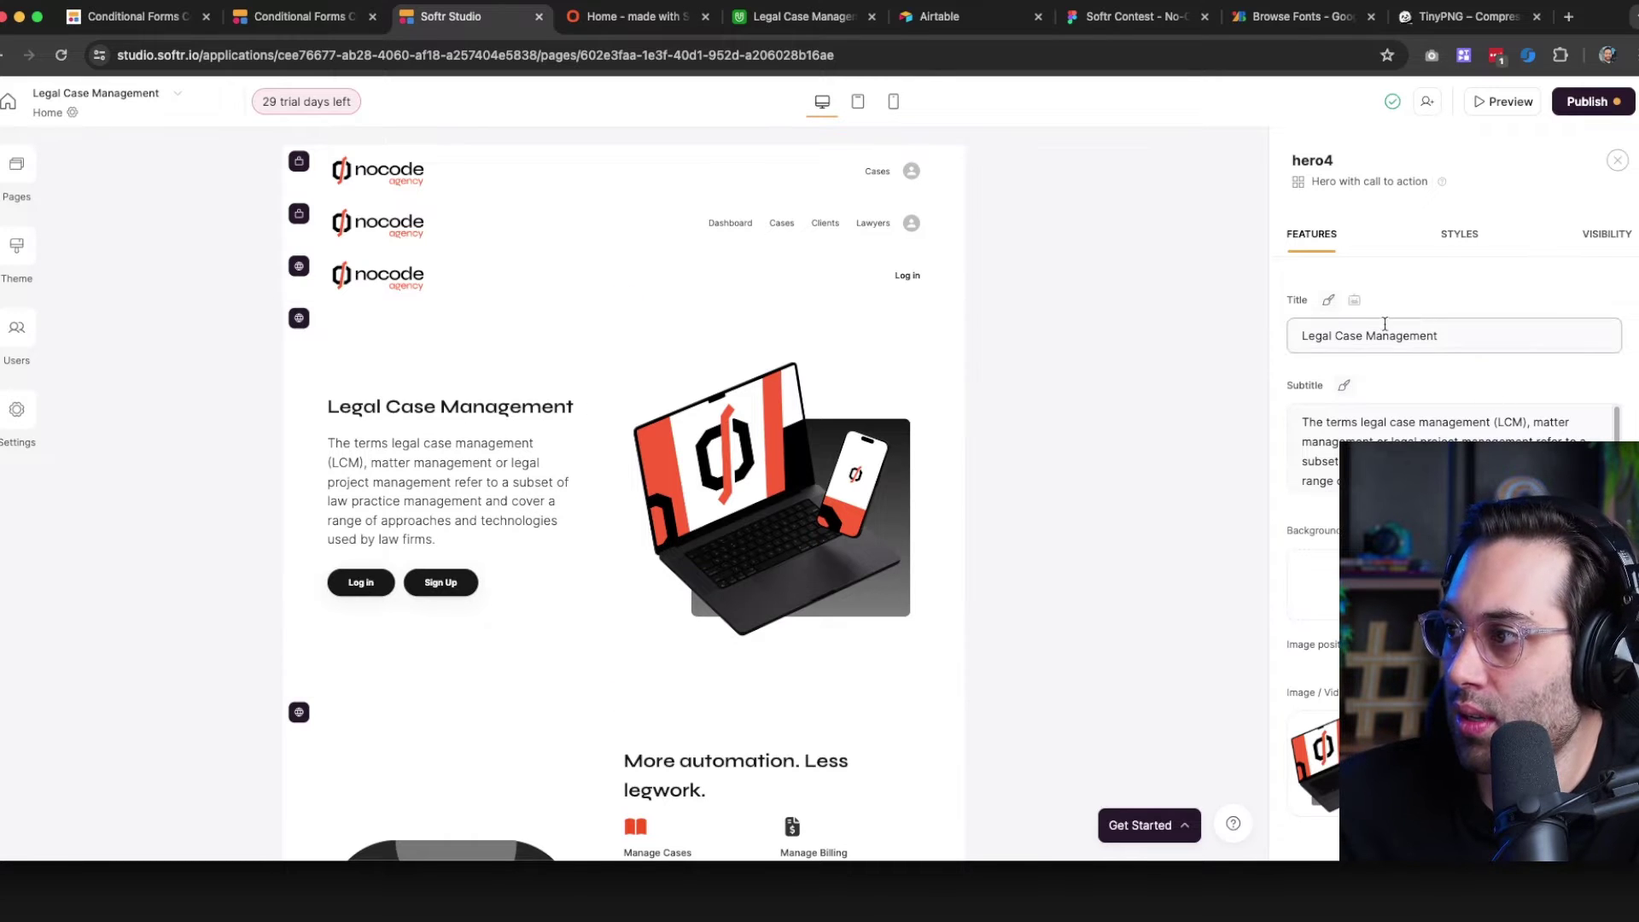
pyautogui.click(1331, 301)
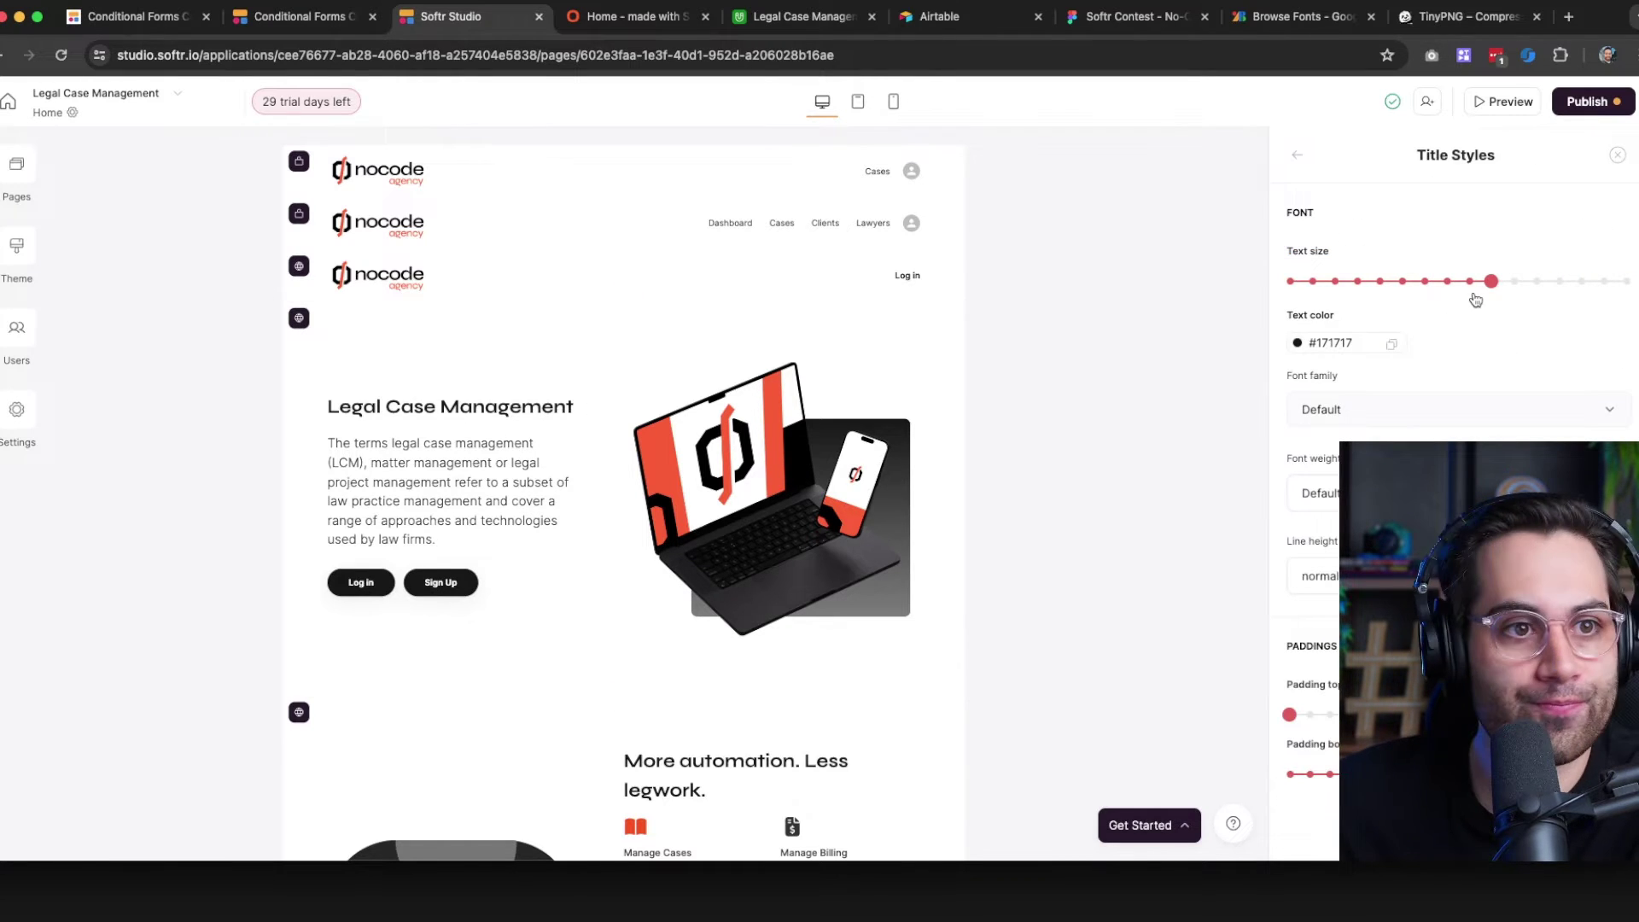
pyautogui.moveTo(1589, 283); pyautogui.dragTo(1559, 282)
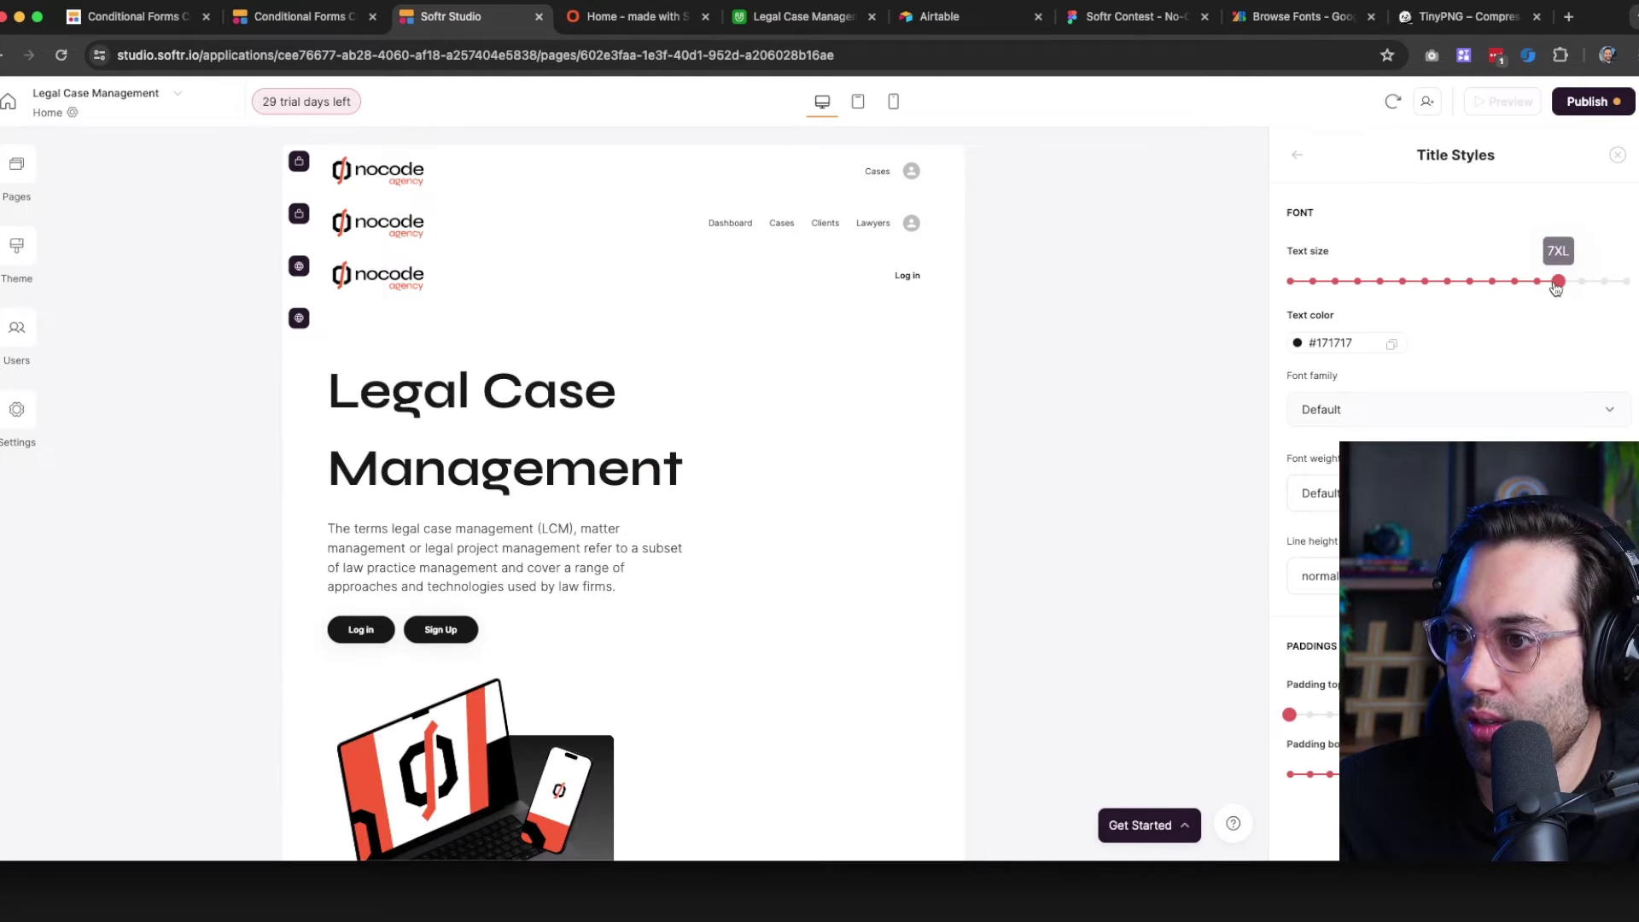
# Compare with the Figma heading 'Idea to software, fast.' and the live Home page, then refocus the hero title field
pyautogui.click(1101, 26)
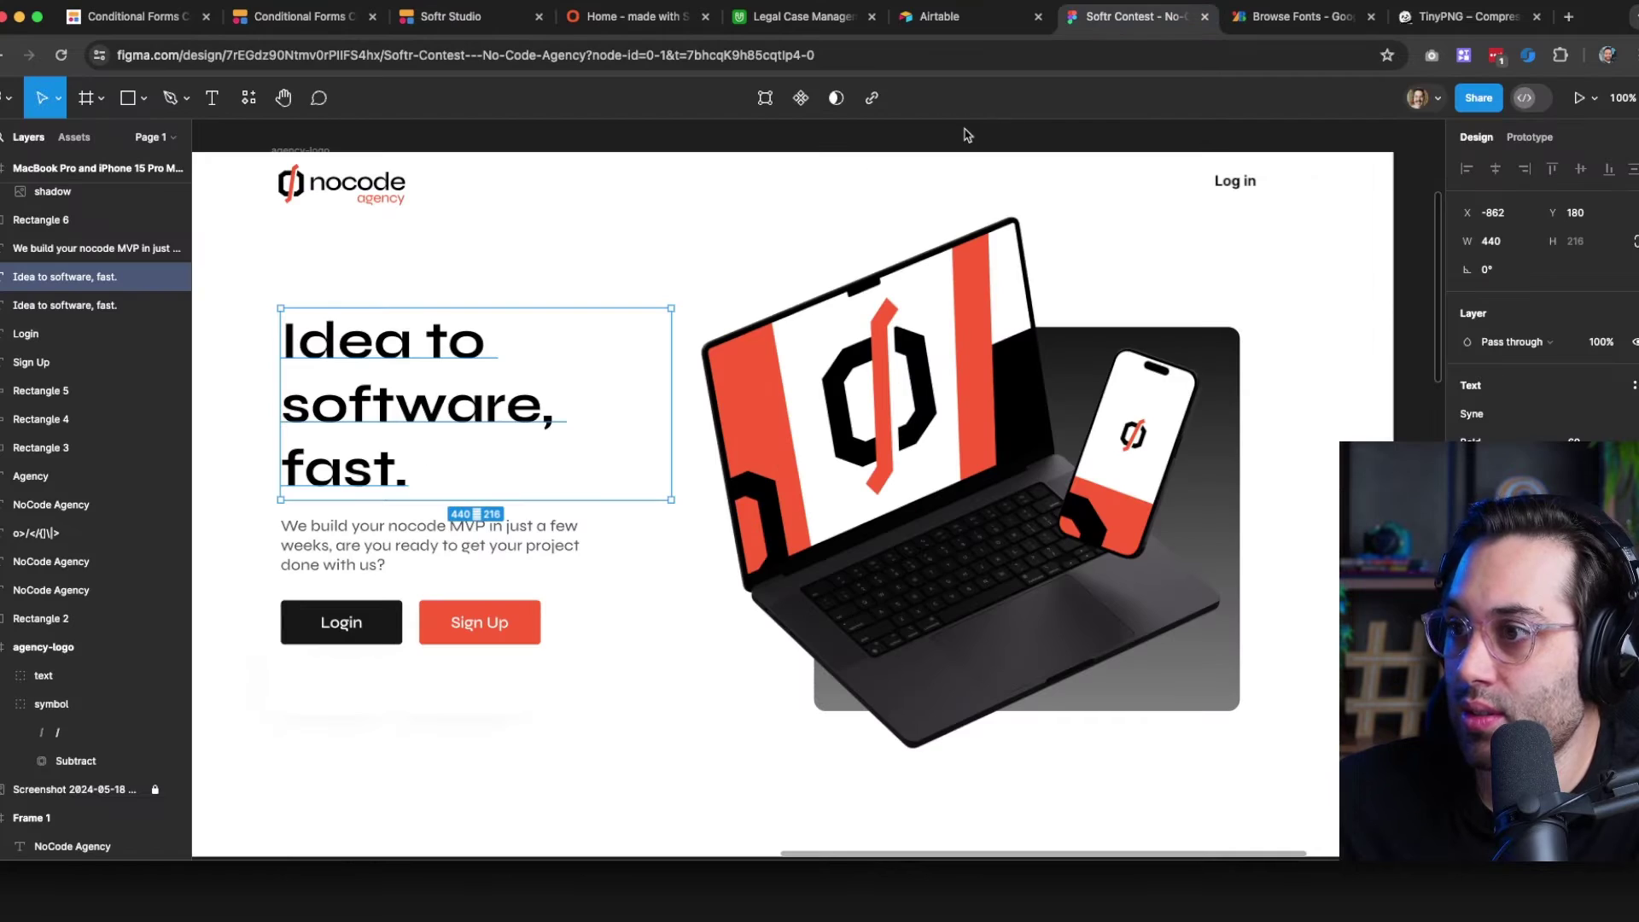
pyautogui.doubleClick(391, 336)
pyautogui.click(634, 16)
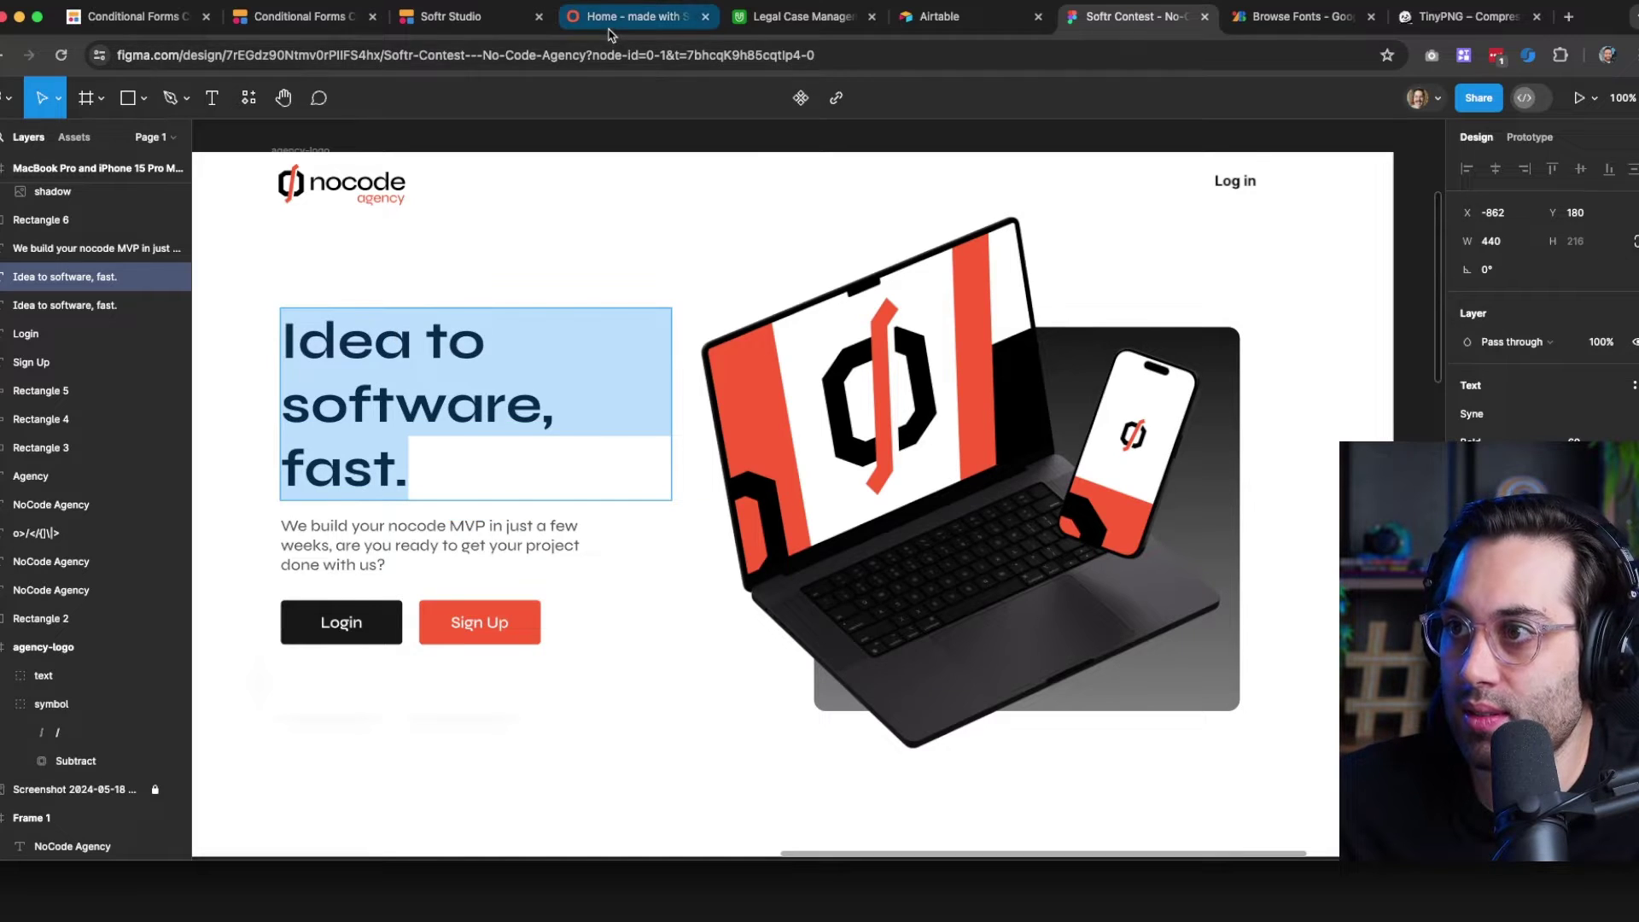
pyautogui.click(452, 16)
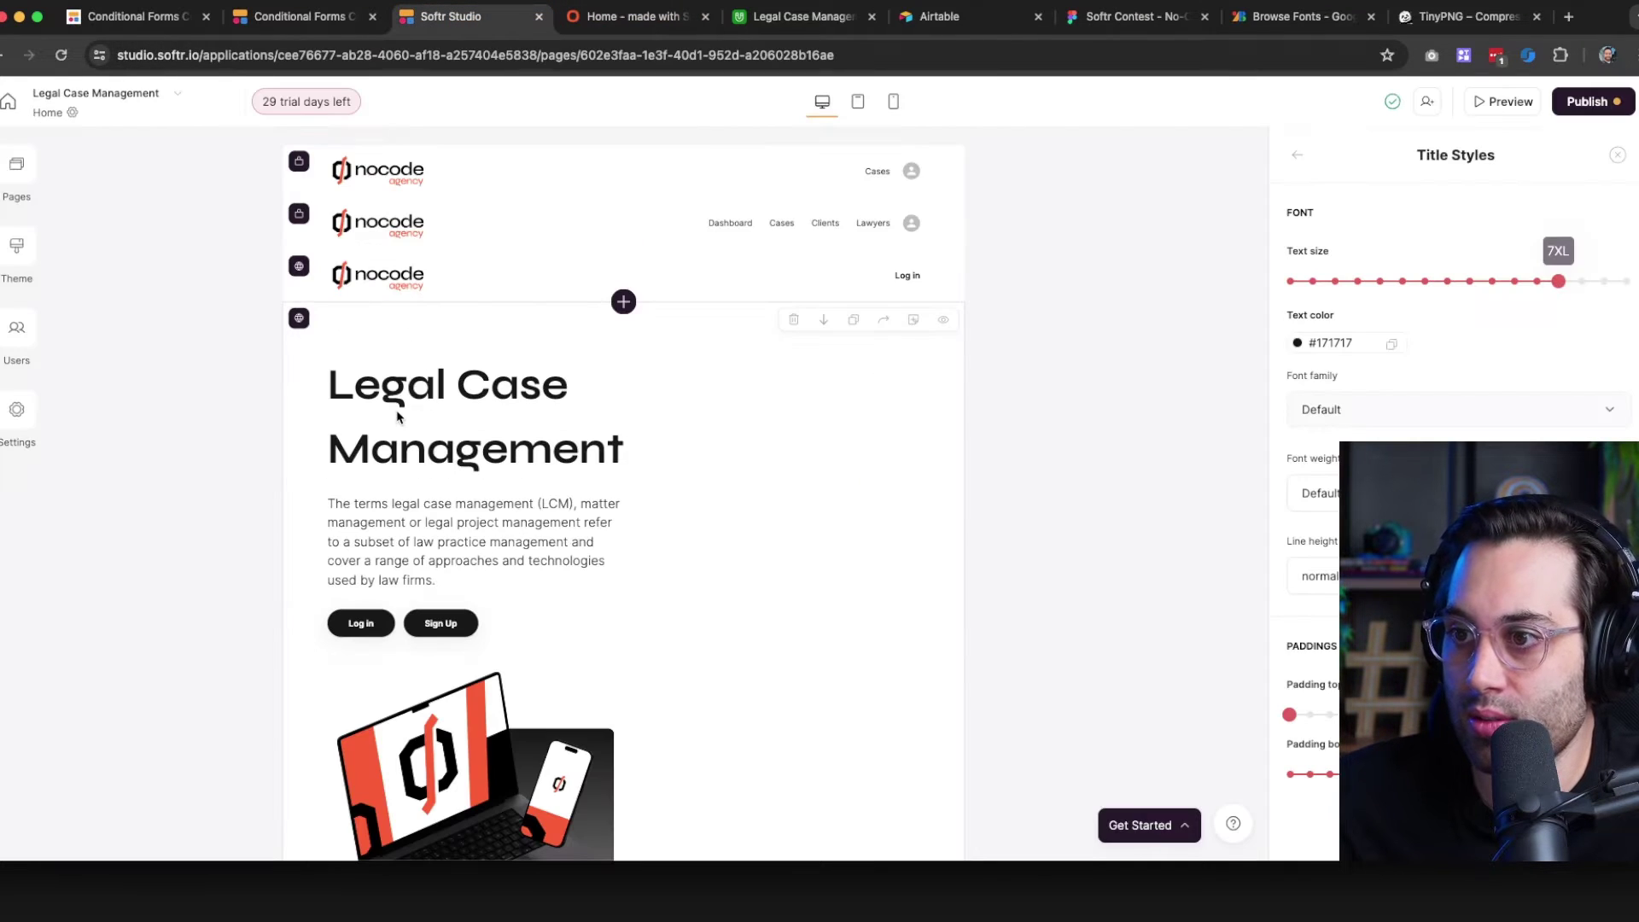
pyautogui.scroll(-1, 342, 281)
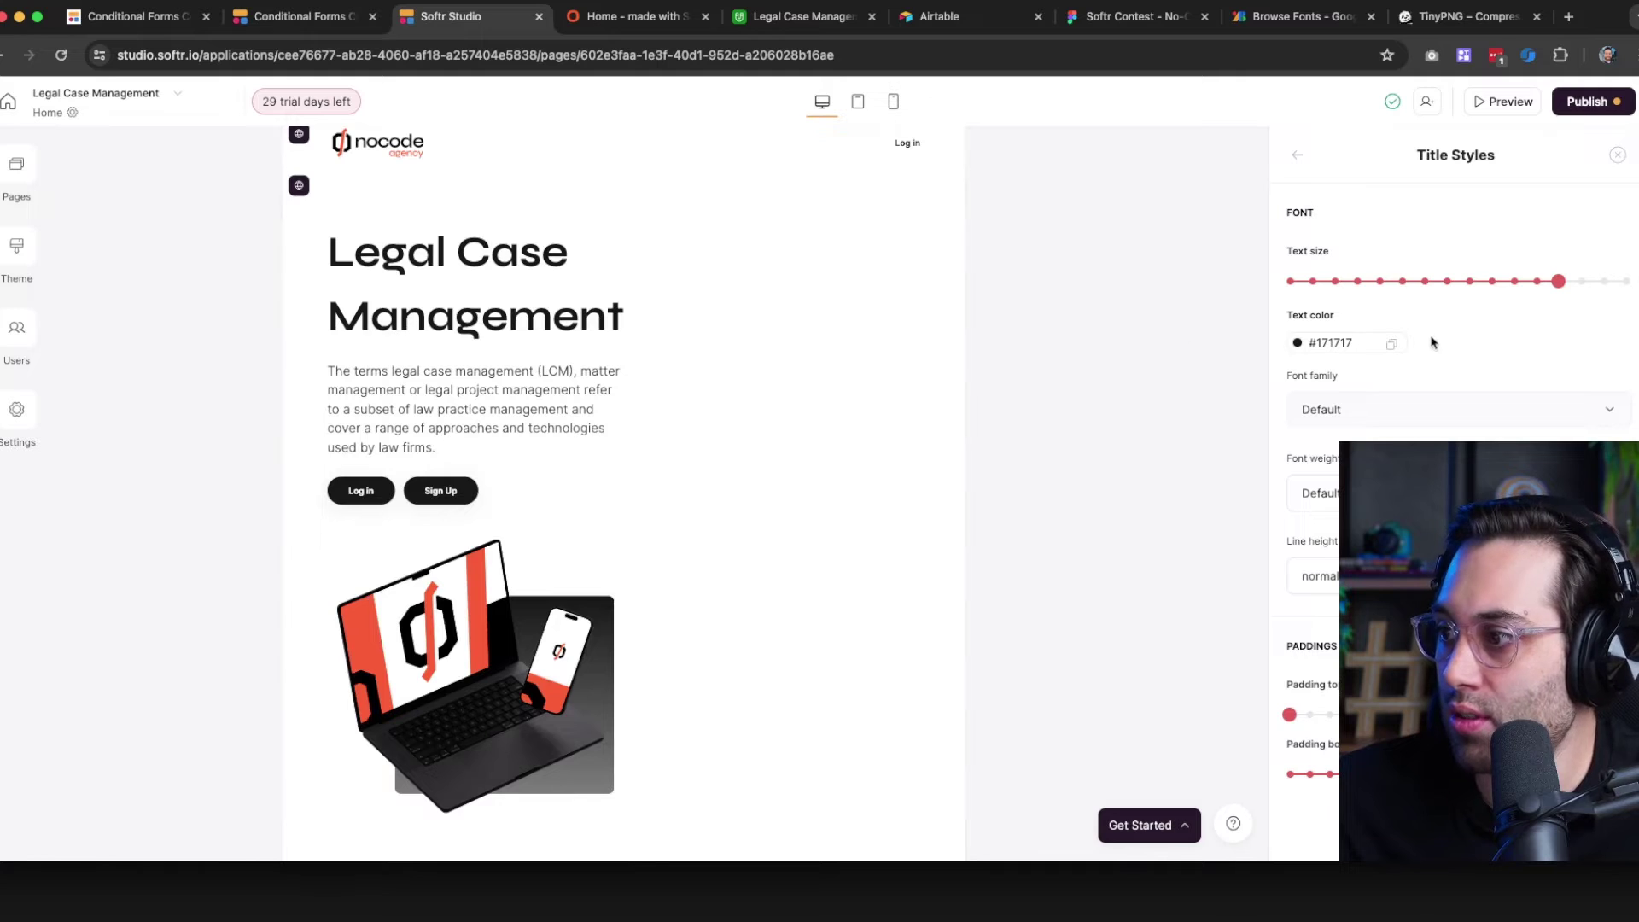
pyautogui.click(1298, 160)
pyautogui.click(1392, 335)
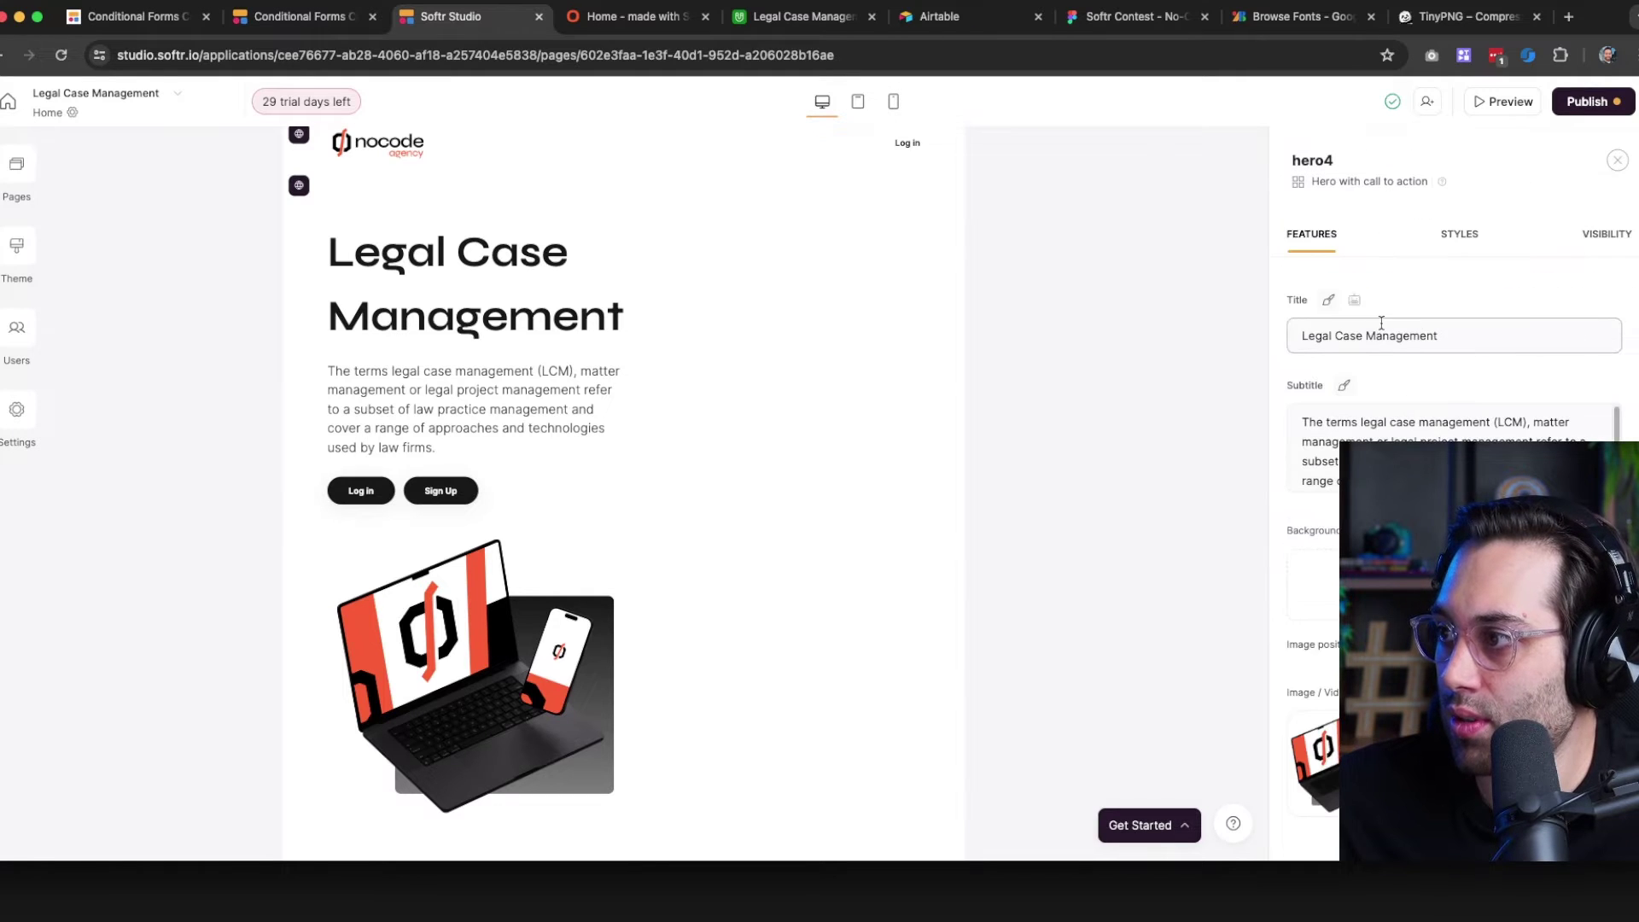
# Replace the hero title with 'Idea to software, fast.'
pyautogui.press('super+a')
pyautogui.write('Idea to software fast.')
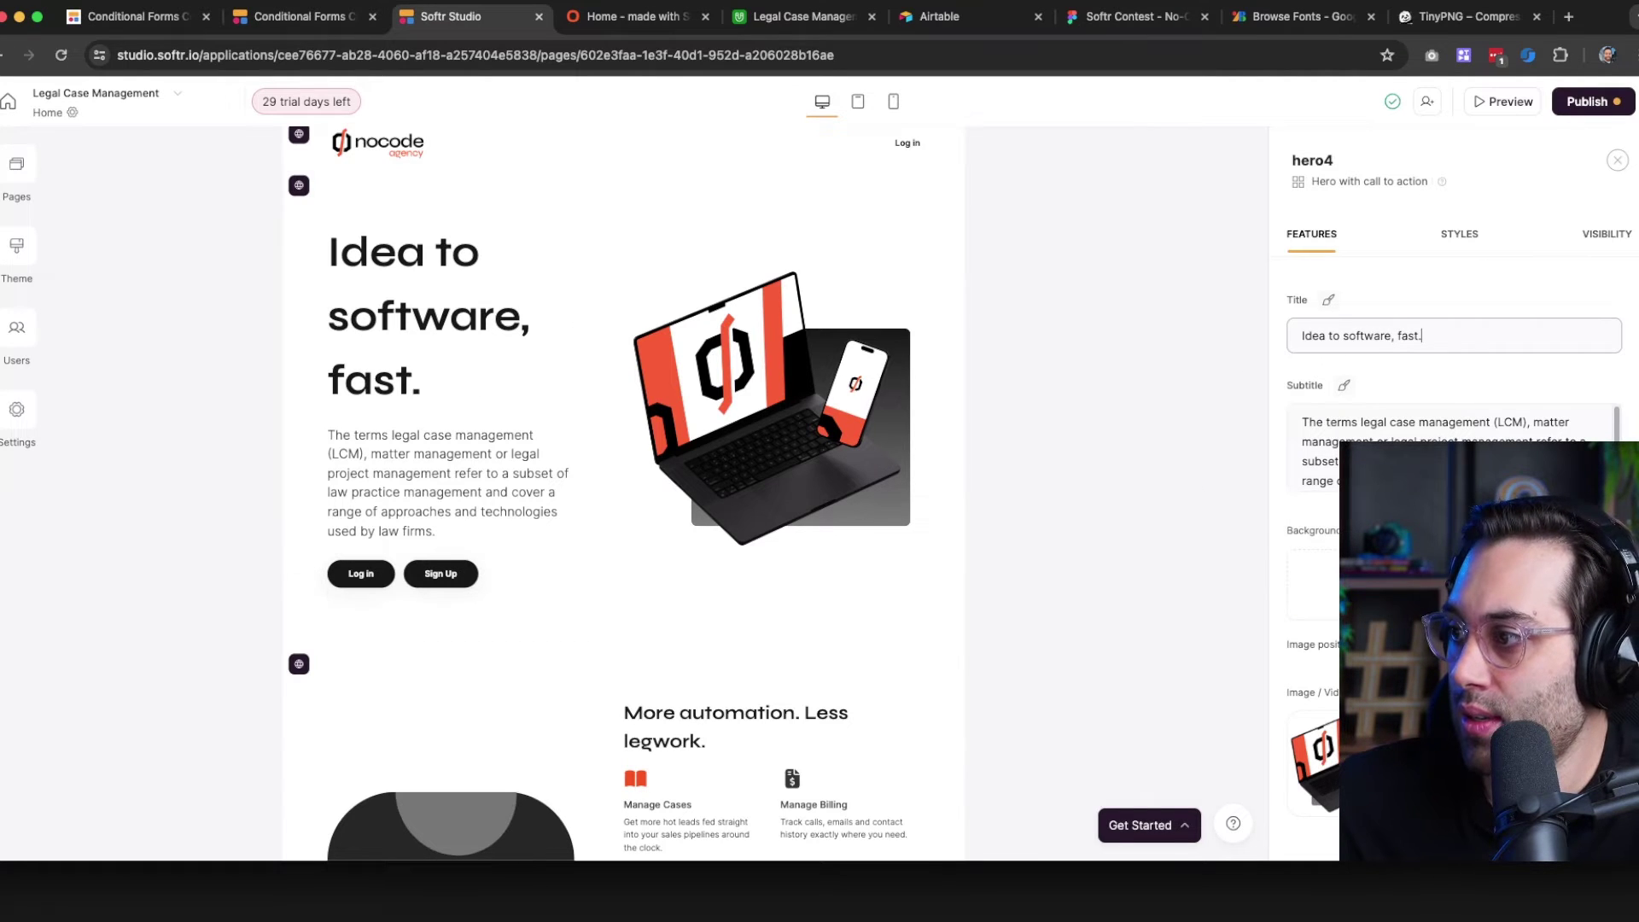
pyautogui.click(1449, 247)
pyautogui.click(1449, 248)
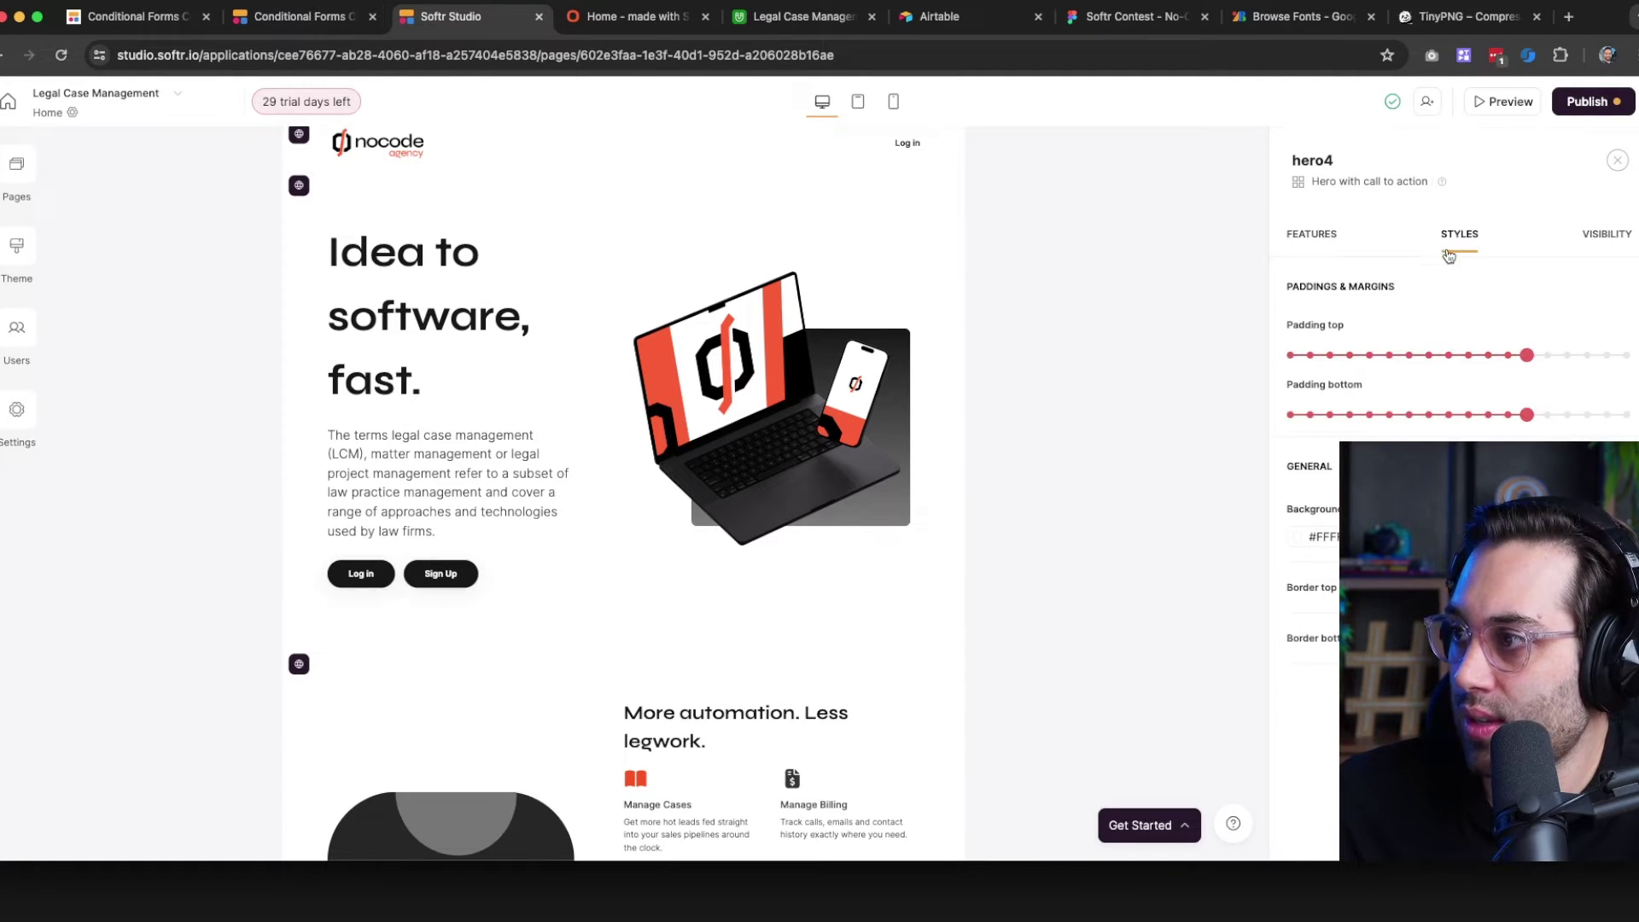
pyautogui.click(1315, 234)
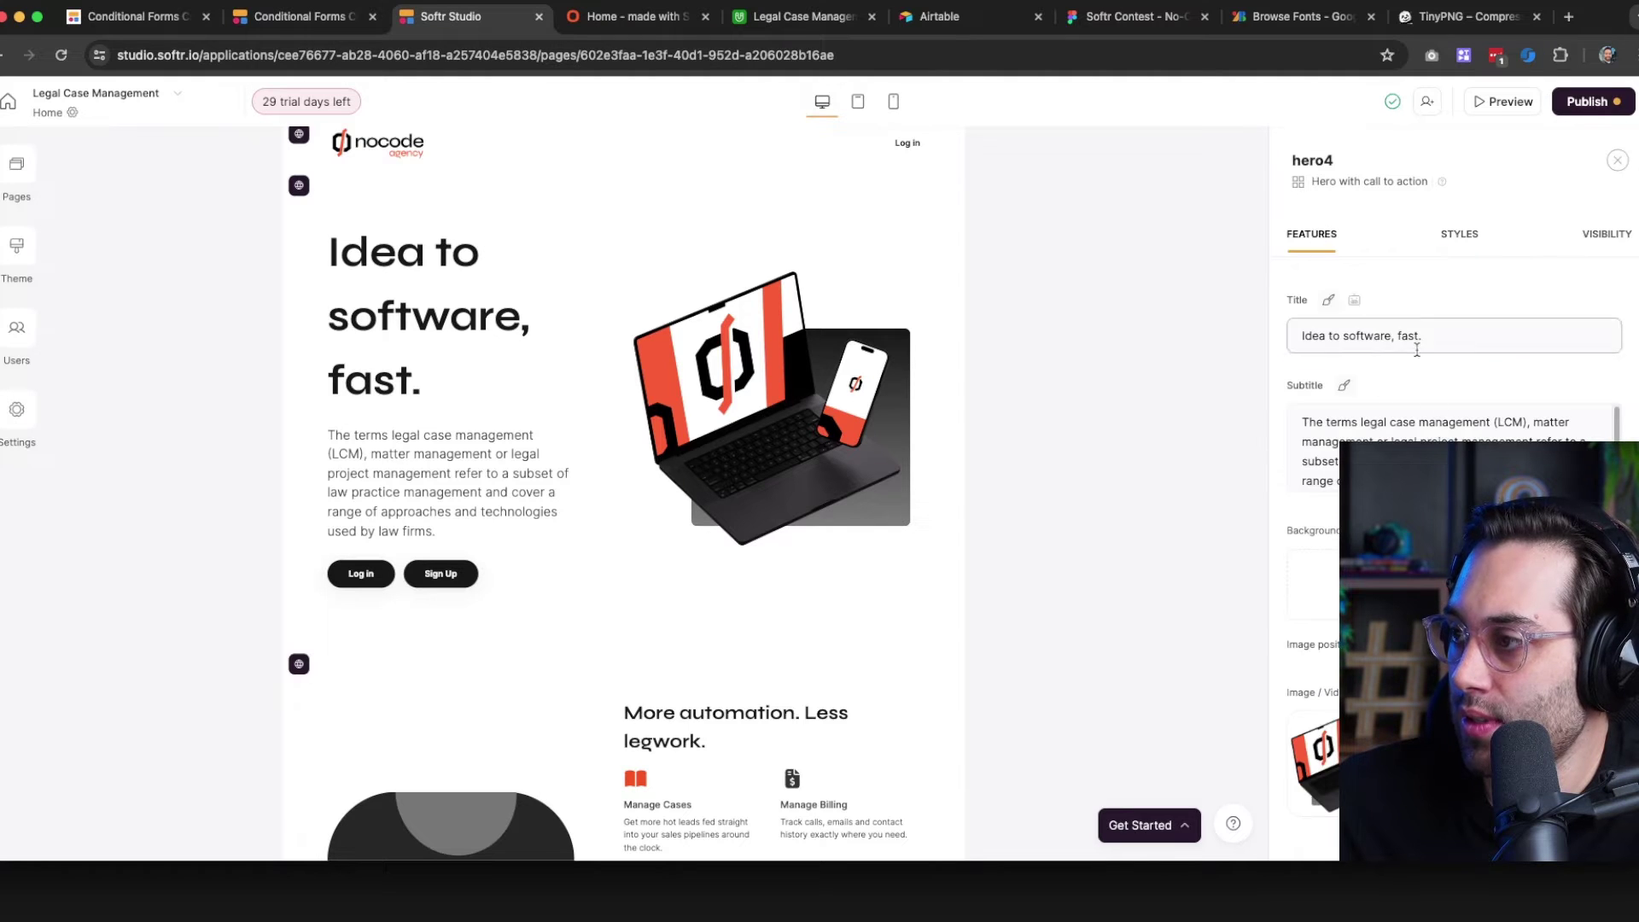
# Set the hero title's line height to compact, then bring up the Figma design
pyautogui.click(1331, 298)
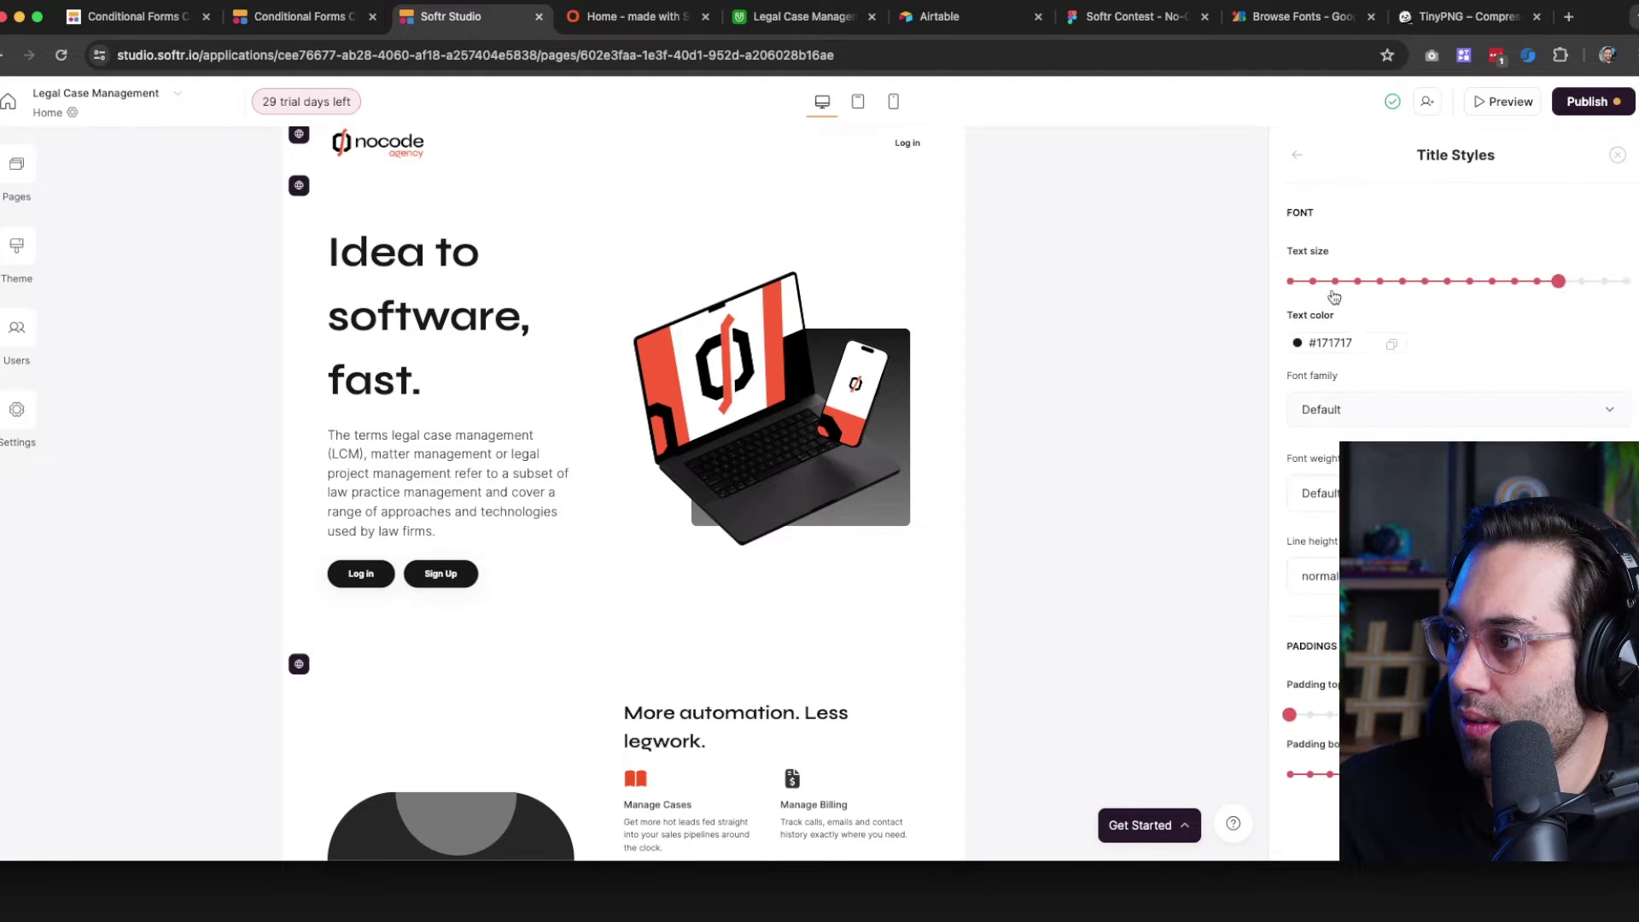
pyautogui.scroll(-2, 1452, 384)
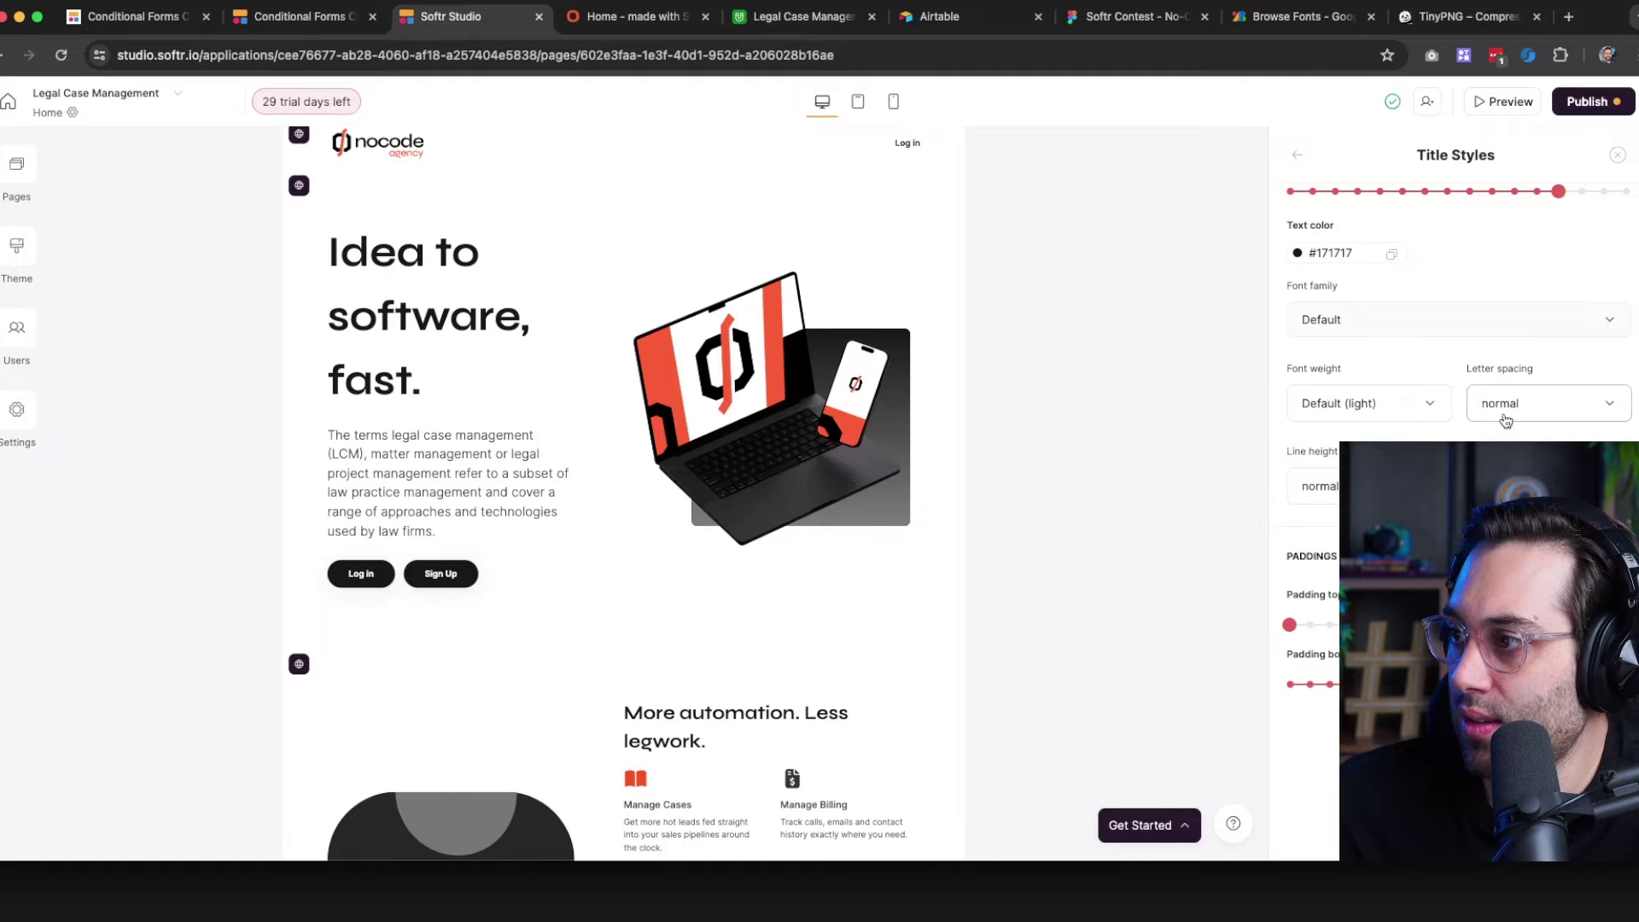
pyautogui.click(1319, 486)
pyautogui.click(1323, 536)
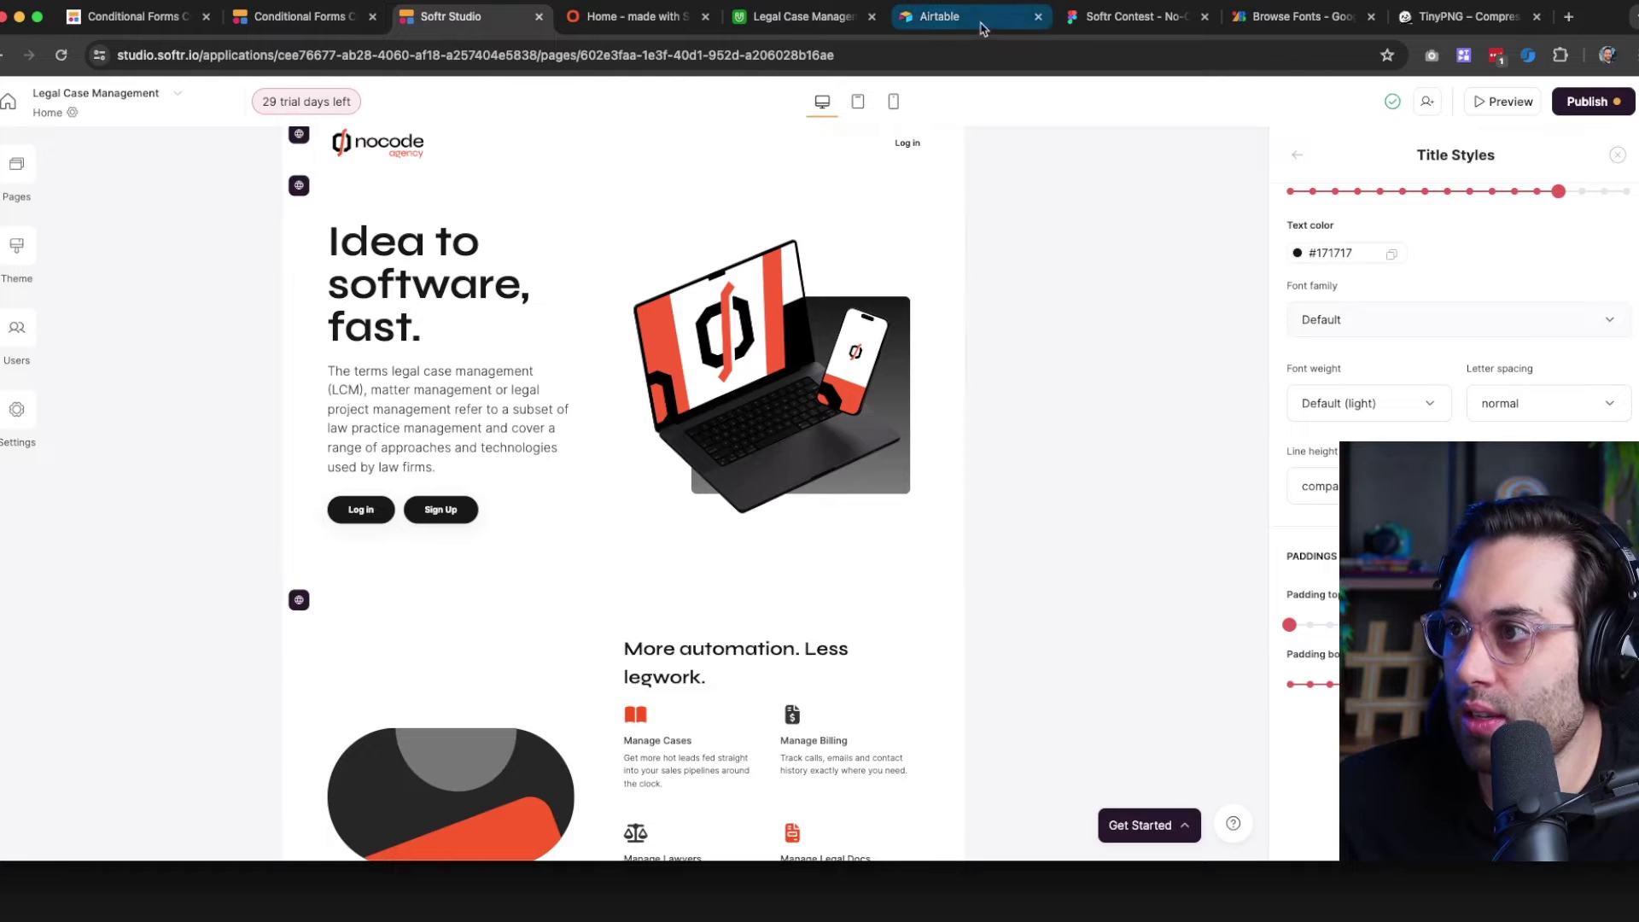
pyautogui.click(1114, 21)
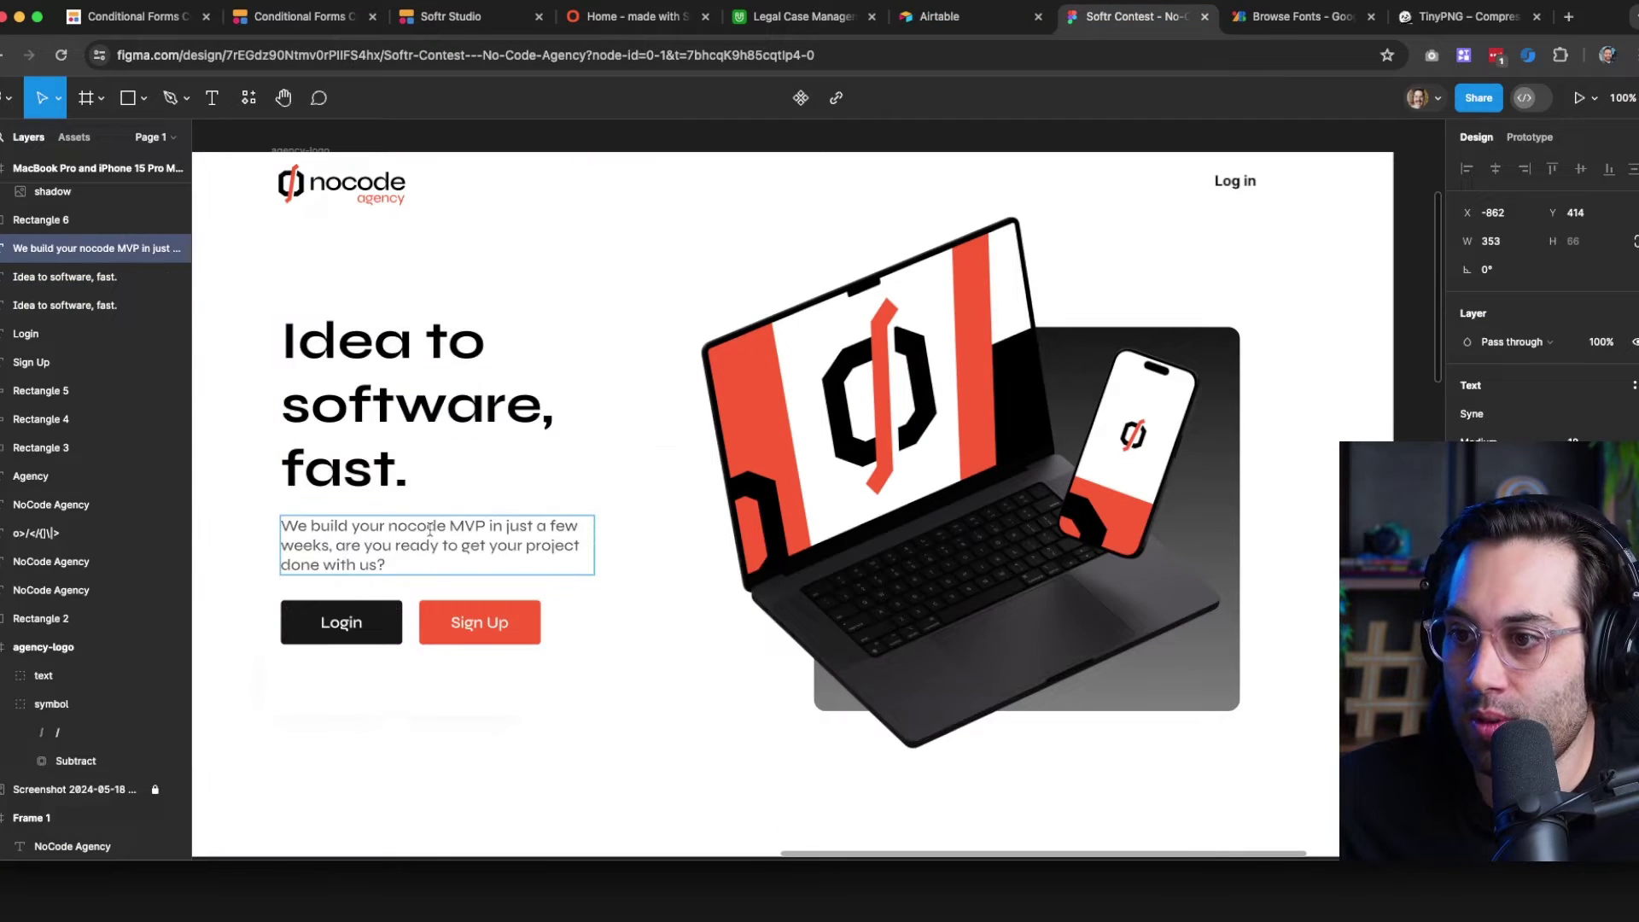
# Copy the nocode MVP description from Figma and paste it as the hero subtitle
pyautogui.doubleClick(346, 559)
pyautogui.hotkey('ctrl', 'c')
pyautogui.click(940, 18)
pyautogui.click(462, 20)
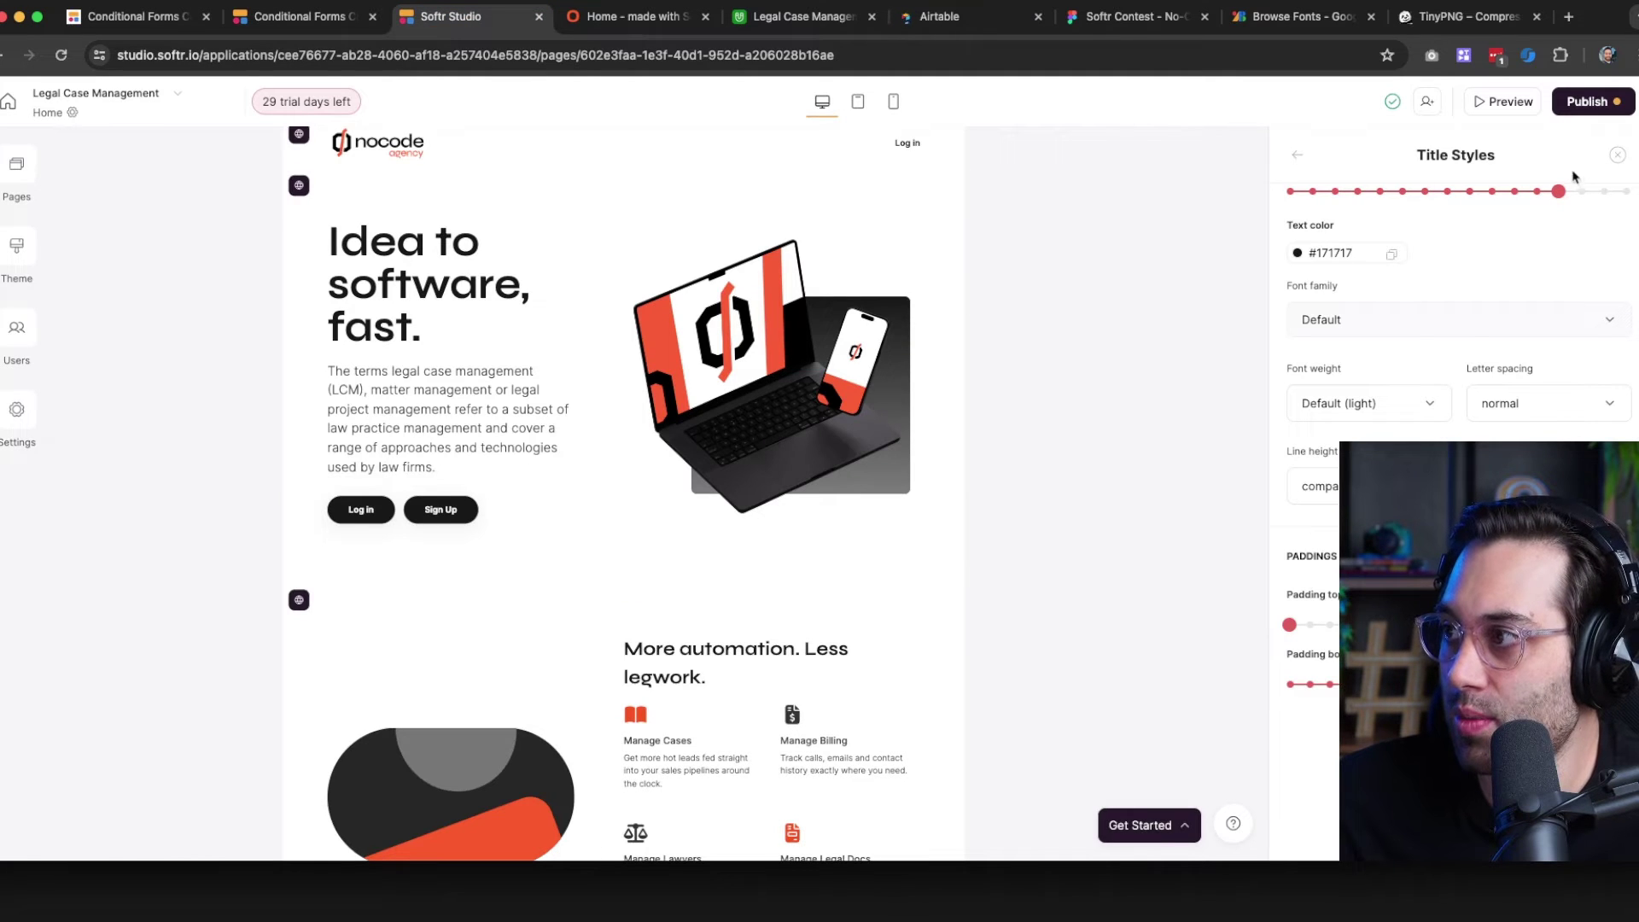
pyautogui.click(1615, 156)
pyautogui.click(550, 472)
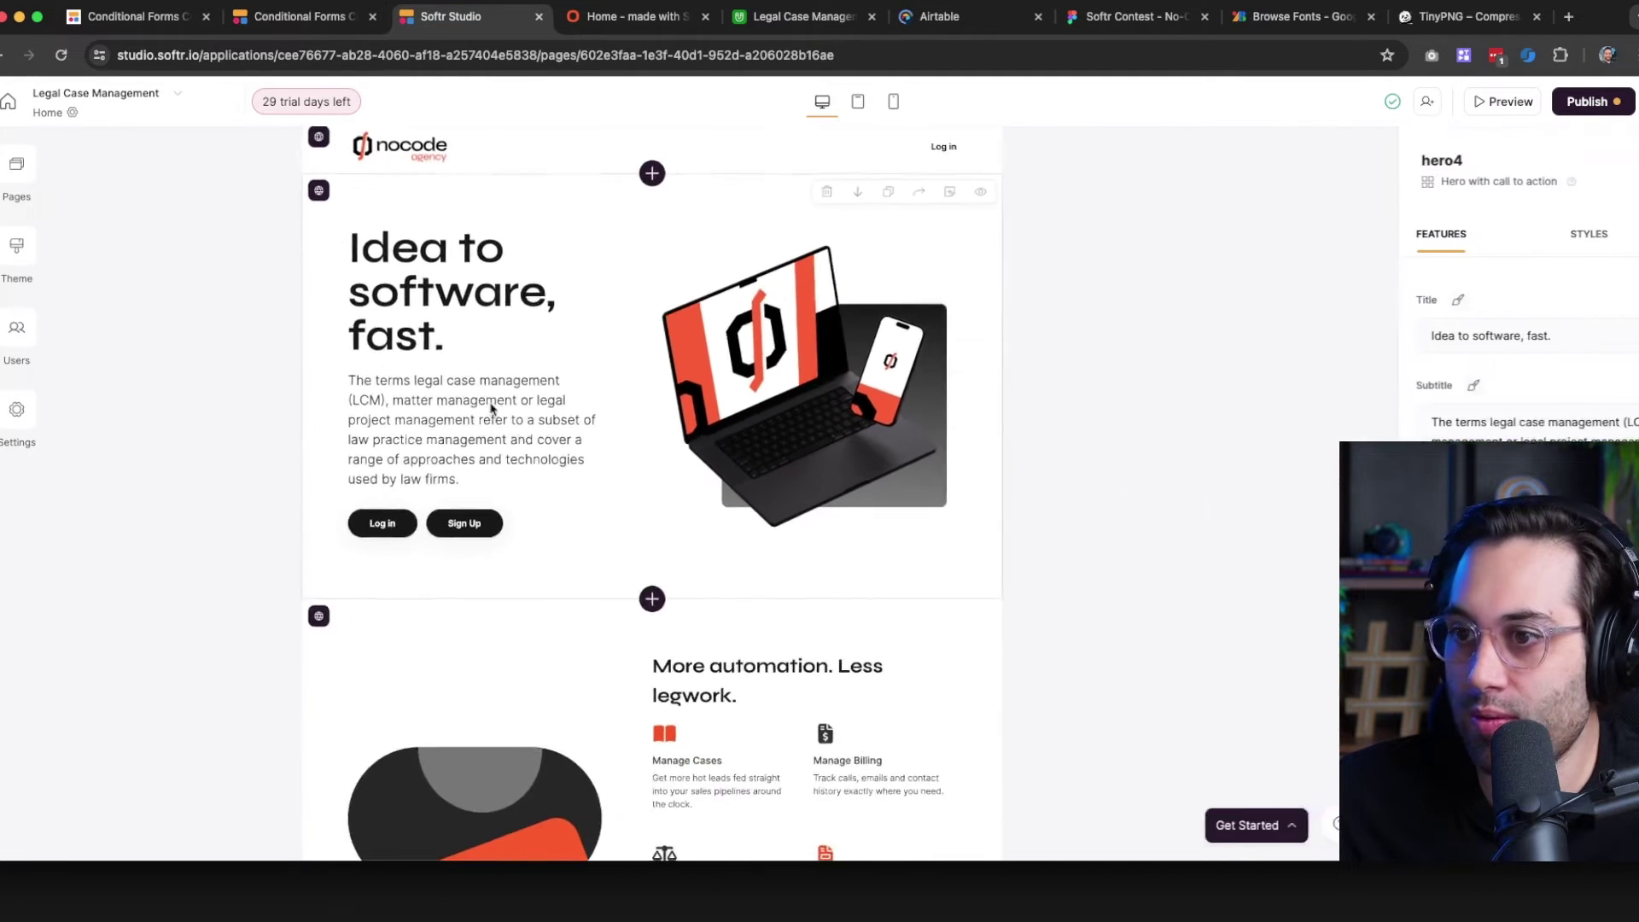
pyautogui.hotkey('ctrl', 'a')
pyautogui.hotkey('ctrl', 'v')
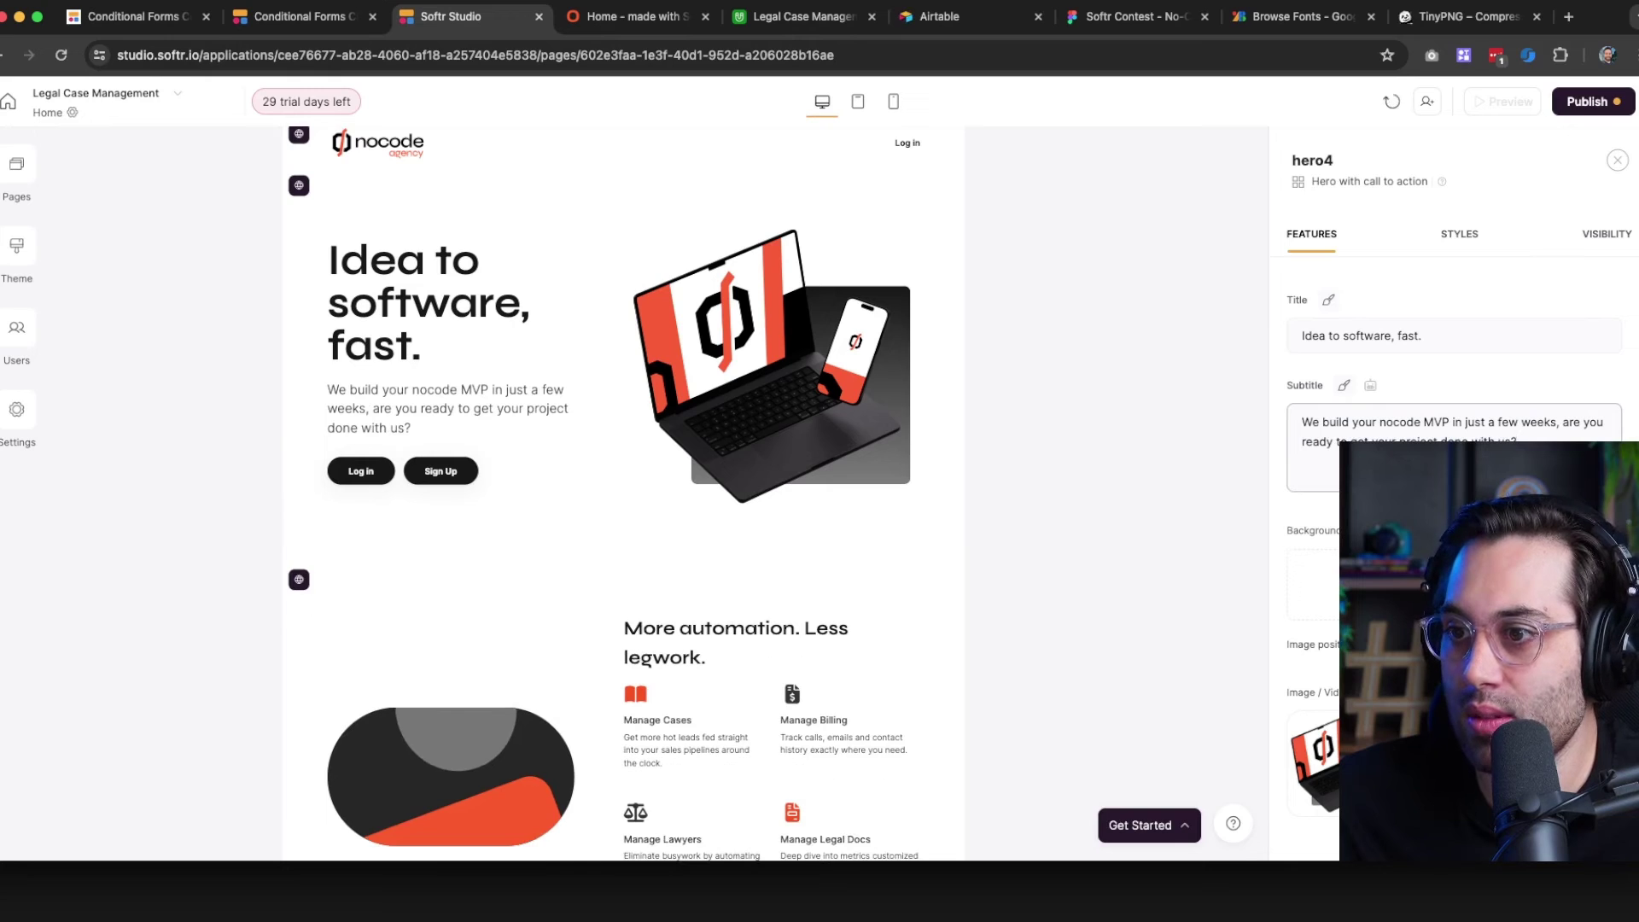
pyautogui.click(1038, 357)
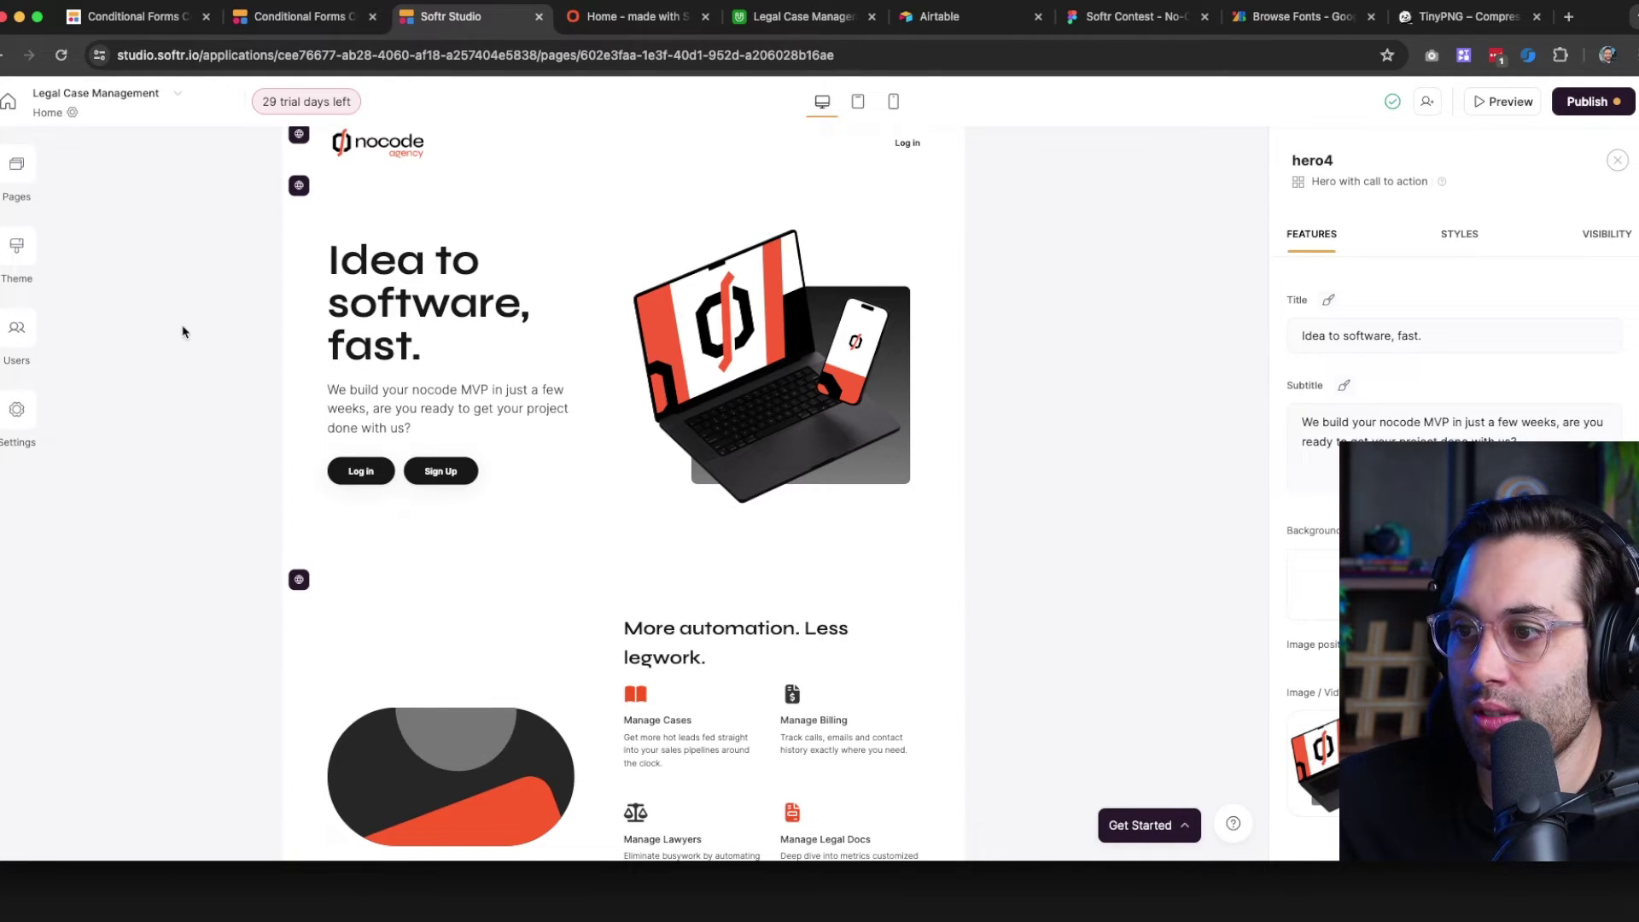
# Publish the hero title and subtitle updates
pyautogui.click(17, 255)
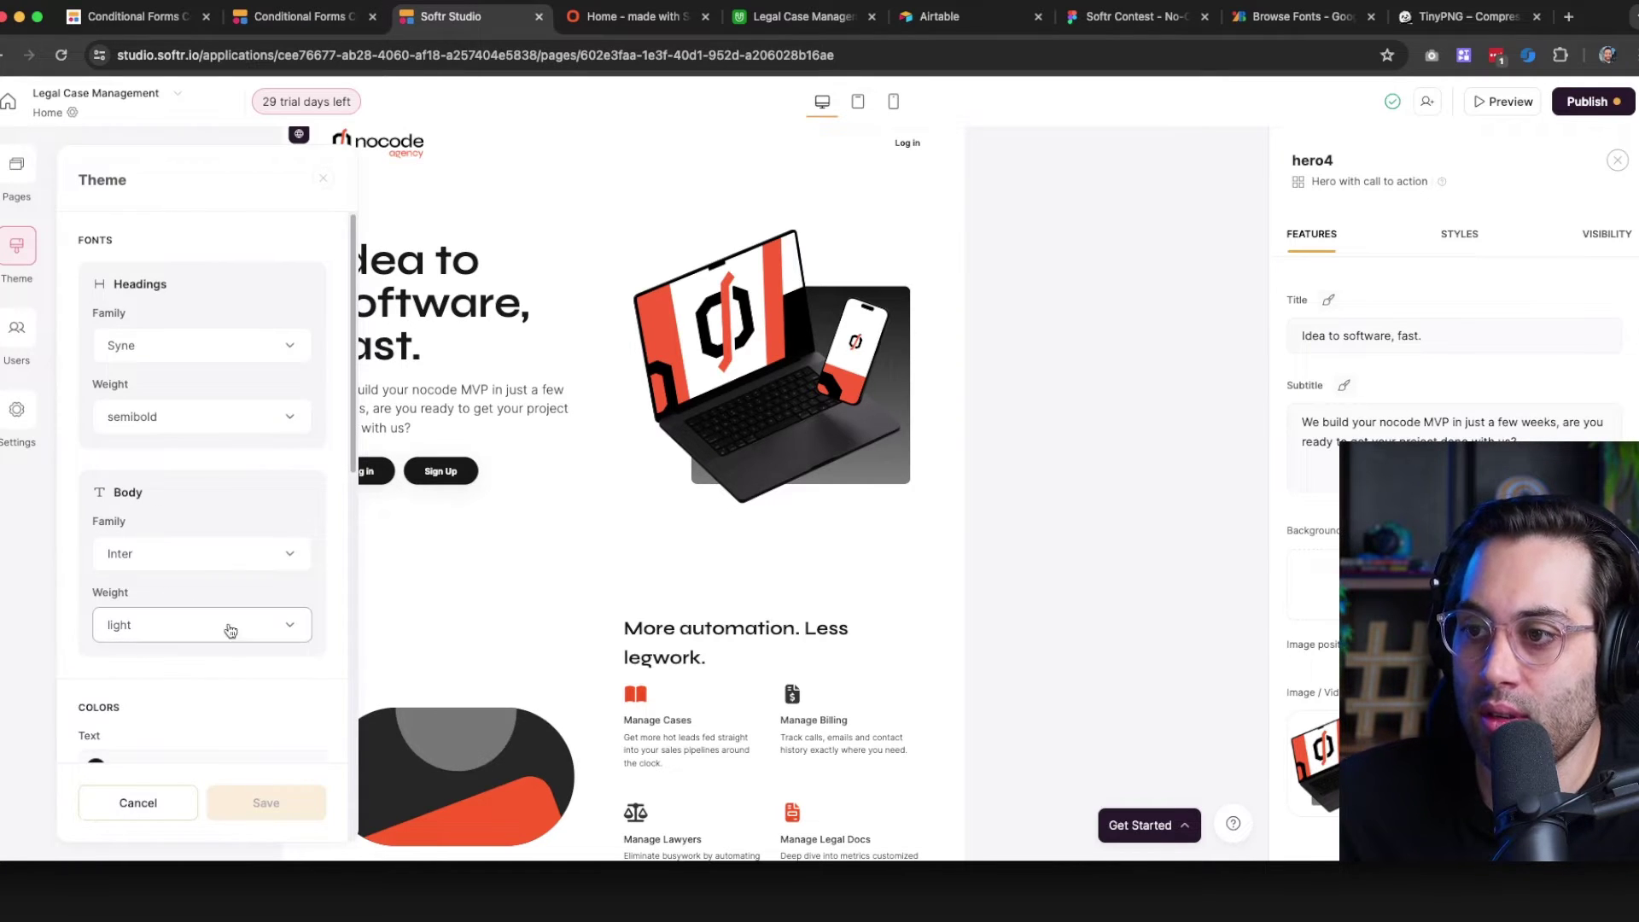
pyautogui.click(1127, 479)
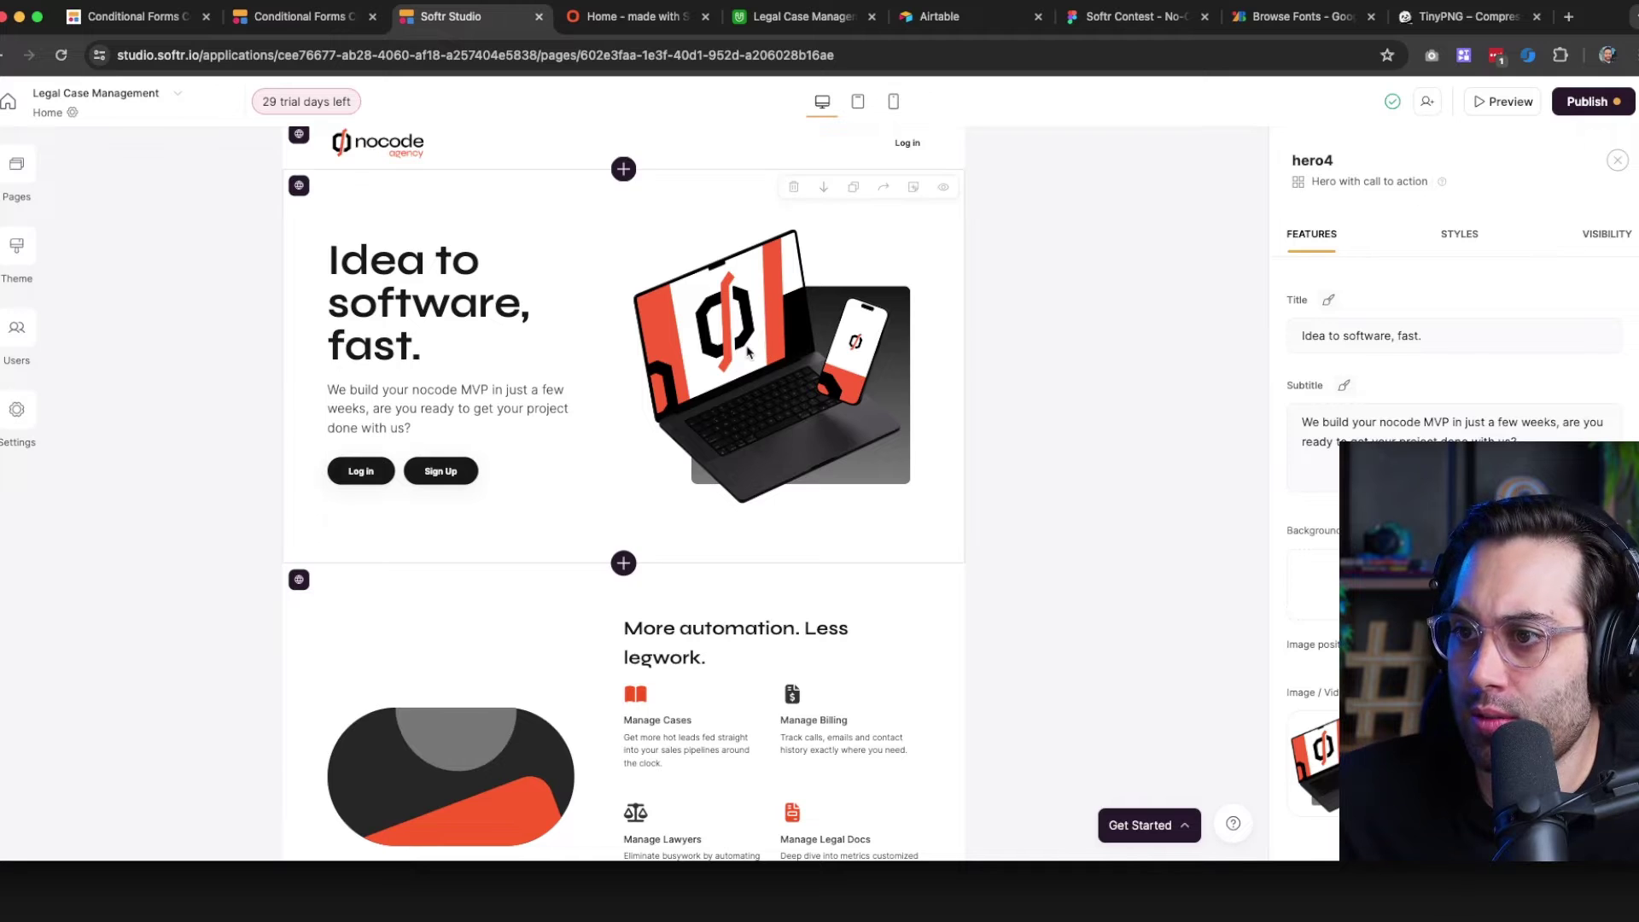
pyautogui.click(1588, 101)
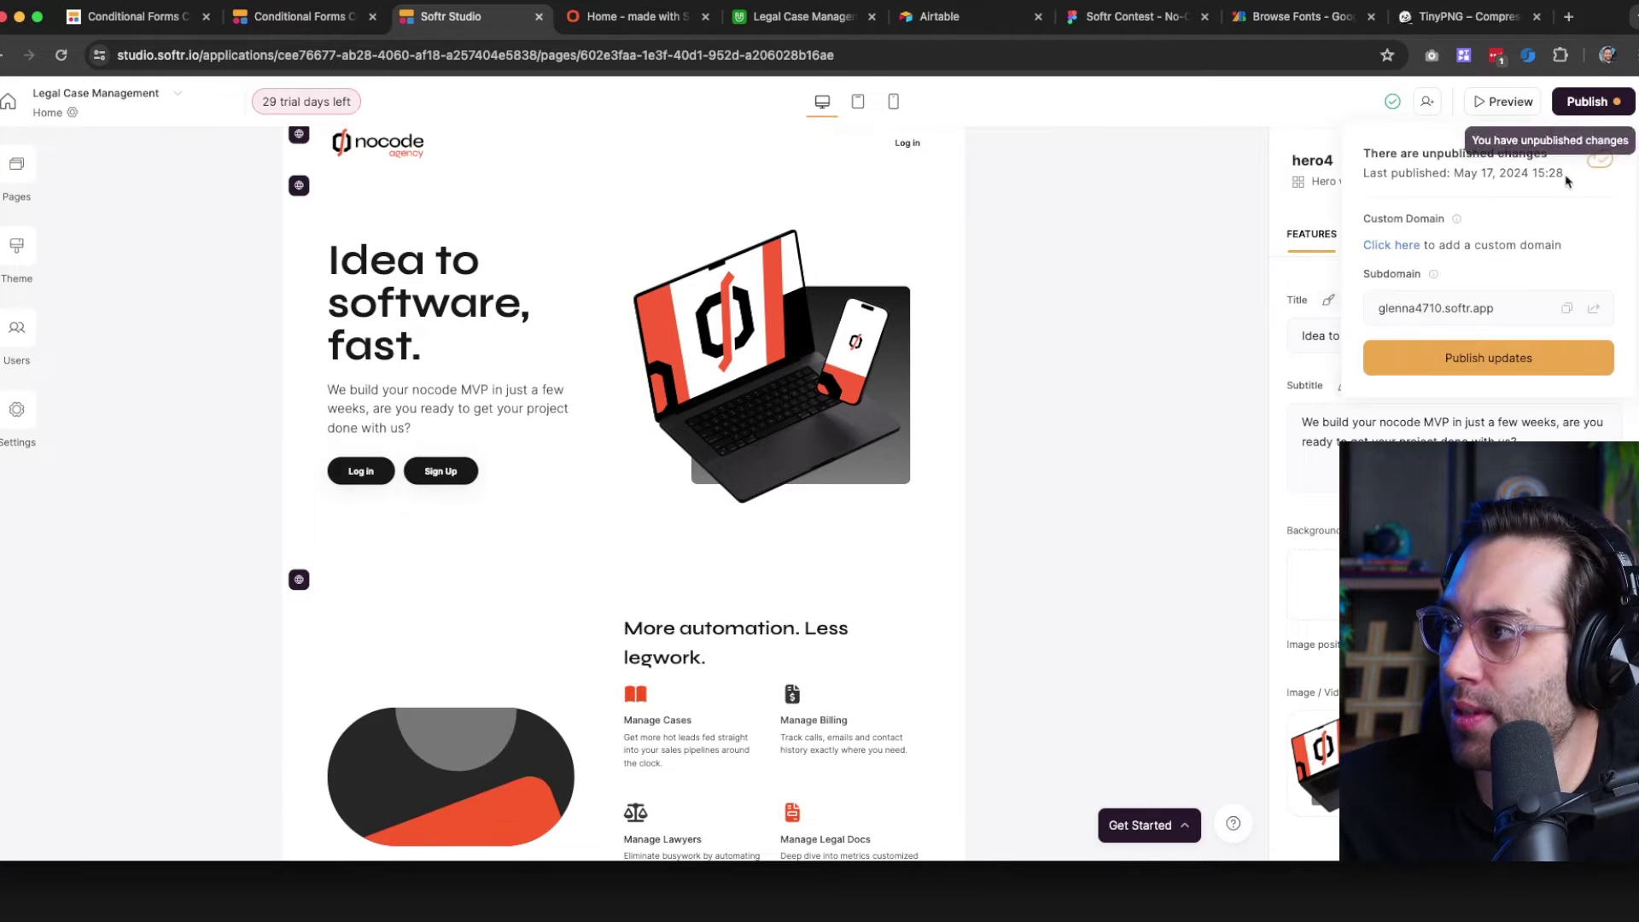
pyautogui.click(1482, 356)
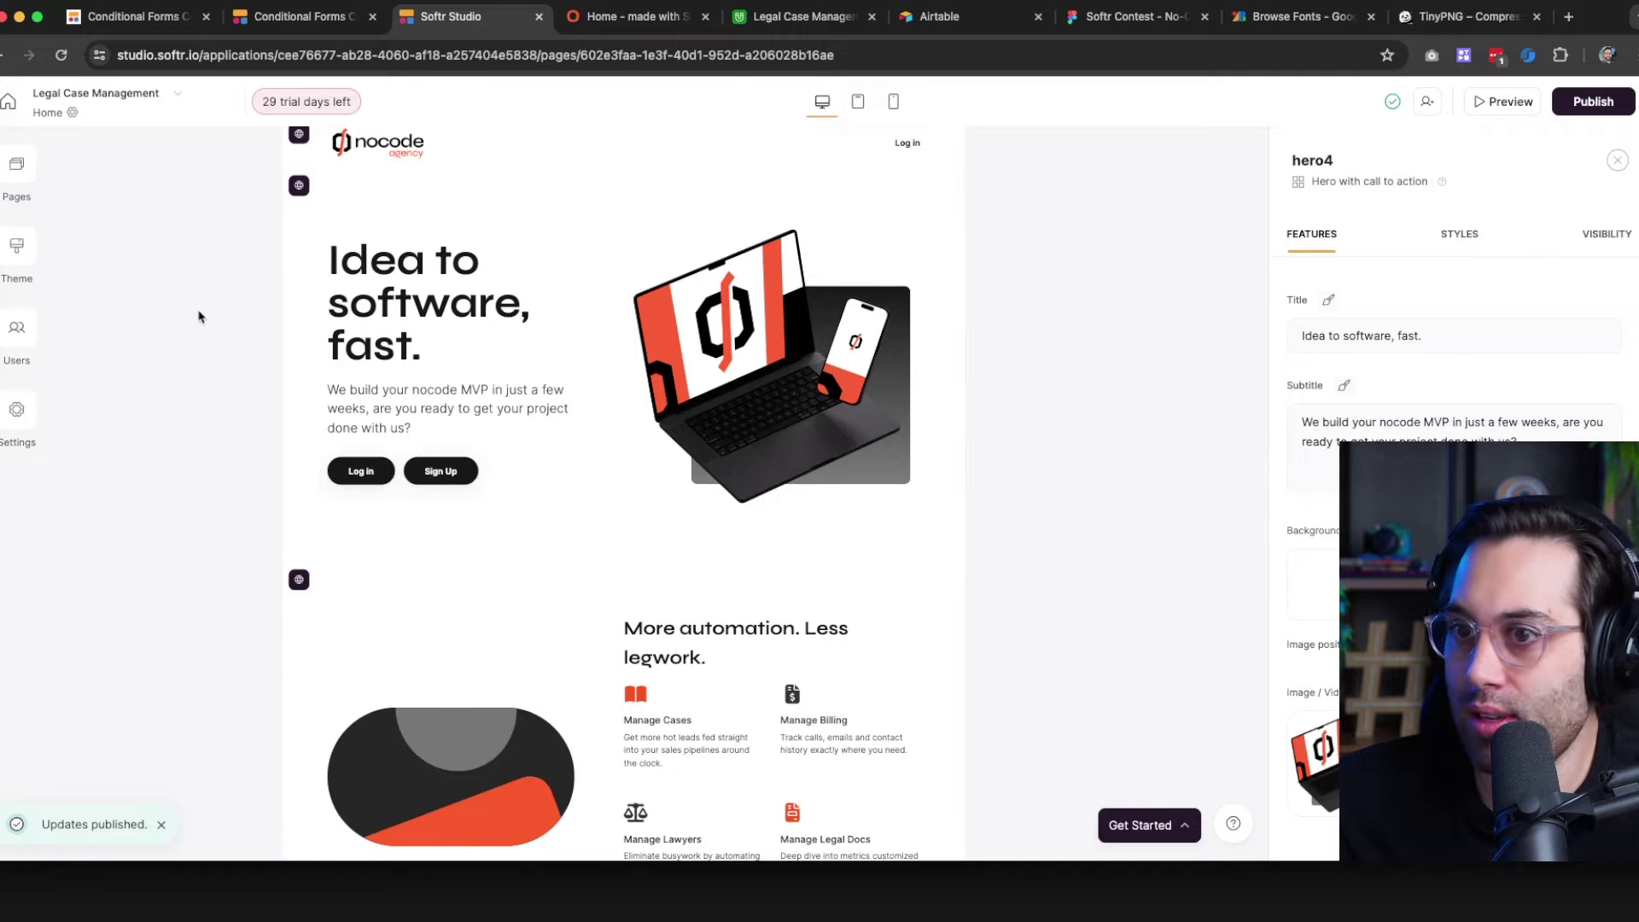
# Set the theme Roundness to the second level and save the theme
pyautogui.click(26, 255)
pyautogui.scroll(-5, 154, 478)
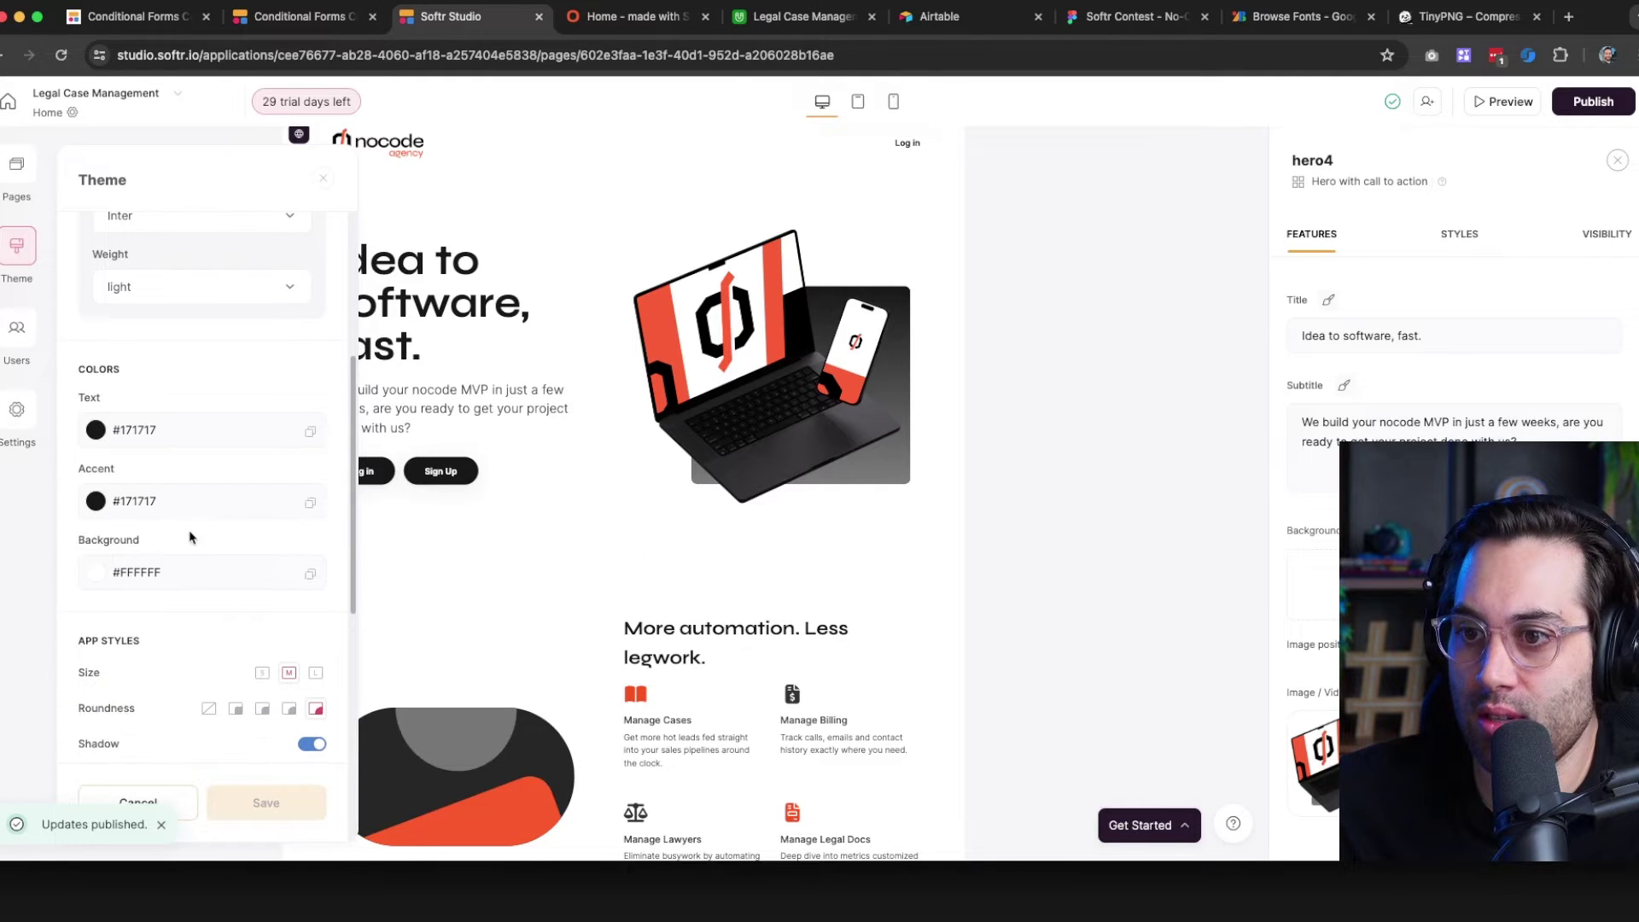
pyautogui.scroll(-2, 180, 473)
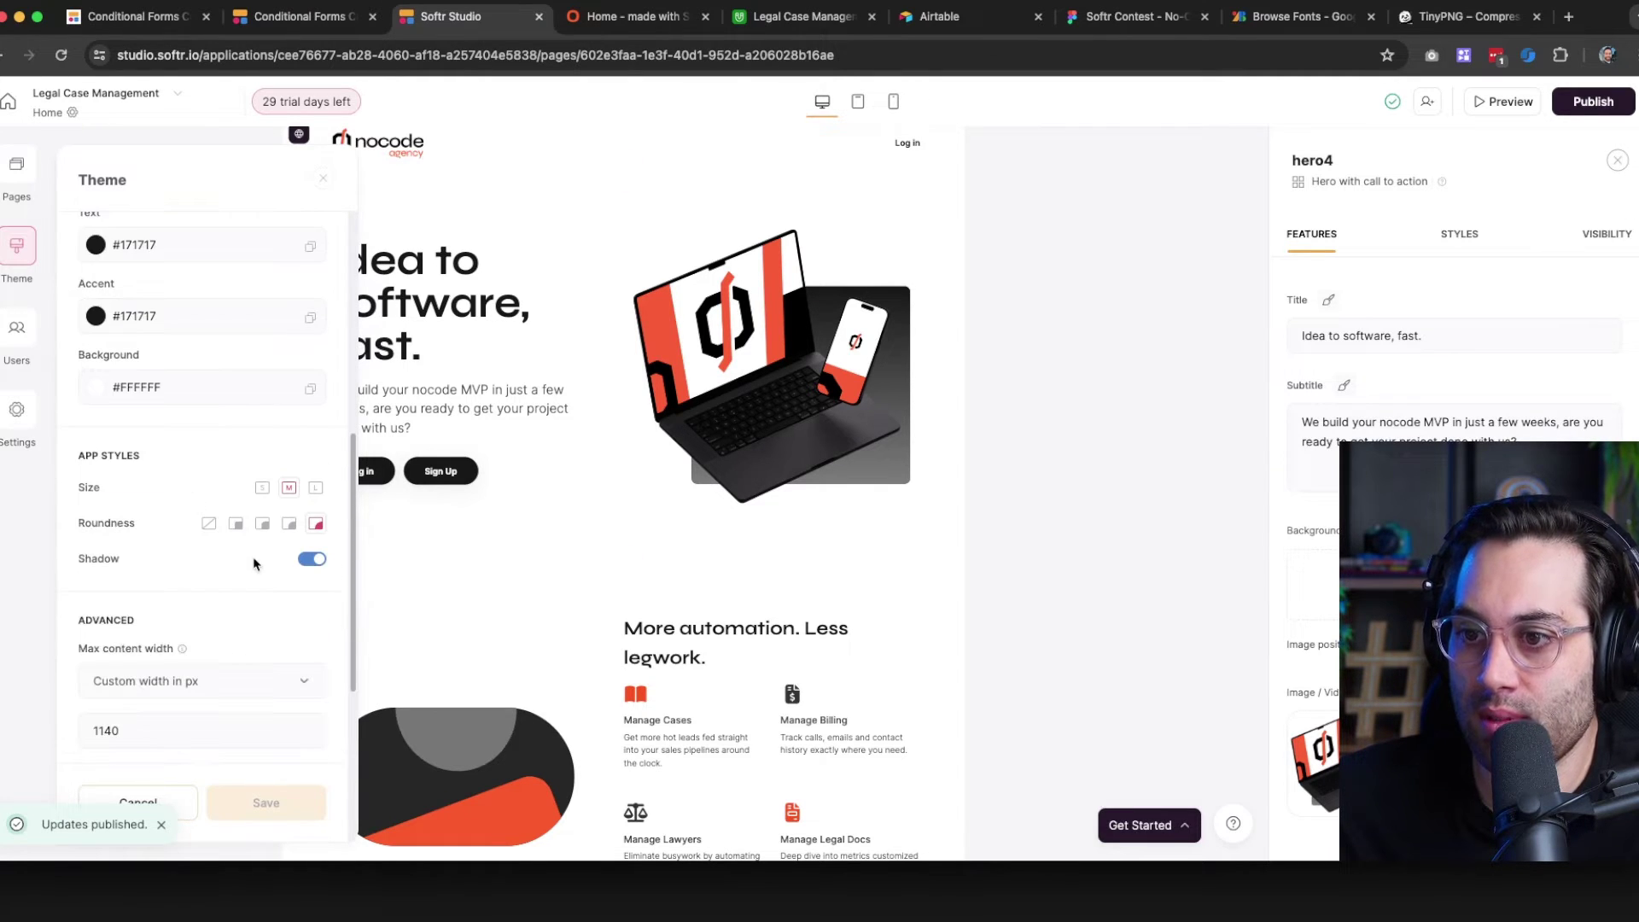
pyautogui.scroll(-1, 253, 564)
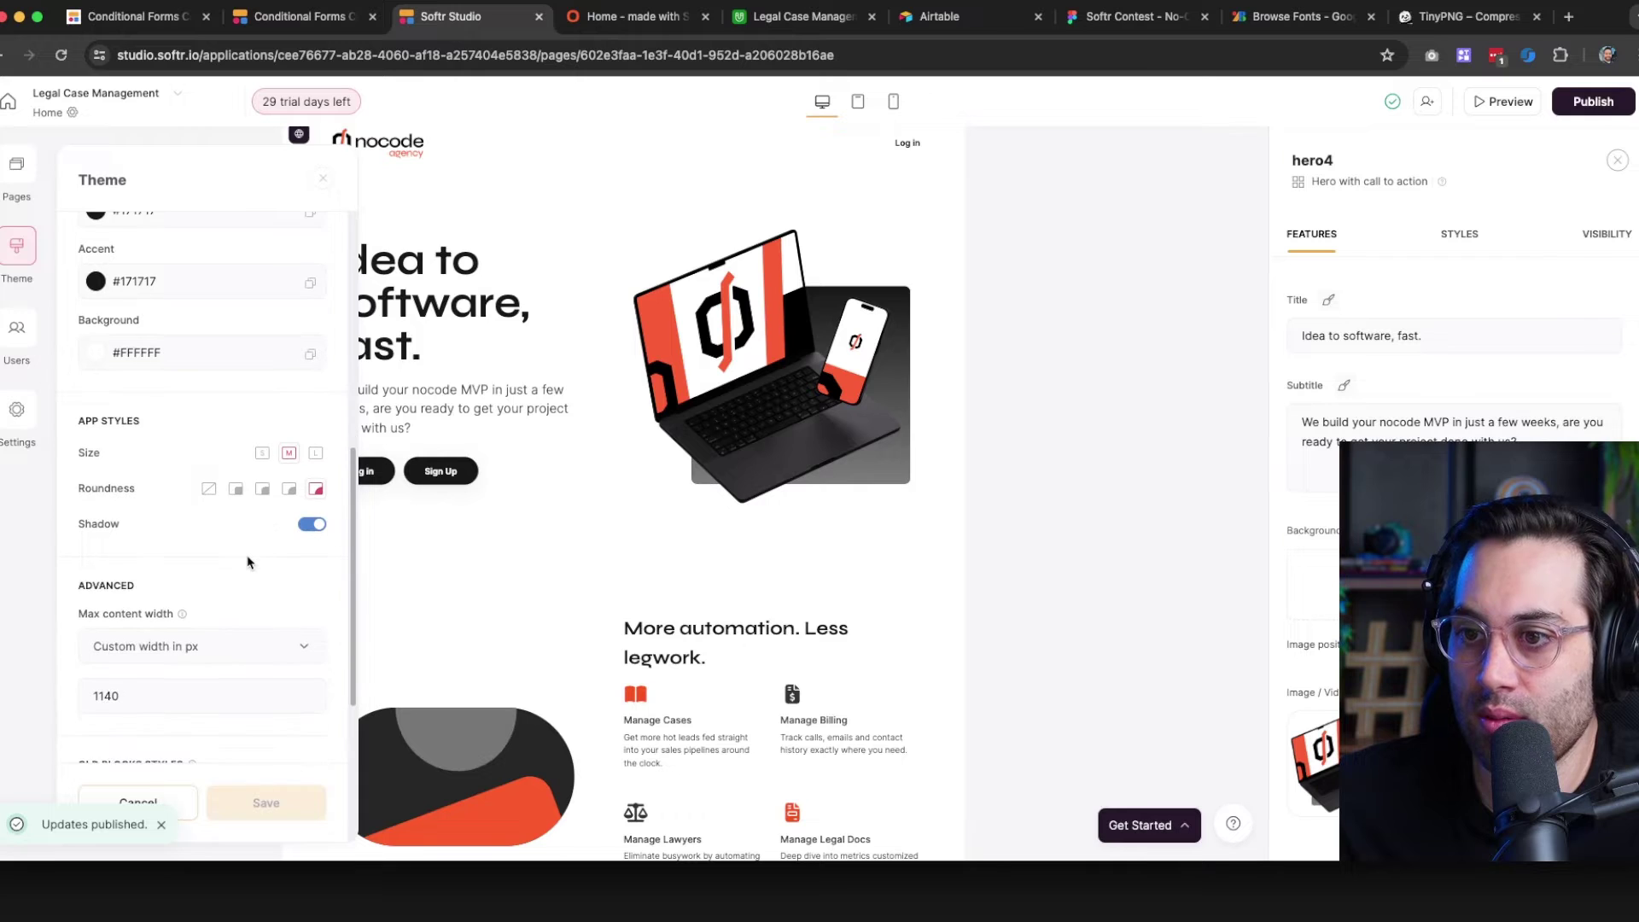
pyautogui.click(239, 479)
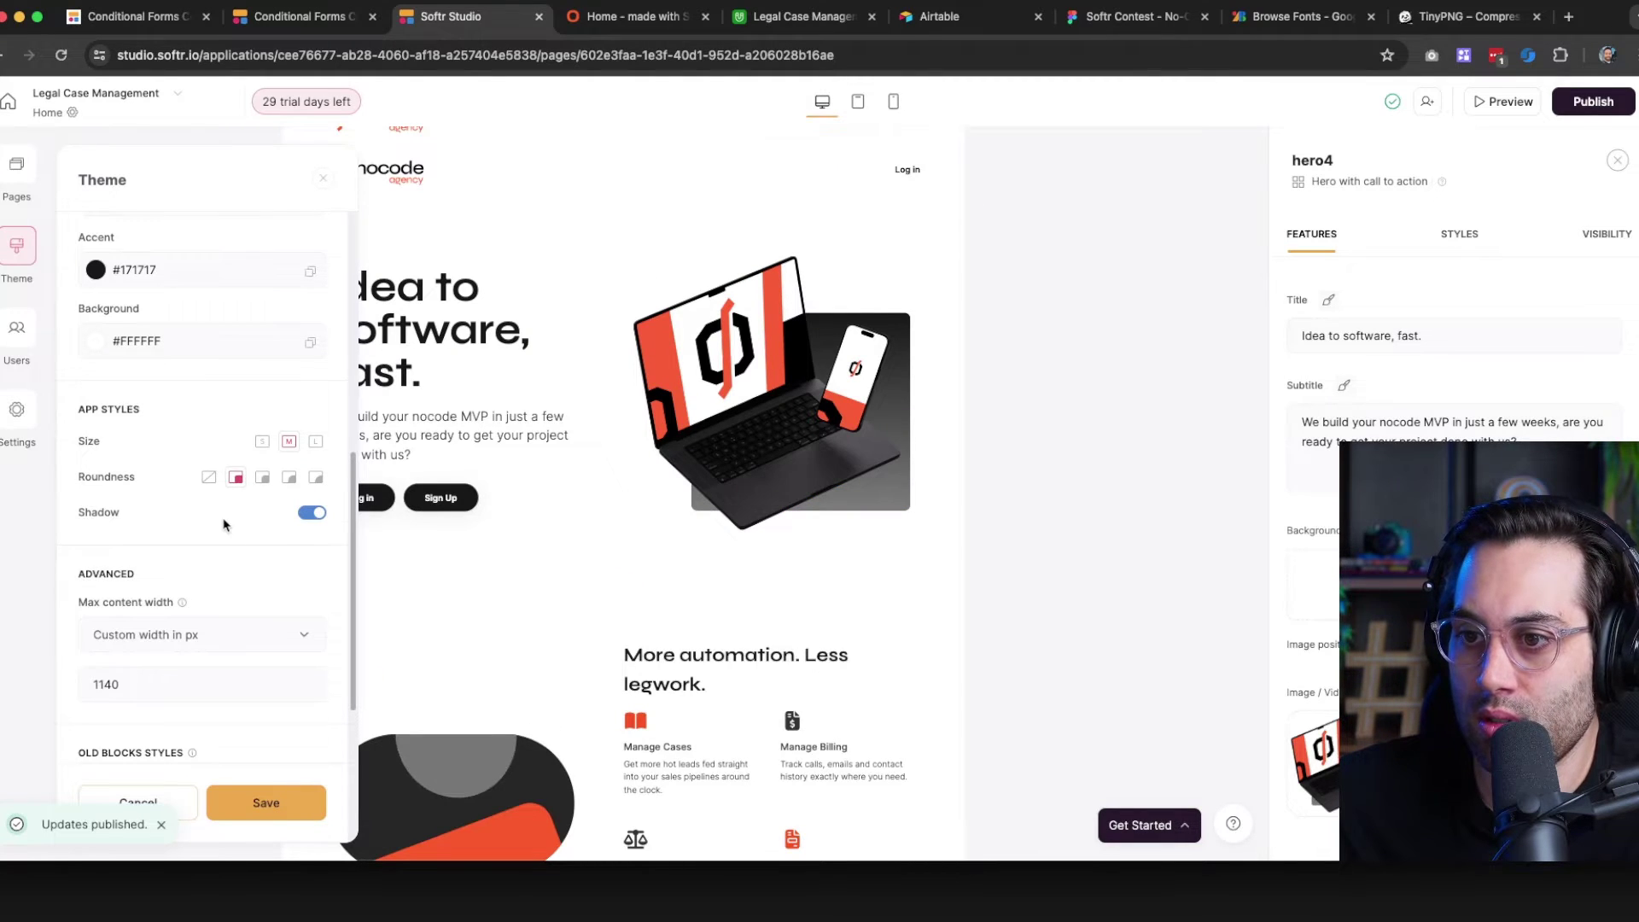
pyautogui.scroll(-4, 225, 524)
pyautogui.click(294, 806)
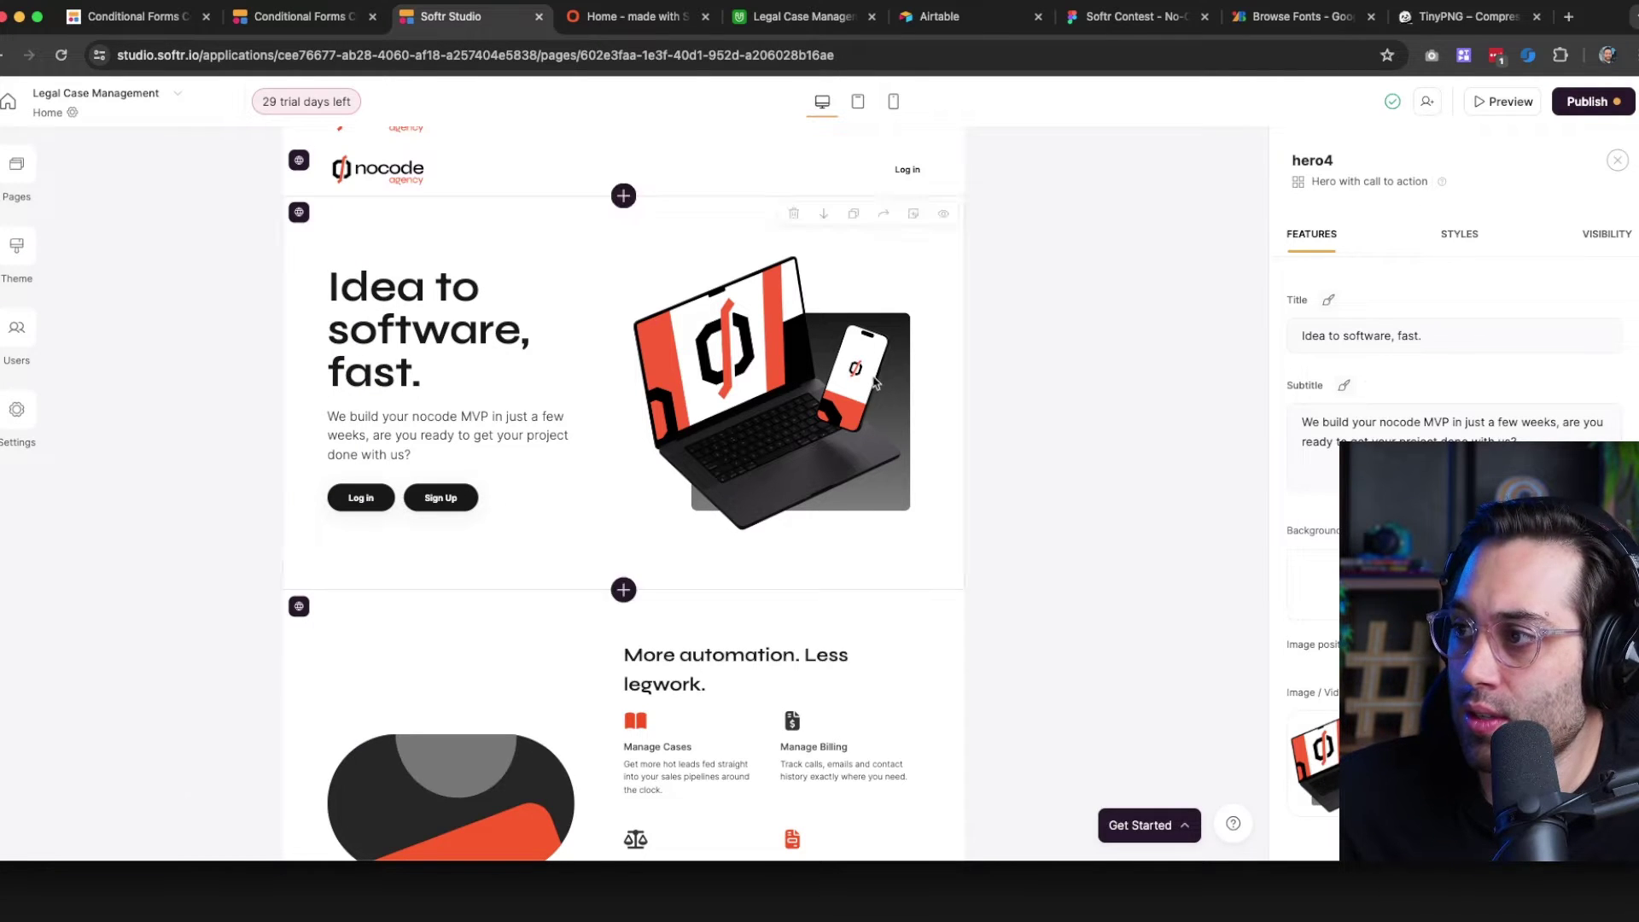
# Give the Log in button slightly rounded corners, the second Roundness option
pyautogui.scroll(-8, 1451, 512)
pyautogui.scroll(3, 1452, 512)
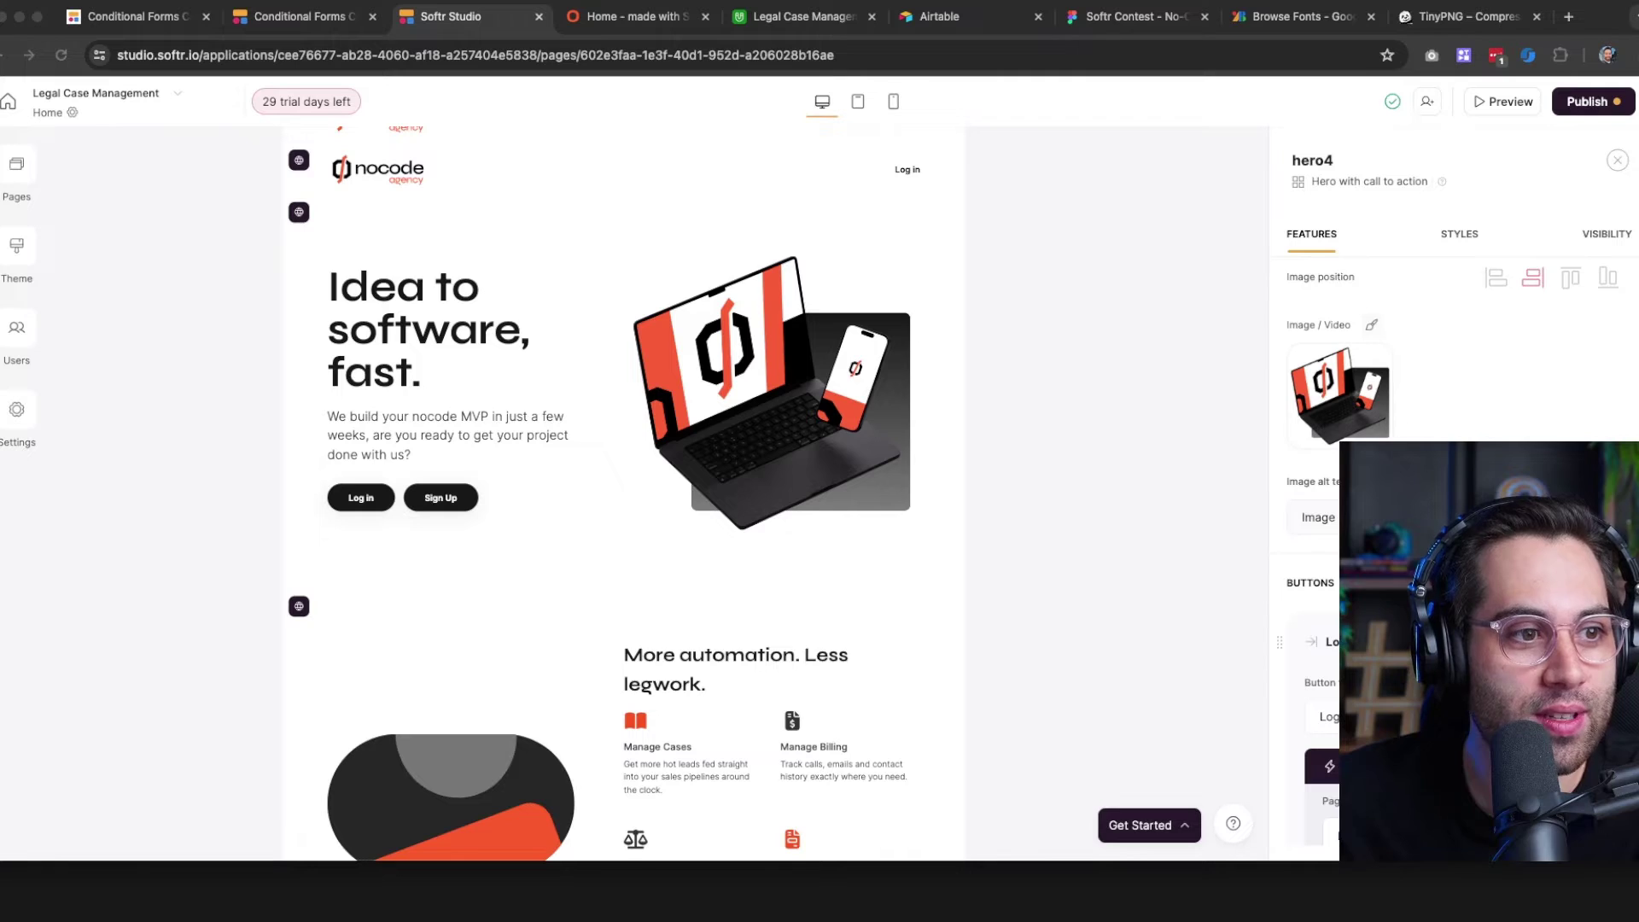
pyautogui.click(1138, 330)
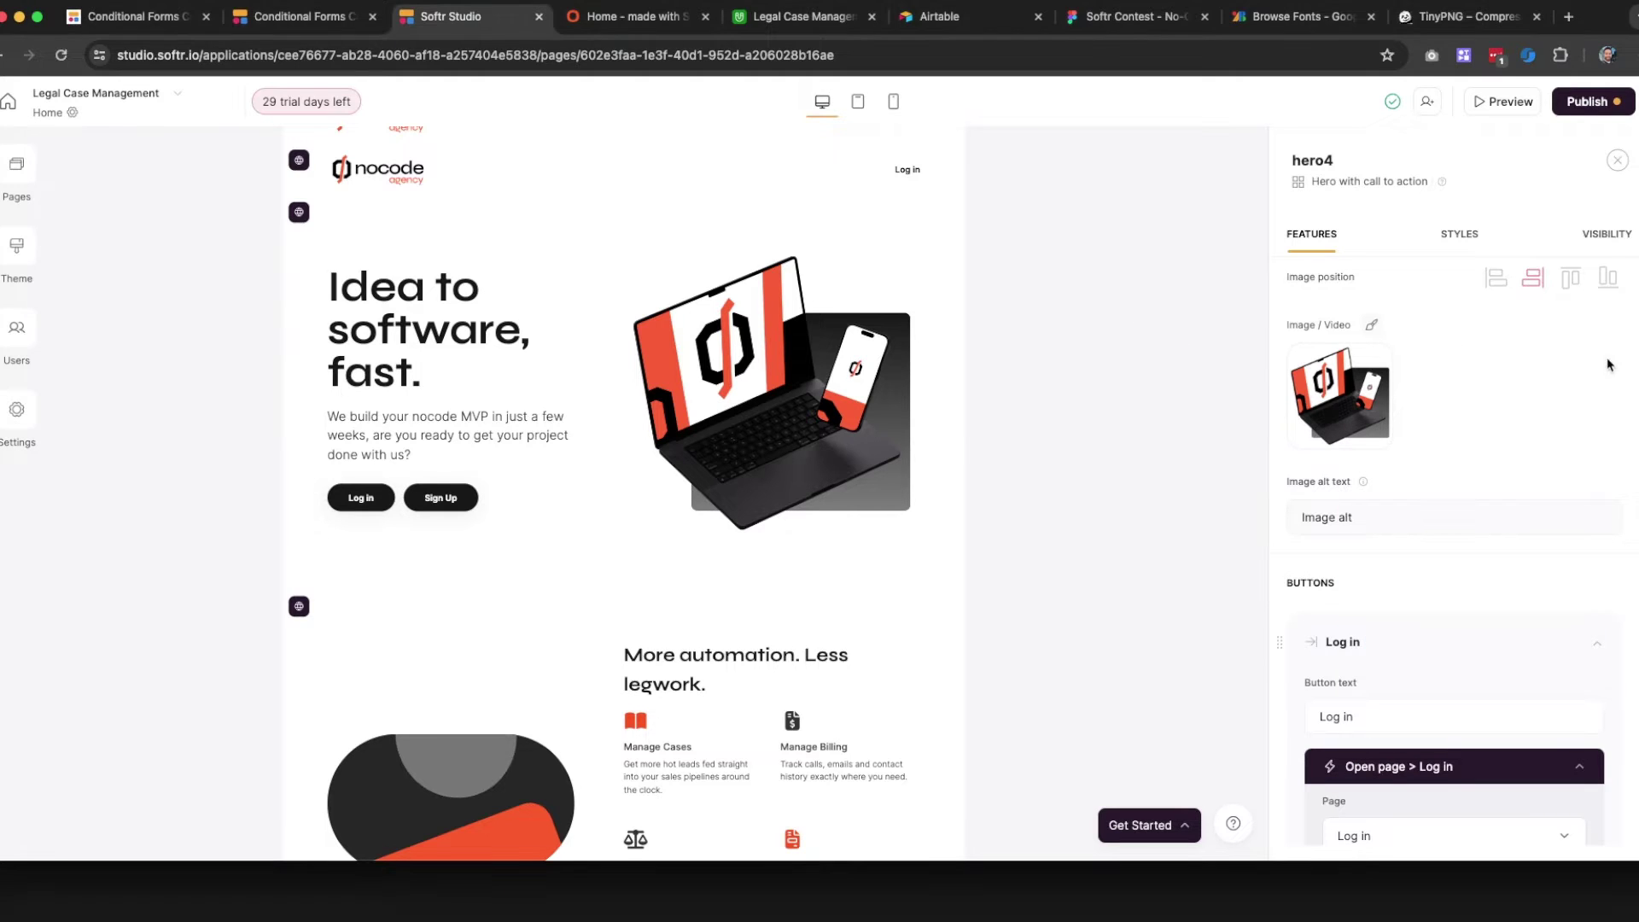
pyautogui.scroll(-5, 1474, 349)
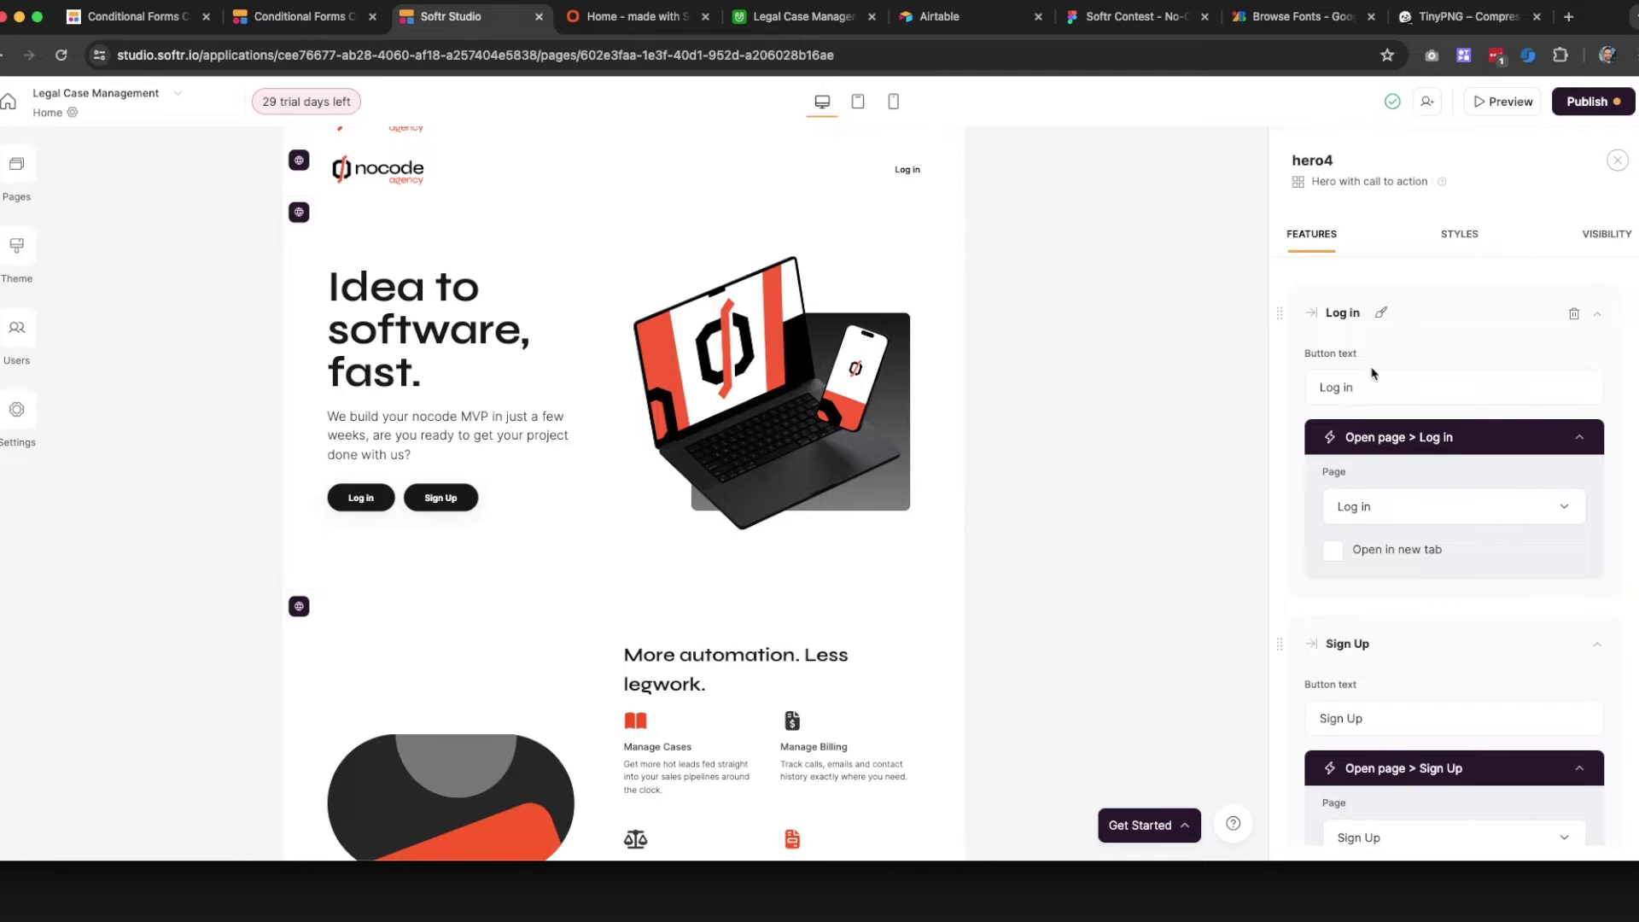
pyautogui.scroll(-4, 1413, 479)
pyautogui.scroll(3, 1410, 427)
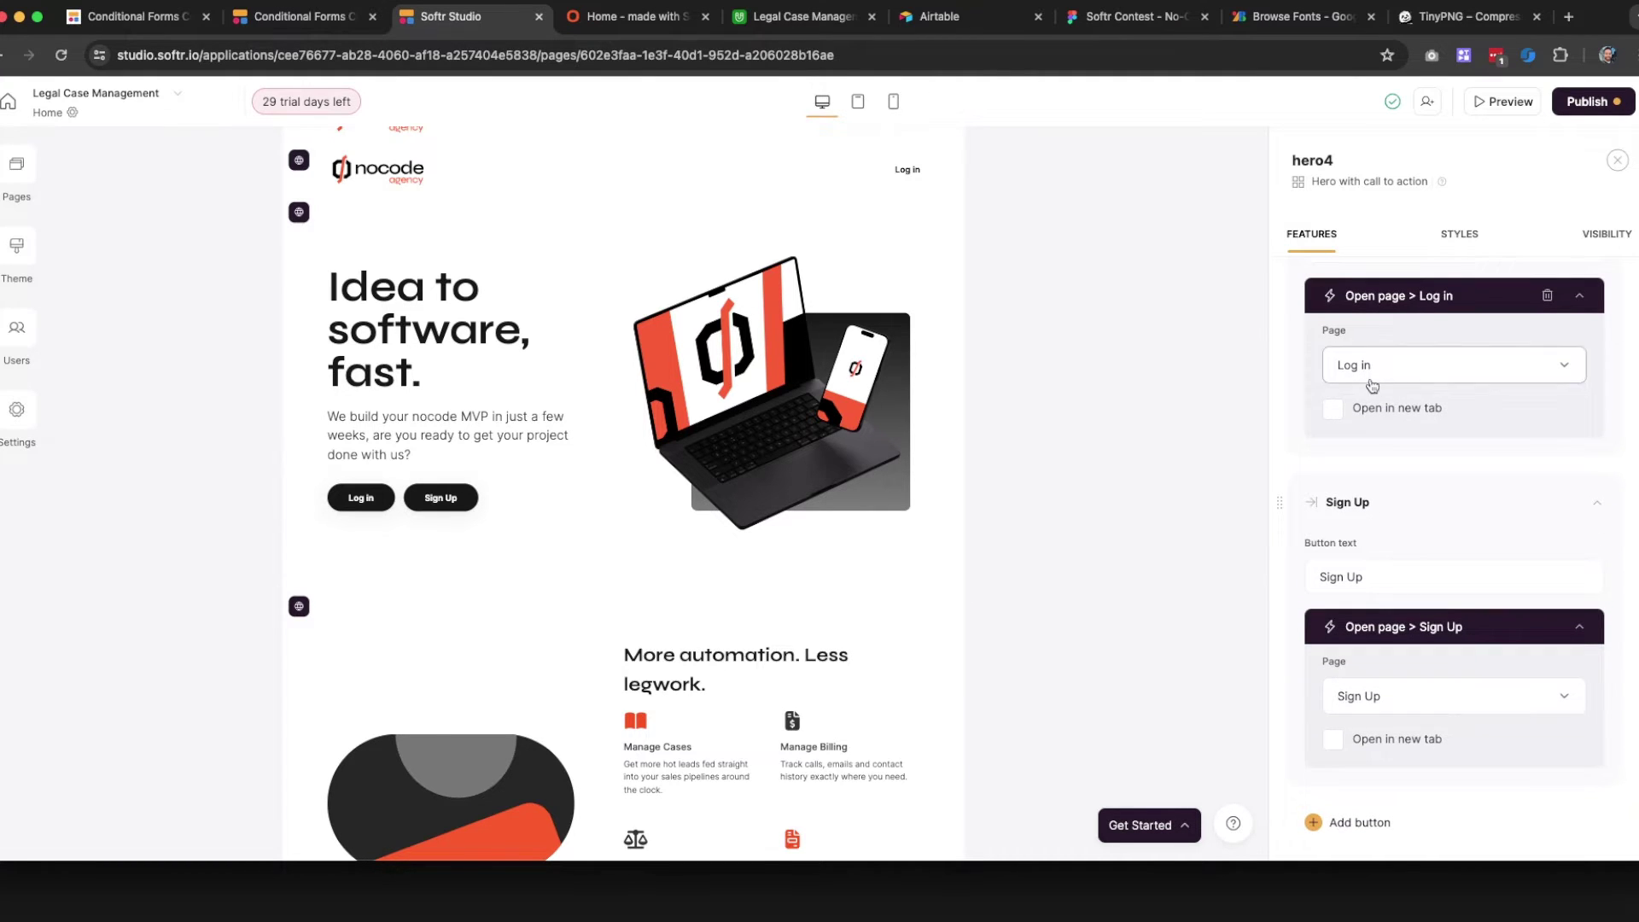
pyautogui.scroll(3, 1366, 333)
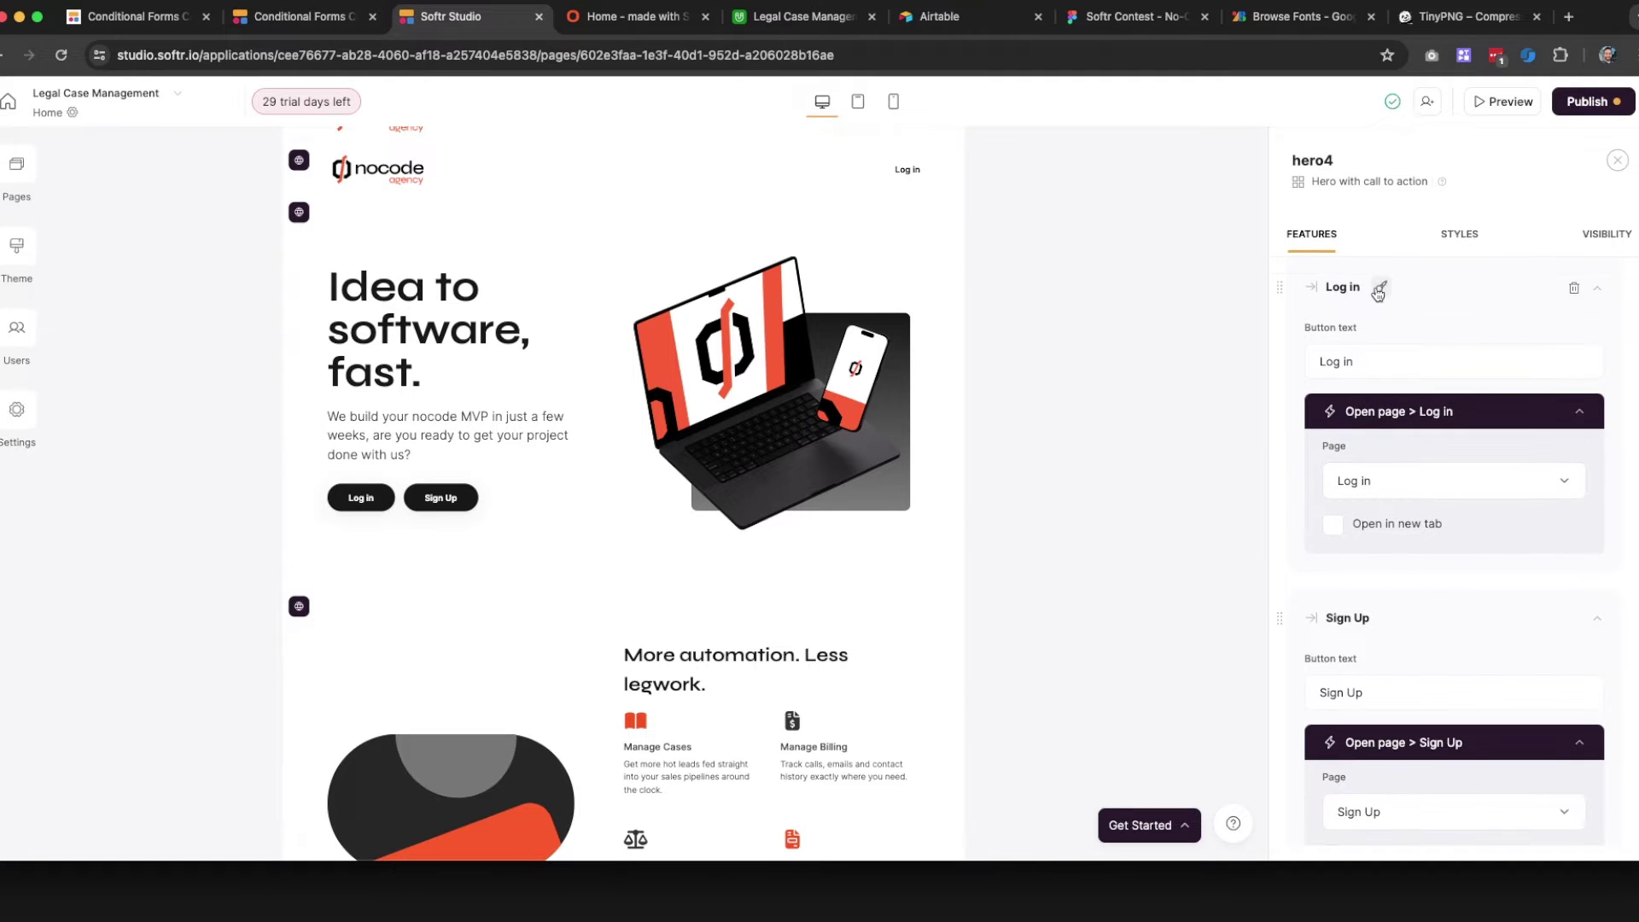
pyautogui.click(1381, 286)
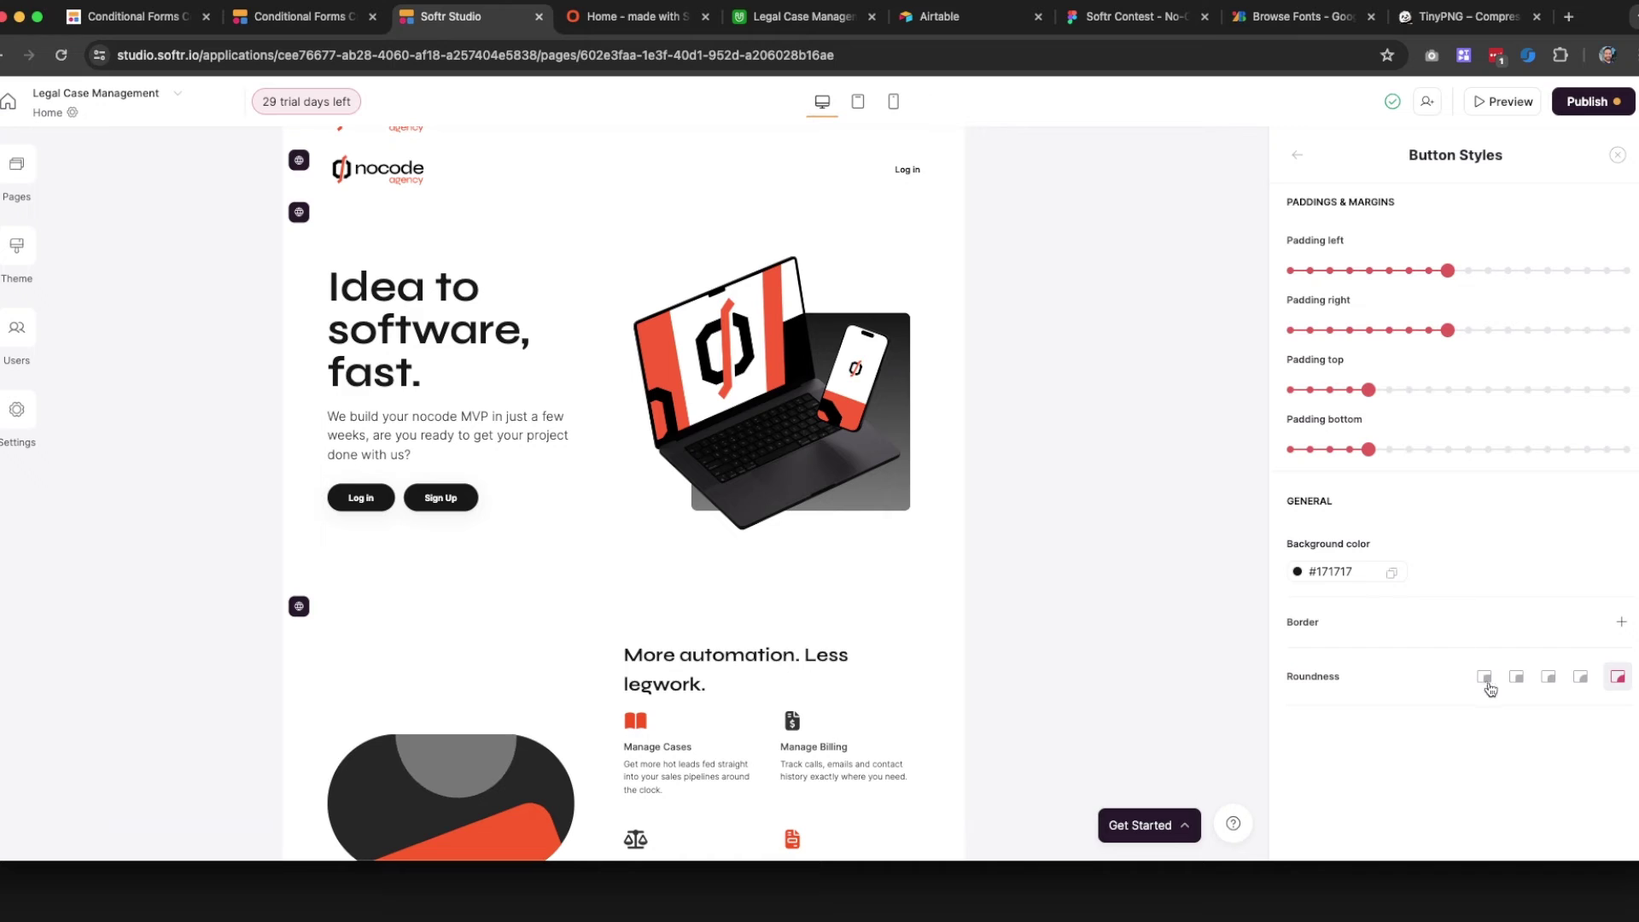
pyautogui.click(1484, 681)
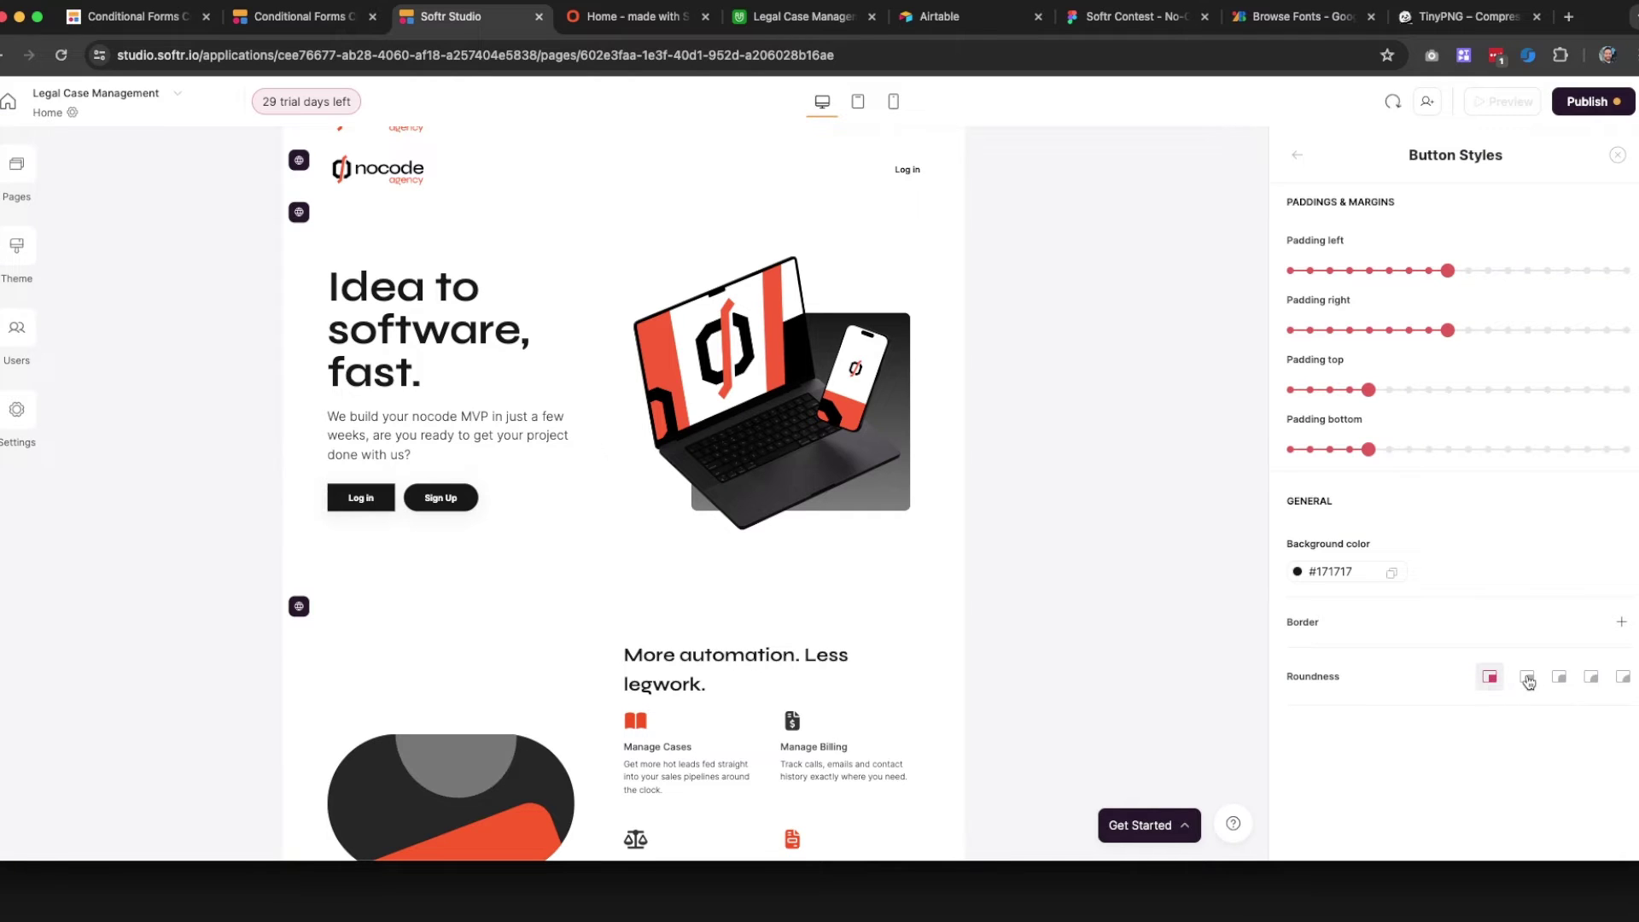
pyautogui.click(1525, 679)
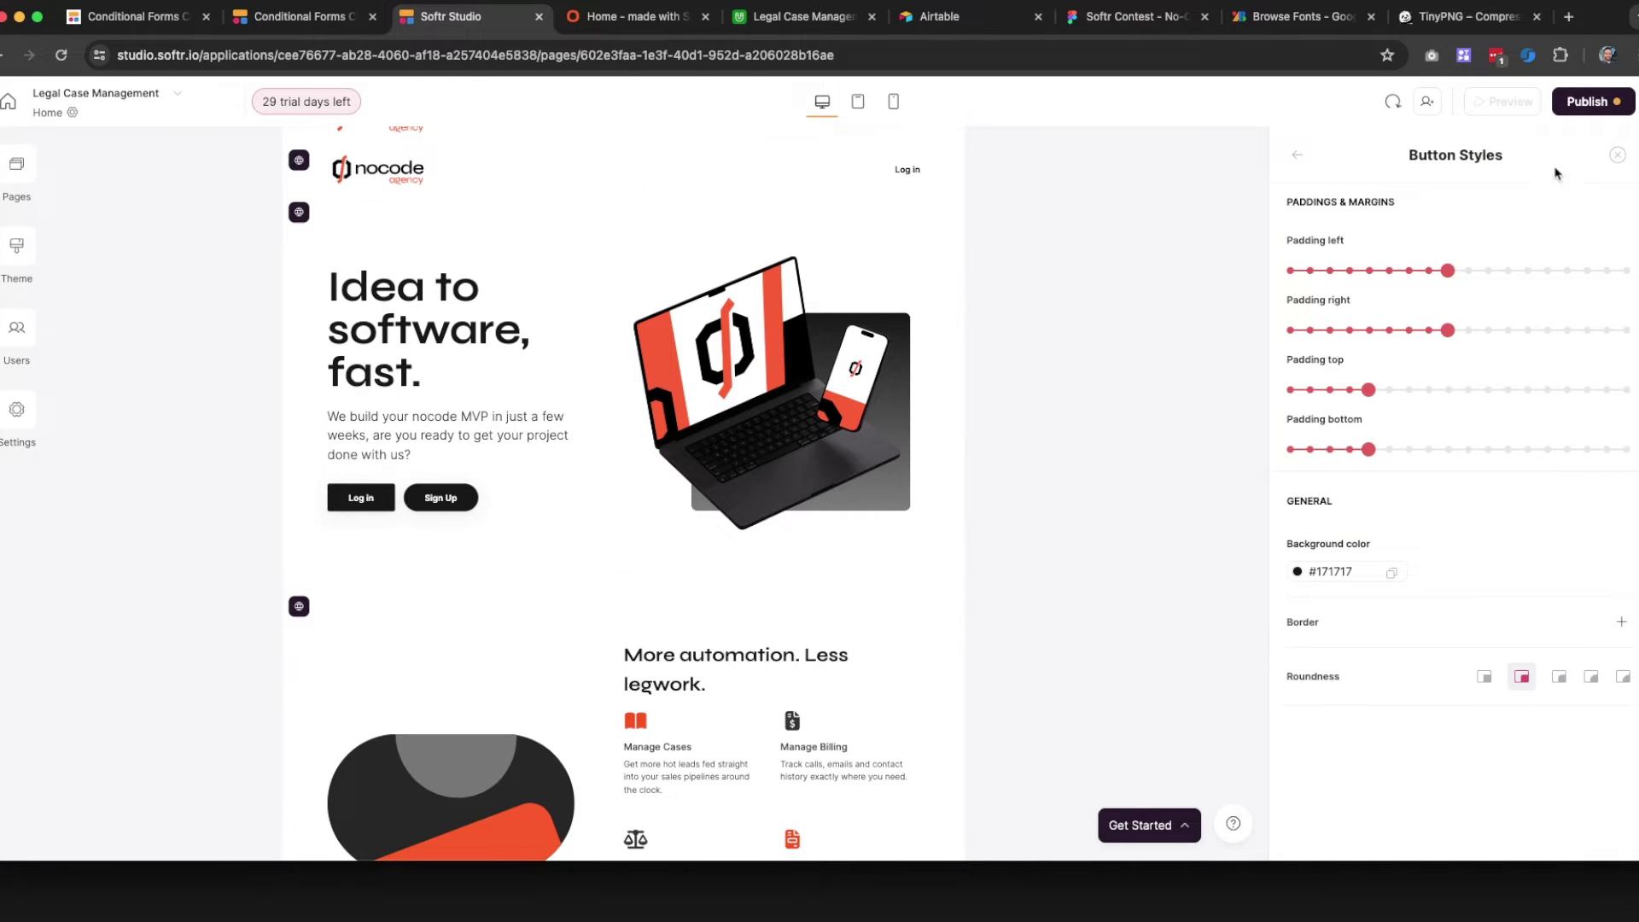
pyautogui.click(1621, 157)
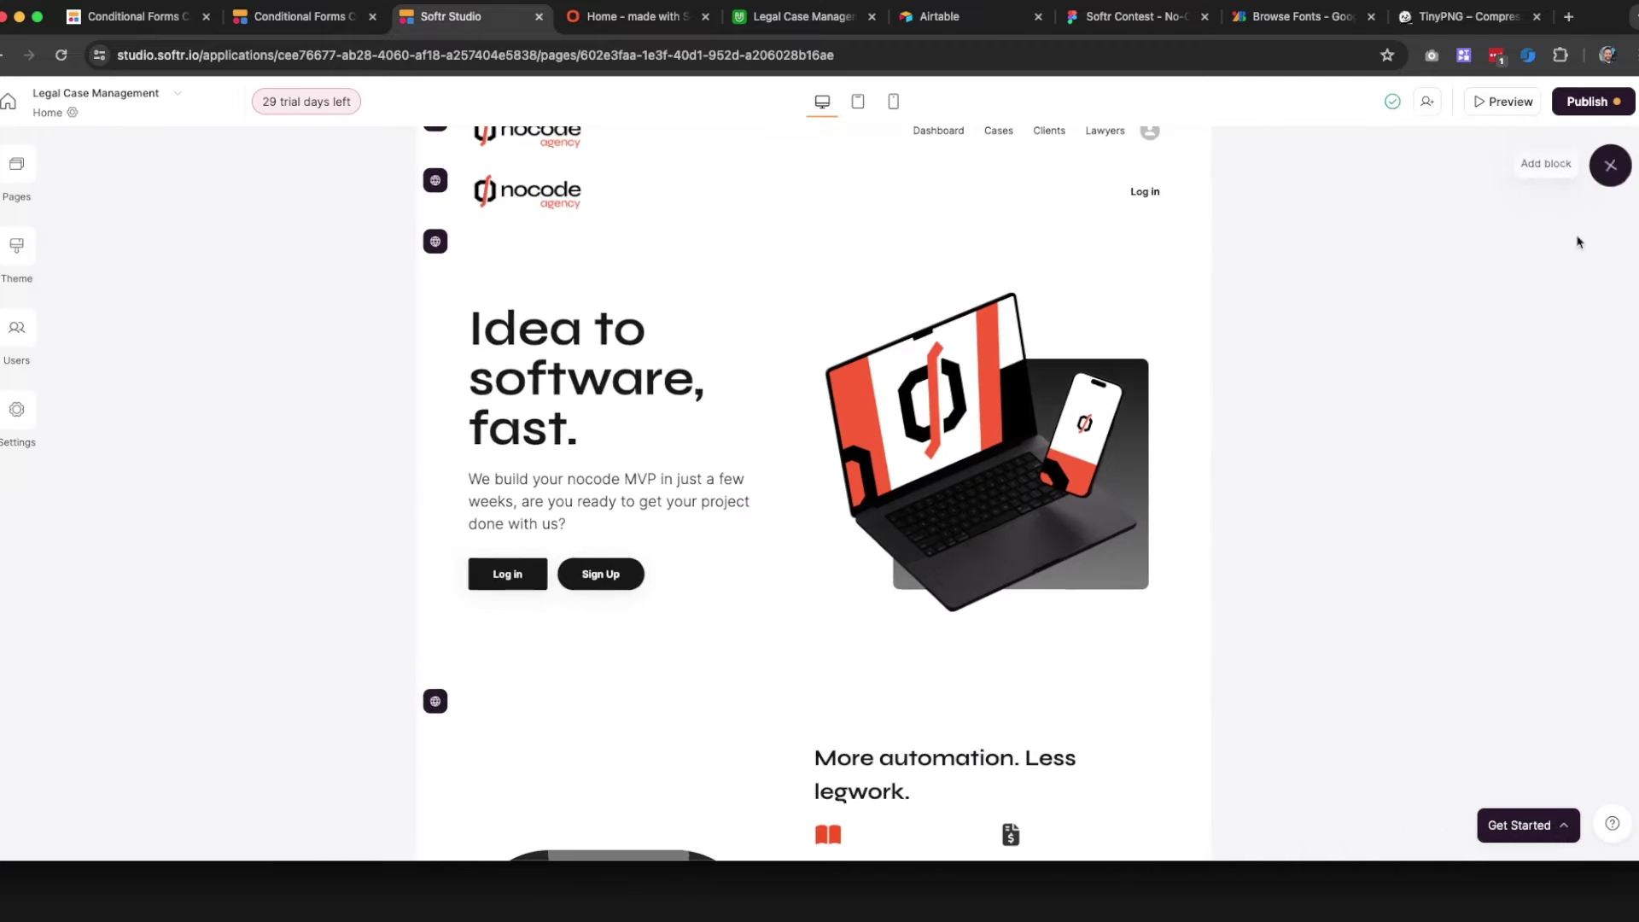
# Give the Sign Up button the same second Roundness option, then view the Figma design
pyautogui.click(559, 584)
pyautogui.scroll(-10, 1407, 508)
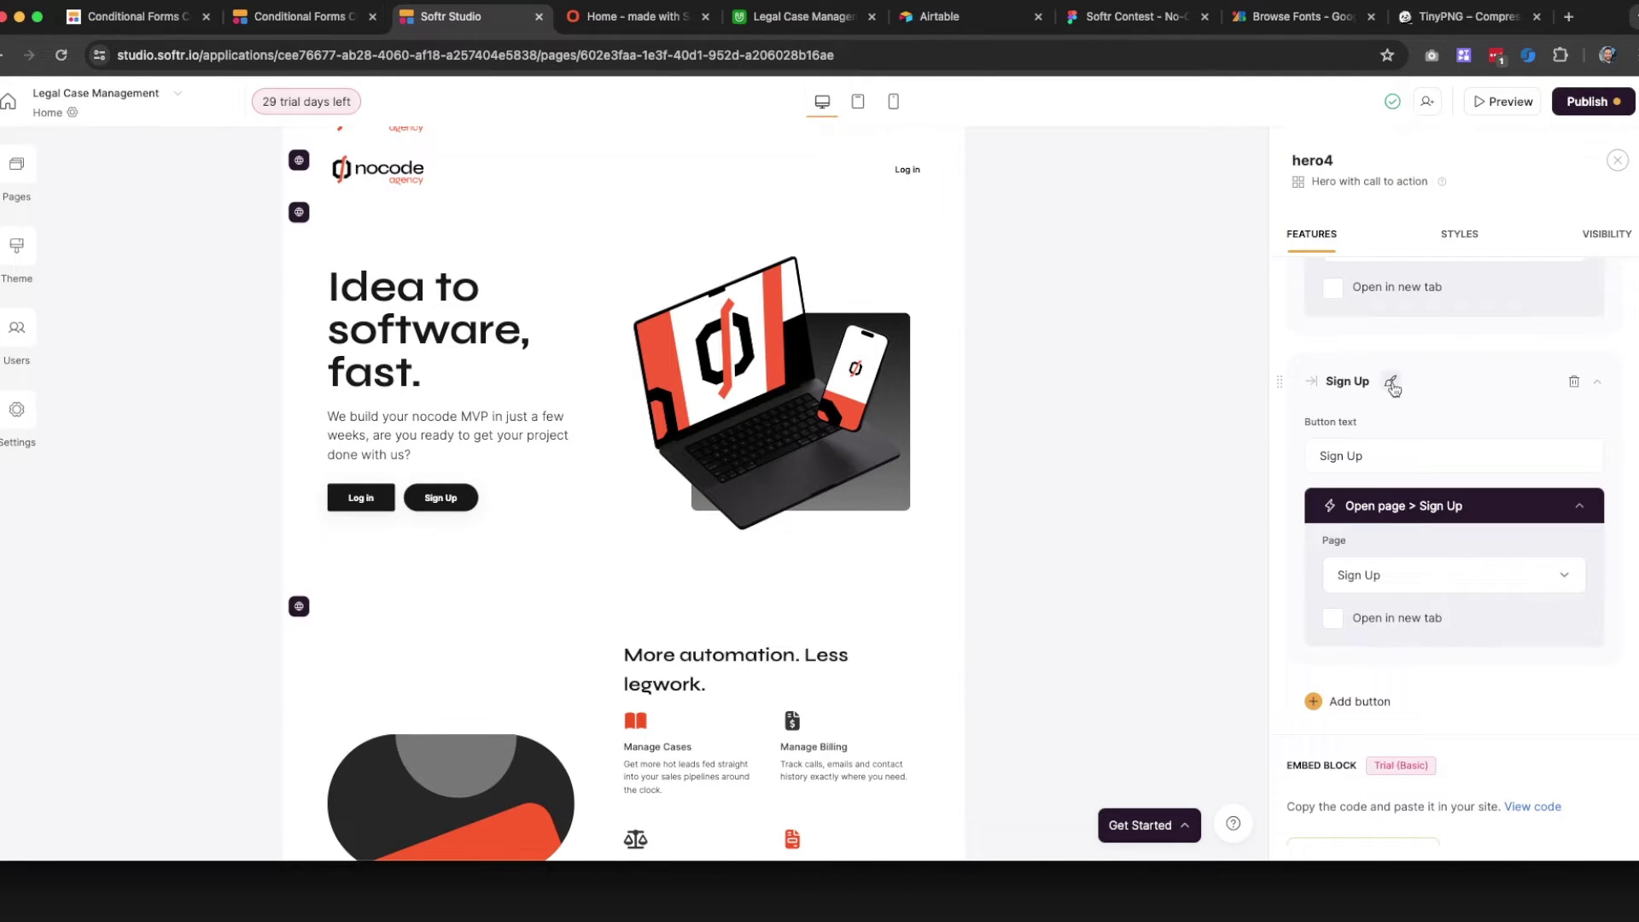
pyautogui.click(1392, 384)
pyautogui.scroll(-4, 1388, 545)
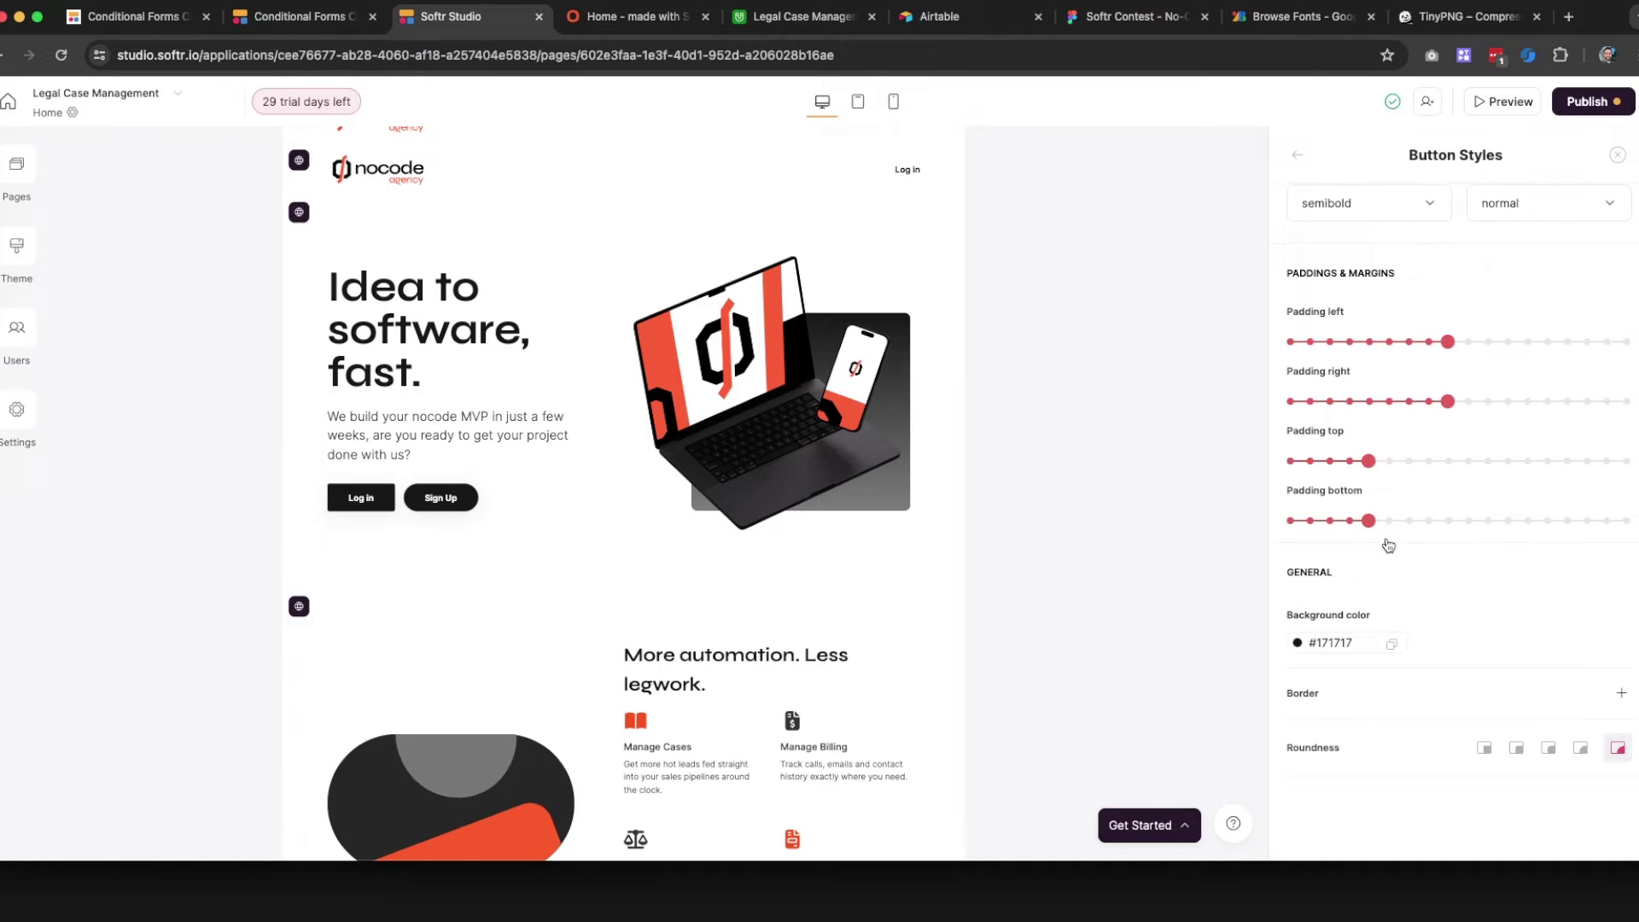
pyautogui.click(1516, 750)
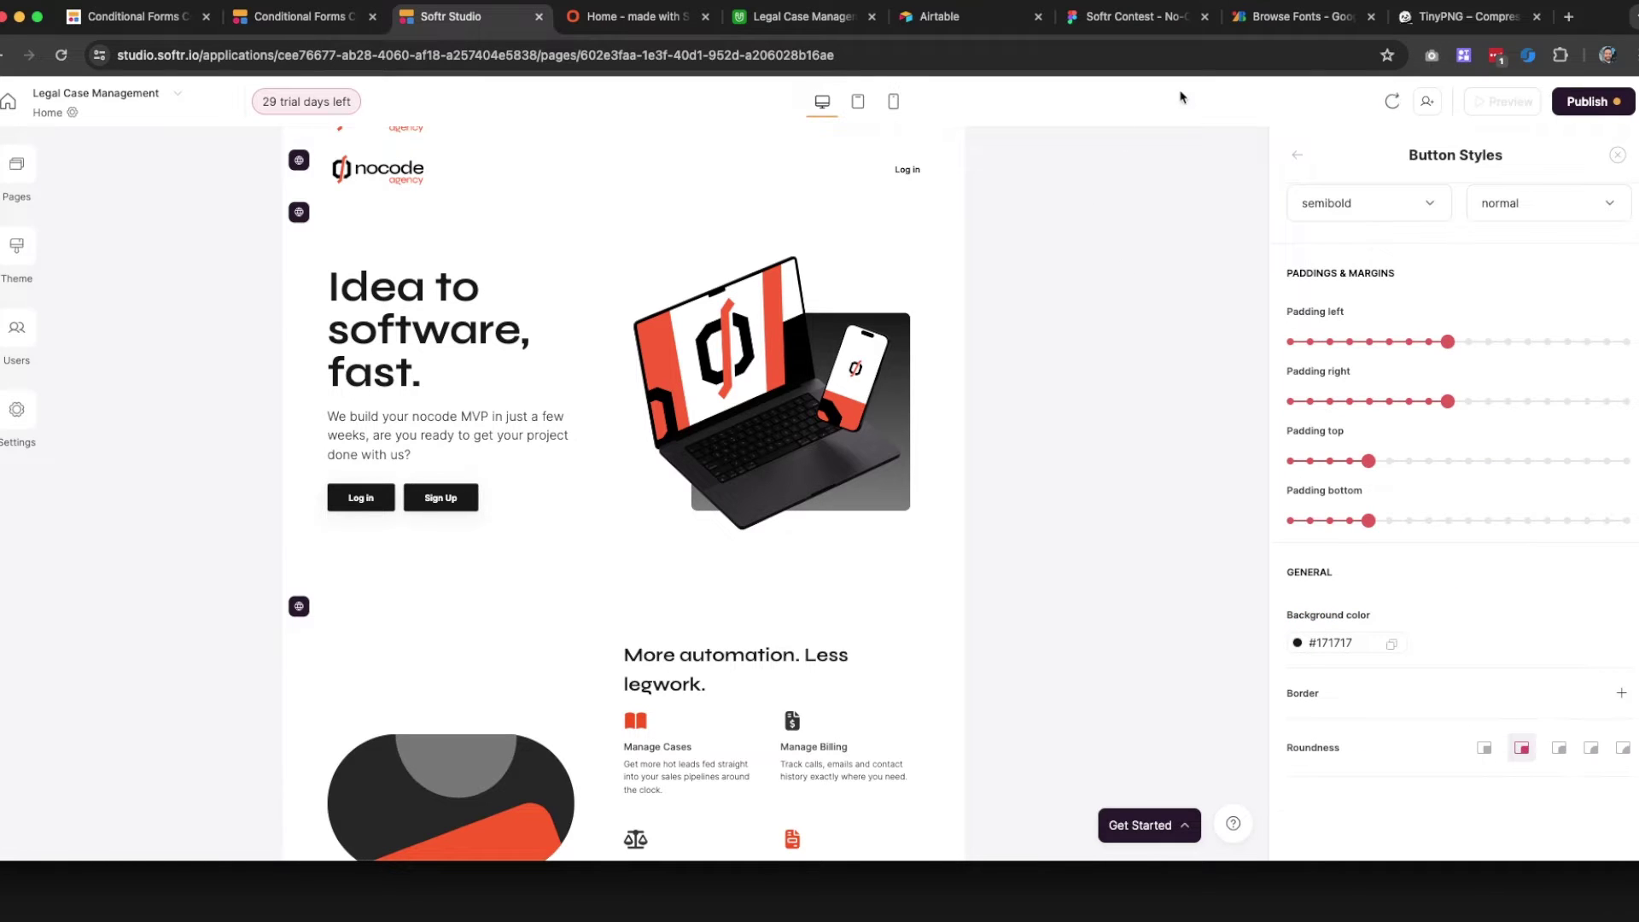
pyautogui.click(1127, 17)
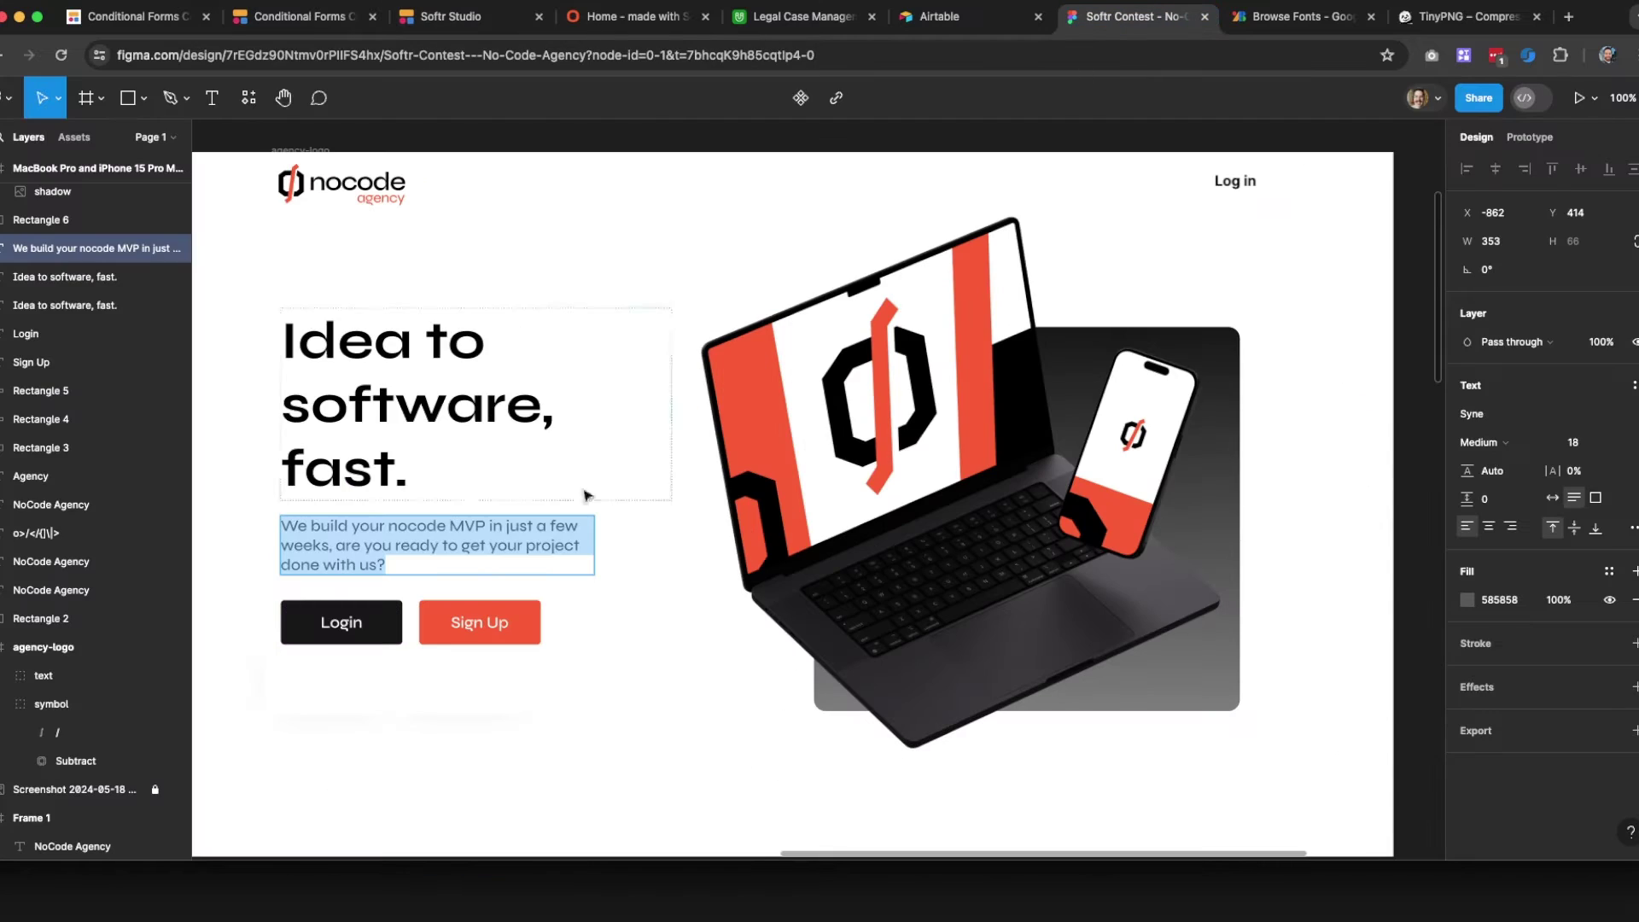
# Copy FC5C2C from the Figma Sign Up fill and set it as the Sign Up button's background colour
pyautogui.click(435, 617)
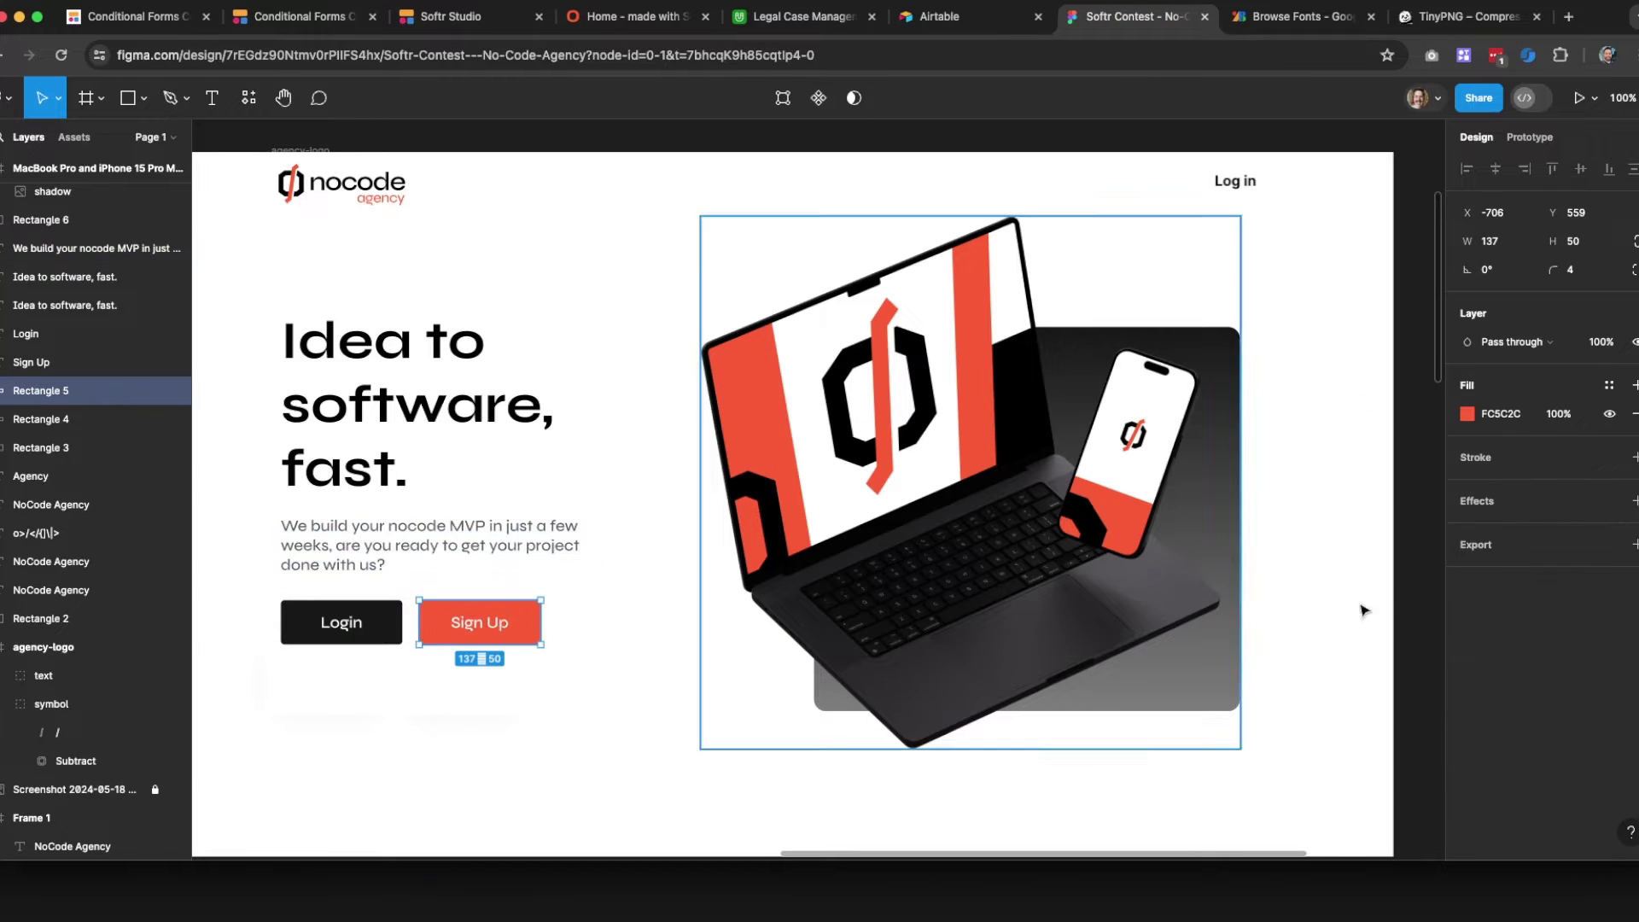
pyautogui.click(1501, 413)
pyautogui.press('super+c')
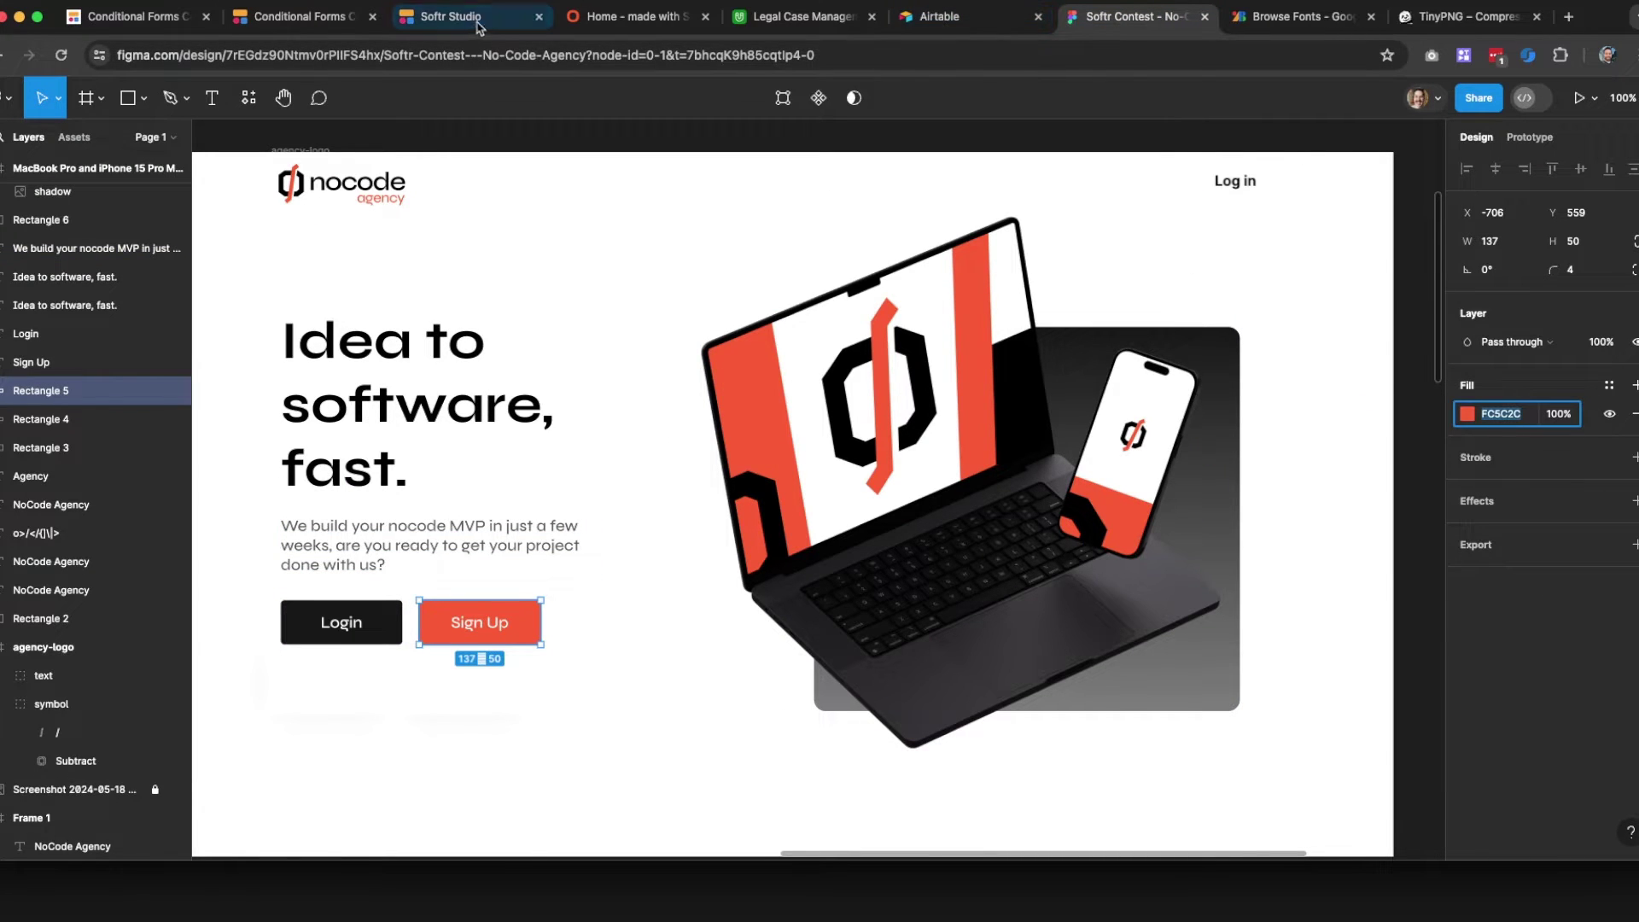
pyautogui.click(472, 23)
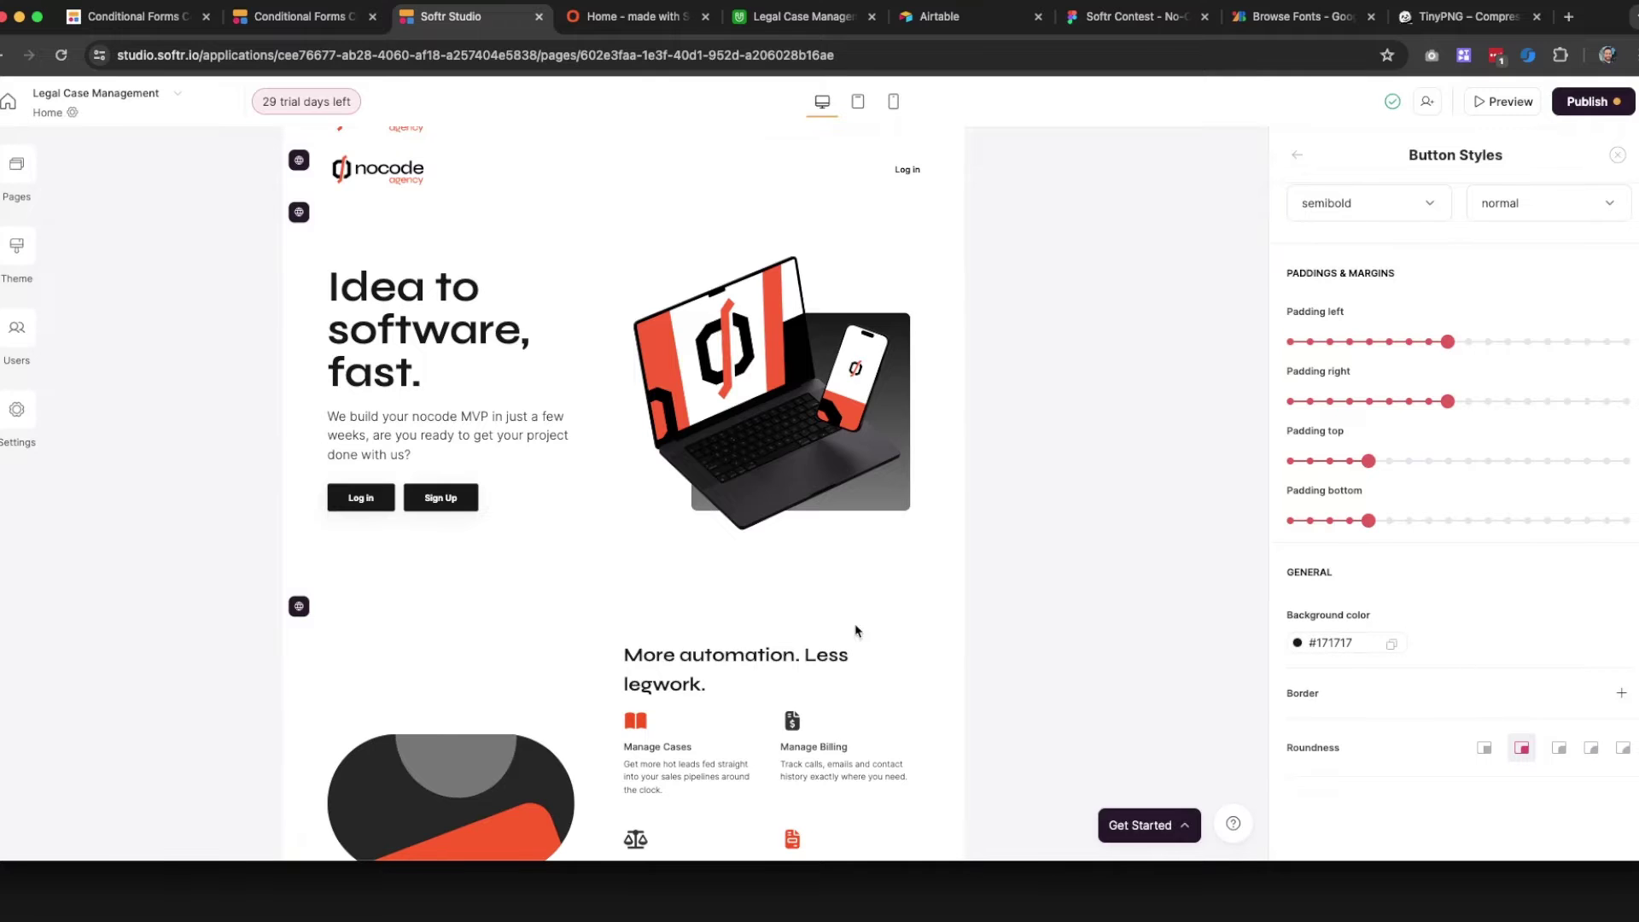
pyautogui.scroll(1, 1446, 381)
pyautogui.scroll(-3, 1446, 392)
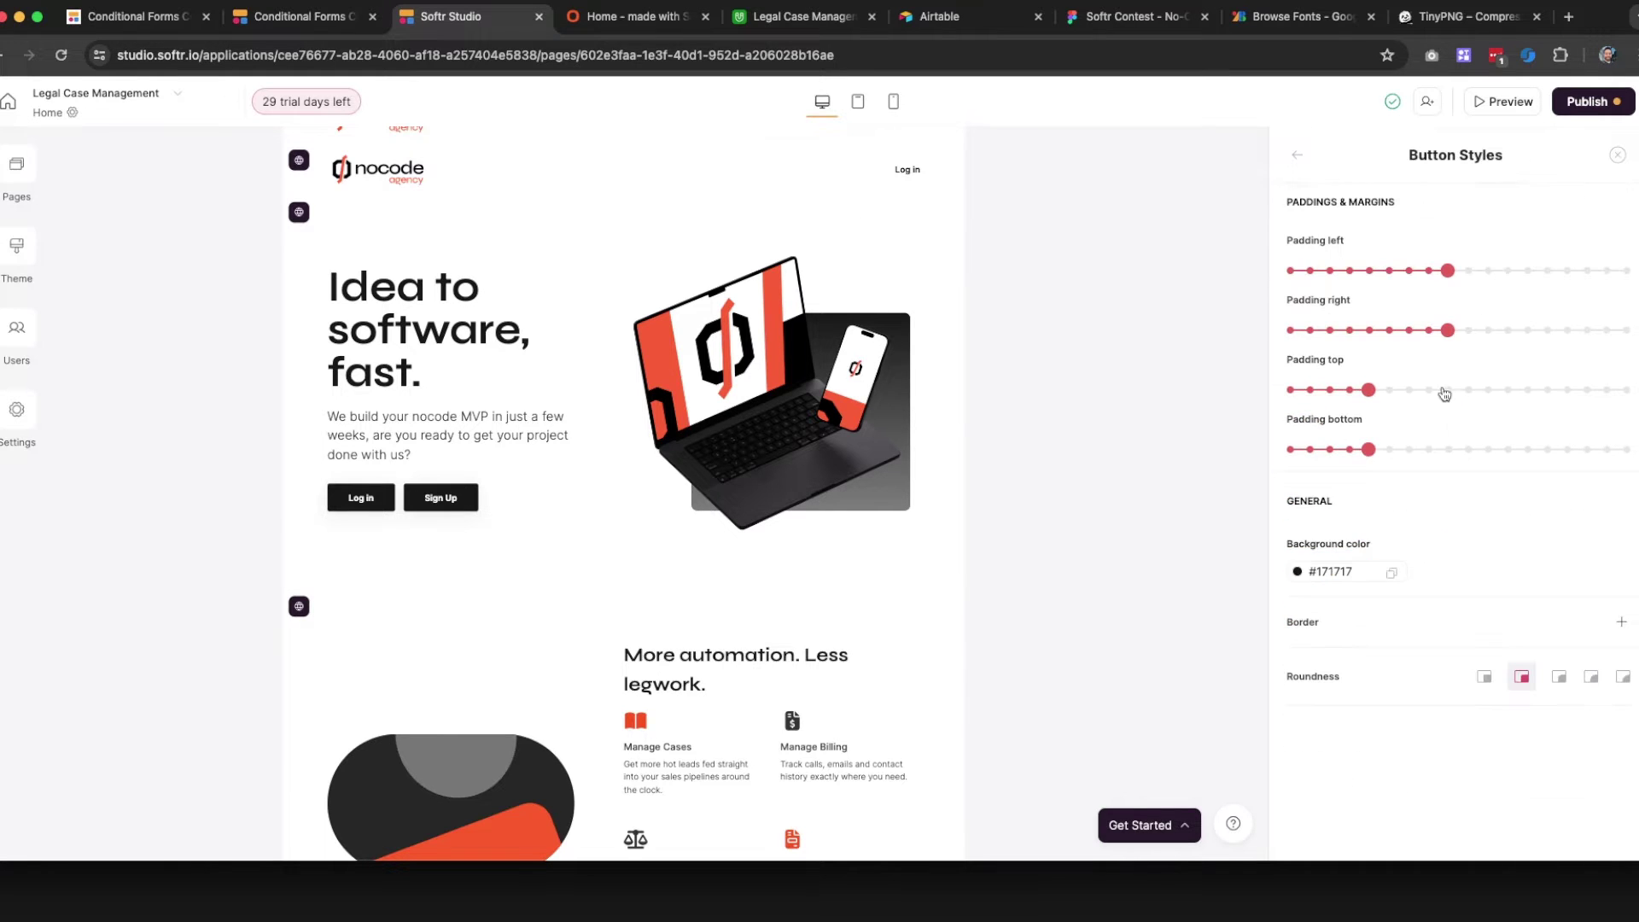
pyautogui.click(1358, 577)
pyautogui.press('super+a')
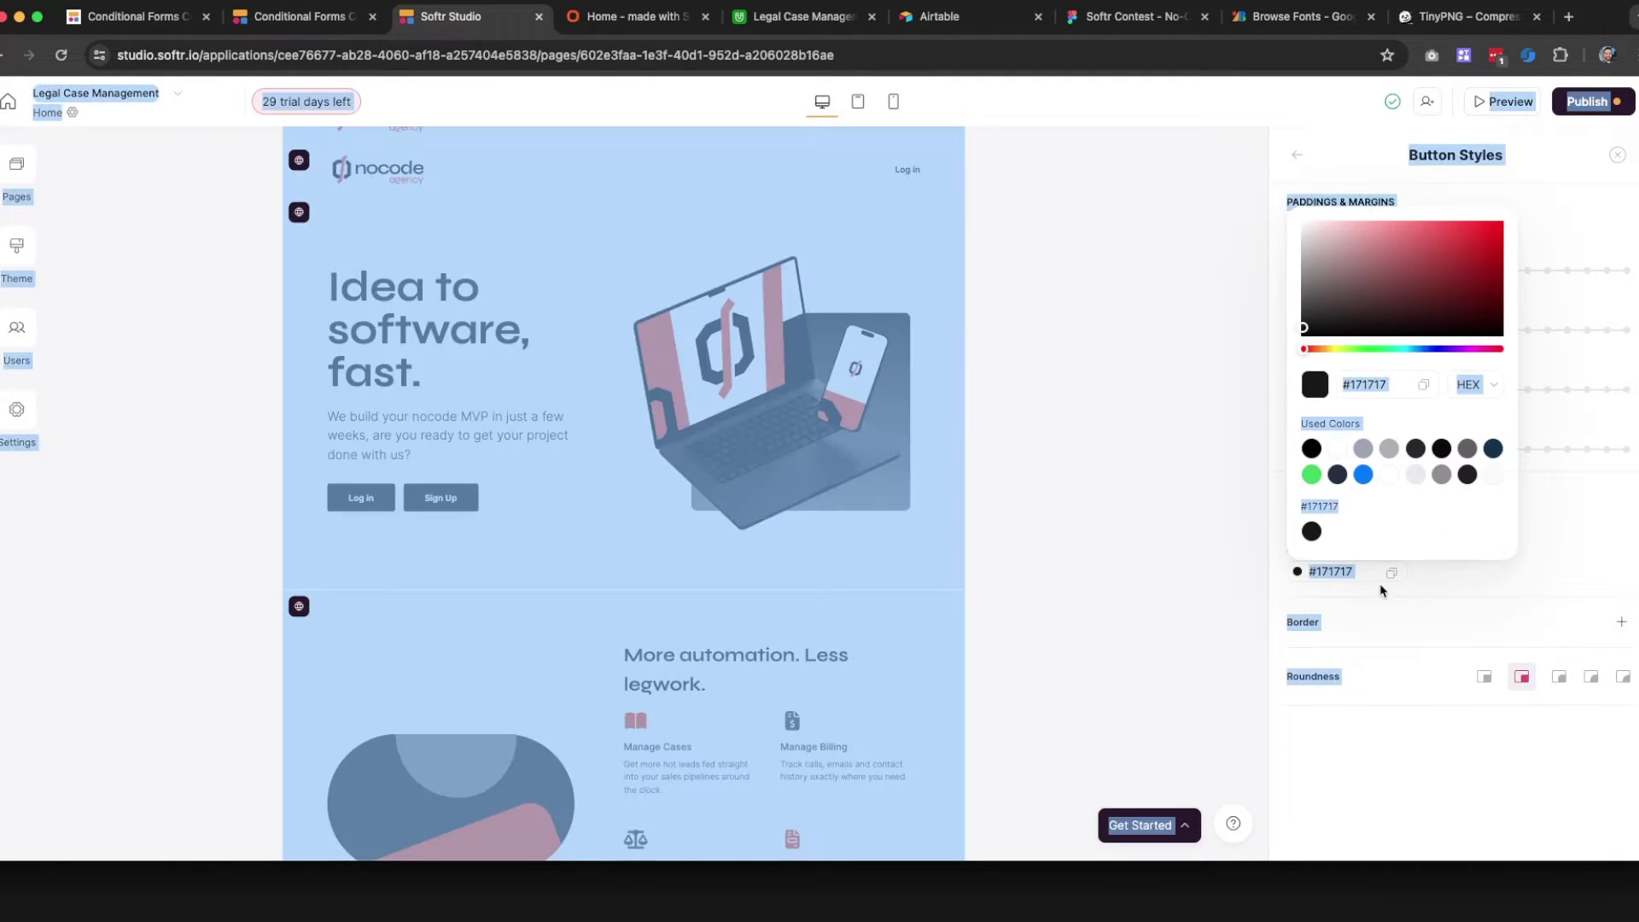
pyautogui.click(1435, 580)
pyautogui.click(1372, 565)
pyautogui.click(1379, 380)
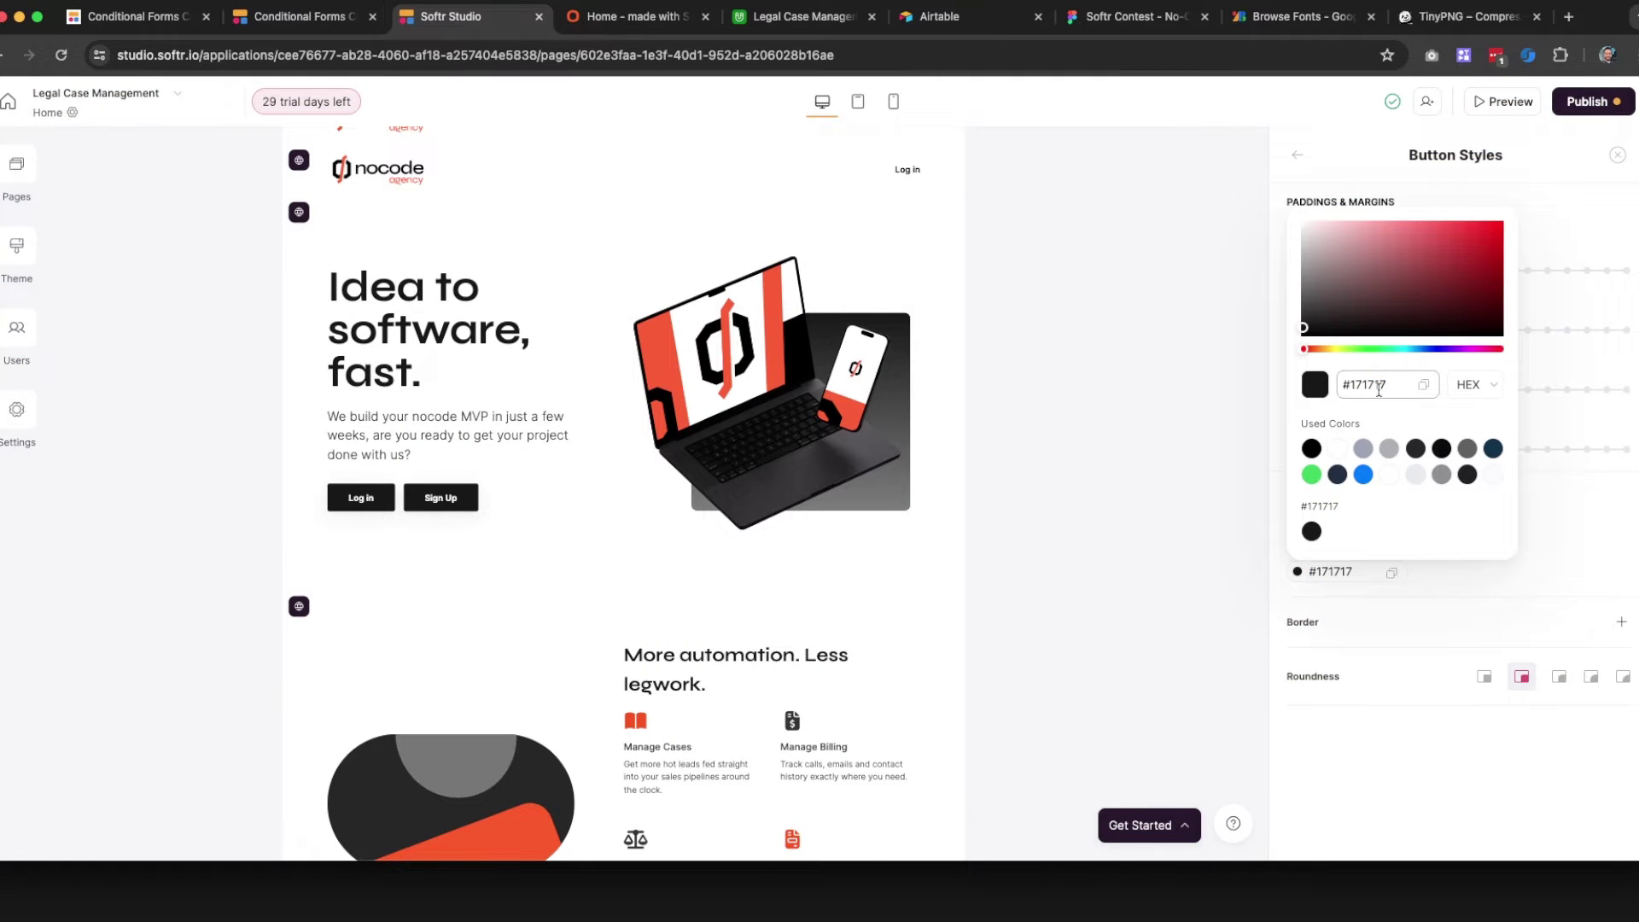
pyautogui.press('super+a')
pyautogui.press('super+v')
pyautogui.click(1541, 550)
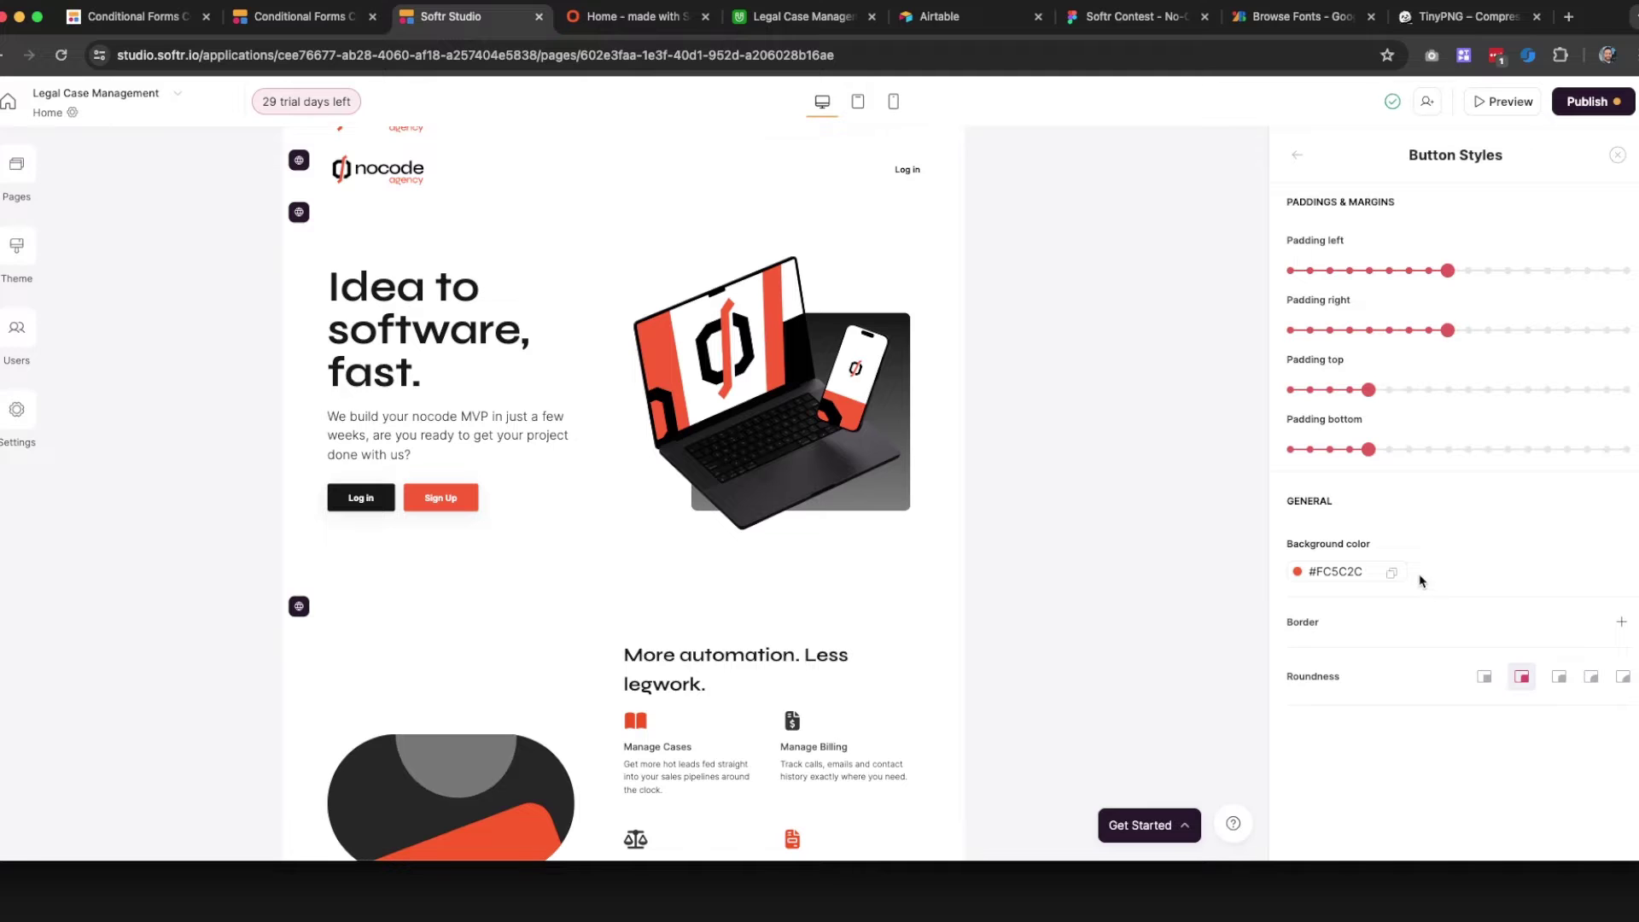
# Close the button styles and review the updated page before publishing
pyautogui.scroll(5, 1434, 564)
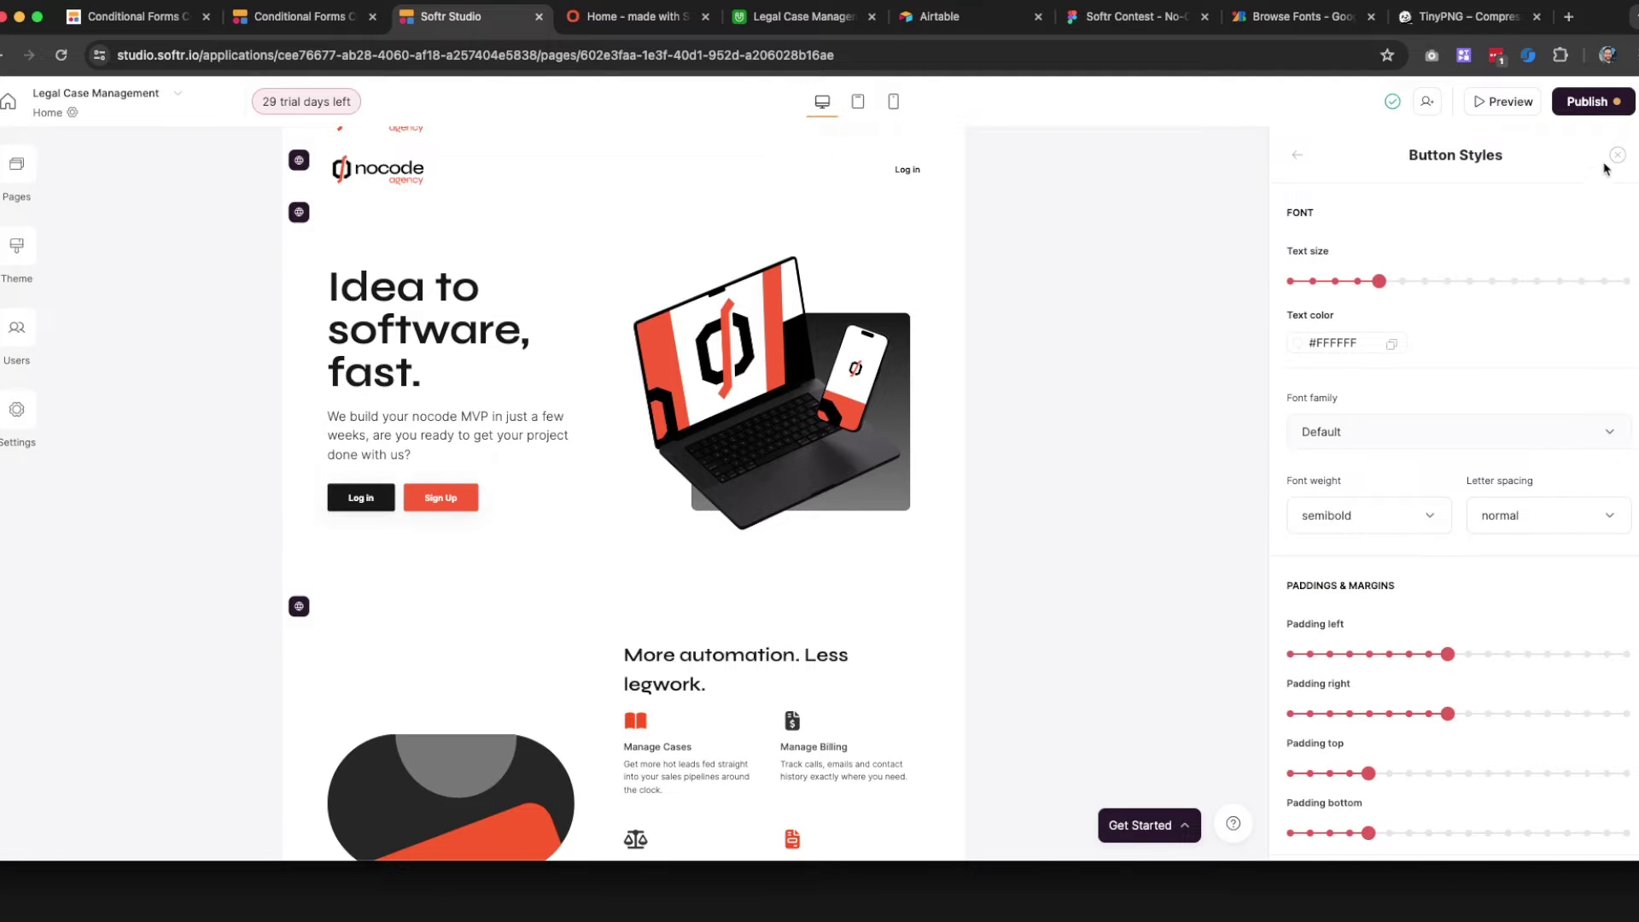
pyautogui.click(1617, 156)
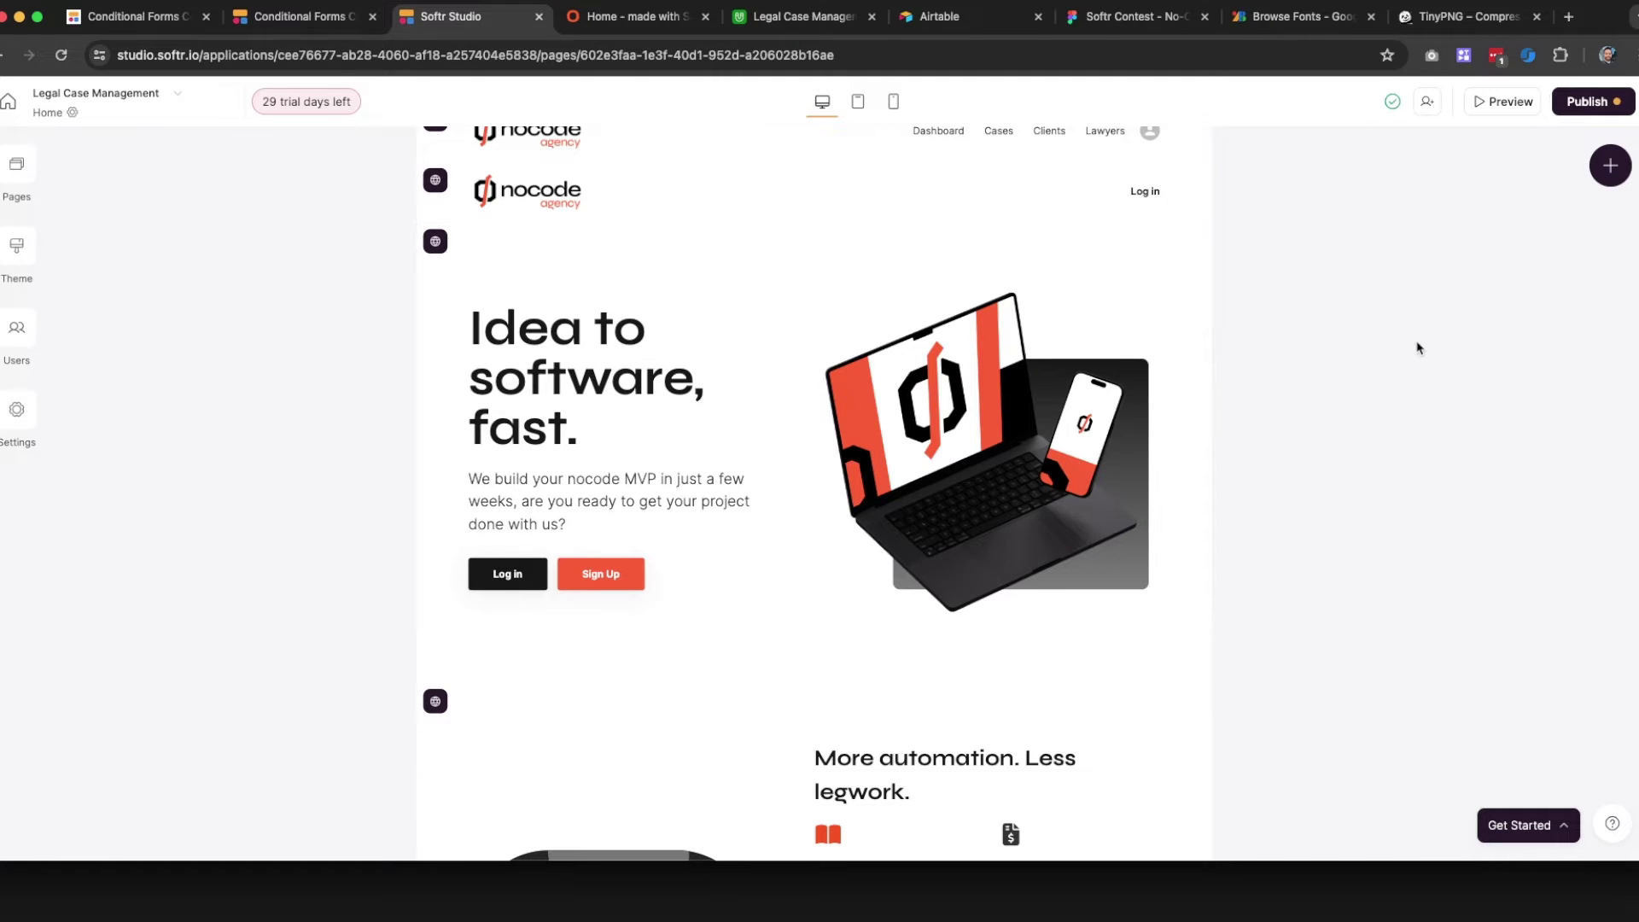
pyautogui.scroll(1, 1030, 468)
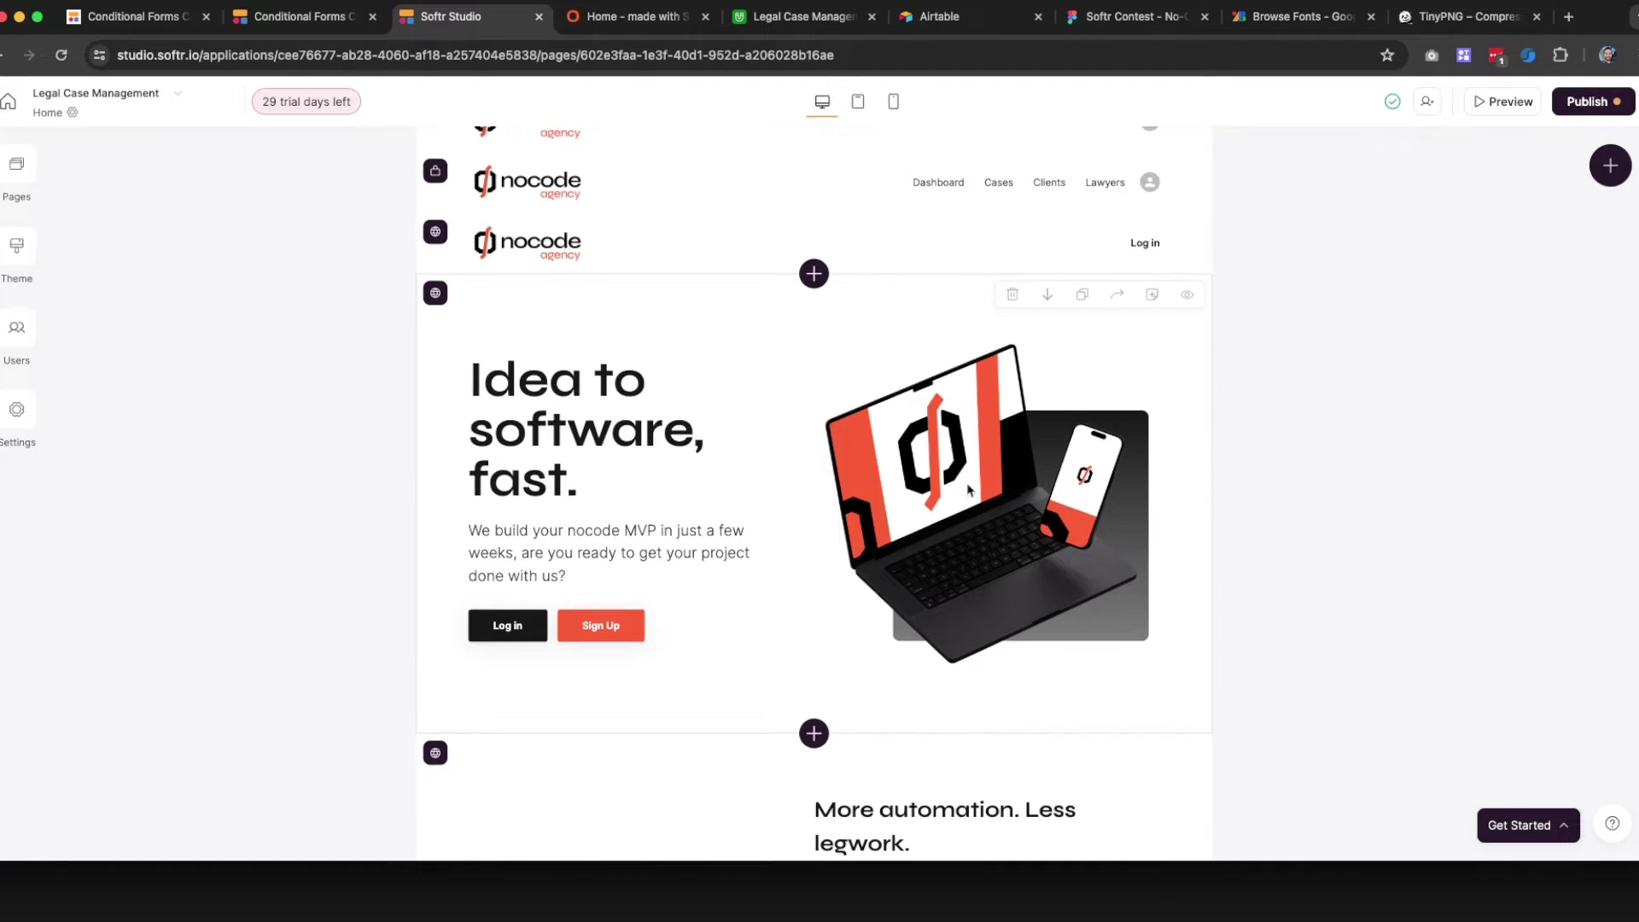
pyautogui.scroll(2, 743, 538)
pyautogui.scroll(-3, 722, 510)
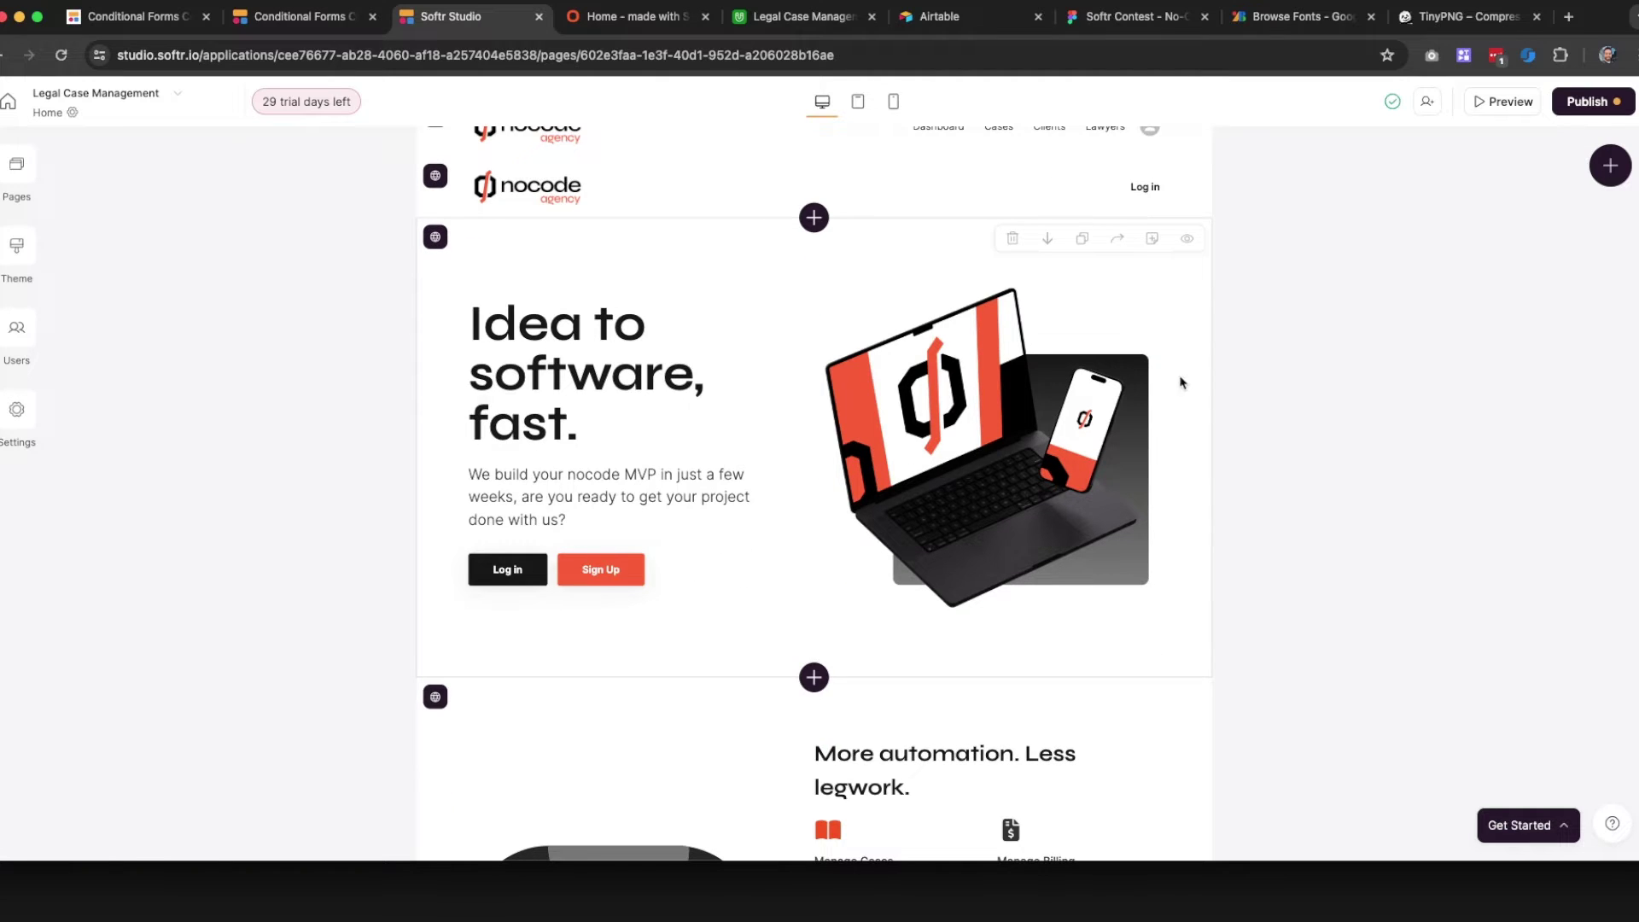
pyautogui.scroll(-5, 1152, 418)
pyautogui.scroll(-2, 854, 521)
pyautogui.scroll(1, 744, 594)
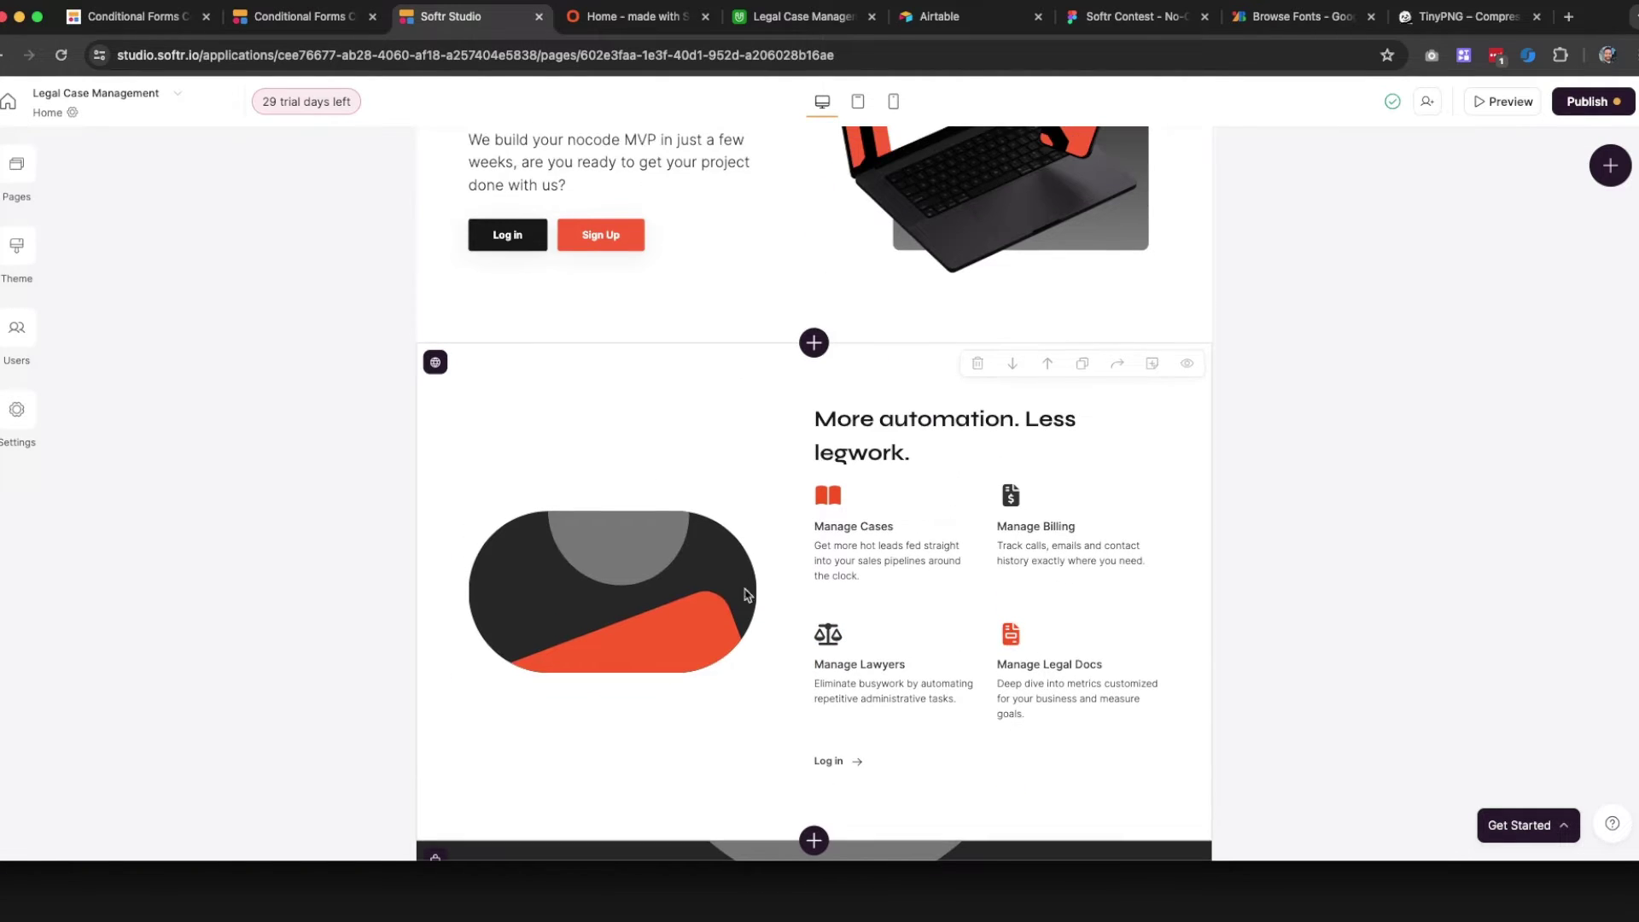
pyautogui.scroll(-1, 718, 600)
pyautogui.scroll(6, 773, 560)
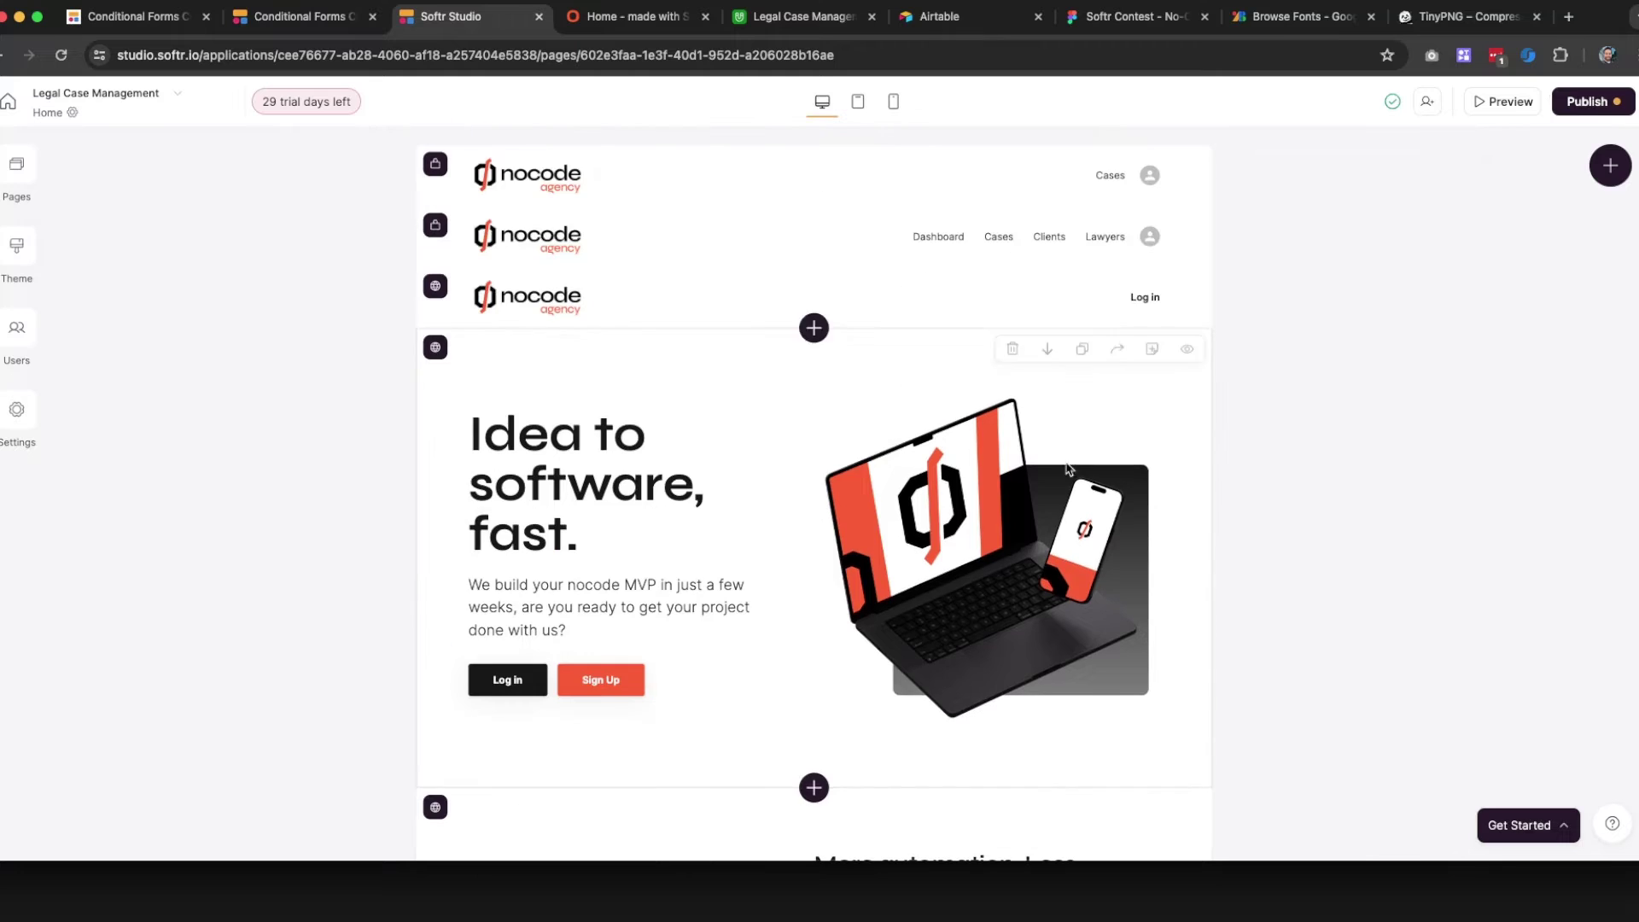
pyautogui.click(1587, 100)
# Publish the updates, open the live subdomain in a new tab, then return to Figma
pyautogui.click(1477, 358)
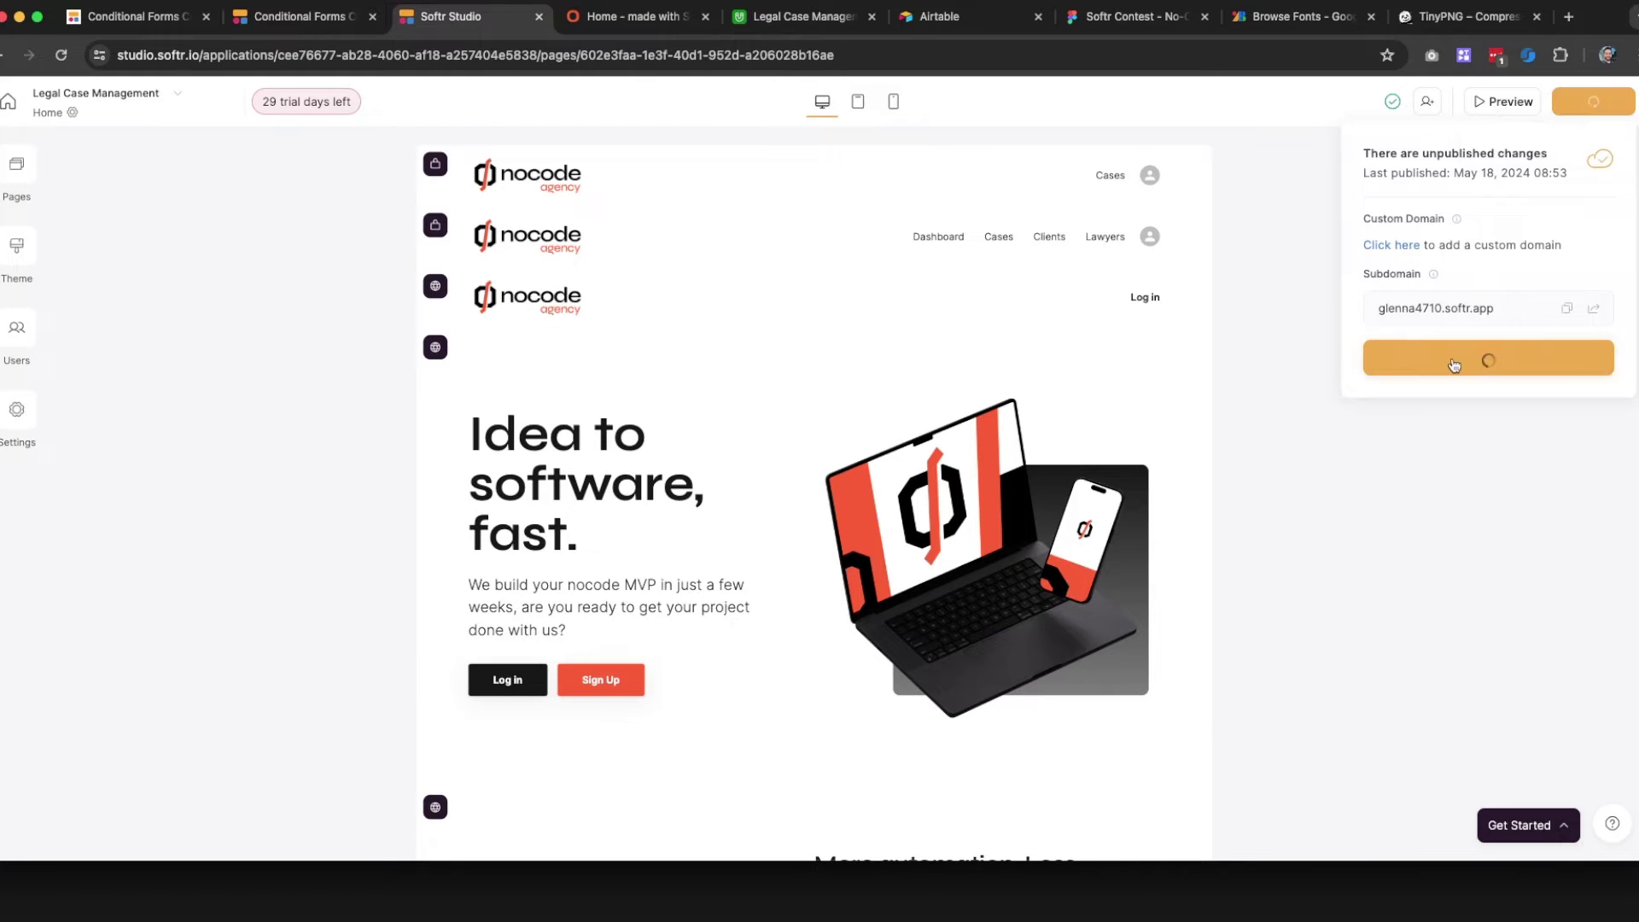
pyautogui.click(1596, 309)
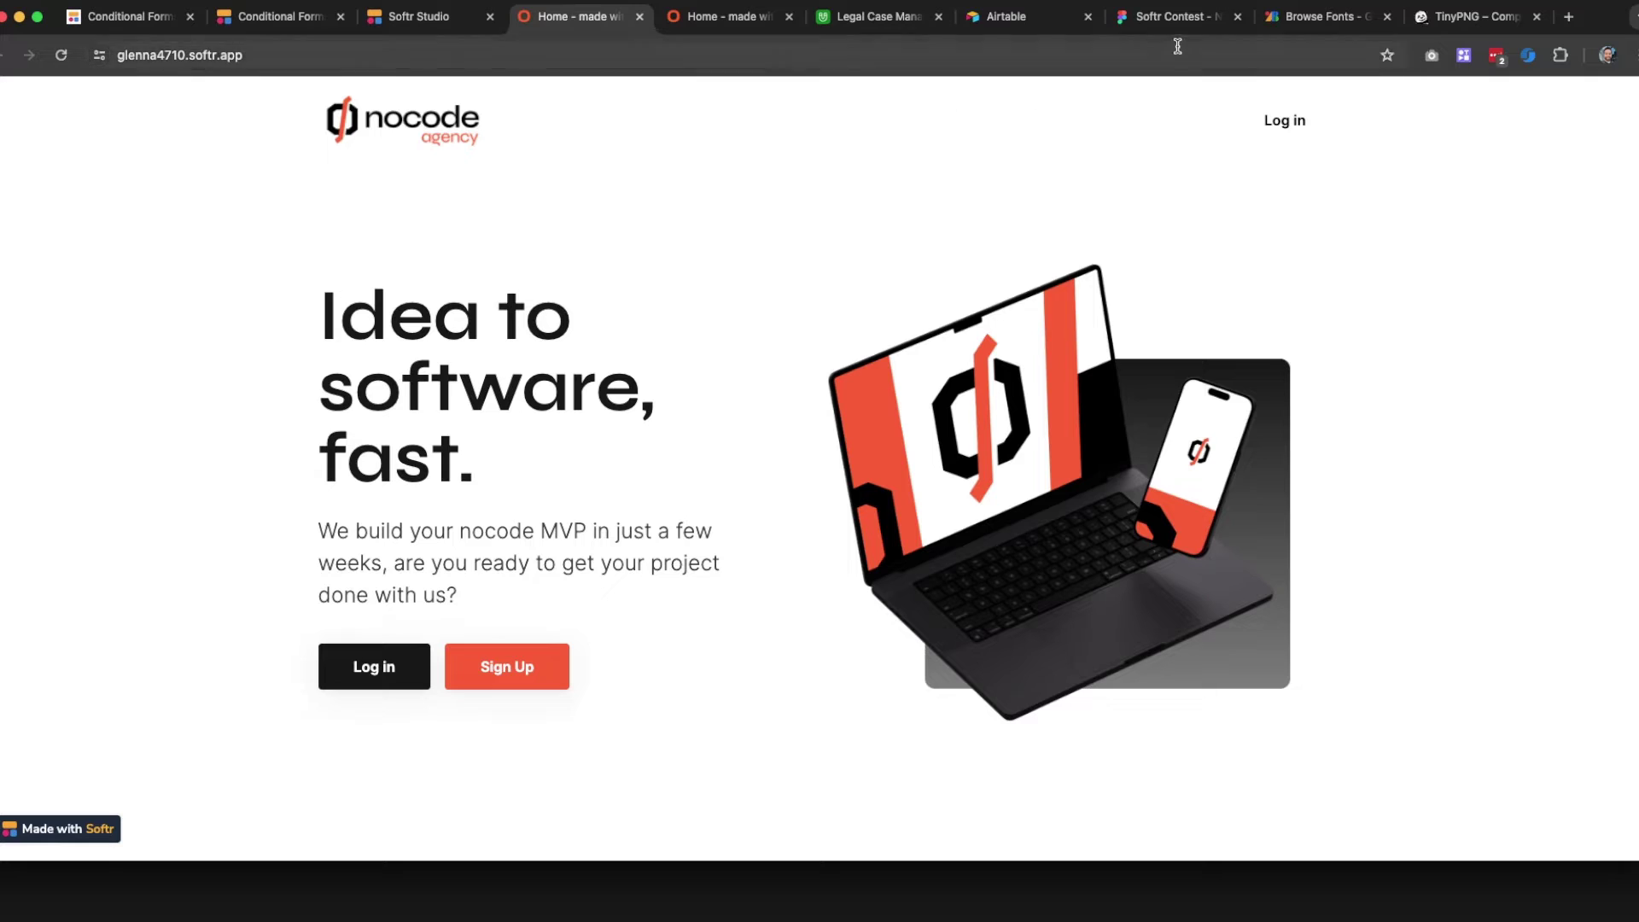
pyautogui.click(1174, 17)
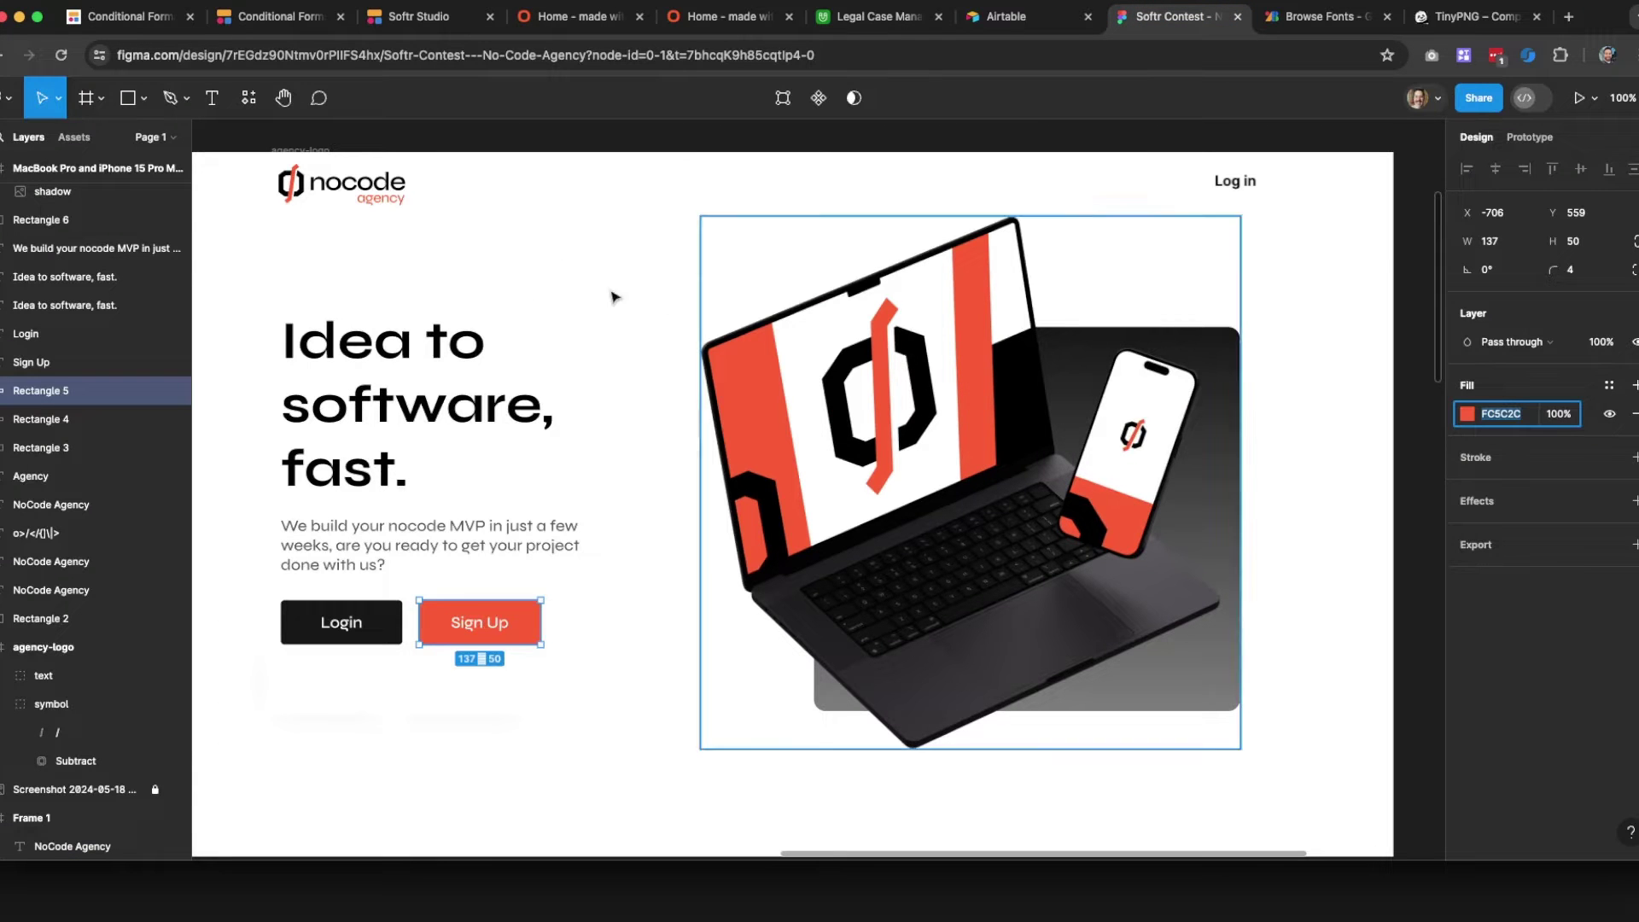
# Scale up the agency-logo frame proportionally to about 223×83 and export it as PNG
pyautogui.click(301, 151)
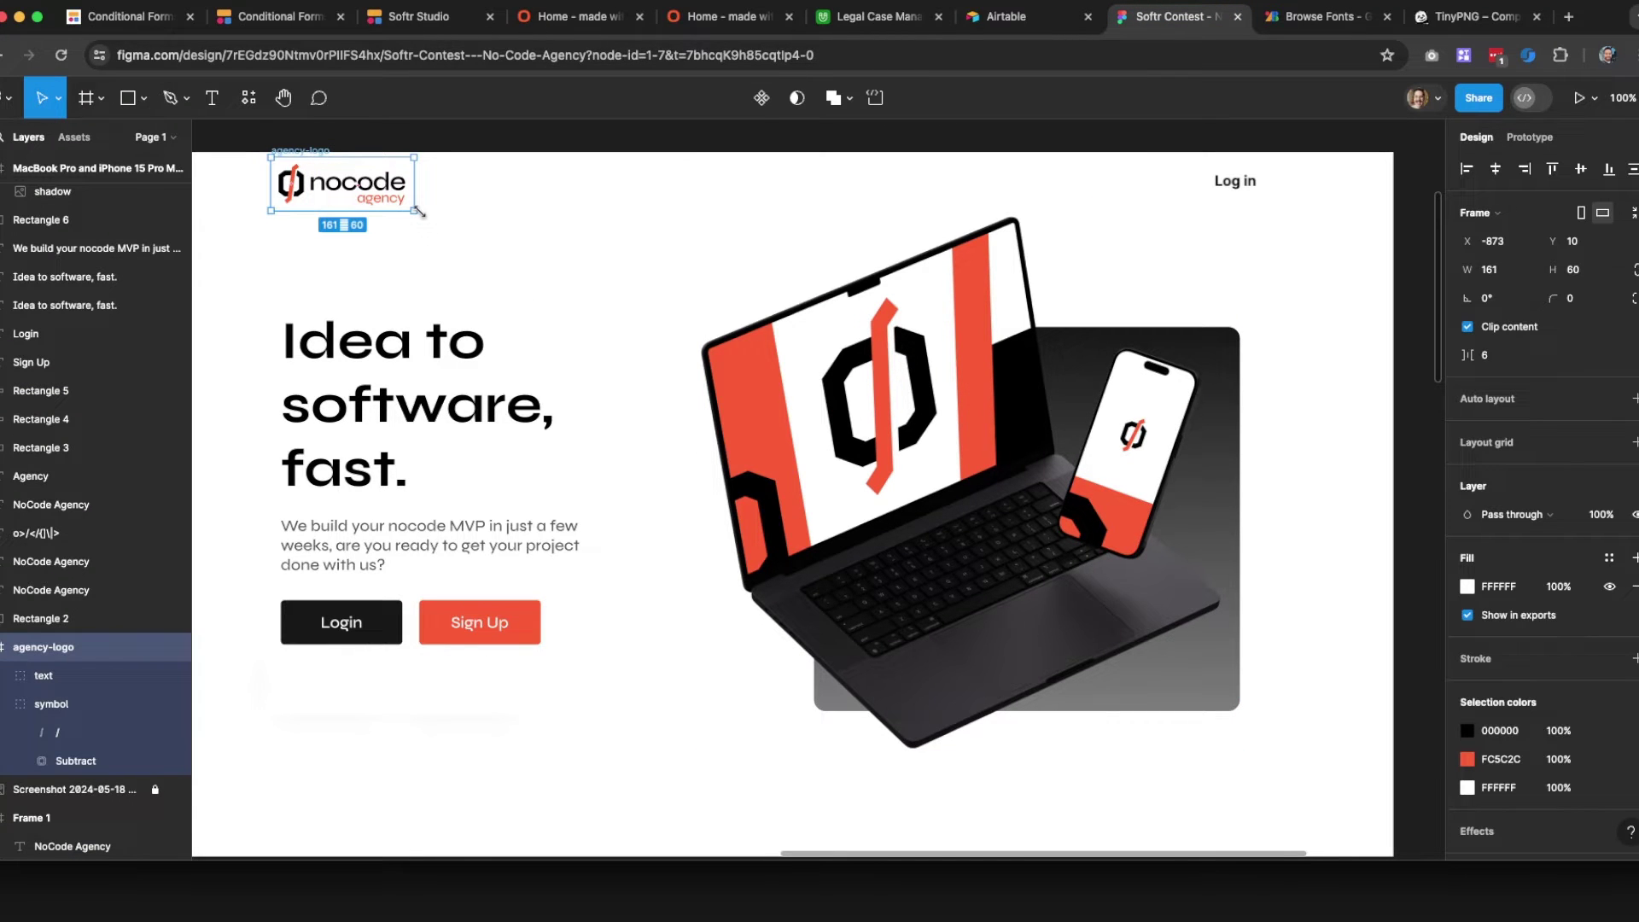
pyautogui.press('k')
pyautogui.moveTo(416, 212); pyautogui.dragTo(491, 240)
pyautogui.click(600, 233)
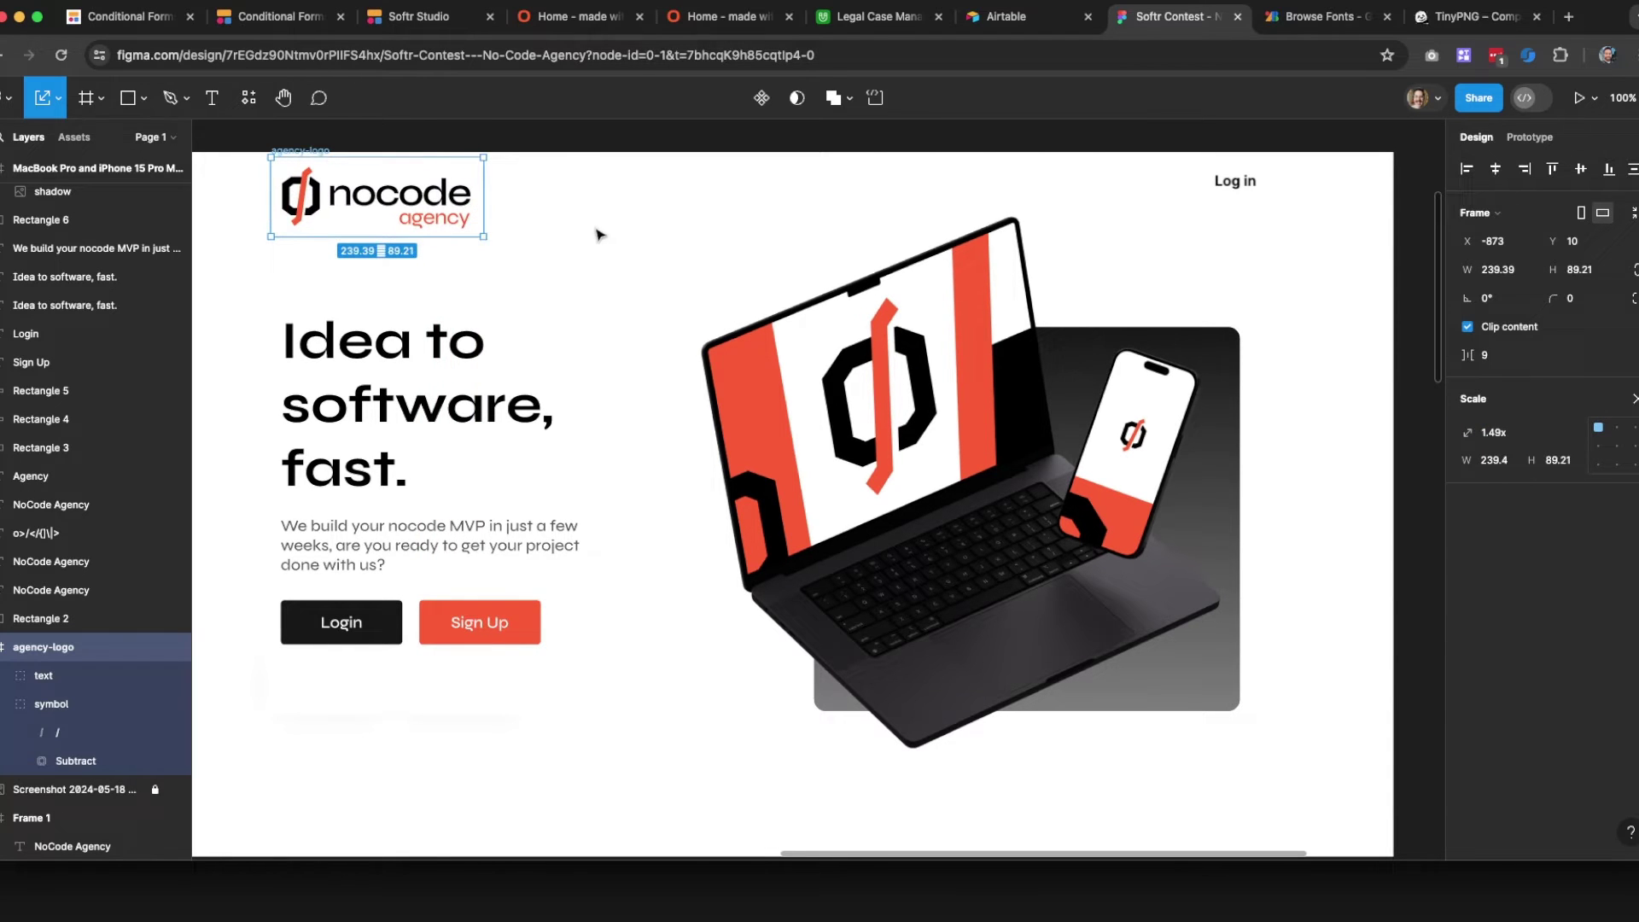
pyautogui.click(317, 147)
pyautogui.press('v')
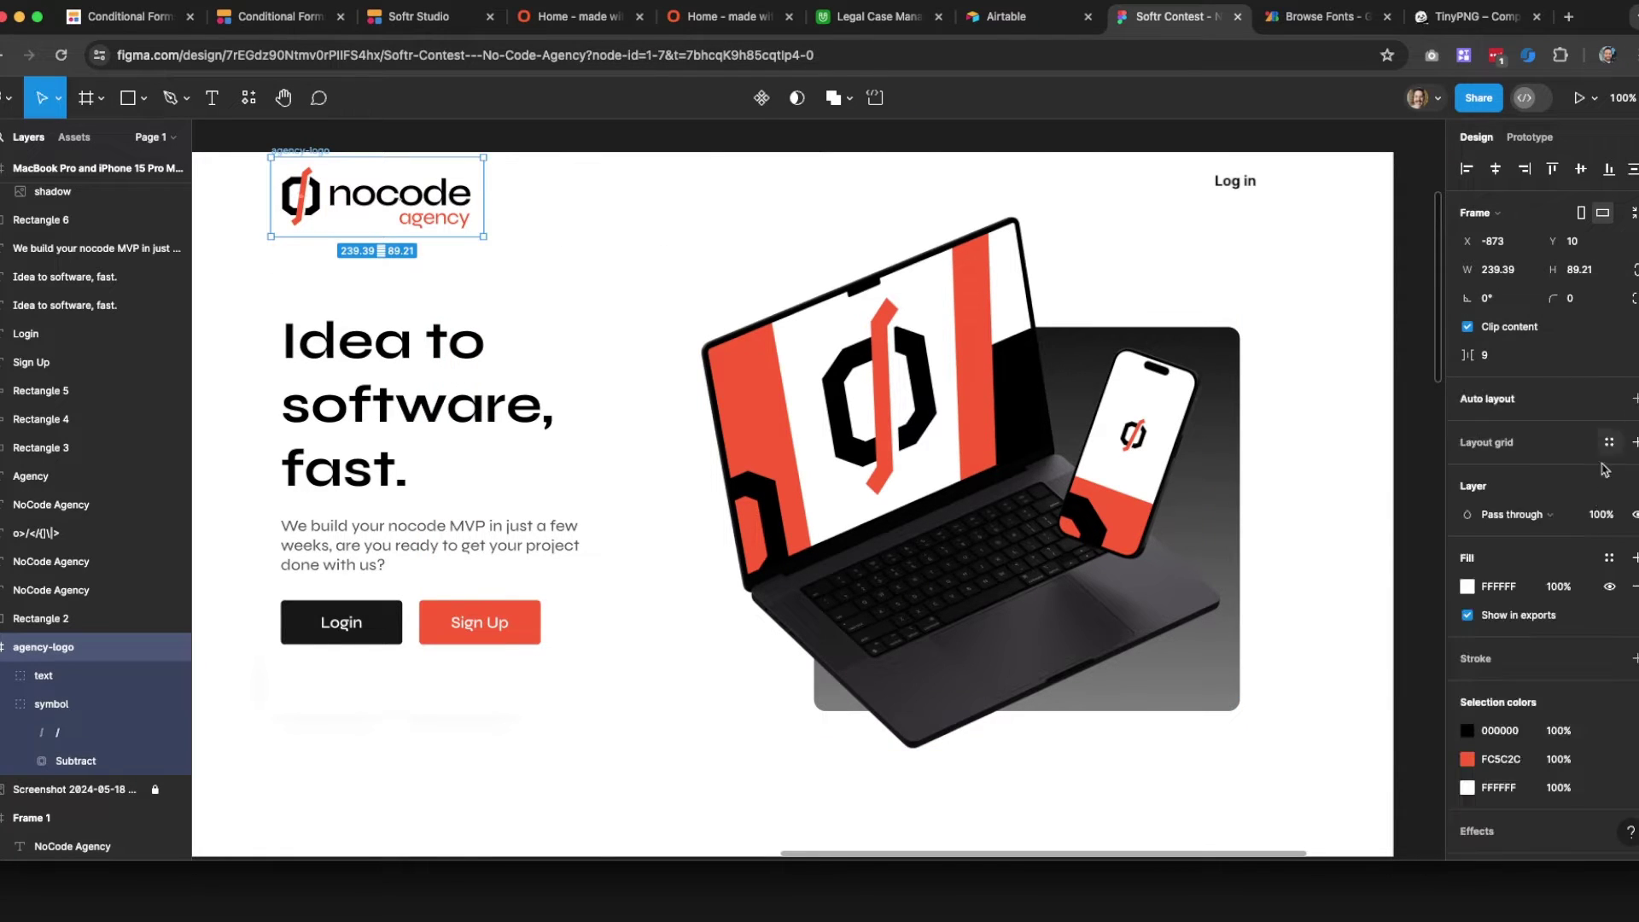
pyautogui.scroll(-3, 1537, 597)
pyautogui.click(1528, 760)
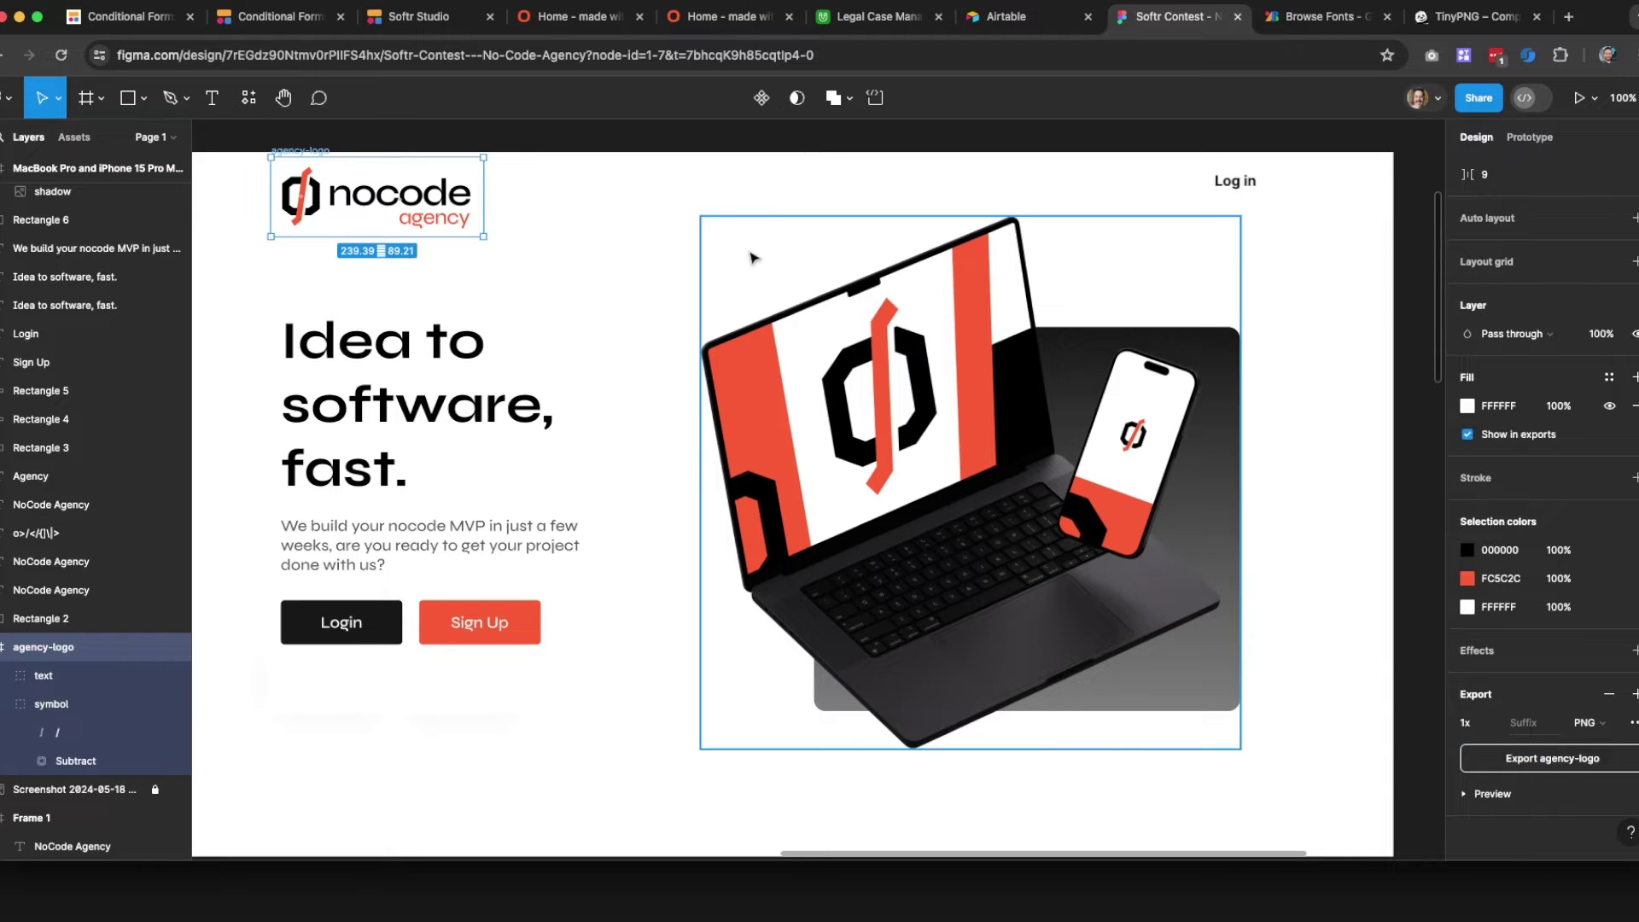
pyautogui.click(637, 242)
# Compress agency-logo-bigger.png in TinyPNG, download it, and go to the live site tab
pyautogui.click(1468, 16)
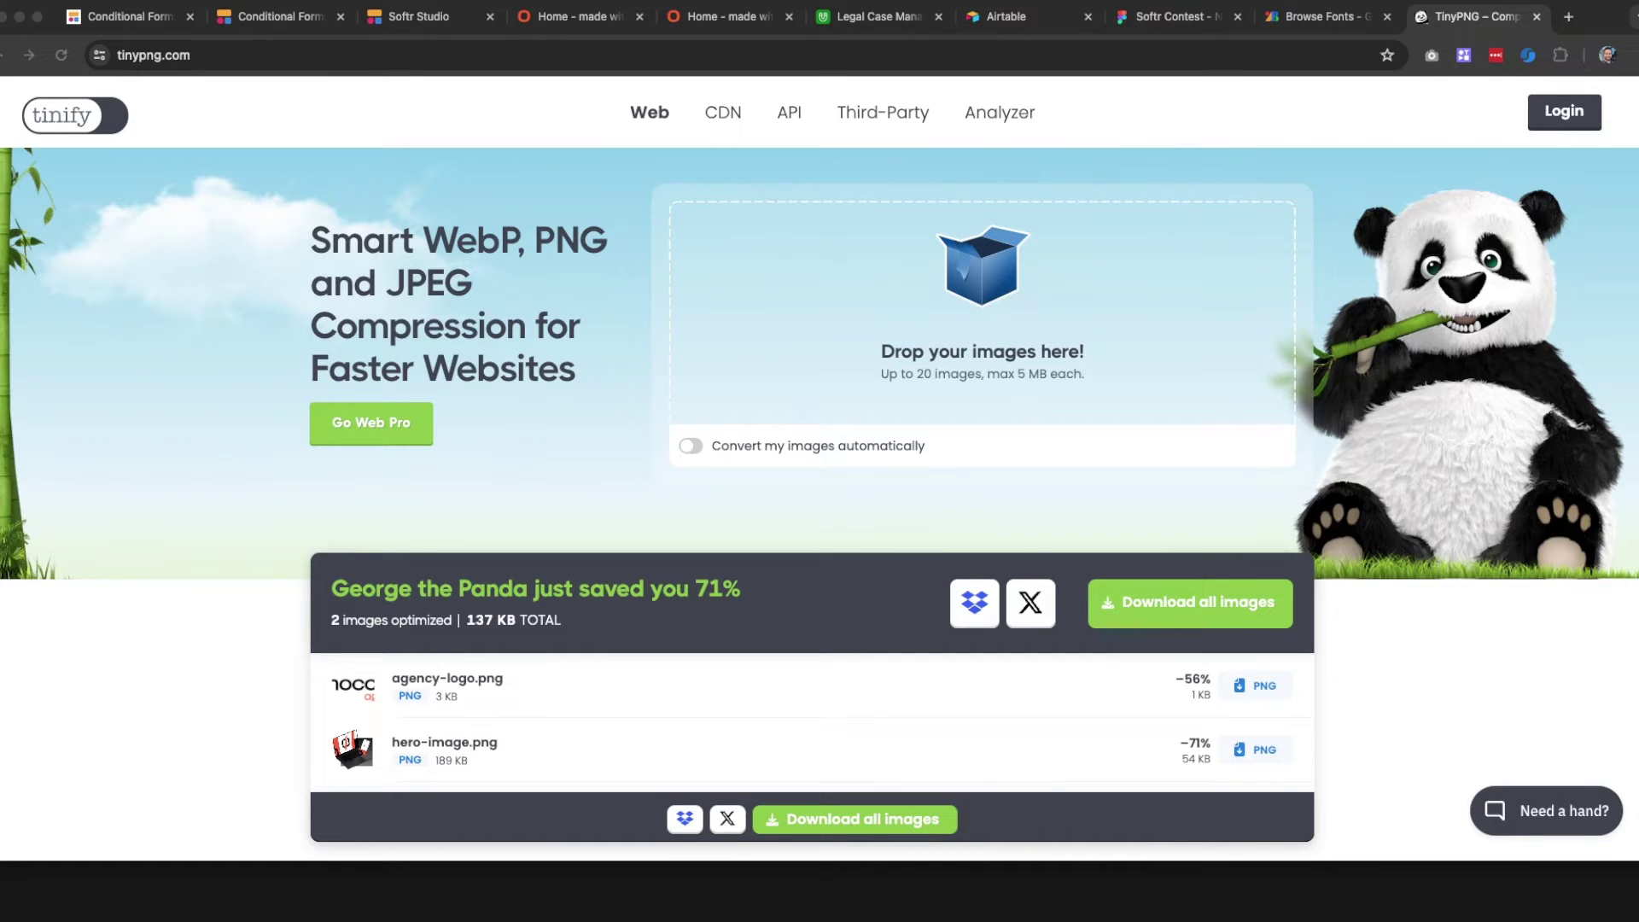
pyautogui.moveTo(2, 359); pyautogui.dragTo(932, 294)
pyautogui.scroll(-1, 1096, 655)
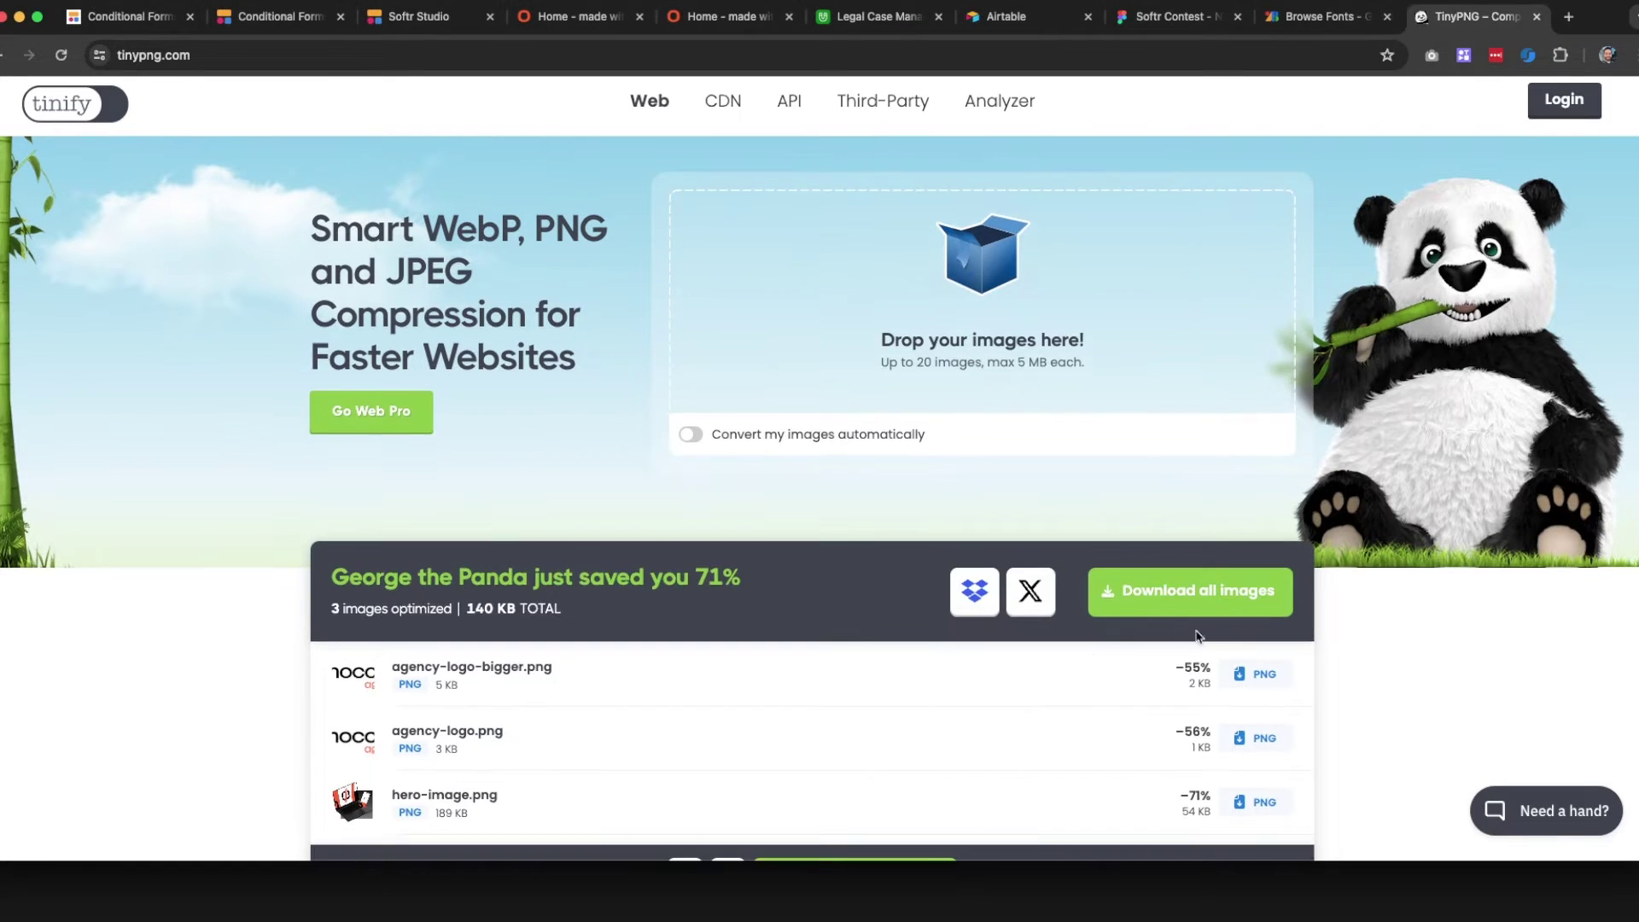
pyautogui.click(1255, 674)
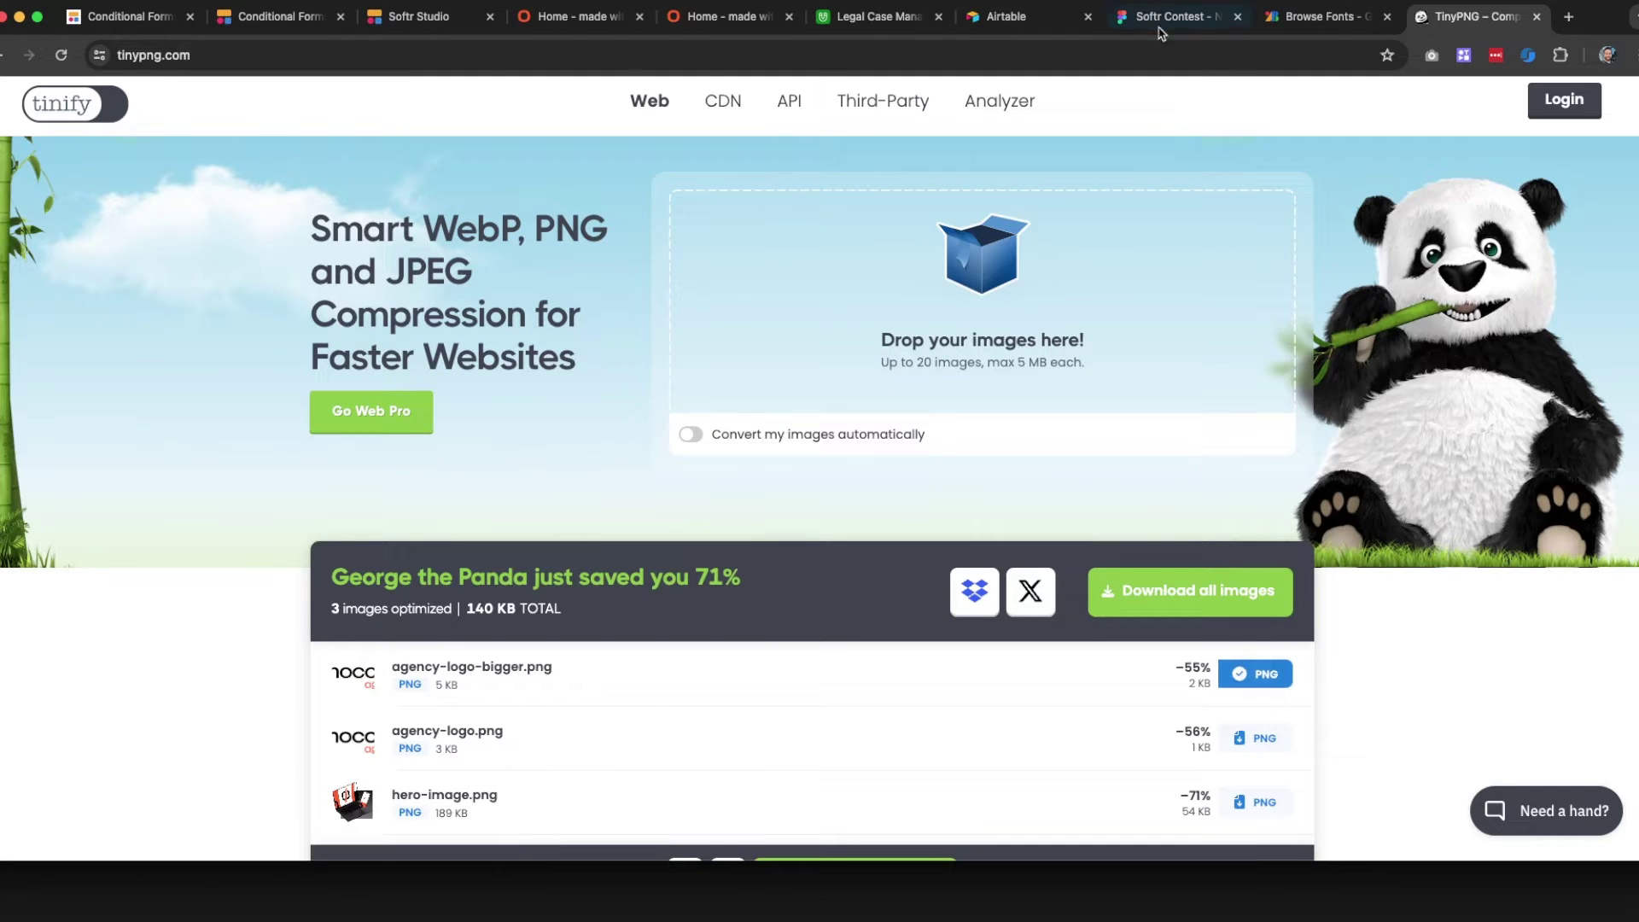
pyautogui.click(592, 16)
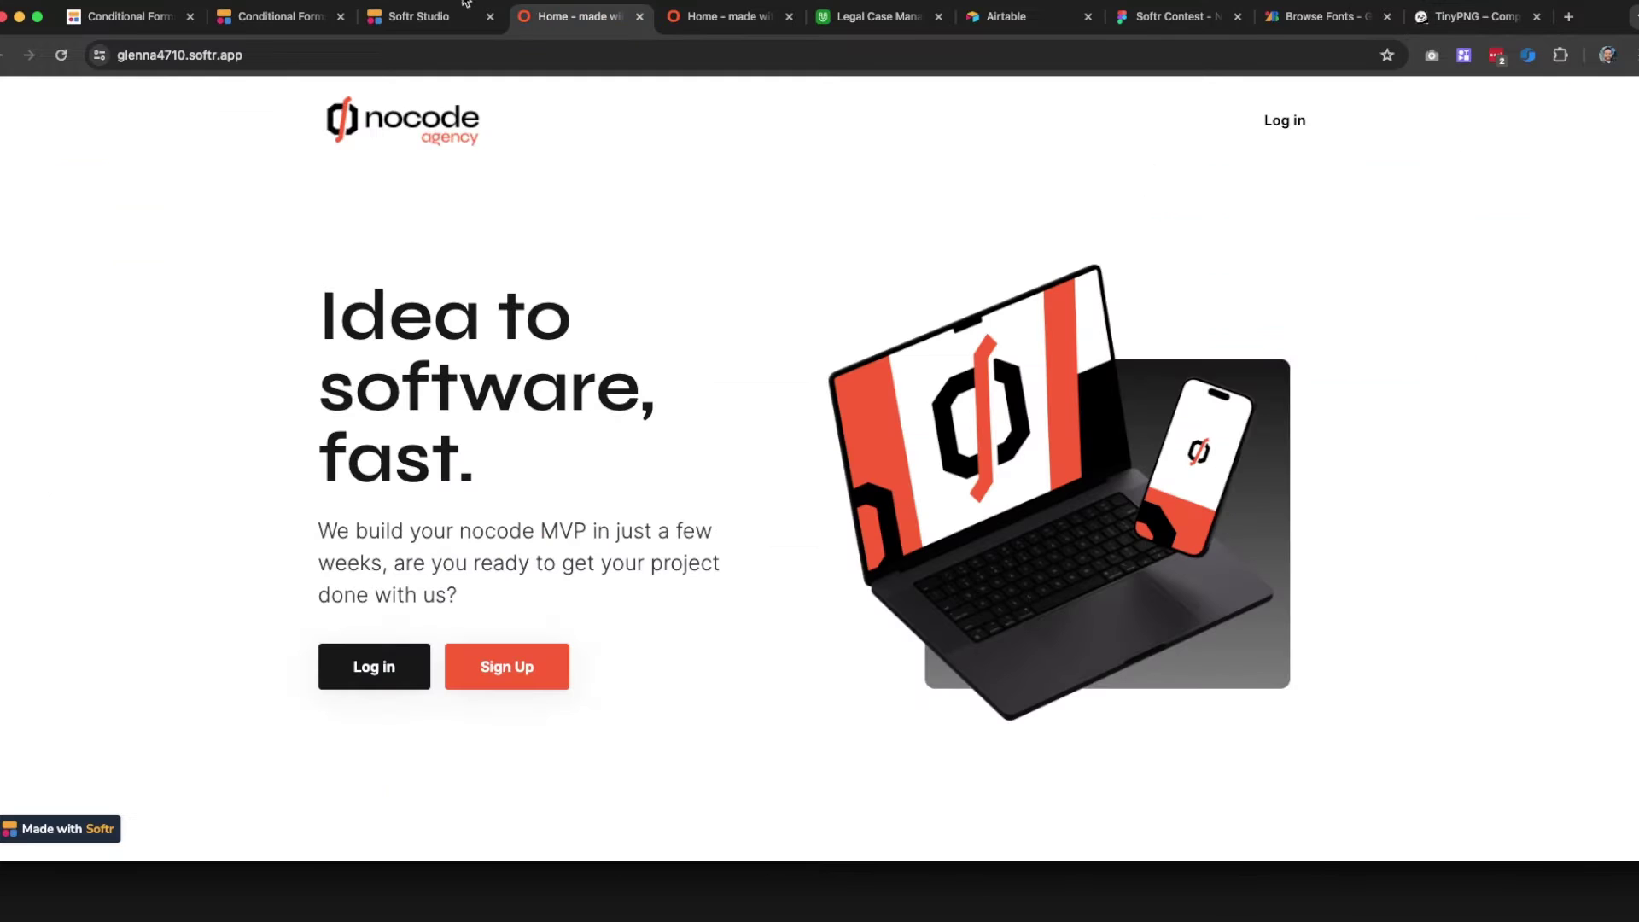
# Upload agency-logo-bigger.png from Downloads as the Log in header's logo
pyautogui.click(465, 12)
pyautogui.click(525, 306)
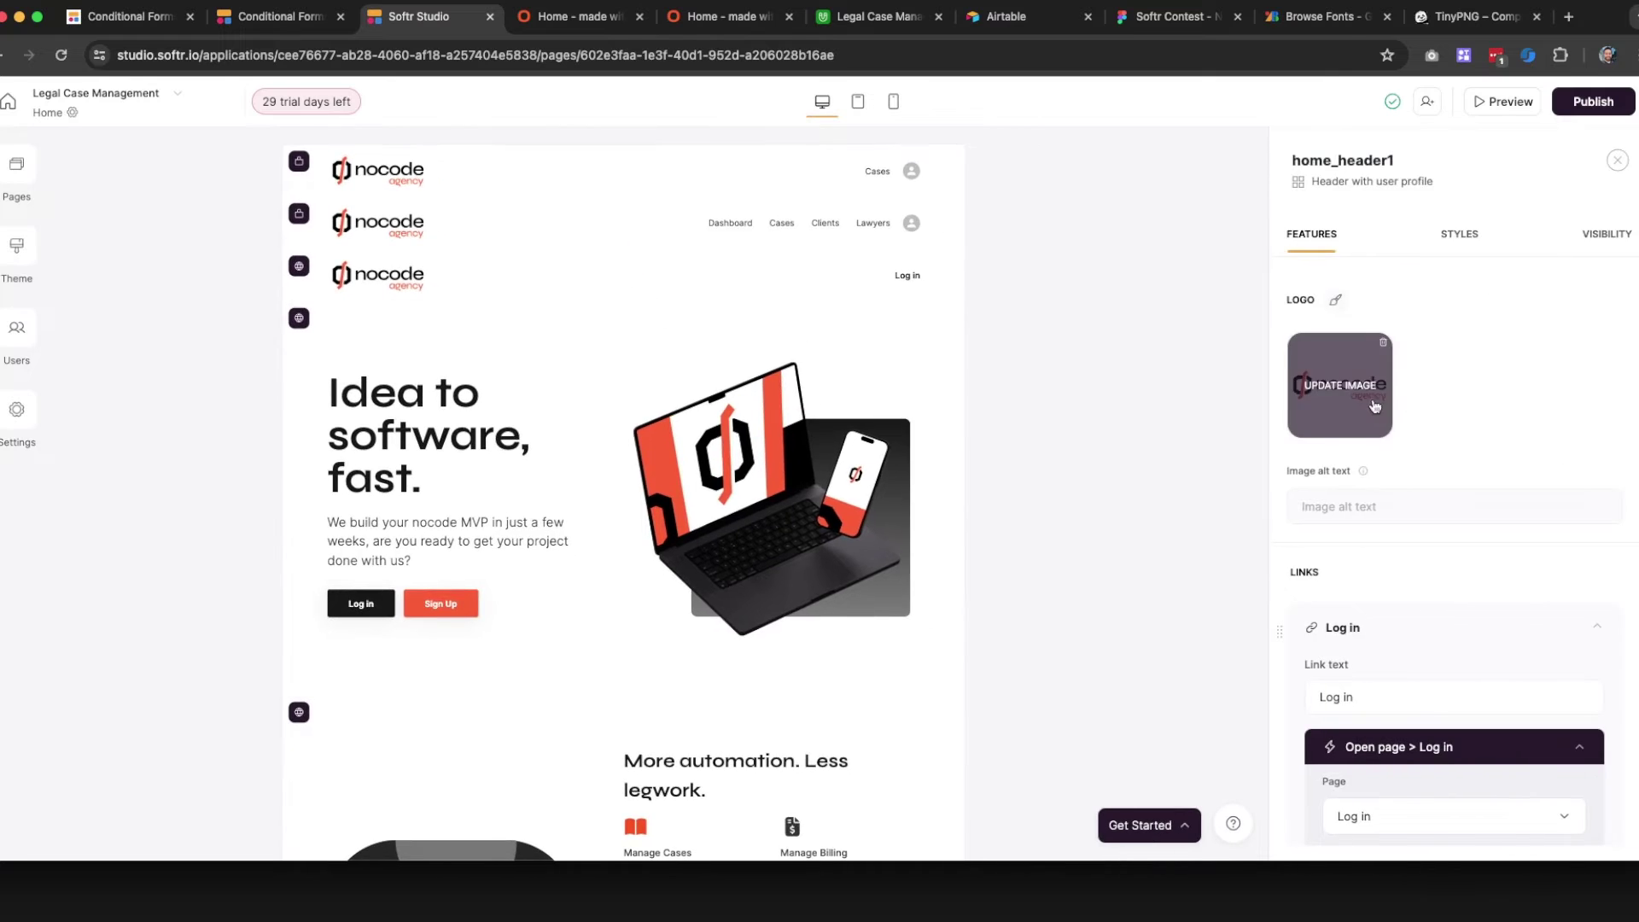
pyautogui.click(1375, 406)
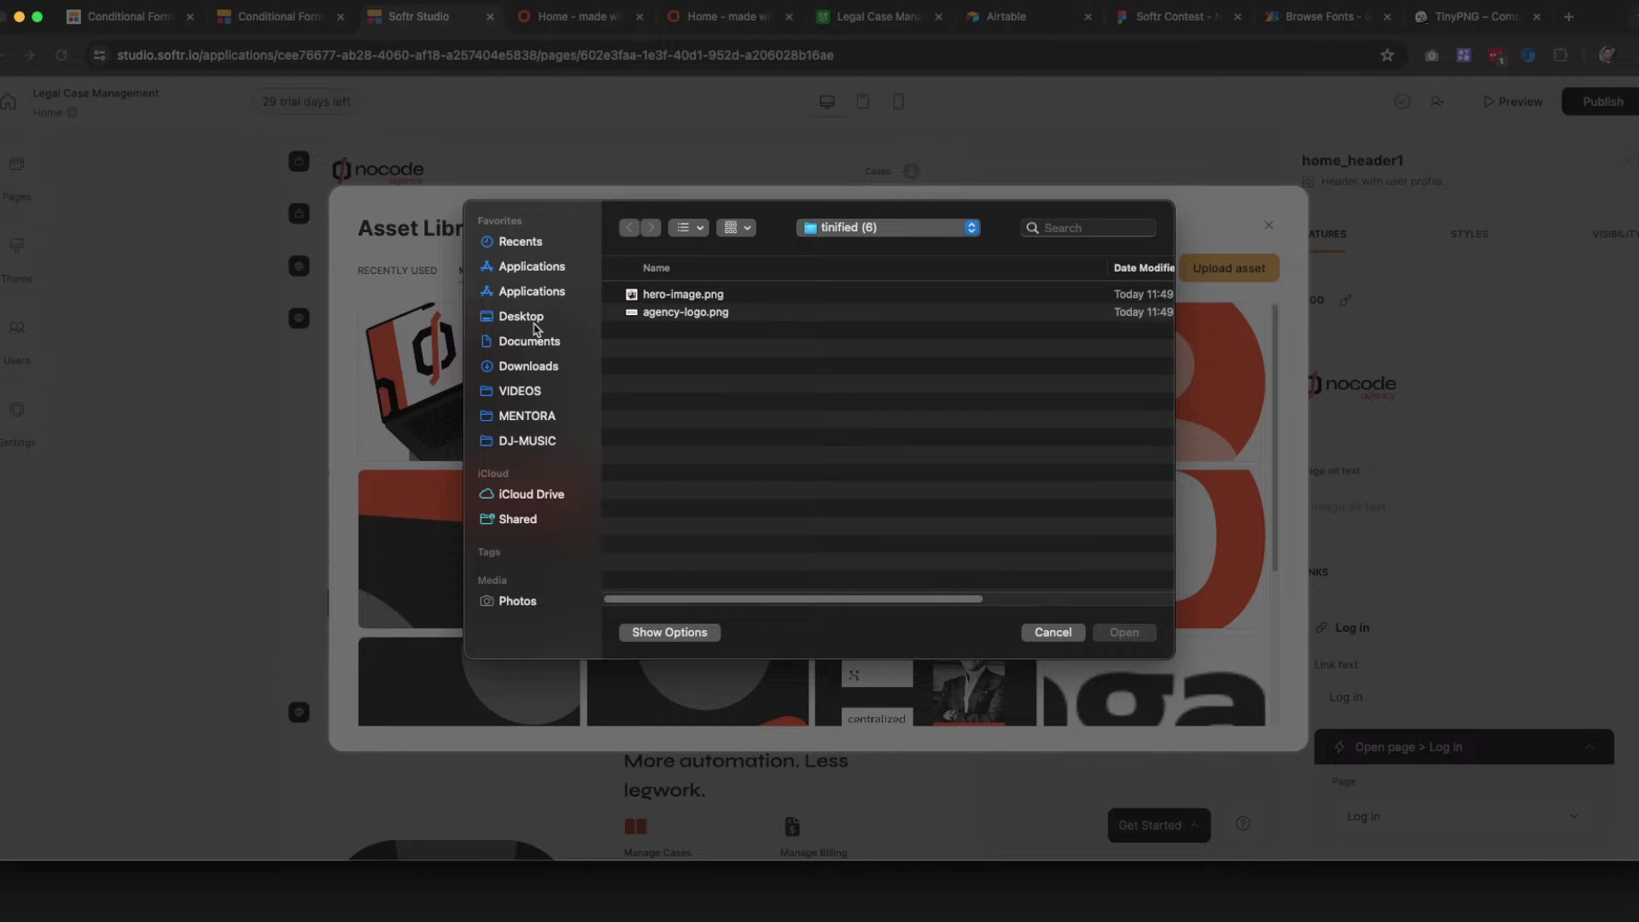
pyautogui.click(530, 367)
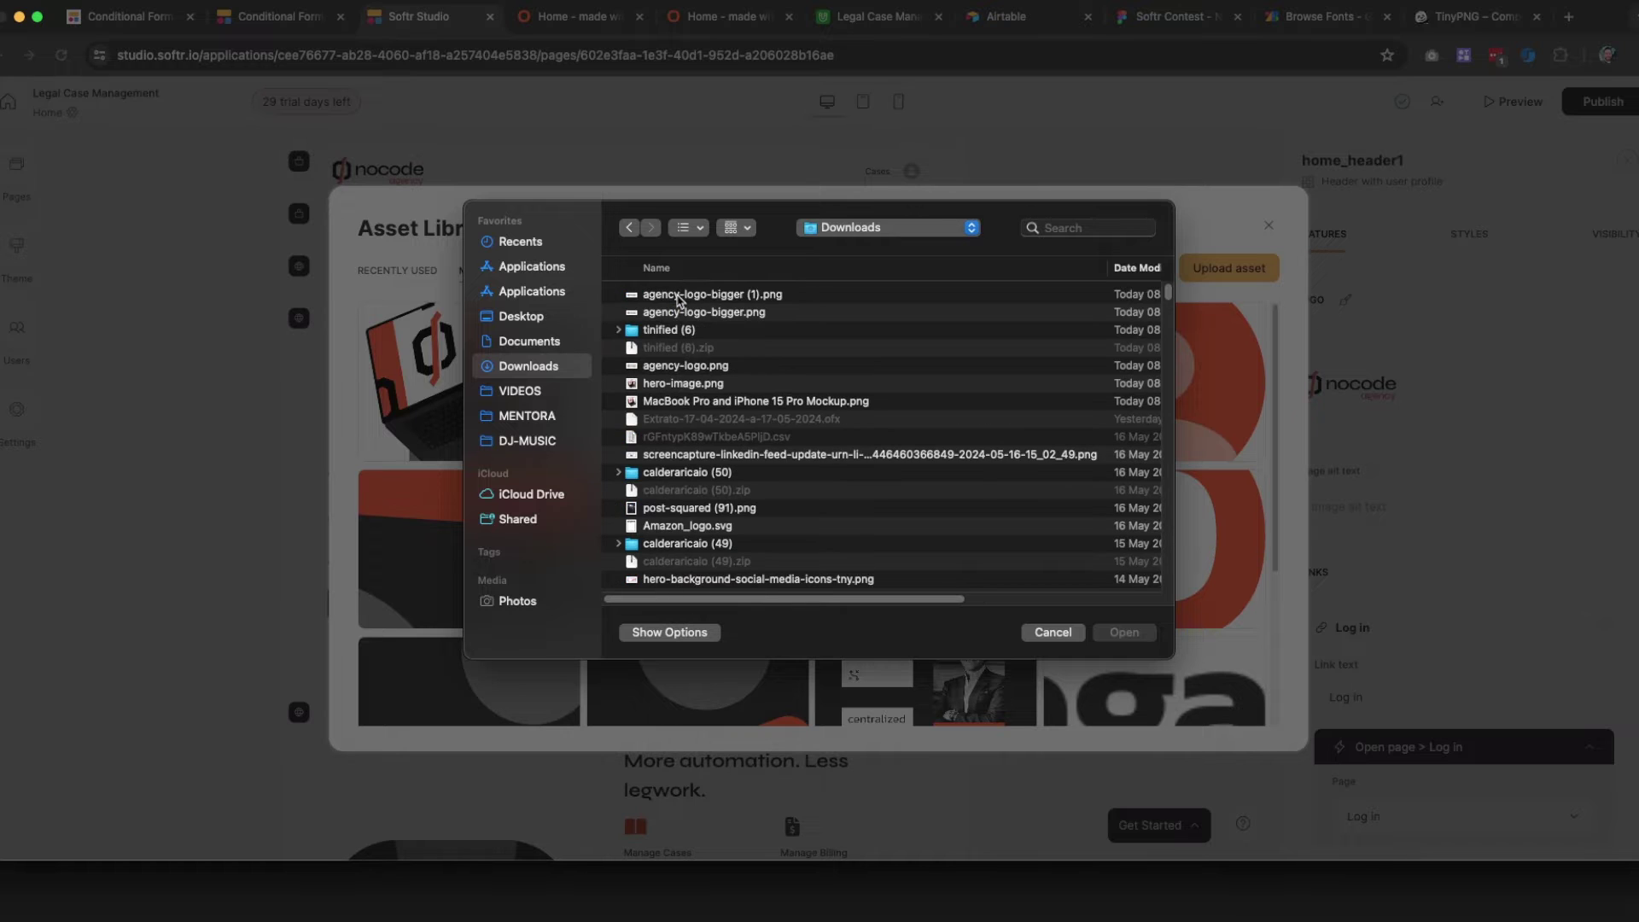
pyautogui.doubleClick(680, 294)
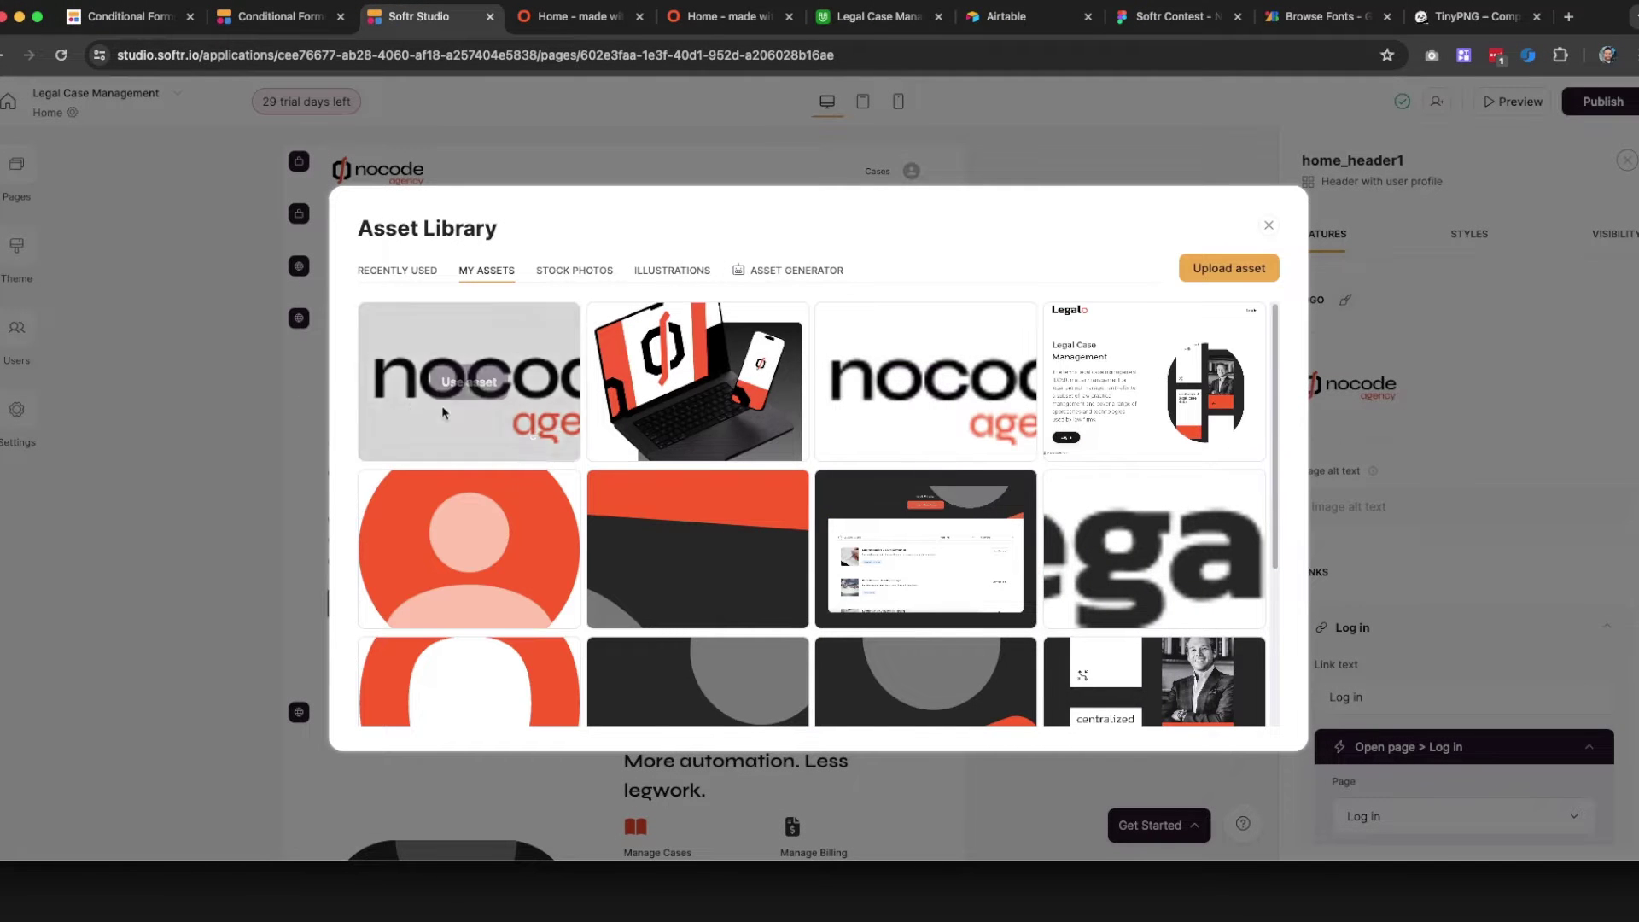
pyautogui.click(486, 386)
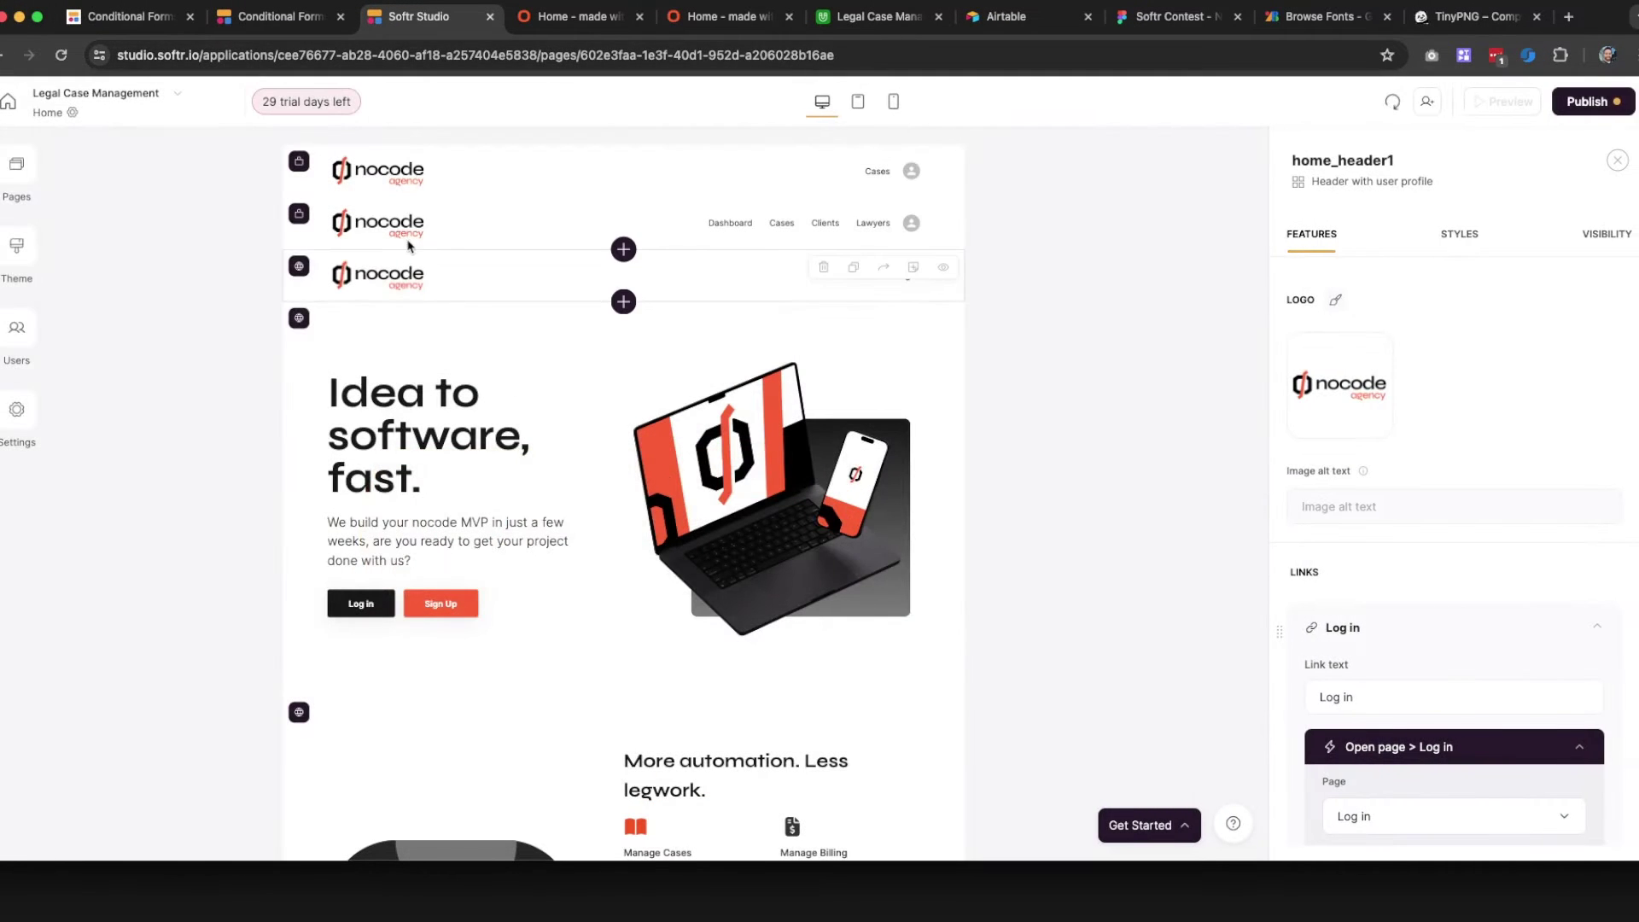
# Apply the bigger agency logo to the Dashboard, third and top header rows too
pyautogui.click(355, 243)
pyautogui.click(1341, 385)
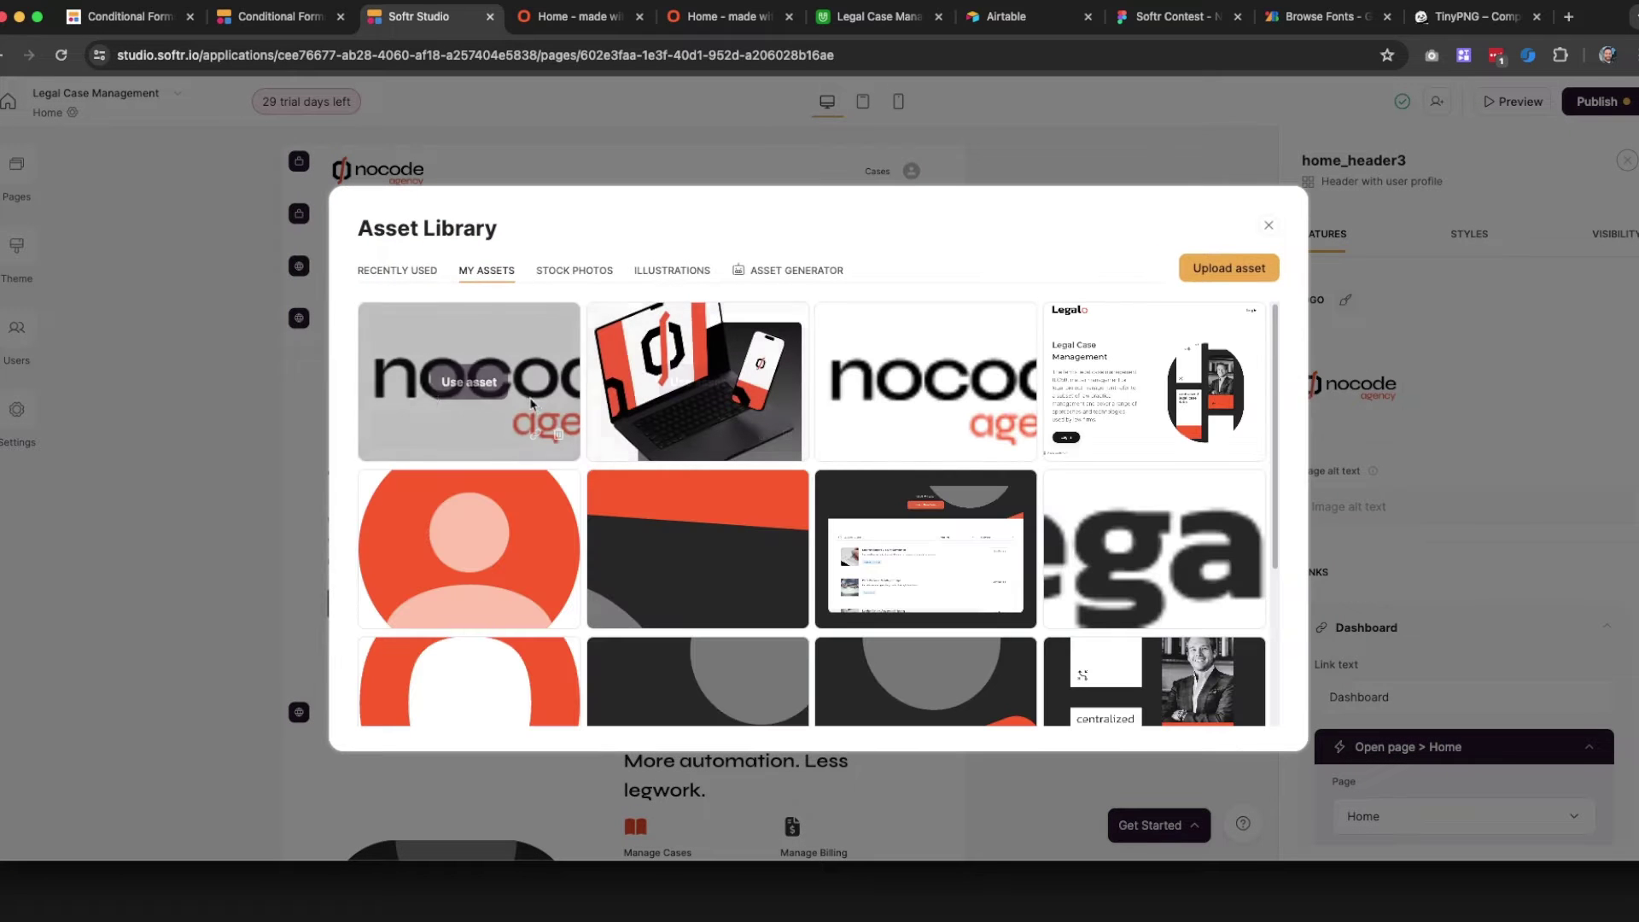
pyautogui.click(424, 384)
pyautogui.click(384, 284)
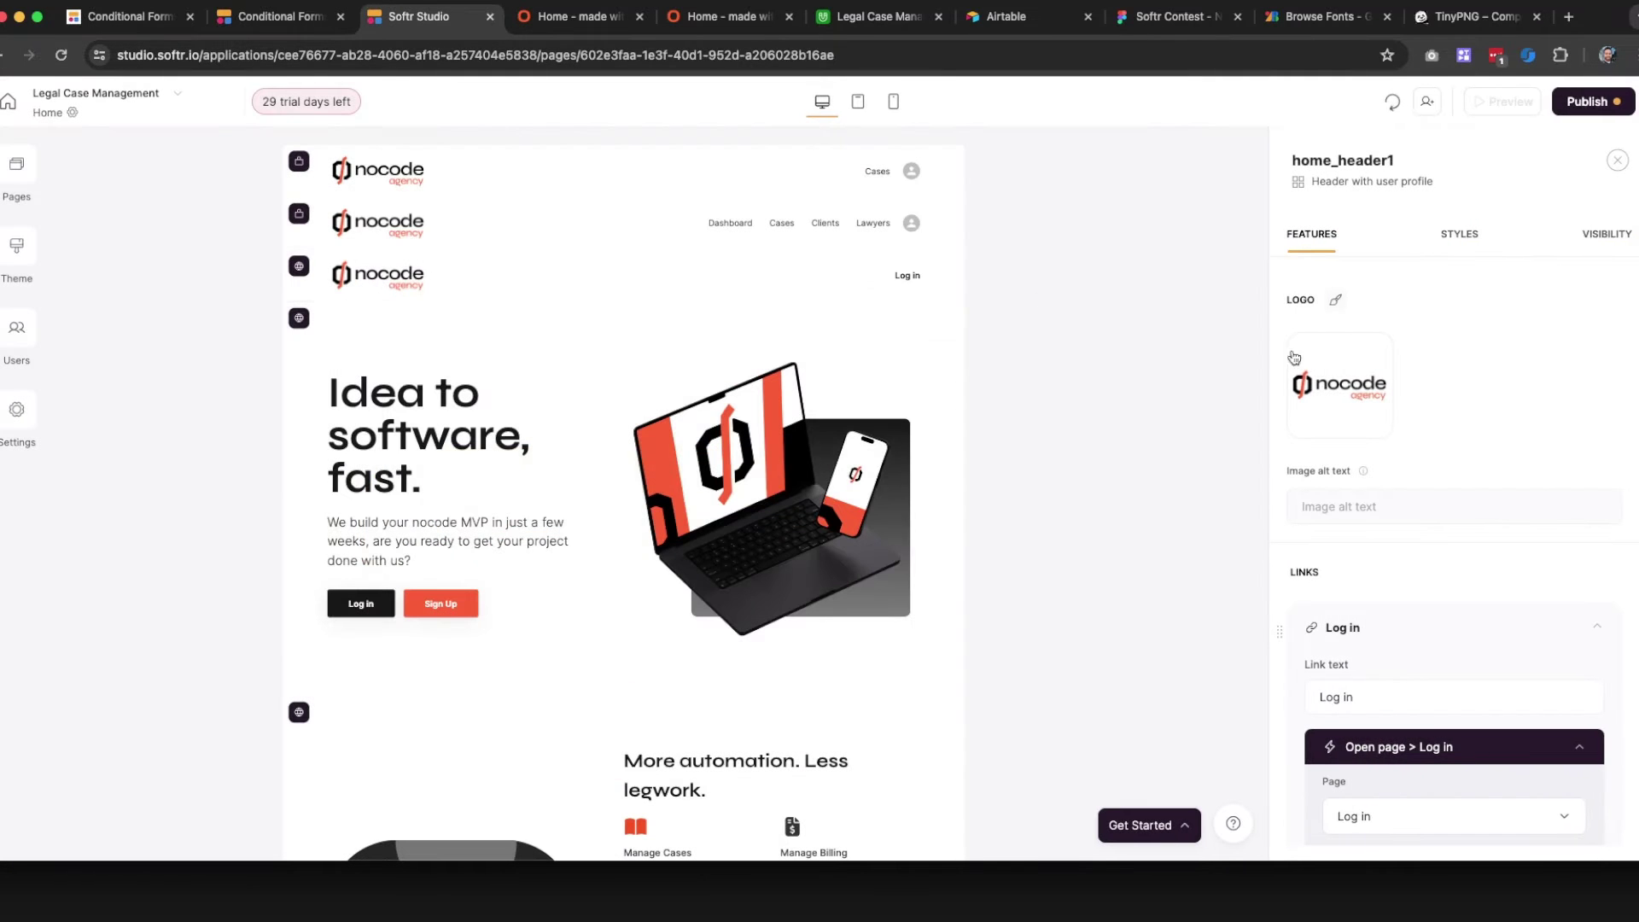
pyautogui.click(1339, 382)
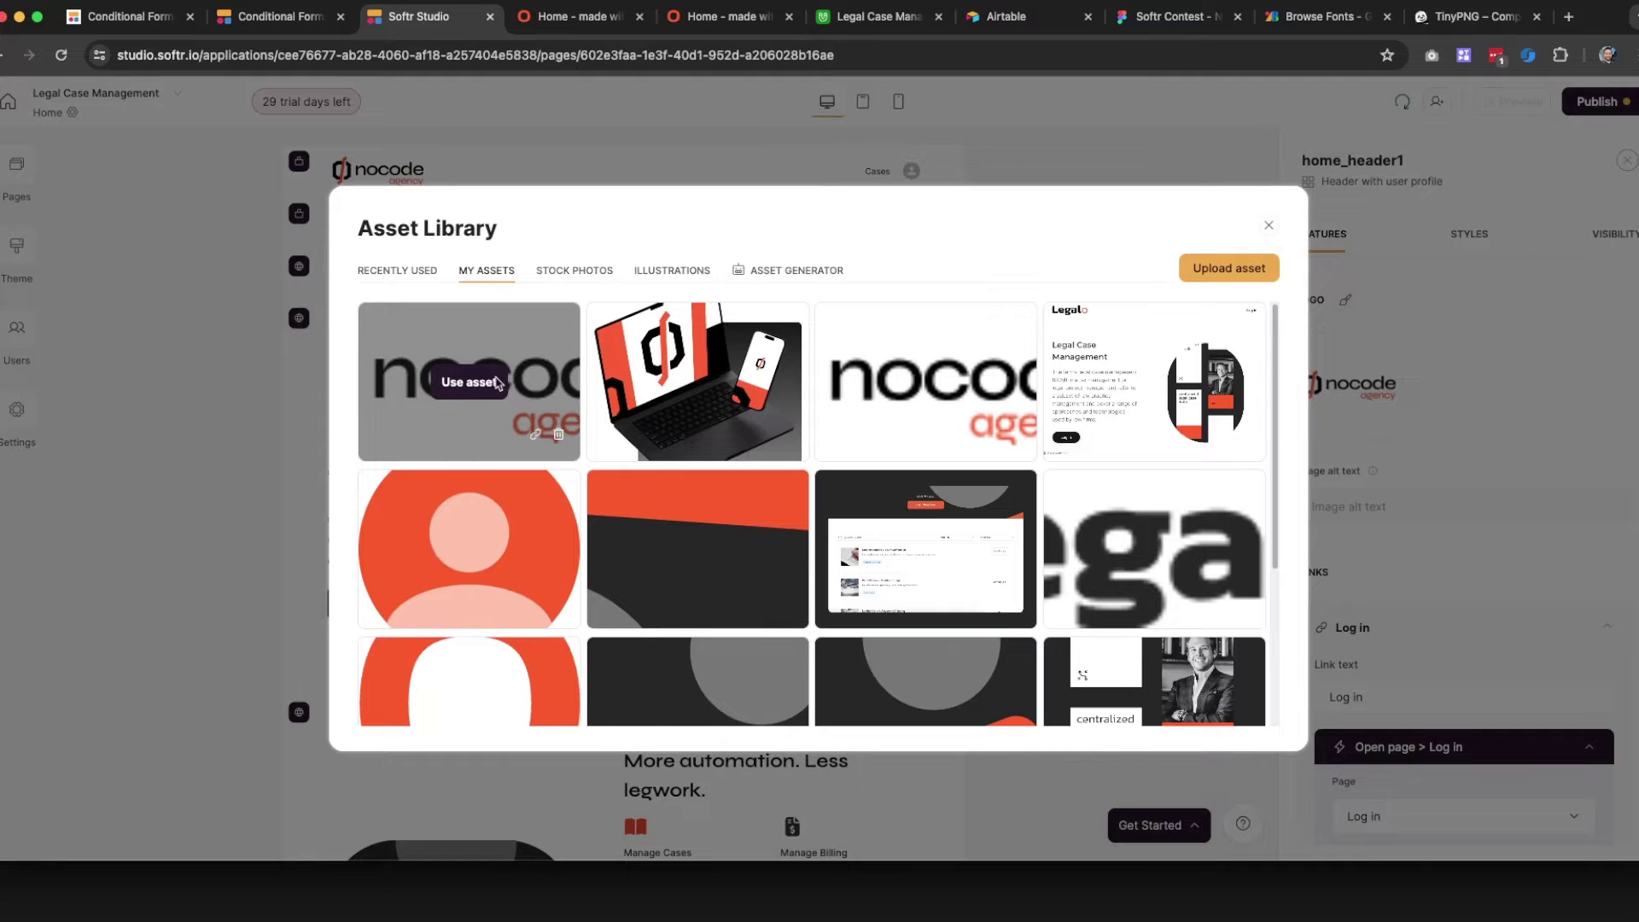
pyautogui.click(435, 383)
pyautogui.click(418, 184)
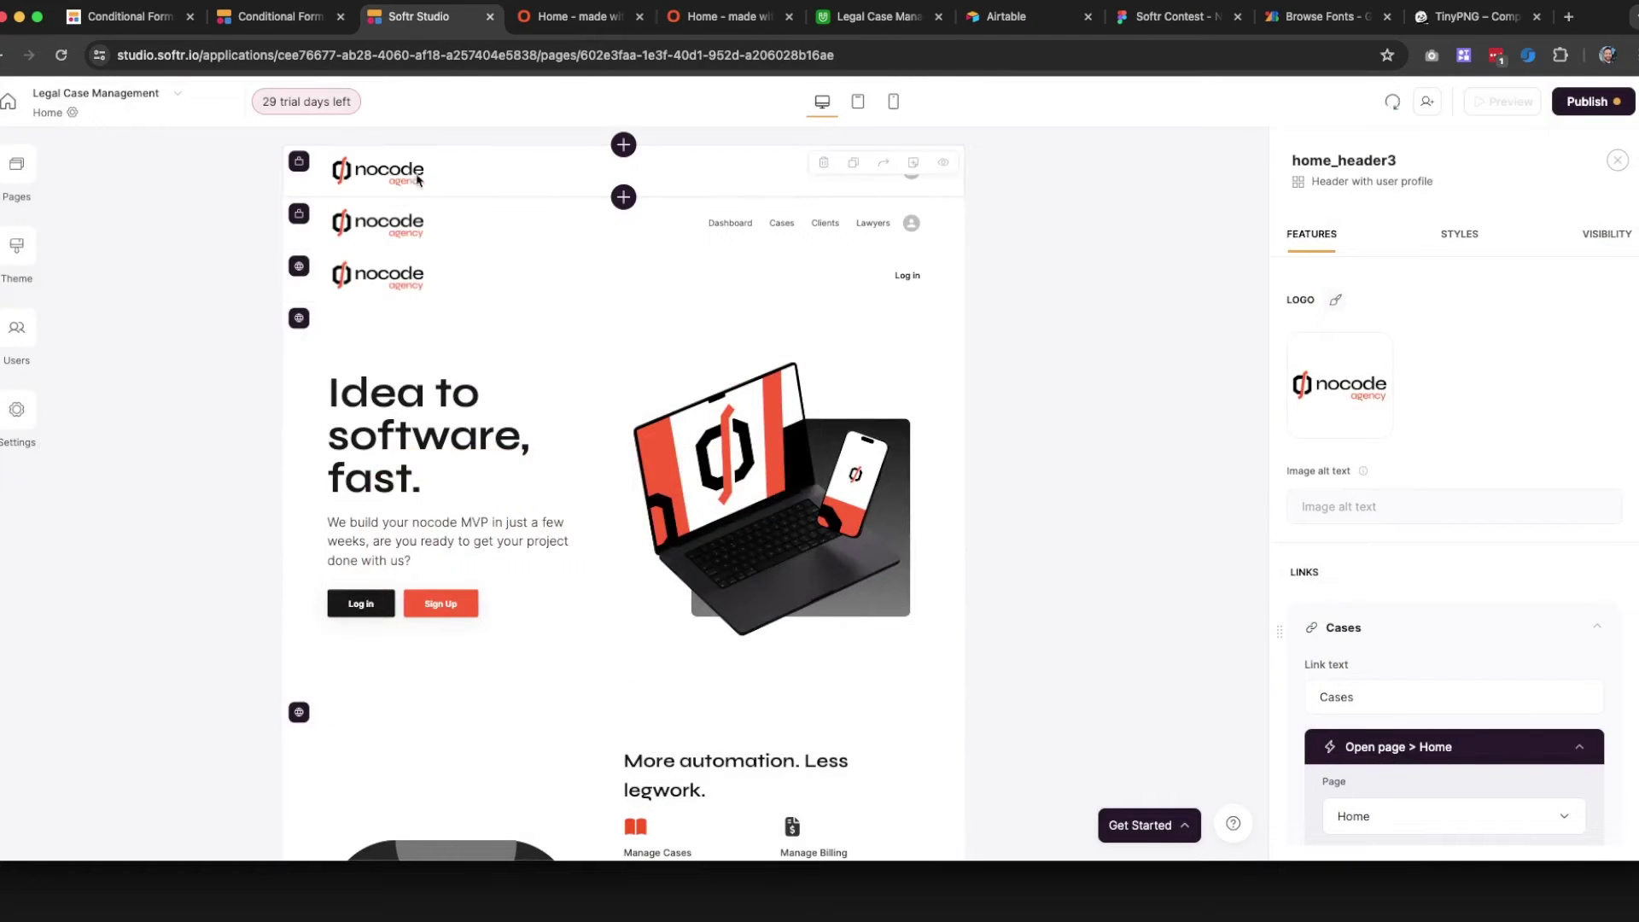
pyautogui.click(1339, 384)
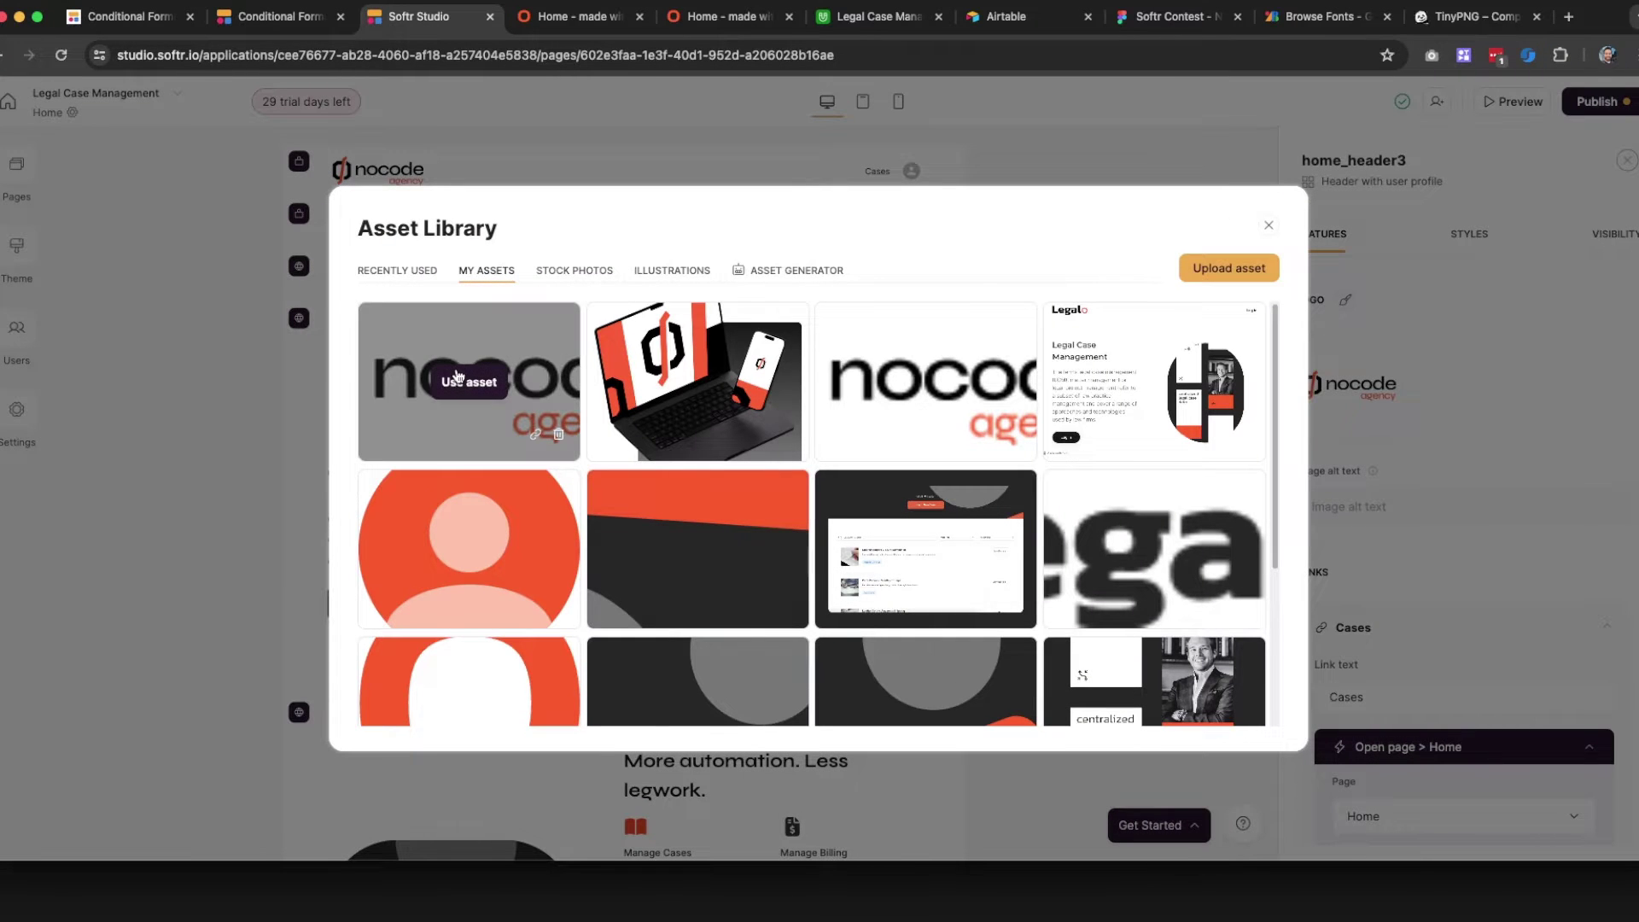
pyautogui.click(459, 378)
pyautogui.click(1588, 101)
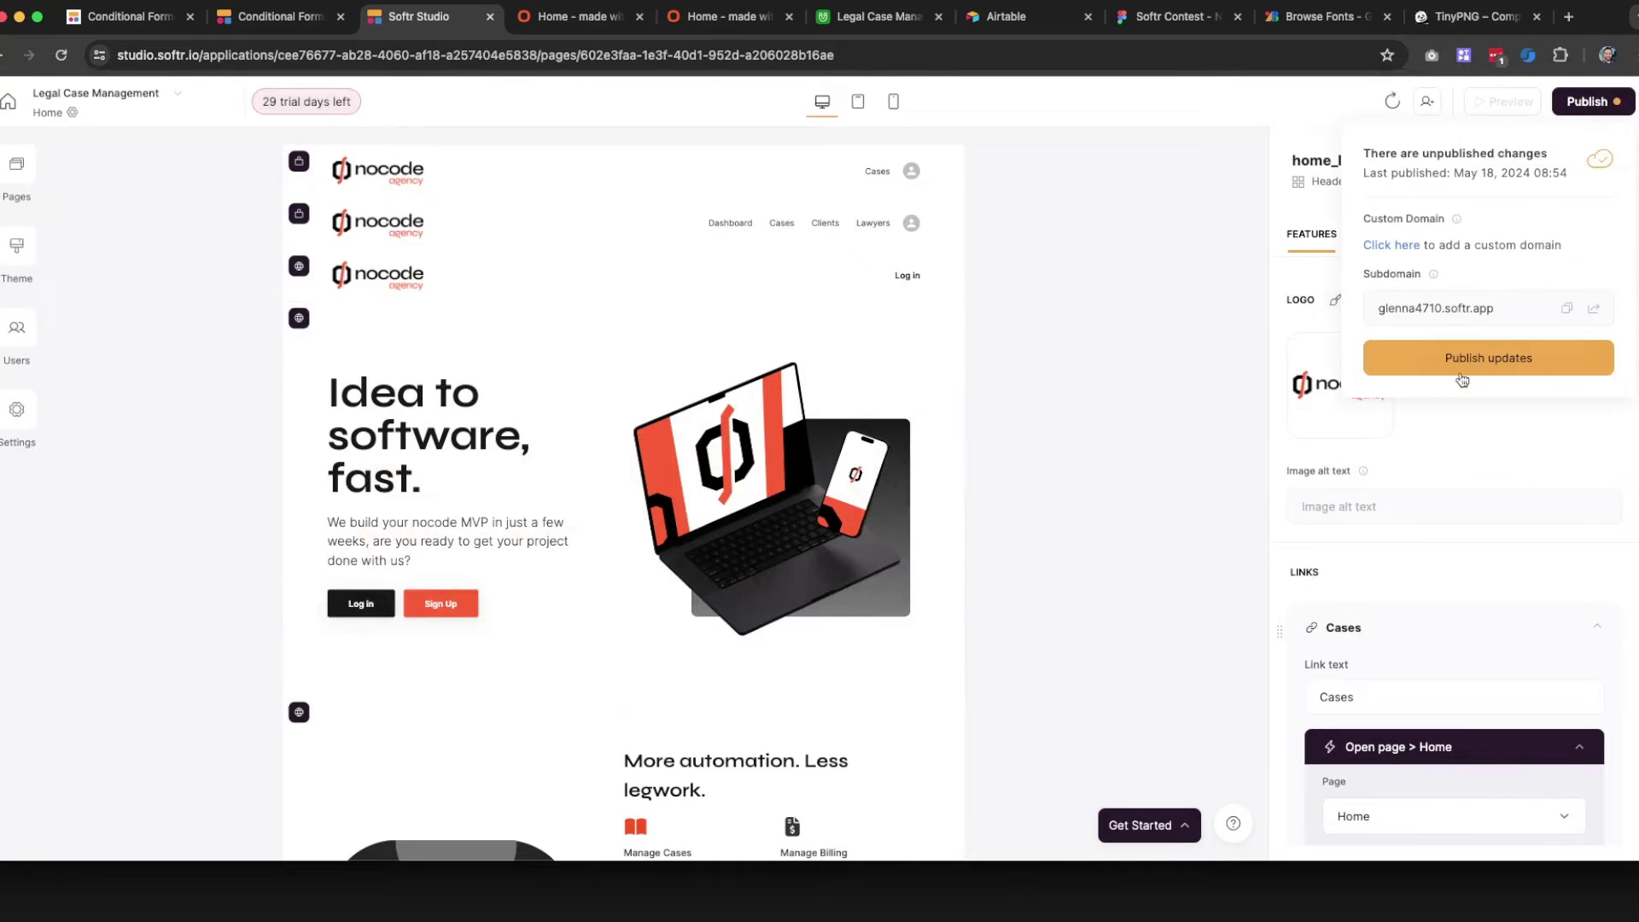
# Publish the logo changes, reload the live site to check the bigger logo, and return to the editor
pyautogui.click(1462, 358)
pyautogui.hotkey('ctrl', 'Tab')
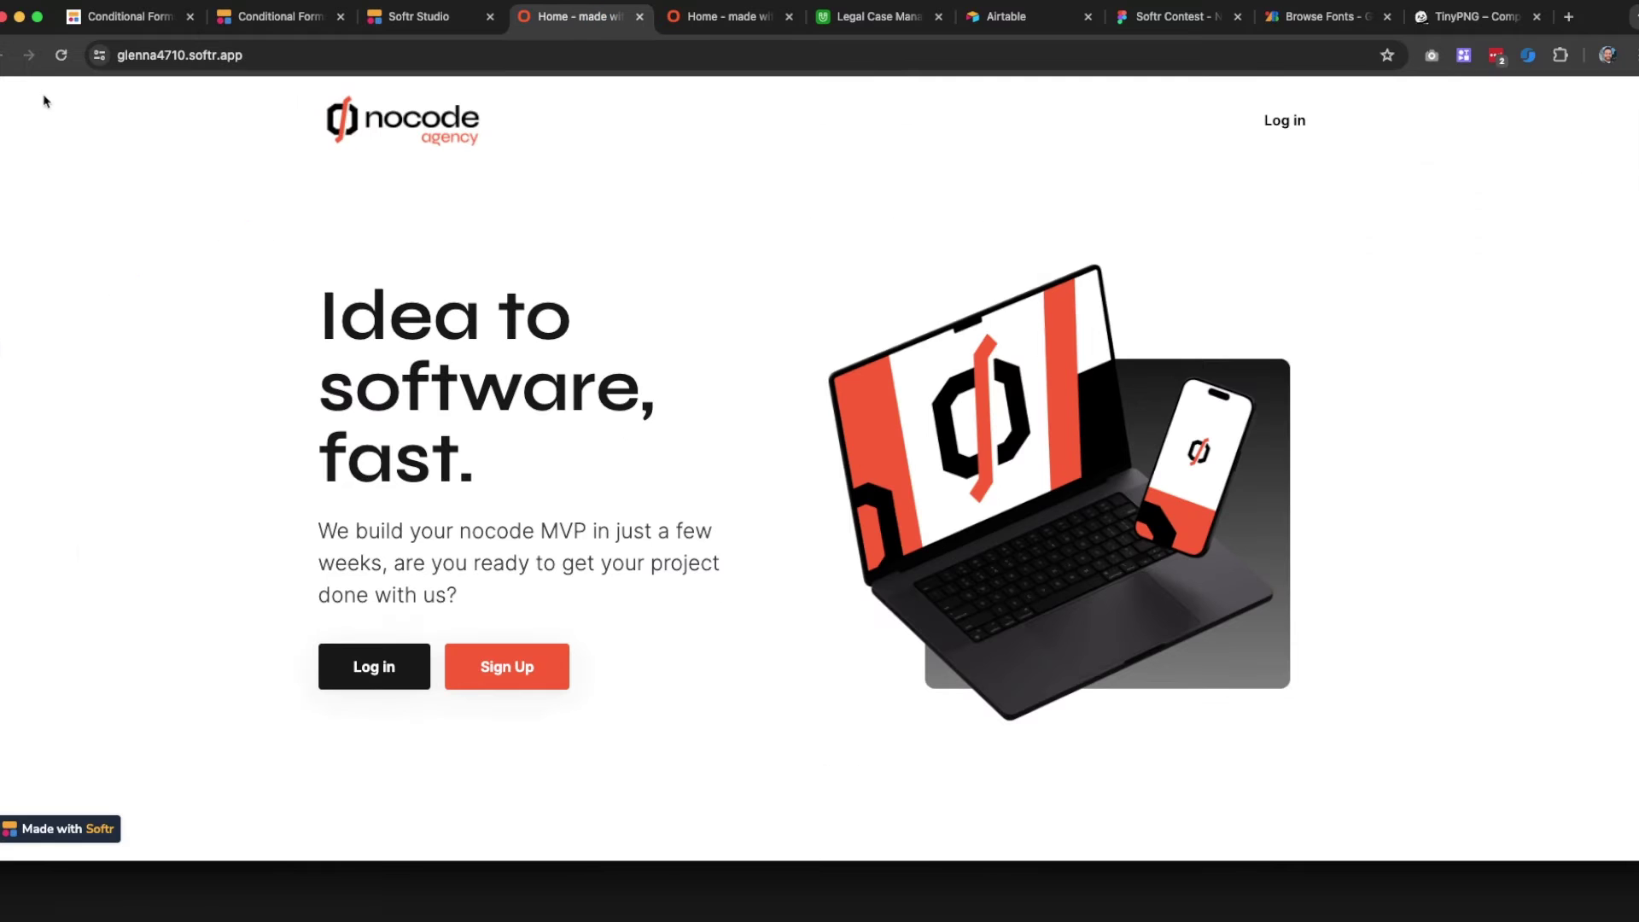
pyautogui.click(60, 55)
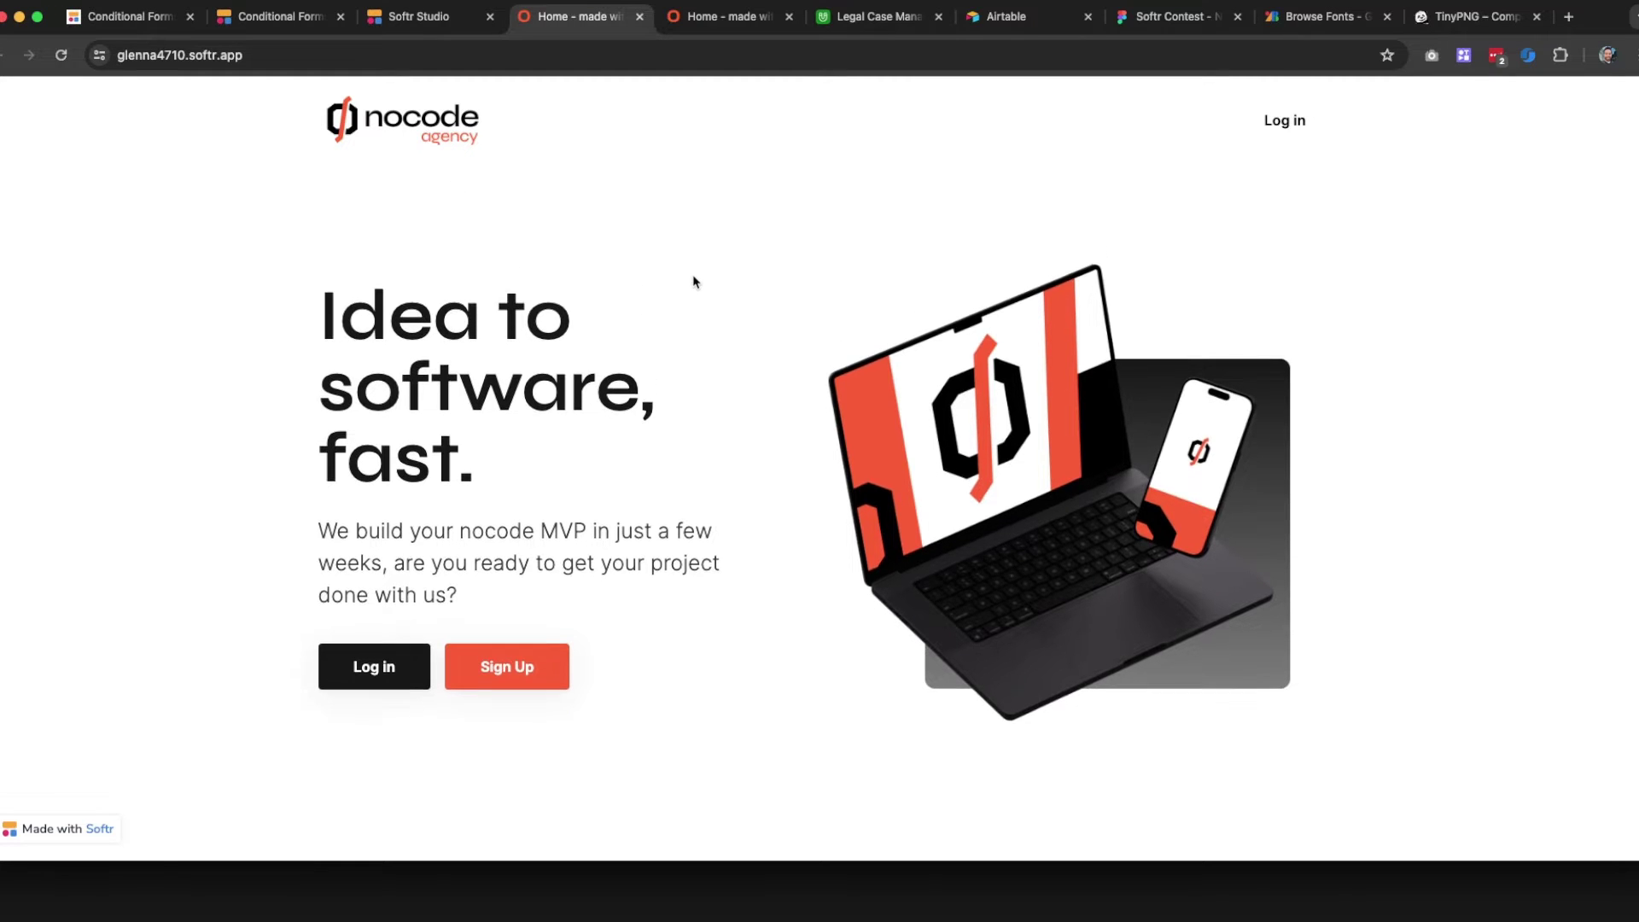
pyautogui.scroll(-6, 675, 273)
pyautogui.scroll(6, 672, 272)
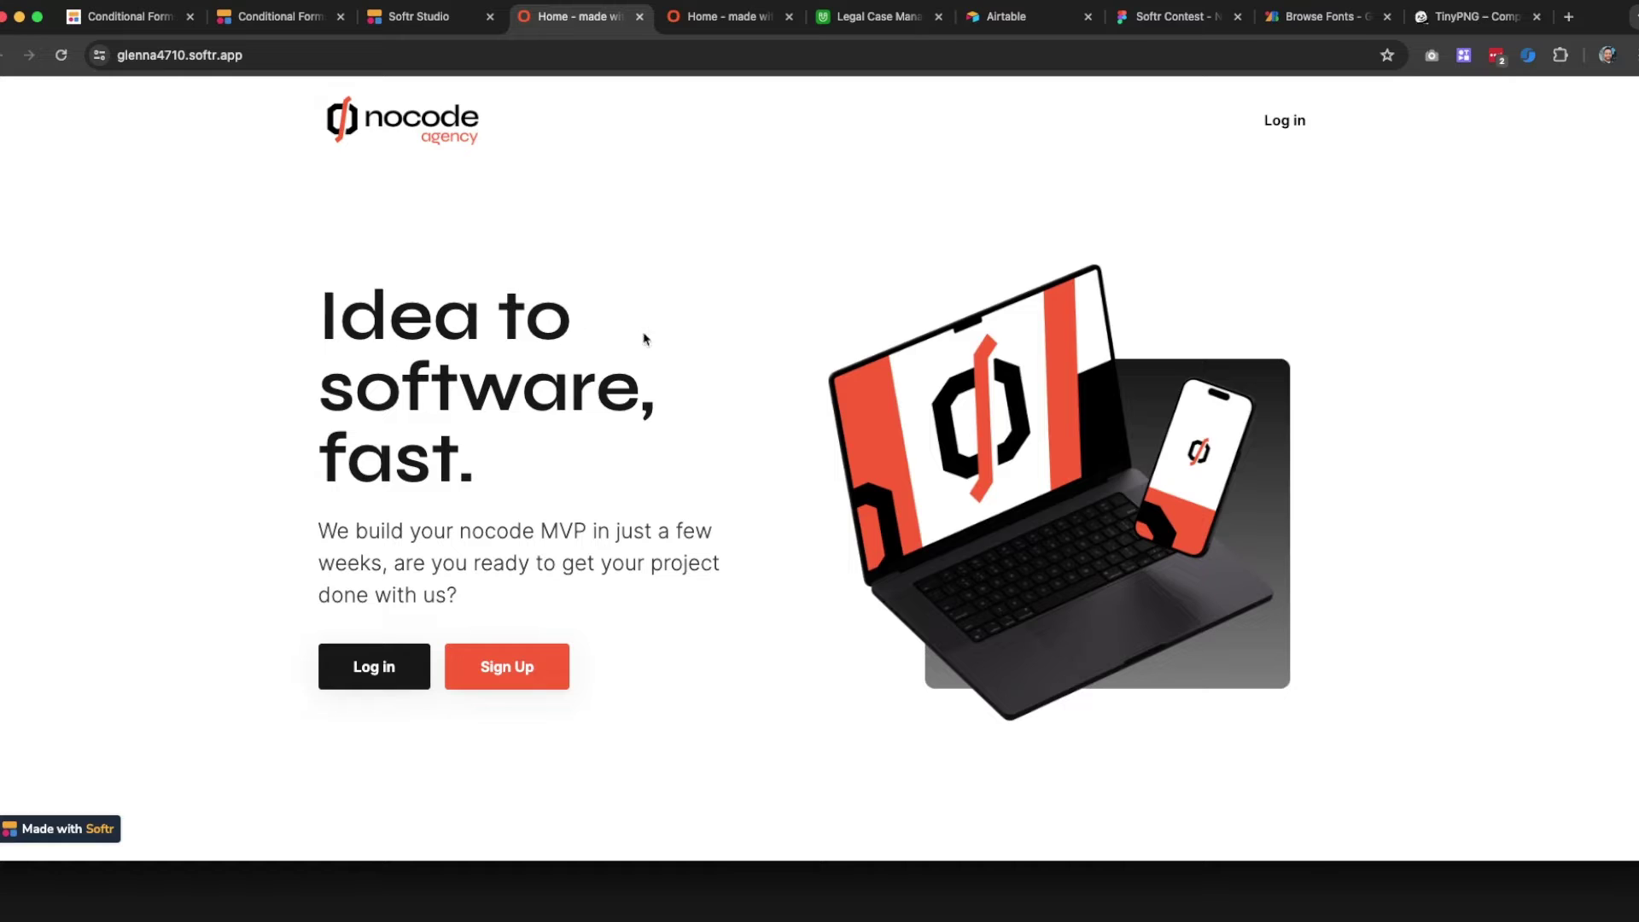
pyautogui.scroll(-6, 662, 303)
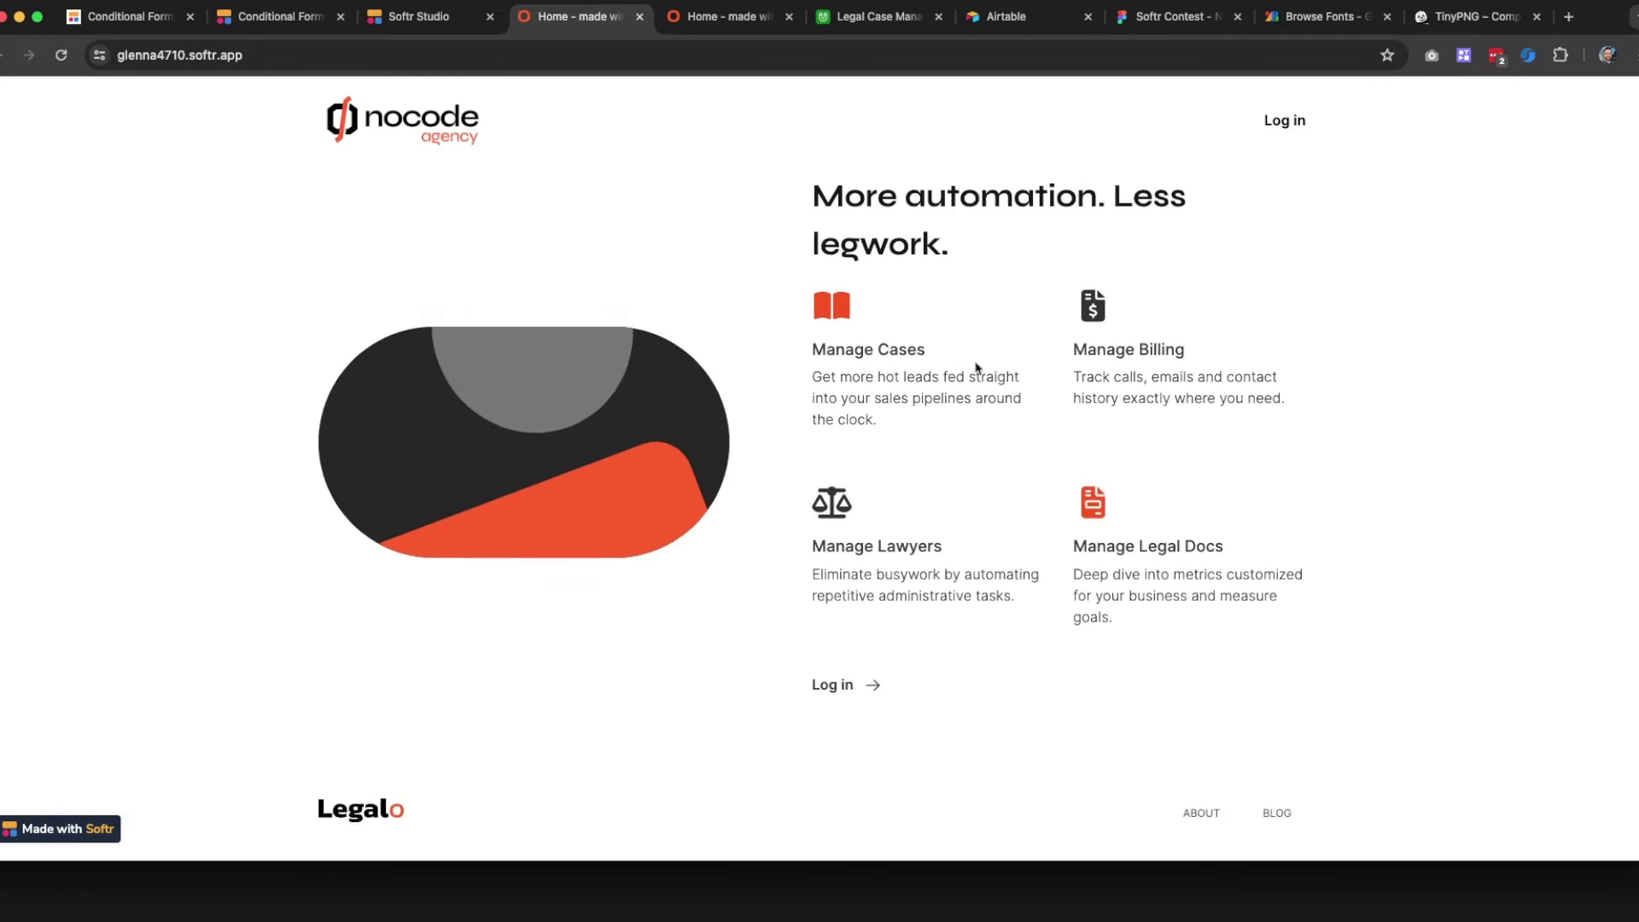
pyautogui.scroll(2, 748, 437)
pyautogui.scroll(-3, 750, 434)
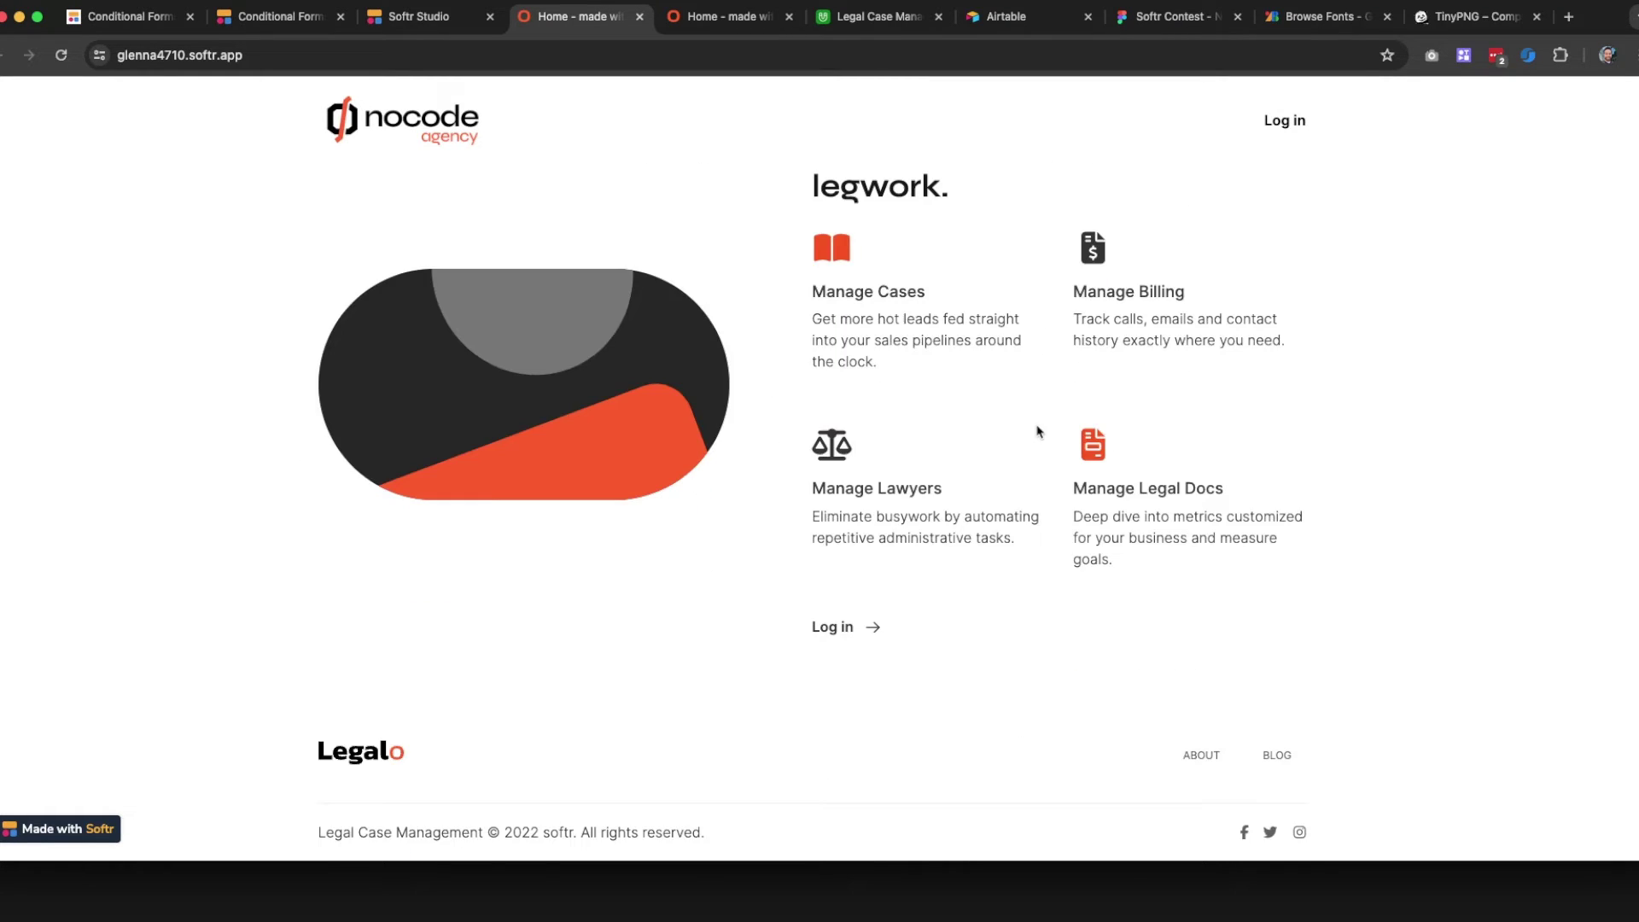
pyautogui.scroll(8, 852, 438)
pyautogui.scroll(-8, 758, 452)
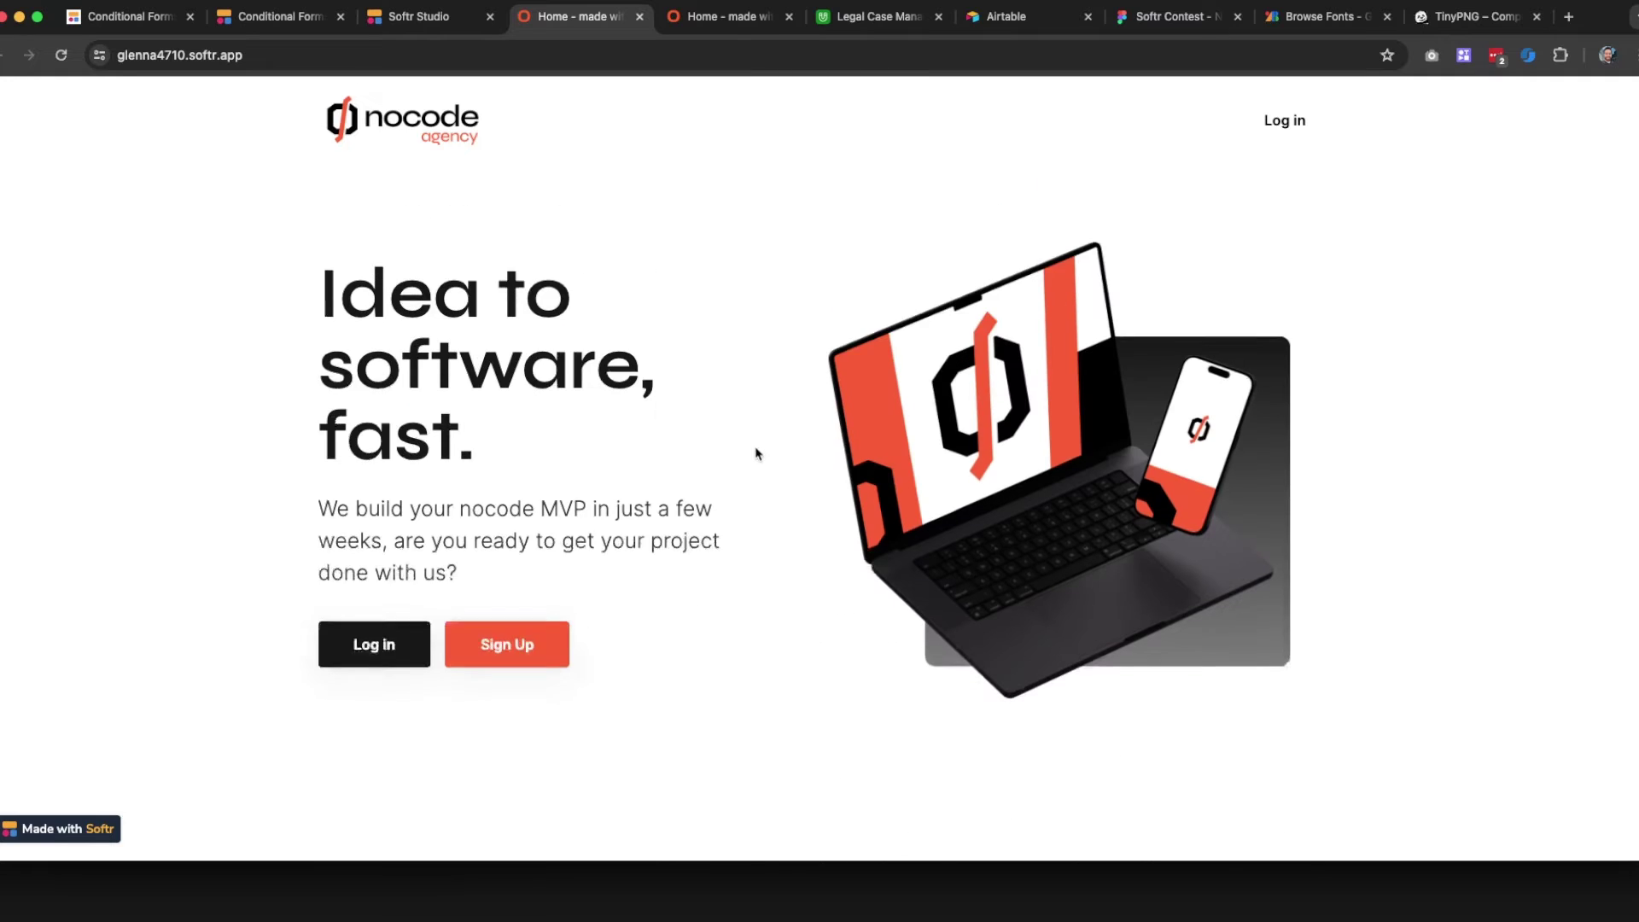
pyautogui.scroll(2, 772, 427)
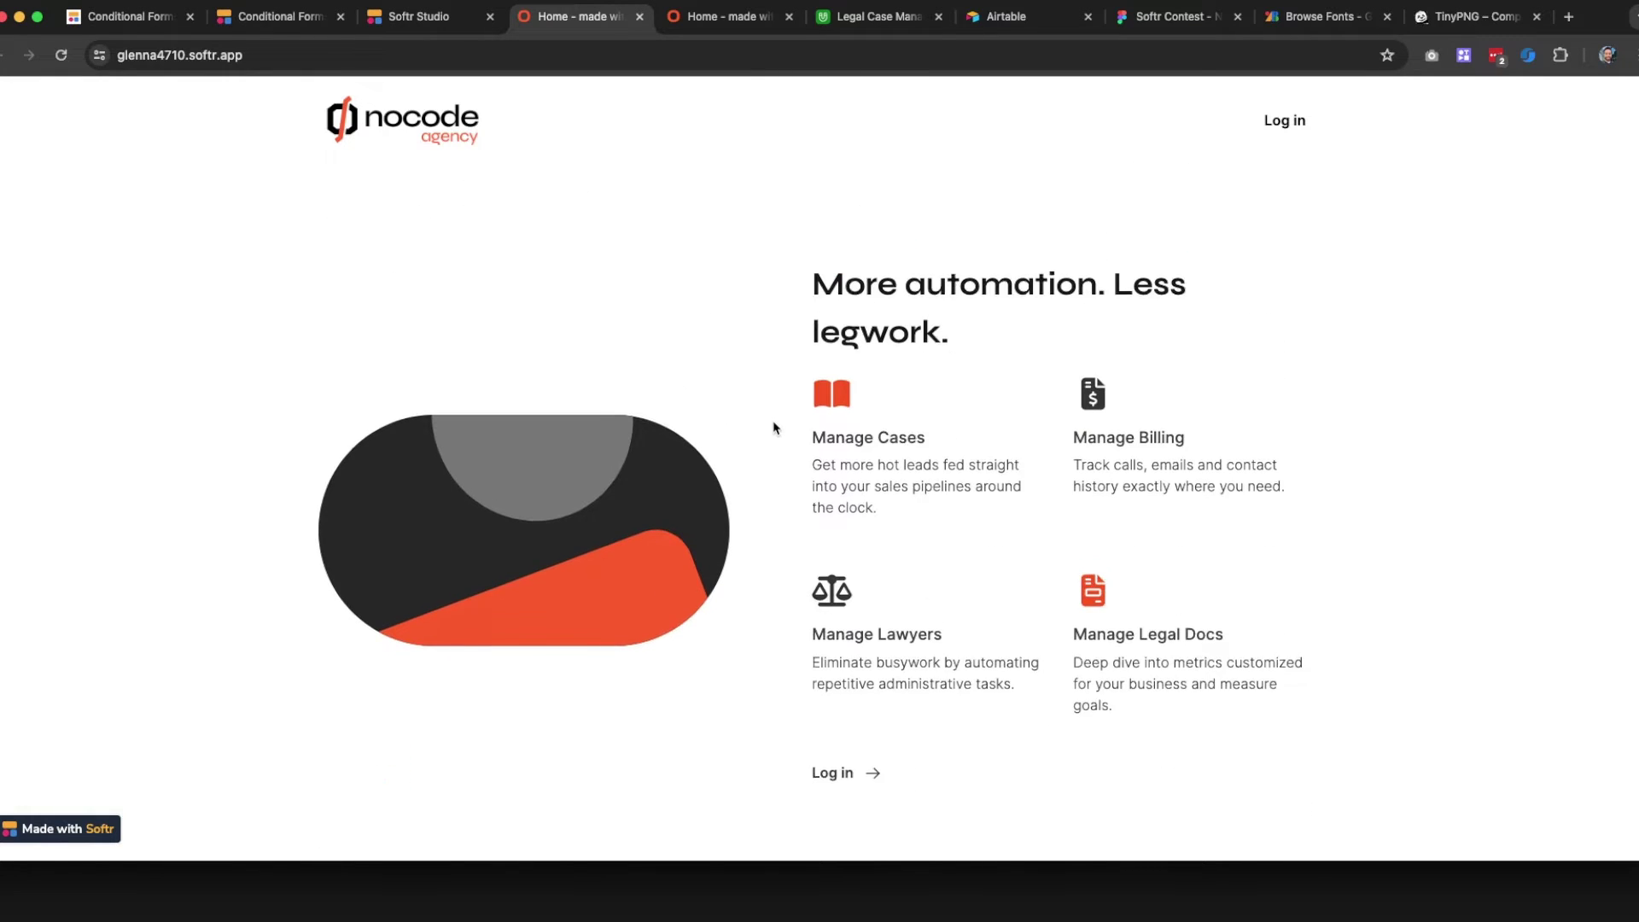
pyautogui.scroll(-2, 772, 427)
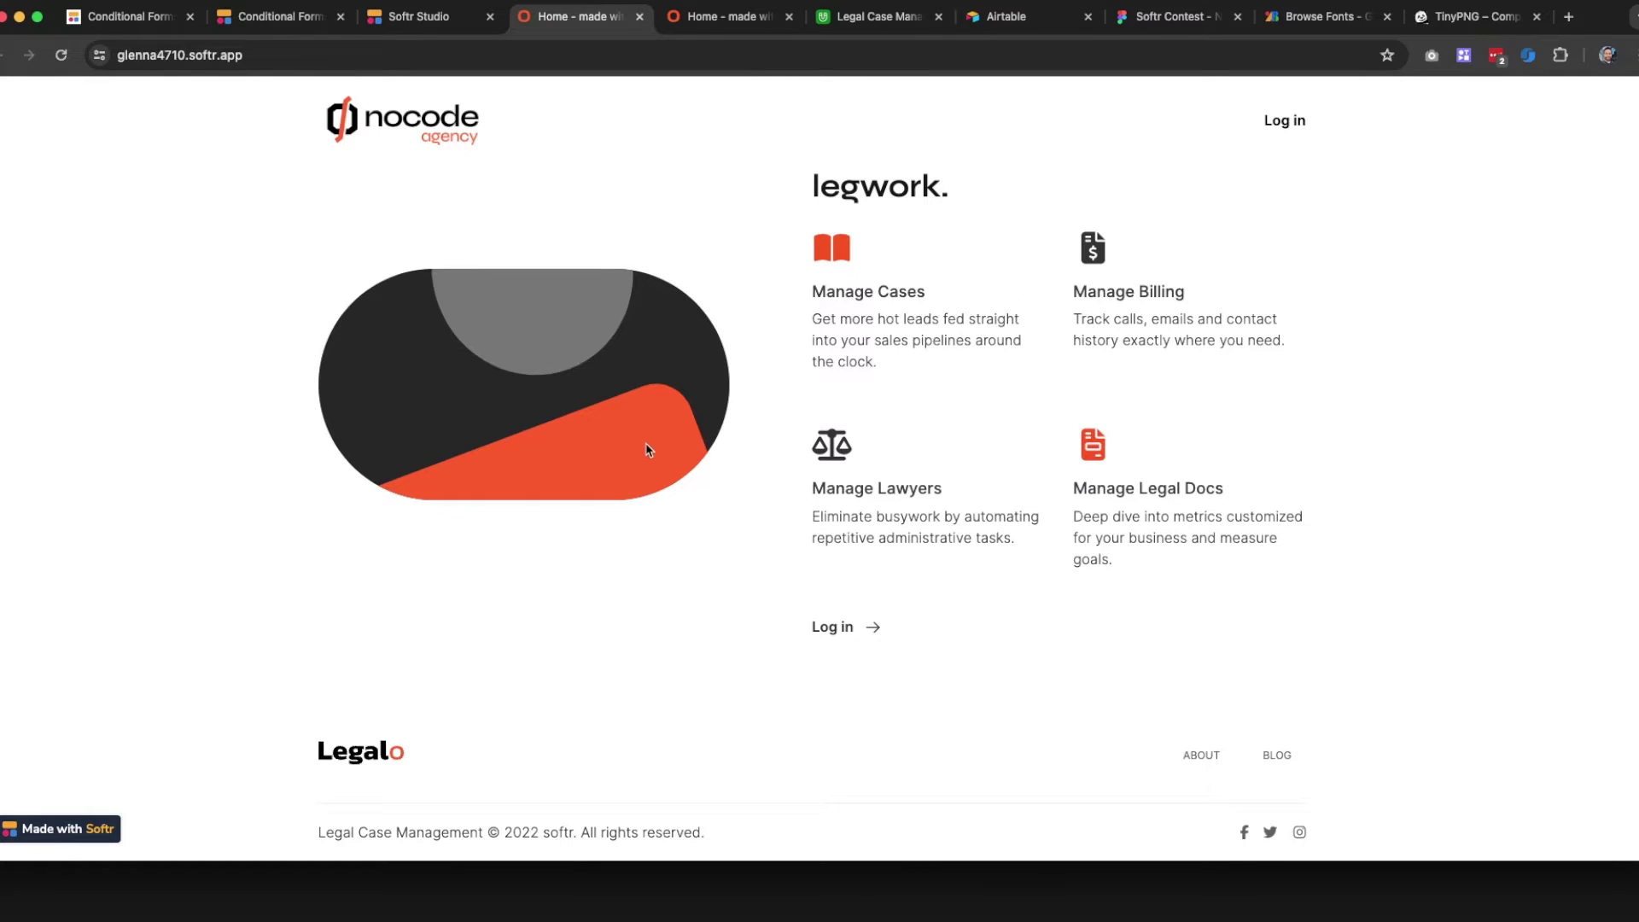
pyautogui.scroll(10, 646, 450)
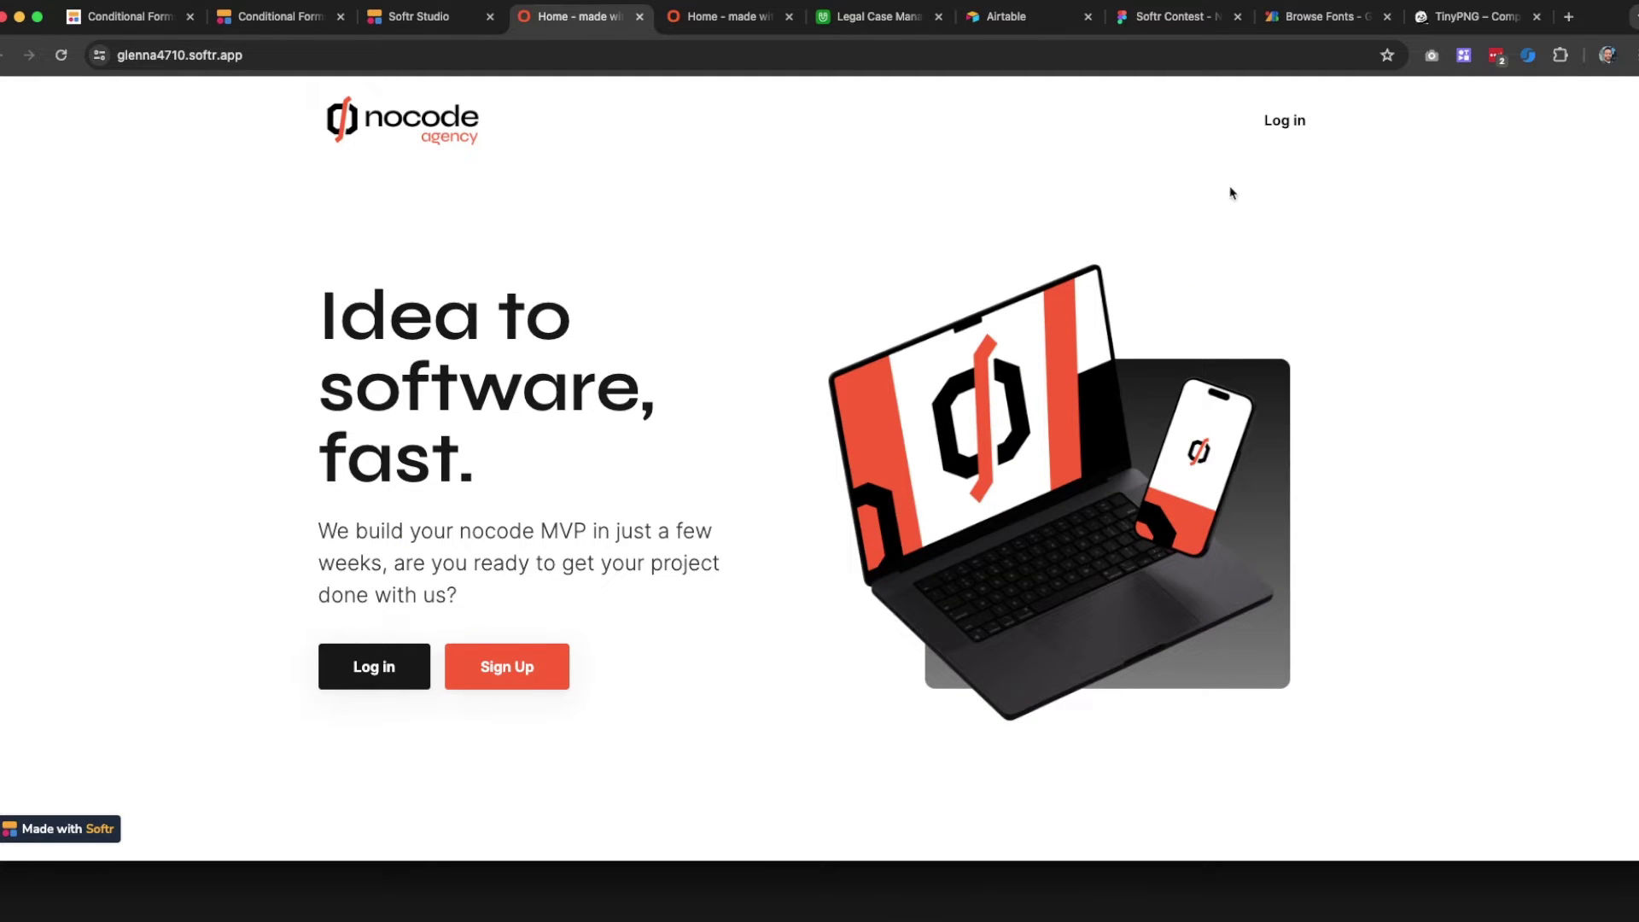
pyautogui.click(461, 23)
pyautogui.scroll(-5, 555, 568)
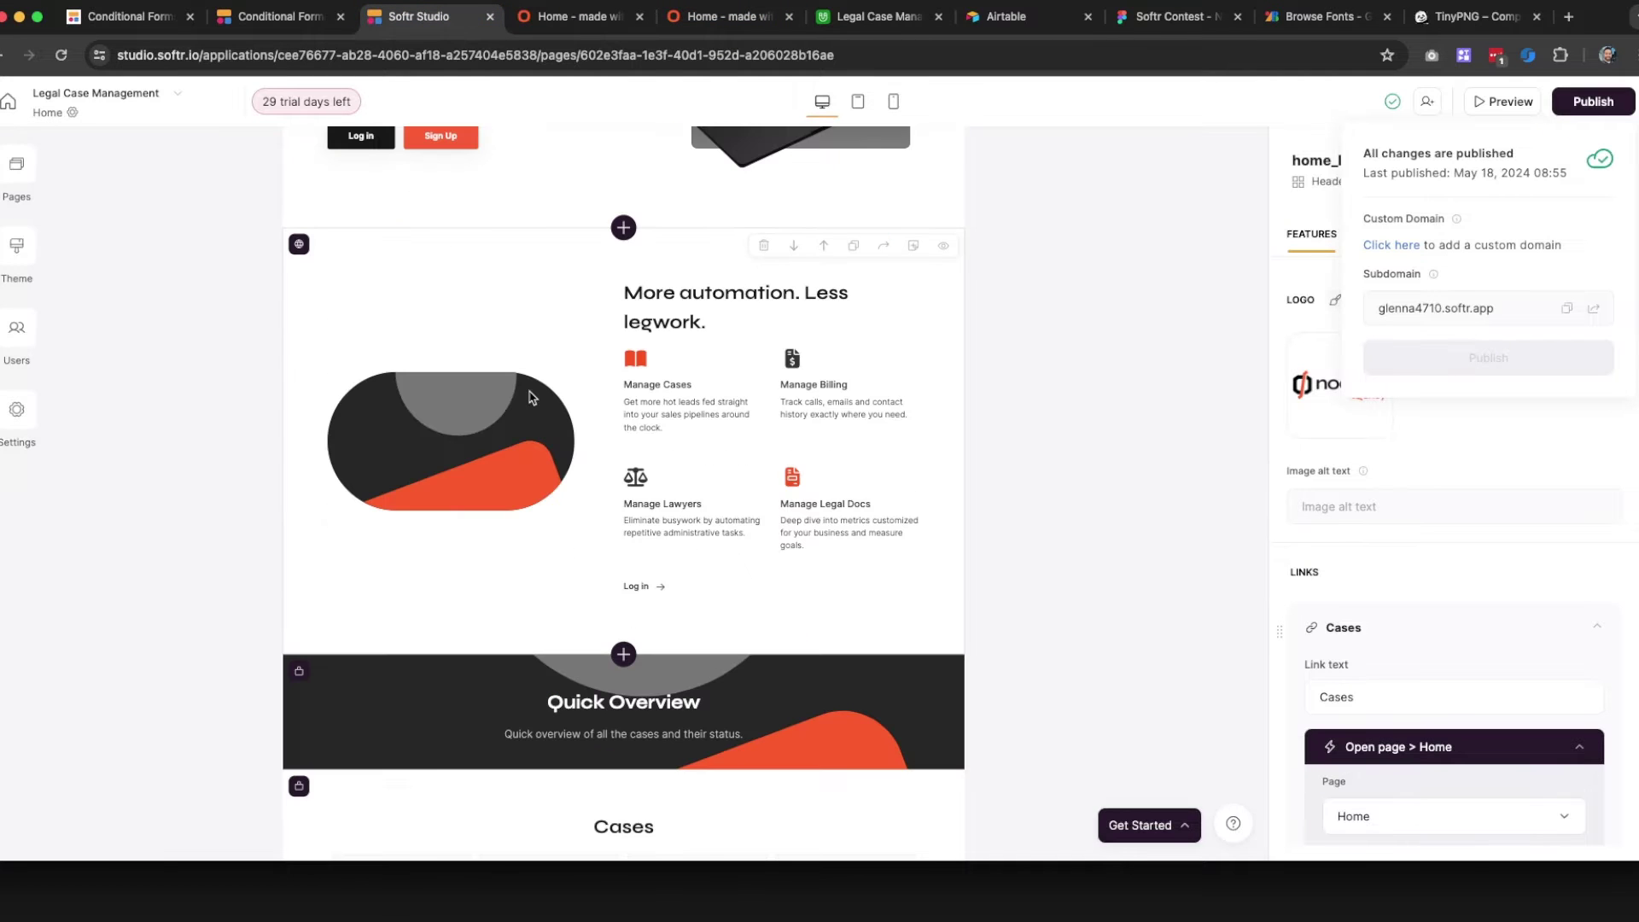
# Remove the feature2 image, set Image position to Right, then delete the 'More automation. Less legwork.' section
pyautogui.click(841, 439)
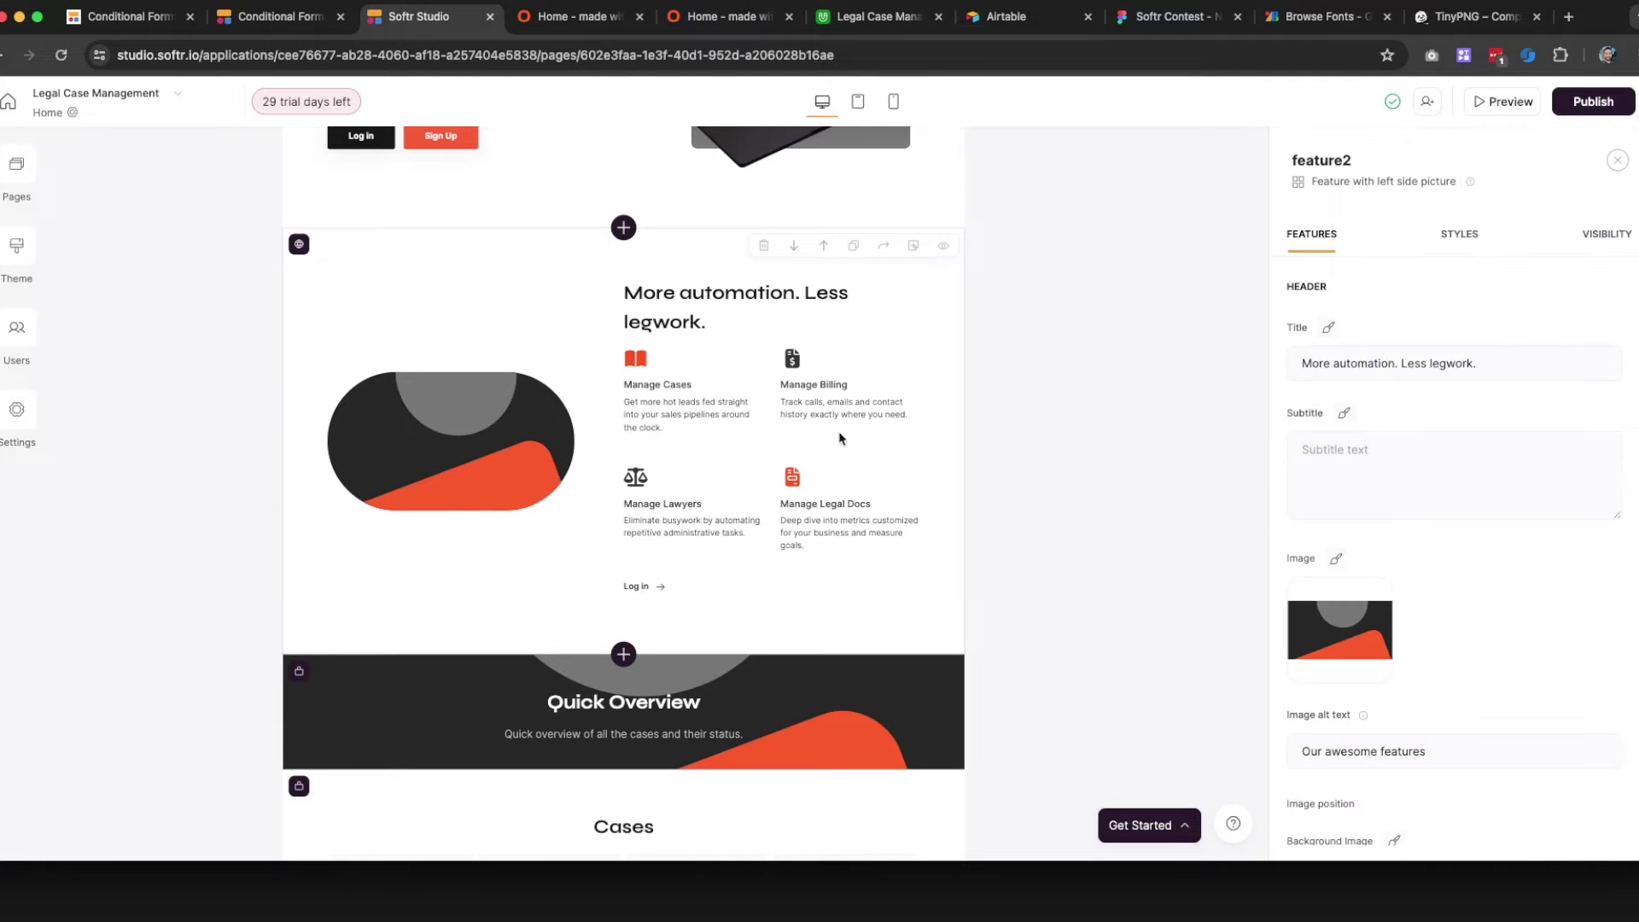
pyautogui.click(1385, 586)
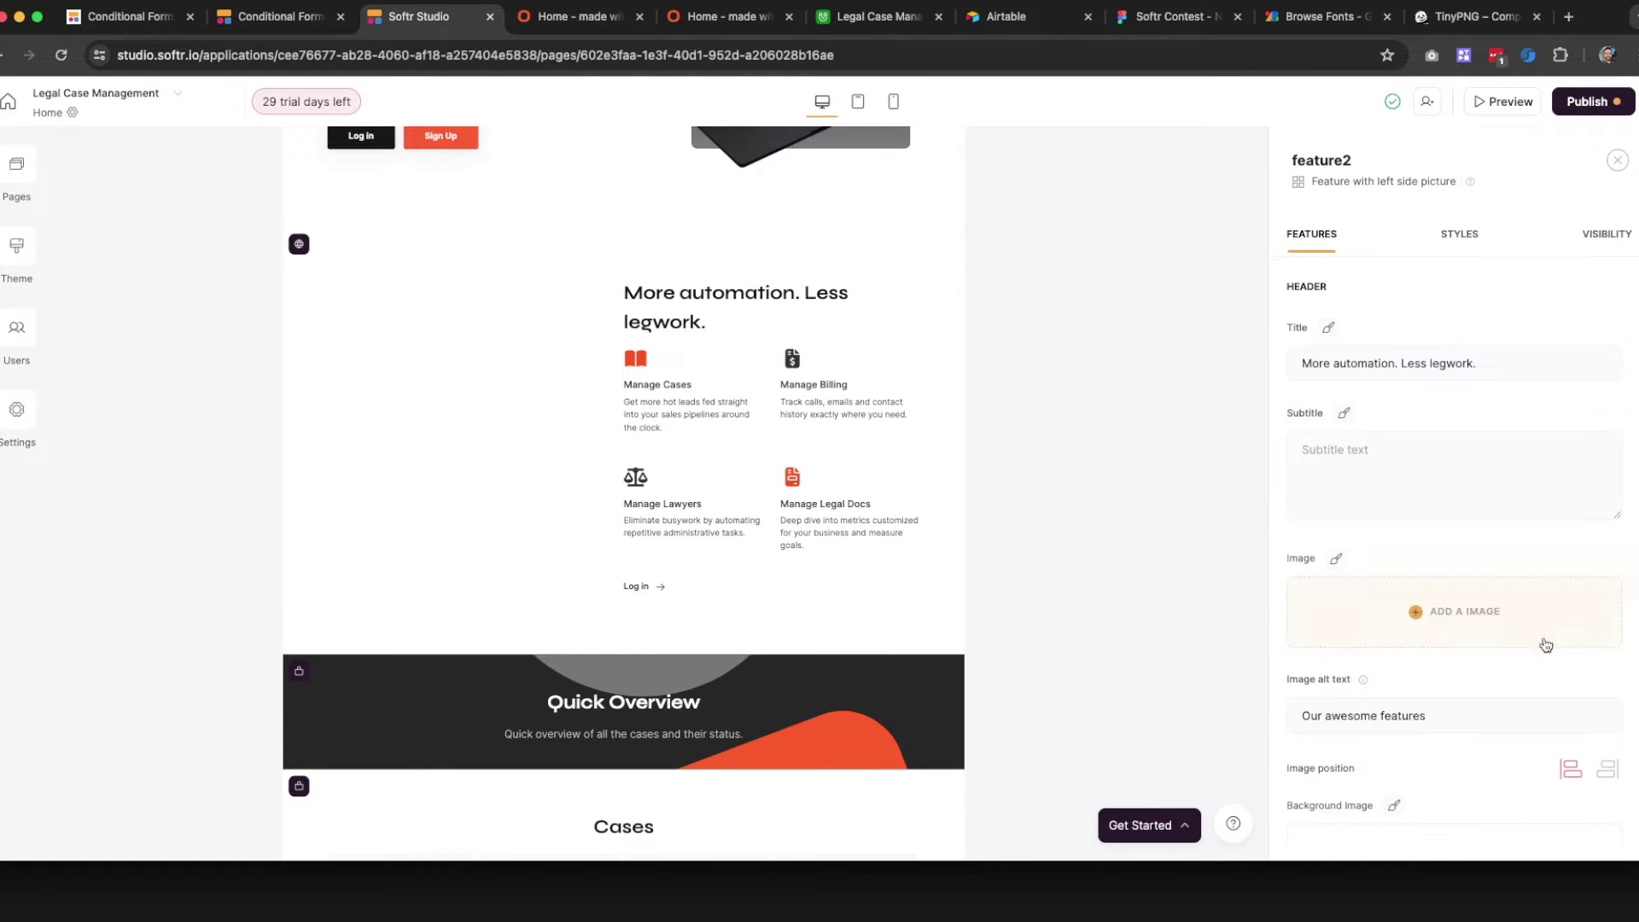
pyautogui.scroll(-3, 1542, 646)
pyautogui.click(1597, 634)
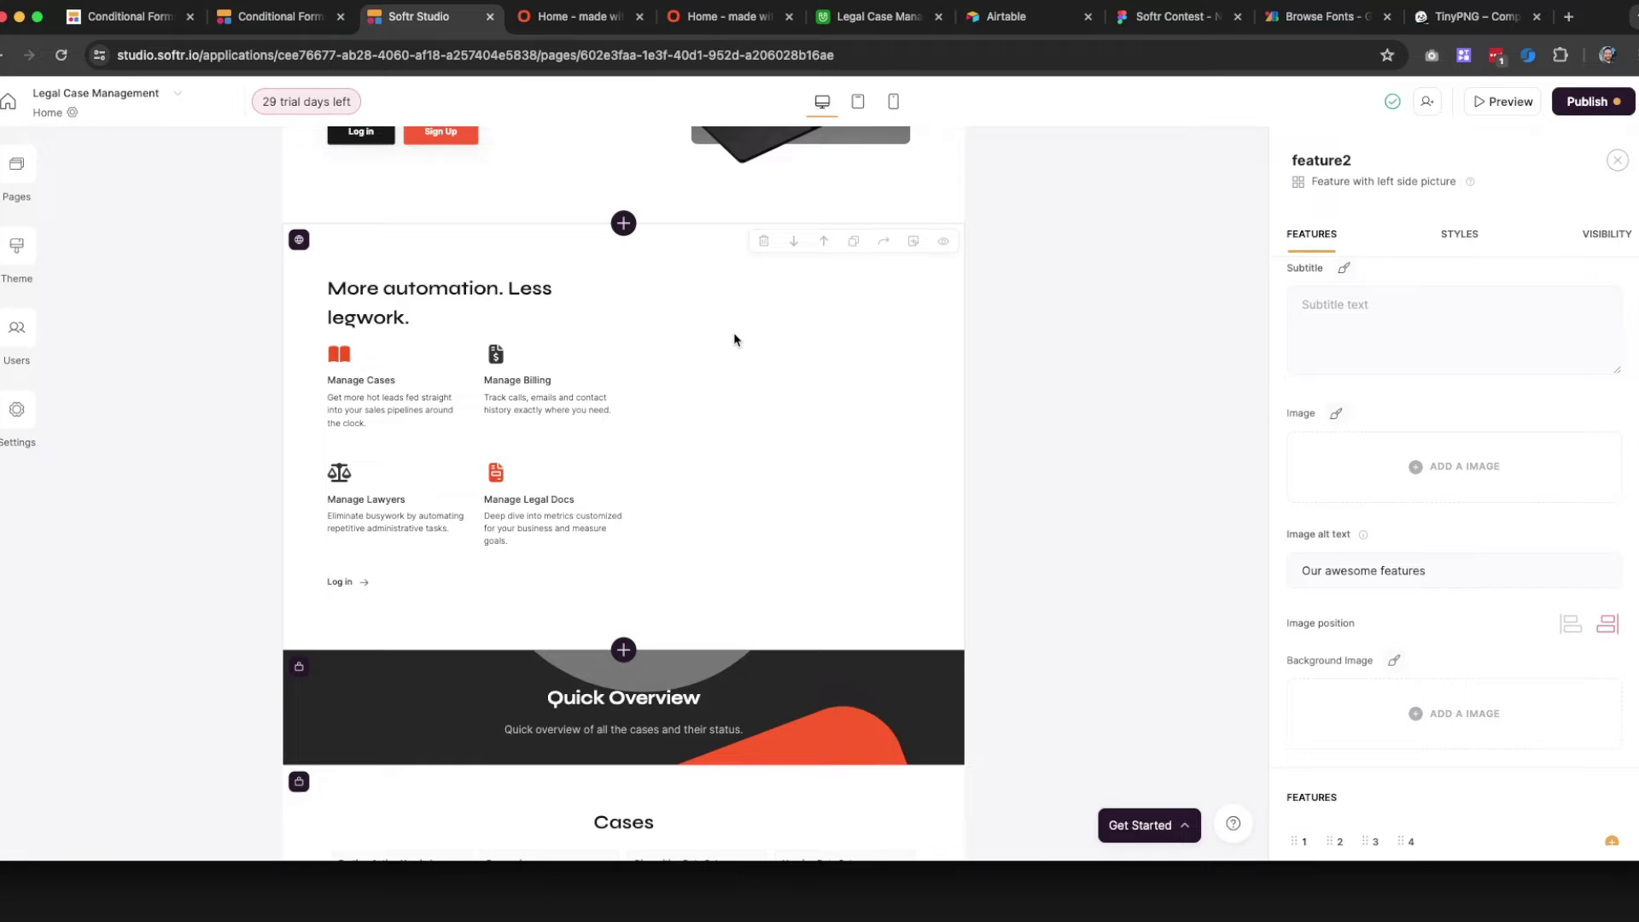
pyautogui.click(764, 241)
pyautogui.click(1000, 530)
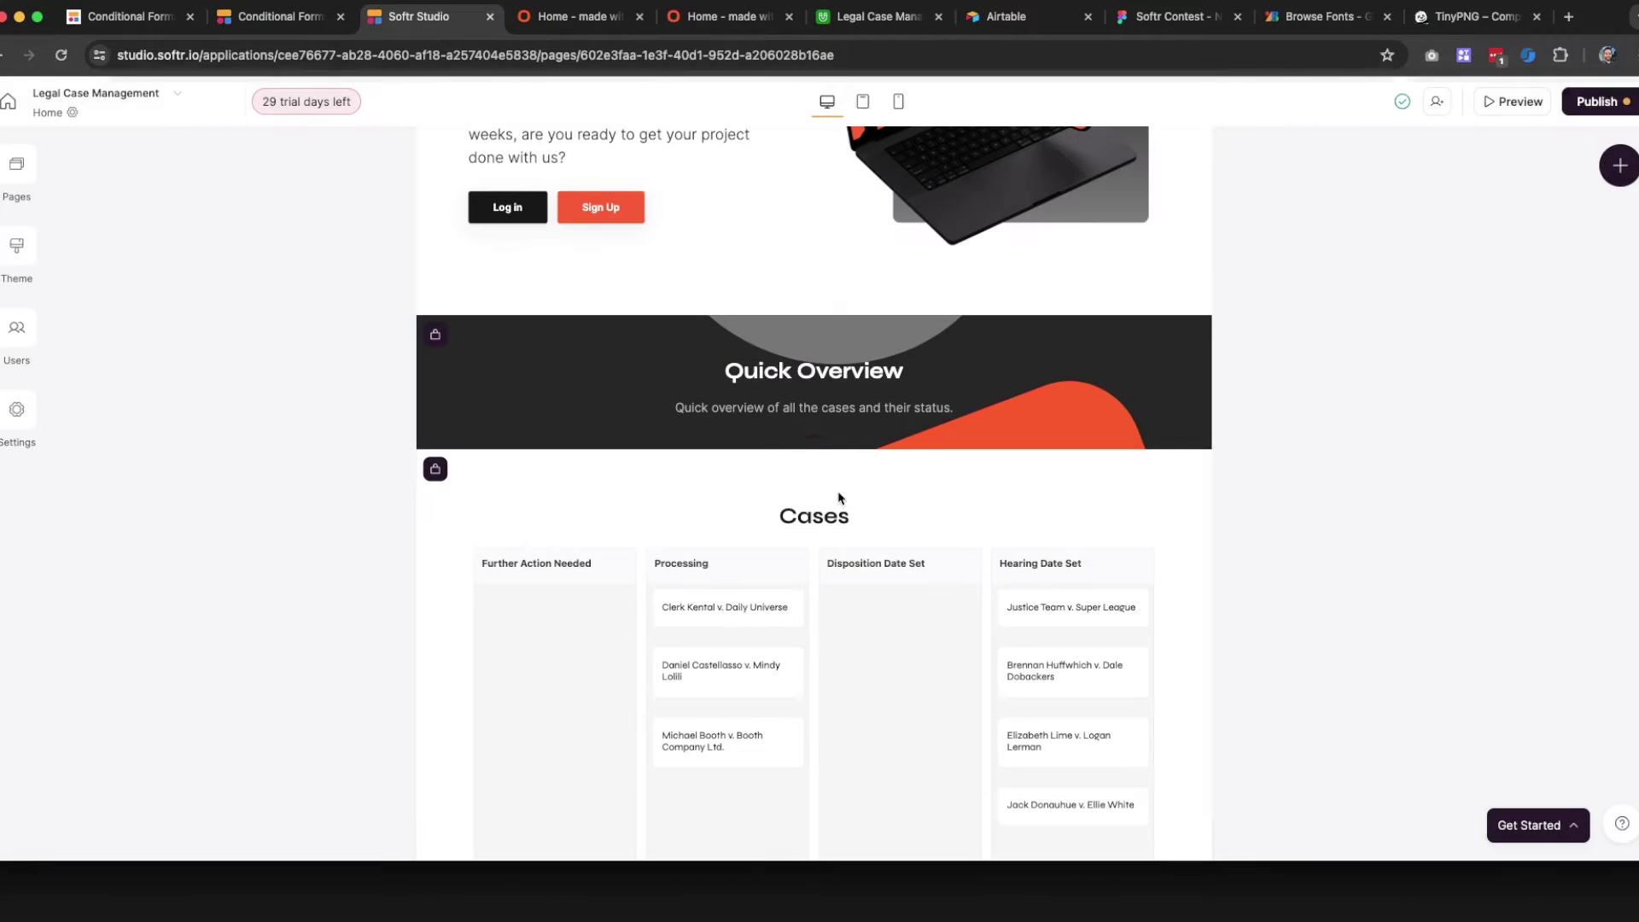
# Insert the static 'Feature grid with three column view' block below the hero section
pyautogui.click(814, 315)
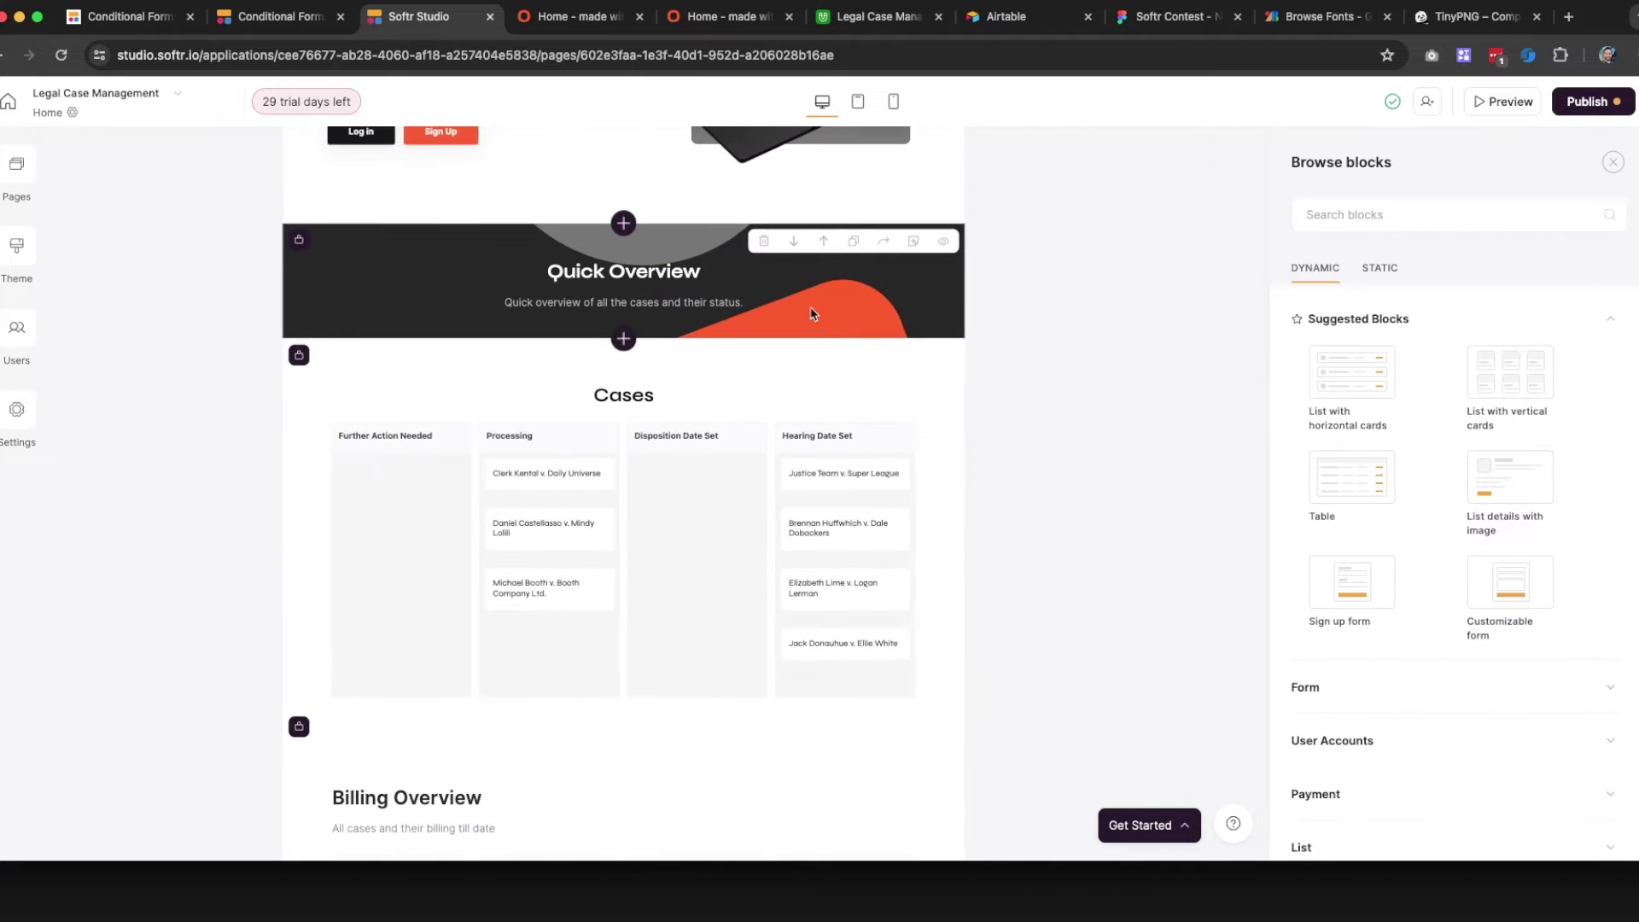
pyautogui.click(1380, 277)
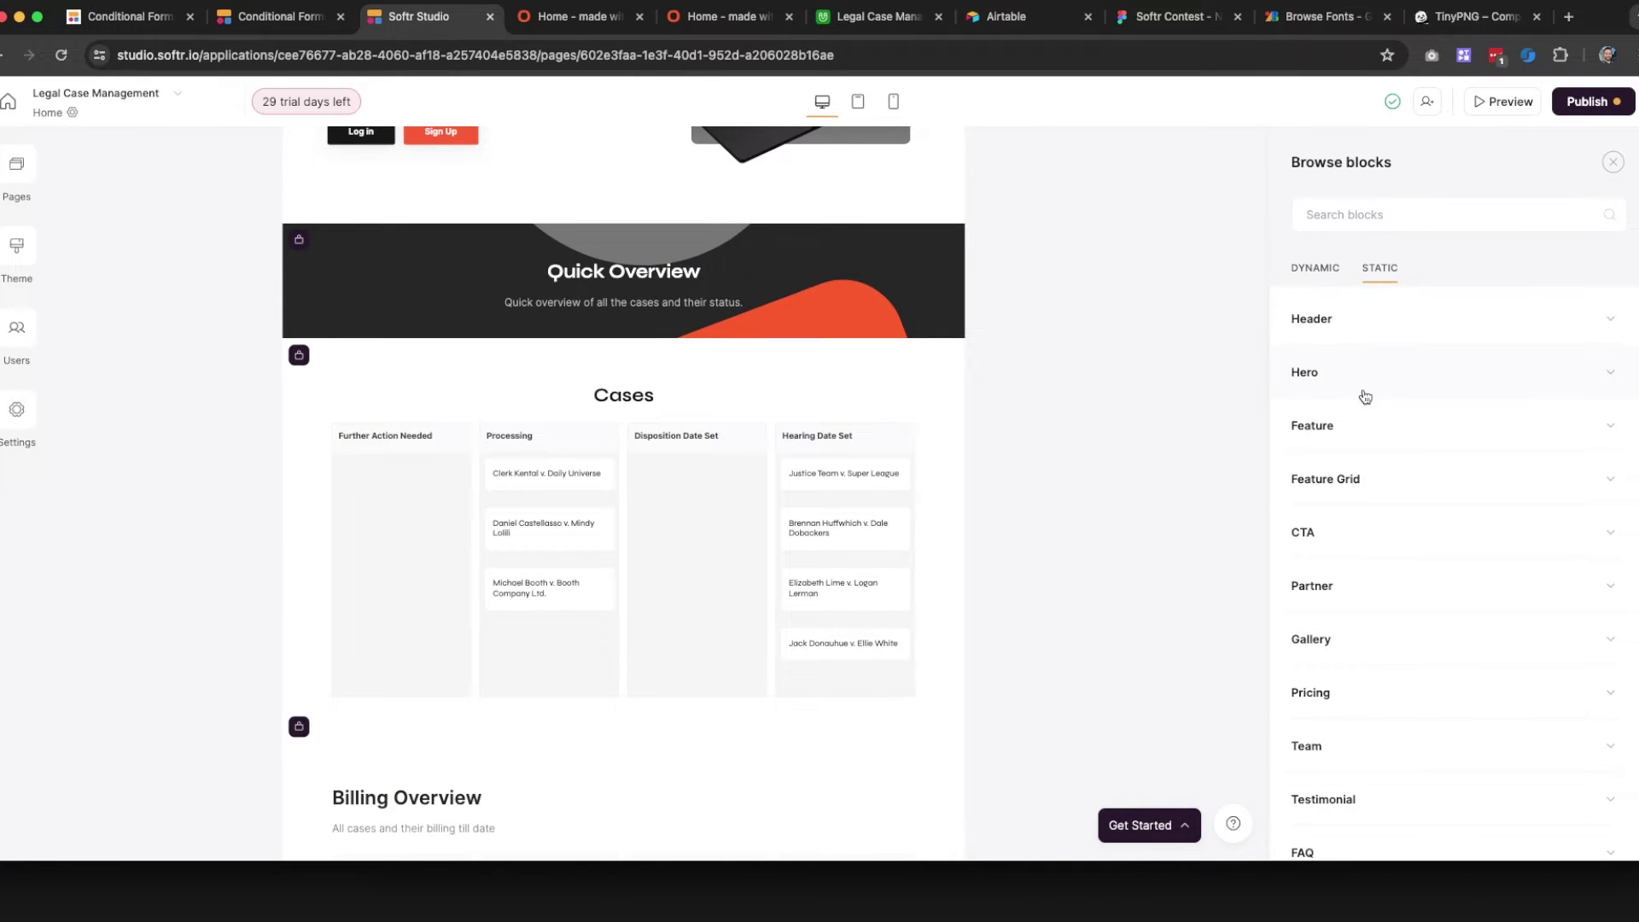
pyautogui.click(1380, 425)
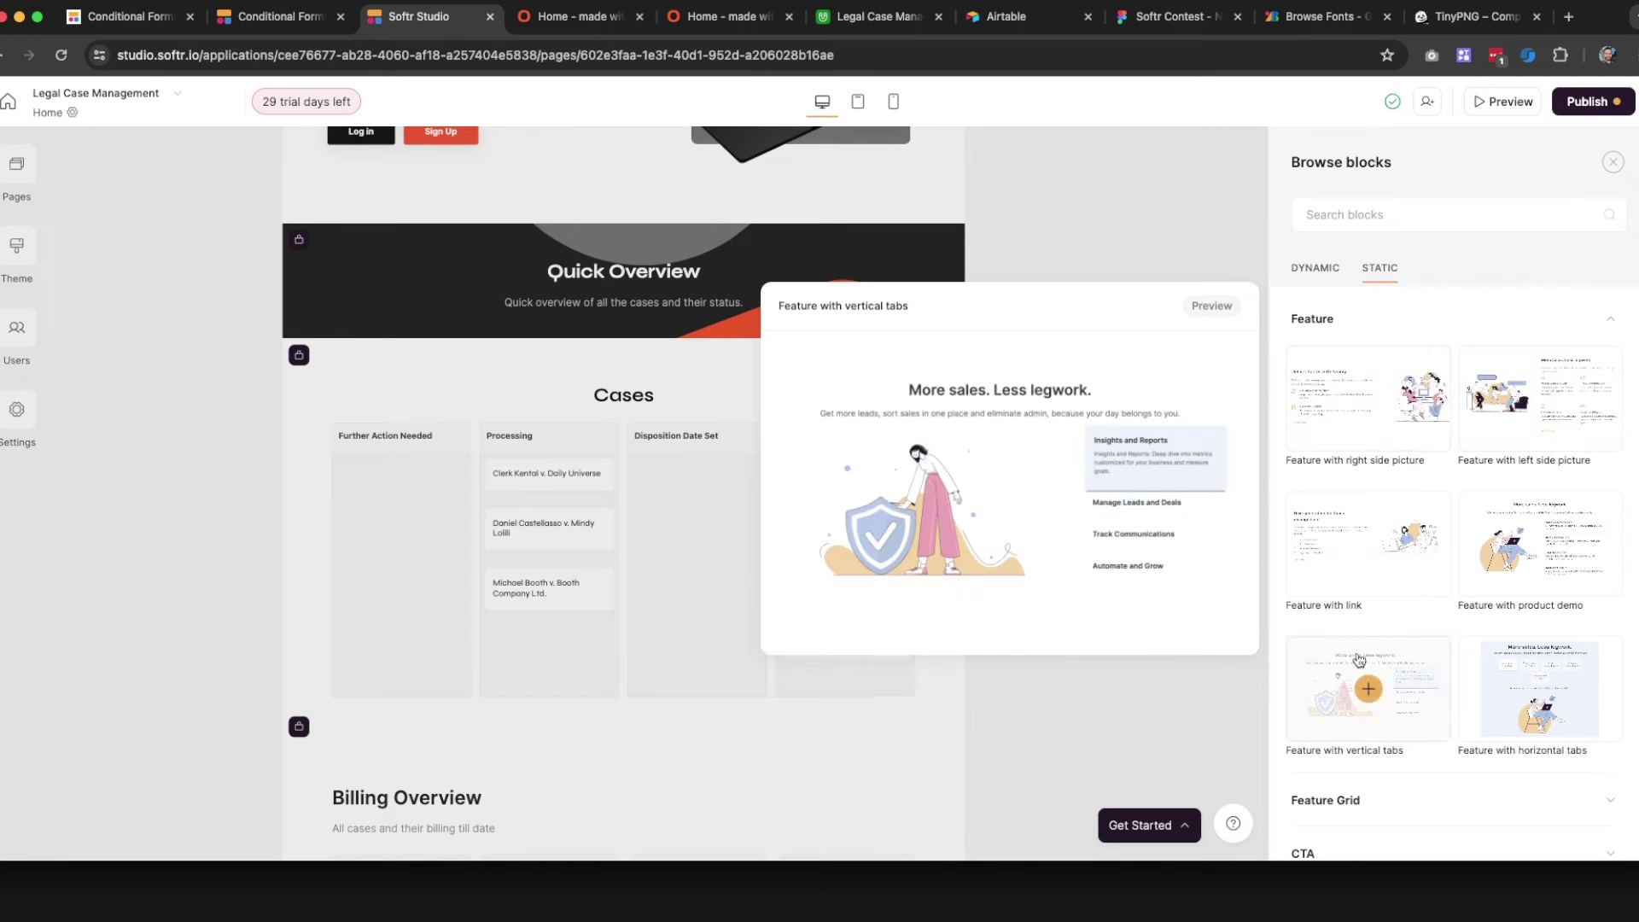
pyautogui.scroll(-5, 1489, 696)
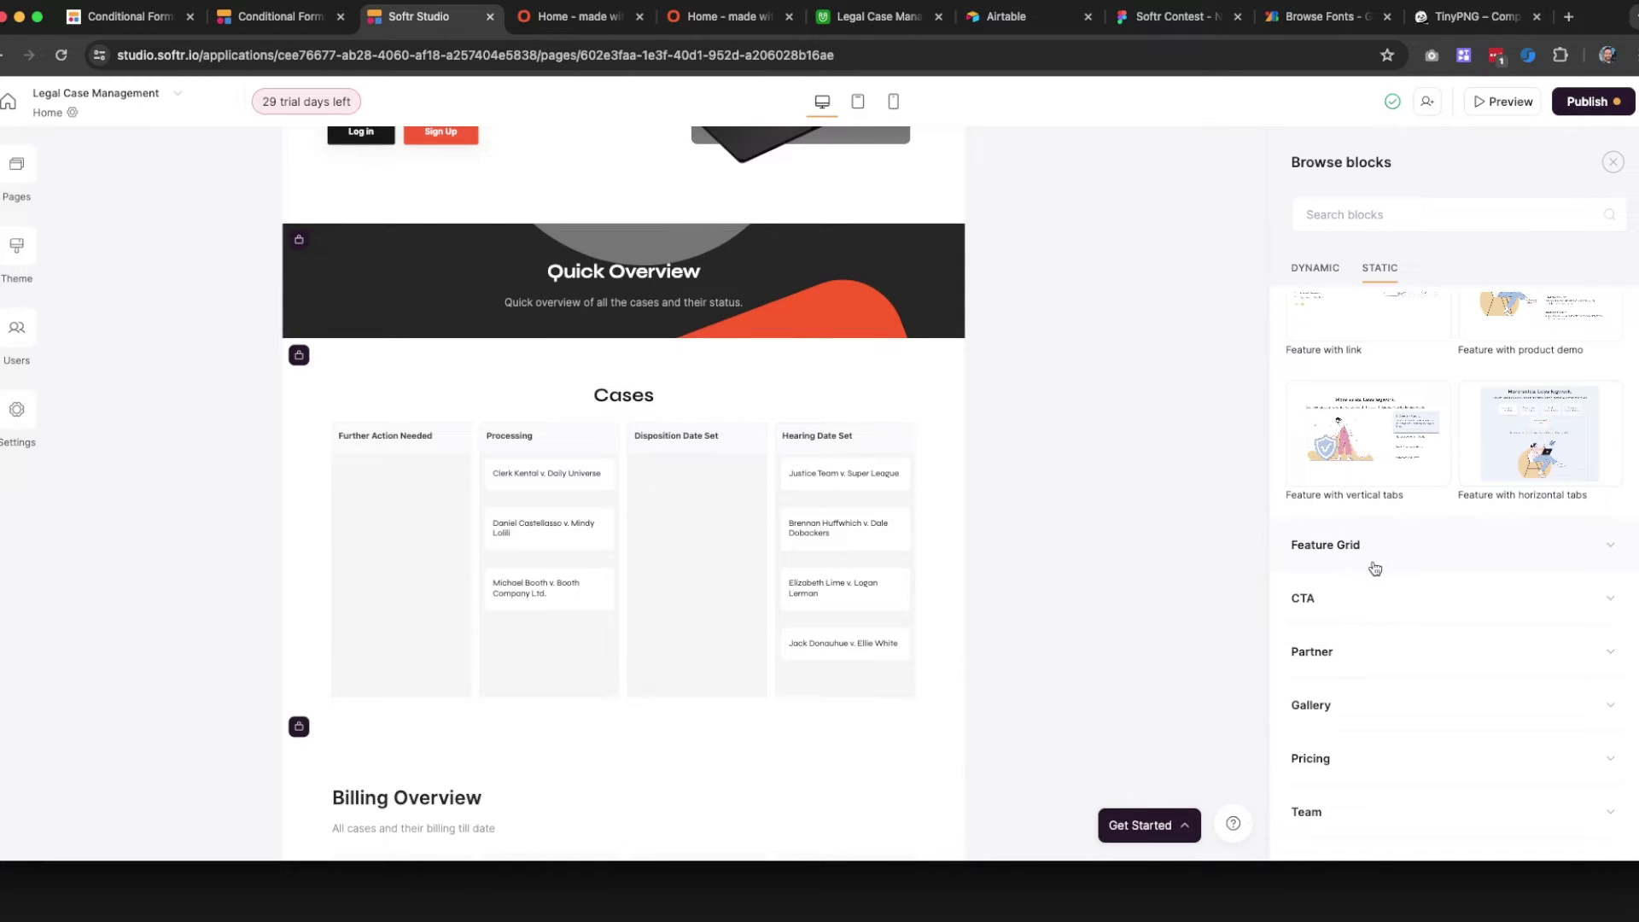
pyautogui.click(1377, 545)
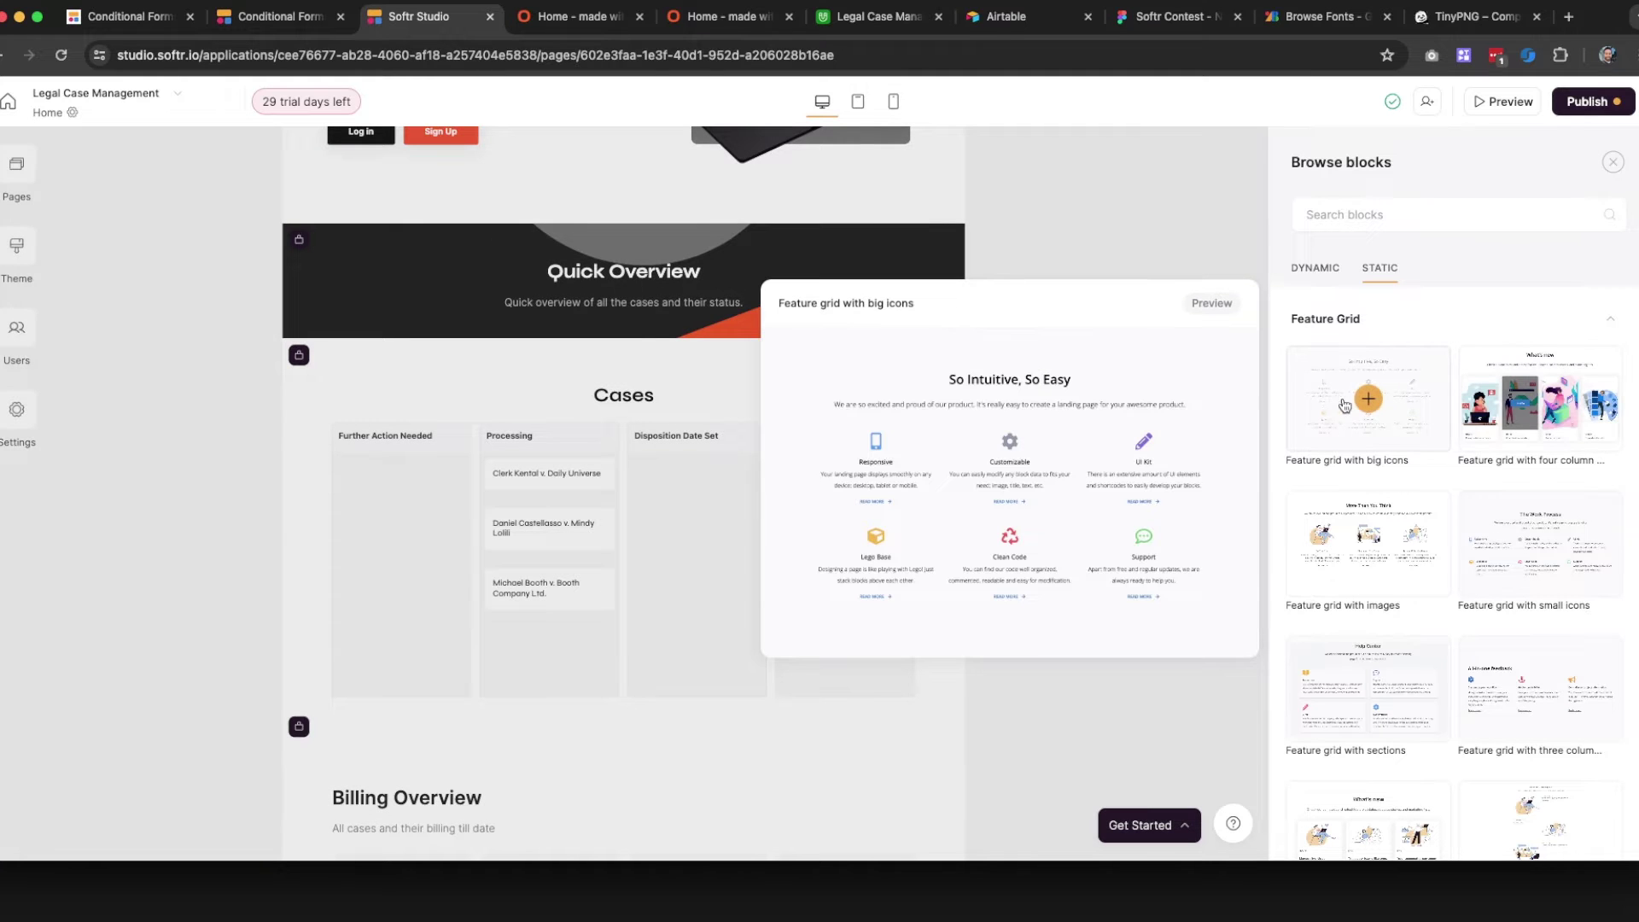
pyautogui.scroll(-3, 1435, 717)
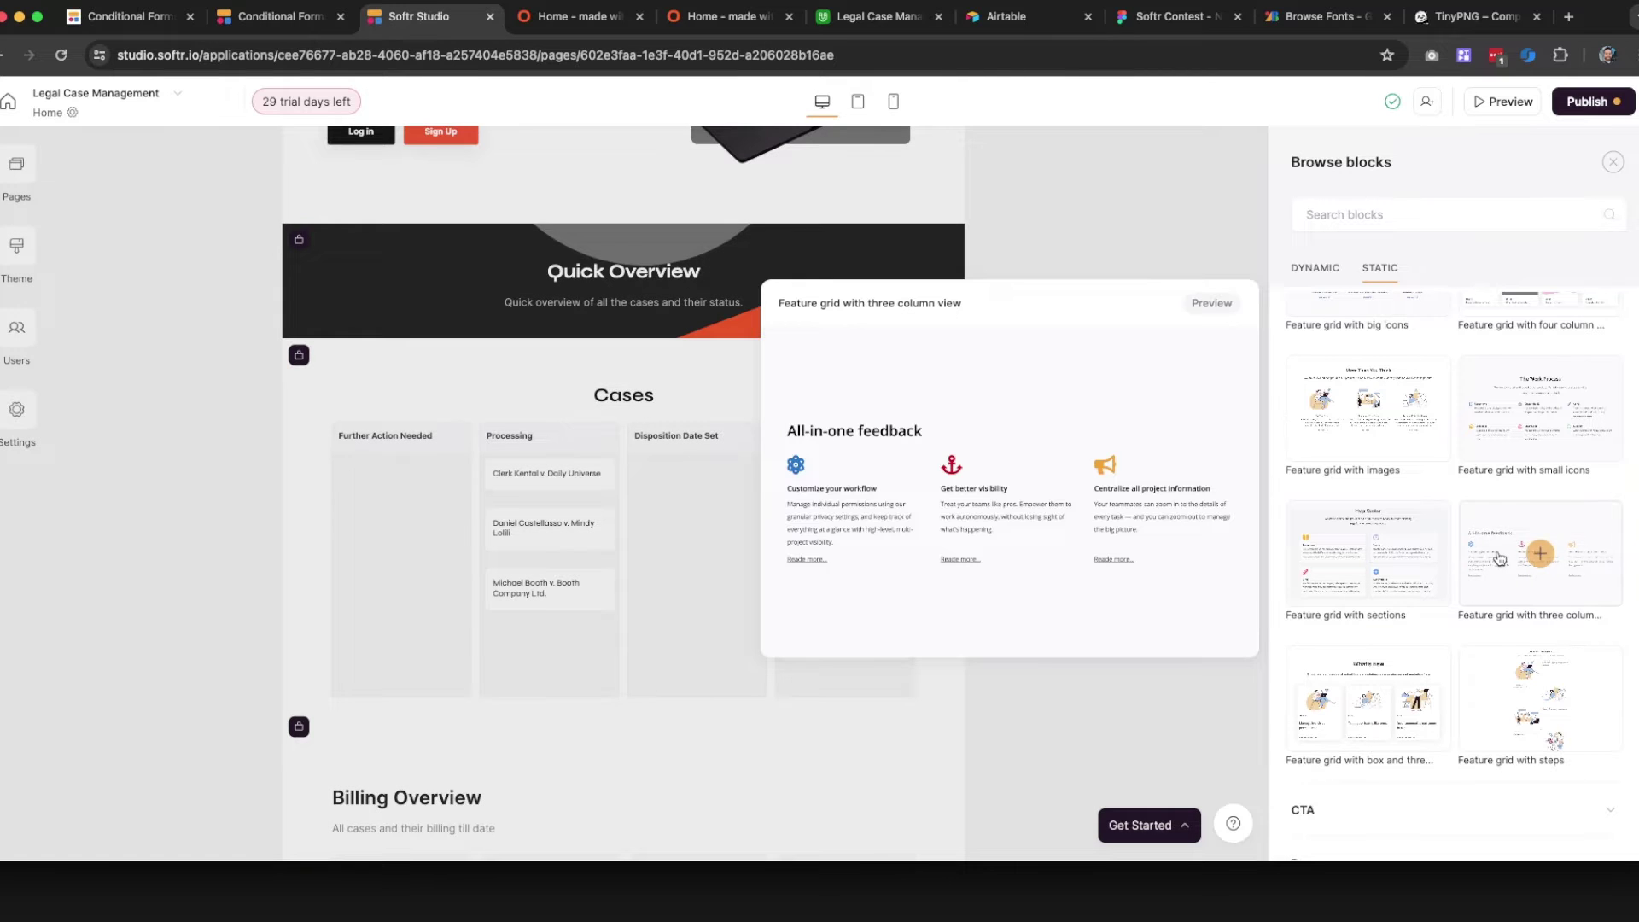
pyautogui.click(1513, 565)
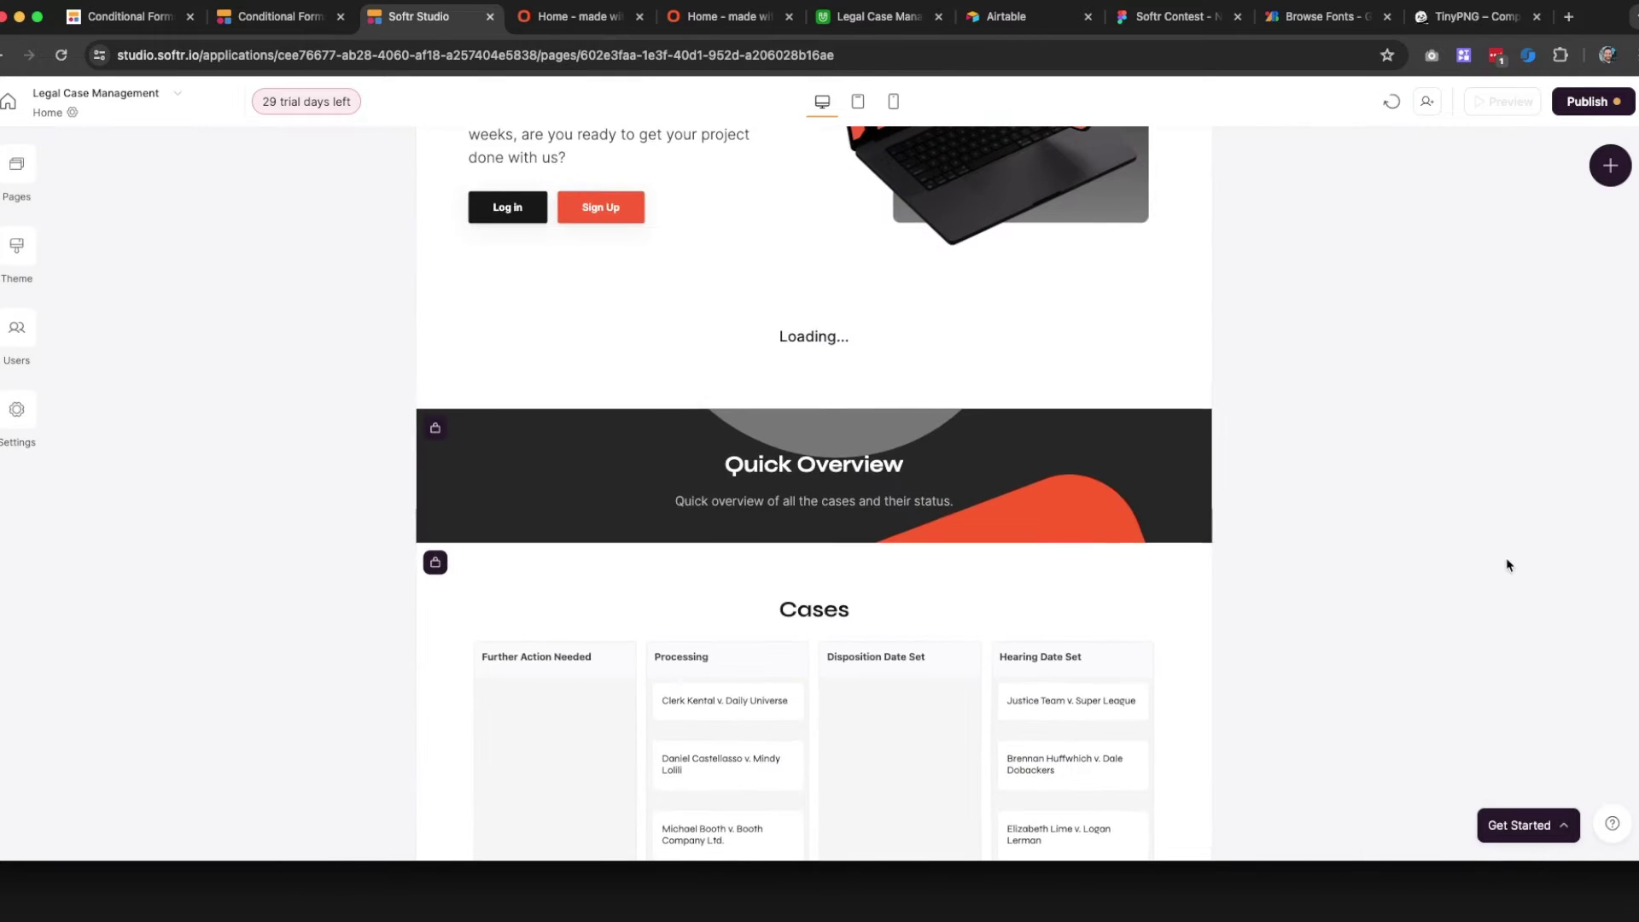
# Replace the feature grid's title with 'Let's get your MVP done!'
pyautogui.scroll(3, 688, 405)
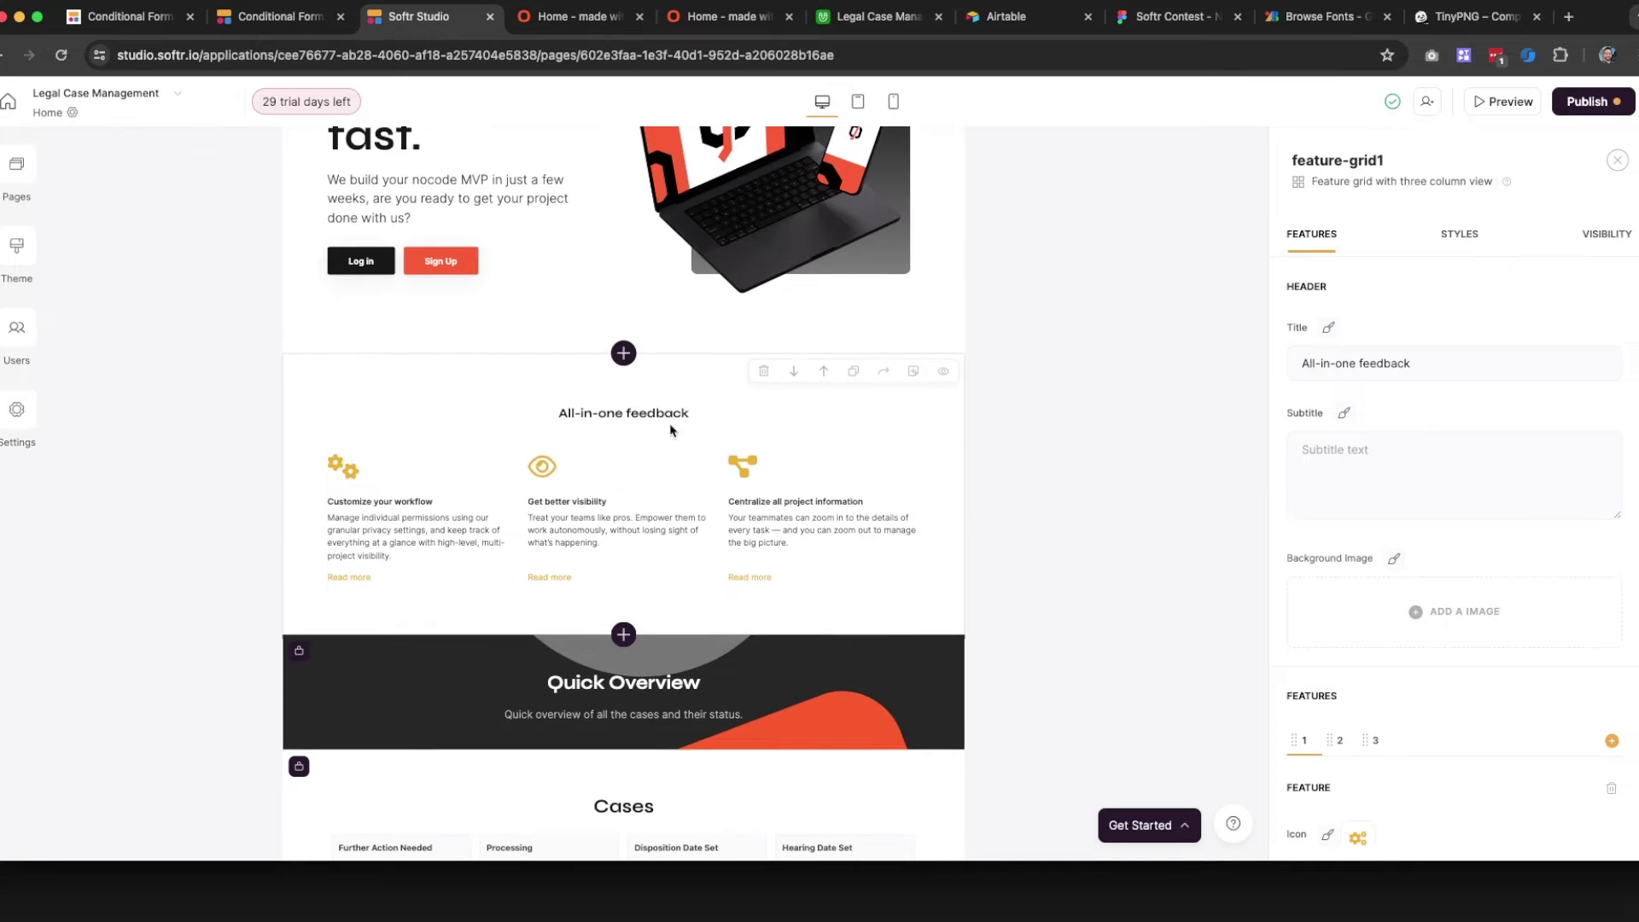
pyautogui.scroll(-1, 632, 578)
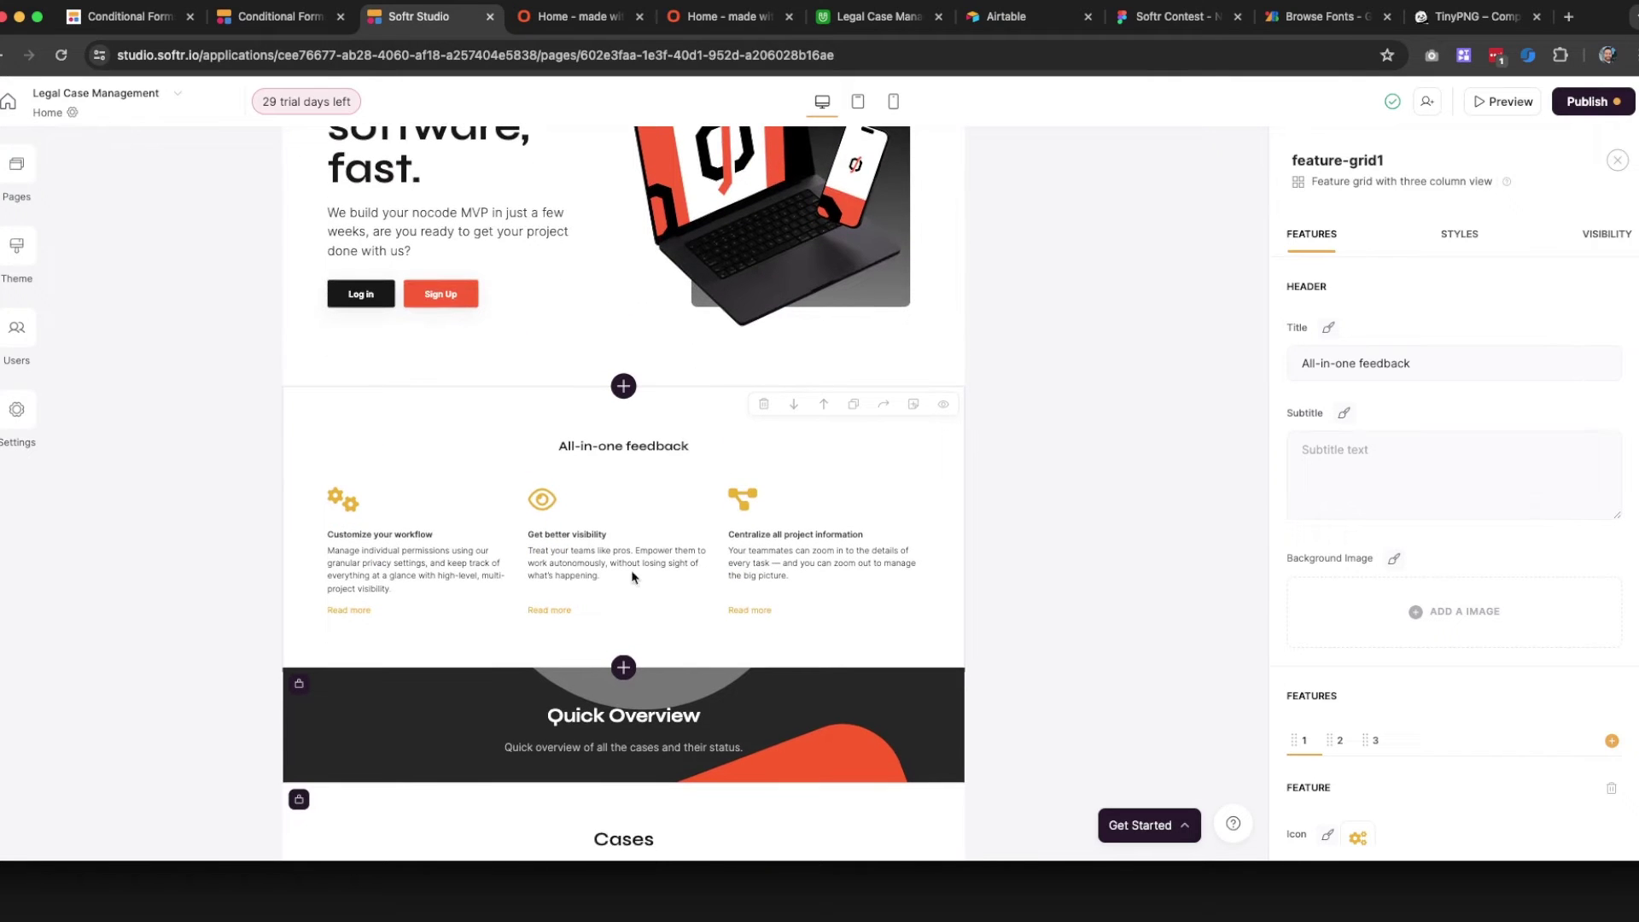
pyautogui.scroll(-3, 649, 427)
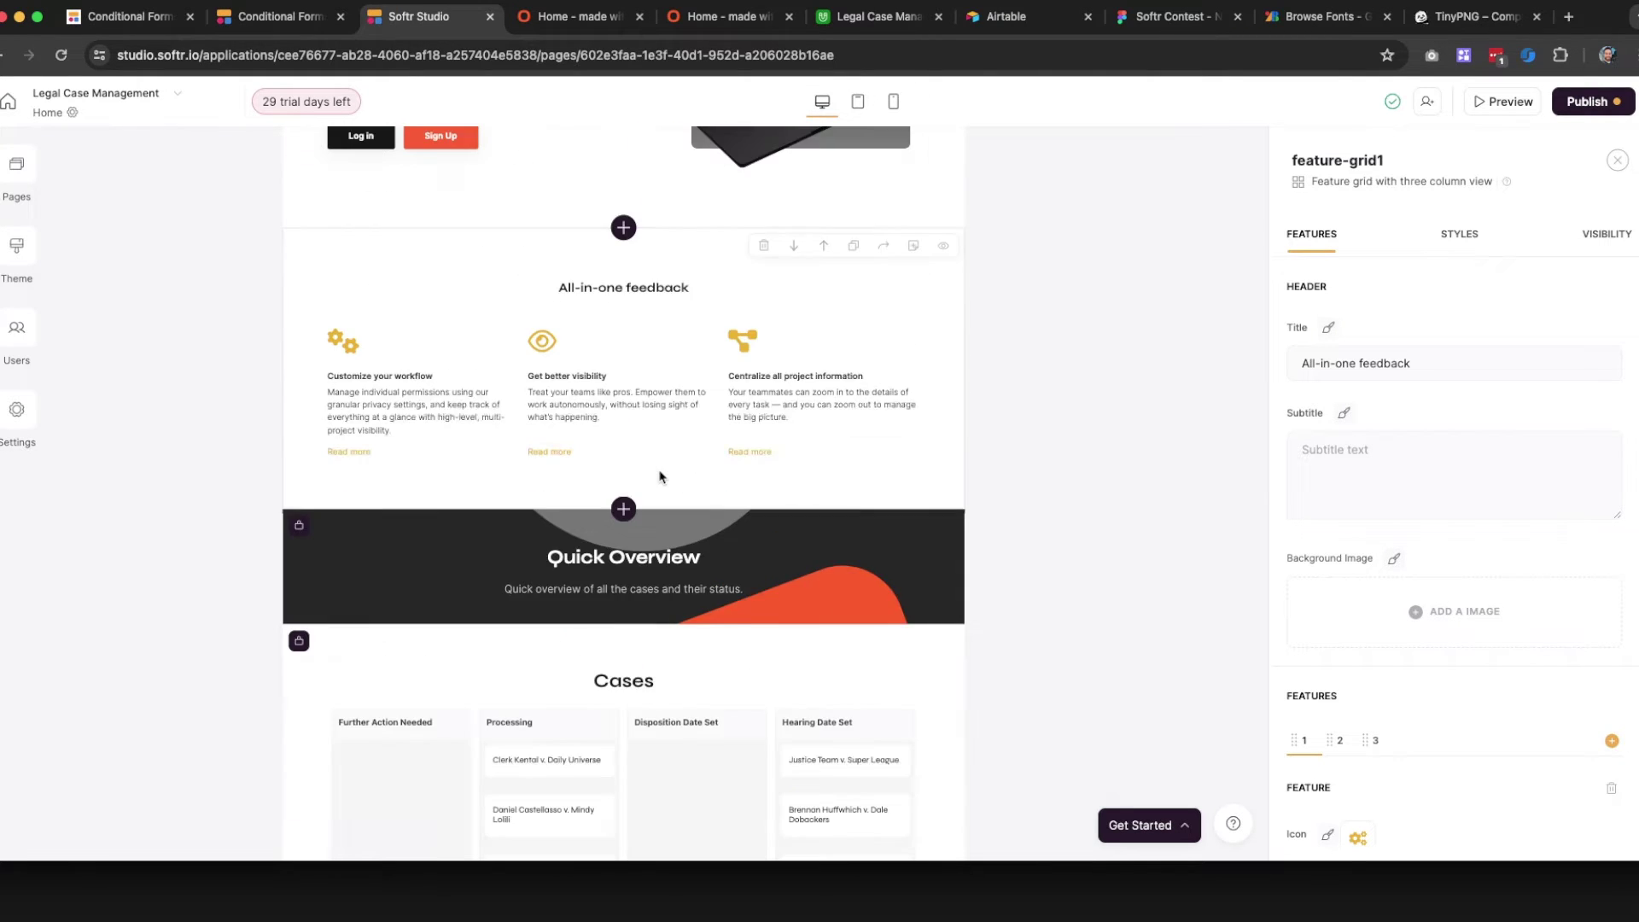
pyautogui.tripleClick(1448, 369)
pyautogui.write('L')
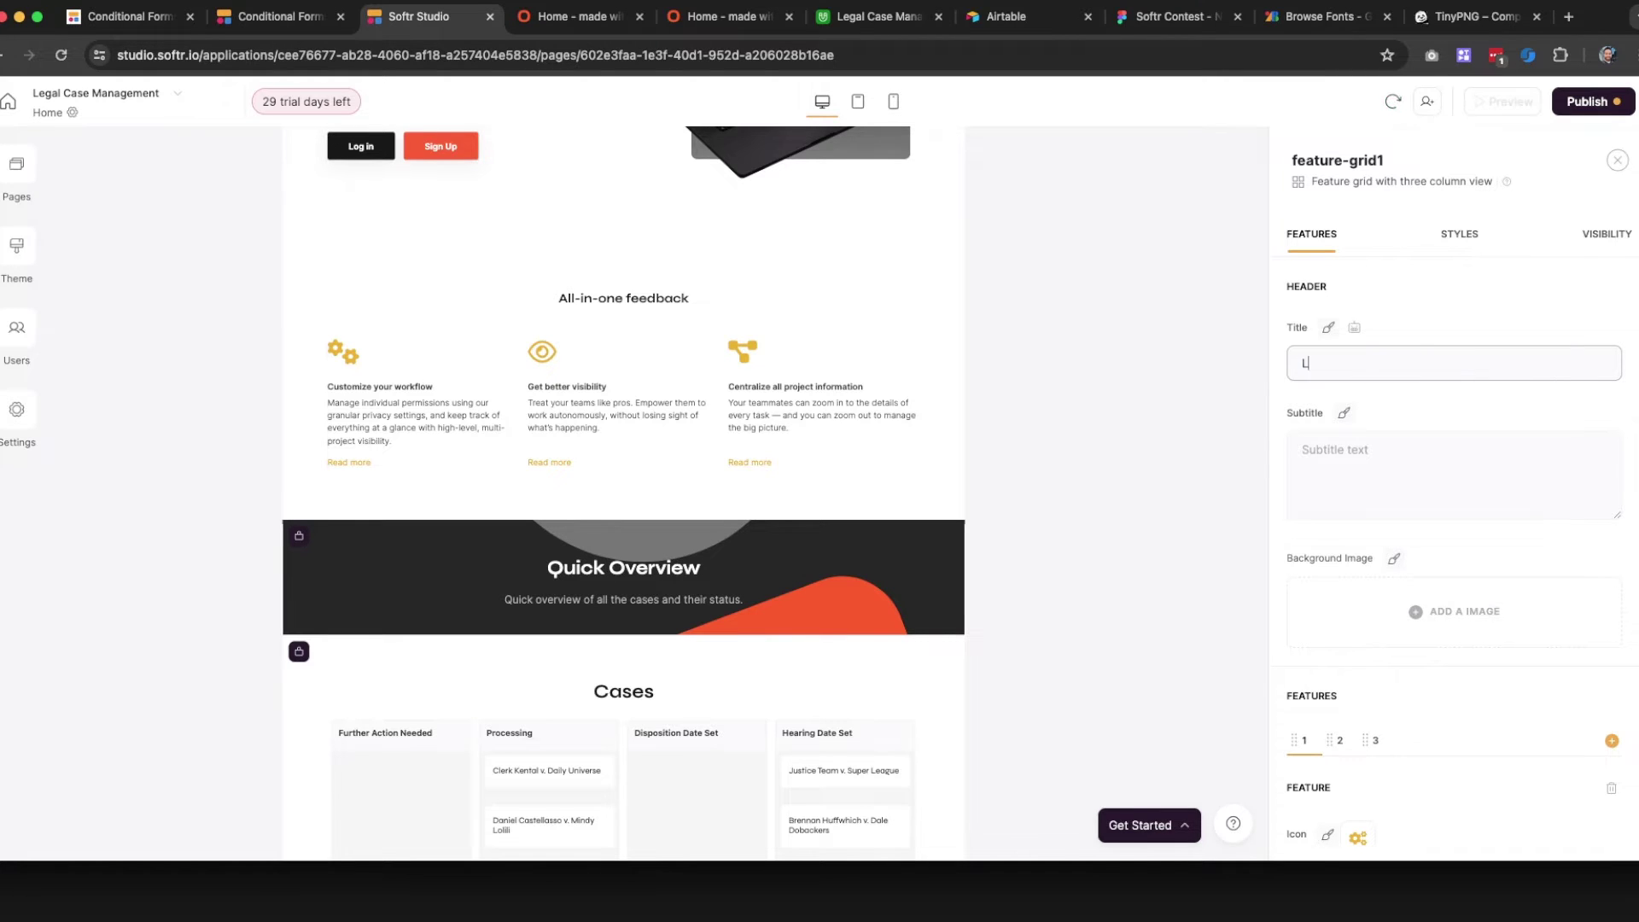
pyautogui.write("et's get y")
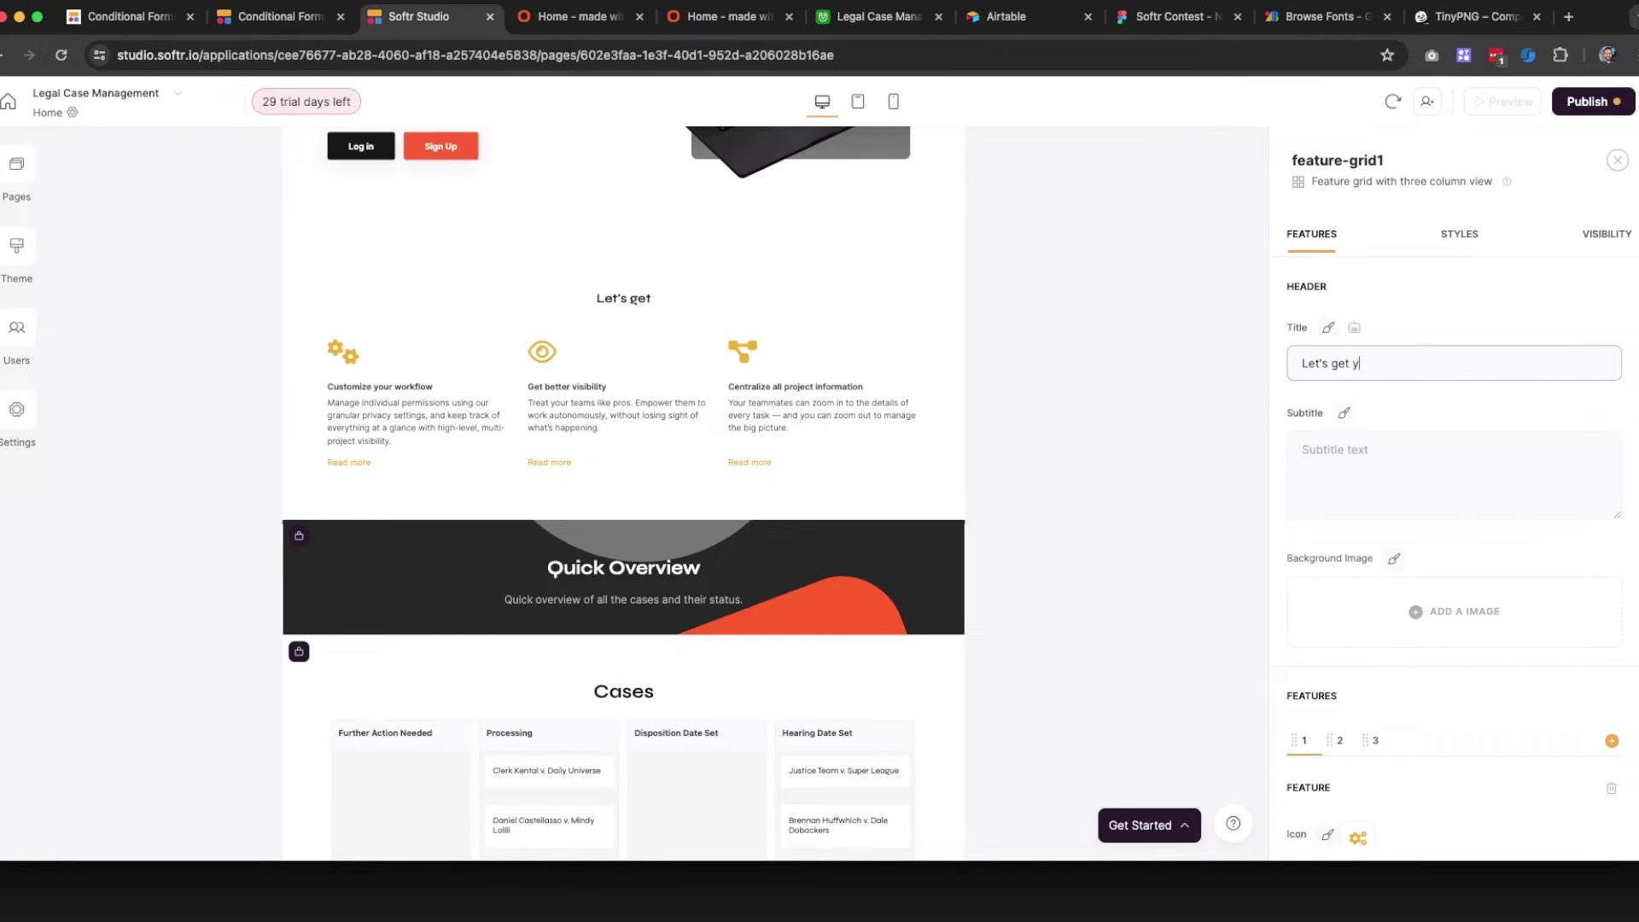
pyautogui.write('our MVP done')
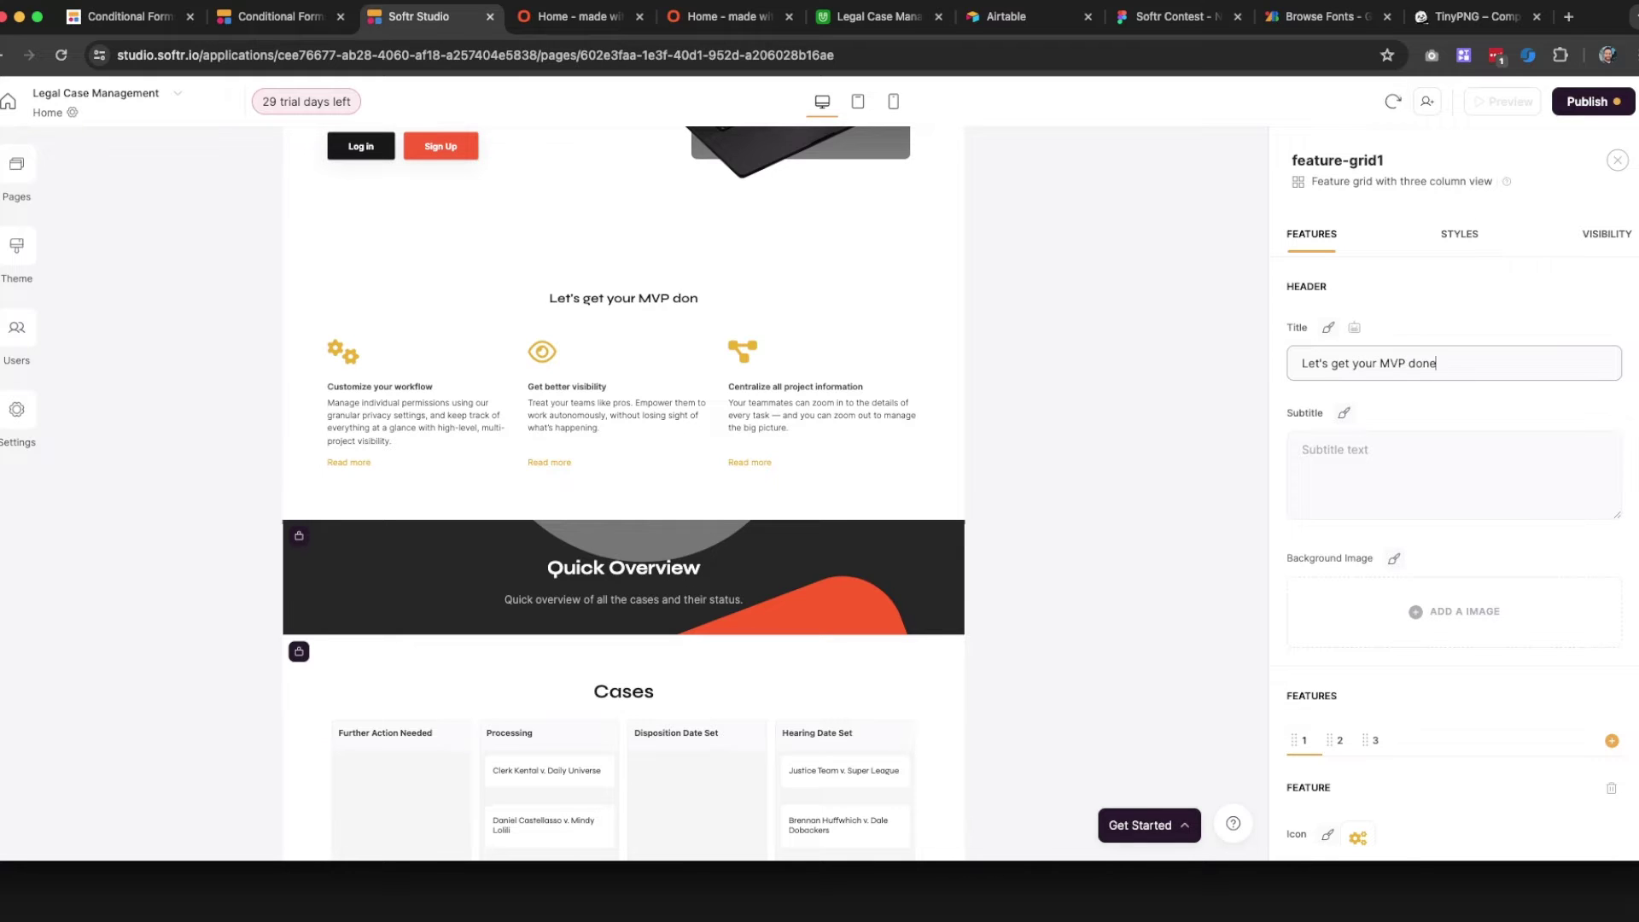
pyautogui.write('!')
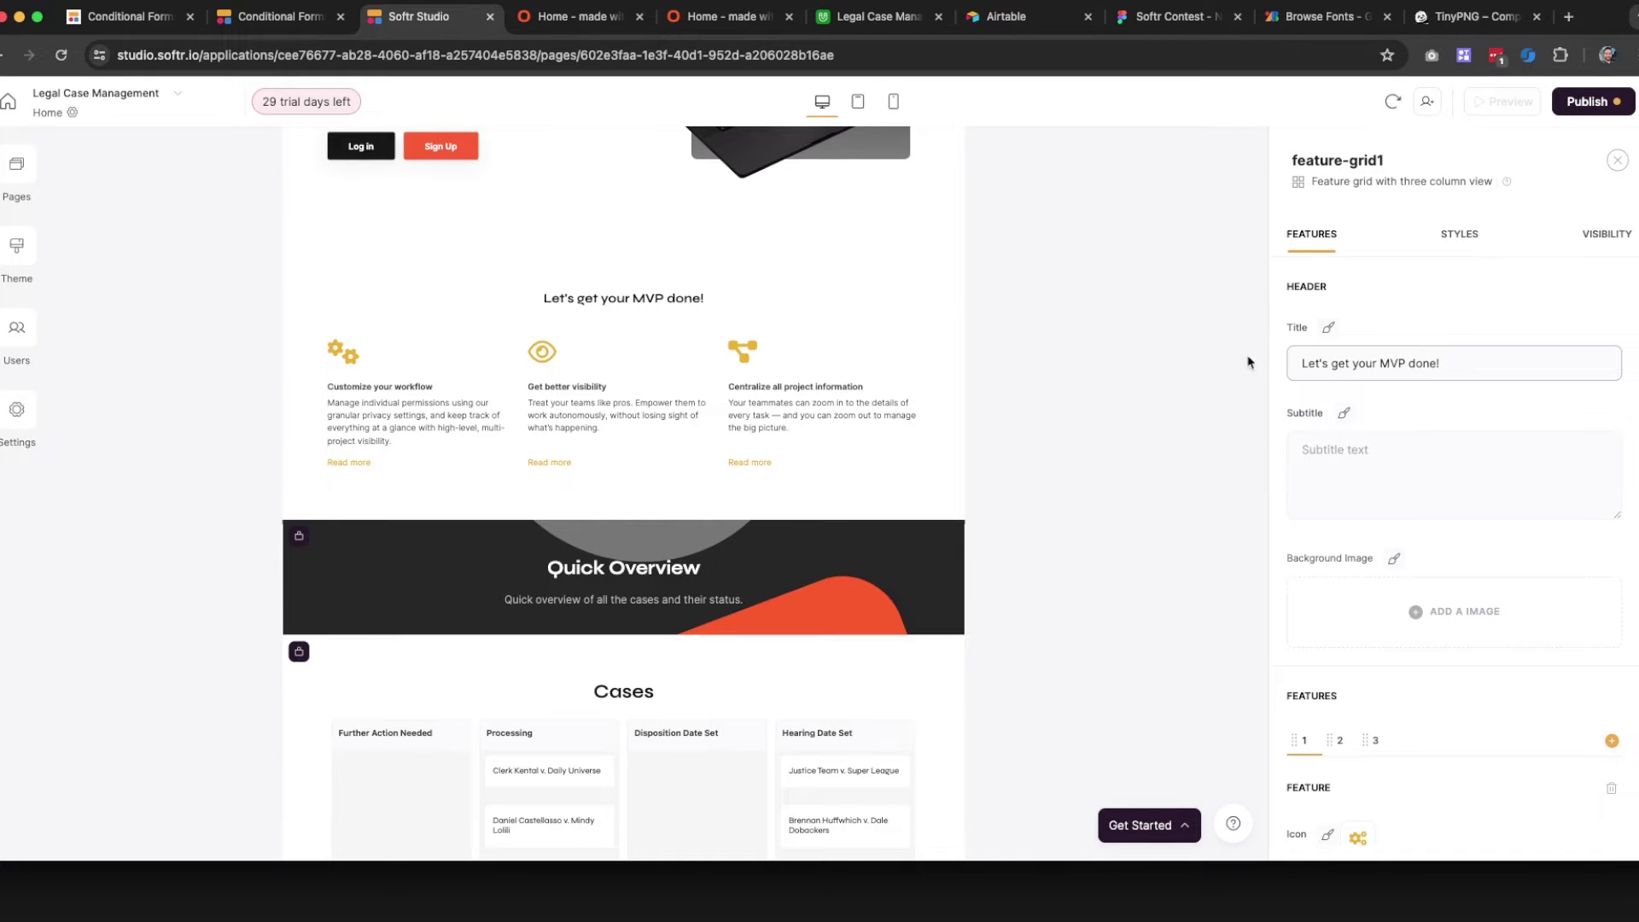
# Set the block title's text size to 5XL
pyautogui.click(1329, 327)
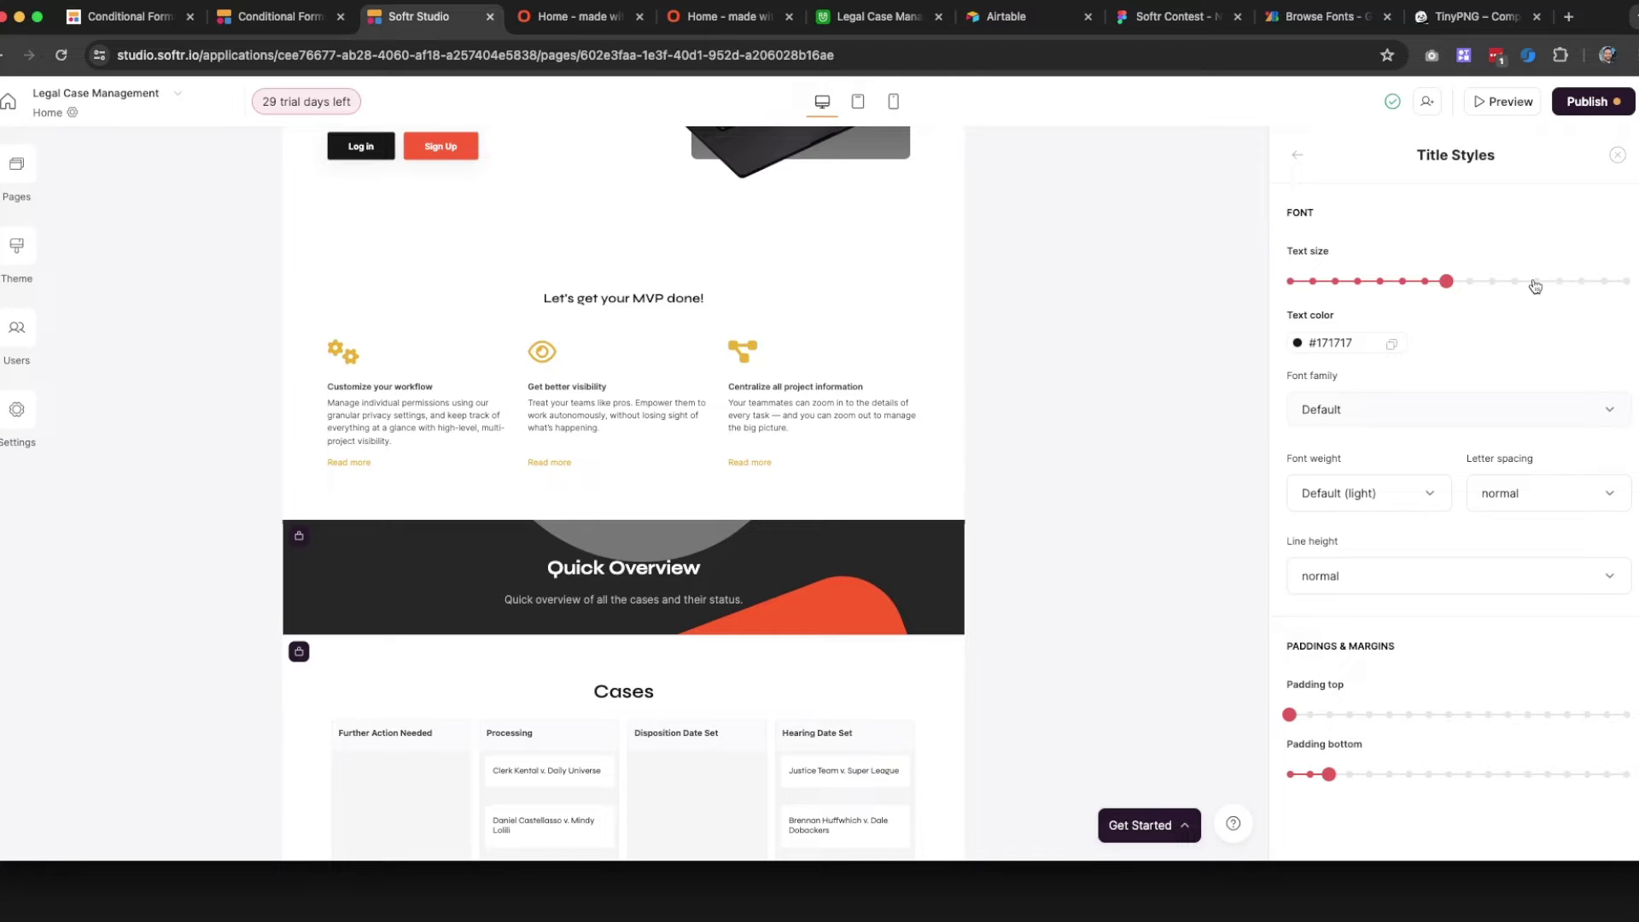
pyautogui.click(1535, 281)
pyautogui.click(1493, 281)
pyautogui.click(1515, 282)
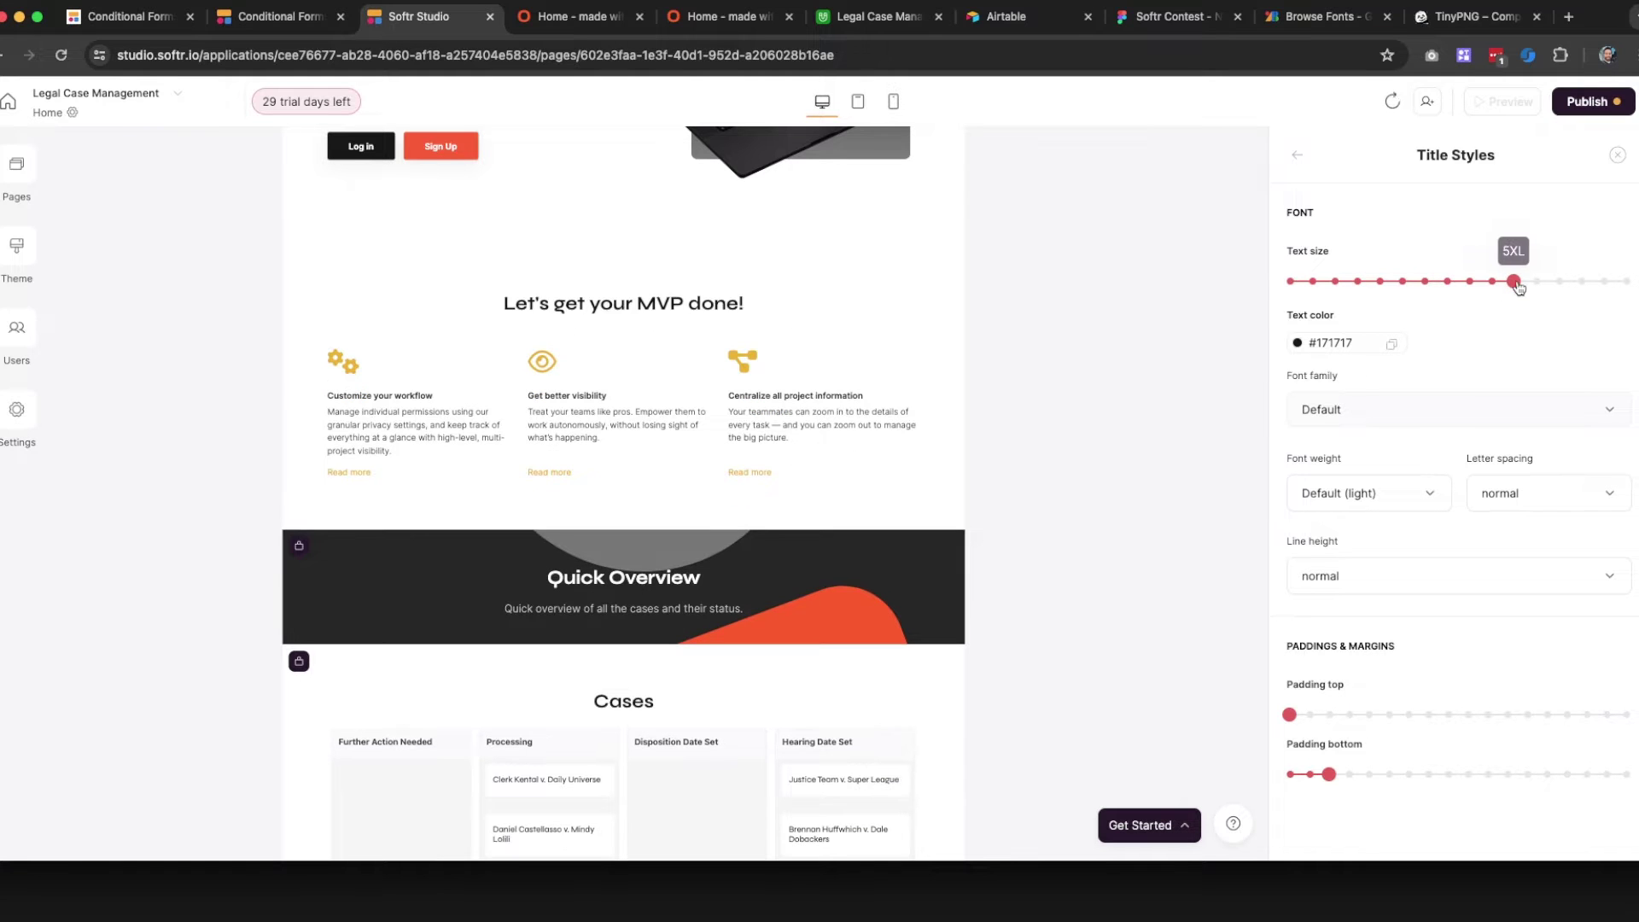
pyautogui.click(1616, 156)
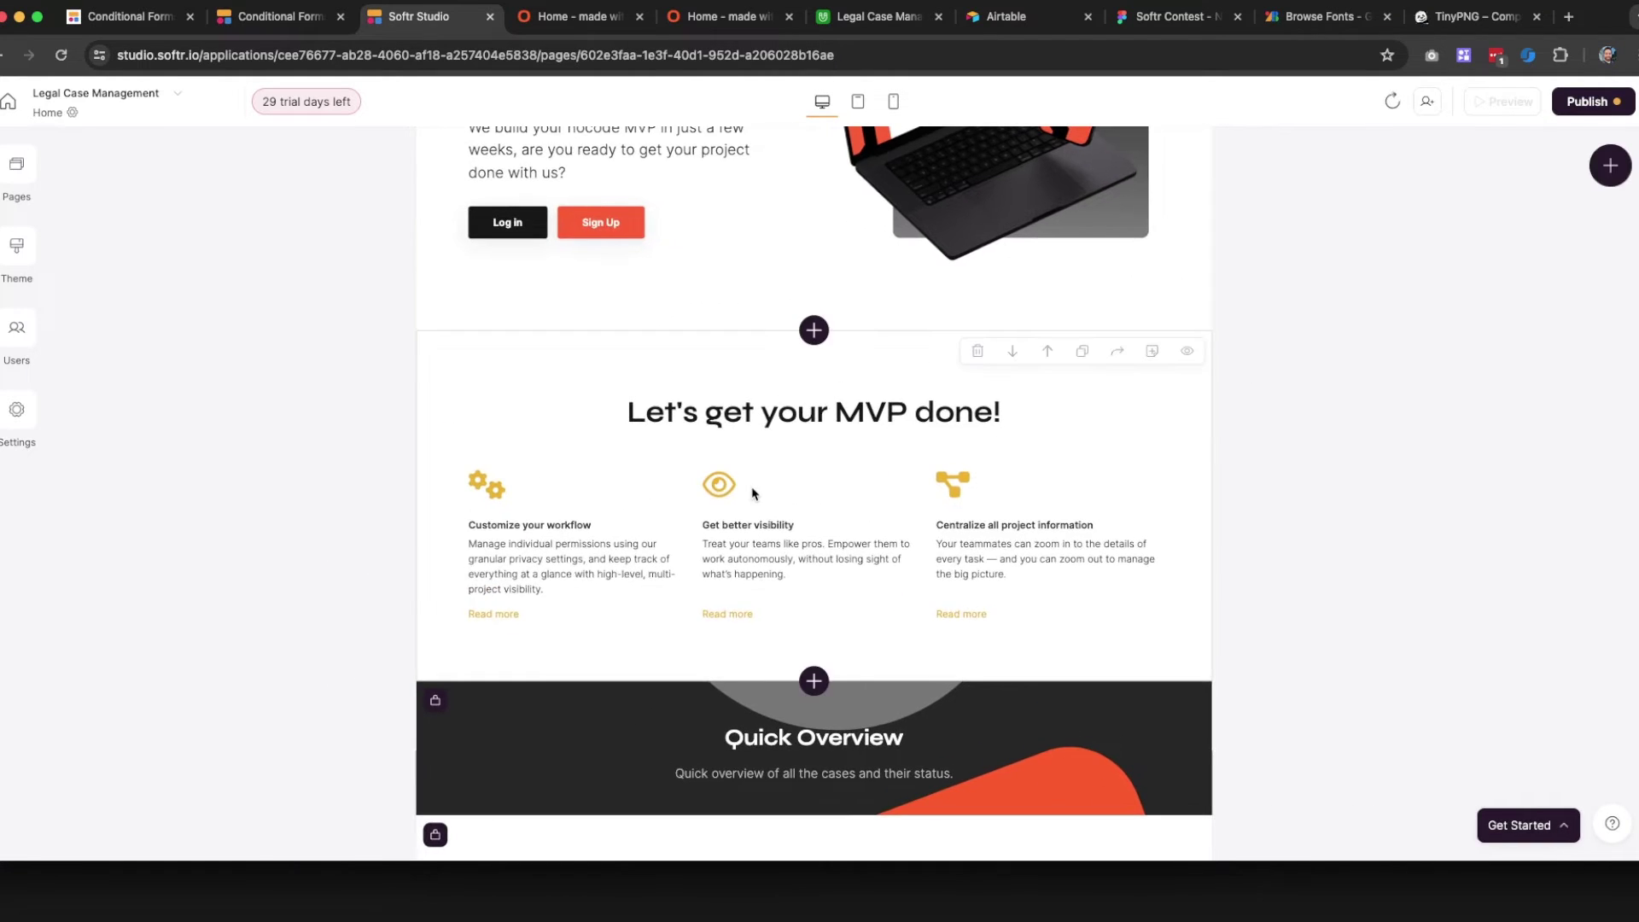
pyautogui.scroll(3, 751, 486)
pyautogui.scroll(-2, 787, 443)
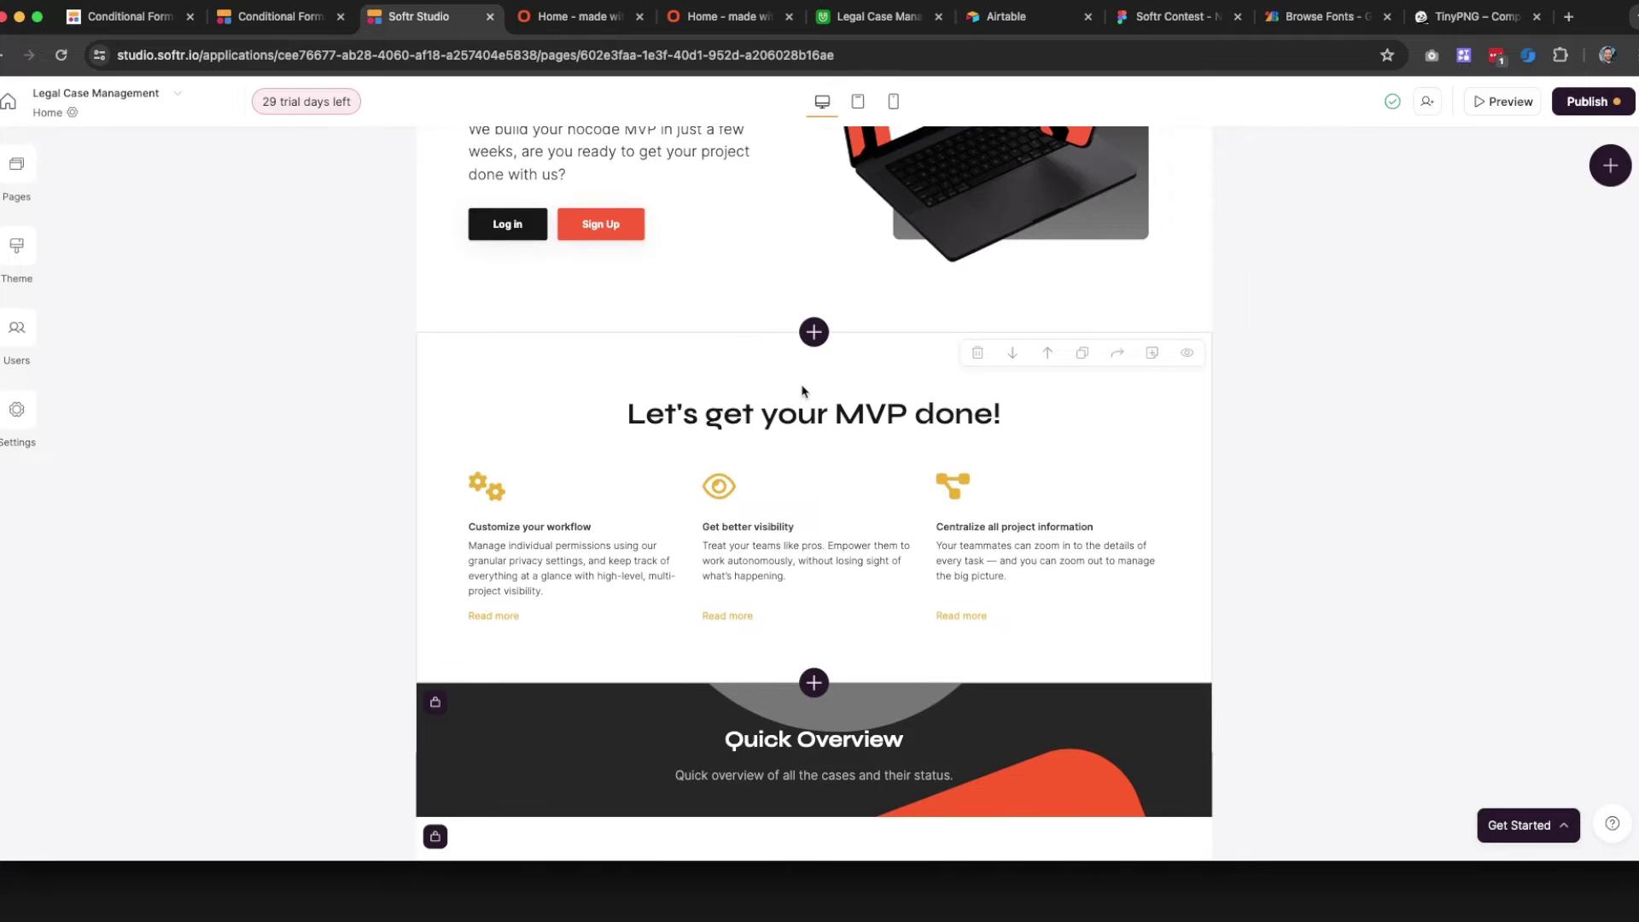
pyautogui.click(798, 432)
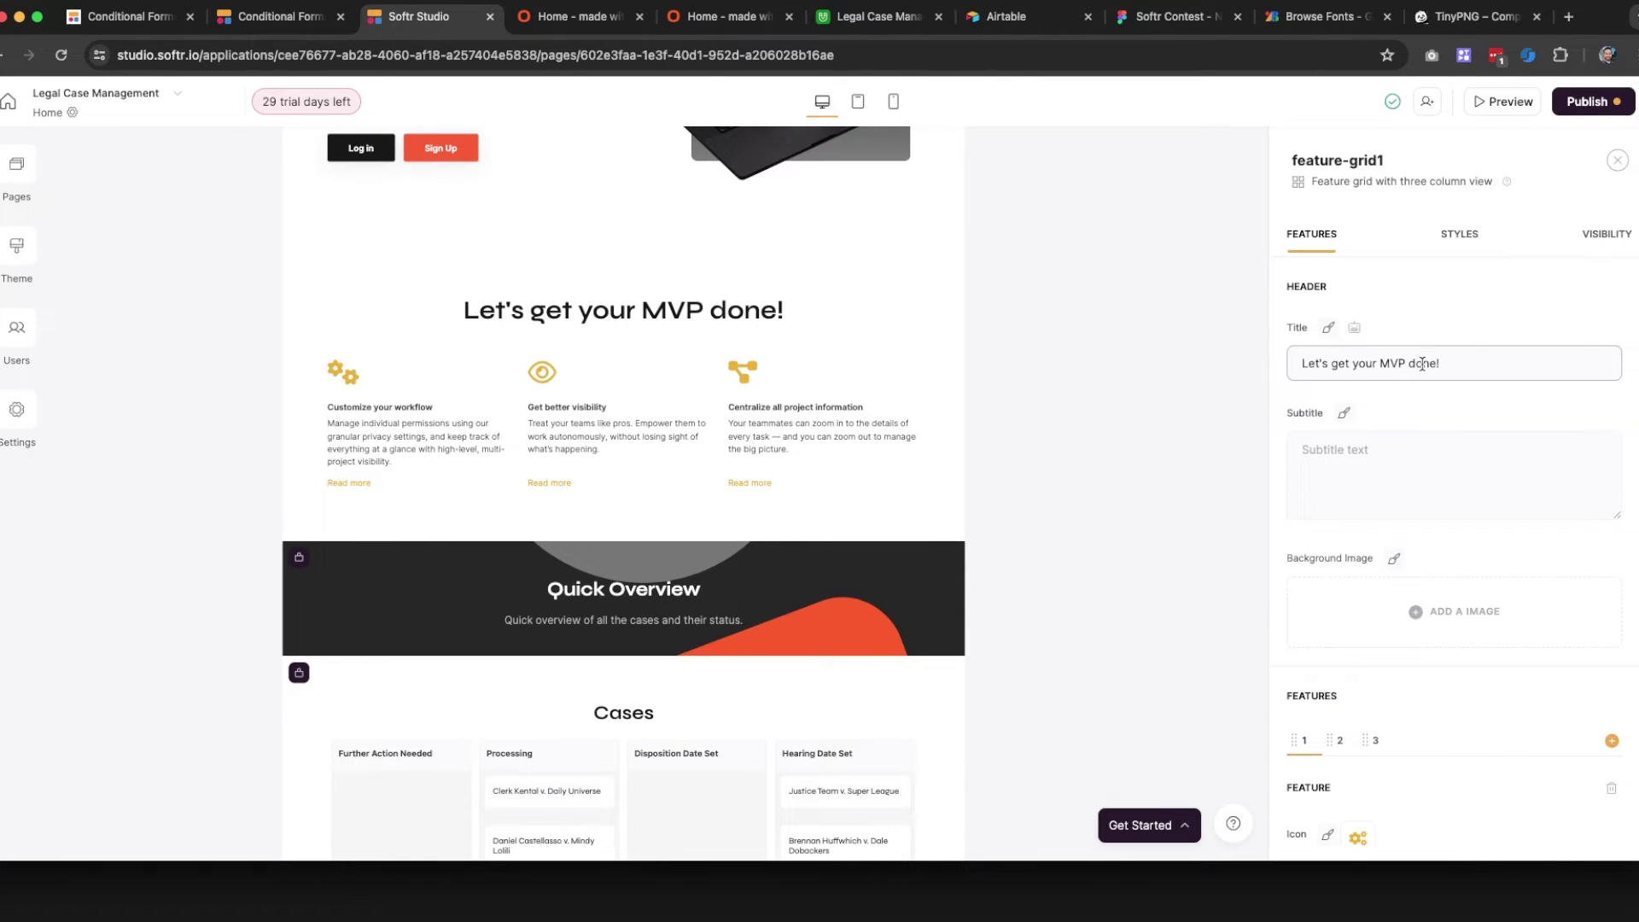
# Enter the subtitle 'We can build your project in a matter of weeks' for the feature grid
pyautogui.click(1330, 462)
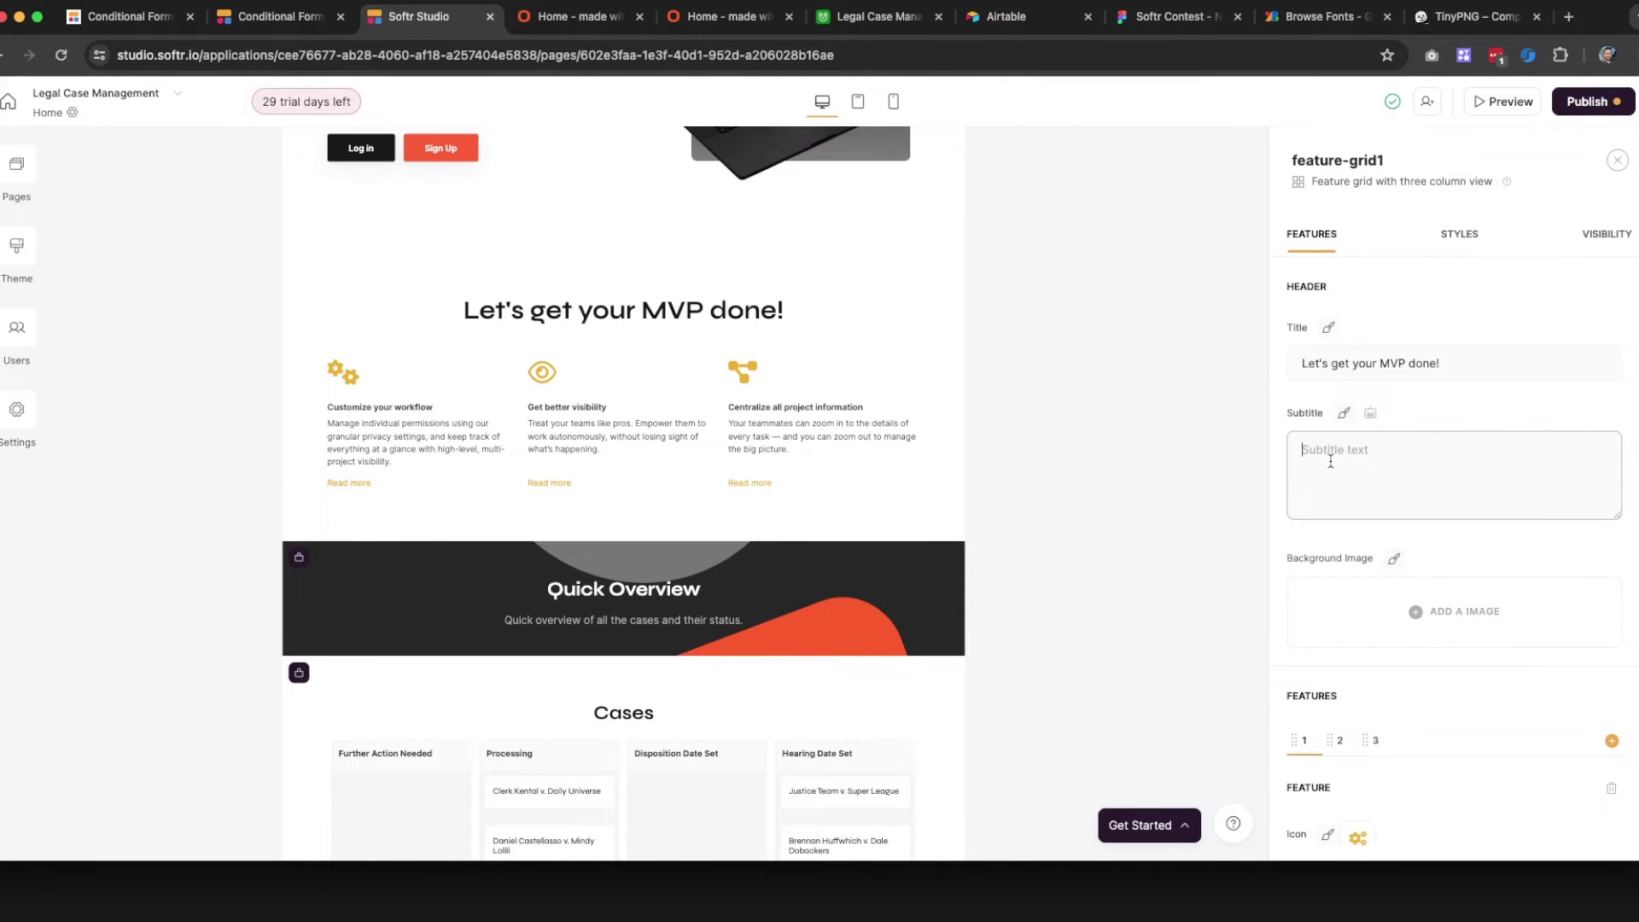
pyautogui.write('We ca')
pyautogui.write('n bu')
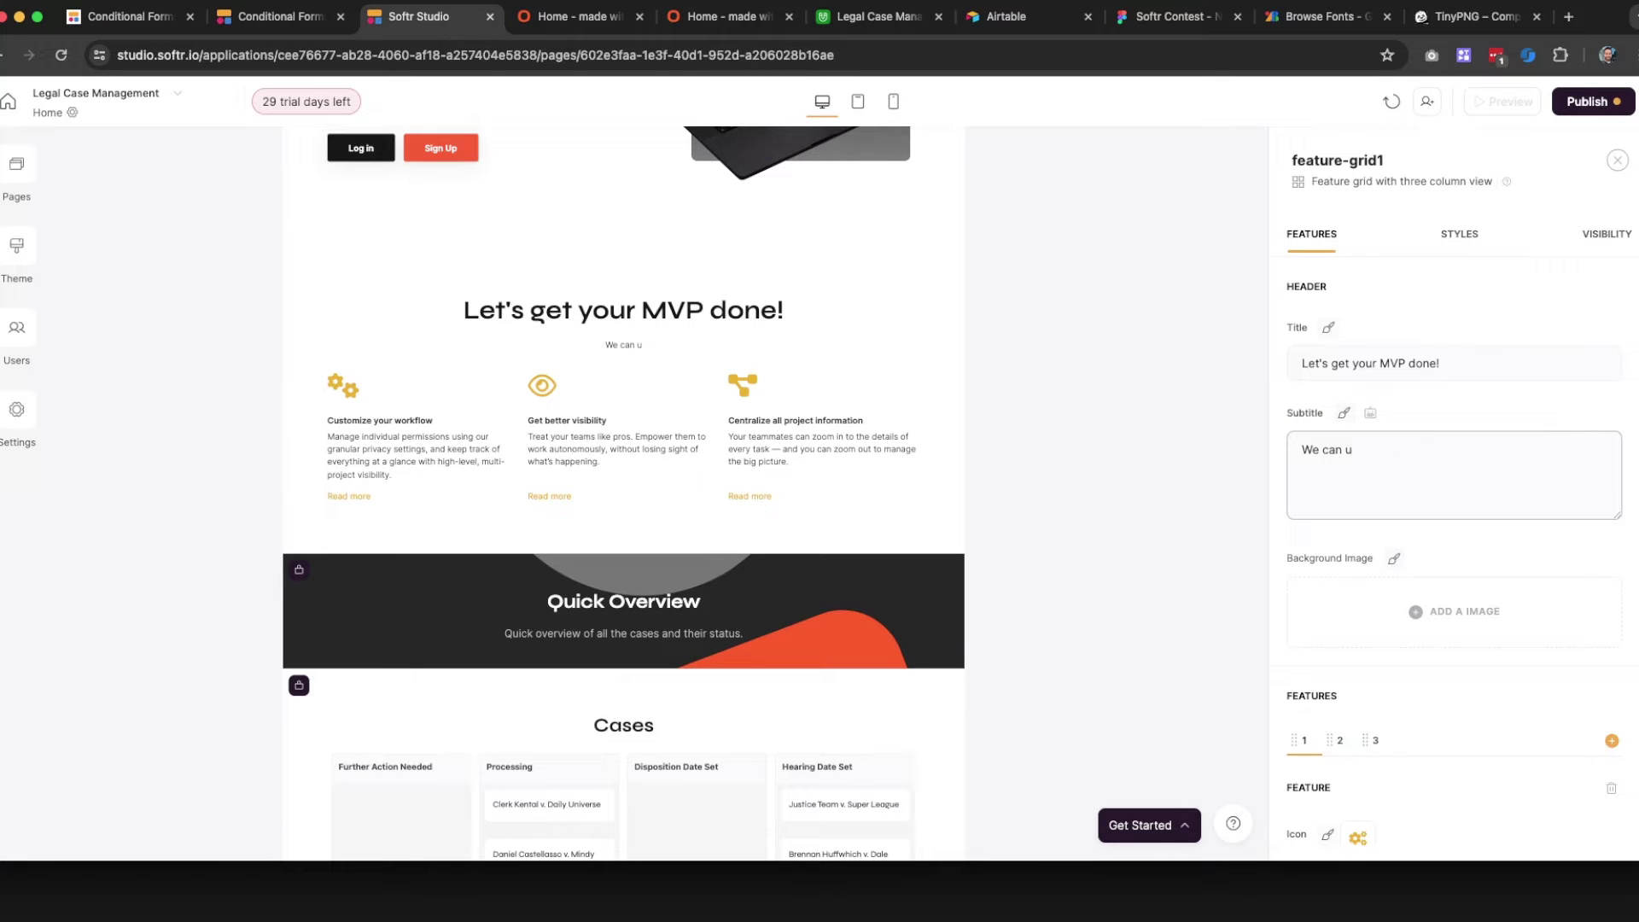
pyautogui.press('BackSpace')
pyautogui.write('build your project in a matter of weeks')
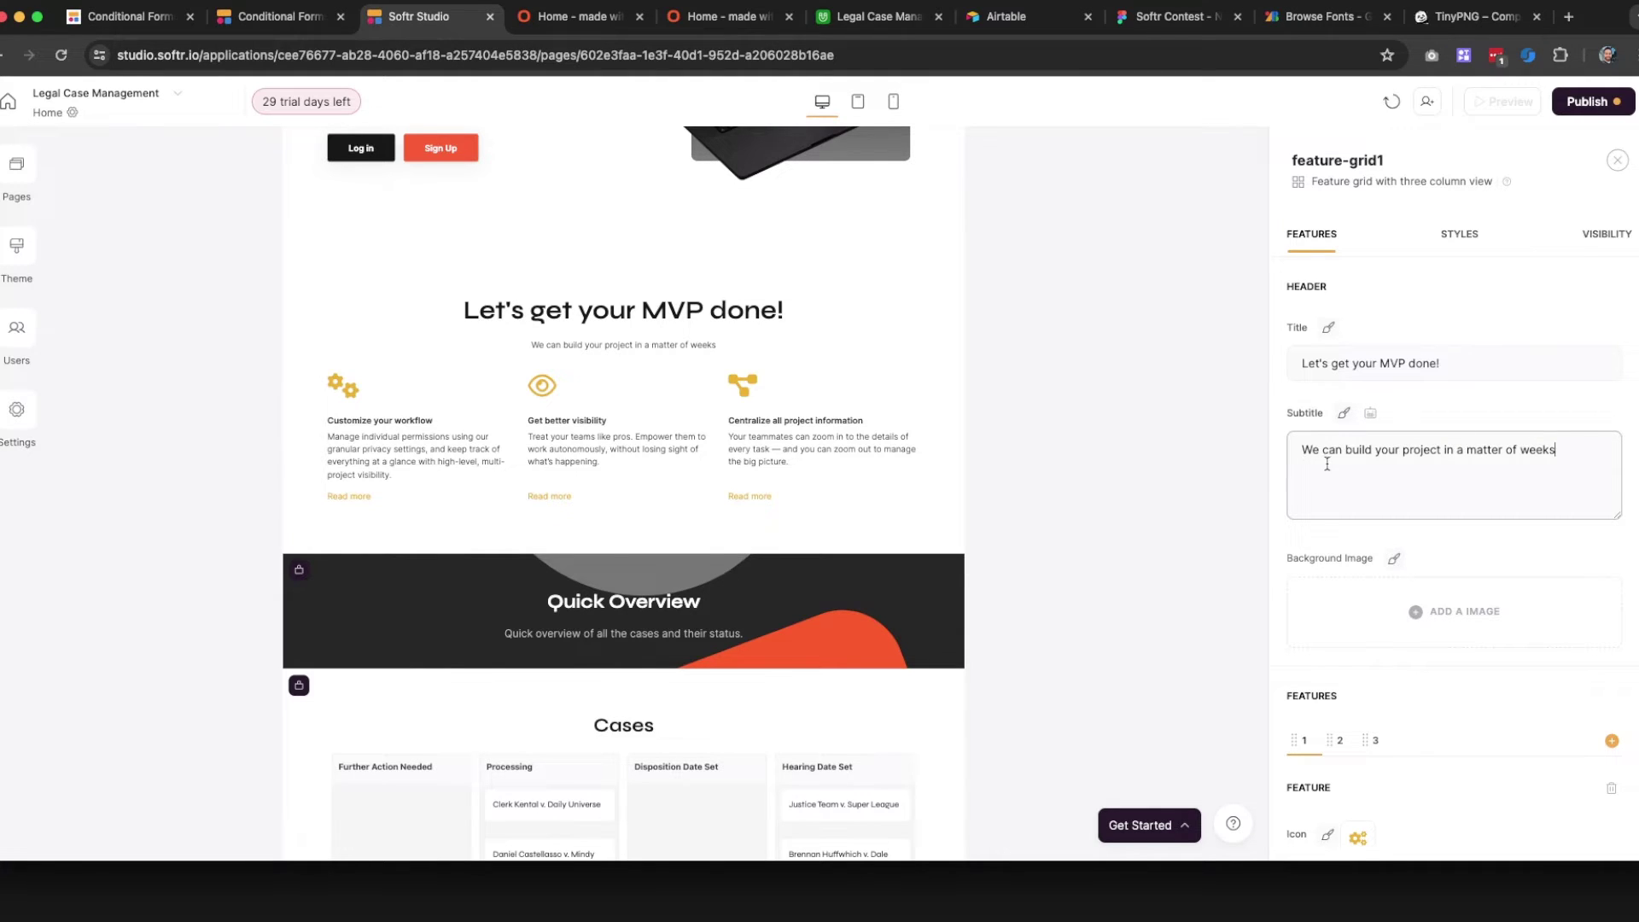
pyautogui.scroll(-3, 1456, 616)
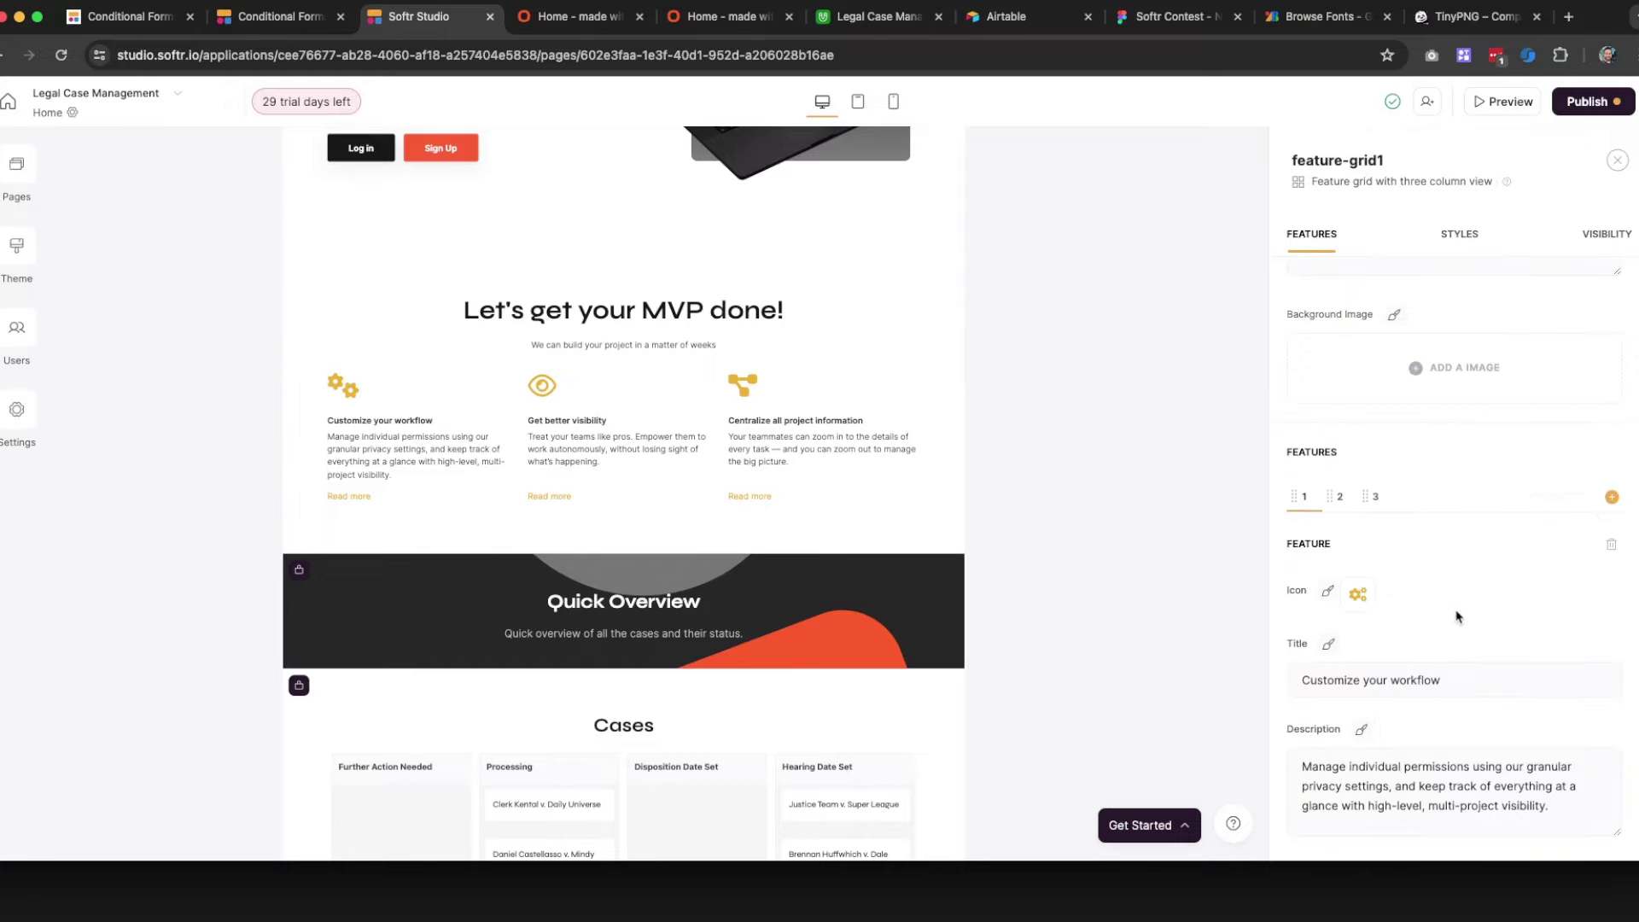
pyautogui.scroll(-3, 1457, 616)
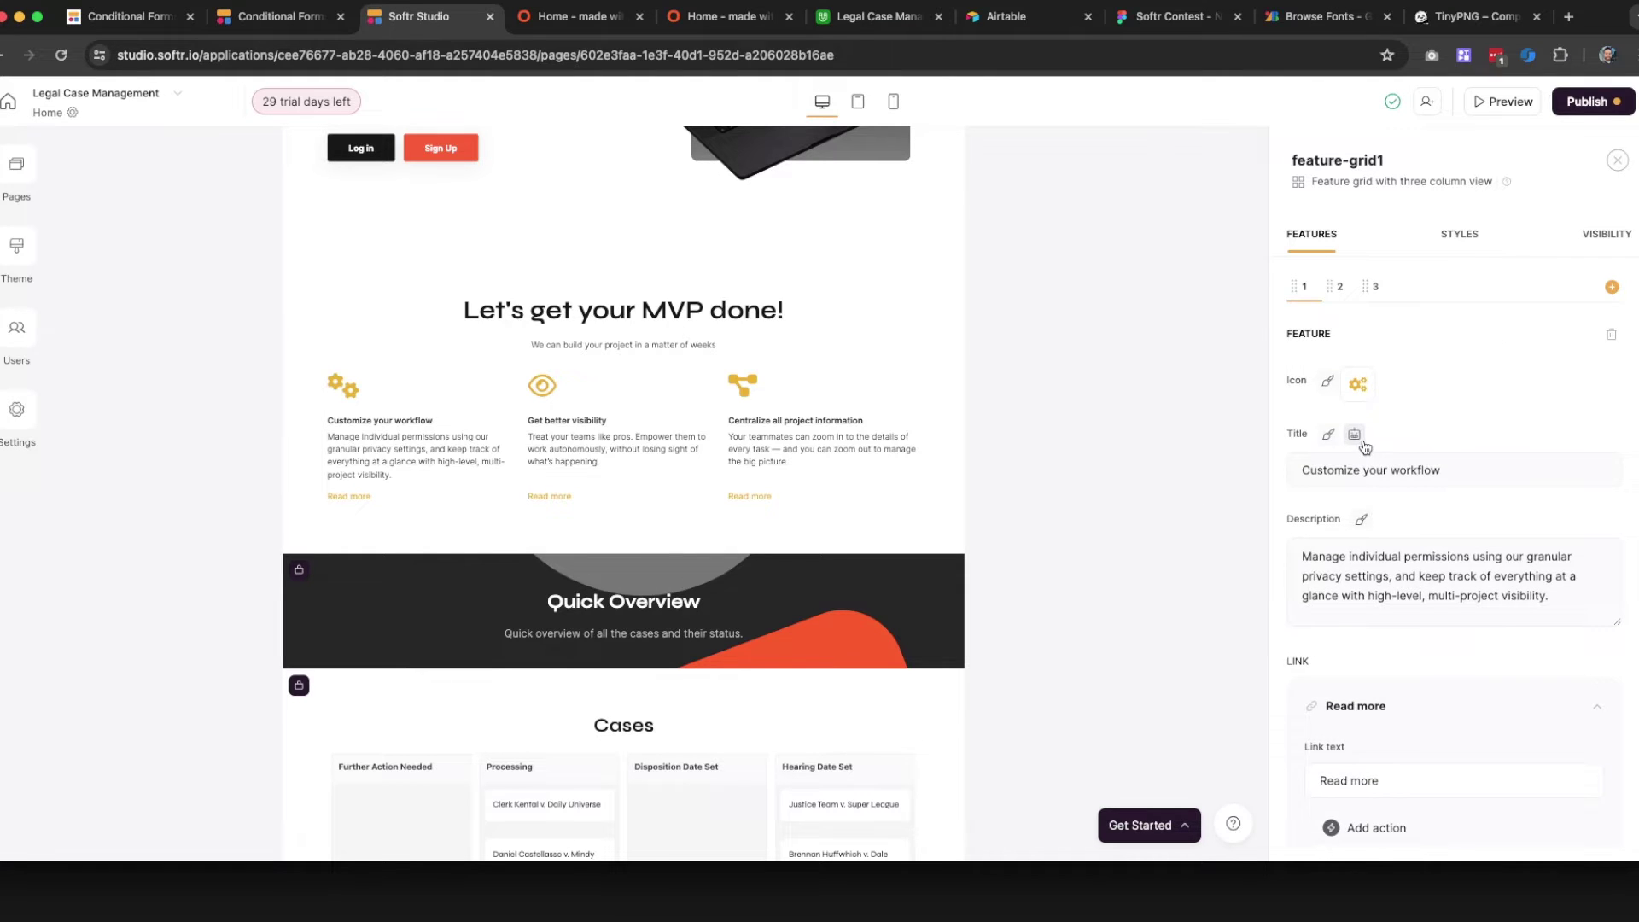
pyautogui.scroll(-2, 1364, 446)
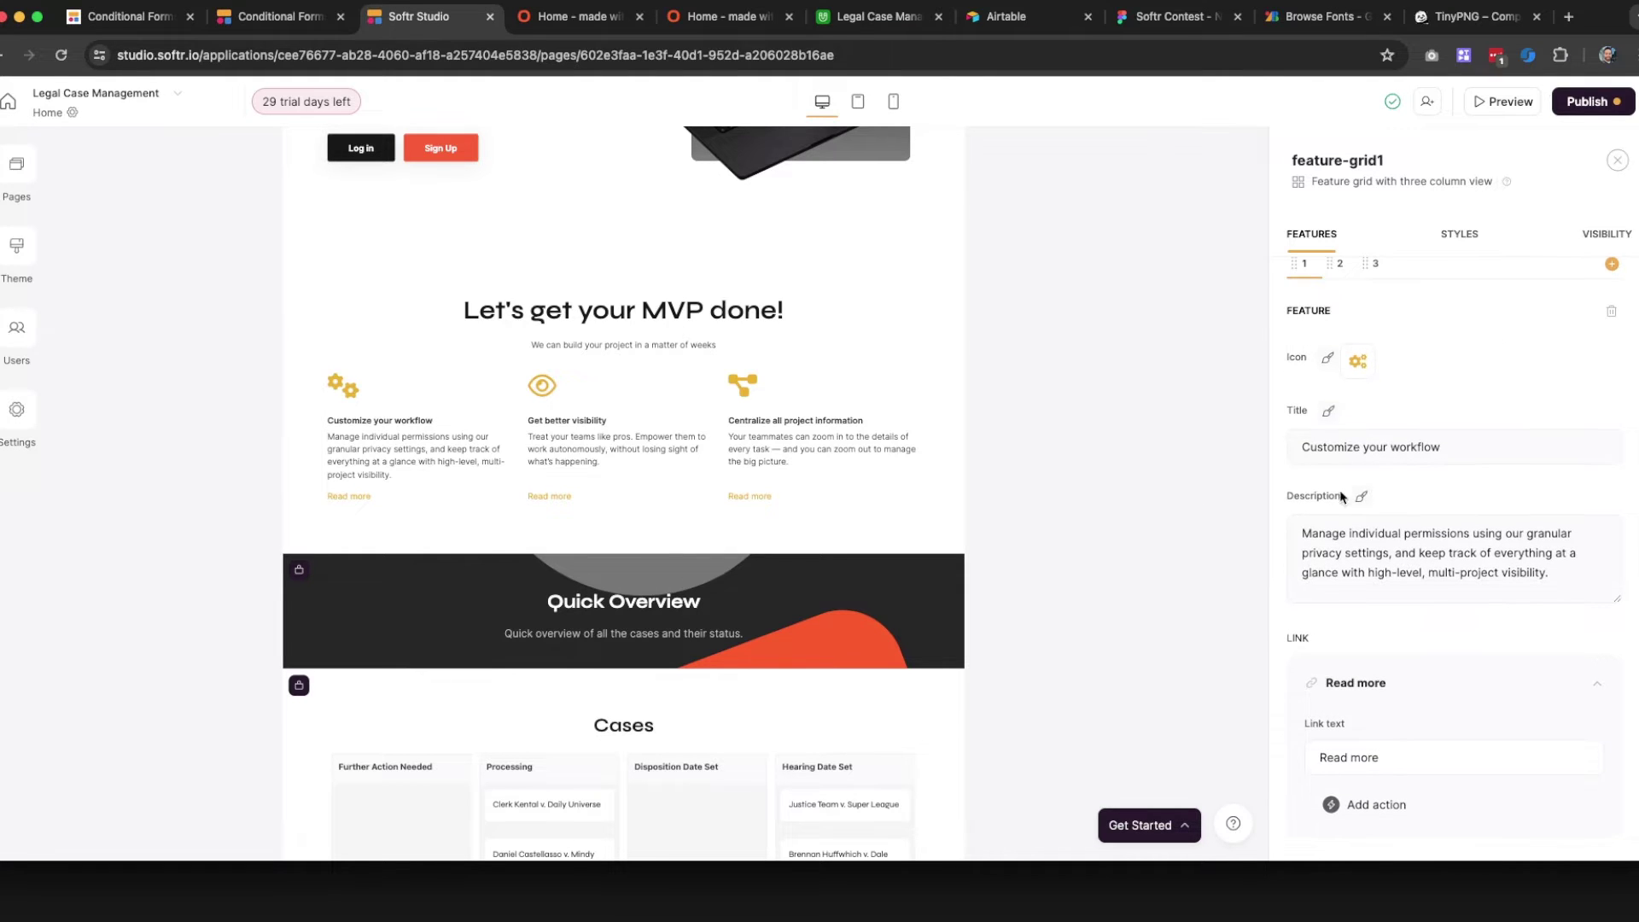
pyautogui.click(1358, 342)
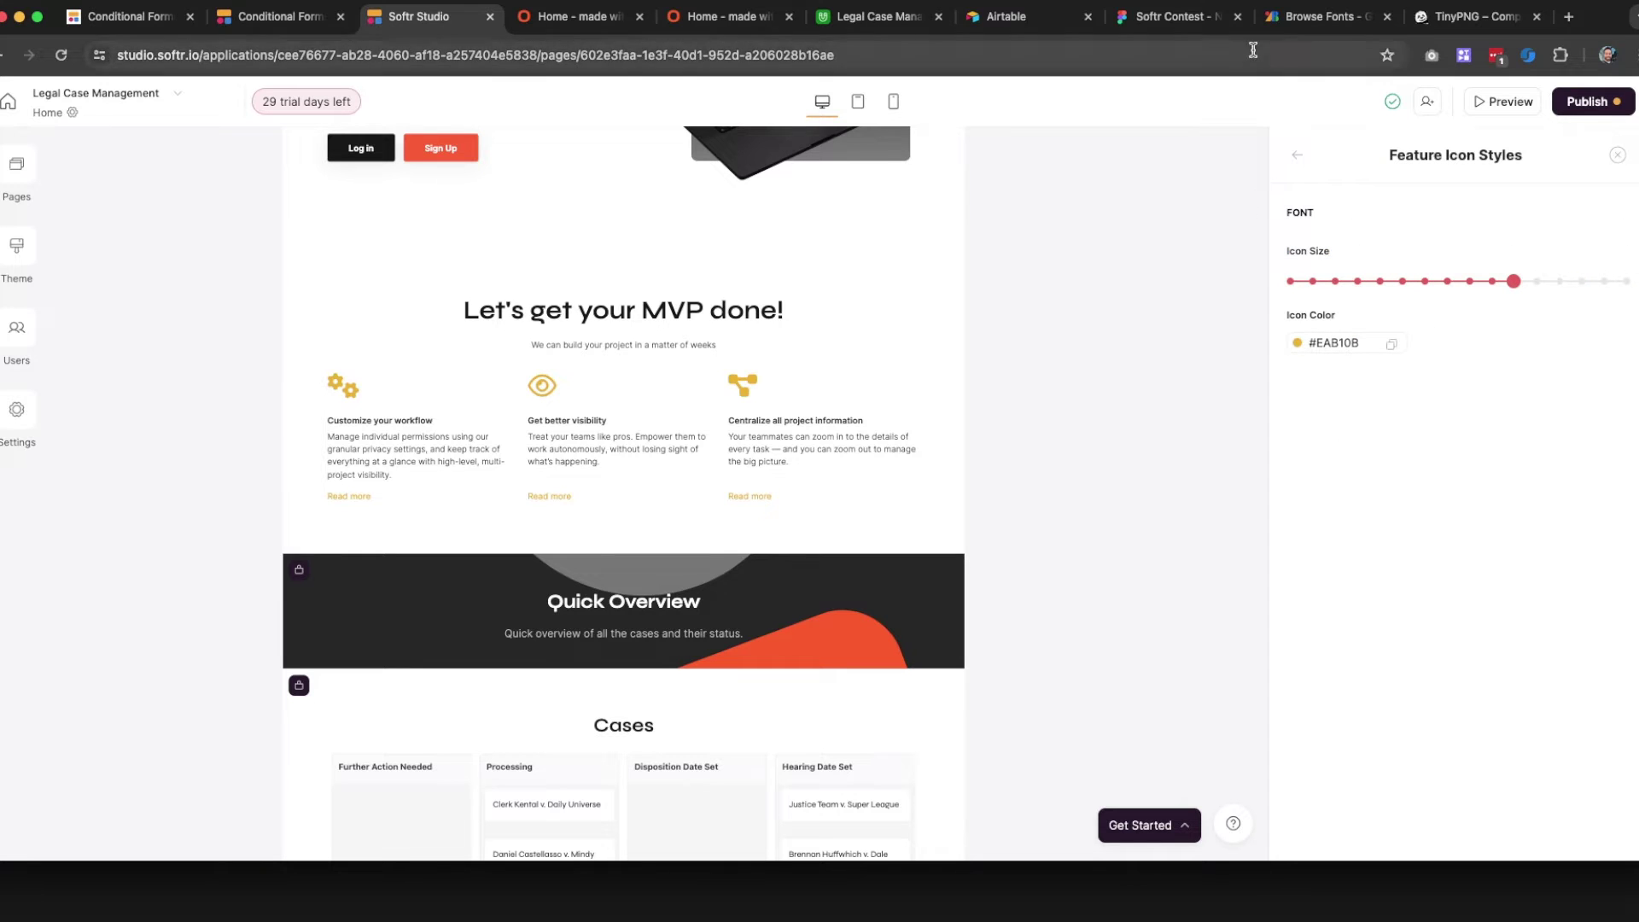
pyautogui.click(1212, 16)
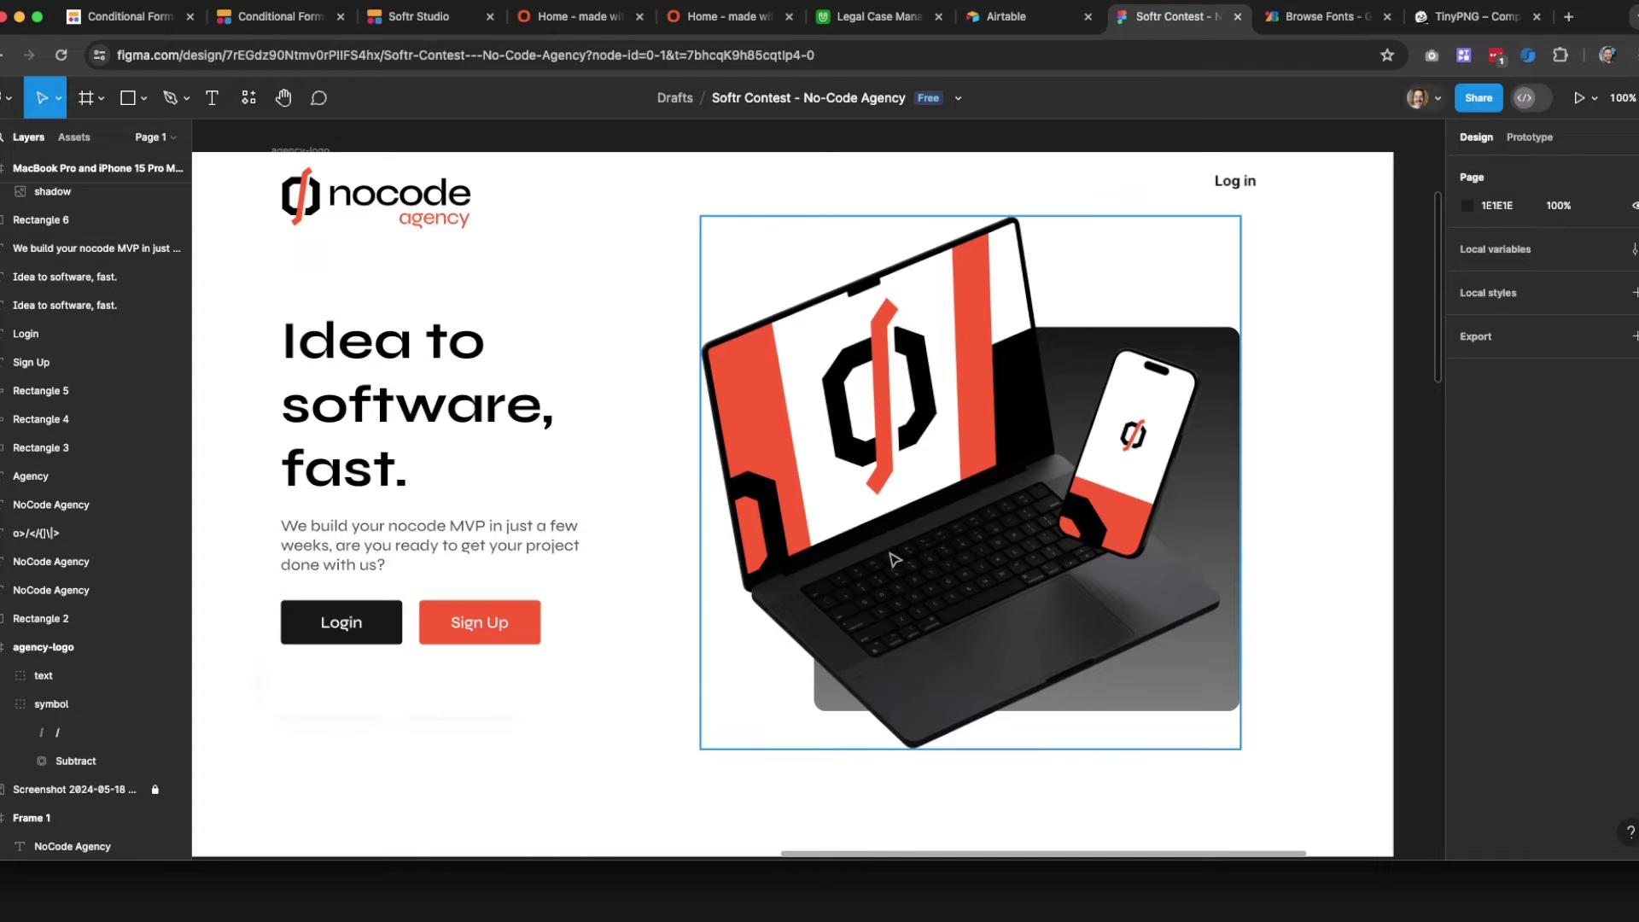
# Copy the Sign Up button's fill hex FC5C2C in Figma and return to Softr Studio
pyautogui.scroll(-5, 794, 554)
pyautogui.scroll(6, 699, 552)
pyautogui.click(528, 697)
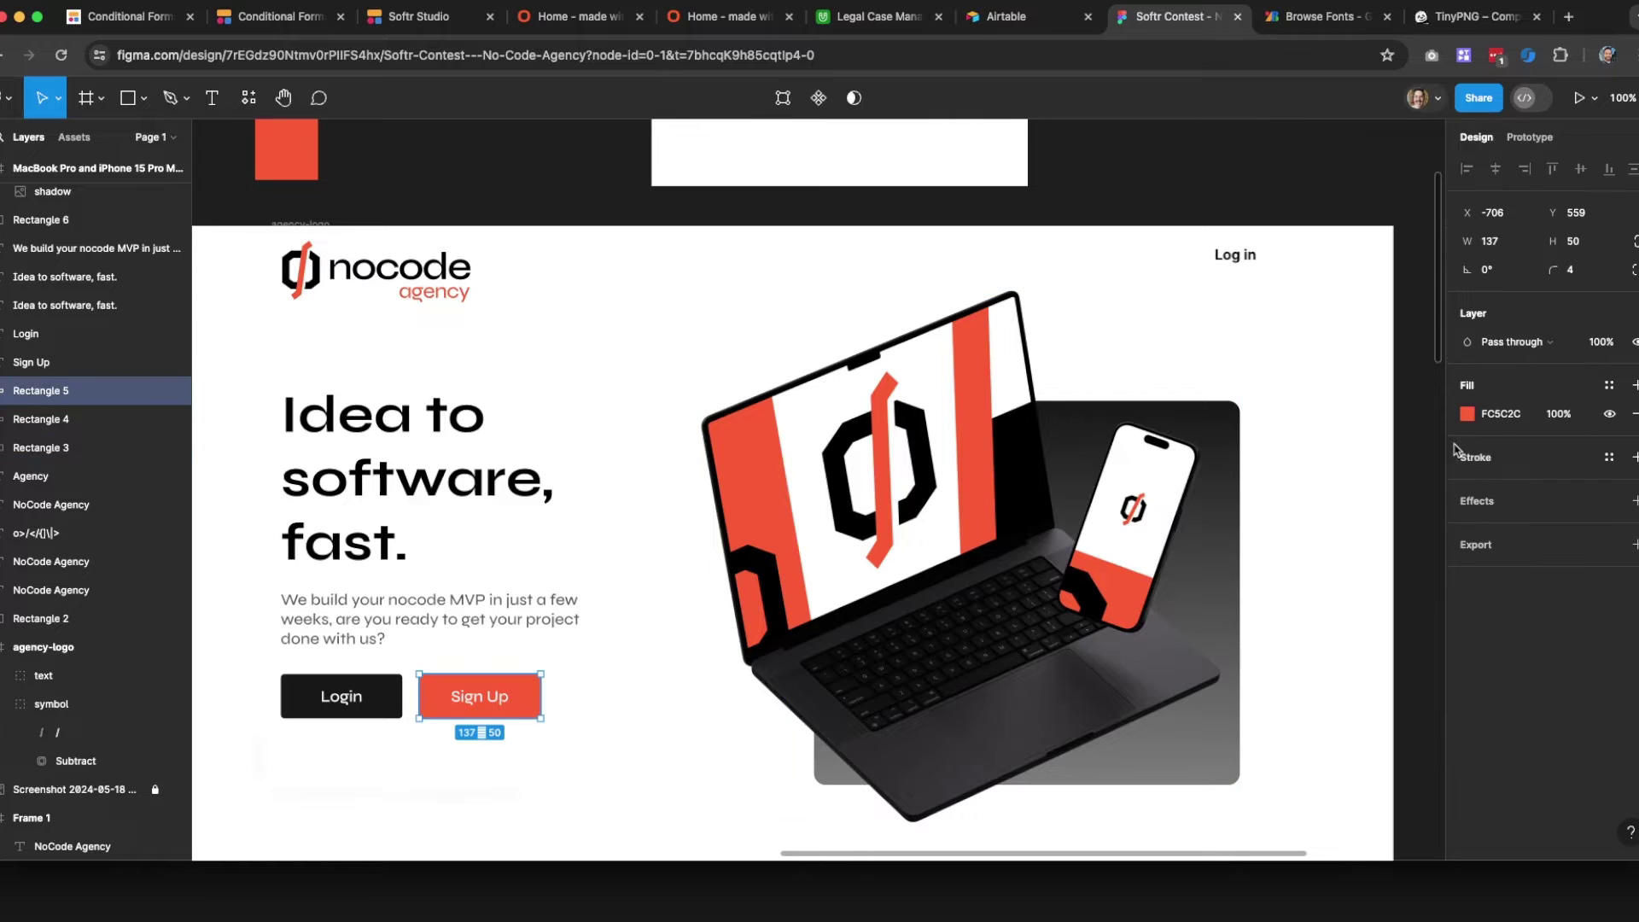
pyautogui.click(1501, 414)
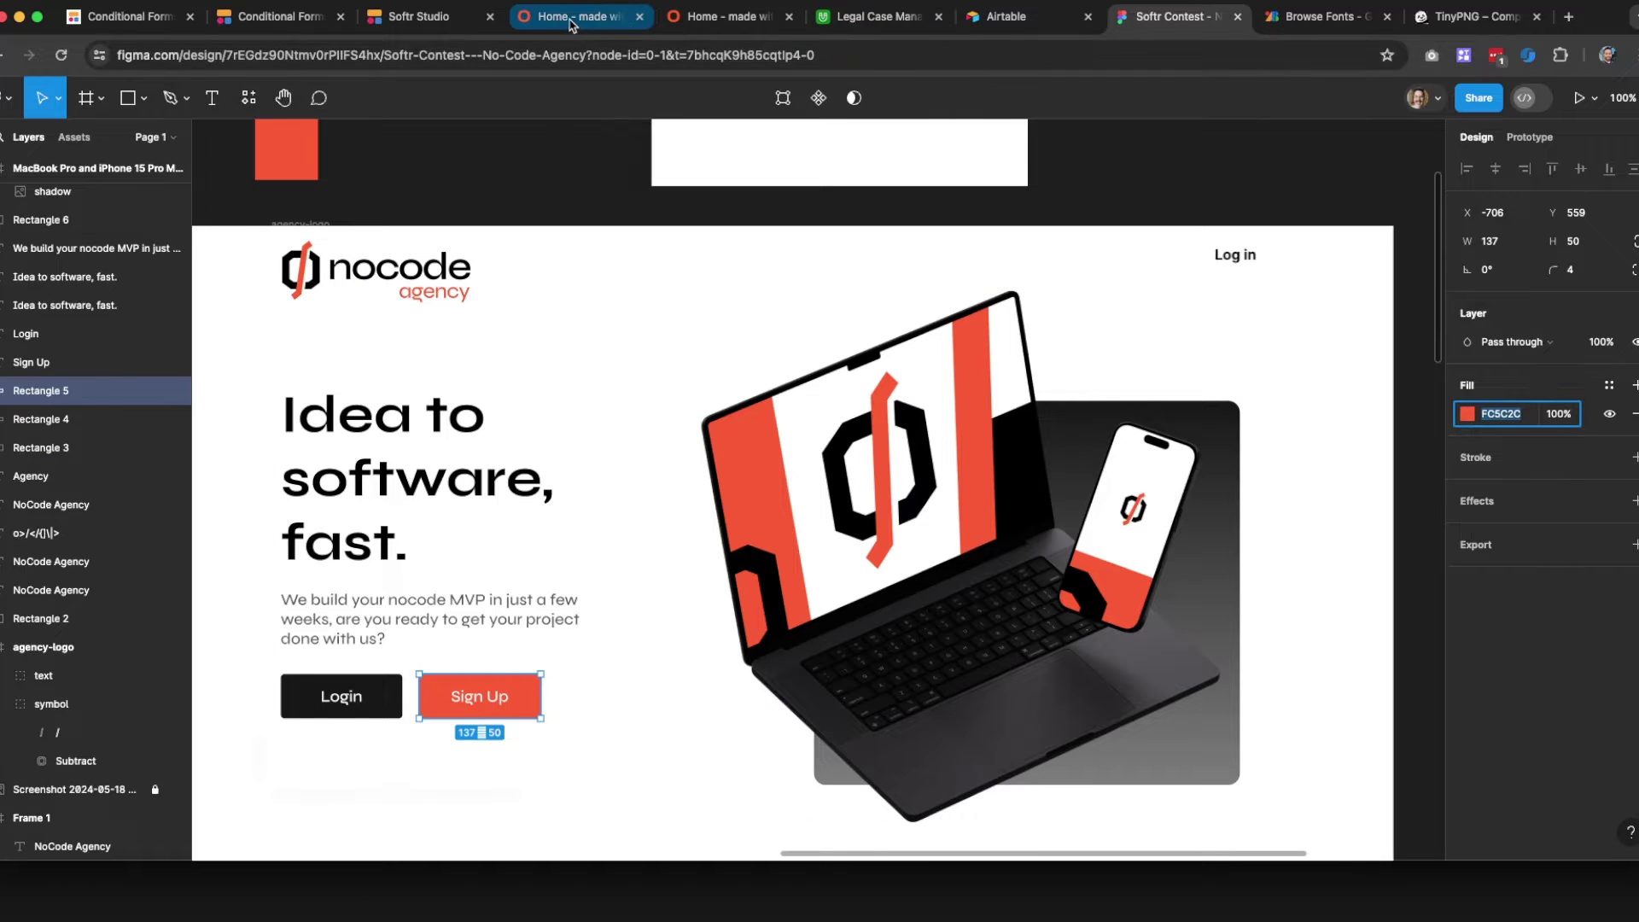
pyautogui.click(570, 24)
pyautogui.click(700, 21)
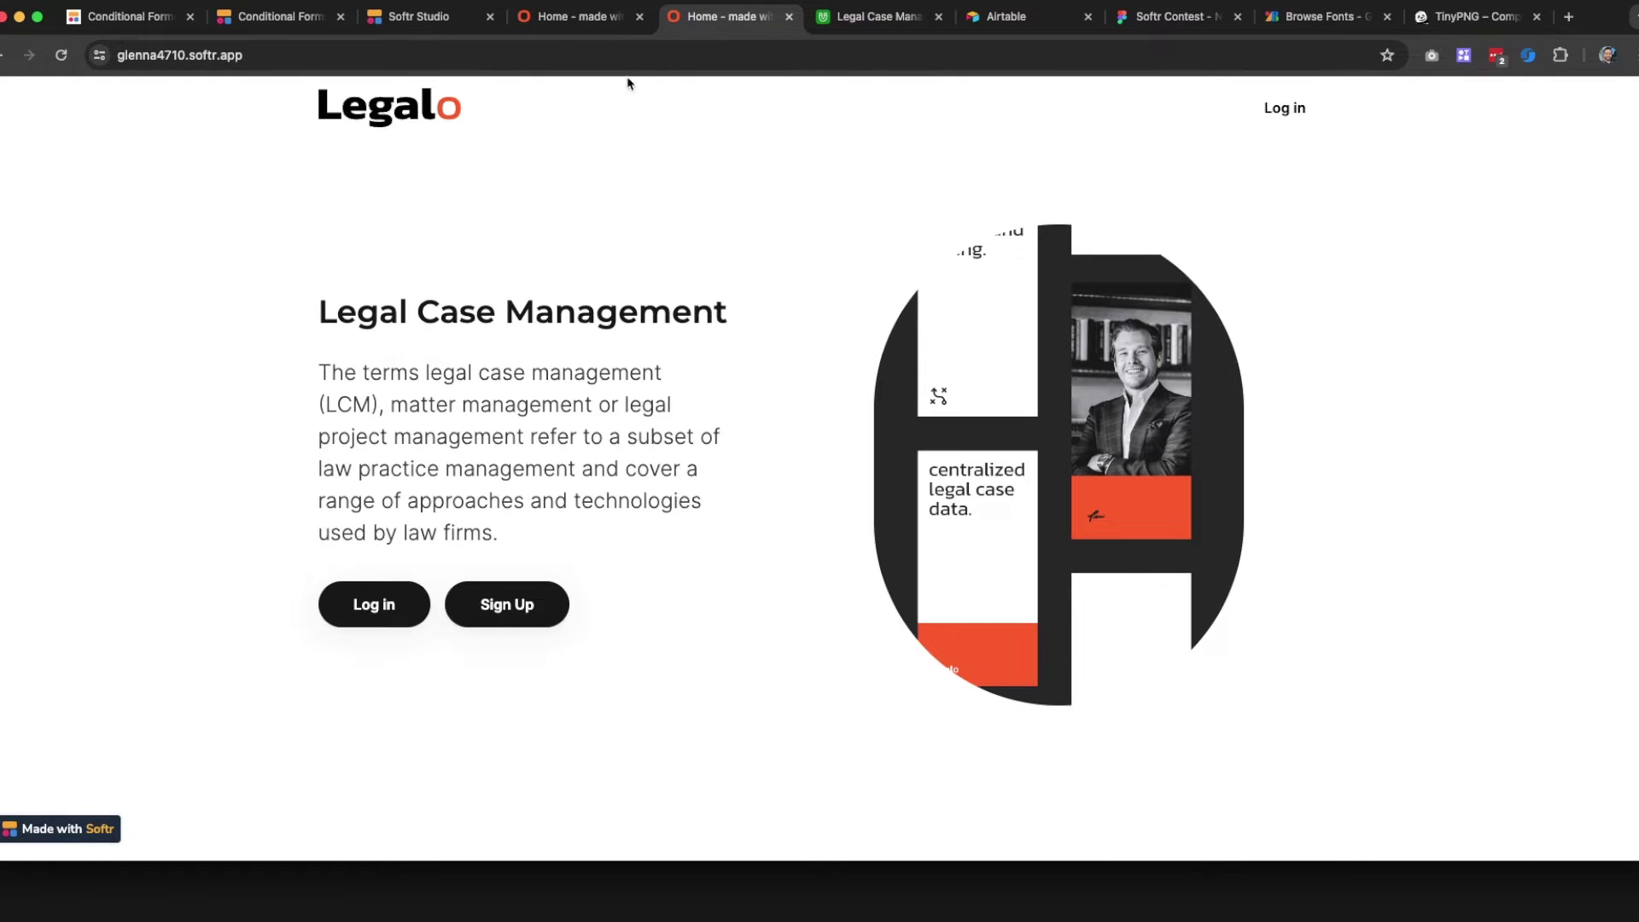
pyautogui.click(383, 24)
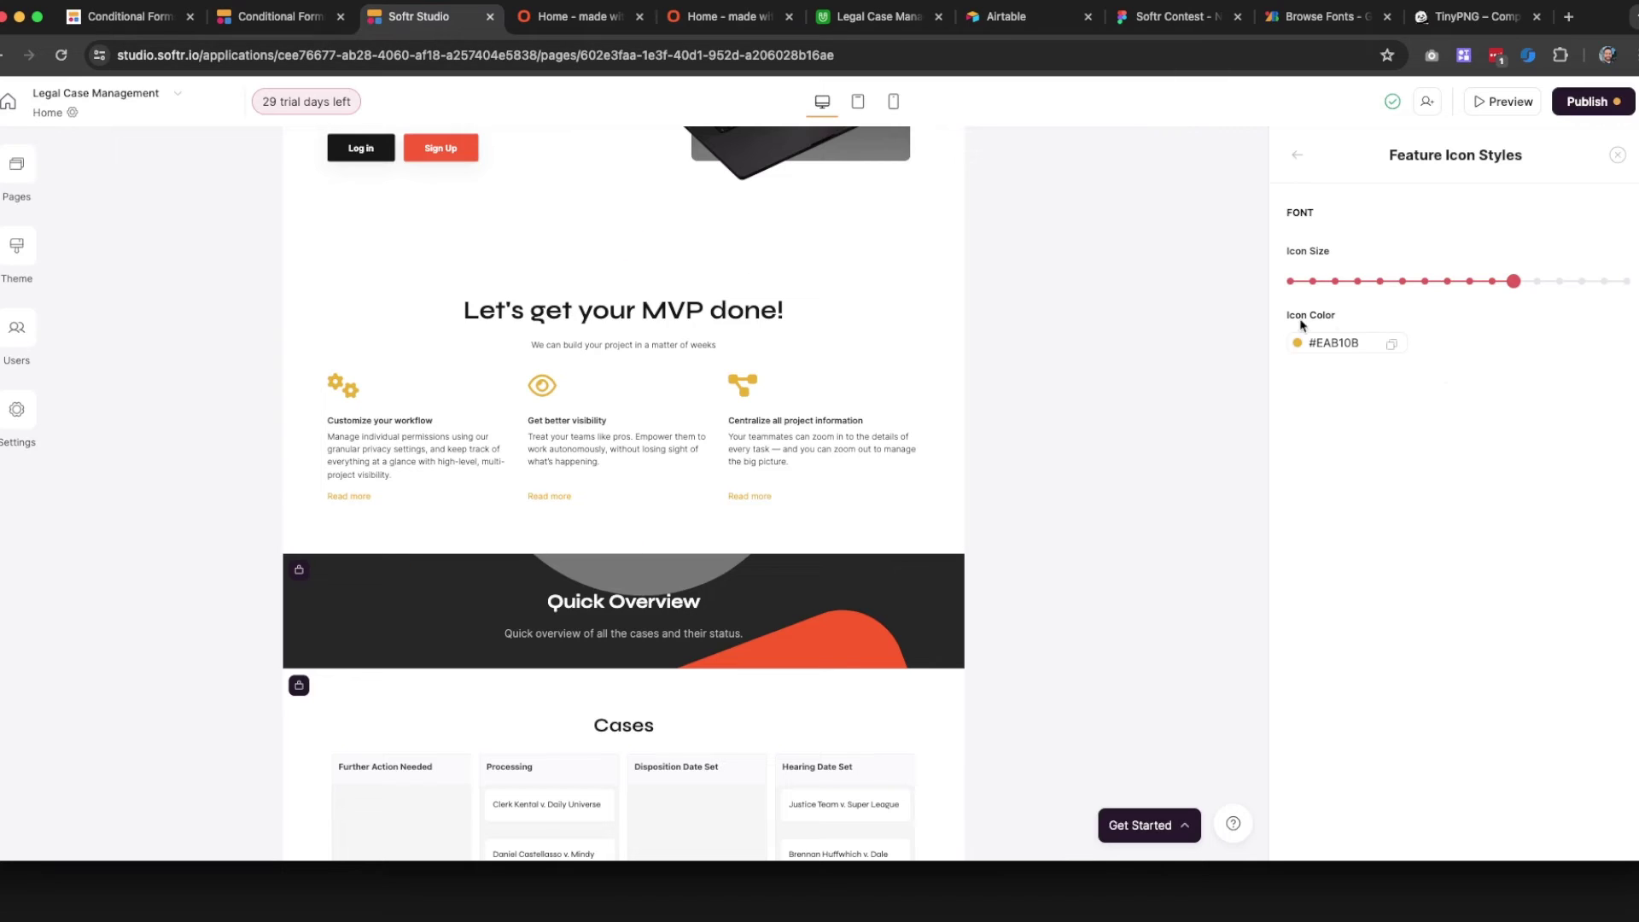
# Change the feature icon colour from #EAB10B to the brand orange #FC5C2C
pyautogui.click(1331, 342)
pyautogui.click(1372, 533)
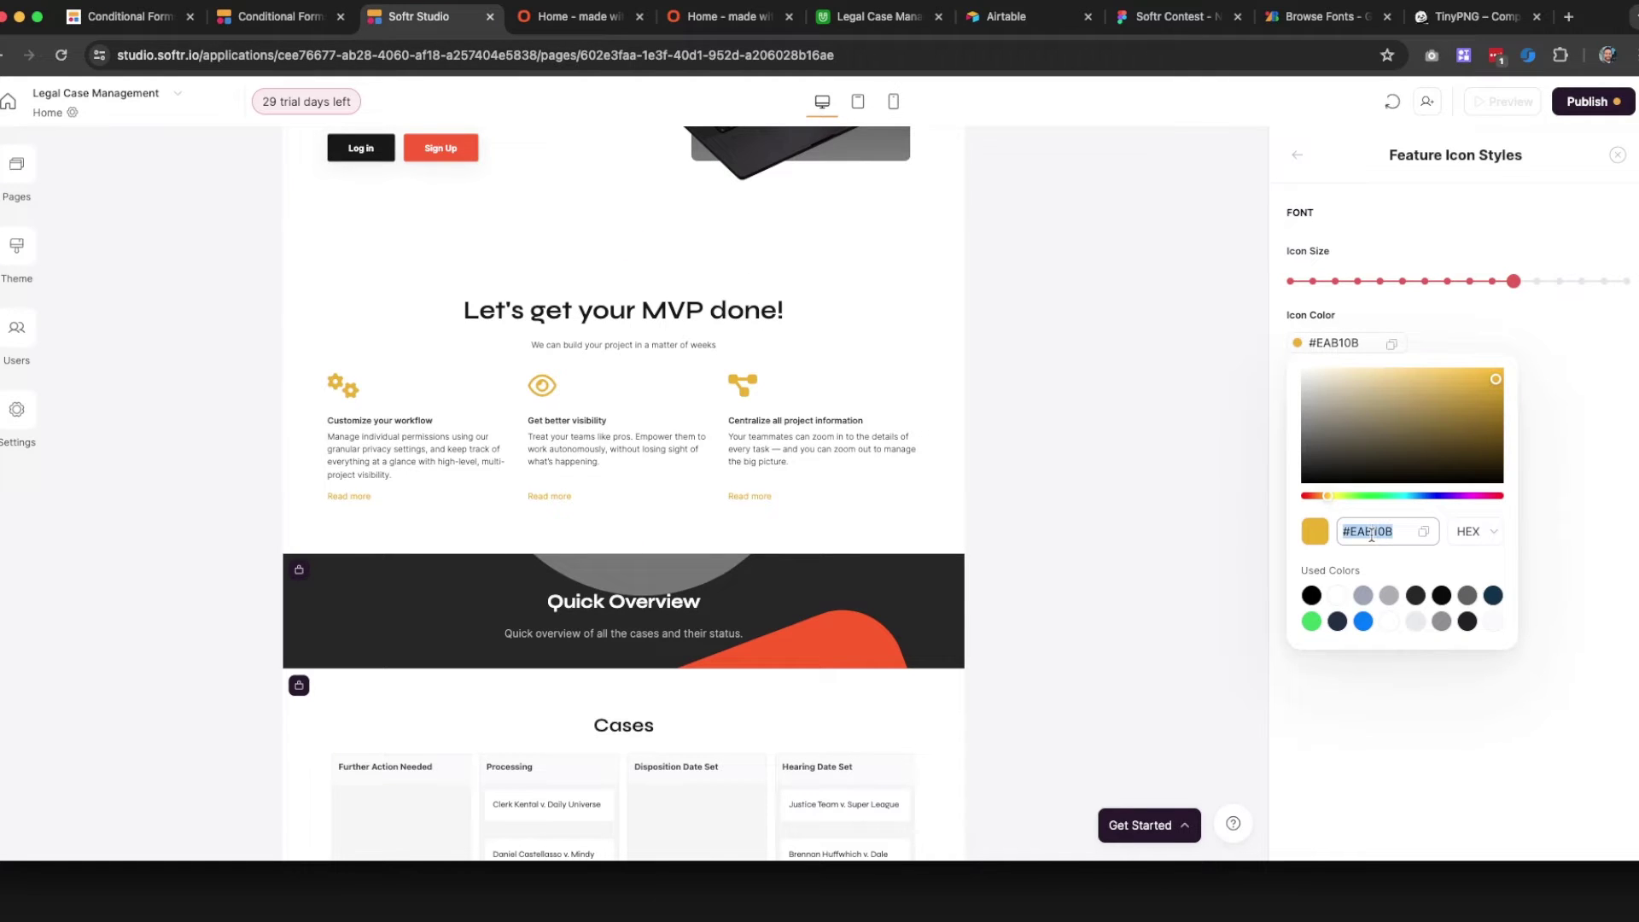
pyautogui.write('#FC5C2C')
pyautogui.click(1605, 464)
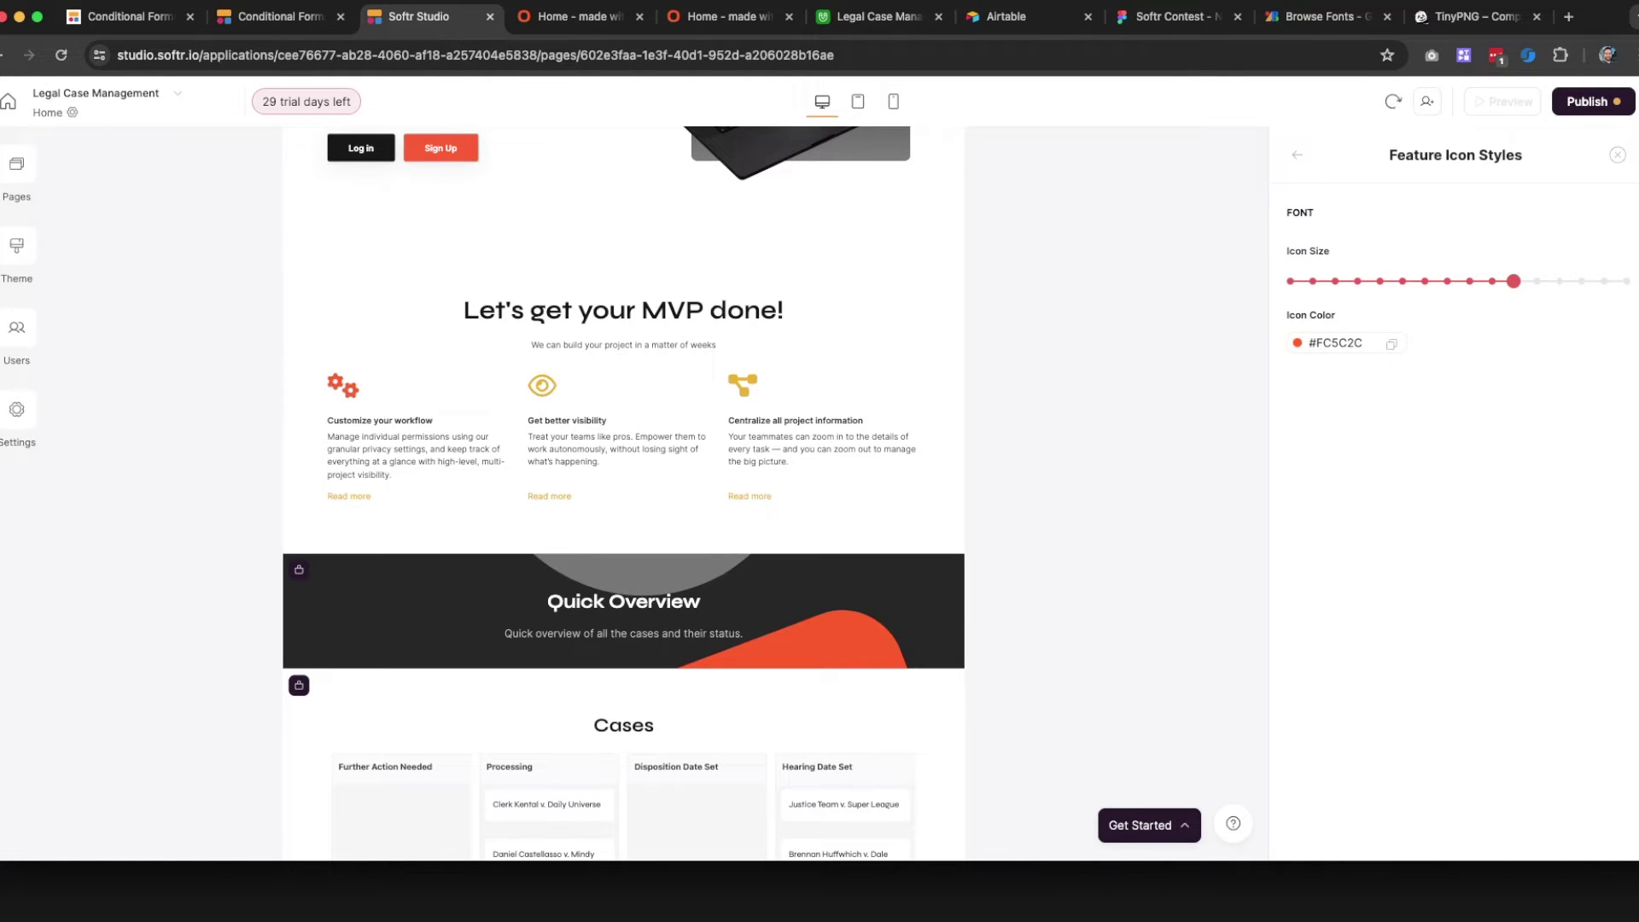
pyautogui.click(1618, 155)
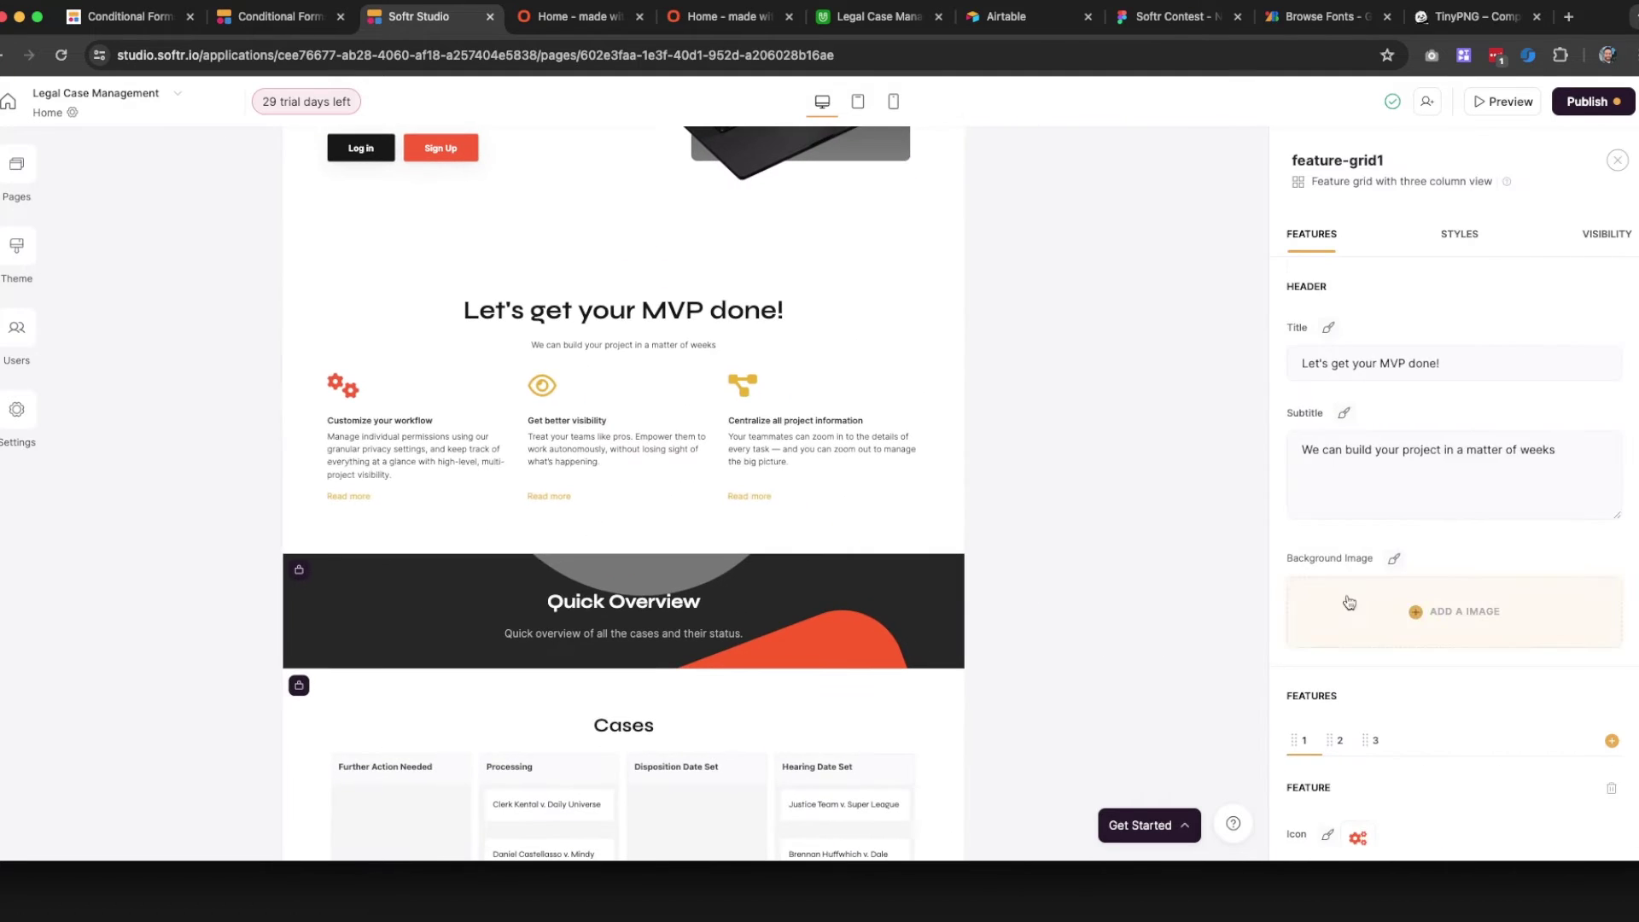
# Search the icon library for 'mobi' and give the first feature a mobile phone icon
pyautogui.scroll(-5, 1349, 603)
pyautogui.click(1360, 498)
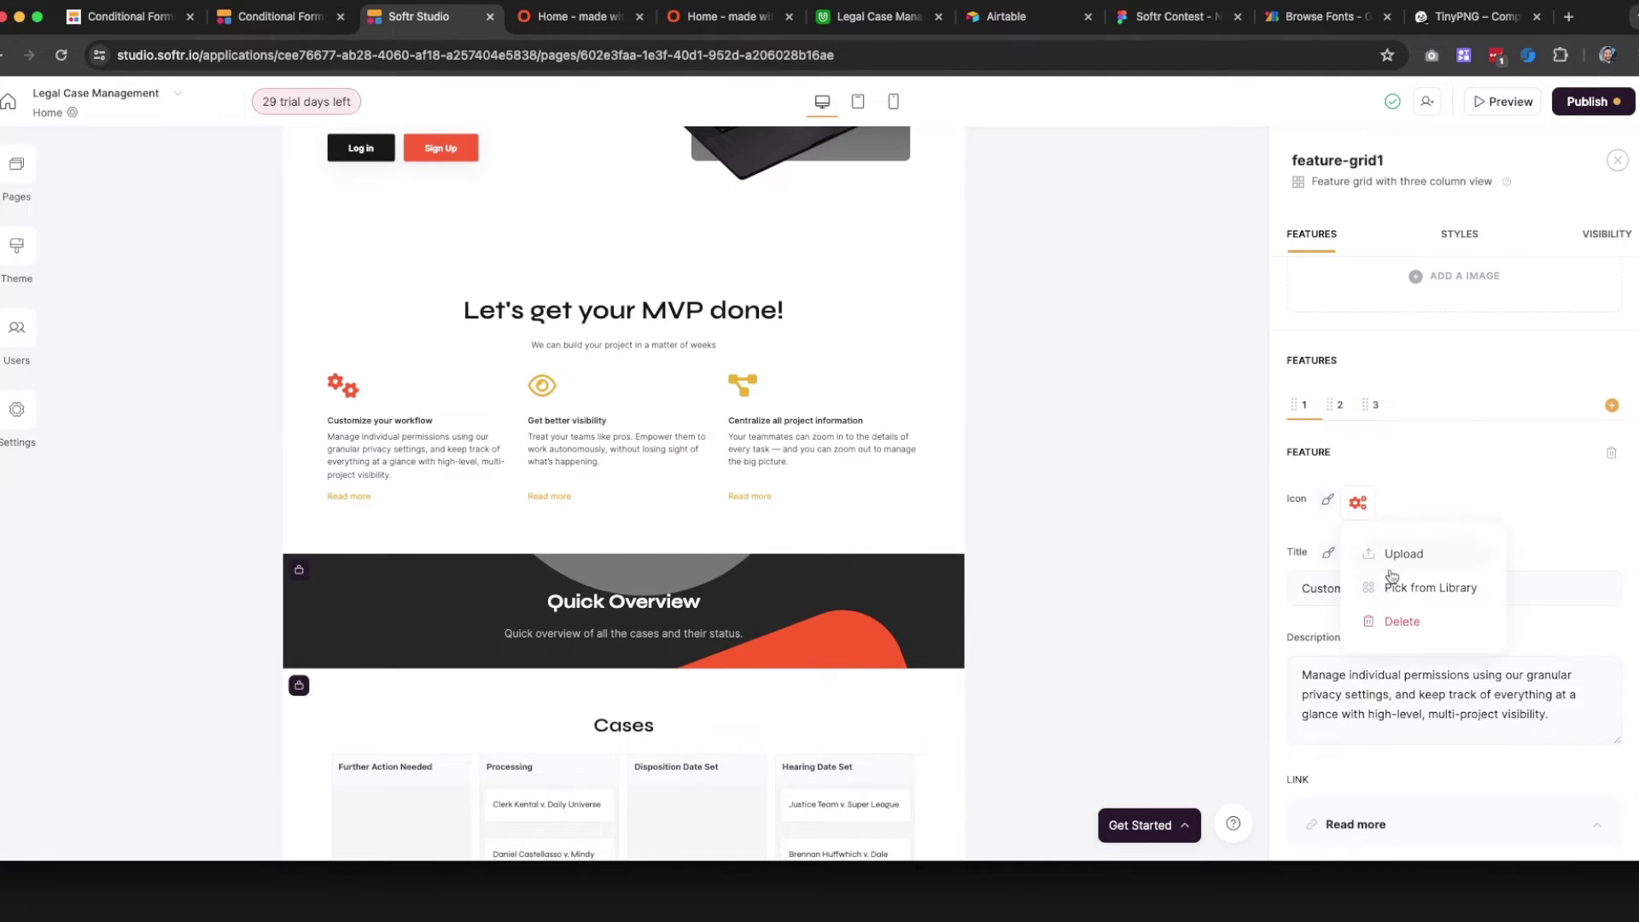
pyautogui.click(1415, 584)
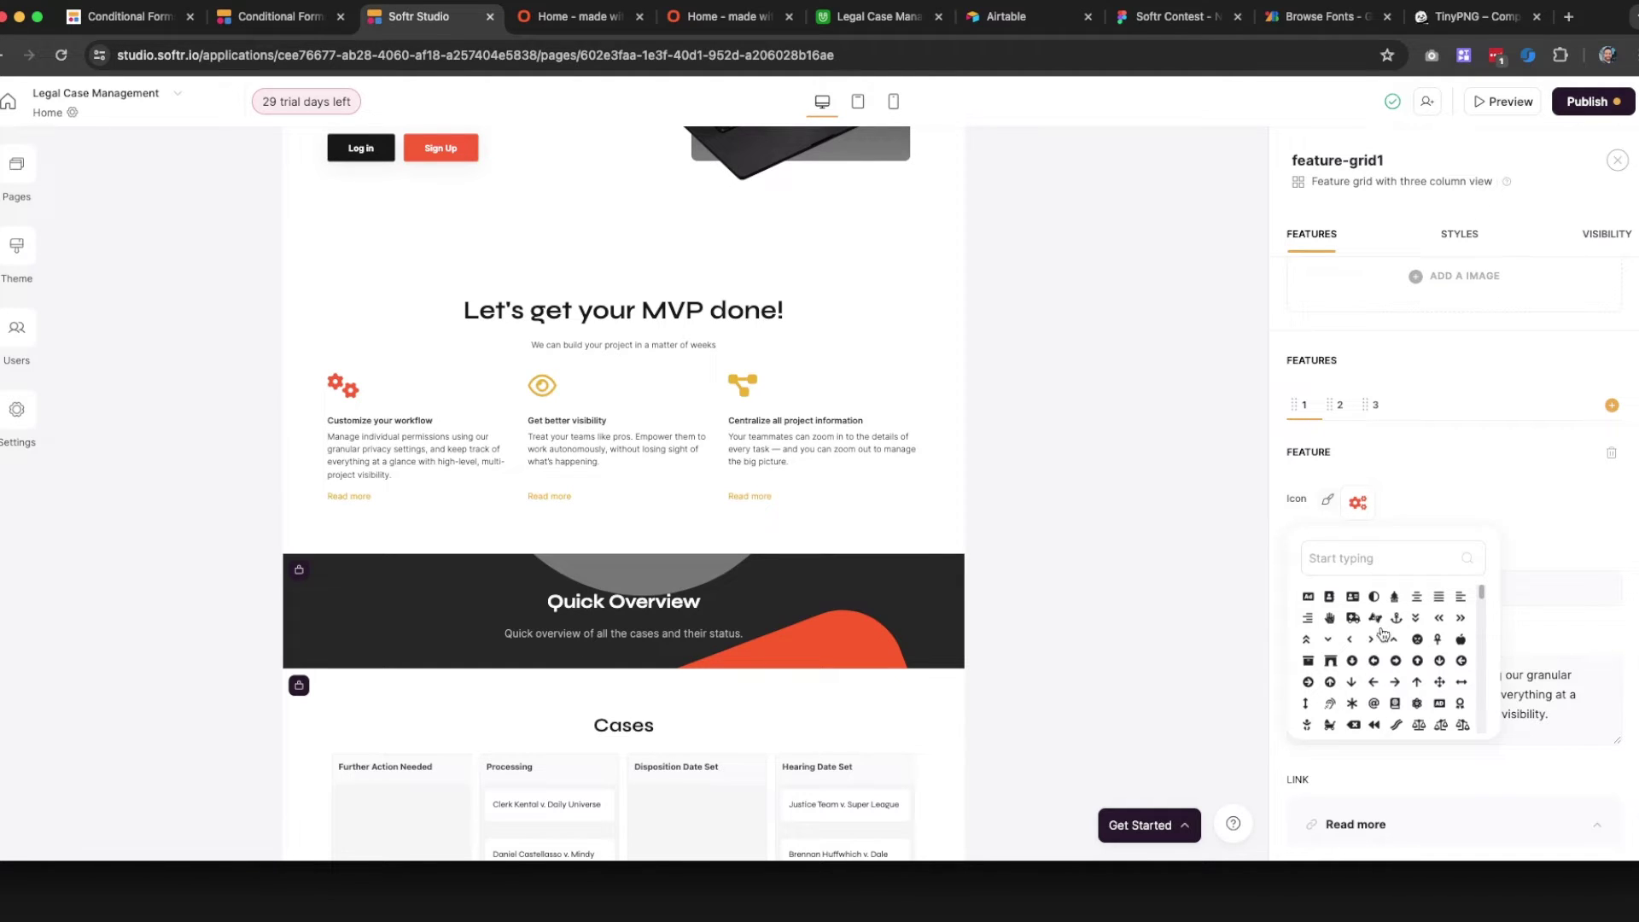
pyautogui.moveTo(1482, 591); pyautogui.dragTo(1483, 607)
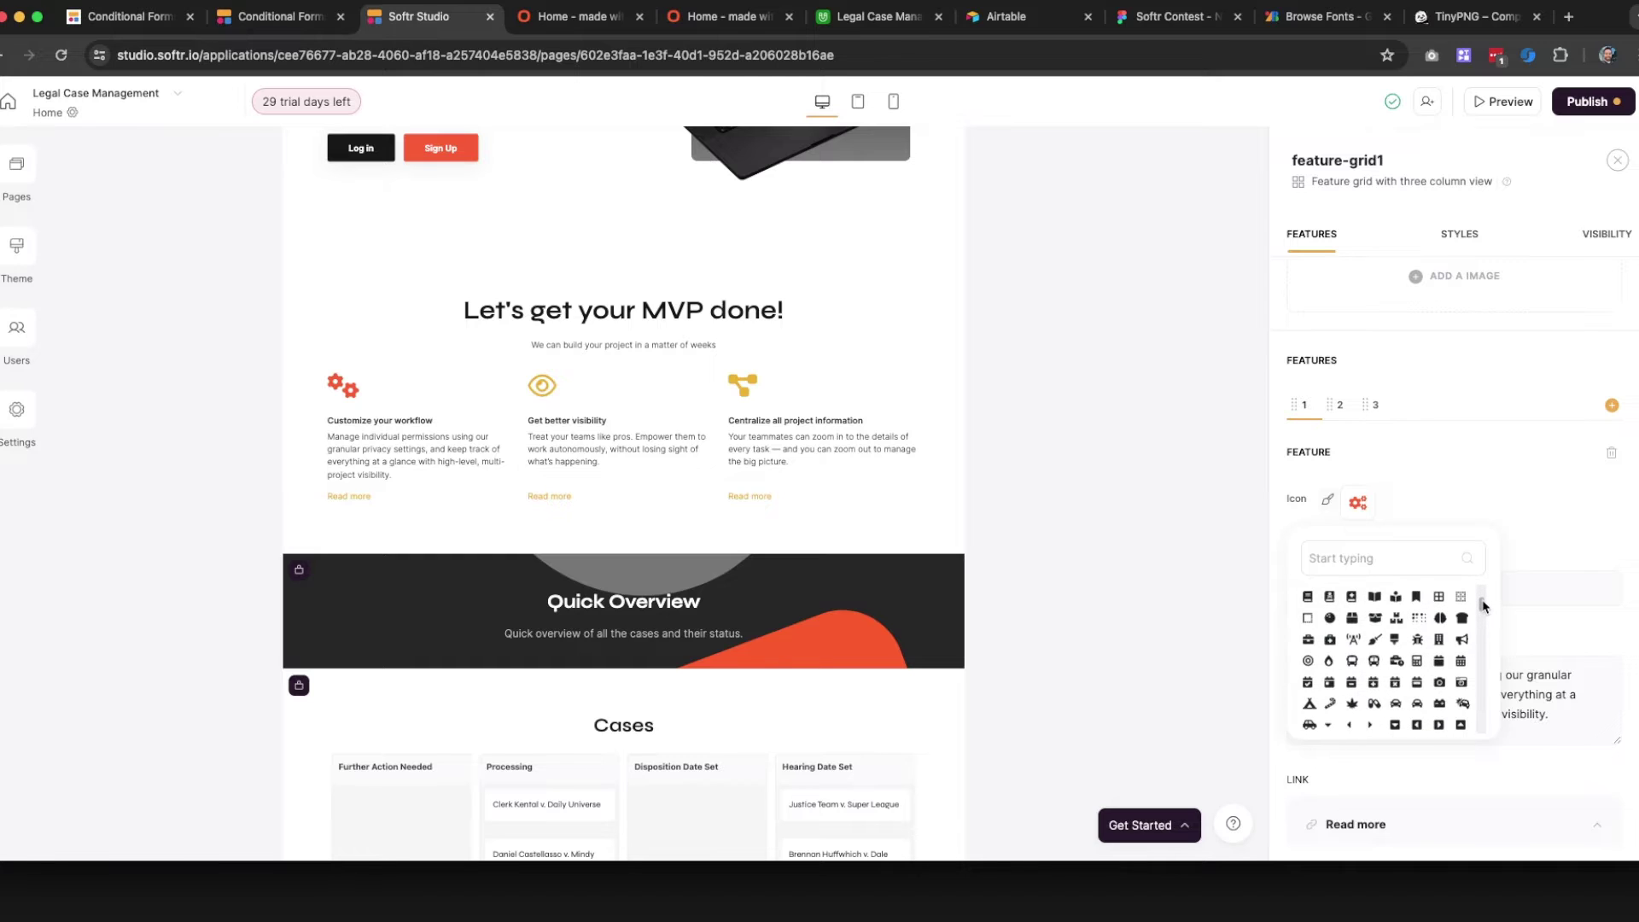
pyautogui.scroll(-1, 1483, 606)
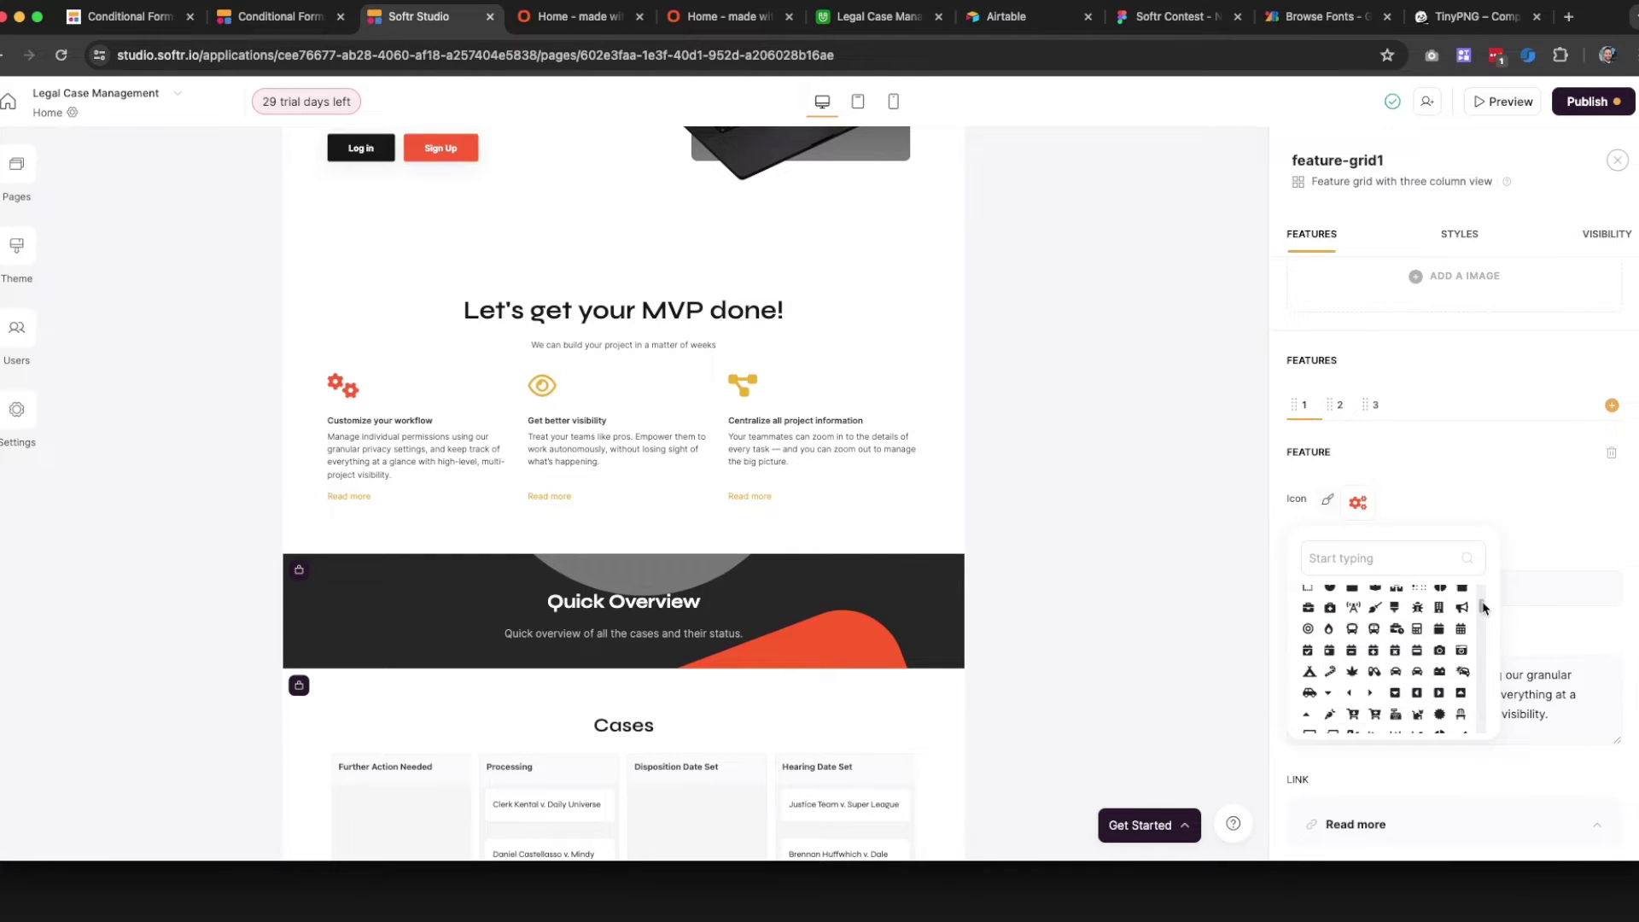
pyautogui.click(1349, 564)
pyautogui.write('phone')
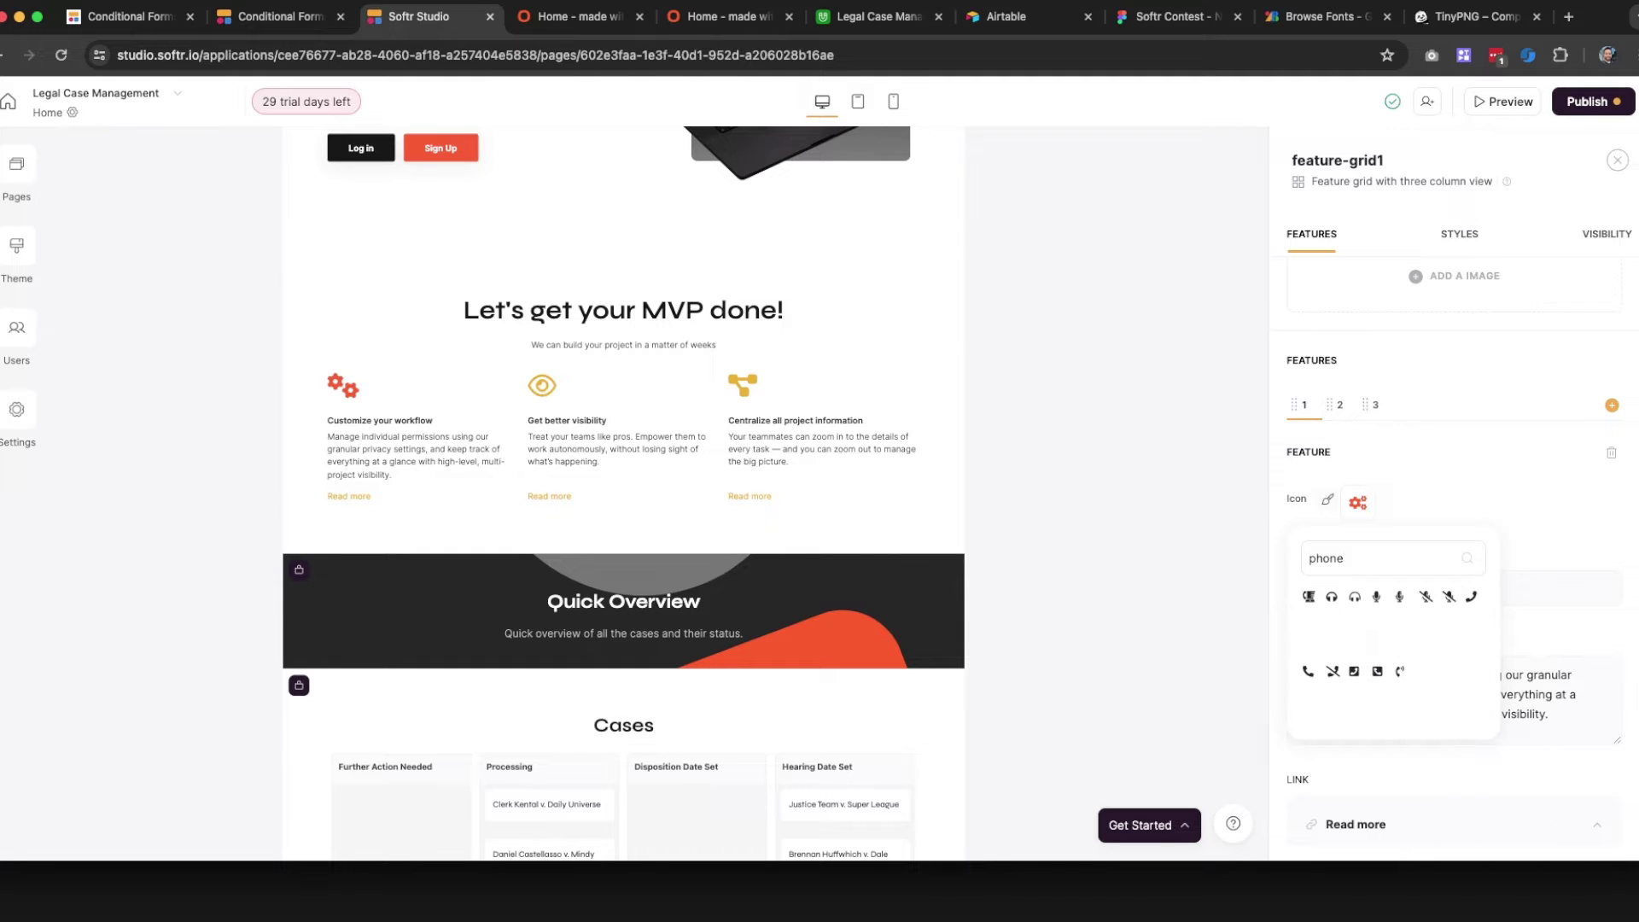
pyautogui.press('super+a')
pyautogui.write('mobi')
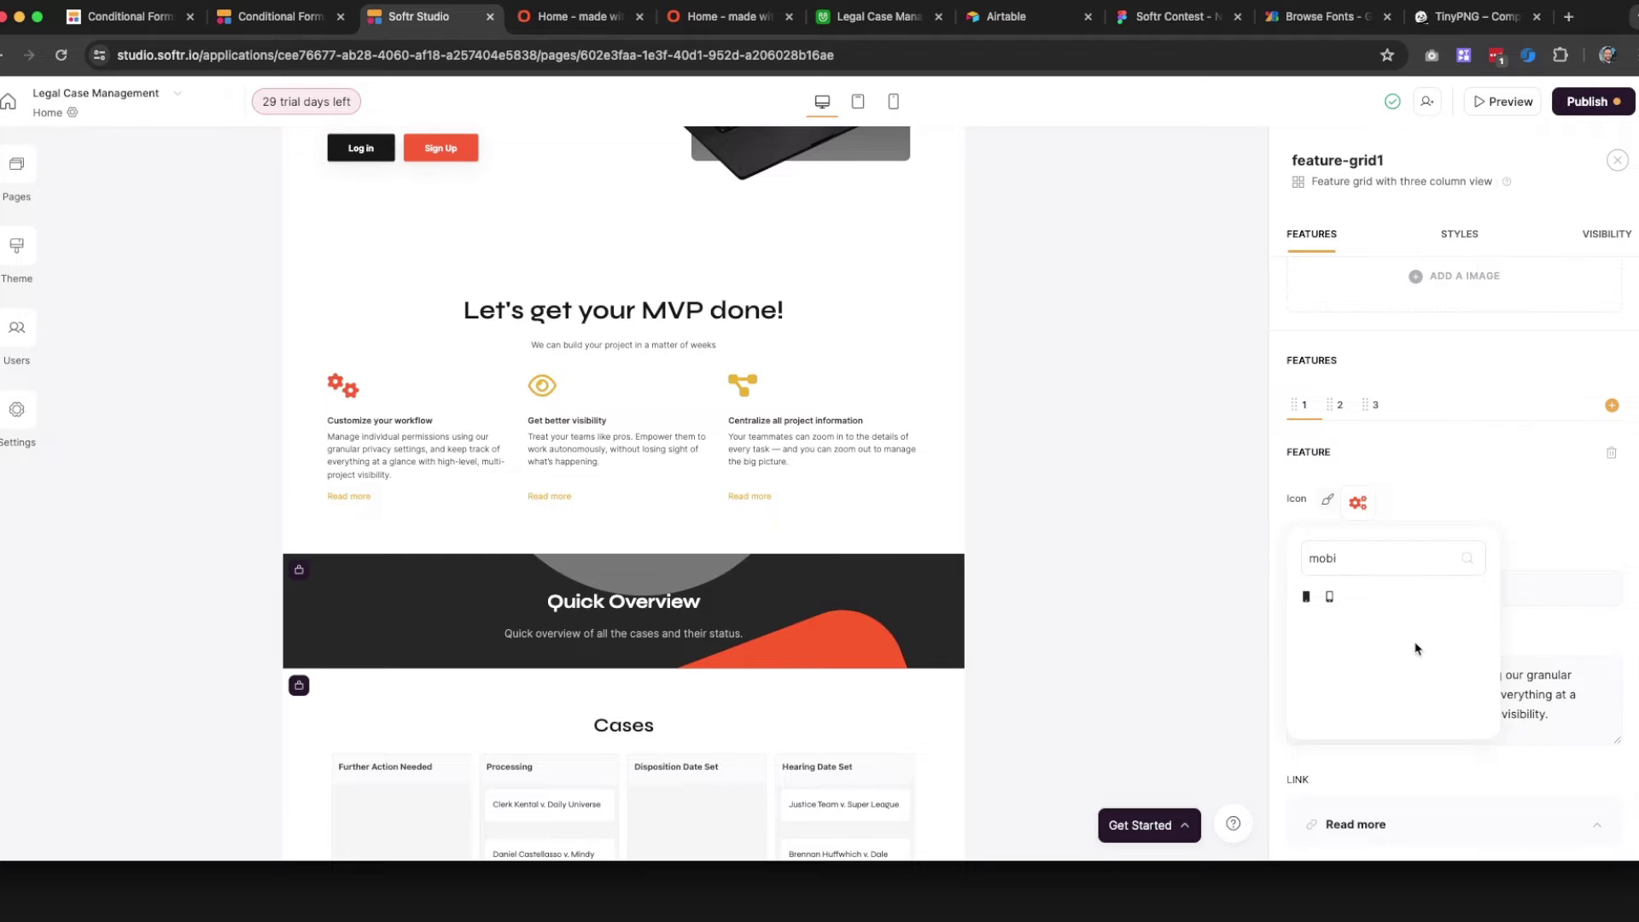
pyautogui.click(1329, 598)
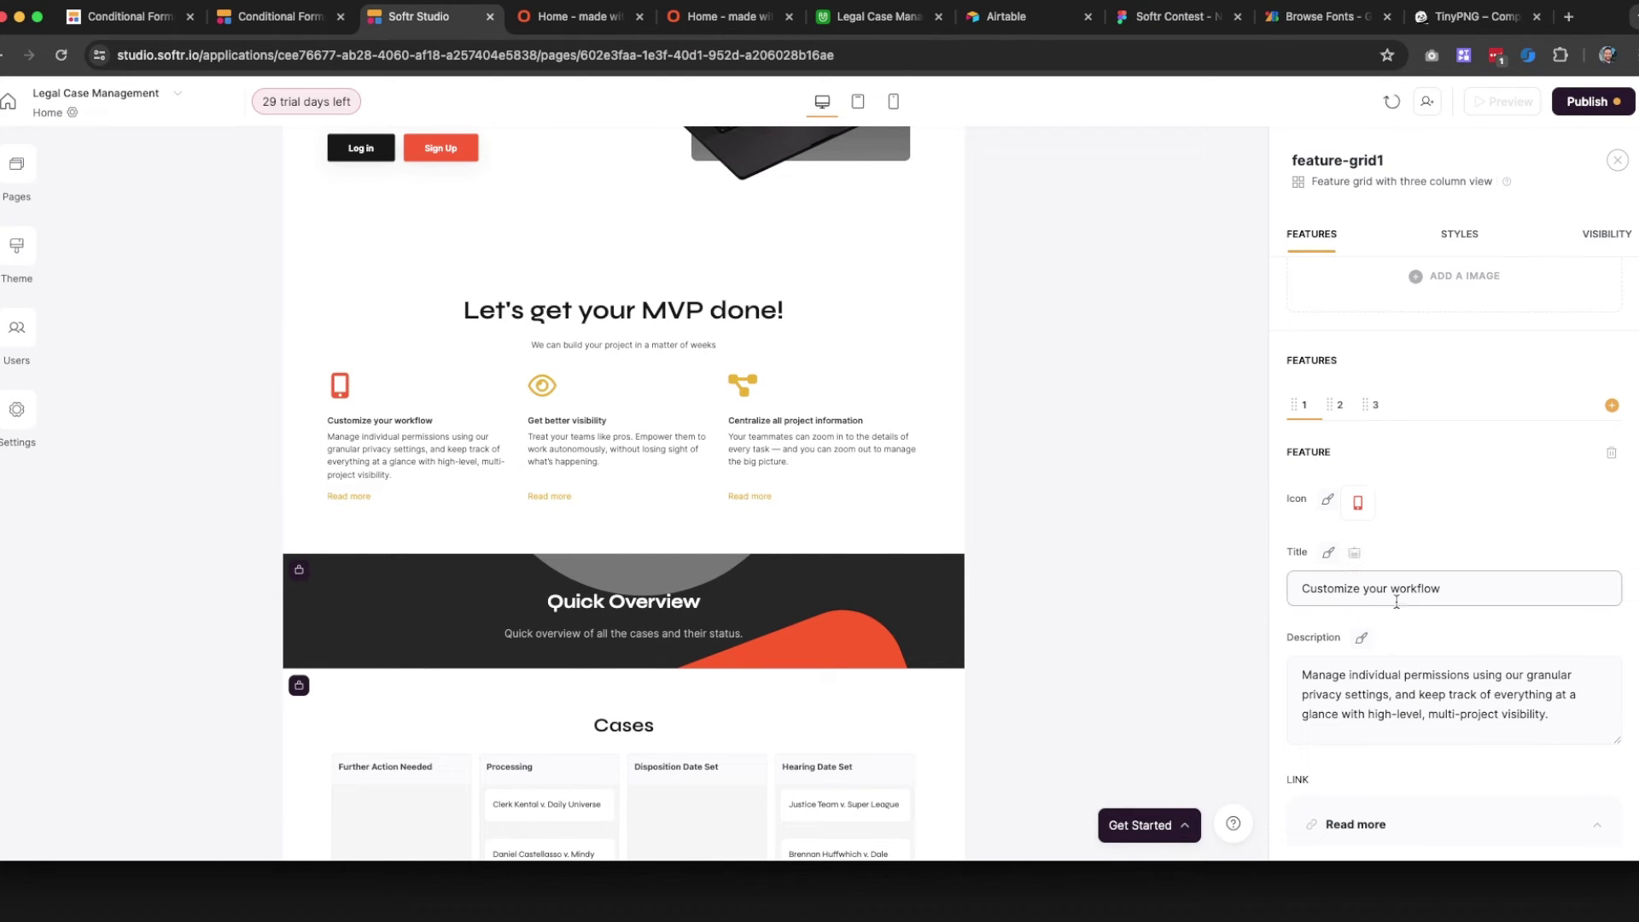
# Rename the first feature 'Mobile Apps' and enlarge its title to 4XL
pyautogui.tripleClick(1396, 600)
pyautogui.write('M')
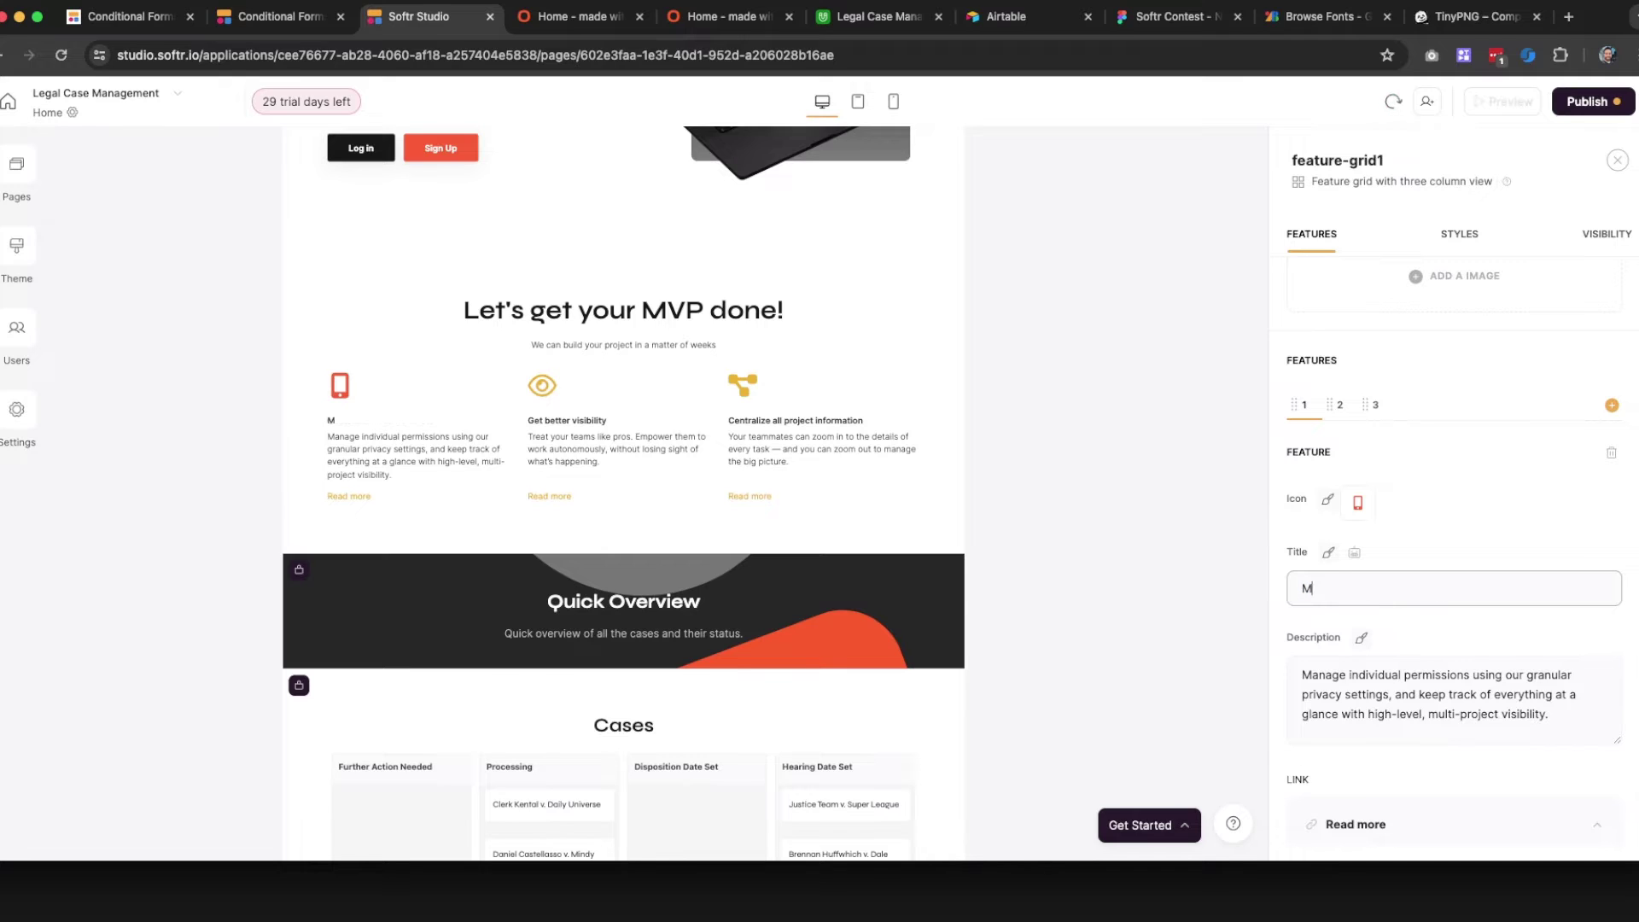
pyautogui.write('obile Apps')
pyautogui.click(1322, 566)
pyautogui.click(1324, 560)
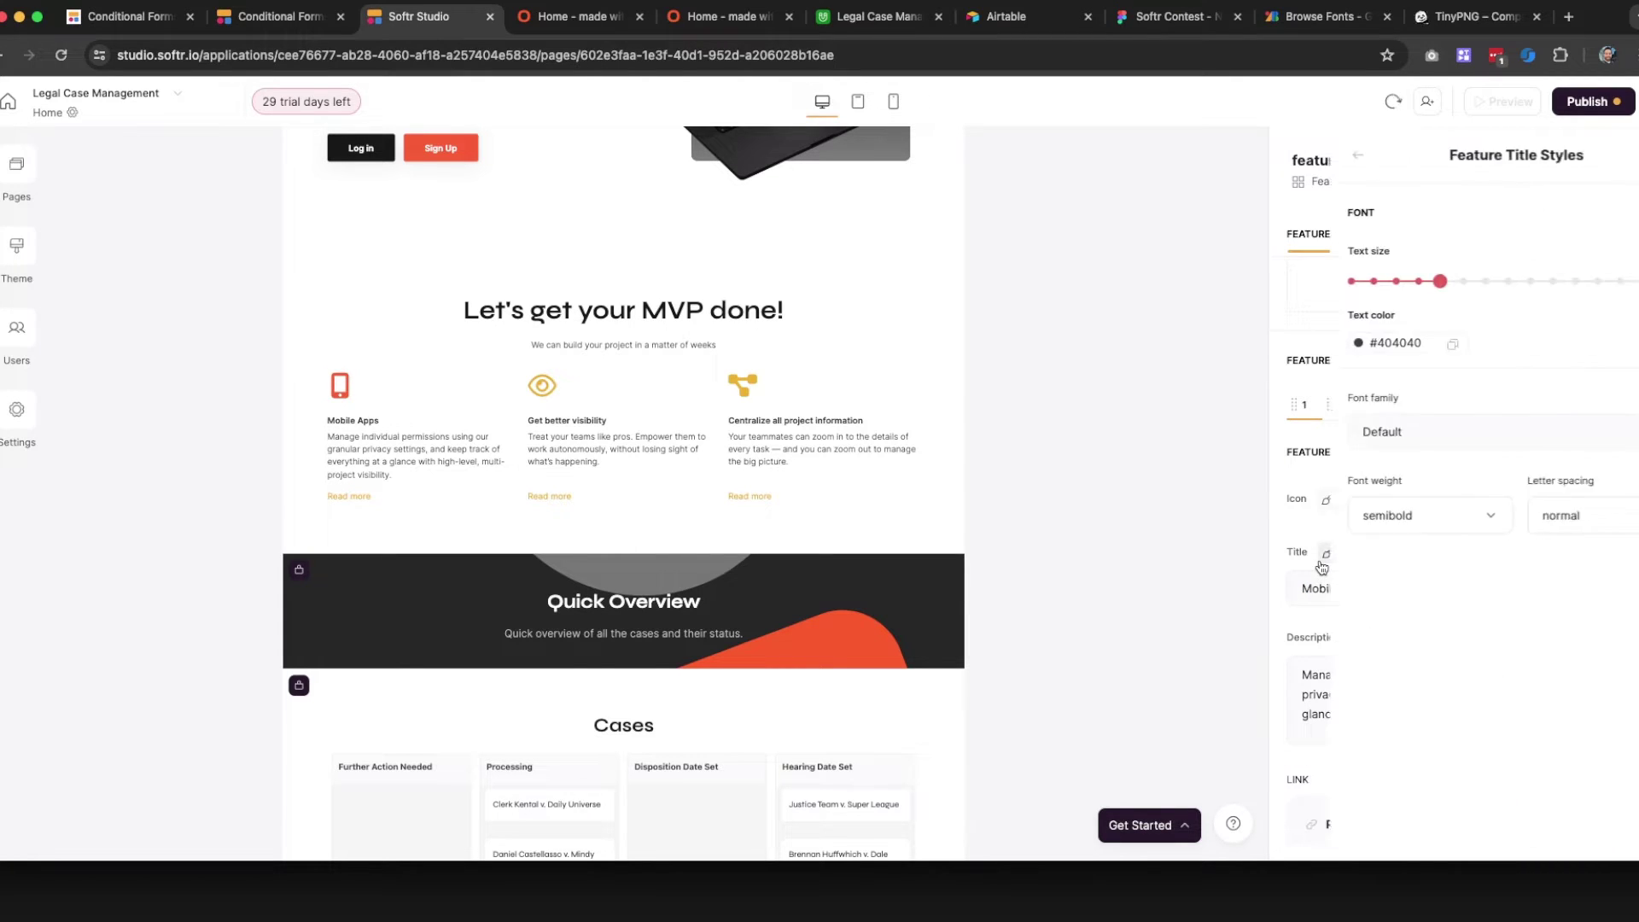
pyautogui.moveTo(1448, 285); pyautogui.dragTo(1500, 287)
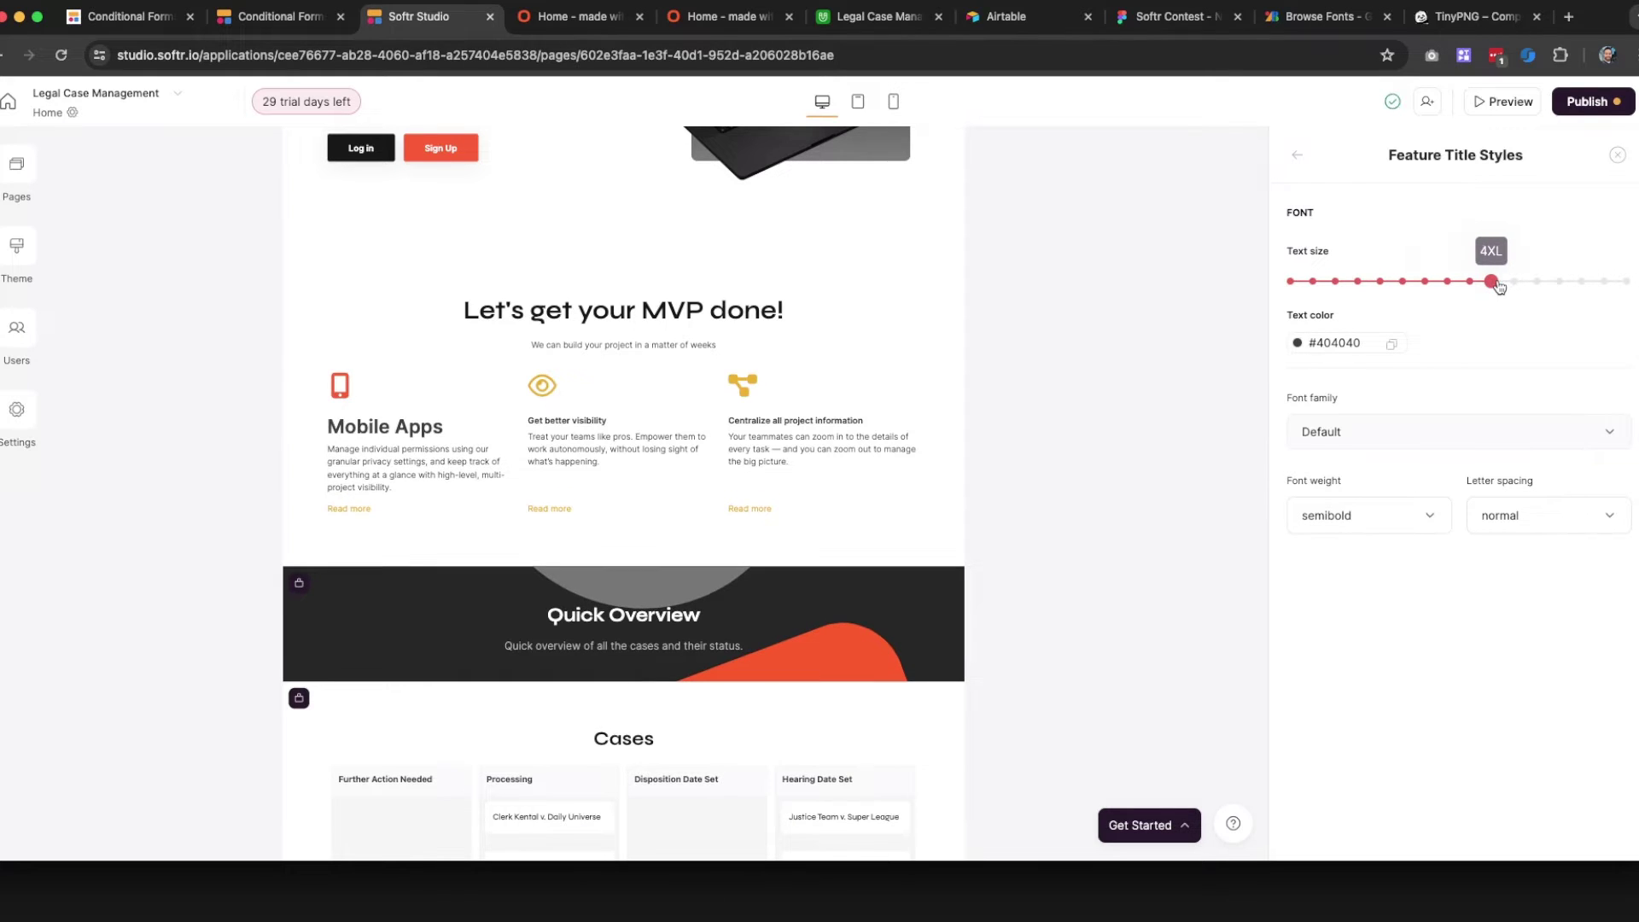
# Set the feature title font to Syne and its colour to black #000000
pyautogui.click(1370, 436)
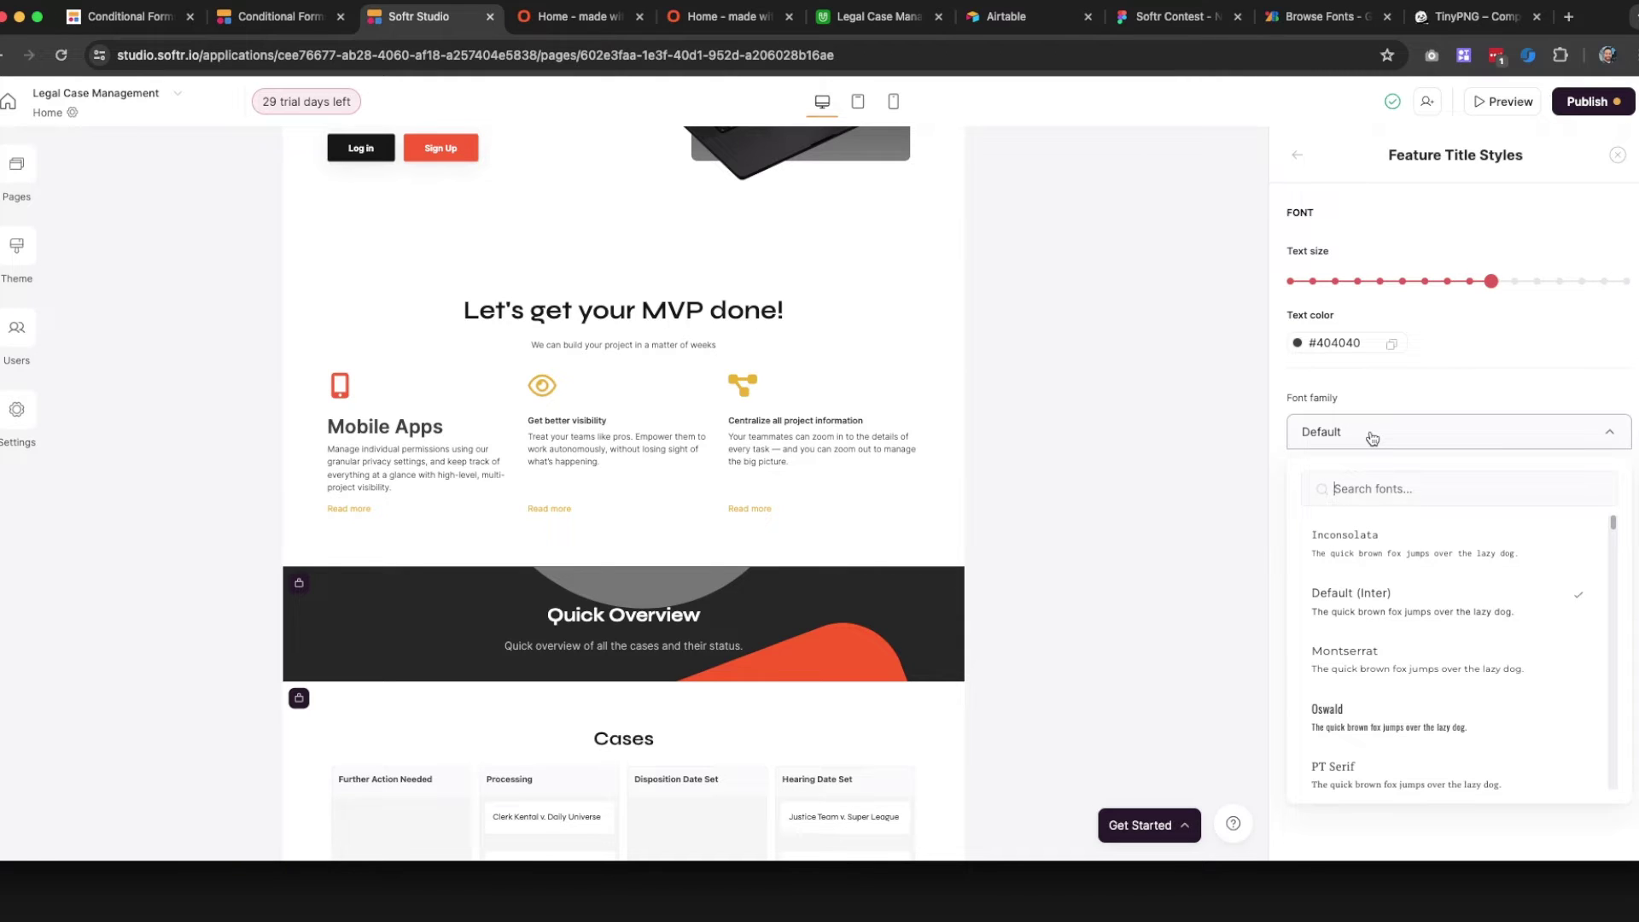
pyautogui.write('s')
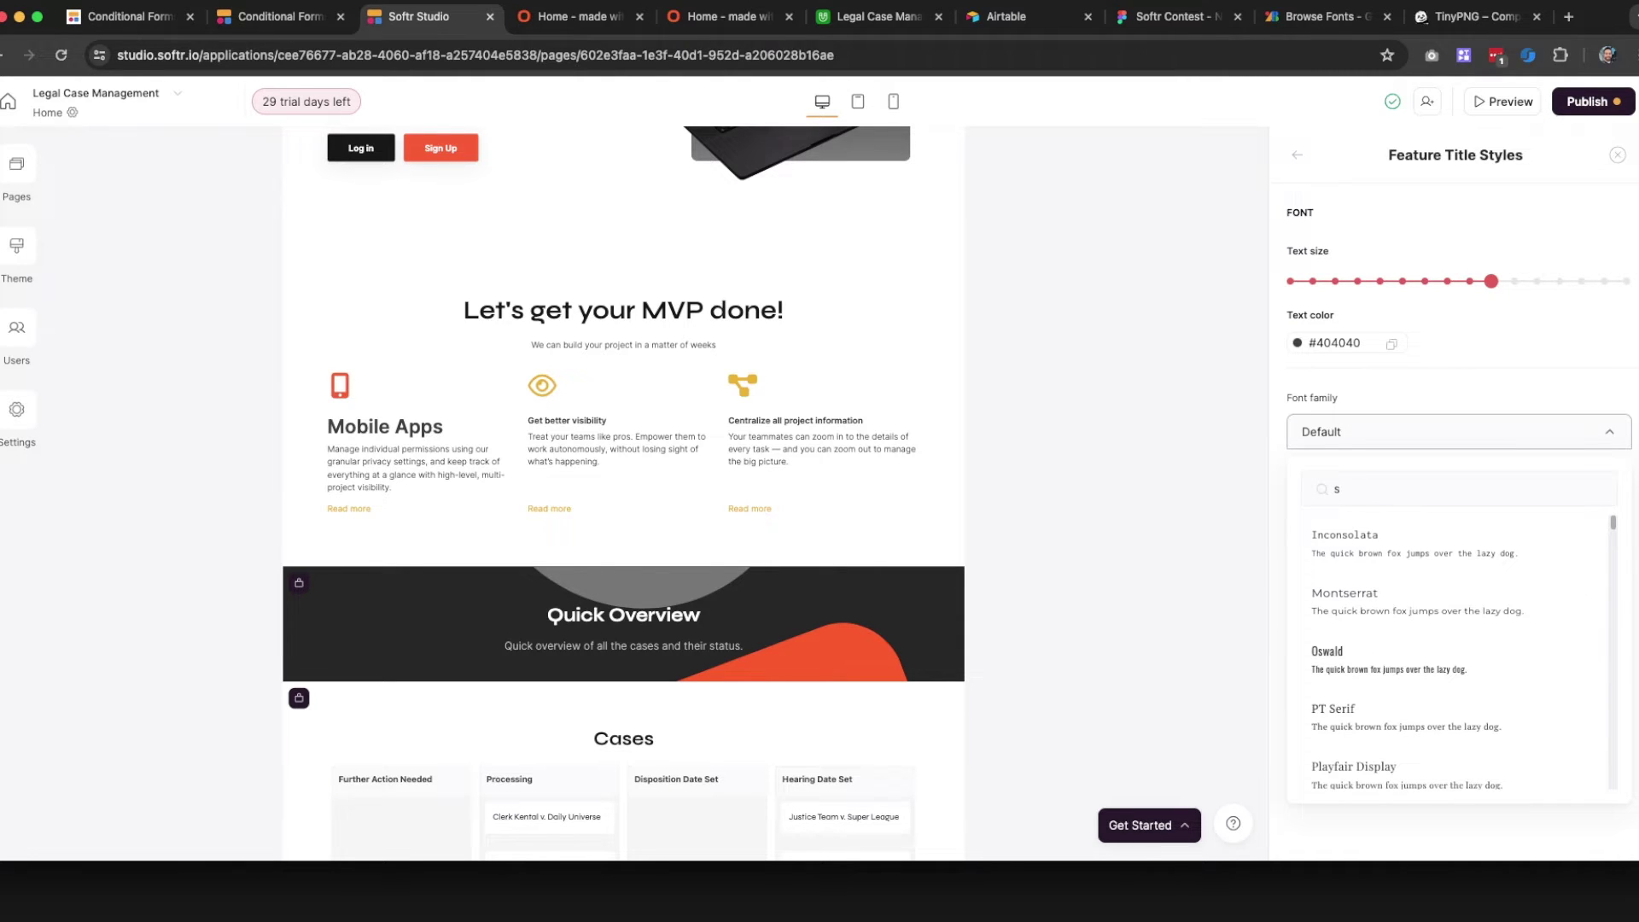
pyautogui.write('en')
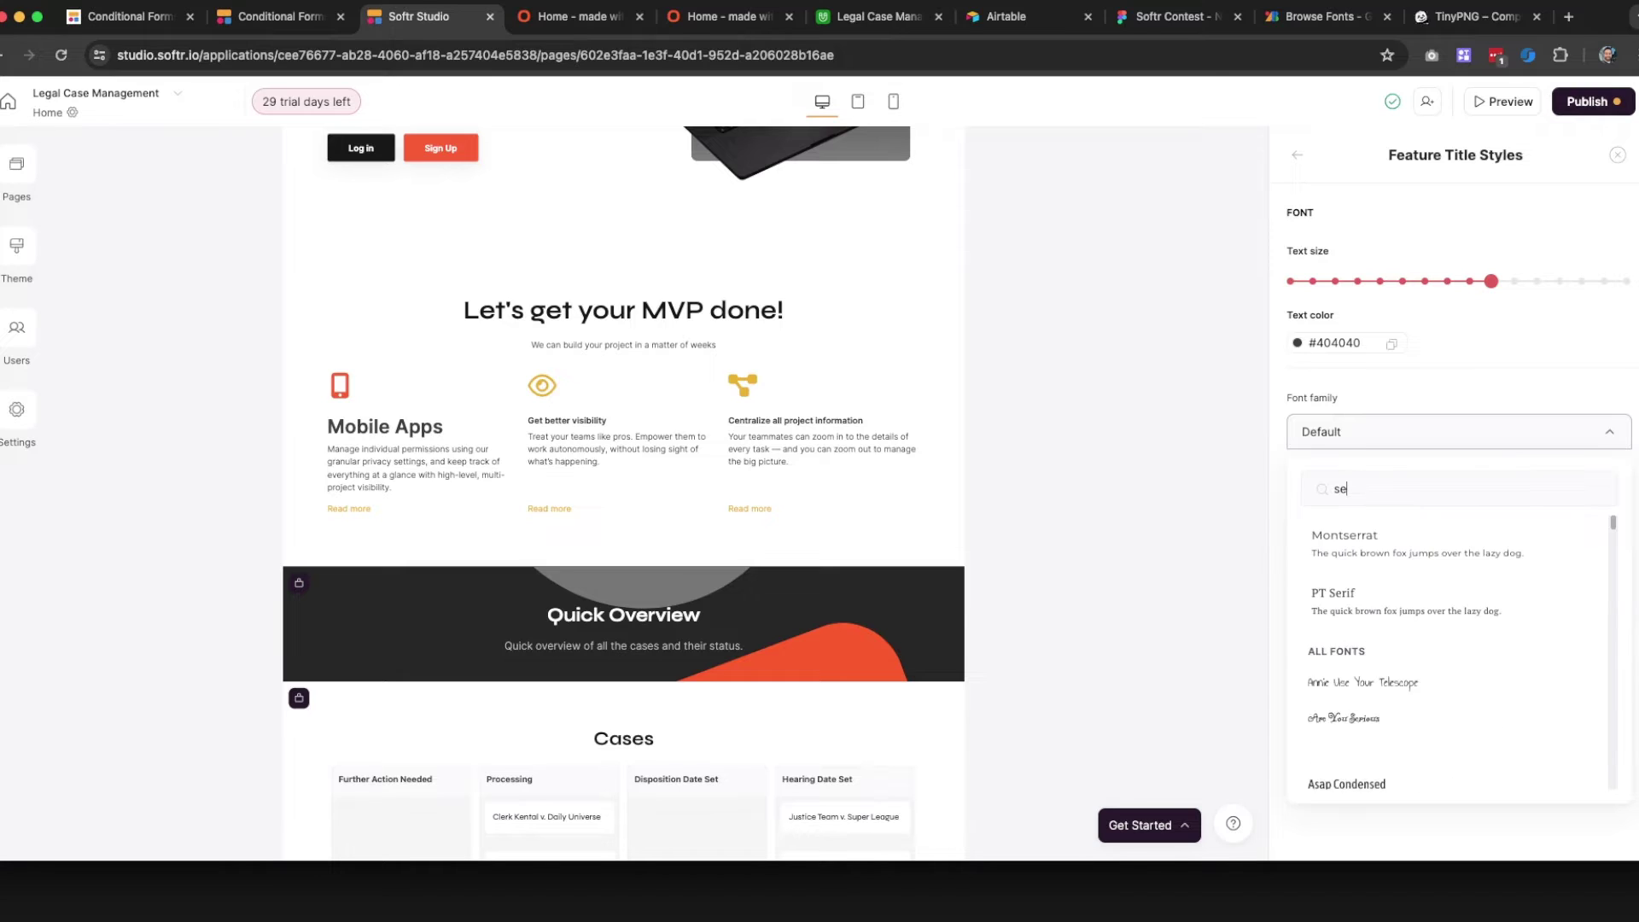
pyautogui.press('BackSpace')
pyautogui.write('y')
pyautogui.press('BackSpace')
pyautogui.press('BackSpace')
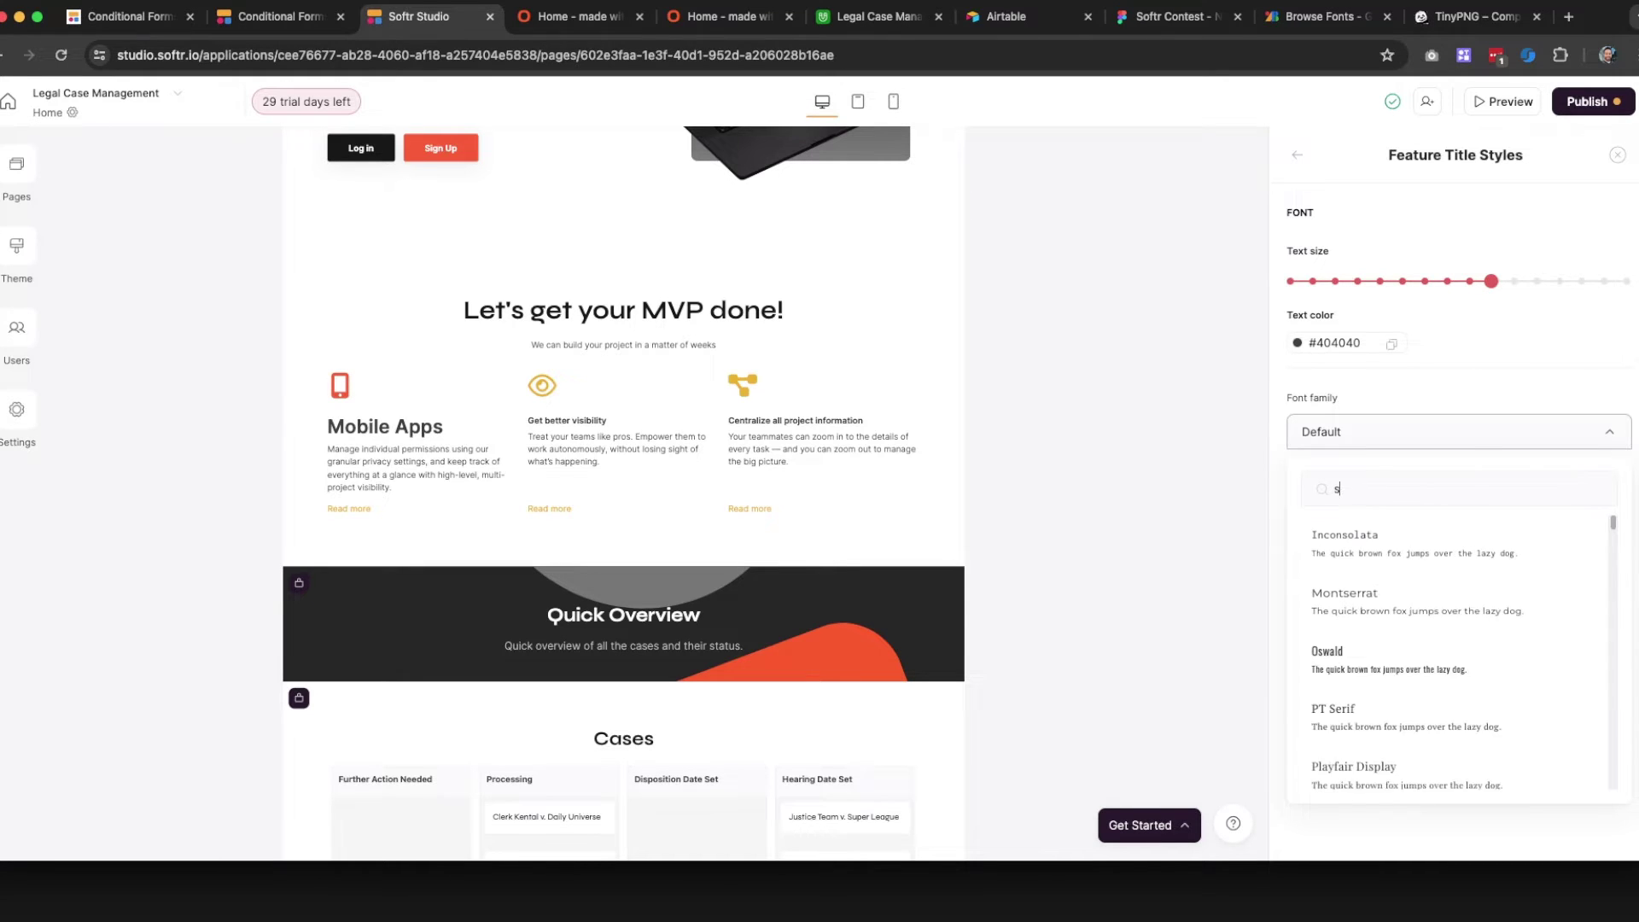
pyautogui.write('yn')
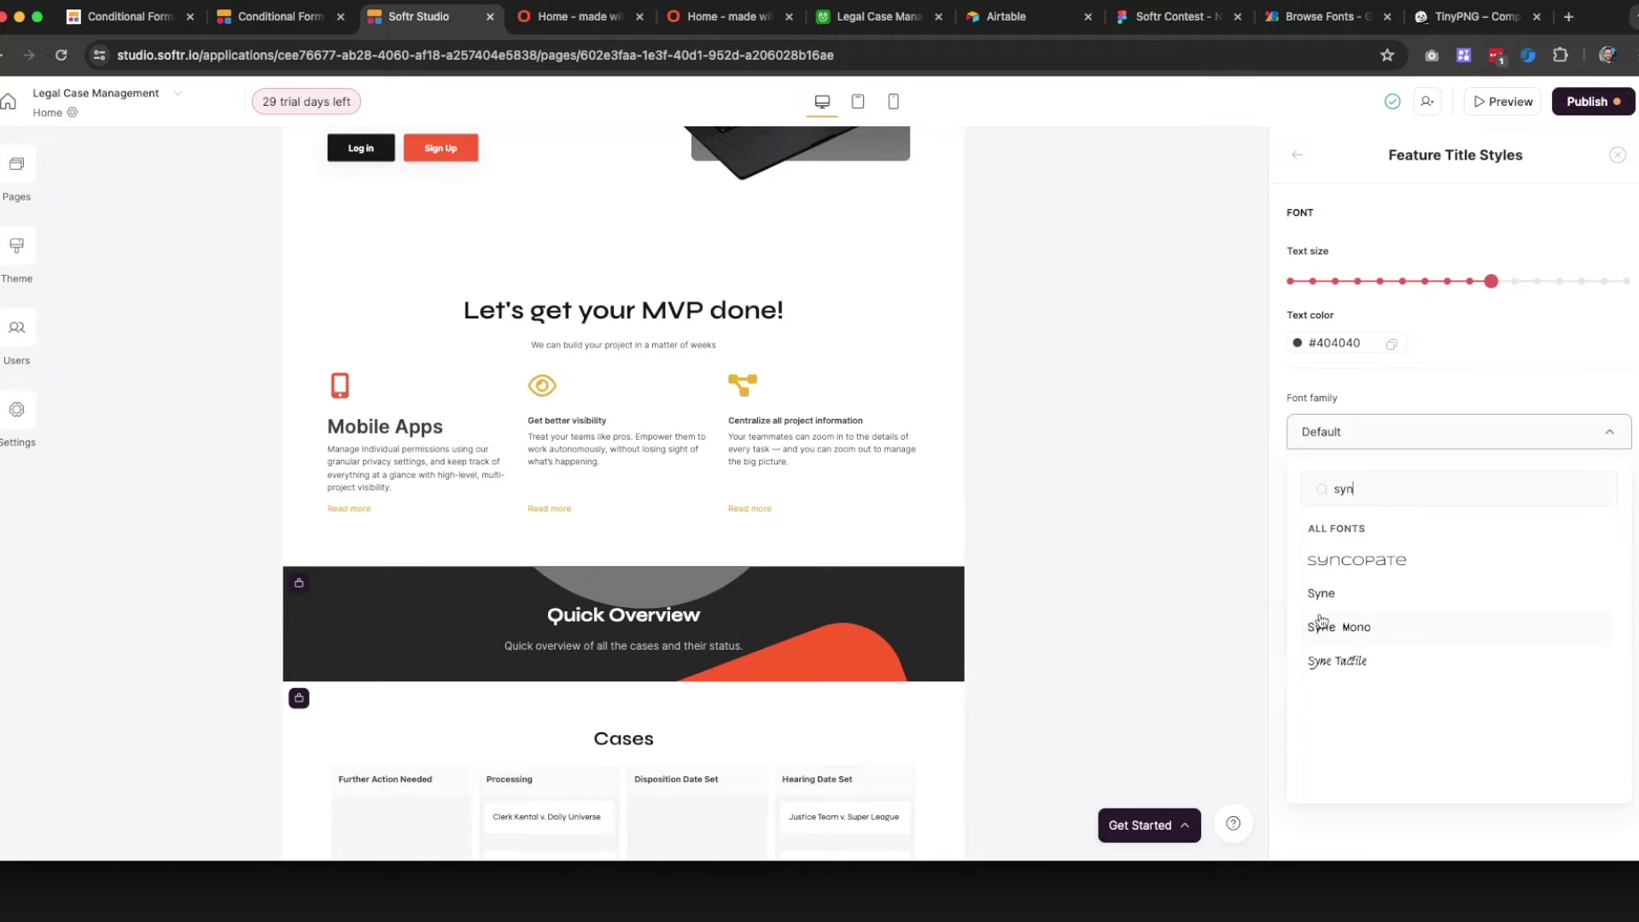
pyautogui.click(1324, 598)
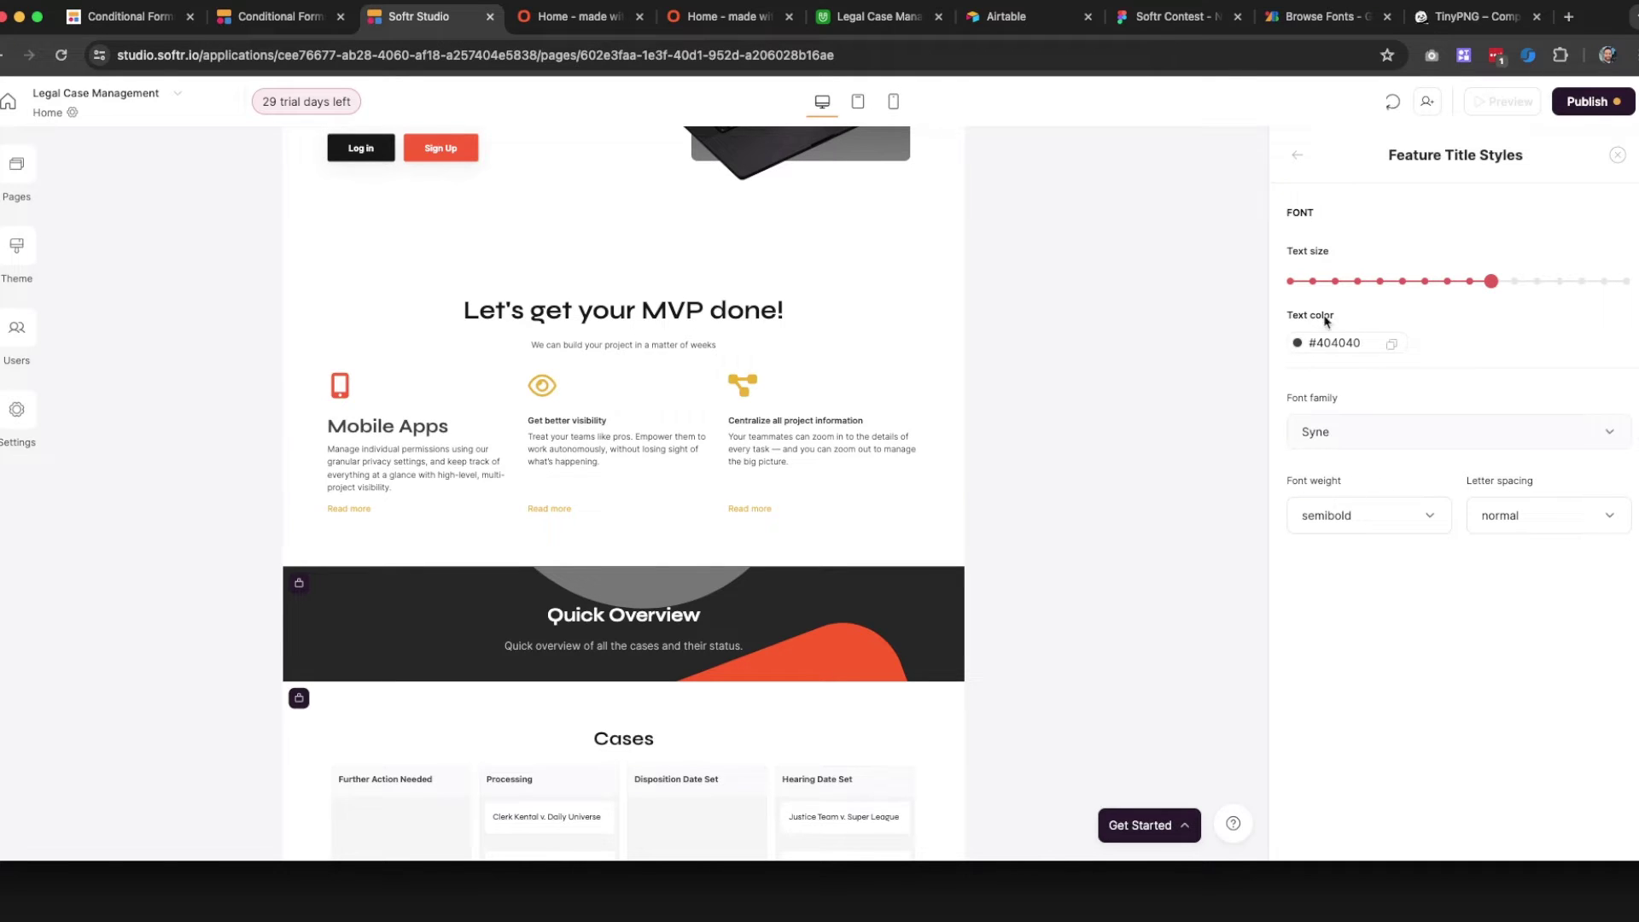
pyautogui.click(1332, 342)
pyautogui.click(1313, 596)
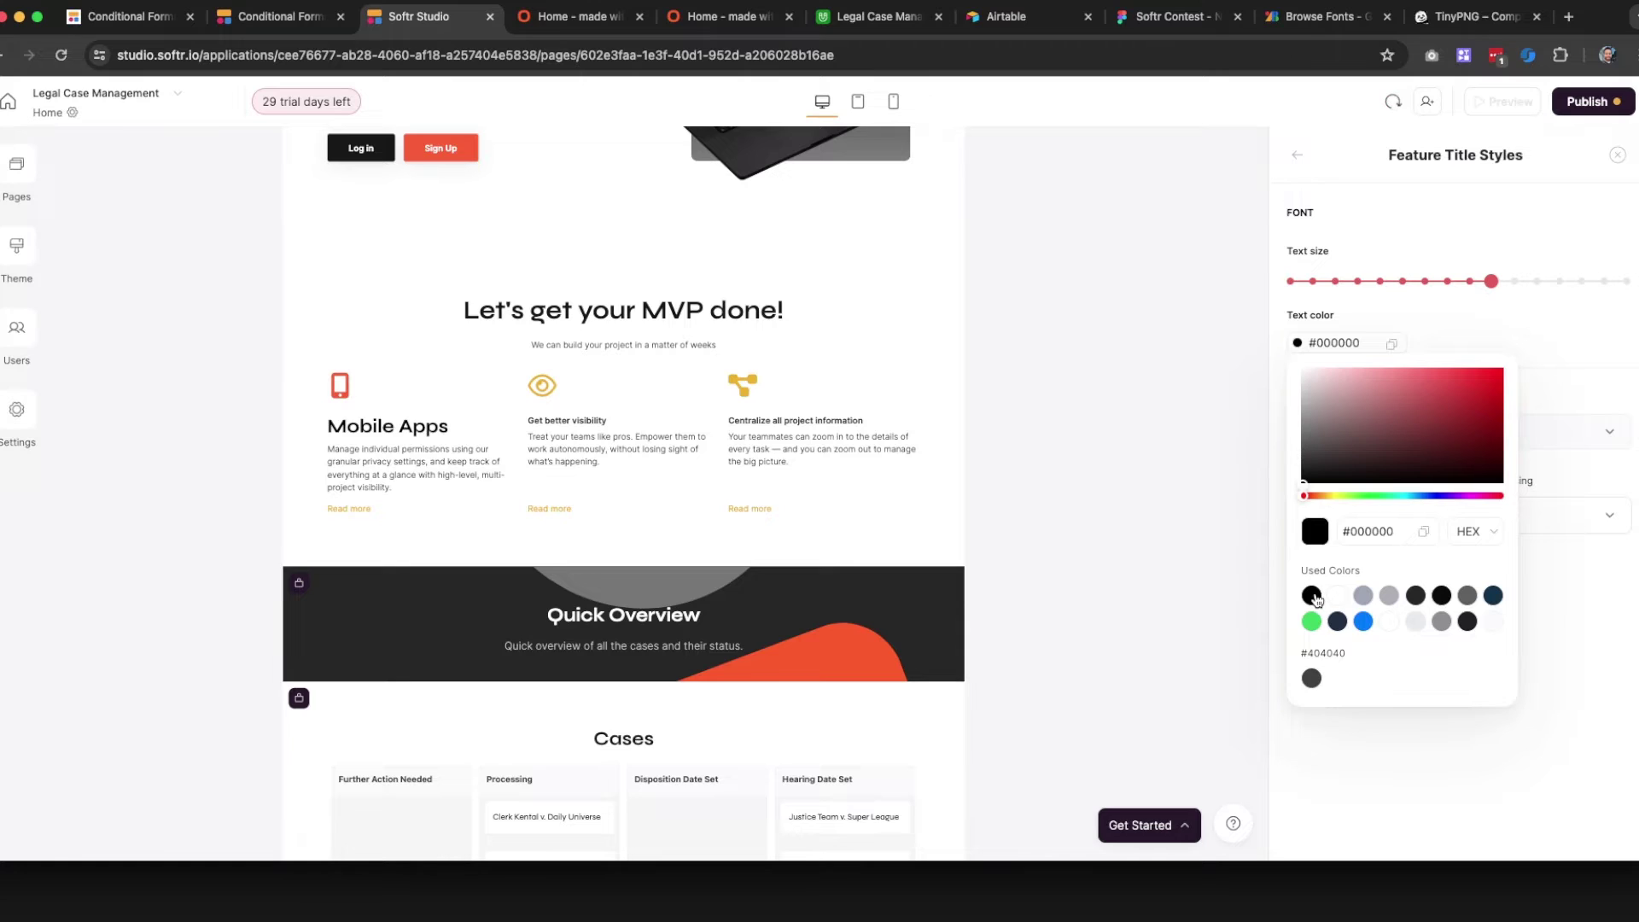
pyautogui.click(1578, 373)
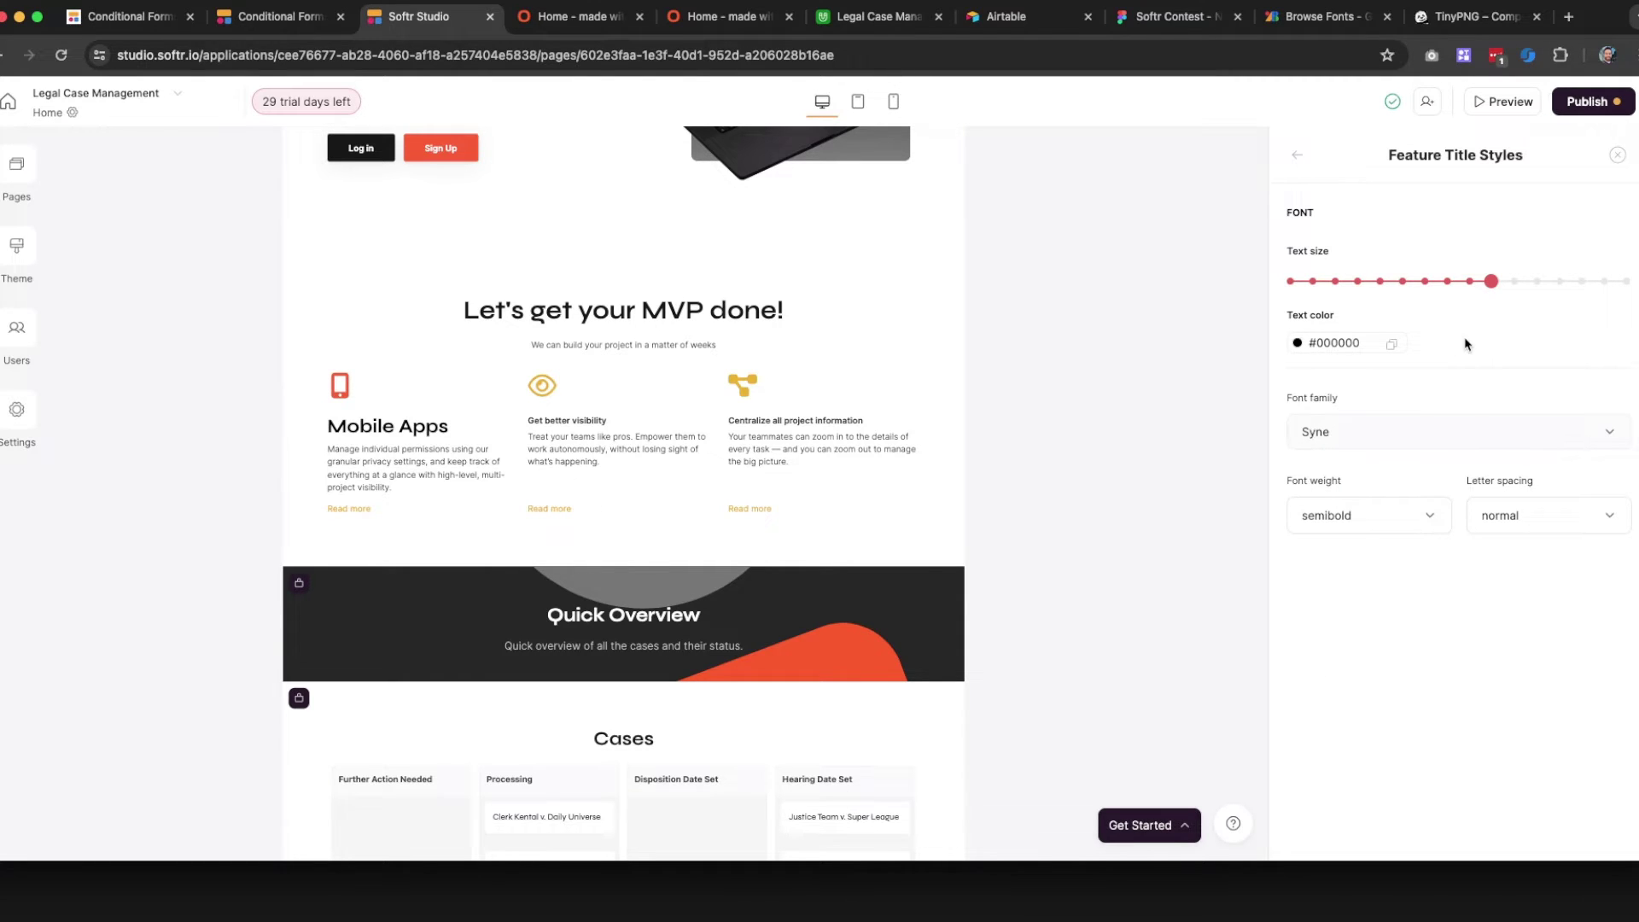
pyautogui.click(1294, 158)
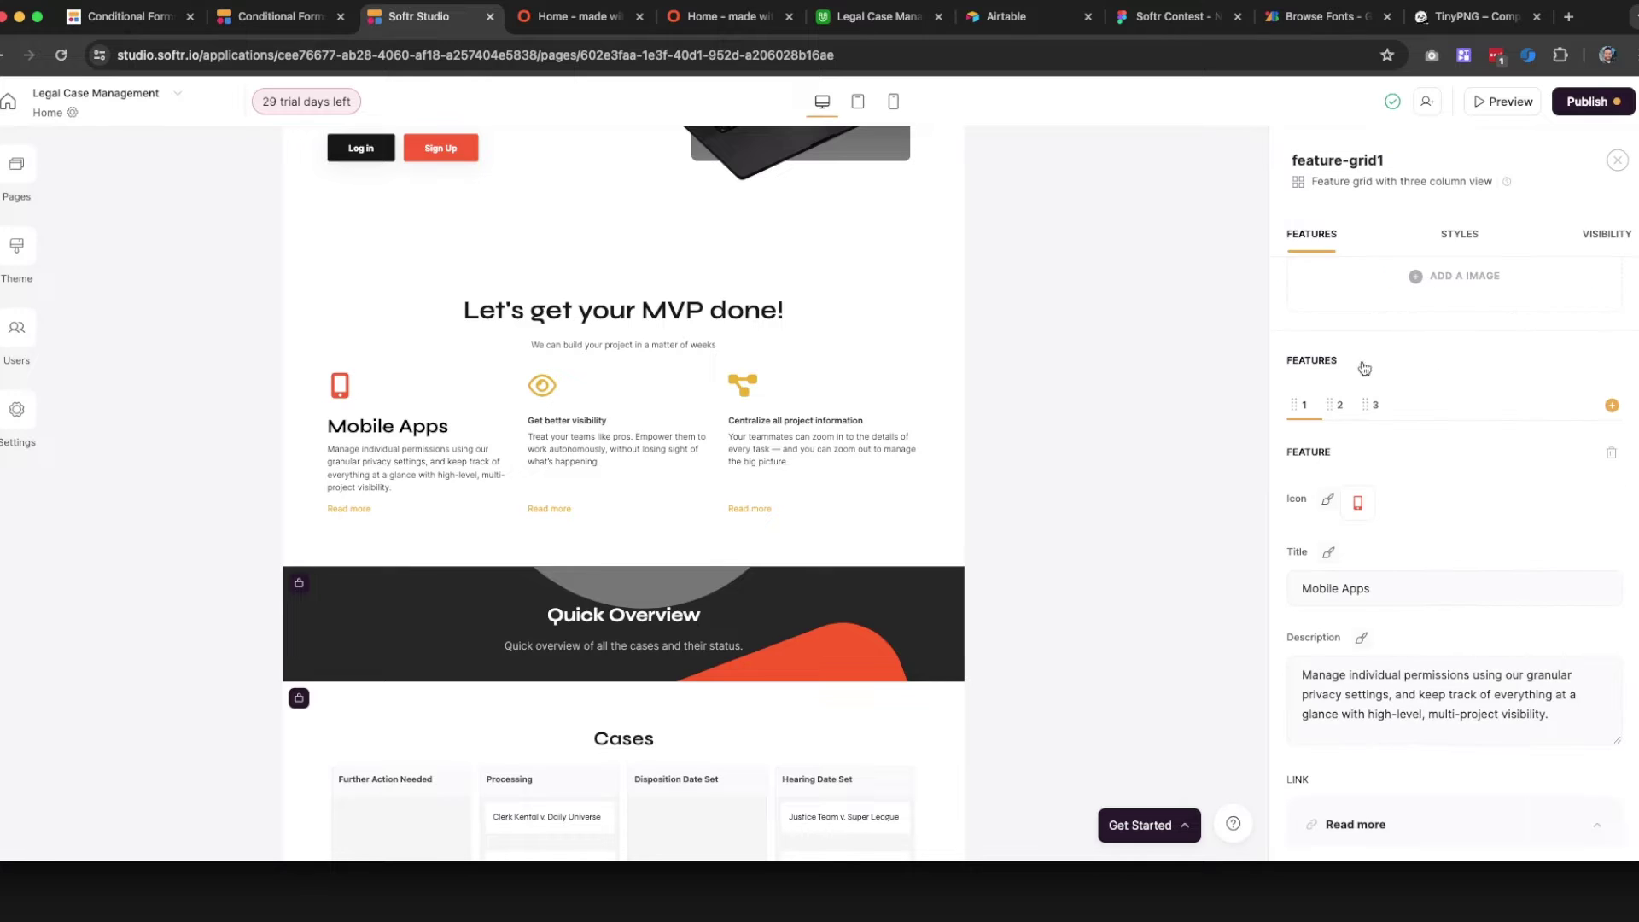
# Delete the third and second features from the grid
pyautogui.click(1376, 405)
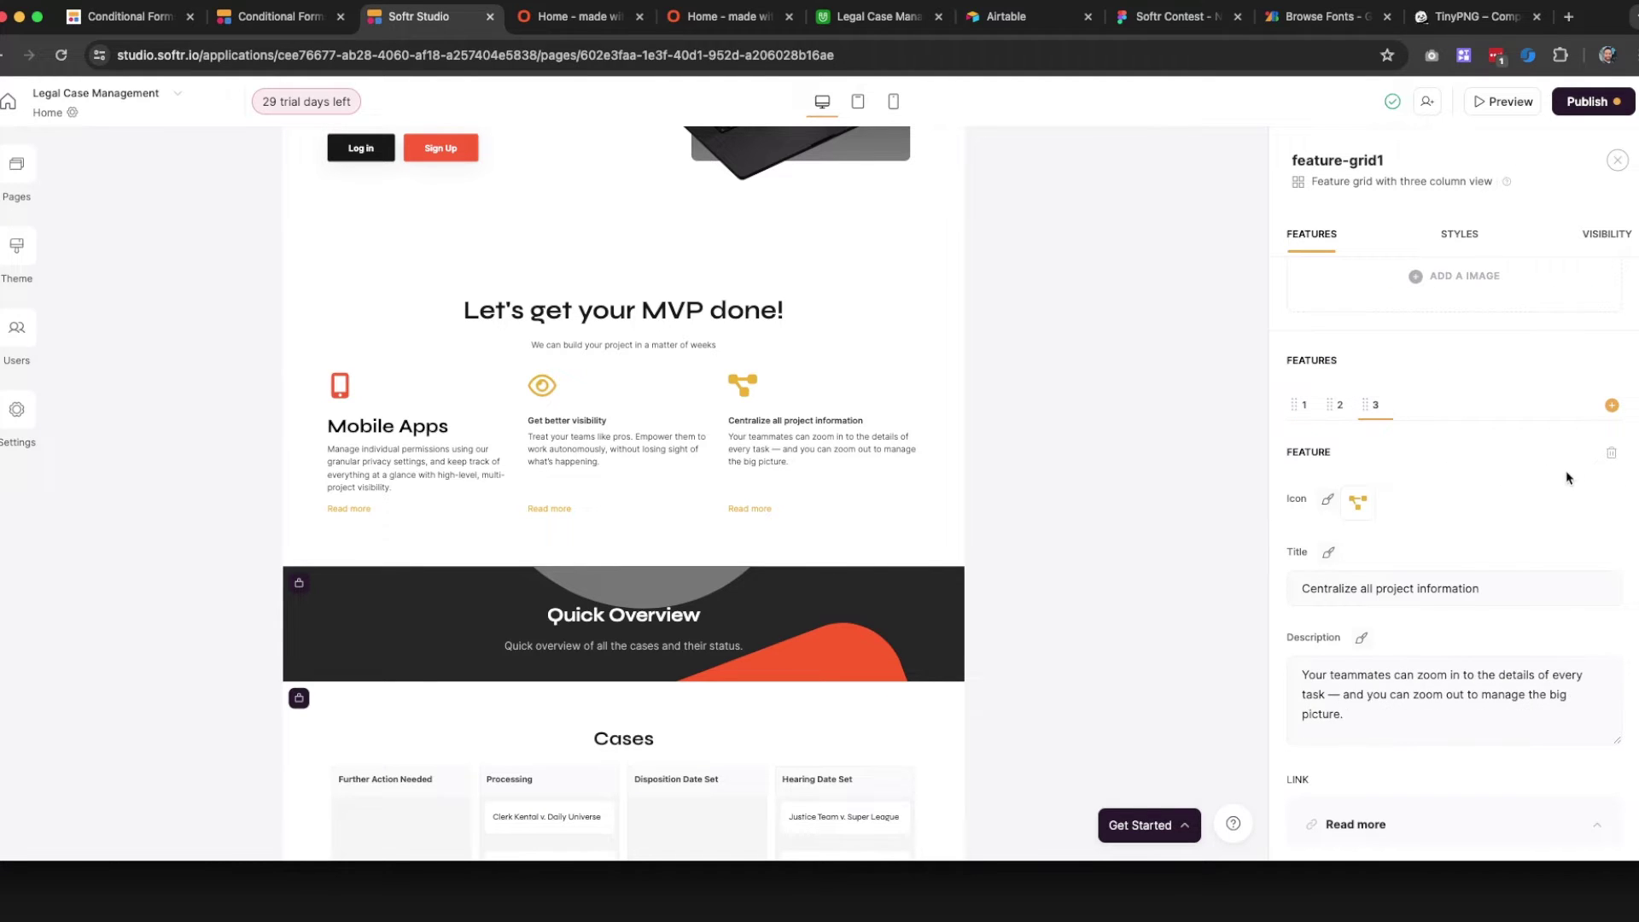
pyautogui.click(1604, 458)
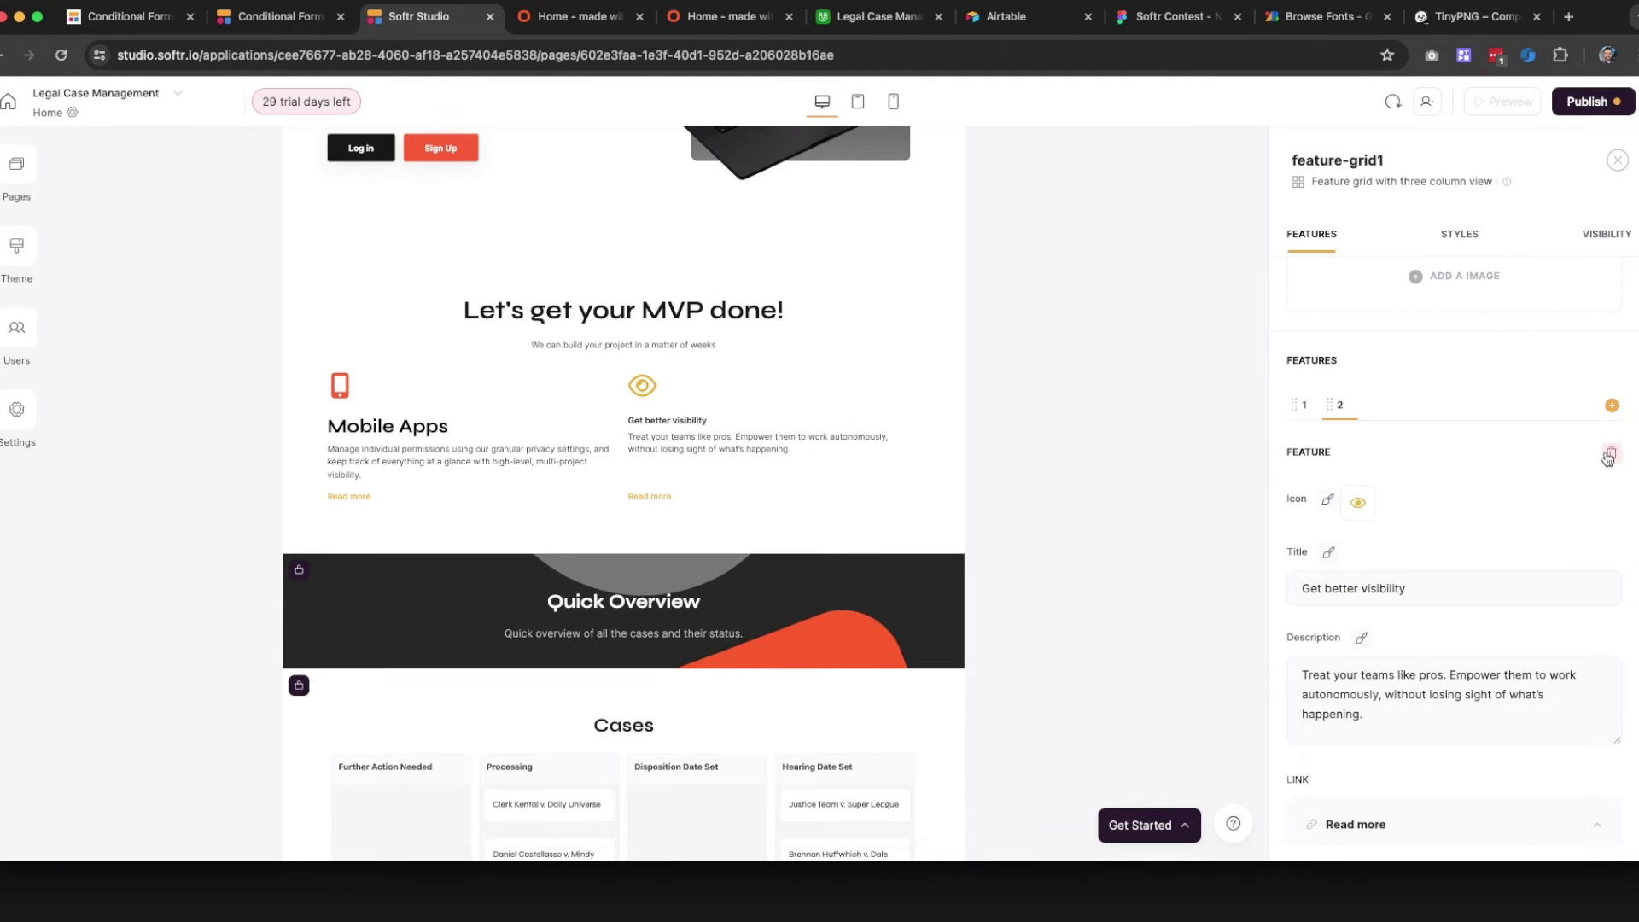
pyautogui.click(1608, 458)
# Change the Mobile Apps link text from 'Read more' to 'Contact us'
pyautogui.scroll(-5, 1469, 547)
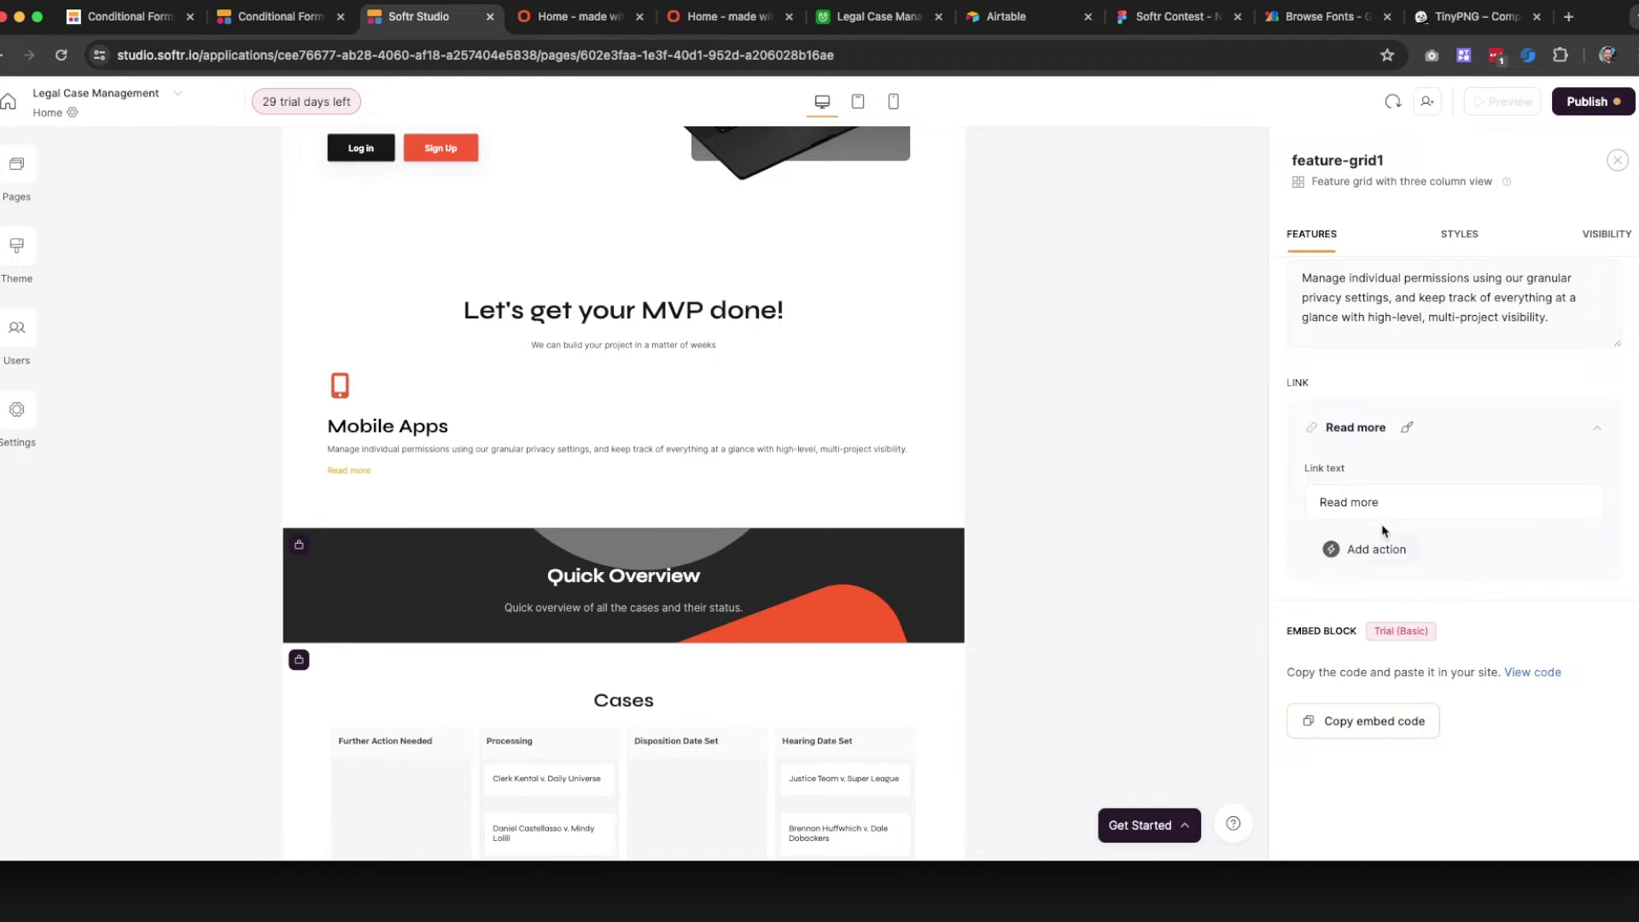
pyautogui.click(1383, 502)
pyautogui.press('super+a')
pyautogui.write('Conta')
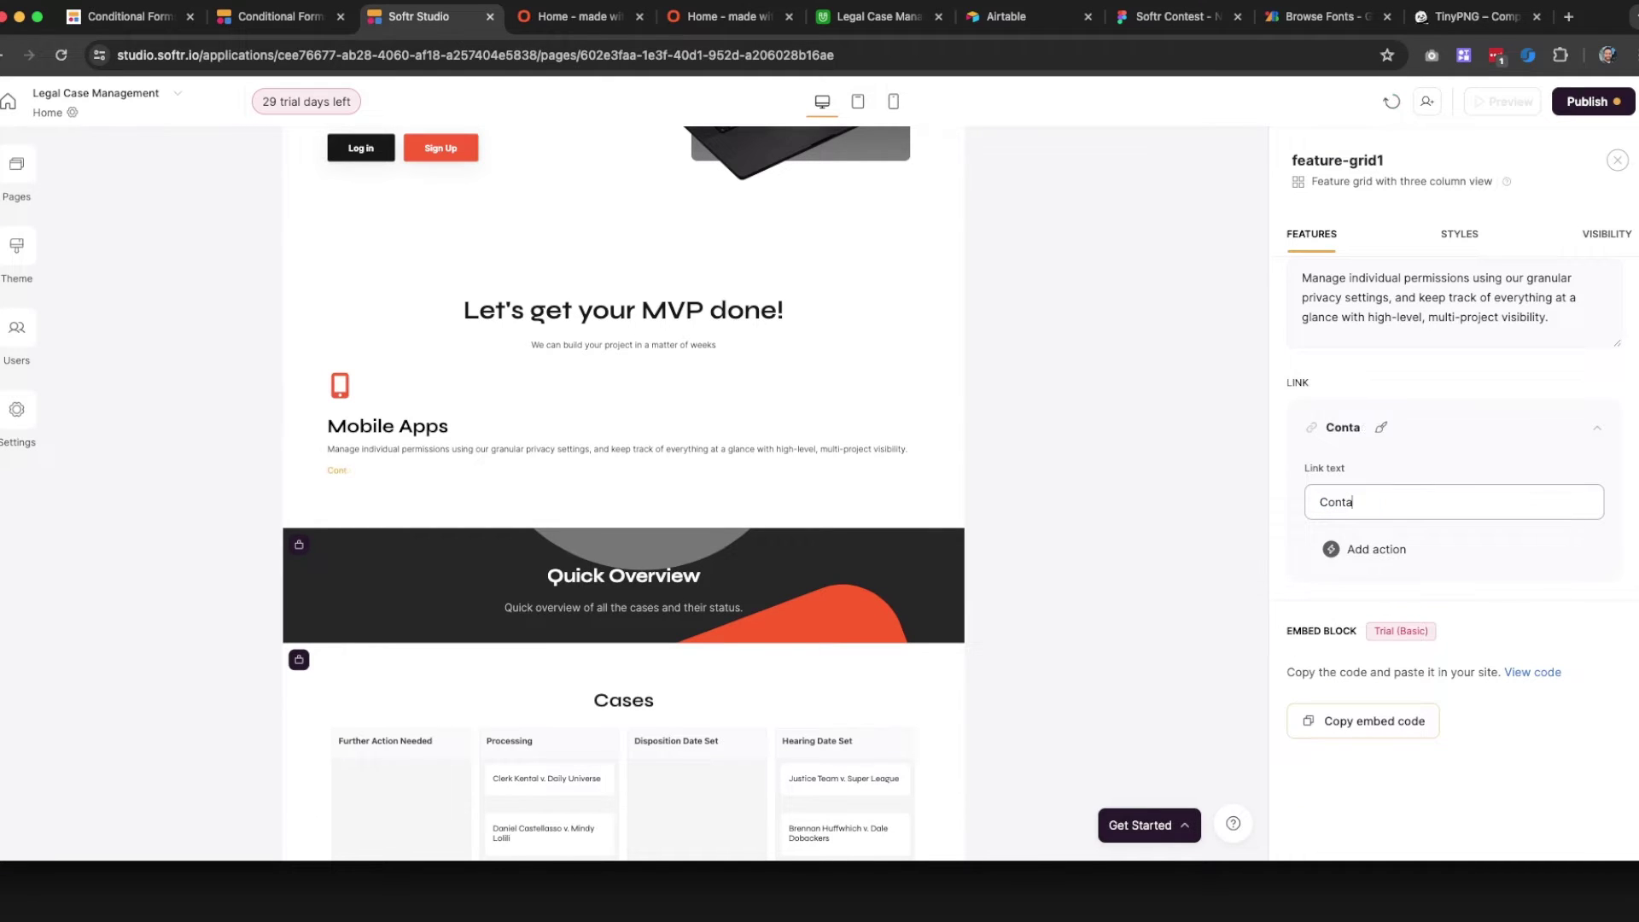
pyautogui.write('ct us')
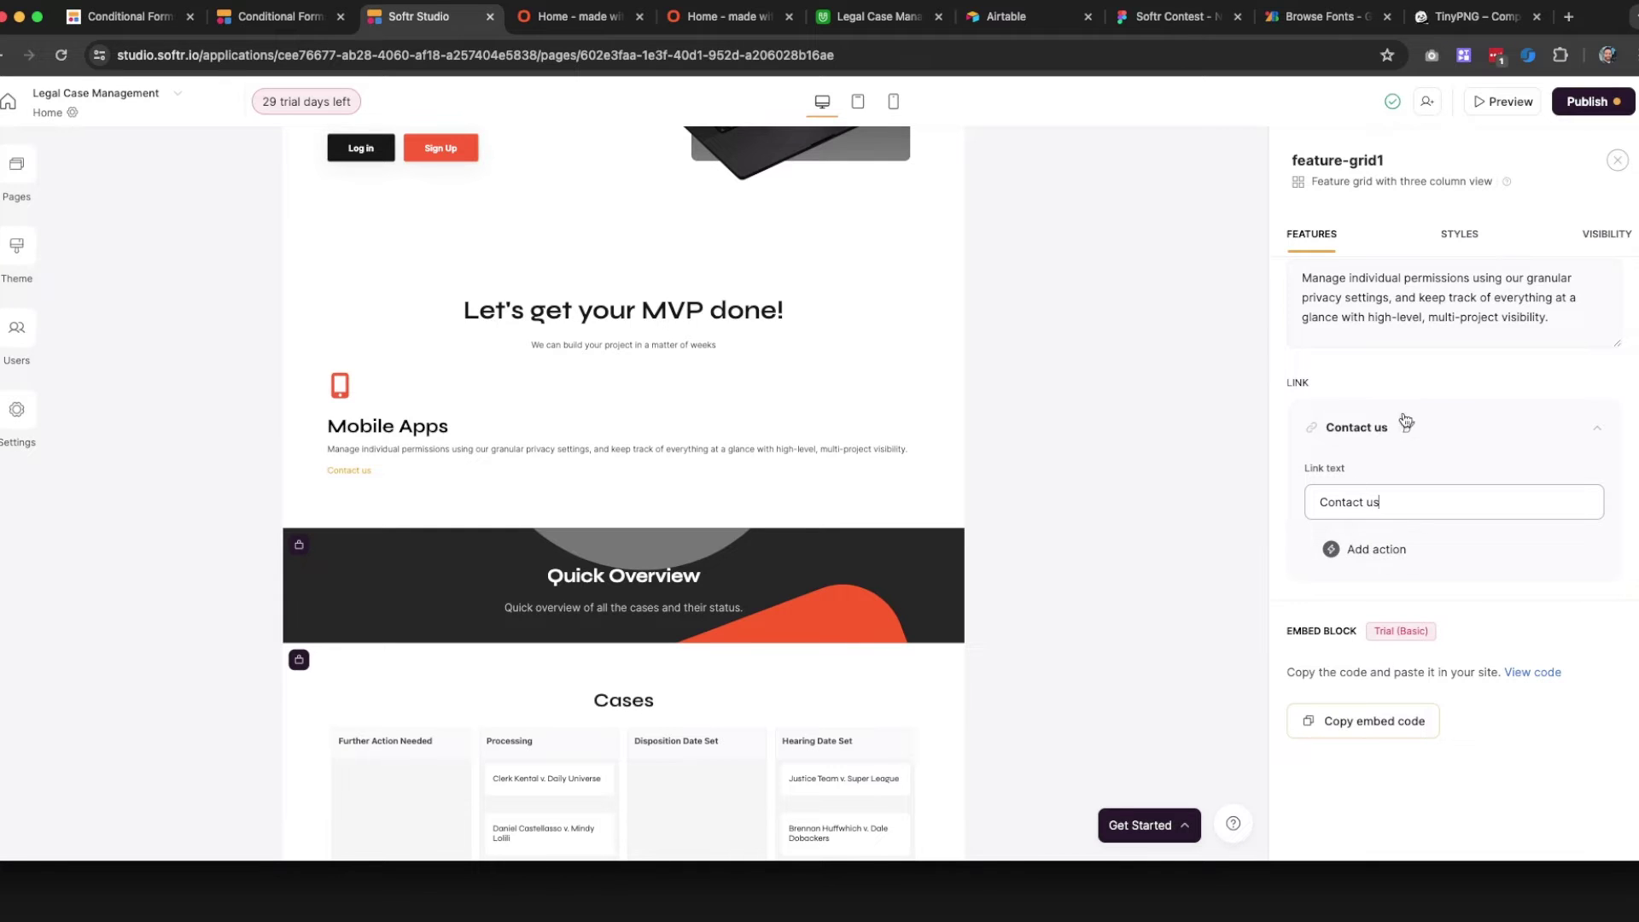
pyautogui.click(1375, 555)
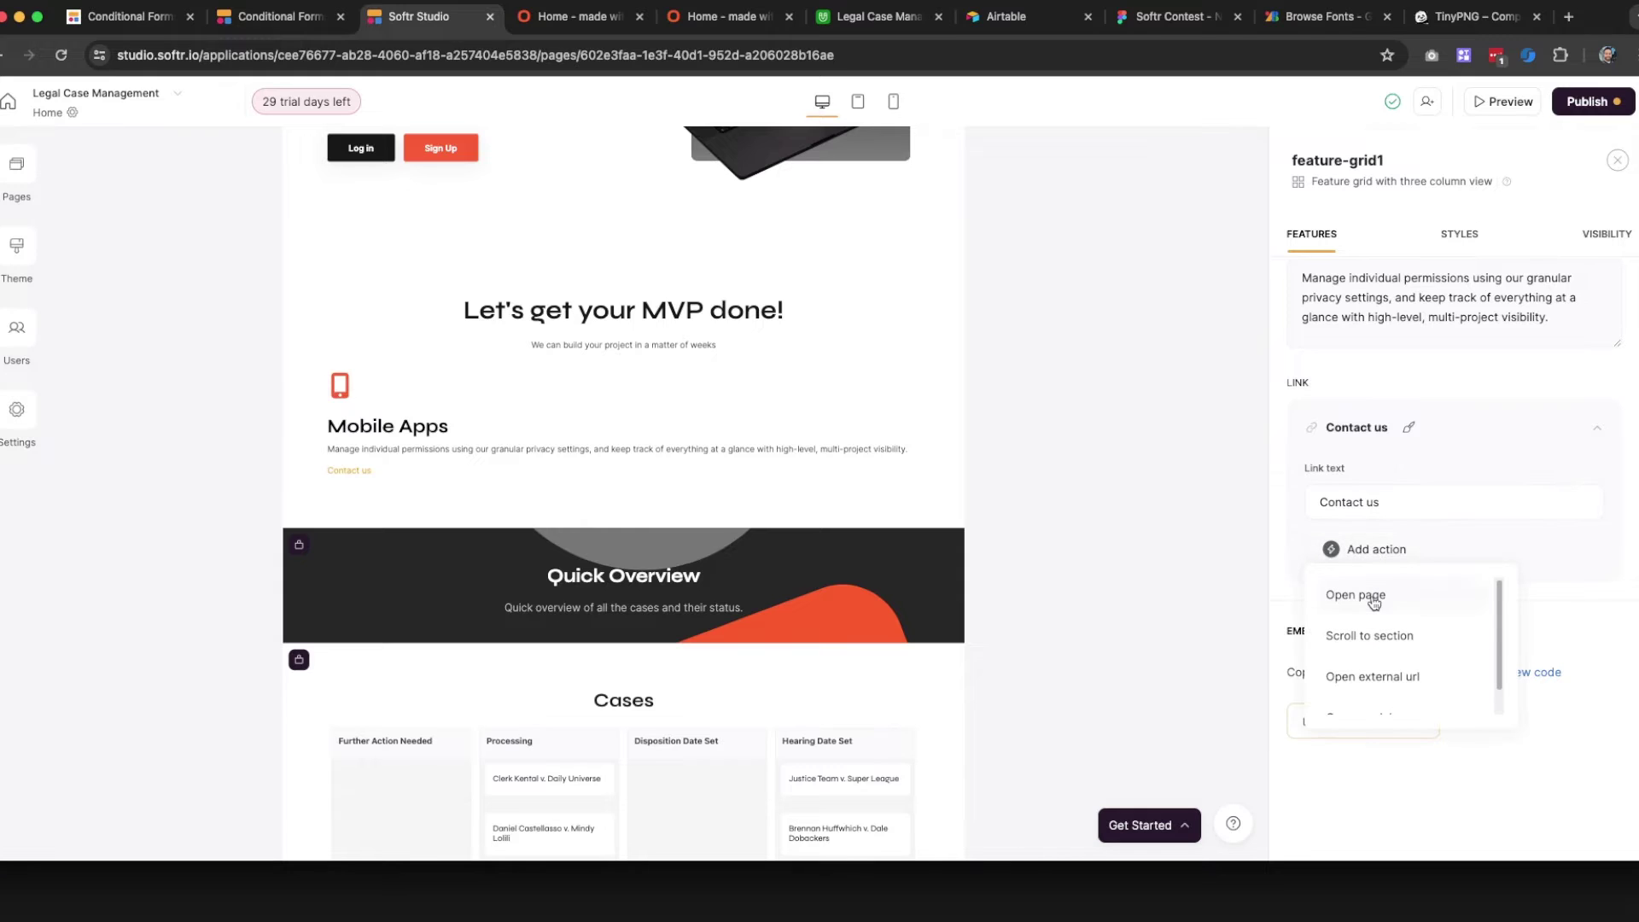
pyautogui.click(1443, 538)
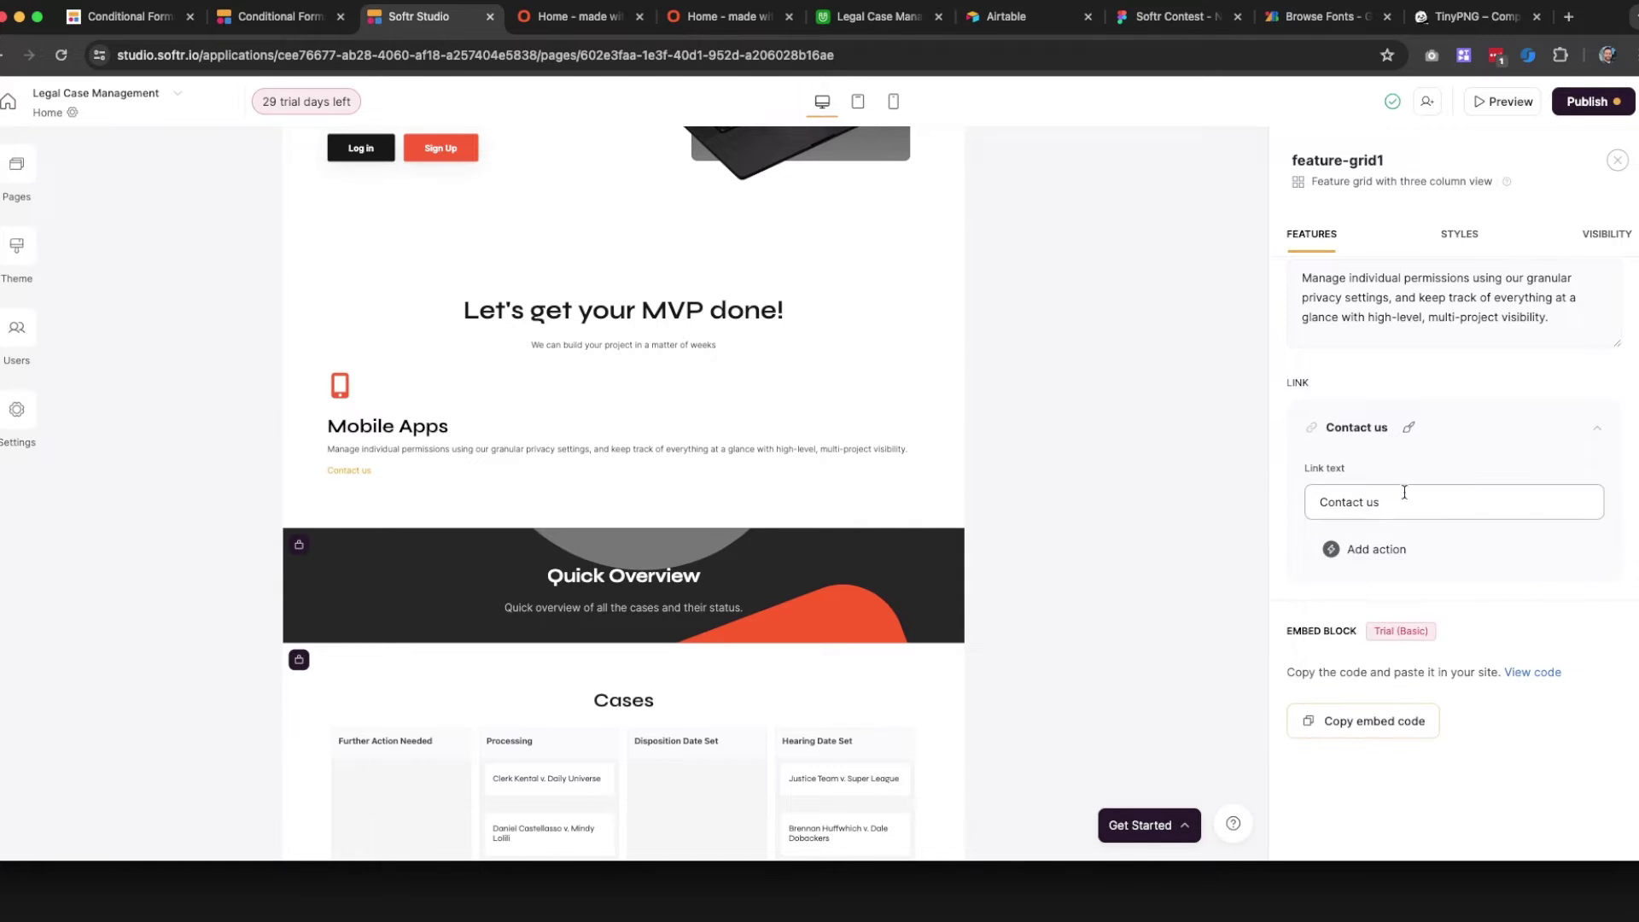
pyautogui.click(1409, 426)
# Set the Contact us link's text colour to #FC5C2C
pyautogui.click(1343, 341)
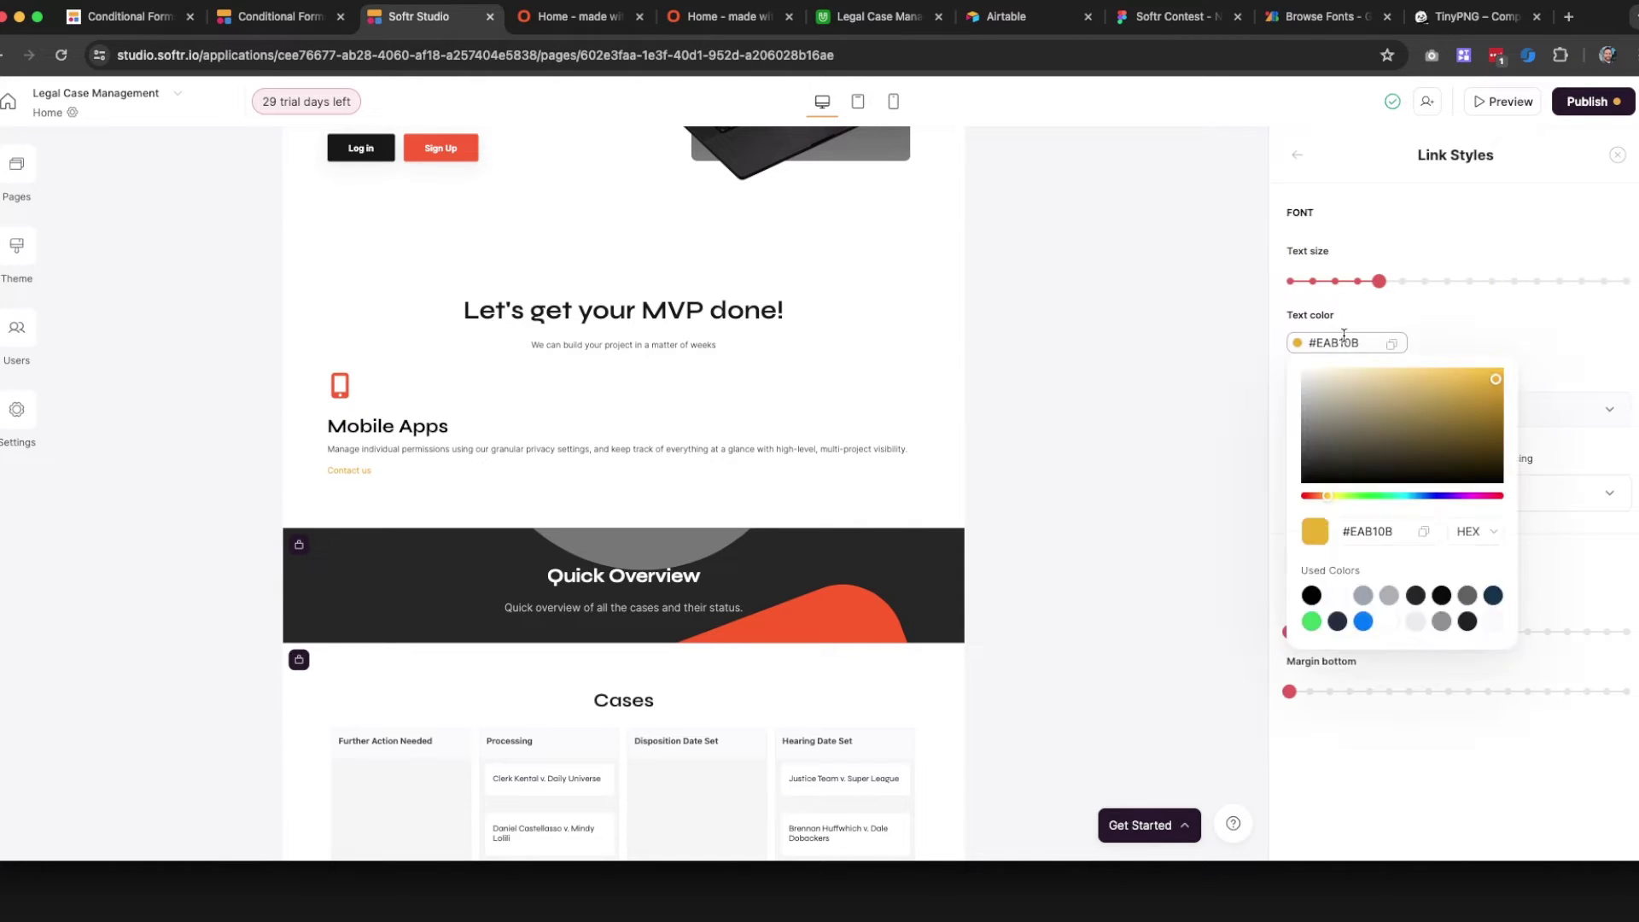
pyautogui.press('super+a')
pyautogui.click(1438, 332)
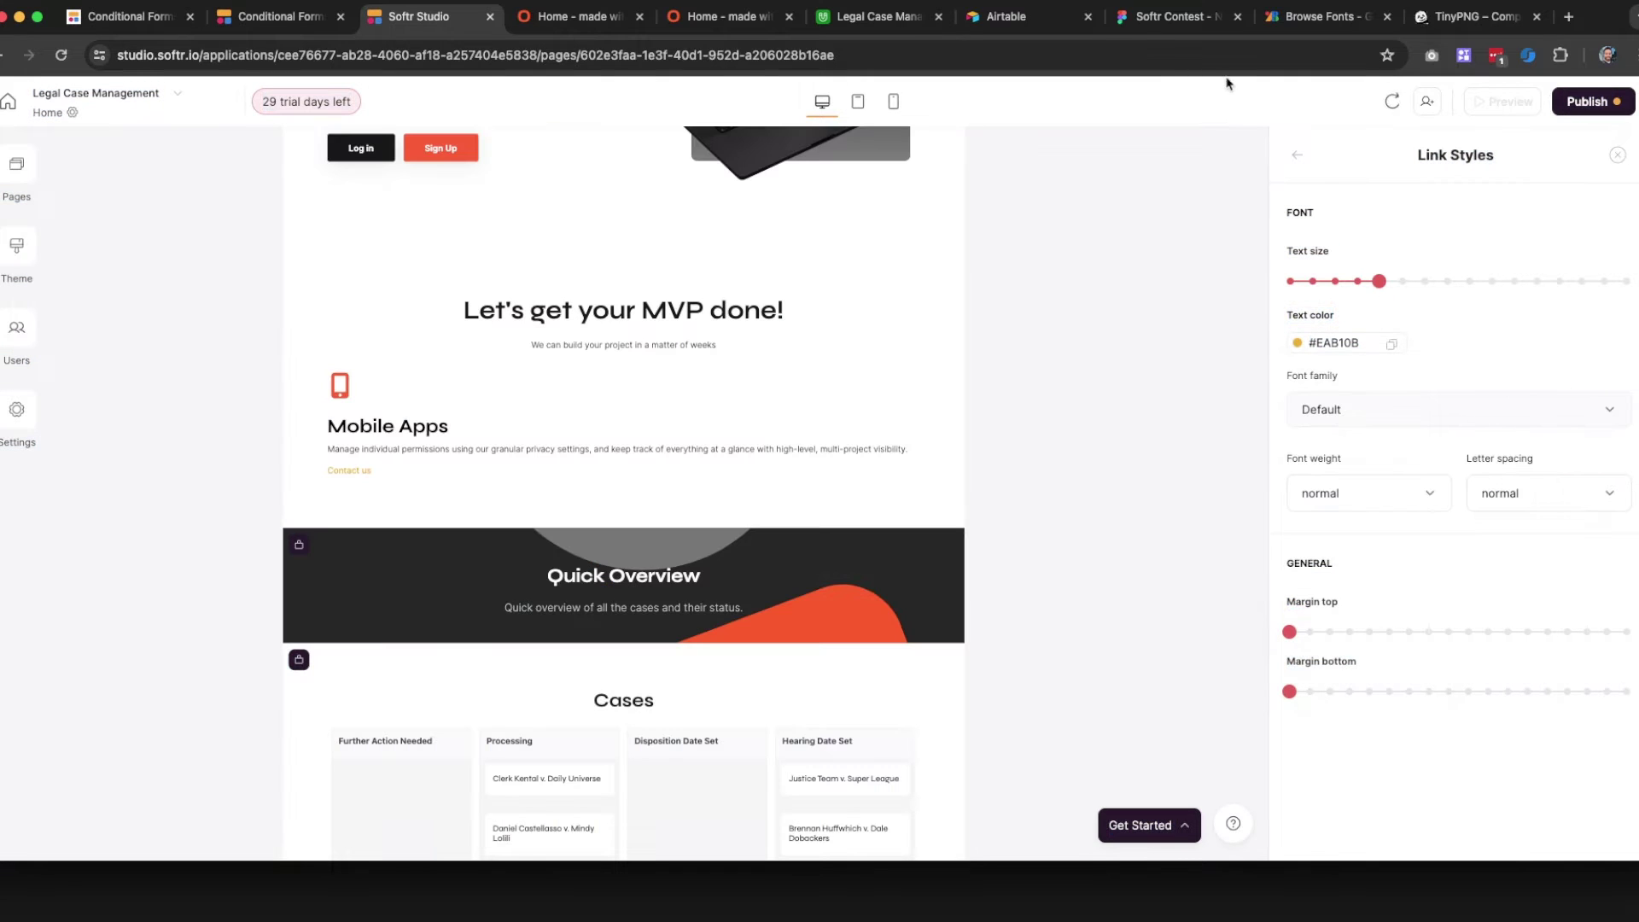
pyautogui.click(1352, 338)
pyautogui.press('super+a')
pyautogui.click(1364, 343)
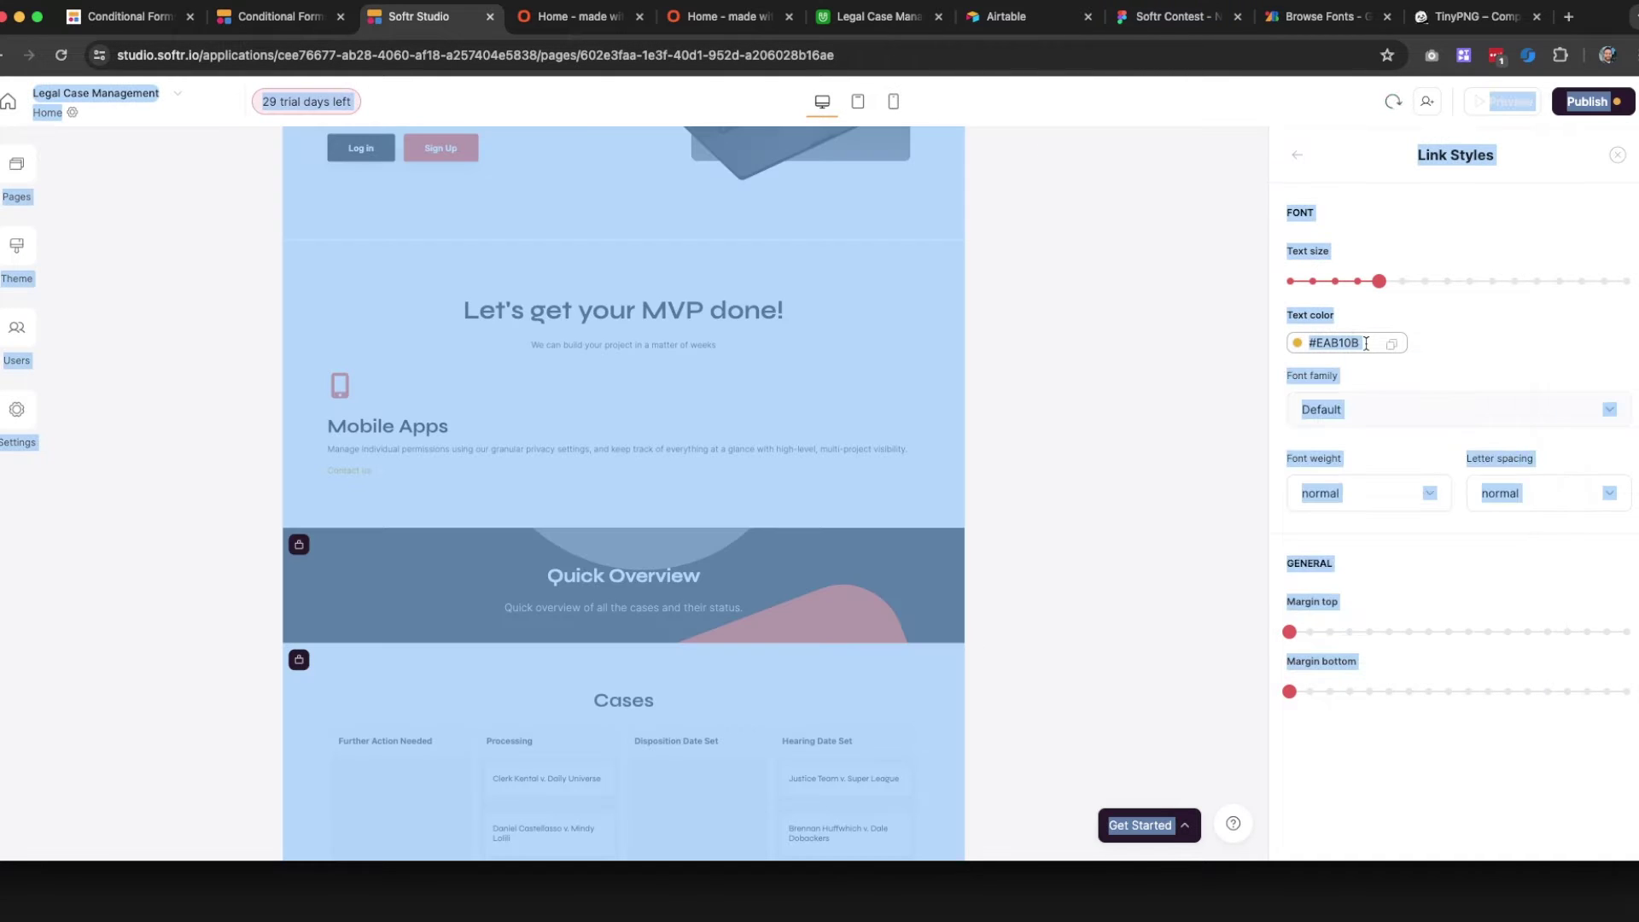
pyautogui.click(1365, 343)
pyautogui.click(1382, 536)
pyautogui.press('super+a')
pyautogui.write('#FC5C2C')
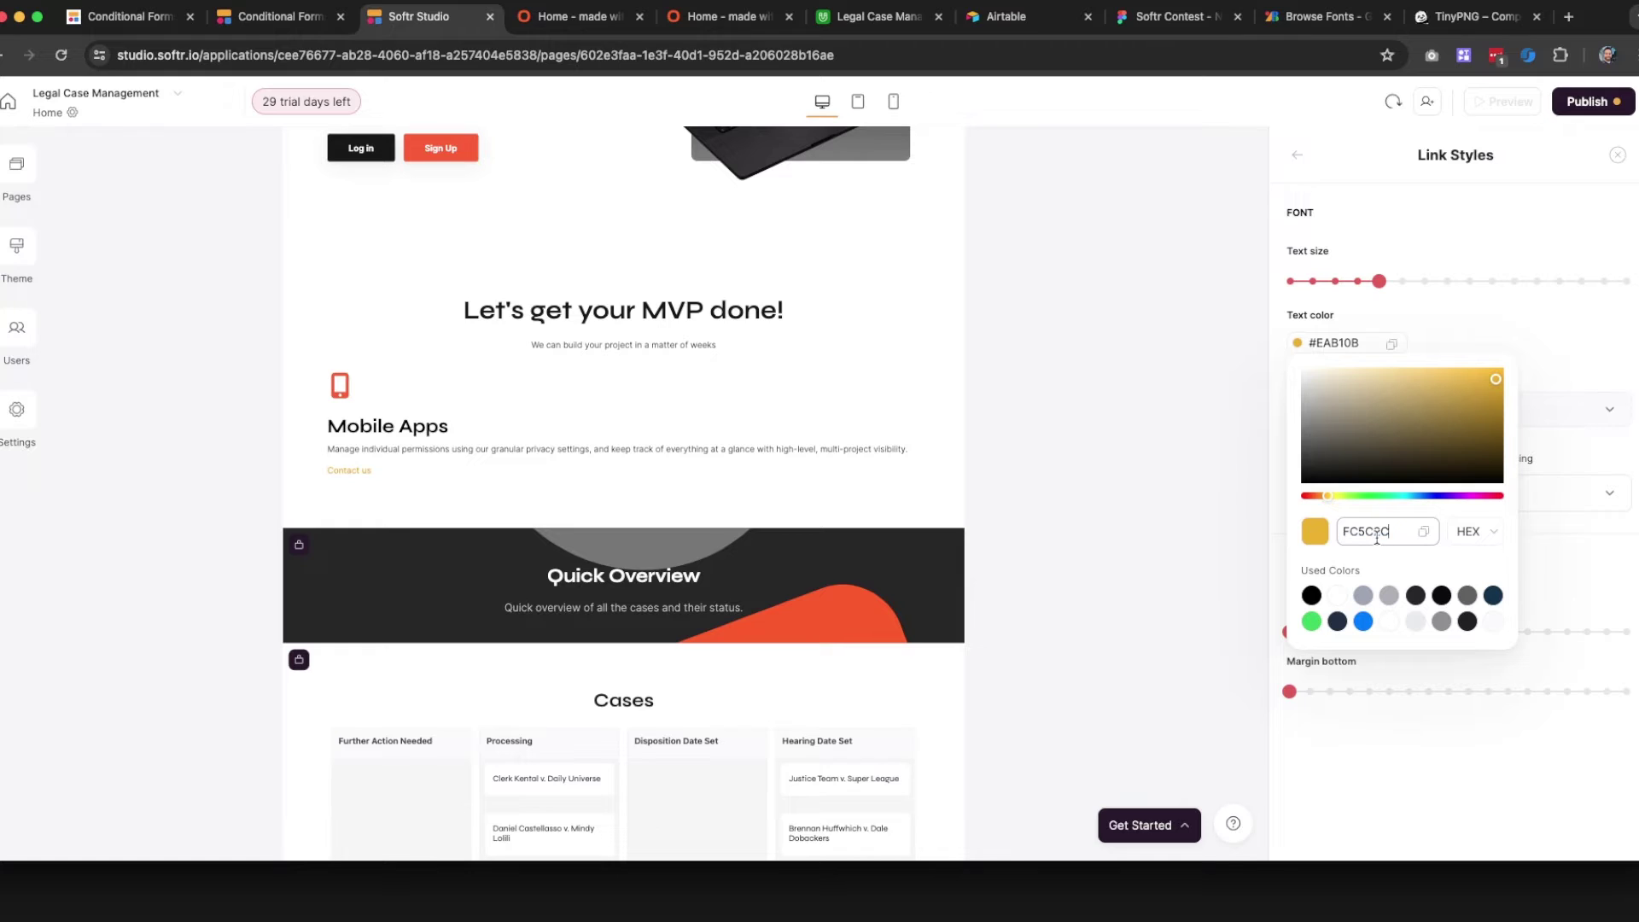
pyautogui.press('Return')
pyautogui.click(1478, 340)
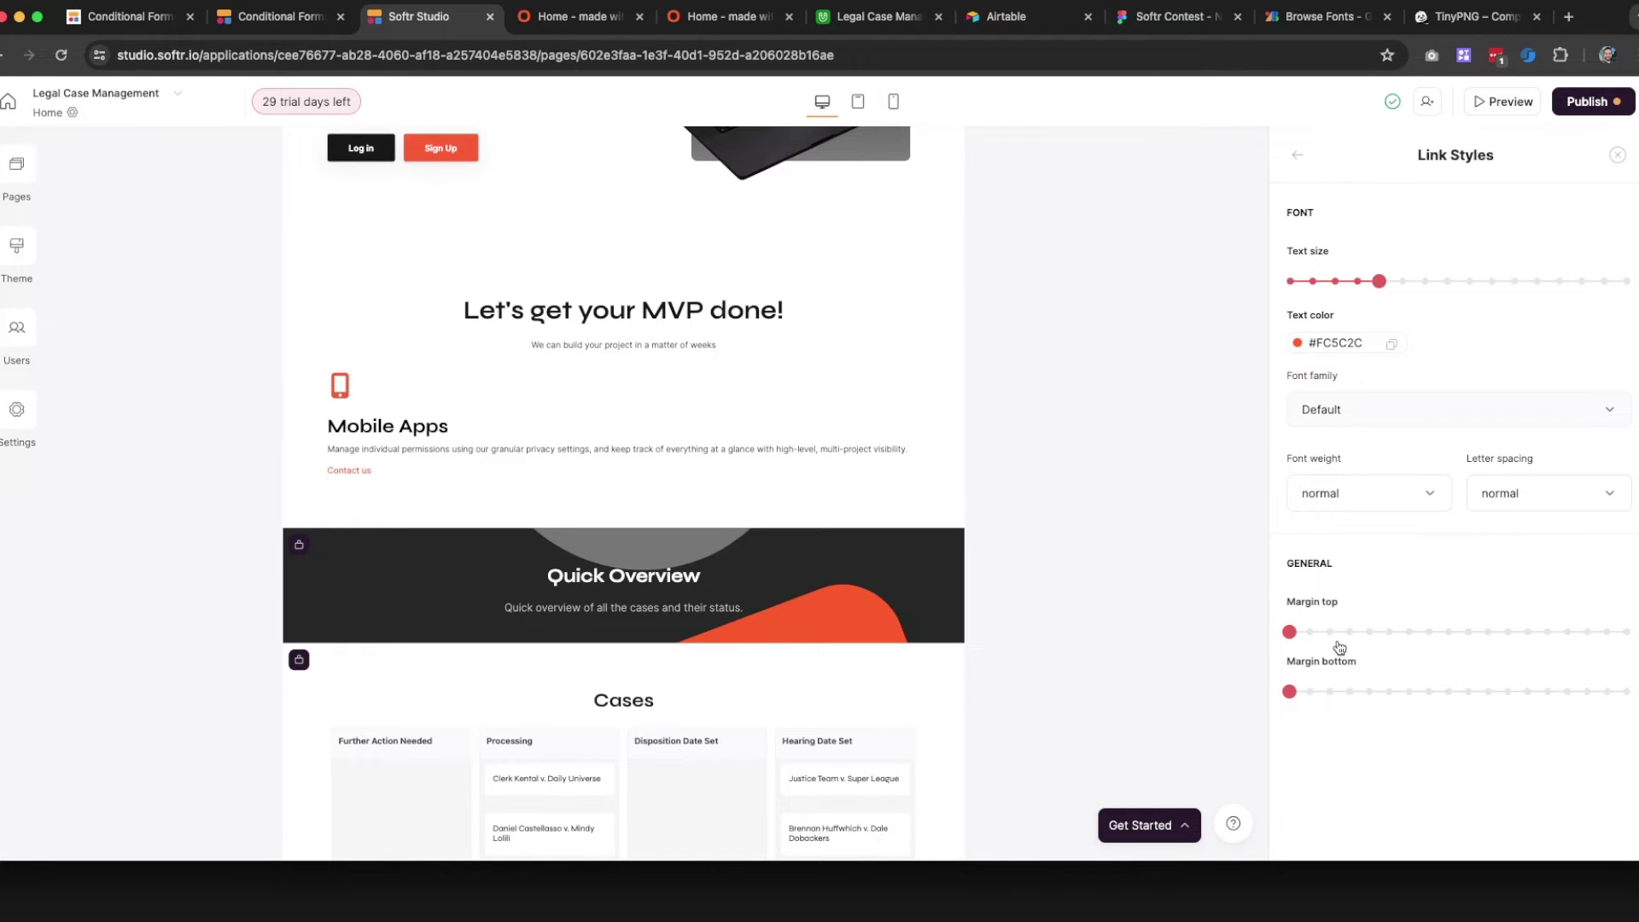
# Increase the Contact us link's text size to XL
pyautogui.click(1442, 286)
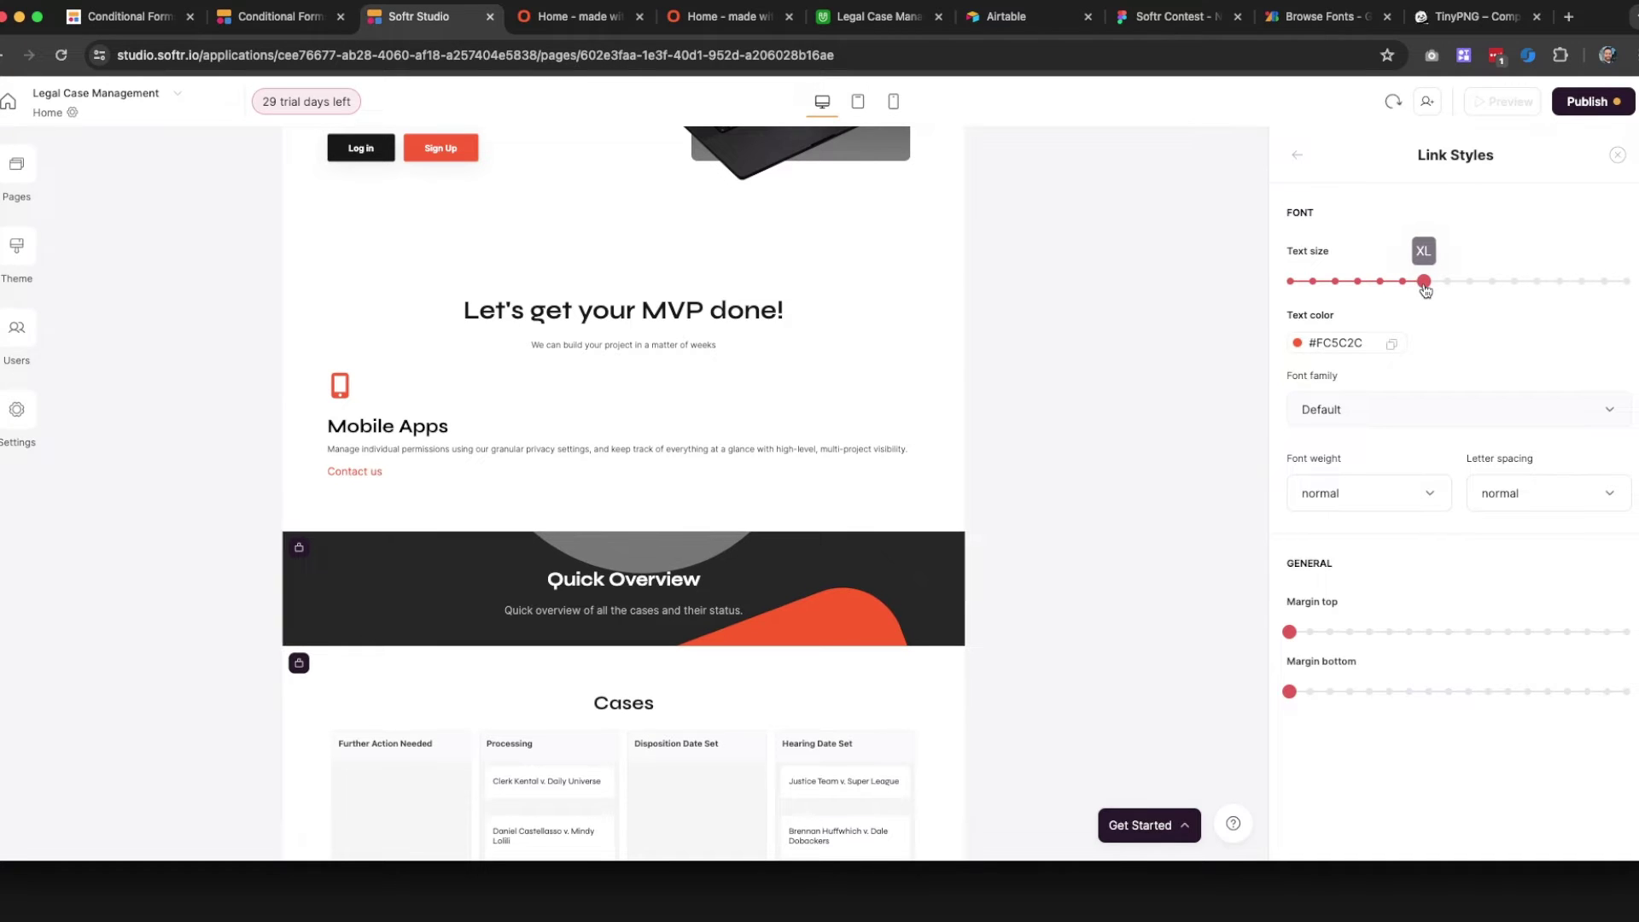
pyautogui.click(1296, 156)
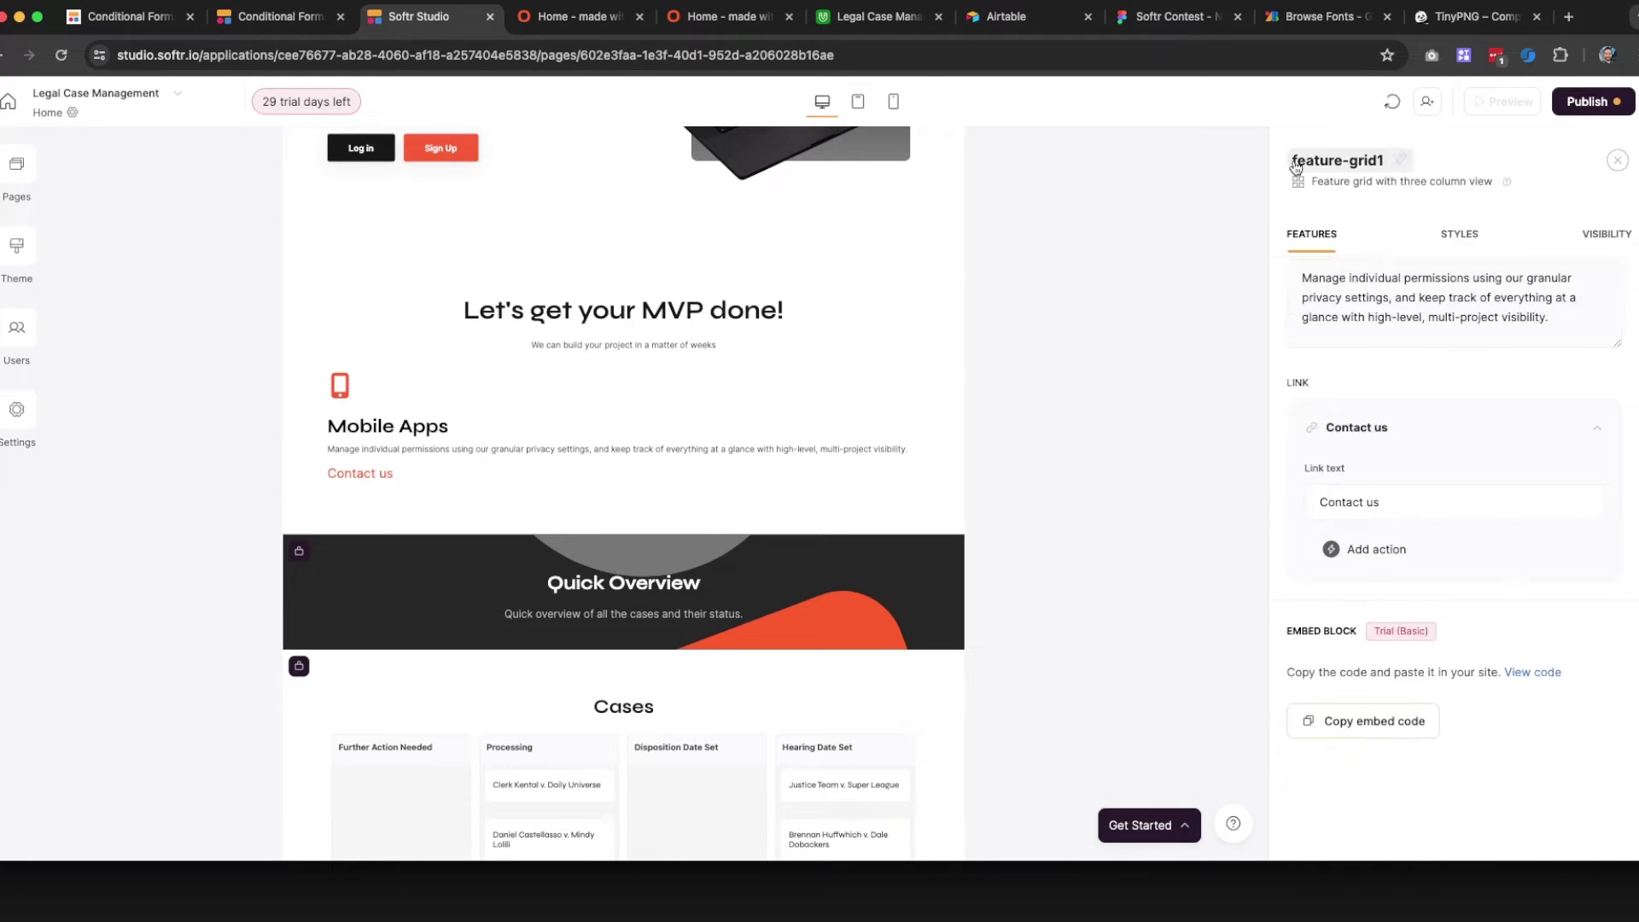
pyautogui.scroll(5, 1401, 478)
pyautogui.scroll(-2, 1373, 513)
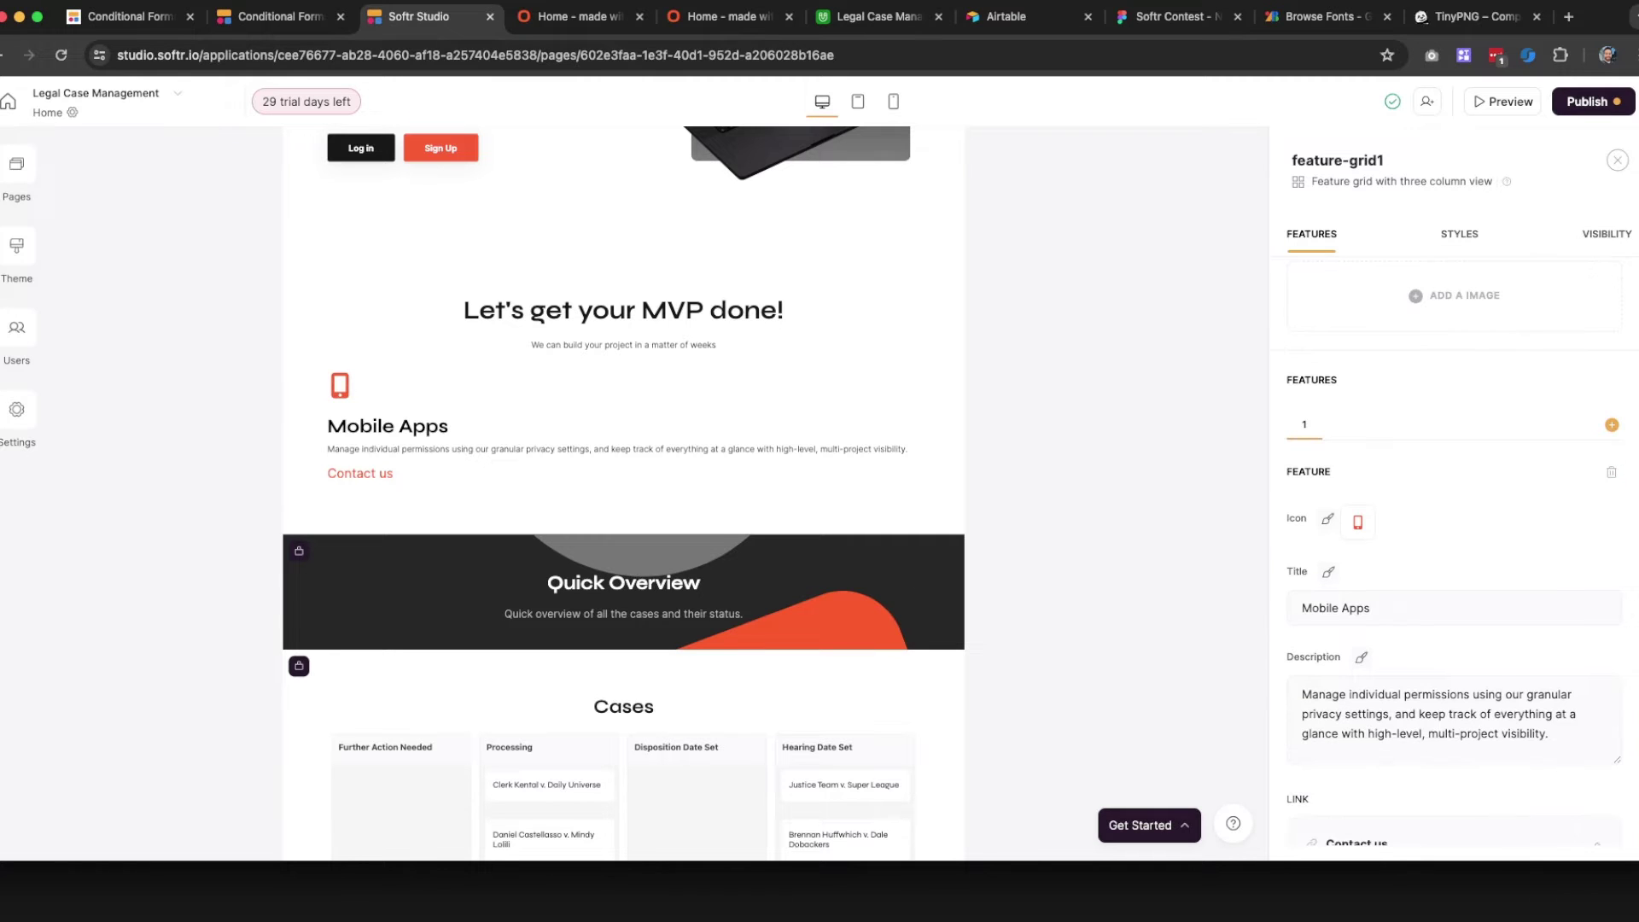
# Add a second feature and give it a laptop icon from the library
pyautogui.click(1612, 425)
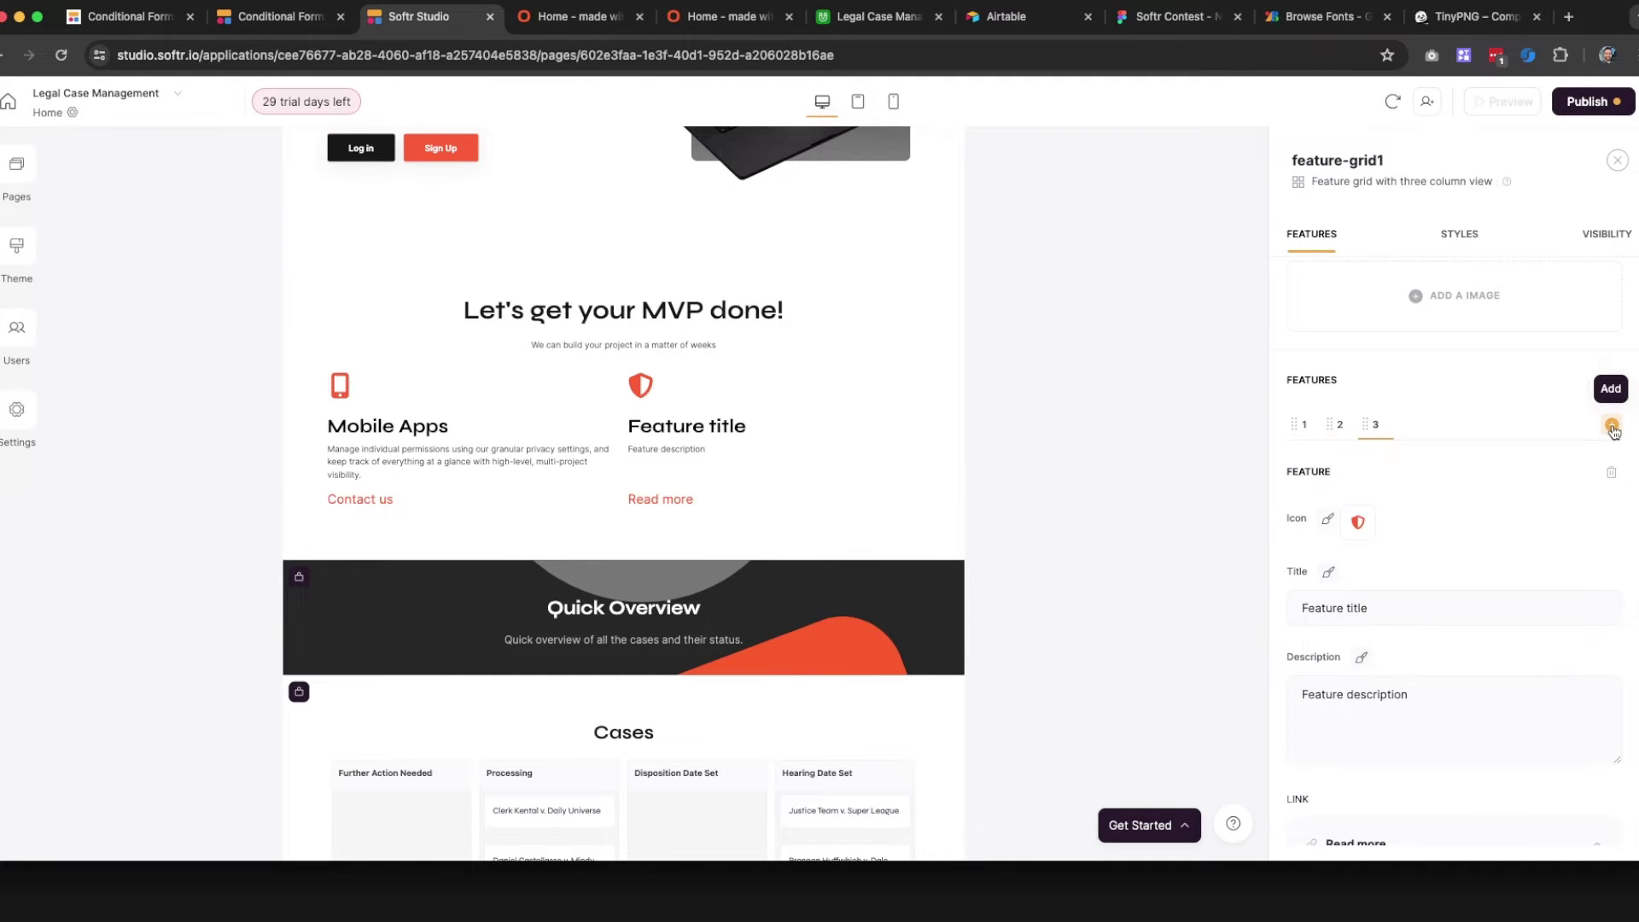
pyautogui.click(1343, 431)
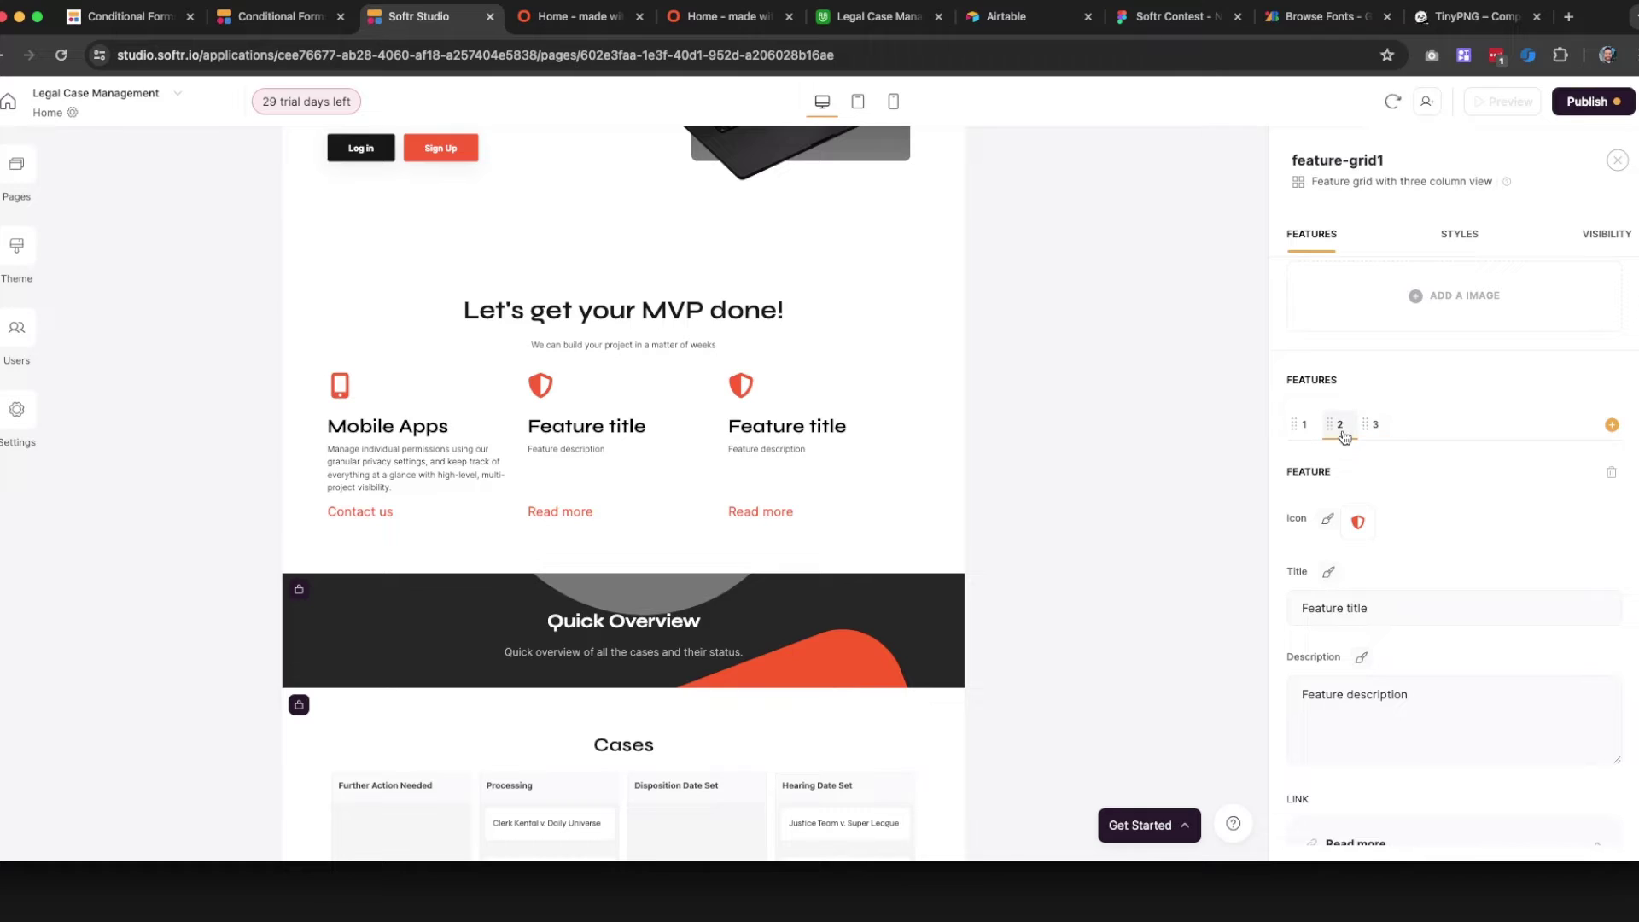
pyautogui.click(1358, 521)
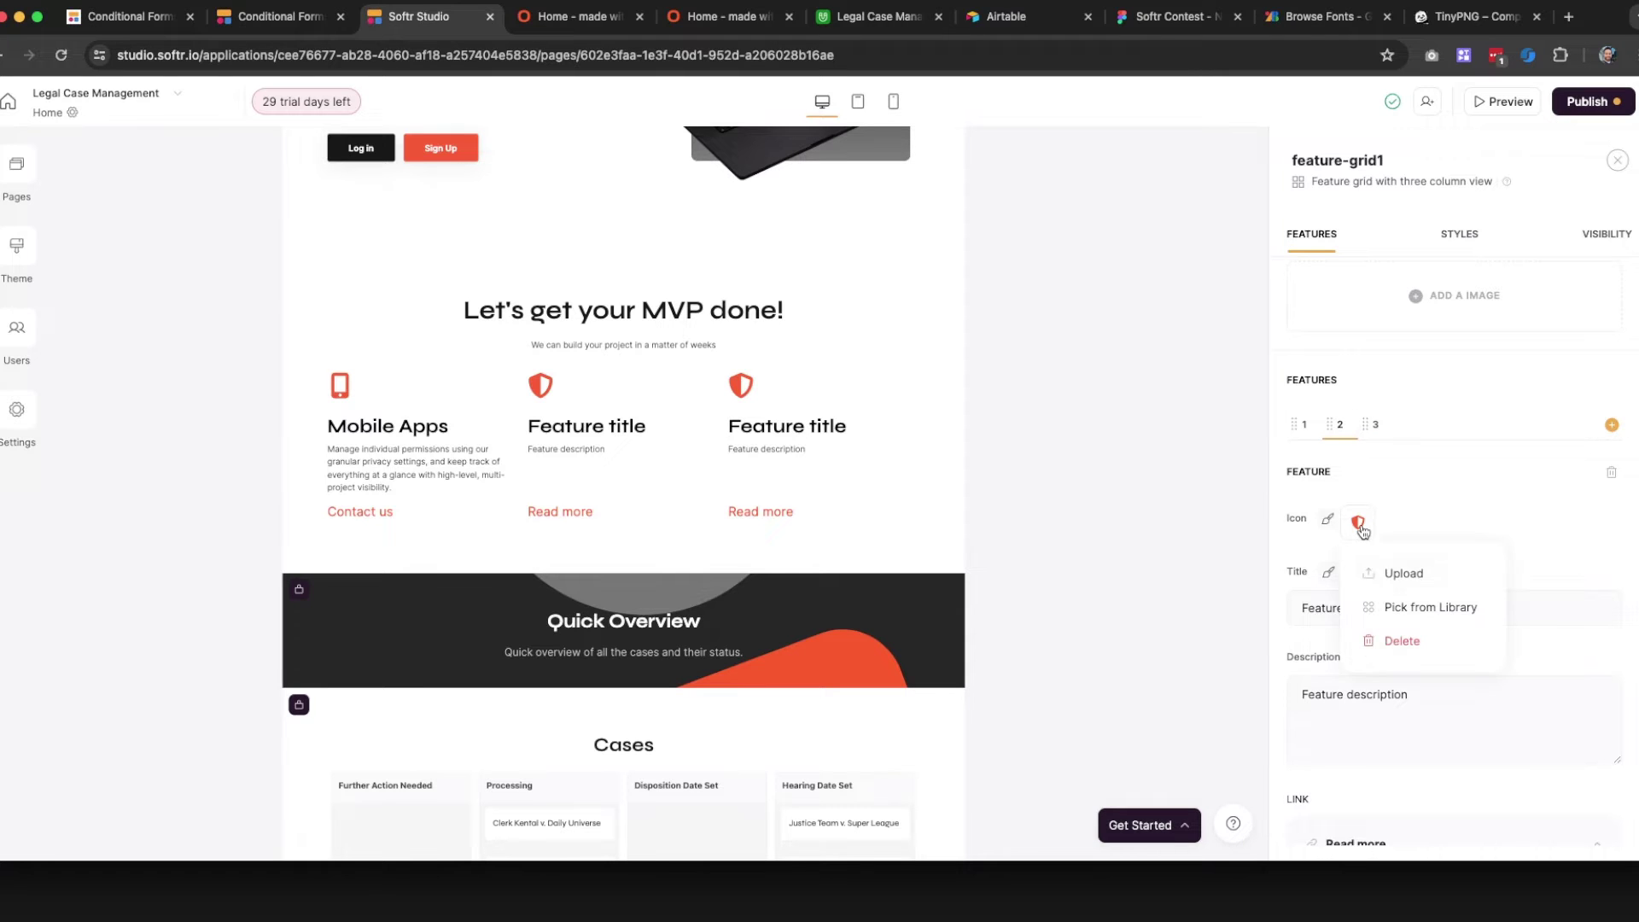
pyautogui.click(1413, 608)
pyautogui.doubleClick(1342, 577)
pyautogui.write('computer')
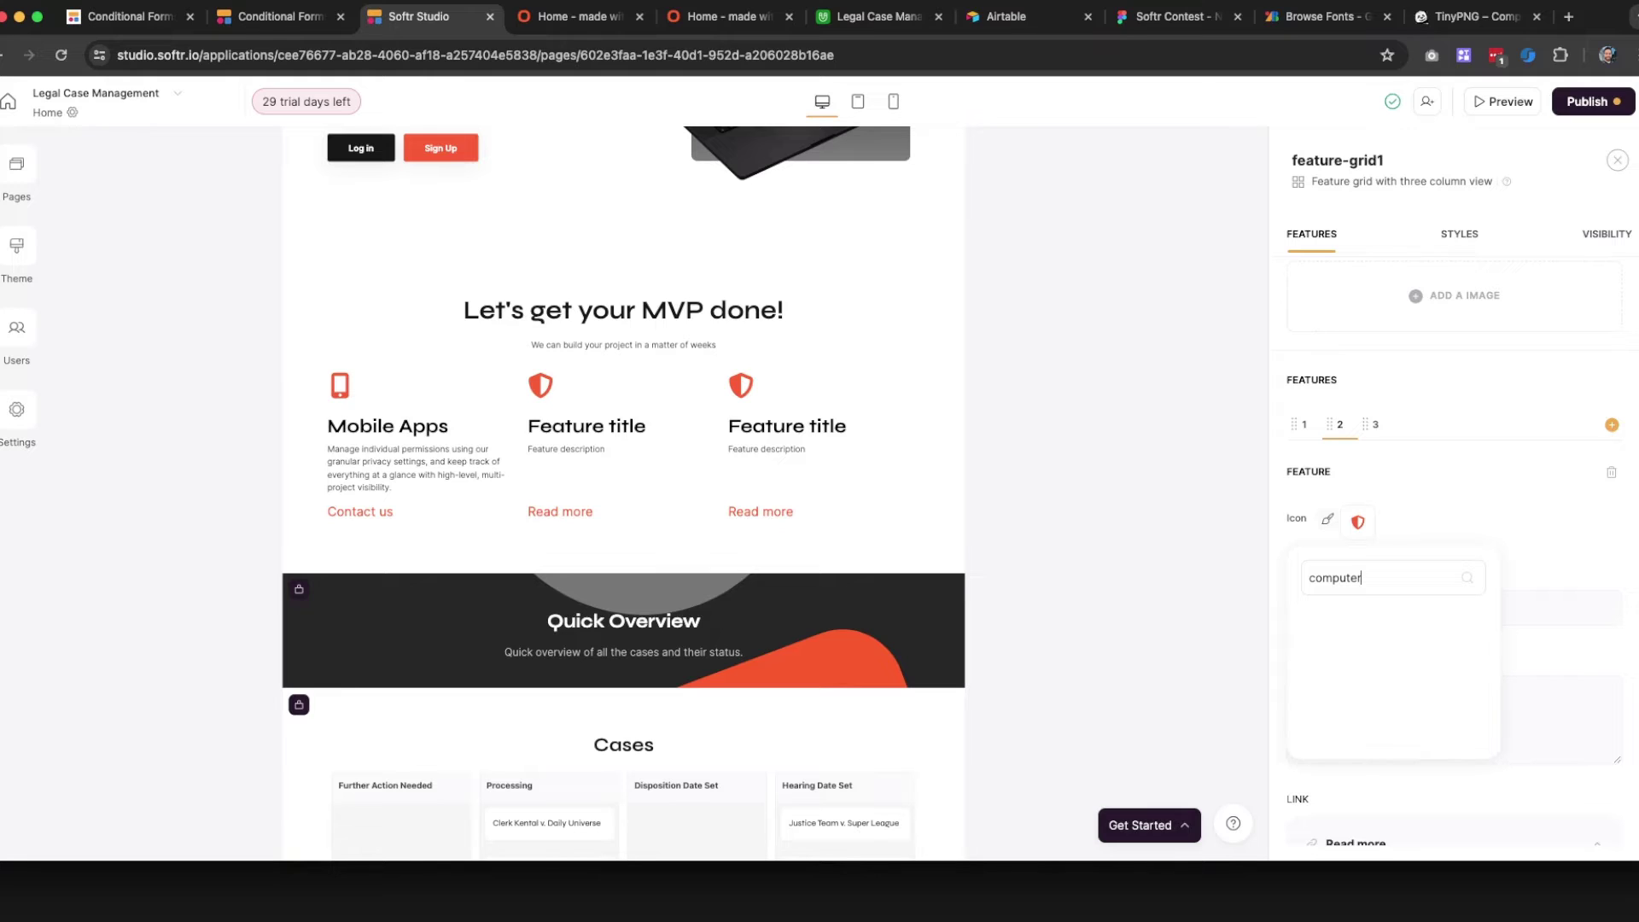
pyautogui.press('super+a')
pyautogui.write('p')
pyautogui.write('c')
pyautogui.press('BackSpace')
pyautogui.press('BackSpace')
pyautogui.write('la')
pyautogui.click(1309, 618)
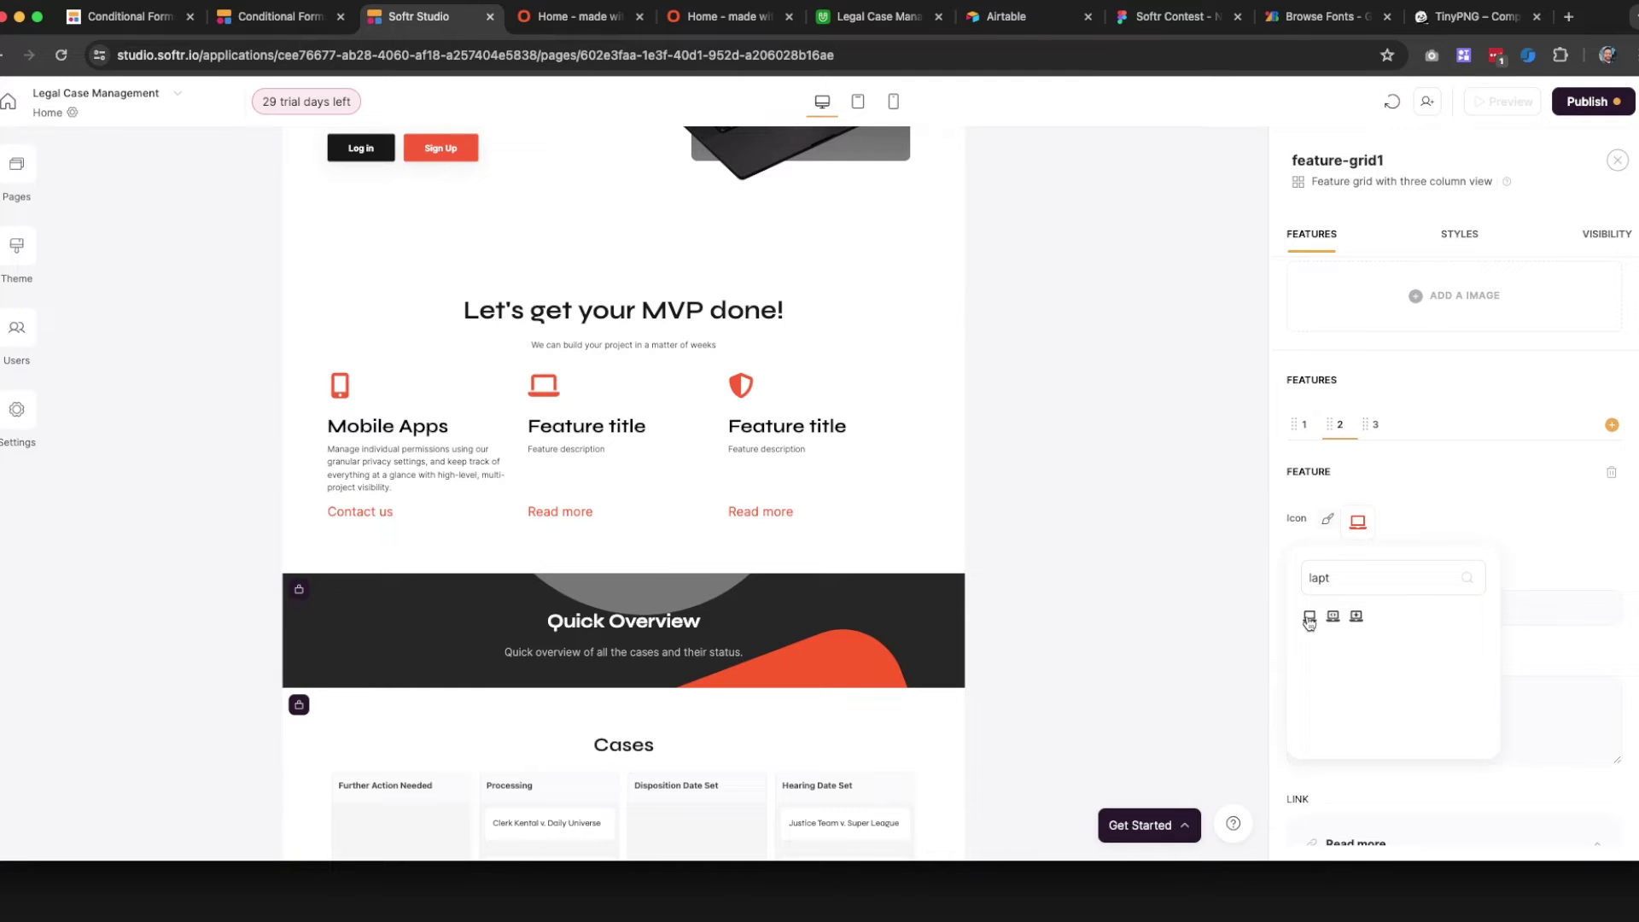
pyautogui.click(1469, 493)
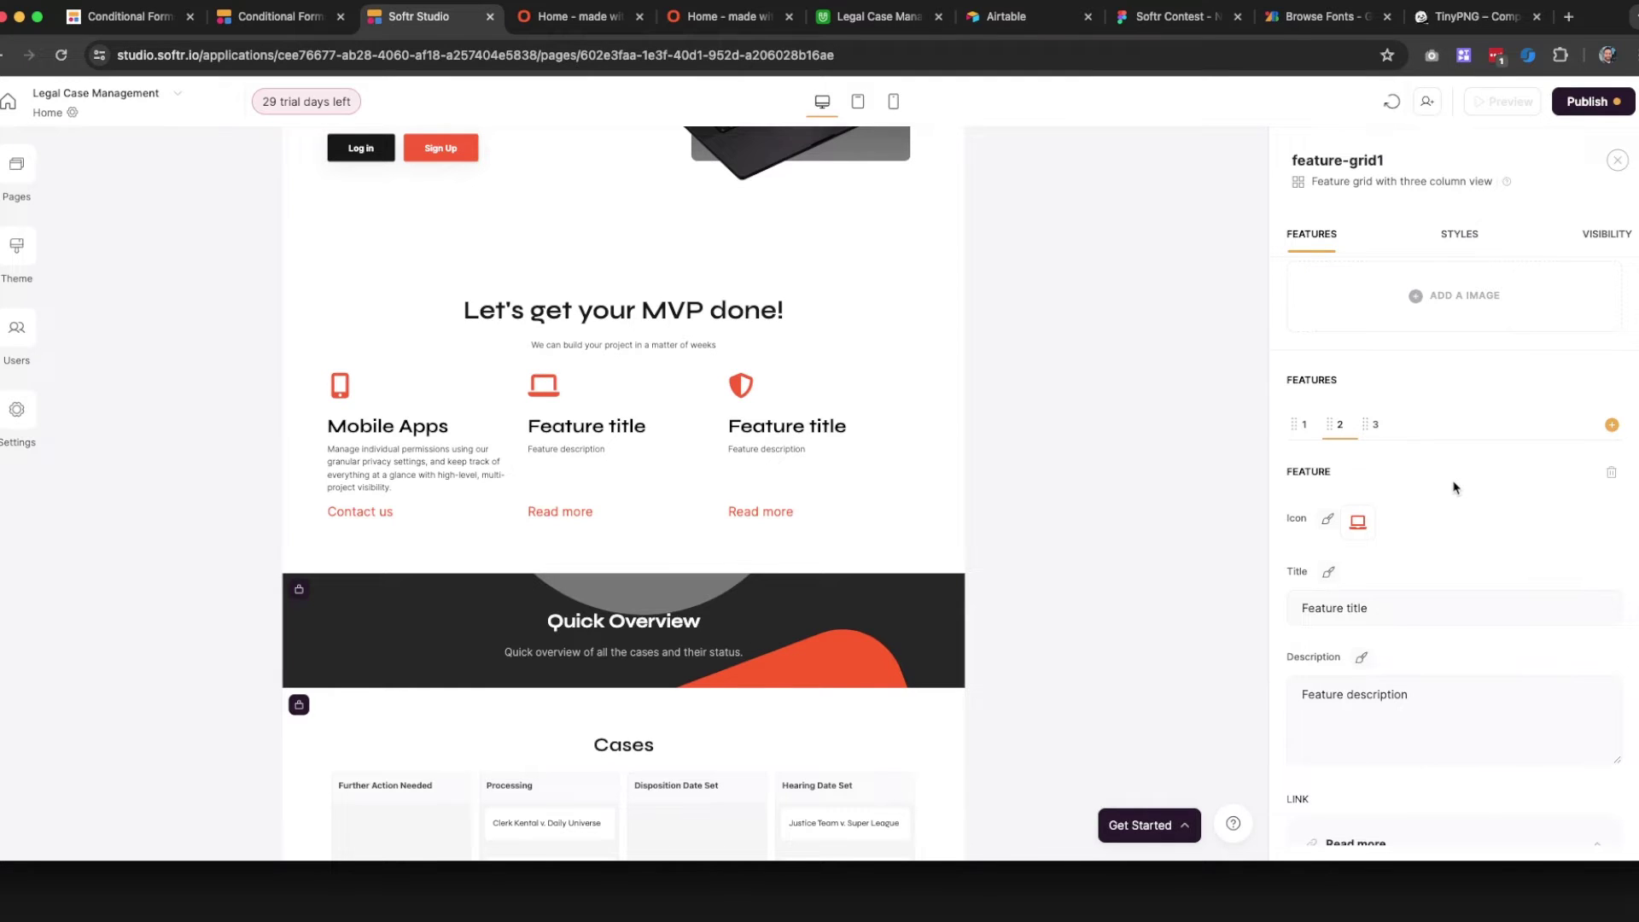
# Title the second feature 'Web Apps' with a description about using the best no-code tools in the market
pyautogui.tripleClick(1350, 602)
pyautogui.write('Web Apps')
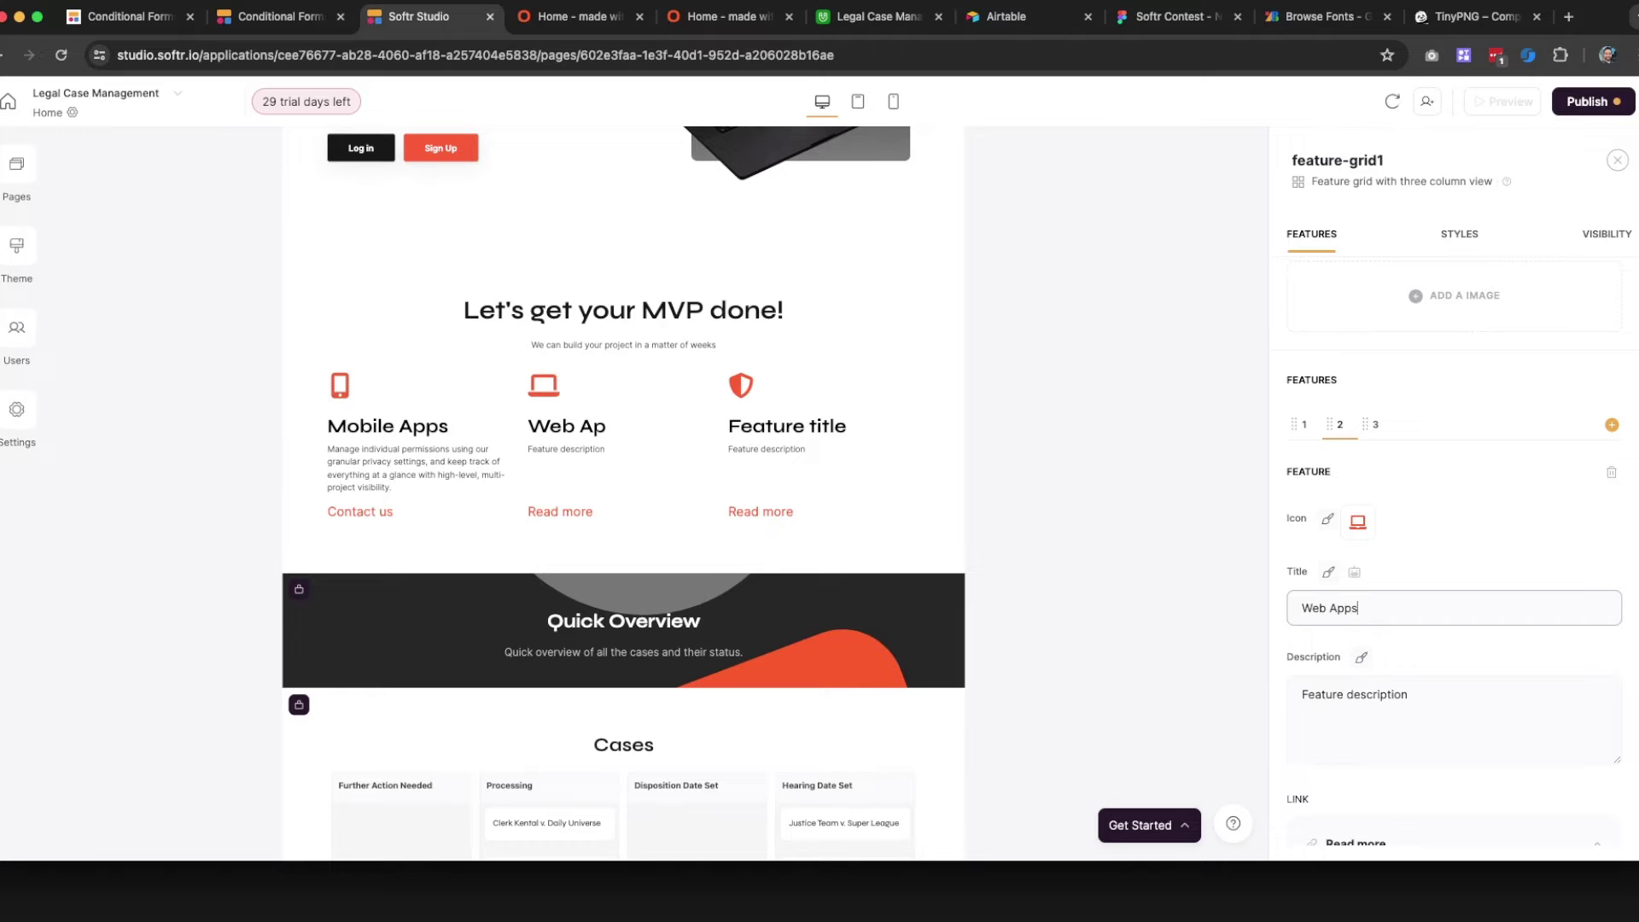
pyautogui.tripleClick(1372, 710)
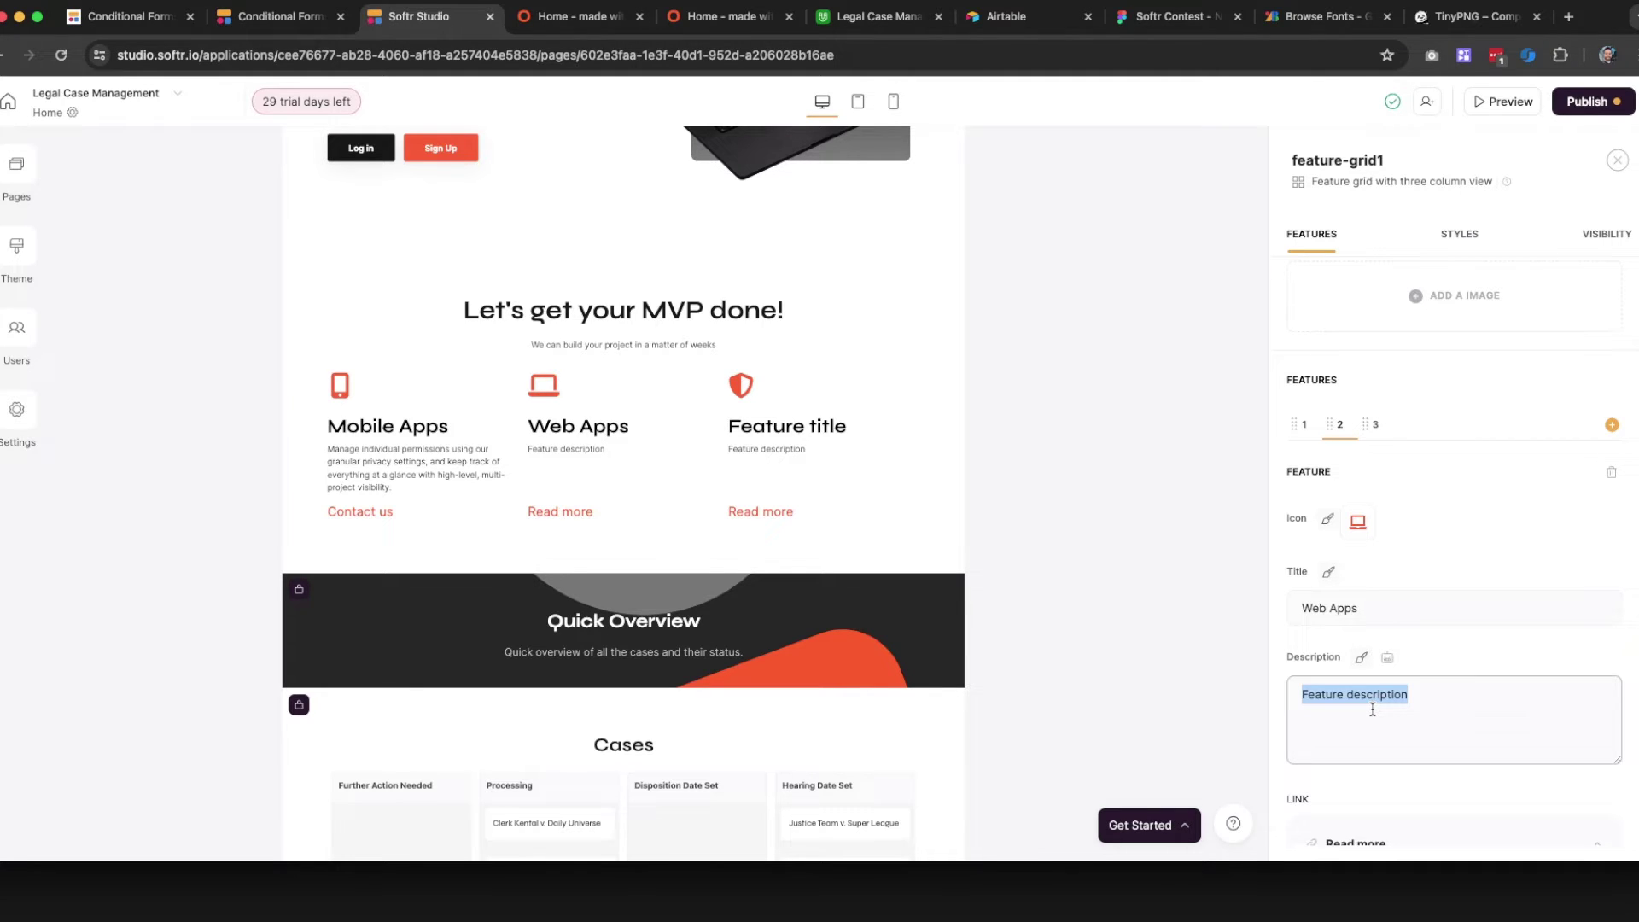
pyautogui.write('We can create your web app,')
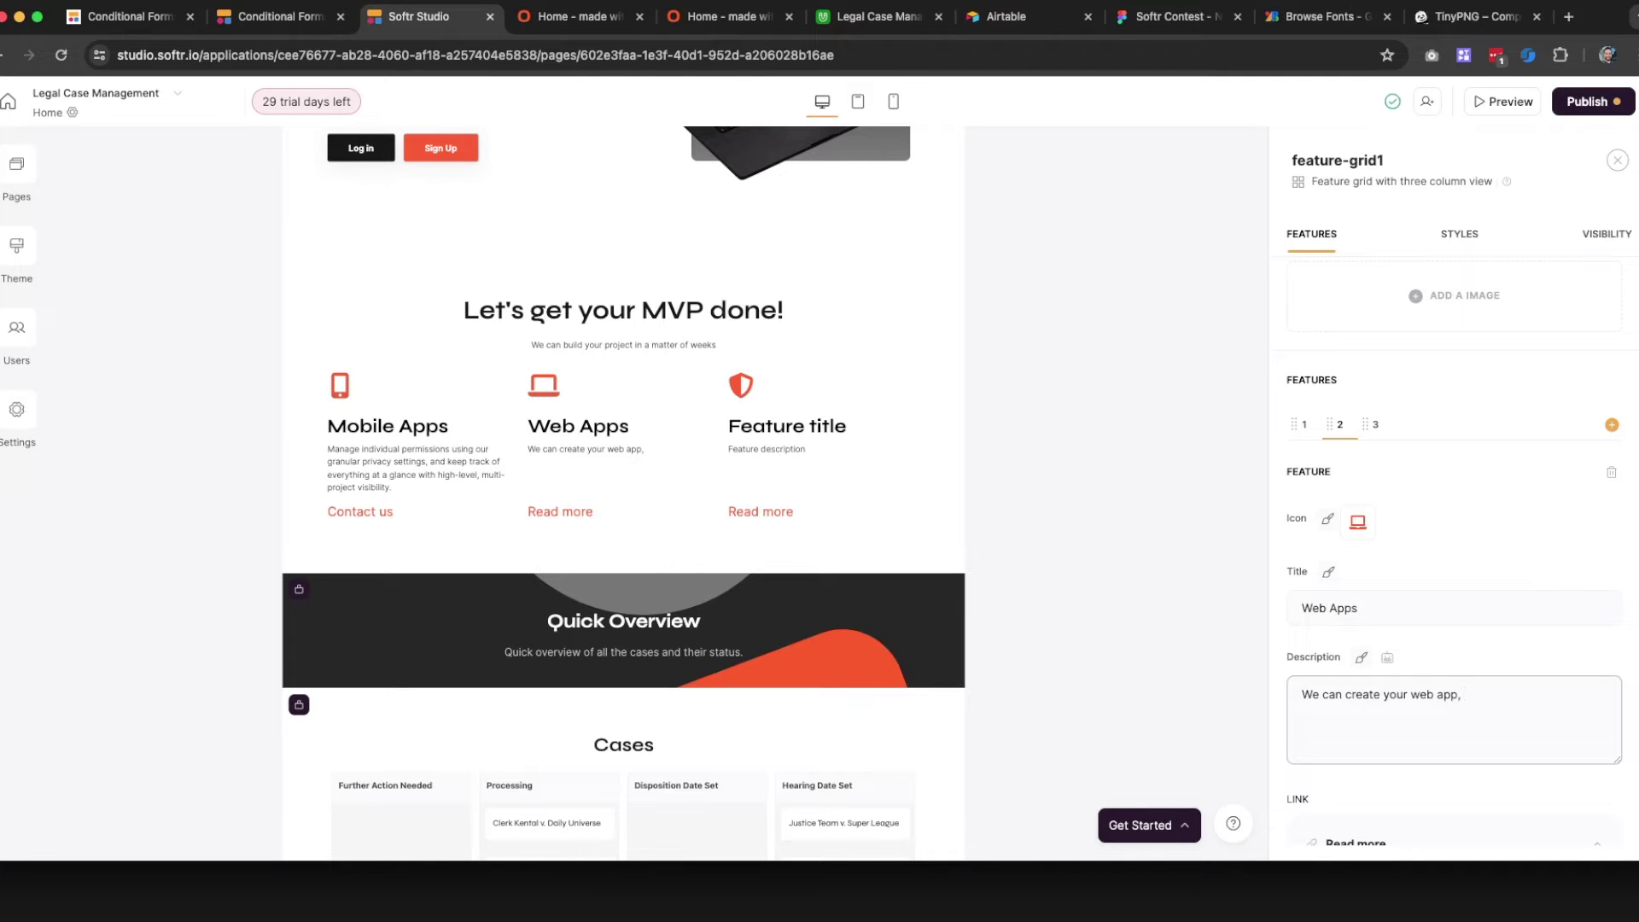
pyautogui.write('sing the best no-code too')
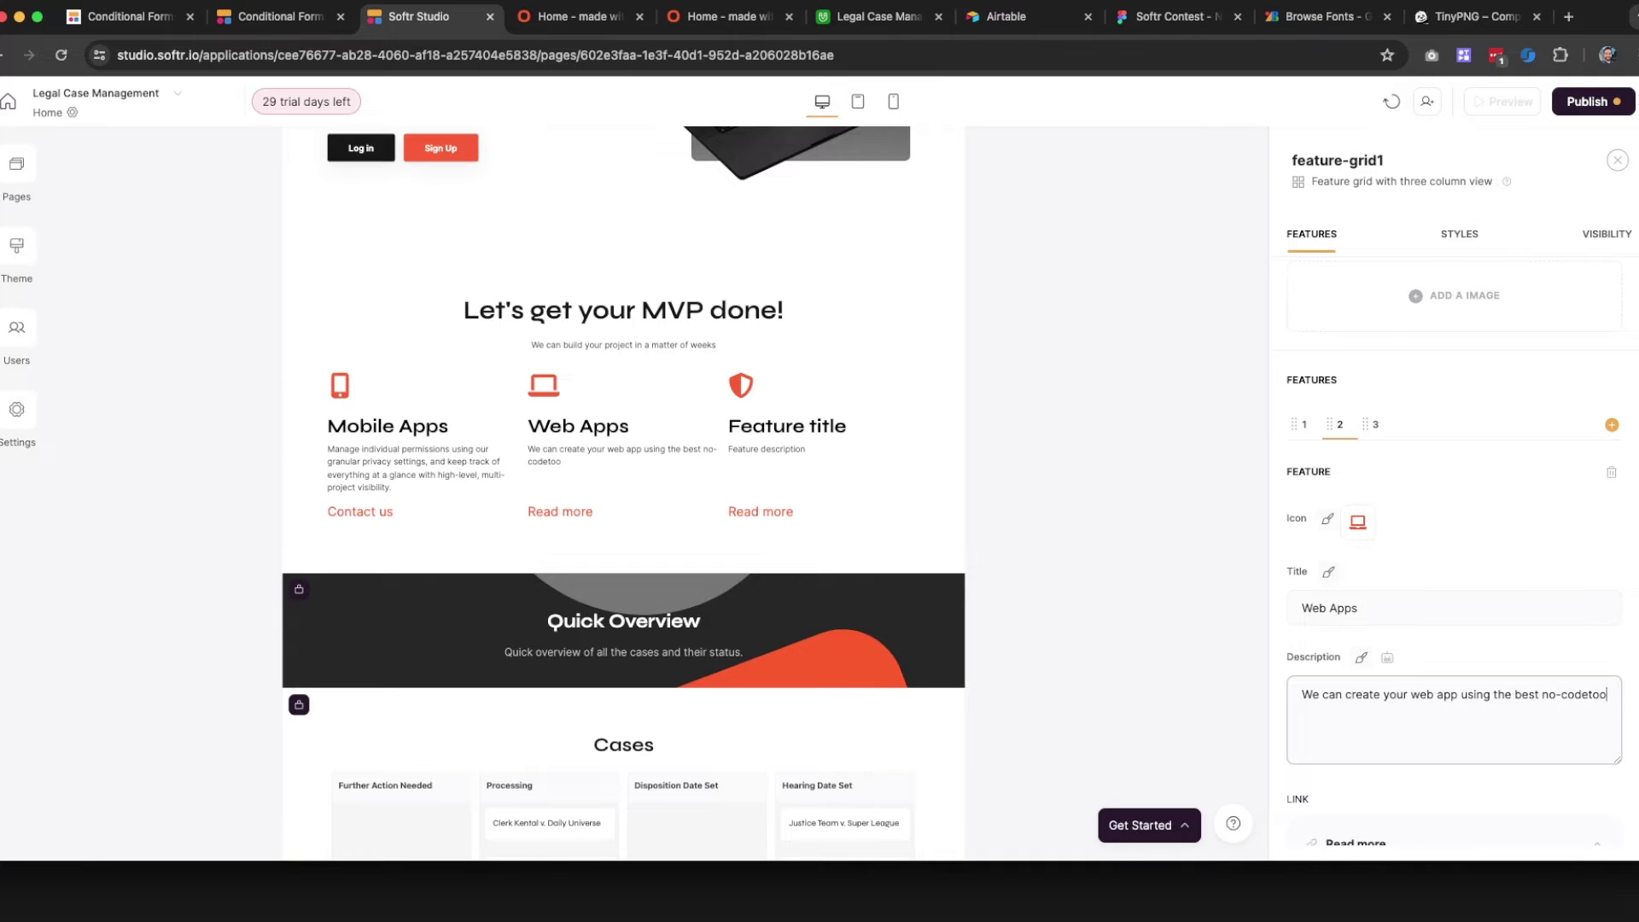
pyautogui.press('BackSpace')
pyautogui.press('BackSpace')
pyautogui.press('BackSpace')
pyautogui.write('tools i')
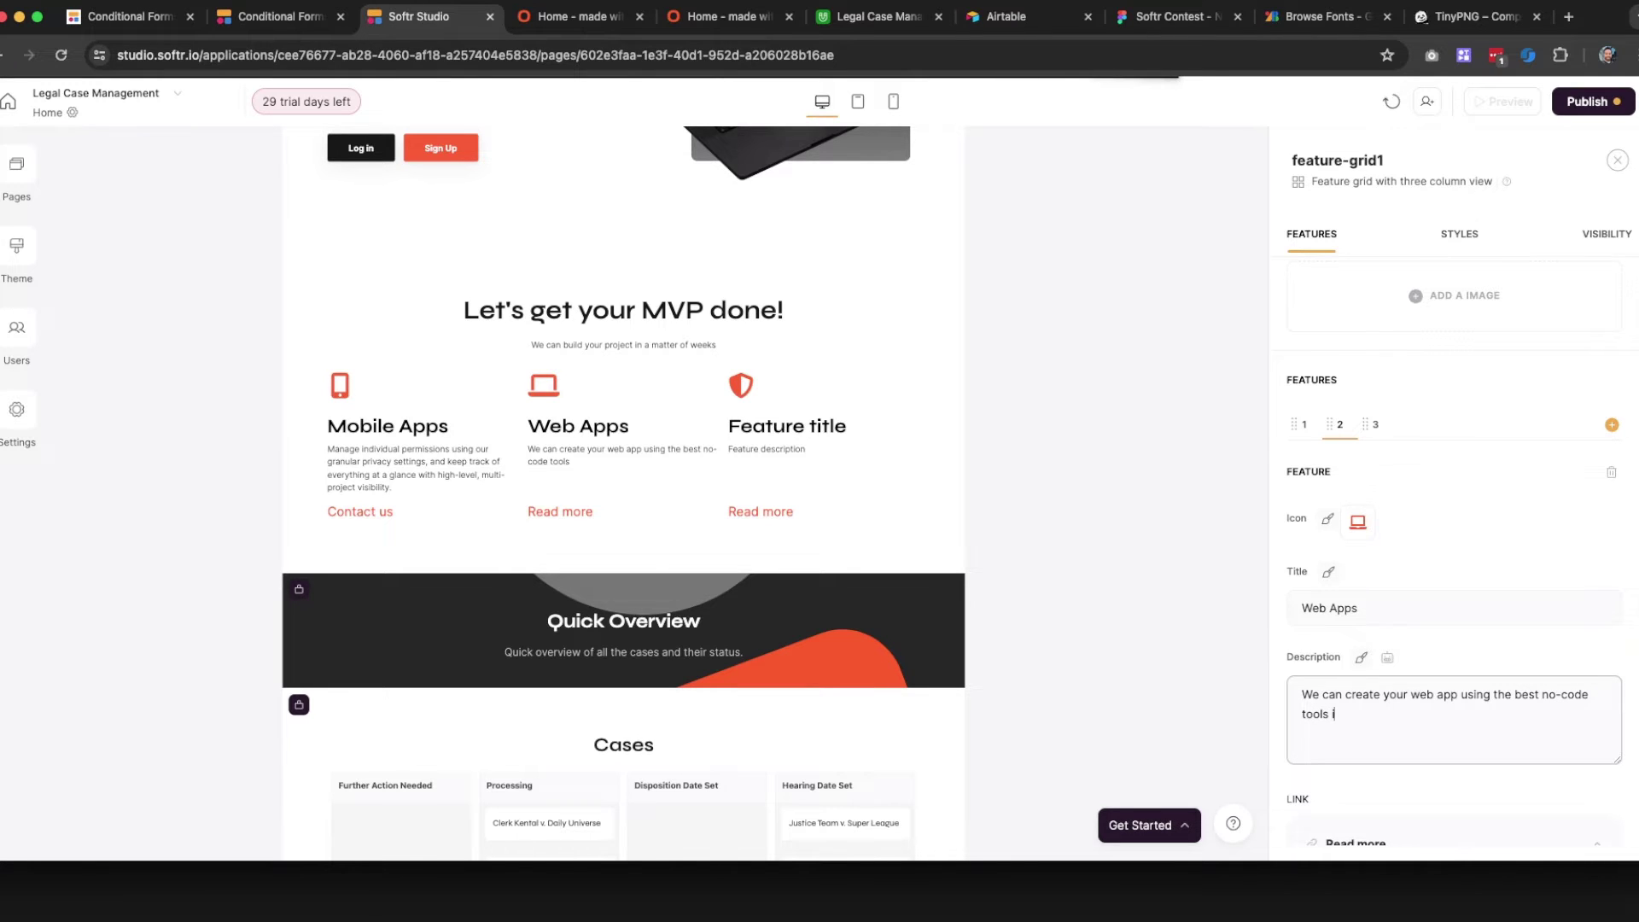
pyautogui.write('n the market!')
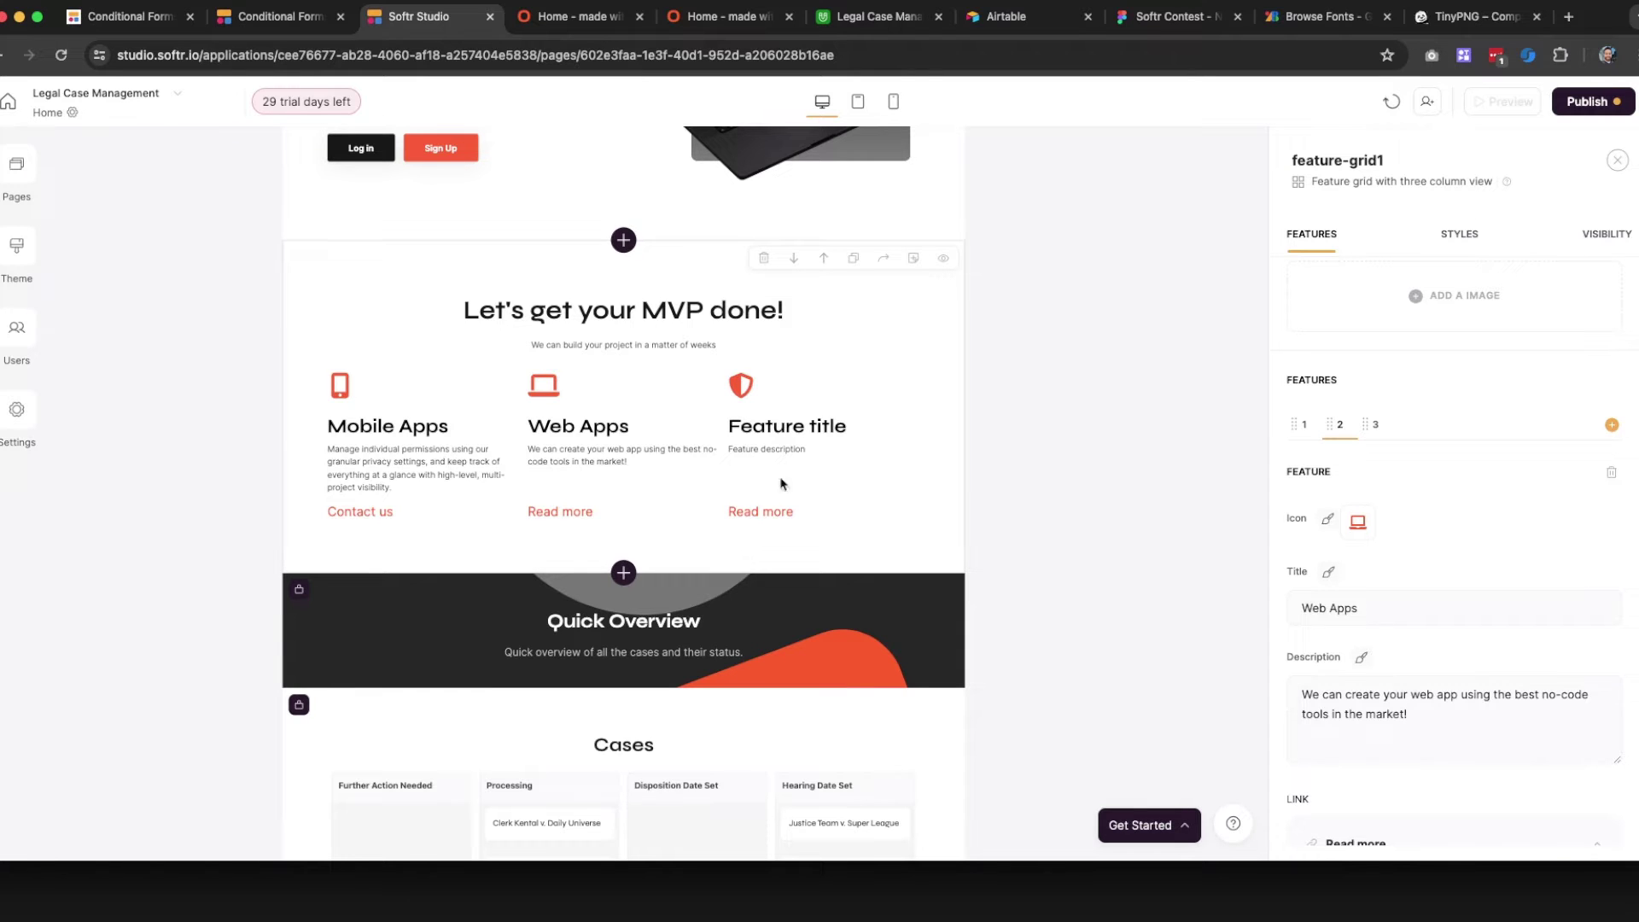
pyautogui.click(1308, 425)
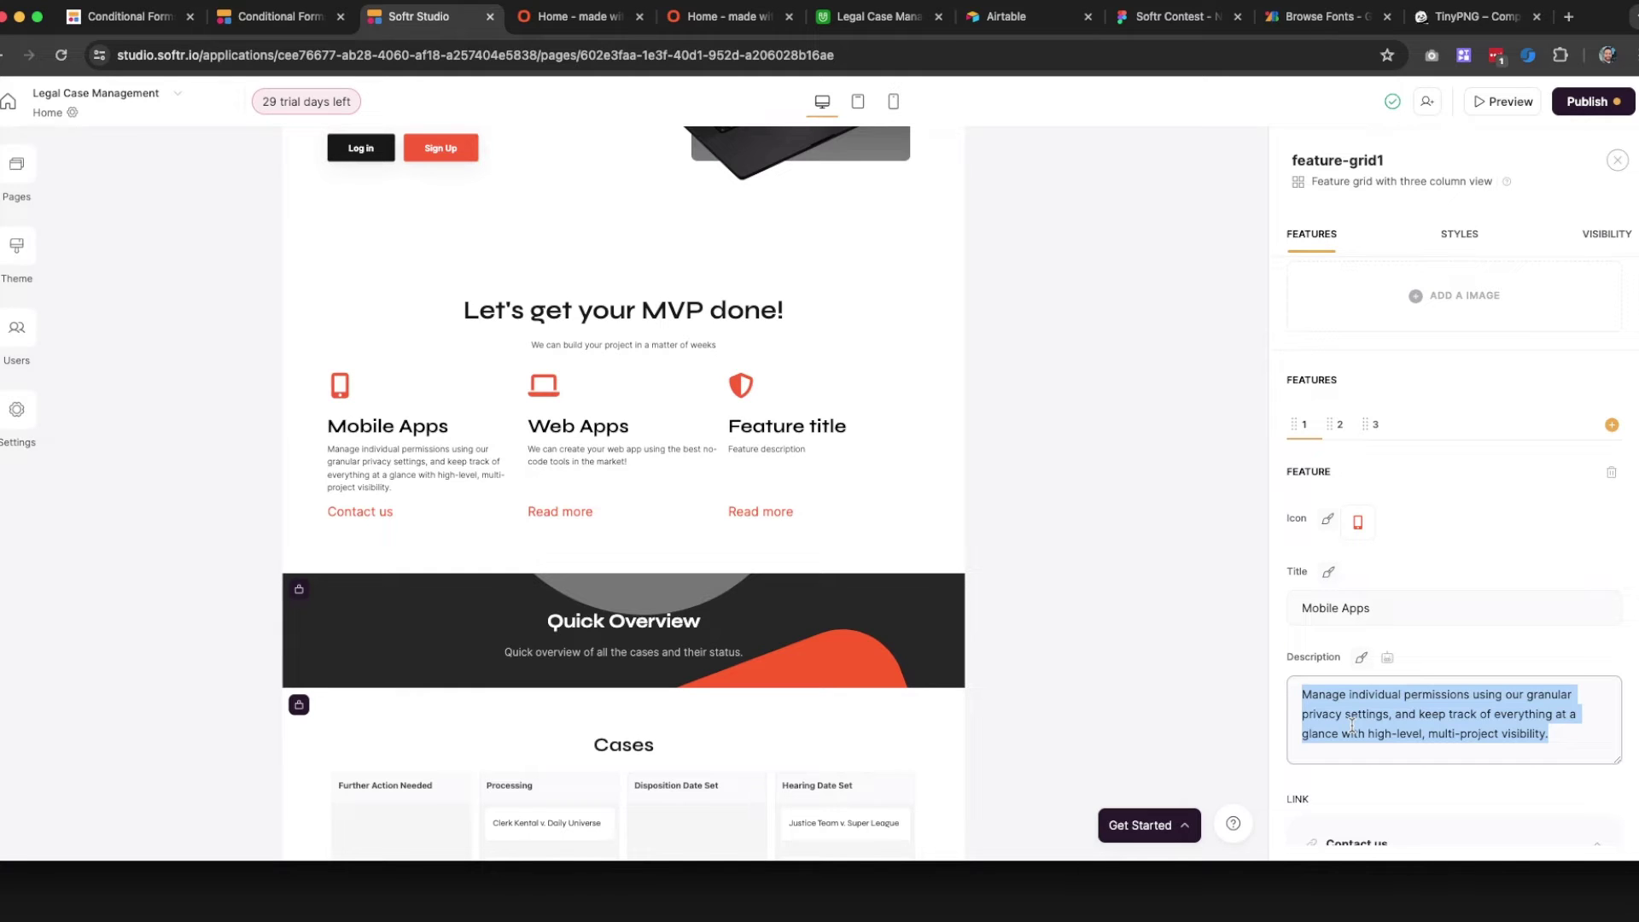
# Change the Mobile Apps description to 'From idea to final app in a few weeks, we can make it happen with no code.'
pyautogui.write('From idea to final app in a few weeks, we can make it')
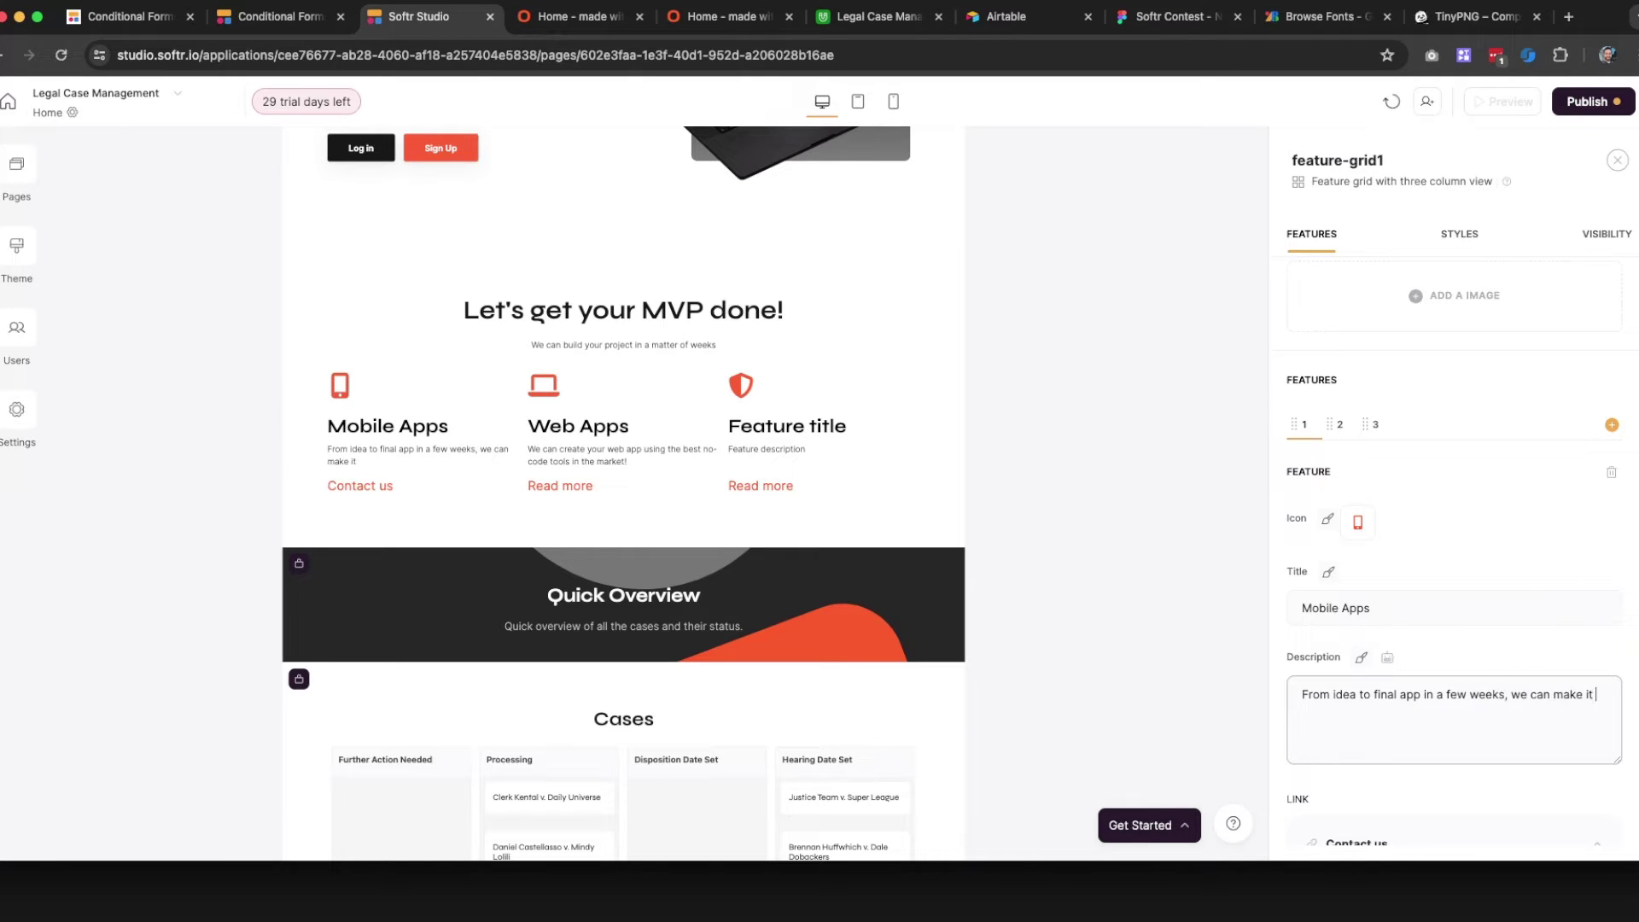
pyautogui.write('happen with no code.')
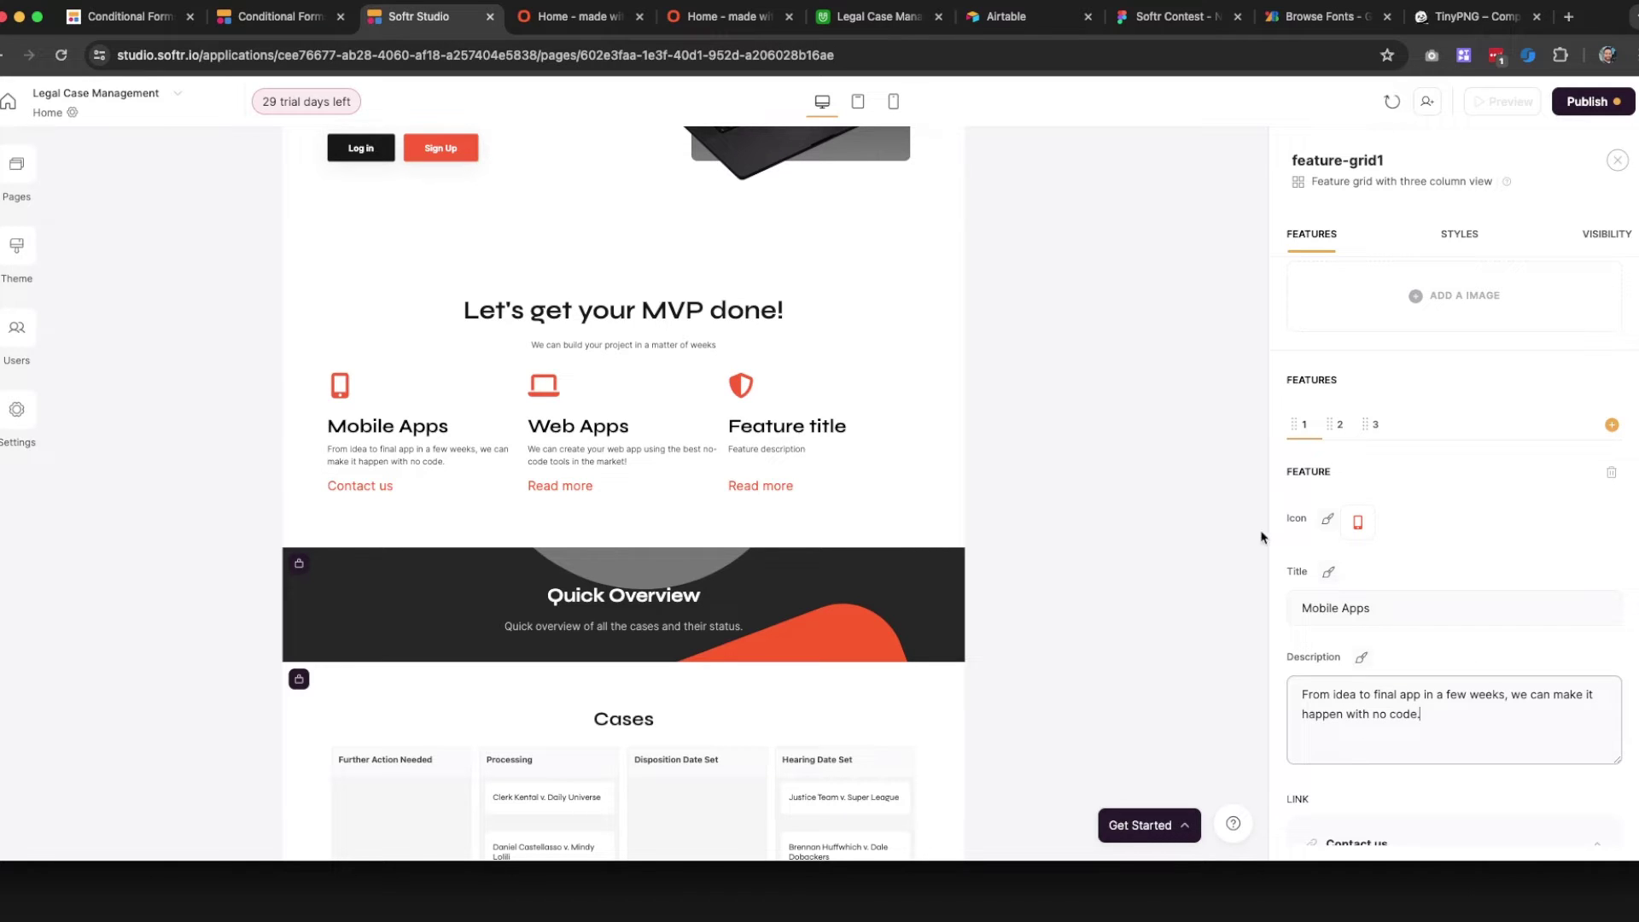
pyautogui.click(1375, 424)
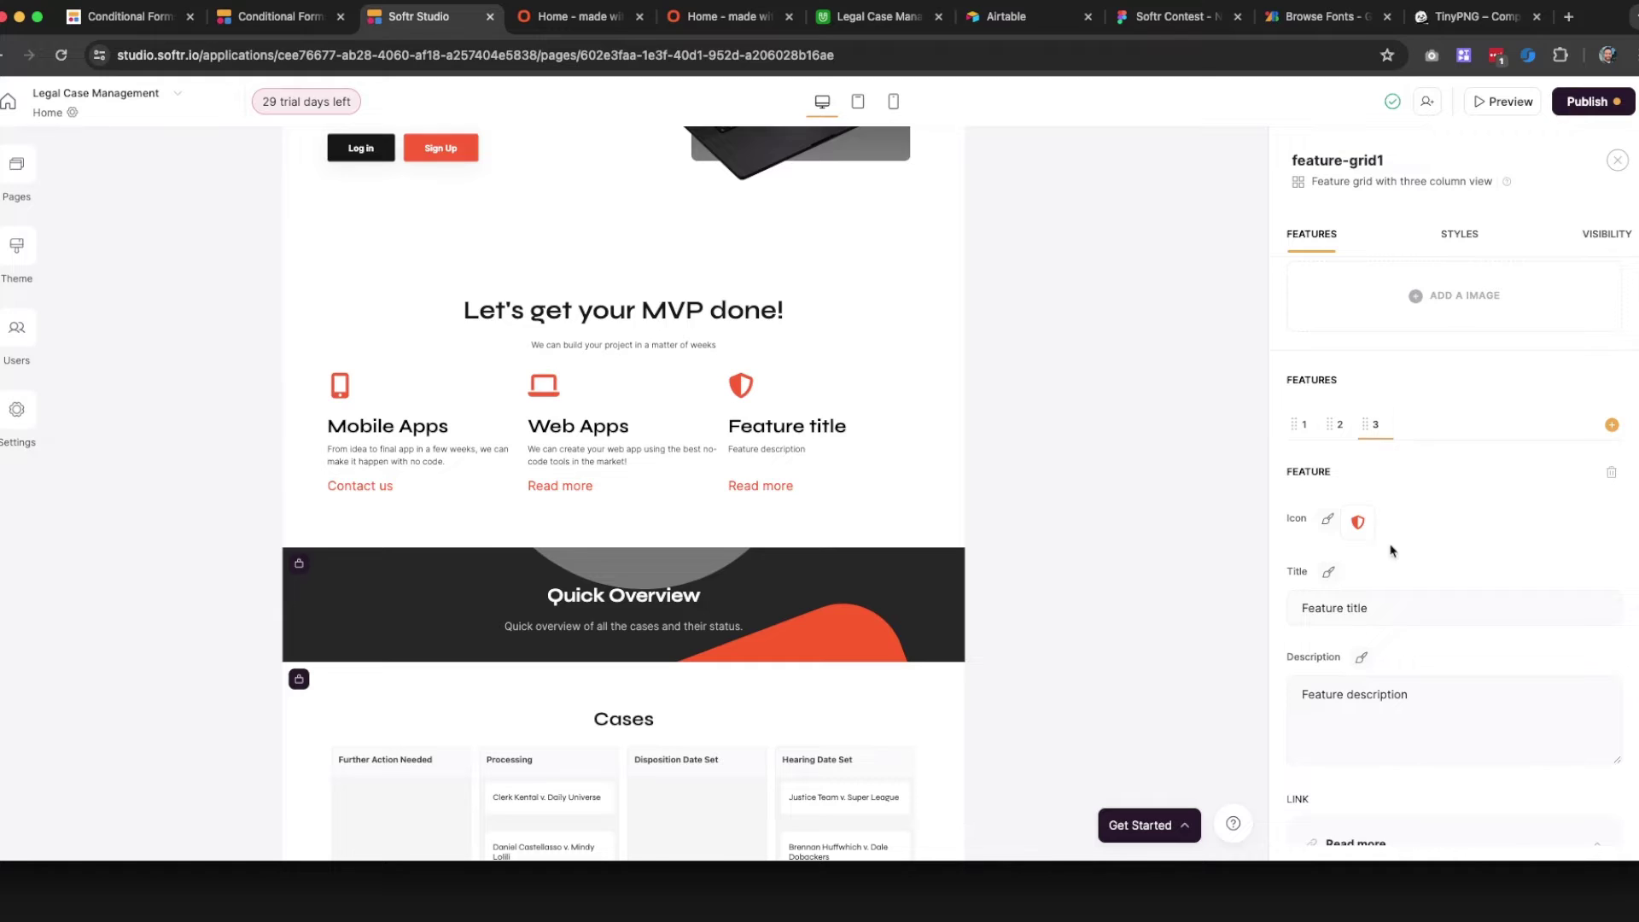
# Retitle the third feature 'MVPs'
pyautogui.click(1368, 597)
pyautogui.press('super+a')
pyautogui.write('Custo')
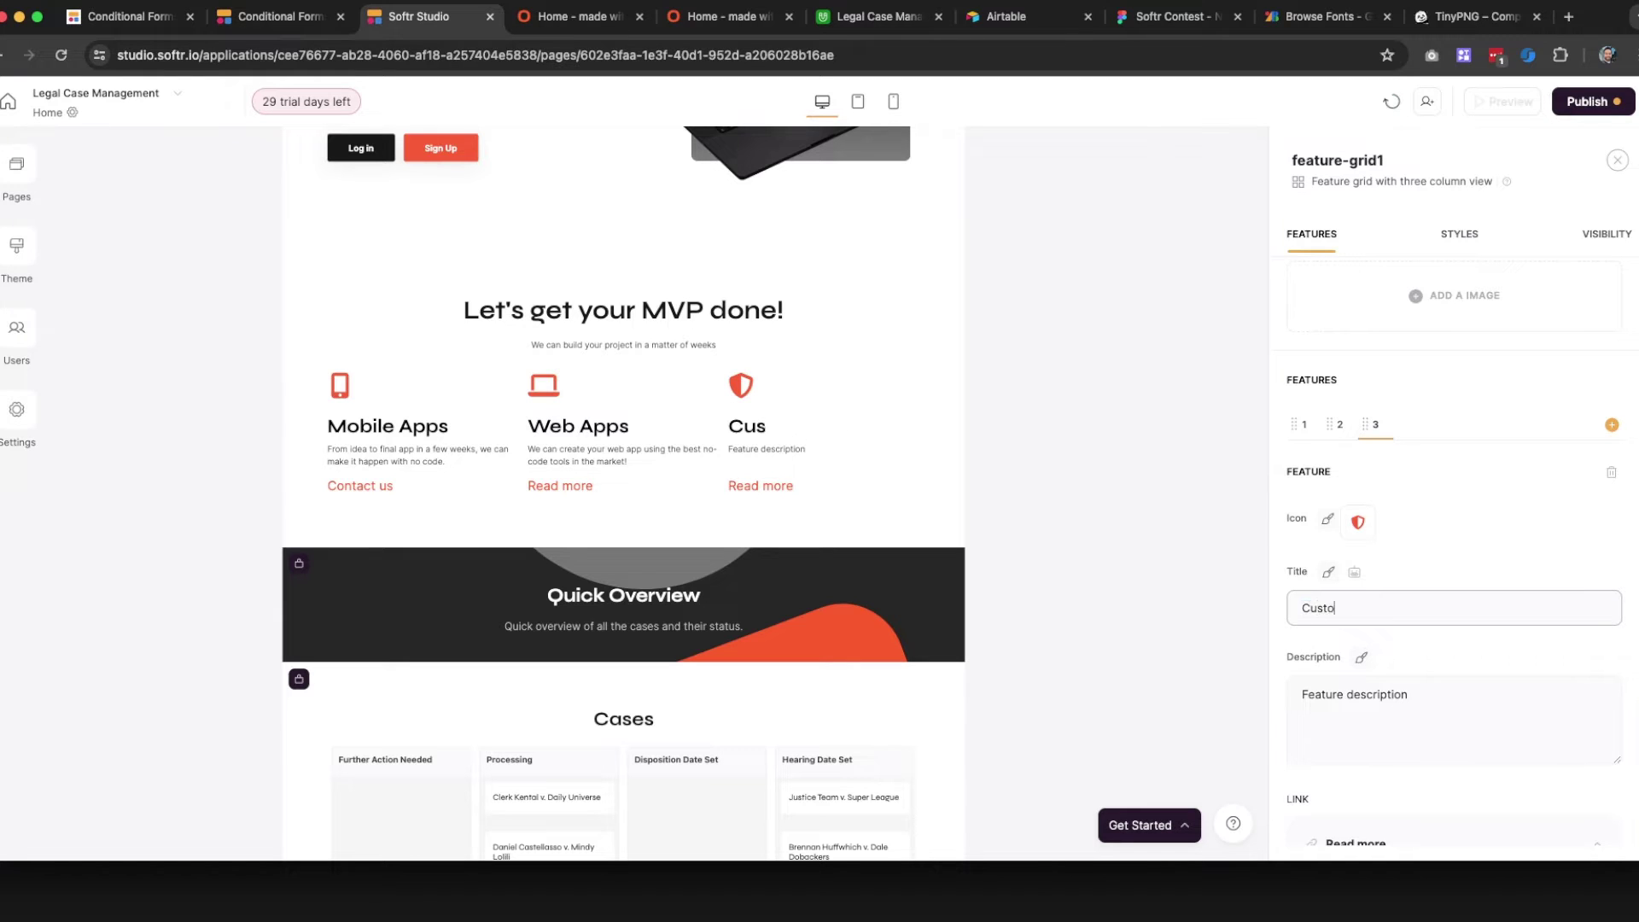
pyautogui.write('m proje')
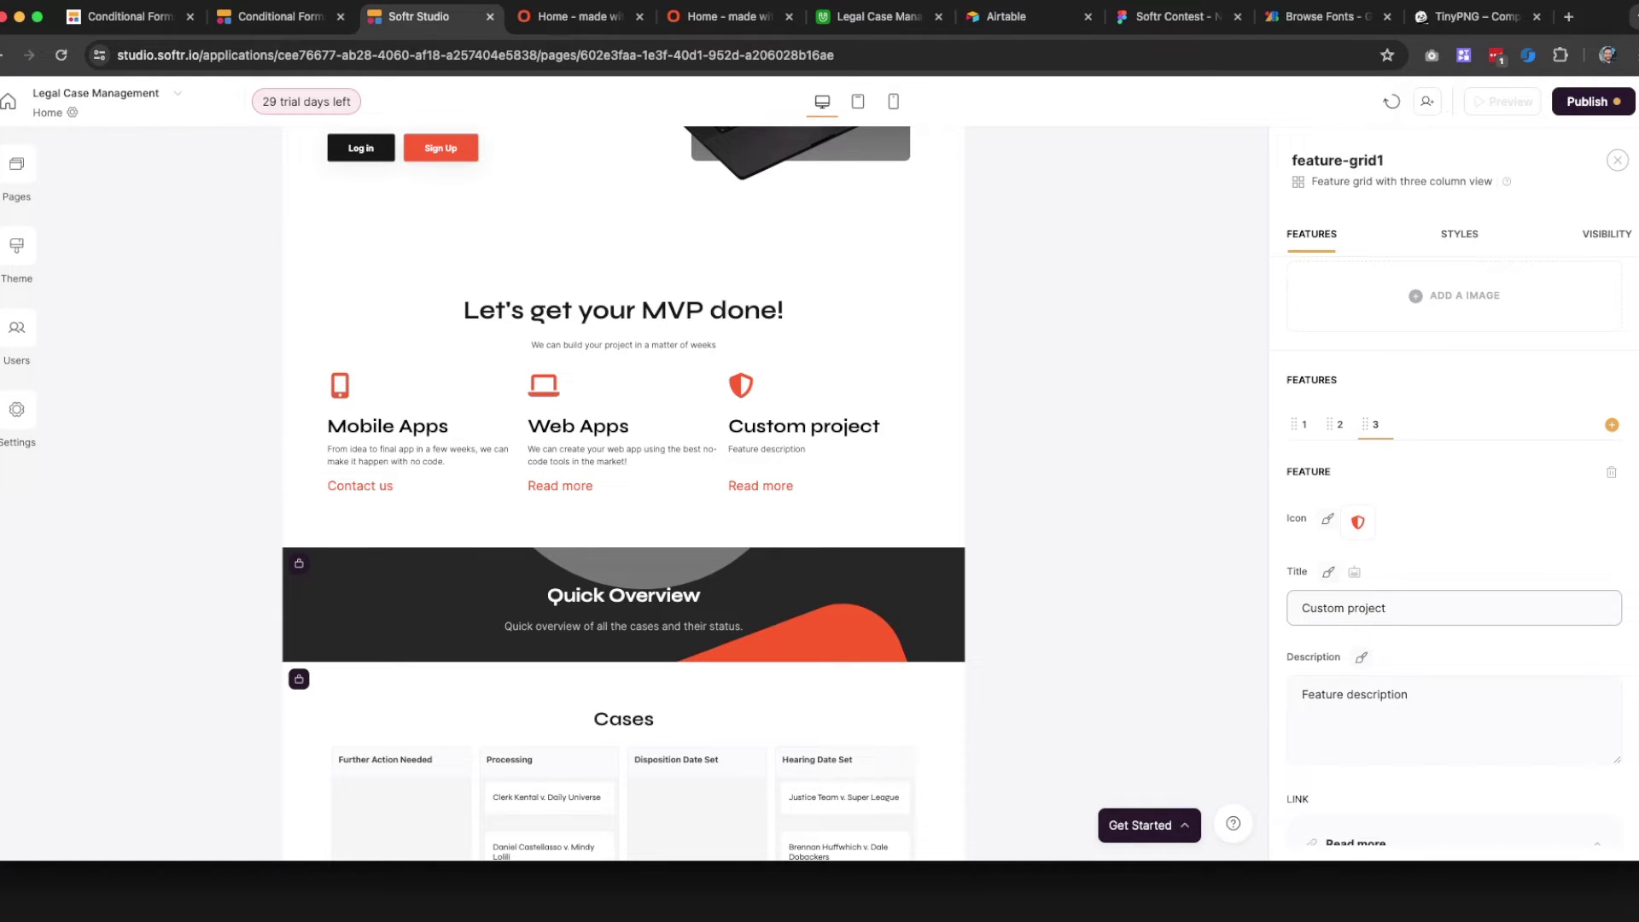
pyautogui.write('ct')
pyautogui.press('super+a')
pyautogui.write('MVPs')
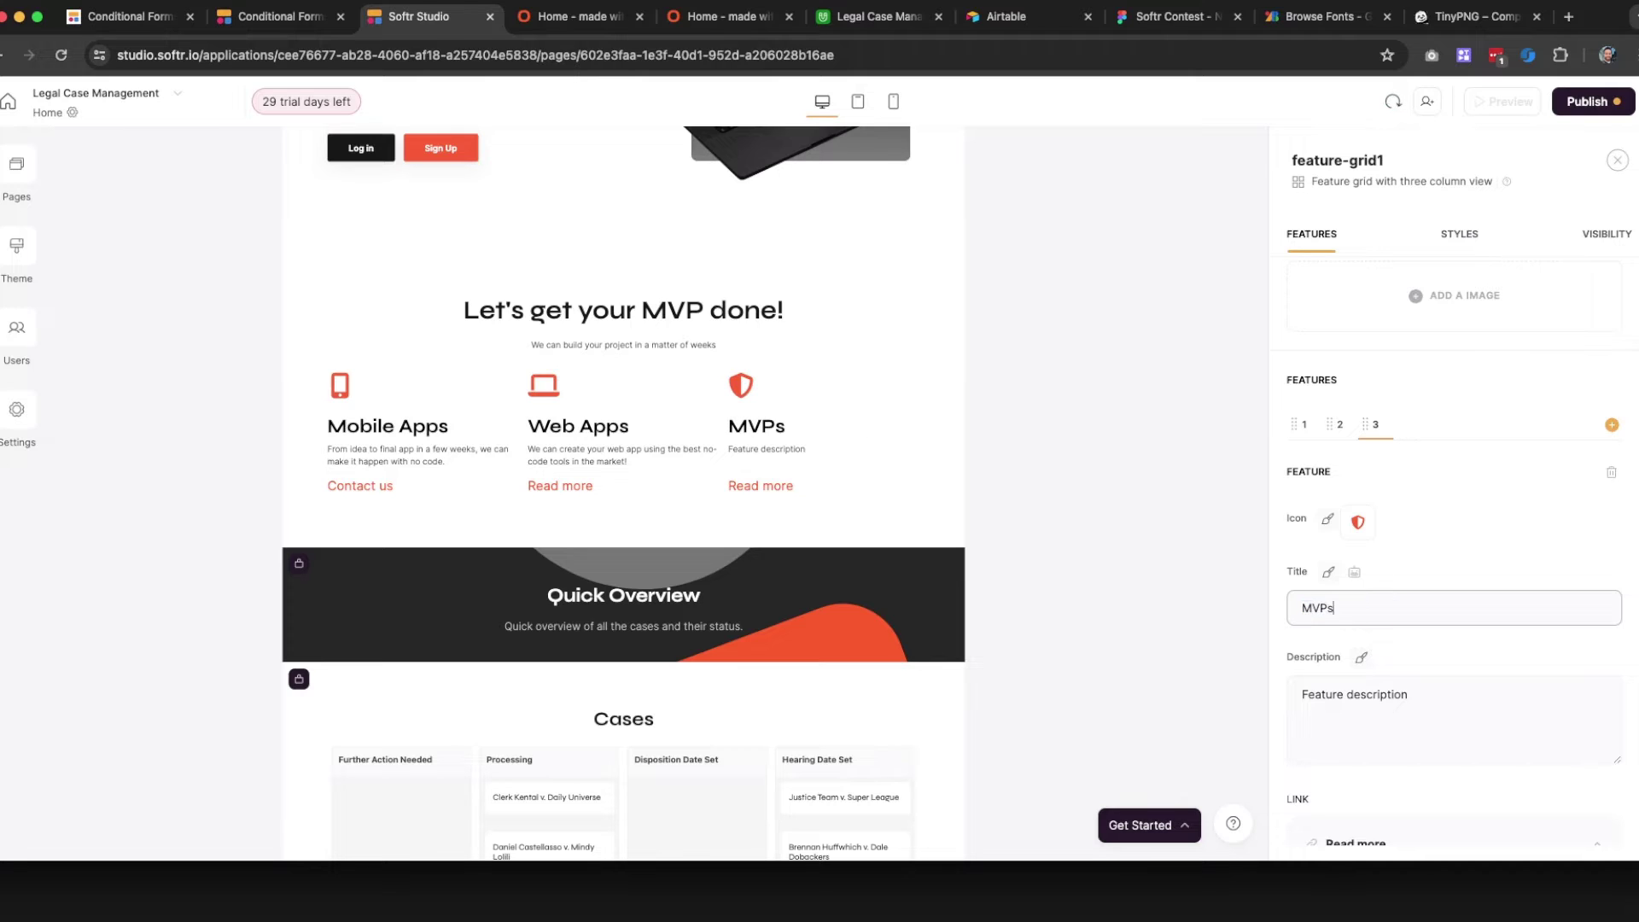
# Replace the MVPs shield icon with a lightning bolt from the icon library
pyautogui.click(1357, 523)
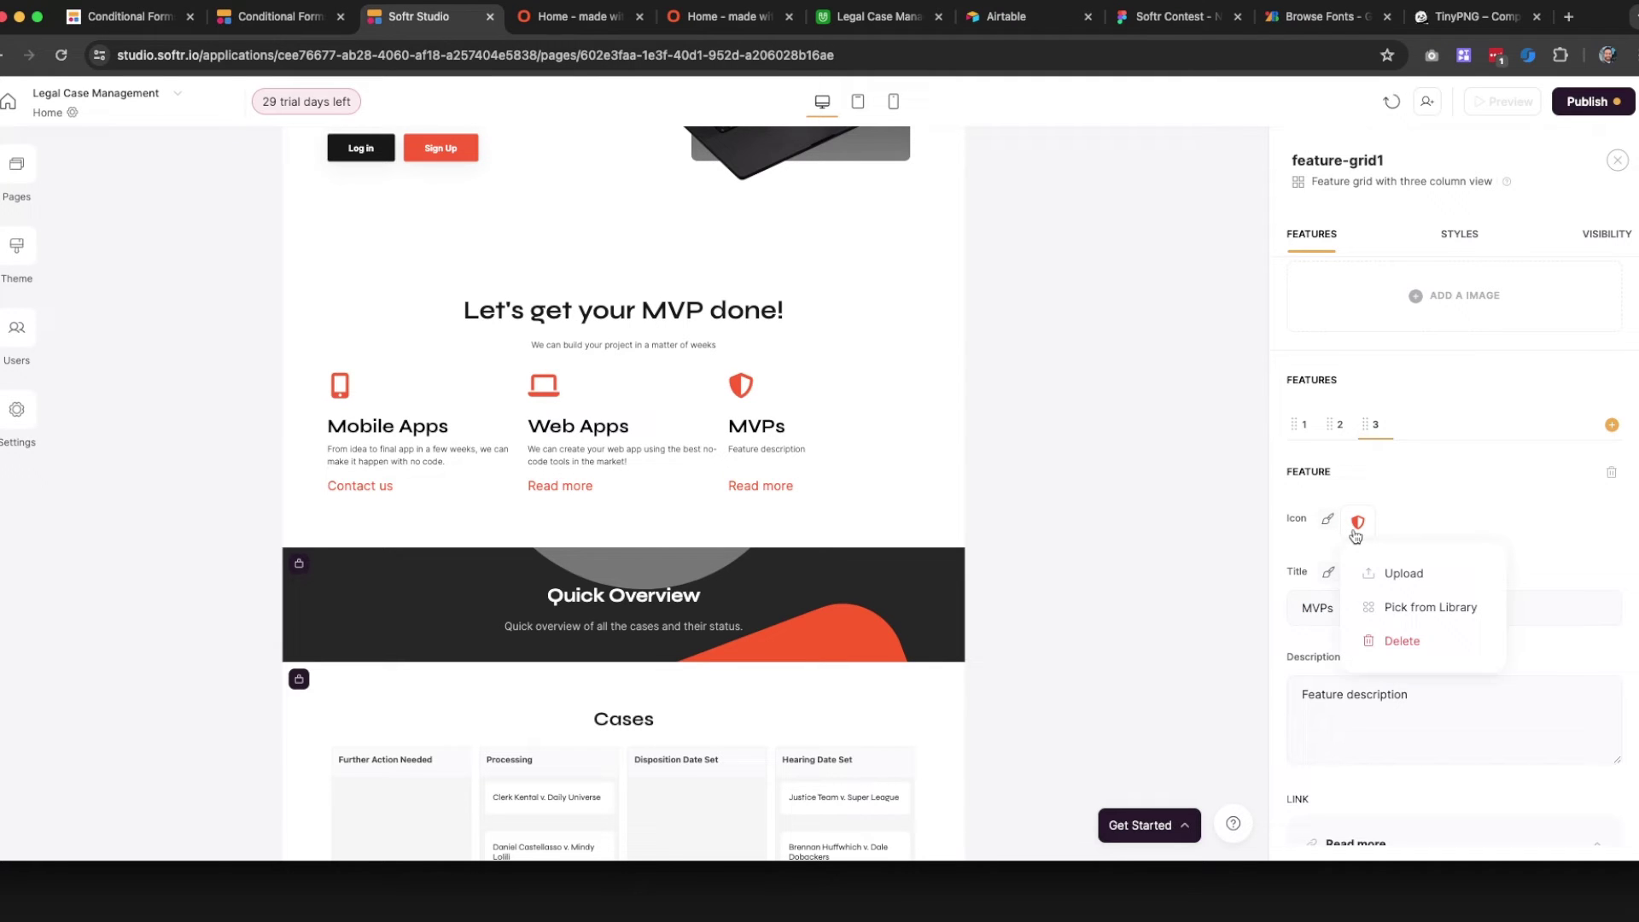
pyautogui.click(1388, 609)
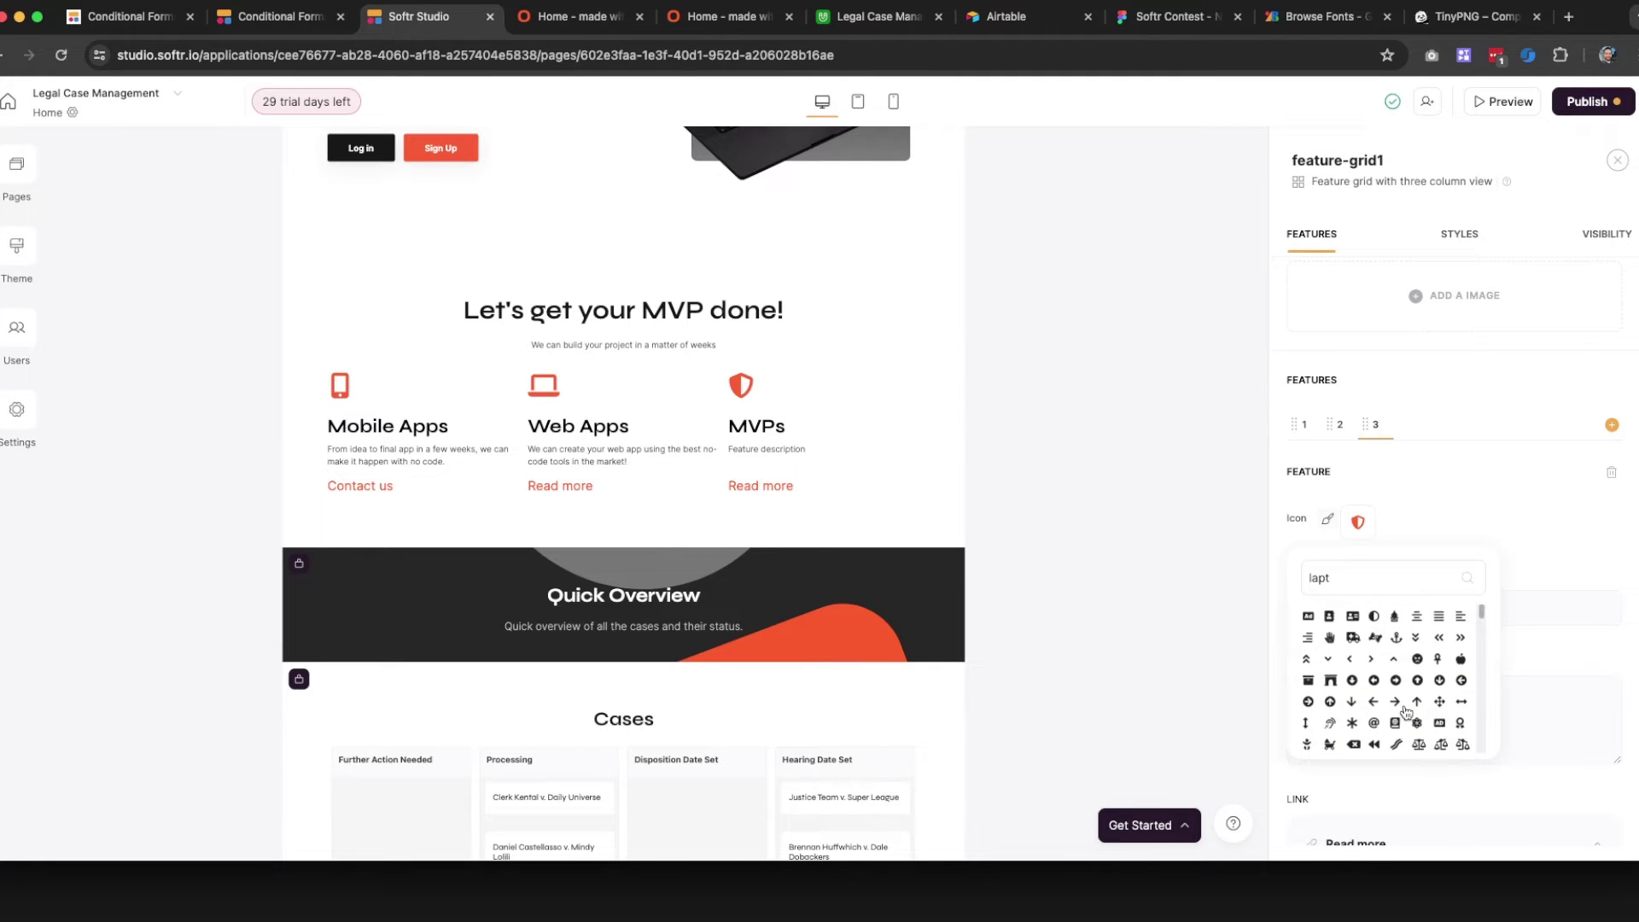
pyautogui.click(1309, 682)
pyautogui.scroll(-5, 1383, 692)
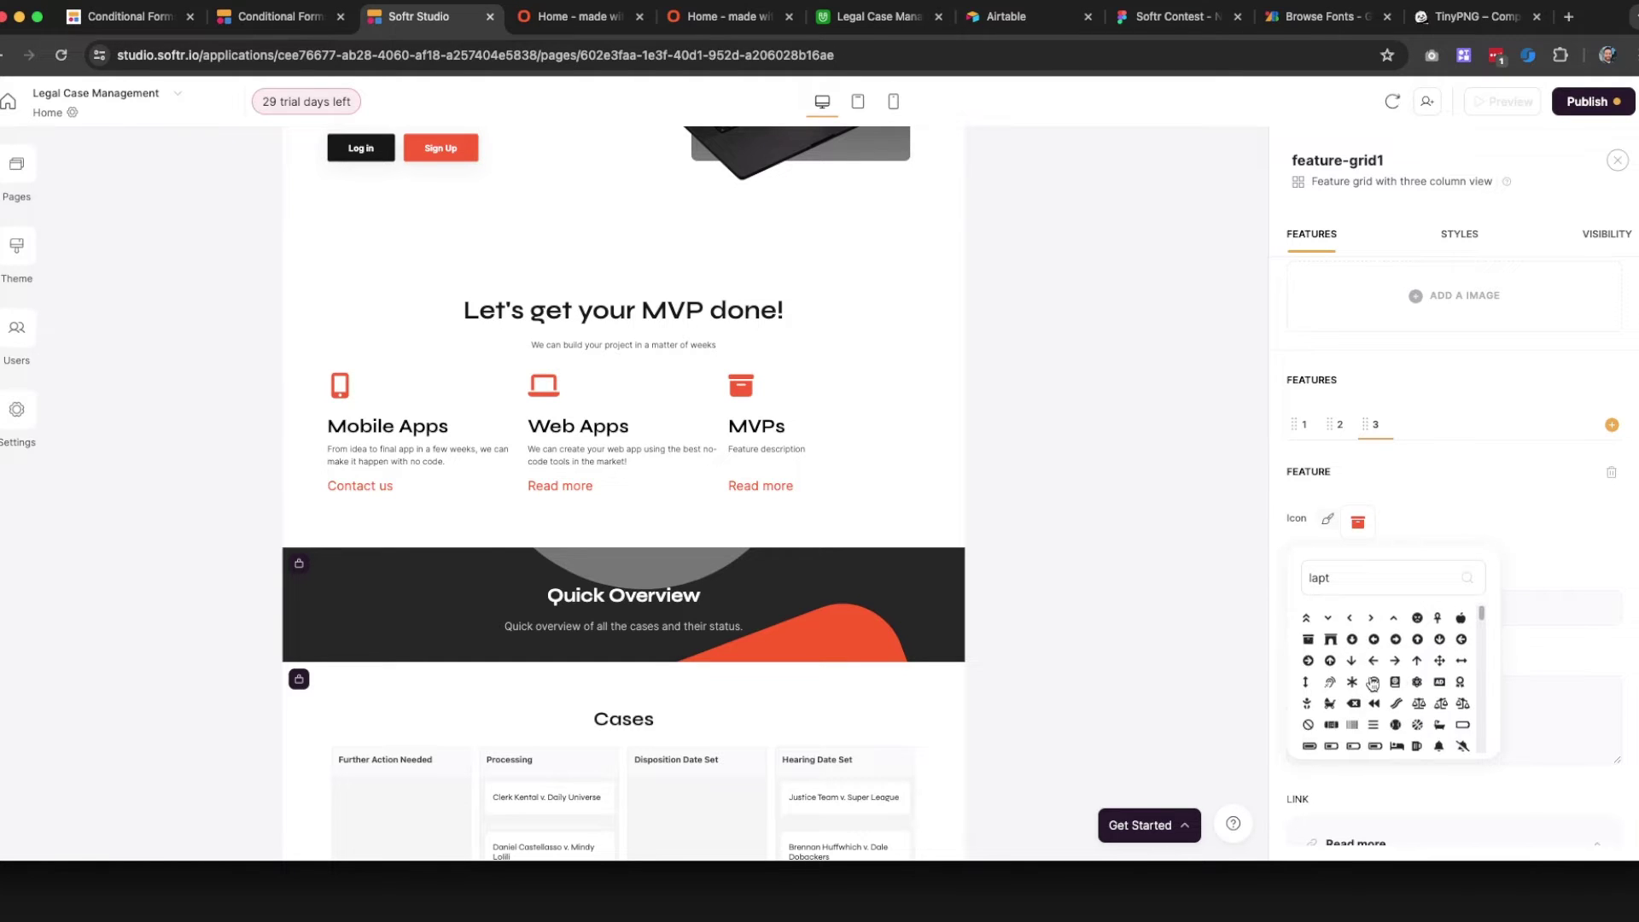
pyautogui.scroll(-1, 1408, 728)
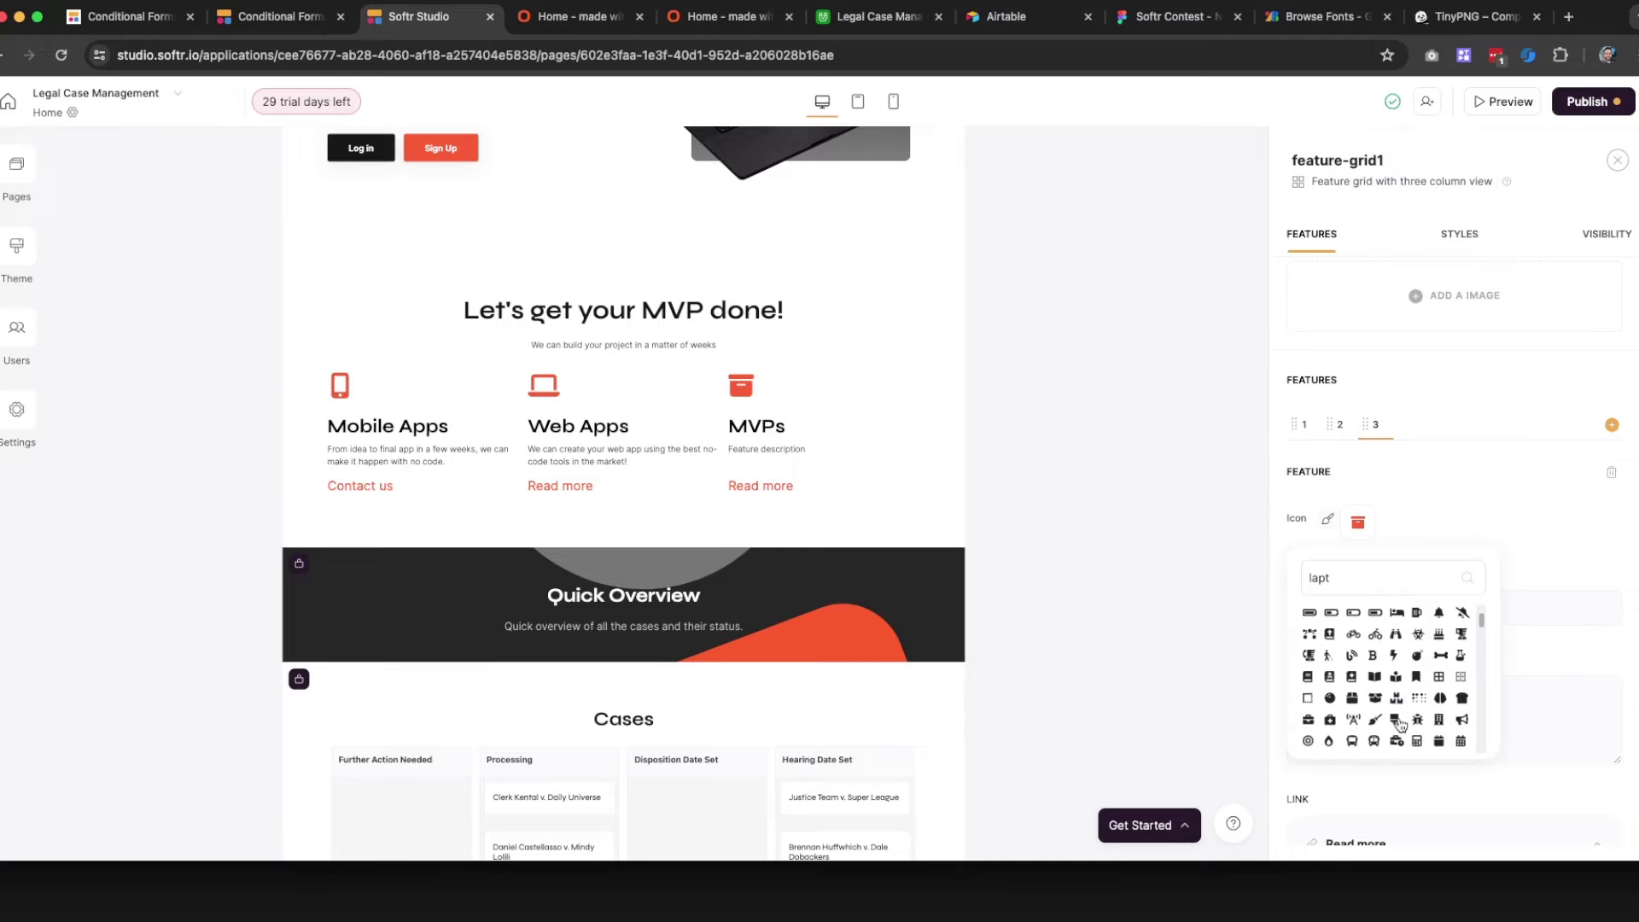
pyautogui.click(1394, 657)
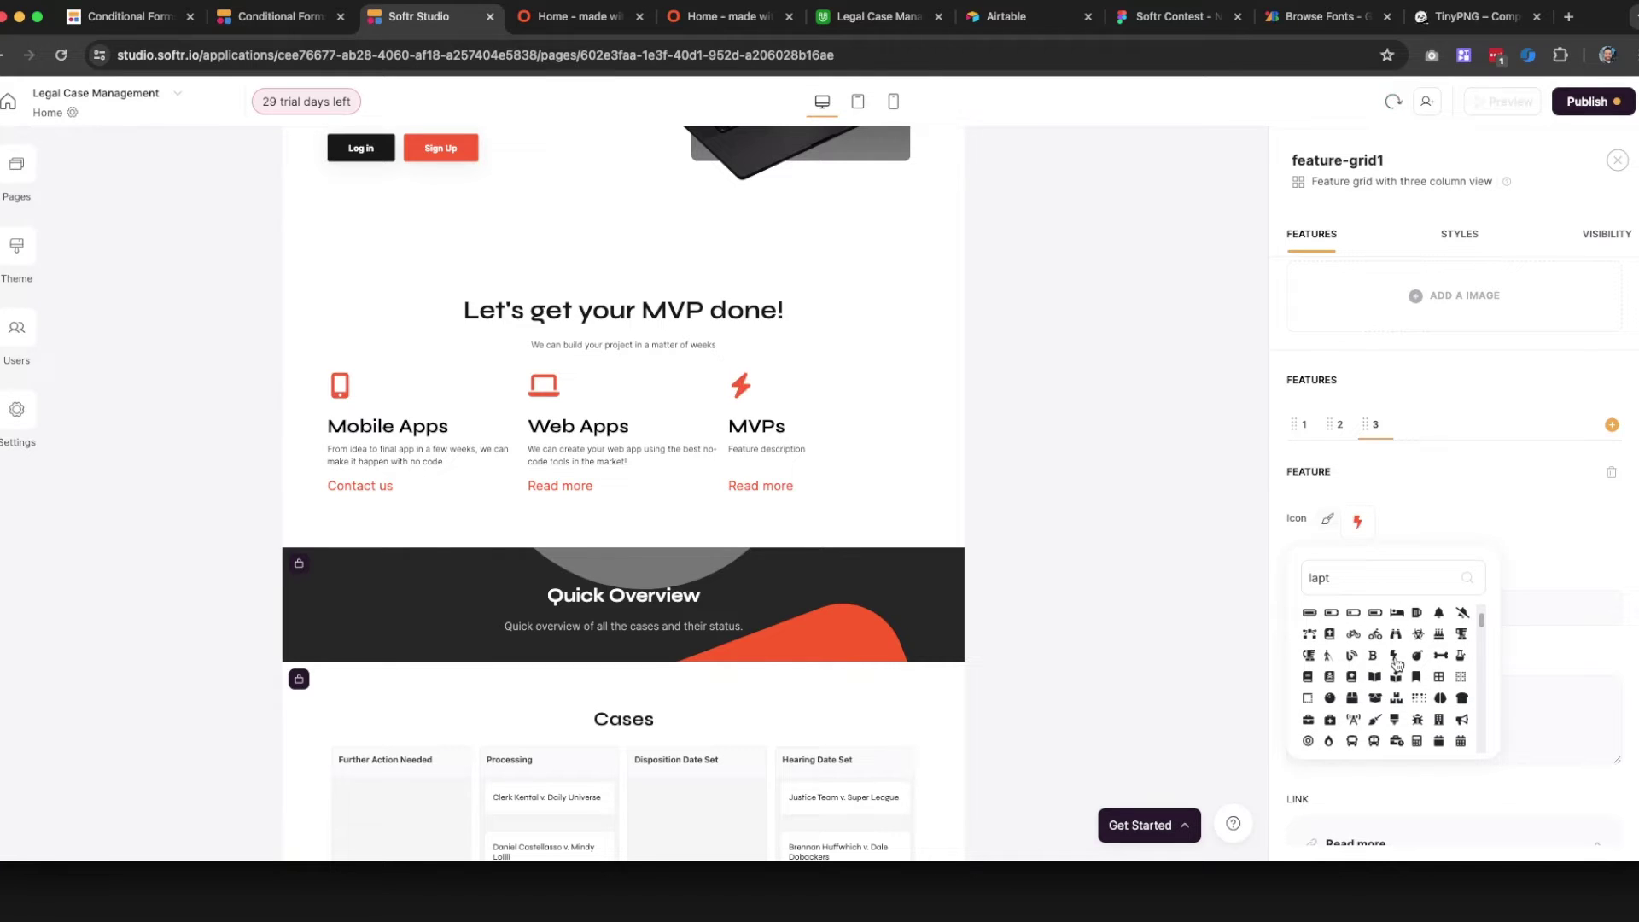
pyautogui.scroll(-3, 1397, 665)
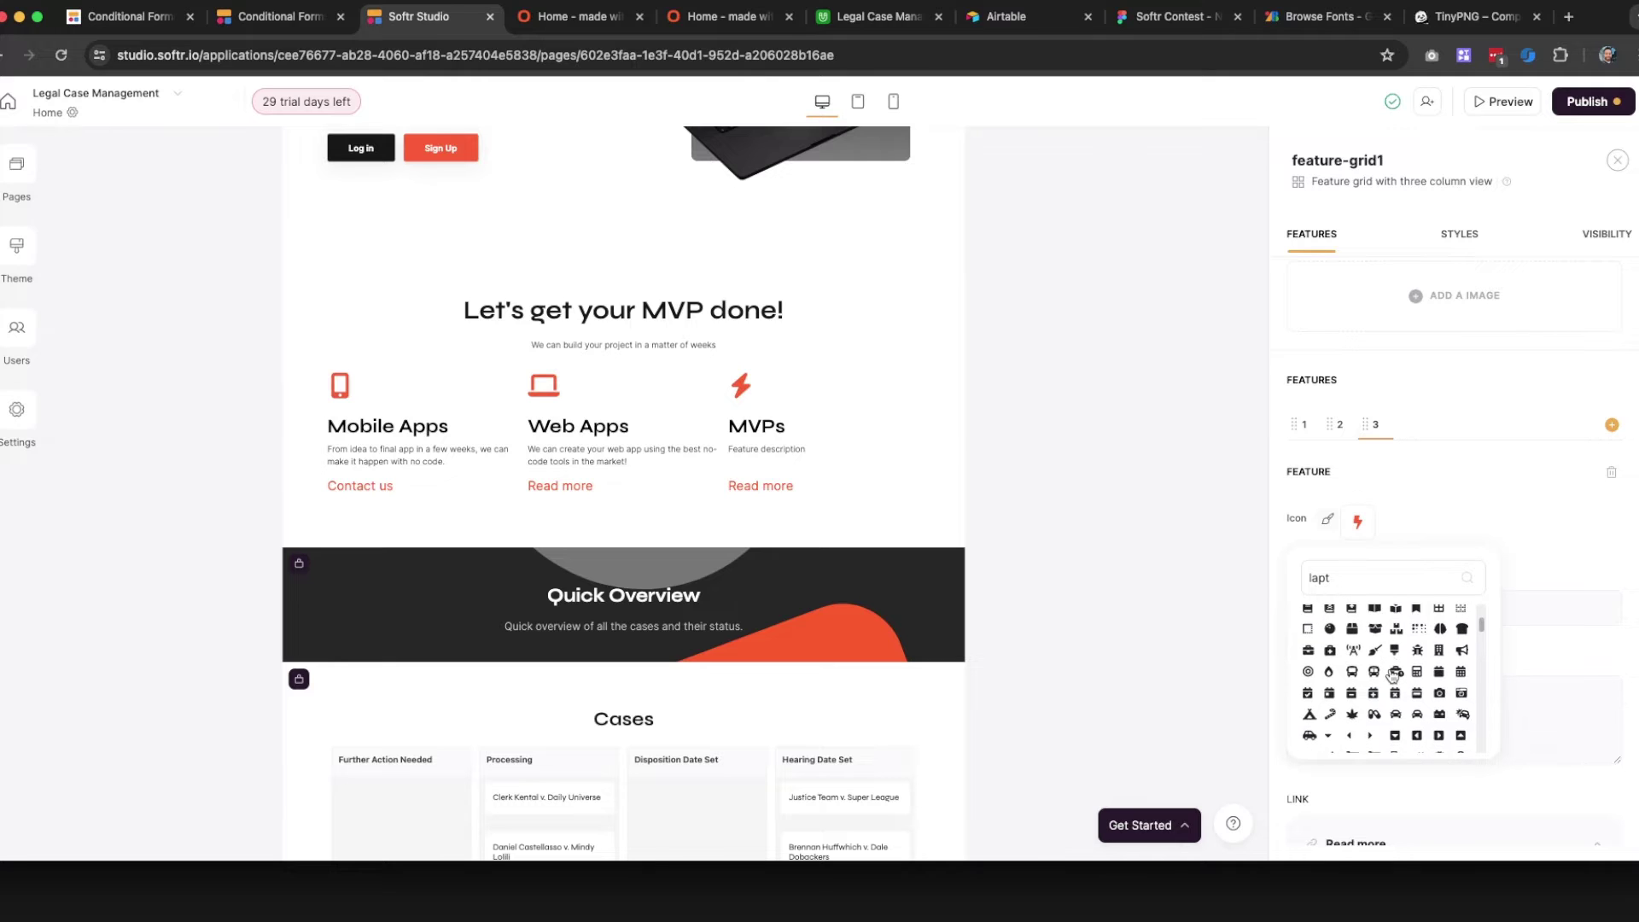
pyautogui.scroll(-5, 1393, 675)
pyautogui.scroll(-3, 1392, 676)
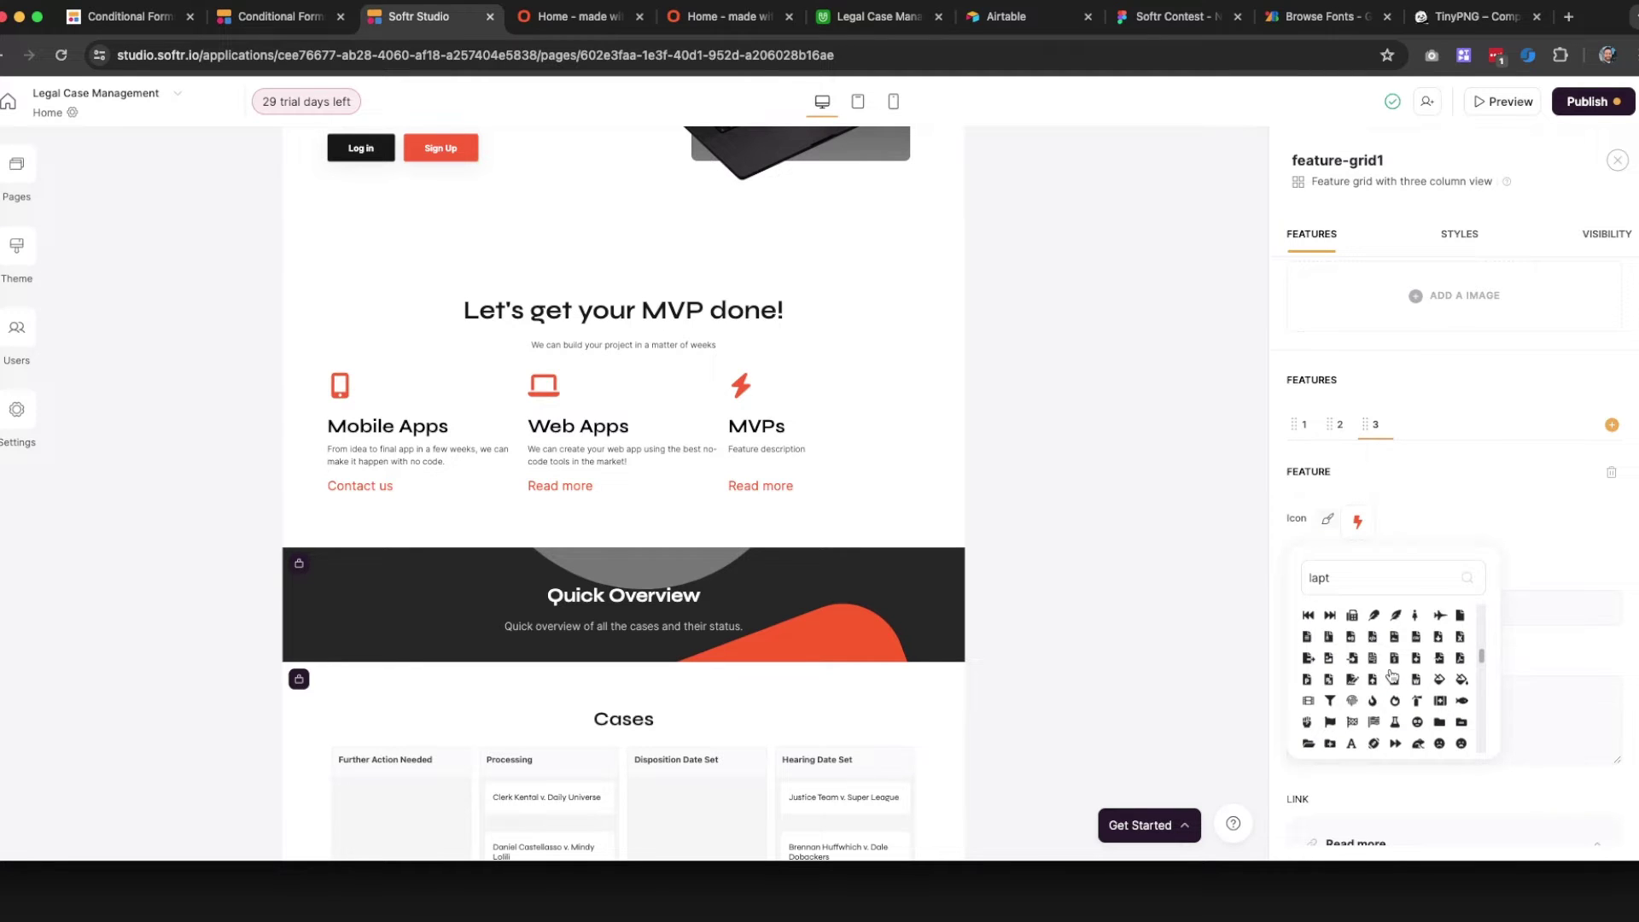
pyautogui.scroll(-3, 1393, 676)
pyautogui.click(1449, 522)
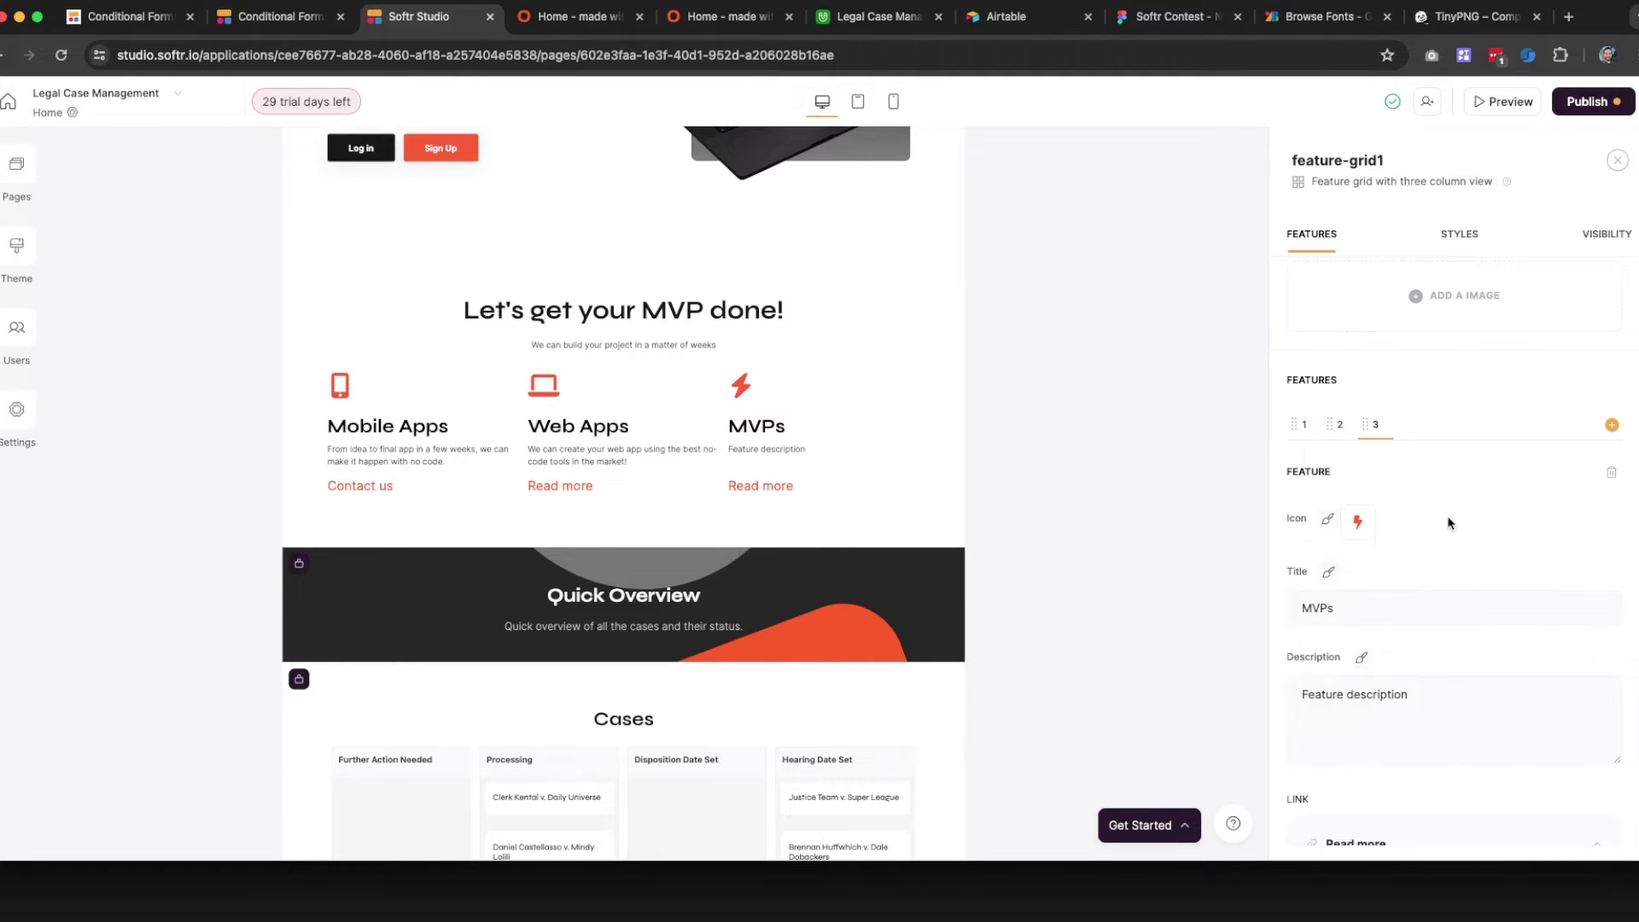
# Set the MVPs description to 'Lets build together your startup idea MVP and launch it to the market' and its link to 'Let's talk'
pyautogui.tripleClick(1319, 689)
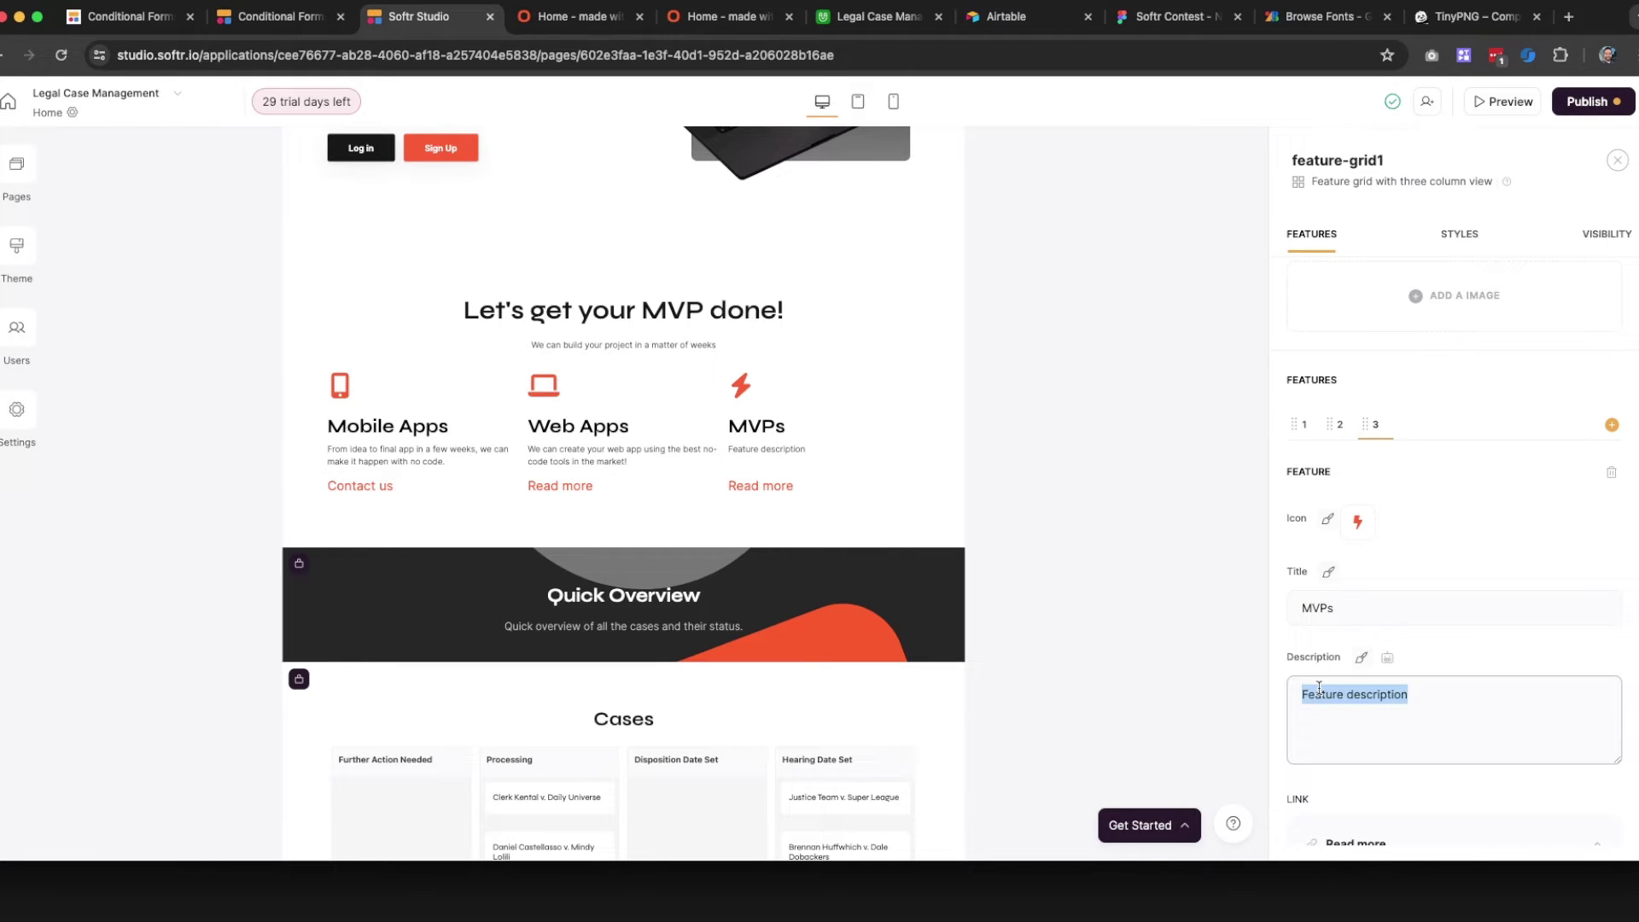
pyautogui.write('Lets build tog')
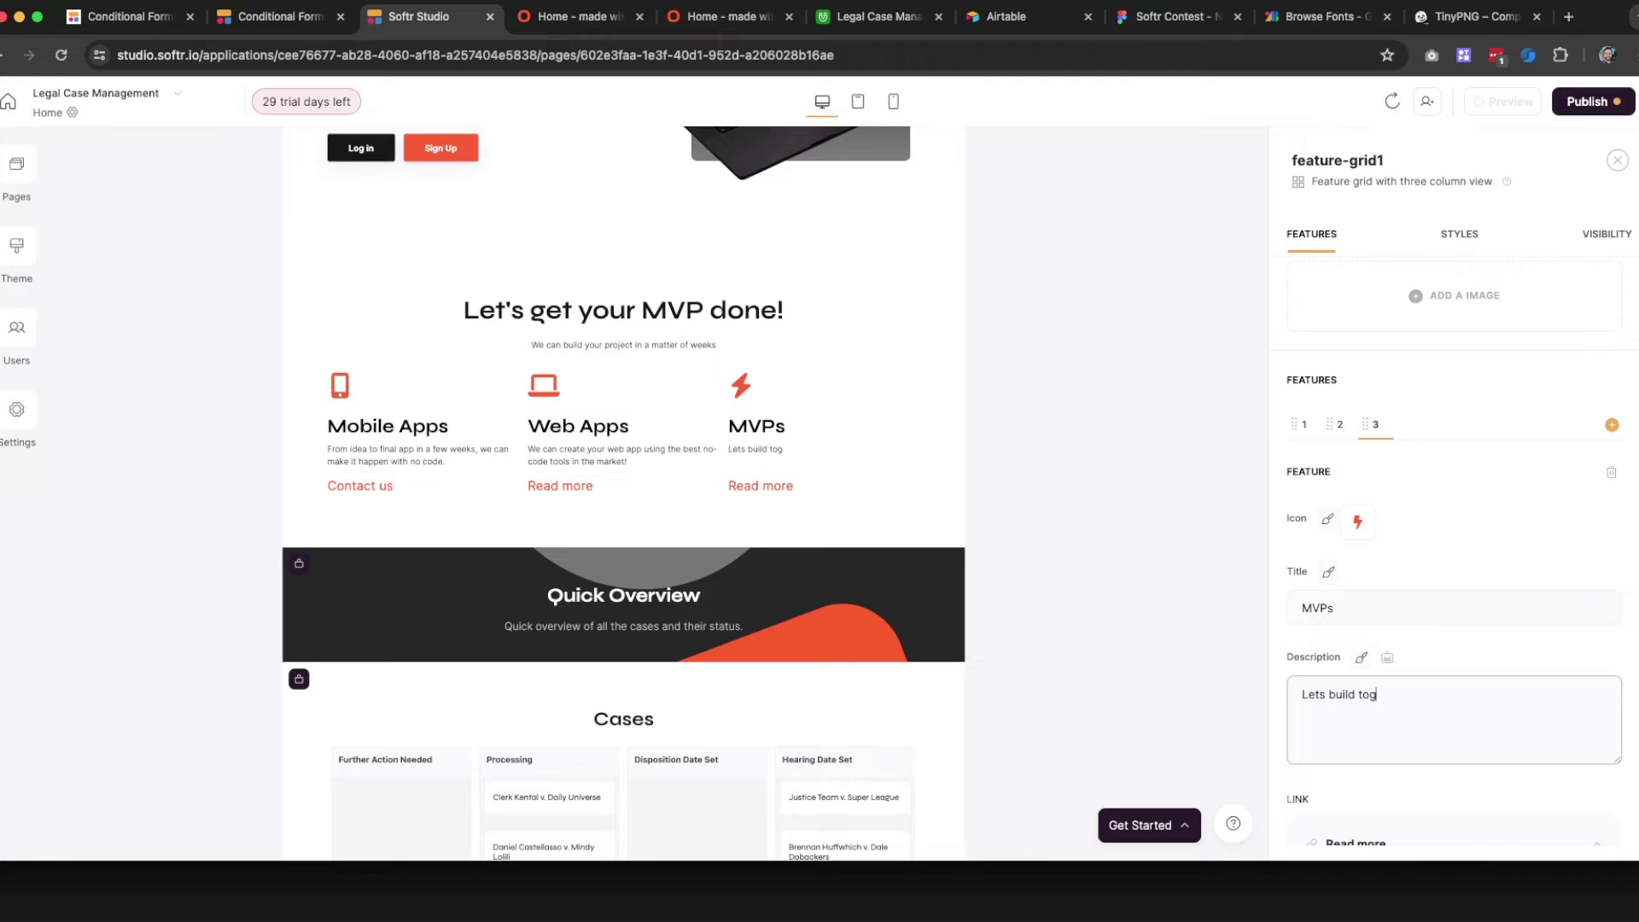
pyautogui.write('ether your startup idea')
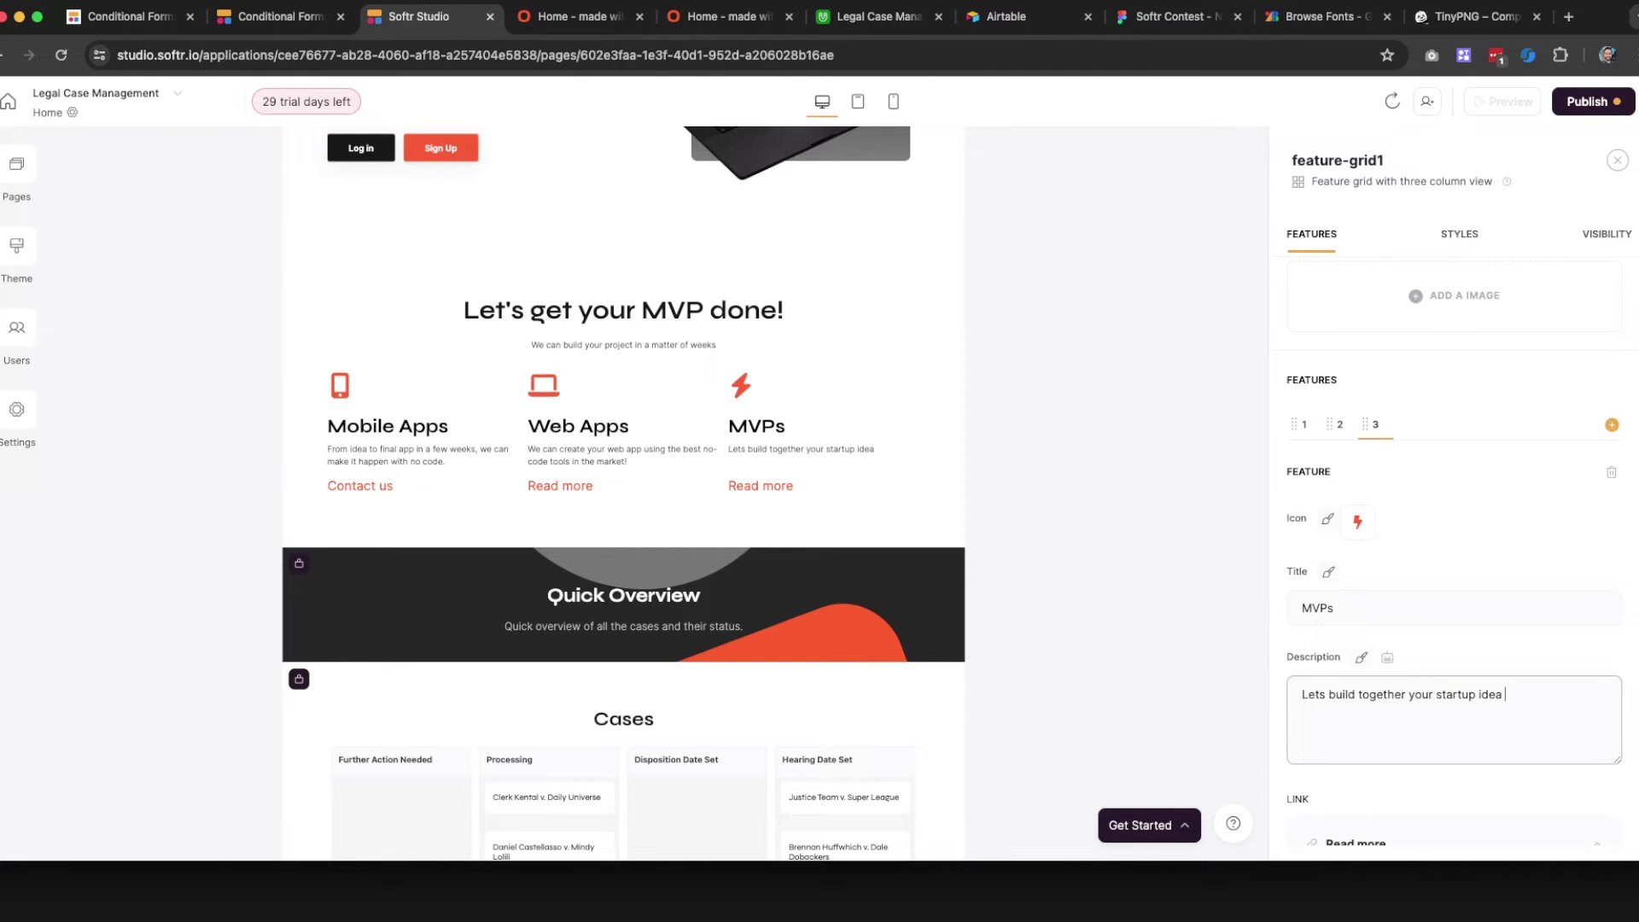
pyautogui.write(' MVP and launch it to th')
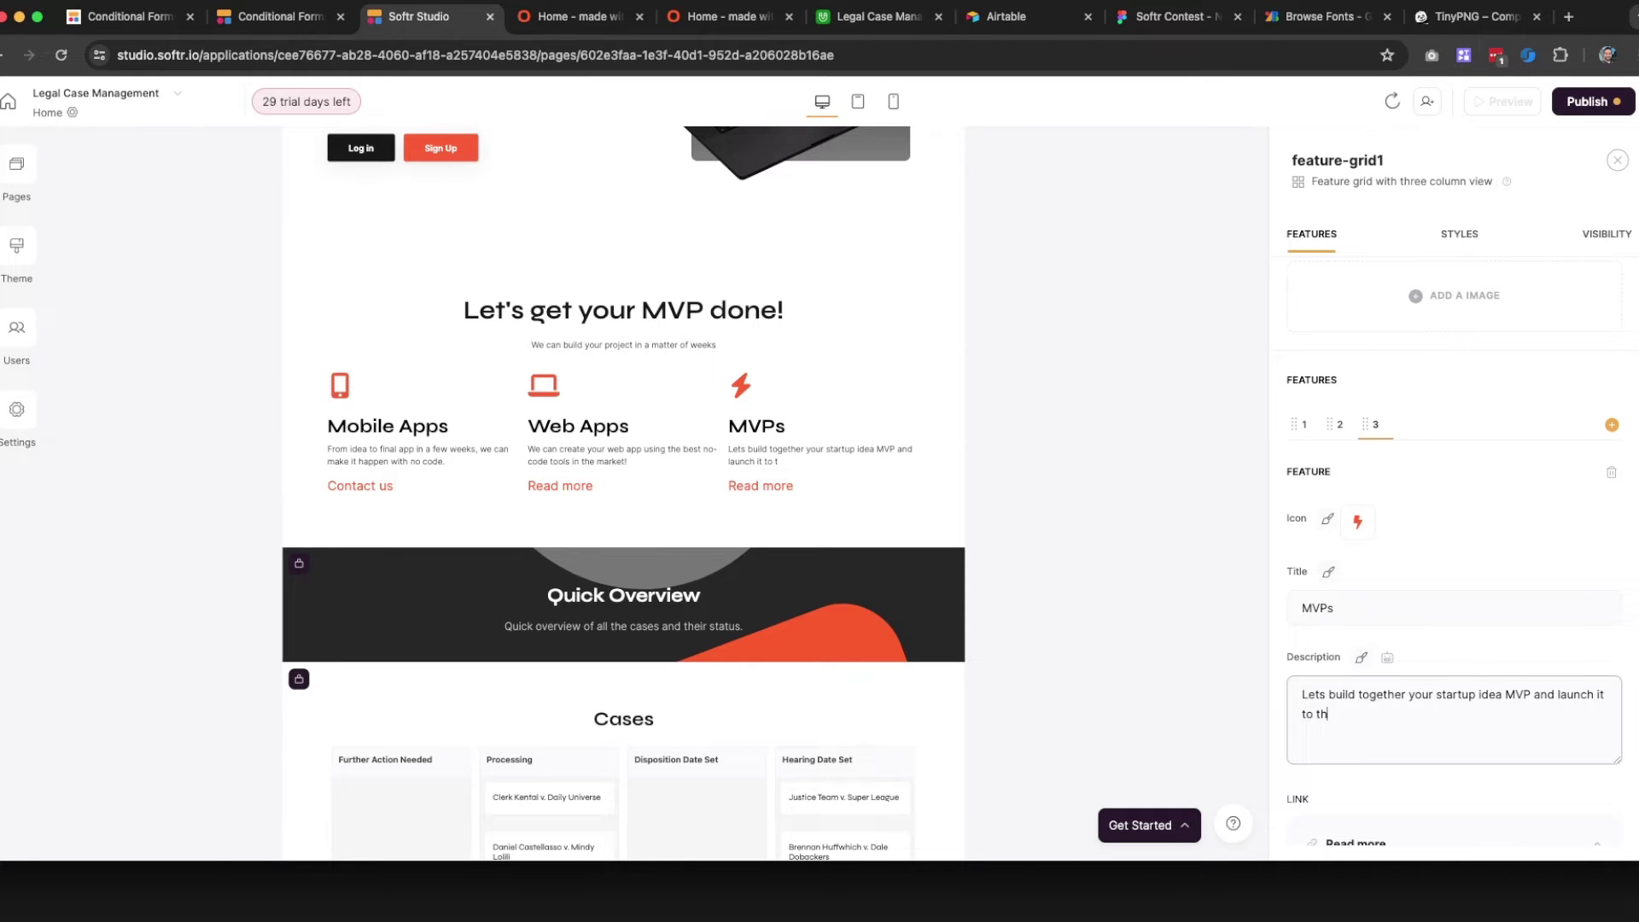
pyautogui.write('e market')
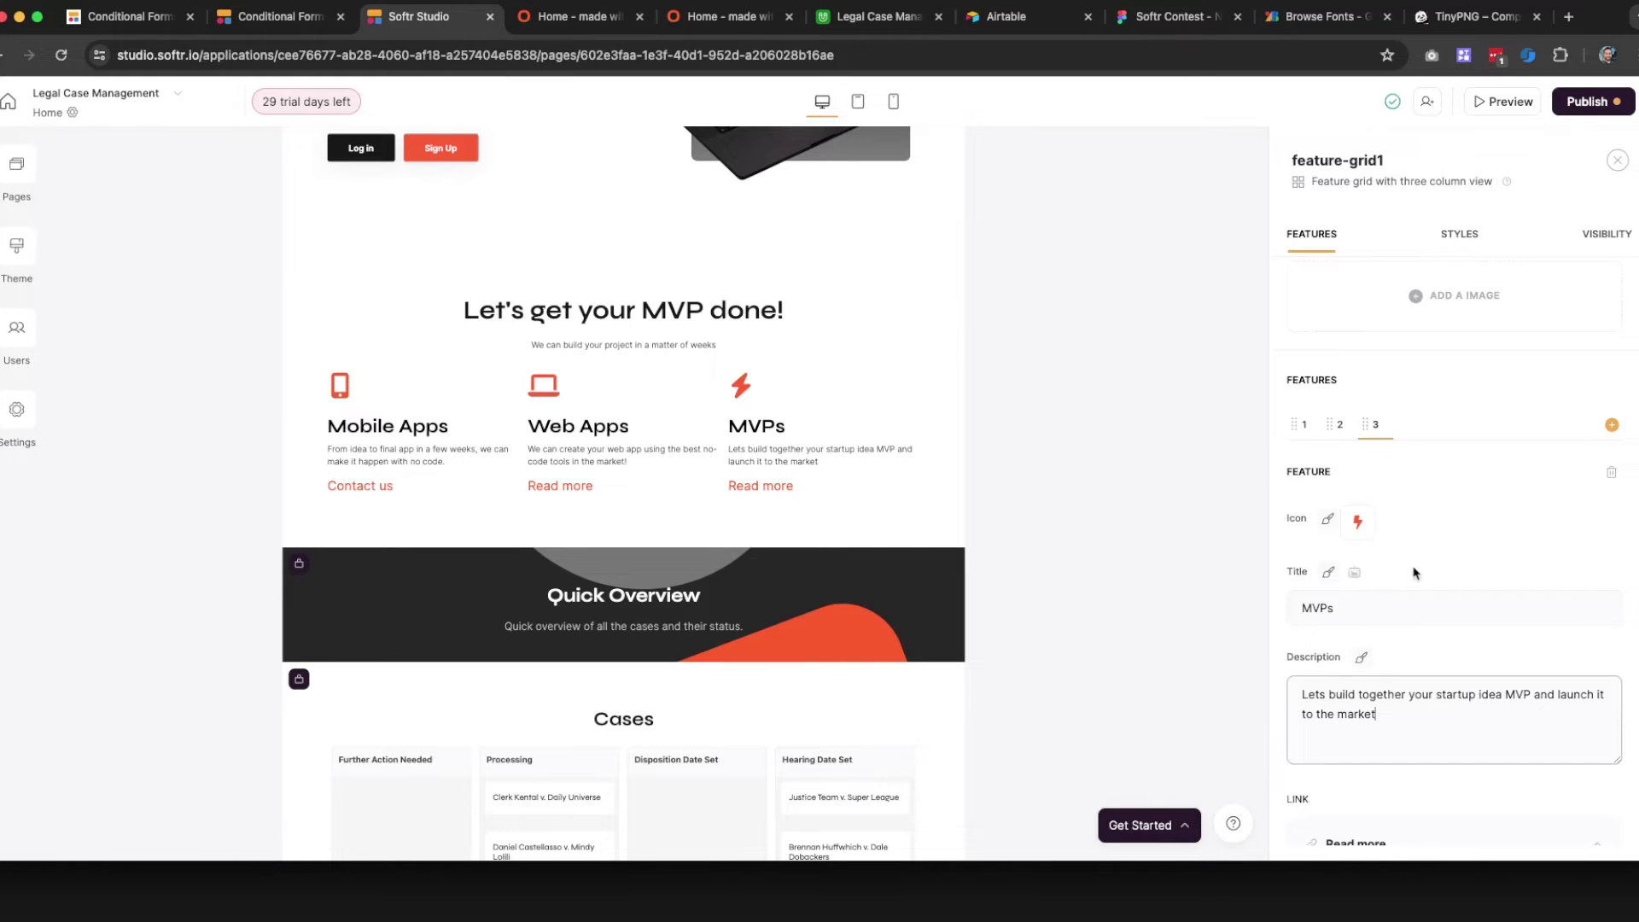
pyautogui.scroll(-5, 1400, 580)
pyautogui.click(1377, 502)
pyautogui.tripleClick(1377, 503)
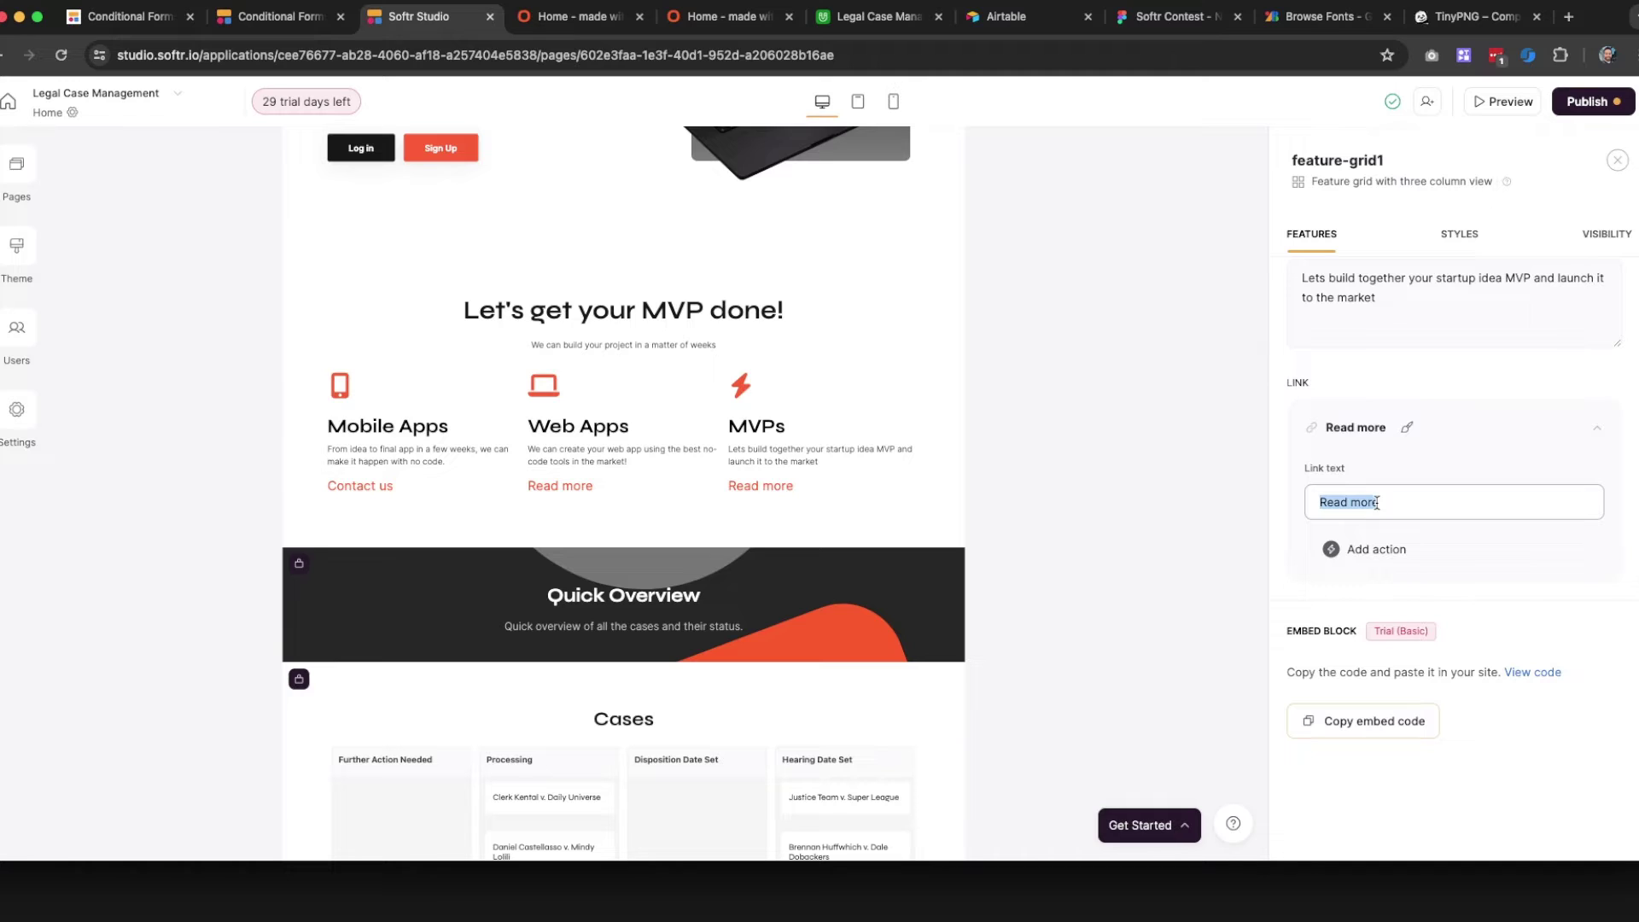
pyautogui.write("Let's ")
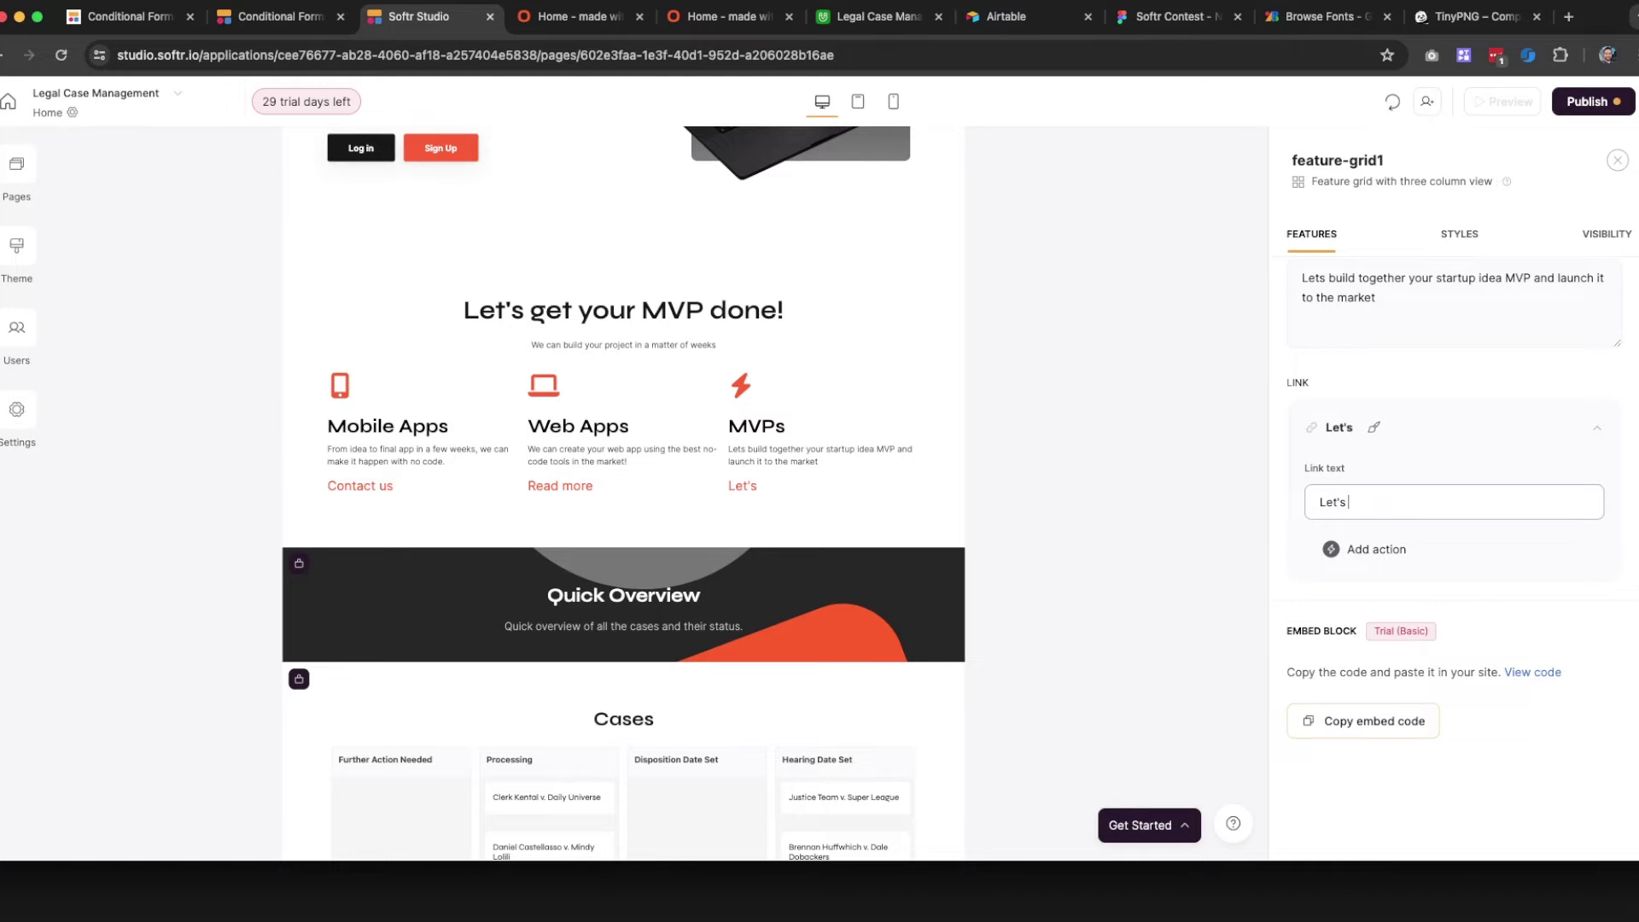
pyautogui.write('talk')
# Change the Web Apps feature link text to 'Request a call'
pyautogui.scroll(4, 1413, 342)
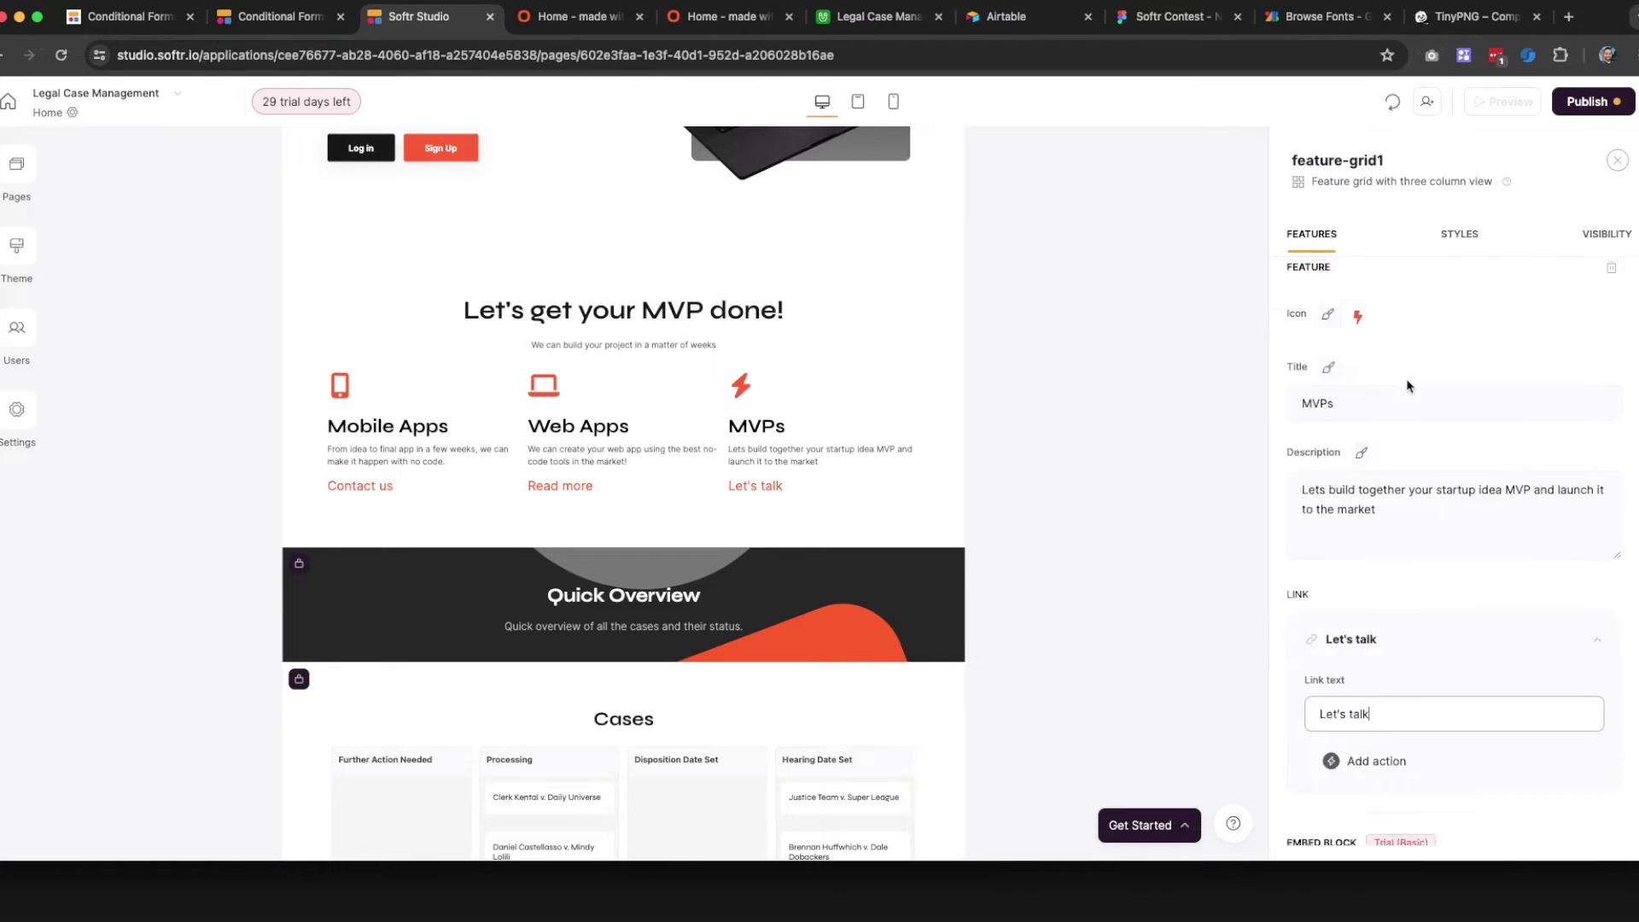
pyautogui.click(1337, 386)
pyautogui.scroll(-3, 1371, 683)
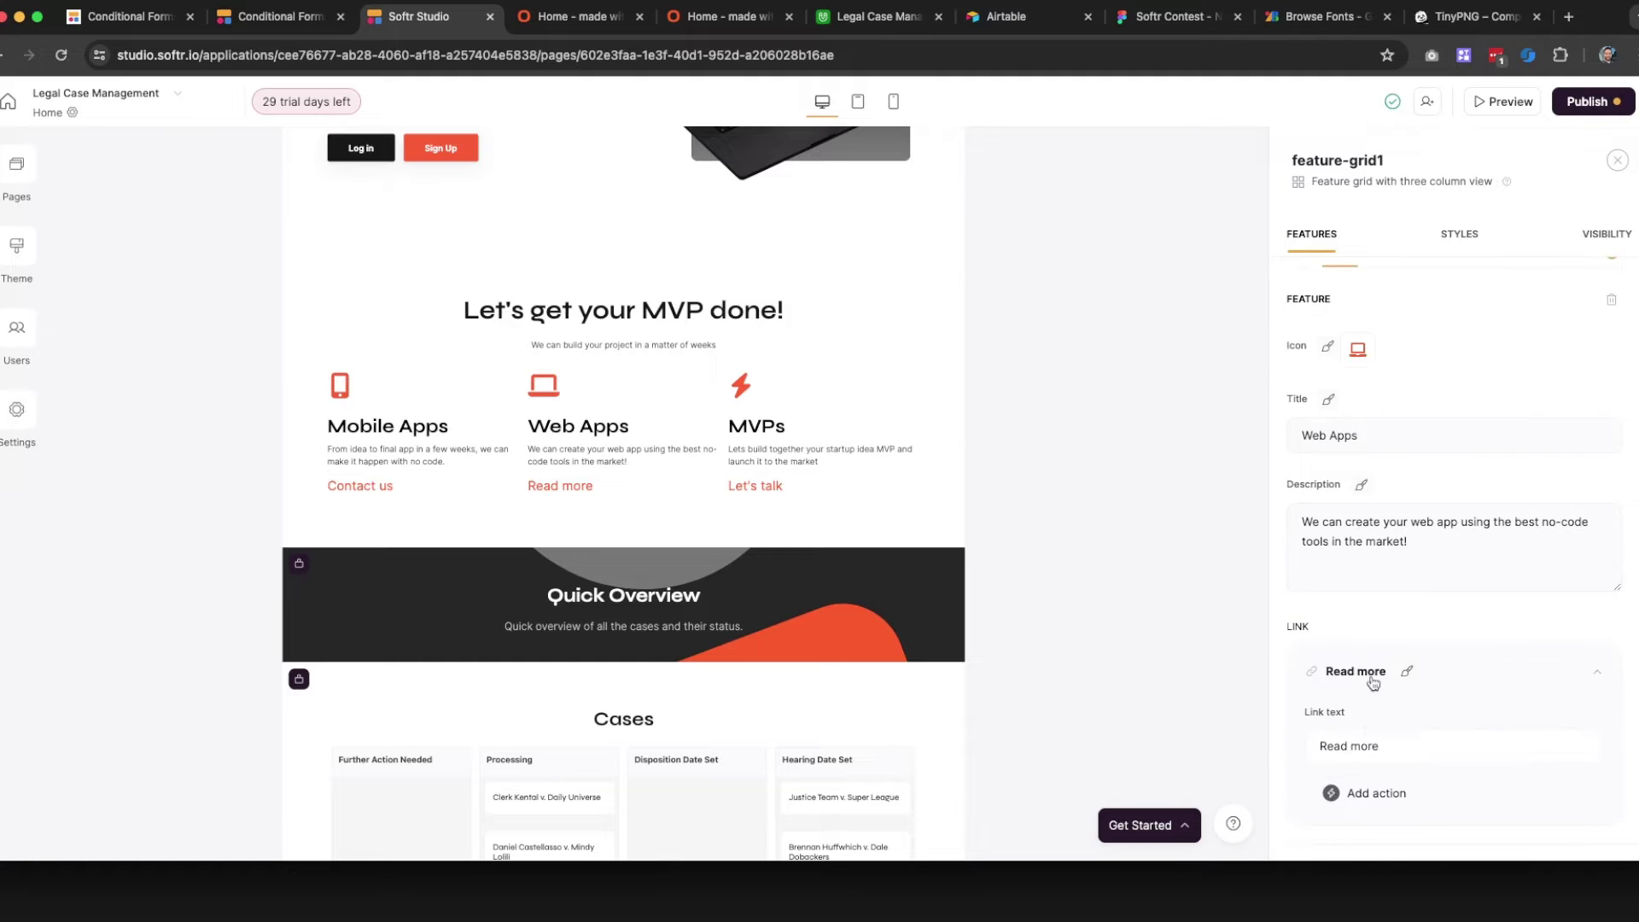
pyautogui.tripleClick(1366, 720)
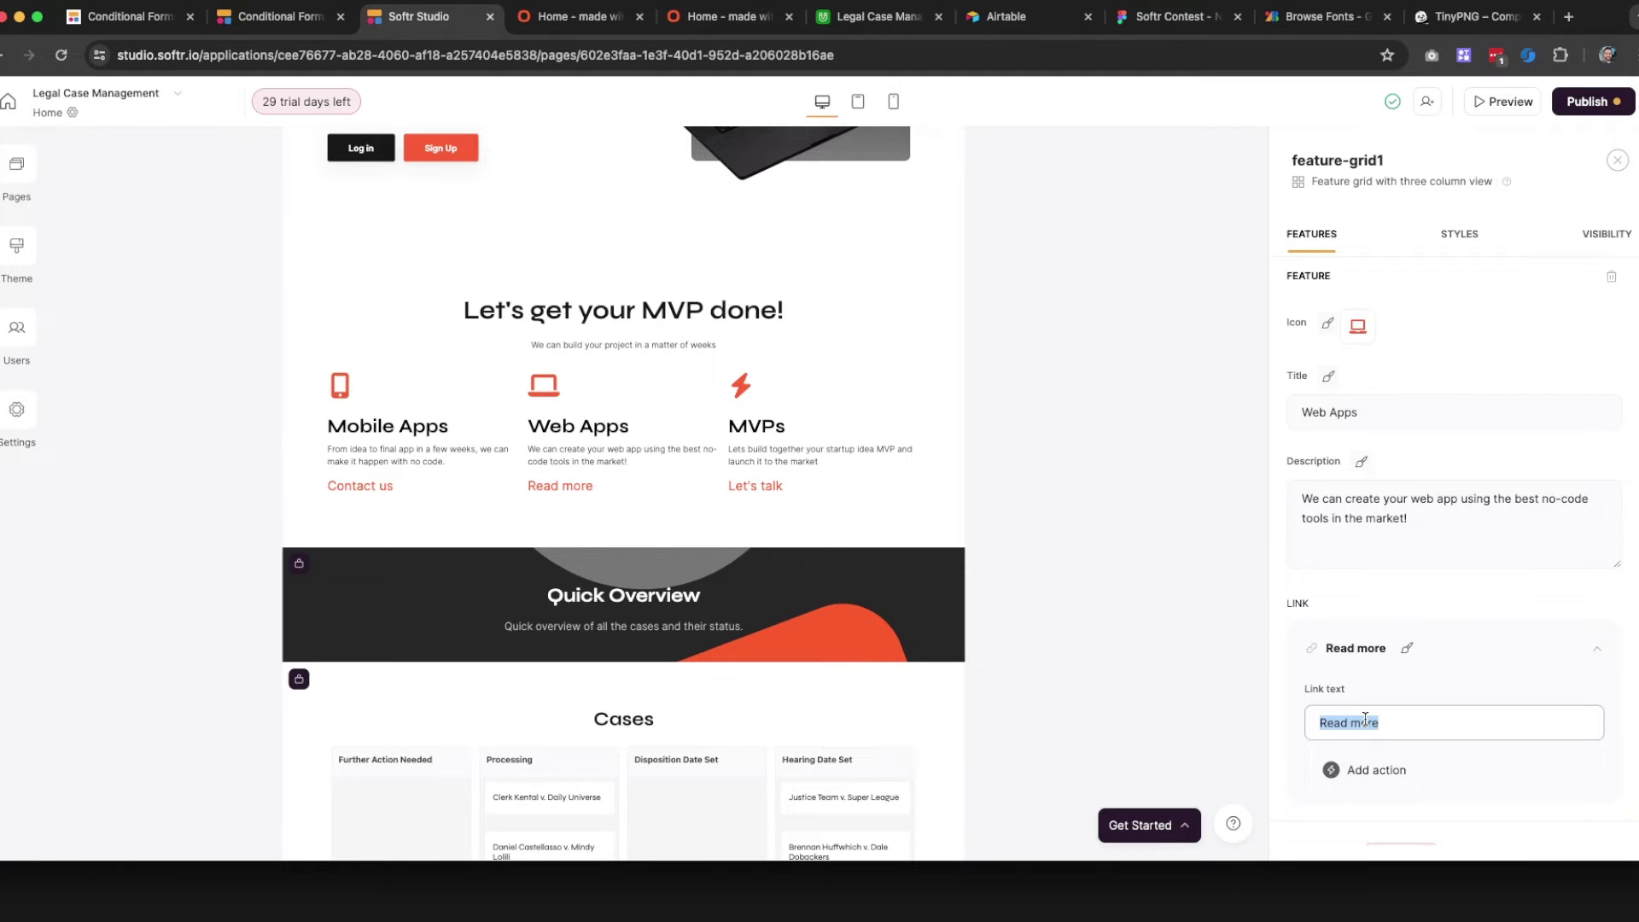
pyautogui.press('BackSpace')
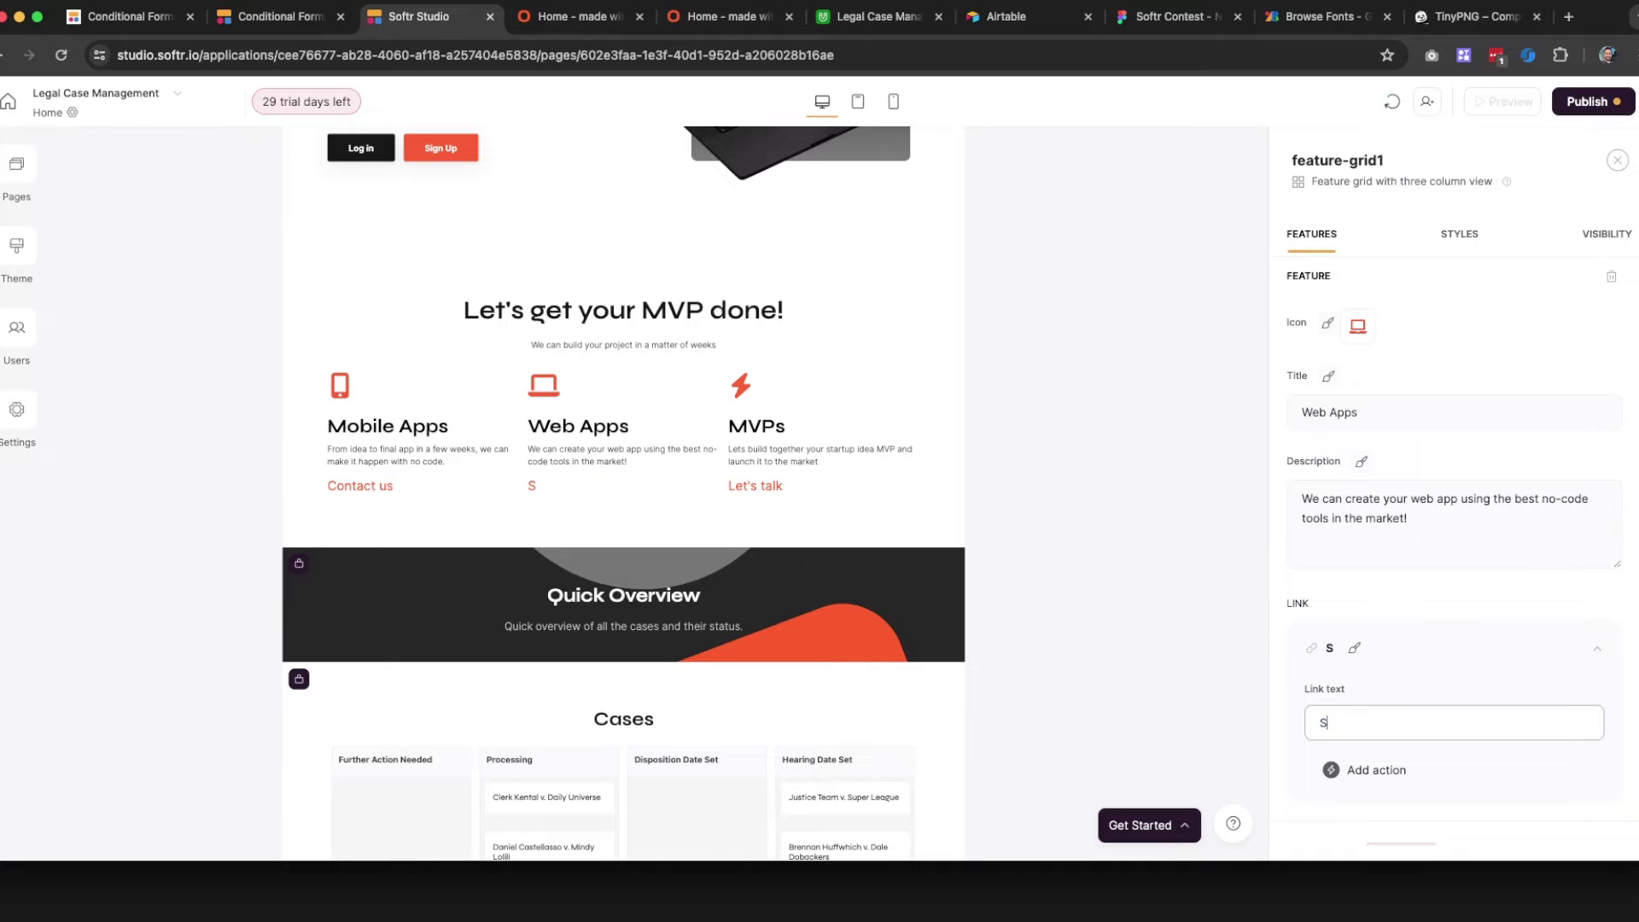
pyautogui.write('Request a call')
pyautogui.click(1046, 476)
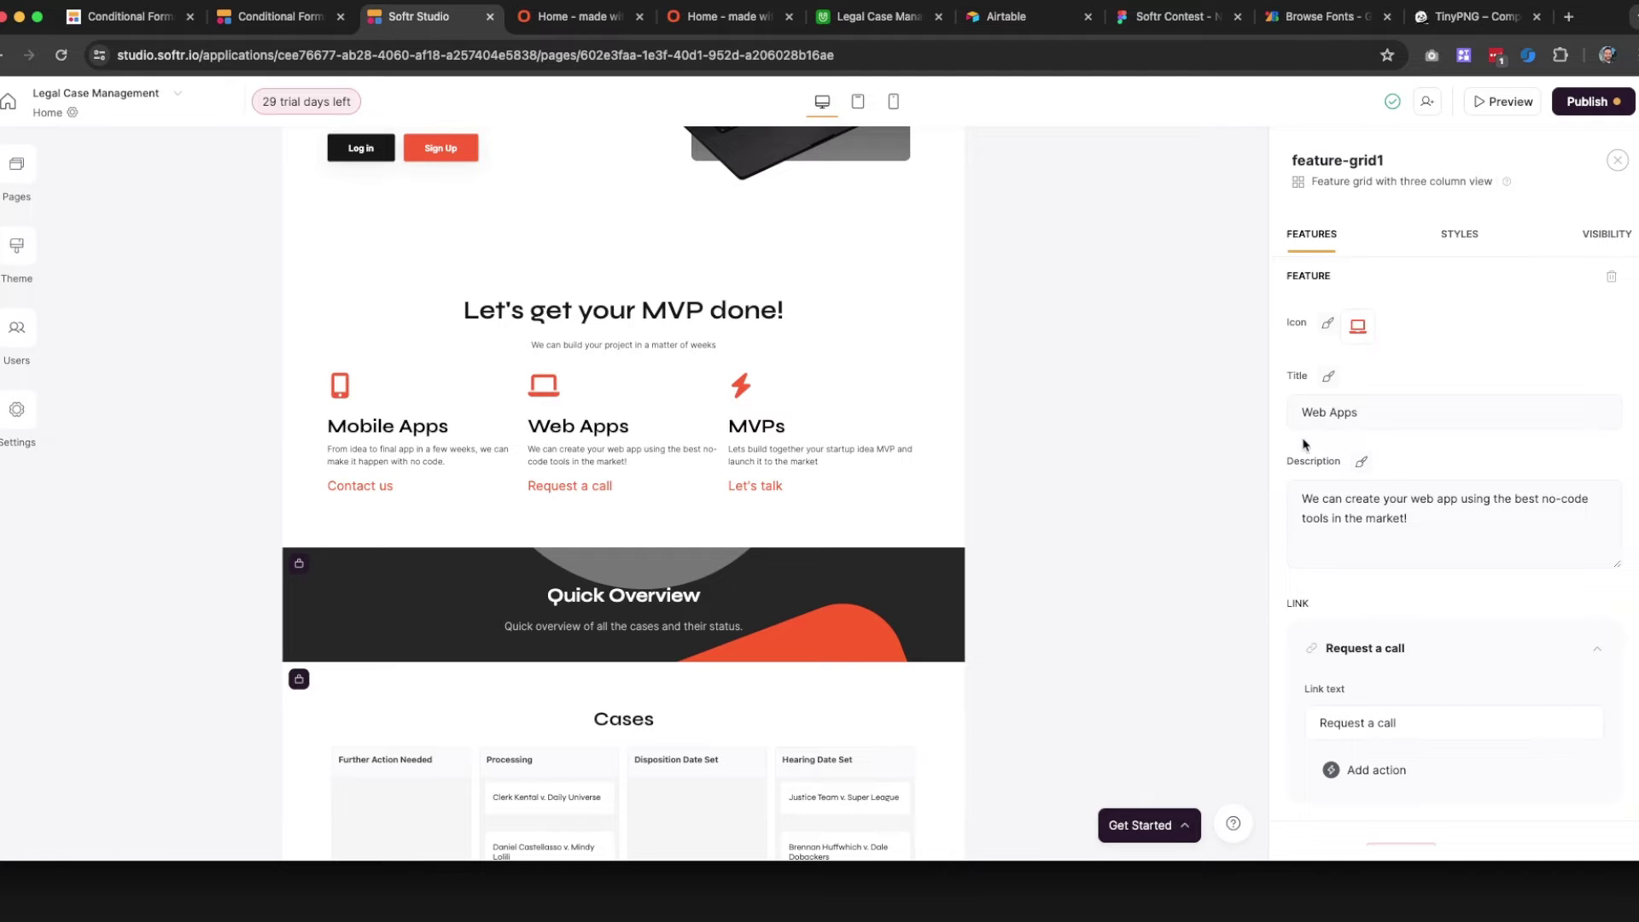
pyautogui.click(1618, 159)
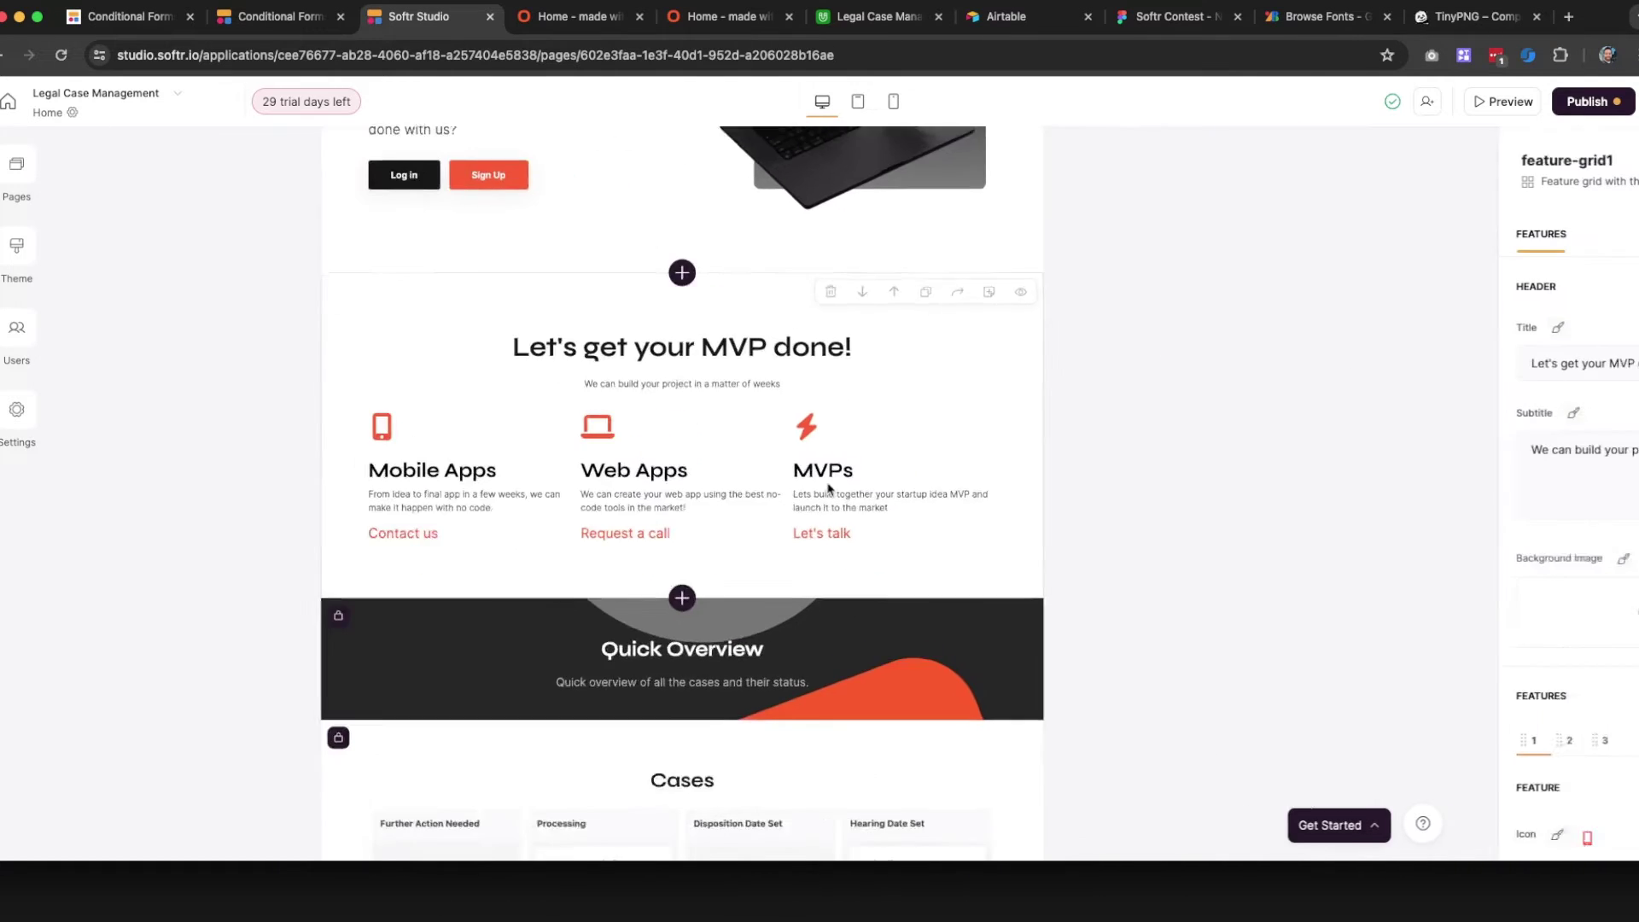
# Enlarge the feature grid title to 6XL with 4XS bottom padding
pyautogui.click(828, 489)
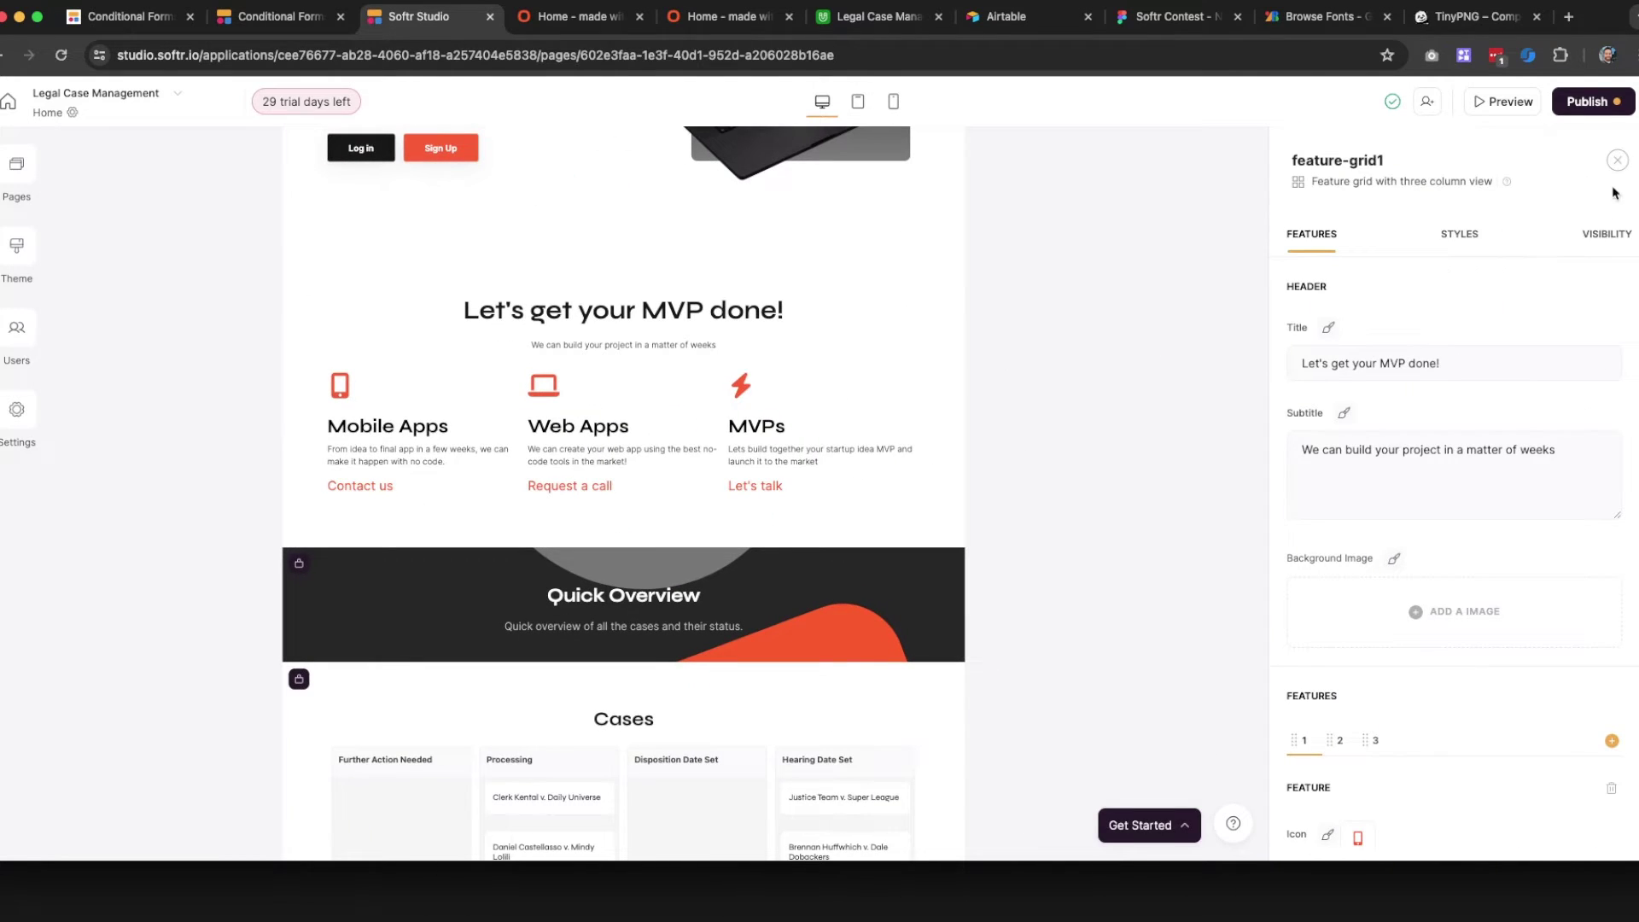
pyautogui.click(1618, 161)
pyautogui.scroll(3, 1262, 466)
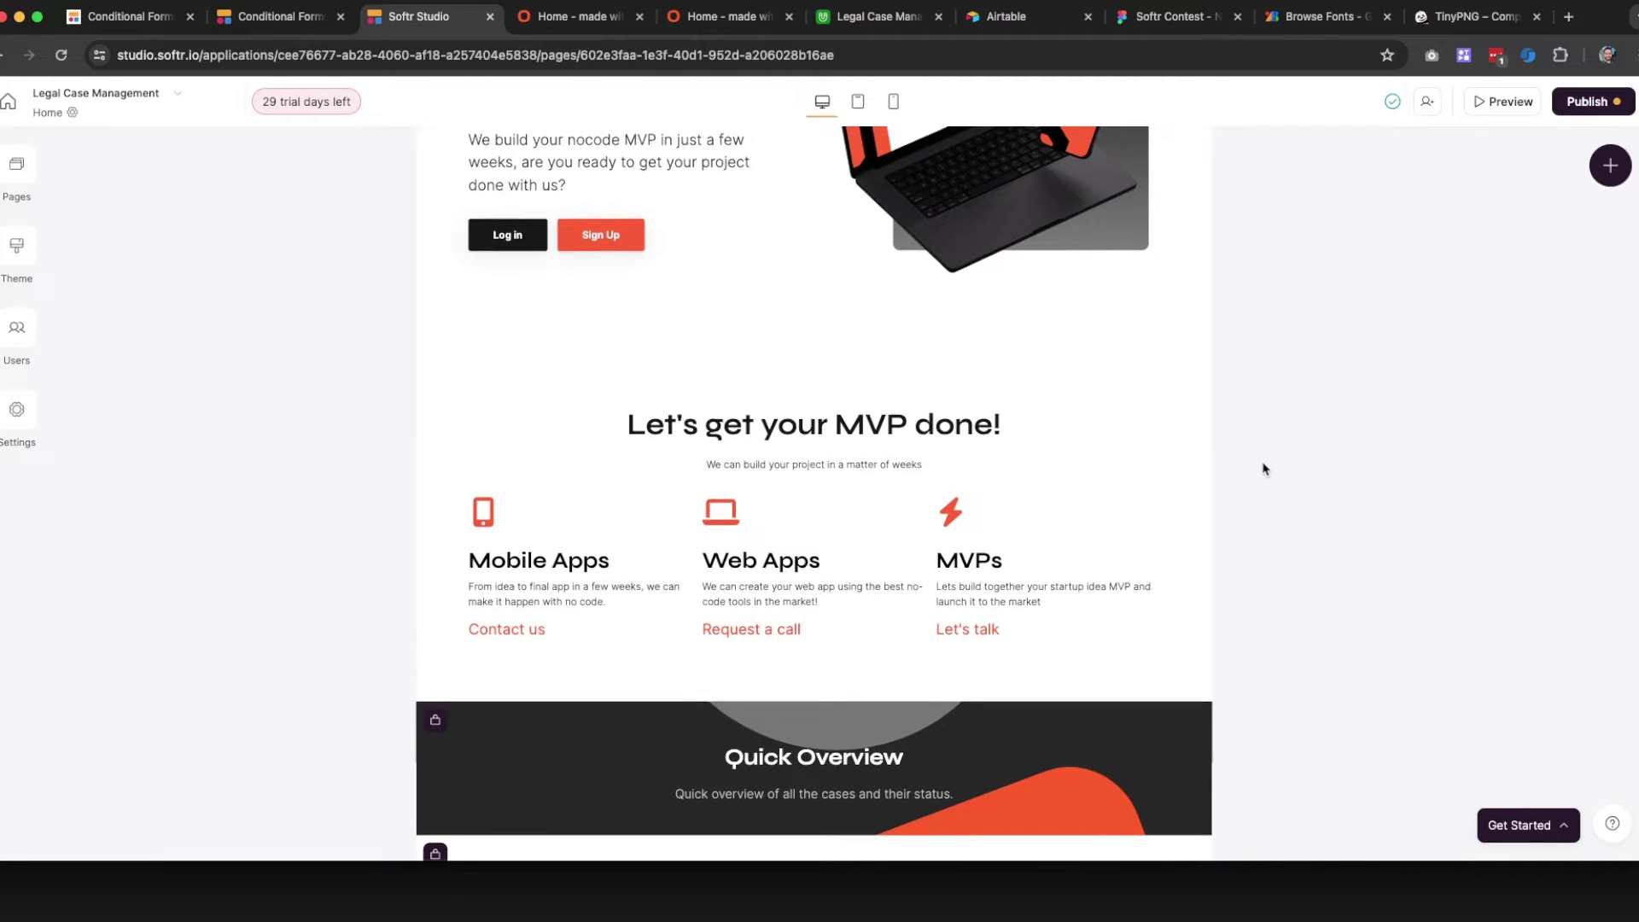
pyautogui.scroll(-2, 841, 316)
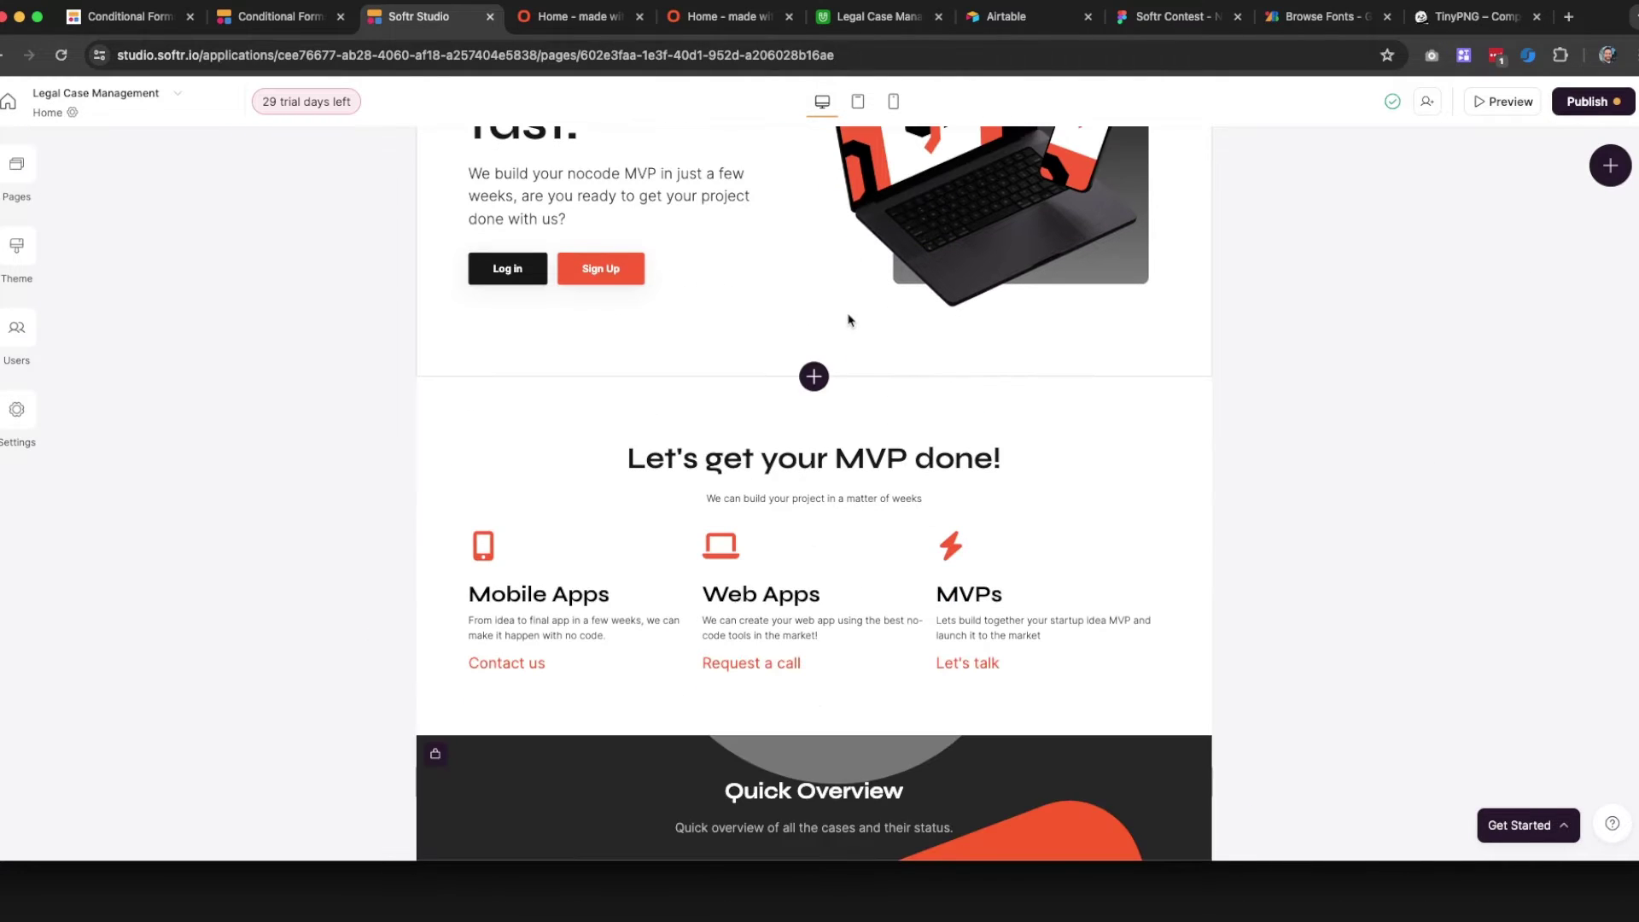
pyautogui.scroll(2, 1212, 534)
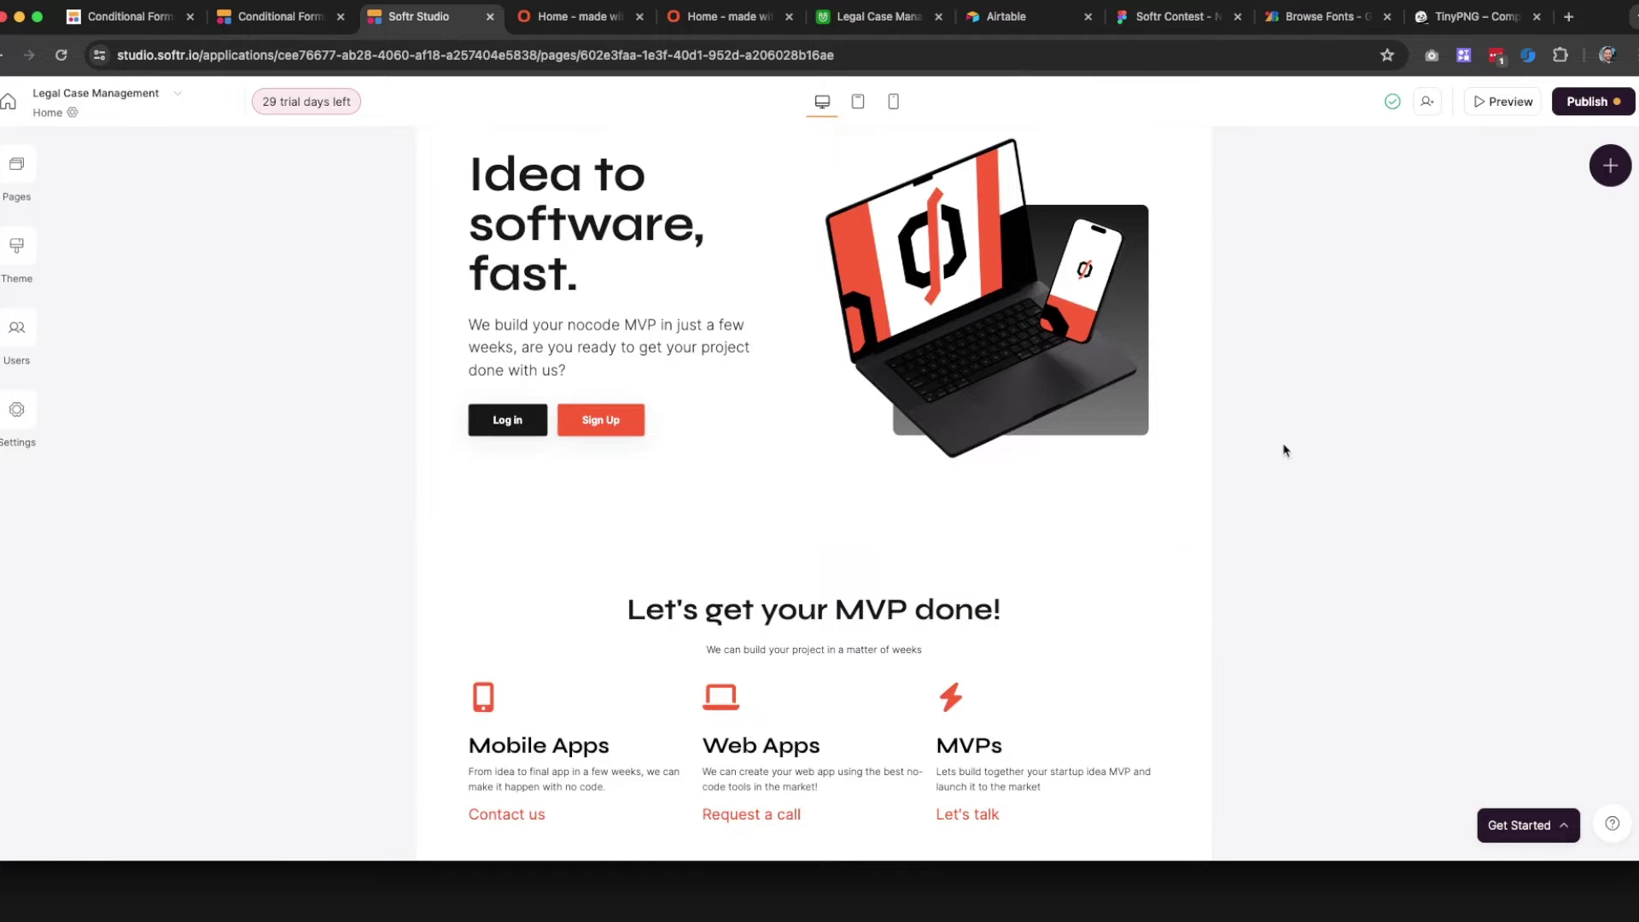
pyautogui.scroll(2, 1229, 458)
pyautogui.scroll(-3, 1232, 457)
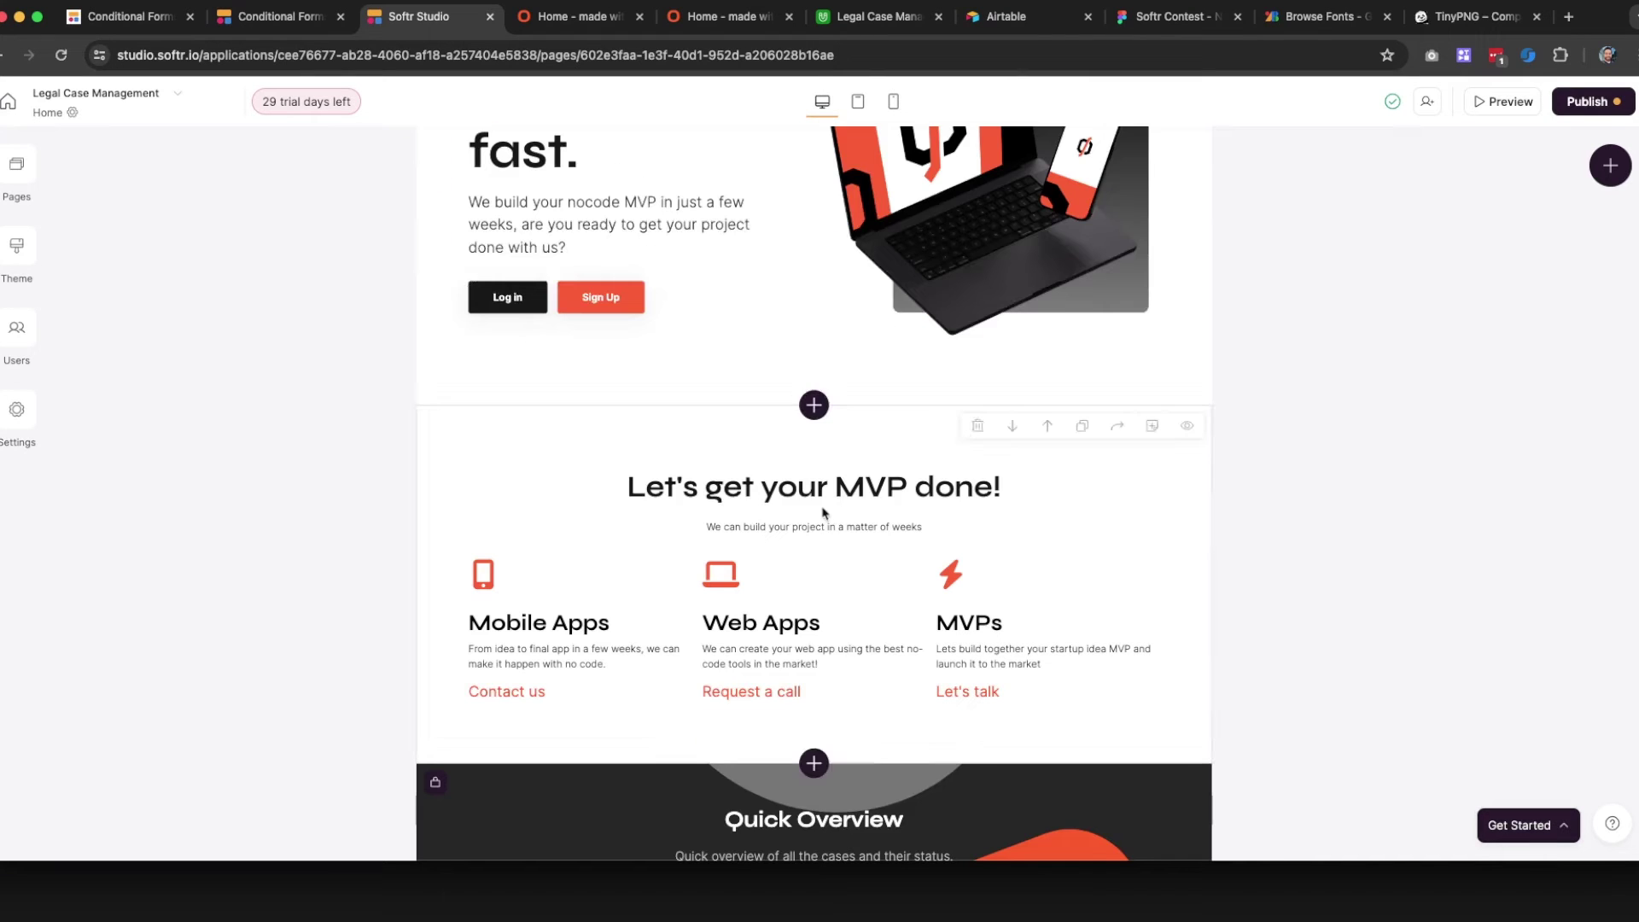
pyautogui.click(796, 498)
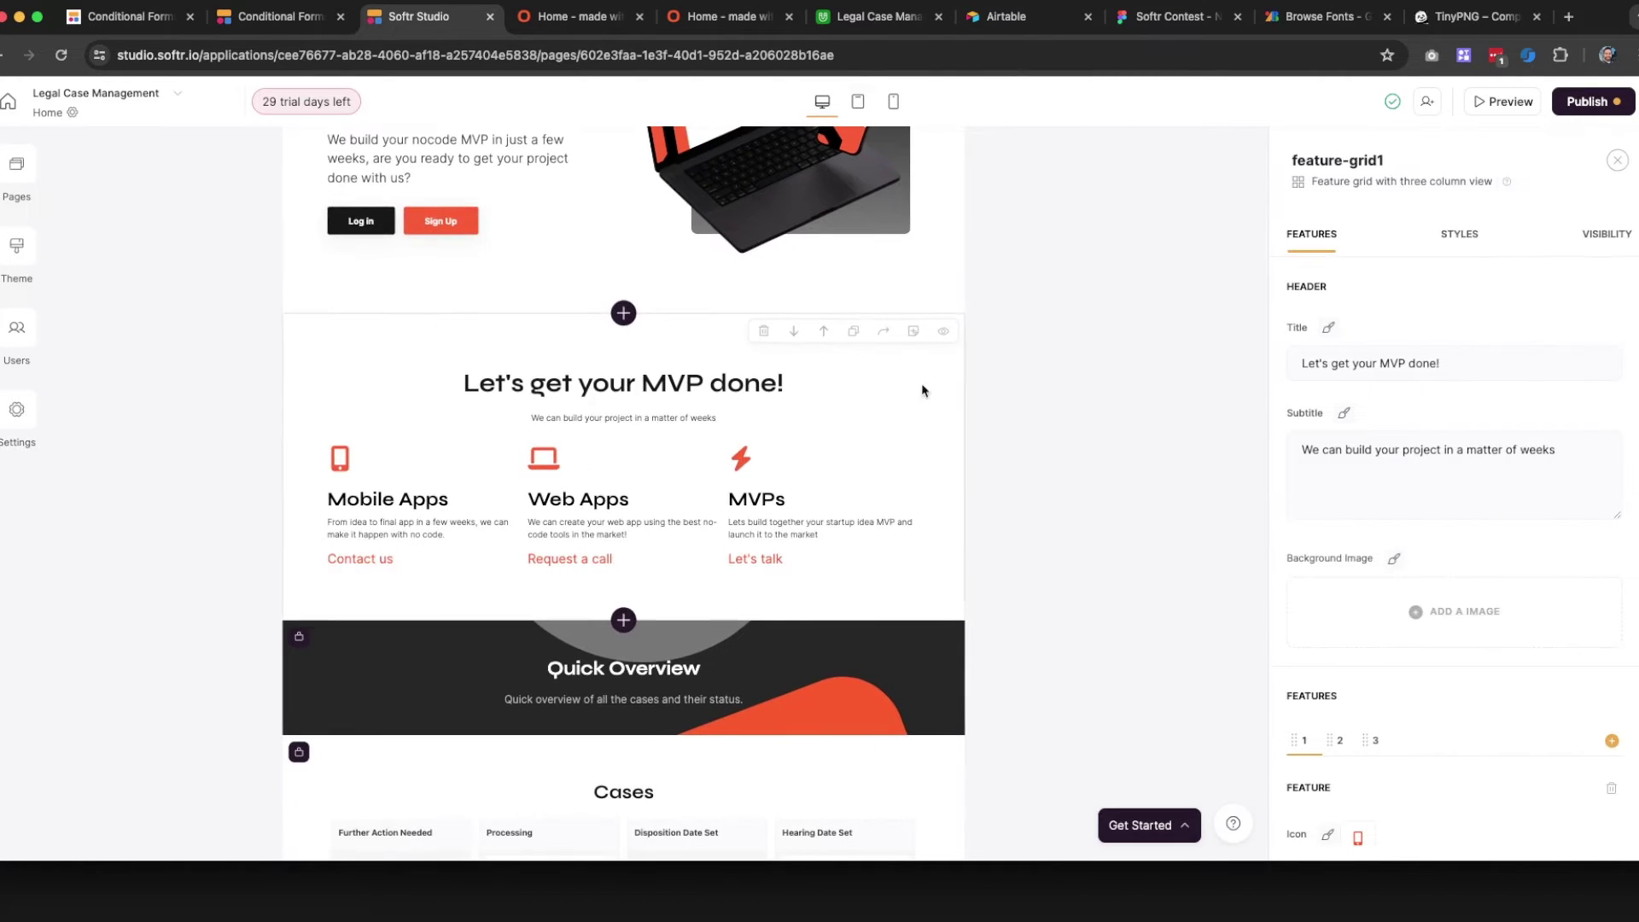
pyautogui.click(1326, 329)
pyautogui.moveTo(1524, 287); pyautogui.dragTo(1533, 286)
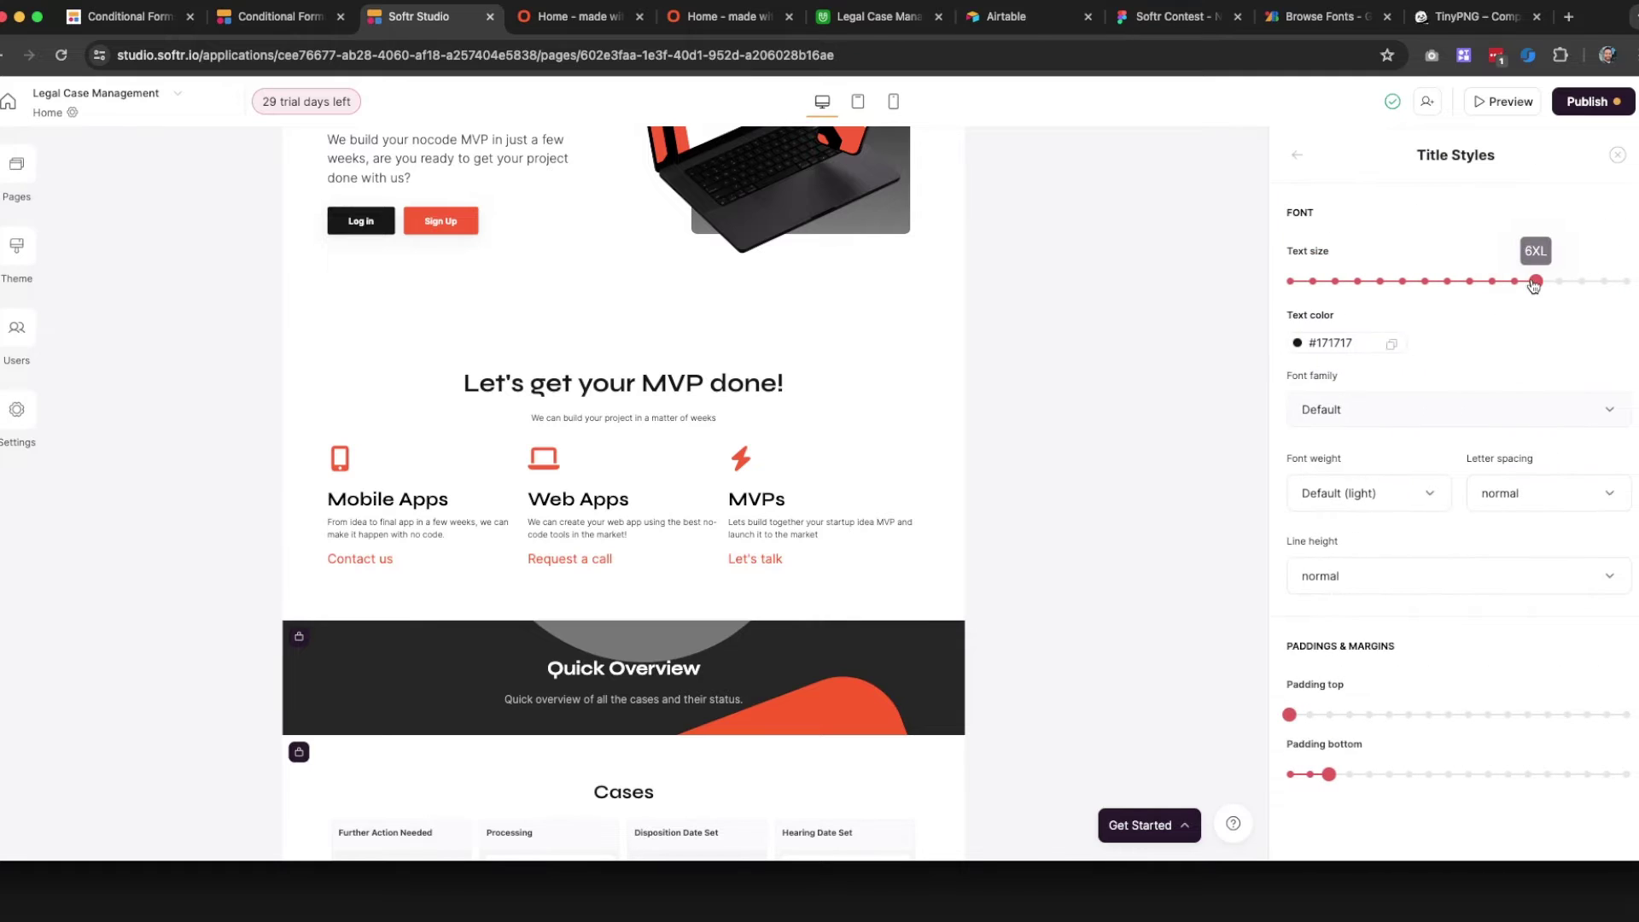
pyautogui.scroll(-1, 1409, 616)
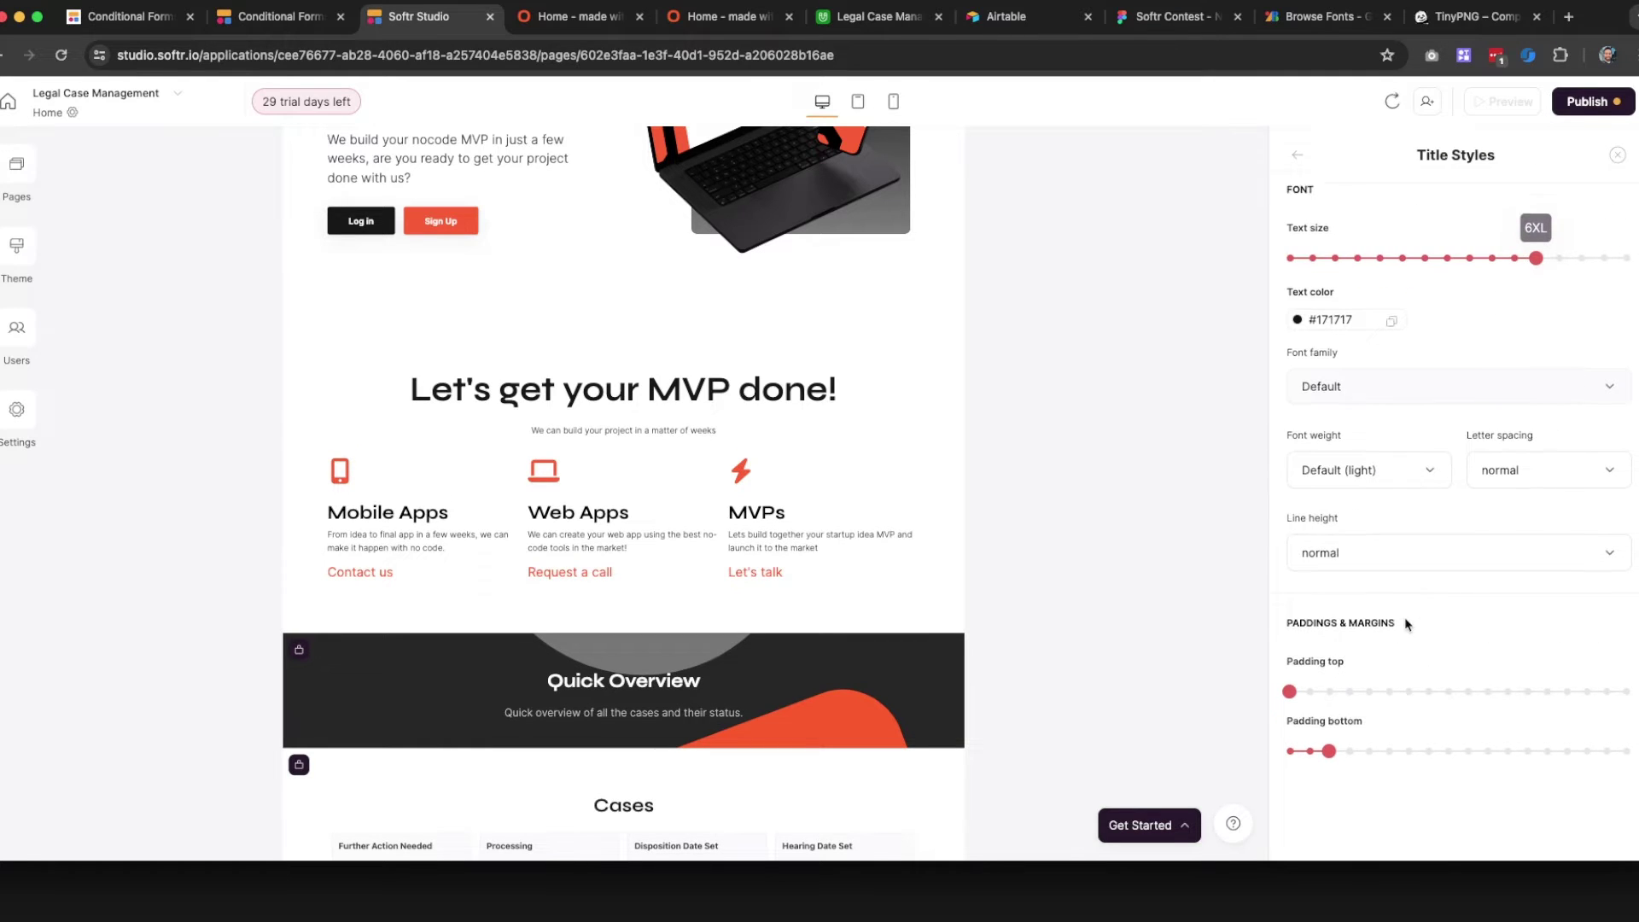
pyautogui.moveTo(1450, 749); pyautogui.dragTo(1359, 750)
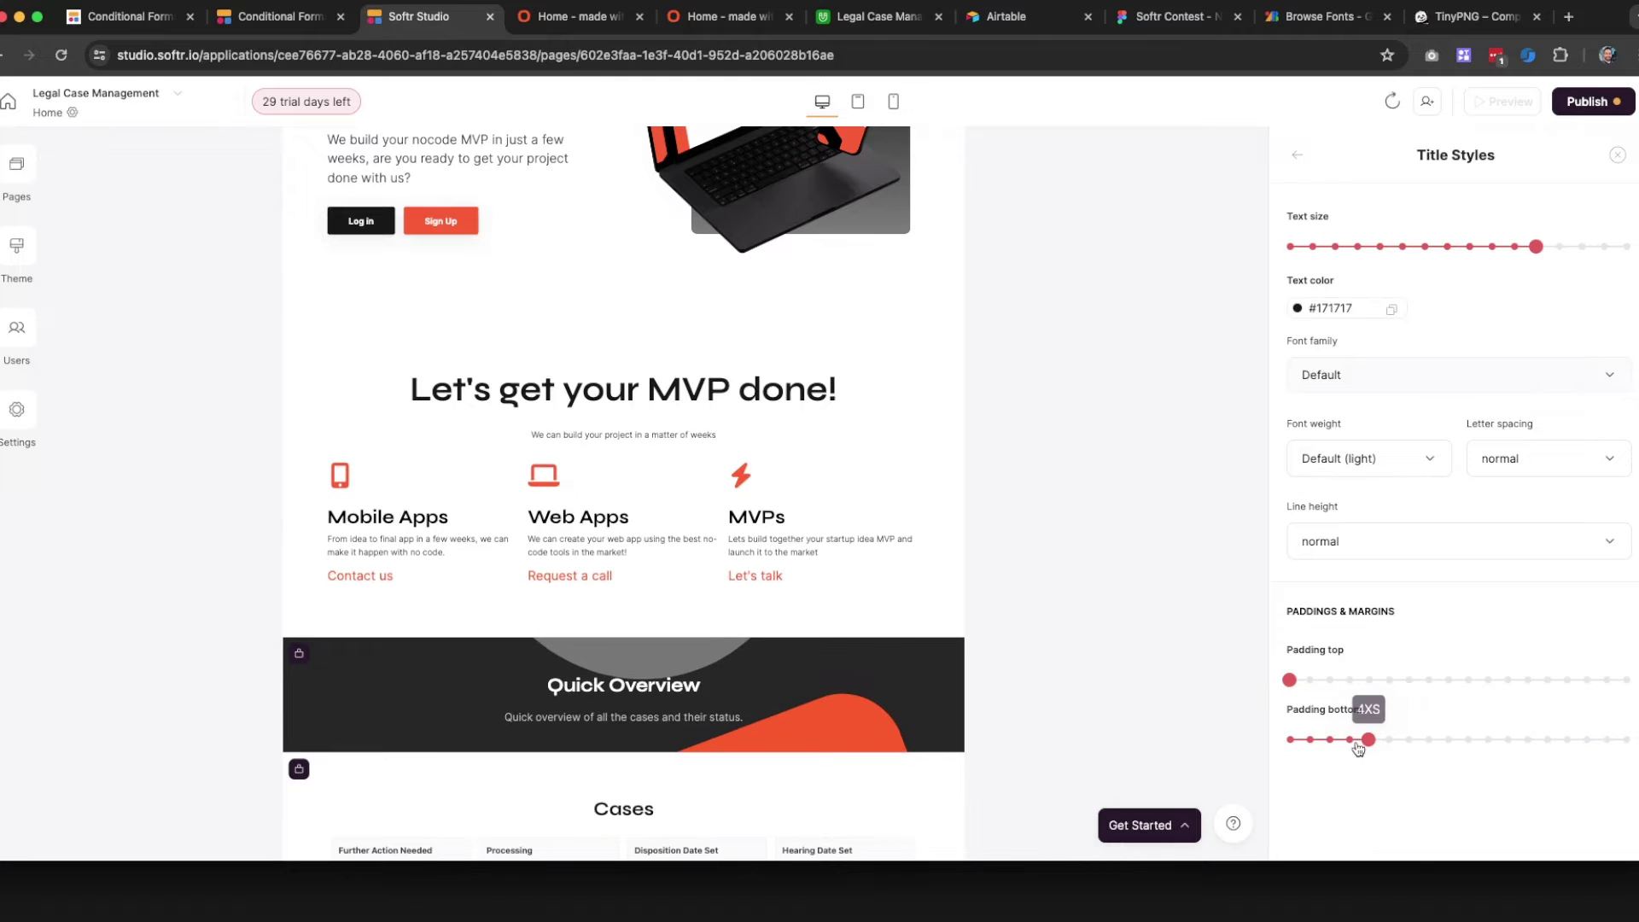
# Set the subtitle's bottom padding to XL, keeping its text size at M
pyautogui.click(1295, 158)
pyautogui.click(1344, 413)
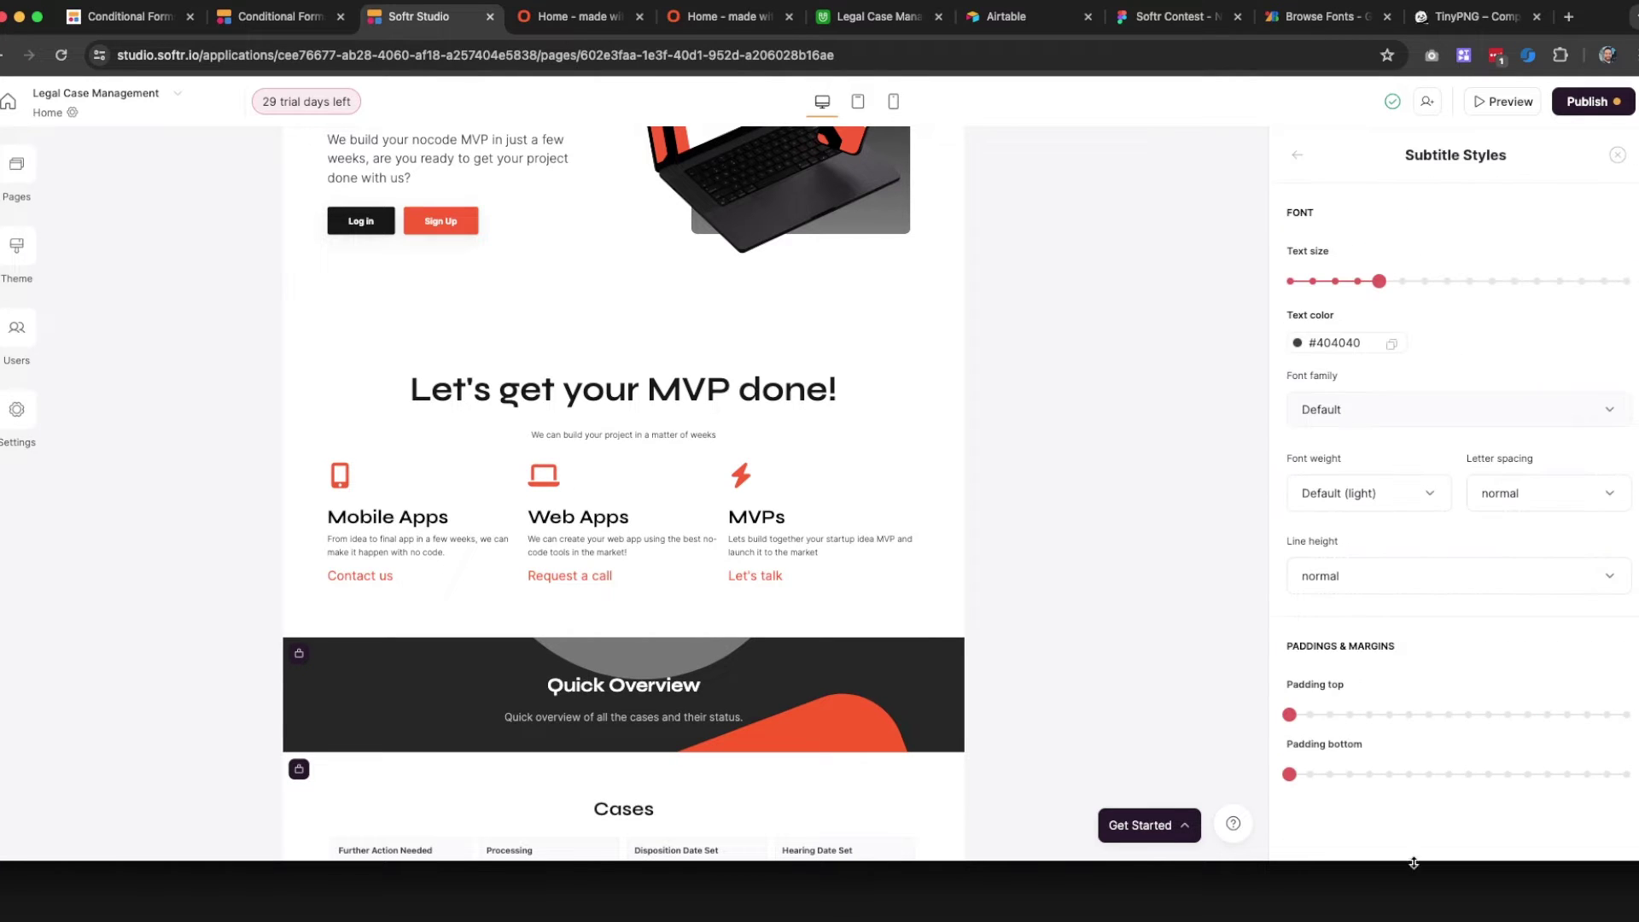
pyautogui.click(1388, 774)
pyautogui.moveTo(1445, 775); pyautogui.dragTo(1487, 775)
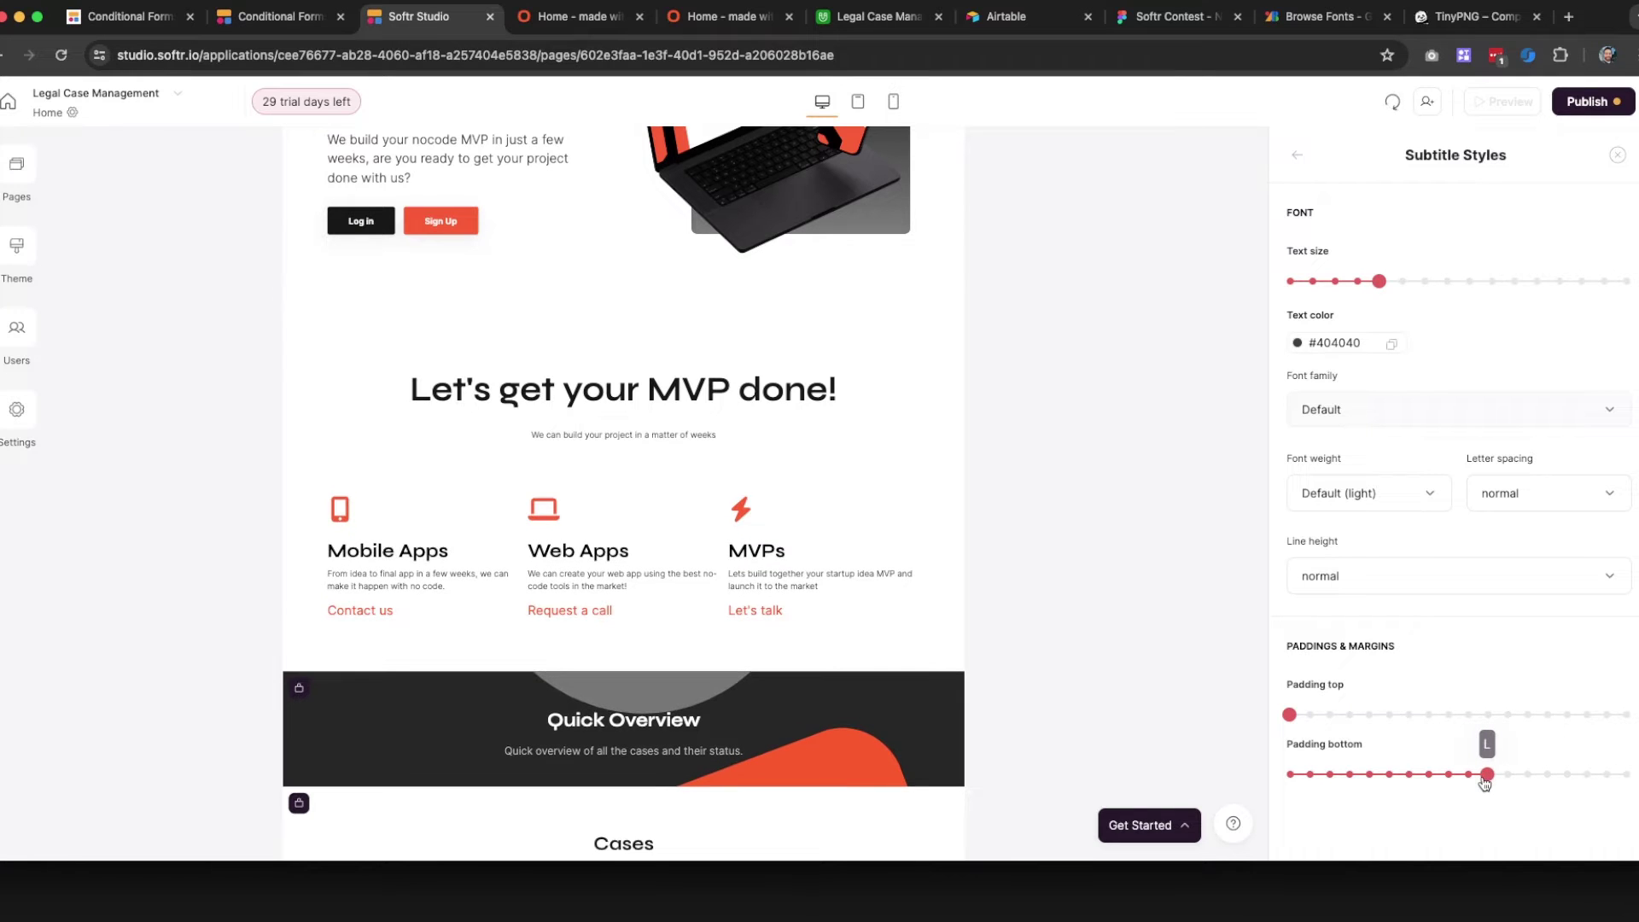
pyautogui.scroll(2, 922, 536)
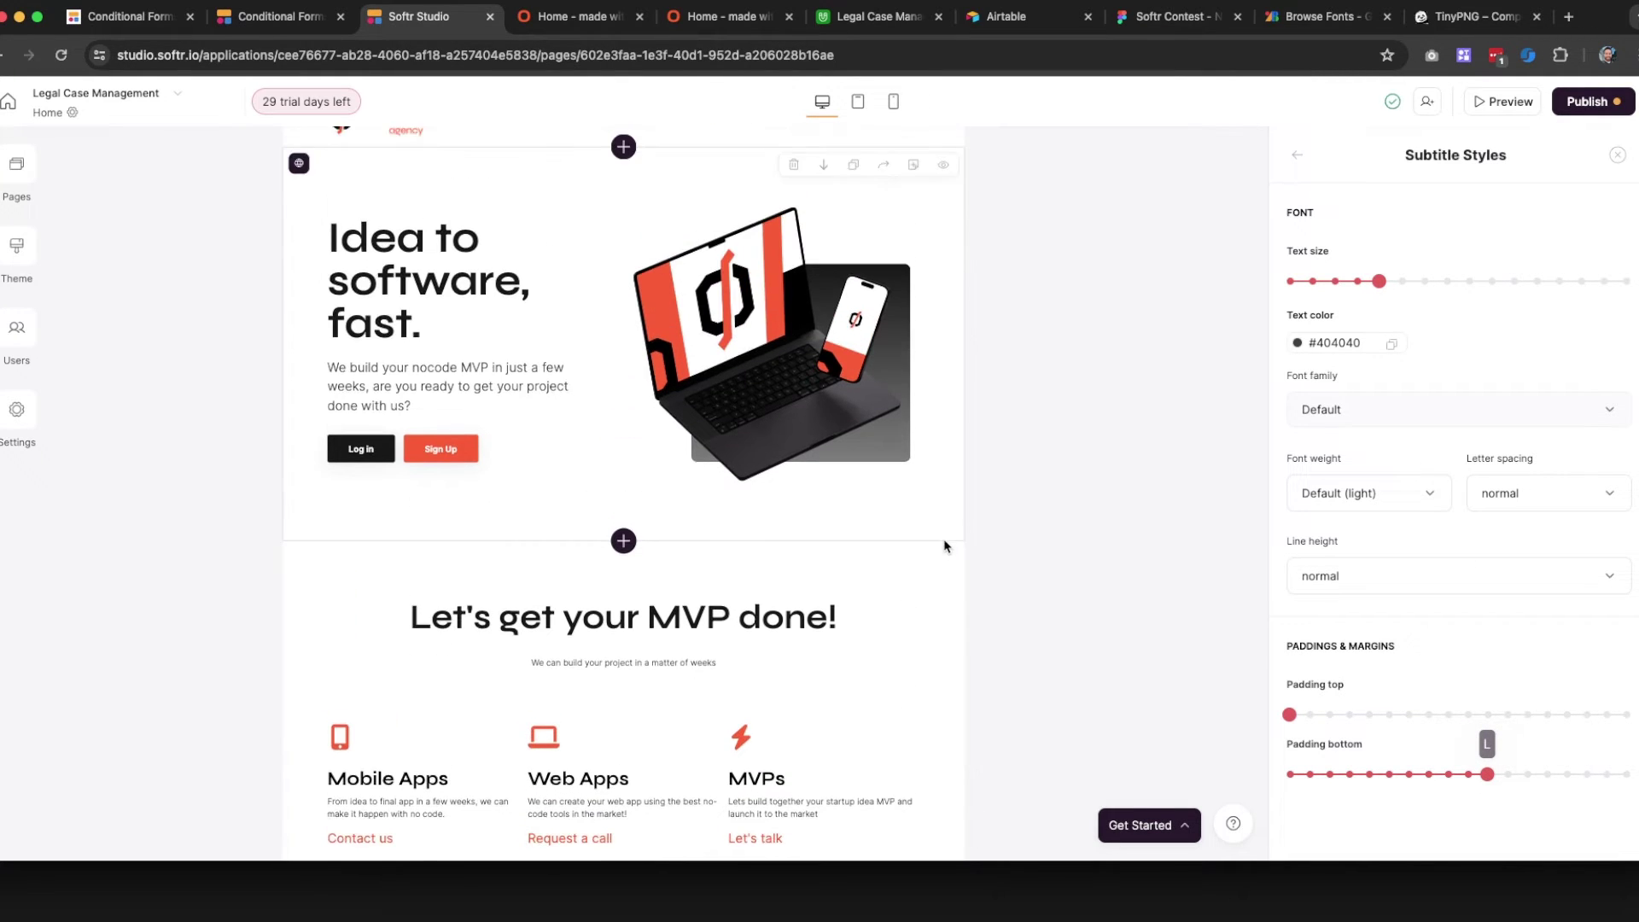
pyautogui.scroll(-1, 1059, 619)
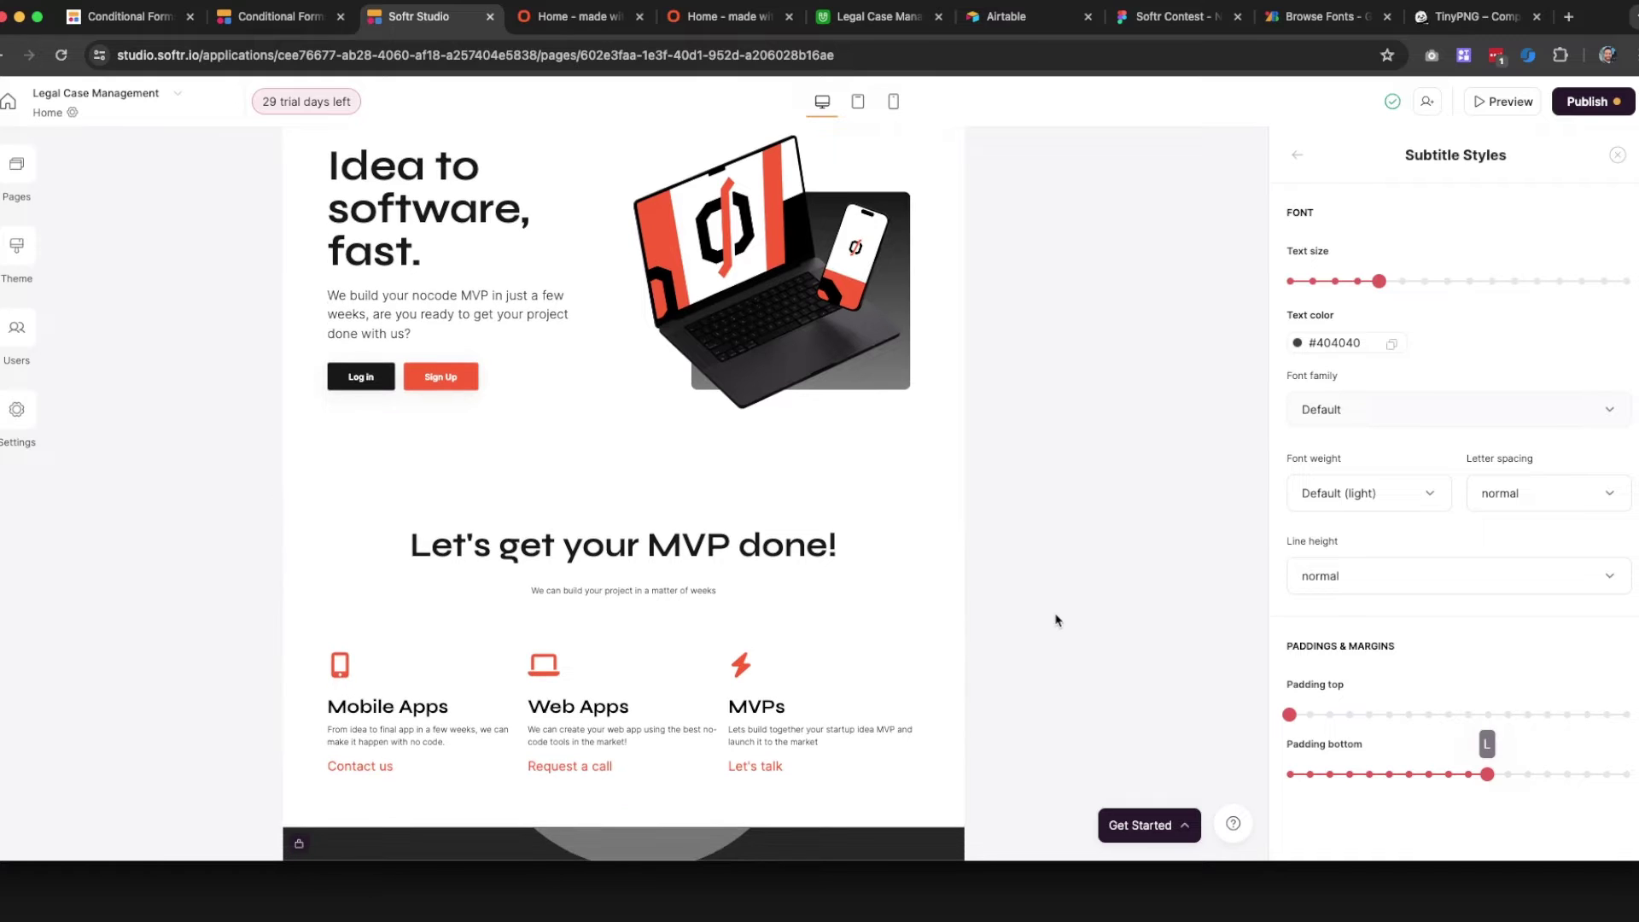
pyautogui.scroll(1, 1059, 619)
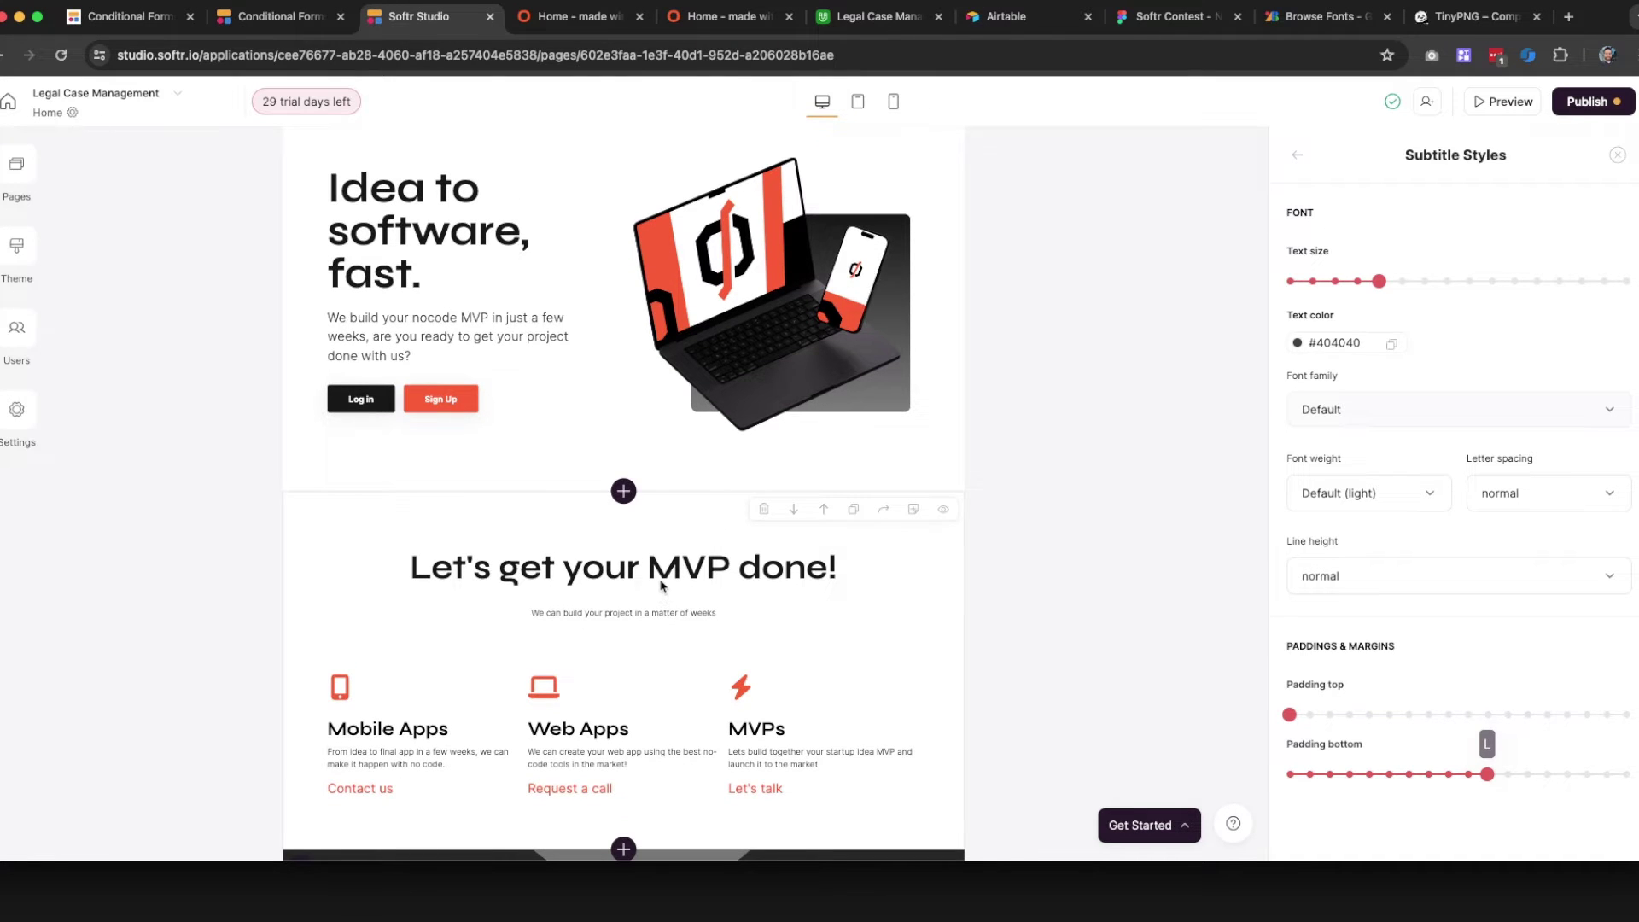
pyautogui.scroll(-1, 1024, 478)
pyautogui.click(1358, 282)
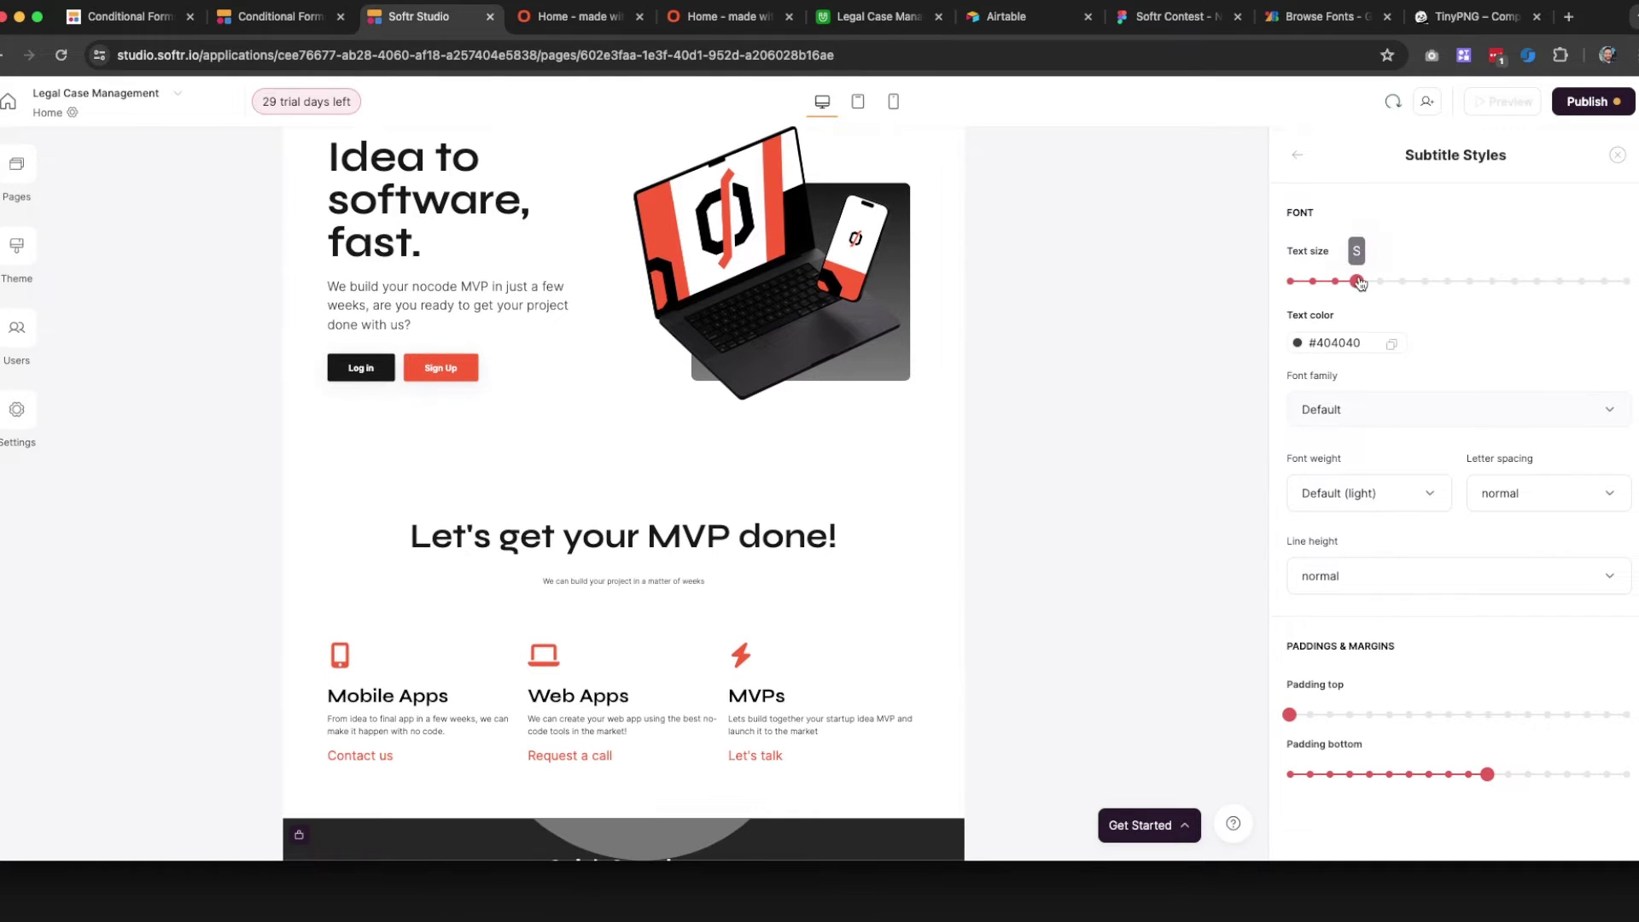
pyautogui.click(1379, 281)
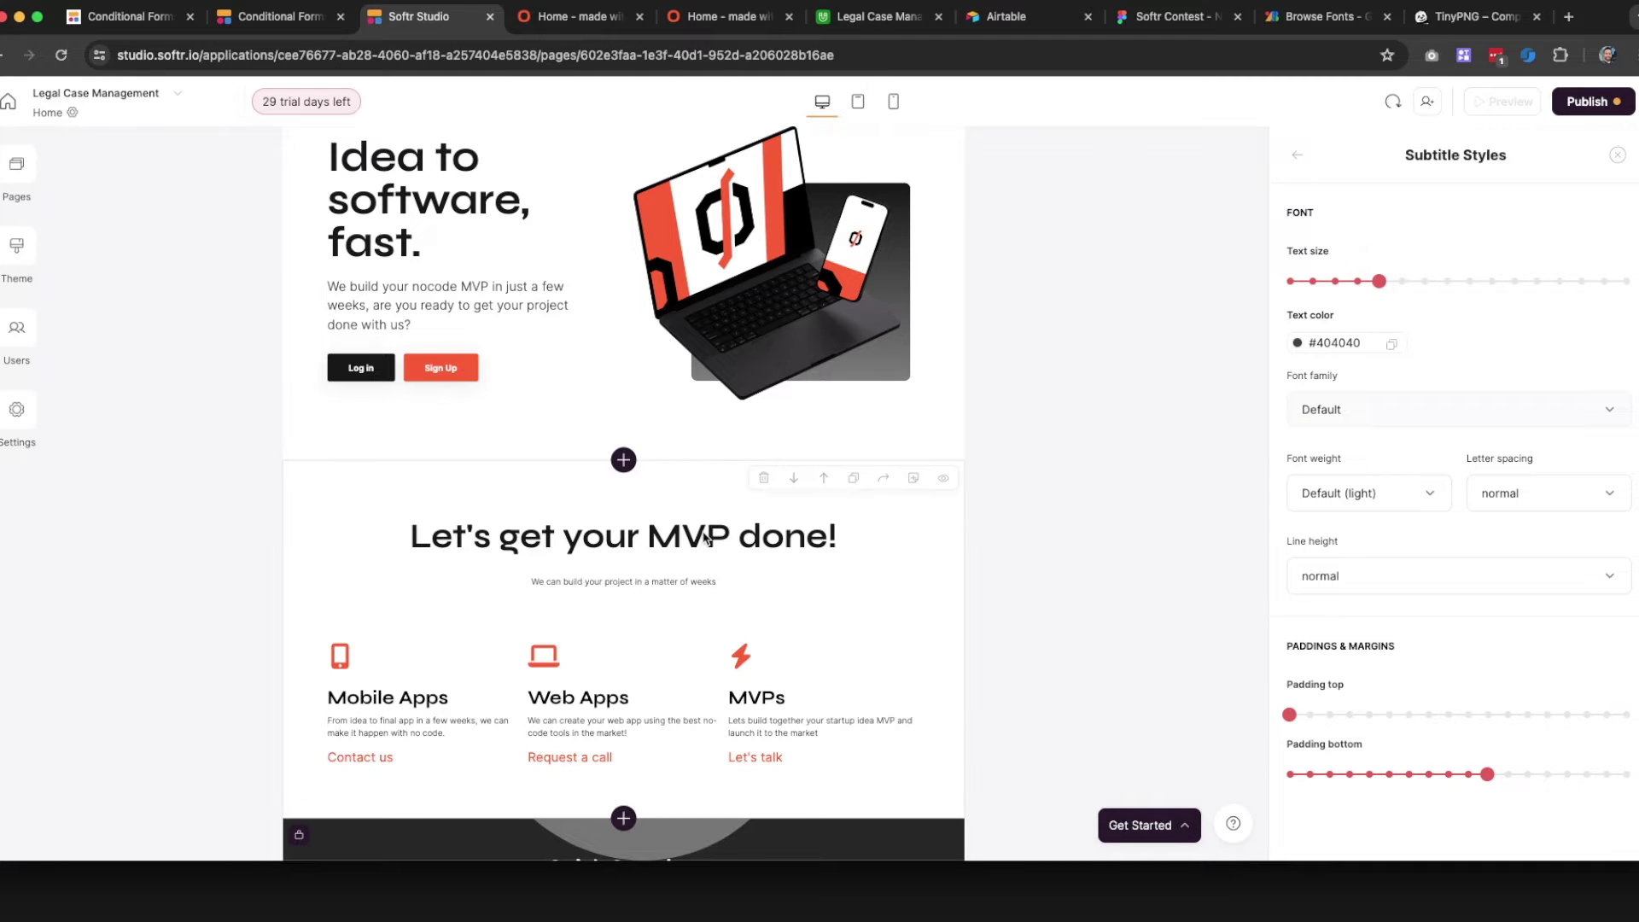
# Retitle the feature section 'Let's build your dream idea'
pyautogui.click(1297, 154)
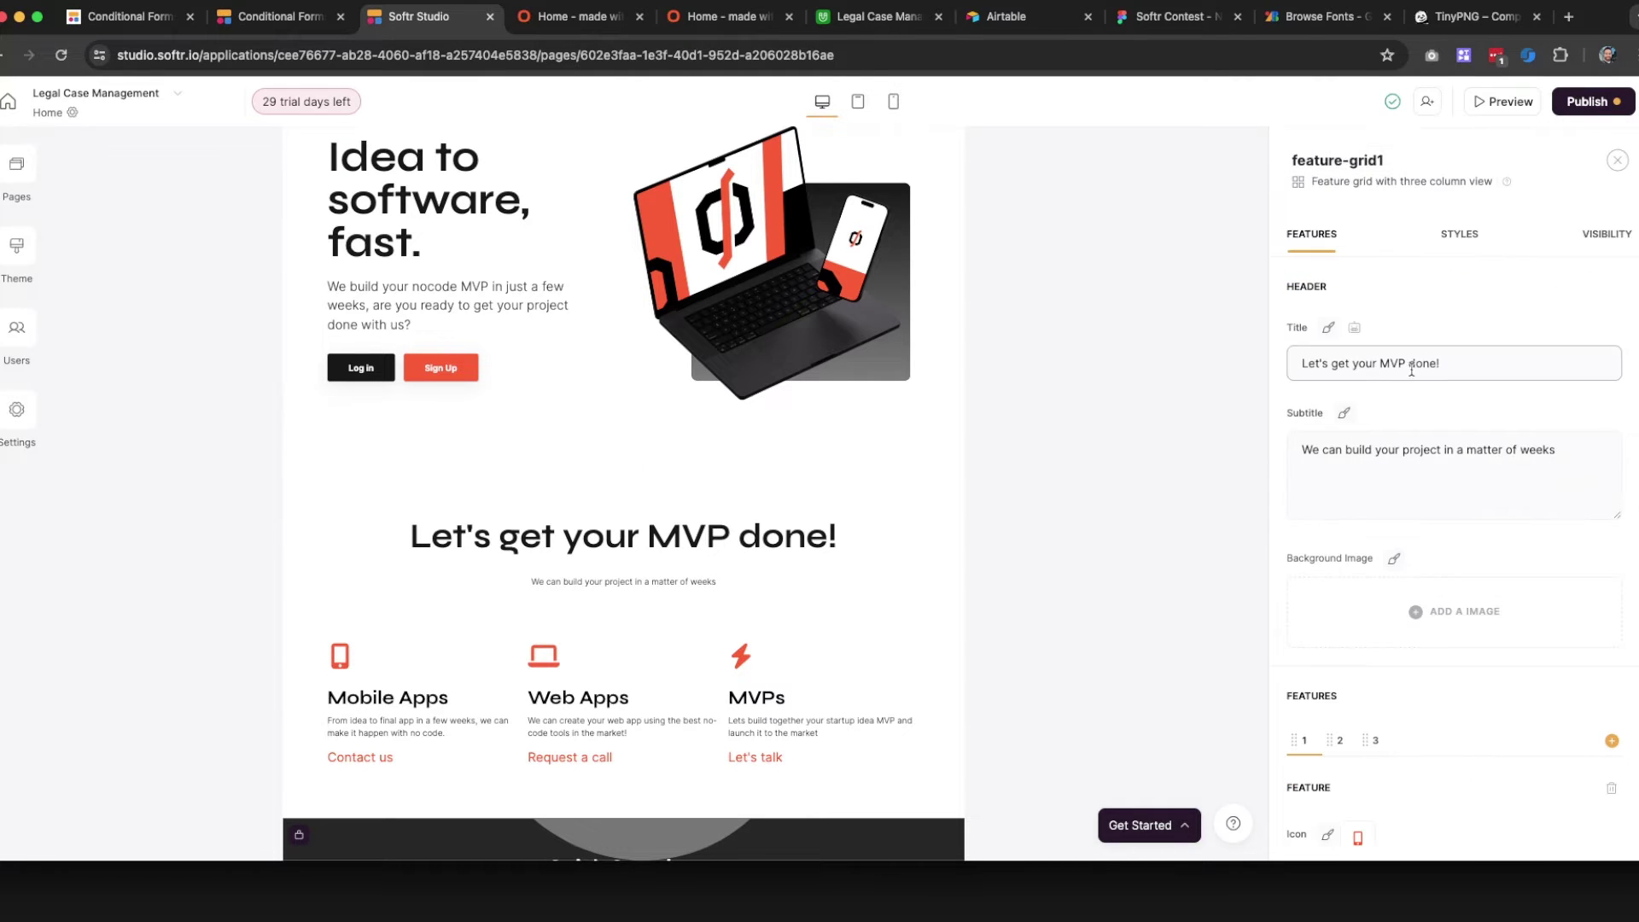
pyautogui.moveTo(1398, 360); pyautogui.dragTo(1447, 364)
pyautogui.press('super+a')
pyautogui.write('Le')
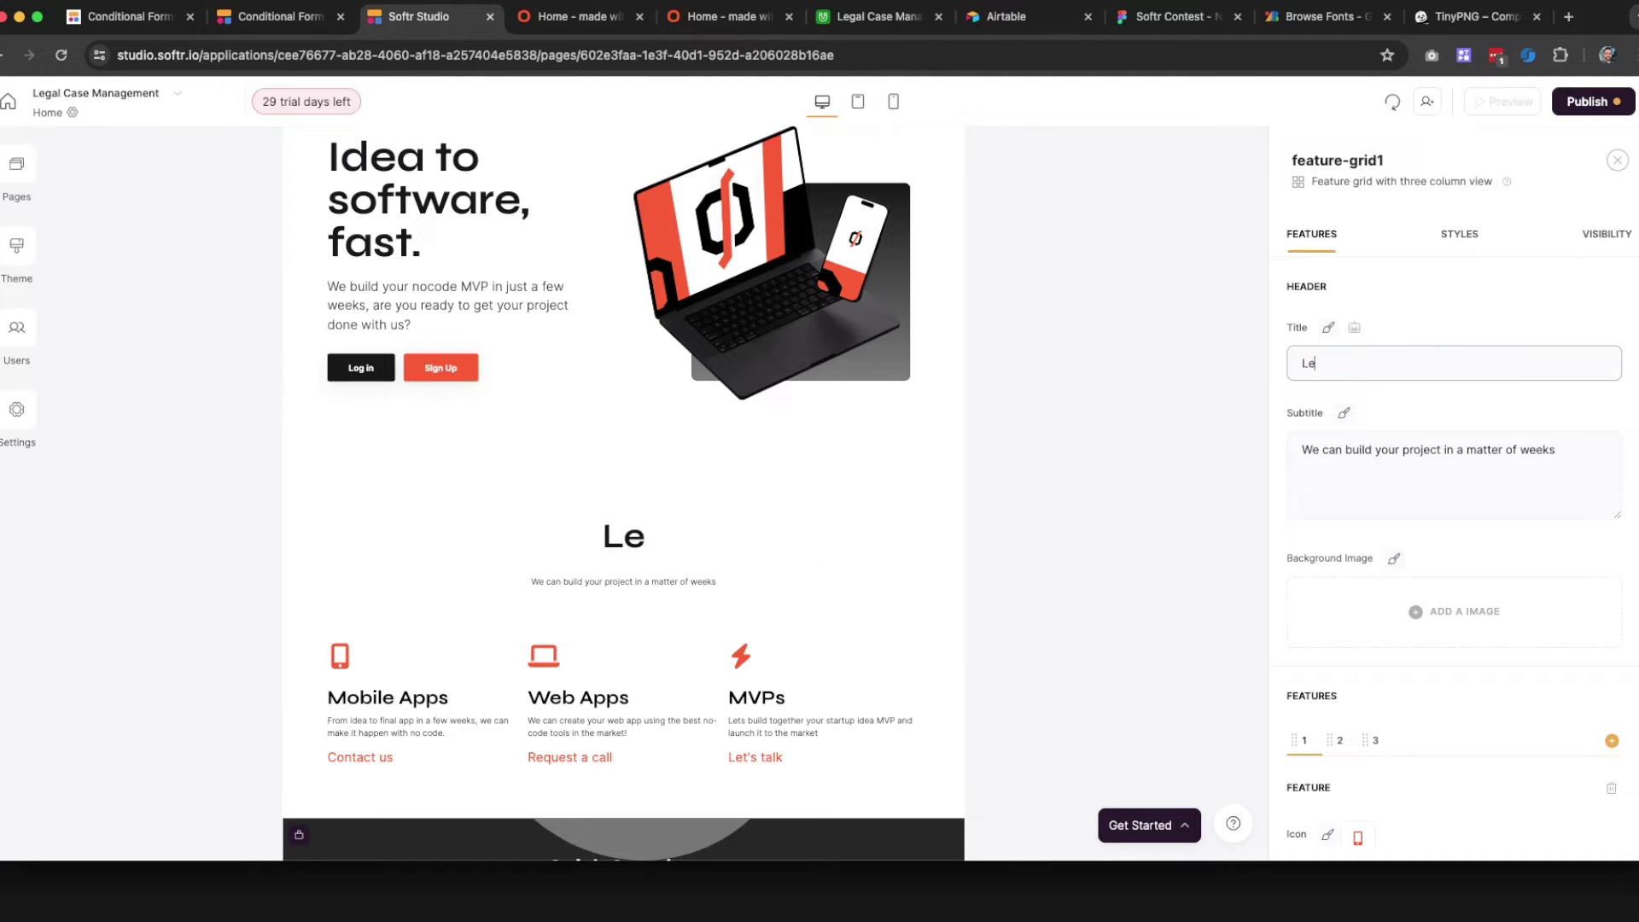
pyautogui.write("t's build y")
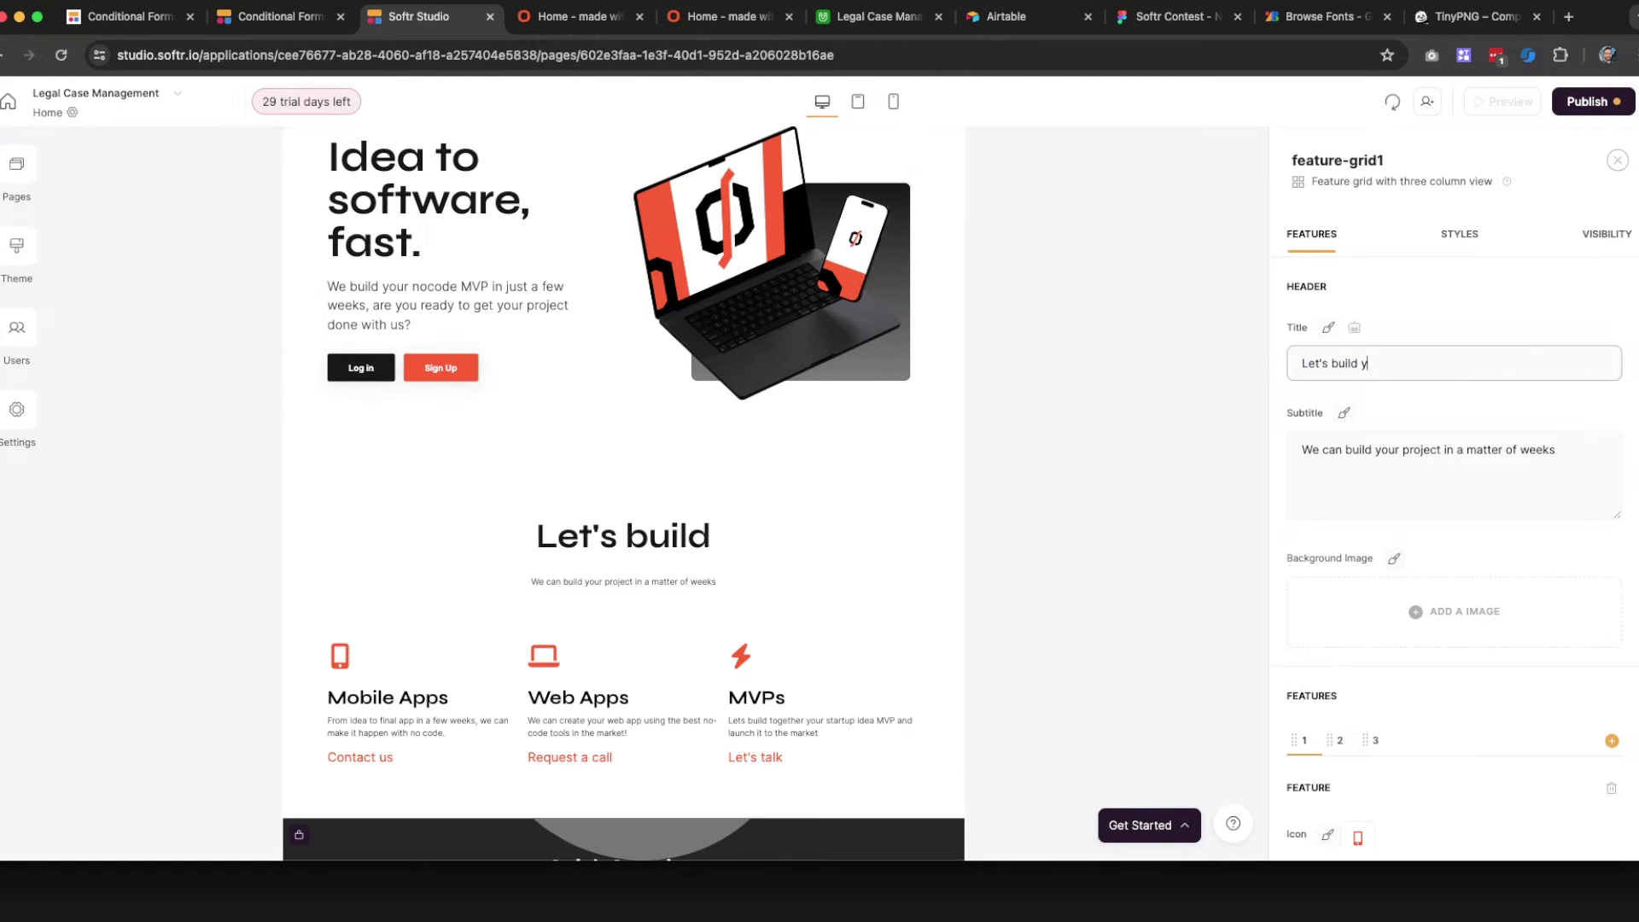
pyautogui.write('our dream idea')
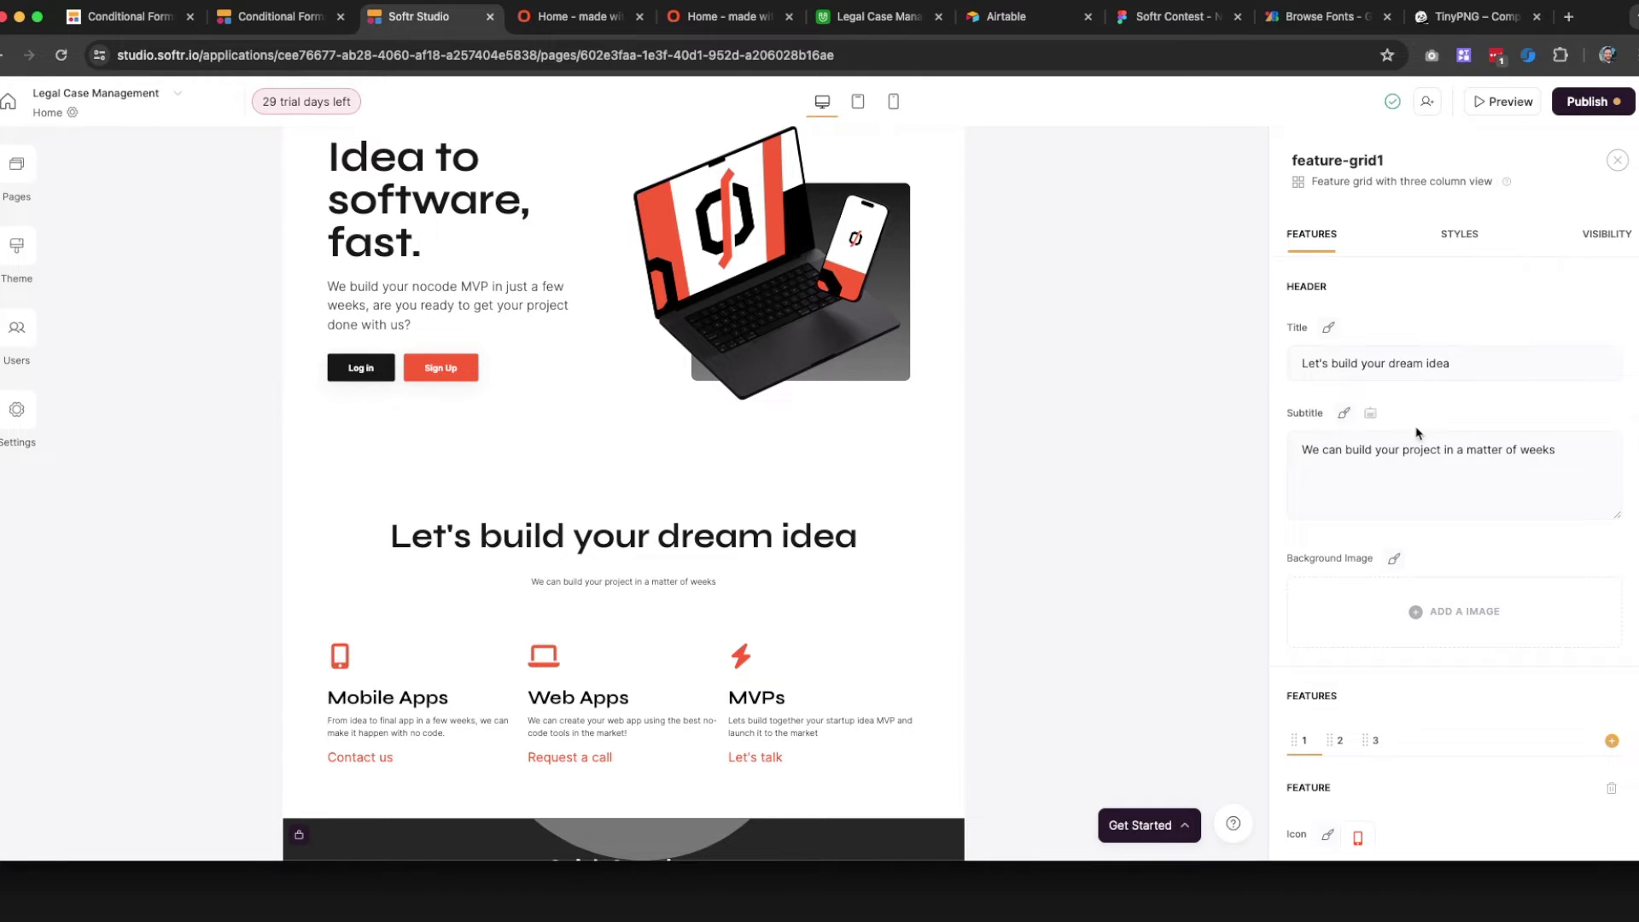
pyautogui.click(1329, 327)
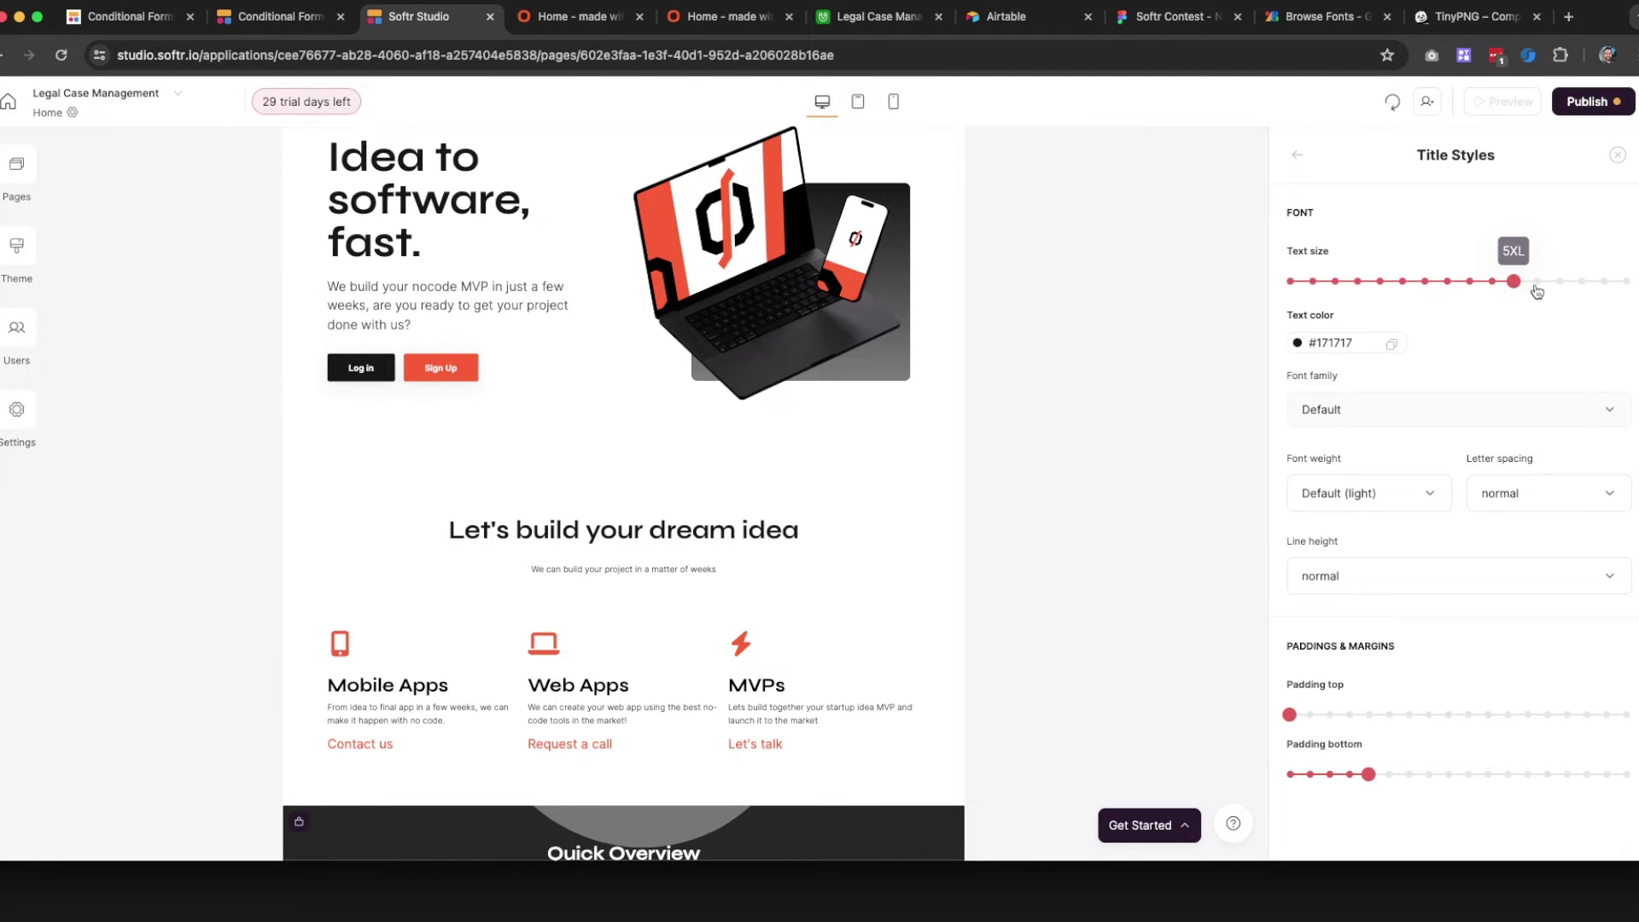
pyautogui.click(1617, 155)
# Publish the site and switch to the live published page
pyautogui.click(1594, 107)
pyautogui.click(1489, 356)
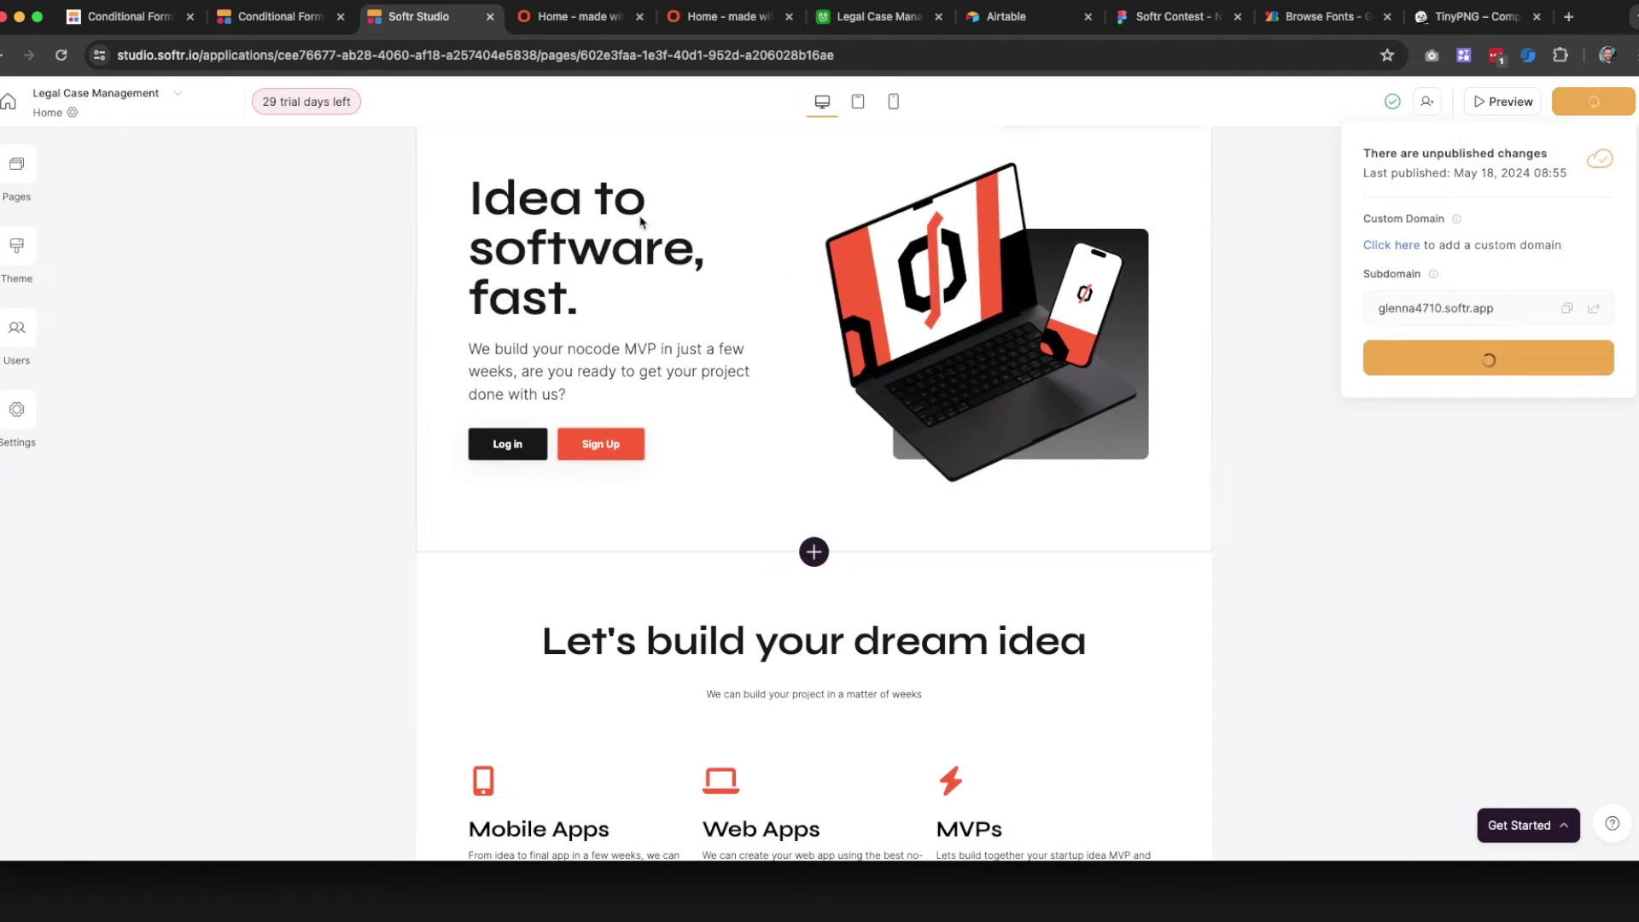
pyautogui.click(580, 16)
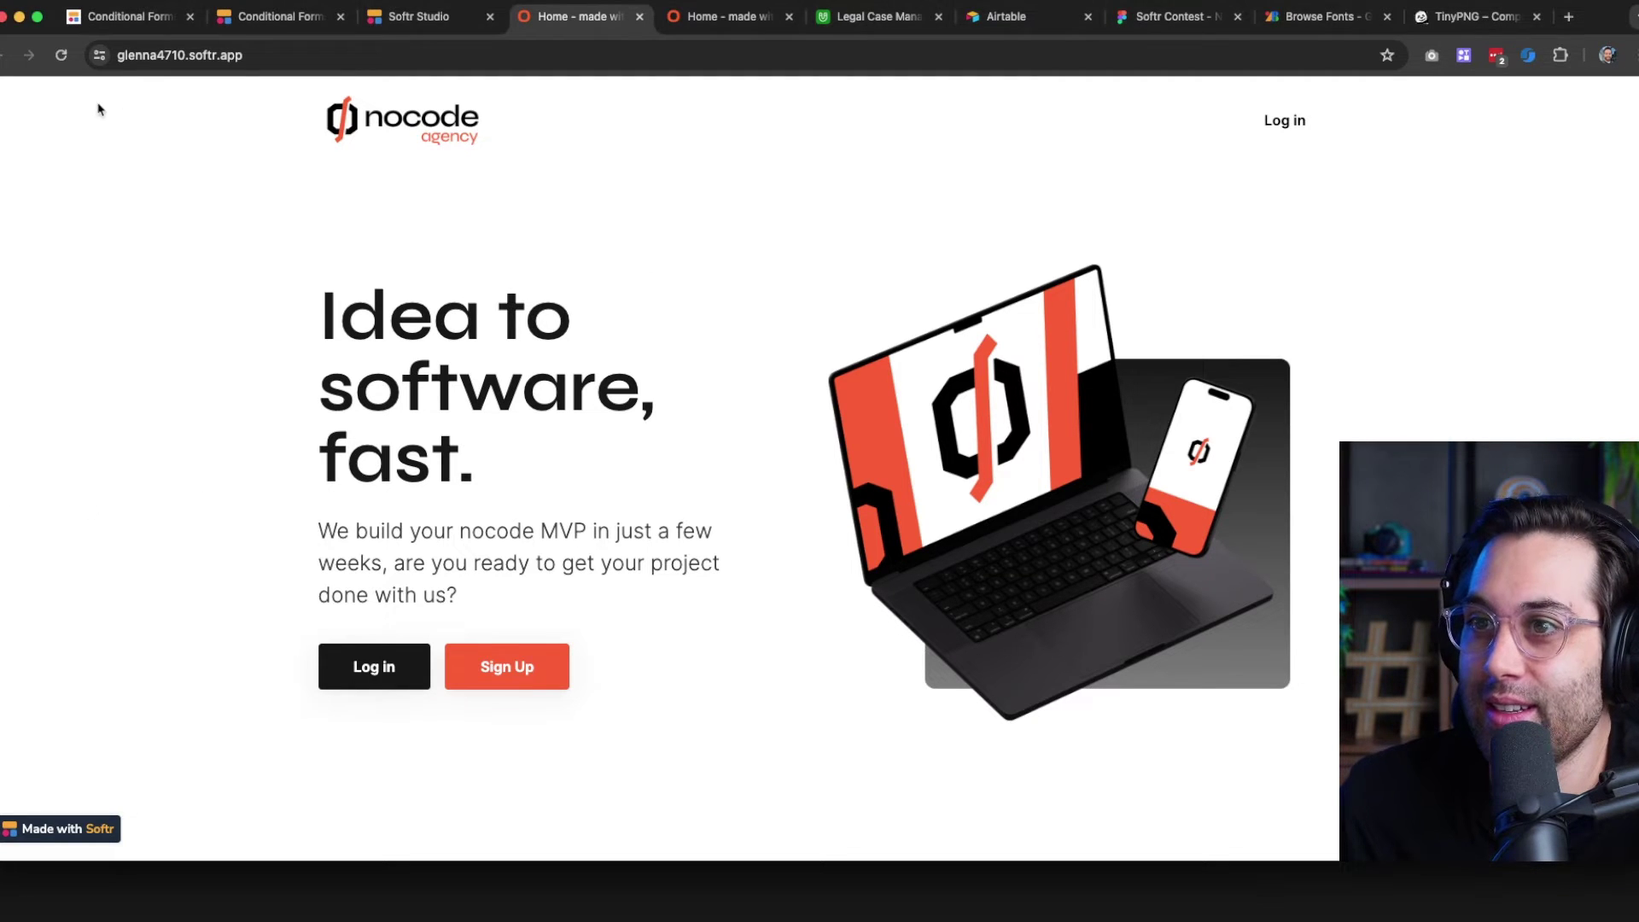
# Reload the live site, review the new feature grid and the old Legalo footer, then return to Studio
pyautogui.click(61, 55)
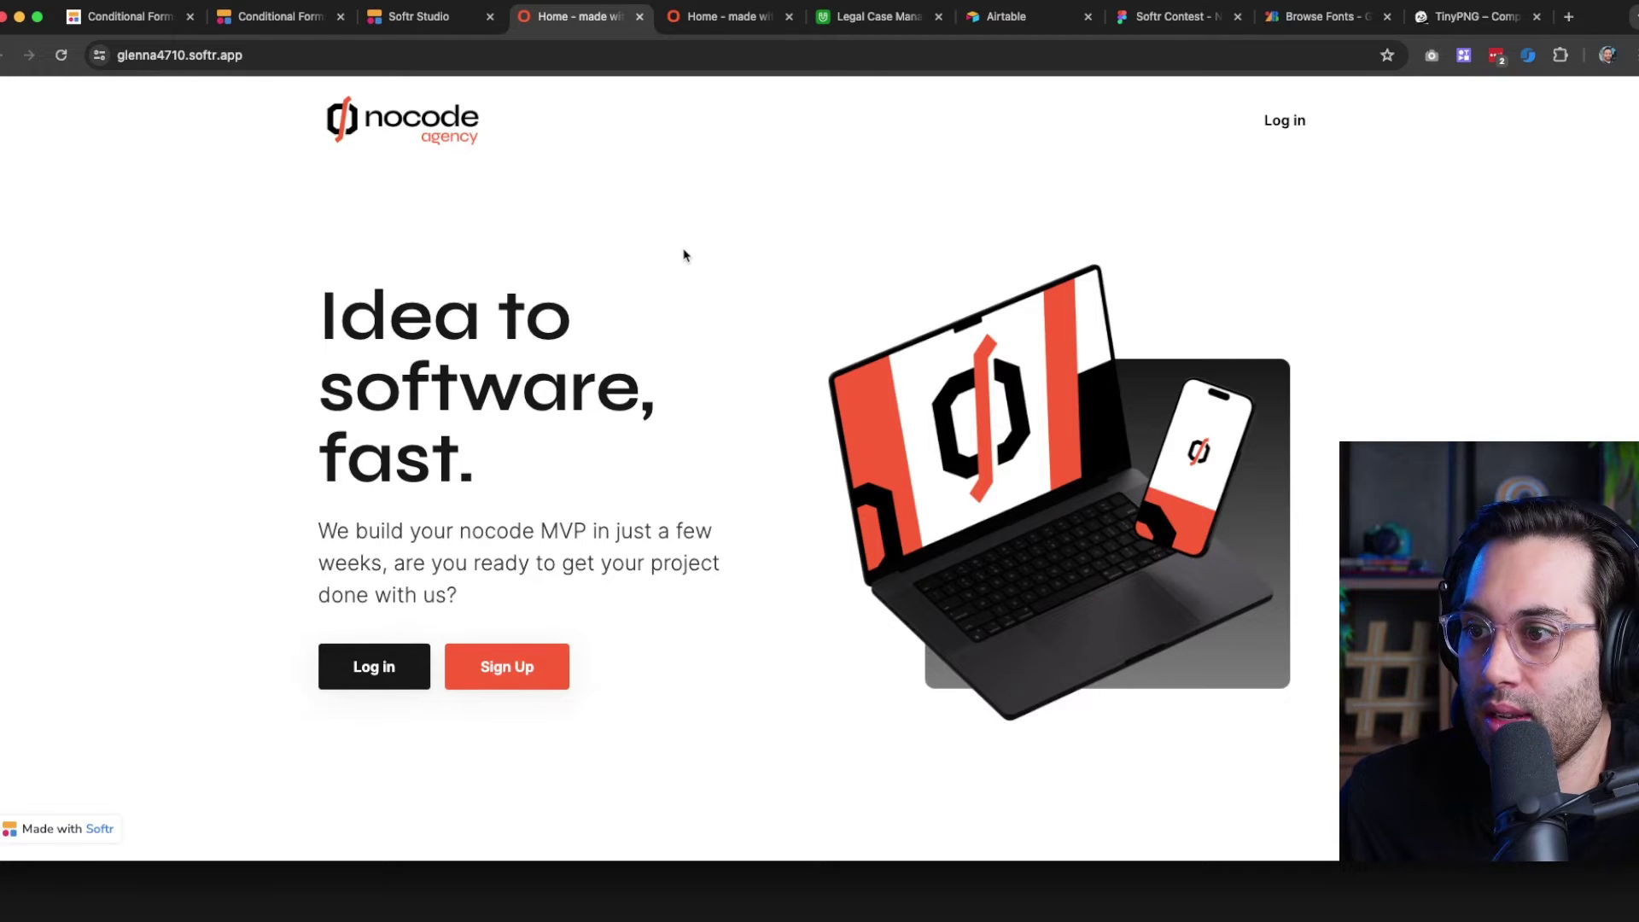
pyautogui.scroll(-3, 683, 255)
pyautogui.scroll(3, 683, 254)
pyautogui.scroll(-1, 1050, 341)
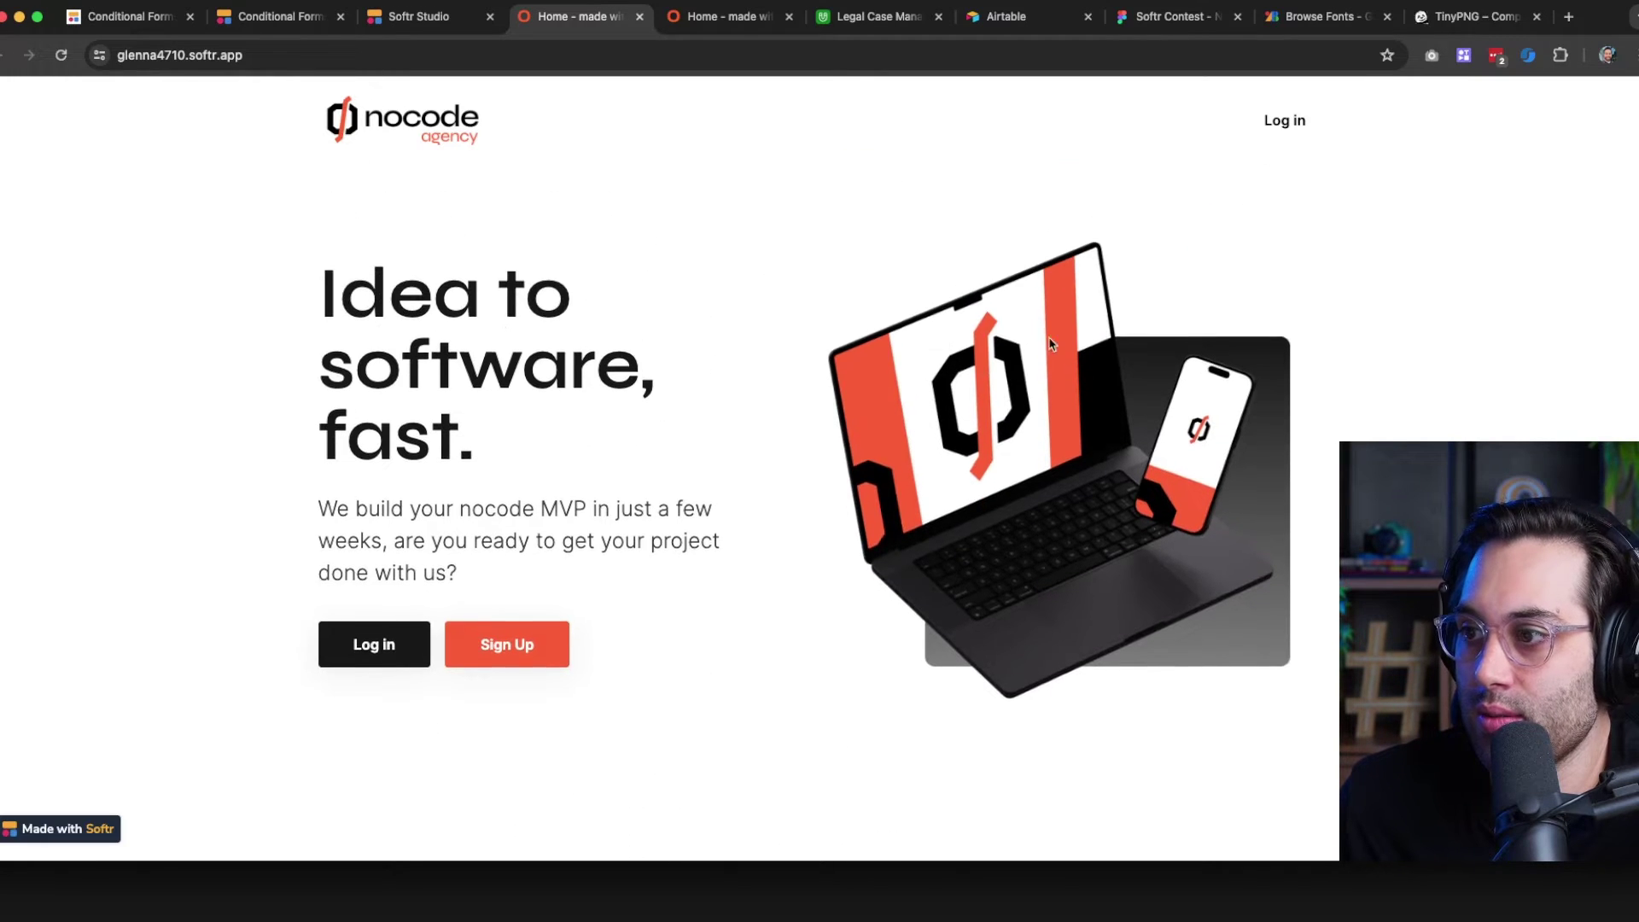
pyautogui.scroll(-6, 670, 341)
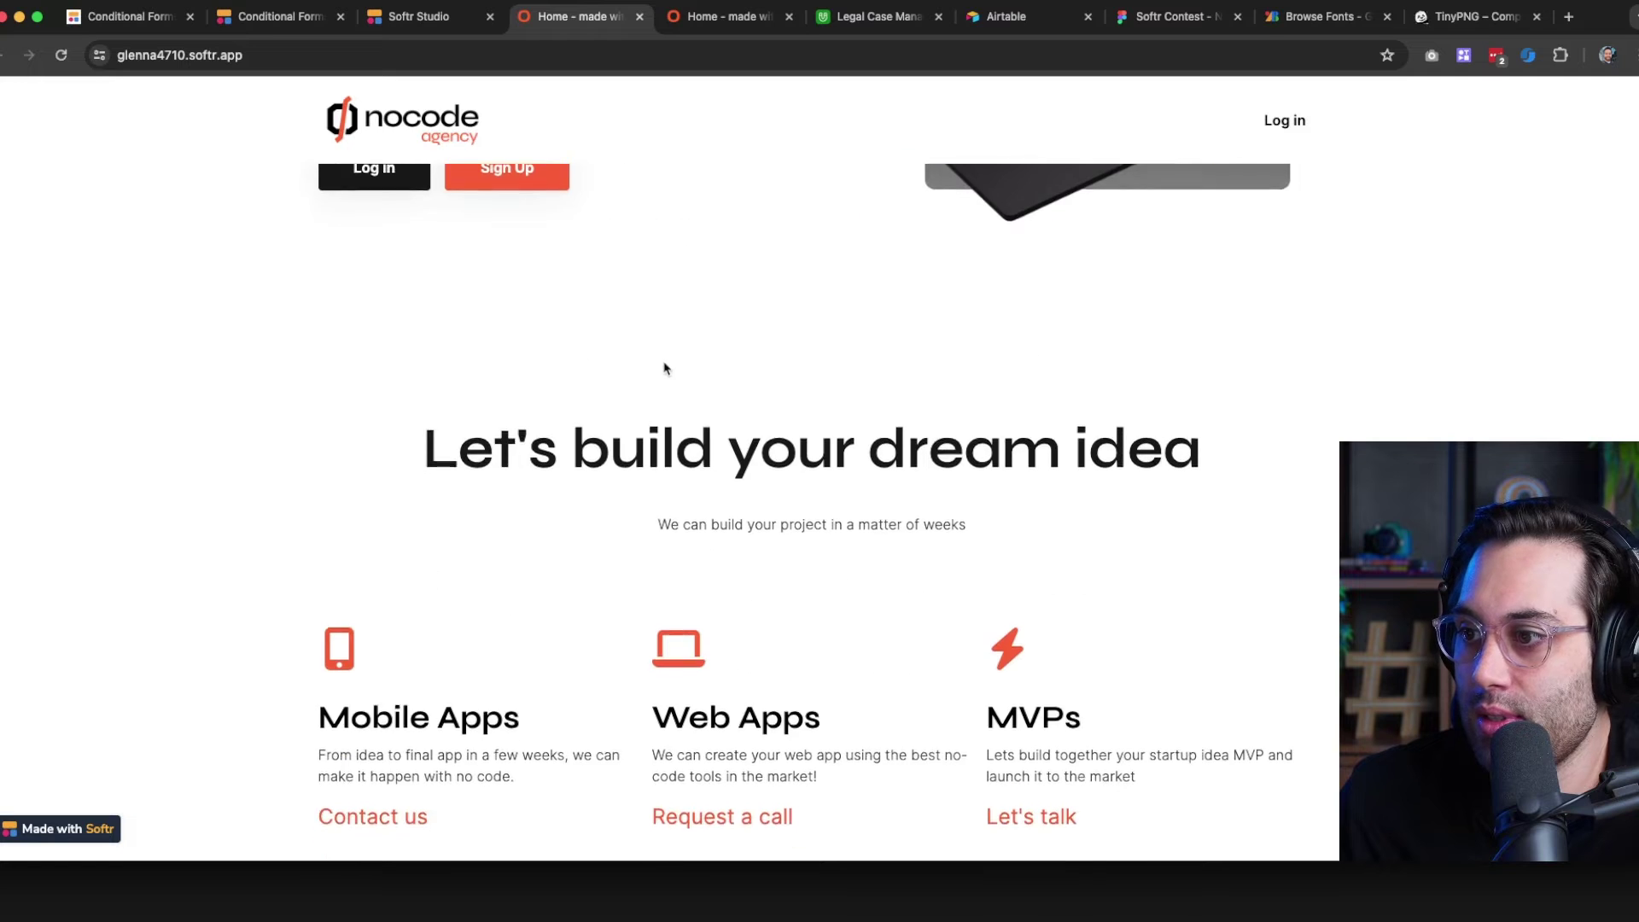
pyautogui.scroll(-3, 666, 368)
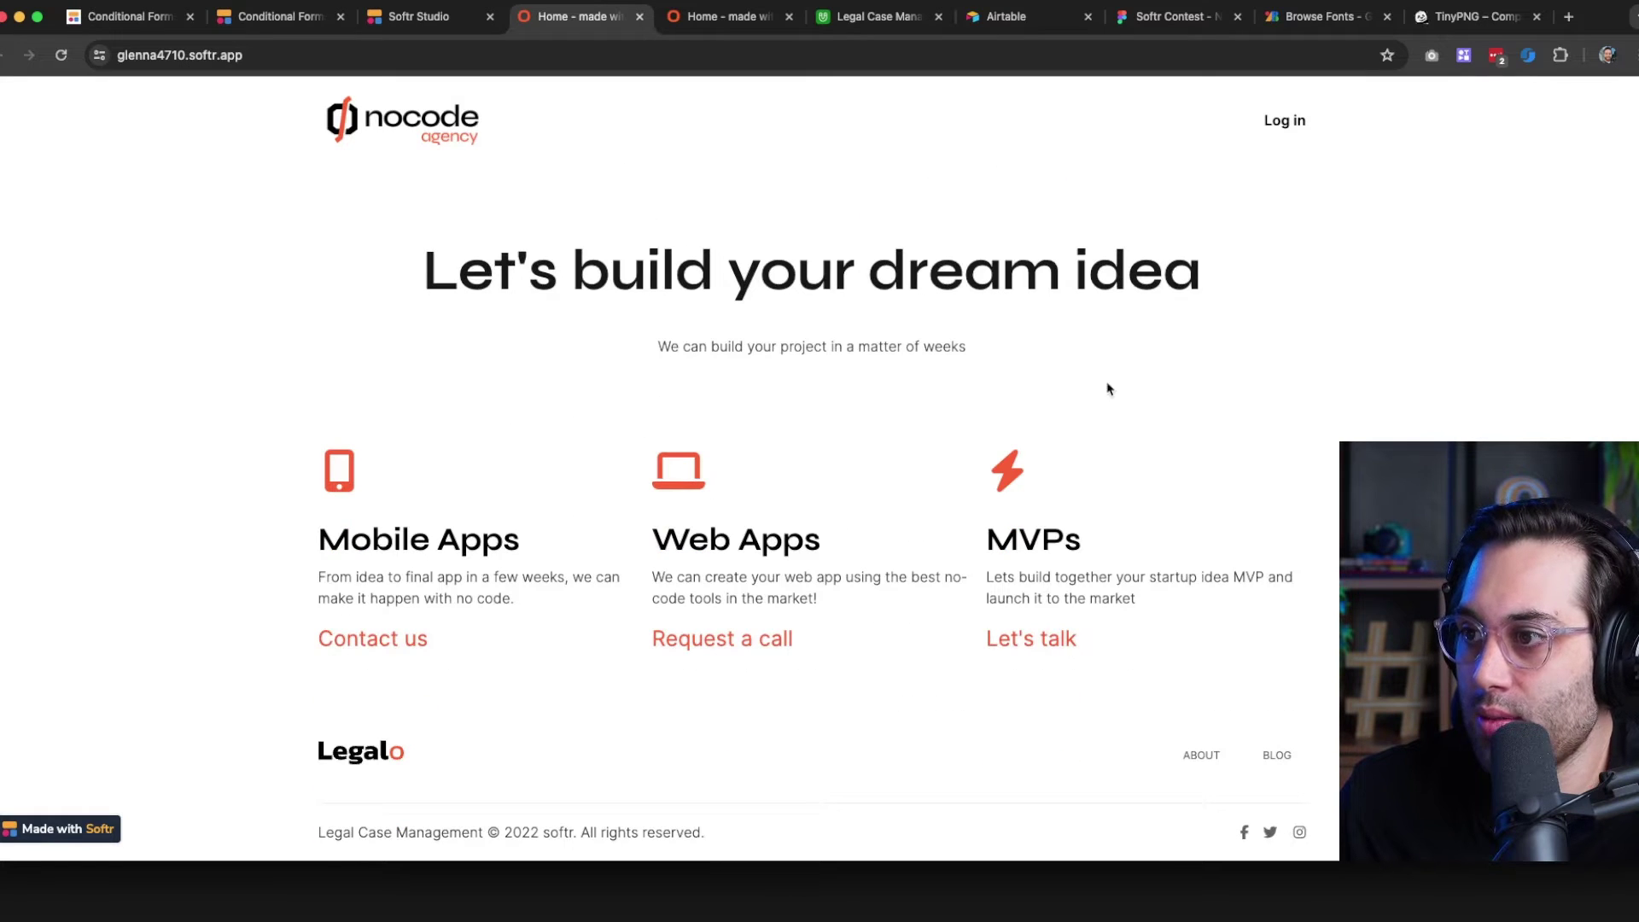
pyautogui.scroll(10, 838, 422)
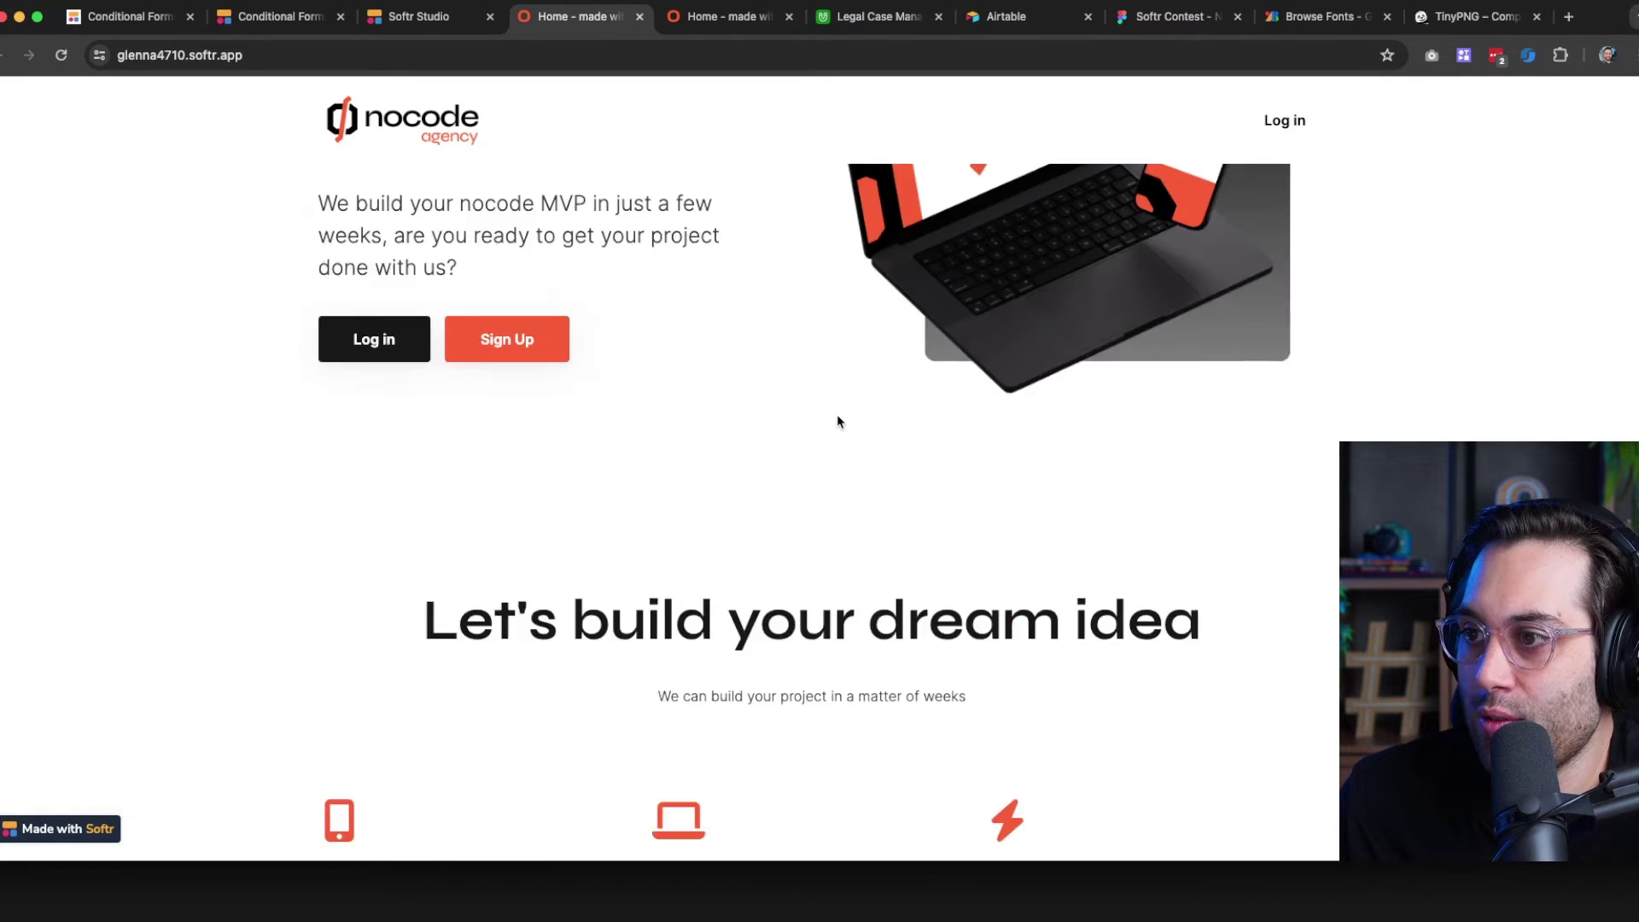
pyautogui.scroll(-10, 838, 422)
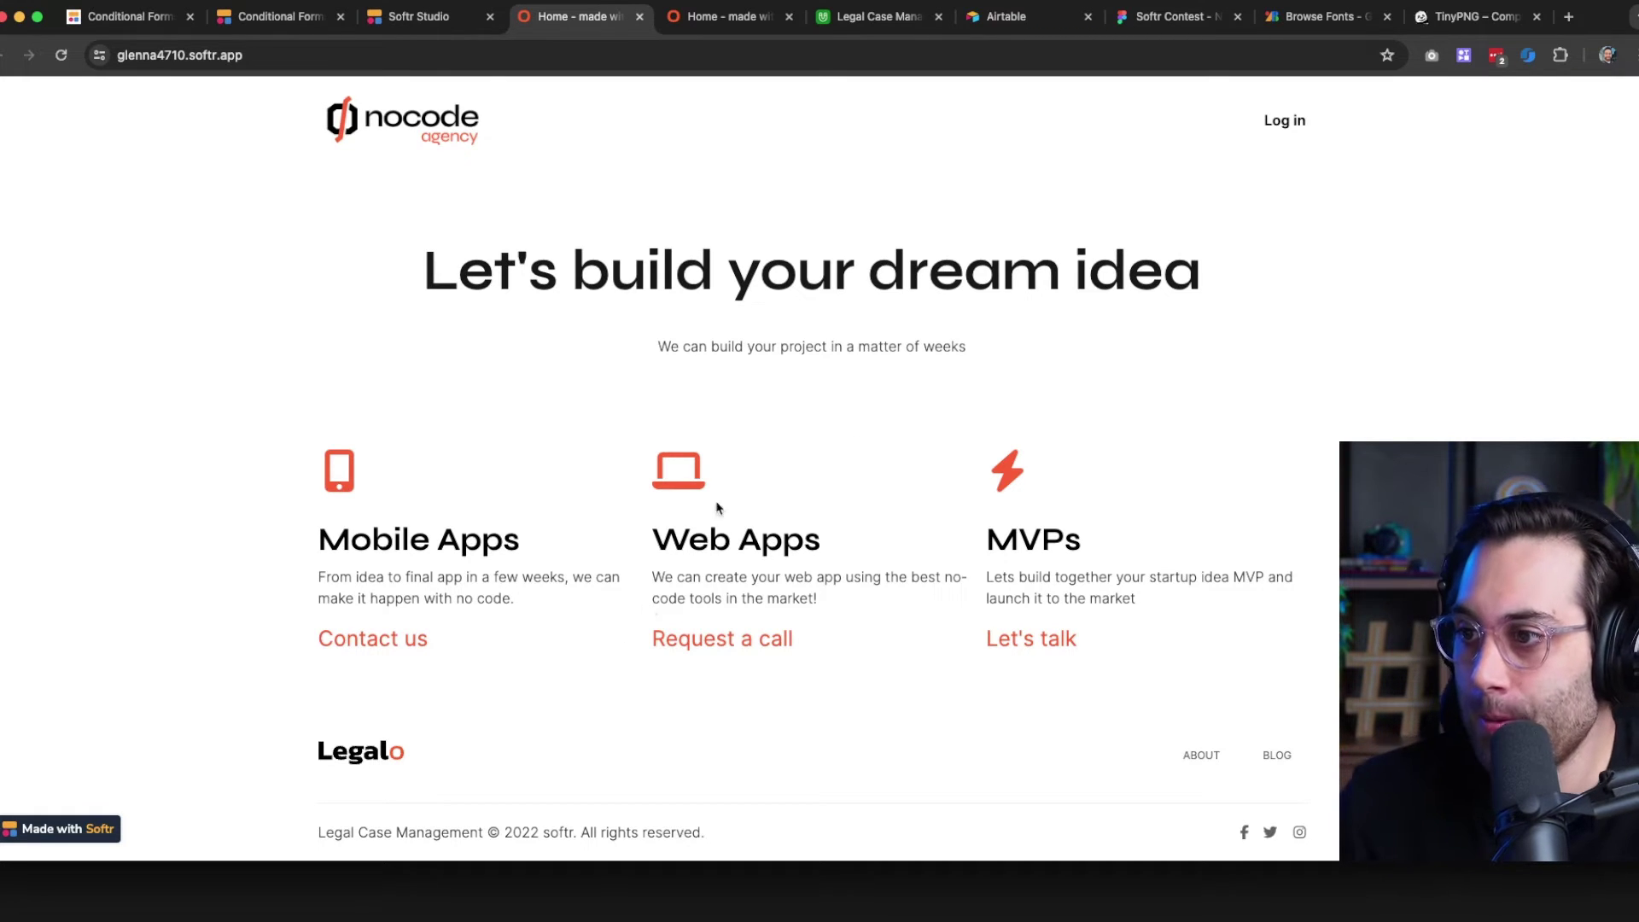
pyautogui.scroll(5, 751, 600)
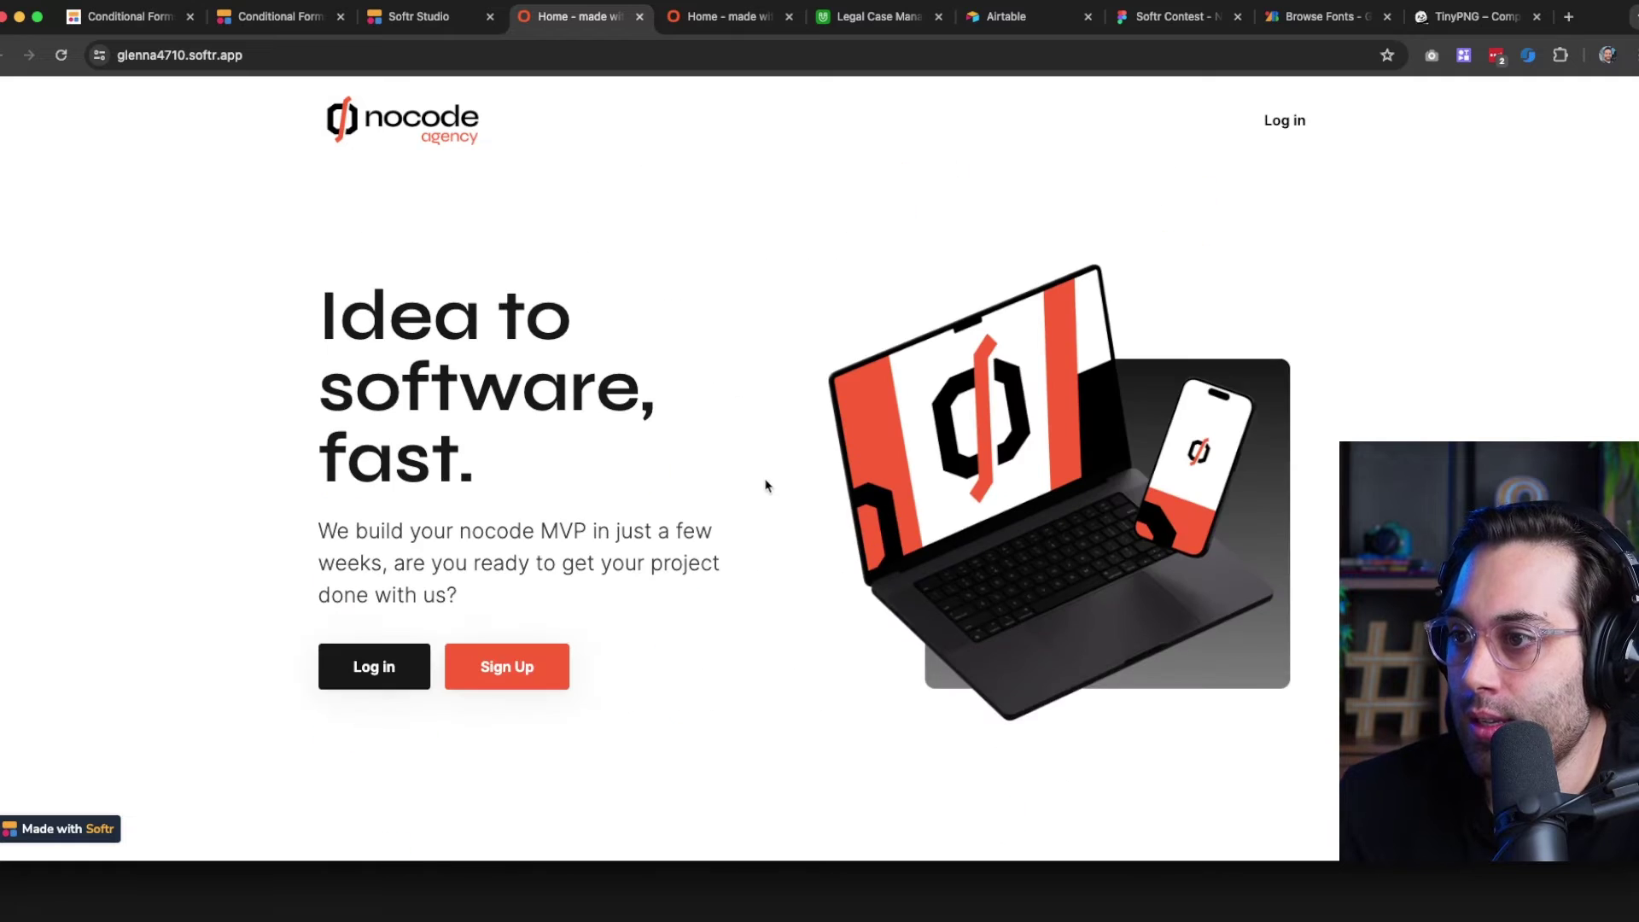
pyautogui.scroll(-5, 765, 483)
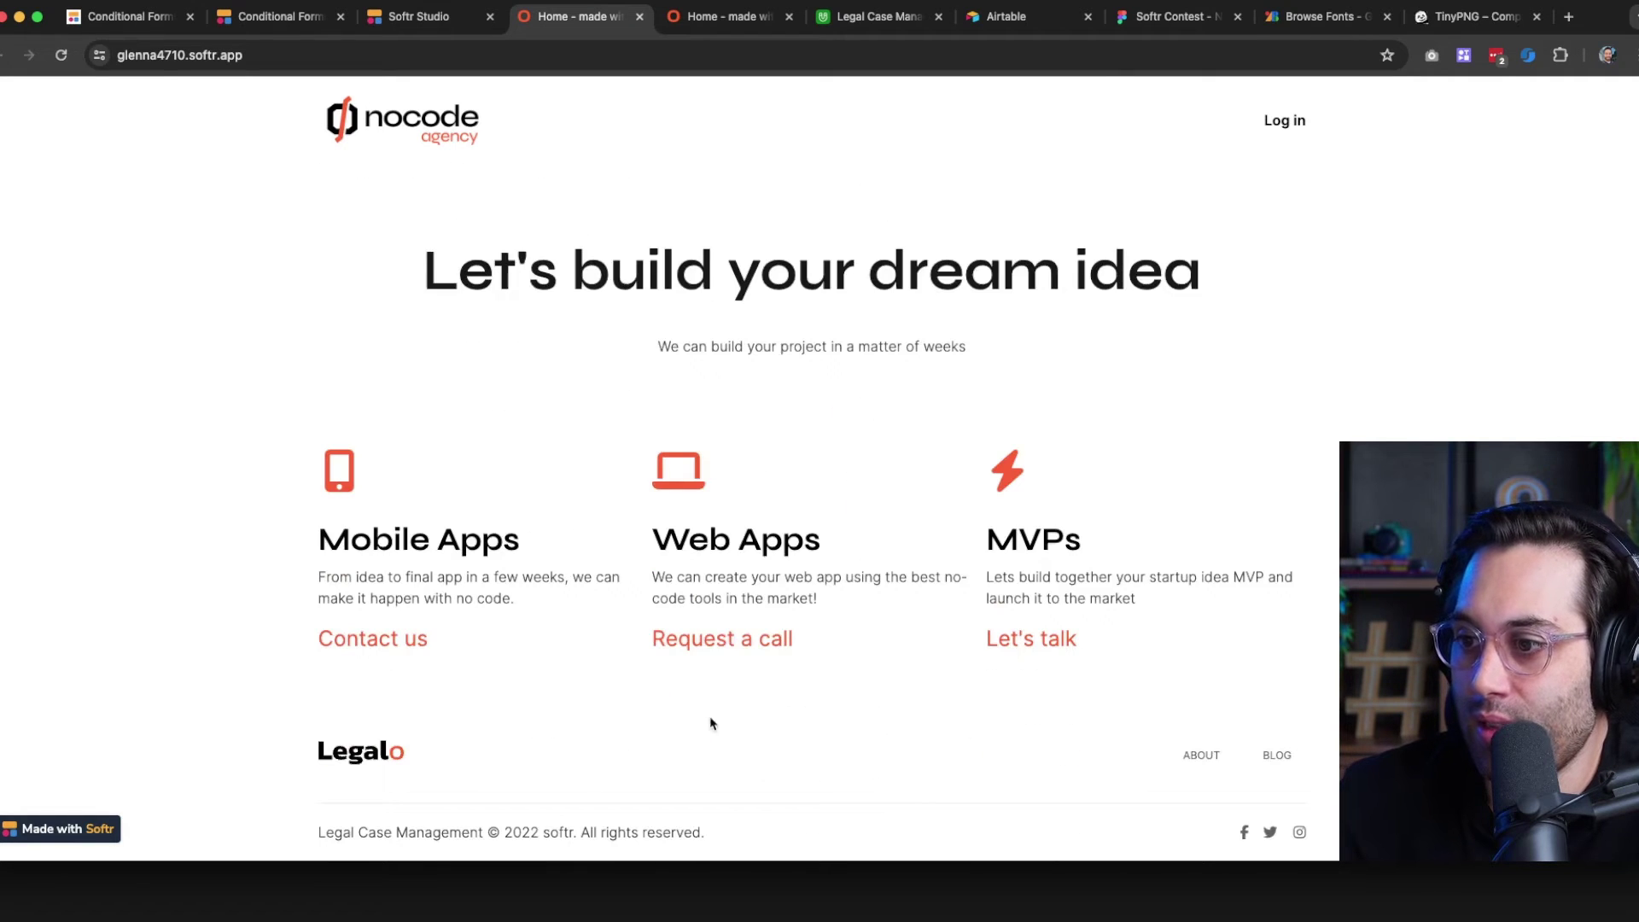
pyautogui.scroll(5, 726, 734)
pyautogui.scroll(-5, 709, 712)
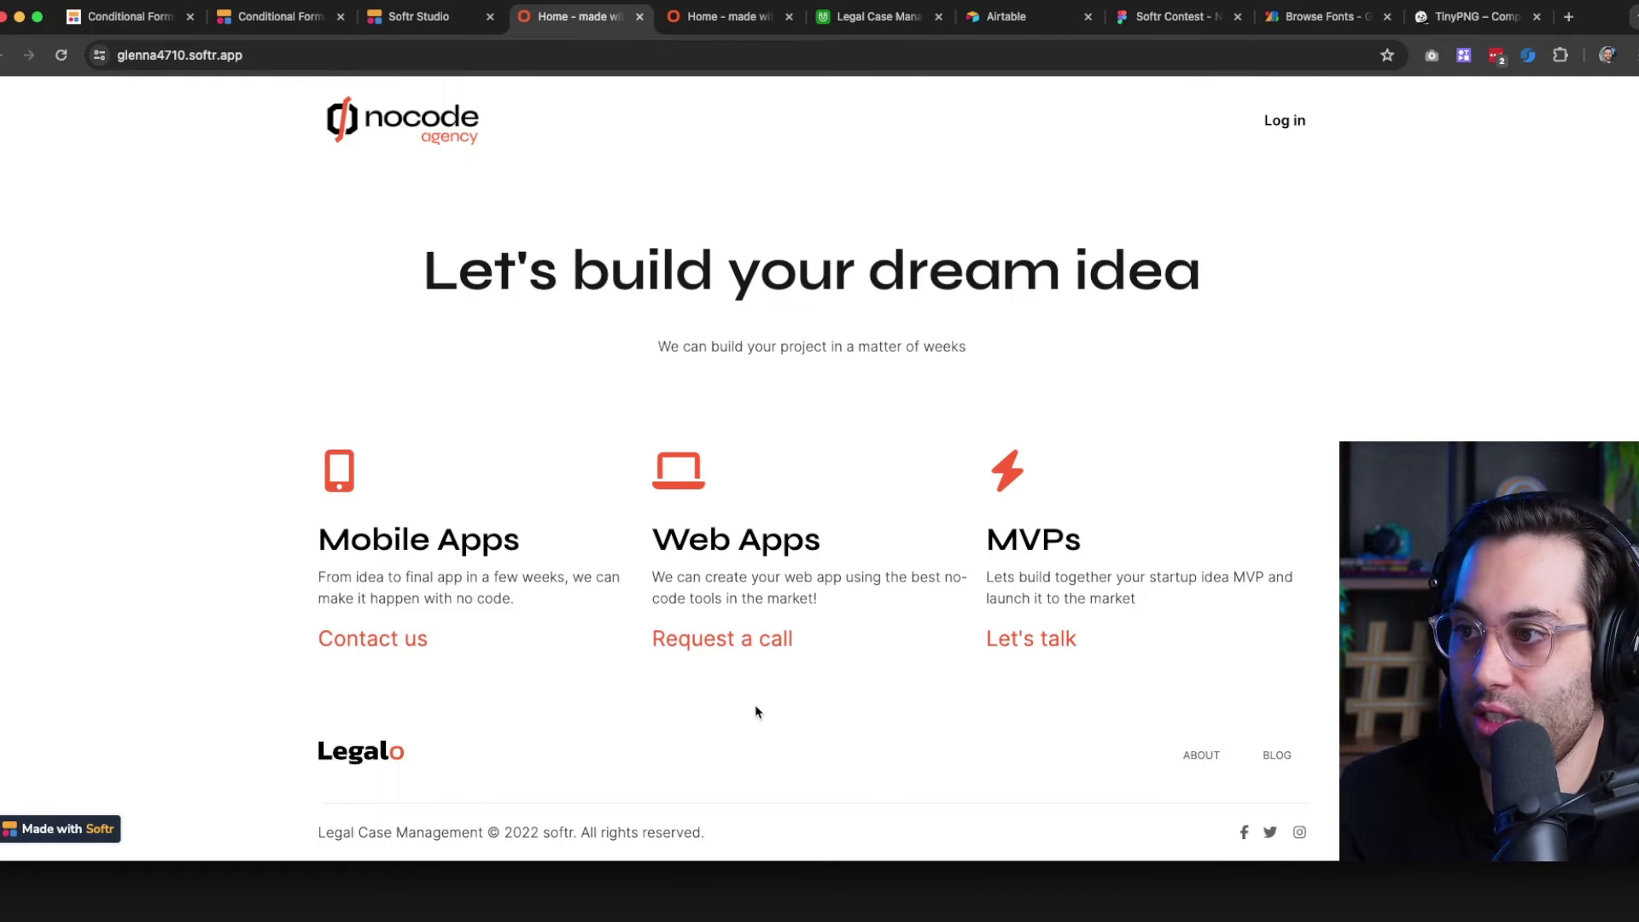
pyautogui.scroll(5, 751, 705)
pyautogui.scroll(-5, 704, 553)
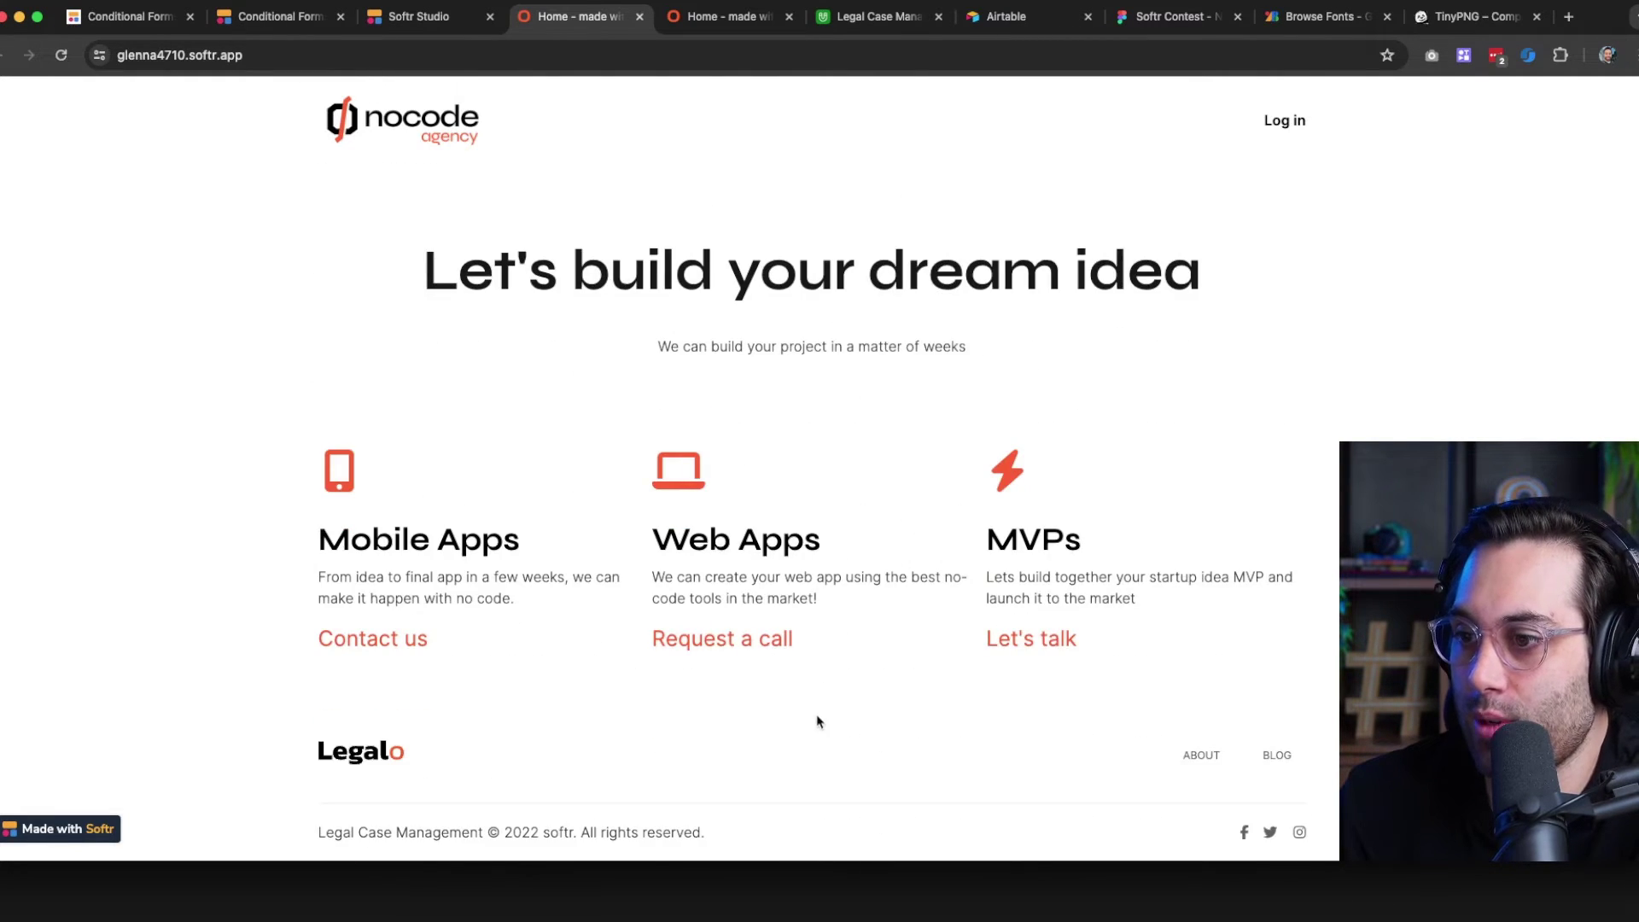
pyautogui.scroll(5, 815, 724)
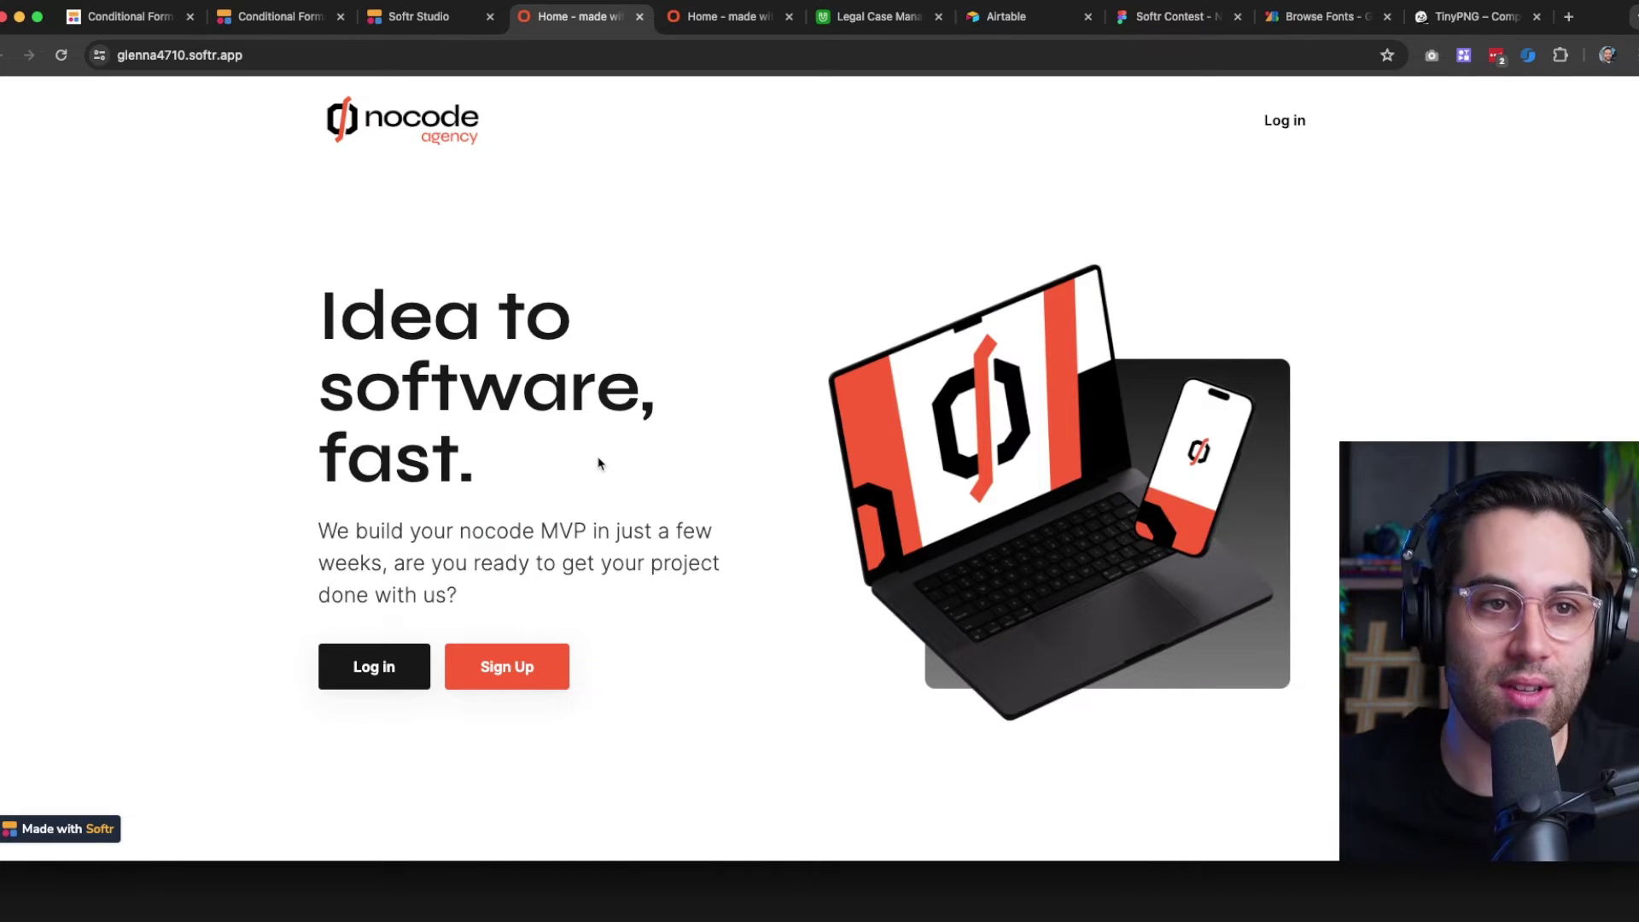
pyautogui.scroll(-5, 607, 468)
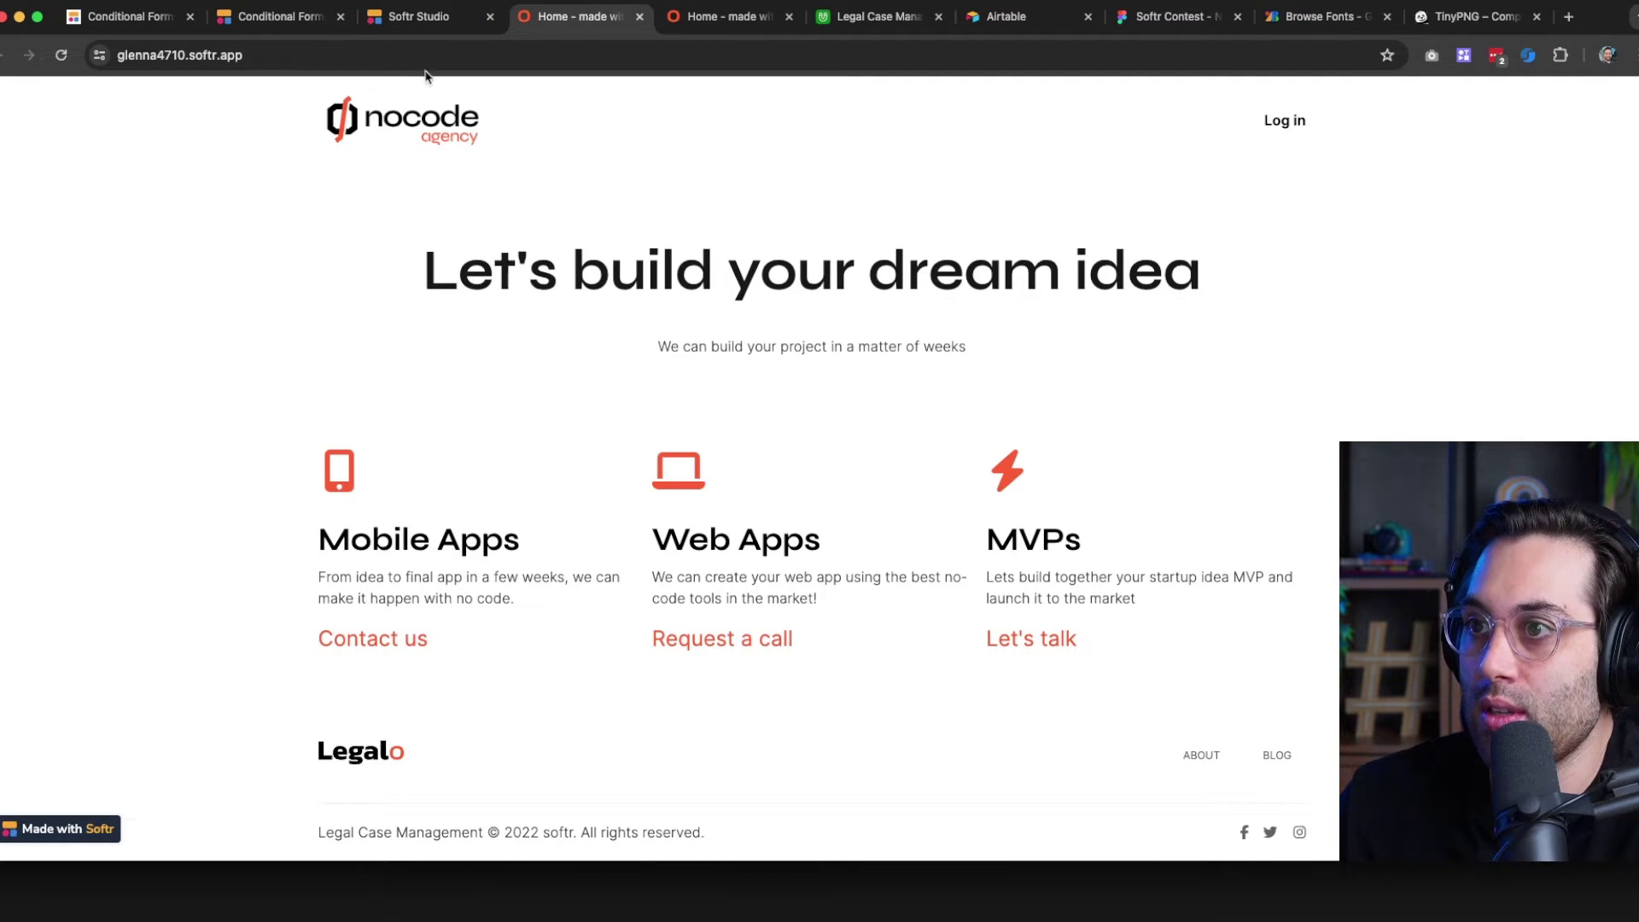
pyautogui.click(422, 16)
pyautogui.scroll(-5, 724, 561)
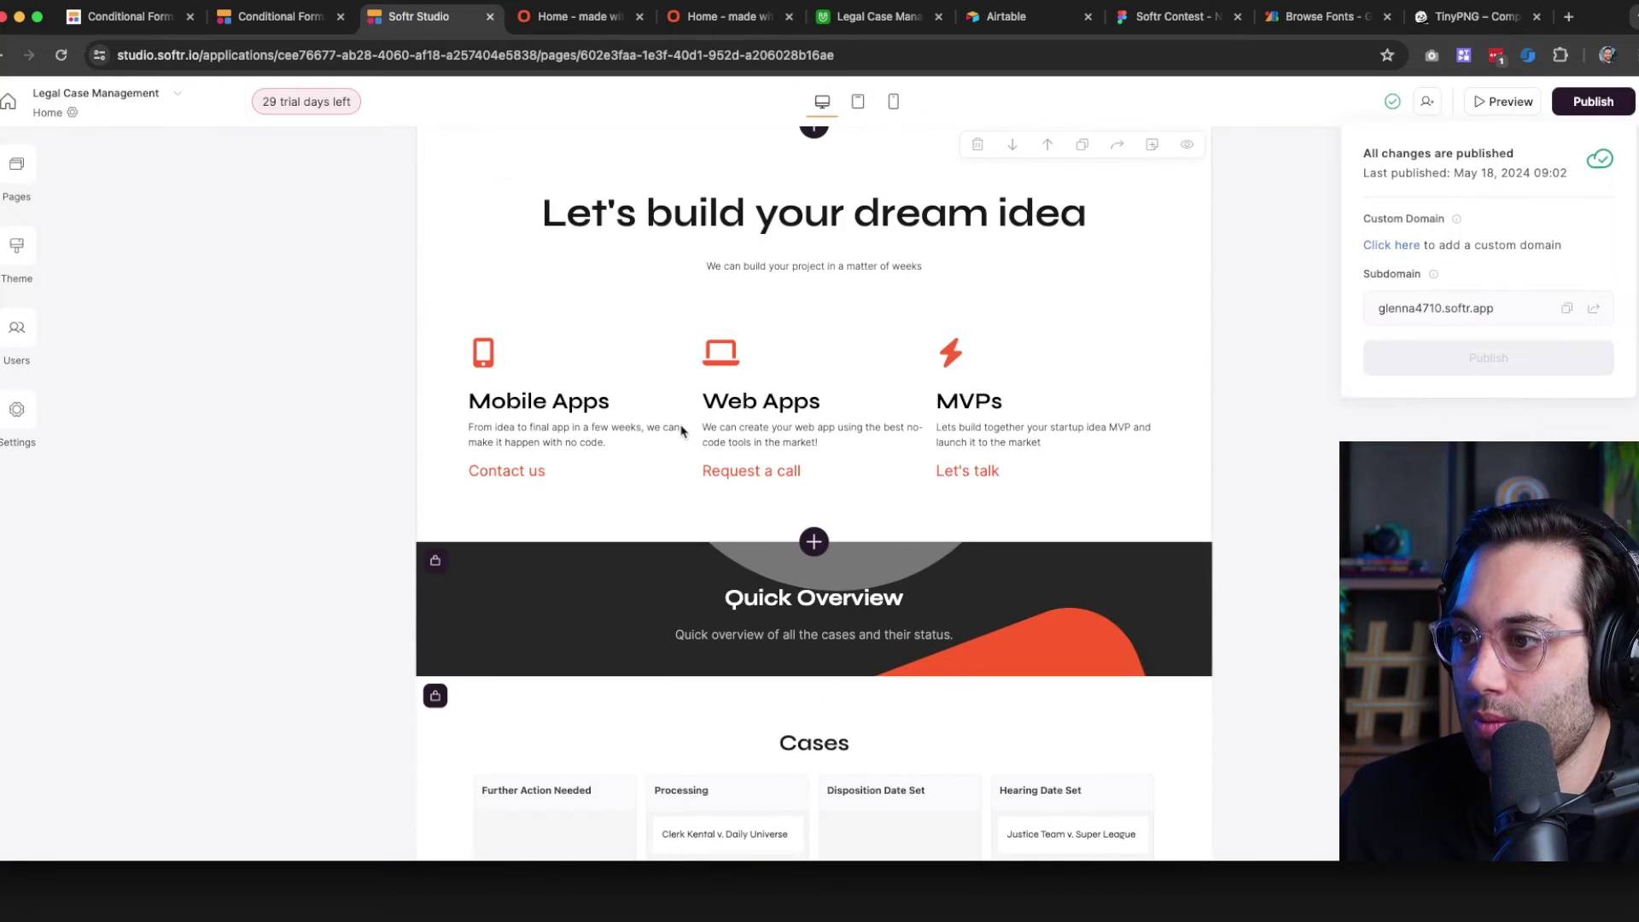
# Set the feature grid's bottom padding to the maximum 7XL
pyautogui.click(681, 430)
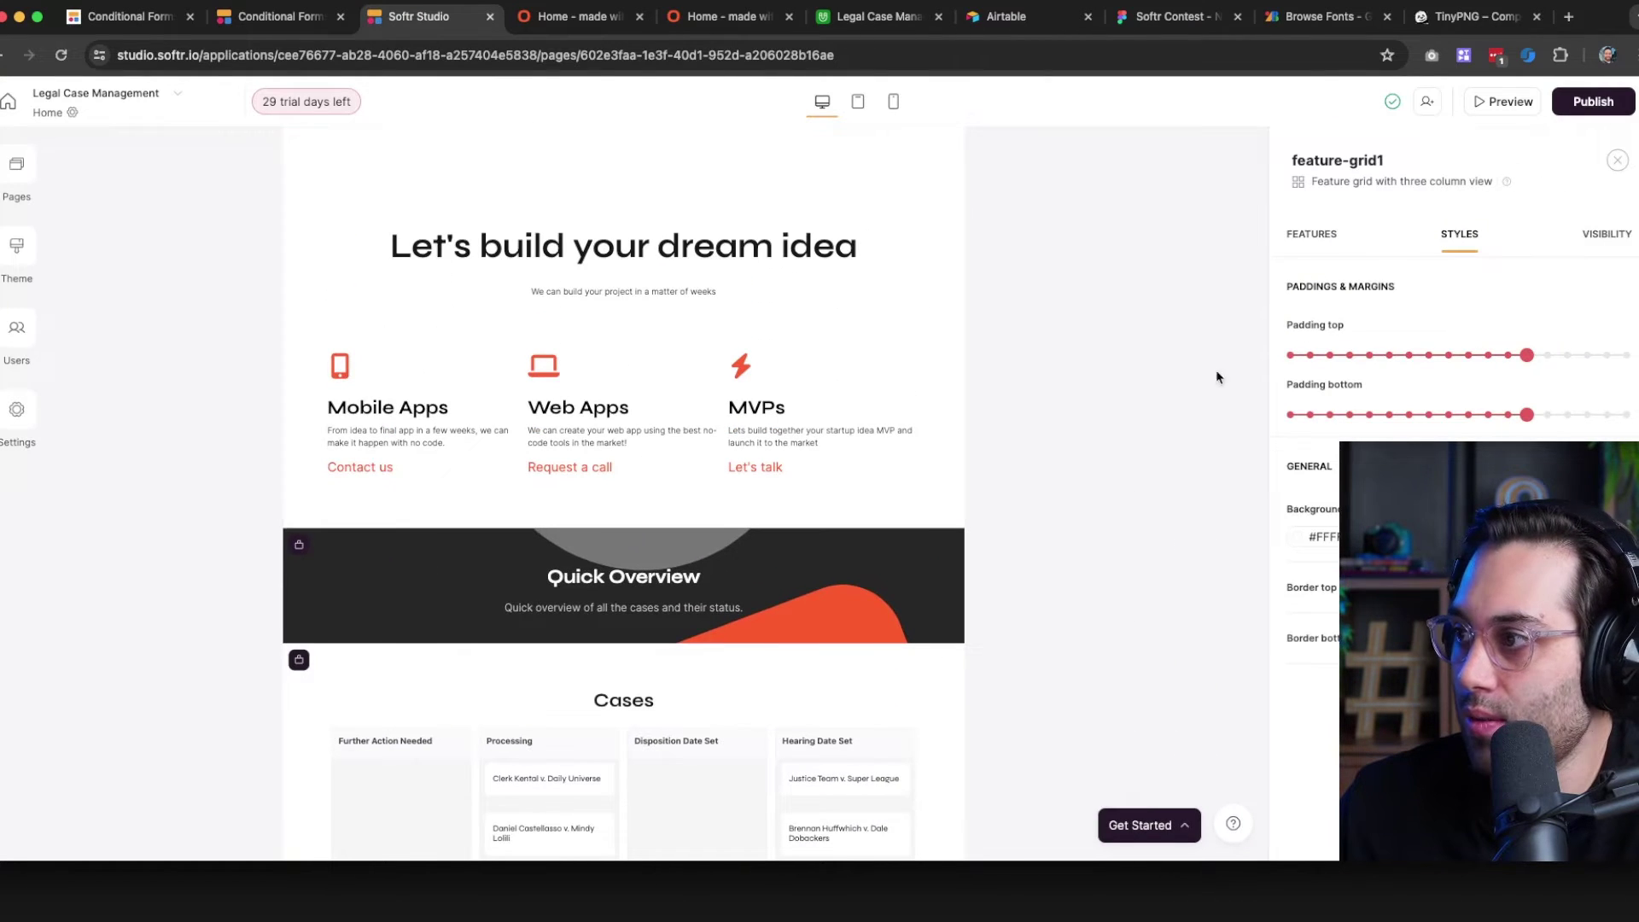
pyautogui.click(1608, 416)
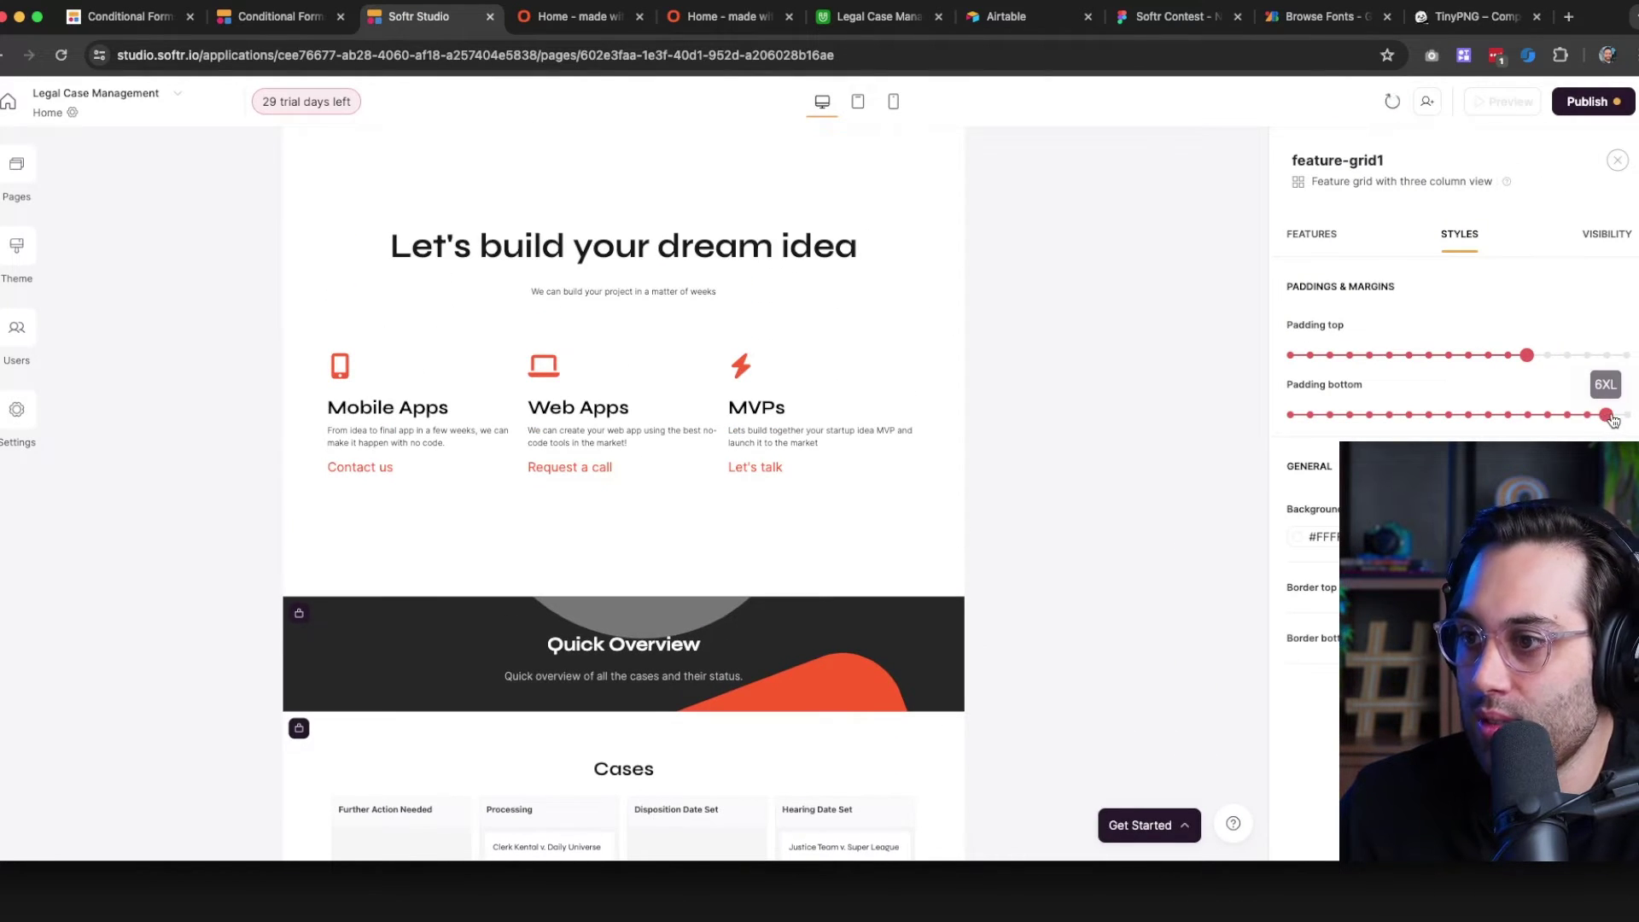
pyautogui.click(1624, 416)
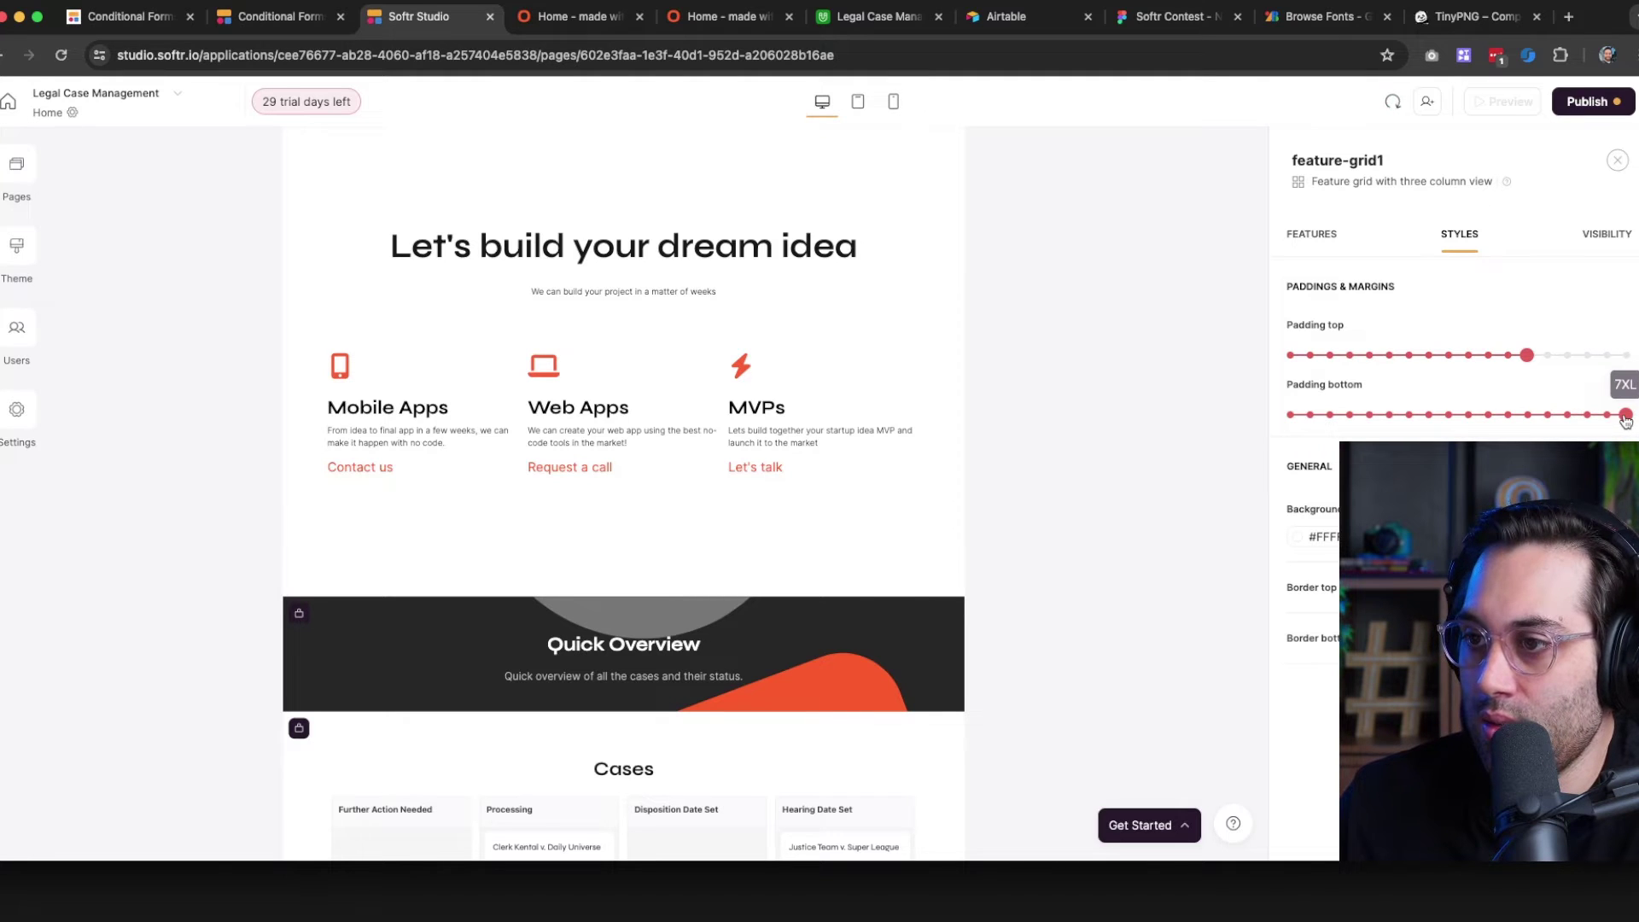
pyautogui.scroll(2, 740, 546)
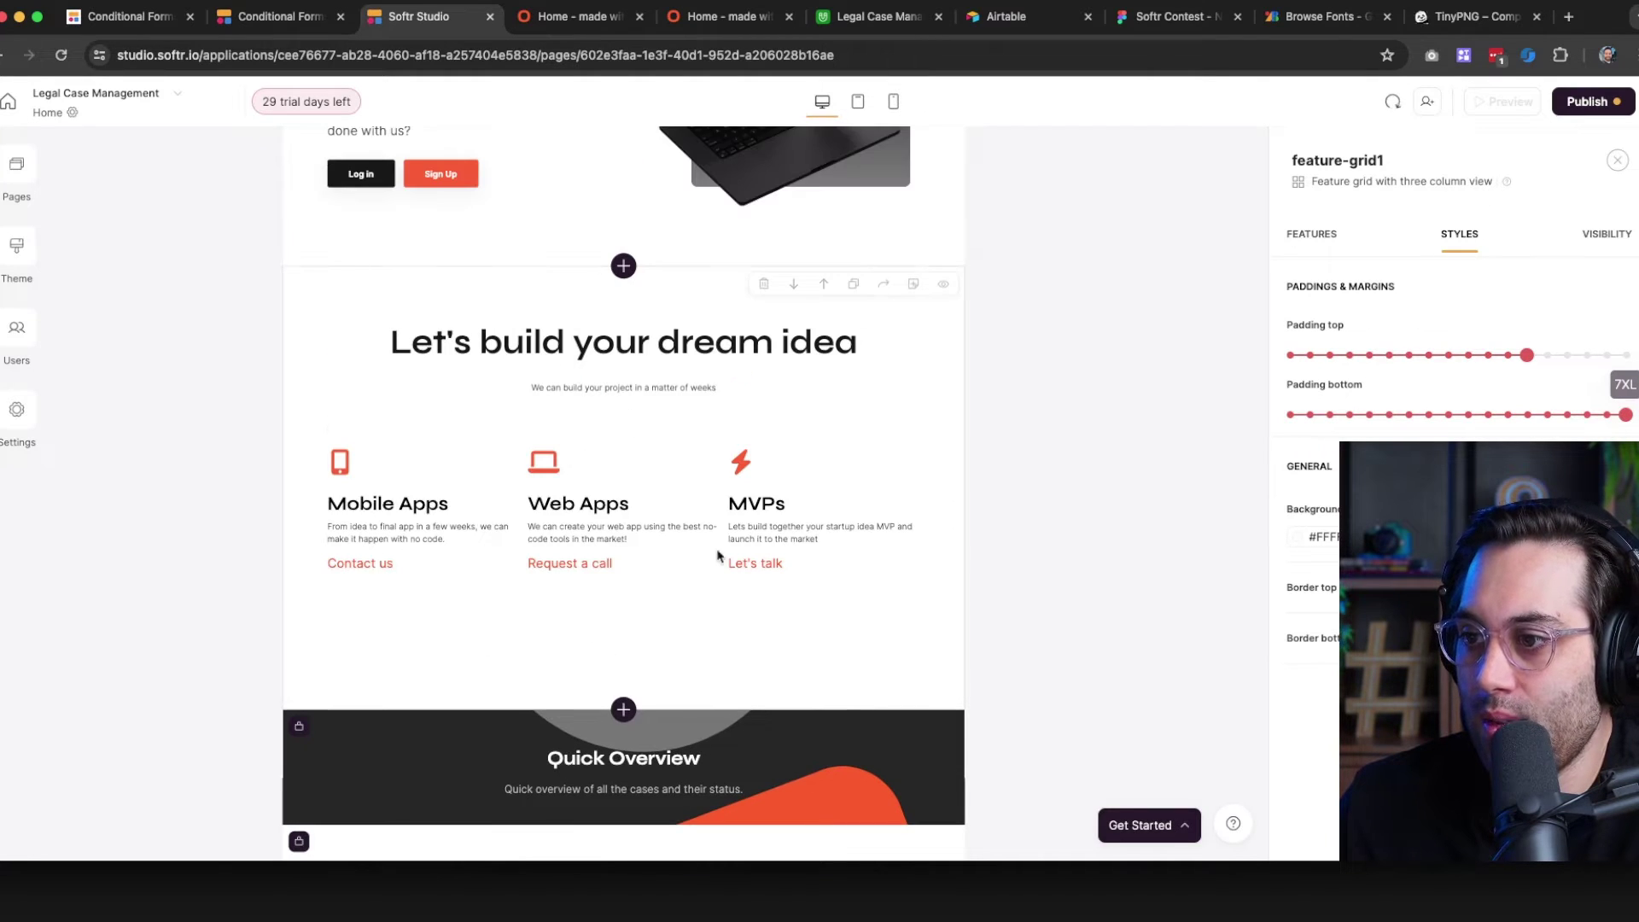
pyautogui.scroll(-7, 593, 458)
pyautogui.scroll(-15, 535, 476)
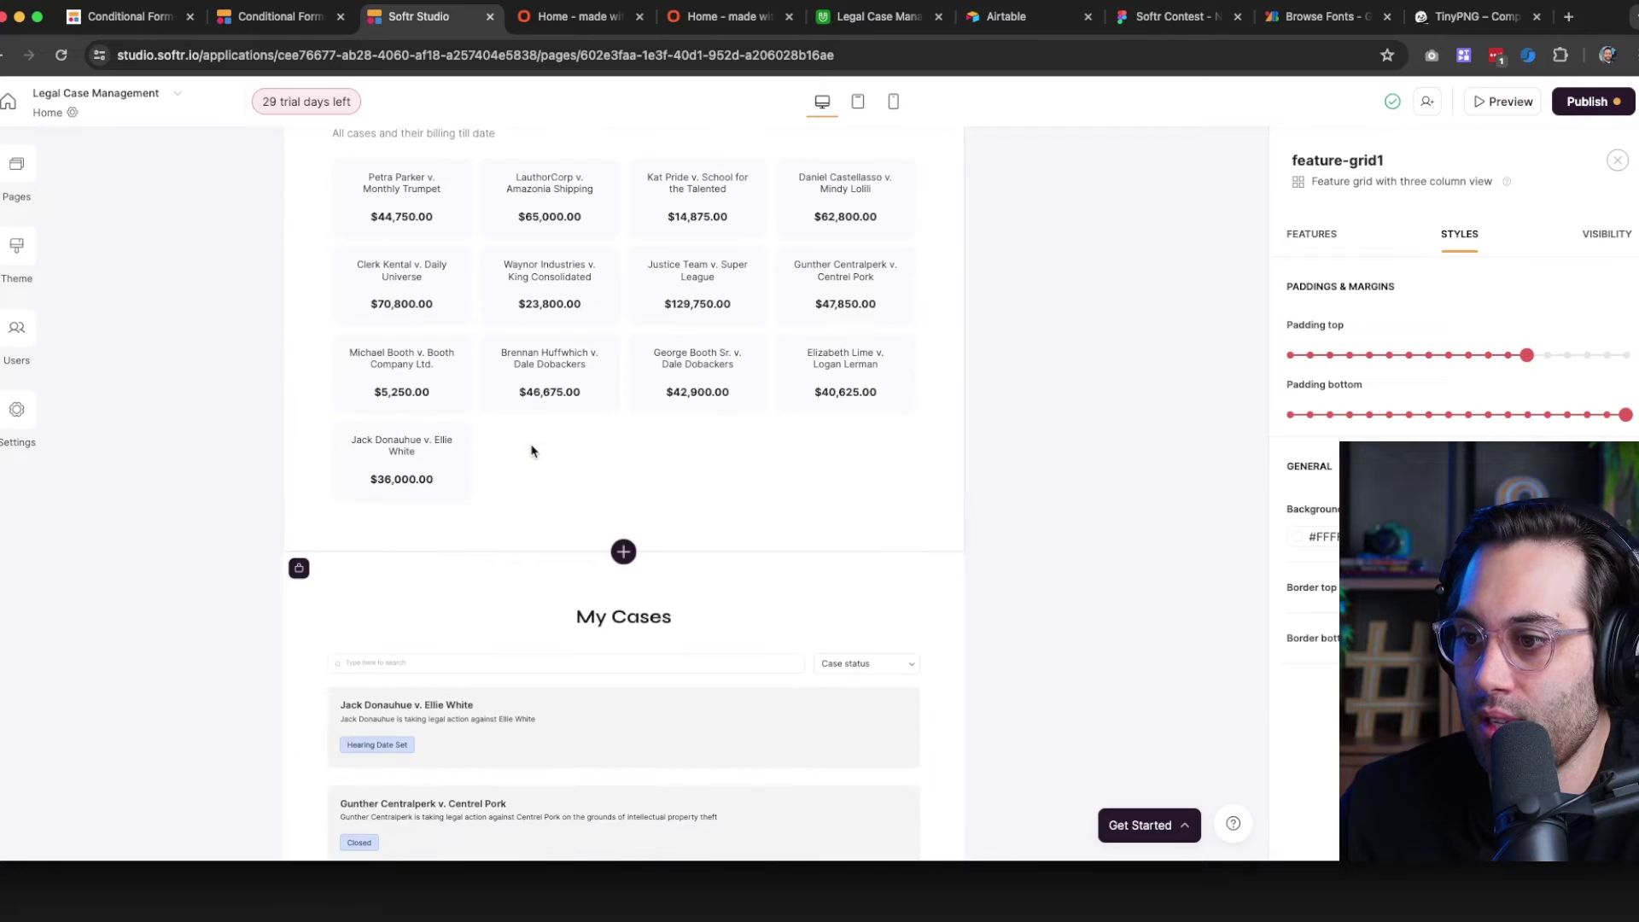
# Give the footer a 3XS top padding
pyautogui.click(344, 765)
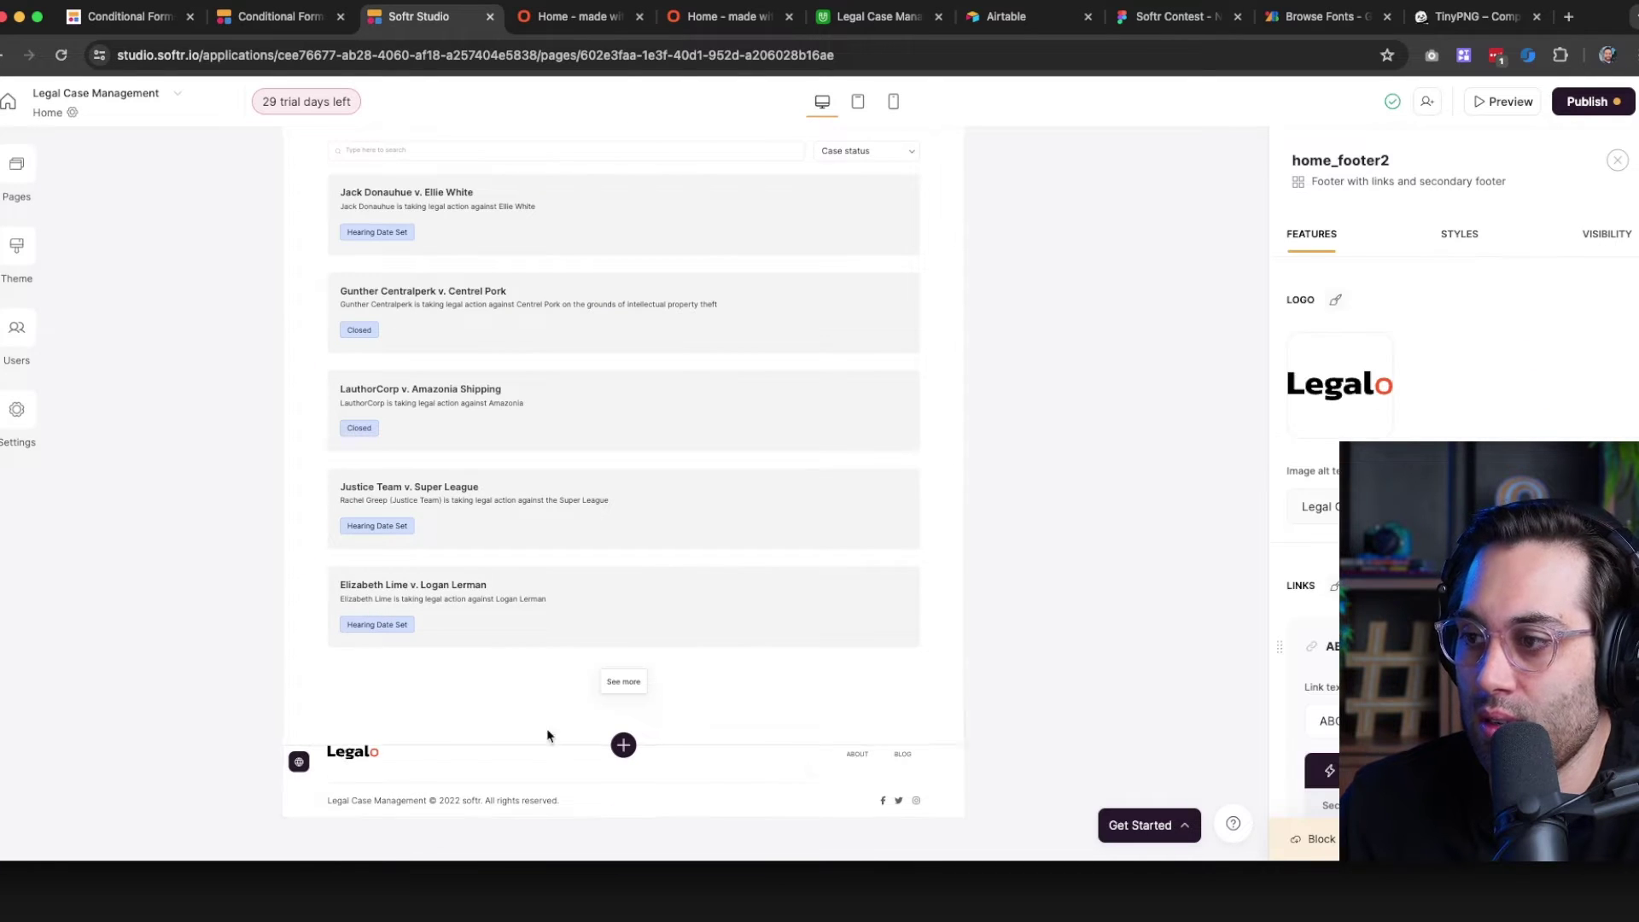
pyautogui.click(1454, 239)
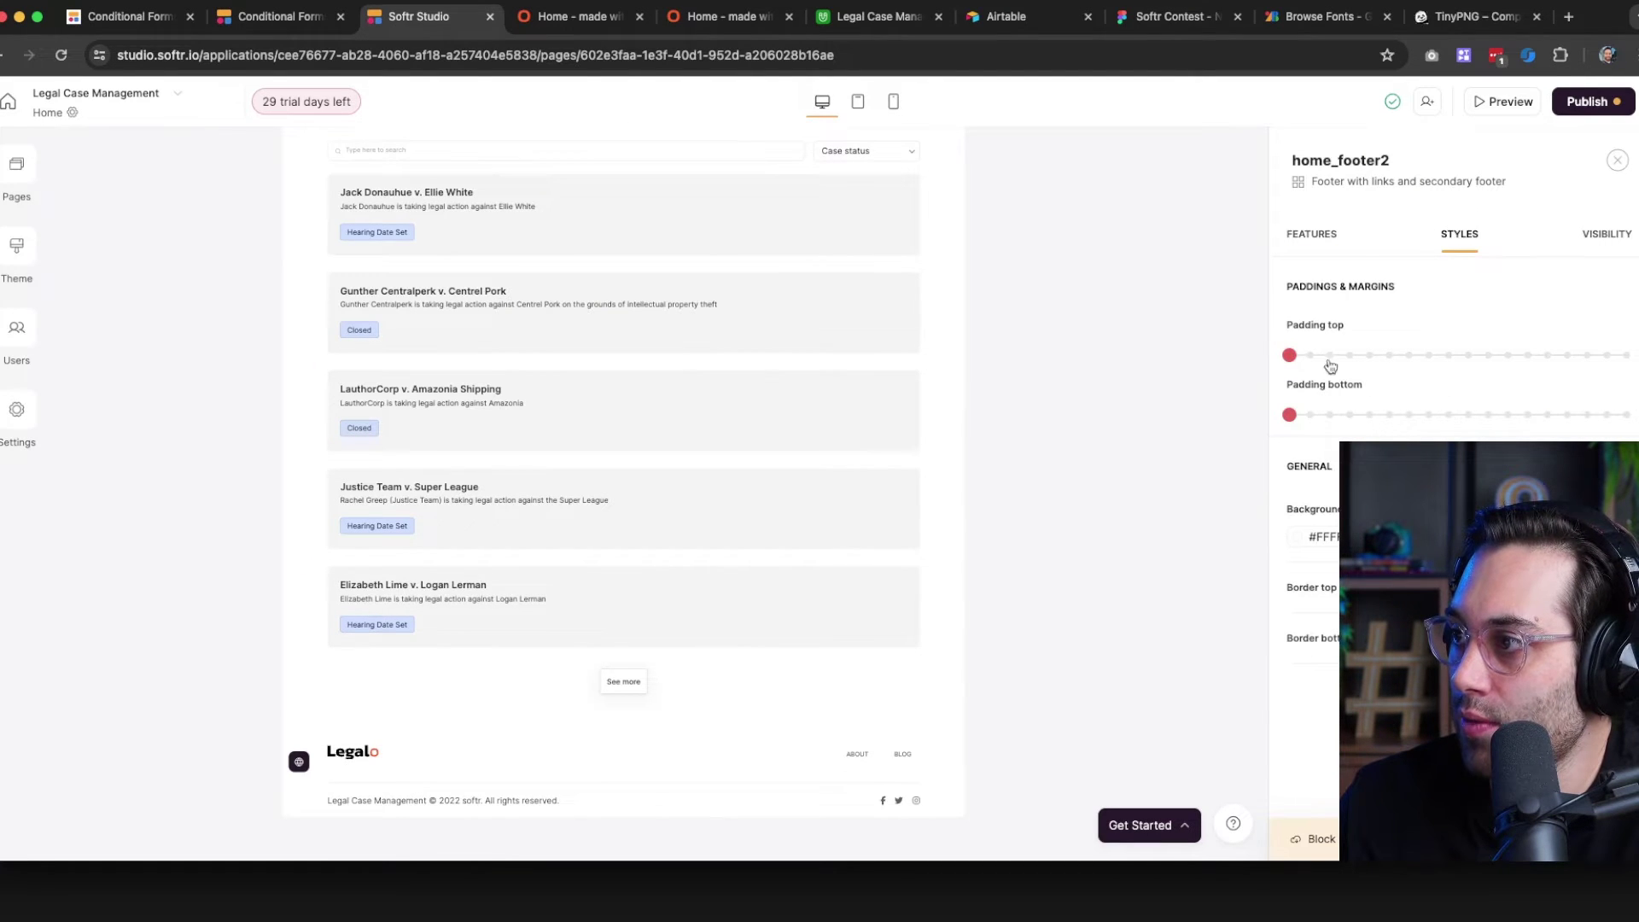
pyautogui.moveTo(1374, 356); pyautogui.dragTo(1391, 364)
# Replace the footer logo with the nocode agency image
pyautogui.click(1314, 236)
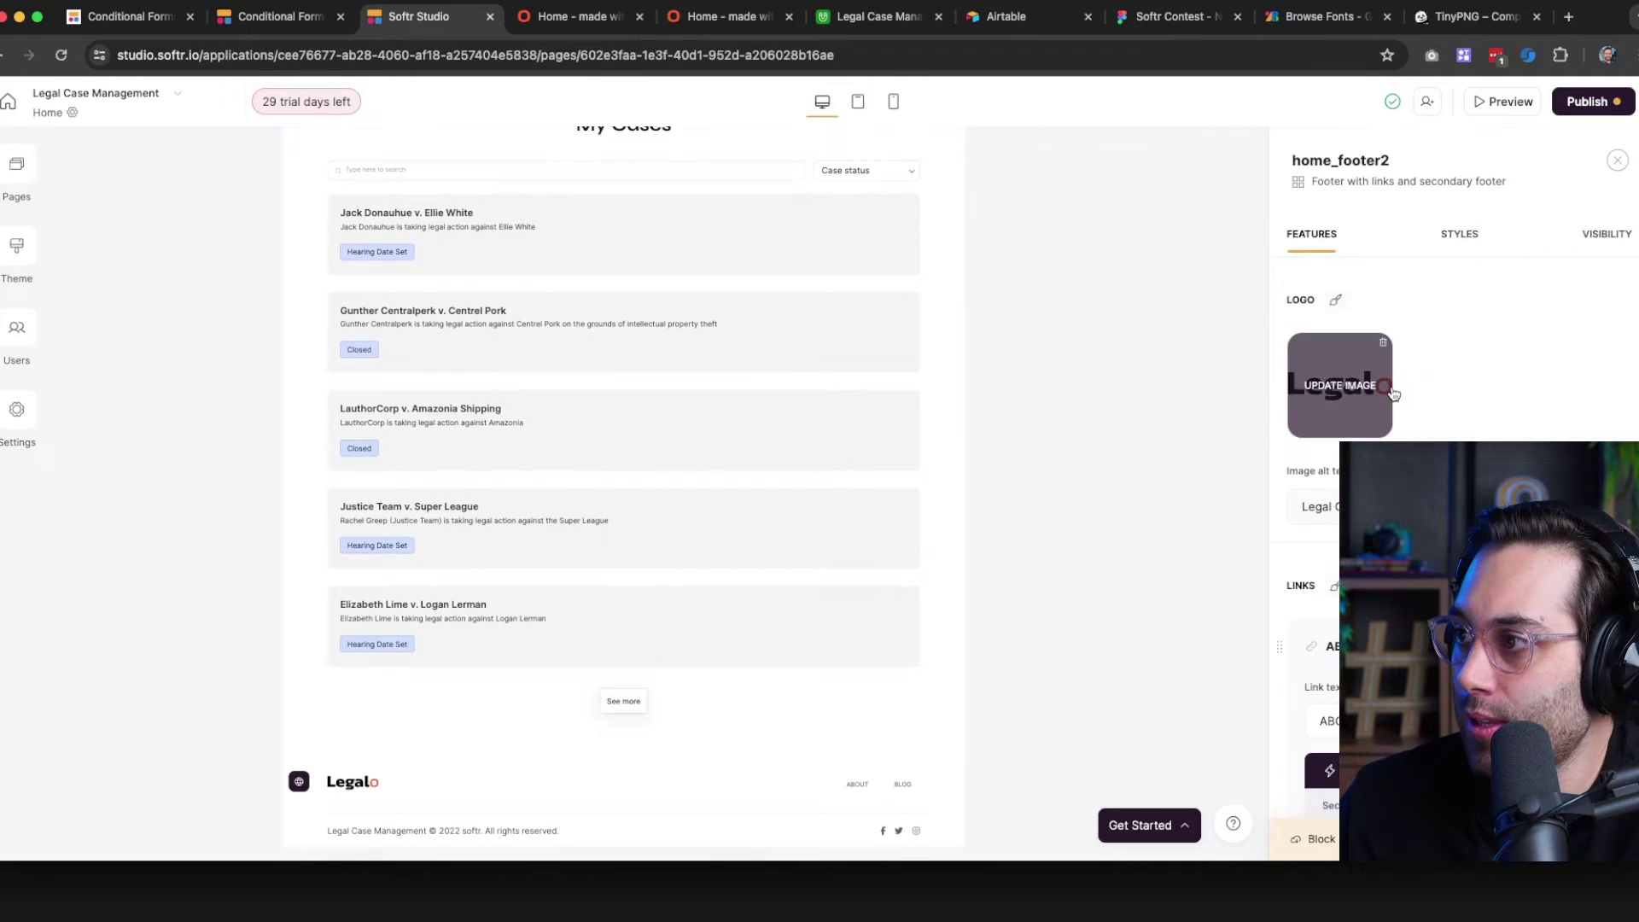
pyautogui.click(1336, 388)
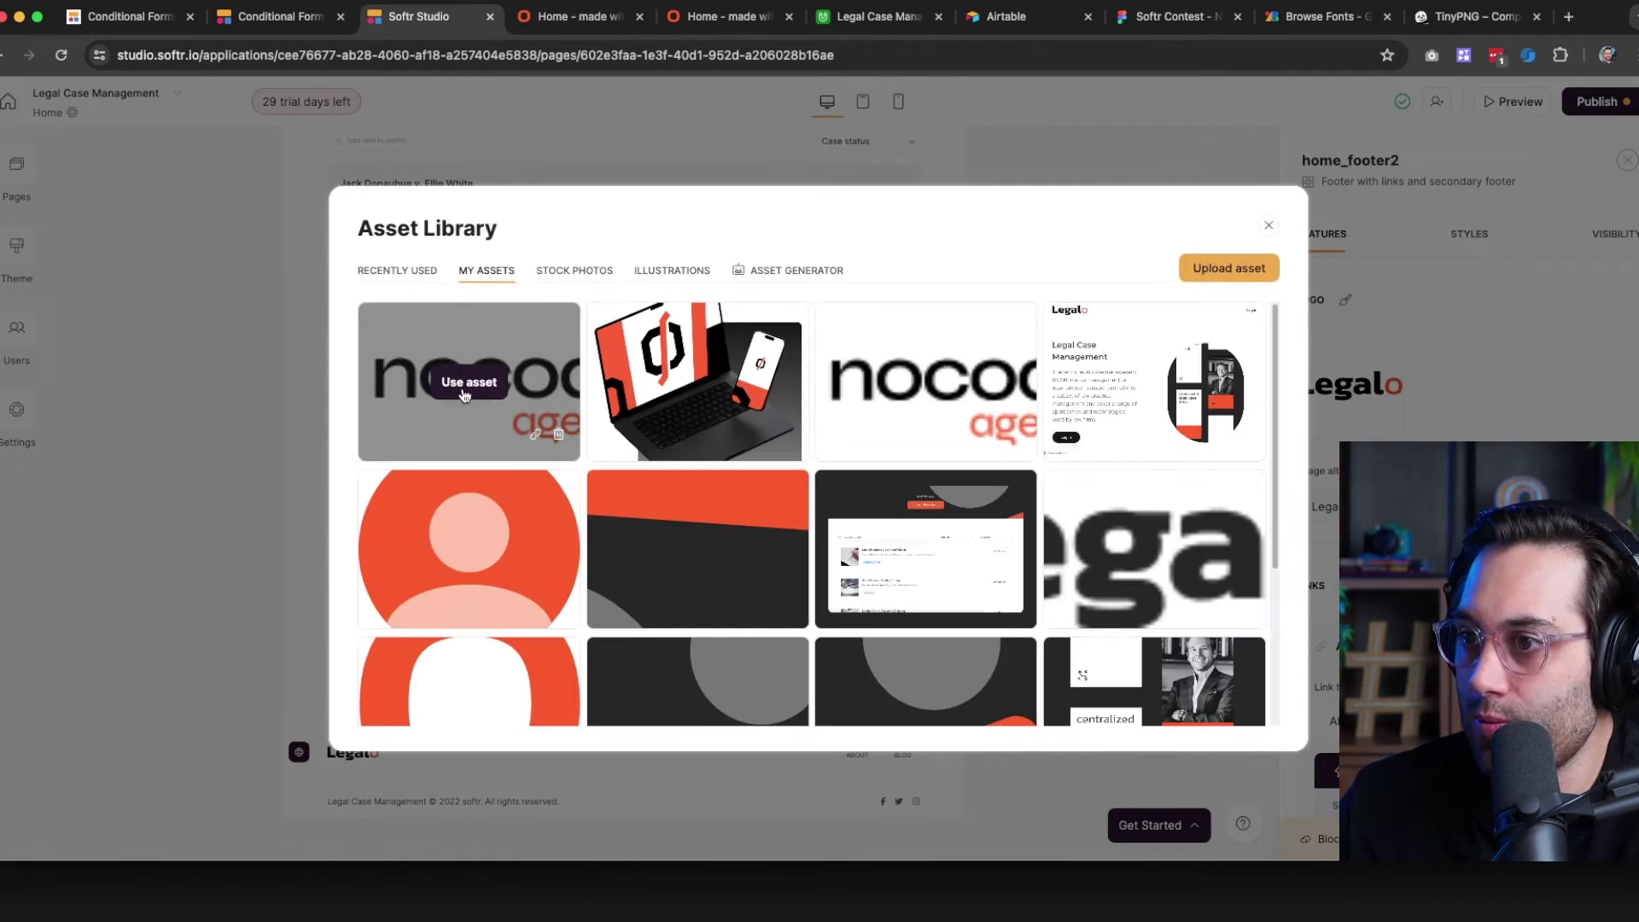
pyautogui.click(469, 382)
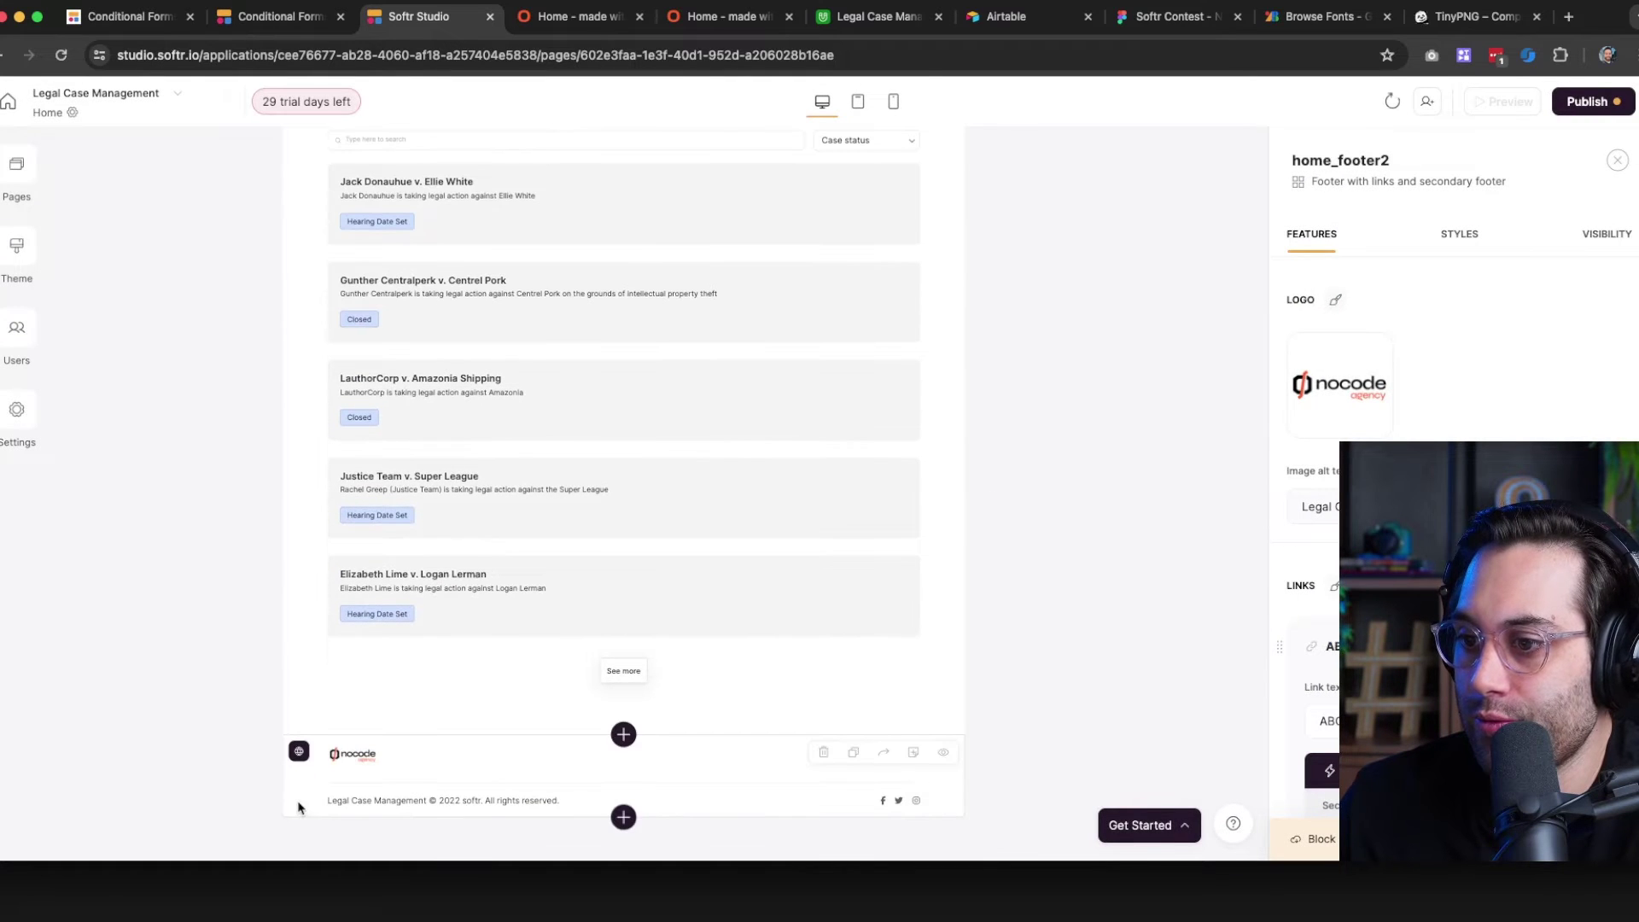
pyautogui.scroll(-3, 1392, 439)
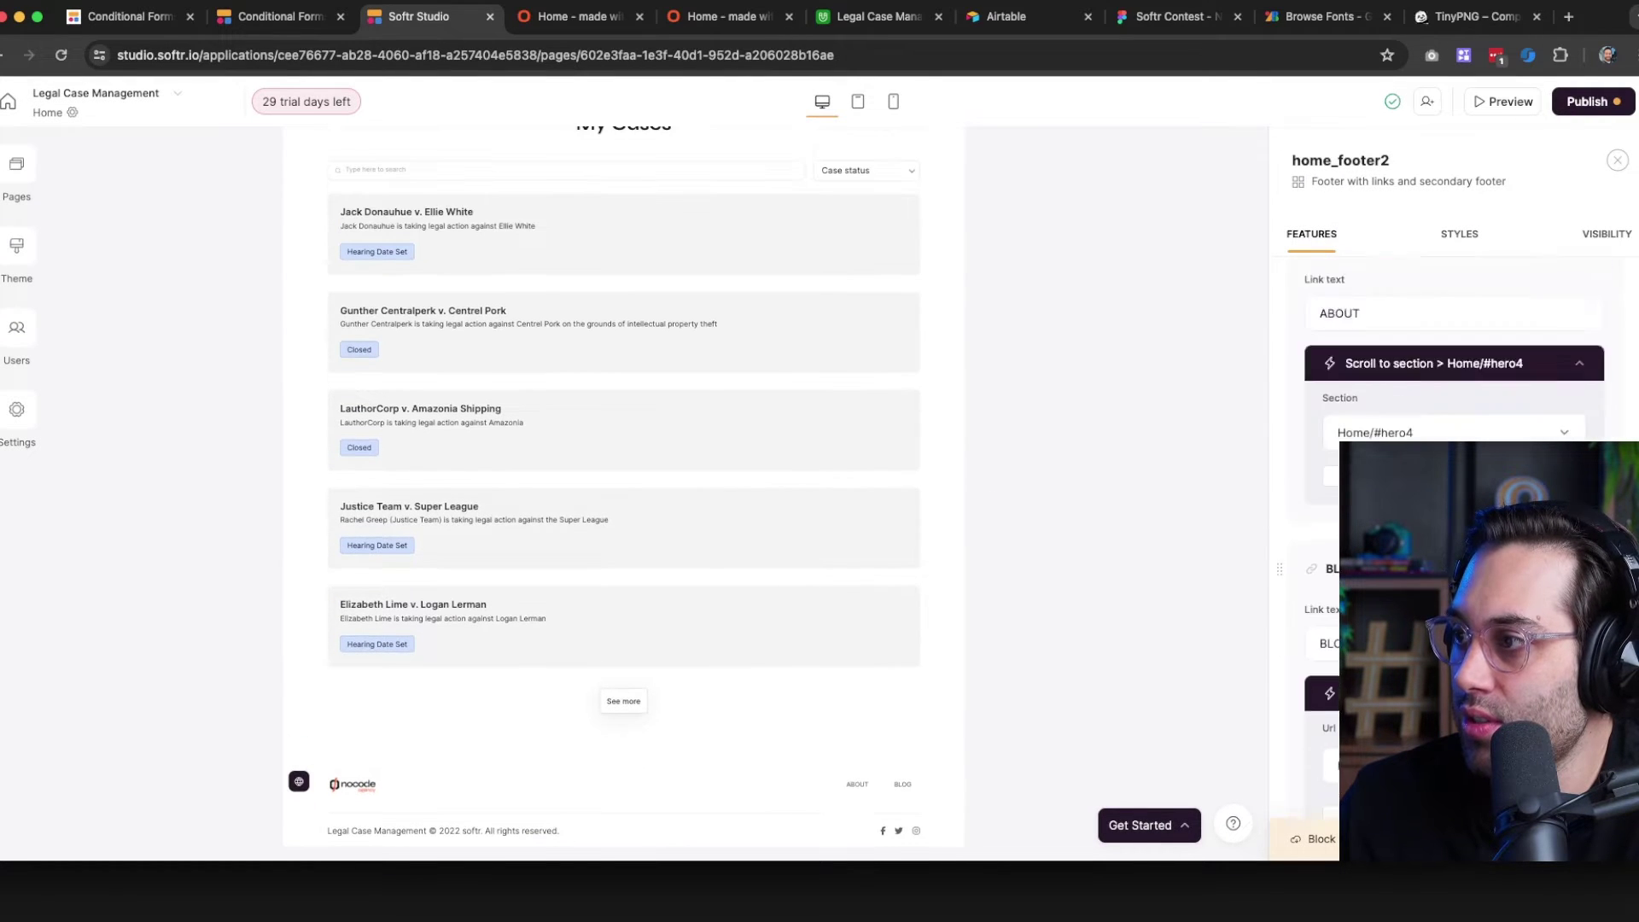
pyautogui.scroll(-8, 1393, 439)
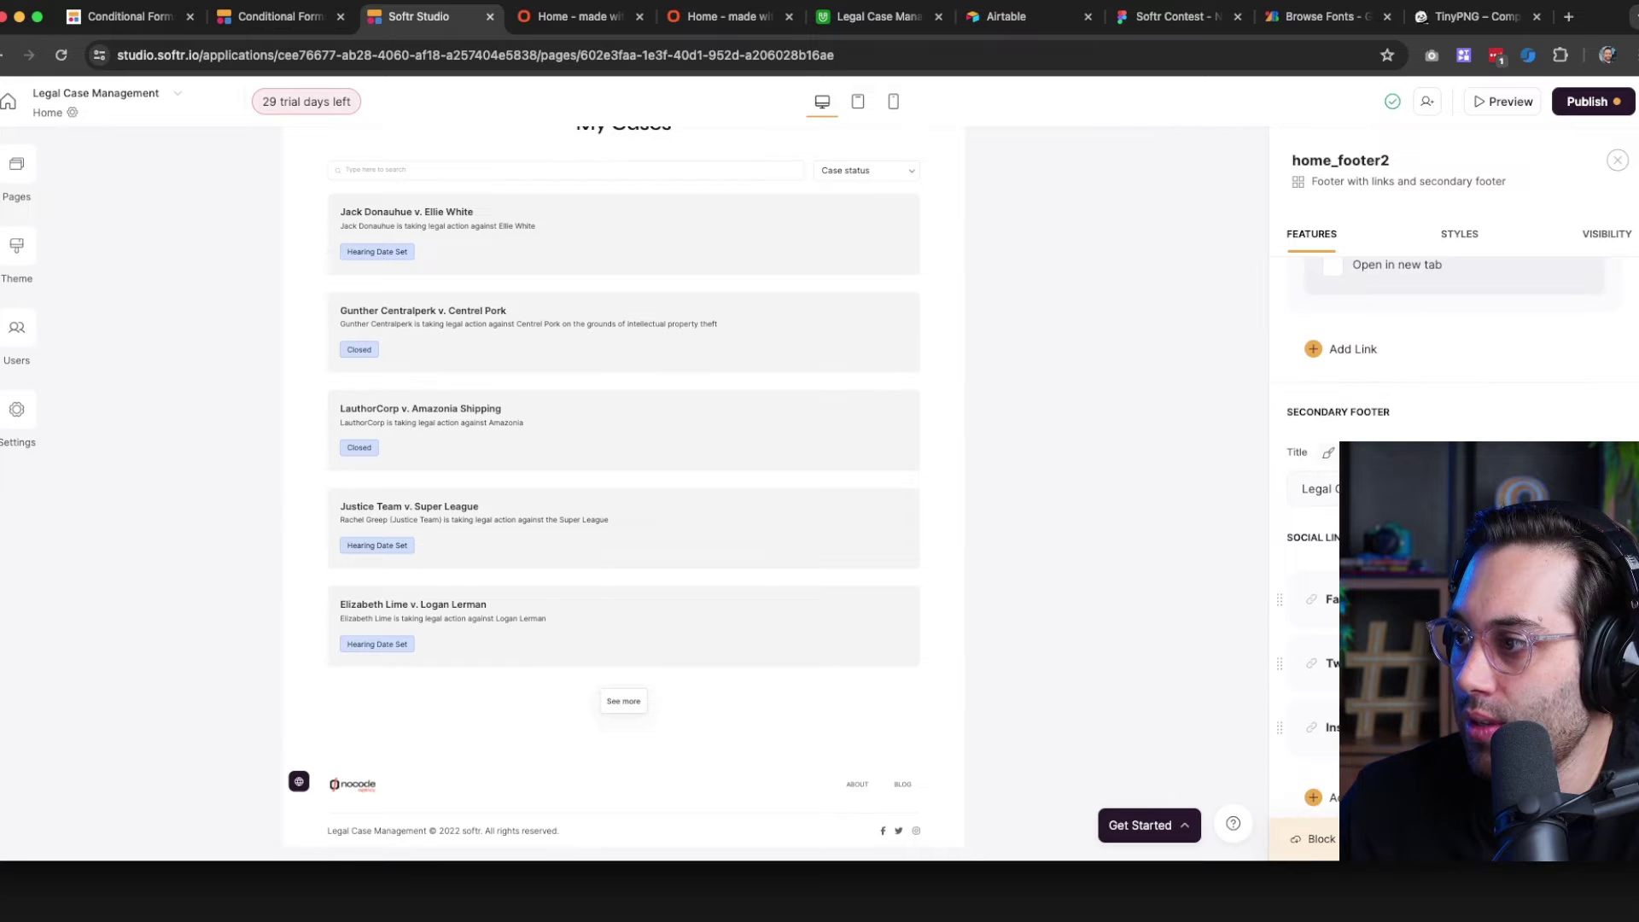
# Replace the footer copyright with a NoCode Agency line naming the owner and 'Built with Softr'
pyautogui.moveTo(1431, 490); pyautogui.dragTo(1271, 496)
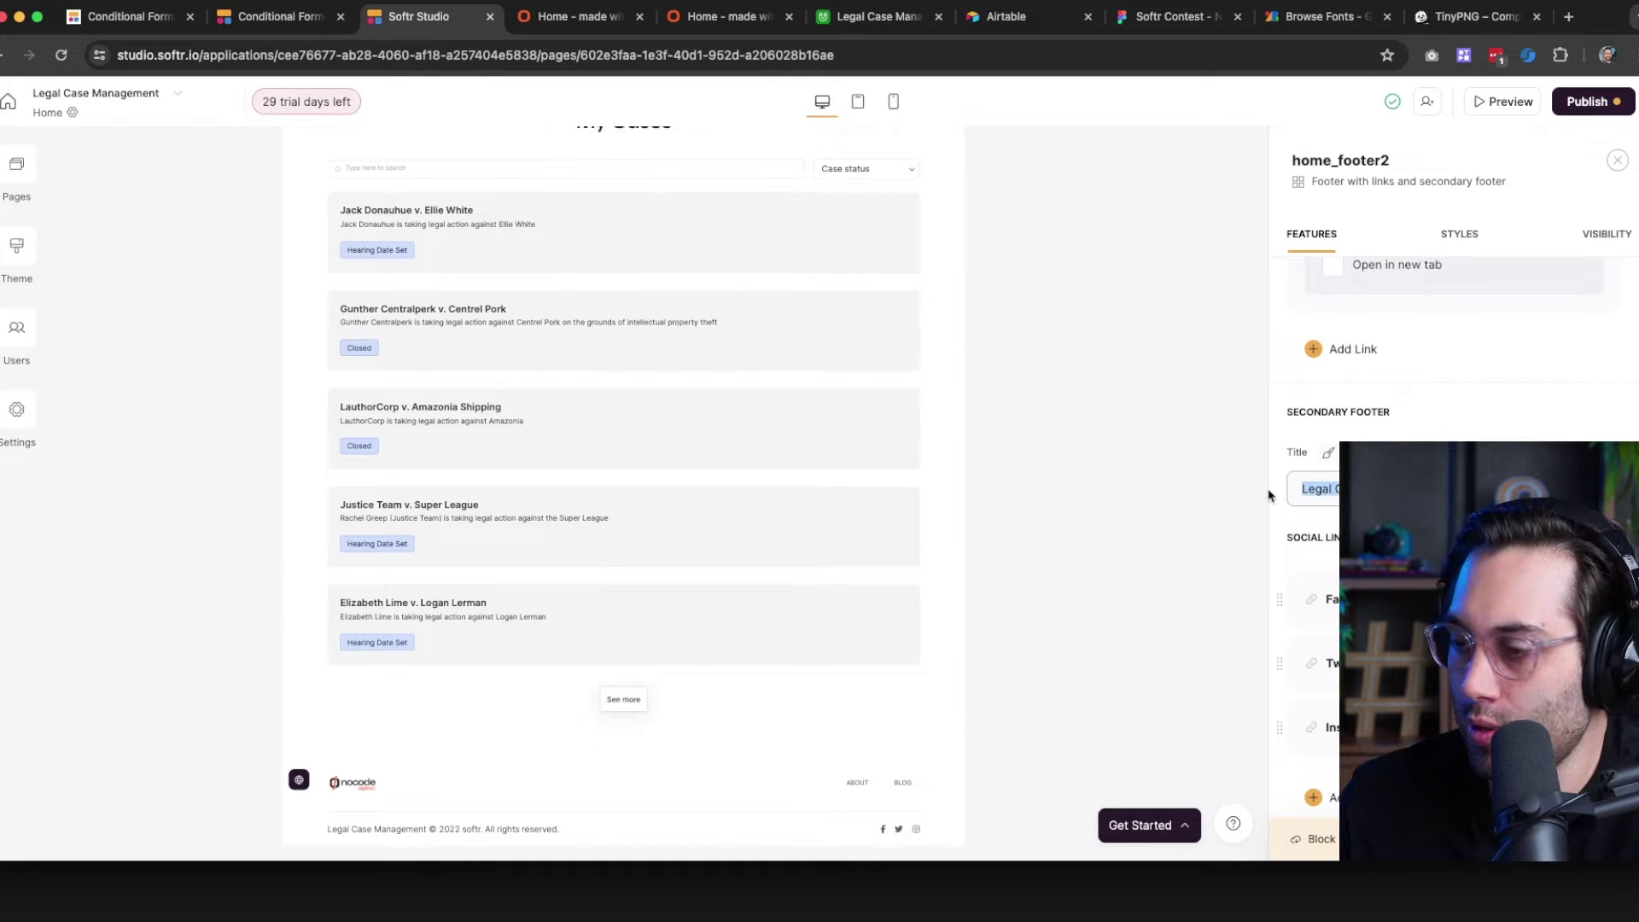
pyautogui.write('NoCode Agency')
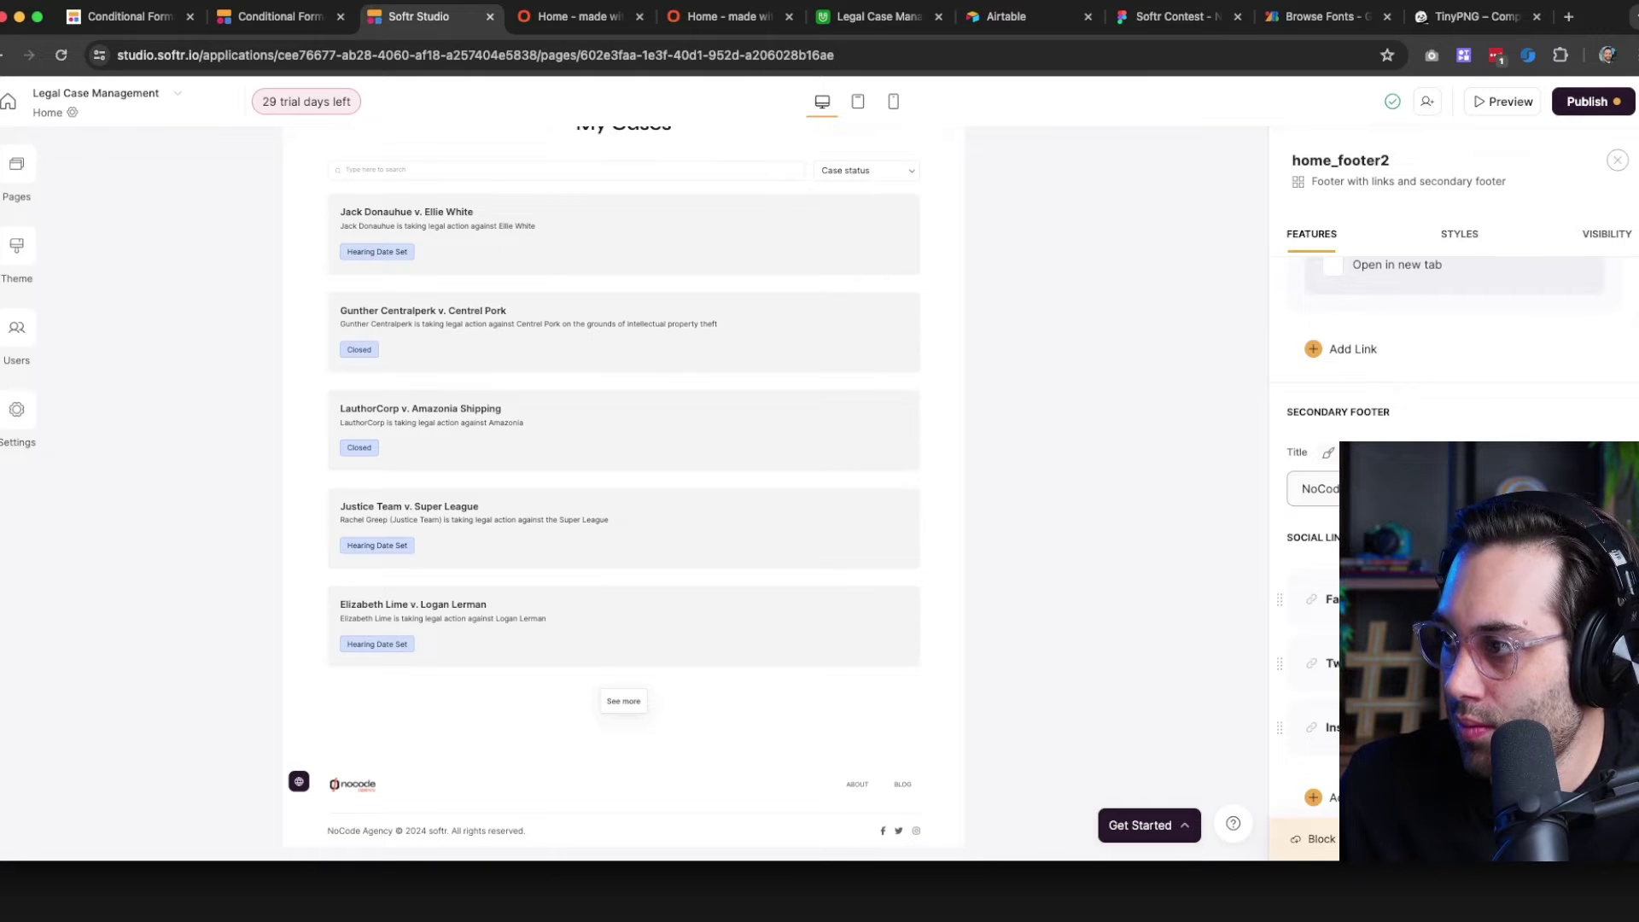
pyautogui.write('Caio Calderari.')
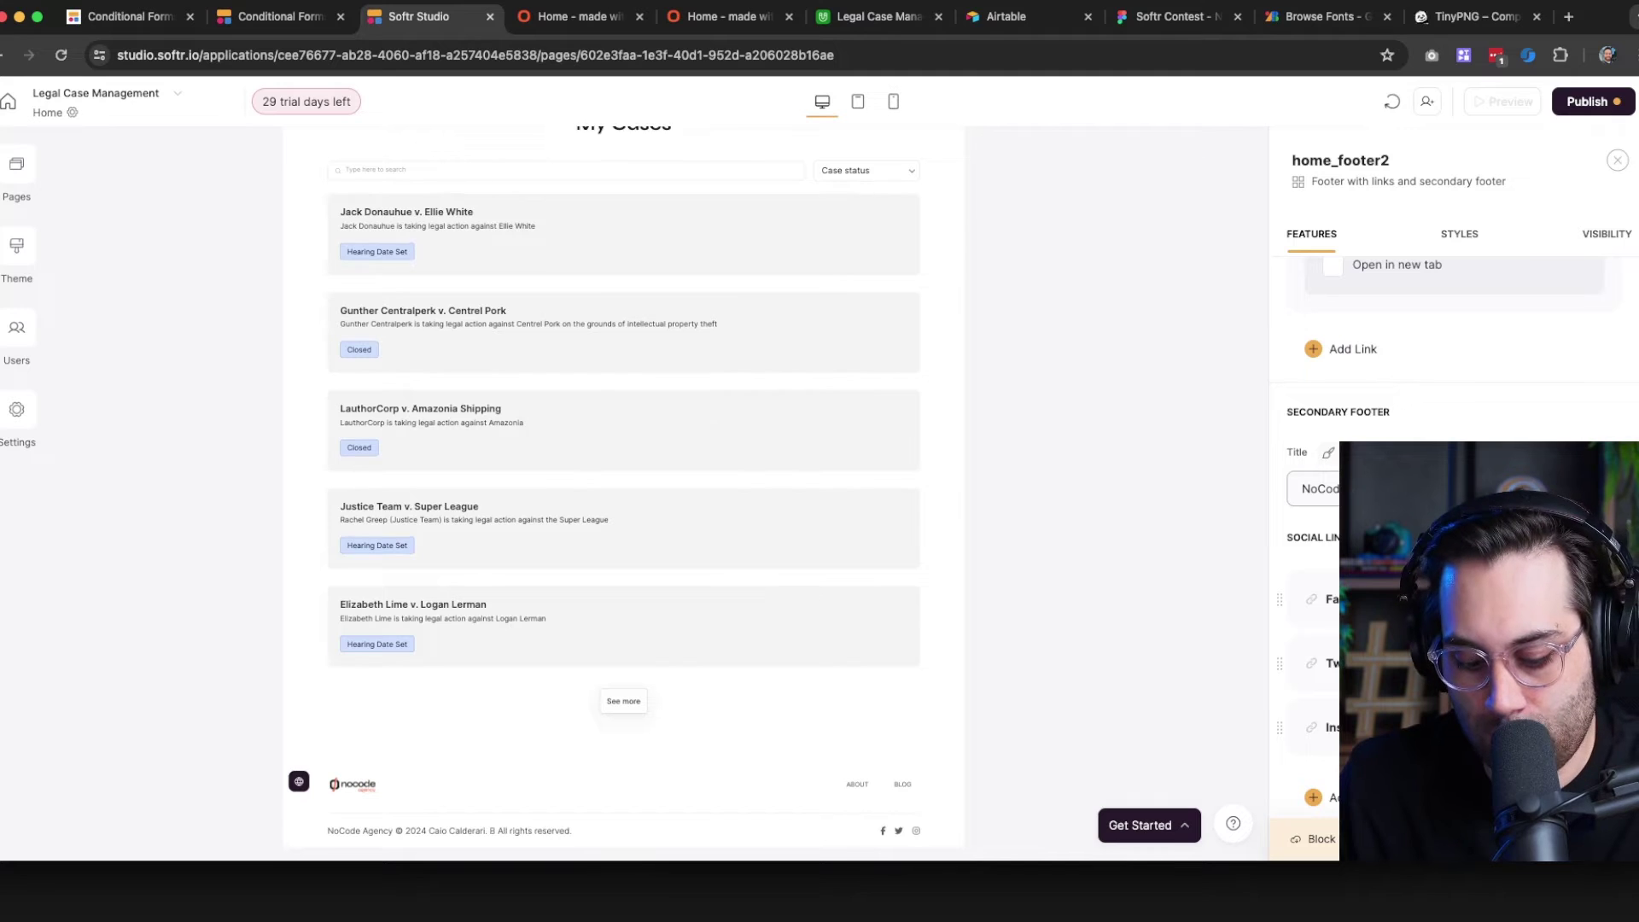
pyautogui.write(' Built with Softr')
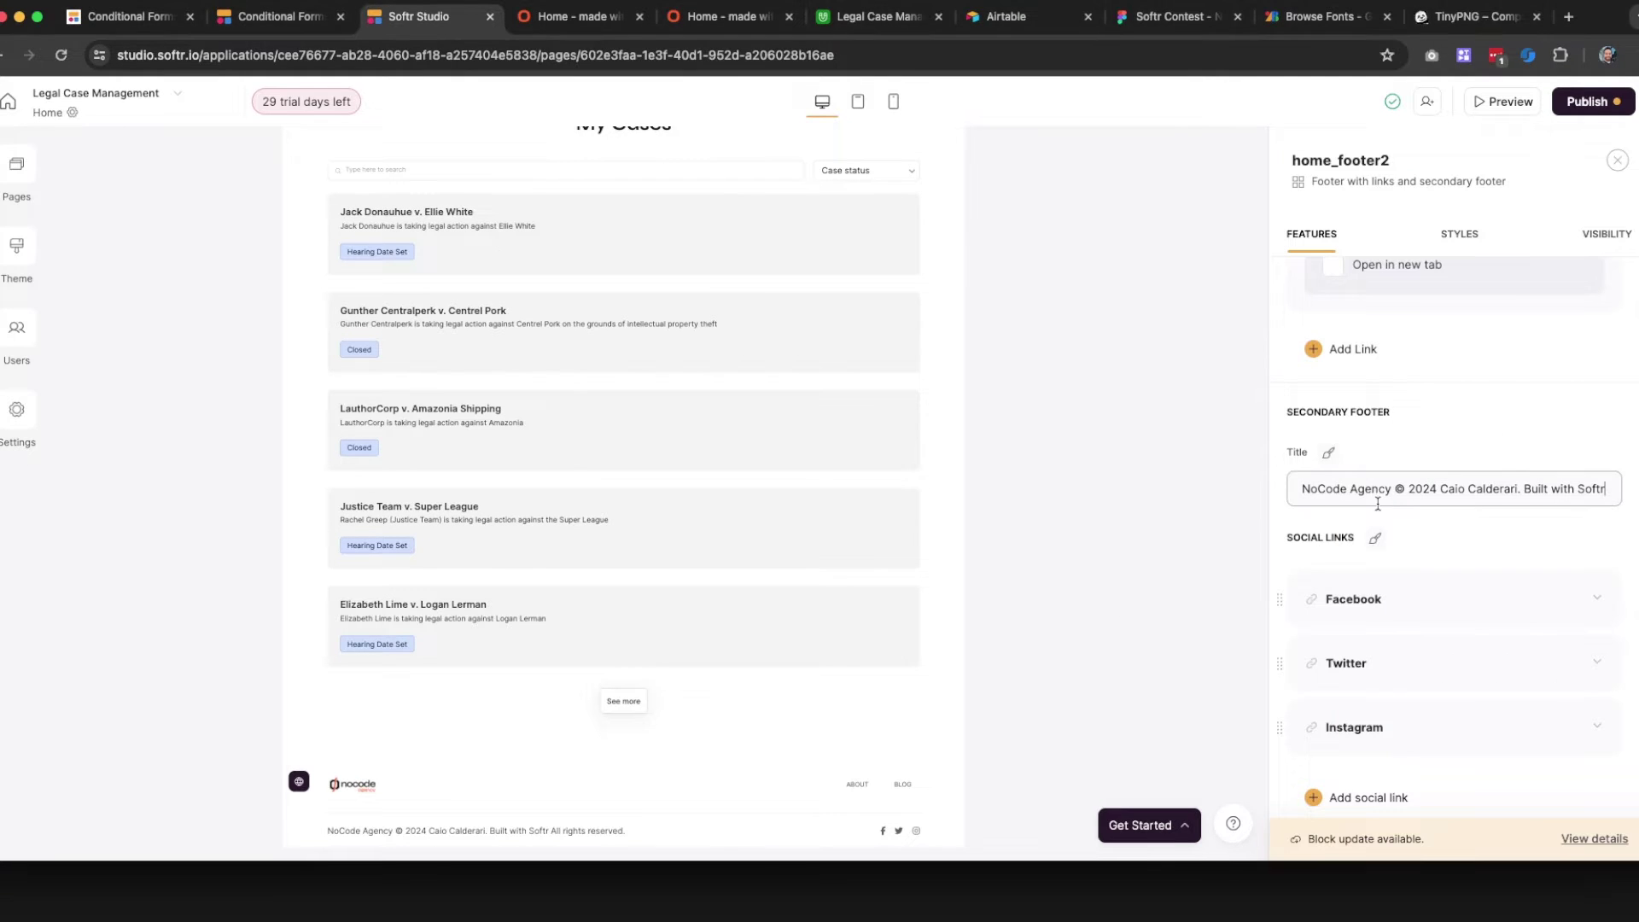
pyautogui.scroll(-1, 607, 615)
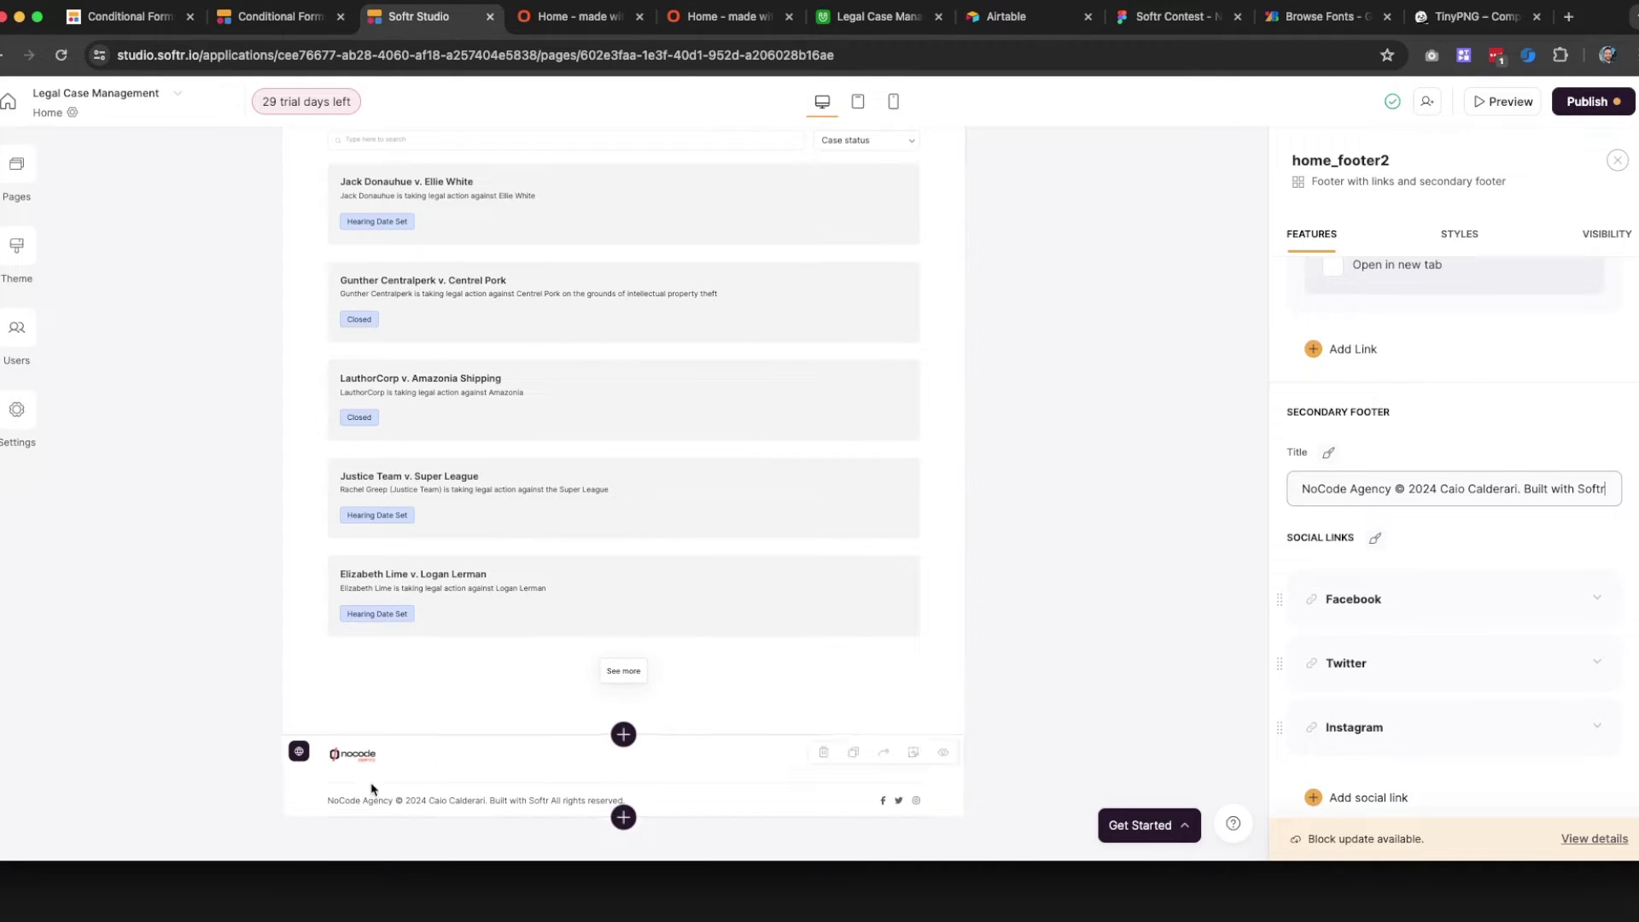
# Publish the footer changes and reload the live site
pyautogui.click(1586, 100)
pyautogui.click(1488, 357)
pyautogui.click(578, 21)
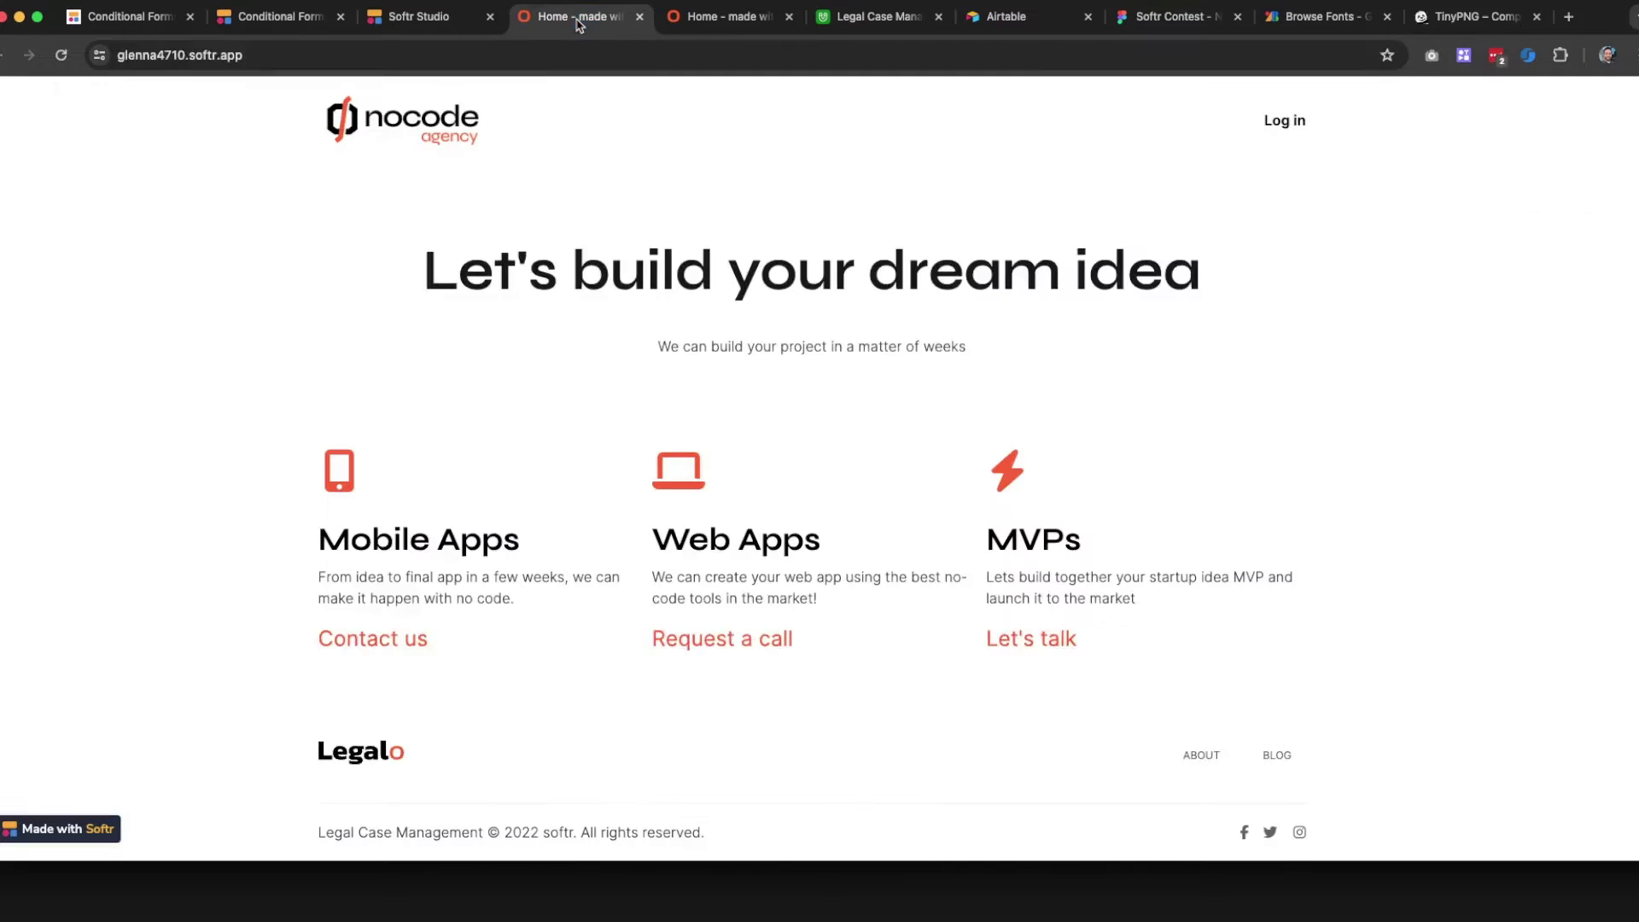
pyautogui.click(57, 56)
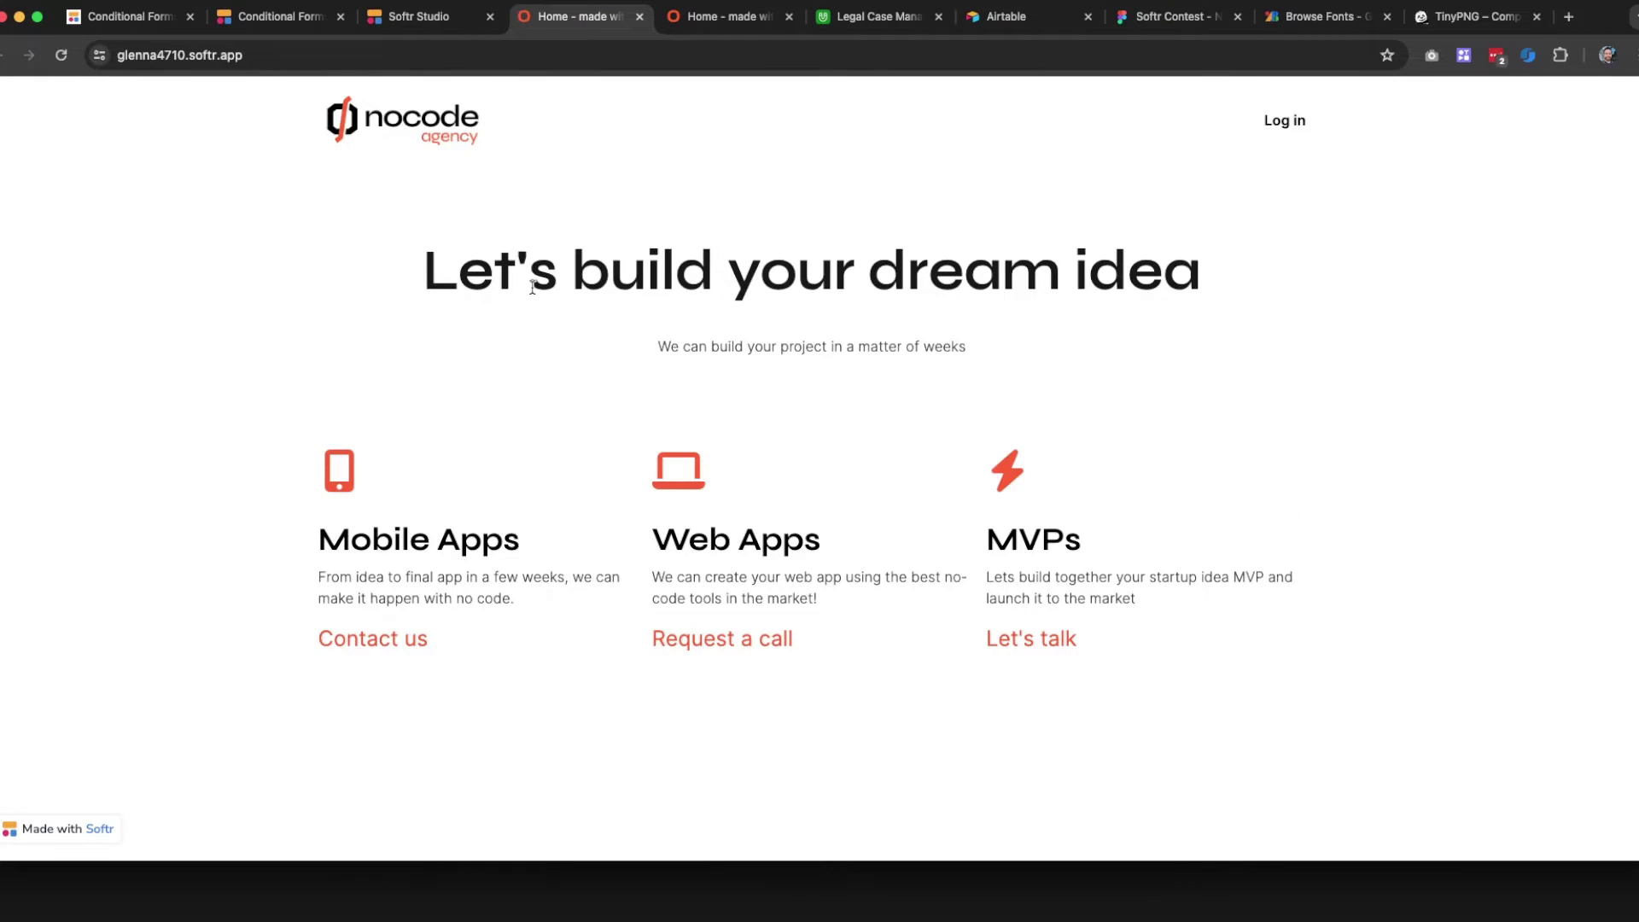
# Check the new copyright line in the live footer, then return to the editor
pyautogui.scroll(-2, 538, 277)
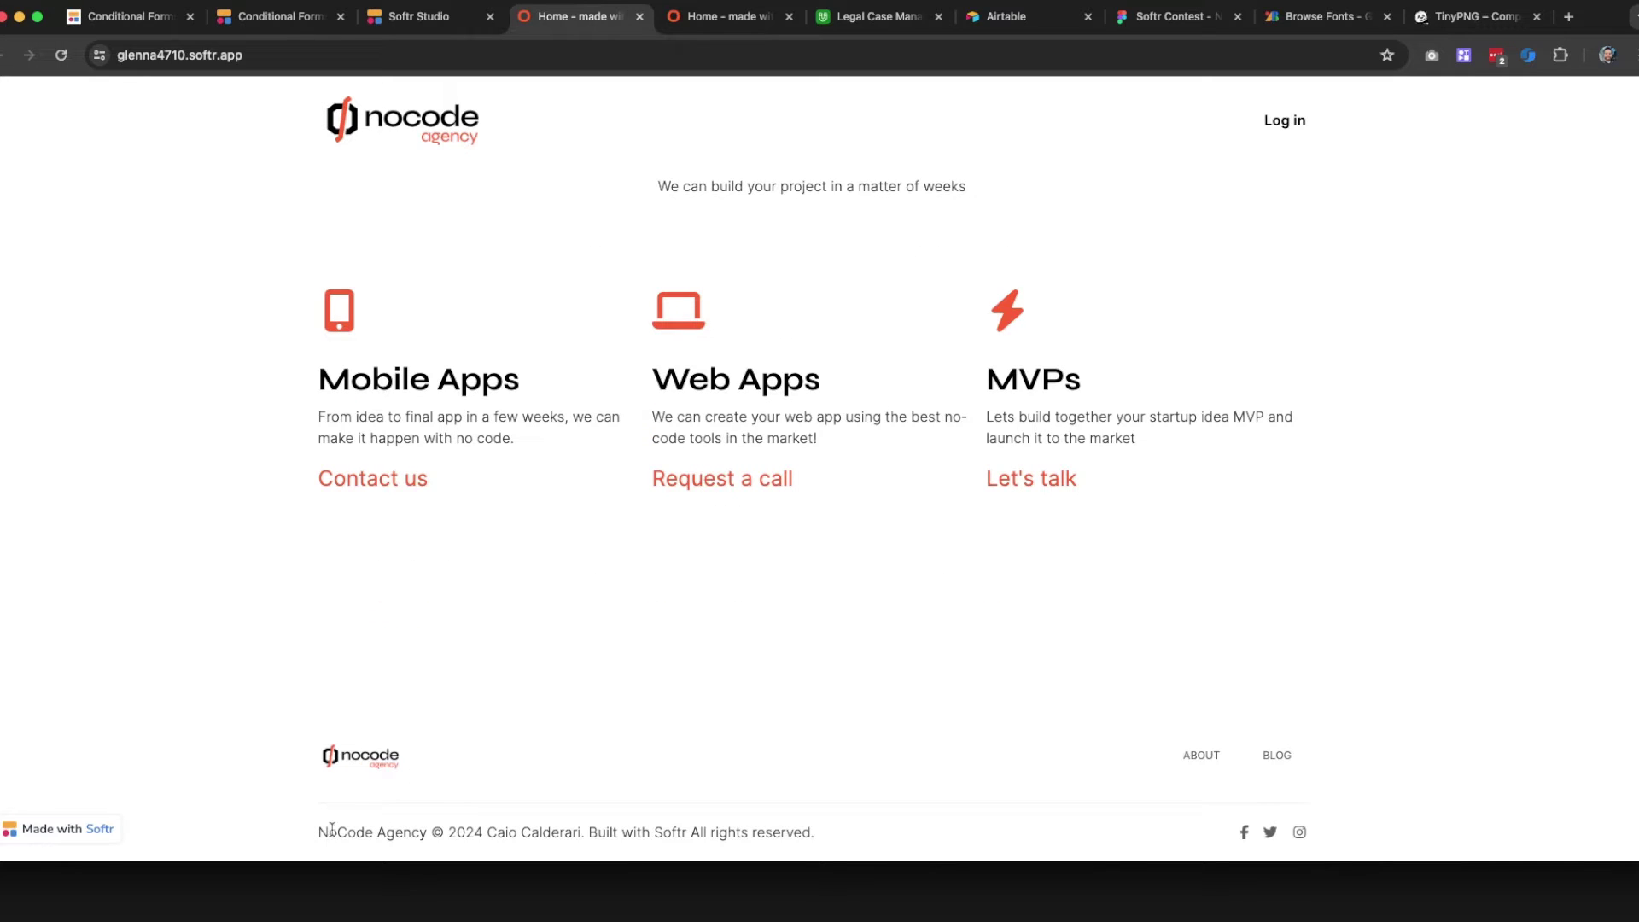
pyautogui.moveTo(332, 830); pyautogui.dragTo(815, 840)
pyautogui.click(805, 768)
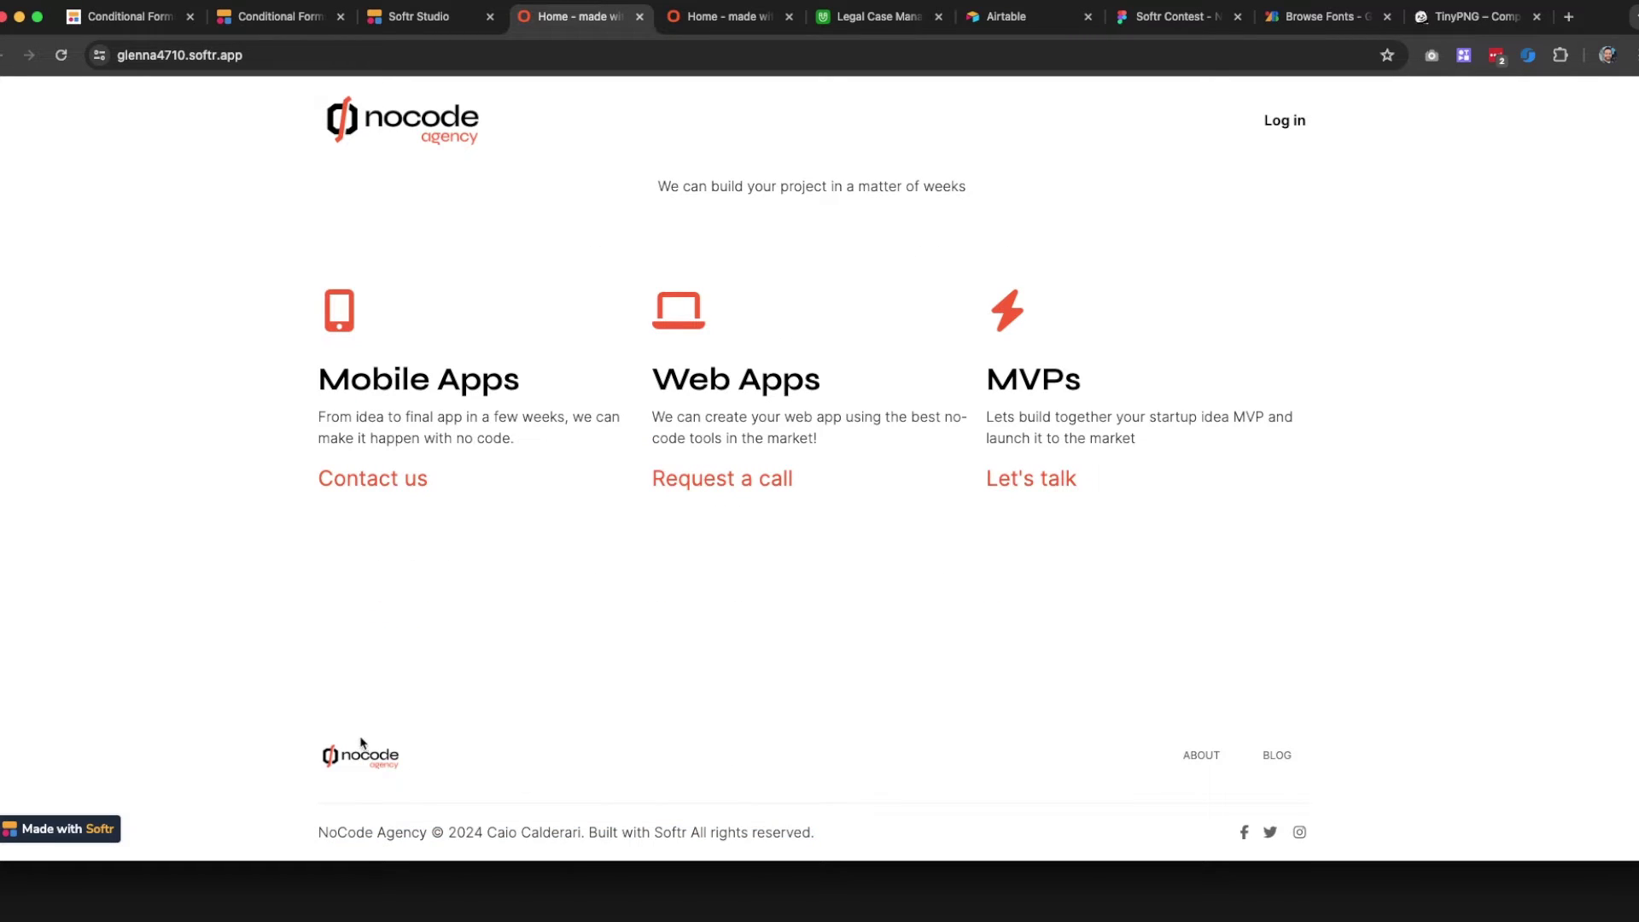
pyautogui.click(418, 17)
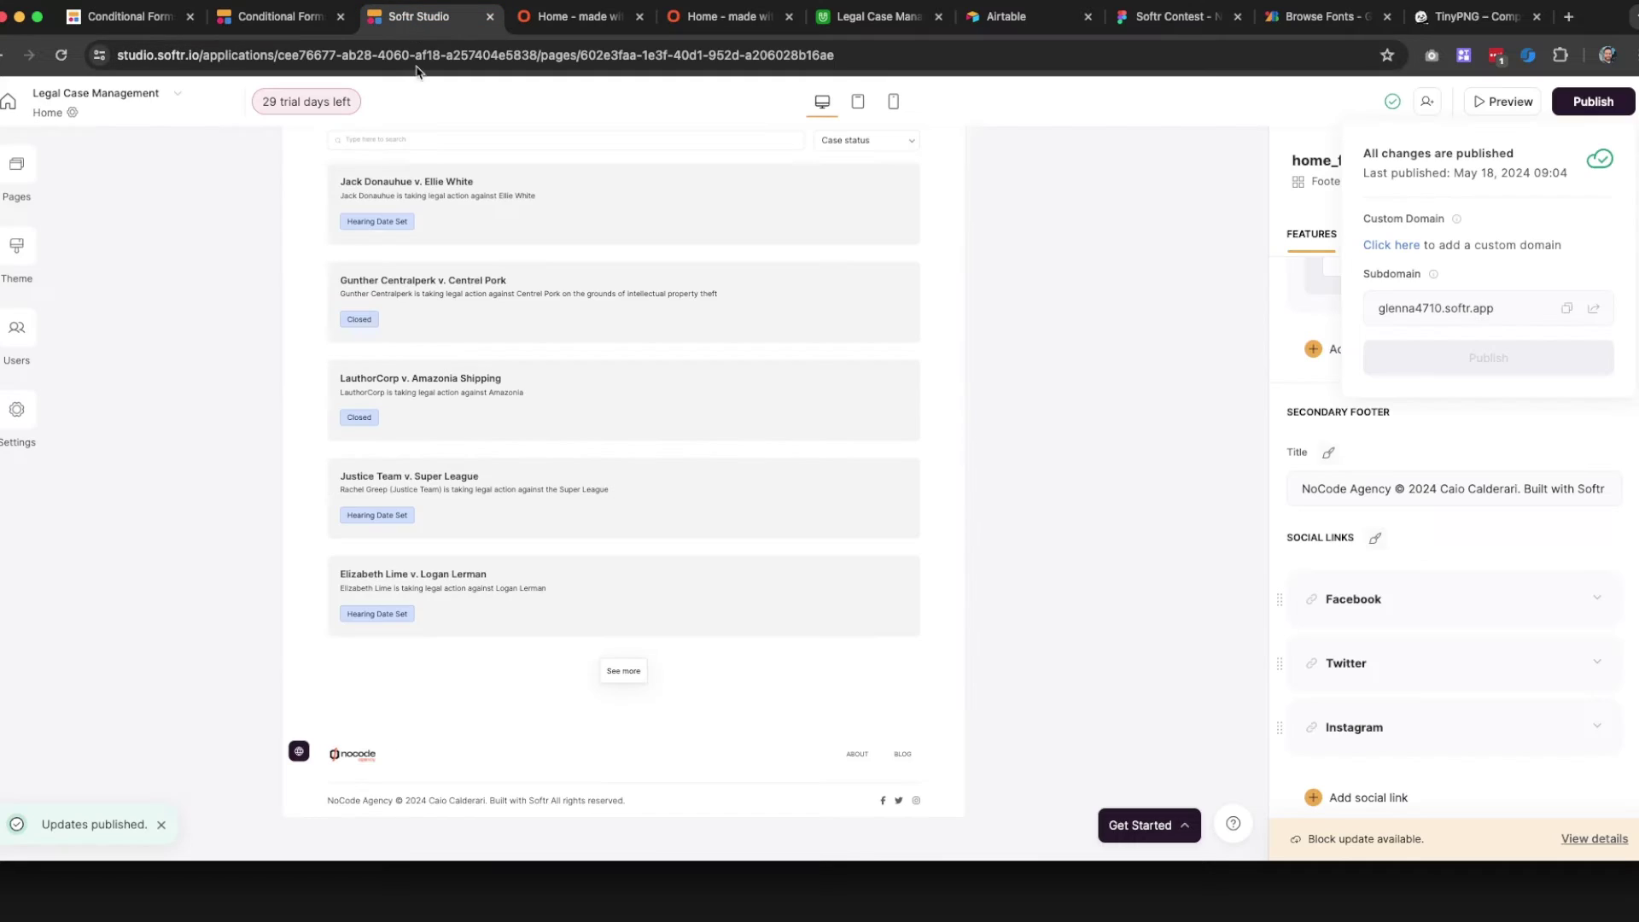
# Widen the footer's nocode agency logo slightly
pyautogui.click(354, 764)
pyautogui.scroll(10, 1438, 388)
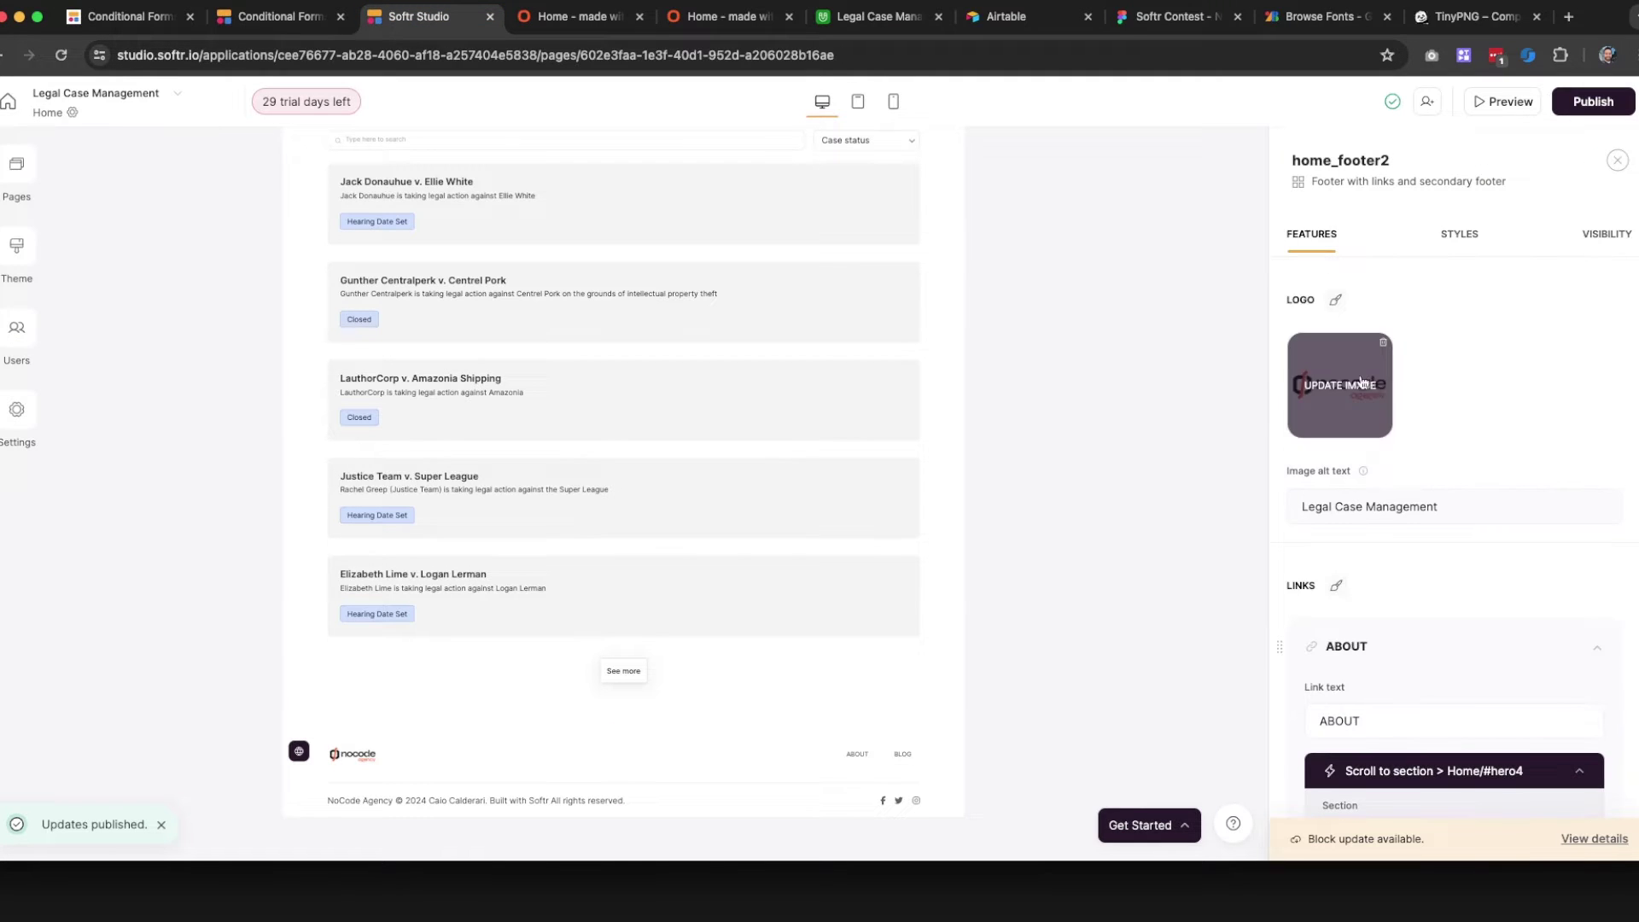
pyautogui.click(1336, 300)
pyautogui.moveTo(1372, 282); pyautogui.dragTo(1418, 288)
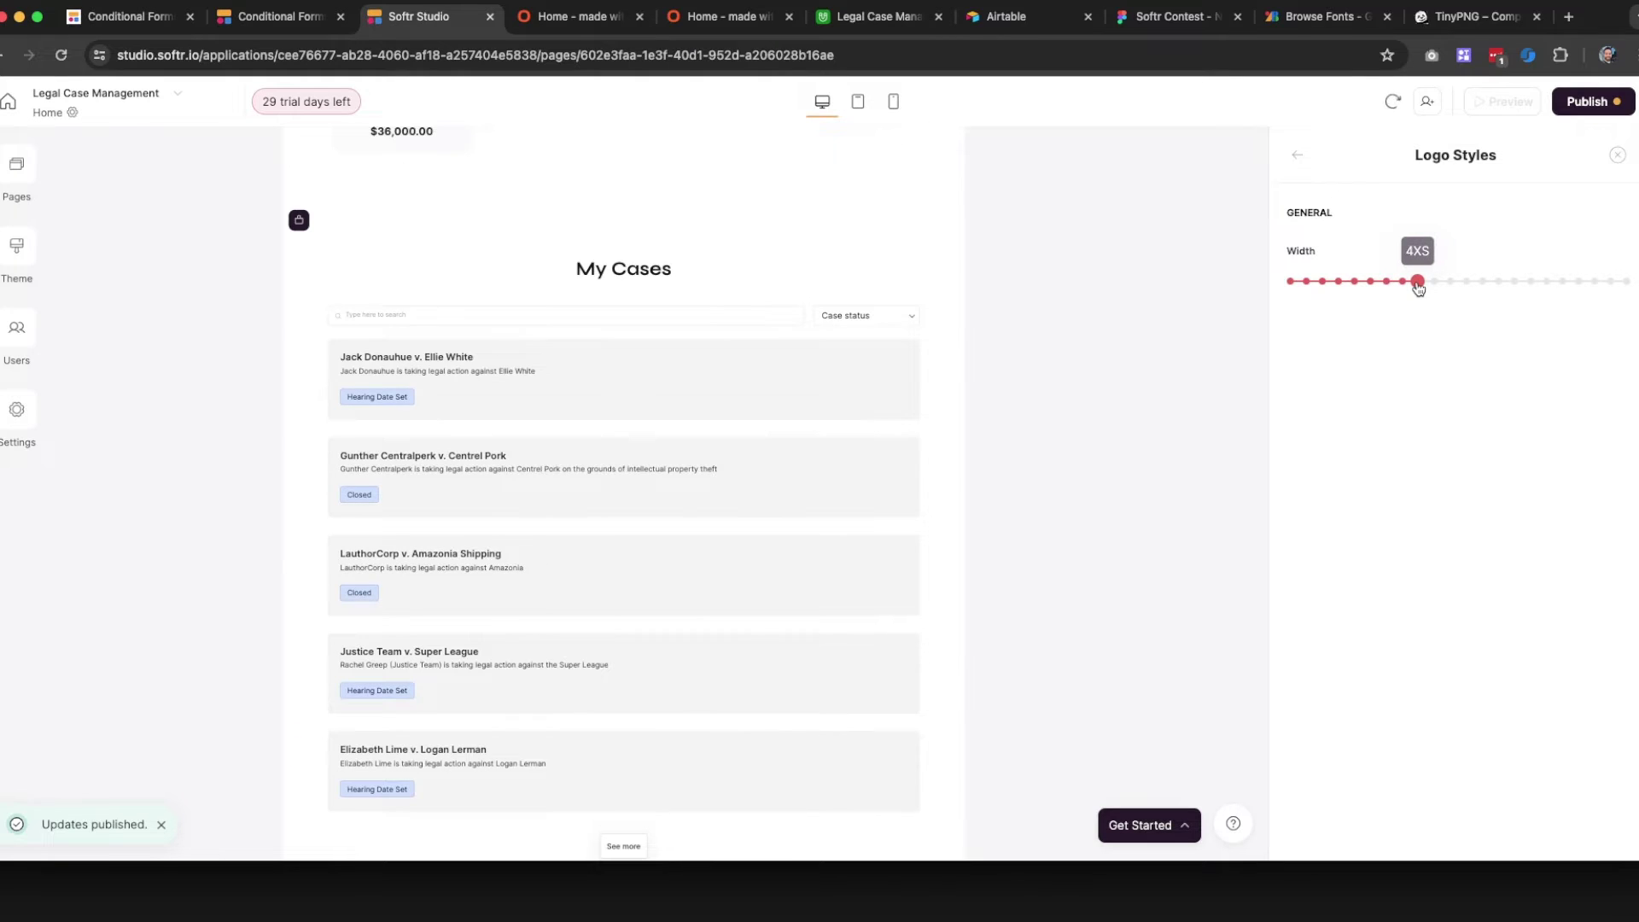
pyautogui.scroll(-3, 736, 464)
# Publish the logo update, then select the Quick Overview block
pyautogui.click(1566, 109)
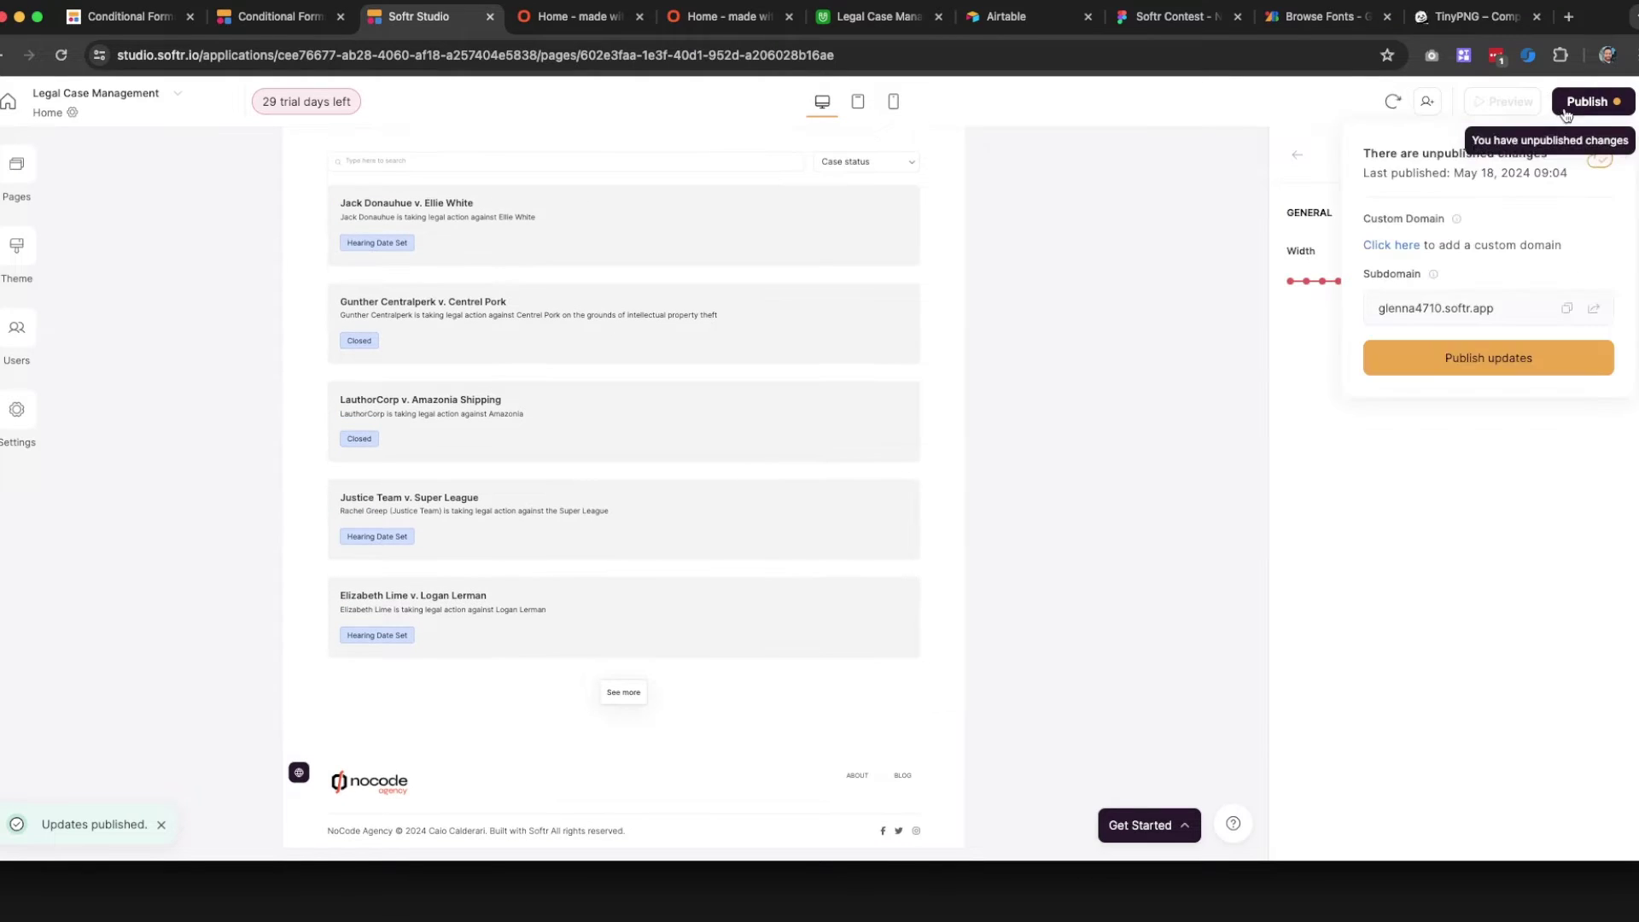
pyautogui.click(1458, 367)
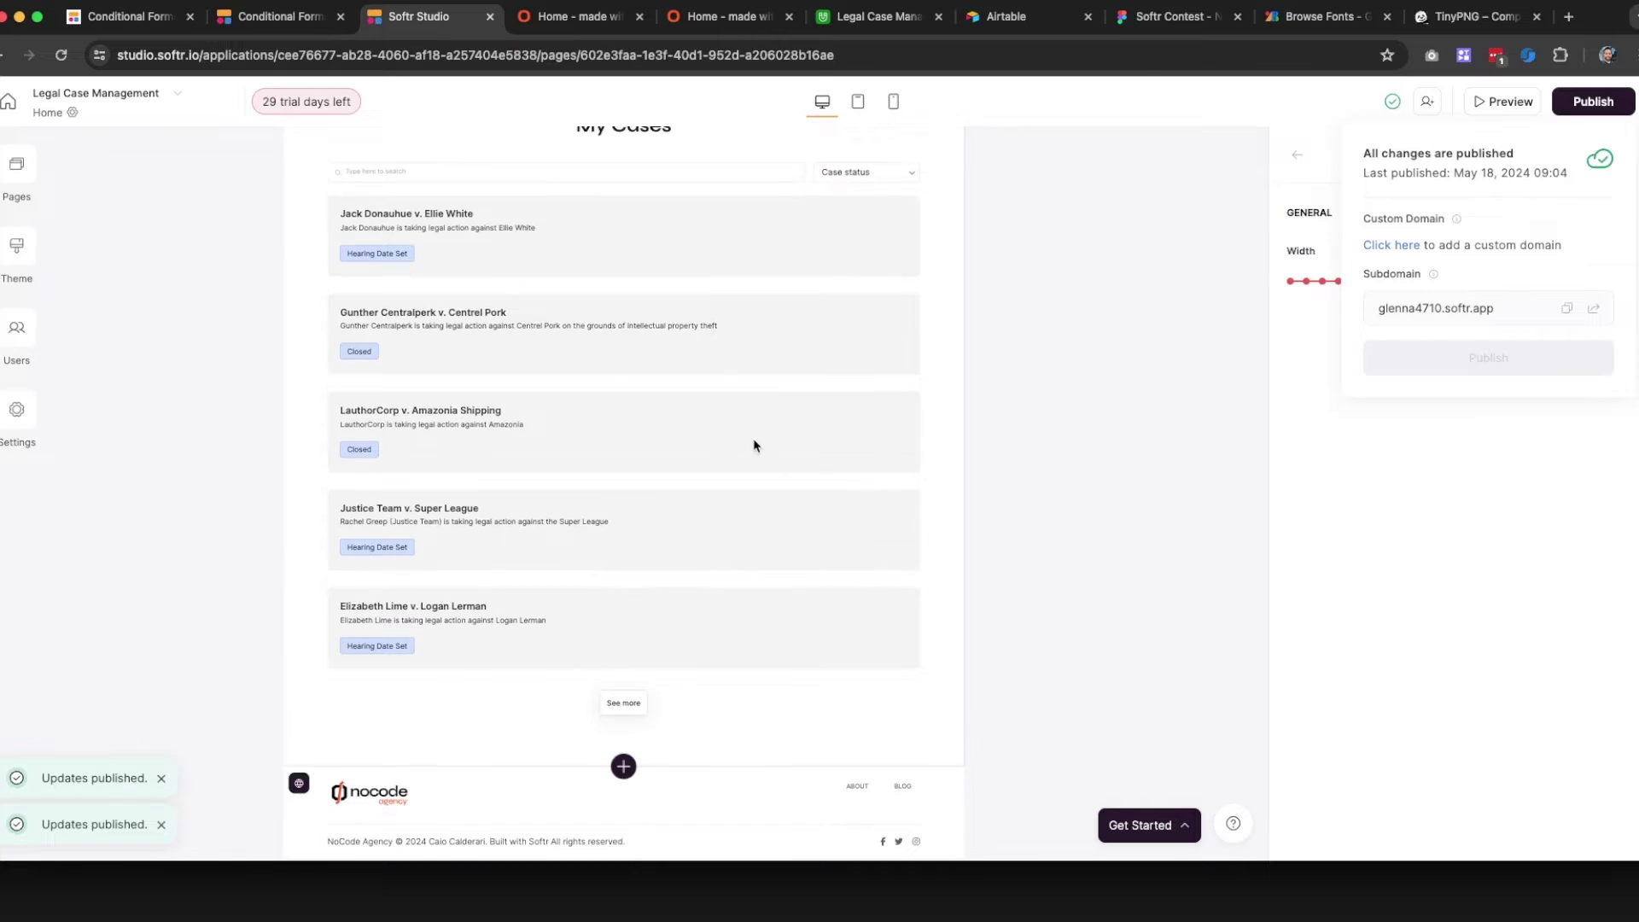
pyautogui.scroll(10, 753, 445)
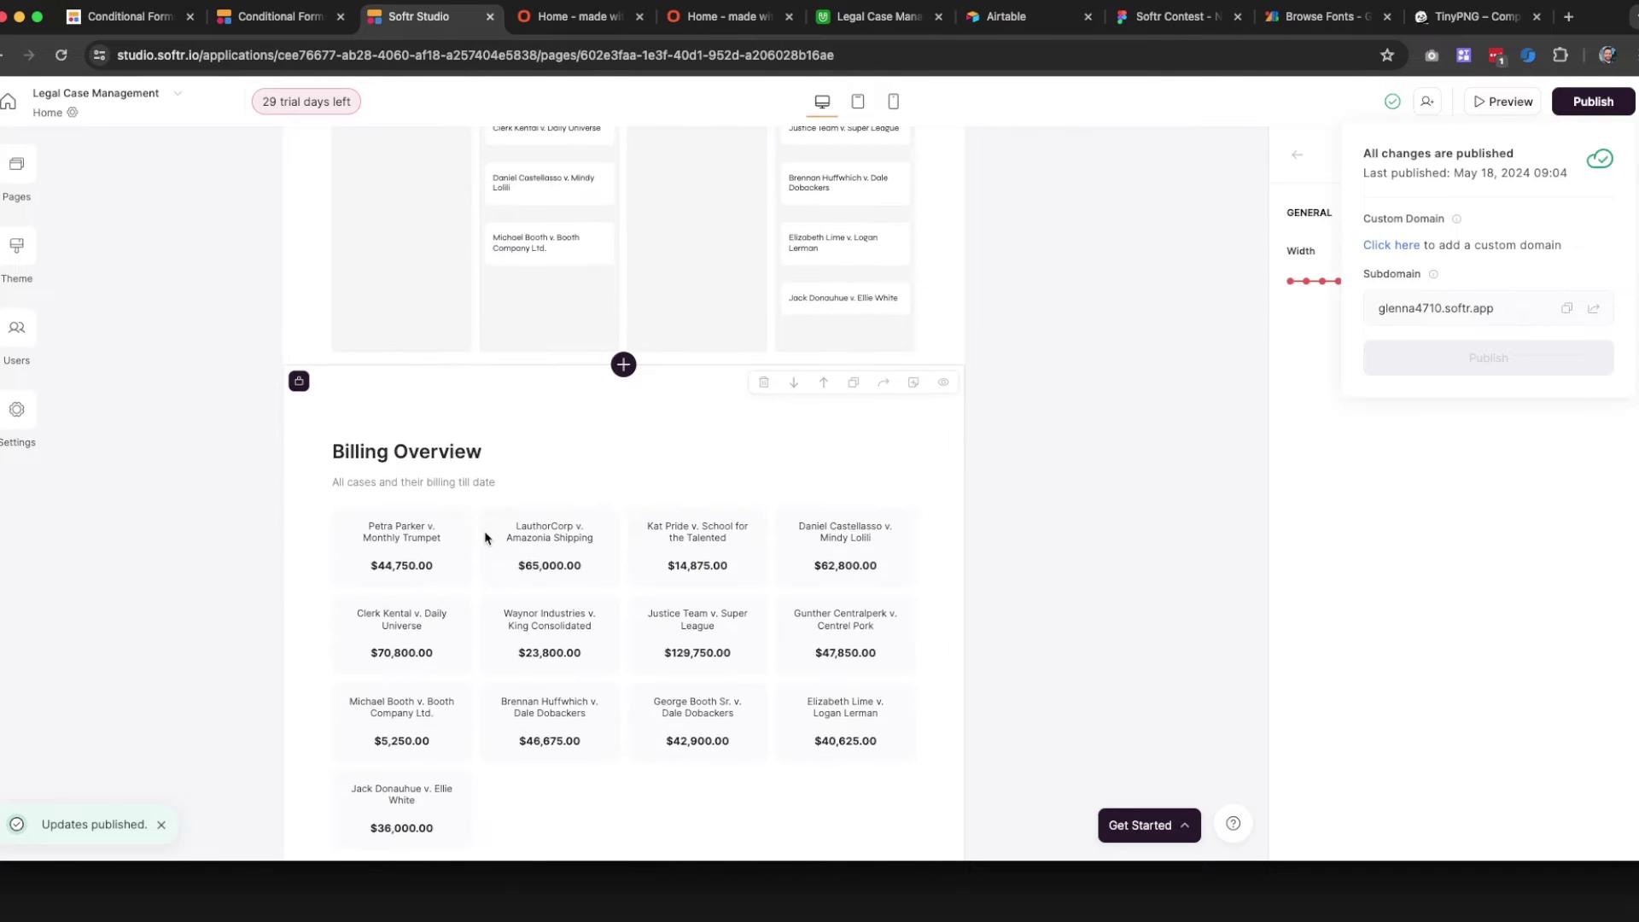
pyautogui.scroll(6, 512, 543)
pyautogui.scroll(-3, 677, 554)
pyautogui.scroll(6, 675, 549)
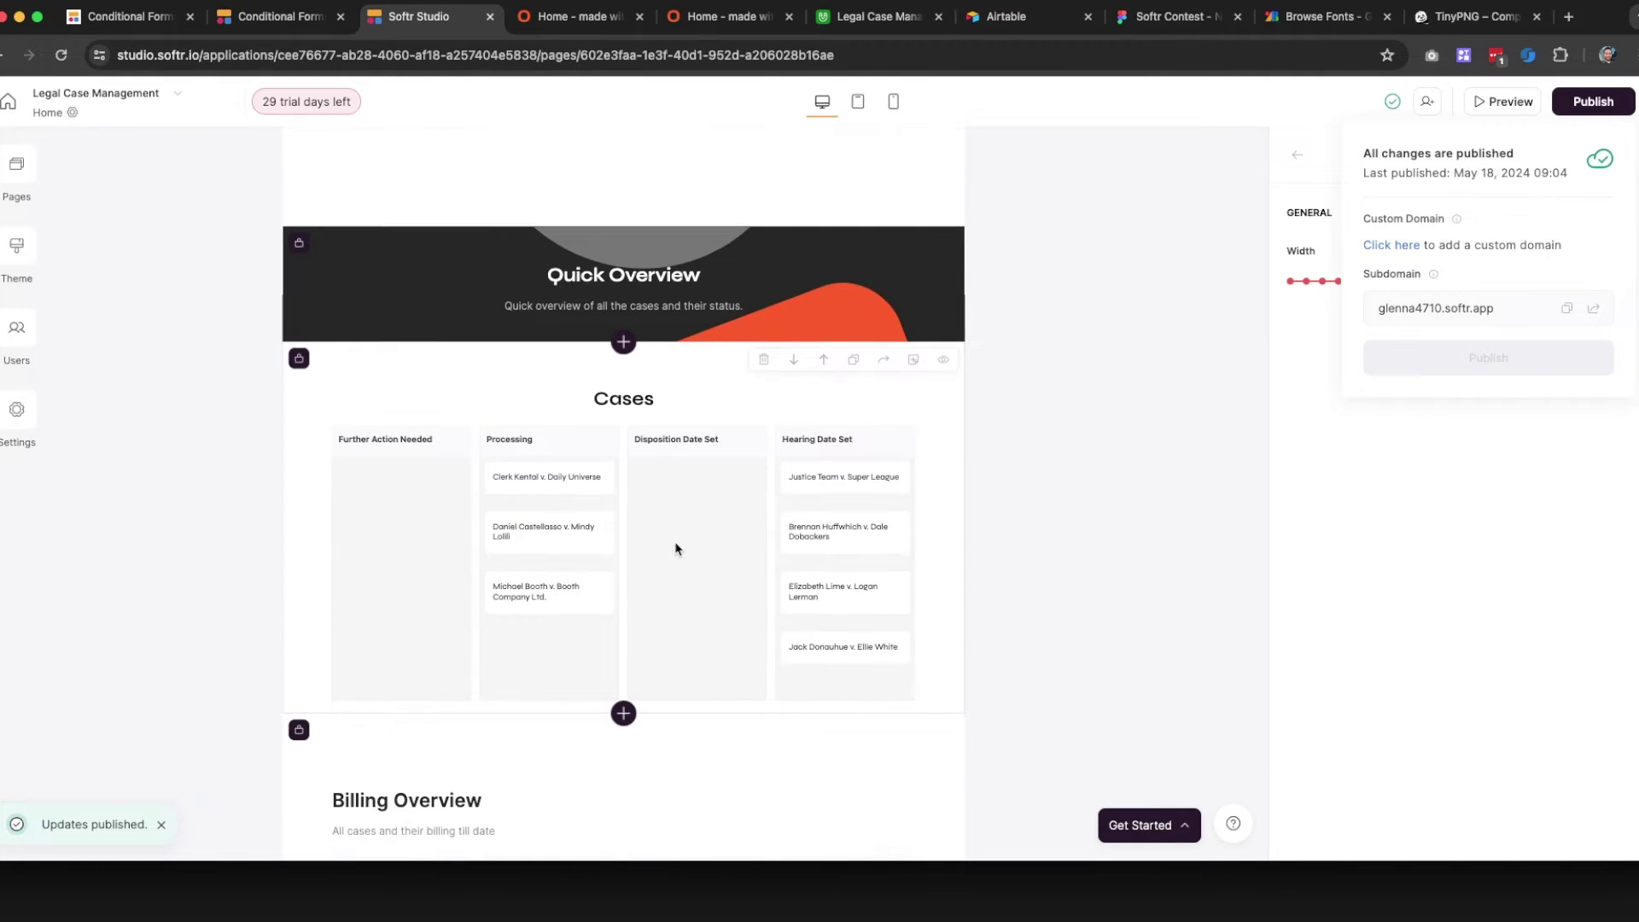
pyautogui.scroll(-1, 677, 548)
pyautogui.scroll(-3, 677, 548)
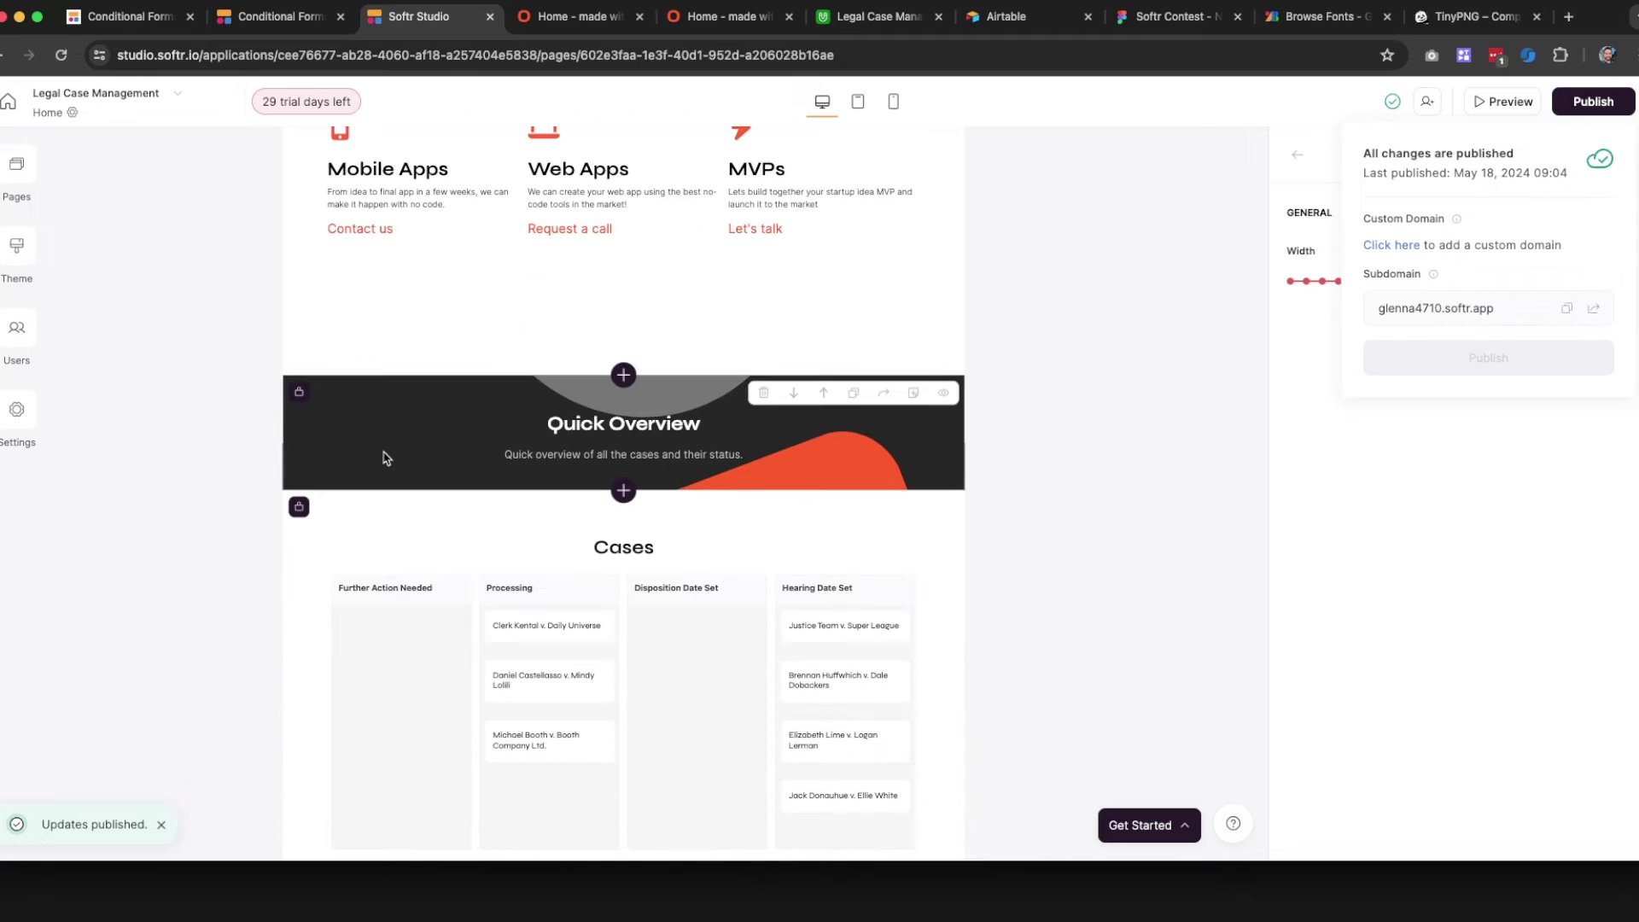
pyautogui.scroll(-1, 453, 435)
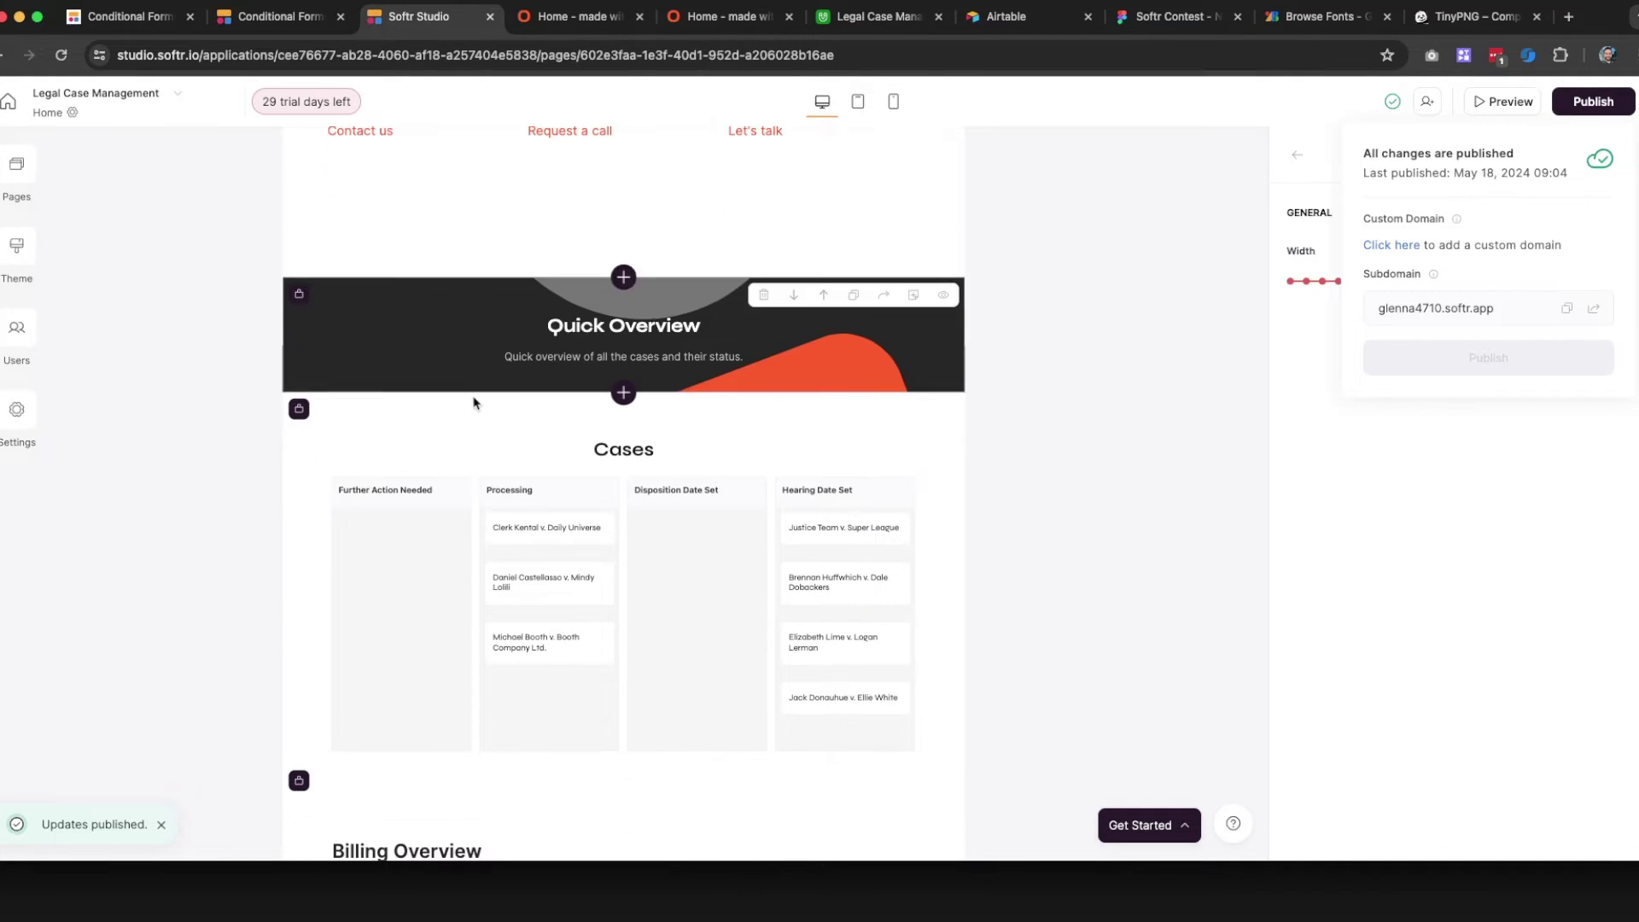
pyautogui.click(476, 386)
# Check which user groups can see the Quick Overview block
pyautogui.click(1625, 239)
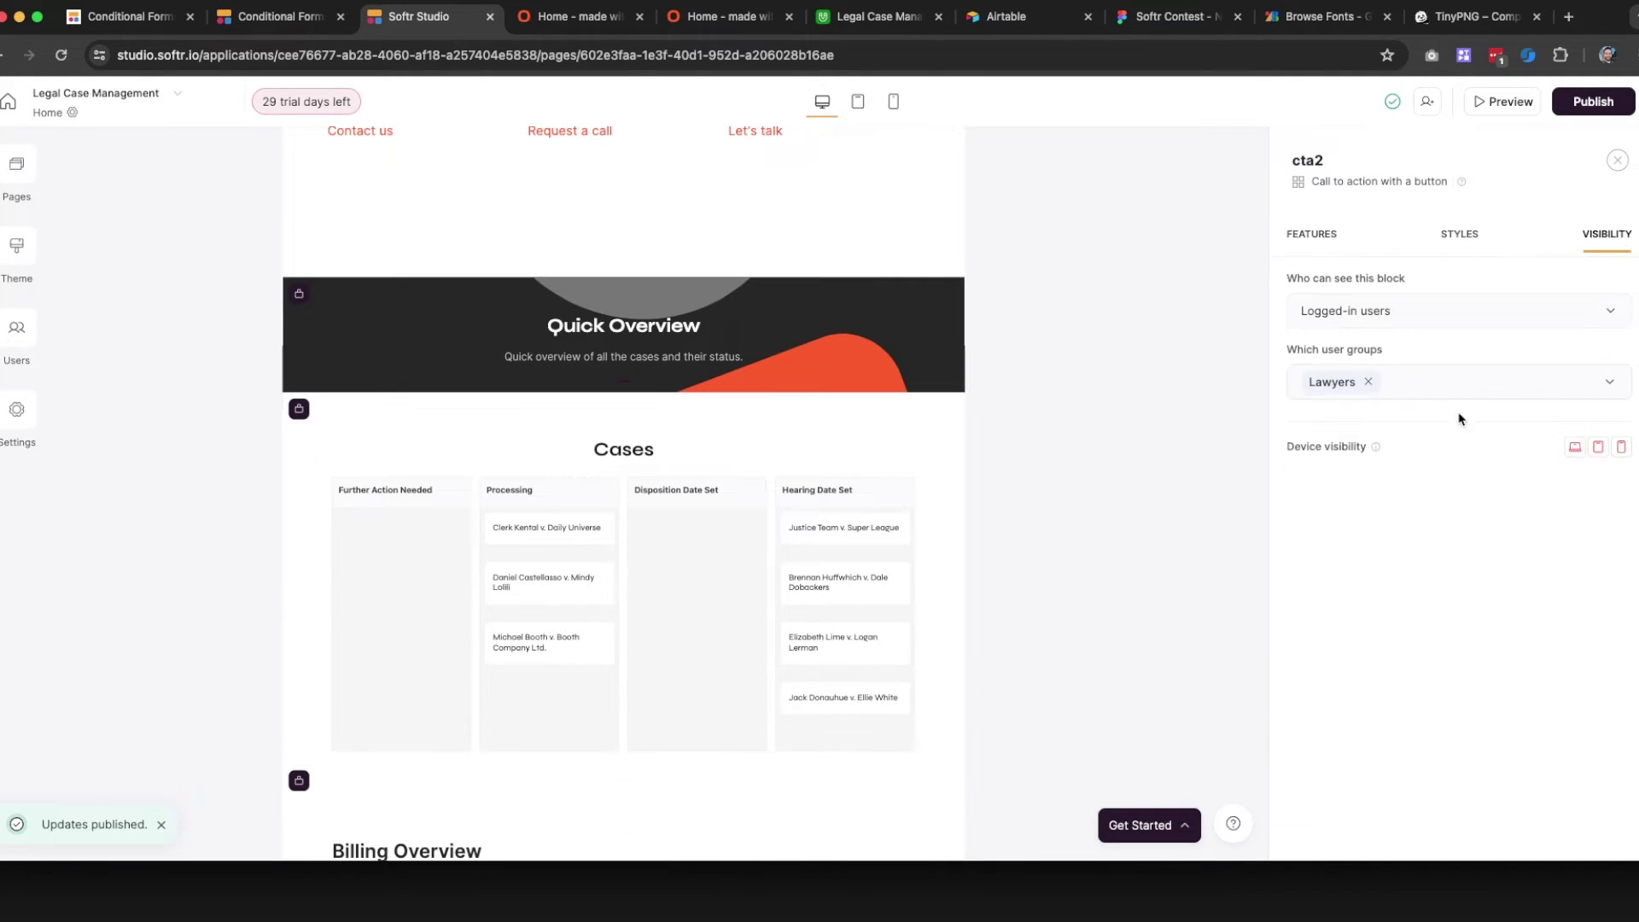
pyautogui.scroll(-1, 530, 485)
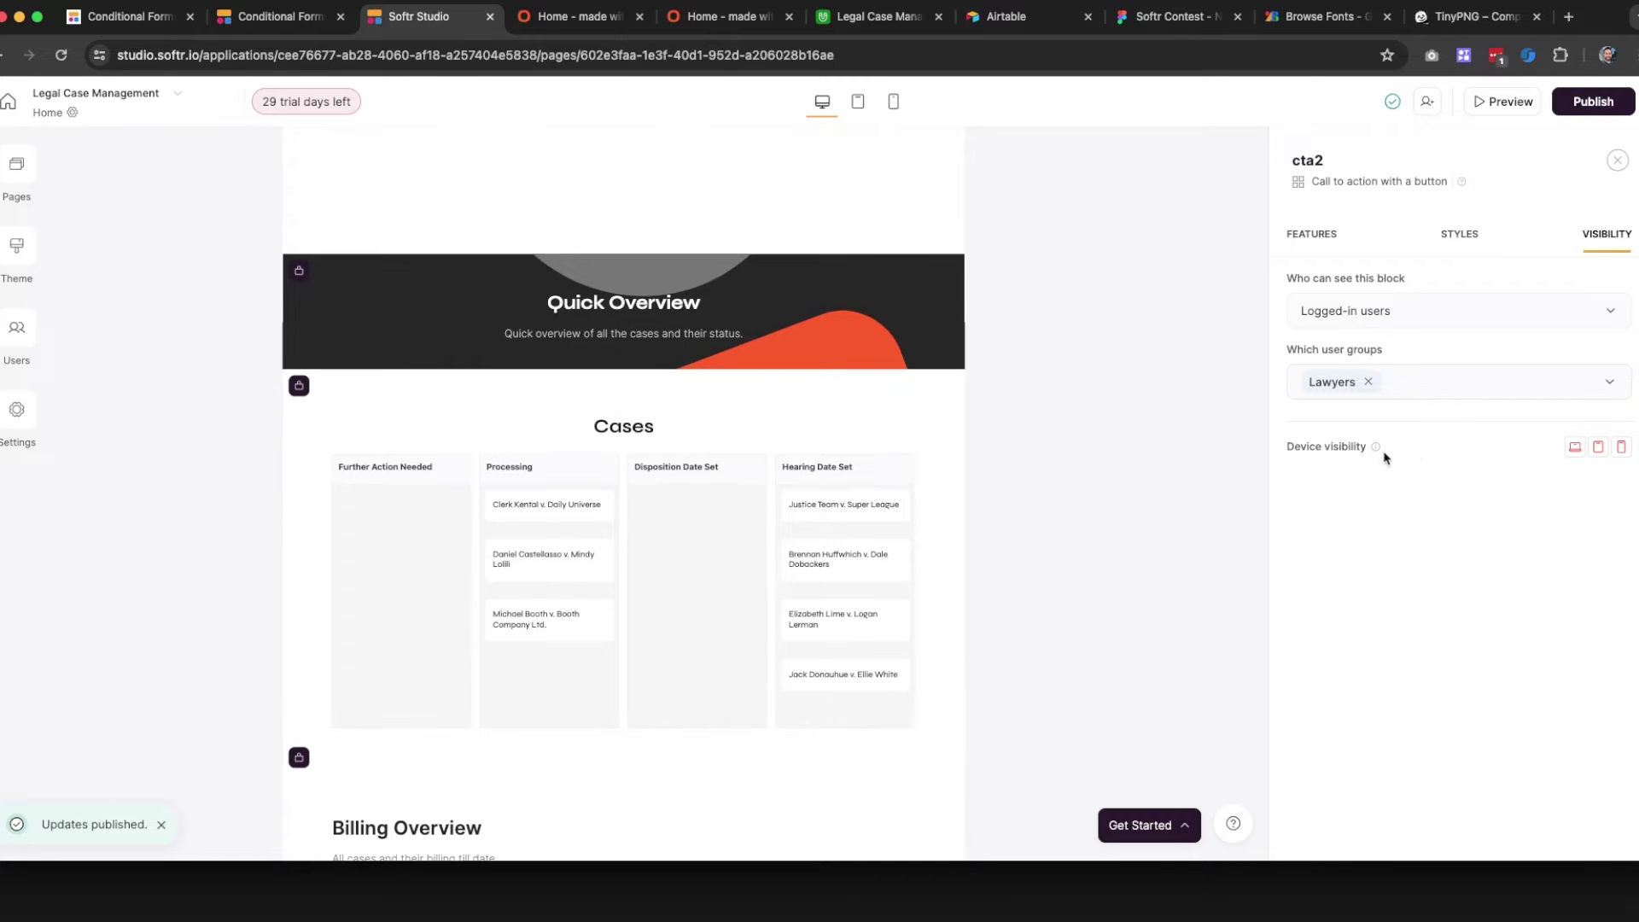
pyautogui.scroll(-10, 458, 521)
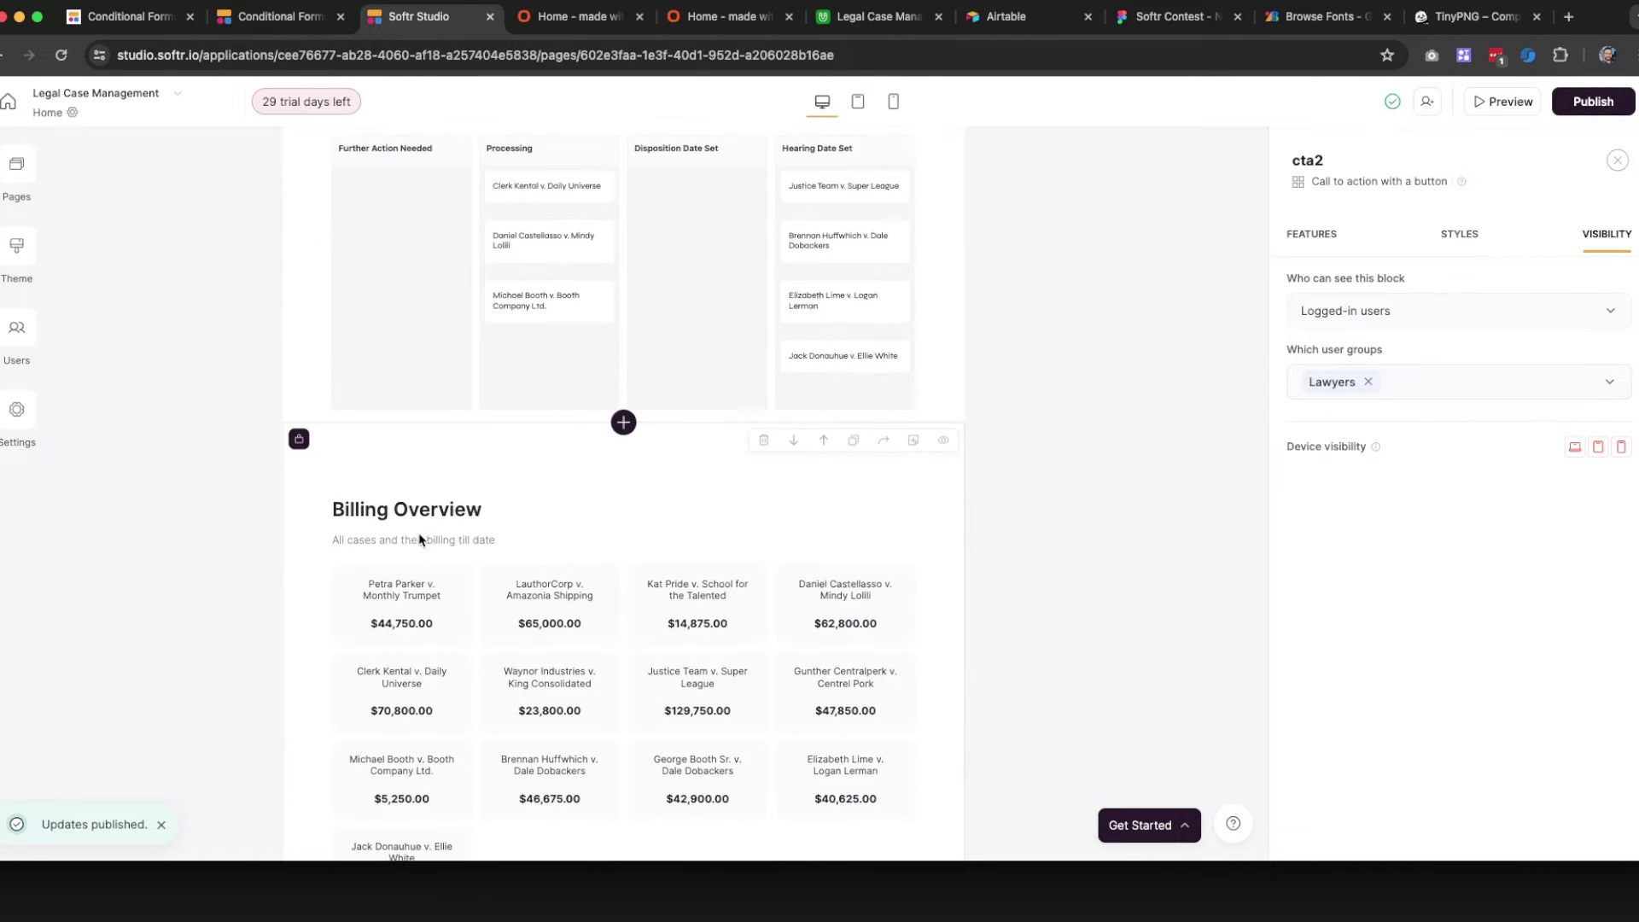
pyautogui.scroll(-5, 577, 609)
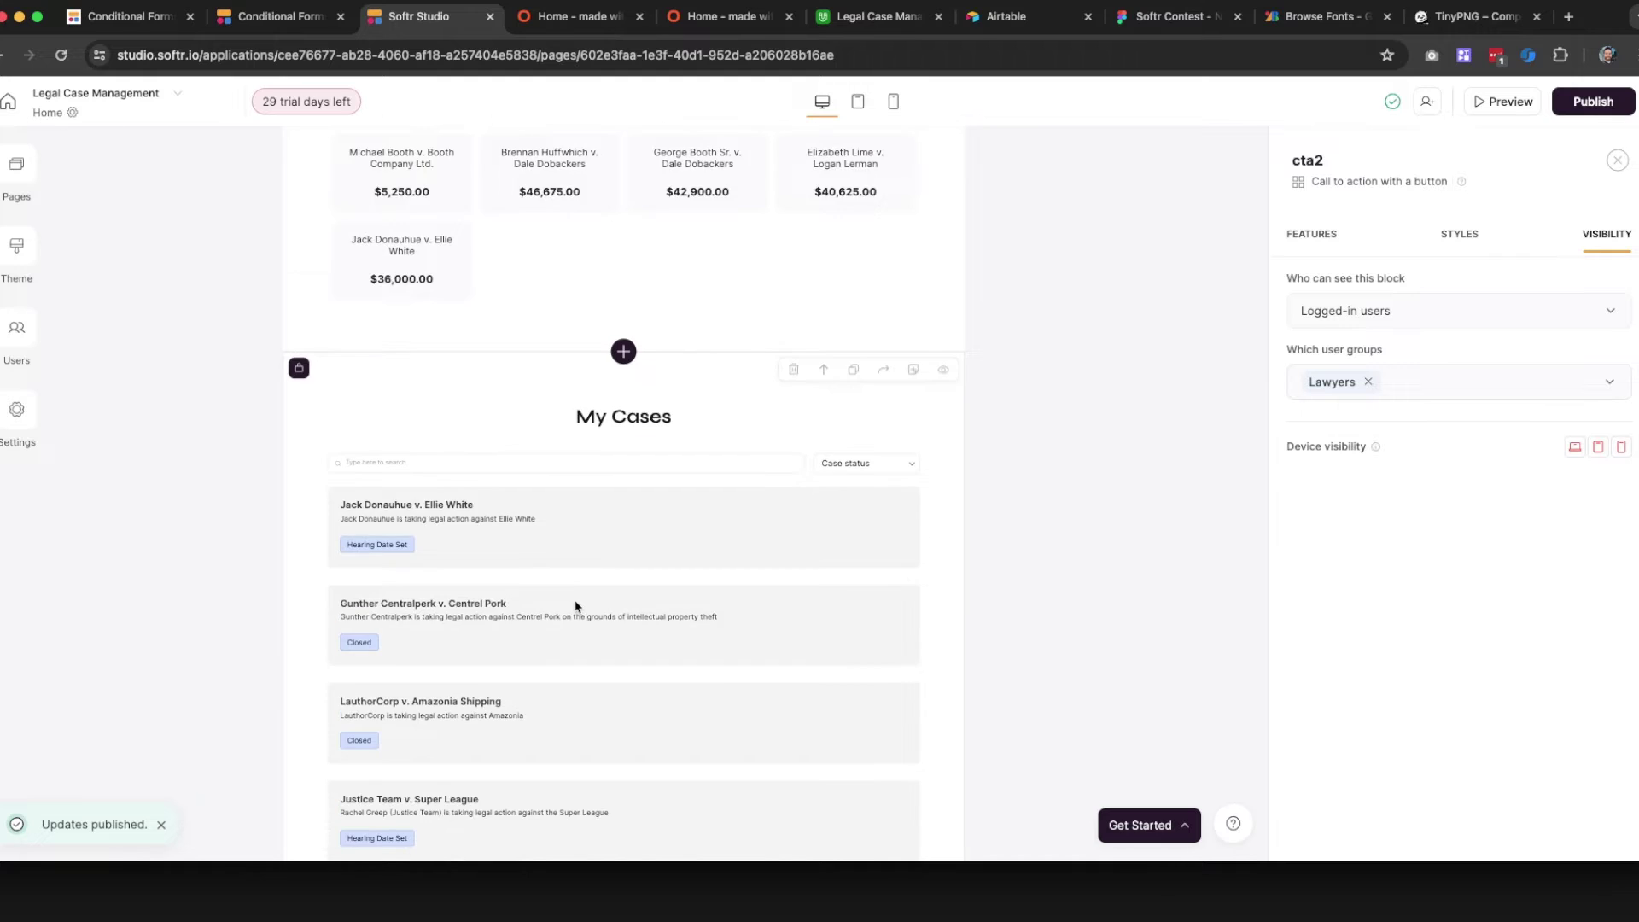
# Review the My Cases list's visibility and its Airtable source with the Case Name filter
pyautogui.click(523, 421)
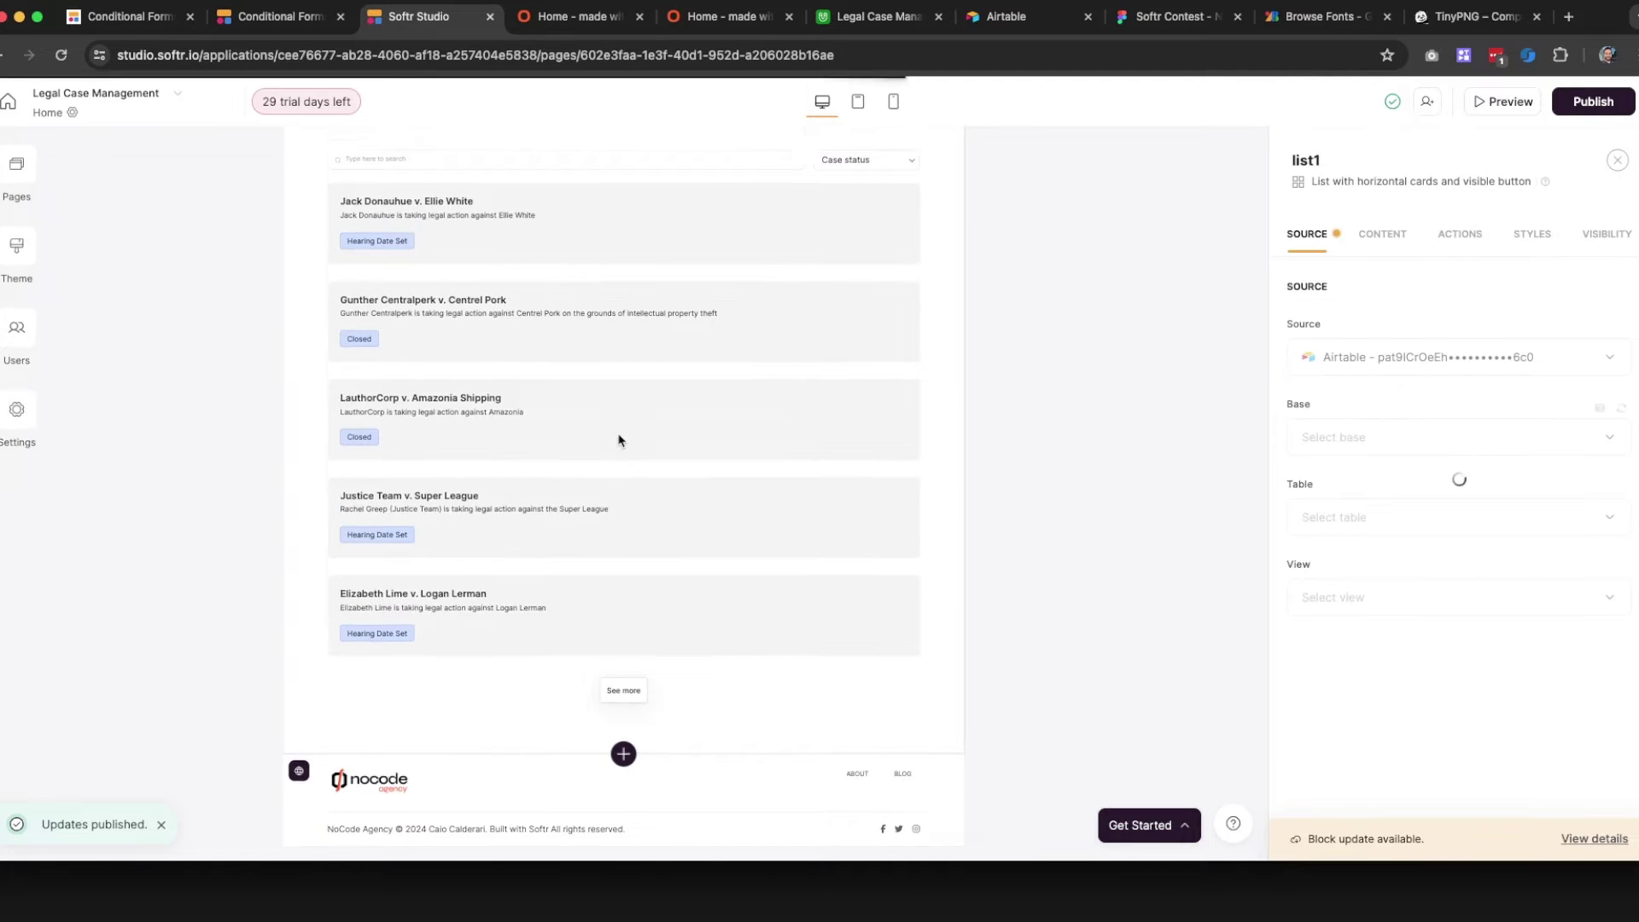
pyautogui.click(1631, 235)
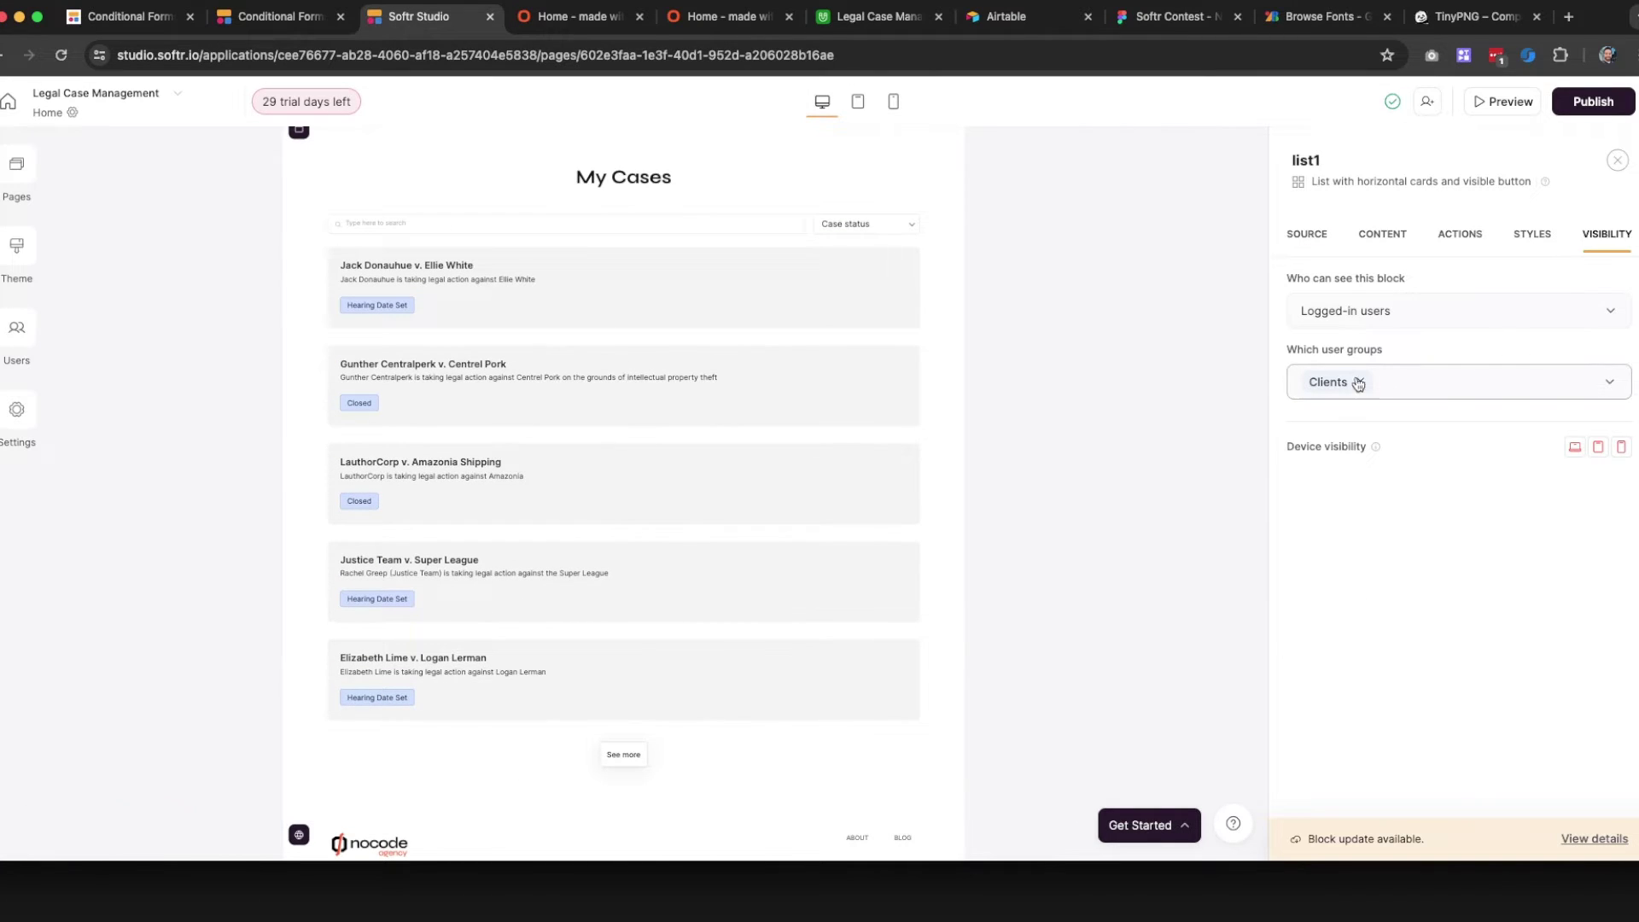
pyautogui.scroll(4, 575, 501)
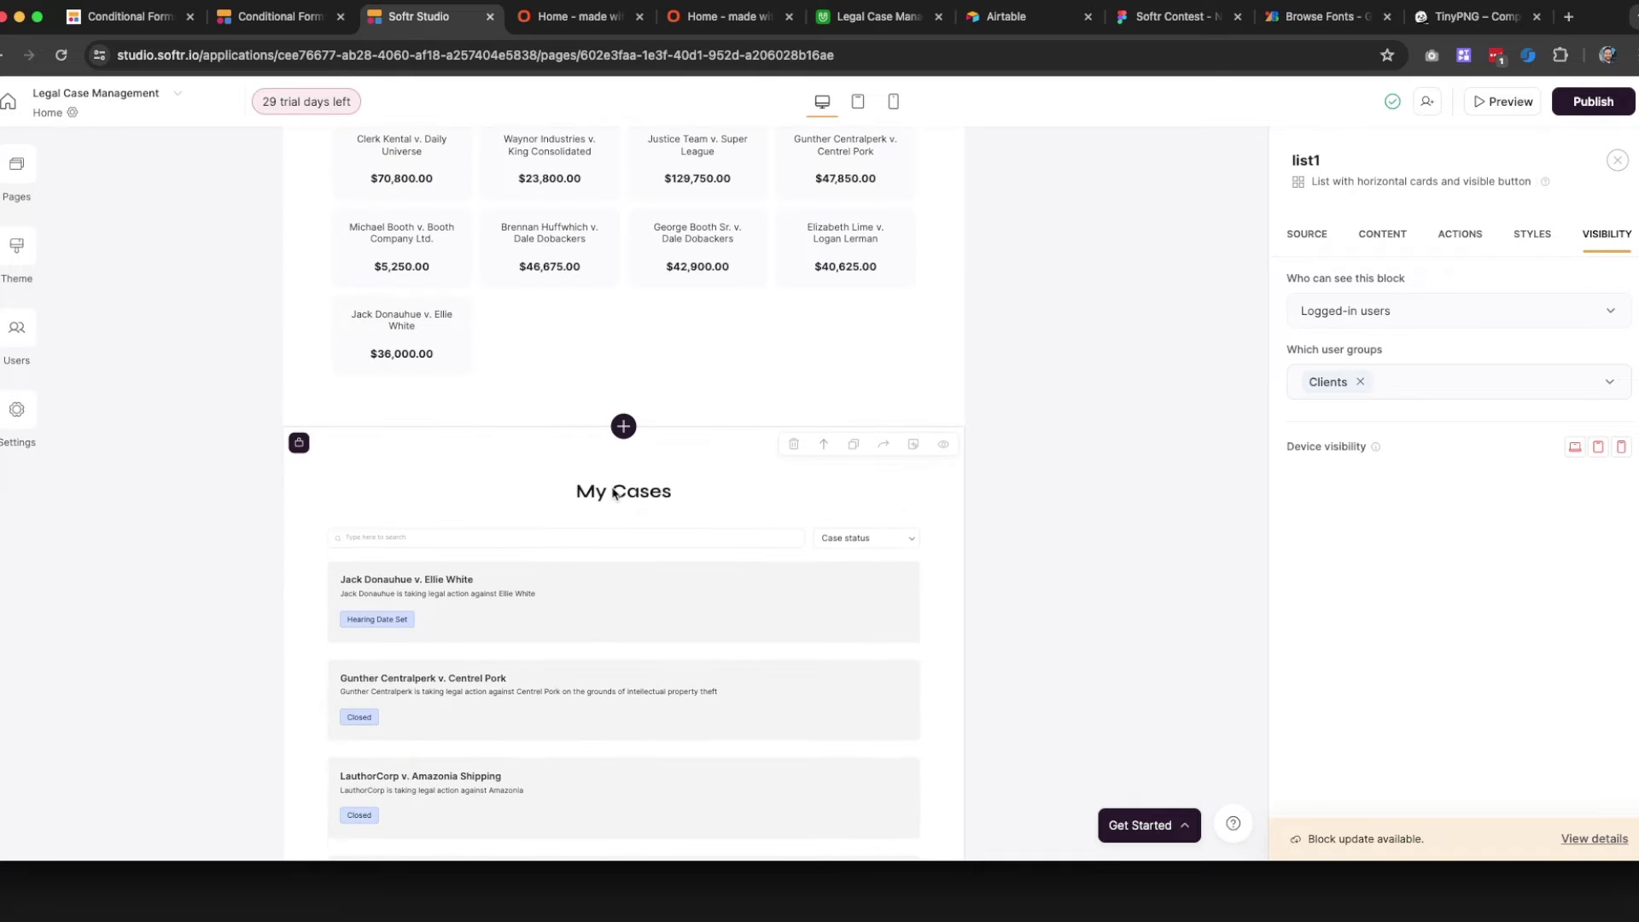
pyautogui.click(1305, 247)
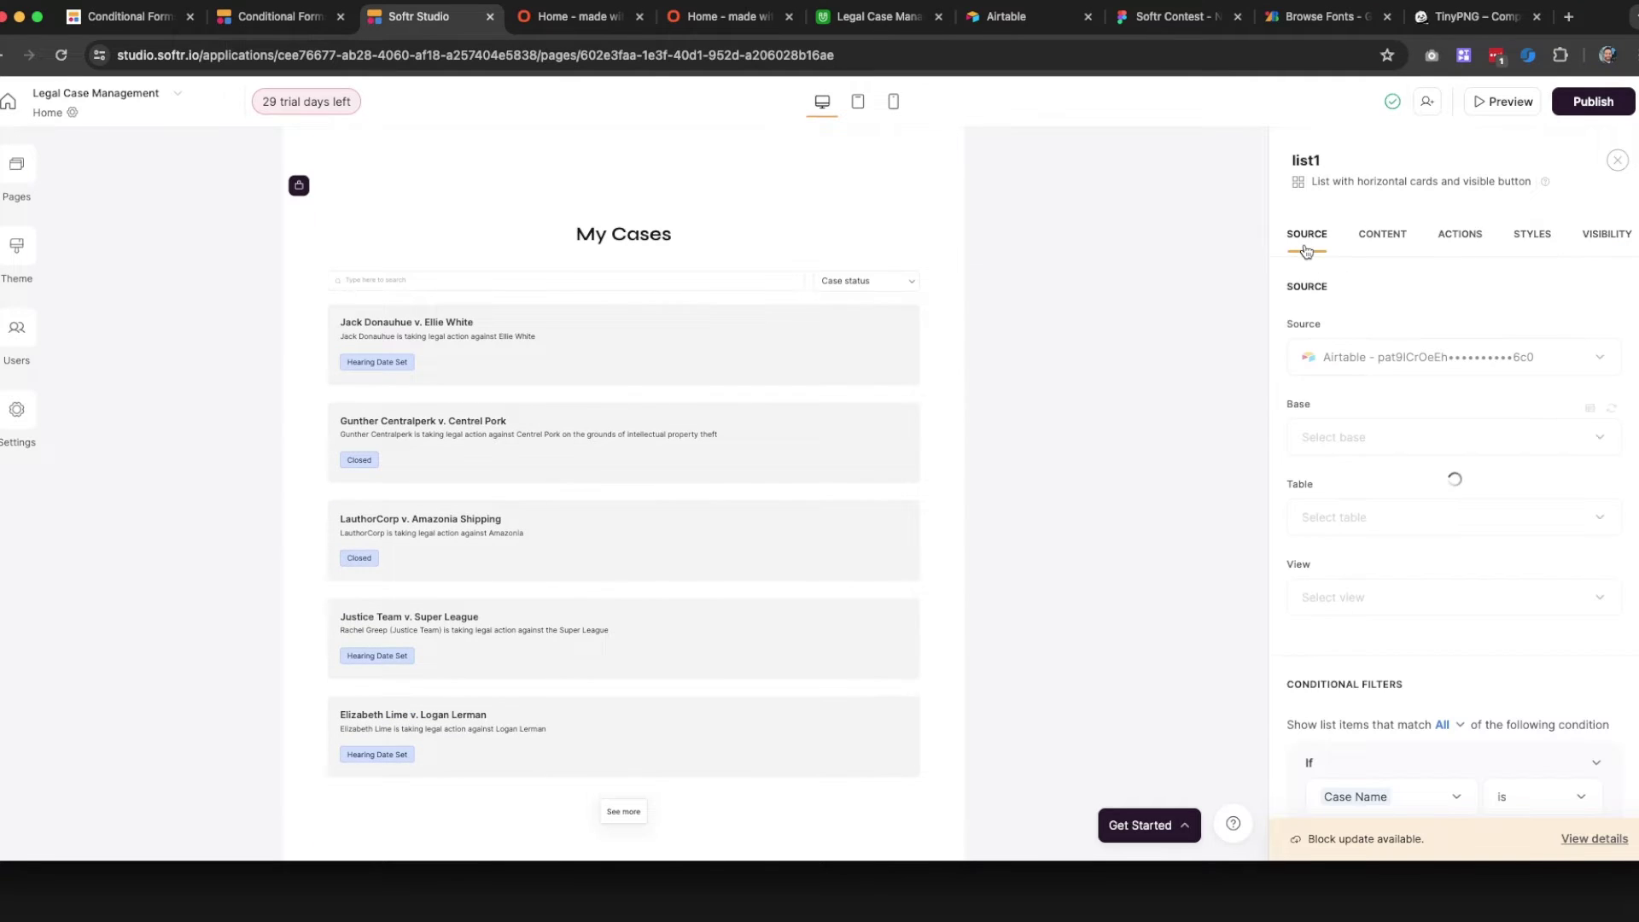
# In list1's content settings, replace the title 'My Cases' with 'My current projects'
pyautogui.click(1379, 244)
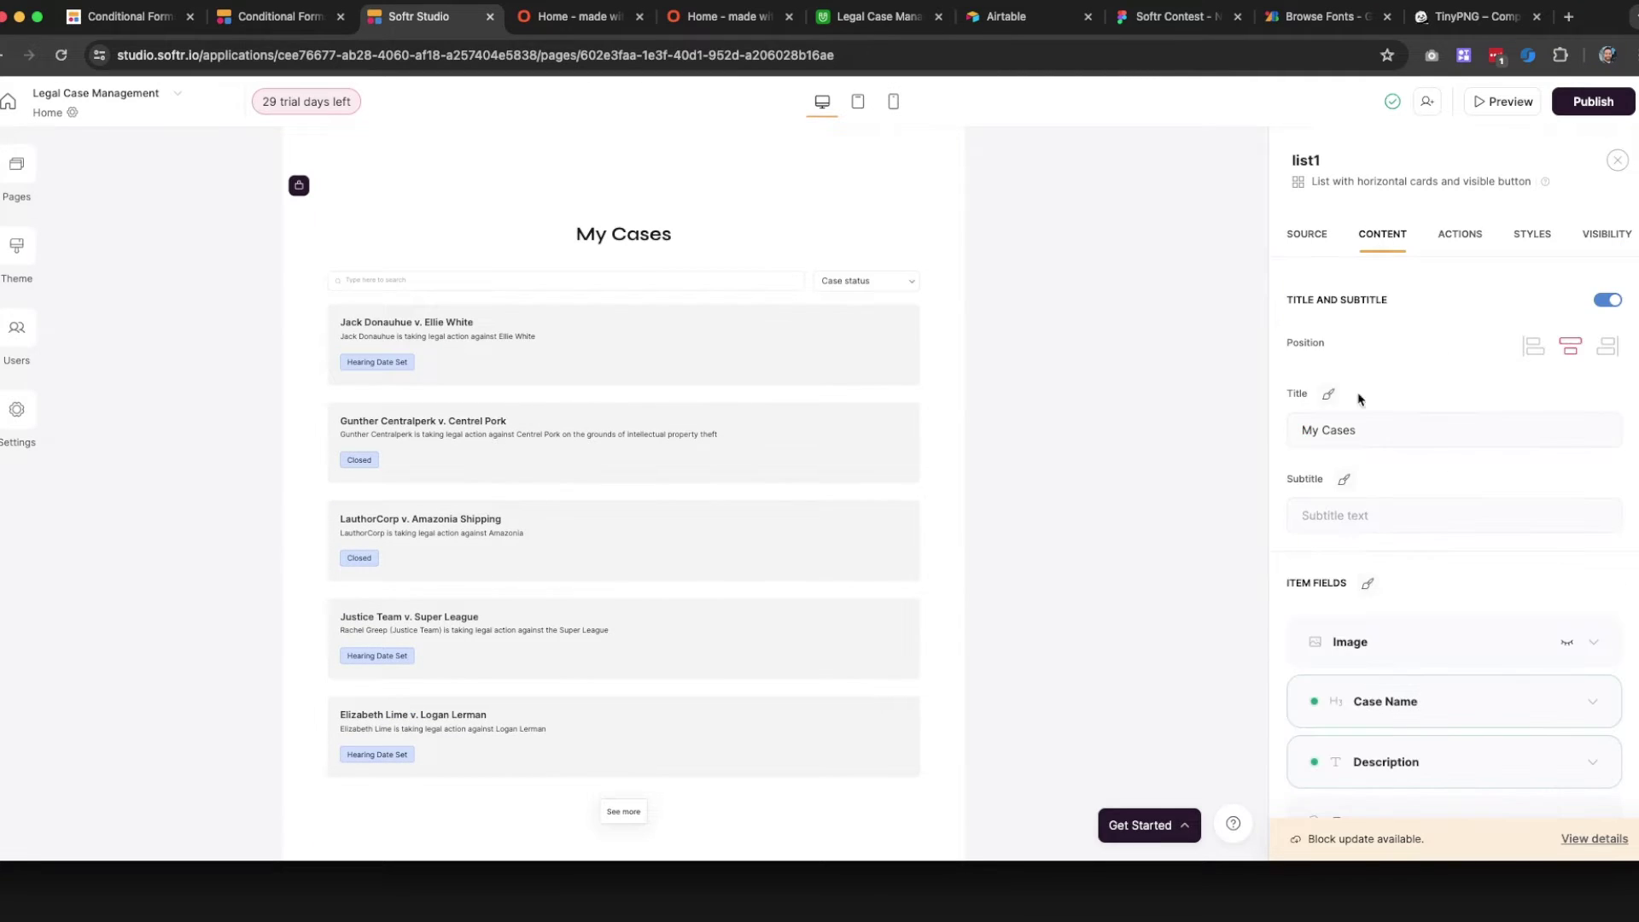
pyautogui.tripleClick(1353, 432)
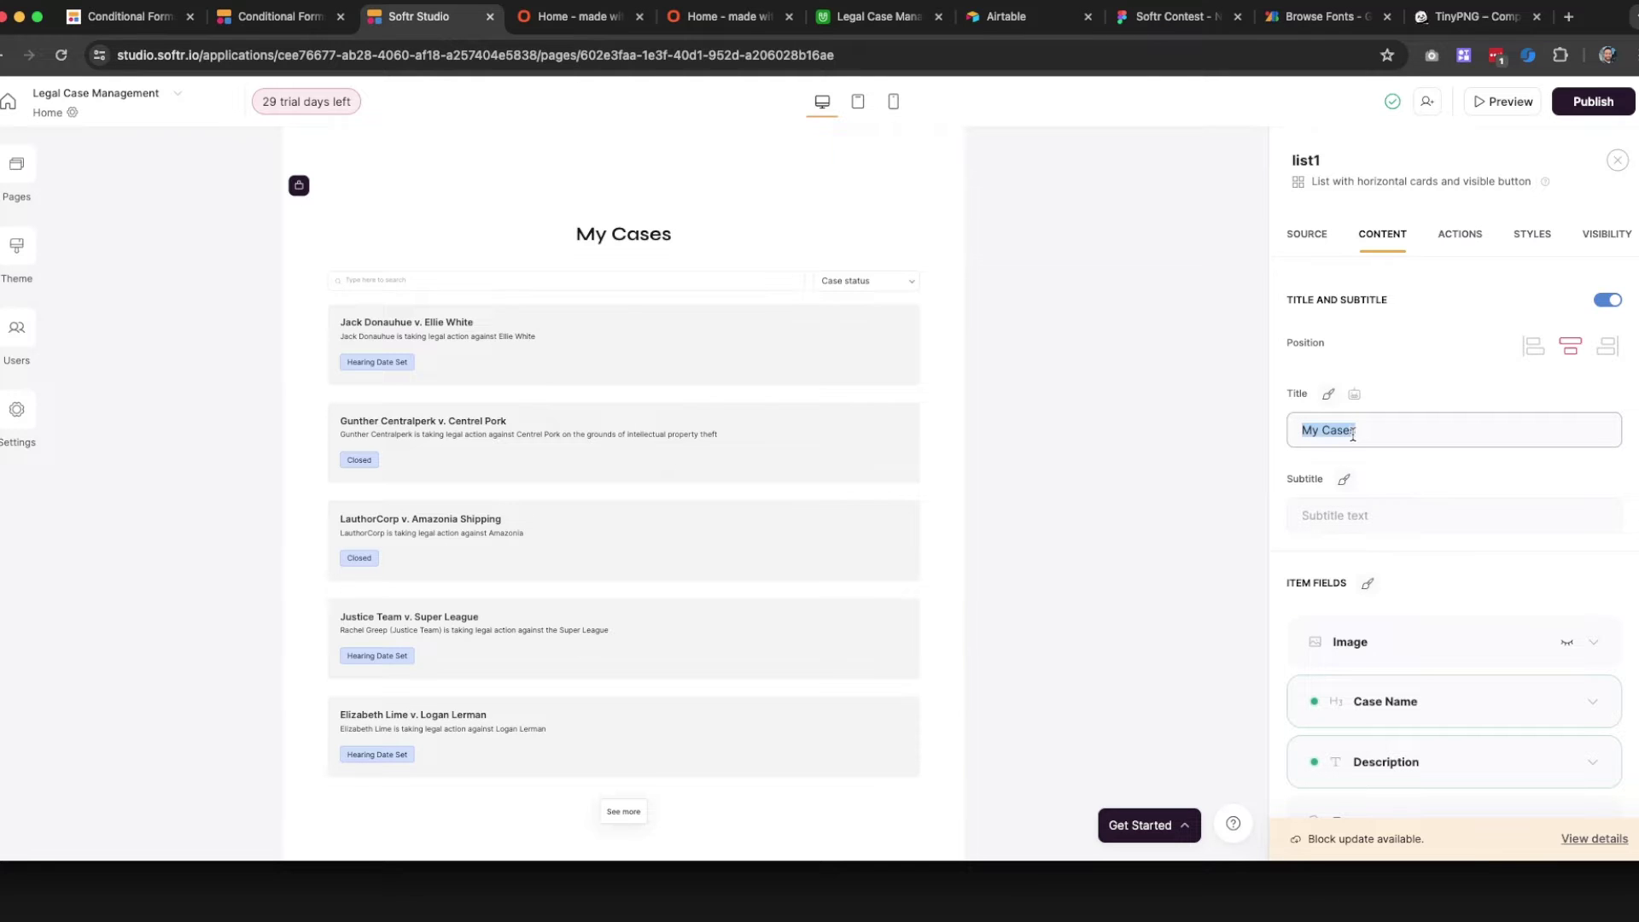
pyautogui.write('My current project')
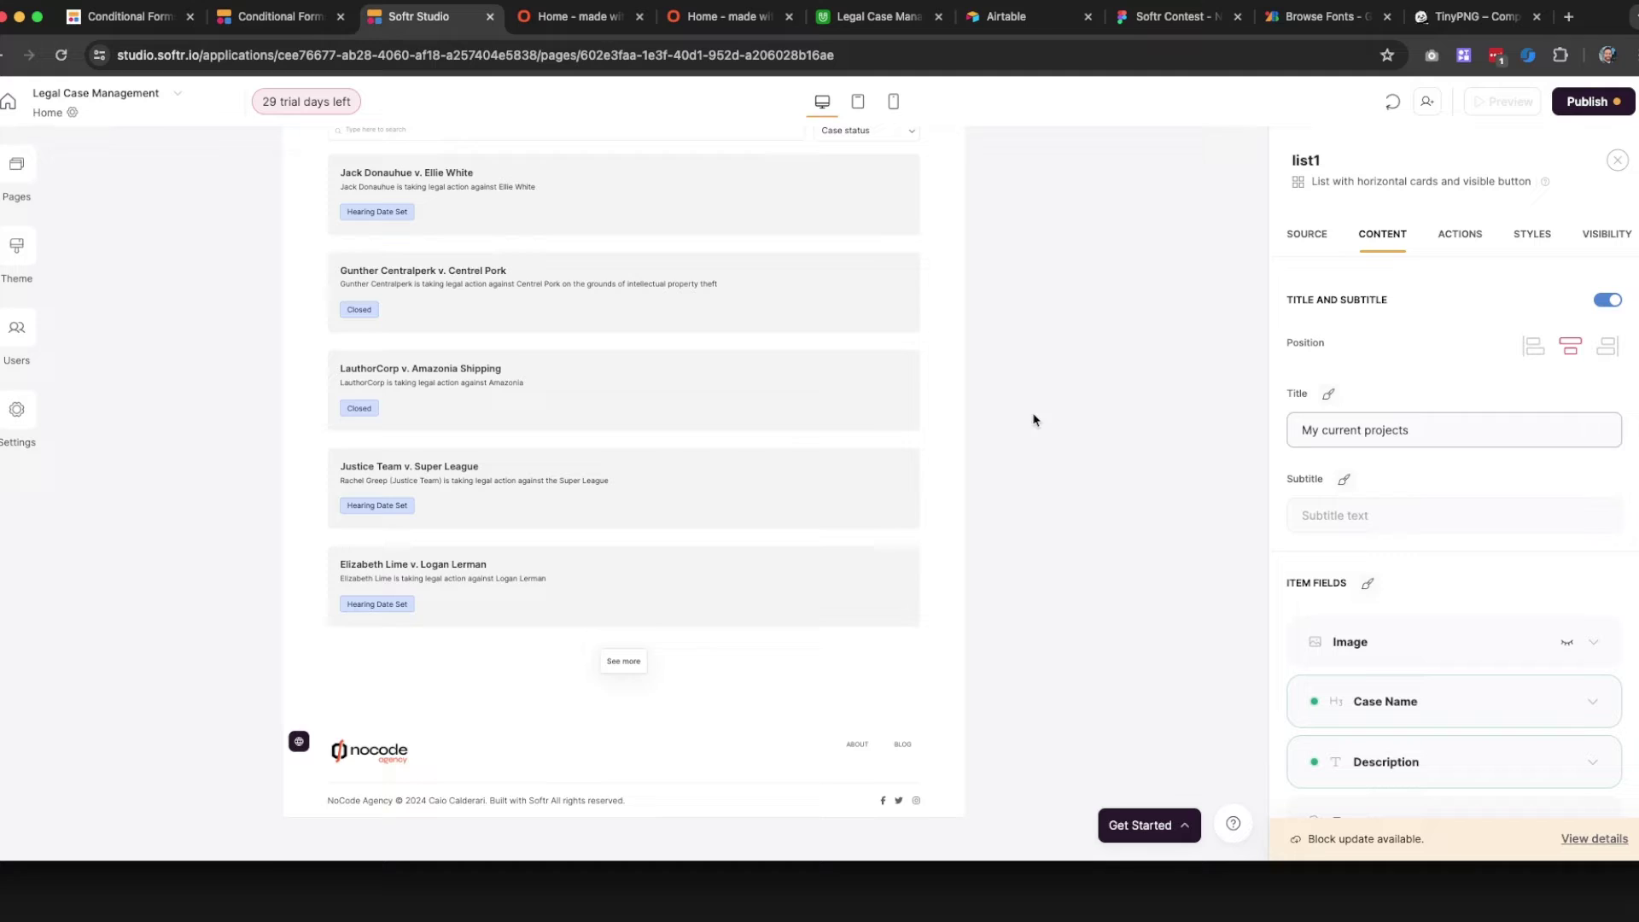
pyautogui.scroll(5, 583, 386)
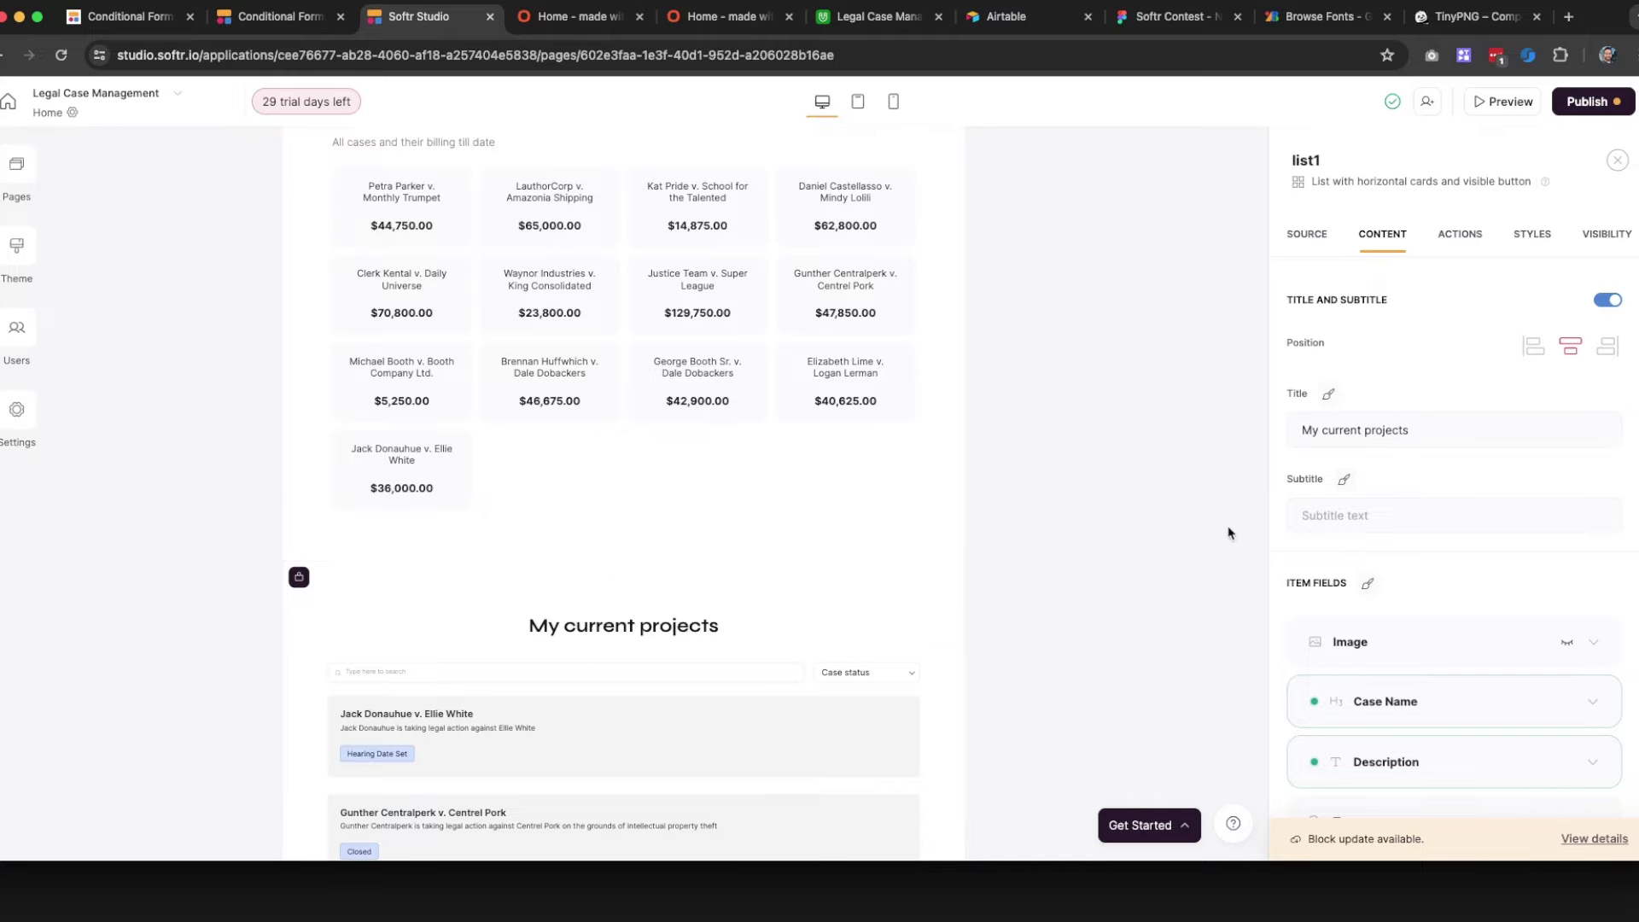
pyautogui.scroll(-6, 973, 547)
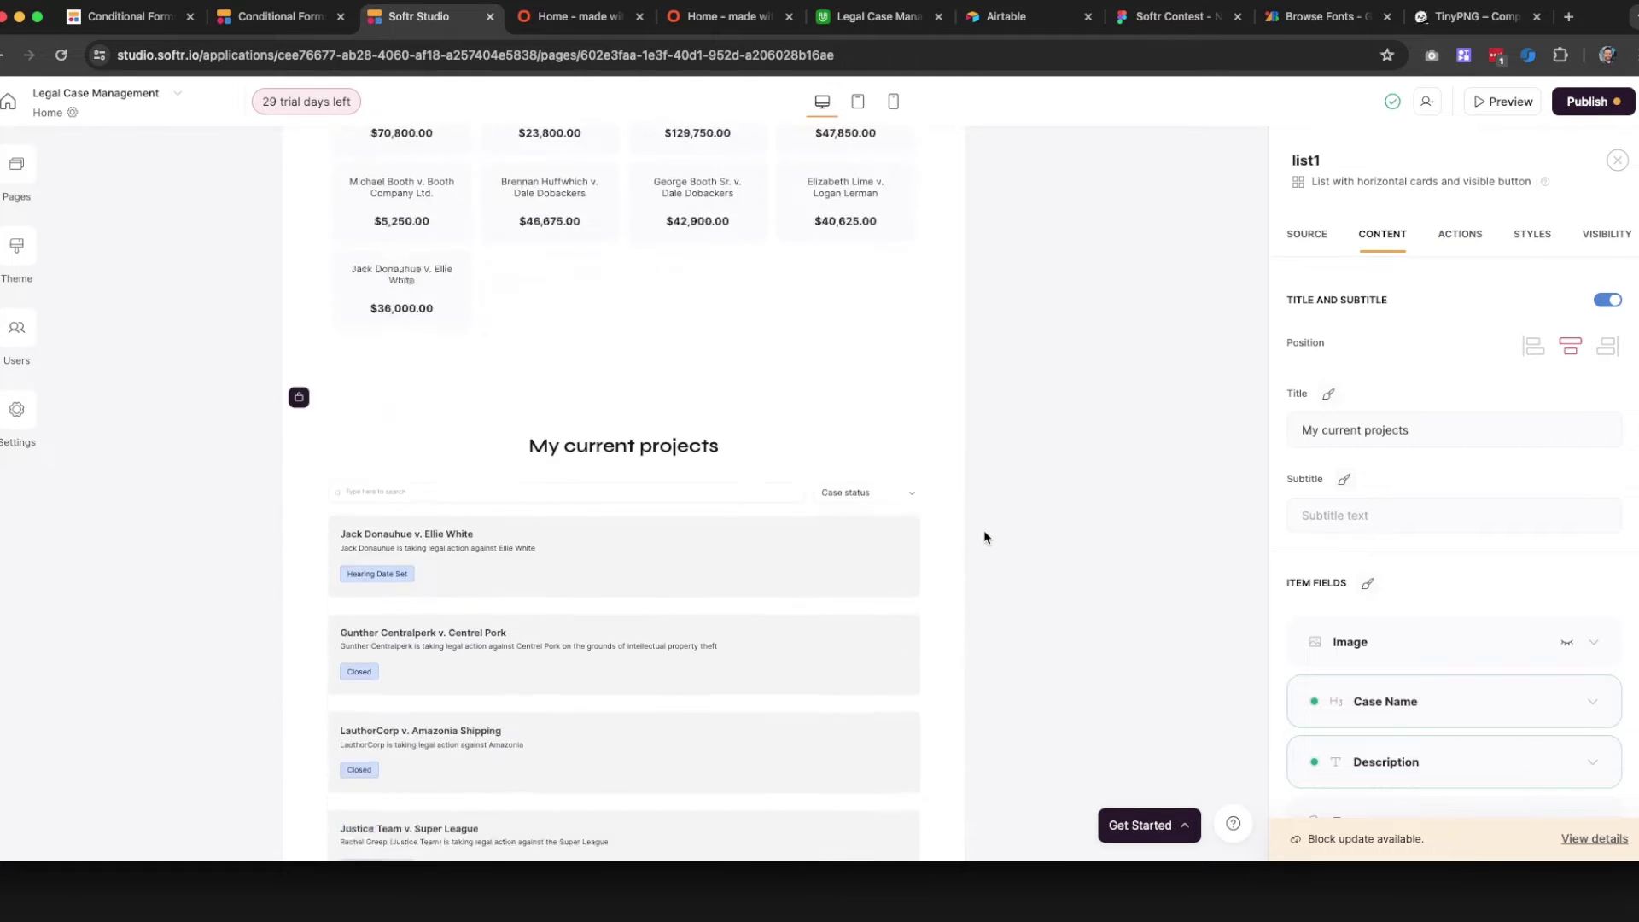
pyautogui.scroll(4, 692, 538)
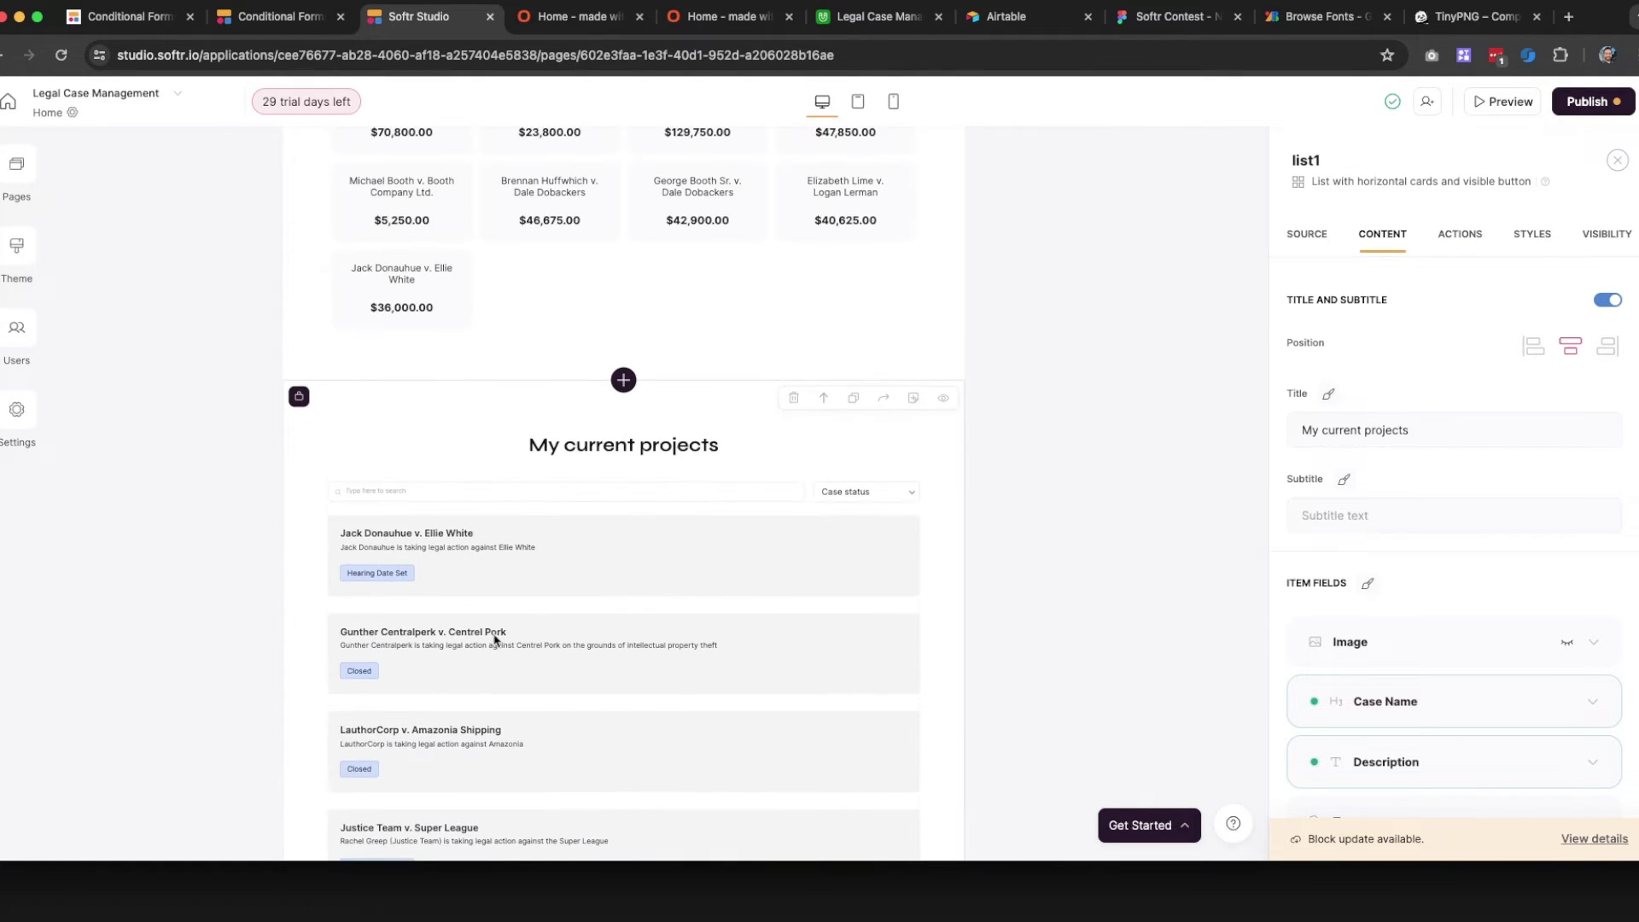
pyautogui.scroll(3, 497, 637)
pyautogui.scroll(10, 538, 606)
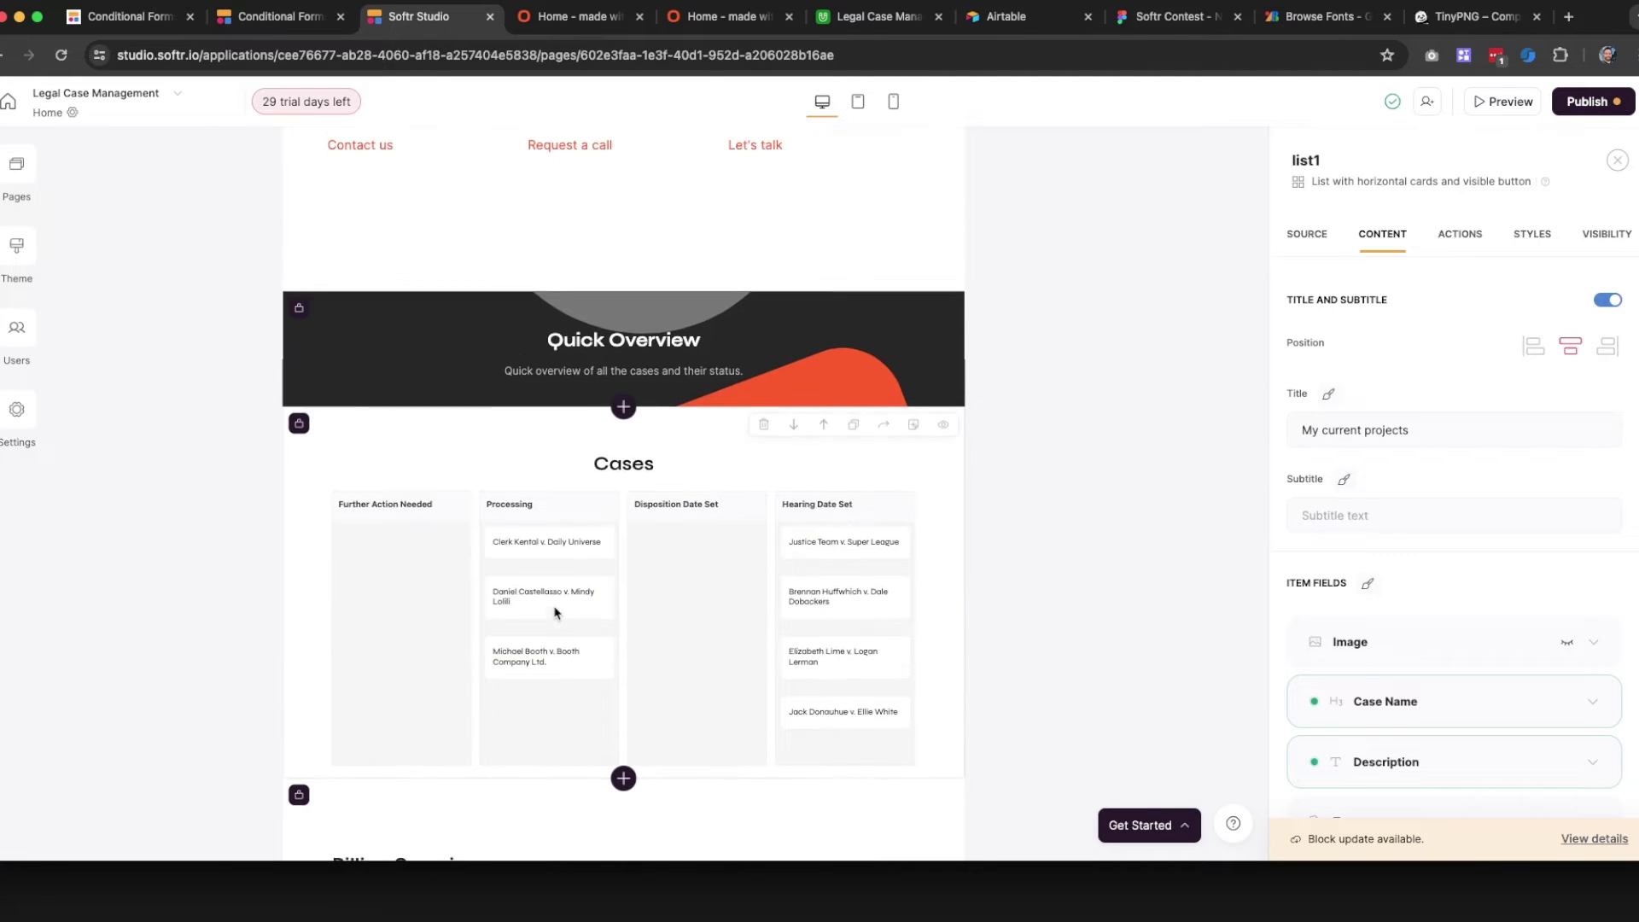
pyautogui.scroll(8, 558, 615)
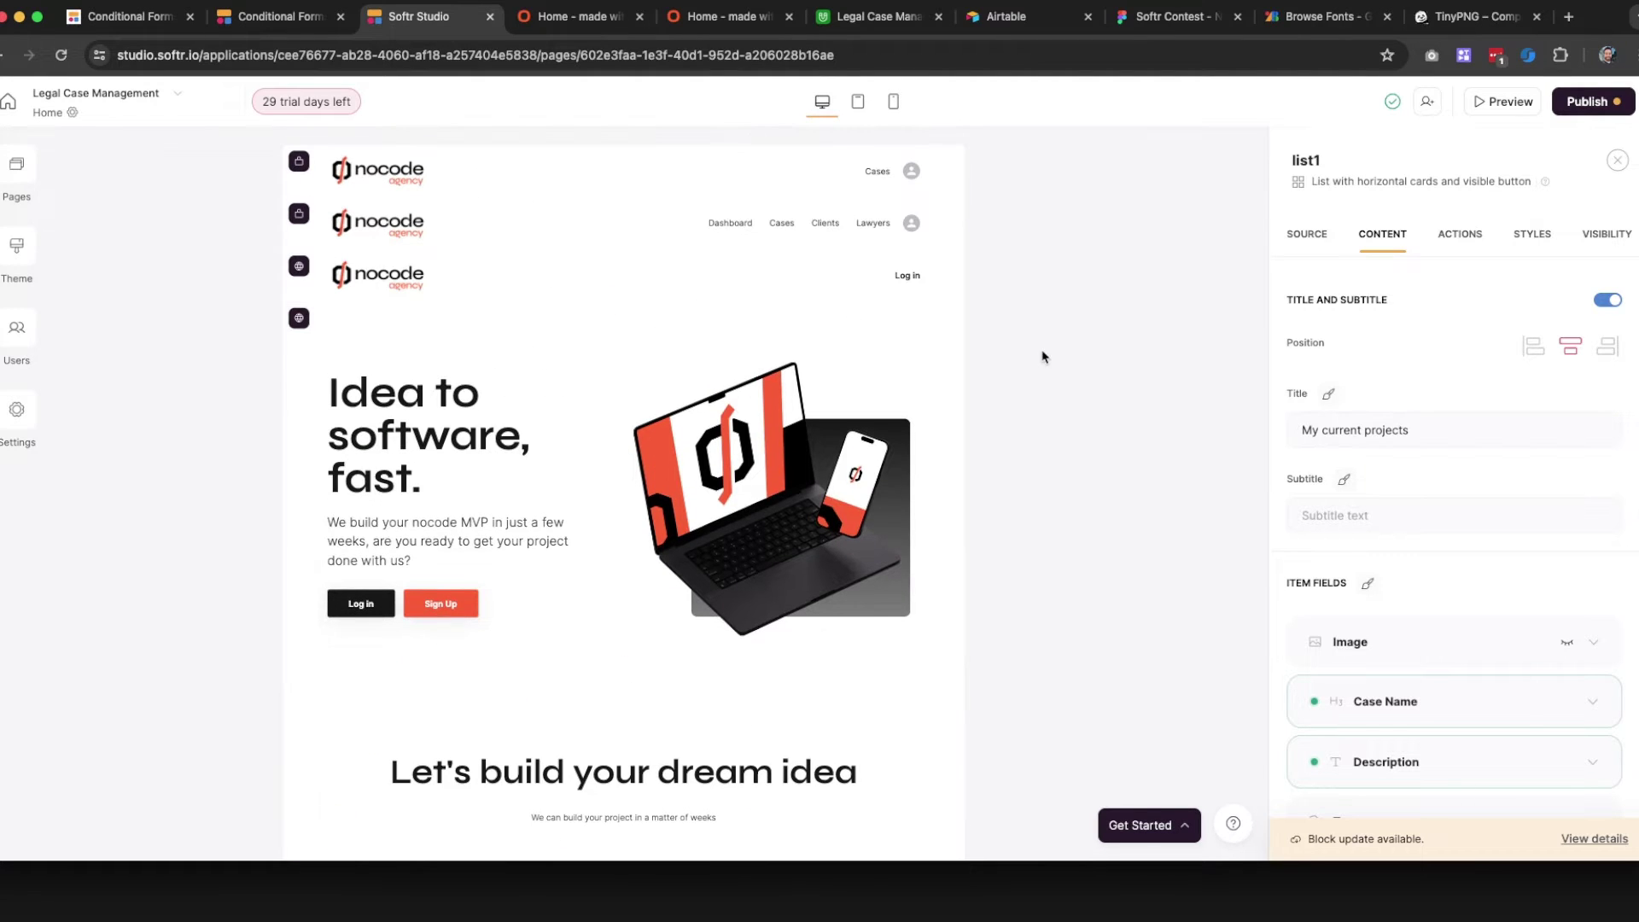
# Select the home_header3 user-profile header and show its padding and background styles
pyautogui.click(749, 226)
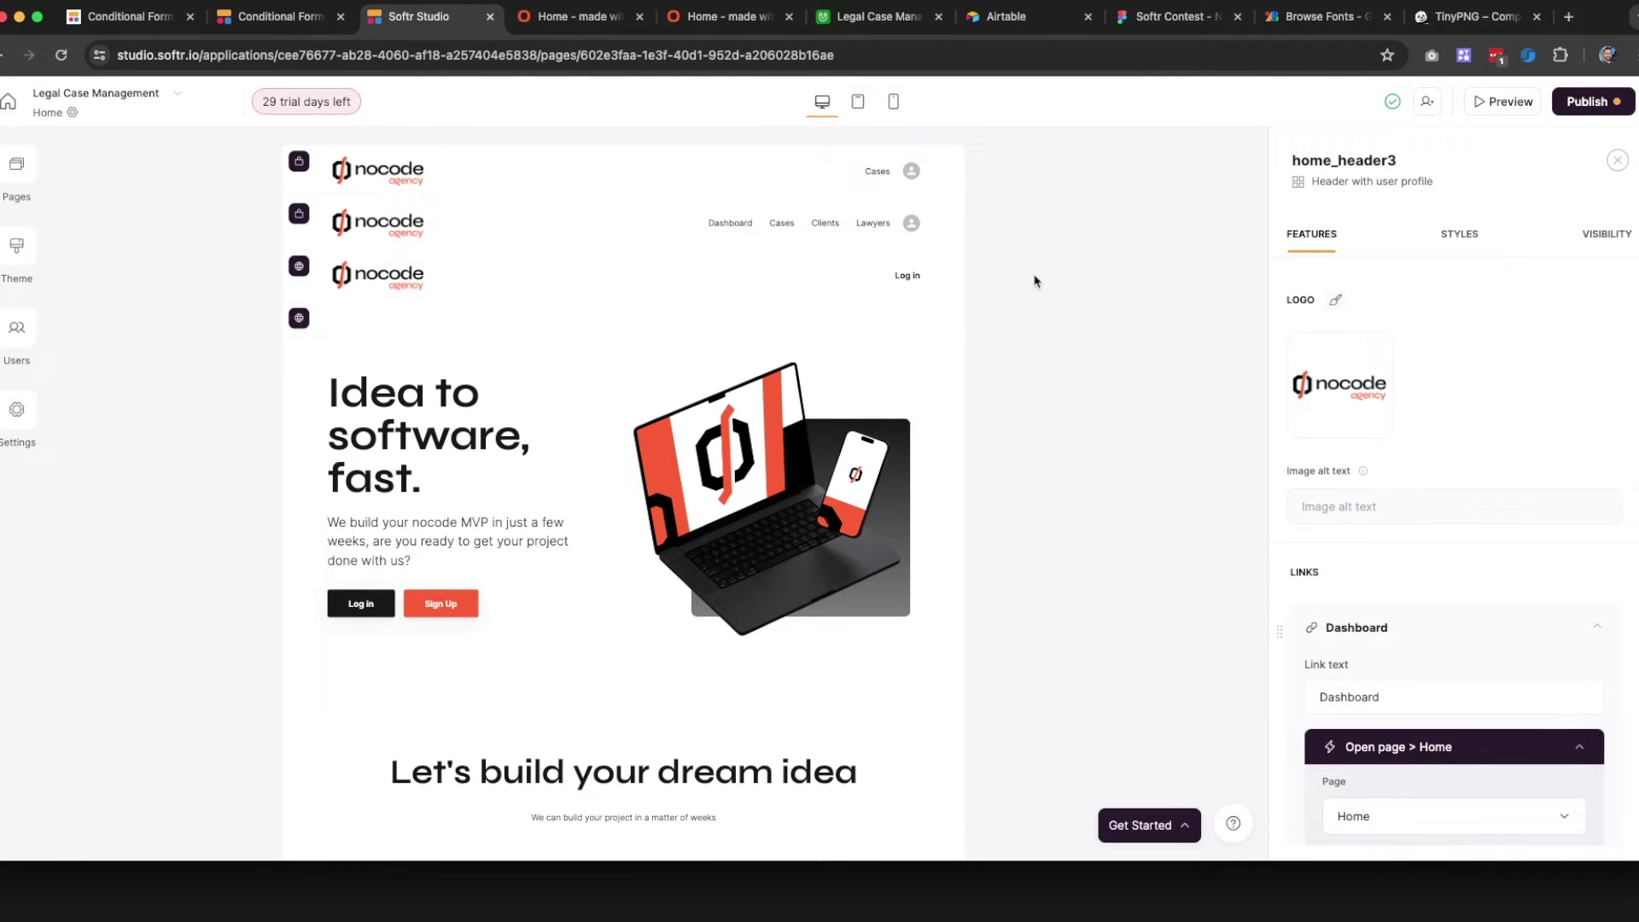
pyautogui.scroll(-10, 1494, 341)
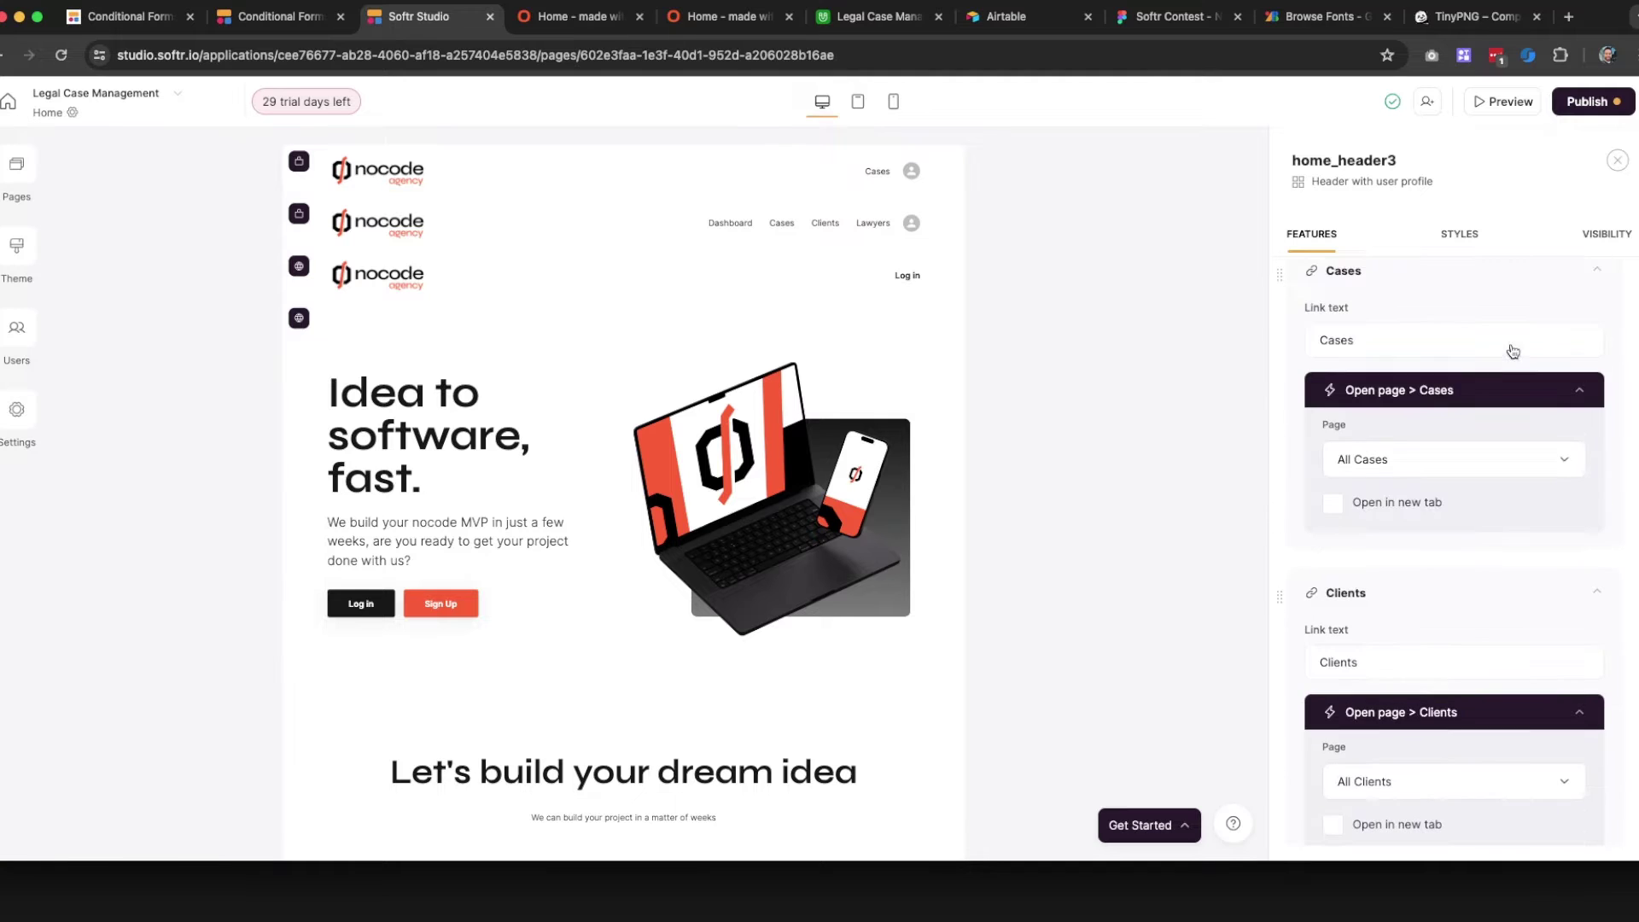
pyautogui.scroll(10, 1486, 414)
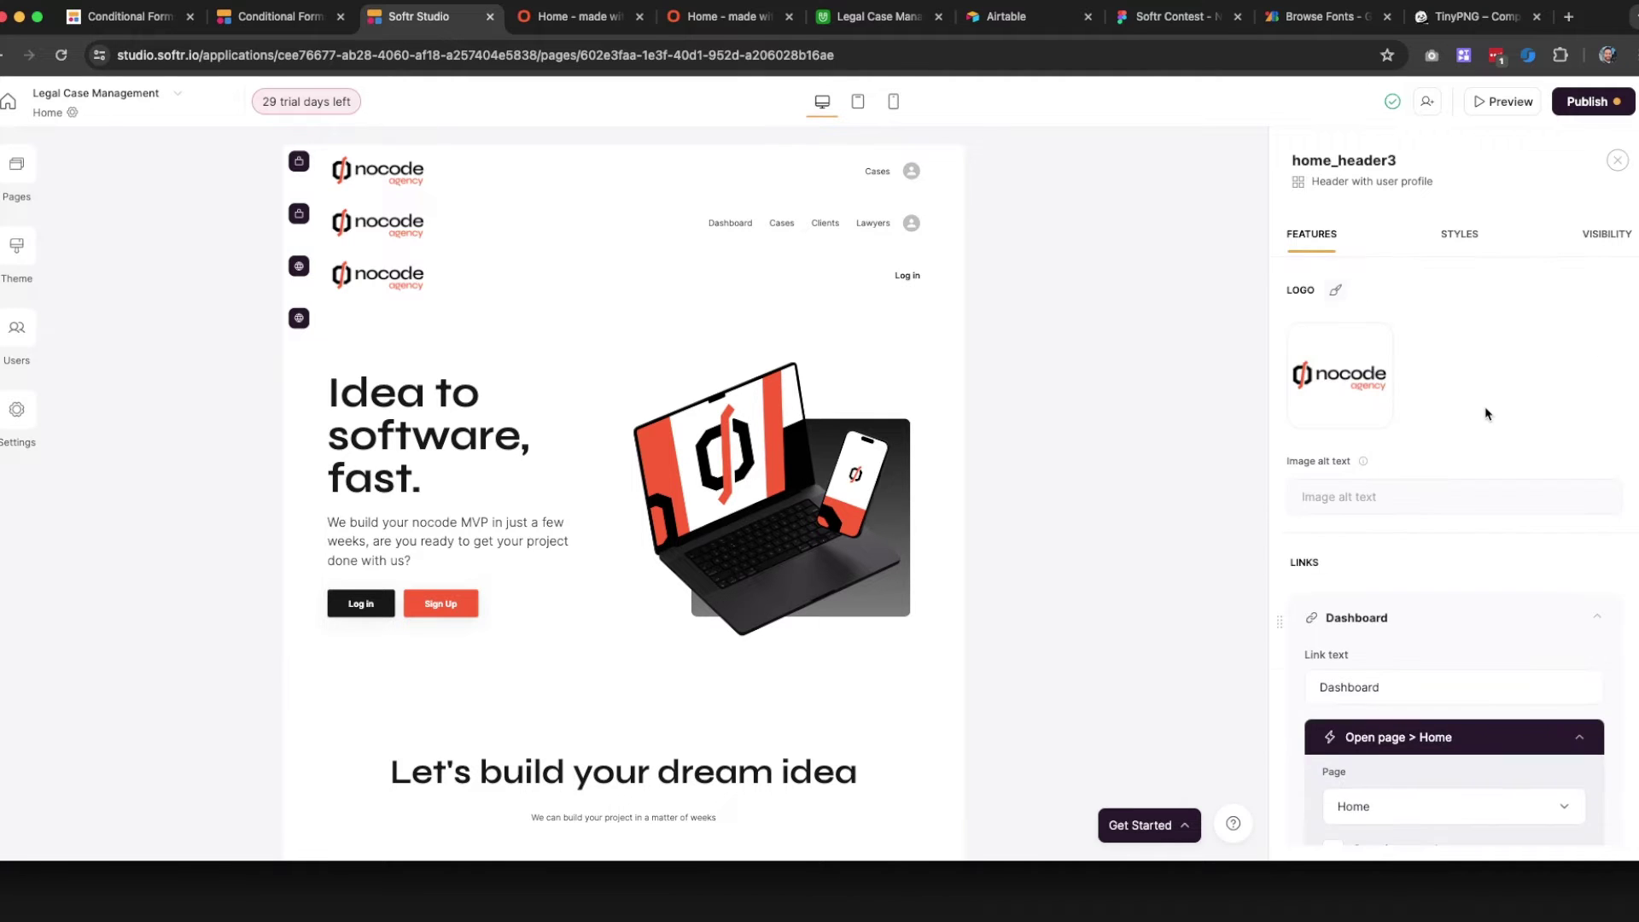
pyautogui.click(1473, 245)
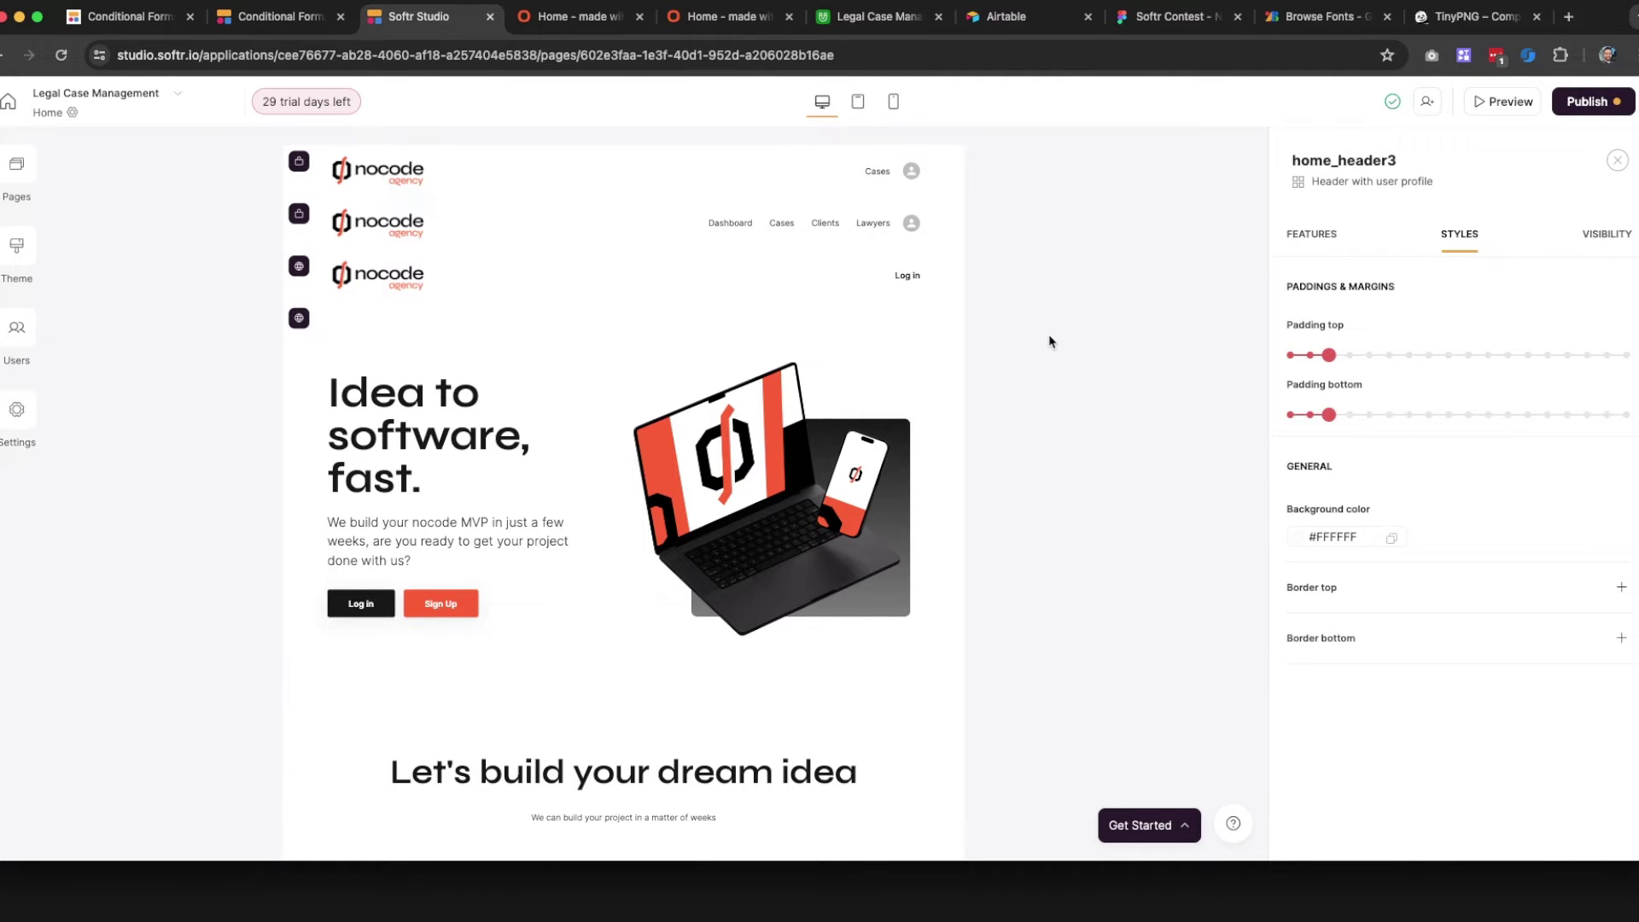
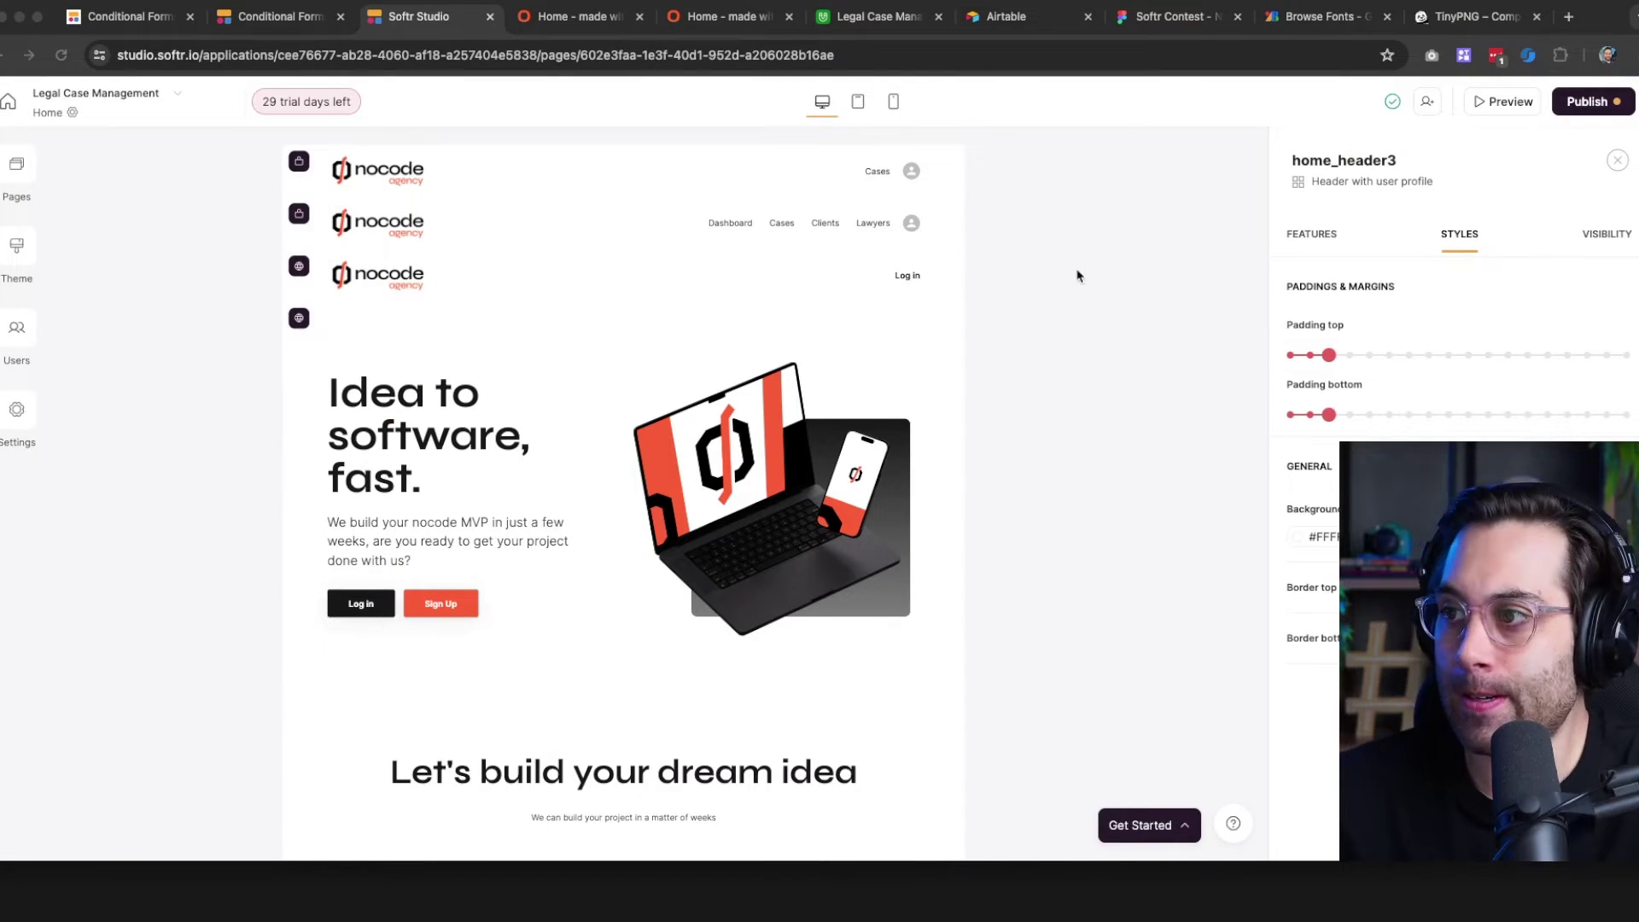
# Switch to the published site and look over its home page
pyautogui.click(1043, 238)
pyautogui.click(568, 19)
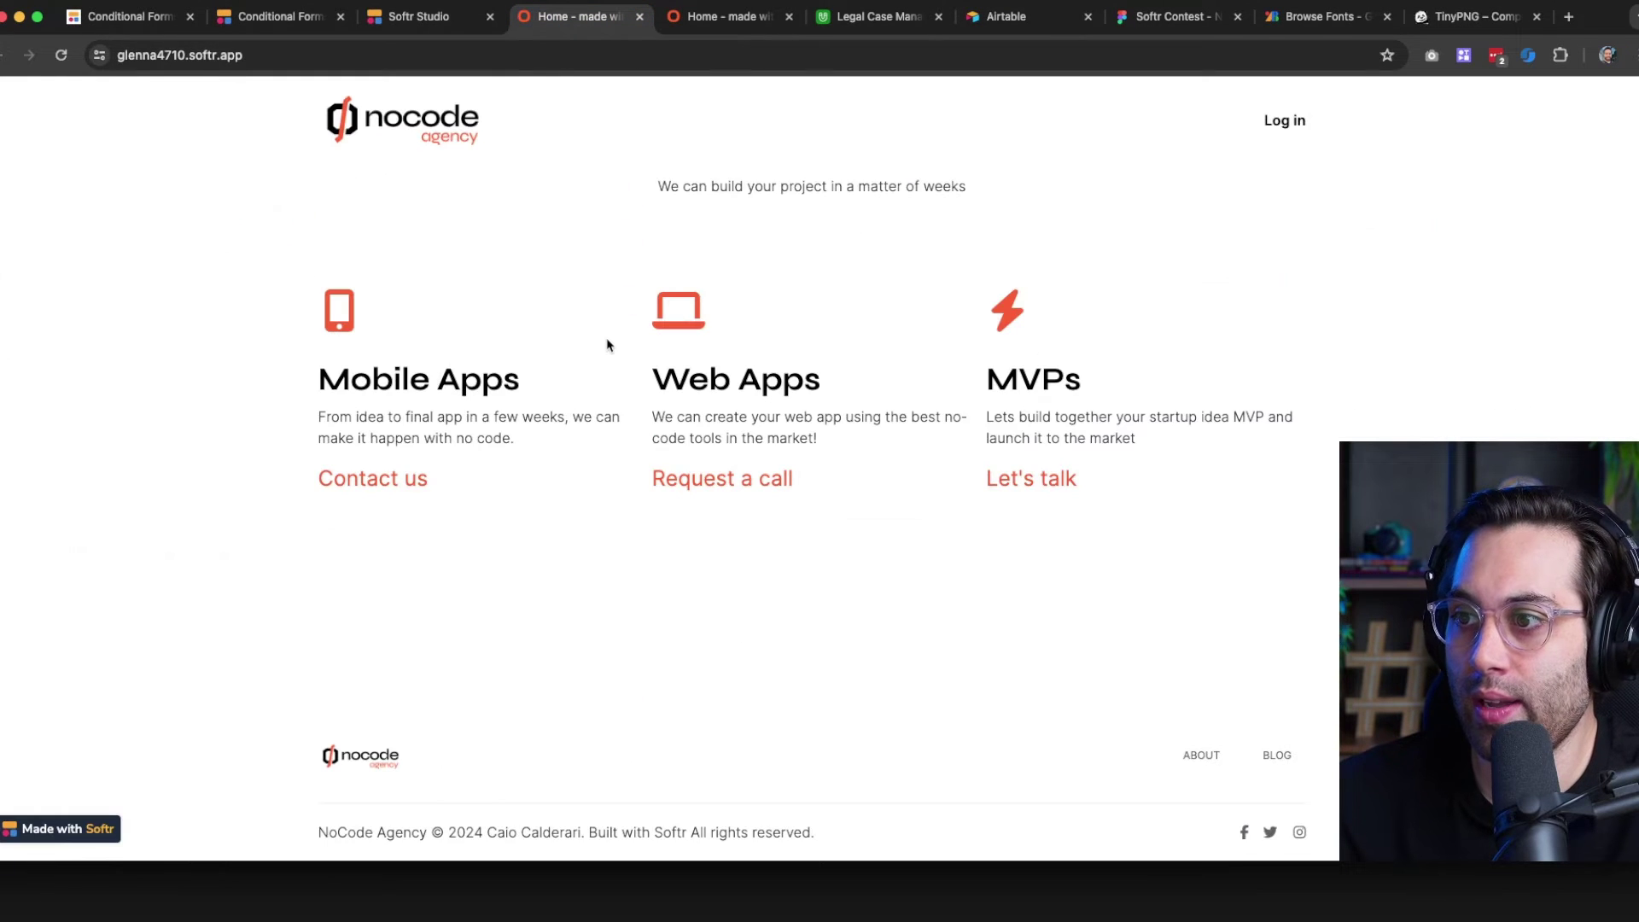
pyautogui.scroll(10, 607, 344)
pyautogui.scroll(-1, 607, 360)
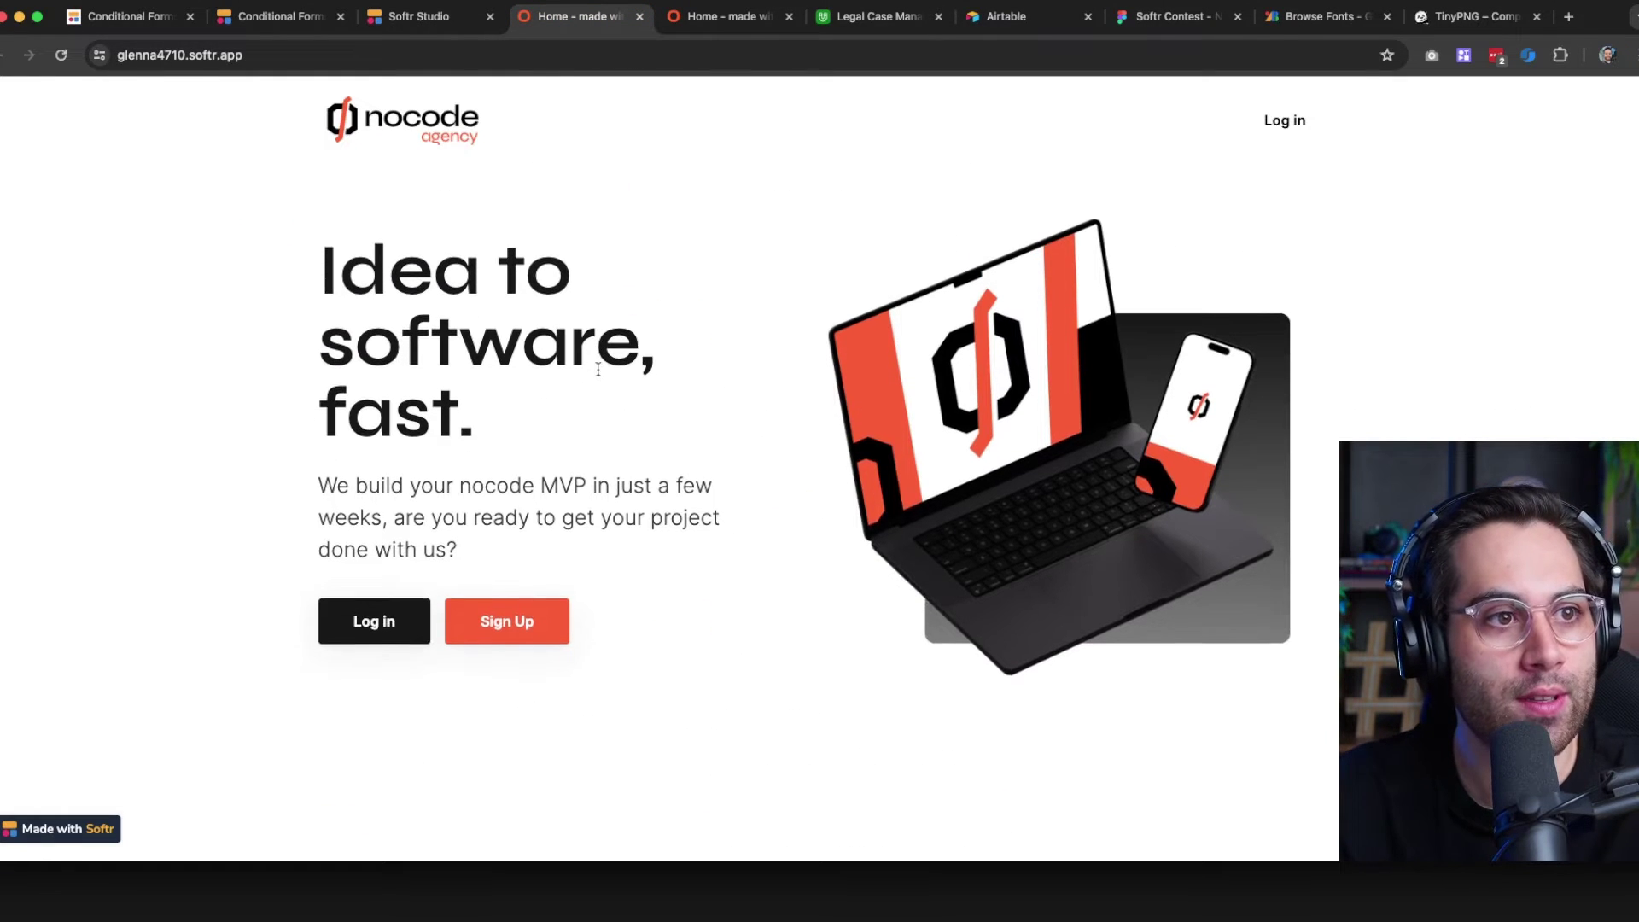
# Open the live Log in page, then its Sign Up page
pyautogui.click(378, 628)
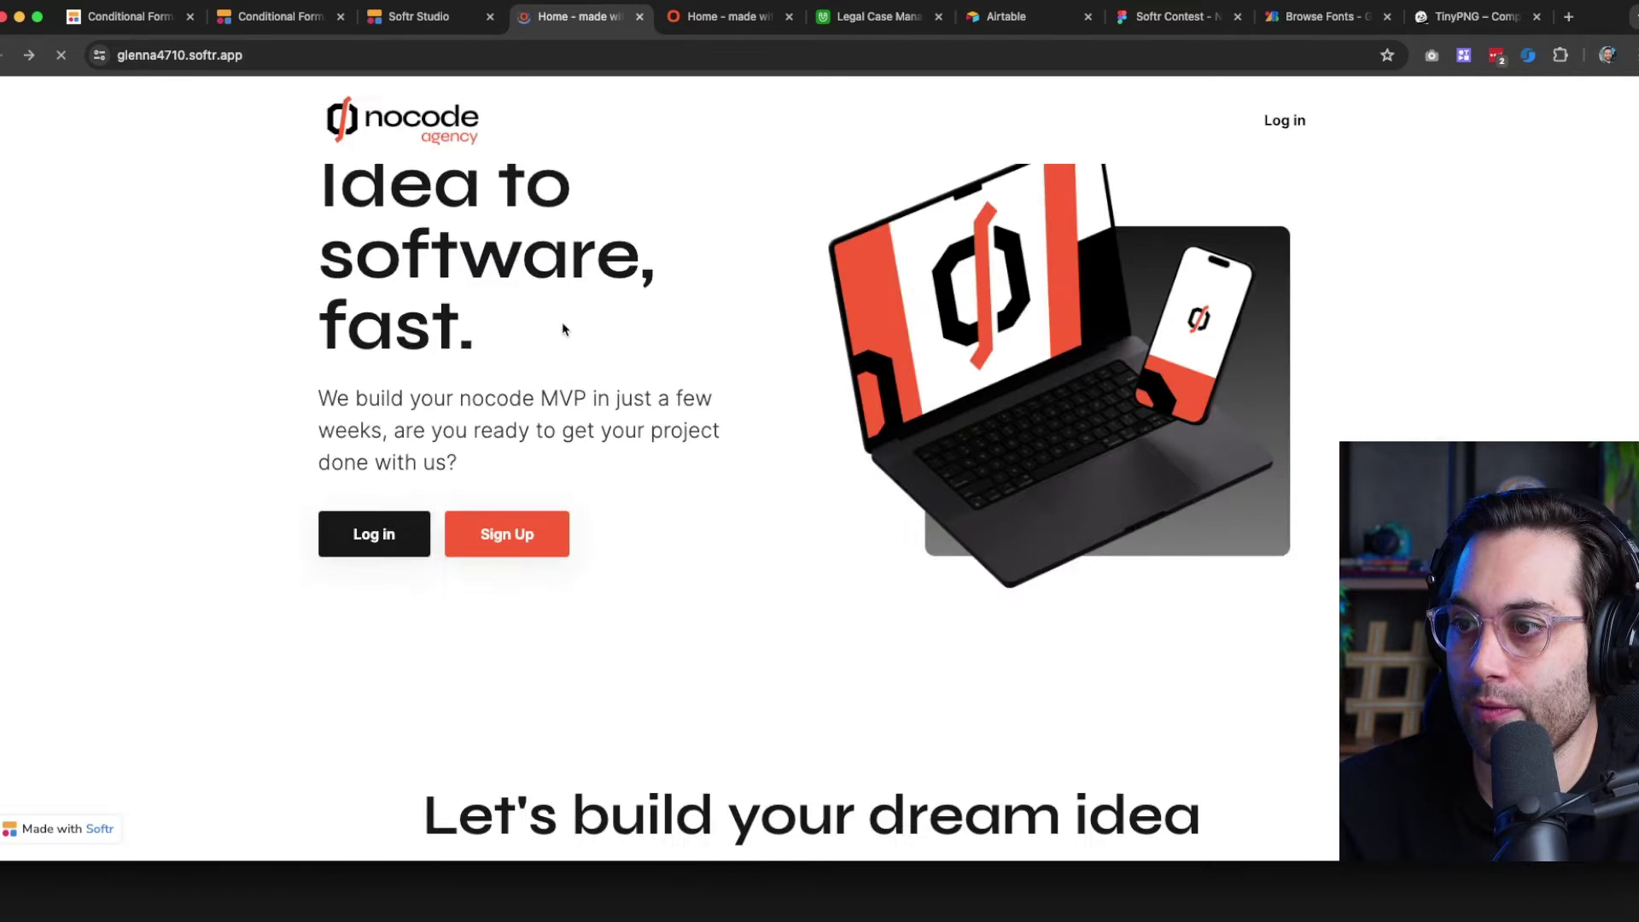
pyautogui.click(512, 538)
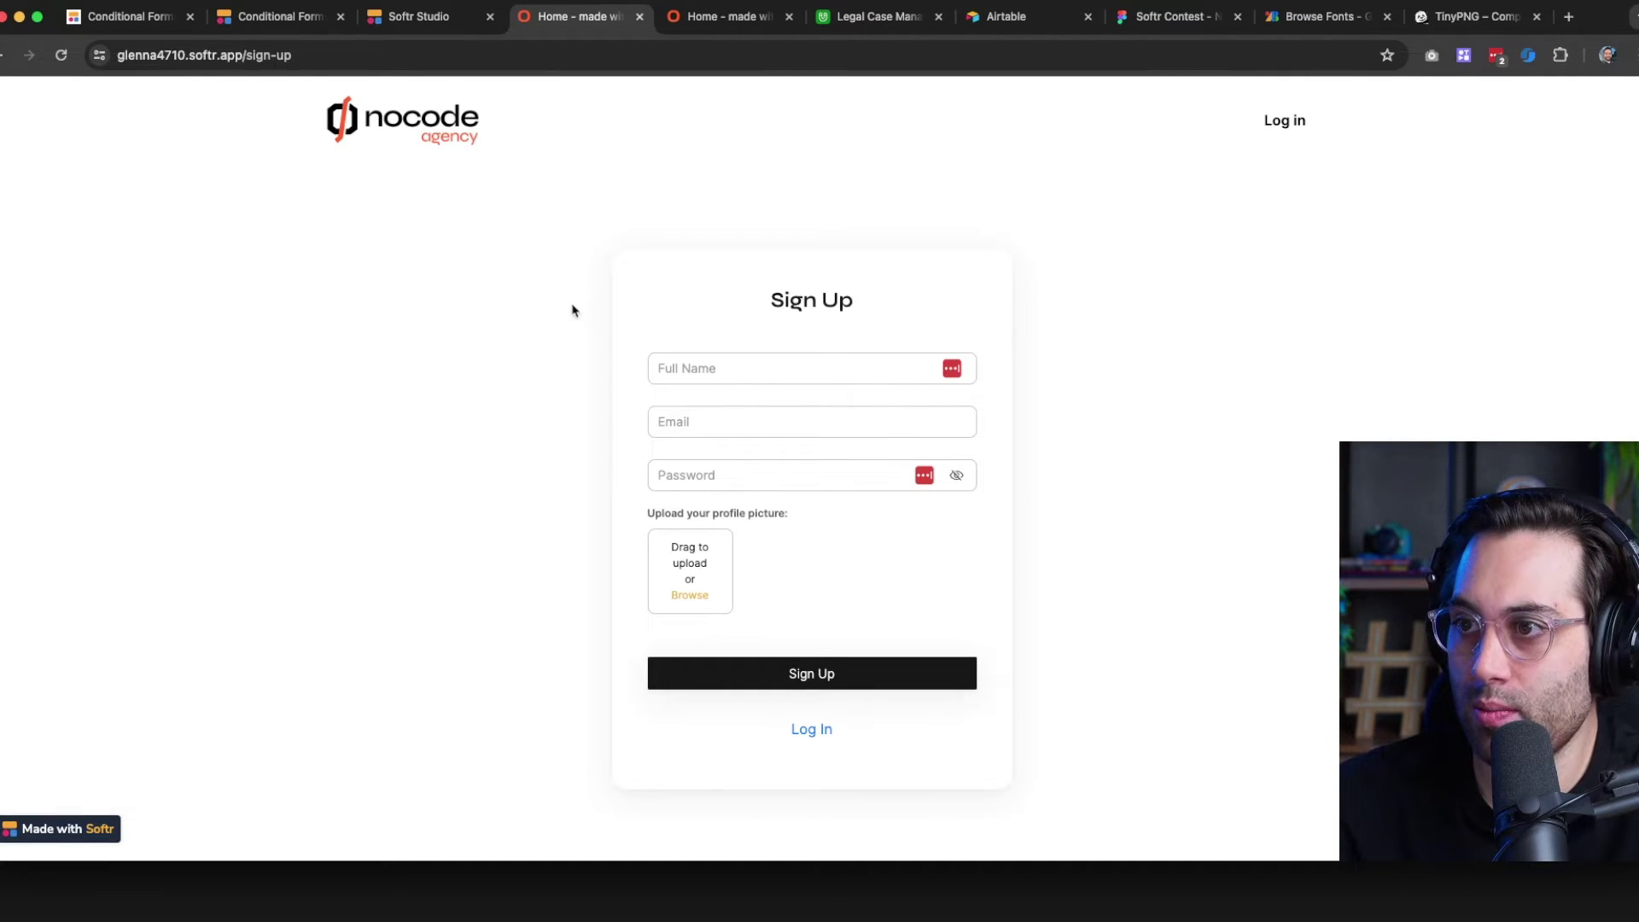
pyautogui.scroll(-3, 545, 315)
pyautogui.scroll(3, 545, 314)
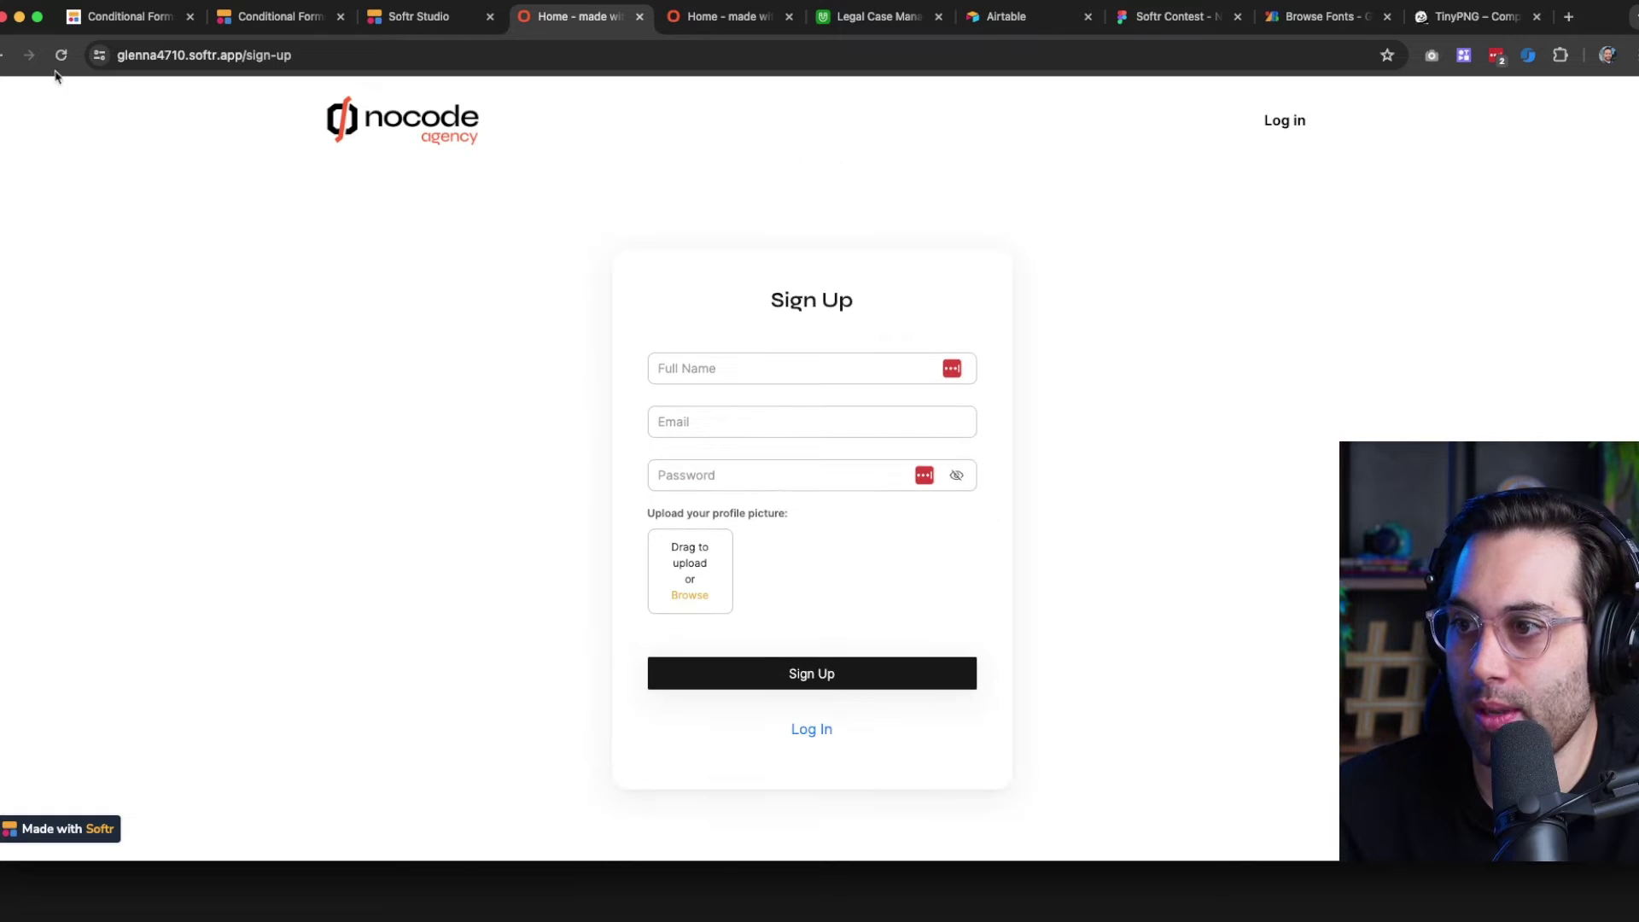
# Go back to the published home page, scroll through it, then return to the editor
pyautogui.click(1, 63)
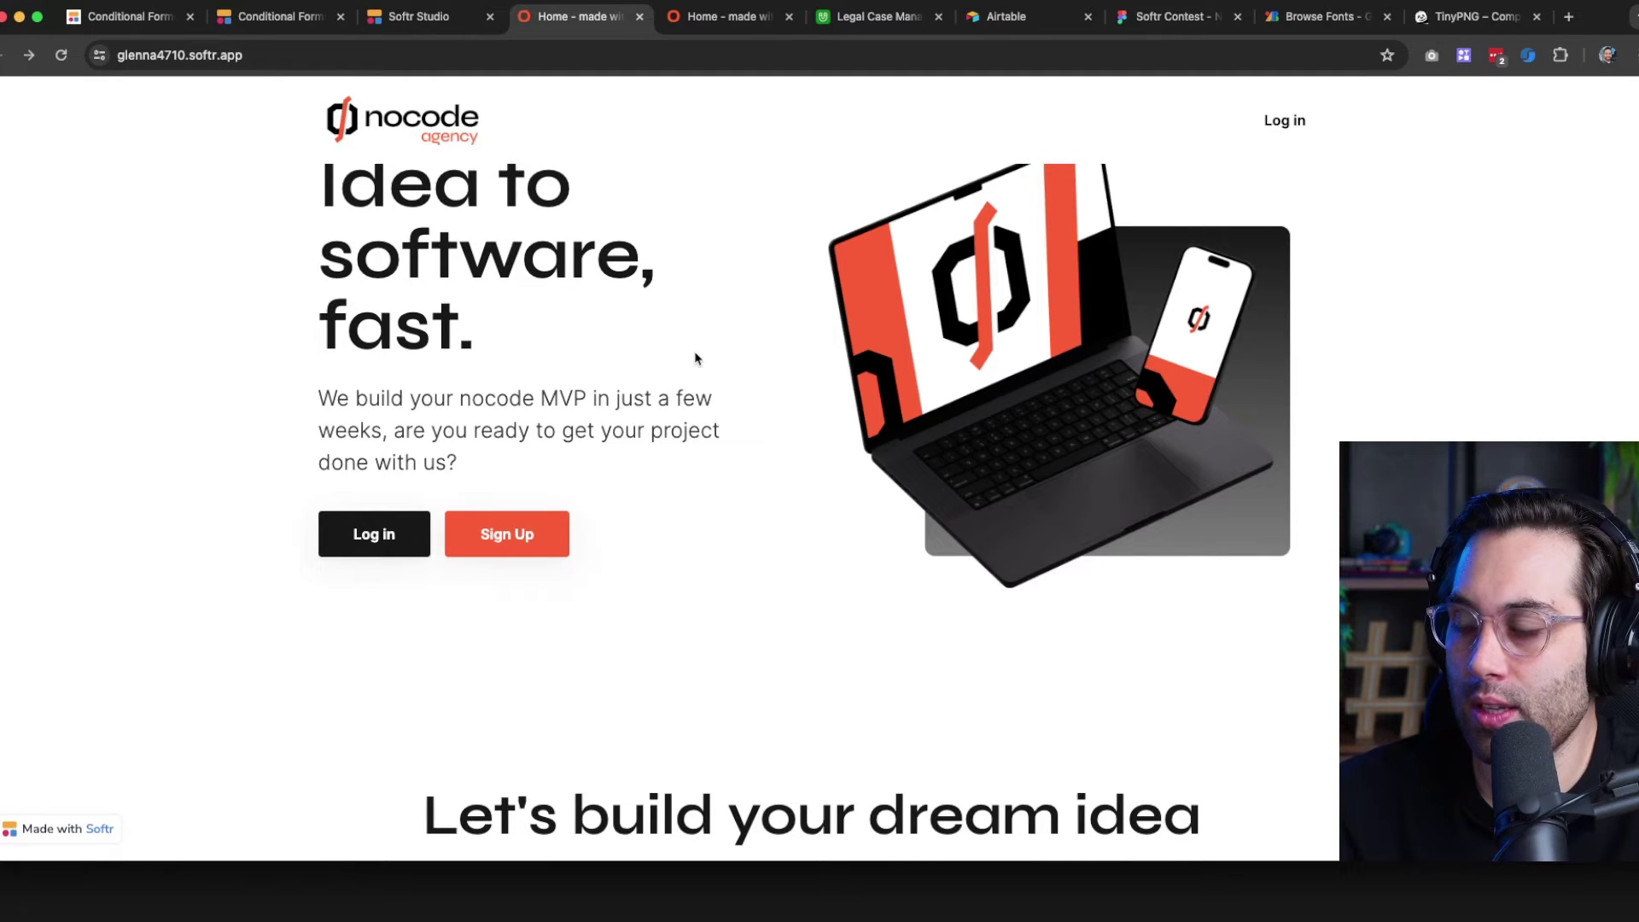
pyautogui.scroll(-3, 645, 488)
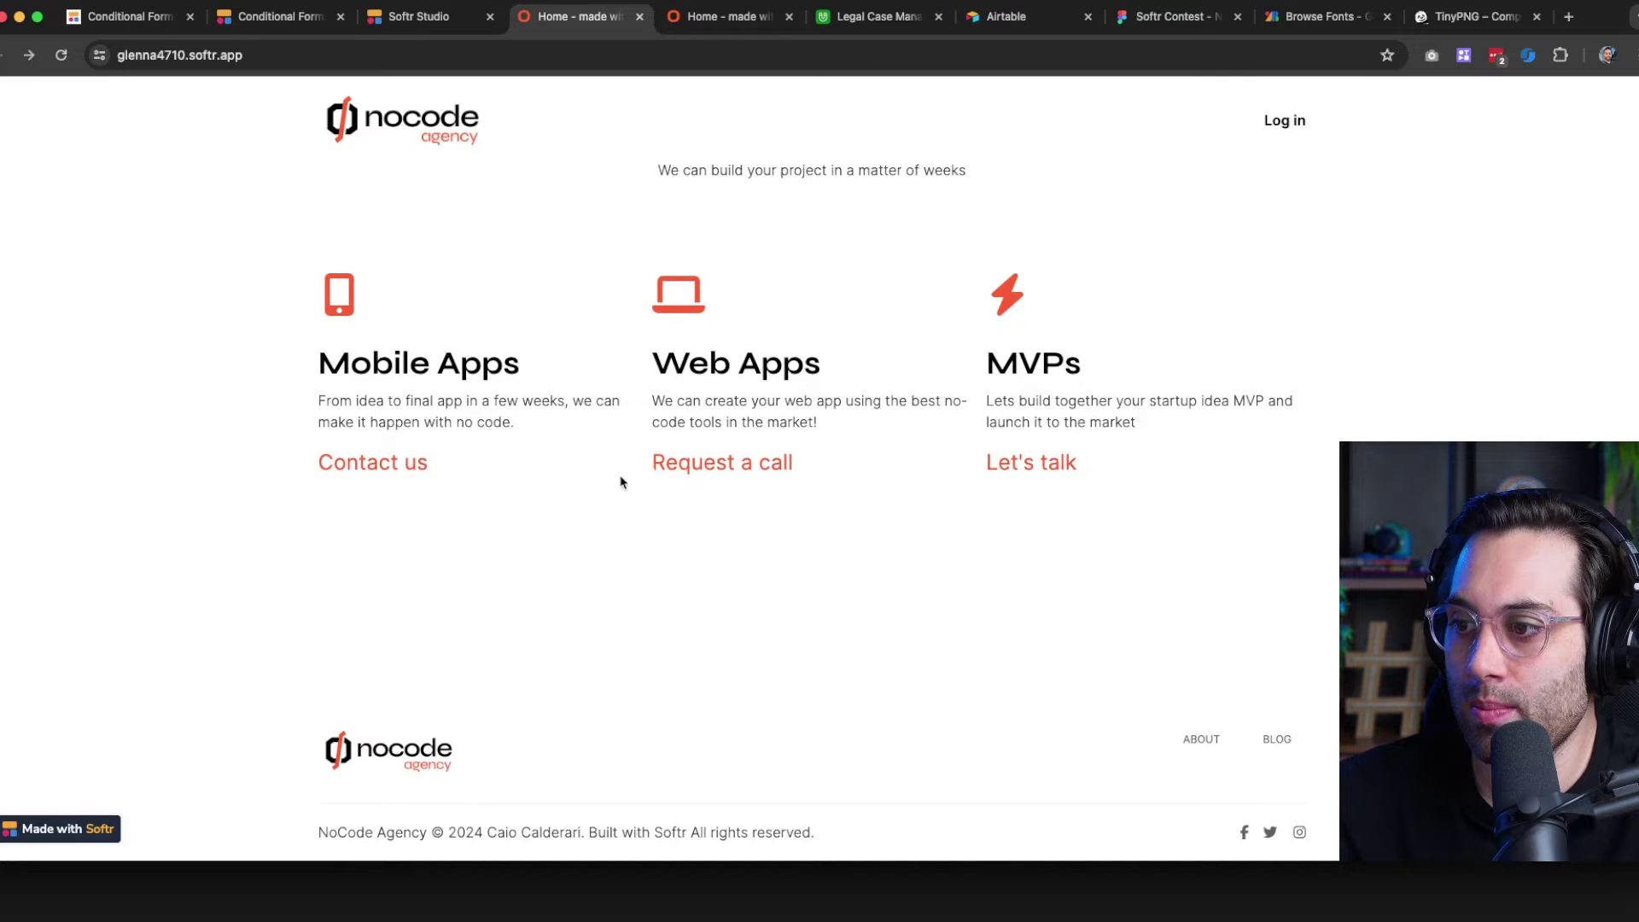
pyautogui.scroll(1, 545, 506)
pyautogui.scroll(-1, 544, 506)
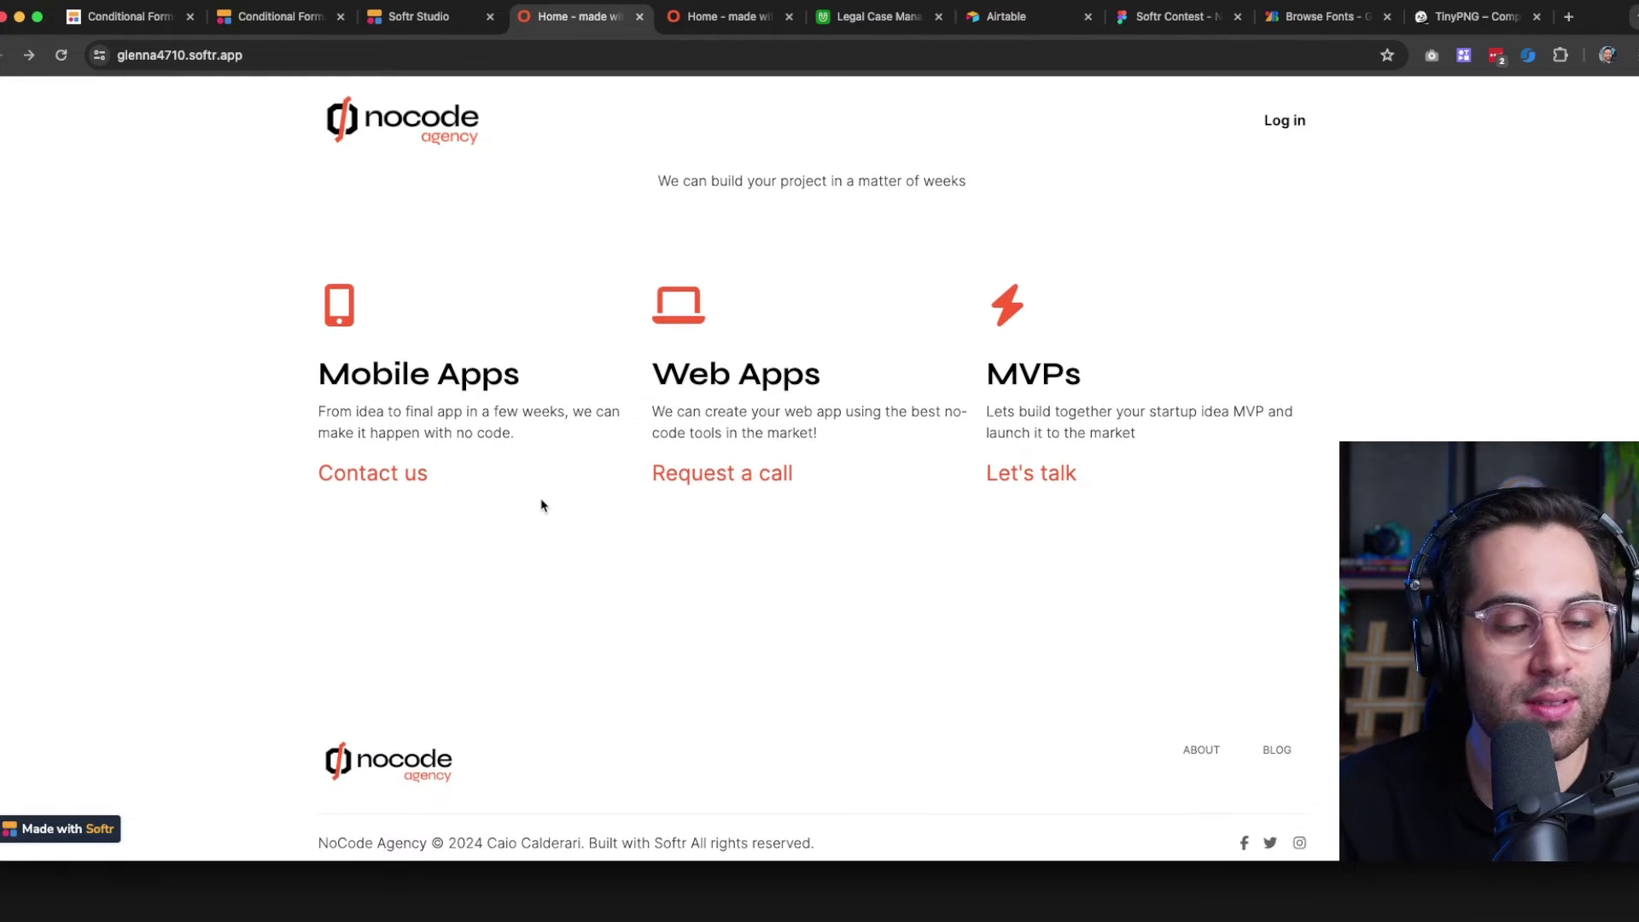
pyautogui.scroll(10, 542, 505)
pyautogui.click(422, 17)
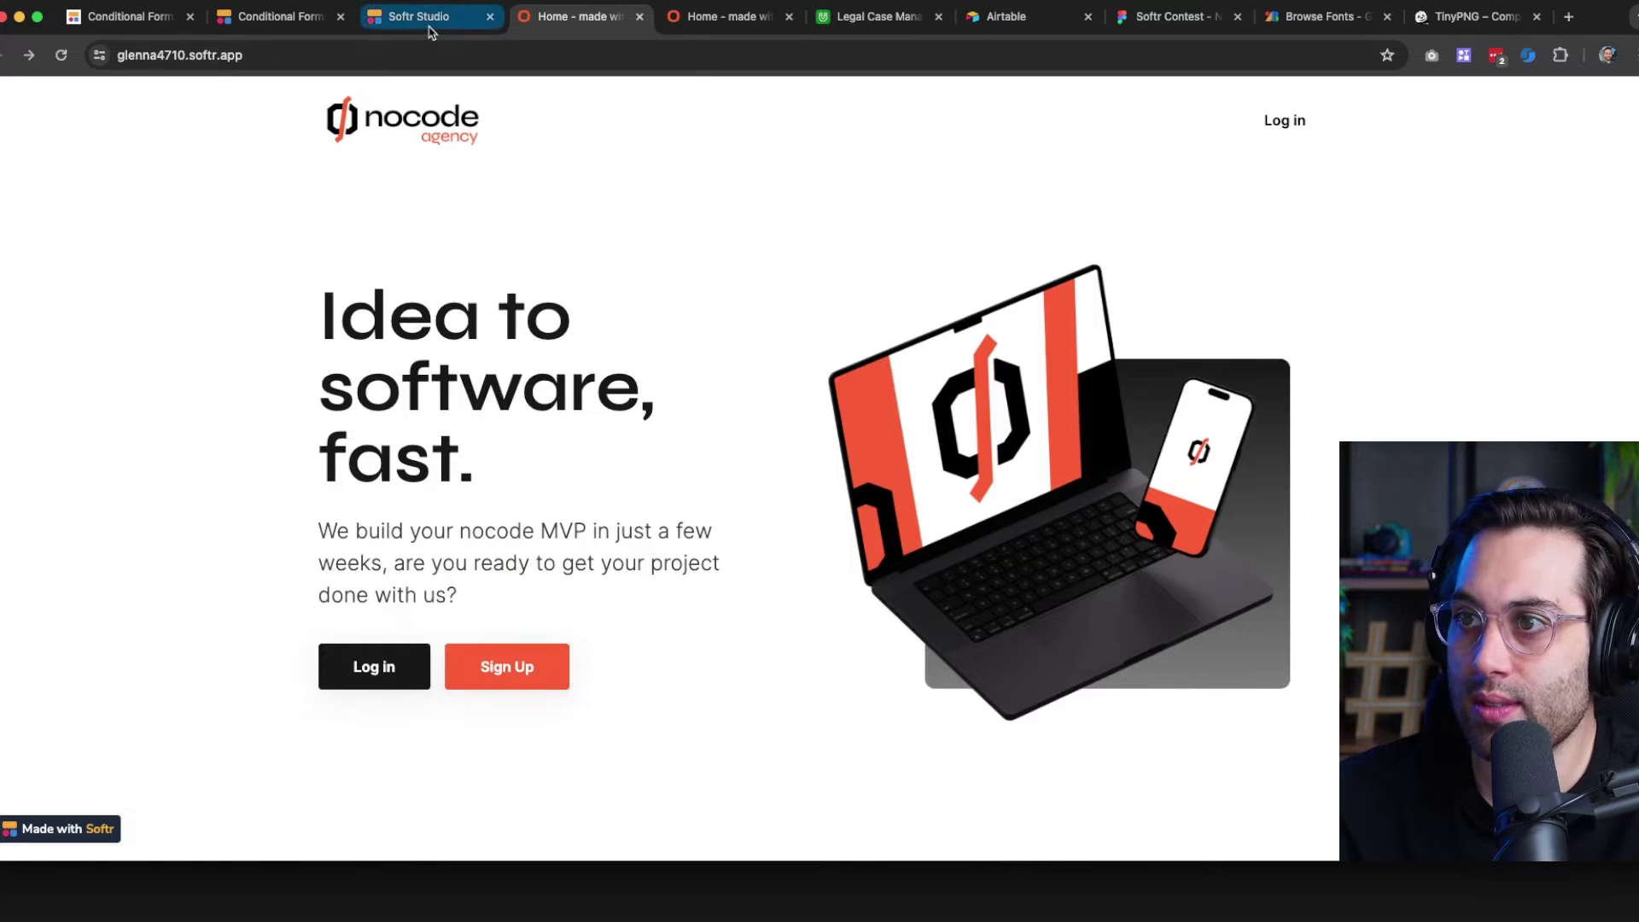
# Open the Log in page from the editor's Pages list
pyautogui.click(16, 166)
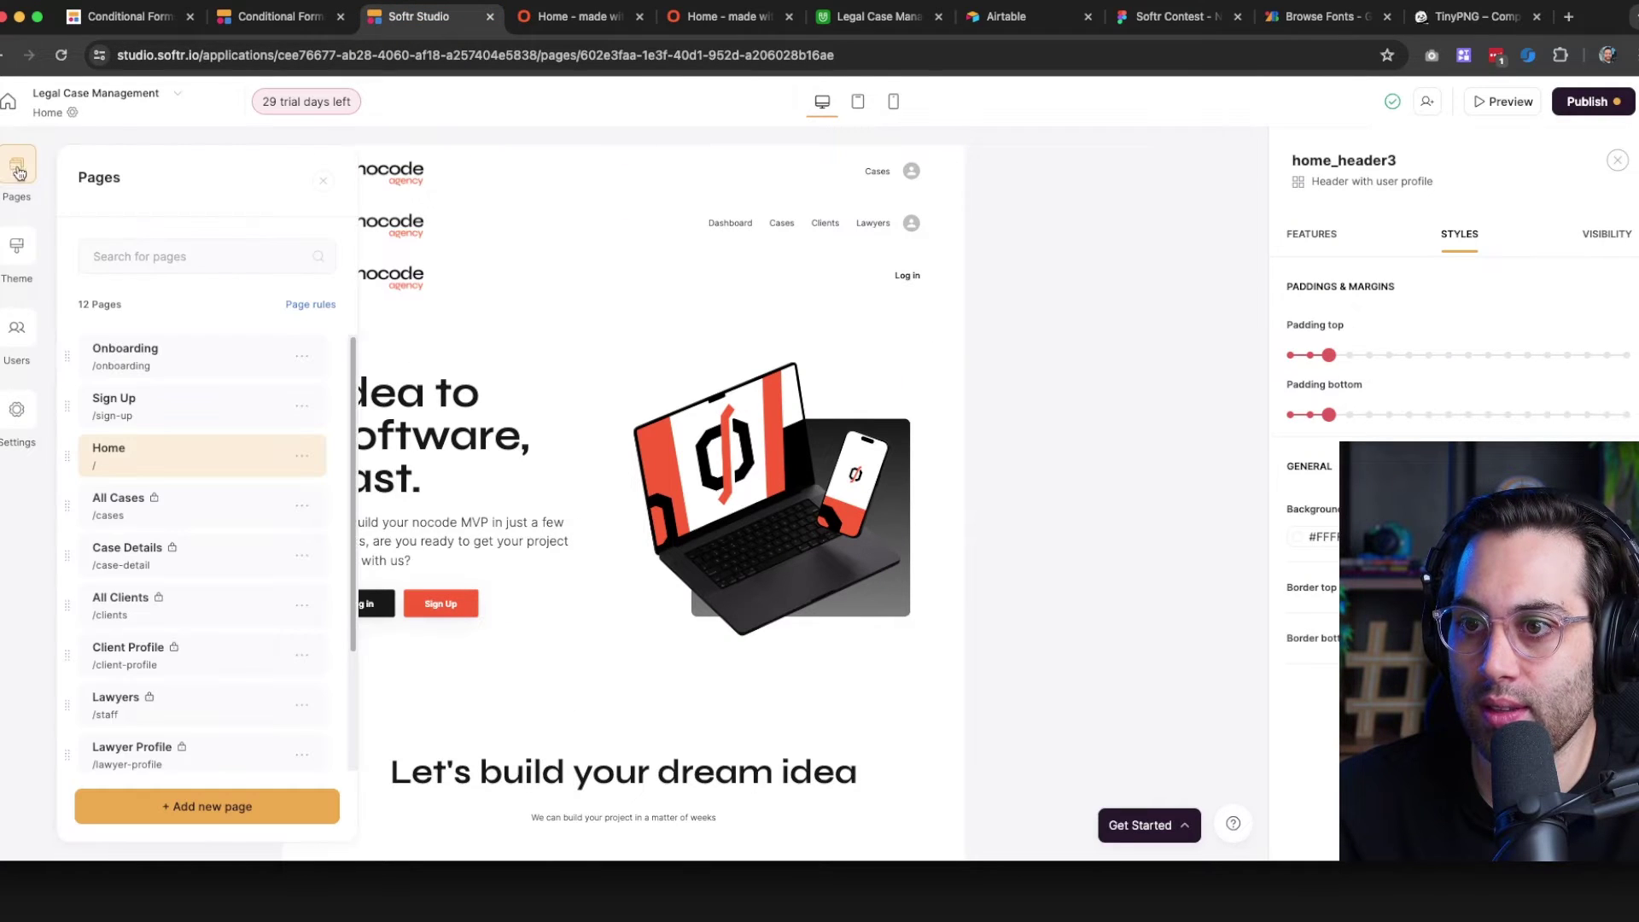
pyautogui.scroll(-4, 171, 512)
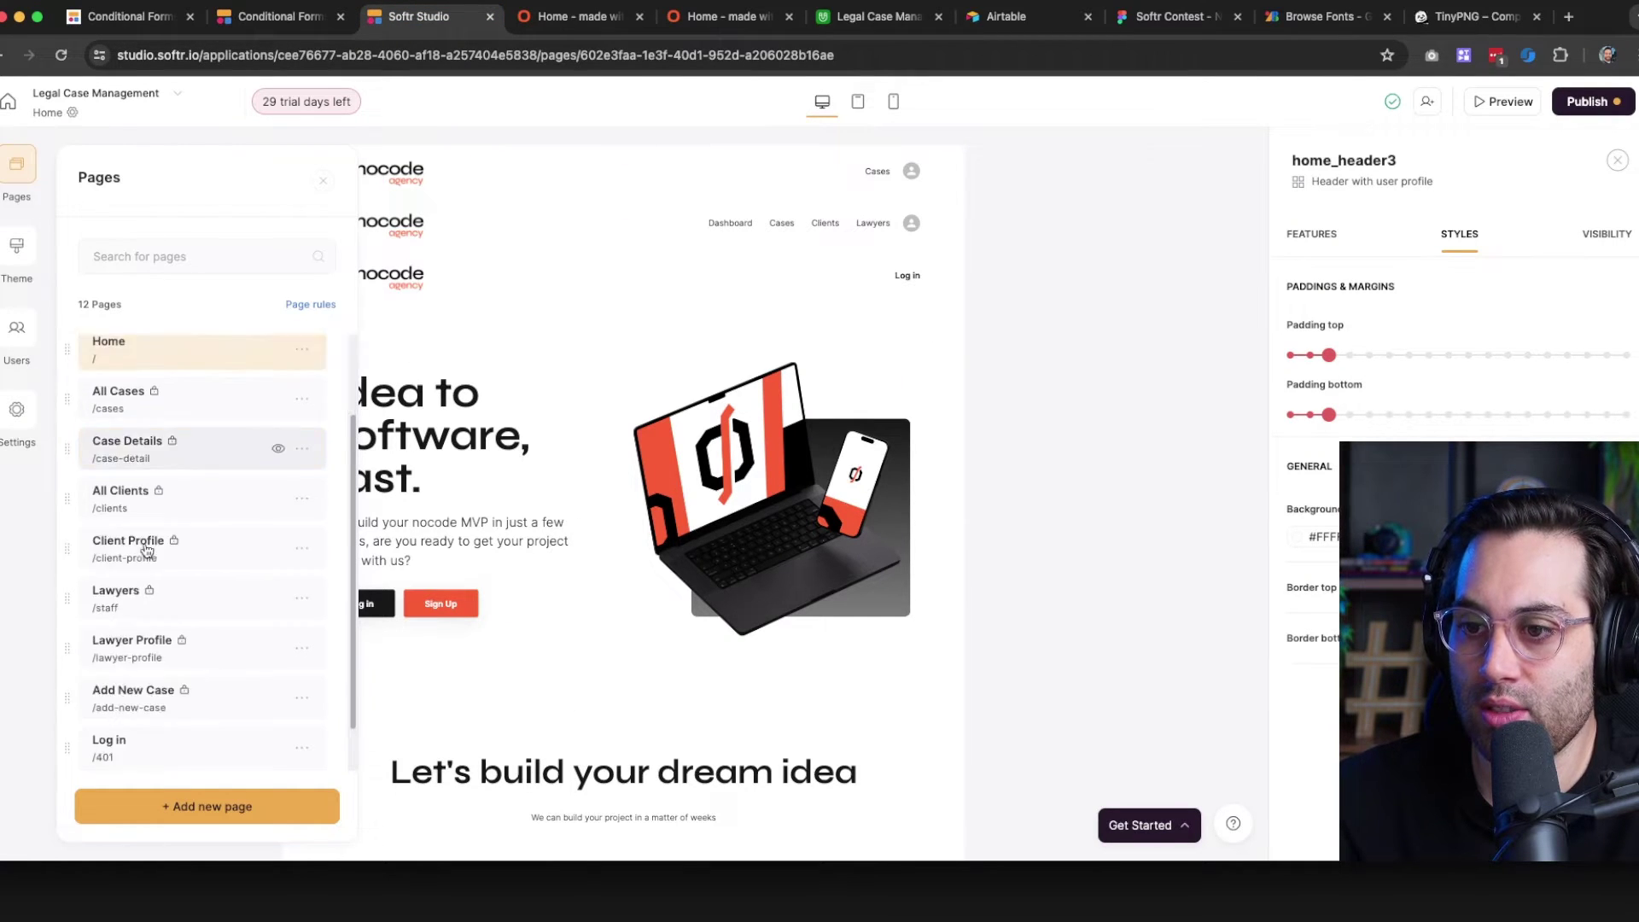
pyautogui.click(157, 707)
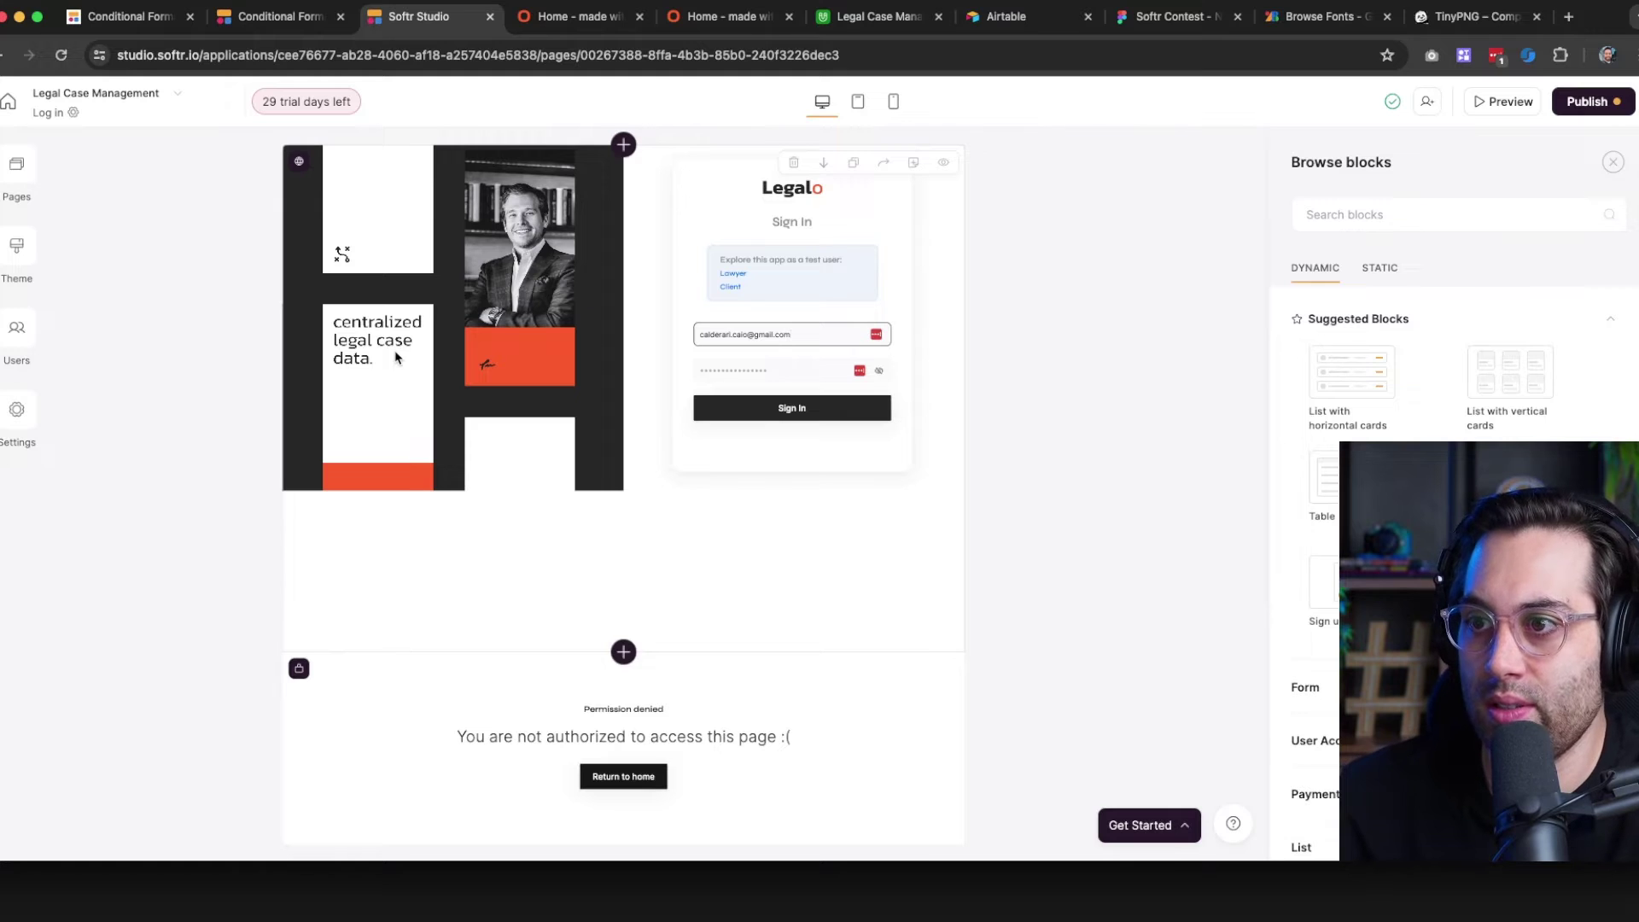
pyautogui.scroll(-1, 563, 653)
pyautogui.scroll(1, 456, 665)
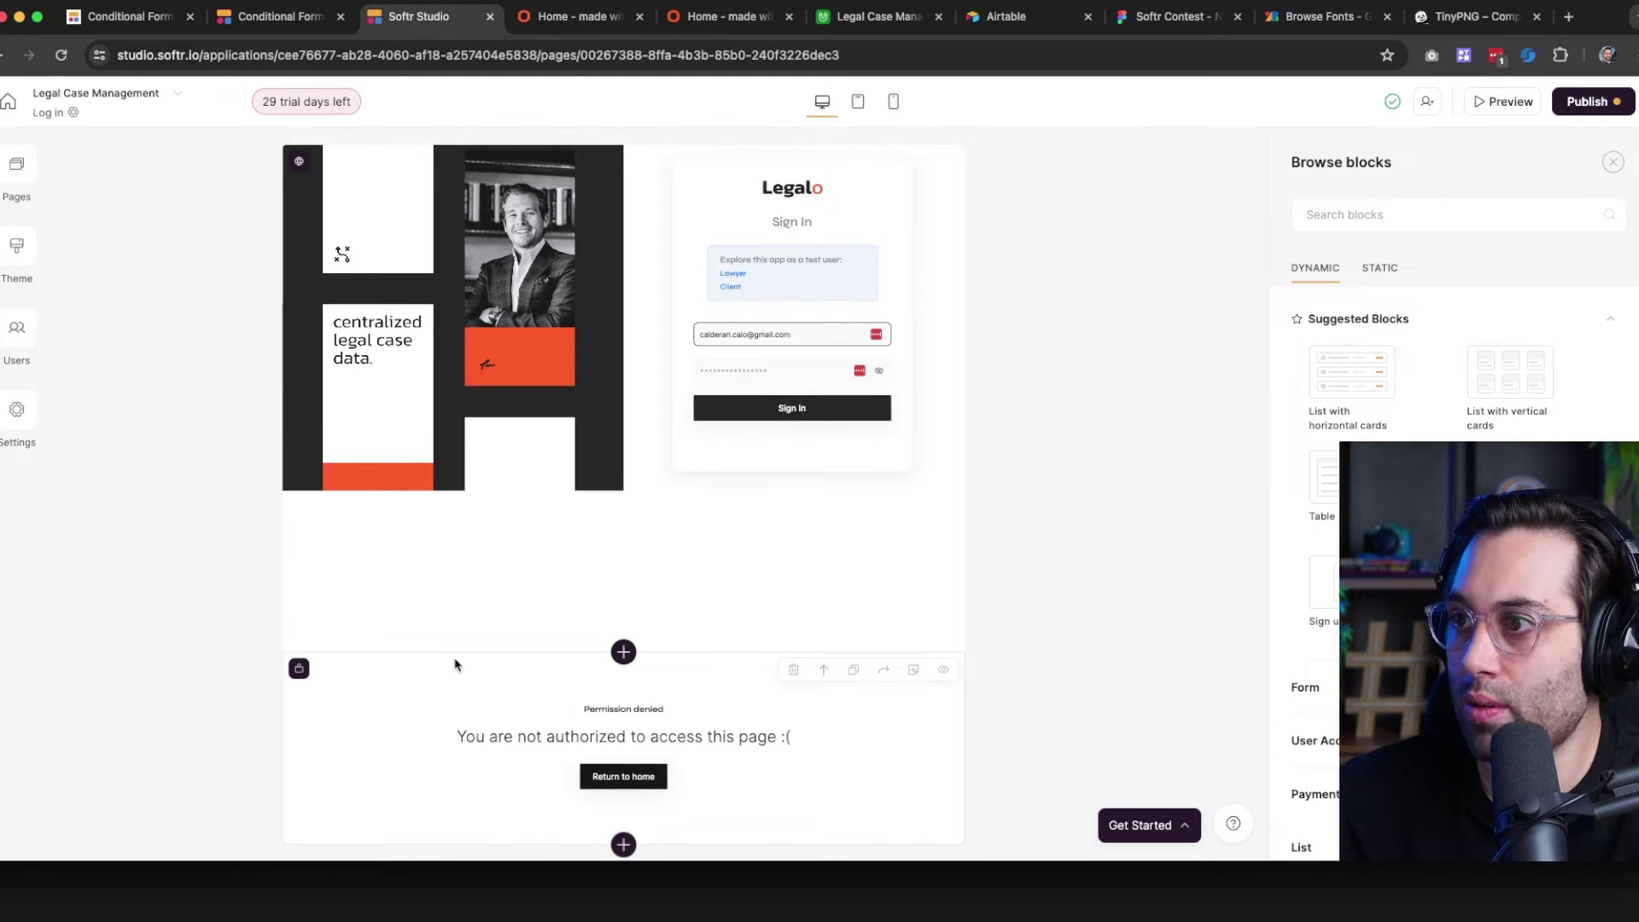
pyautogui.click(16, 167)
pyautogui.scroll(-1, 113, 725)
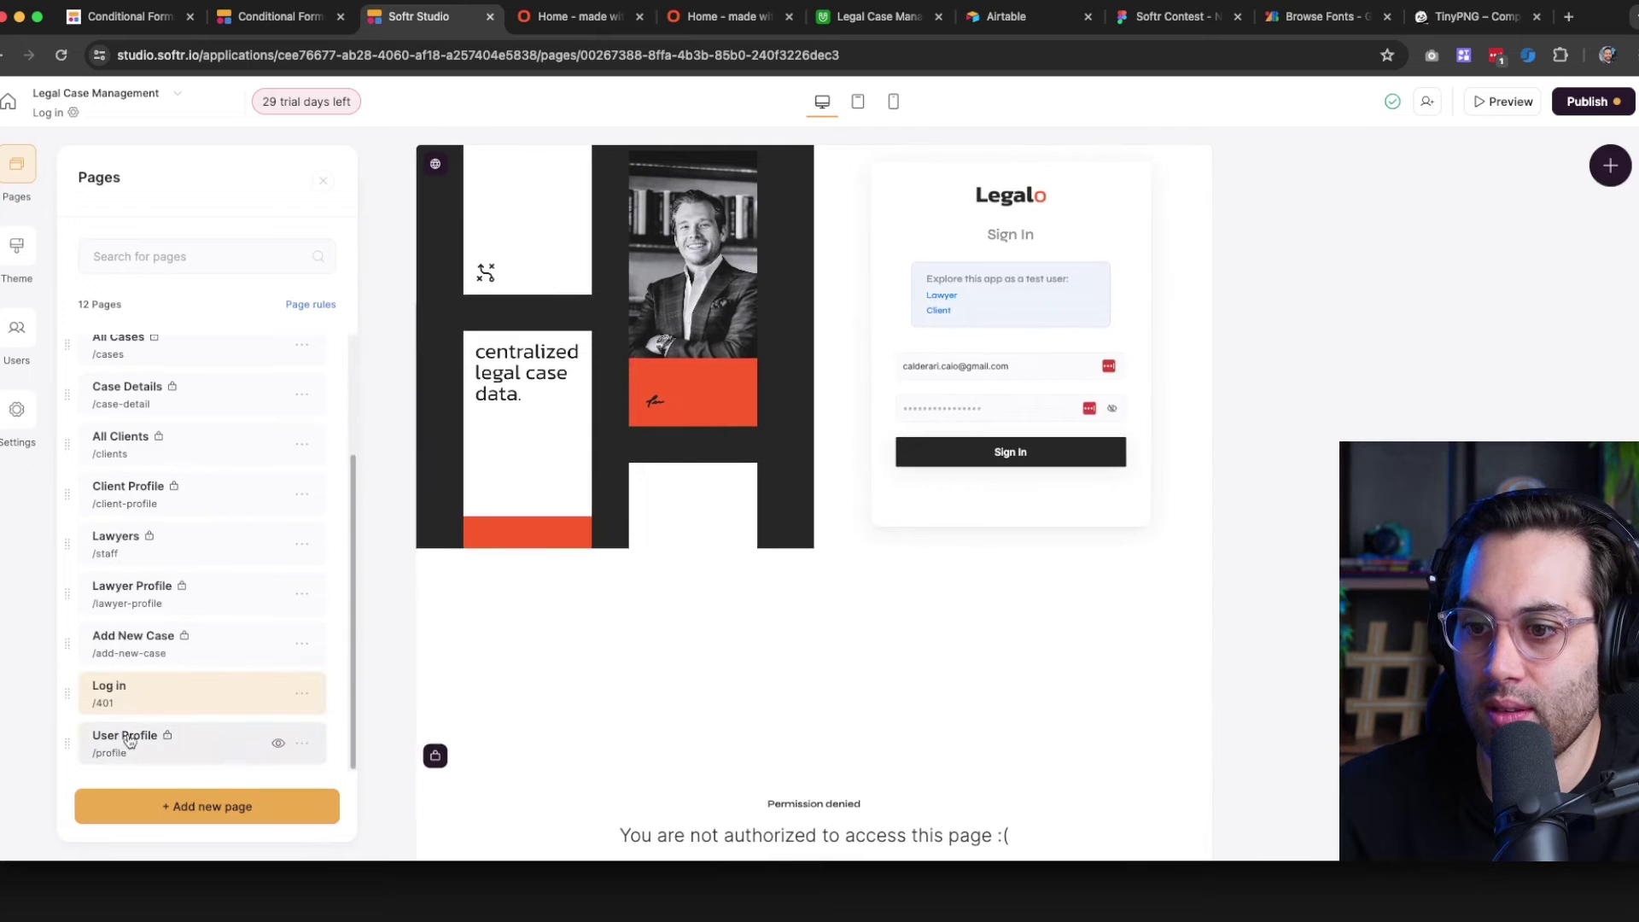
pyautogui.click(120, 692)
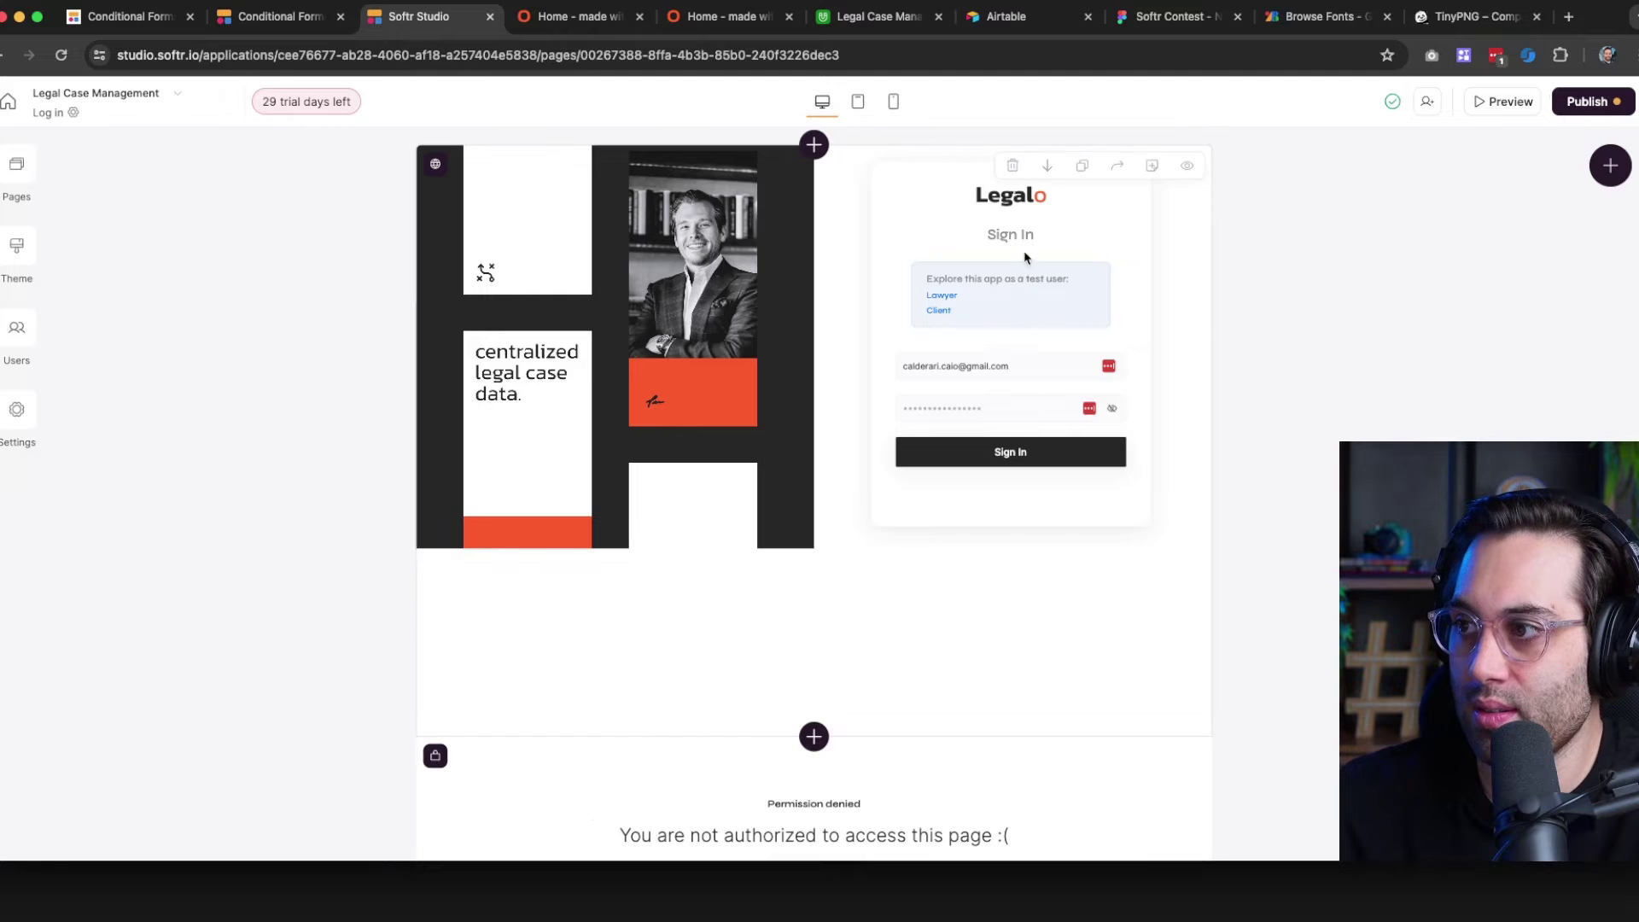
# Reload the editor and bring up the sign-in block's Features settings
pyautogui.click(1014, 229)
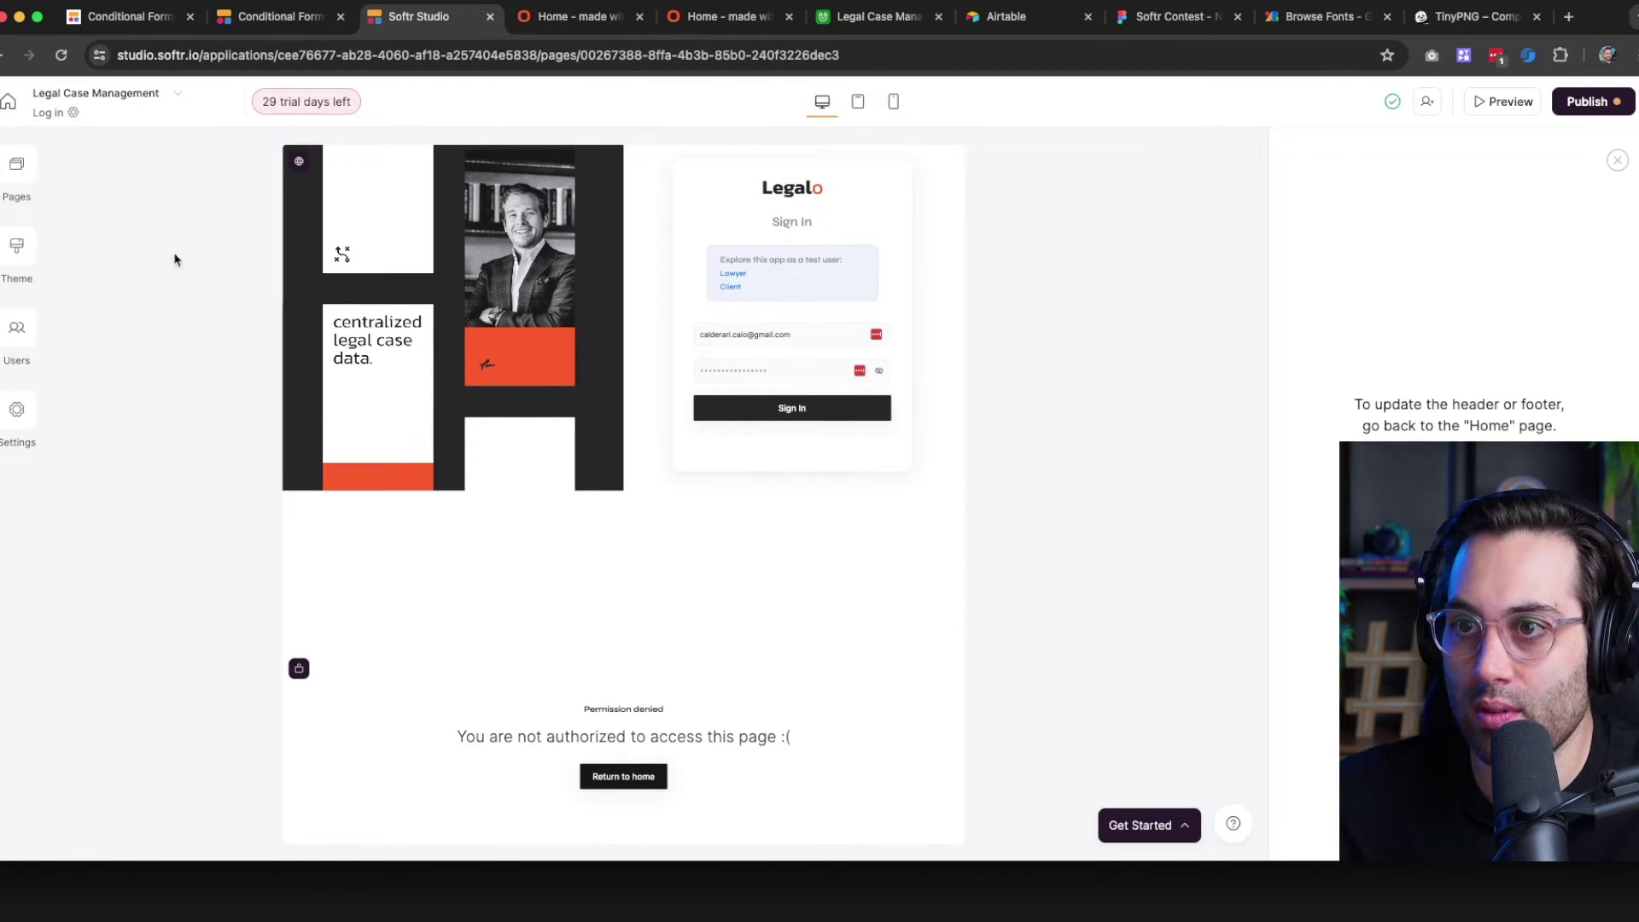
pyautogui.click(552, 312)
pyautogui.click(687, 799)
pyautogui.click(716, 745)
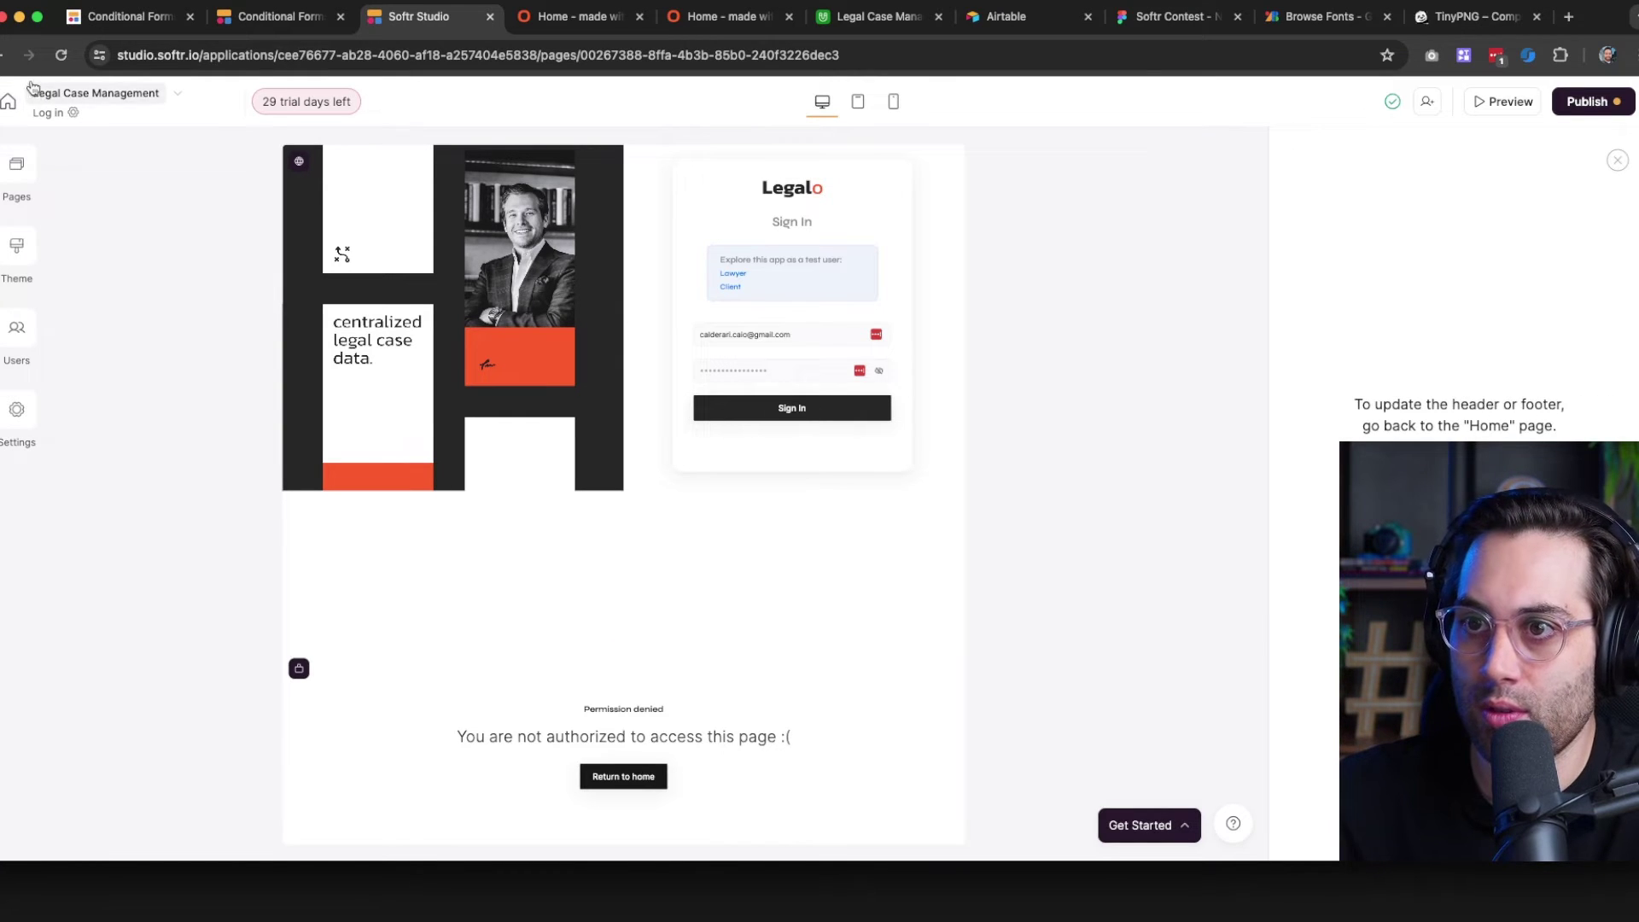
pyautogui.click(60, 54)
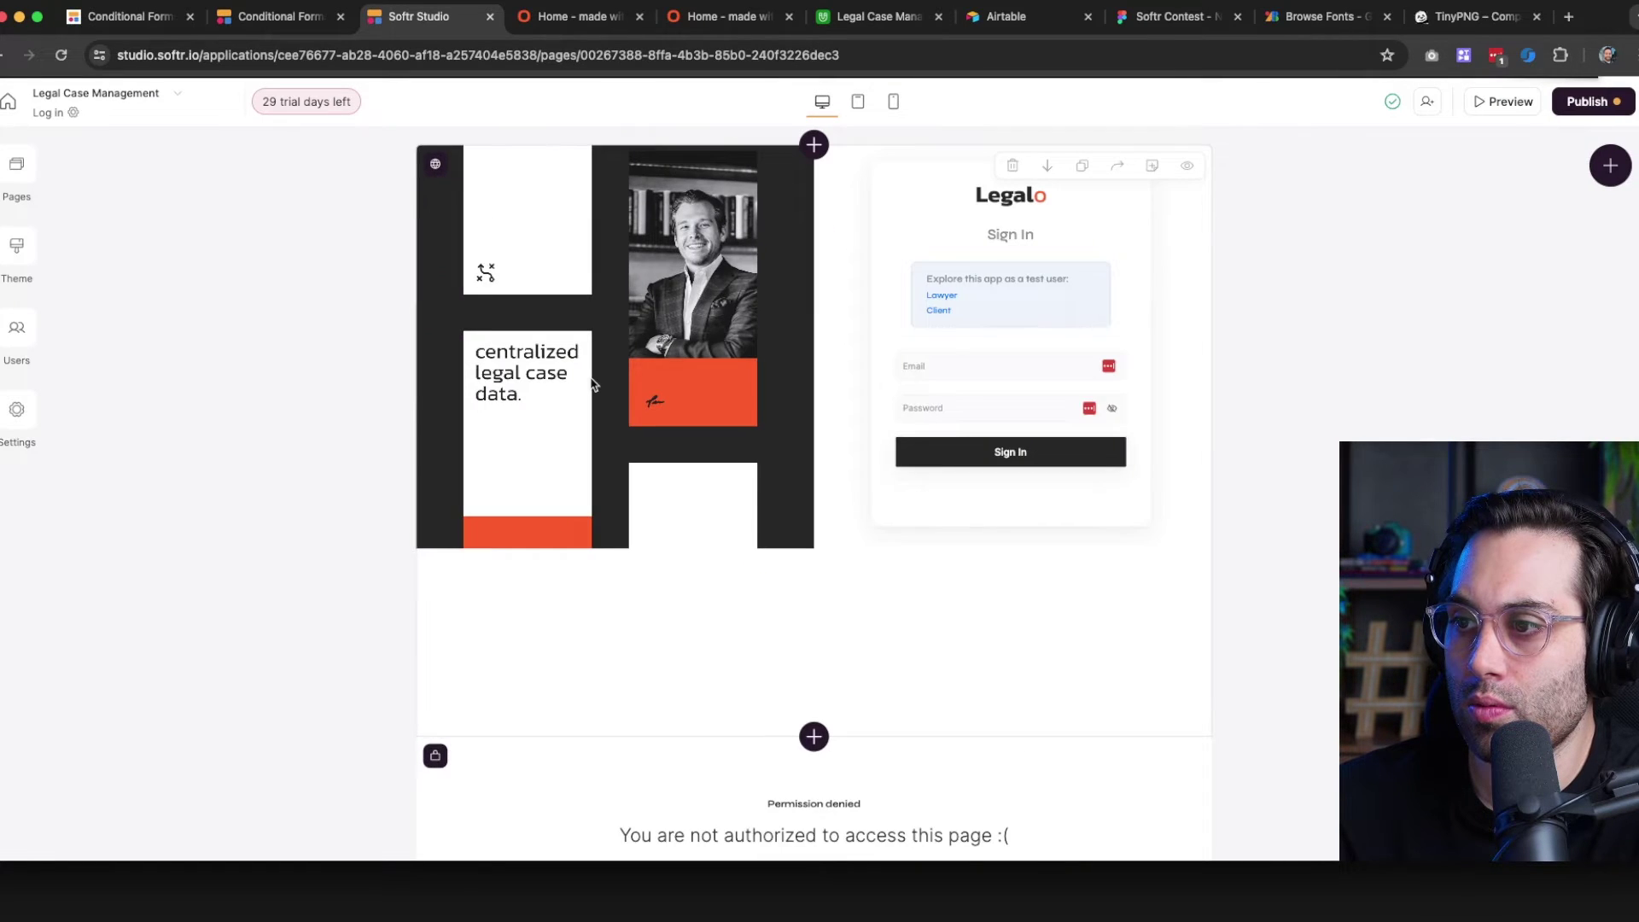
pyautogui.click(592, 384)
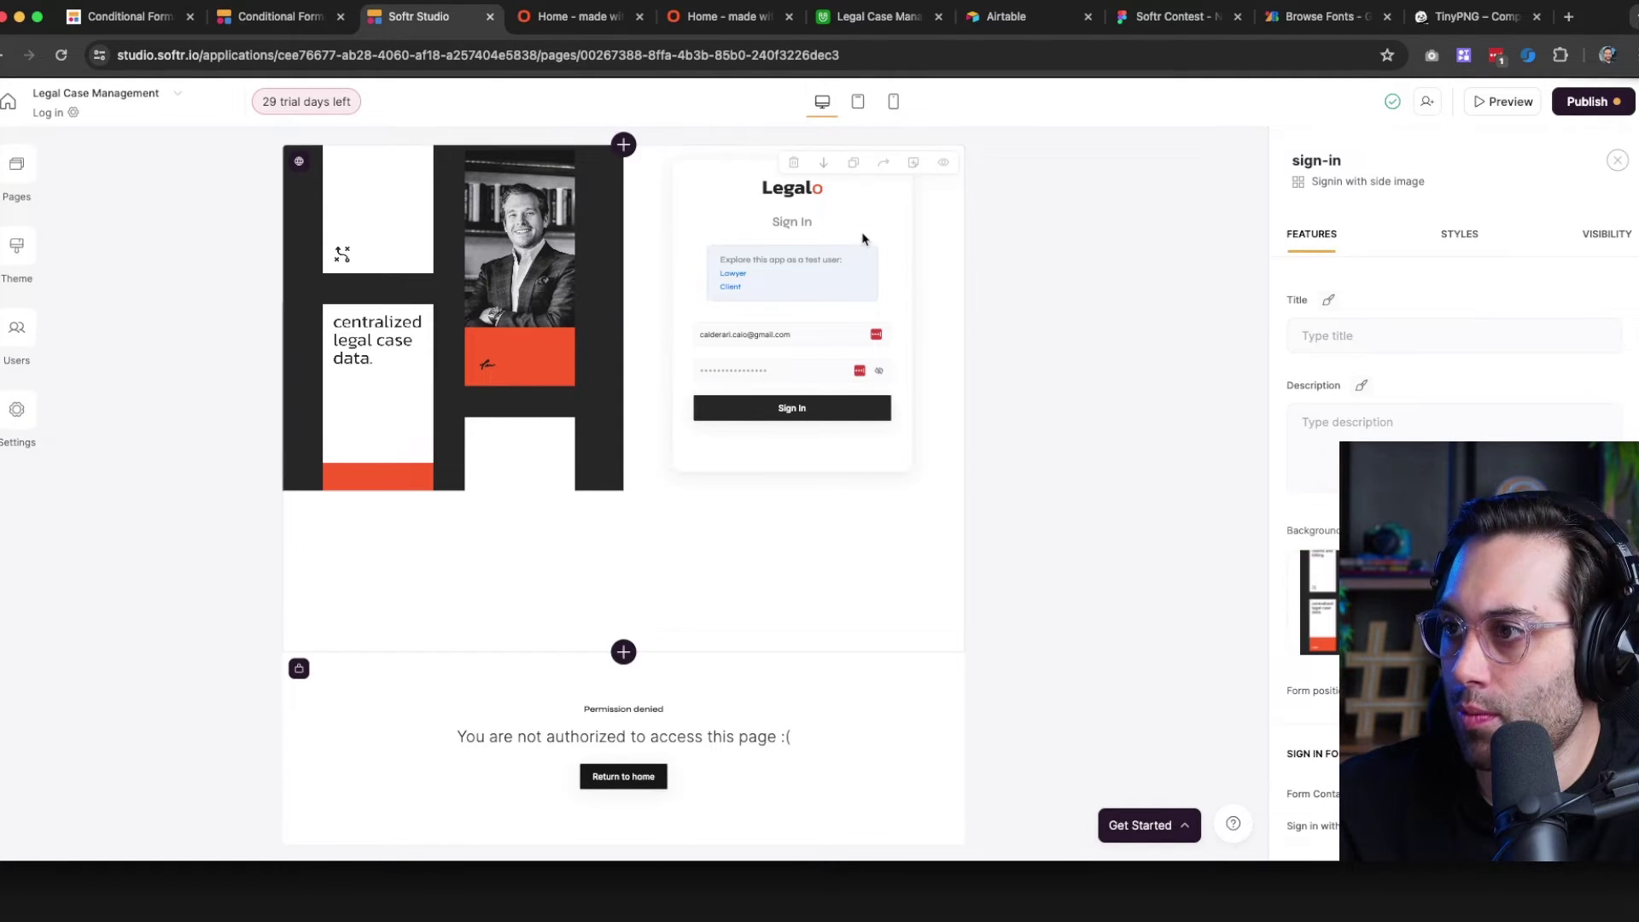
# Swap the sign-in form's Legalo logo for the nocode agency logo from the Asset Library
pyautogui.scroll(-5, 1449, 410)
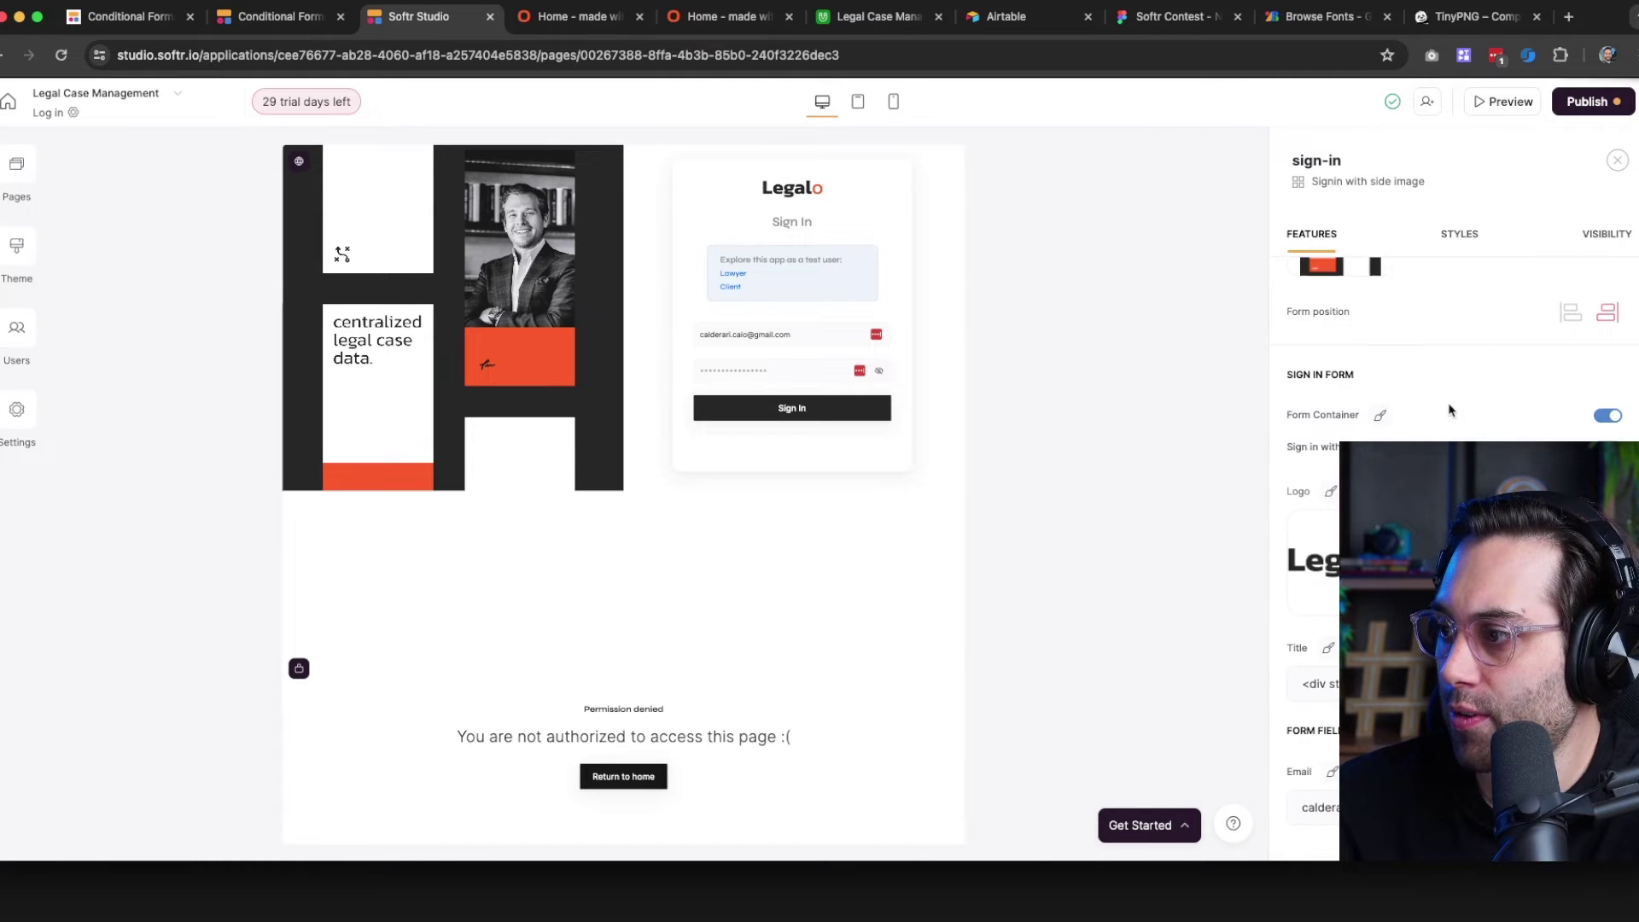
pyautogui.click(1320, 567)
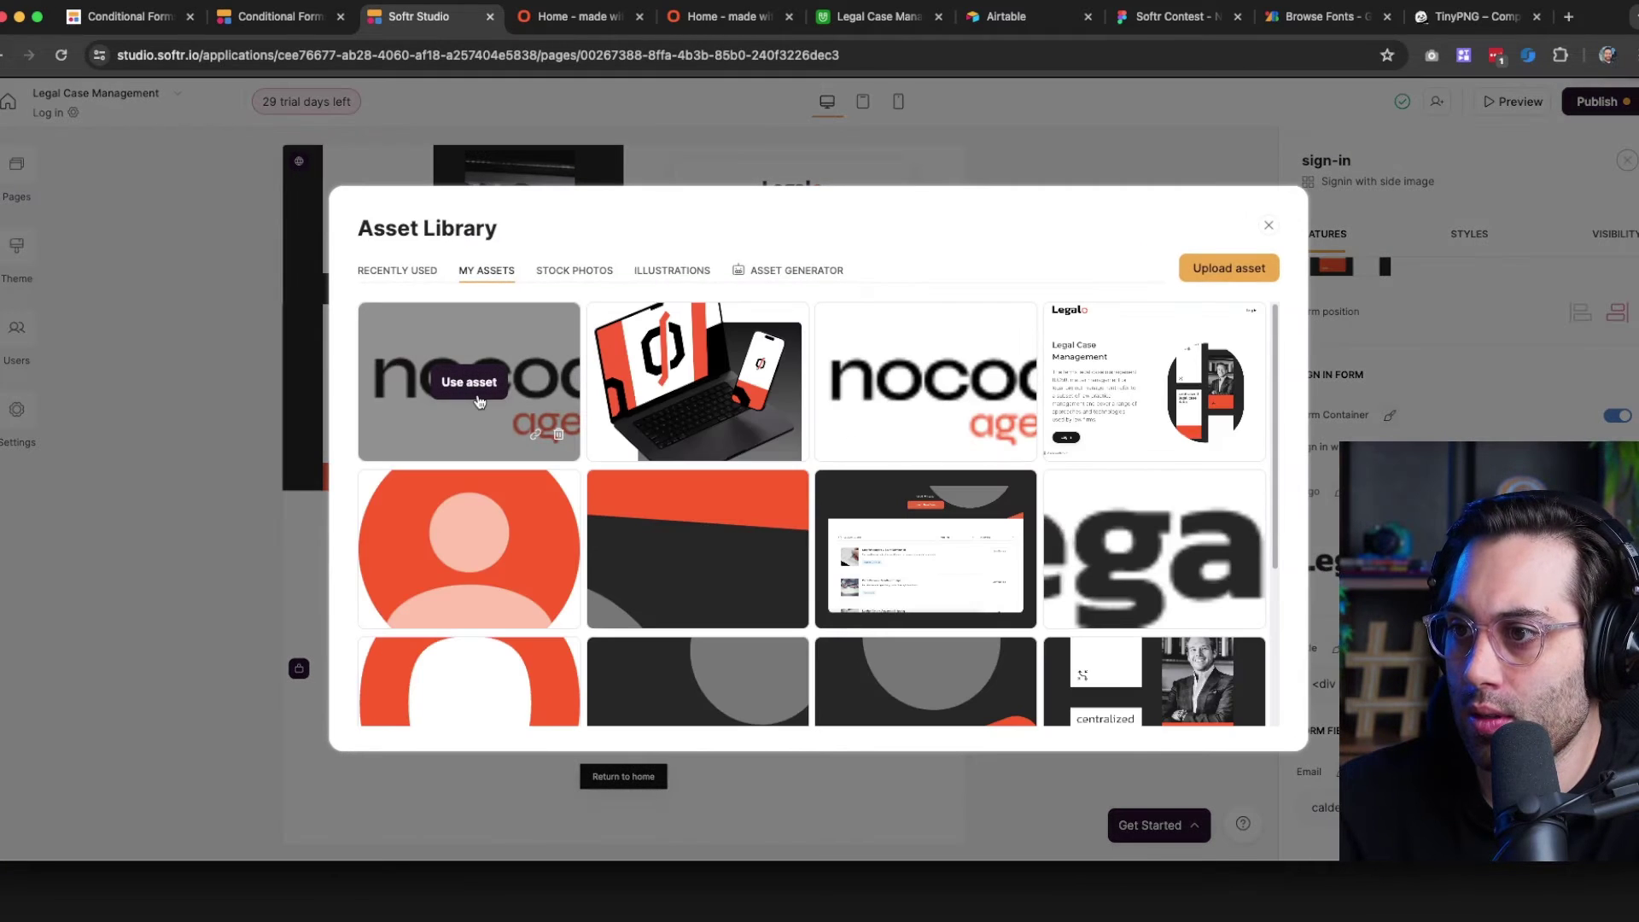
pyautogui.click(472, 386)
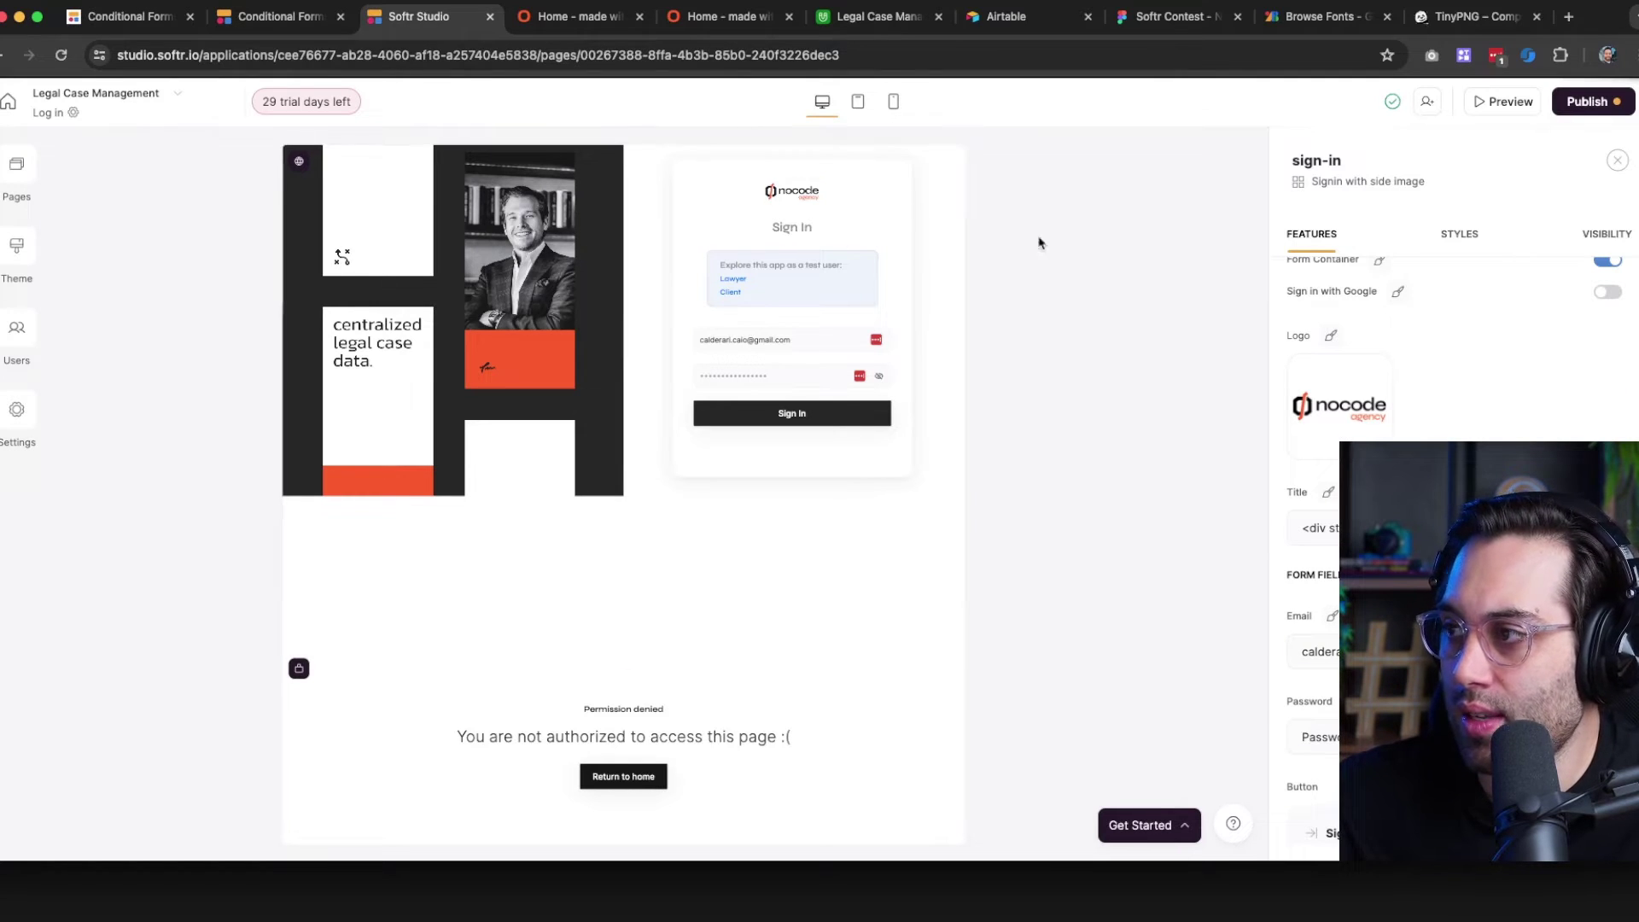
pyautogui.scroll(6, 1503, 427)
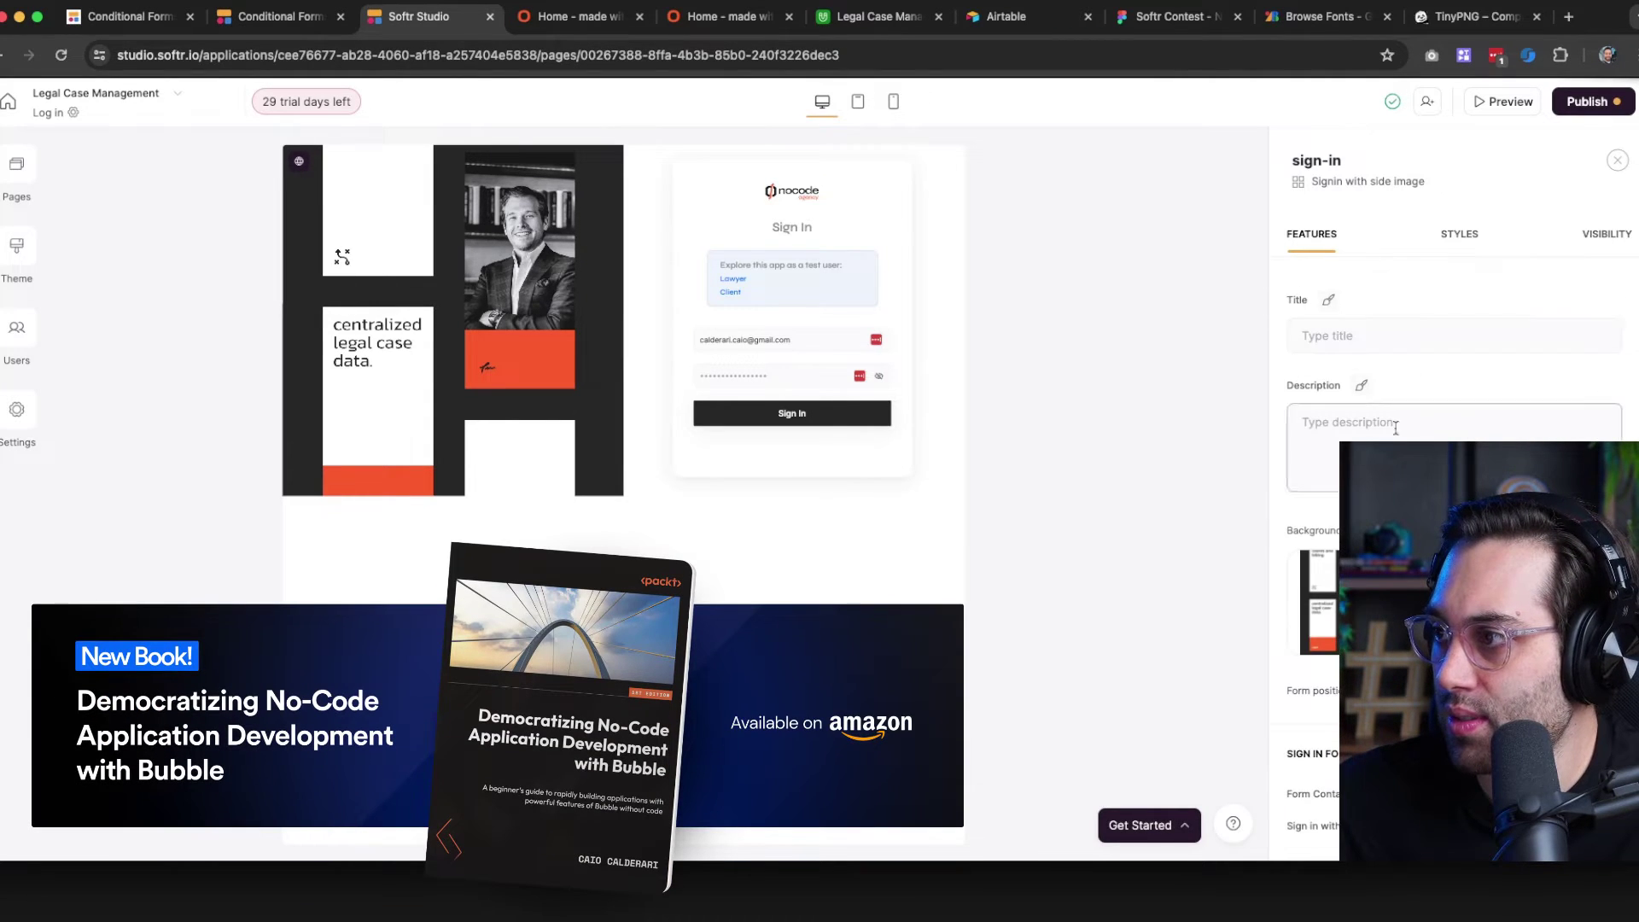
pyautogui.scroll(-6, 1451, 436)
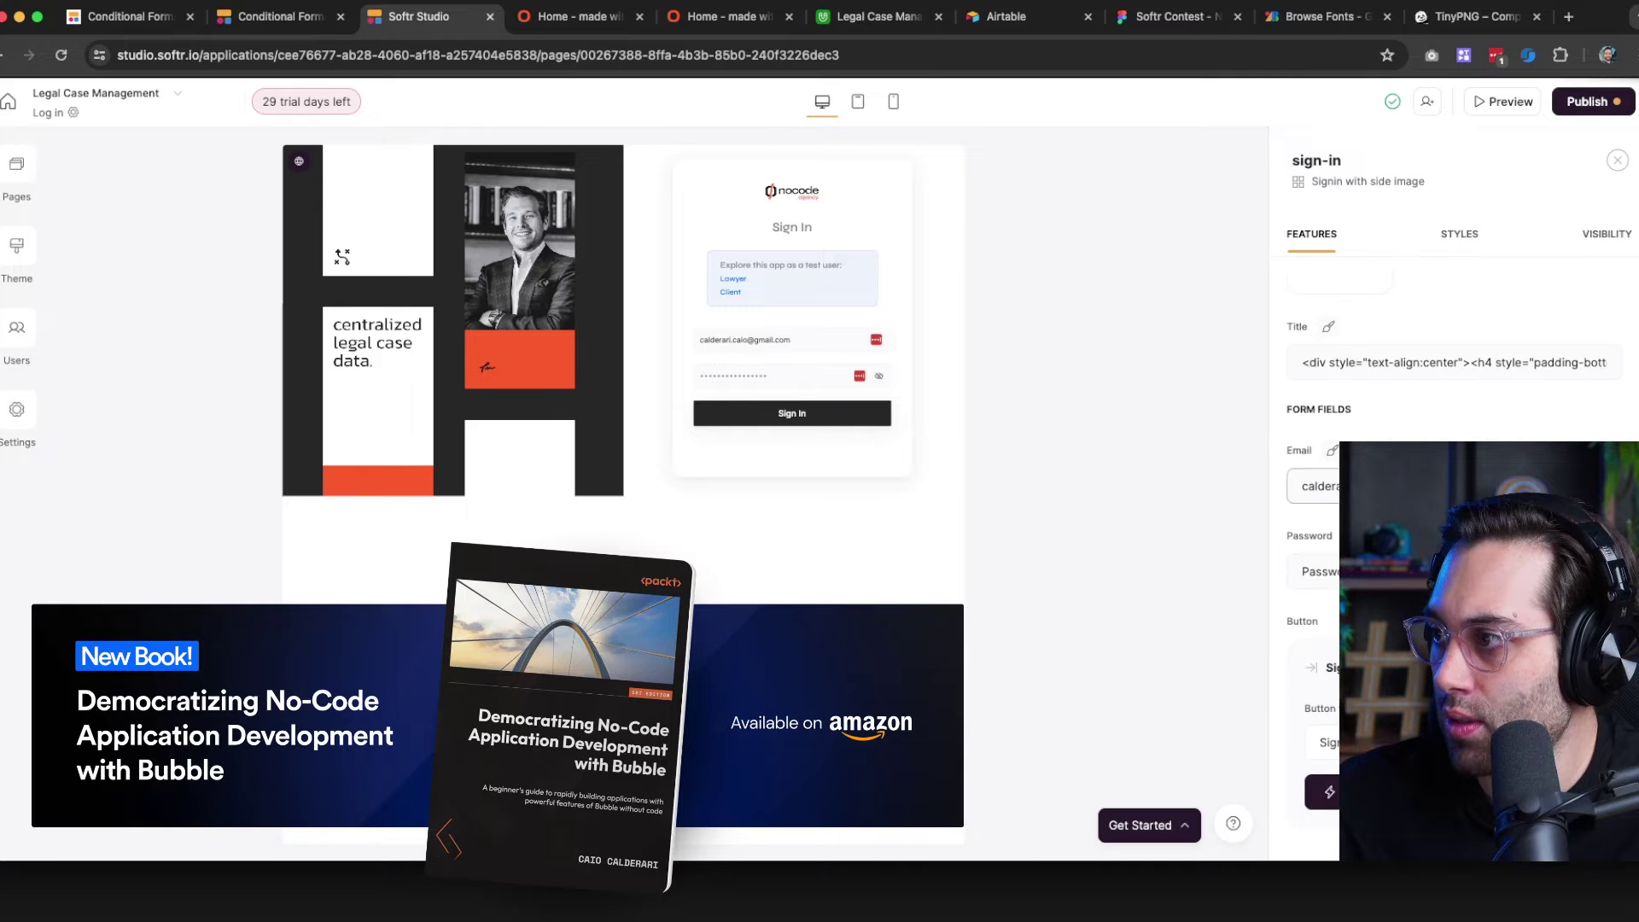
pyautogui.scroll(-1, 1411, 351)
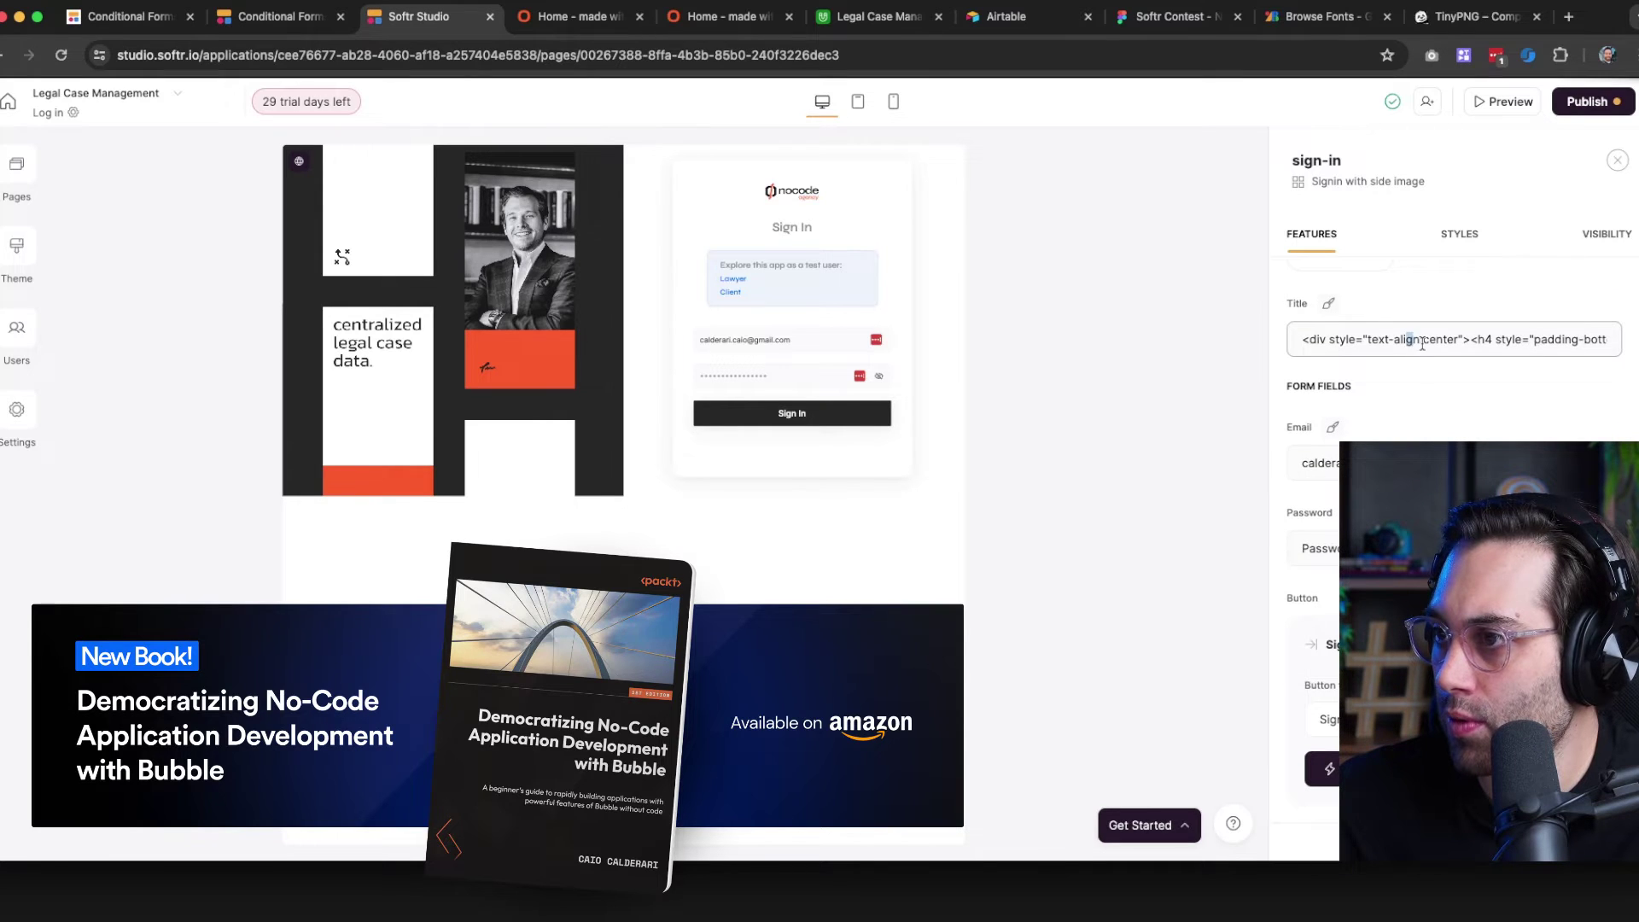
# Retitle the sign-in form 'Log In', sized 4XL and coloured black
pyautogui.tripleClick(1428, 339)
pyautogui.press('BackSpace')
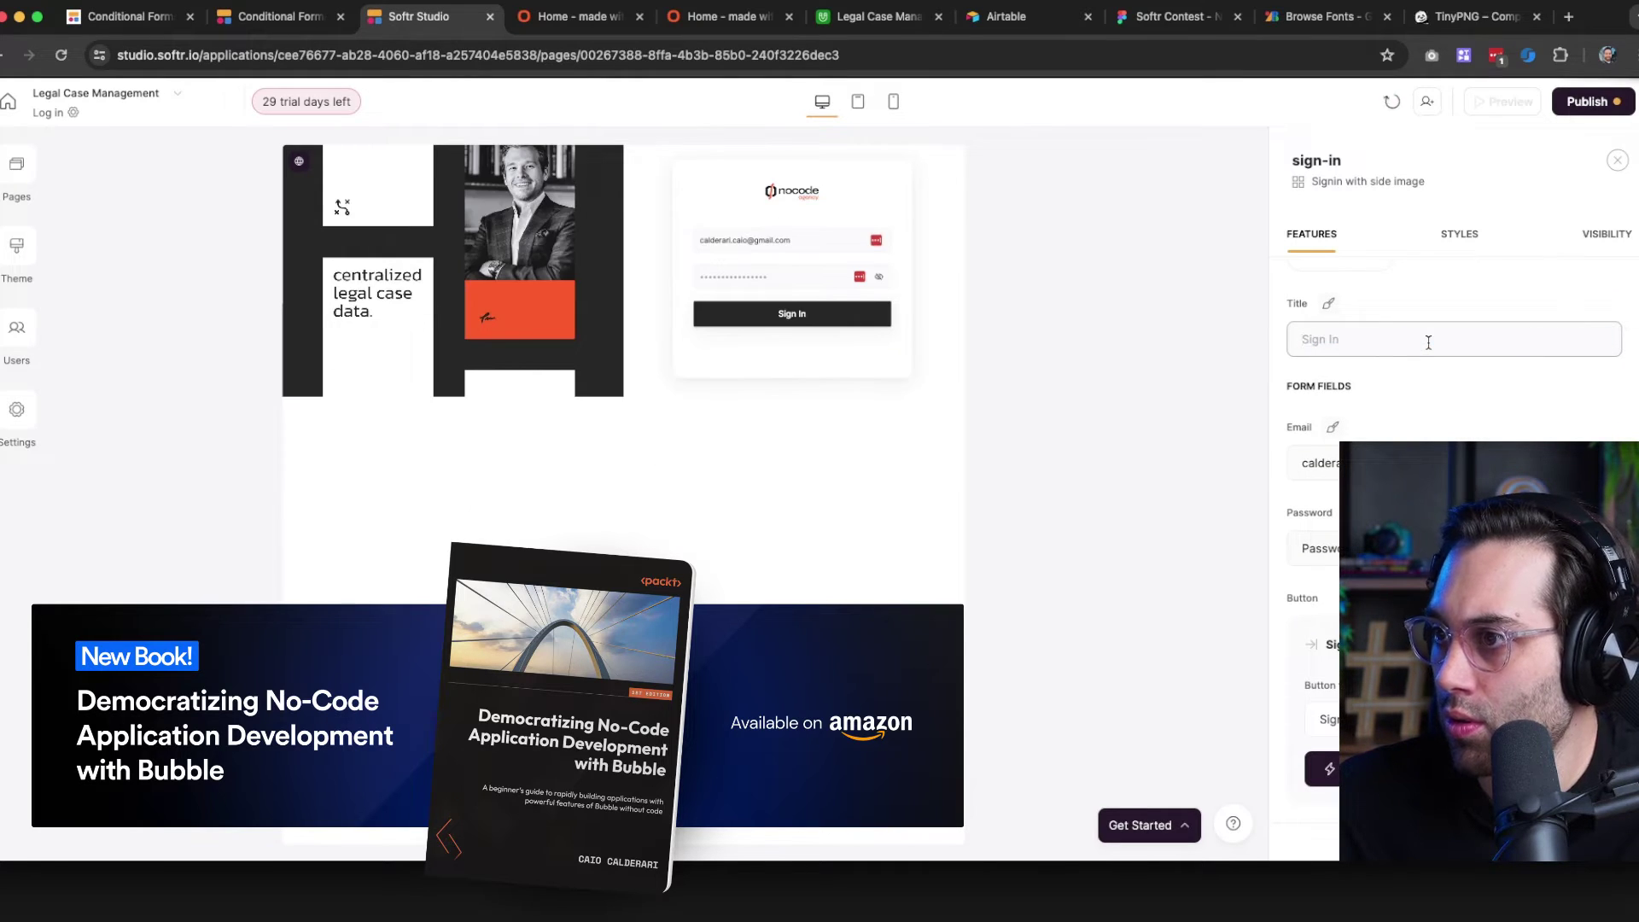
pyautogui.write('Log I')
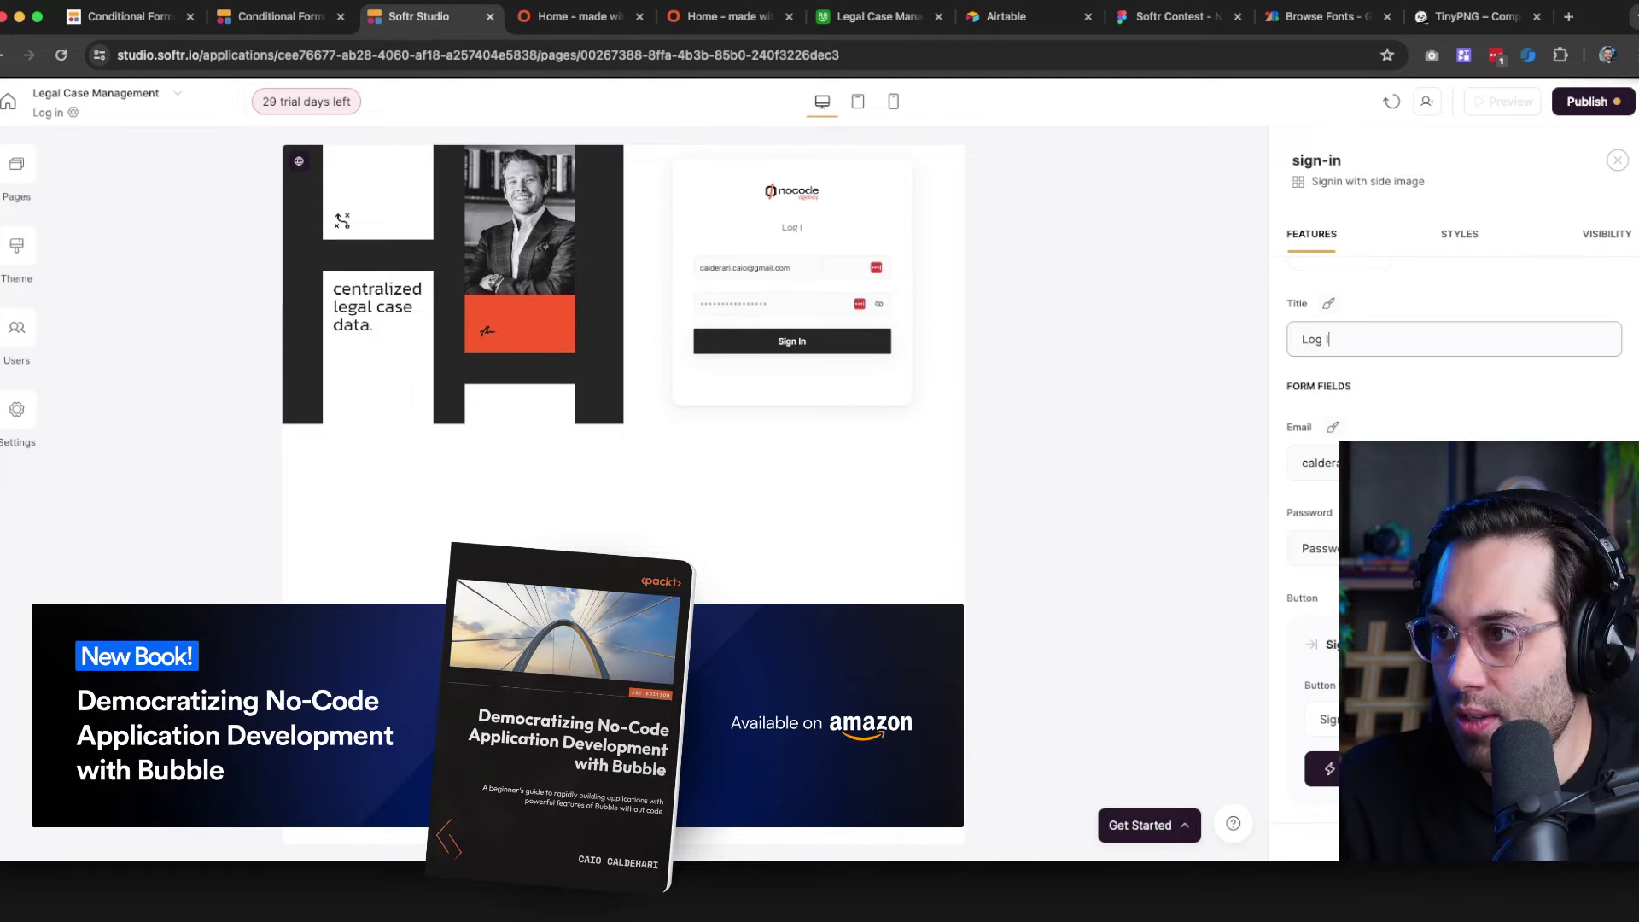
pyautogui.write('n')
pyautogui.click(1329, 304)
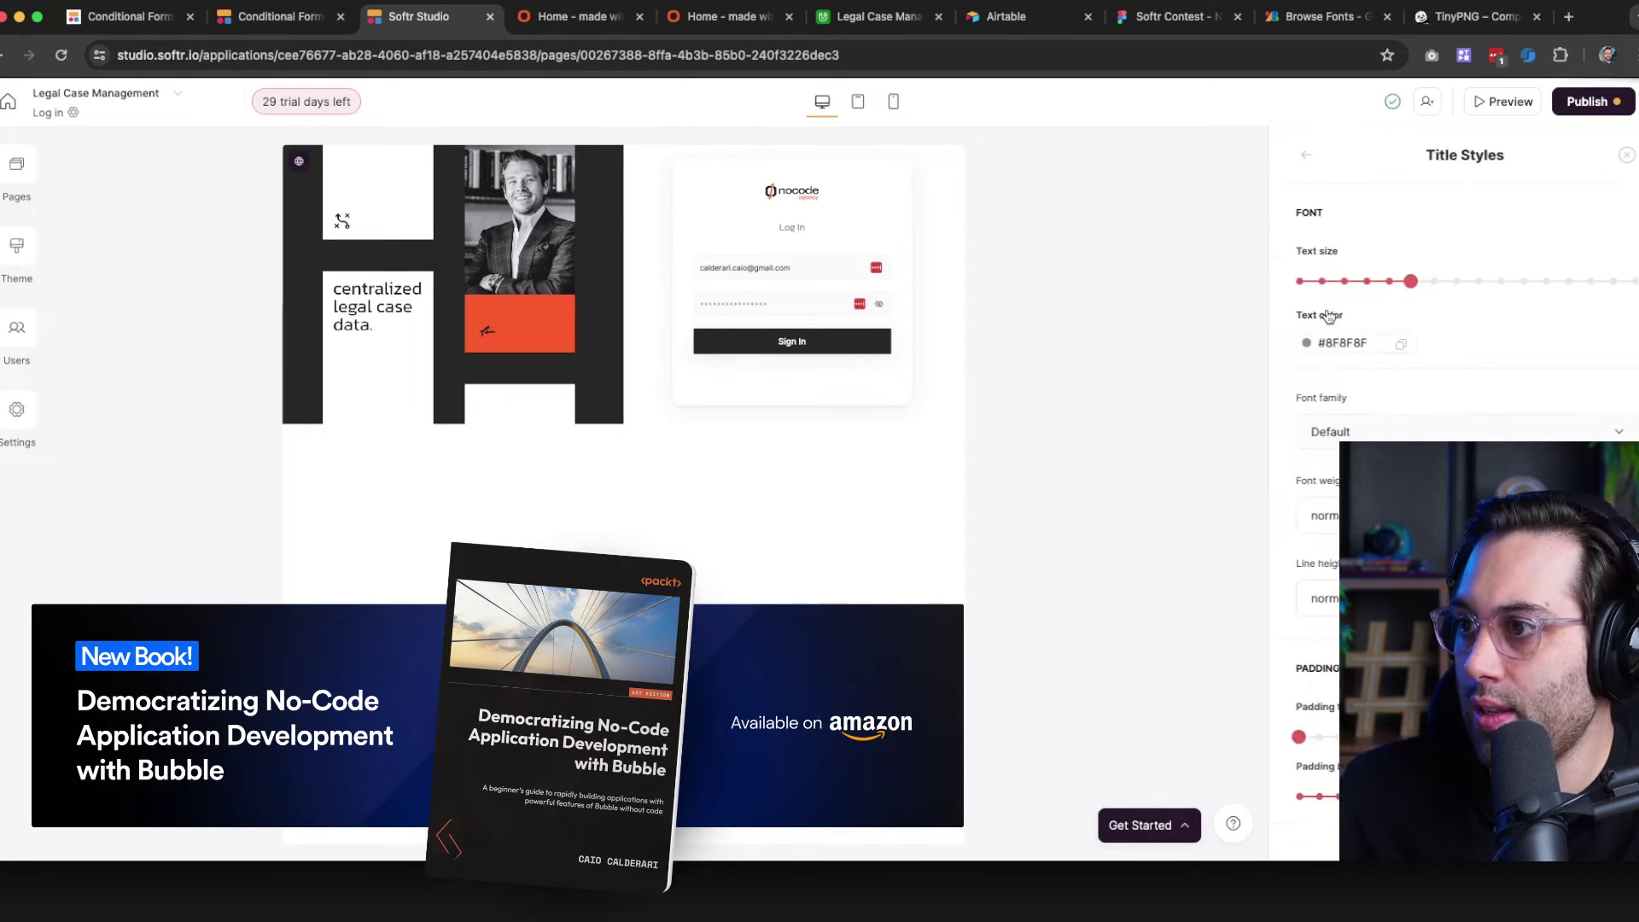
pyautogui.click(1492, 282)
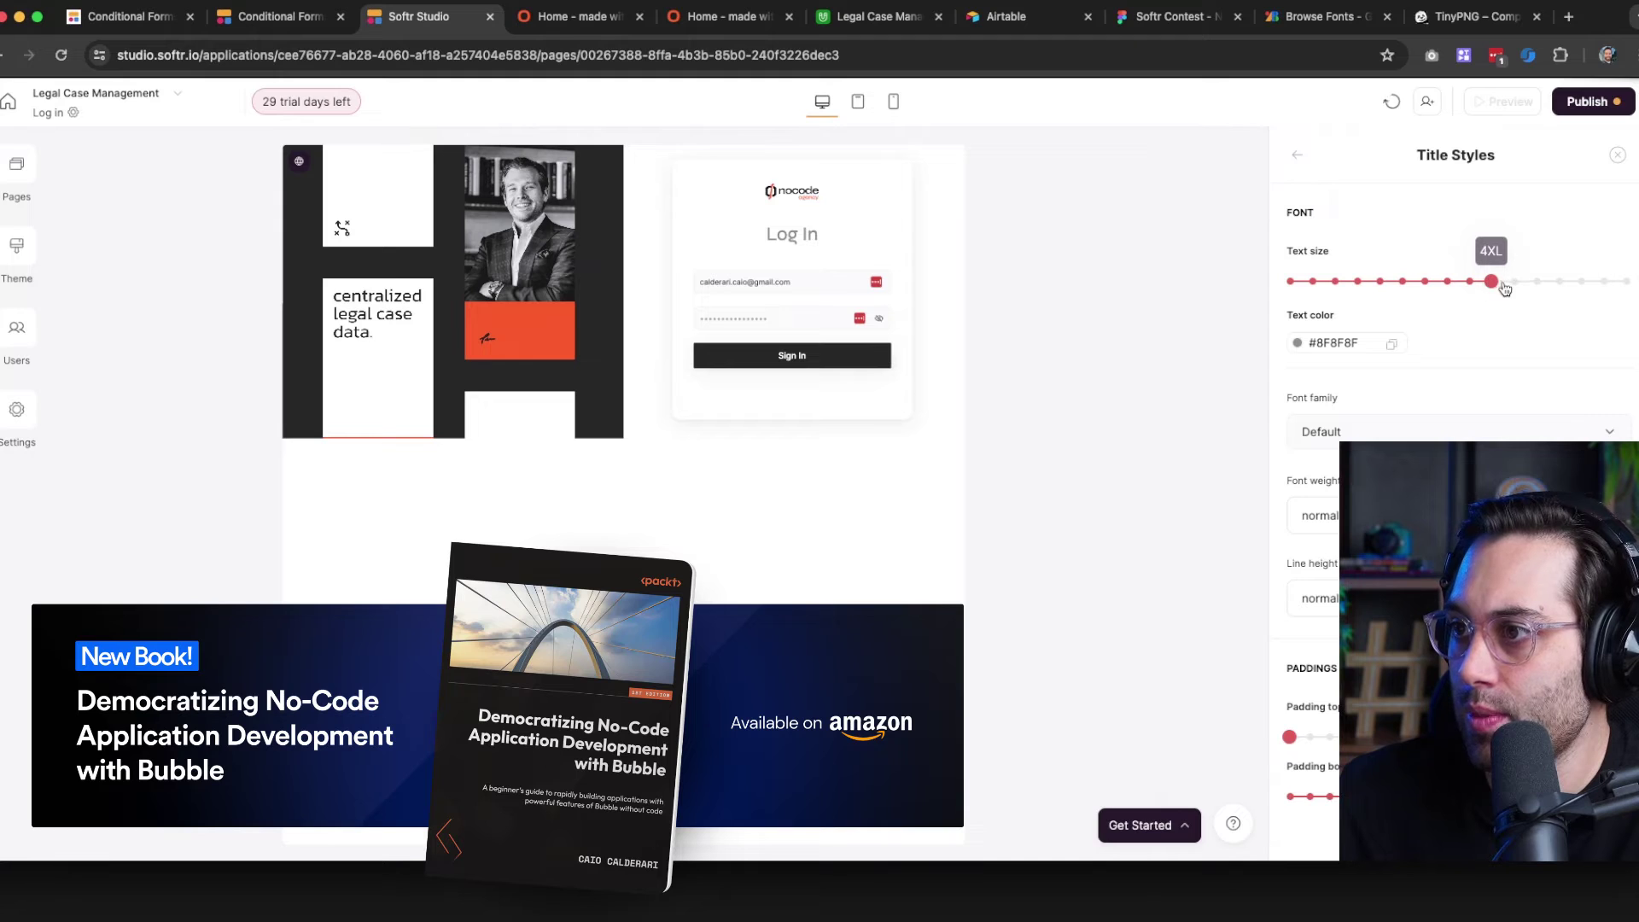
pyautogui.click(1318, 339)
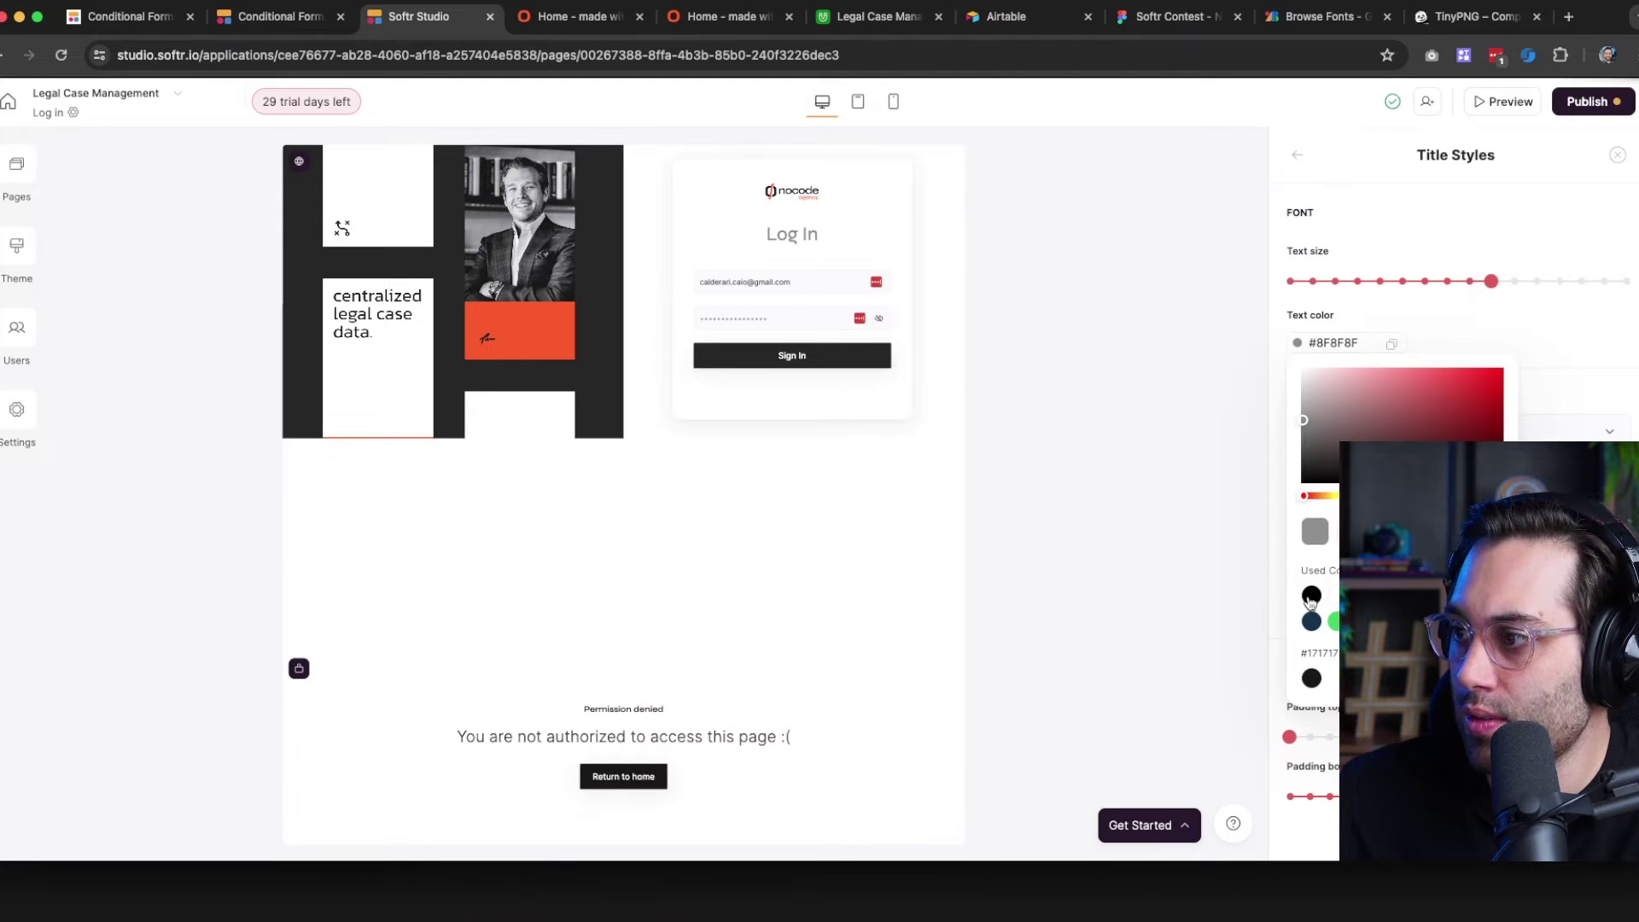
pyautogui.click(1311, 595)
pyautogui.click(1569, 373)
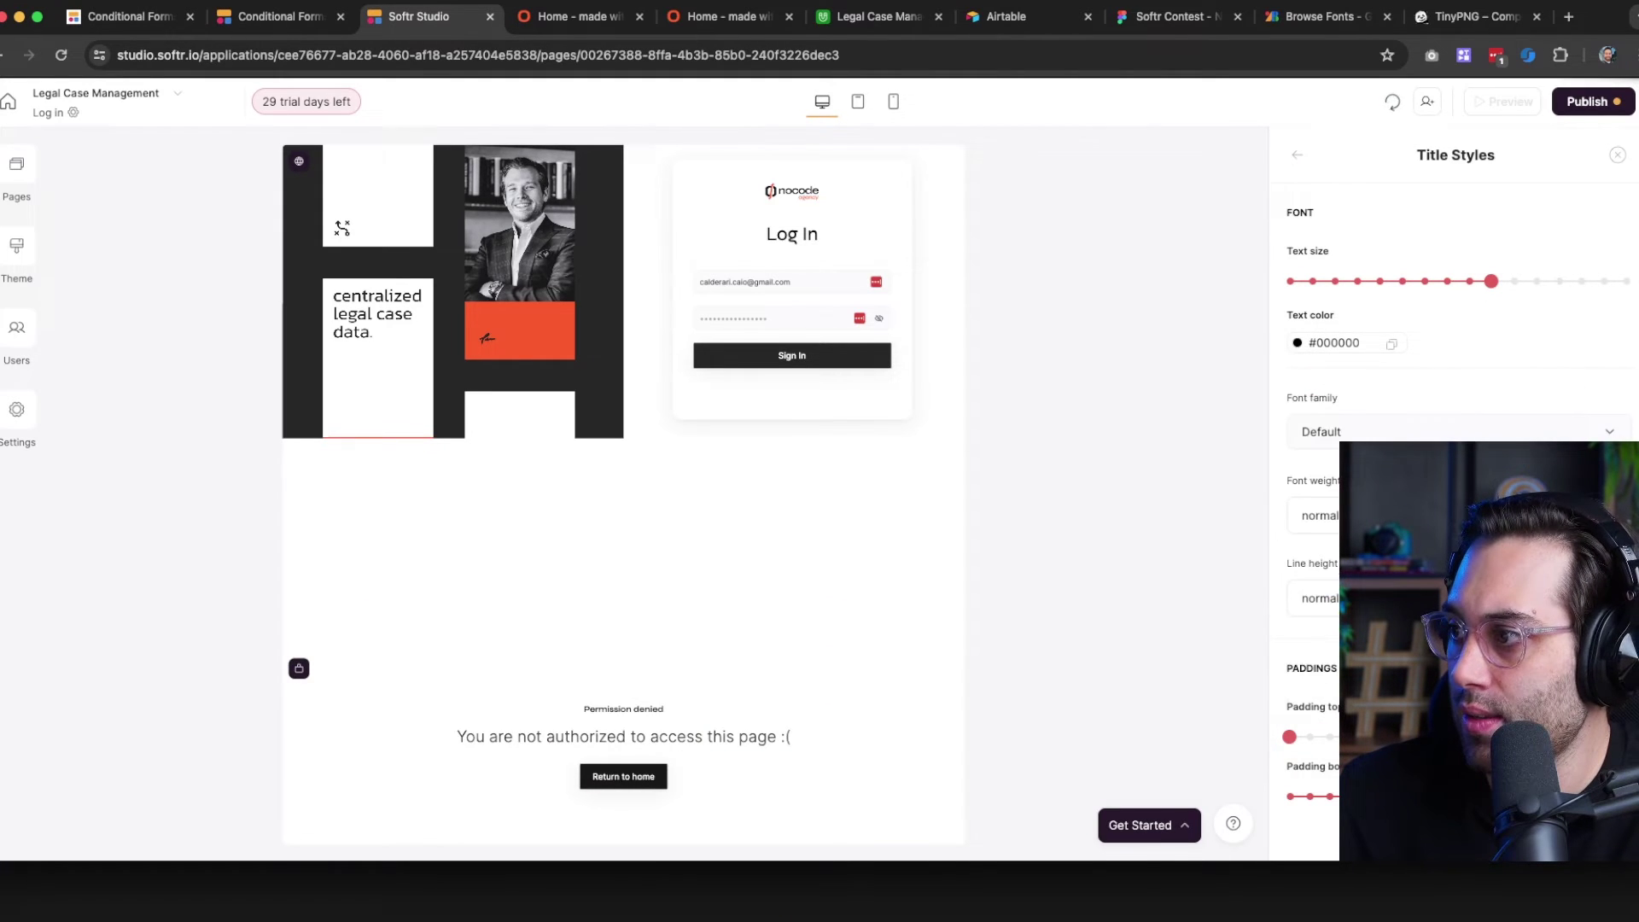
# Set the Log In title's font weight to semibold and return to the block settings
pyautogui.click(1320, 515)
pyautogui.click(1326, 736)
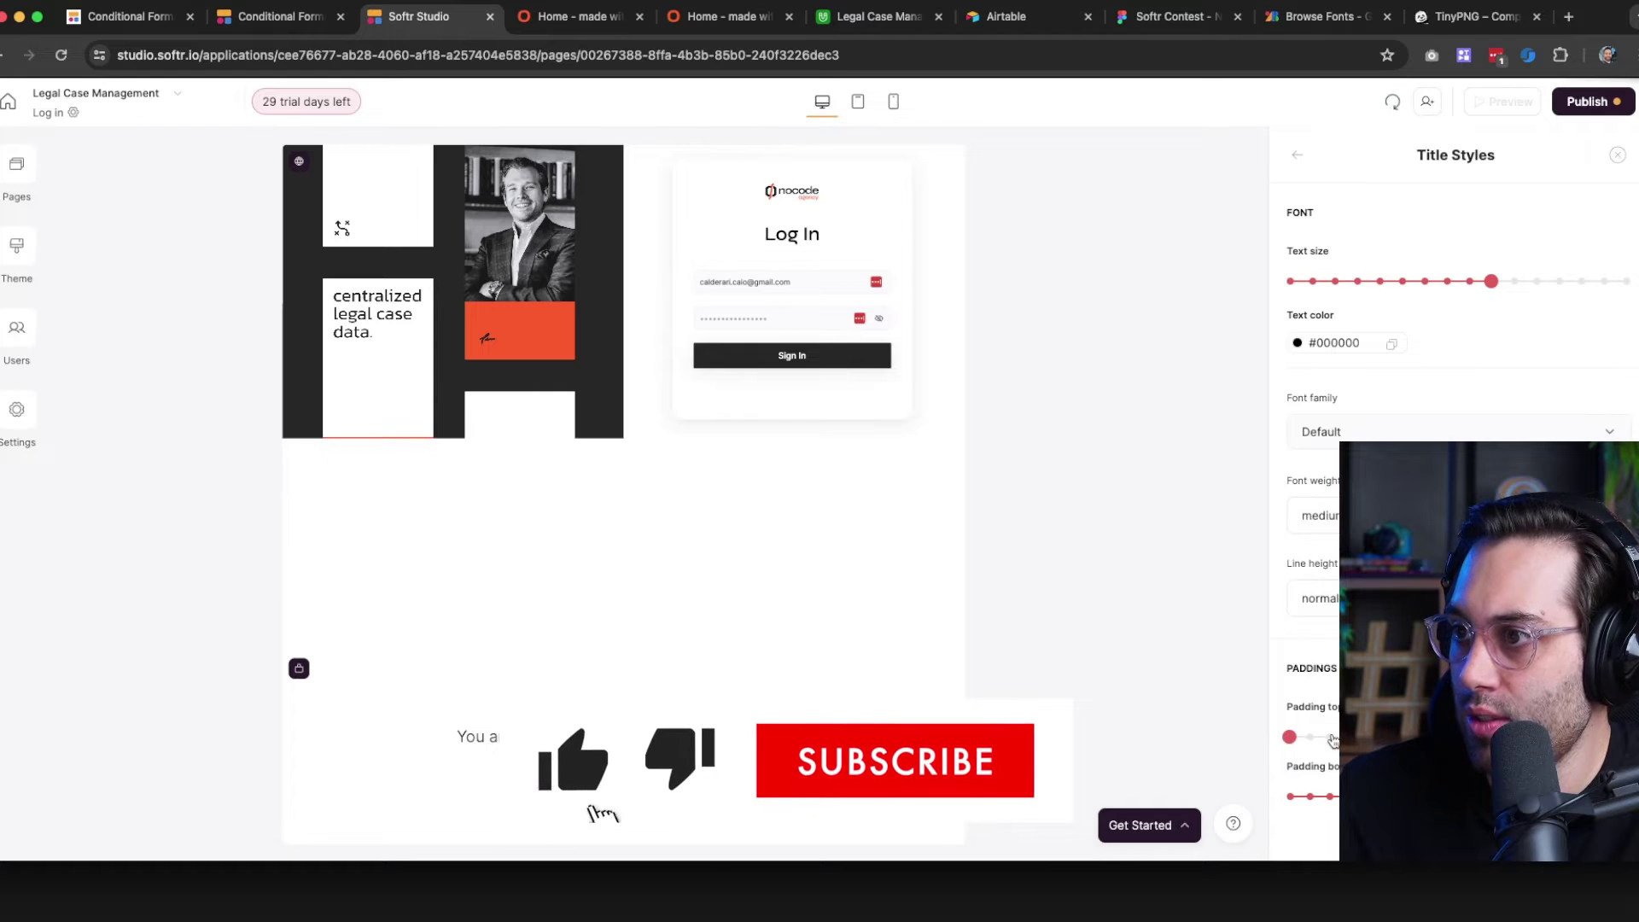
pyautogui.click(1319, 516)
pyautogui.scroll(-1, 1325, 700)
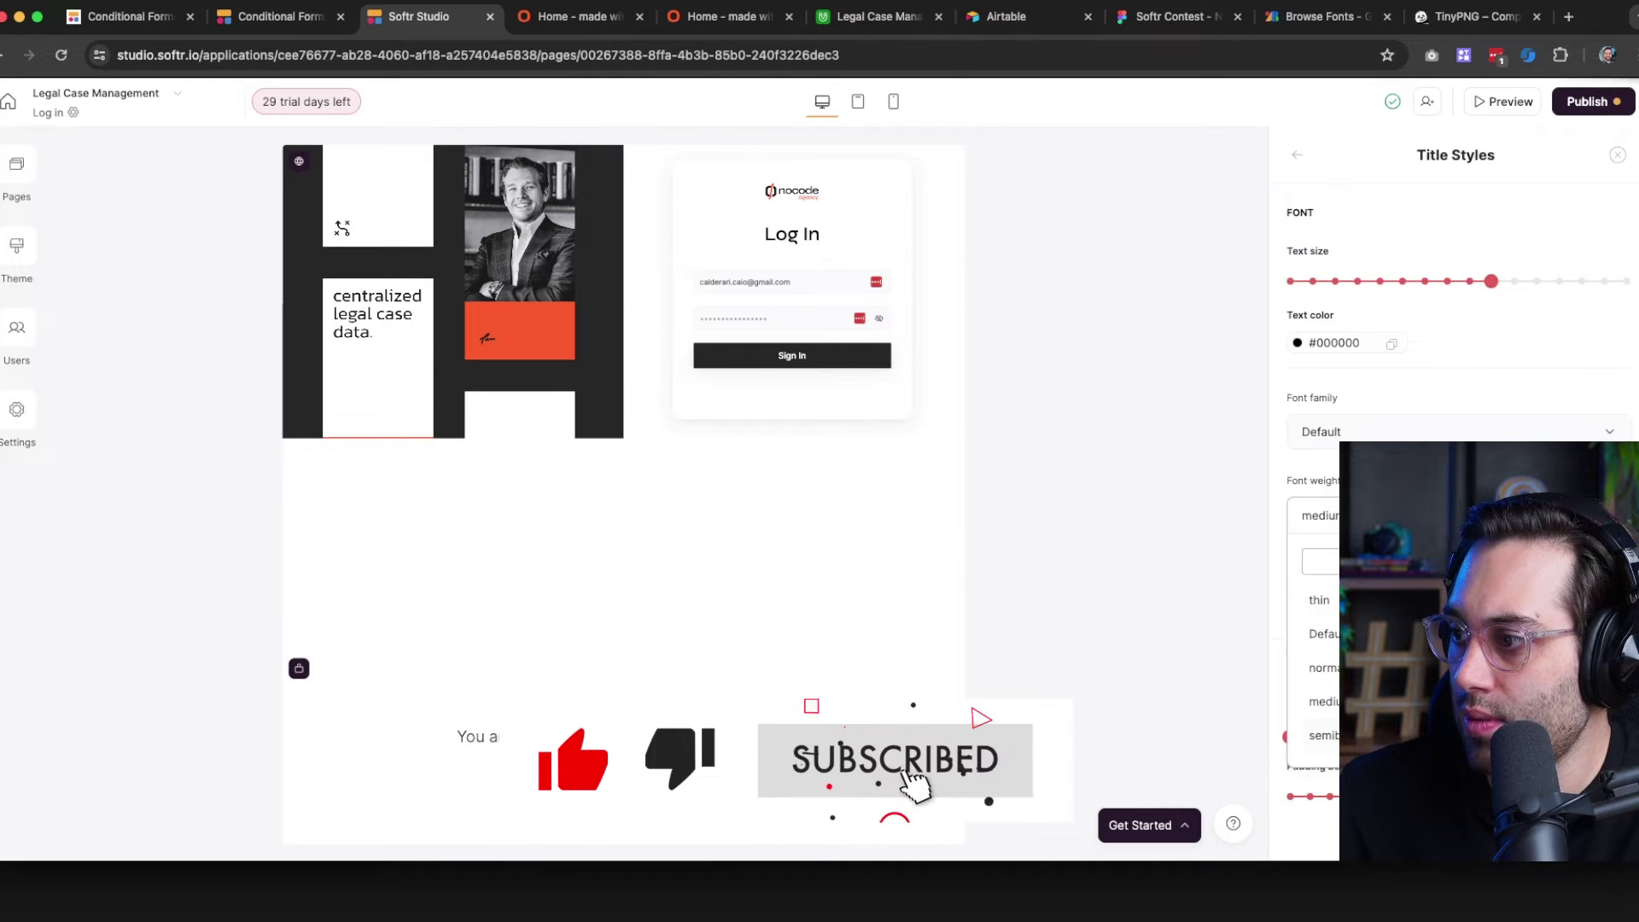
pyautogui.click(1325, 736)
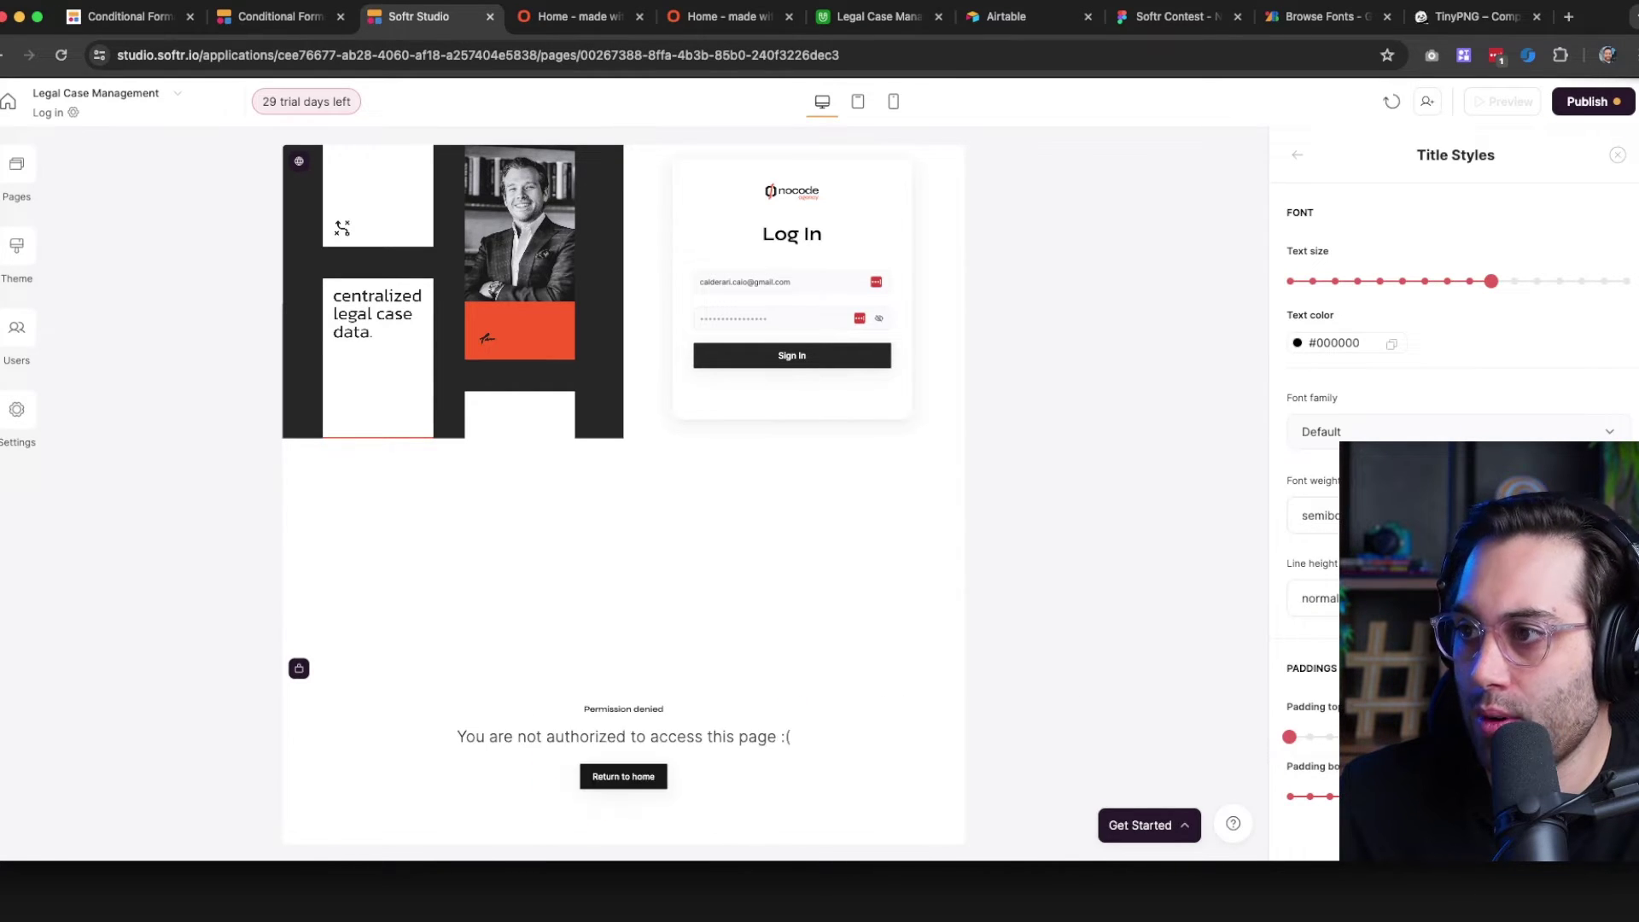
pyautogui.click(1289, 155)
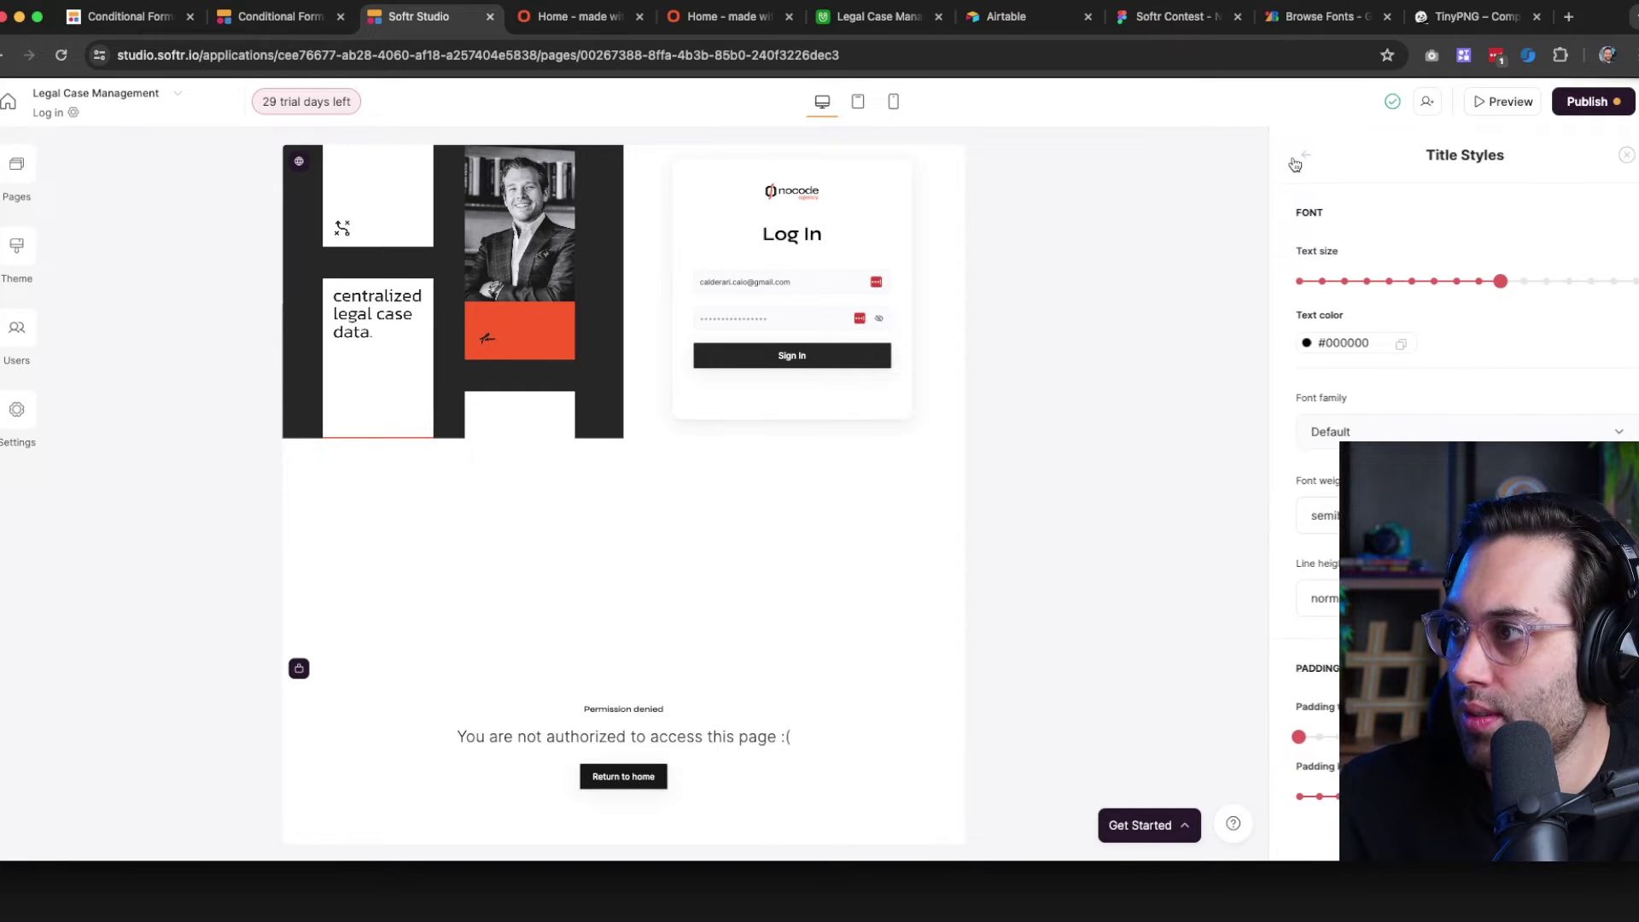
pyautogui.scroll(-1, 1345, 341)
pyautogui.scroll(1, 1350, 378)
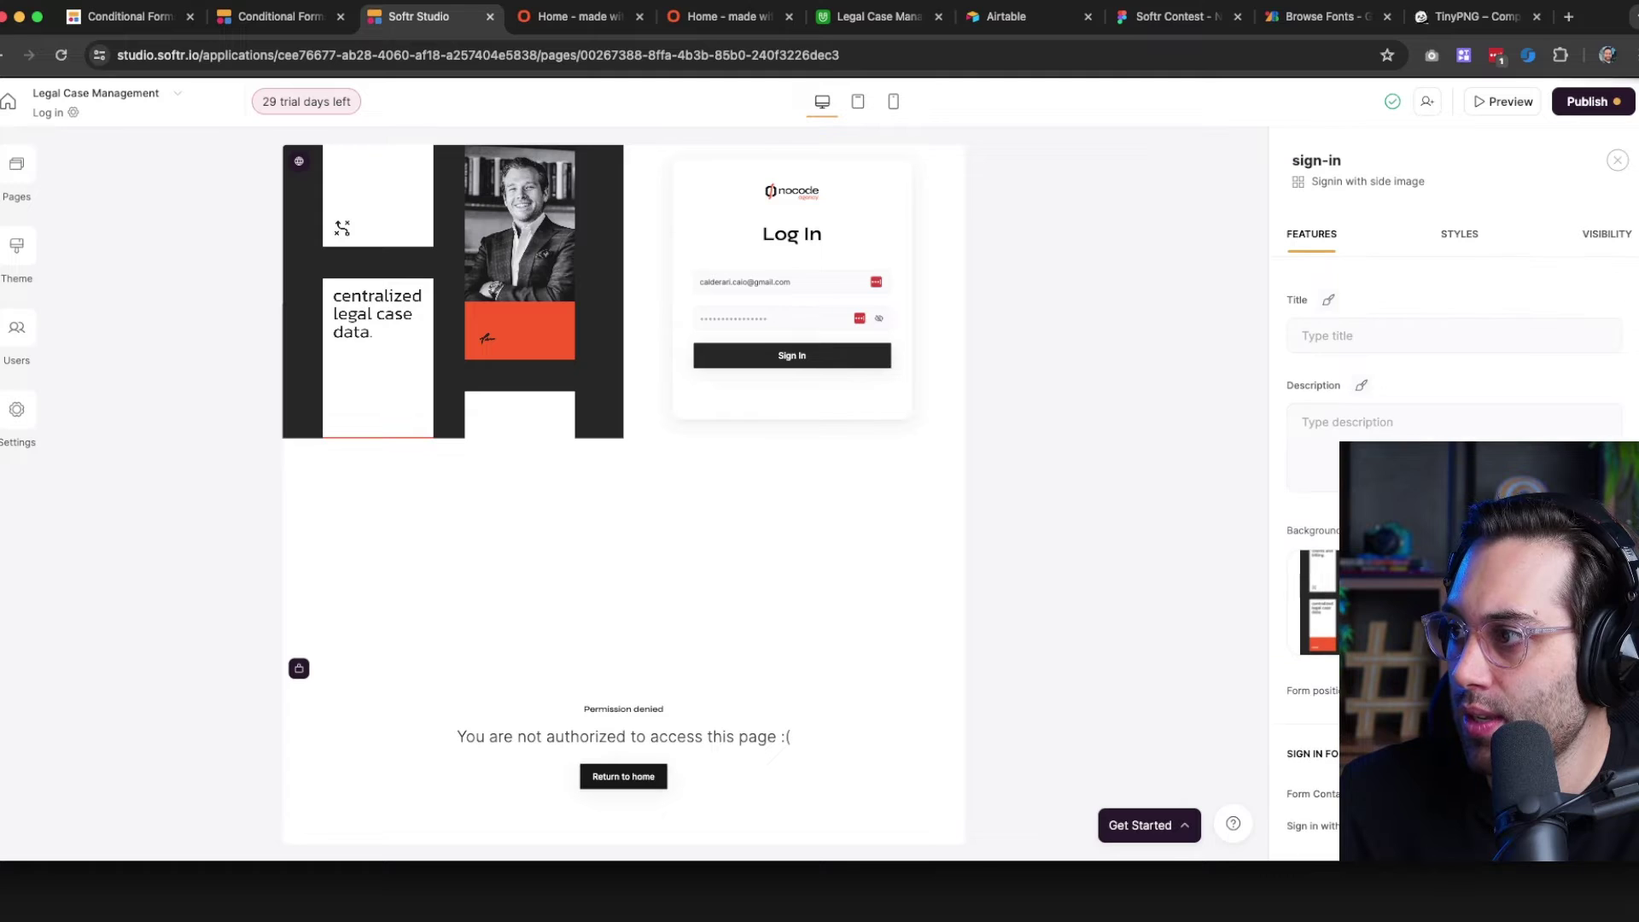
pyautogui.scroll(-5, 1350, 377)
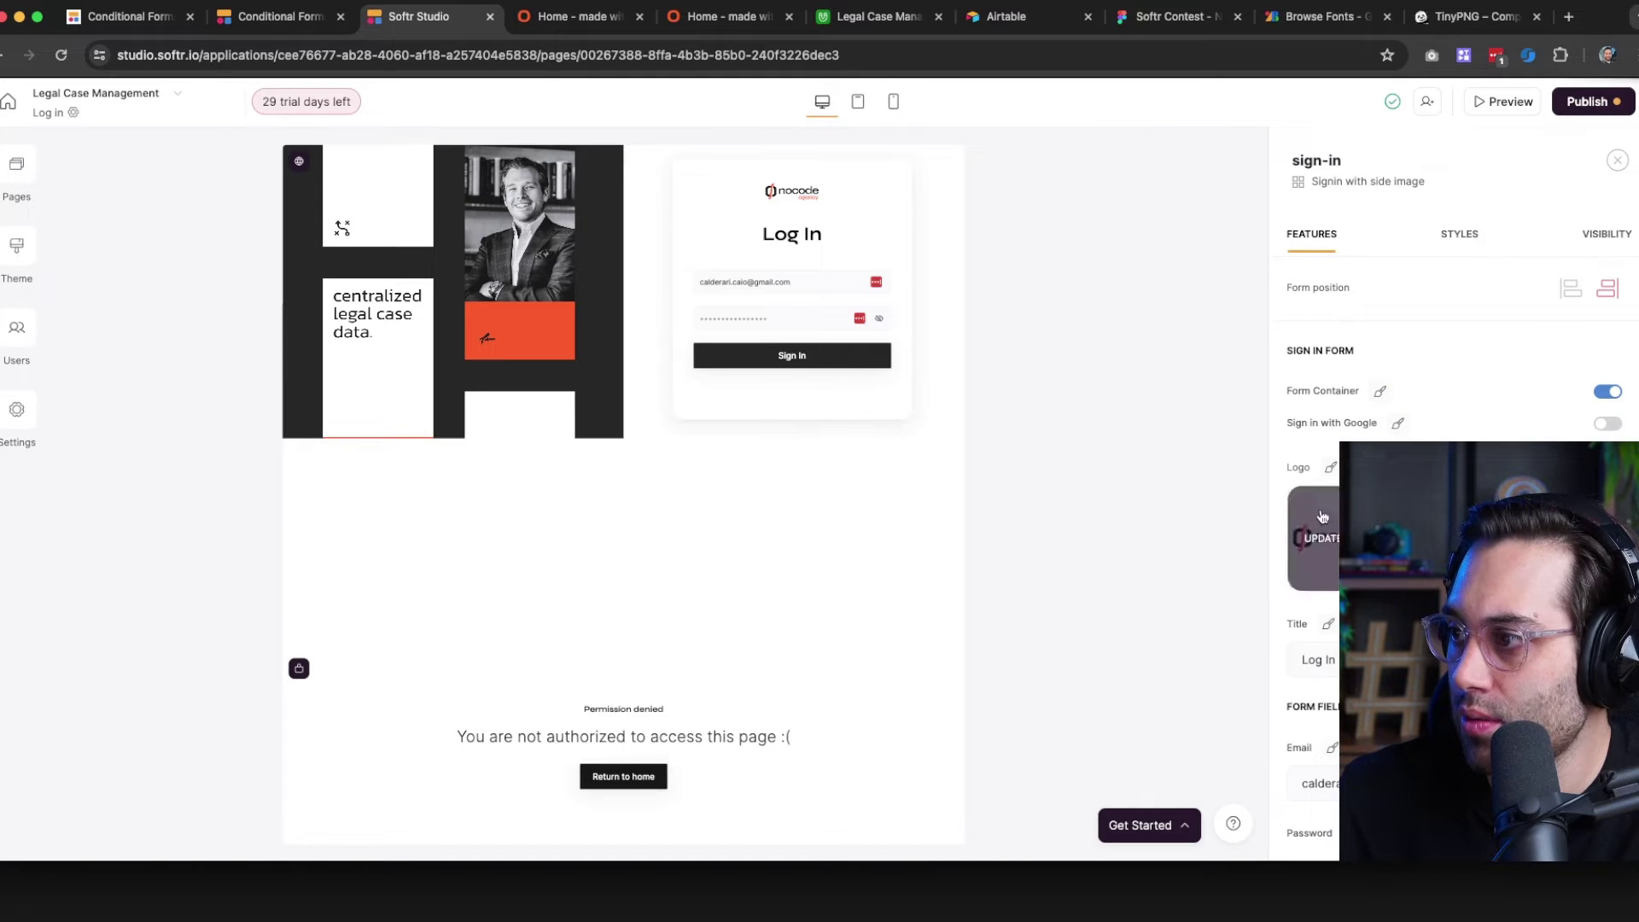
# Increase the width of the login logo
pyautogui.click(1331, 467)
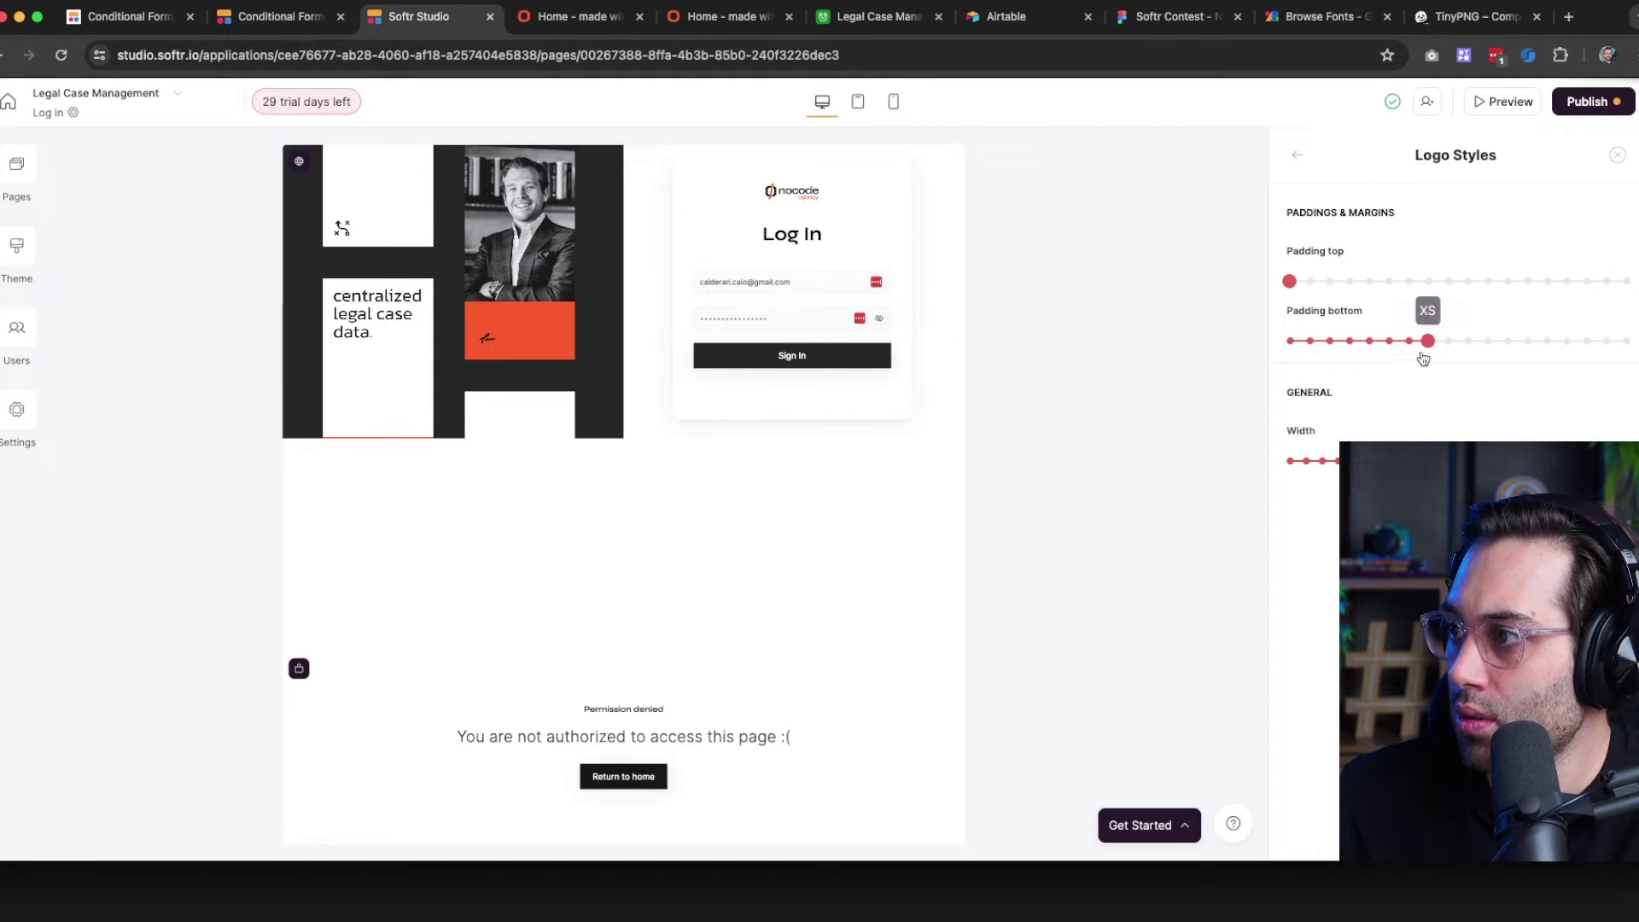
pyautogui.click(1296, 162)
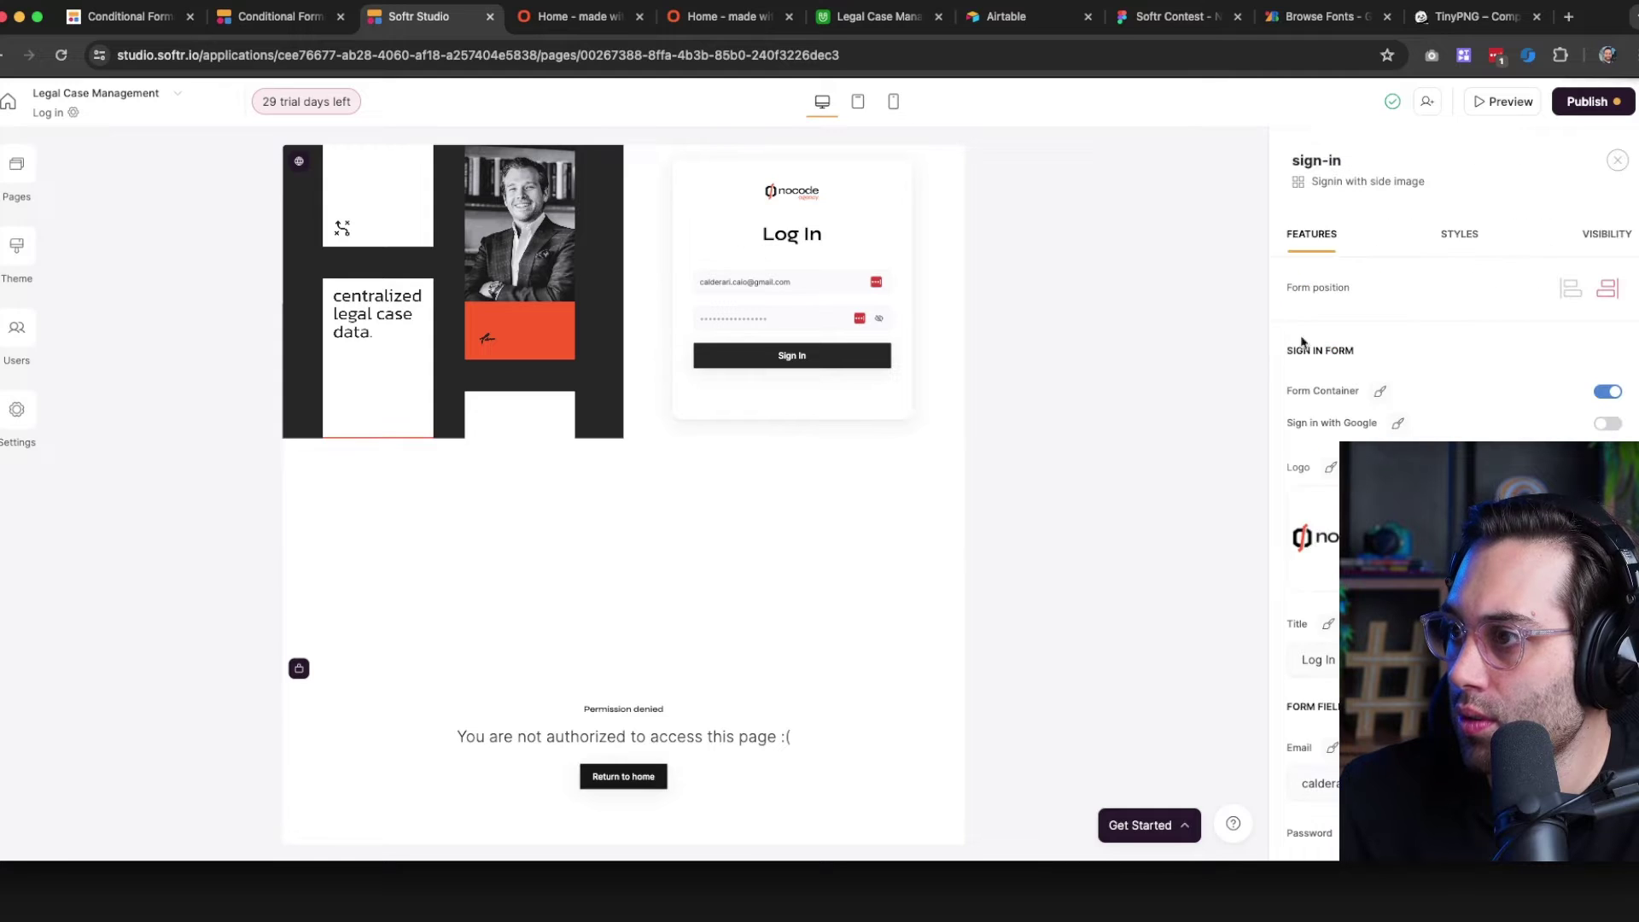
pyautogui.click(1330, 471)
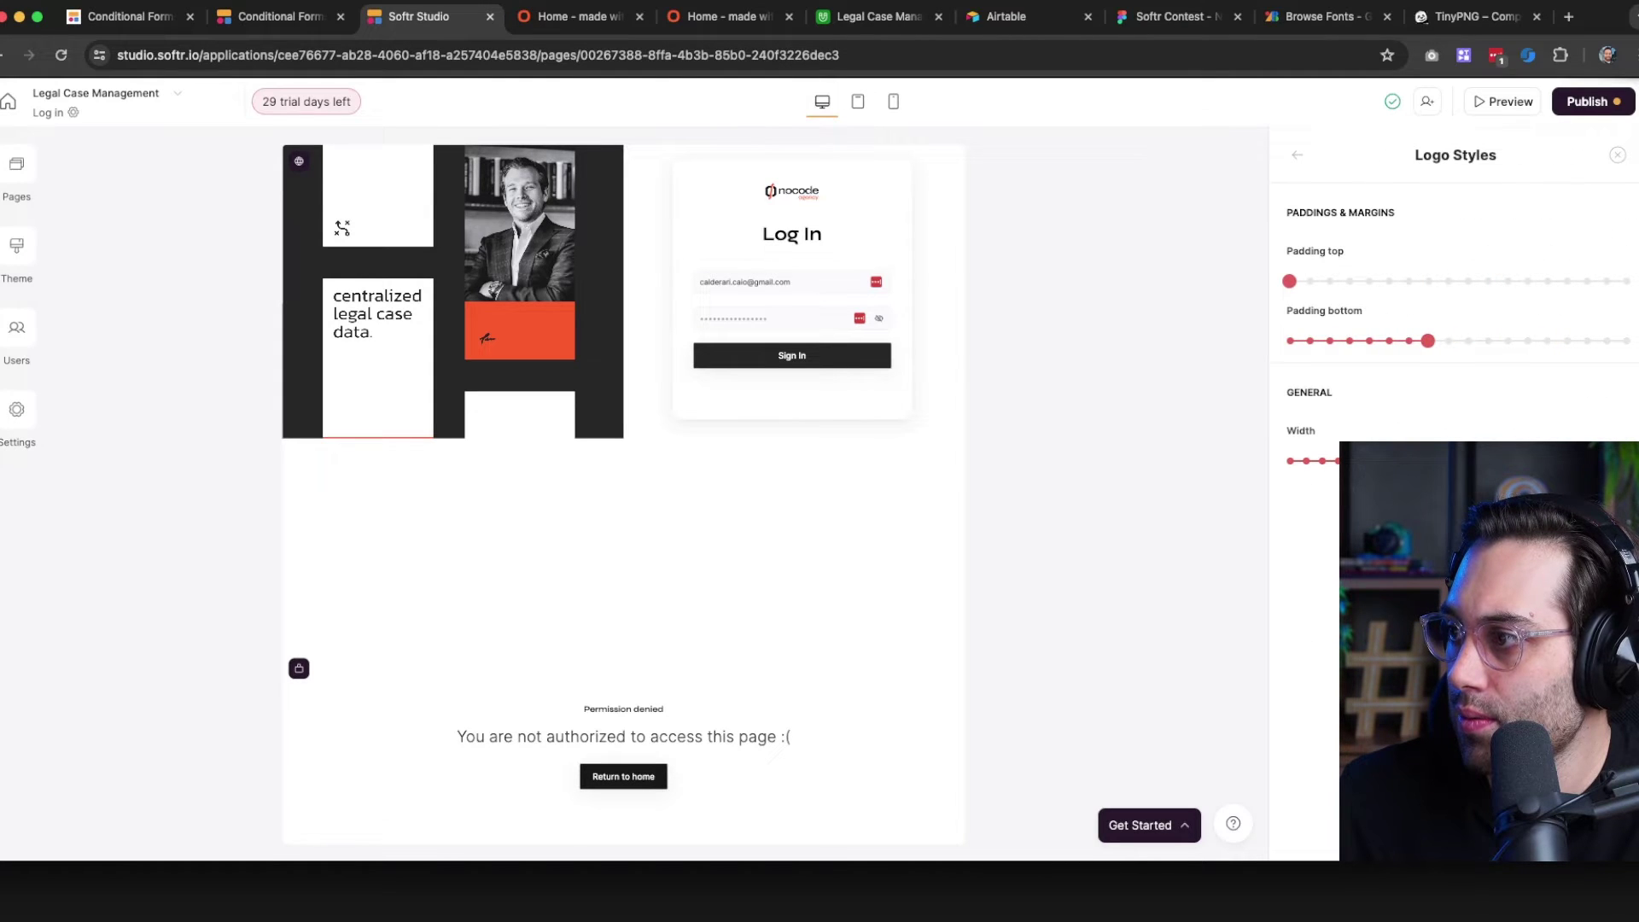
pyautogui.click(1417, 461)
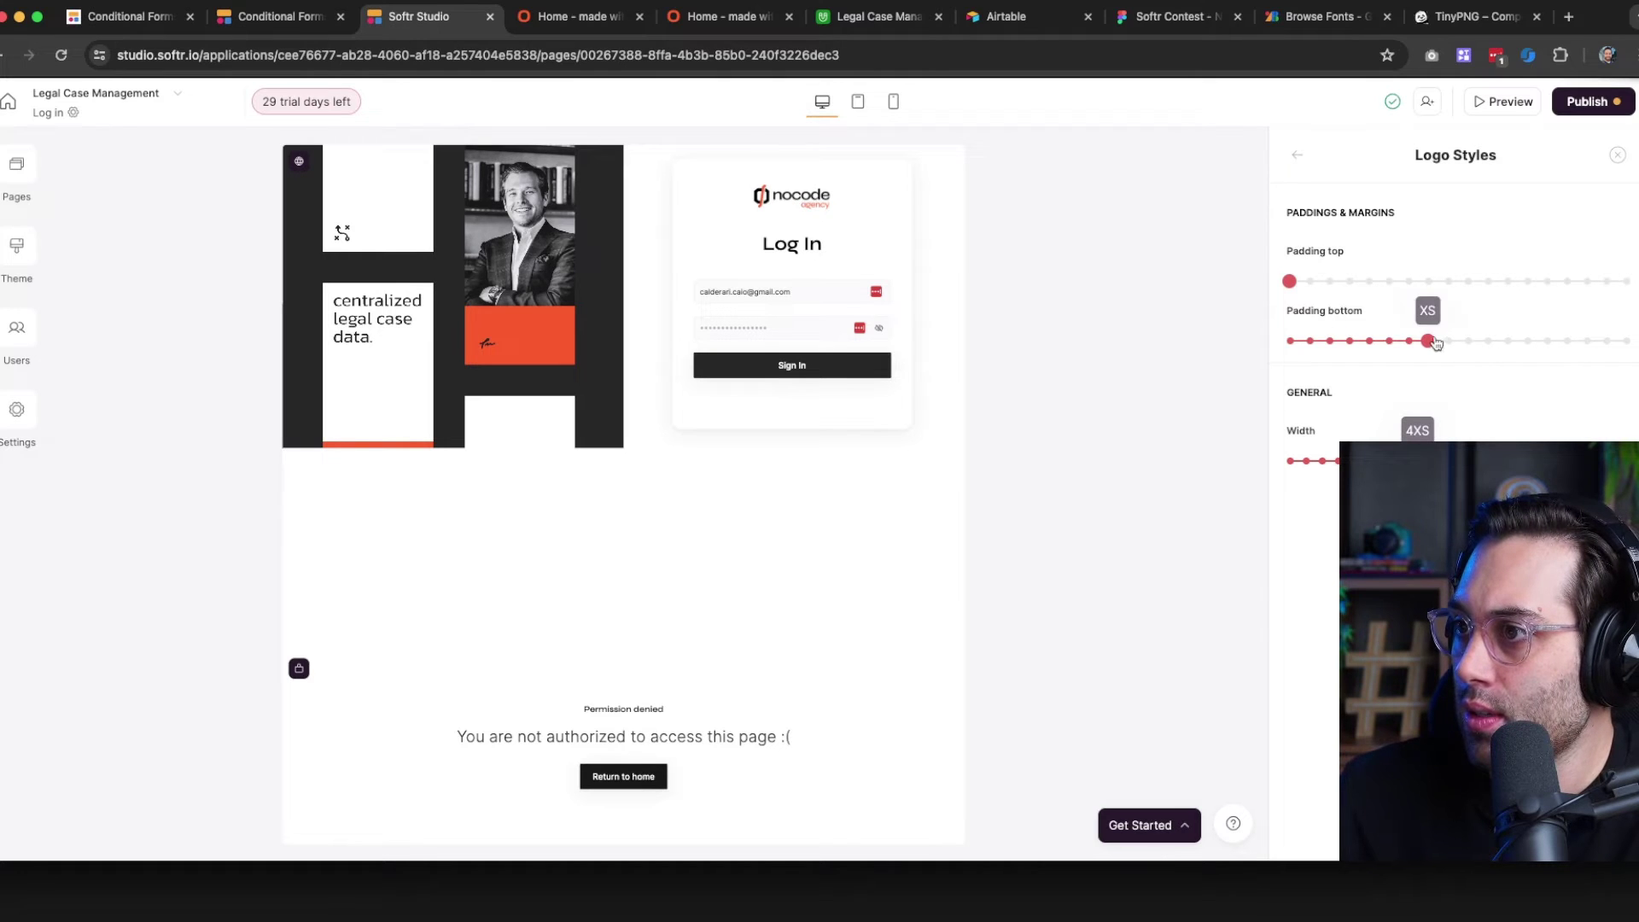
pyautogui.click(1292, 161)
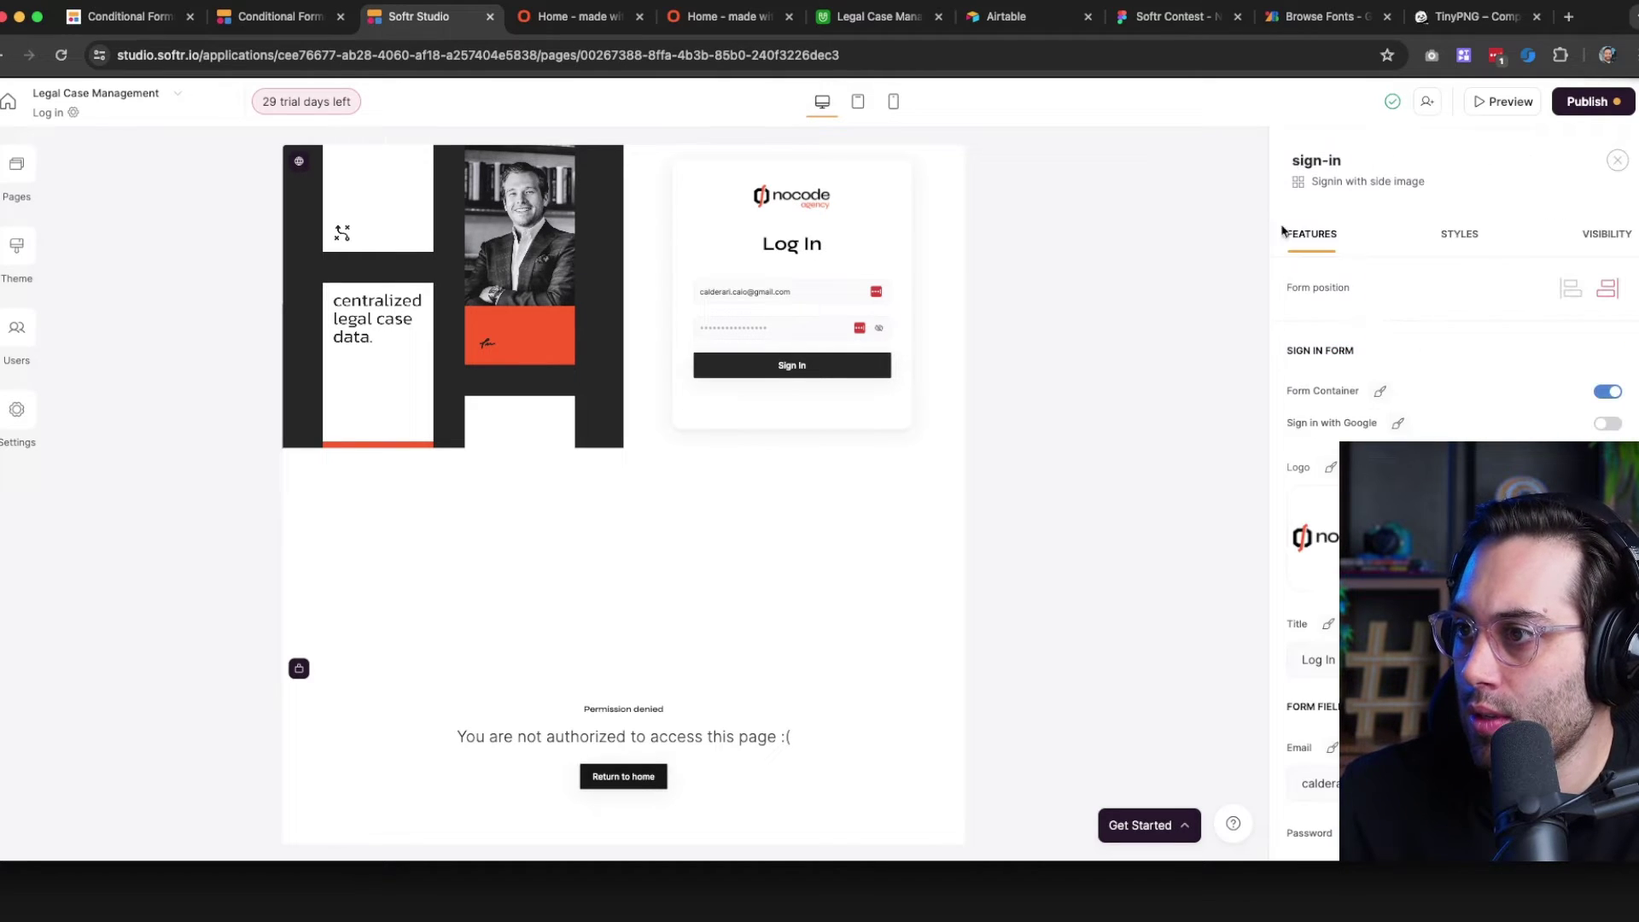
# Enable Show Sign-up to add a Sign Up link on the login card
pyautogui.scroll(-8, 1452, 384)
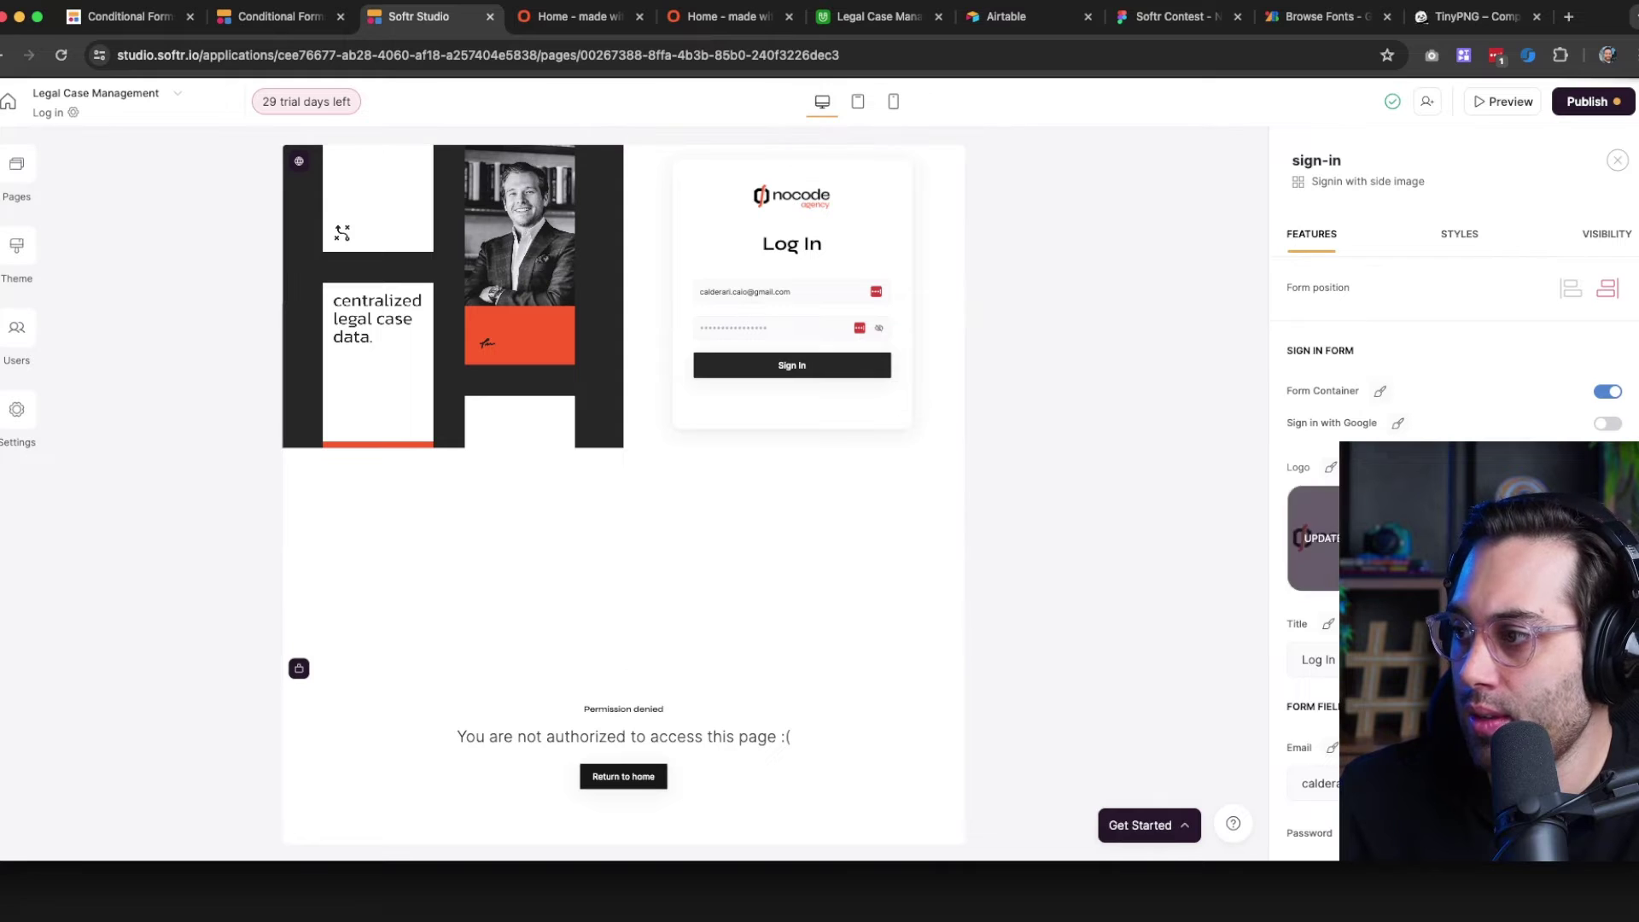
pyautogui.scroll(-3, 1452, 512)
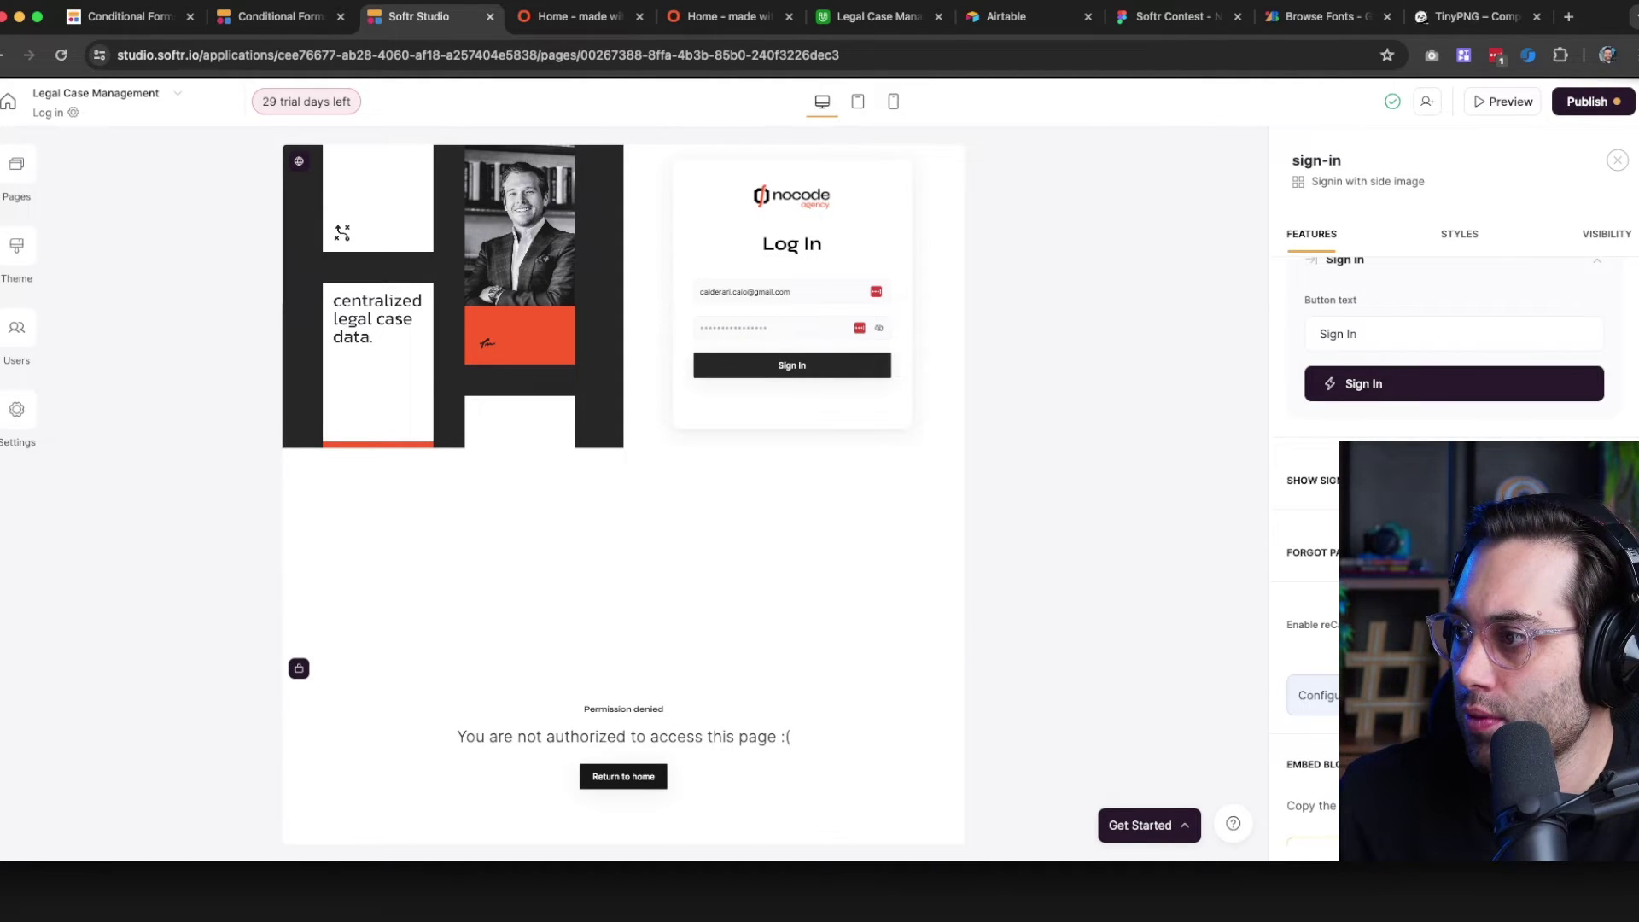
pyautogui.click(1608, 481)
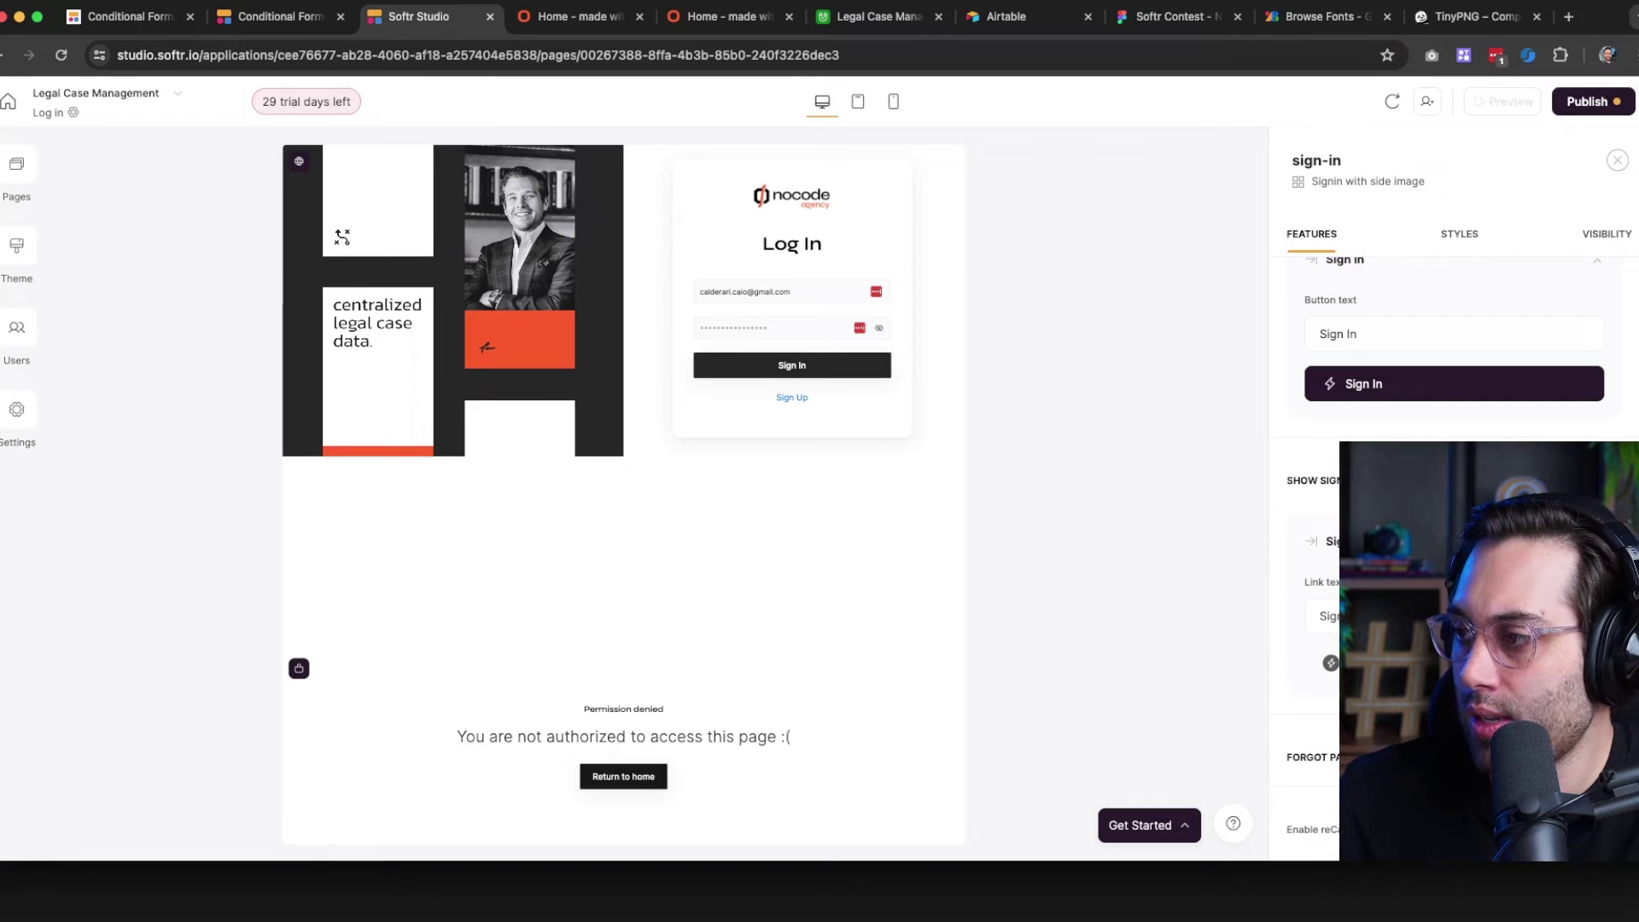
pyautogui.scroll(-1, 1609, 481)
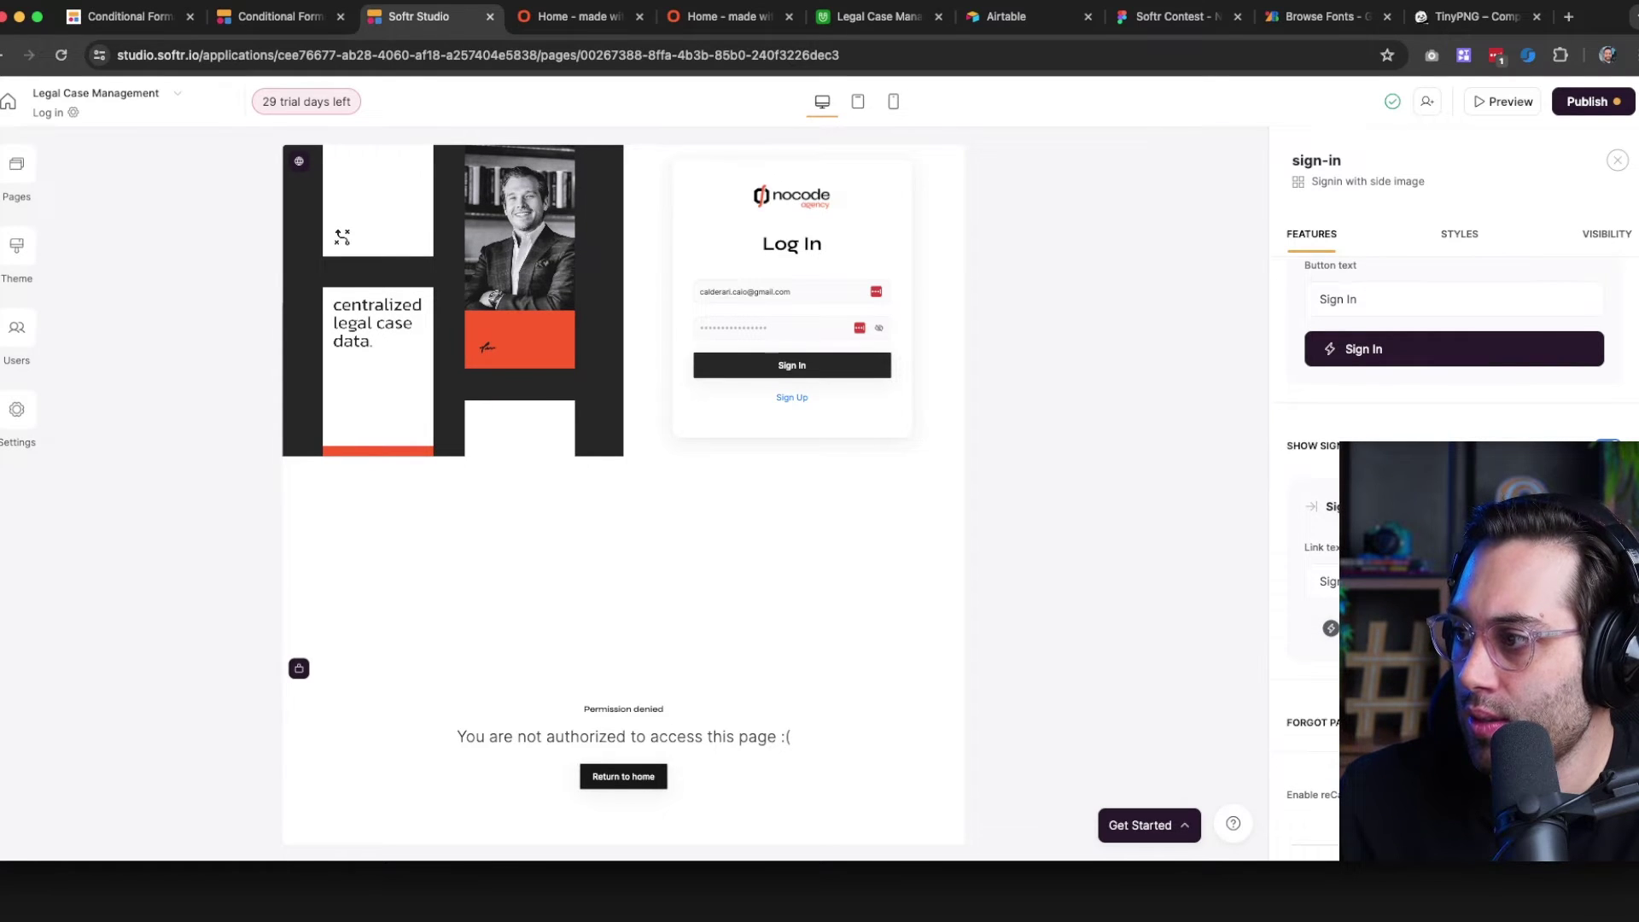
pyautogui.click(1575, 628)
pyautogui.click(1332, 342)
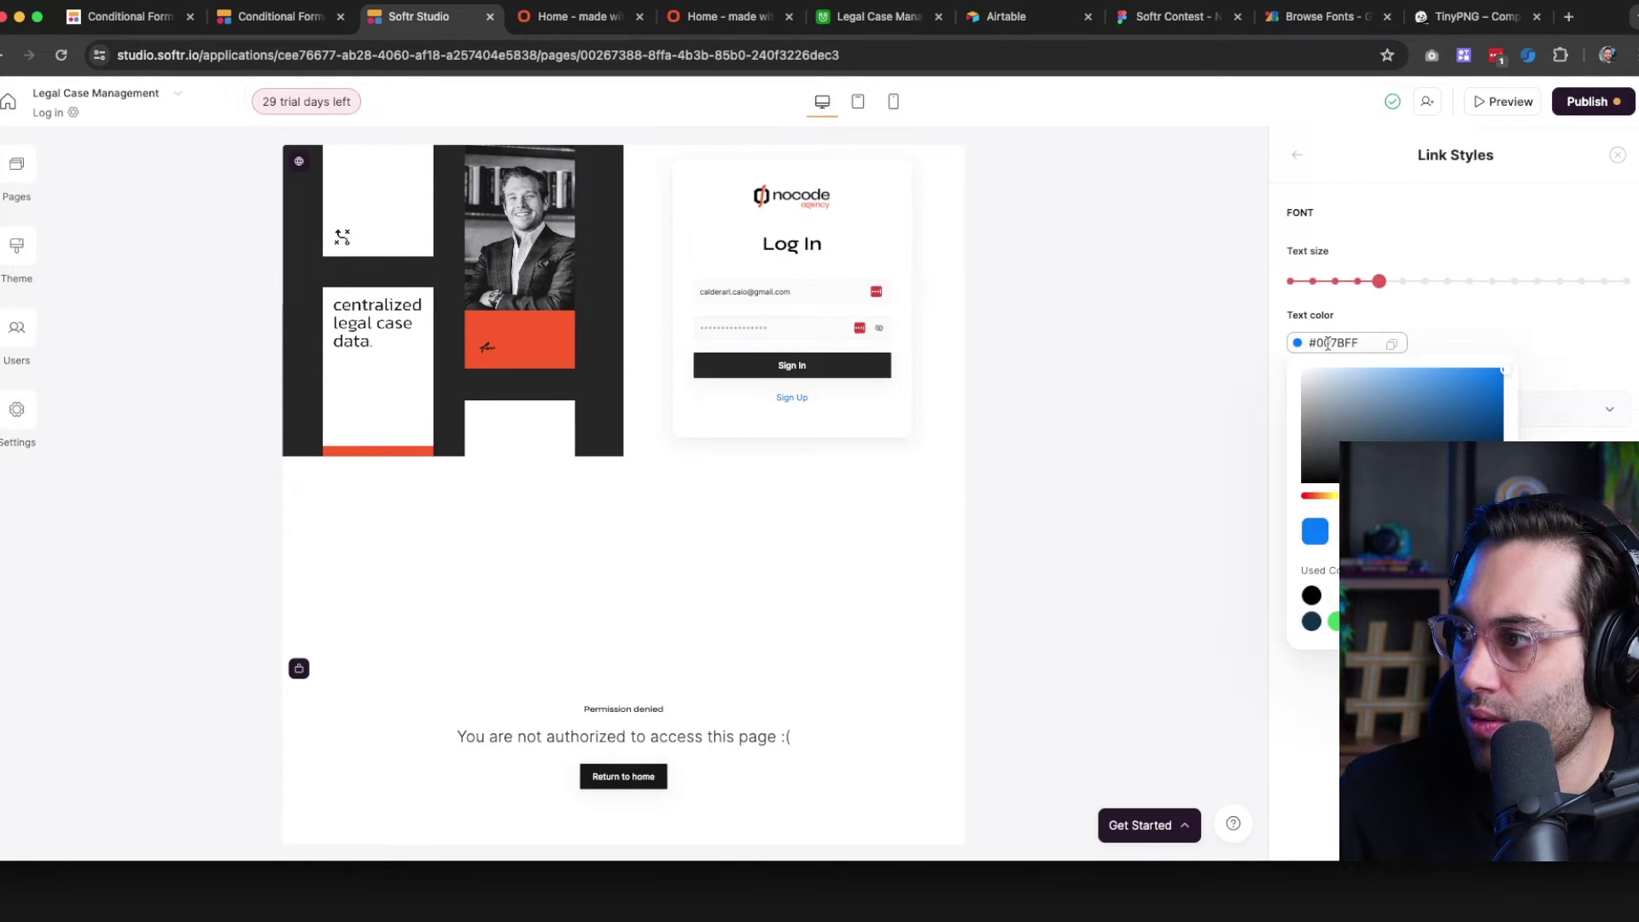
pyautogui.click(1485, 331)
# Check the theme's brand colours and make the Sign Up link orange-red #FC5C2C
pyautogui.click(10, 252)
pyautogui.scroll(-8, 214, 559)
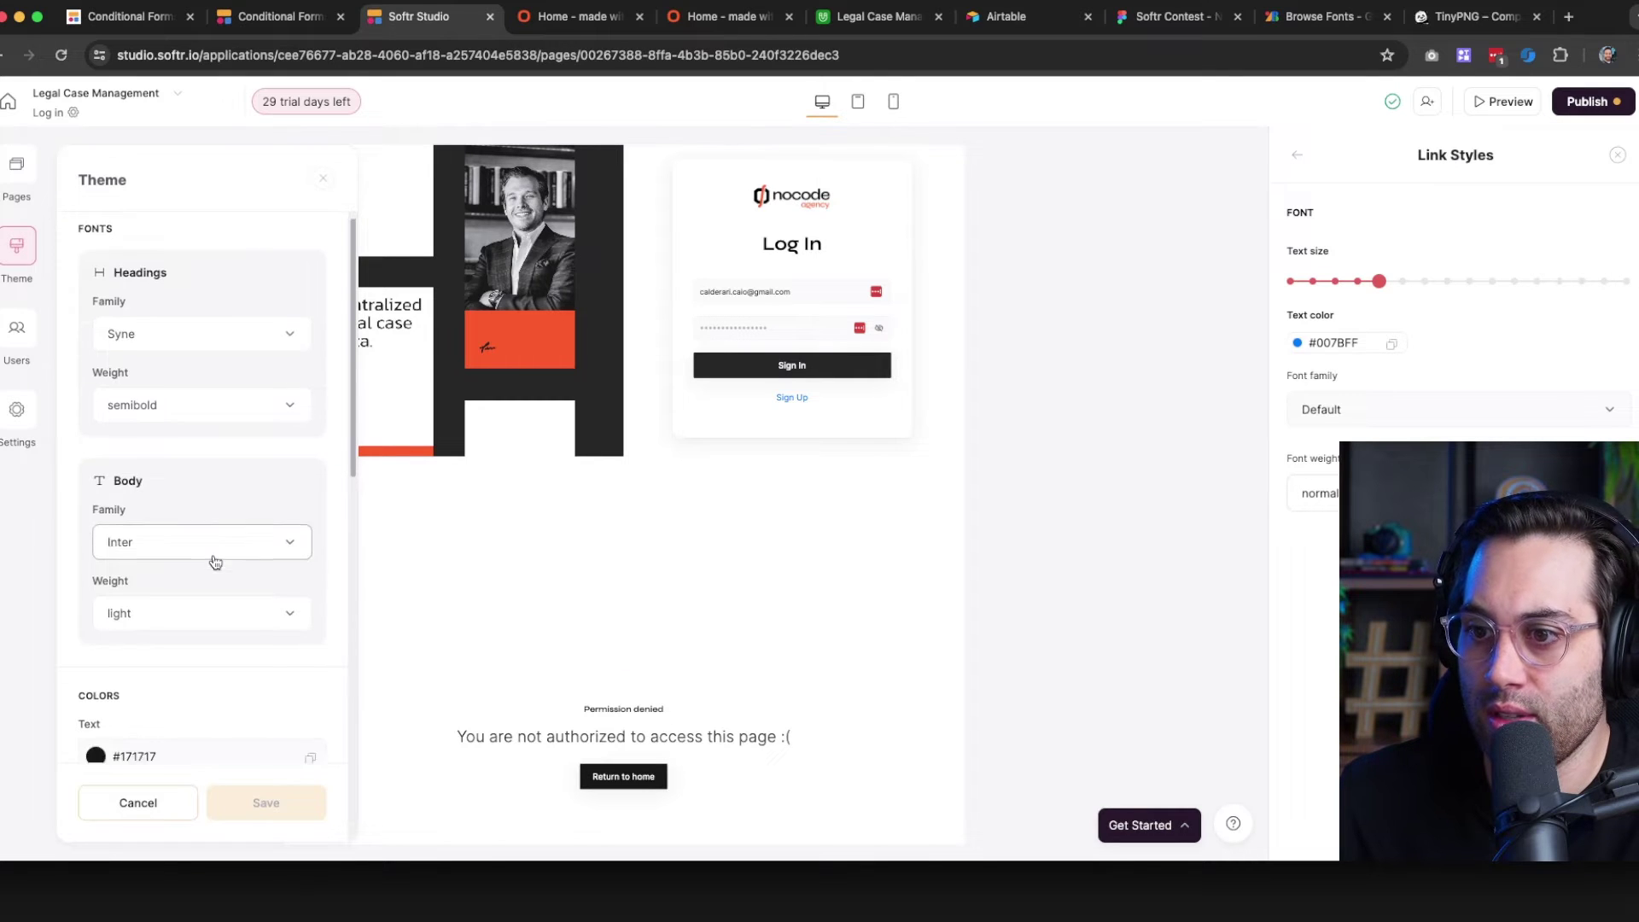
pyautogui.scroll(-5, 211, 478)
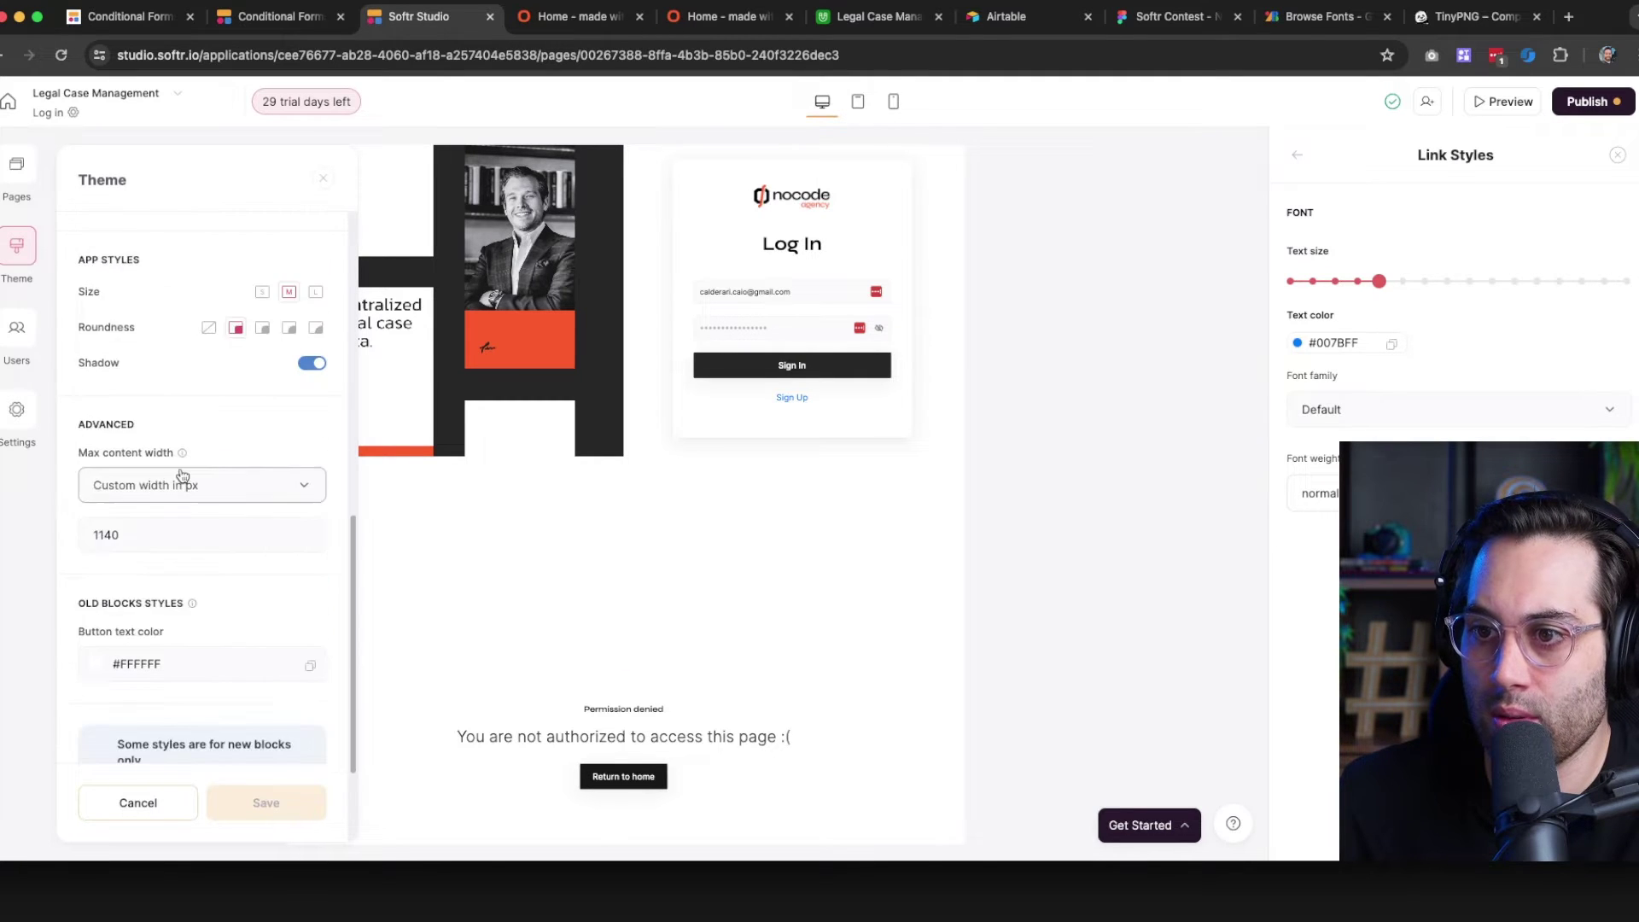
pyautogui.scroll(12, 230, 471)
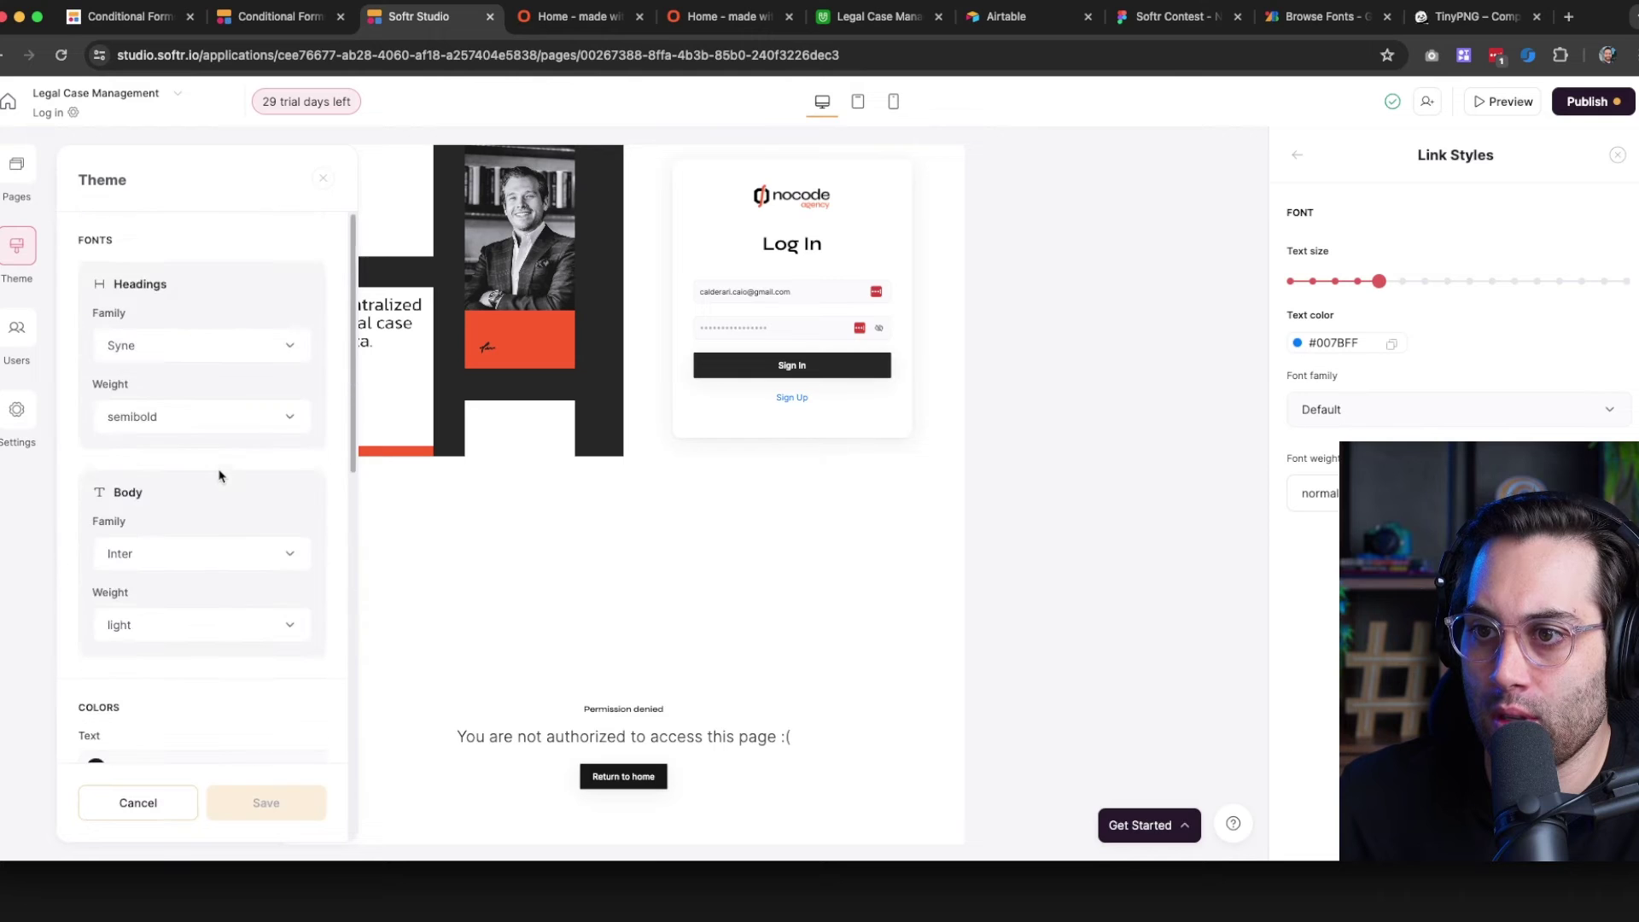
pyautogui.click(1007, 457)
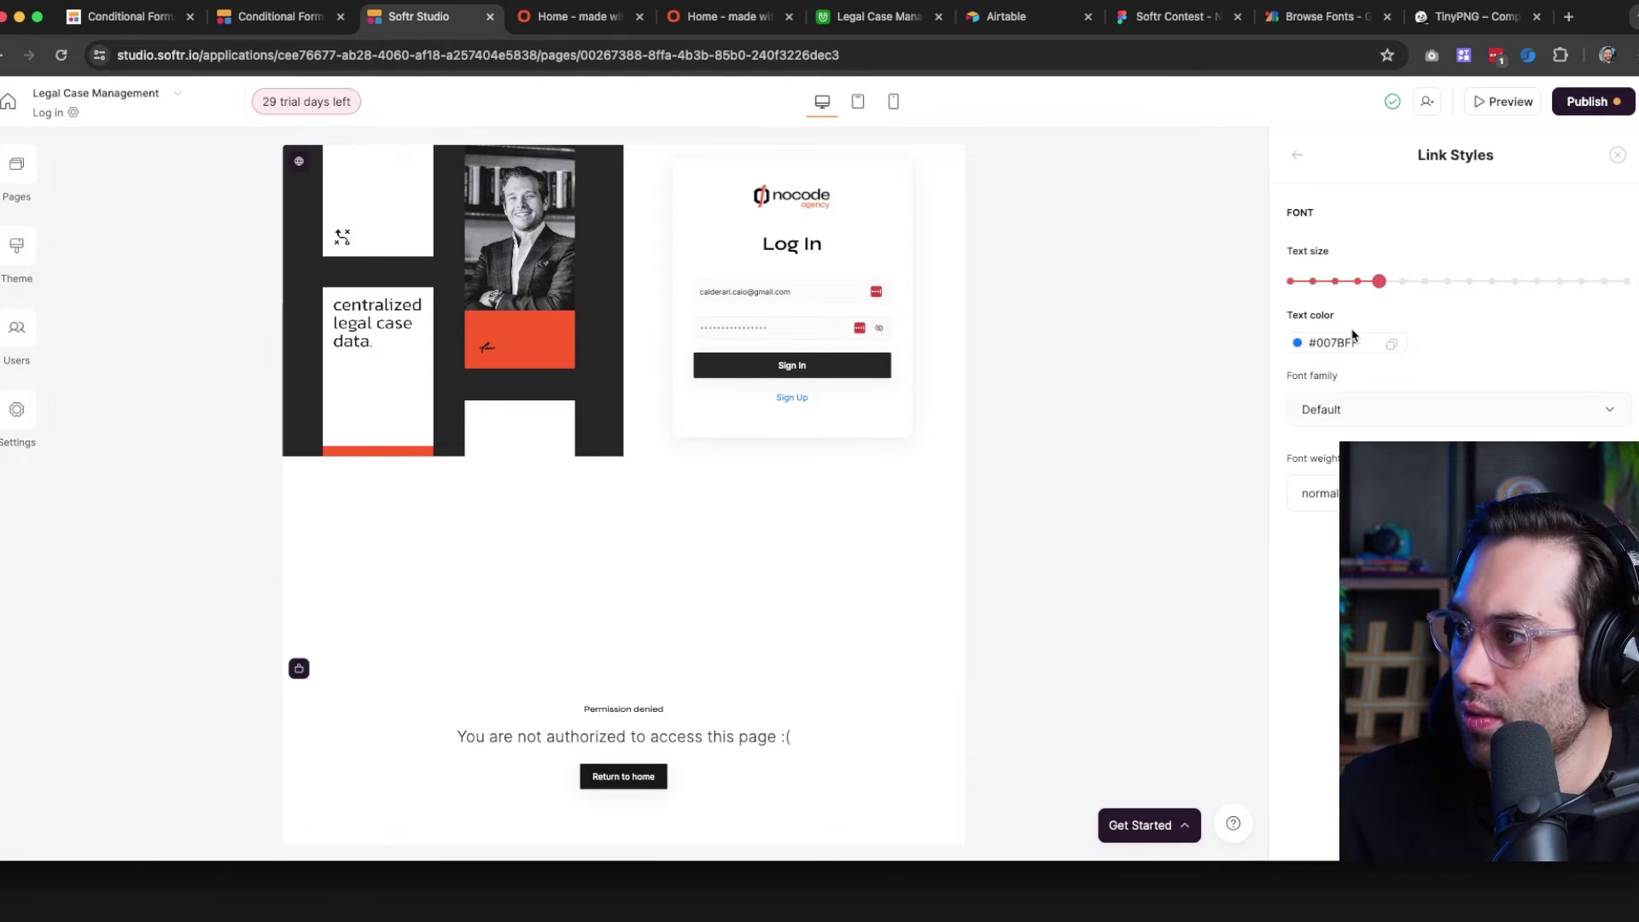
pyautogui.click(1342, 344)
pyautogui.click(1327, 597)
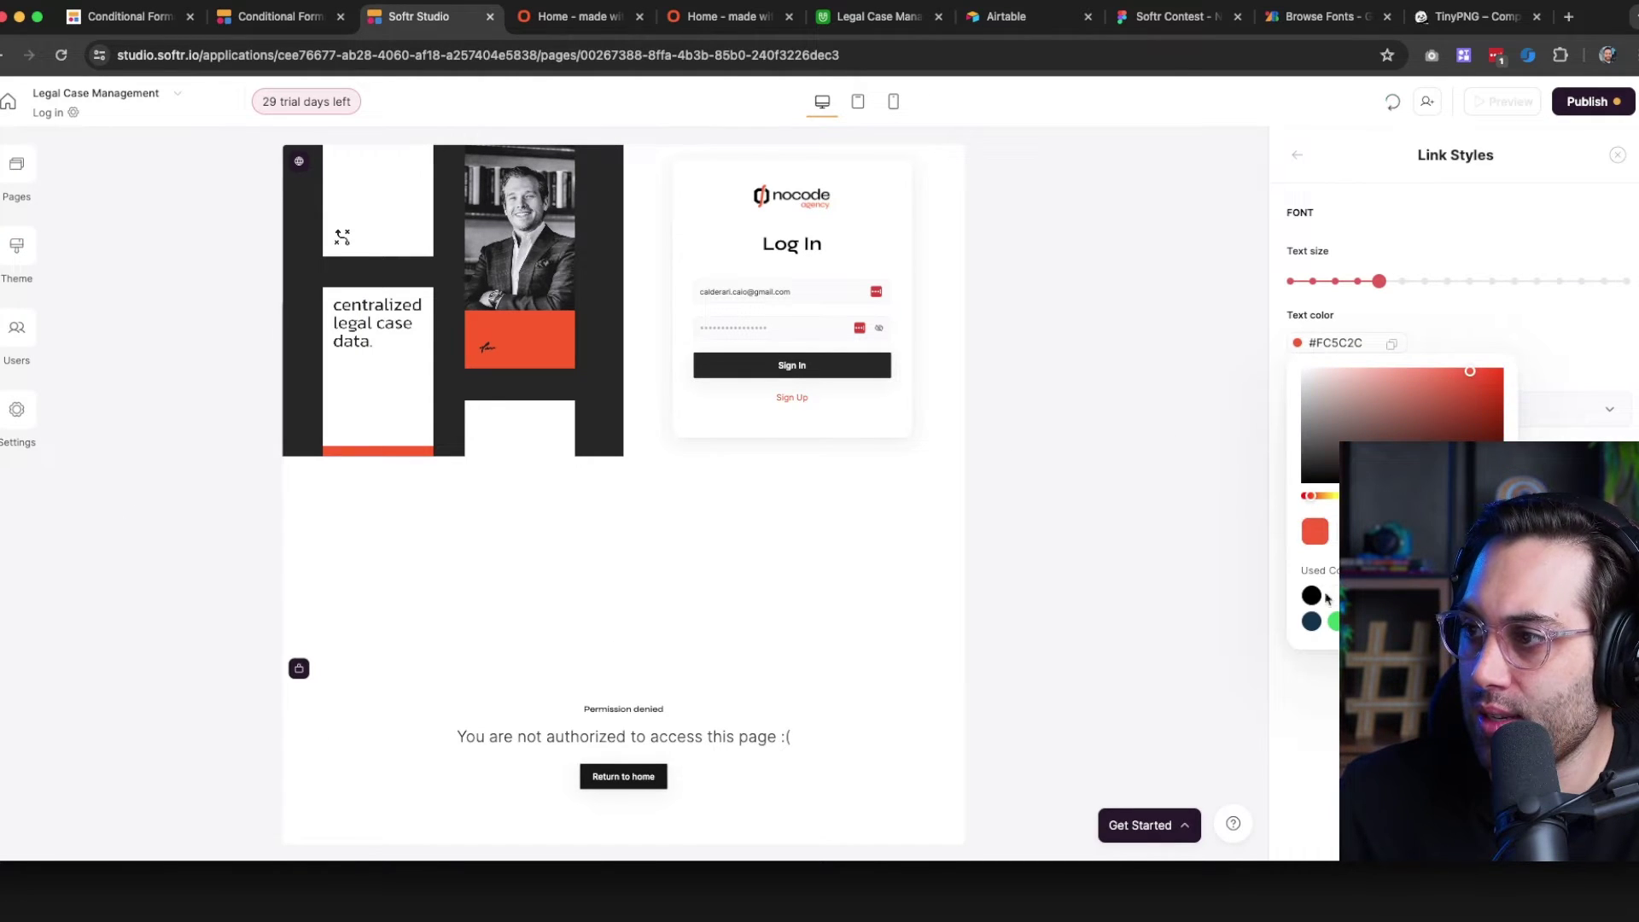
pyautogui.click(1154, 465)
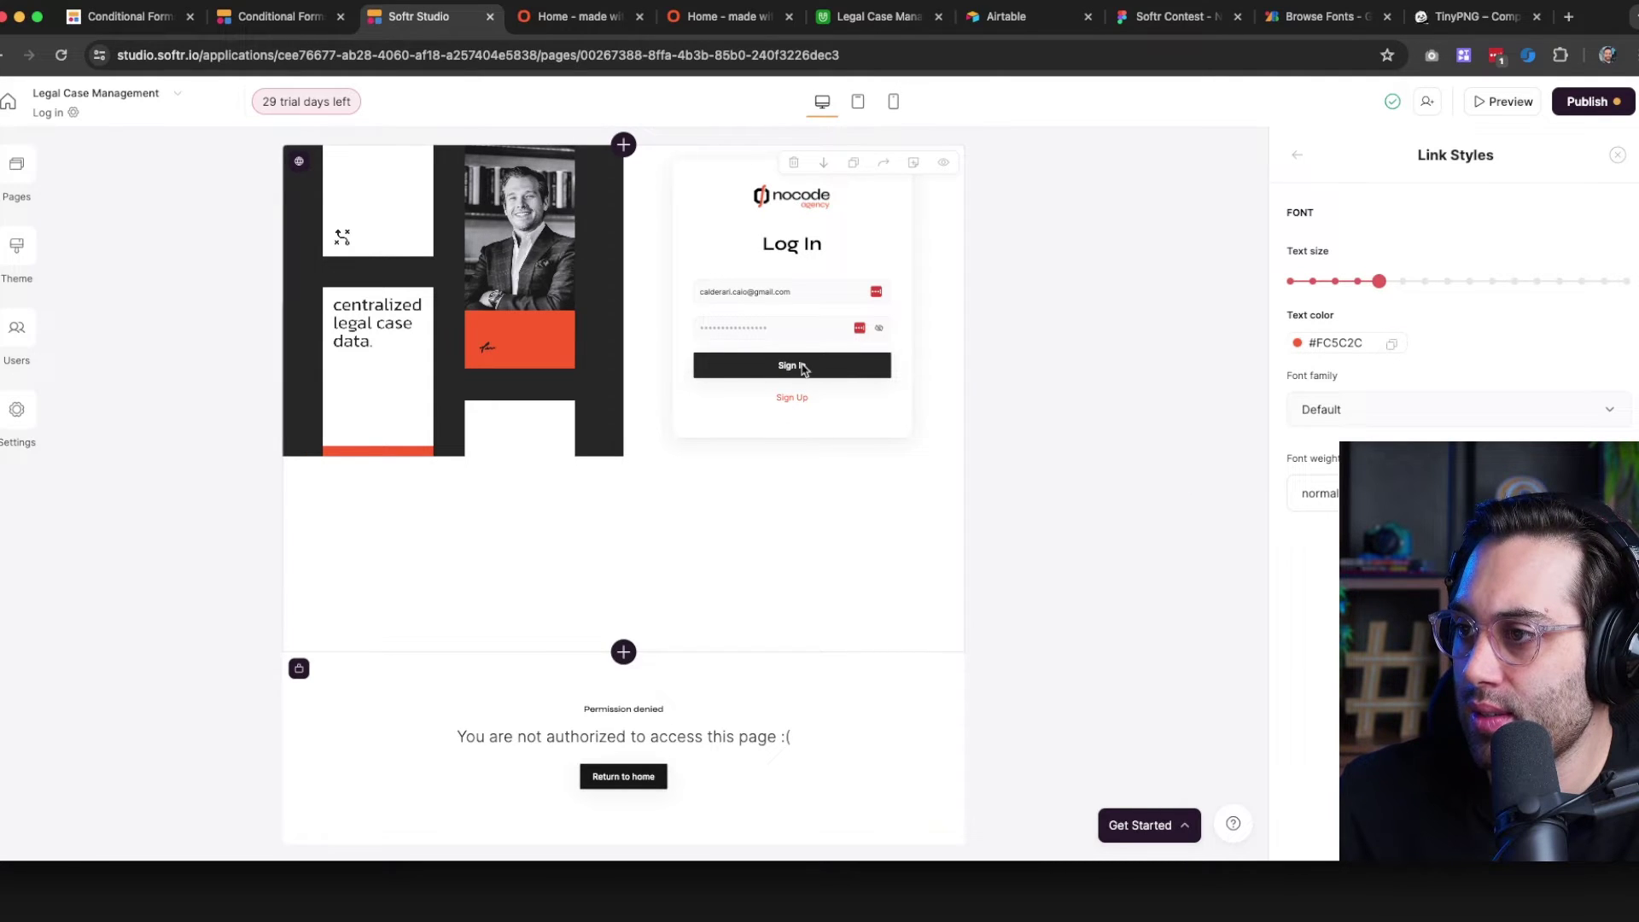
pyautogui.click(1293, 158)
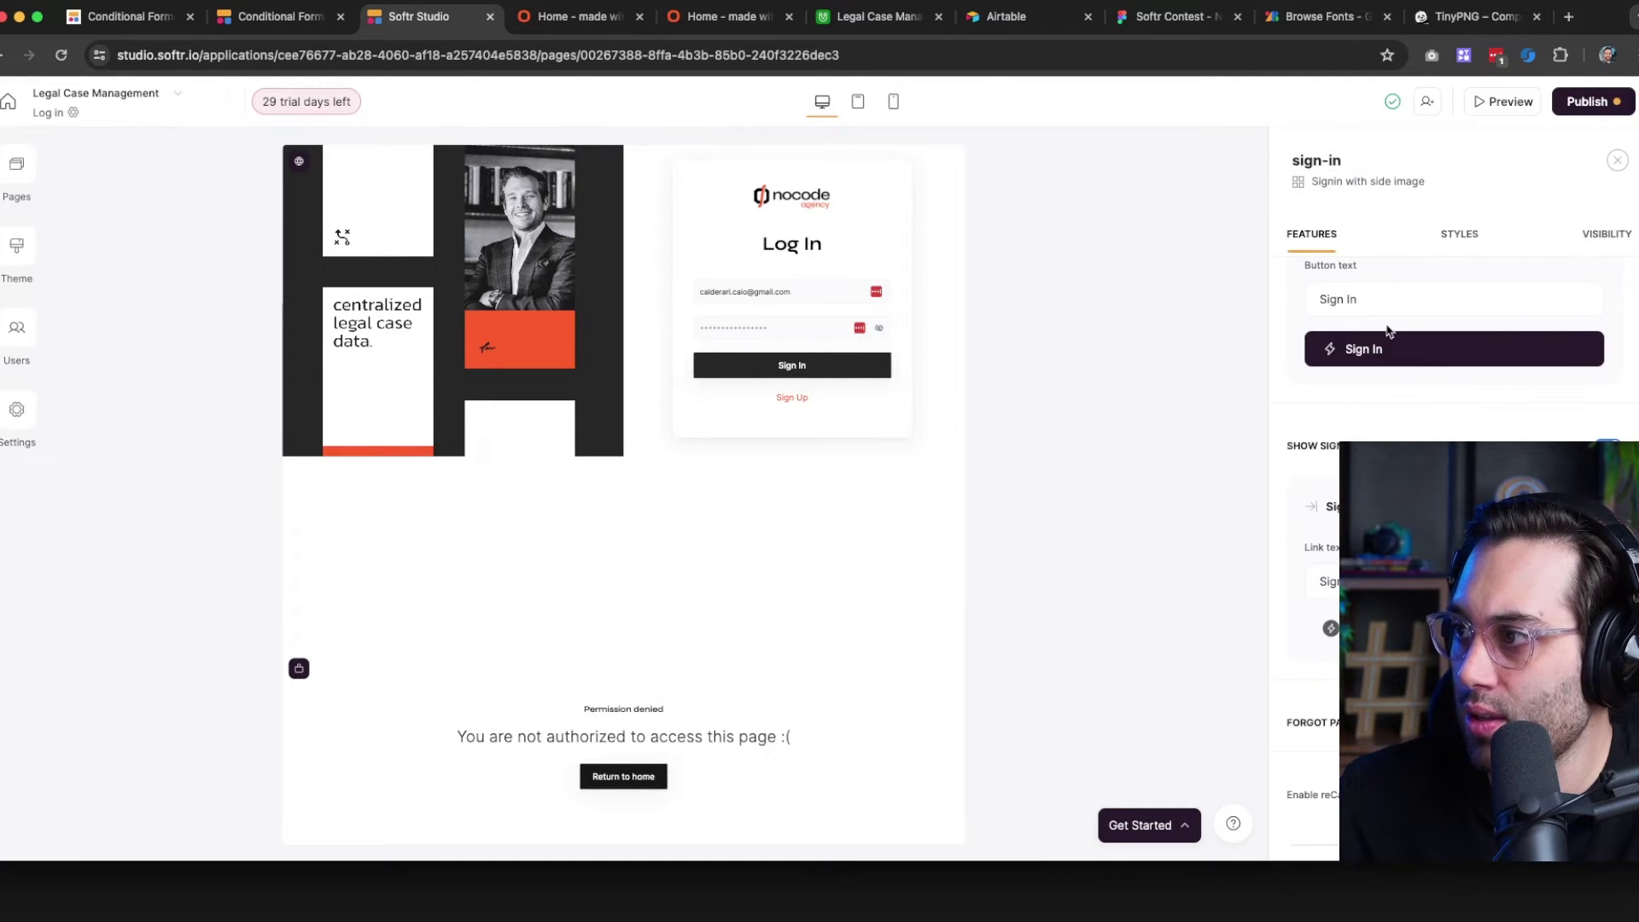
# Change the sign-in button text to 'Log In'
pyautogui.tripleClick(1357, 304)
pyautogui.write('Log In')
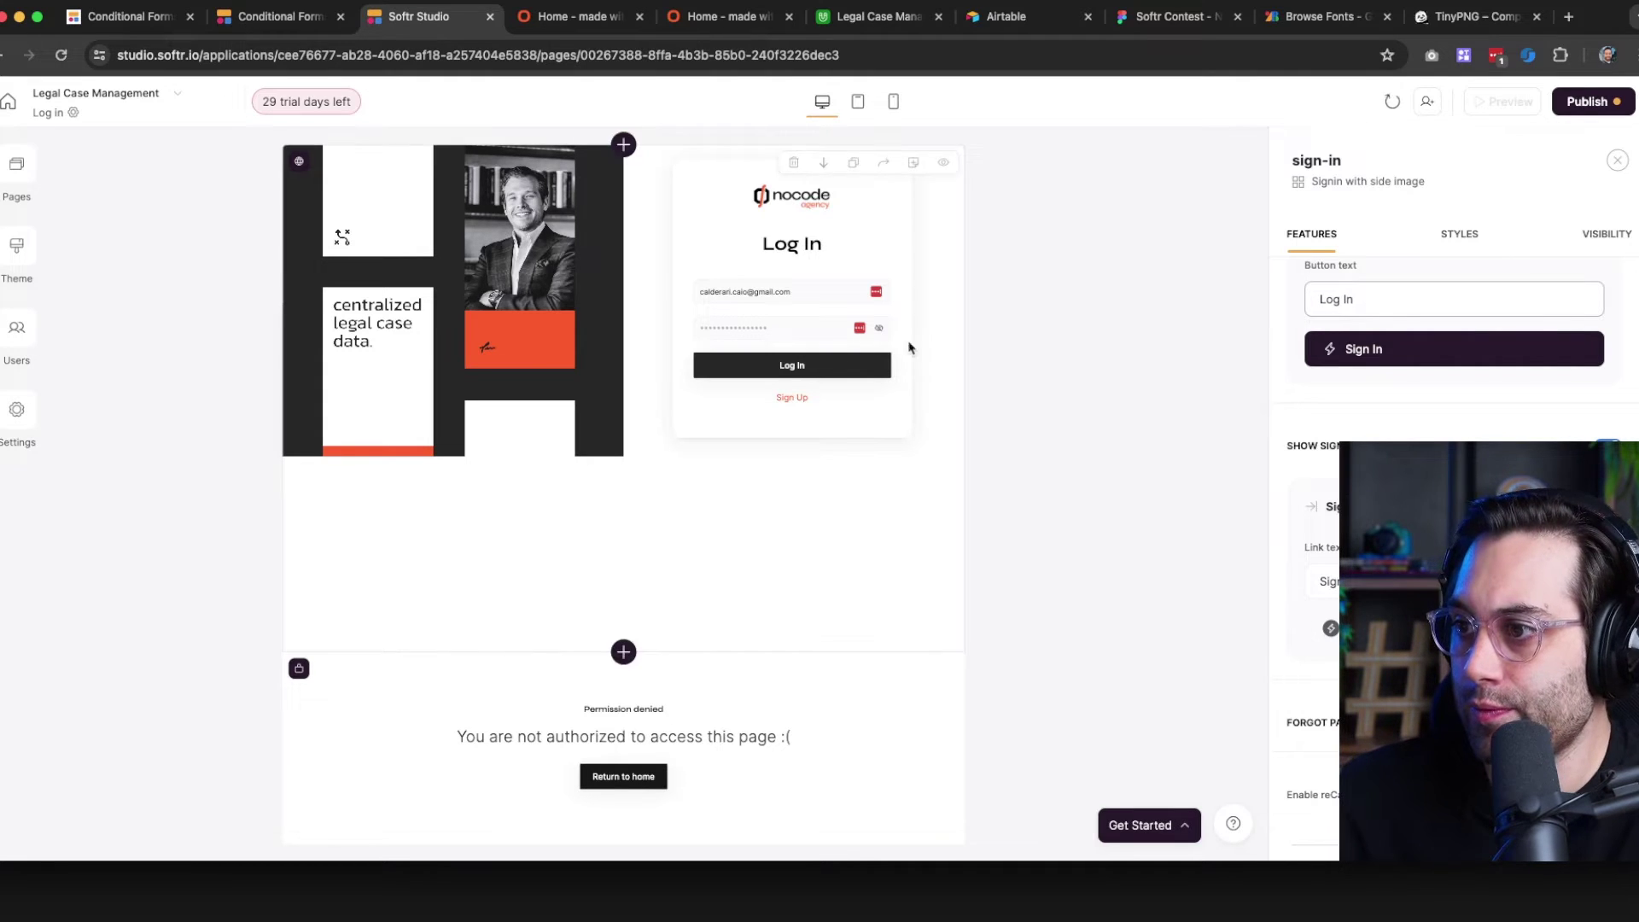
pyautogui.click(1059, 307)
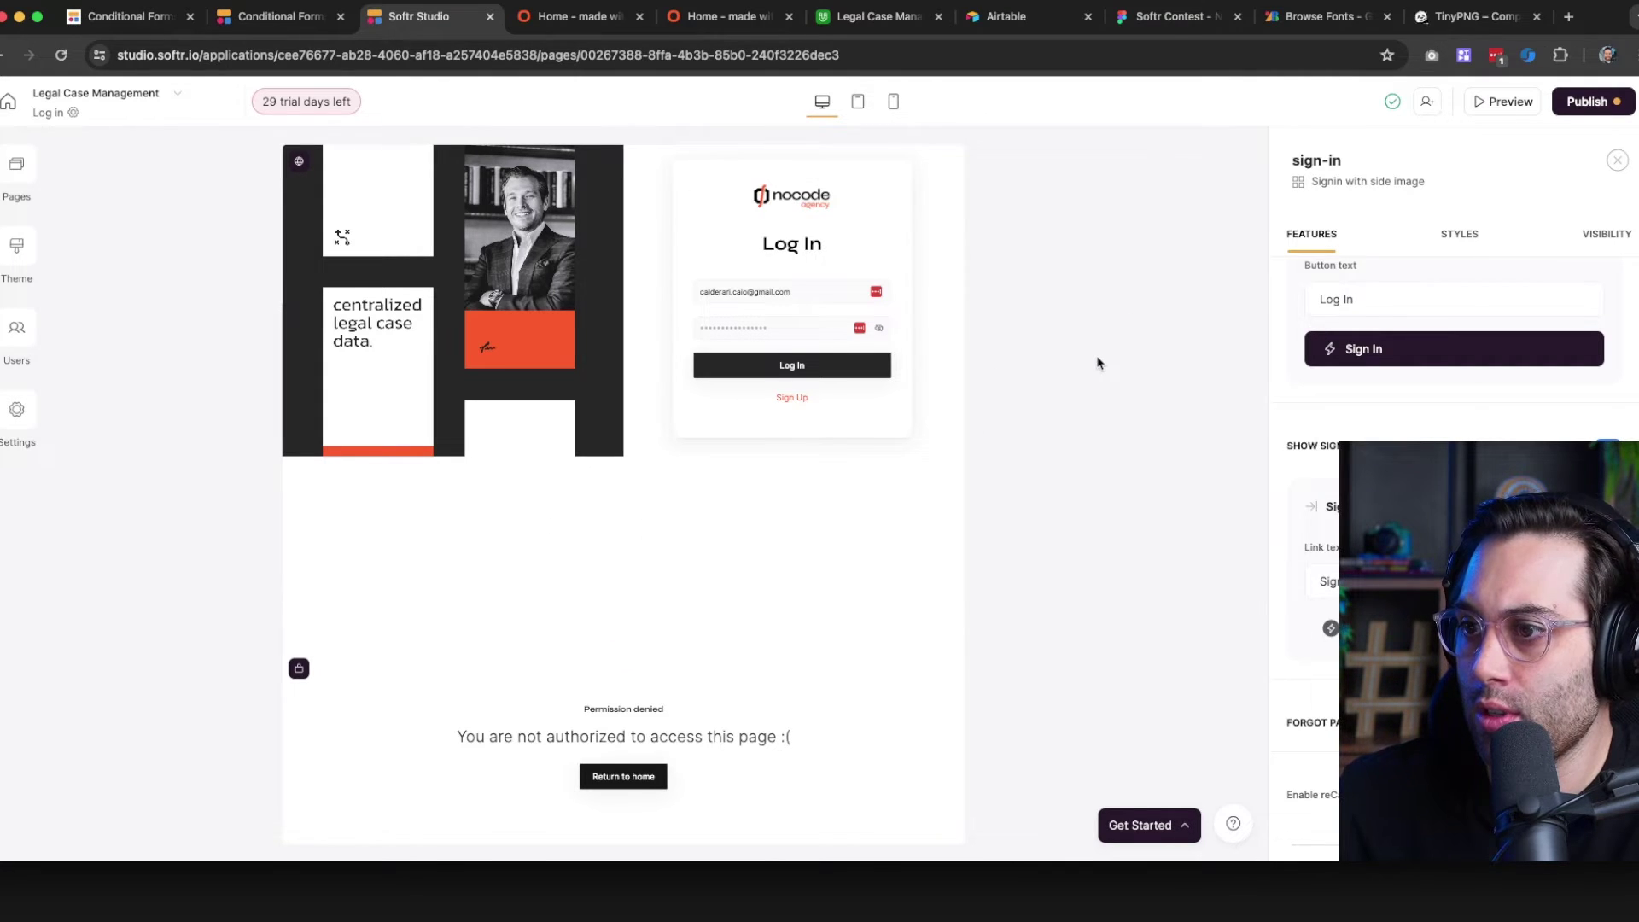
# Publish the updates and open the live site's log in page
pyautogui.click(1594, 102)
pyautogui.click(1443, 357)
pyautogui.click(574, 19)
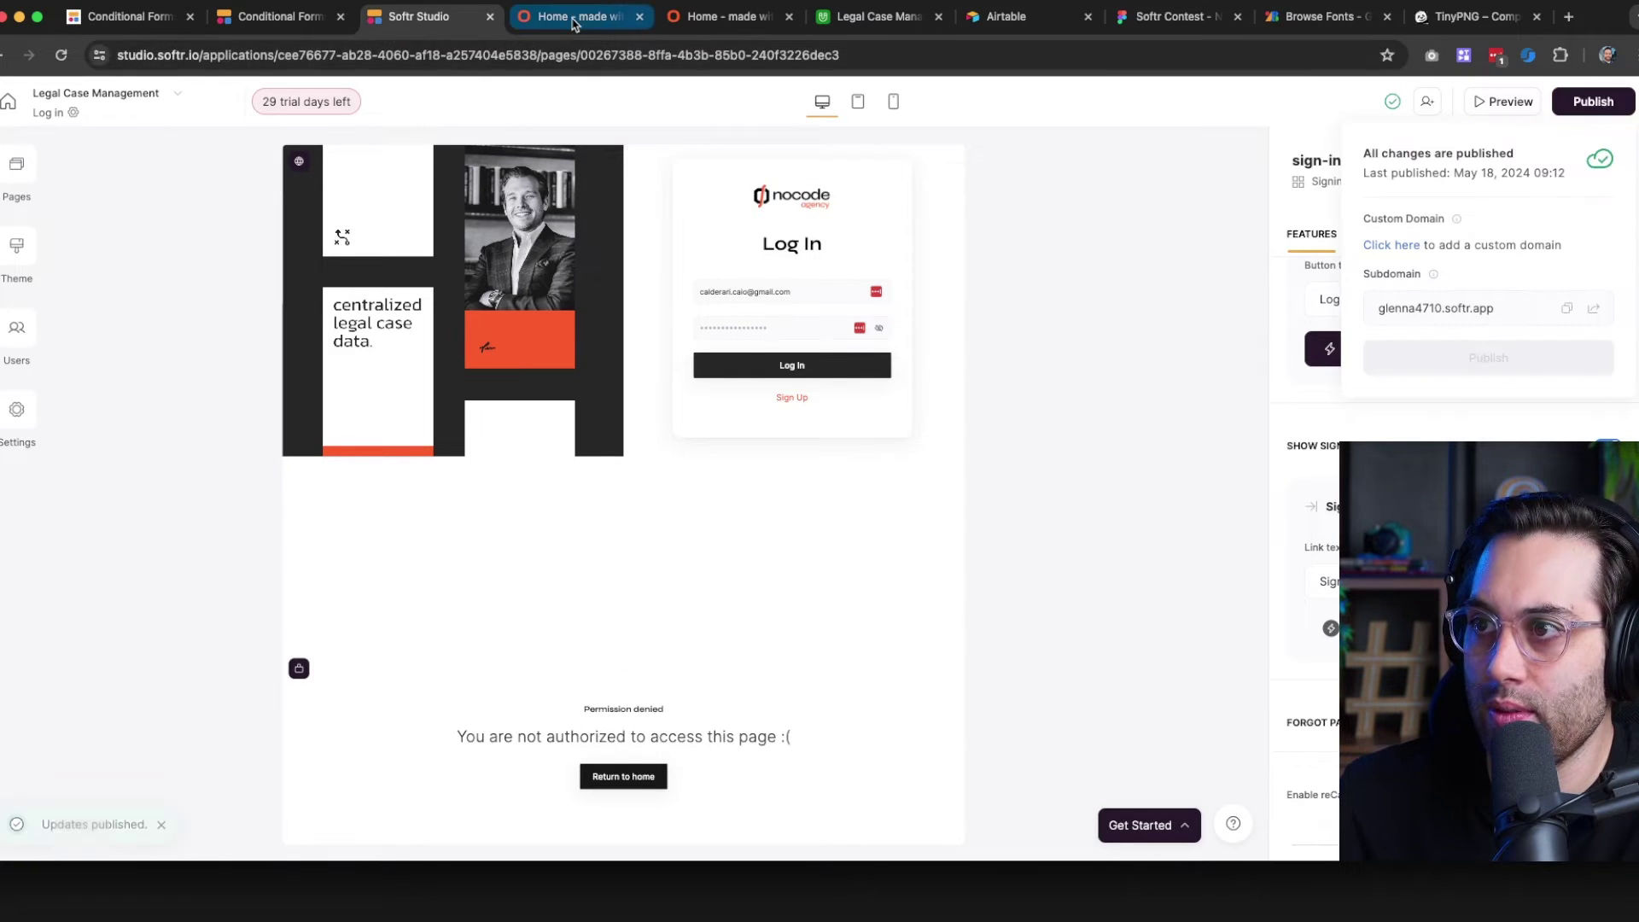
pyautogui.click(1277, 124)
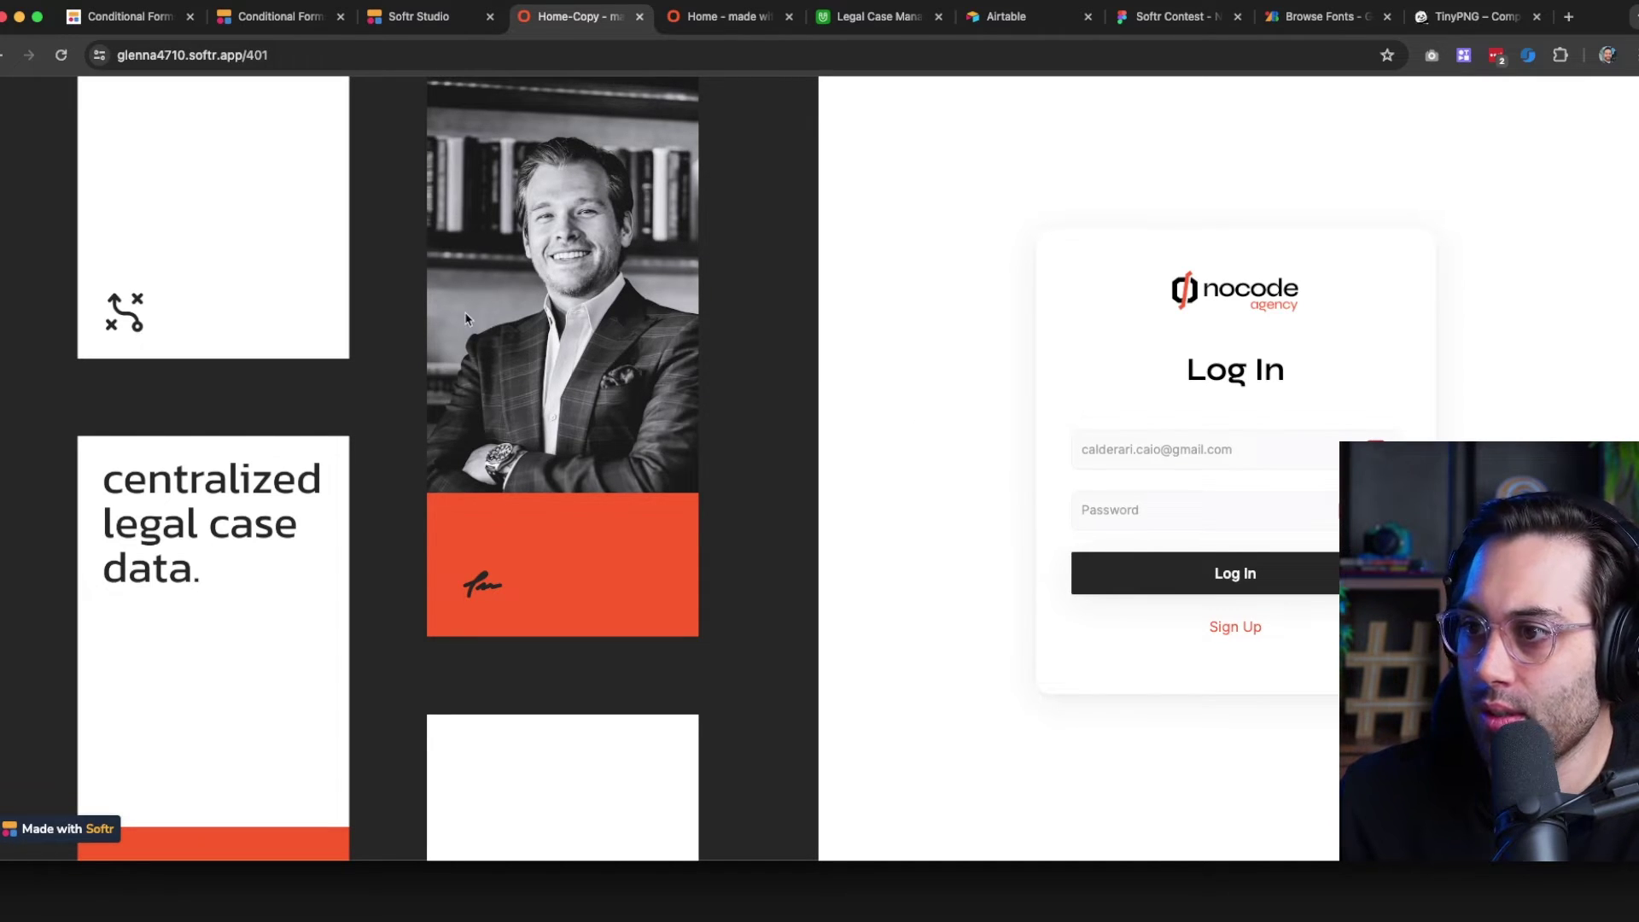
# Find the login page's background collage via Inspect and copy the full-size image
pyautogui.rightClick(648, 335)
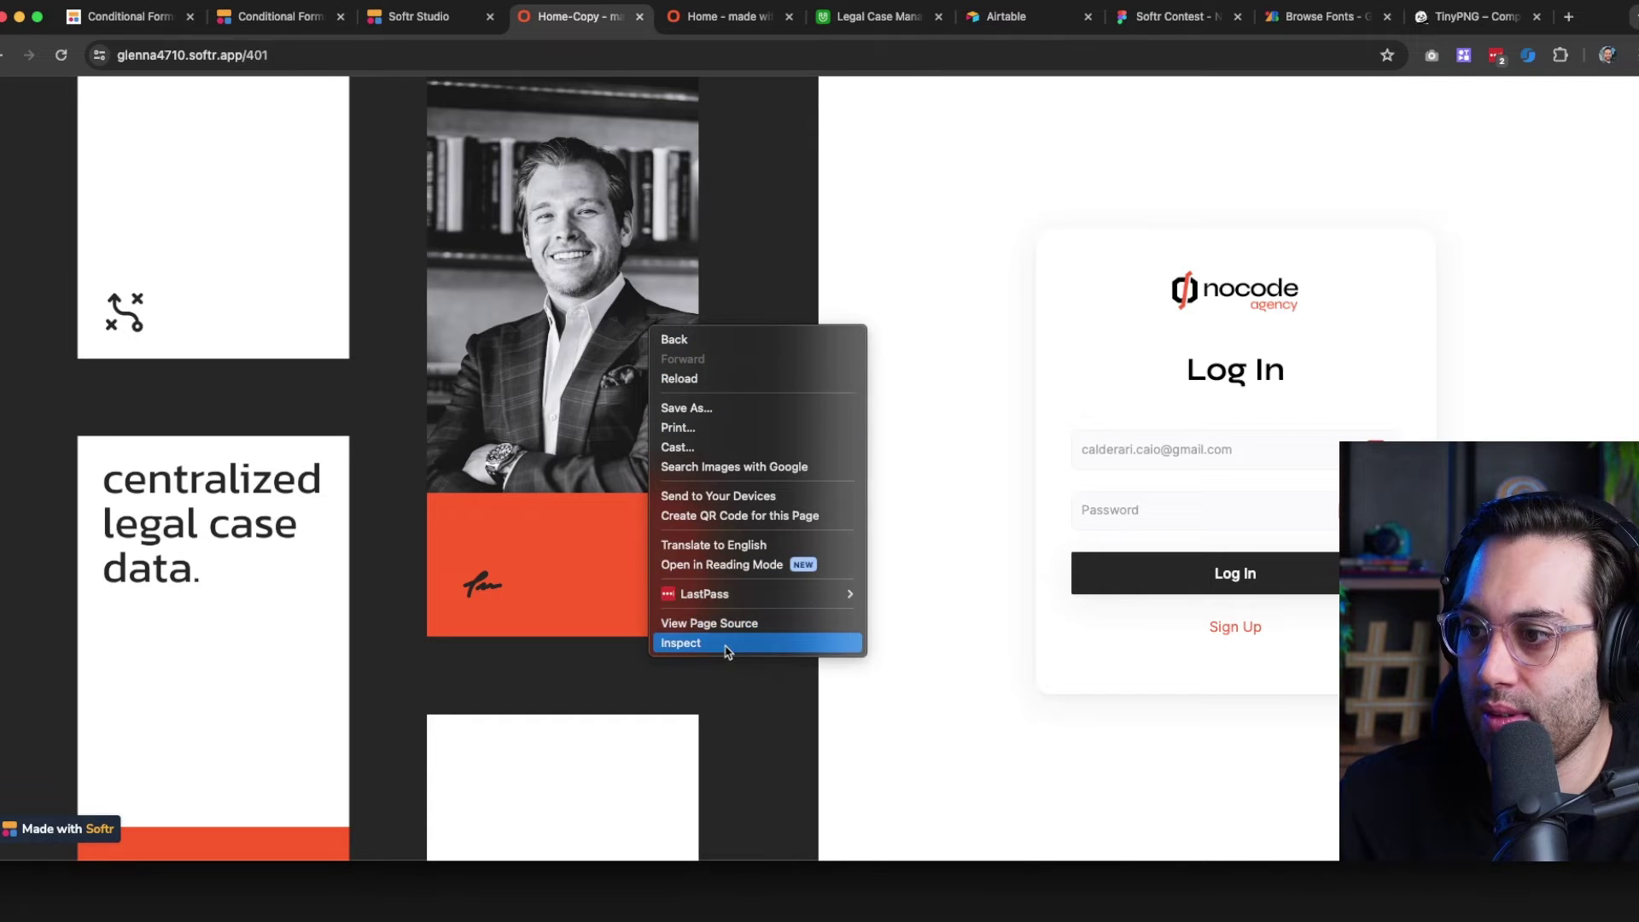
pyautogui.click(727, 647)
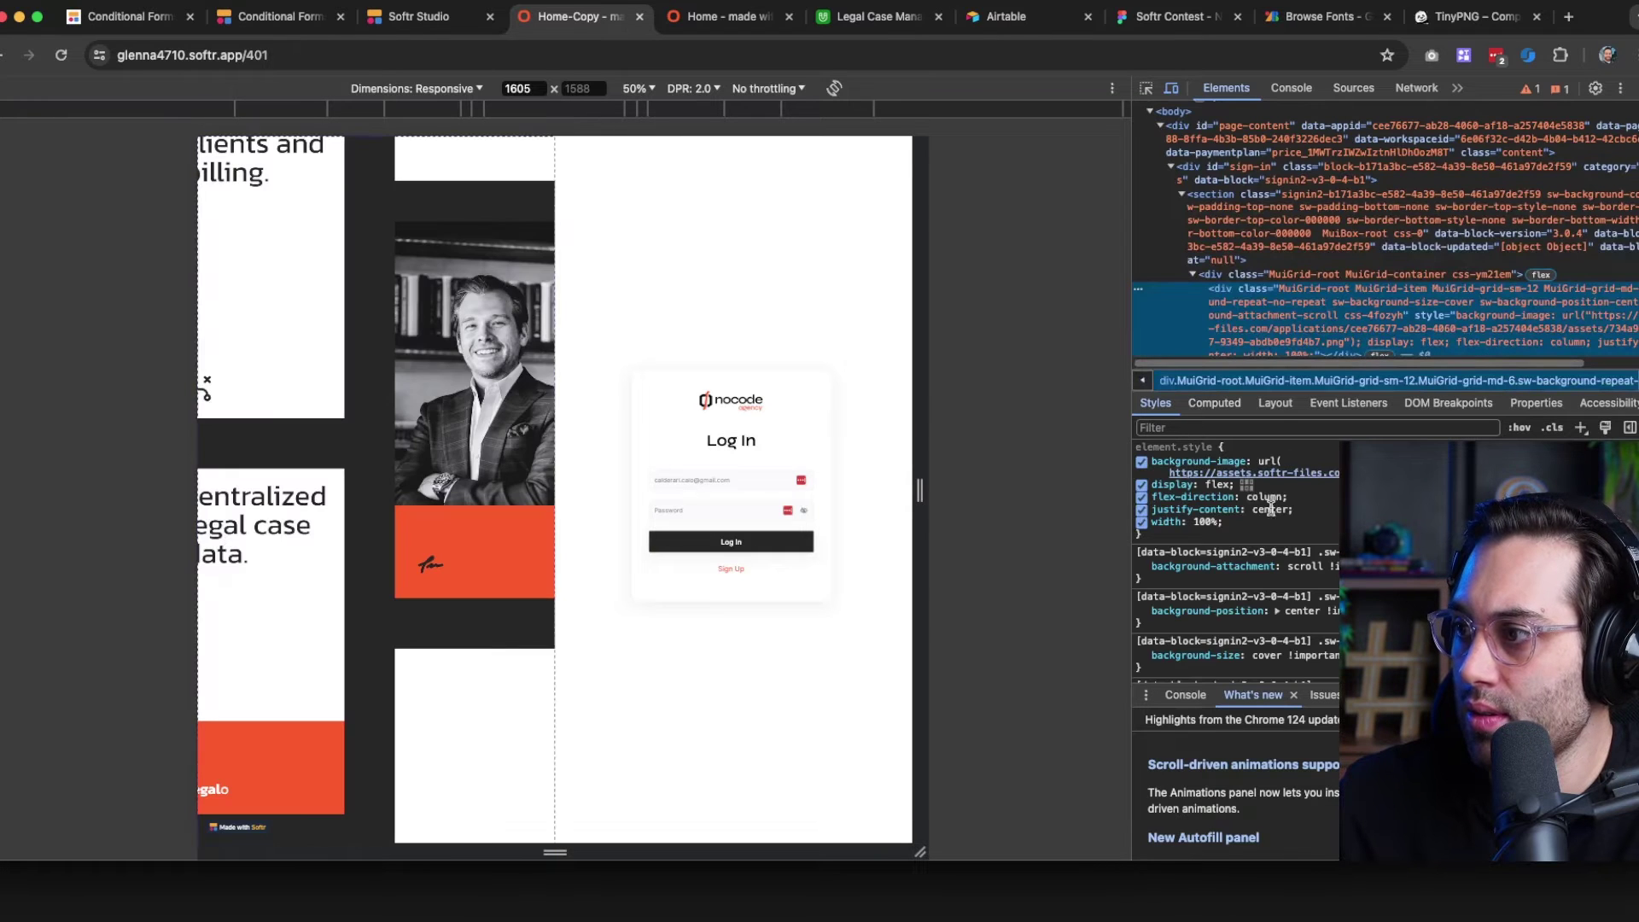
pyautogui.rightClick(1297, 473)
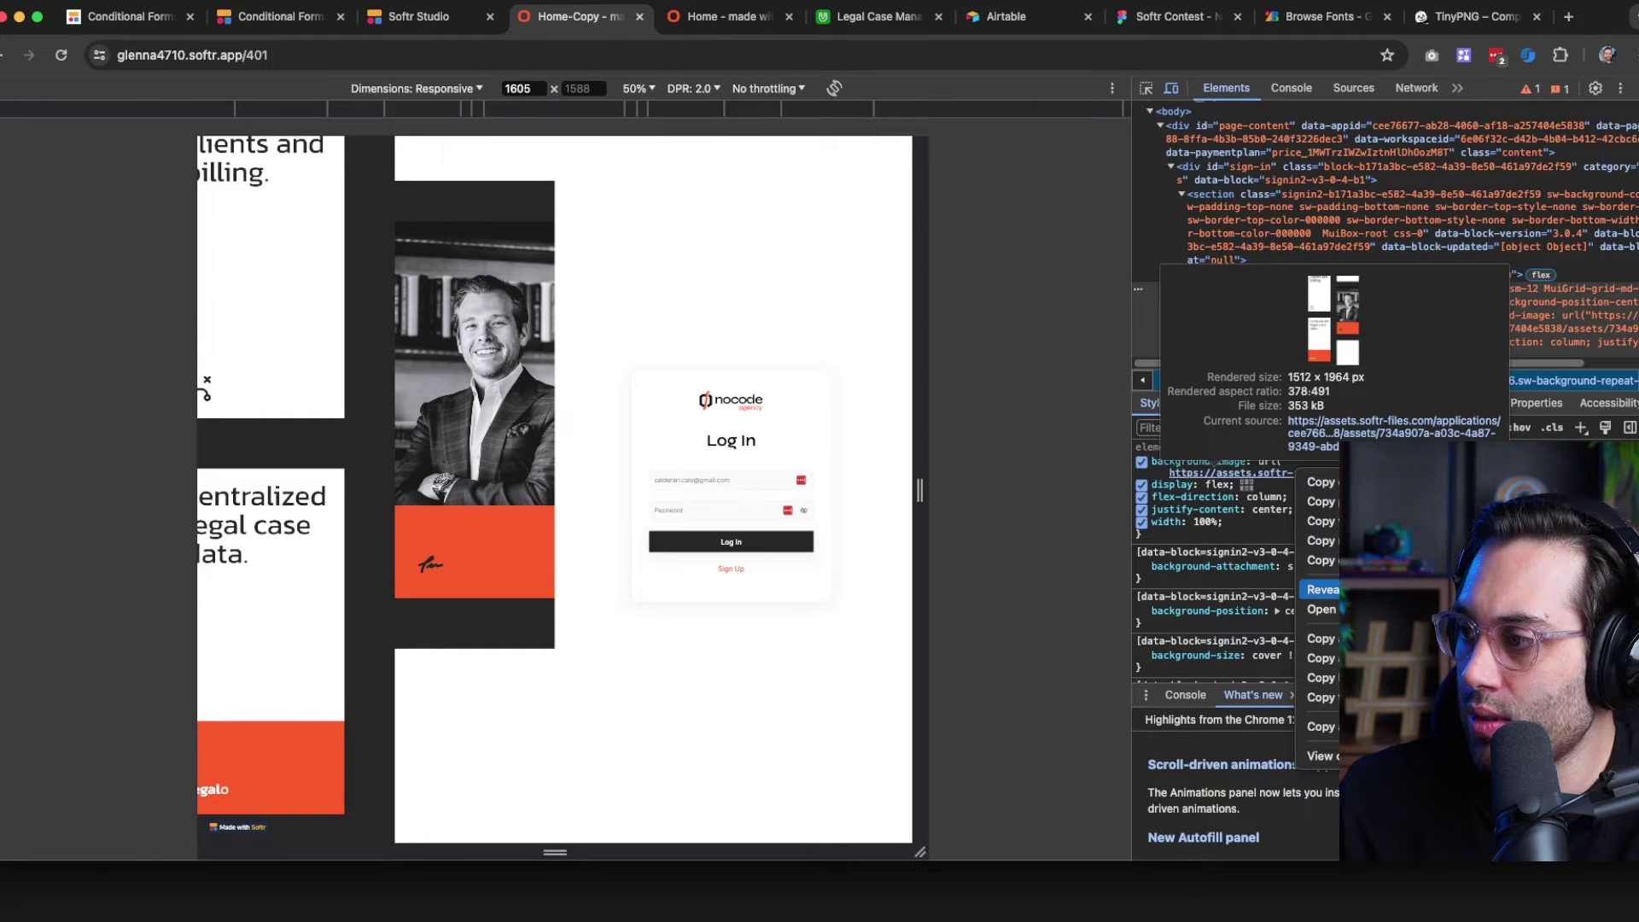
pyautogui.click(1324, 609)
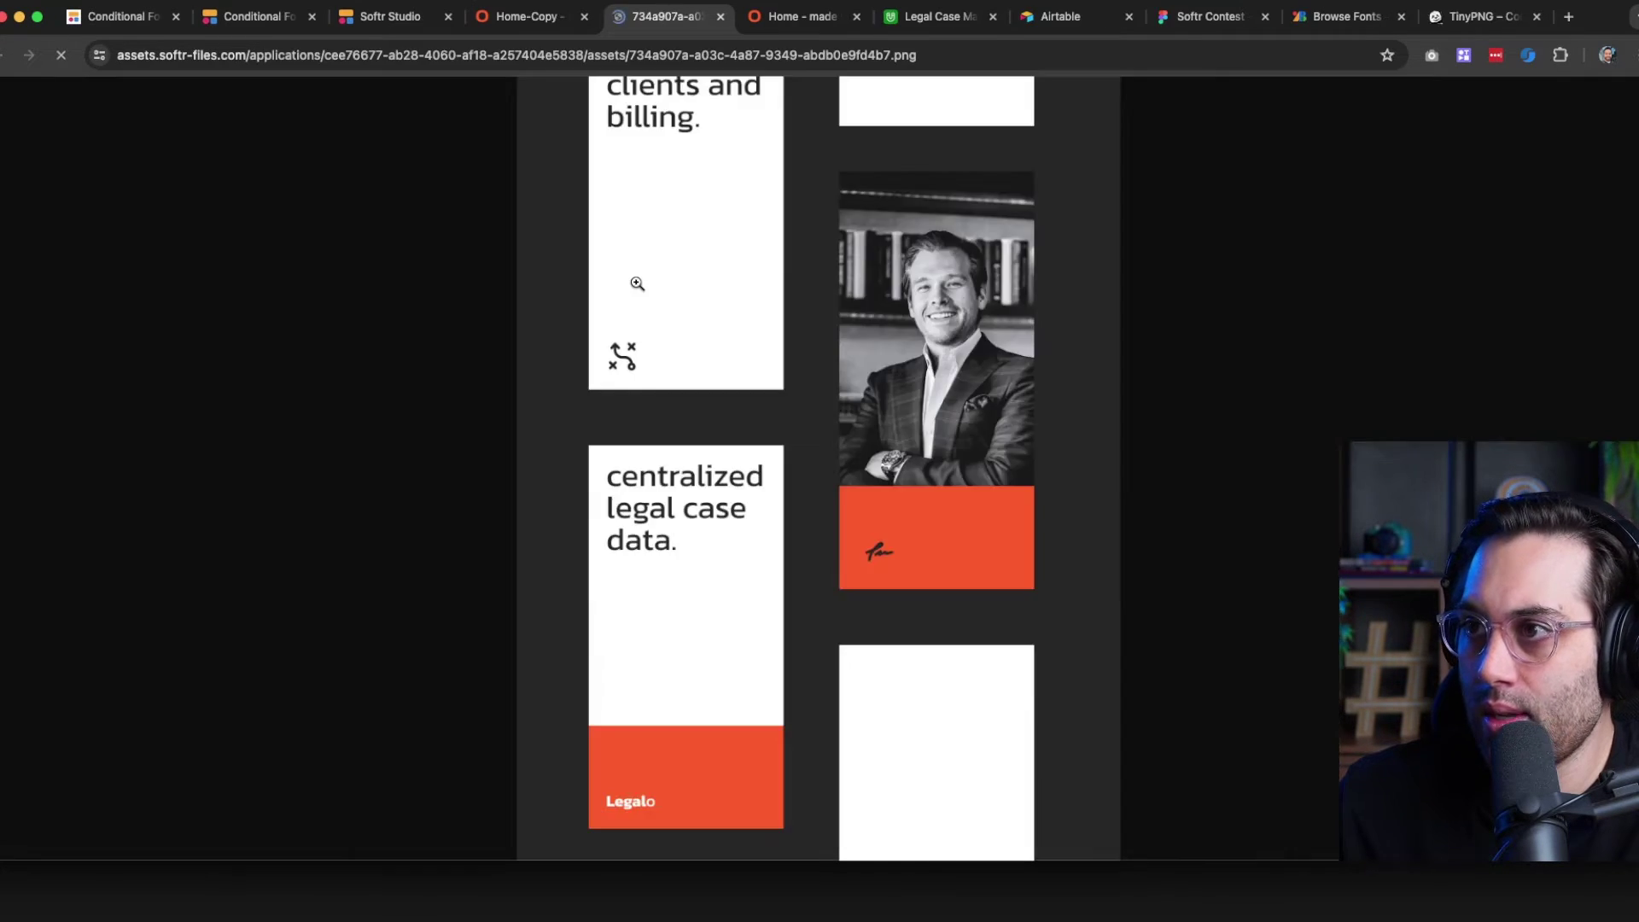
pyautogui.click(750, 196)
pyautogui.rightClick(717, 251)
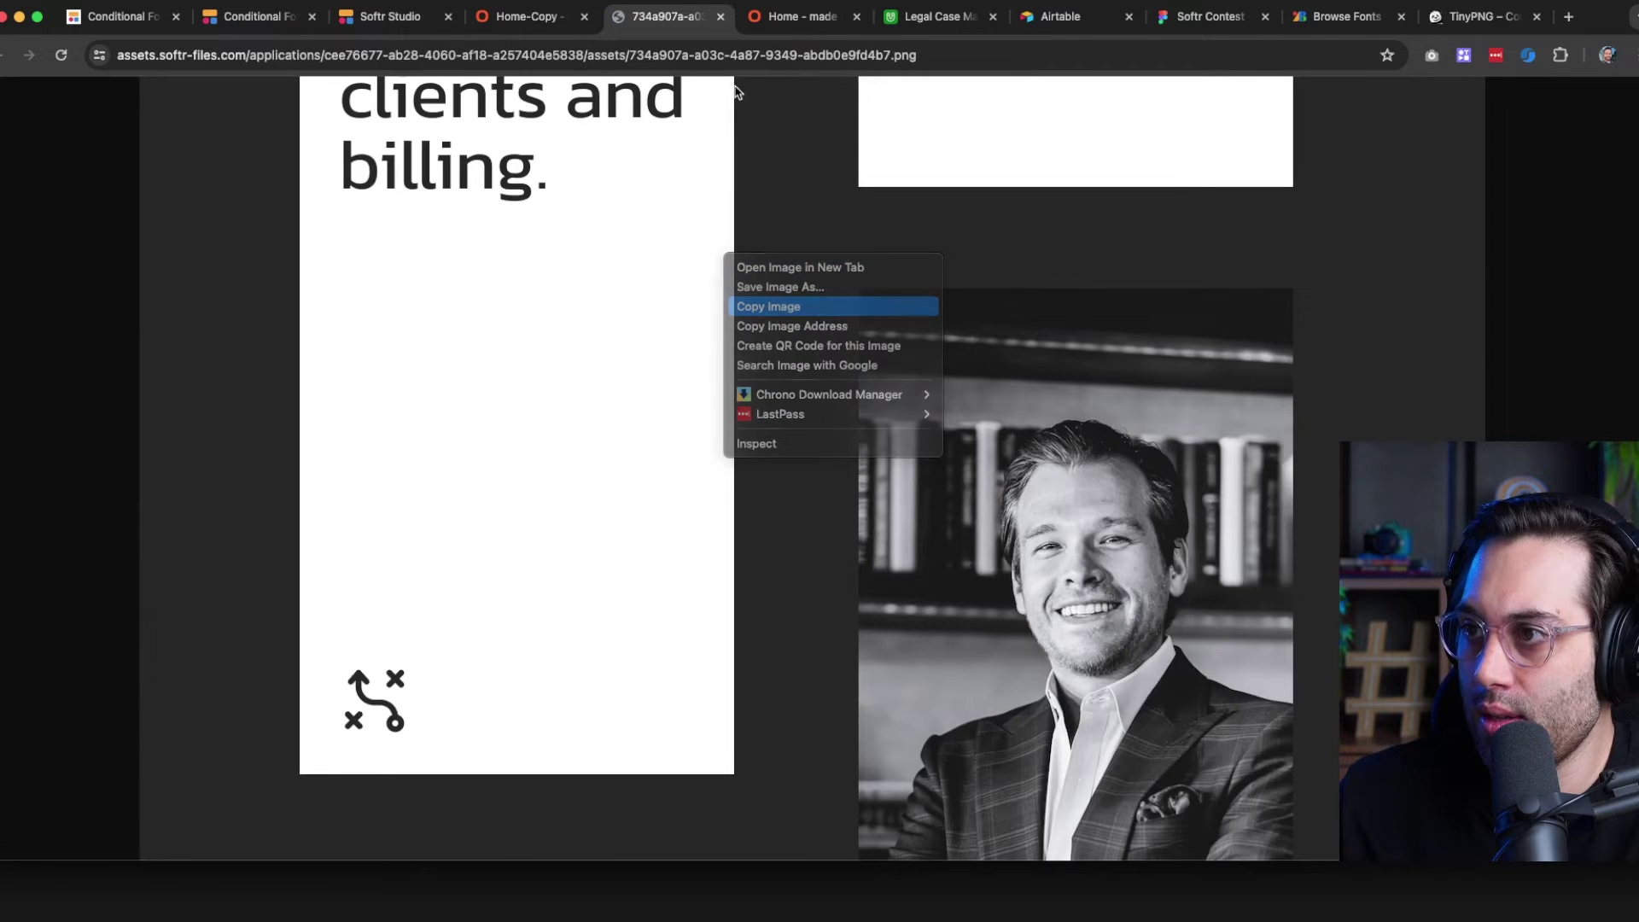
pyautogui.click(790, 308)
pyautogui.click(721, 16)
# Look over the Figma design file, then close DevTools on the live login page
pyautogui.click(1166, 16)
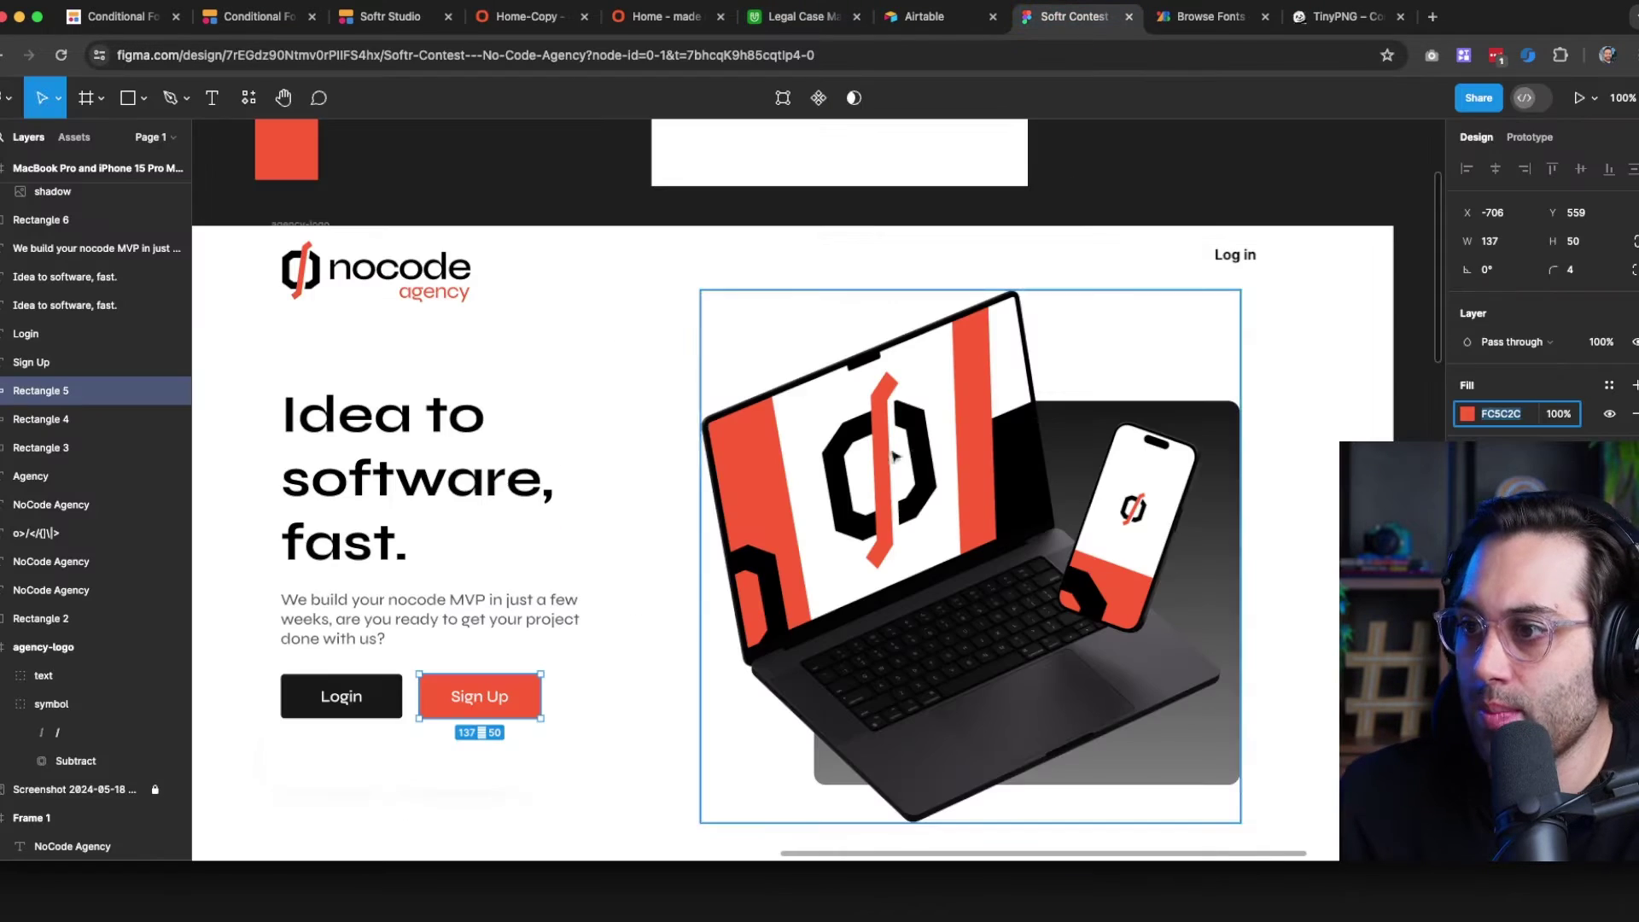
pyautogui.click(633, 312)
pyautogui.scroll(-5, 633, 314)
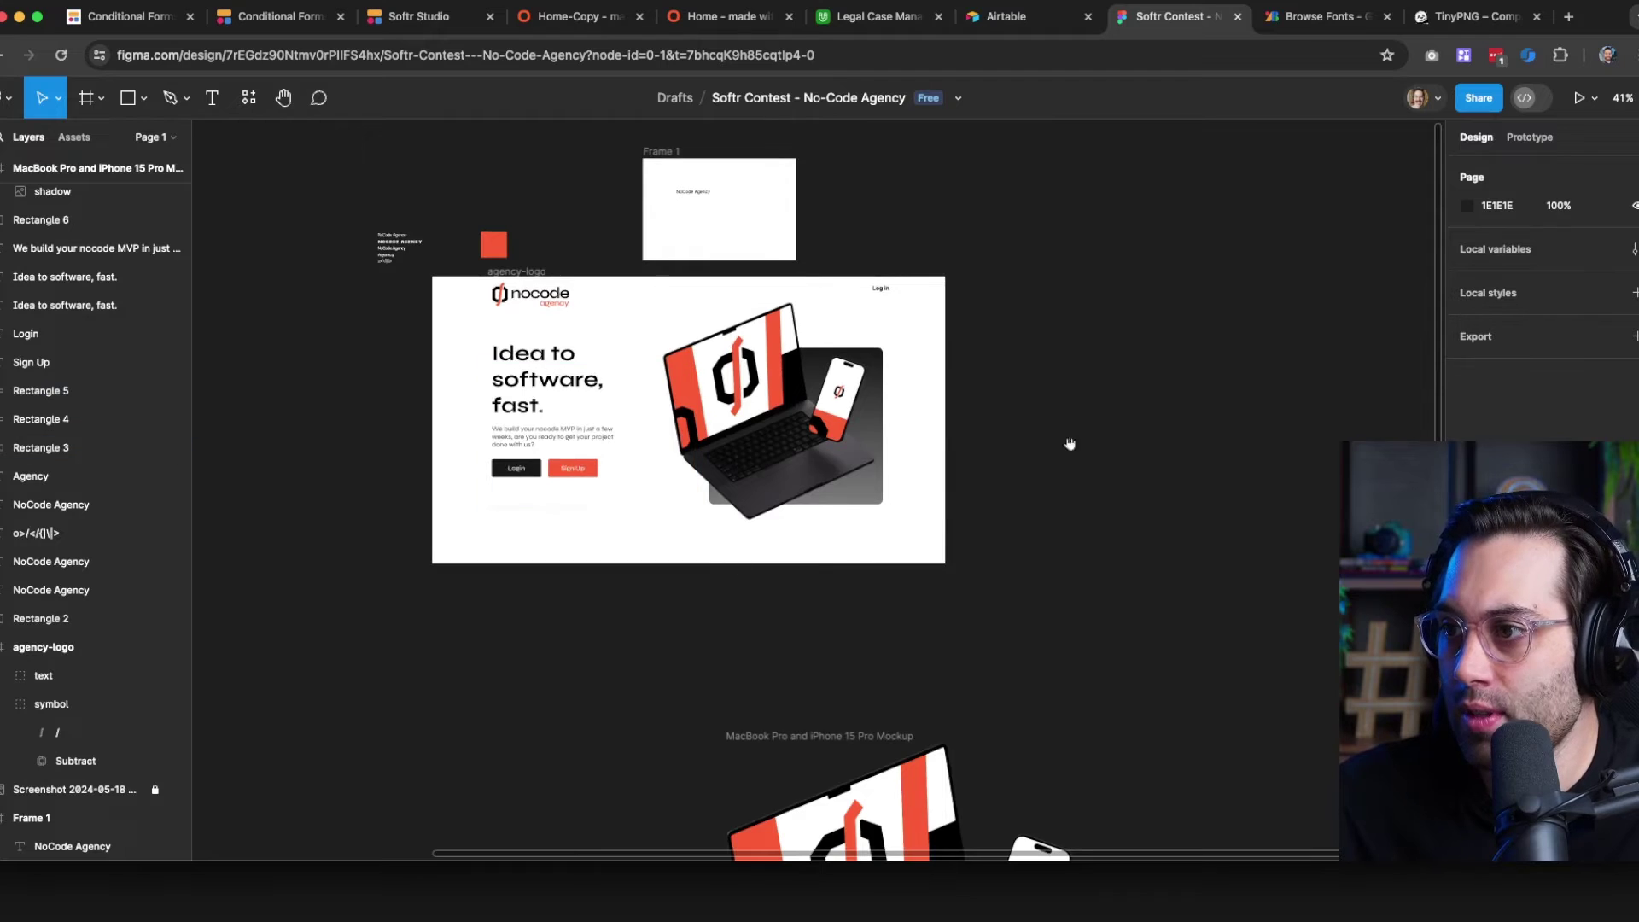
pyautogui.moveTo(1072, 443); pyautogui.dragTo(969, 530)
pyautogui.click(546, 19)
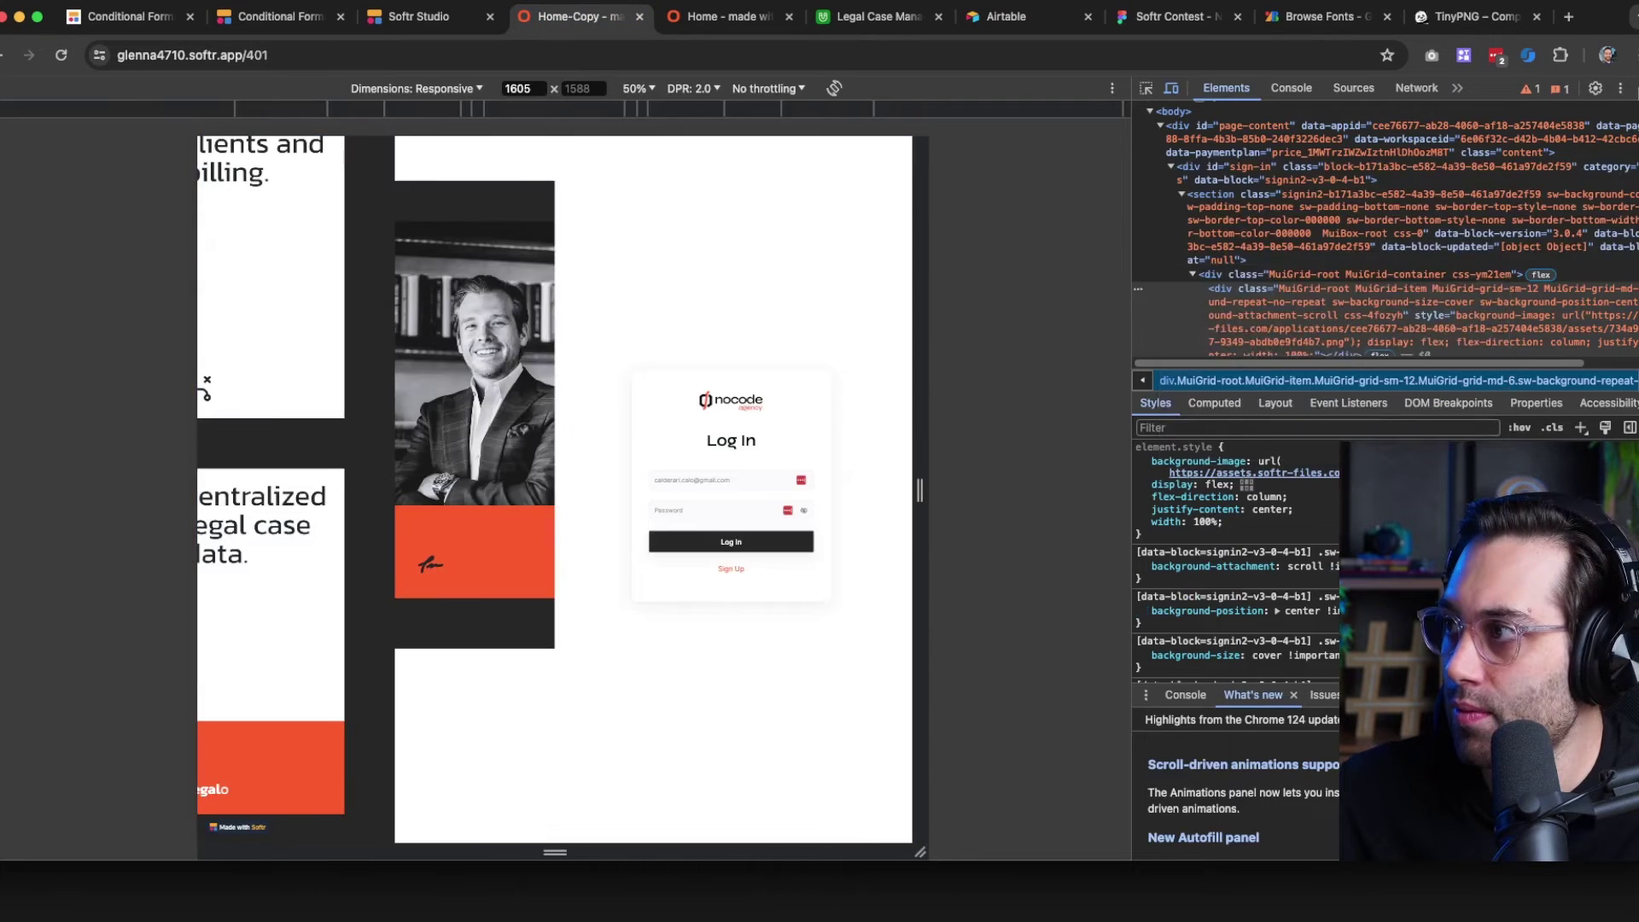
pyautogui.click(1635, 89)
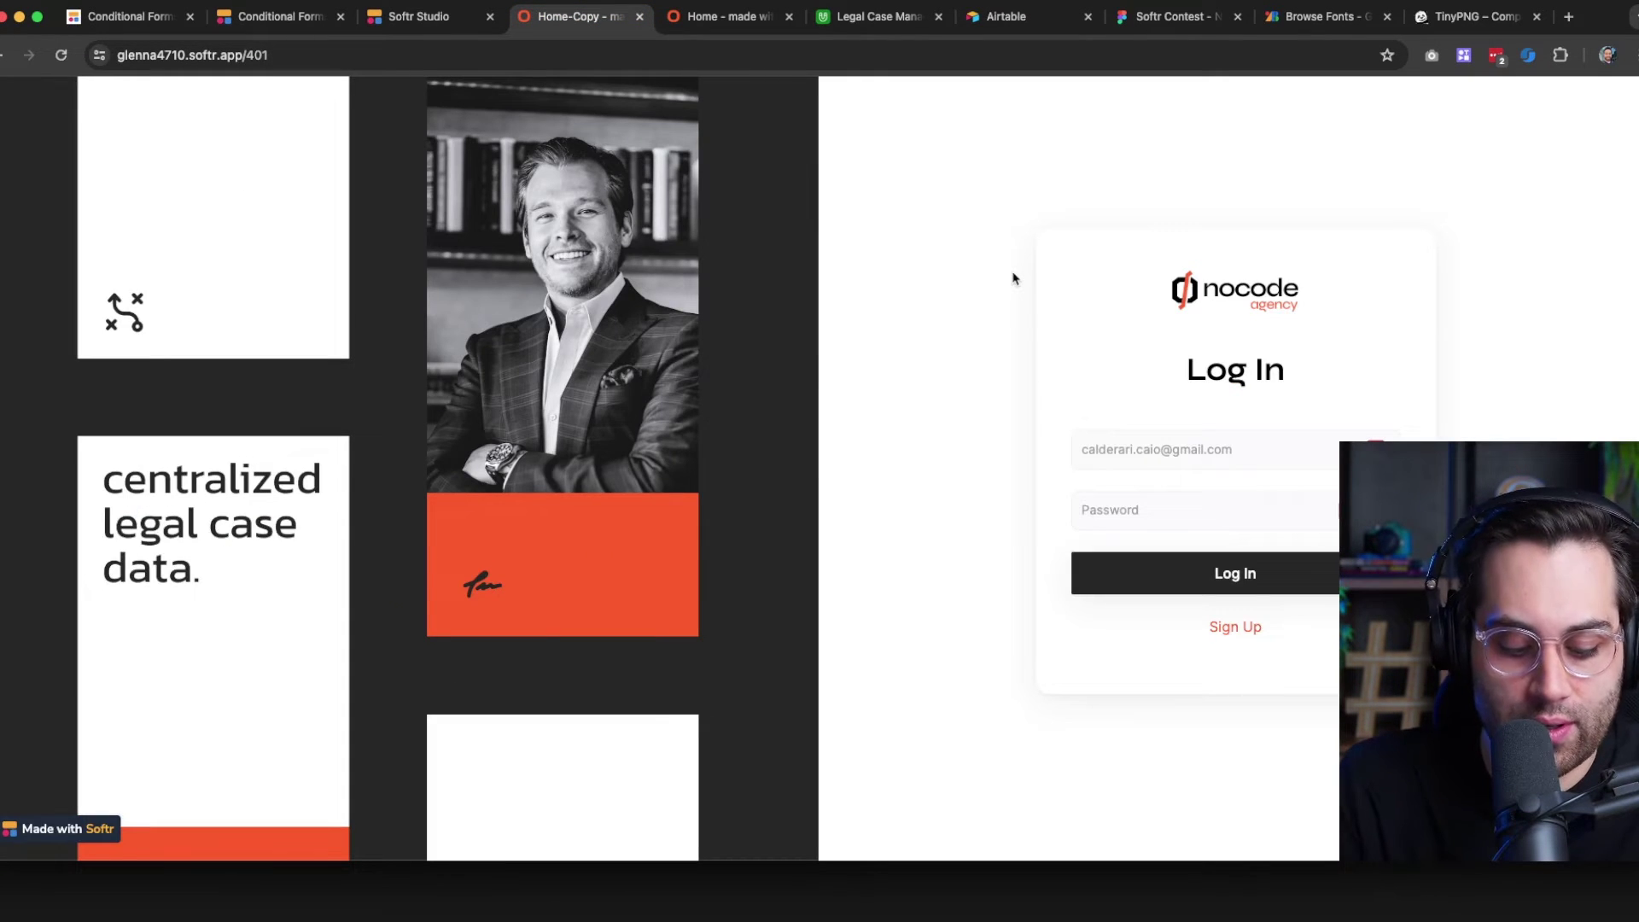
# Screenshot the full Softr Log In page with Cmd+Shift+4
pyautogui.press('super+shift+4')
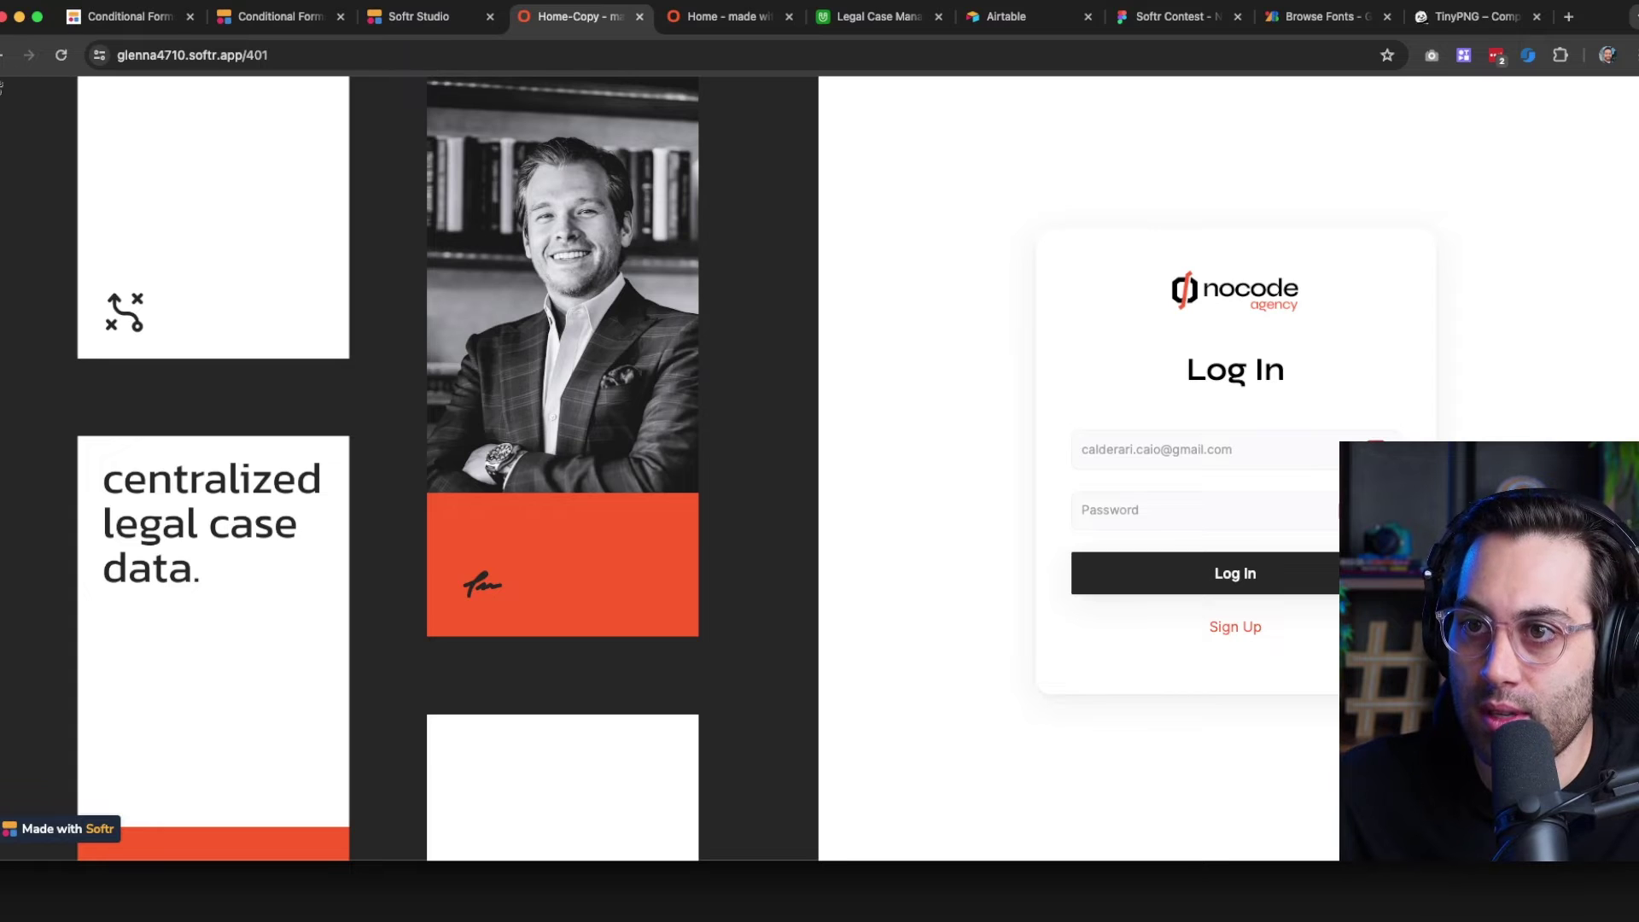
pyautogui.moveTo(0, 77); pyautogui.dragTo(1568, 834)
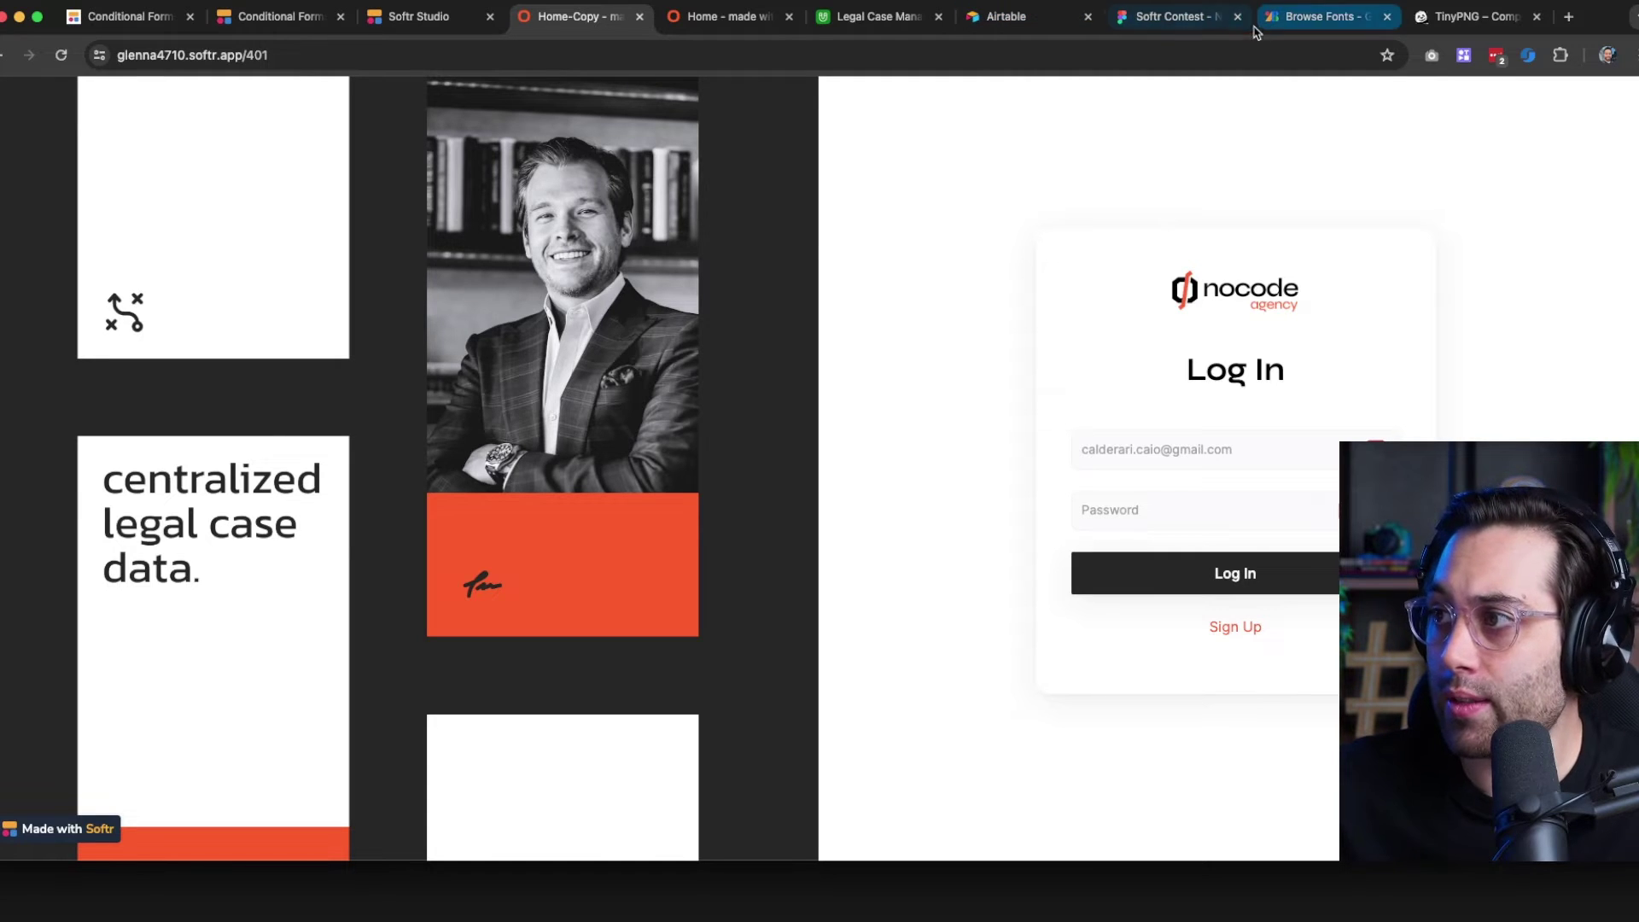
pyautogui.click(1212, 30)
# Paste the login page screenshot onto the canvas beside the page frame
pyautogui.moveTo(897, 624); pyautogui.dragTo(378, 515)
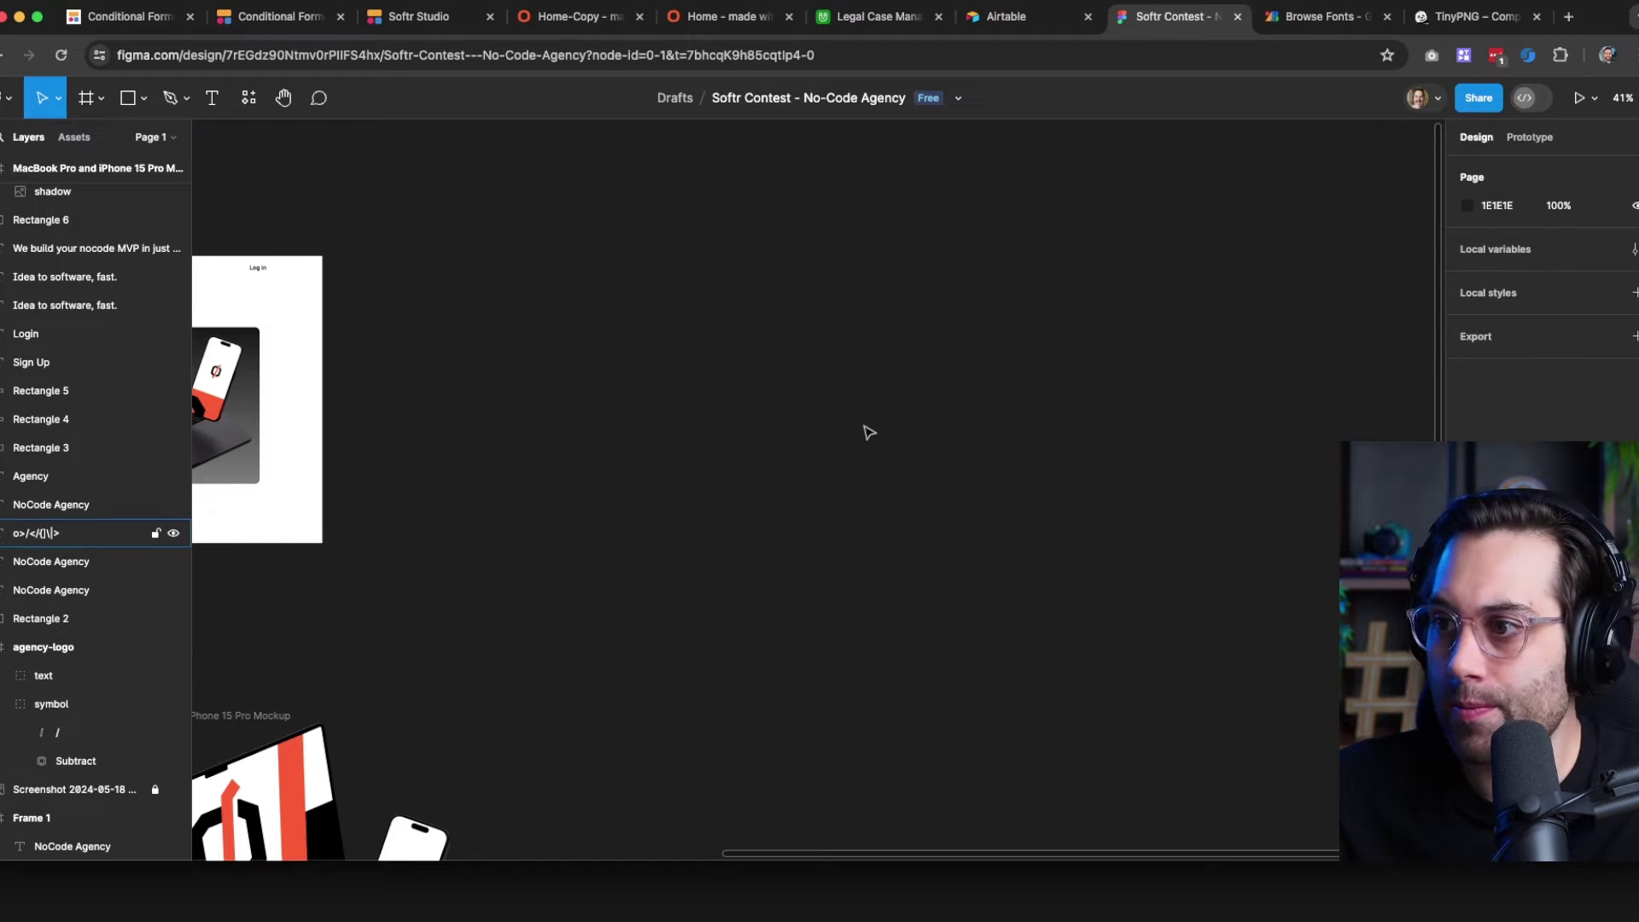
pyautogui.press('super+v')
pyautogui.moveTo(666, 349); pyautogui.dragTo(497, 333)
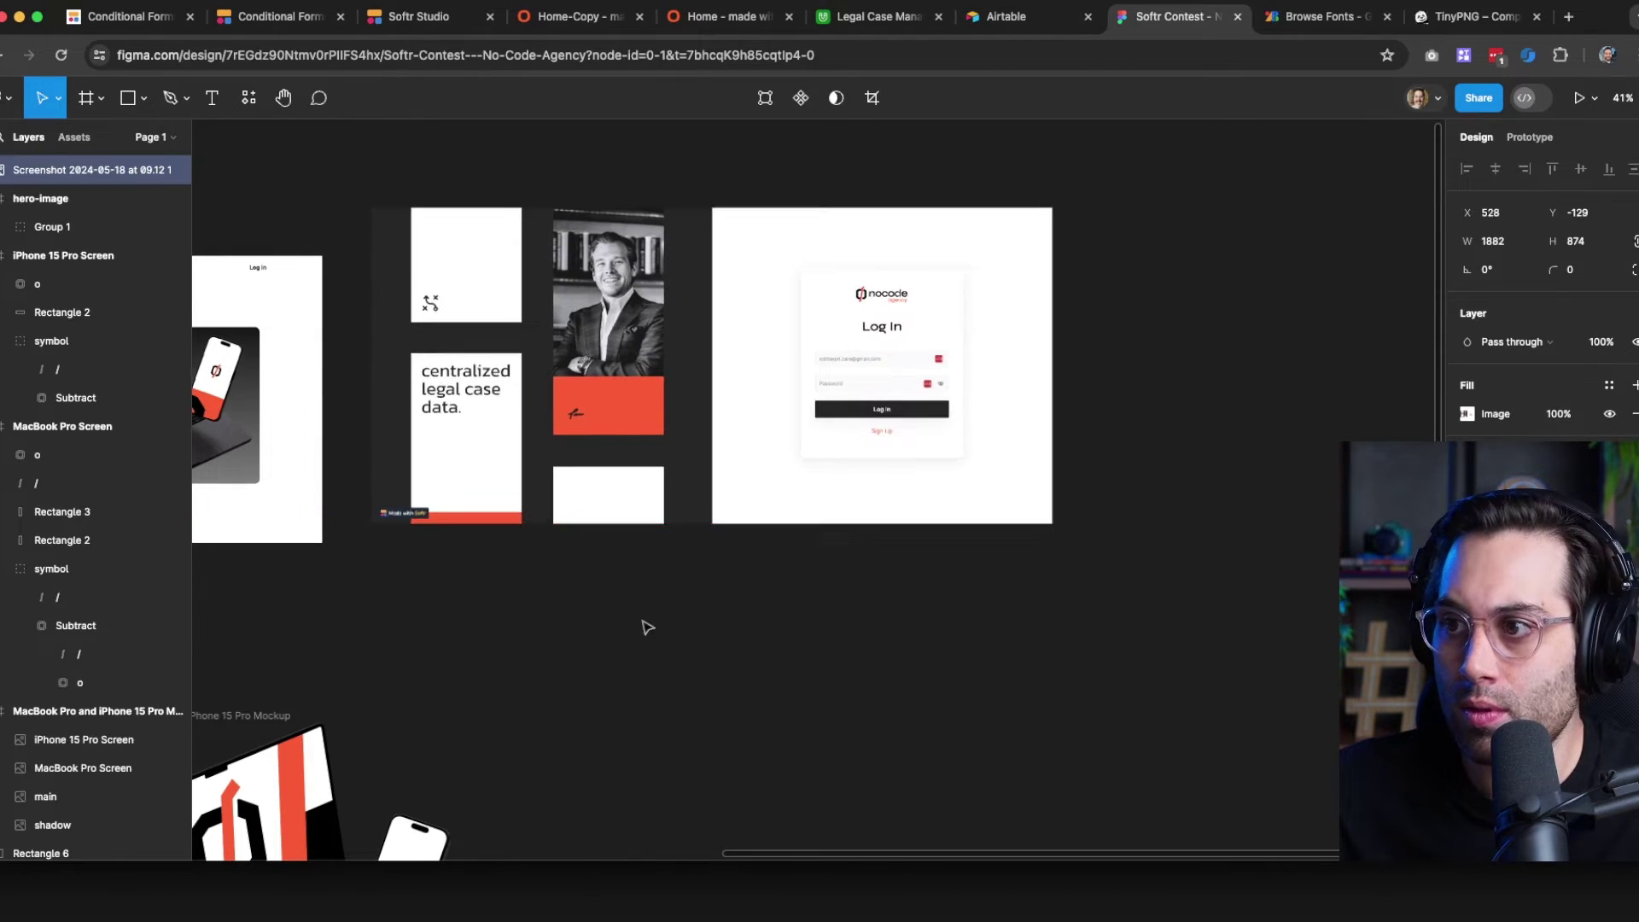
pyautogui.click(672, 582)
# Paste the background collage, position it, and wrap it in a new frame
pyautogui.press('super+v')
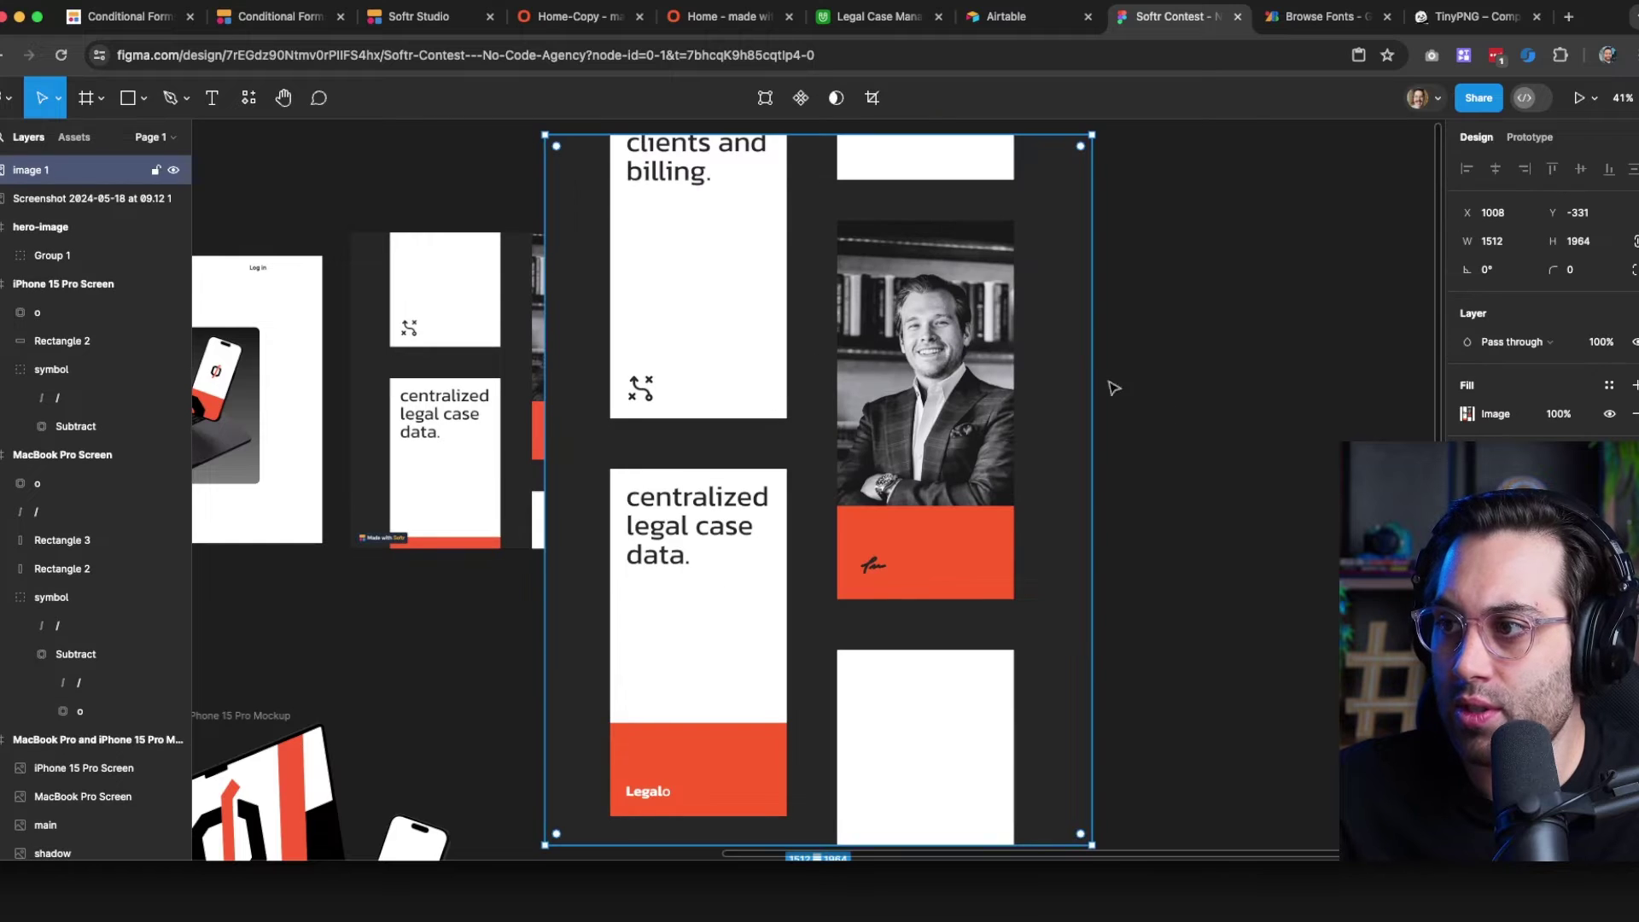
pyautogui.moveTo(1132, 445); pyautogui.dragTo(887, 483)
pyautogui.moveTo(548, 501); pyautogui.dragTo(818, 453)
pyautogui.scroll(-3, 1058, 512)
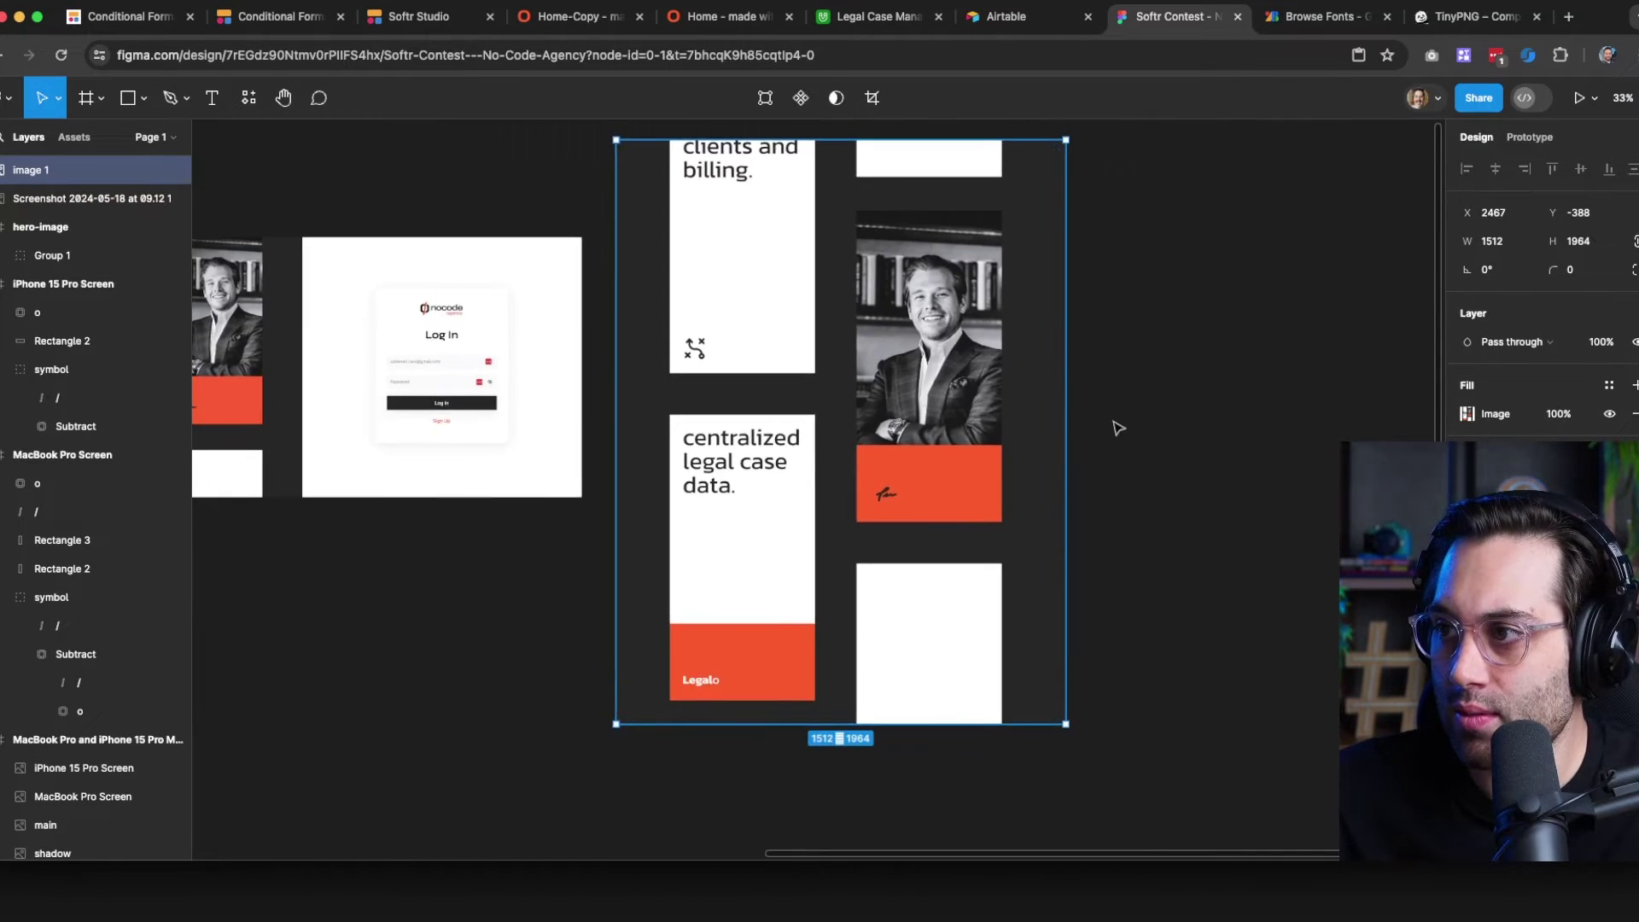
pyautogui.moveTo(1138, 383); pyautogui.dragTo(1086, 434)
pyautogui.moveTo(776, 504); pyautogui.dragTo(829, 512)
pyautogui.rightClick(775, 424)
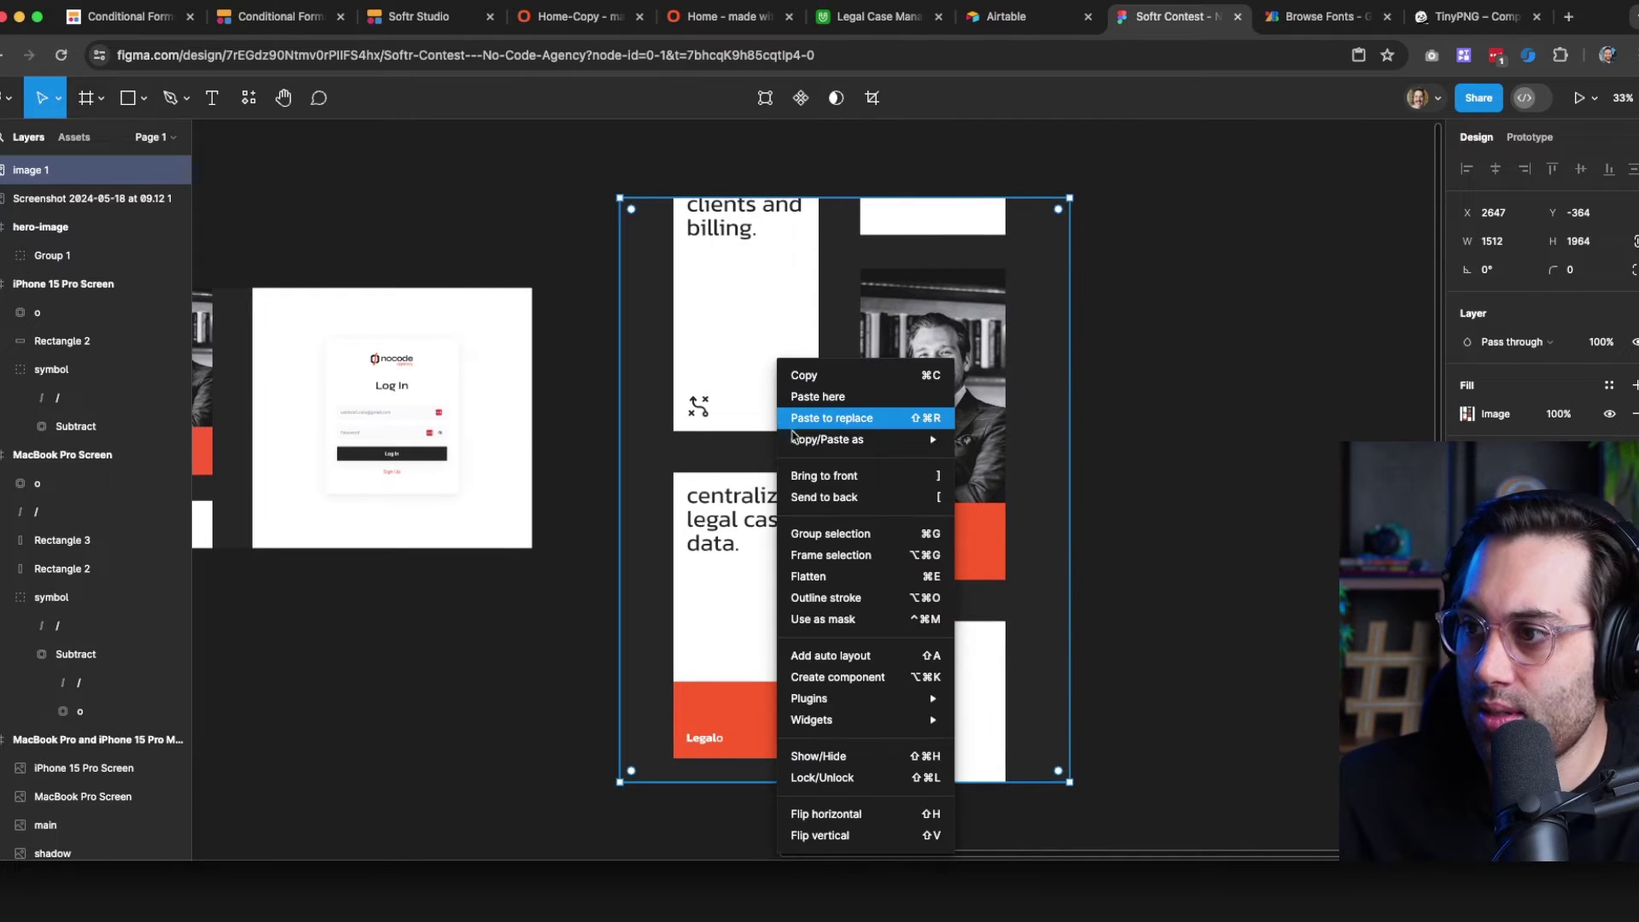
pyautogui.click(841, 556)
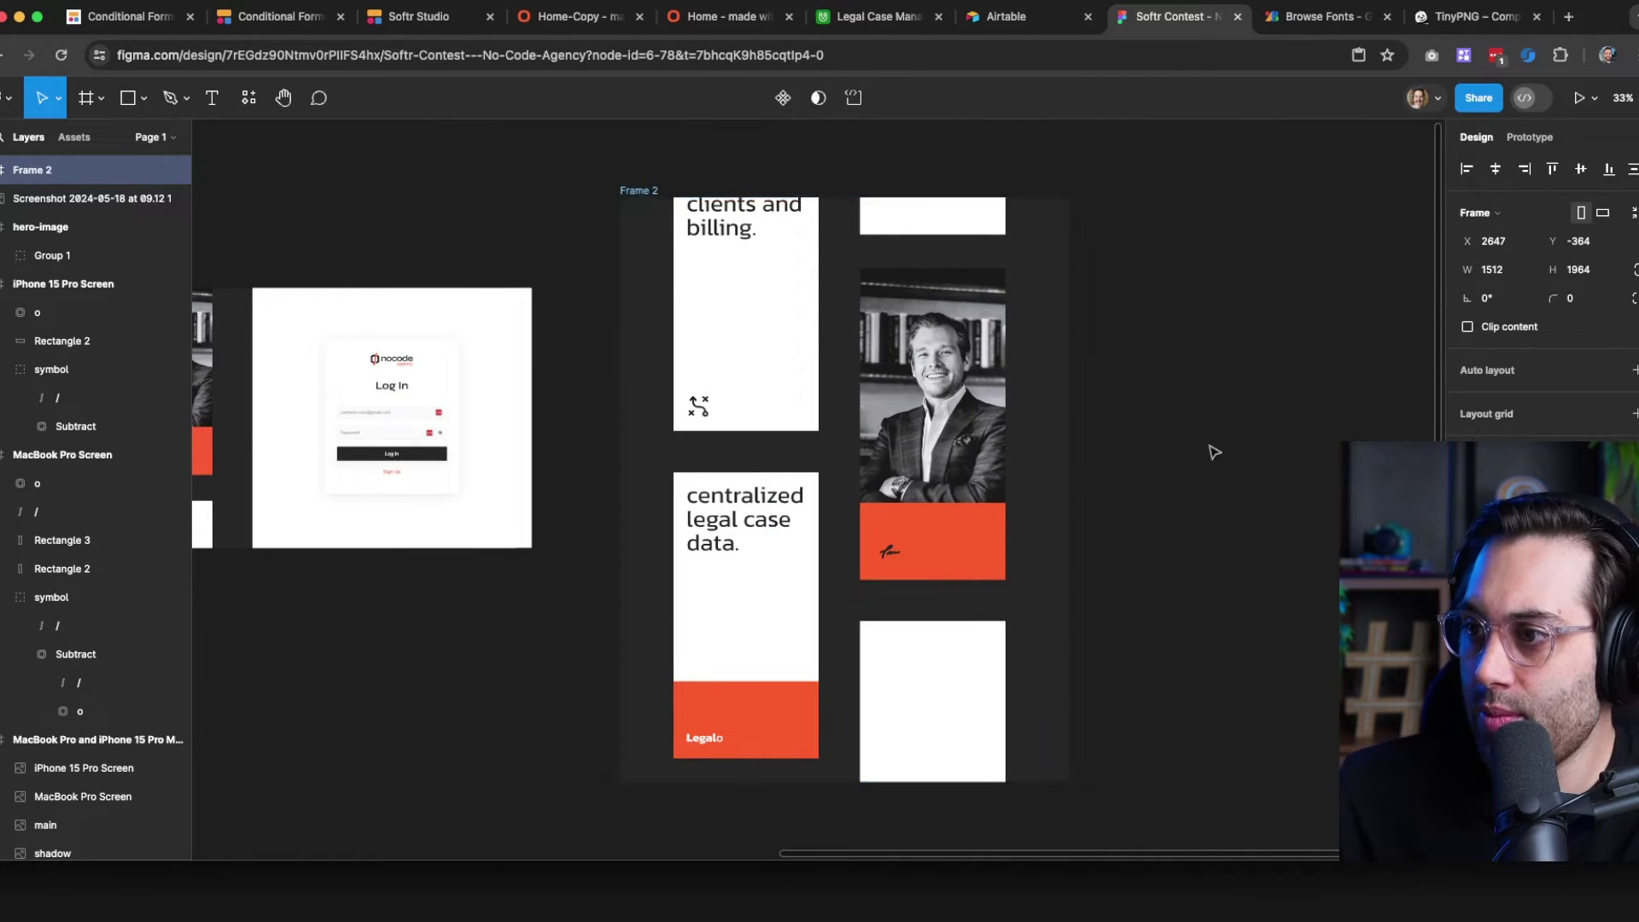
pyautogui.click(1204, 405)
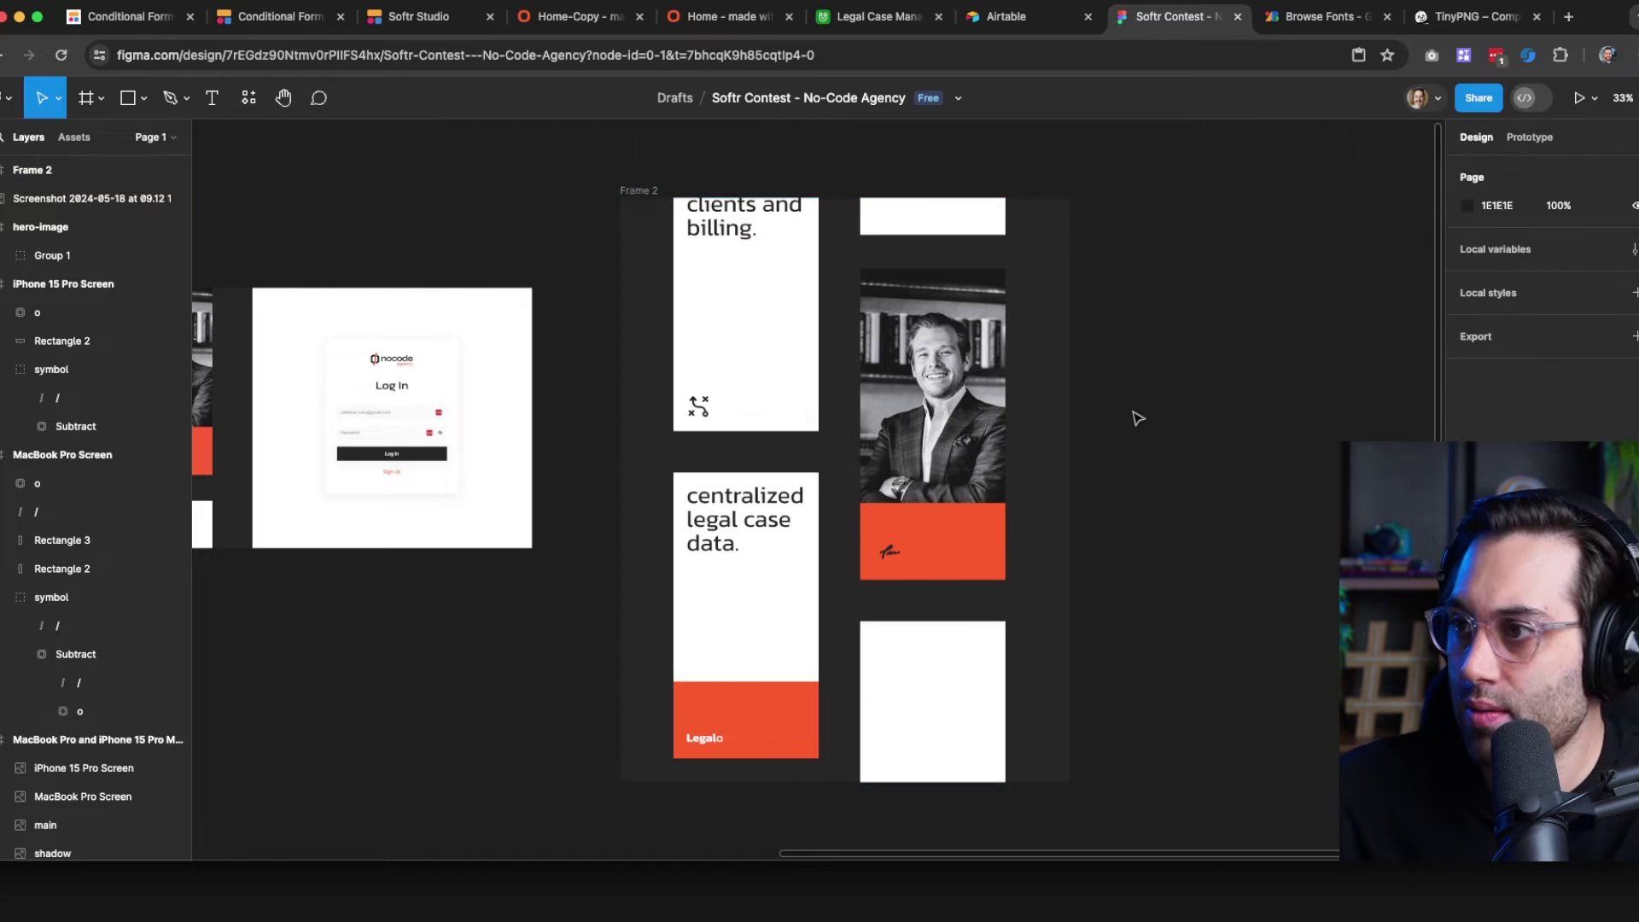
# Try pasting the laptop mockup into Frame 2, then remove it
pyautogui.moveTo(256, 625); pyautogui.dragTo(744, 613)
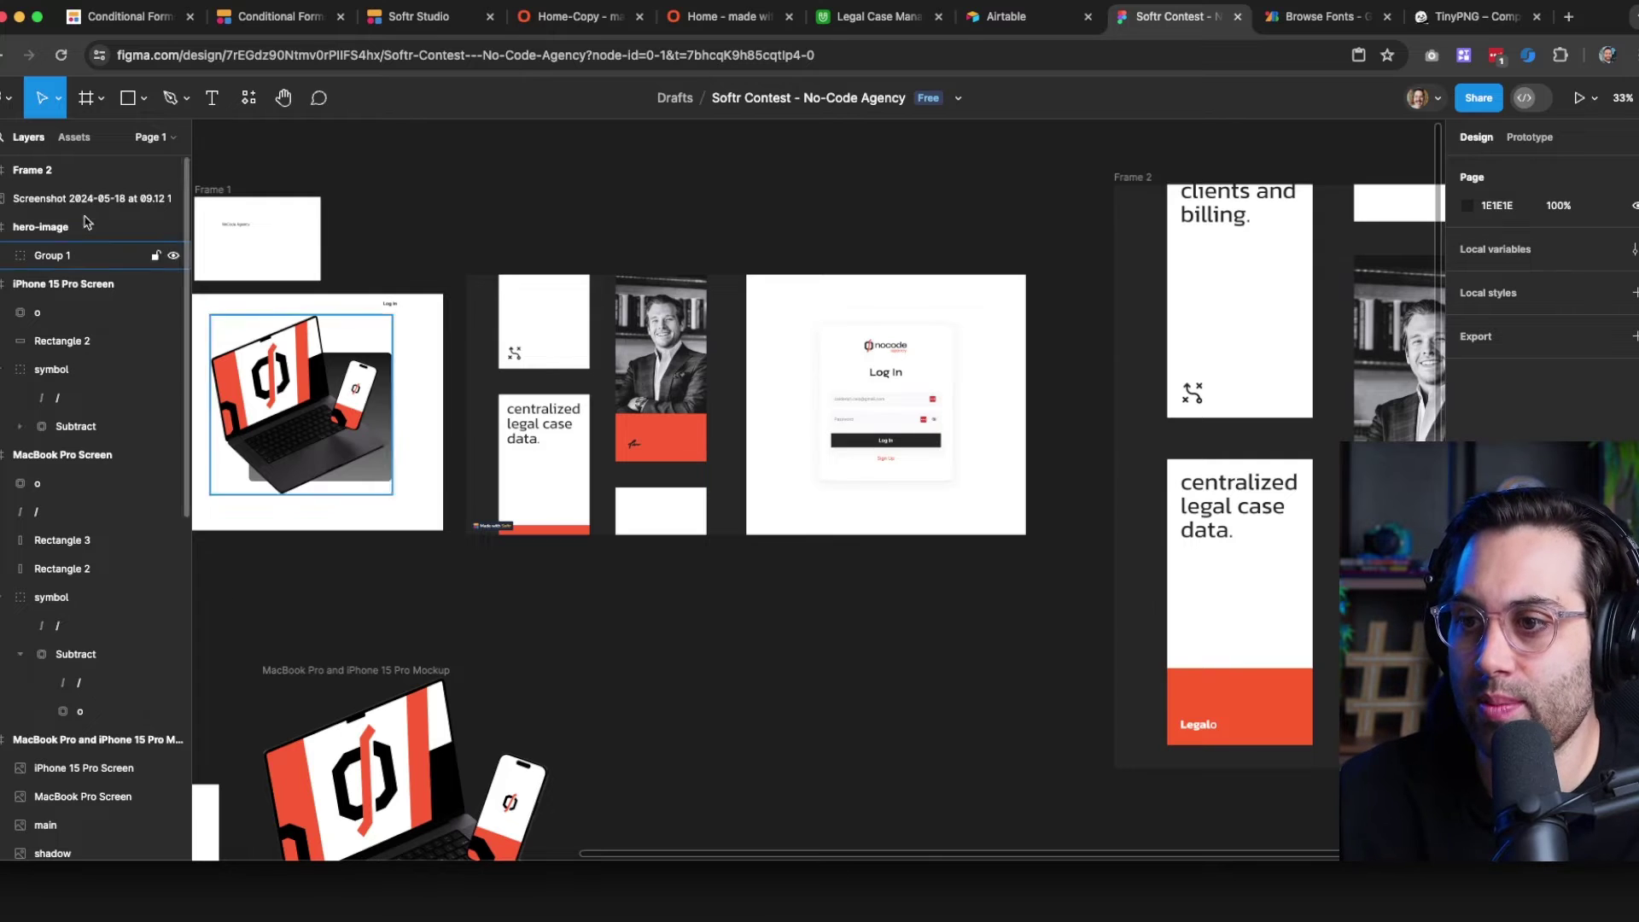
pyautogui.click(277, 389)
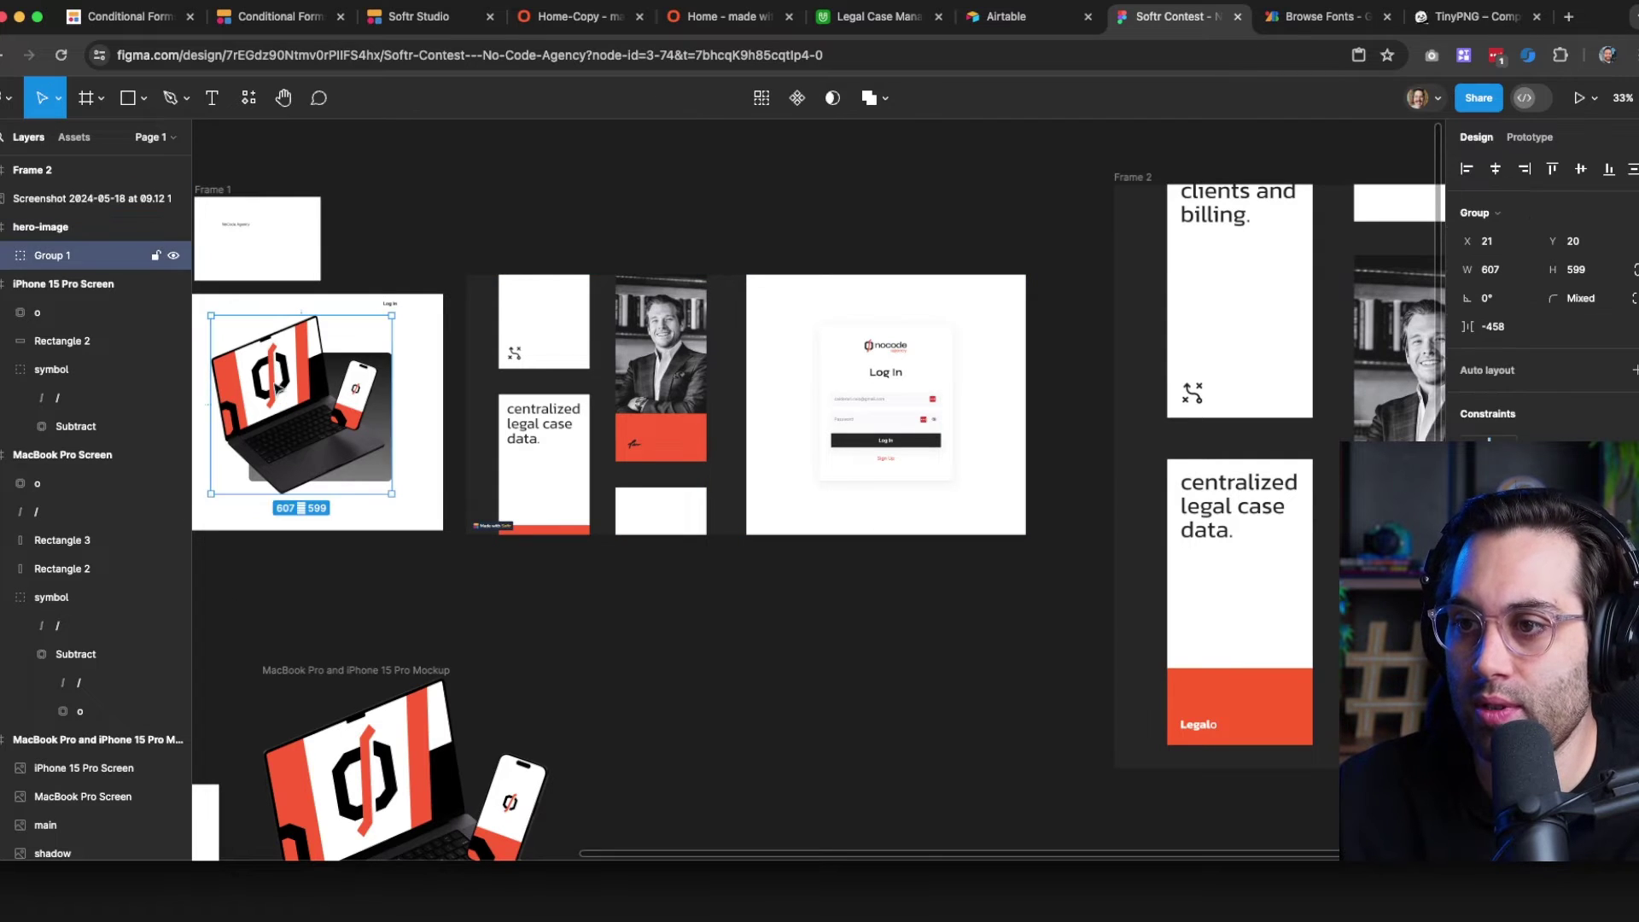
pyautogui.click(683, 679)
pyautogui.click(290, 410)
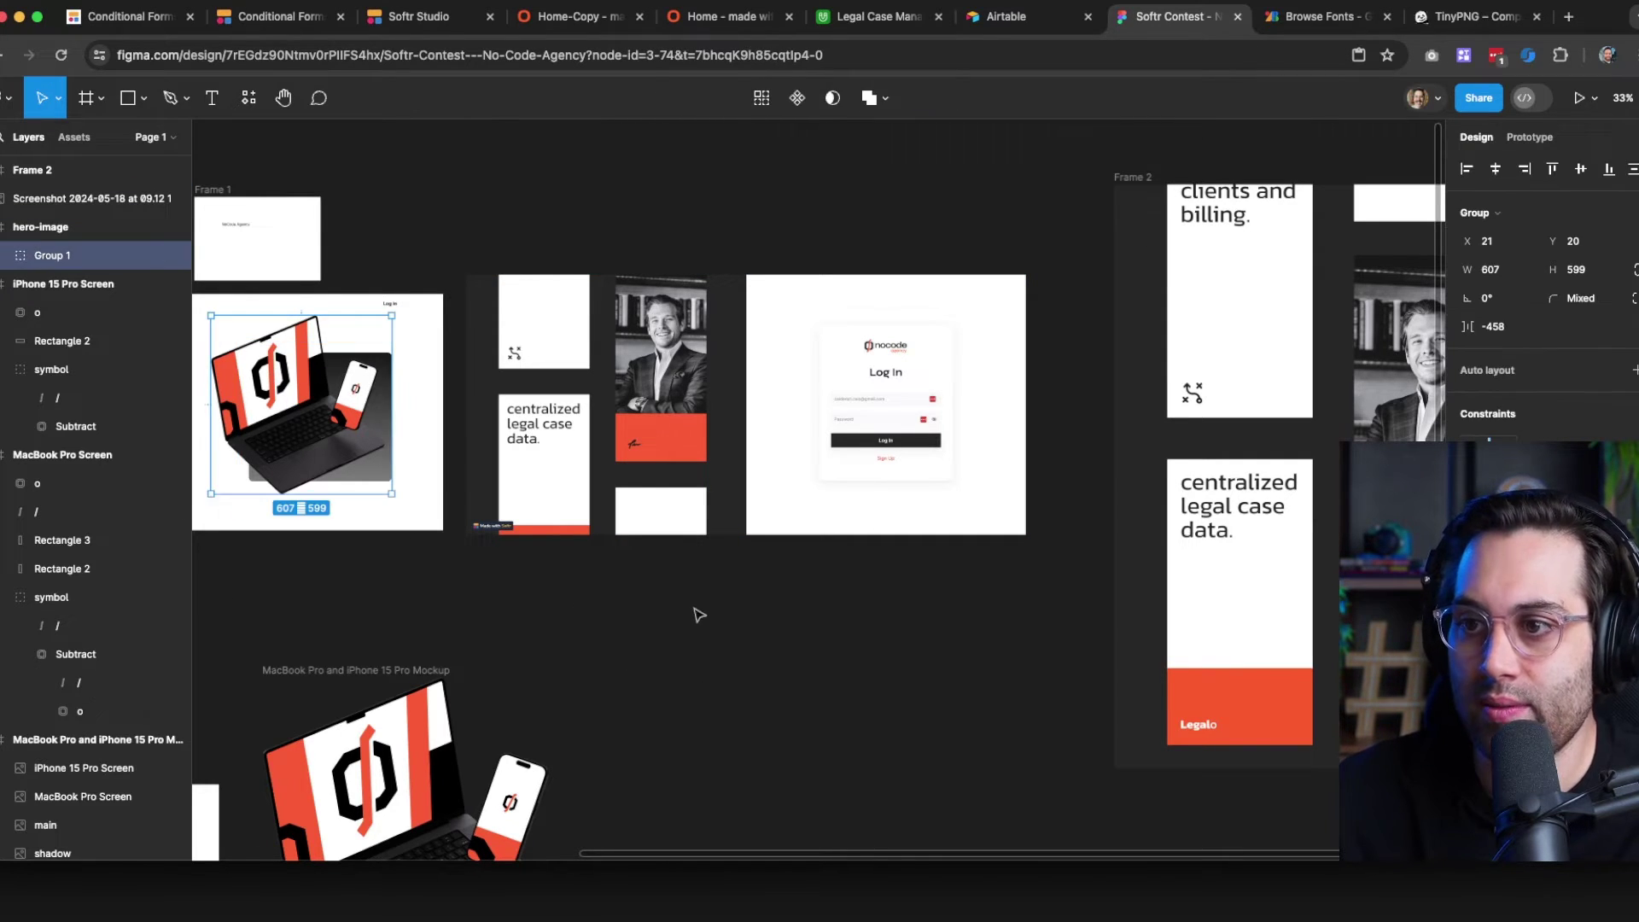
pyautogui.click(988, 653)
pyautogui.moveTo(989, 653); pyautogui.dragTo(211, 550)
pyautogui.moveTo(584, 442); pyautogui.dragTo(666, 577)
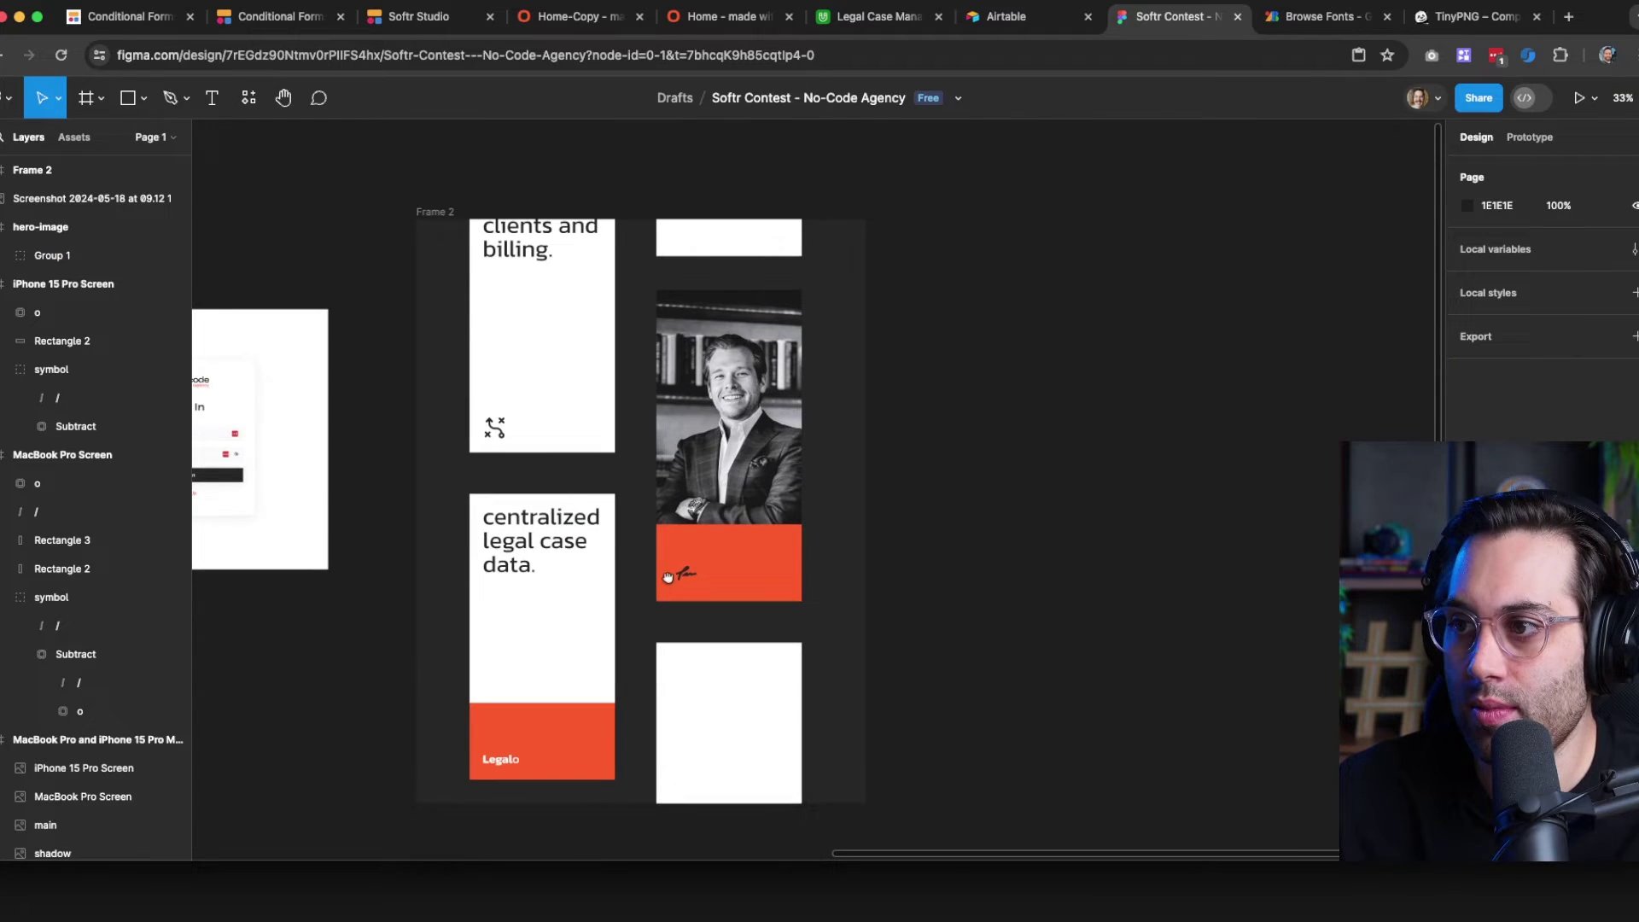
pyautogui.click(435, 211)
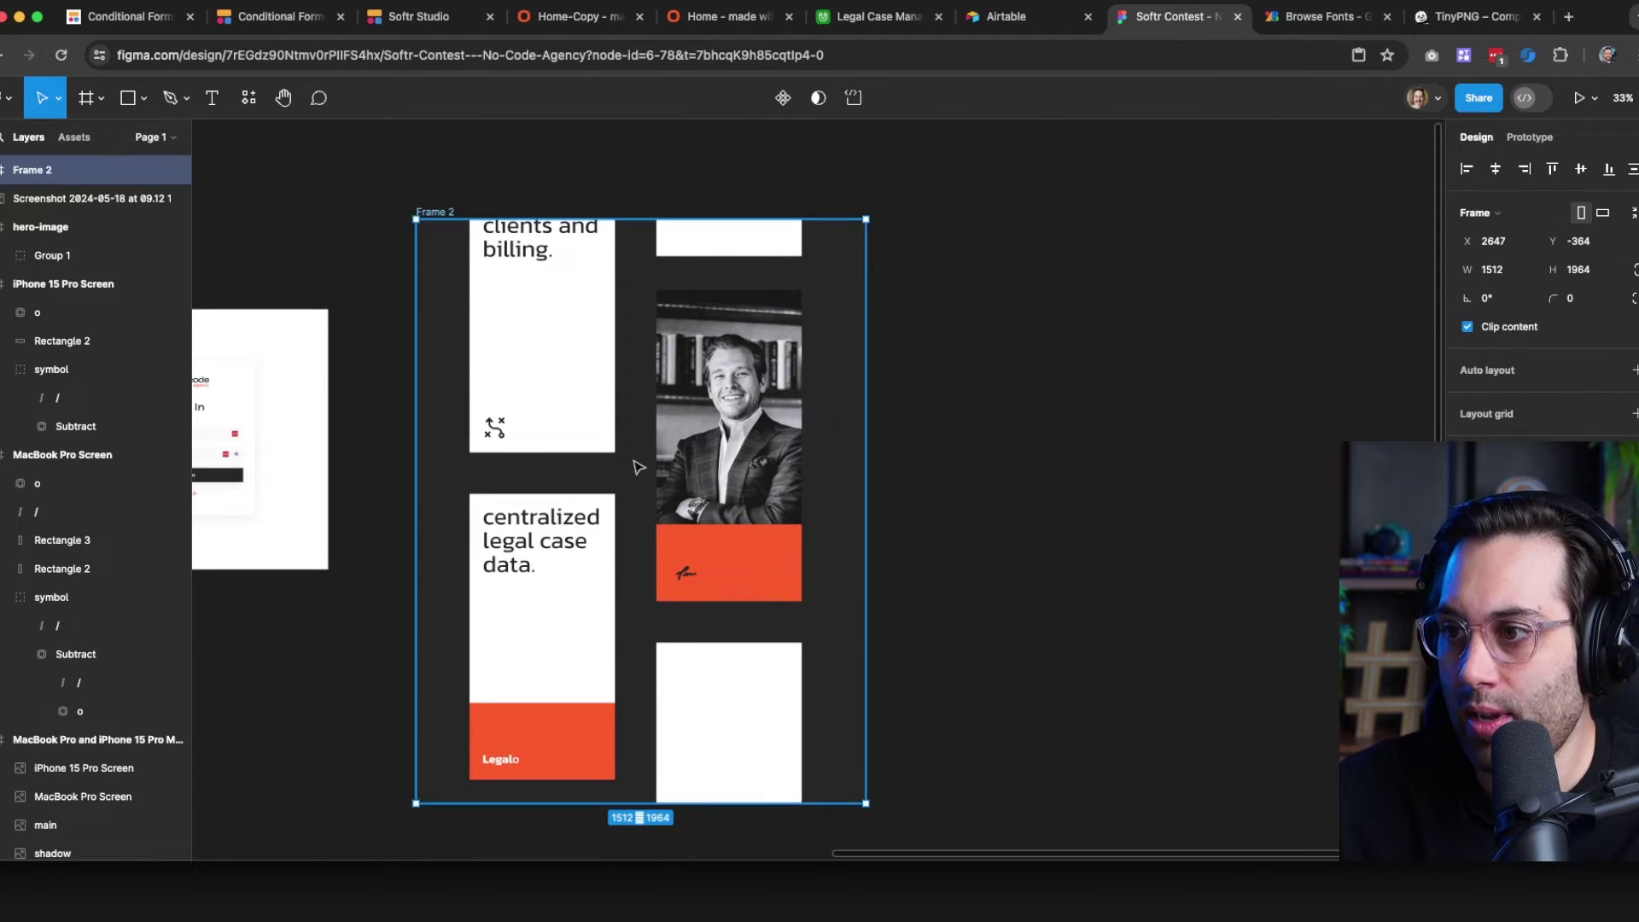
pyautogui.hotkey('ctrl', 'v')
pyautogui.moveTo(478, 325); pyautogui.dragTo(604, 390)
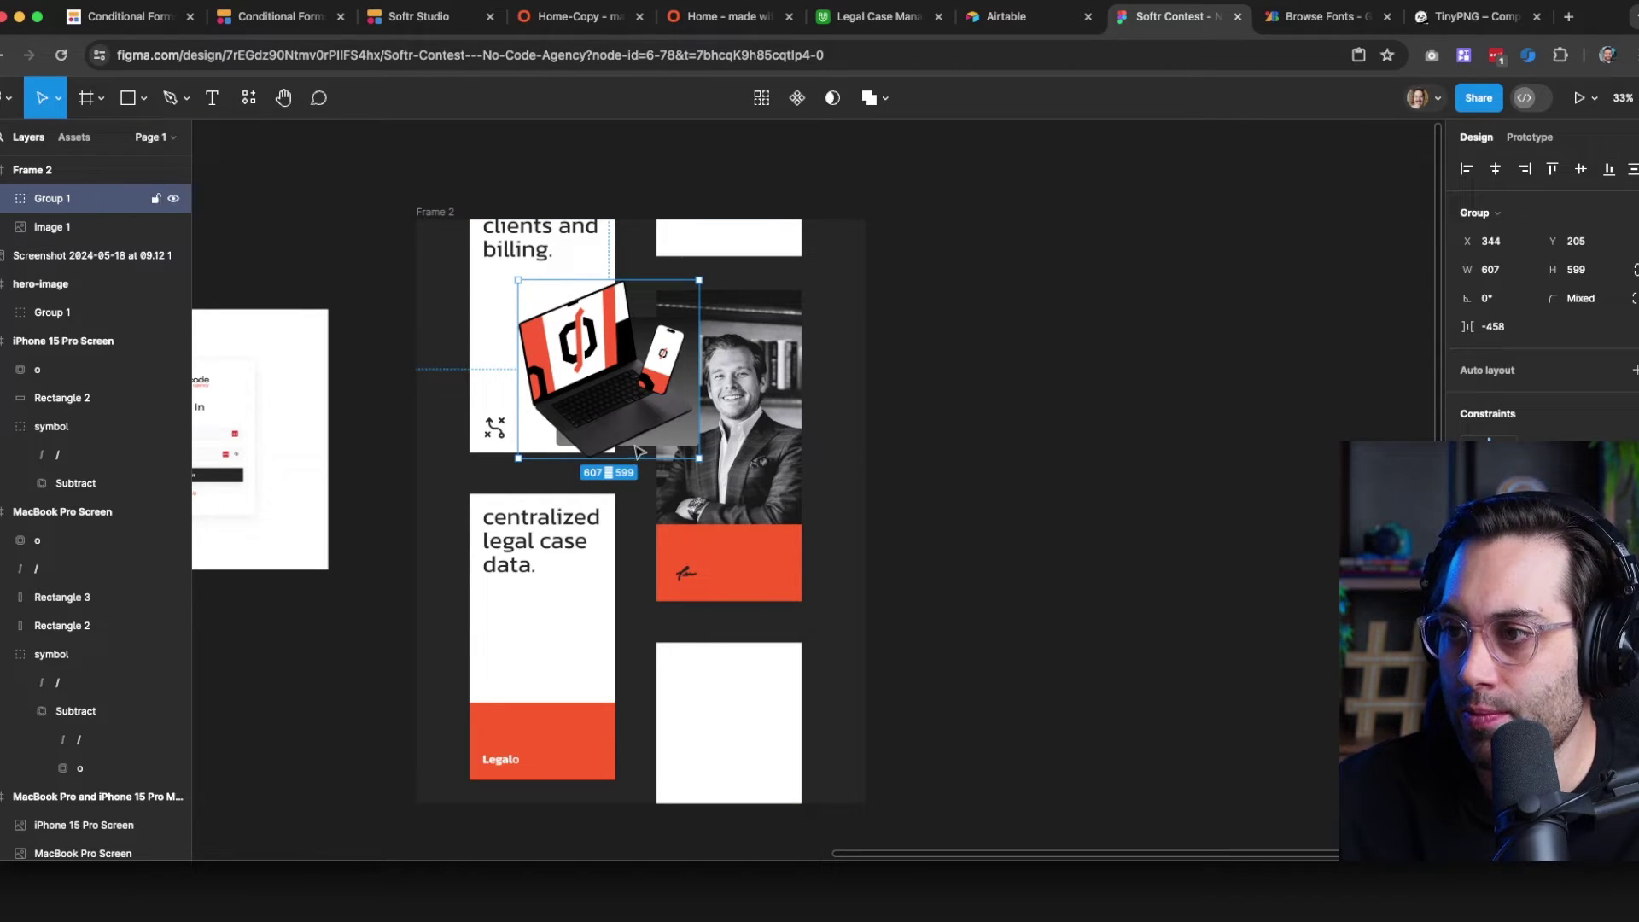
pyautogui.press('Delete')
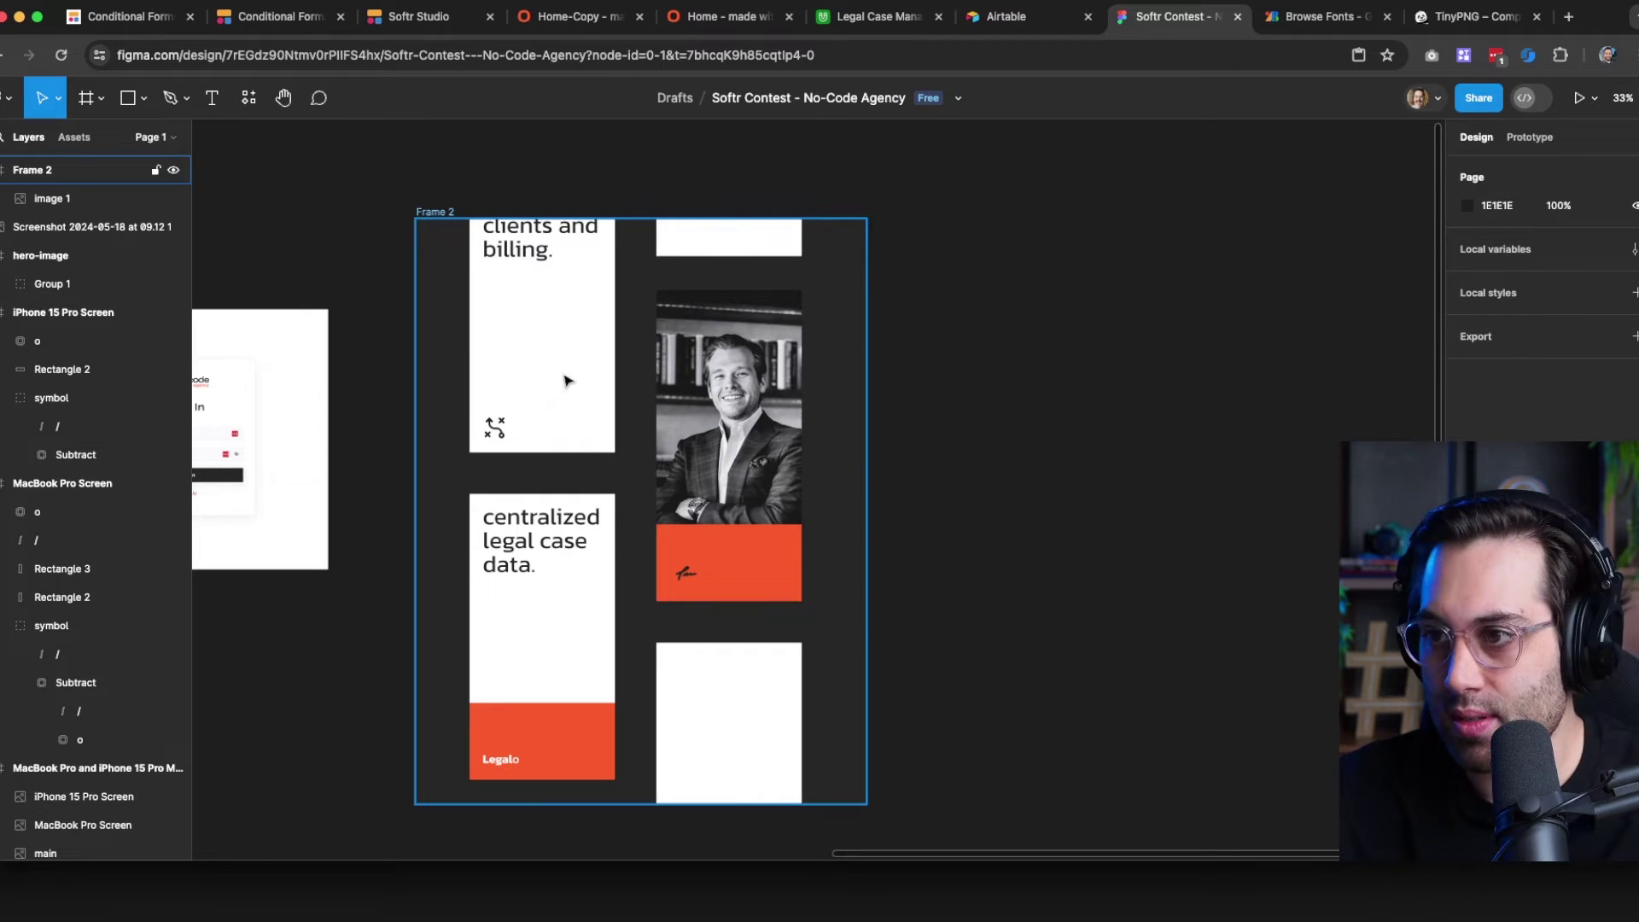
# Draw a large rectangle covering Frame 2
pyautogui.moveTo(393, 207); pyautogui.dragTo(857, 839)
pyautogui.press('Delete')
pyautogui.click(434, 213)
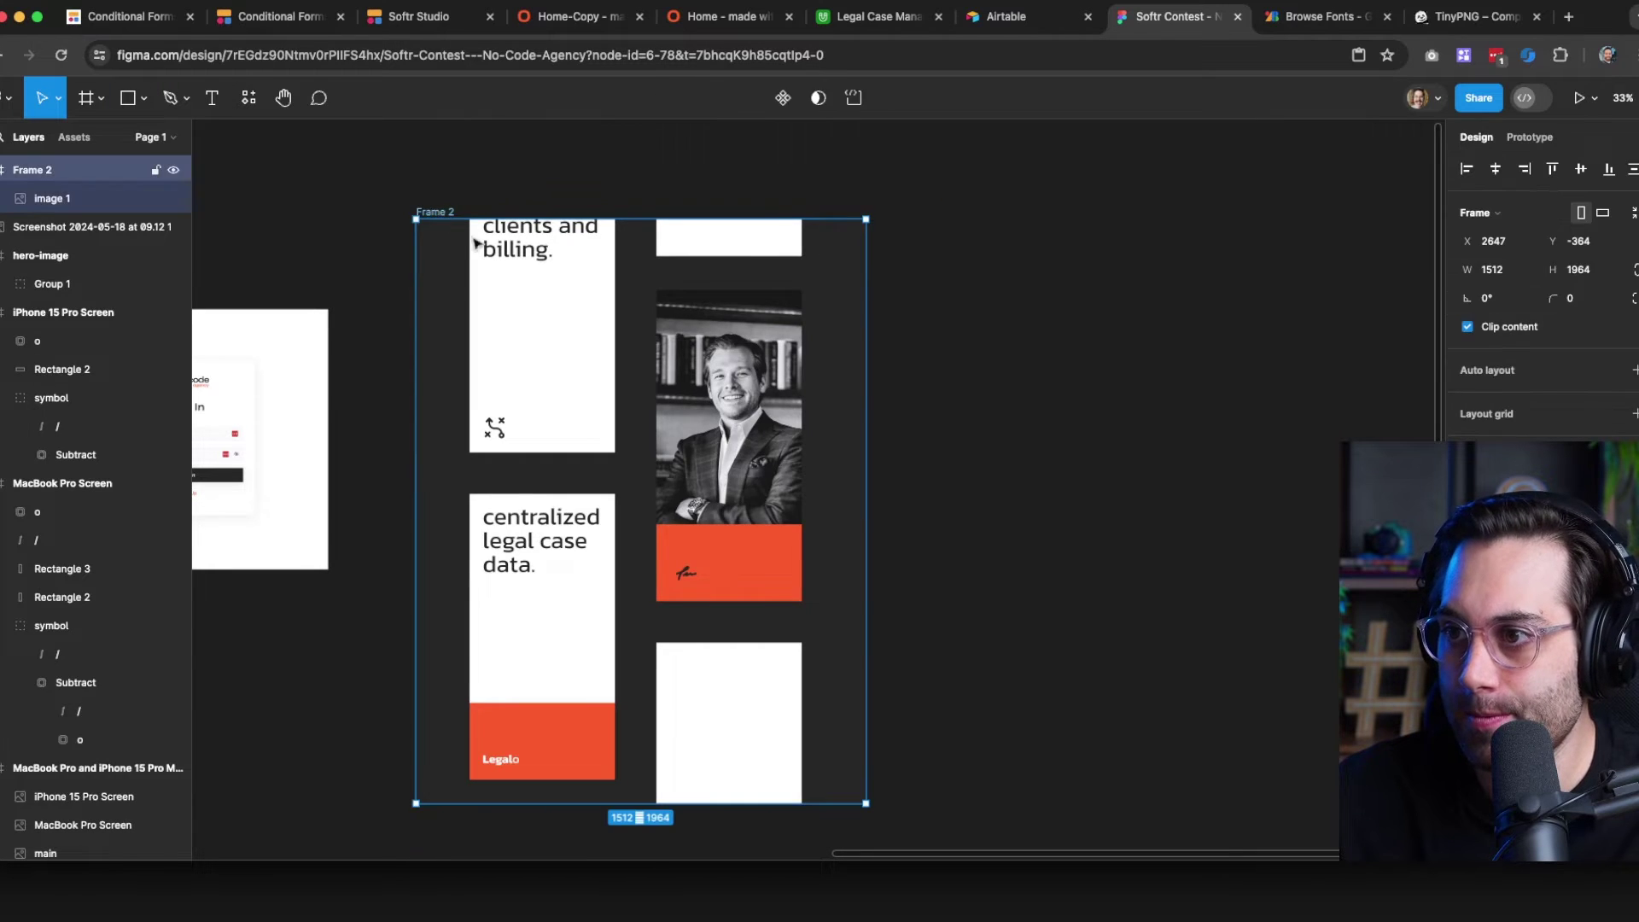
pyautogui.press('super+z')
pyautogui.hscroll(-10, 367, 512)
# Fill the rectangle with the dark background colour sampled from the canvas
pyautogui.press('i')
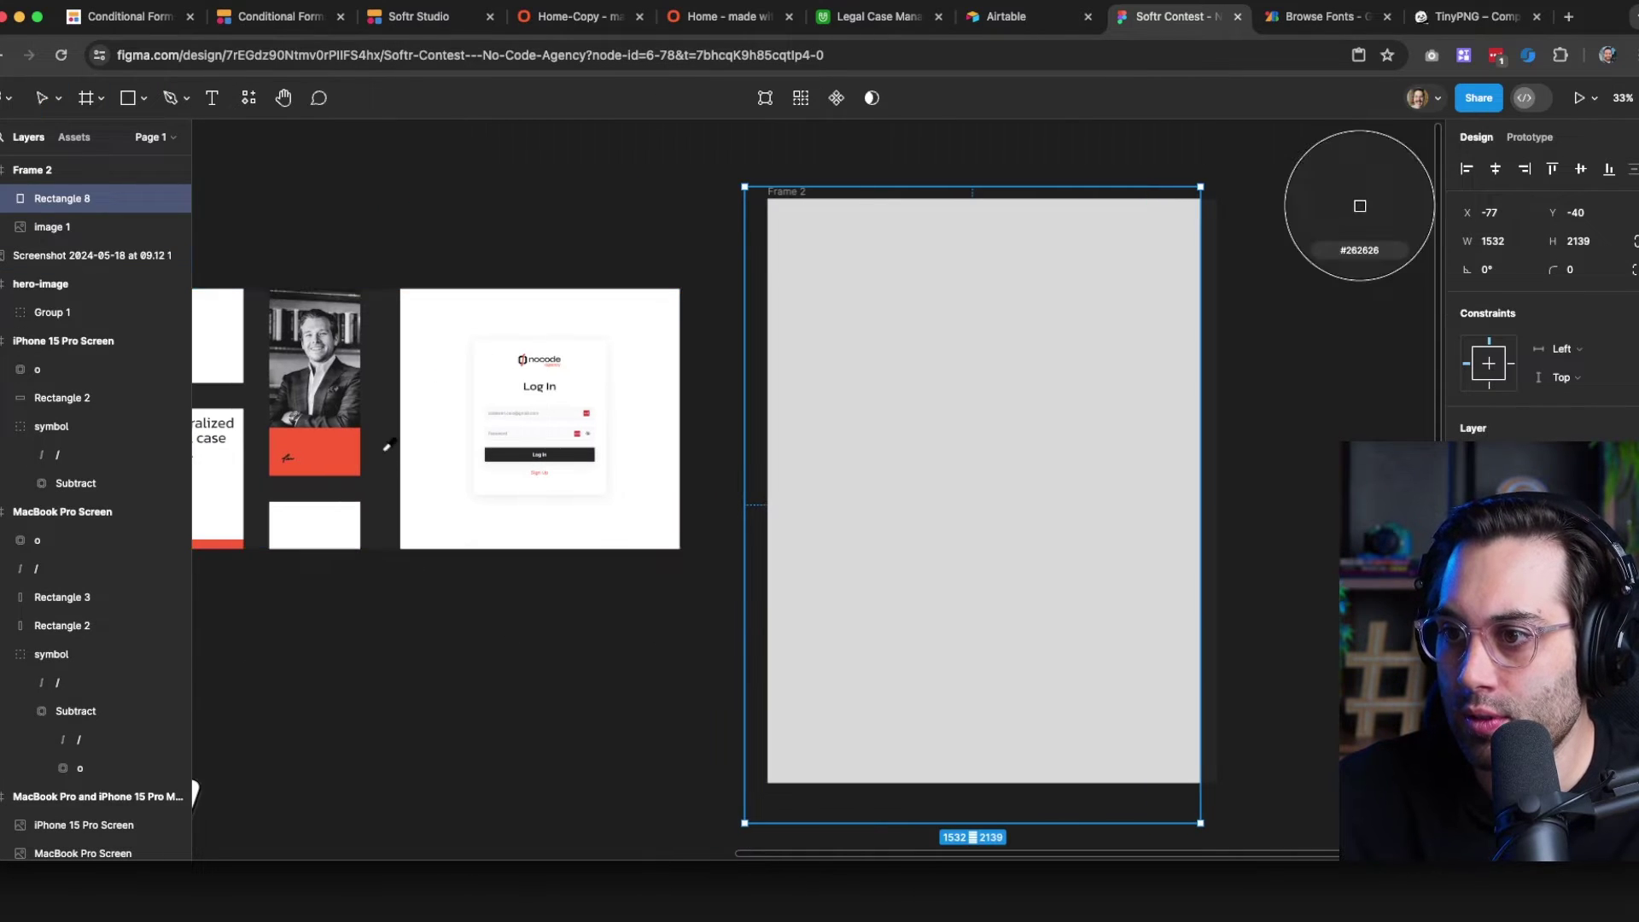
pyautogui.click(388, 447)
pyautogui.click(641, 717)
pyautogui.moveTo(684, 679); pyautogui.dragTo(895, 677)
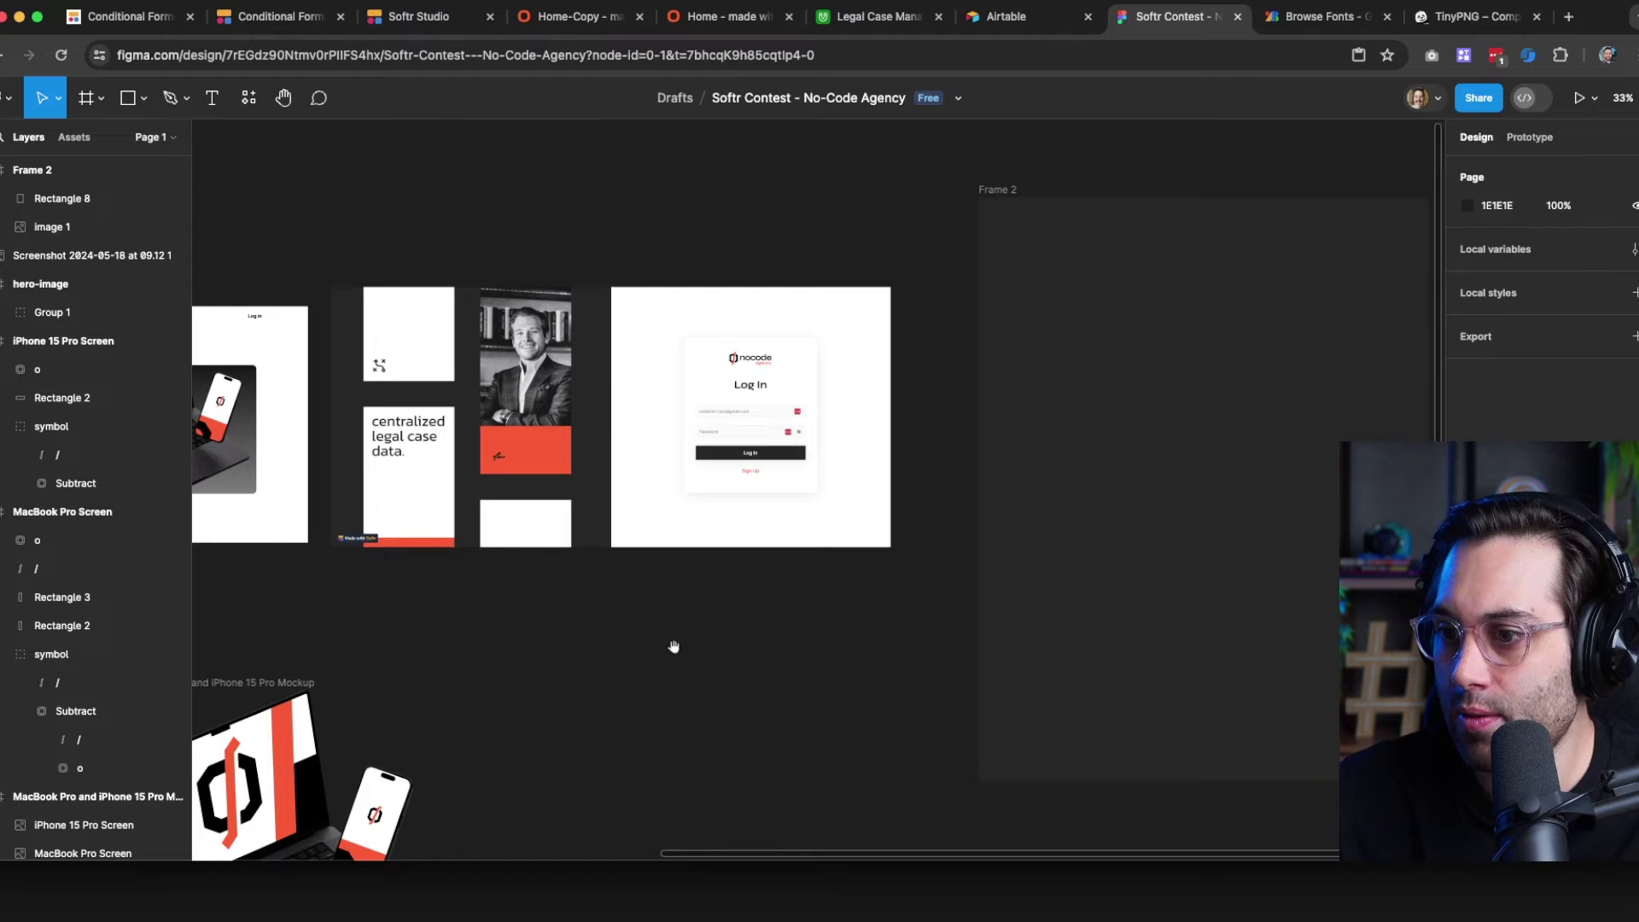
pyautogui.moveTo(674, 646); pyautogui.dragTo(551, 528)
pyautogui.moveTo(1014, 481); pyautogui.dragTo(1165, 506)
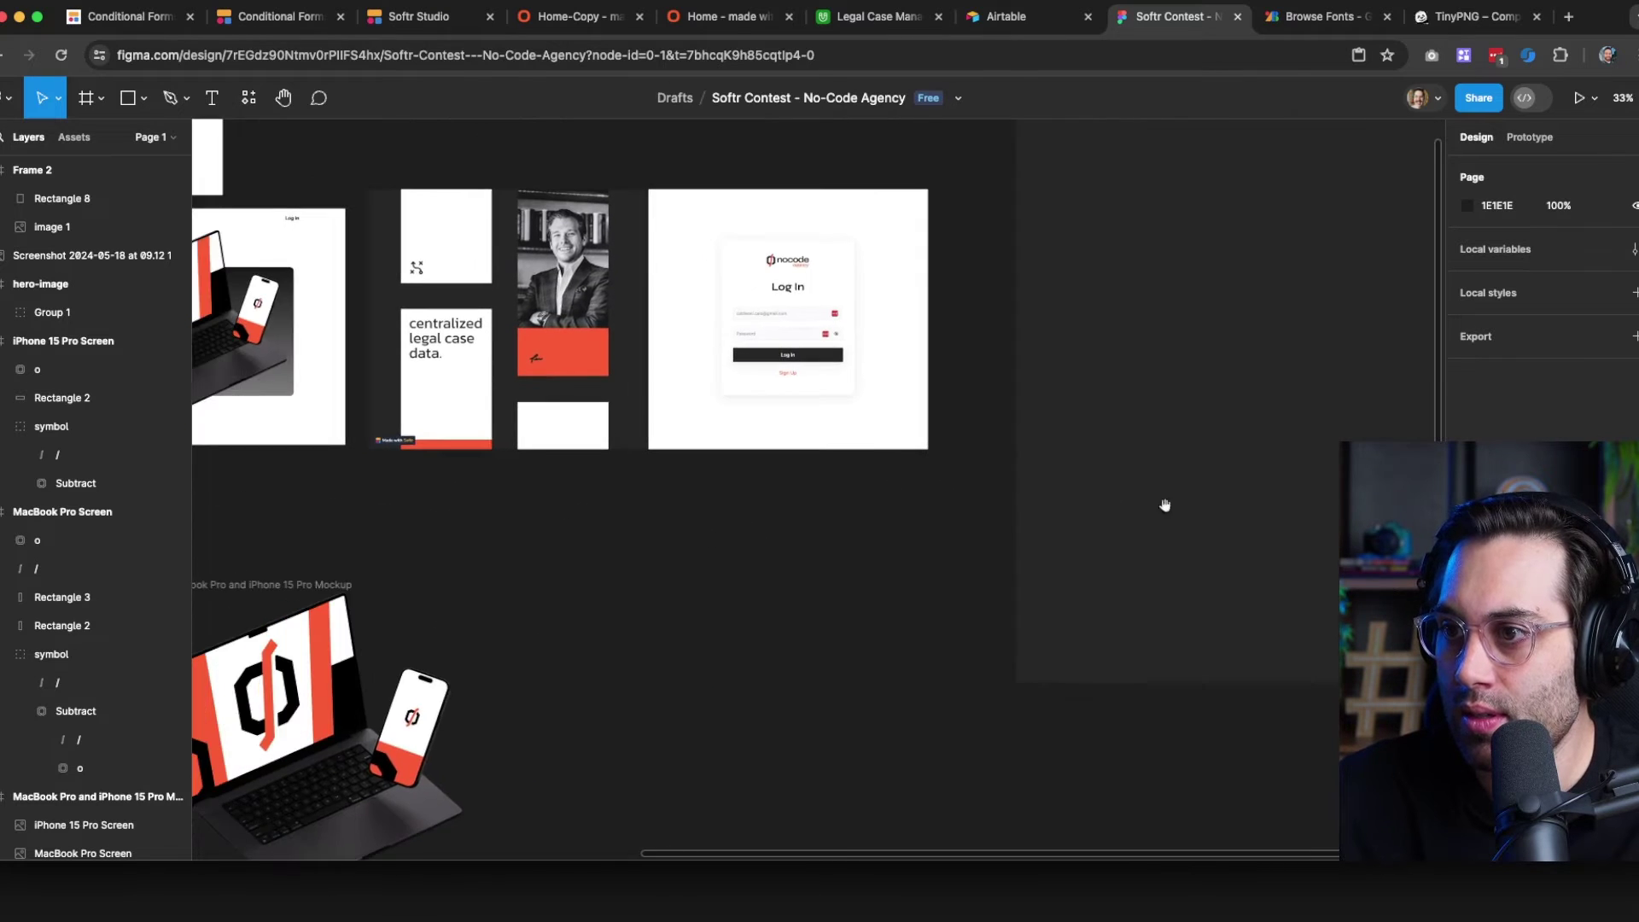
pyautogui.moveTo(939, 509); pyautogui.dragTo(623, 597)
pyautogui.moveTo(914, 567); pyautogui.dragTo(996, 585)
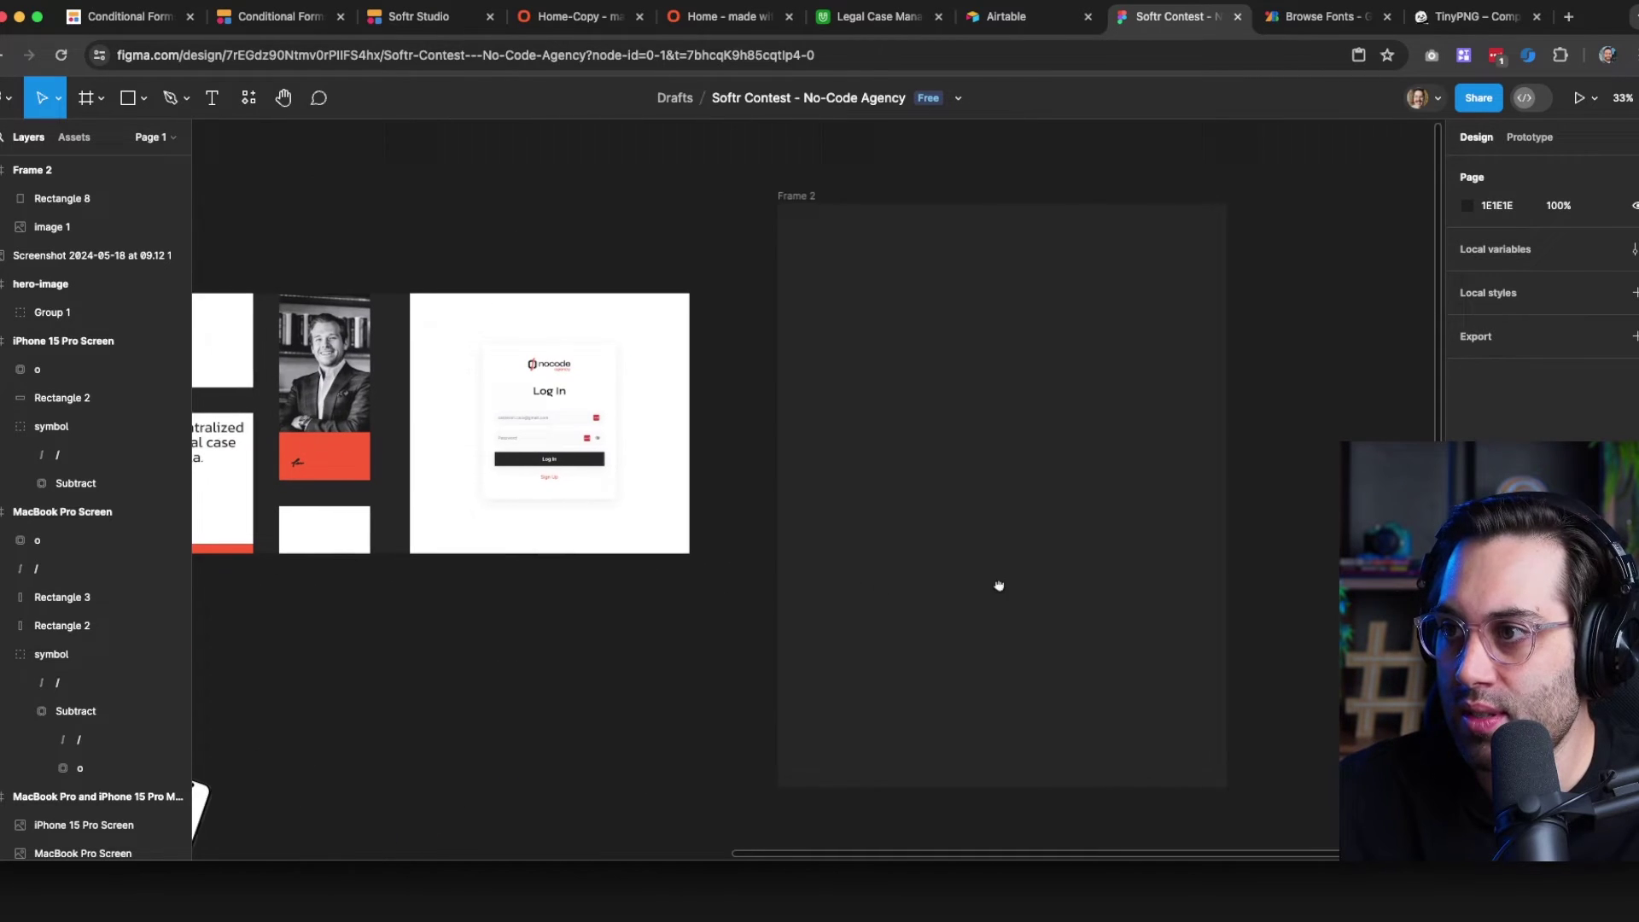
pyautogui.click(787, 199)
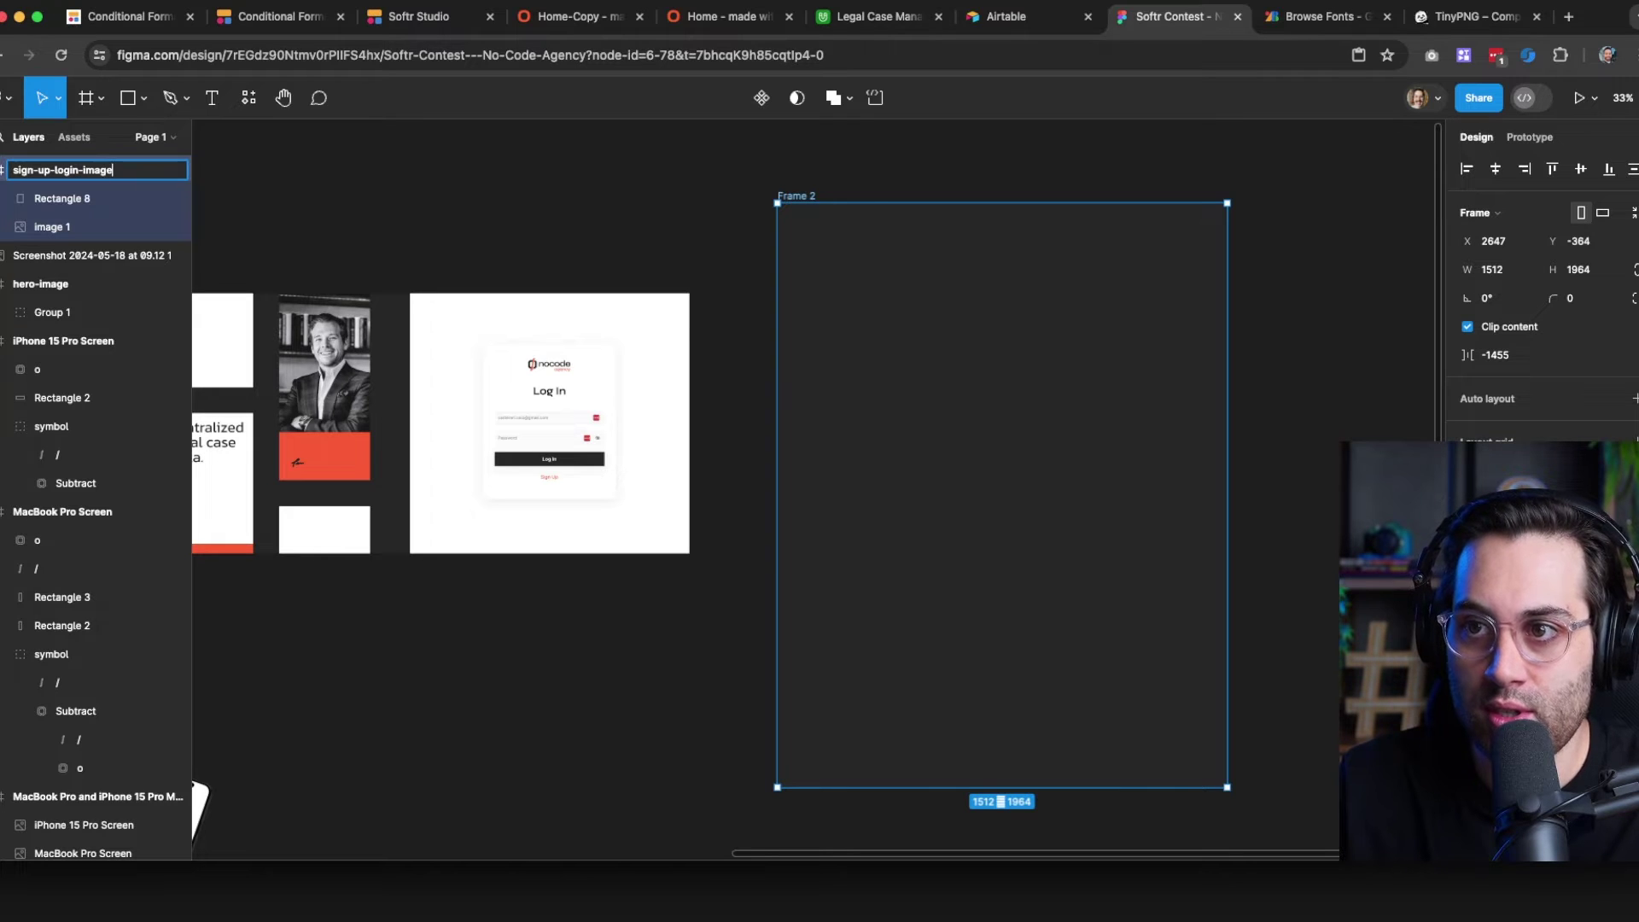
pyautogui.click(432, 230)
pyautogui.hscroll(-5, 867, 211)
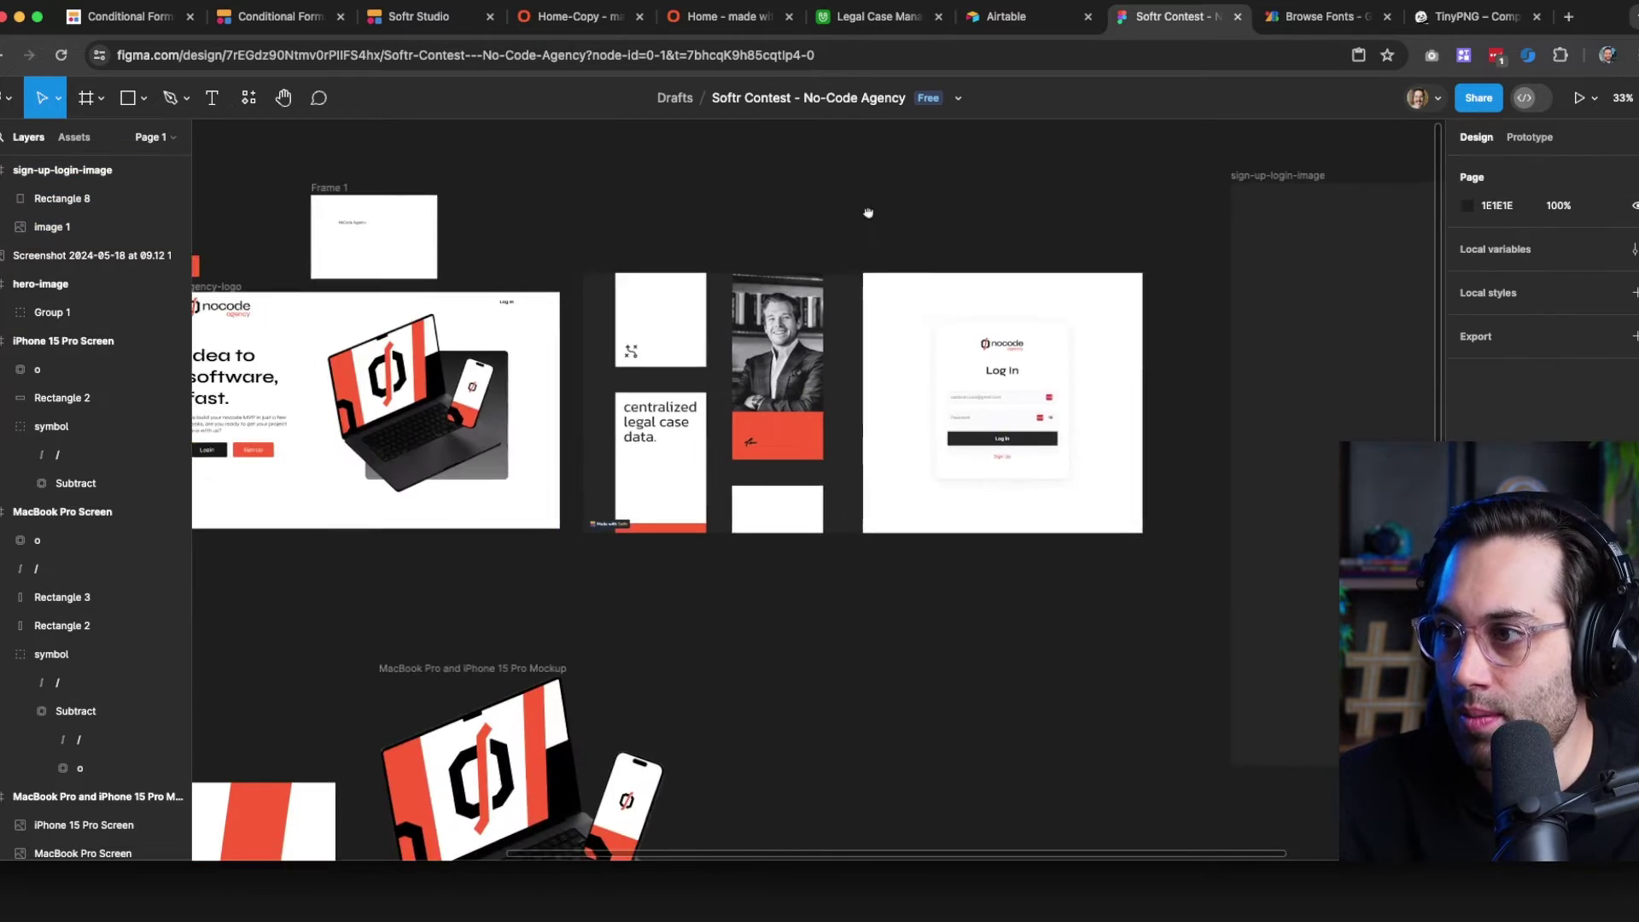
pyautogui.scroll(-4, 828, 465)
pyautogui.scroll(-5, 580, 667)
pyautogui.hscroll(-8, 581, 668)
pyautogui.scroll(2, 603, 468)
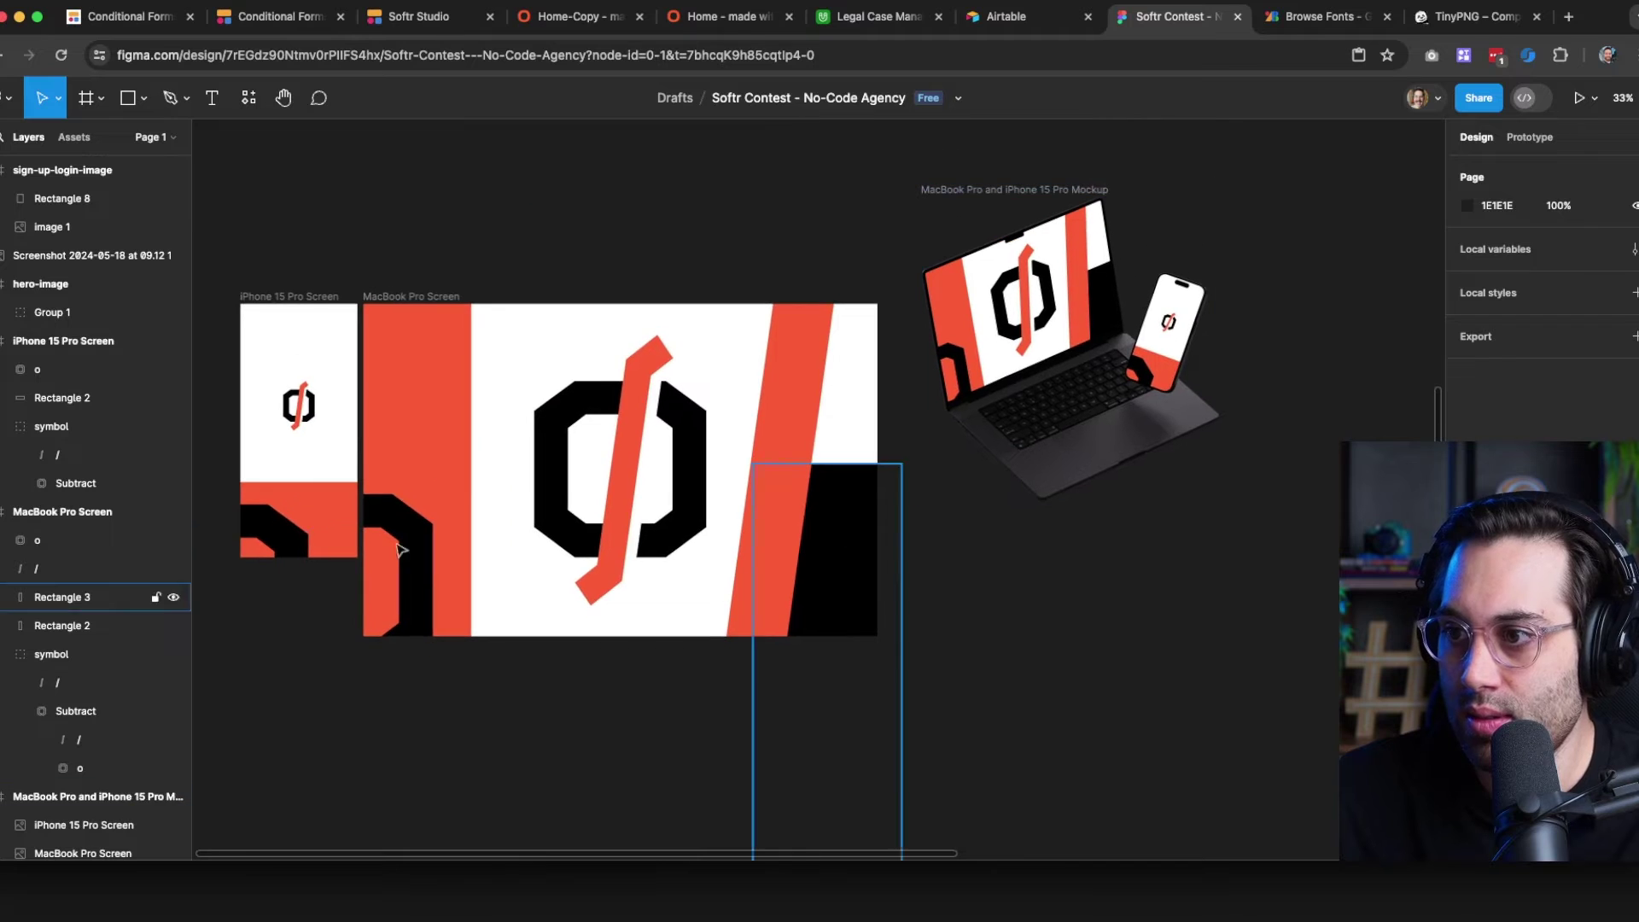
# Copy the logo symbol, slash and black shape from the laptop design into the frame, lower left
pyautogui.click(623, 469)
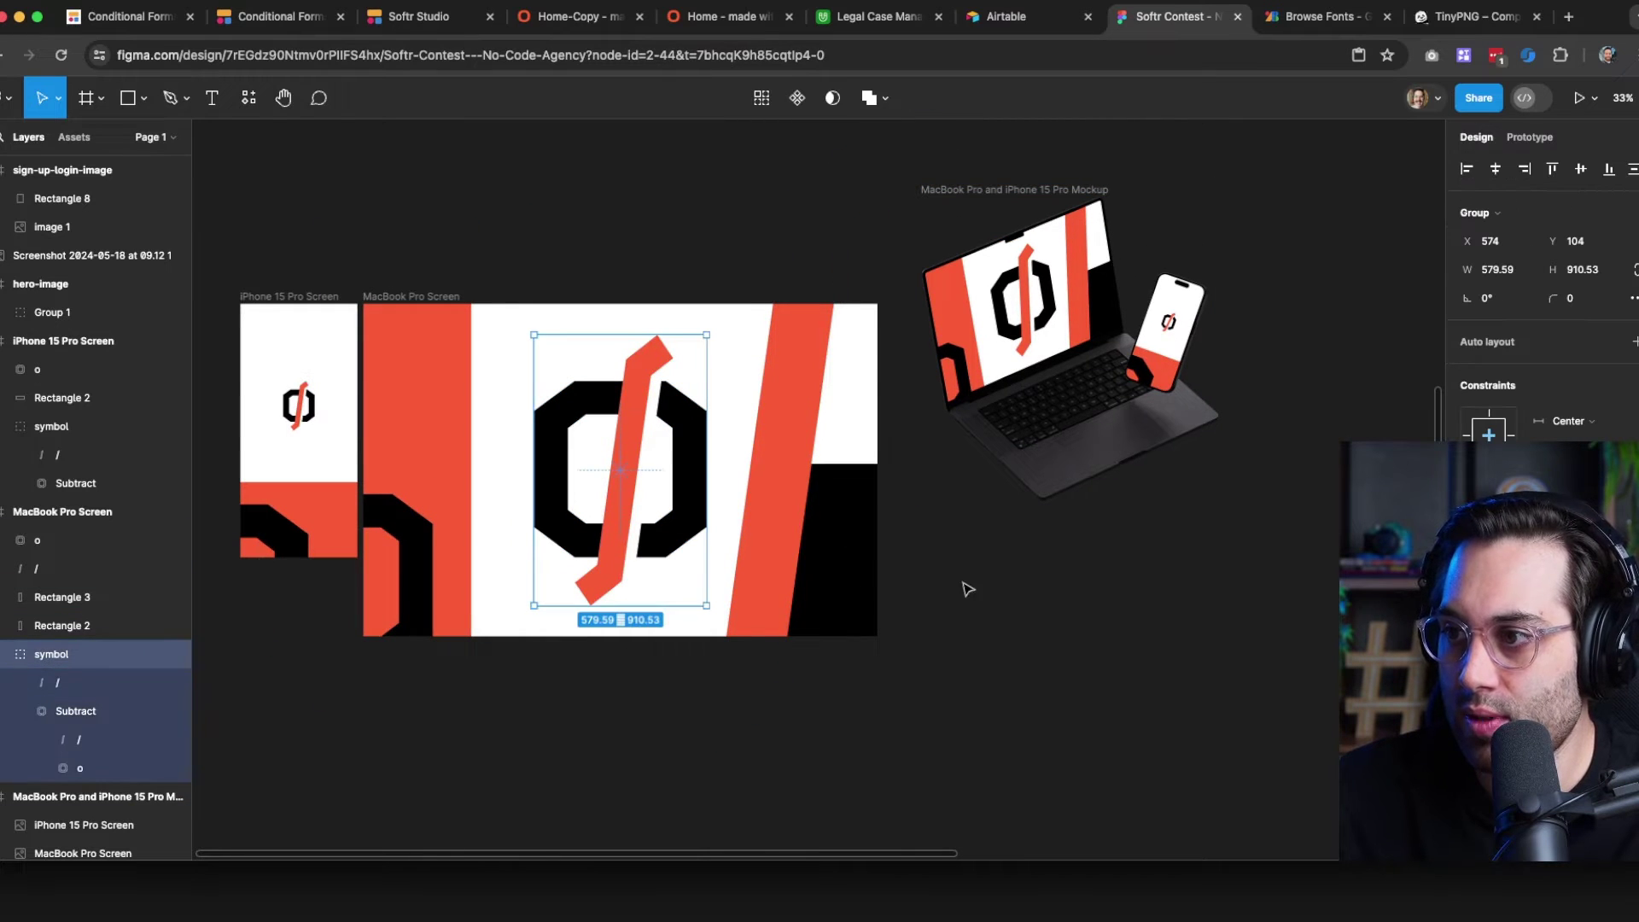
pyautogui.keyDown('shift'); pyautogui.click(800, 475); pyautogui.keyUp('shift')
pyautogui.keyDown('shift'); pyautogui.click(834, 563); pyautogui.keyUp('shift')
pyautogui.press('super+c')
pyautogui.click(535, 282)
pyautogui.hscroll(10, 534, 282)
pyautogui.press('super+v')
pyautogui.moveTo(763, 395); pyautogui.dragTo(645, 497)
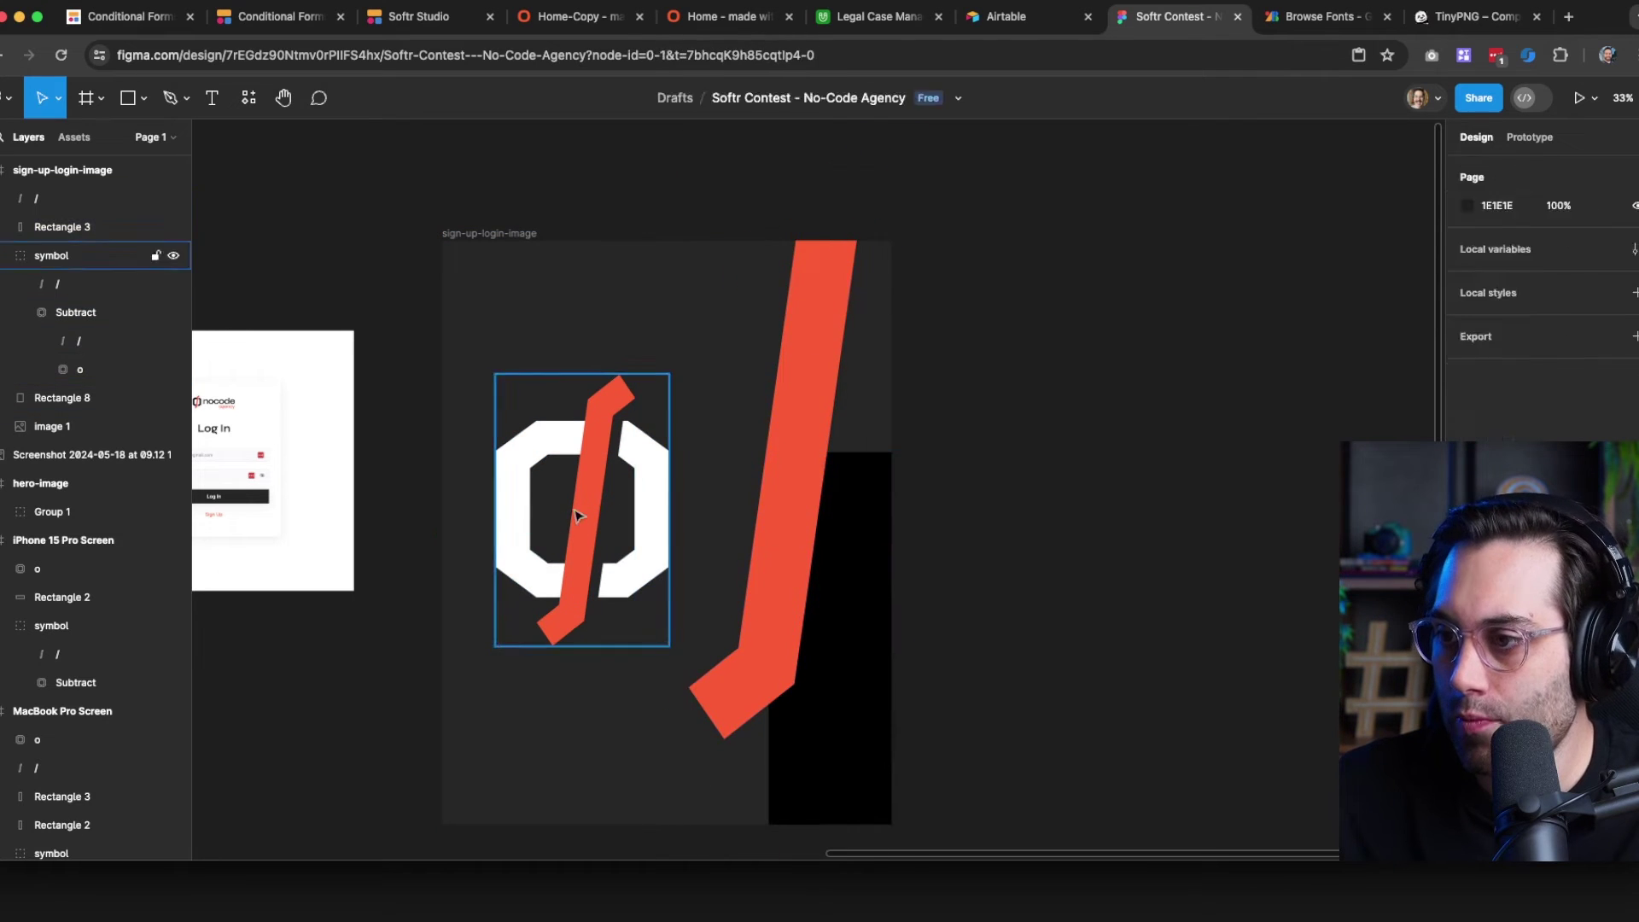
pyautogui.click(576, 515)
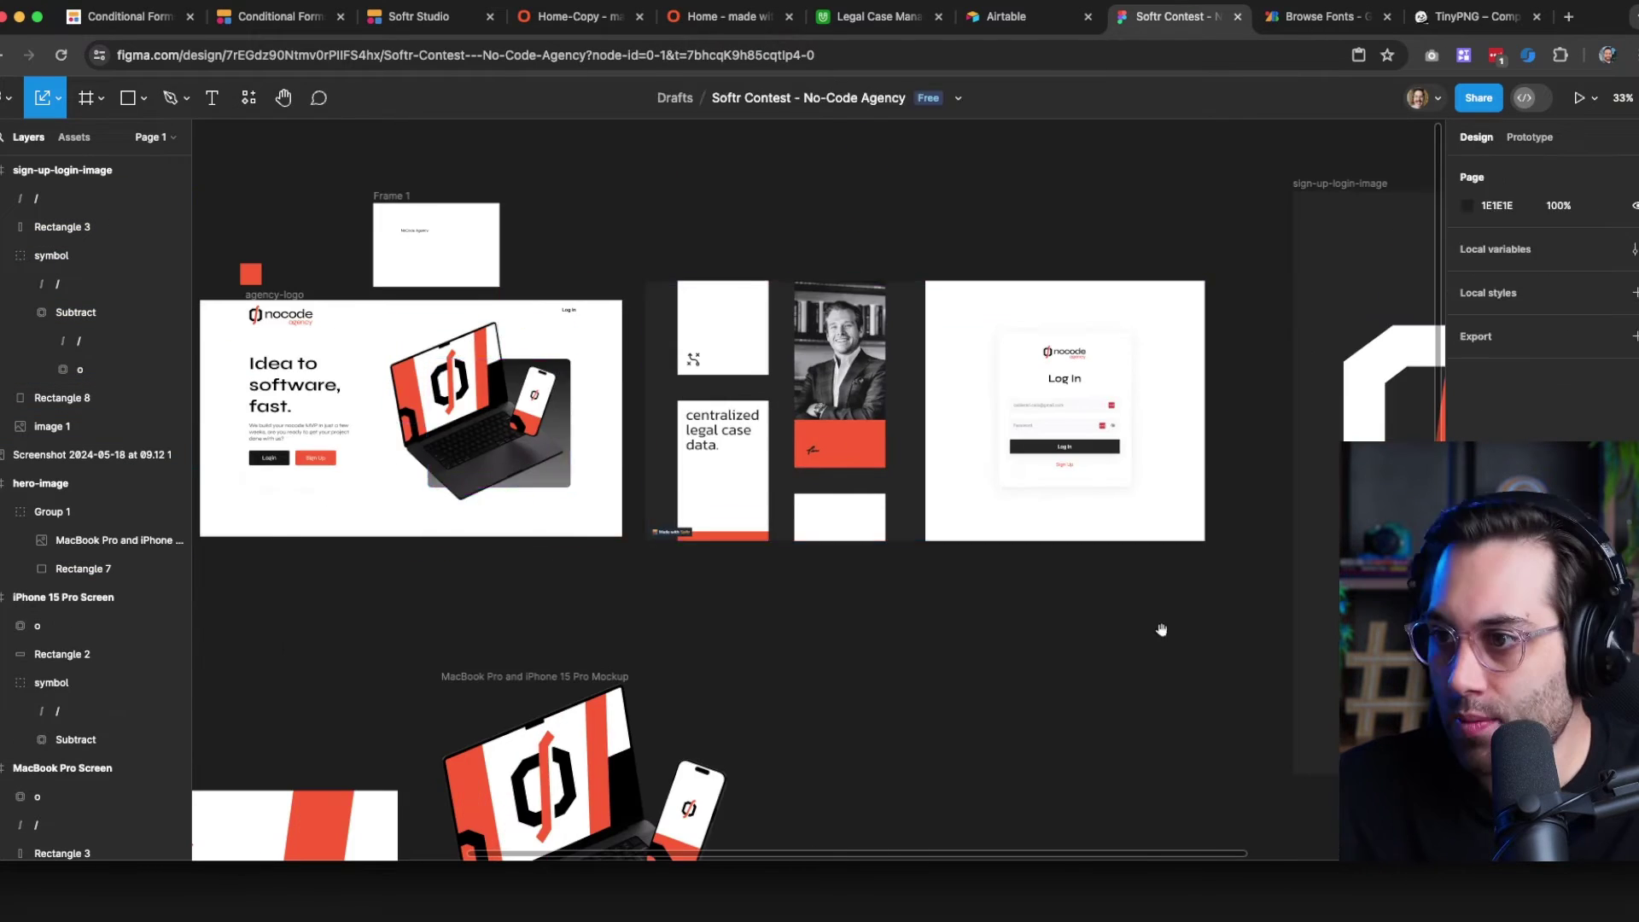
# Make the large diagonal stripe black at low opacity, rotate it, and duplicate it lower right
pyautogui.press('v')
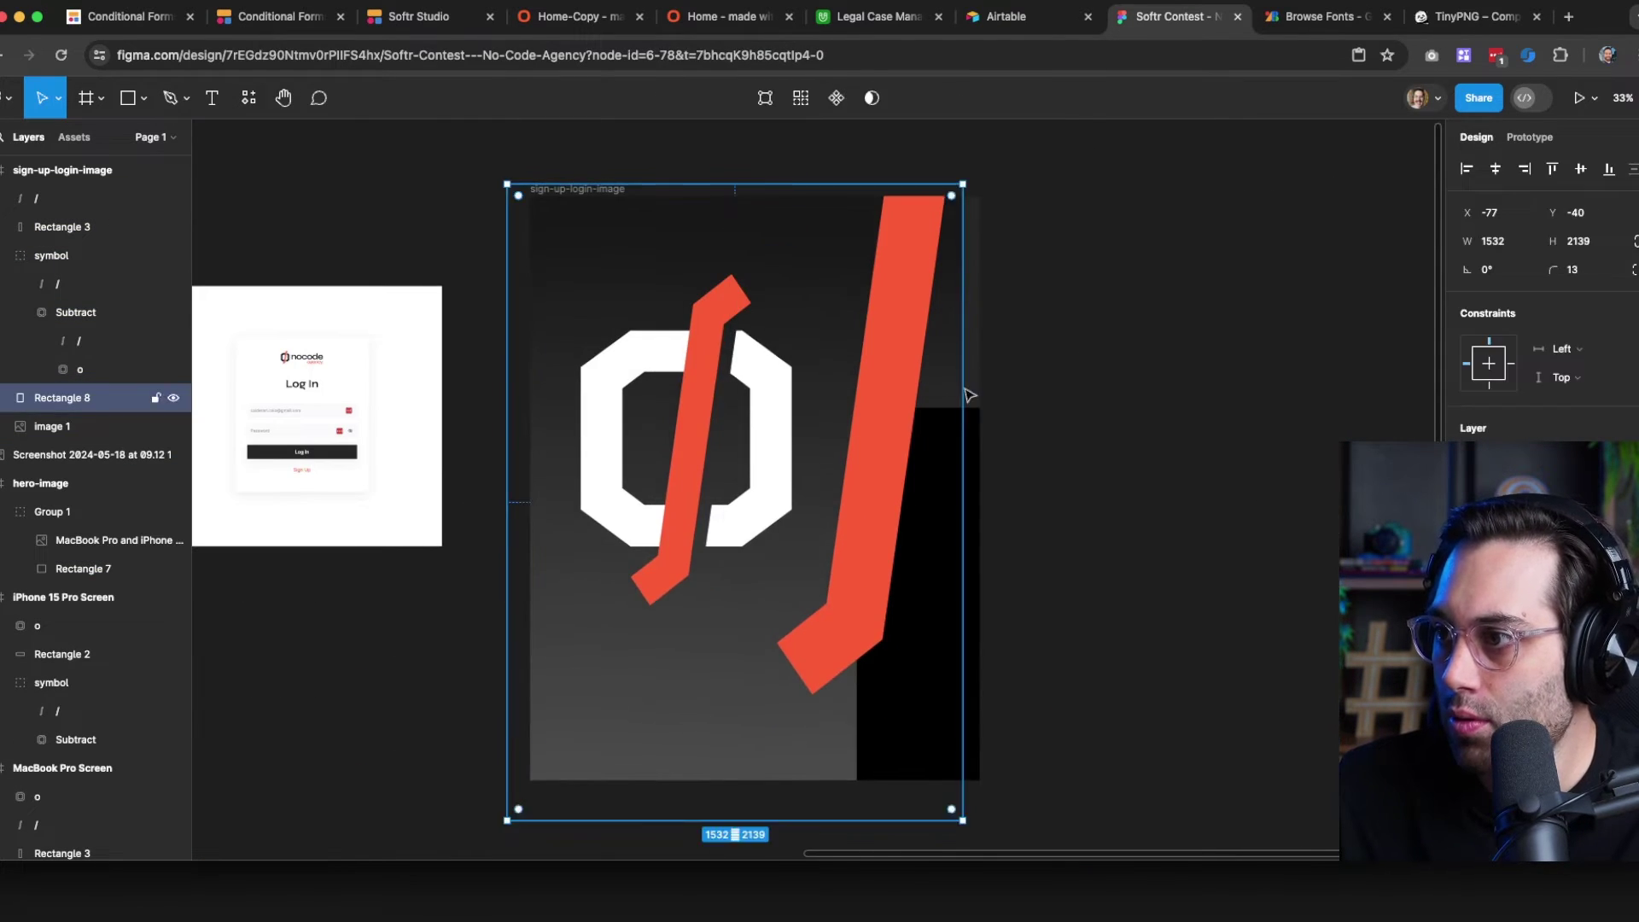
pyautogui.click(940, 500)
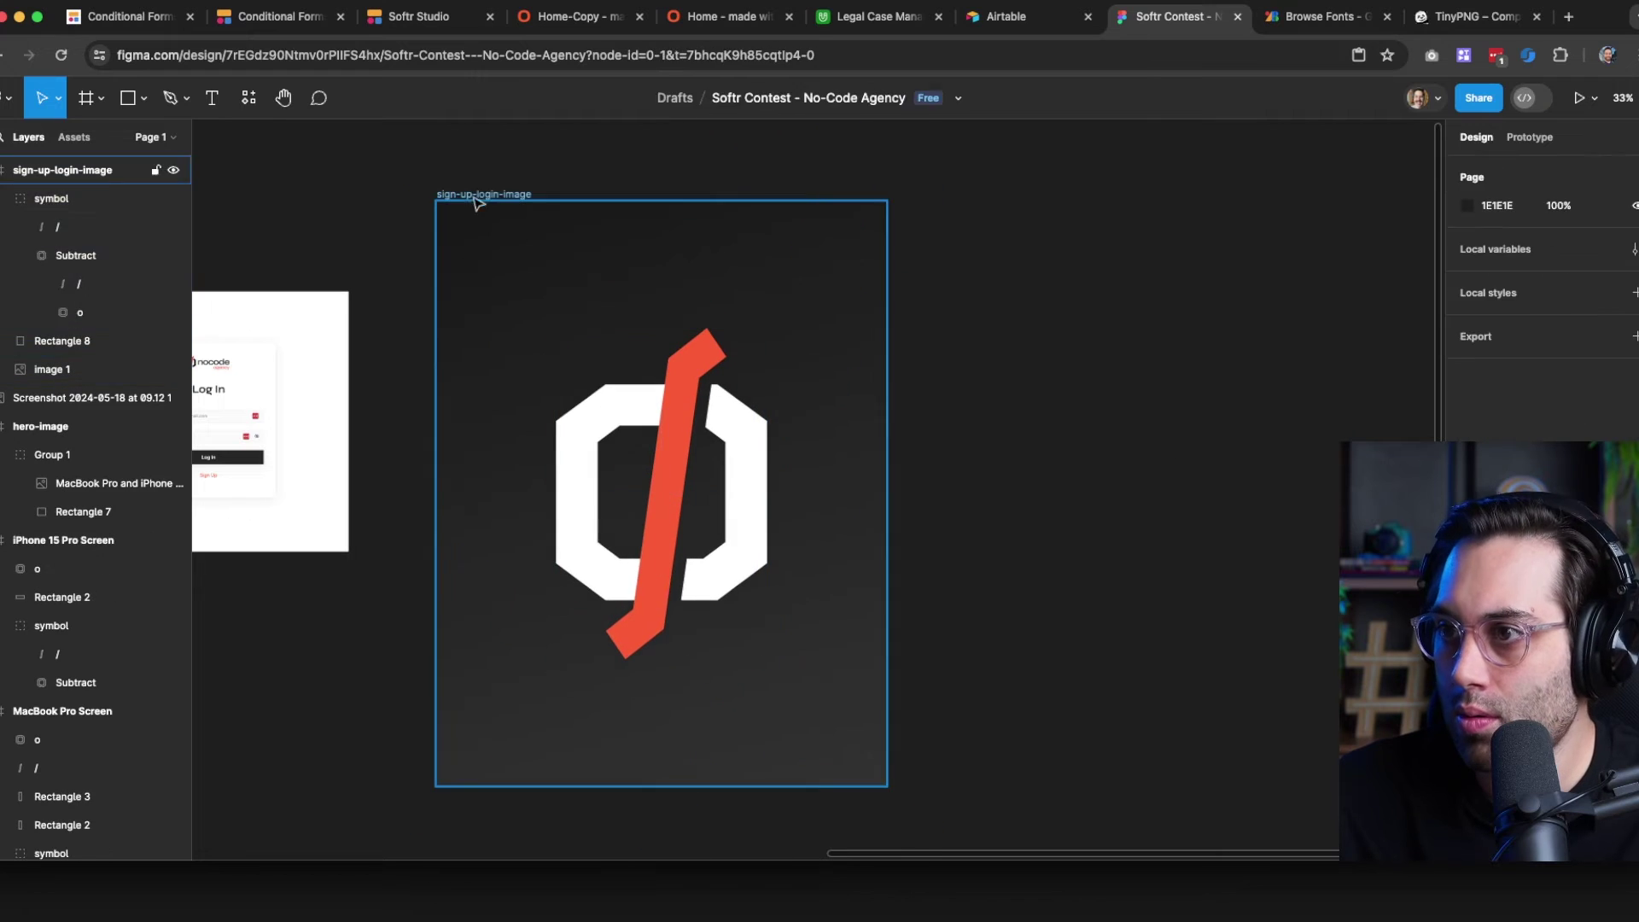
pyautogui.click(474, 197)
pyautogui.press('super+v')
pyautogui.click(519, 314)
pyautogui.press('i')
pyautogui.click(853, 662)
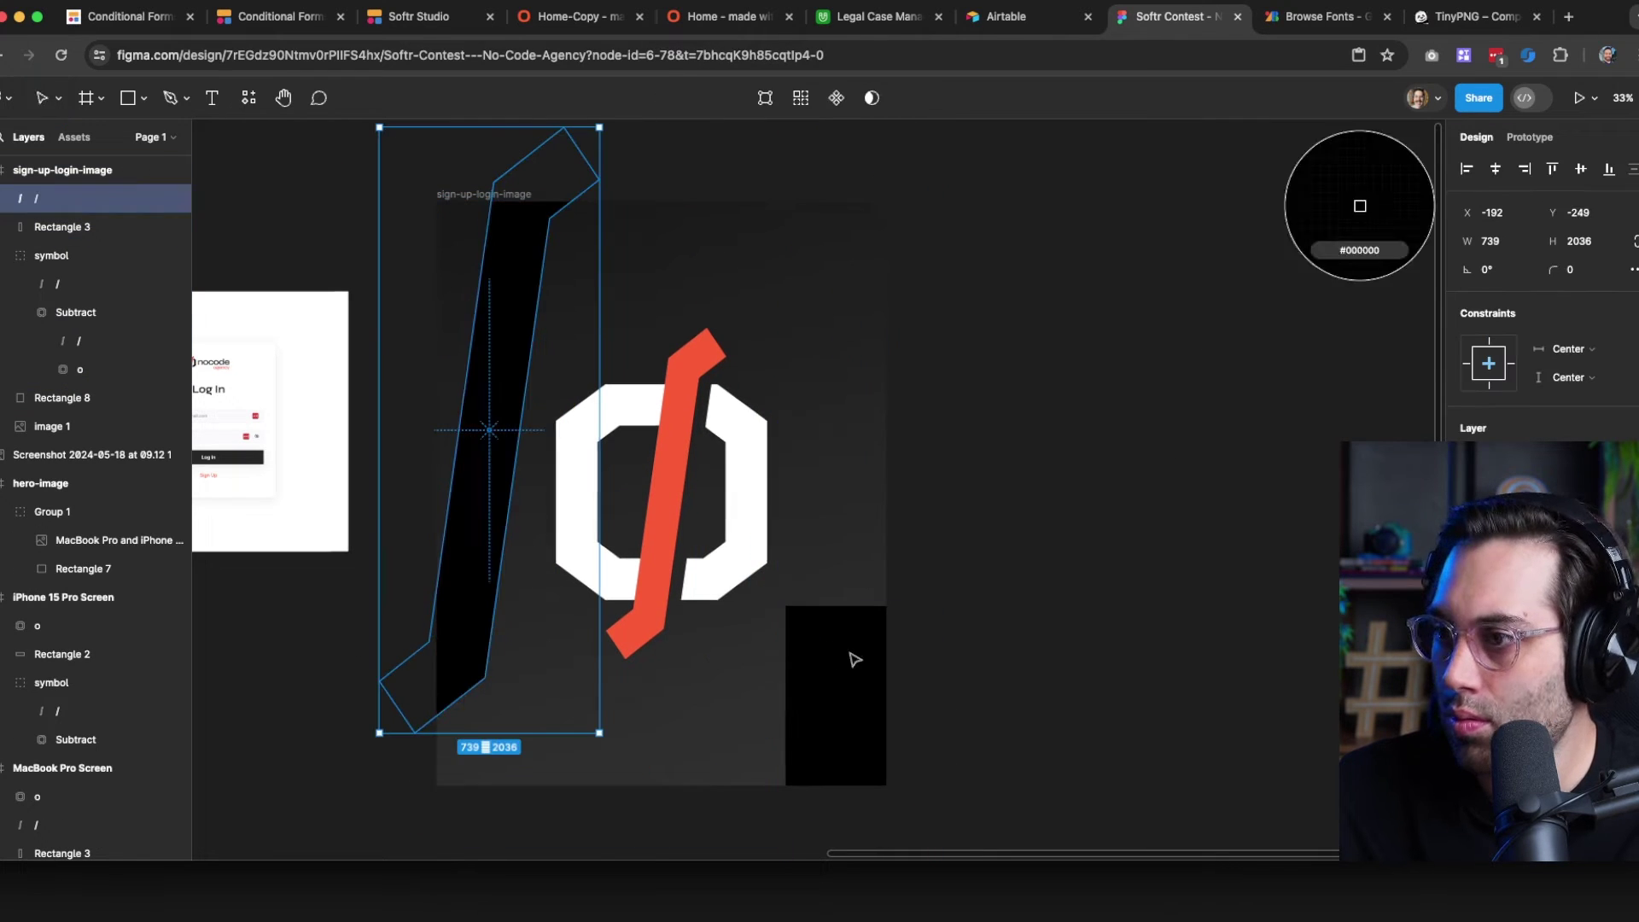
pyautogui.press('1')
pyautogui.scroll(2, 602, 234)
pyautogui.moveTo(615, 216); pyautogui.dragTo(677, 249)
pyautogui.moveTo(531, 452); pyautogui.dragTo(554, 378)
pyautogui.moveTo(546, 365); pyautogui.dragTo(870, 652)
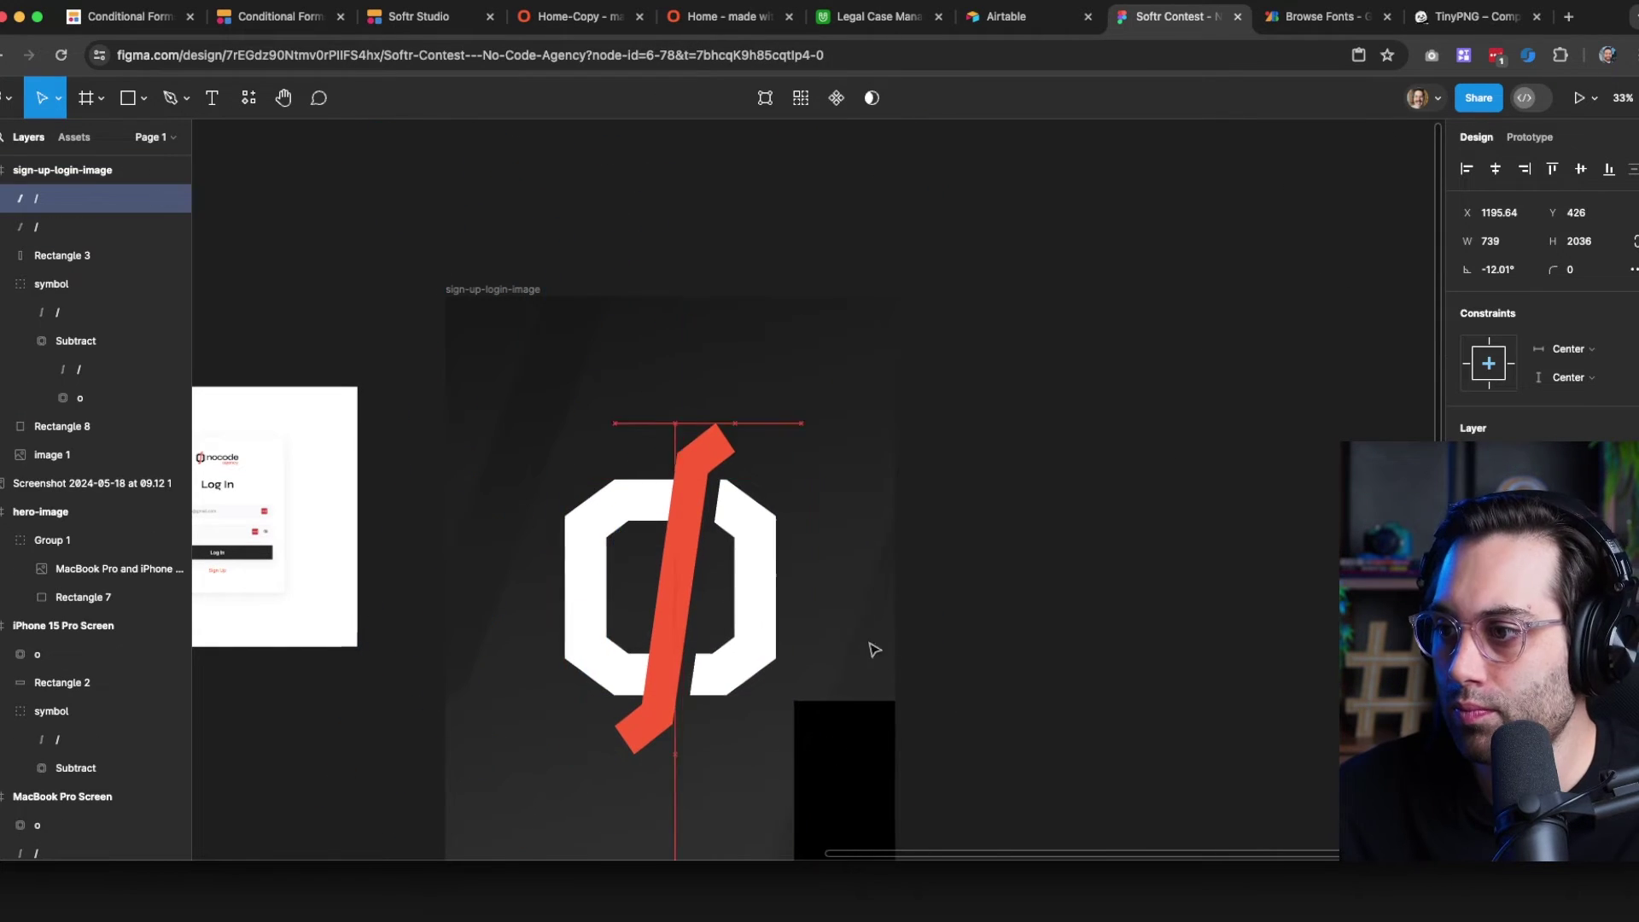
# Shorten the black rectangle and recolour it orange
pyautogui.scroll(-3, 873, 649)
pyautogui.click(903, 555)
pyautogui.moveTo(910, 520); pyautogui.dragTo(911, 630)
pyautogui.press('i')
pyautogui.click(718, 409)
pyautogui.press('Escape')
pyautogui.scroll(2, 914, 666)
pyautogui.moveTo(920, 686); pyautogui.dragTo(922, 629)
# Paste the white octagon into the frame's bottom-left corner
pyautogui.press('Escape')
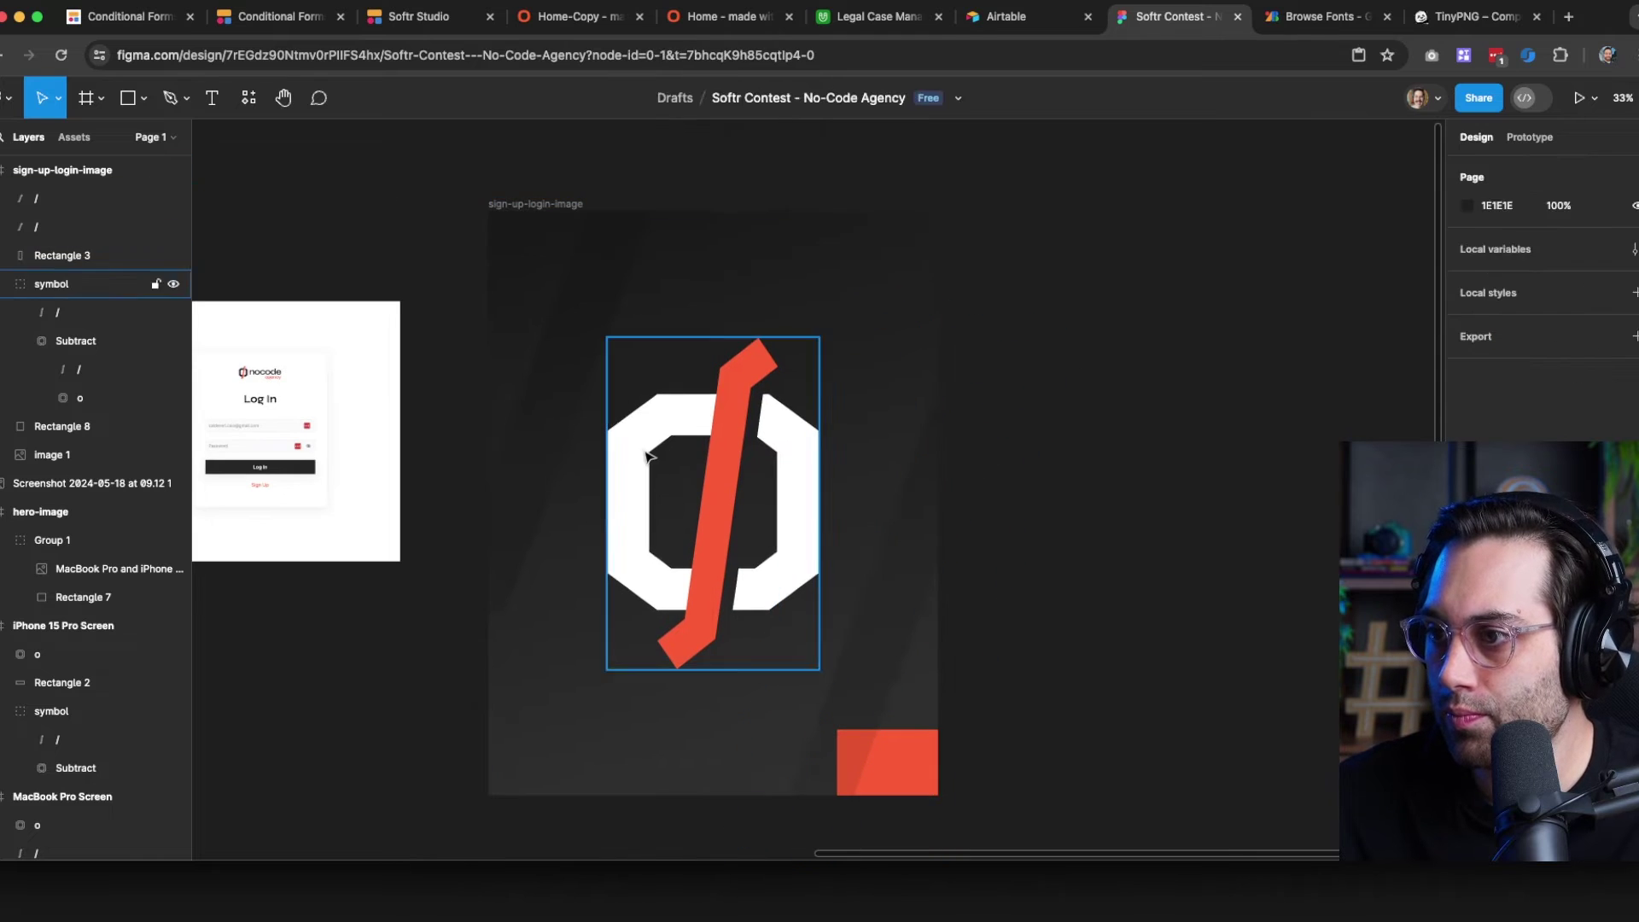
pyautogui.press('super+v')
pyautogui.moveTo(663, 312); pyautogui.dragTo(519, 766)
# Move the orange rectangle to the top-right corner and scale it into a square
pyautogui.moveTo(914, 763); pyautogui.dragTo(963, 173)
pyautogui.moveTo(914, 504); pyautogui.dragTo(915, 280)
pyautogui.click(969, 376)
pyautogui.hscroll(2, 970, 376)
pyautogui.moveTo(918, 243); pyautogui.dragTo(896, 287)
pyautogui.scroll(1, 947, 359)
pyautogui.click(875, 275)
pyautogui.click(864, 589)
pyautogui.press('k')
pyautogui.moveTo(1010, 362); pyautogui.dragTo(1044, 306)
# Enlarge the lower-right stripe and review the finished artwork
pyautogui.click(1131, 476)
pyautogui.moveTo(489, 380); pyautogui.dragTo(521, 300)
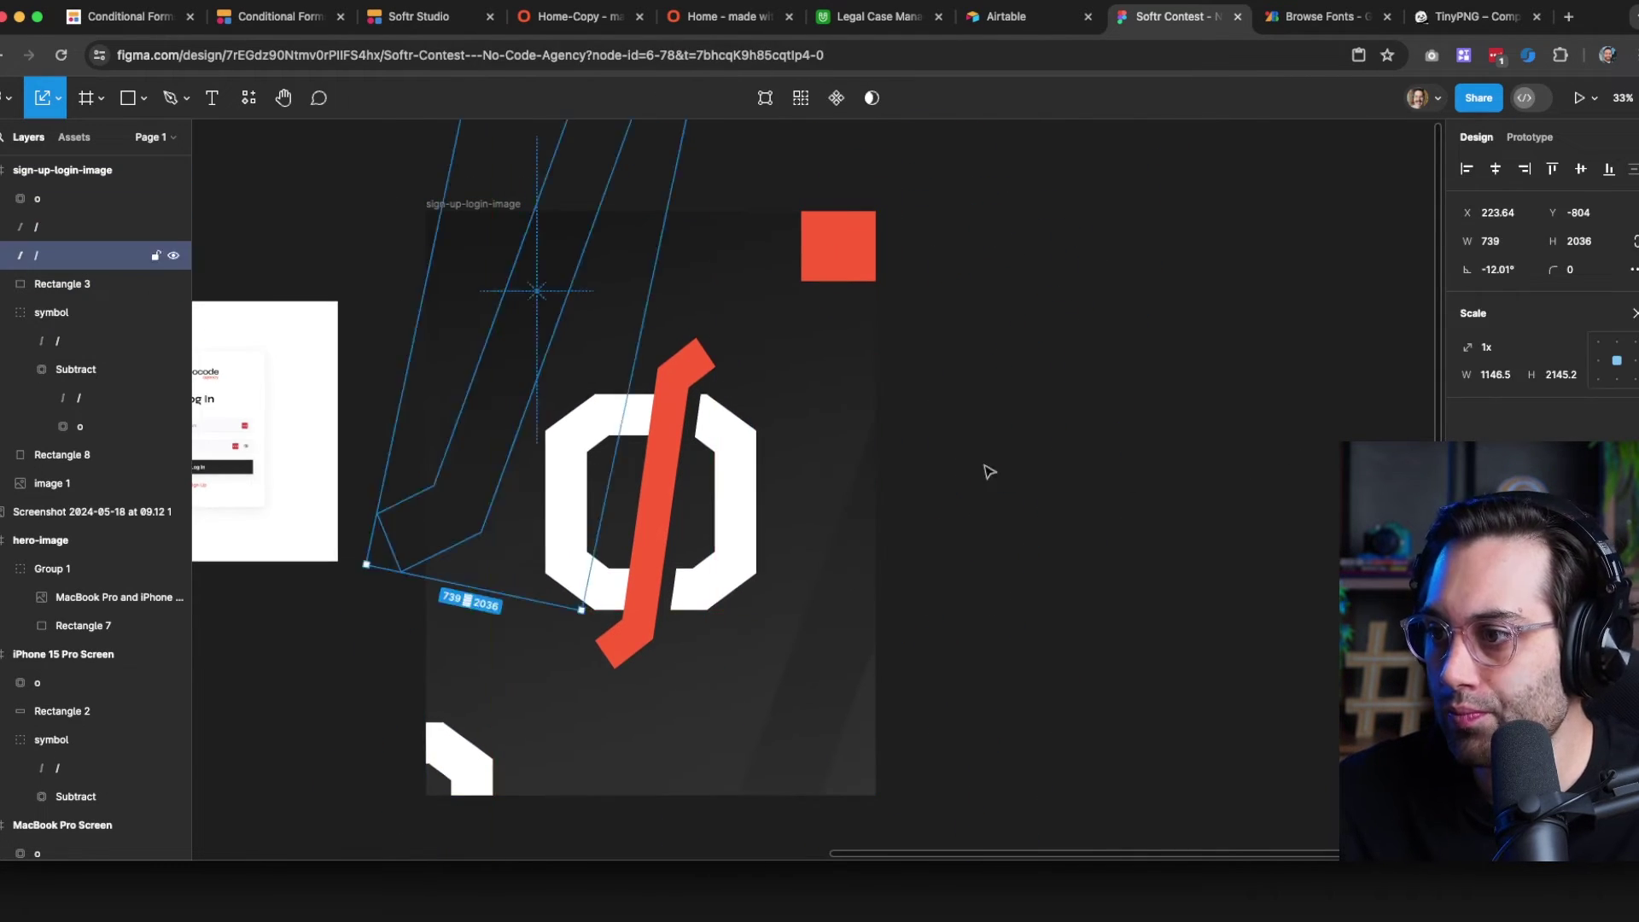
pyautogui.scroll(-1, 965, 486)
pyautogui.click(519, 739)
pyautogui.press('Escape')
pyautogui.hscroll(2, 955, 519)
pyautogui.scroll(-1, 955, 519)
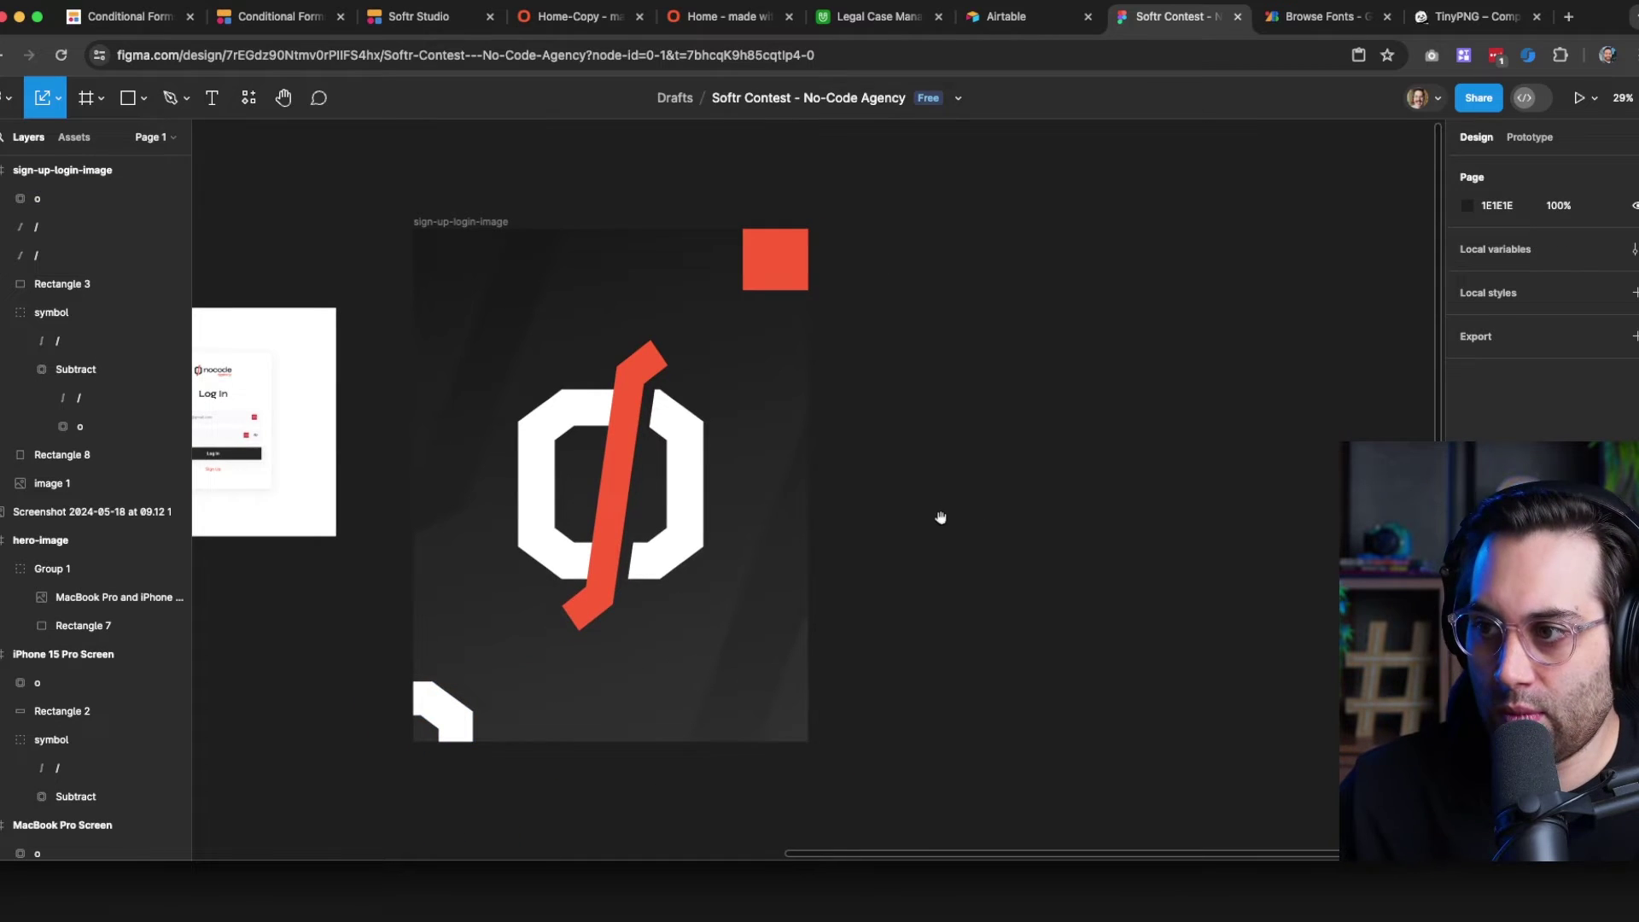
pyautogui.hscroll(-2, 854, 538)
pyautogui.scroll(2, 776, 541)
pyautogui.scroll(-1, 1203, 387)
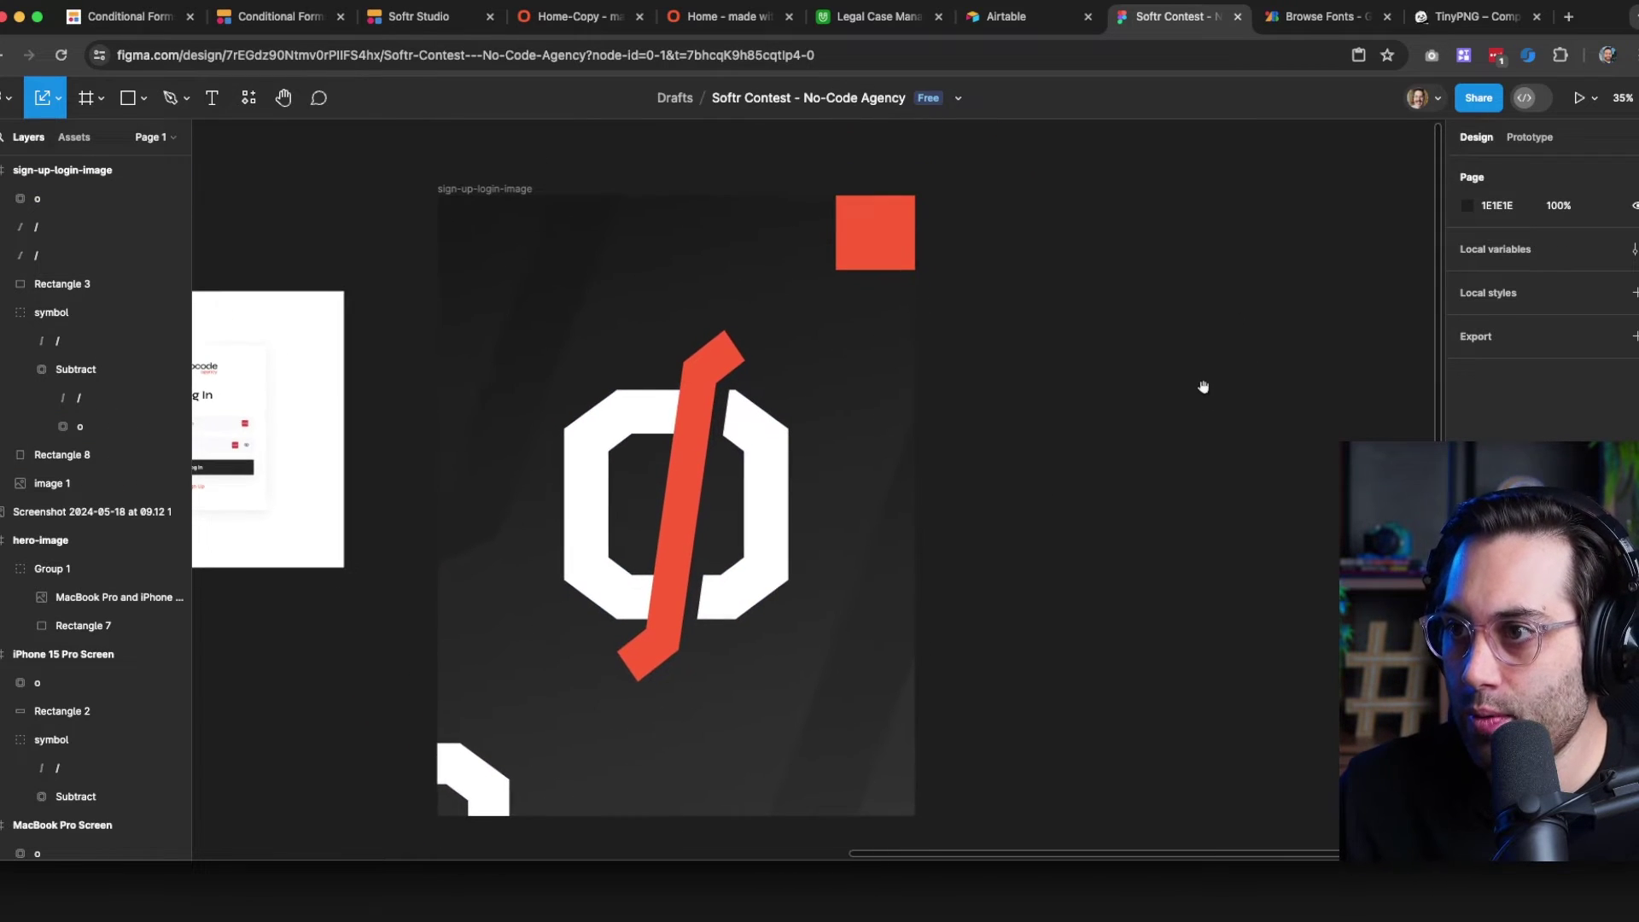
# Duplicate the sign-up-login-image frame with Cmd+D
pyautogui.click(469, 192)
pyautogui.press('super+d')
pyautogui.hscroll(1, 587, 242)
pyautogui.moveTo(1138, 628); pyautogui.dragTo(816, 587)
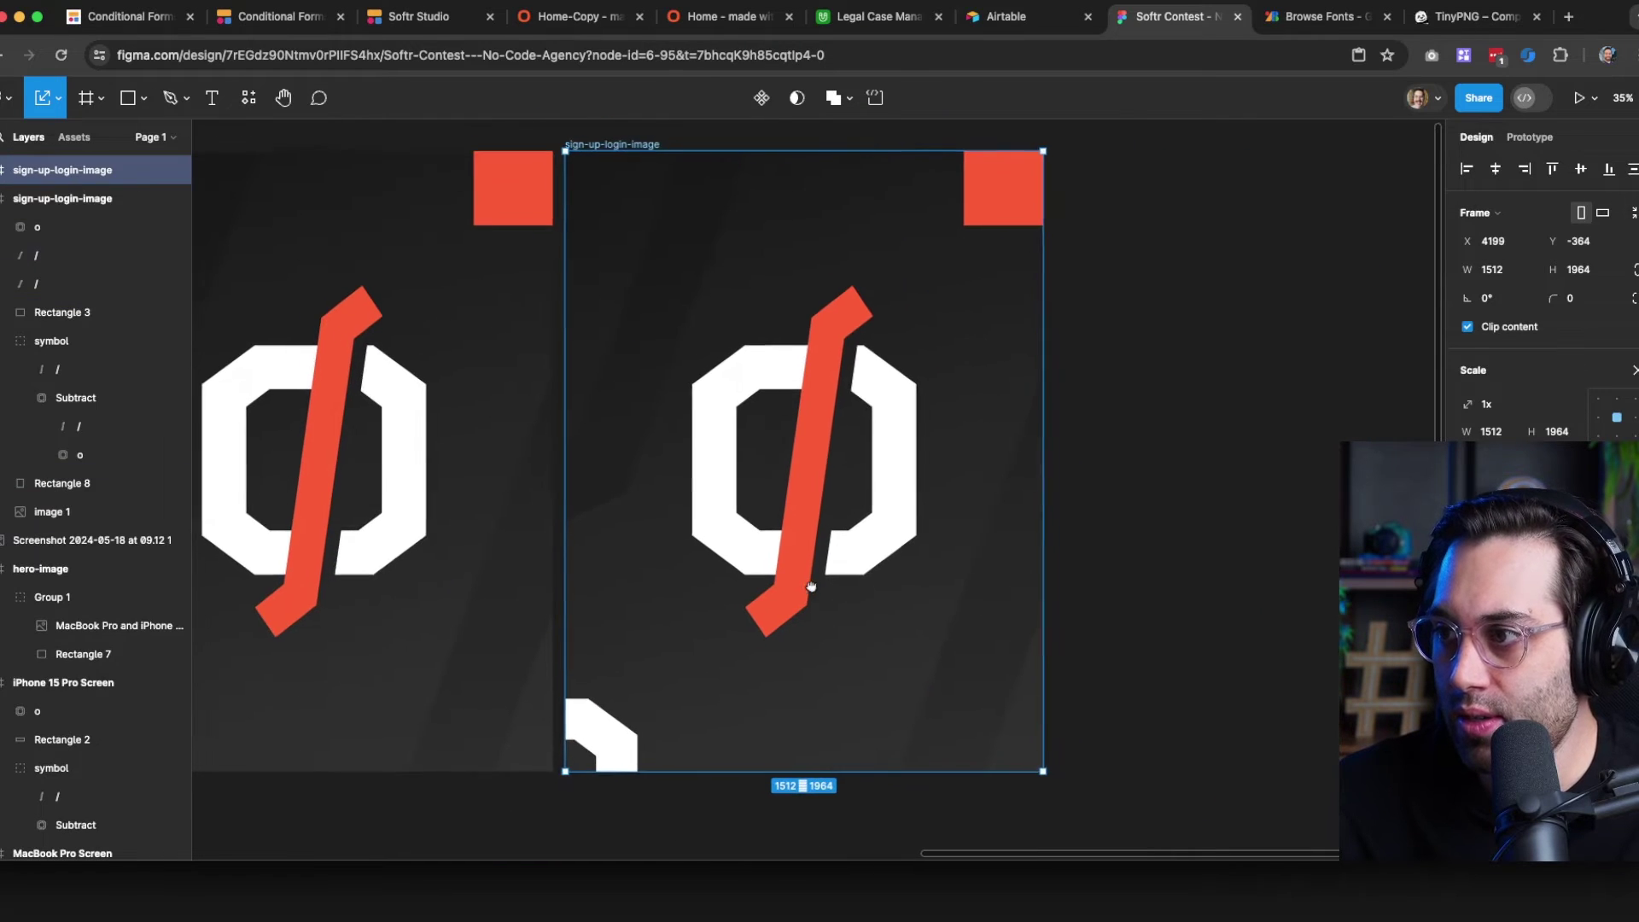
pyautogui.click(1120, 461)
pyautogui.moveTo(600, 622); pyautogui.dragTo(831, 651)
pyautogui.moveTo(357, 614); pyautogui.dragTo(933, 596)
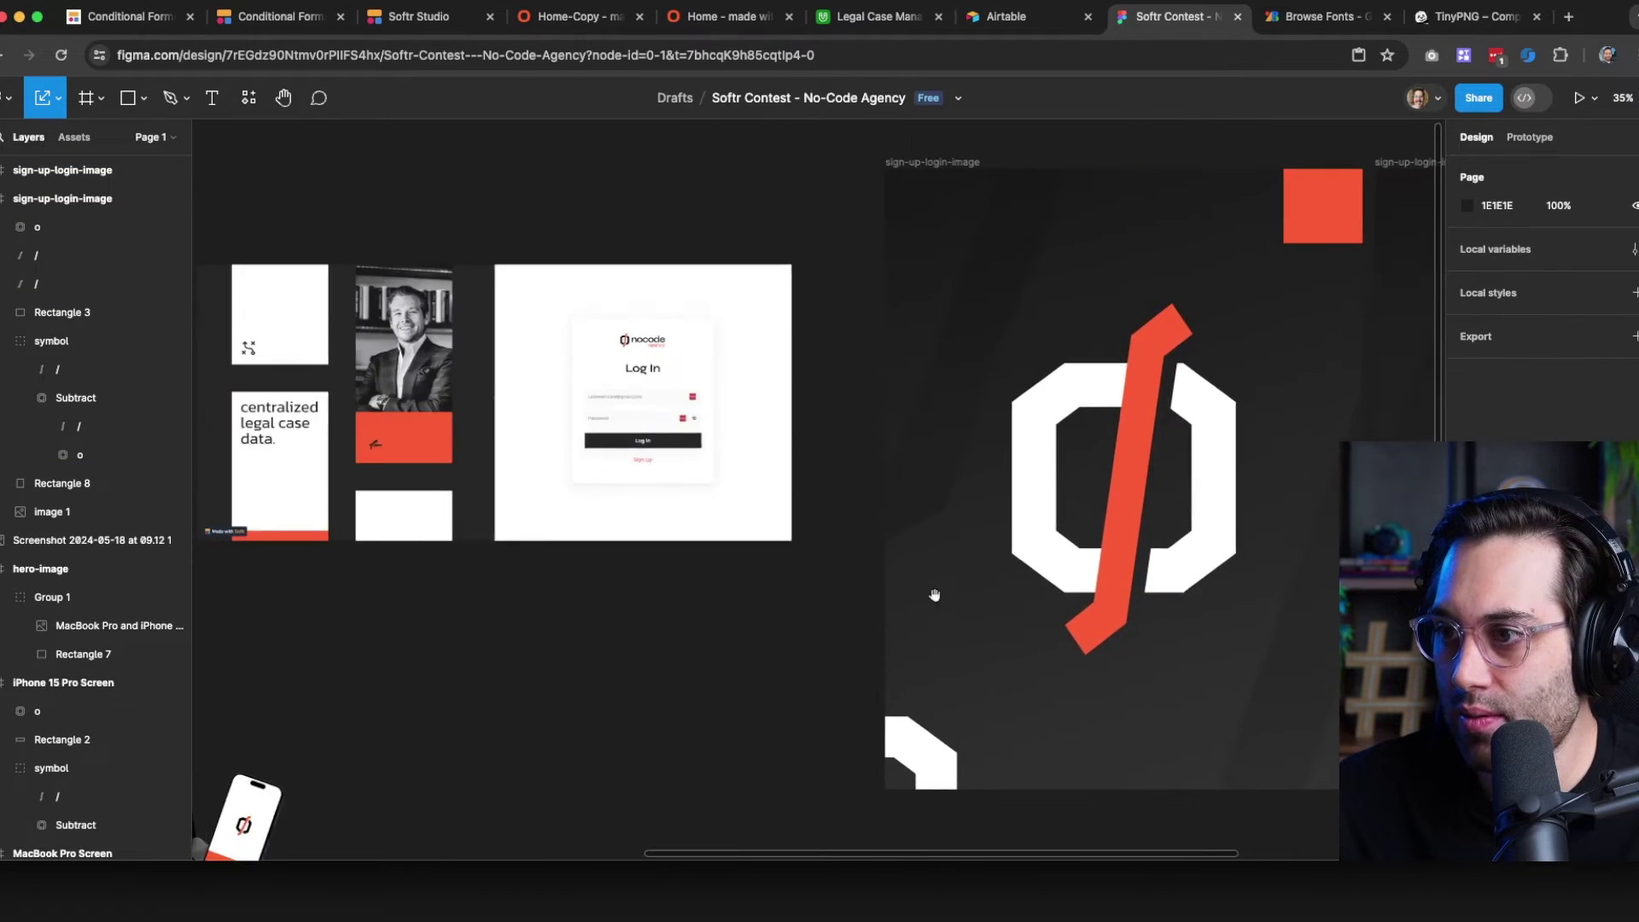
pyautogui.scroll(-3, 717, 596)
pyautogui.moveTo(617, 678); pyautogui.dragTo(256, 606)
# Paste the laptop-and-phone mockup into the duplicate frame, then undo the paste
pyautogui.click(471, 367)
pyautogui.click(898, 616)
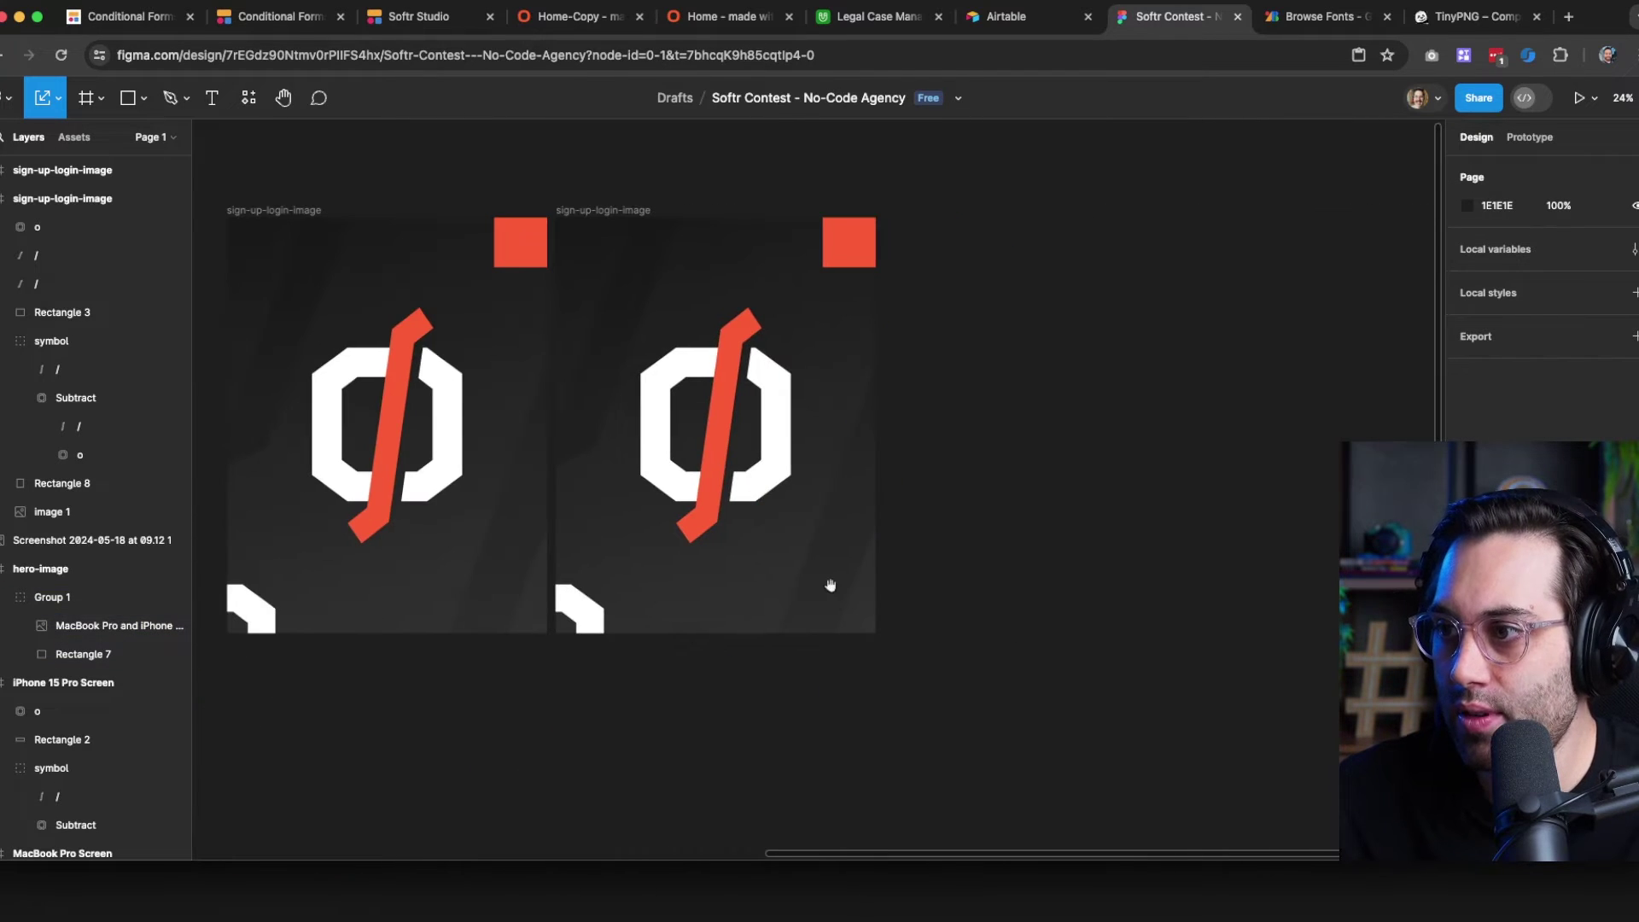
pyautogui.scroll(1, 684, 491)
pyautogui.hscroll(-2, 683, 491)
pyautogui.click(676, 220)
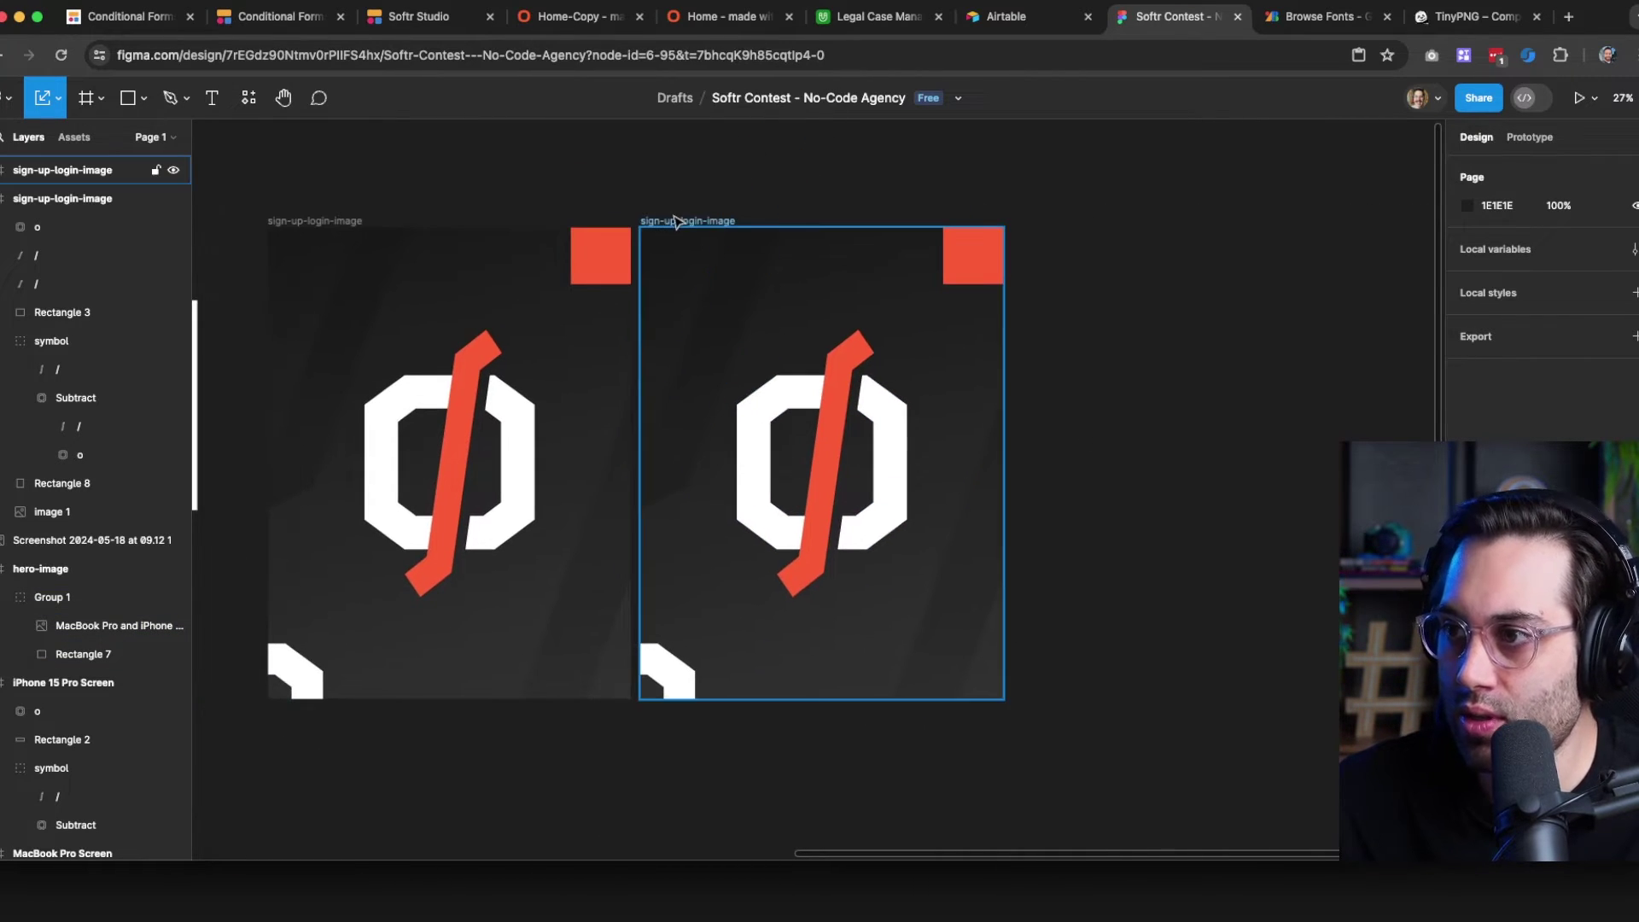
pyautogui.press('super+v')
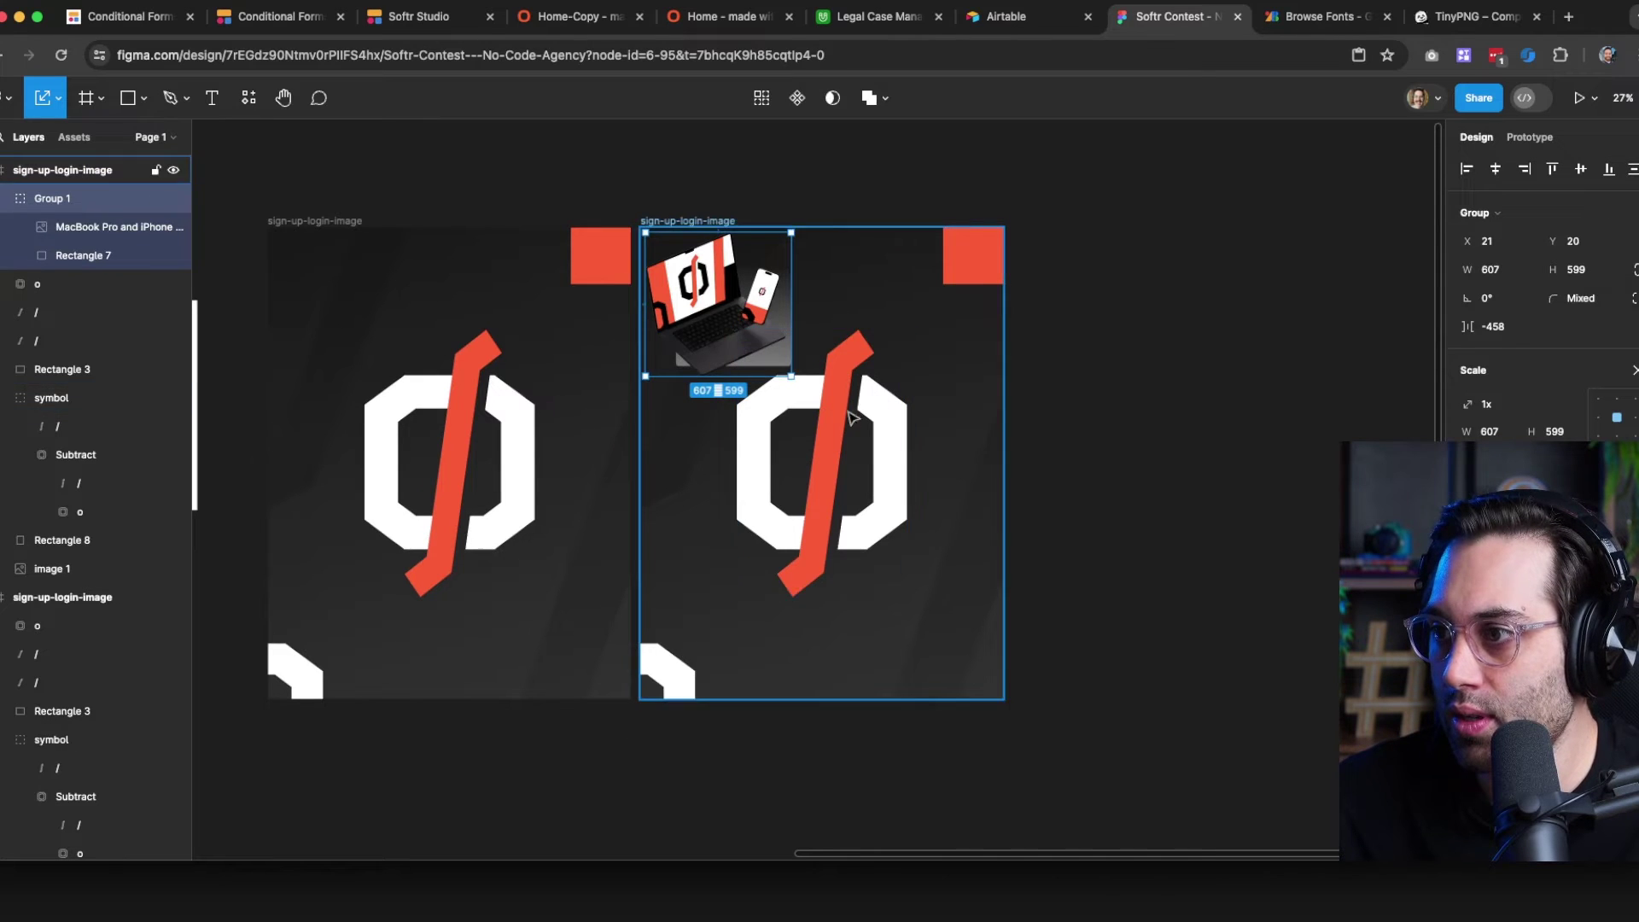
pyautogui.press('Delete')
pyautogui.hscroll(-10, 771, 379)
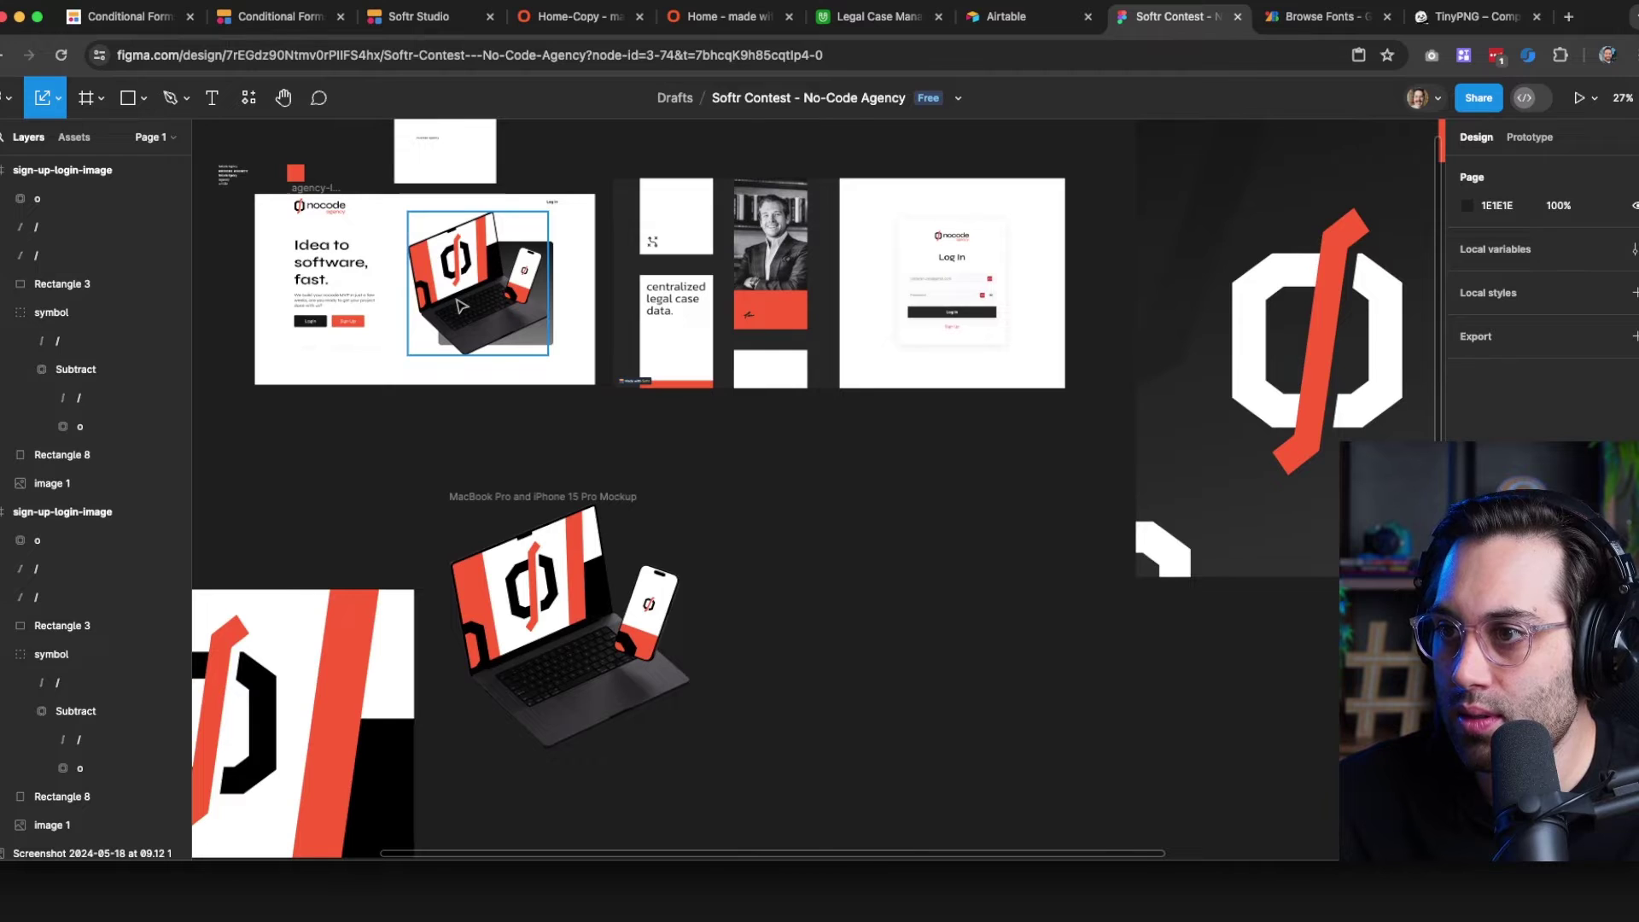
# Paste the laptop-and-phone mockup into the duplicate sign-up-login-image frame and align it to the guide
pyautogui.click(461, 306)
pyautogui.click(889, 542)
pyautogui.hscroll(10, 889, 542)
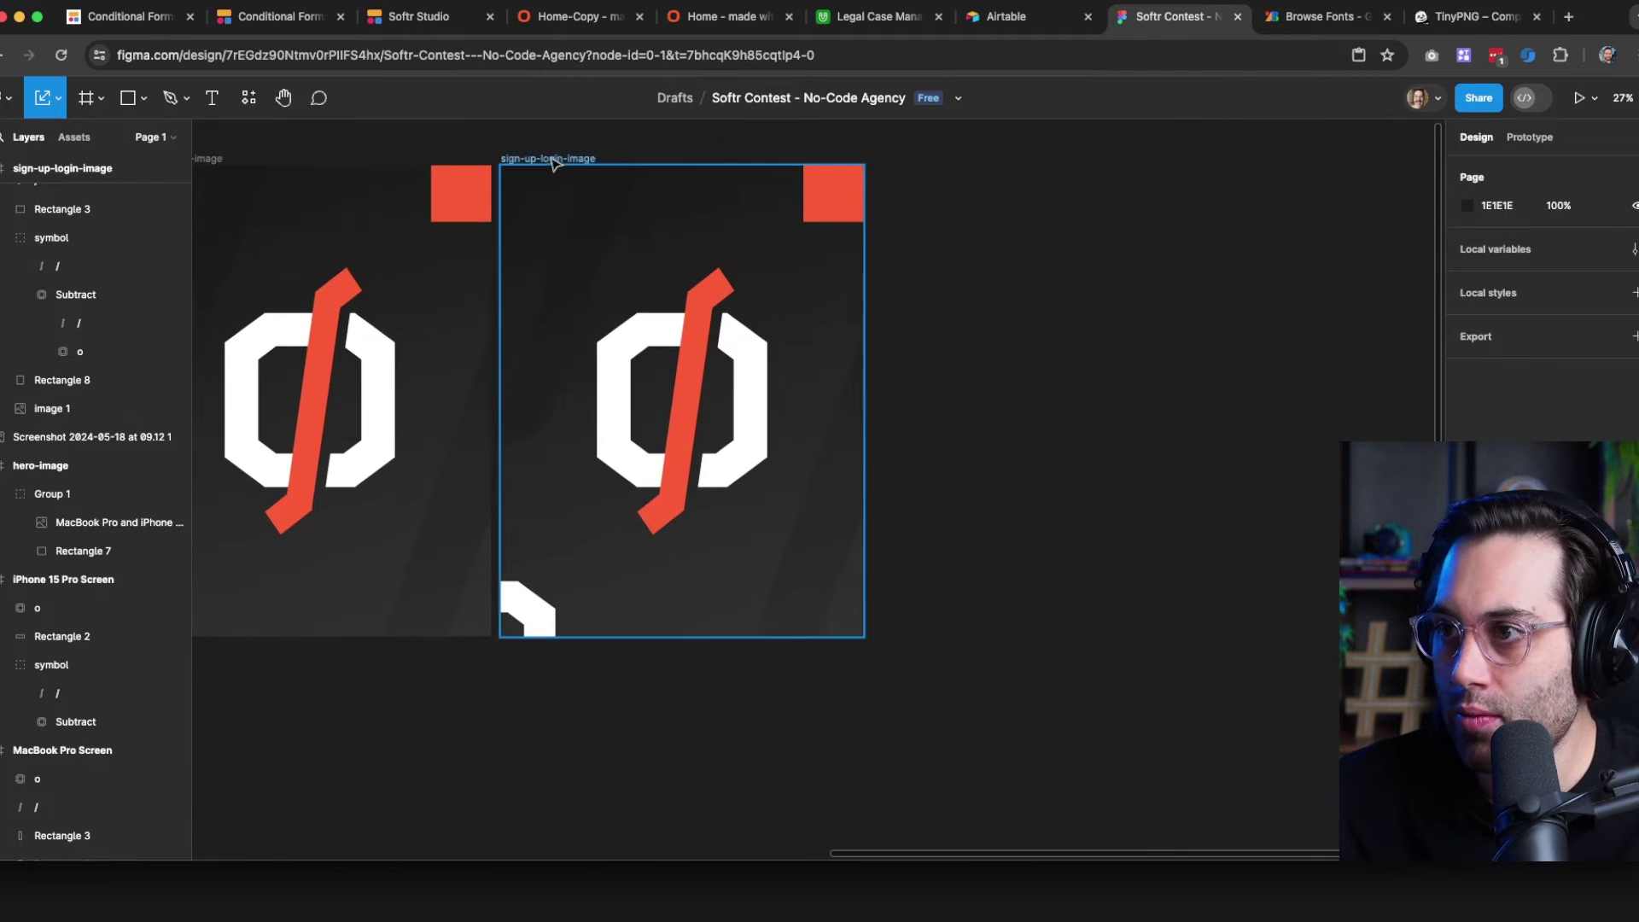
pyautogui.click(553, 162)
pyautogui.press('super+v')
pyautogui.moveTo(653, 293); pyautogui.dragTo(684, 346)
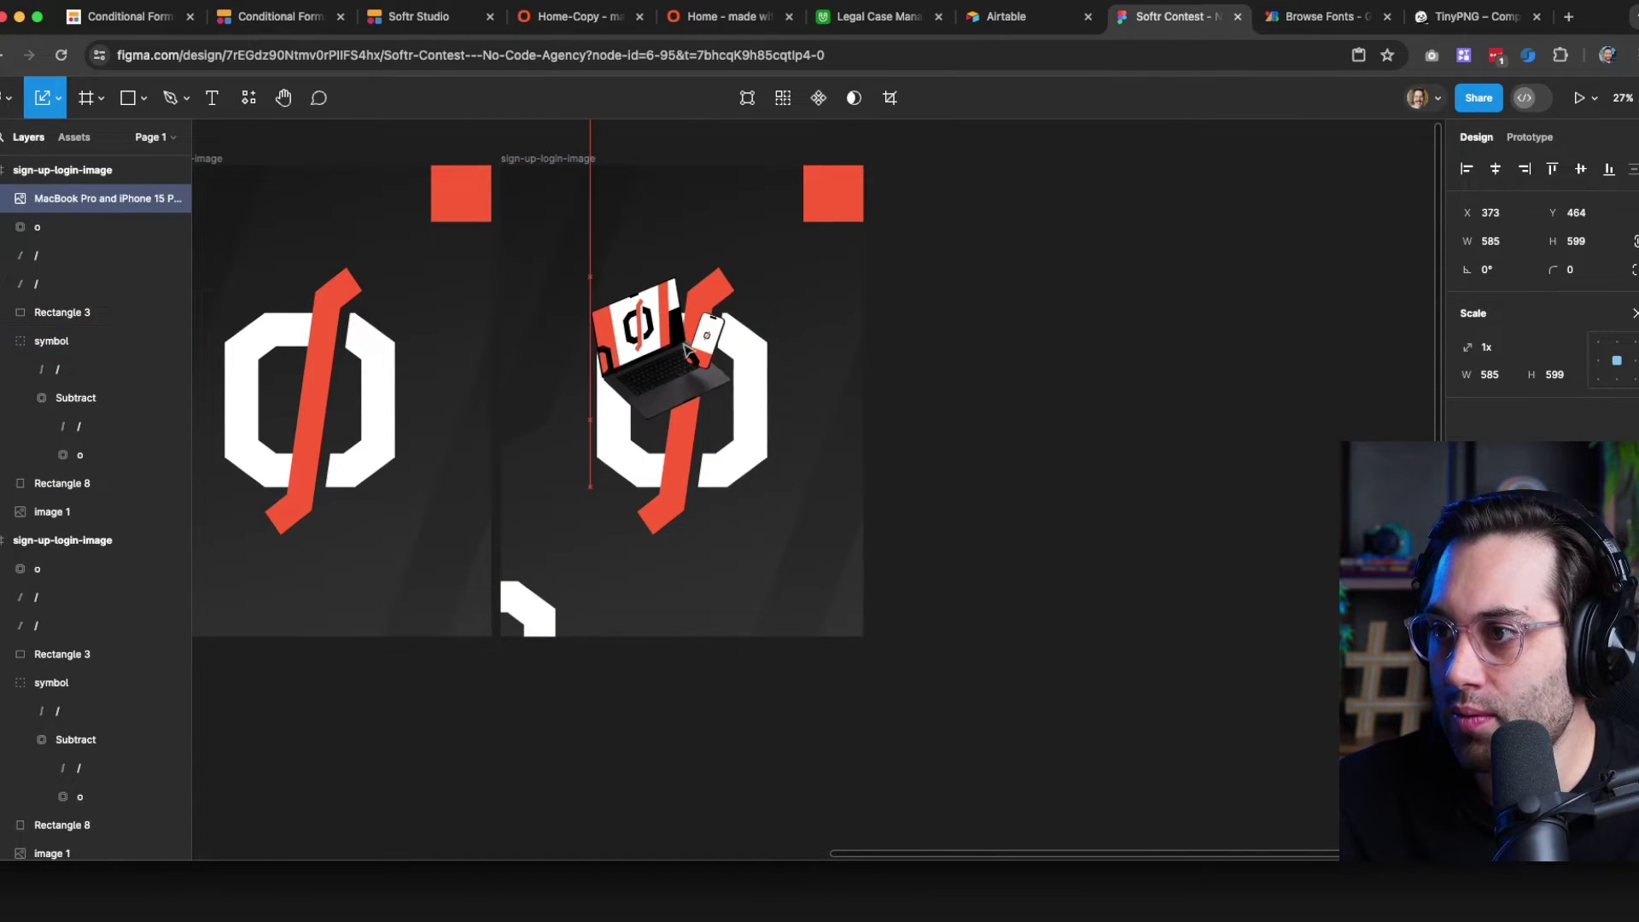
# Delete the bottom octagon fragment, move the slash shapes, and shrink the orange square to two-thirds
pyautogui.click(521, 610)
pyautogui.press('BackSpace')
pyautogui.moveTo(553, 339); pyautogui.dragTo(563, 587)
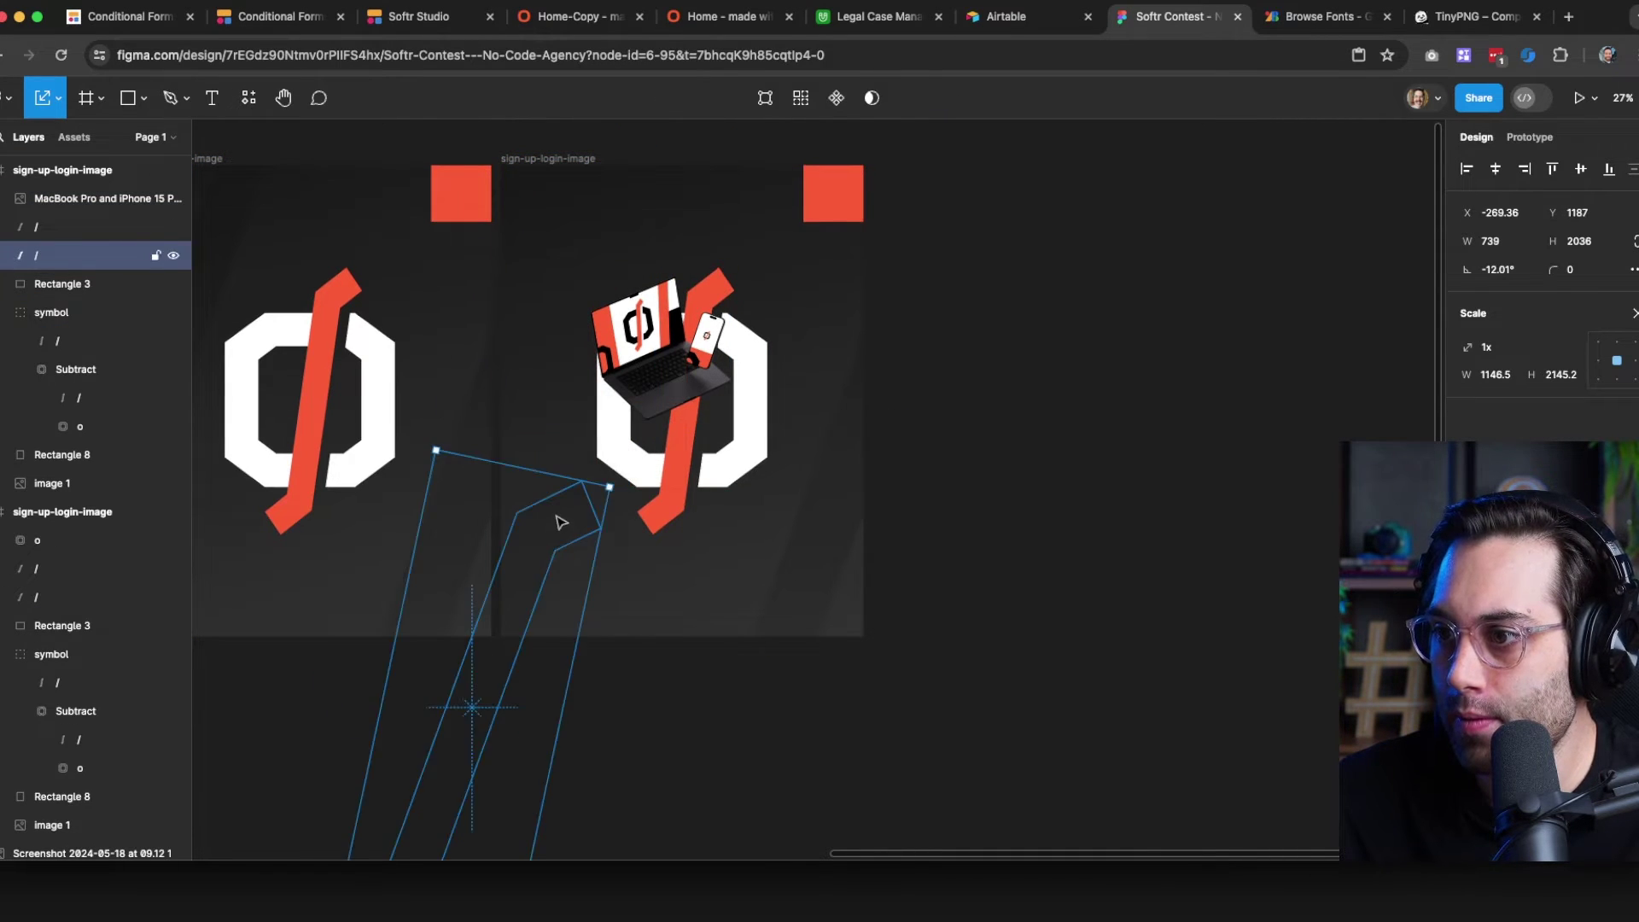
pyautogui.moveTo(820, 604); pyautogui.dragTo(815, 189)
pyautogui.click(815, 190)
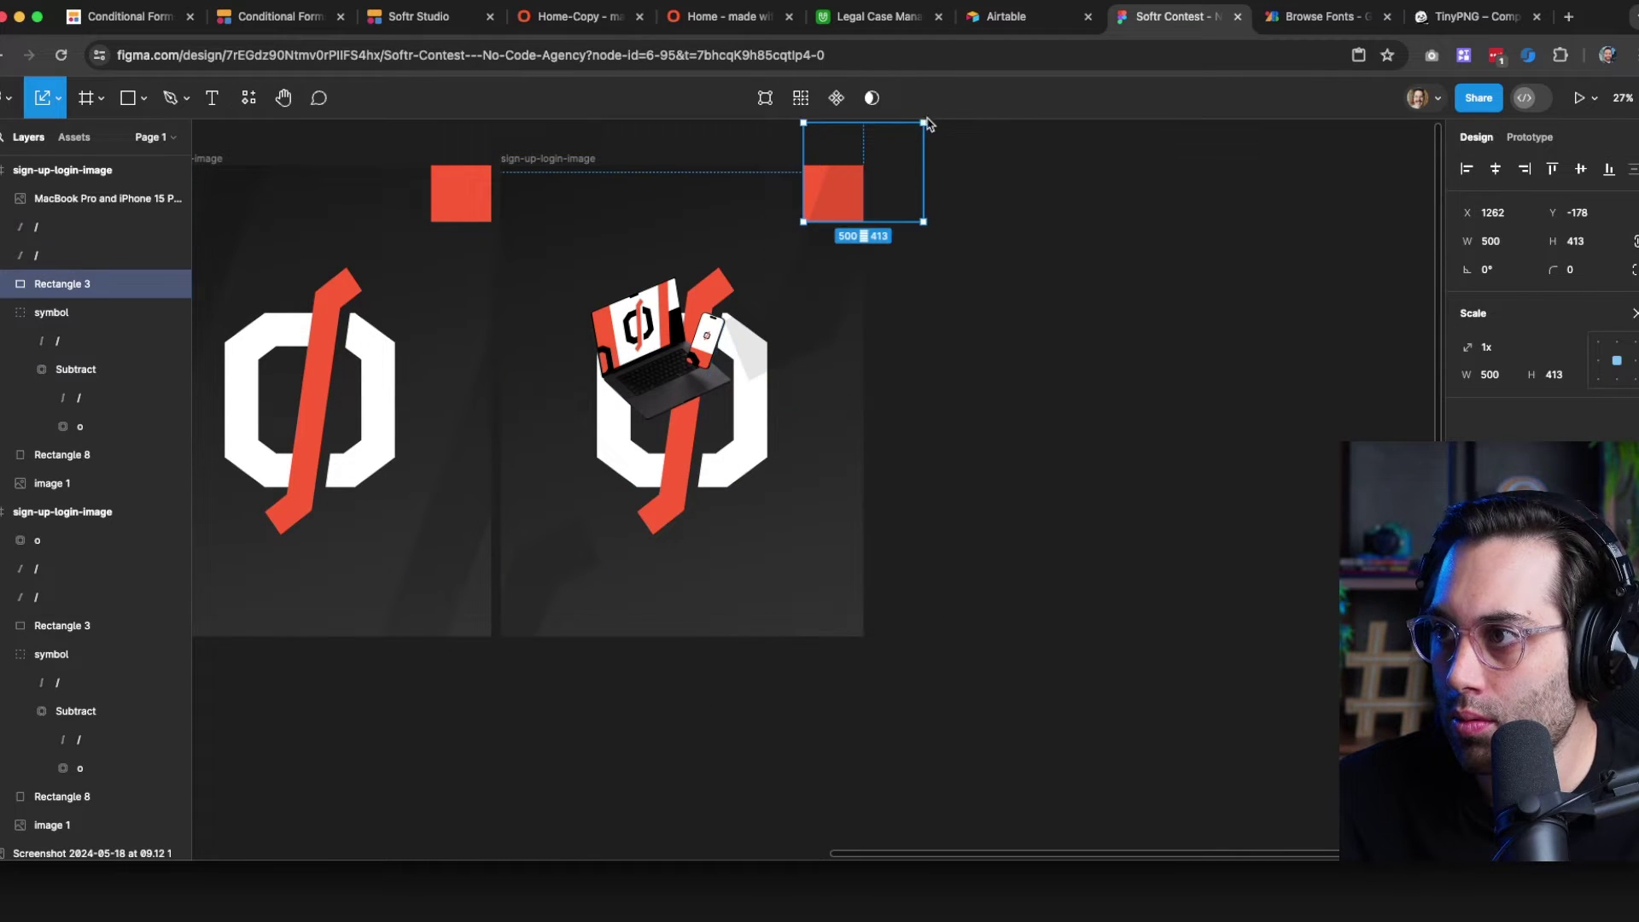
pyautogui.moveTo(898, 142); pyautogui.dragTo(603, 223)
pyautogui.moveTo(781, 343); pyautogui.dragTo(819, 425)
# Scale up and reposition the logo symbol, shift the dark slash, and enlarge the laptop mockup
pyautogui.click(725, 476)
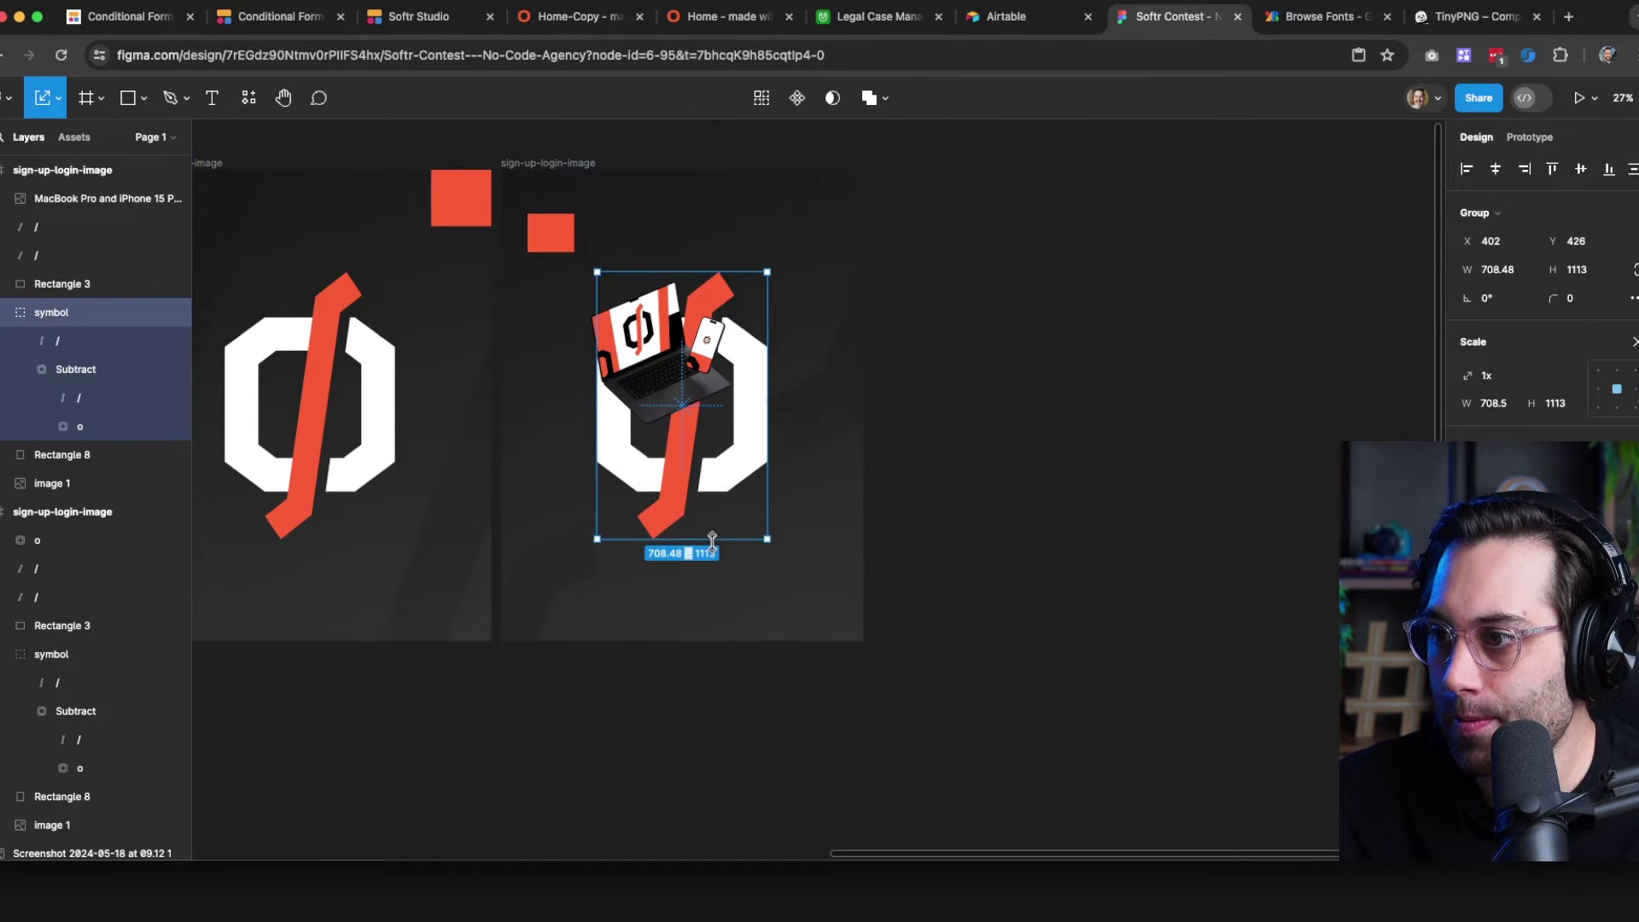
pyautogui.moveTo(712, 540); pyautogui.dragTo(811, 459)
pyautogui.moveTo(832, 478); pyautogui.dragTo(1014, 617)
pyautogui.click(1160, 239)
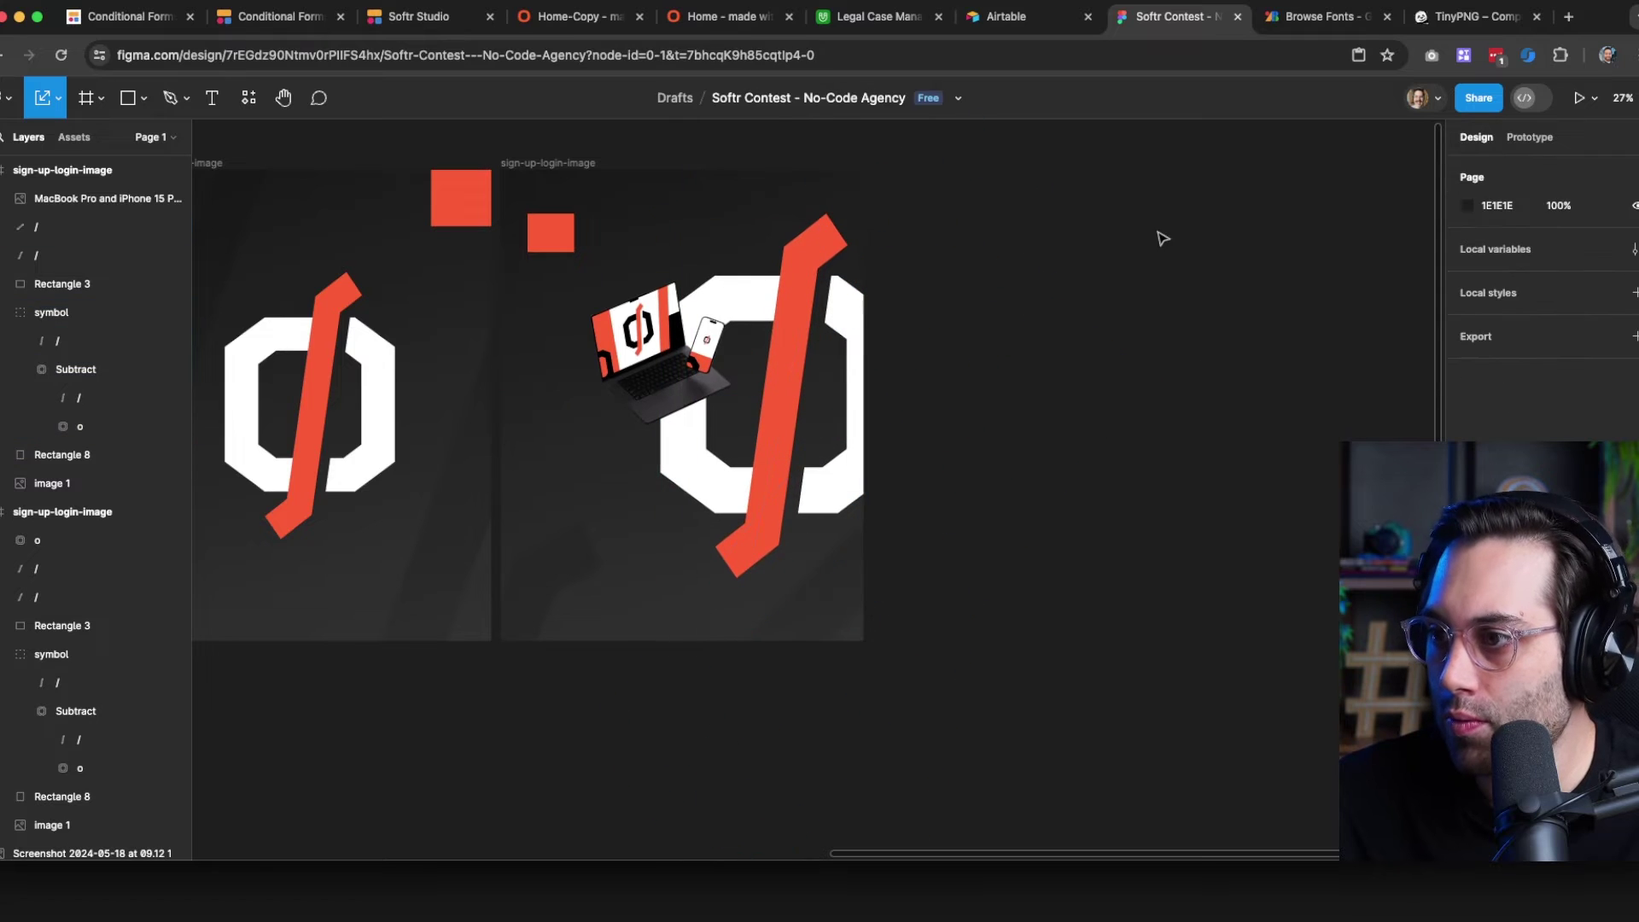
pyautogui.moveTo(771, 649); pyautogui.dragTo(823, 569)
pyautogui.click(680, 367)
pyautogui.moveTo(661, 423); pyautogui.dragTo(661, 536)
pyautogui.moveTo(661, 410); pyautogui.dragTo(660, 376)
pyautogui.click(571, 238)
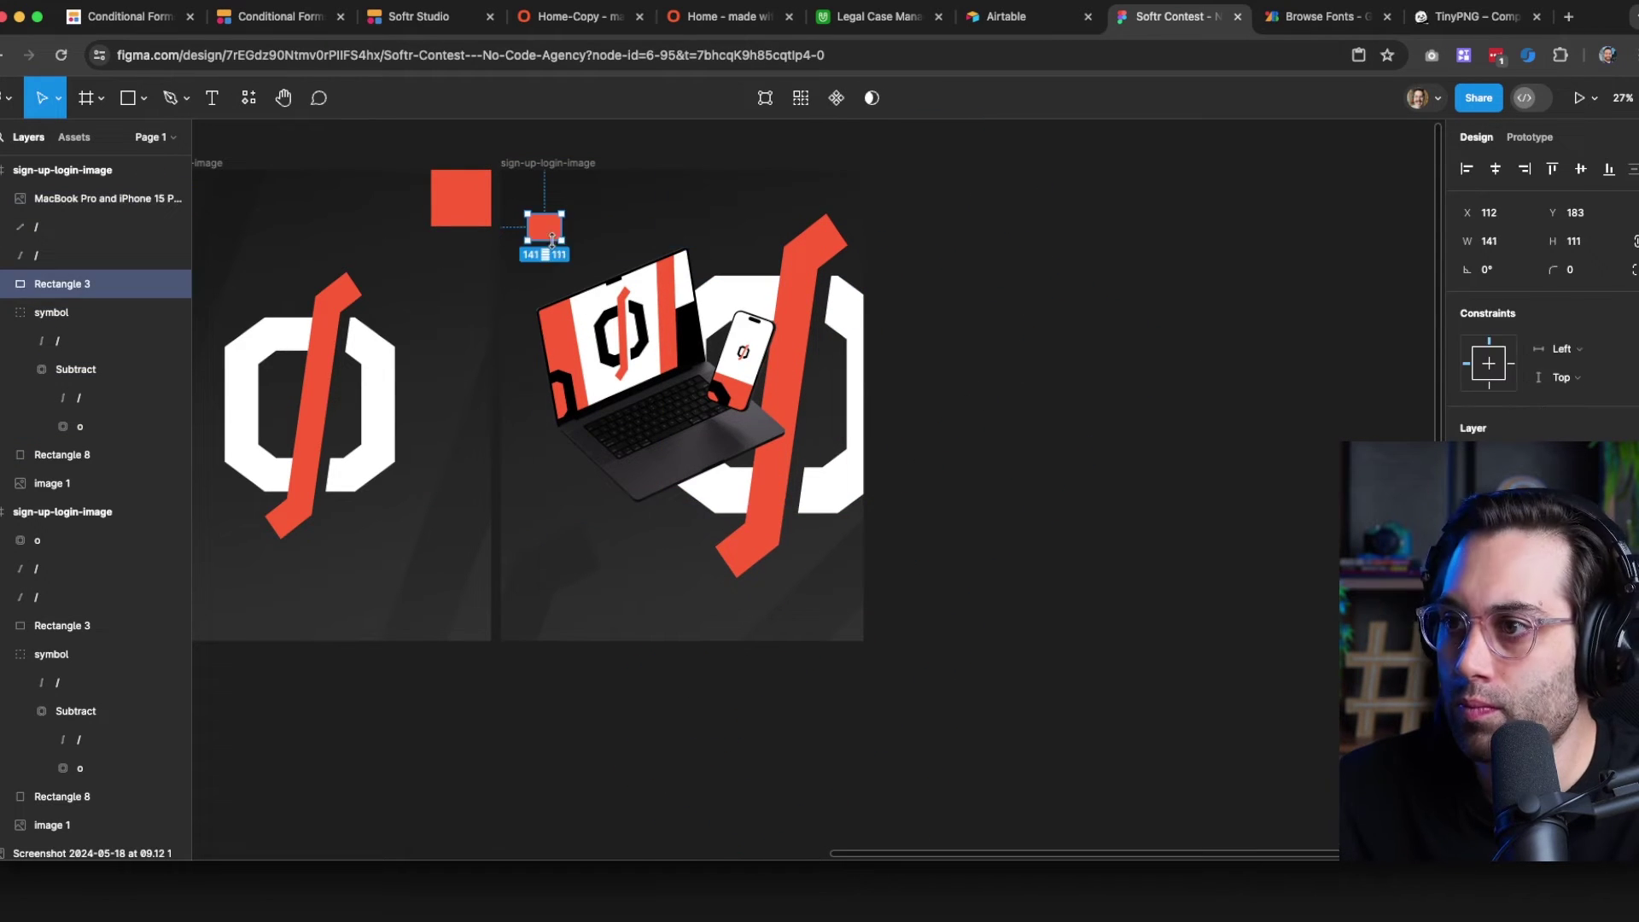
# Fade the symbol's octagon cut-out to 30% opacity
pyautogui.click(857, 309)
pyautogui.click(76, 370)
pyautogui.press('5')
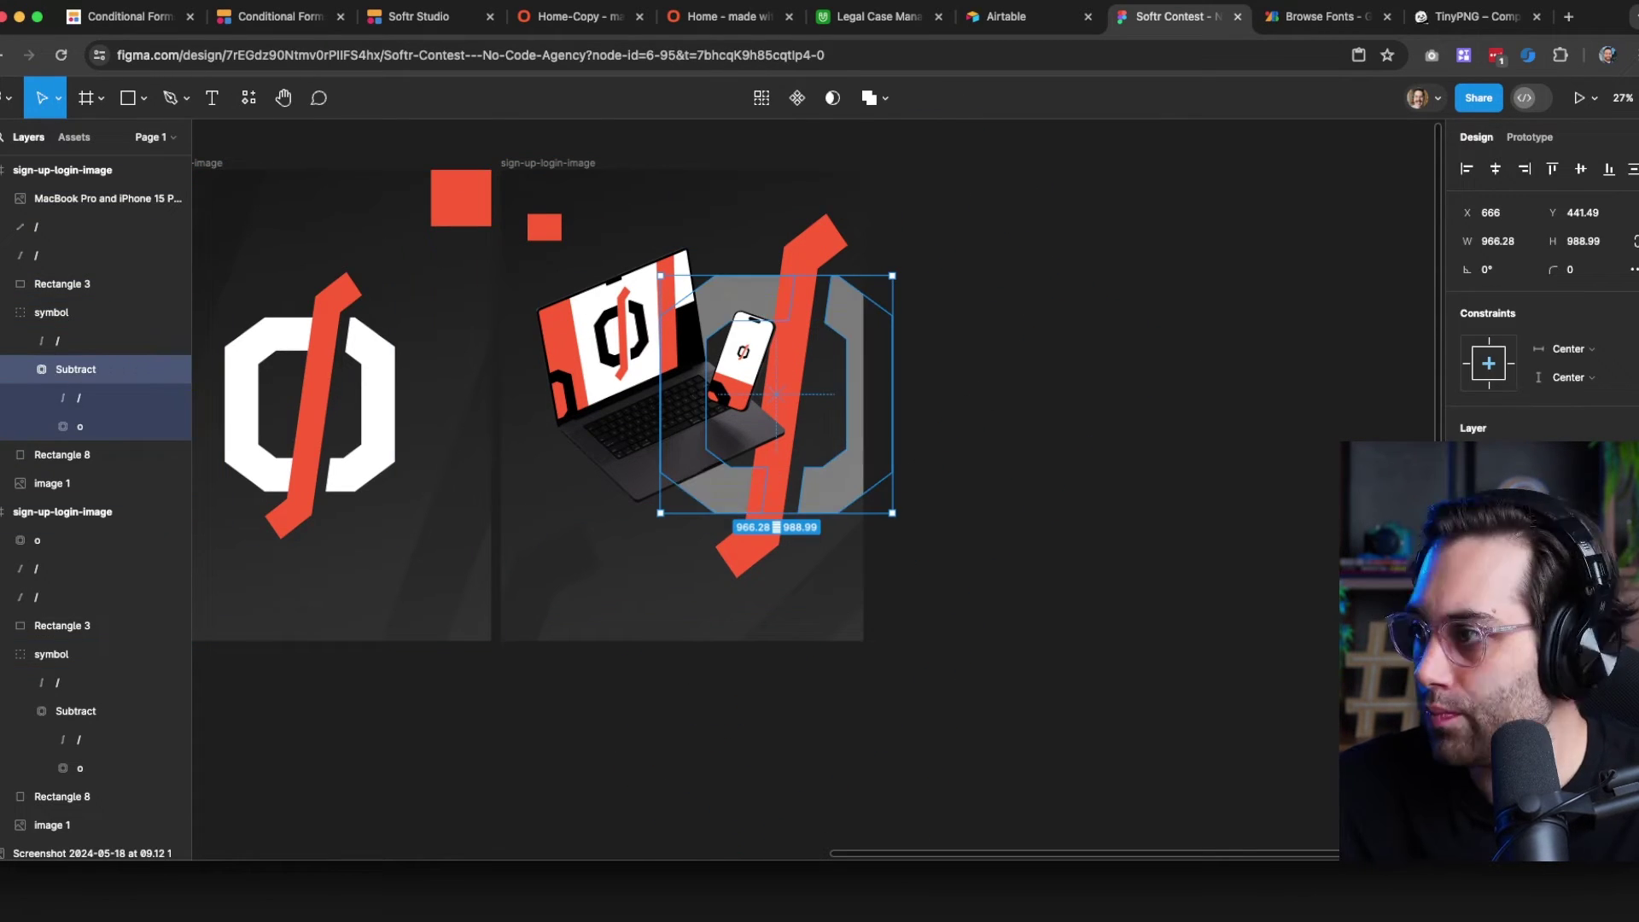
pyautogui.press('3')
pyautogui.click(973, 427)
# Scale the laptop mockup up slightly and enlarge and re-centre the logo symbol
pyautogui.click(728, 461)
pyautogui.press('k')
pyautogui.moveTo(744, 503); pyautogui.dragTo(743, 530)
pyautogui.moveTo(725, 461); pyautogui.dragTo(757, 465)
pyautogui.click(992, 435)
pyautogui.click(847, 418)
pyautogui.moveTo(837, 244); pyautogui.dragTo(852, 245)
pyautogui.moveTo(682, 421); pyautogui.dragTo(664, 421)
pyautogui.moveTo(874, 492); pyautogui.dragTo(834, 454)
# Try recolouring the symbol's red slash black, then undo the change
pyautogui.doubleClick(775, 229)
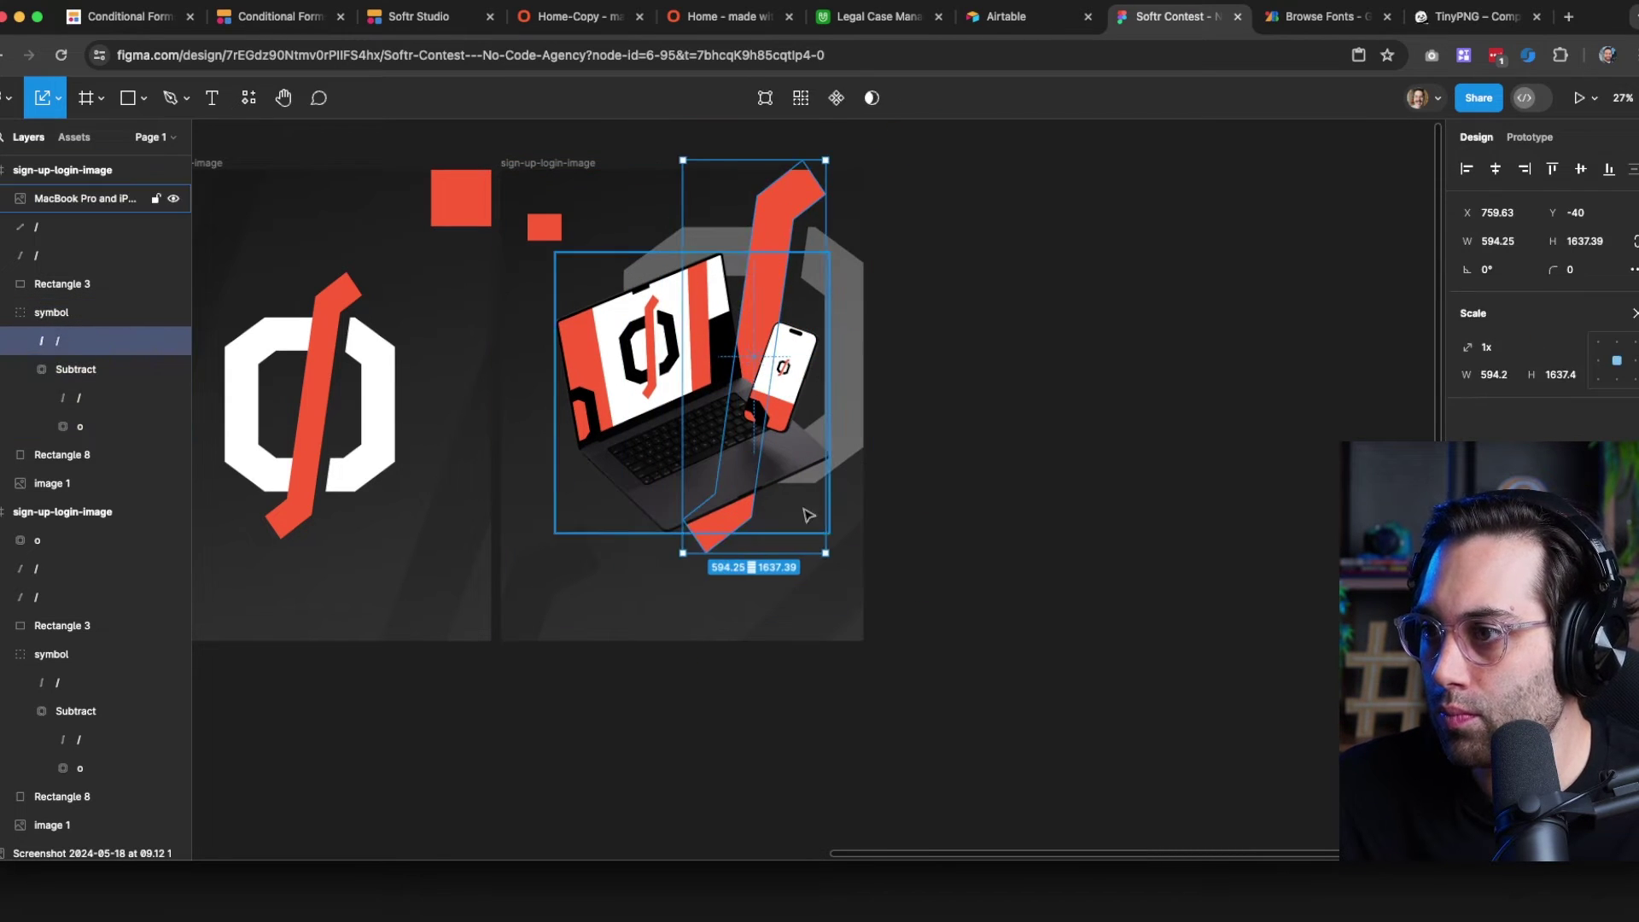
pyautogui.press('i')
pyautogui.click(725, 355)
pyautogui.click(965, 410)
pyautogui.click(846, 358)
pyautogui.moveTo(625, 334); pyautogui.dragTo(577, 334)
pyautogui.moveTo(802, 258); pyautogui.dragTo(845, 227)
pyautogui.press('super+z')
pyautogui.press('super+z')
pyautogui.press('super+z')
# Nudge the laptop mockup left and delete the background slash
pyautogui.click(959, 376)
pyautogui.click(768, 227)
pyautogui.moveTo(701, 403); pyautogui.dragTo(684, 403)
pyautogui.click(802, 589)
pyautogui.press('Delete')
# Scale the logo symbol up and reposition it behind the devices
pyautogui.moveTo(838, 319); pyautogui.dragTo(809, 351)
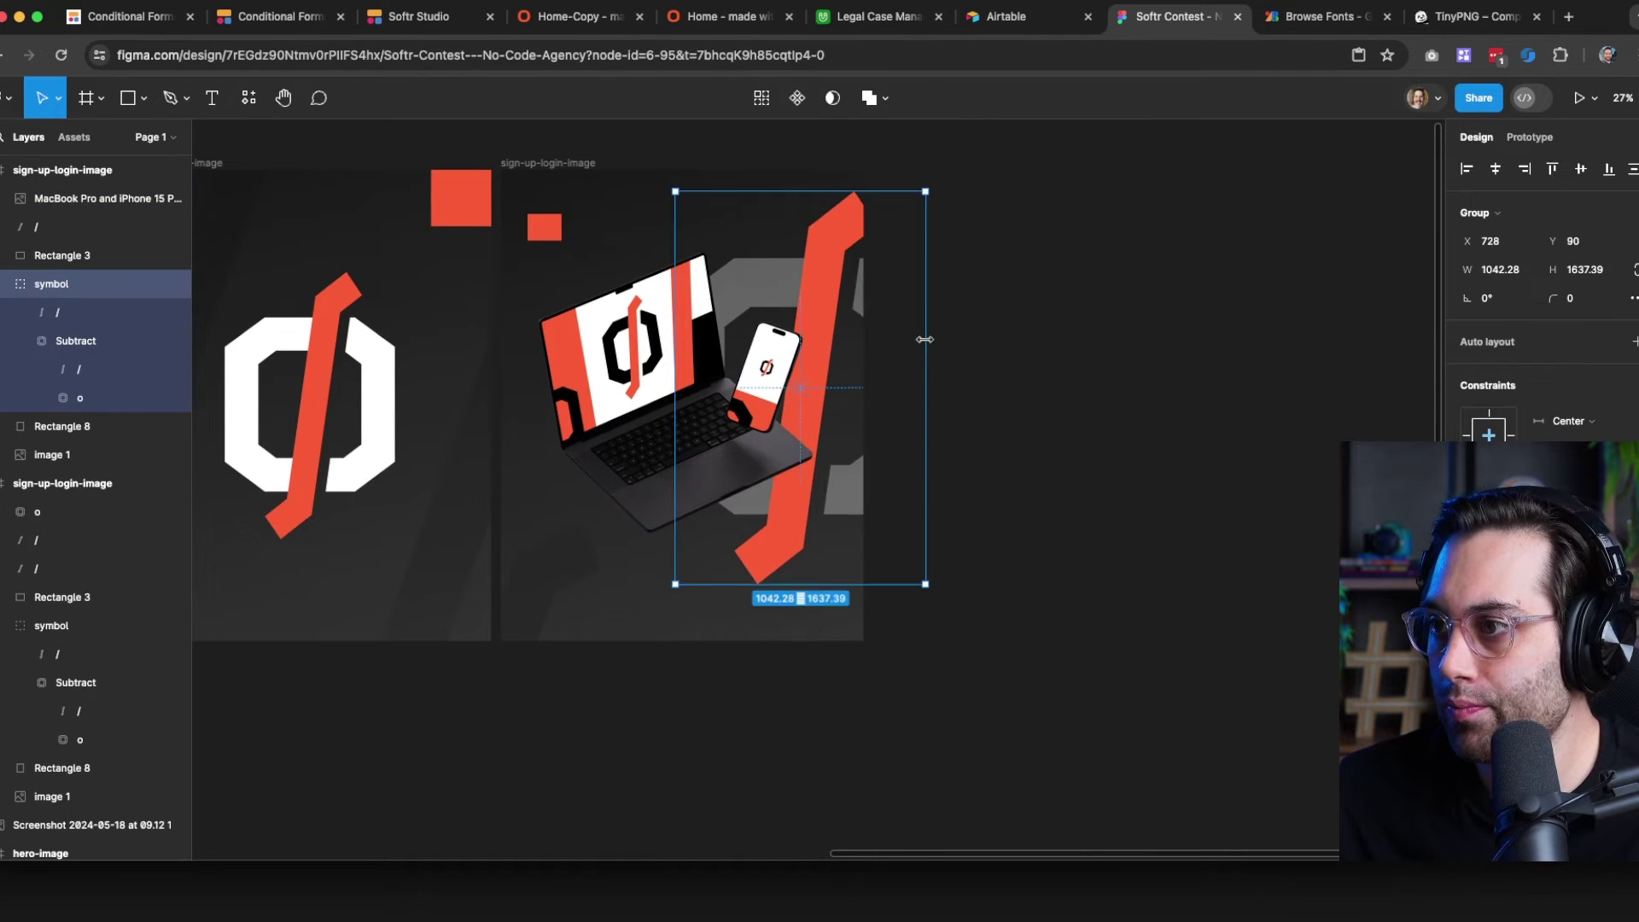
pyautogui.press('k')
pyautogui.moveTo(927, 341); pyautogui.dragTo(978, 341)
pyautogui.moveTo(936, 427); pyautogui.dragTo(923, 419)
pyautogui.moveTo(587, 549)
pyautogui.mouseDown()
pyautogui.moveTo(571, 567)
pyautogui.moveTo(683, 341)
pyautogui.moveTo(765, 512)
pyautogui.mouseUp()
pyautogui.click(1033, 463)
# Draw a black ellipse with a 100 blur as a shadow
pyautogui.hscroll(-1, 625, 658)
pyautogui.press('o')
pyautogui.click(1468, 528)
pyautogui.click(1231, 579)
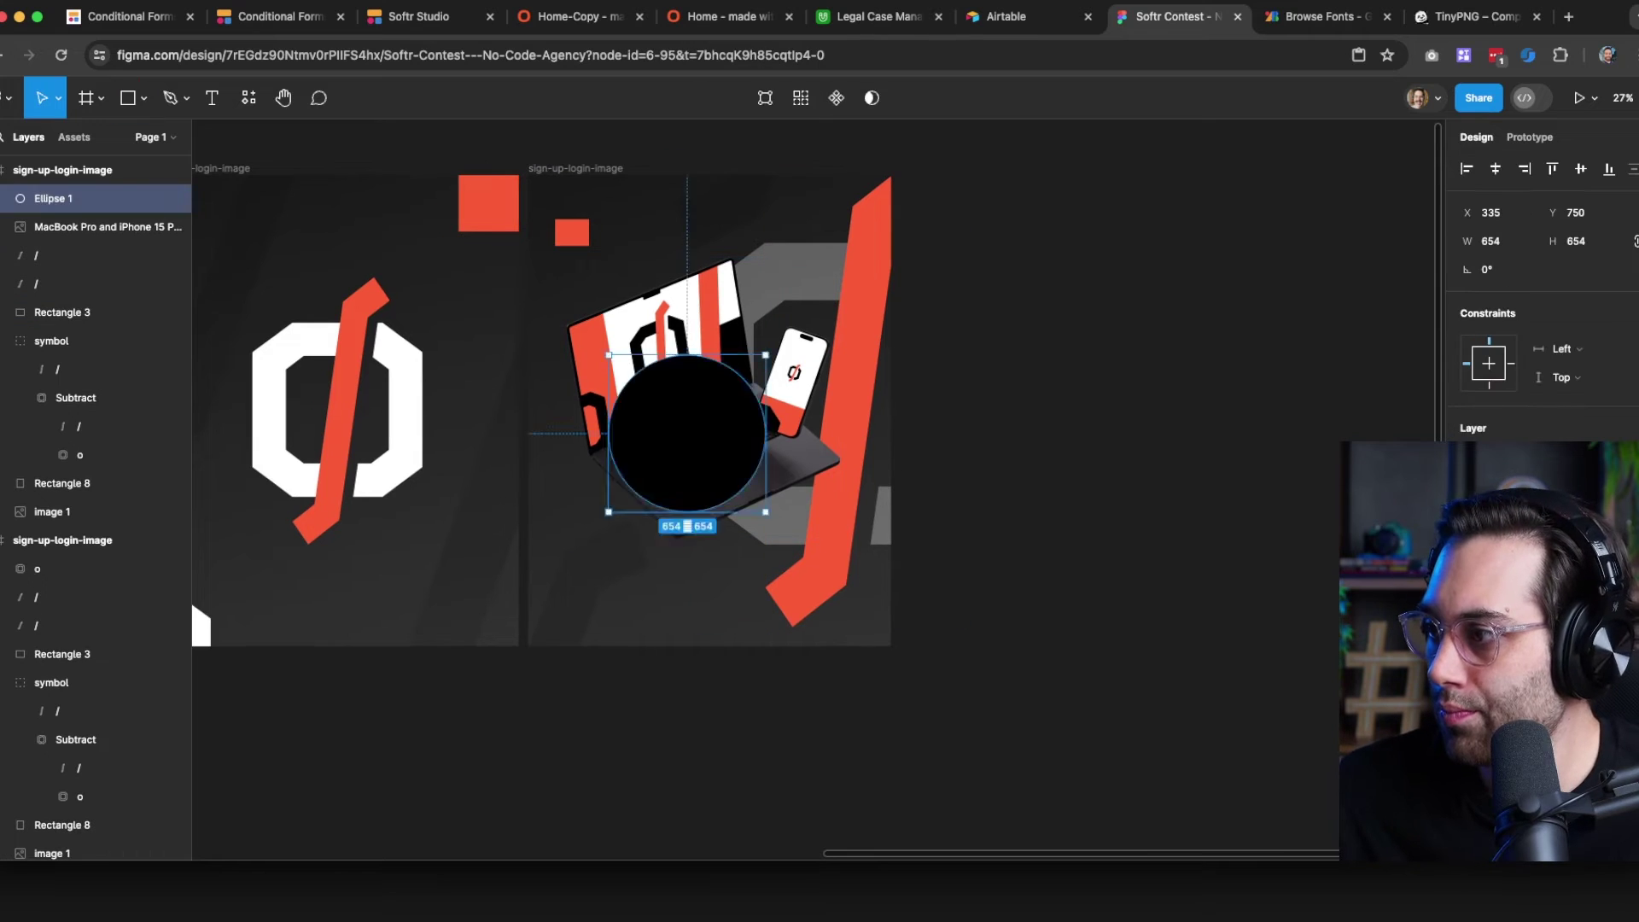
pyautogui.click(1273, 688)
pyautogui.write('100')
pyautogui.press('Return')
# Send the blurred ellipse behind the laptop and stretch it into place
pyautogui.press('super+bracketleft')
pyautogui.moveTo(608, 433); pyautogui.dragTo(565, 433)
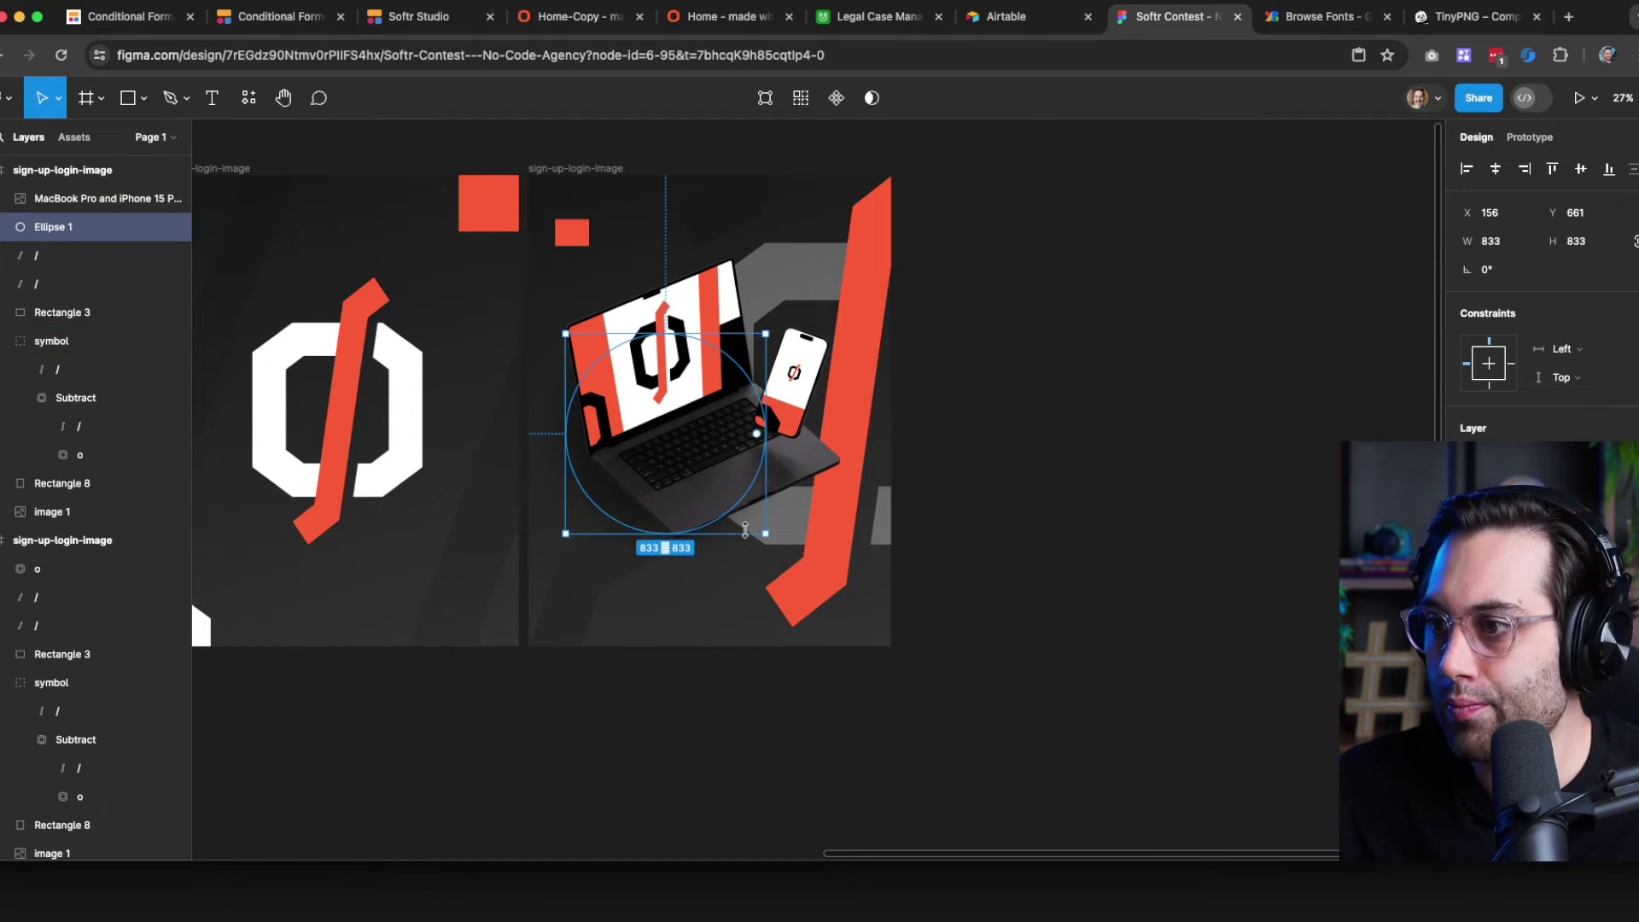
pyautogui.moveTo(745, 532); pyautogui.dragTo(745, 560)
pyautogui.moveTo(606, 489); pyautogui.dragTo(622, 491)
pyautogui.click(765, 742)
pyautogui.hscroll(-10, 758, 757)
pyautogui.scroll(-2, 758, 757)
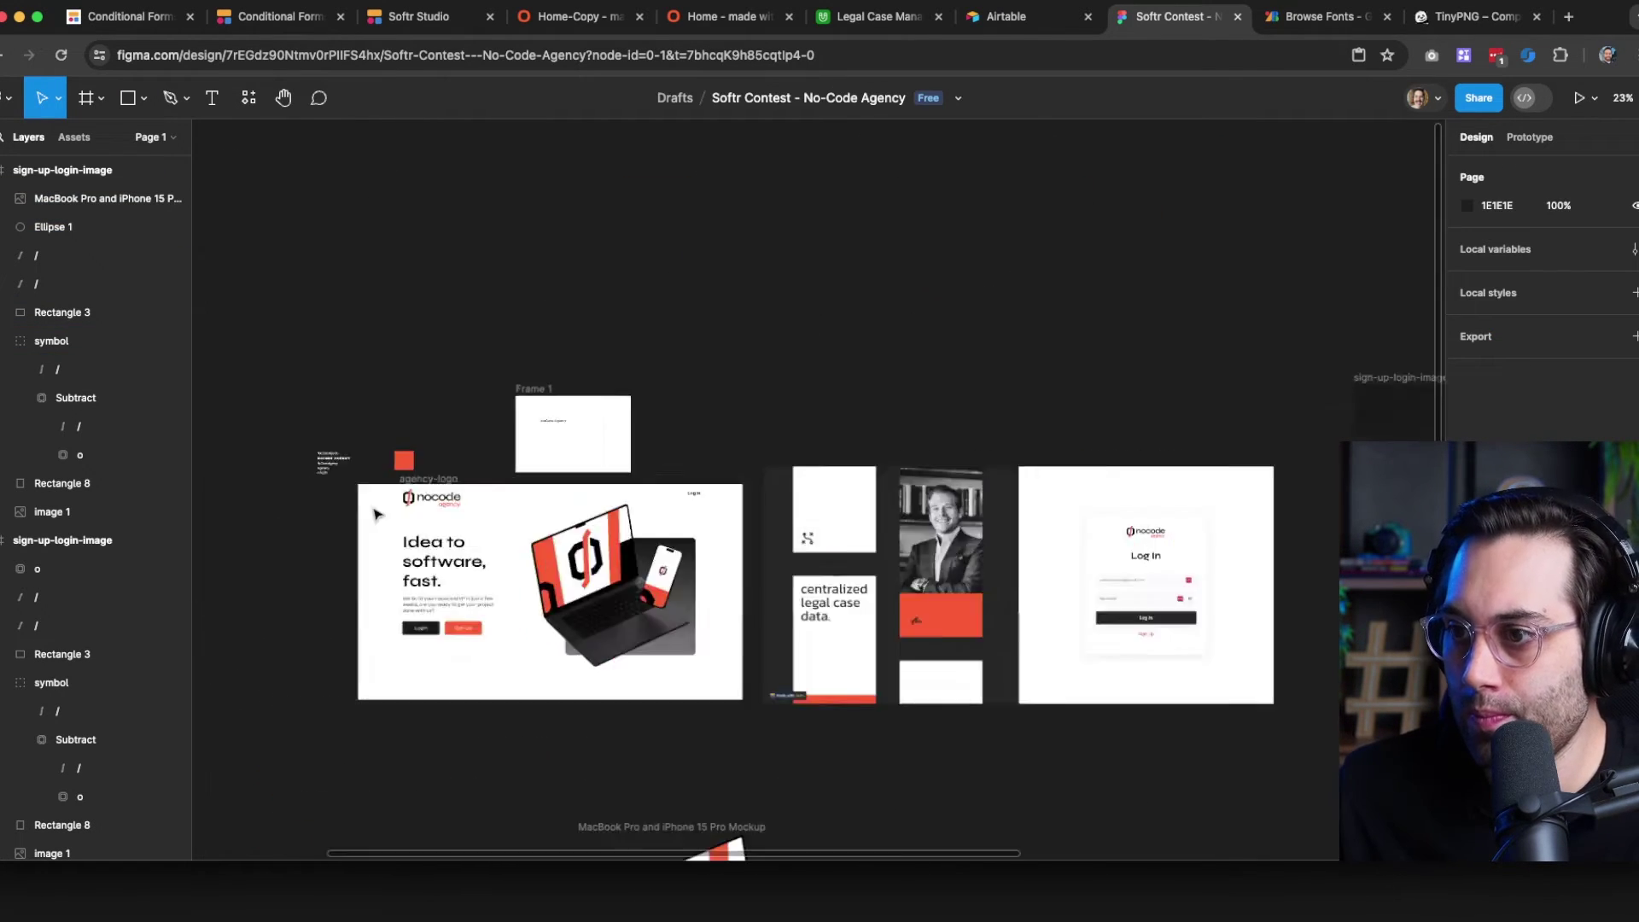
# Copy the nocode agency wordmark into the left frame below the symbol
pyautogui.scroll(5, 376, 514)
pyautogui.click(439, 499)
pyautogui.press('super+c')
pyautogui.hscroll(15, 362, 341)
pyautogui.scroll(1, 647, 652)
pyautogui.click(432, 154)
pyautogui.press('super+v')
pyautogui.moveTo(453, 187); pyautogui.dragTo(640, 569)
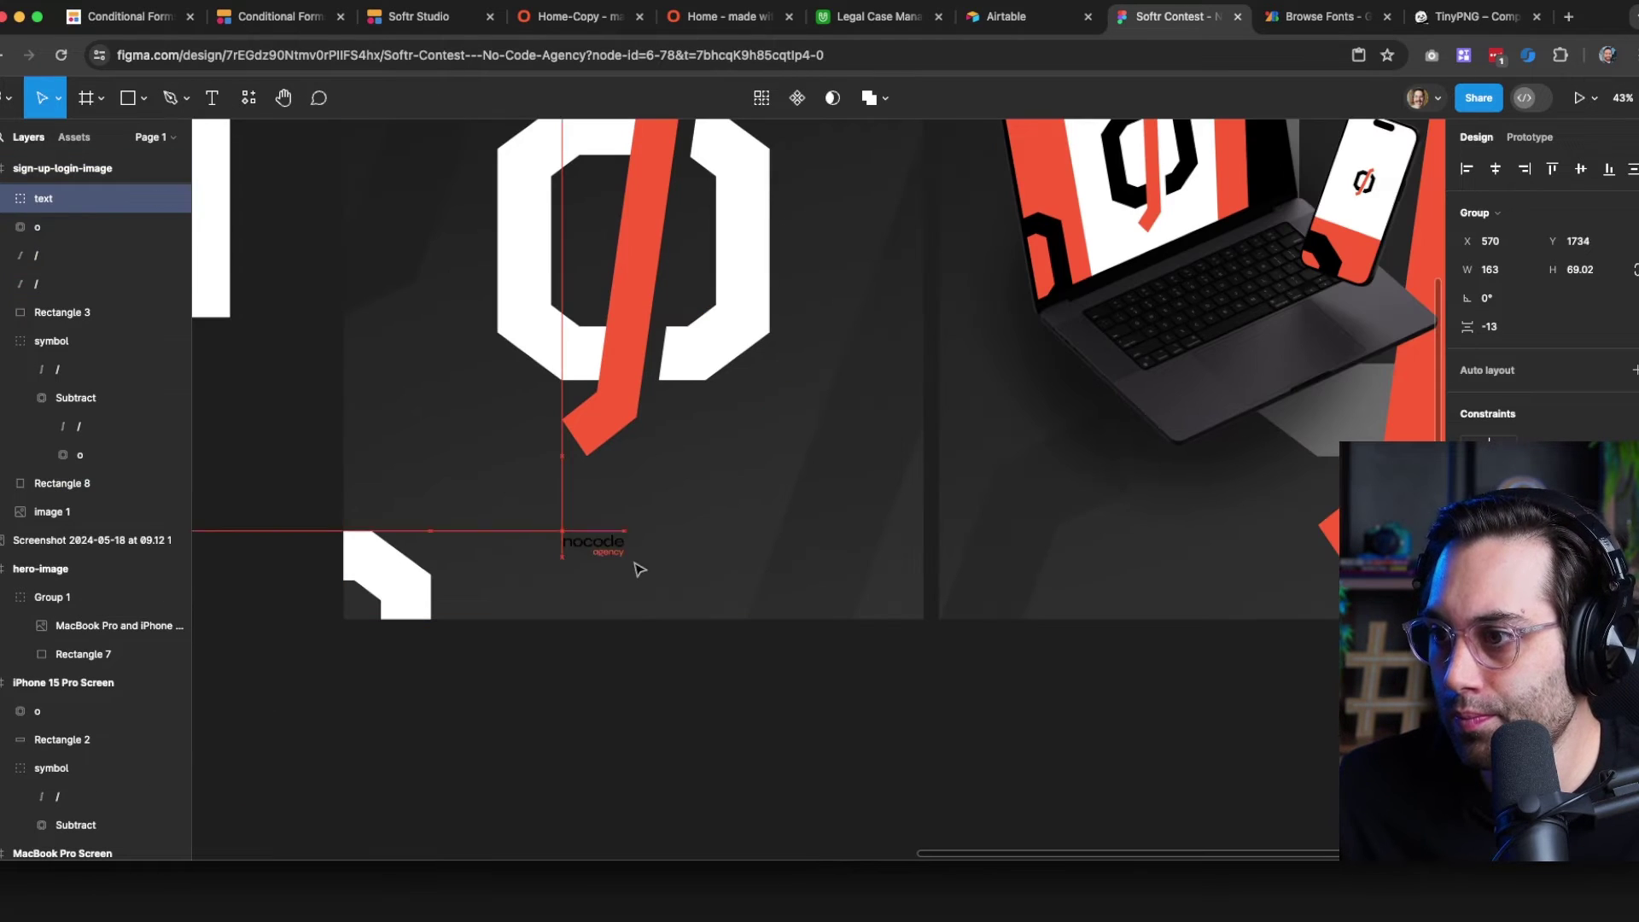
# Colour both words, nocode and agency, white (#ffffff)
pyautogui.click(1470, 658)
pyautogui.write('ffffff')
pyautogui.press('Return')
pyautogui.click(765, 747)
pyautogui.click(625, 573)
pyautogui.click(1470, 686)
pyautogui.write('ffffff')
pyautogui.press('Return')
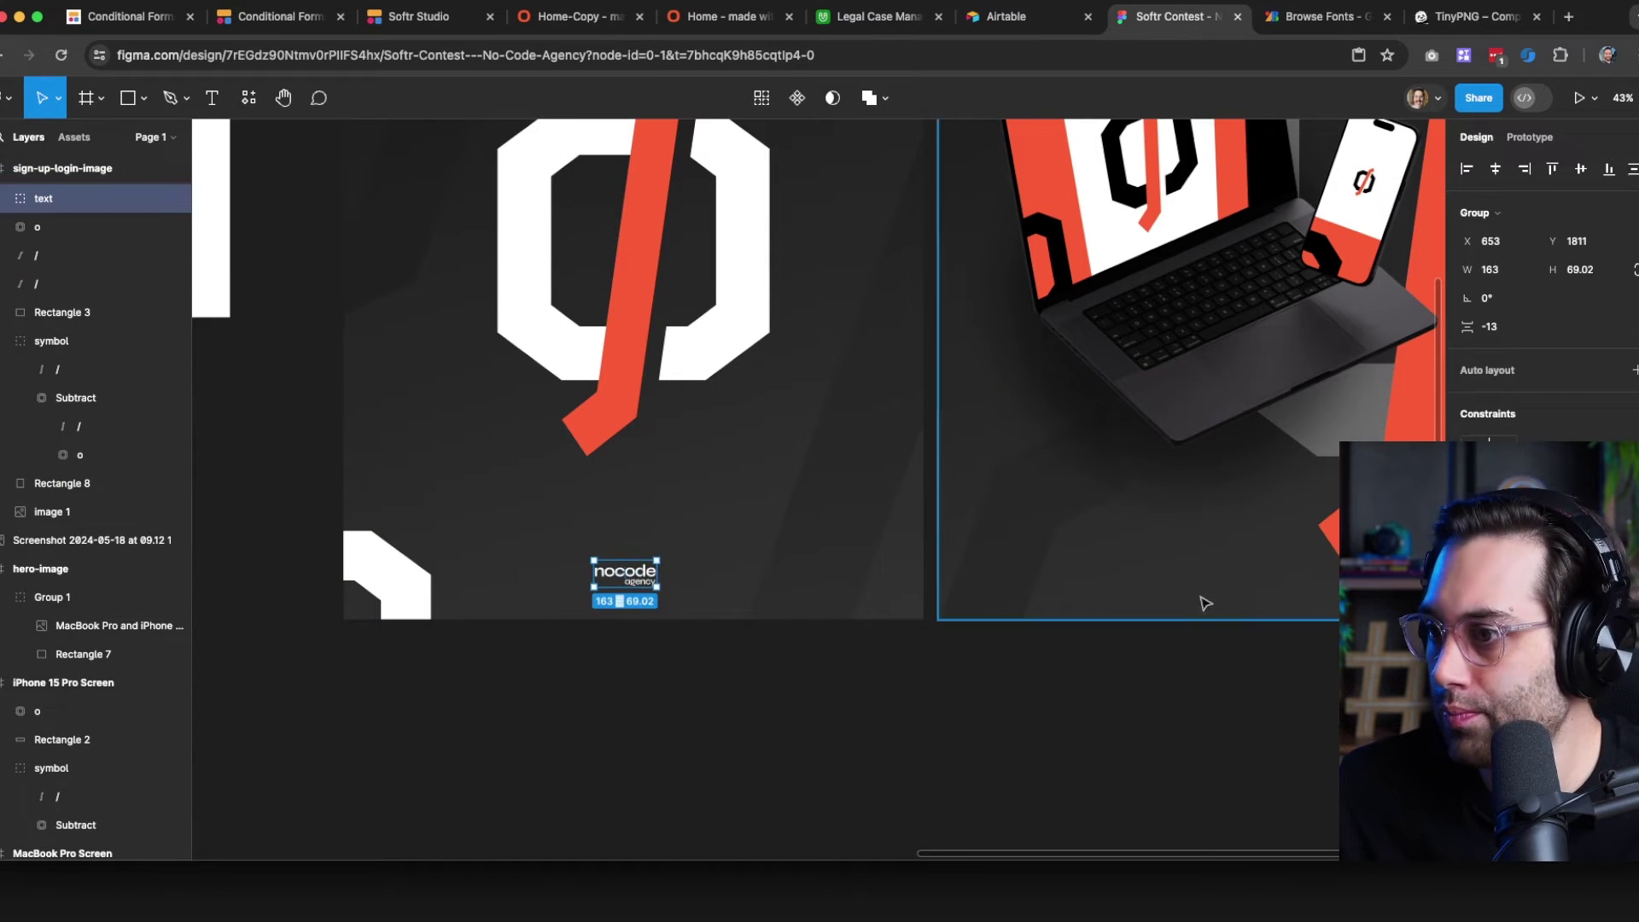
# Enlarge the wordmark proportionally and paste a copy into the right-hand frame
pyautogui.press('k')
pyautogui.moveTo(656, 588); pyautogui.dragTo(668, 592)
pyautogui.click(750, 669)
pyautogui.scroll(-5, 621, 719)
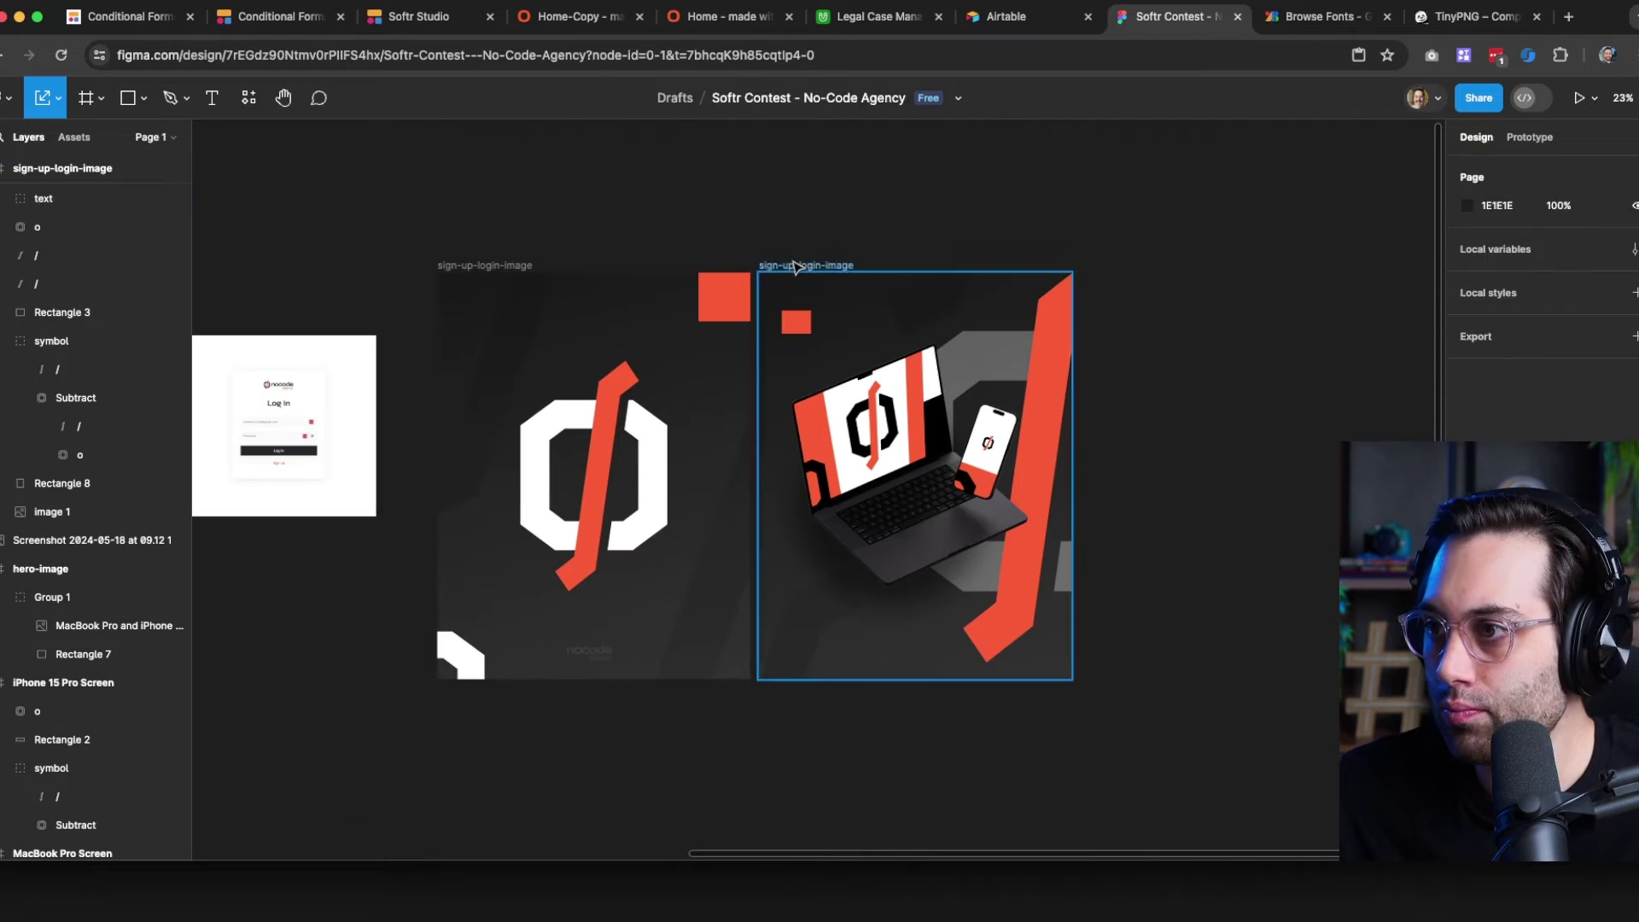
pyautogui.click(794, 266)
pyautogui.press('super+v')
pyautogui.click(621, 720)
pyautogui.scroll(5, 622, 720)
# Centre the wordmark horizontally at the bottom of the left frame
pyautogui.moveTo(566, 693); pyautogui.dragTo(622, 787)
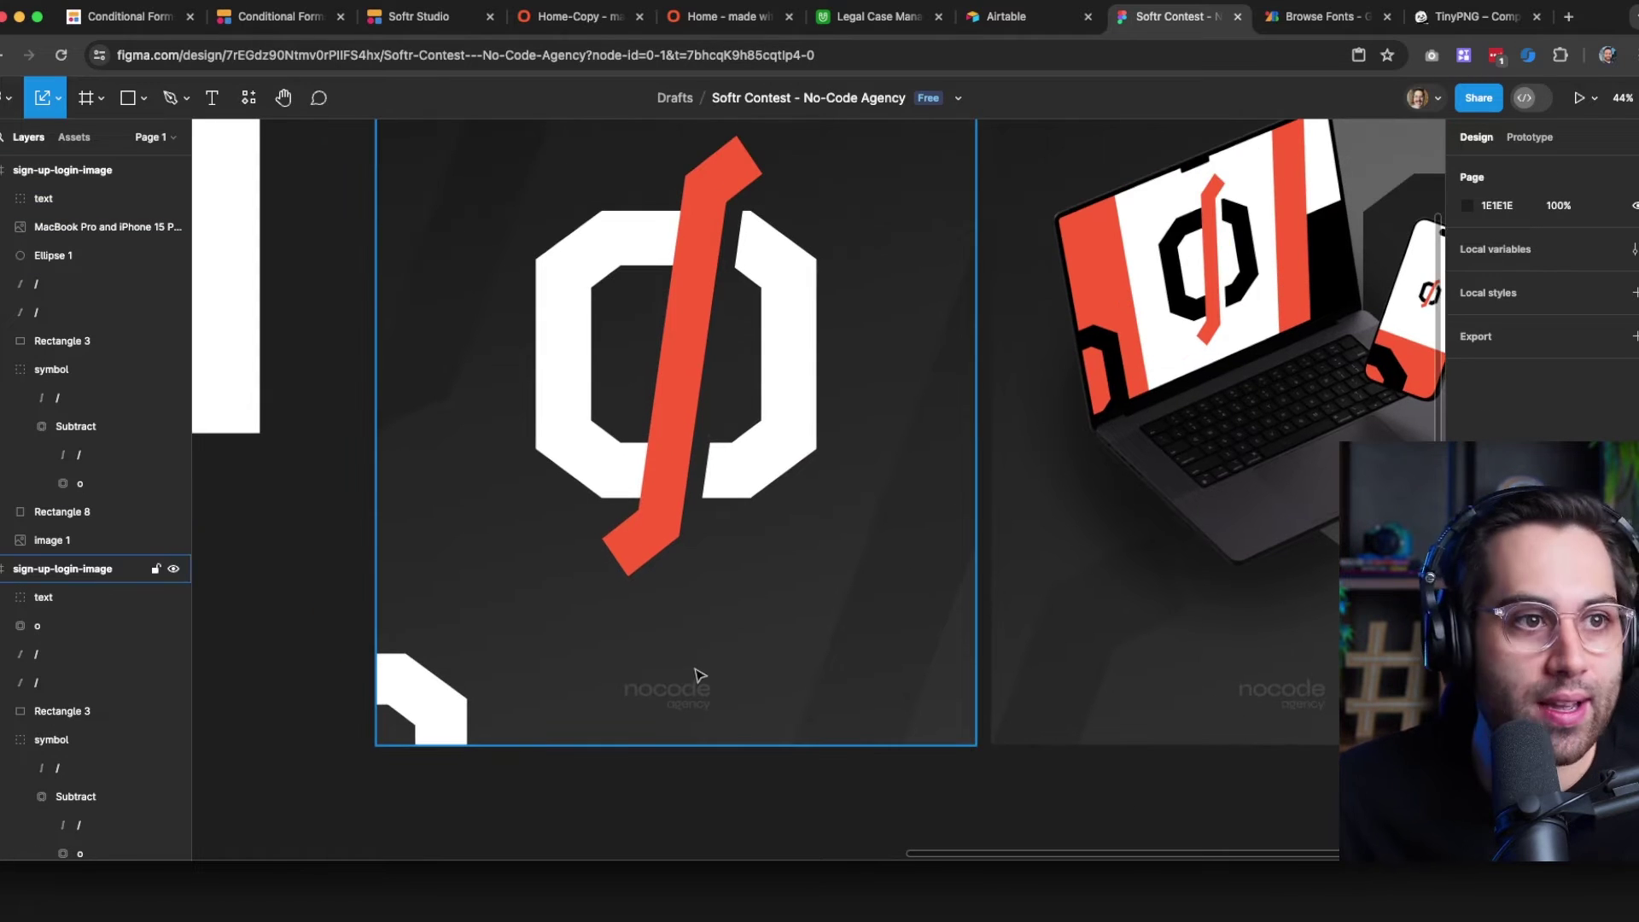
pyautogui.scroll(3, 703, 710)
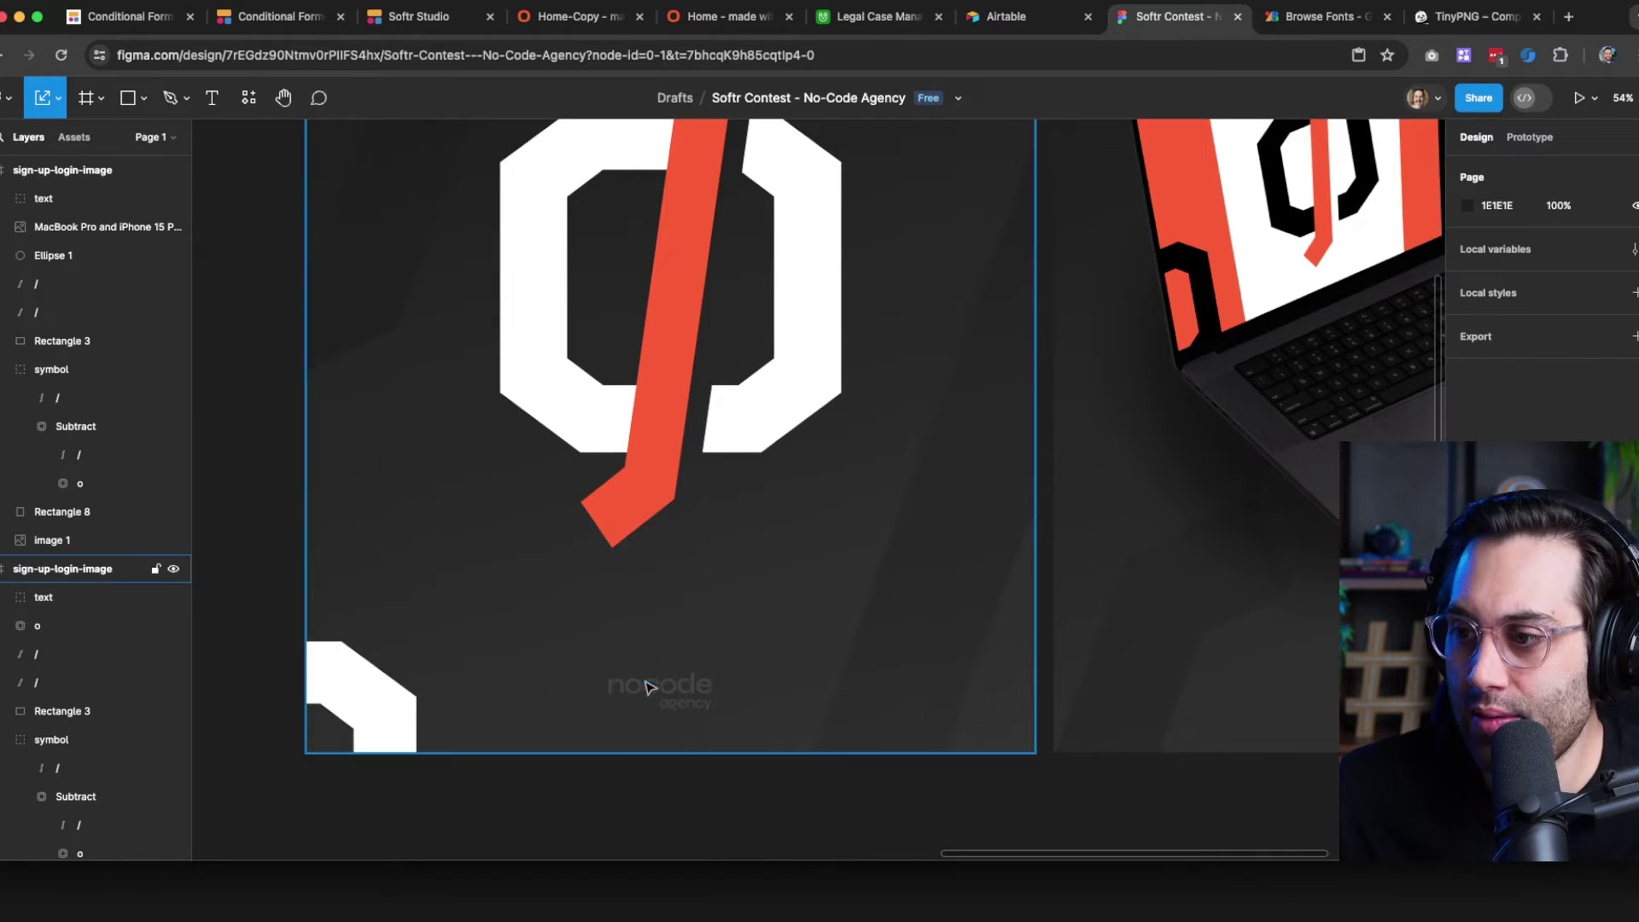
pyautogui.scroll(-1, 683, 774)
pyautogui.click(669, 702)
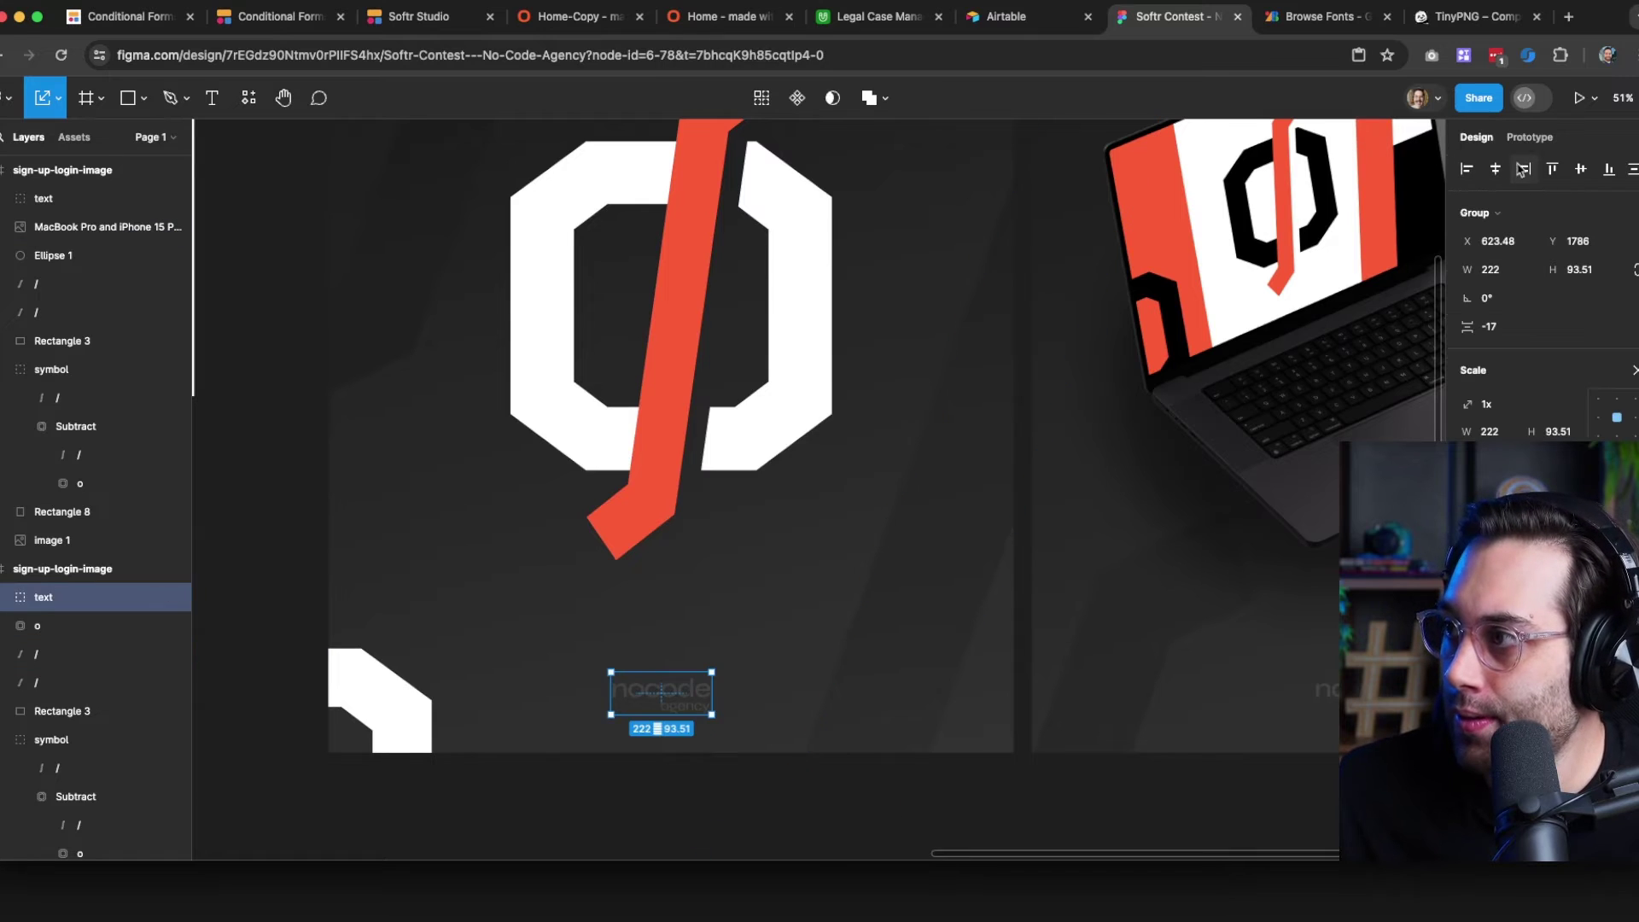
pyautogui.click(1496, 171)
pyautogui.click(777, 794)
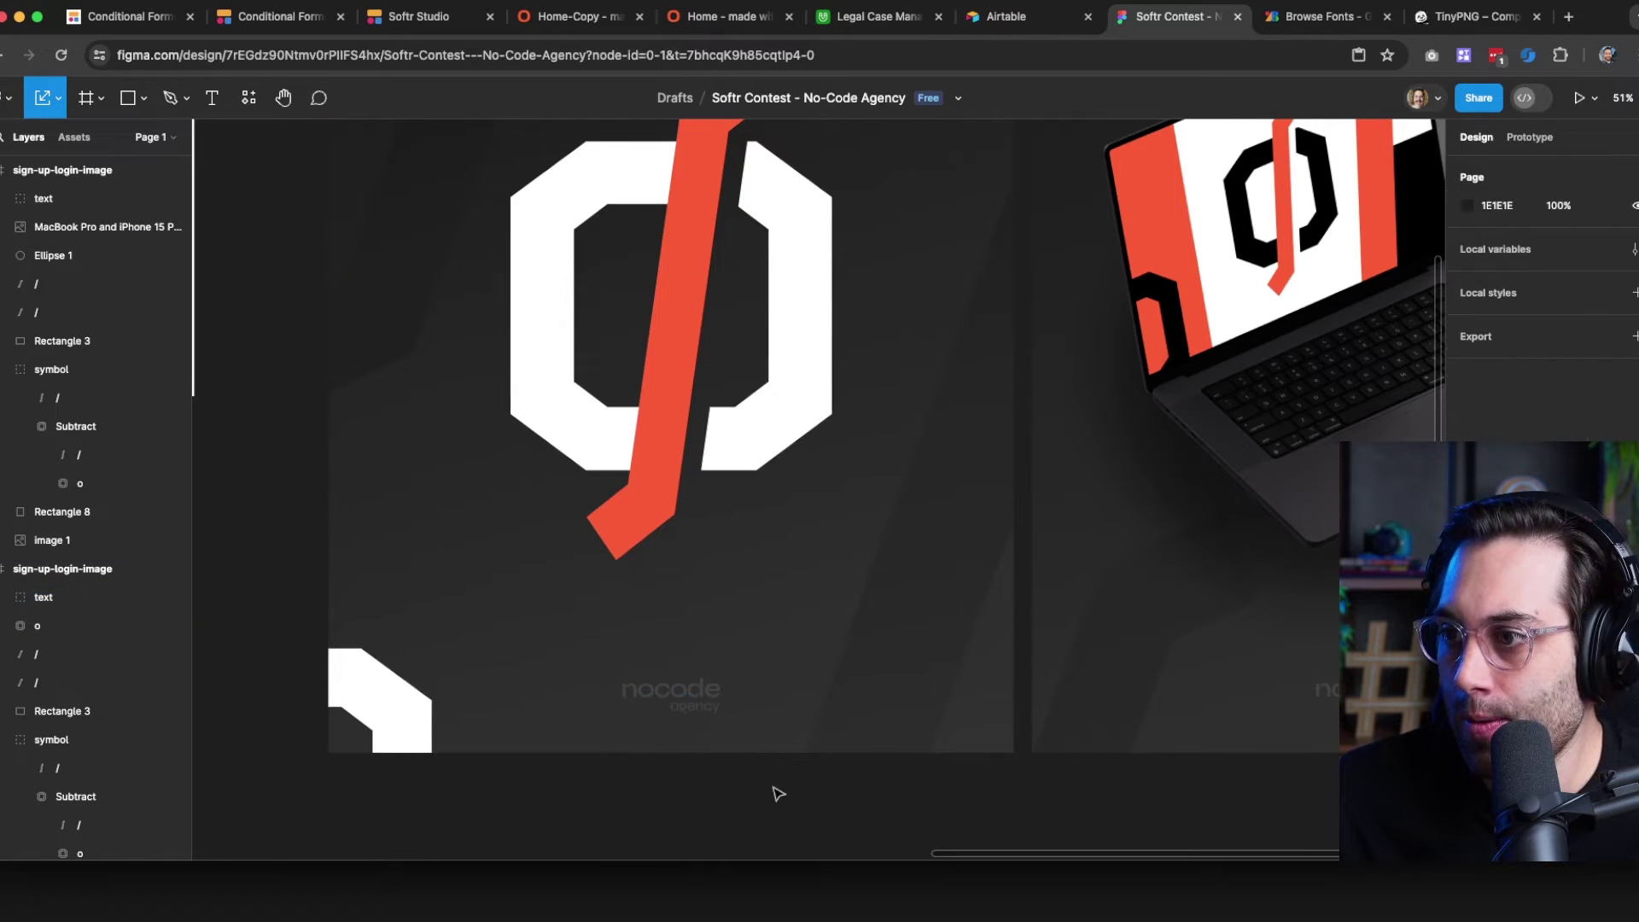
pyautogui.click(687, 710)
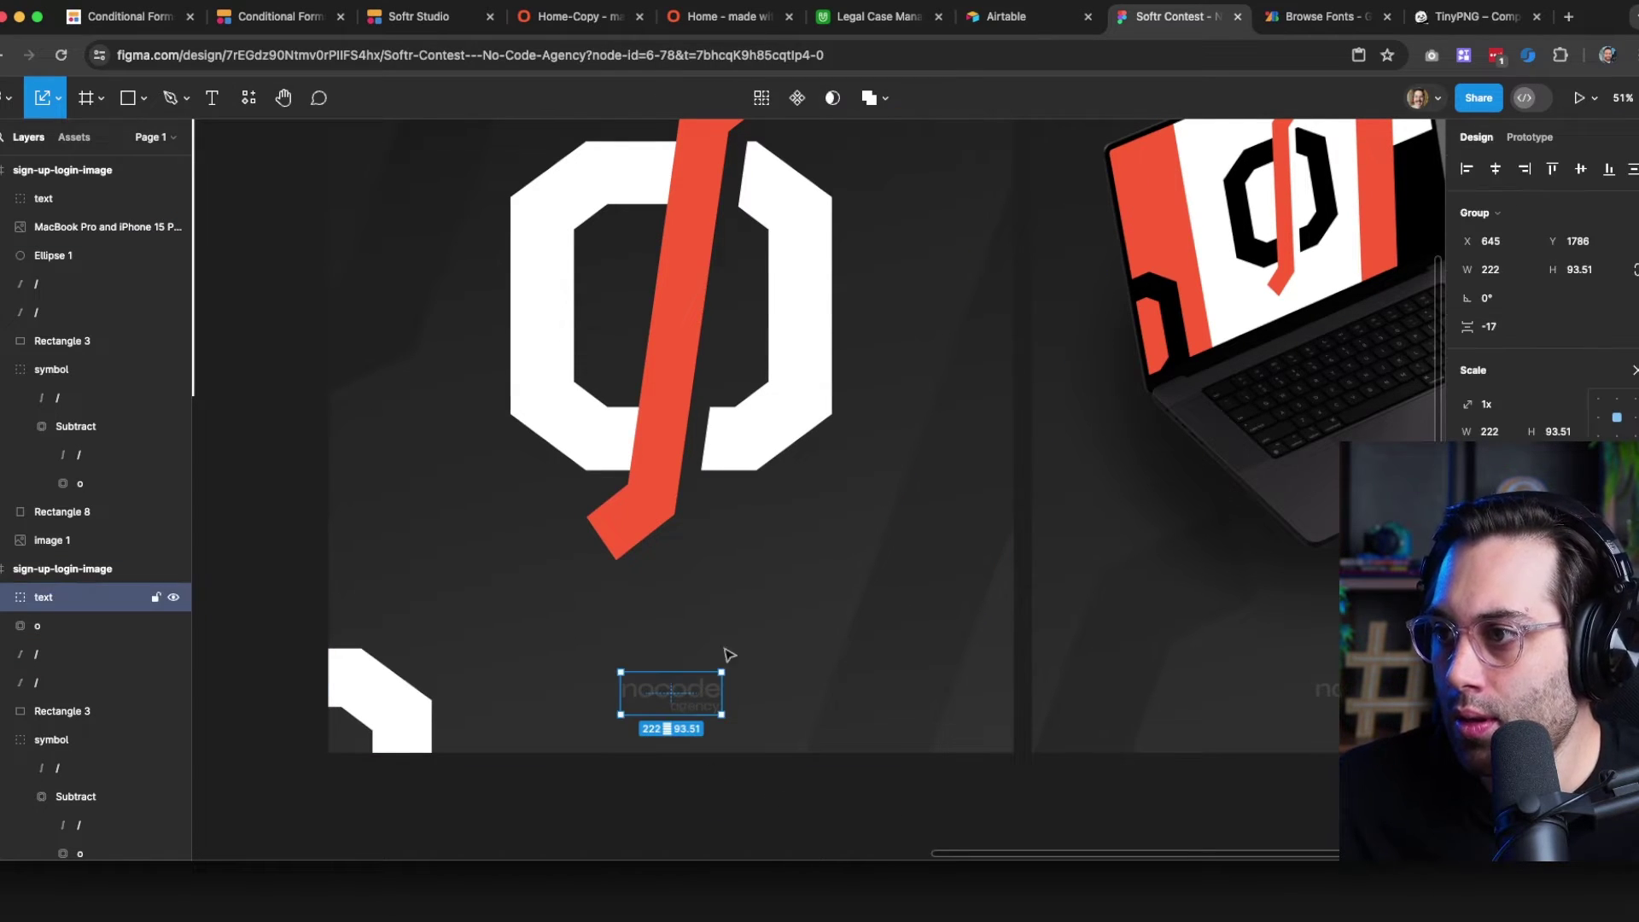
pyautogui.click(758, 656)
pyautogui.scroll(-4, 755, 774)
pyautogui.moveTo(990, 796); pyautogui.dragTo(690, 733)
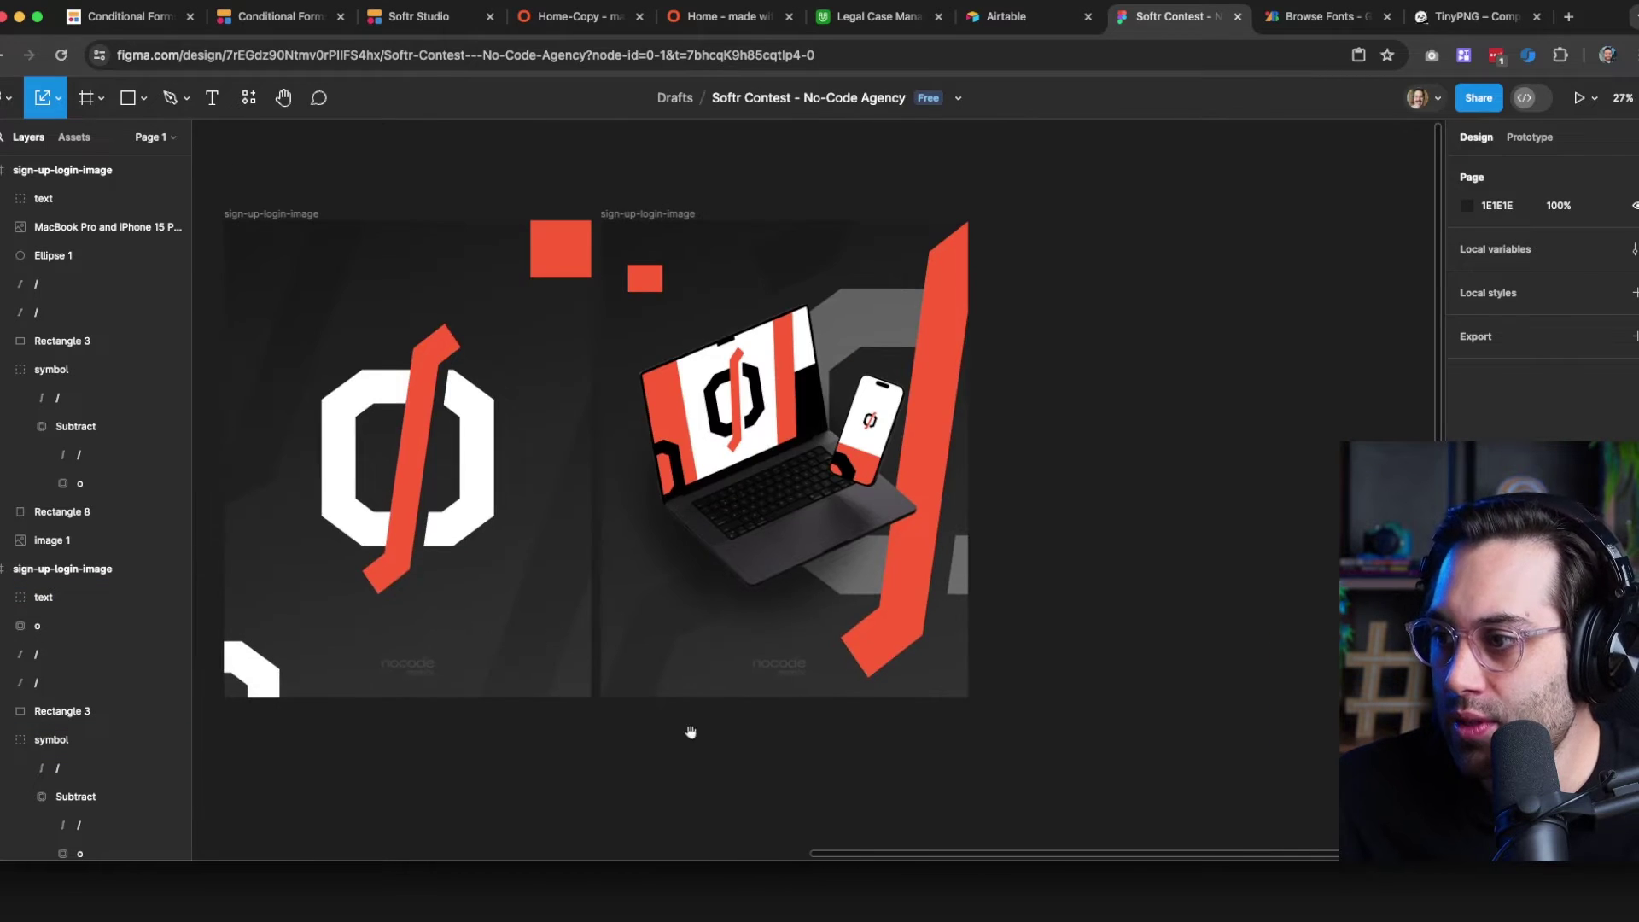
# Rename the left frame to login-image
pyautogui.keyDown('ctrl'); pyautogui.scroll(1, 807, 726); pyautogui.keyUp('ctrl')
pyautogui.moveTo(497, 726); pyautogui.dragTo(637, 751)
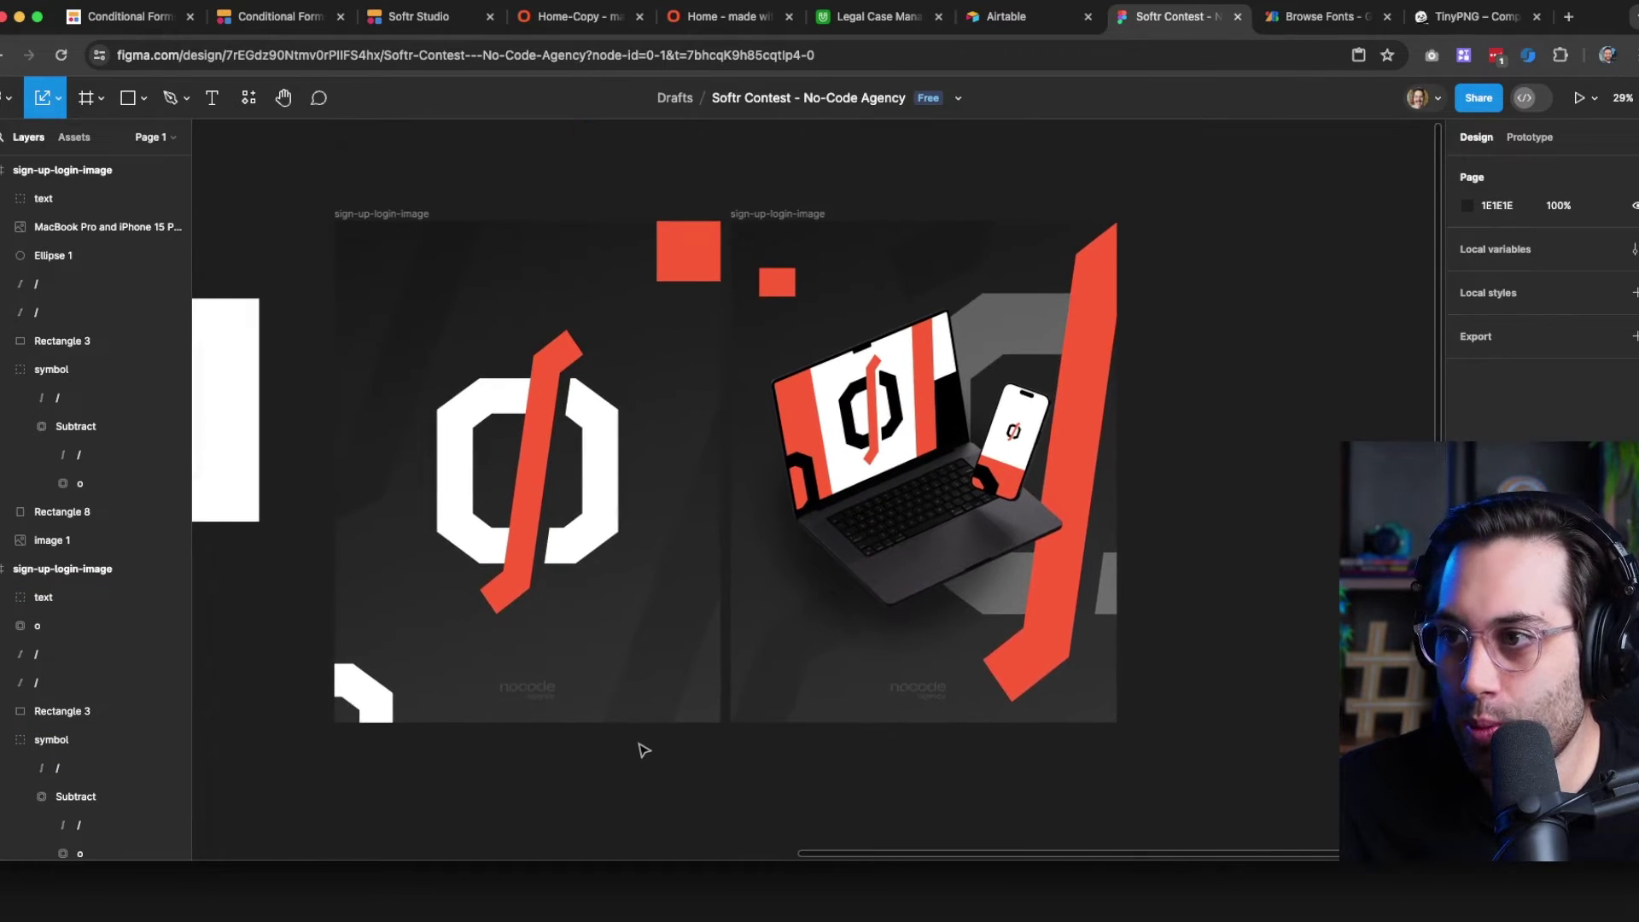
pyautogui.keyDown('ctrl'); pyautogui.scroll(2, 641, 750); pyautogui.keyUp('ctrl')
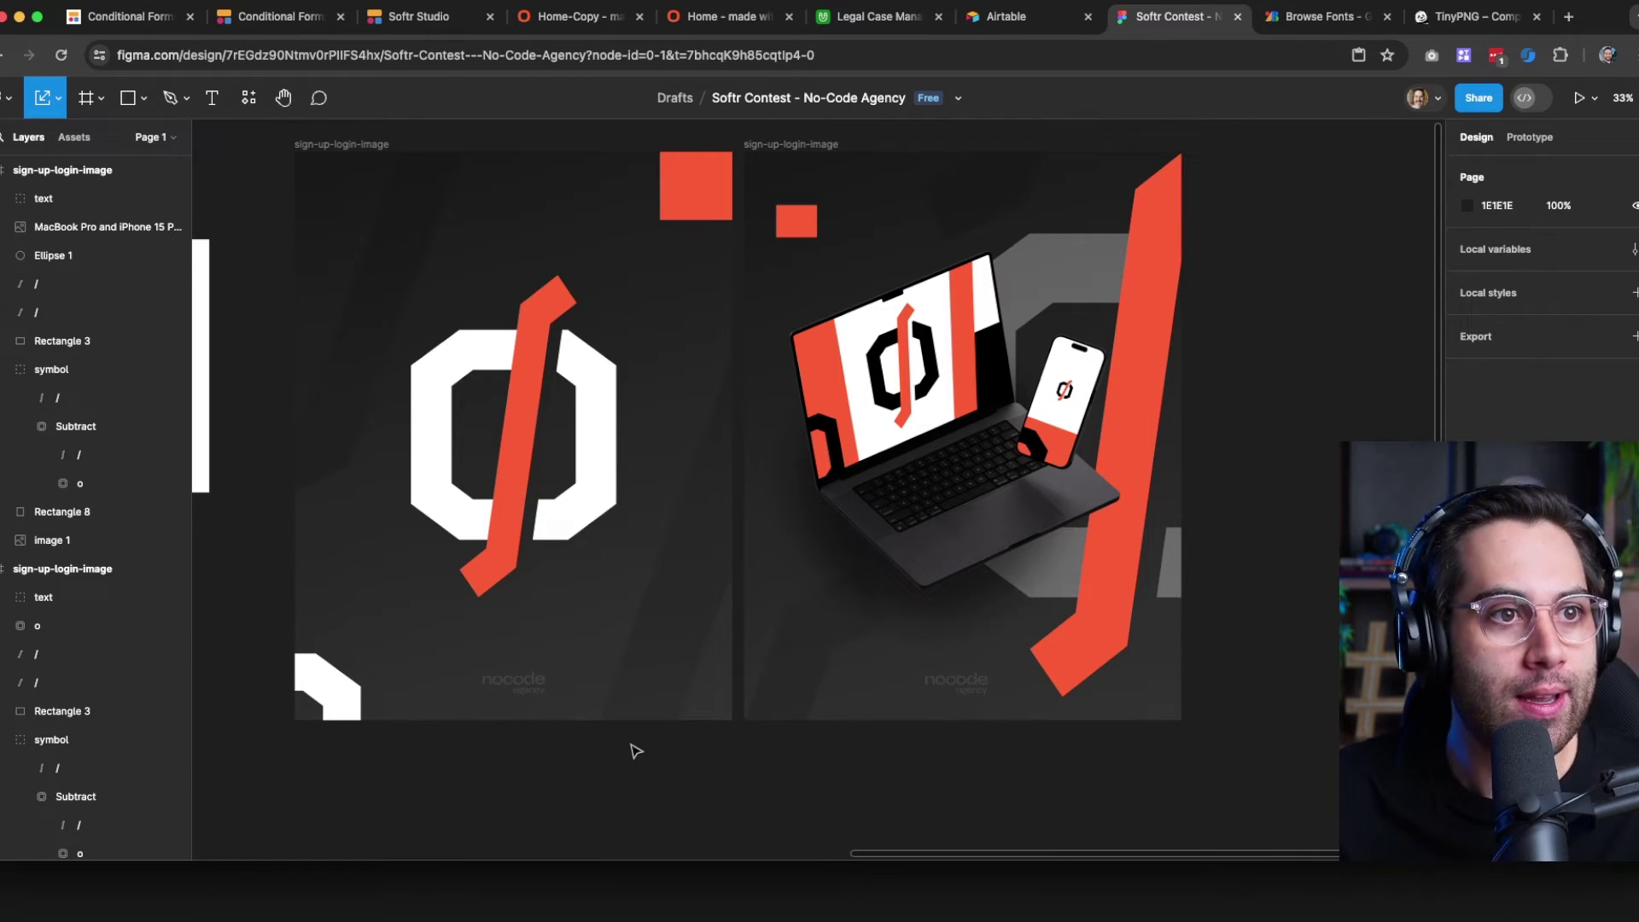
pyautogui.scroll(2, 811, 632)
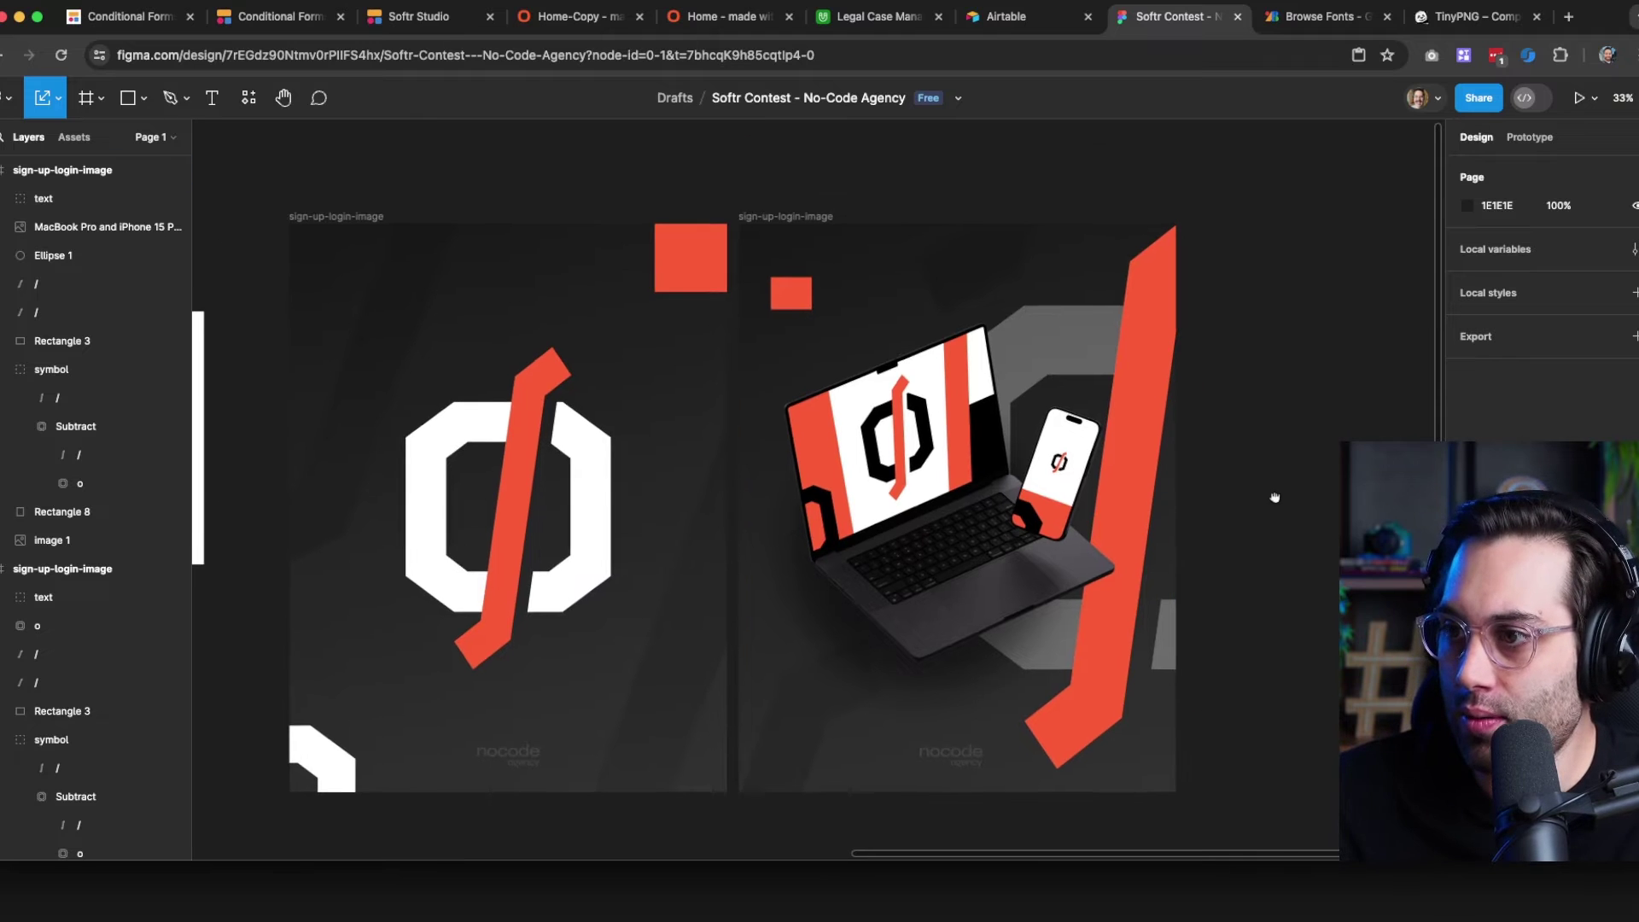
pyautogui.keyDown('ctrl'); pyautogui.scroll(2, 820, 615); pyautogui.keyUp('ctrl')
pyautogui.hscroll(-2, 1318, 523)
pyautogui.scroll(1, 1317, 524)
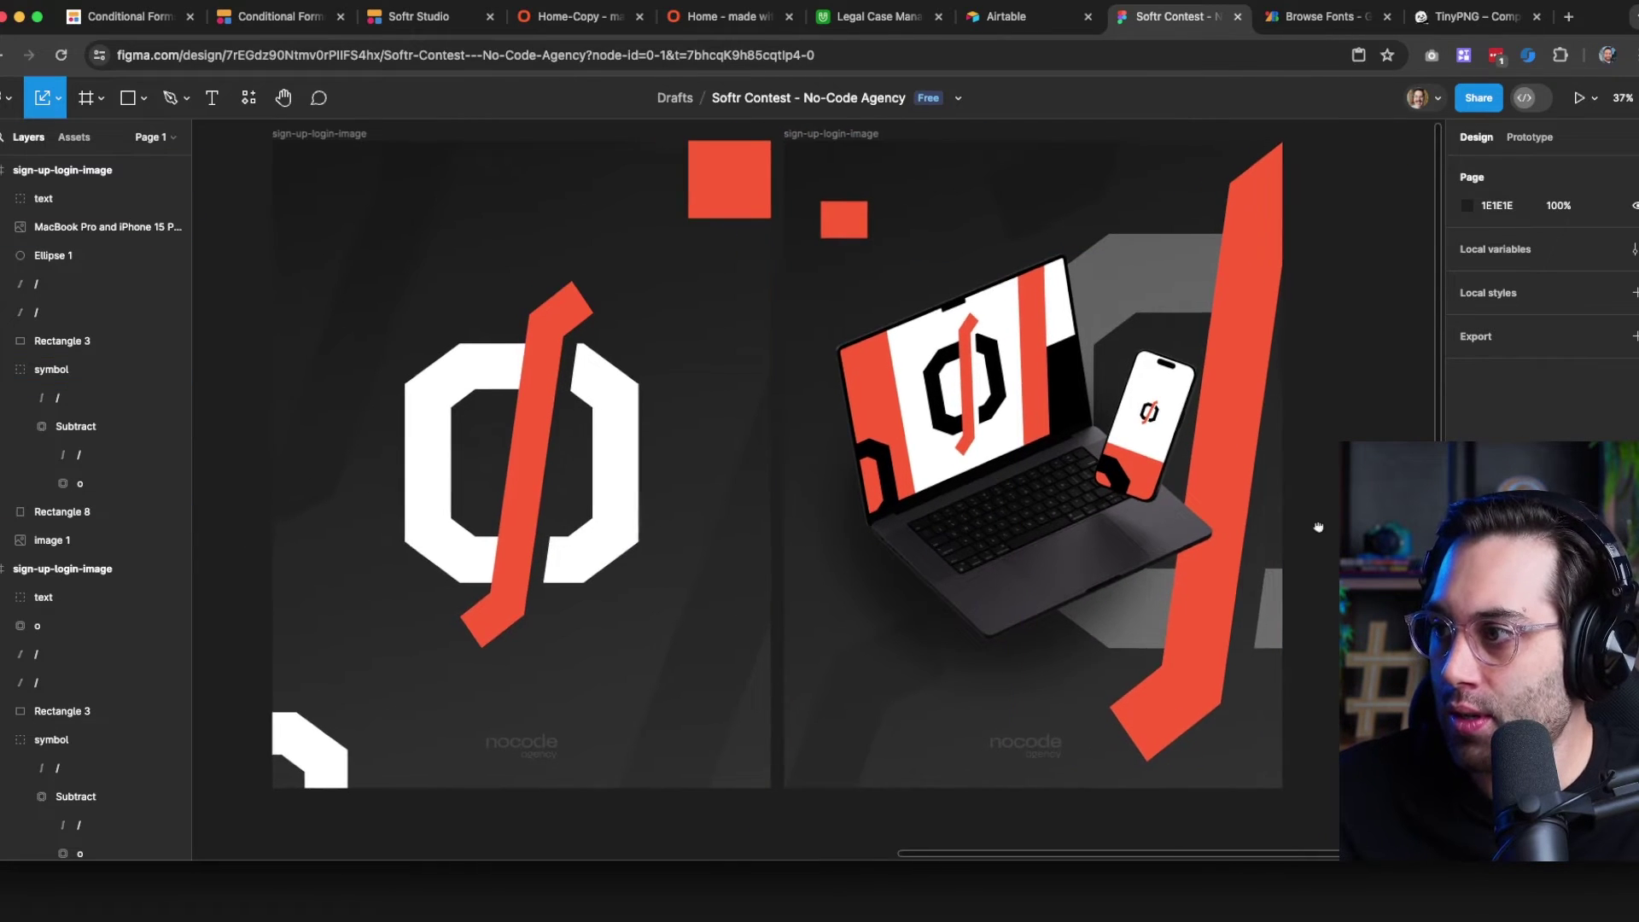
pyautogui.click(325, 154)
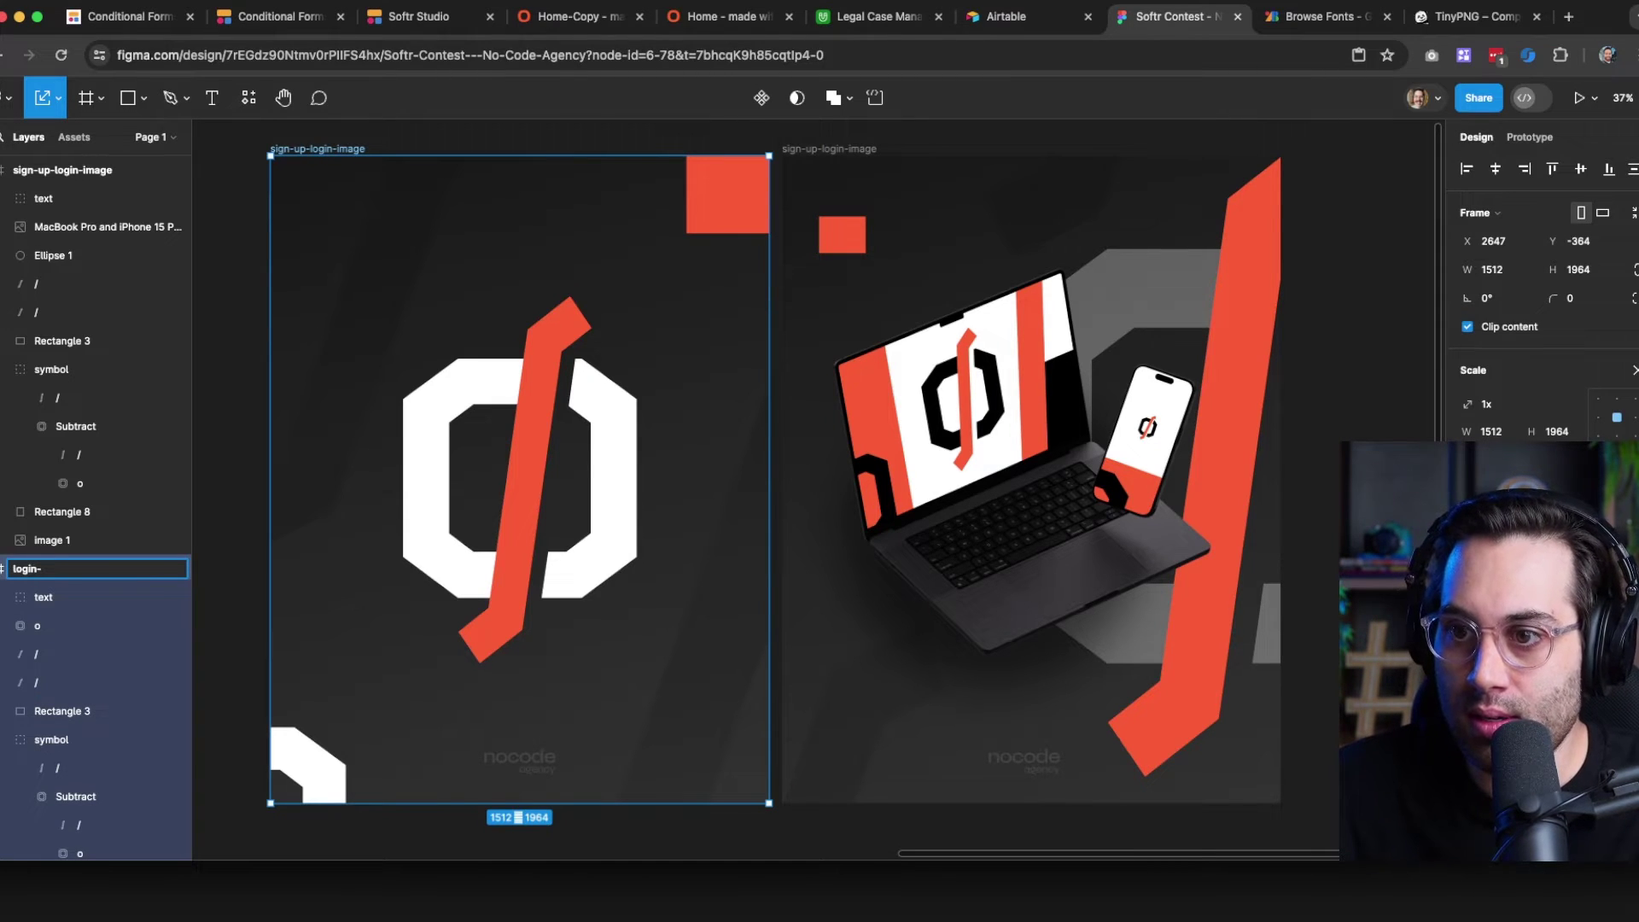
pyautogui.press('Return')
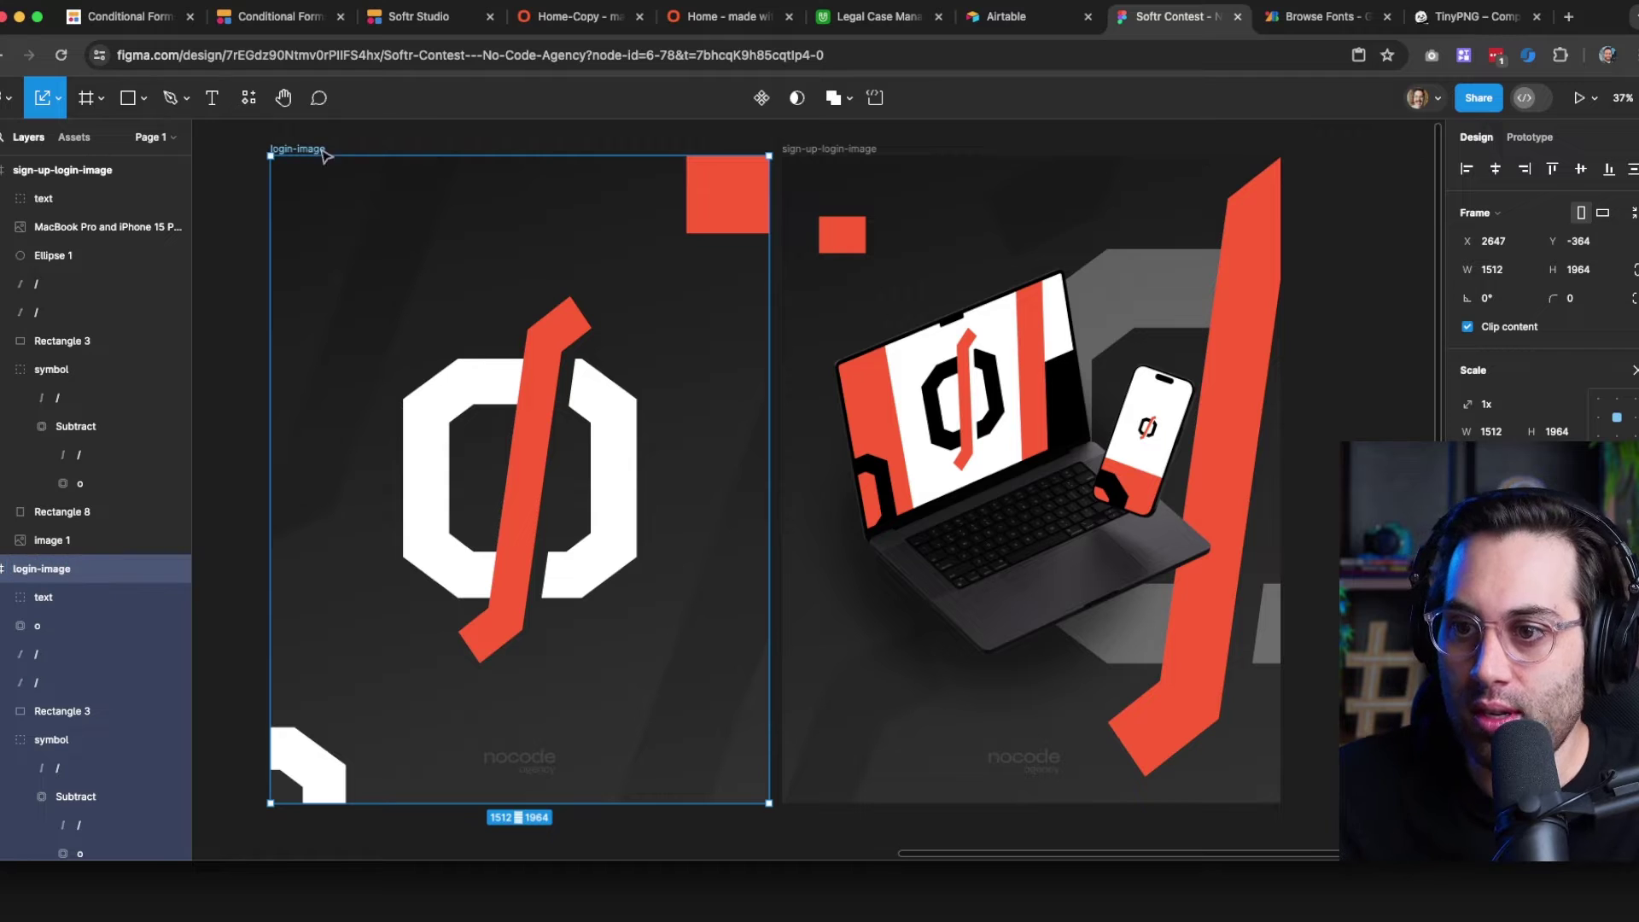
# Rename the right frame to sign-up-image
pyautogui.click(806, 152)
pyautogui.press('super+r')
pyautogui.write('si')
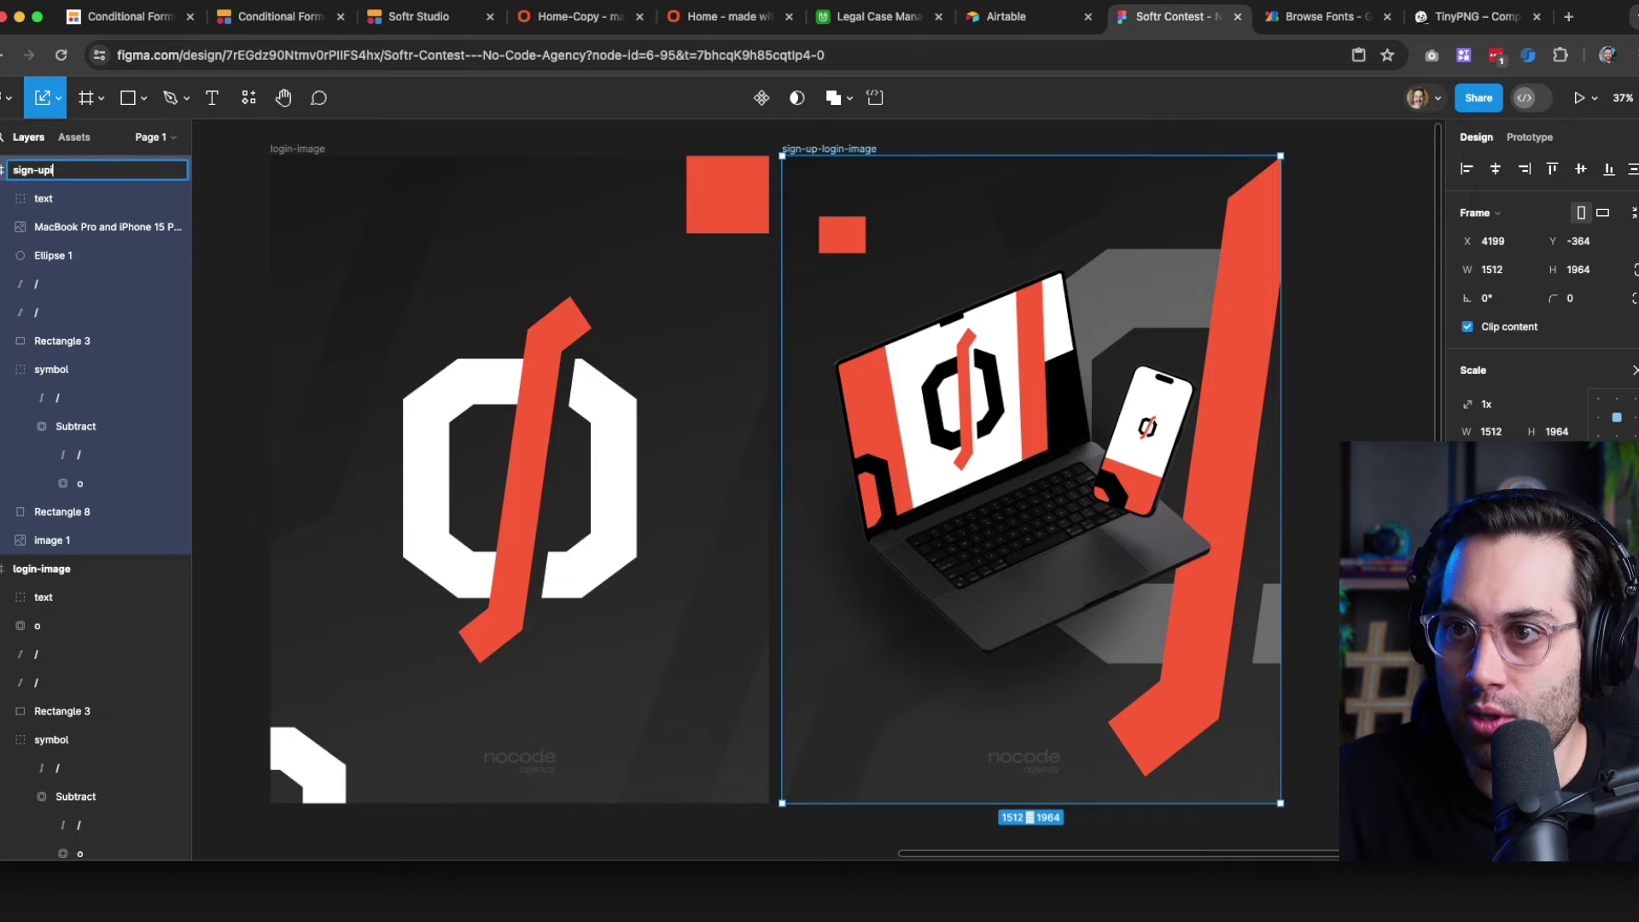
pyautogui.write('gn-up-image')
pyautogui.press('Return')
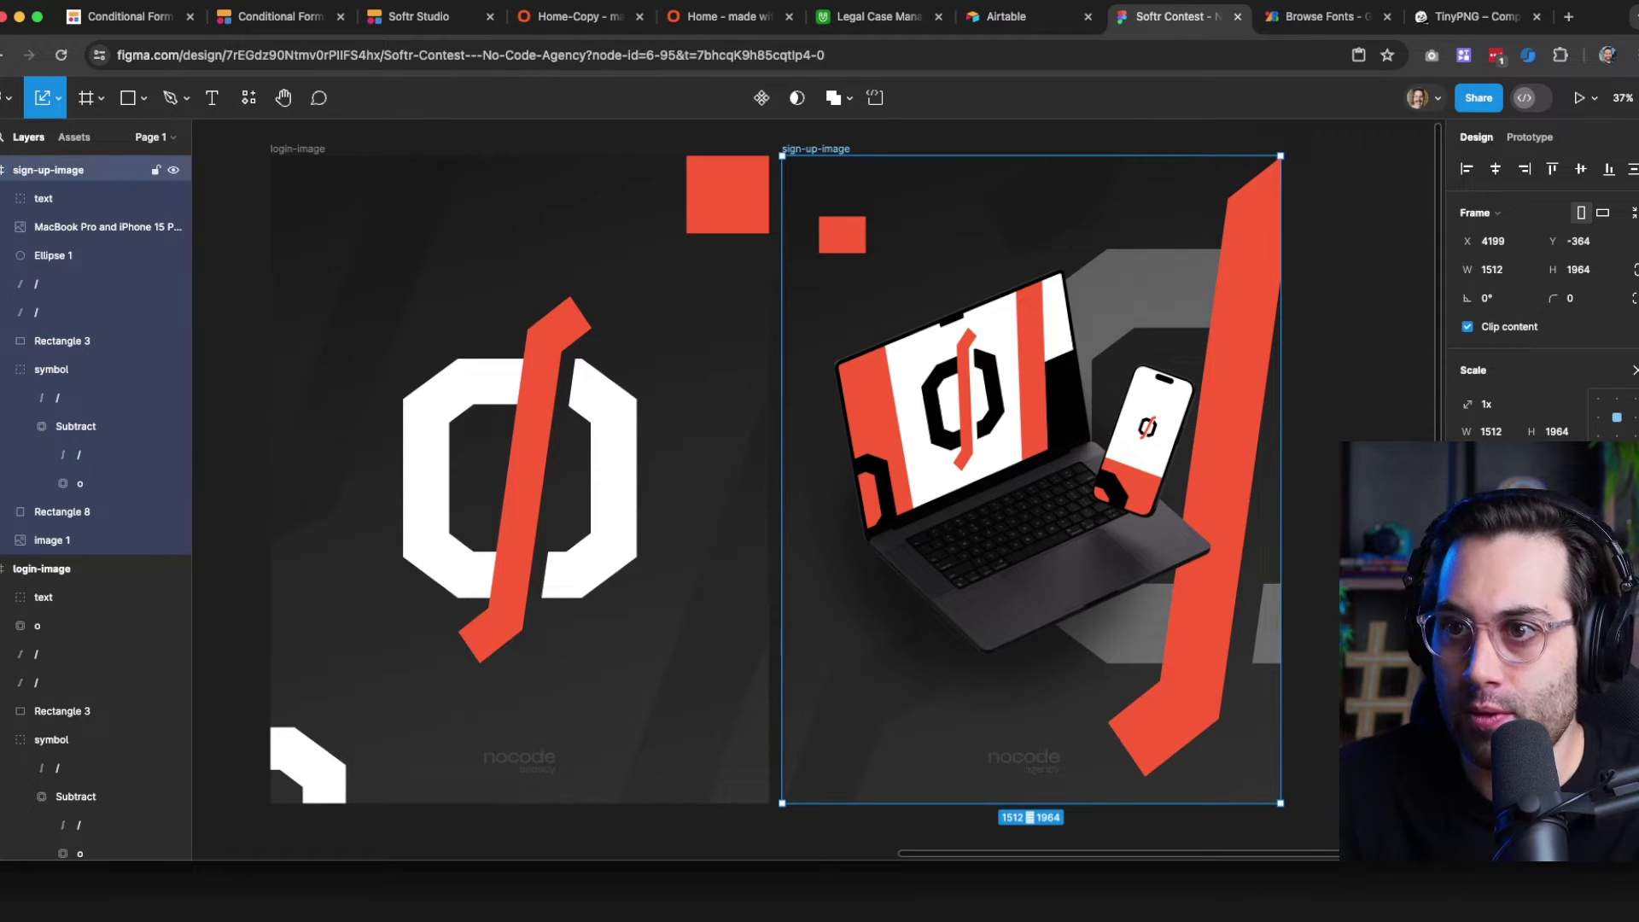
pyautogui.click(331, 145)
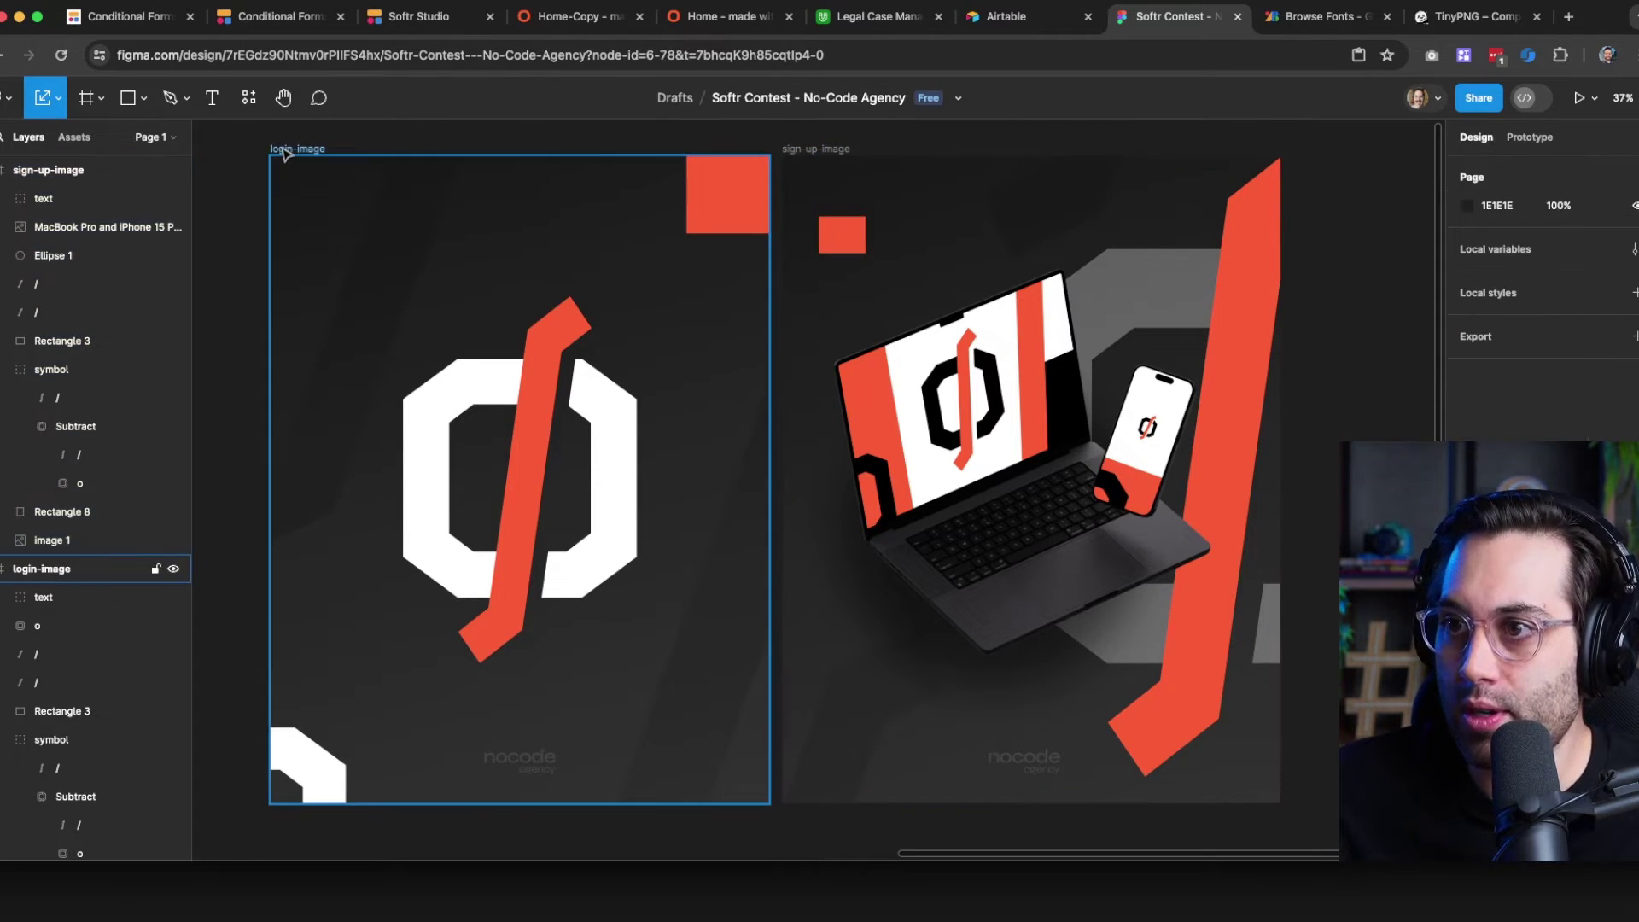
# Export the login-image and sign-up-image frames, then return to TinyPNG
pyautogui.click(290, 152)
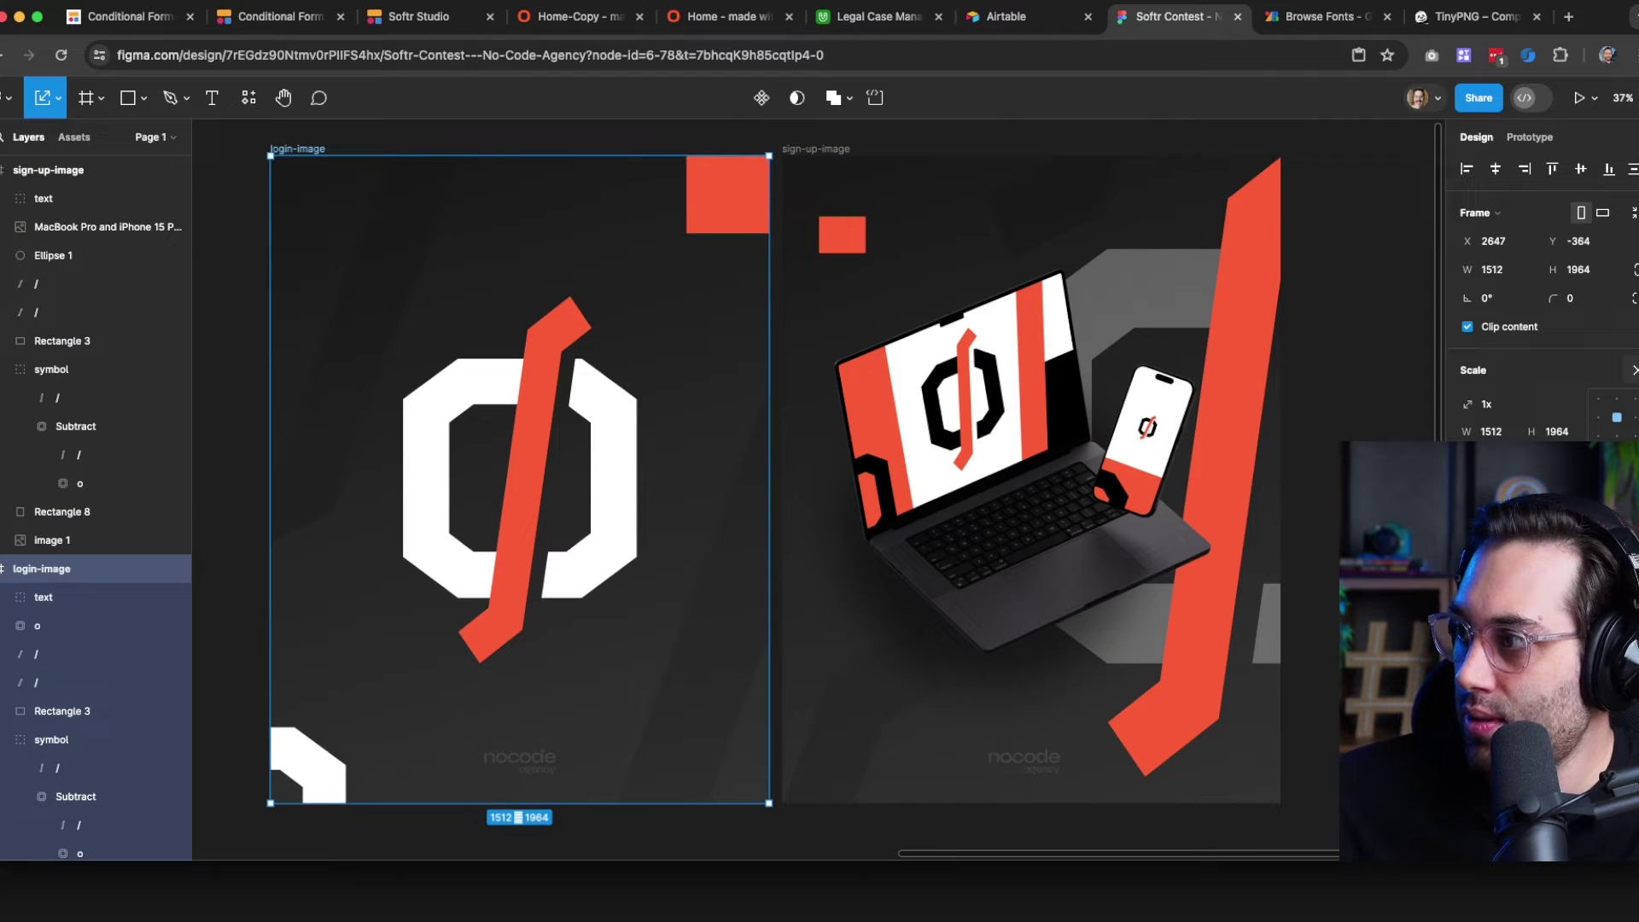
pyautogui.press('v')
pyautogui.scroll(-3, 1537, 298)
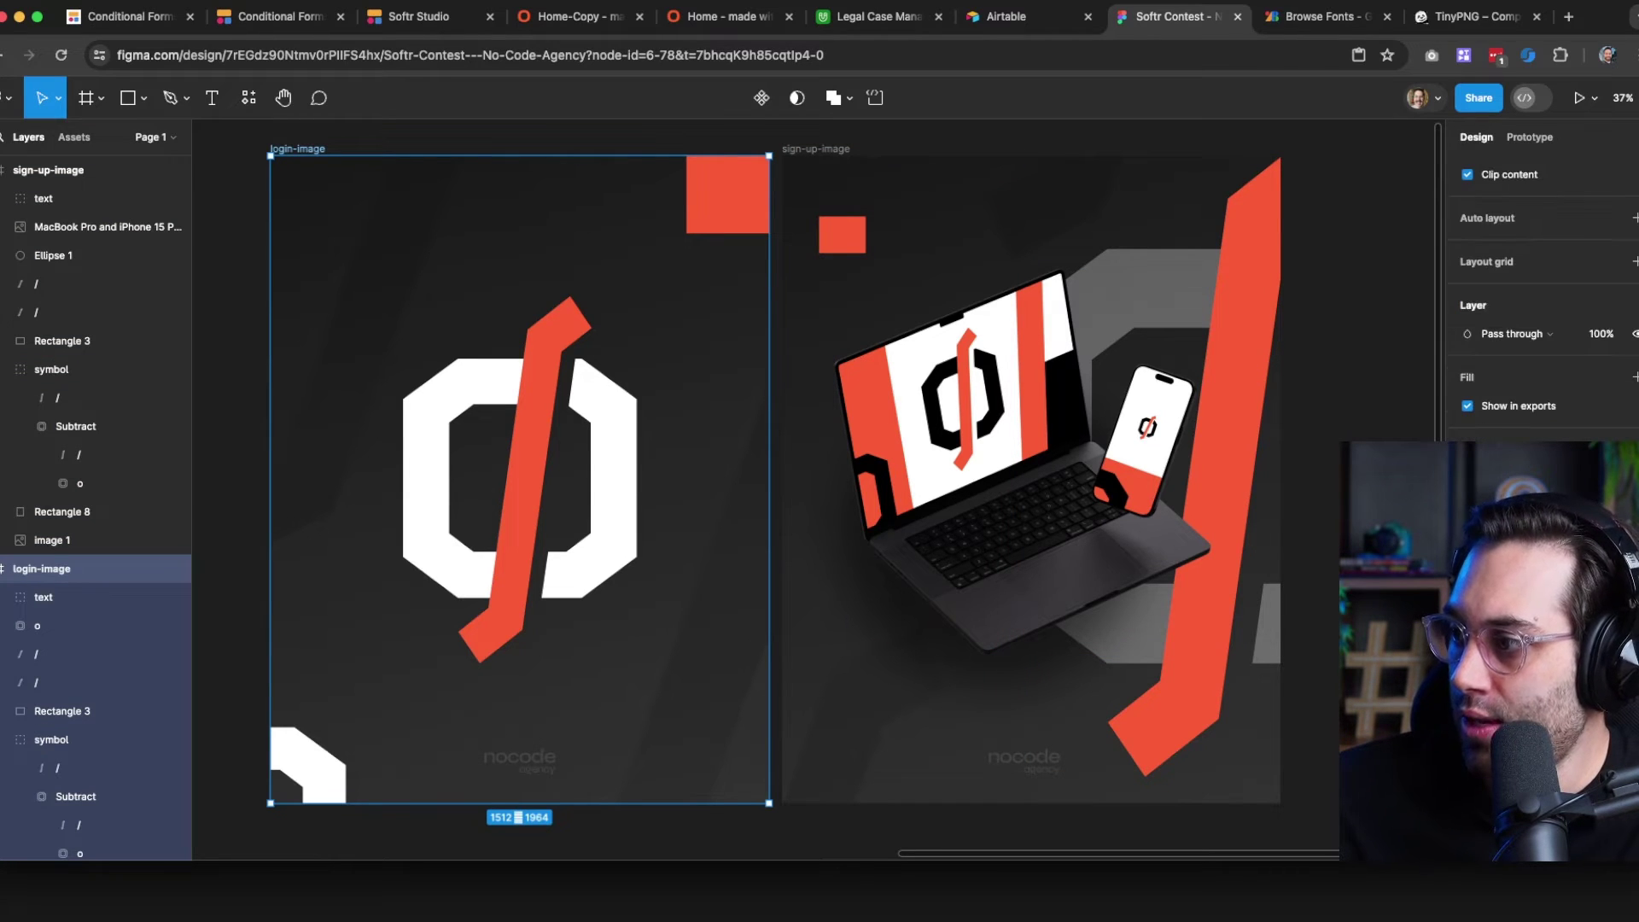
pyautogui.press('super+shift+e')
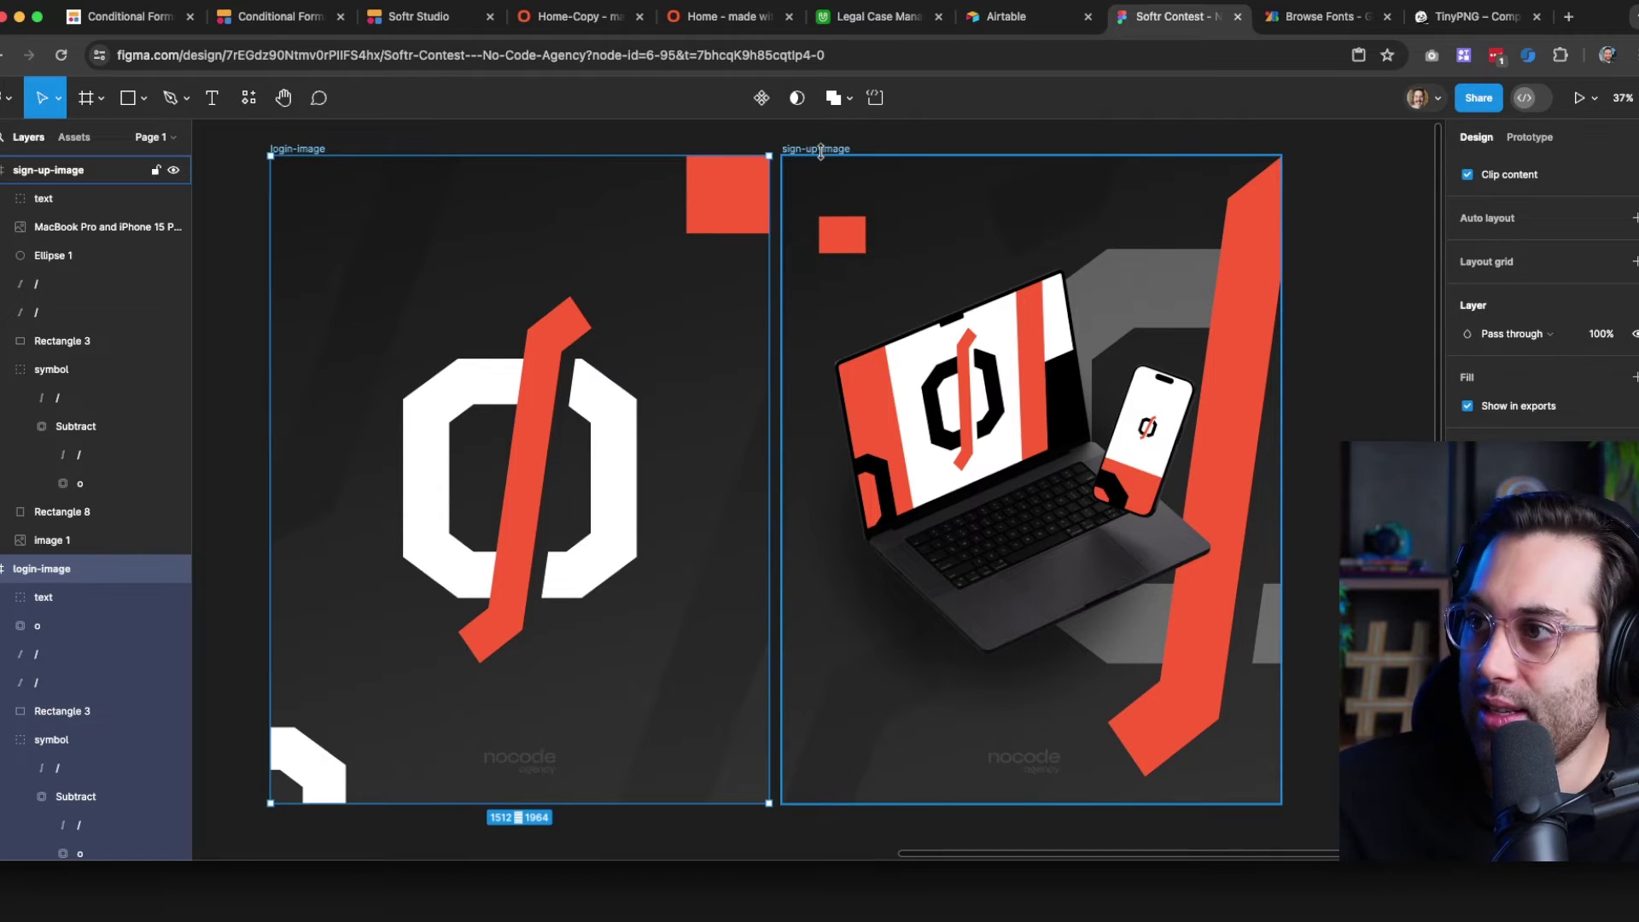
pyautogui.click(806, 150)
pyautogui.scroll(-3, 1537, 299)
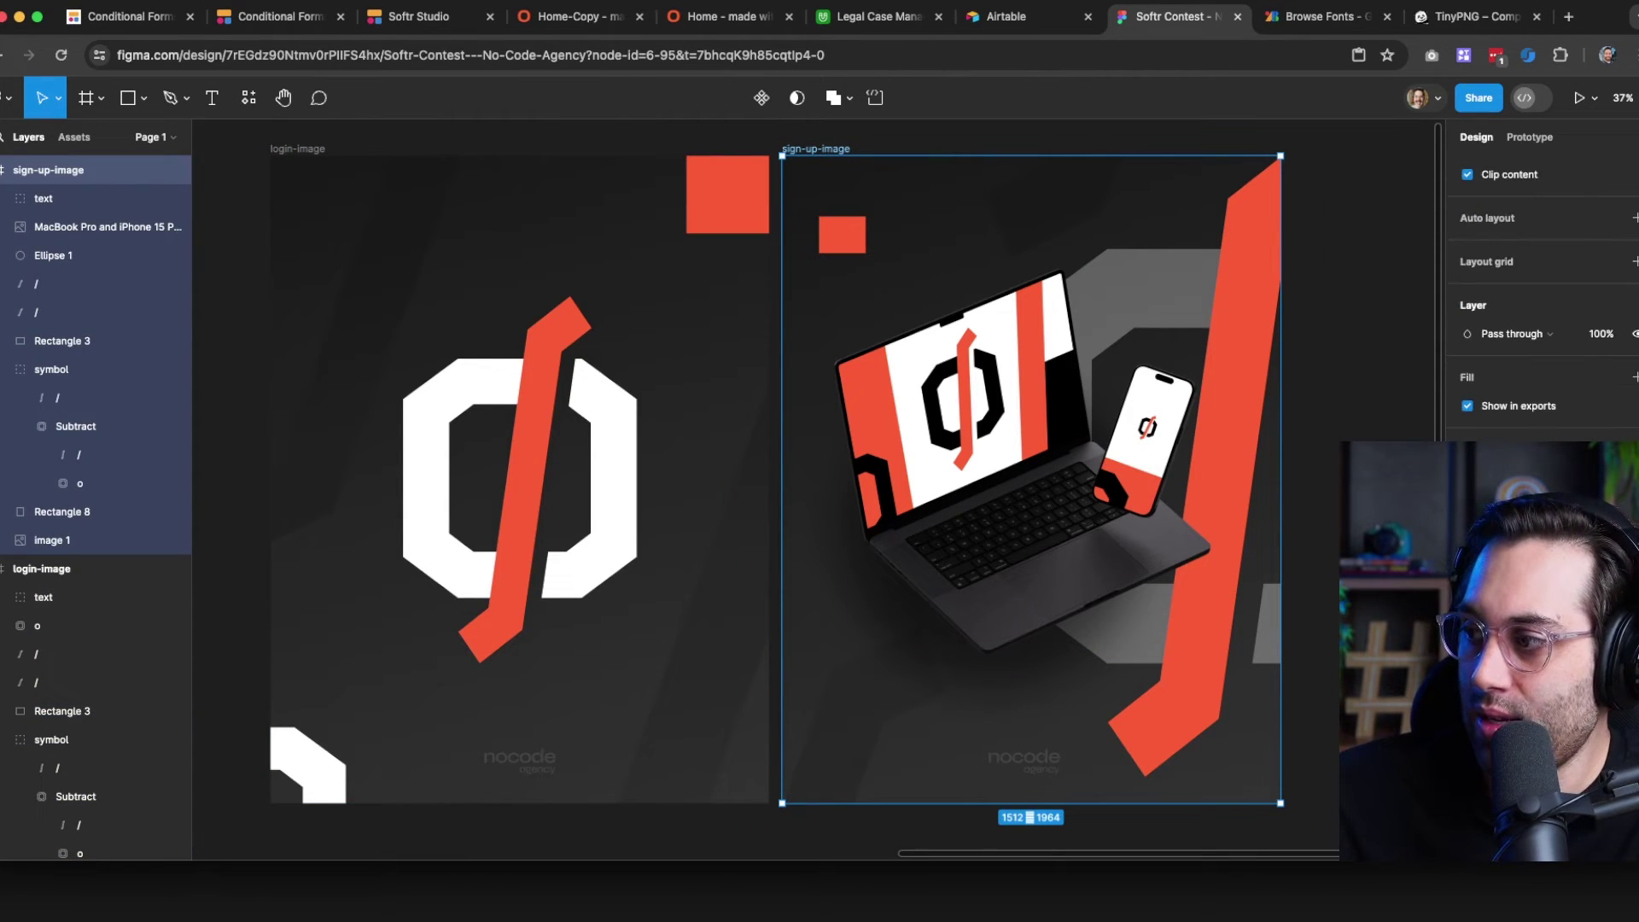
pyautogui.press('shift+super+e')
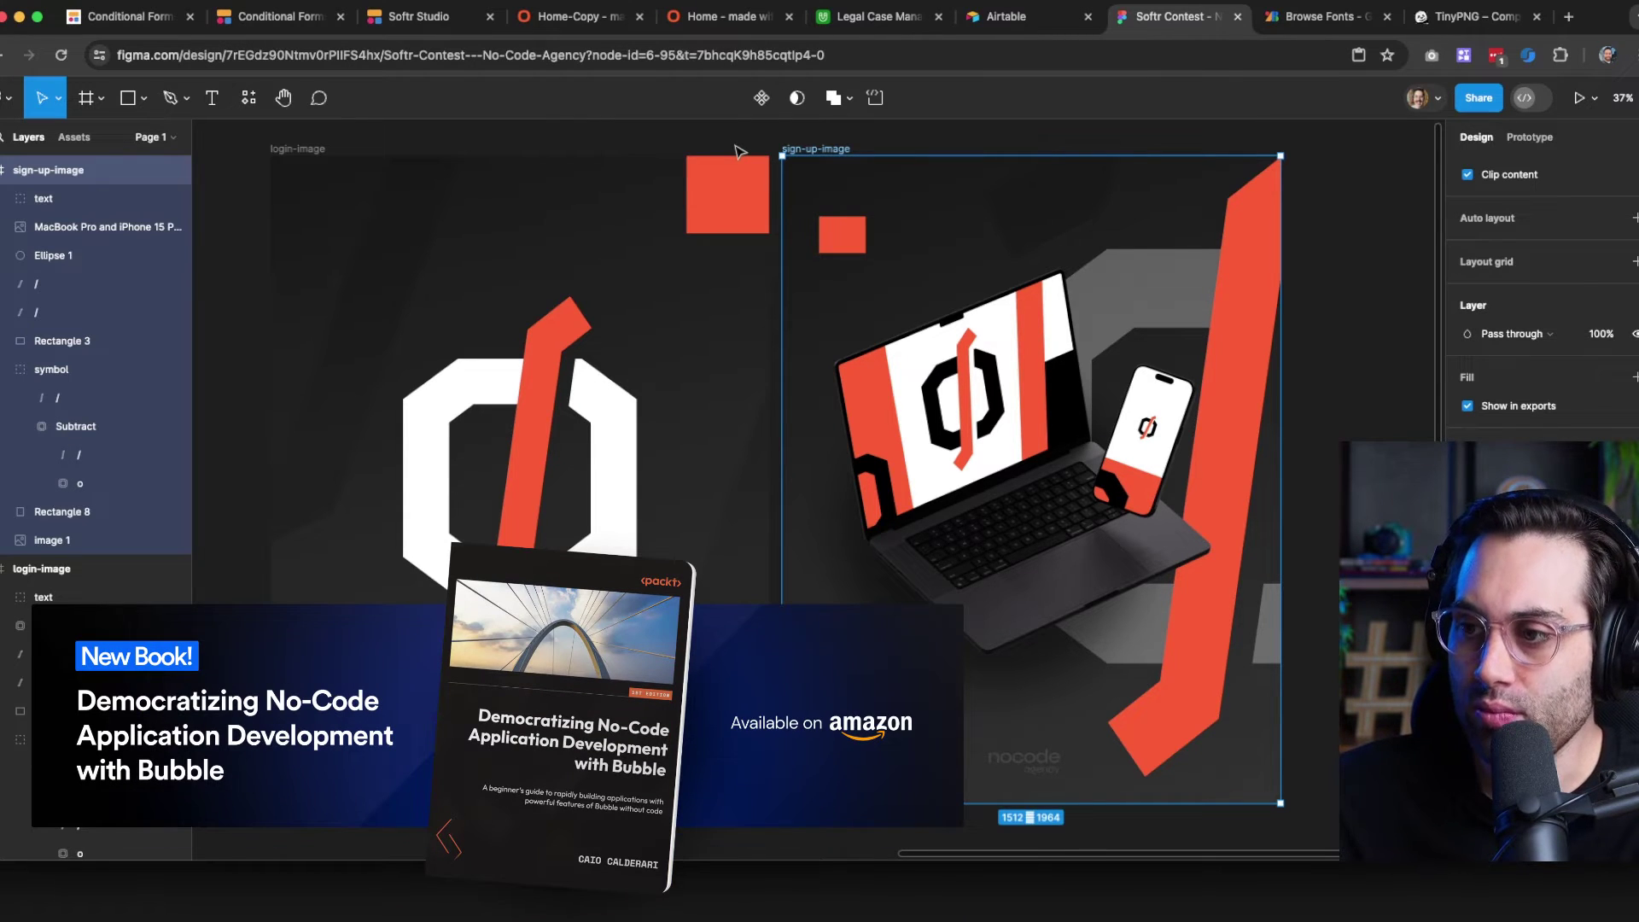
pyautogui.press('Escape')
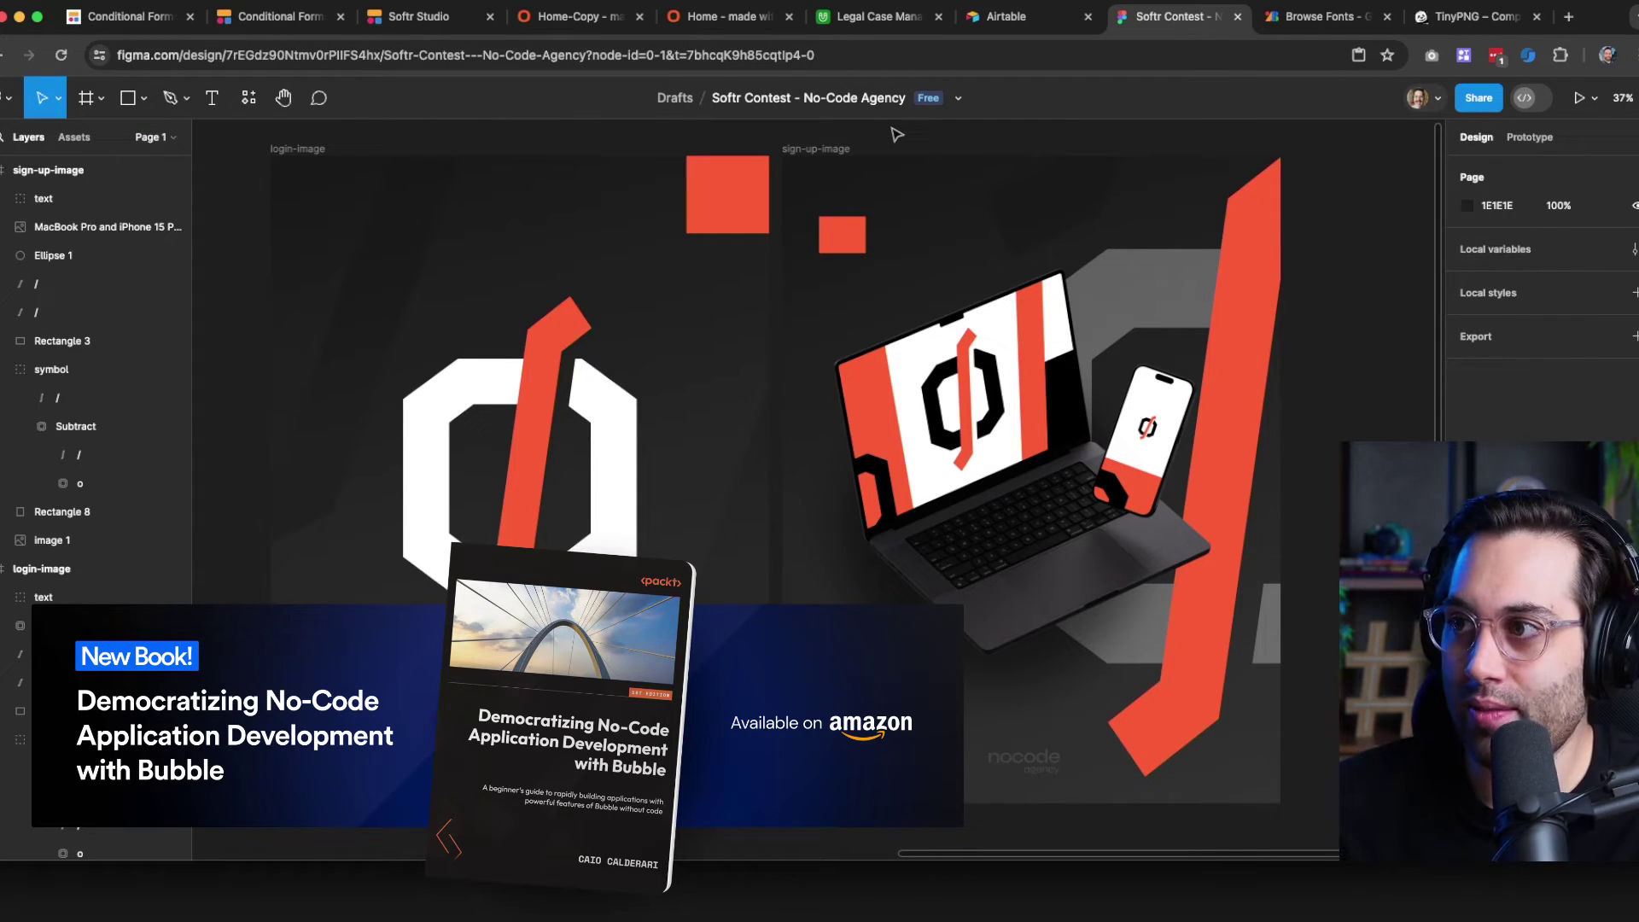
pyautogui.click(1441, 26)
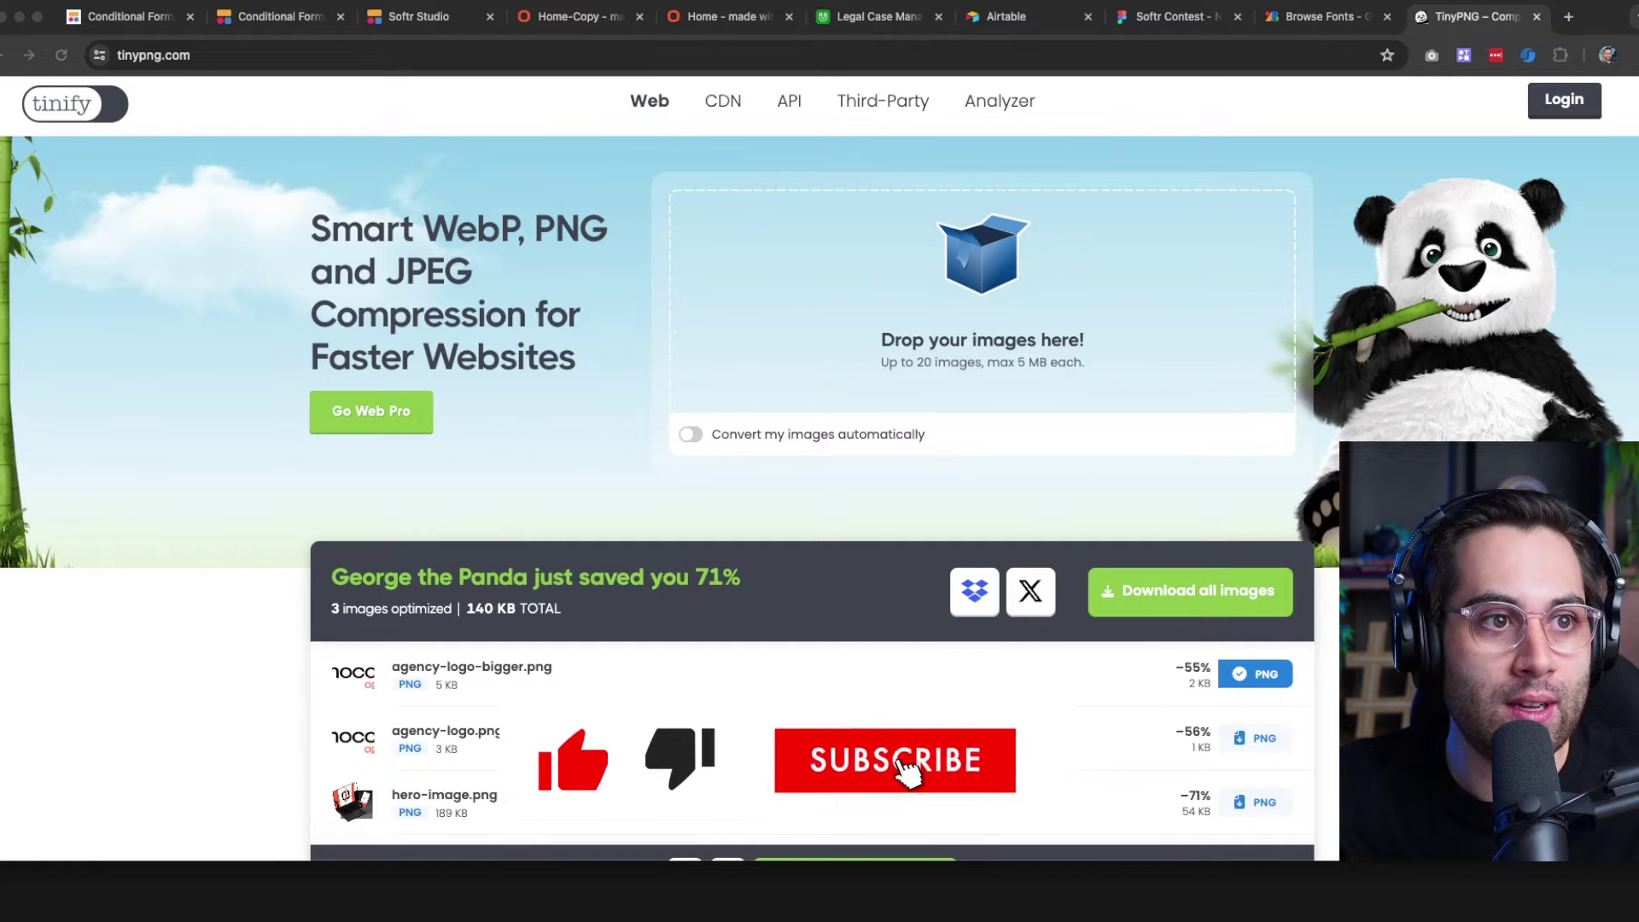
# Compress login-image.png and sign-up-image.png by 68% and download both
pyautogui.moveTo(1006, 413); pyautogui.dragTo(1016, 285)
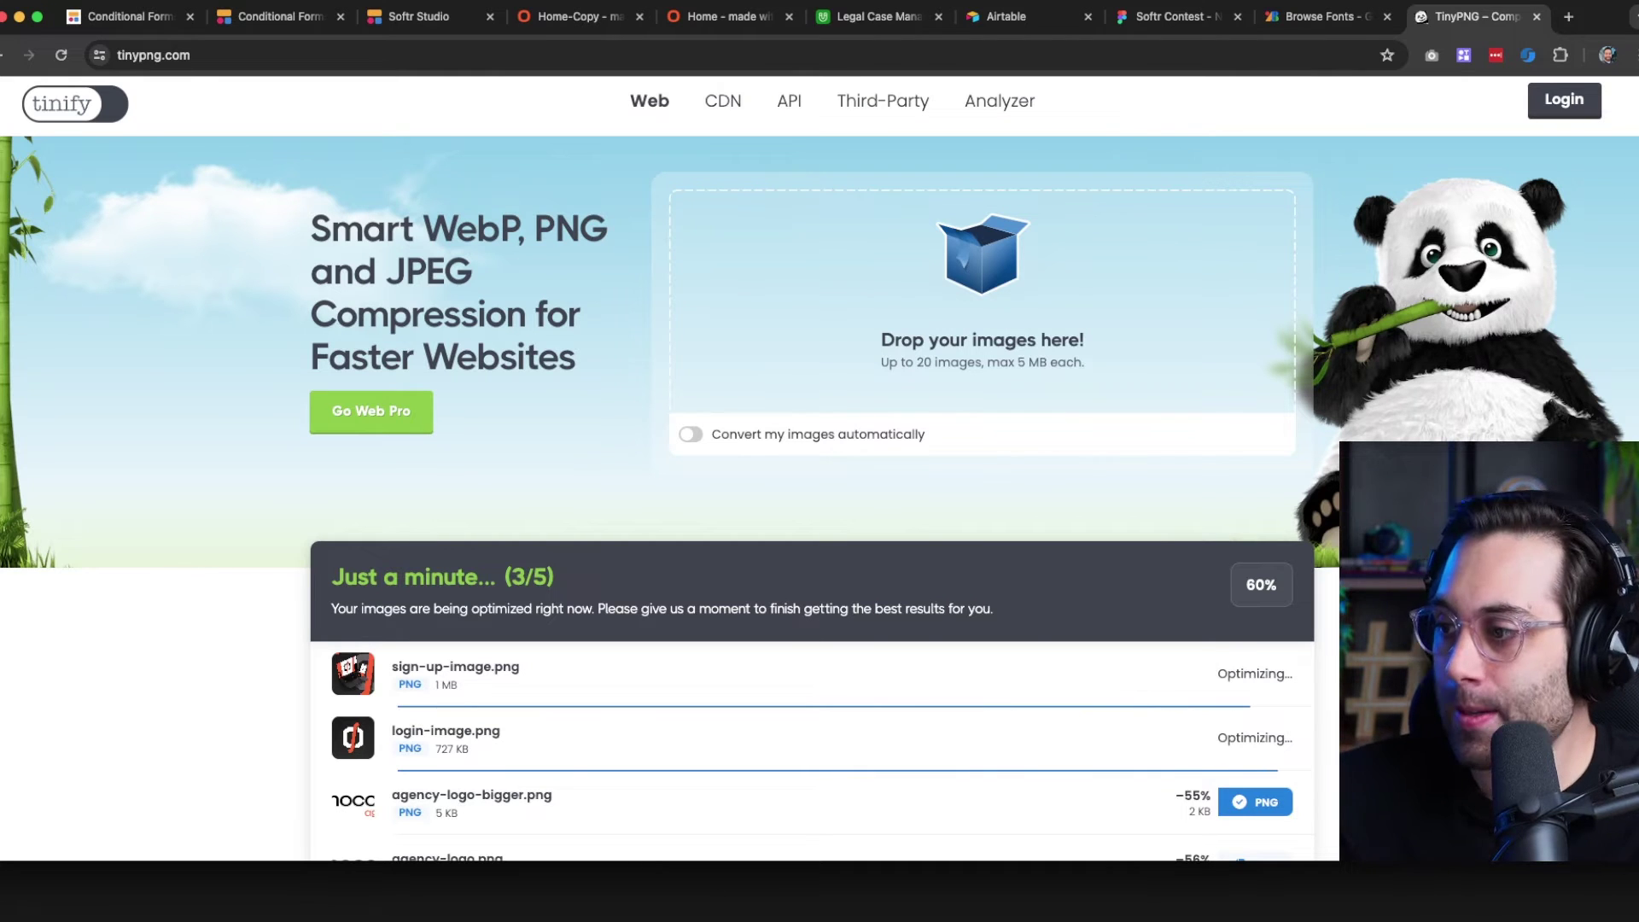
pyautogui.scroll(-2, 1216, 706)
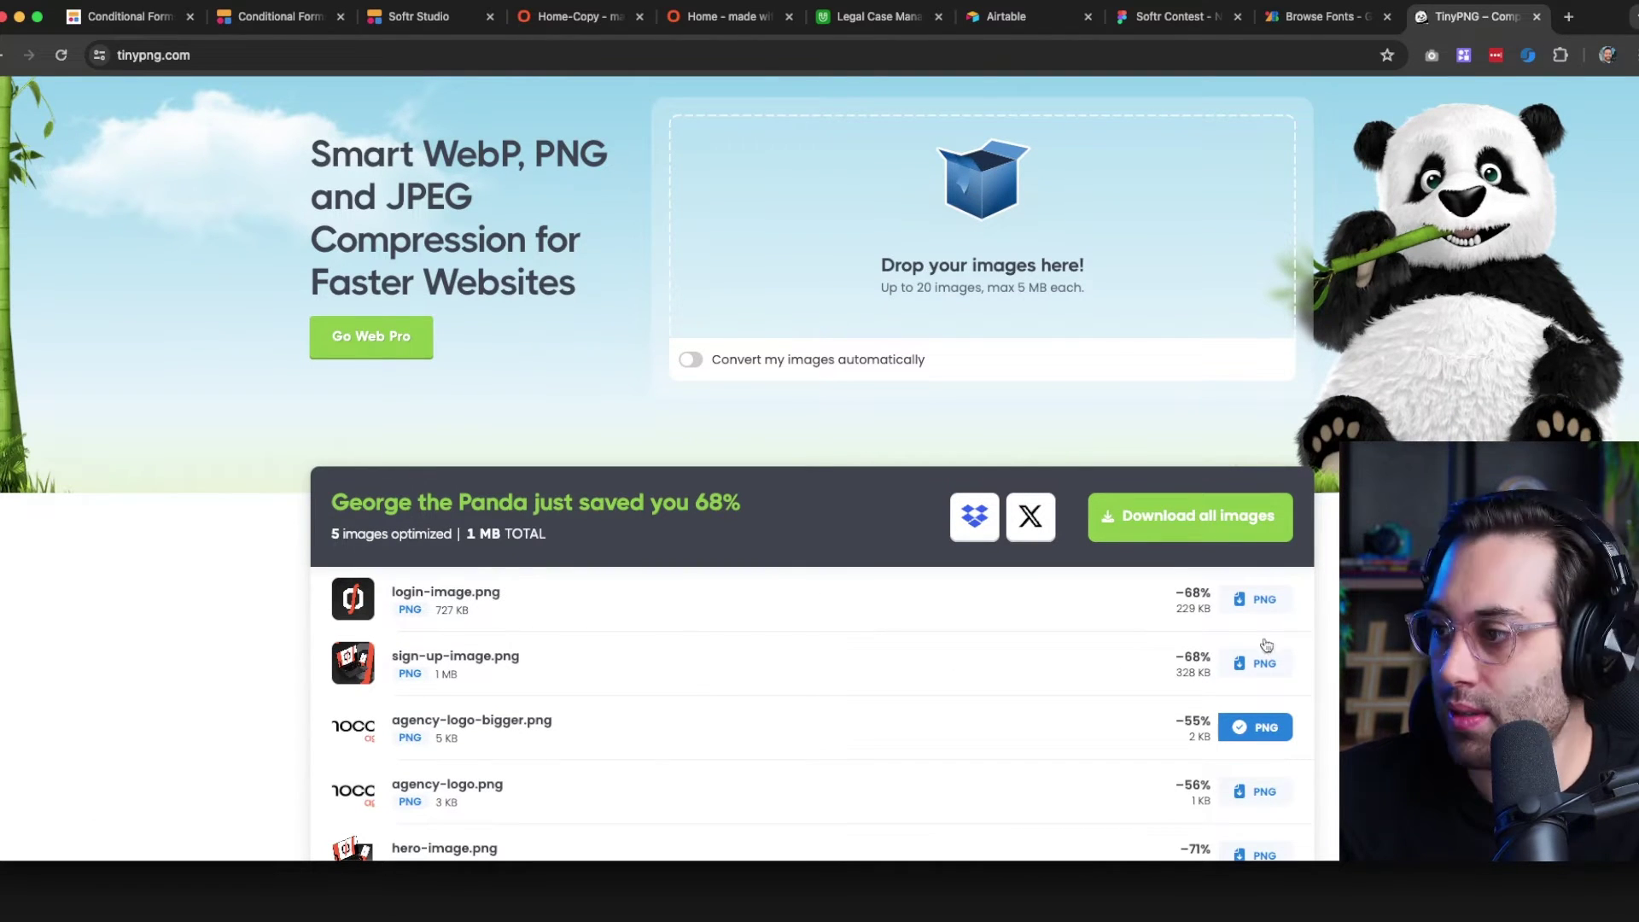
pyautogui.click(1272, 599)
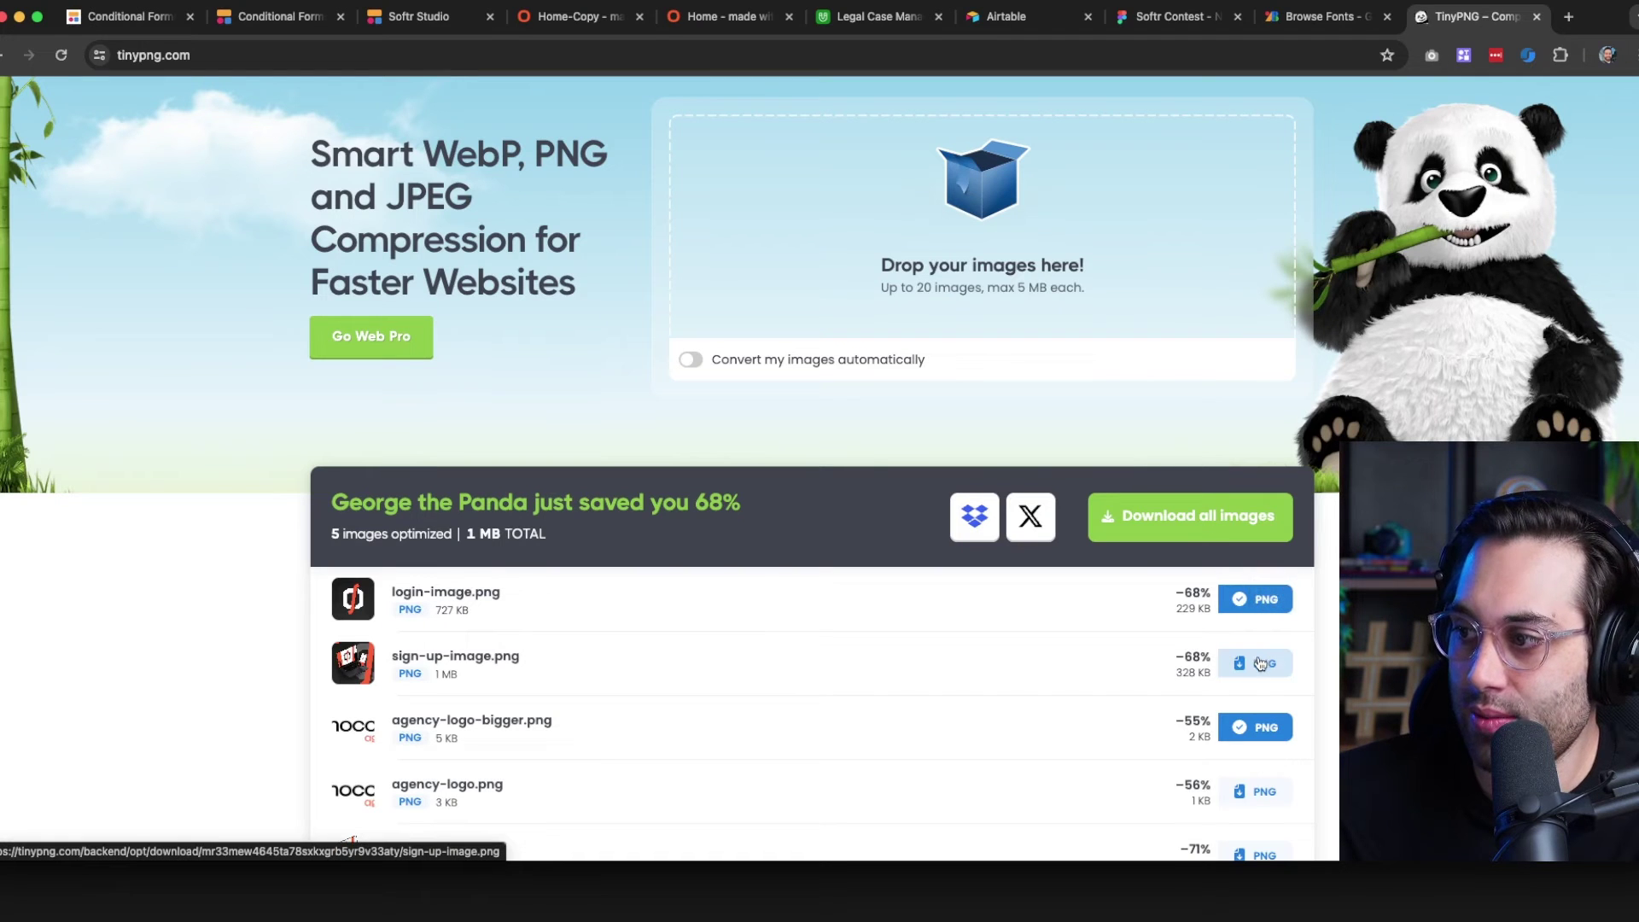
pyautogui.click(1260, 665)
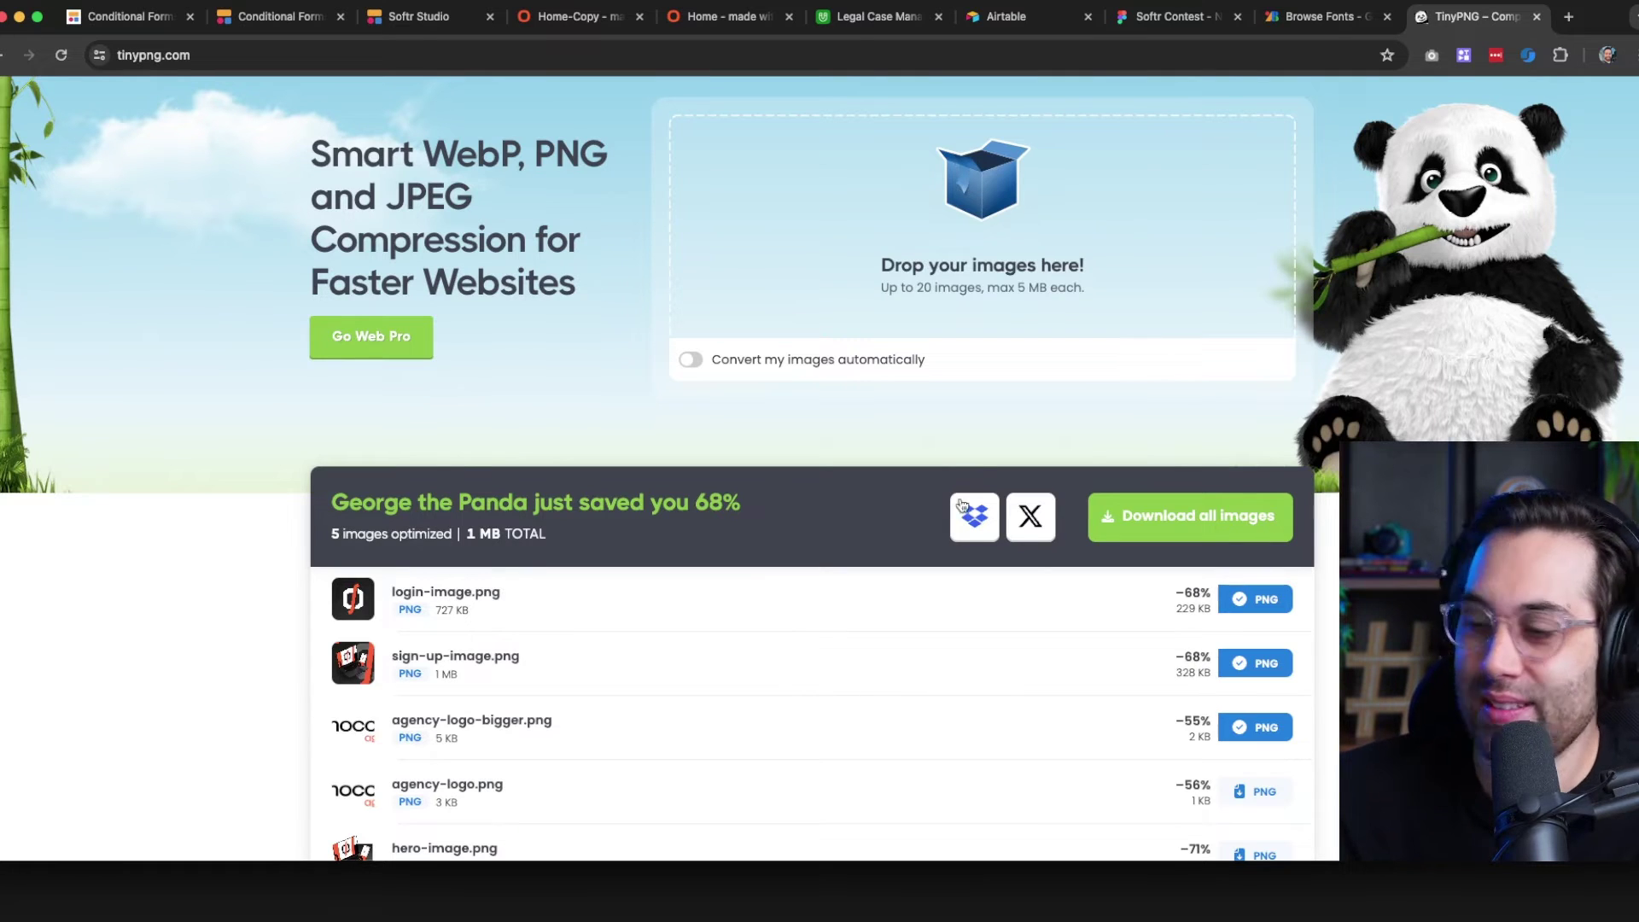
# Bring up the published Softr app's login page
pyautogui.press('super+Tab')
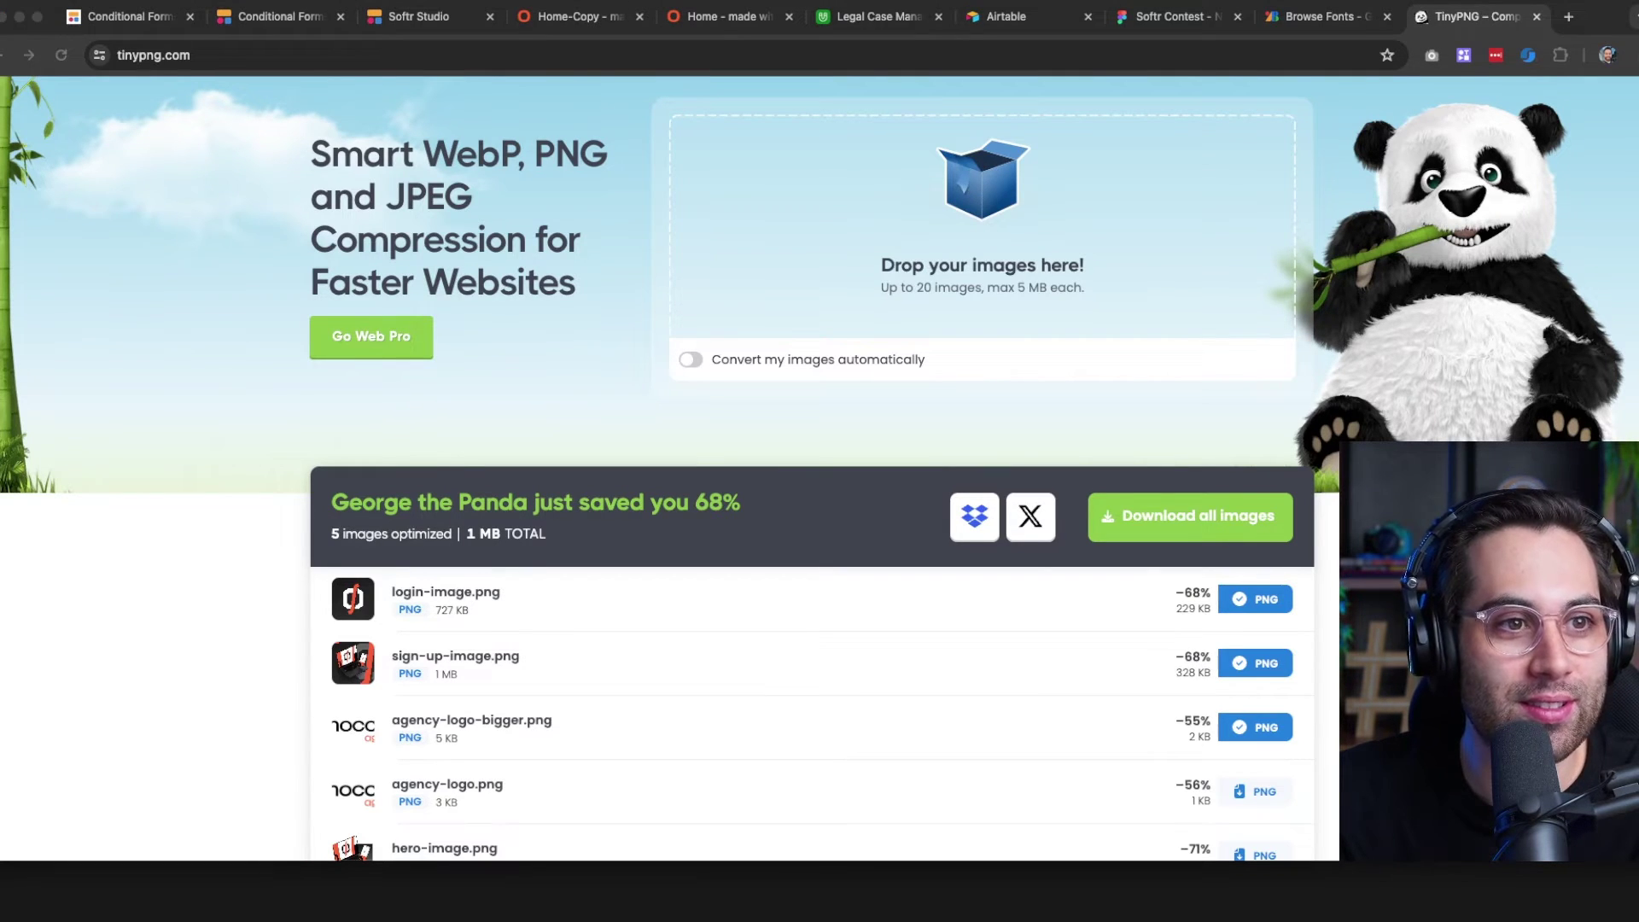
pyautogui.click(1353, 491)
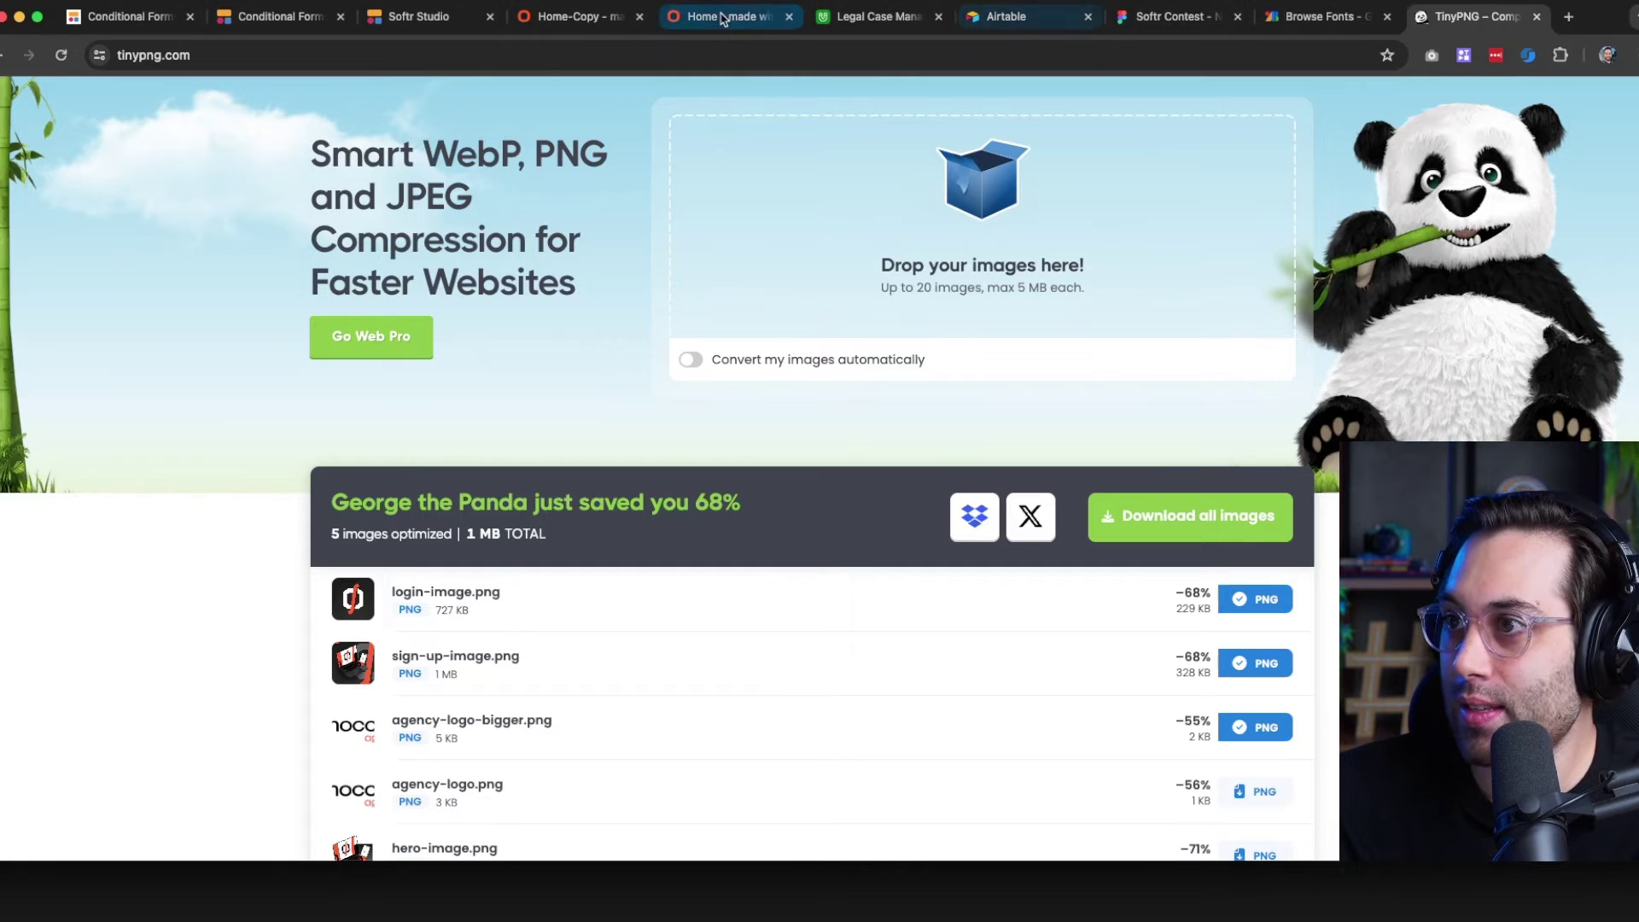
pyautogui.click(588, 24)
pyautogui.press('super+alt+Left')
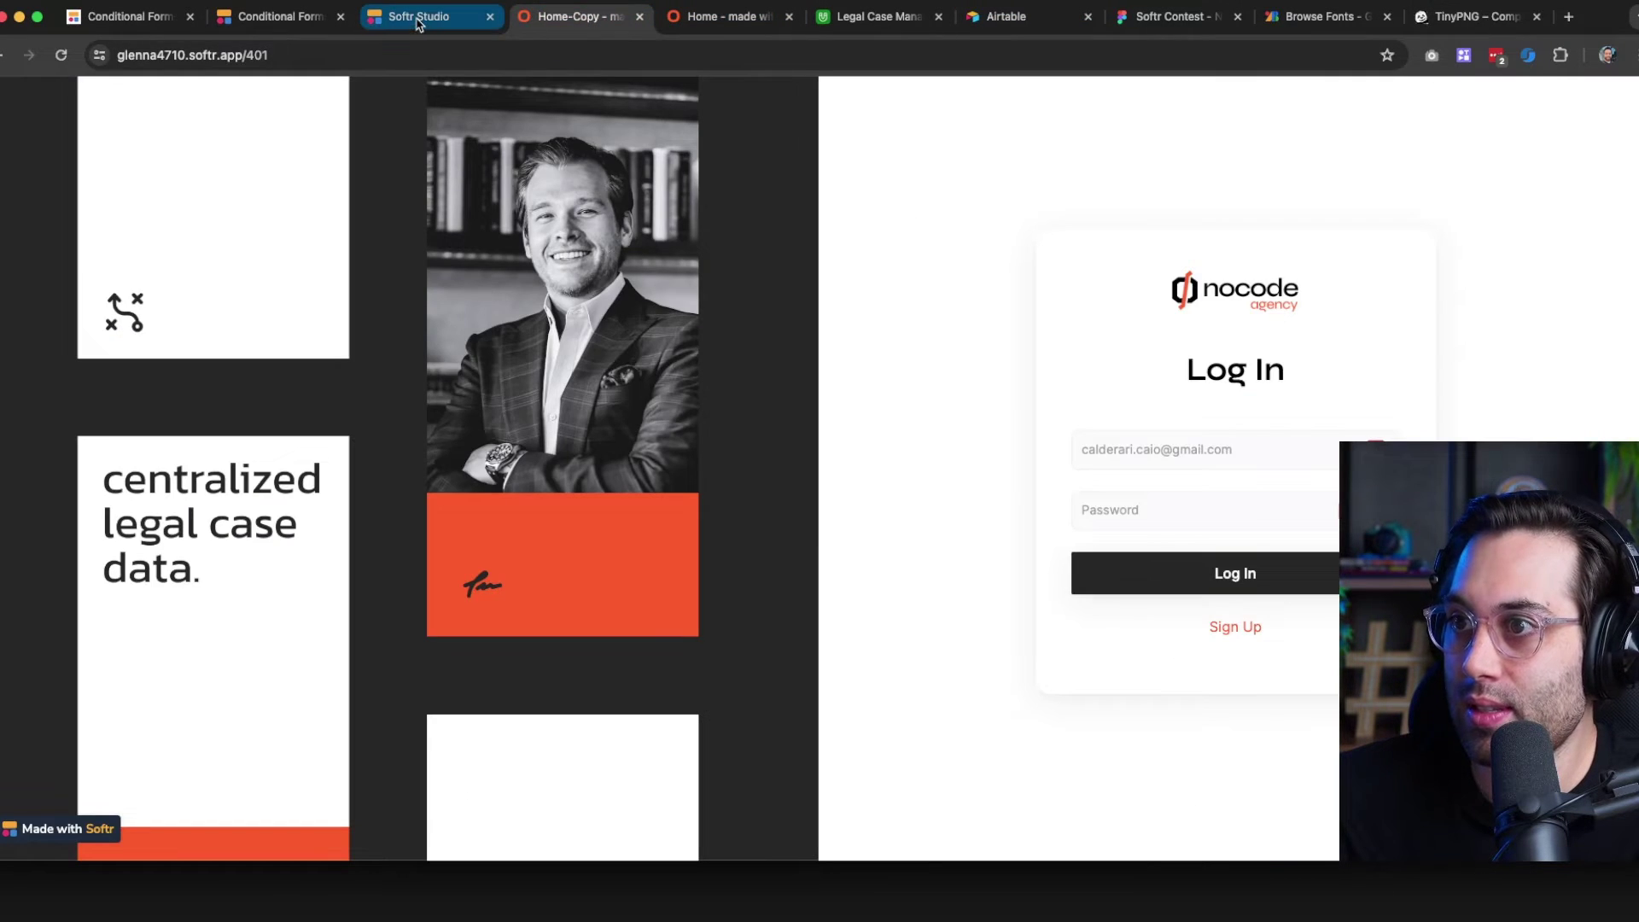
# Upload login-image.png from Downloads into the image library for the log-in side image
pyautogui.click(384, 340)
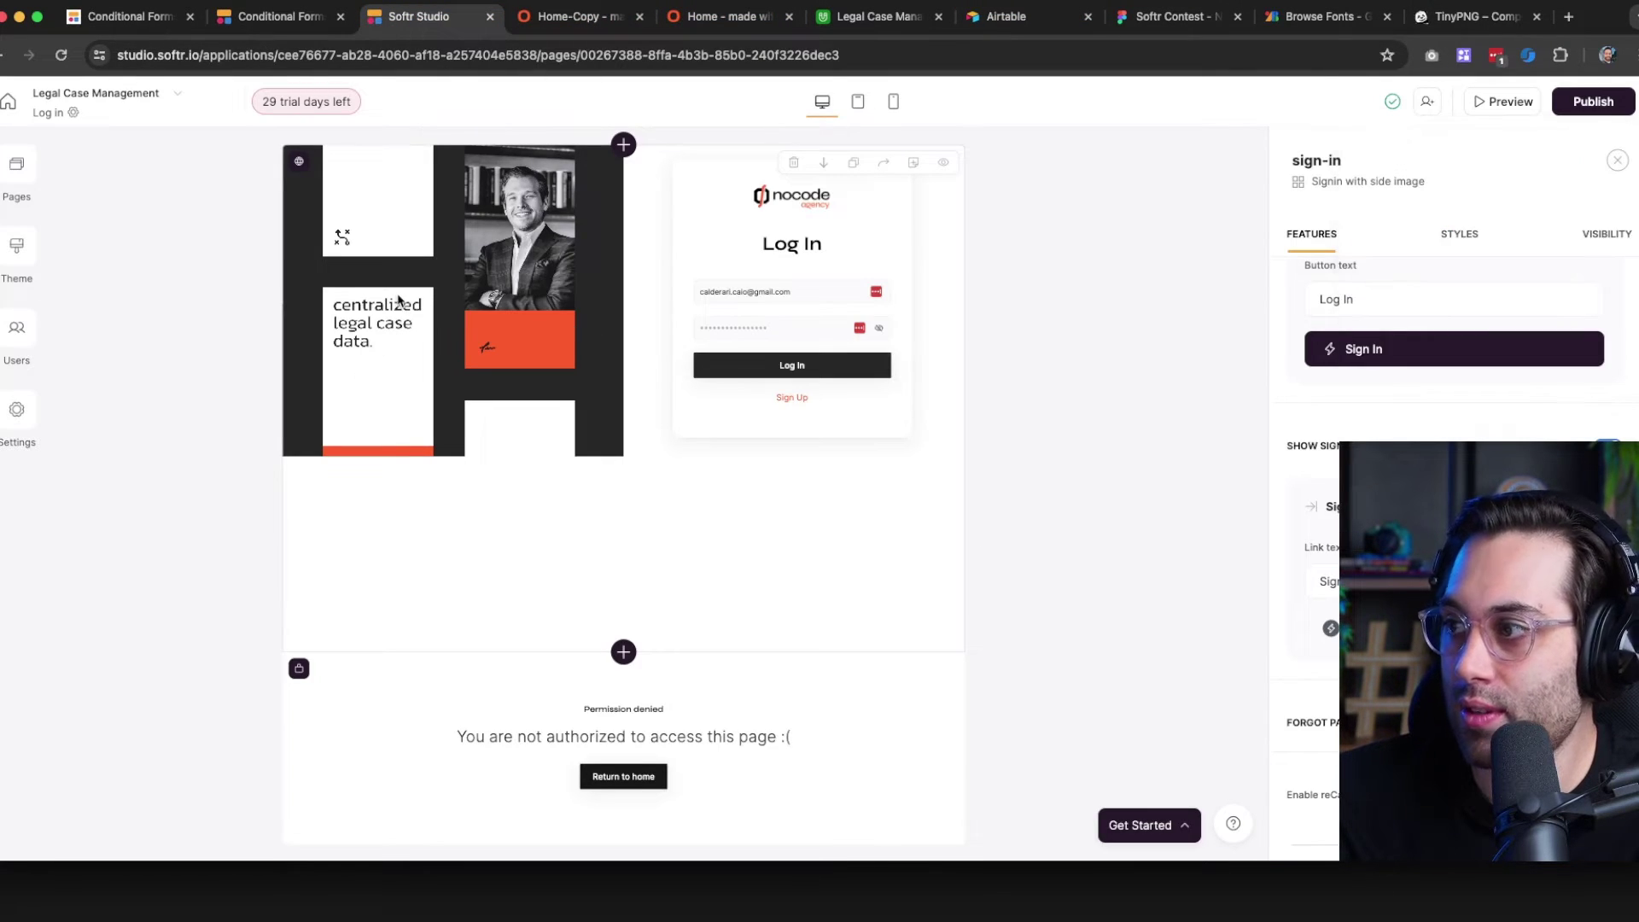
pyautogui.scroll(10, 1366, 359)
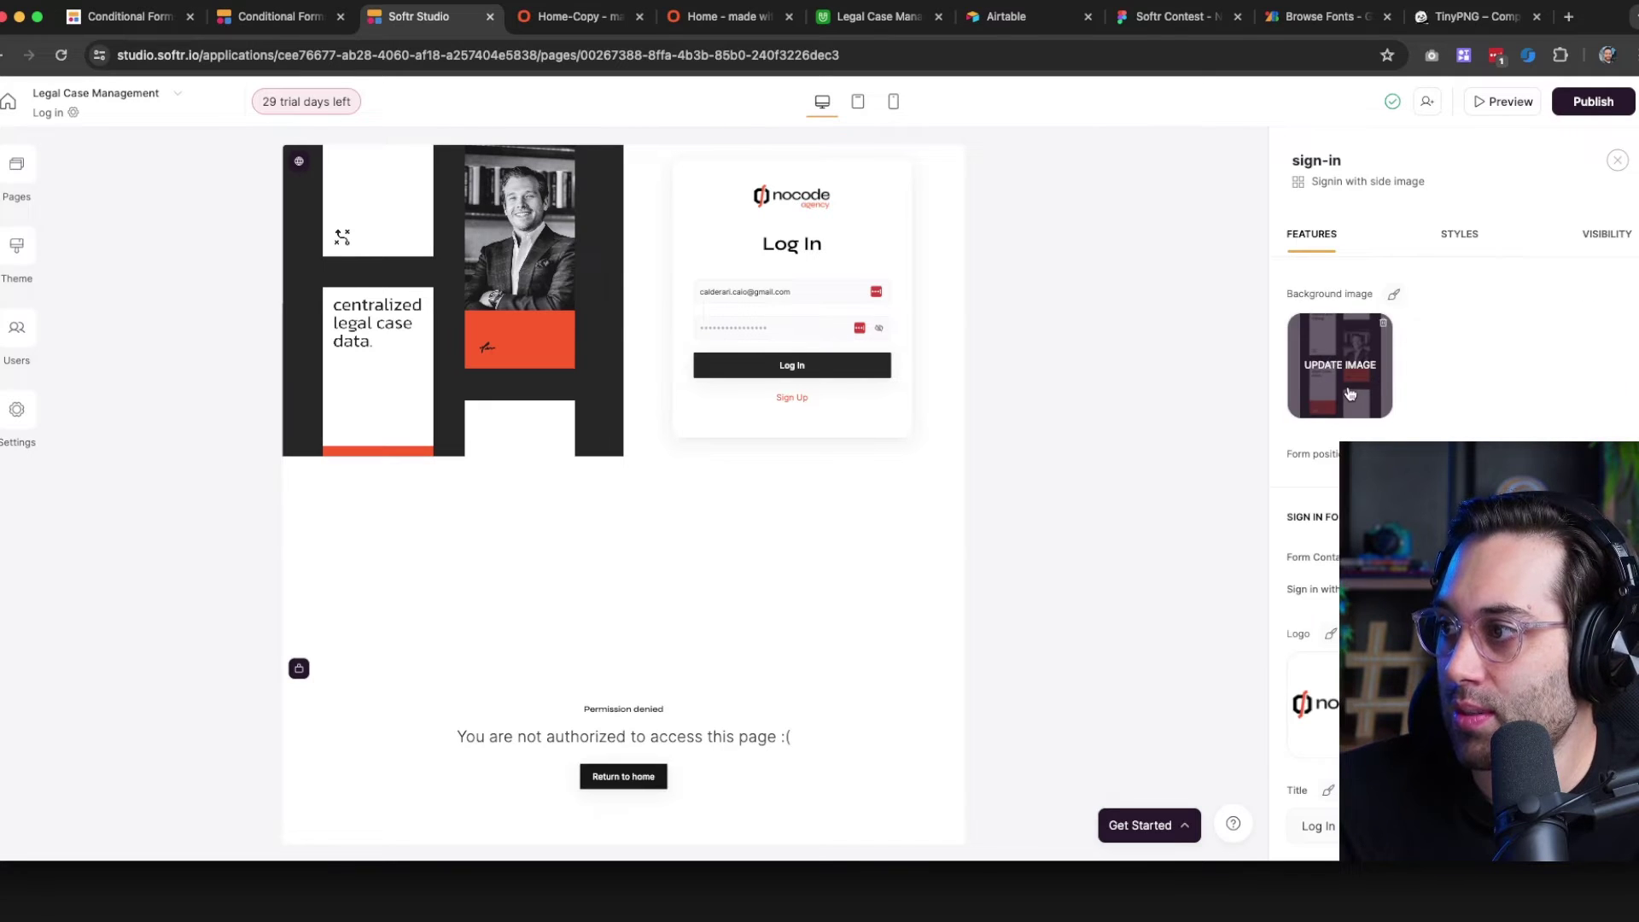
pyautogui.click(1350, 394)
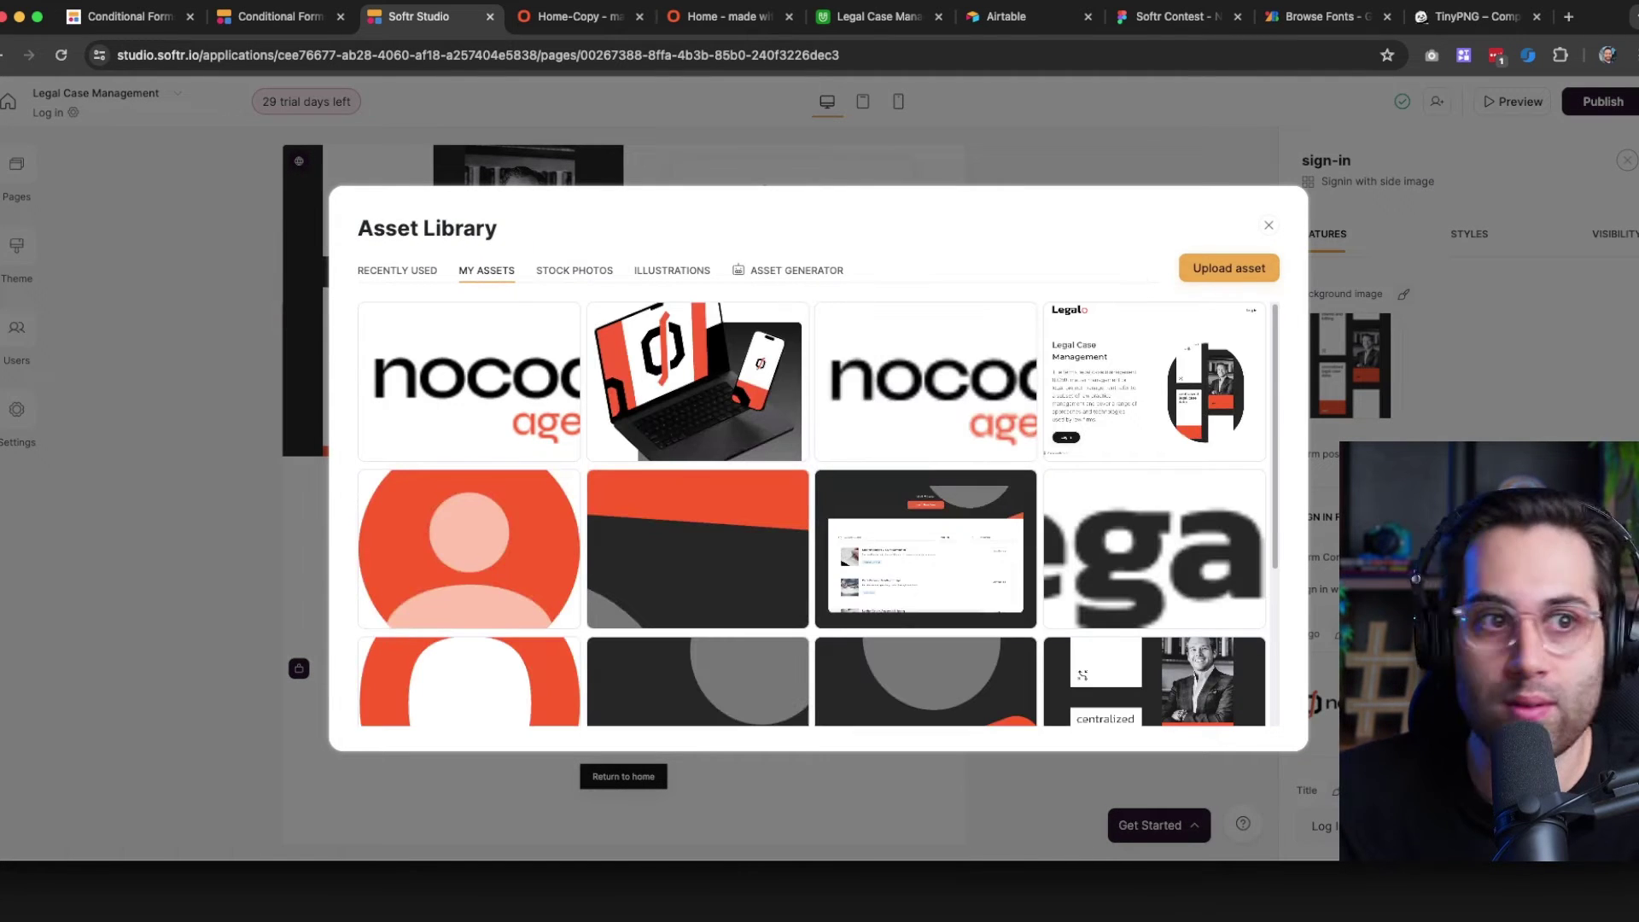
pyautogui.click(1228, 268)
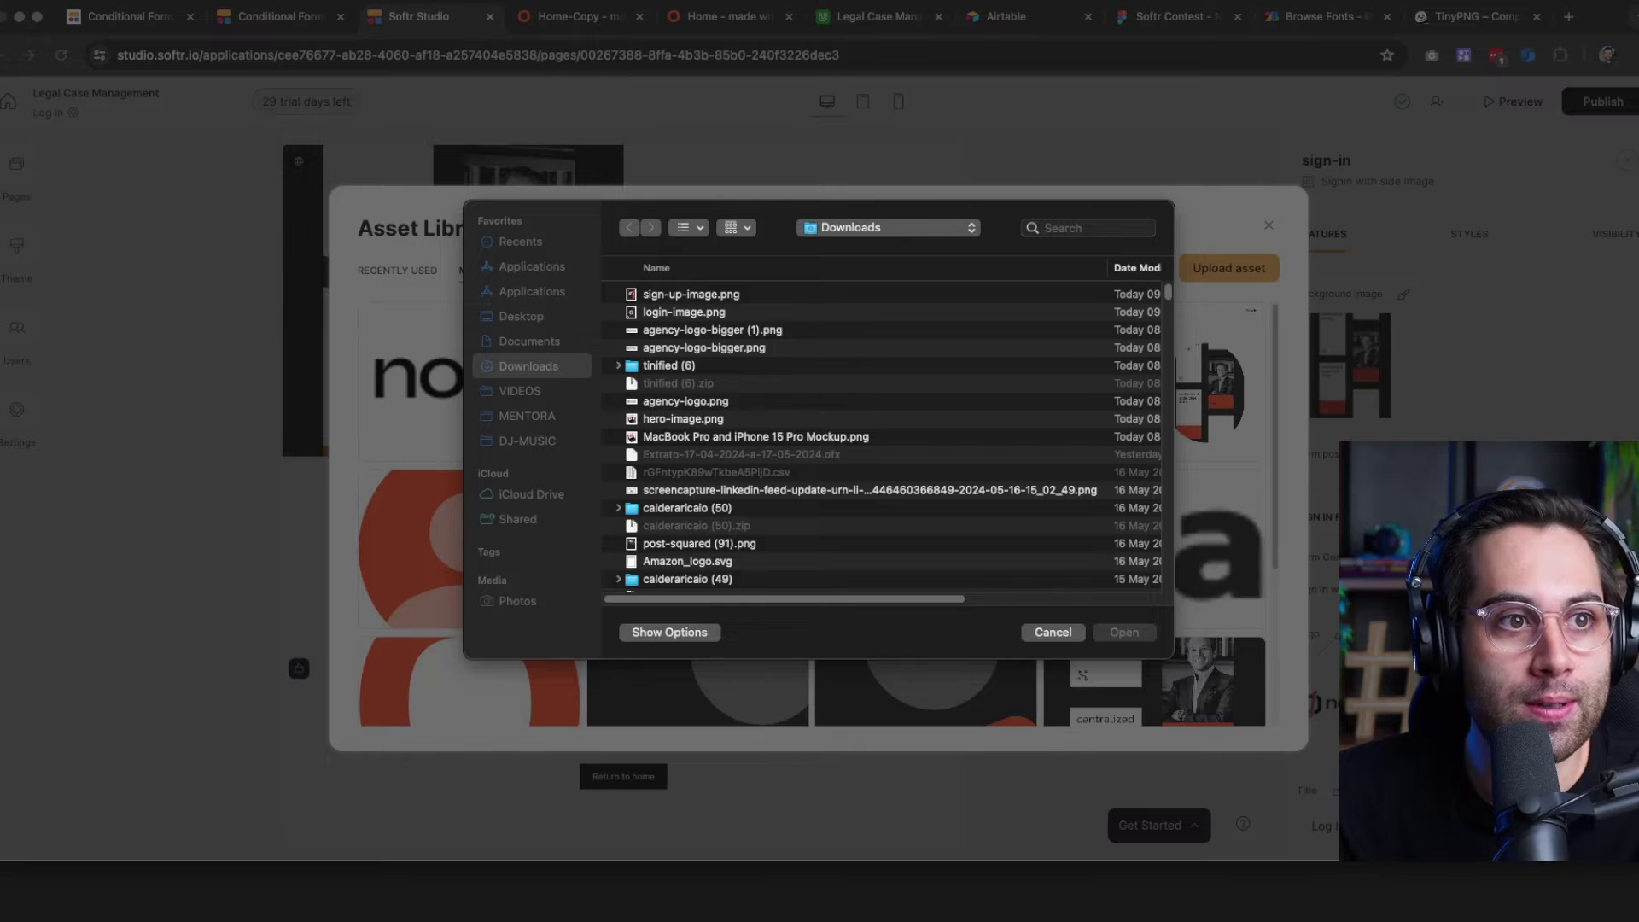
pyautogui.click(654, 311)
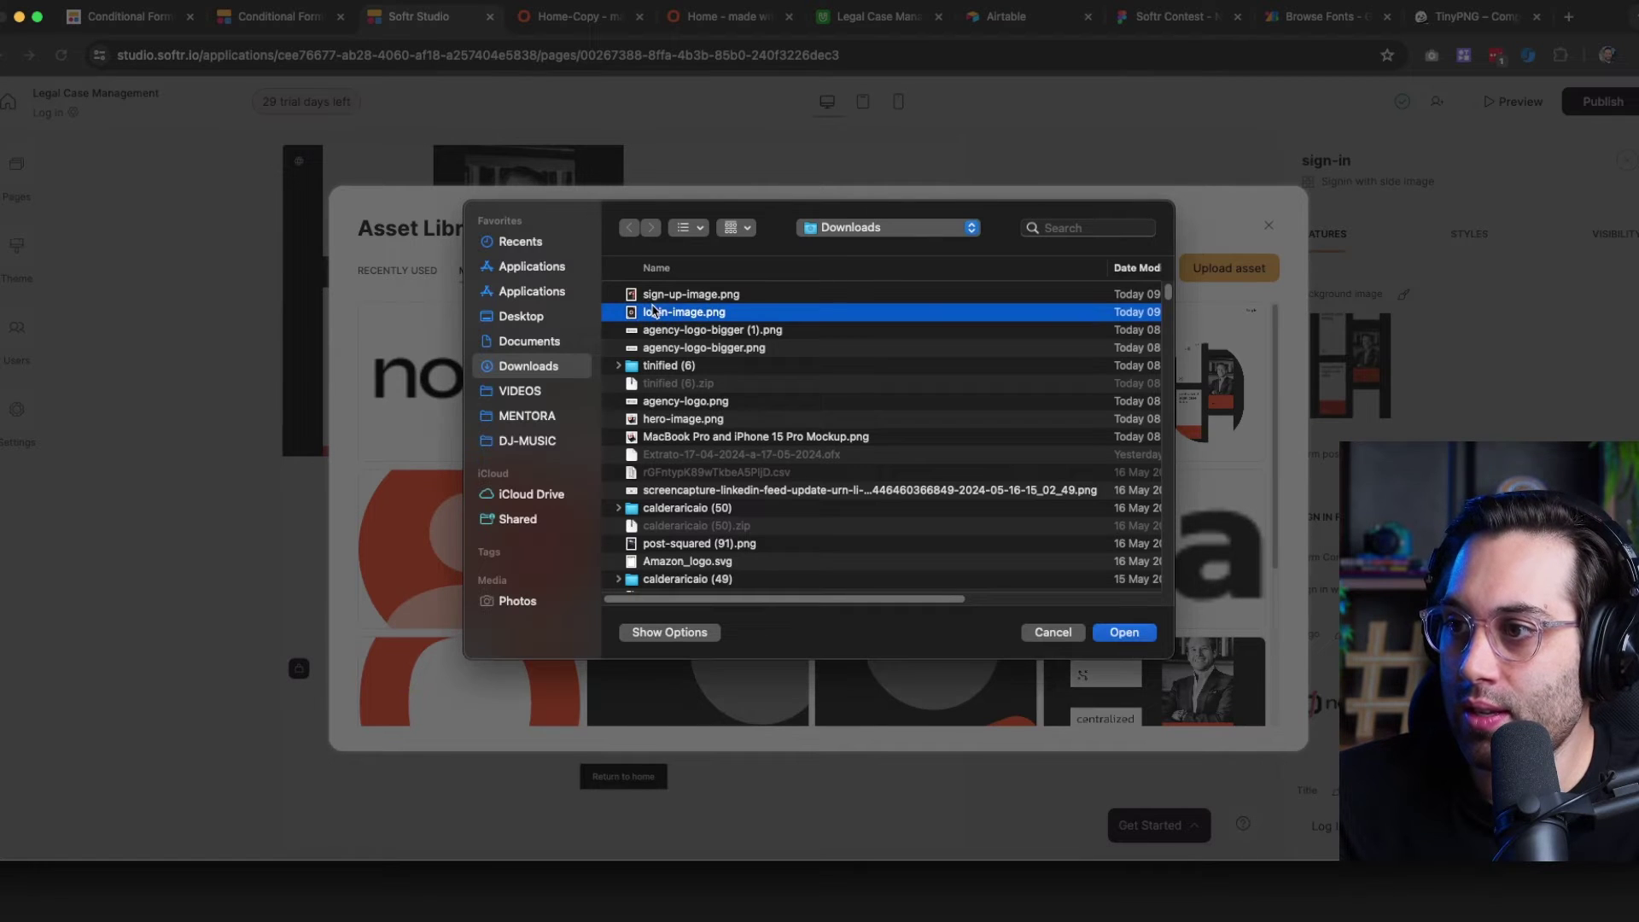
pyautogui.doubleClick(688, 319)
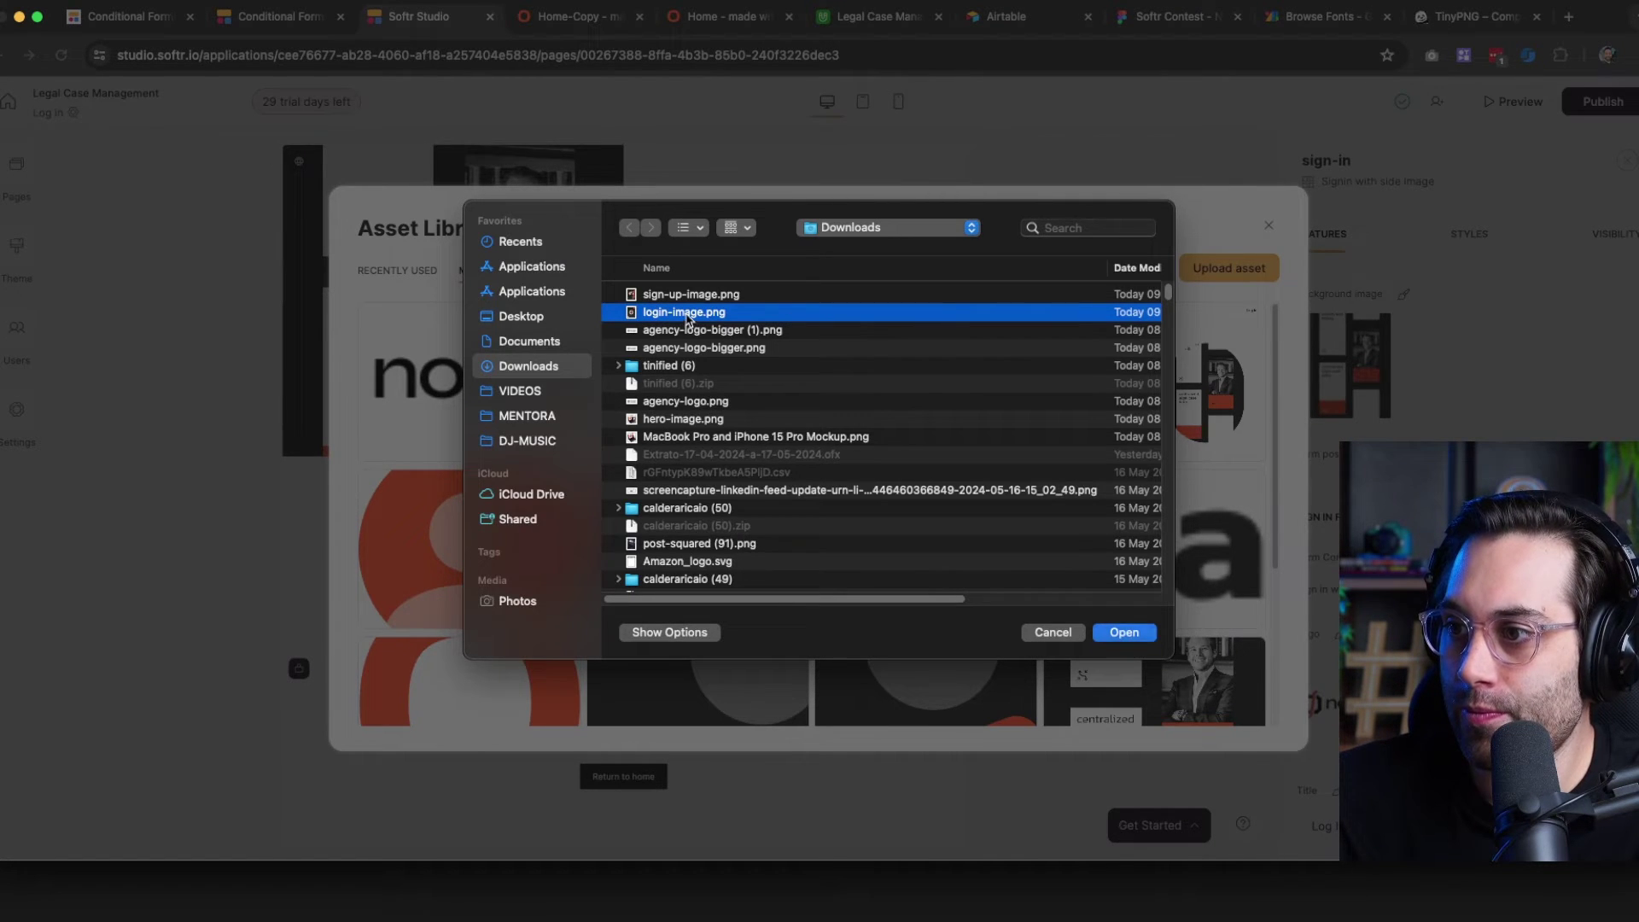
# Upload sign-up-image.png and set the dark nocode logo as the log-in block's side image
pyautogui.click(1208, 276)
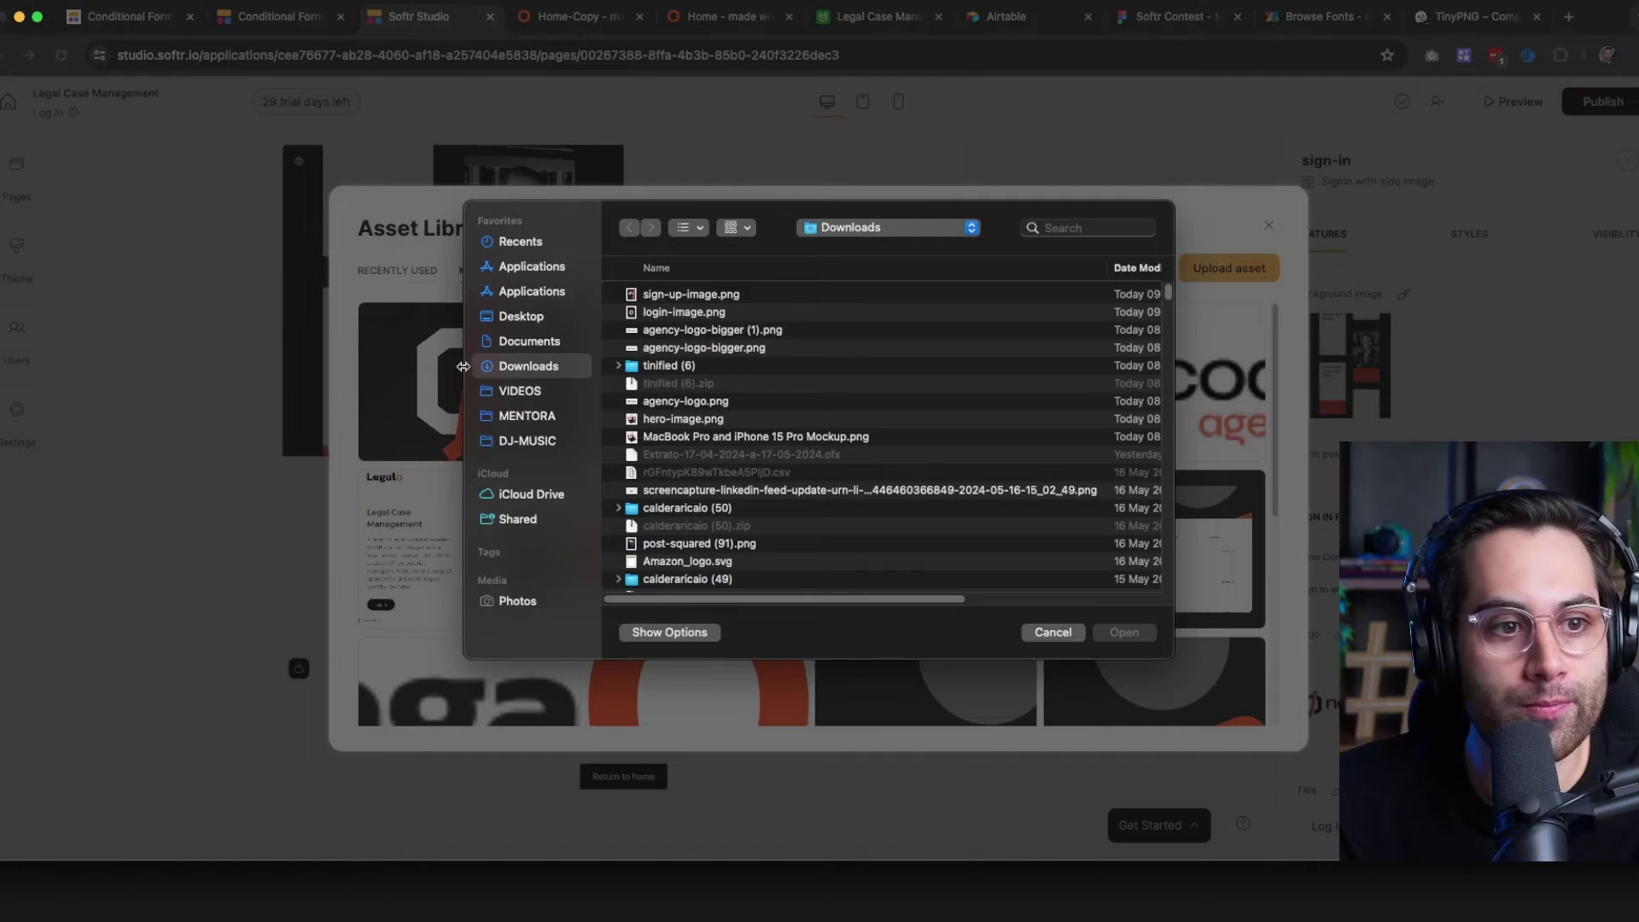
pyautogui.doubleClick(678, 296)
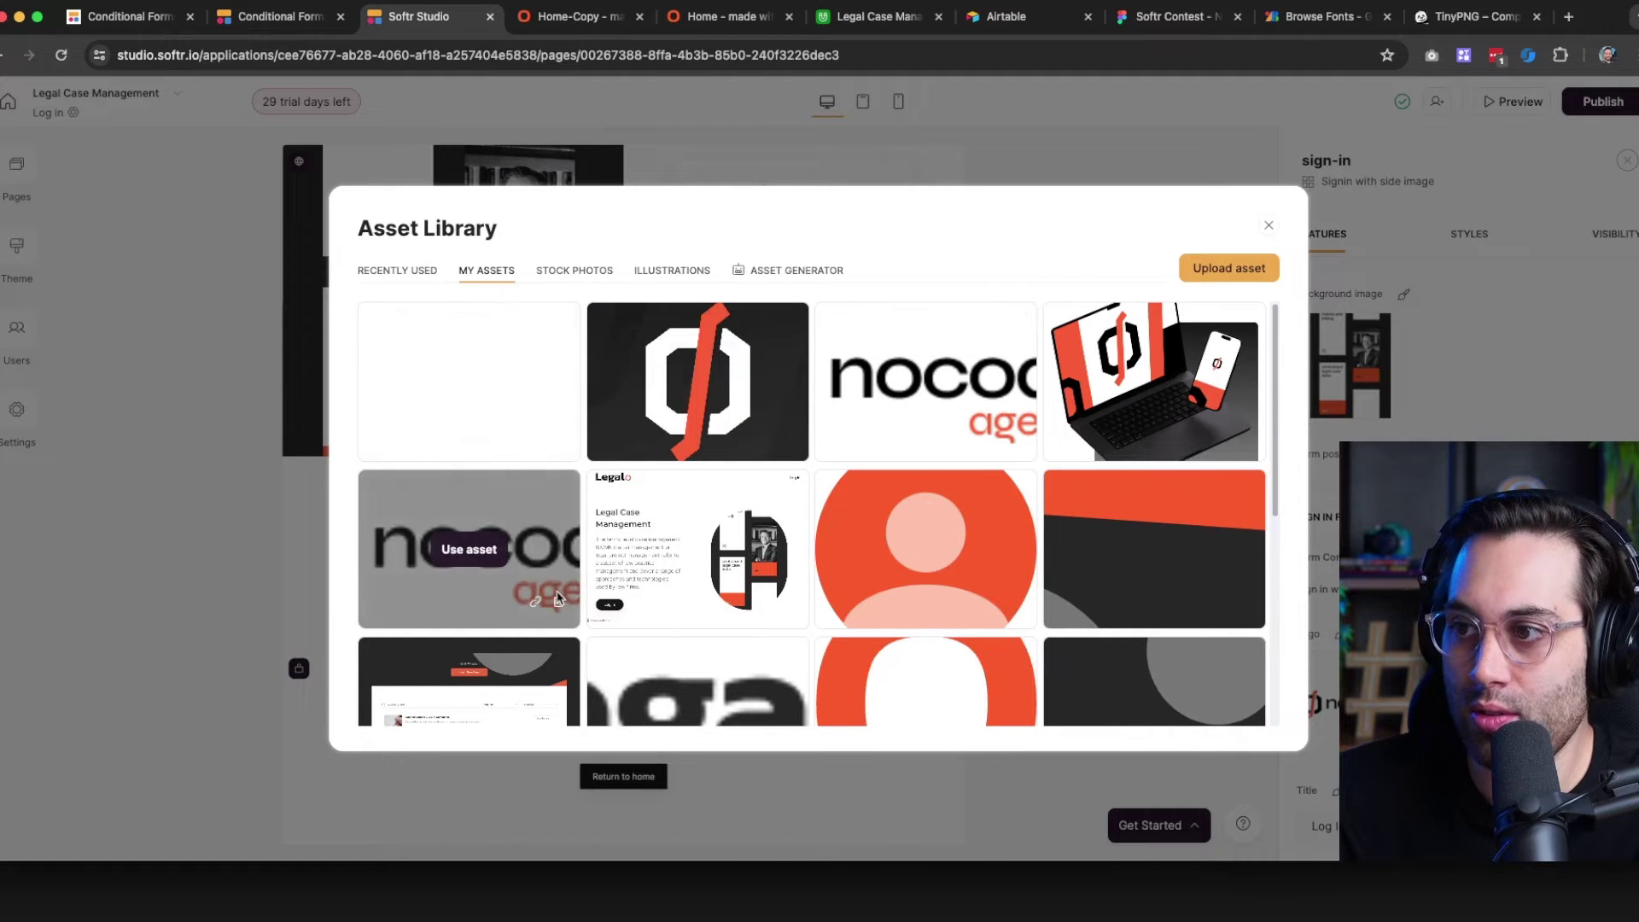
pyautogui.moveTo(698, 386)
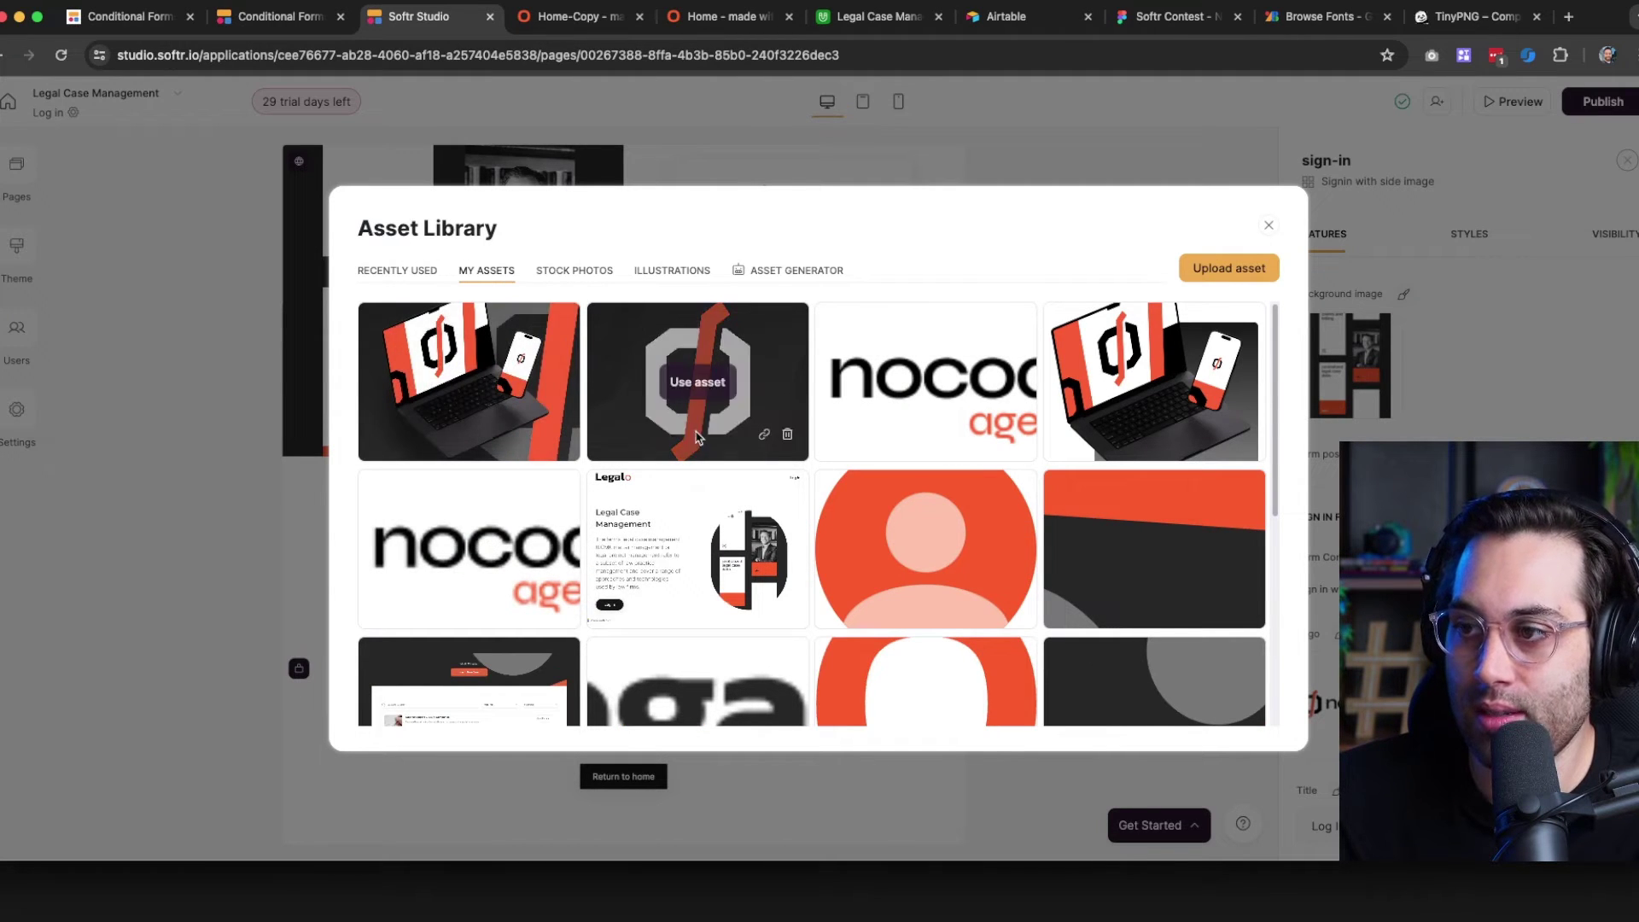
pyautogui.click(698, 383)
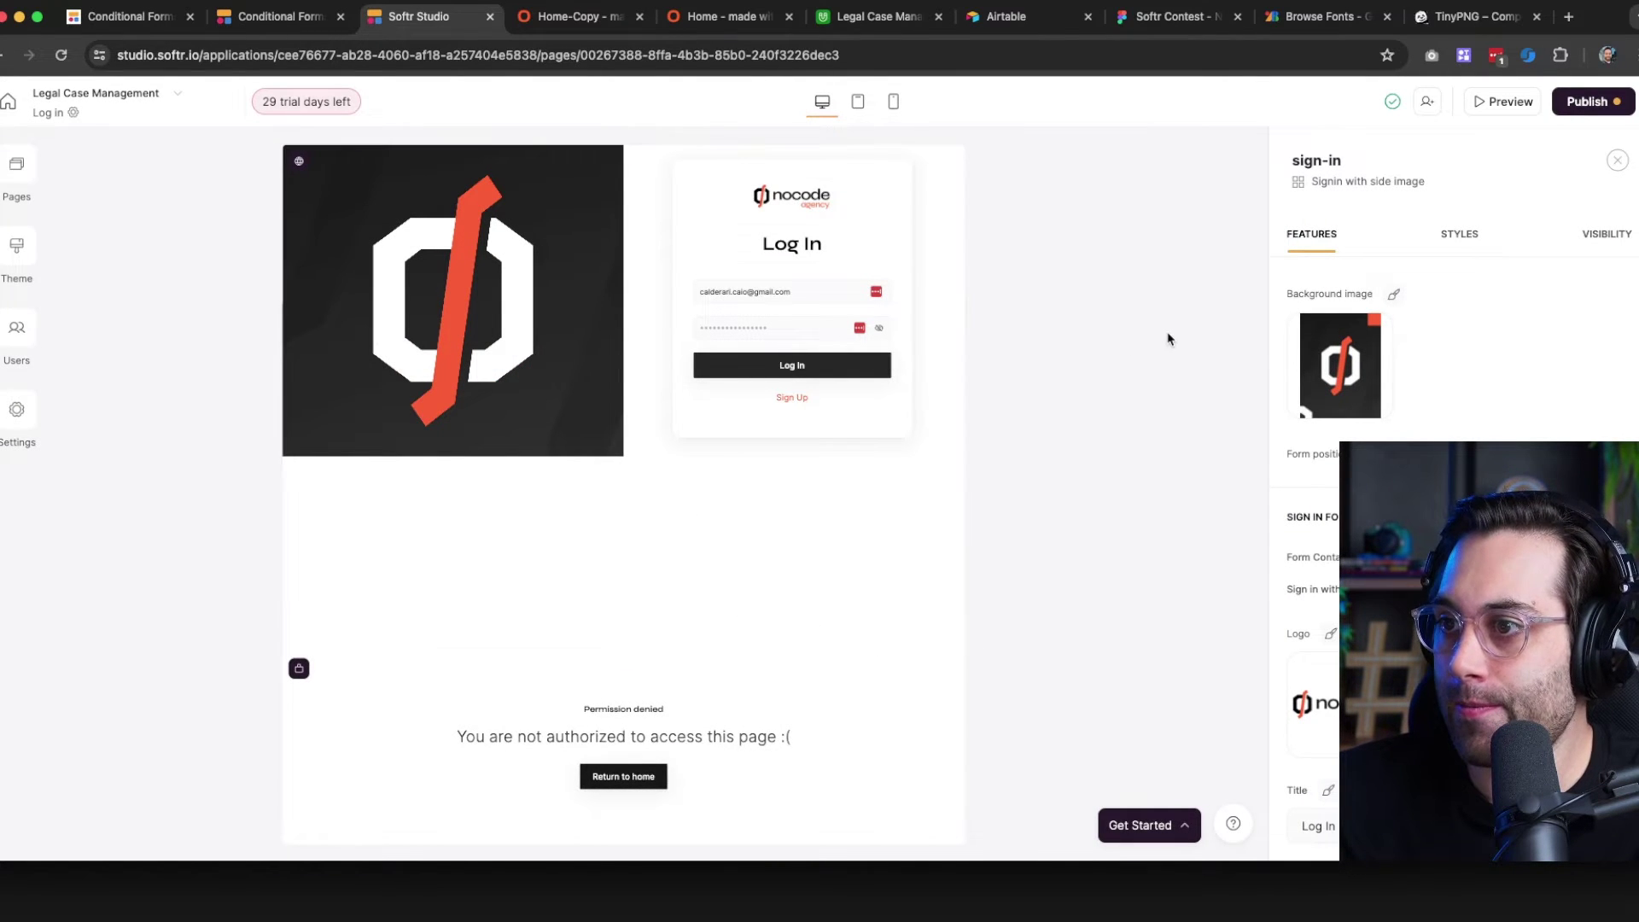
pyautogui.click(1590, 102)
# Publish the updates and reload the live log-in page to verify the new nocode side image
pyautogui.click(1460, 357)
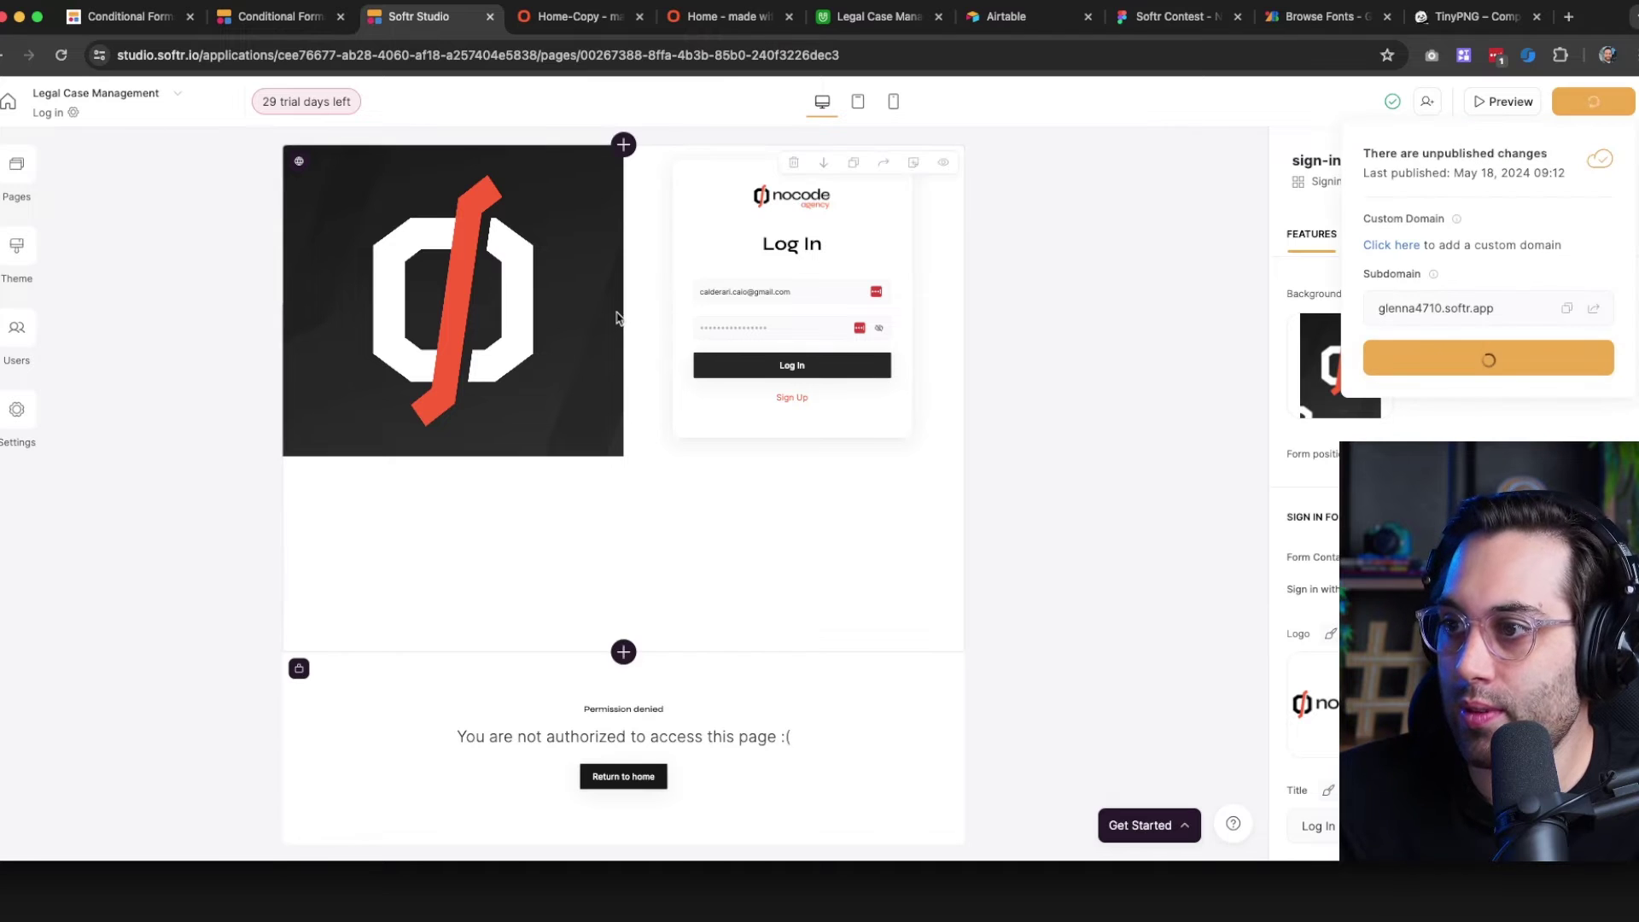
pyautogui.click(531, 26)
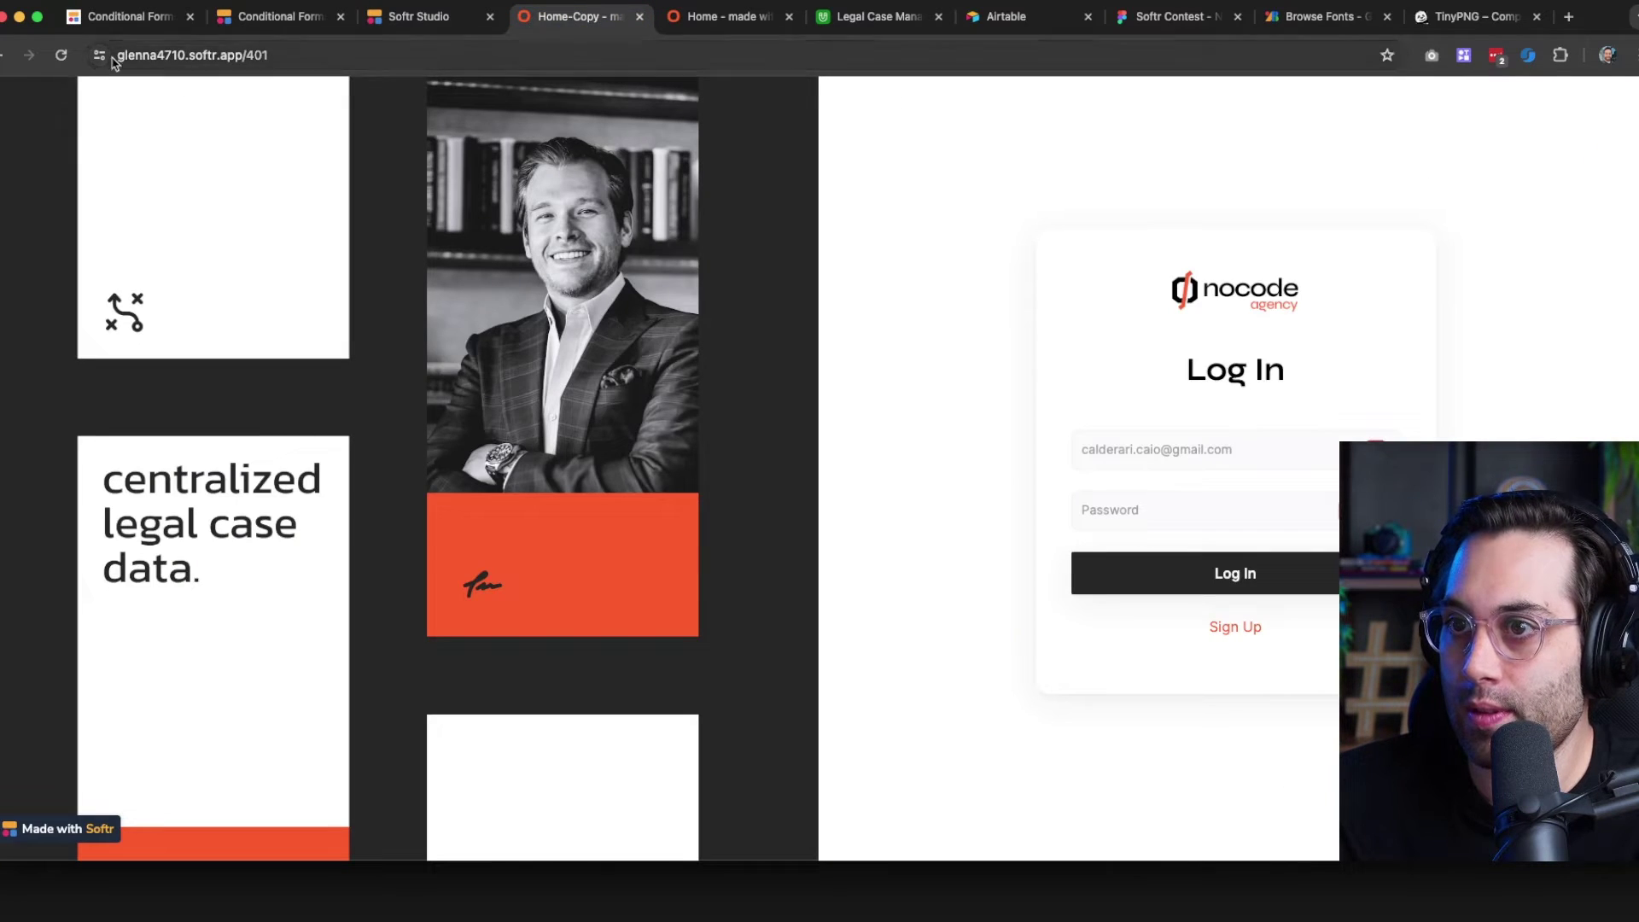
pyautogui.click(60, 56)
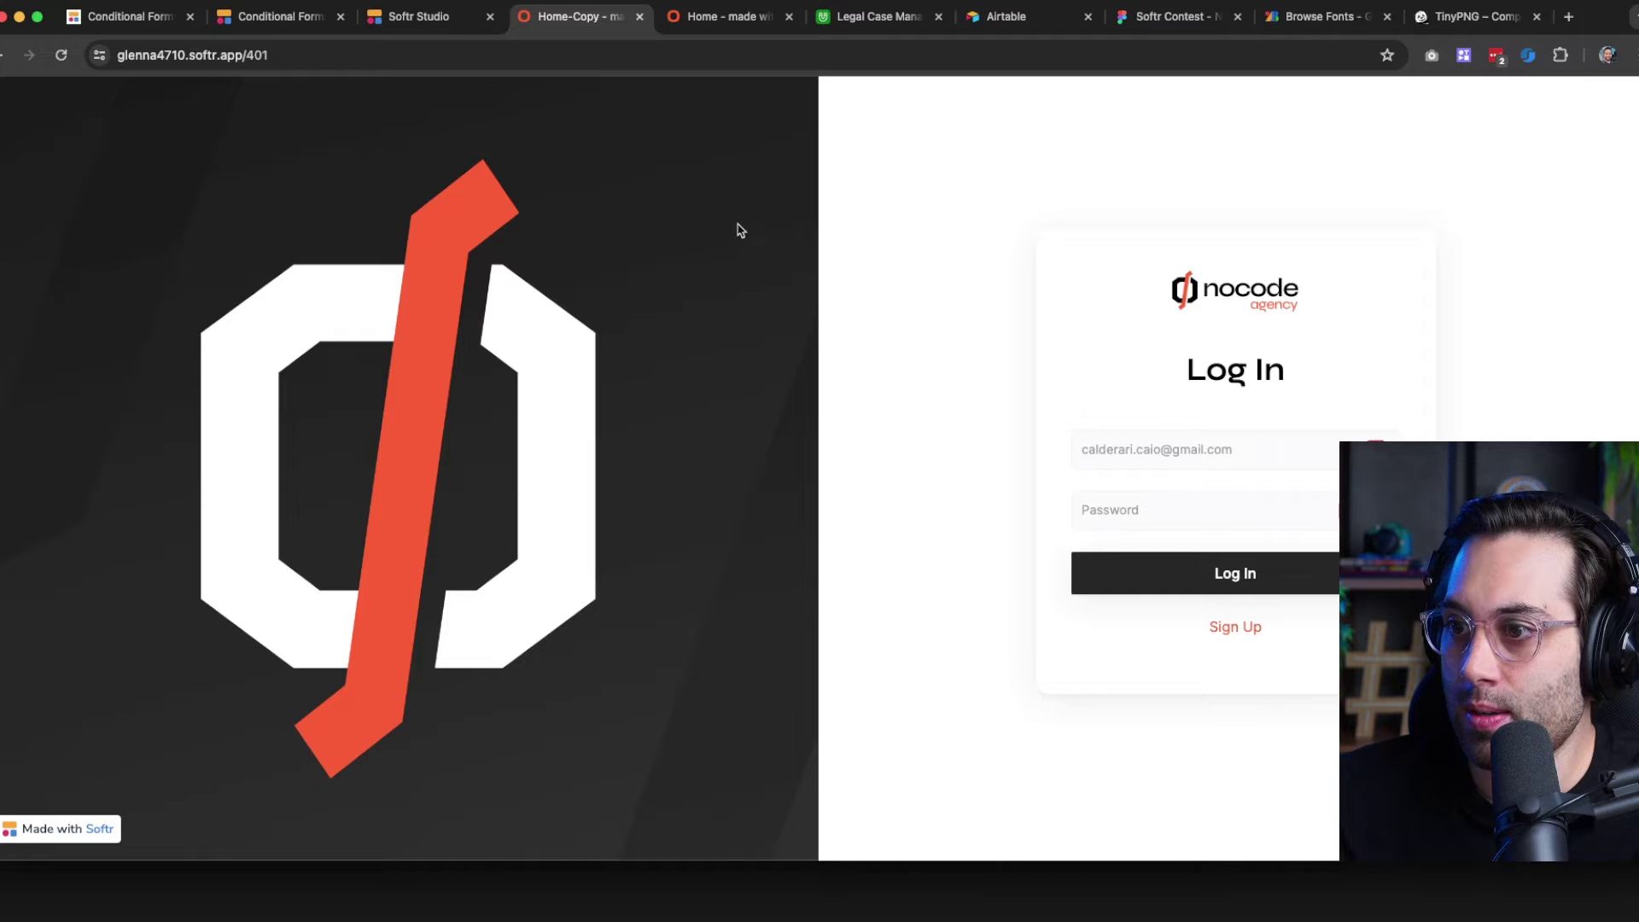
pyautogui.click(461, 18)
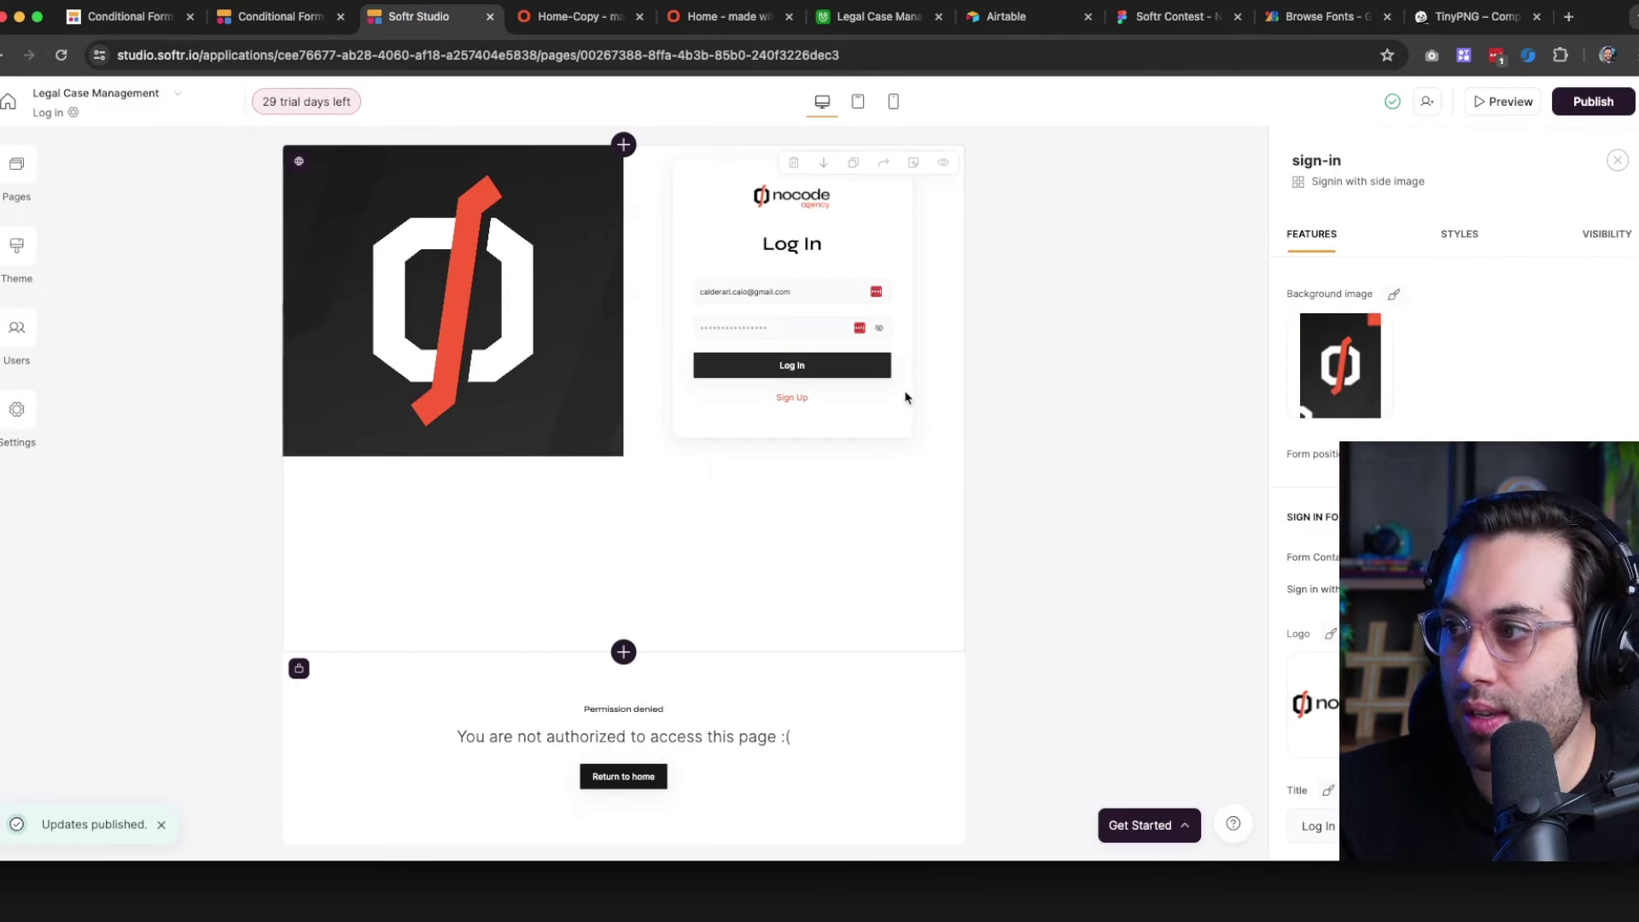
# Compare auto, contain and cover sizing for the side image, keep cover, and publish
pyautogui.click(1393, 294)
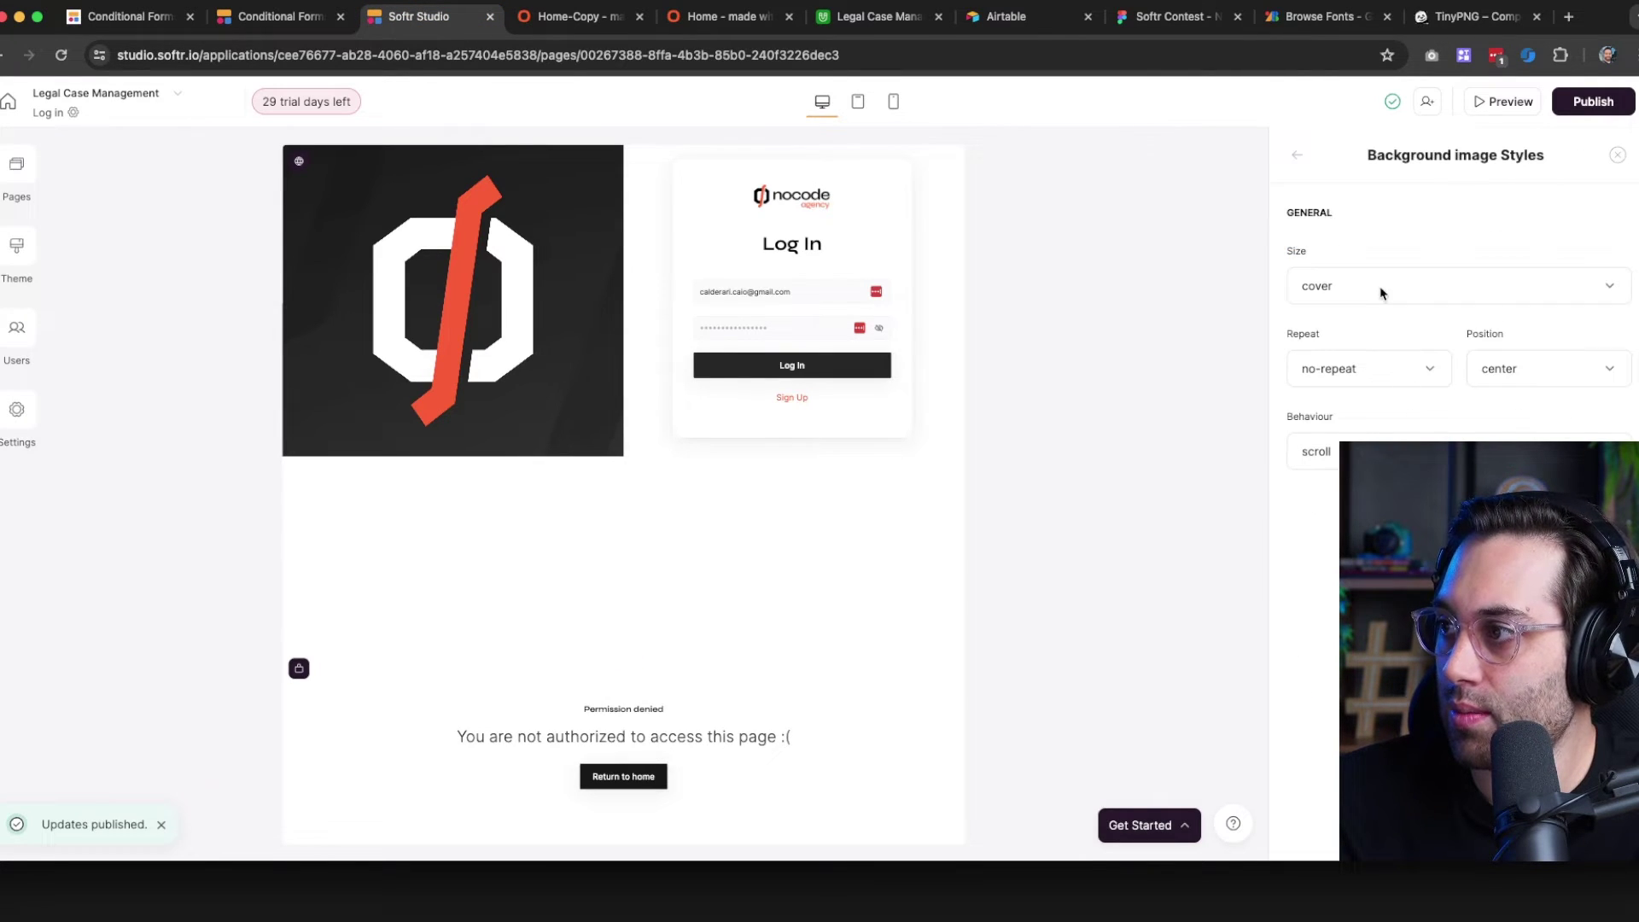
pyautogui.click(1382, 293)
pyautogui.click(1358, 349)
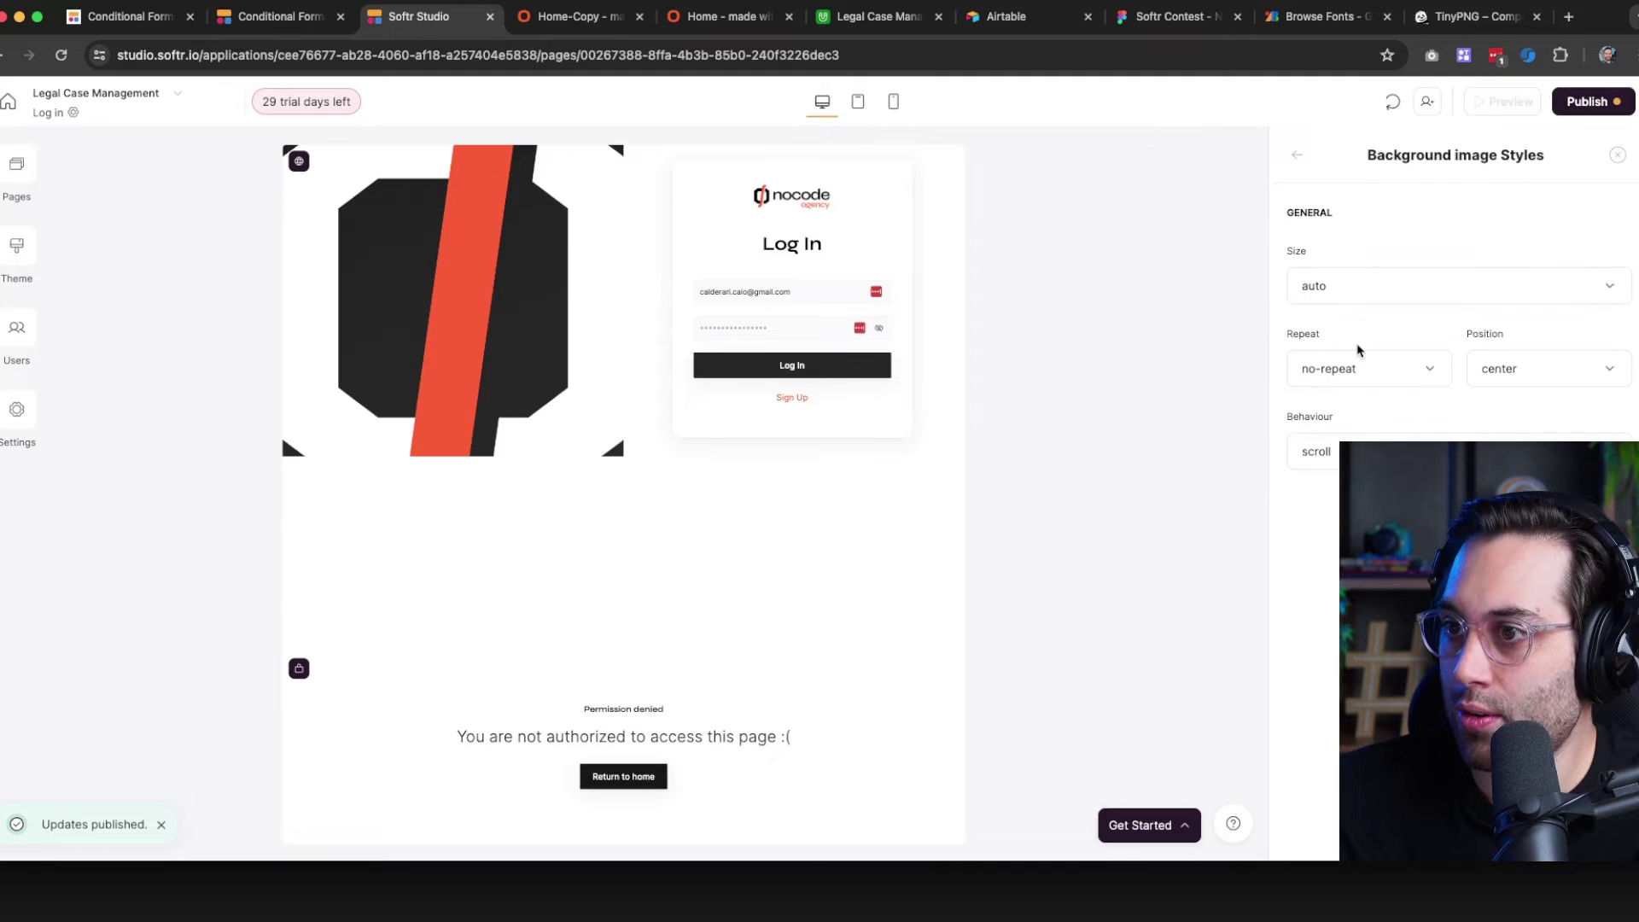
pyautogui.click(1368, 299)
pyautogui.click(1346, 366)
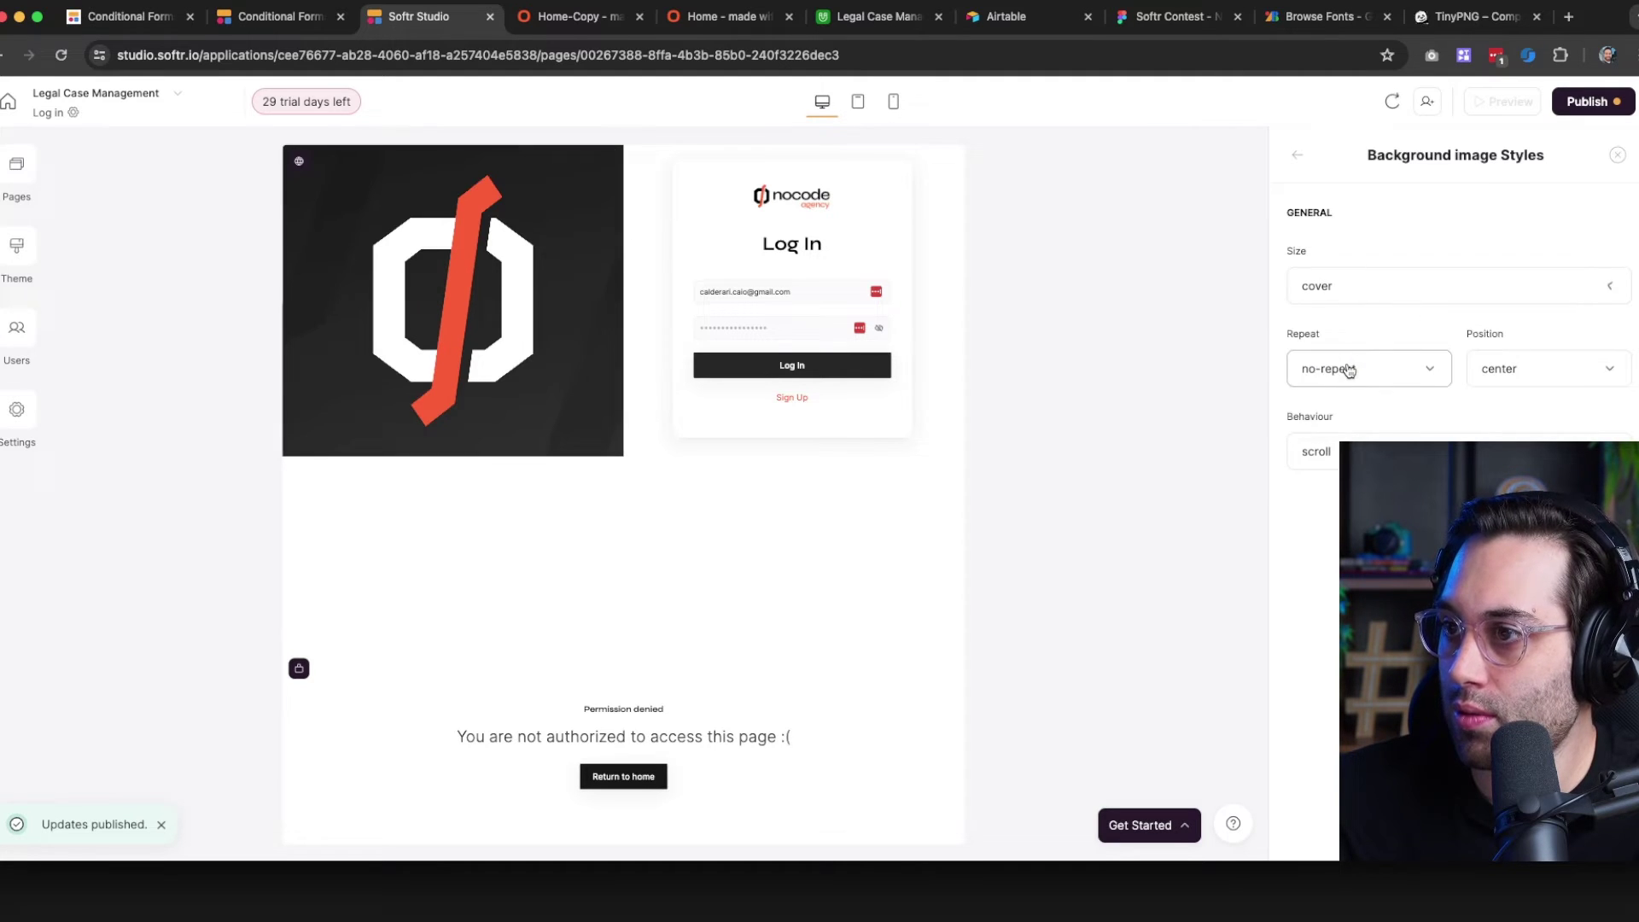
pyautogui.click(1375, 288)
pyautogui.click(1343, 398)
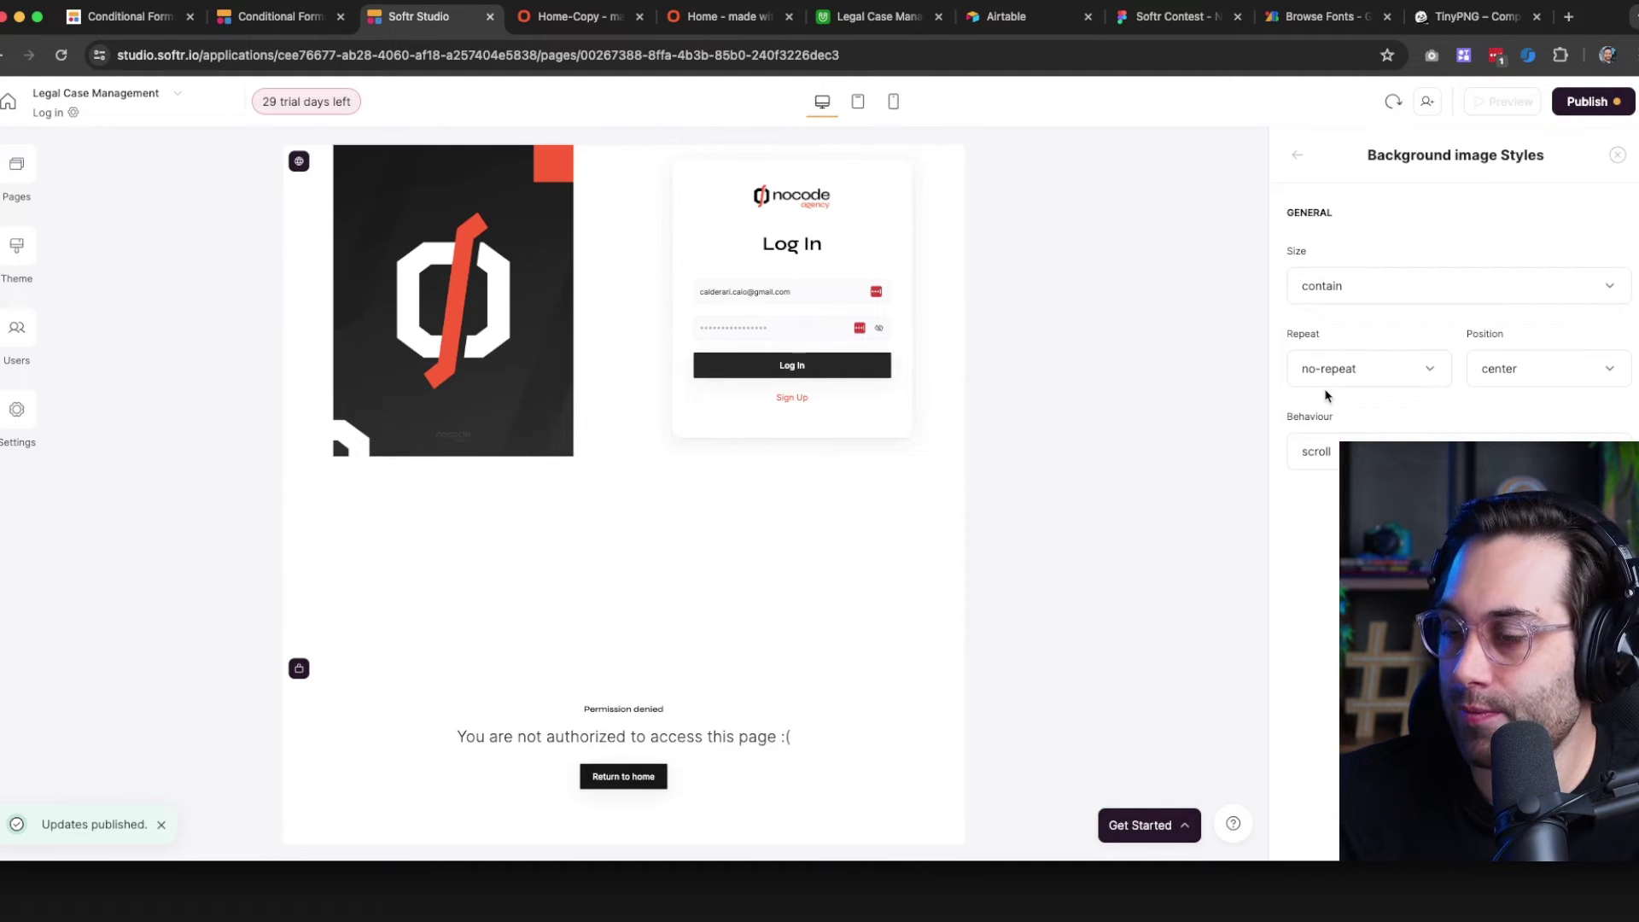
pyautogui.click(1372, 281)
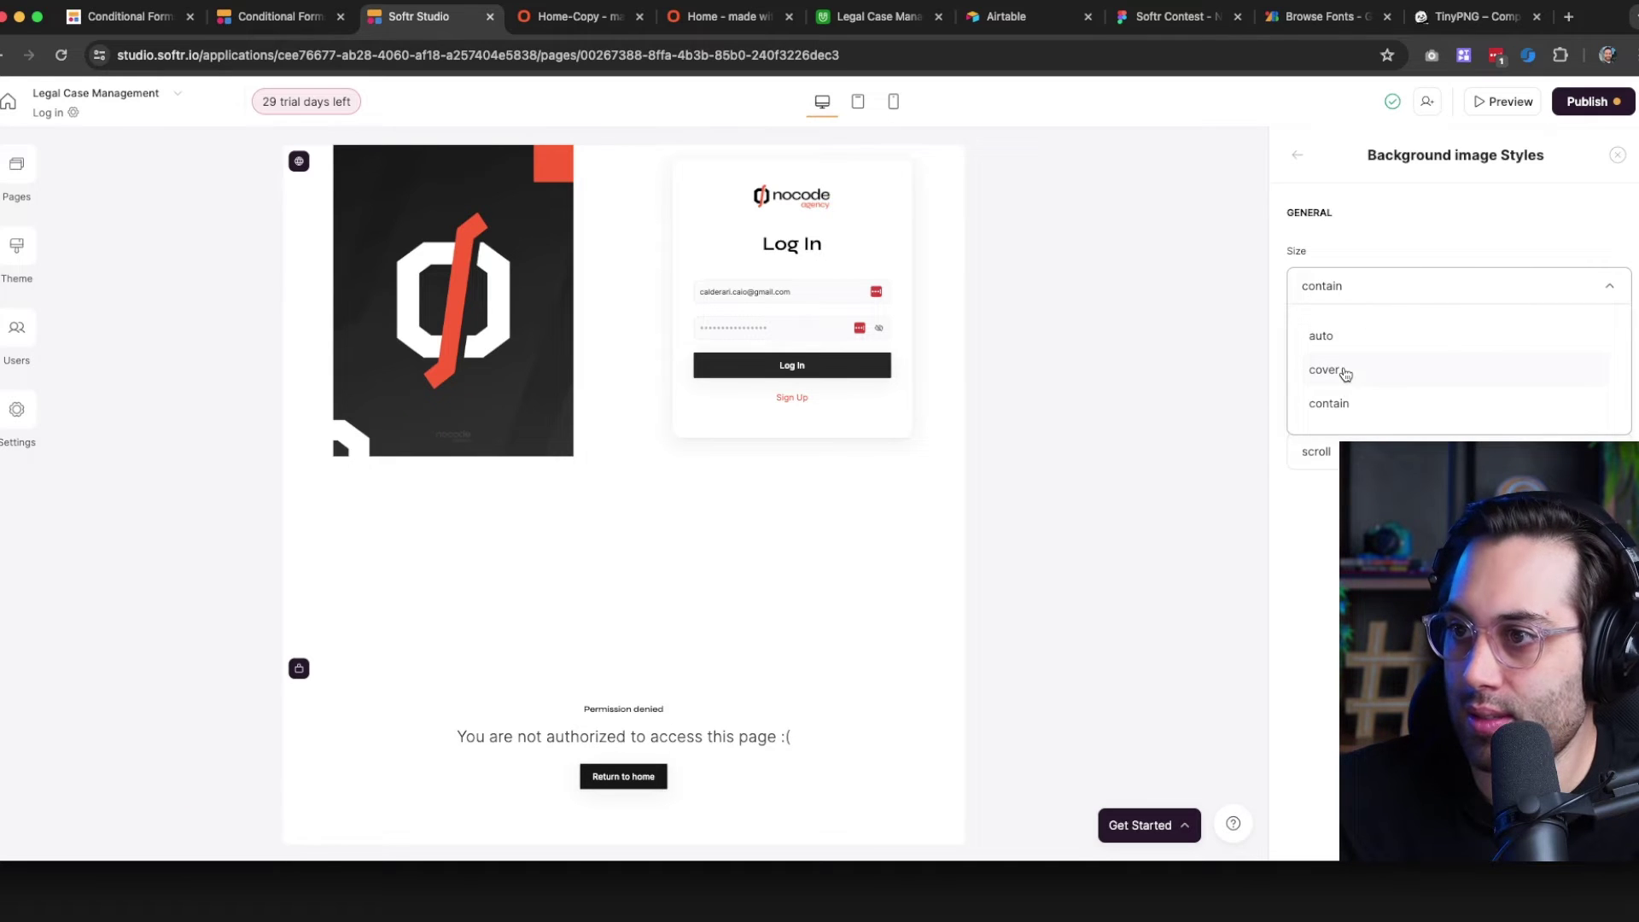
pyautogui.click(1343, 370)
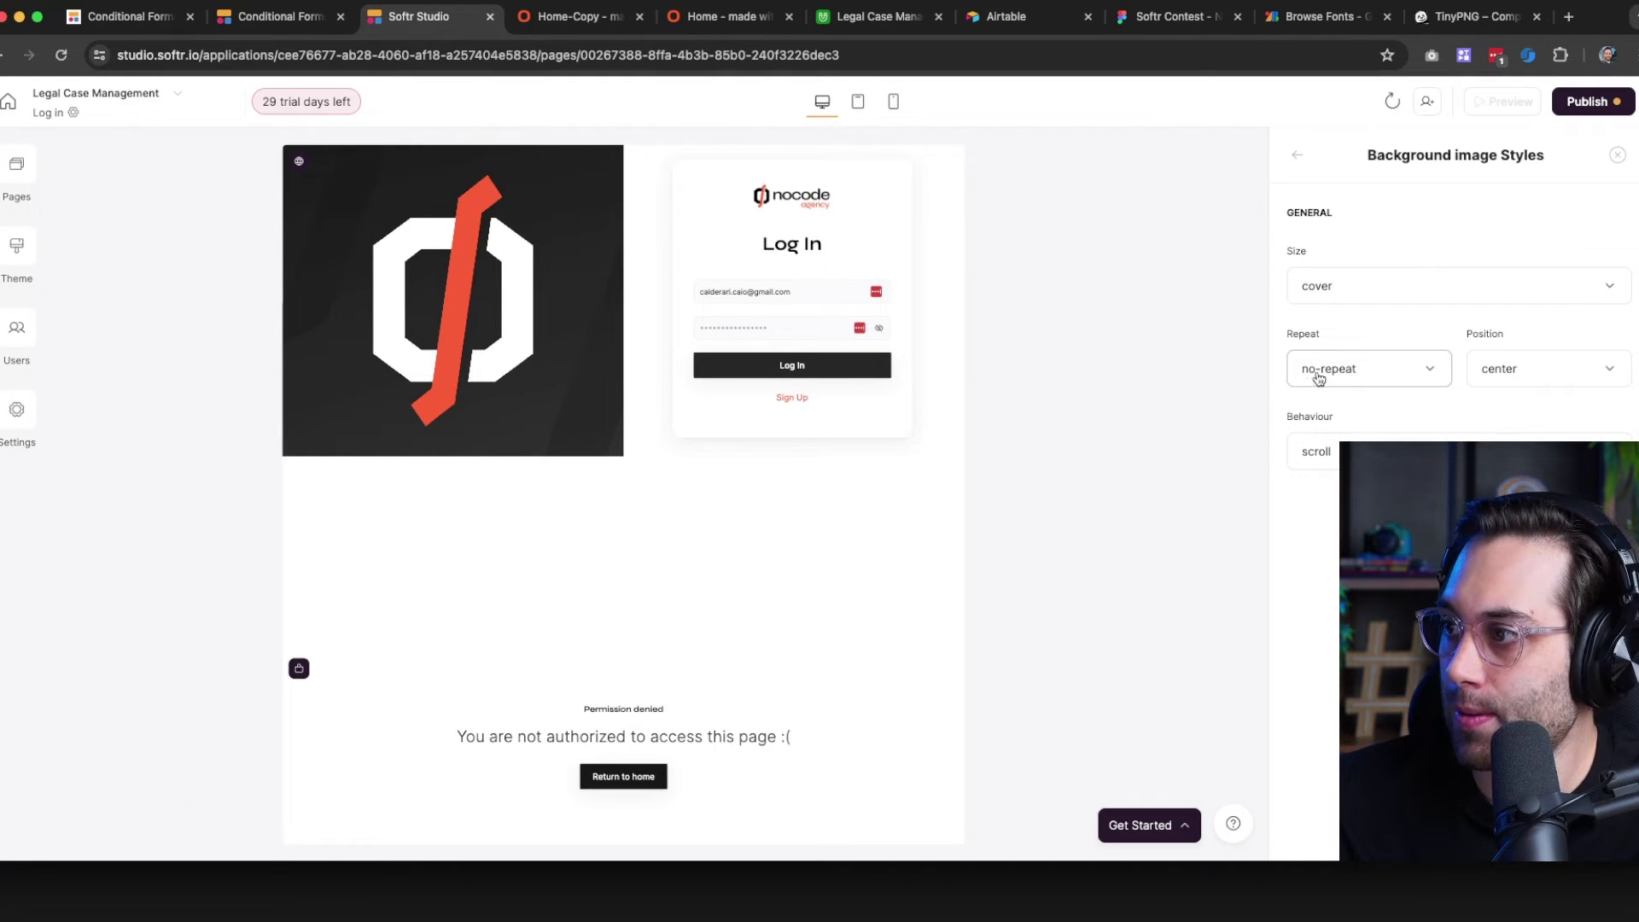
pyautogui.click(1588, 101)
pyautogui.click(1496, 359)
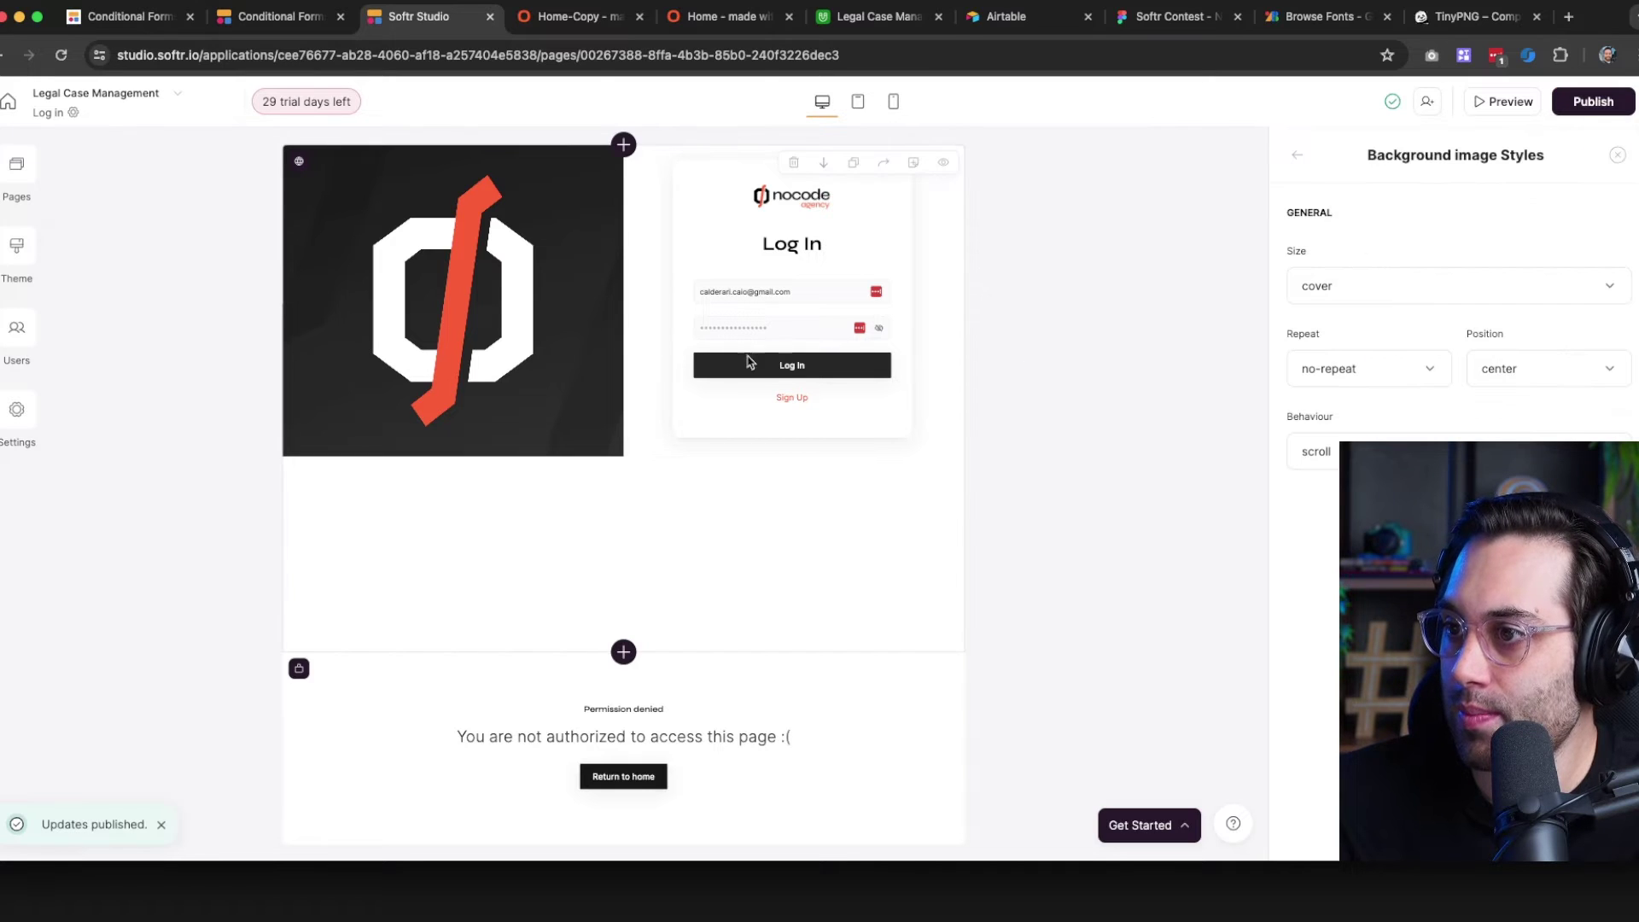
# Try a top padding and a 'Test' title on the sign-in block, then remove both
pyautogui.click(1300, 159)
pyautogui.click(1460, 234)
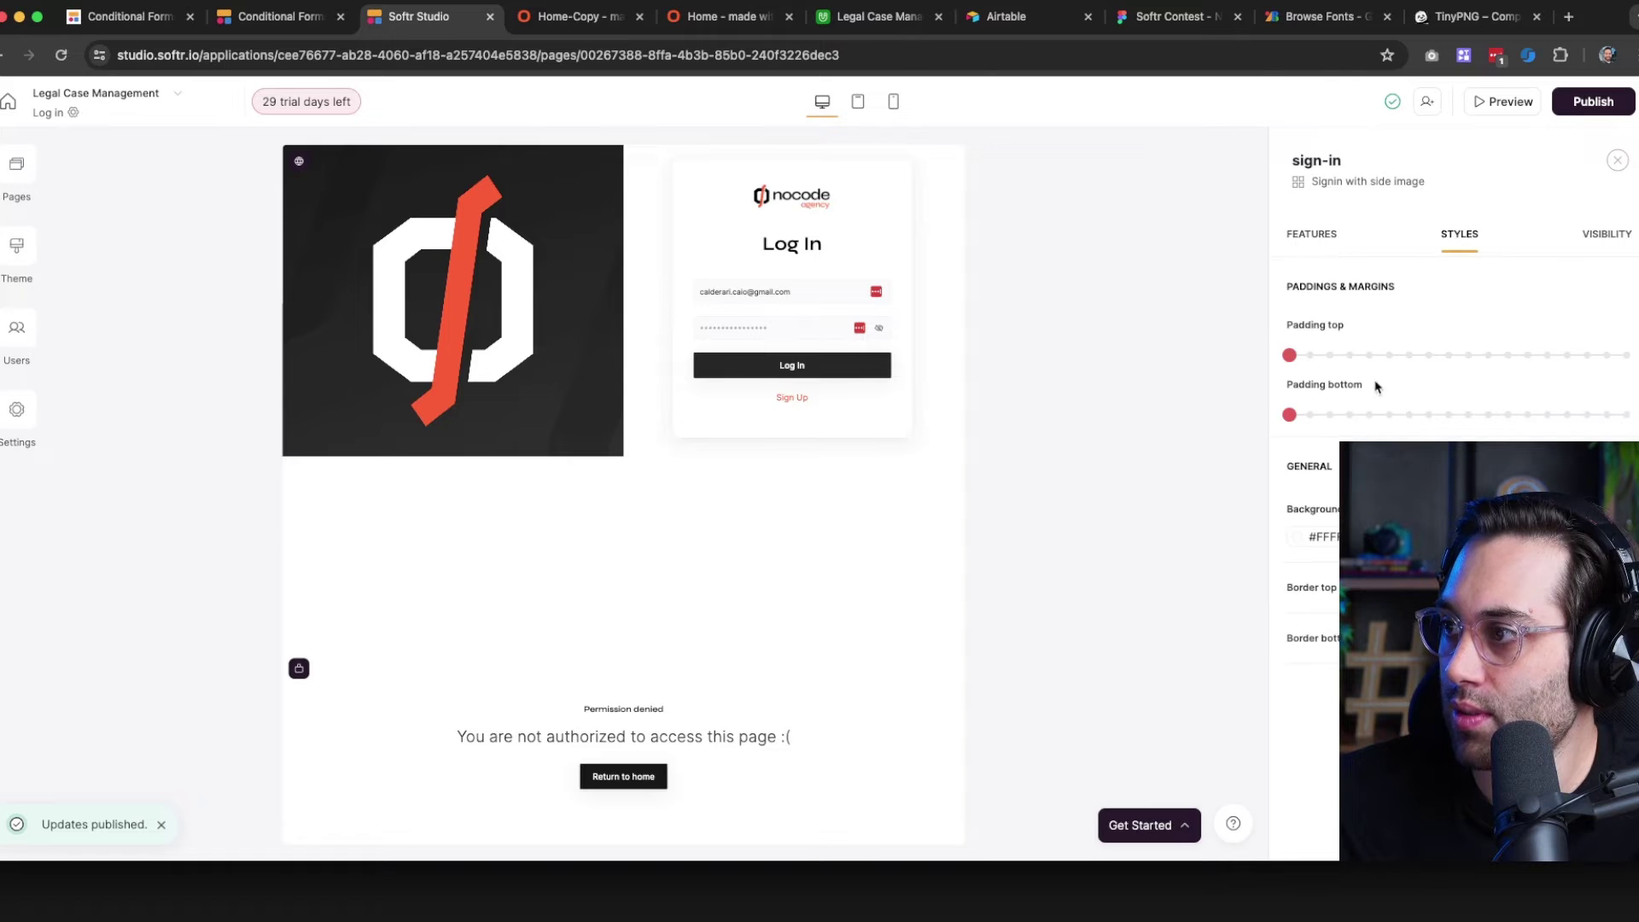
pyautogui.click(1402, 356)
pyautogui.moveTo(1400, 362); pyautogui.dragTo(1289, 357)
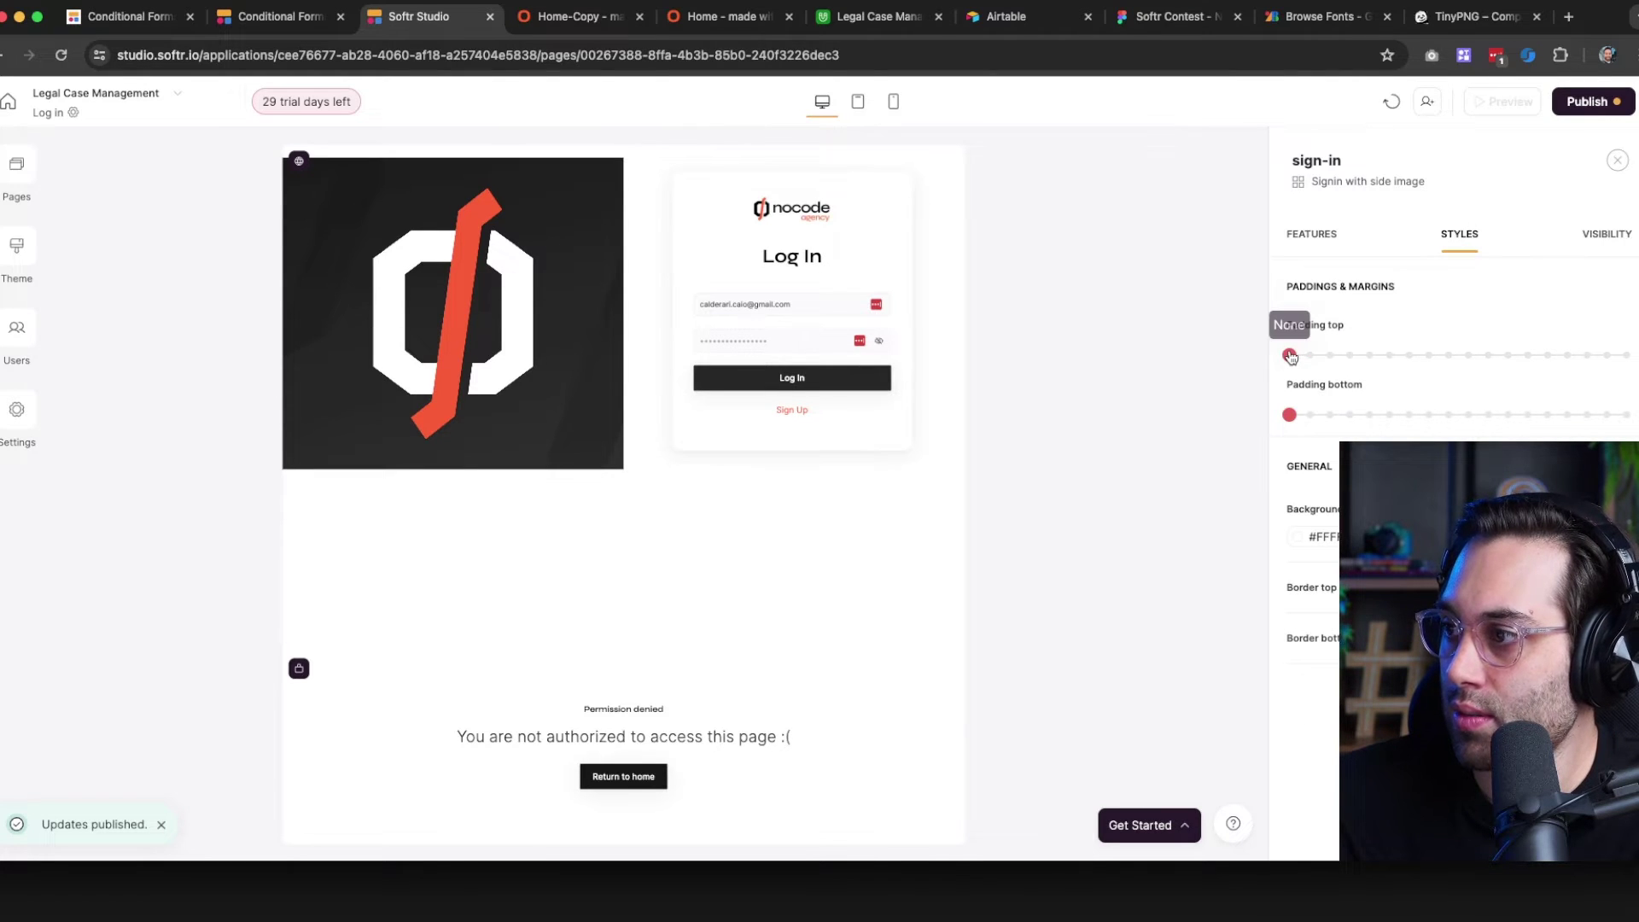
pyautogui.click(1311, 232)
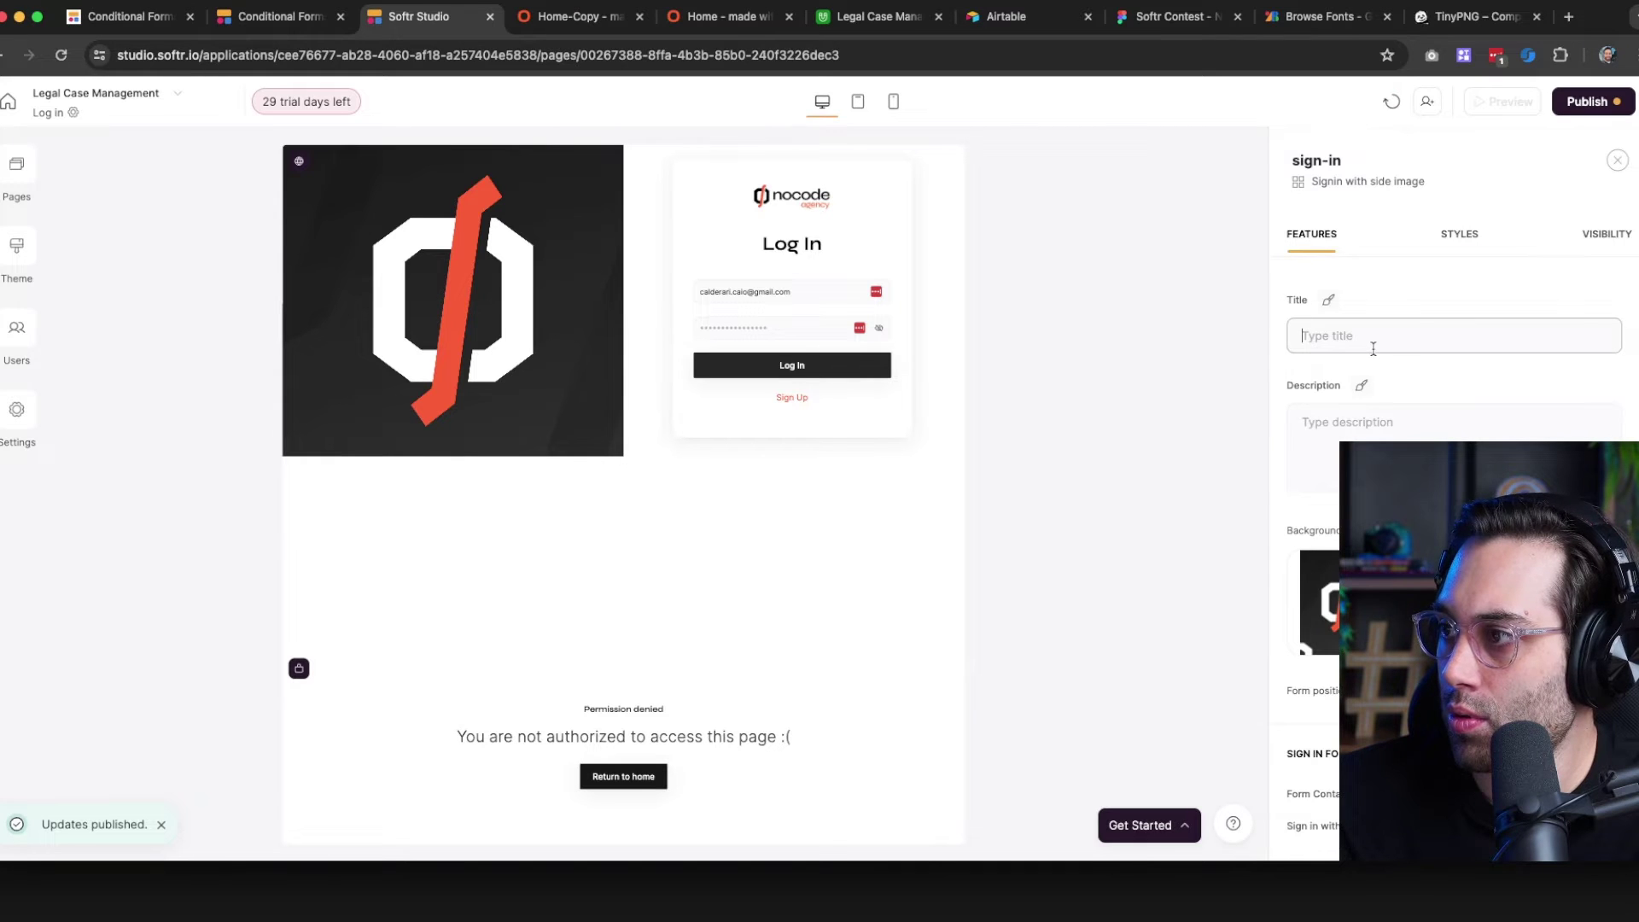
pyautogui.write('Test')
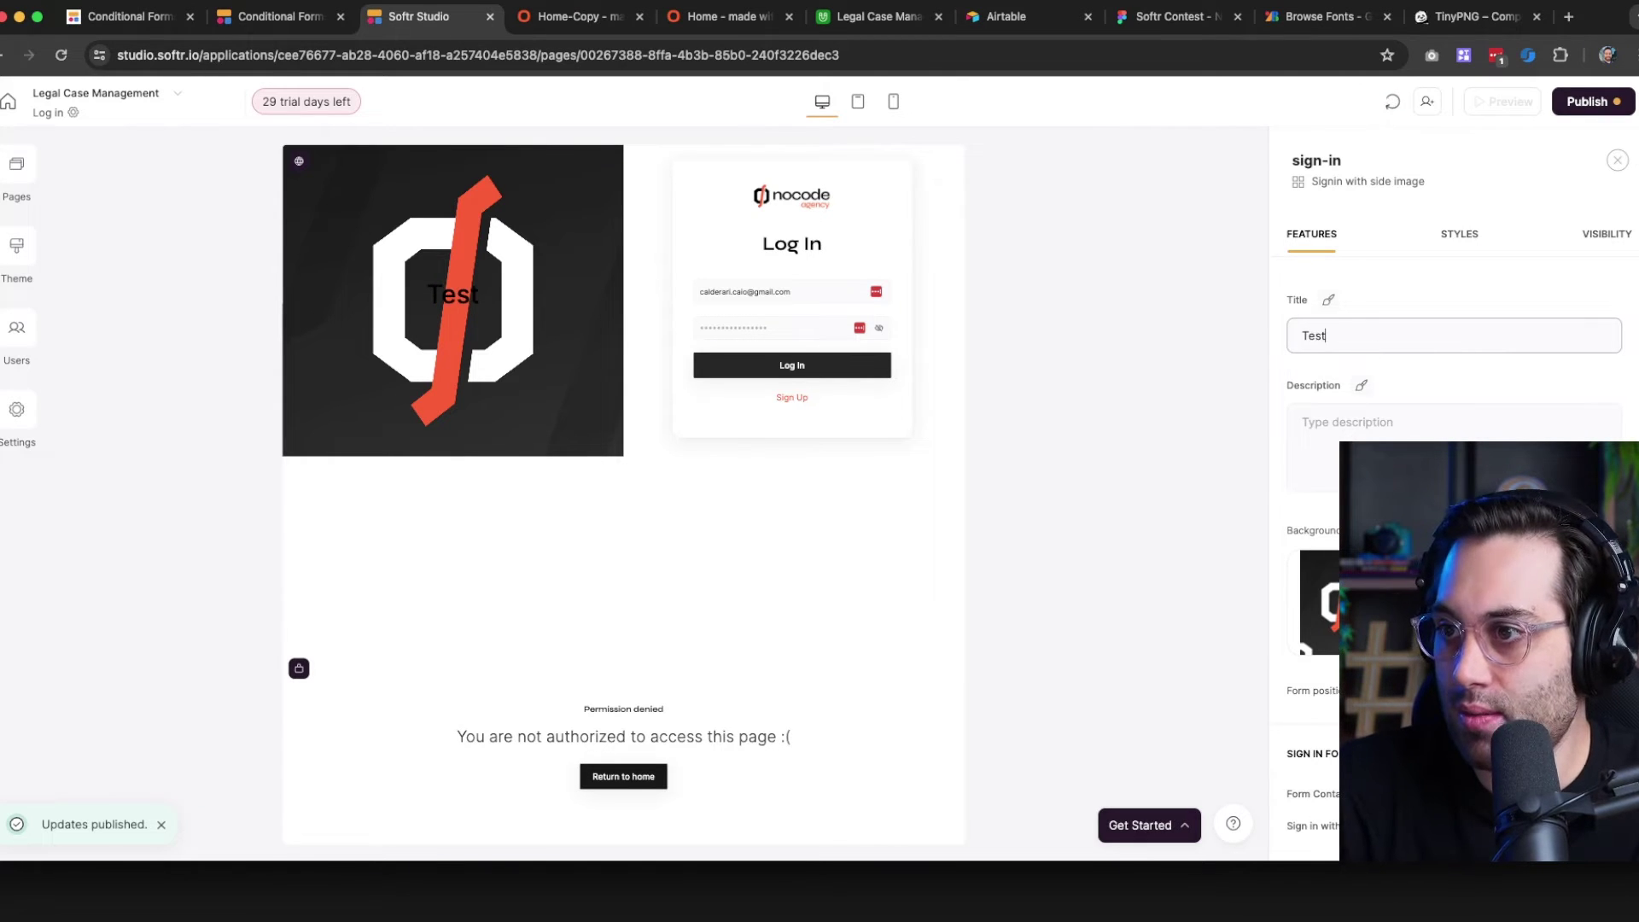
pyautogui.hotkey('ctrl', 'a')
pyautogui.press('BackSpace')
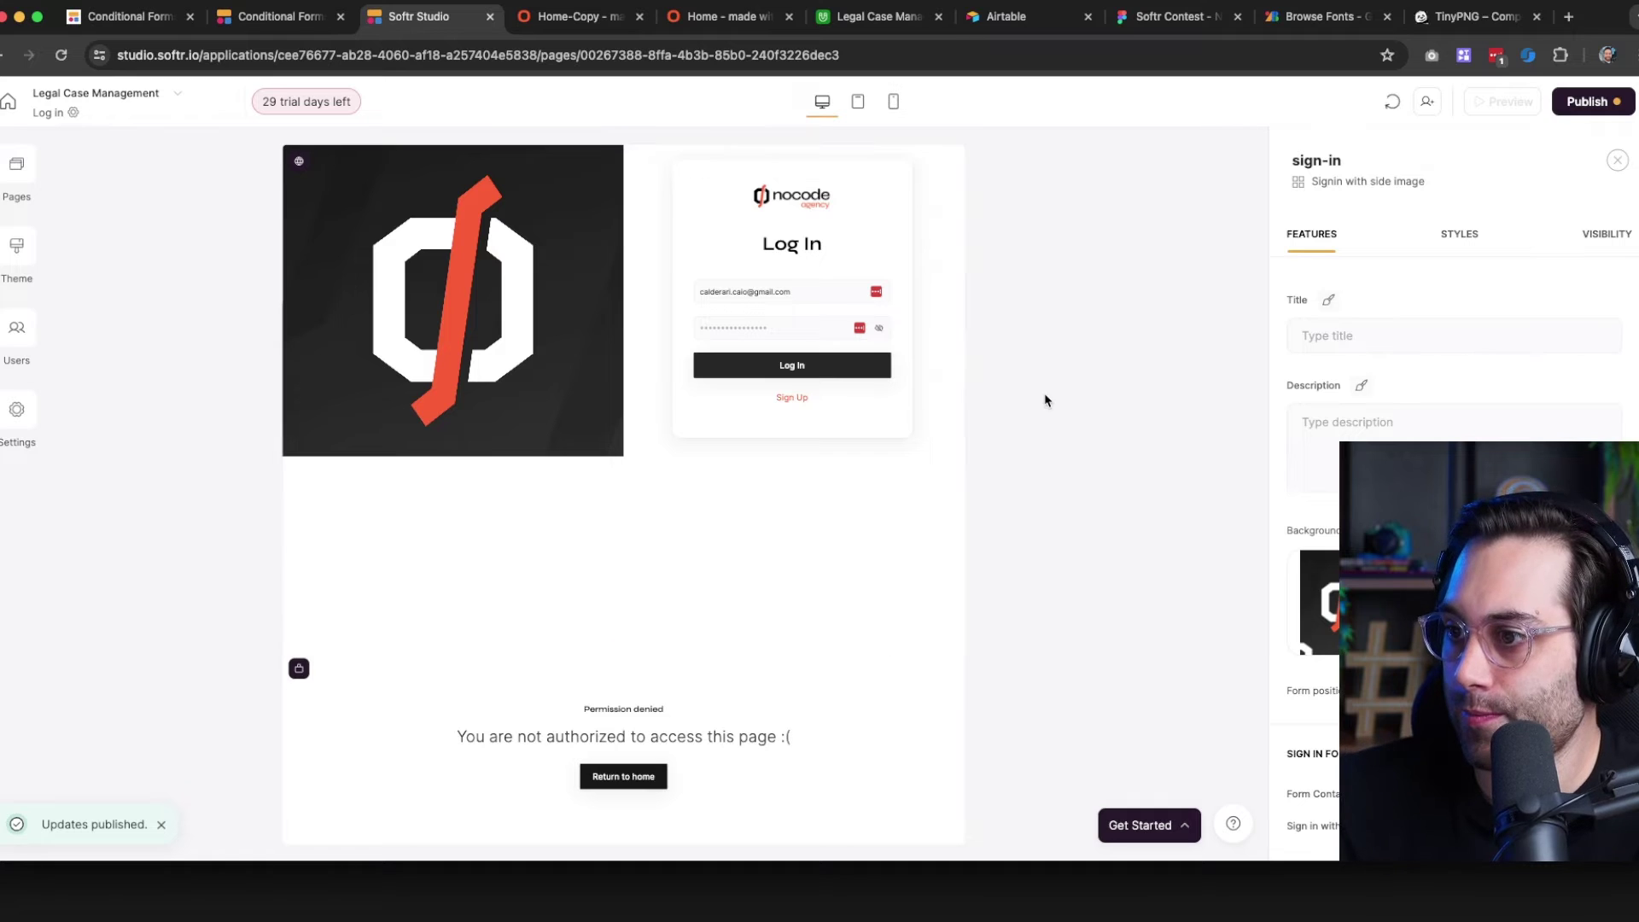
pyautogui.click(1588, 101)
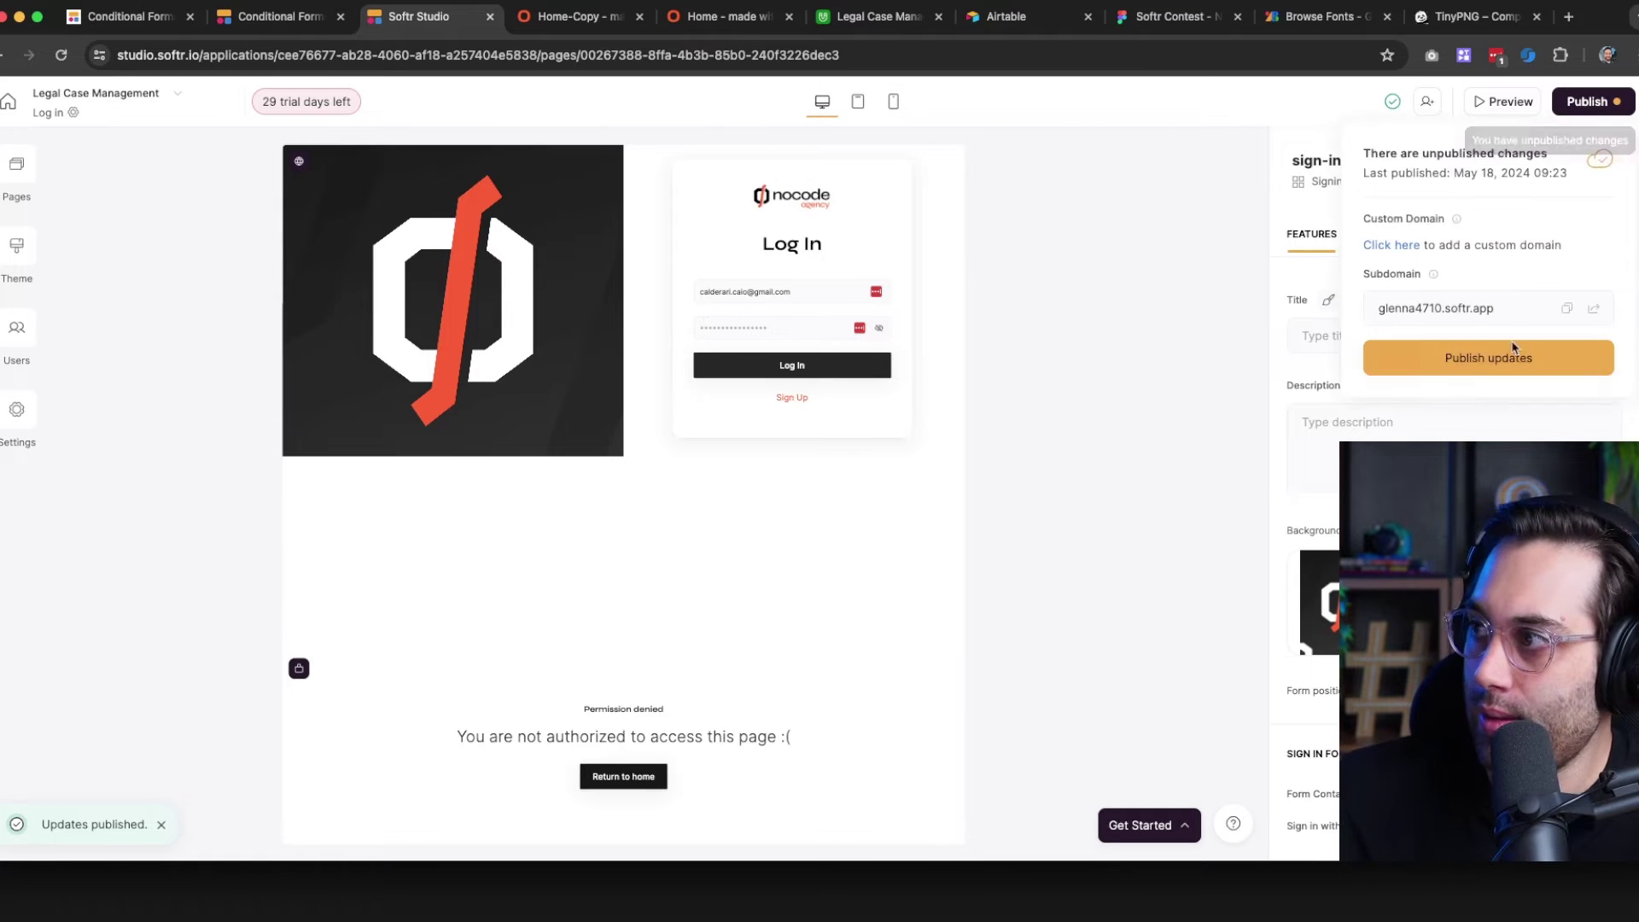
# Publish the changes and reload the live log-in page to confirm the full-height side image
pyautogui.click(1514, 350)
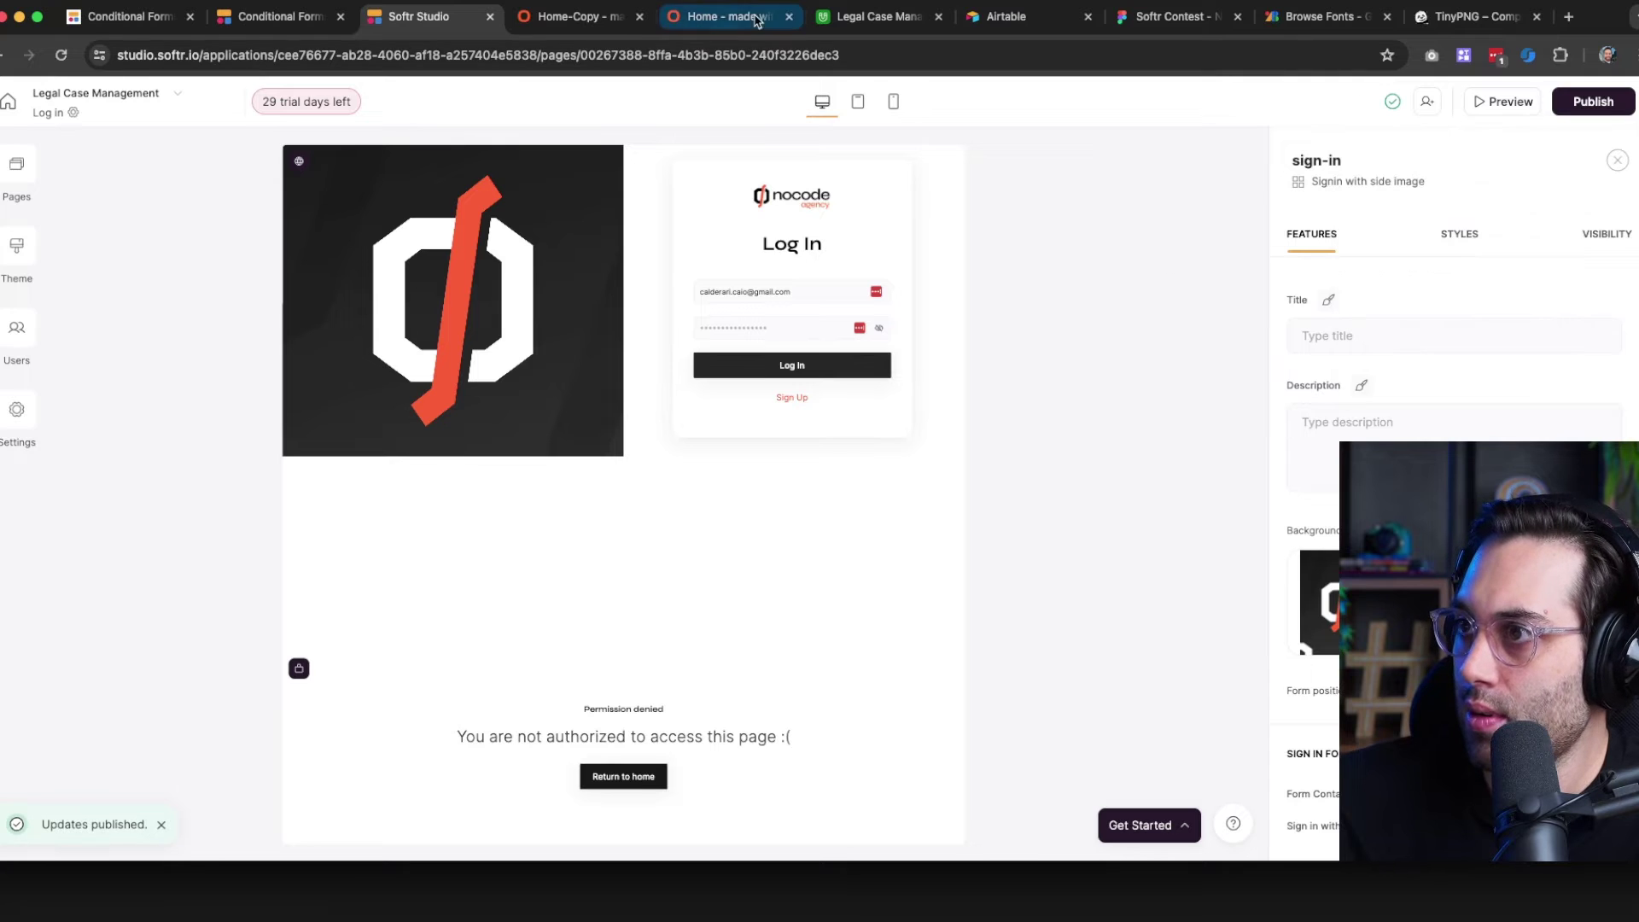
pyautogui.click(582, 30)
pyautogui.click(60, 55)
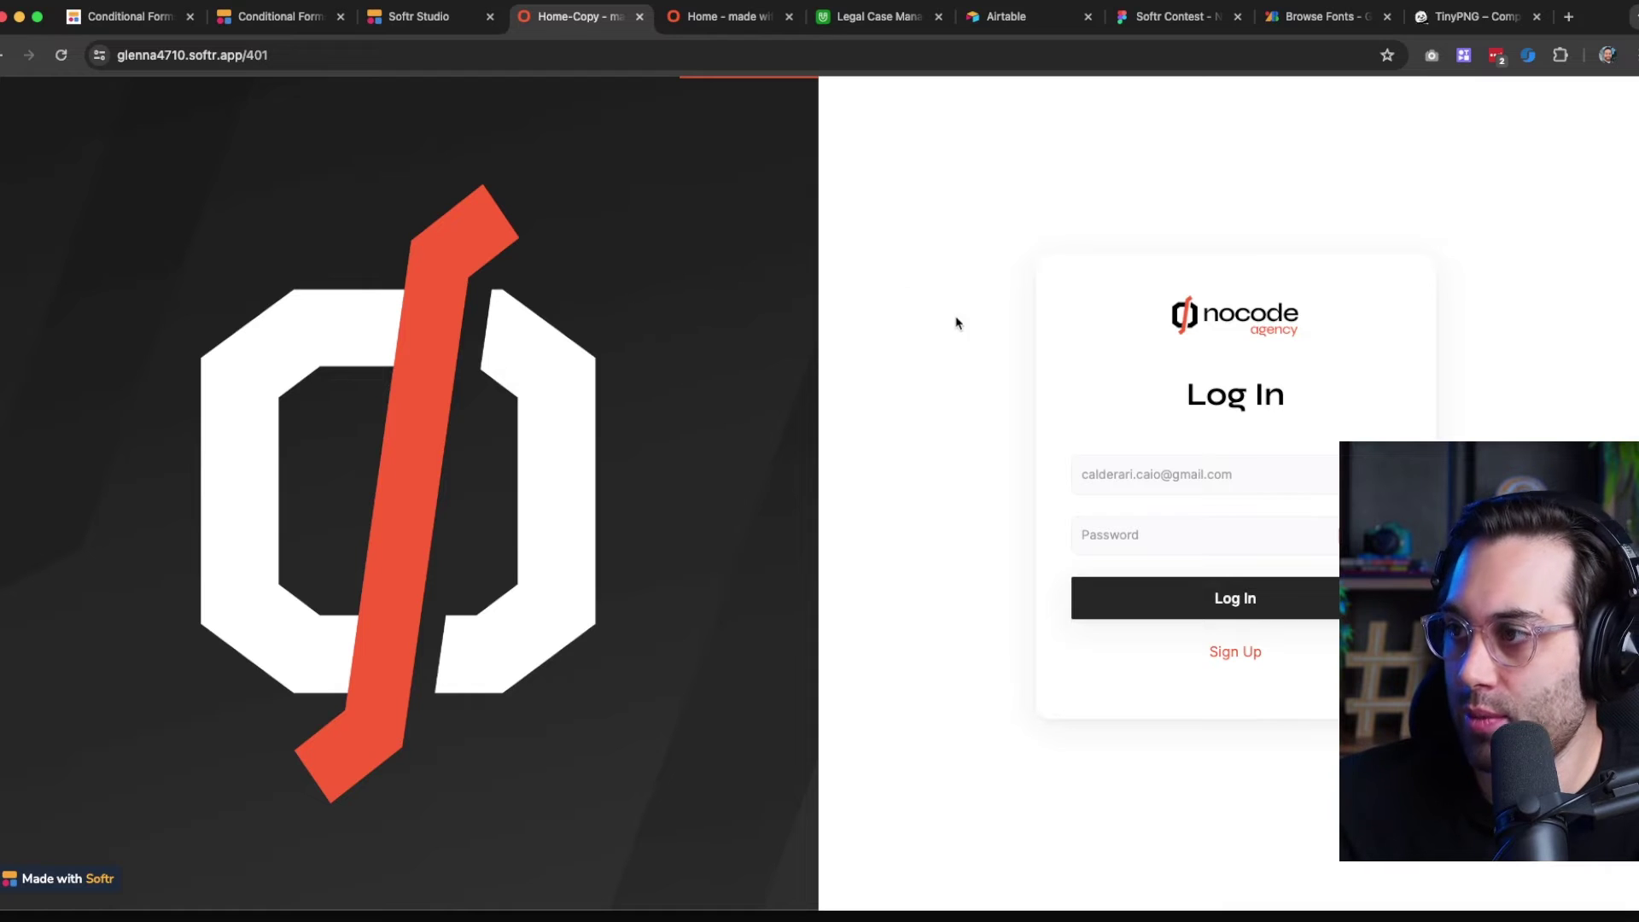
pyautogui.click(469, 24)
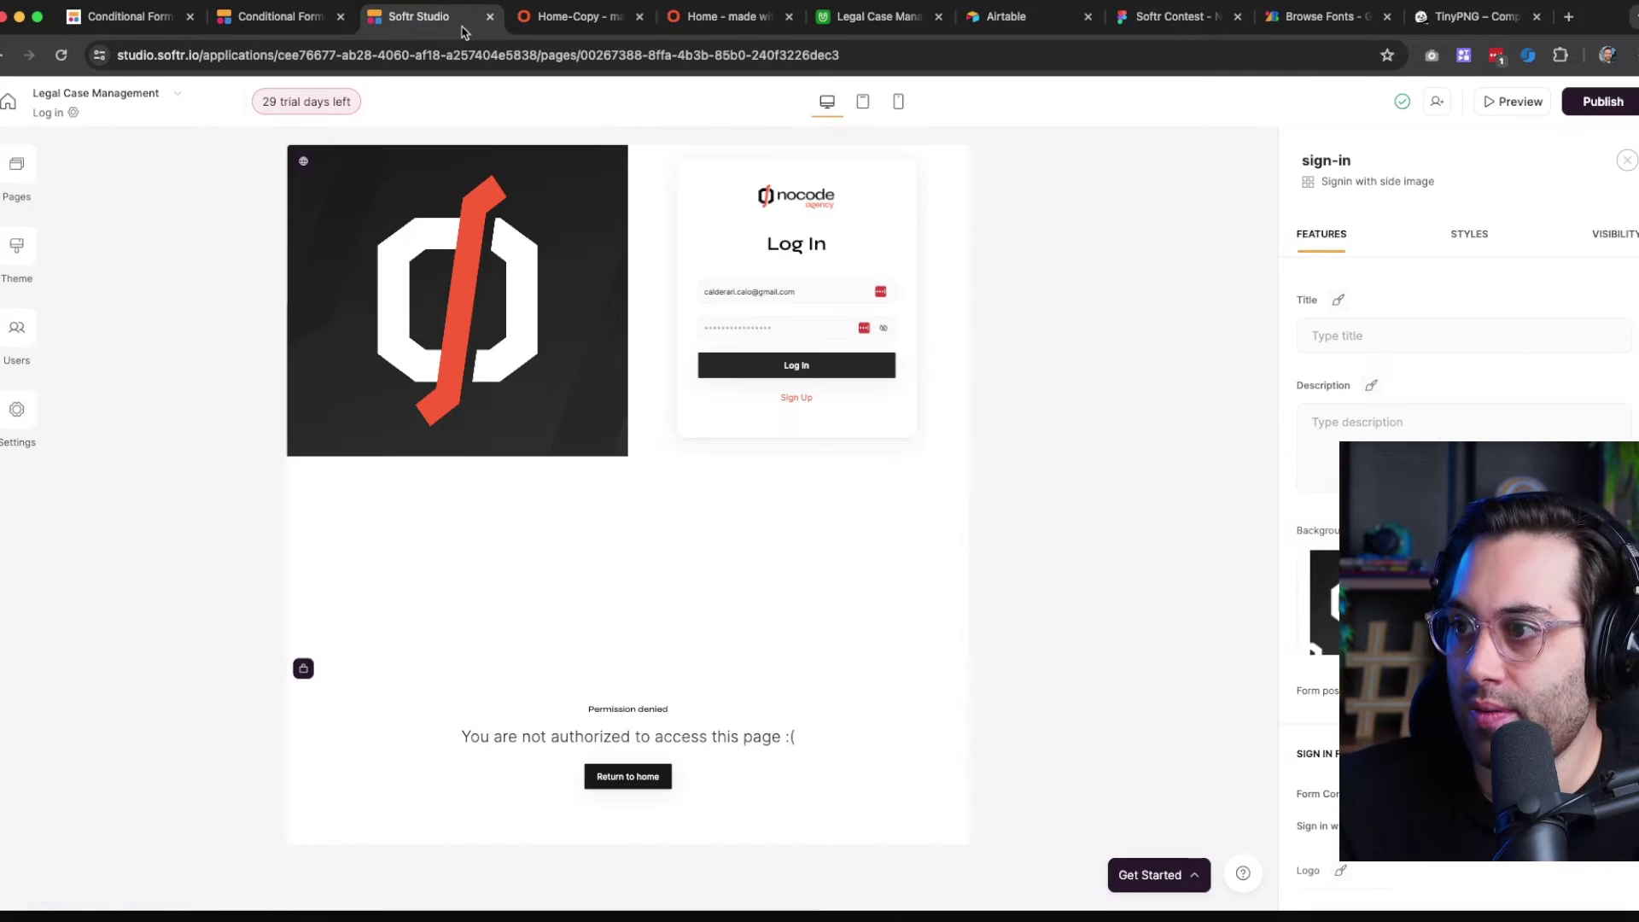
# Open the Sign Up page and replace the app name with 'No-Code Agency'
pyautogui.click(14, 199)
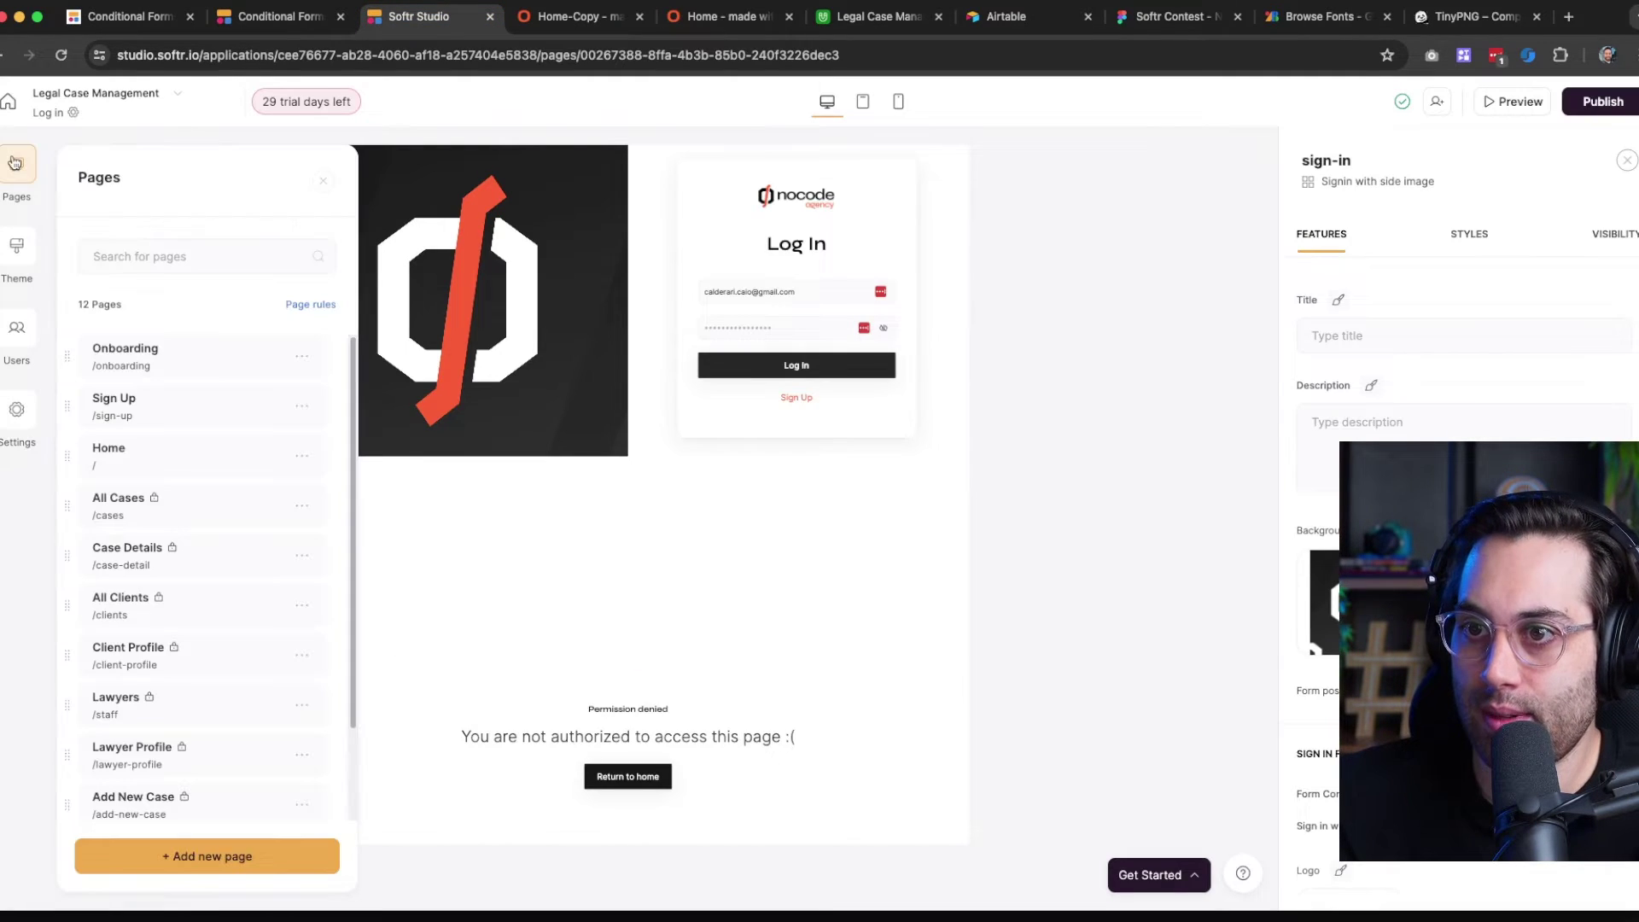
pyautogui.click(185, 393)
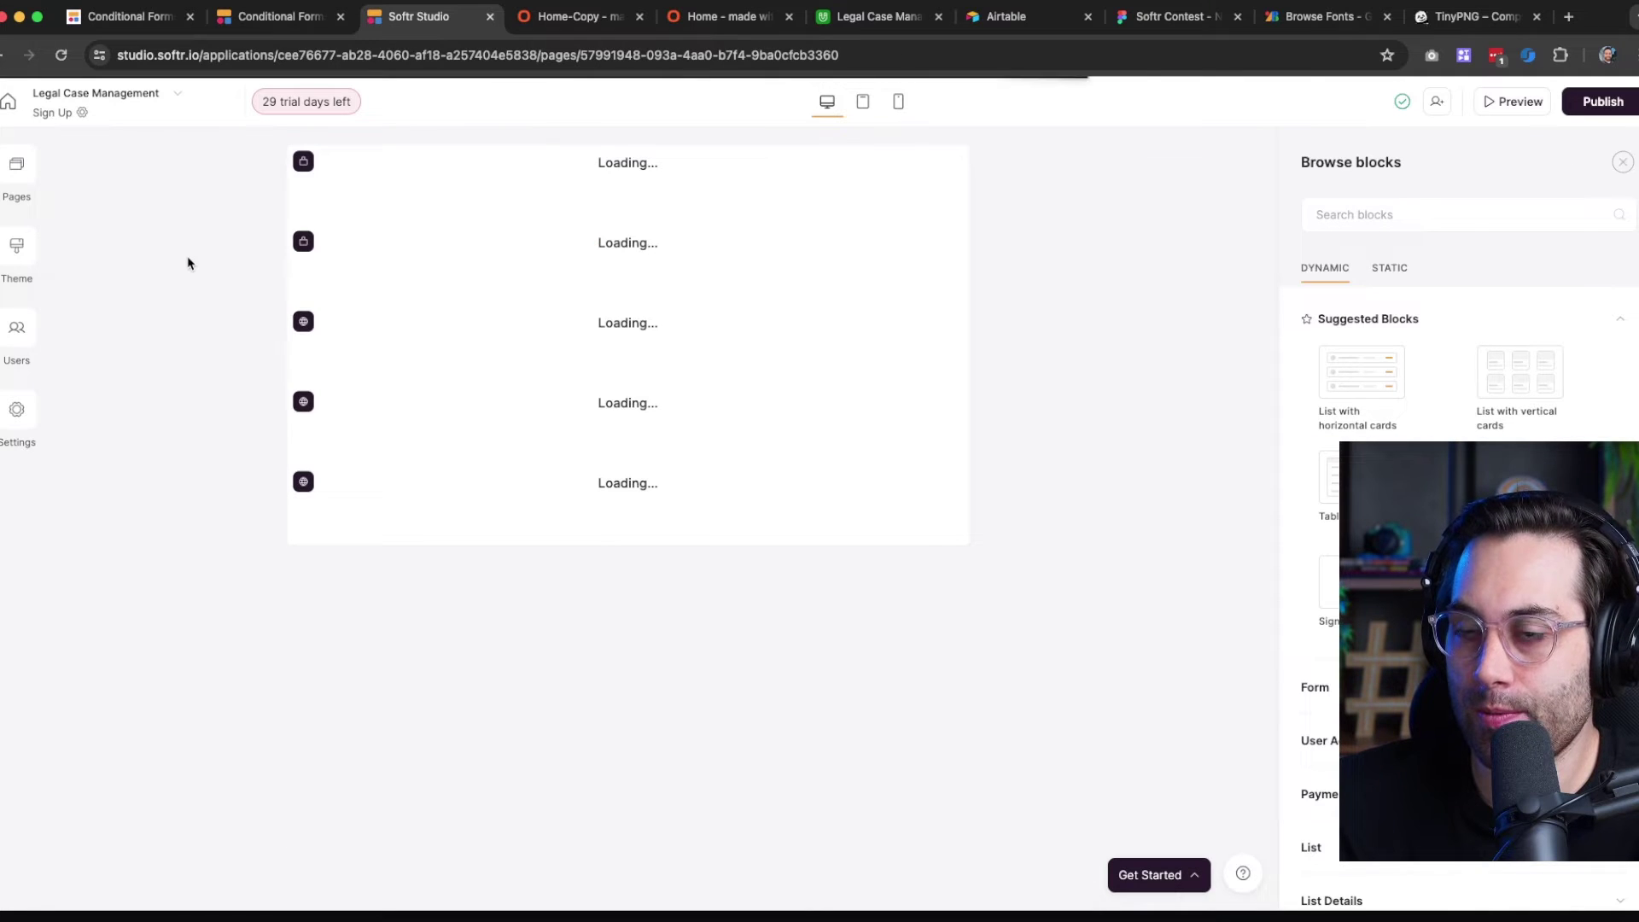
pyautogui.click(177, 93)
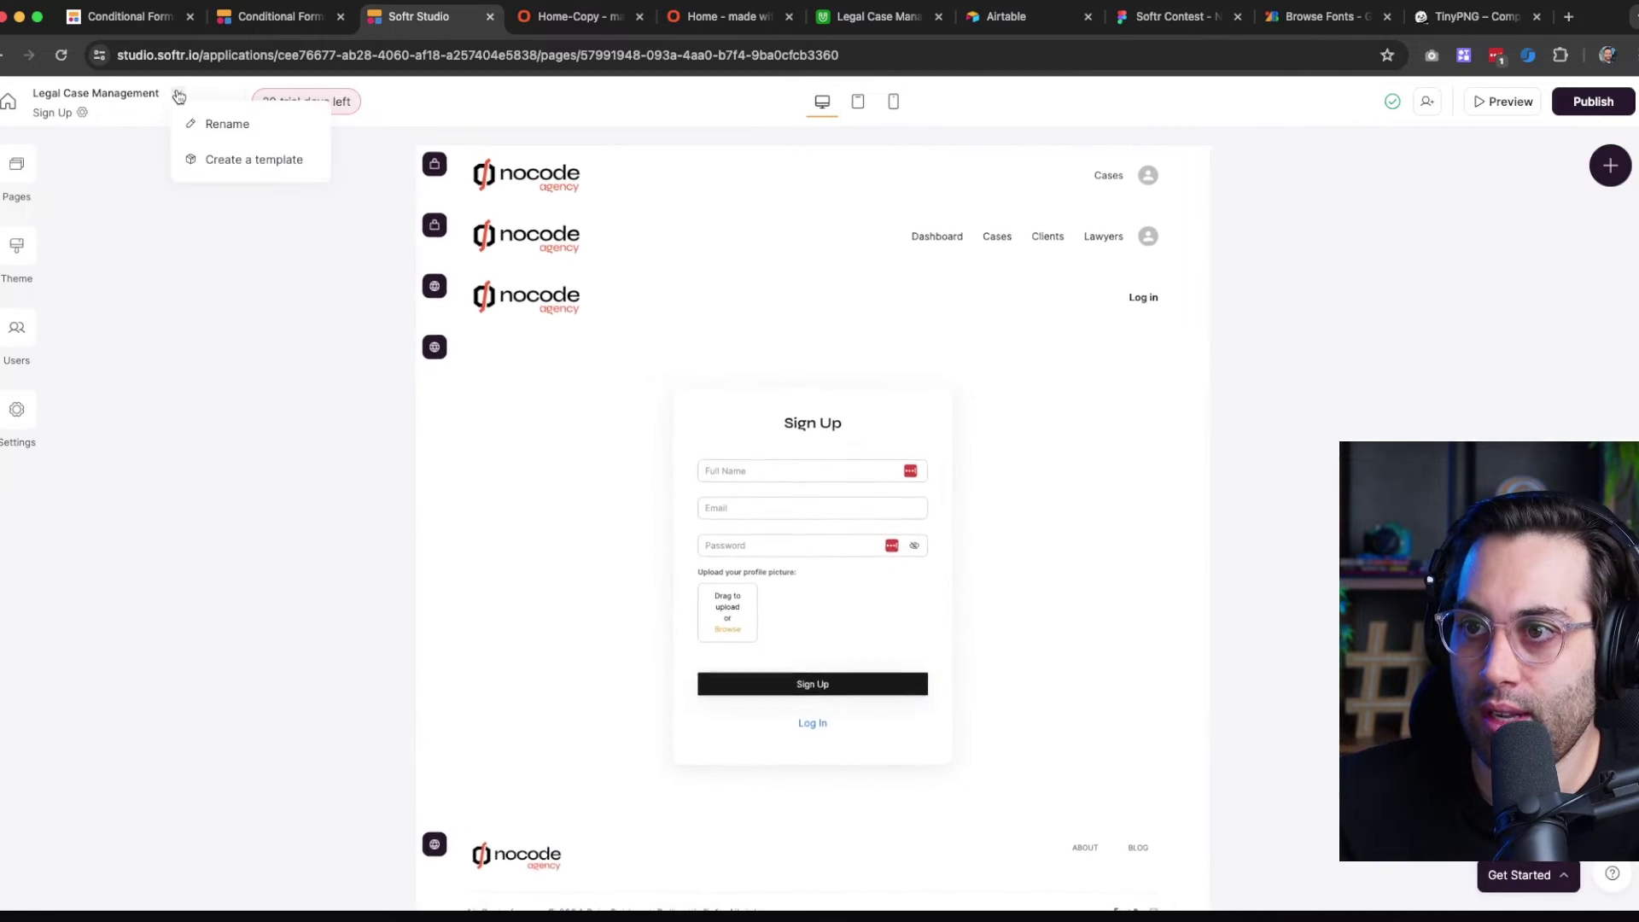
pyautogui.click(218, 126)
pyautogui.press('super+a')
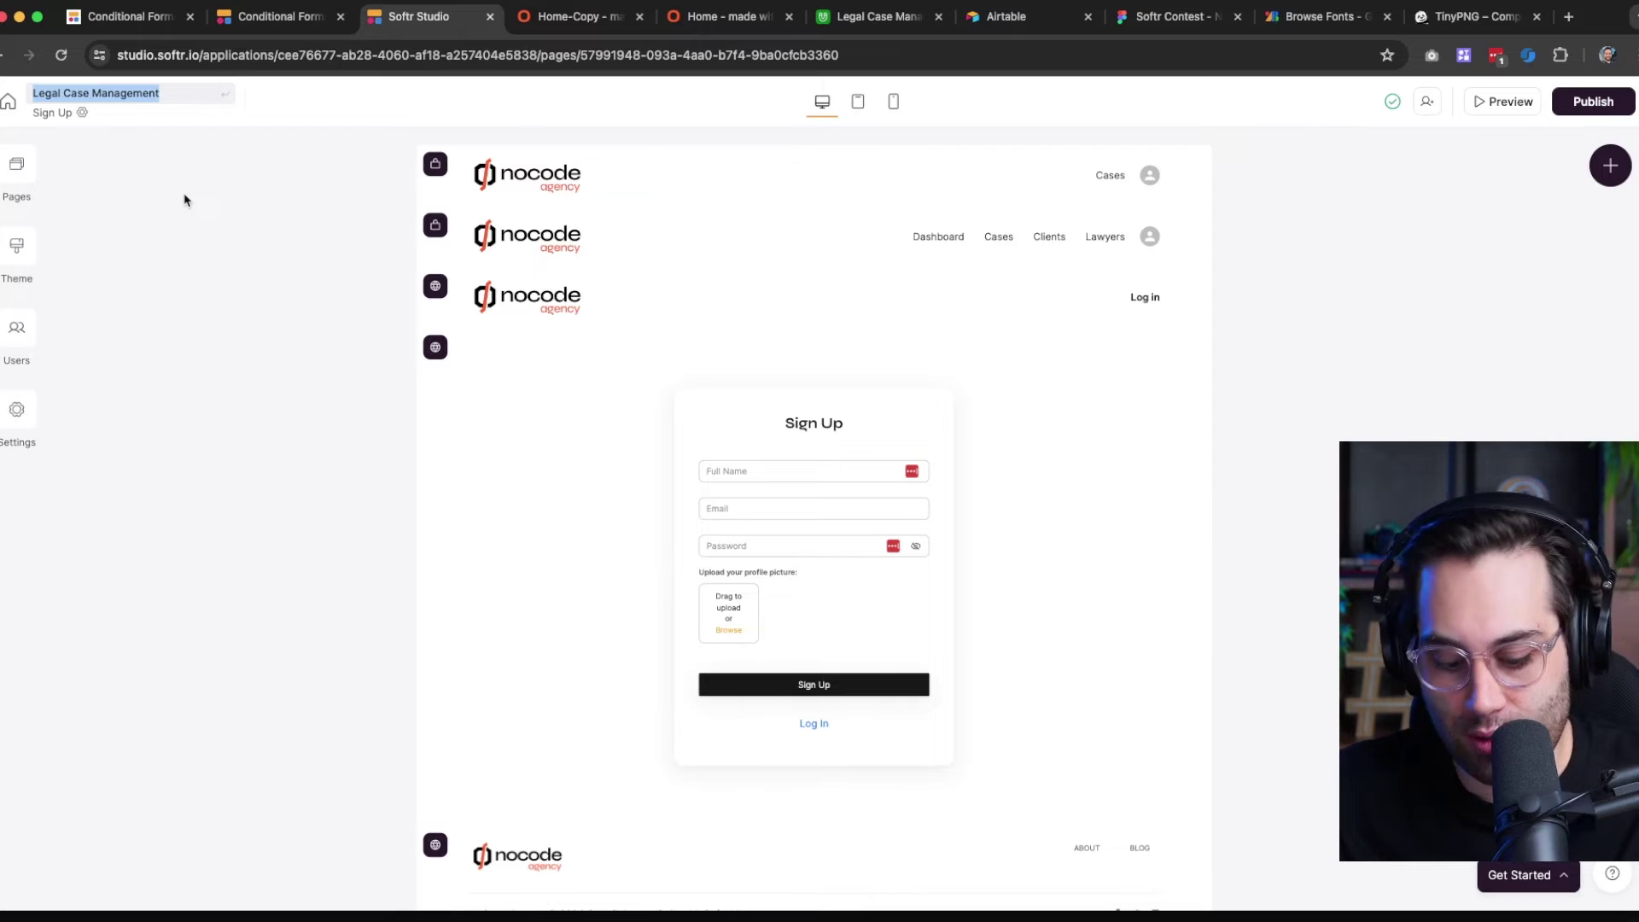
pyautogui.write('No-Code A')
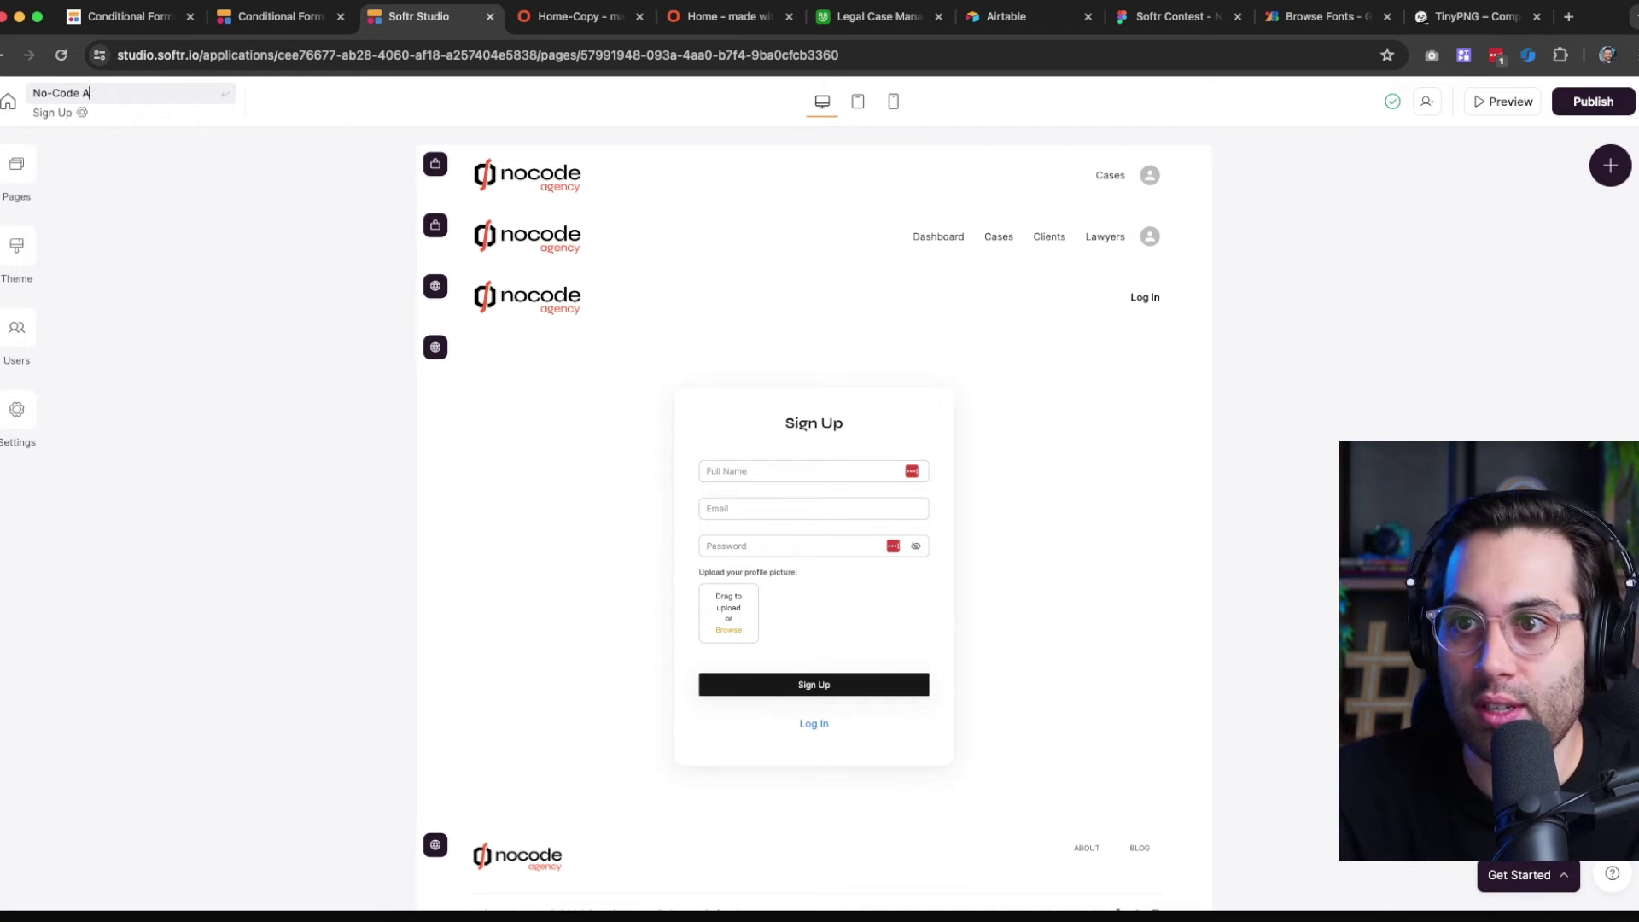
pyautogui.write('gency')
# Confirm the 'No-Code Agency' name and review the existing Sign Up form block's settings
pyautogui.press('Return')
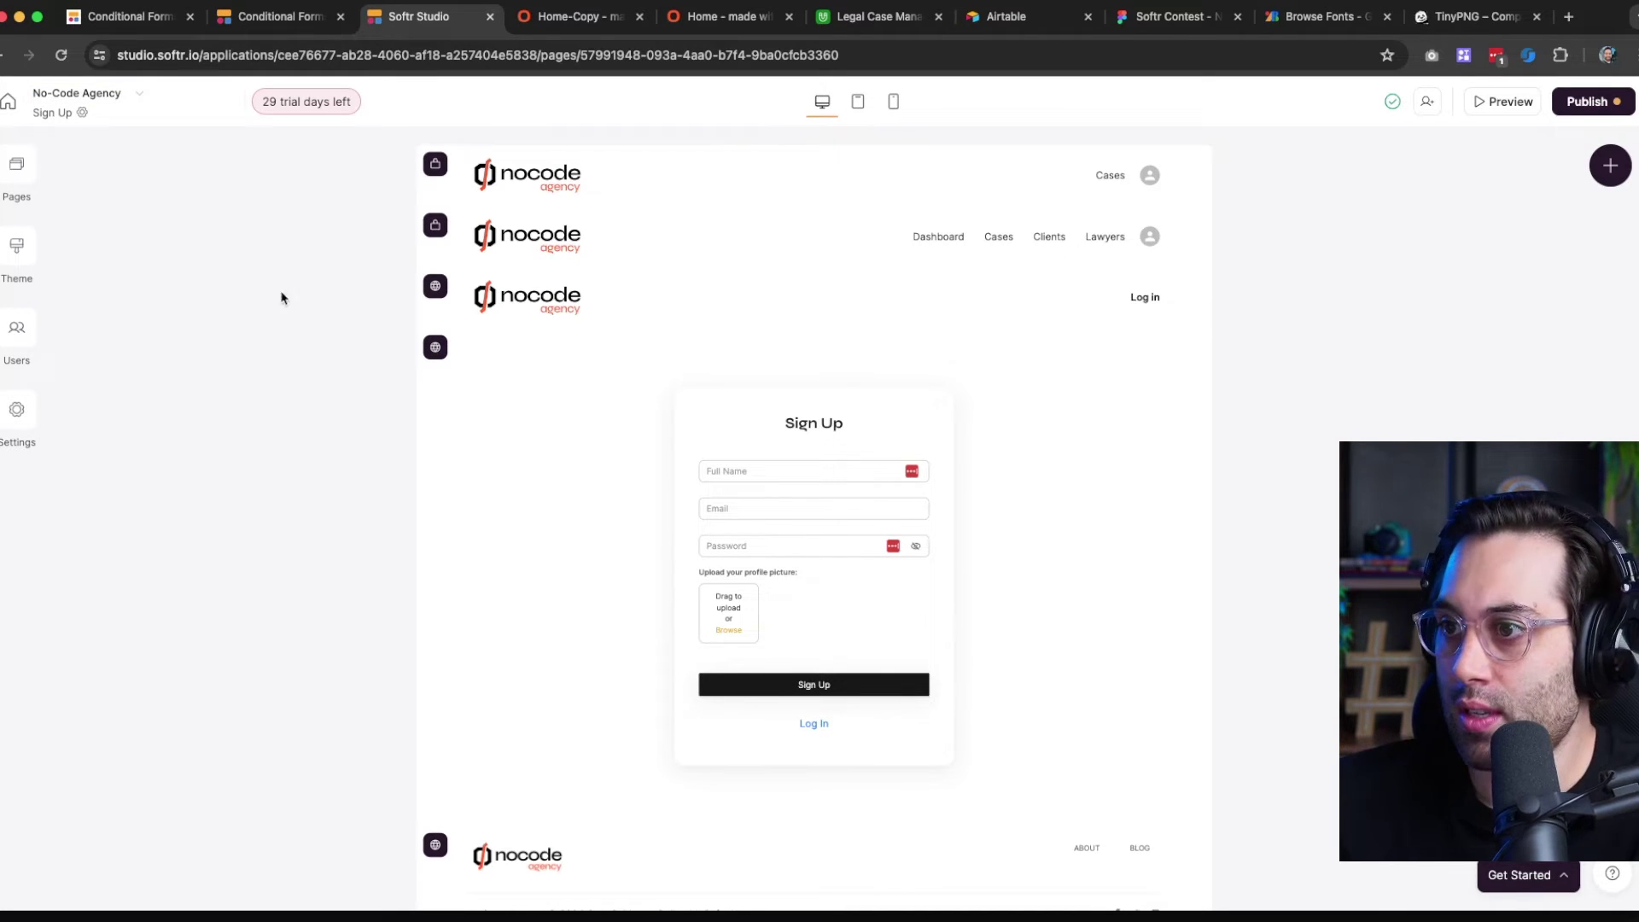
pyautogui.click(652, 472)
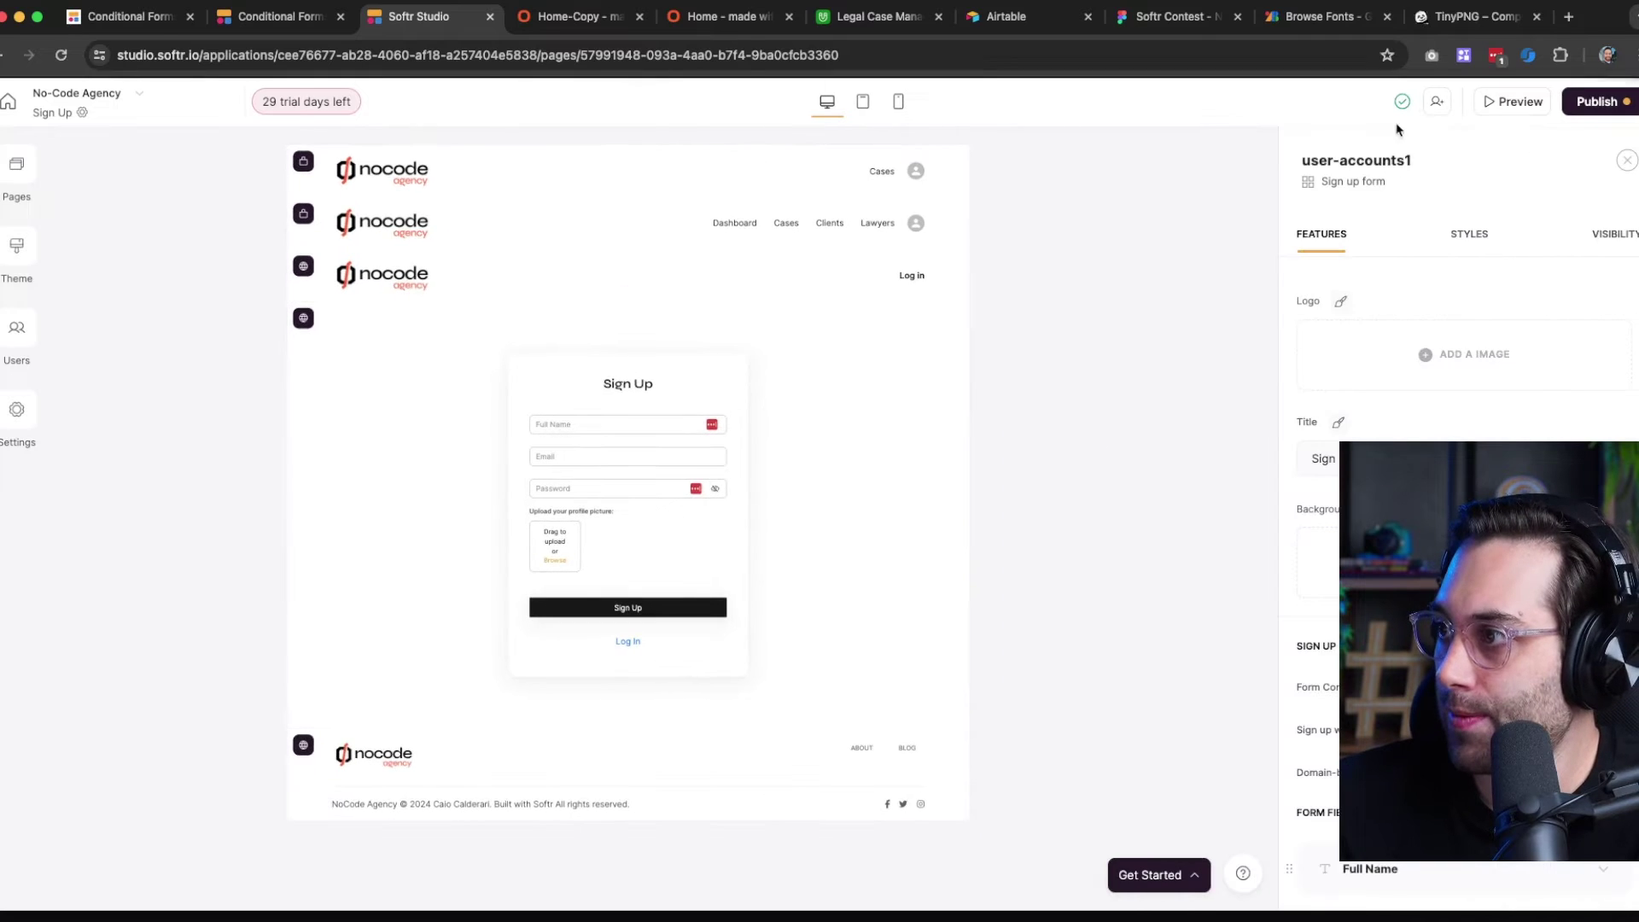
pyautogui.scroll(-4, 1460, 512)
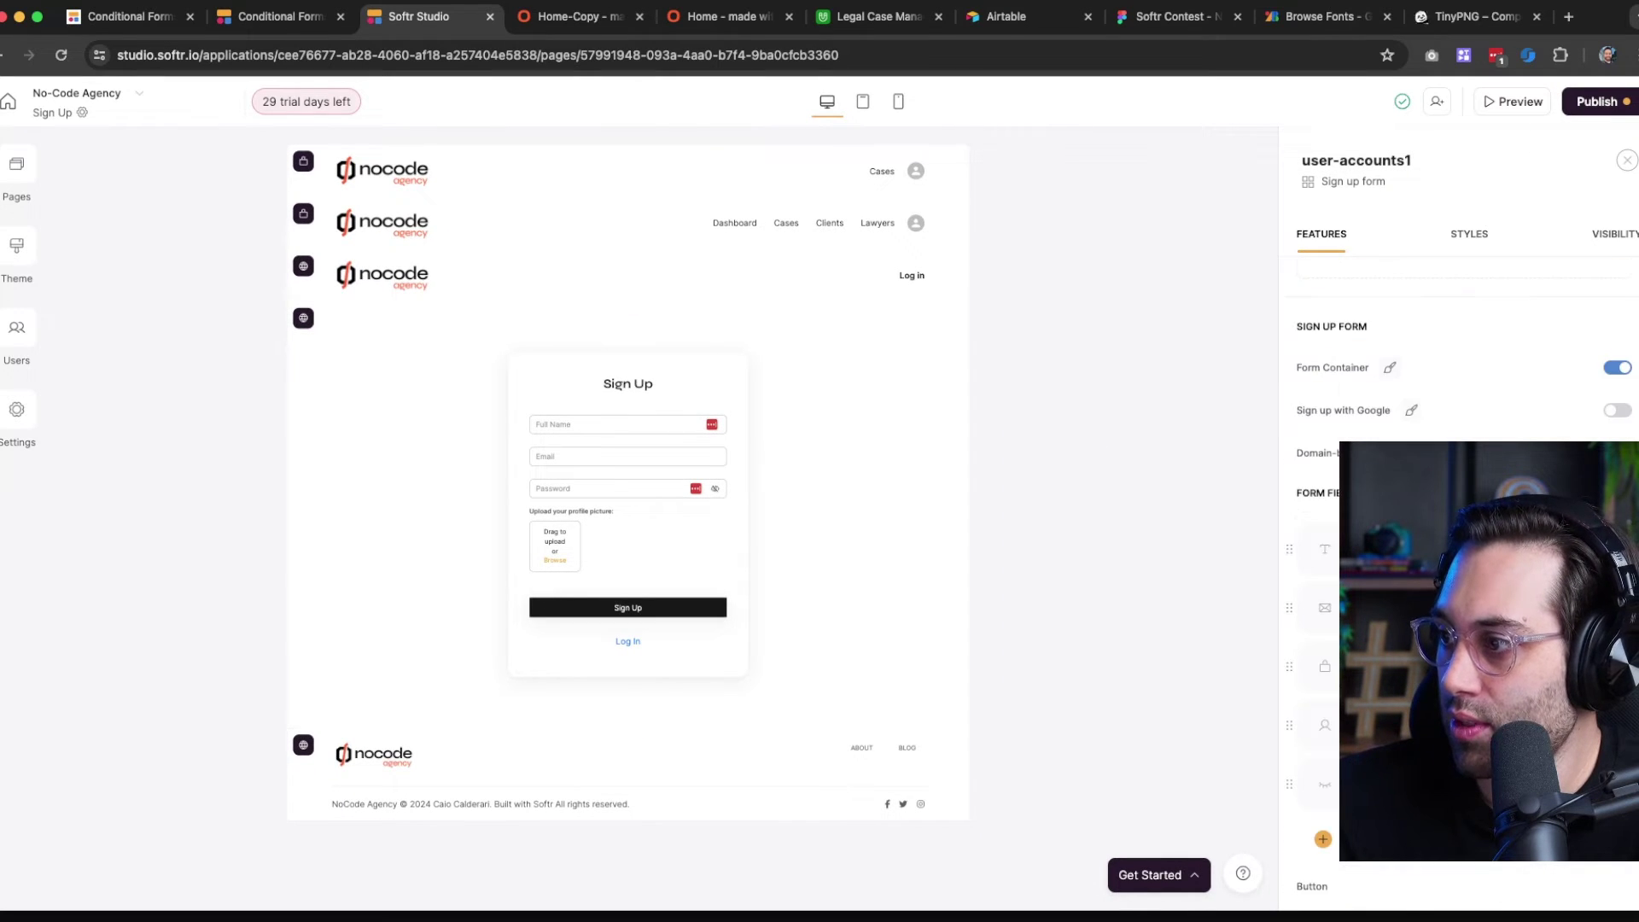
pyautogui.scroll(-8, 1460, 546)
pyautogui.scroll(6, 1460, 546)
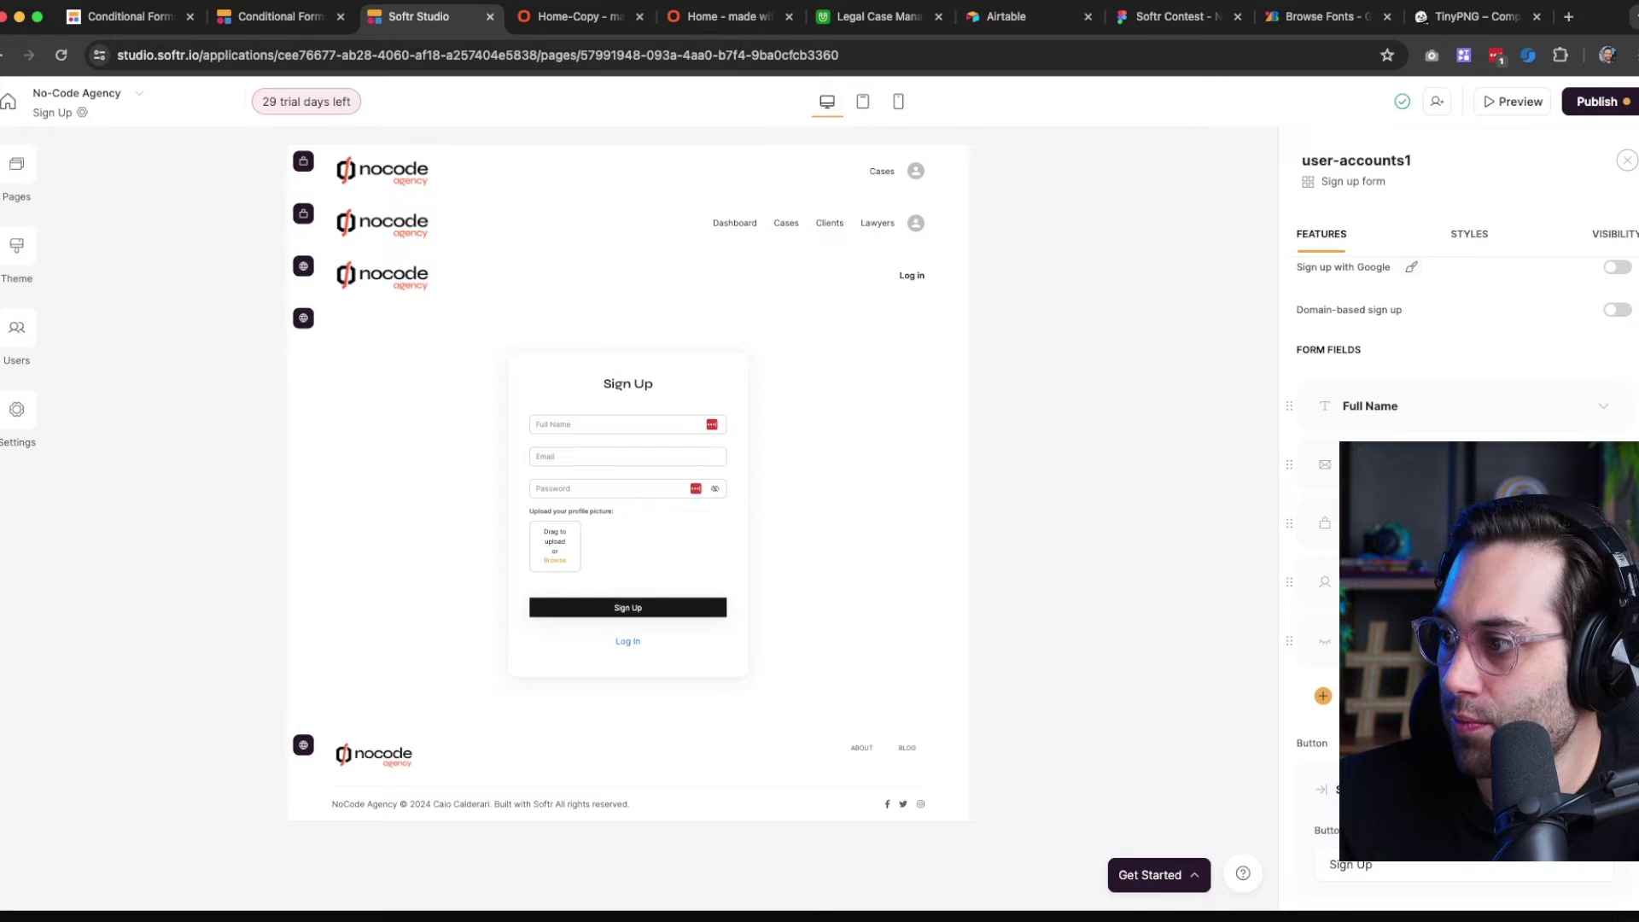
pyautogui.scroll(5, 1460, 512)
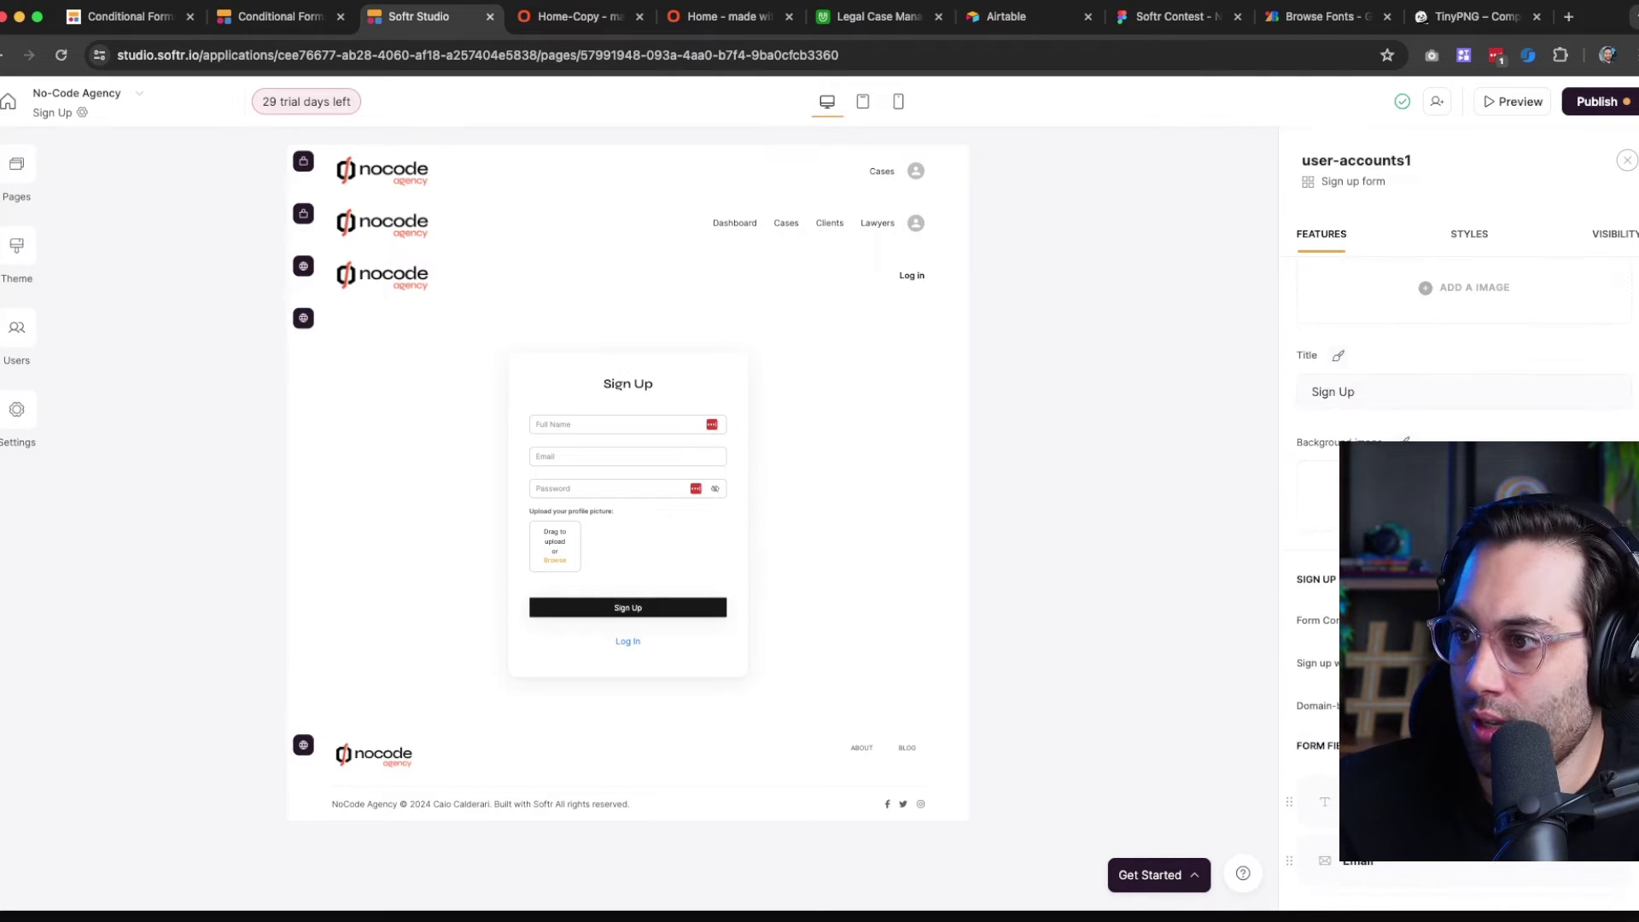
pyautogui.scroll(1, 1460, 512)
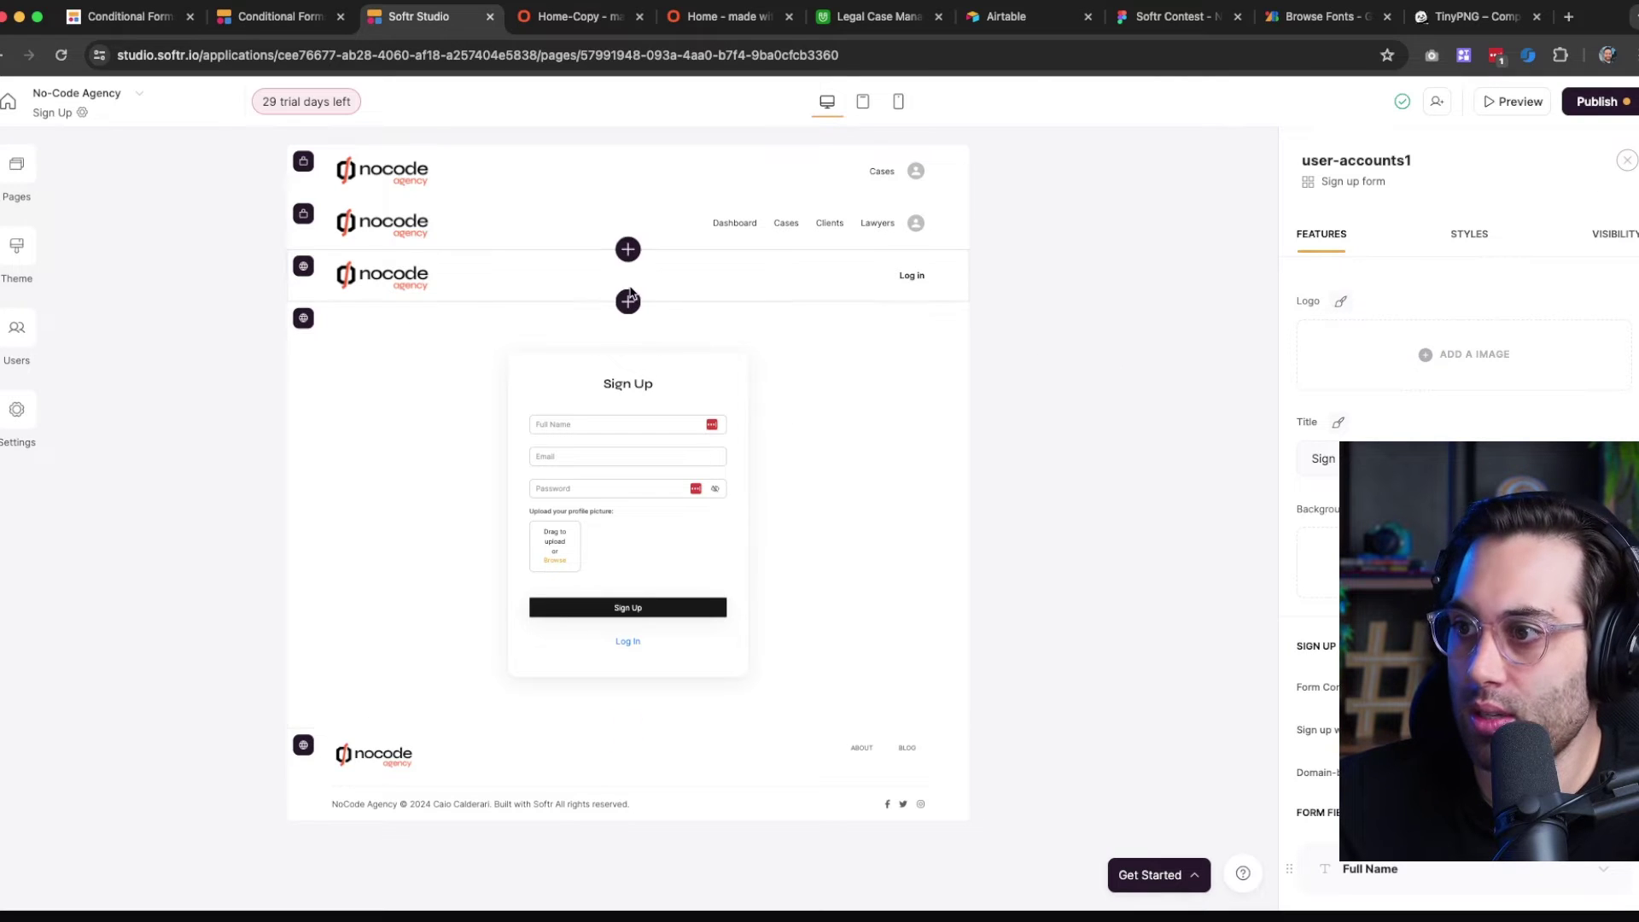
pyautogui.click(627, 300)
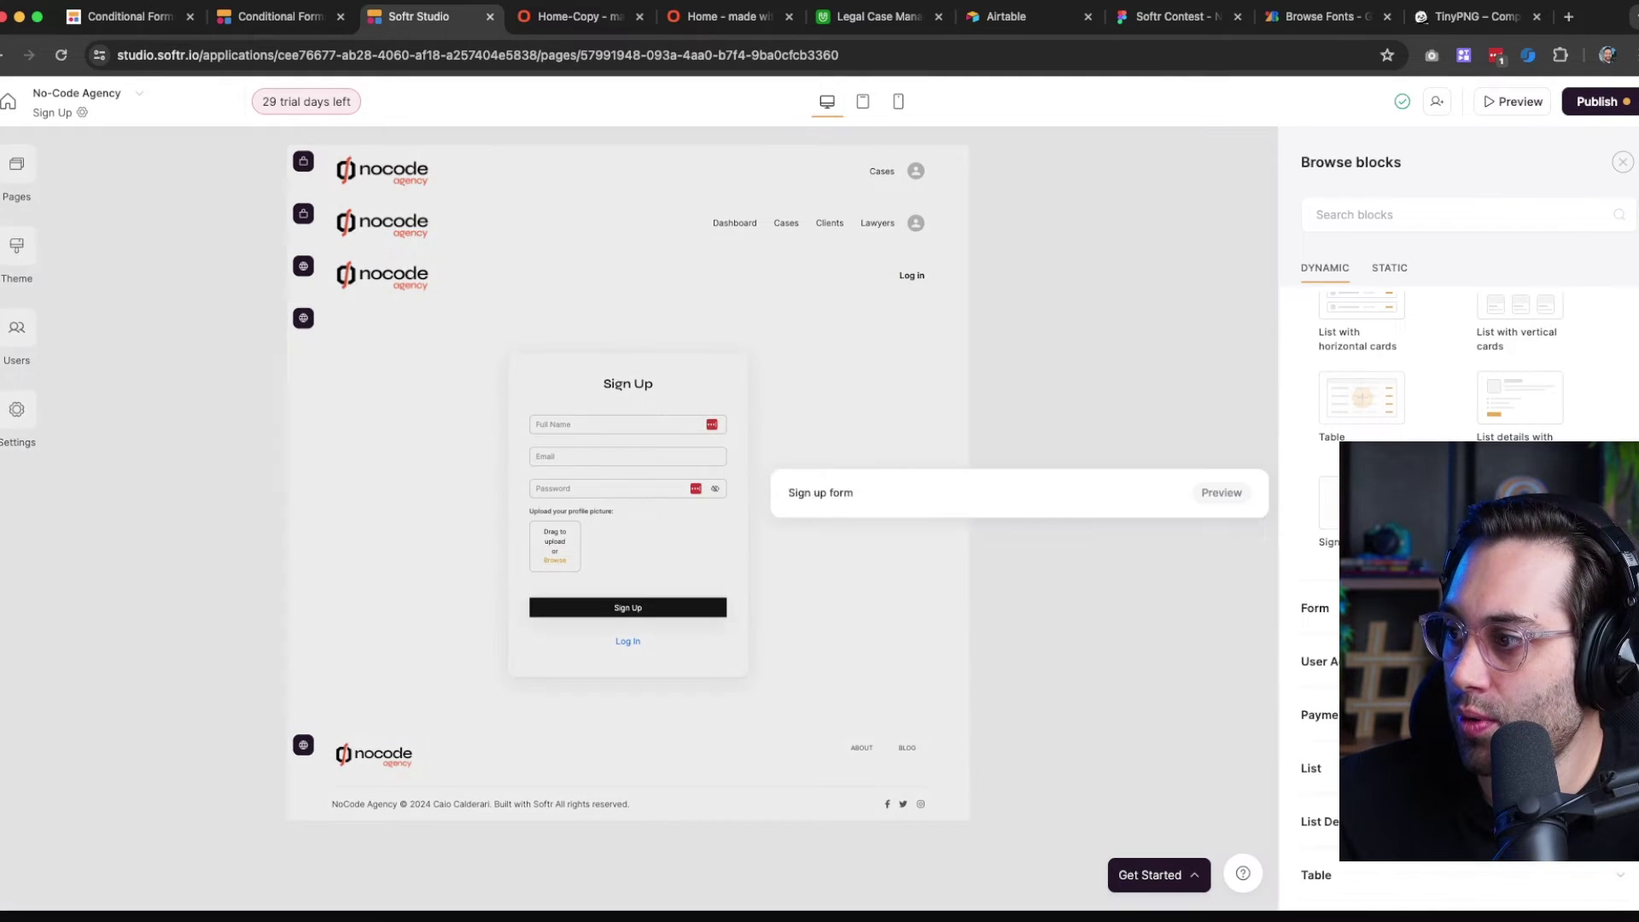
# Add the User Accounts 'Sign up with side image' block to the page
pyautogui.click(1383, 607)
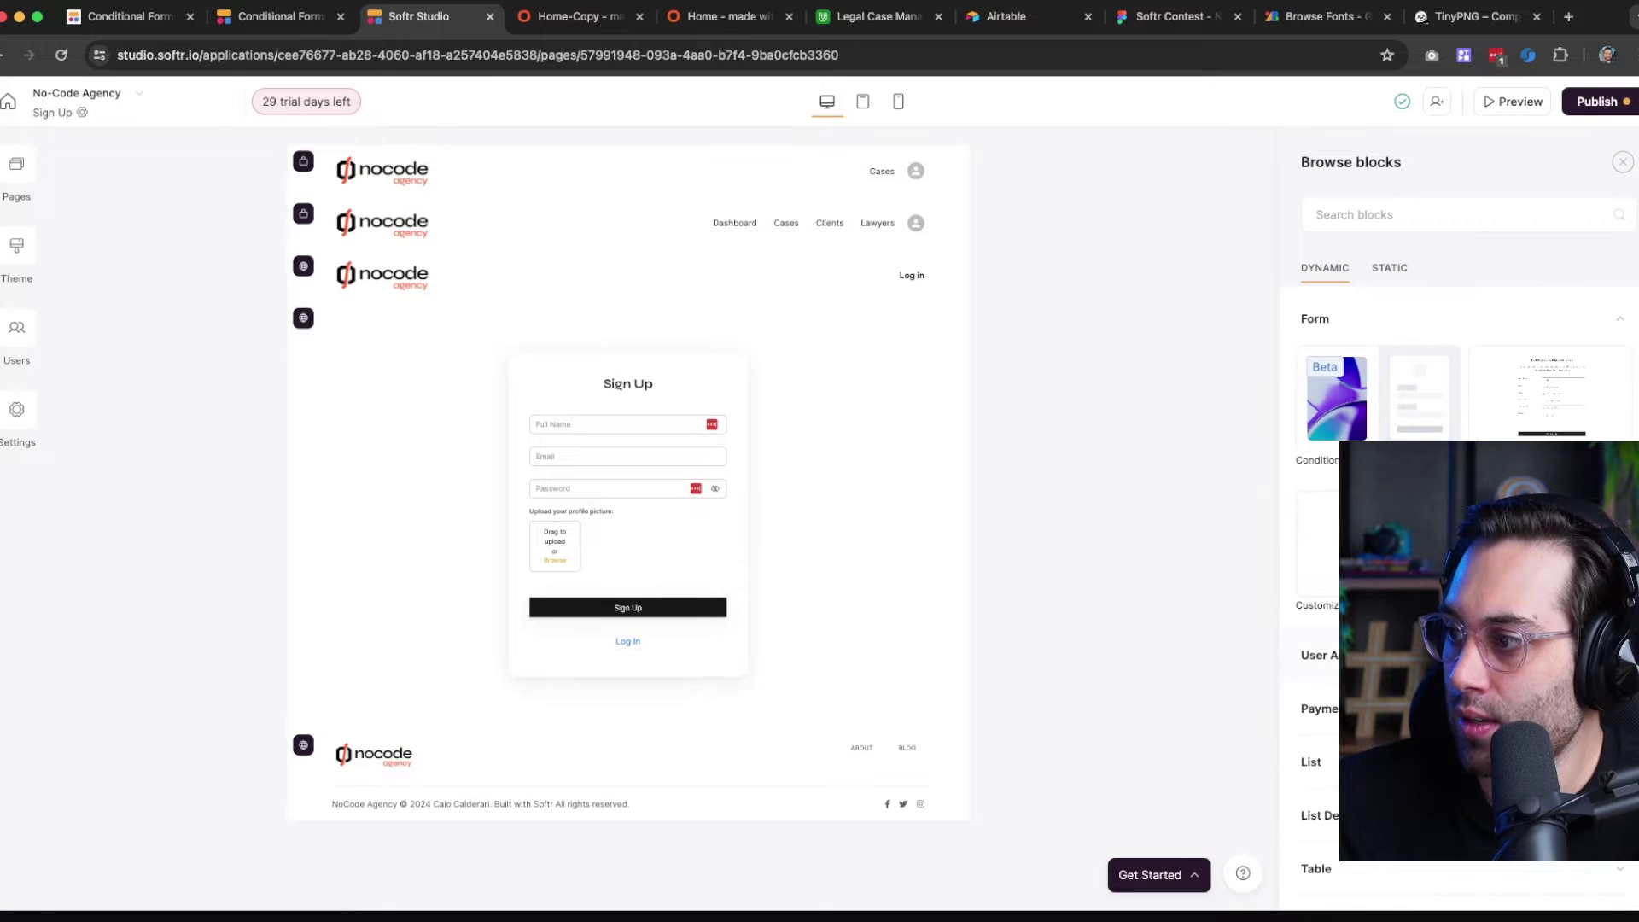
pyautogui.click(1400, 655)
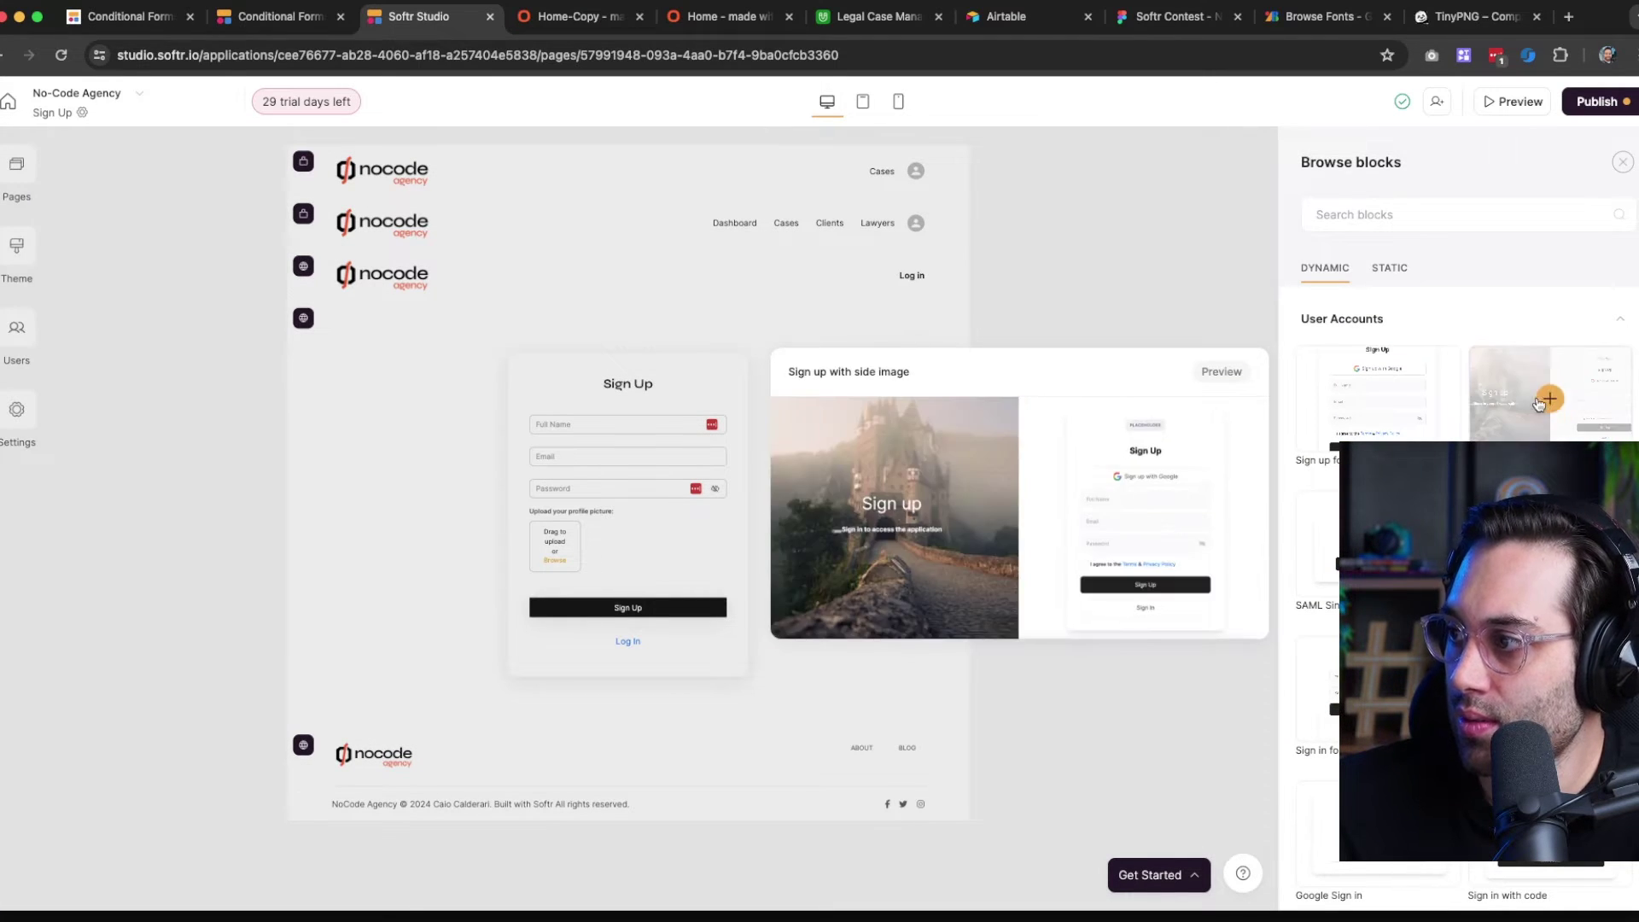
pyautogui.click(1549, 399)
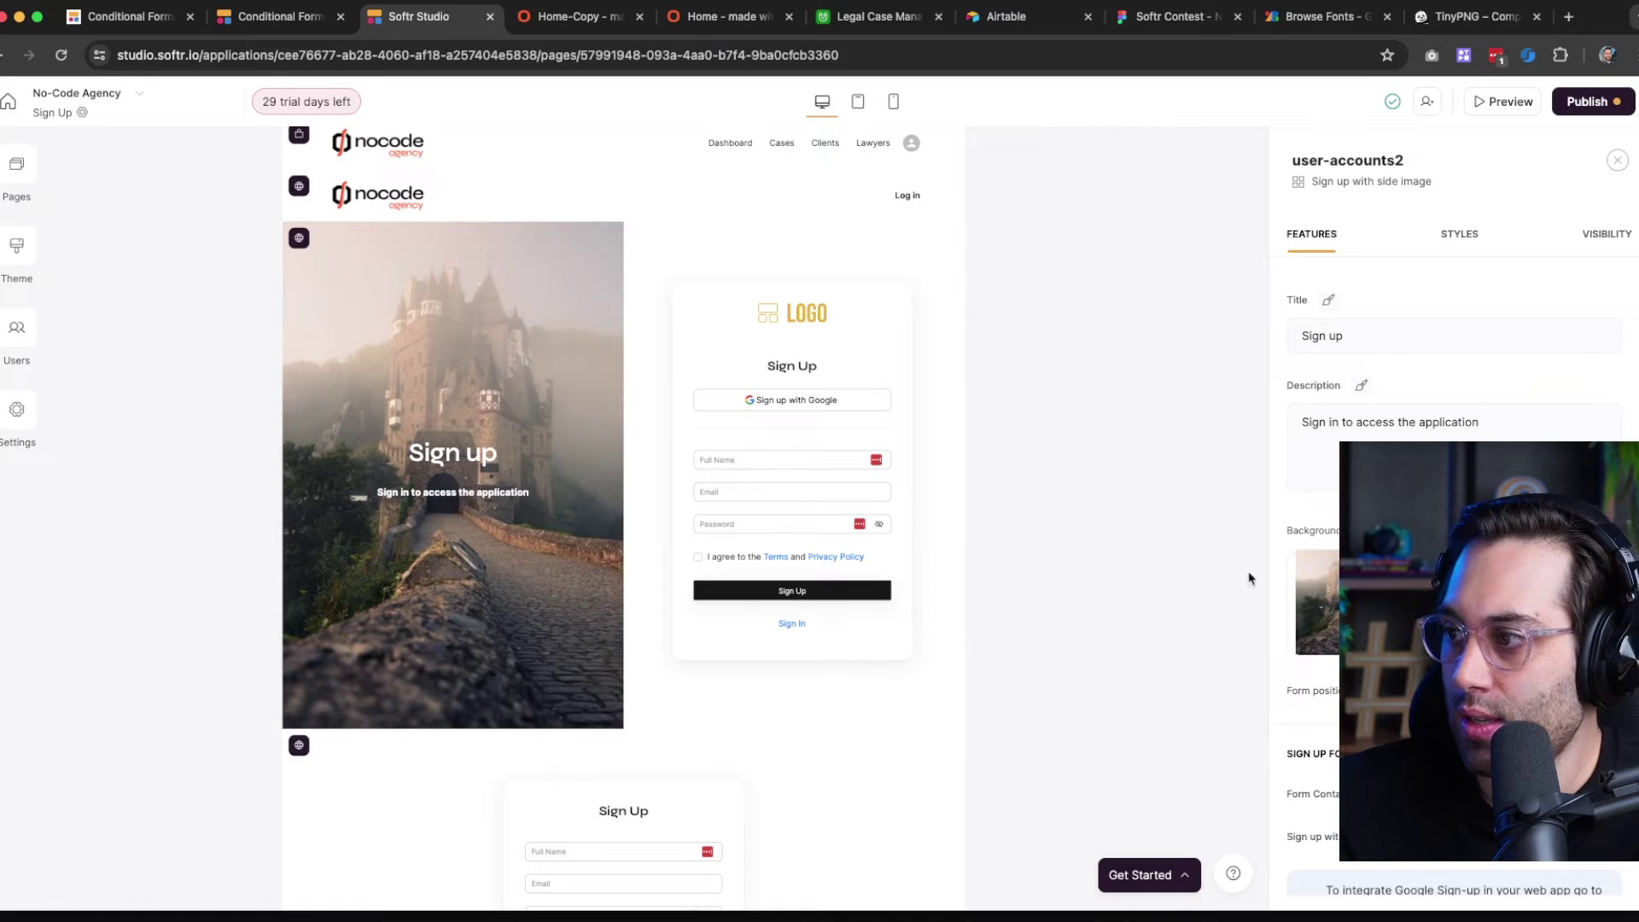
# Use the laptop mockup as the block's side image and clear its title and description
pyautogui.click(1330, 606)
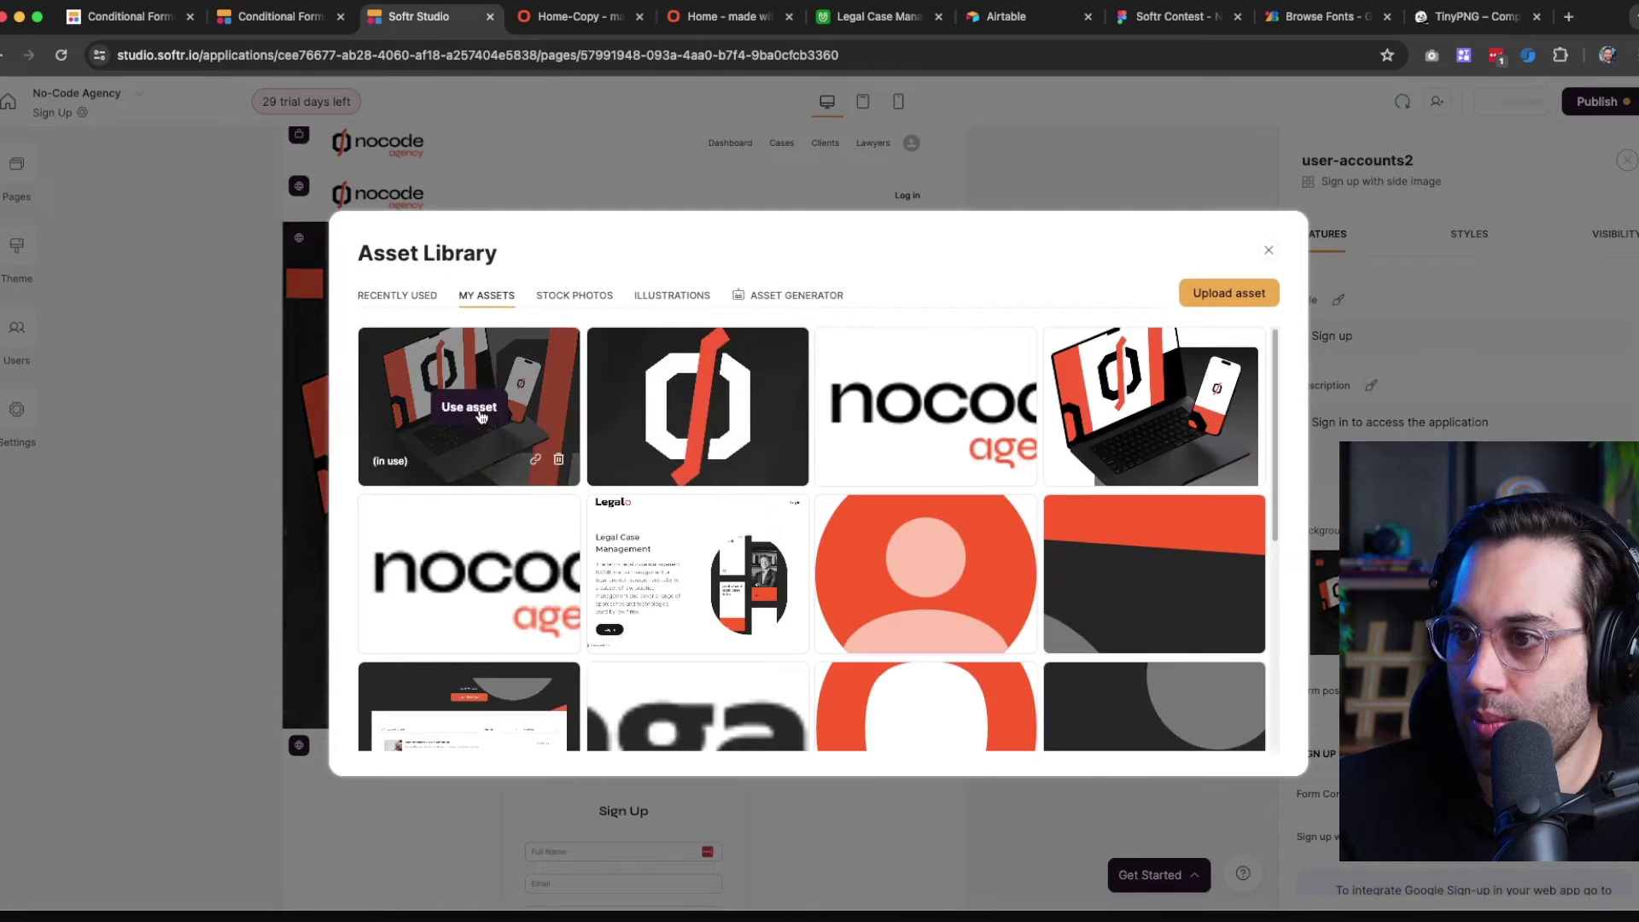
pyautogui.click(466, 402)
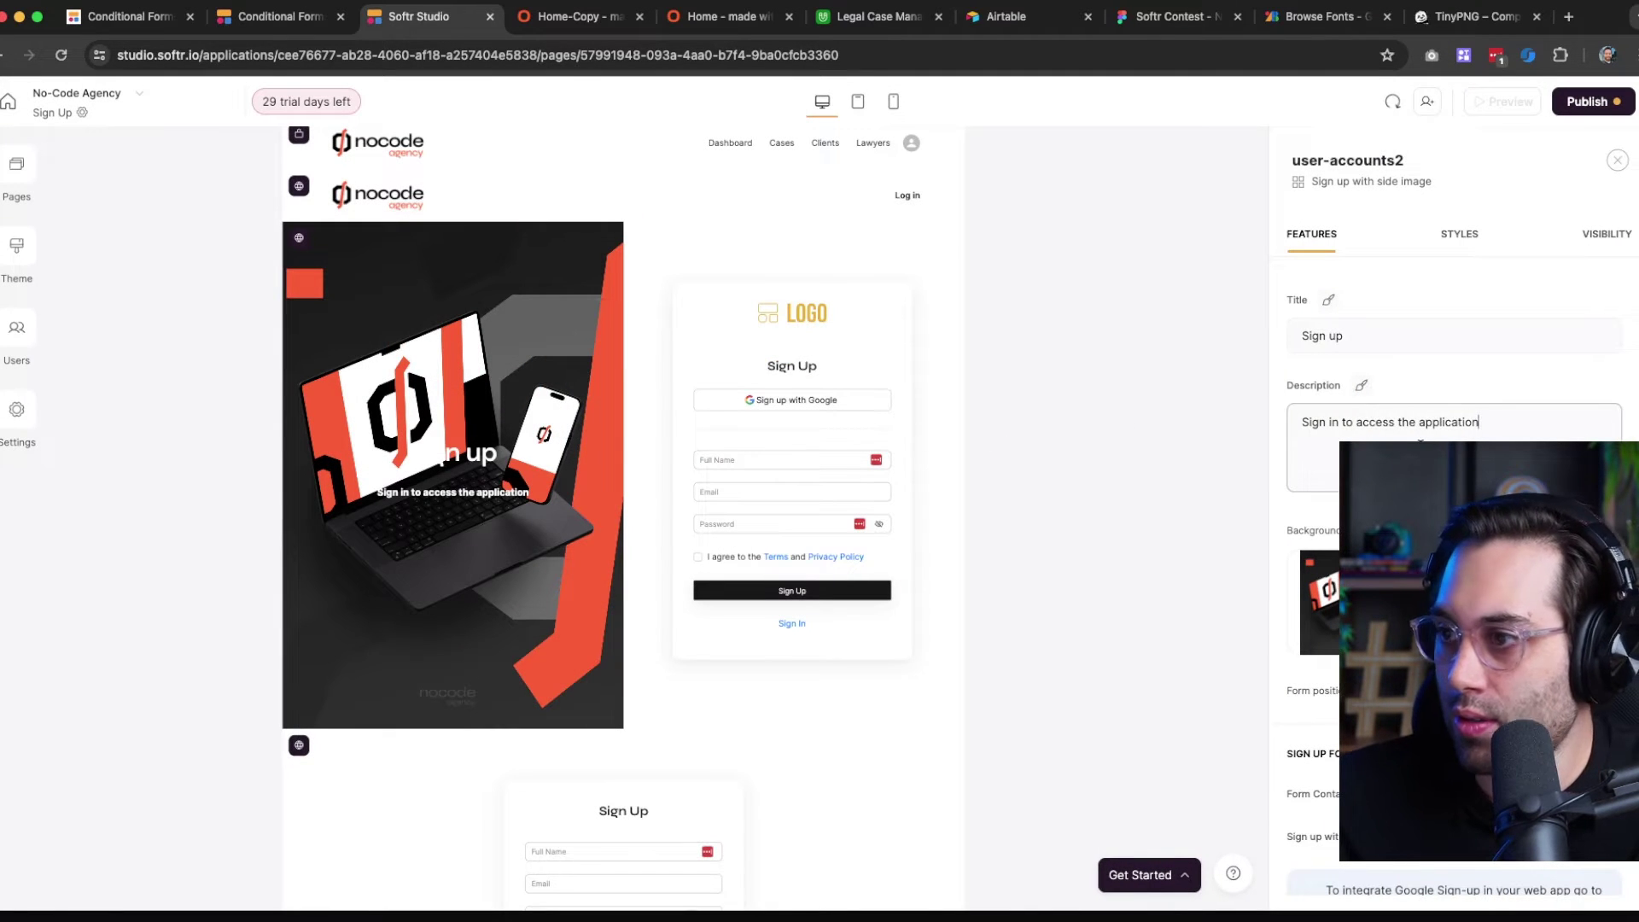
pyautogui.press('super+a')
pyautogui.press('BackSpace')
pyautogui.tripleClick(1349, 337)
pyautogui.press('BackSpace')
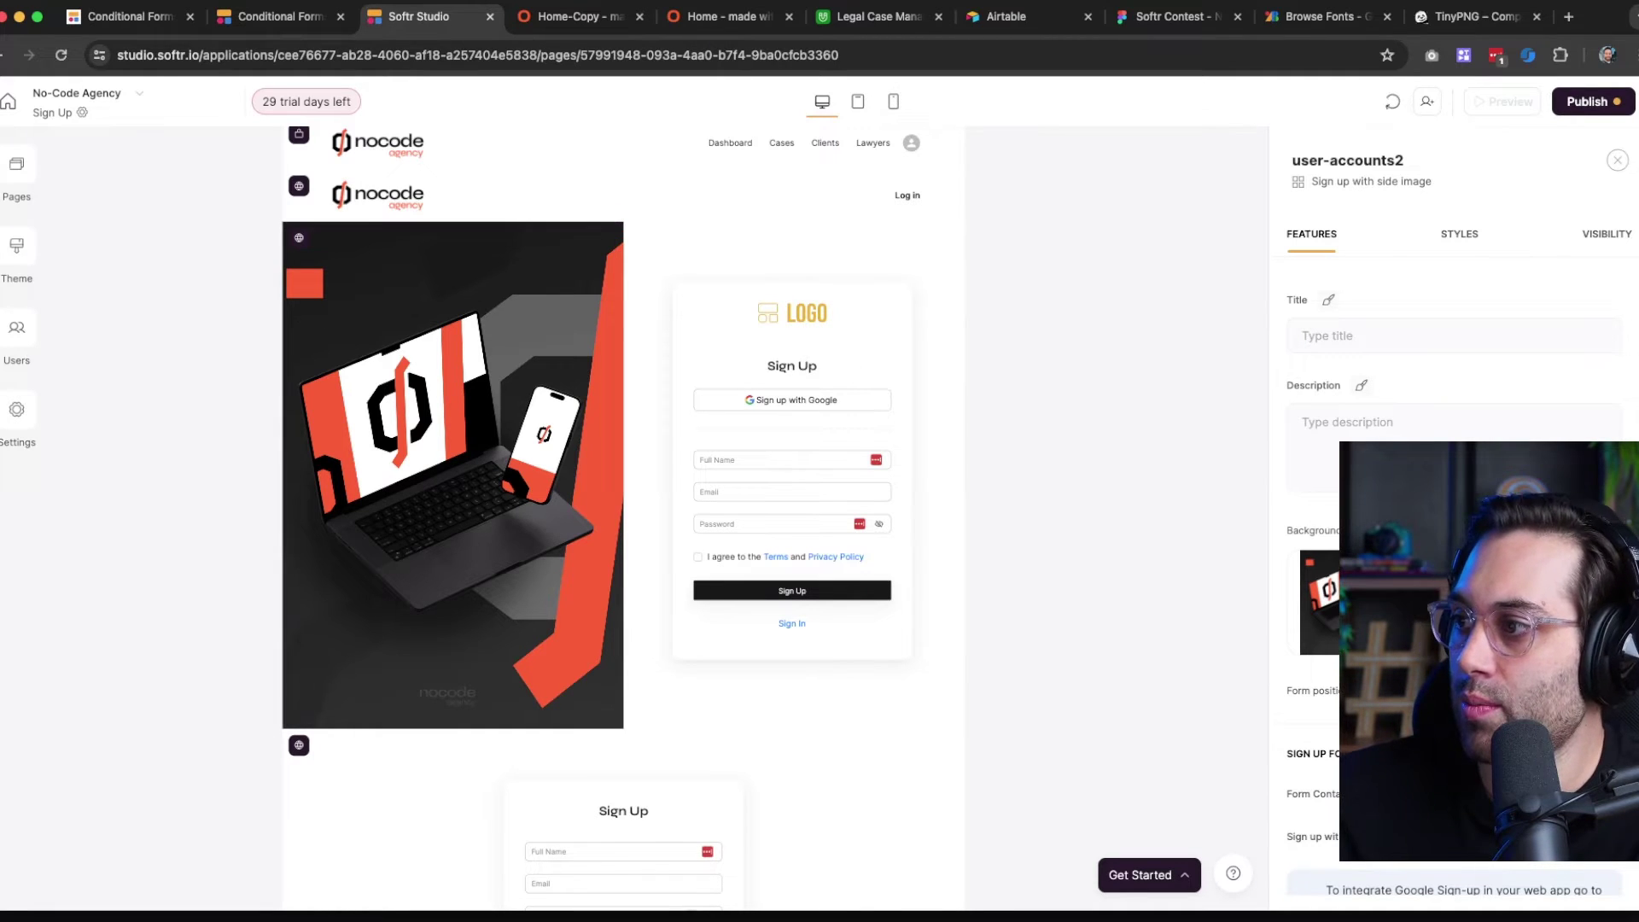
pyautogui.scroll(-5, 1451, 555)
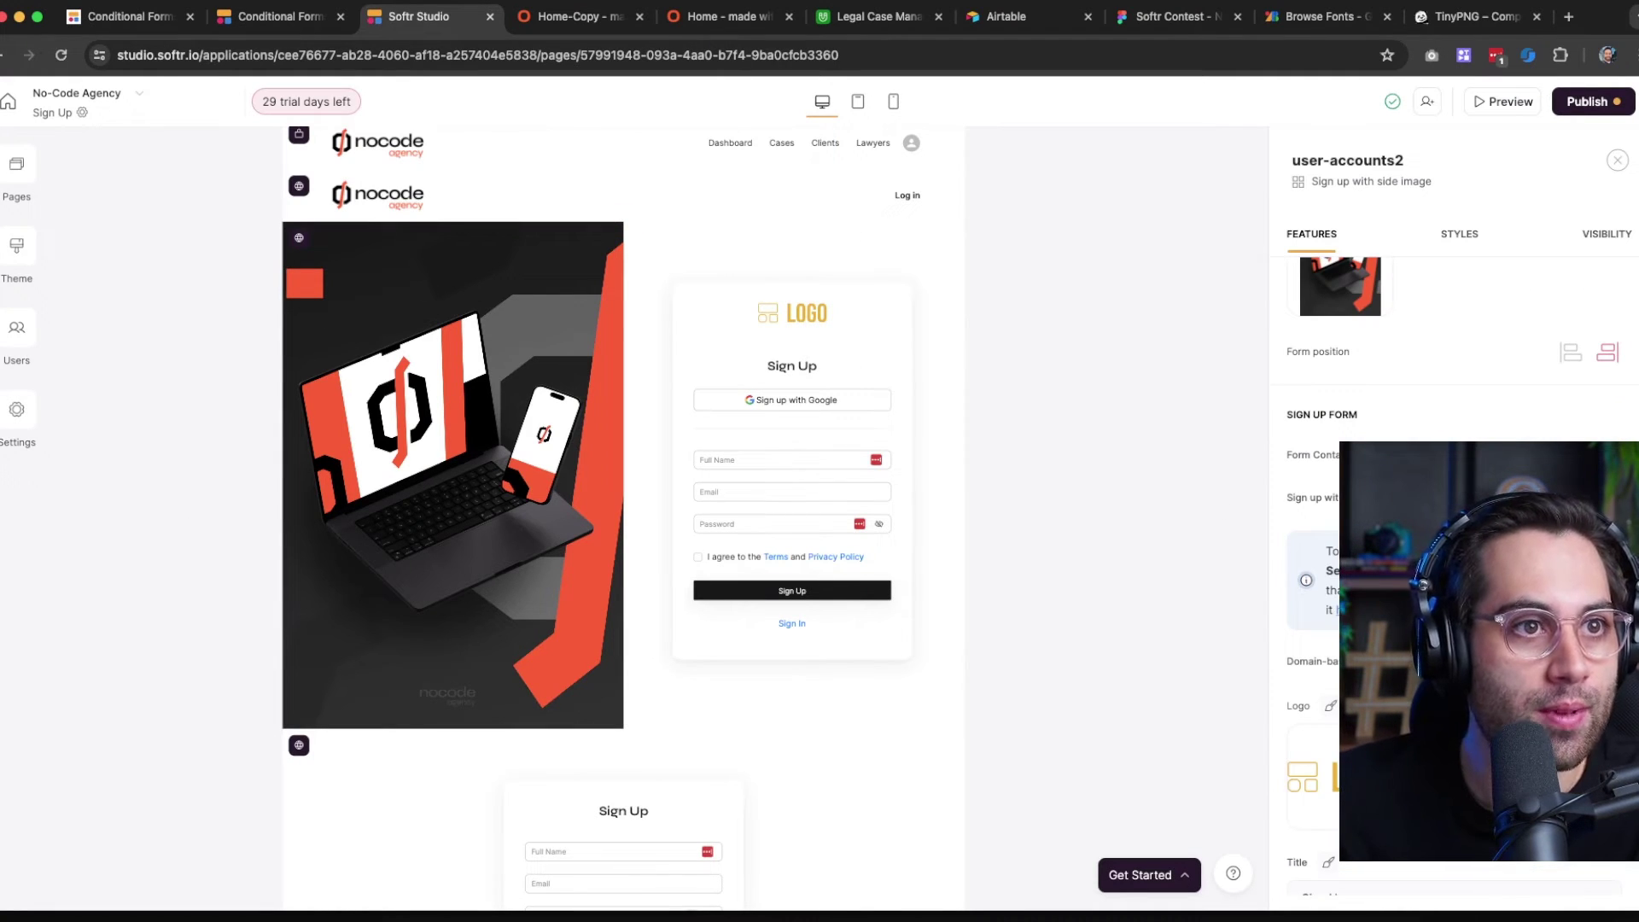
# Set the sign-up form's logo to the nocode asset
pyautogui.click(1357, 777)
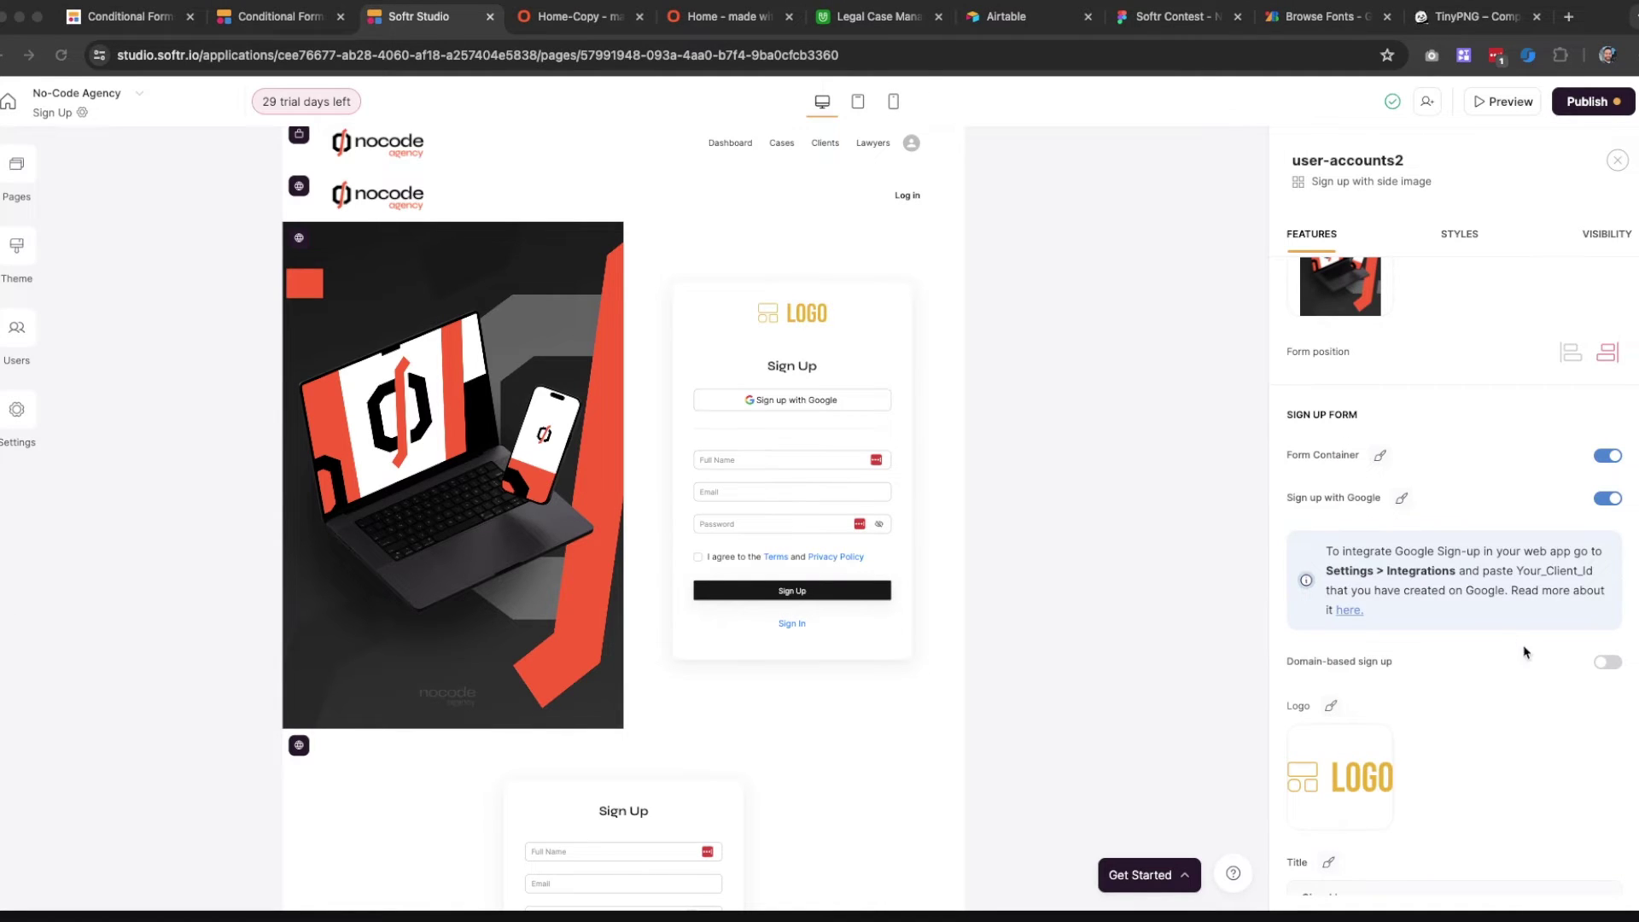
pyautogui.scroll(-4, 1526, 652)
pyautogui.click(1342, 420)
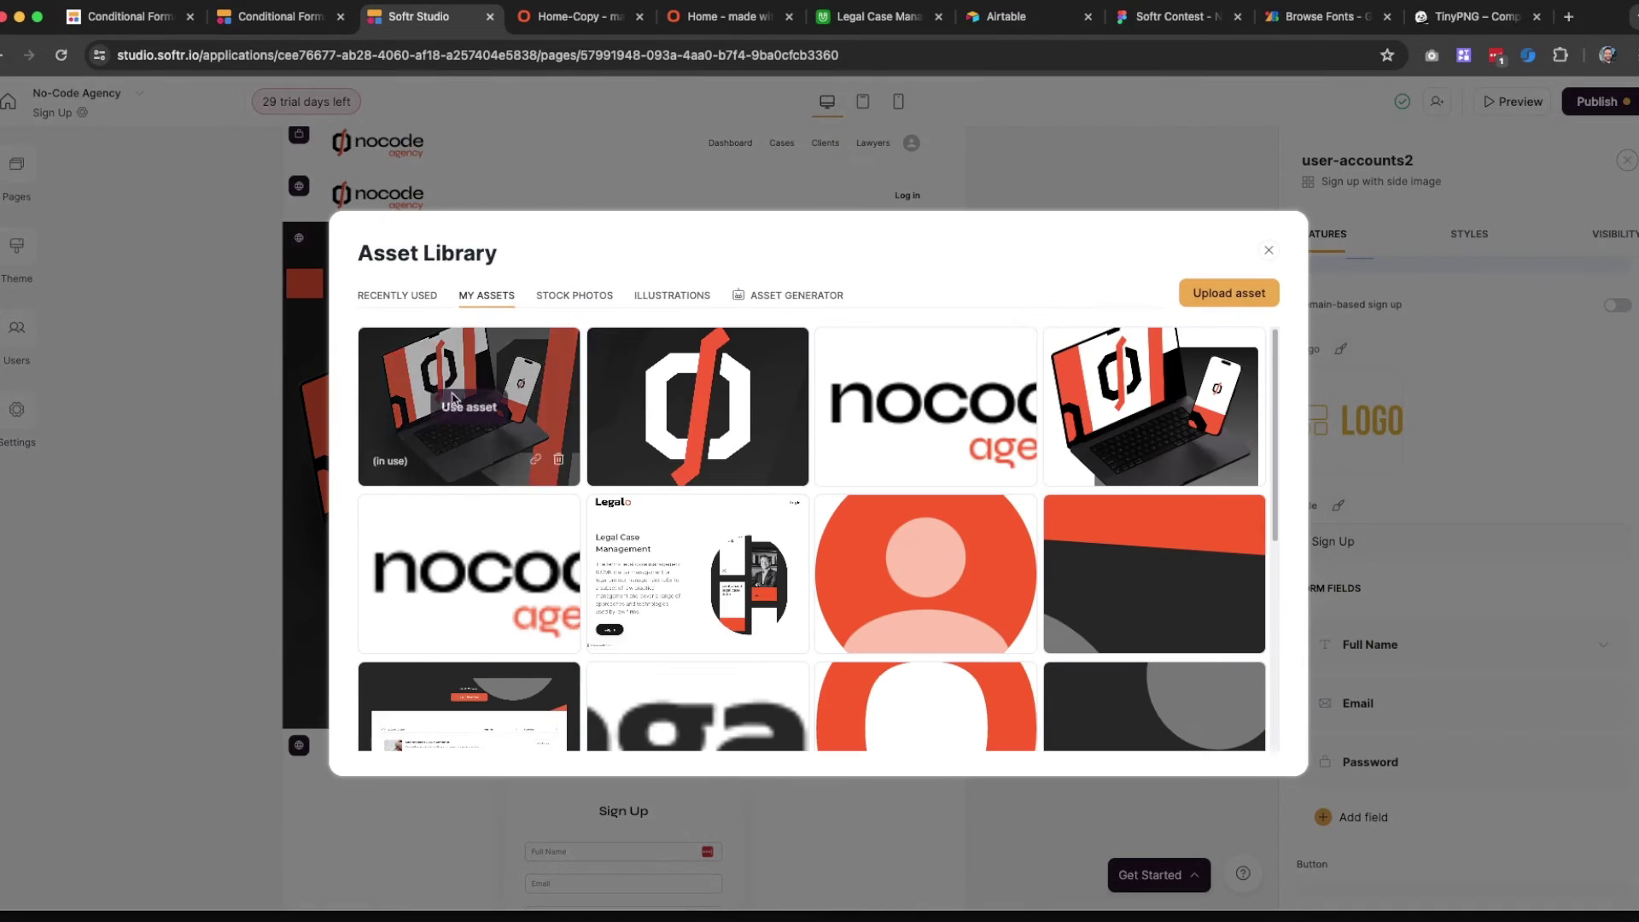
pyautogui.click(925, 406)
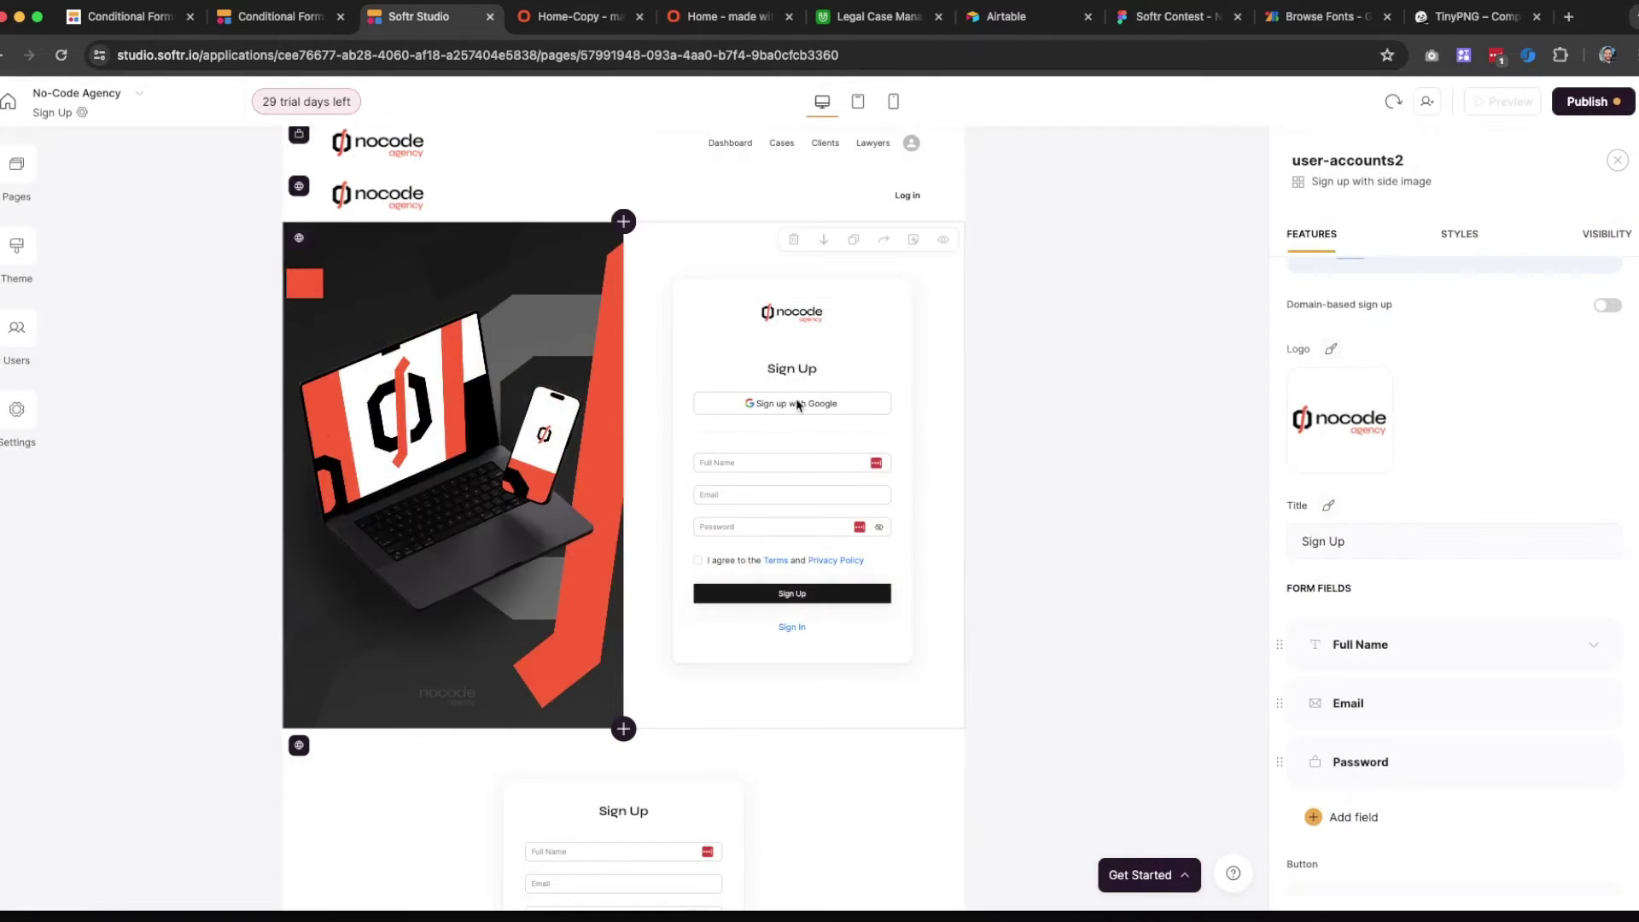
# Style the Sign Up title black at size 3XL
pyautogui.click(1401, 543)
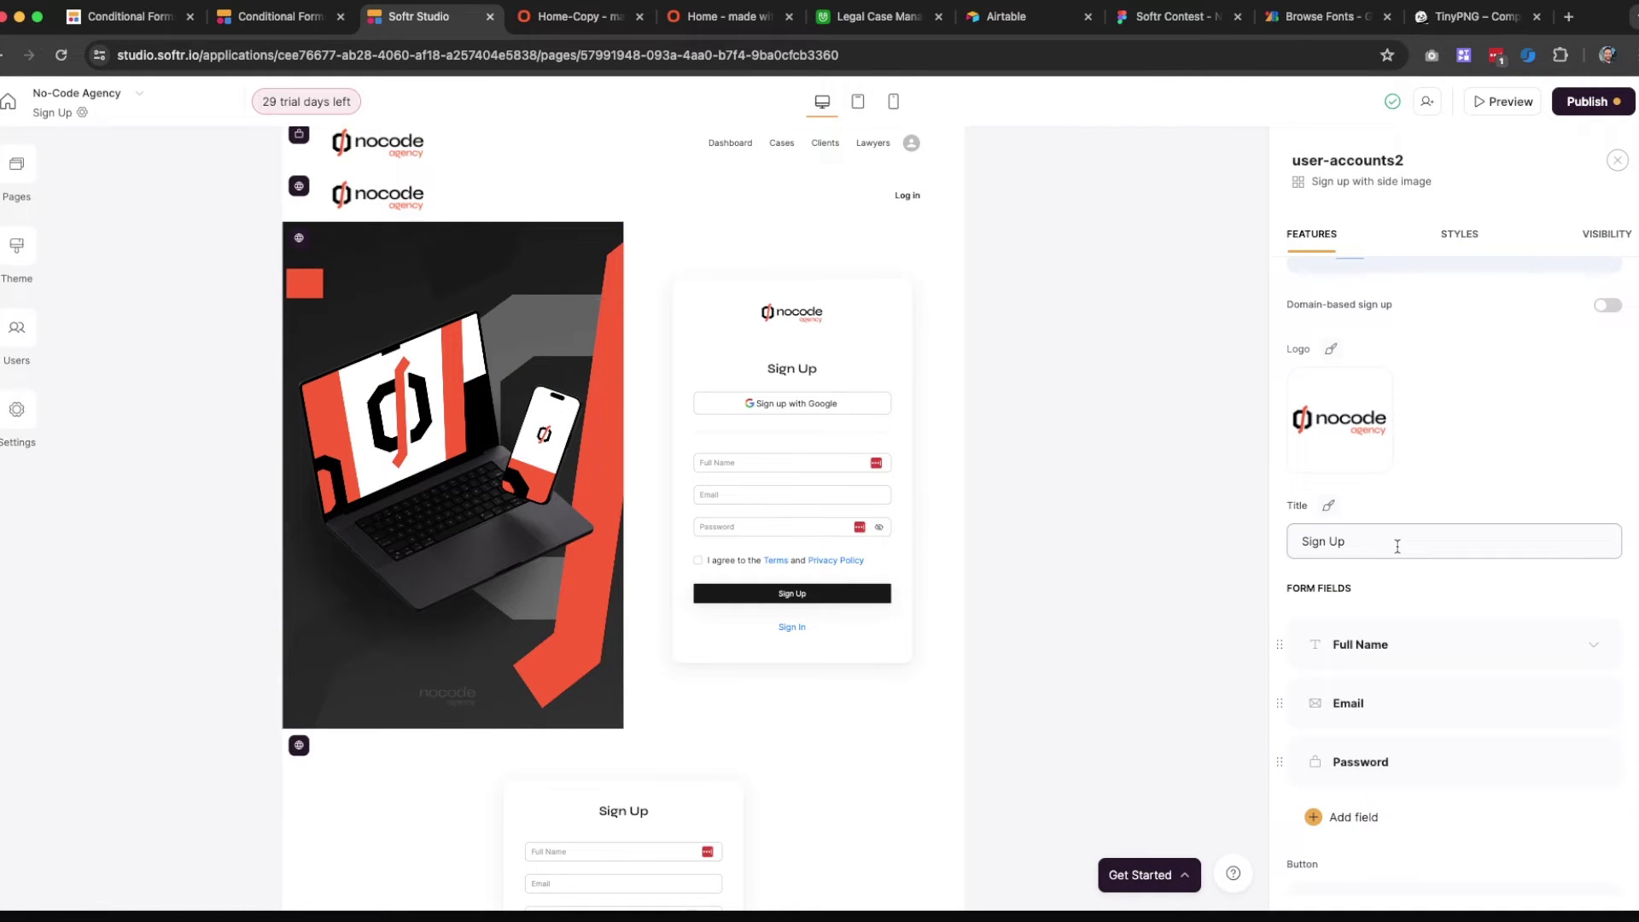
pyautogui.scroll(-1, 1398, 546)
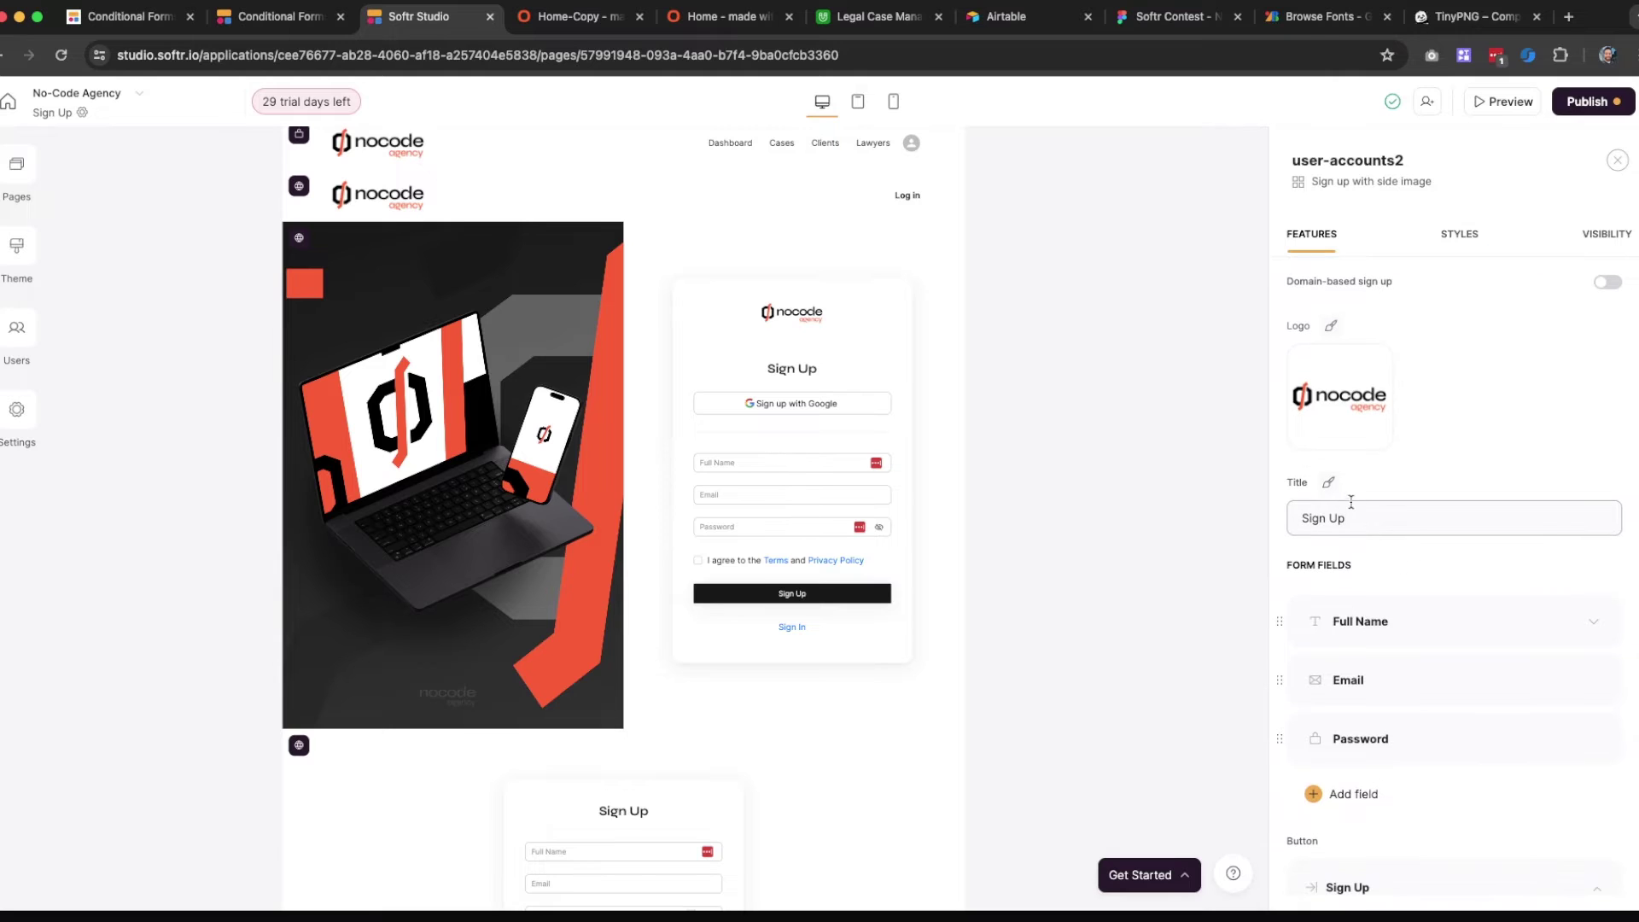
pyautogui.click(1328, 482)
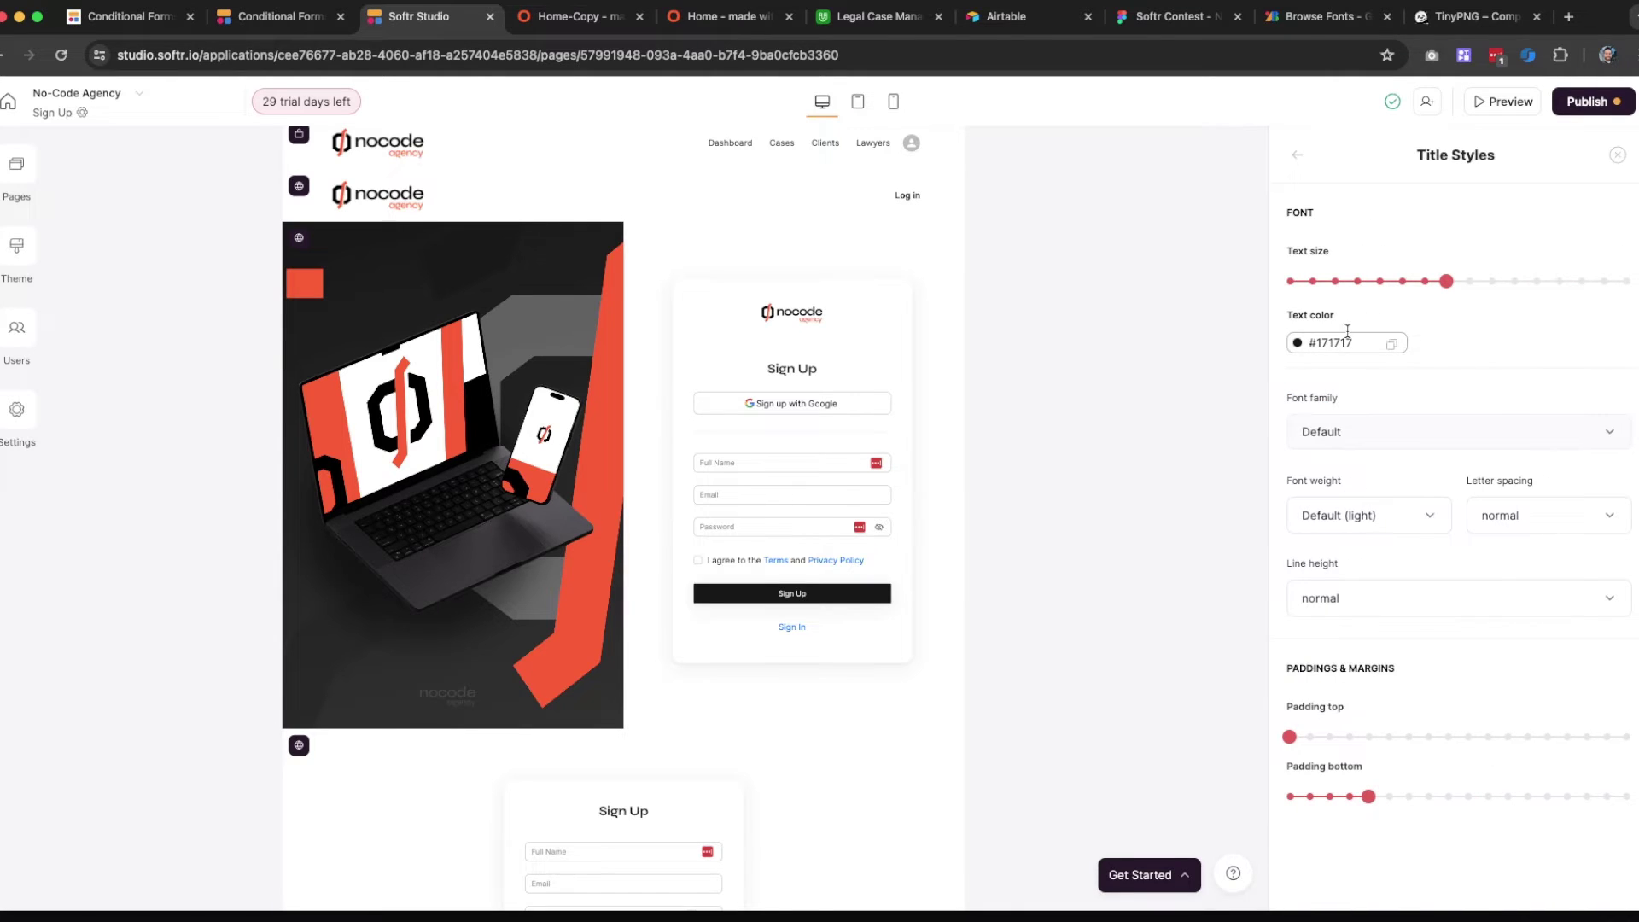
pyautogui.click(1347, 337)
pyautogui.click(1310, 595)
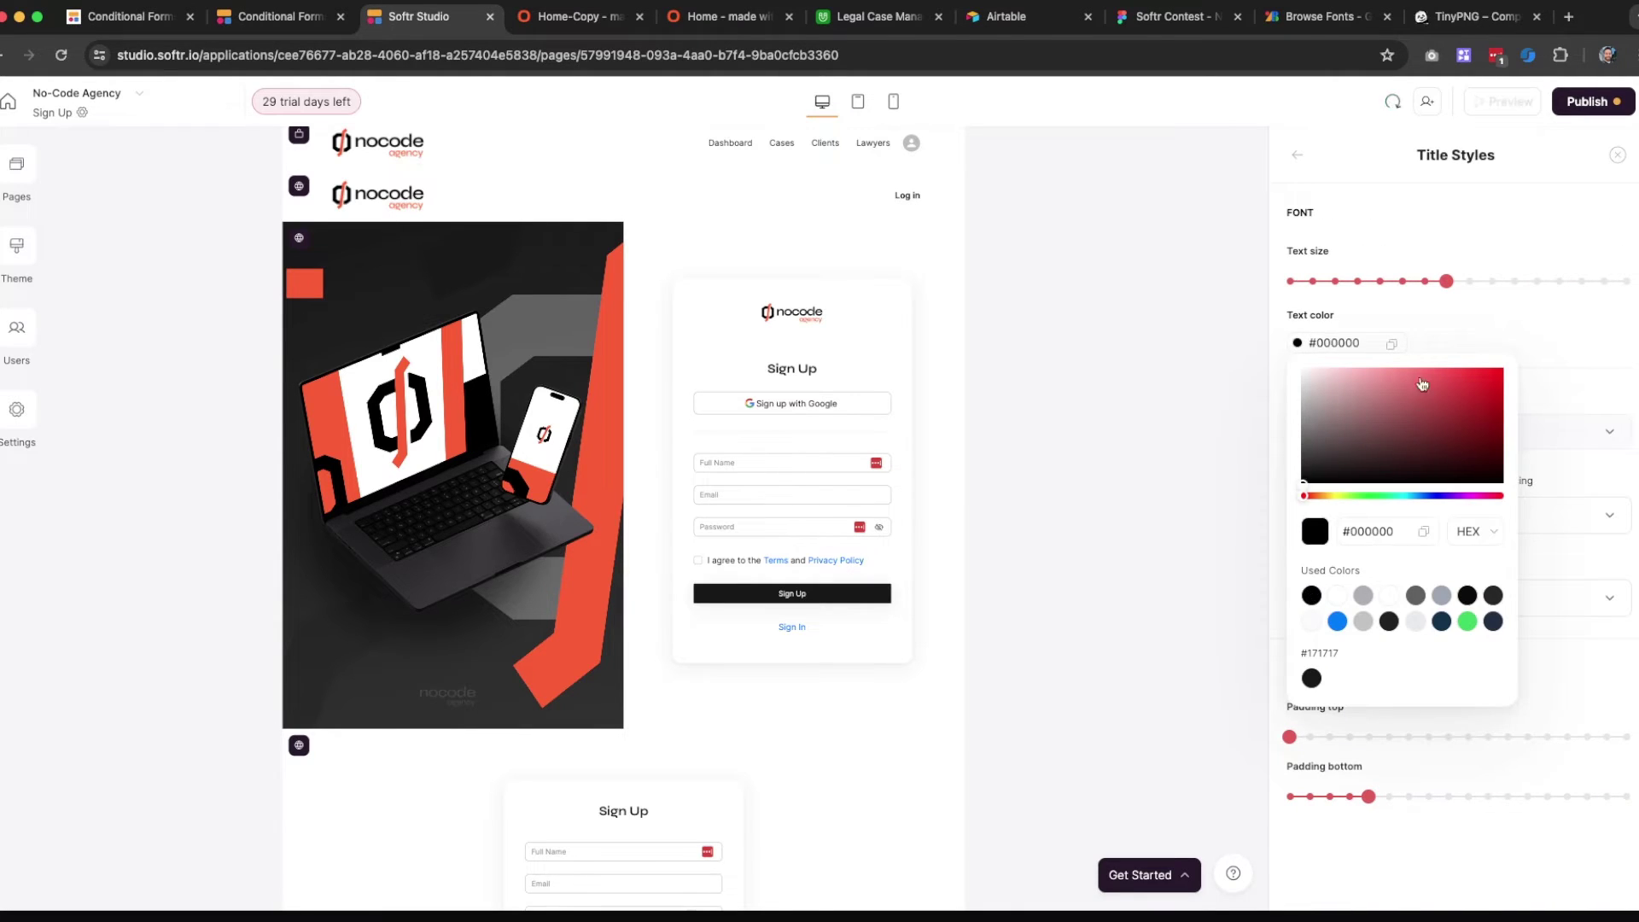
pyautogui.click(1470, 281)
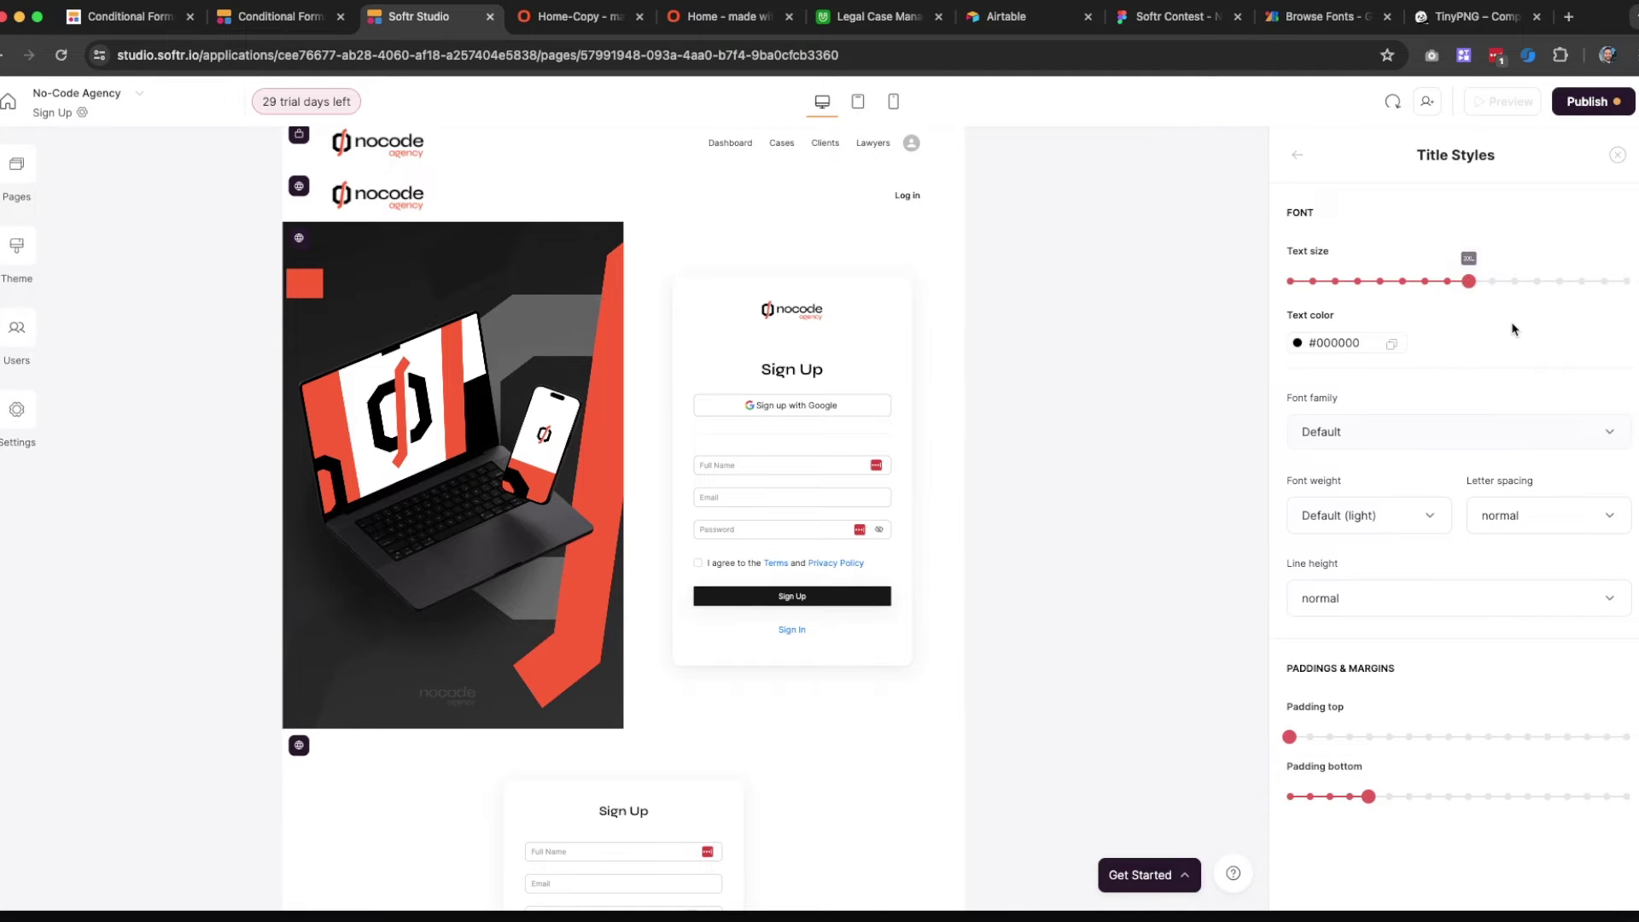
pyautogui.click(1618, 155)
# Increase the width of the form's nocode logo
pyautogui.click(996, 374)
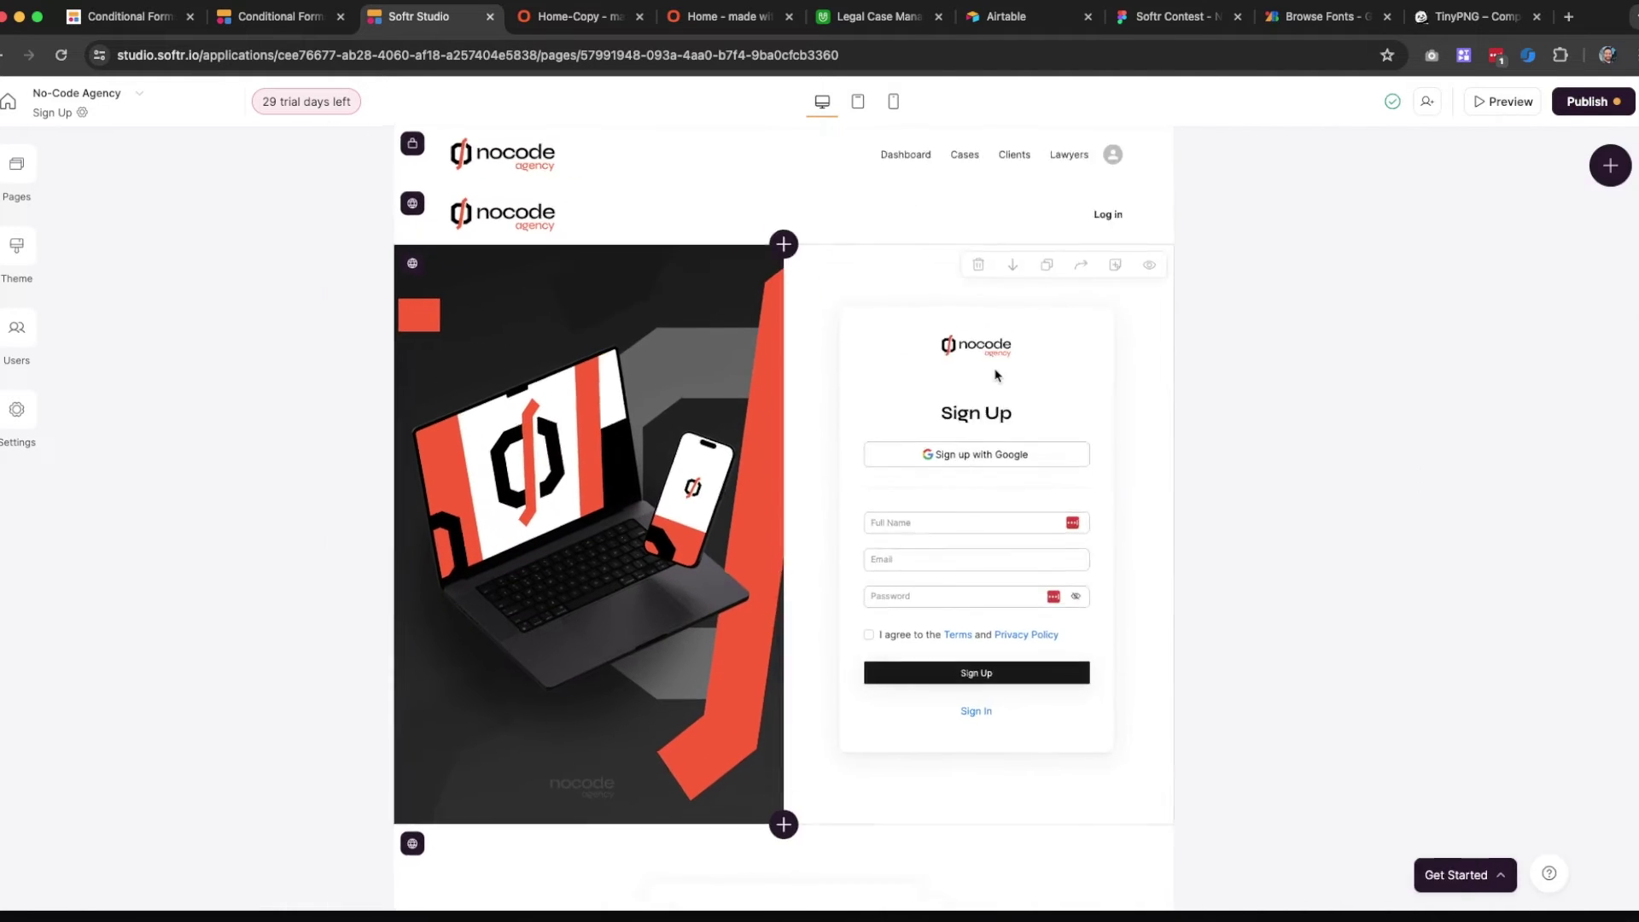
pyautogui.scroll(-5, 1442, 555)
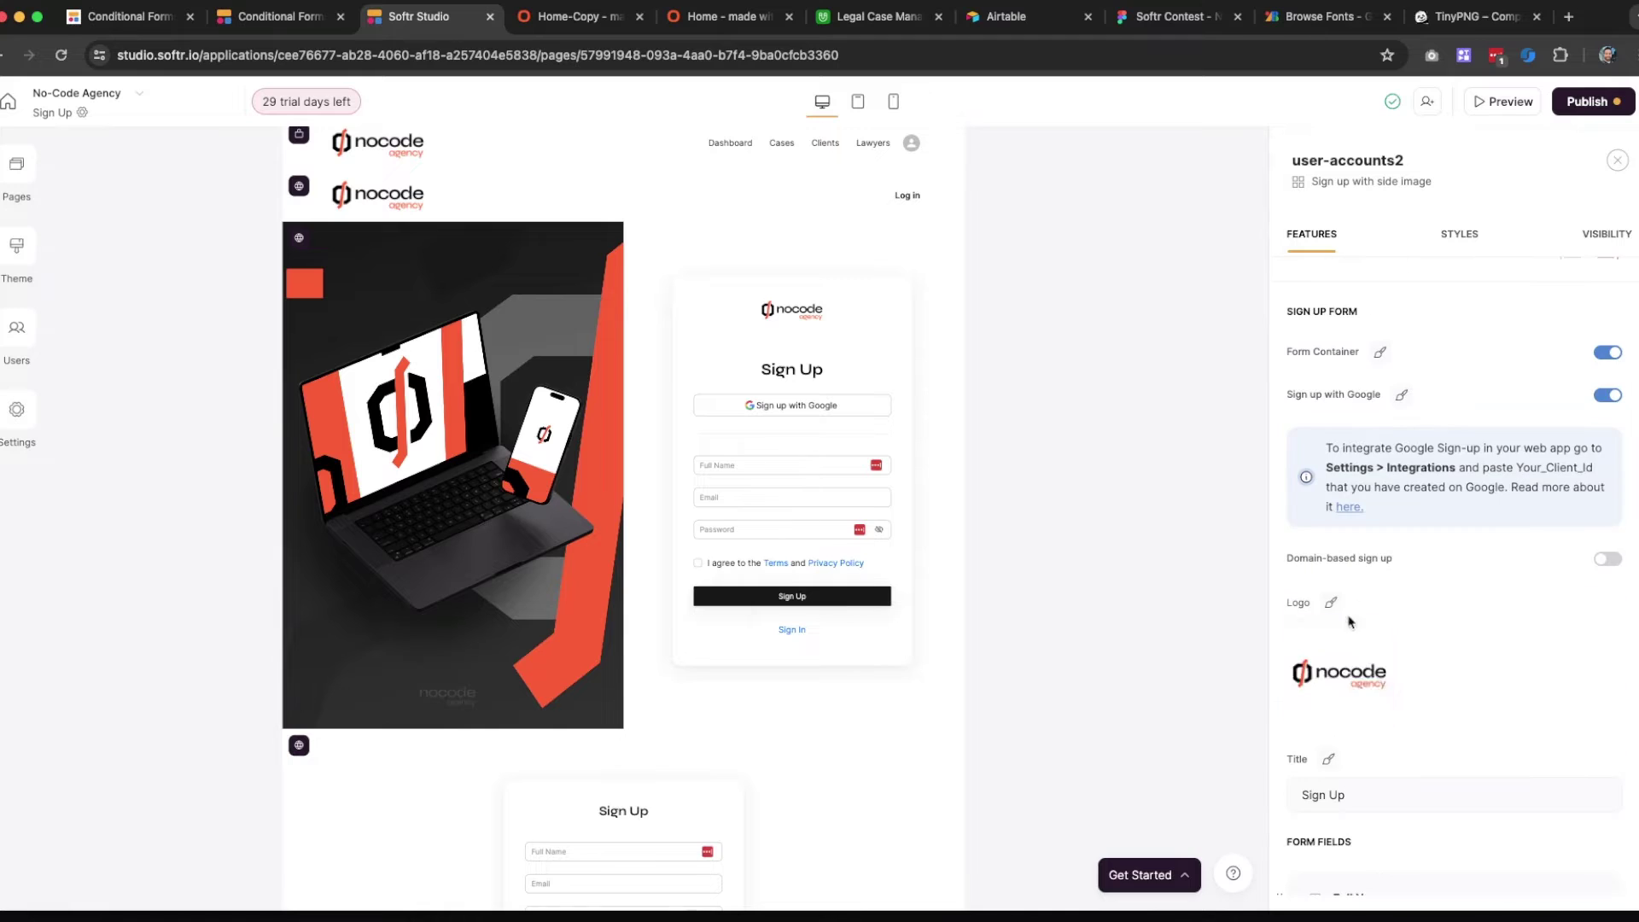
pyautogui.click(1331, 603)
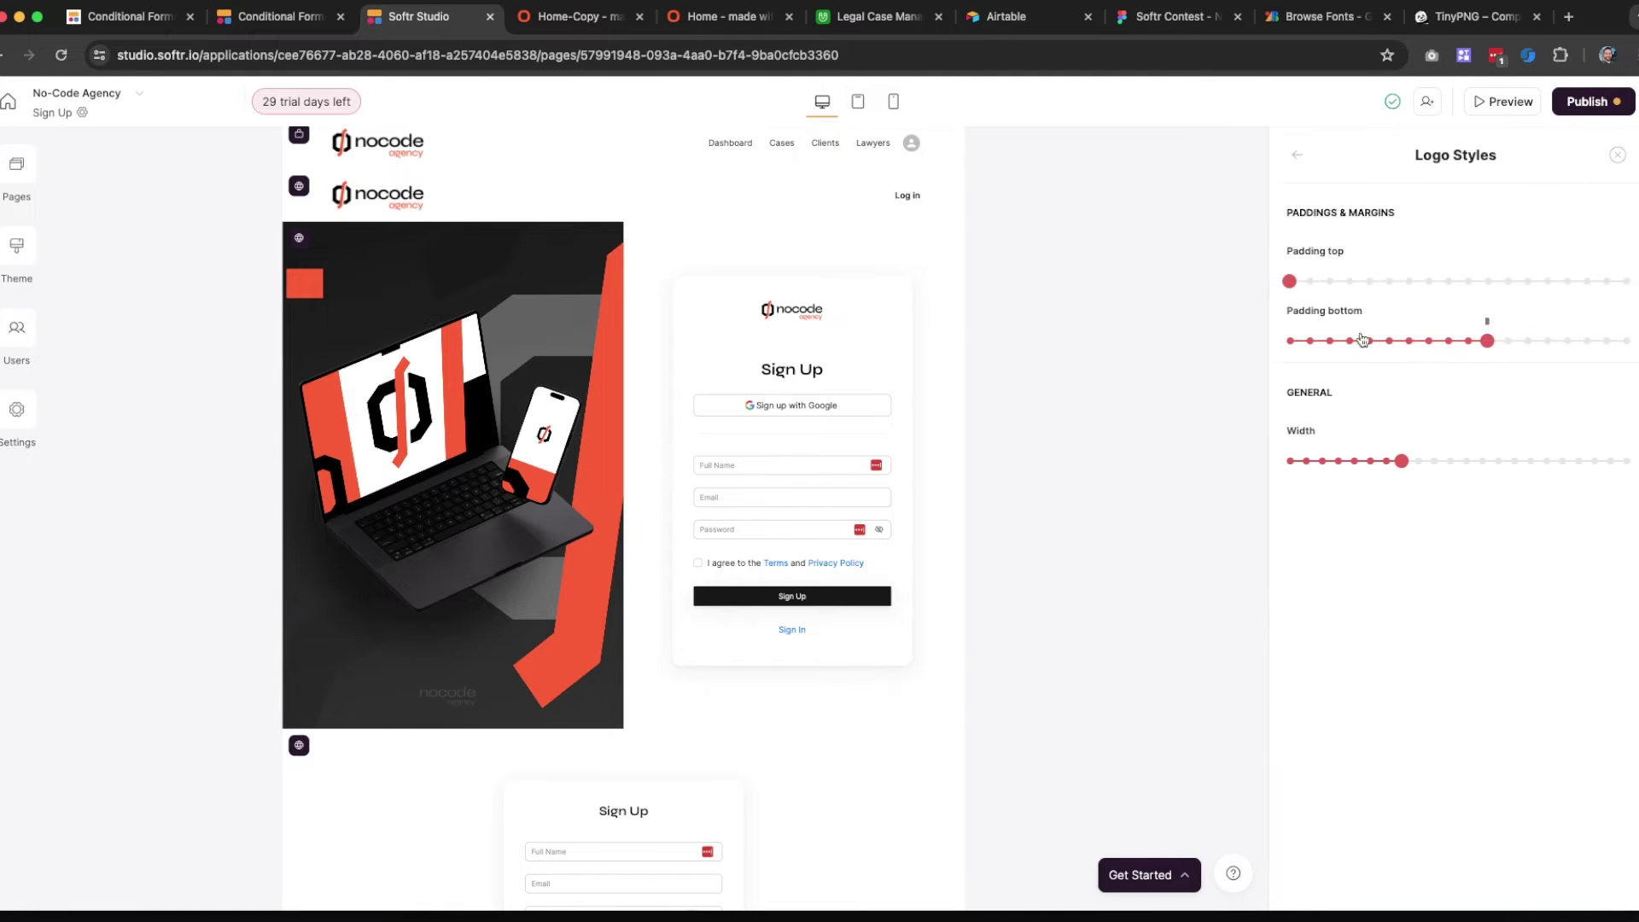
pyautogui.click(1435, 467)
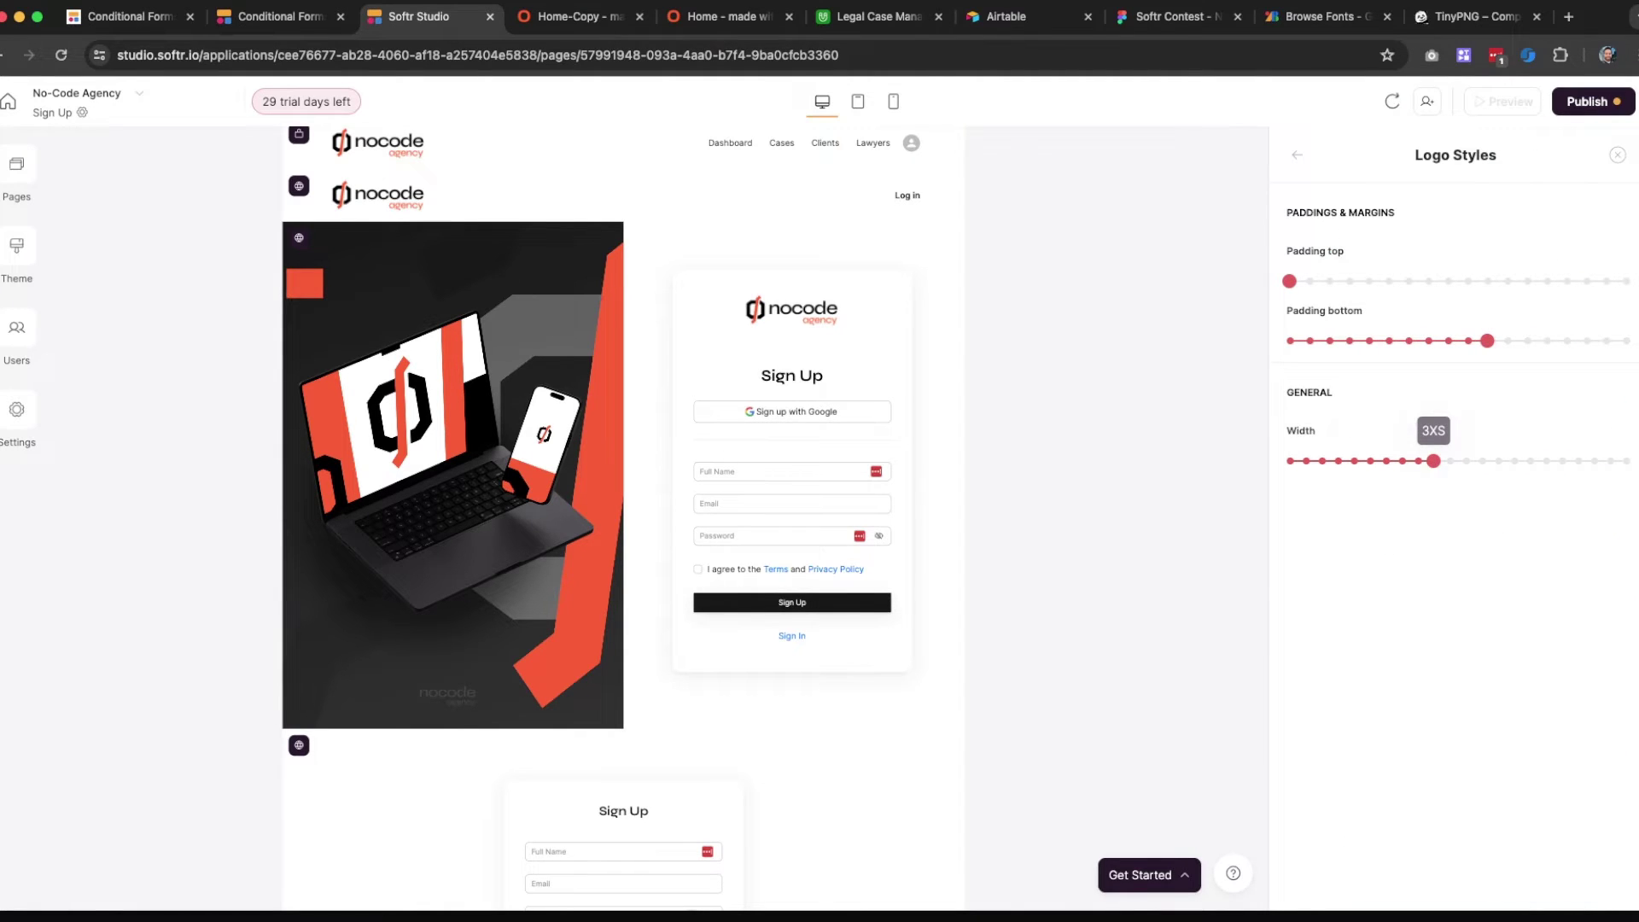
pyautogui.click(1618, 156)
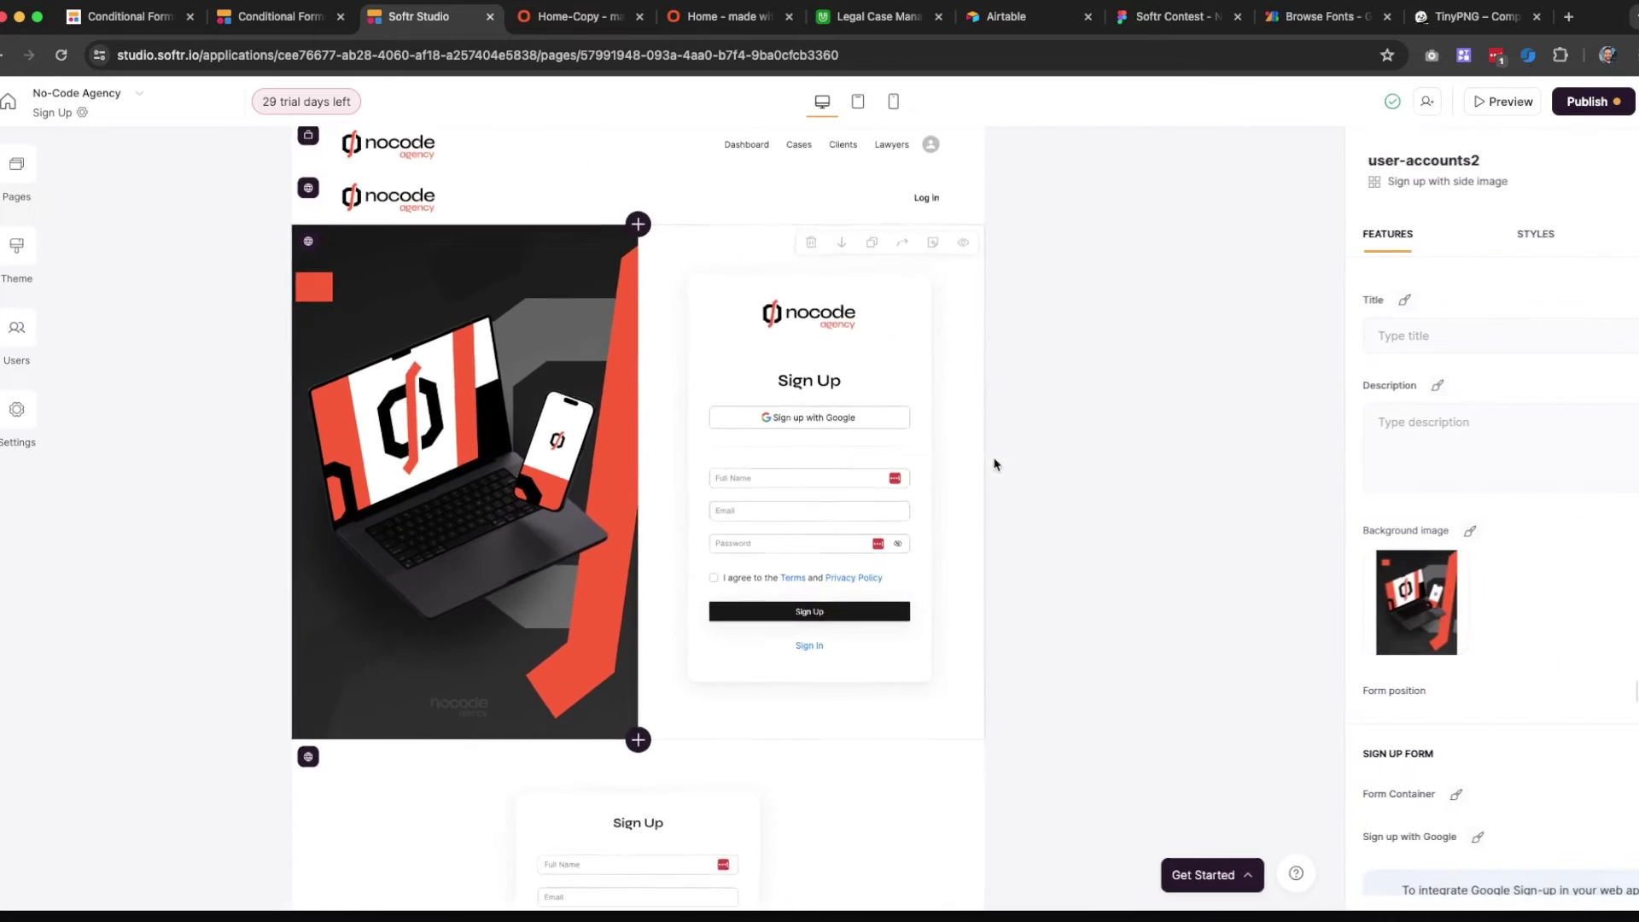
# Turn off Google sign-up and the terms and conditions agreement on the form
pyautogui.scroll(-2, 1454, 543)
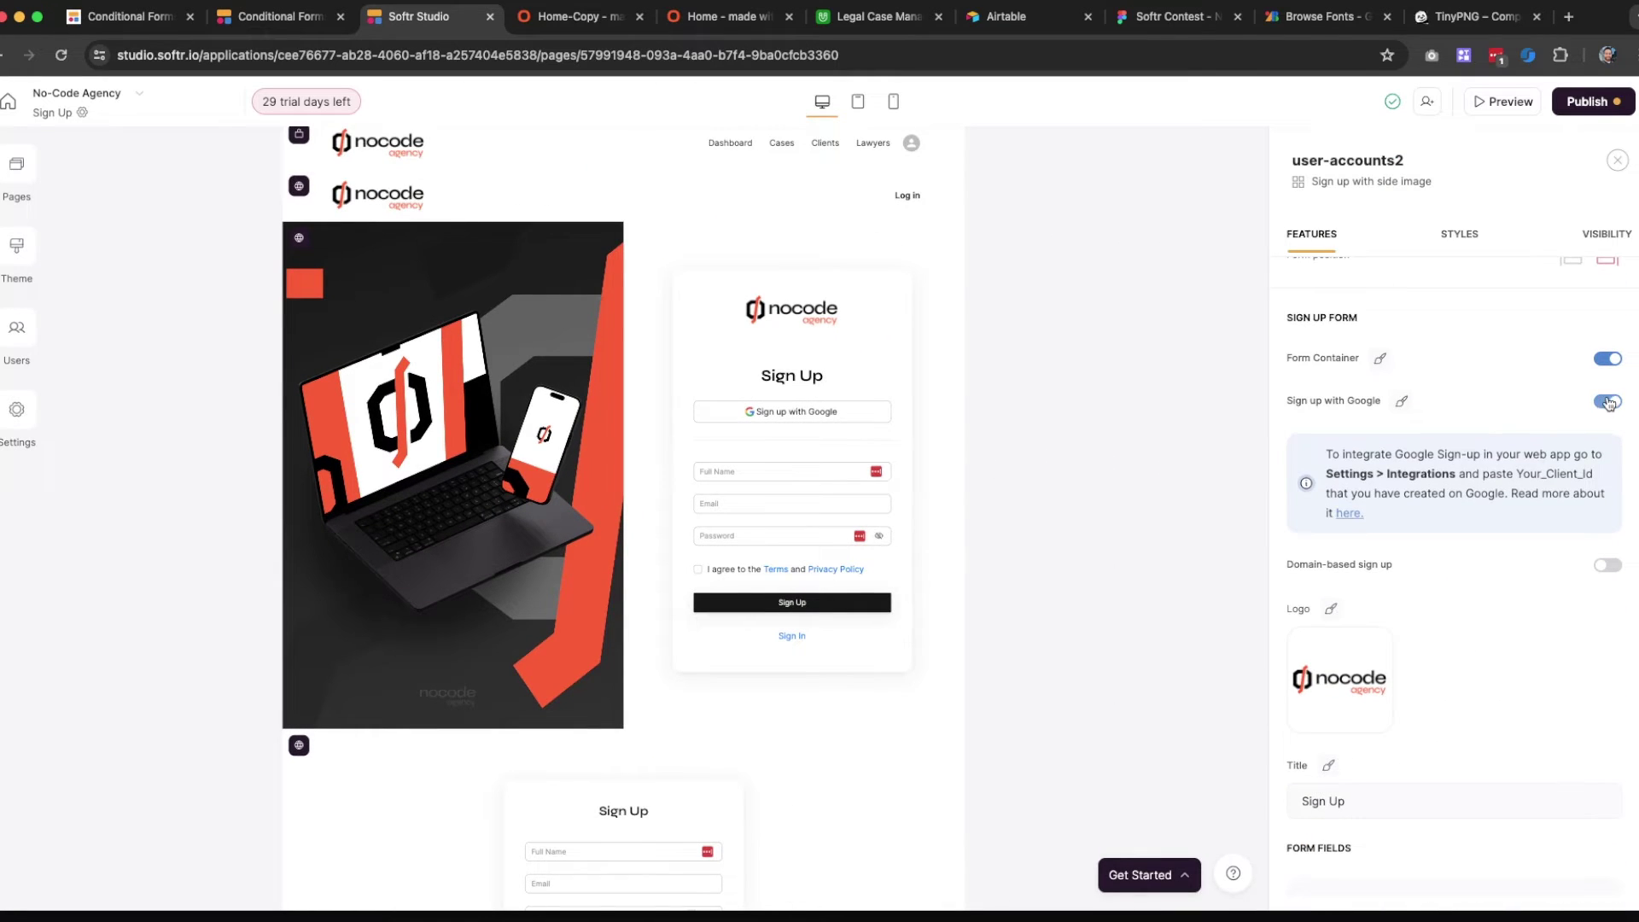
pyautogui.click(1608, 402)
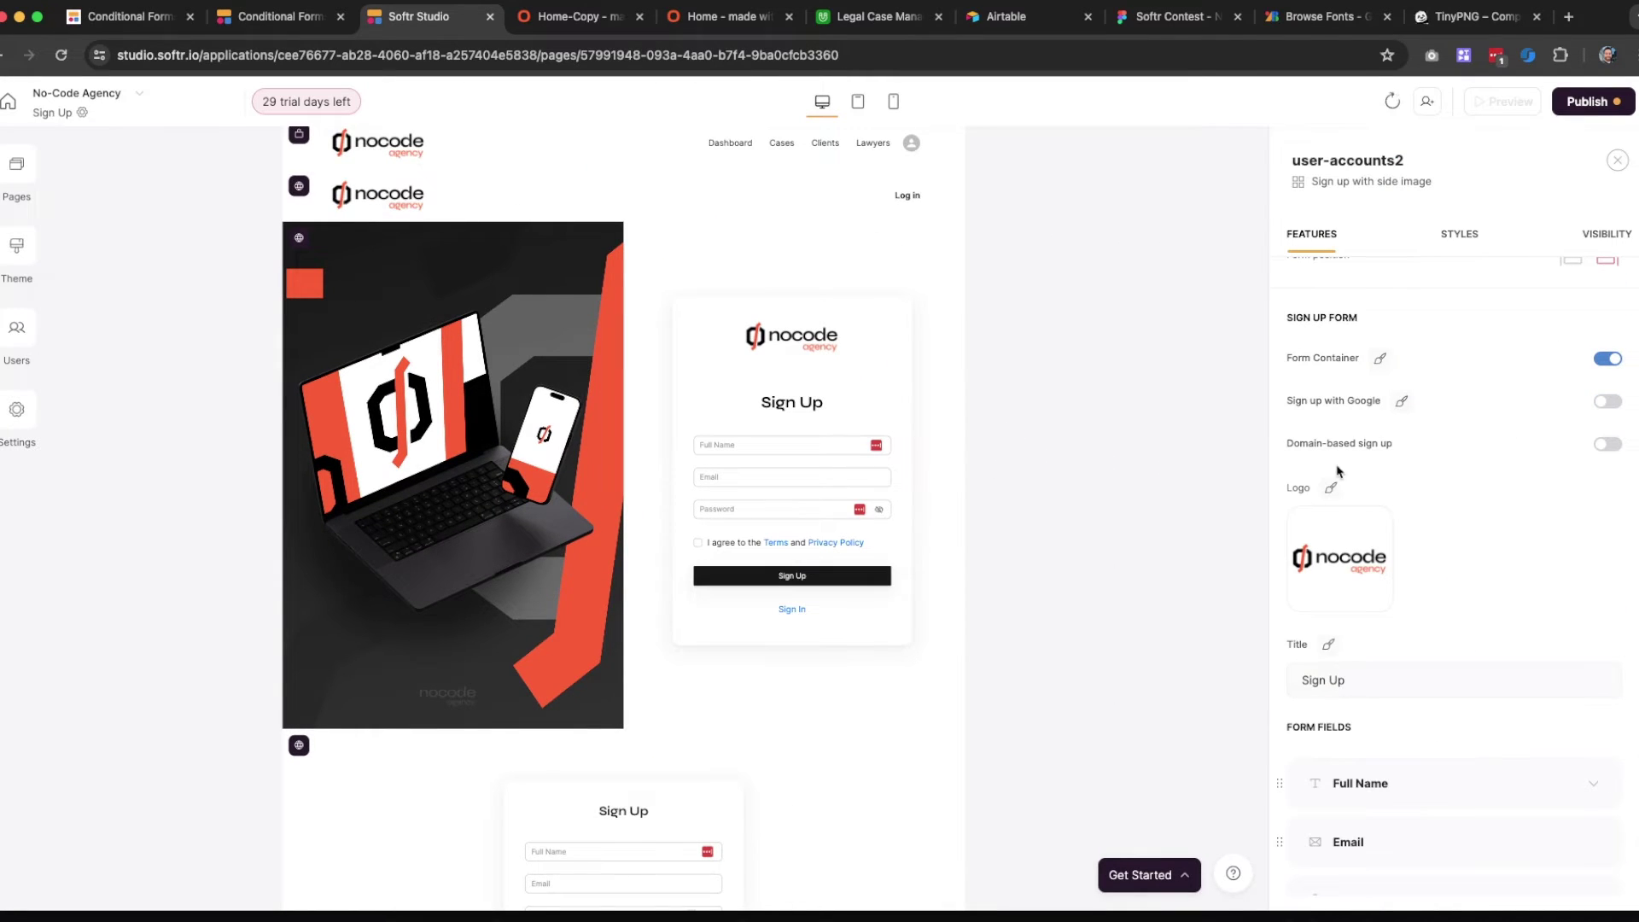
pyautogui.scroll(-10, 1451, 538)
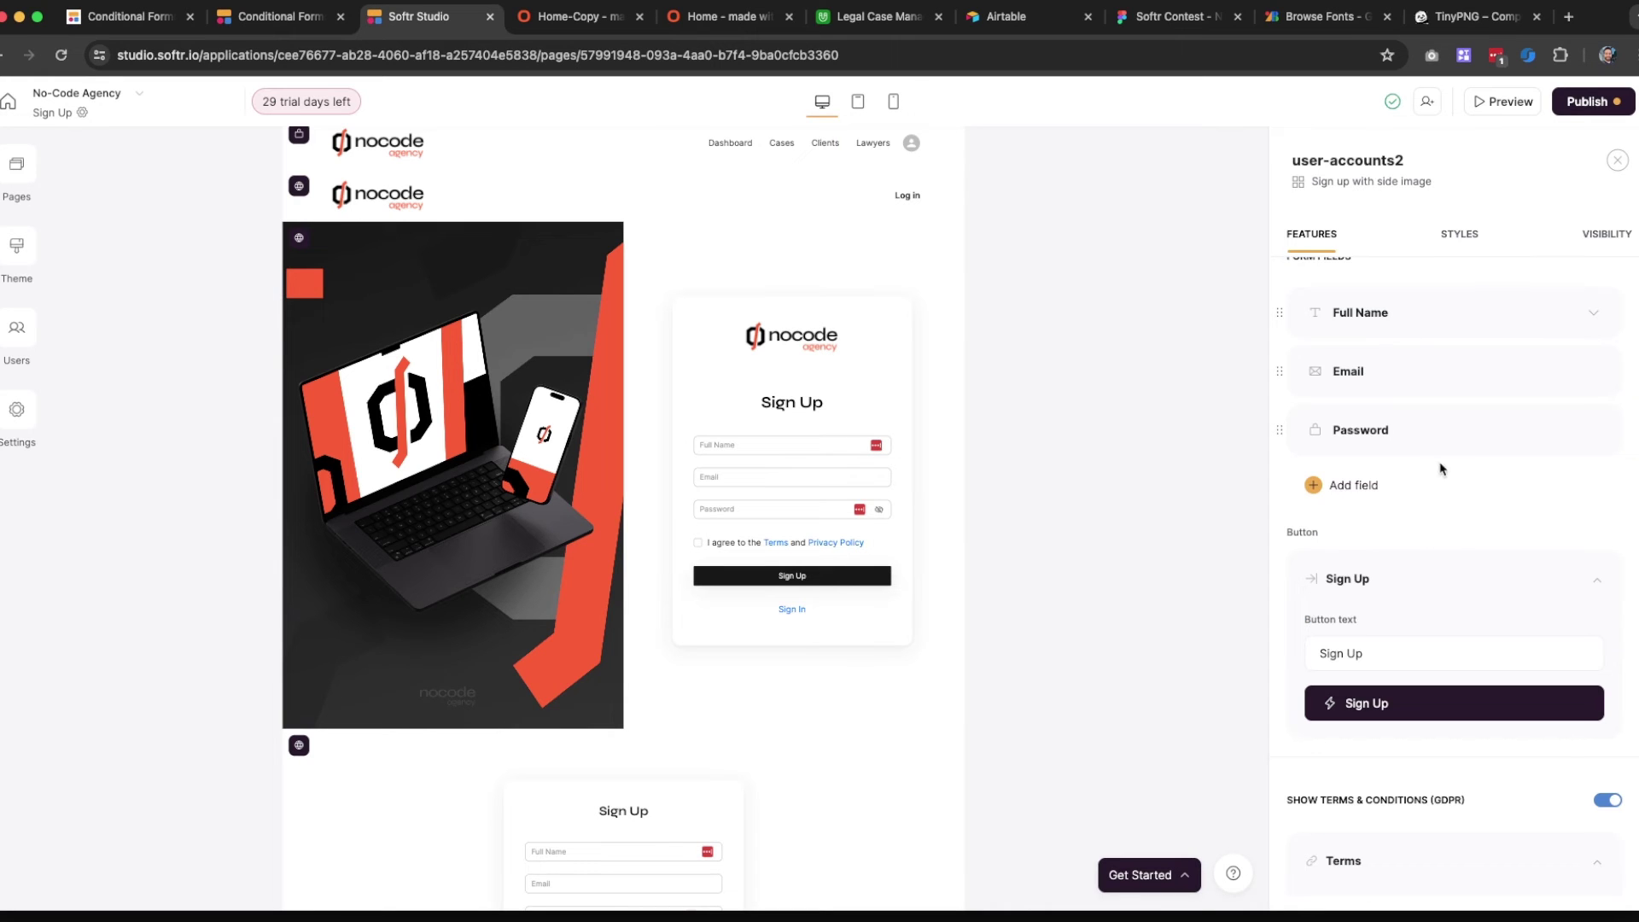
pyautogui.scroll(-6, 1453, 636)
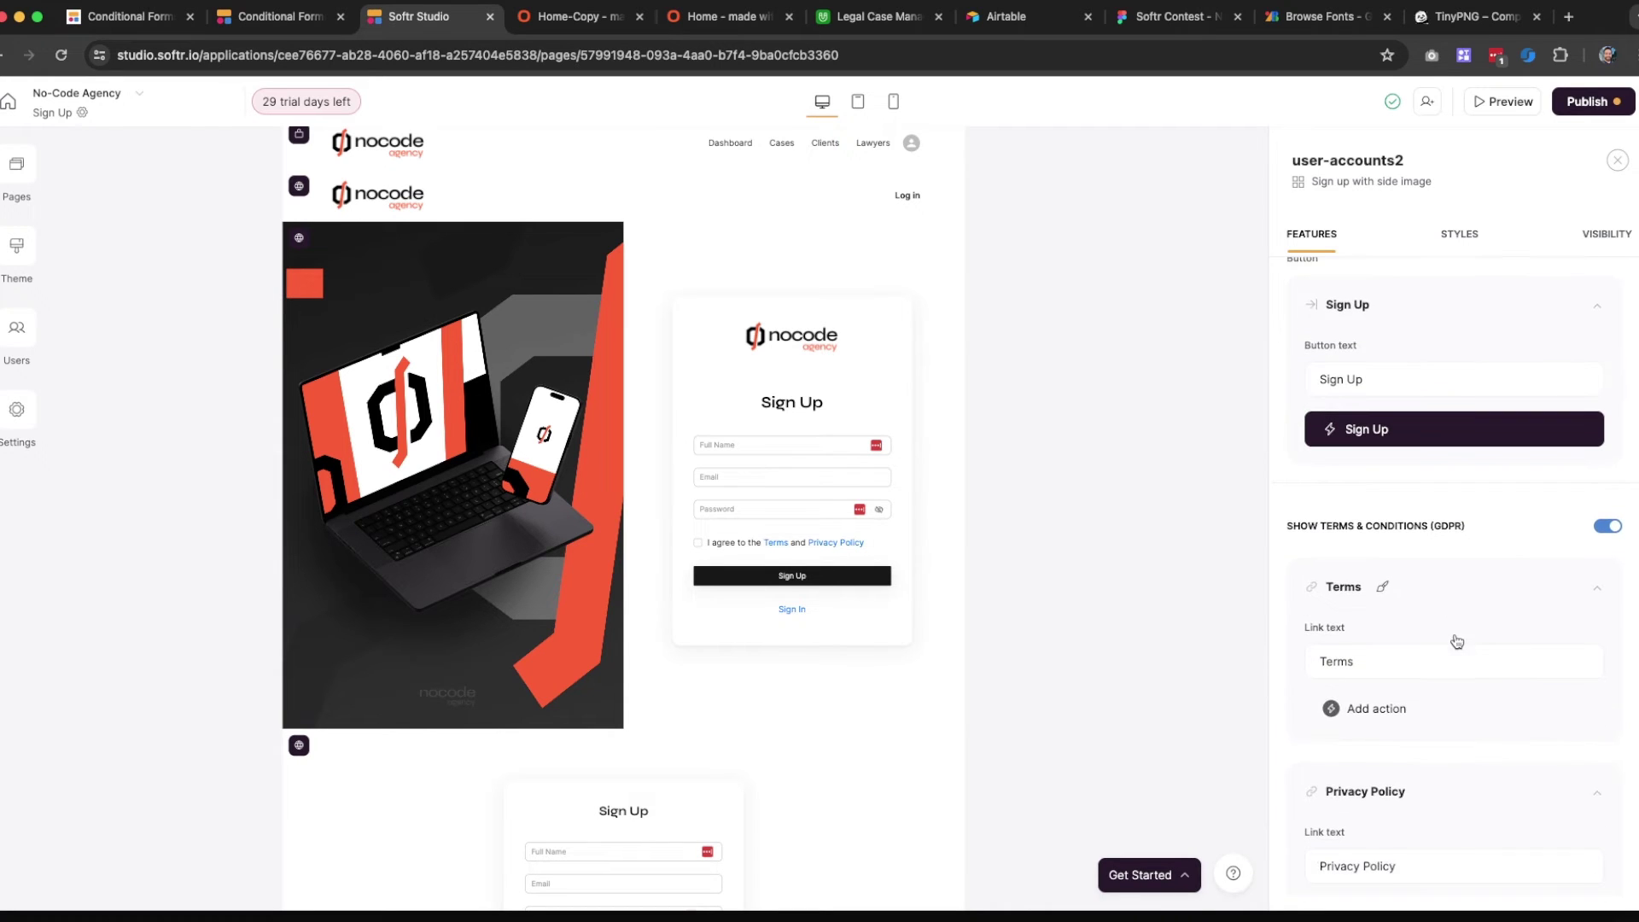
pyautogui.scroll(-2, 1457, 642)
pyautogui.click(1606, 462)
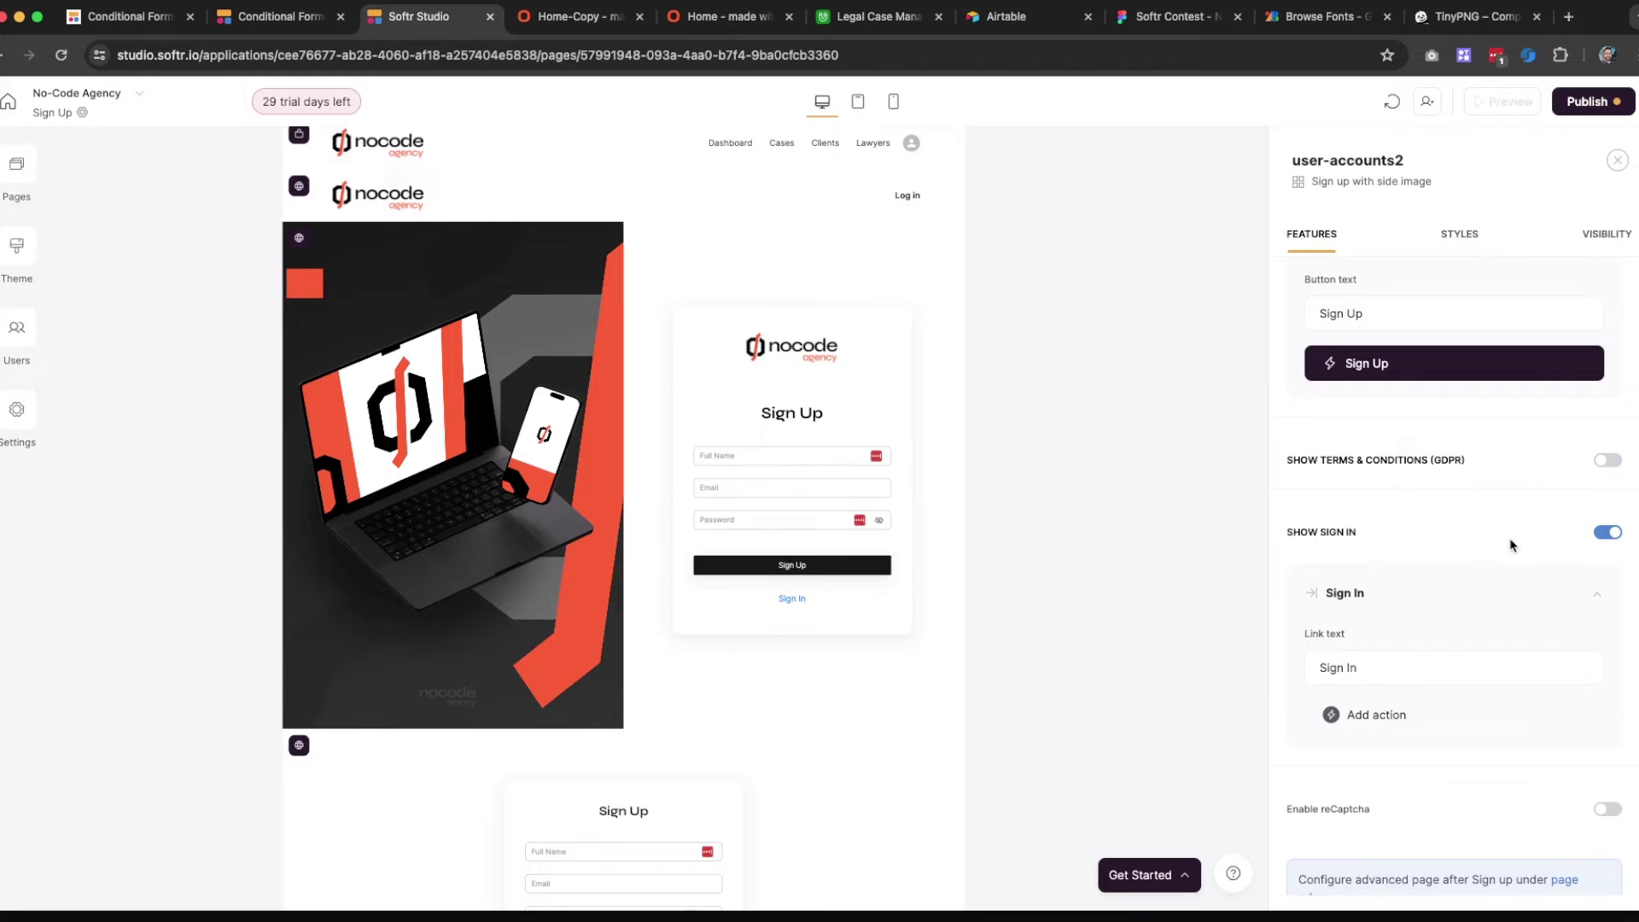
pyautogui.scroll(-6, 1512, 555)
# Change the bottom link text to 'Log In' and make it open the Log in page
pyautogui.moveTo(1405, 392); pyautogui.dragTo(1213, 391)
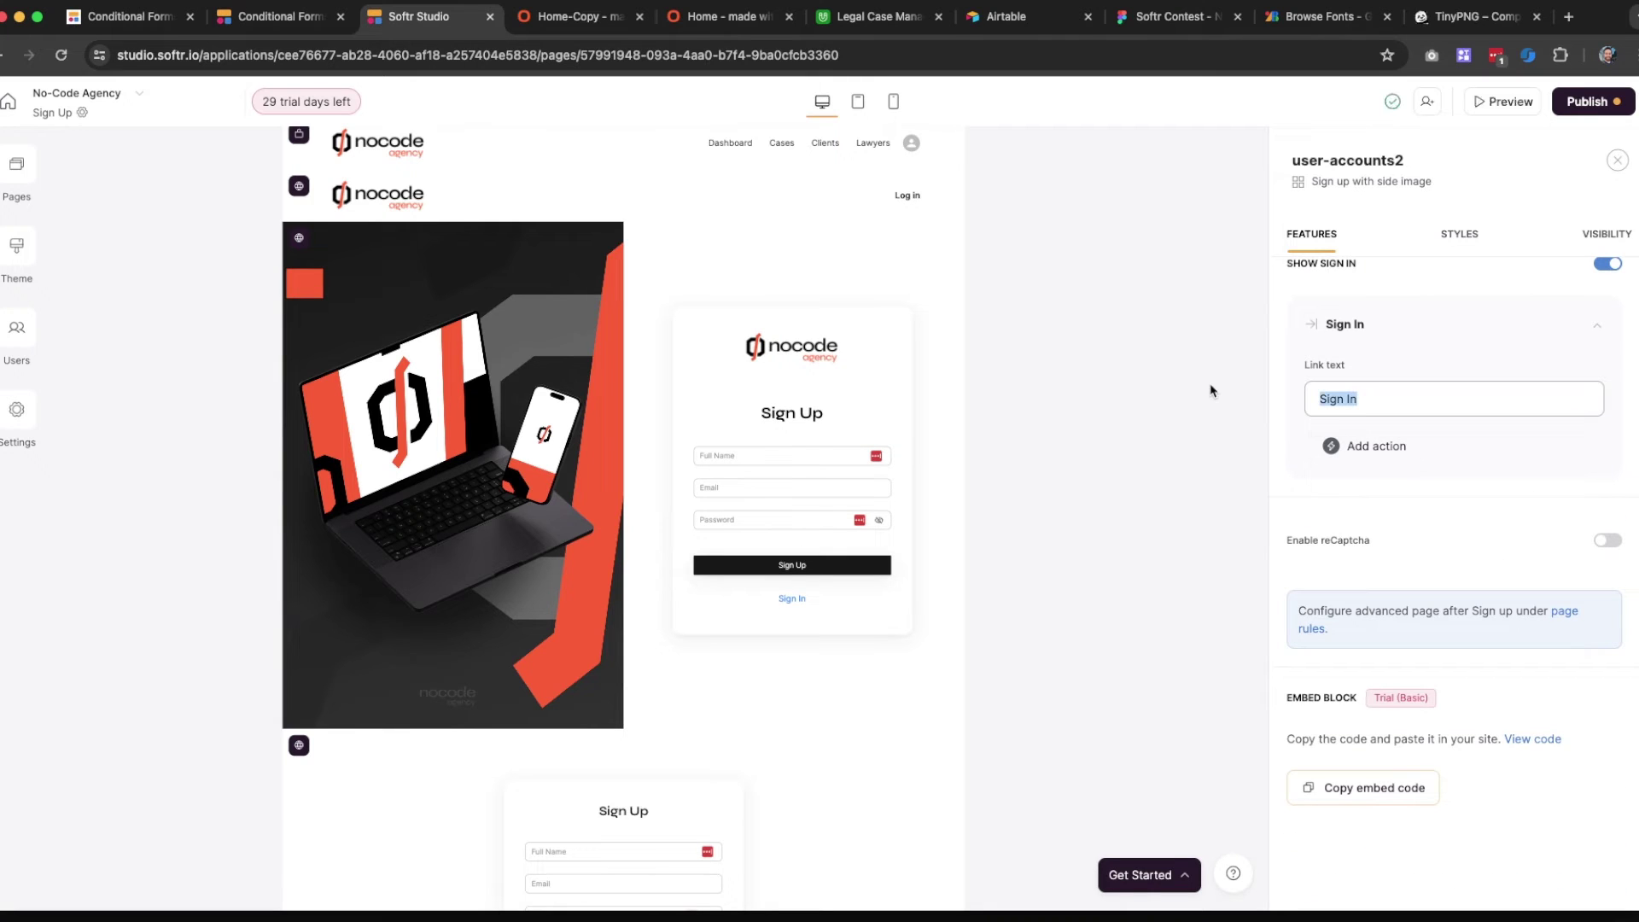
pyautogui.write('Log In')
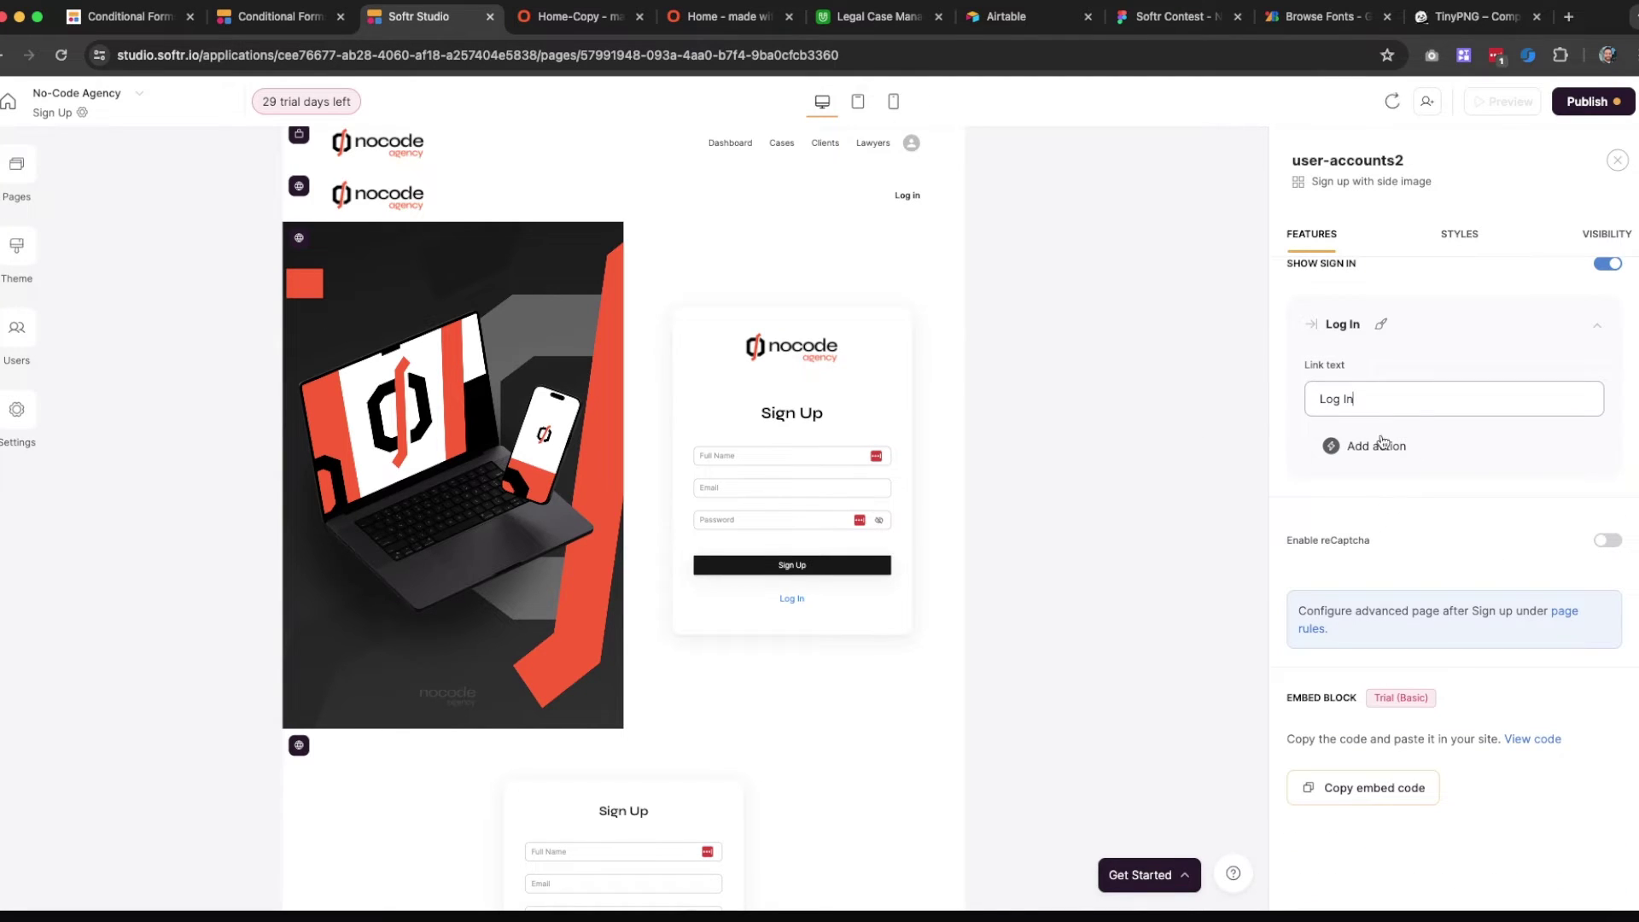
pyautogui.click(1381, 444)
pyautogui.click(1364, 490)
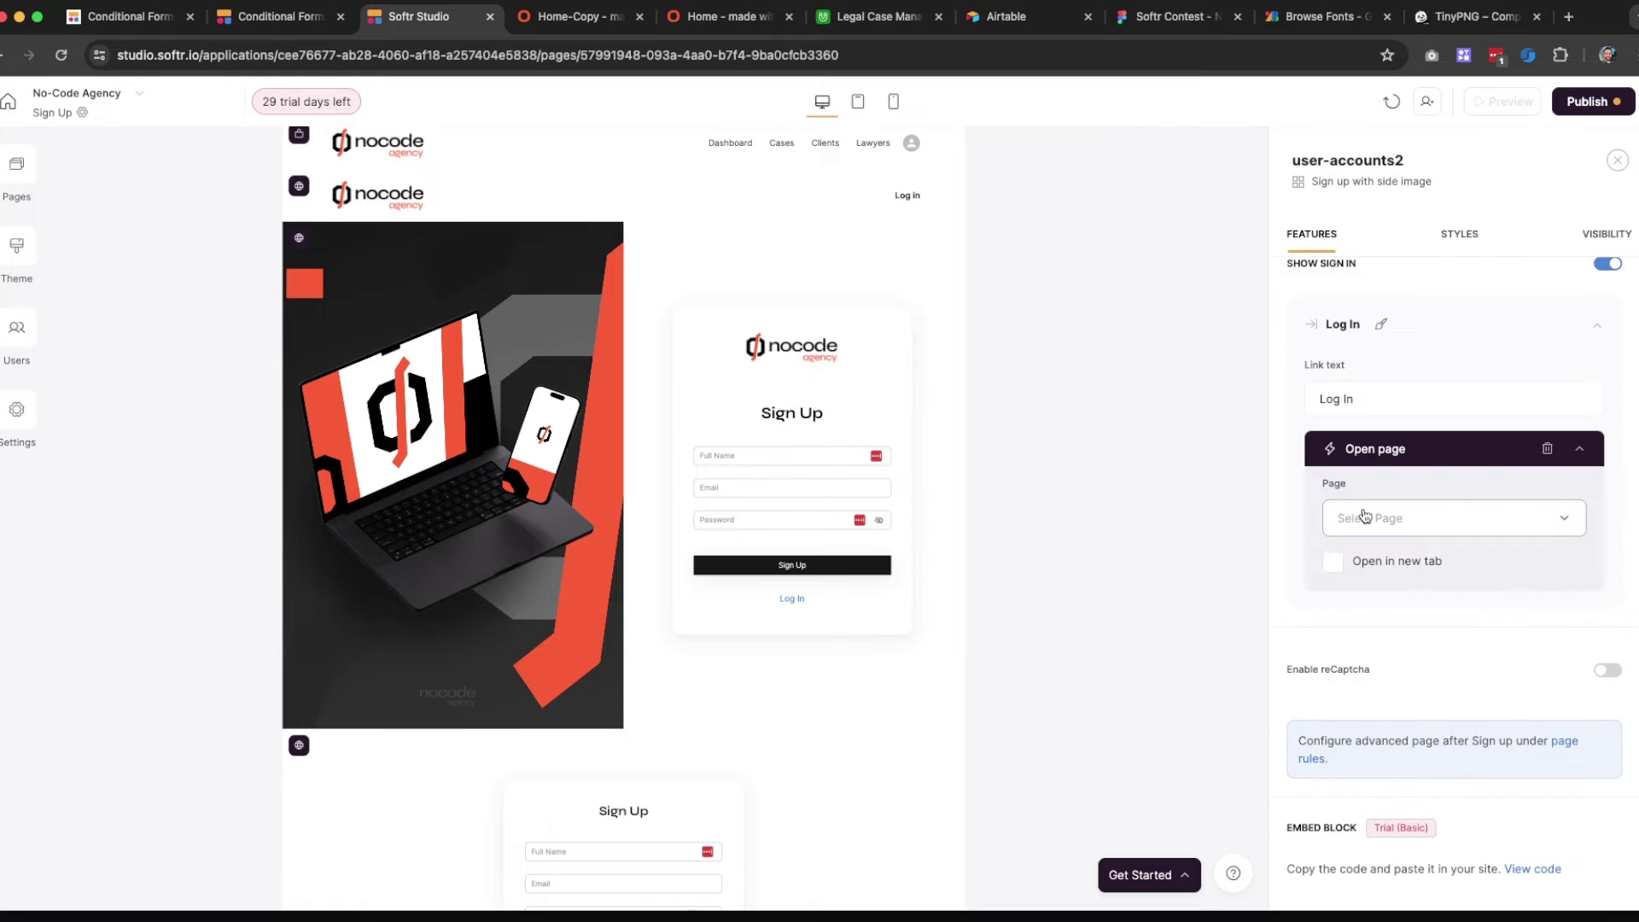
pyautogui.click(1364, 516)
pyautogui.scroll(-3, 1396, 689)
pyautogui.click(1381, 707)
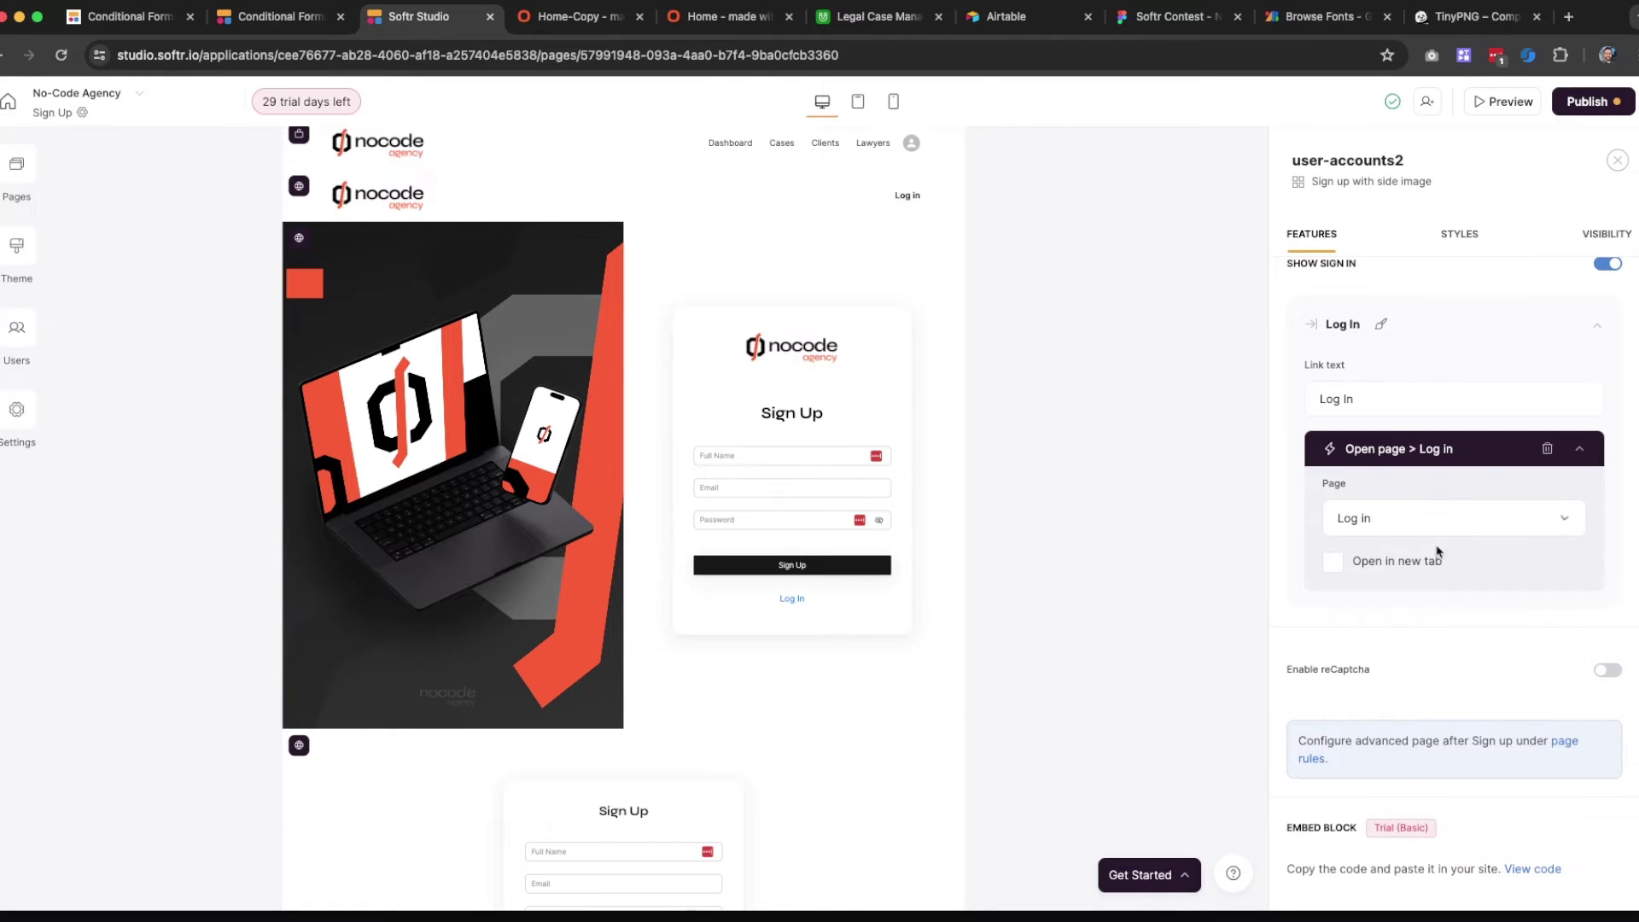
# Copy the brand colour FC5C2C from the Figma design for the link's text colour
pyautogui.click(1381, 324)
pyautogui.click(1337, 343)
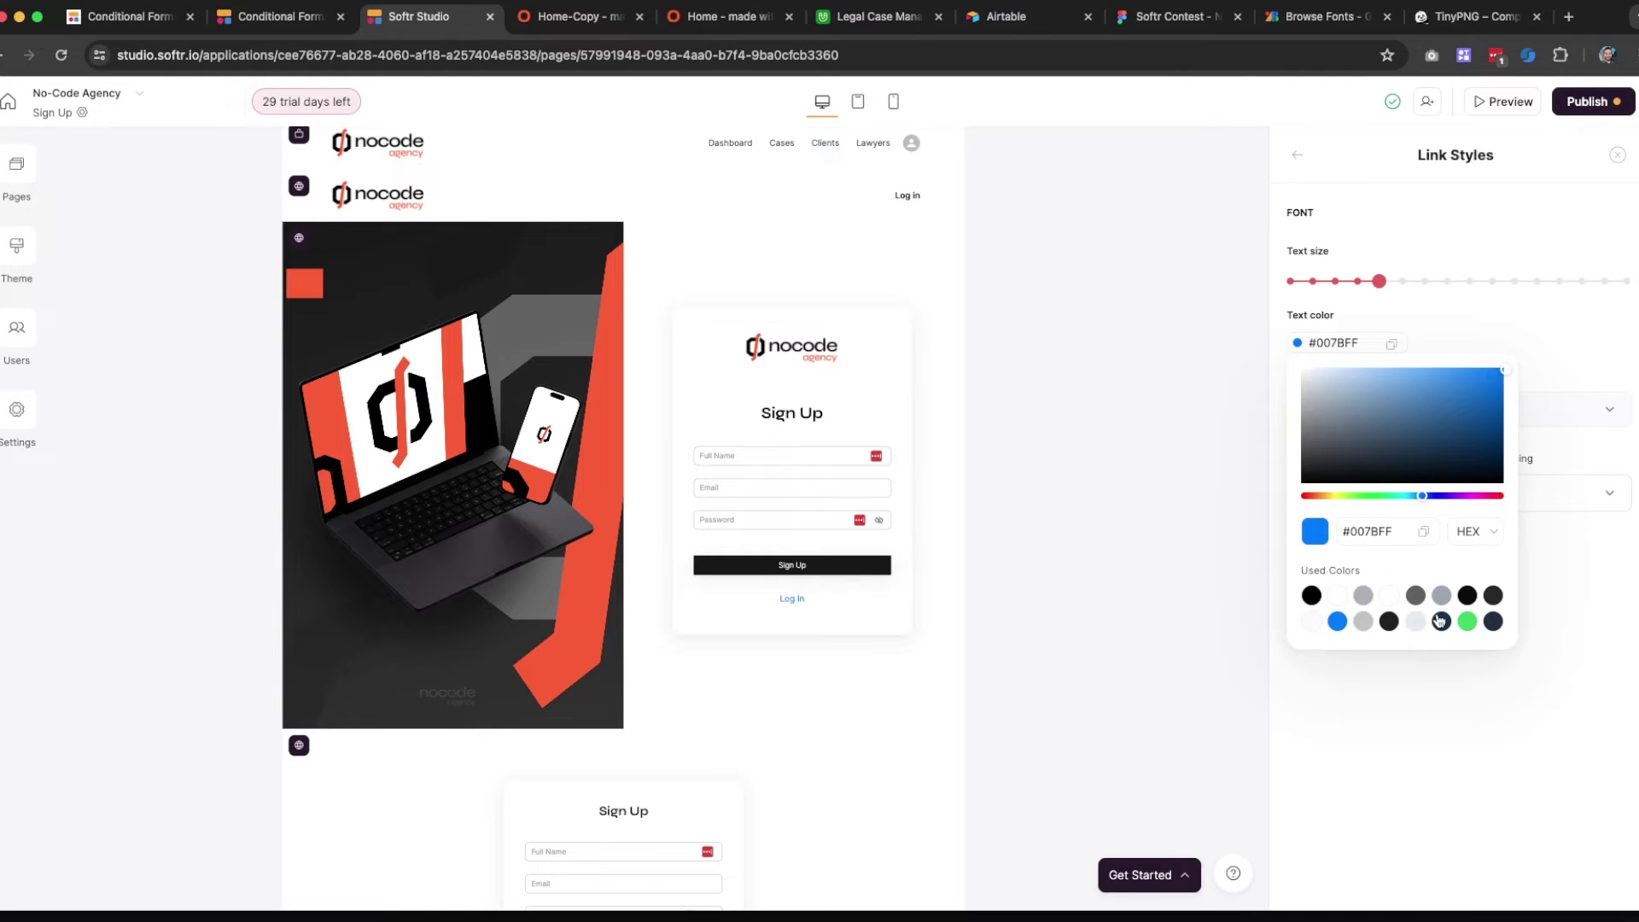
pyautogui.click(1174, 16)
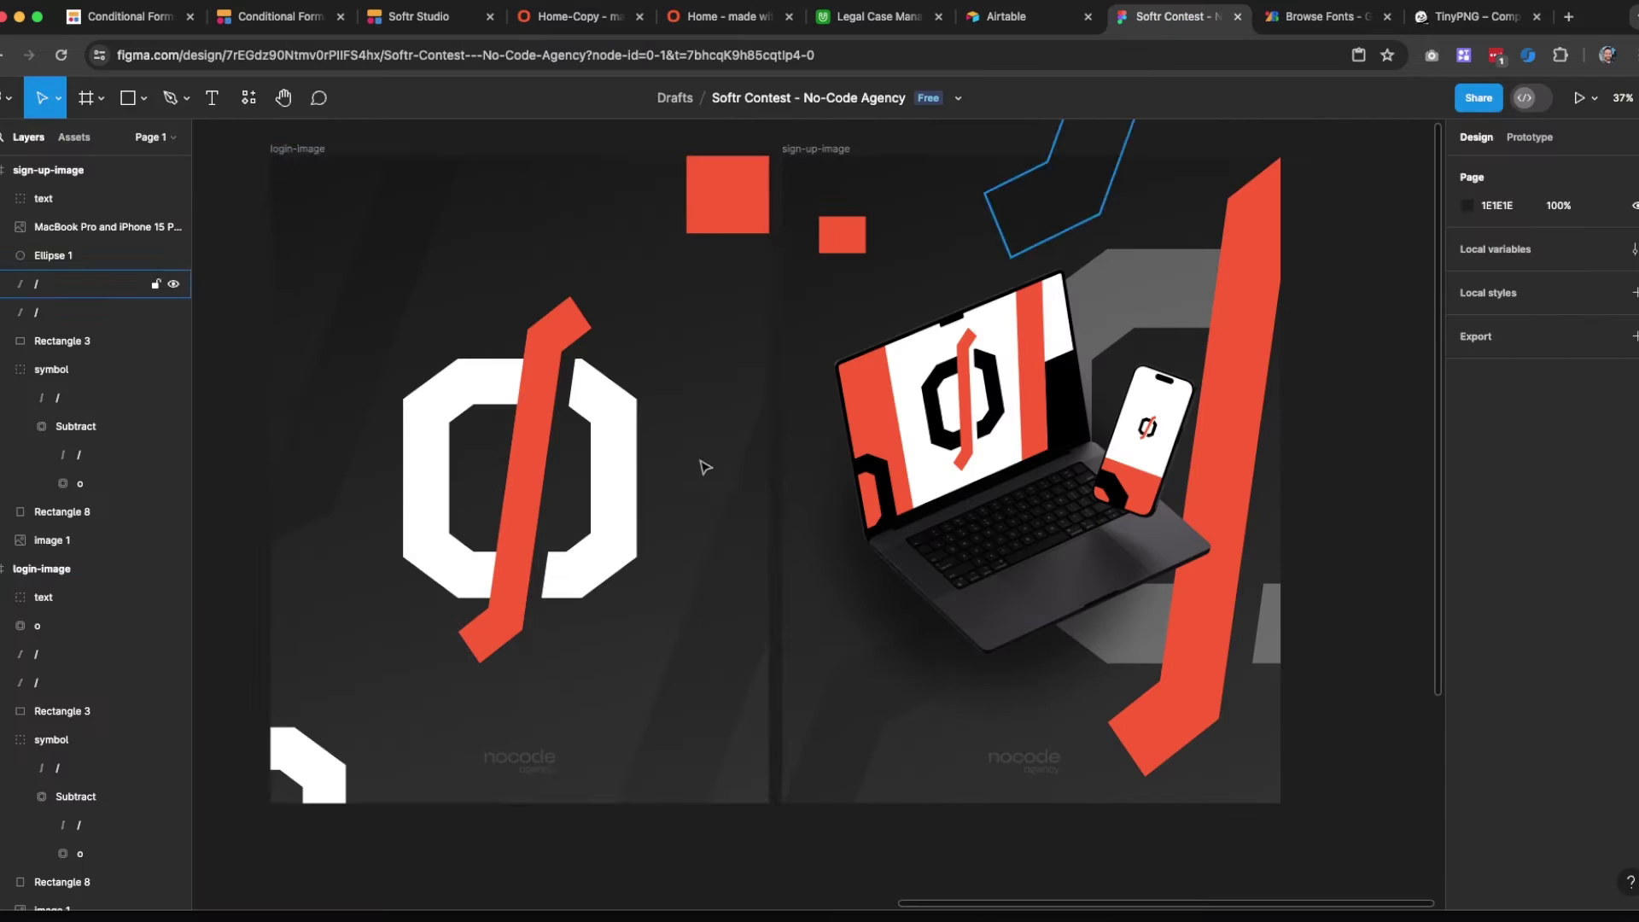
pyautogui.click(728, 222)
pyautogui.click(1500, 530)
pyautogui.hotkey('ctrl', 'c')
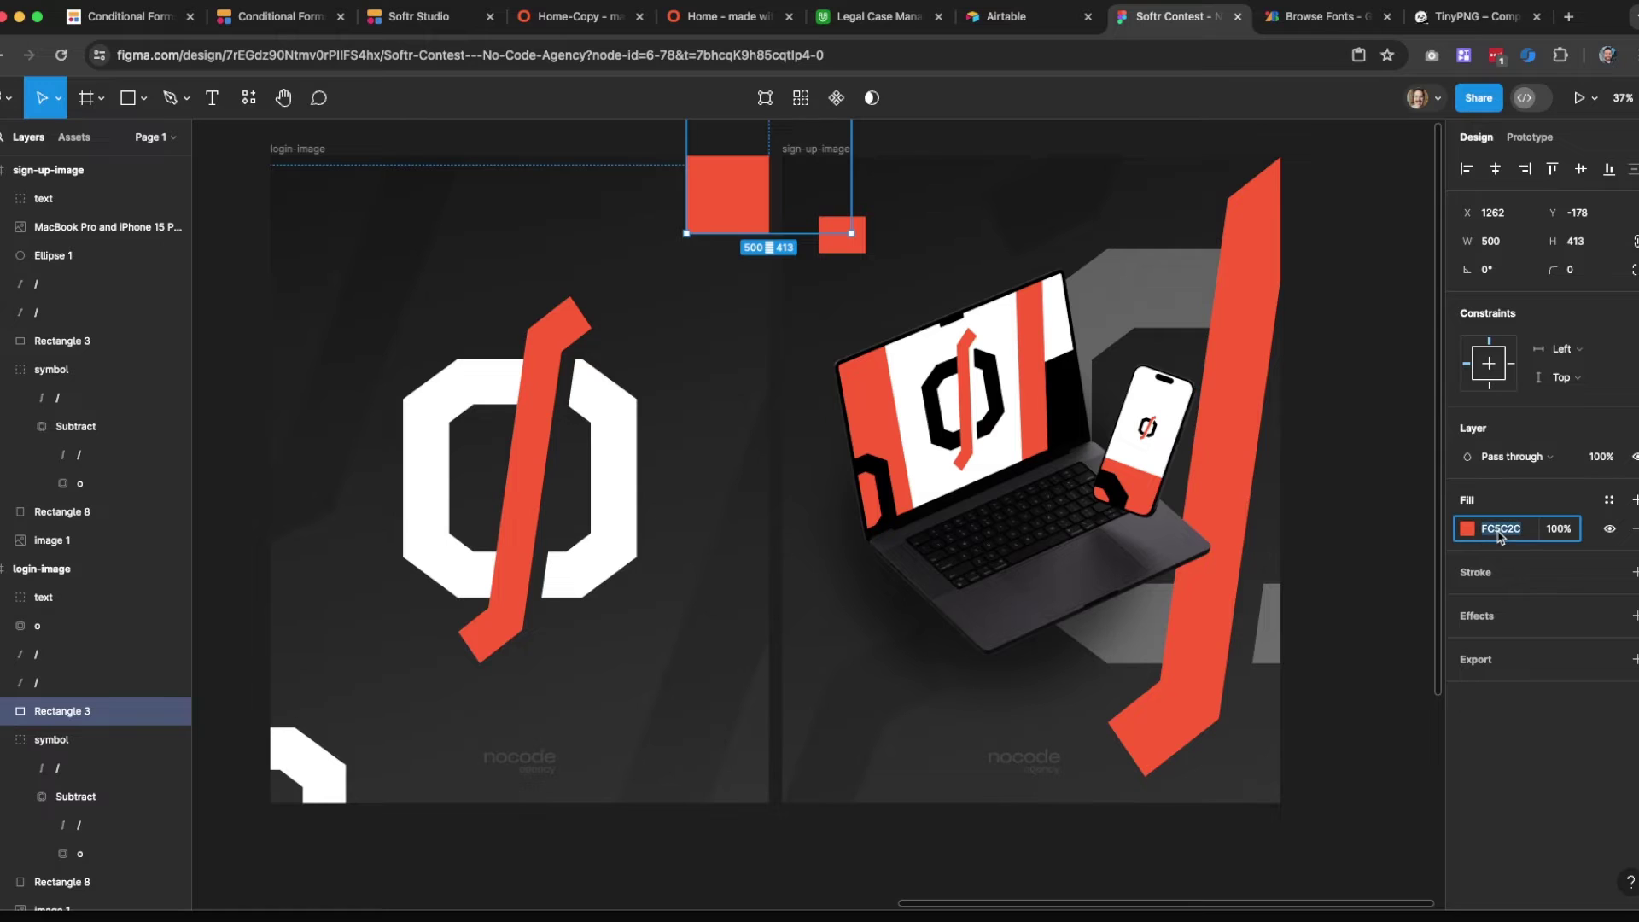
pyautogui.click(438, 21)
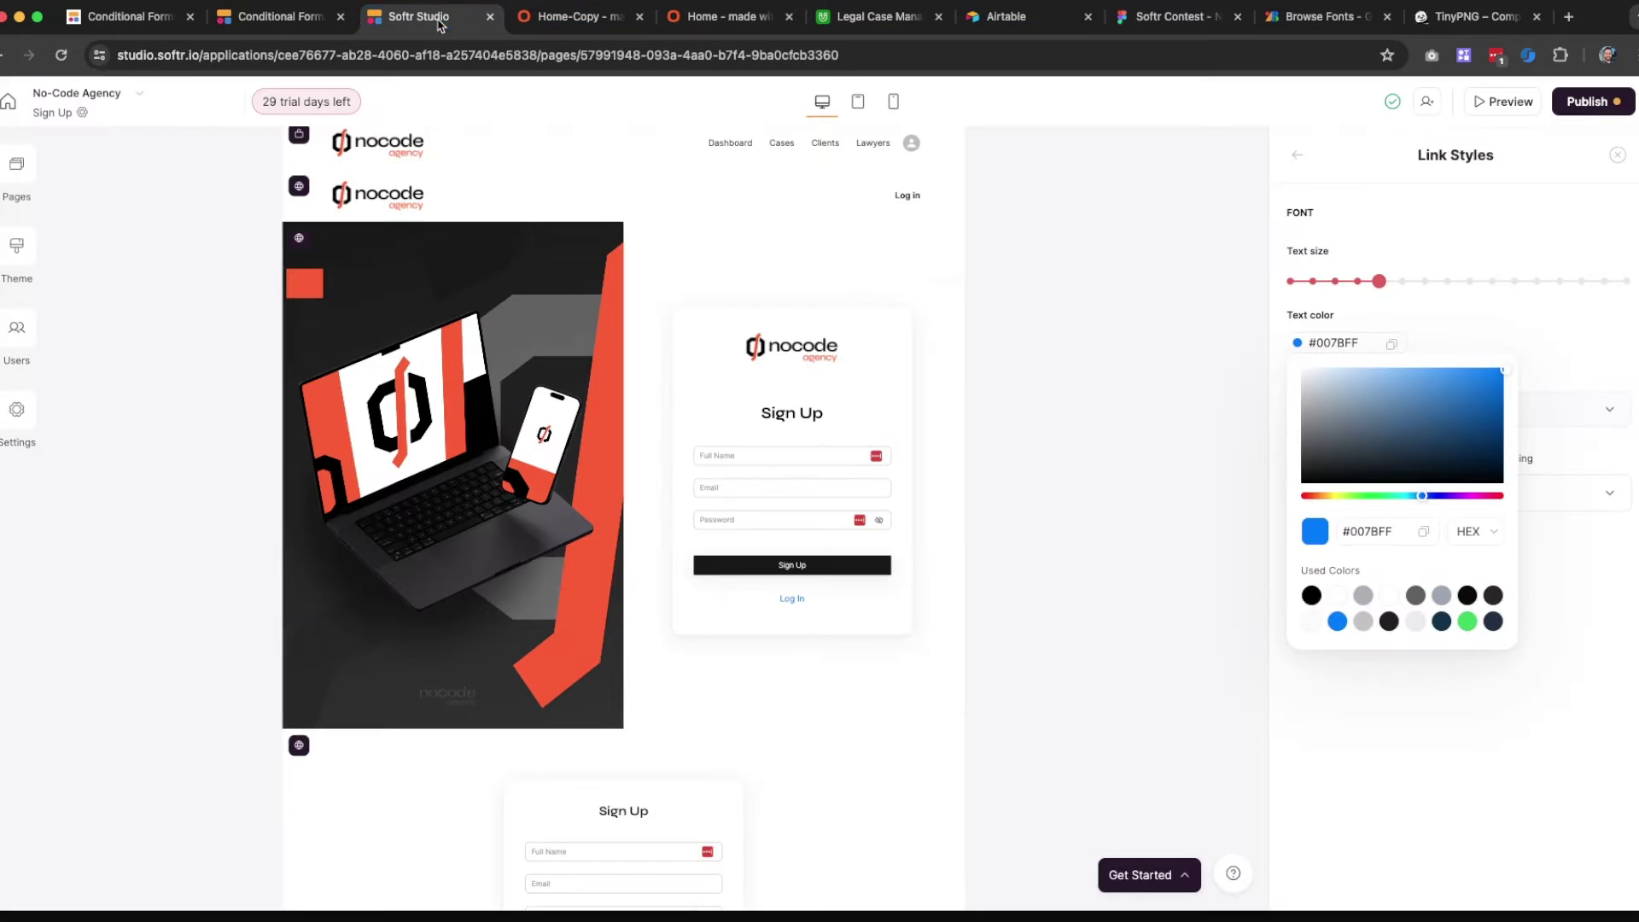
# Set the Log In link text colour to #FC5C2C and reselect the sign-up block
pyautogui.click(1375, 532)
pyautogui.hotkey('ctrl', 'v')
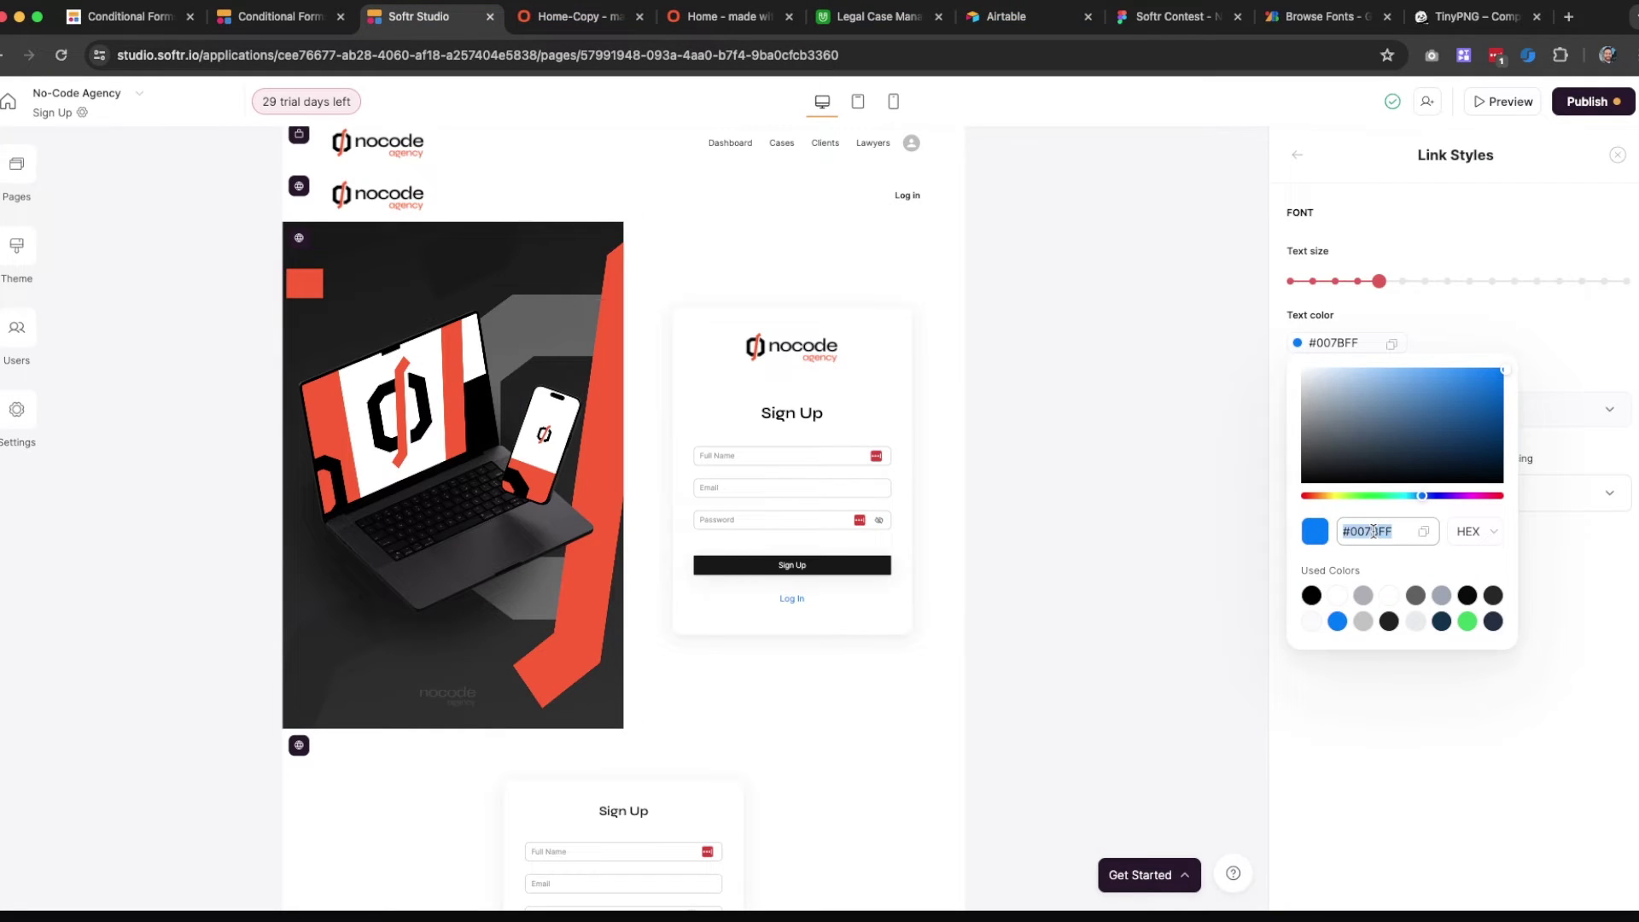
pyautogui.click(1487, 774)
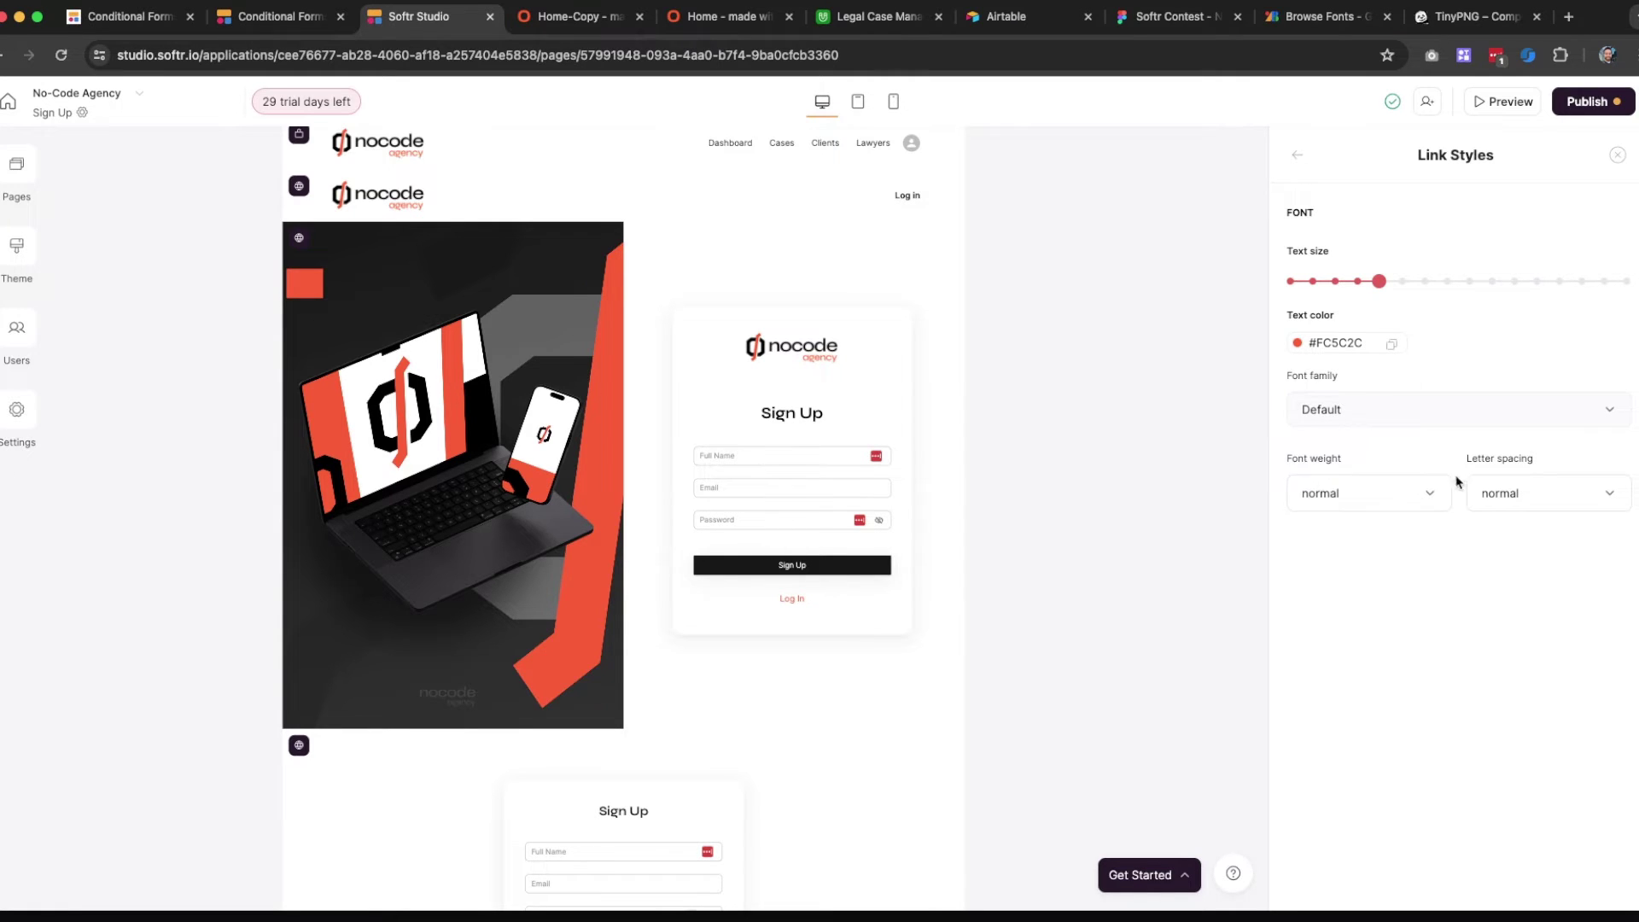
pyautogui.click(1617, 161)
pyautogui.click(943, 502)
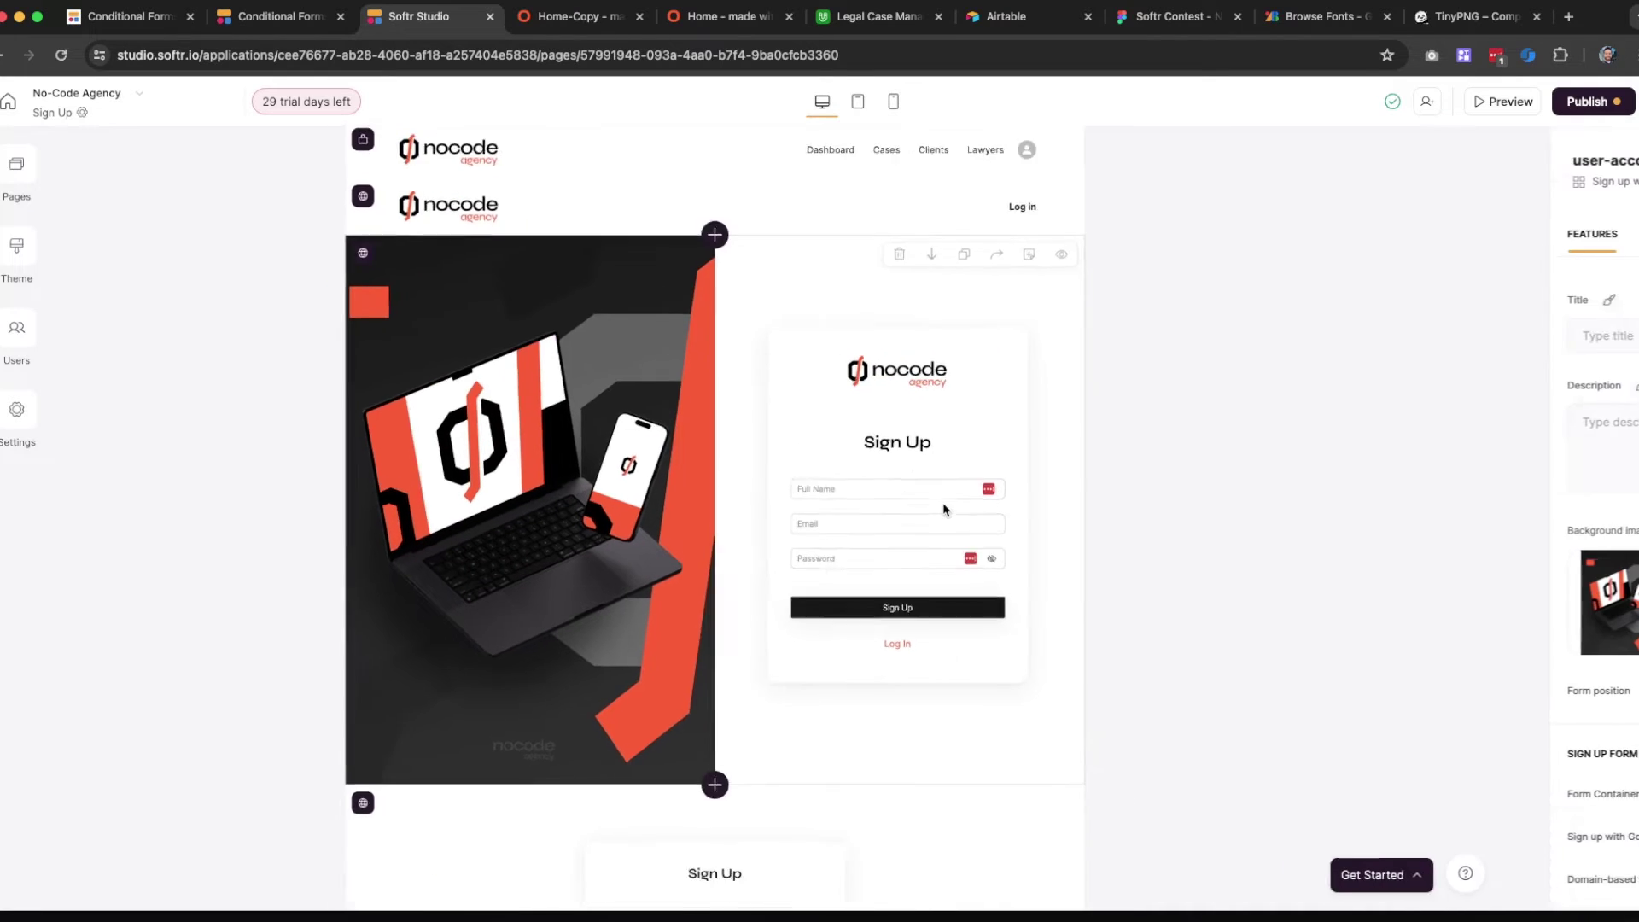
pyautogui.scroll(-3, 759, 476)
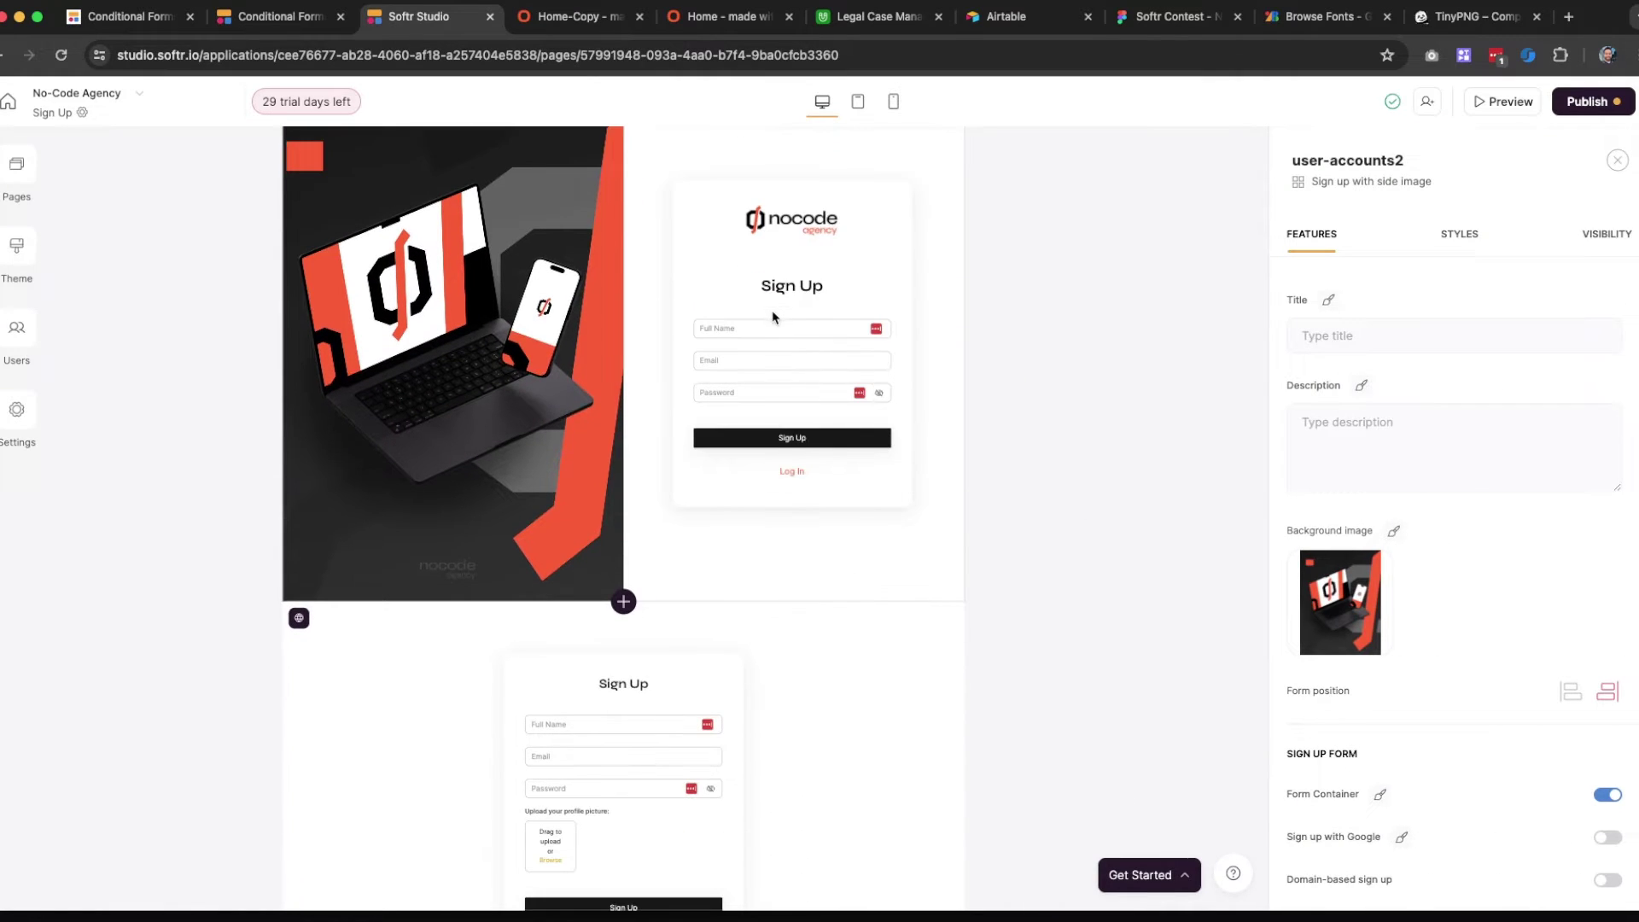
pyautogui.scroll(3, 805, 359)
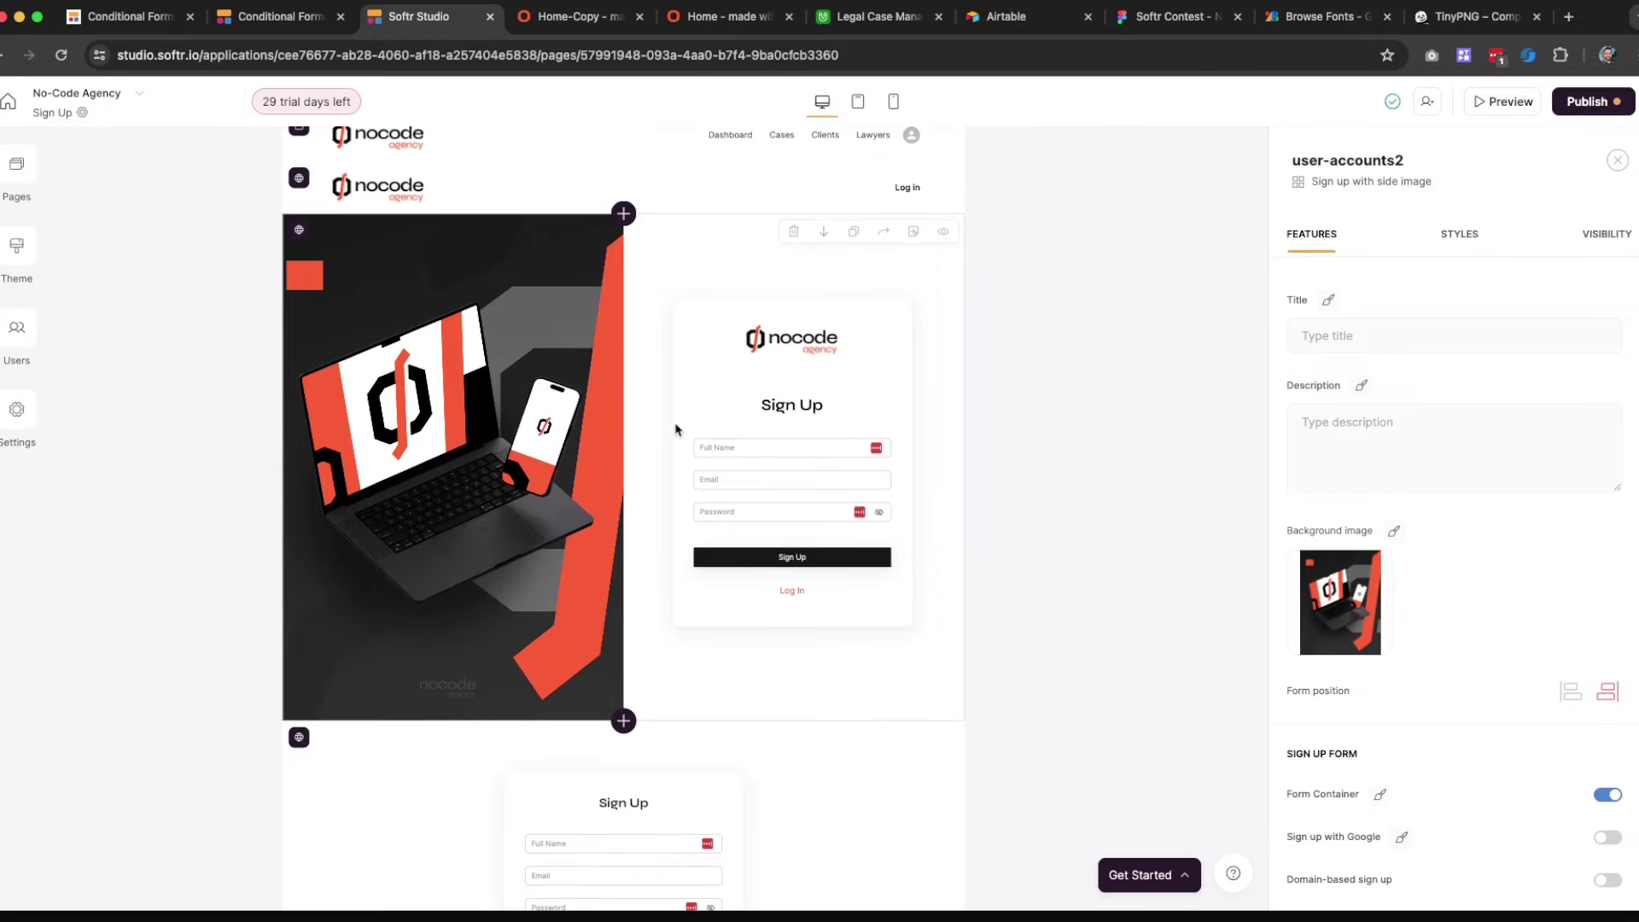
pyautogui.scroll(-10, 1417, 523)
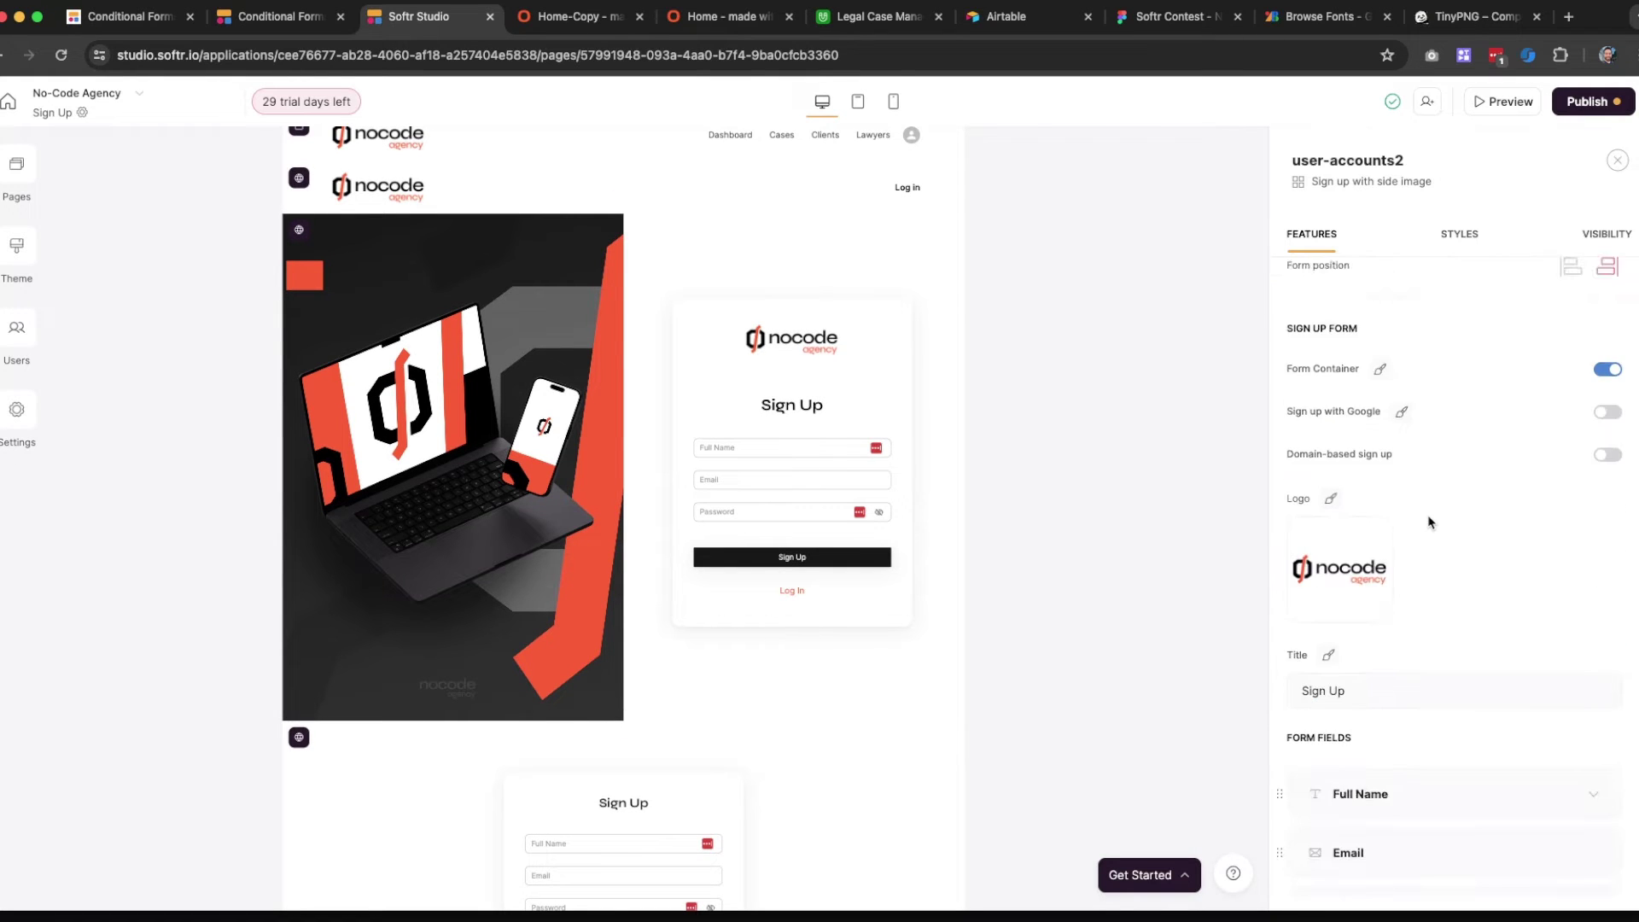
pyautogui.scroll(-4, 1431, 523)
# Review the Full Name, Email and Password field settings of the sign-up form
pyautogui.click(1458, 403)
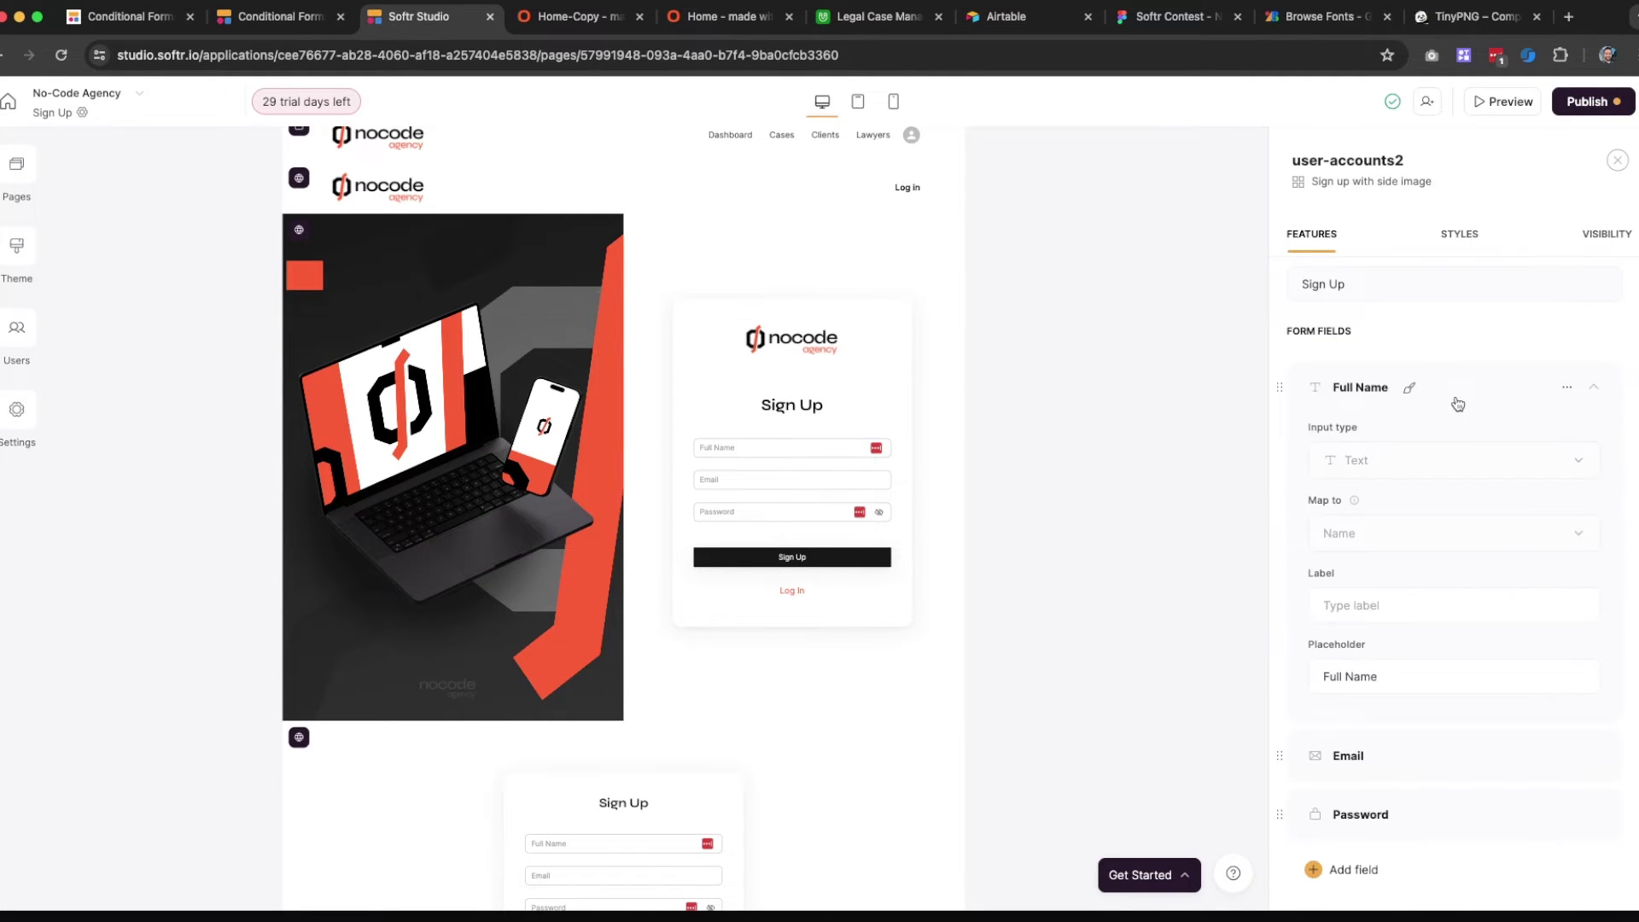
pyautogui.click(1459, 403)
pyautogui.click(1434, 458)
pyautogui.click(1434, 459)
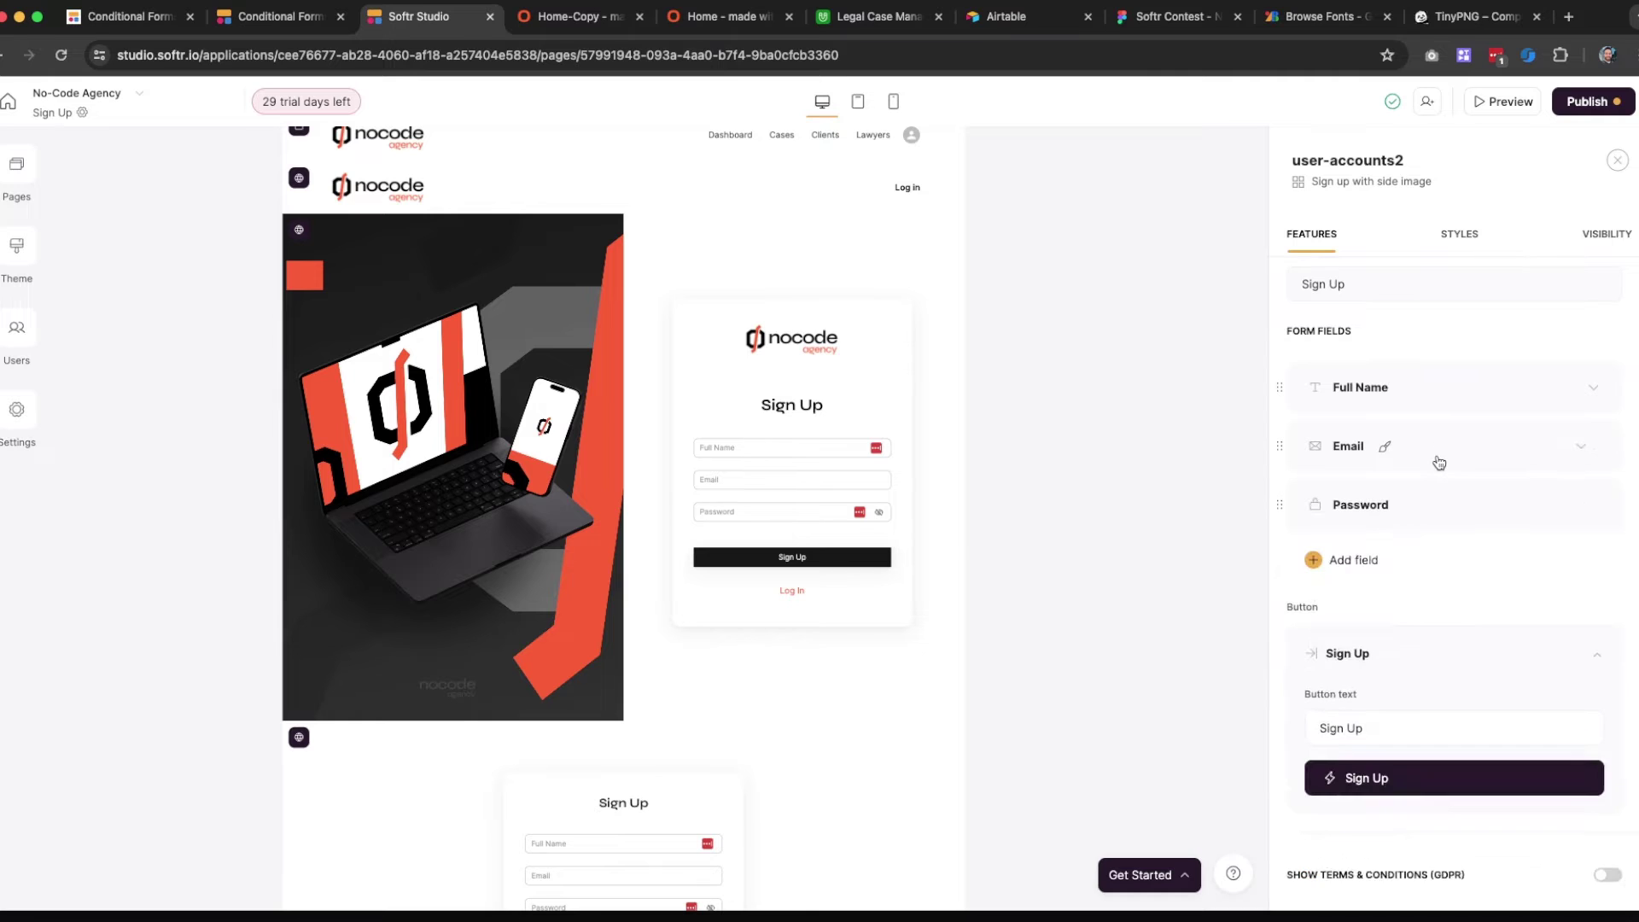
pyautogui.scroll(-2, 1452, 444)
pyautogui.click(1466, 431)
pyautogui.click(1466, 431)
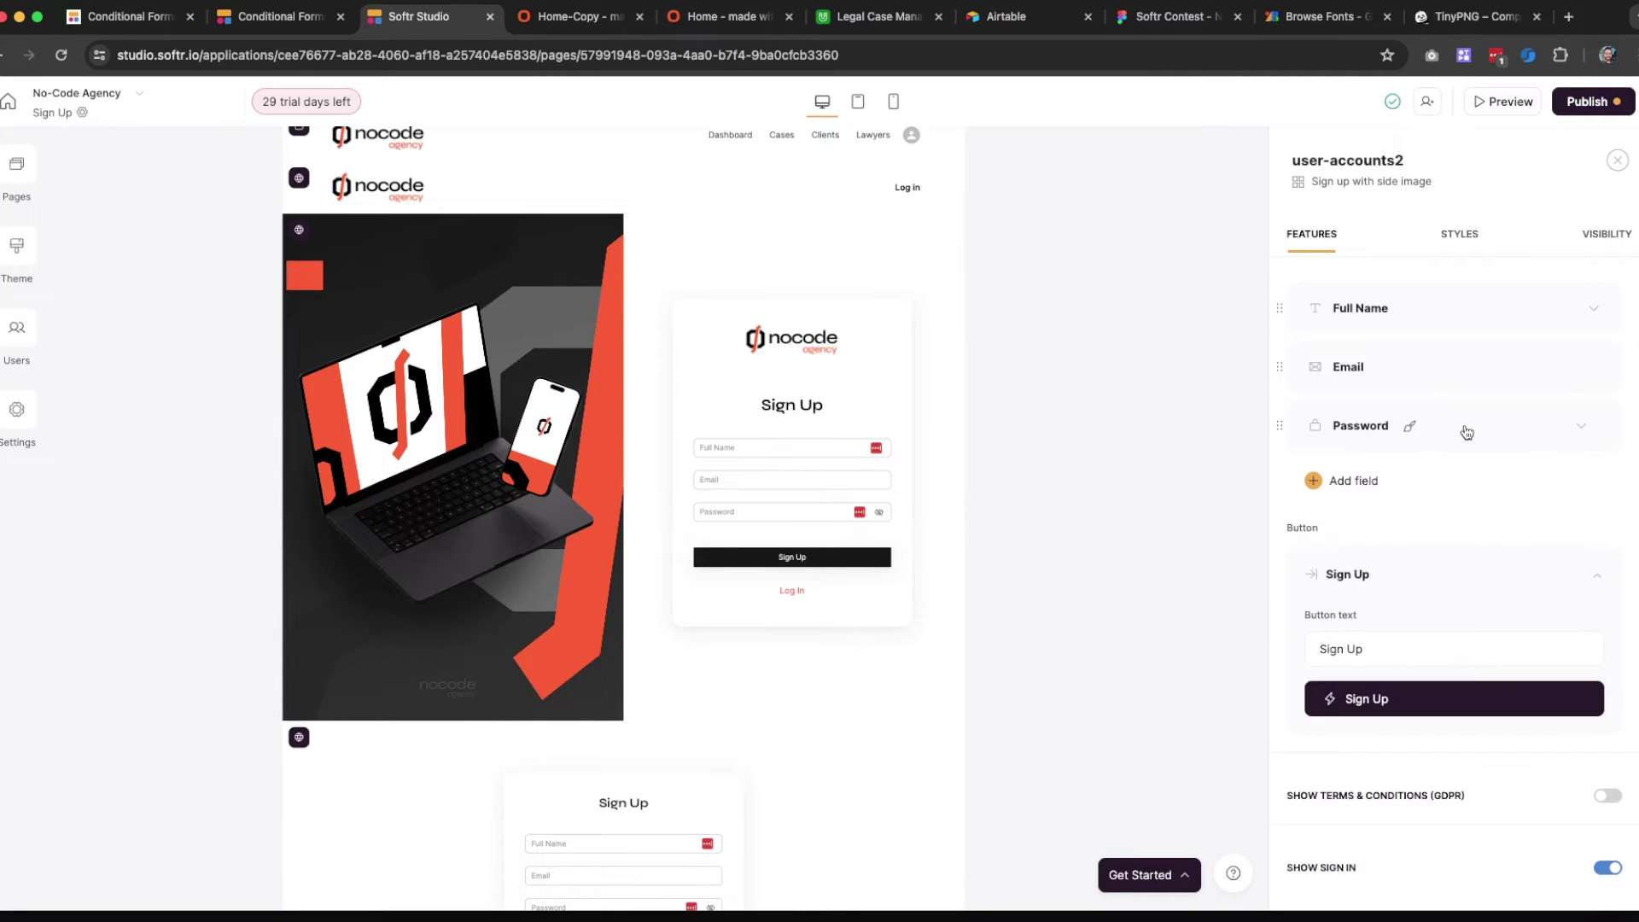
pyautogui.scroll(-3, 1465, 431)
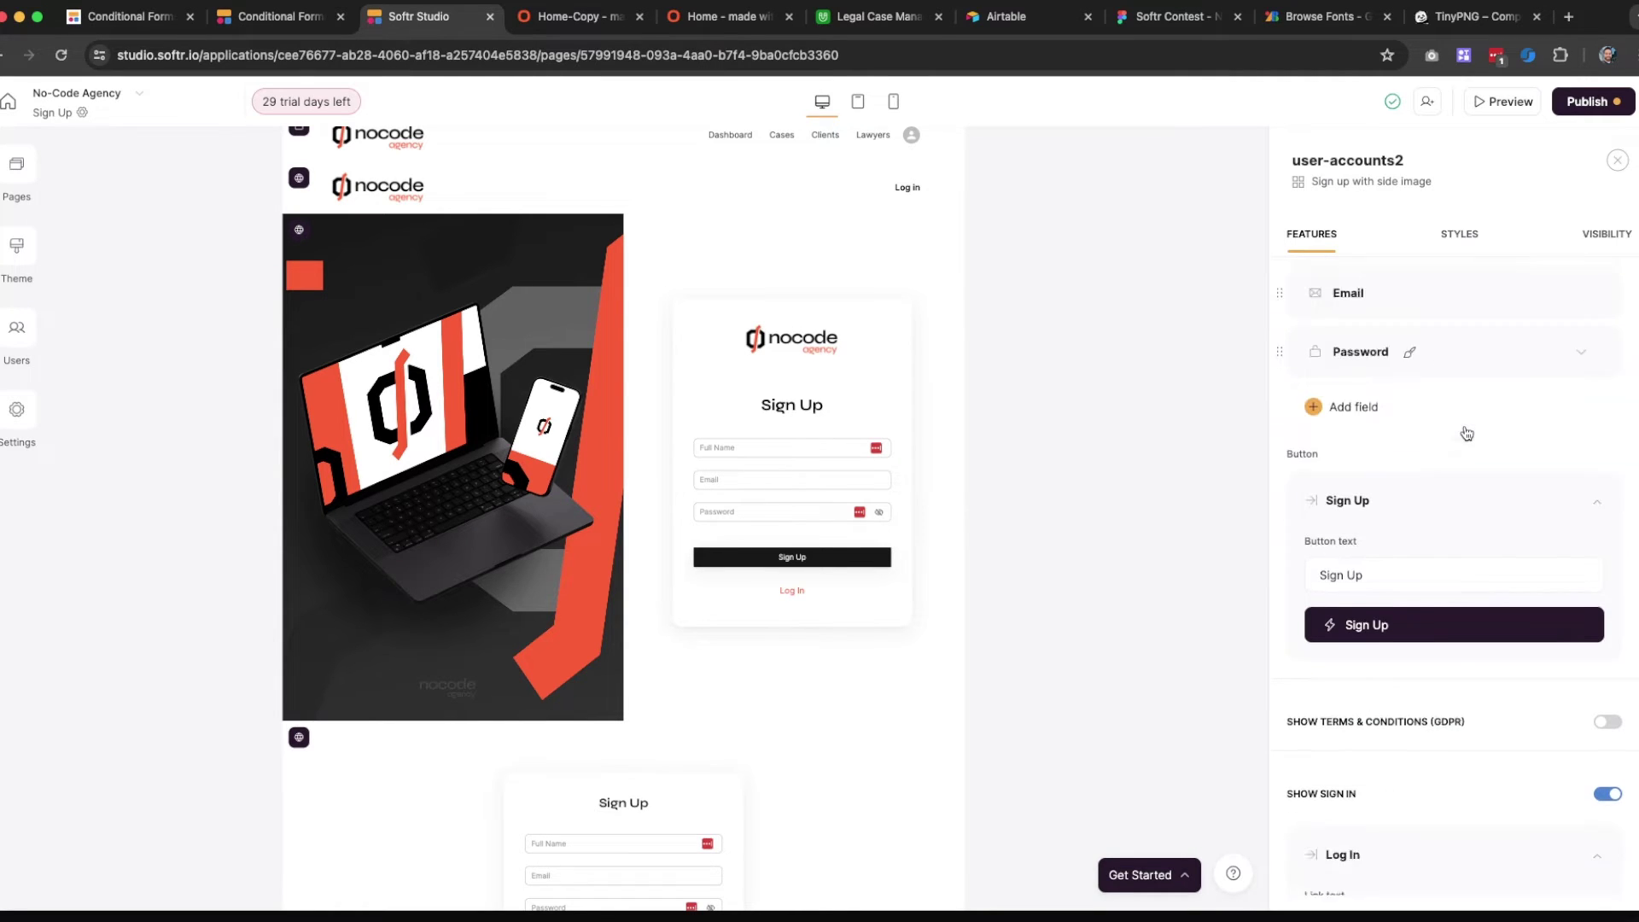
pyautogui.scroll(-5, 951, 615)
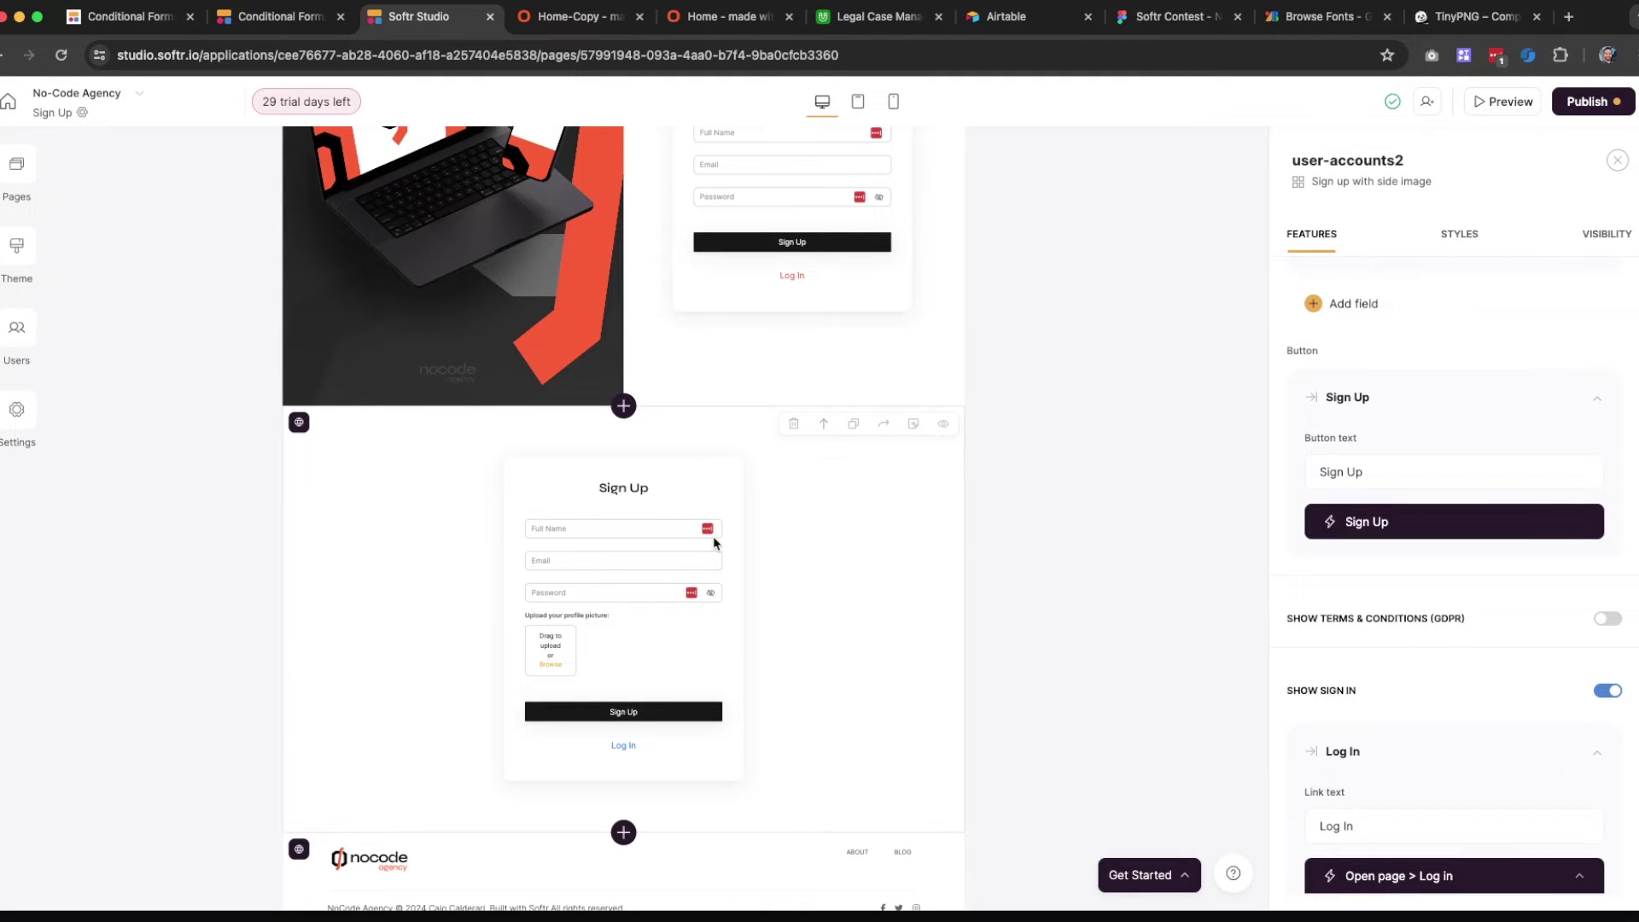
# Delete the second Sign Up section containing the profile-picture upload field
pyautogui.click(714, 536)
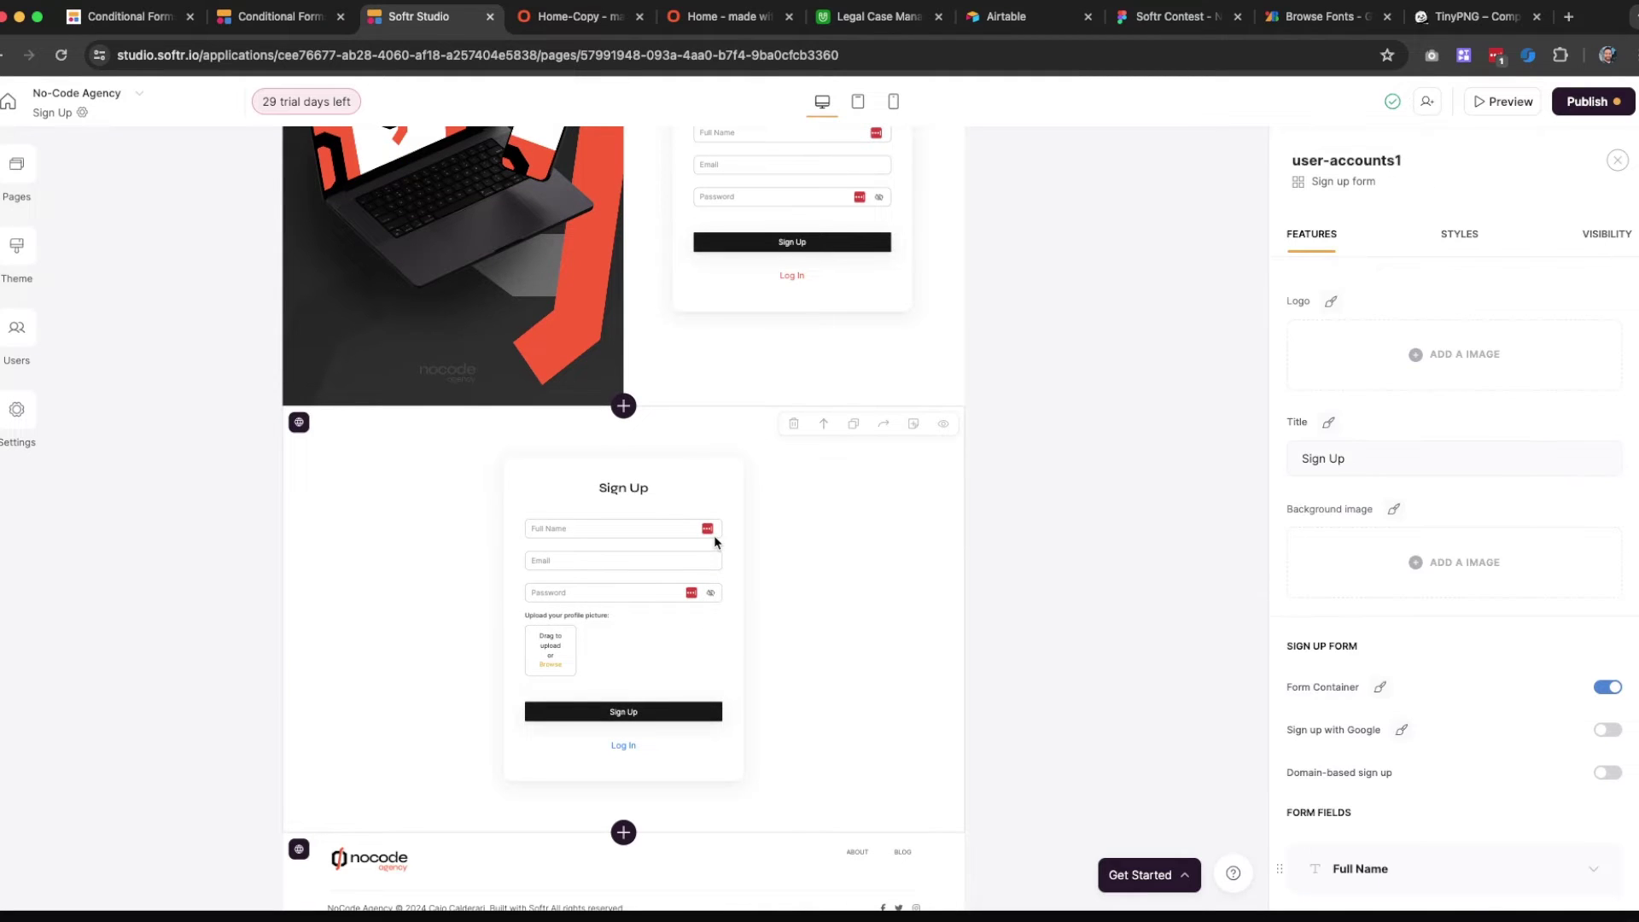
pyautogui.click(793, 424)
pyautogui.click(1009, 541)
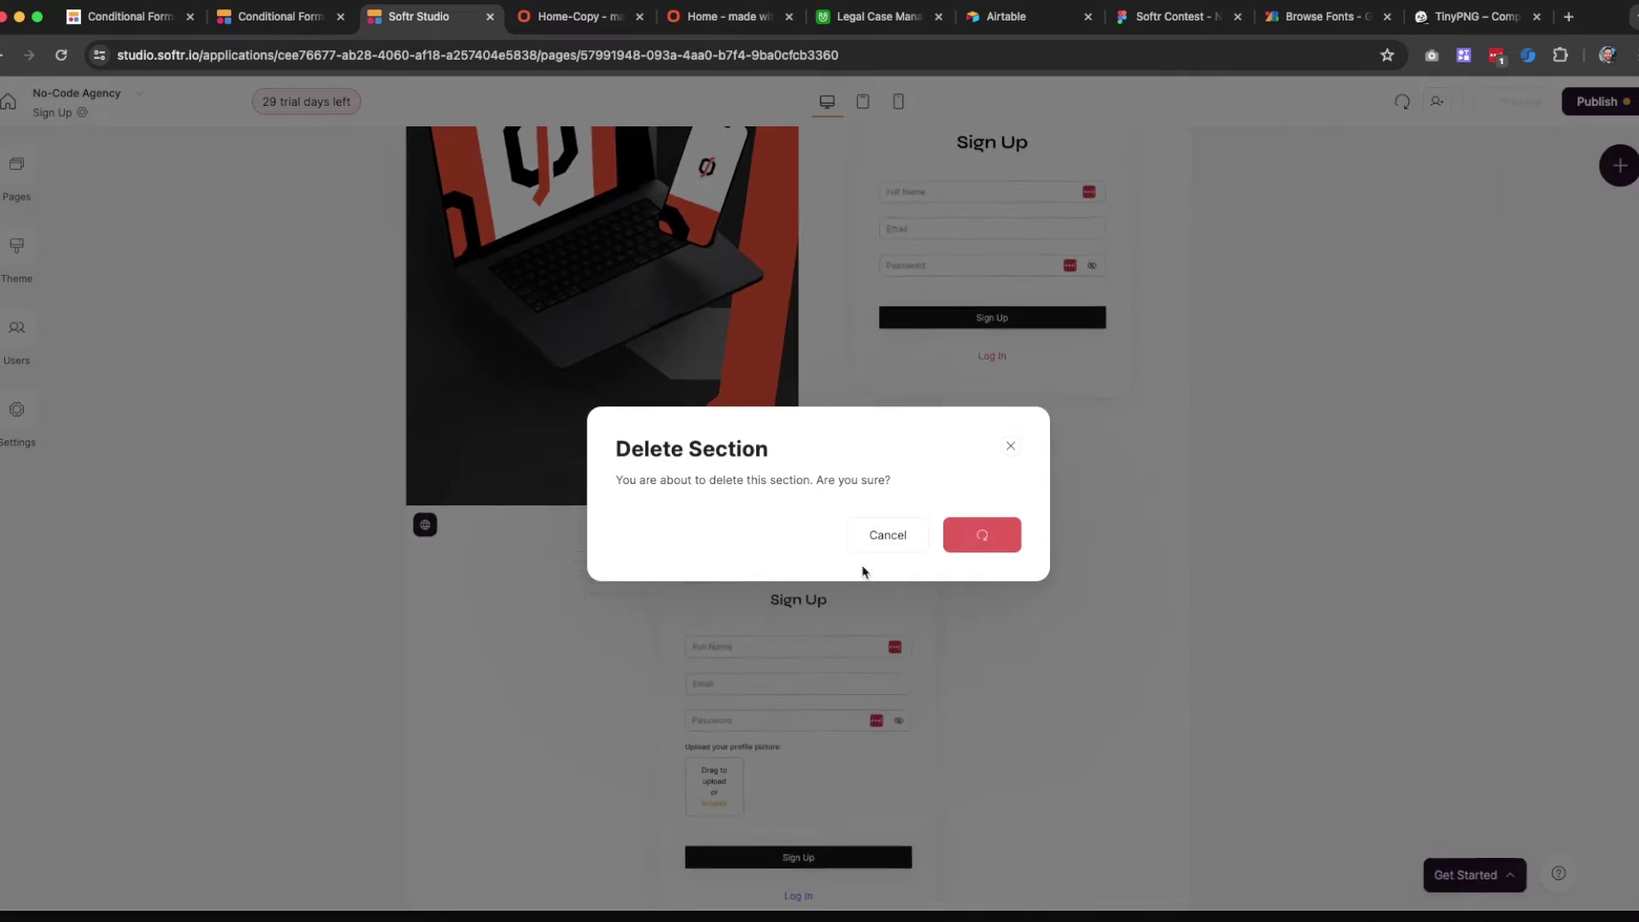
pyautogui.click(977, 409)
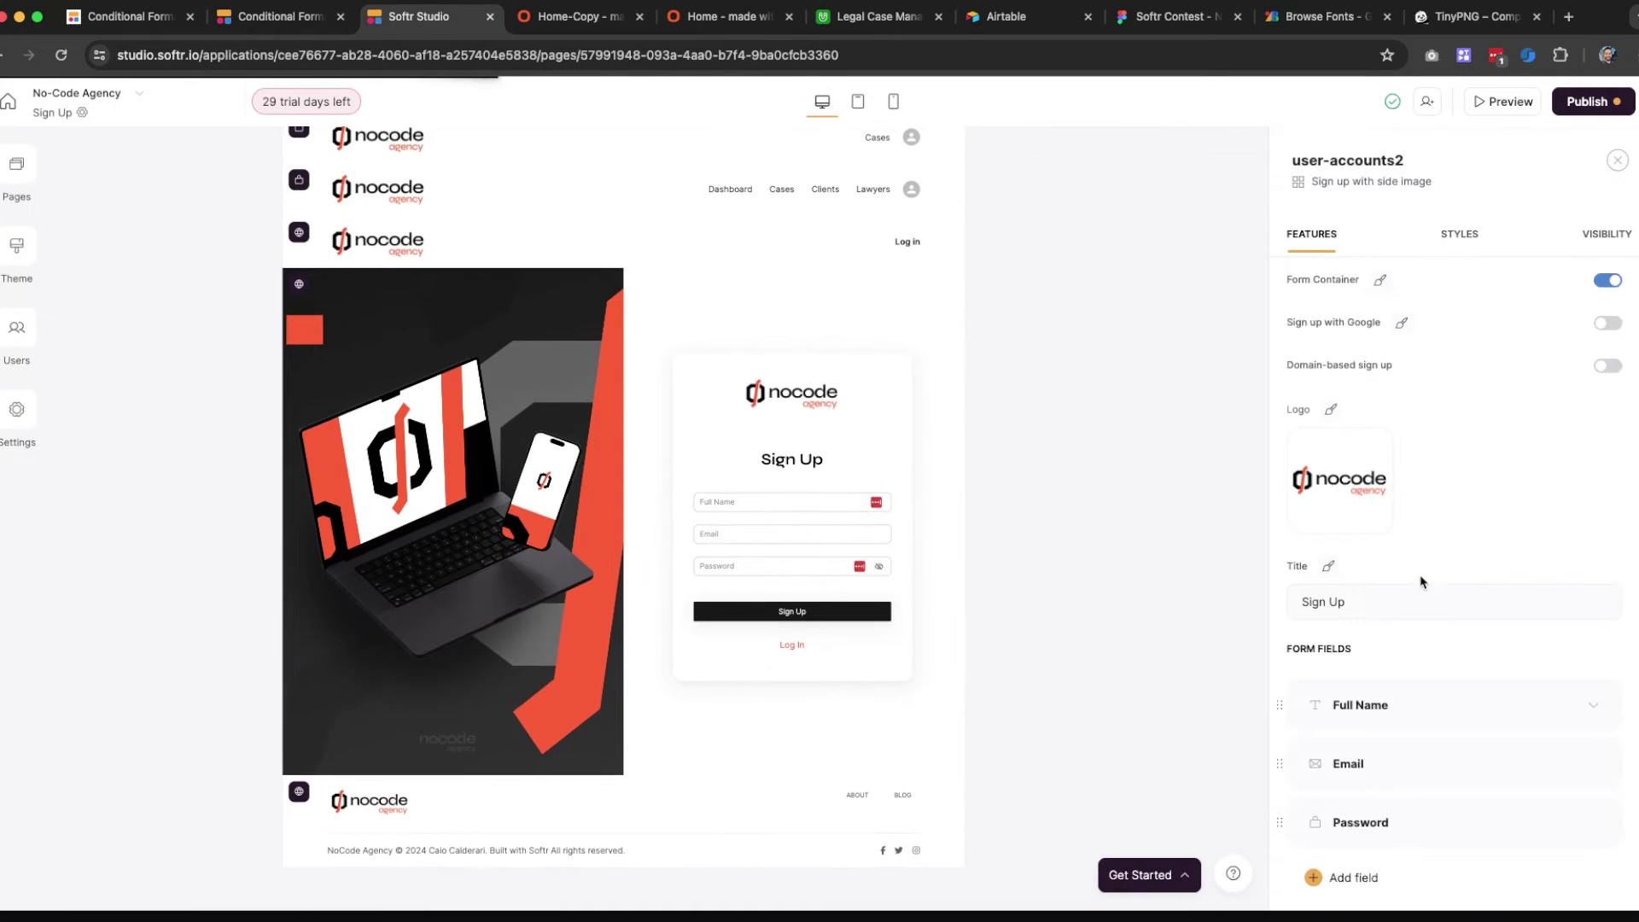
pyautogui.scroll(-5, 1422, 582)
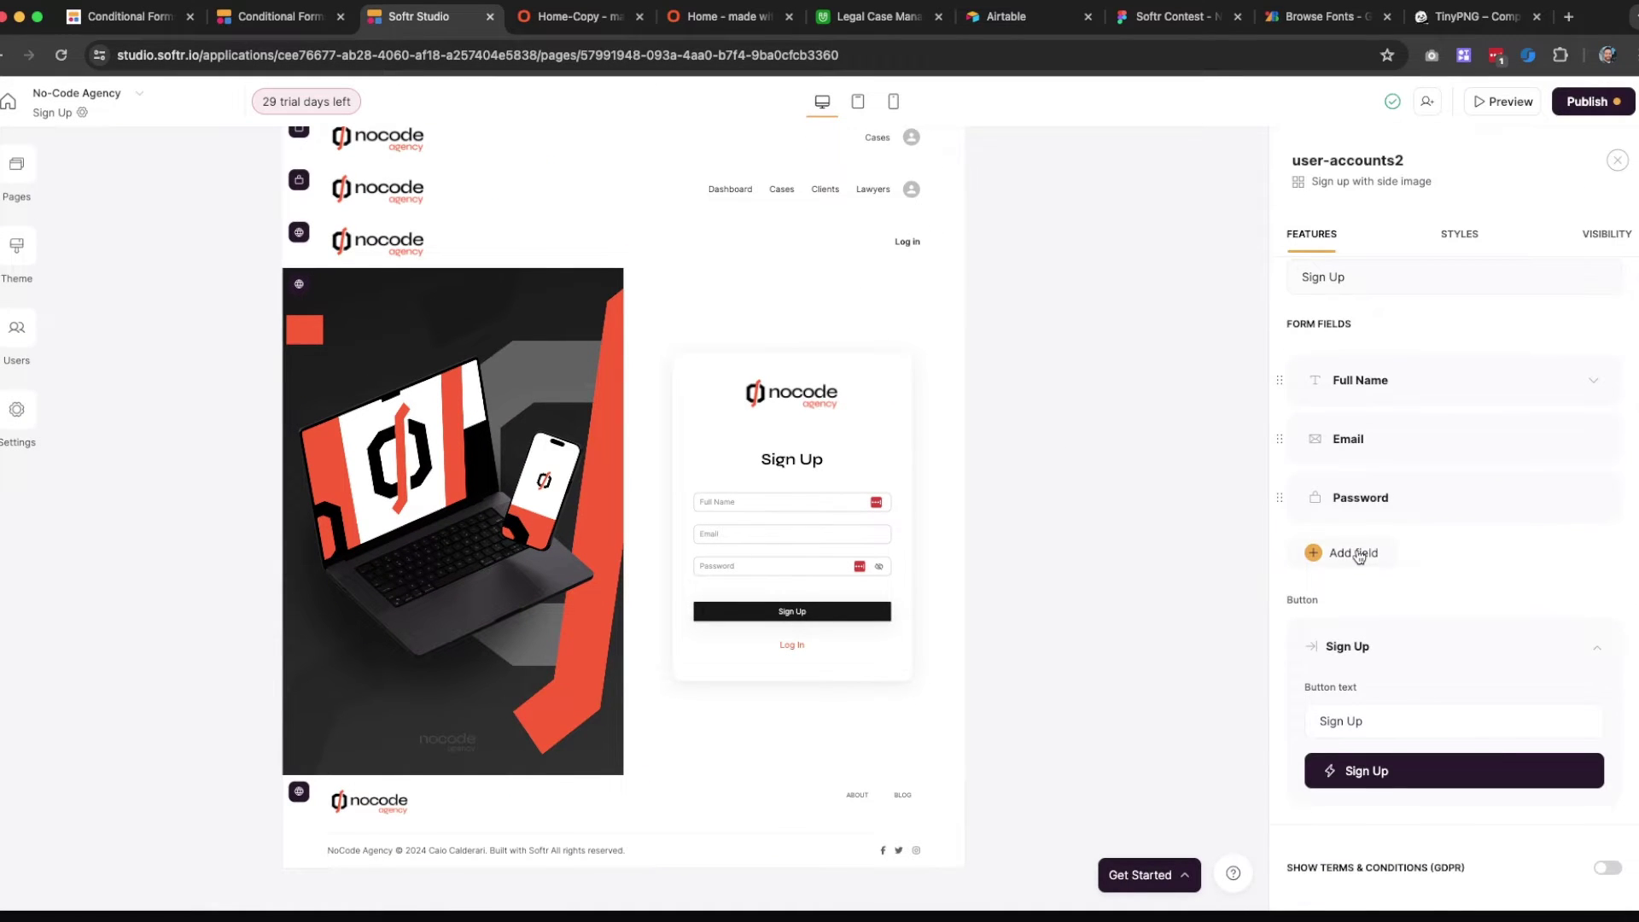
# Add a hidden field to the sign-up form
pyautogui.click(1356, 555)
pyautogui.scroll(-2, 1369, 653)
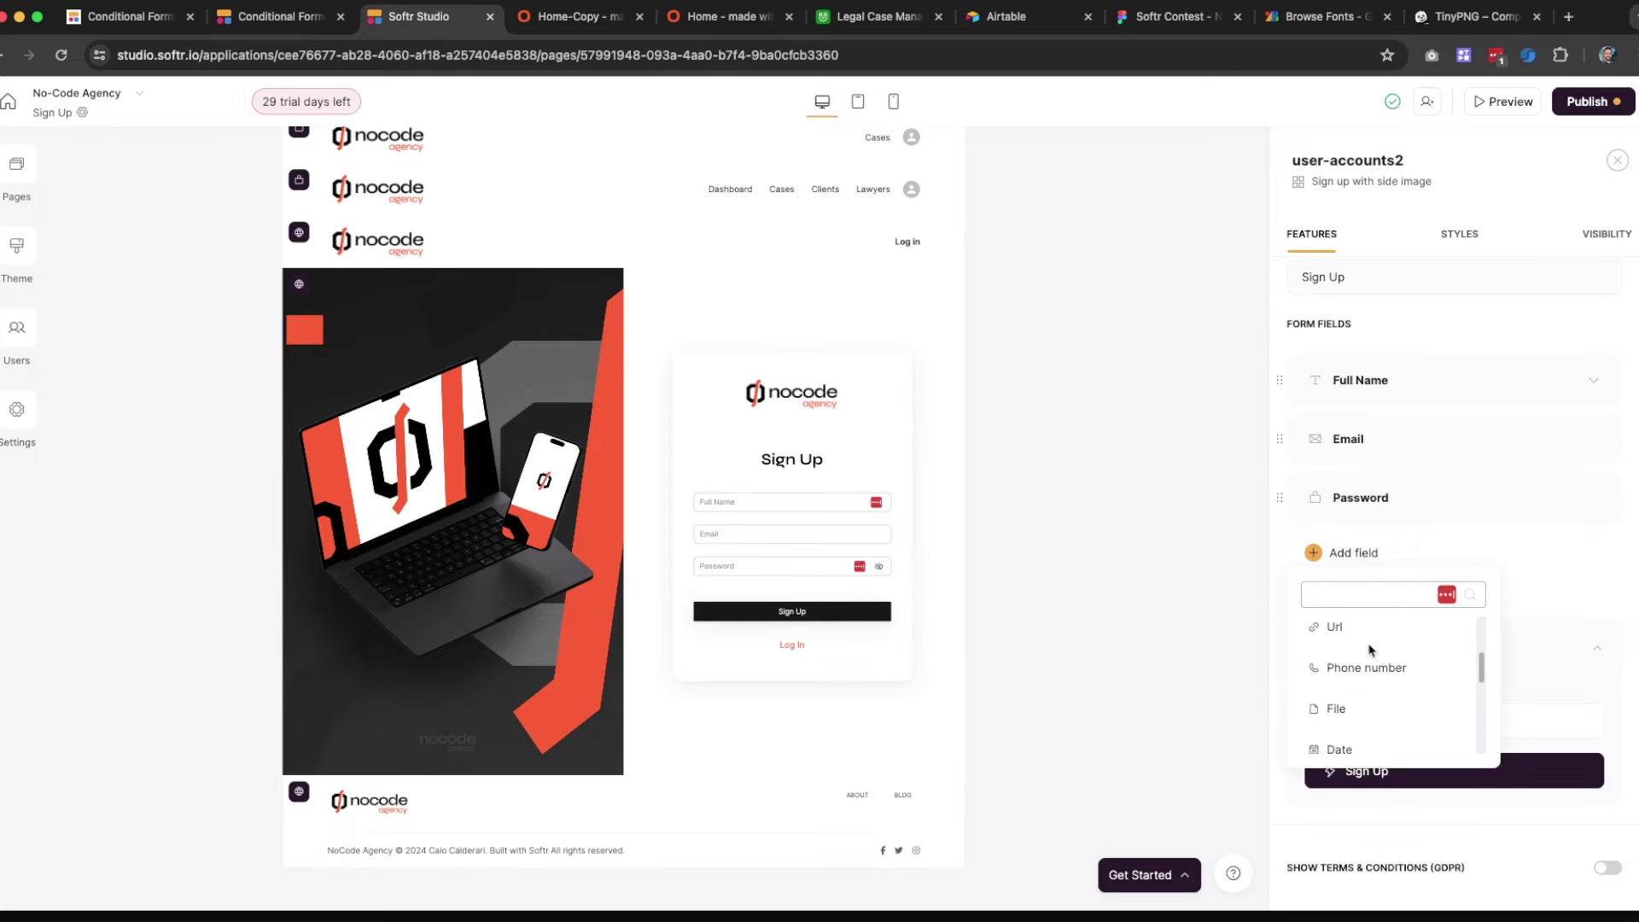
pyautogui.scroll(-4, 1368, 650)
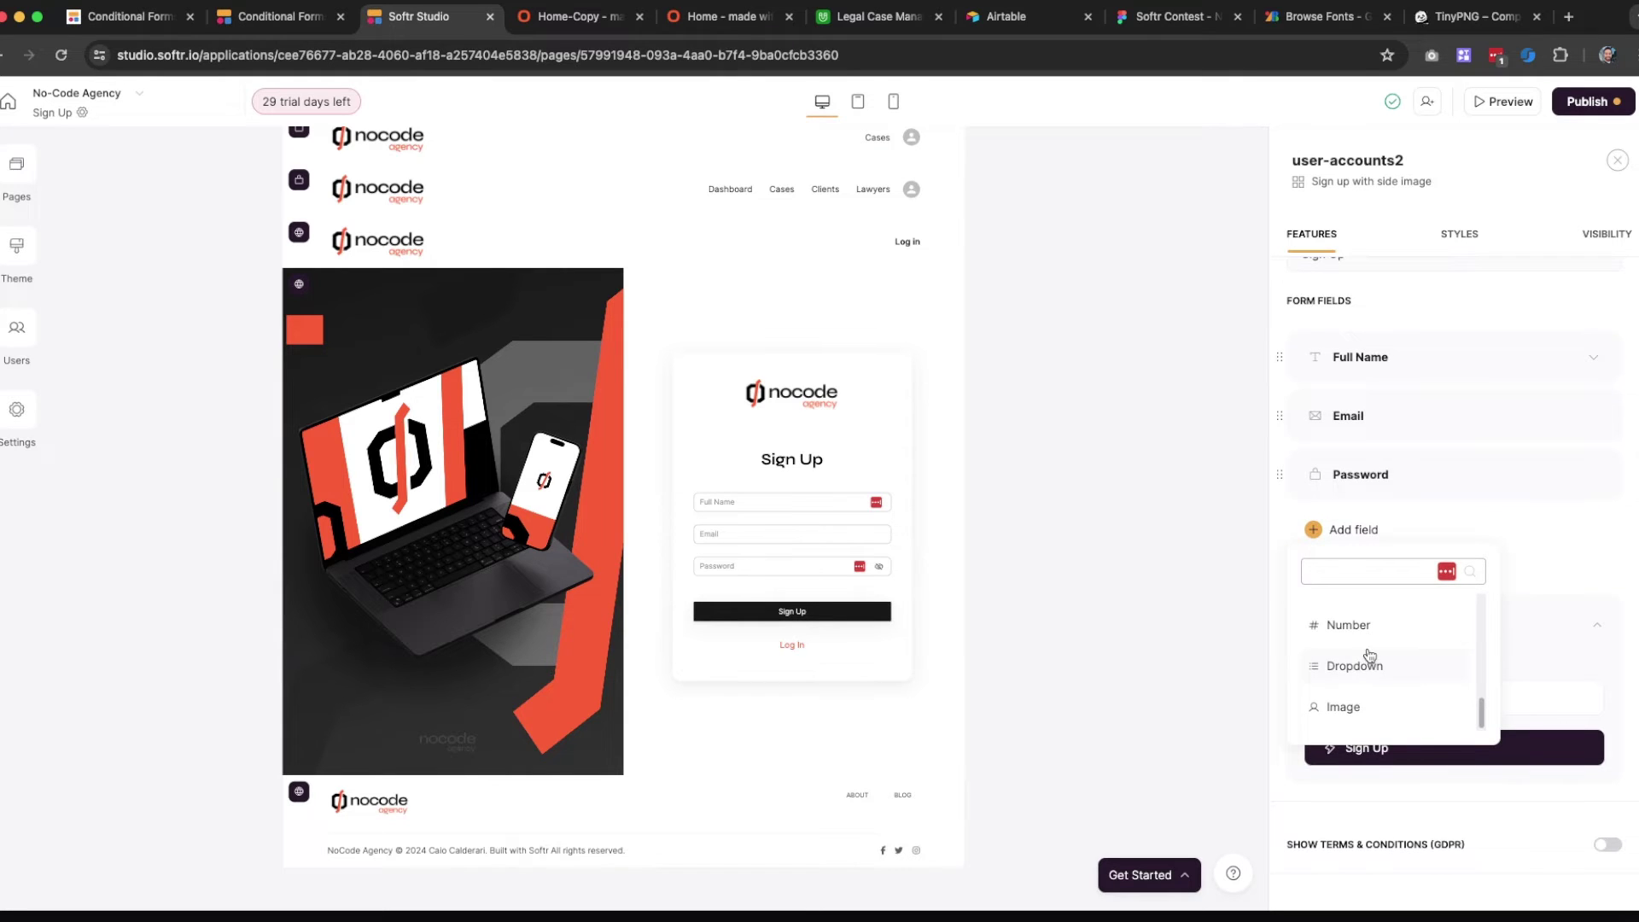
pyautogui.scroll(1, 1368, 658)
pyautogui.click(1360, 631)
pyautogui.scroll(-1, 1364, 542)
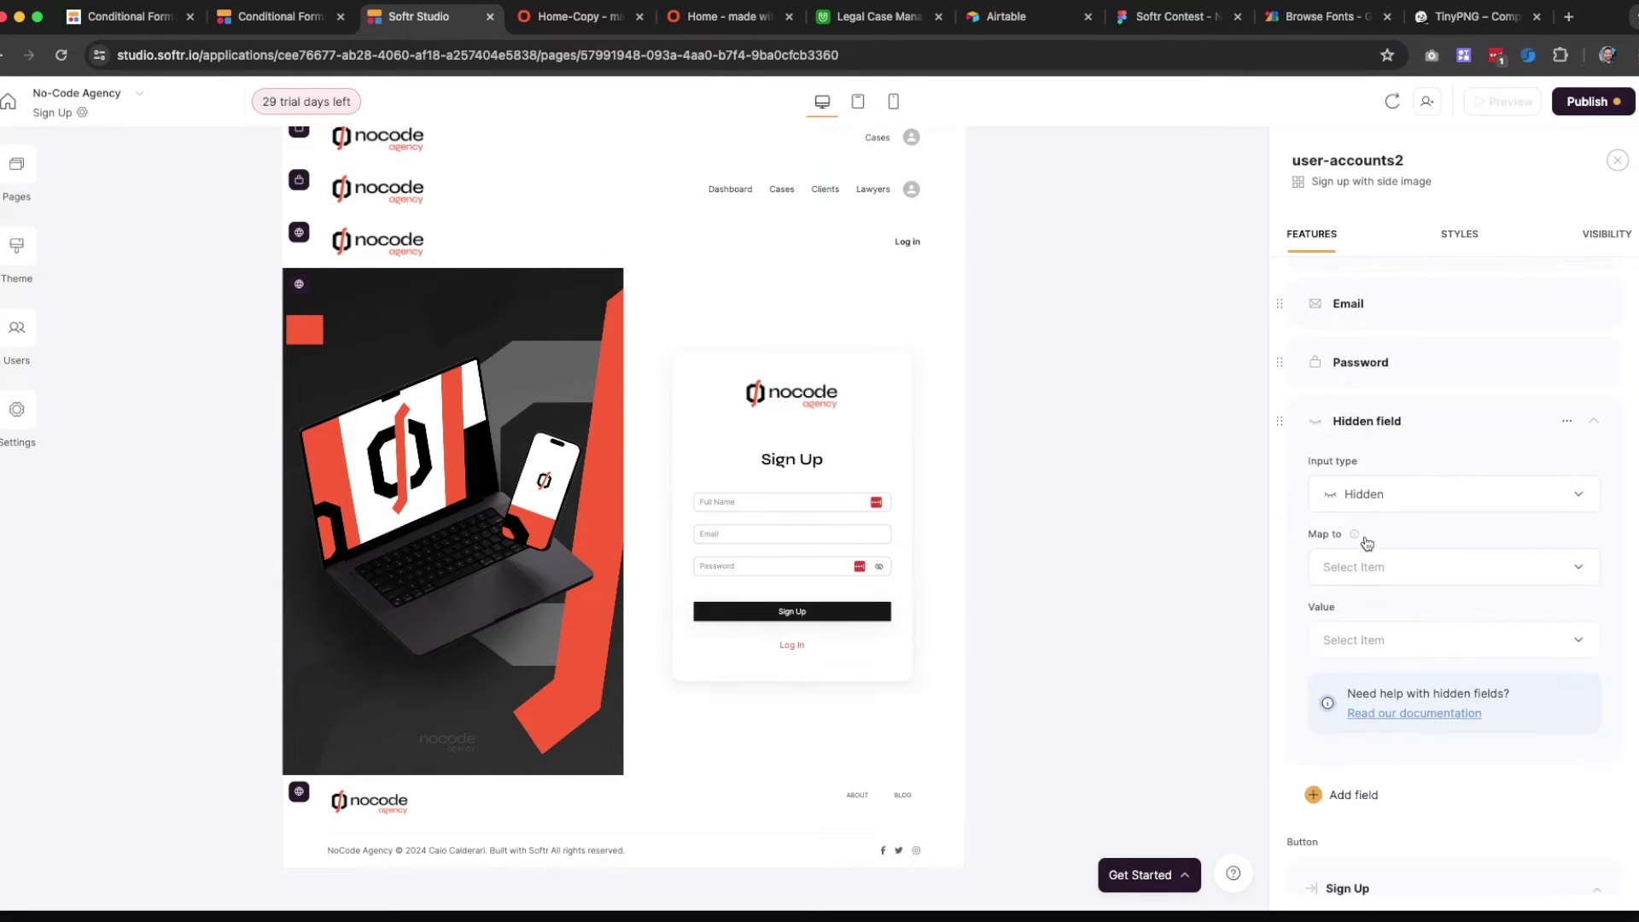
# Map the hidden field to the Role column with the custom value Client
pyautogui.click(1383, 568)
pyautogui.scroll(-2, 1370, 673)
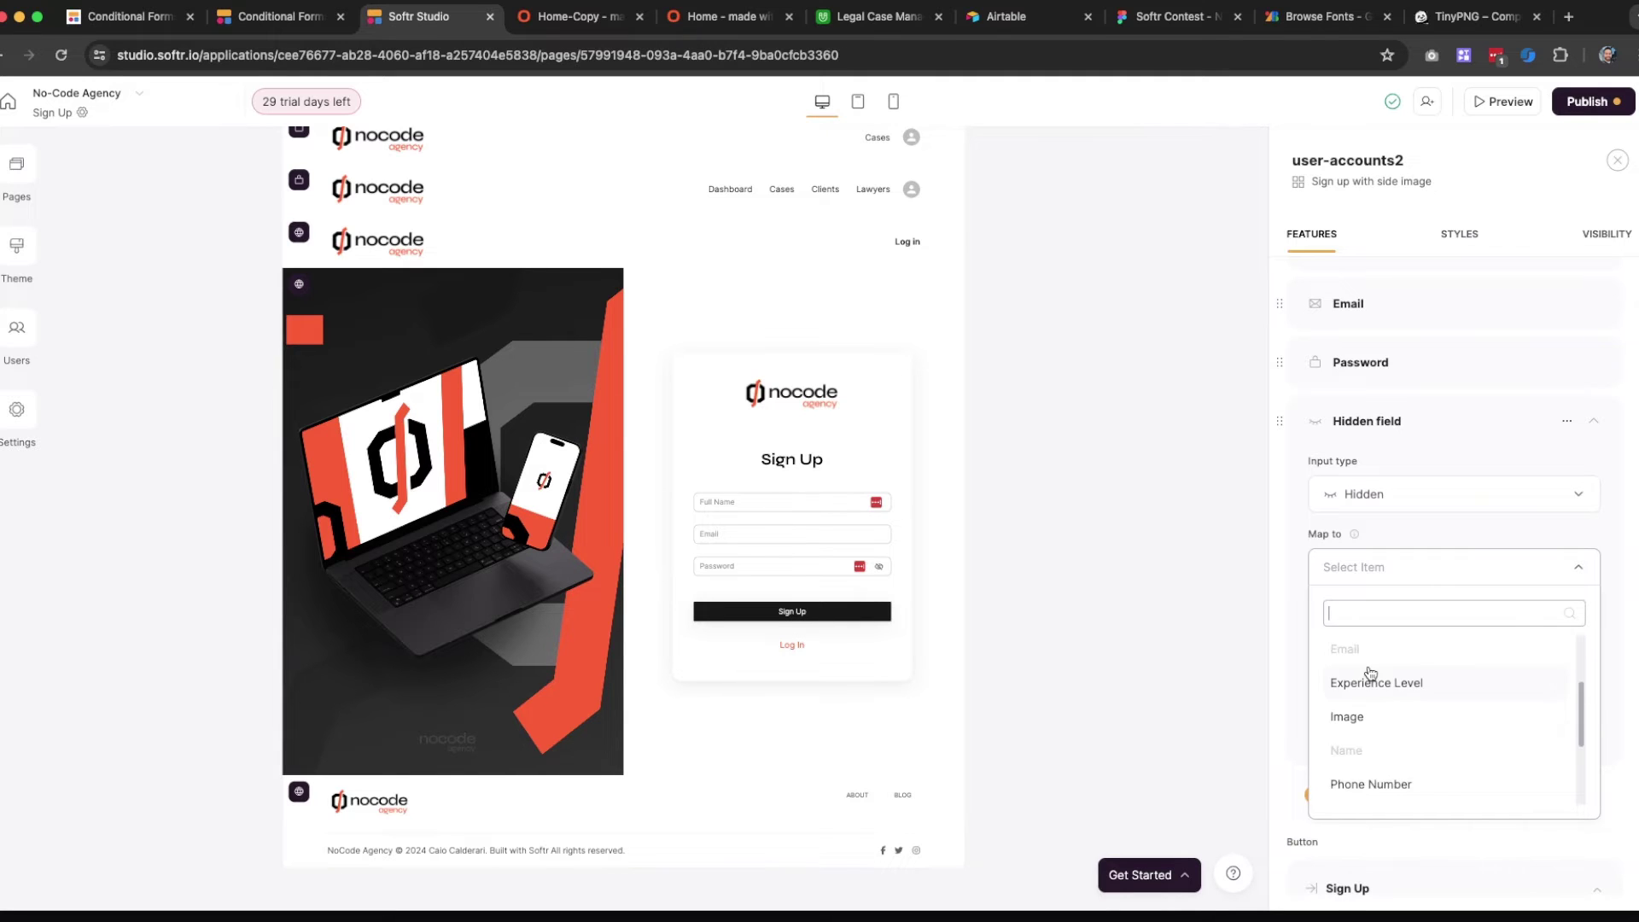
pyautogui.scroll(1, 1377, 665)
pyautogui.scroll(-6, 1370, 674)
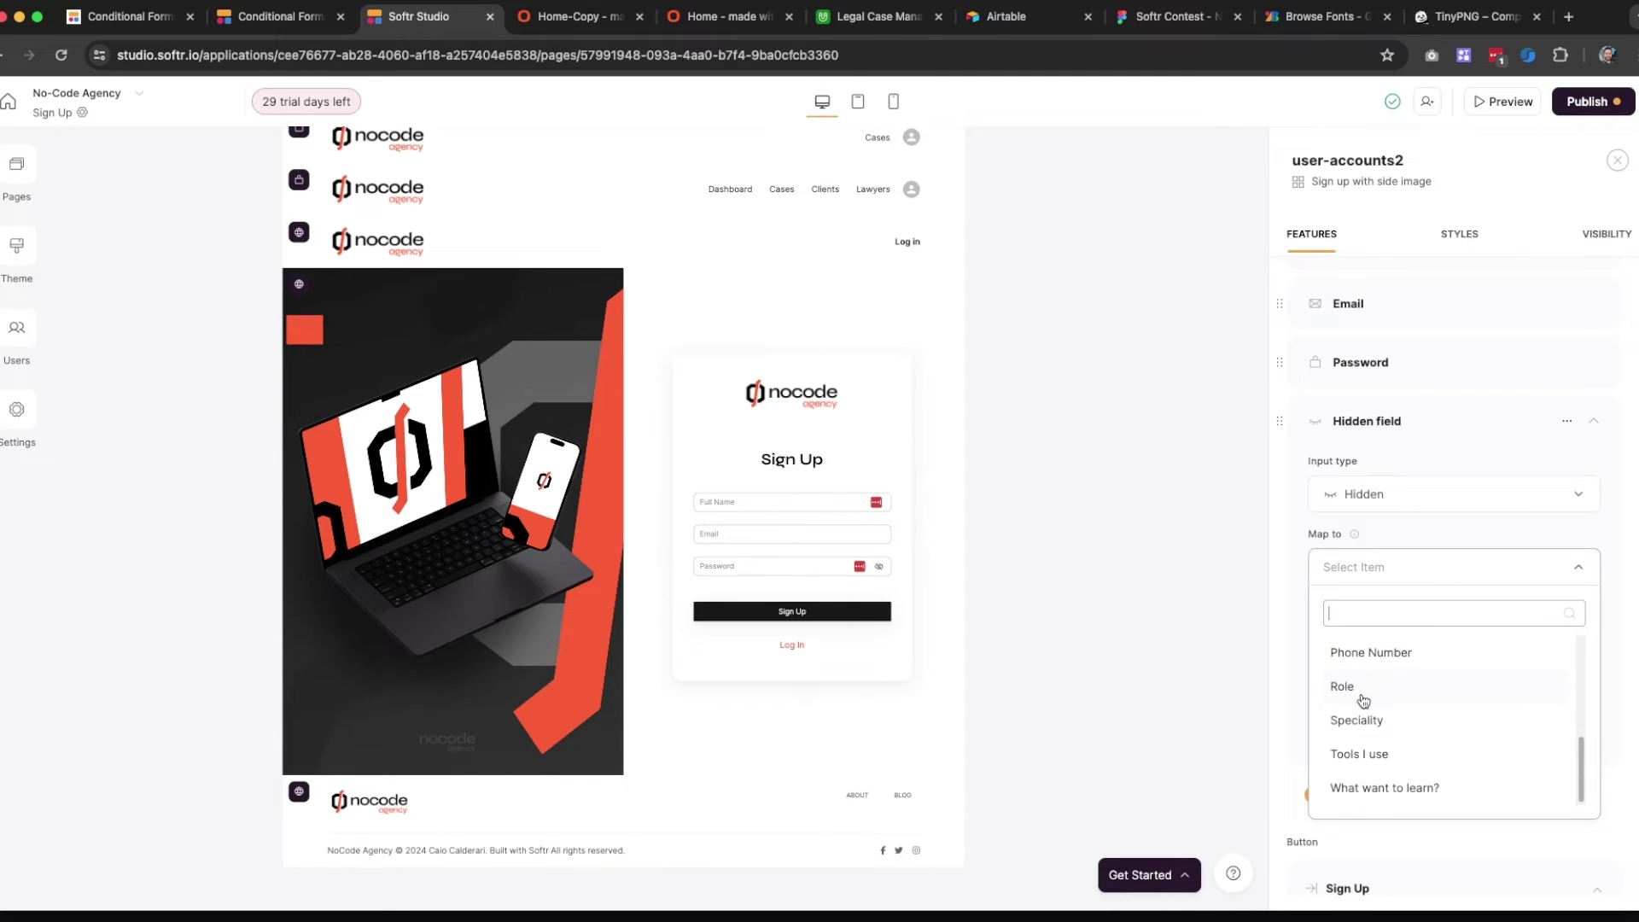
pyautogui.click(1364, 687)
pyautogui.click(1388, 636)
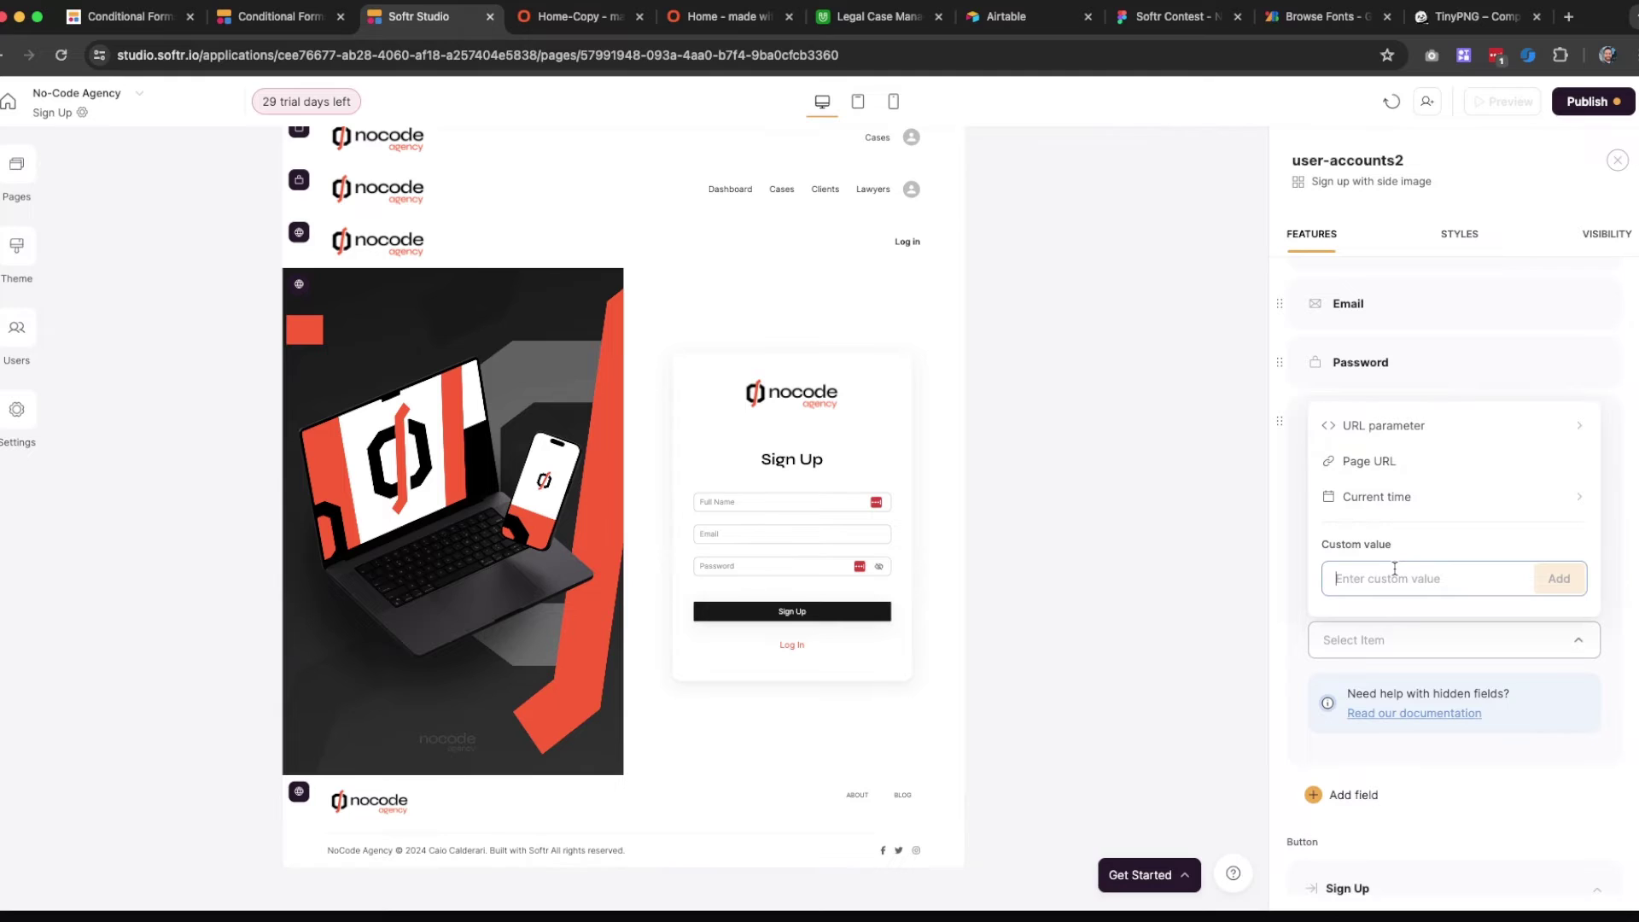
pyautogui.write('Client')
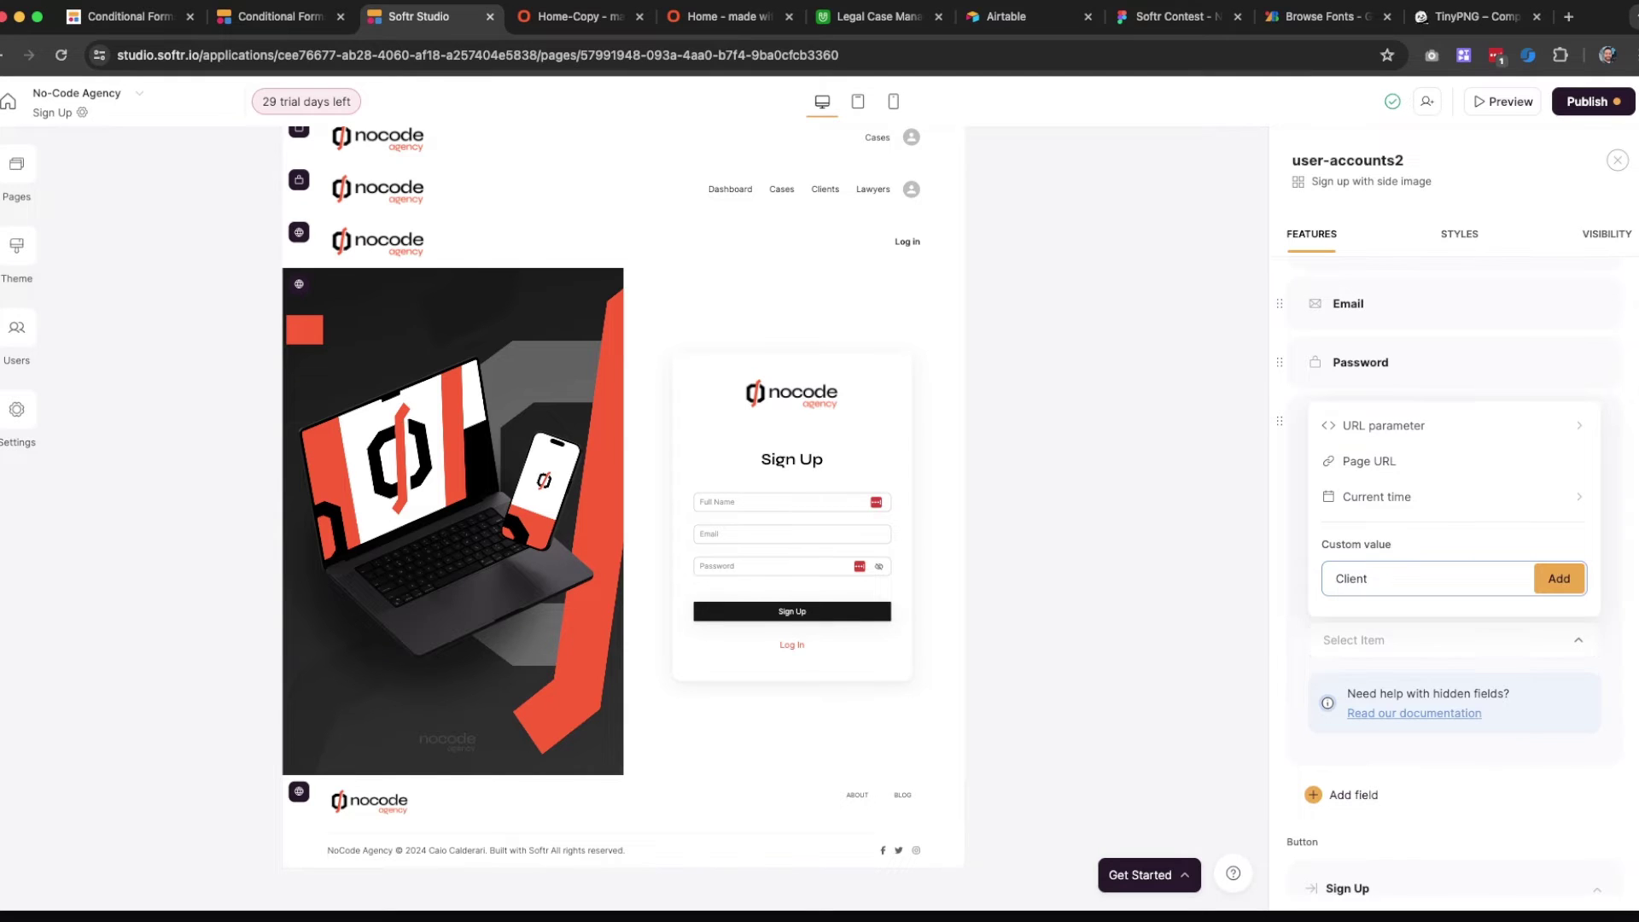
pyautogui.press('Return')
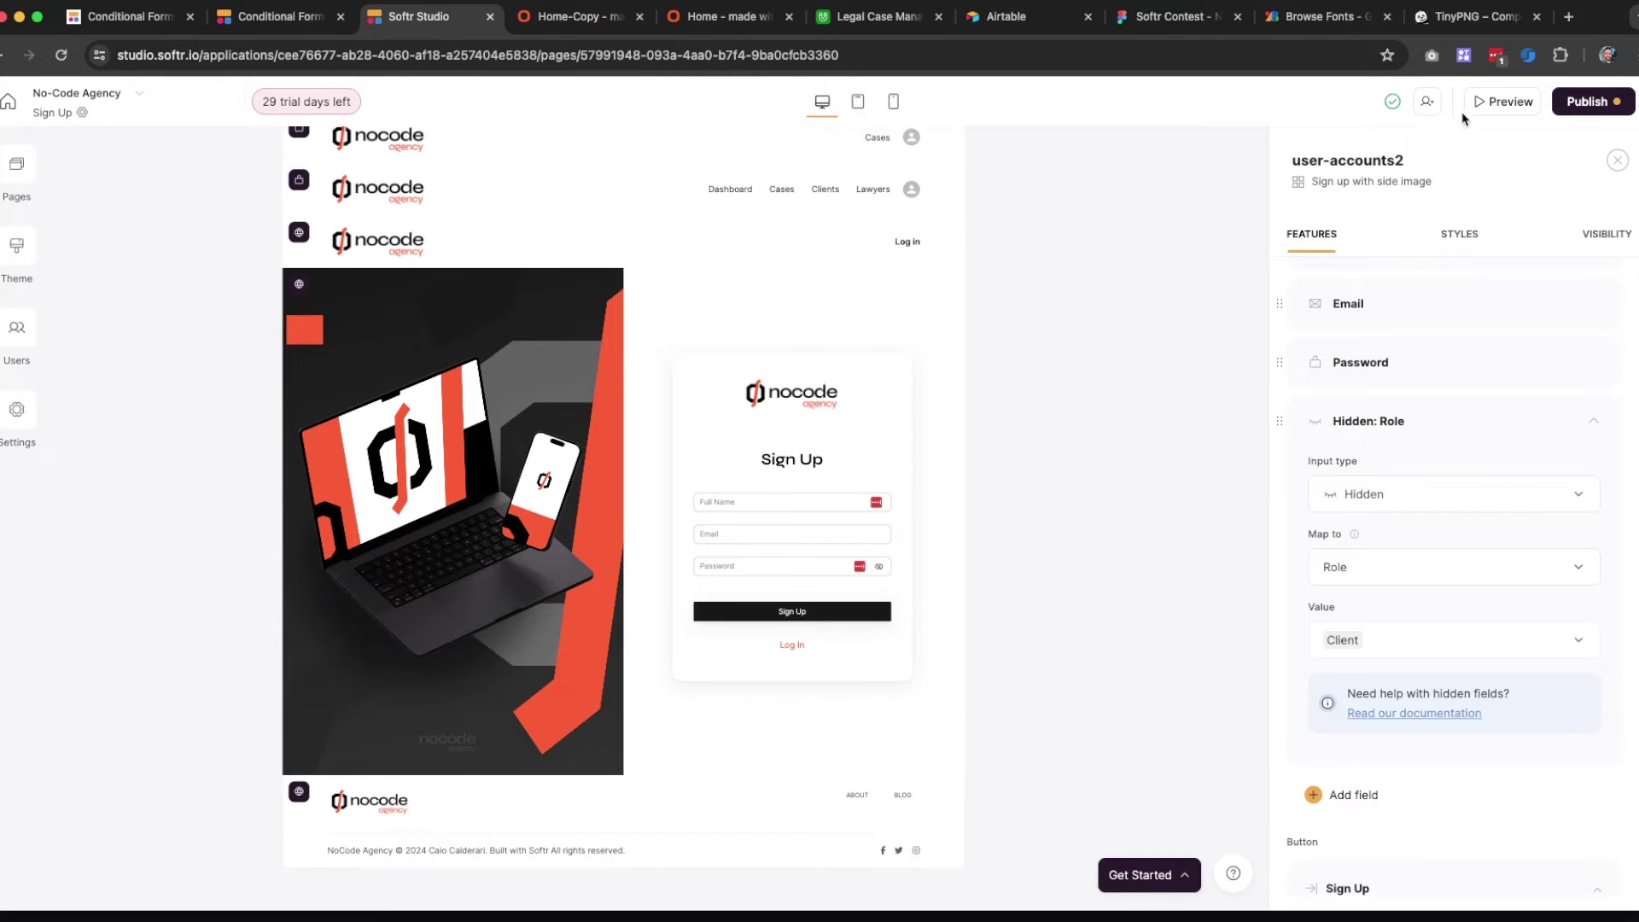
pyautogui.click(1593, 100)
# Publish the hidden Role field change, reload the live site, then return to the app's Pages list
pyautogui.click(1488, 358)
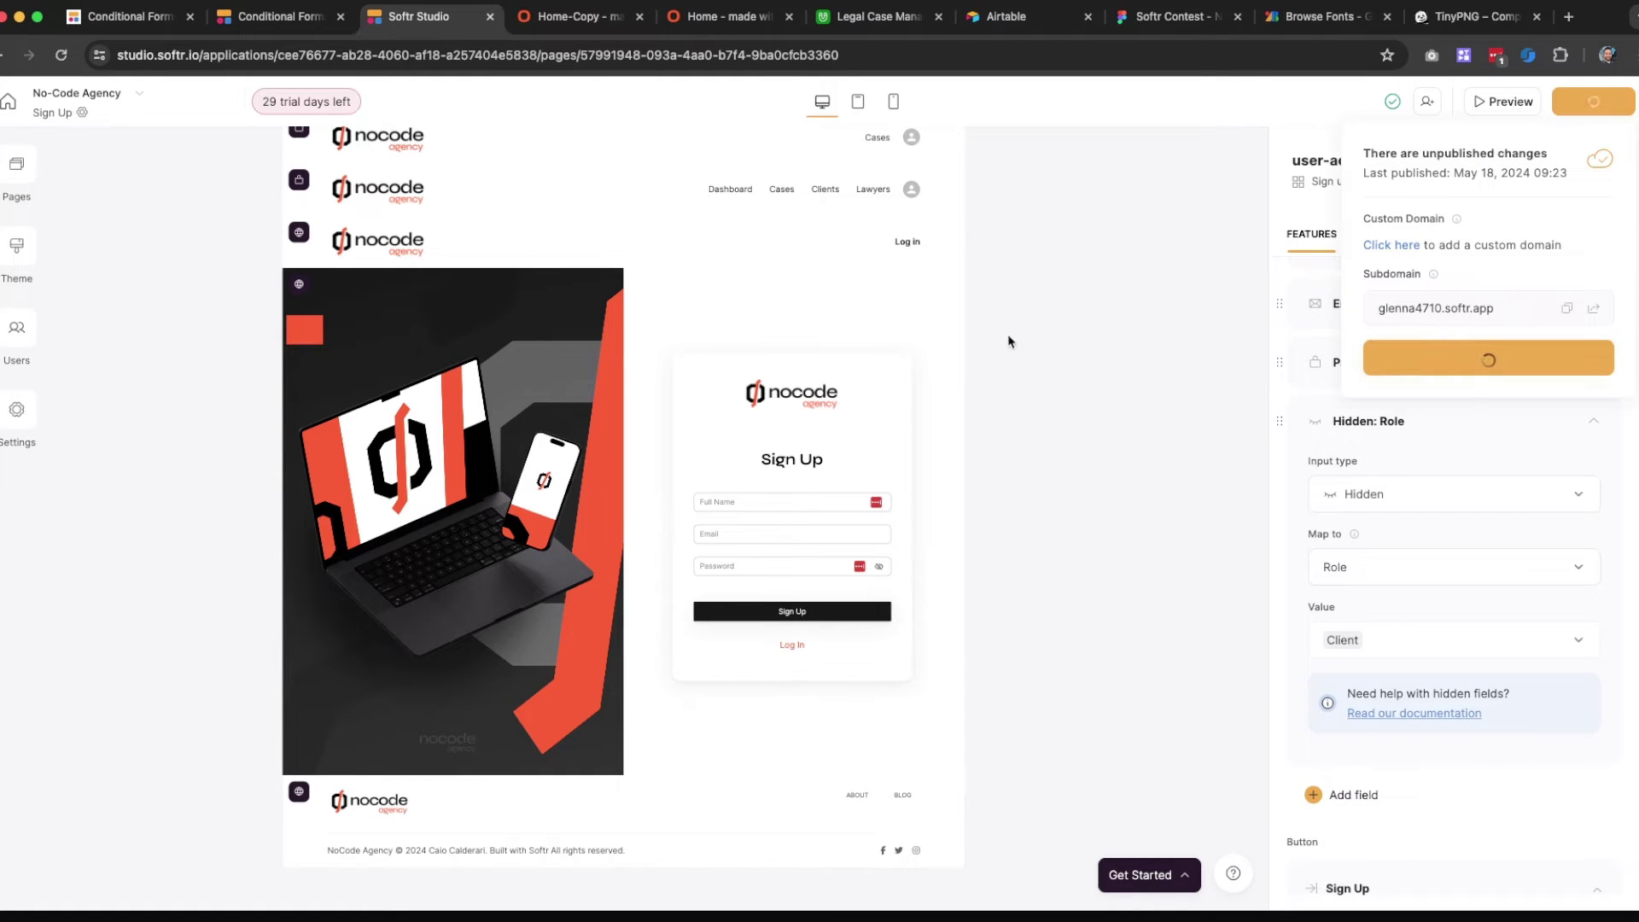
pyautogui.click(1043, 296)
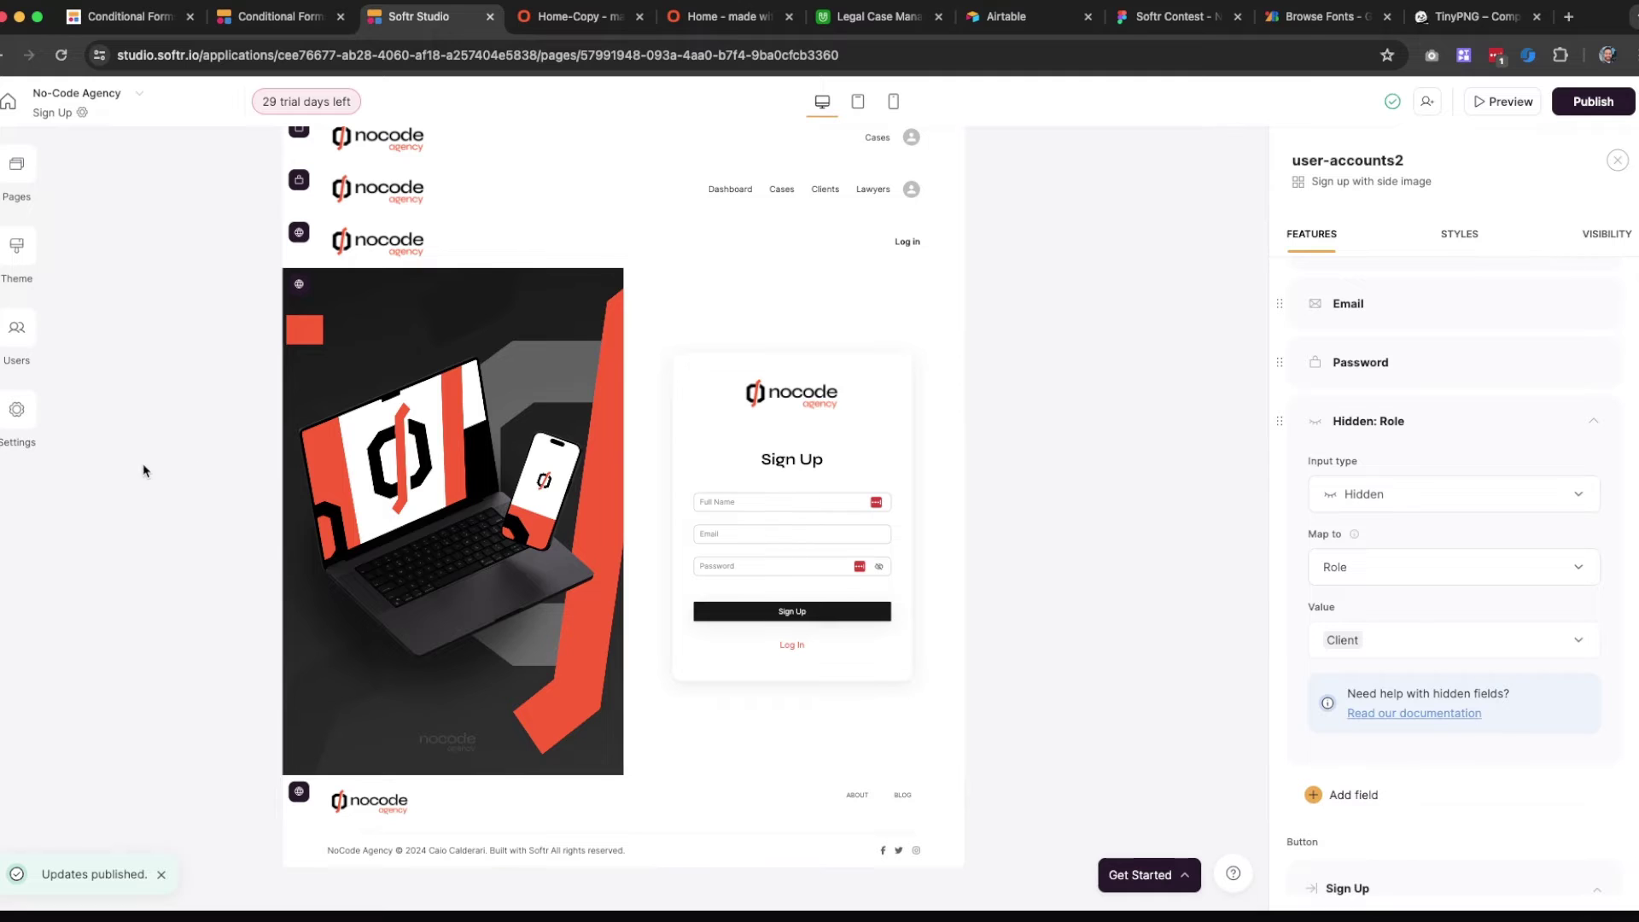
pyautogui.click(561, 28)
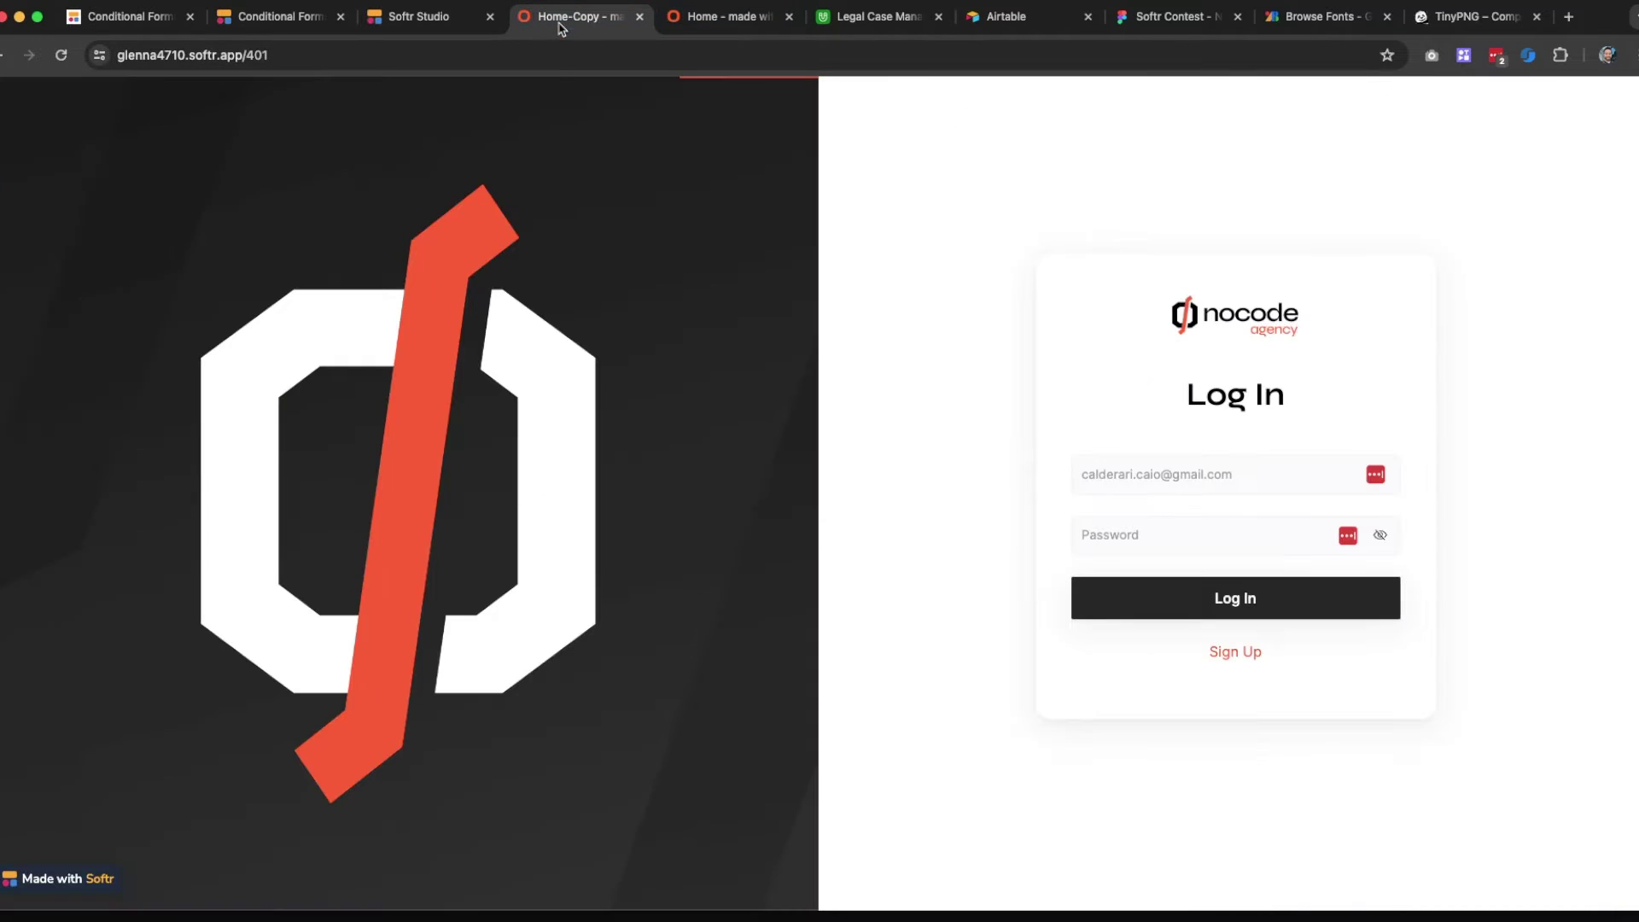
pyautogui.click(1224, 653)
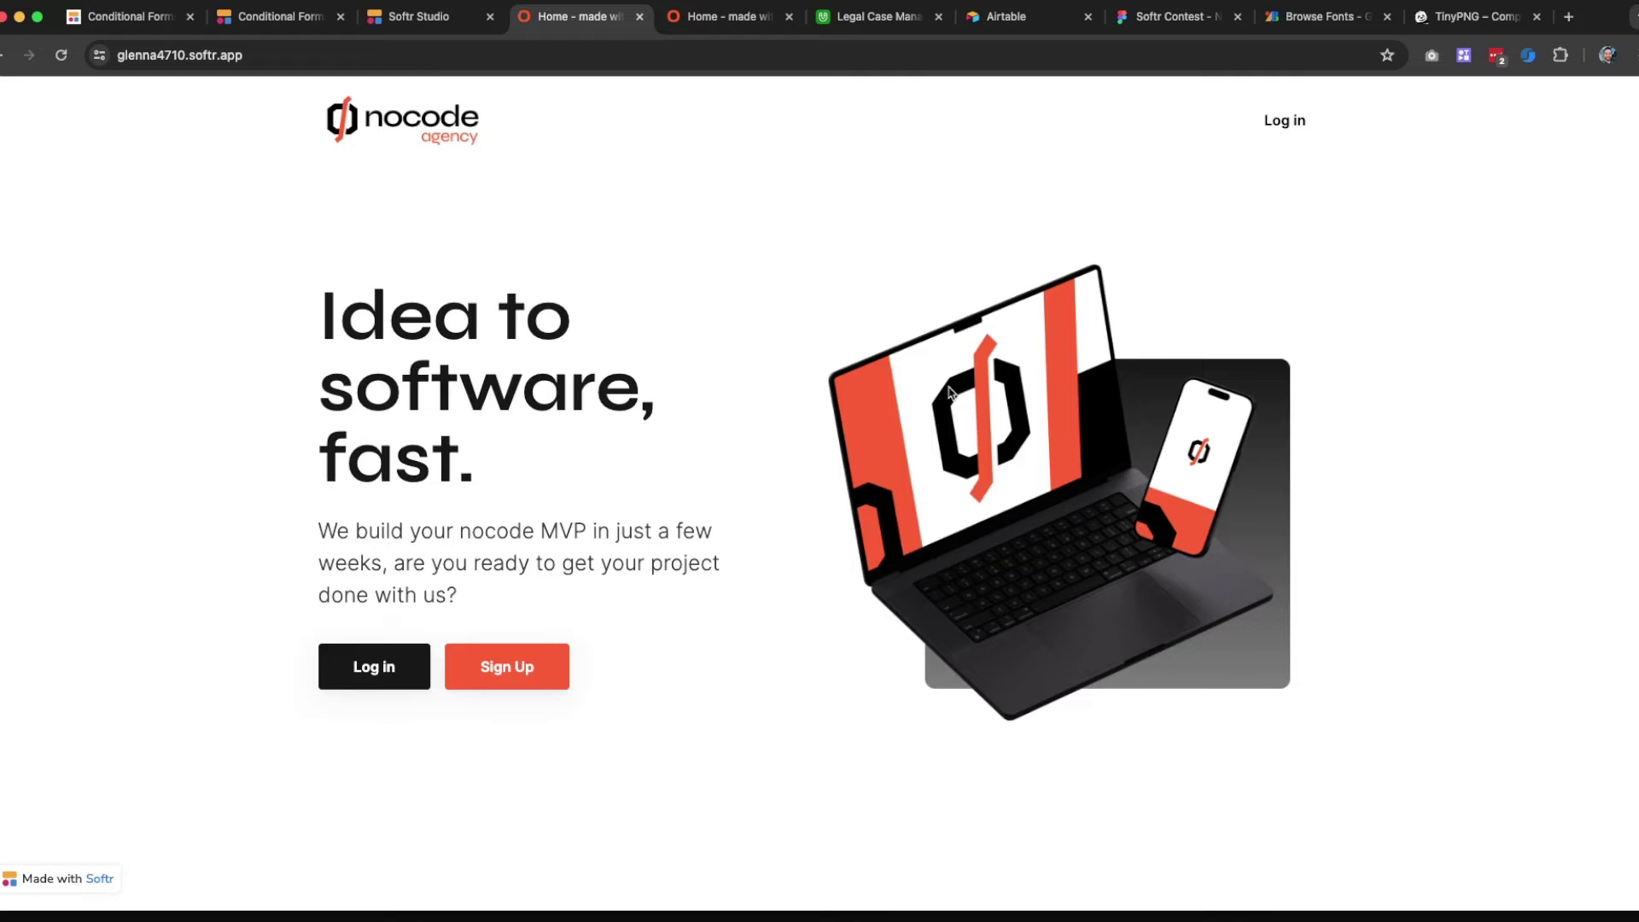
pyautogui.click(419, 16)
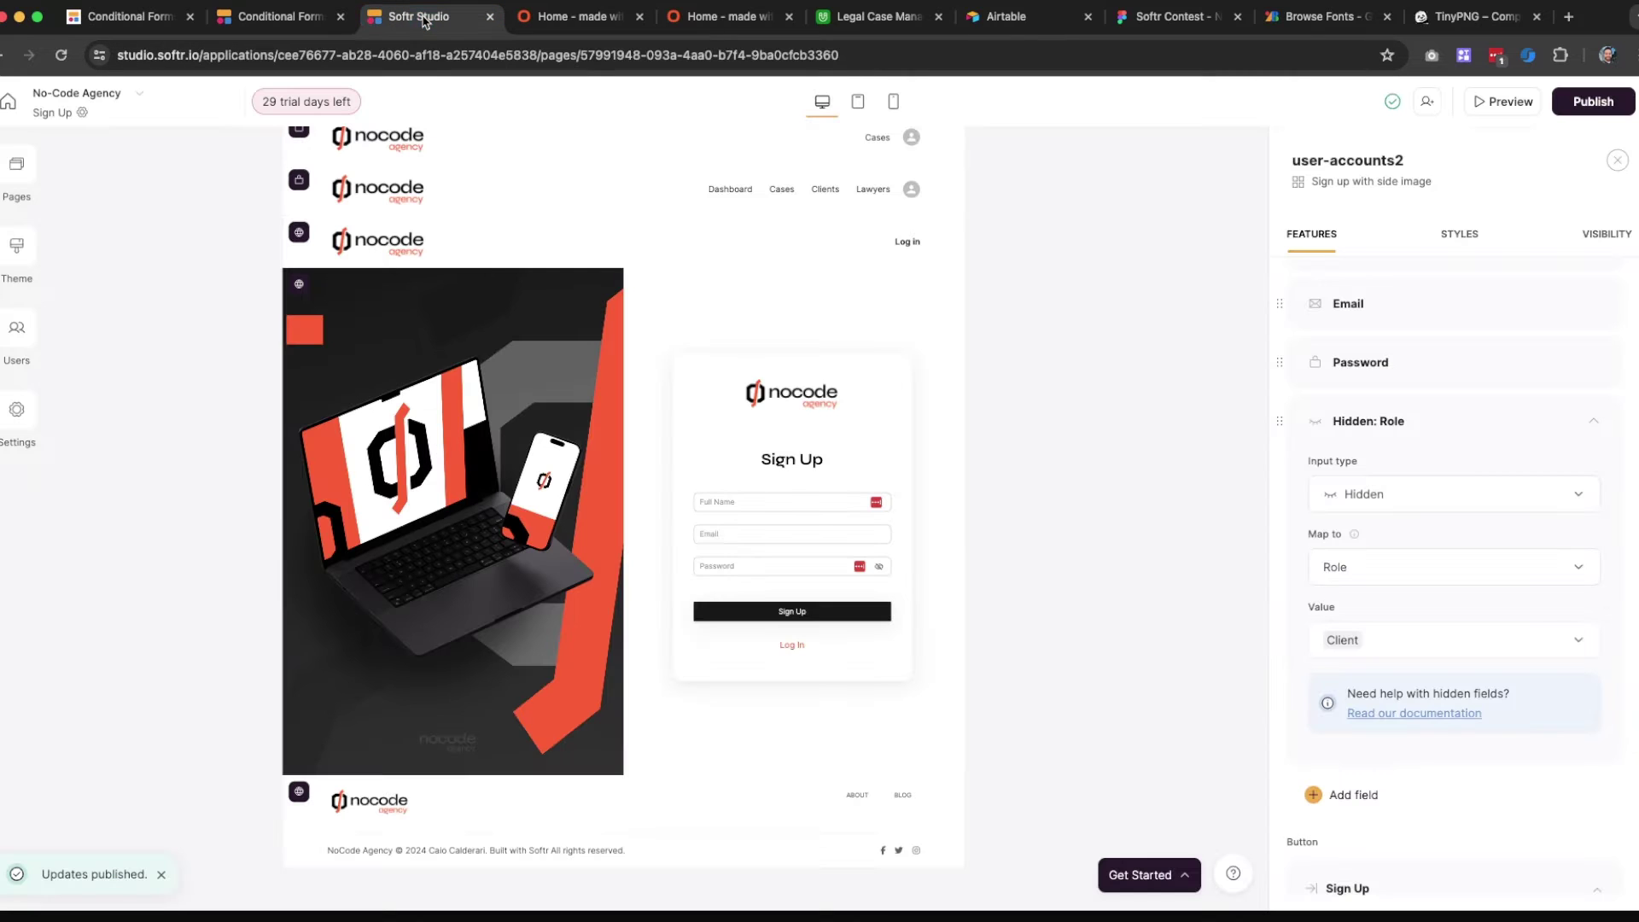
pyautogui.click(28, 164)
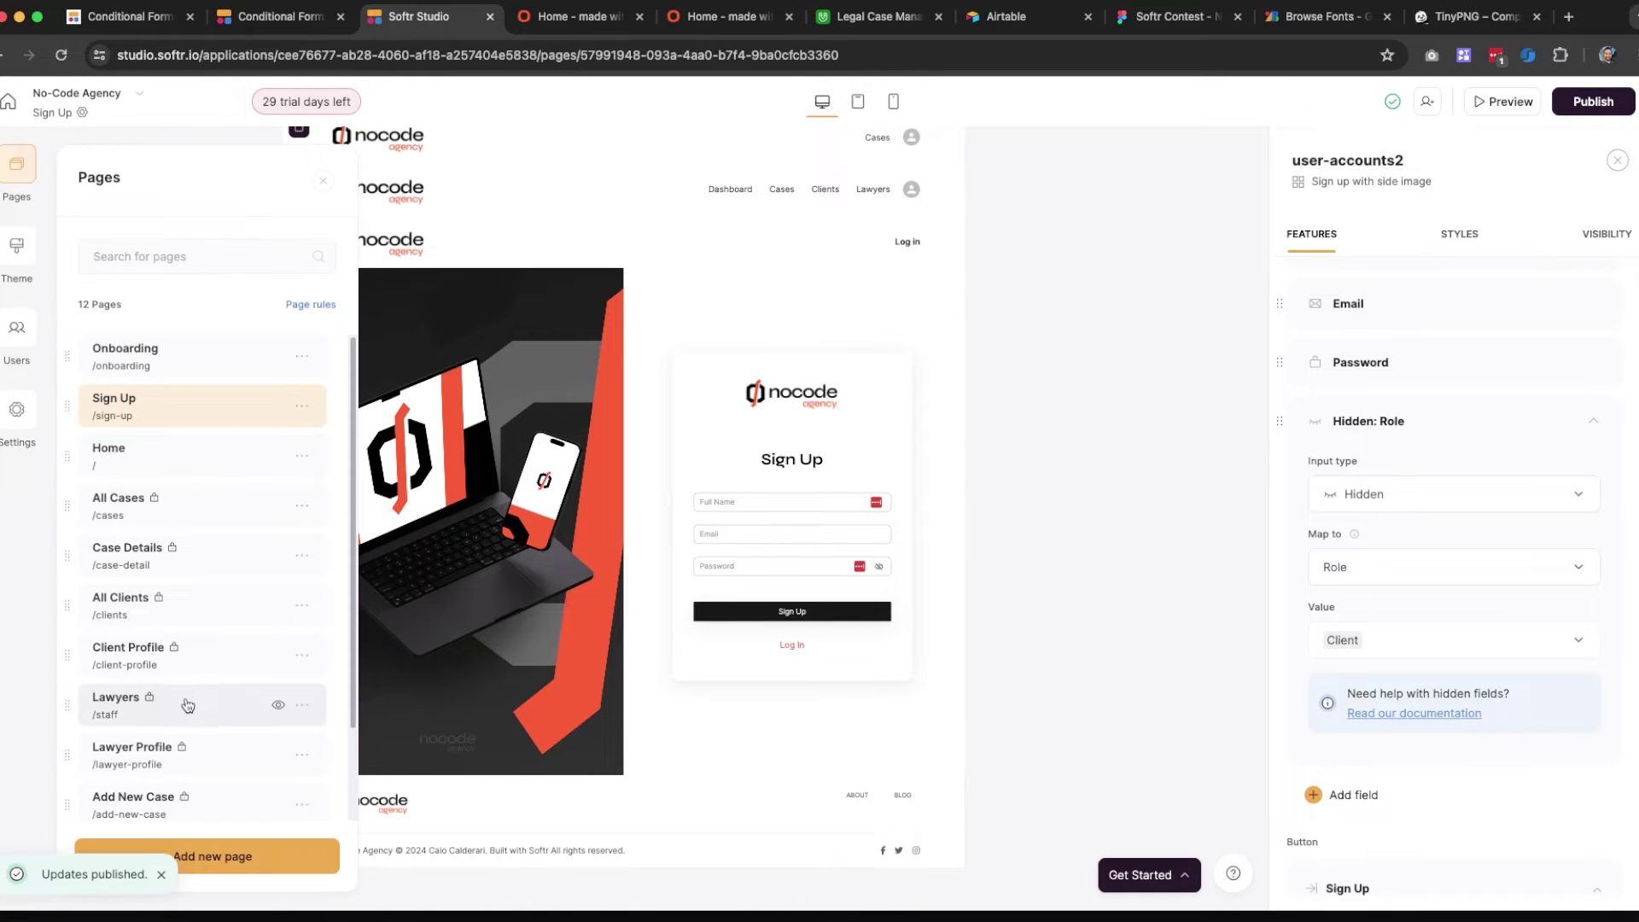
# On the Log in page, make the sign-in block's Sign Up link open the Sign Up page
pyautogui.scroll(-3, 214, 717)
pyautogui.click(150, 732)
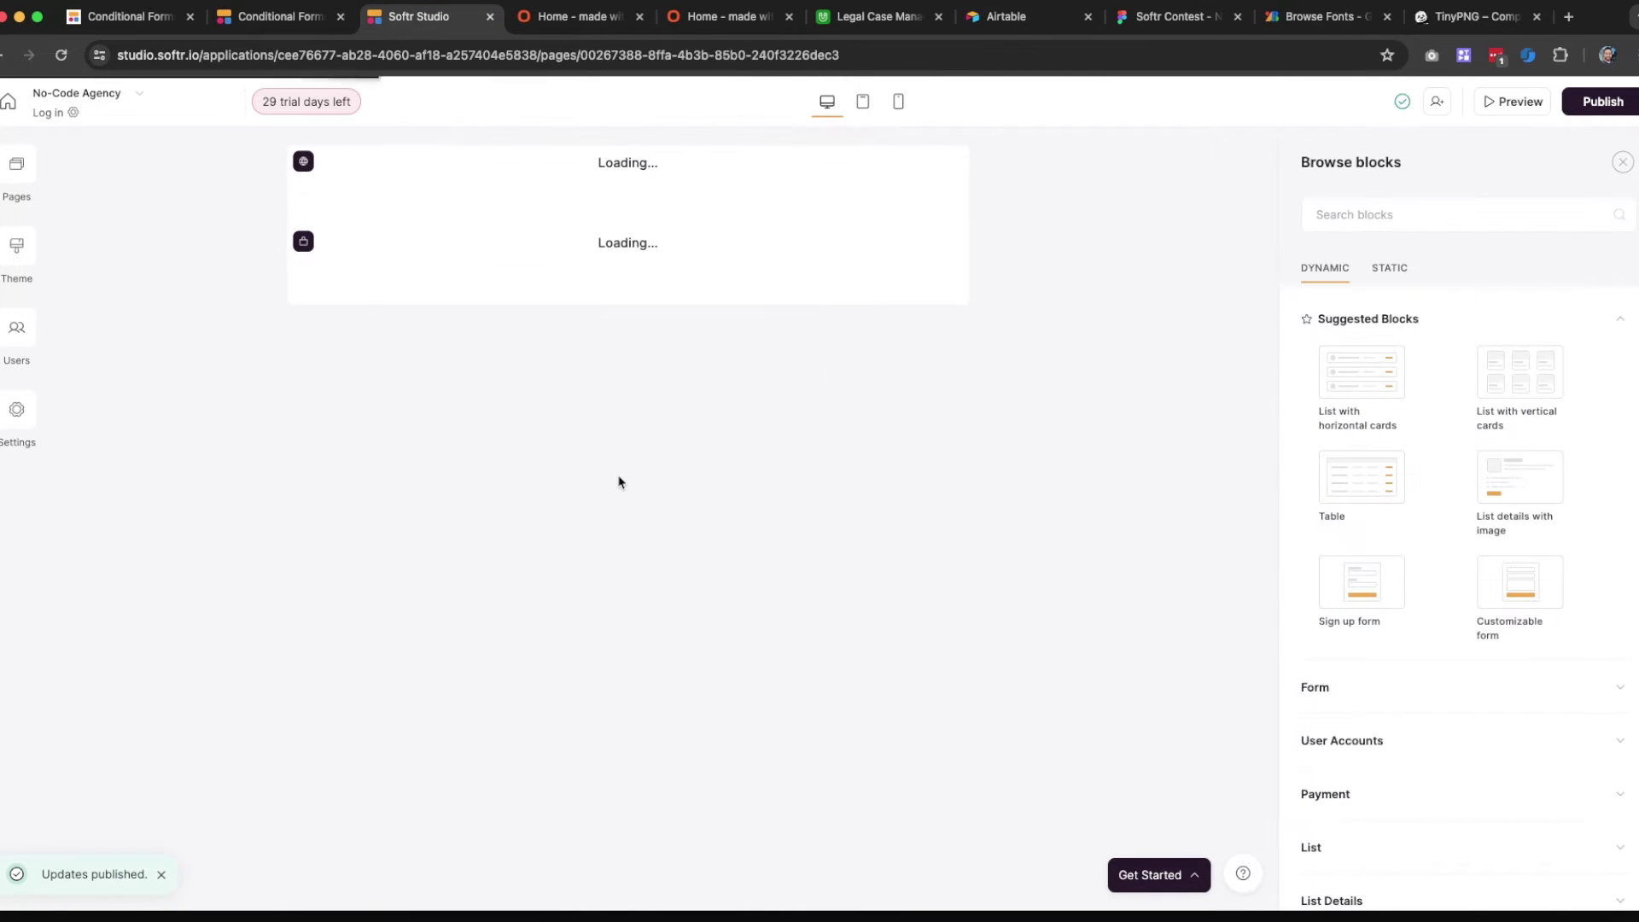
pyautogui.click(799, 417)
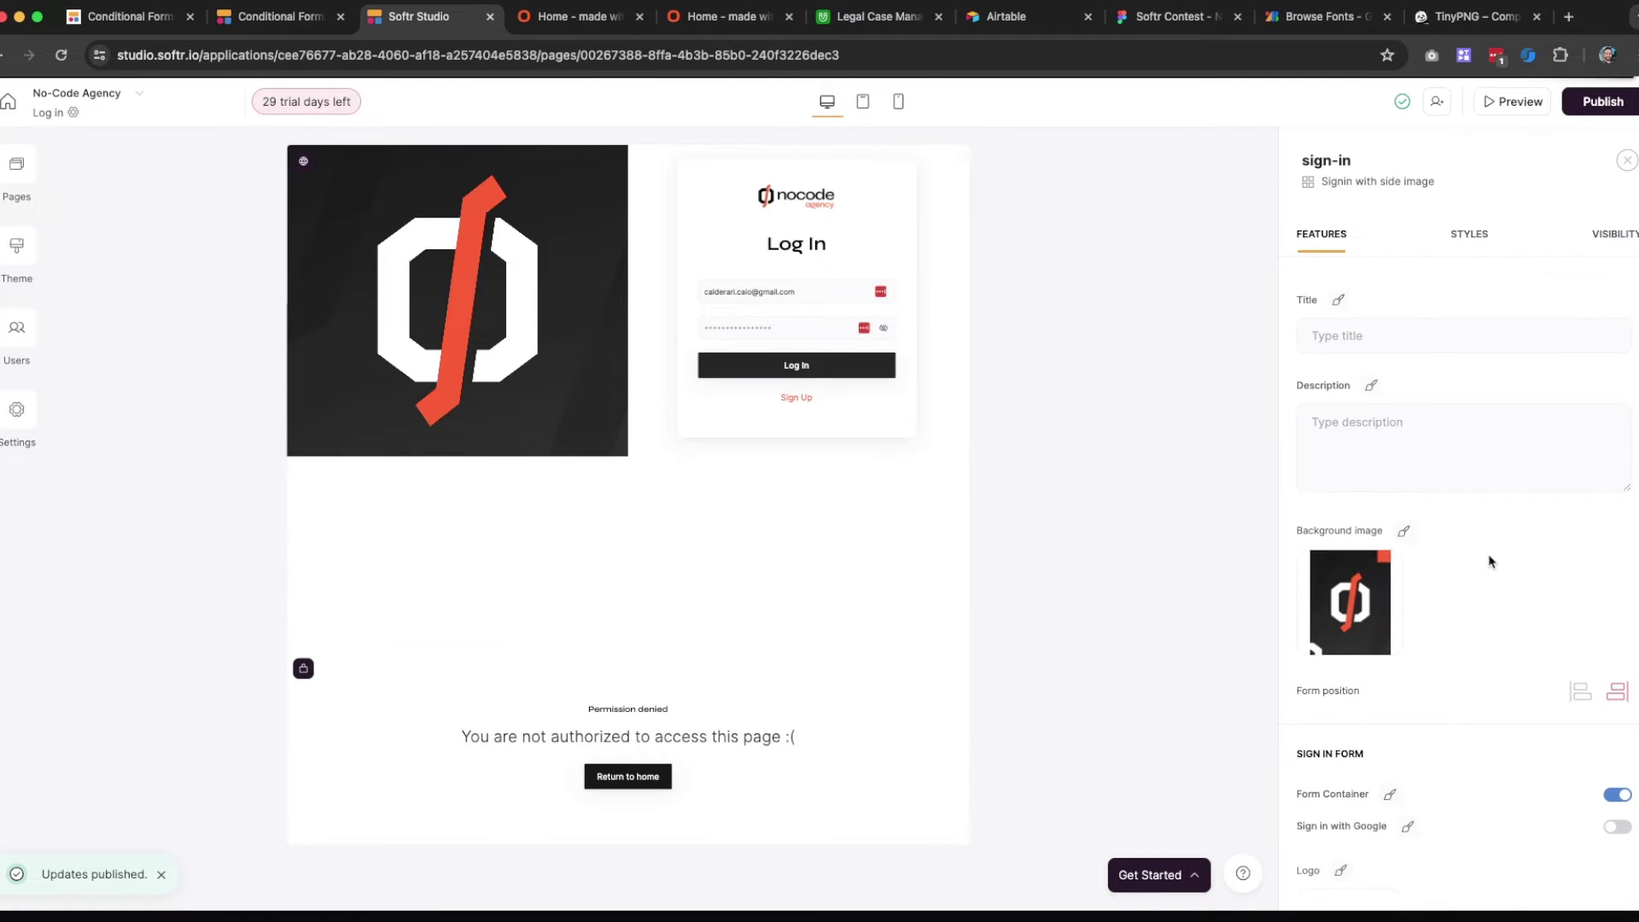
pyautogui.scroll(-10, 1464, 574)
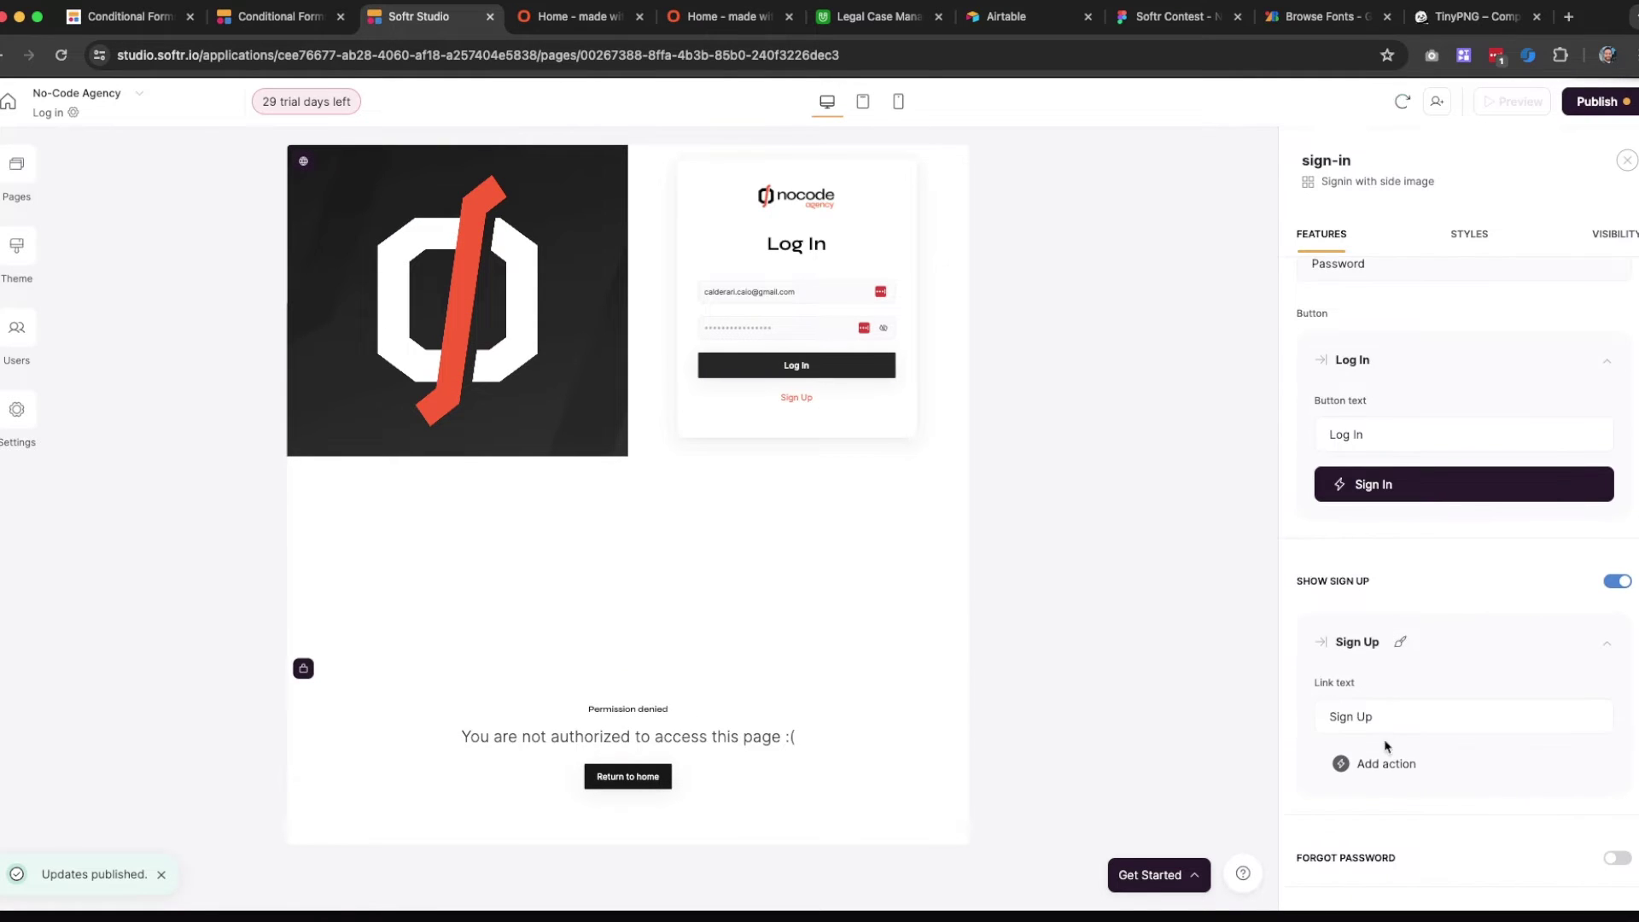
pyautogui.click(1379, 760)
pyautogui.click(1376, 632)
pyautogui.scroll(-5, 1391, 708)
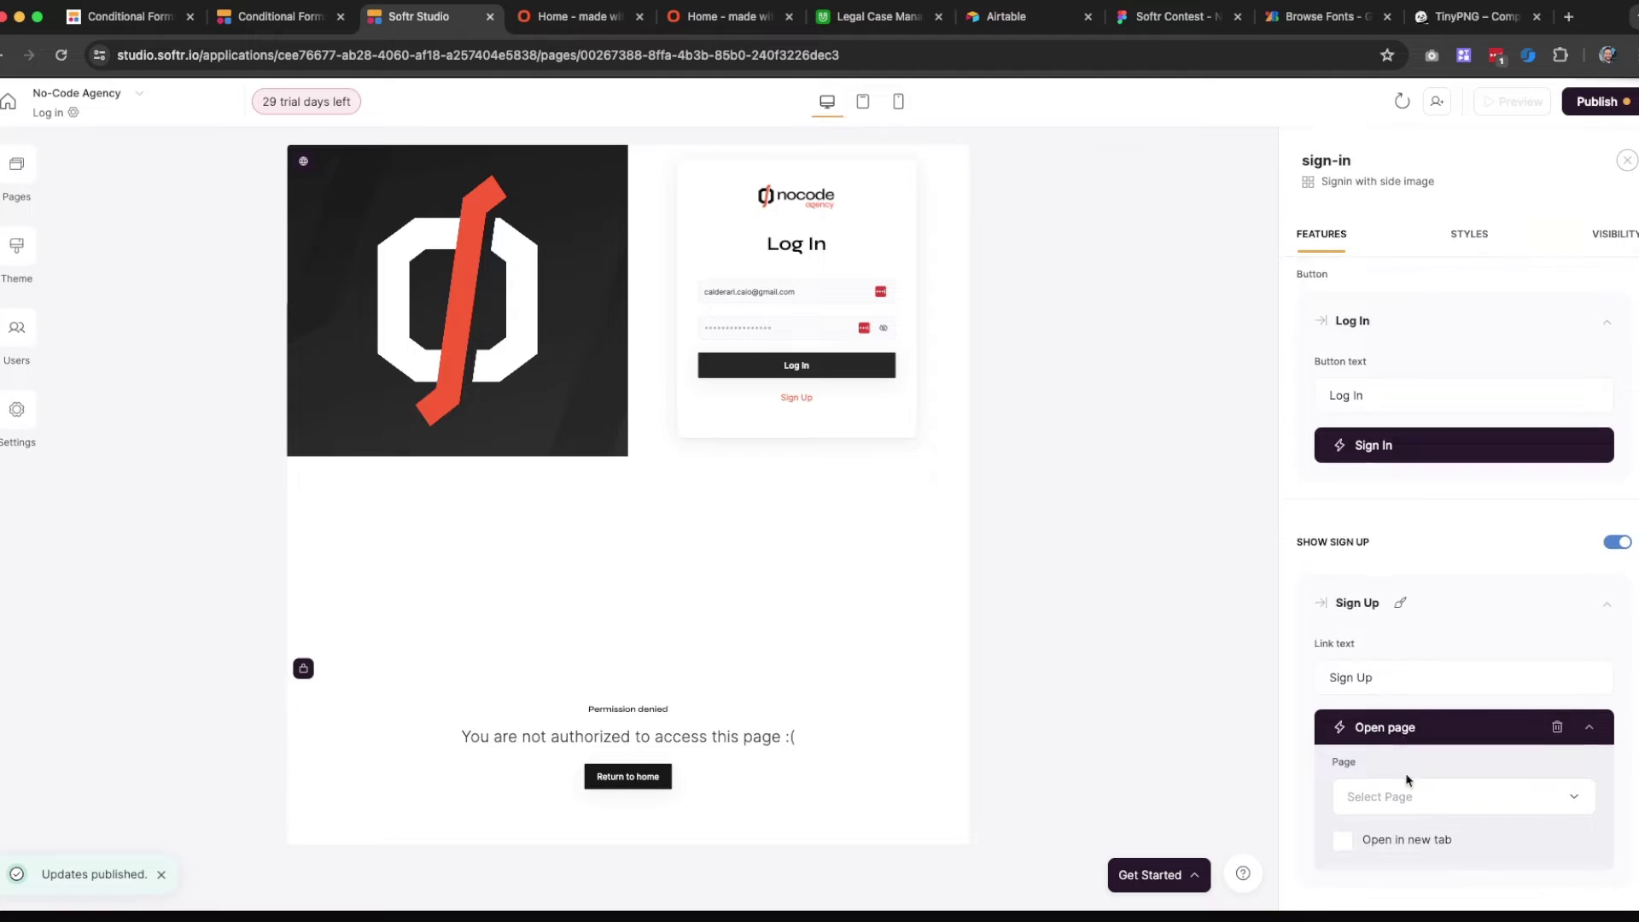
pyautogui.click(1400, 651)
pyautogui.click(1394, 502)
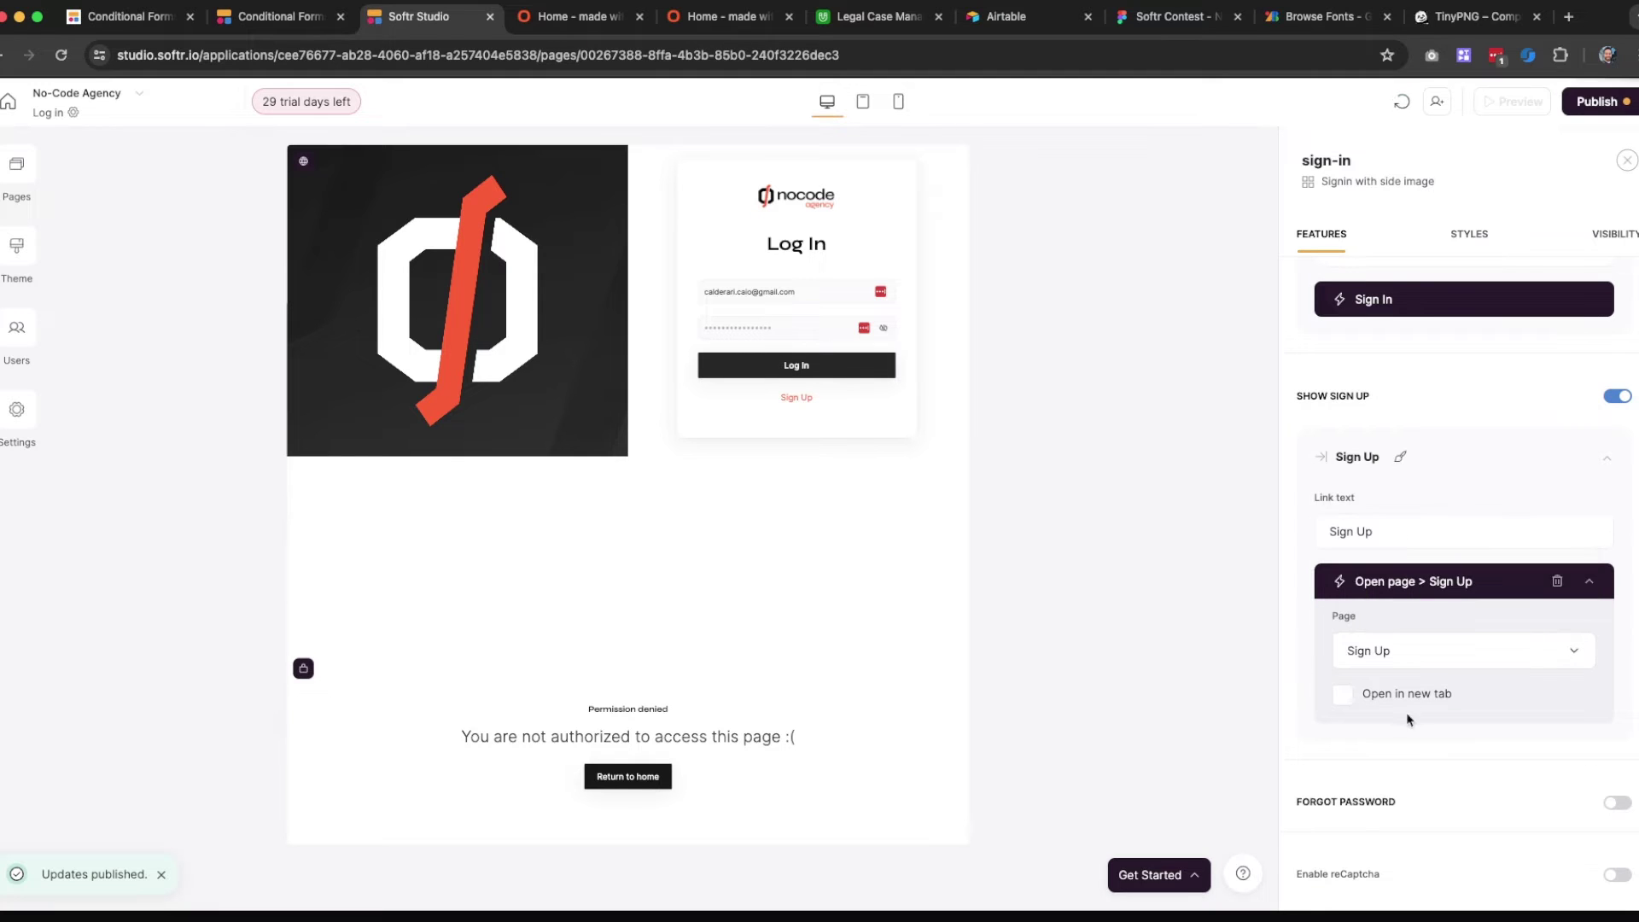
# Publish the Sign Up link change and switch to the live site
pyautogui.click(1594, 101)
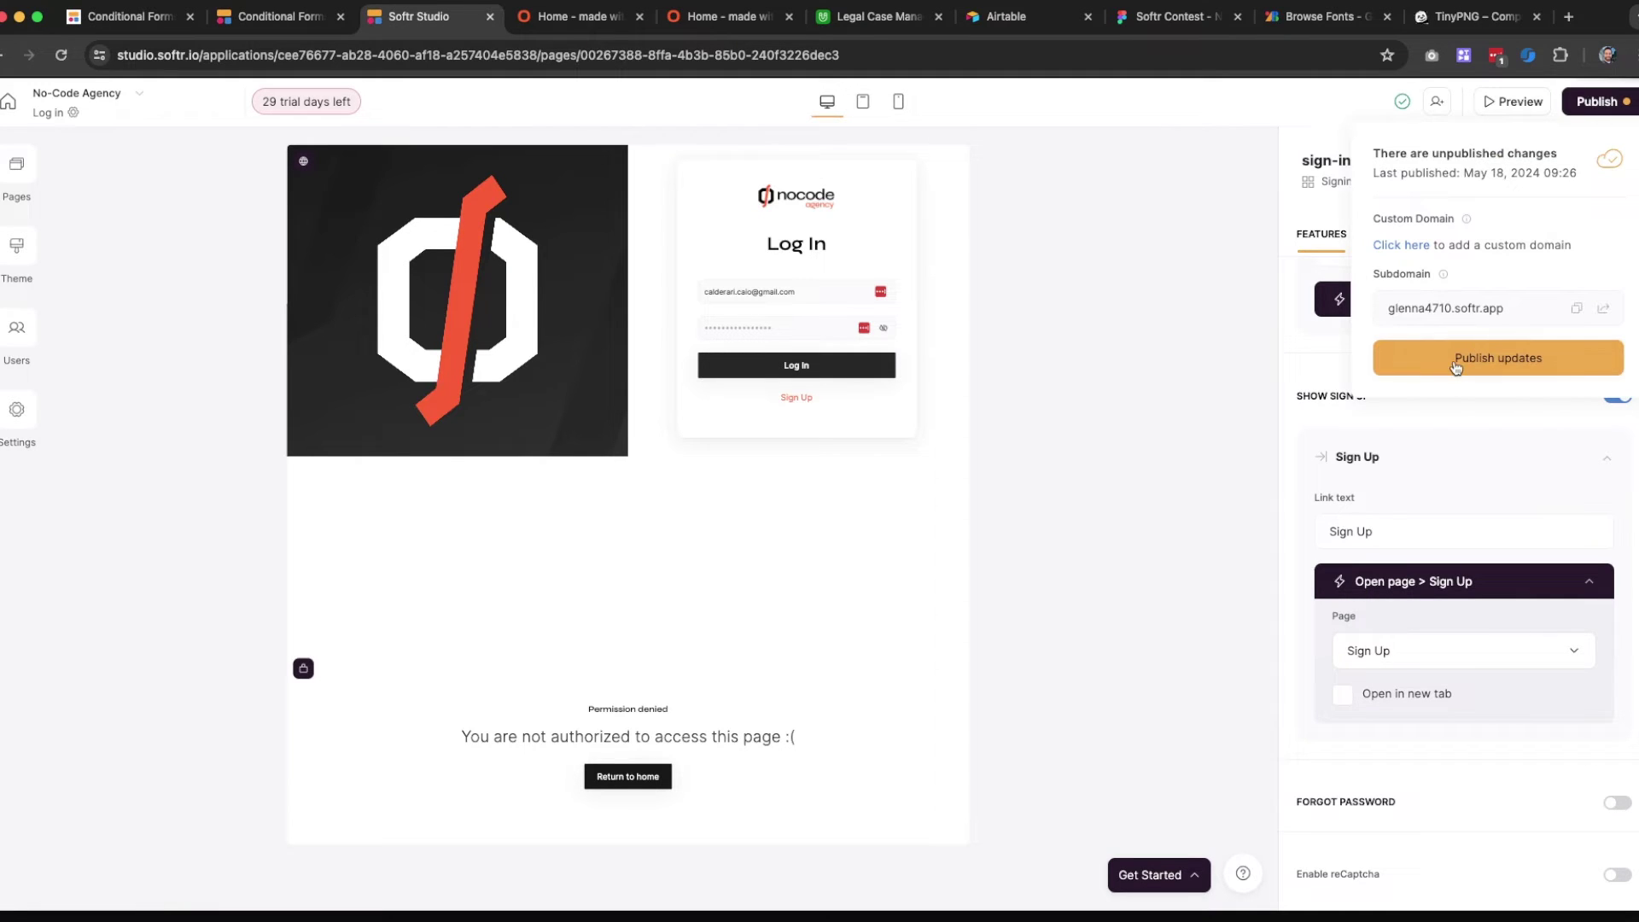
pyautogui.click(1472, 355)
pyautogui.click(564, 16)
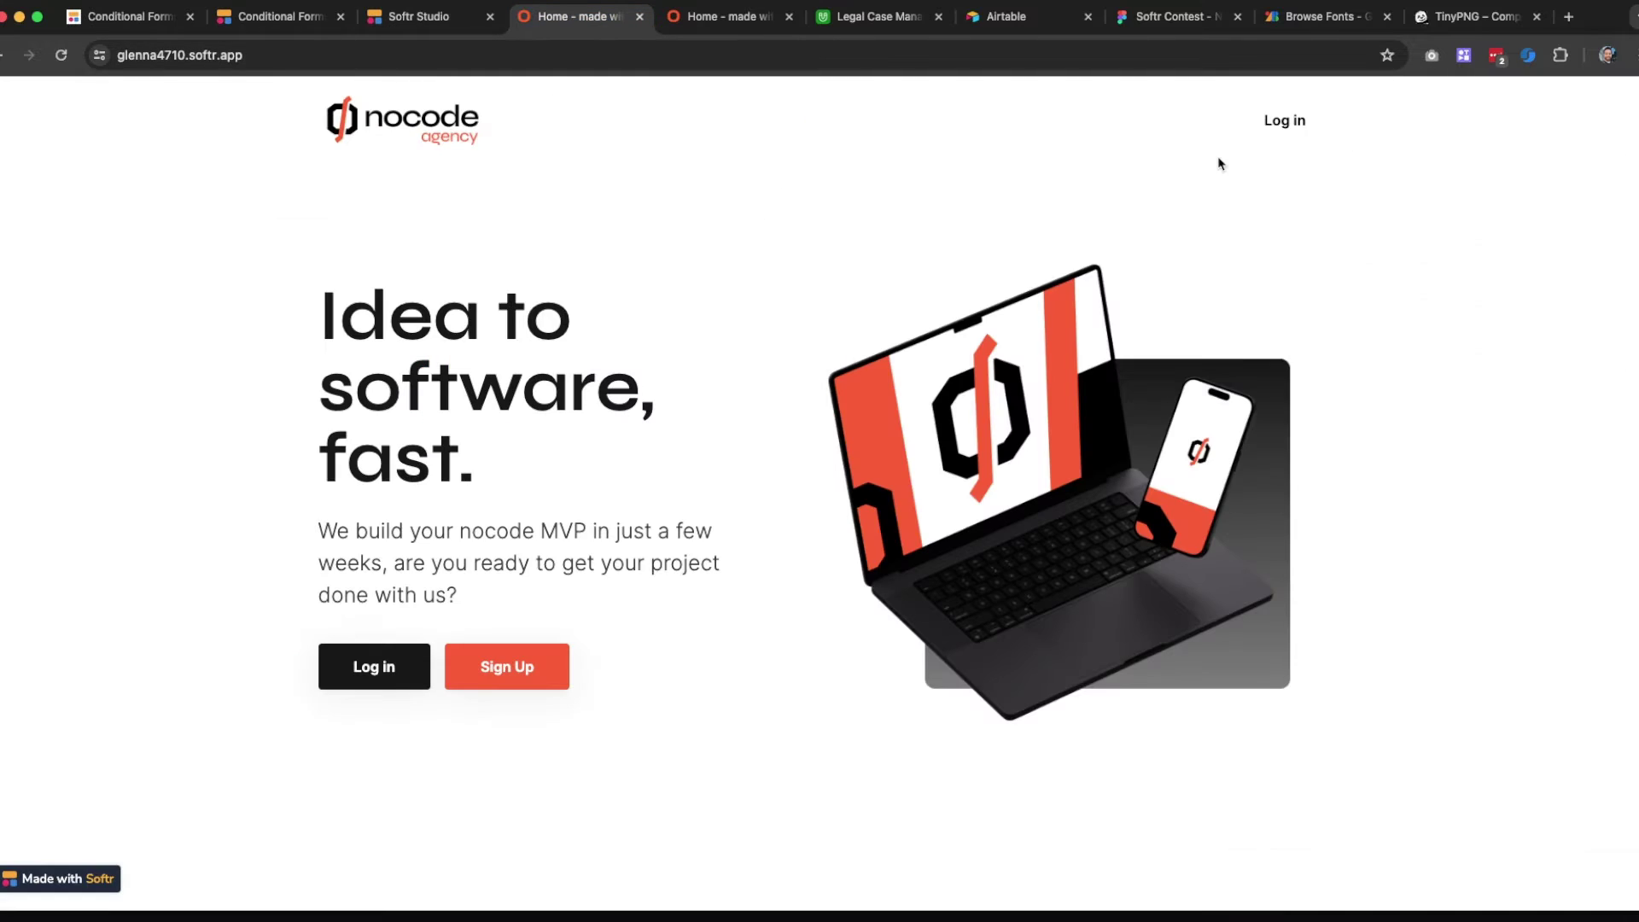
# Reload the live site, open its Sign Up page to review the form, then return to Softr Studio
pyautogui.click(61, 55)
pyautogui.click(501, 682)
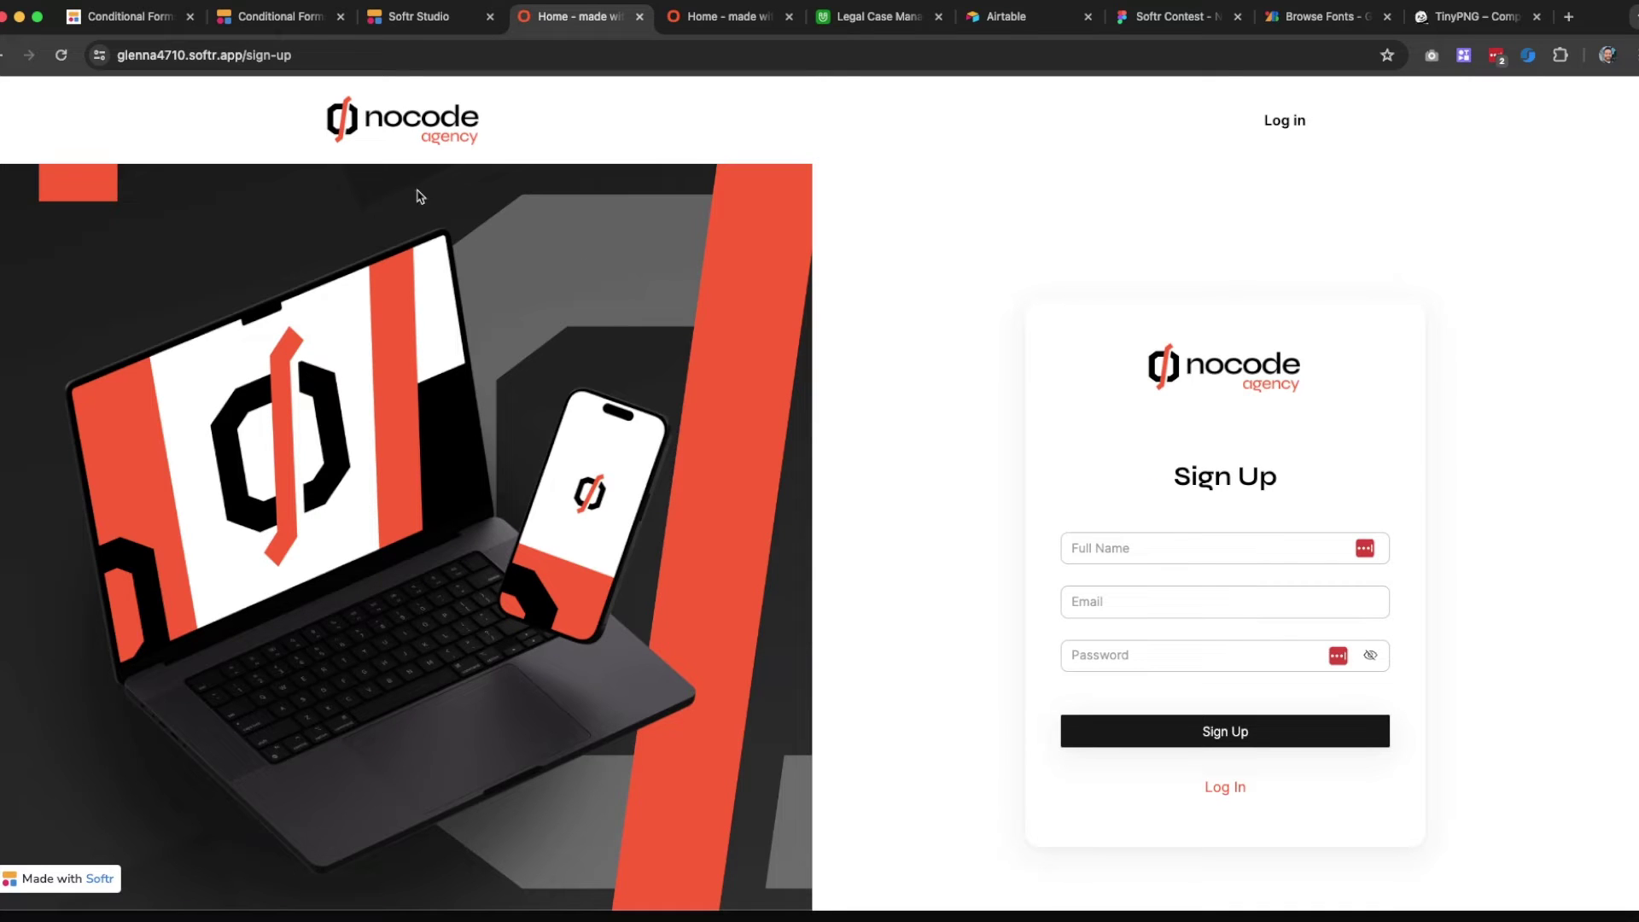
pyautogui.scroll(-3, 589, 486)
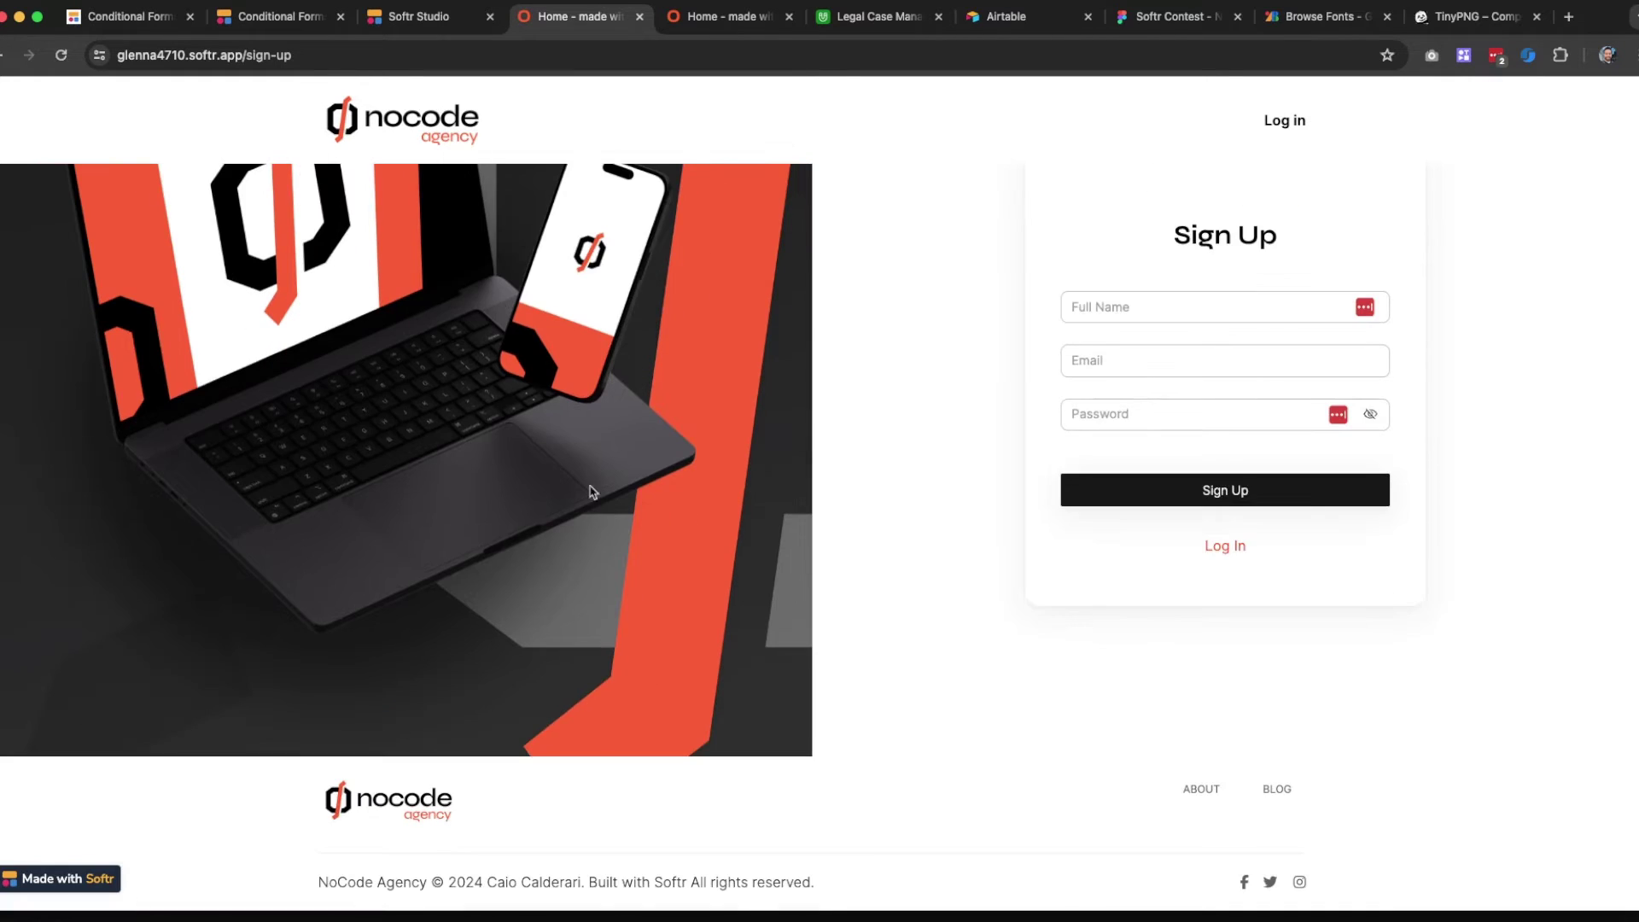
pyautogui.scroll(3, 741, 804)
pyautogui.click(442, 18)
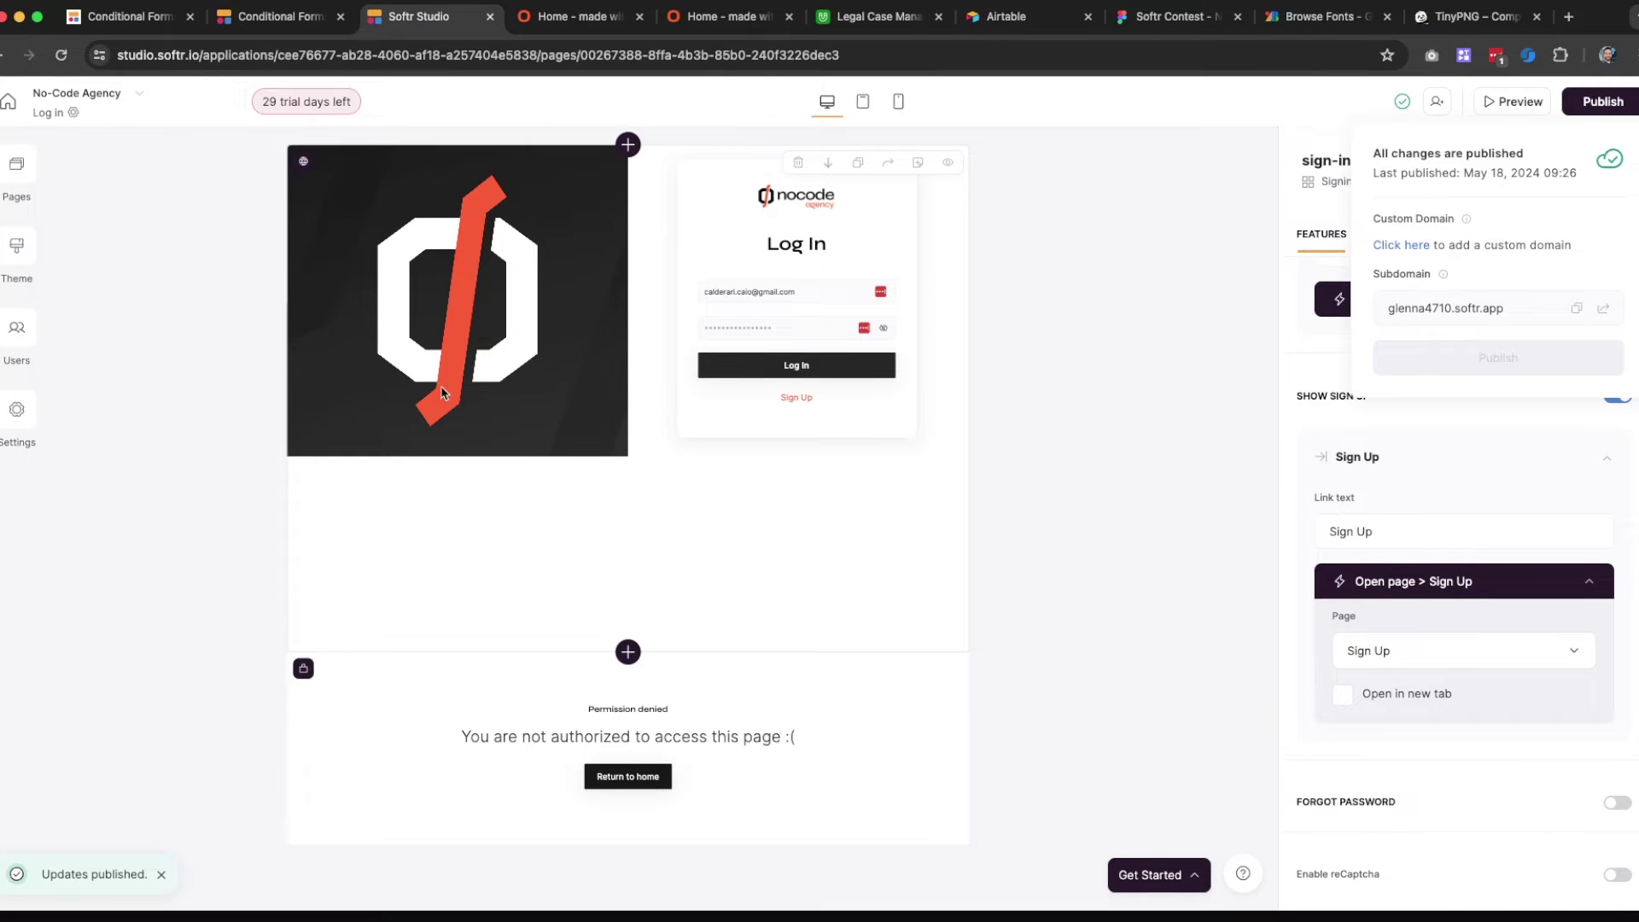
# Turn off the default header and footer in the Sign Up page's settings and save
pyautogui.click(18, 165)
pyautogui.click(165, 406)
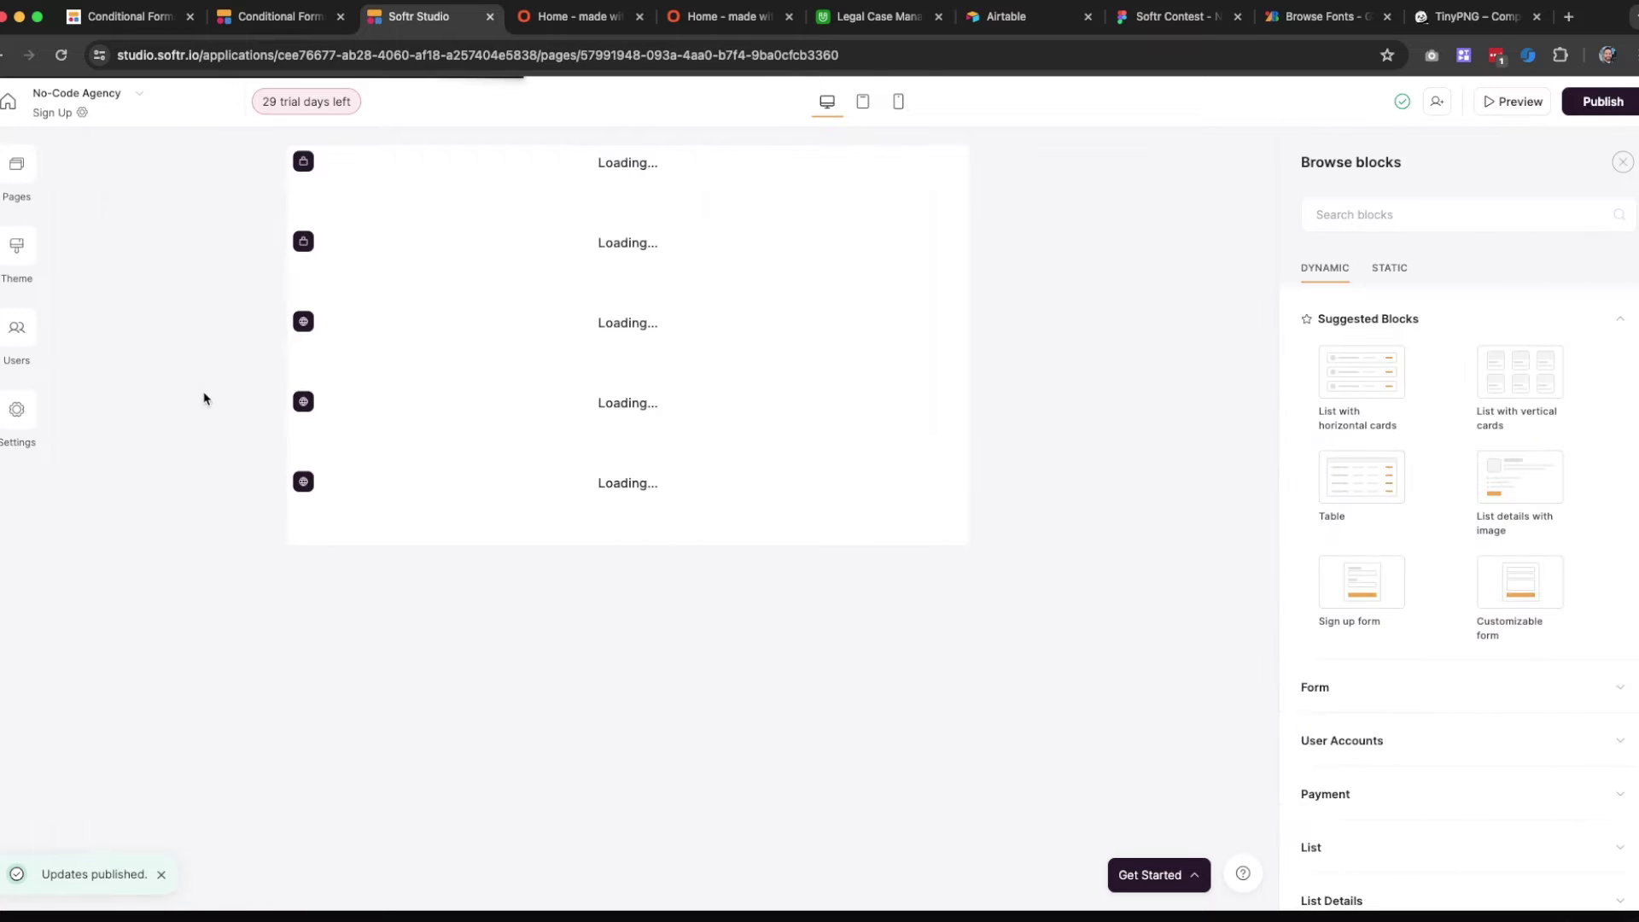
pyautogui.click(26, 415)
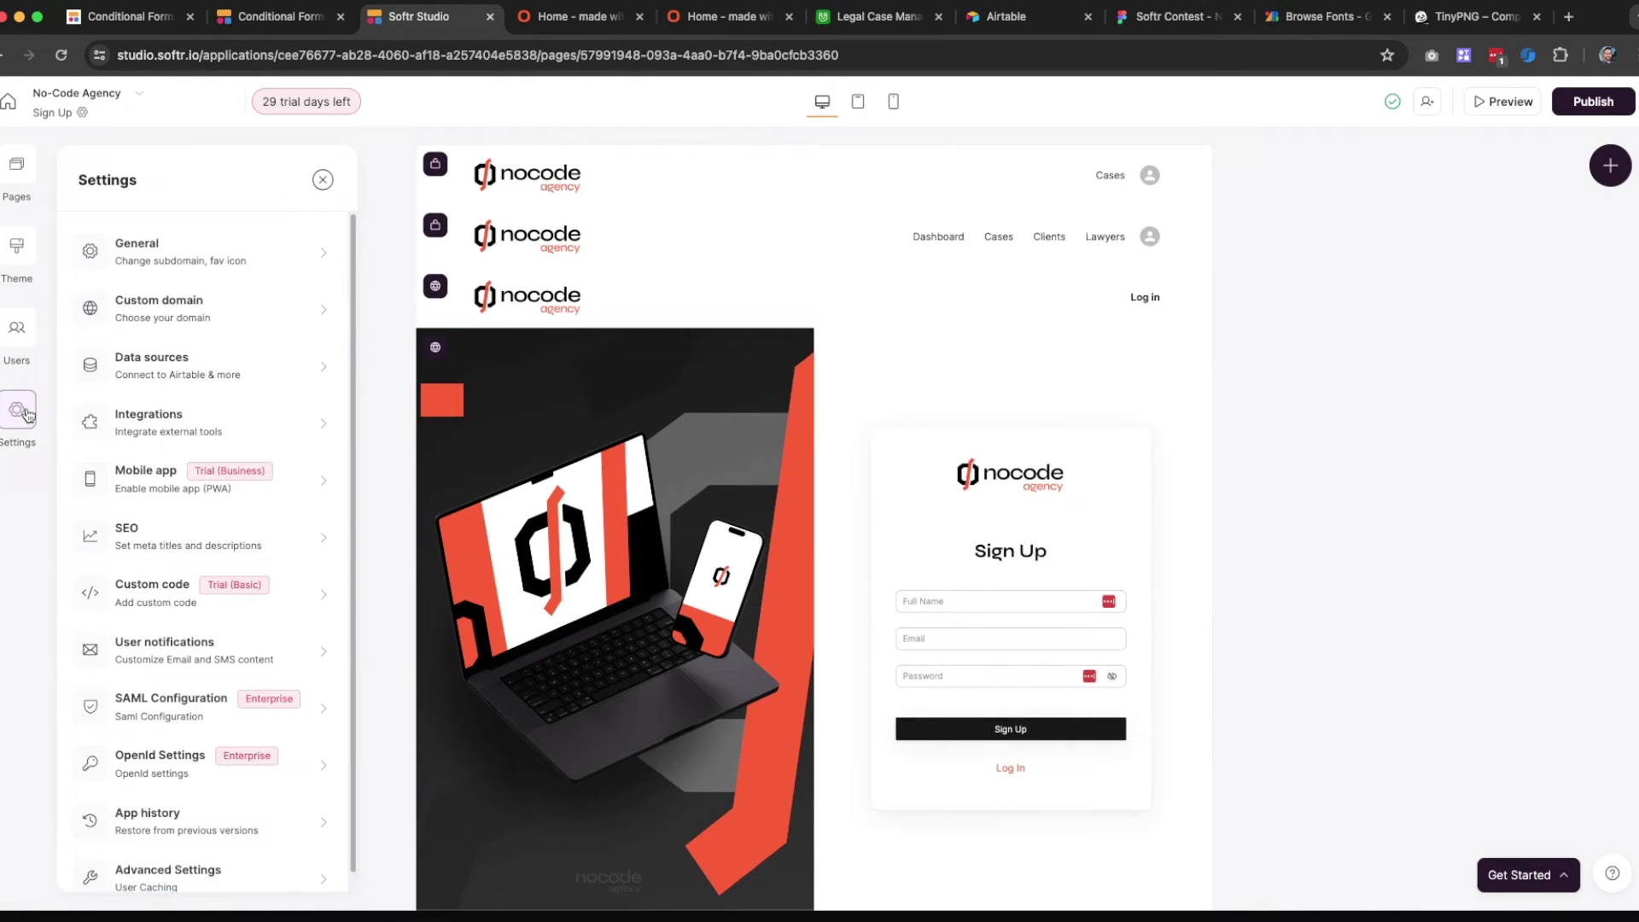
pyautogui.click(26, 415)
pyautogui.click(17, 173)
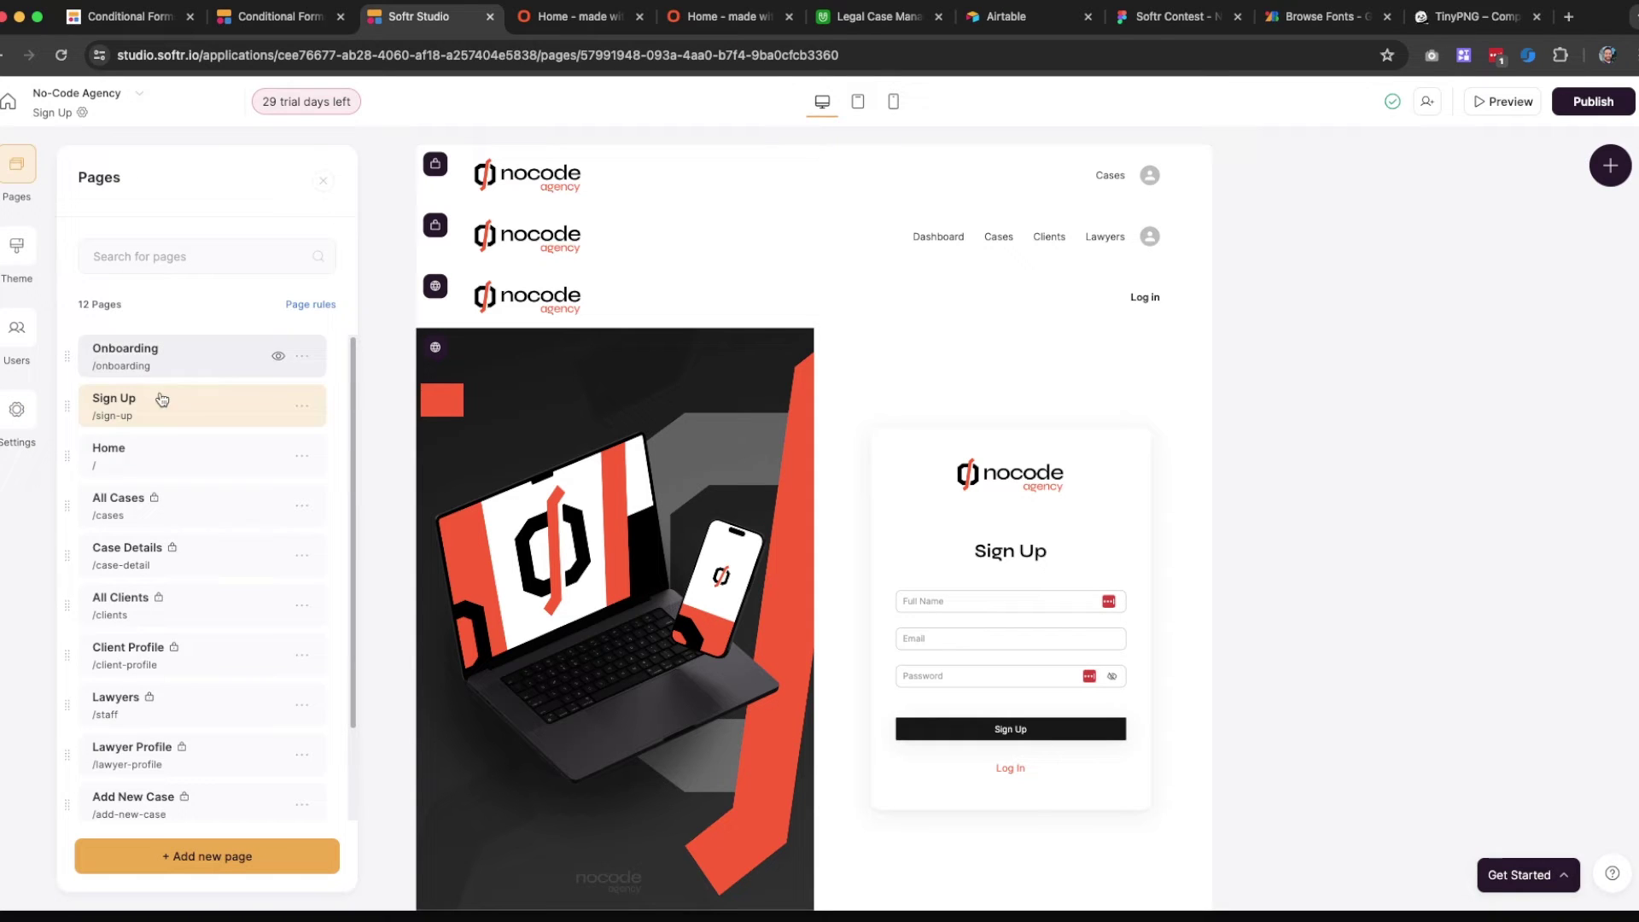
pyautogui.click(305, 408)
pyautogui.click(250, 440)
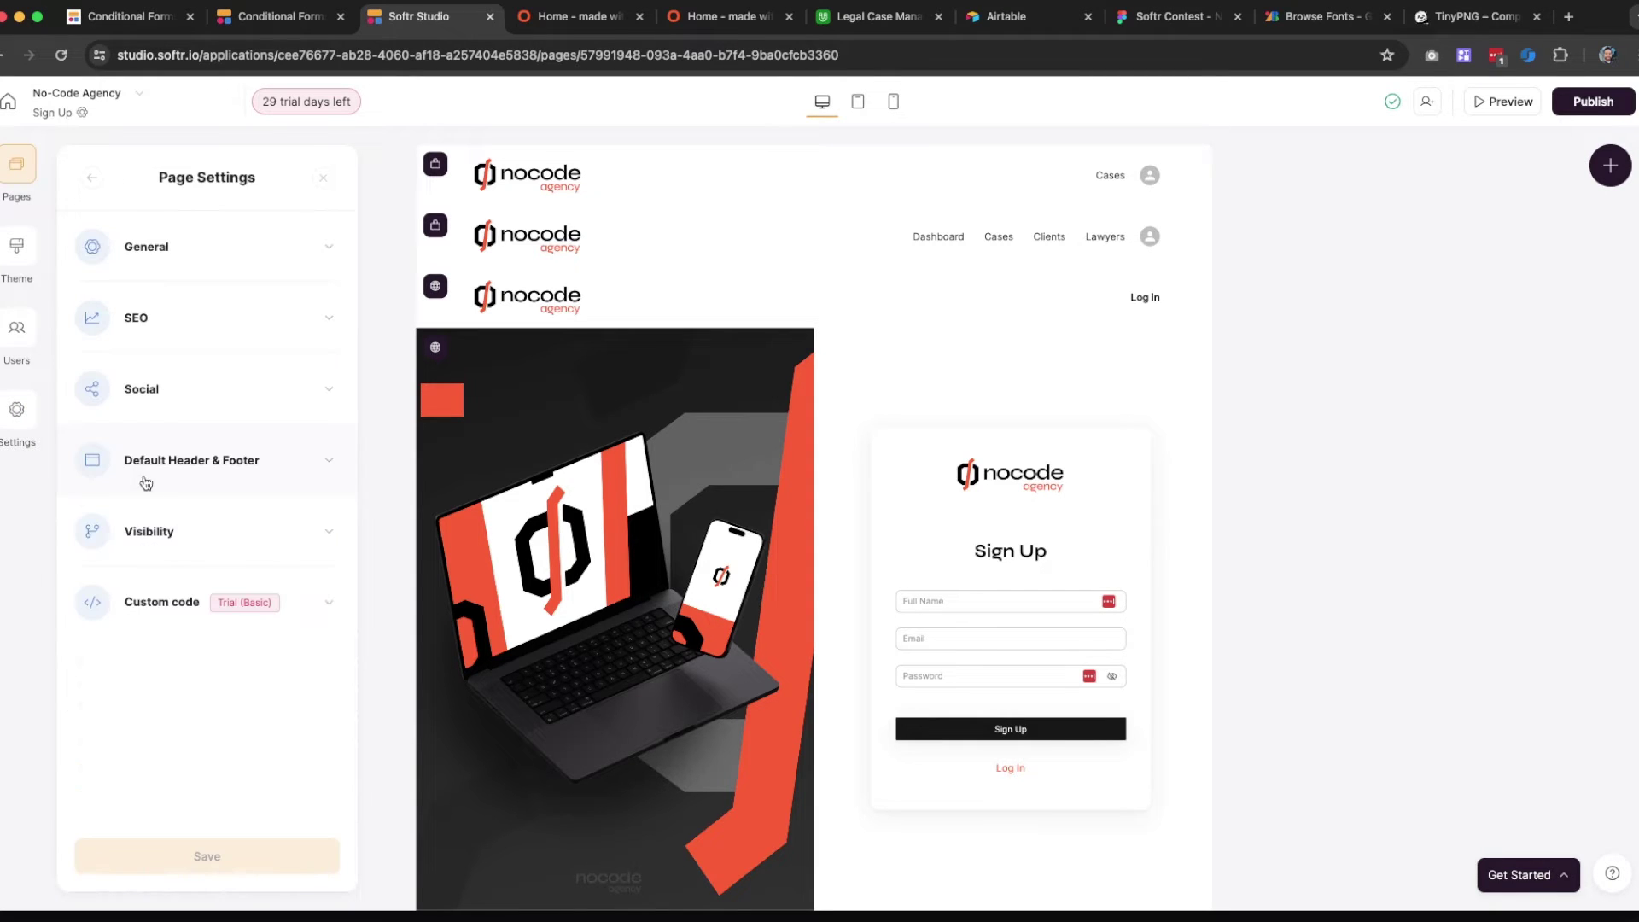
pyautogui.click(196, 466)
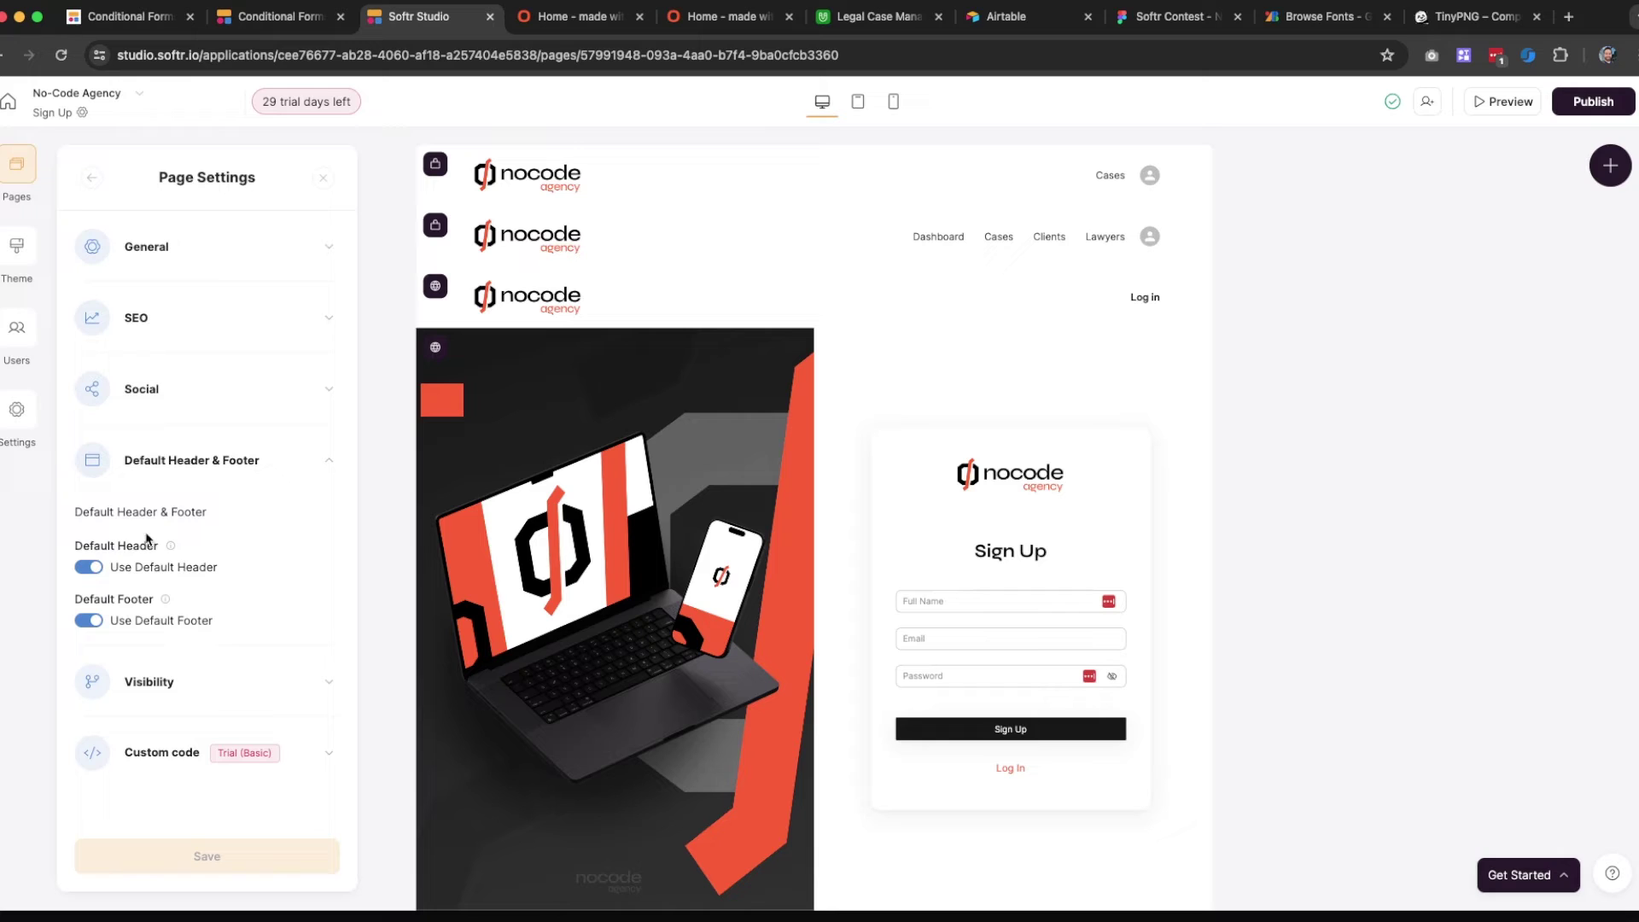
pyautogui.click(98, 569)
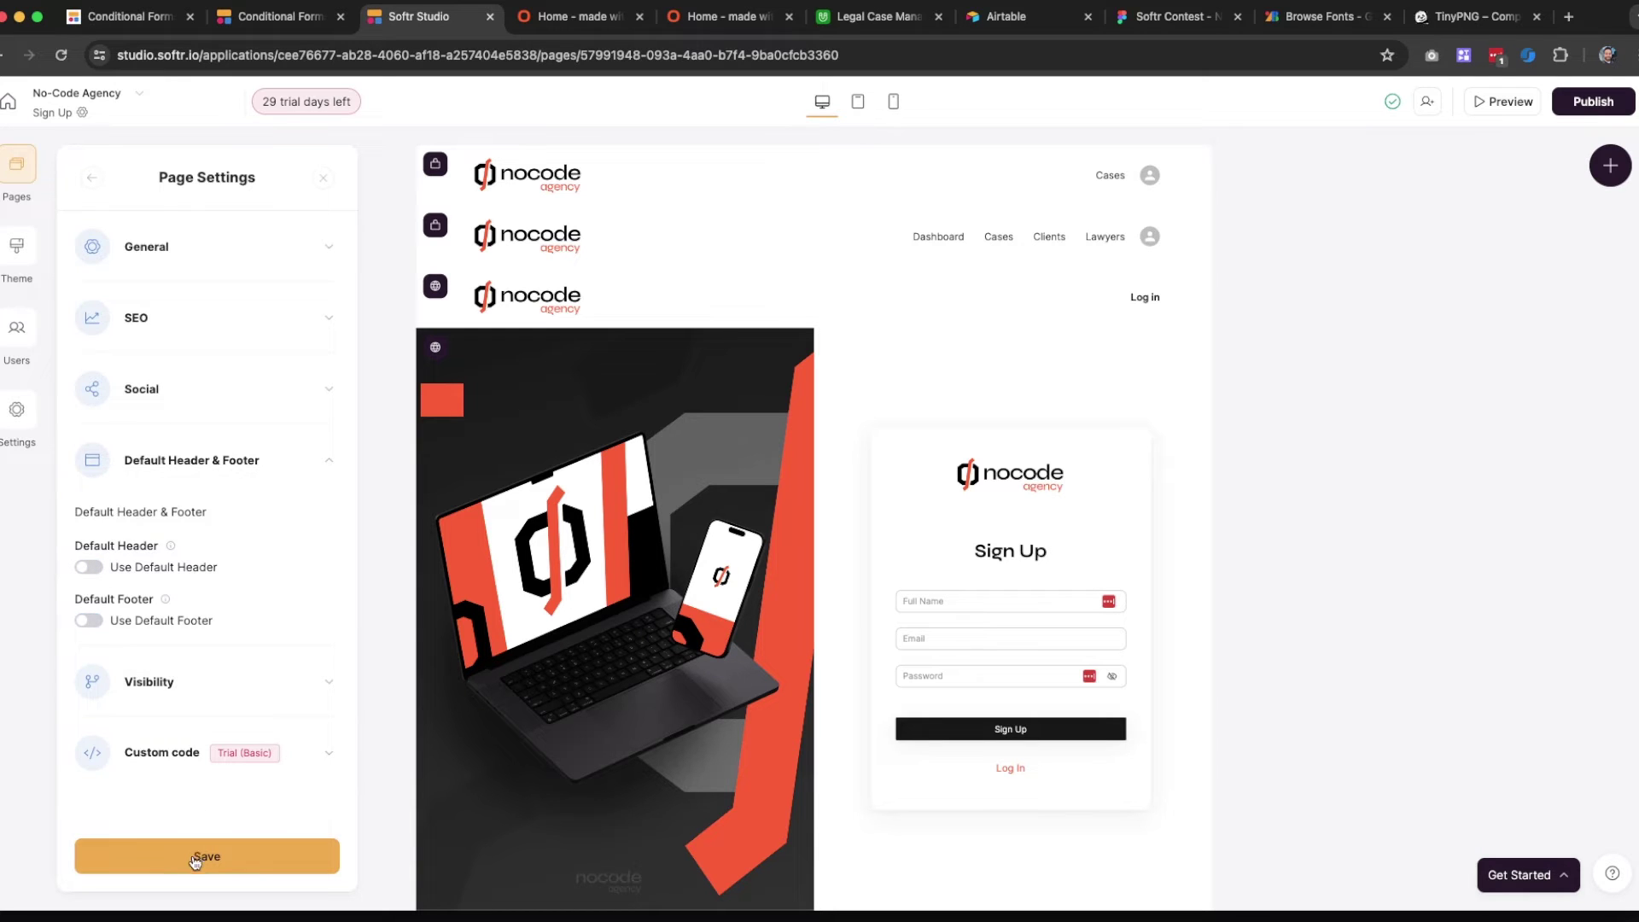
pyautogui.click(196, 856)
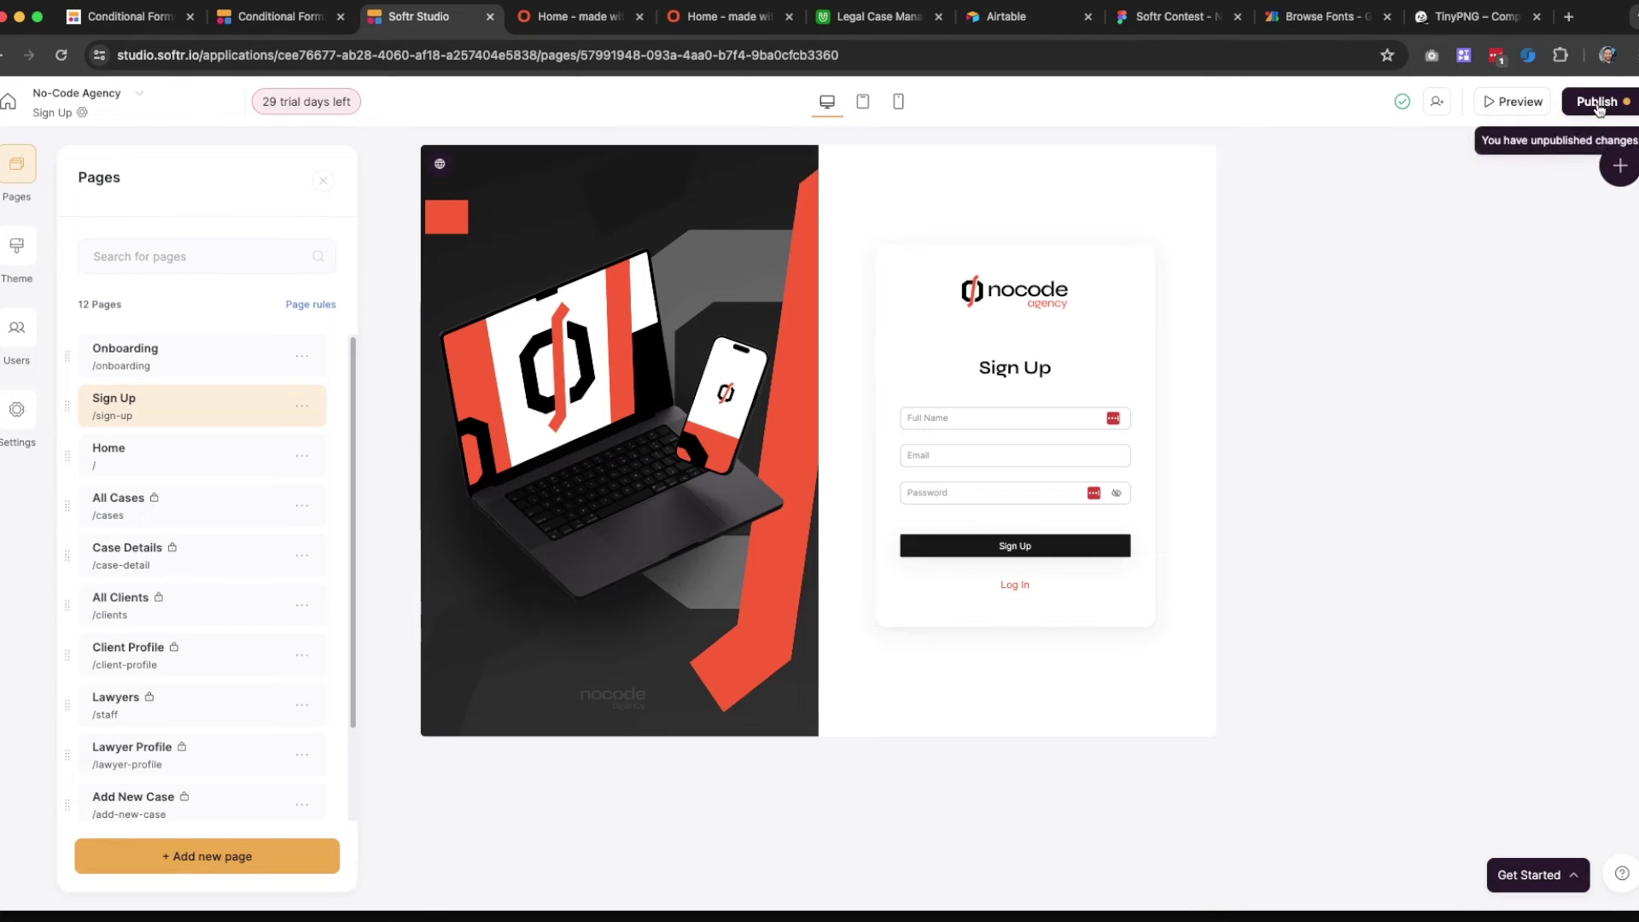
# Publish the updated Sign Up page and reload the live sign-up page
pyautogui.click(1595, 101)
pyautogui.click(1426, 357)
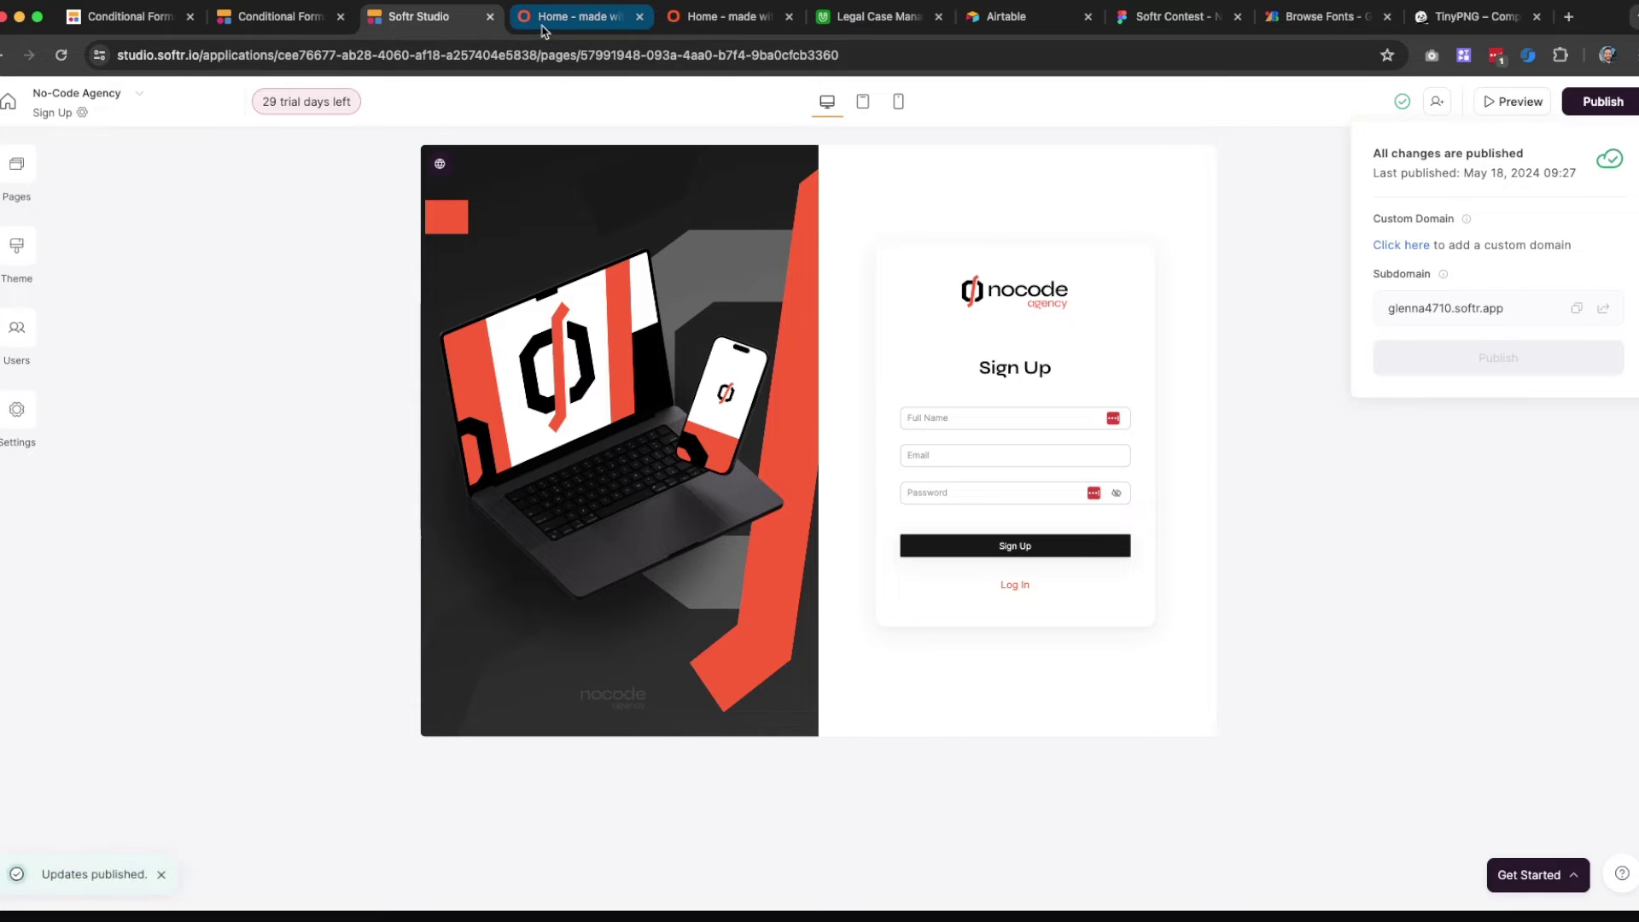
pyautogui.click(540, 18)
pyautogui.click(61, 55)
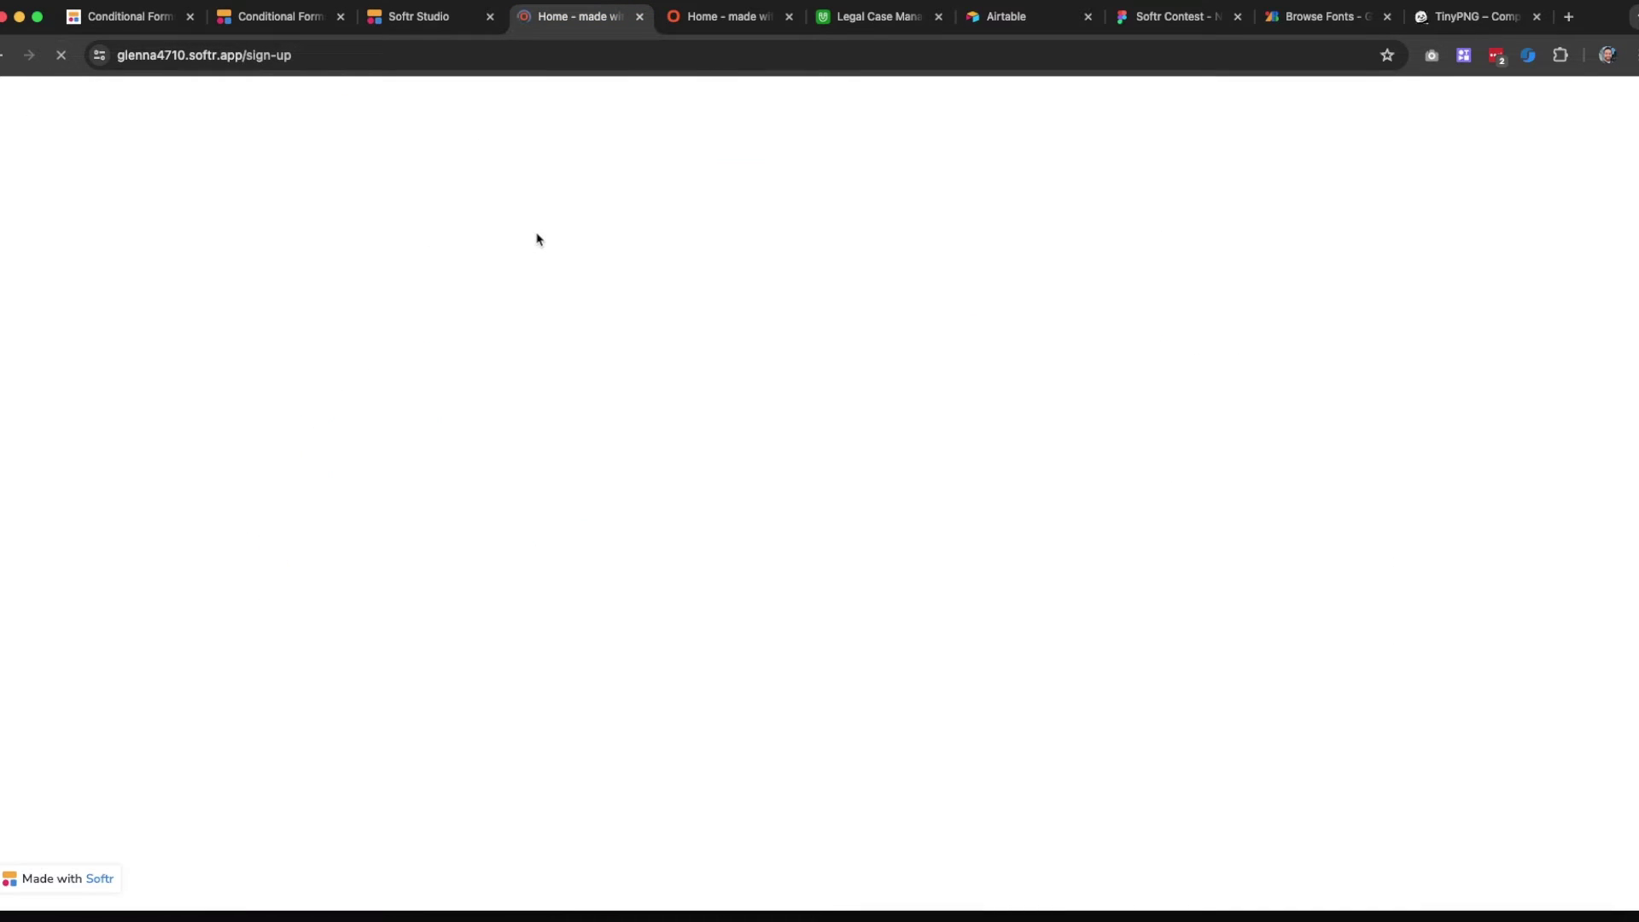
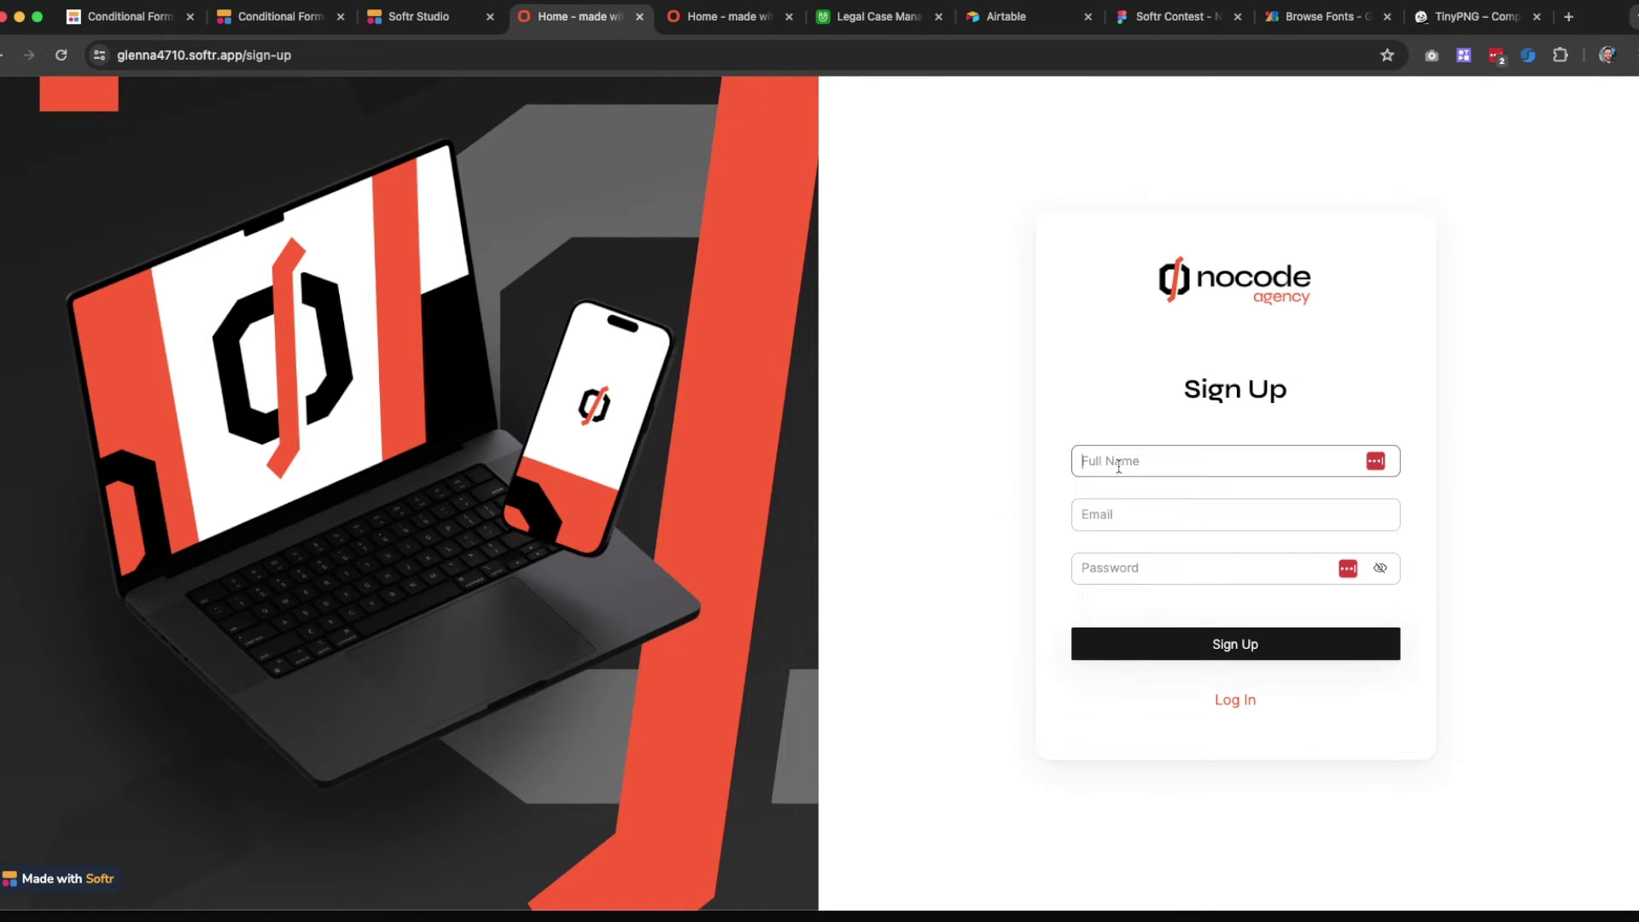
# Fill the sign-up form with the name 'Test User', a test email and a password
pyautogui.write('Test User')
pyautogui.press('Tab')
pyautogui.write('e')
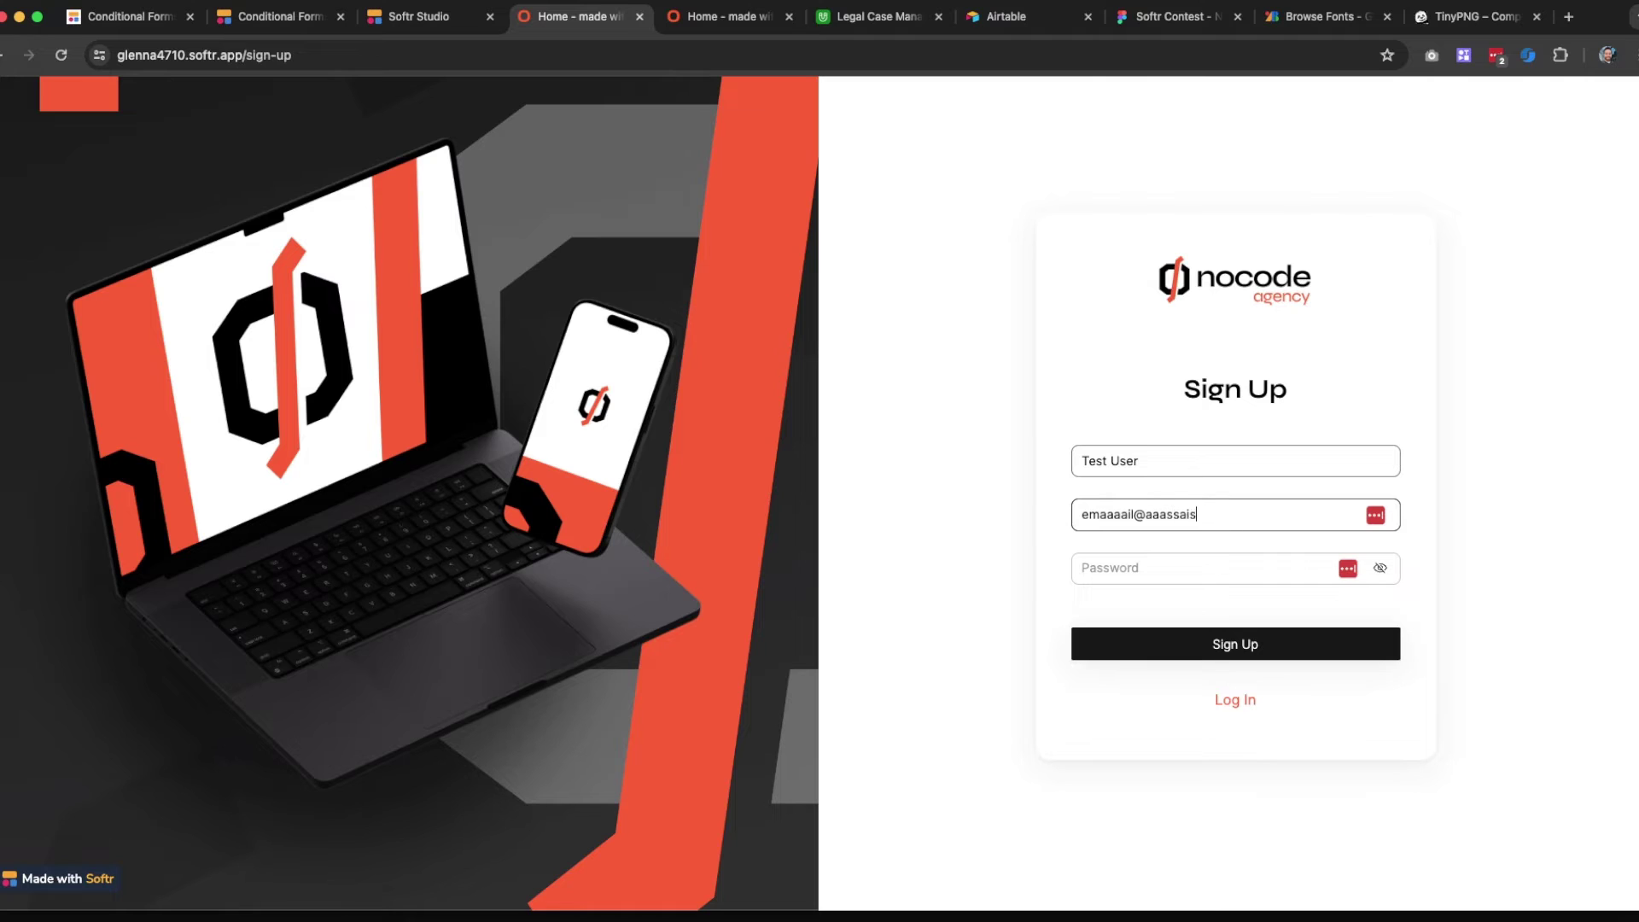
pyautogui.write('om')
pyautogui.press('Tab')
pyautogui.write('12')
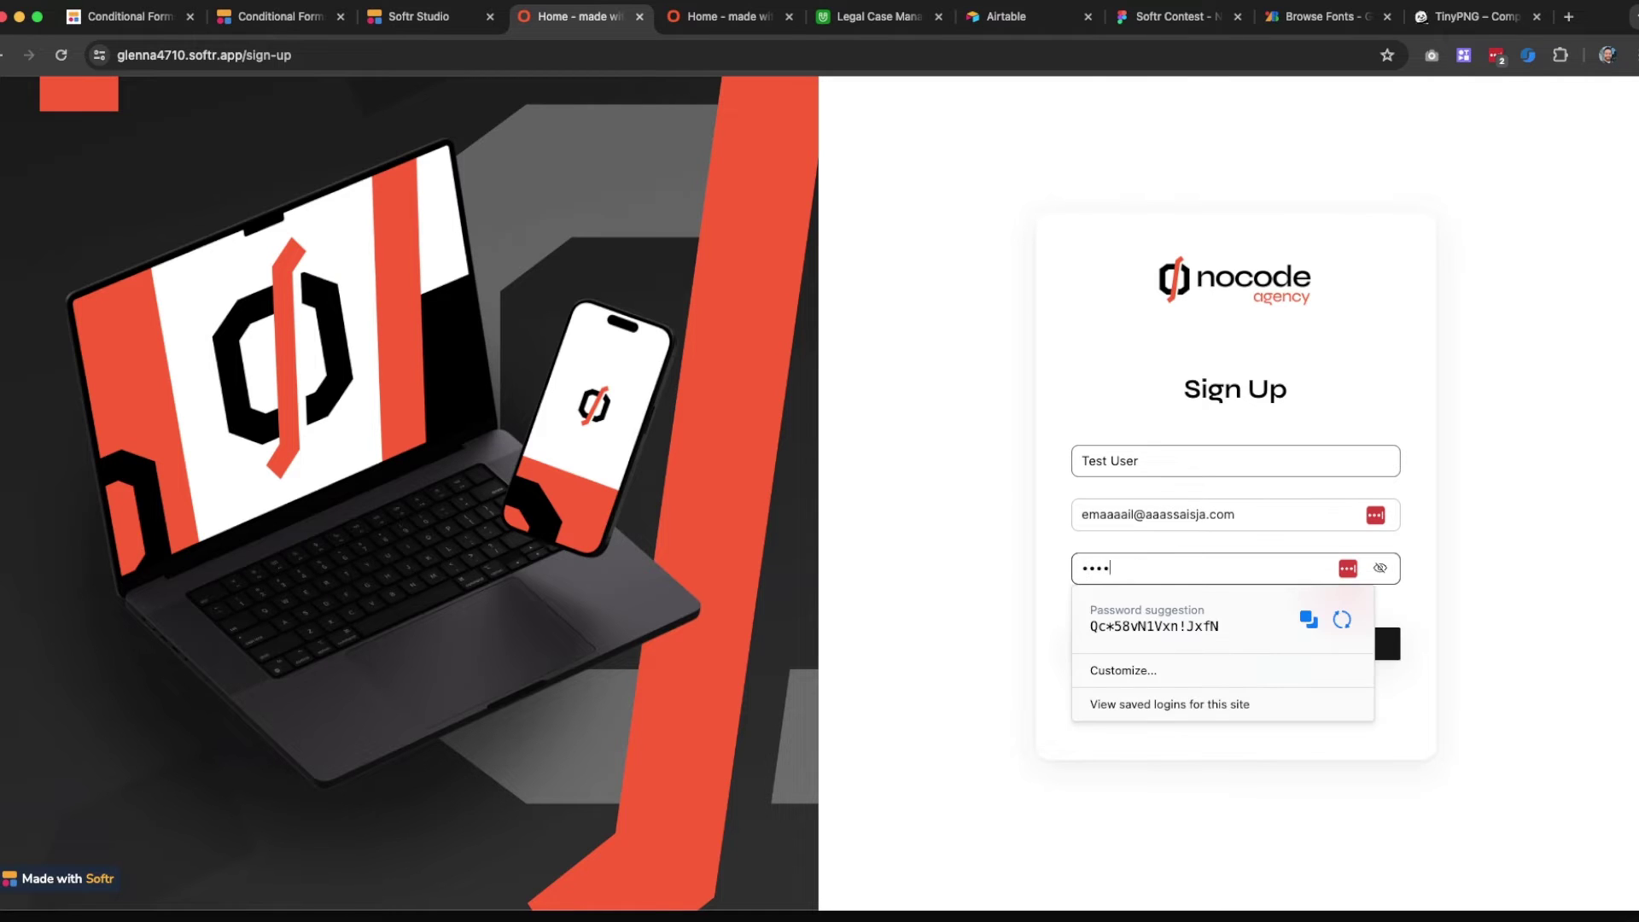
pyautogui.write('345678')
# Submit the sign-up, decline saving the password, and switch to the Airtable base
pyautogui.click(1407, 636)
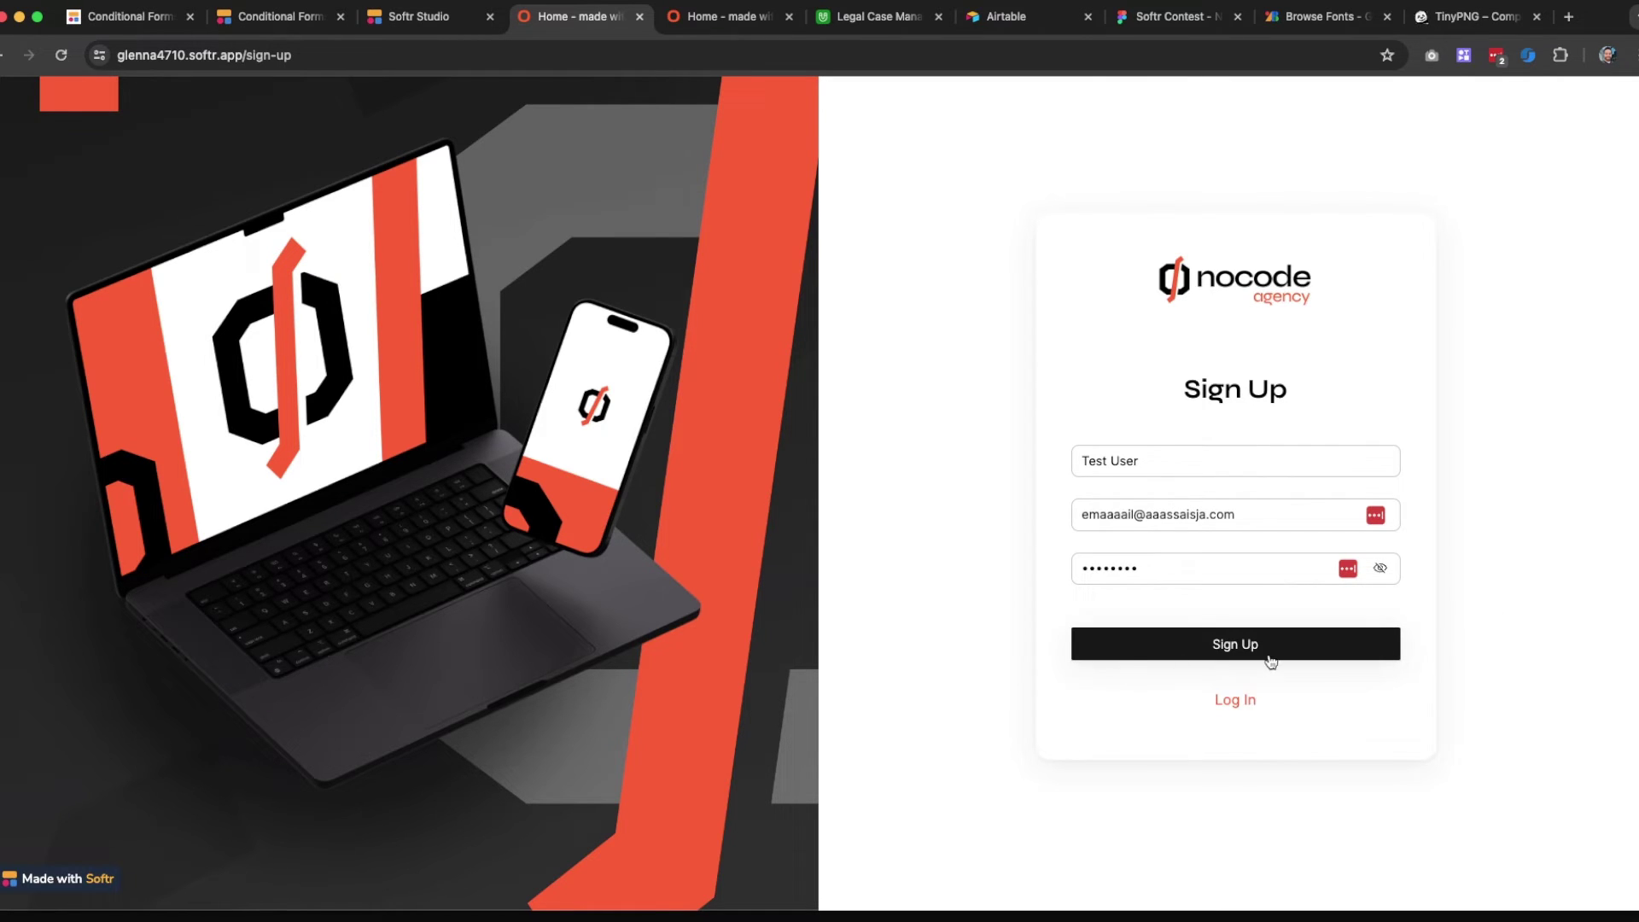
pyautogui.click(1180, 640)
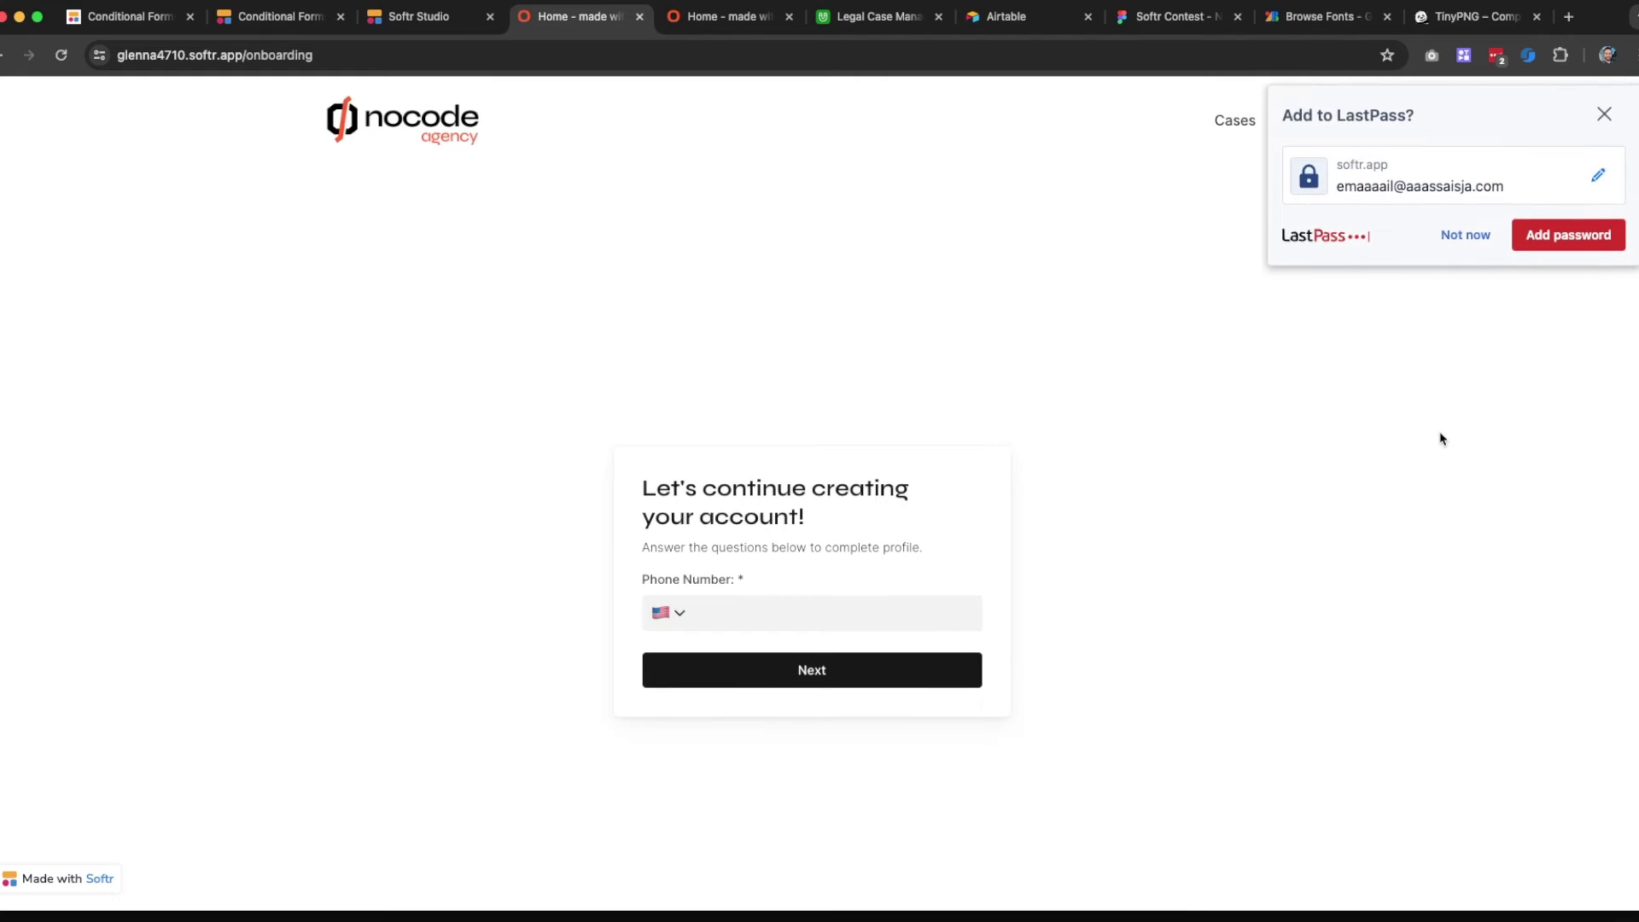
pyautogui.click(1465, 235)
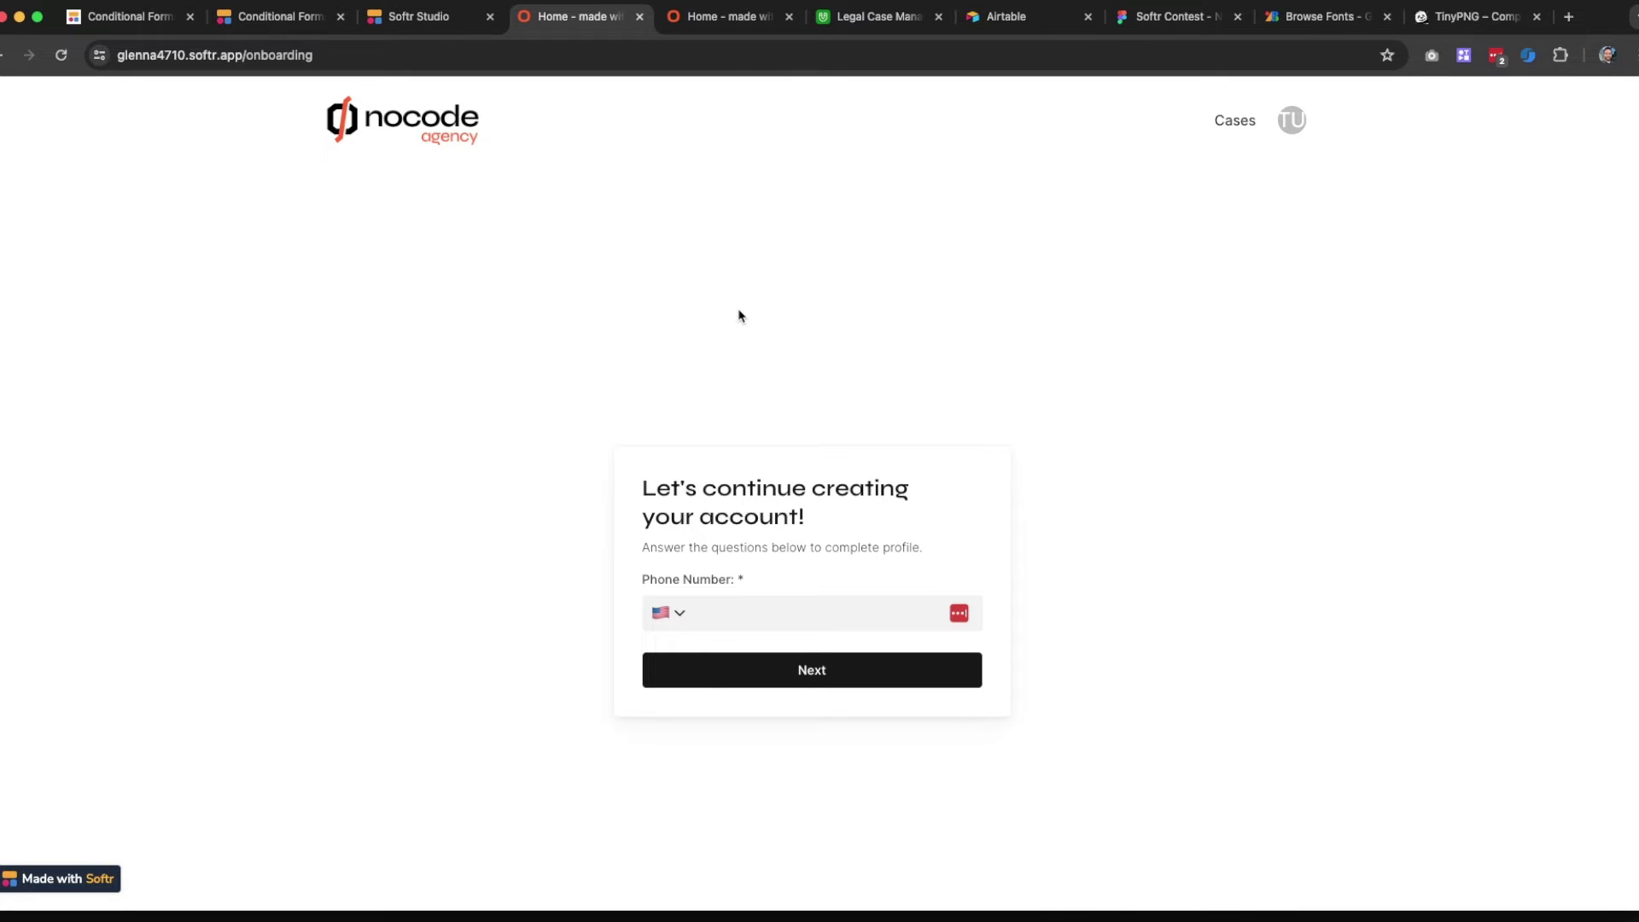
pyautogui.click(866, 19)
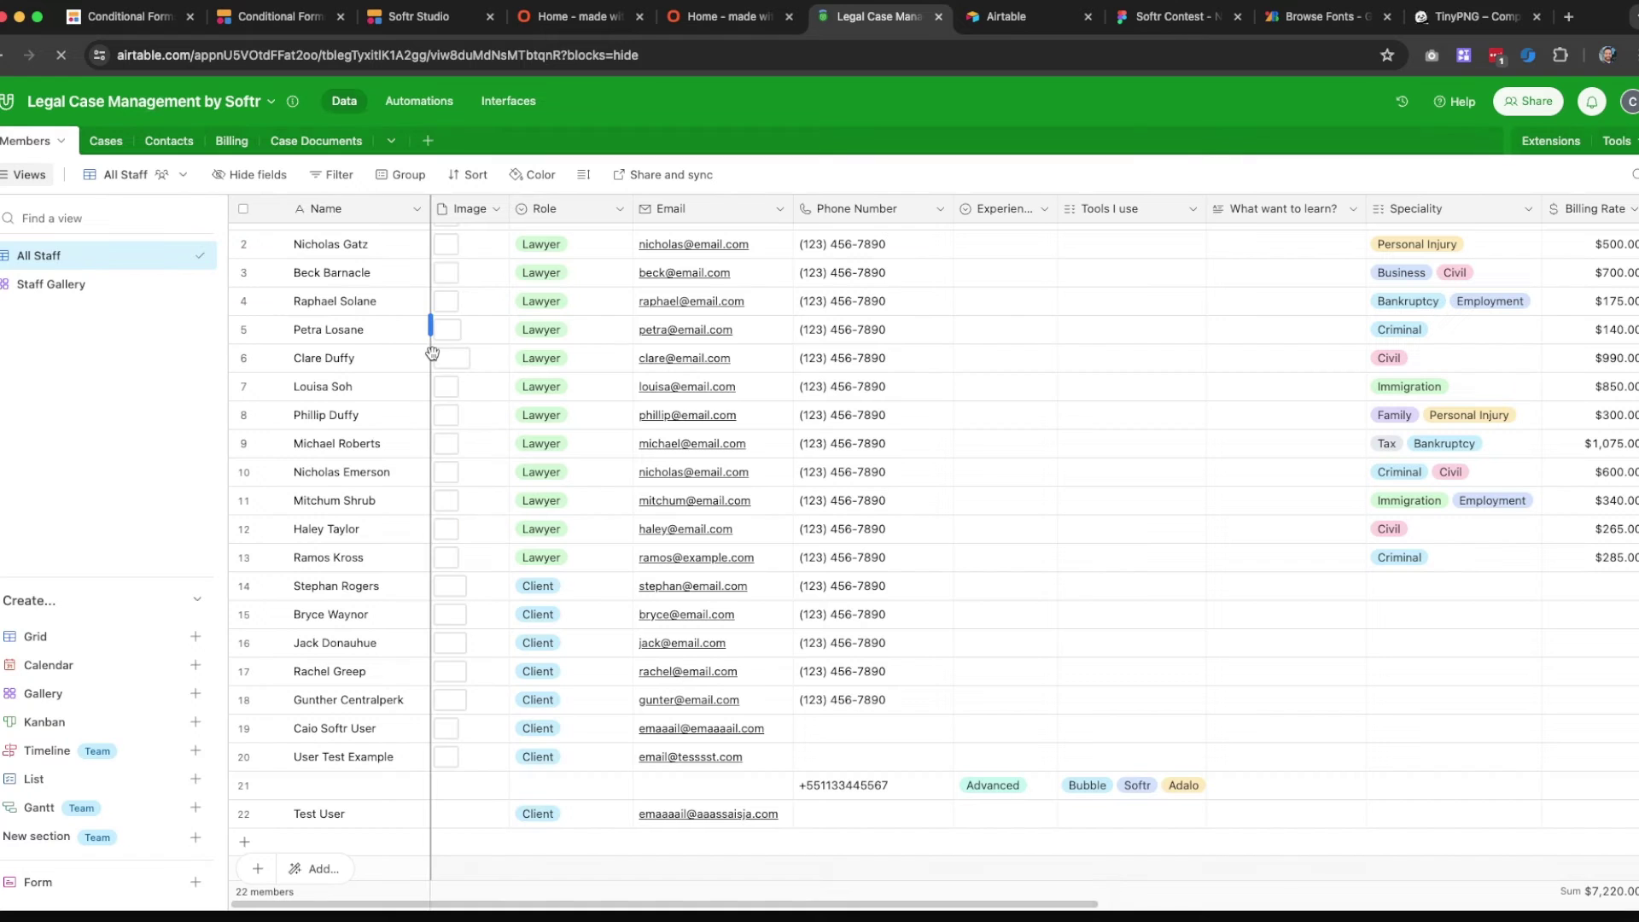
# Check that the new Test User member record has the Client role
pyautogui.click(336, 822)
pyautogui.scroll(-2, 359, 815)
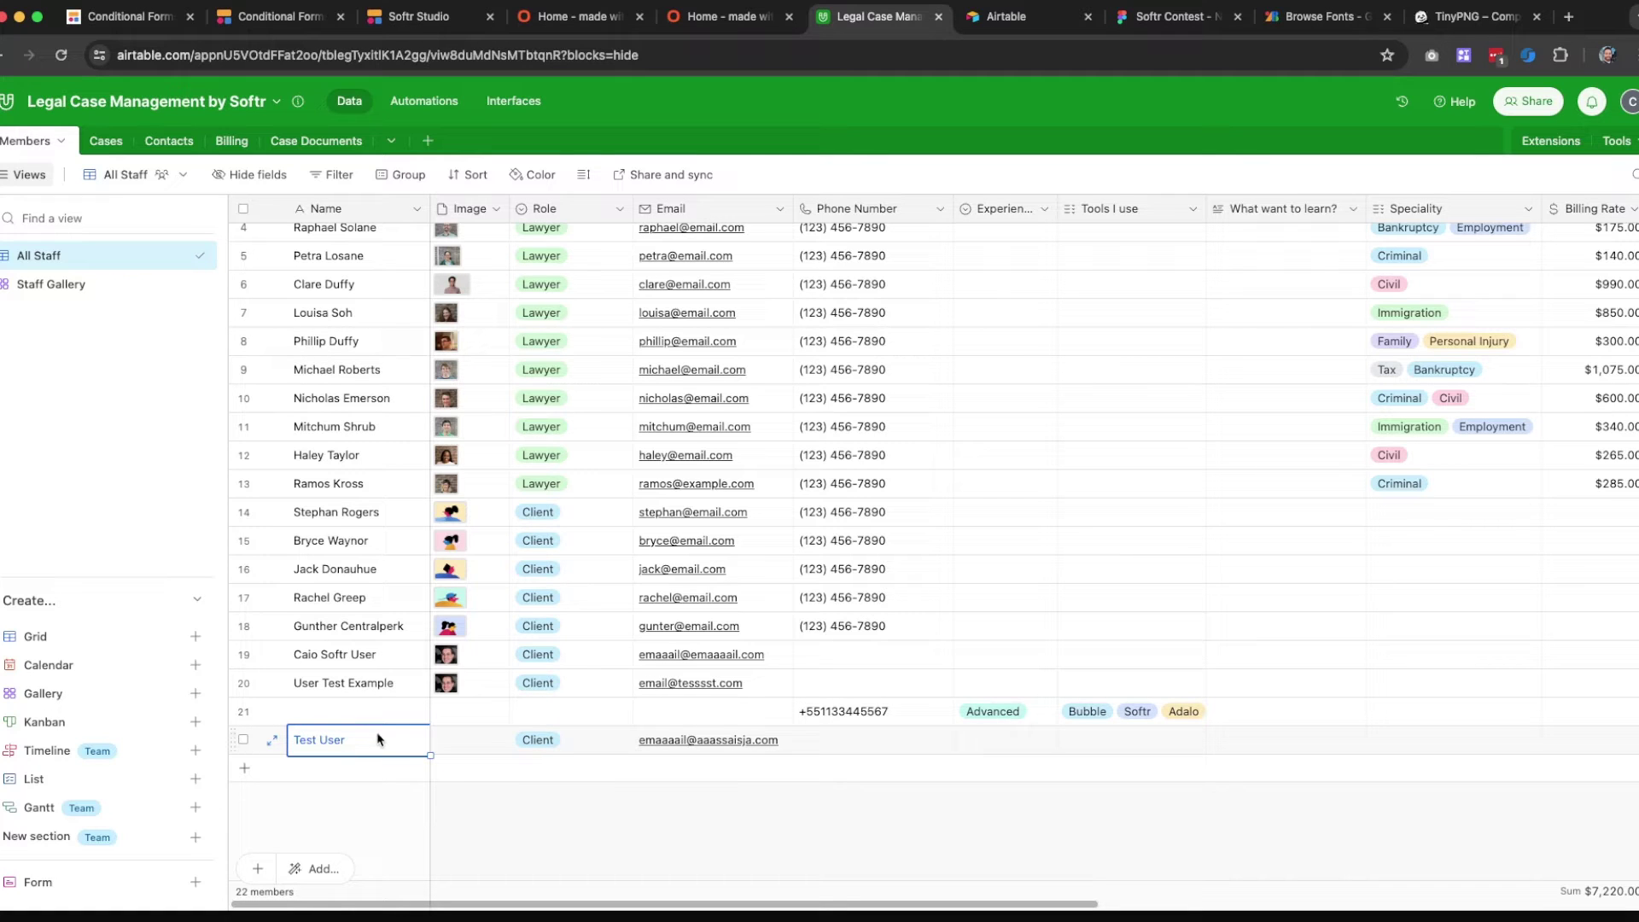
pyautogui.scroll(-1, 380, 740)
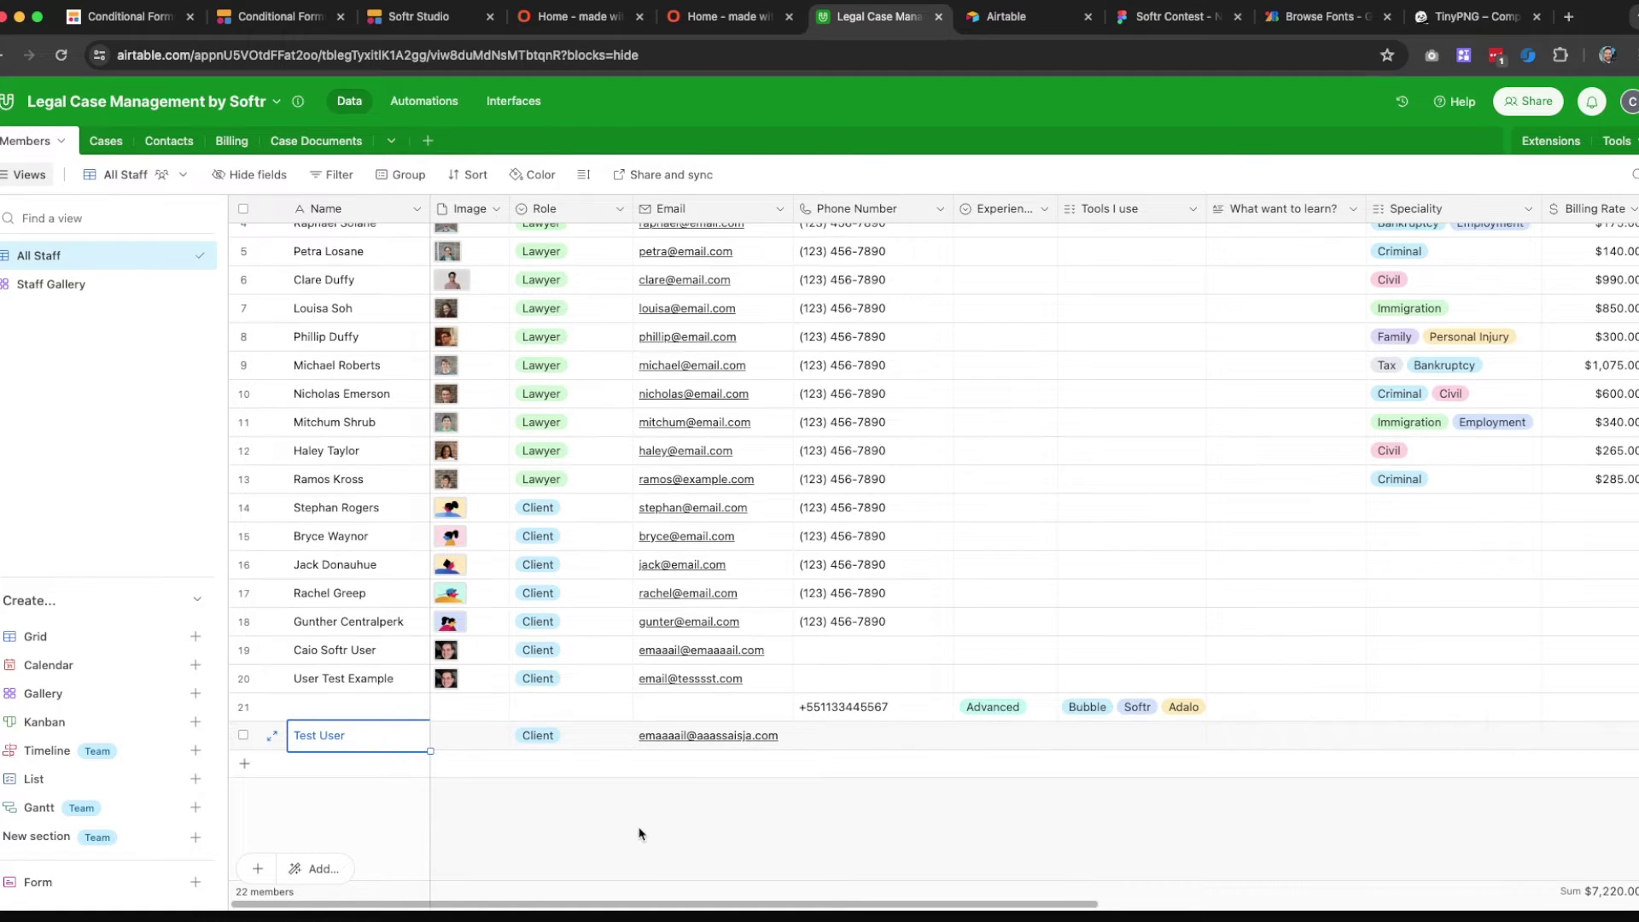
pyautogui.click(554, 738)
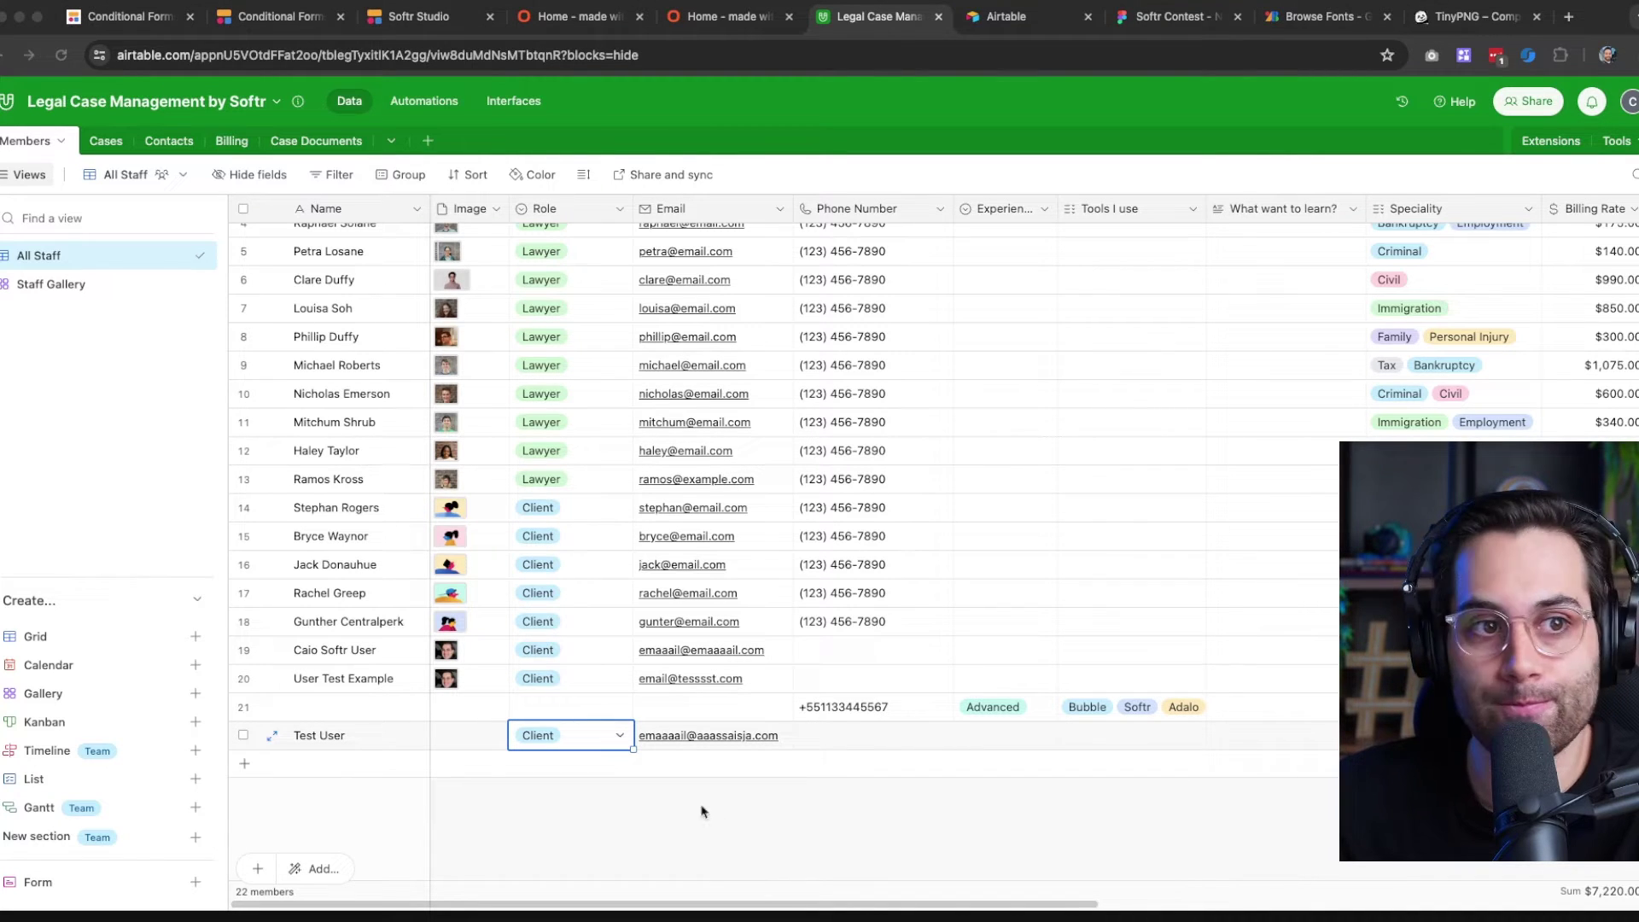
pyautogui.click(565, 799)
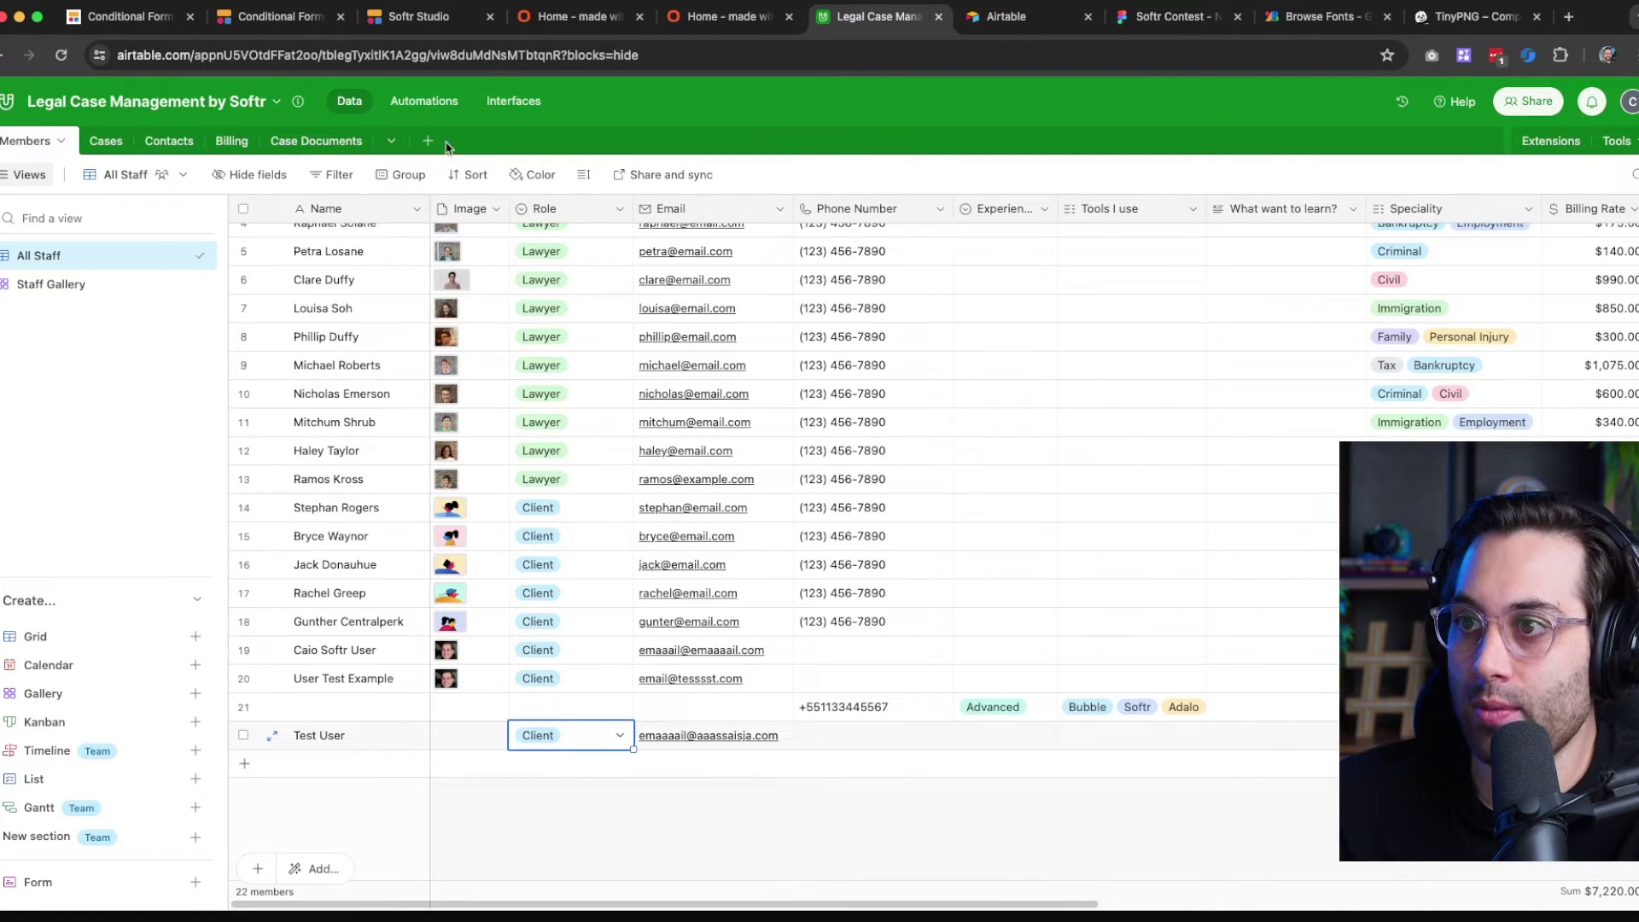
# Close the duplicate Softr home tab and return to the live onboarding page
pyautogui.click(700, 24)
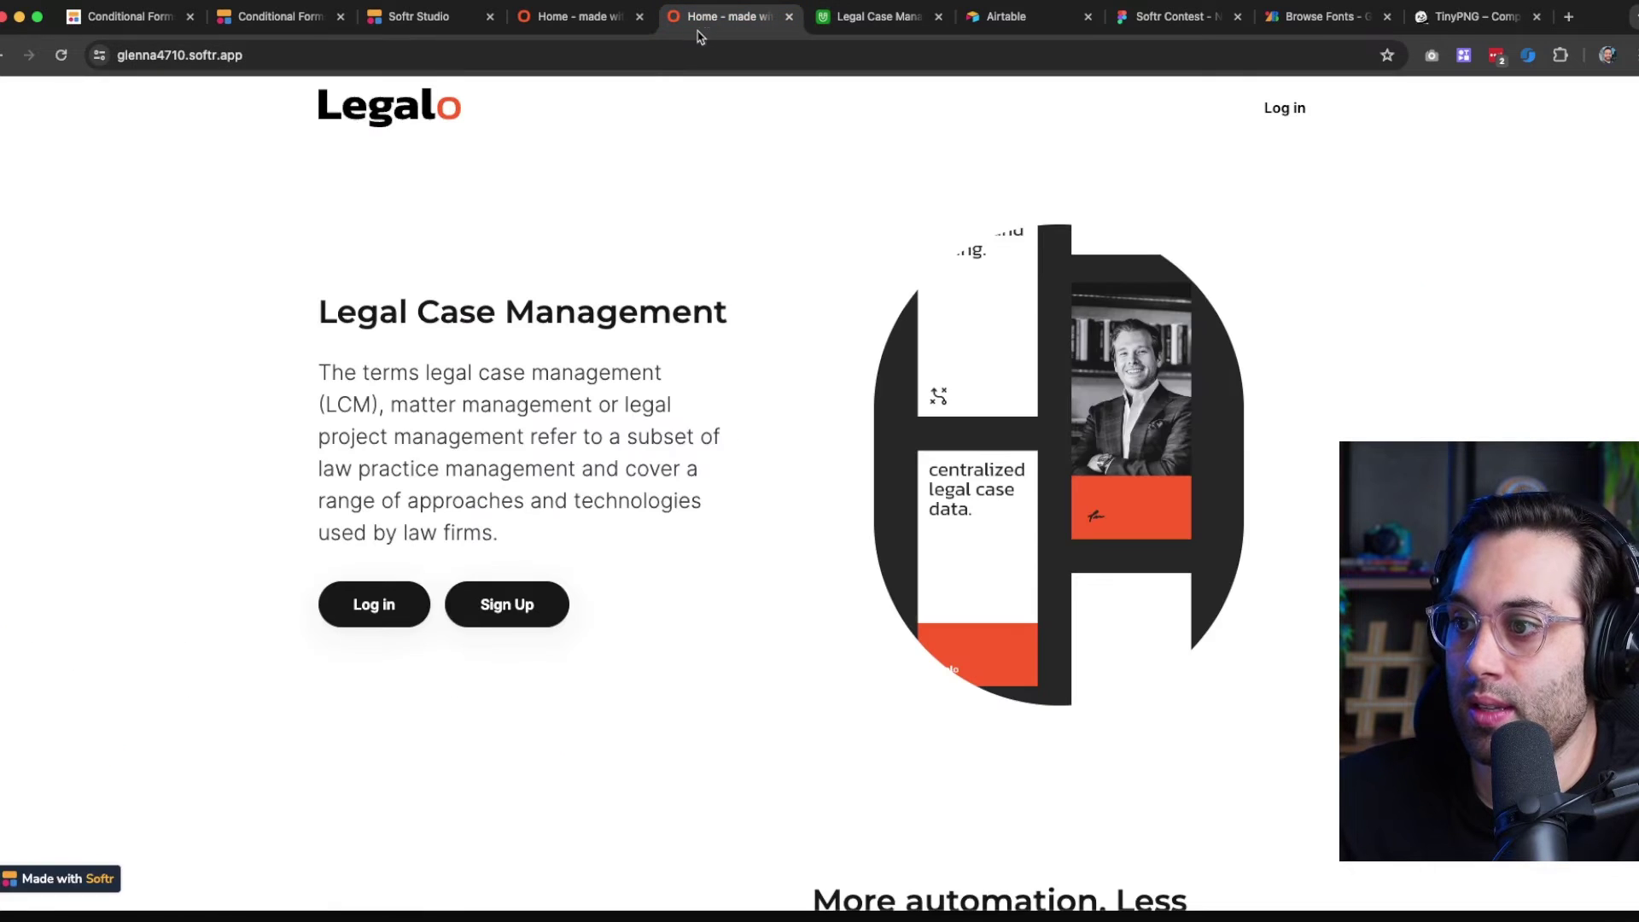
pyautogui.click(789, 16)
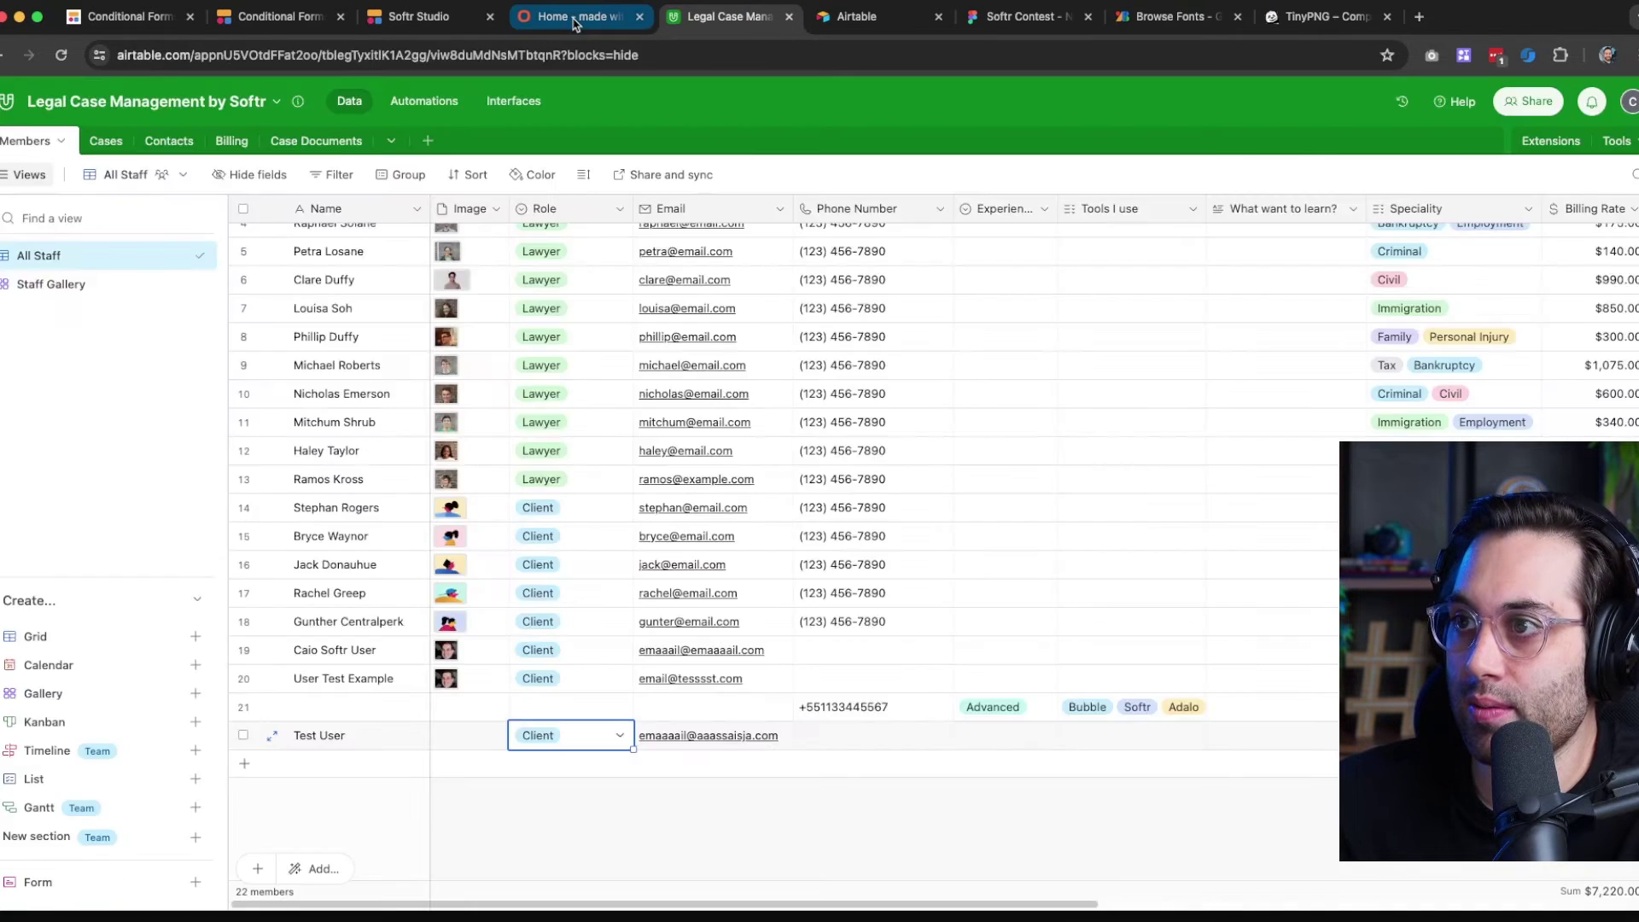
pyautogui.click(573, 17)
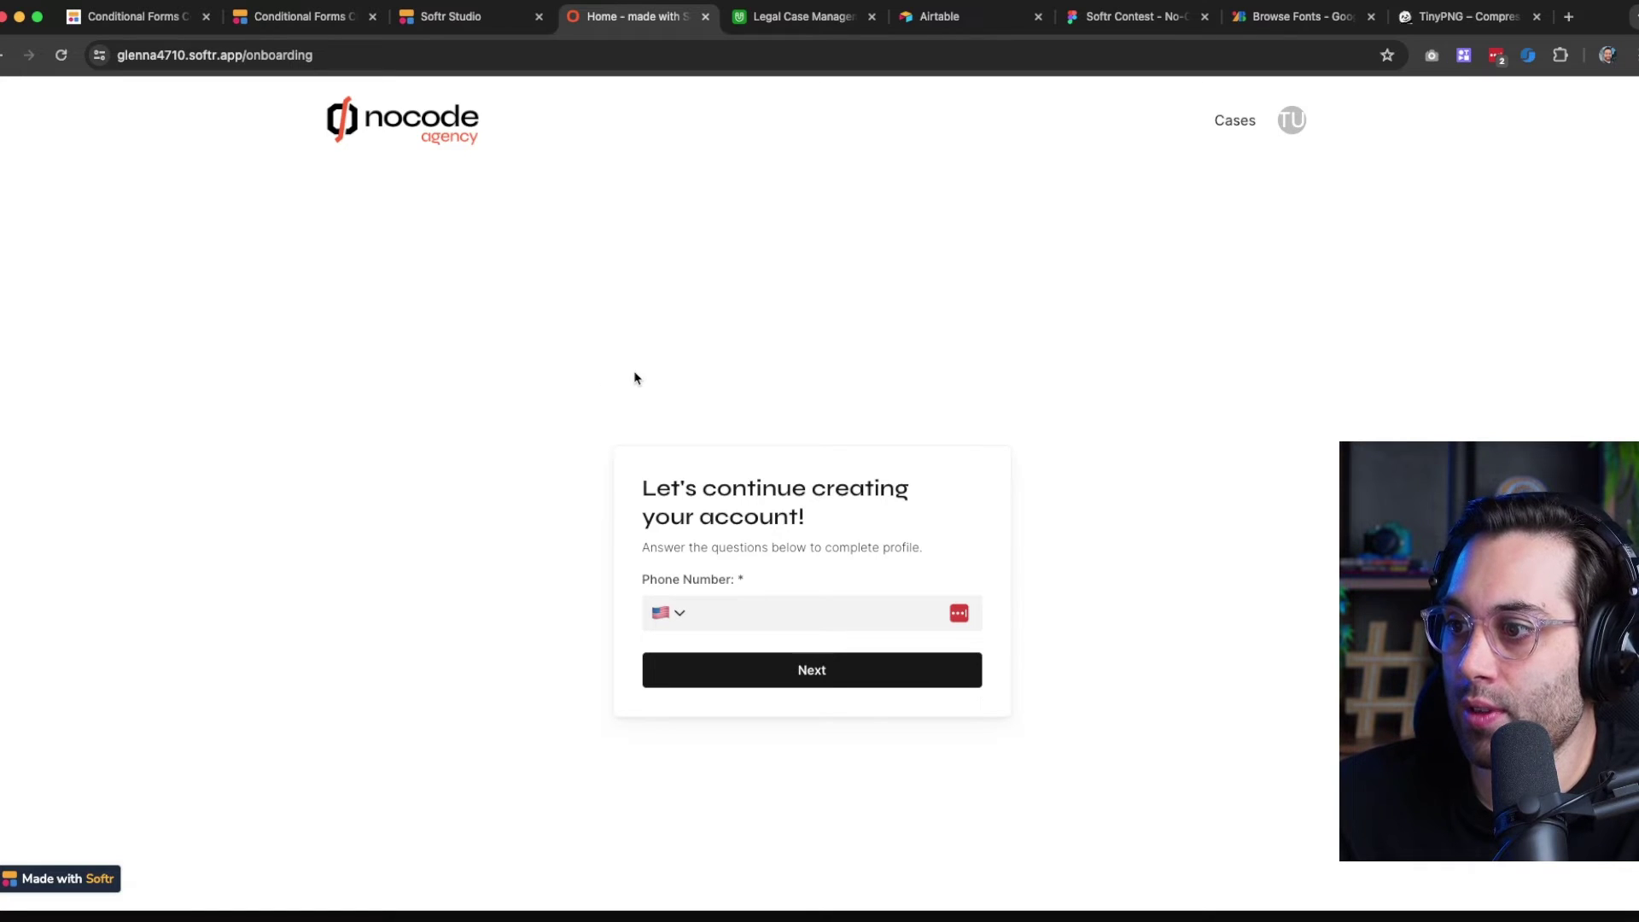
# In the Onboarding page settings, switch off Use Default Header and Use Default Footer, then save
pyautogui.click(493, 19)
pyautogui.click(17, 173)
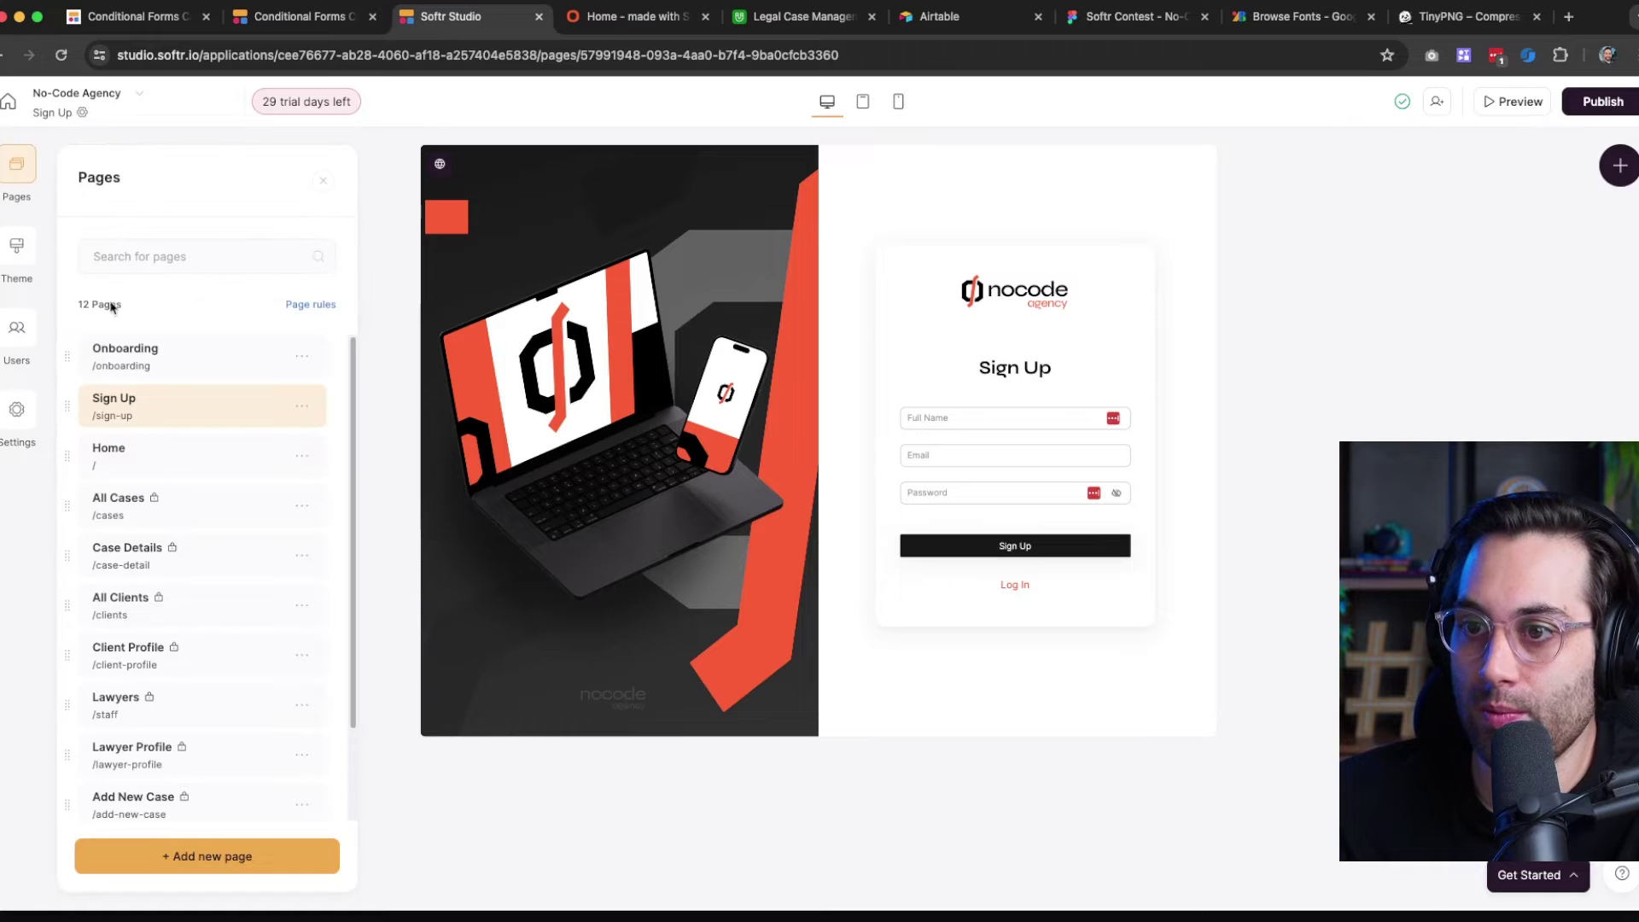
pyautogui.click(164, 372)
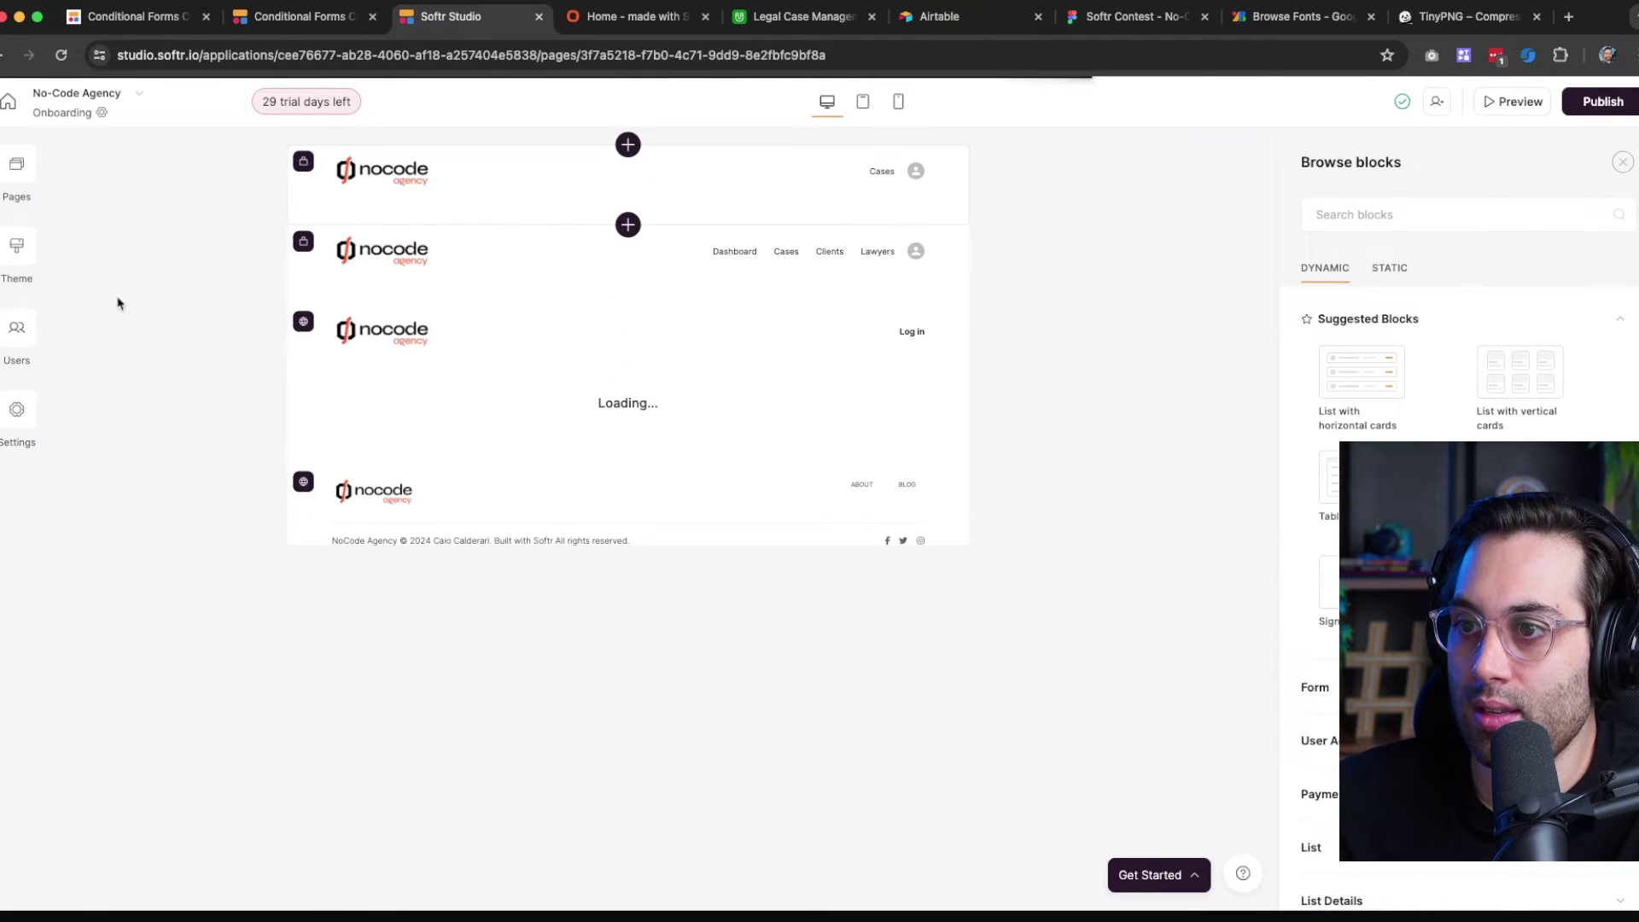
pyautogui.click(102, 112)
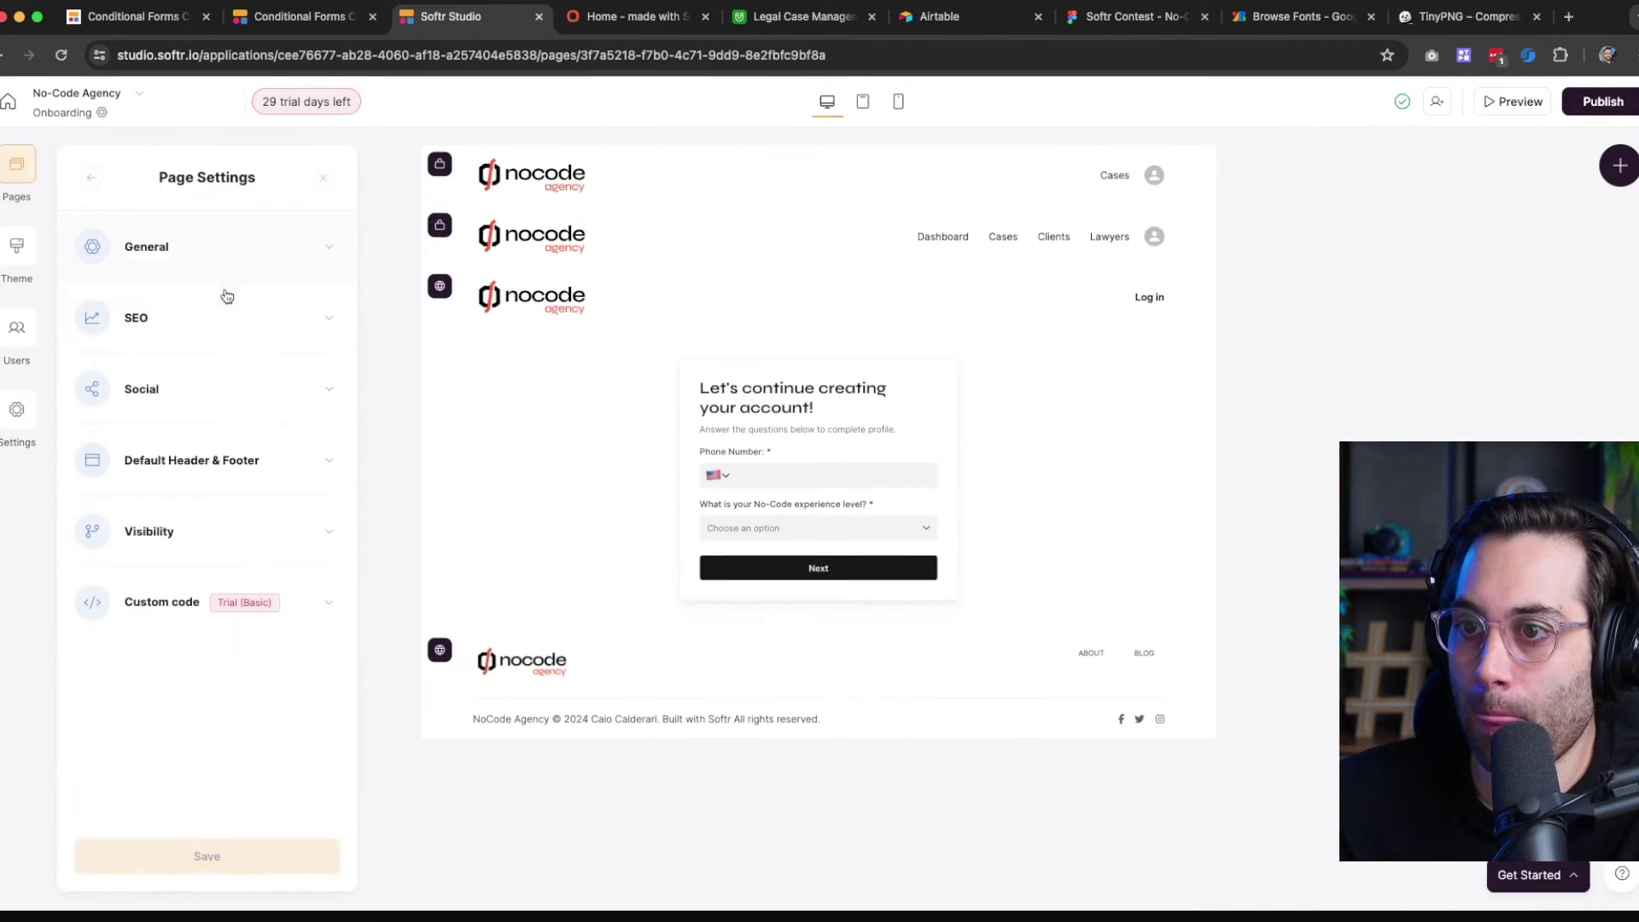
pyautogui.click(210, 481)
pyautogui.click(88, 567)
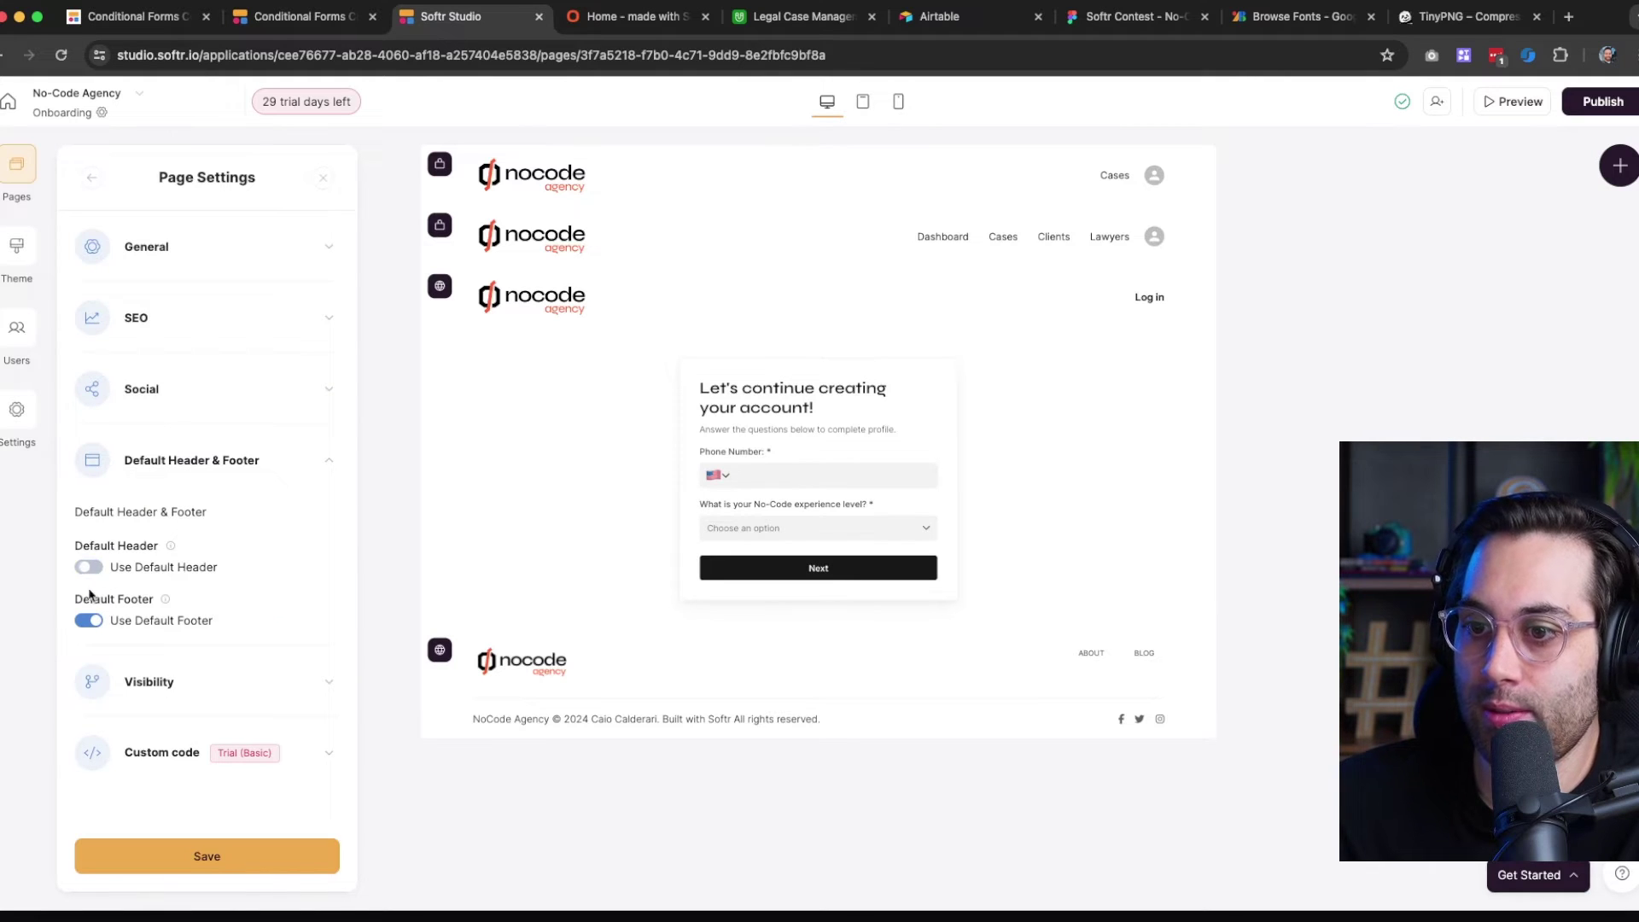
pyautogui.click(86, 620)
pyautogui.click(157, 866)
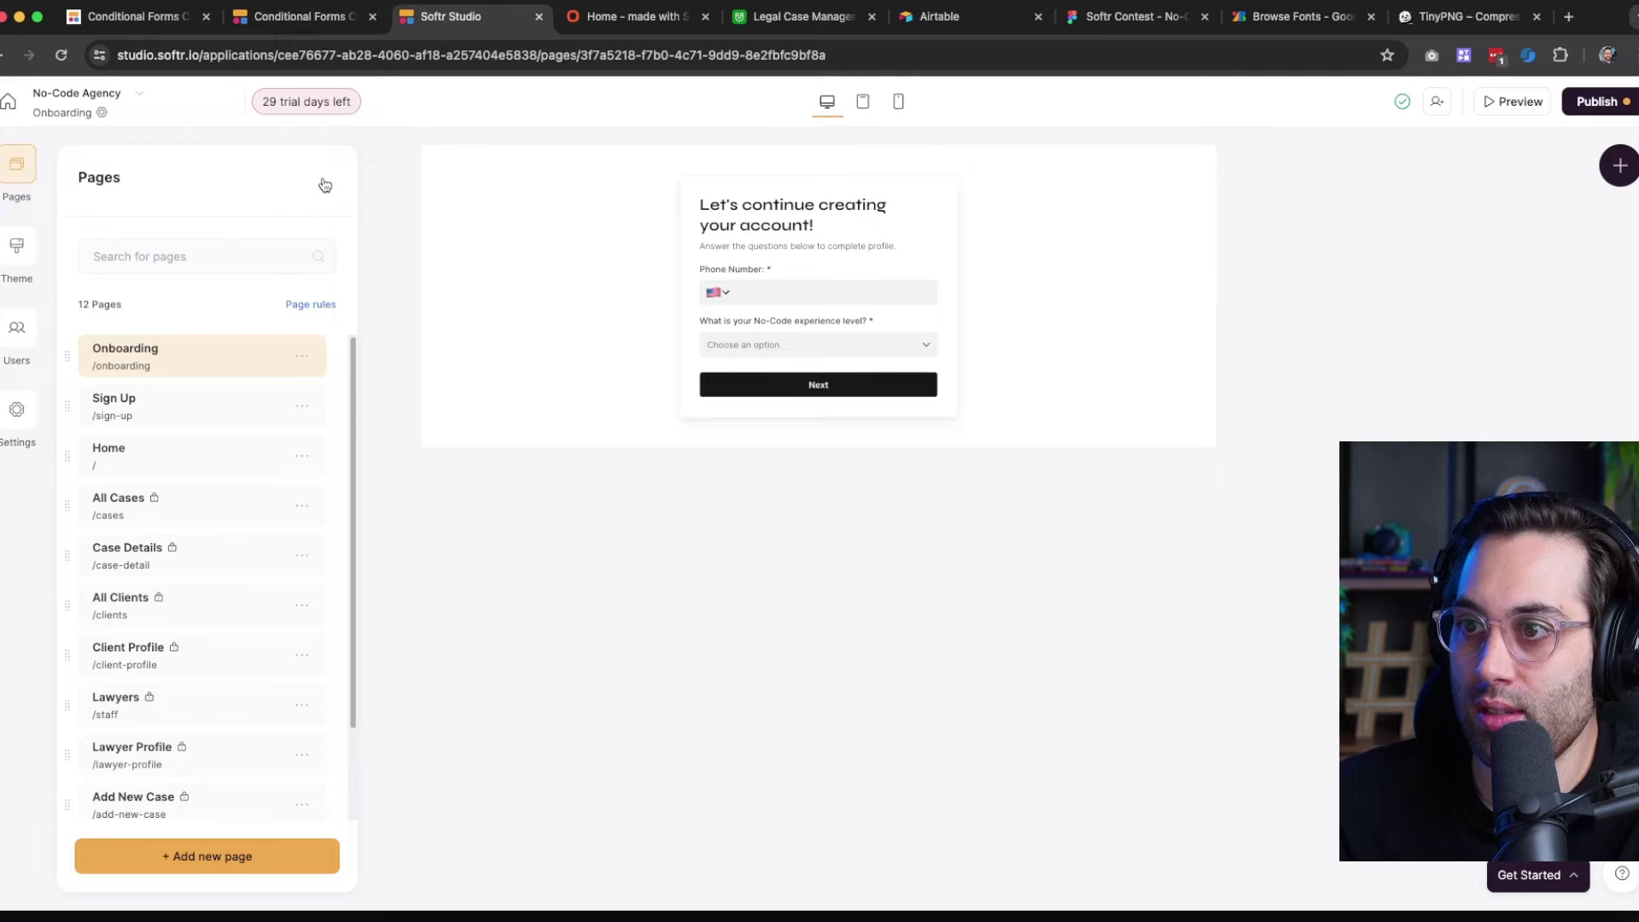
pyautogui.click(324, 184)
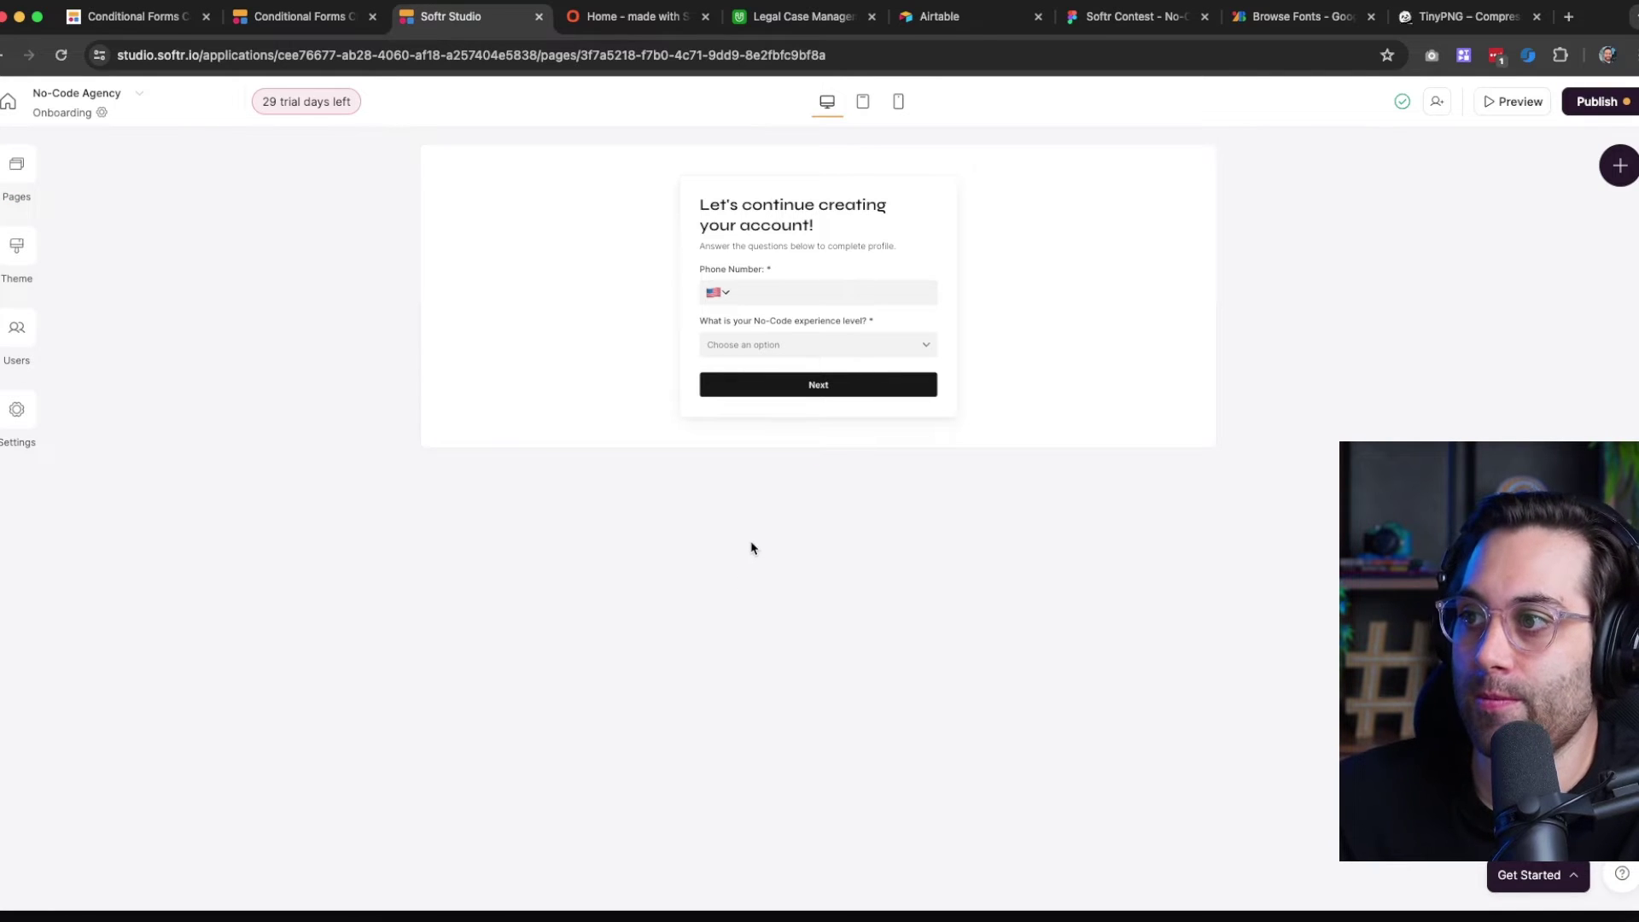
# Try a black background and the laptop image on the form block, then reset it to white #FFFFFF
pyautogui.click(583, 265)
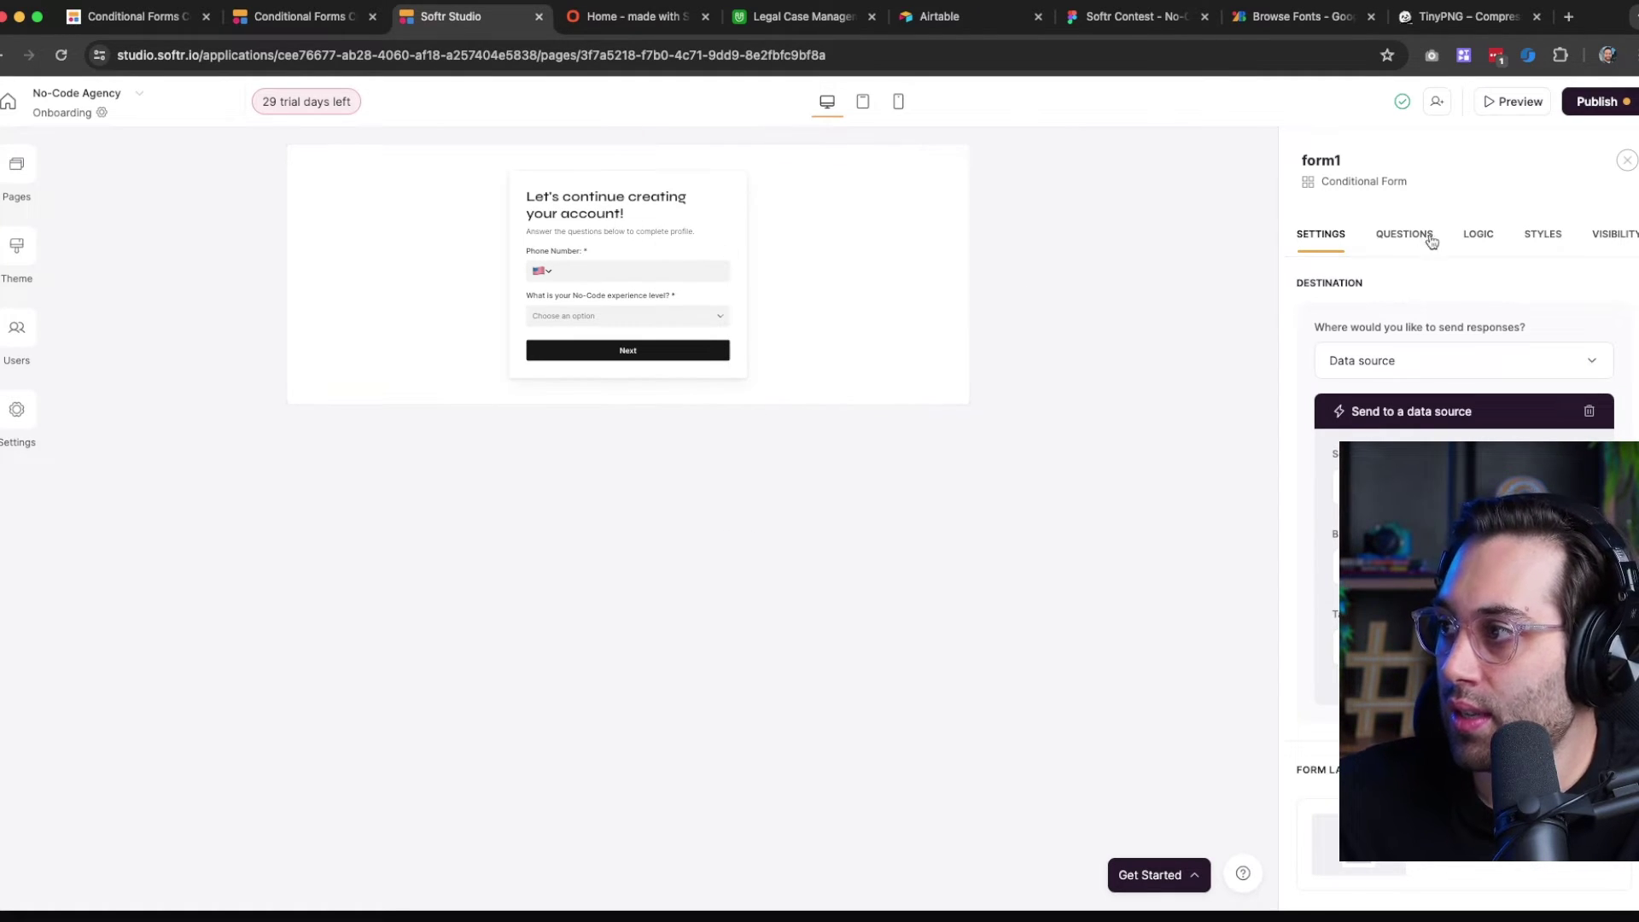
pyautogui.click(1532, 237)
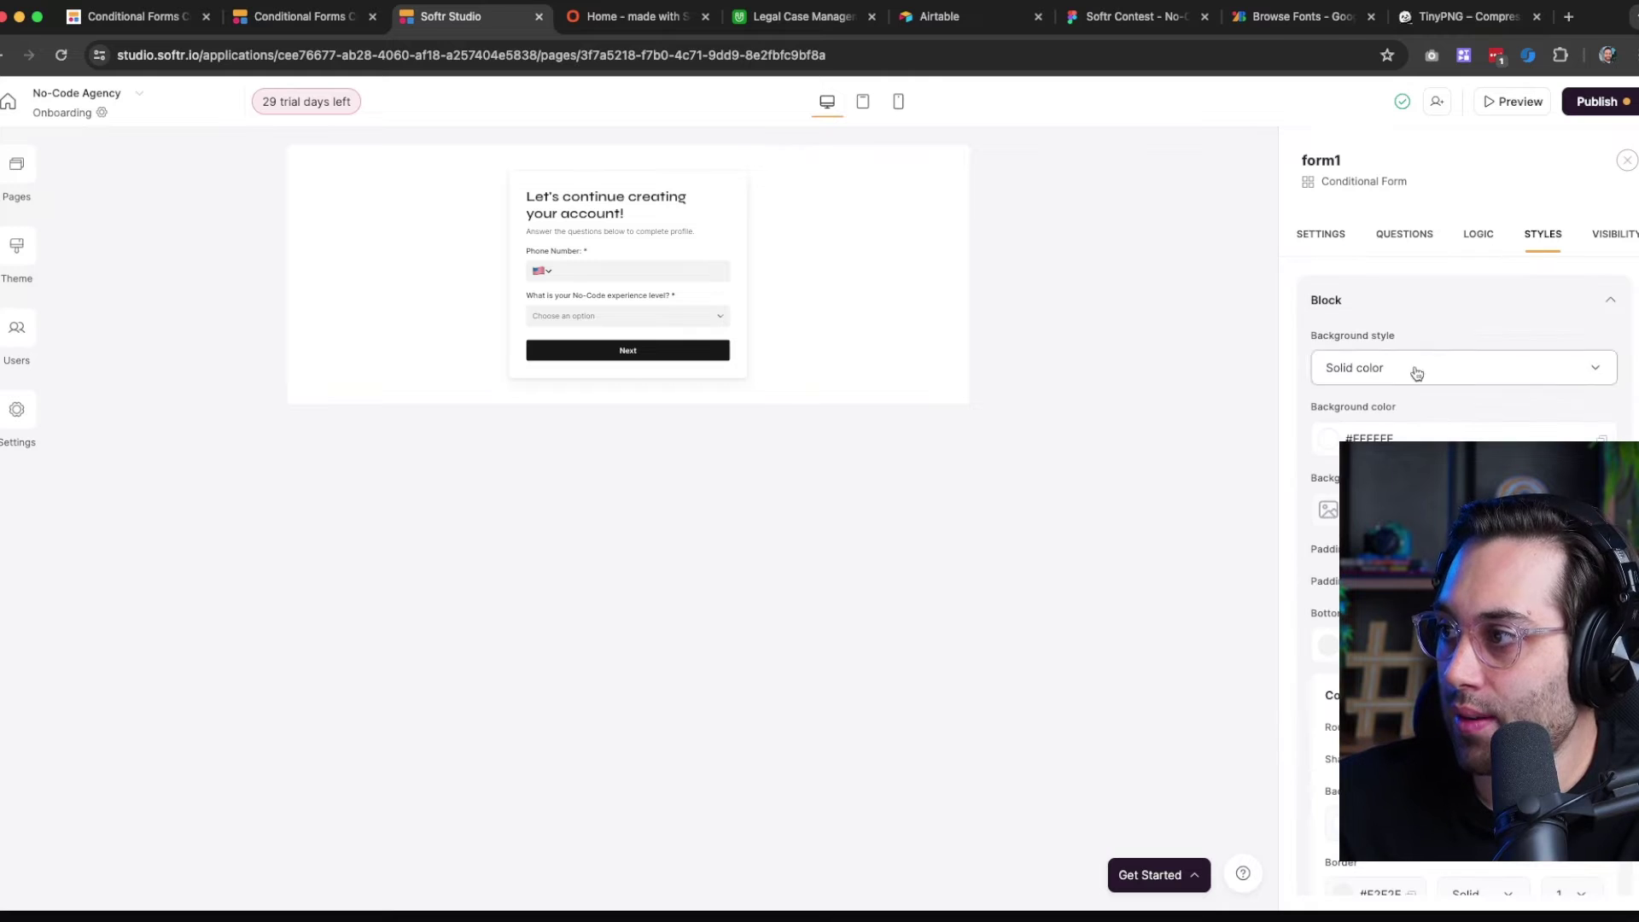
pyautogui.click(1331, 440)
pyautogui.moveTo(1330, 579); pyautogui.dragTo(1321, 598)
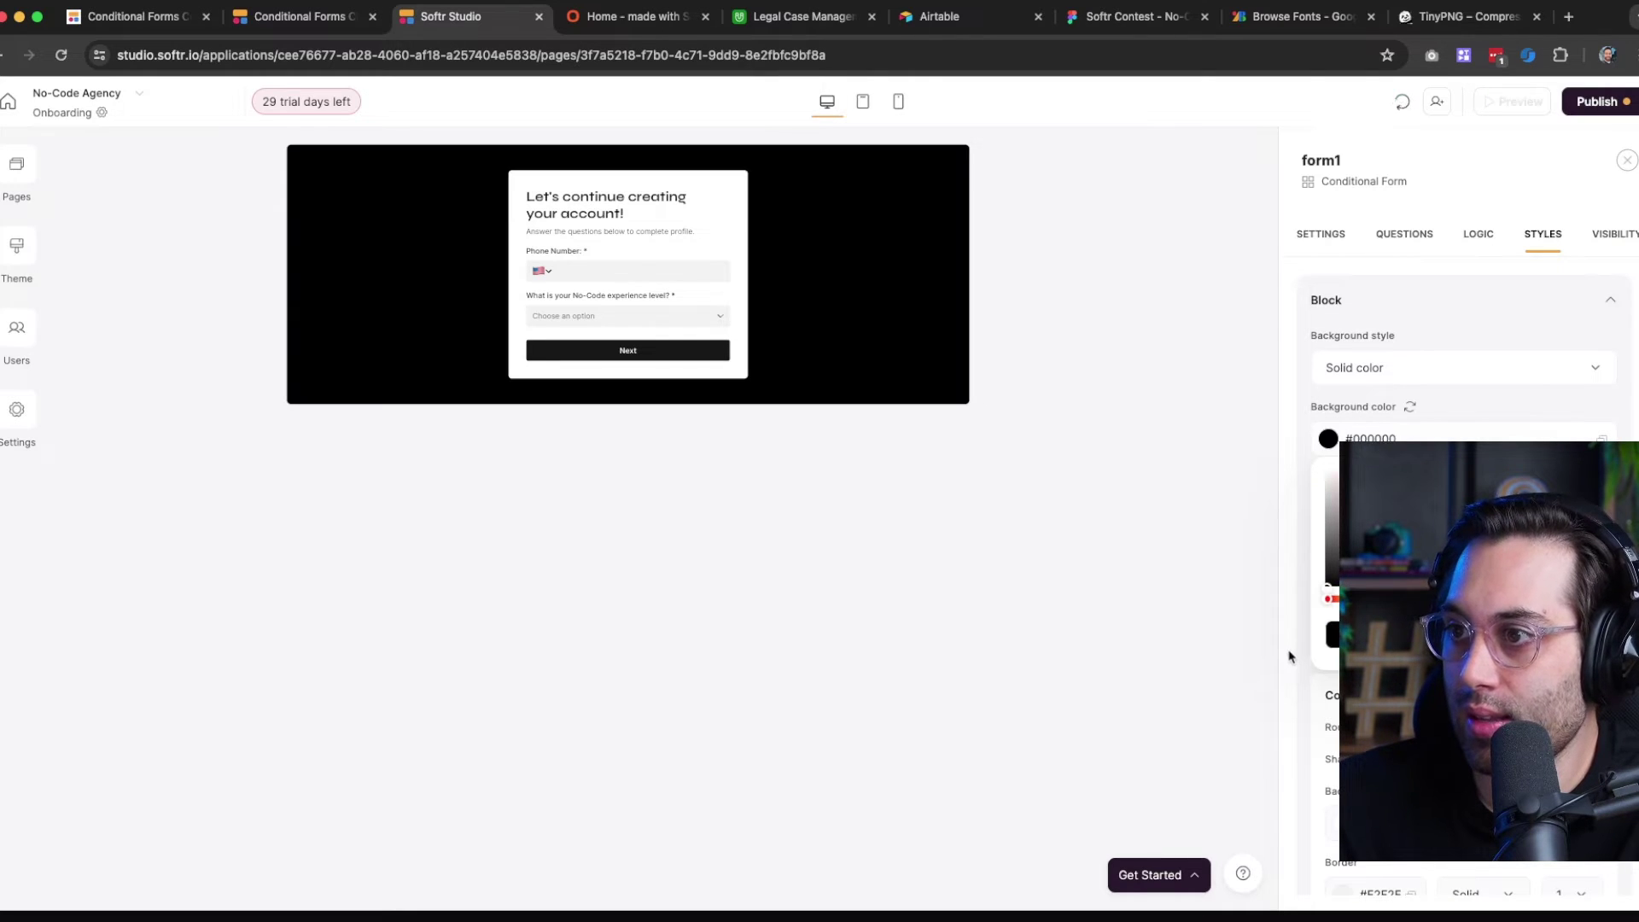
pyautogui.click(1289, 661)
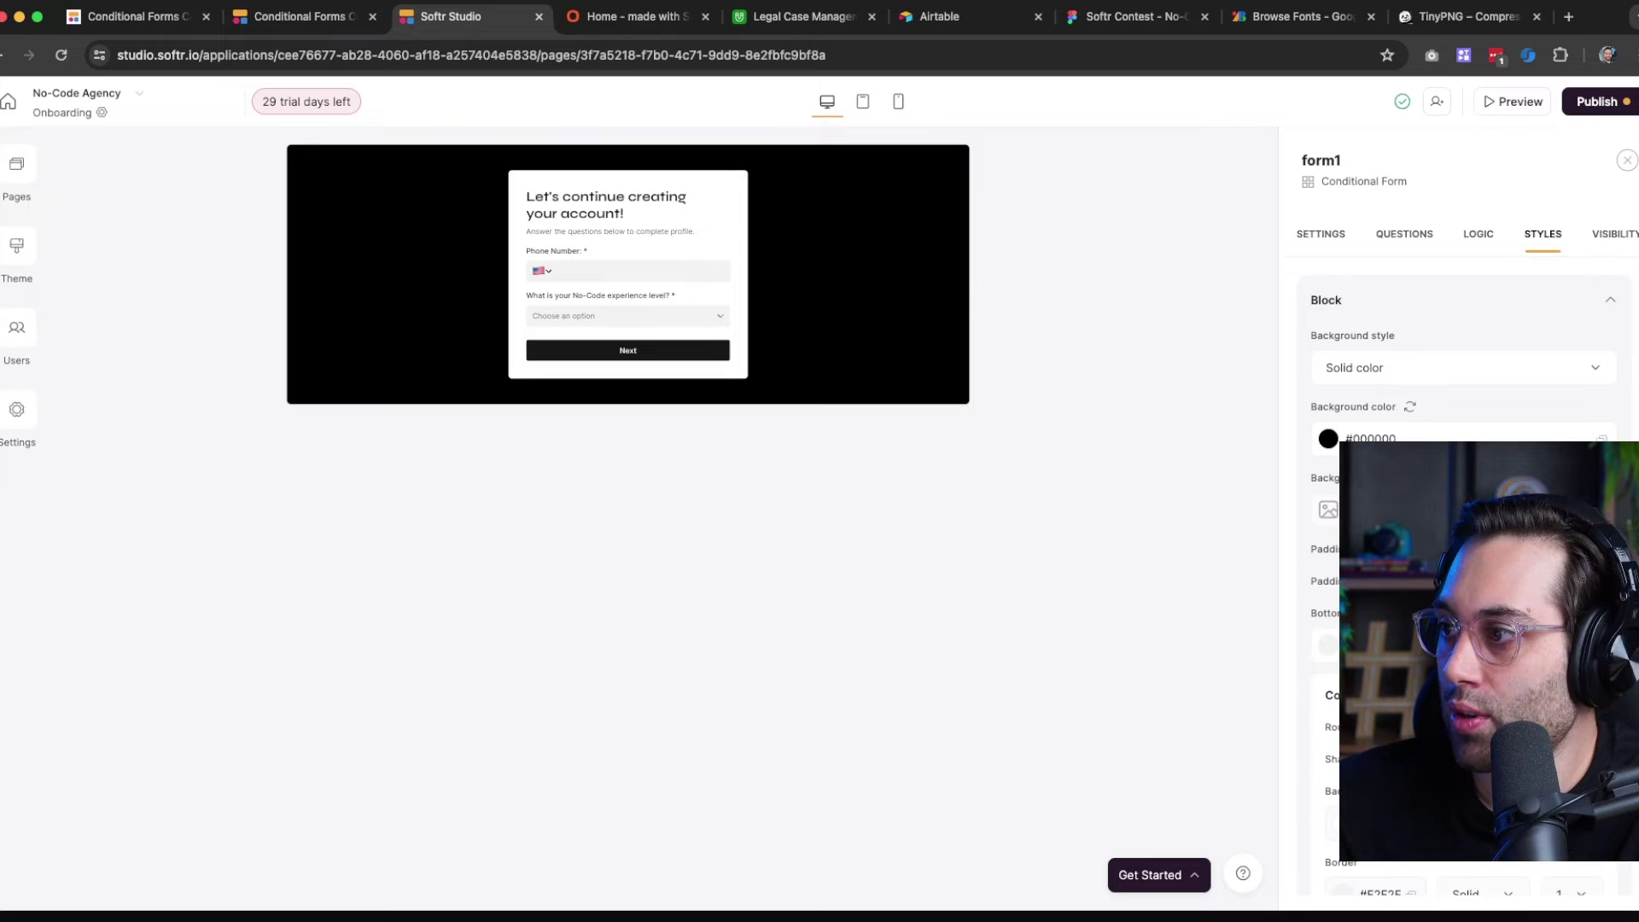
pyautogui.click(1324, 510)
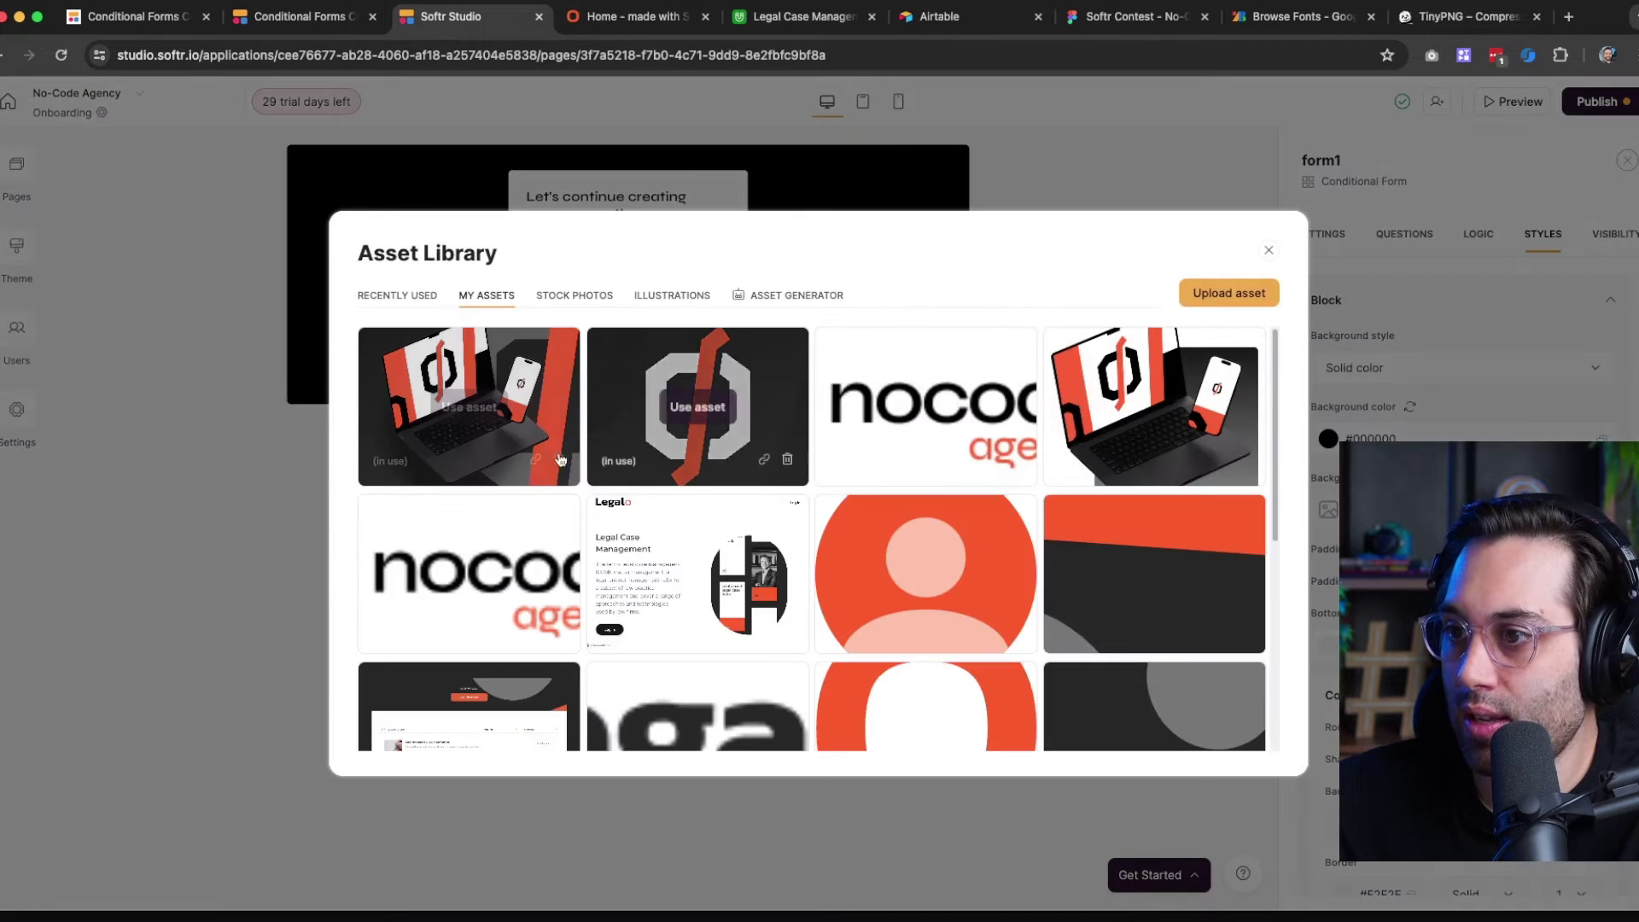
pyautogui.click(461, 407)
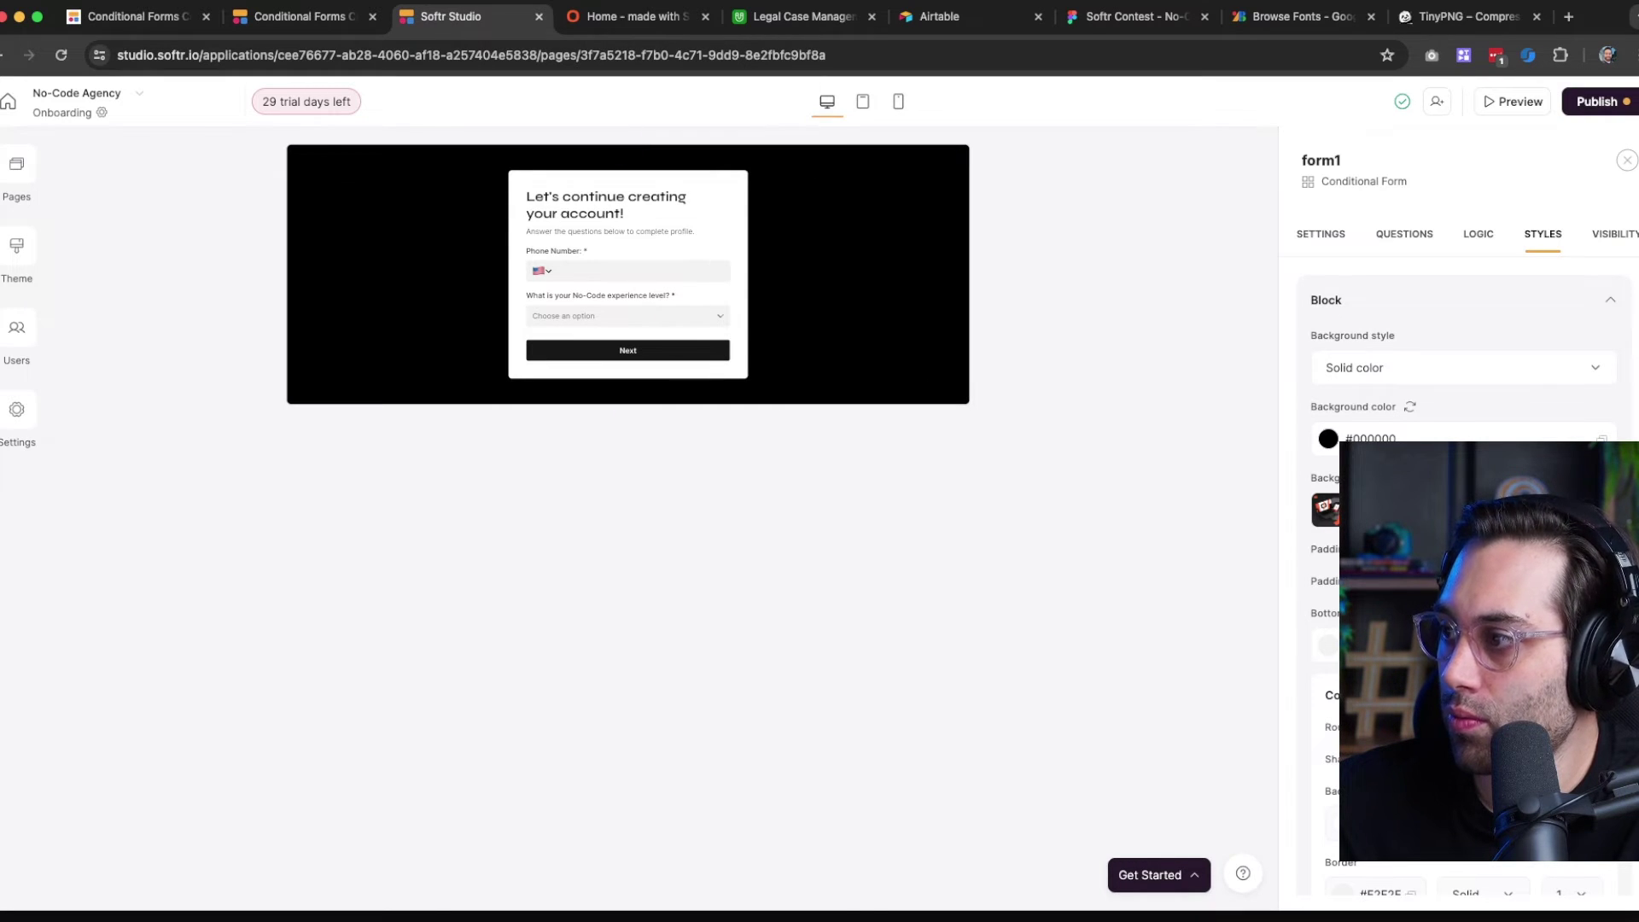
pyautogui.scroll(-1, 1460, 581)
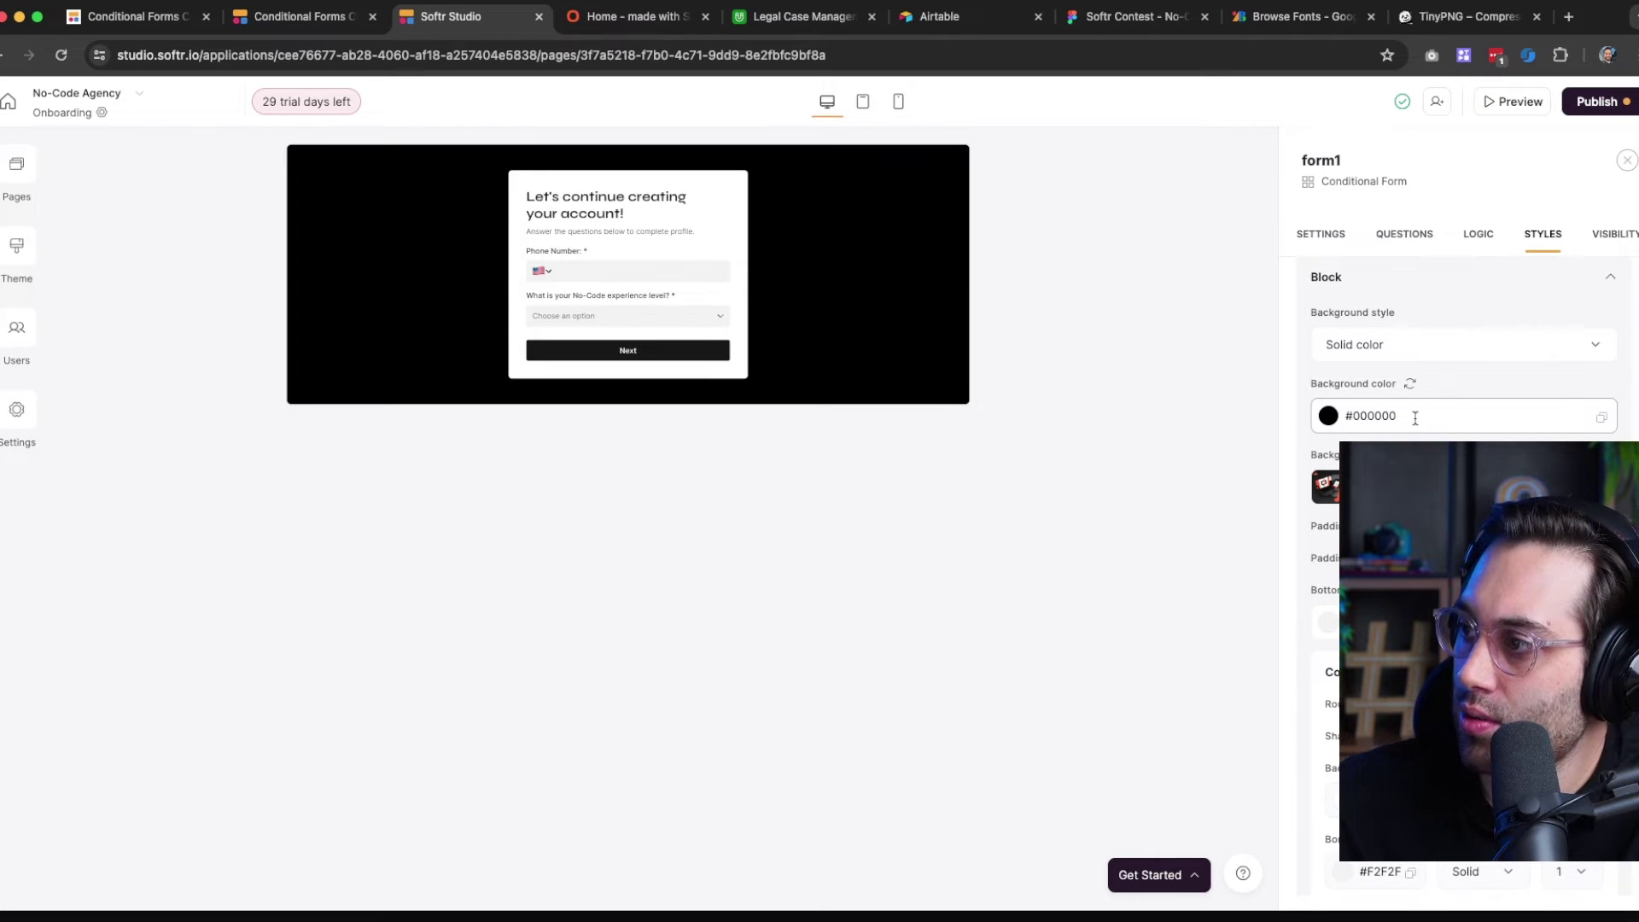
pyautogui.click(1410, 386)
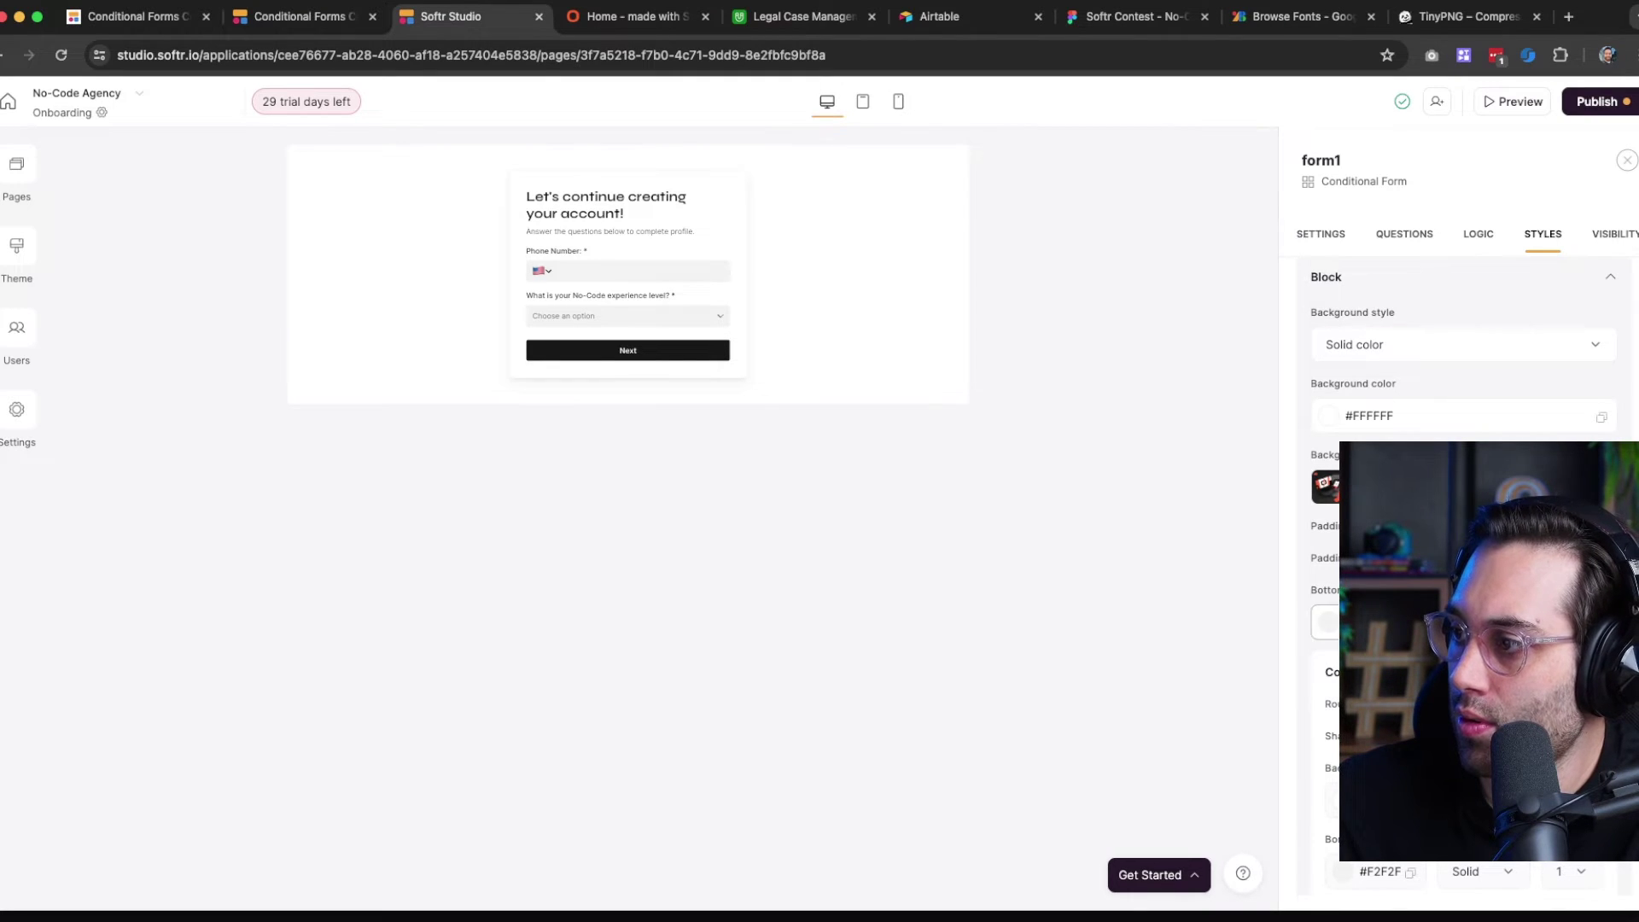
# Publish the updates and switch to the live onboarding page
pyautogui.scroll(-5, 1410, 888)
pyautogui.scroll(6, 1411, 892)
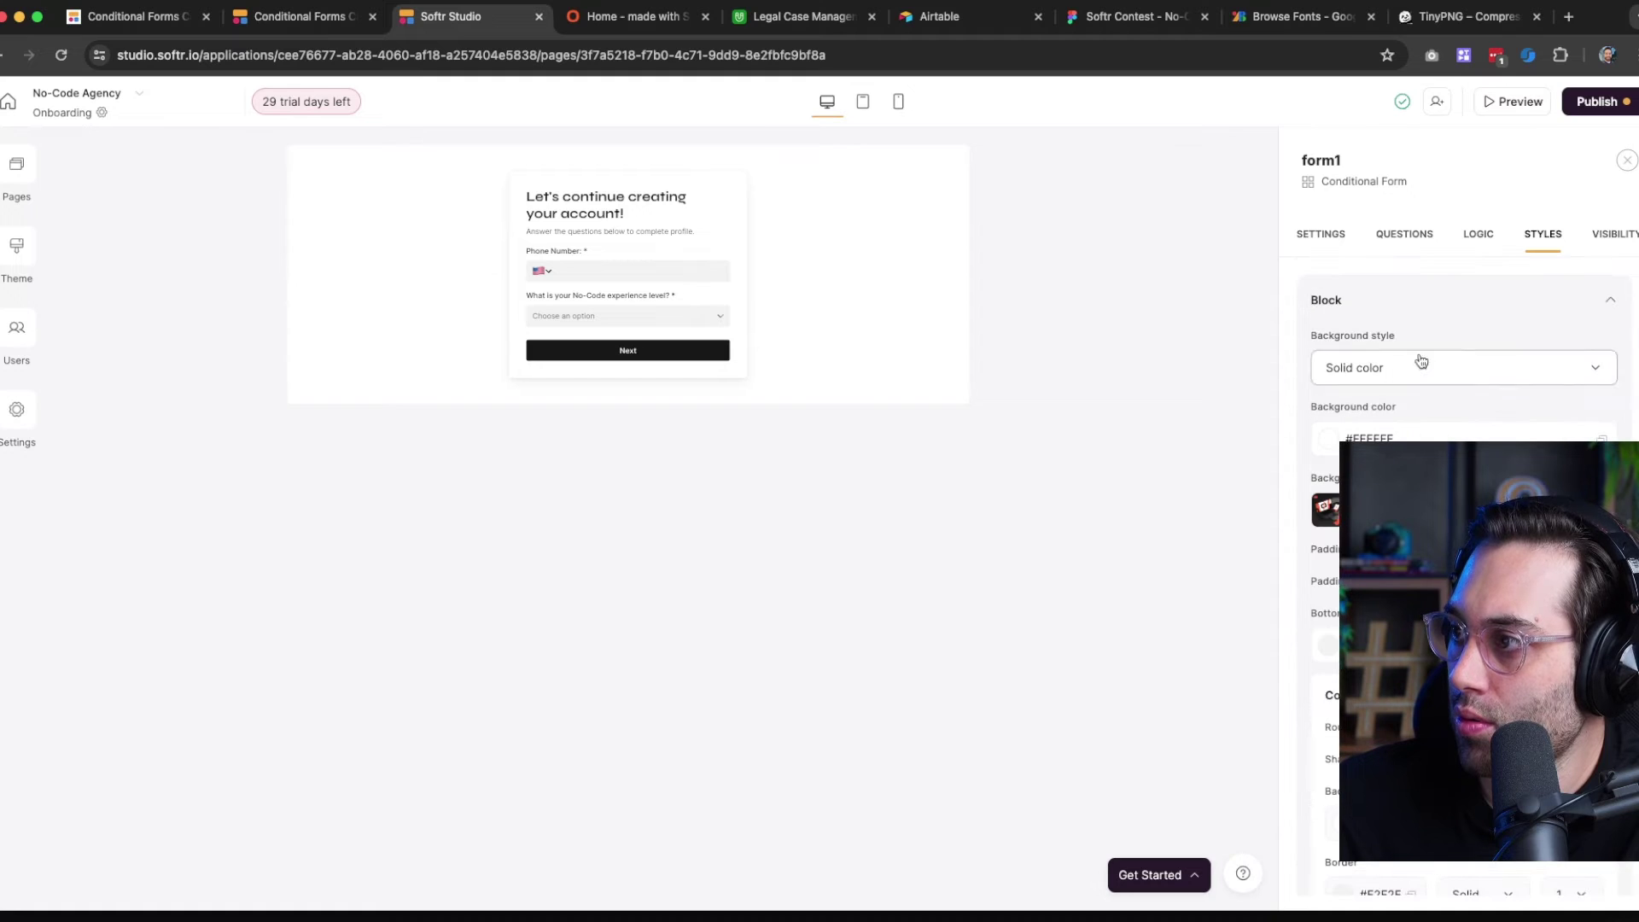
pyautogui.click(1595, 101)
pyautogui.click(1485, 349)
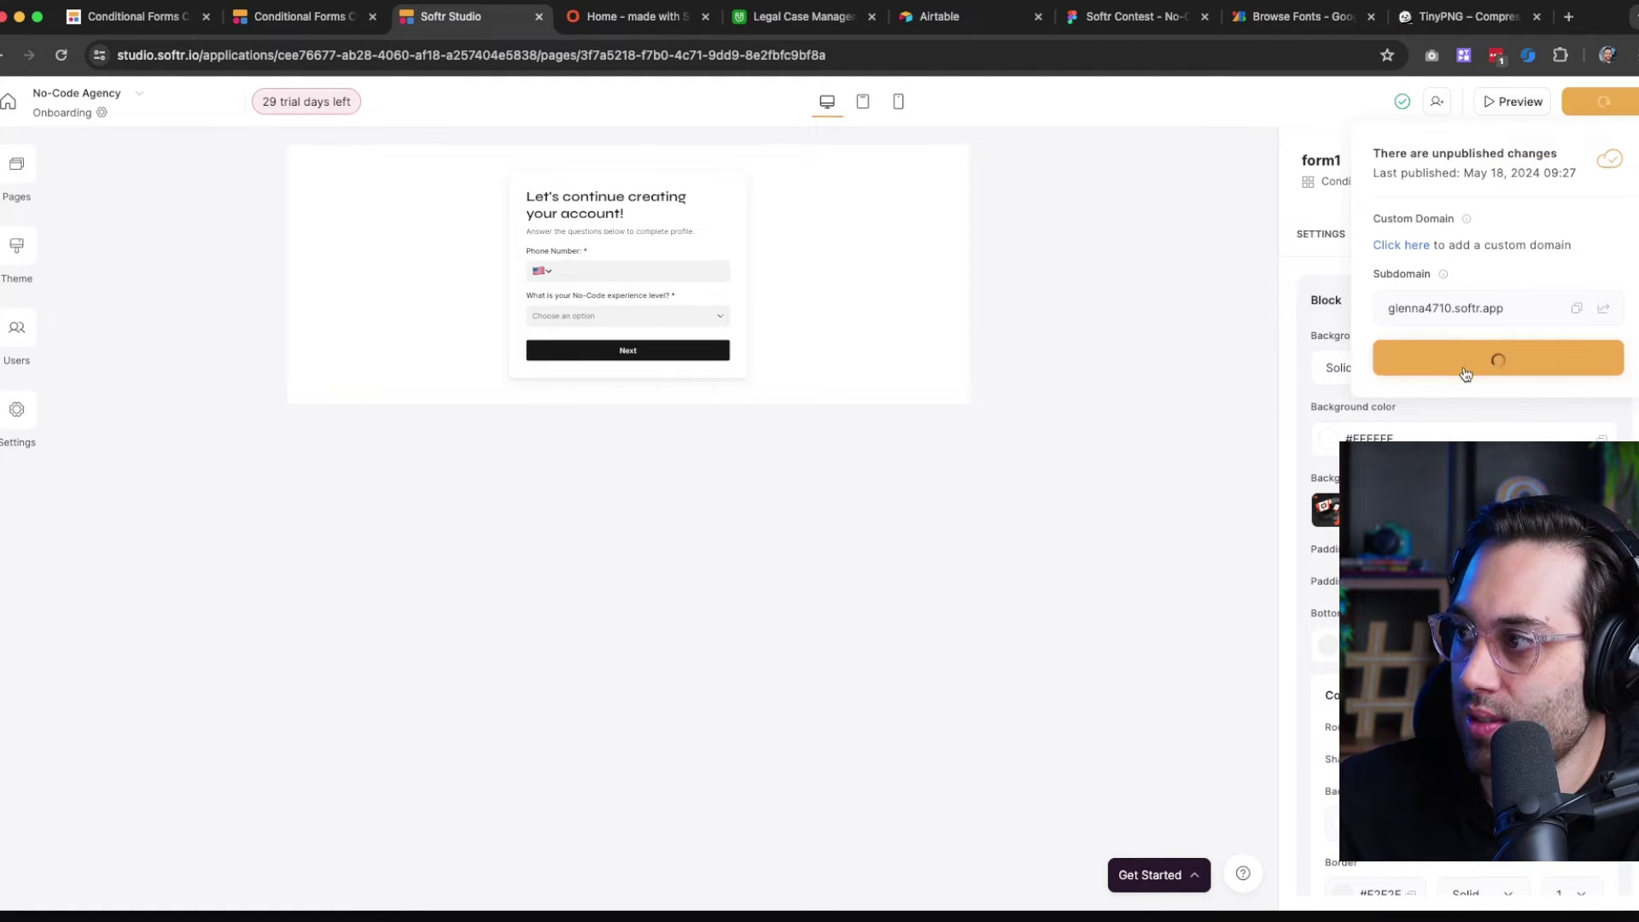
pyautogui.click(648, 26)
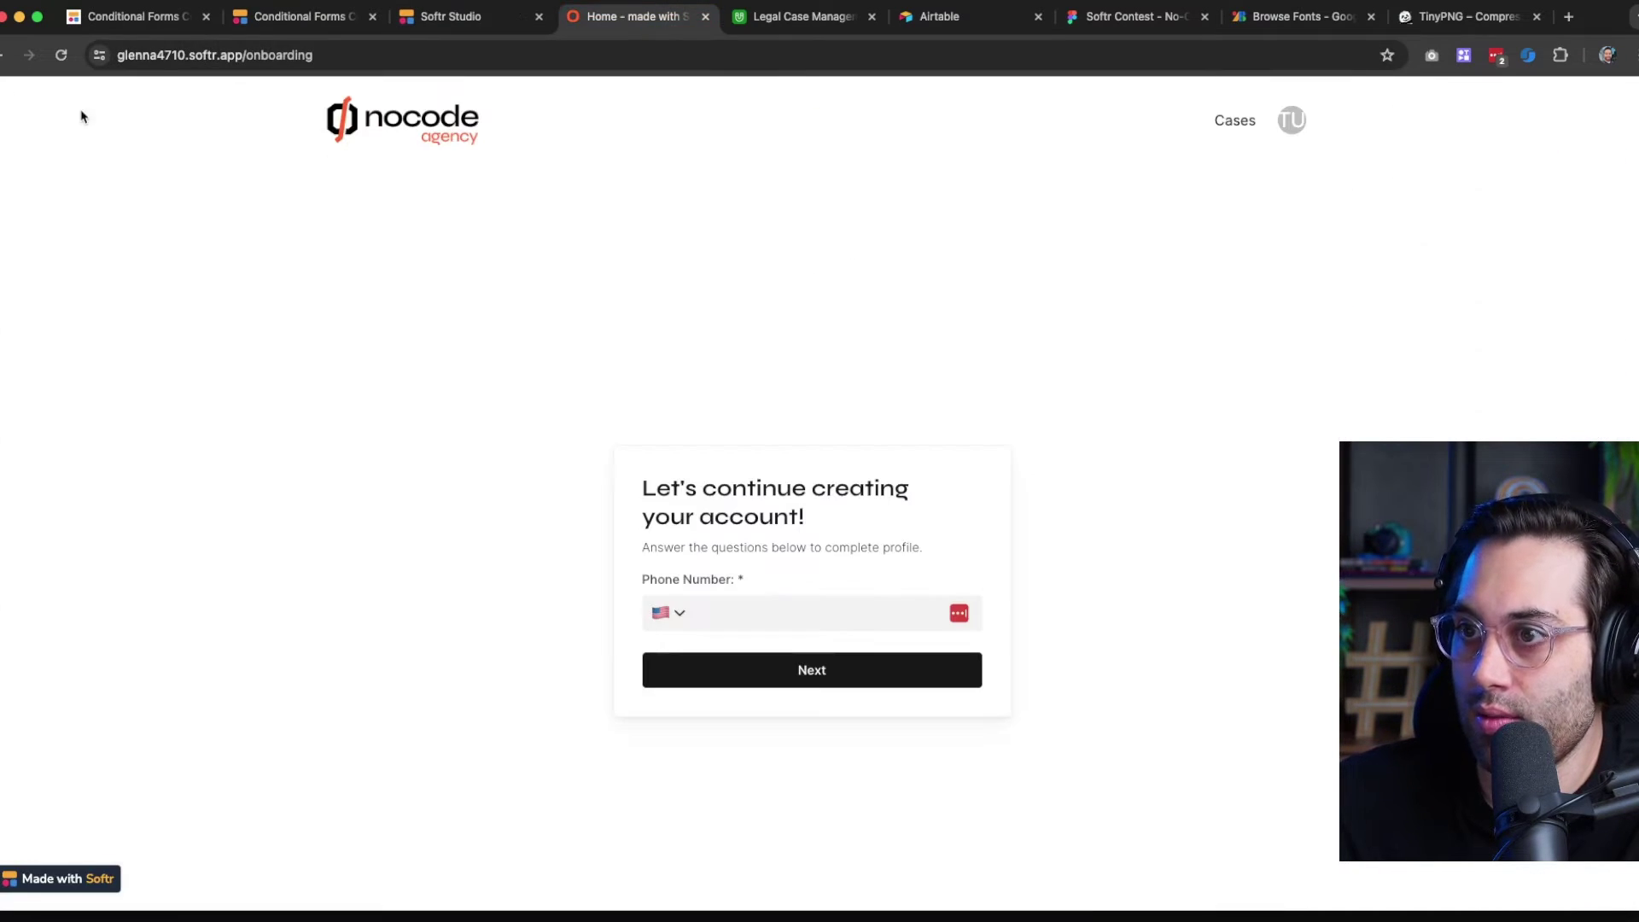
# Reload the live onboarding page to check the form, then return to the editor
pyautogui.click(61, 56)
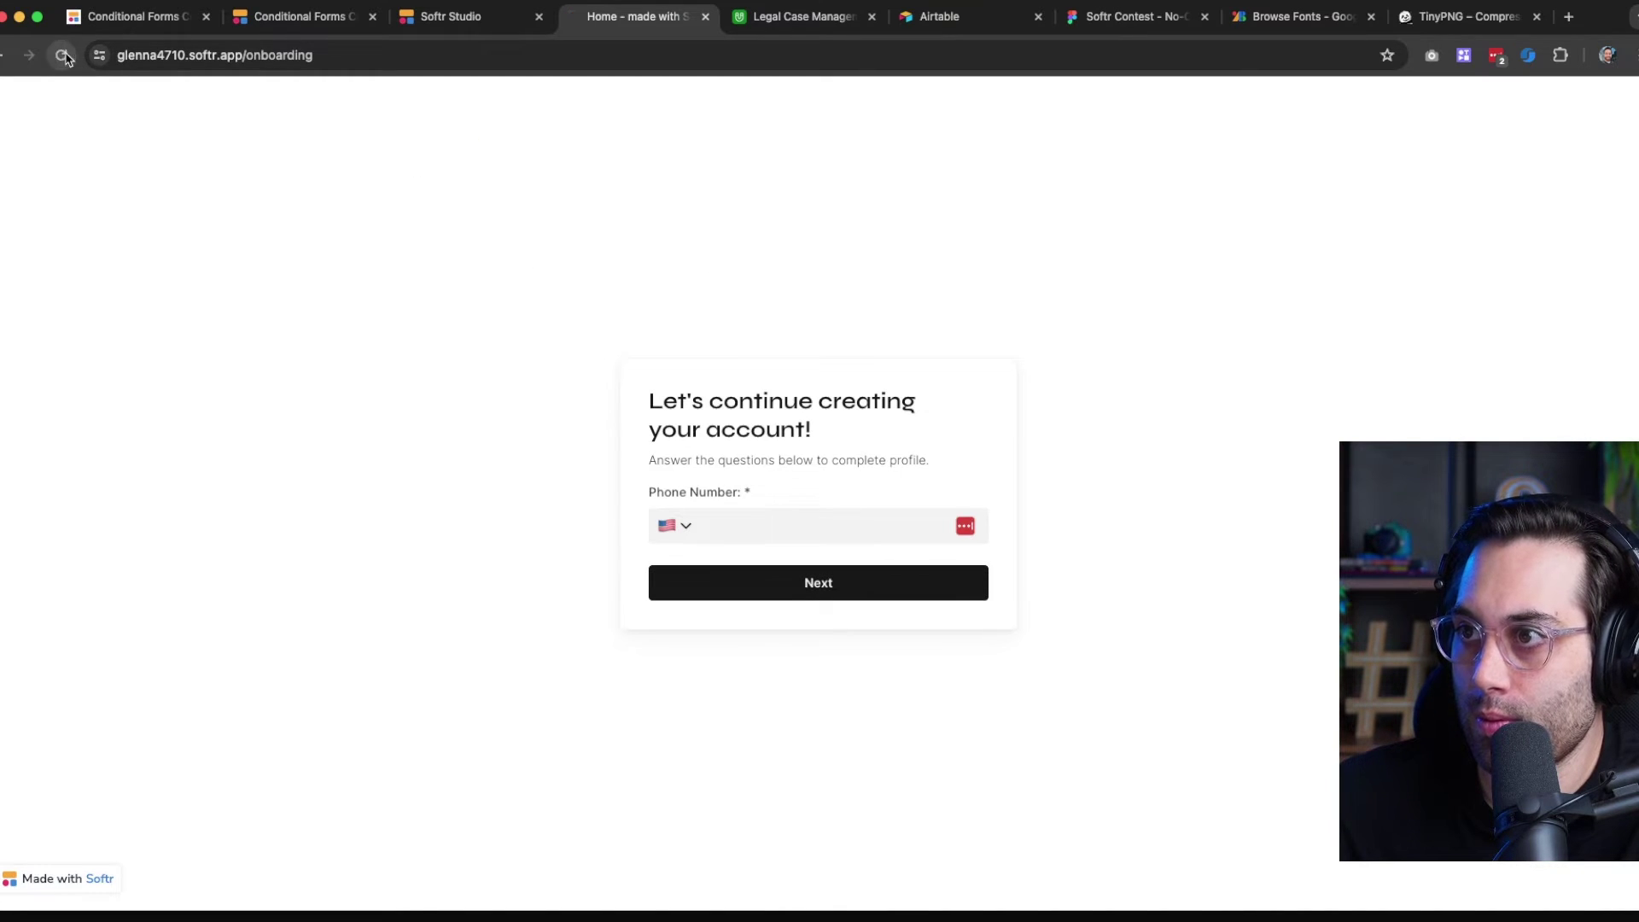
pyautogui.click(440, 22)
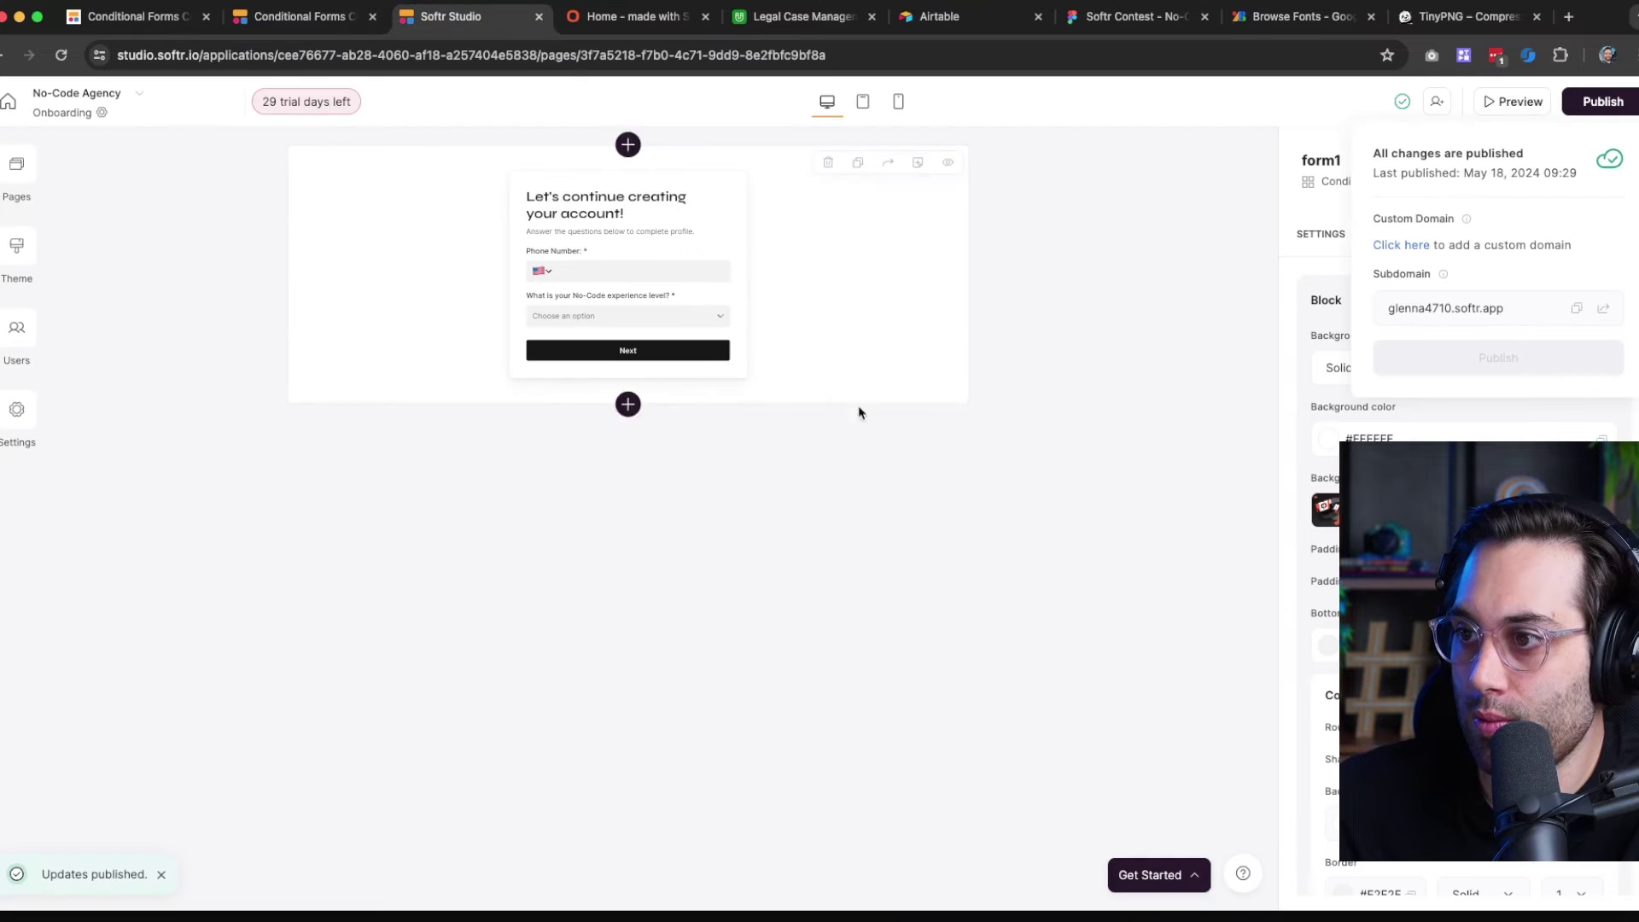
pyautogui.click(827, 304)
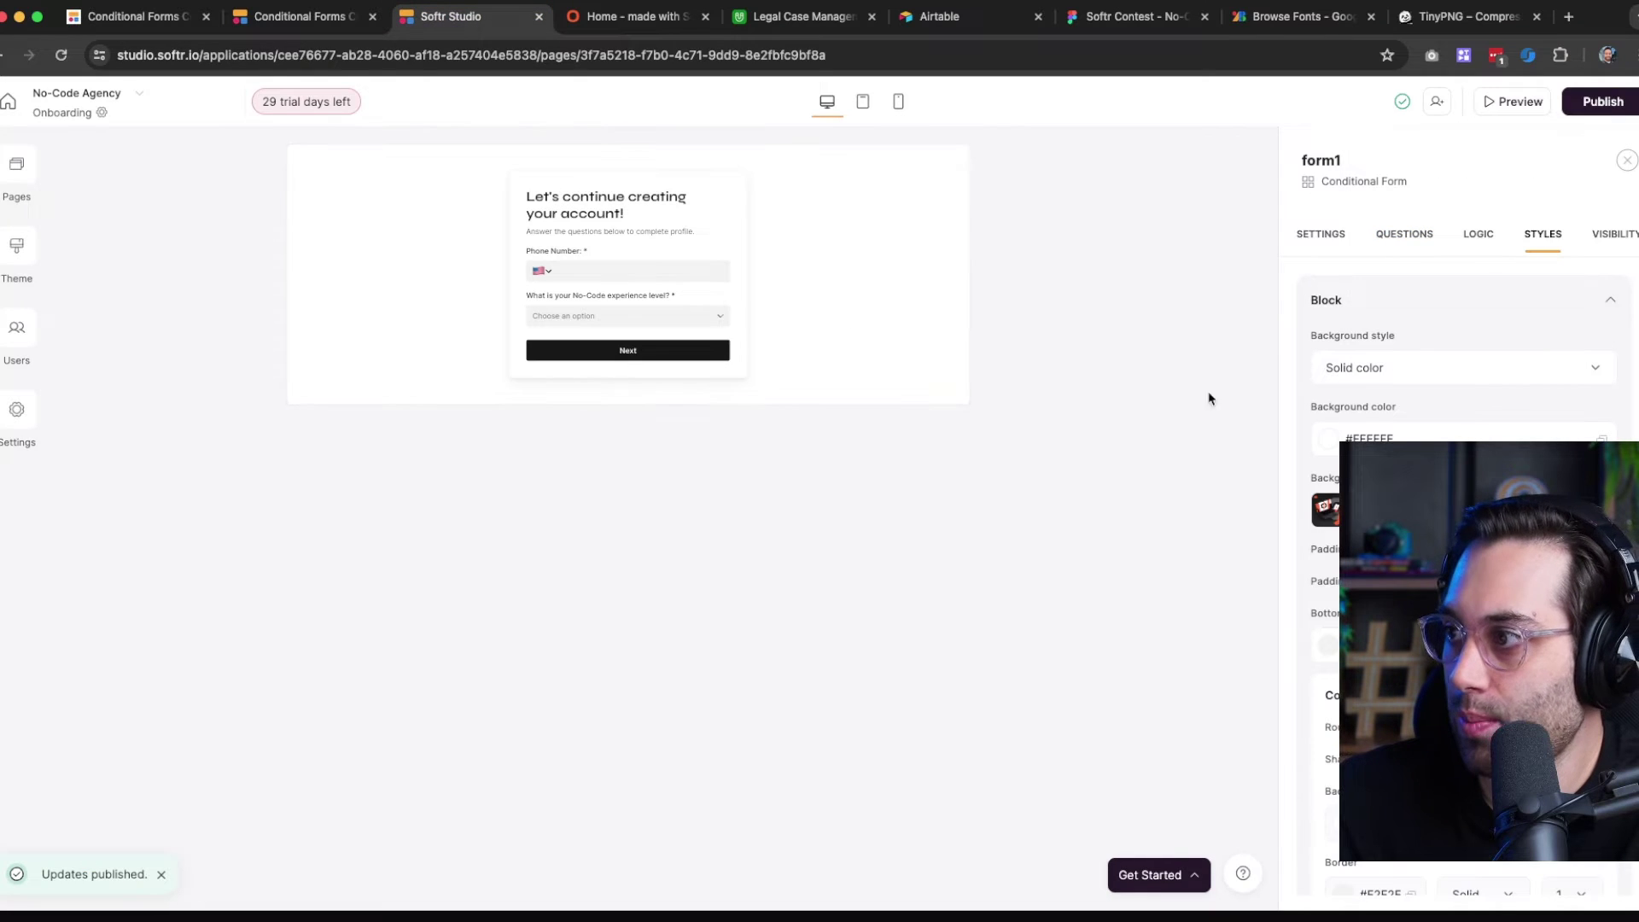
# Set the form block's background style to Image and publish the update
pyautogui.click(1427, 369)
pyautogui.click(1362, 450)
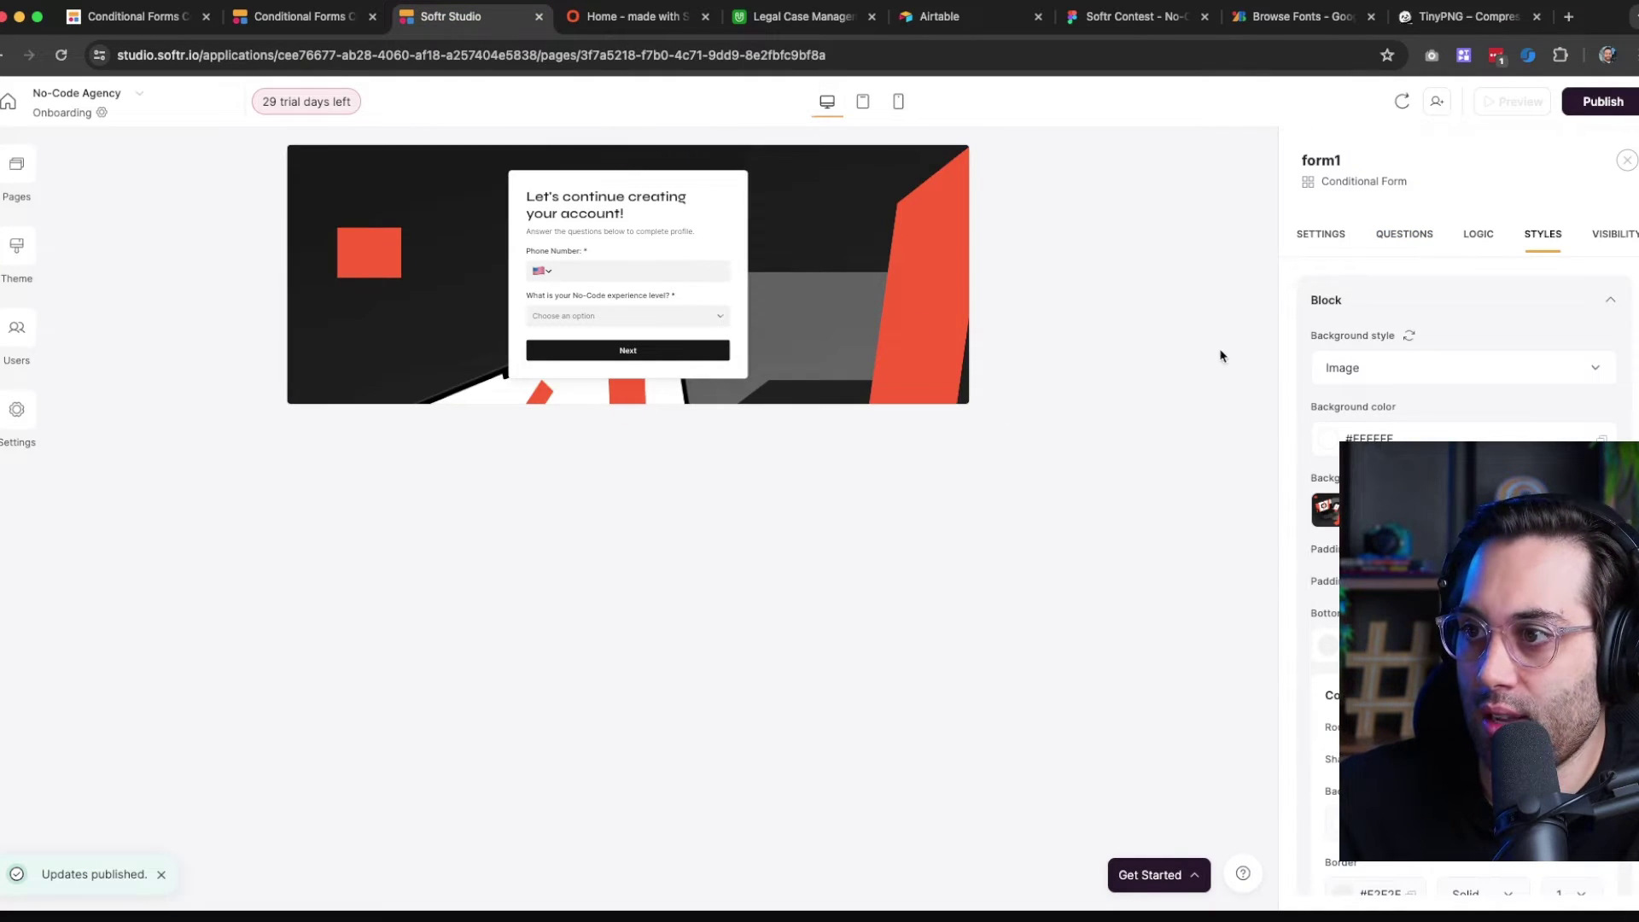
pyautogui.click(1617, 110)
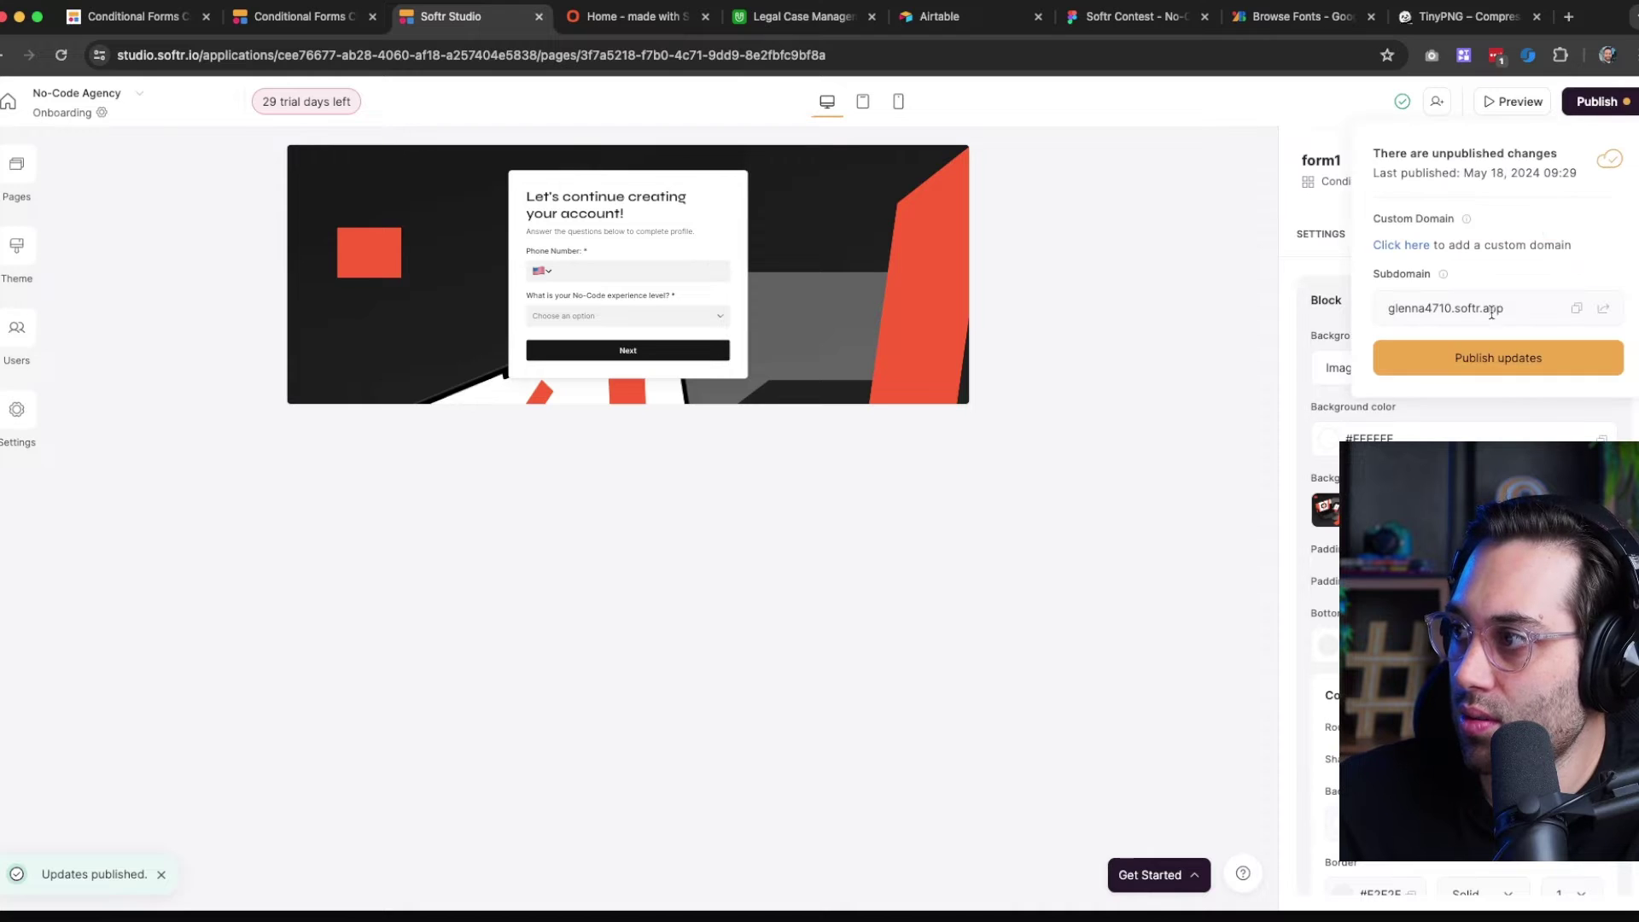
pyautogui.click(1479, 357)
# Reload the live onboarding page to see the laptop image background, then return to the editor
pyautogui.click(632, 16)
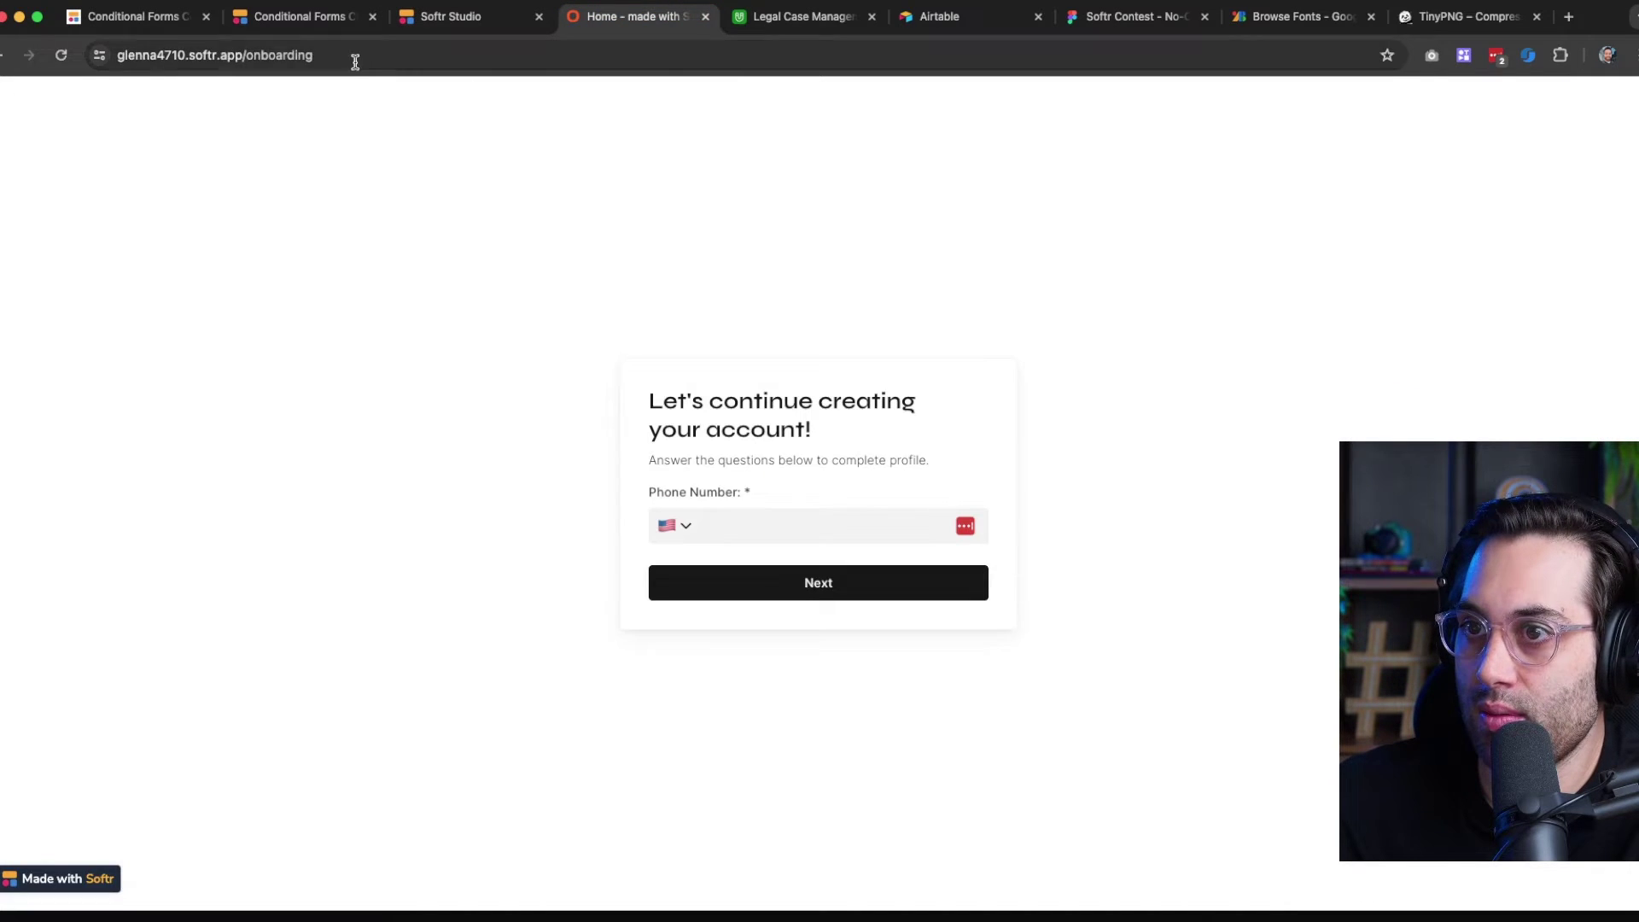
pyautogui.click(68, 54)
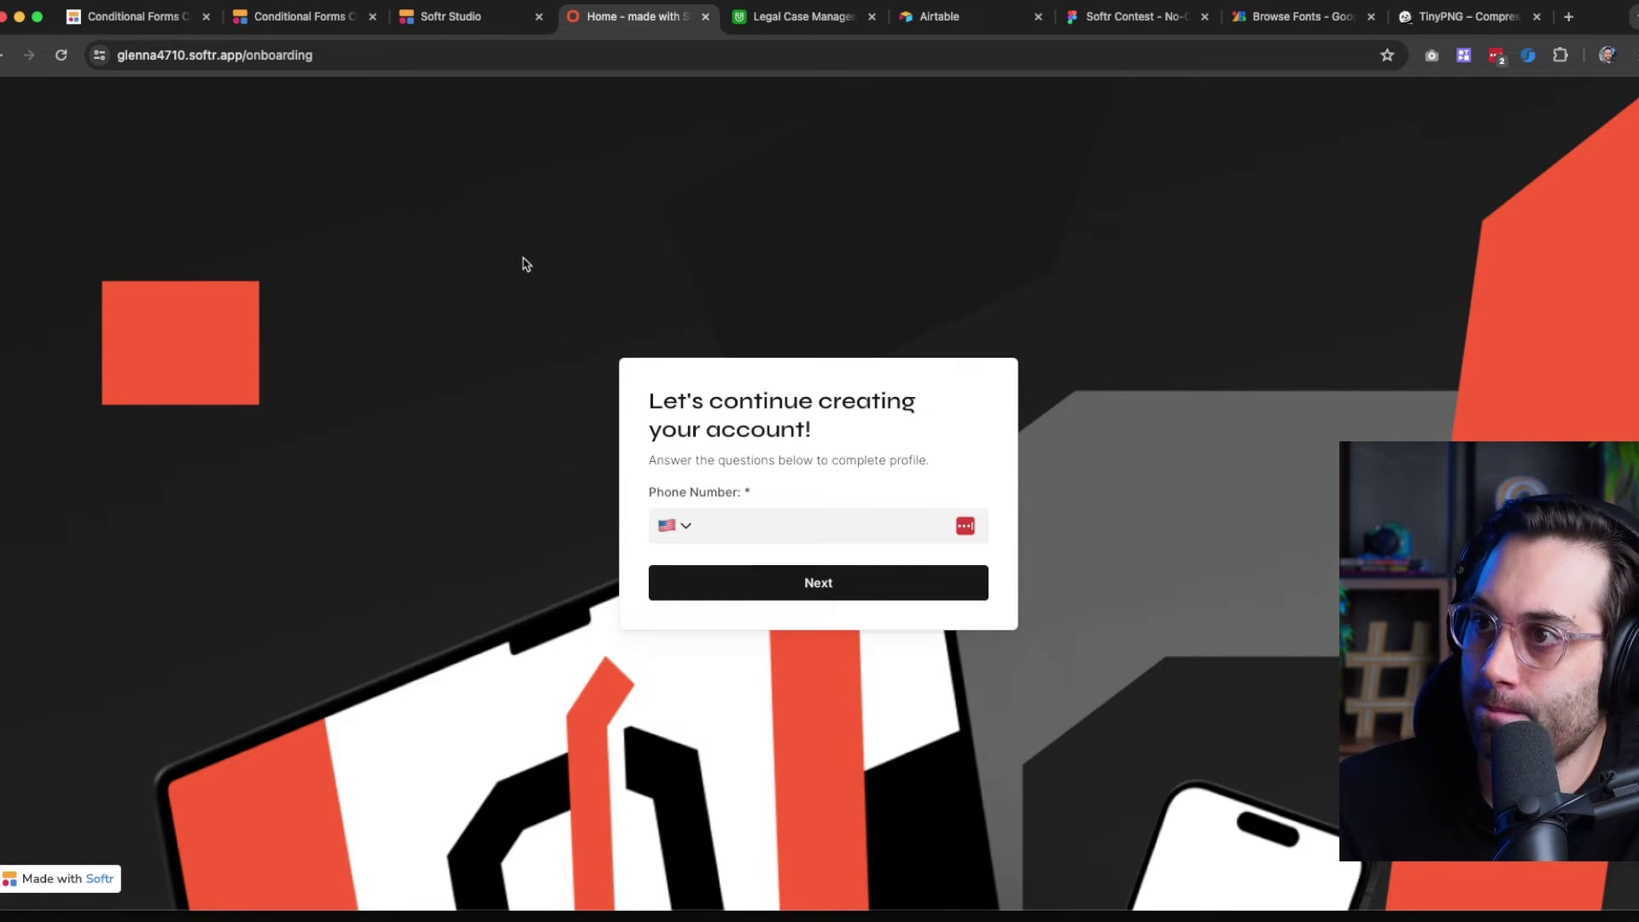
pyautogui.click(501, 16)
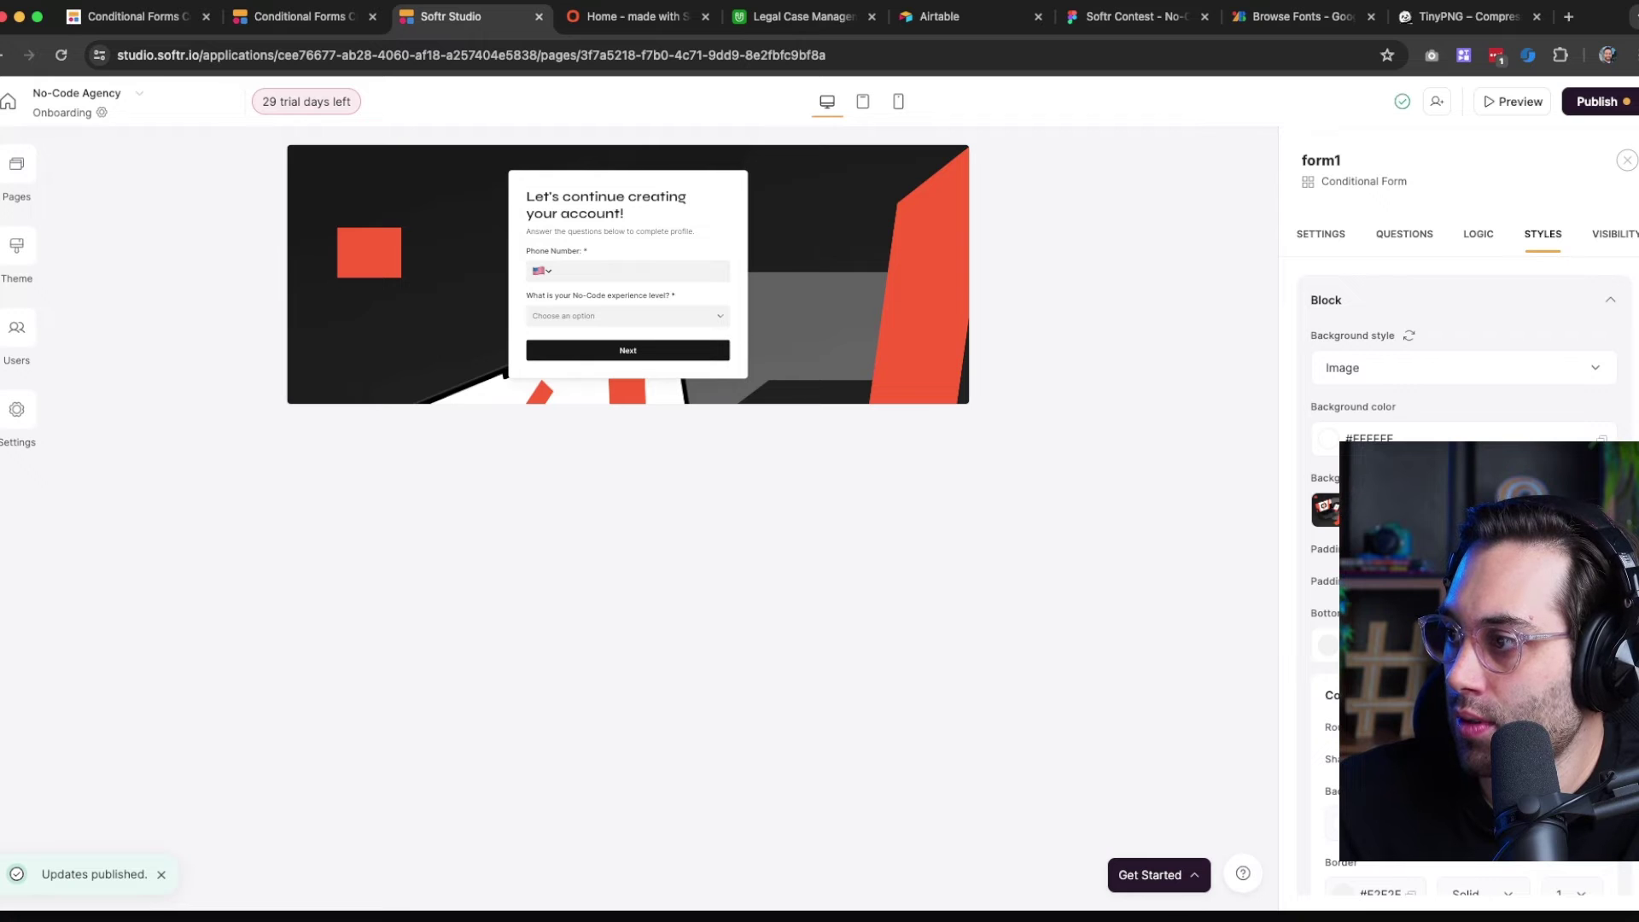
# Swap the form background for another Asset Library image, publish, and view the live page
pyautogui.click(1326, 509)
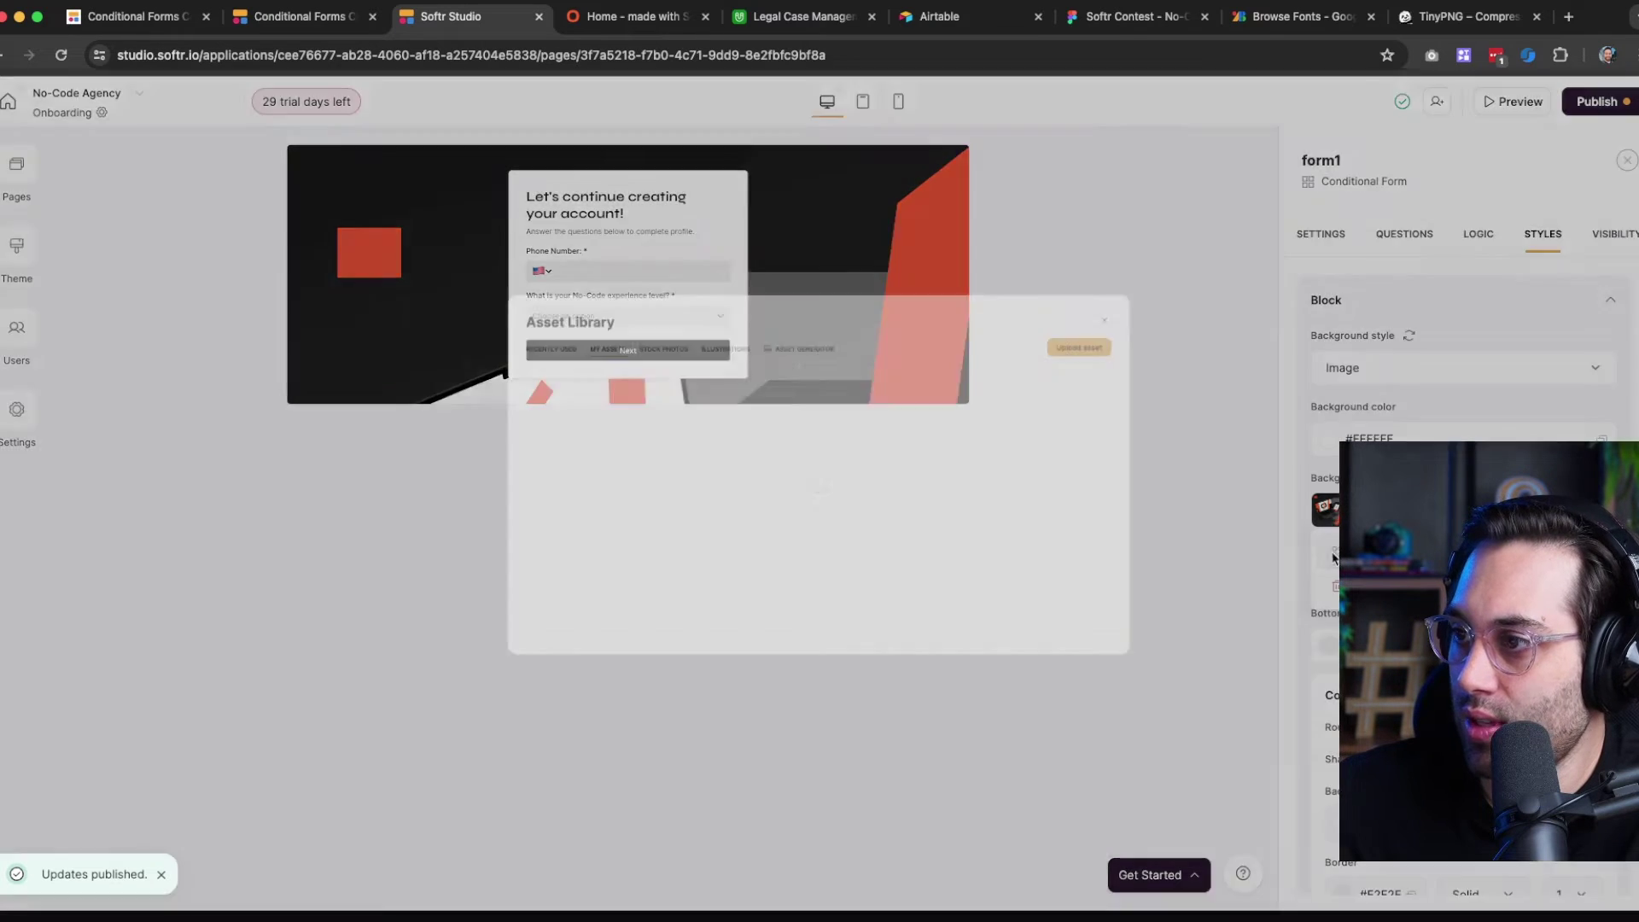
pyautogui.click(697, 408)
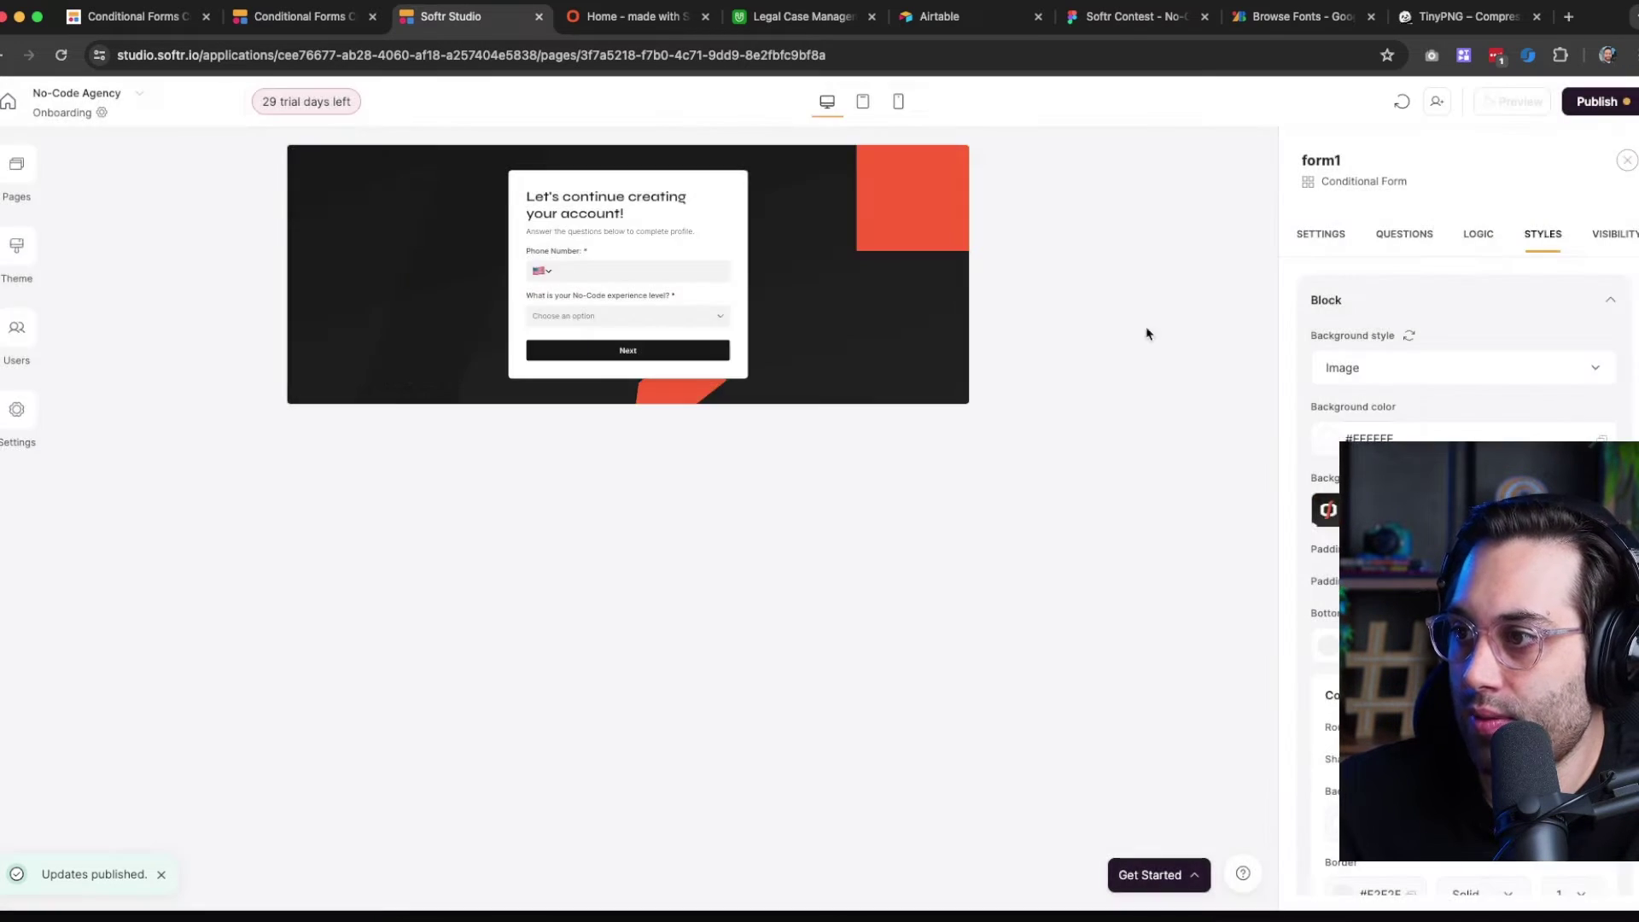
pyautogui.click(1598, 102)
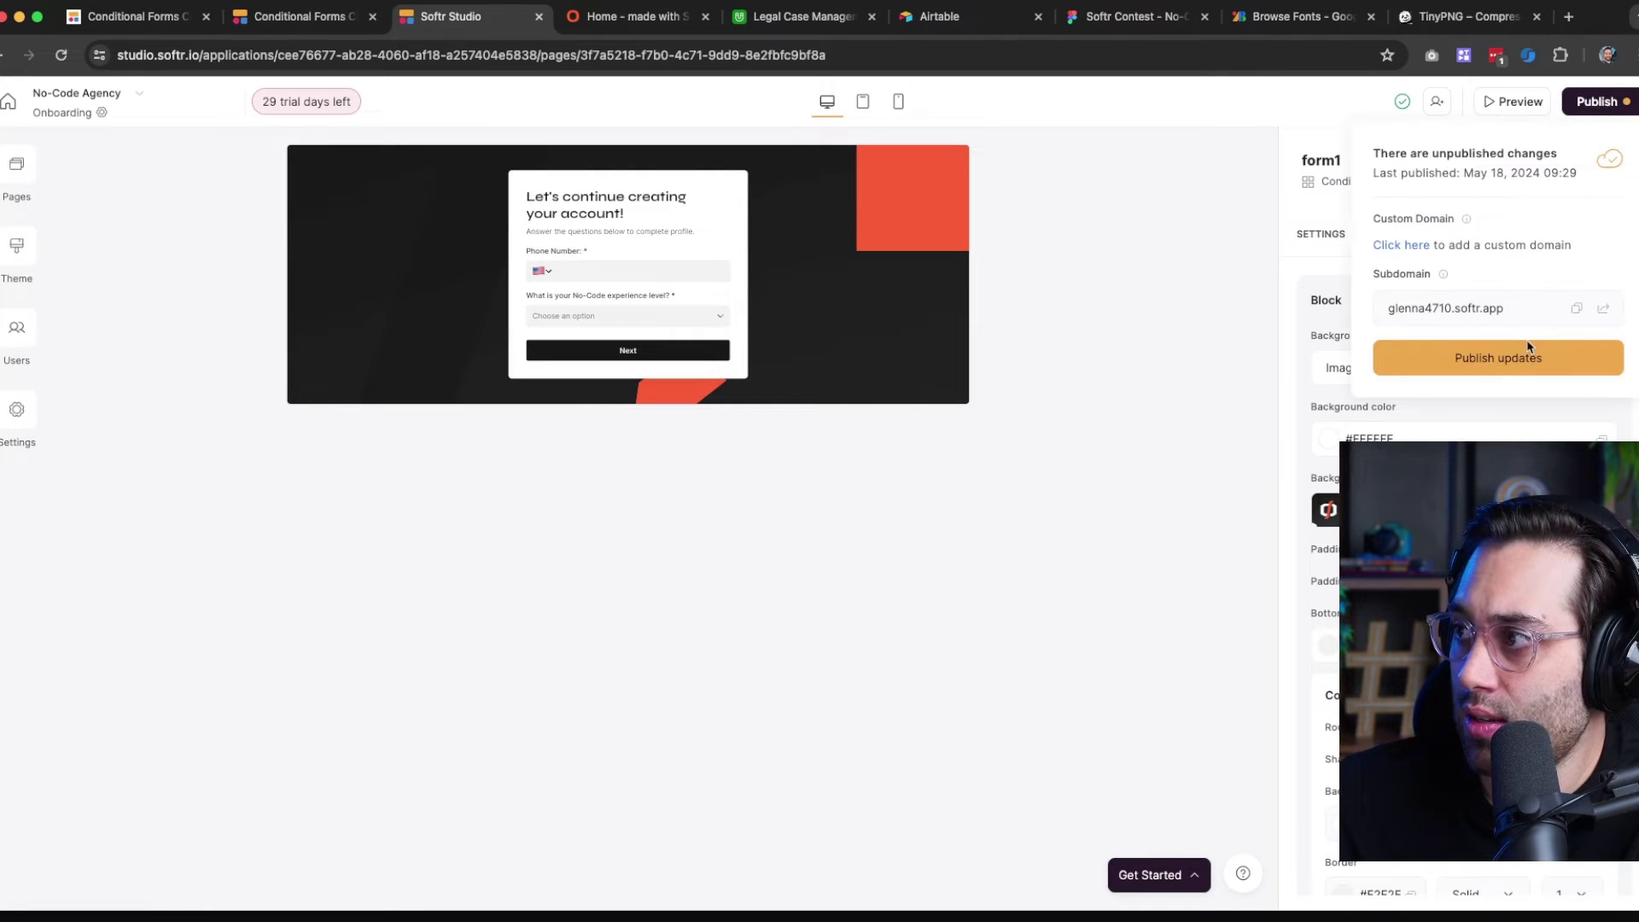
pyautogui.click(1529, 350)
pyautogui.click(628, 18)
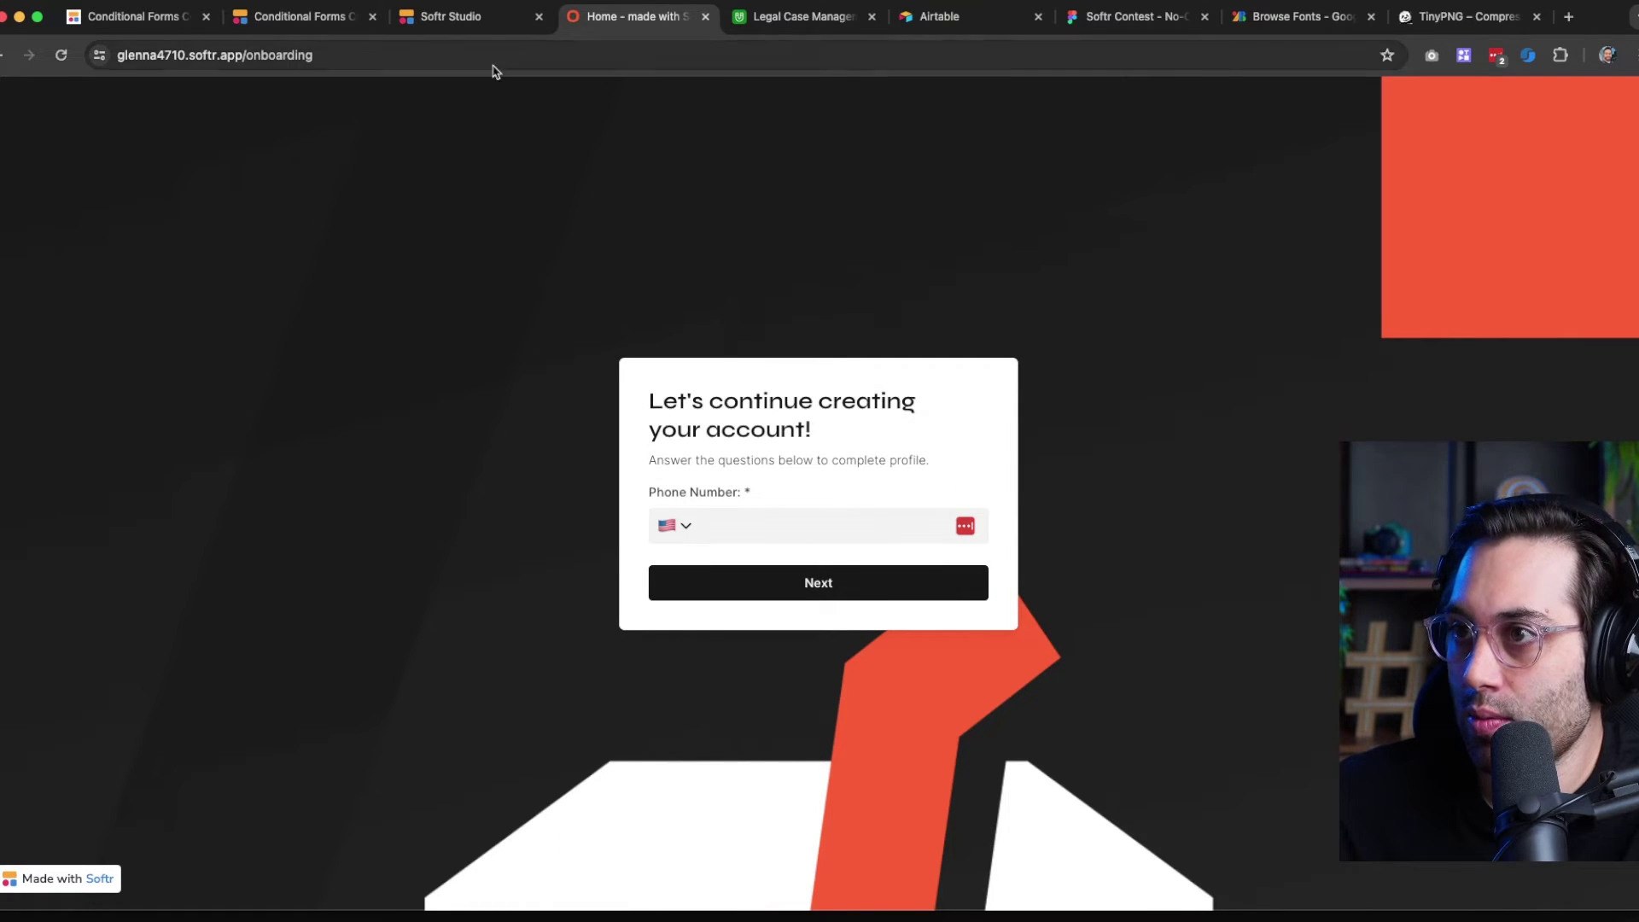
# Publish the latest changes again and reload the live onboarding page to check them
pyautogui.click(491, 27)
pyautogui.click(912, 282)
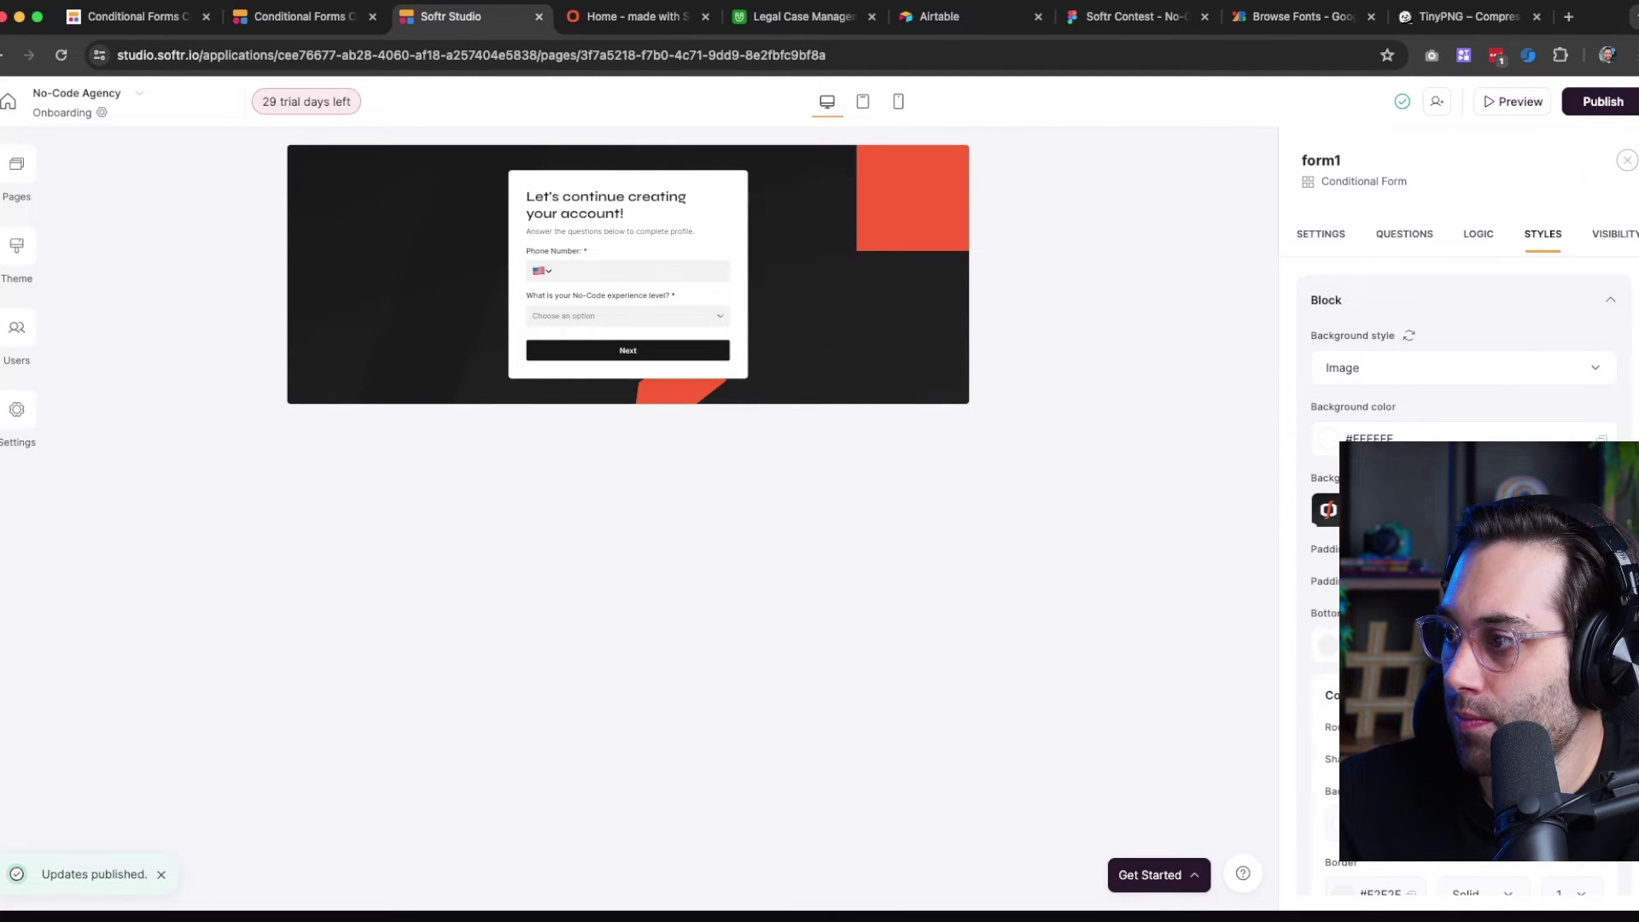
pyautogui.click(1599, 113)
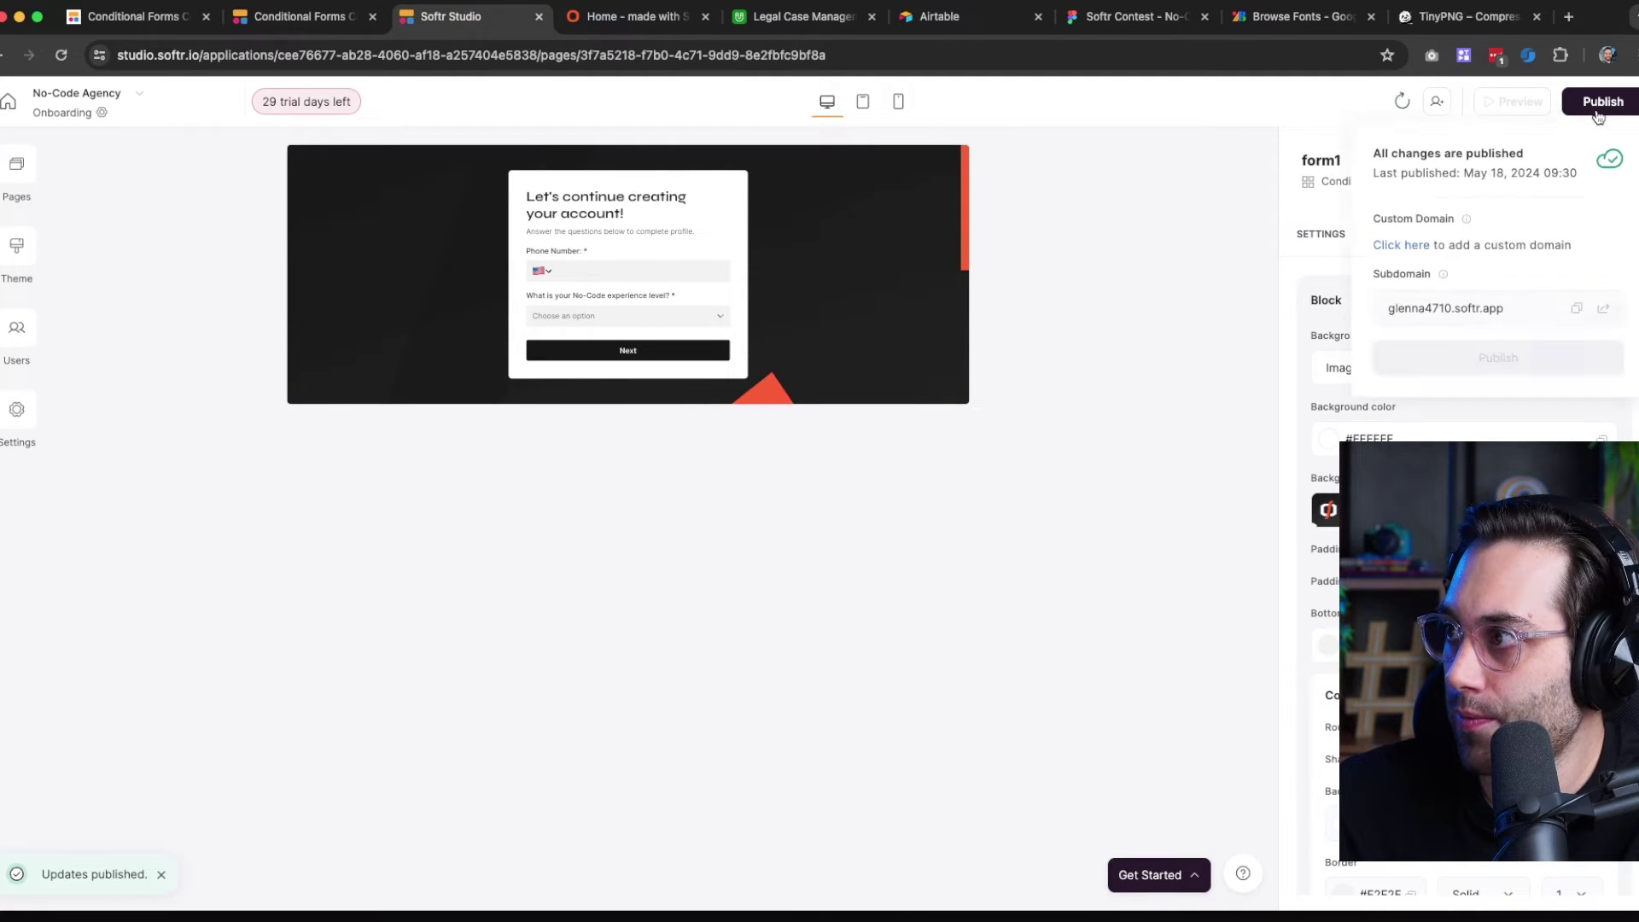
pyautogui.click(1474, 357)
pyautogui.click(636, 18)
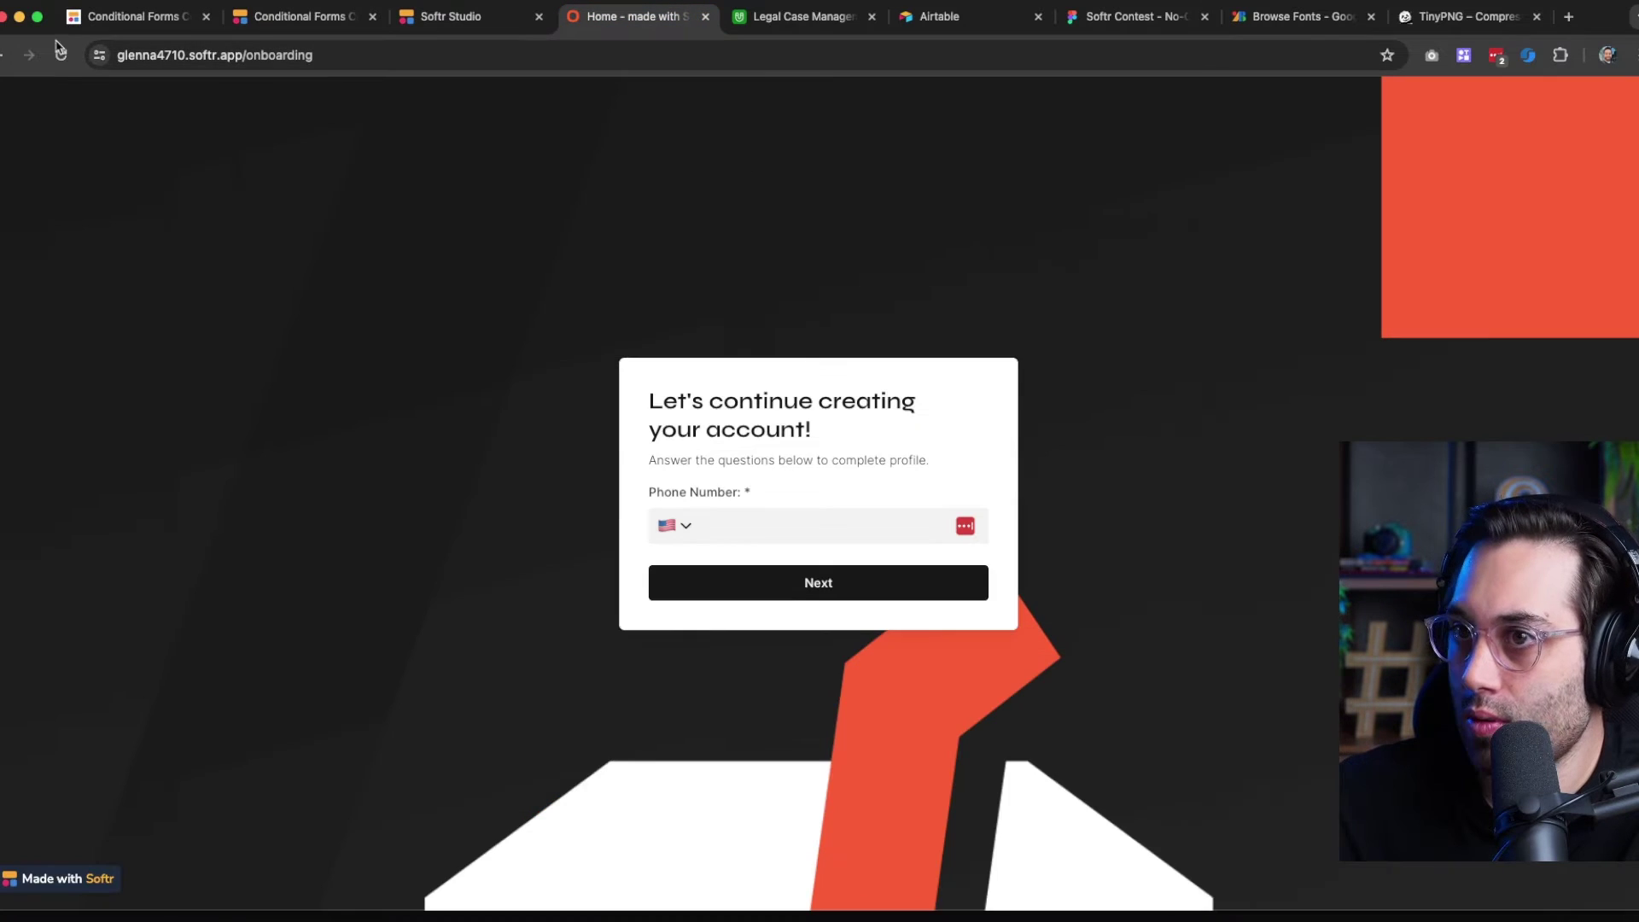
pyautogui.click(60, 54)
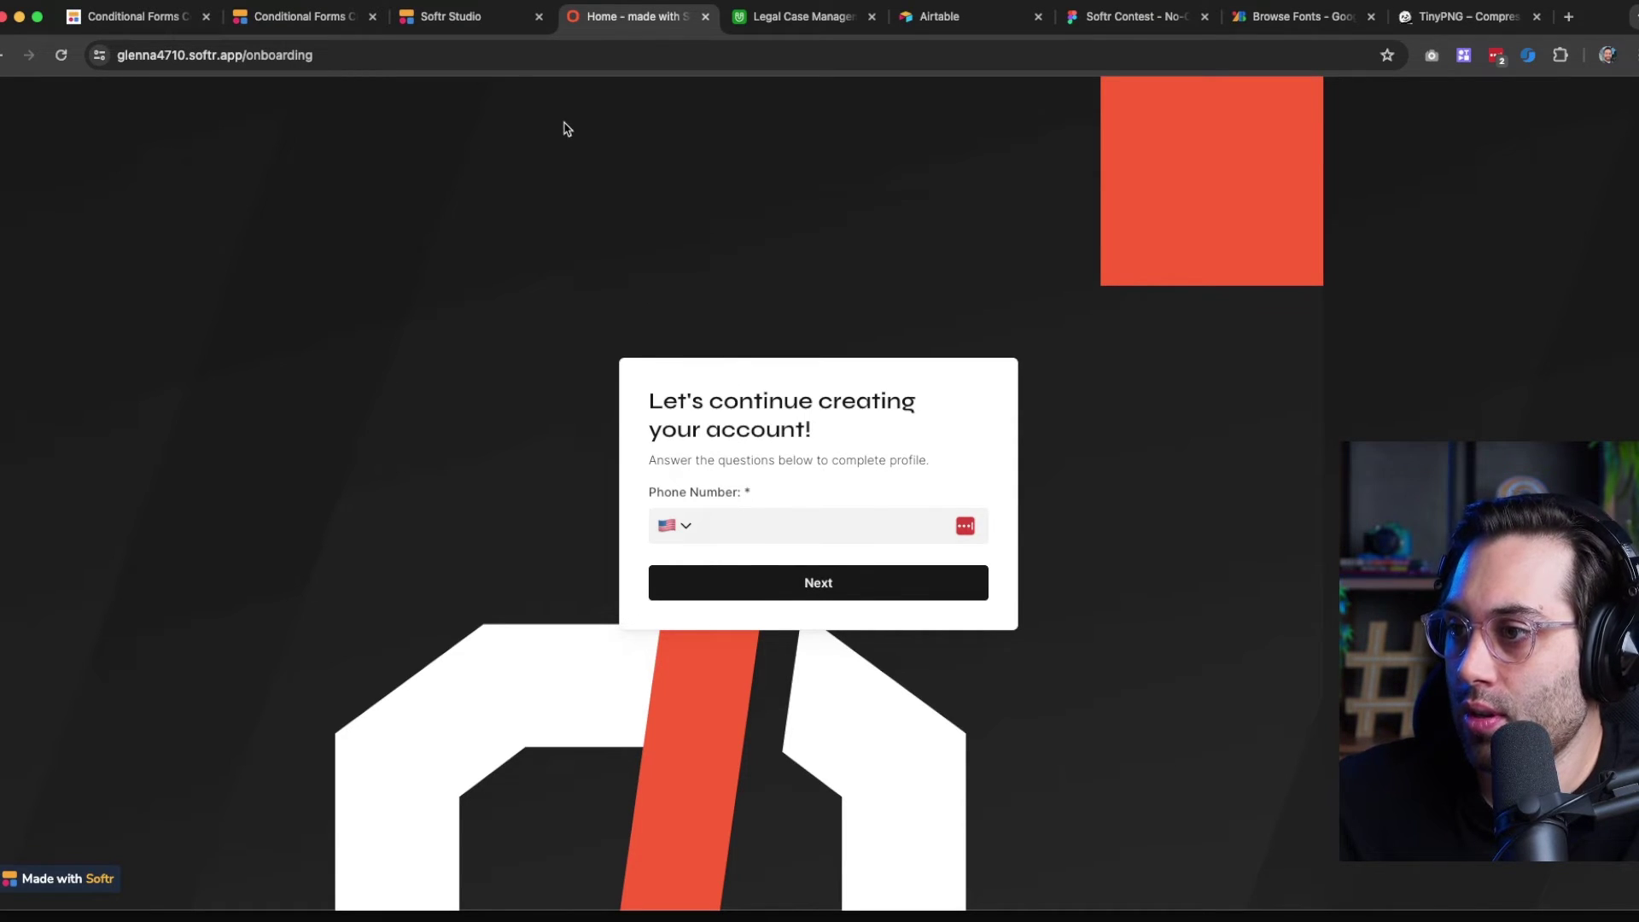
pyautogui.click(461, 16)
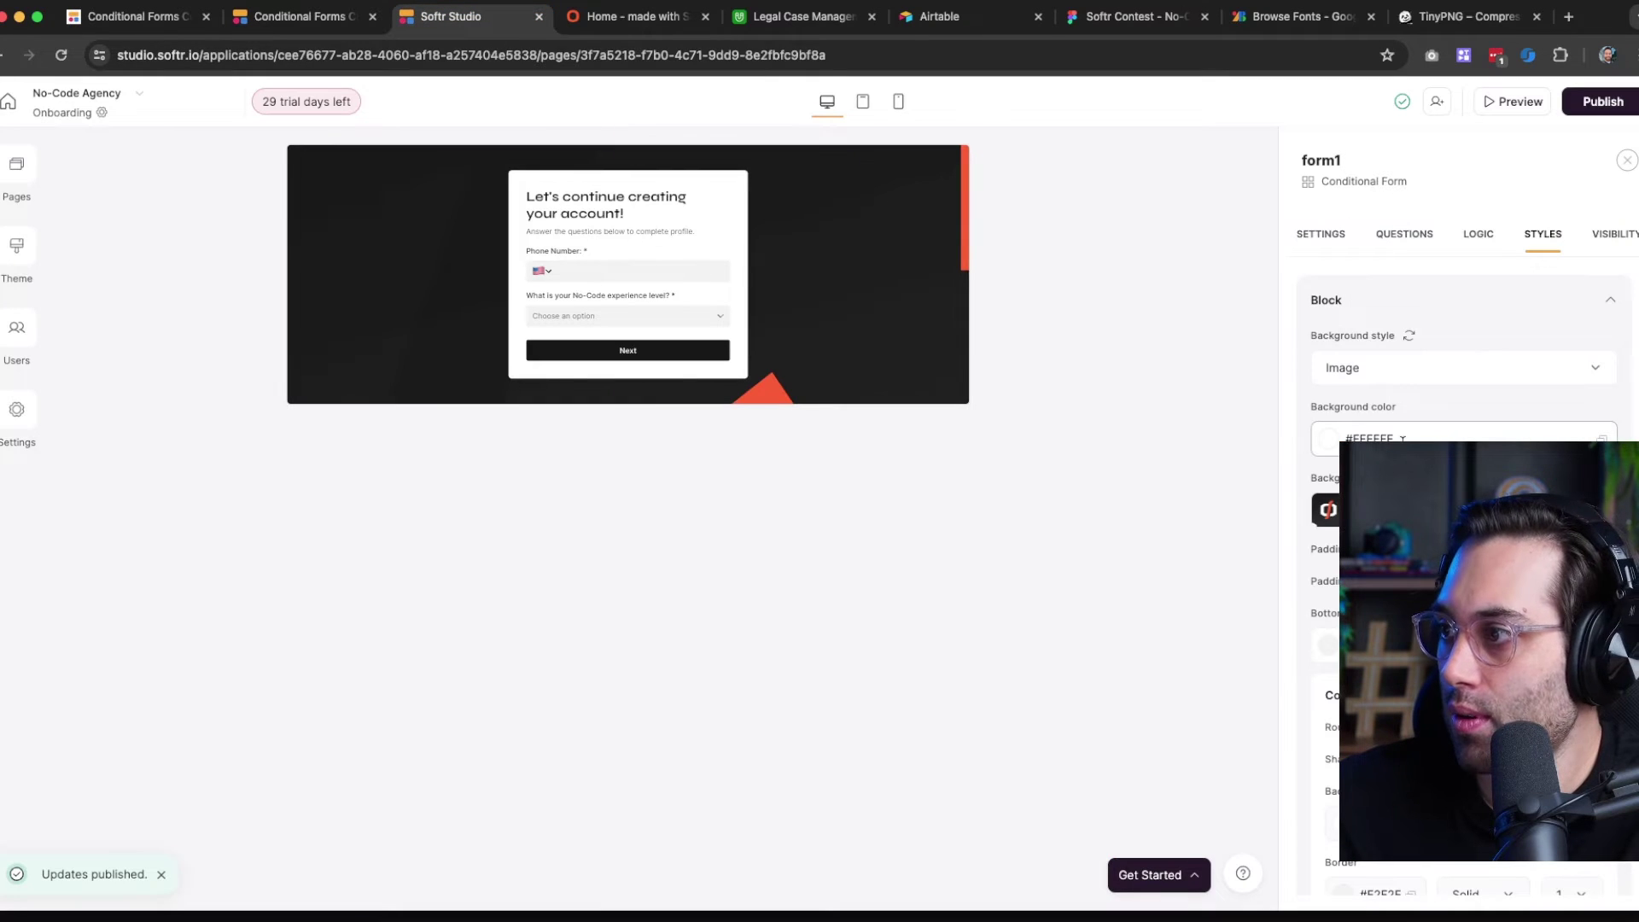
# Set the form layout to Half image, replacing the default image with sign-up-image.png
pyautogui.click(1321, 234)
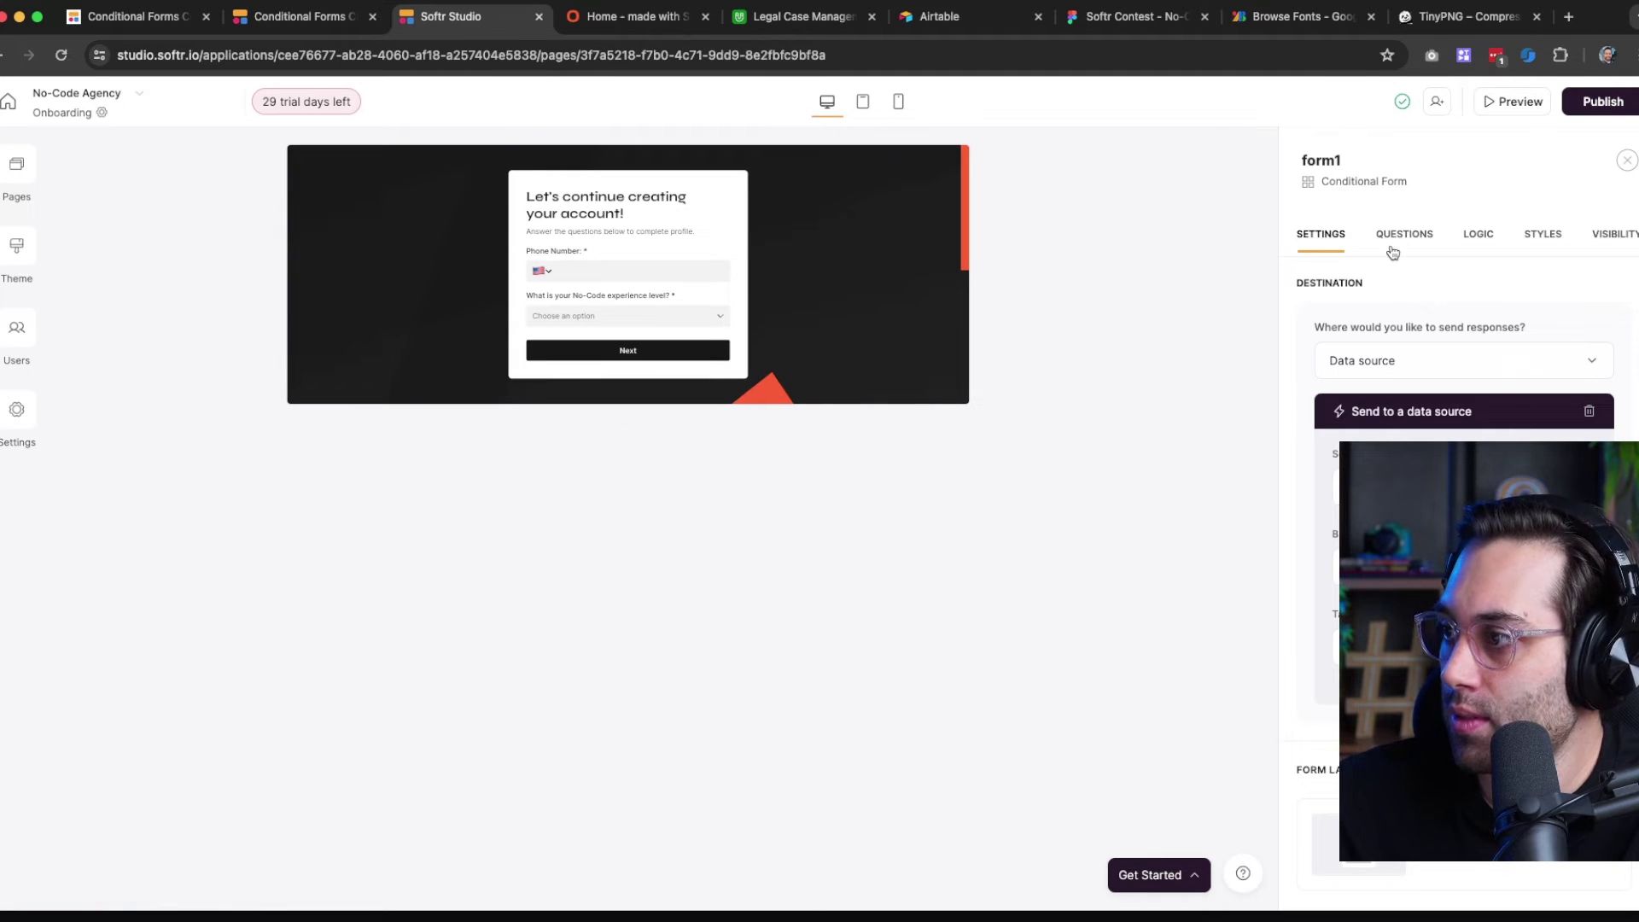
pyautogui.scroll(-3, 1451, 358)
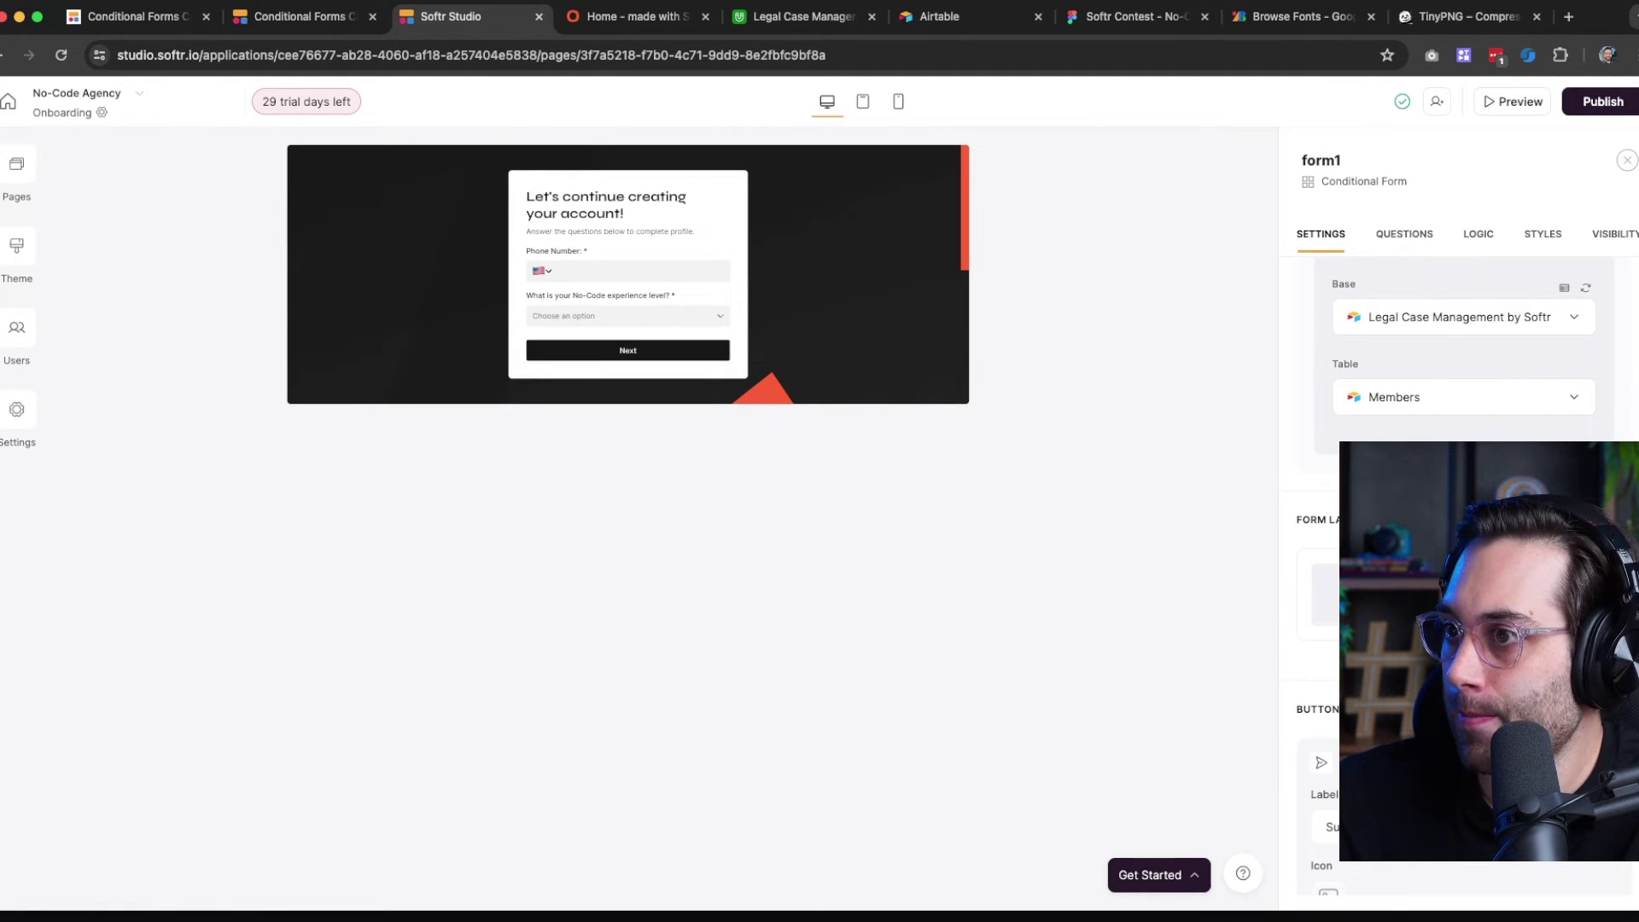
pyautogui.click(1464, 594)
pyautogui.scroll(-3, 1452, 615)
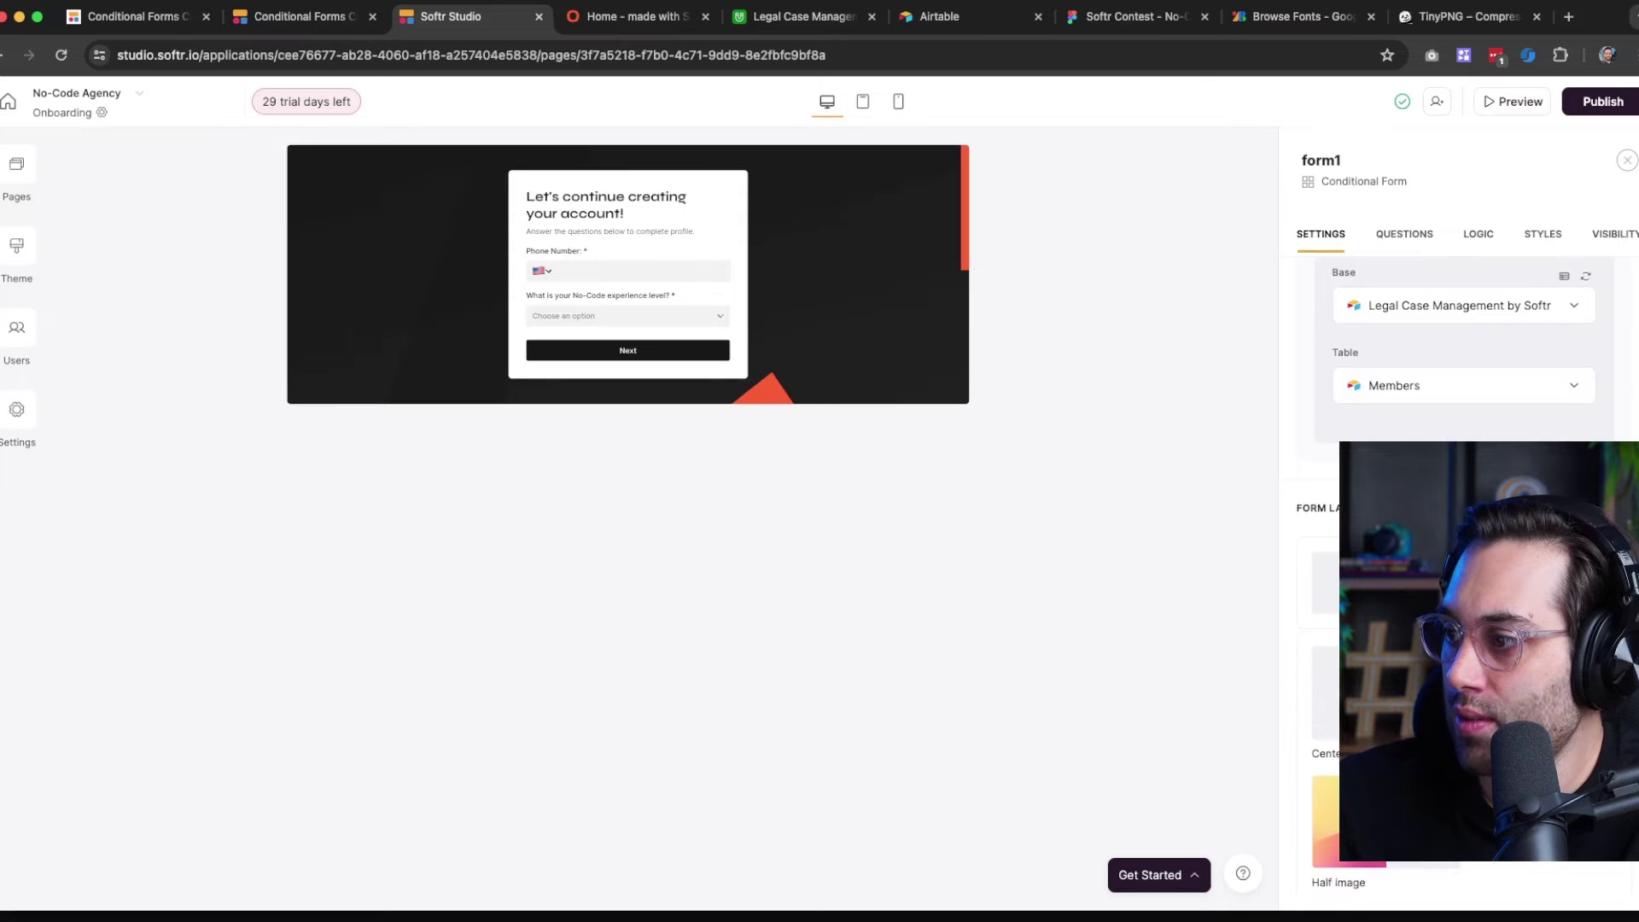
pyautogui.click(1386, 581)
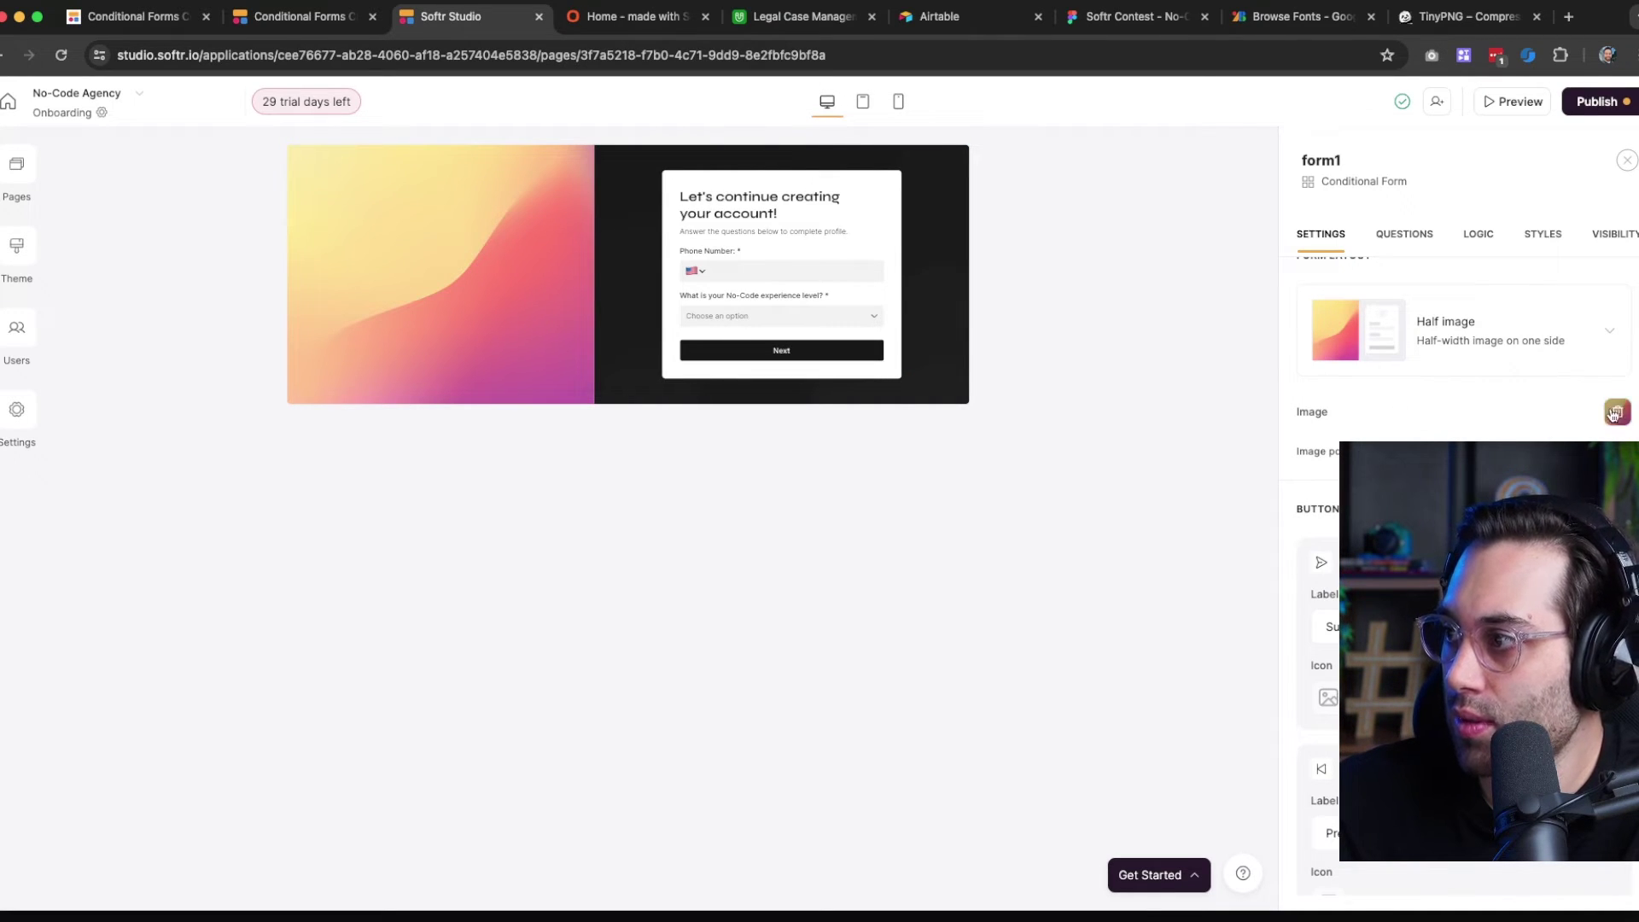
pyautogui.click(1615, 413)
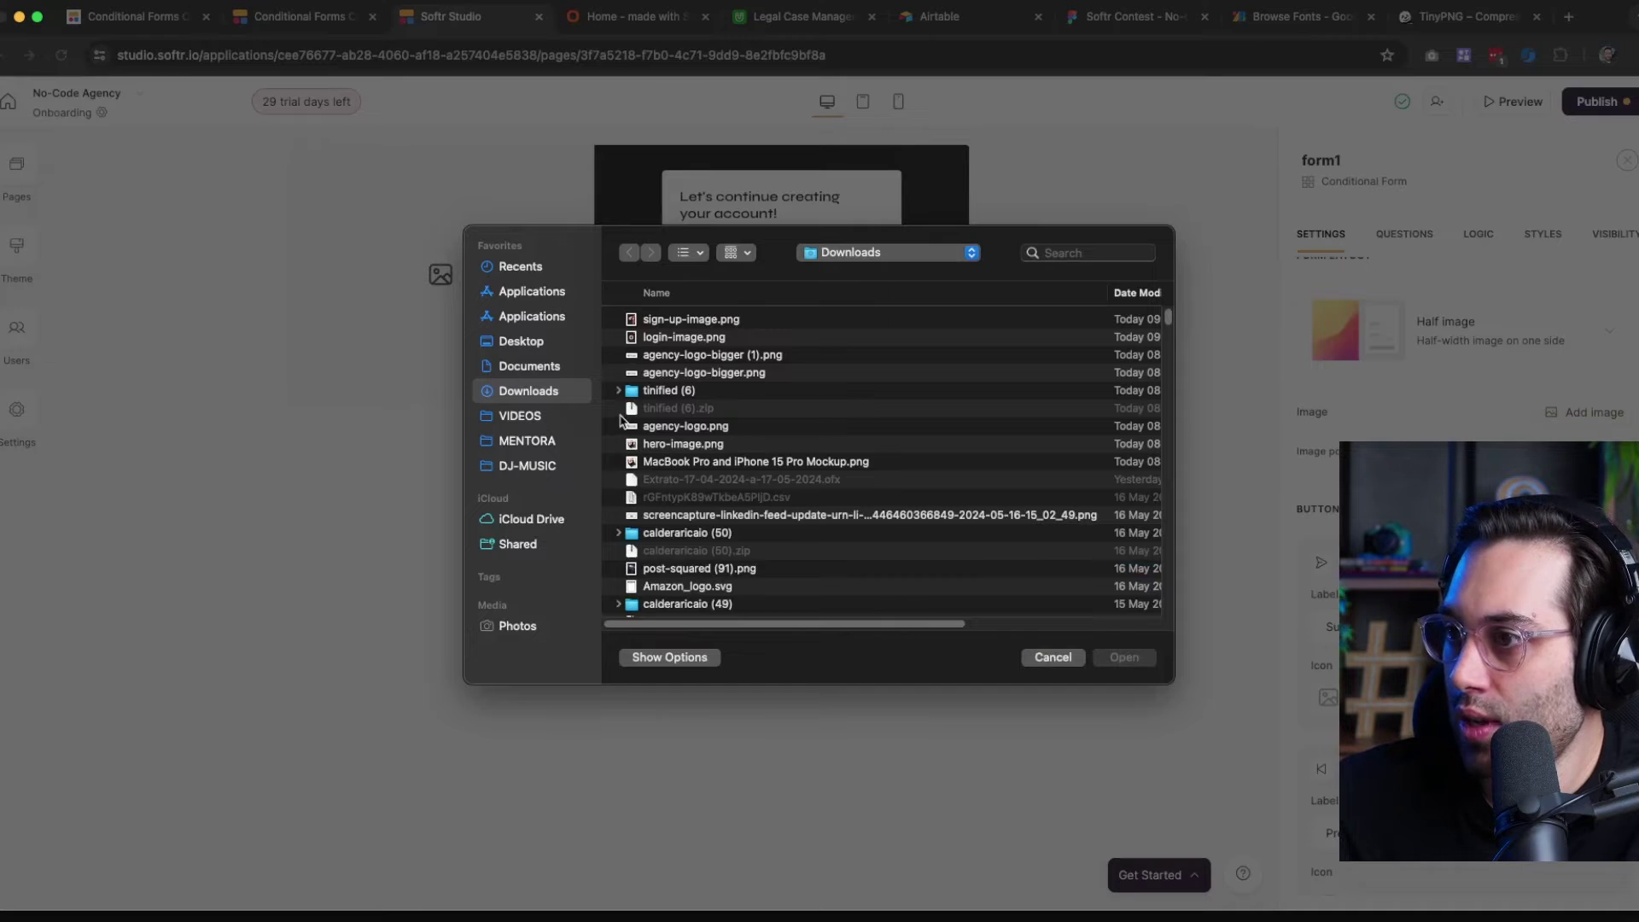
pyautogui.click(1054, 660)
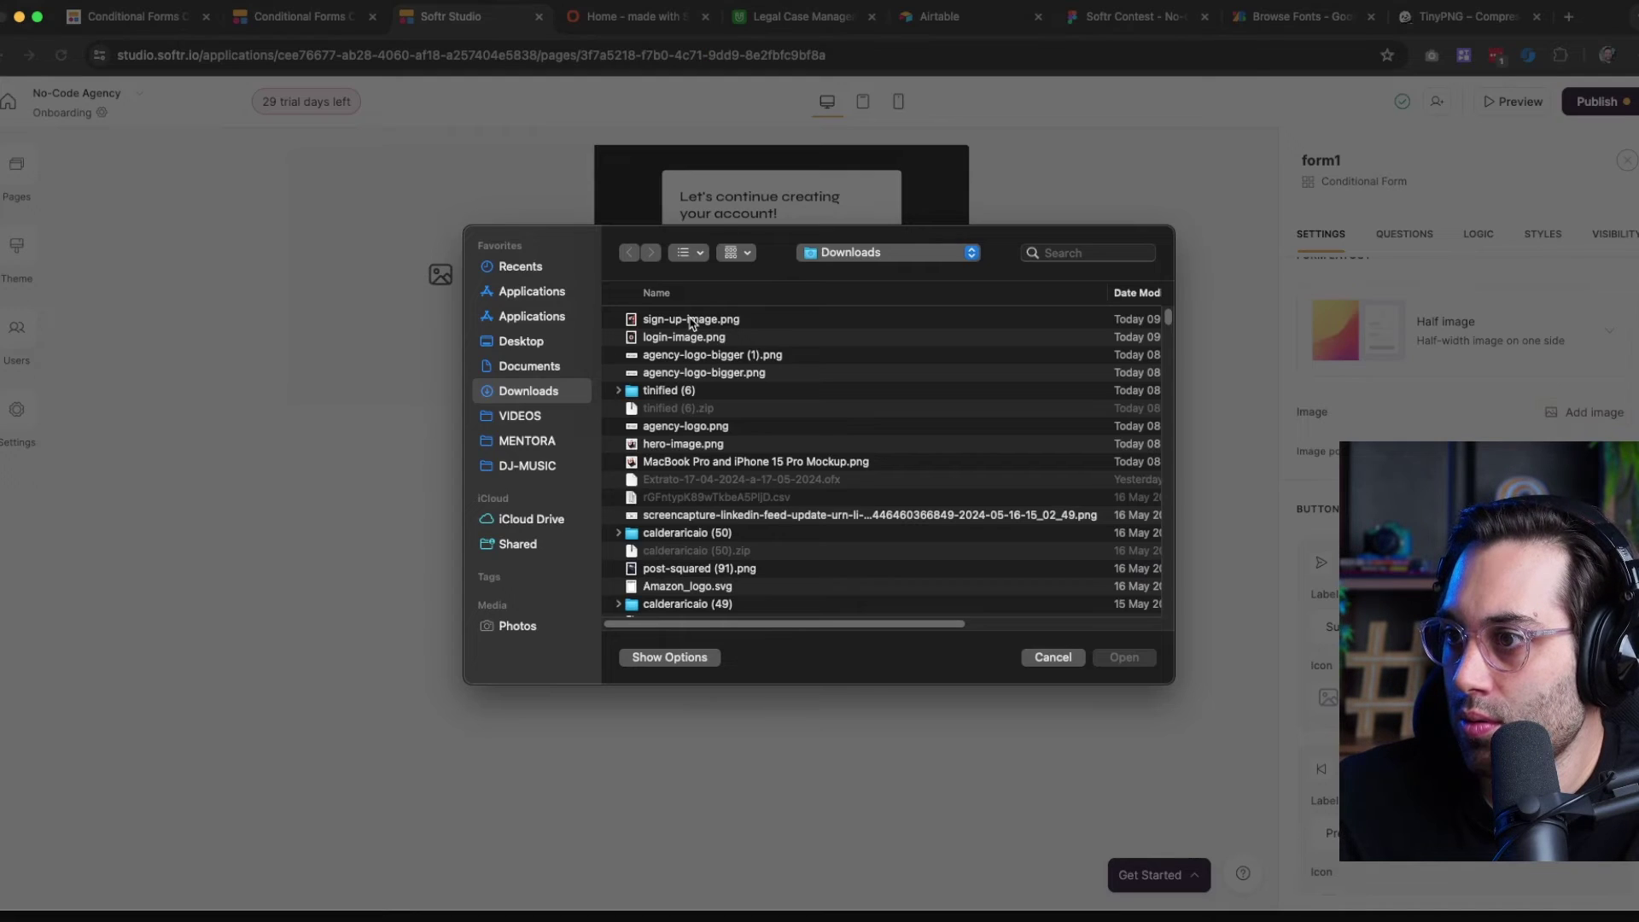
pyautogui.doubleClick(691, 320)
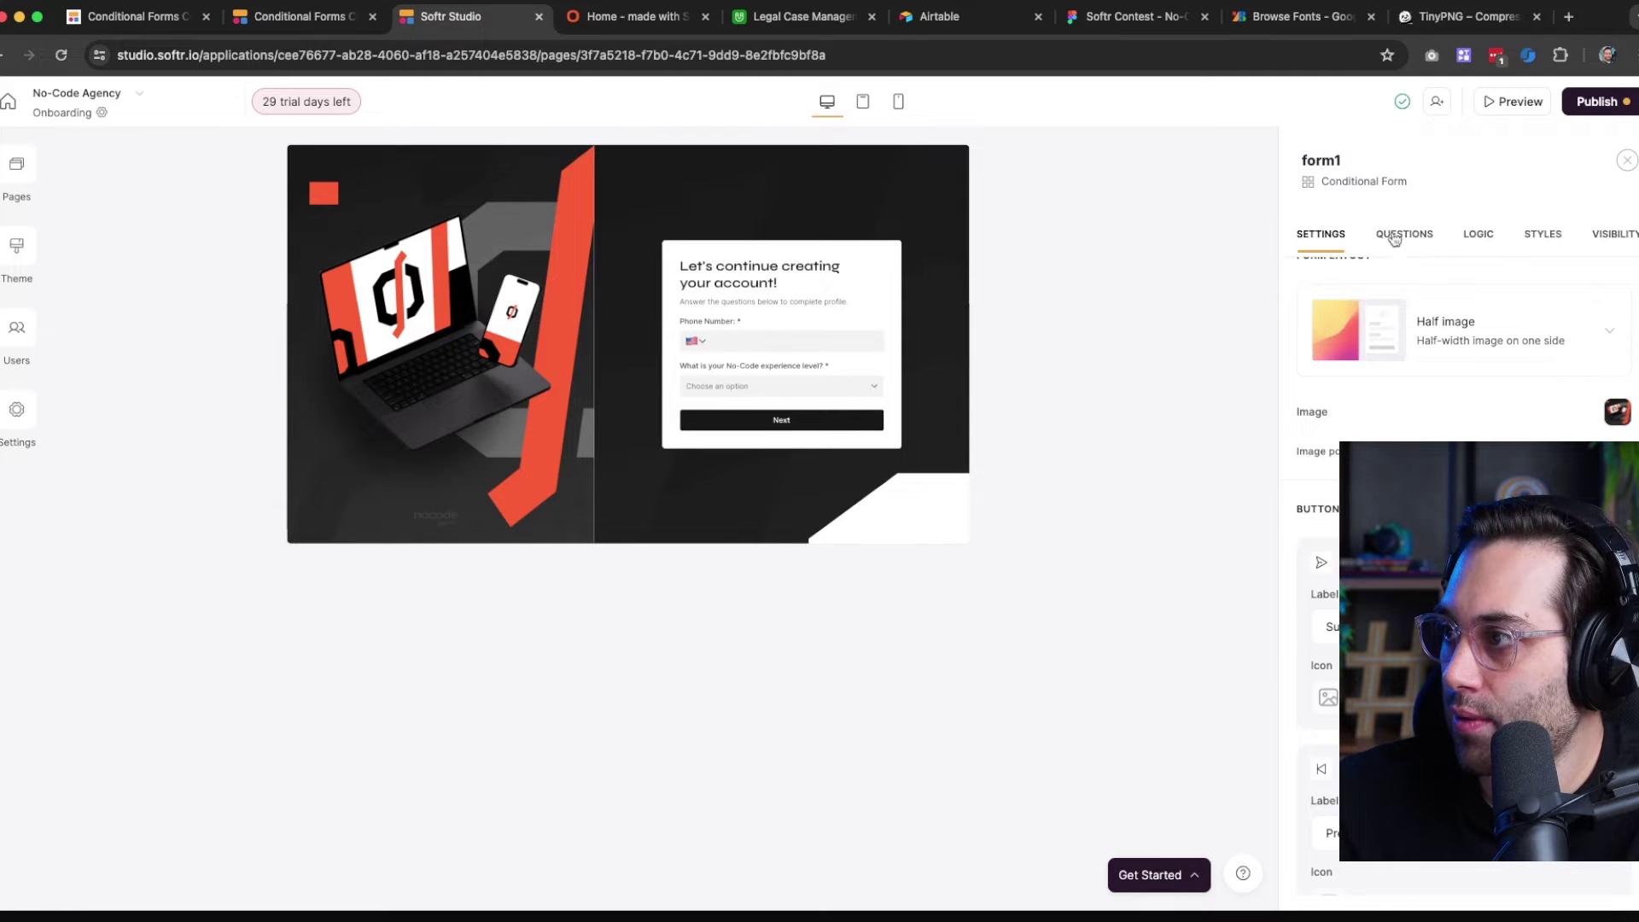
pyautogui.scroll(6, 1374, 416)
pyautogui.scroll(-10, 1509, 270)
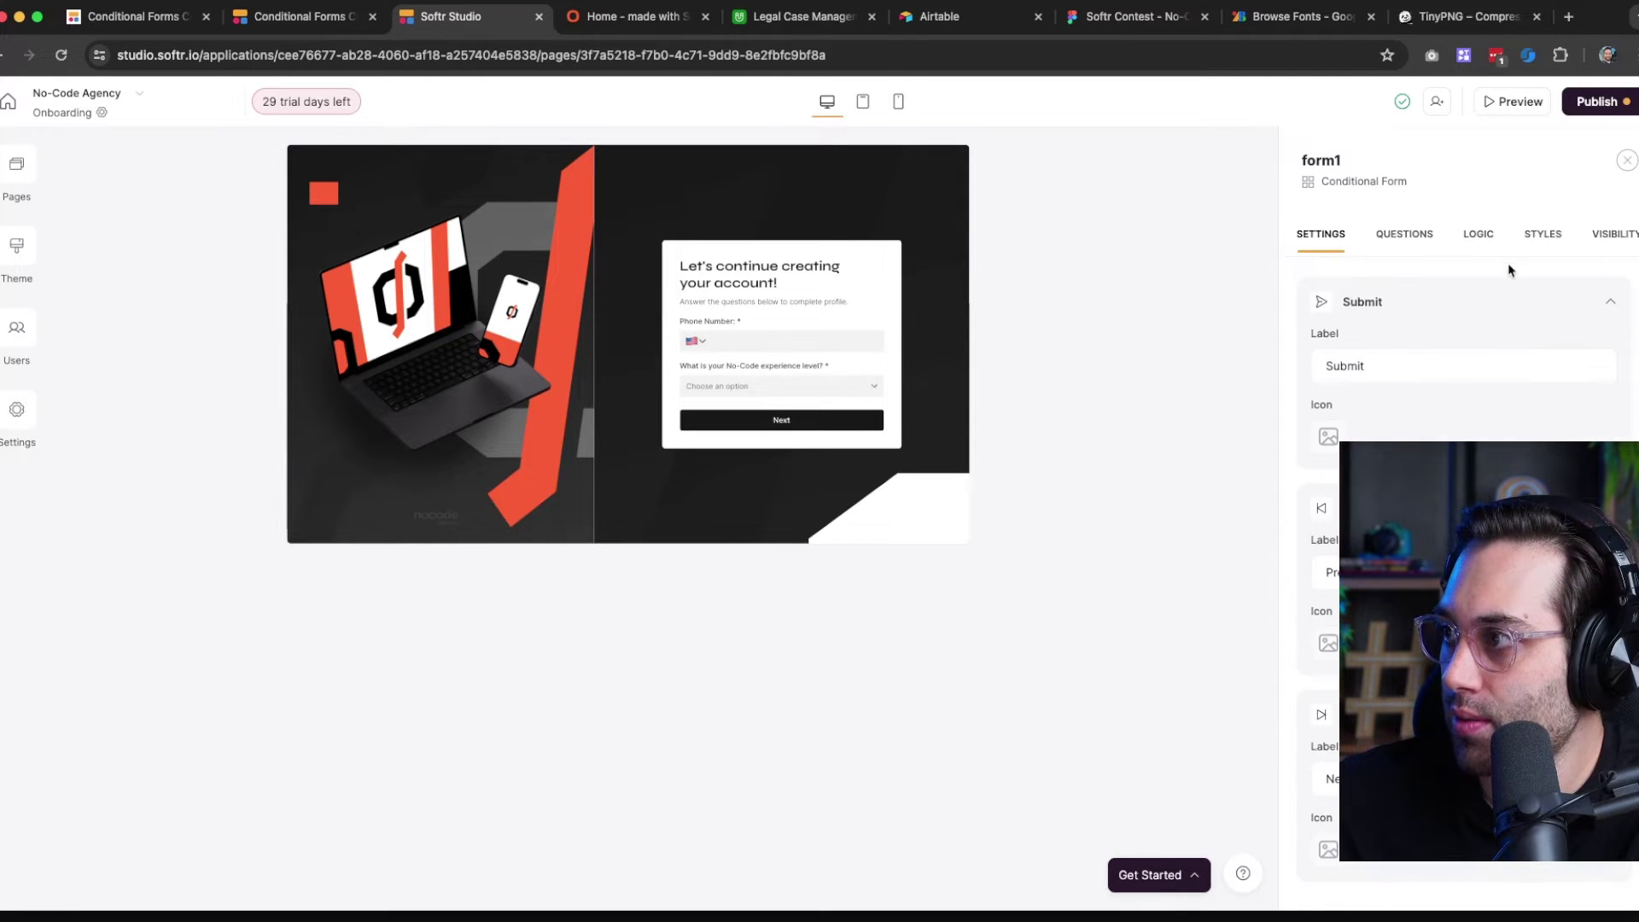
# Give the form block a solid white background without the old image, and publish the changes
pyautogui.click(1535, 235)
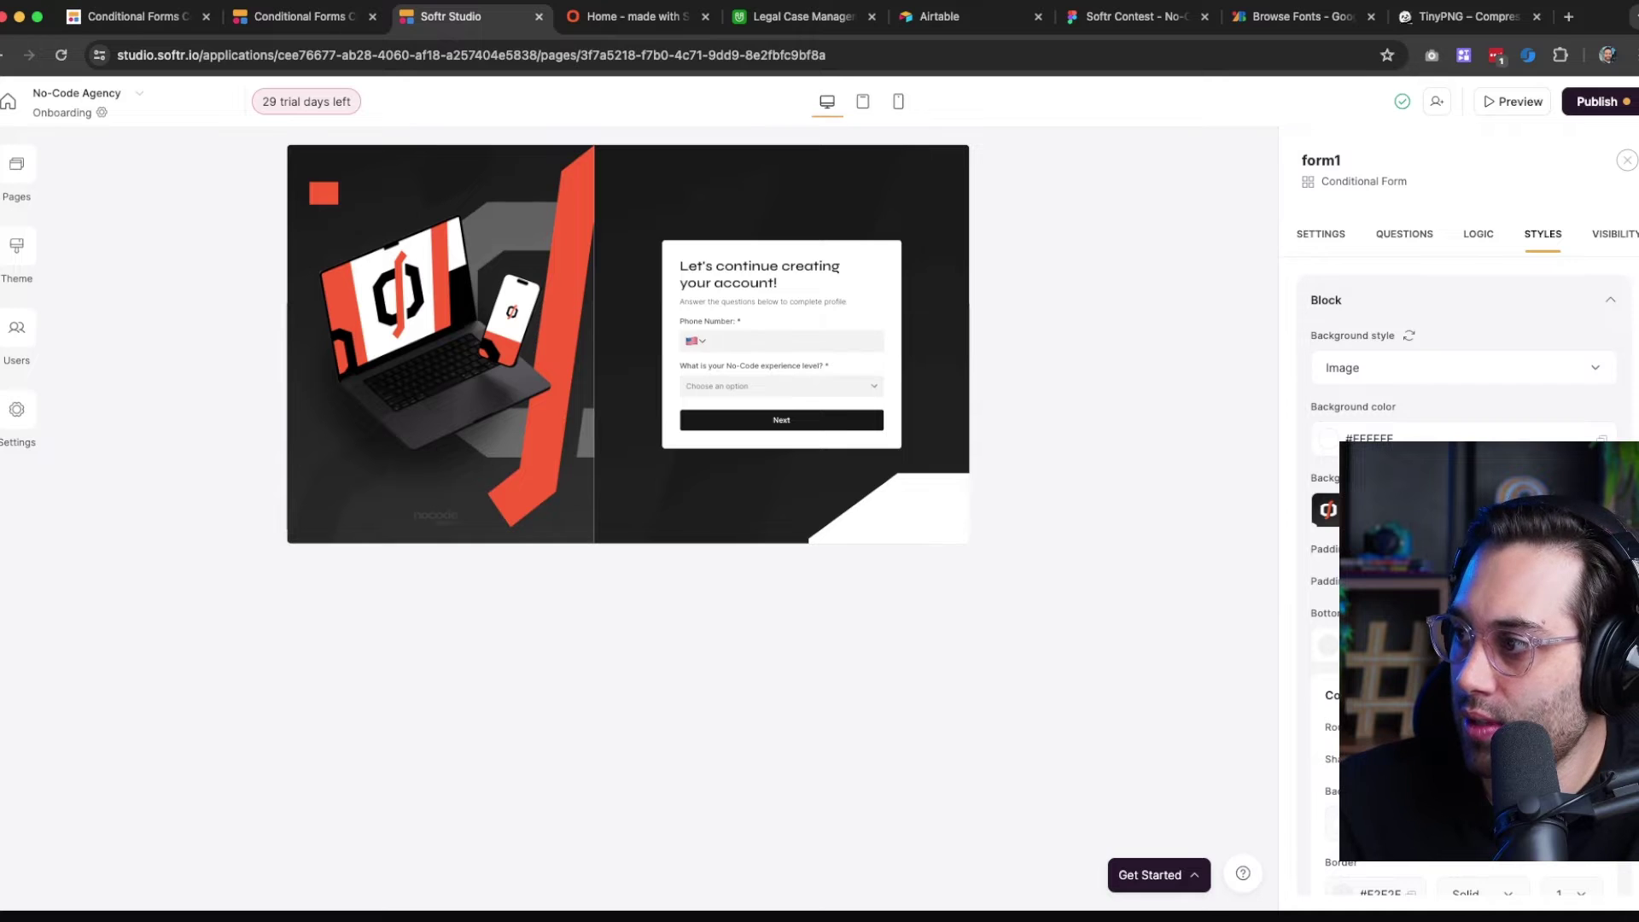
pyautogui.click(1383, 367)
pyautogui.click(1368, 413)
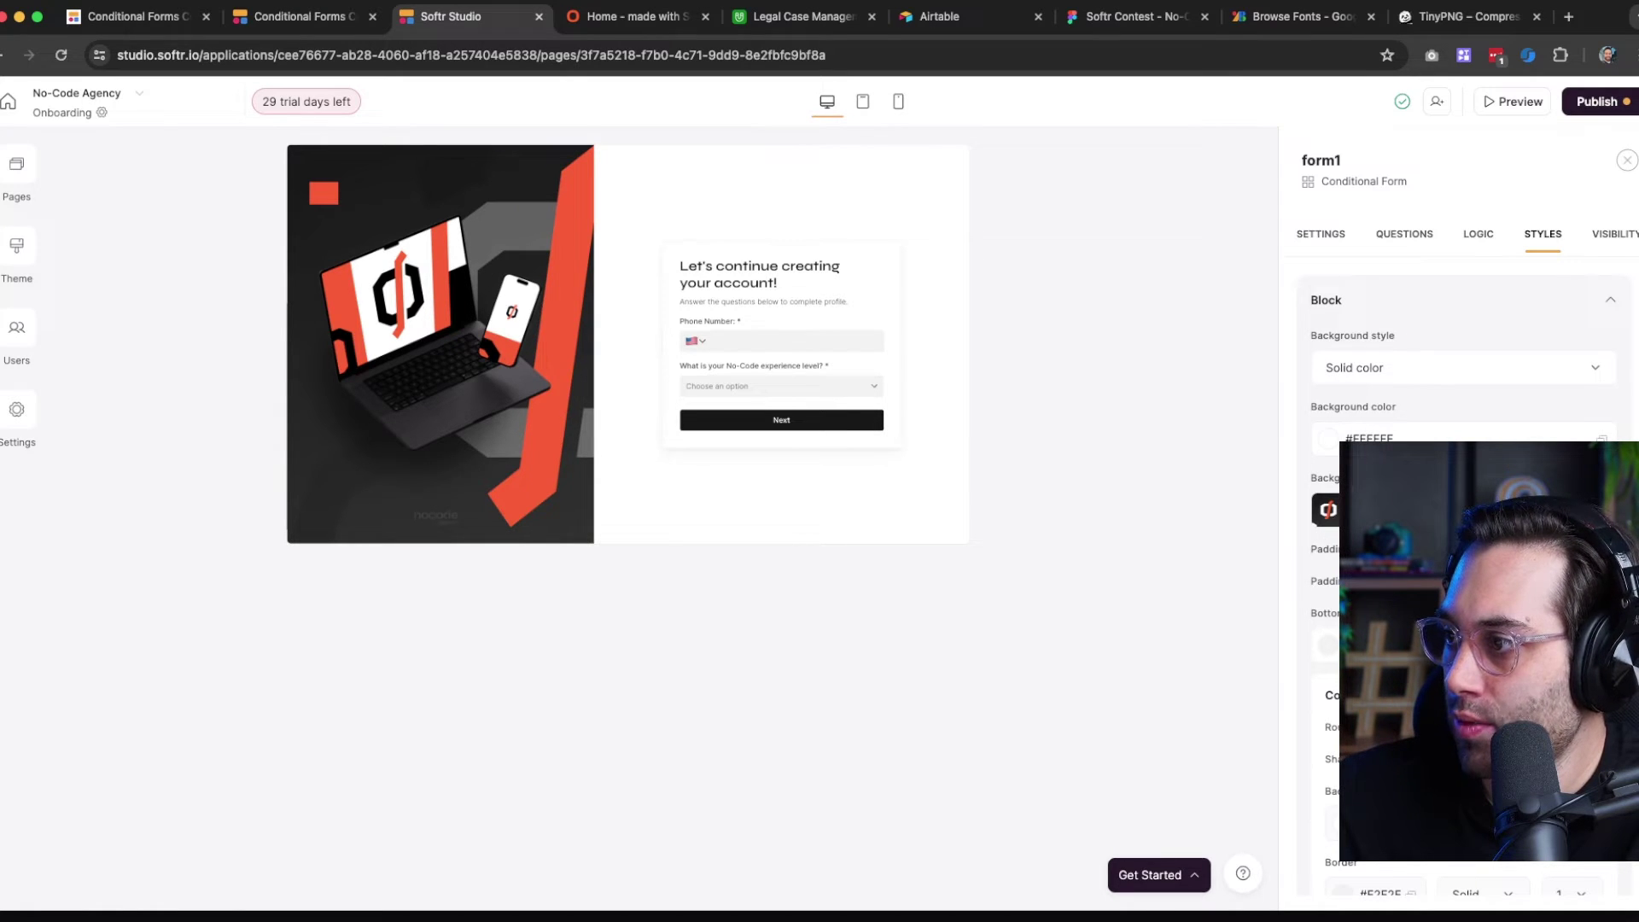
pyautogui.click(1344, 497)
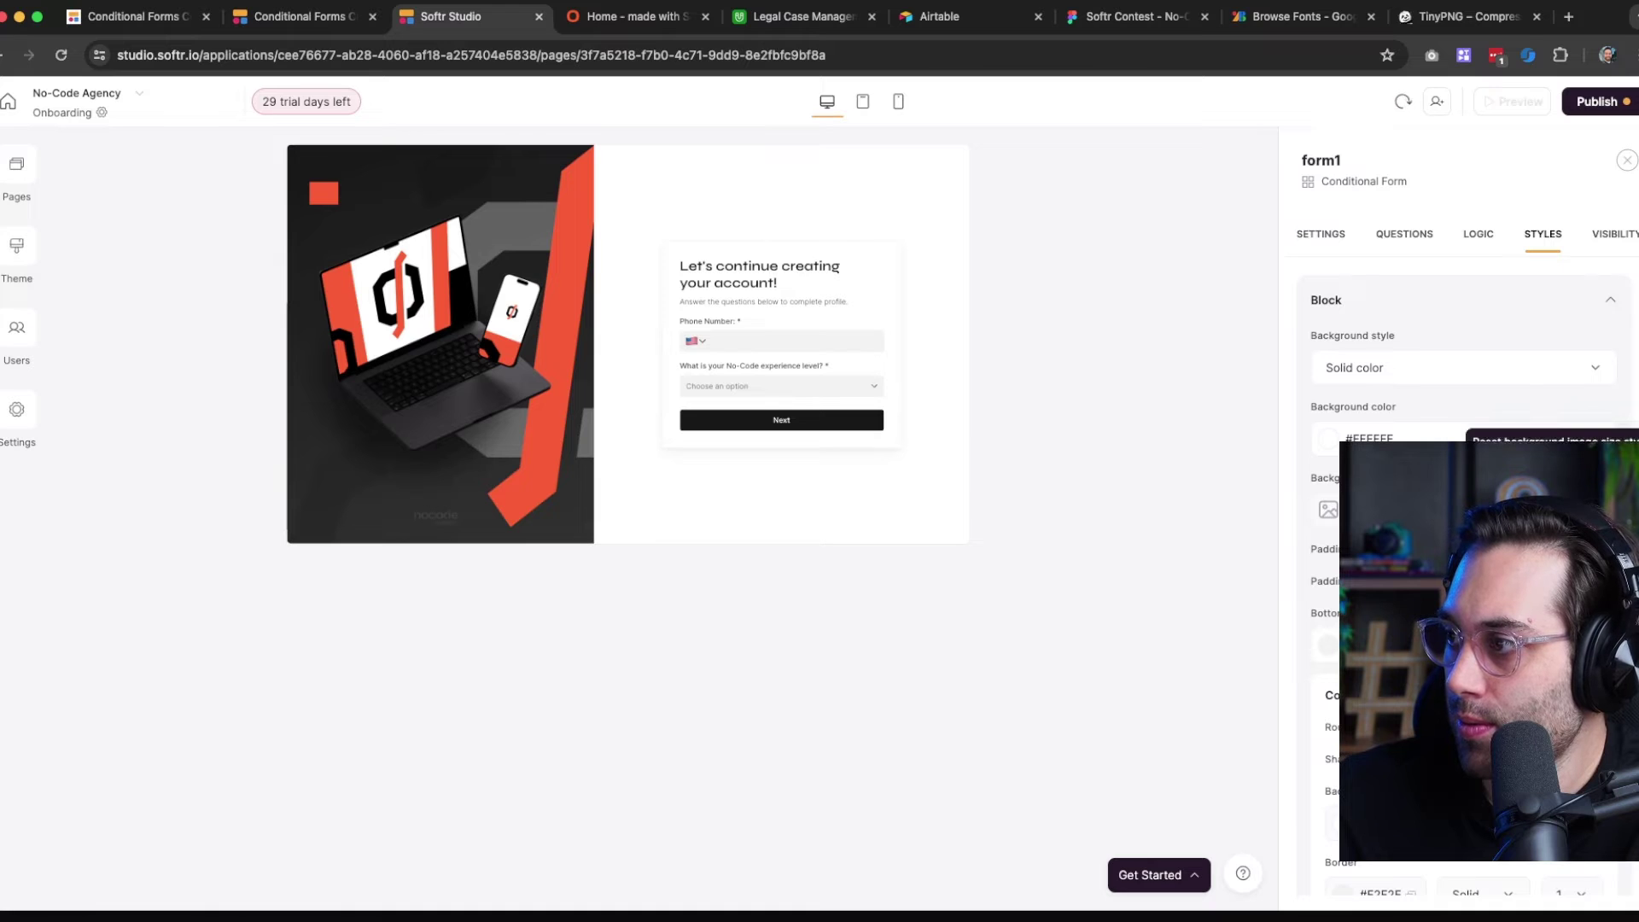
pyautogui.click(1595, 101)
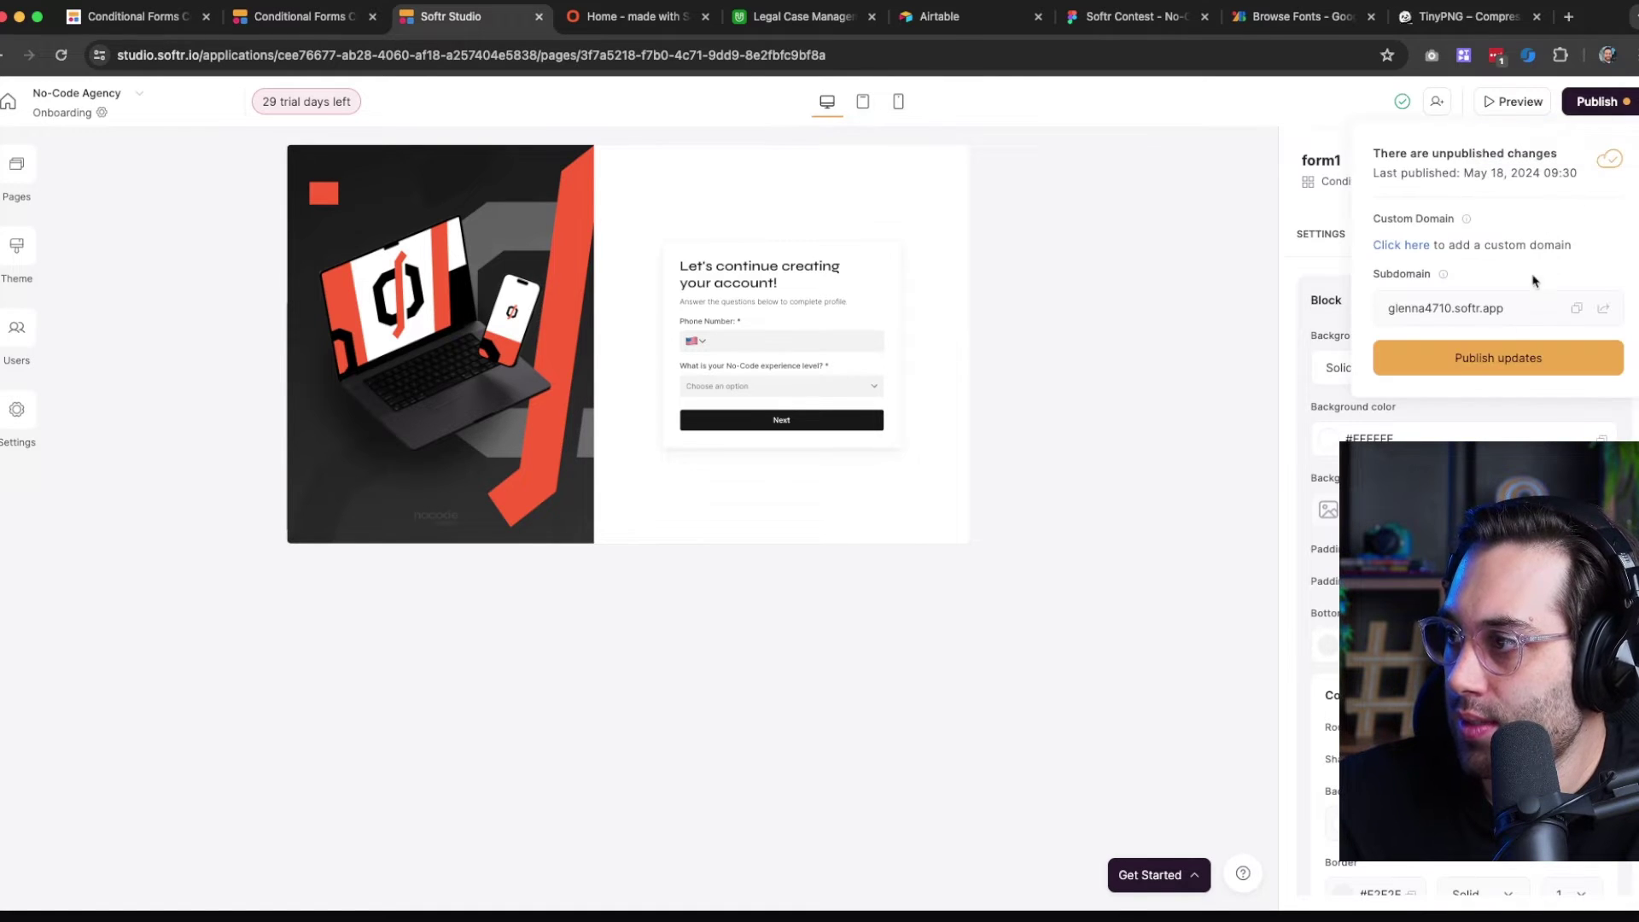
pyautogui.click(1498, 358)
pyautogui.click(627, 16)
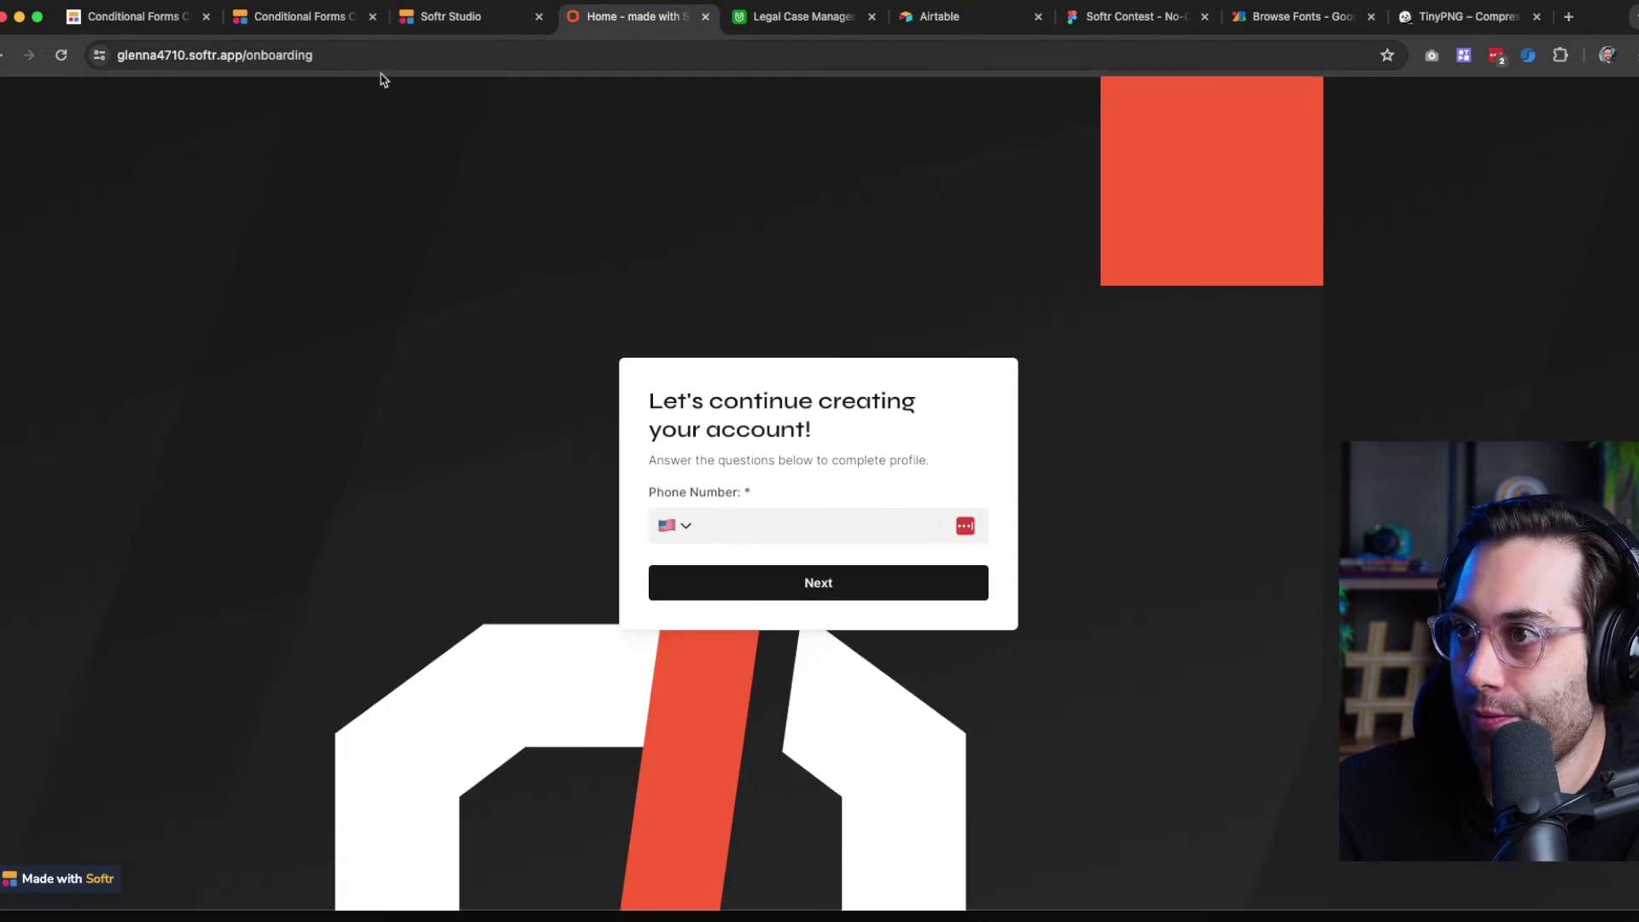
# Reload the live page, then change form1's layout from Half image to Big text
pyautogui.press('super+r')
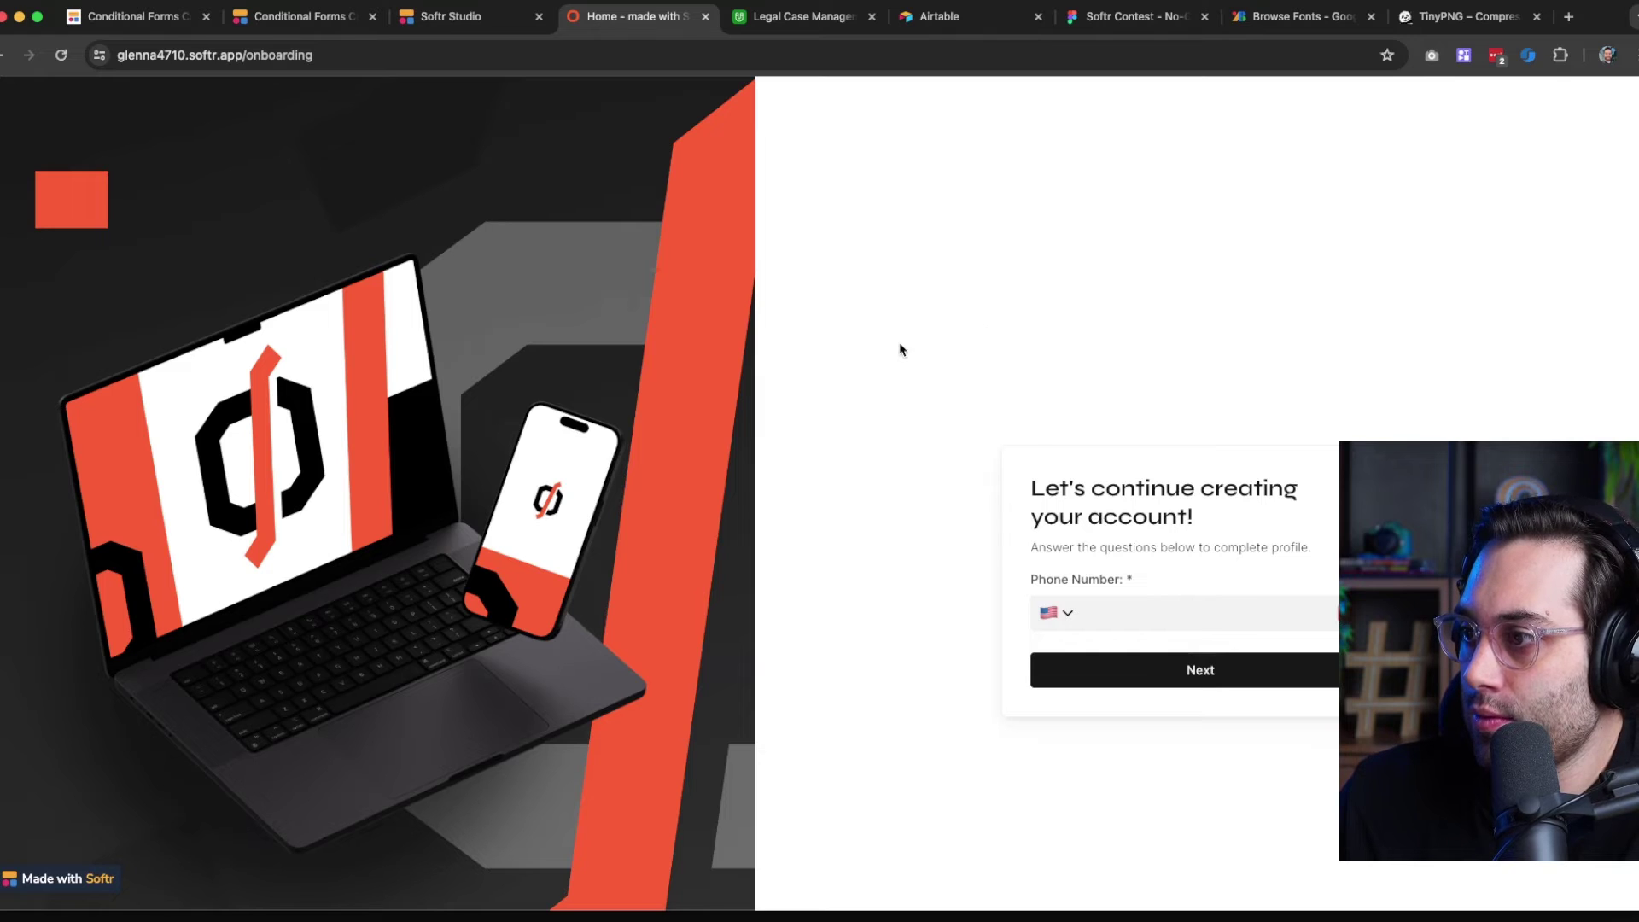
pyautogui.click(488, 21)
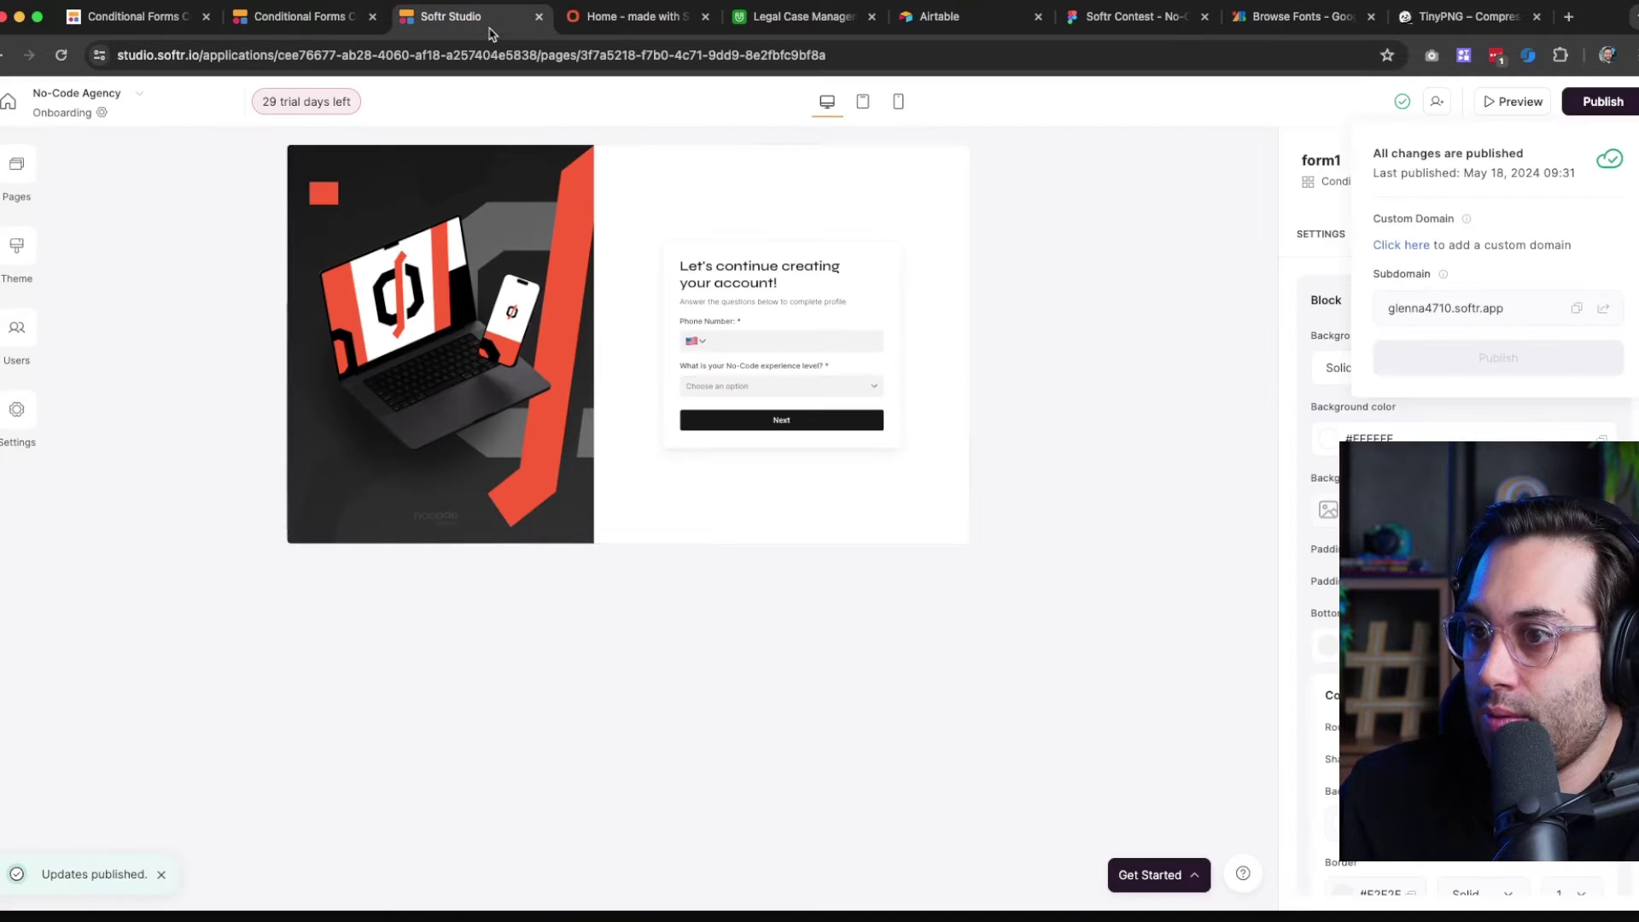
pyautogui.click(1304, 236)
pyautogui.scroll(-5, 1507, 393)
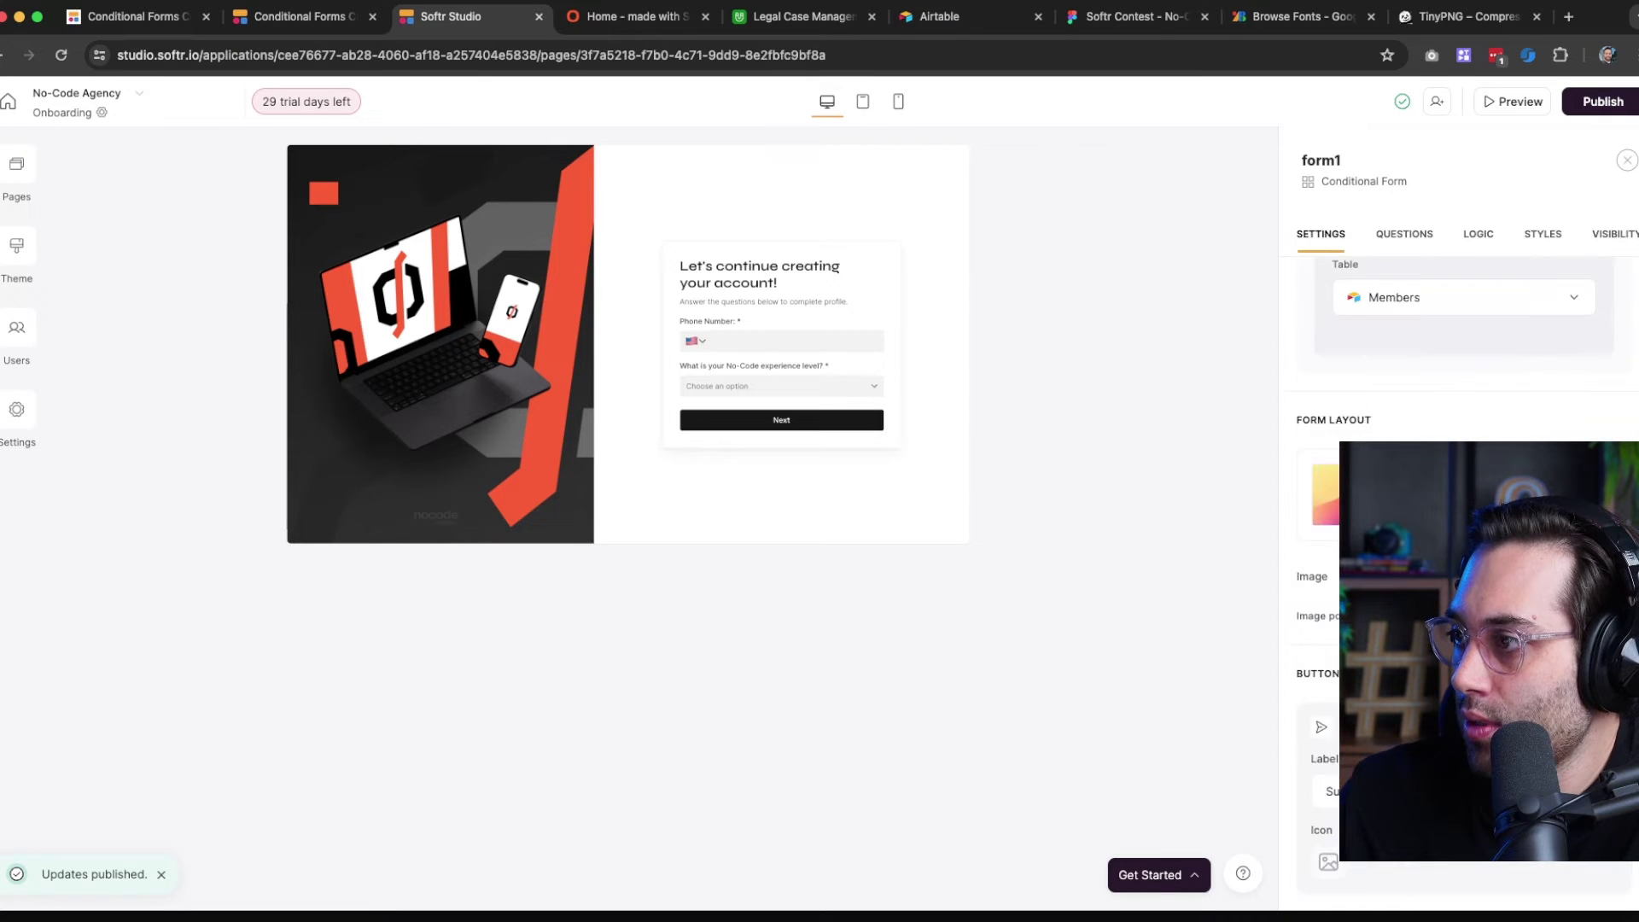
pyautogui.click(1507, 394)
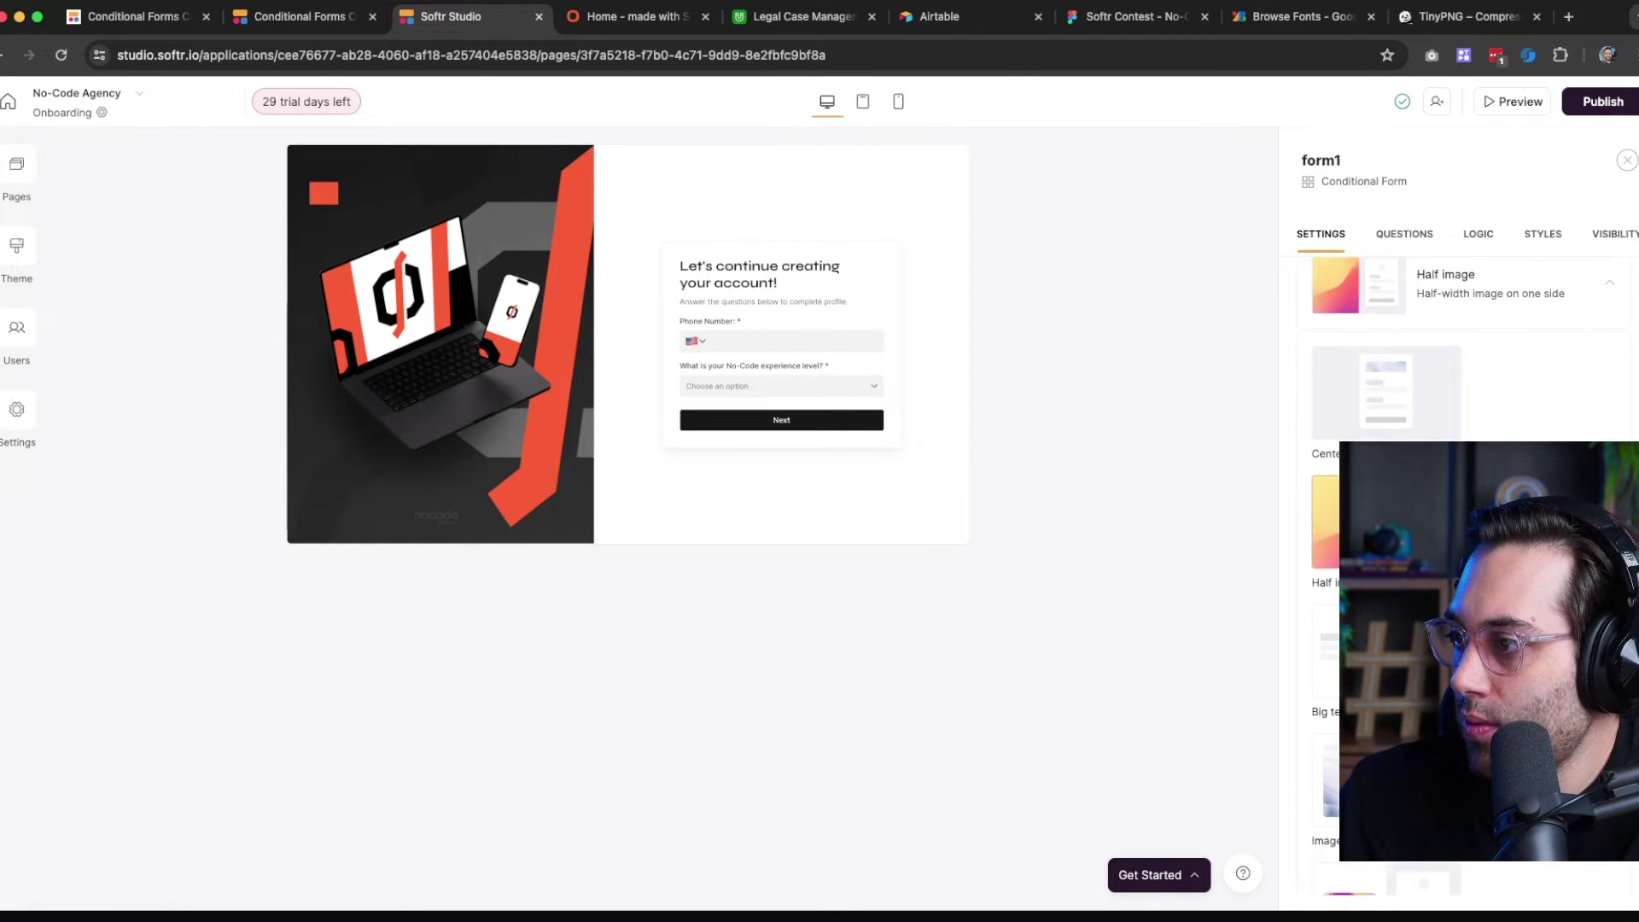
pyautogui.click(1386, 651)
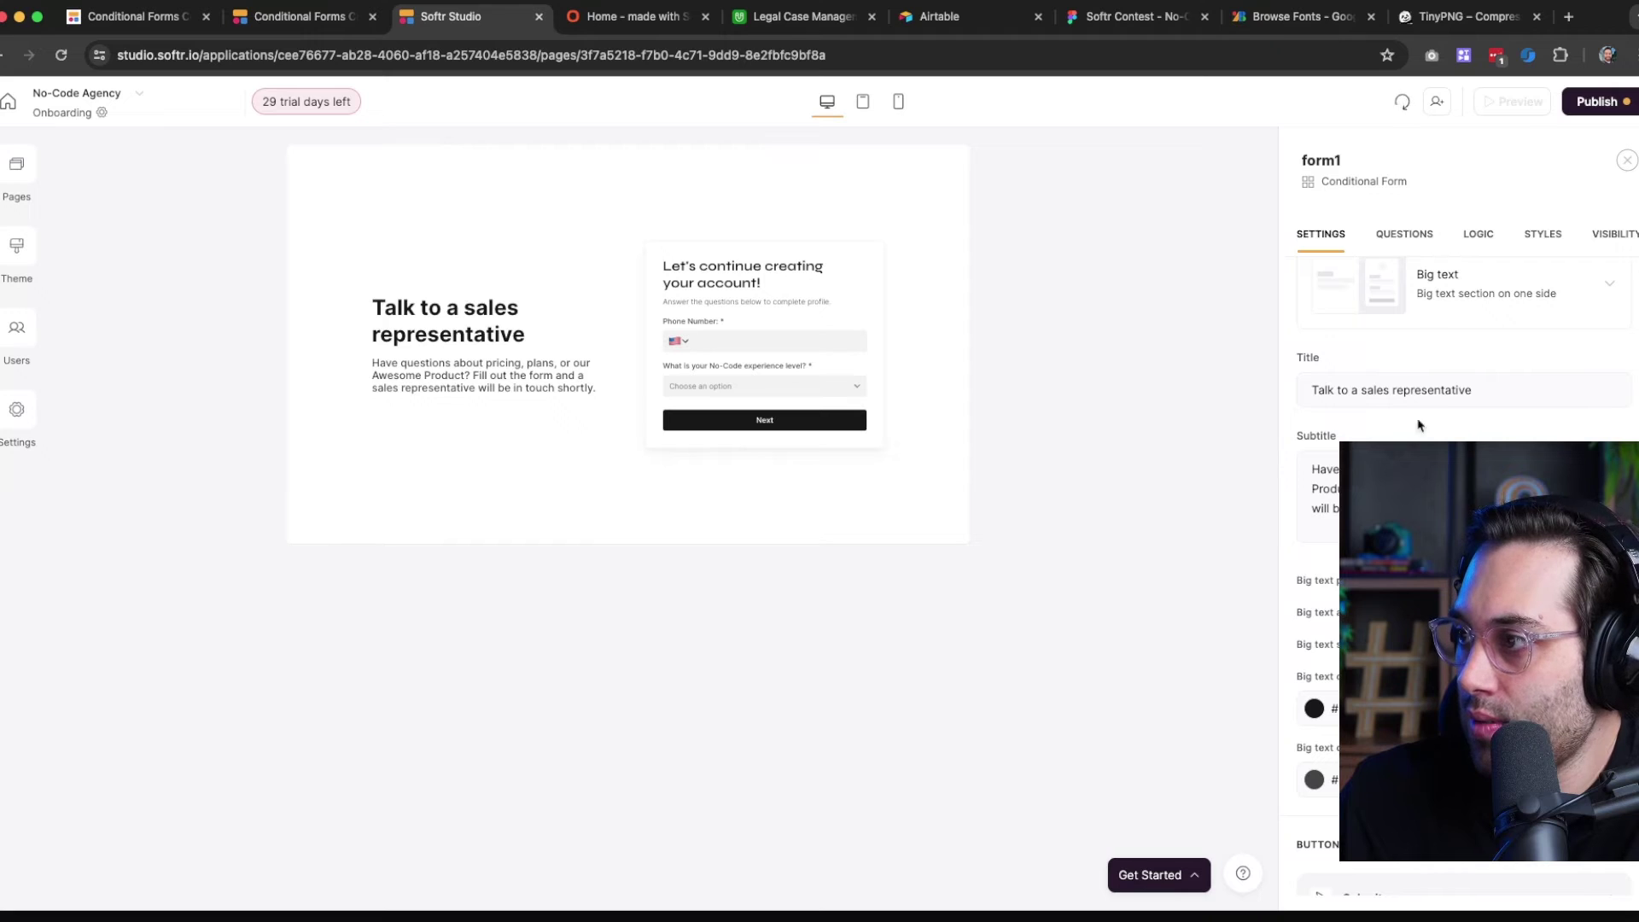
# Switch the form to an image-beside-form layout, try both image sides, then try Half image
pyautogui.click(1402, 298)
pyautogui.scroll(-2, 1398, 555)
pyautogui.click(1393, 627)
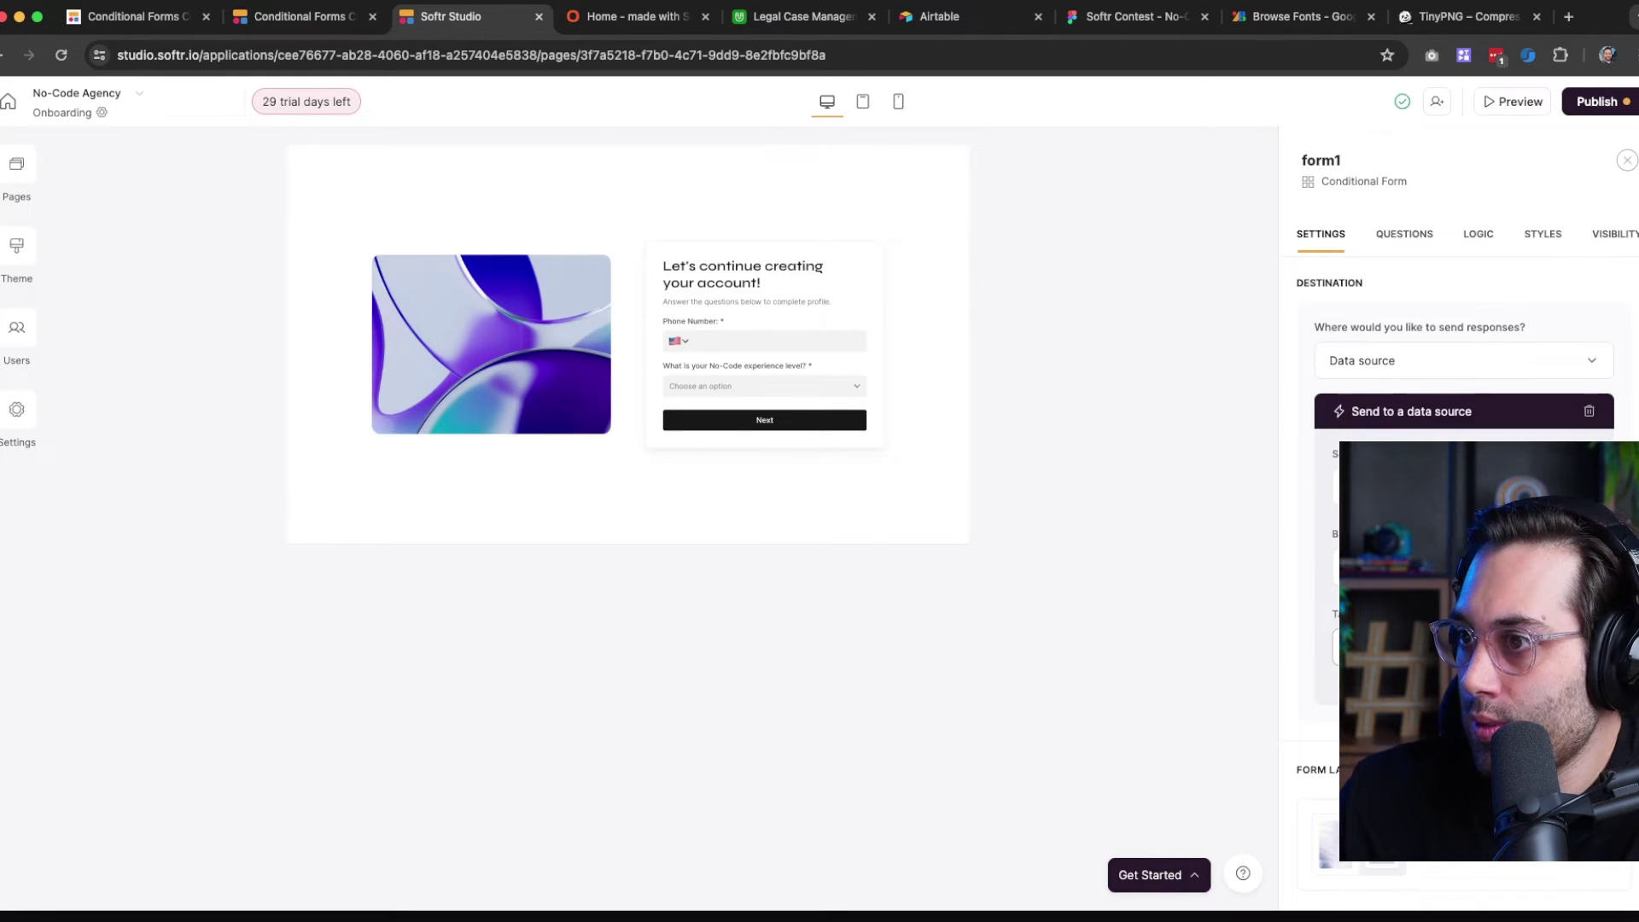
pyautogui.scroll(-1, 1462, 546)
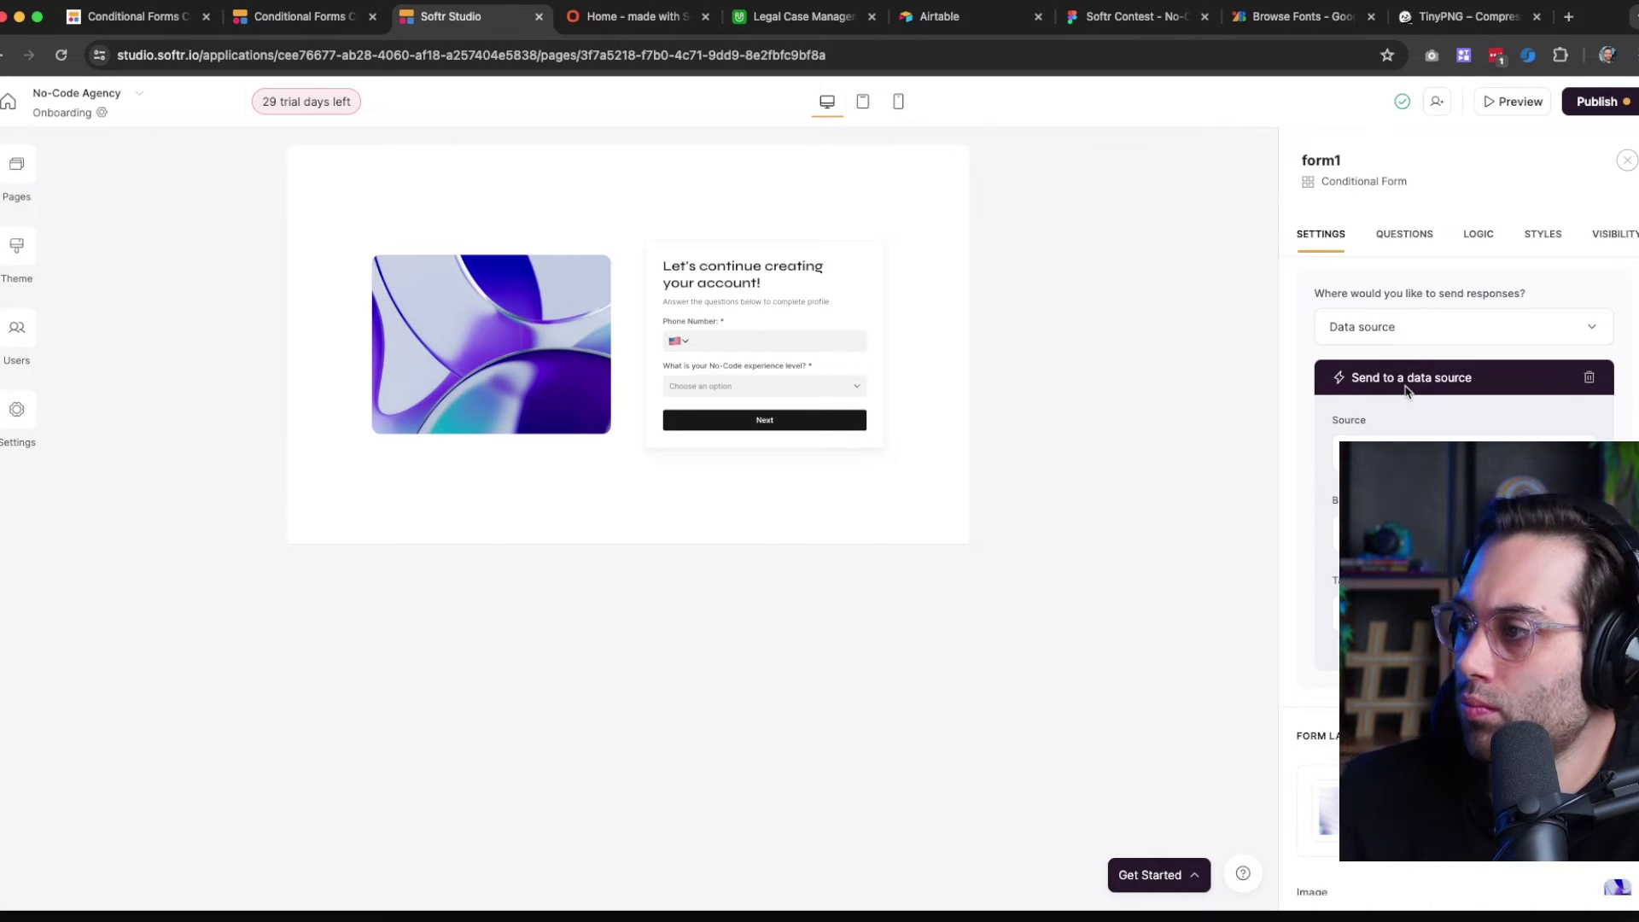
pyautogui.scroll(-5, 1408, 388)
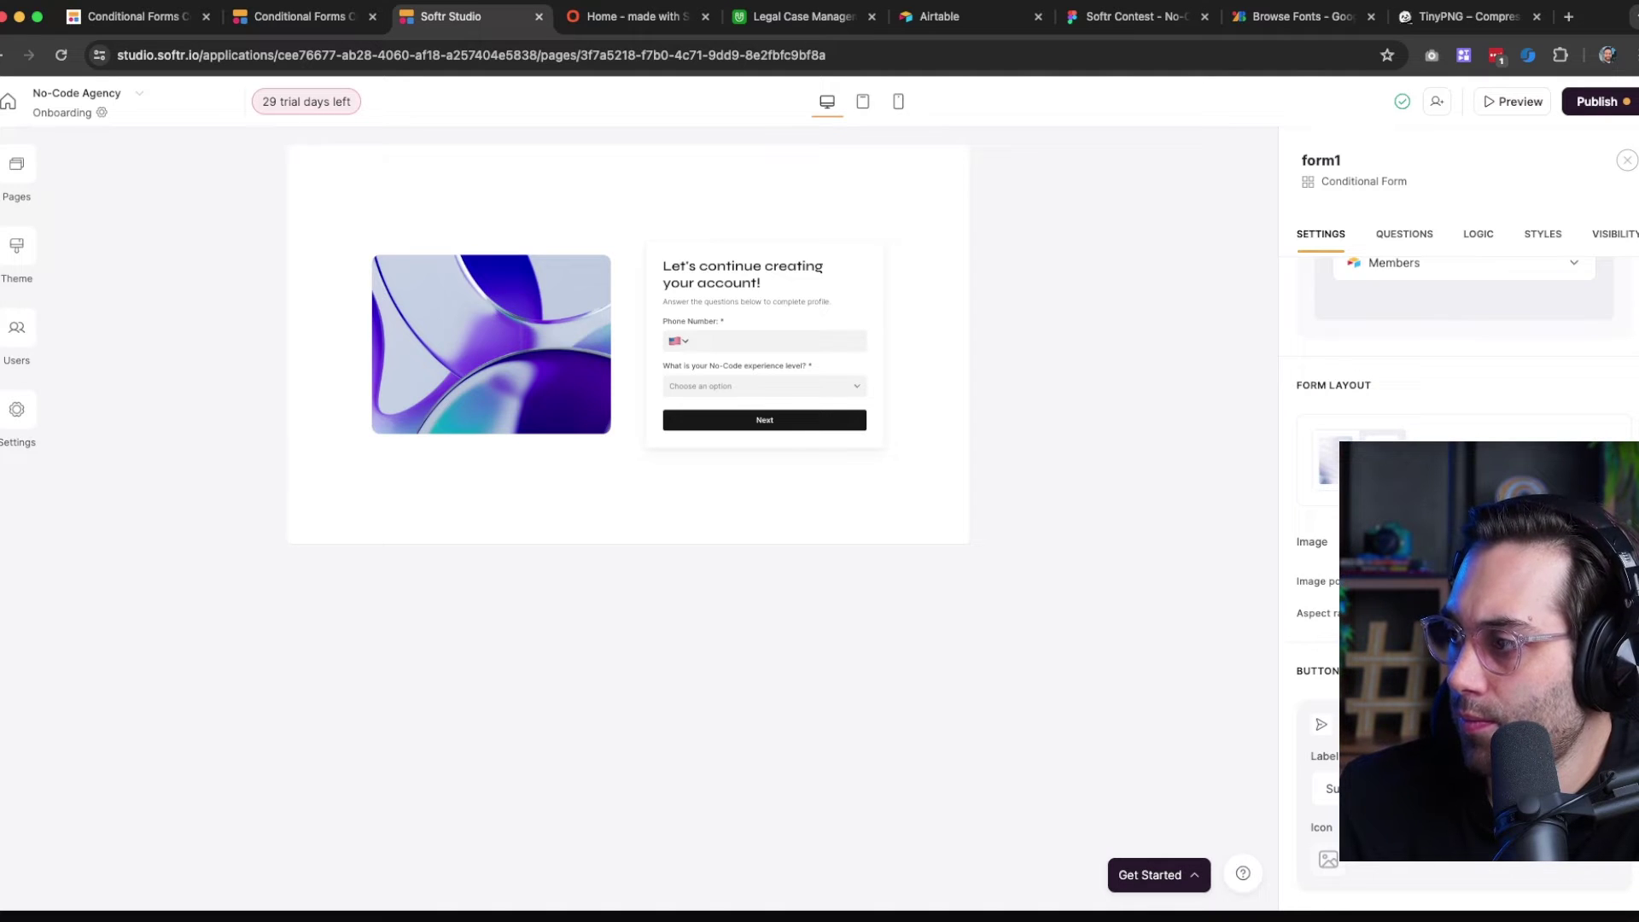
pyautogui.click(1611, 582)
pyautogui.click(1578, 581)
pyautogui.click(1403, 408)
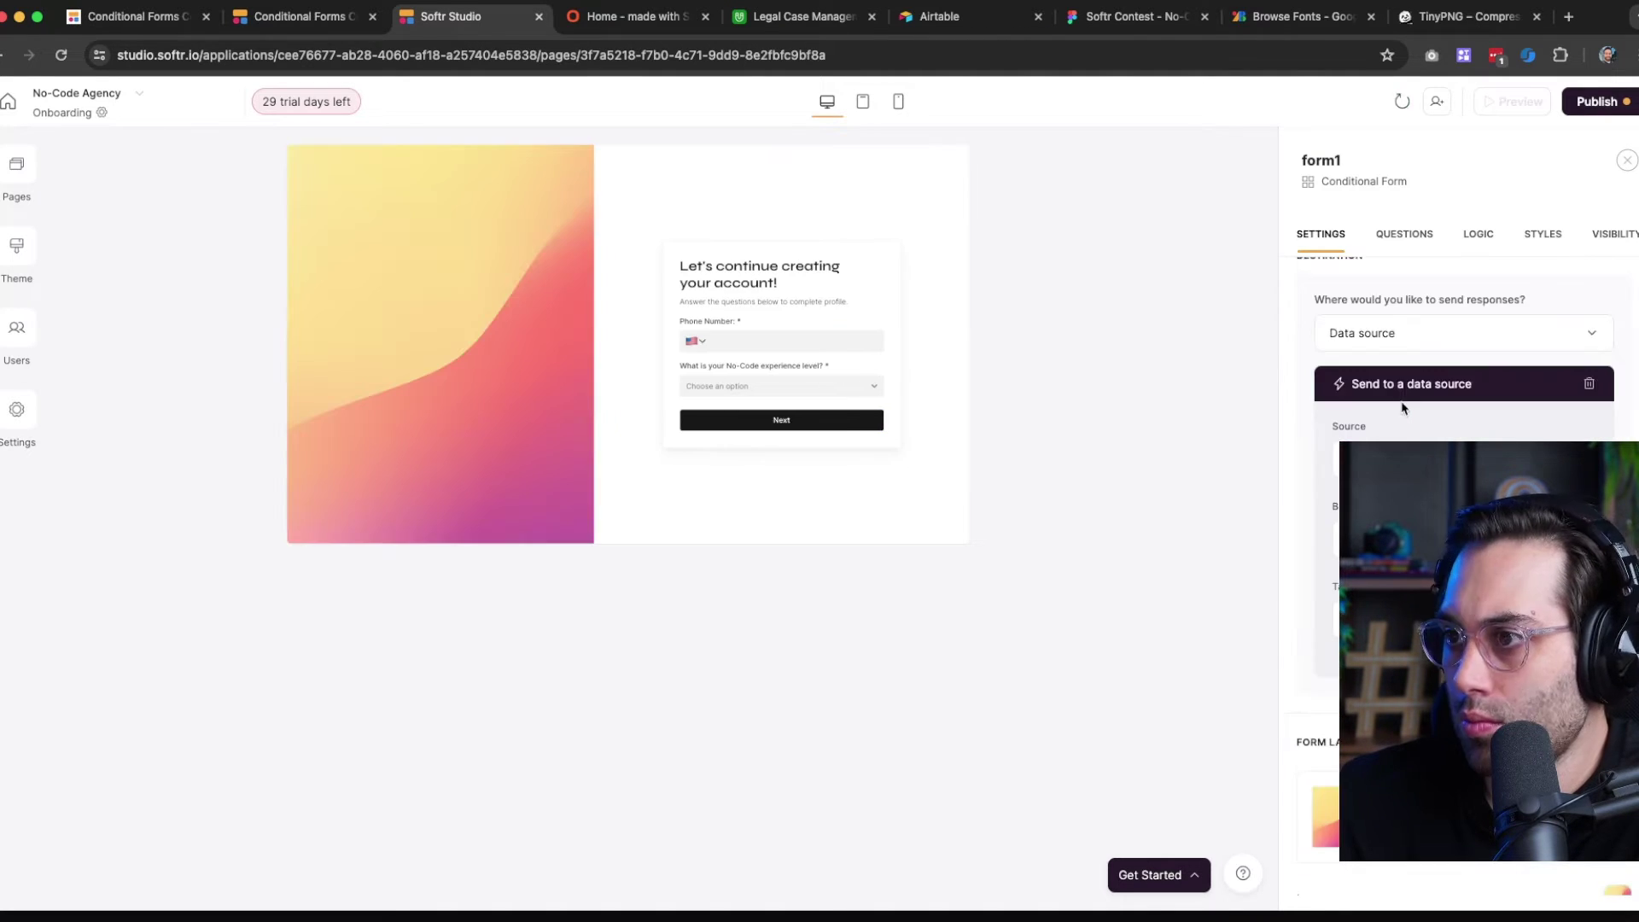
pyautogui.scroll(-8, 1402, 408)
pyautogui.scroll(8, 1451, 384)
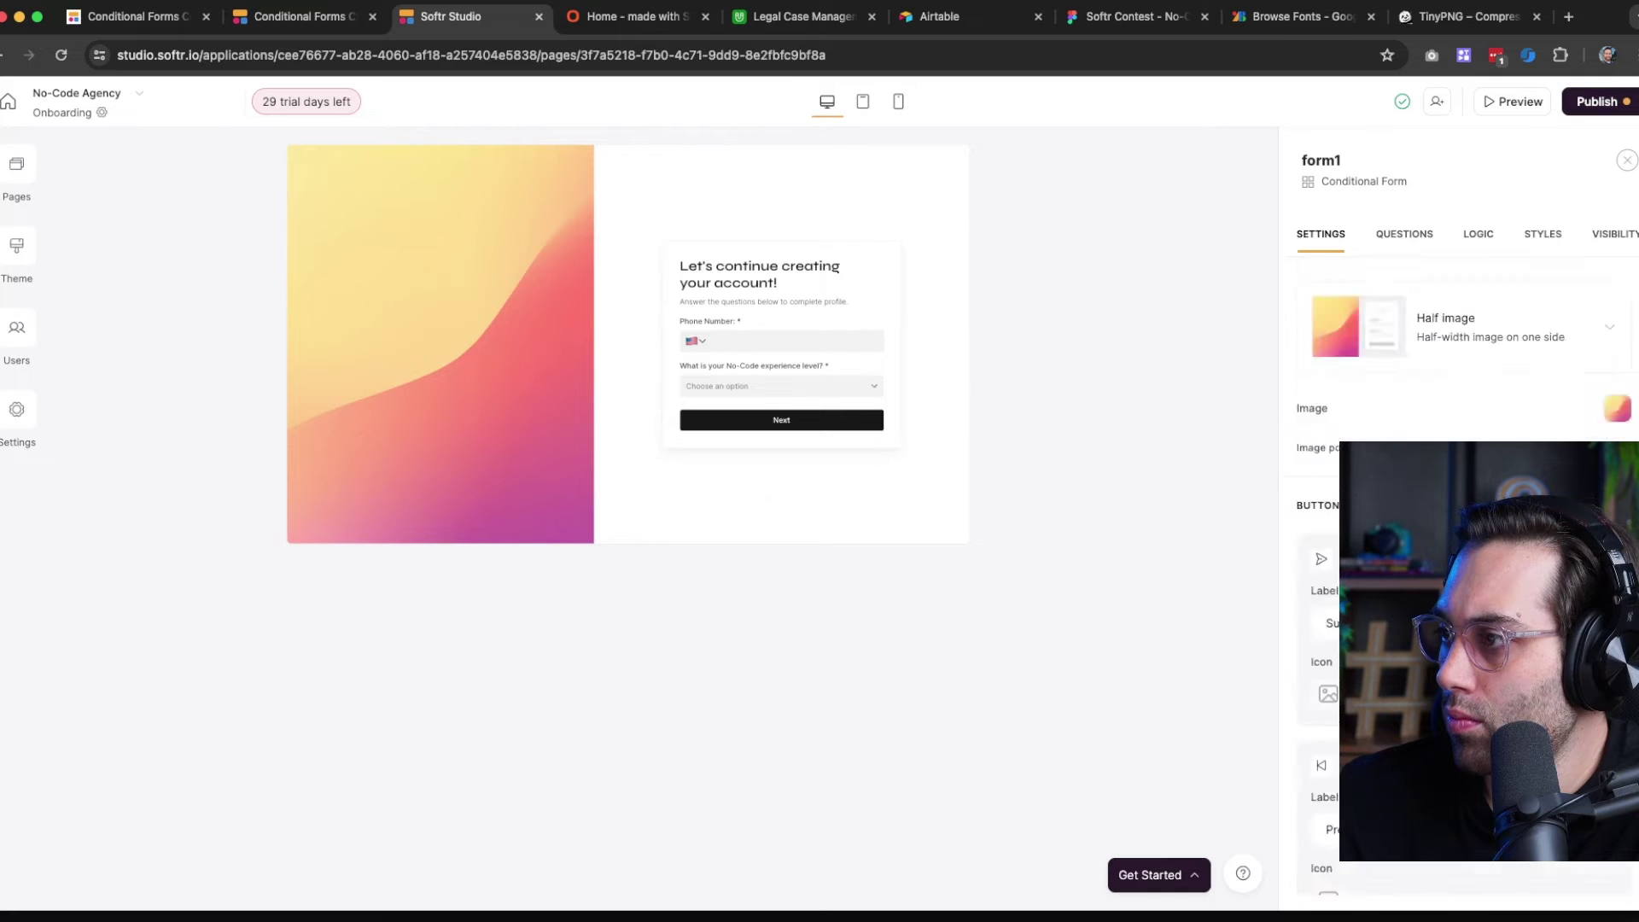
pyautogui.scroll(-5, 1451, 512)
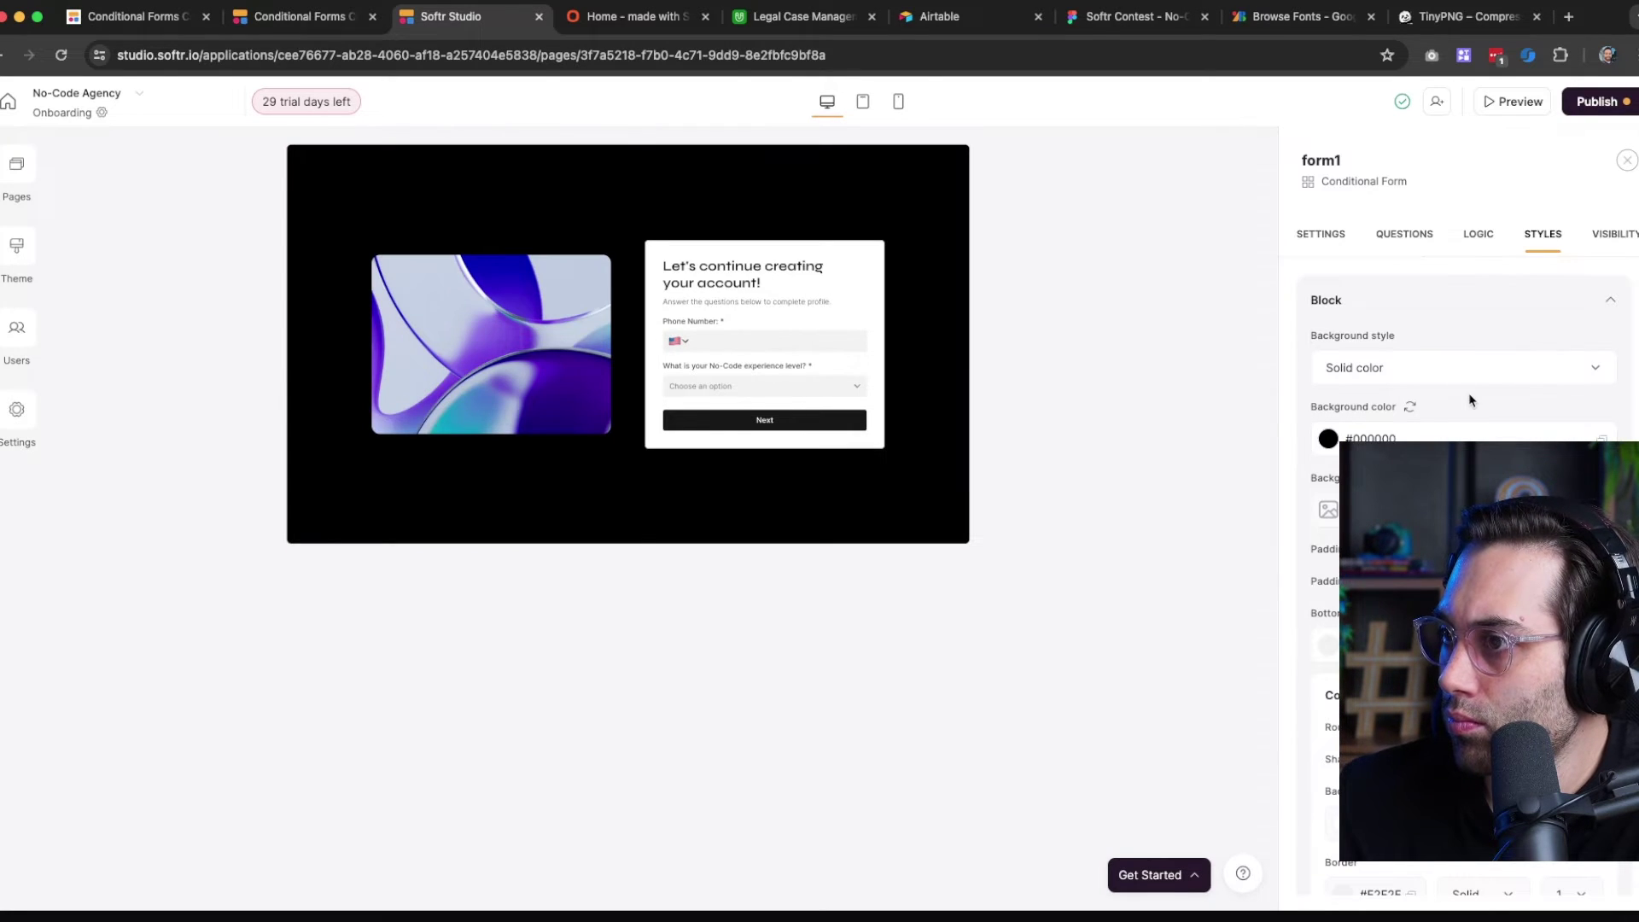
# Reload the published onboarding page, copy its purple image, and switch to the Figma file
pyautogui.click(637, 17)
pyautogui.click(62, 55)
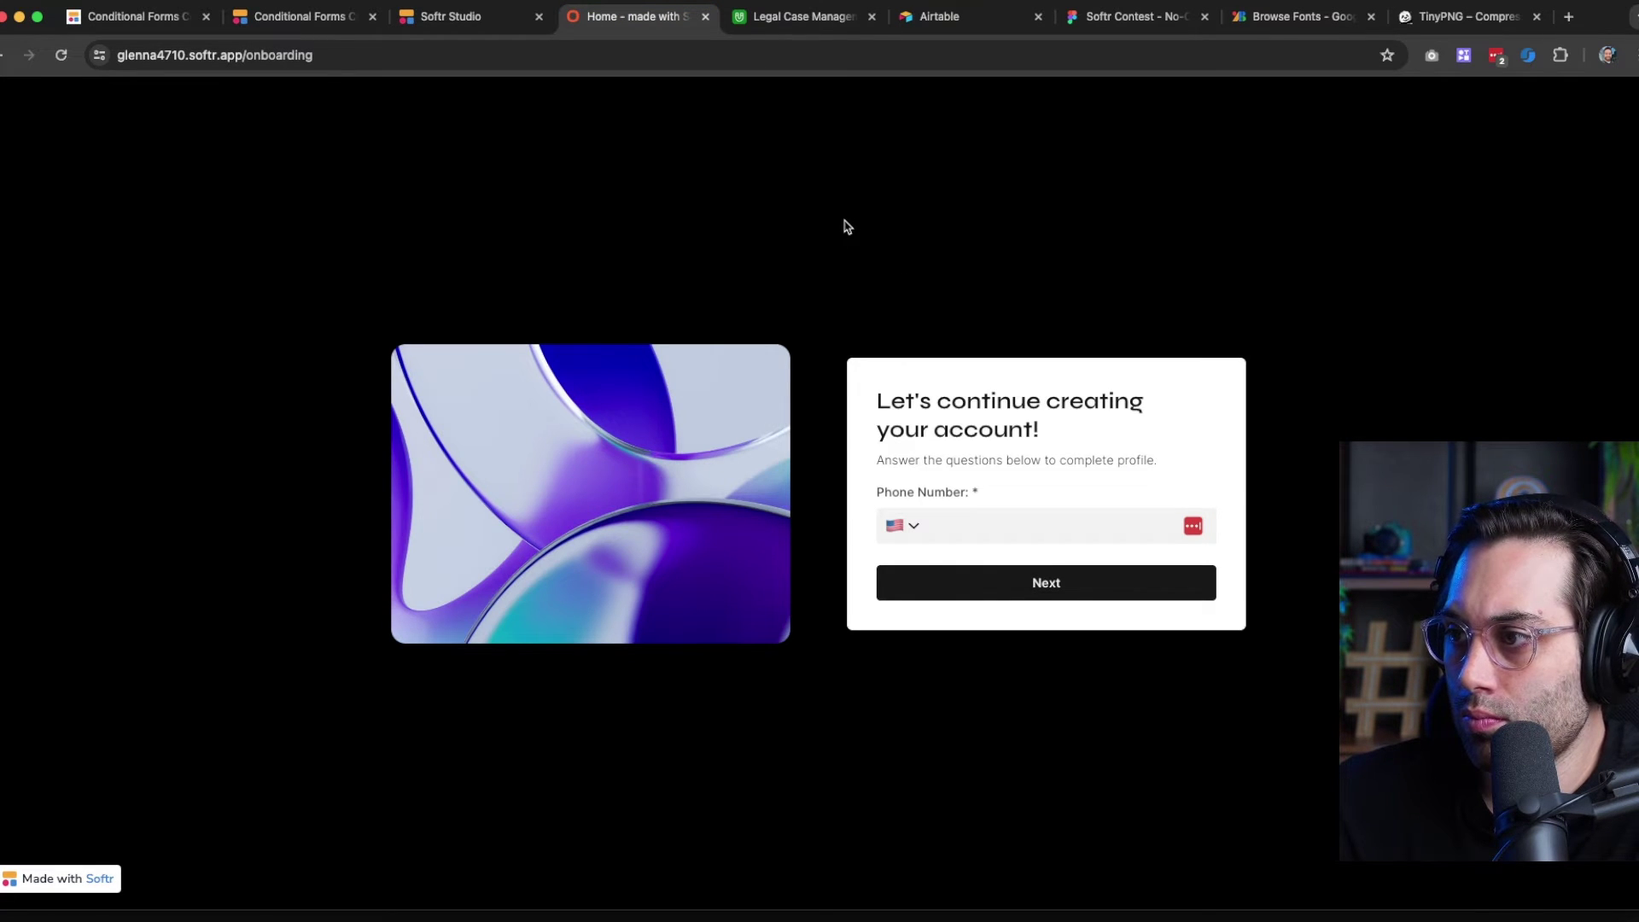
pyautogui.rightClick(429, 499)
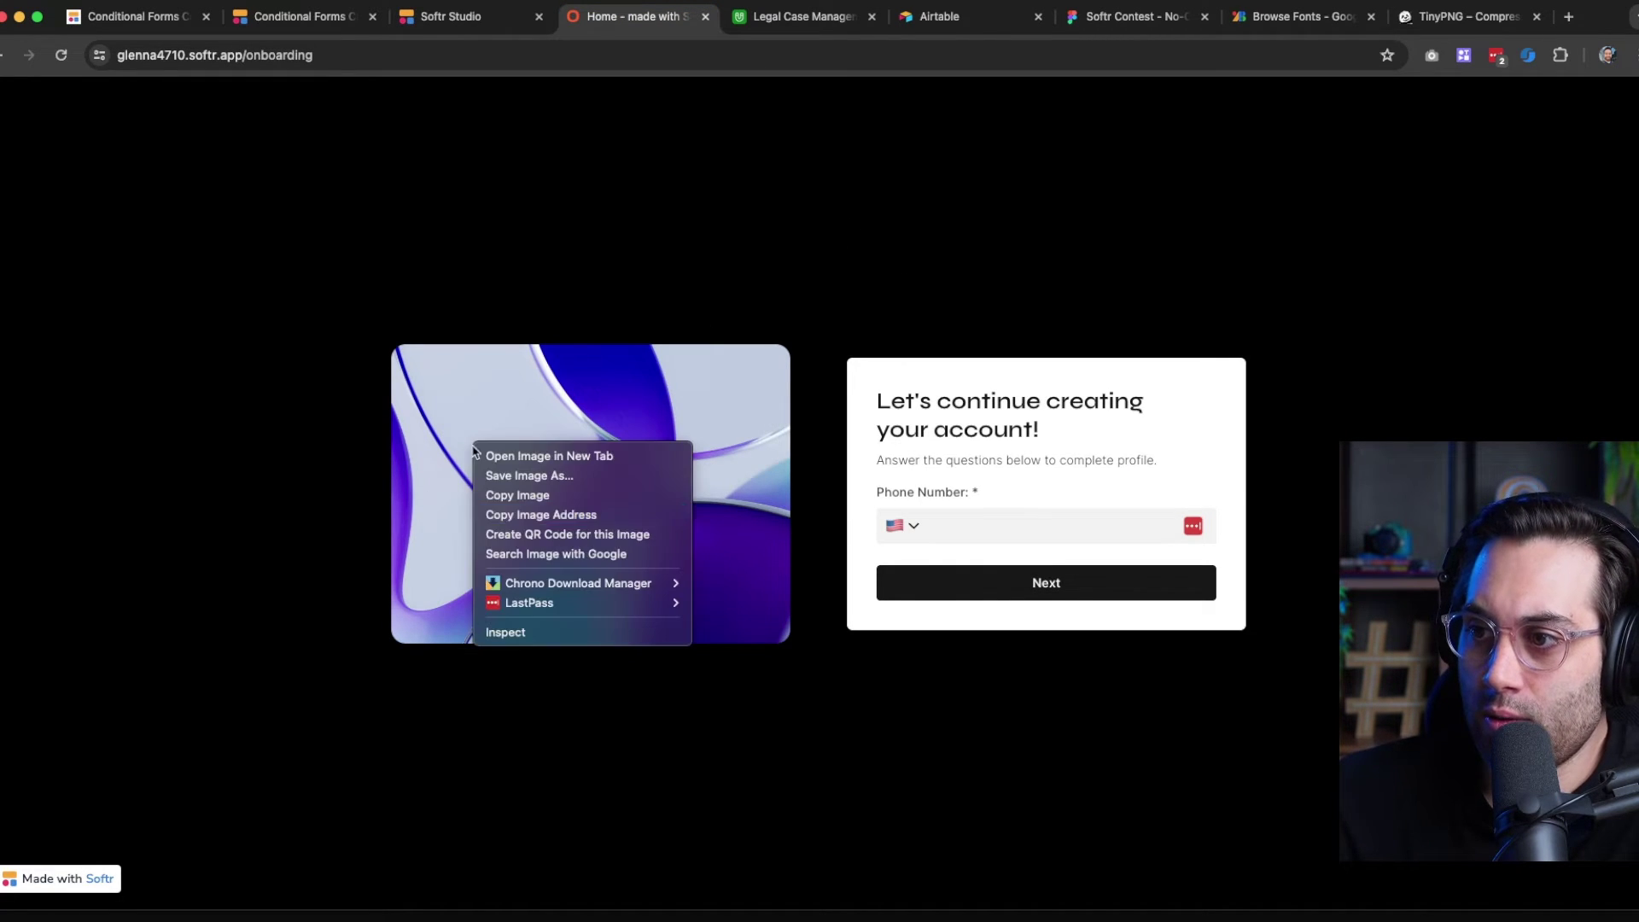
pyautogui.click(521, 500)
pyautogui.rightClick(654, 418)
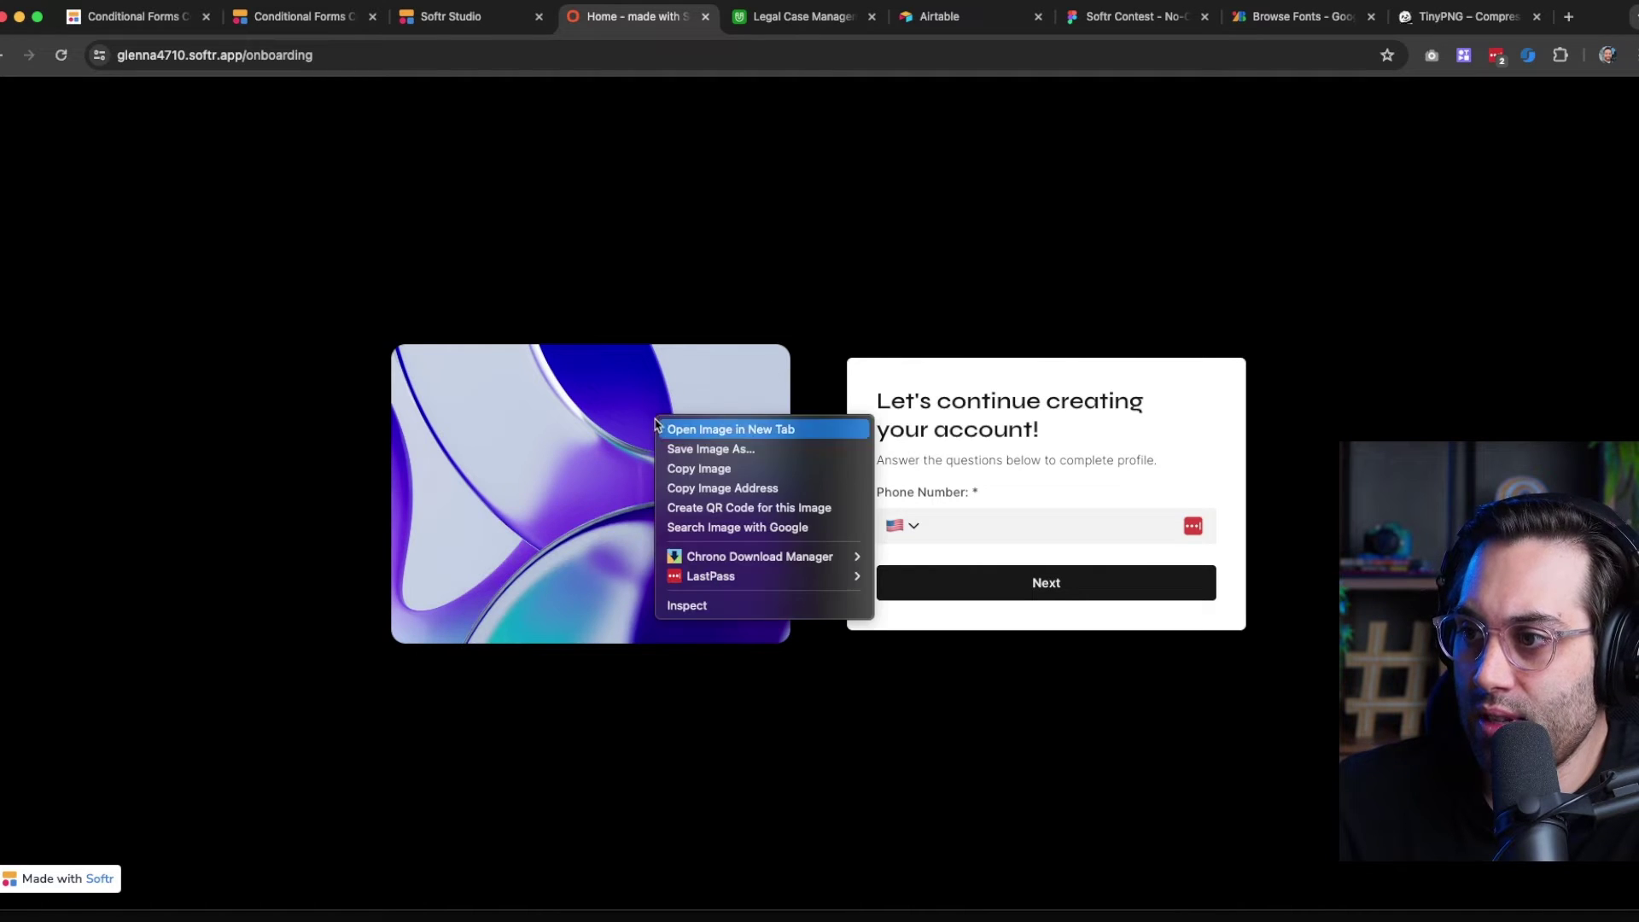
pyautogui.click(718, 470)
pyautogui.click(1094, 25)
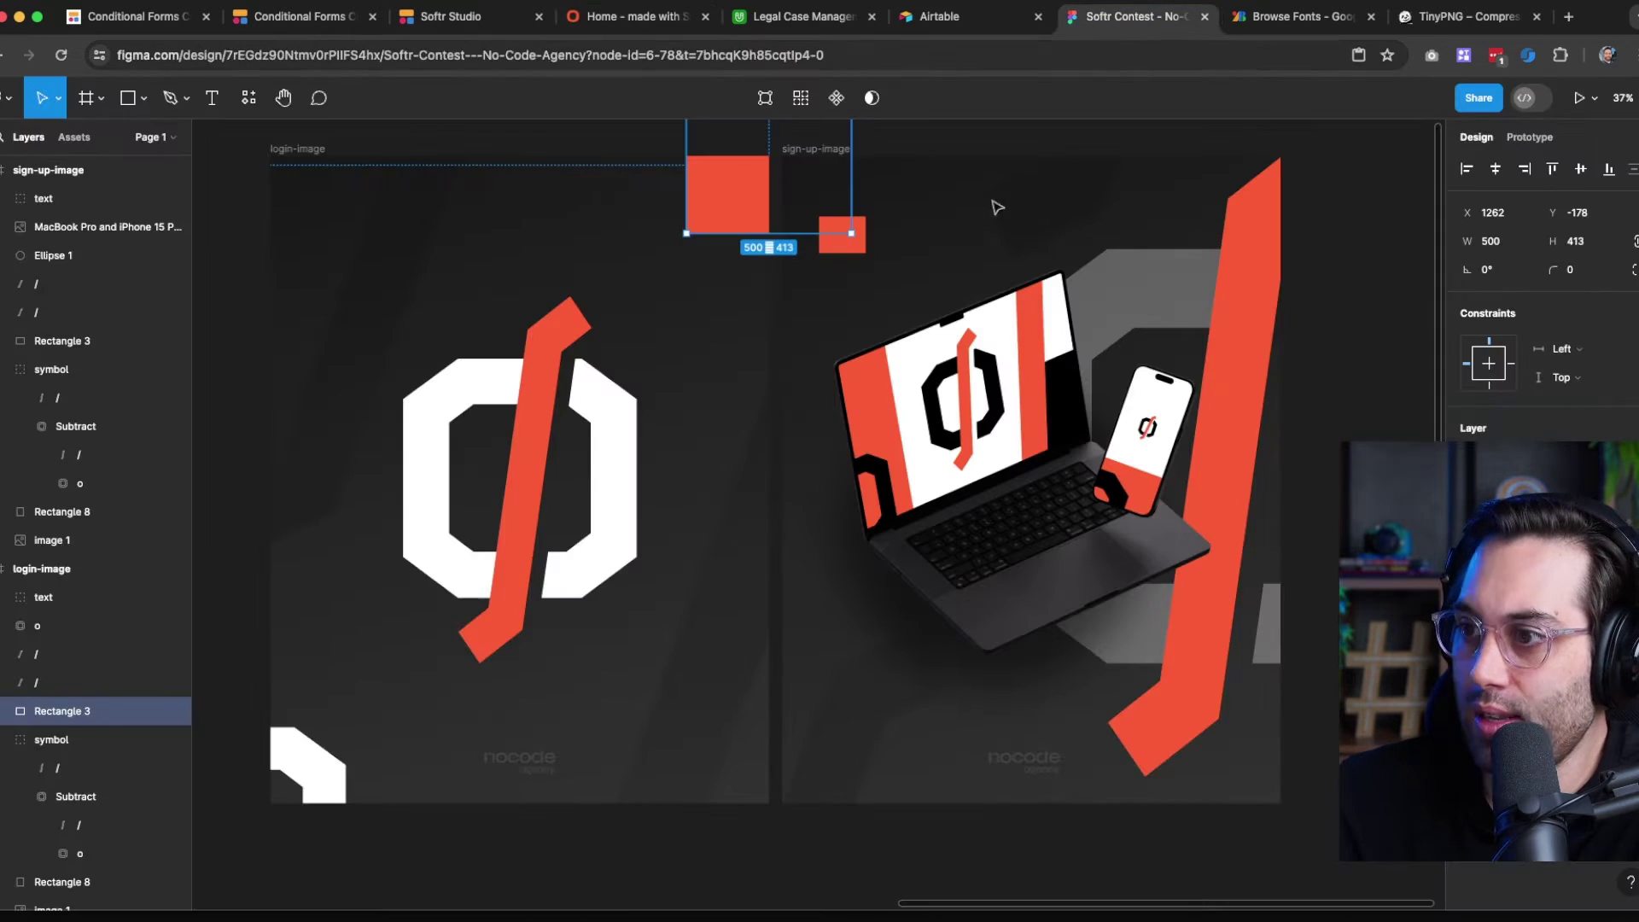
# Paste the purple image and wrap it in a new frame named onboarding-image
pyautogui.click(1267, 843)
pyautogui.hscroll(10, 546, 809)
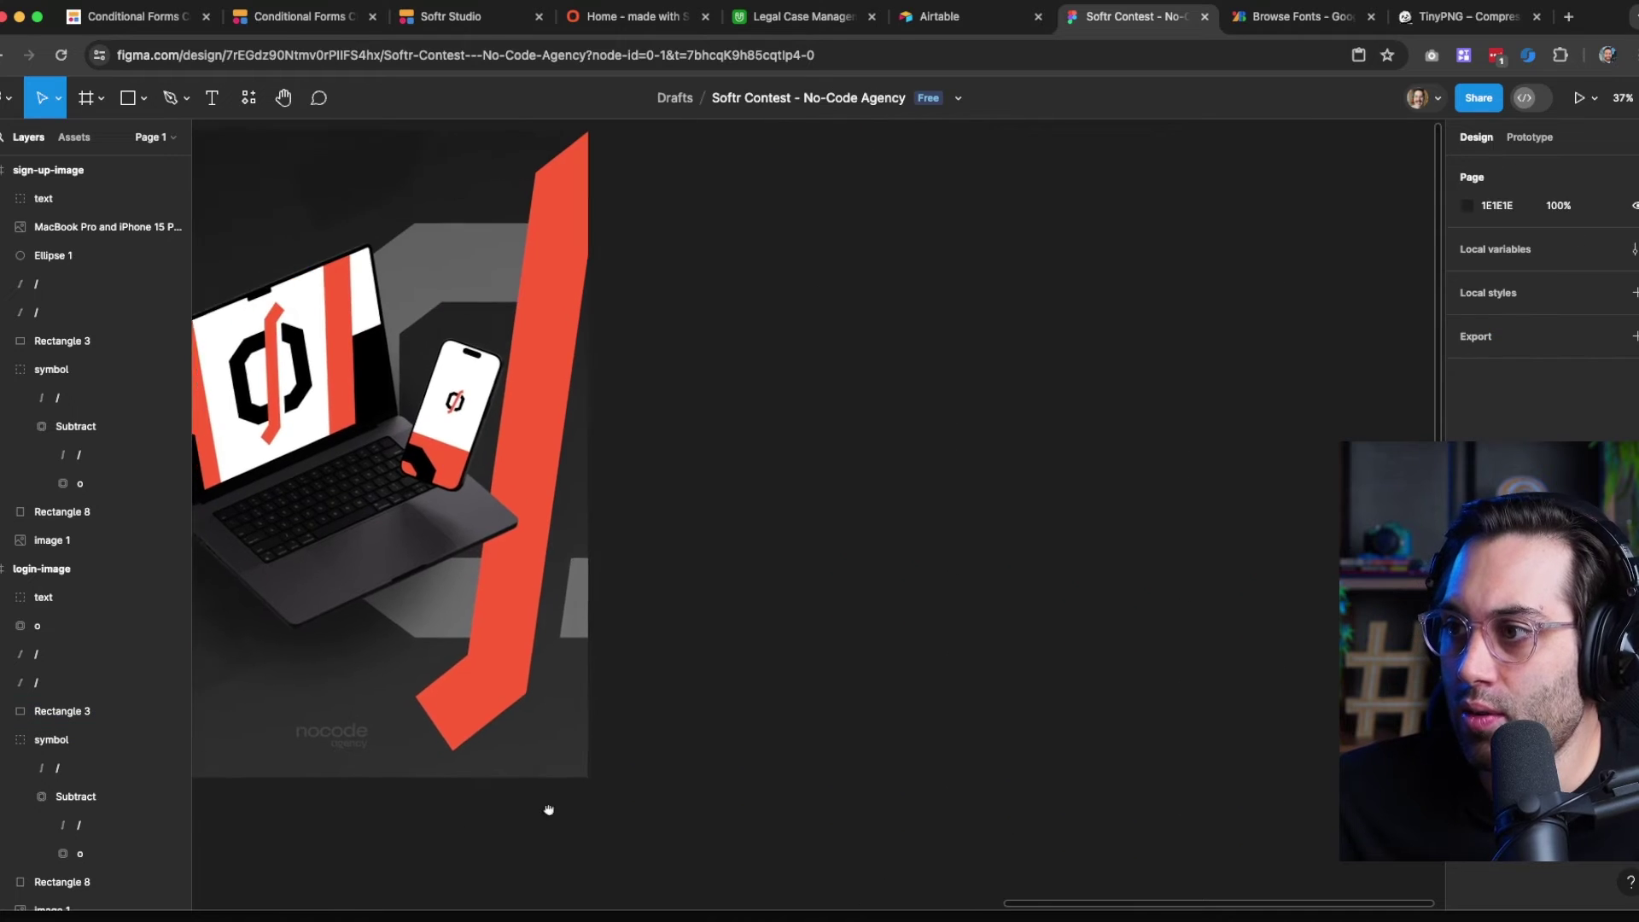
pyautogui.press('super+v')
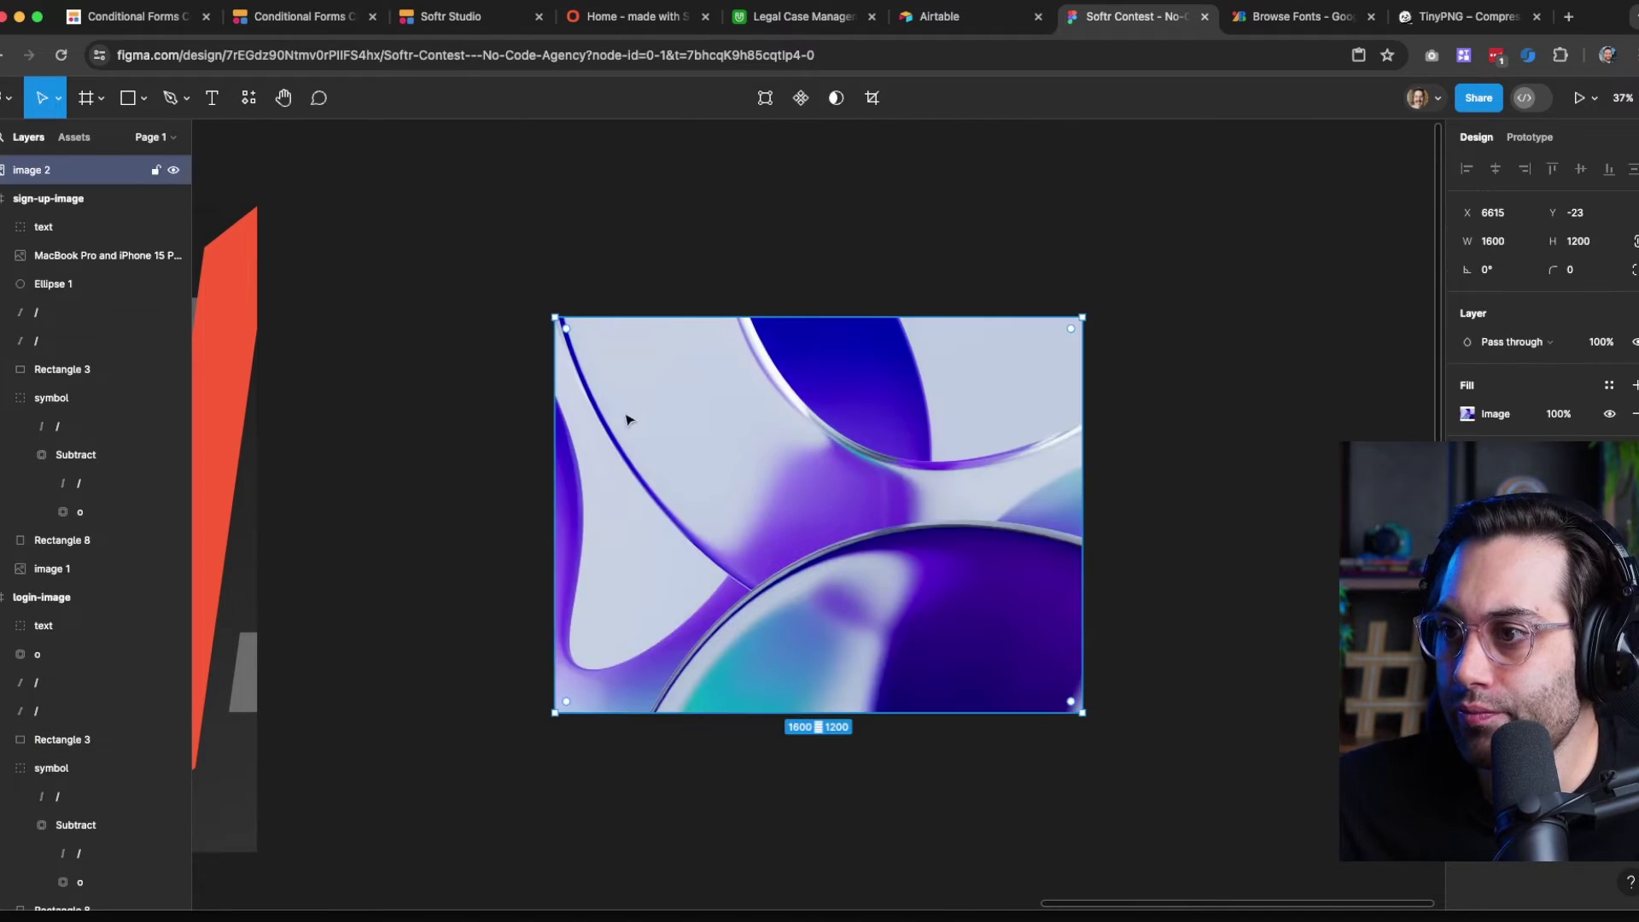
pyautogui.moveTo(659, 341); pyautogui.dragTo(589, 305)
pyautogui.rightClick(589, 306)
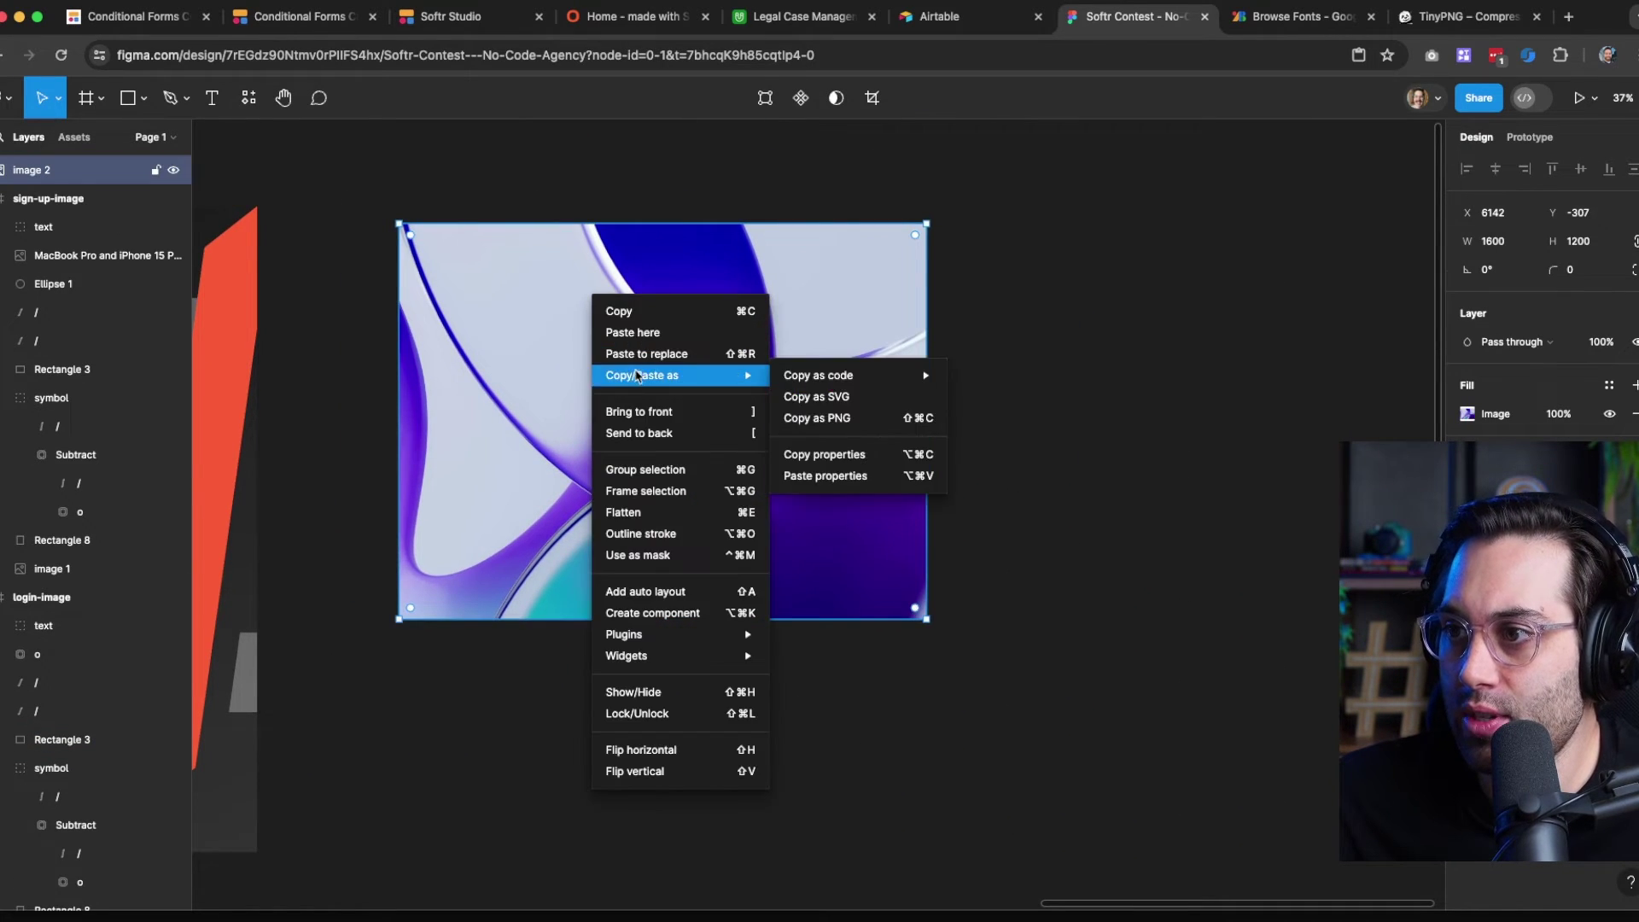
pyautogui.click(661, 472)
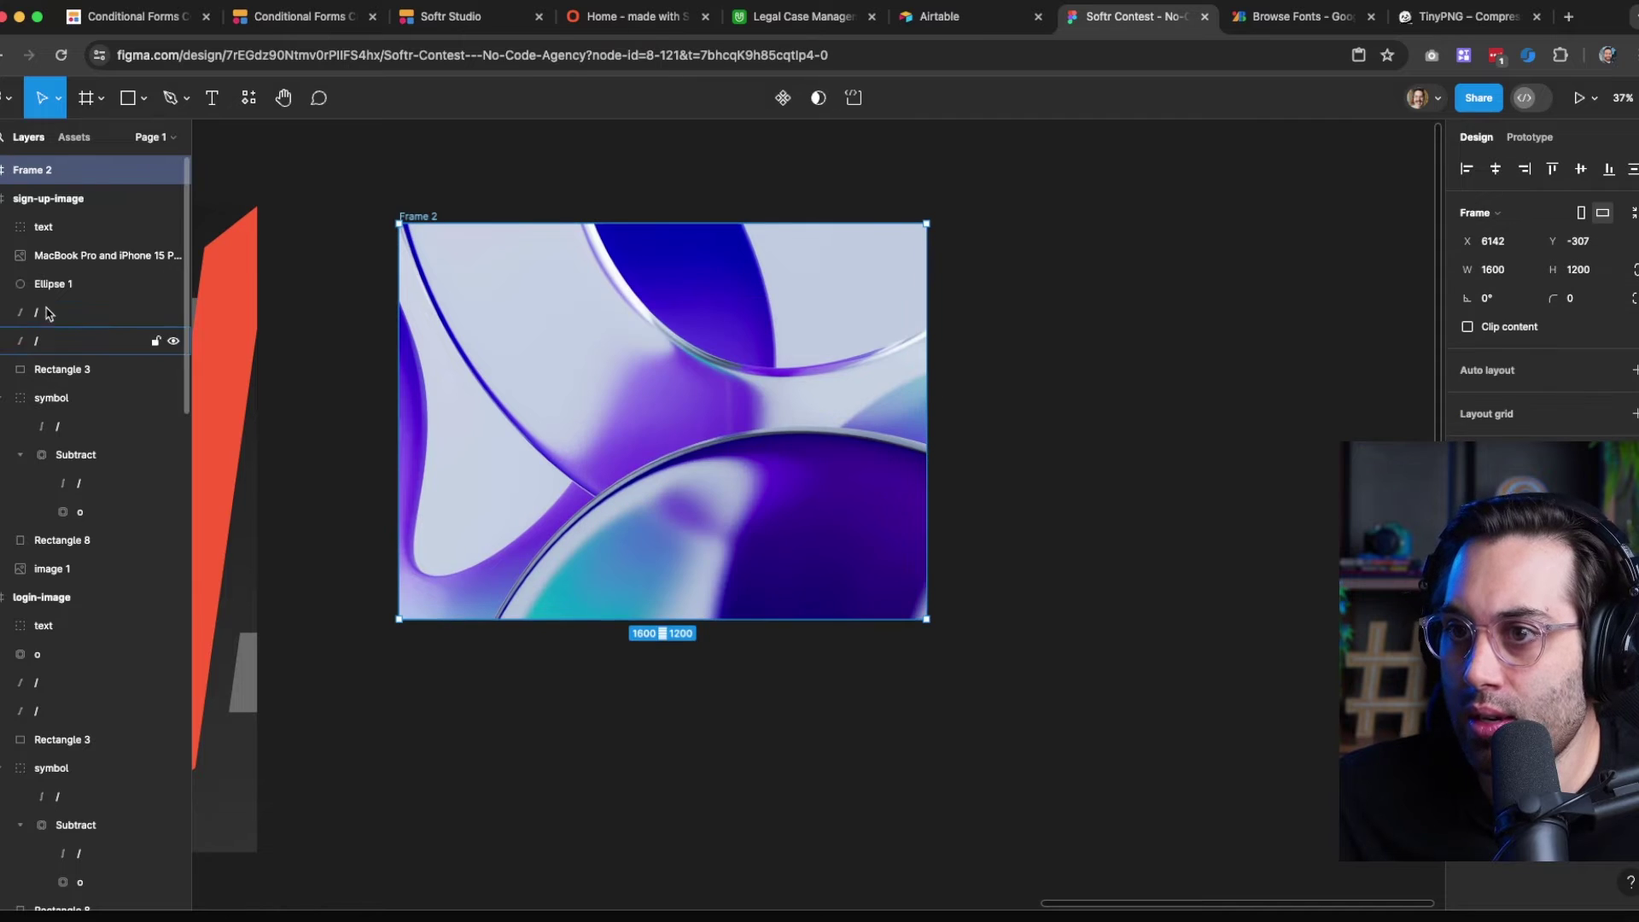
pyautogui.press('super+r')
pyautogui.write('onbo')
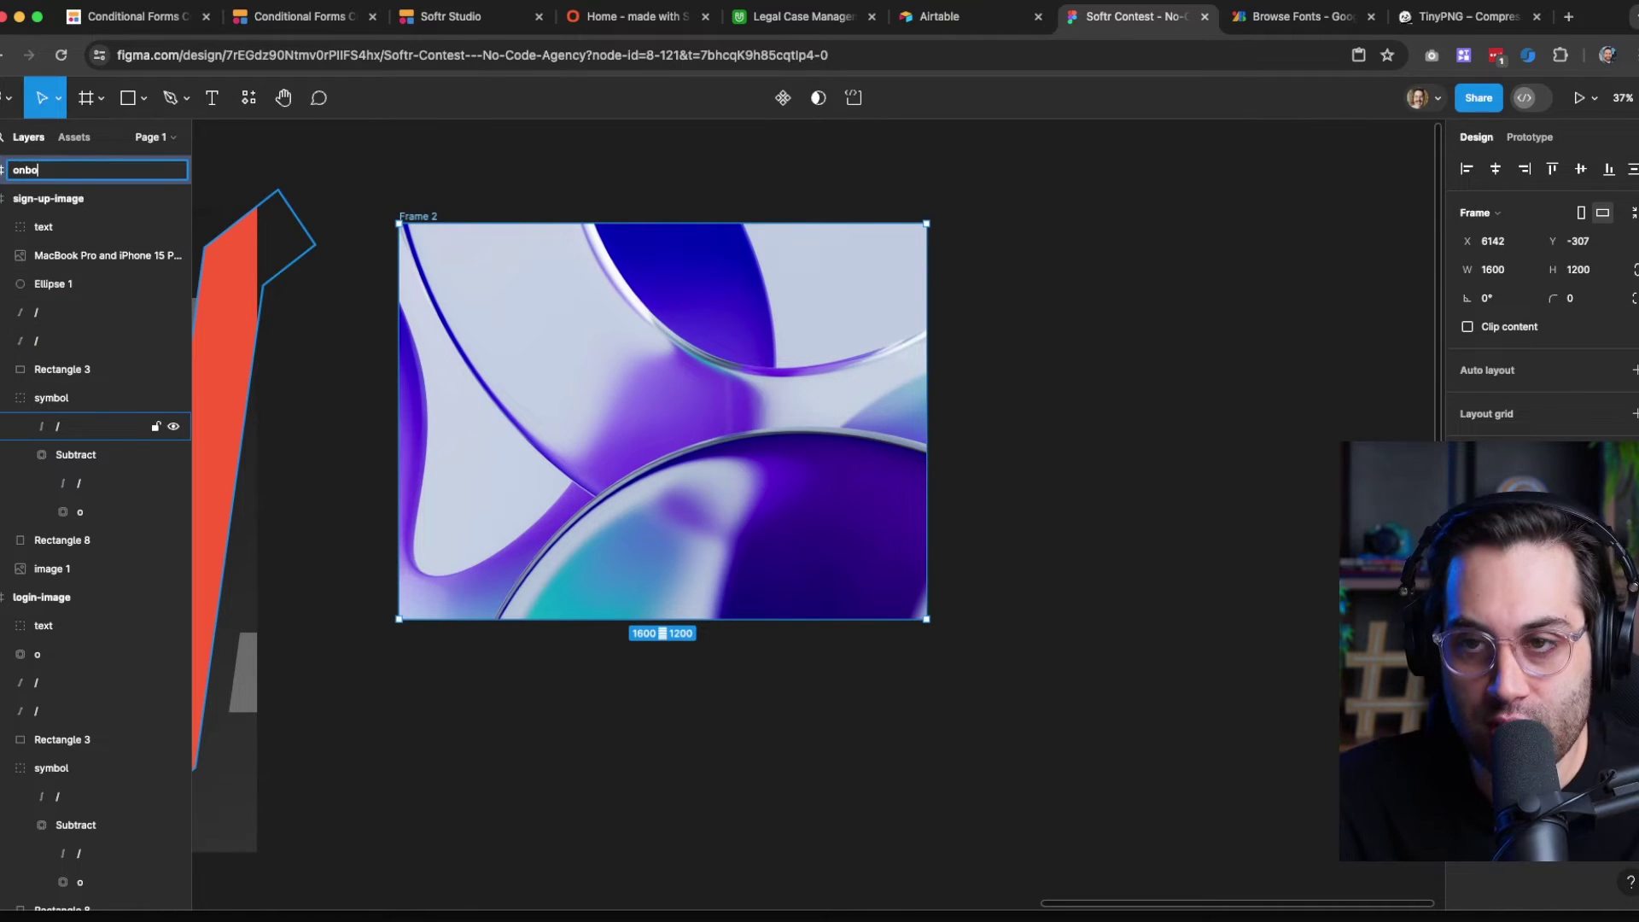
pyautogui.write('arding-imag')
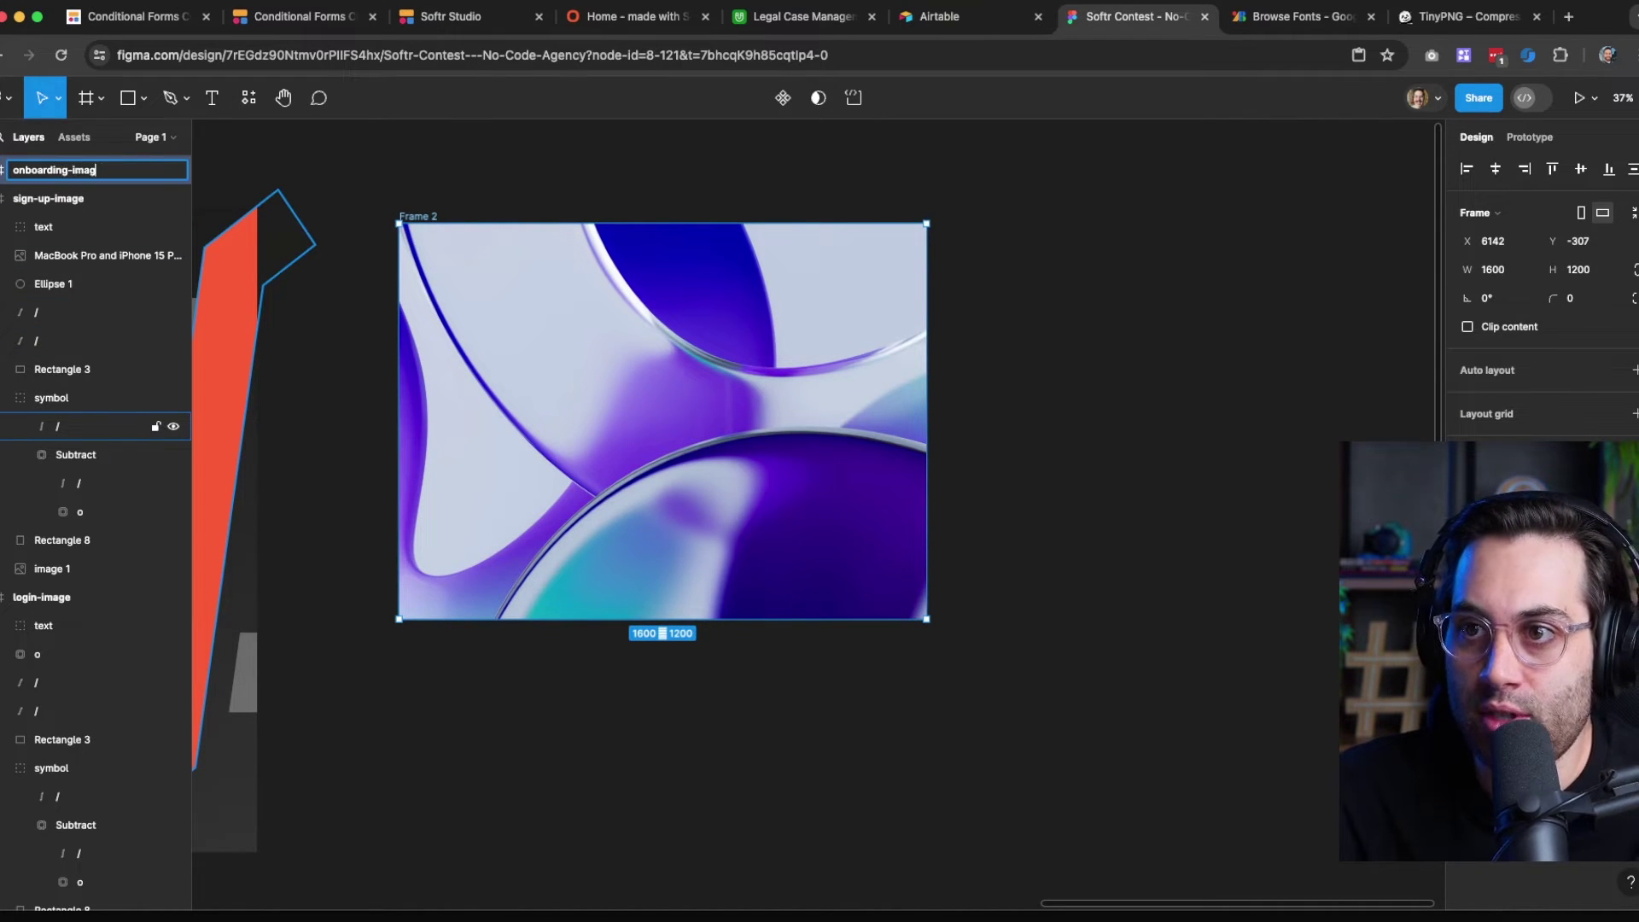
pyautogui.write('e')
pyautogui.press('Return')
pyautogui.press('Escape')
# Swap the frame's purple image for Rectangle 8 from sign-up-image, clipping contents to the frame
pyautogui.click(716, 398)
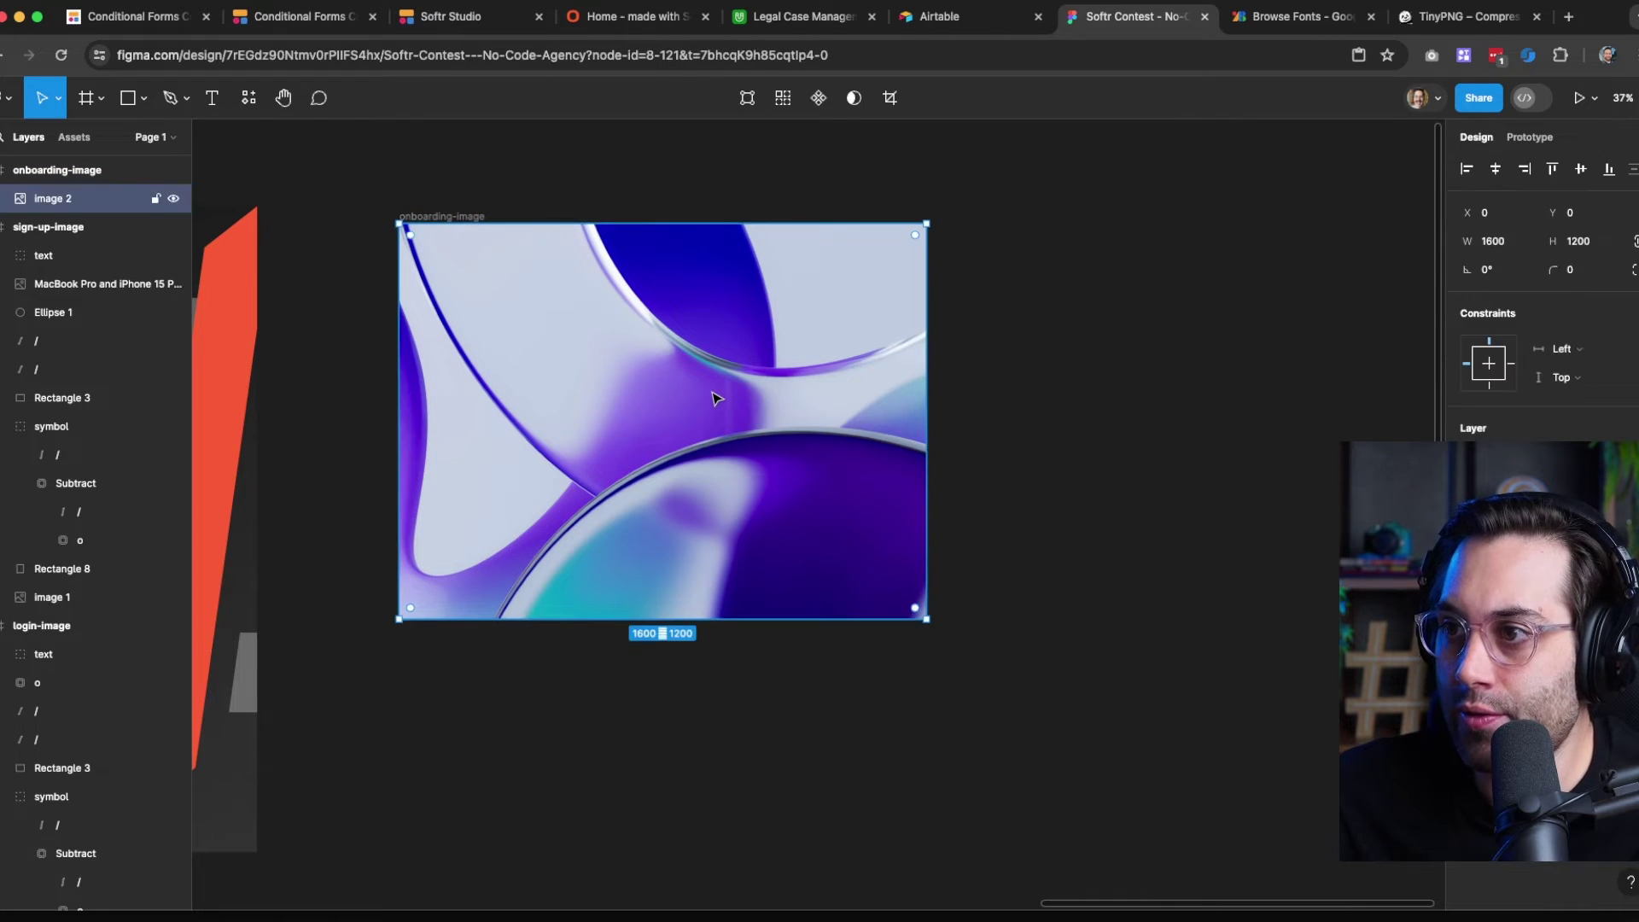
pyautogui.press('Delete')
pyautogui.click(428, 225)
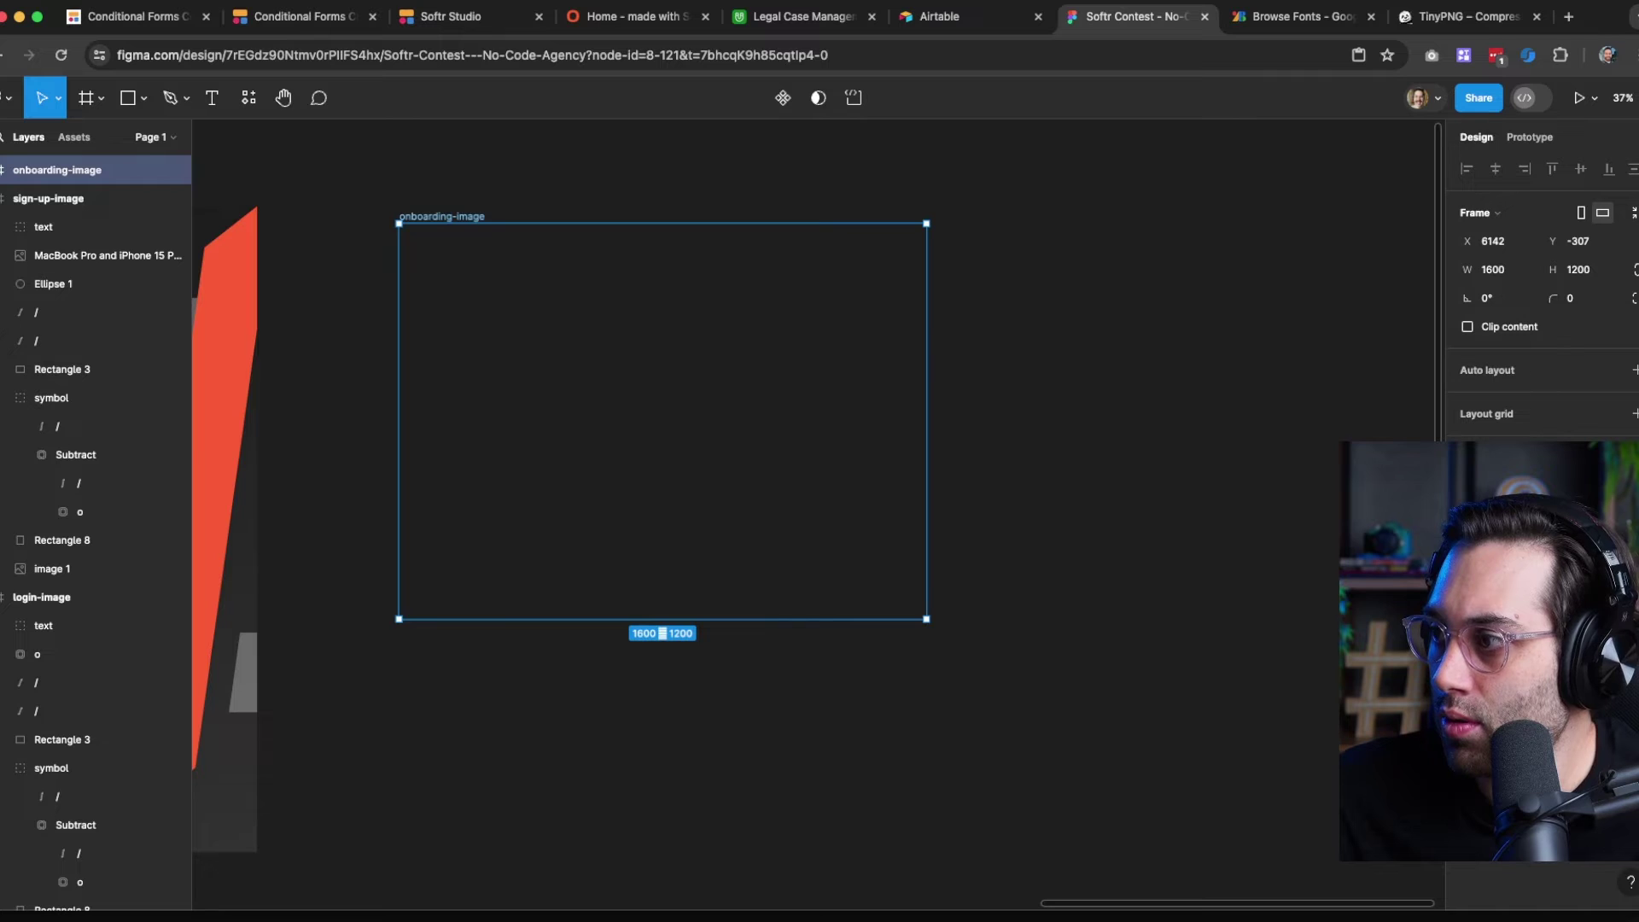
pyautogui.click(549, 721)
pyautogui.moveTo(549, 721); pyautogui.dragTo(1008, 683)
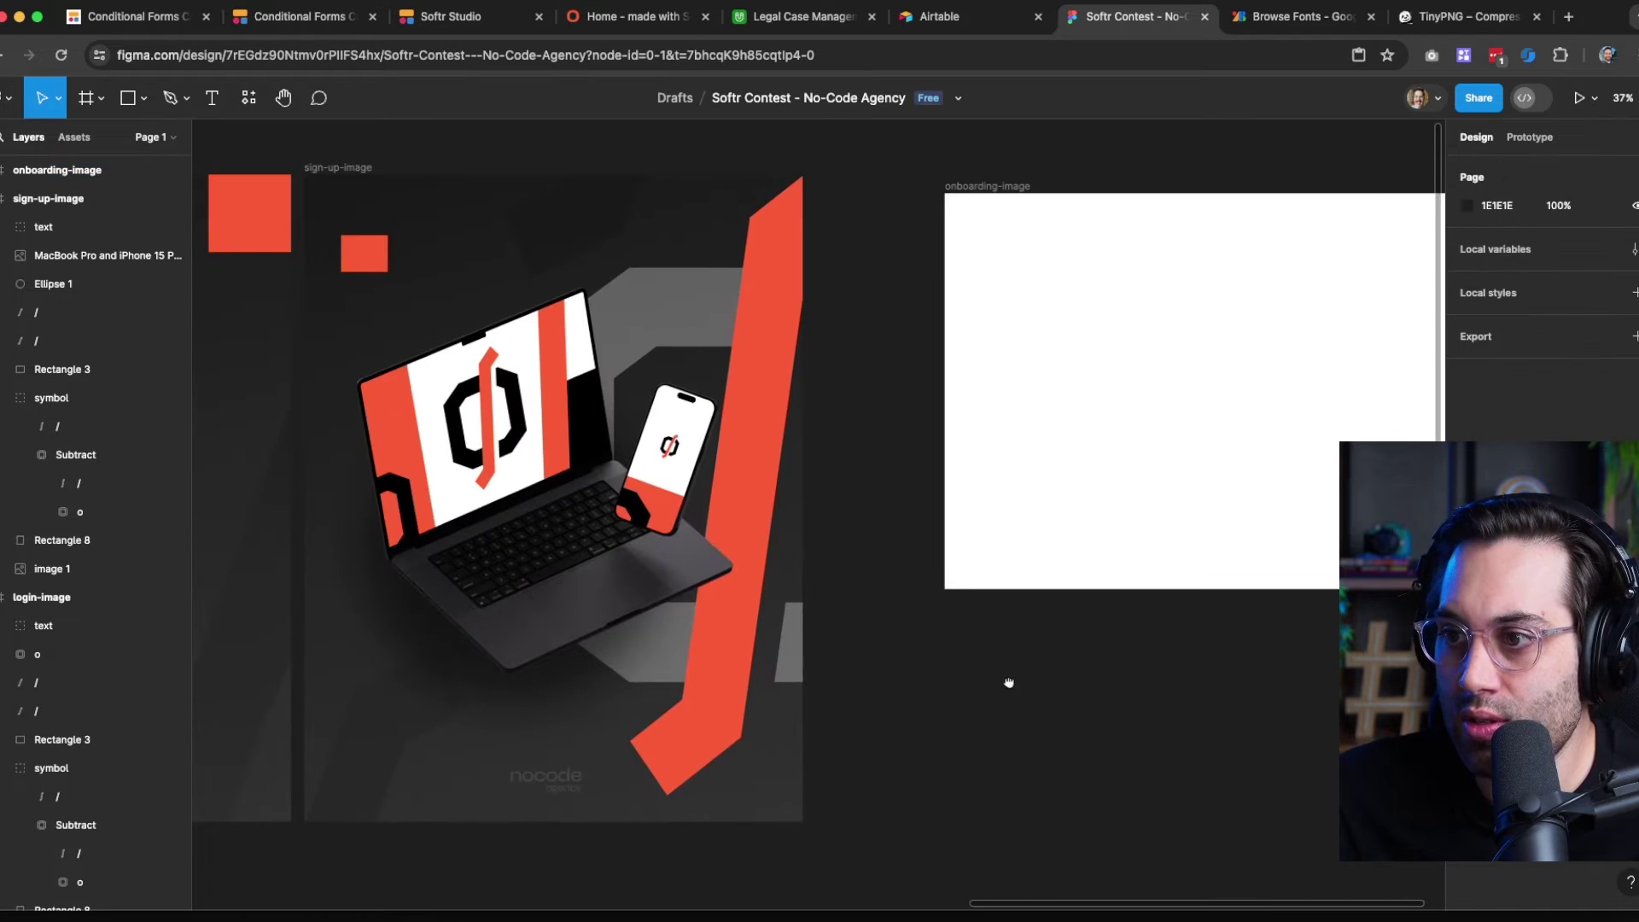
pyautogui.click(426, 783)
pyautogui.press('super+c')
pyautogui.moveTo(1100, 725); pyautogui.dragTo(787, 786)
pyautogui.click(879, 453)
pyautogui.press('super+v')
pyautogui.click(696, 246)
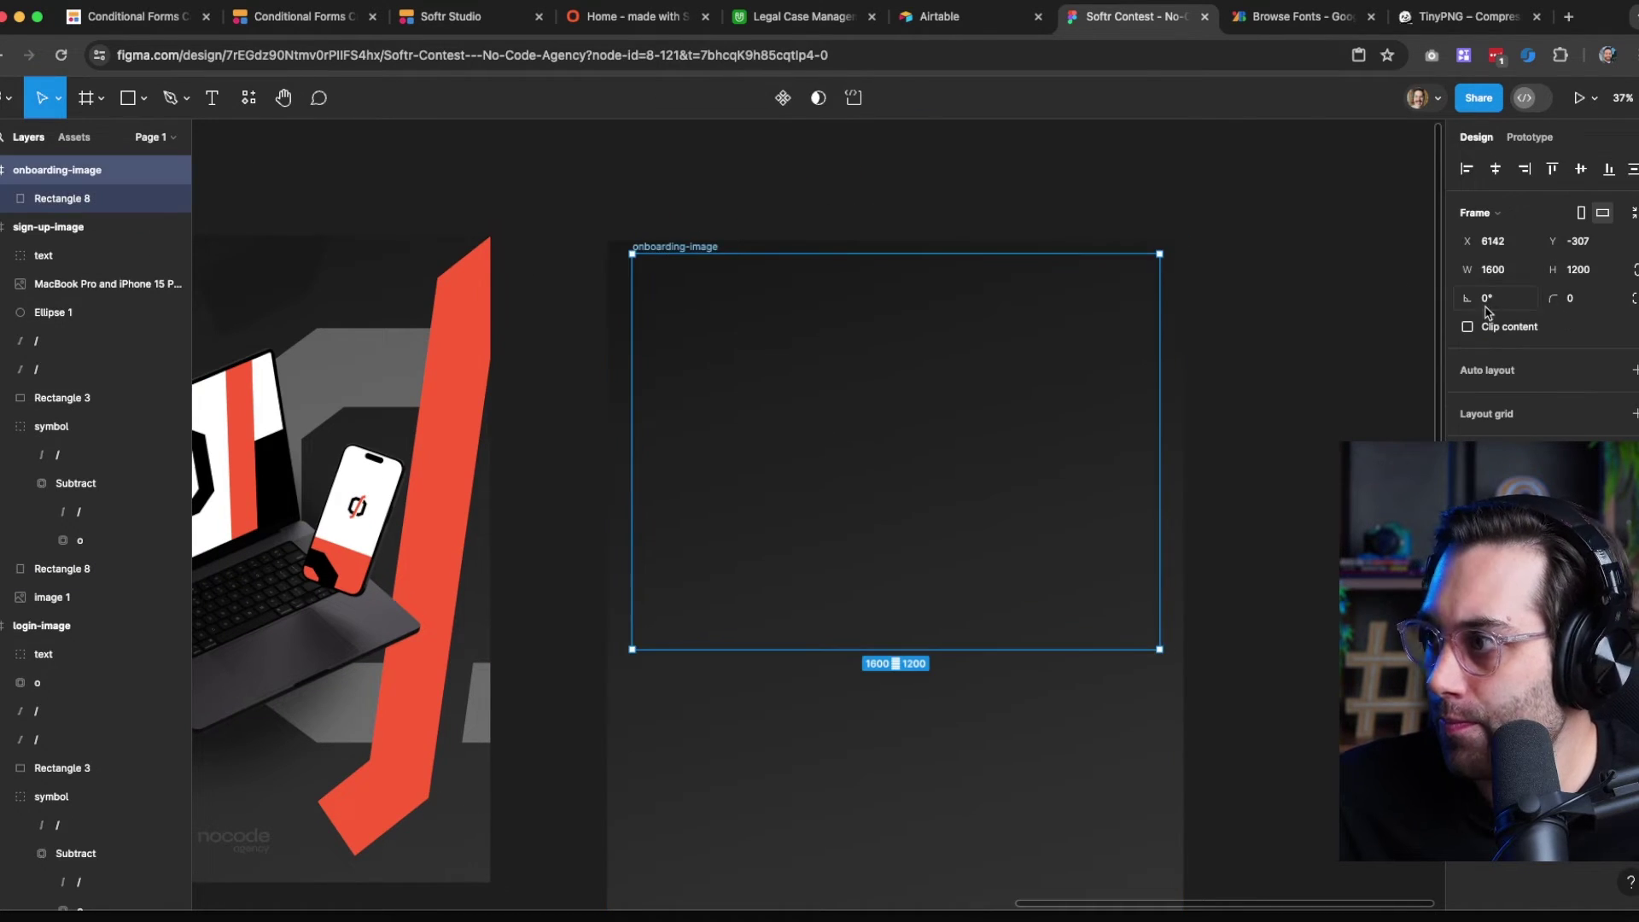
pyautogui.click(1487, 327)
# Copy the red slash shape from sign-up-image and place two slashes inside onboarding-image
pyautogui.click(564, 751)
pyautogui.moveTo(564, 751); pyautogui.dragTo(890, 717)
pyautogui.click(388, 790)
pyautogui.press('super+c')
pyautogui.click(997, 217)
pyautogui.press('super+v')
pyautogui.moveTo(1067, 479); pyautogui.dragTo(629, 508)
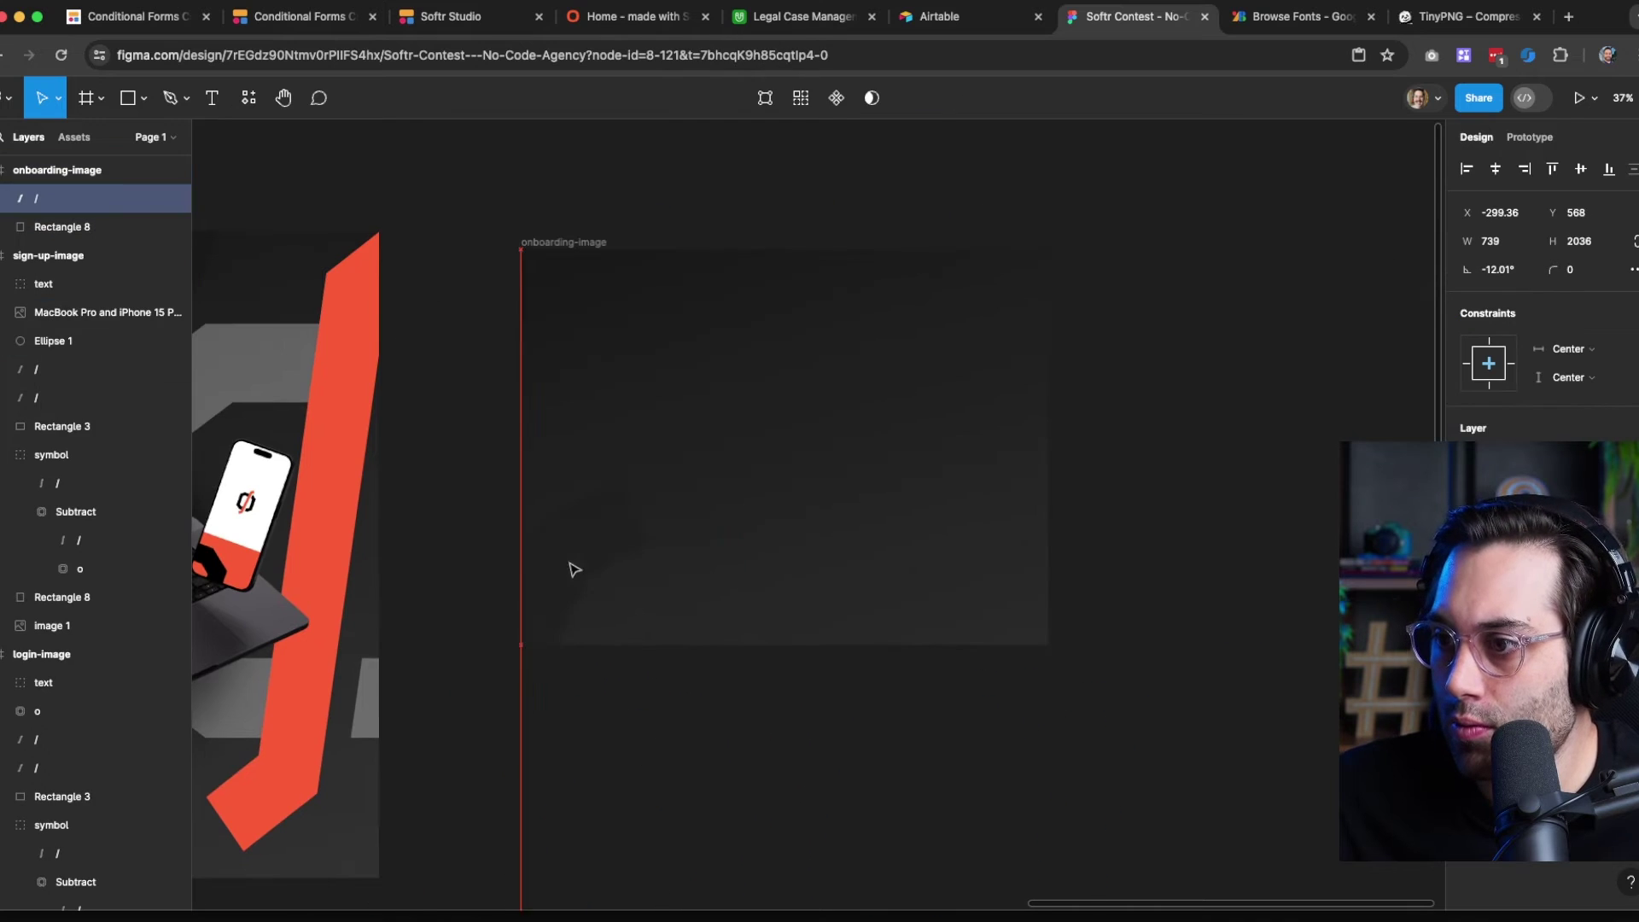
pyautogui.moveTo(574, 569); pyautogui.dragTo(613, 578)
pyautogui.press('super+v')
pyautogui.moveTo(893, 549); pyautogui.dragTo(979, 666)
pyautogui.moveTo(567, 735); pyautogui.dragTo(714, 721)
pyautogui.click(666, 194)
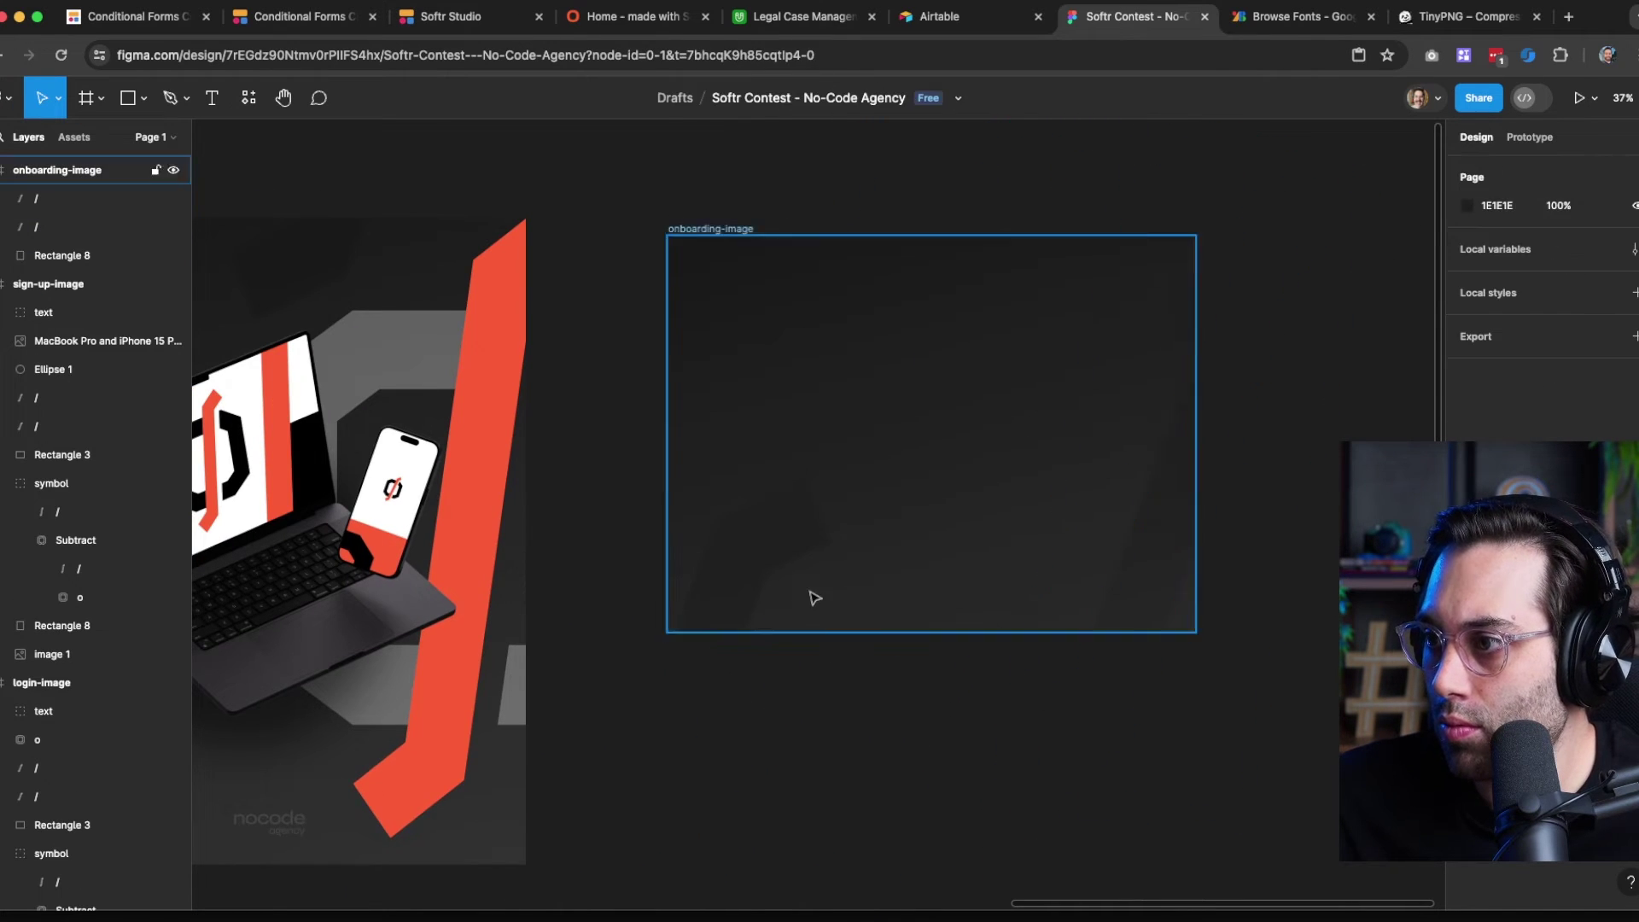
# Resize Rectangle 8 inside the onboarding-image frame
pyautogui.click(815, 598)
pyautogui.moveTo(816, 598); pyautogui.dragTo(844, 419)
pyautogui.moveTo(940, 749); pyautogui.dragTo(940, 489)
pyautogui.click(658, 725)
pyautogui.moveTo(658, 725); pyautogui.dragTo(1571, 733)
# Group the hero page's nocode agency logo symbol and text into a group named logo
pyautogui.moveTo(571, 666); pyautogui.dragTo(973, 656)
pyautogui.moveTo(479, 483); pyautogui.dragTo(1190, 563)
pyautogui.moveTo(914, 593); pyautogui.dragTo(1128, 599)
pyautogui.click(671, 261)
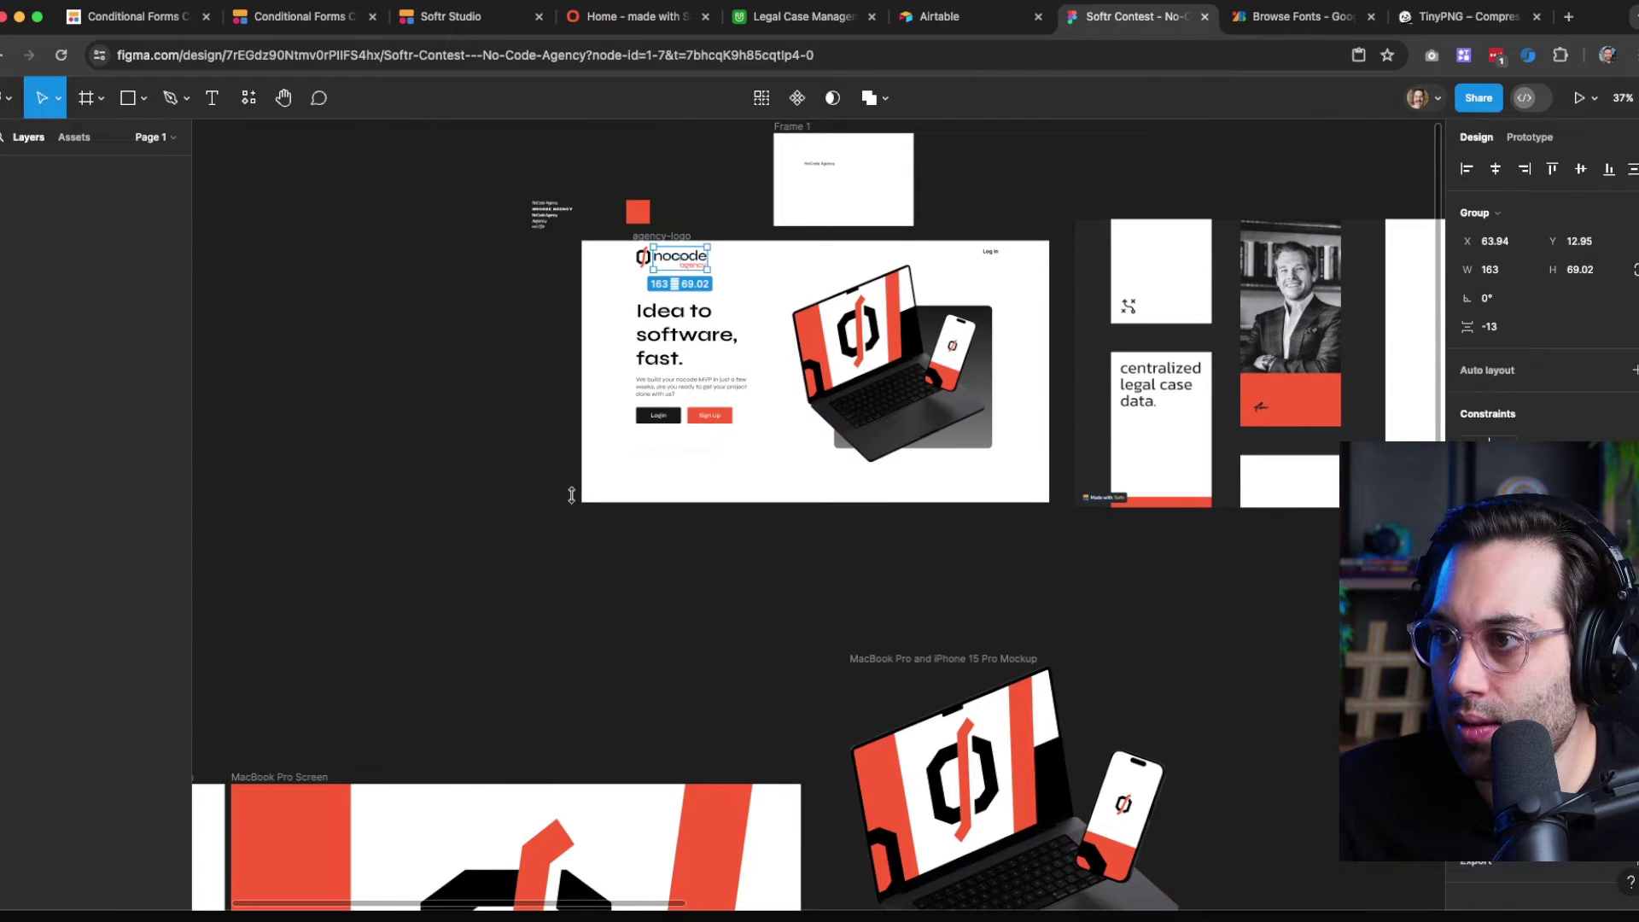
pyautogui.click(571, 495)
pyautogui.scroll(5, 679, 257)
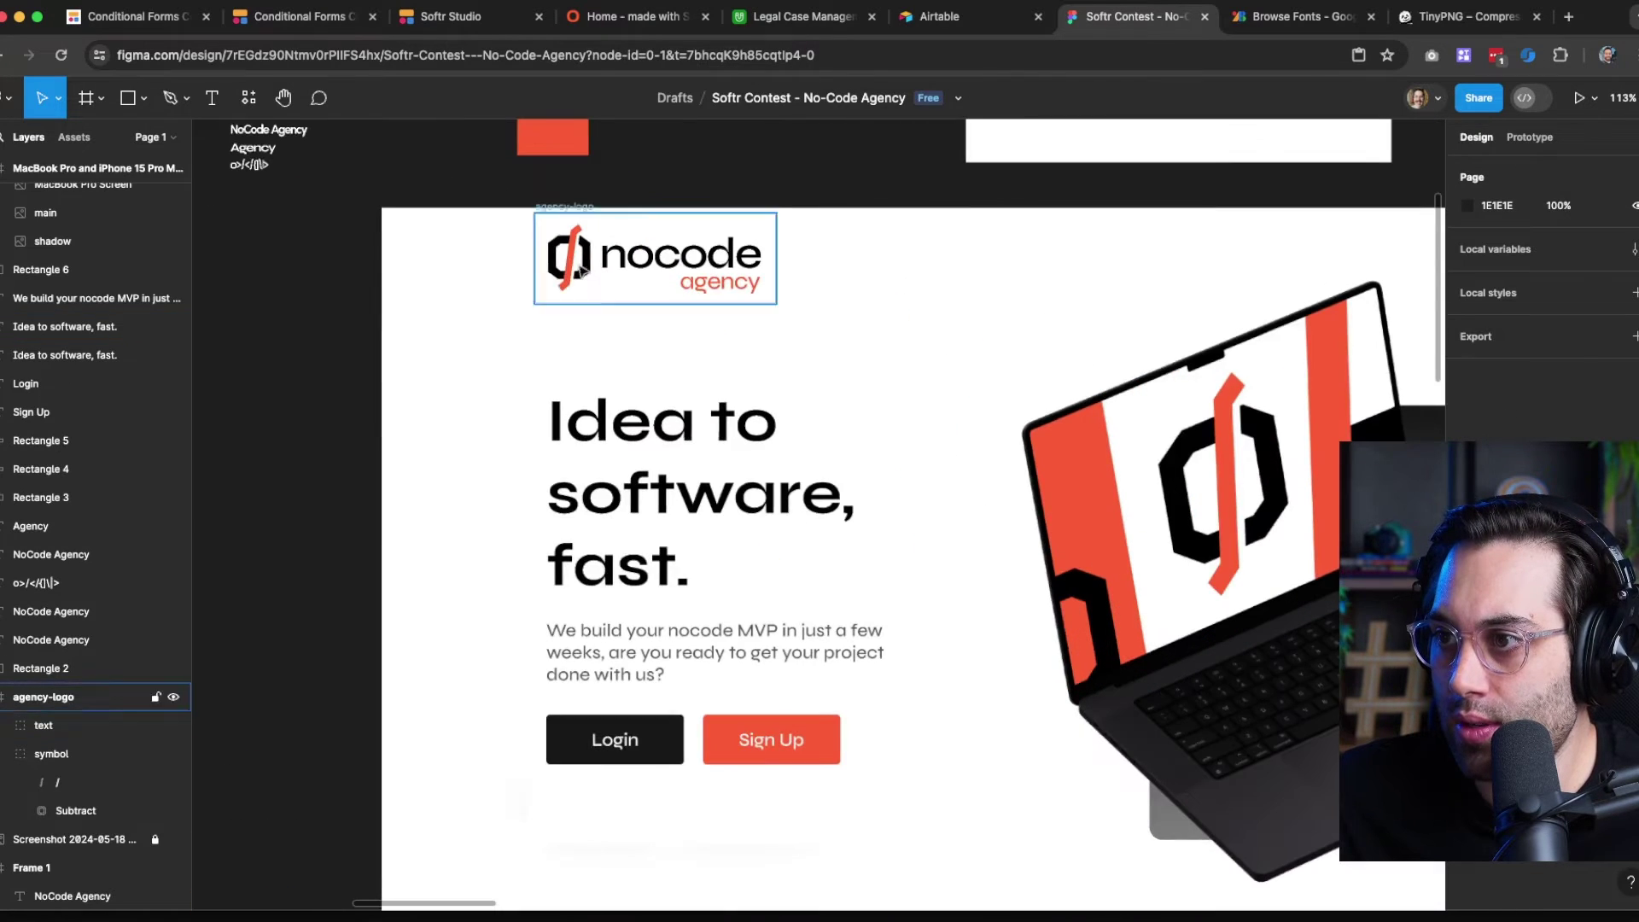
pyautogui.click(581, 271)
pyautogui.keyDown('shift'); pyautogui.click(683, 256); pyautogui.keyUp('shift')
pyautogui.hotkey('ctrl', 'g')
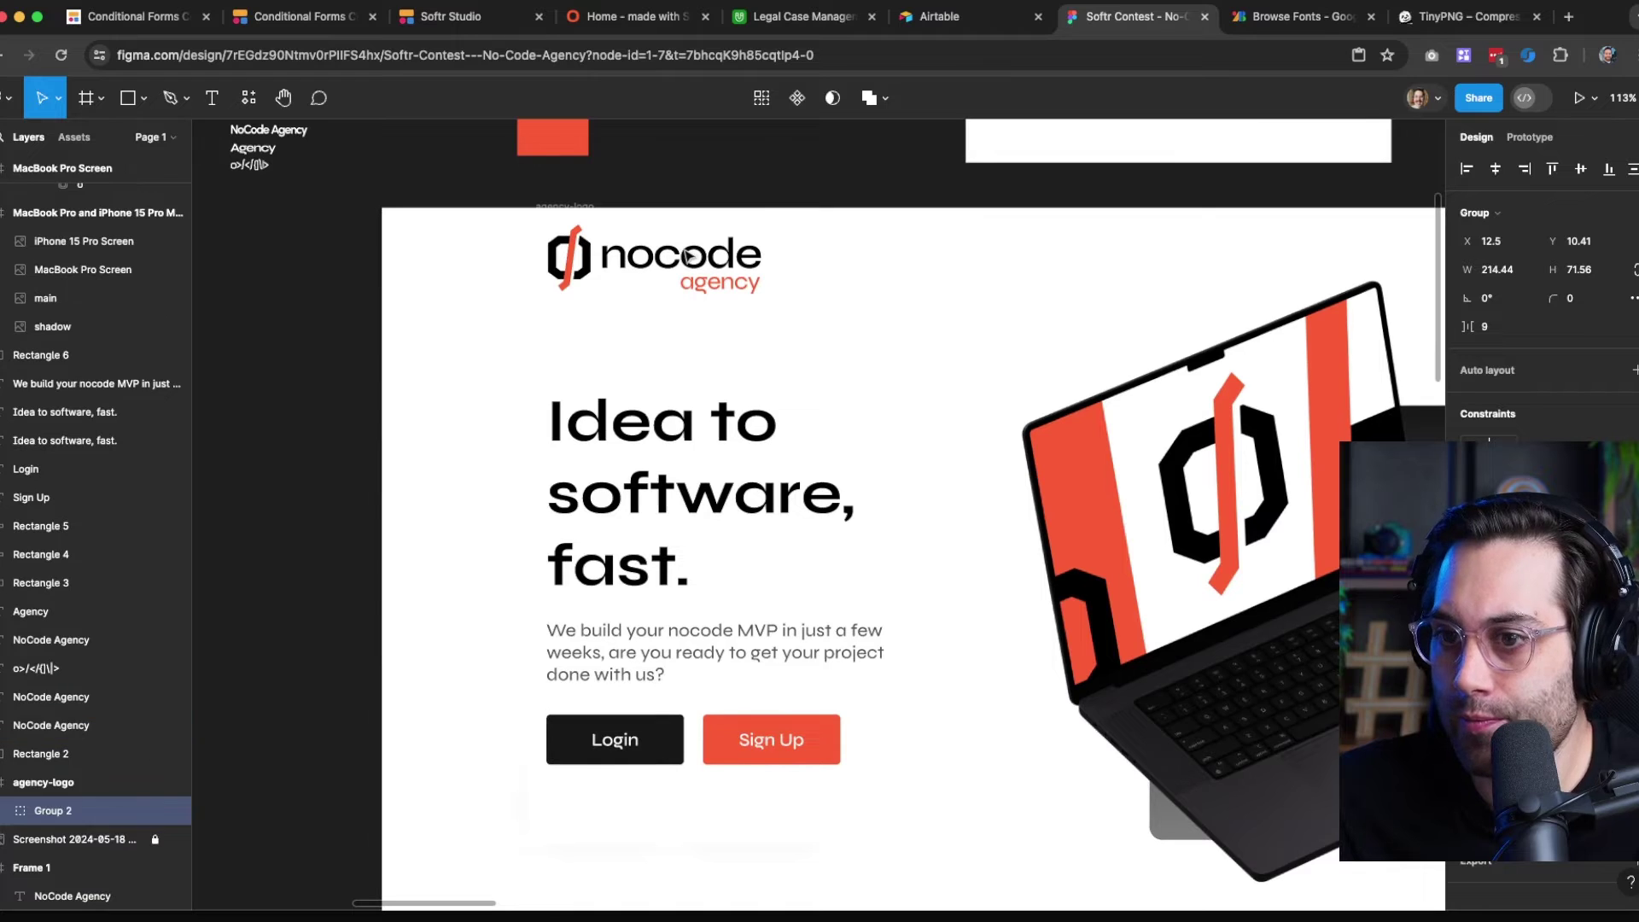
pyautogui.hotkey('ctrl', 'r')
pyautogui.write('logo')
pyautogui.press('Return')
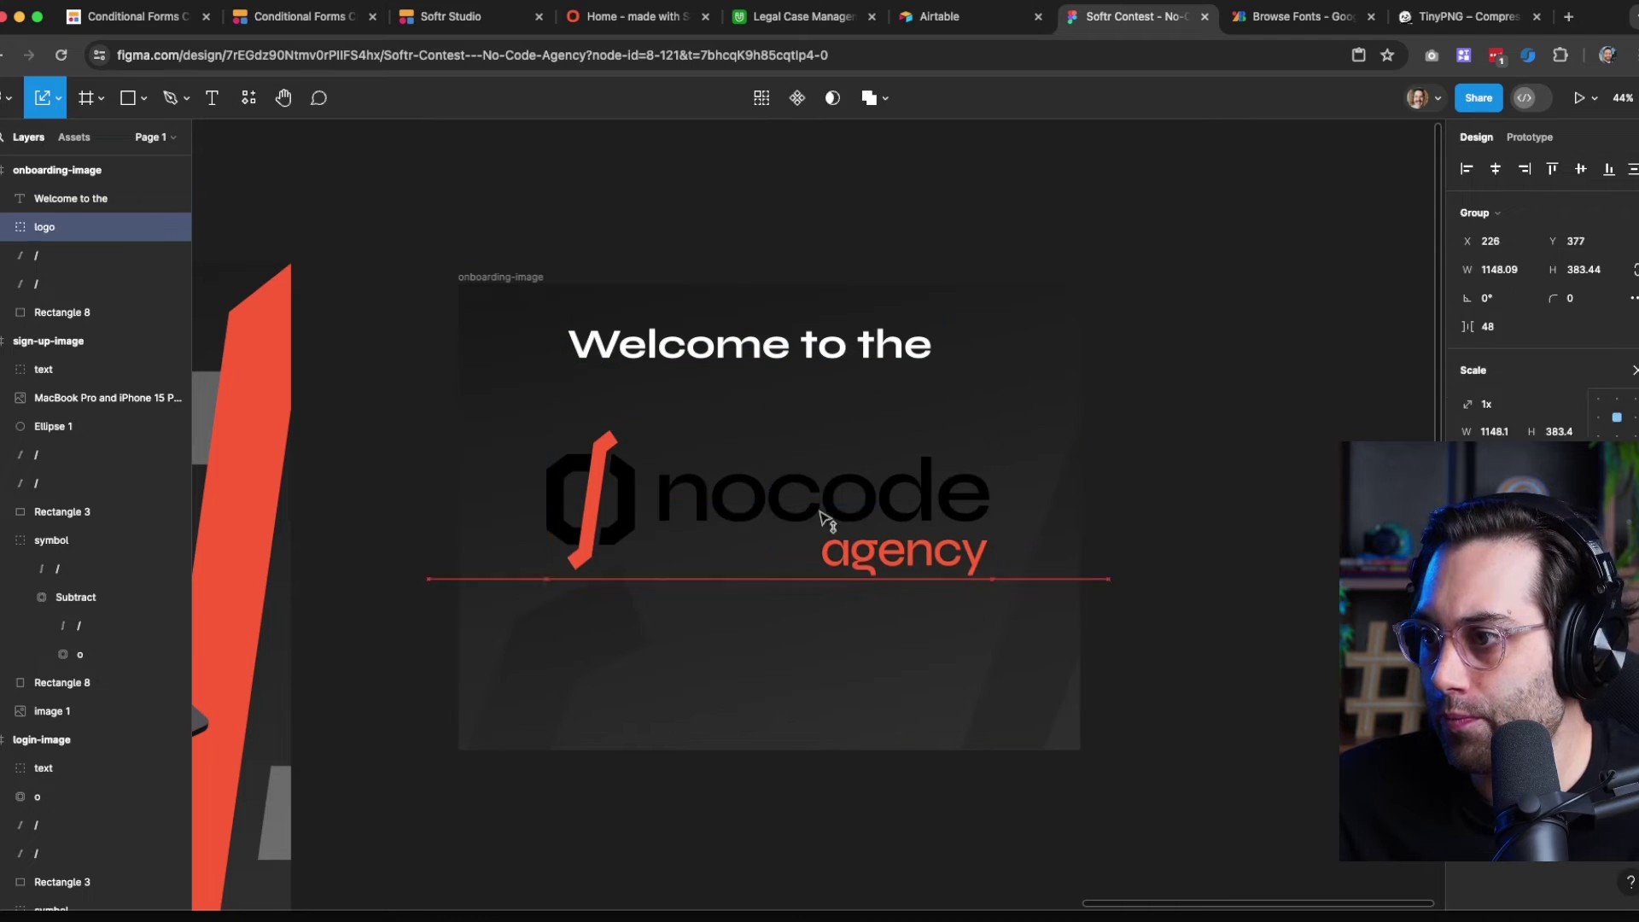
# Put the 'Welcome to the' heading on one line above the logo
pyautogui.keyDown('ctrl'); pyautogui.click(819, 504); pyautogui.keyUp('ctrl')
pyautogui.keyDown('ctrl'); pyautogui.keyDown('shift'); pyautogui.click(591, 511); pyautogui.keyUp('shift'); pyautogui.keyUp('ctrl')
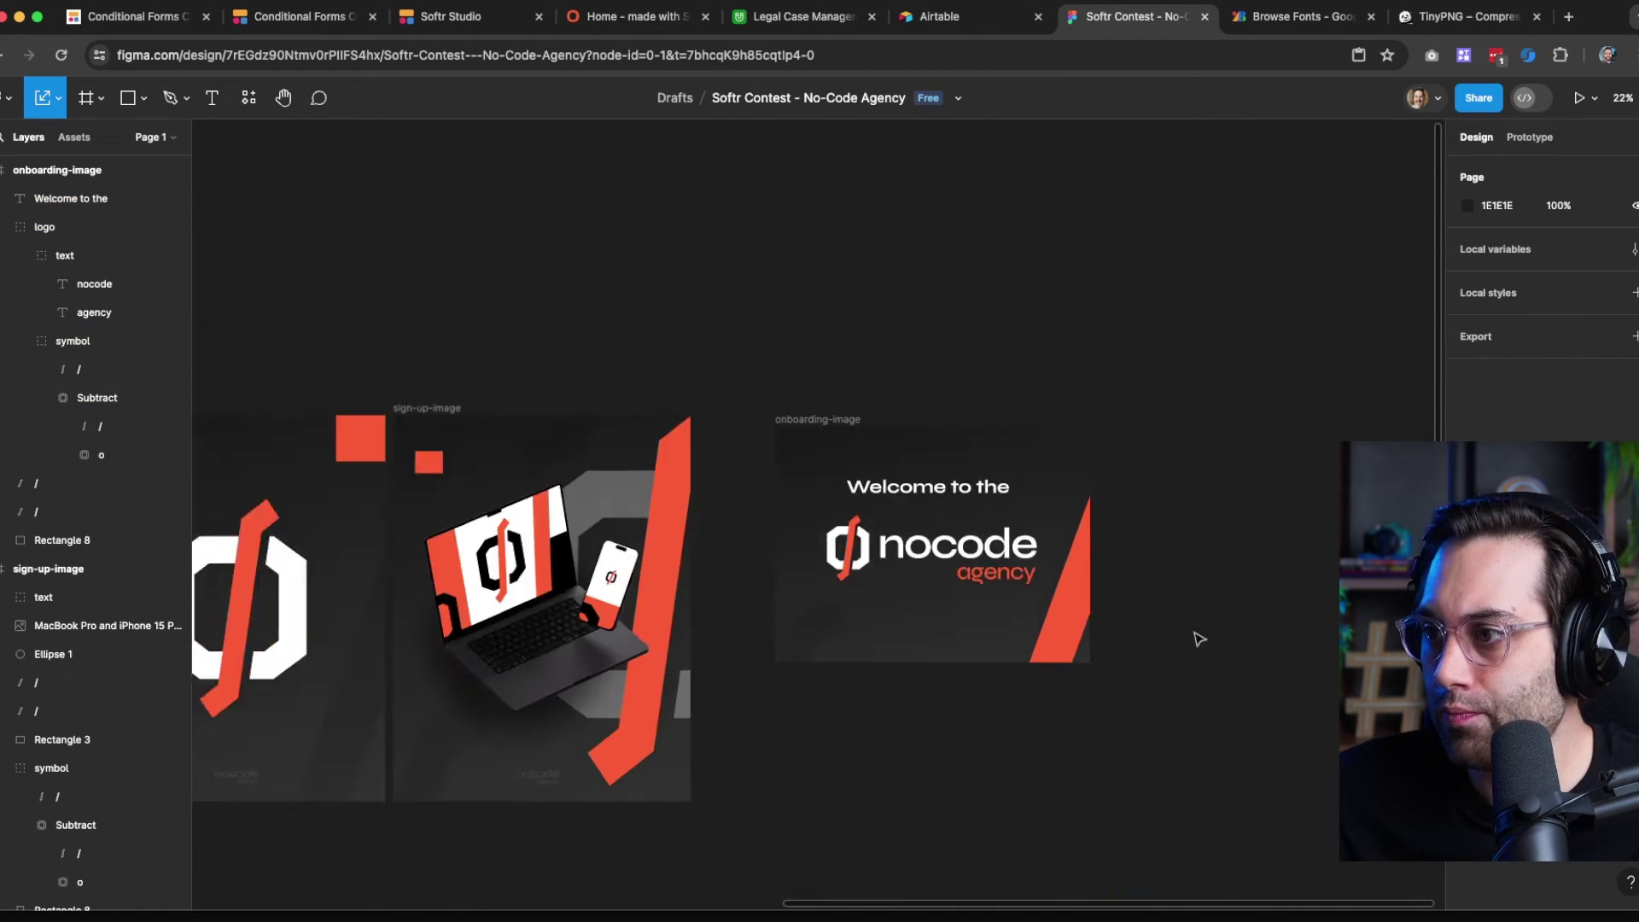
pyautogui.scroll(3, 1200, 638)
# Take a region screenshot of the live Softr onboarding page, then return to Figma
pyautogui.click(470, 16)
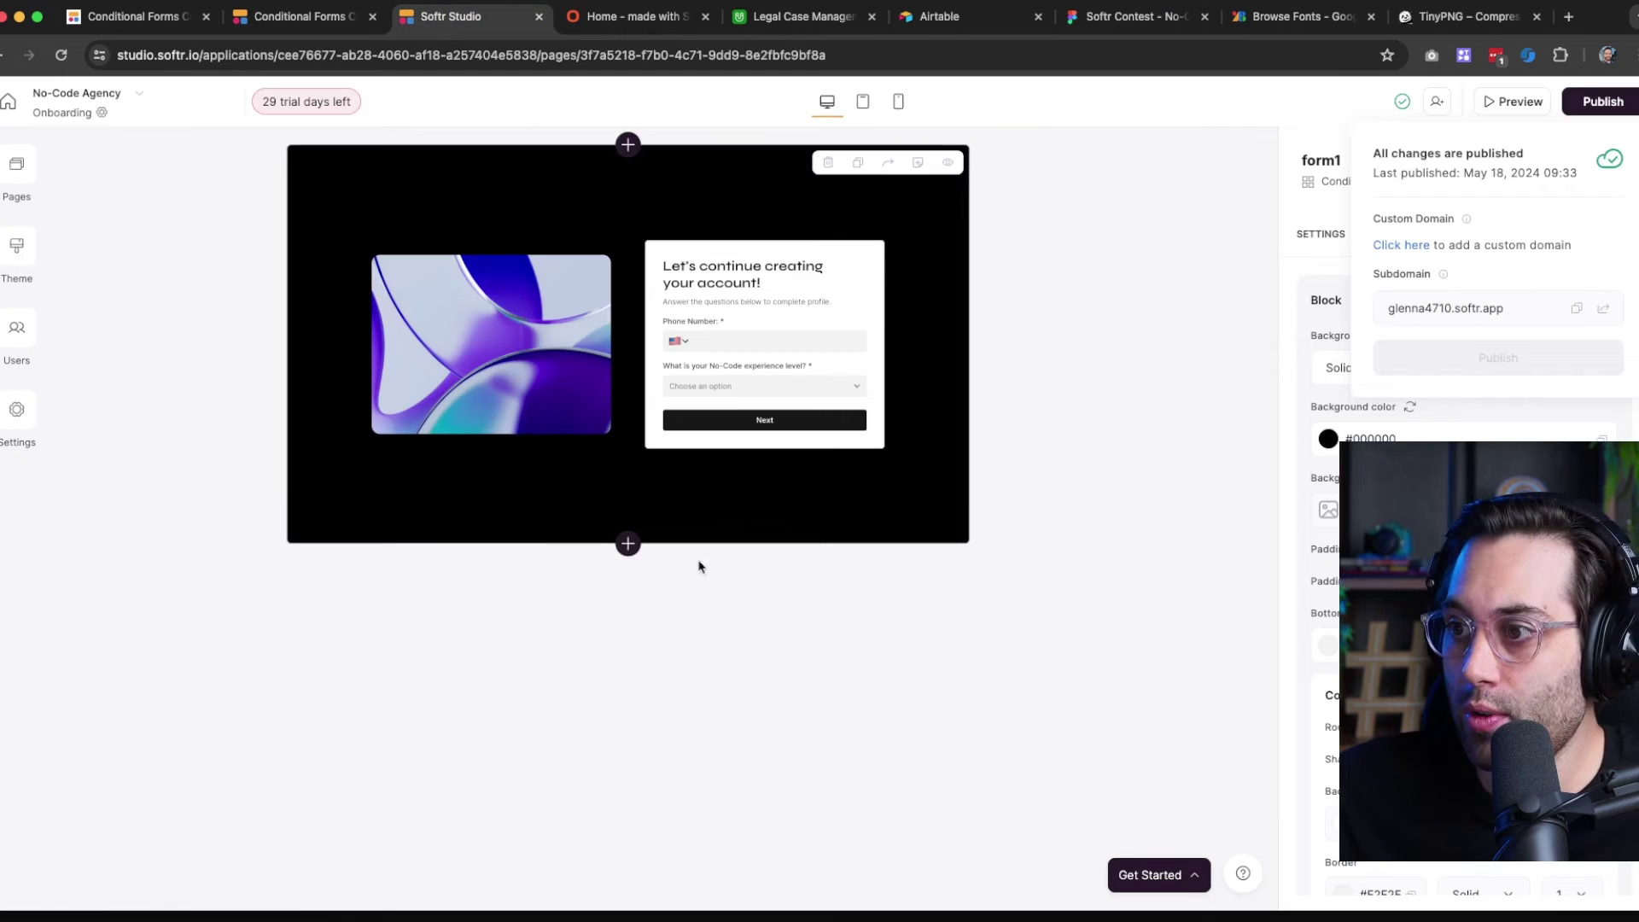
pyautogui.click(611, 22)
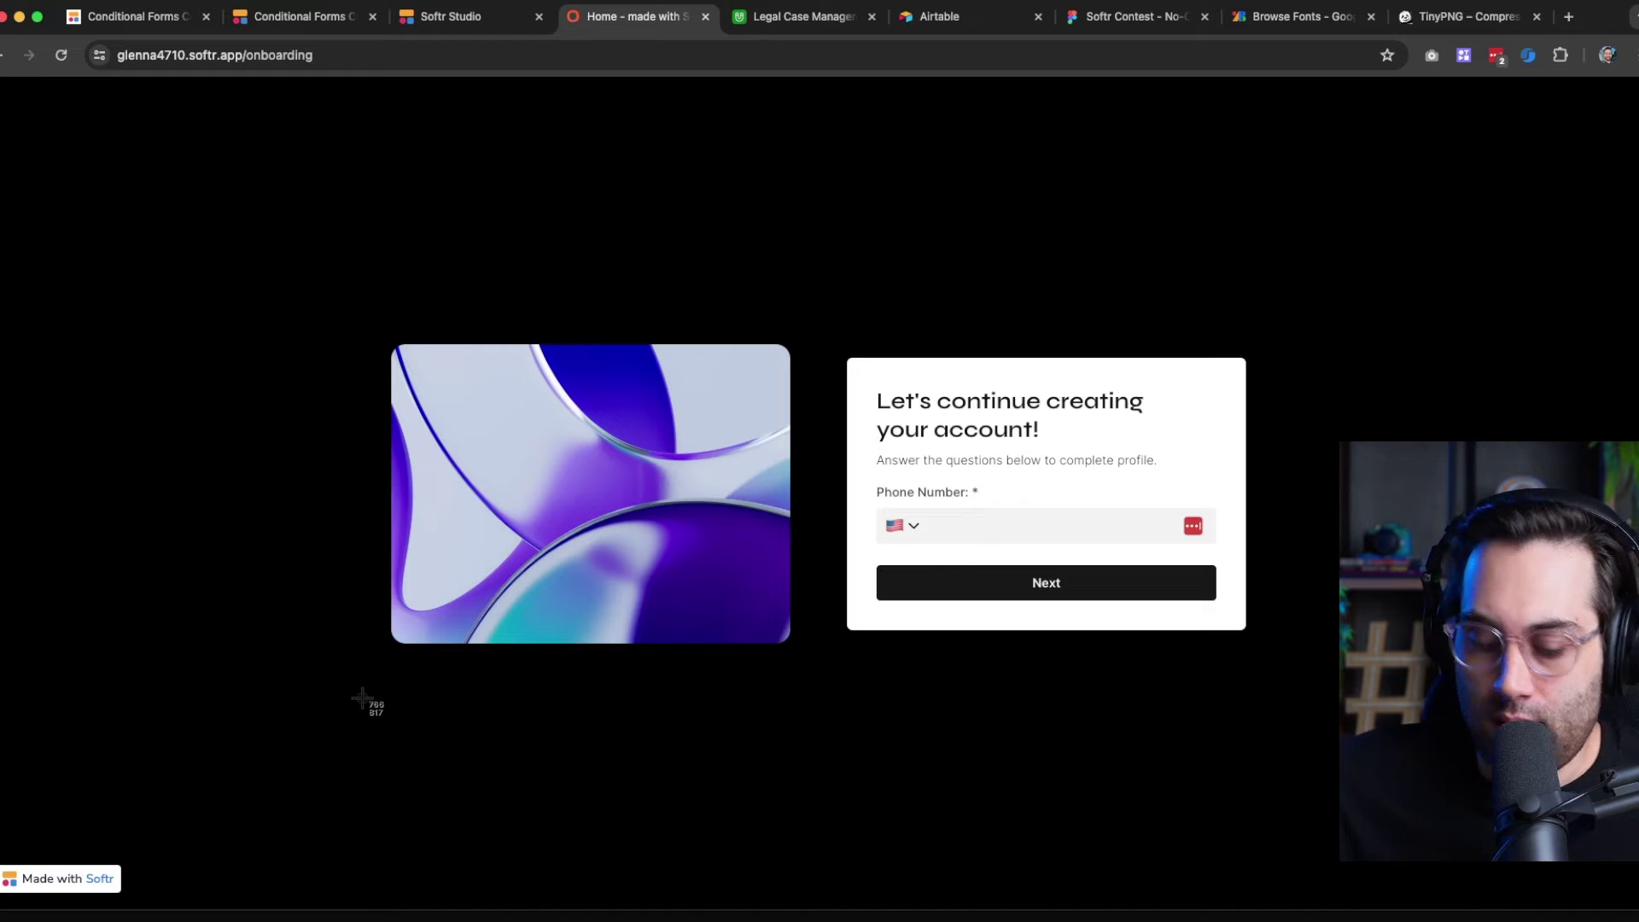
pyautogui.moveTo(51, 124); pyautogui.dragTo(1571, 835)
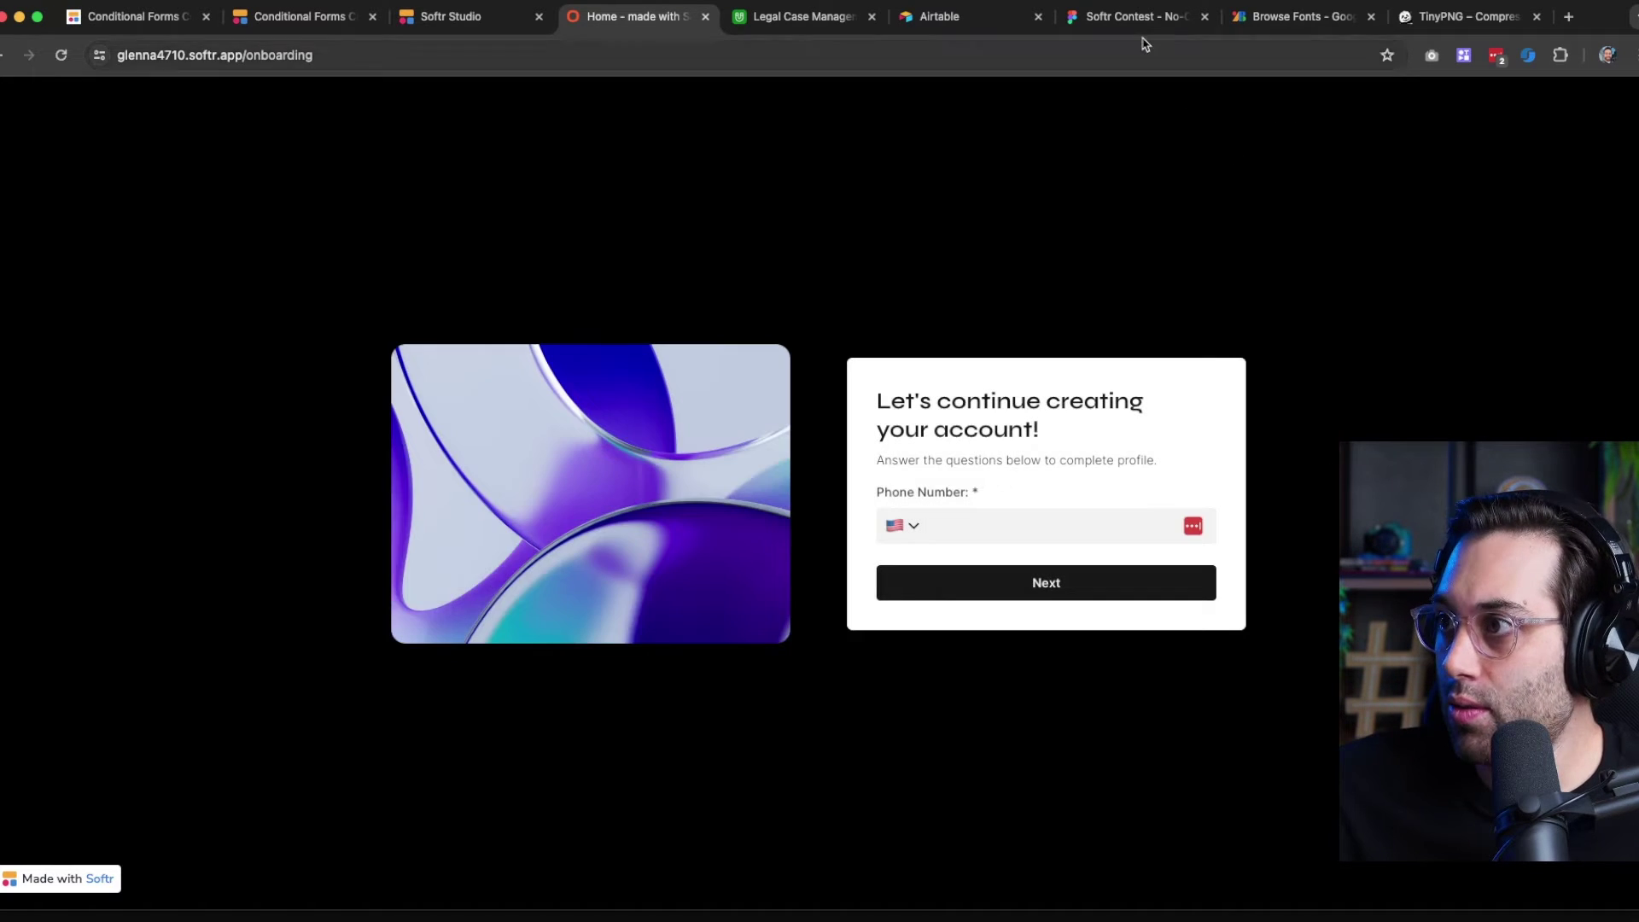
pyautogui.click(1139, 17)
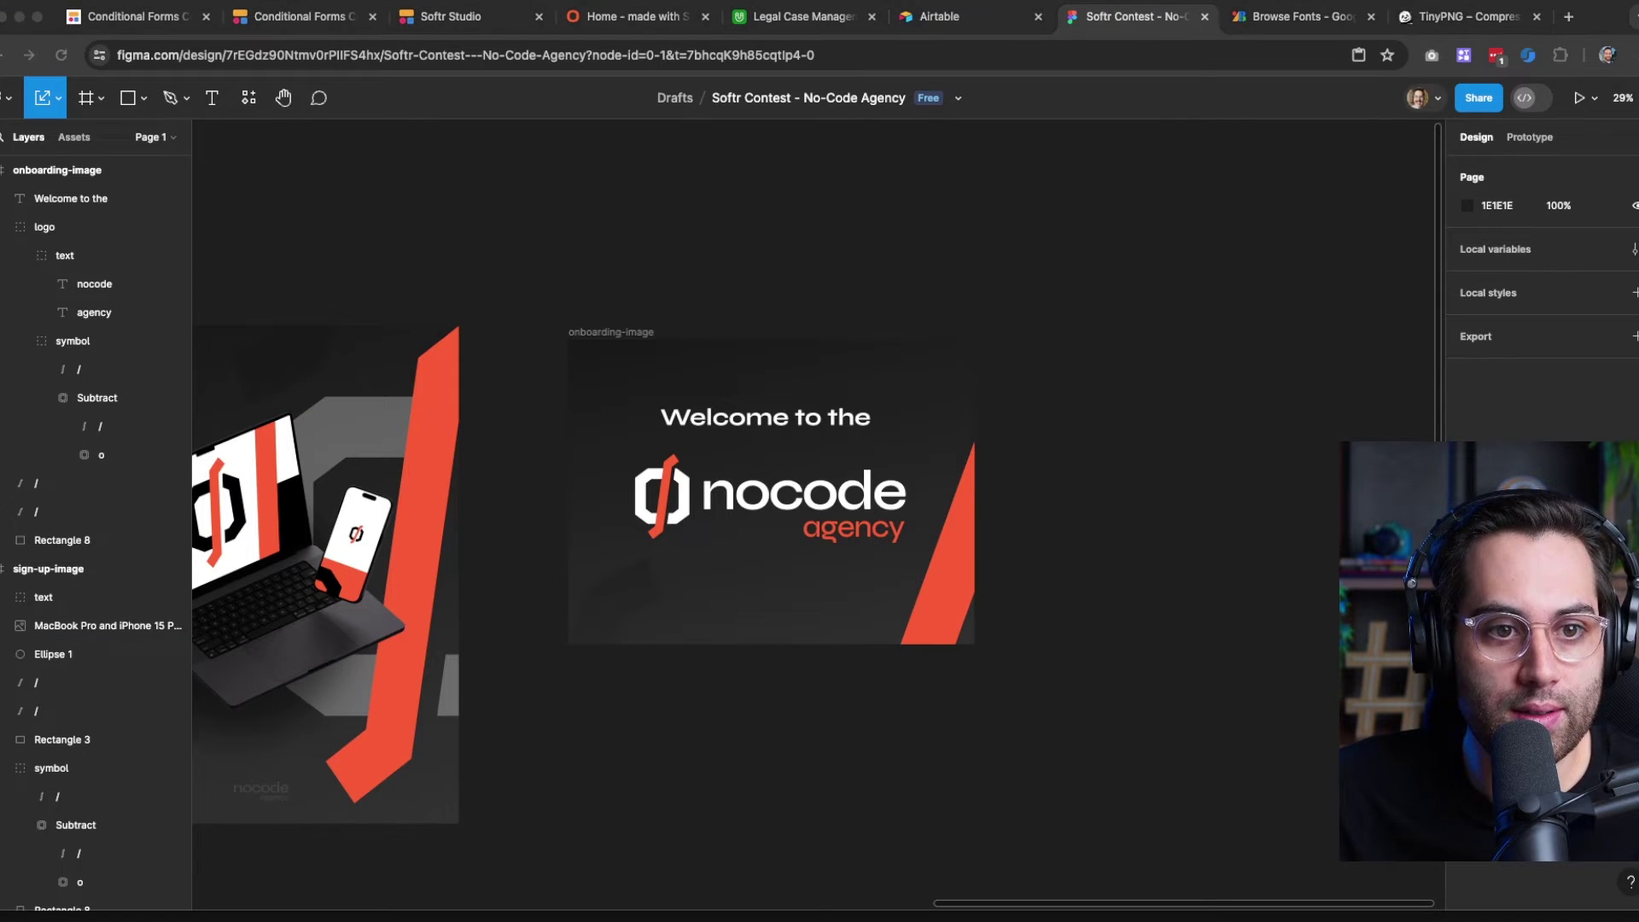
# Drop the onboarding page screenshot onto the canvas and rearrange the onboarding-image artwork
pyautogui.moveTo(2, 656); pyautogui.dragTo(1307, 524)
pyautogui.moveTo(1307, 523); pyautogui.dragTo(1274, 480)
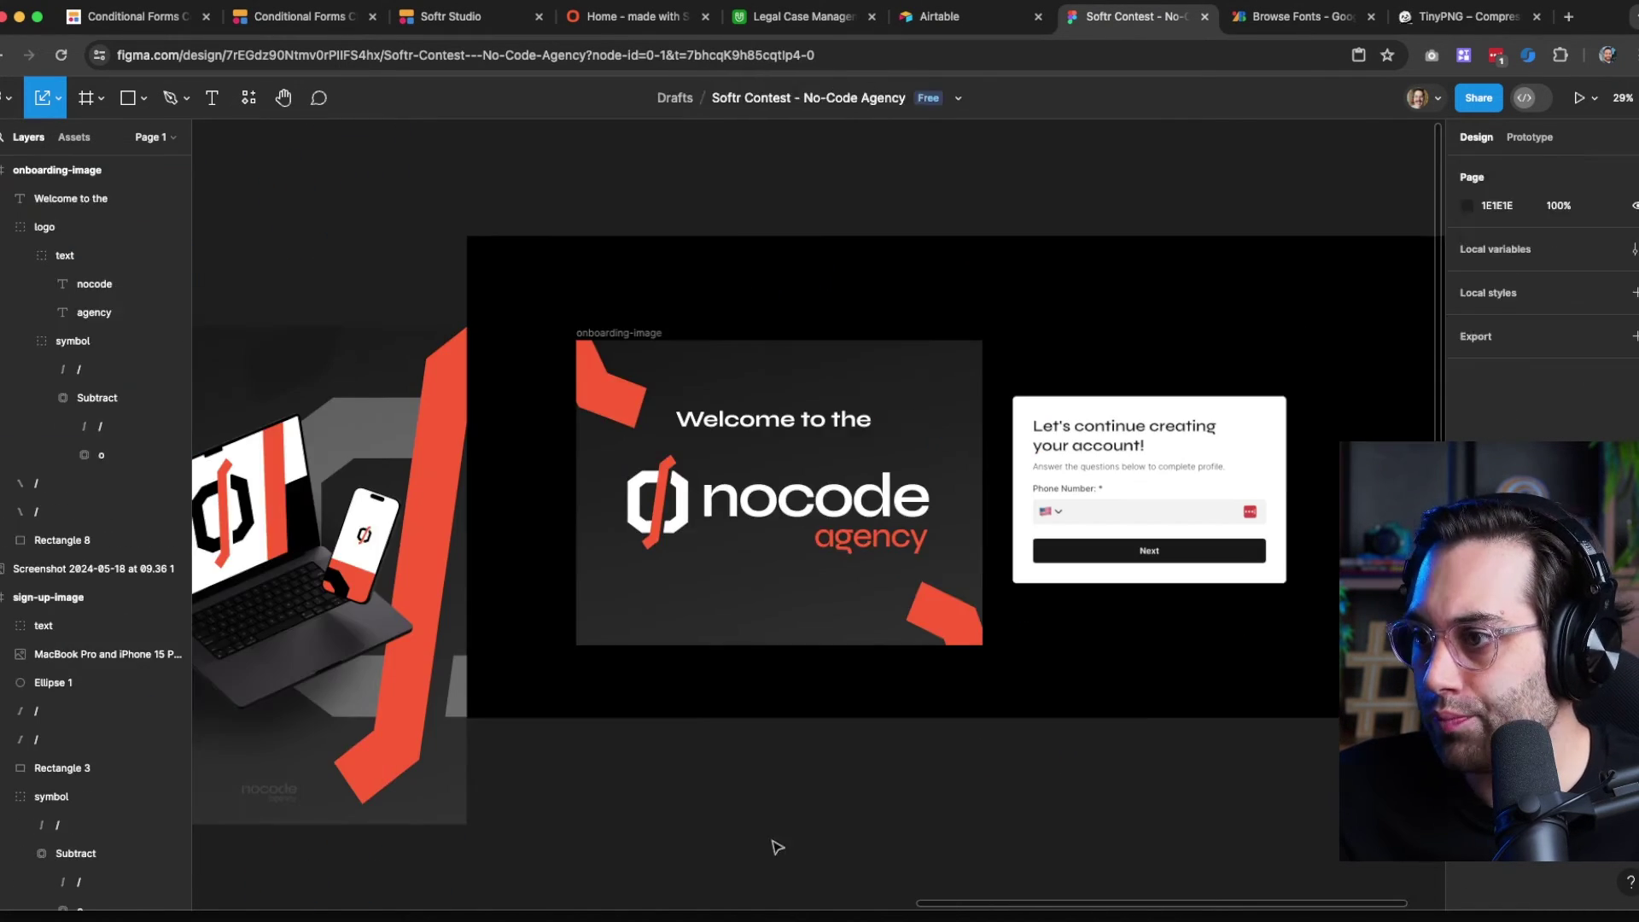
pyautogui.moveTo(772, 845); pyautogui.dragTo(785, 781)
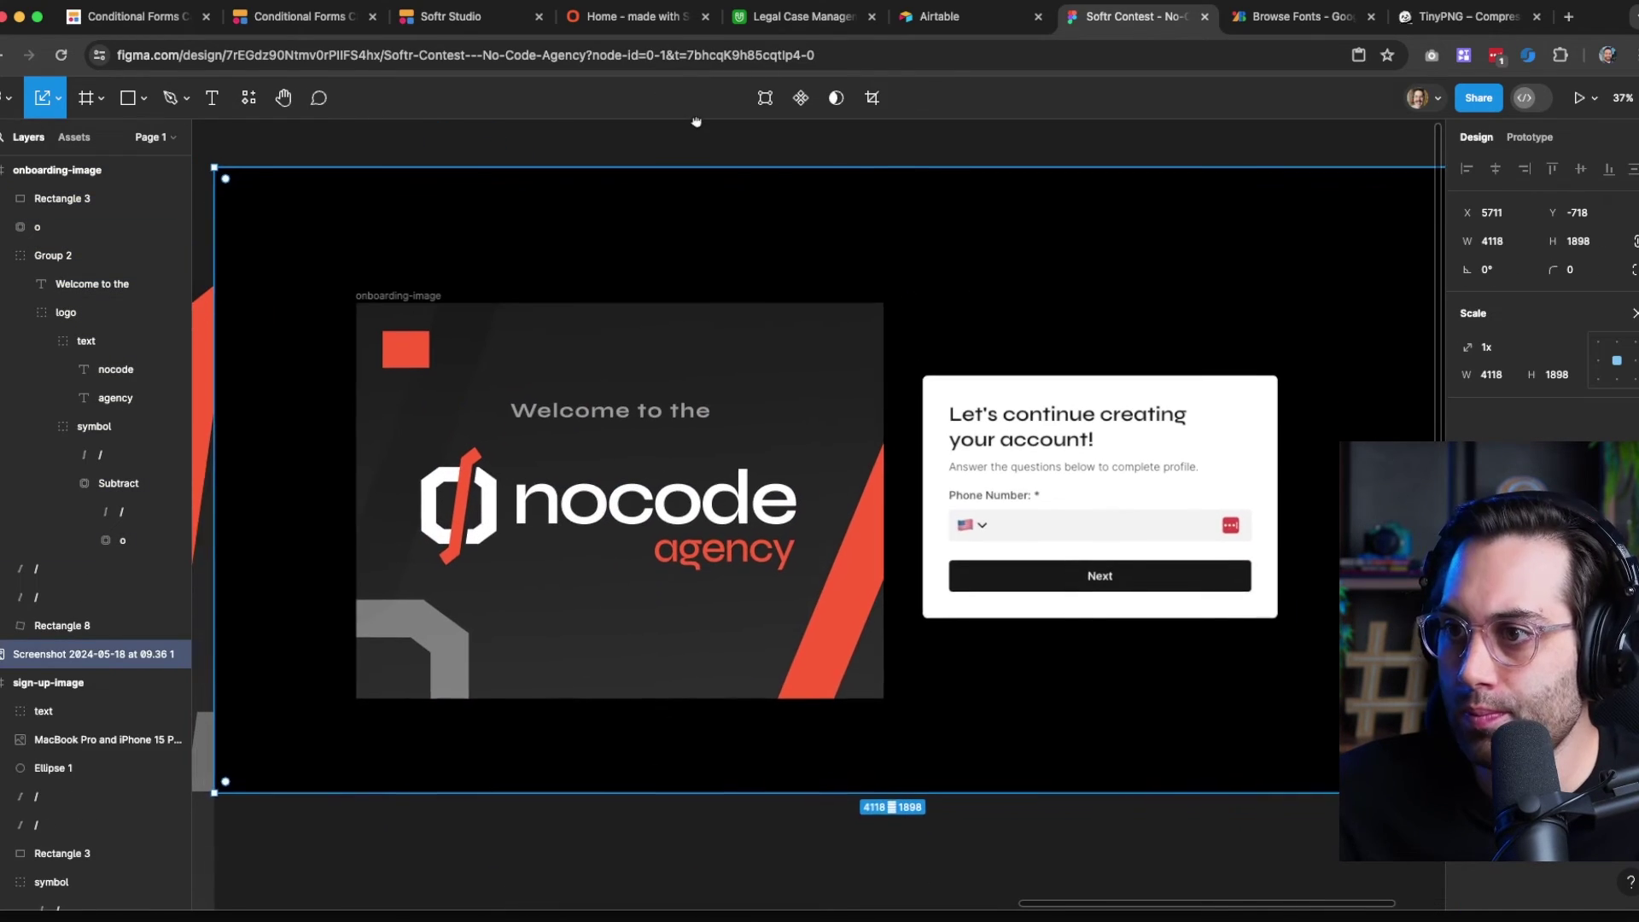
pyautogui.hscroll(-1, 509, 439)
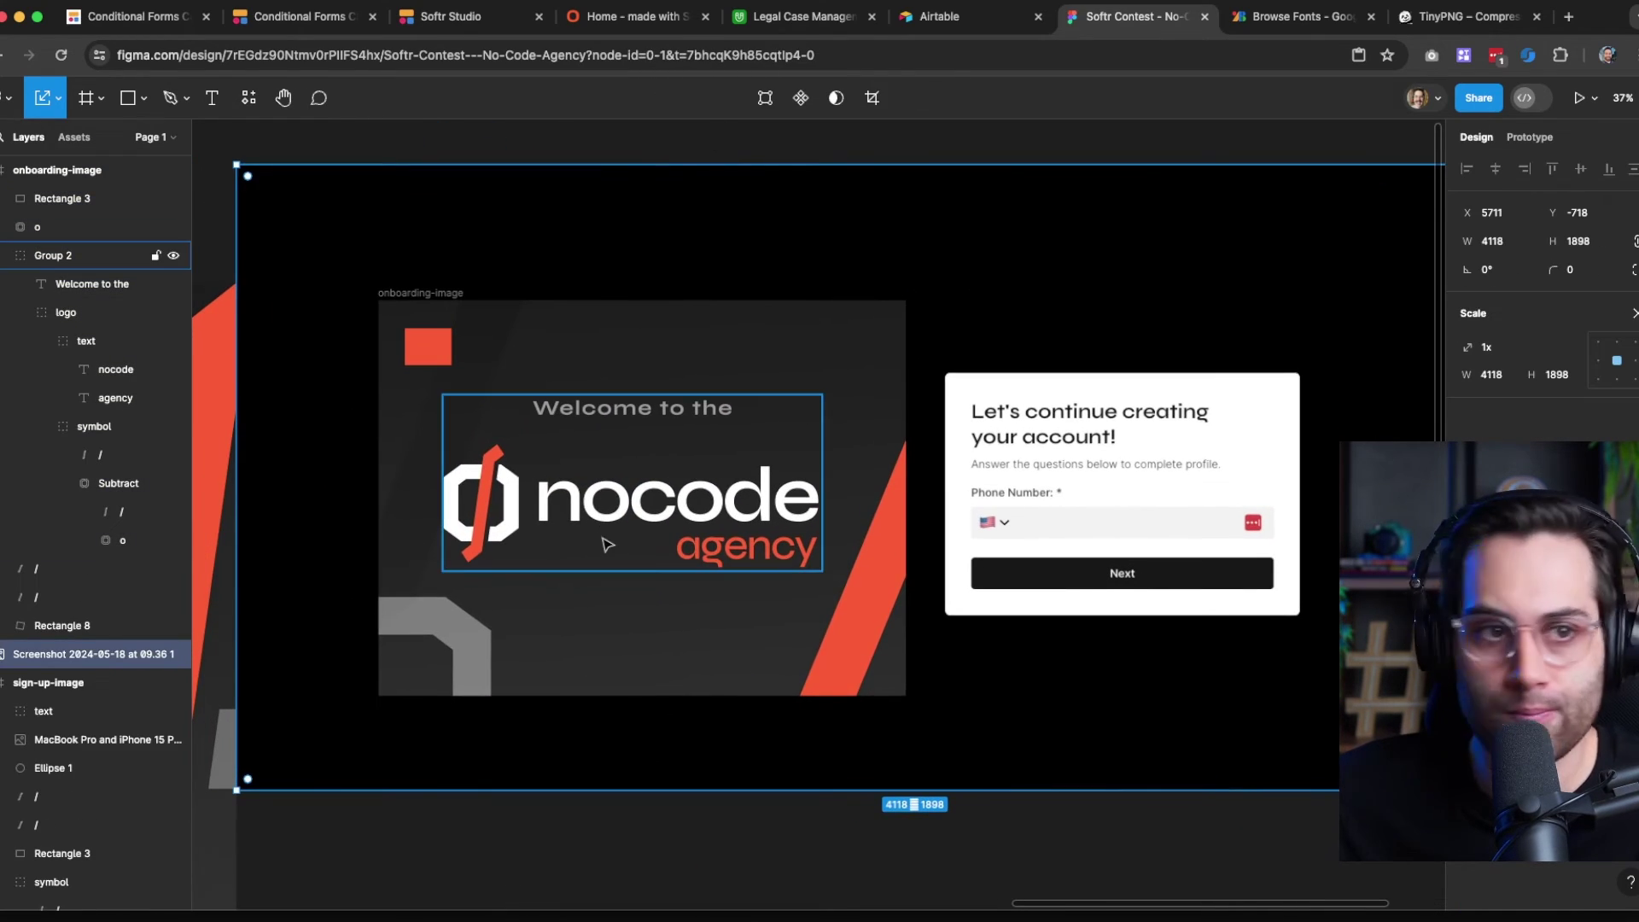
pyautogui.click(851, 830)
pyautogui.moveTo(815, 808); pyautogui.dragTo(710, 757)
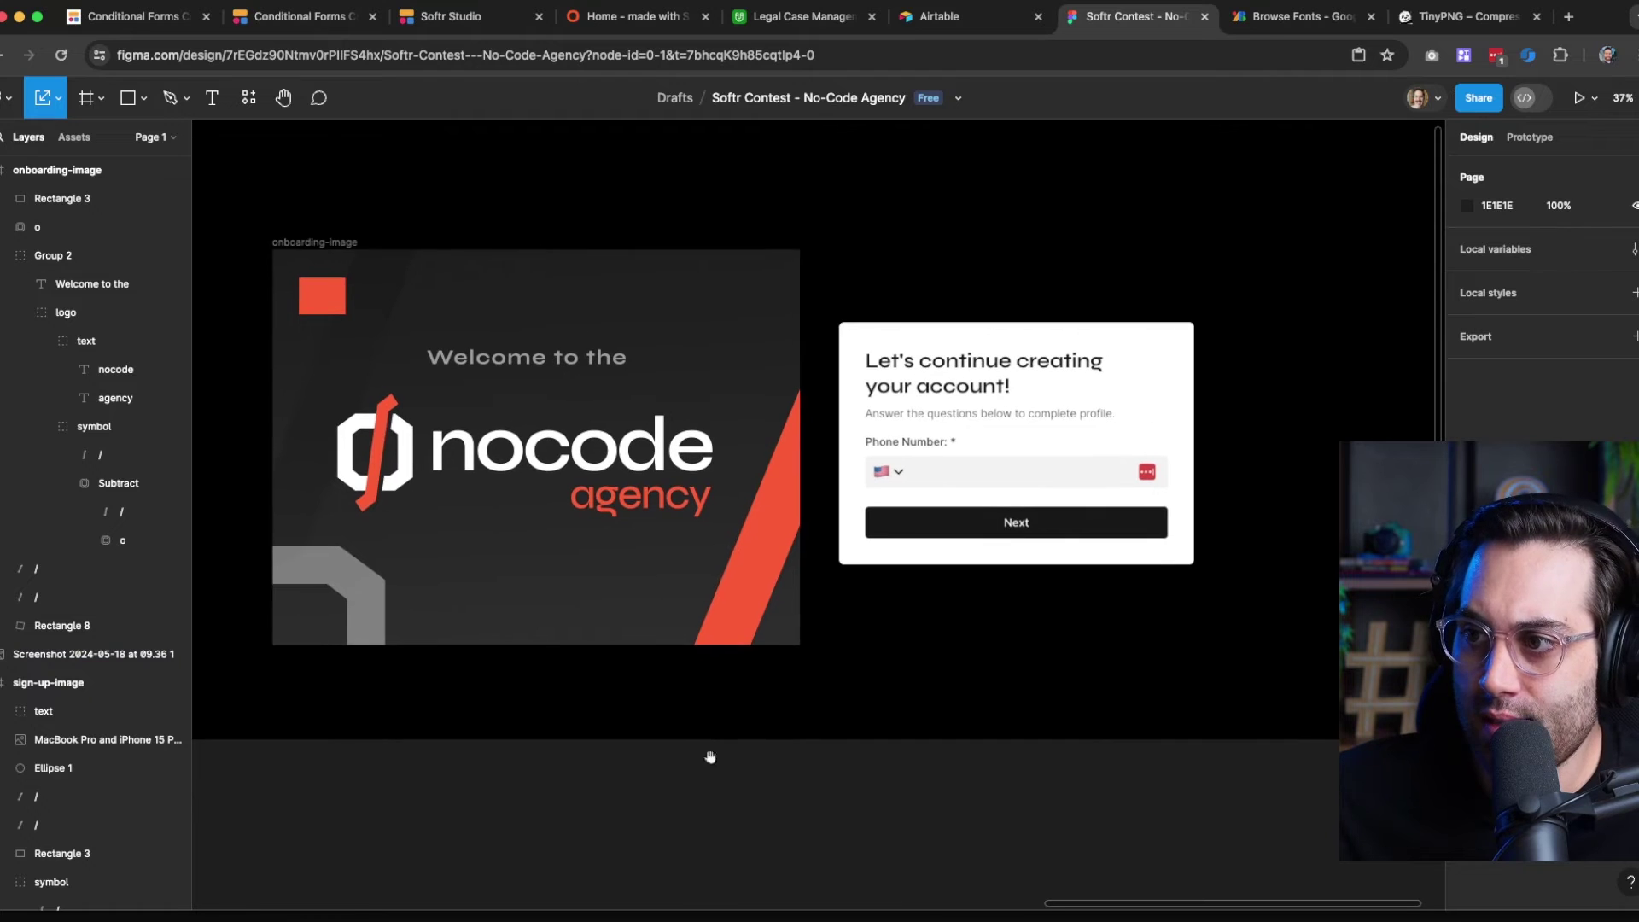
pyautogui.scroll(1, 514, 563)
pyautogui.moveTo(523, 760); pyautogui.dragTo(607, 801)
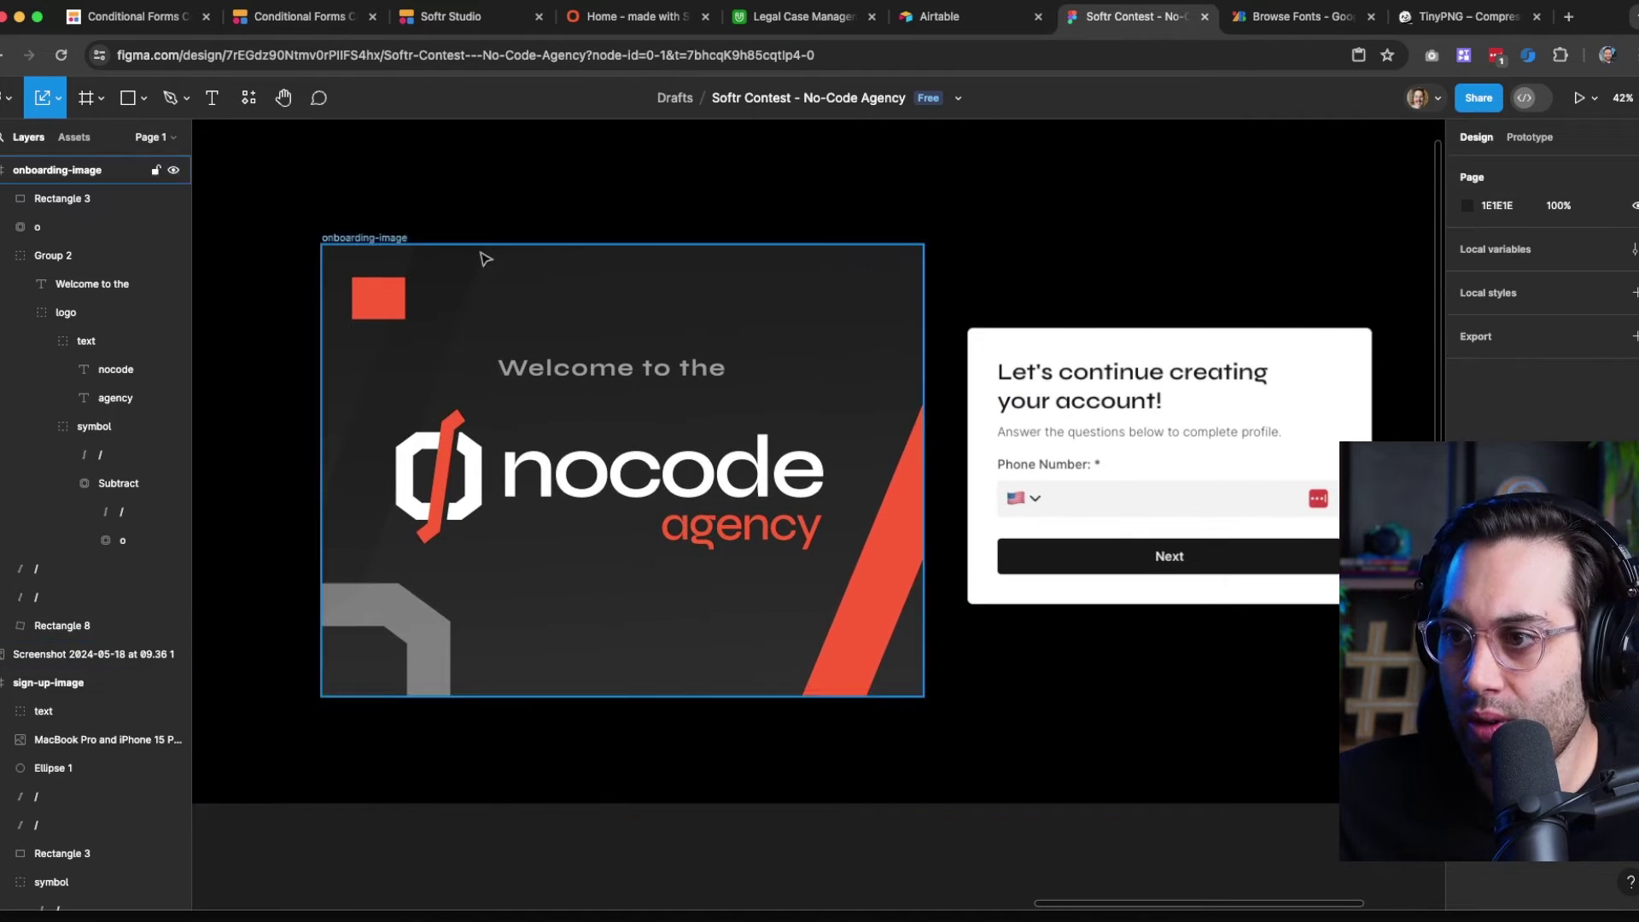
# Export the 1600×1200 onboarding-image frame as a picture
pyautogui.click(367, 239)
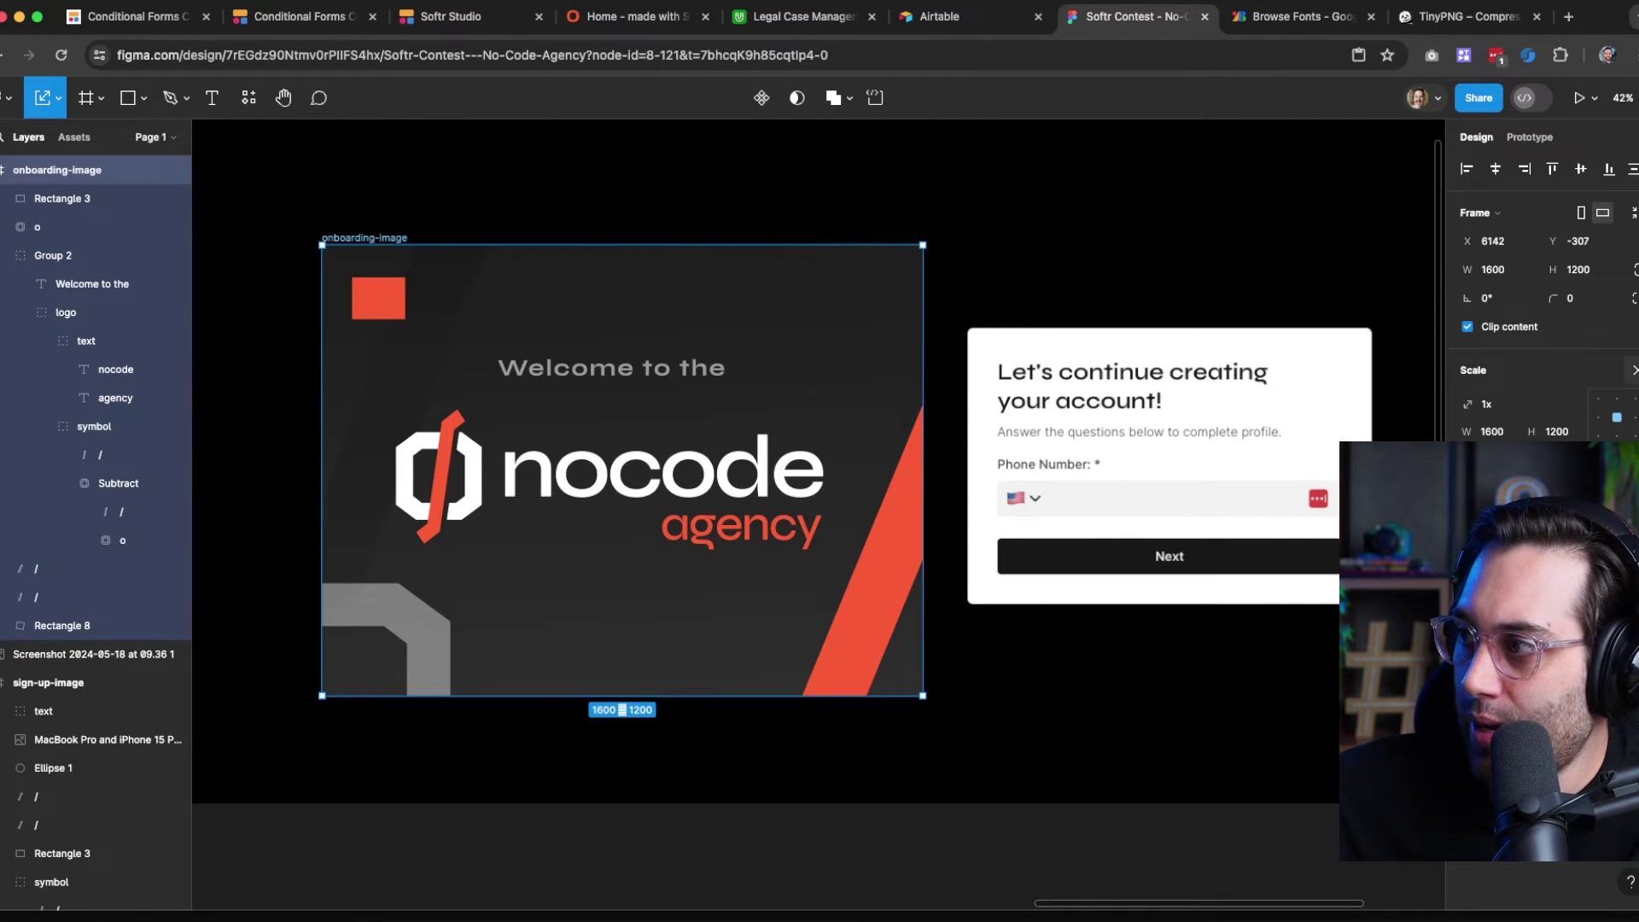
pyautogui.press('v')
pyautogui.scroll(-3, 1480, 867)
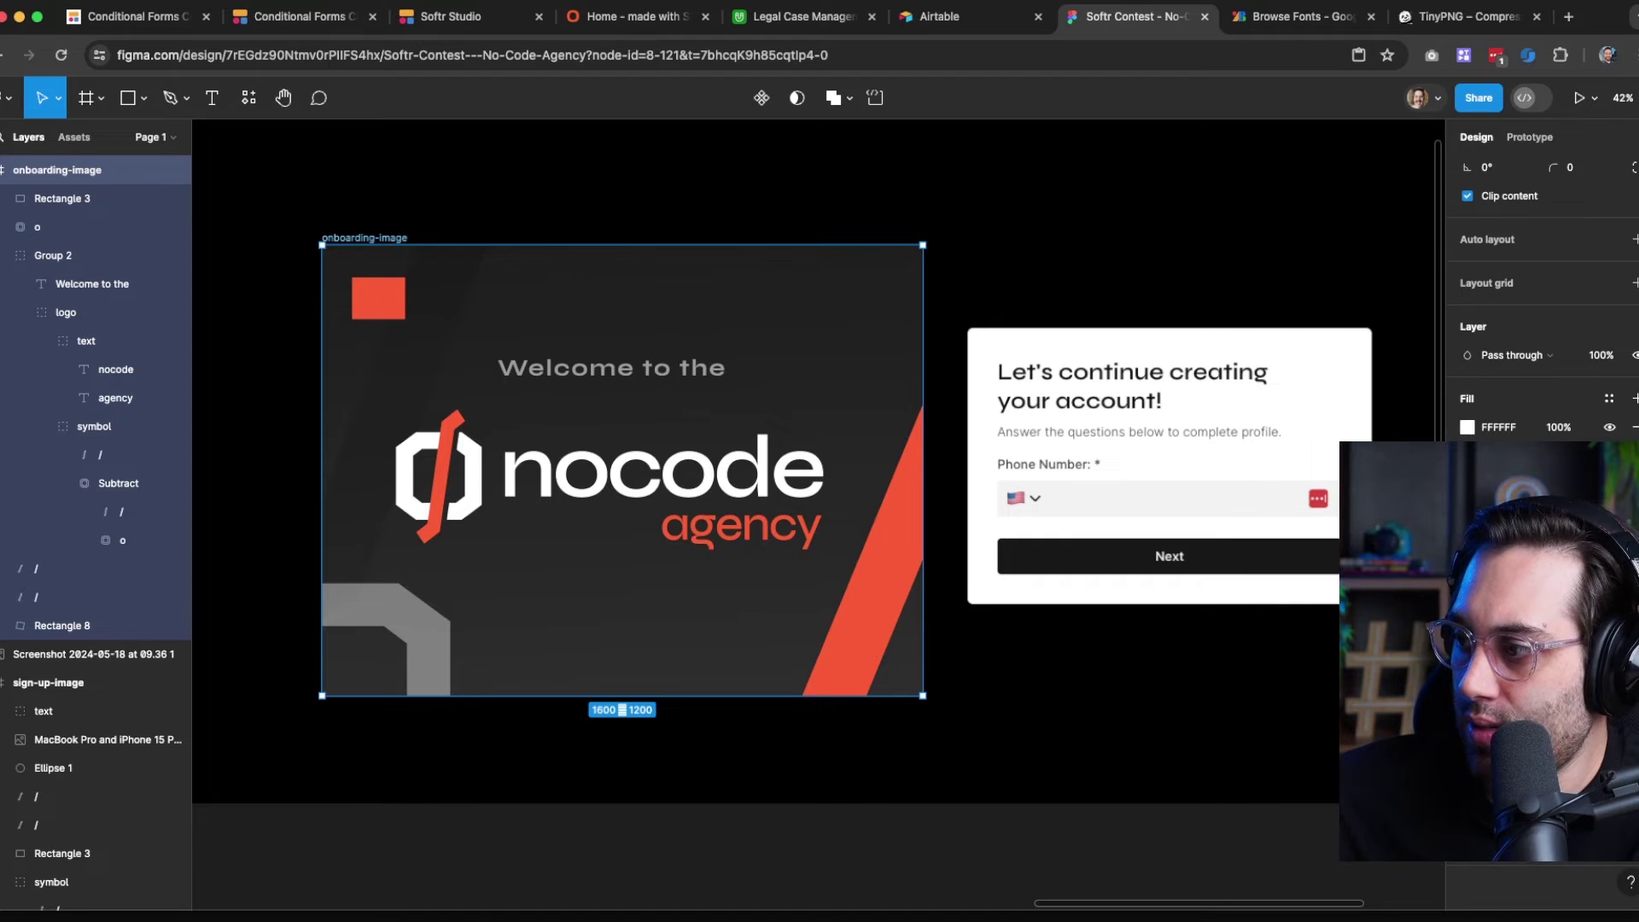
pyautogui.click(1537, 807)
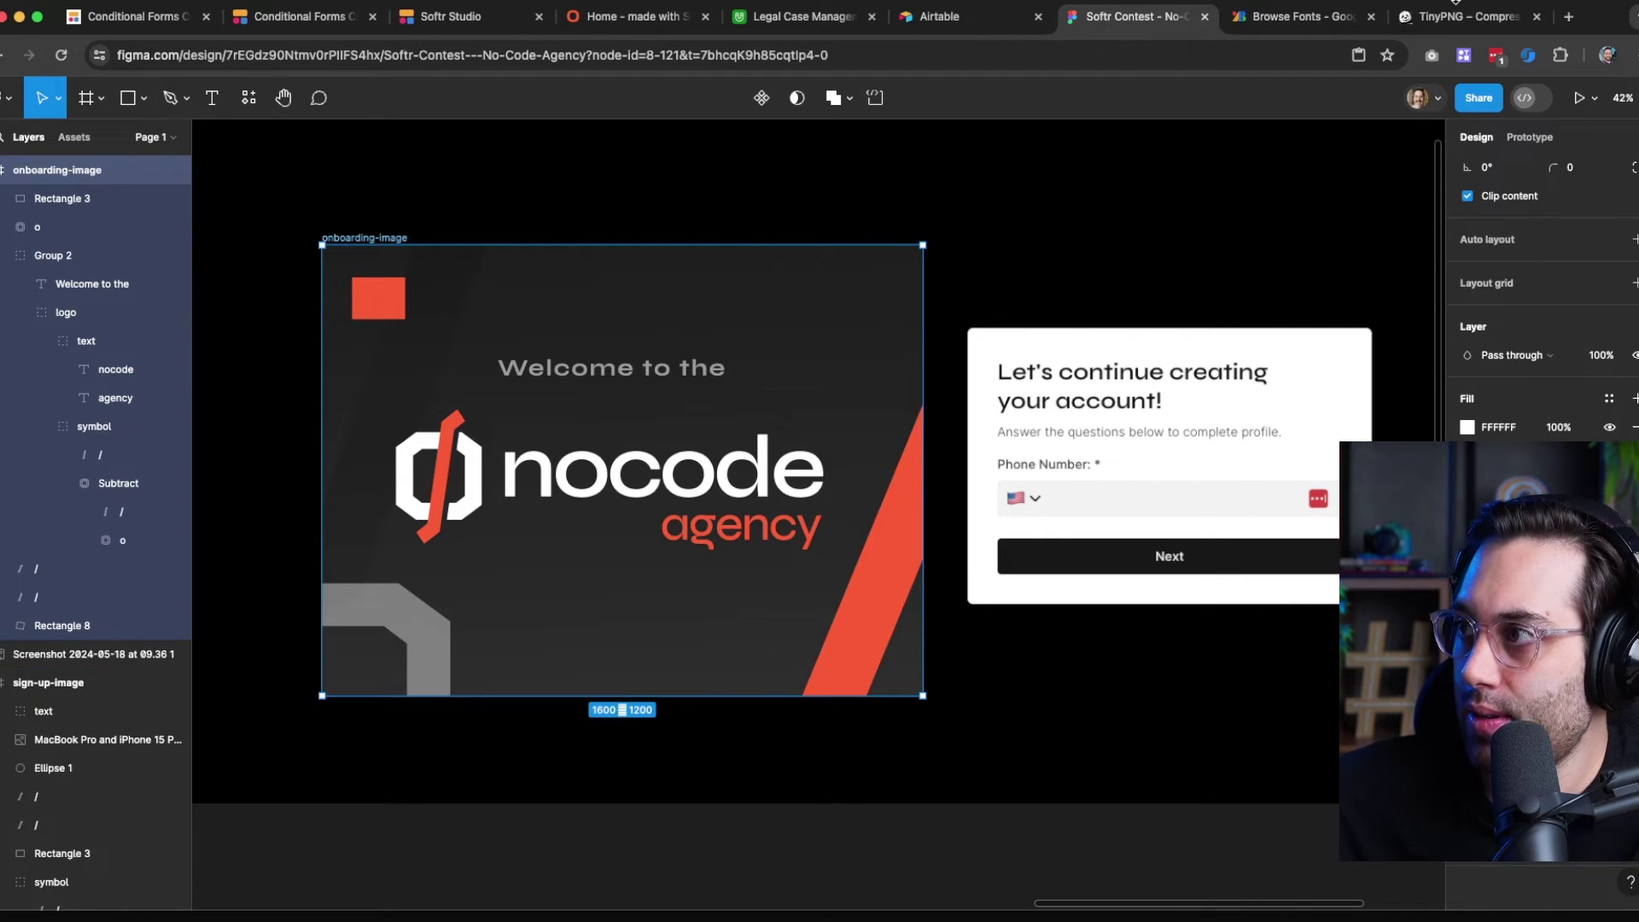
pyautogui.click(1435, 19)
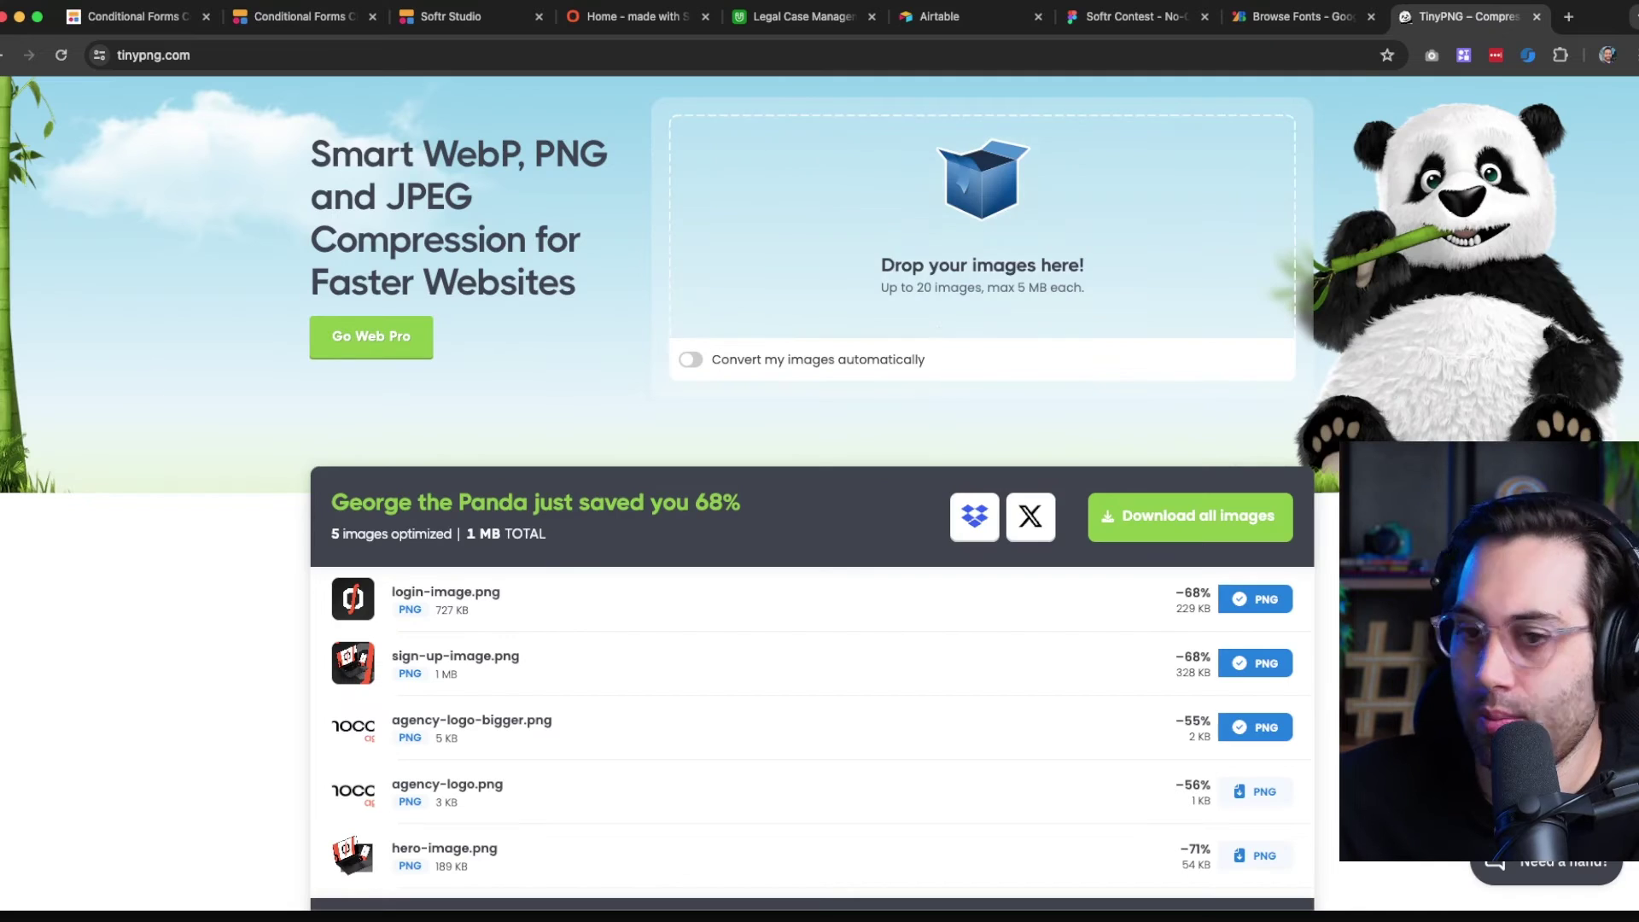
# Compress onboarding-image.png in TinyPNG from 314 KB to 79 KB, then go back to Softr Studio
pyautogui.press('super+Tab')
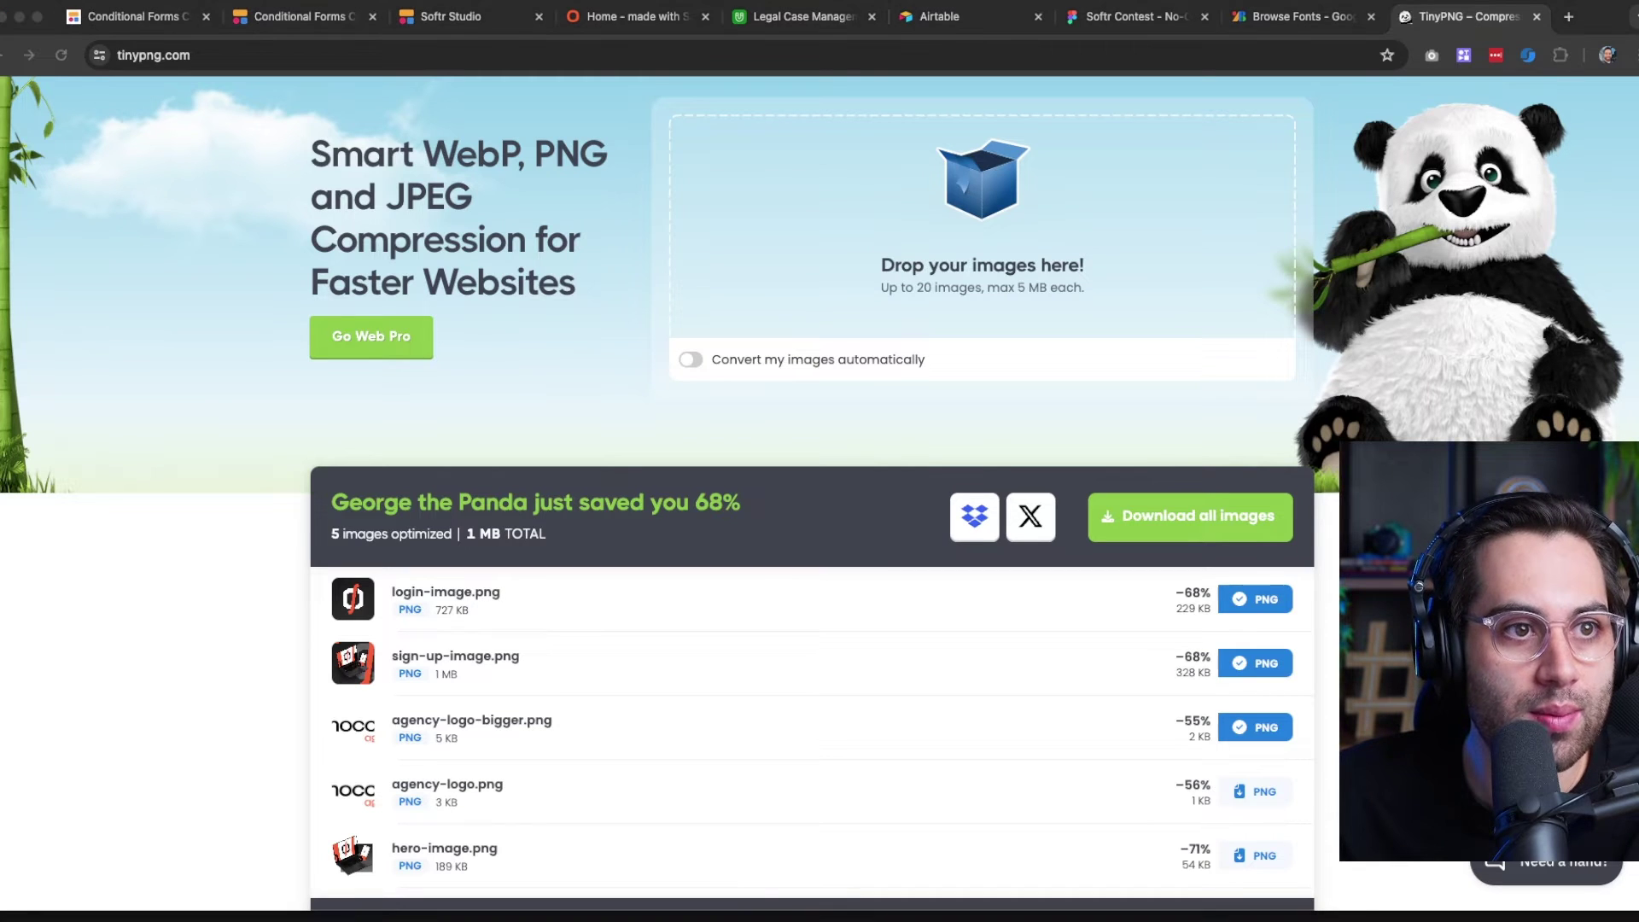
pyautogui.moveTo(1085, 479); pyautogui.dragTo(854, 209)
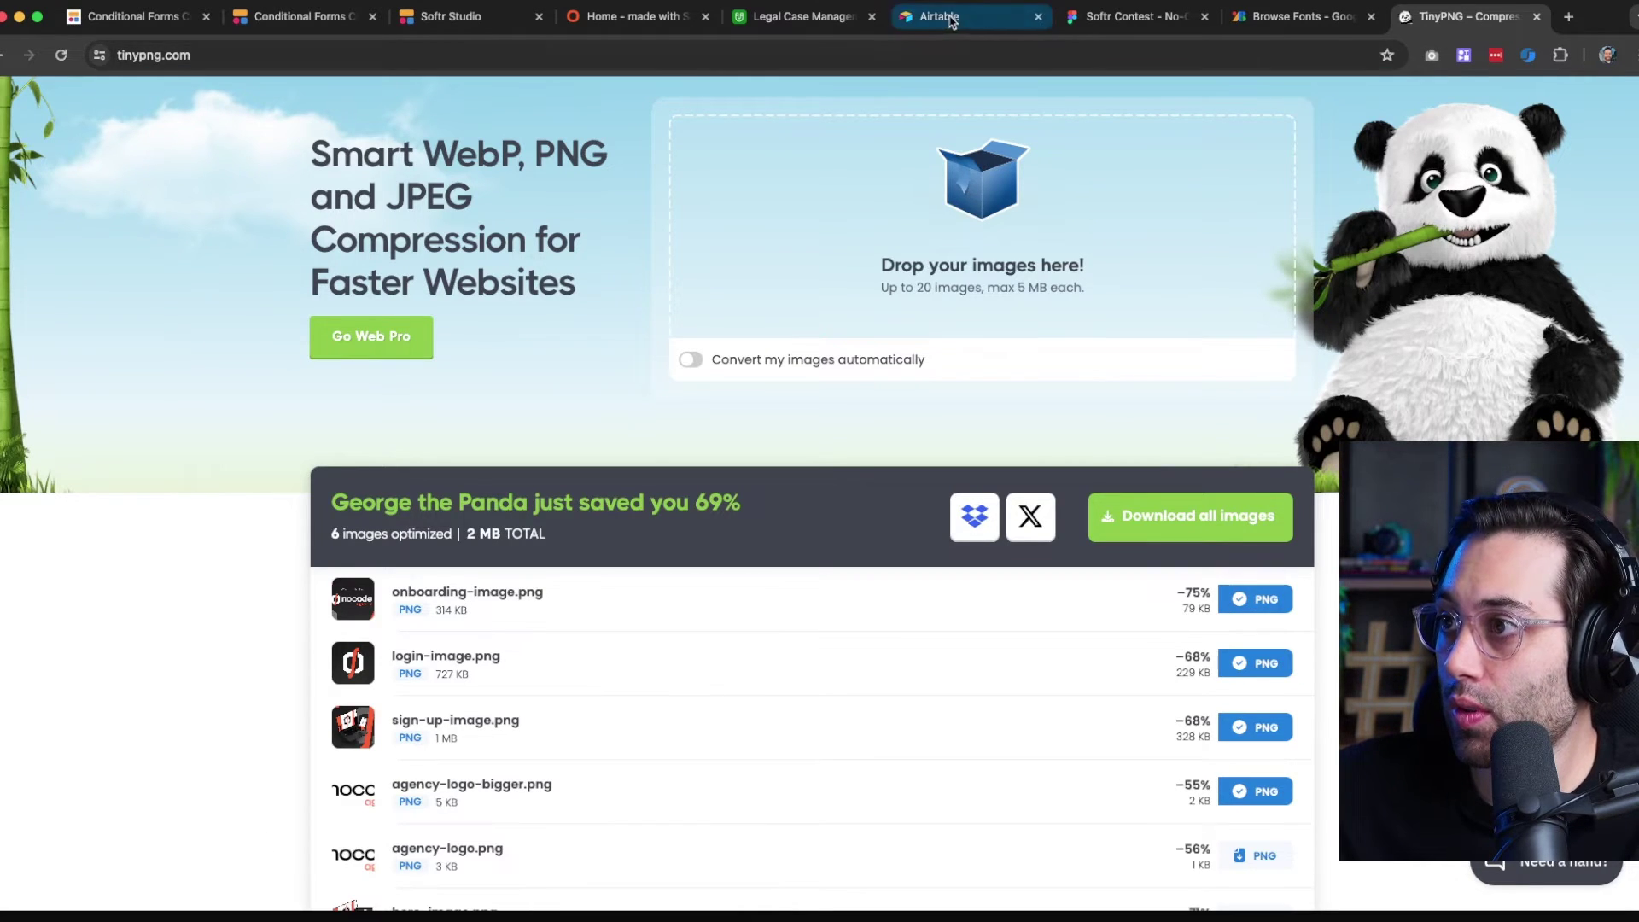
pyautogui.click(616, 19)
pyautogui.click(511, 18)
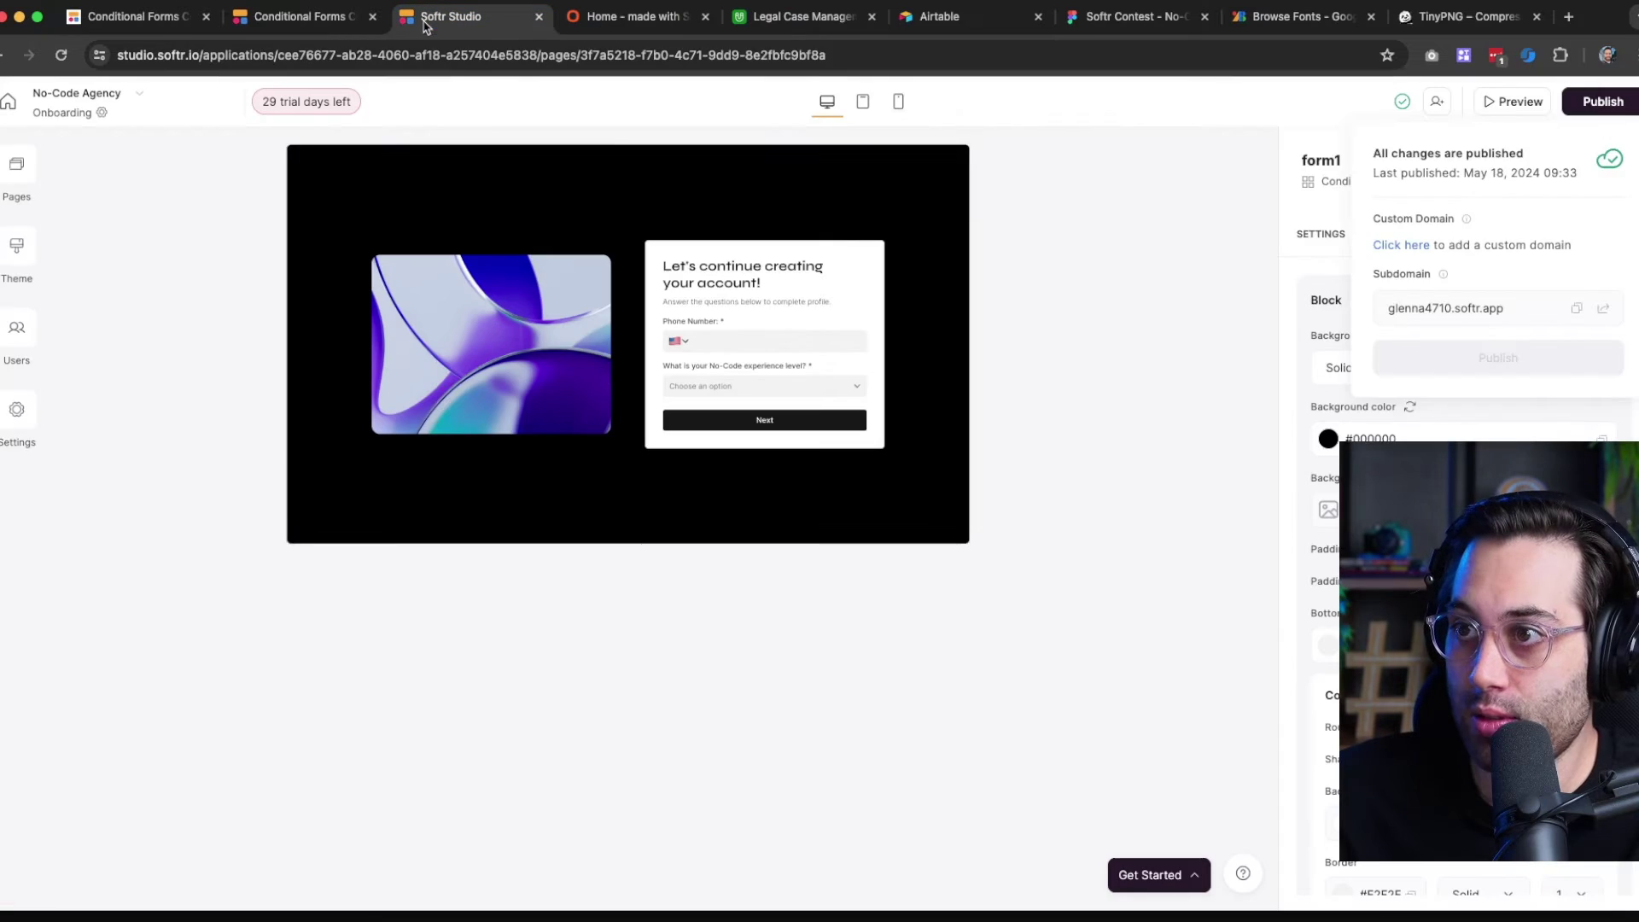
# Set onboarding-image.png as the image in form1's Form Layout settings
pyautogui.click(502, 370)
pyautogui.scroll(-4, 1464, 505)
pyautogui.scroll(4, 1464, 505)
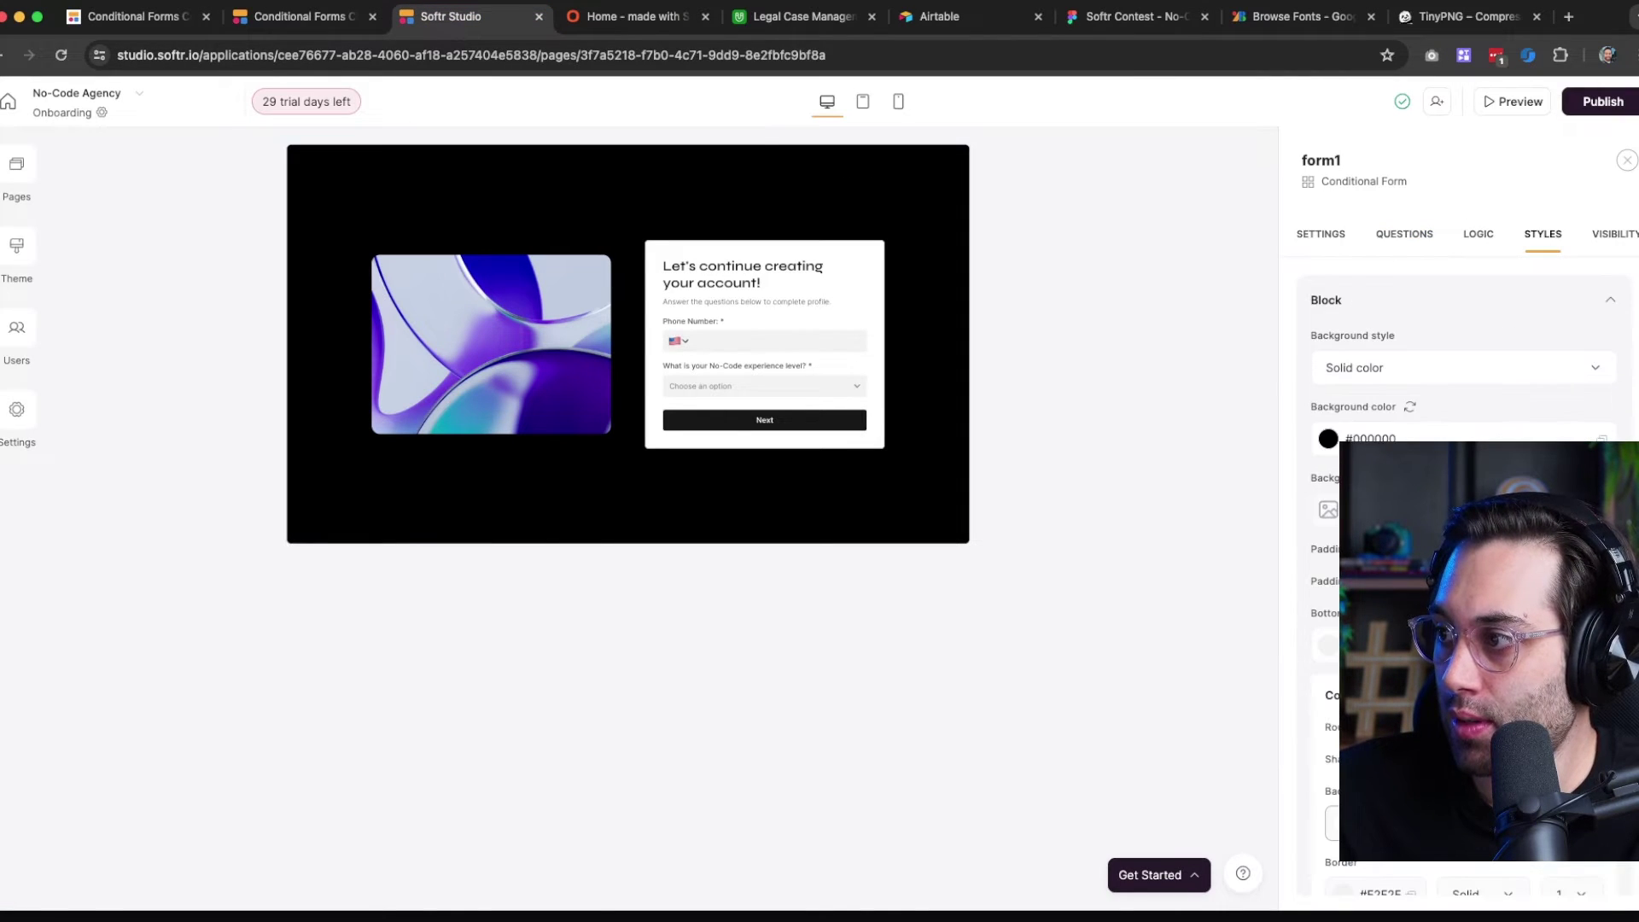
pyautogui.scroll(-7, 1534, 286)
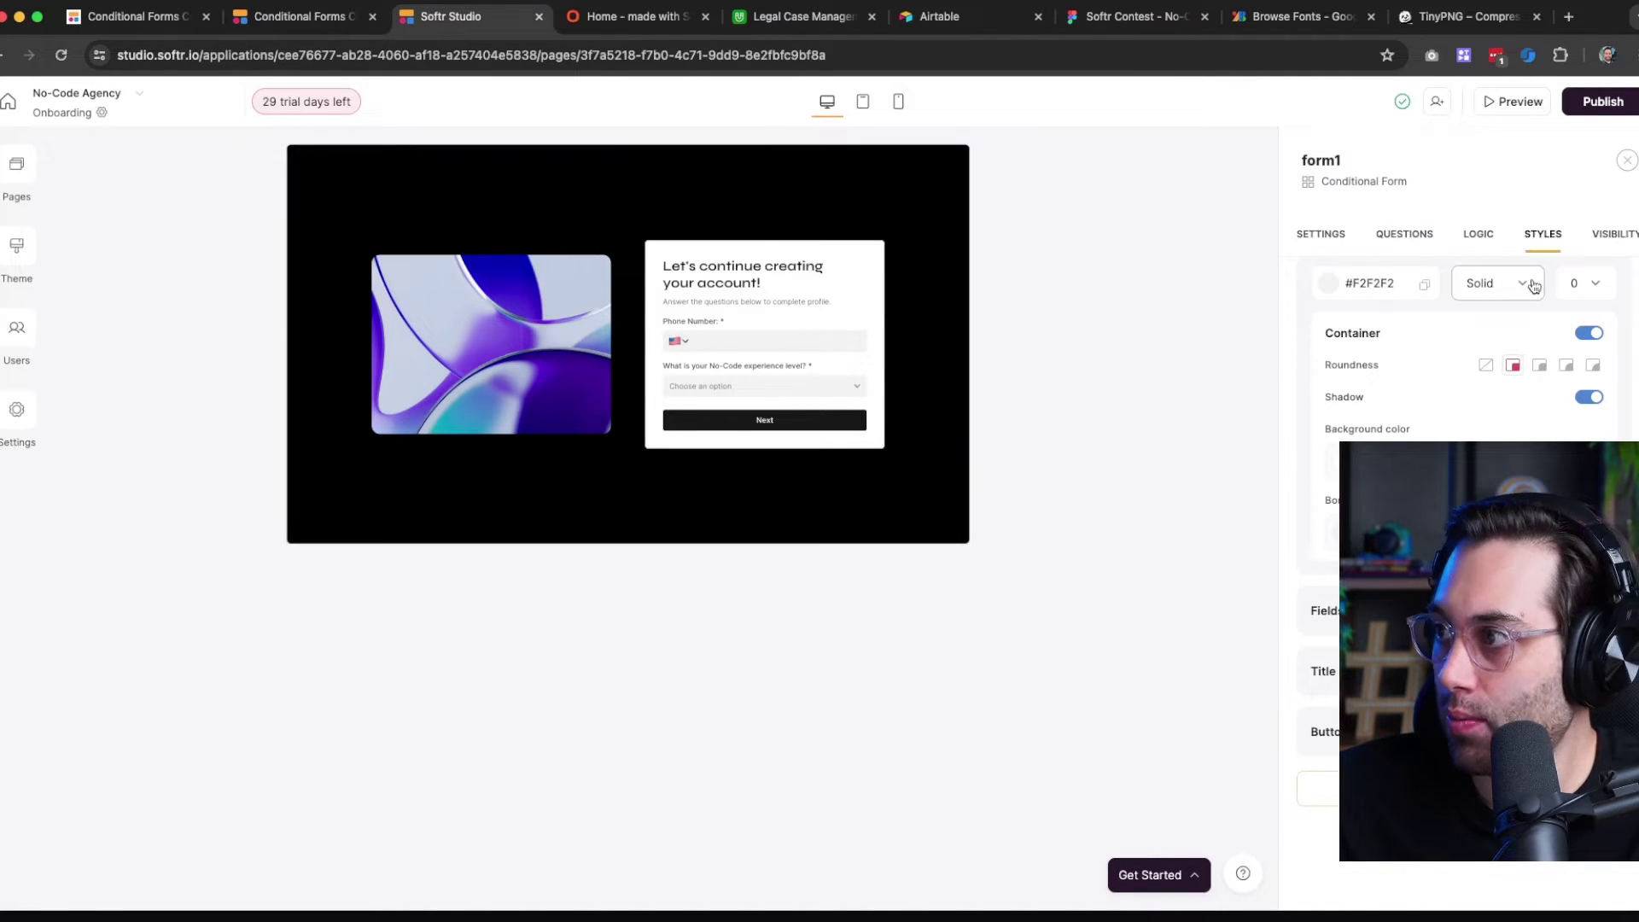
pyautogui.click(1332, 236)
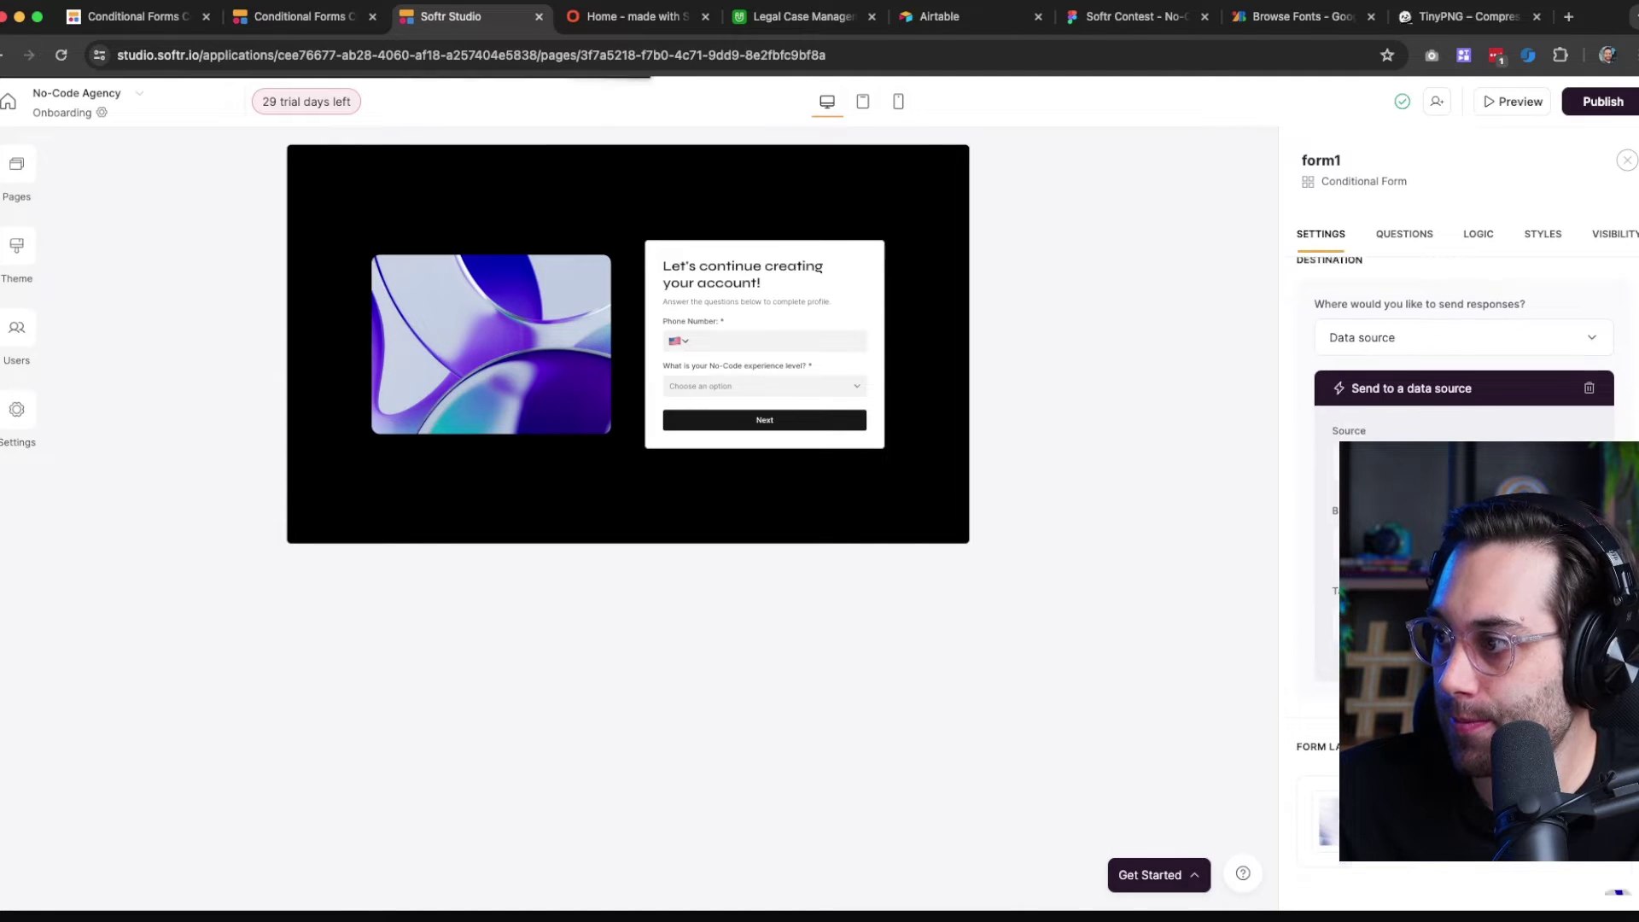
pyautogui.scroll(-3, 1464, 384)
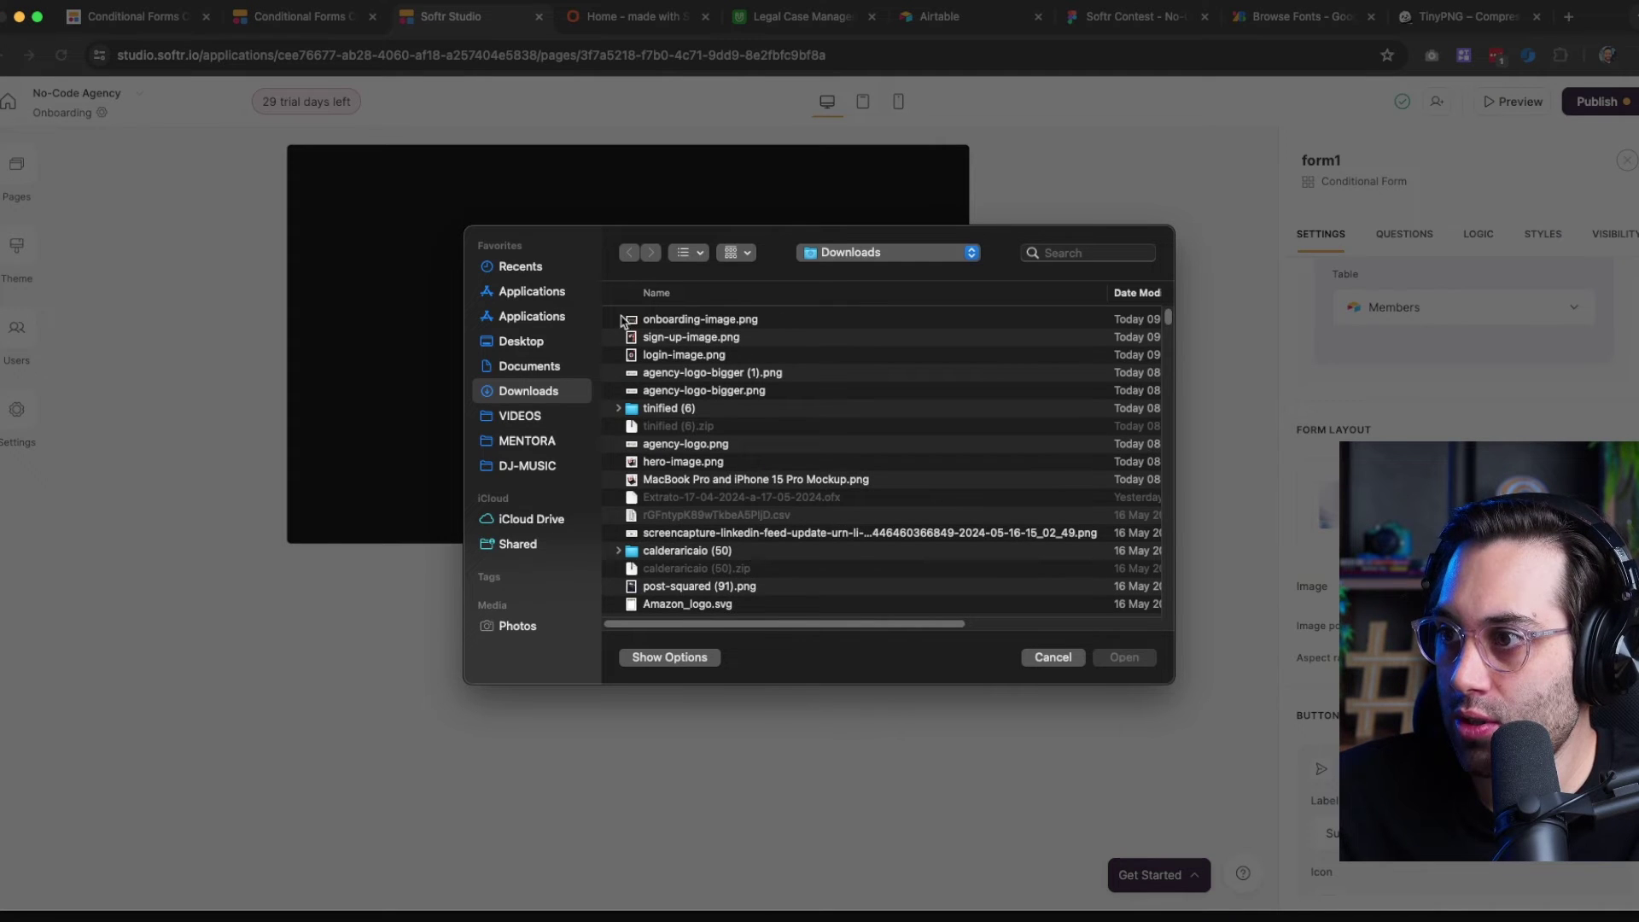
pyautogui.doubleClick(680, 318)
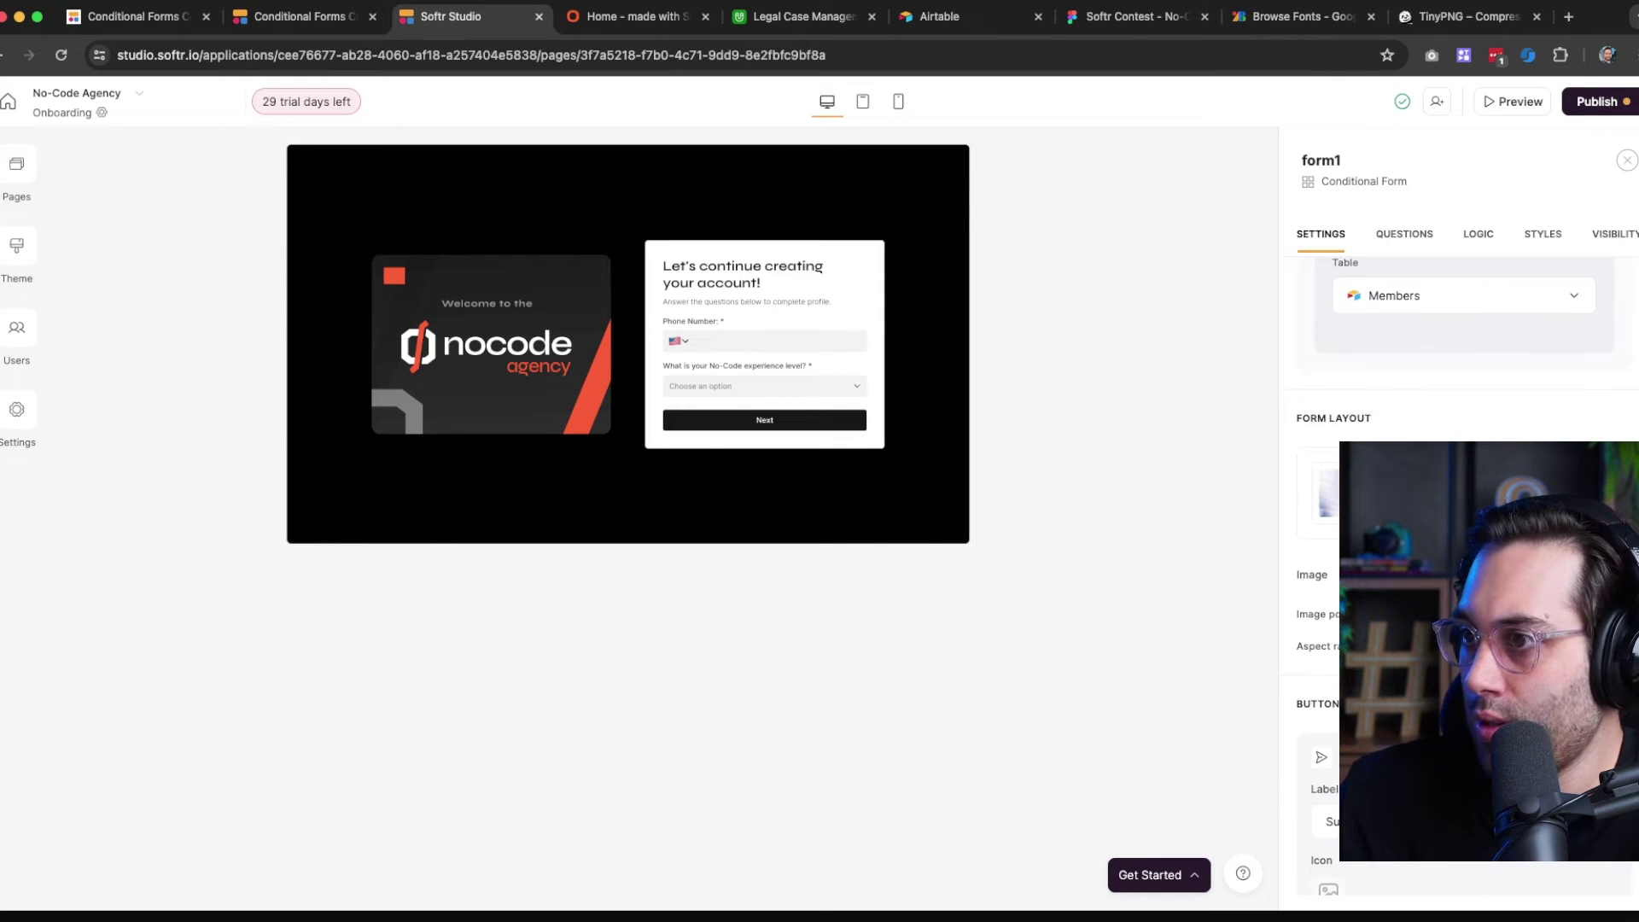
# Publish the update and switch to the live onboarding page
pyautogui.click(1599, 102)
pyautogui.click(1456, 357)
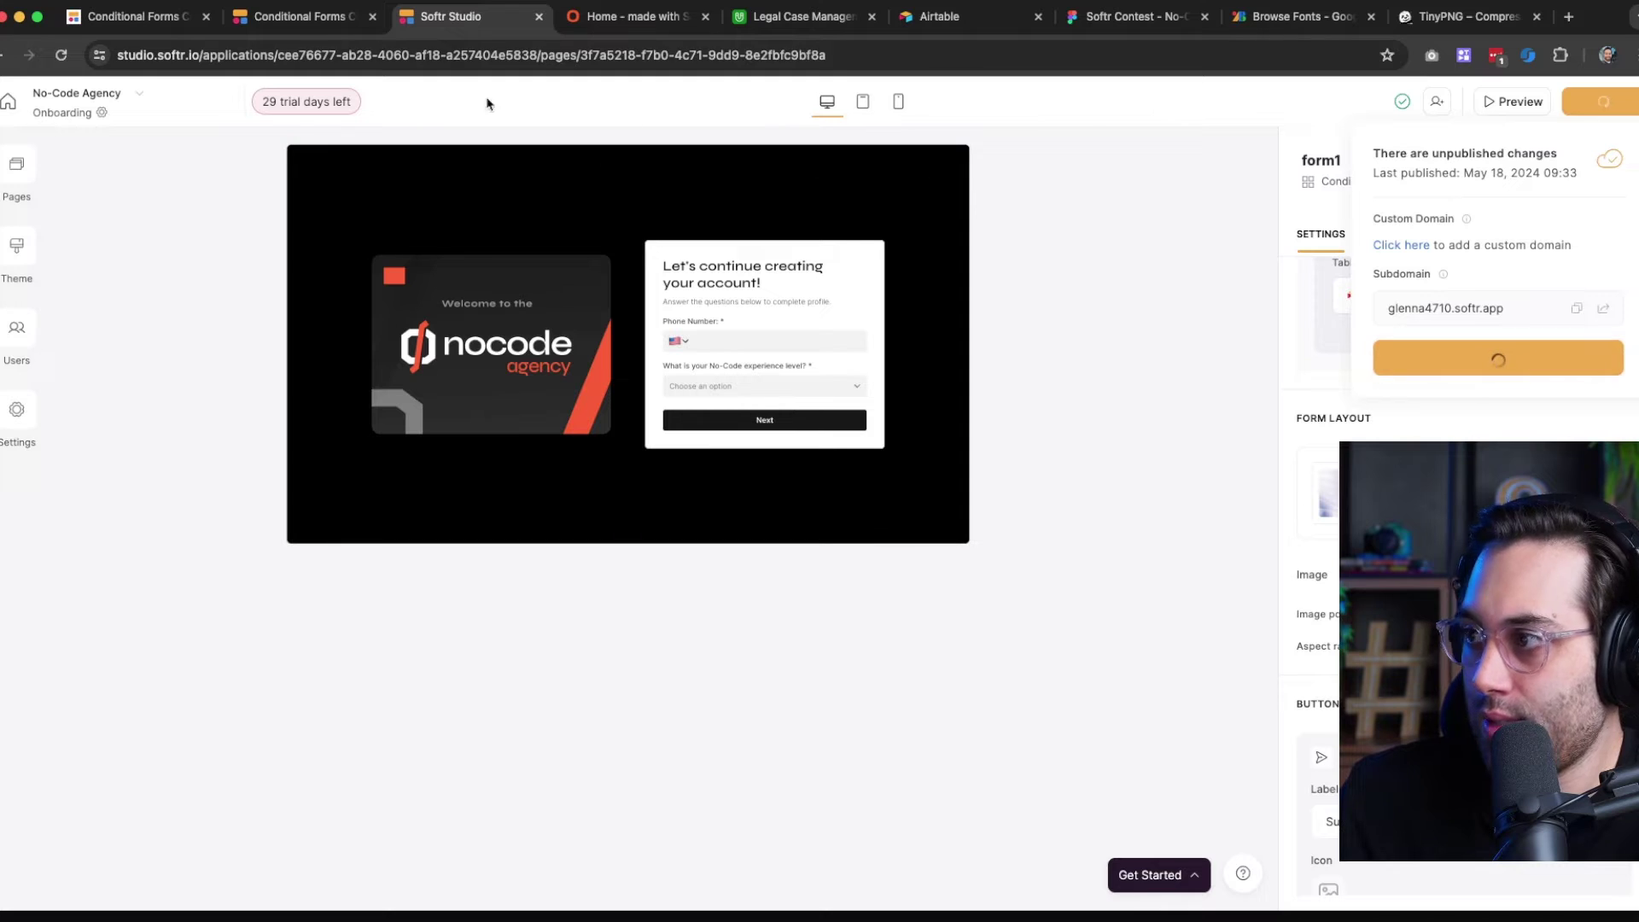
pyautogui.click(602, 20)
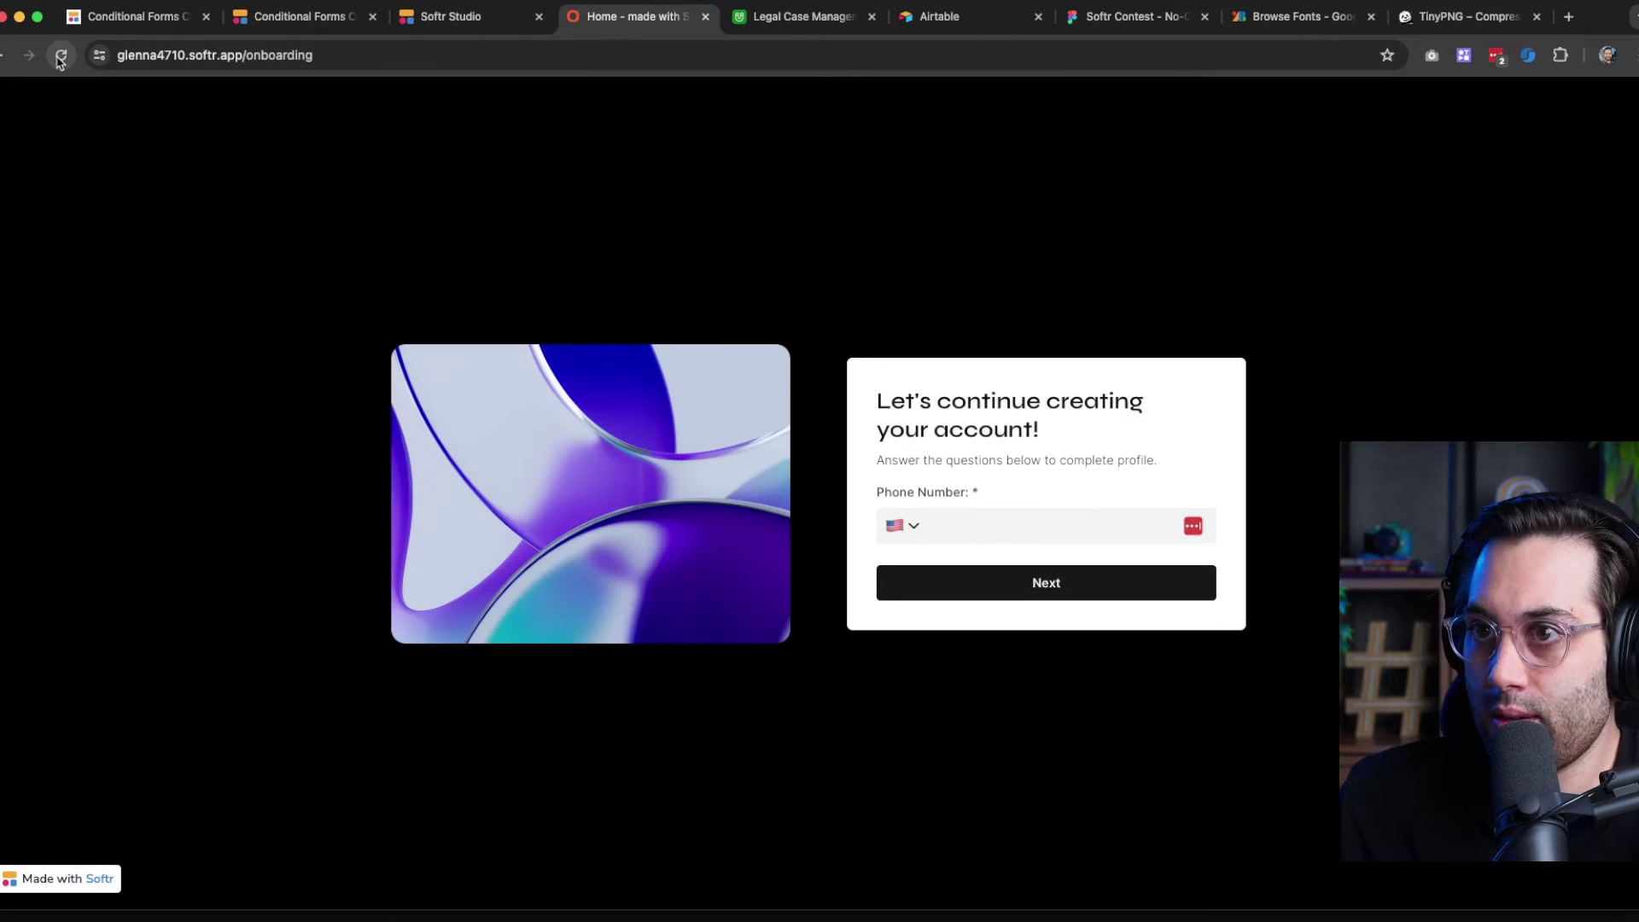
# Reload the live page to see the nocode agency image, then open the Legal Case Management base
pyautogui.click(61, 55)
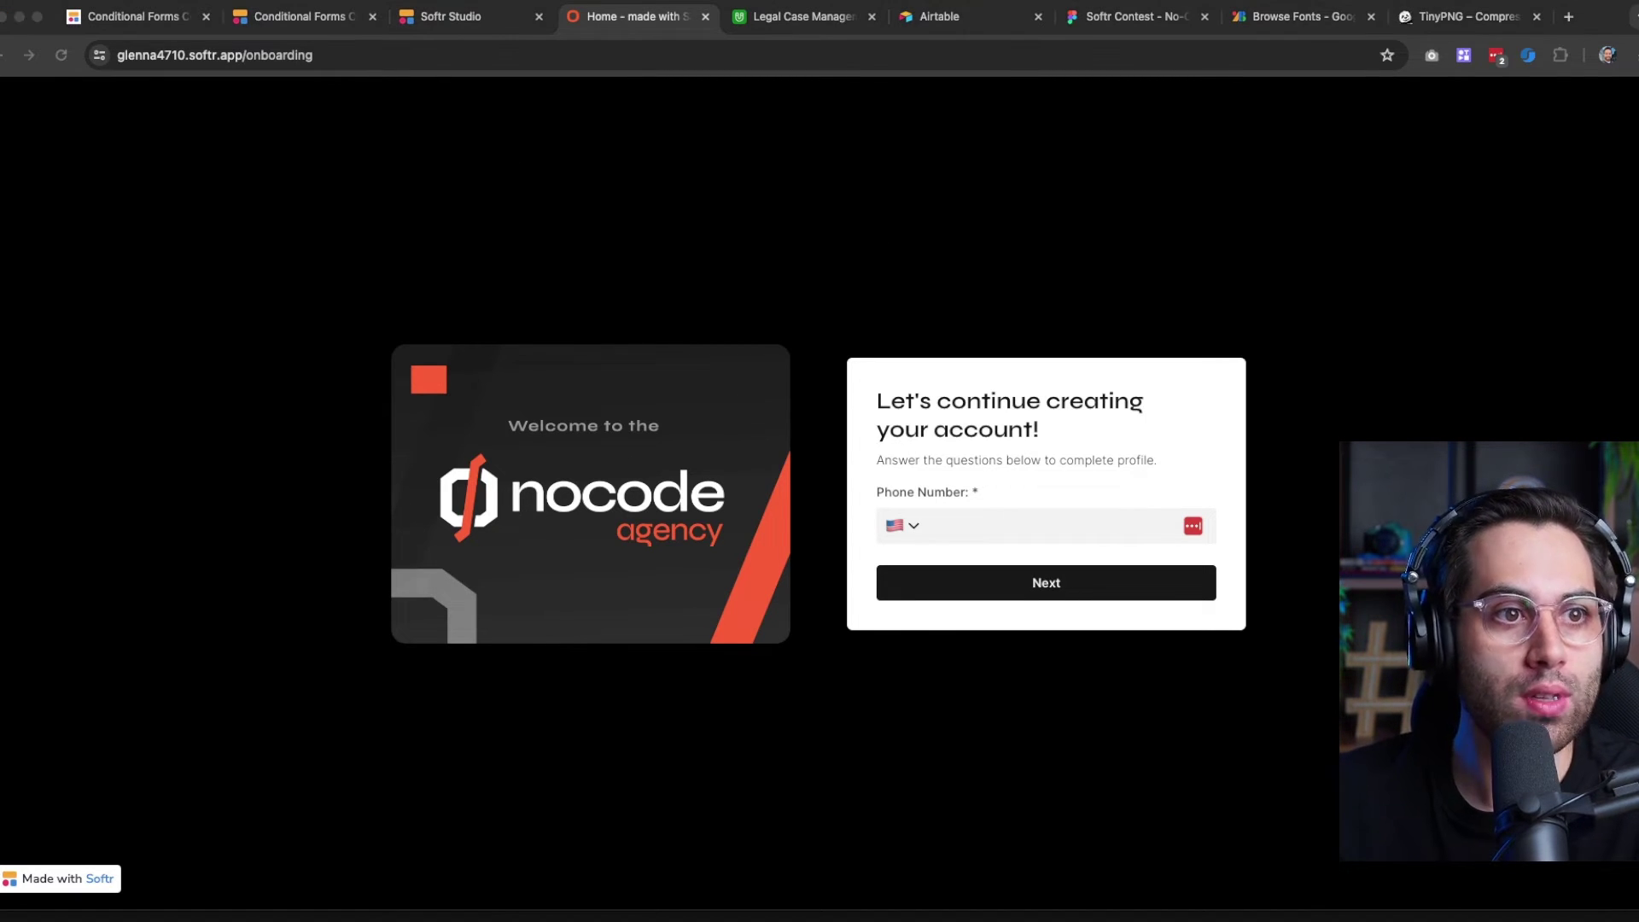
pyautogui.click(810, 19)
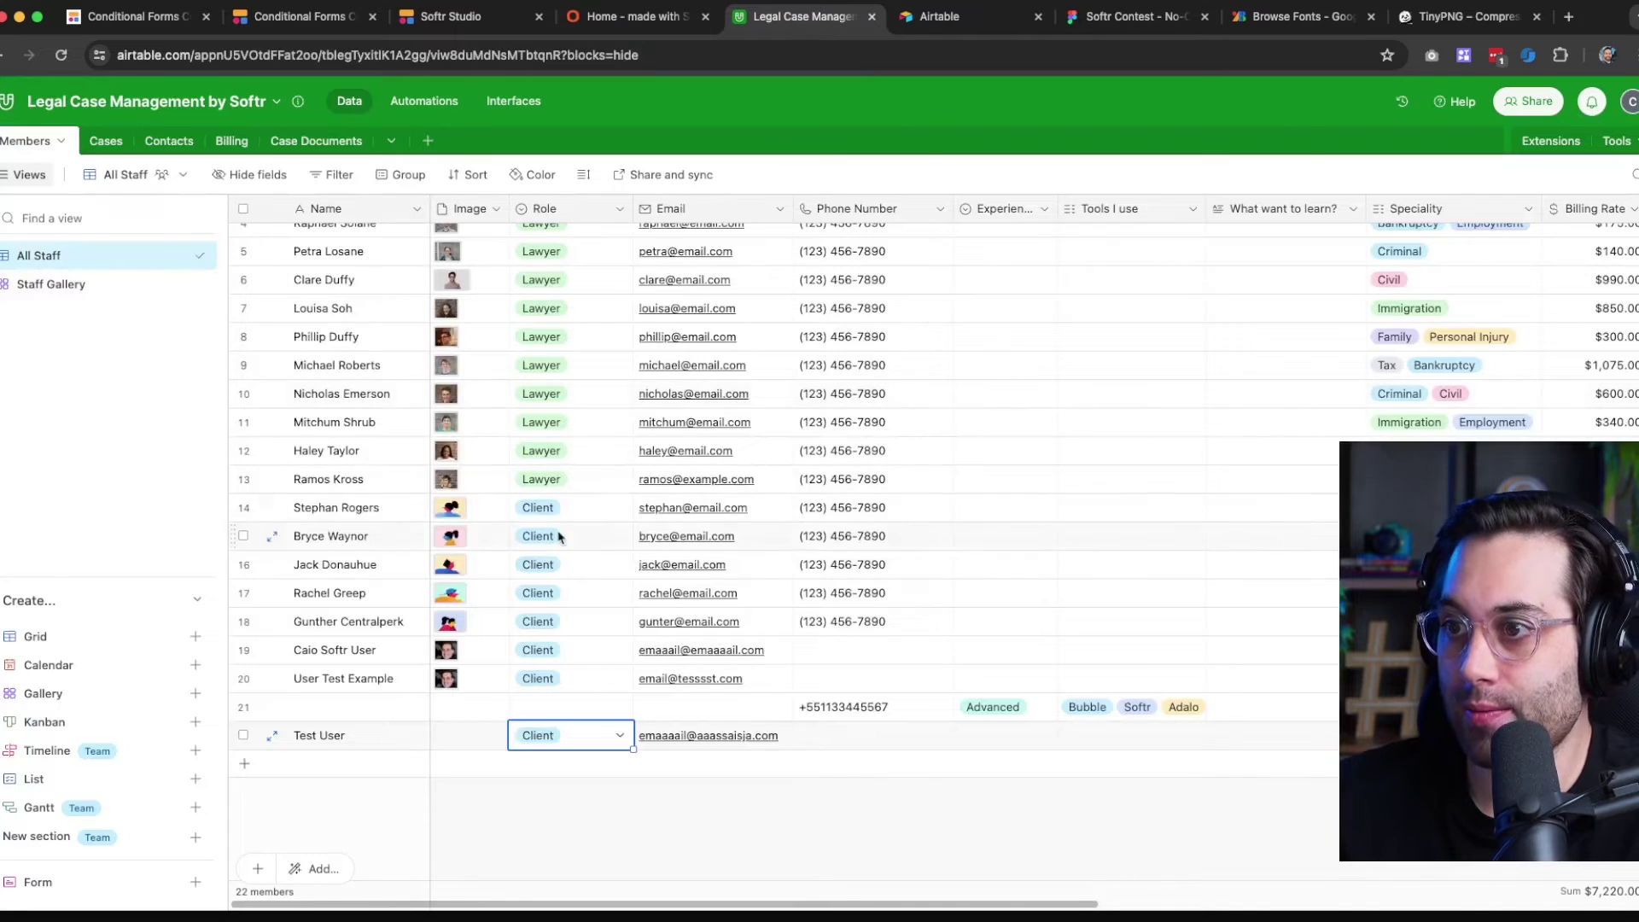
# Create a blank table from scratch named Onboarding
pyautogui.scroll(3, 726, 491)
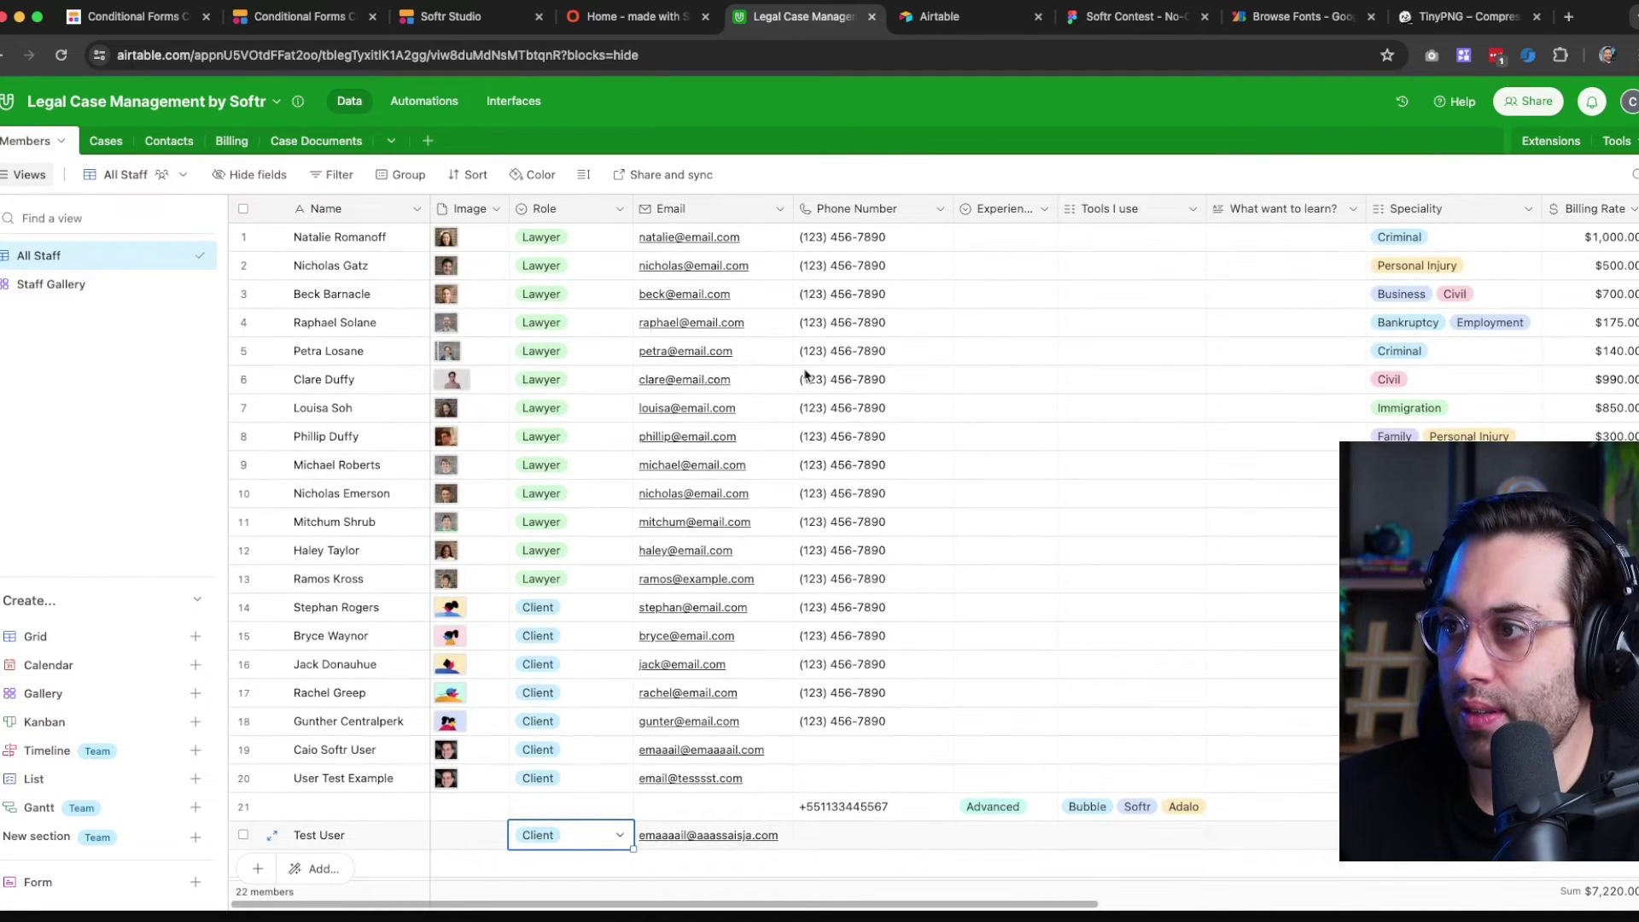
pyautogui.click(870, 213)
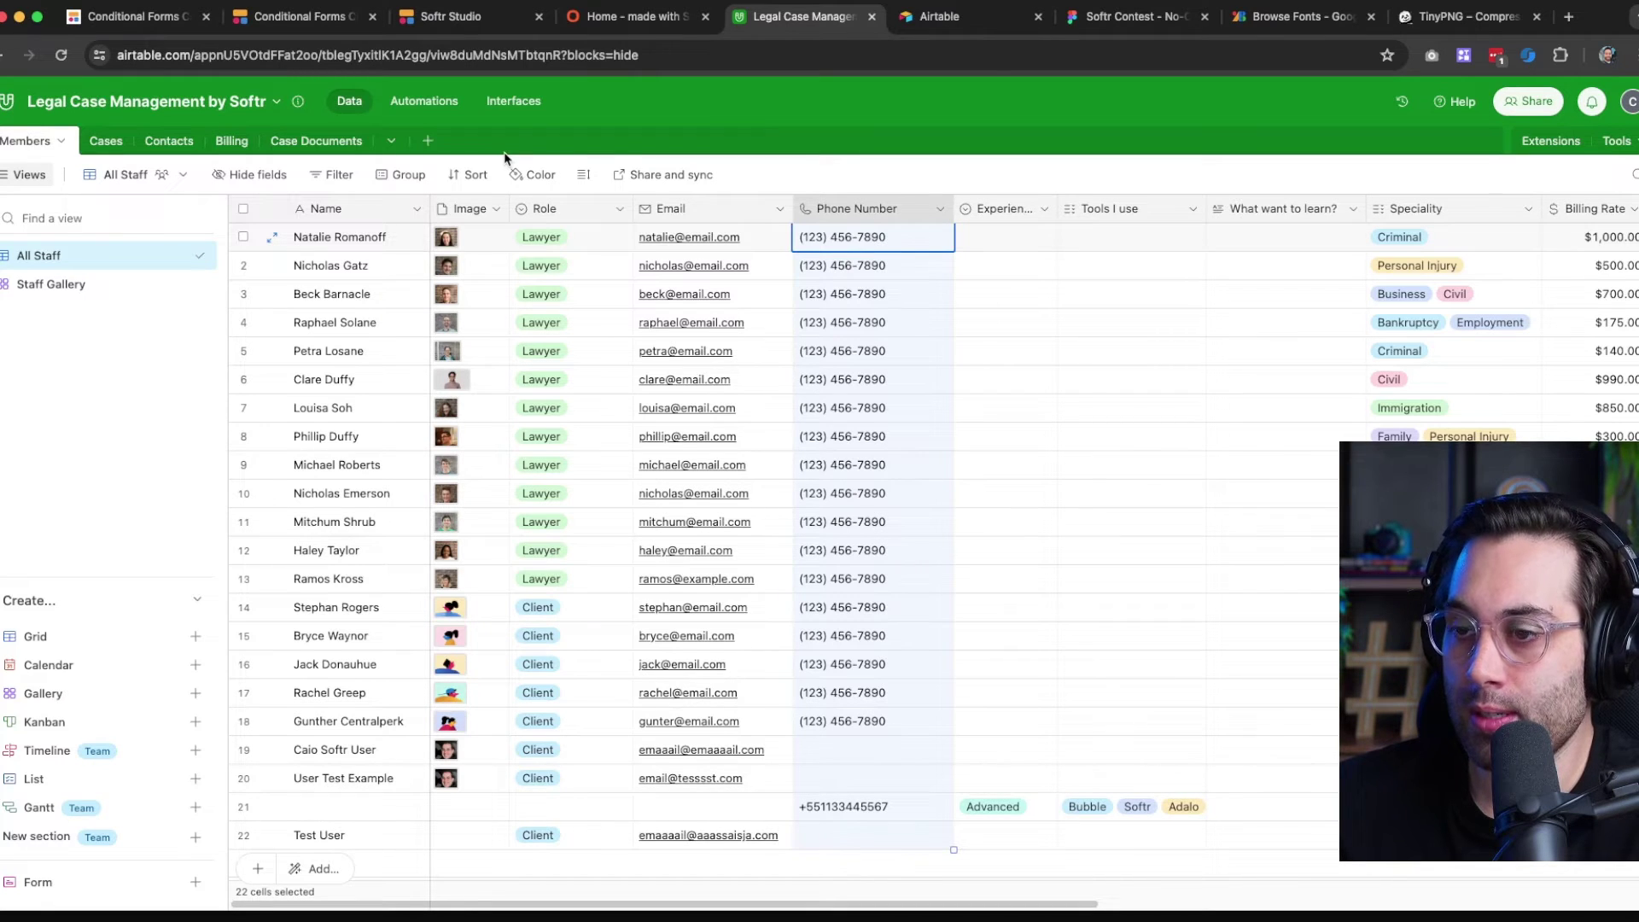
pyautogui.click(428, 140)
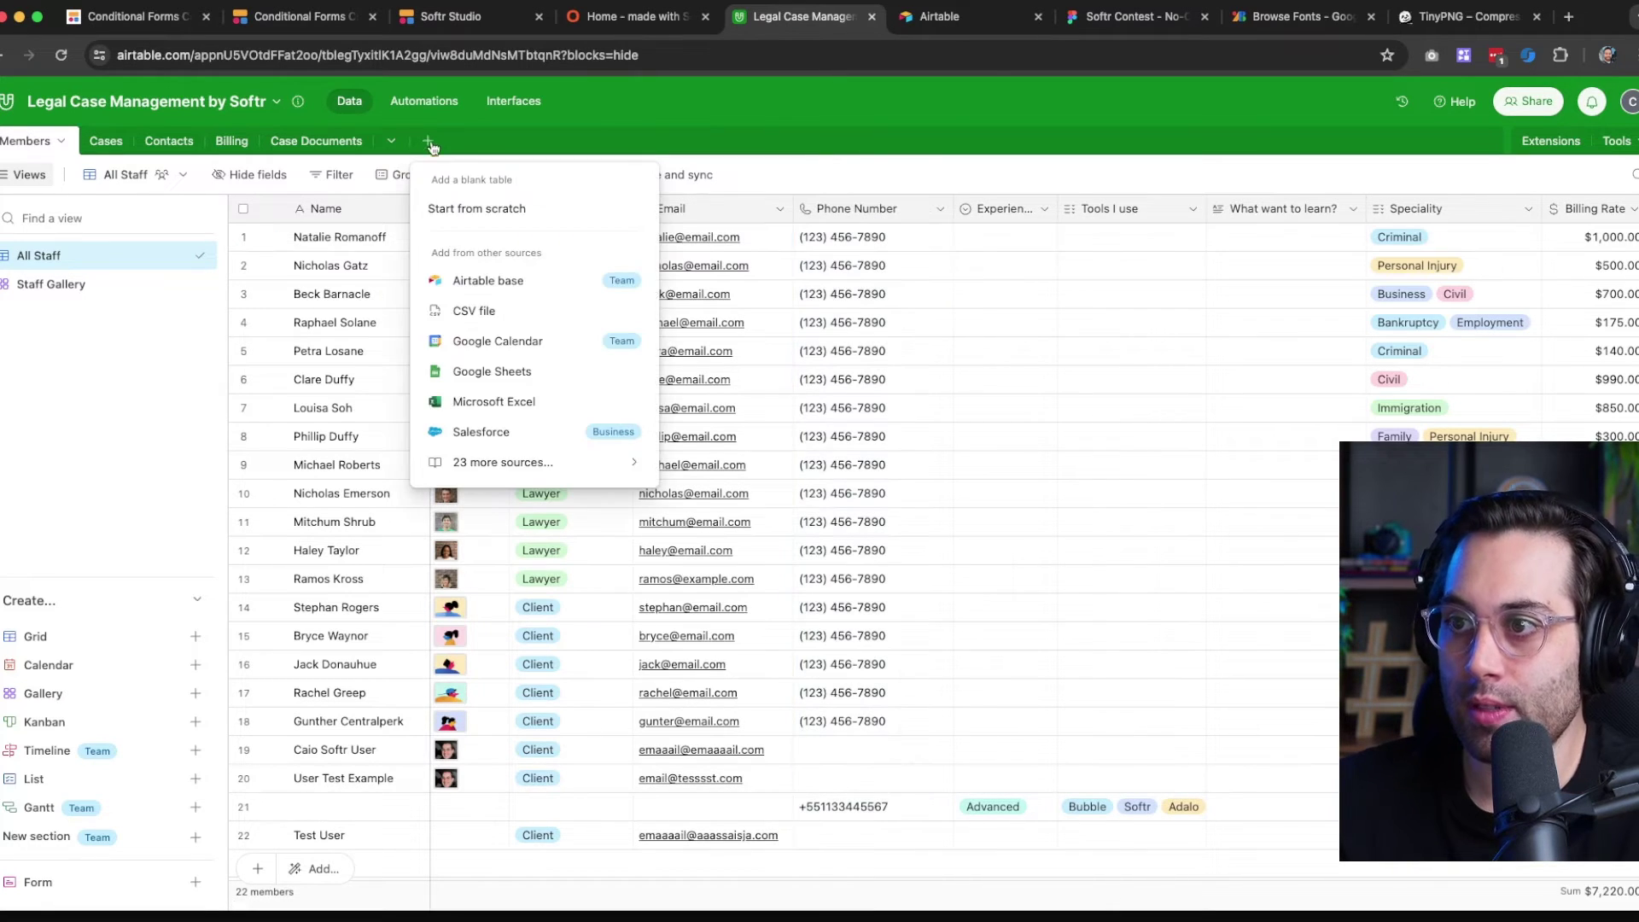
pyautogui.click(496, 210)
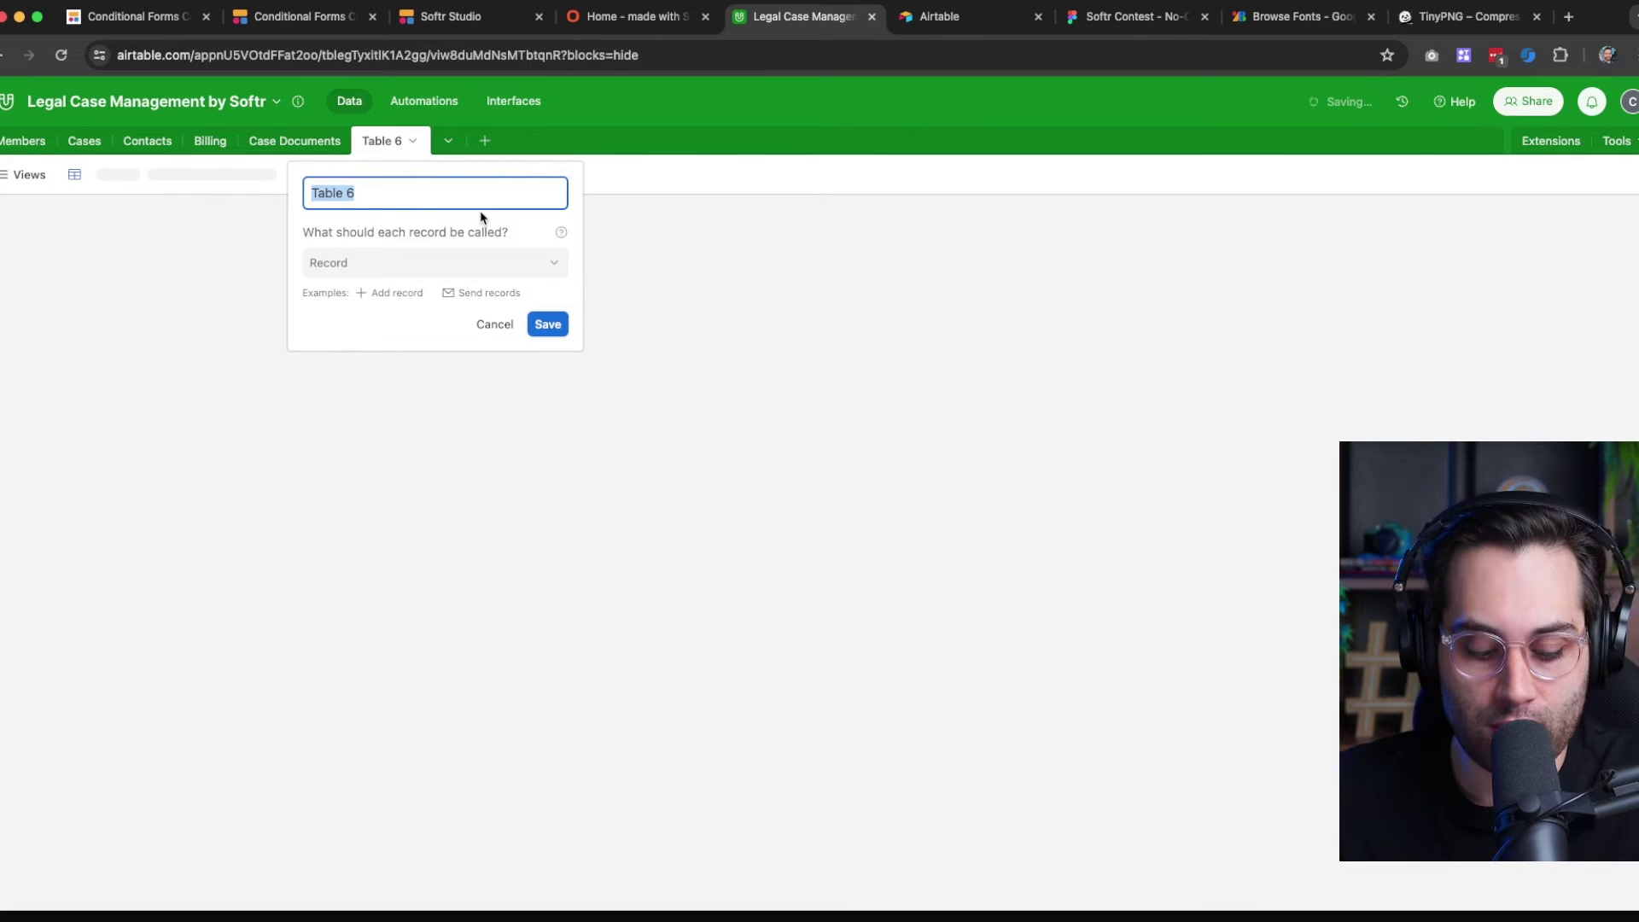
pyautogui.write('Onboardin')
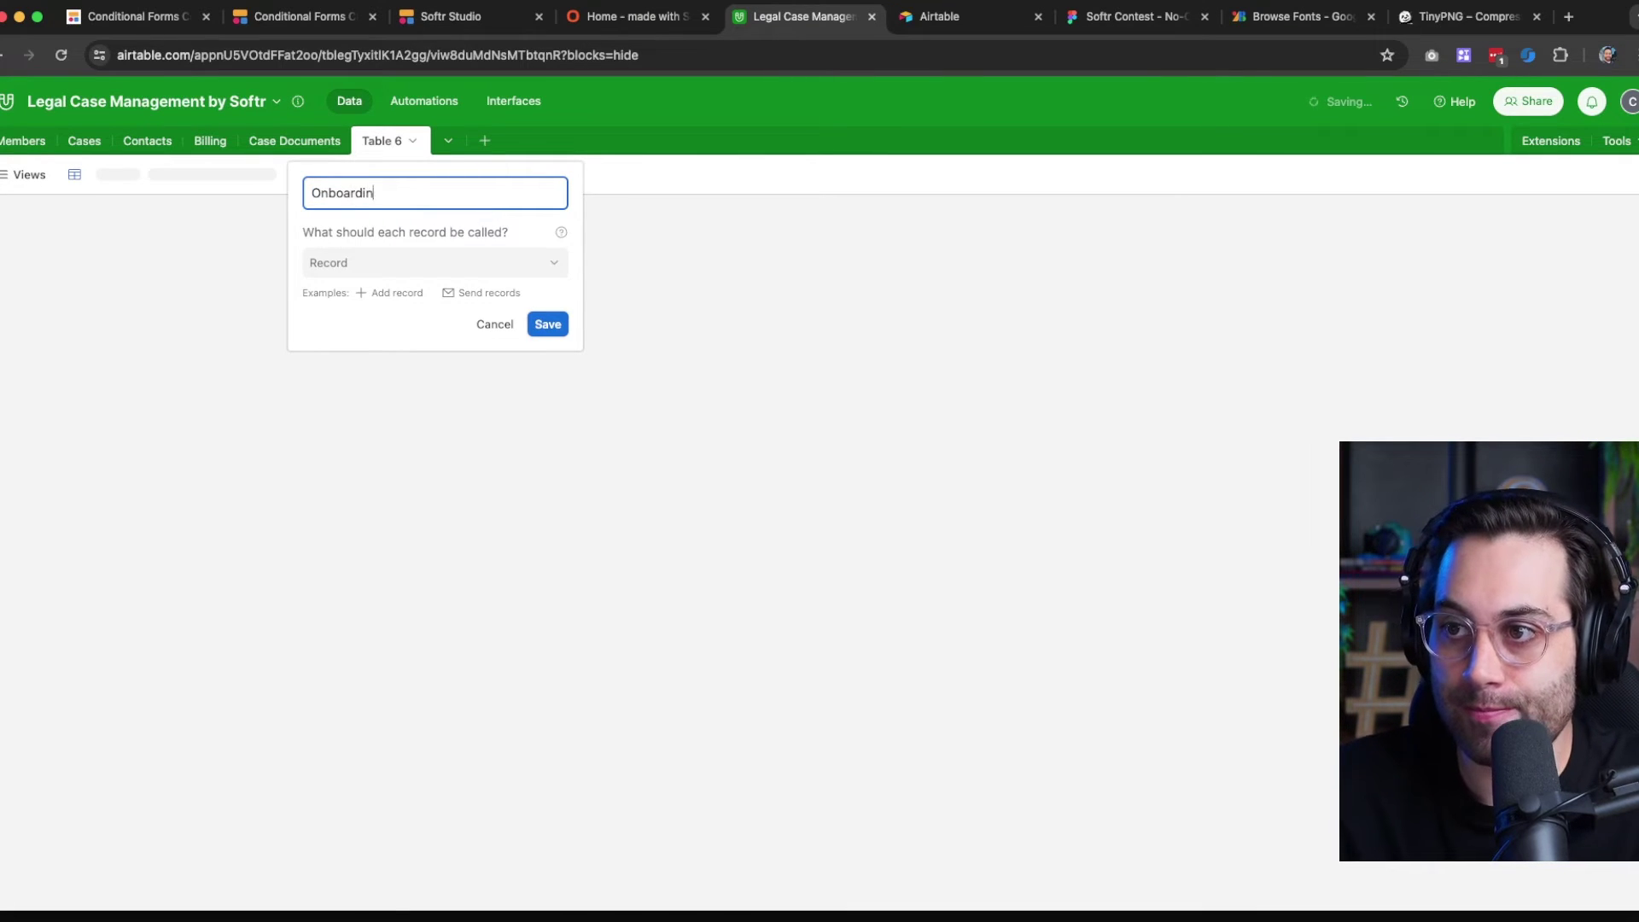
pyautogui.write('g')
pyautogui.press('Return')
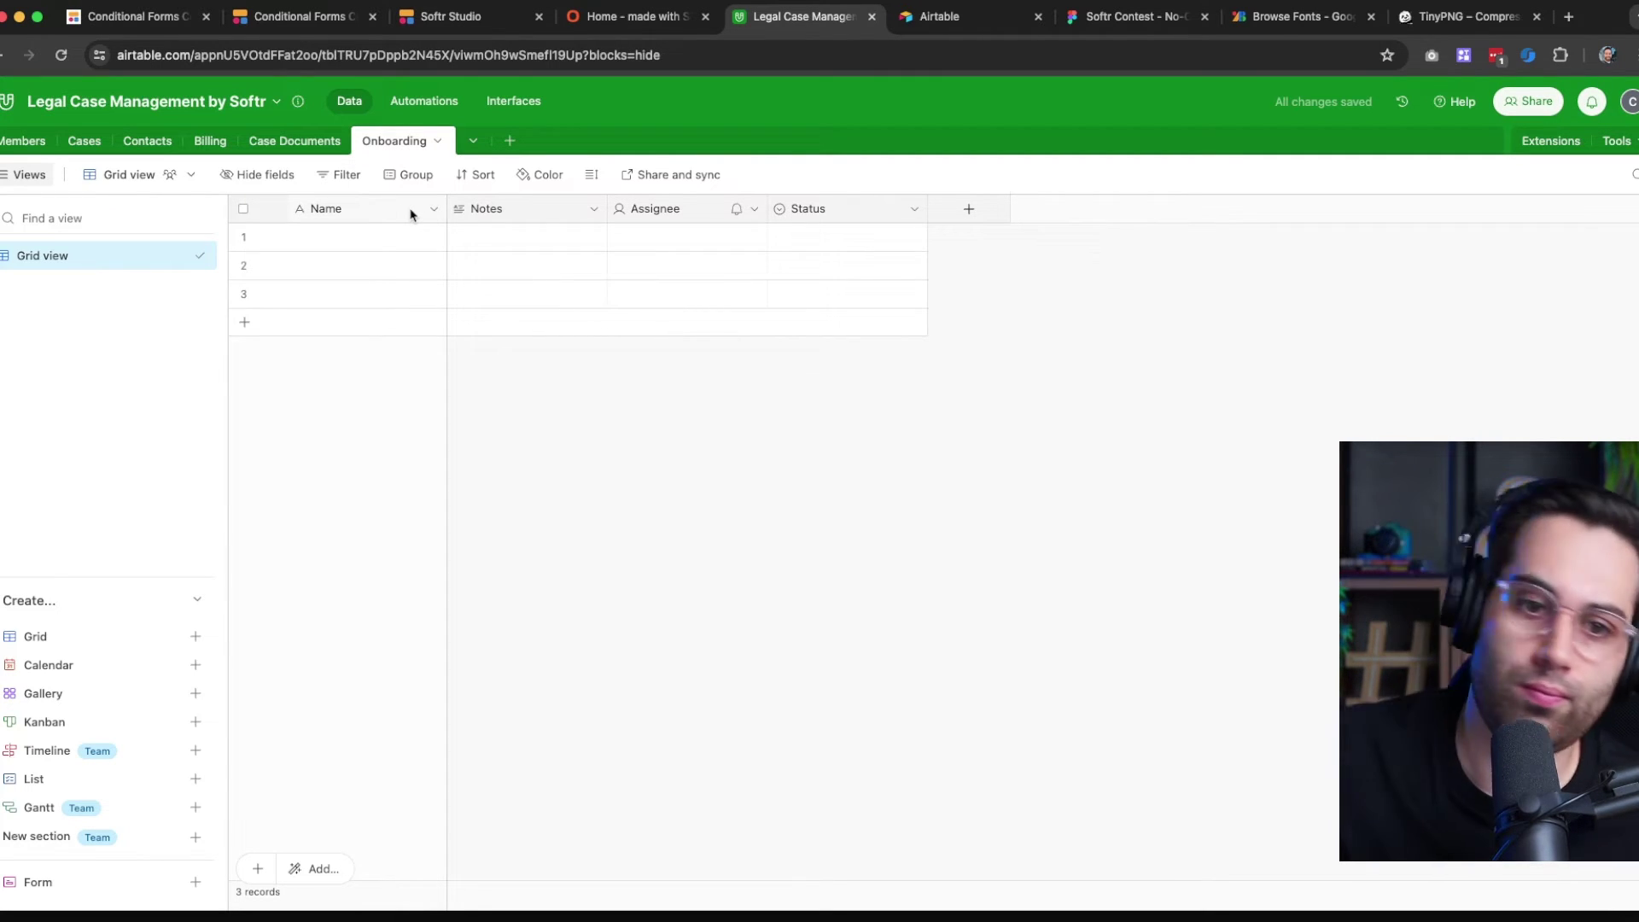
# Rename the primary Name field to Phone Number with the Phone number type, then return to Members
pyautogui.click(435, 210)
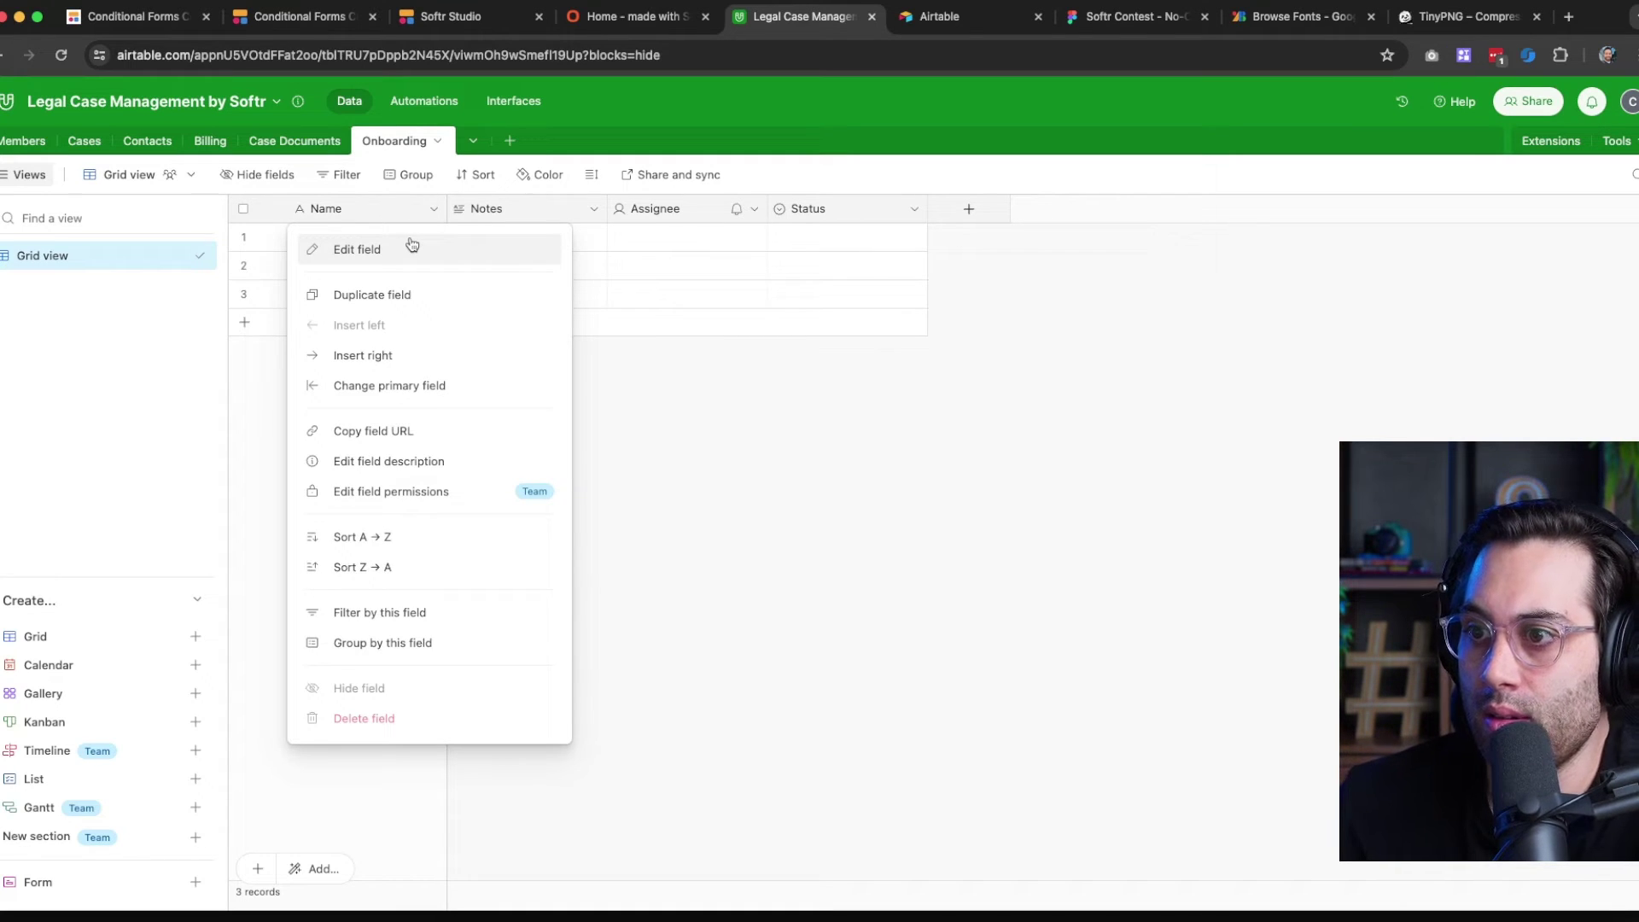
pyautogui.click(384, 253)
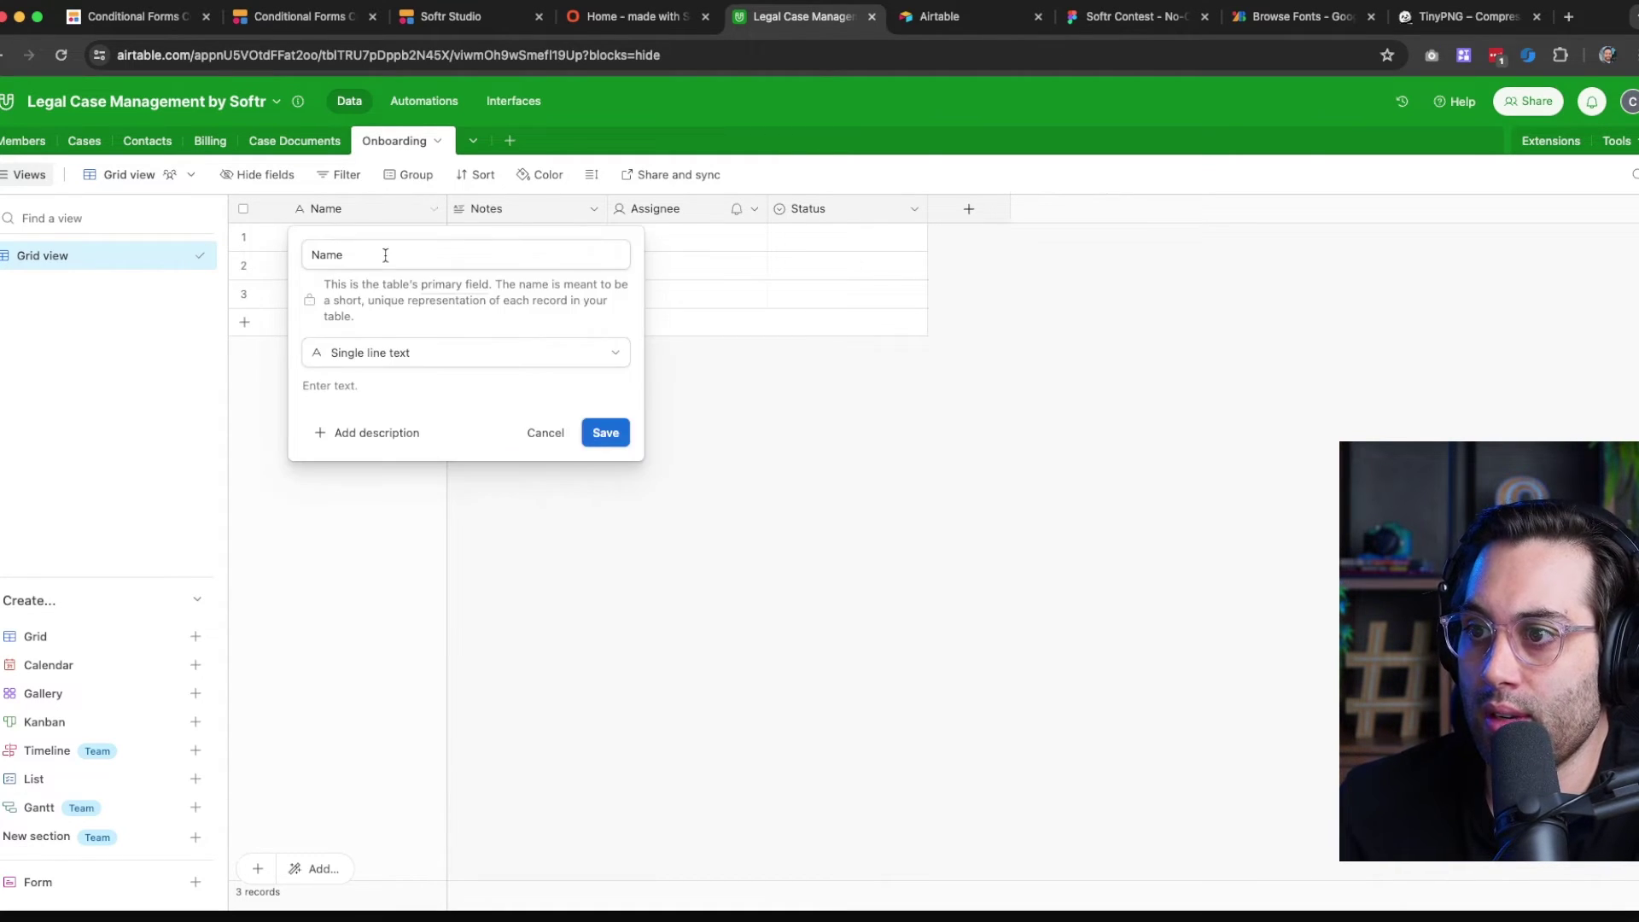
pyautogui.doubleClick(385, 254)
pyautogui.write('Phone N')
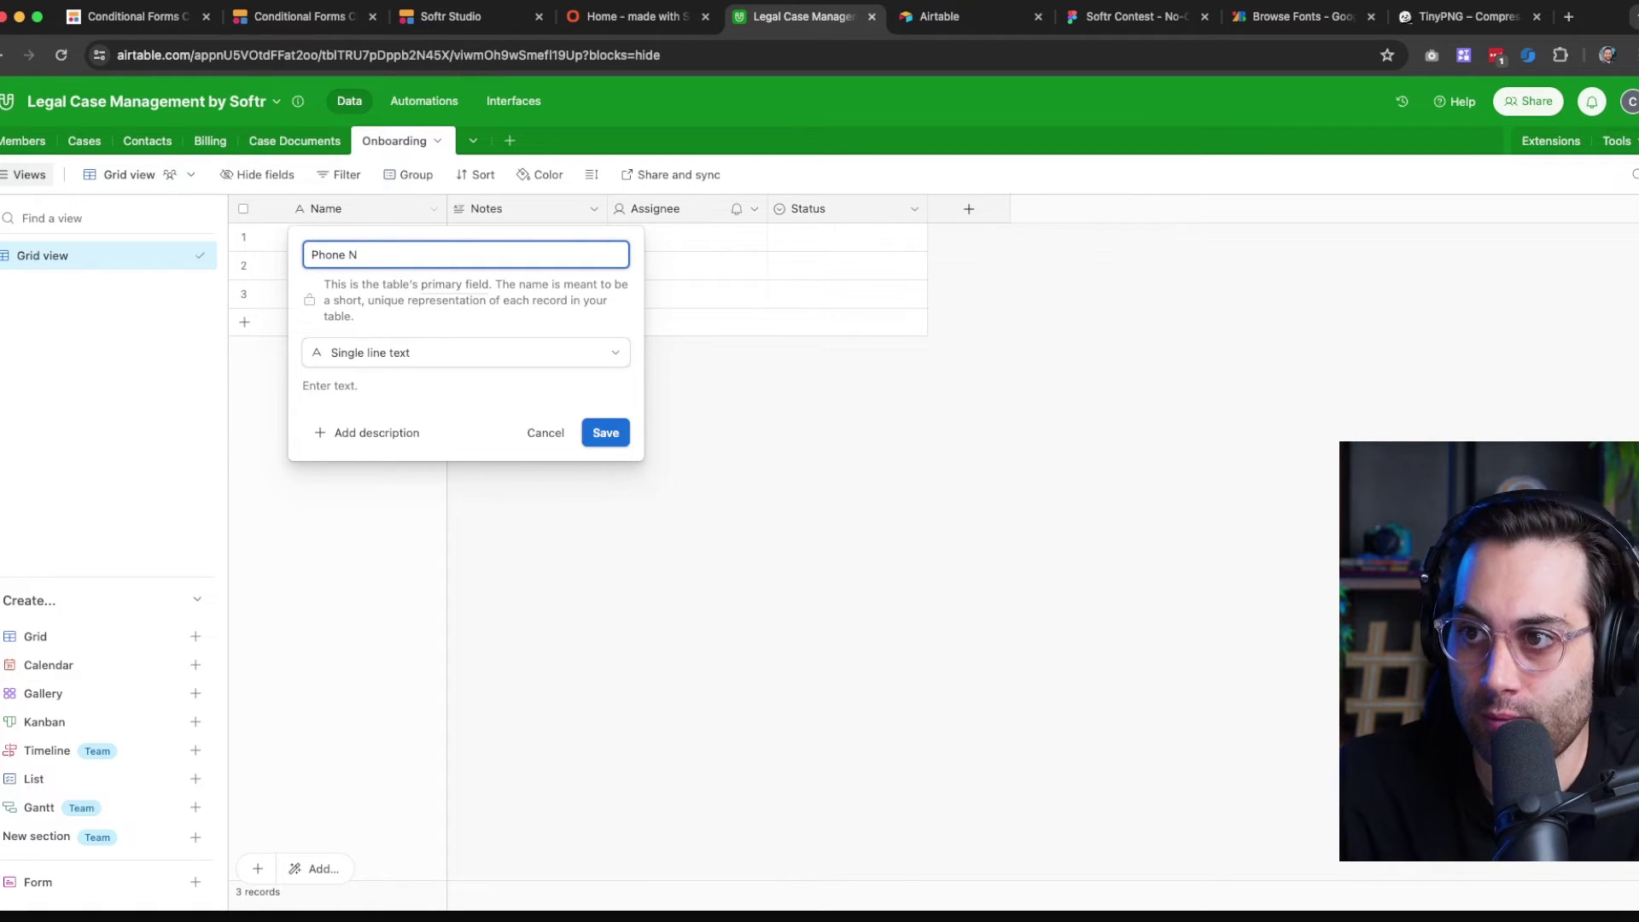
pyautogui.write('umber')
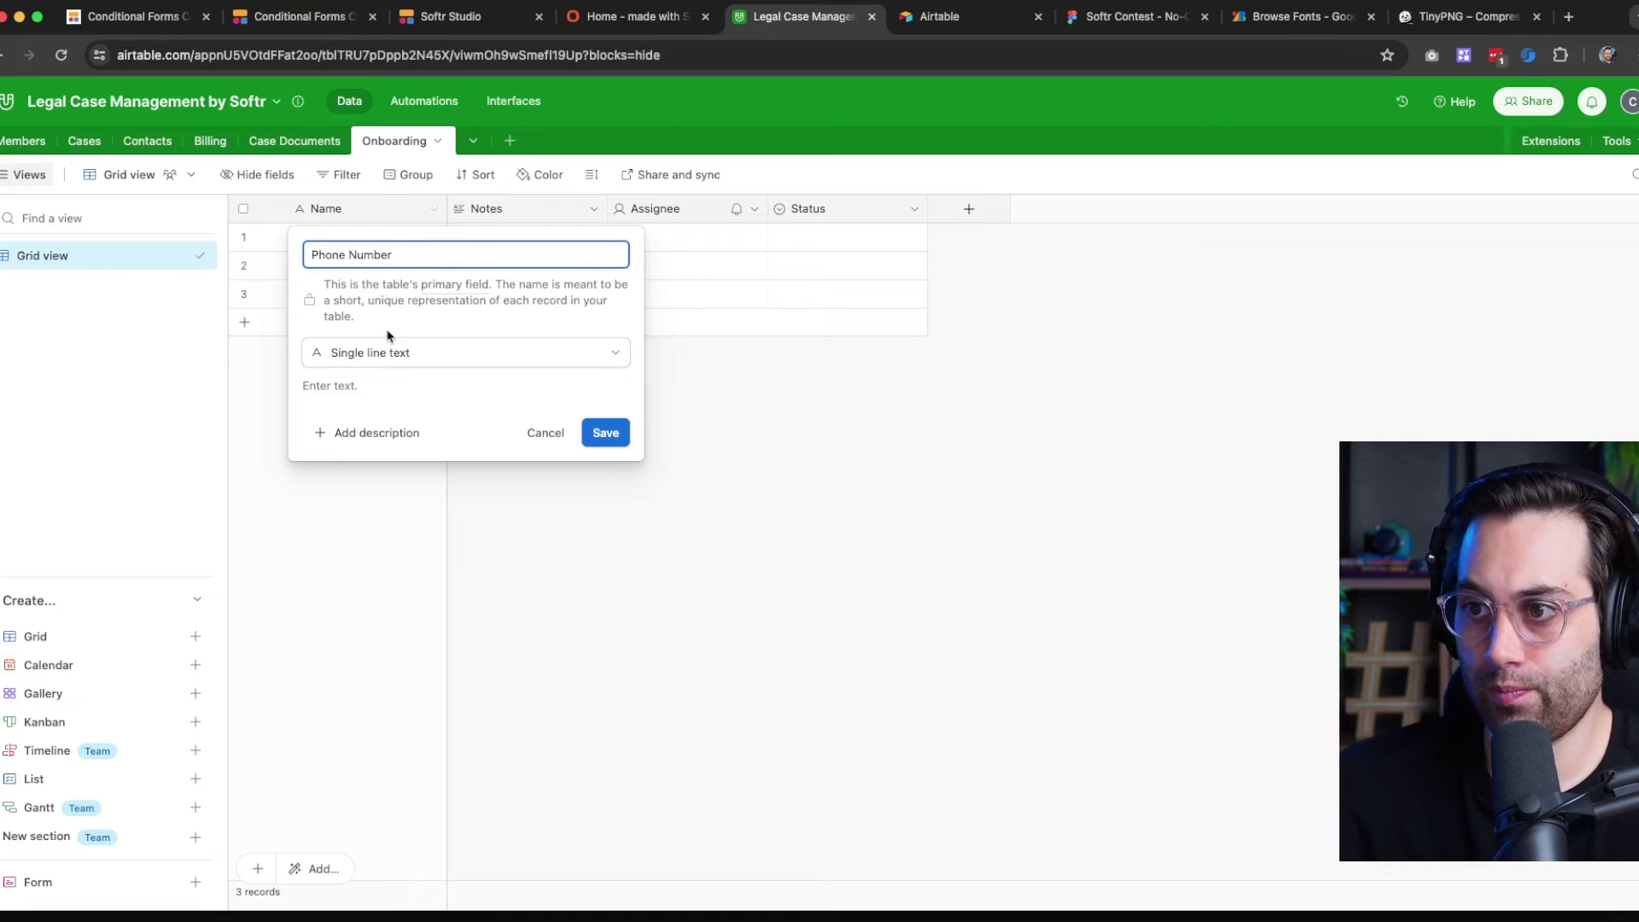
pyautogui.click(380, 350)
pyautogui.scroll(-2, 368, 598)
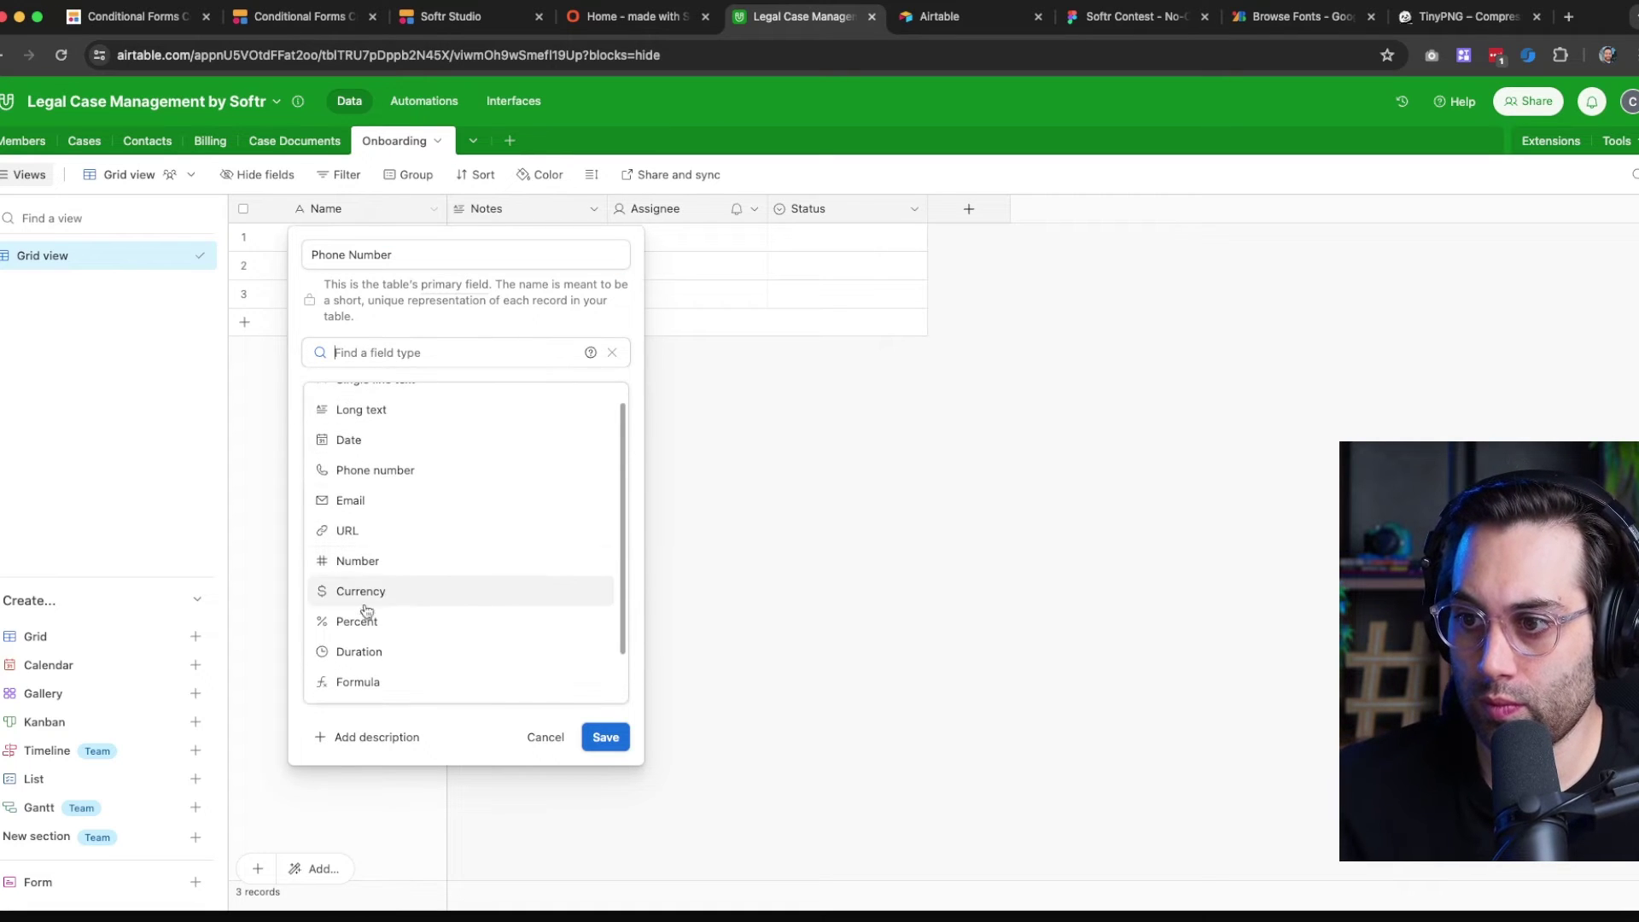
pyautogui.scroll(1, 393, 555)
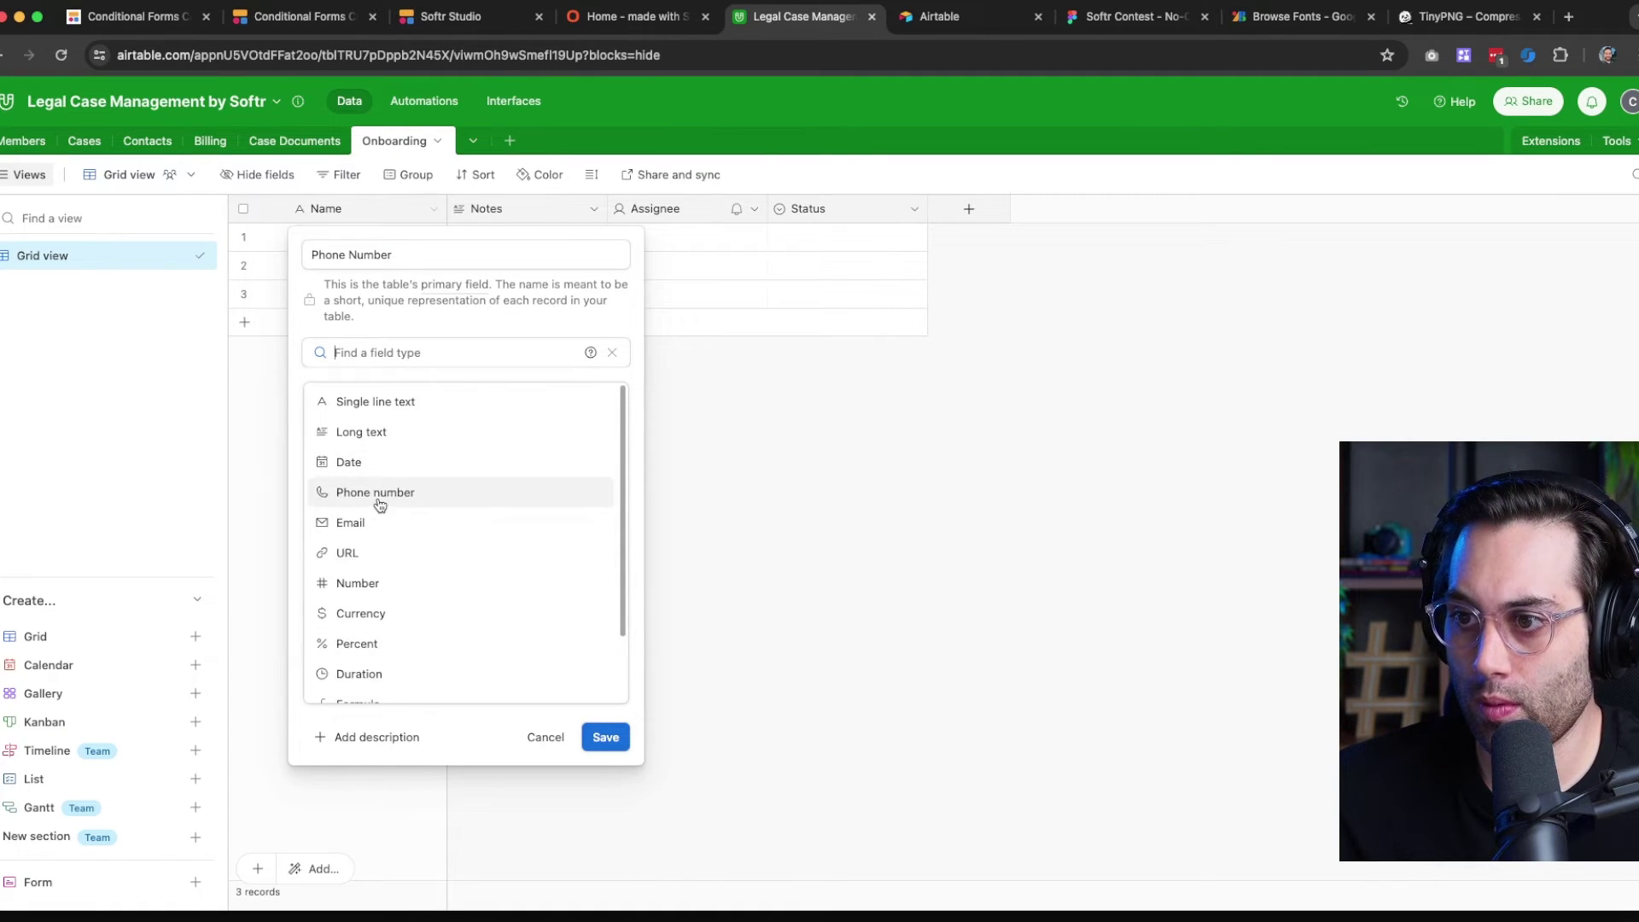
pyautogui.click(380, 502)
pyautogui.click(601, 433)
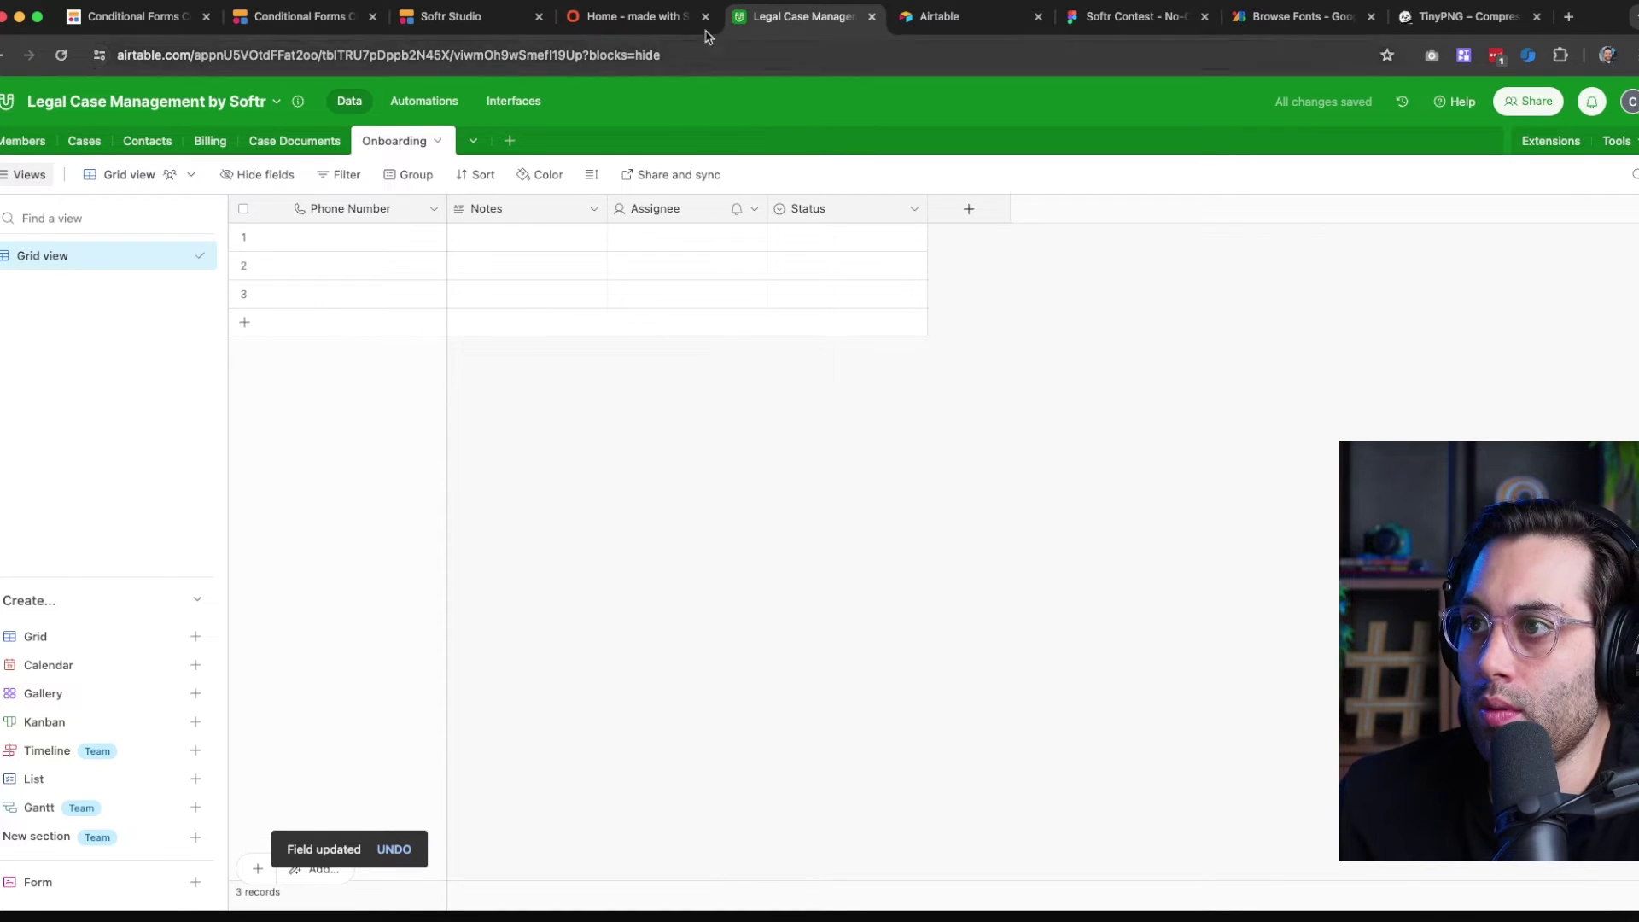
pyautogui.click(662, 25)
pyautogui.click(778, 19)
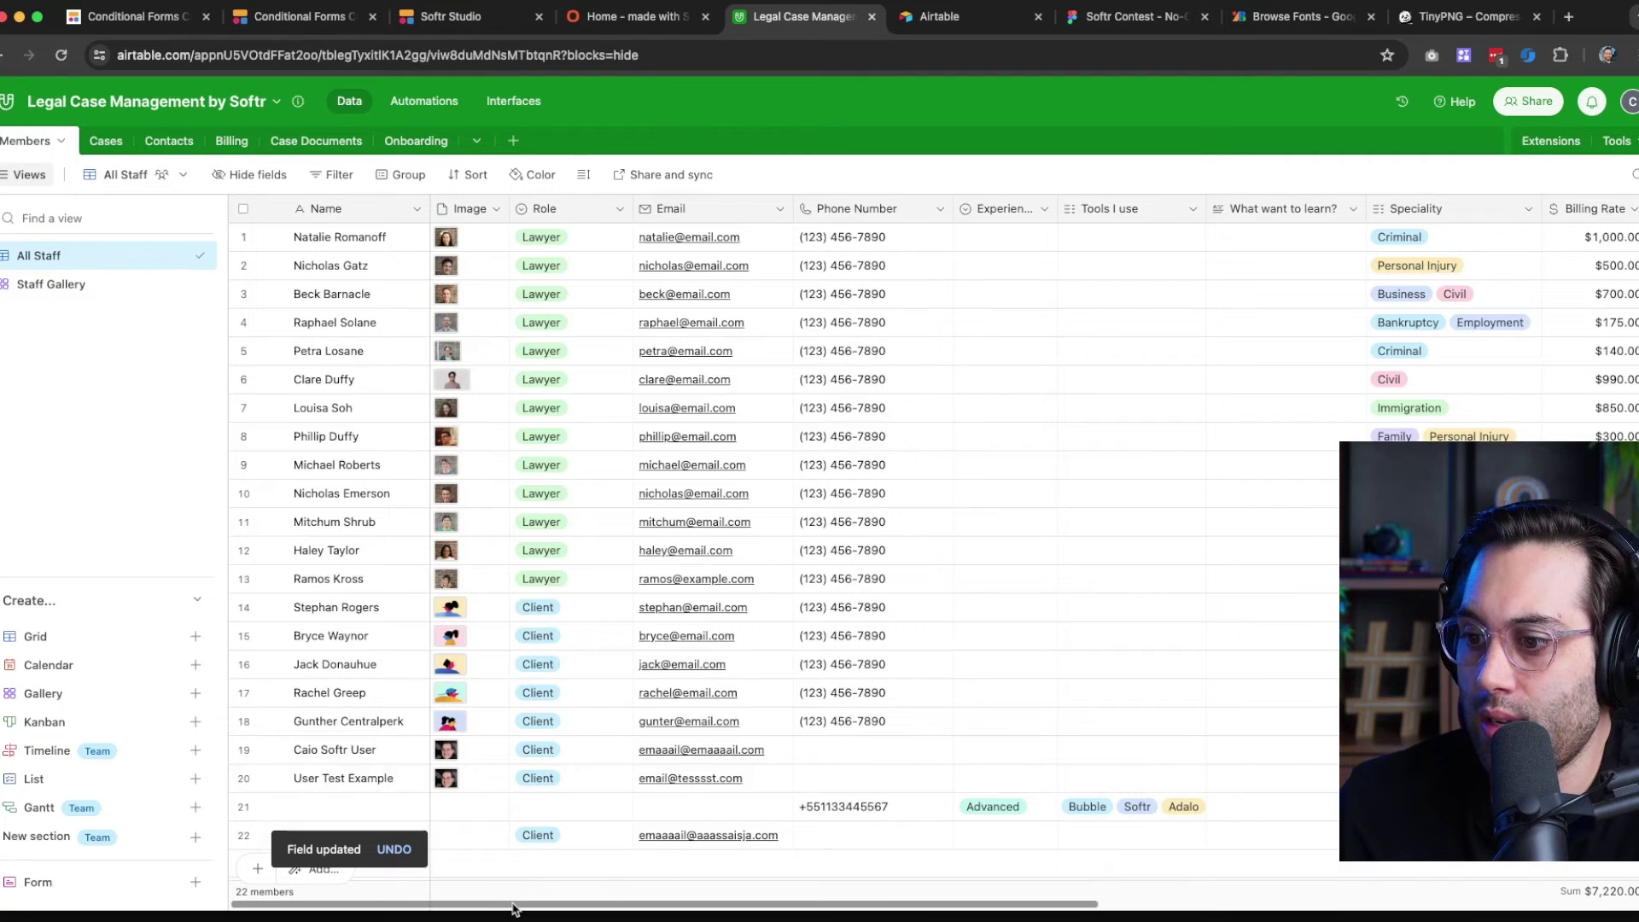
# Widen the Experience Level column and view its Beginner, Intermediate and Advanced options
pyautogui.moveTo(517, 906); pyautogui.dragTo(660, 910)
pyautogui.moveTo(969, 208); pyautogui.dragTo(1016, 208)
pyautogui.moveTo(1166, 209)
pyautogui.mouseDown()
pyautogui.moveTo(1183, 208)
pyautogui.moveTo(1137, 218)
pyautogui.mouseUp()
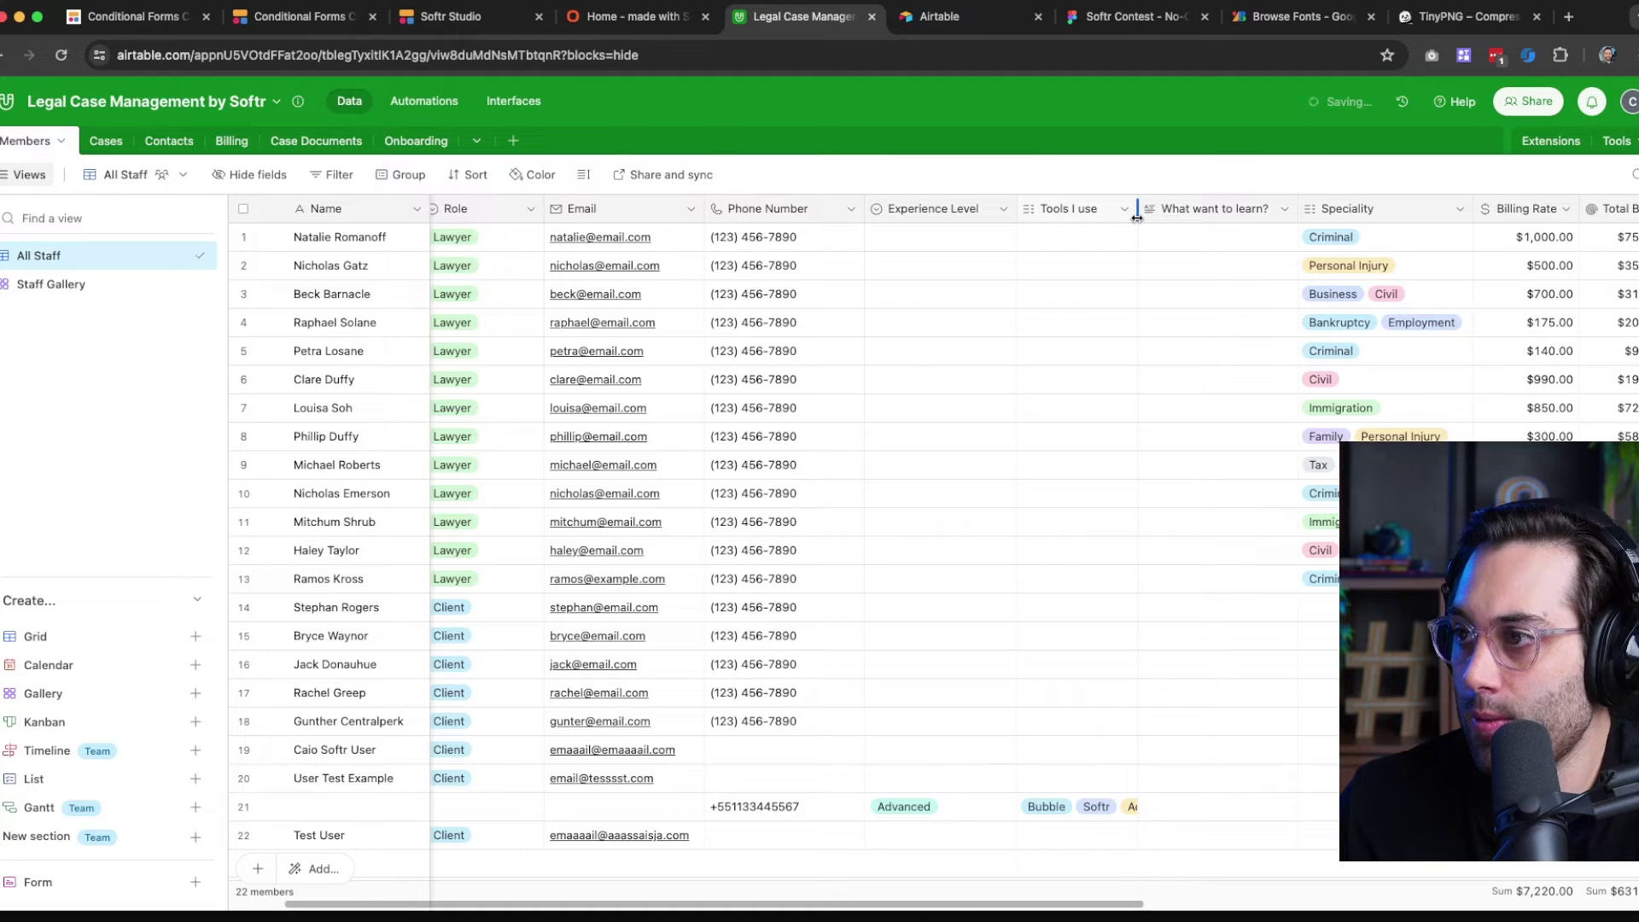
pyautogui.rightClick(941, 211)
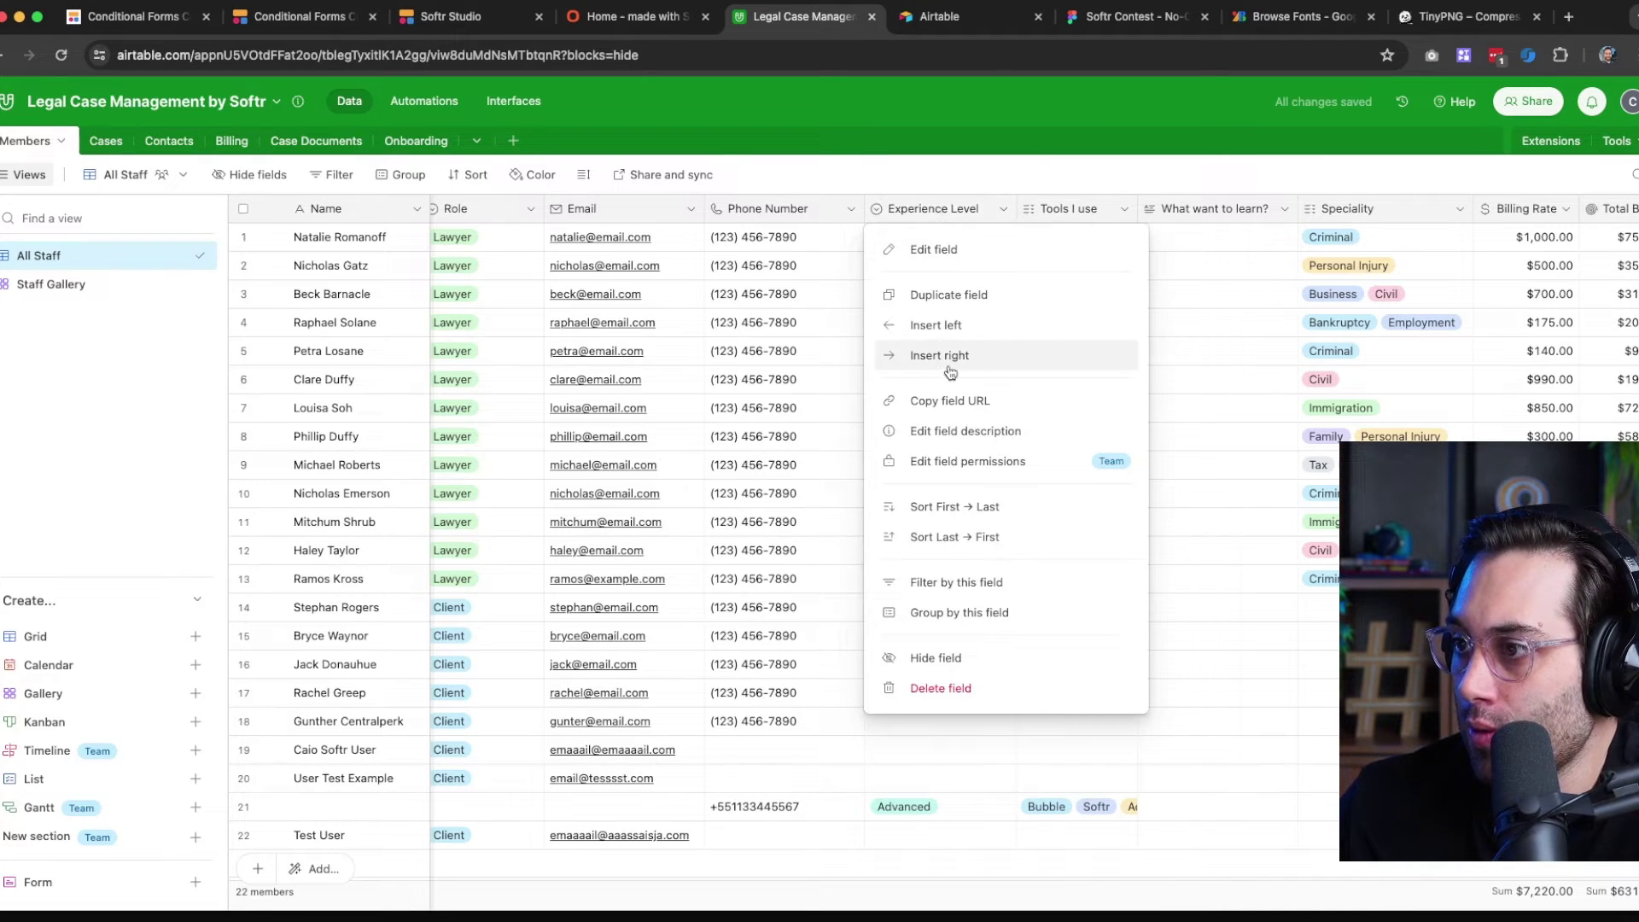
pyautogui.click(948, 250)
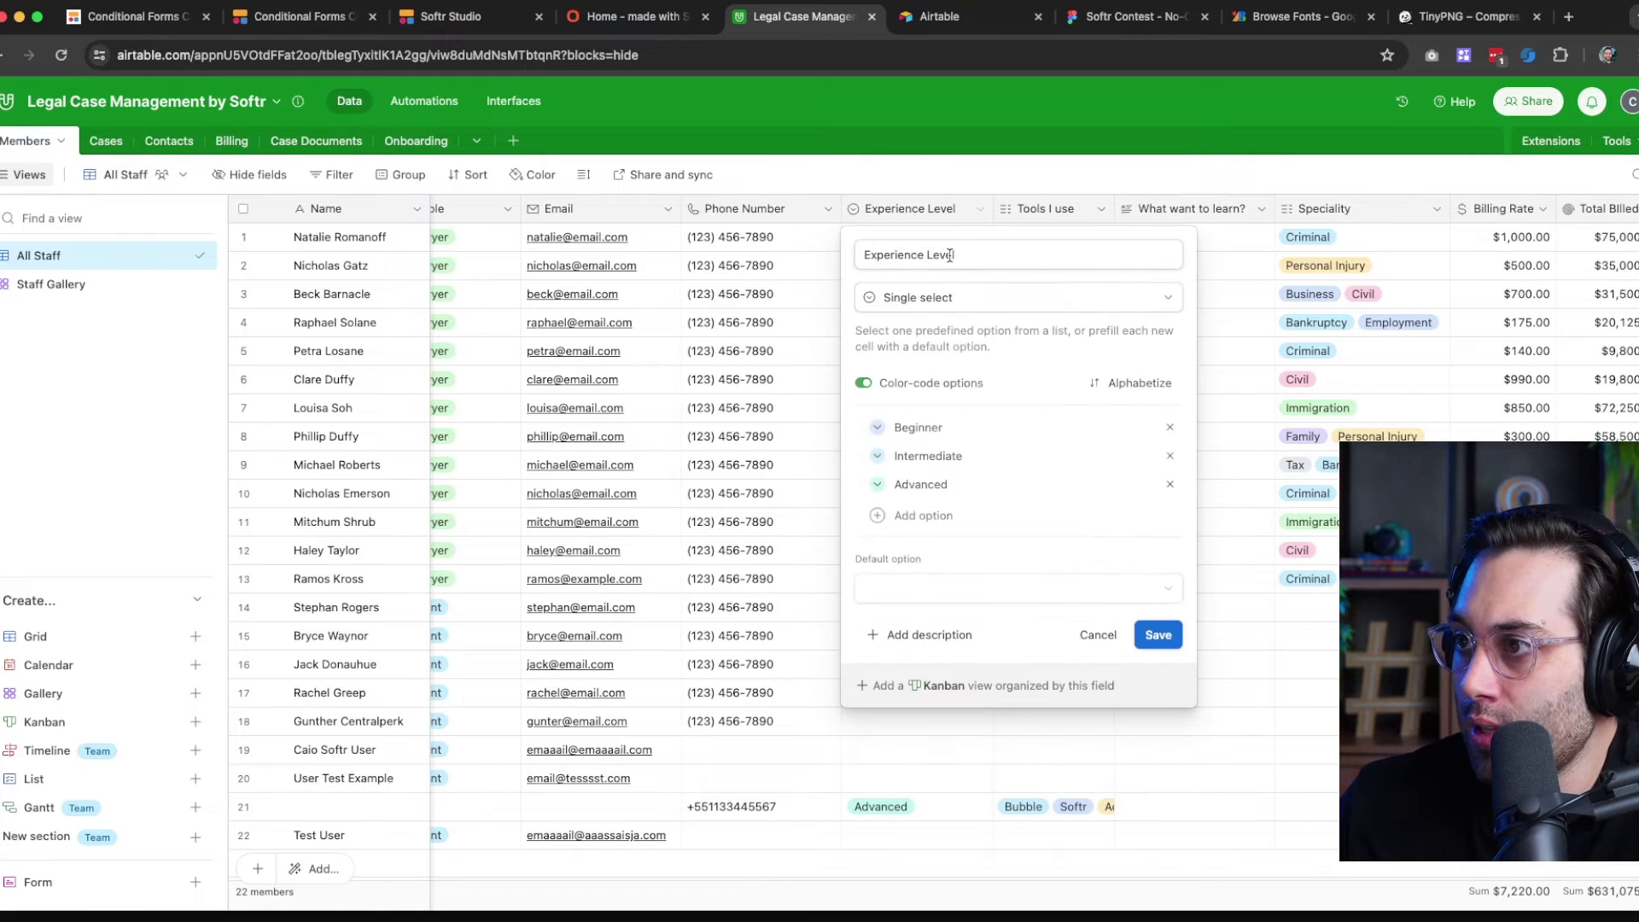
pyautogui.tripleClick(972, 263)
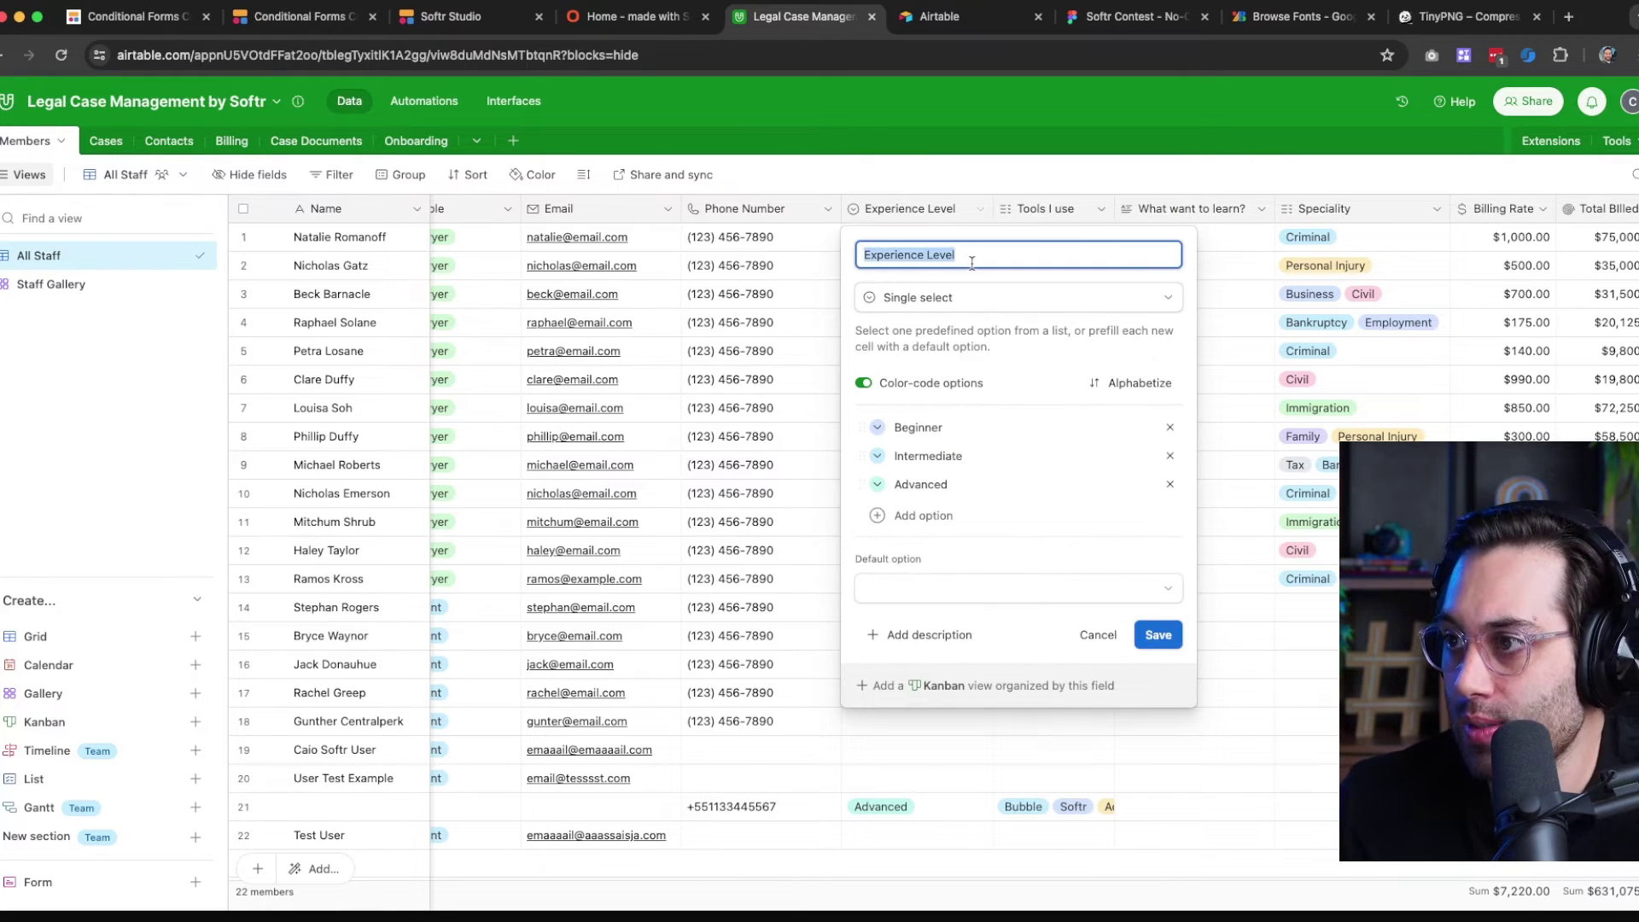
pyautogui.click(424, 138)
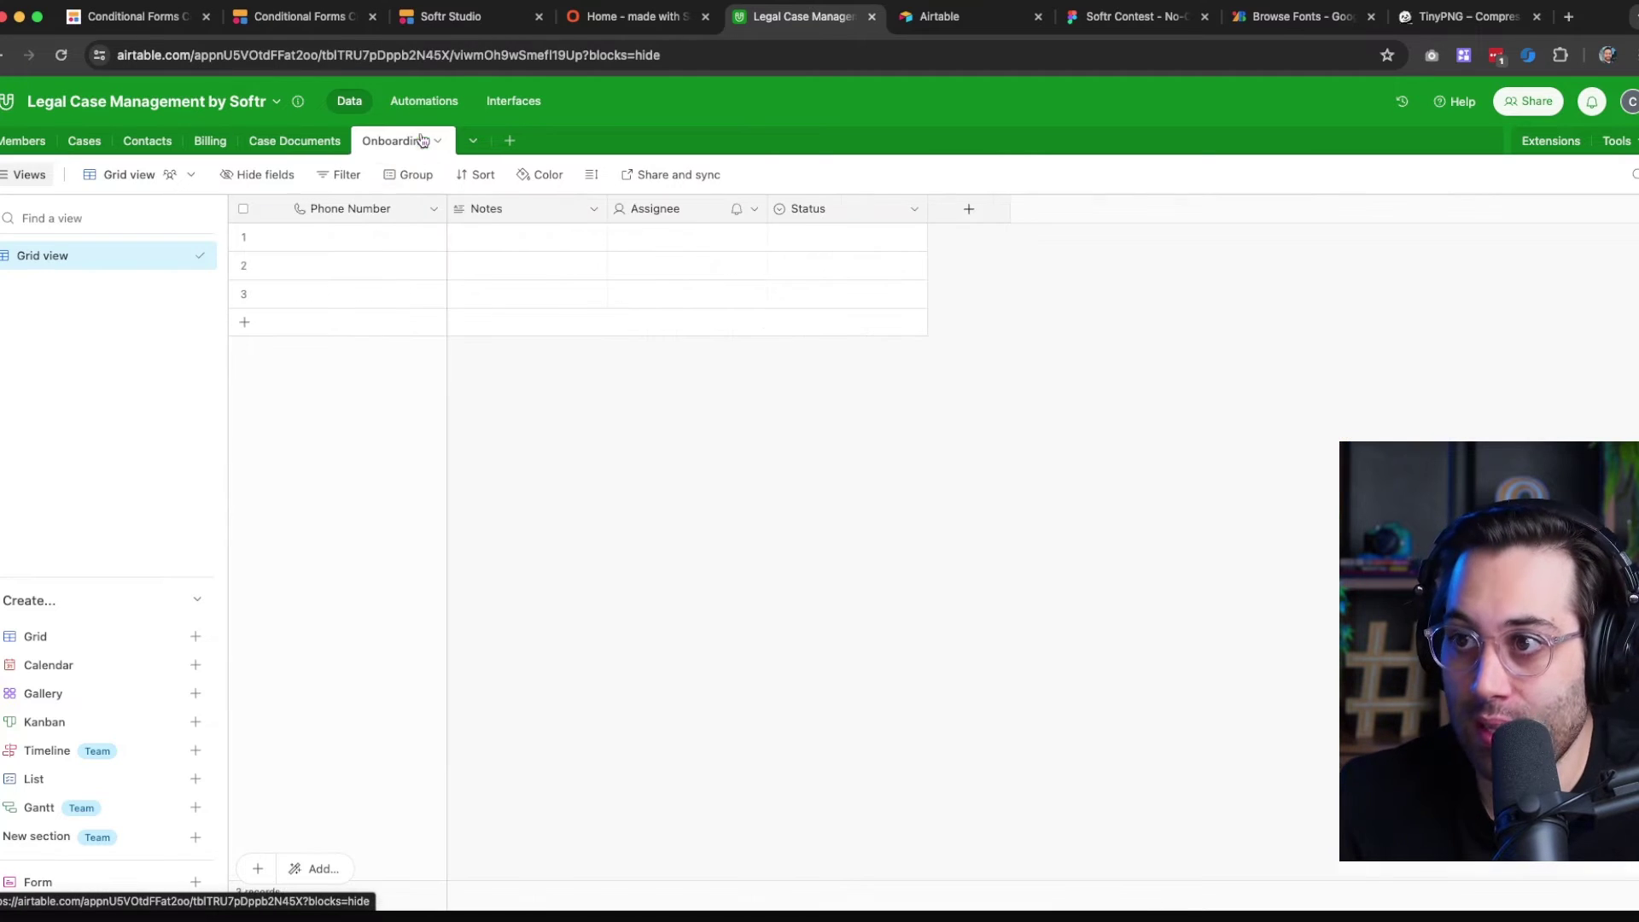
# Rename the Notes field to Experience Level and make it a single select
pyautogui.click(570, 214)
pyautogui.click(589, 213)
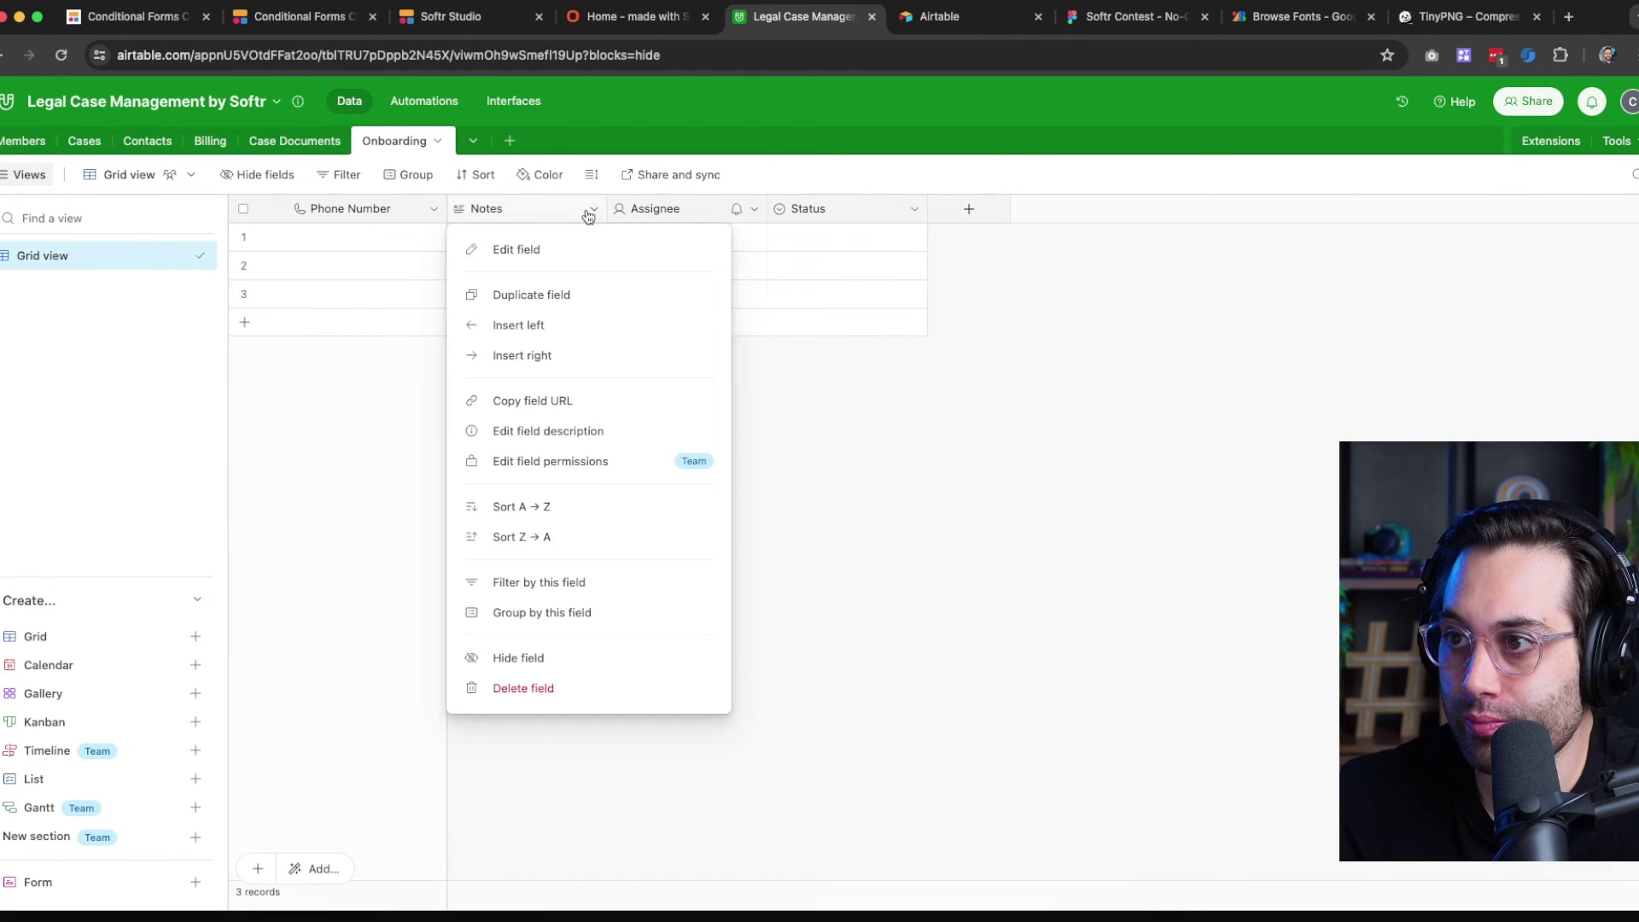
pyautogui.click(541, 262)
pyautogui.doubleClick(523, 254)
pyautogui.write('Experience Level')
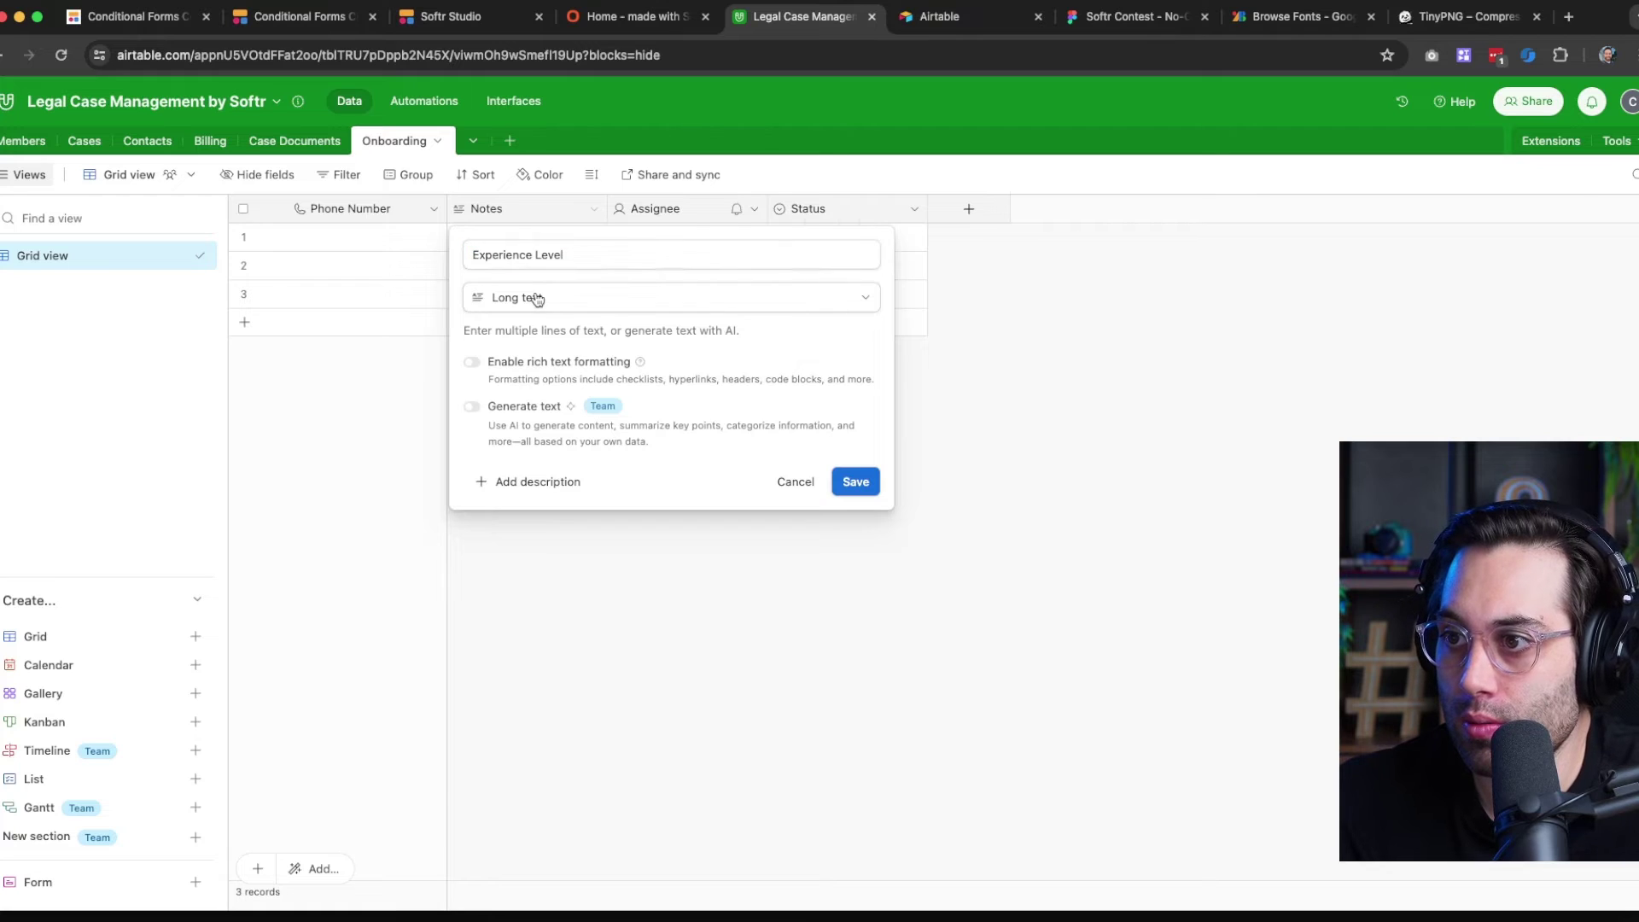
pyautogui.click(529, 297)
pyautogui.click(537, 376)
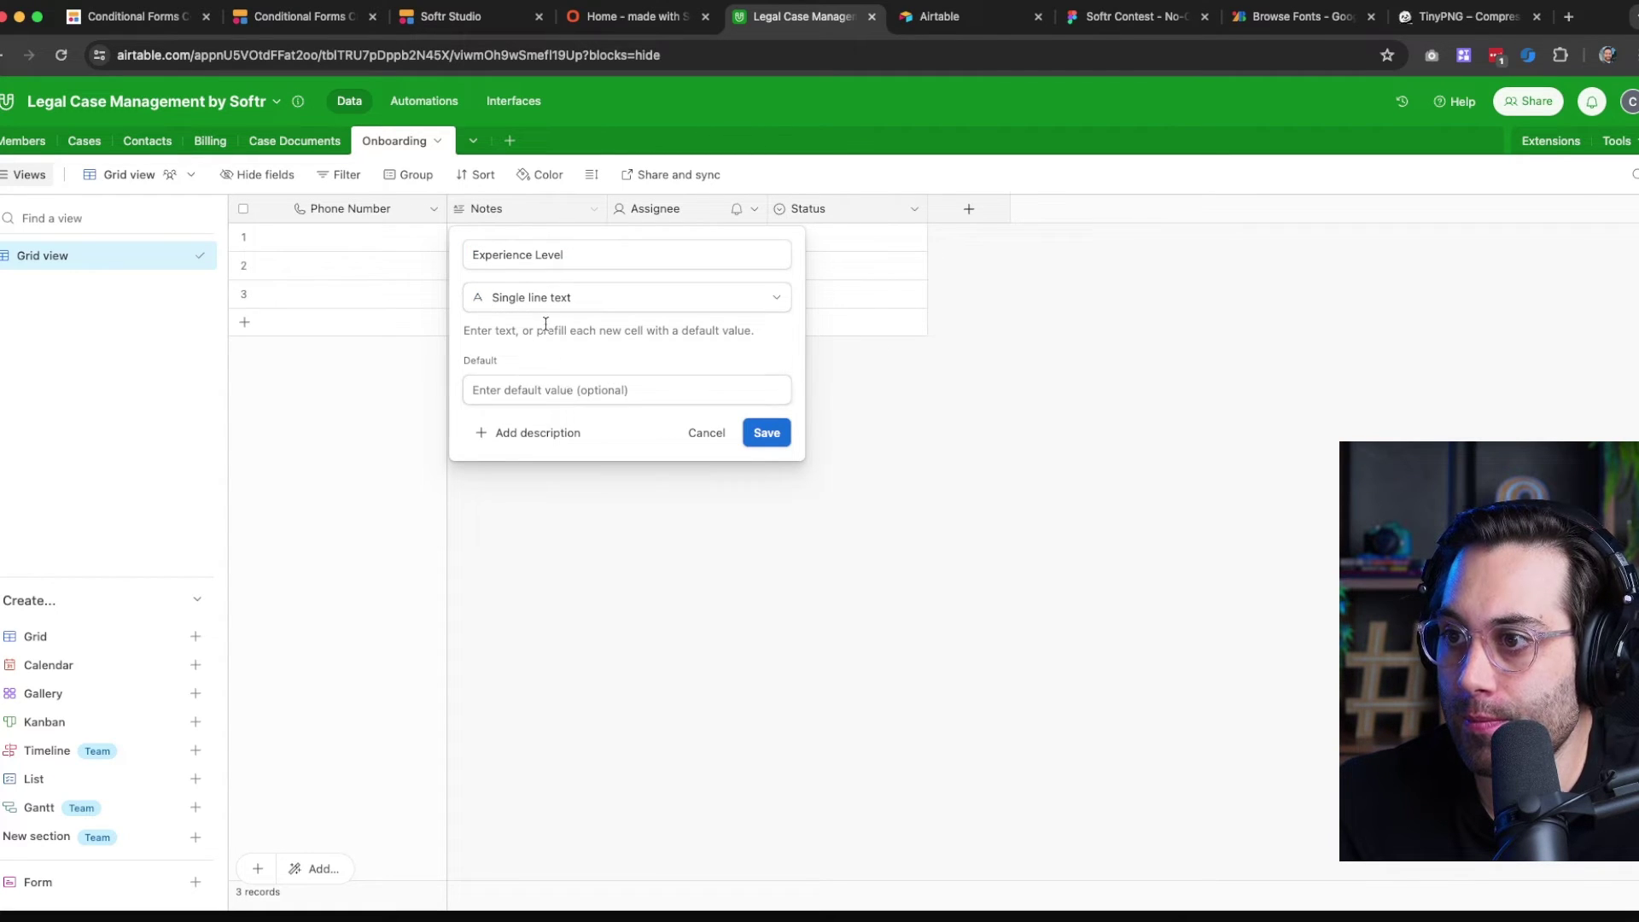
pyautogui.click(539, 300)
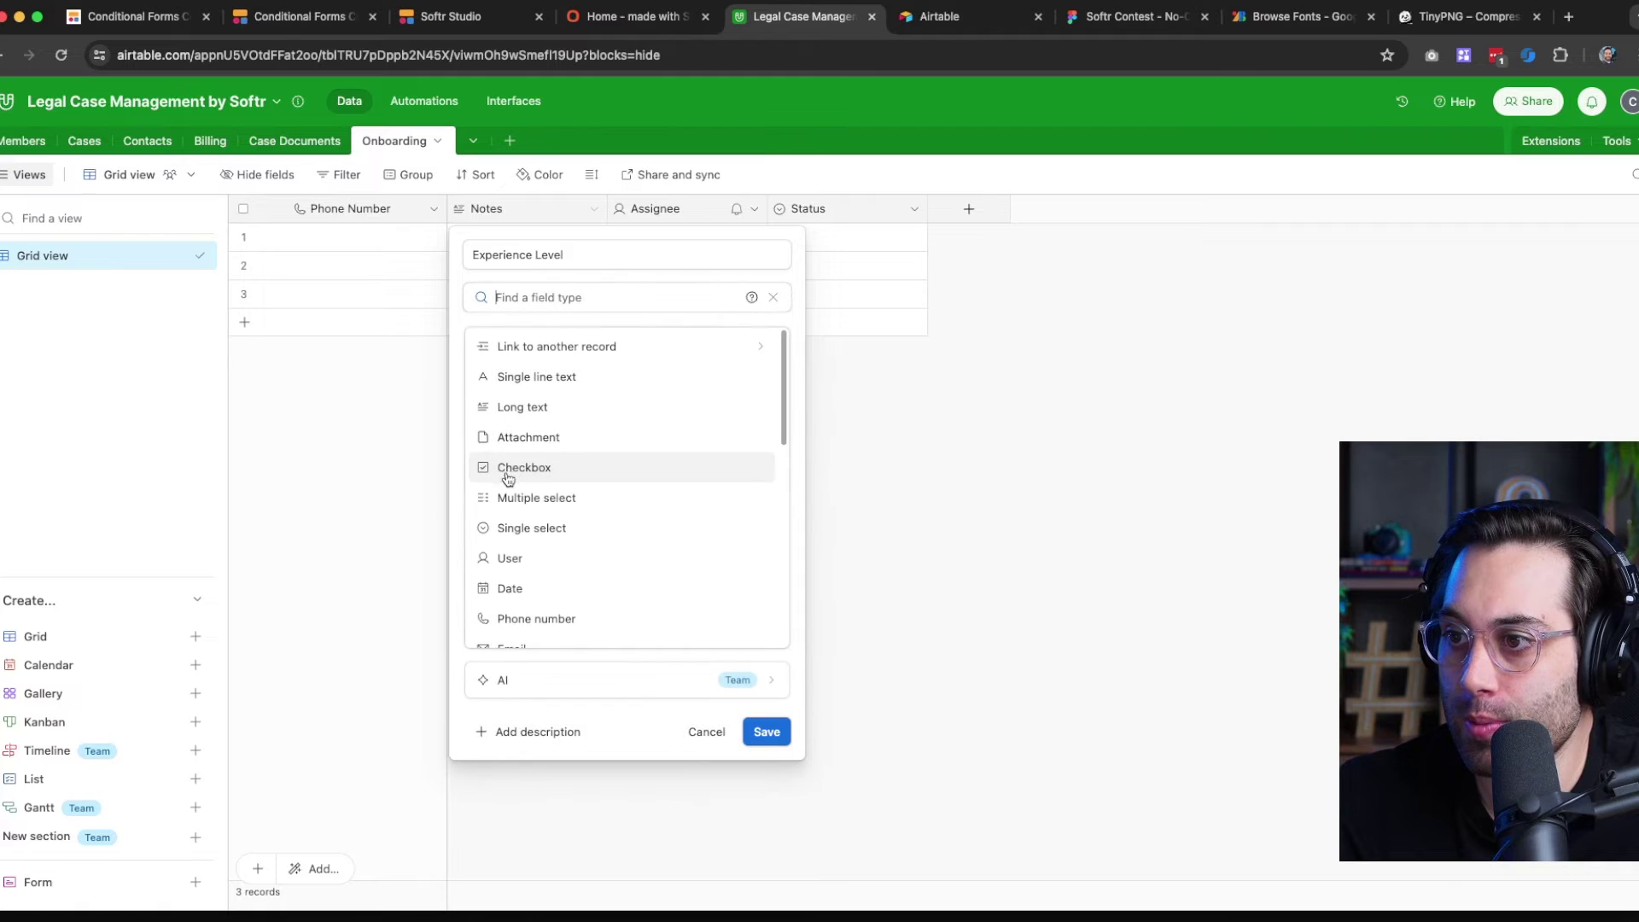
pyautogui.click(536, 527)
# Add the choices Beginner, Intermediate and Advanced, and save the field
pyautogui.click(528, 527)
pyautogui.click(542, 458)
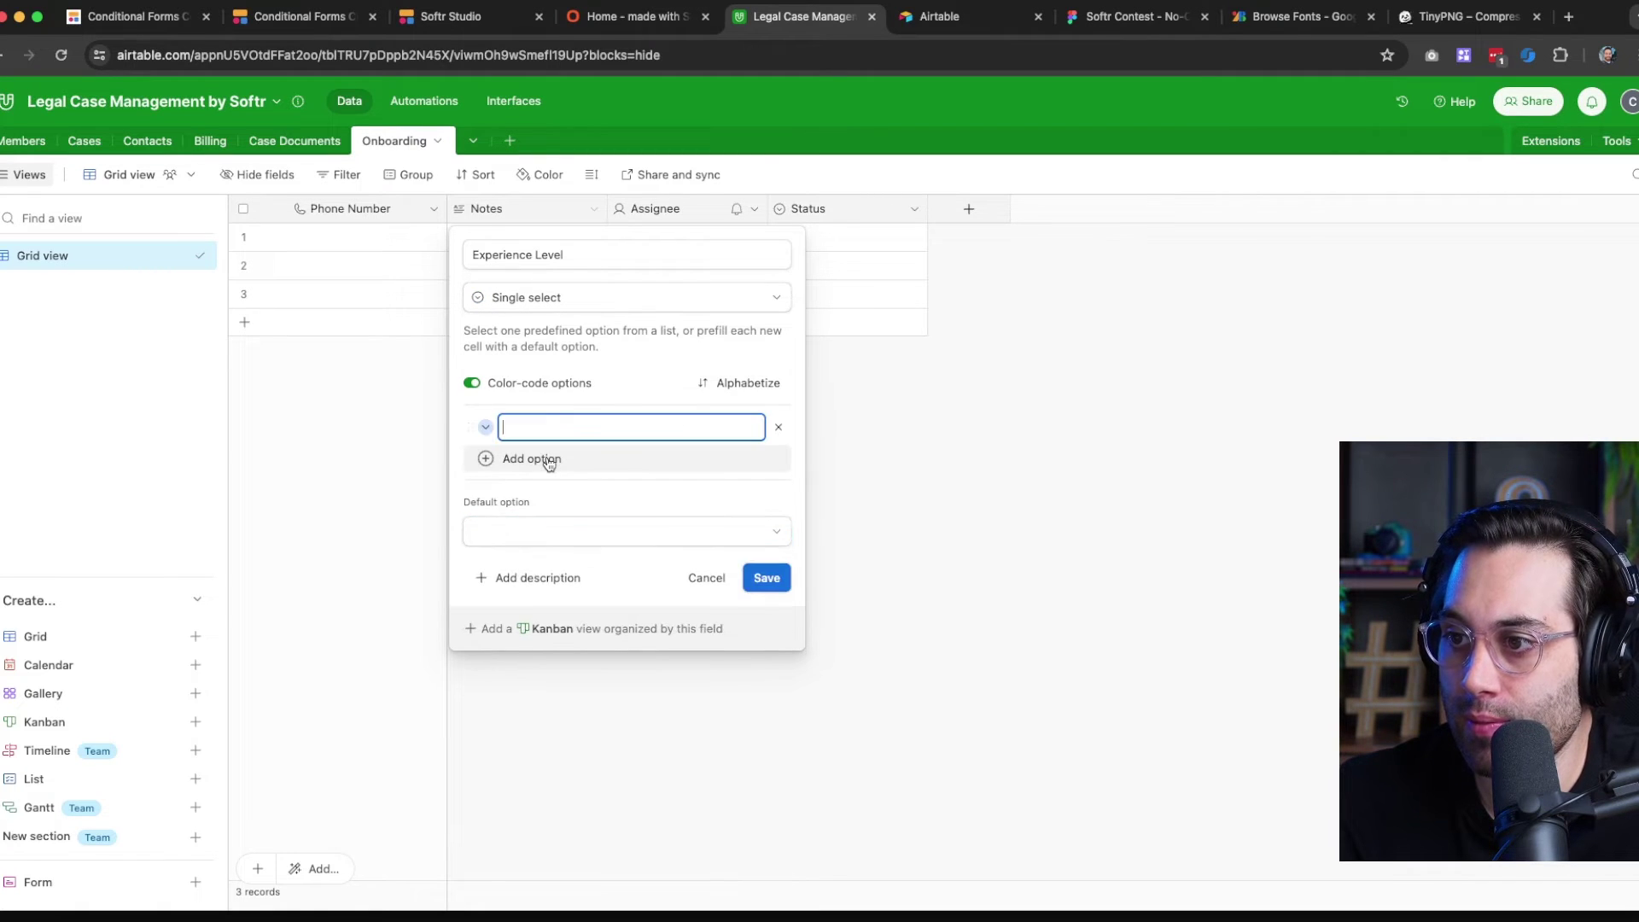
pyautogui.write('Beginner')
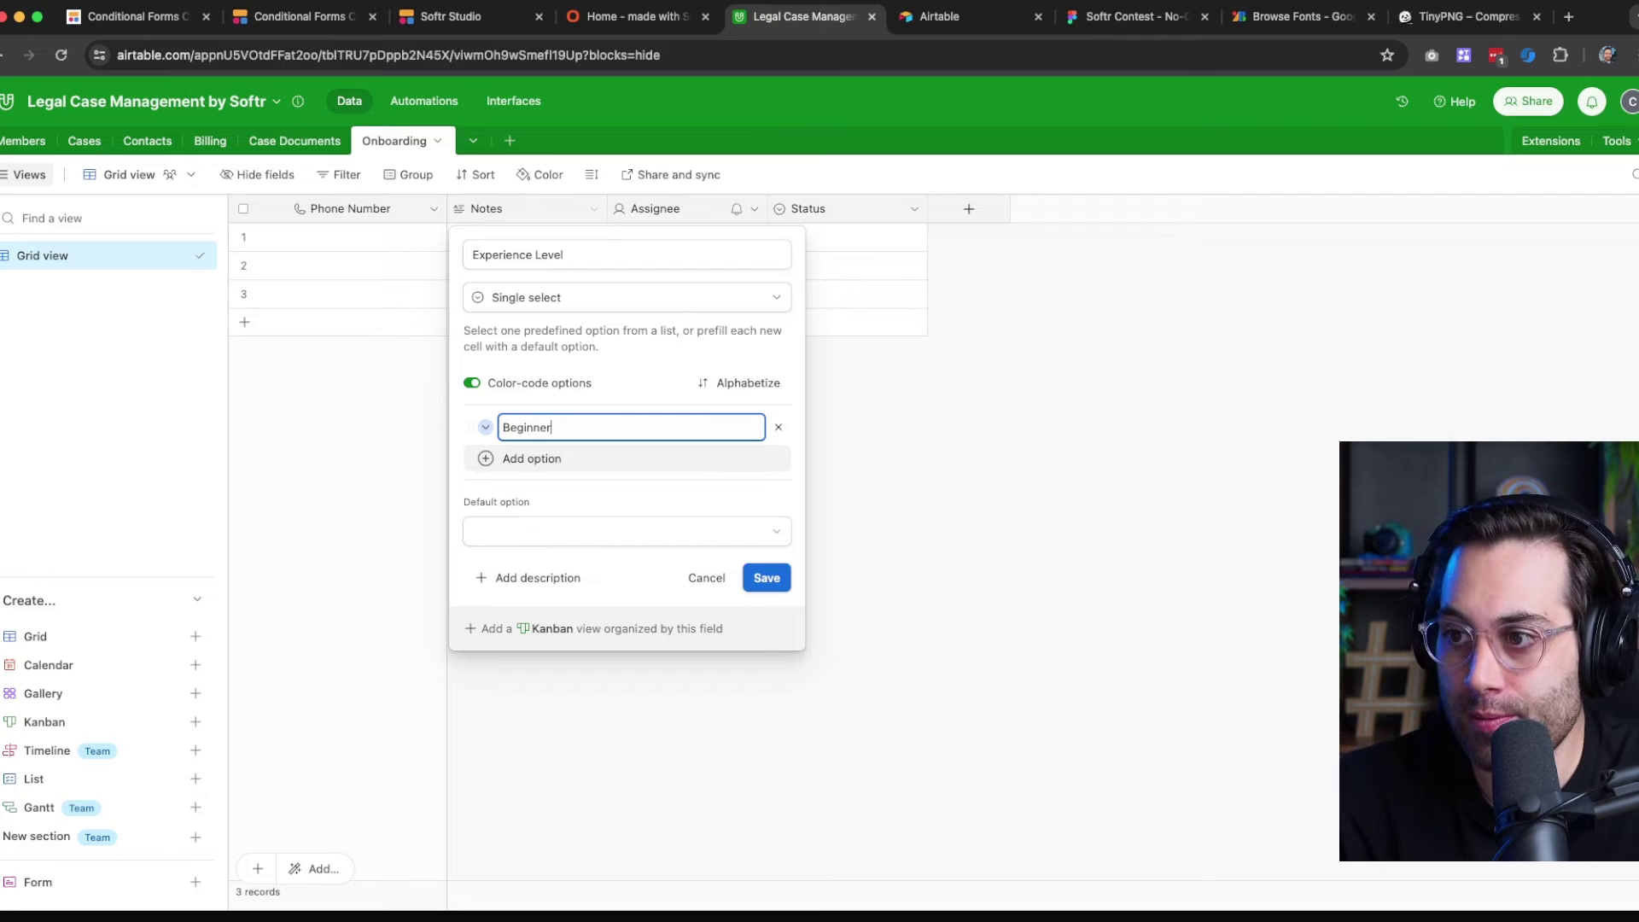
pyautogui.click(547, 458)
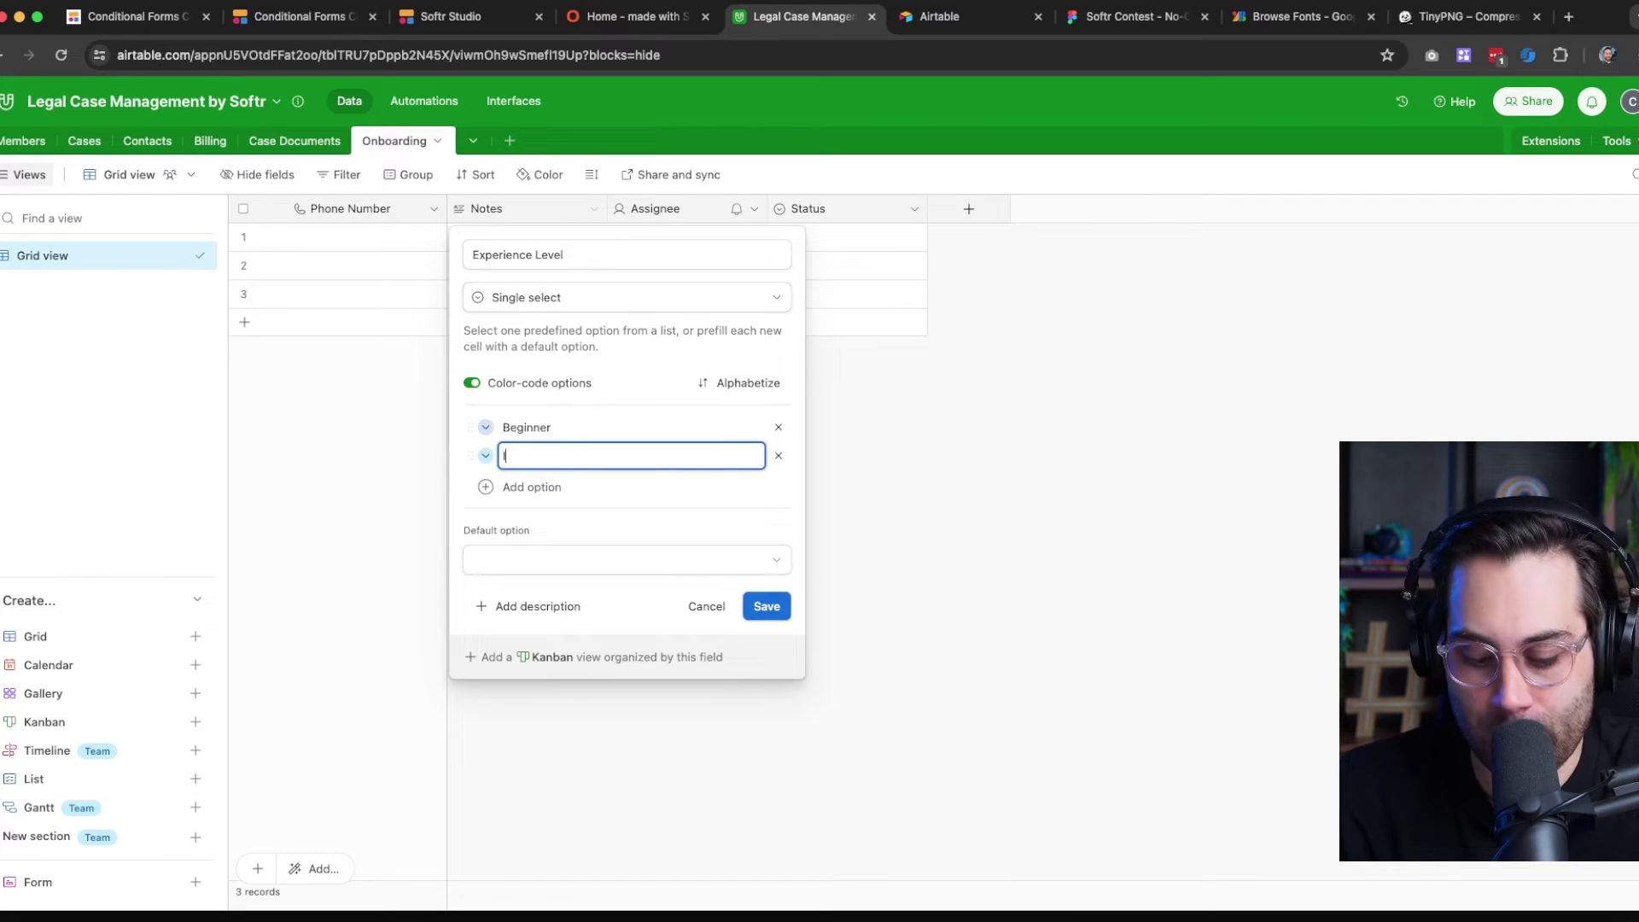
pyautogui.write('Intermediate')
pyautogui.press('Return')
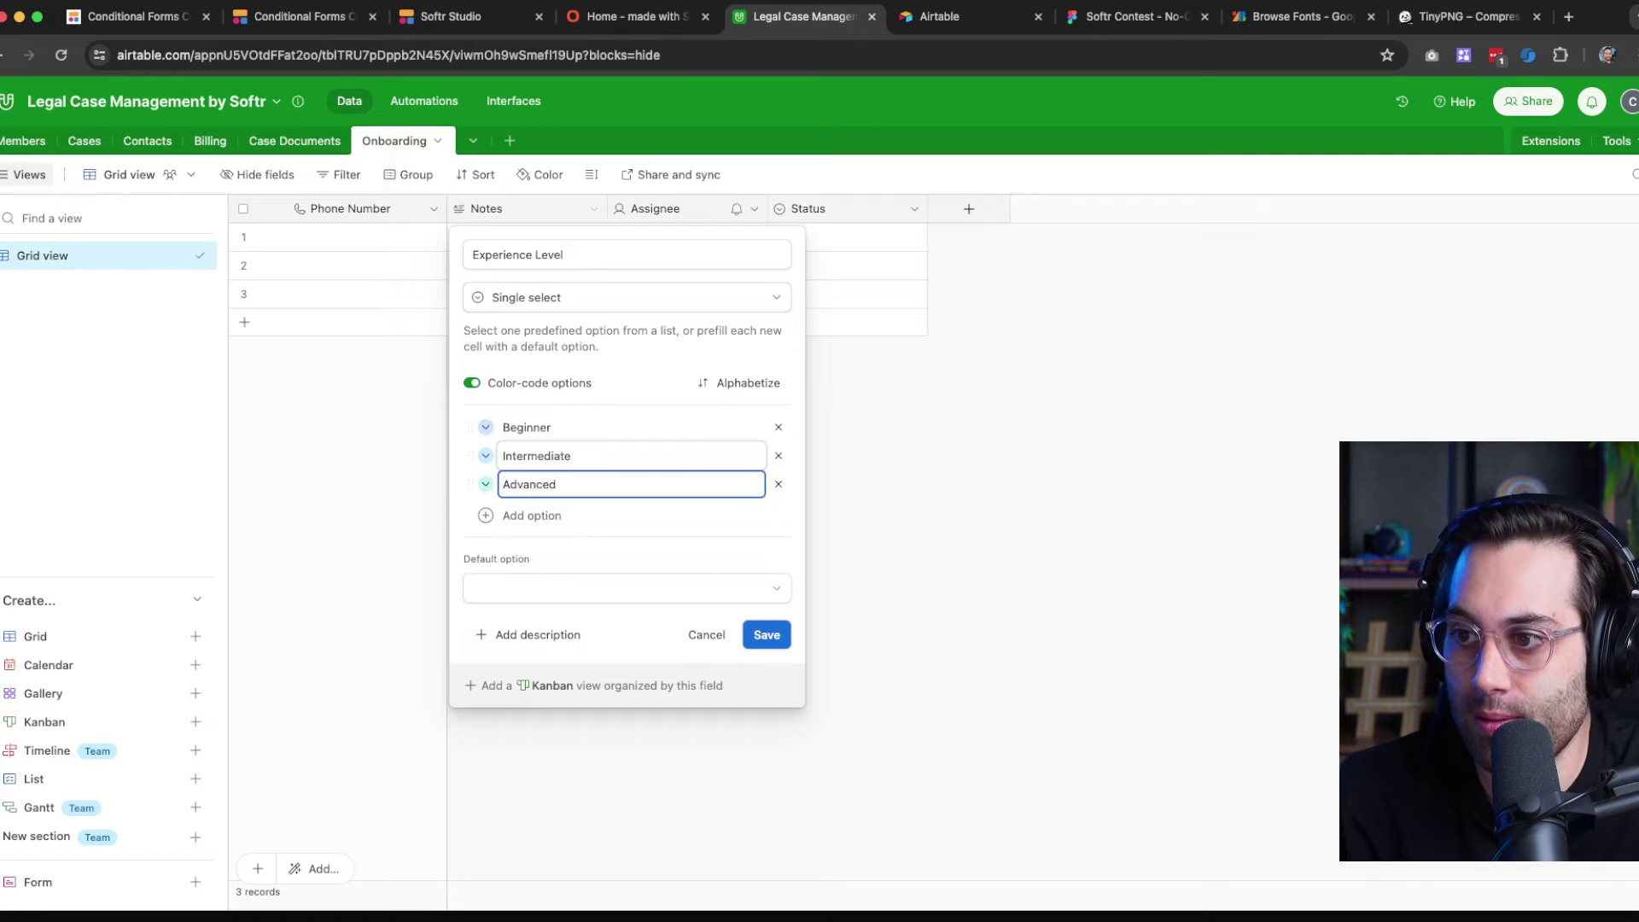
pyautogui.write('Advanced')
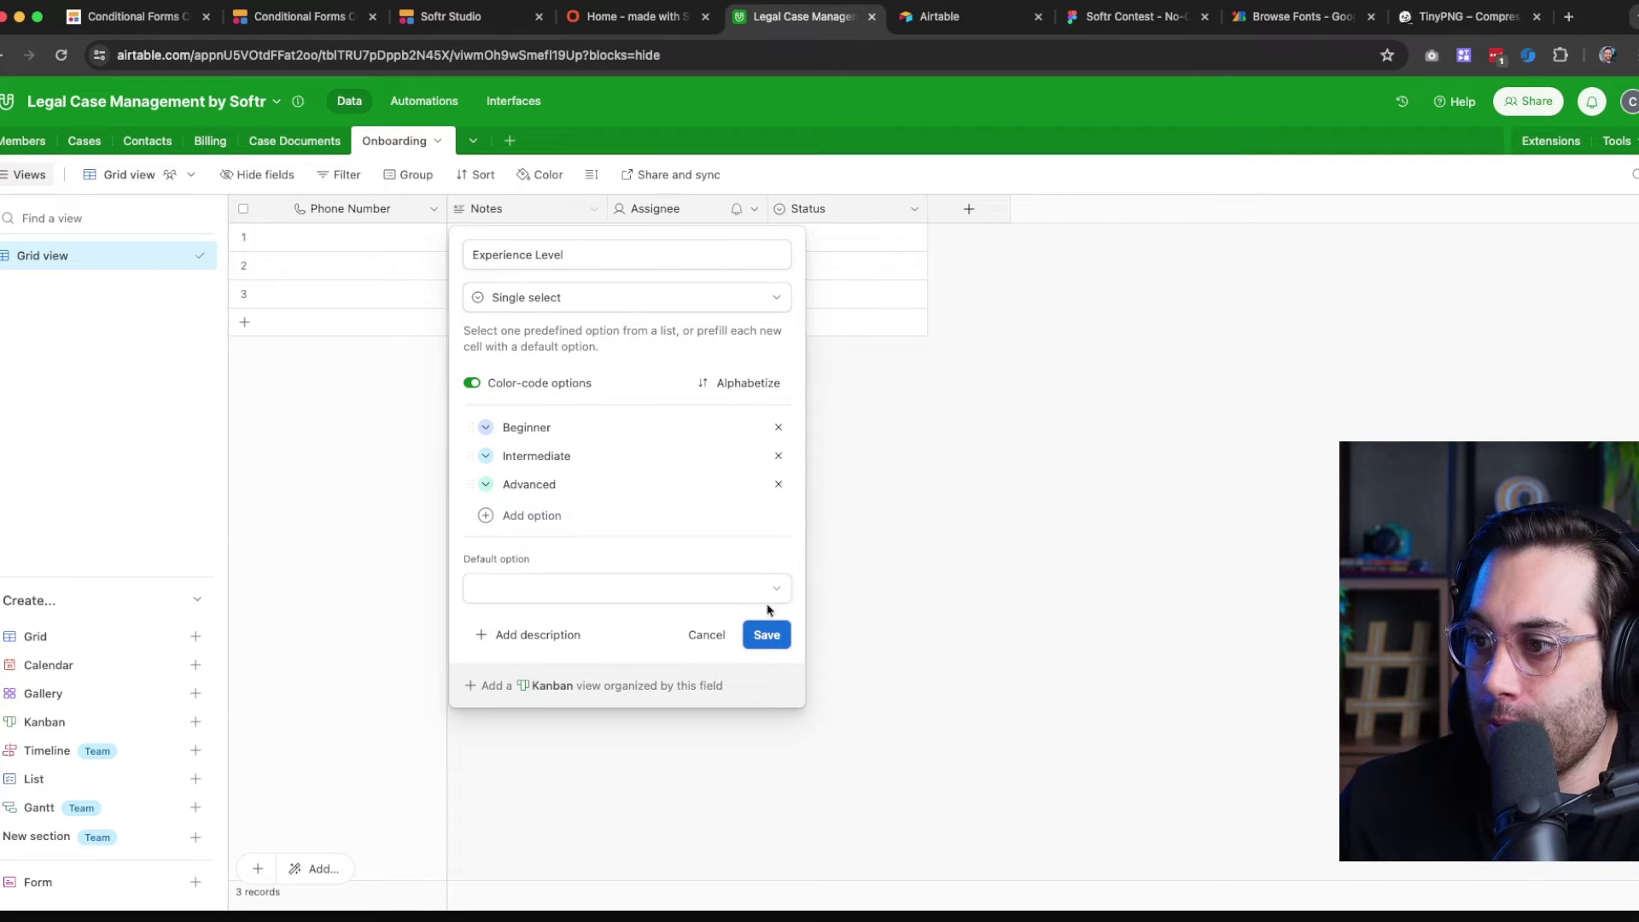
pyautogui.click(771, 633)
pyautogui.click(721, 214)
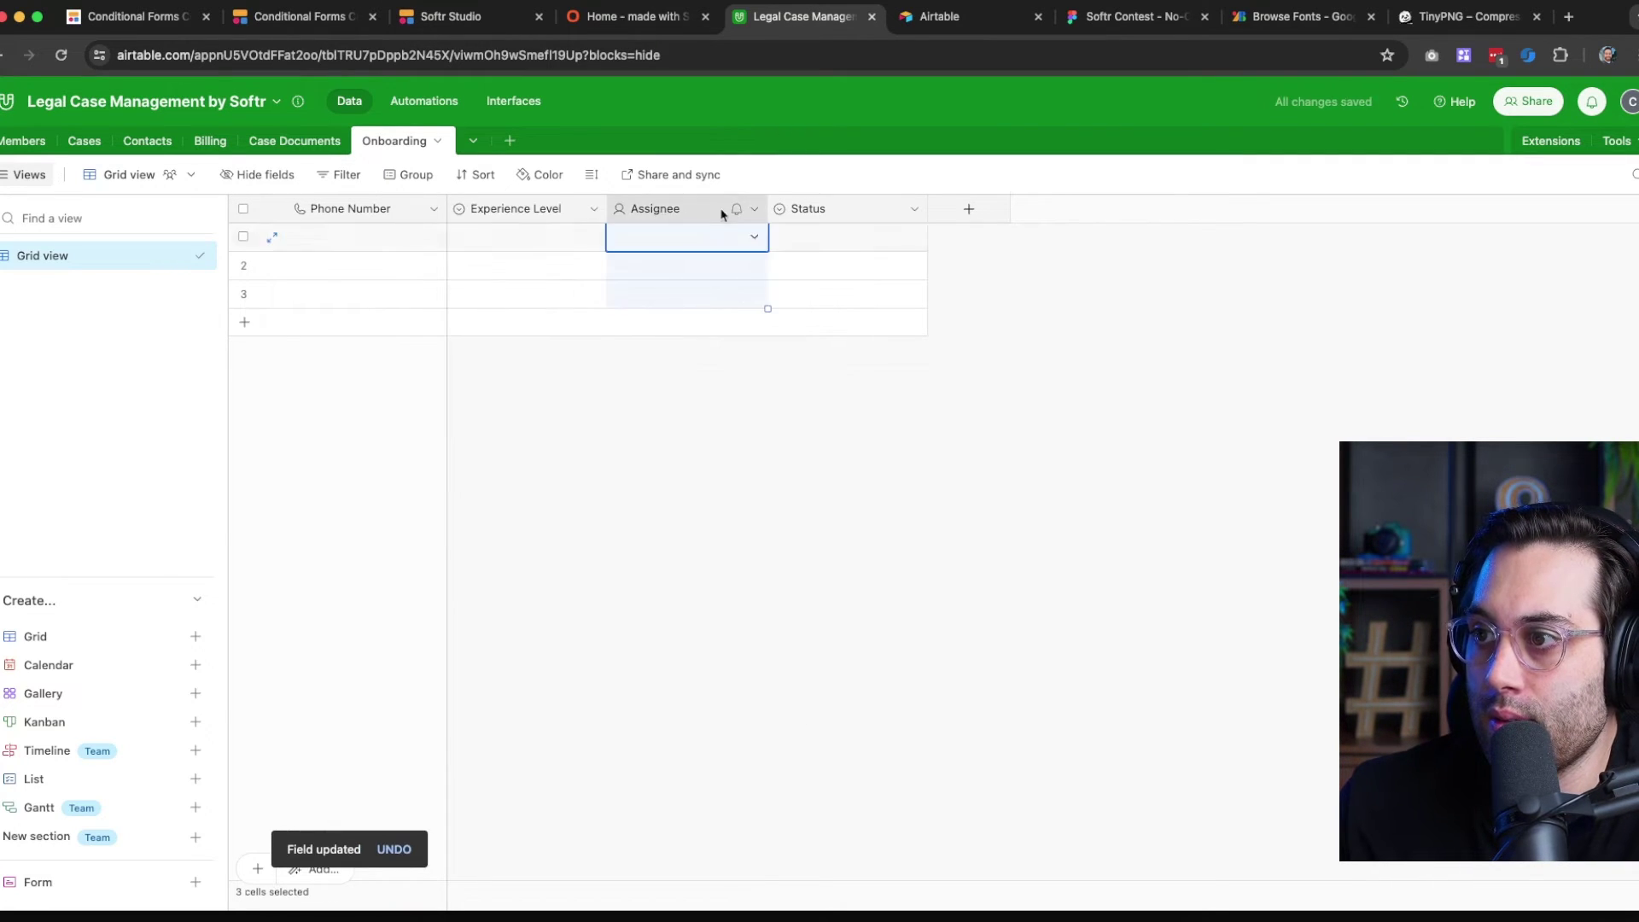
# Delete the Onboarding Assignee field, convert Status to multiple select, then switch to Members
pyautogui.click(757, 209)
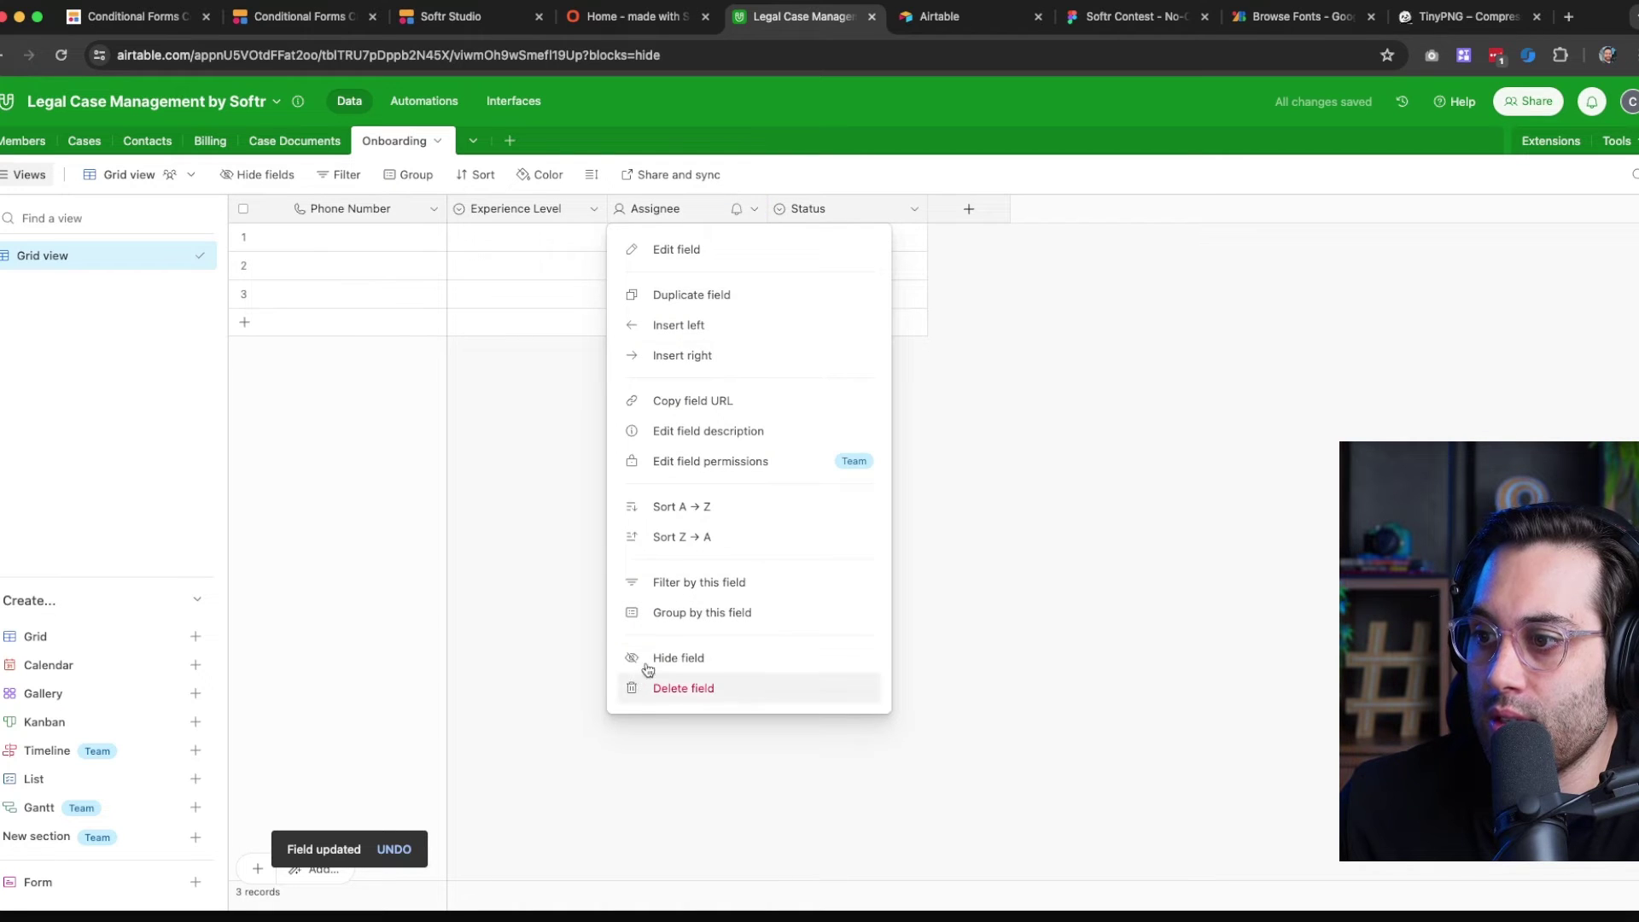
pyautogui.click(644, 684)
pyautogui.click(751, 211)
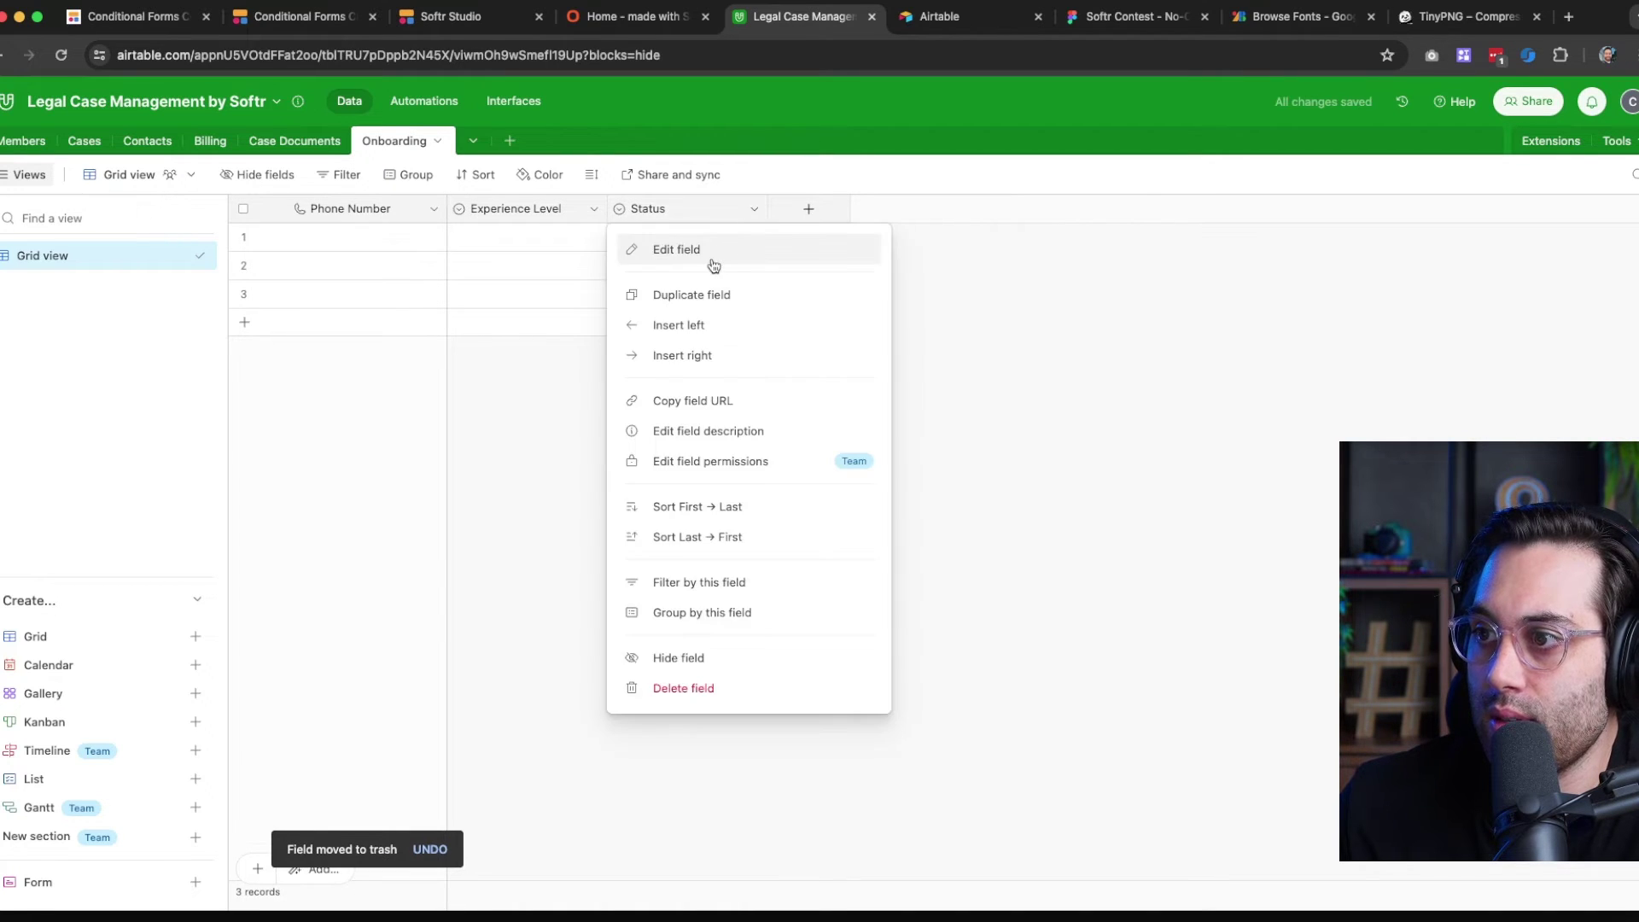
pyautogui.click(712, 249)
pyautogui.click(707, 299)
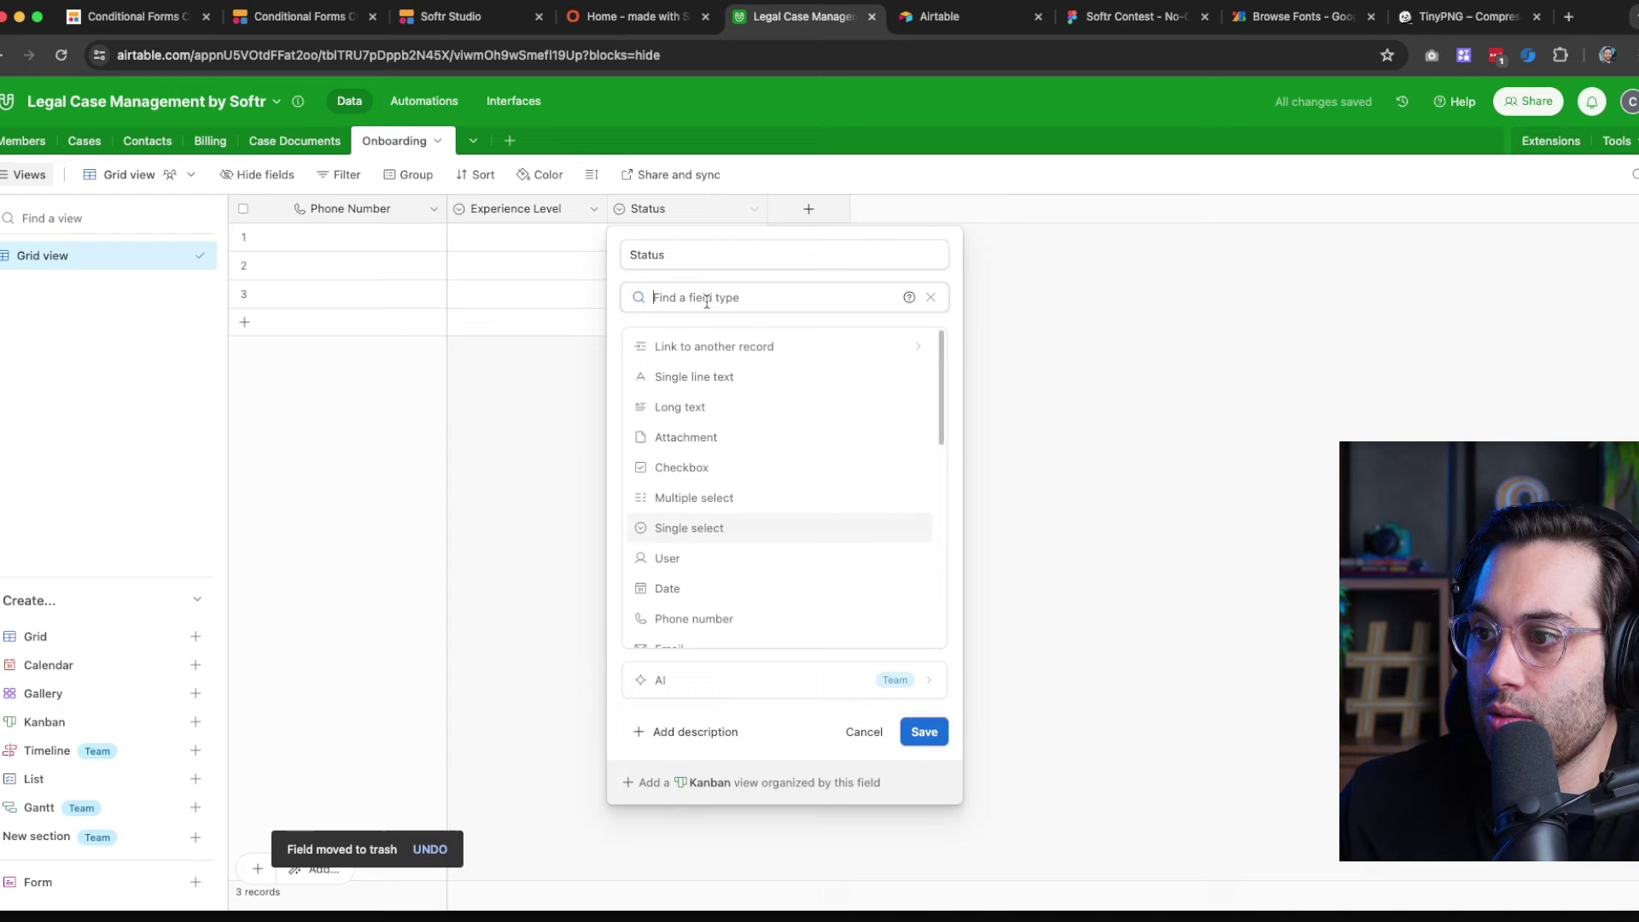
pyautogui.click(692, 497)
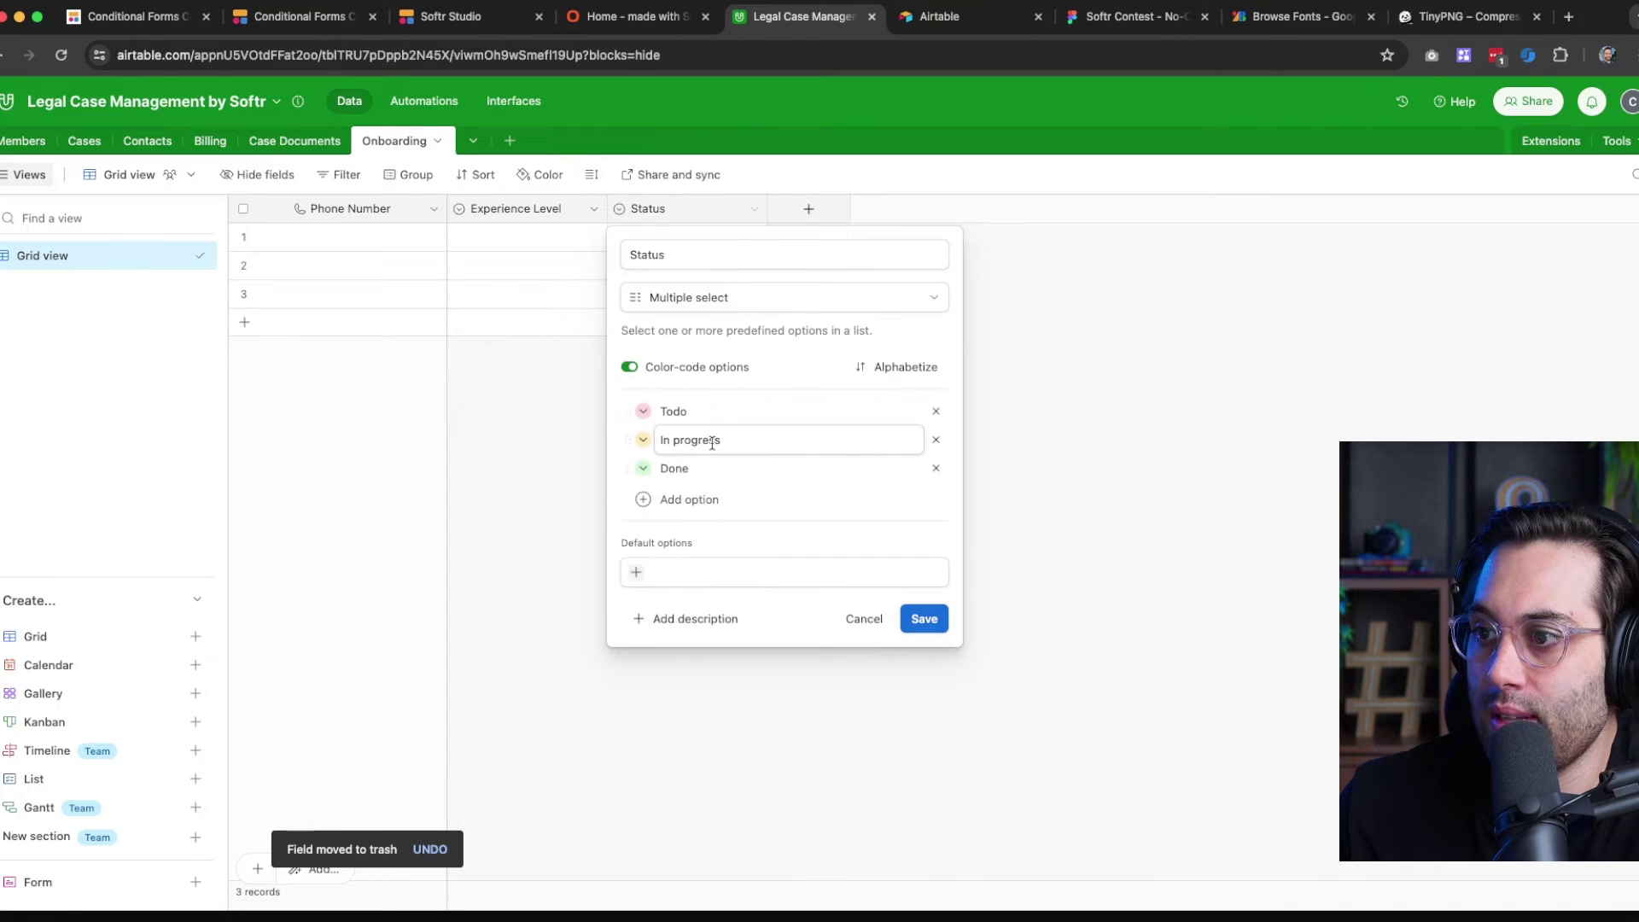
pyautogui.click(17, 156)
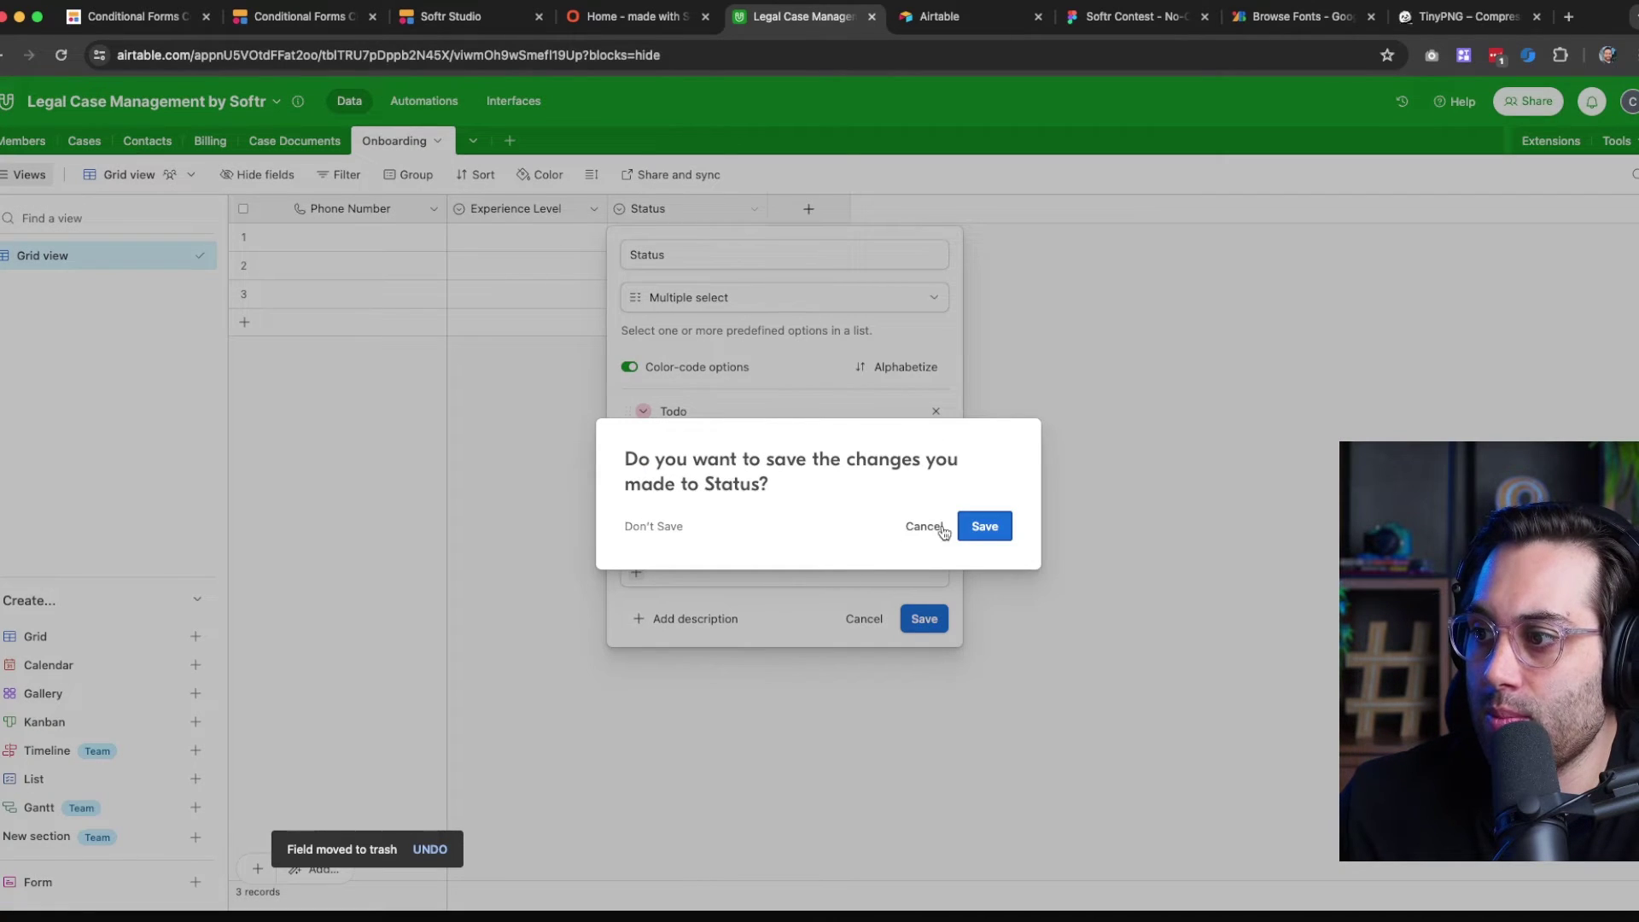
pyautogui.click(979, 529)
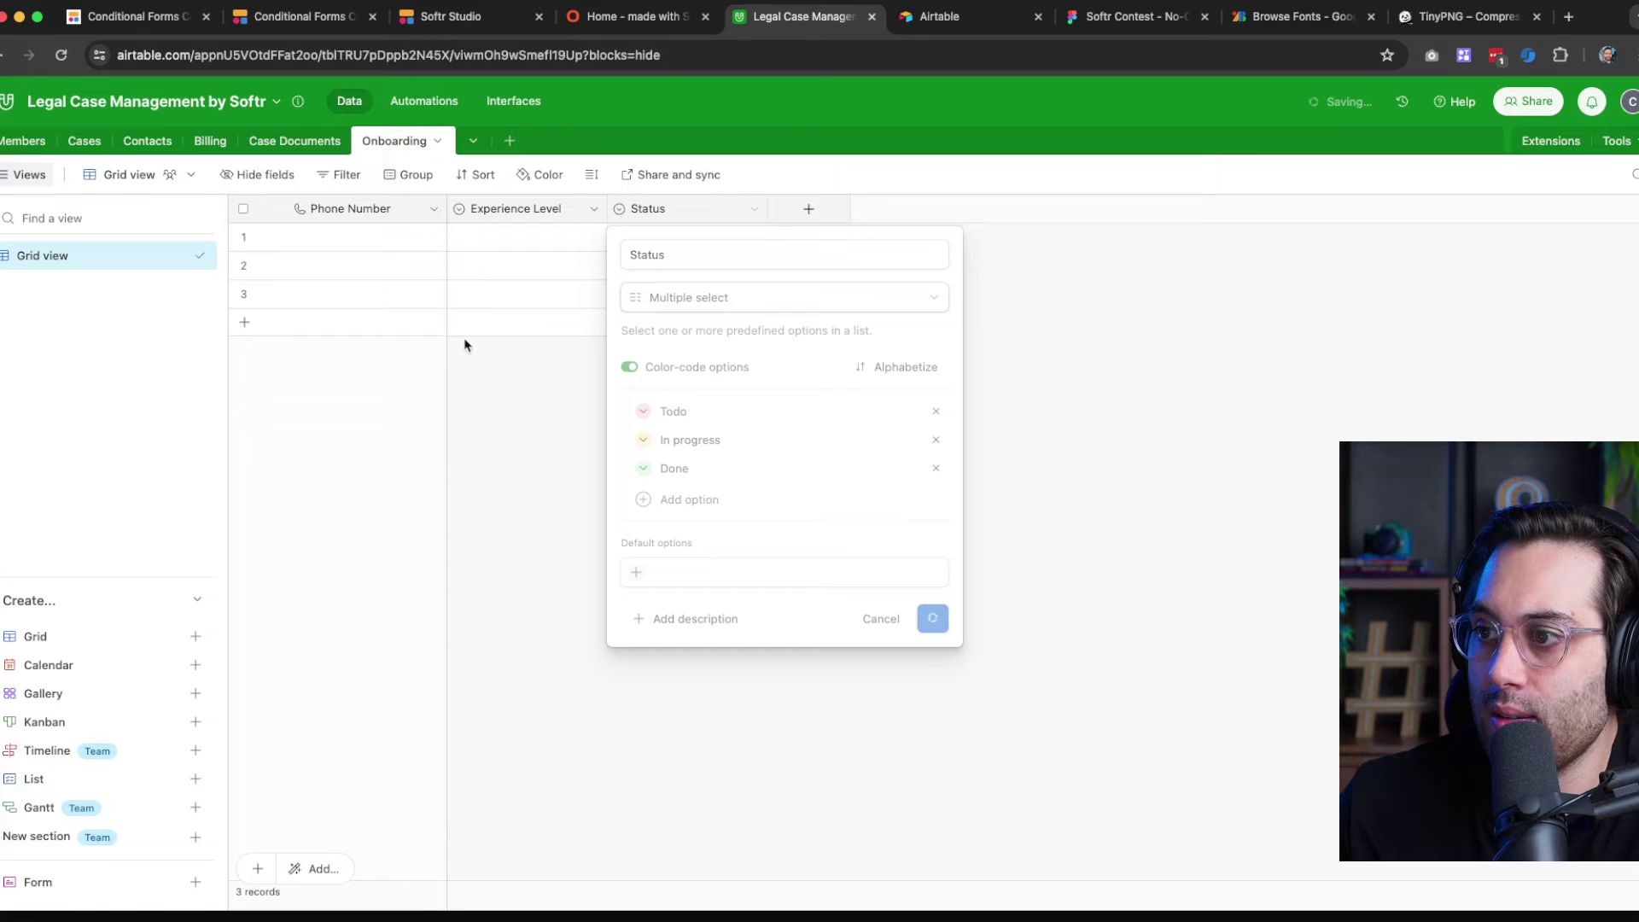
pyautogui.click(26, 141)
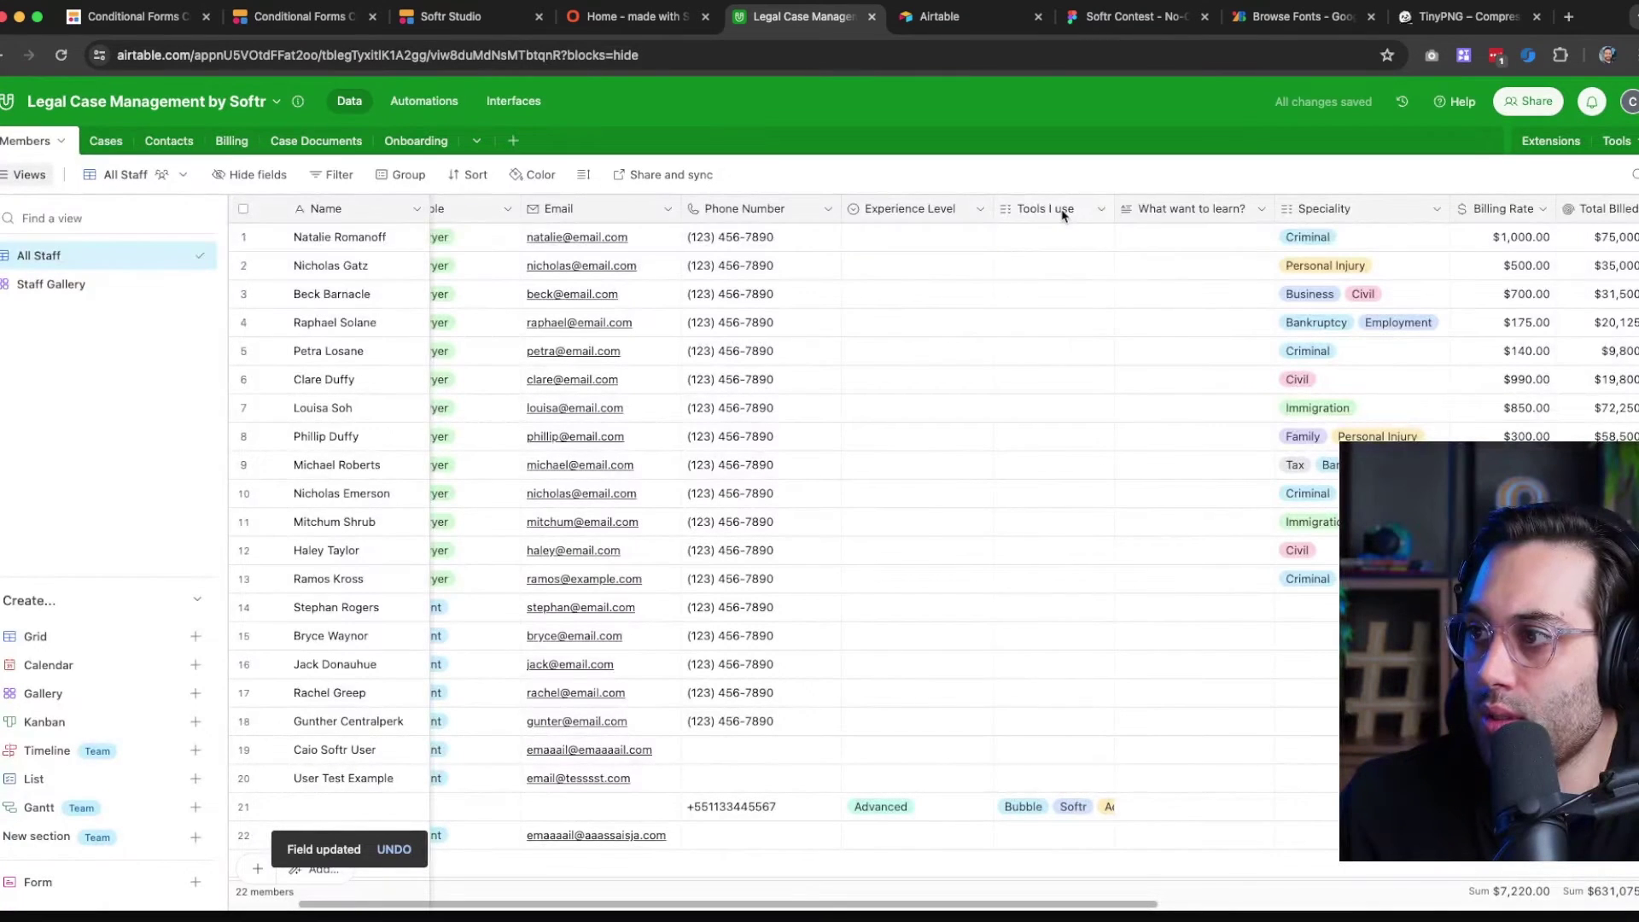
# Inspect the Members table's Tools I use field settings without changing them
pyautogui.click(1063, 215)
pyautogui.click(1101, 210)
pyautogui.click(1062, 255)
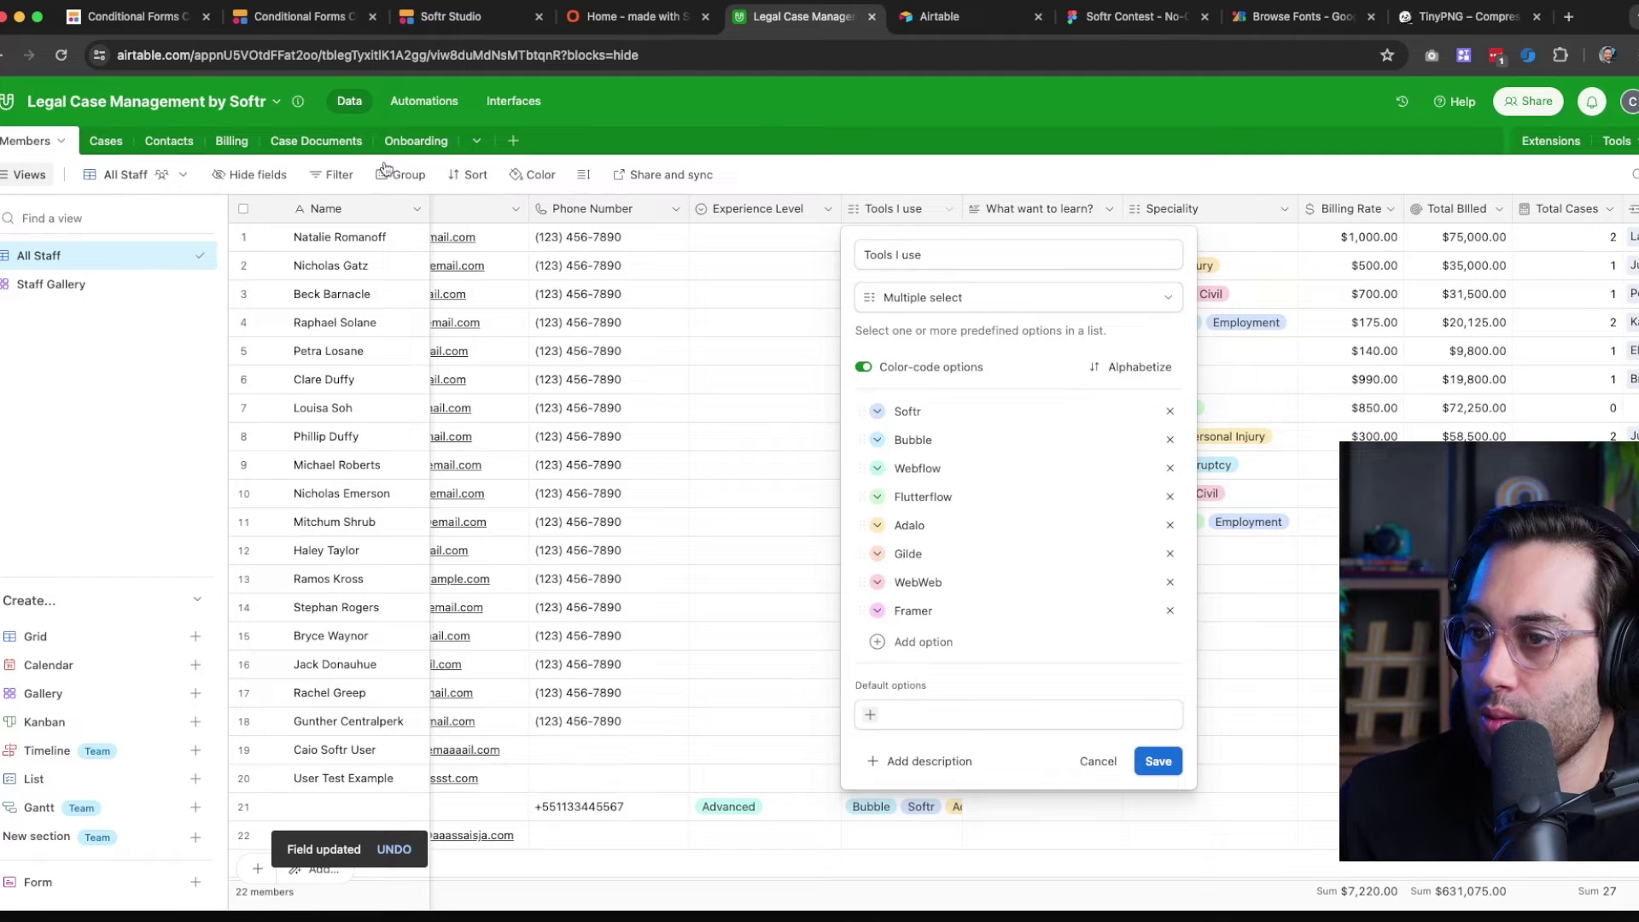
pyautogui.click(912, 173)
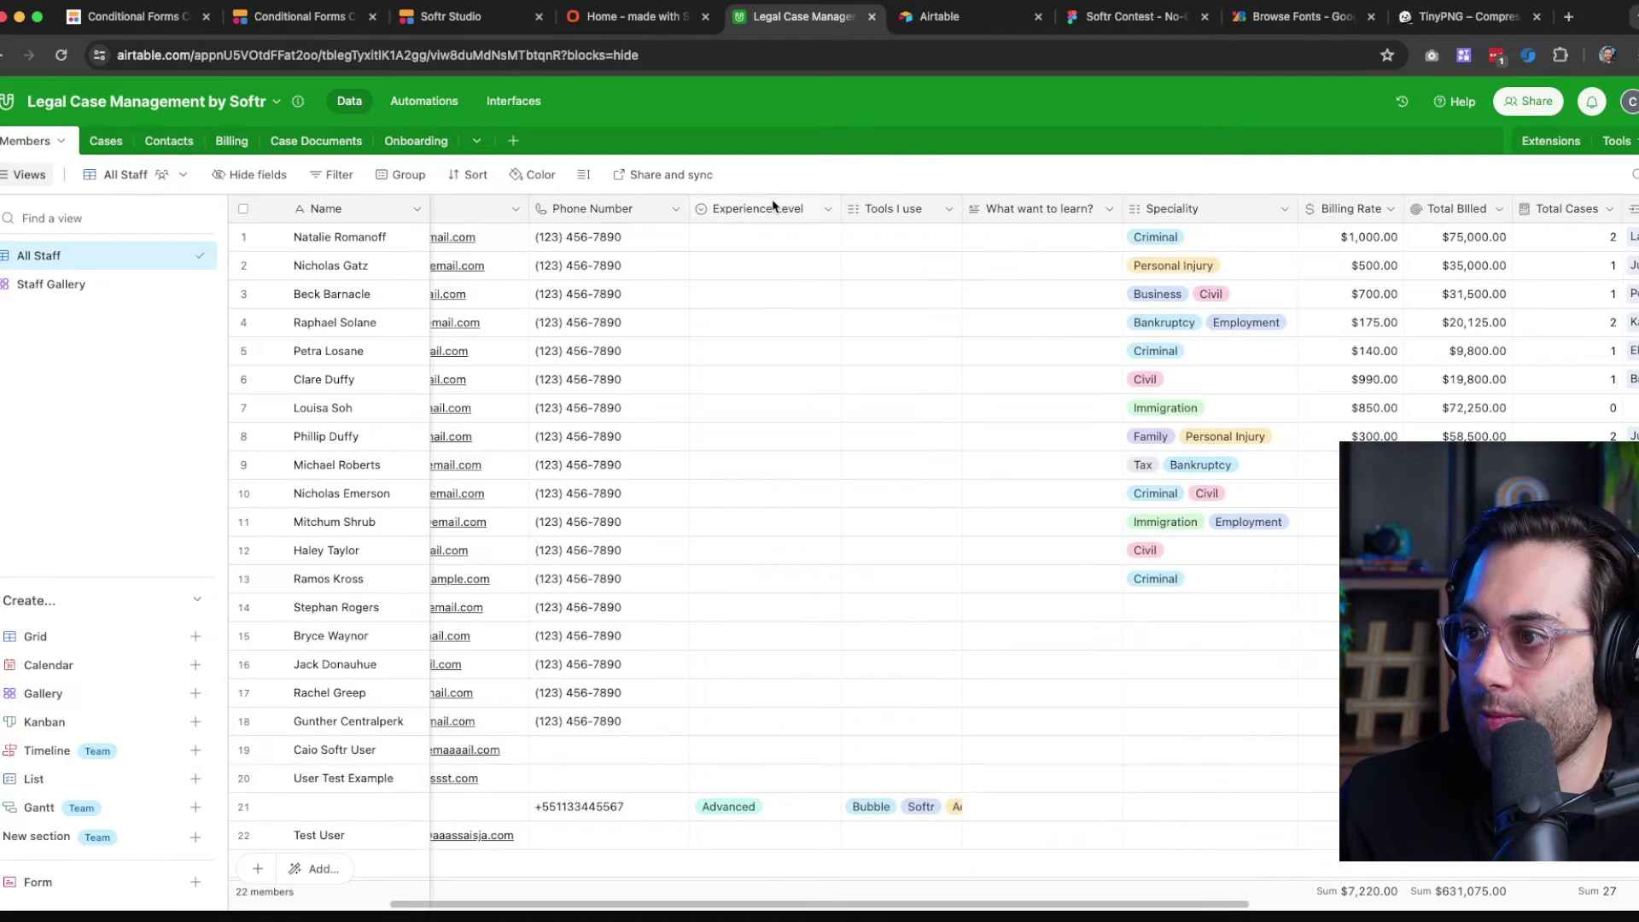
# Delete the Experience Level, Tools I use and What want to learn? columns
pyautogui.click(827, 210)
pyautogui.click(781, 688)
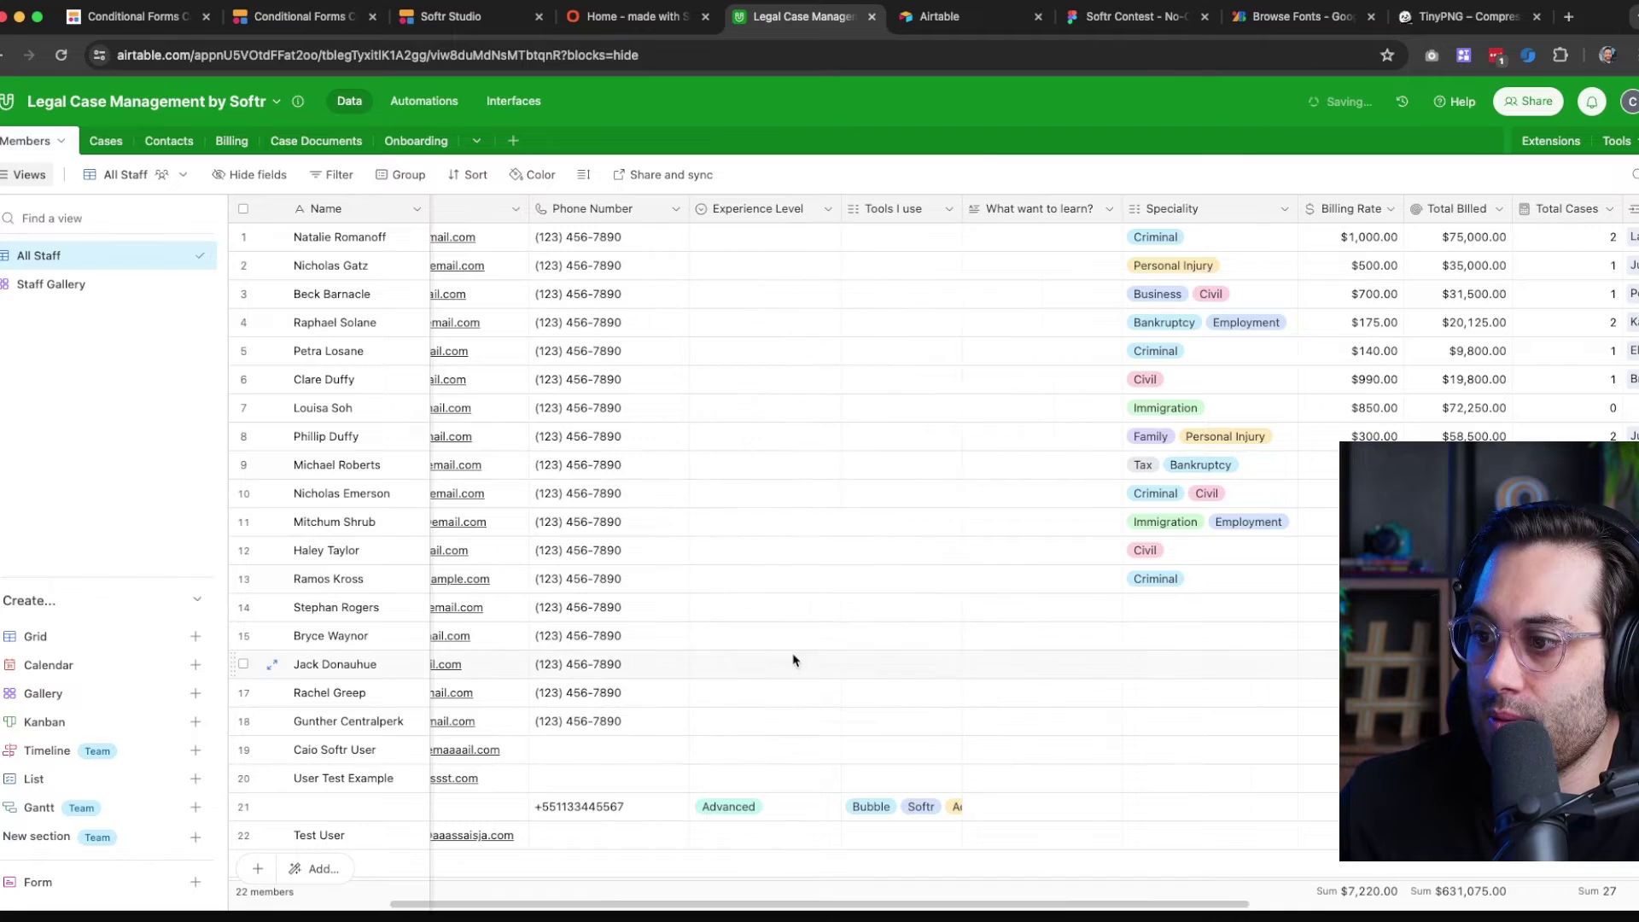
pyautogui.click(796, 209)
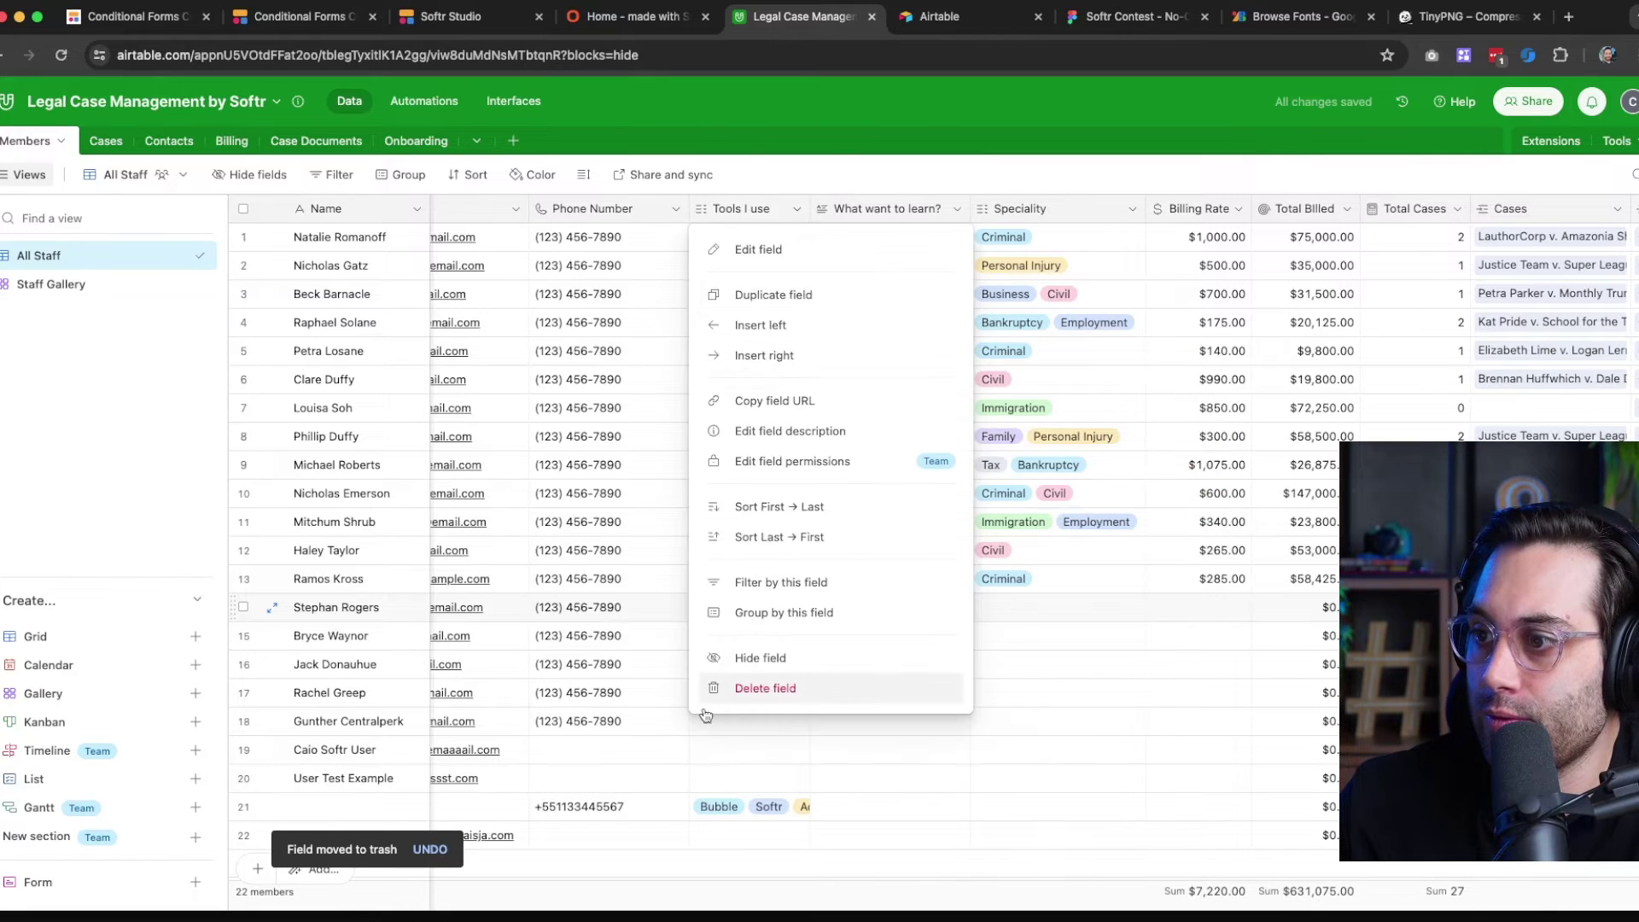
pyautogui.click(746, 688)
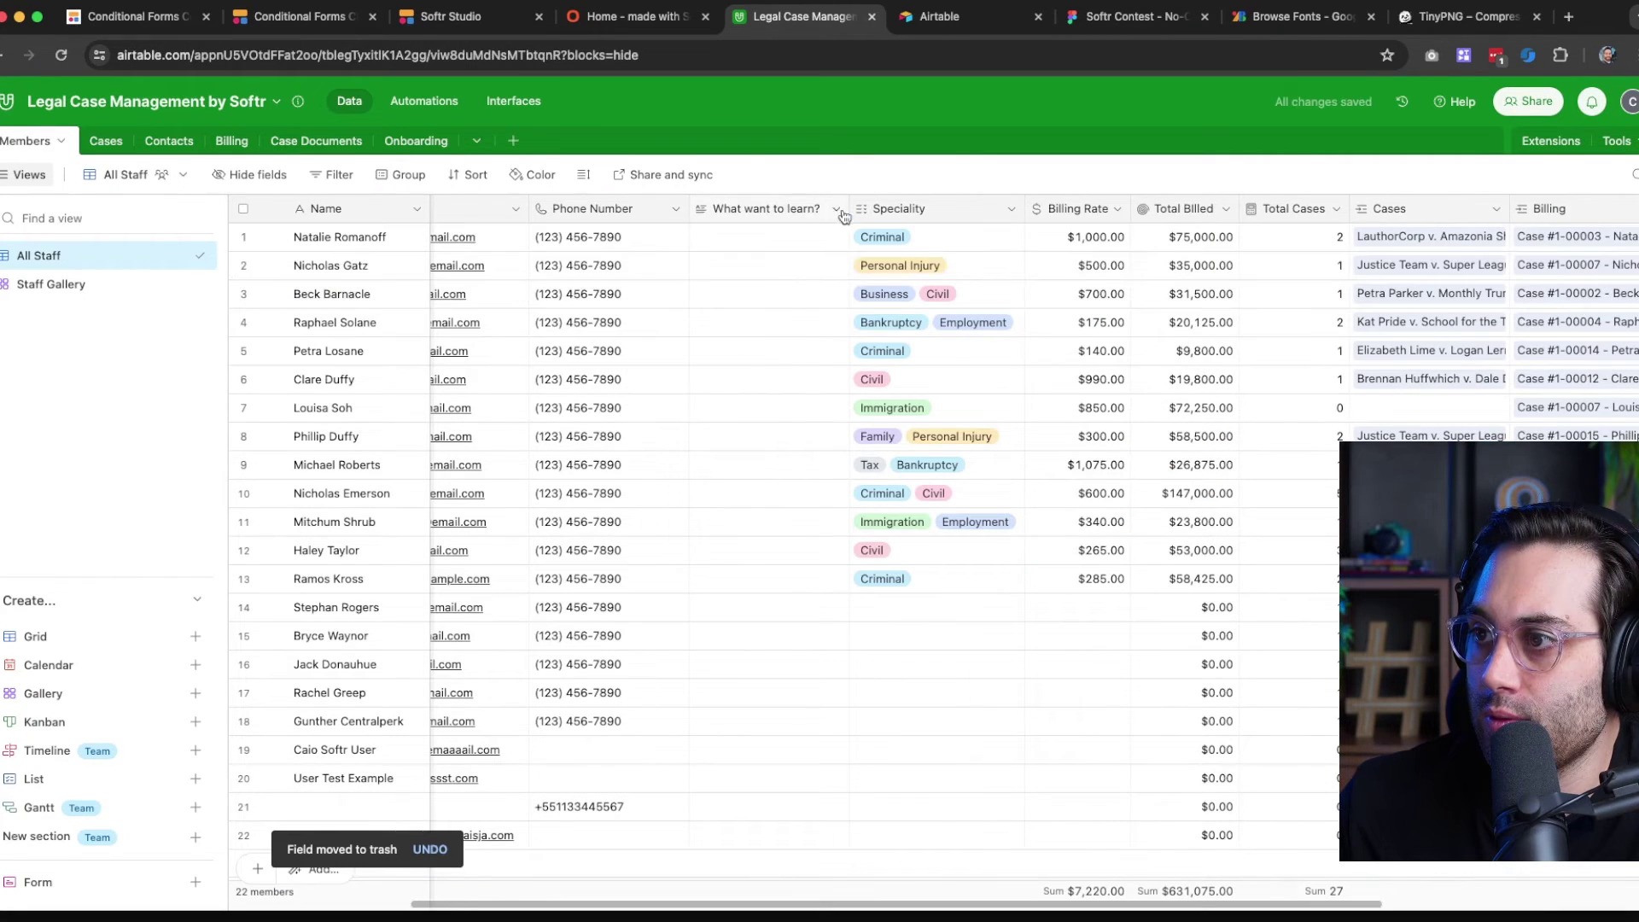
pyautogui.click(834, 211)
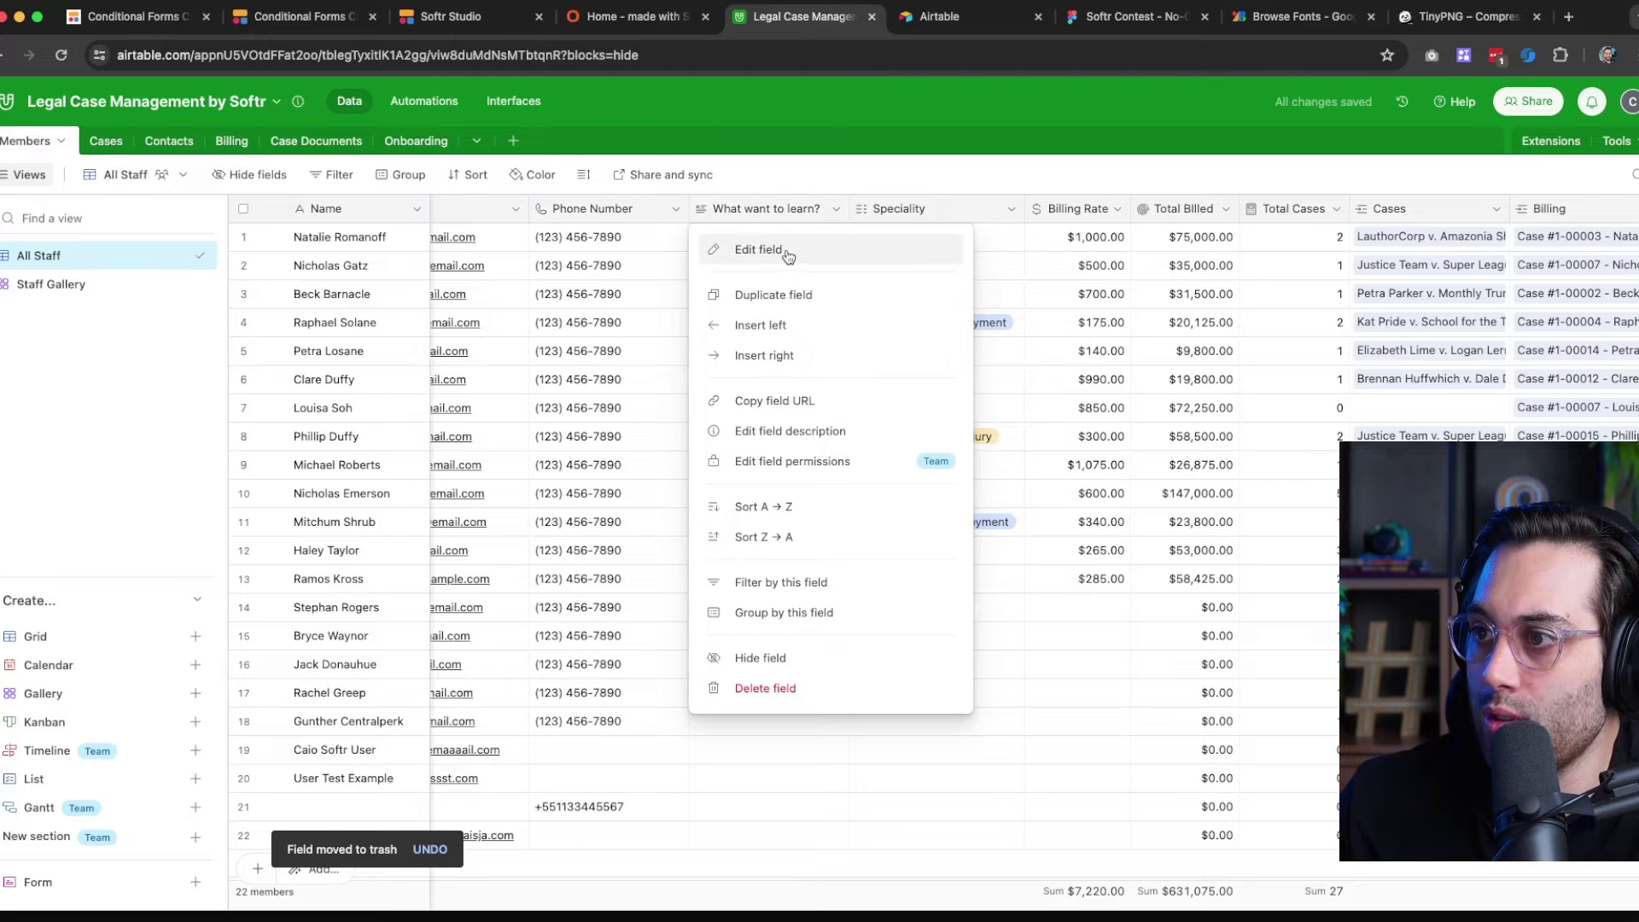
pyautogui.click(771, 688)
# Rename the Onboarding Status field to 'Tools I use' and remove its default options
pyautogui.click(405, 141)
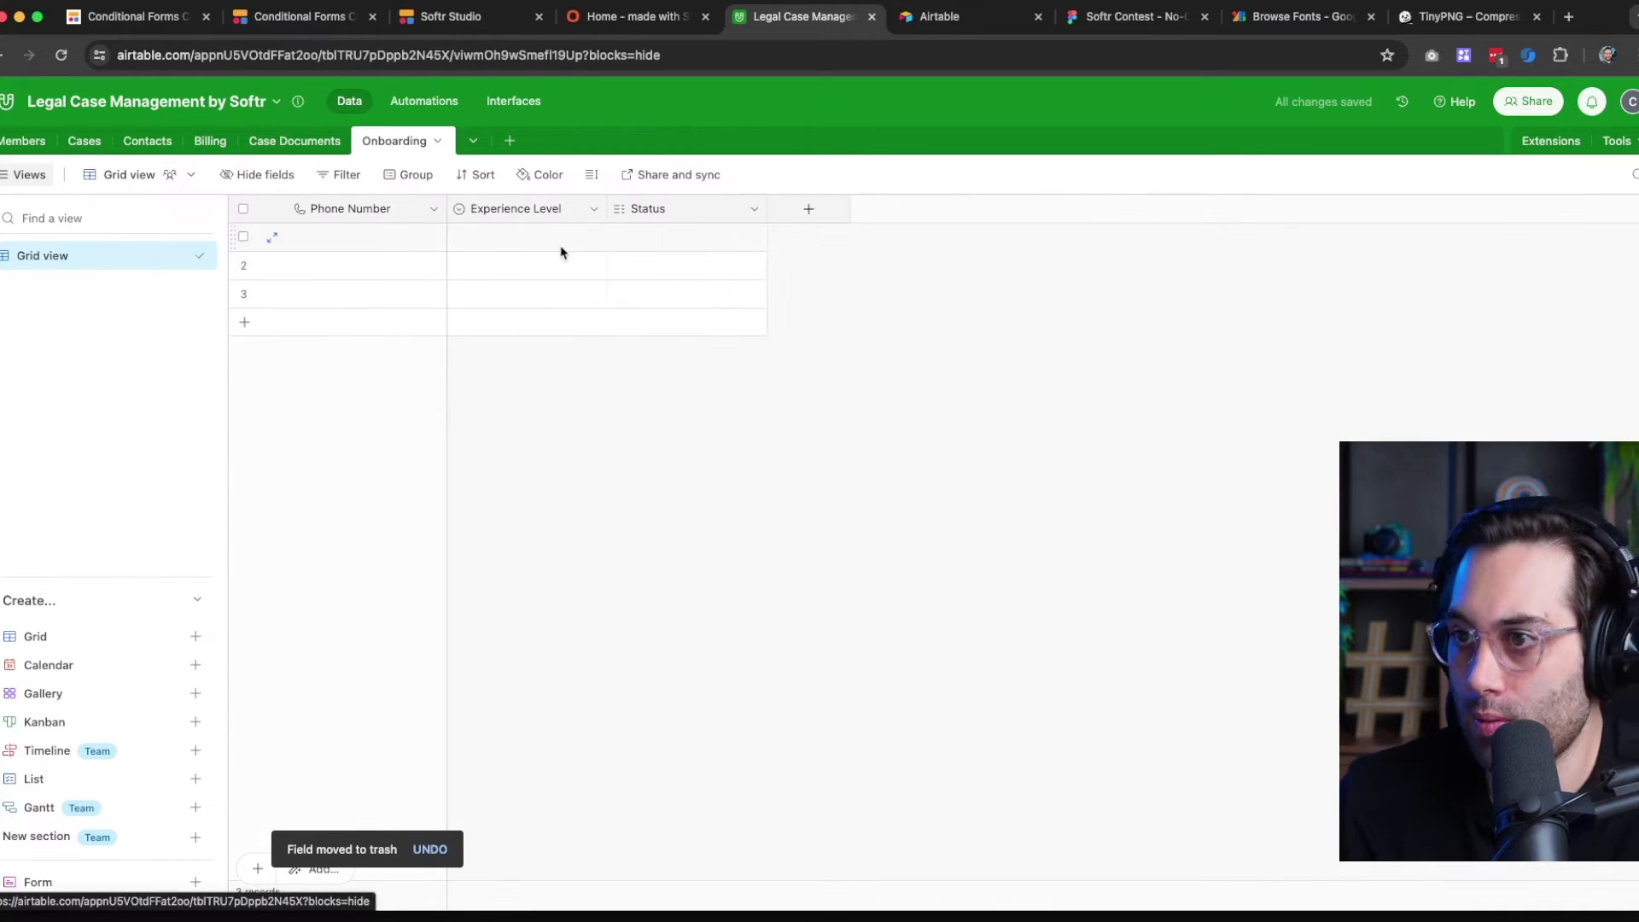
pyautogui.click(659, 211)
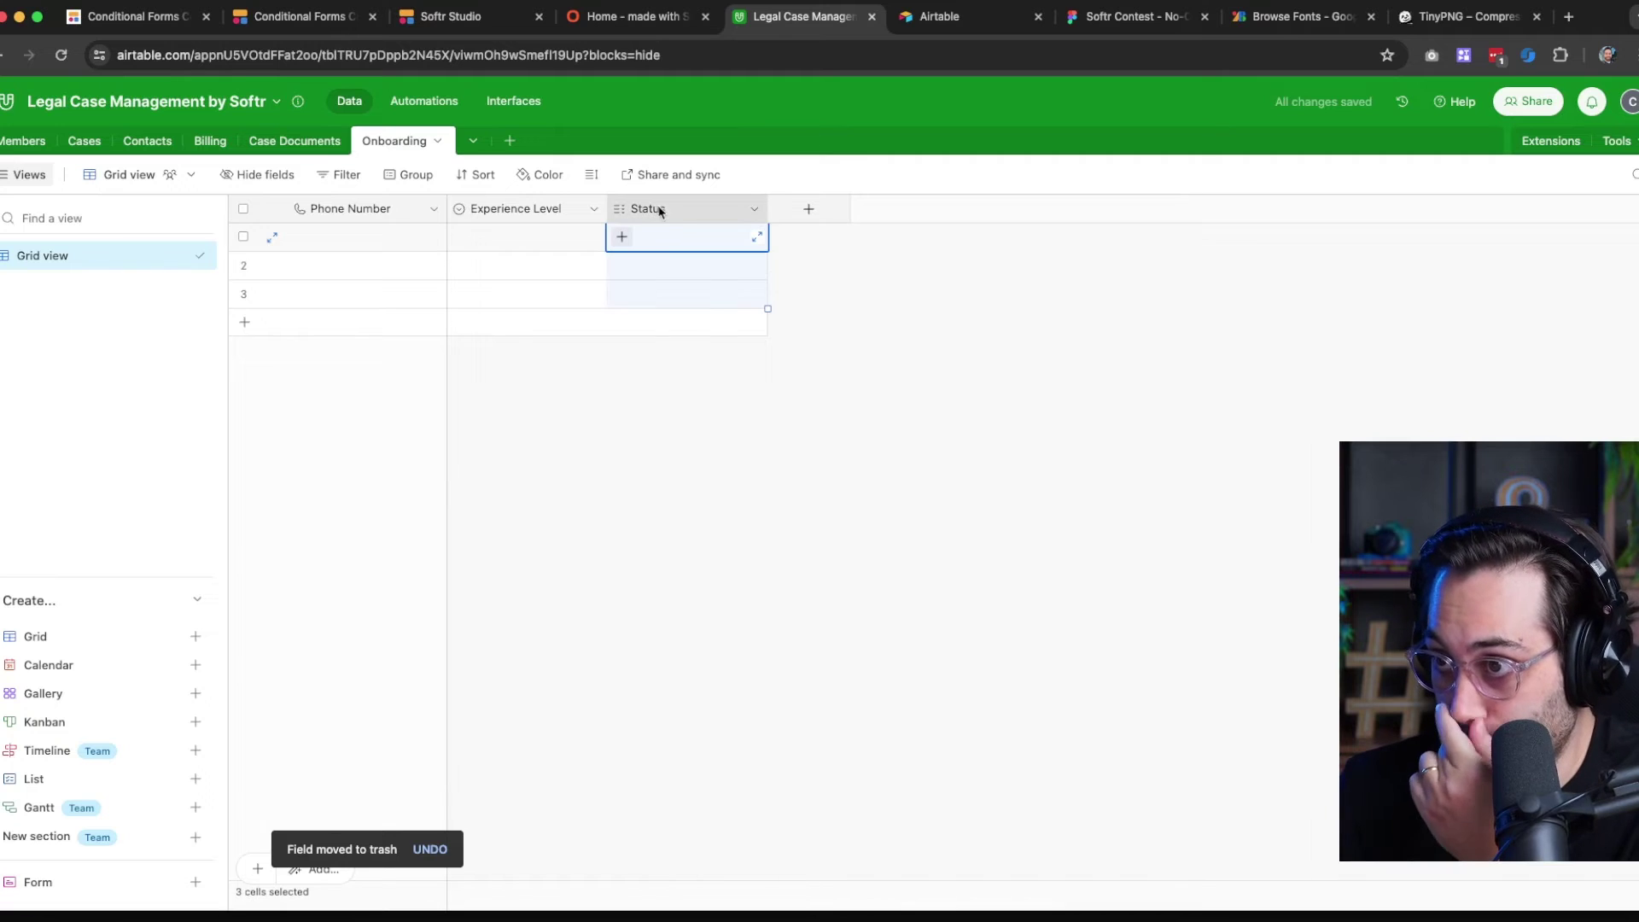
pyautogui.click(756, 209)
pyautogui.click(734, 244)
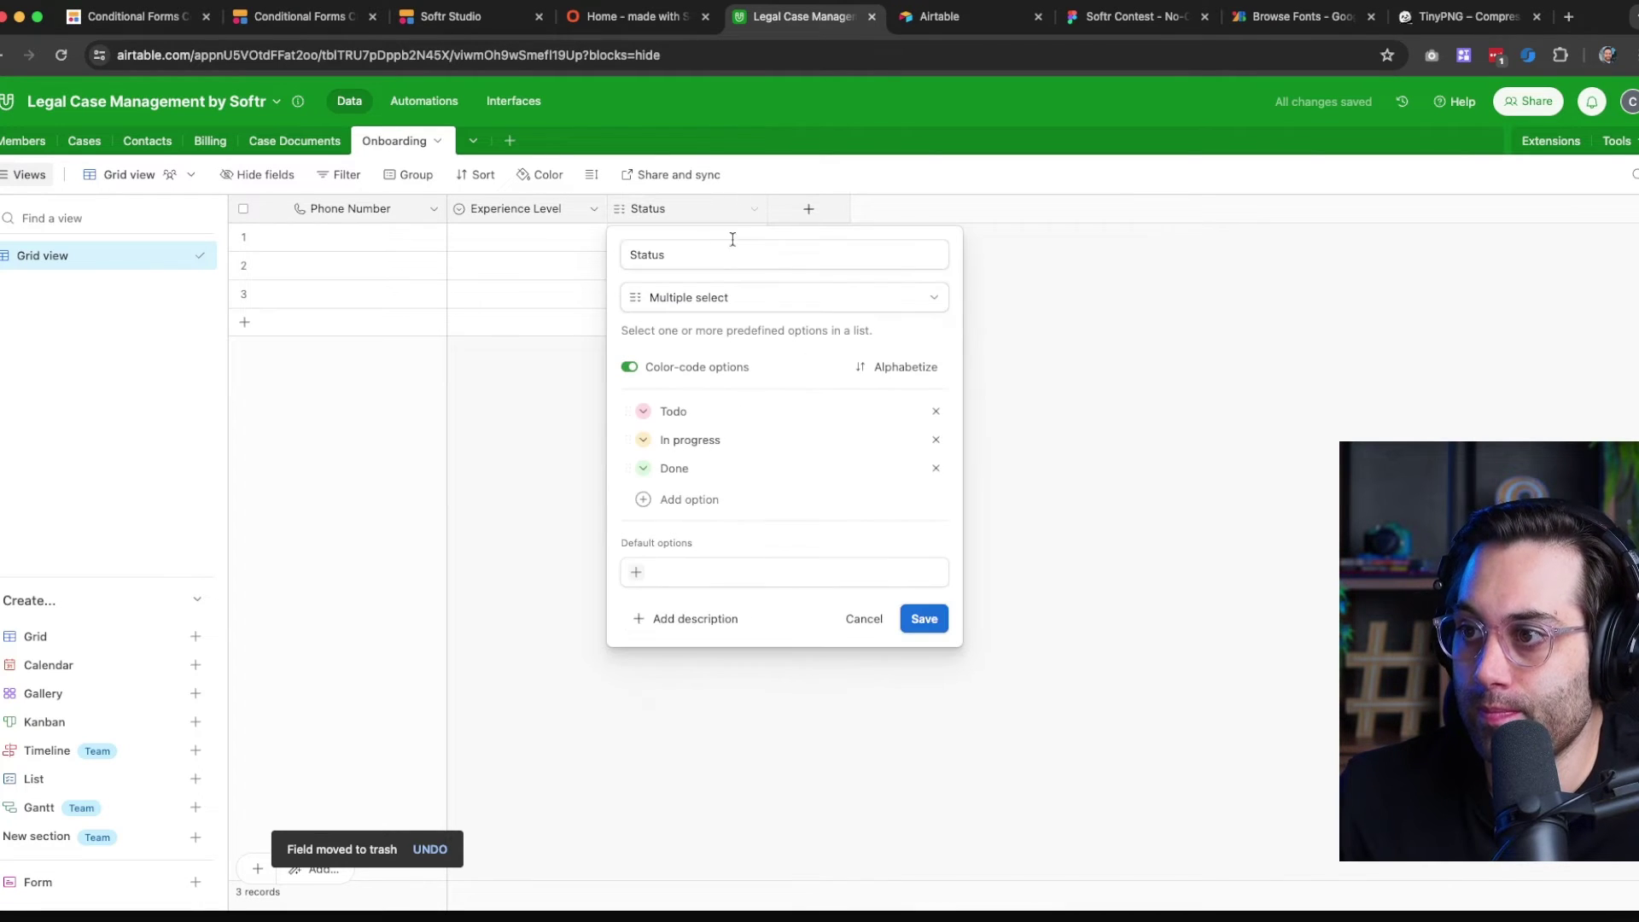
pyautogui.doubleClick(679, 254)
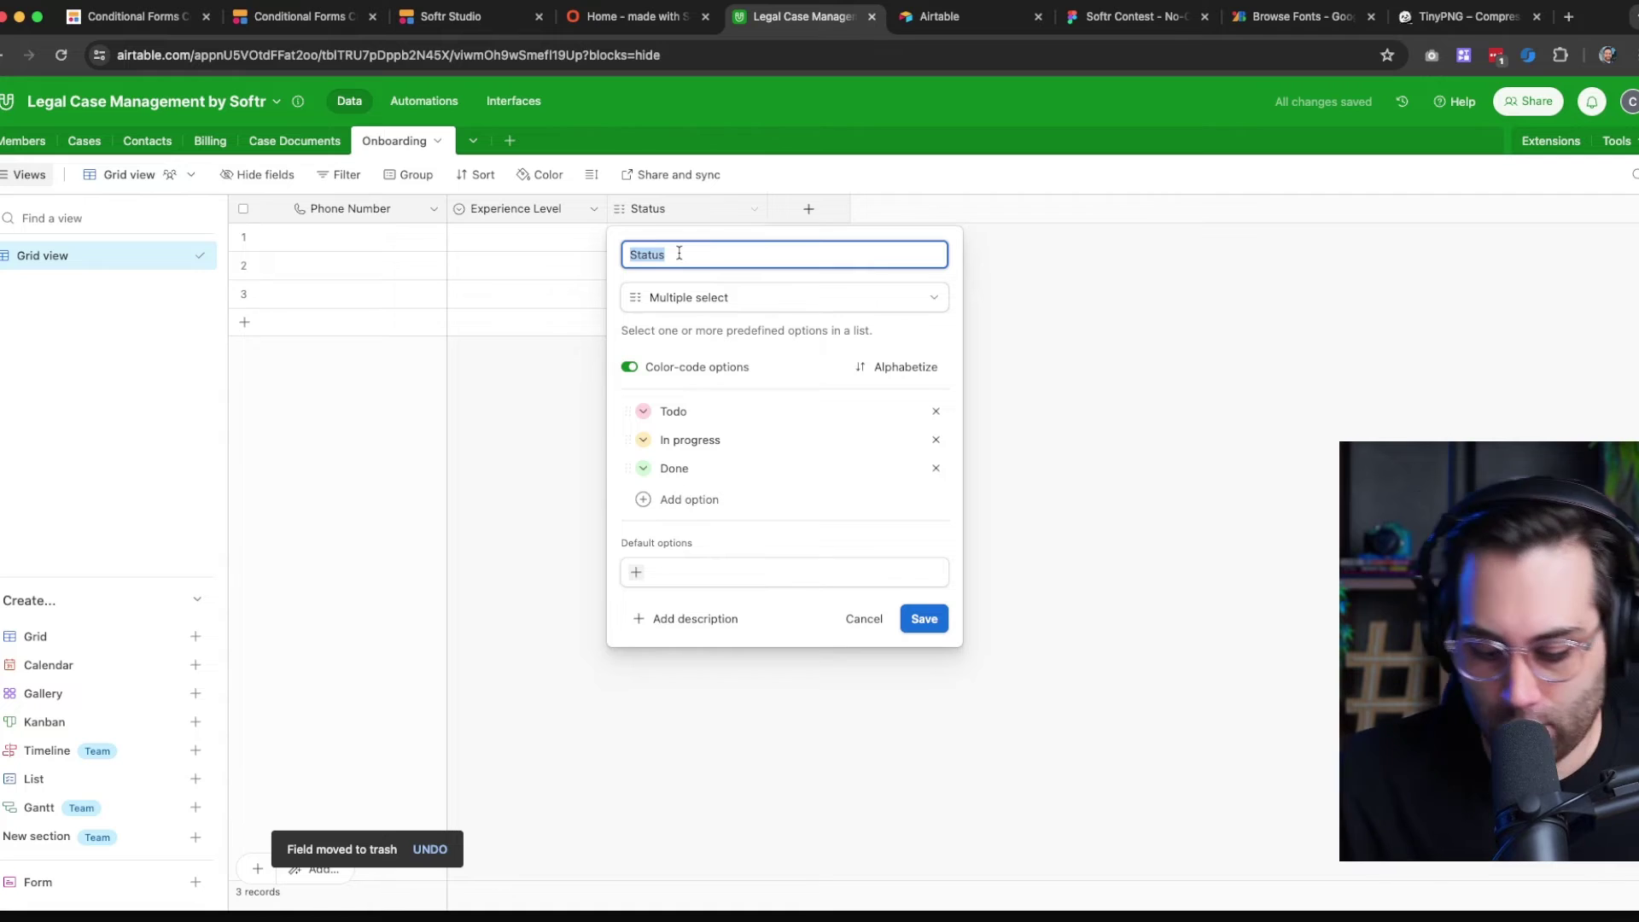
pyautogui.write('Tools I use')
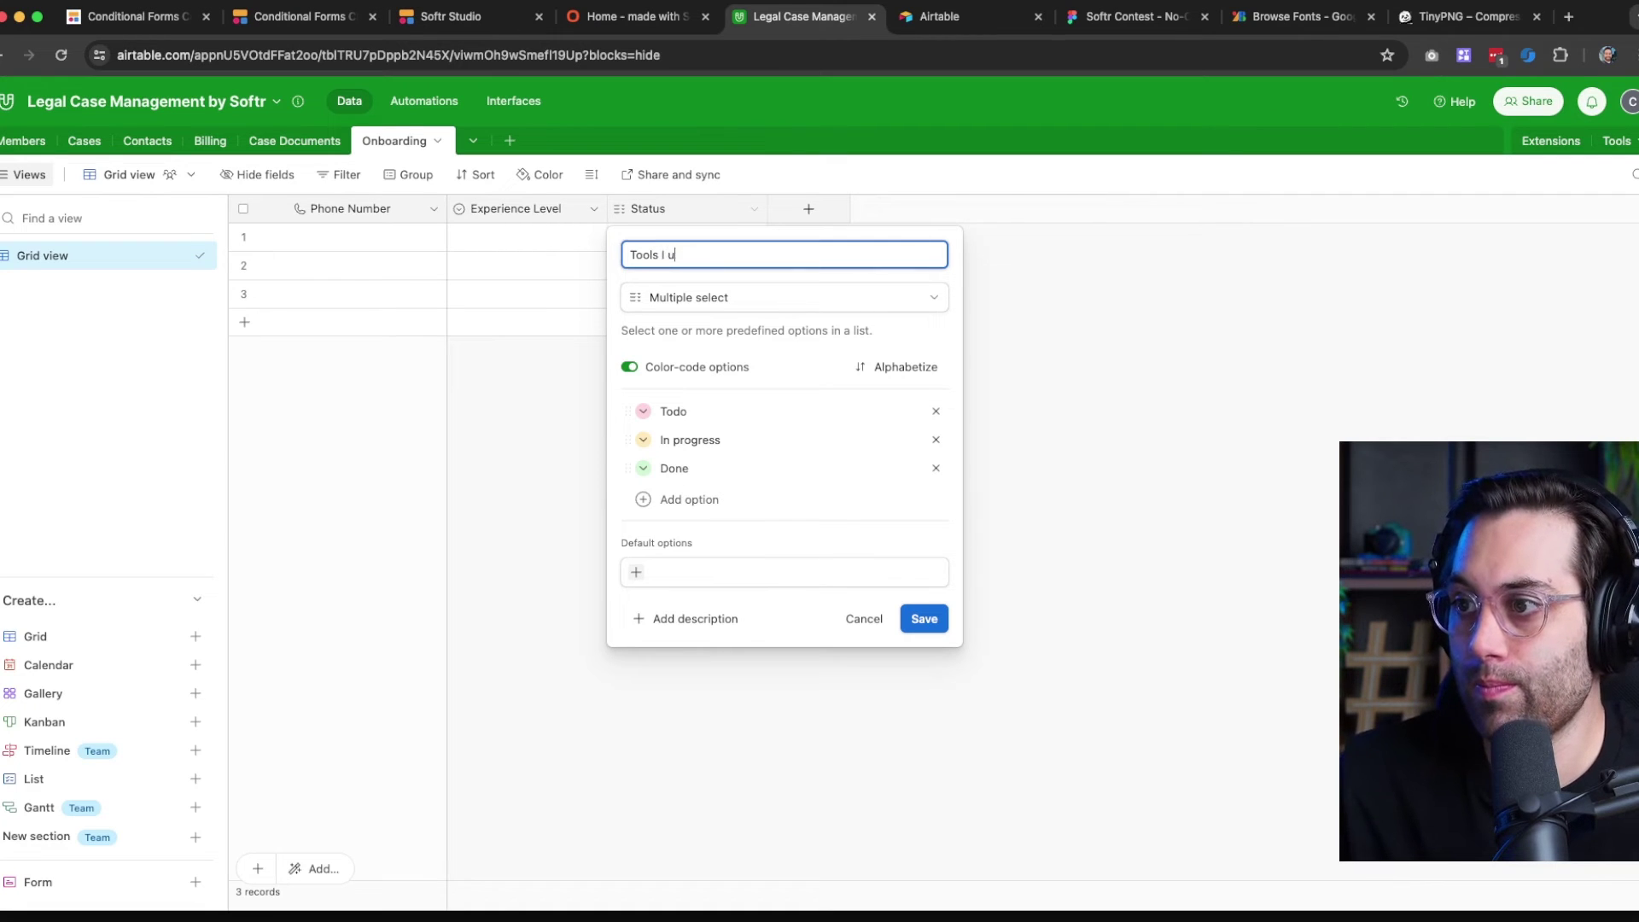
pyautogui.click(936, 411)
pyautogui.click(936, 411)
pyautogui.click(936, 410)
# Add choices Softr, Bubble, Webflow, Adalo, Framer, Glide, WeWeb, Flutterflow and save the field
pyautogui.click(690, 444)
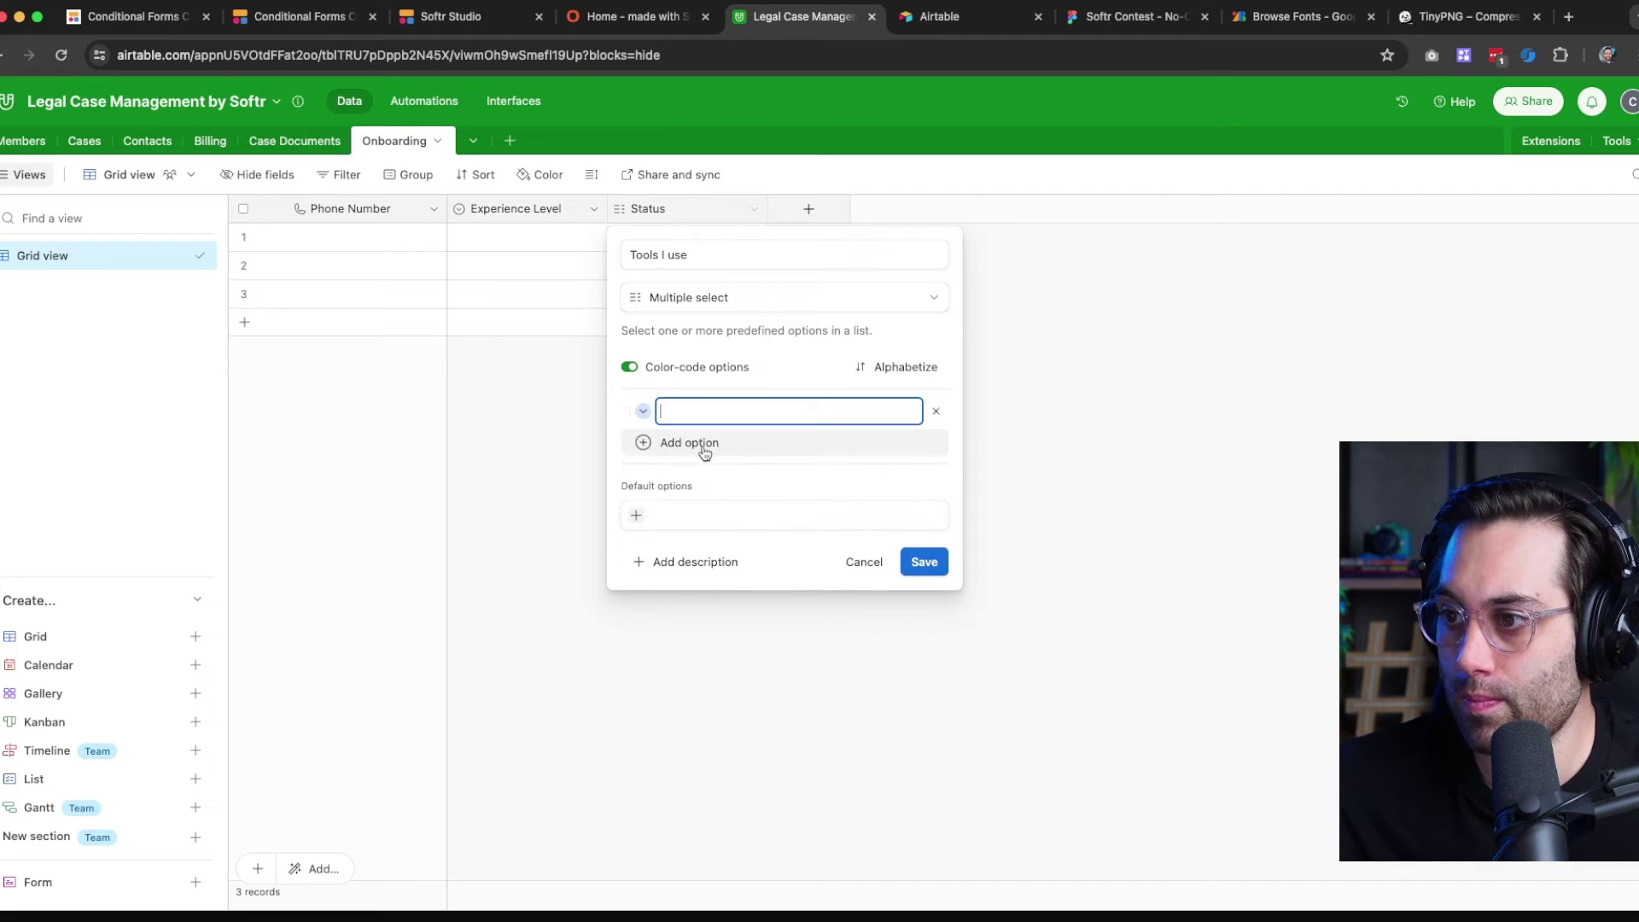
pyautogui.write('Softr')
pyautogui.press('Return')
pyautogui.write('B')
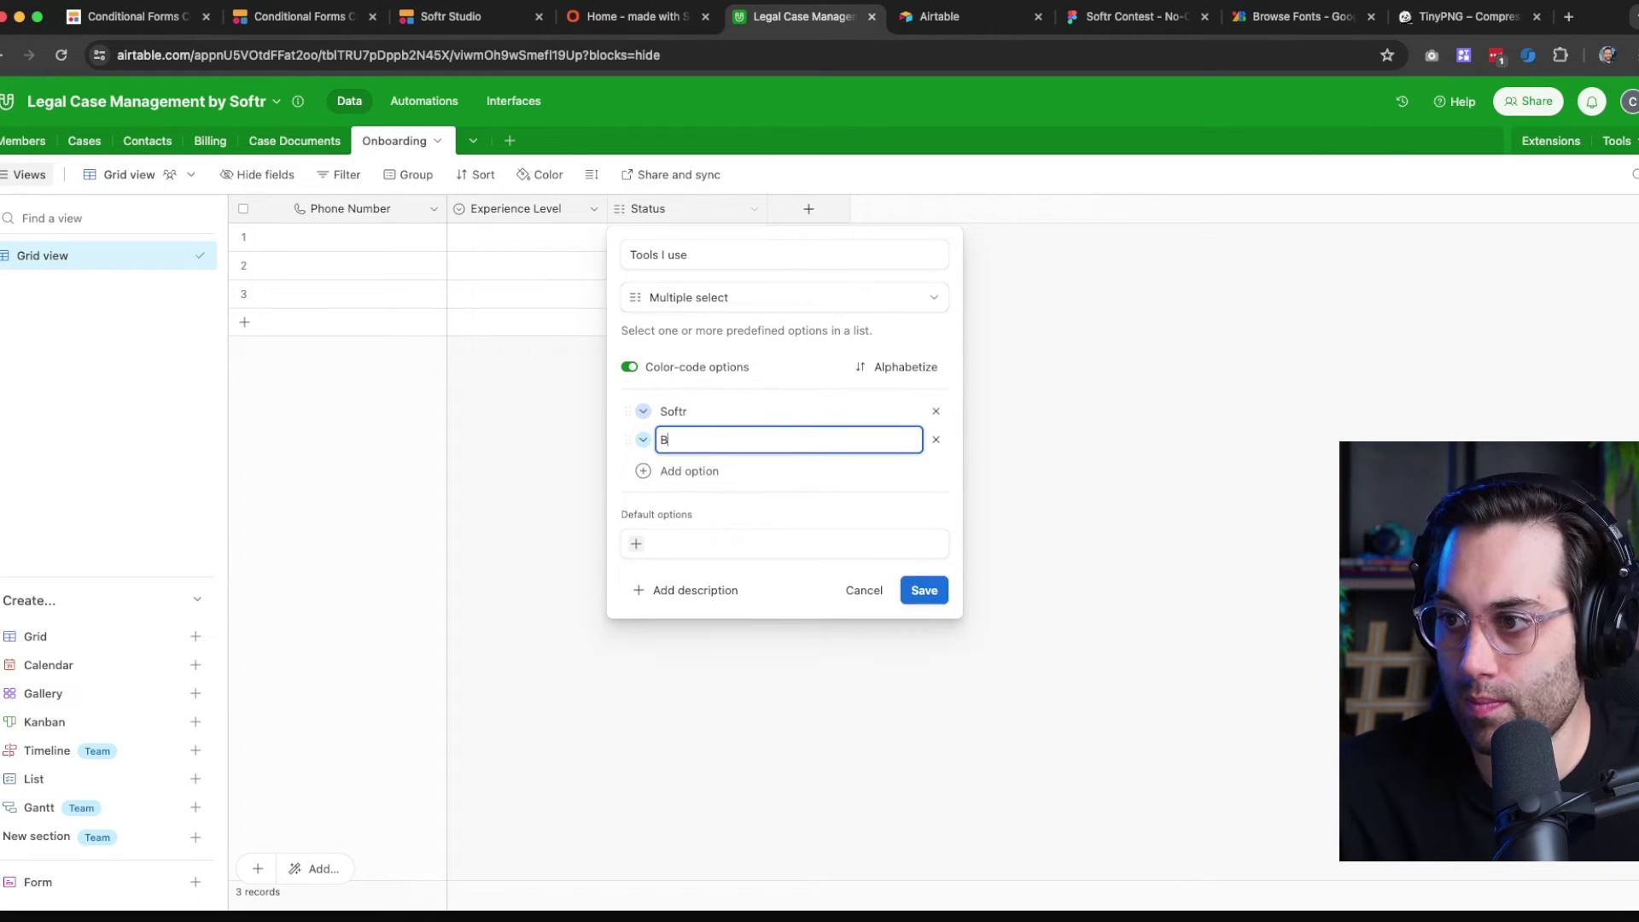
pyautogui.write('ubble')
pyautogui.press('Return')
pyautogui.write('Webflow')
pyautogui.press('Return')
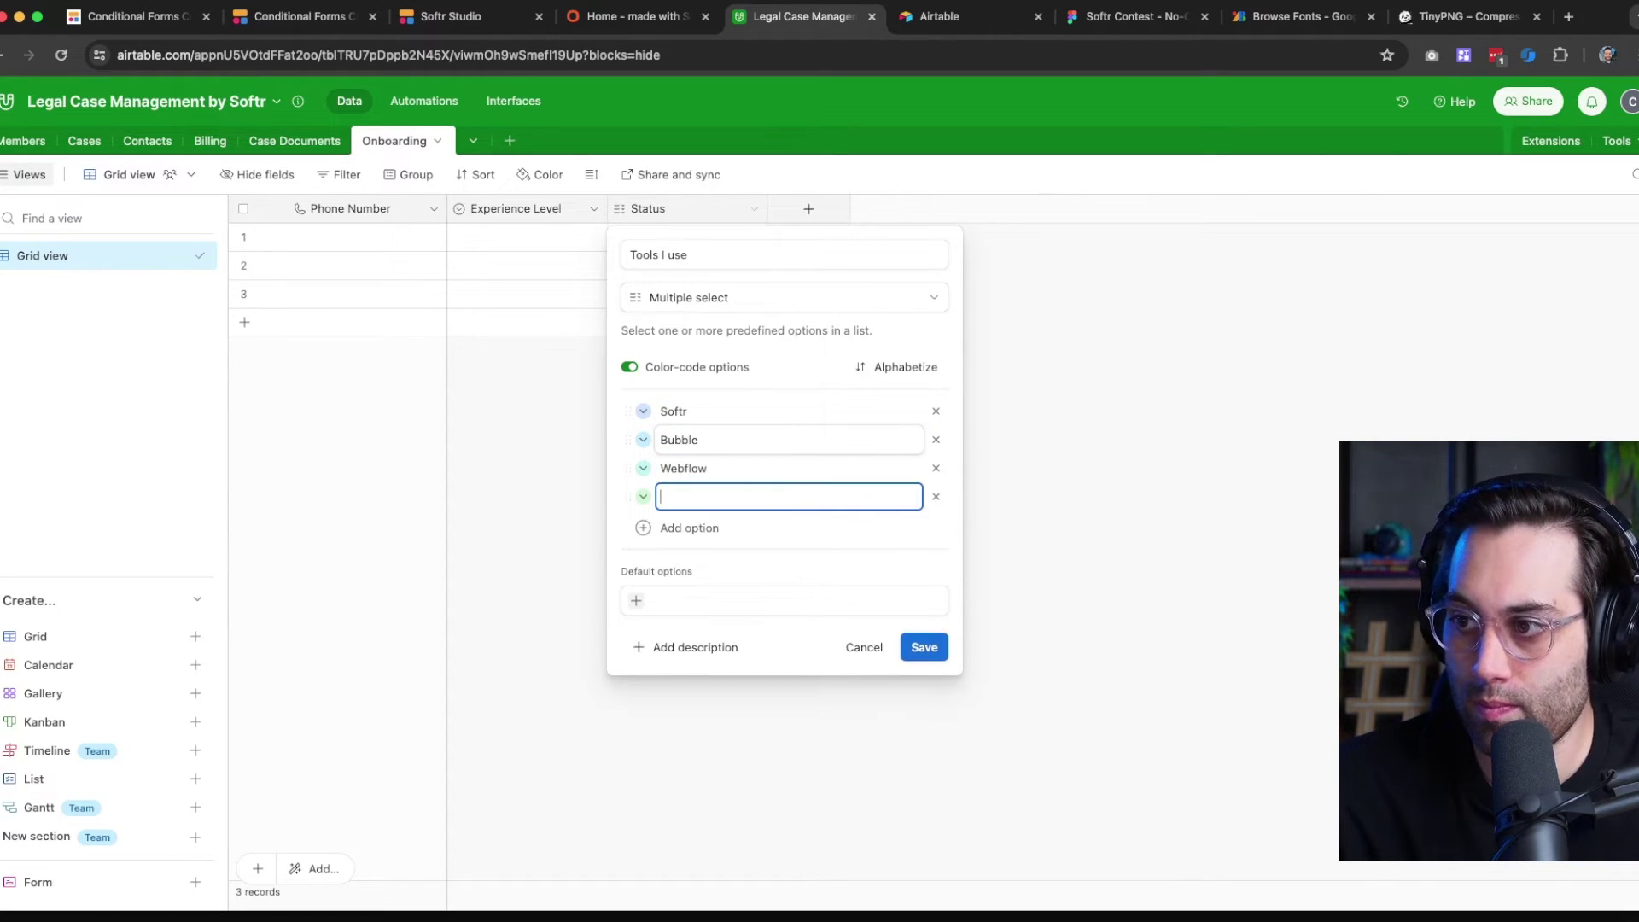
pyautogui.write('Adalo')
pyautogui.press('Return')
pyautogui.write('Framer')
pyautogui.press('Return')
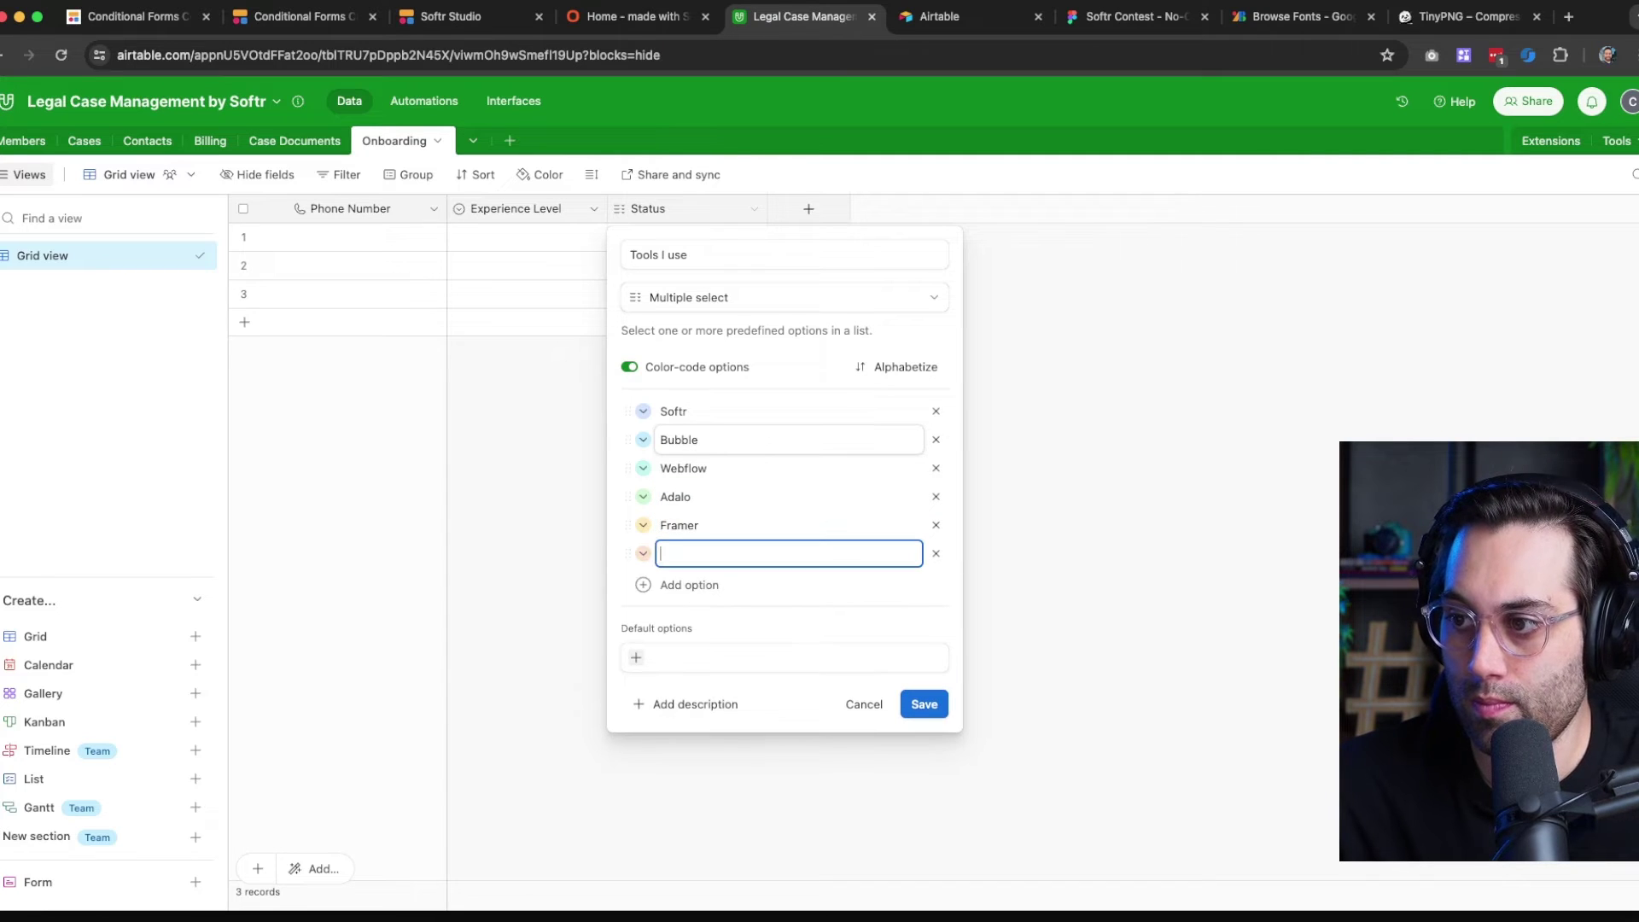
pyautogui.write('Glide')
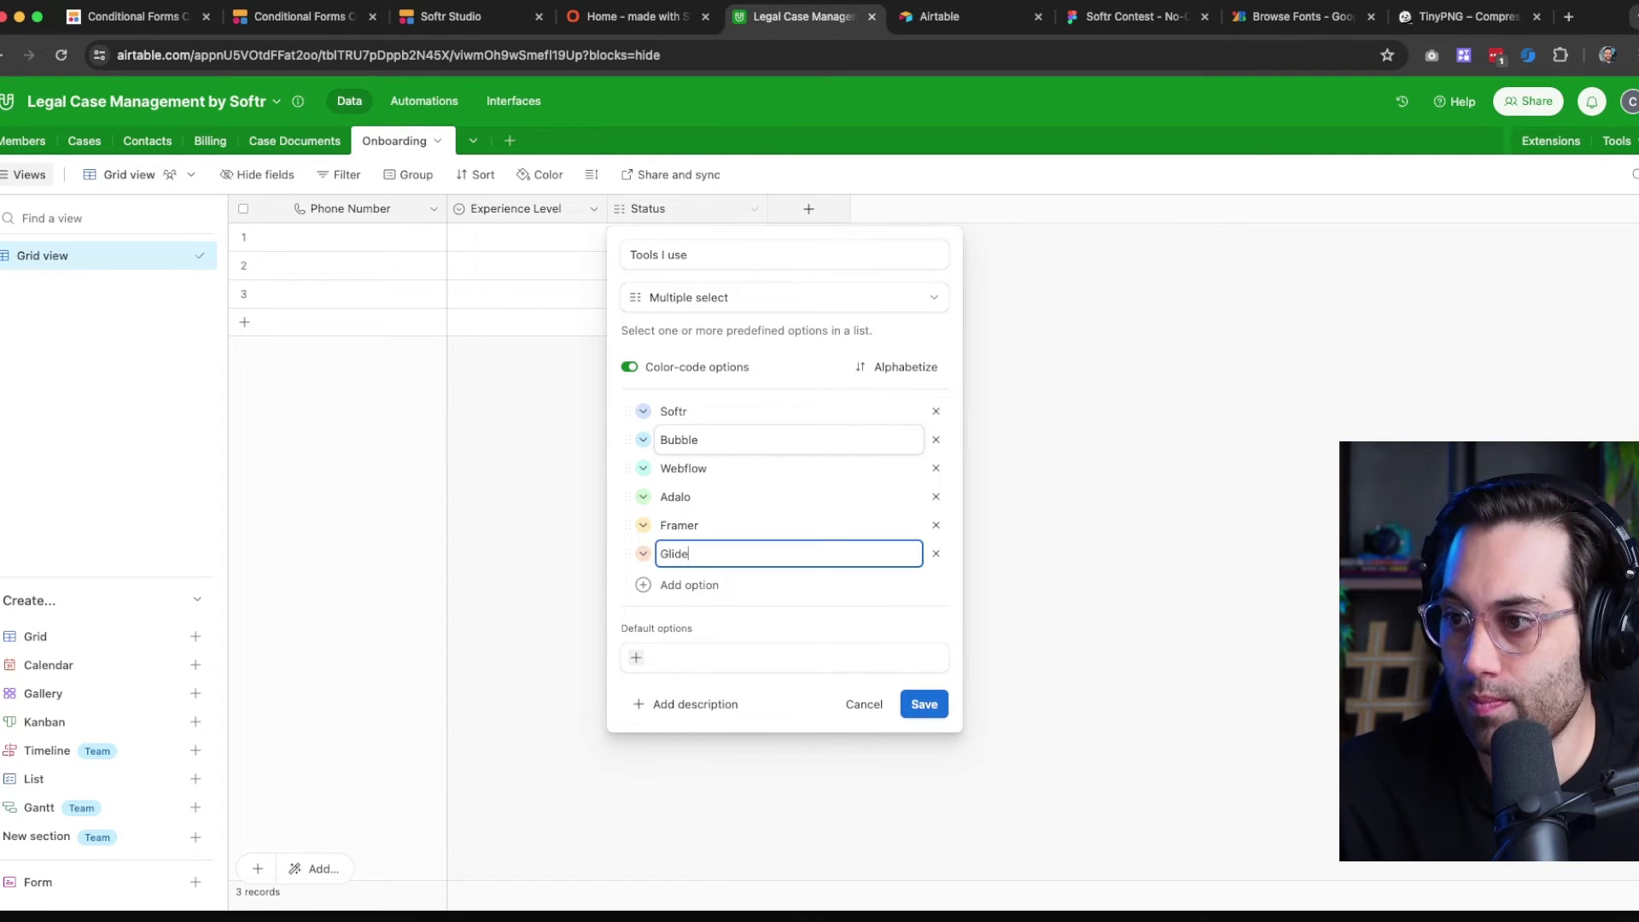
pyautogui.press('Return')
pyautogui.write('WeWeb')
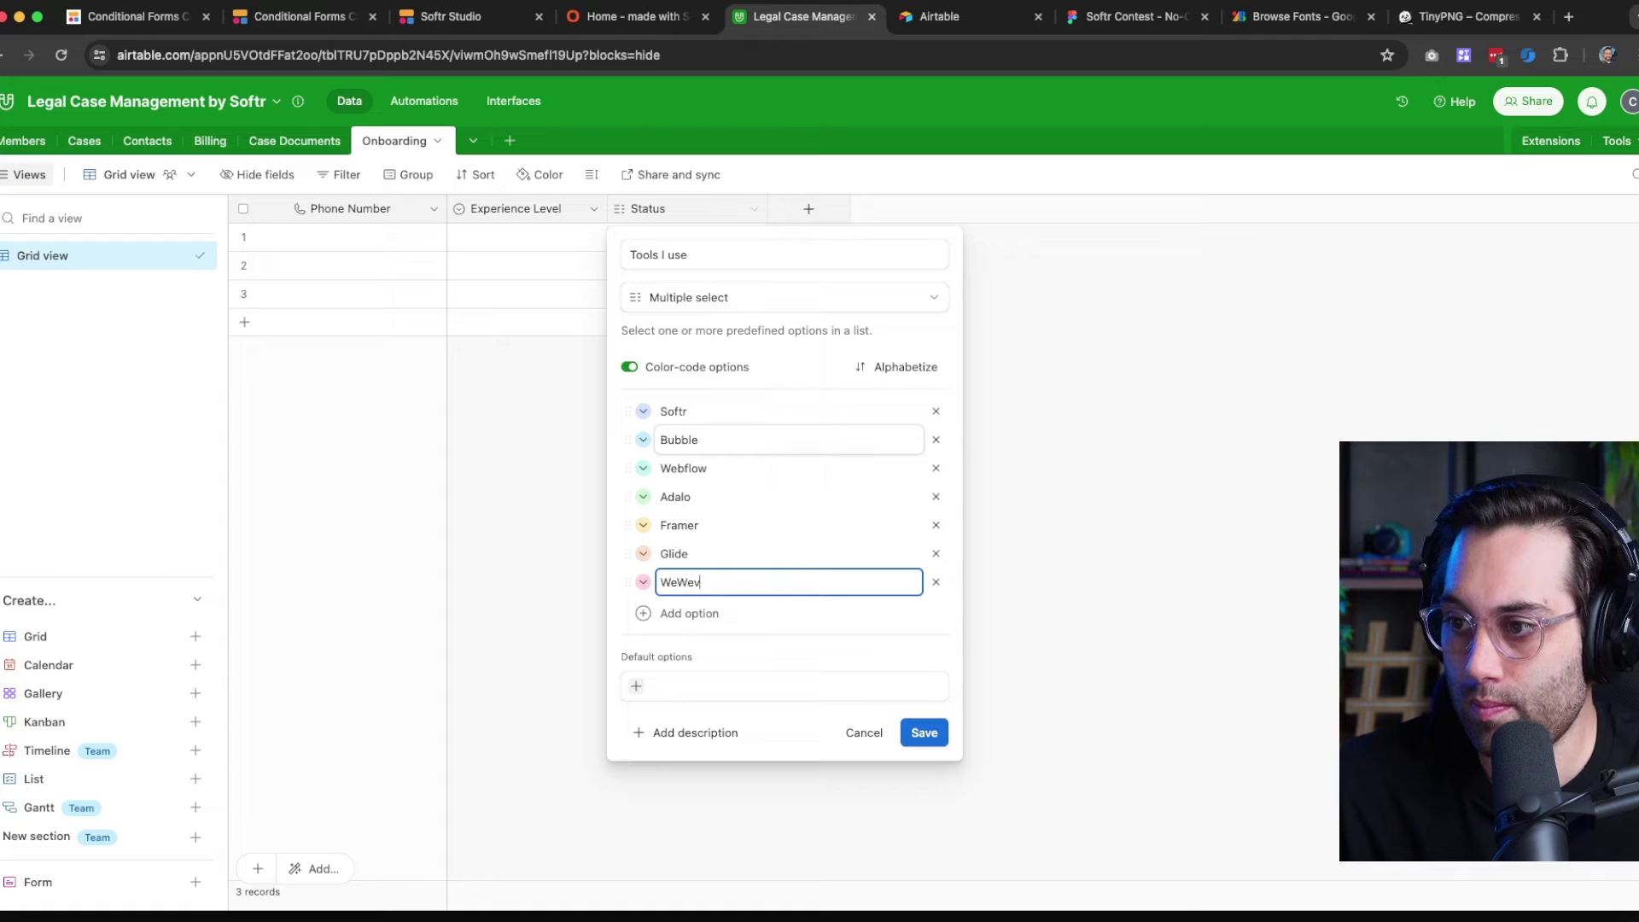
pyautogui.press('Return')
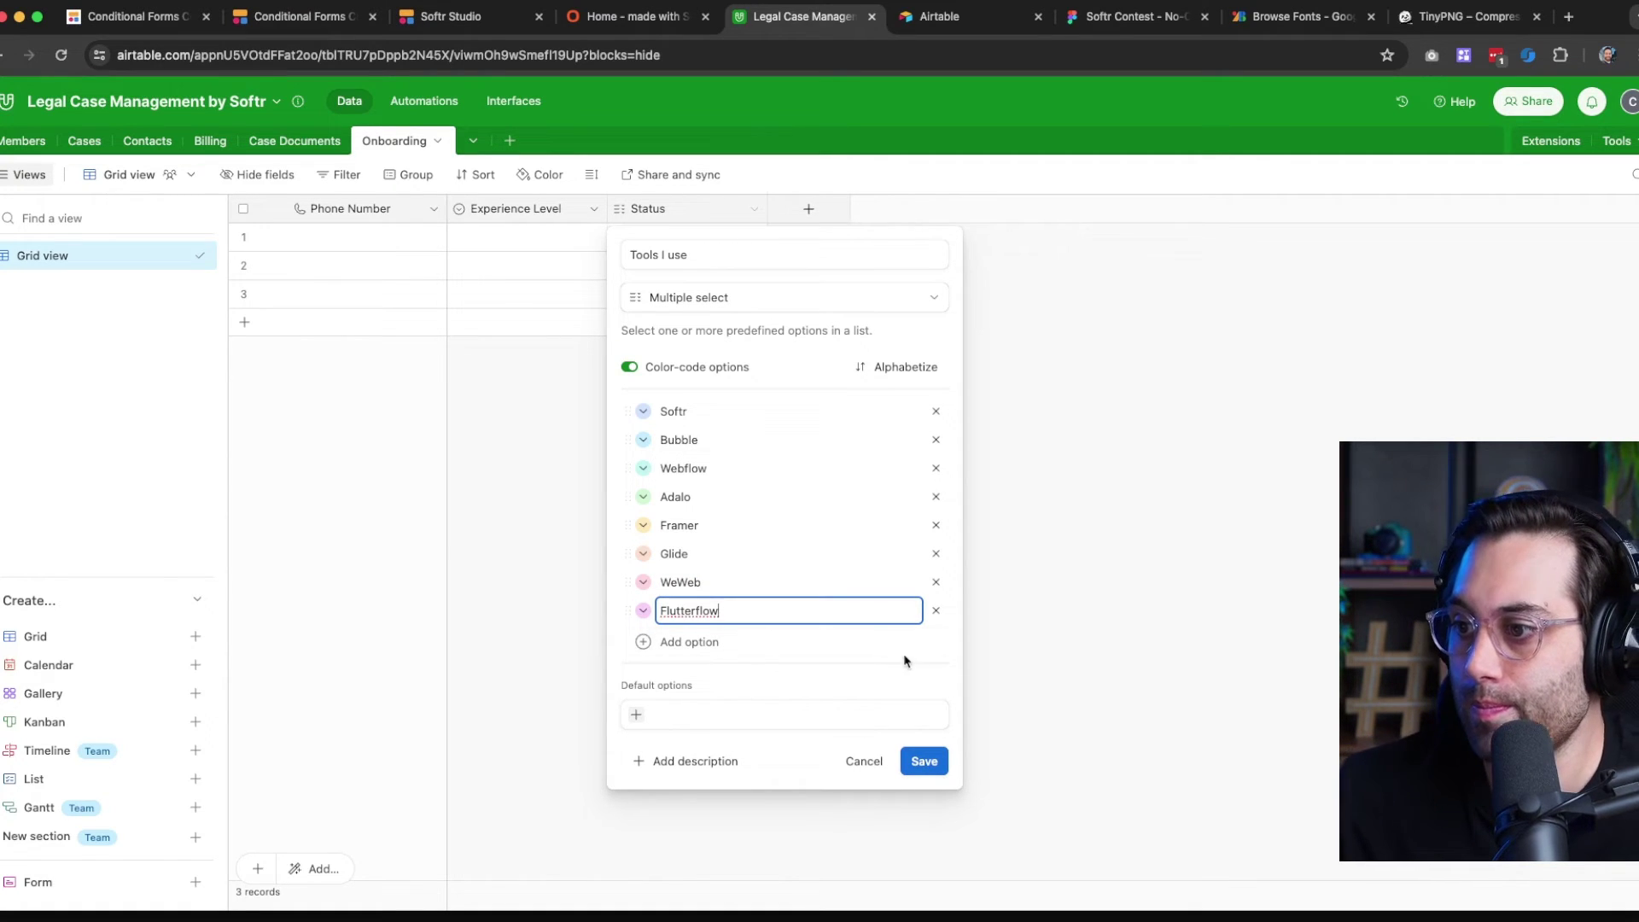
pyautogui.click(949, 625)
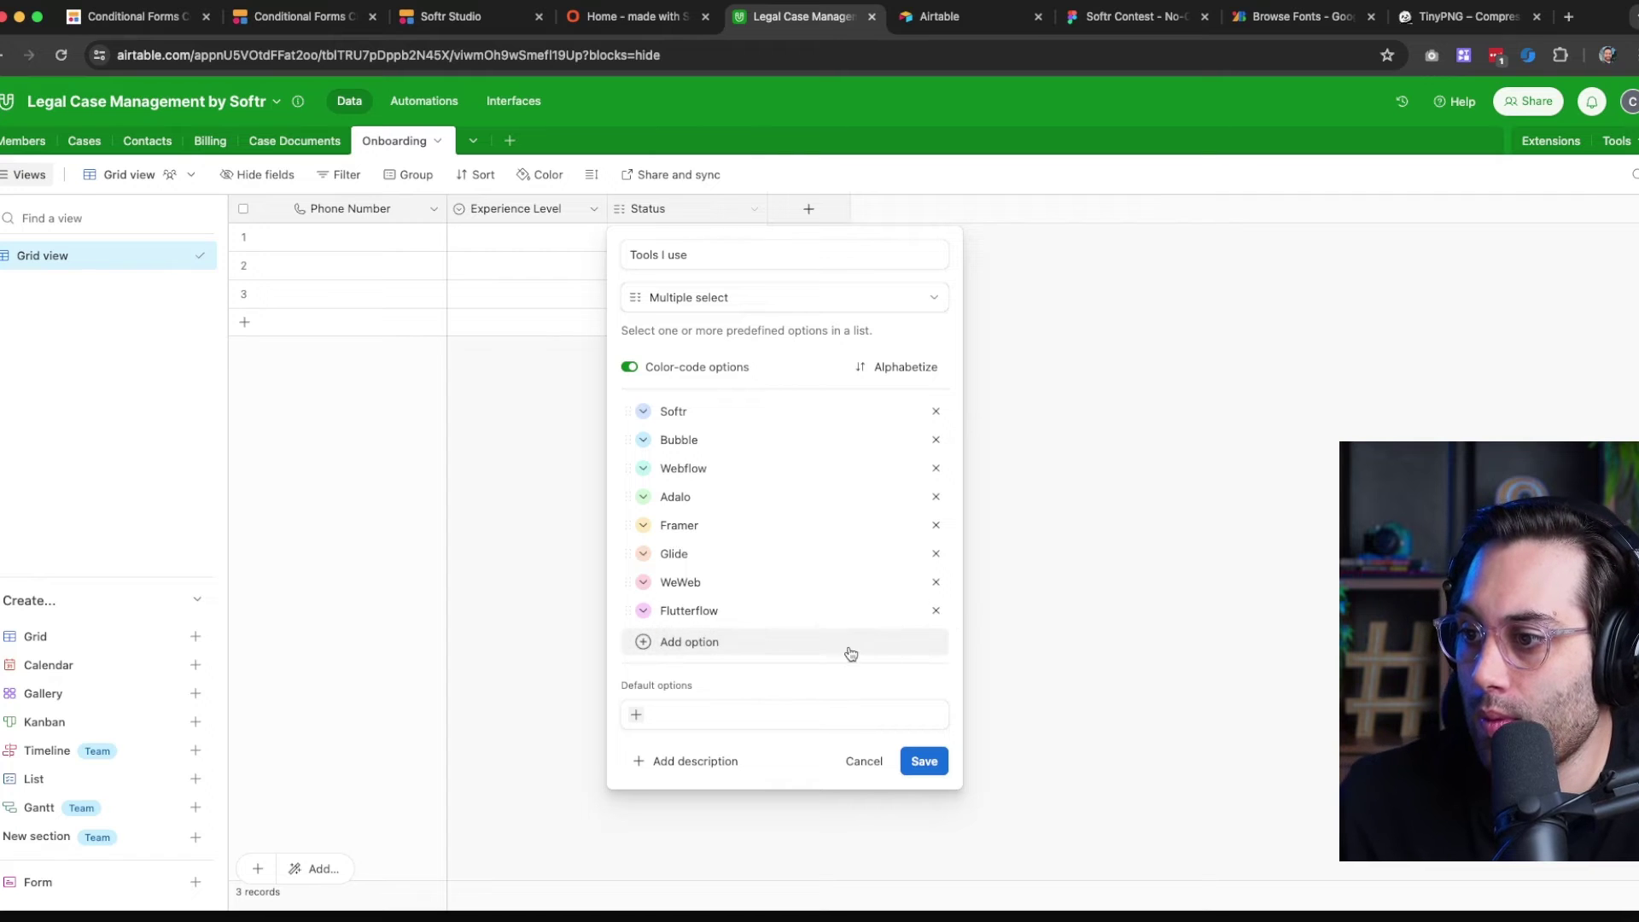
pyautogui.click(921, 762)
# Add a long text column named 'What want to learn?' to Onboarding
pyautogui.click(806, 209)
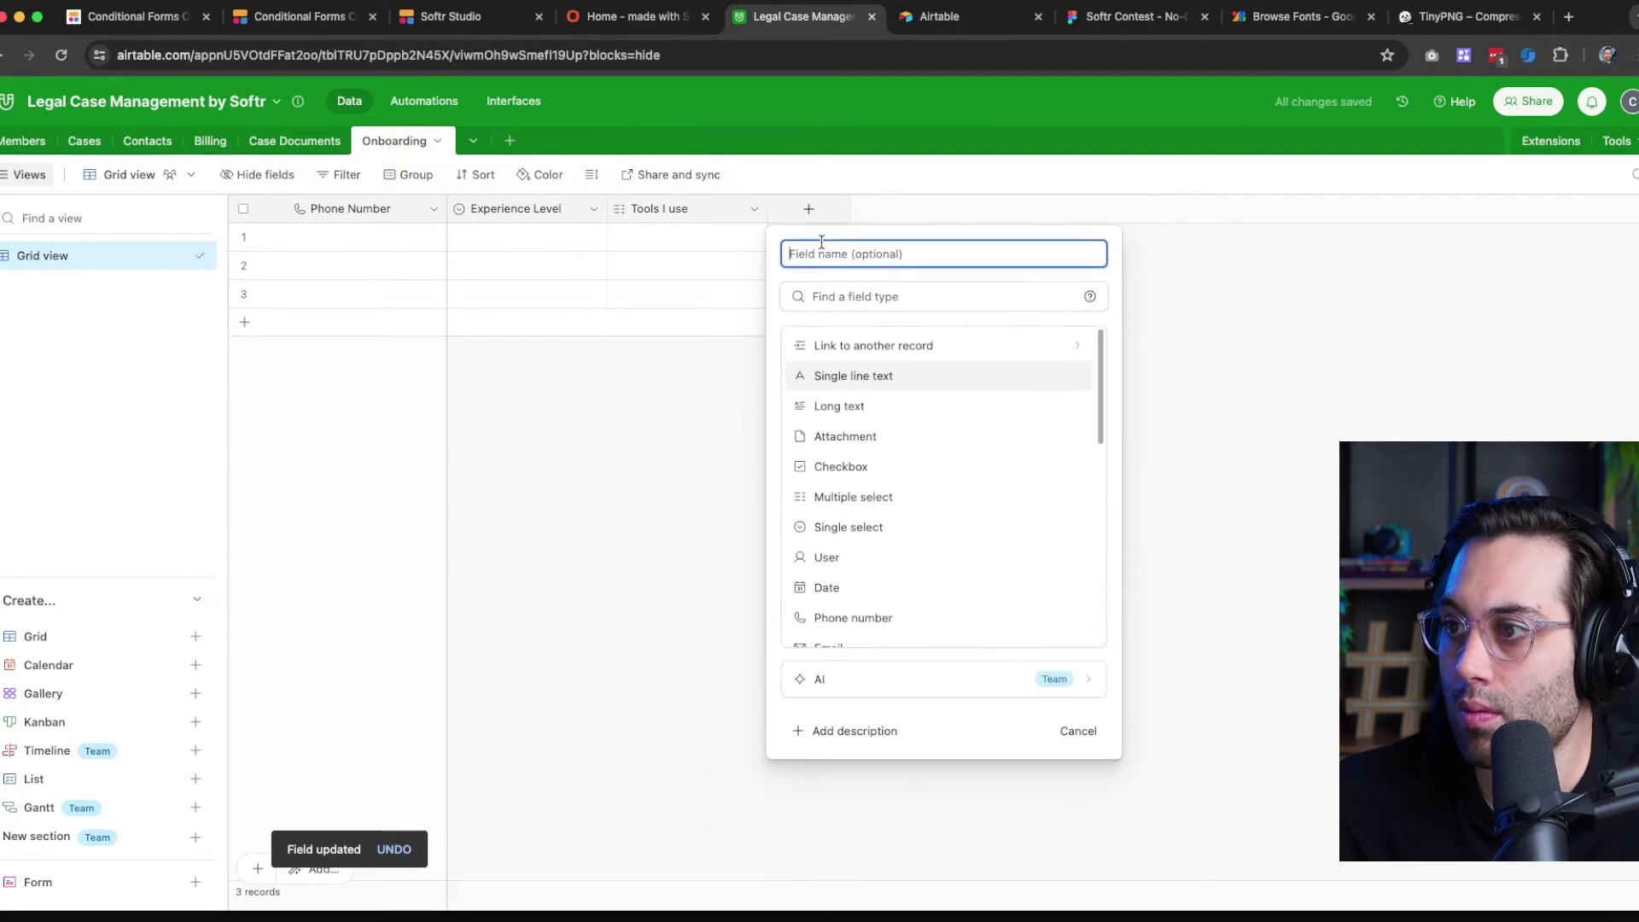
pyautogui.write('What want to')
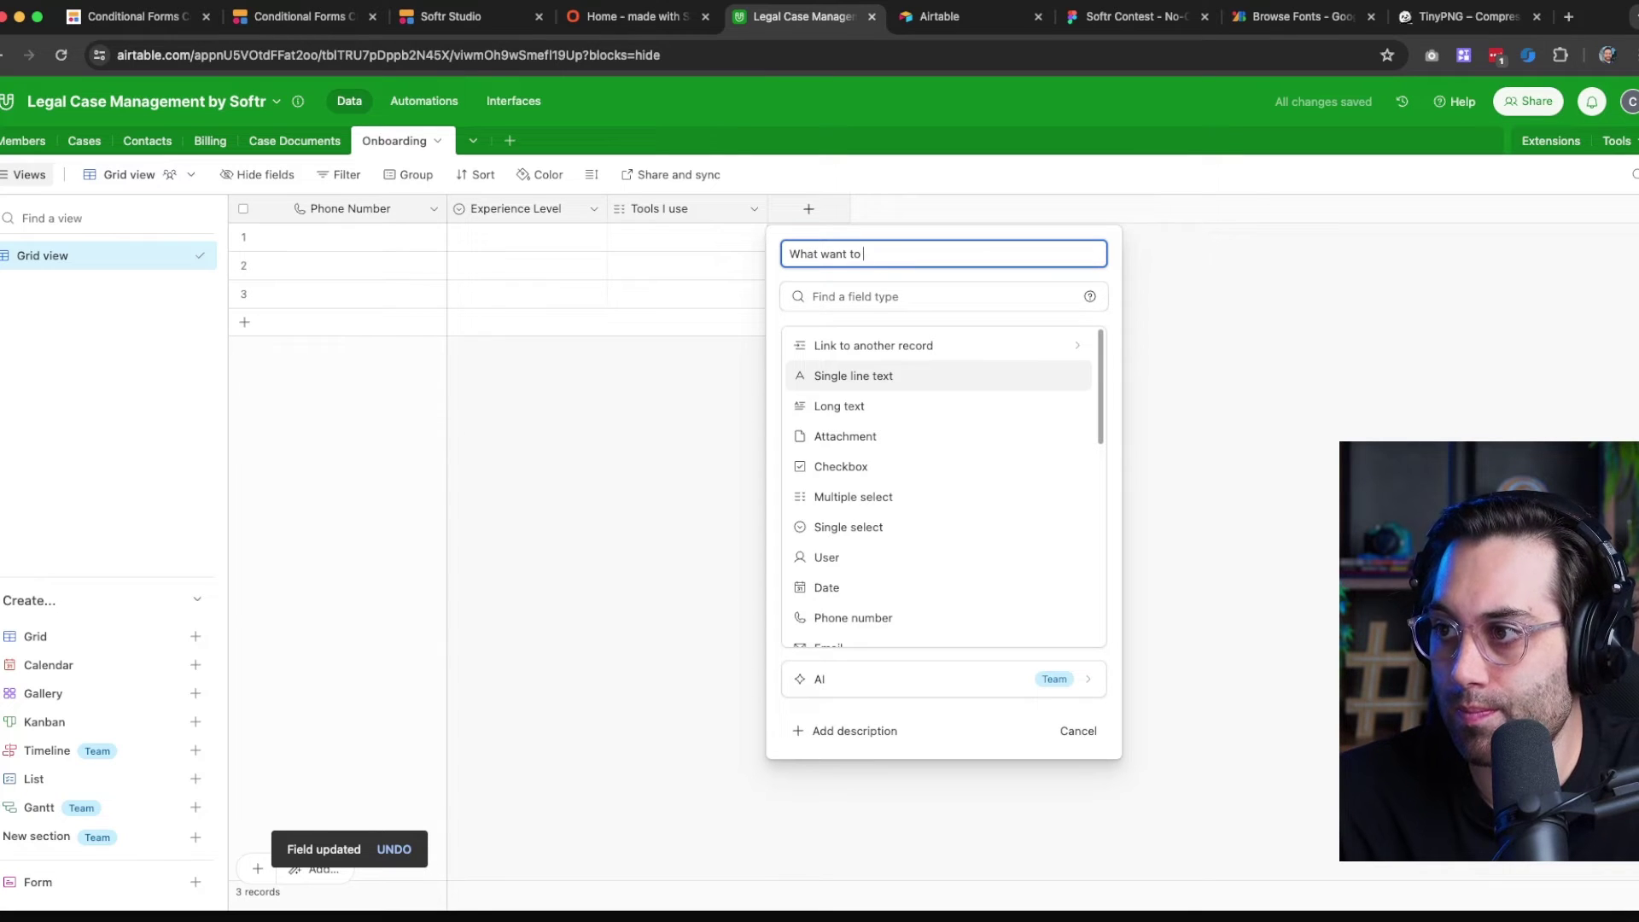
pyautogui.write(' learn?')
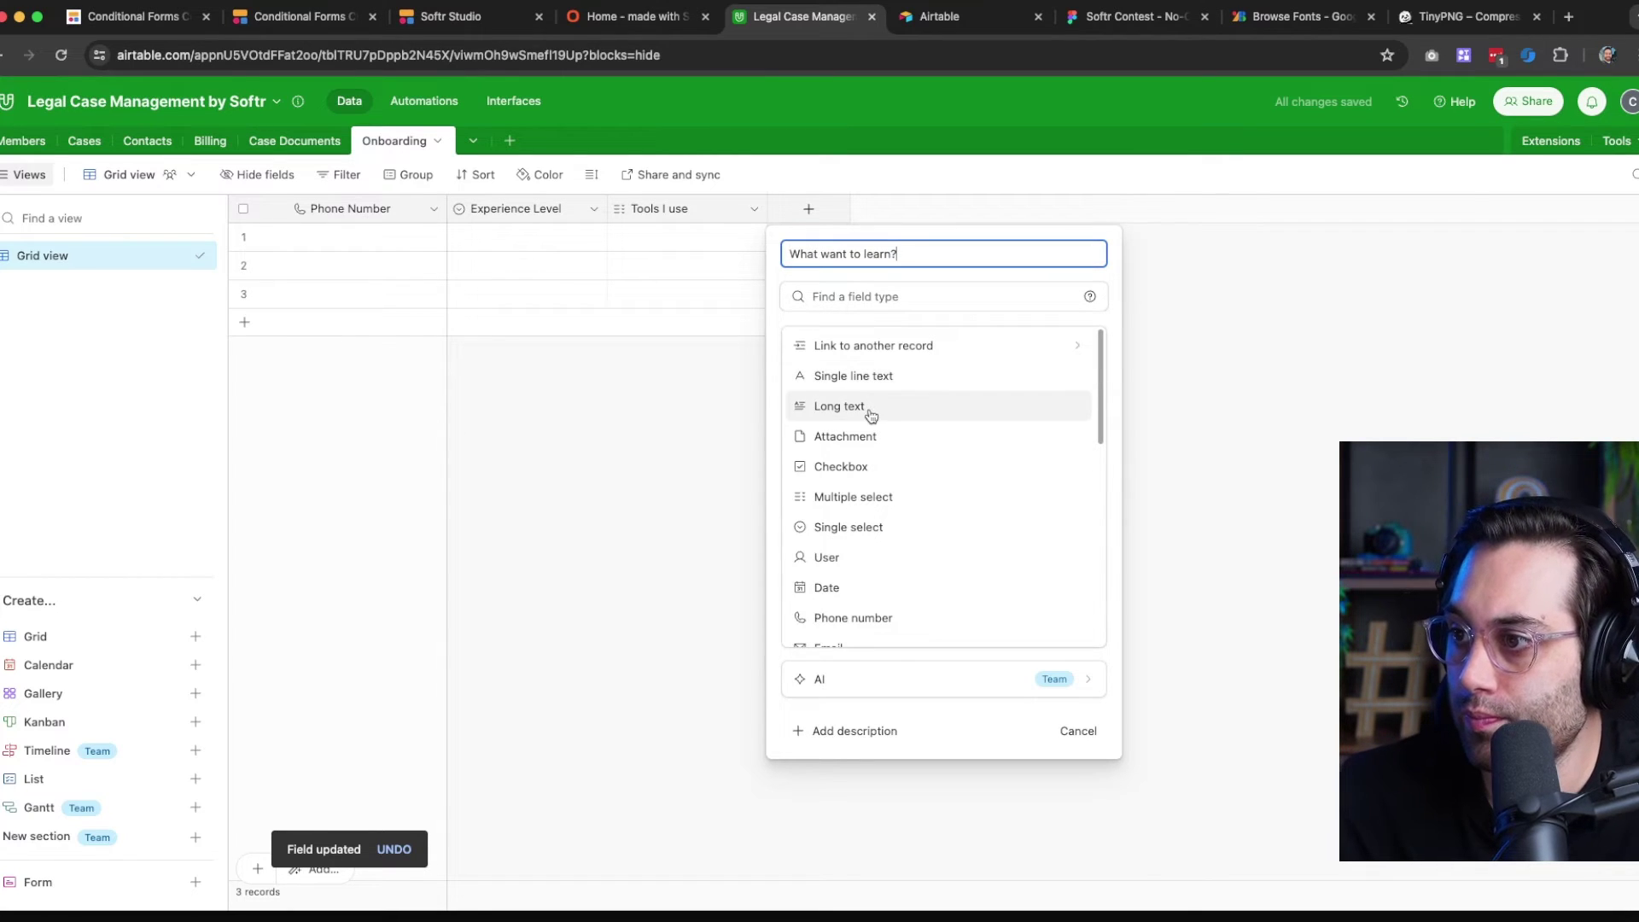
pyautogui.click(871, 408)
pyautogui.click(1132, 483)
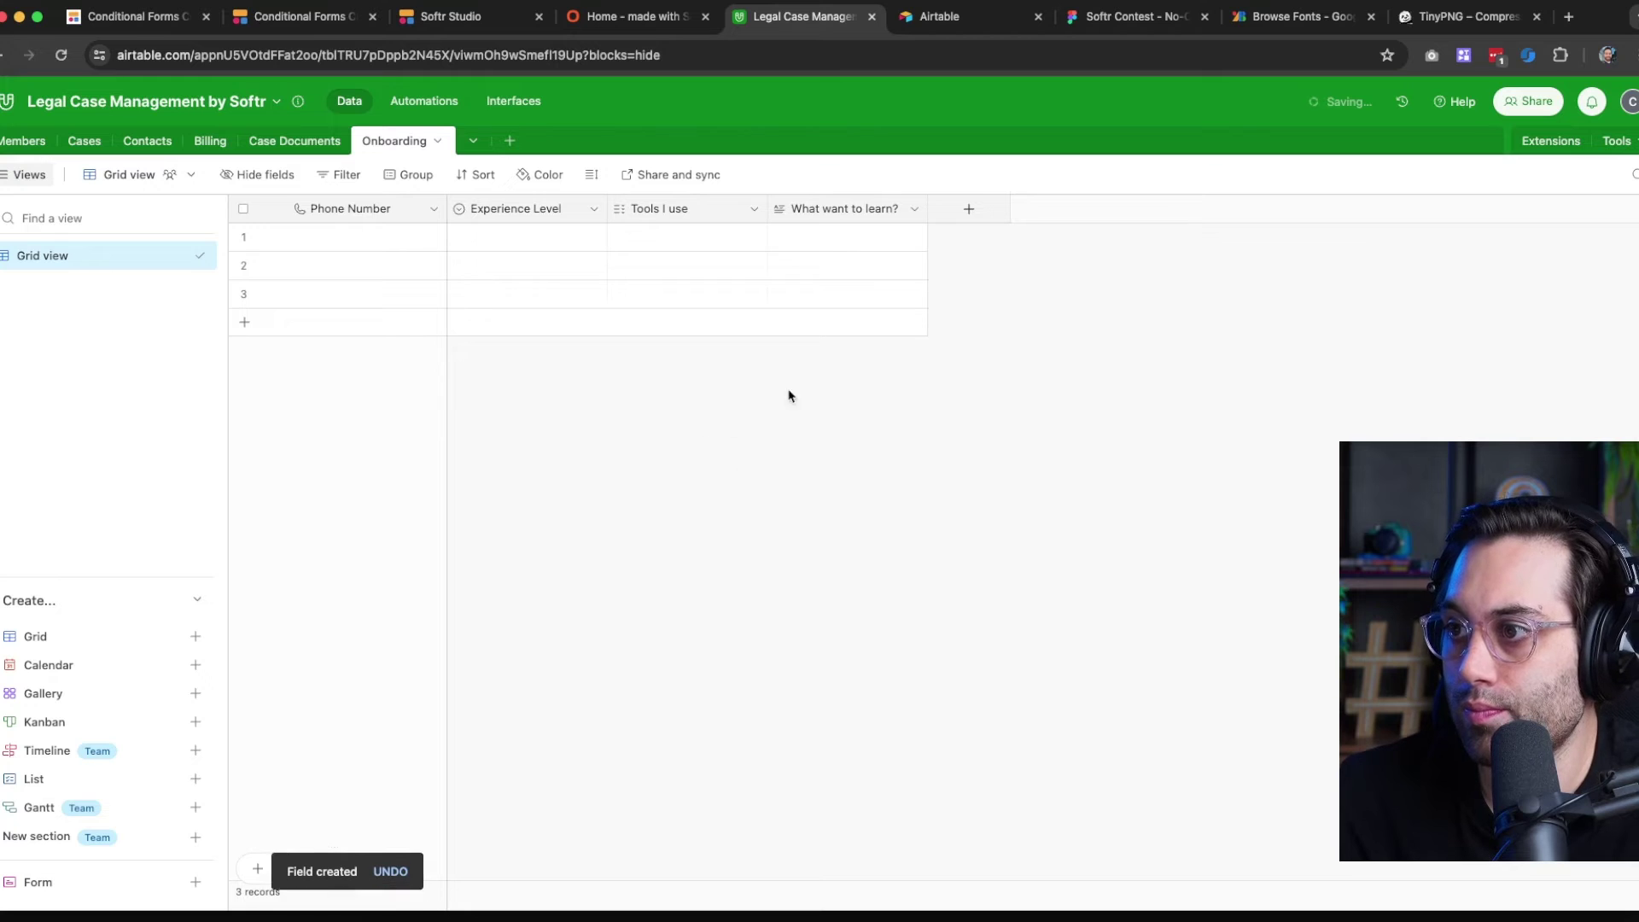
# Create an 'Email' column linking to the Members table, declining the AI upgrade offer
pyautogui.click(969, 209)
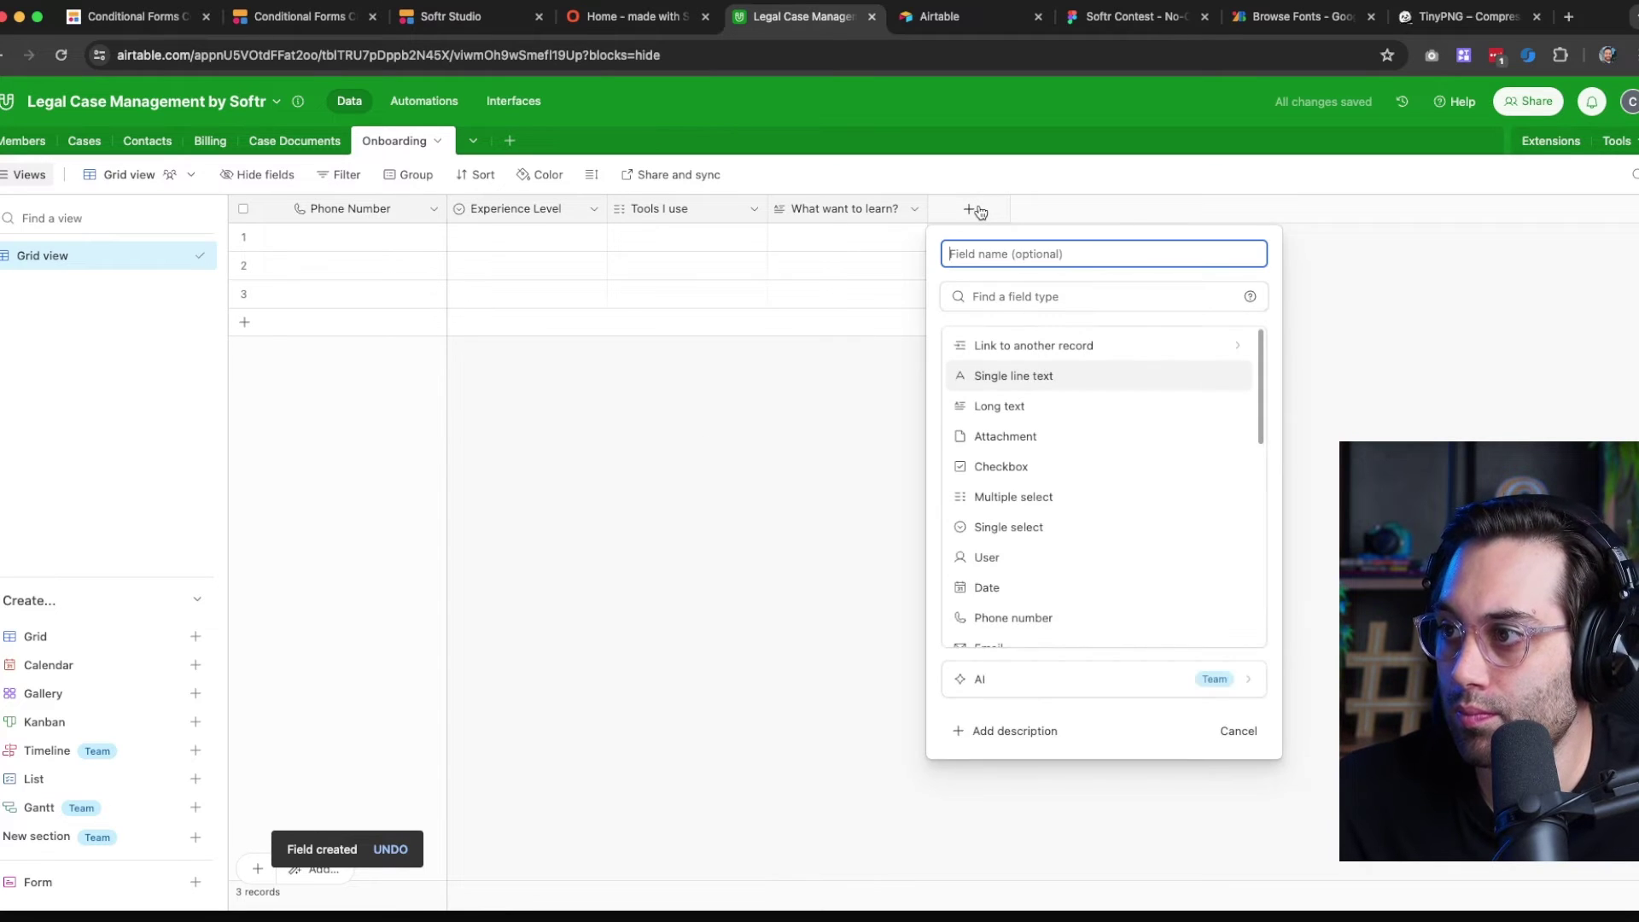
pyautogui.write('Email')
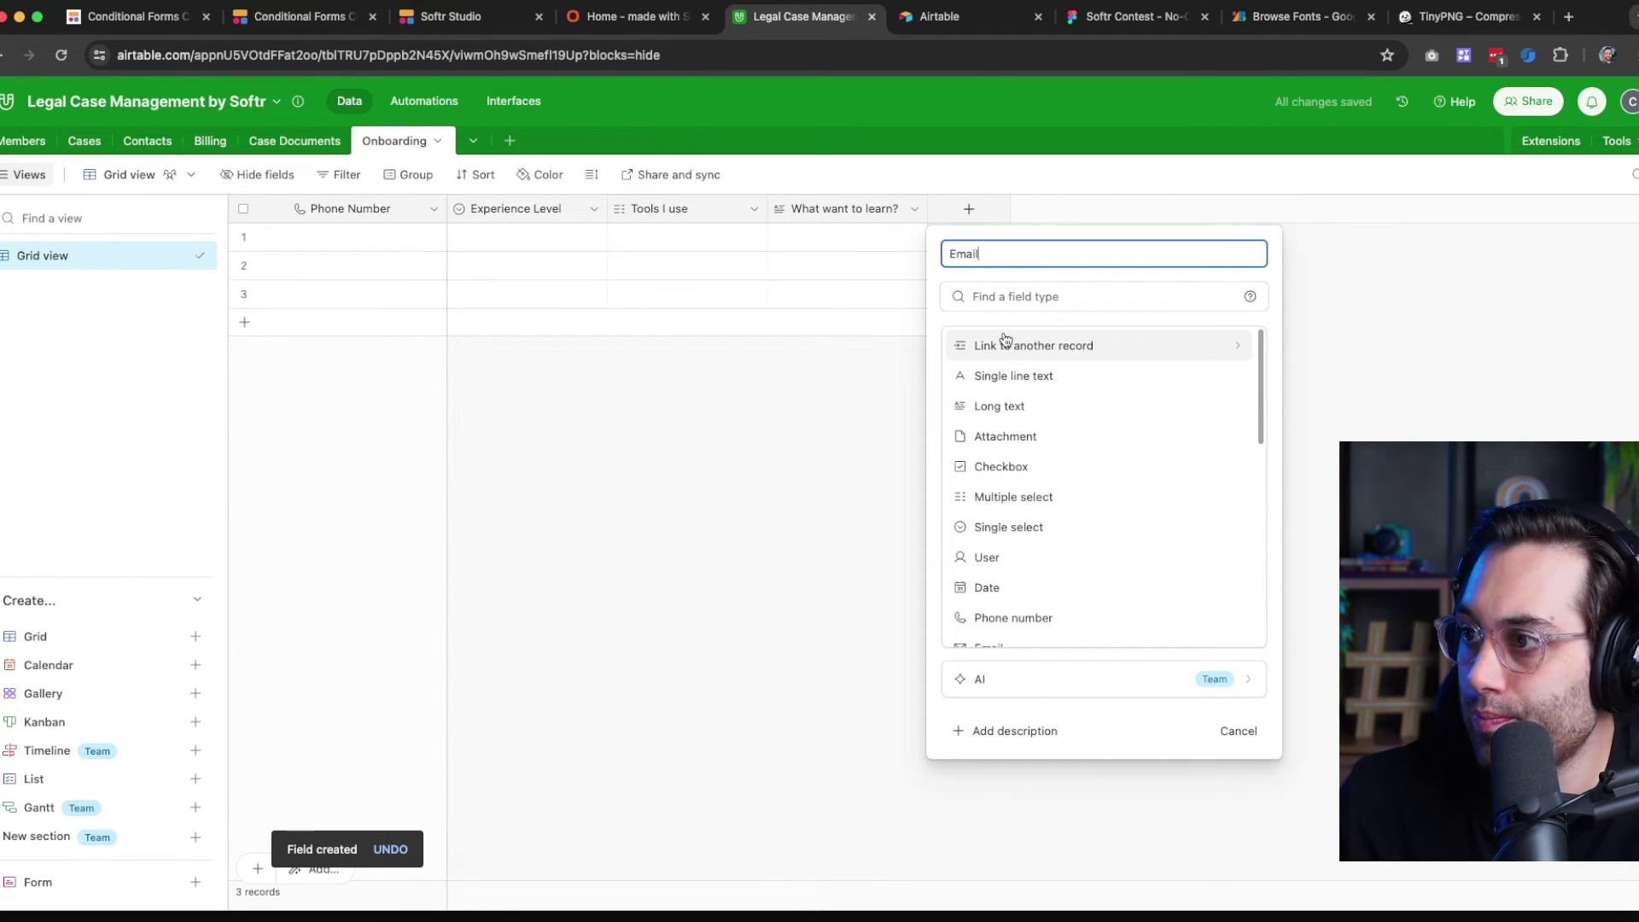
pyautogui.click(1007, 346)
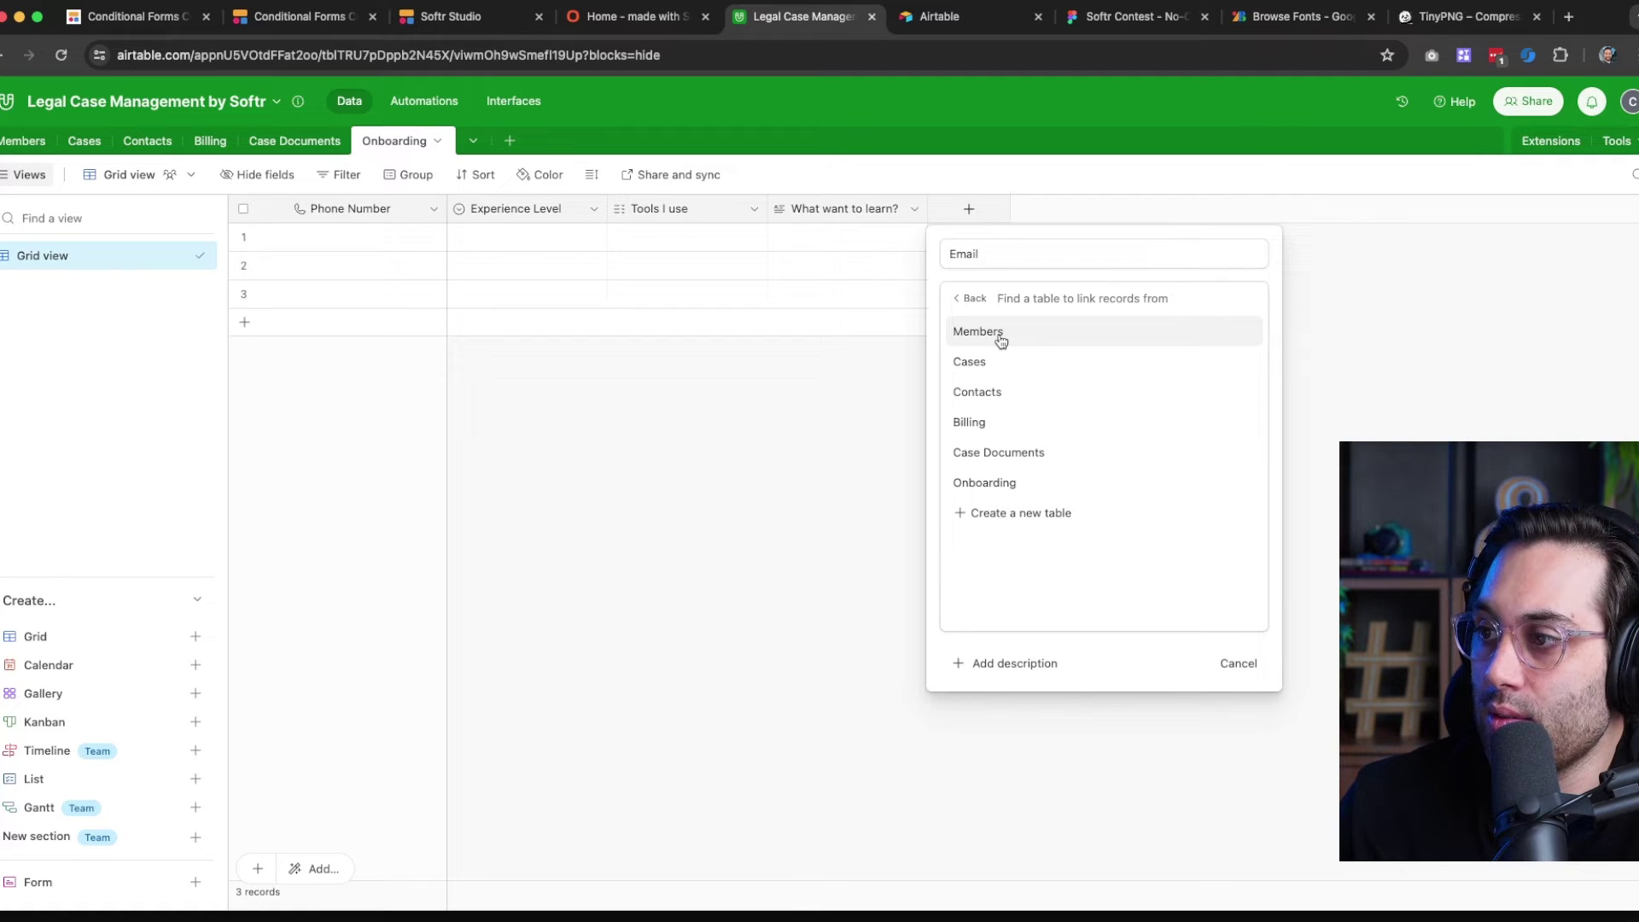
pyautogui.click(1000, 341)
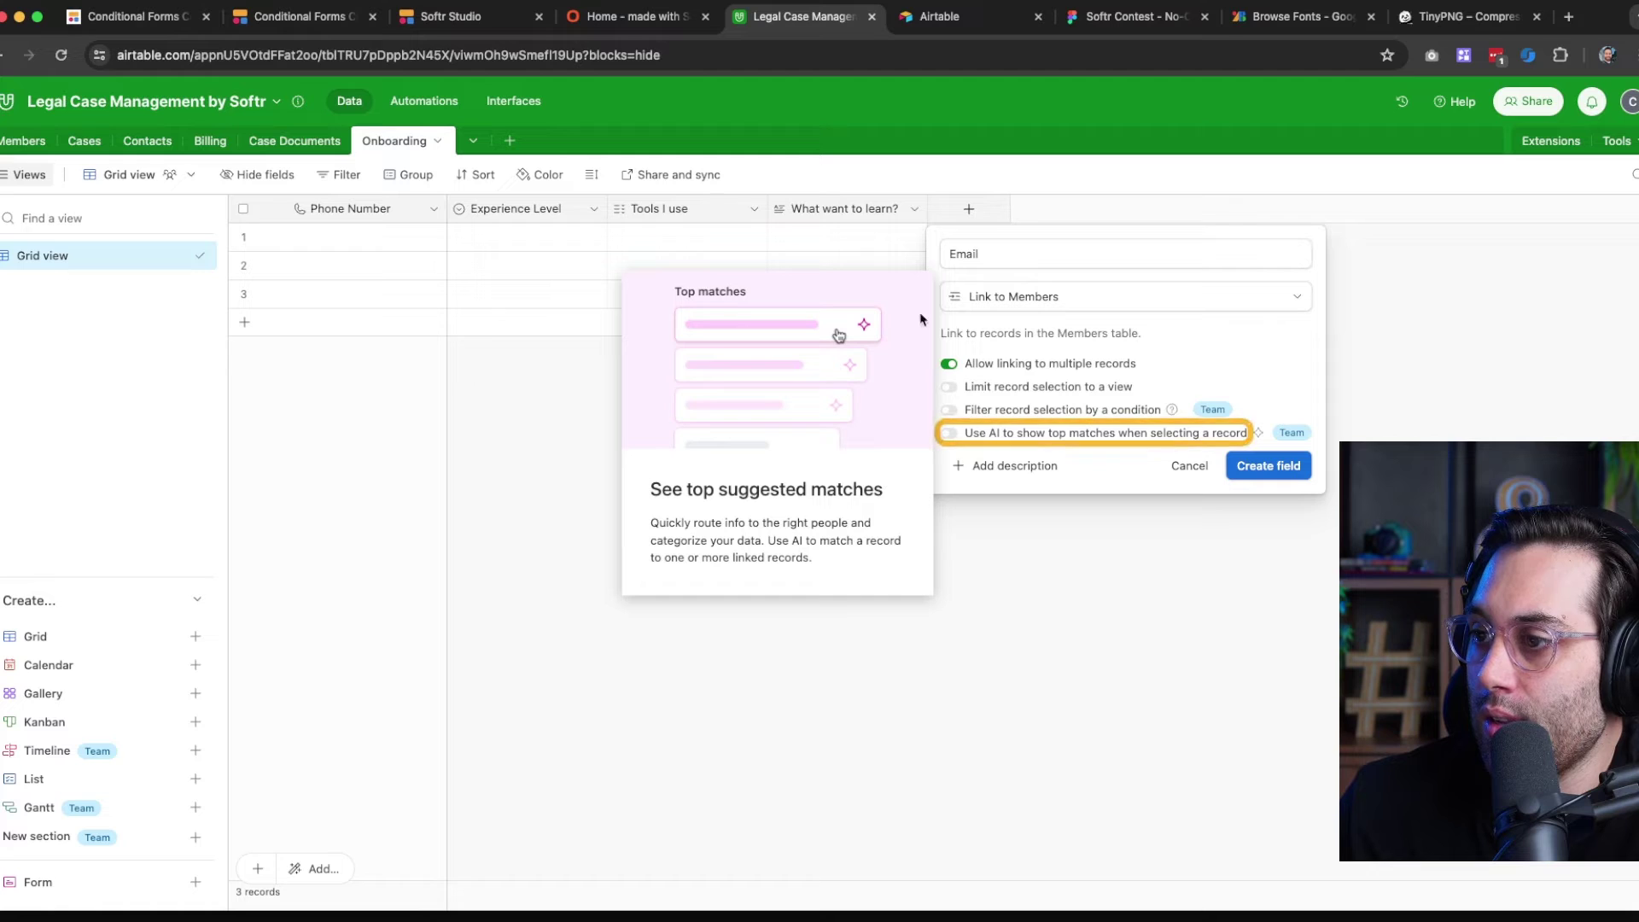
pyautogui.click(1086, 297)
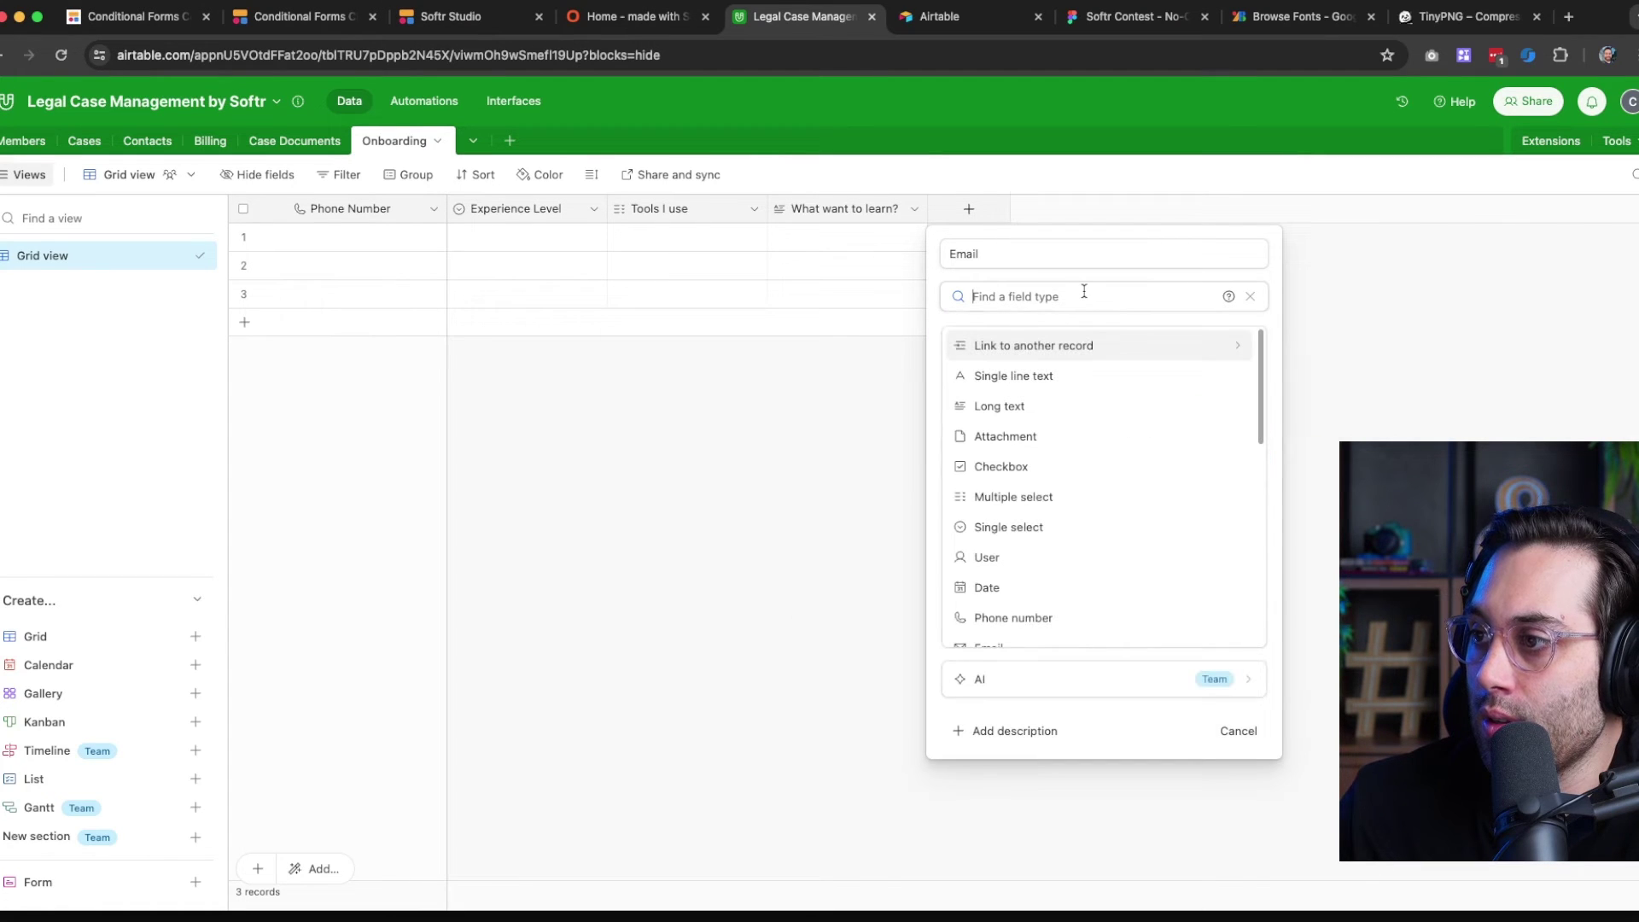
pyautogui.click(1064, 347)
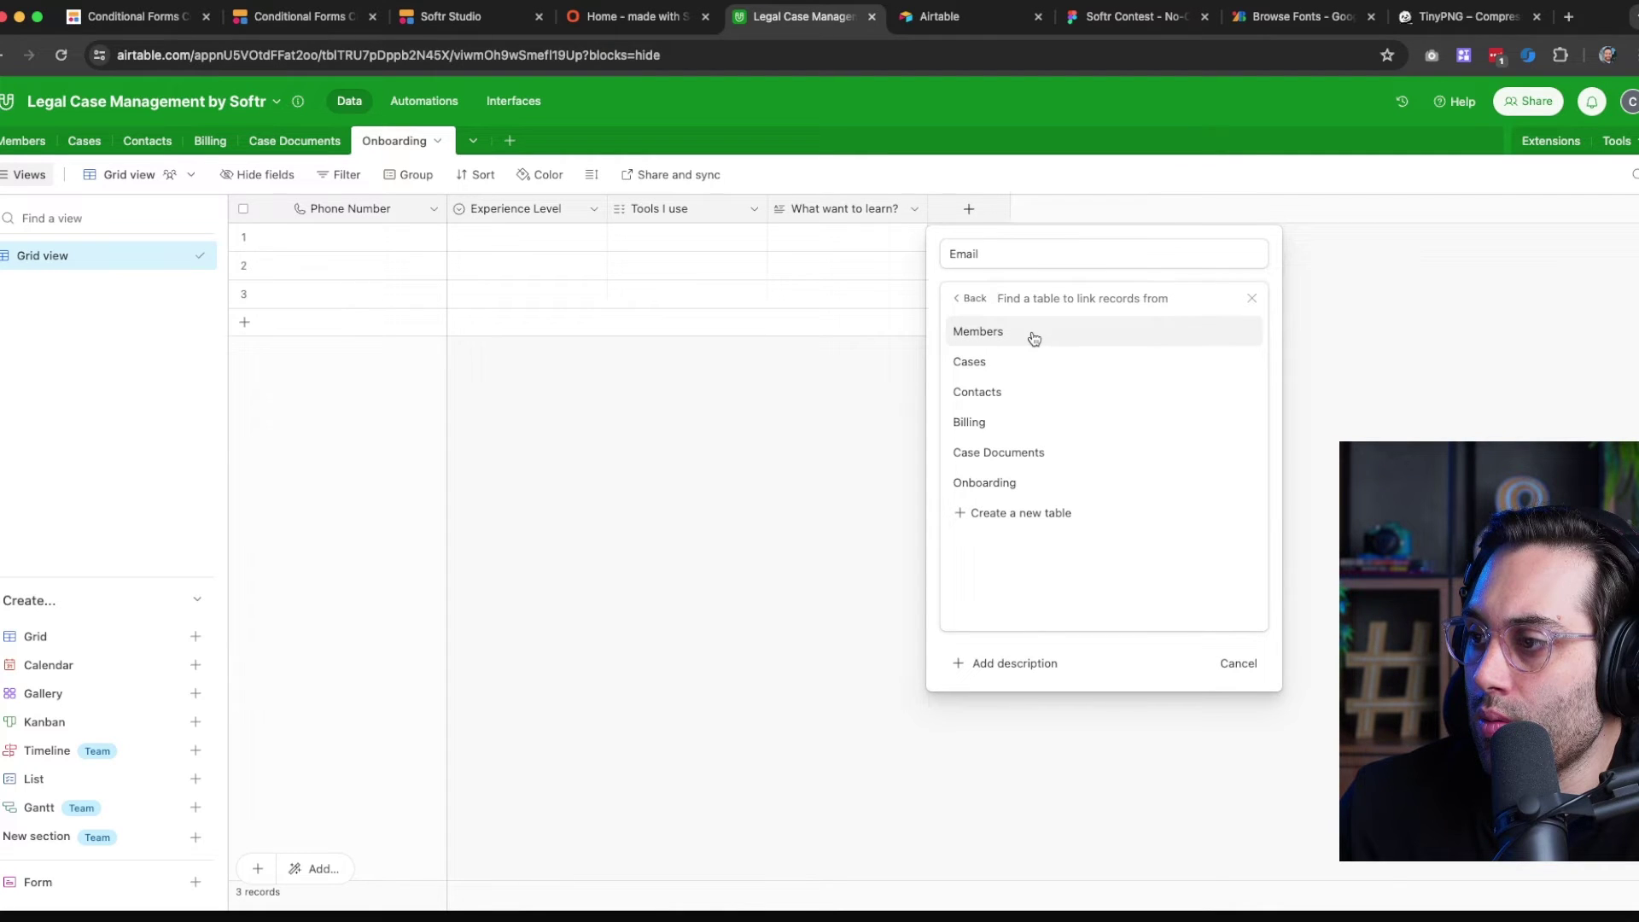
pyautogui.click(1033, 337)
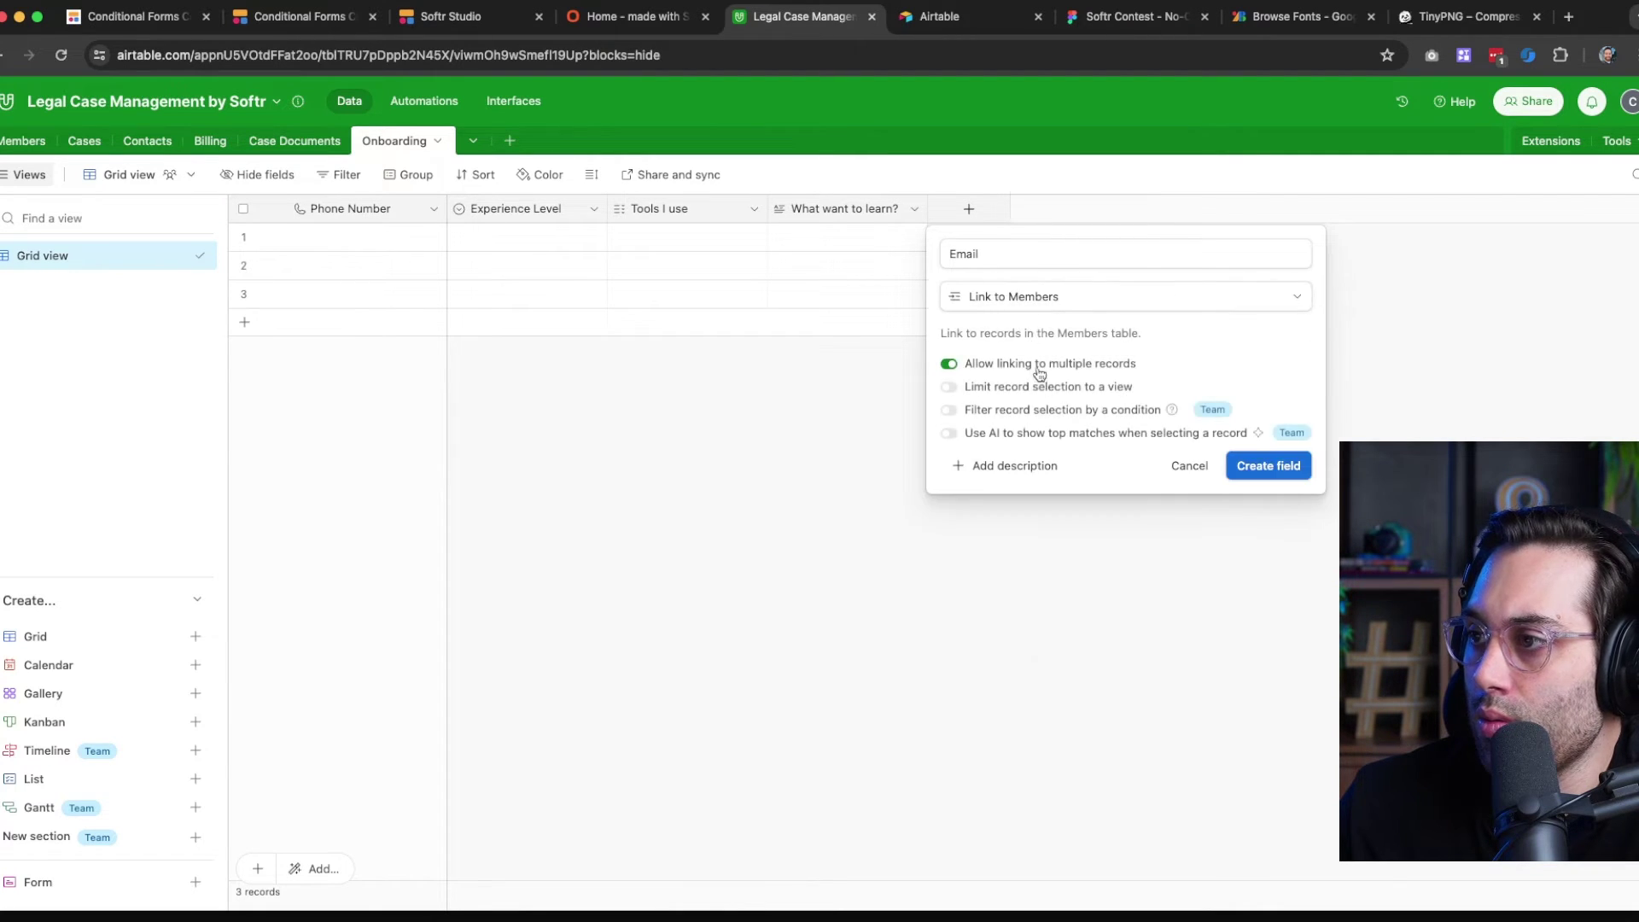
pyautogui.click(1006, 434)
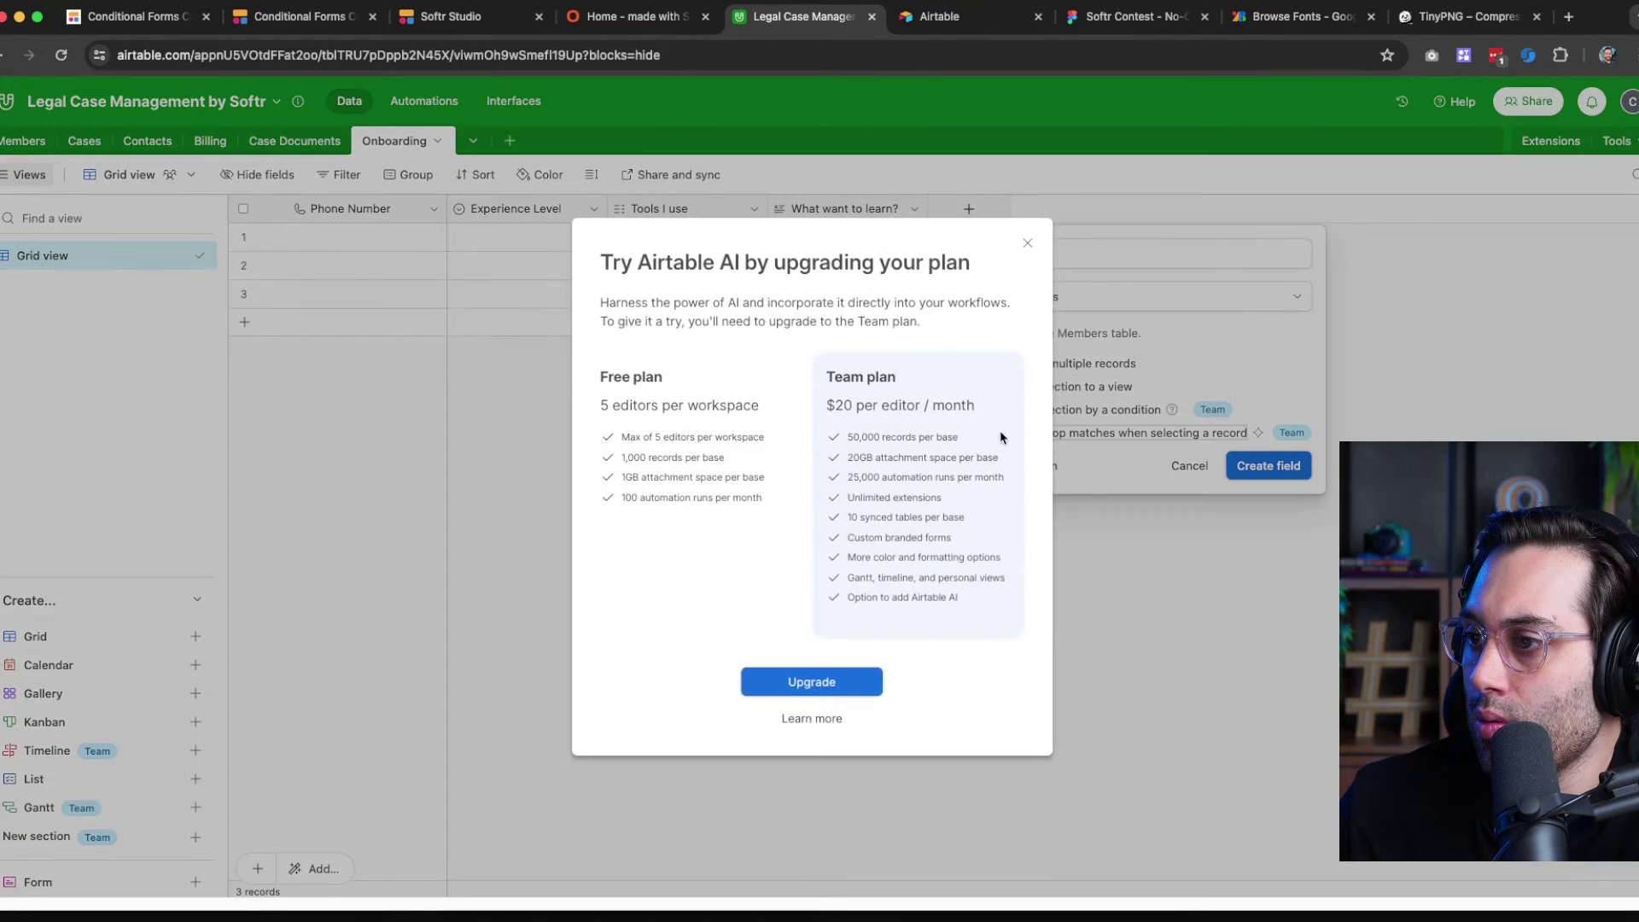
pyautogui.click(1027, 246)
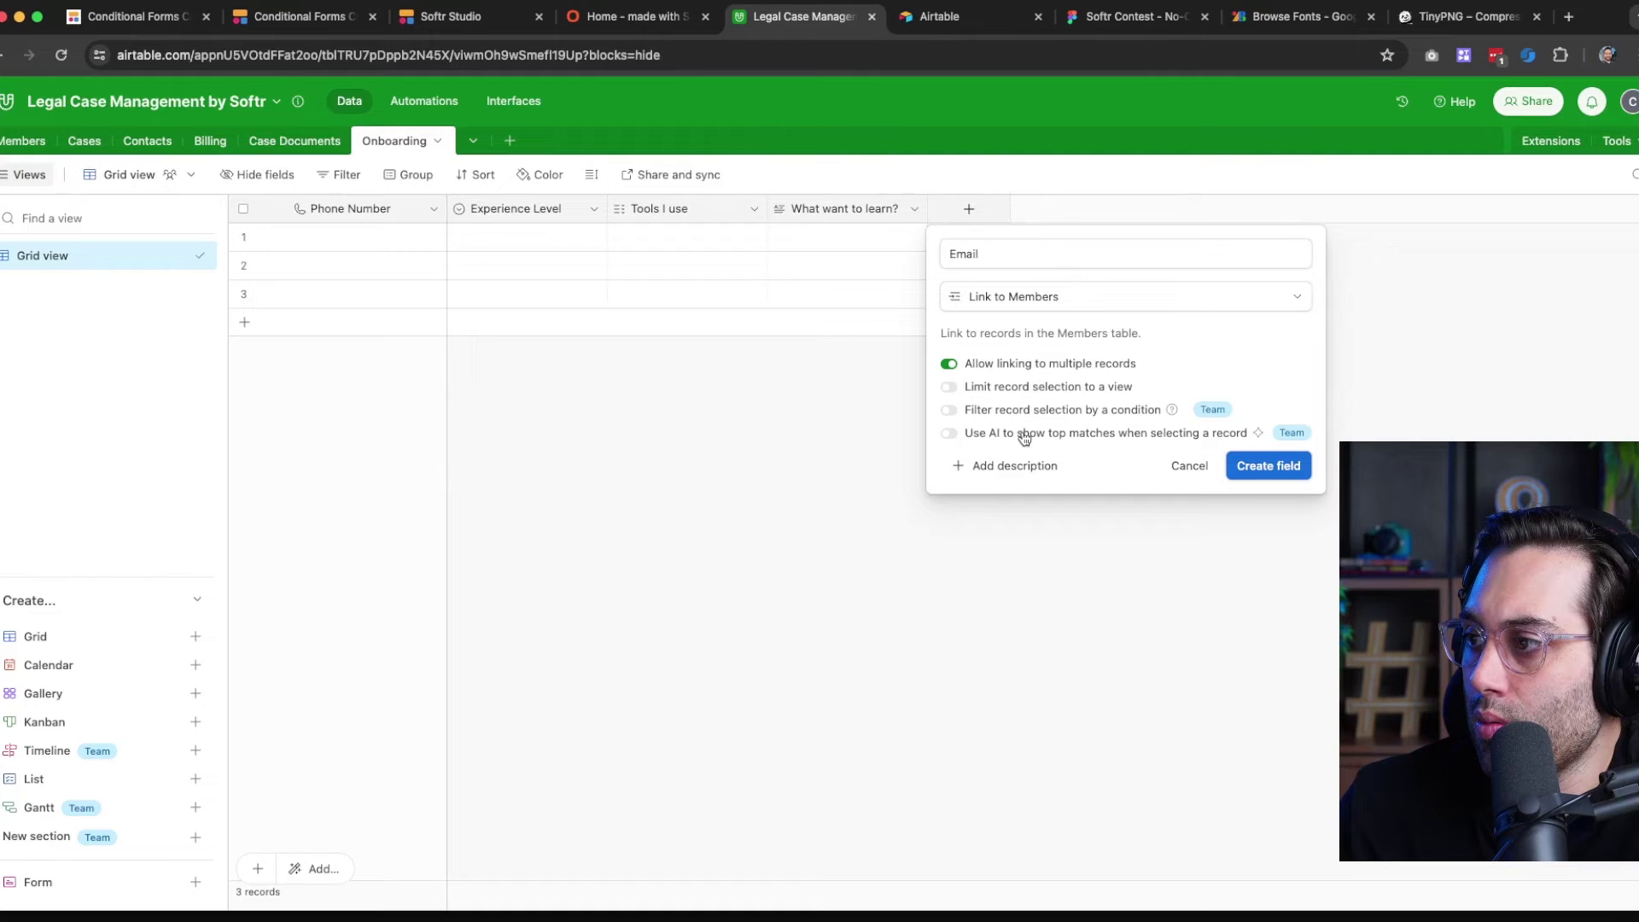
pyautogui.click(1261, 468)
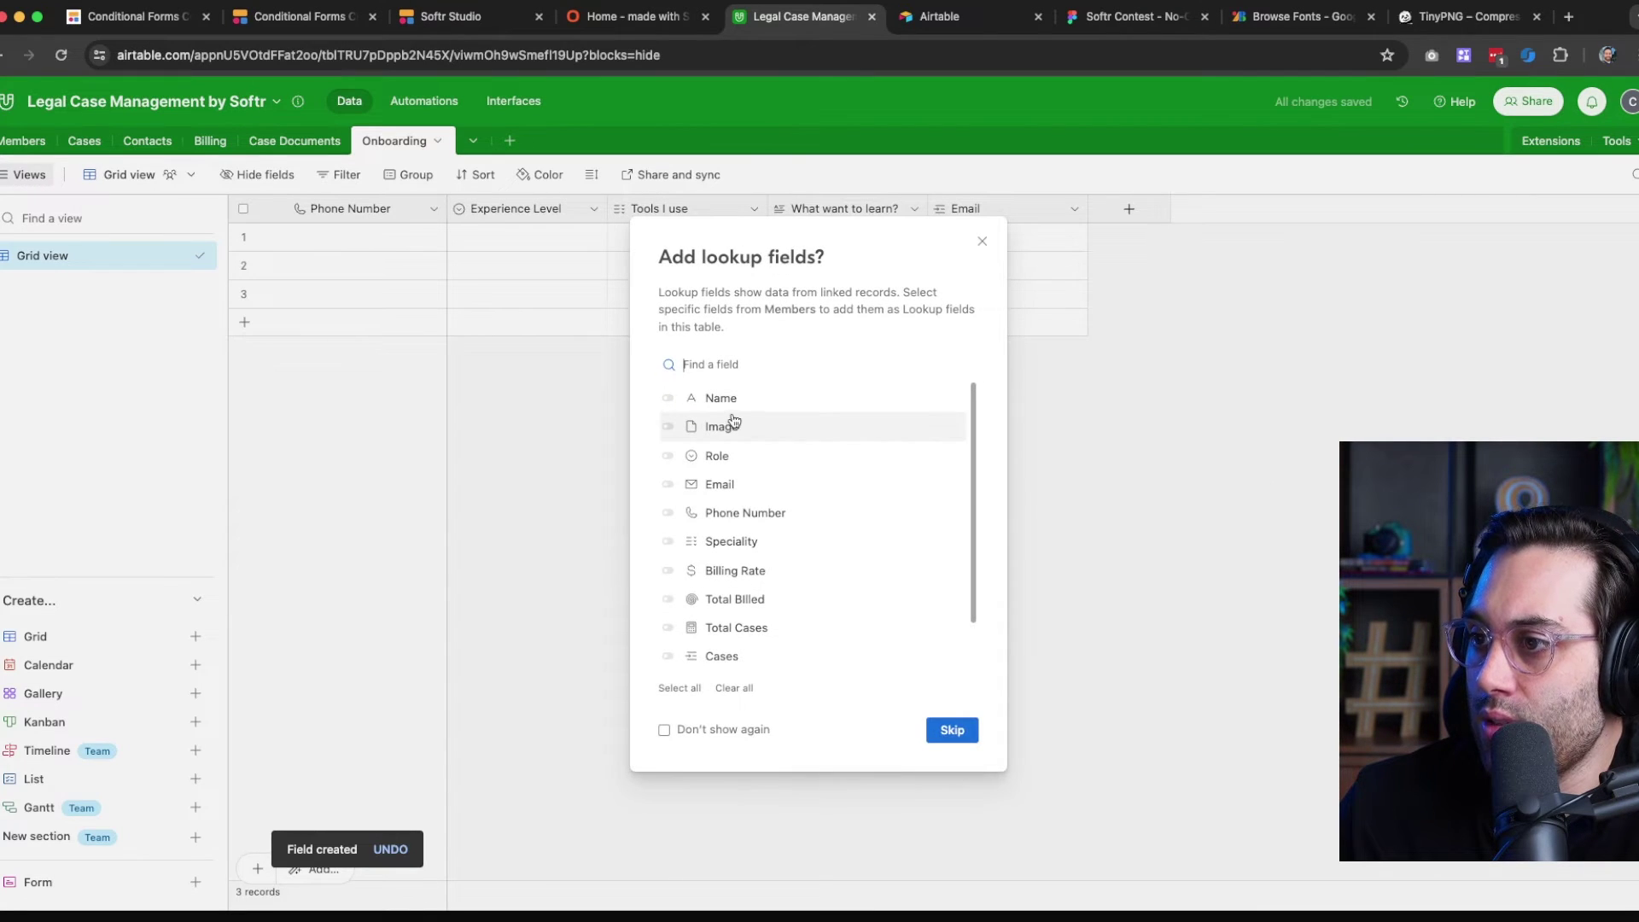
# Add the Email lookup field from Members to the Onboarding table
pyautogui.click(742, 484)
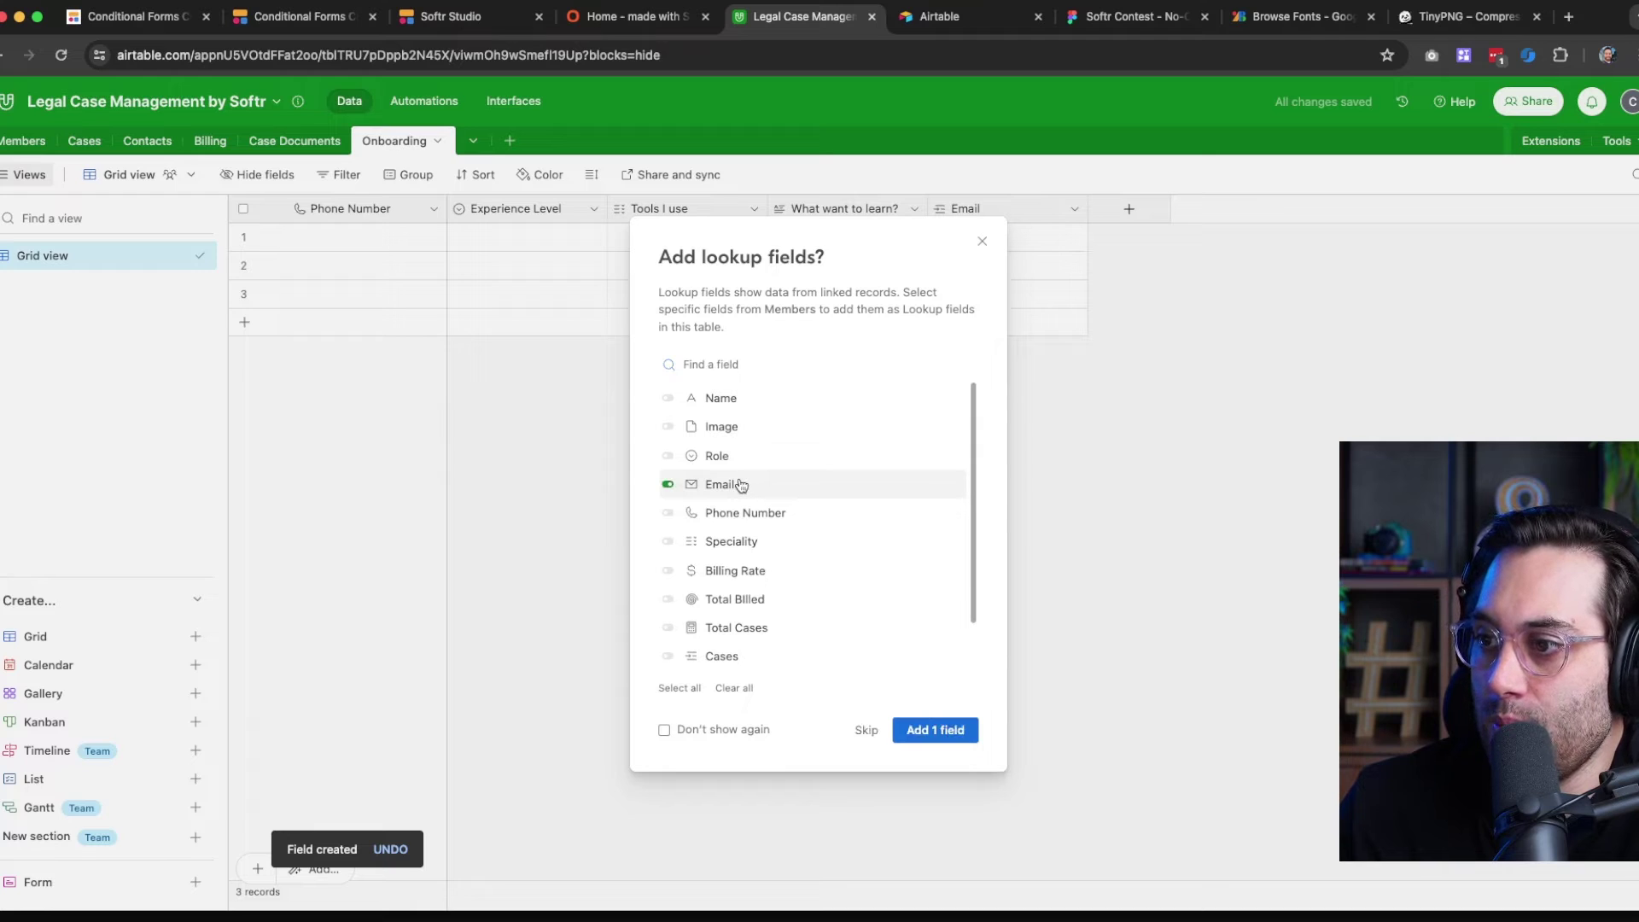
pyautogui.click(921, 730)
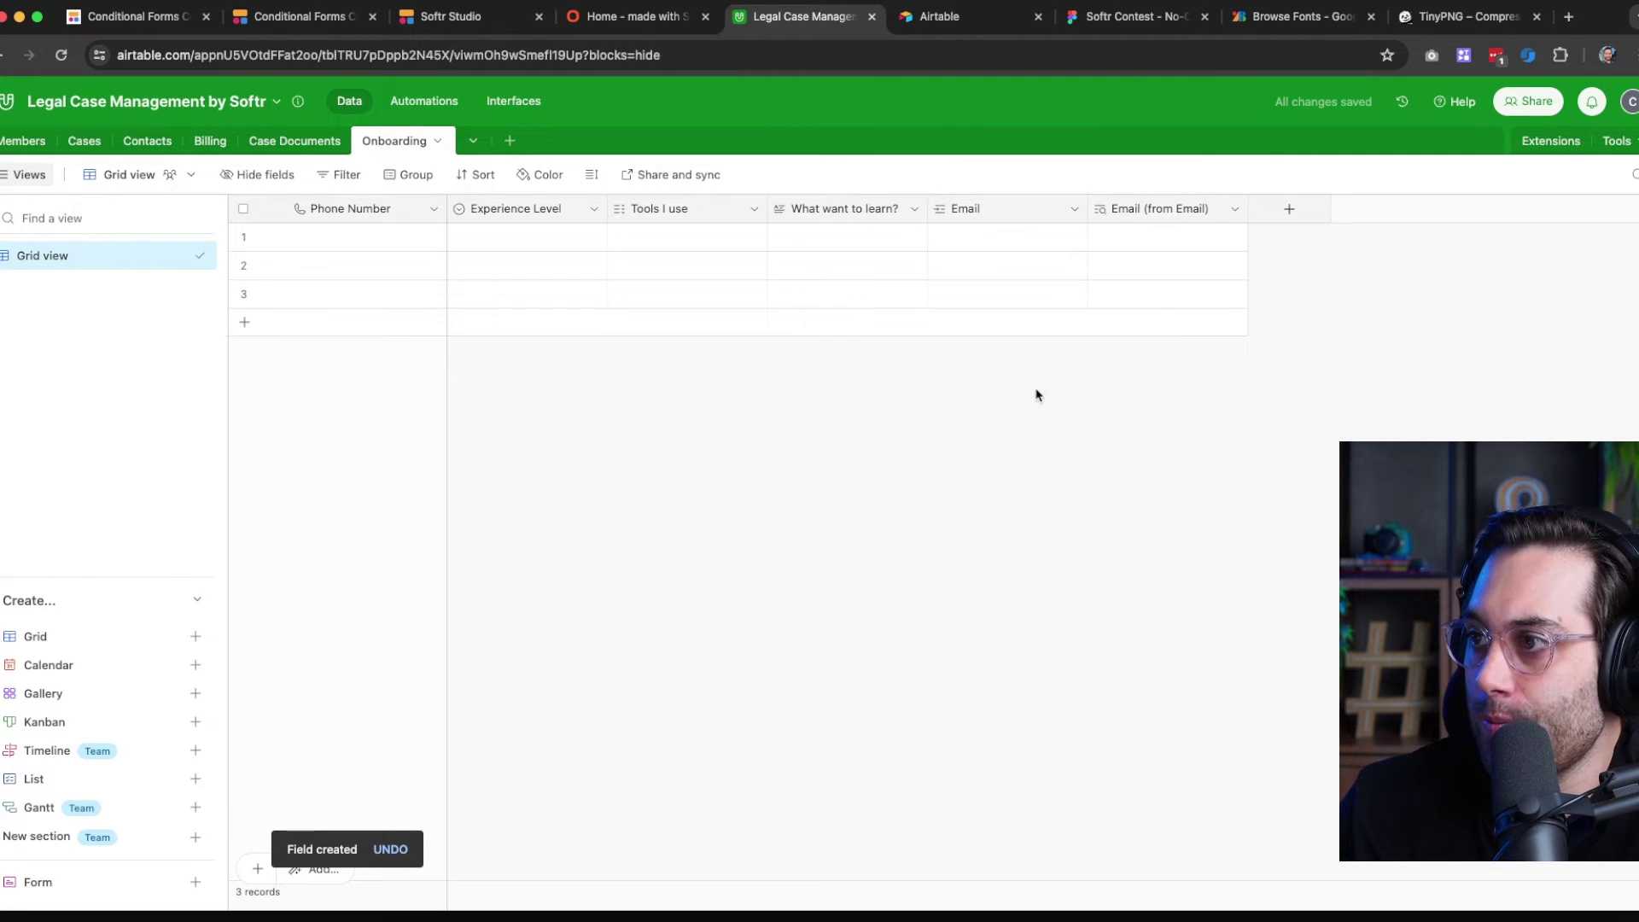
pyautogui.click(1073, 210)
# Rename the linked Email field to 'Member (Relationship)'
pyautogui.click(979, 249)
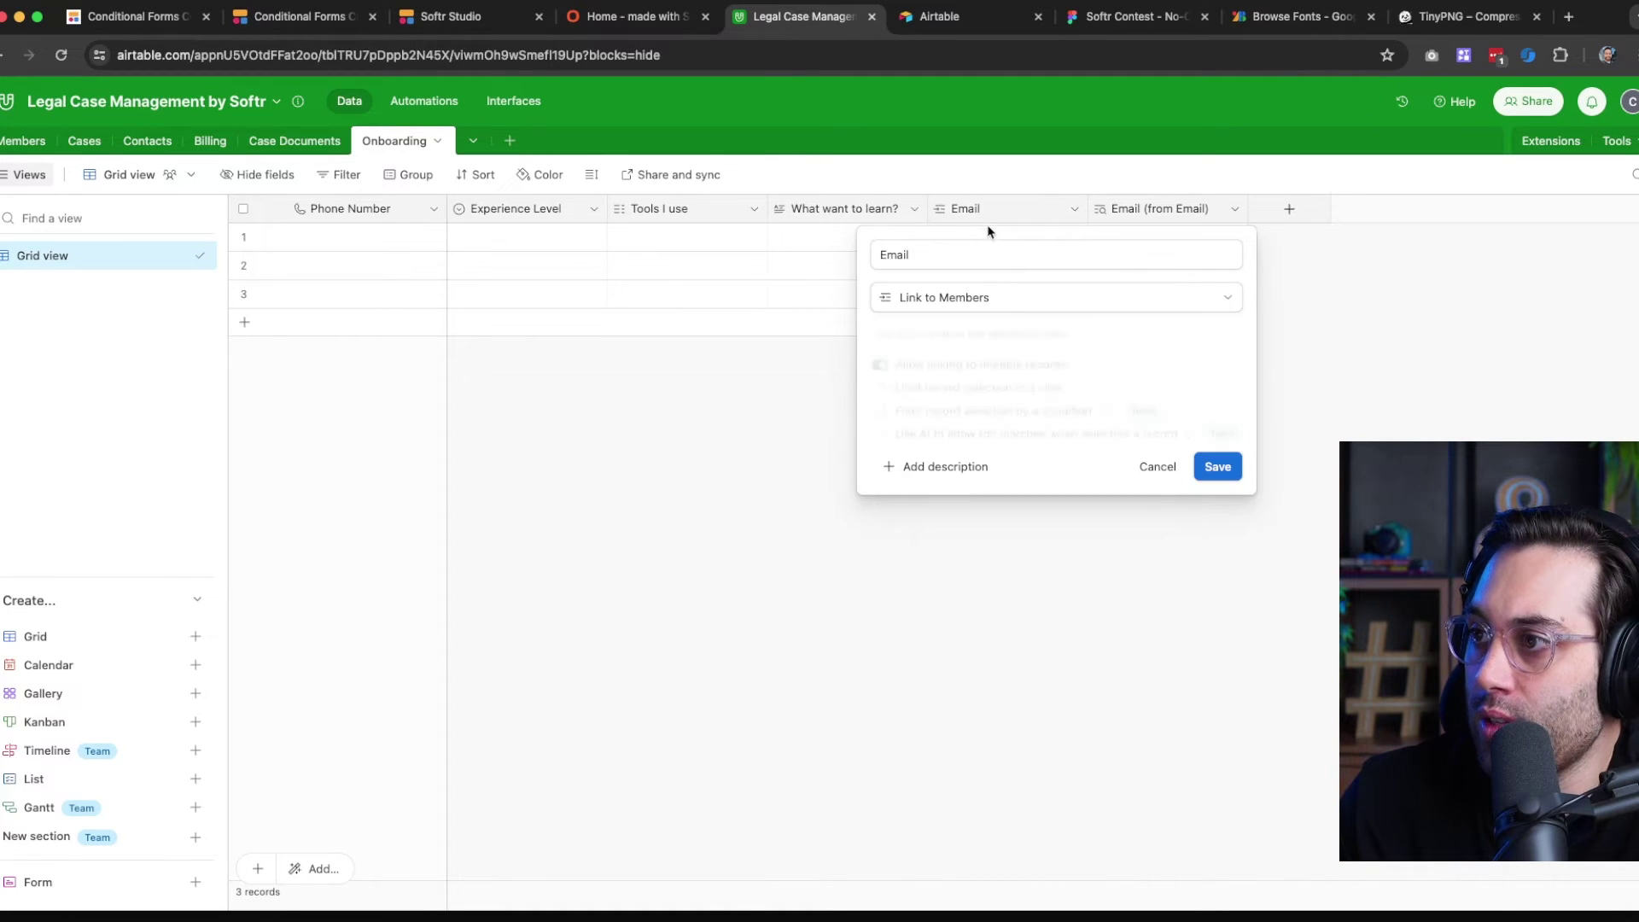
pyautogui.click(949, 253)
pyautogui.doubleClick(949, 253)
pyautogui.write('Member (Relation')
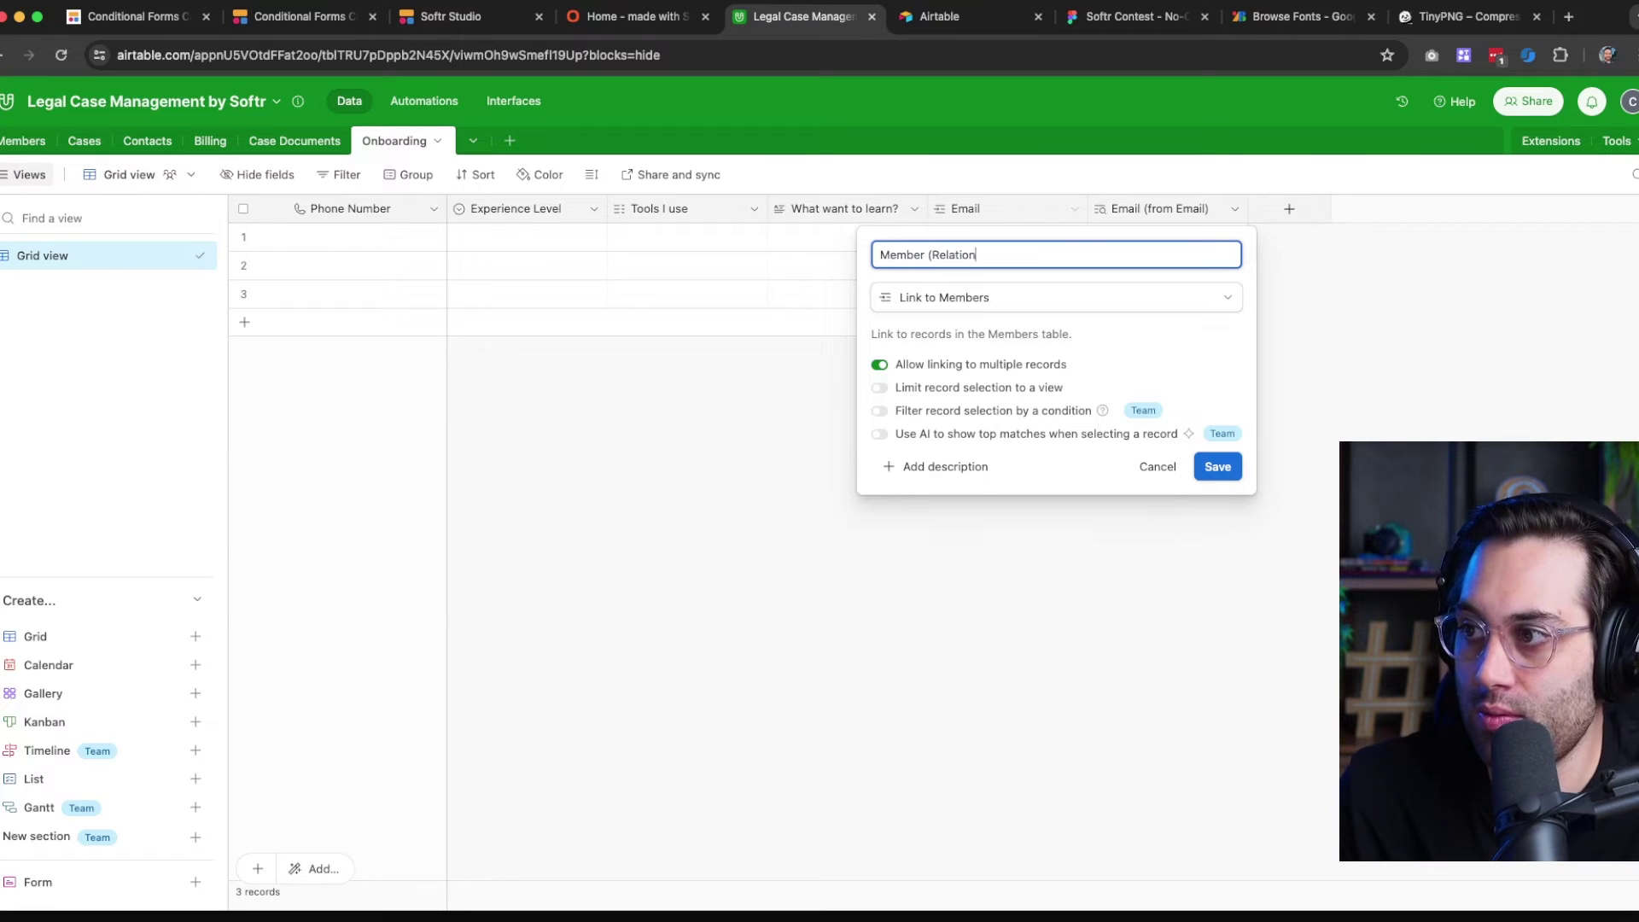
pyautogui.write('ship')
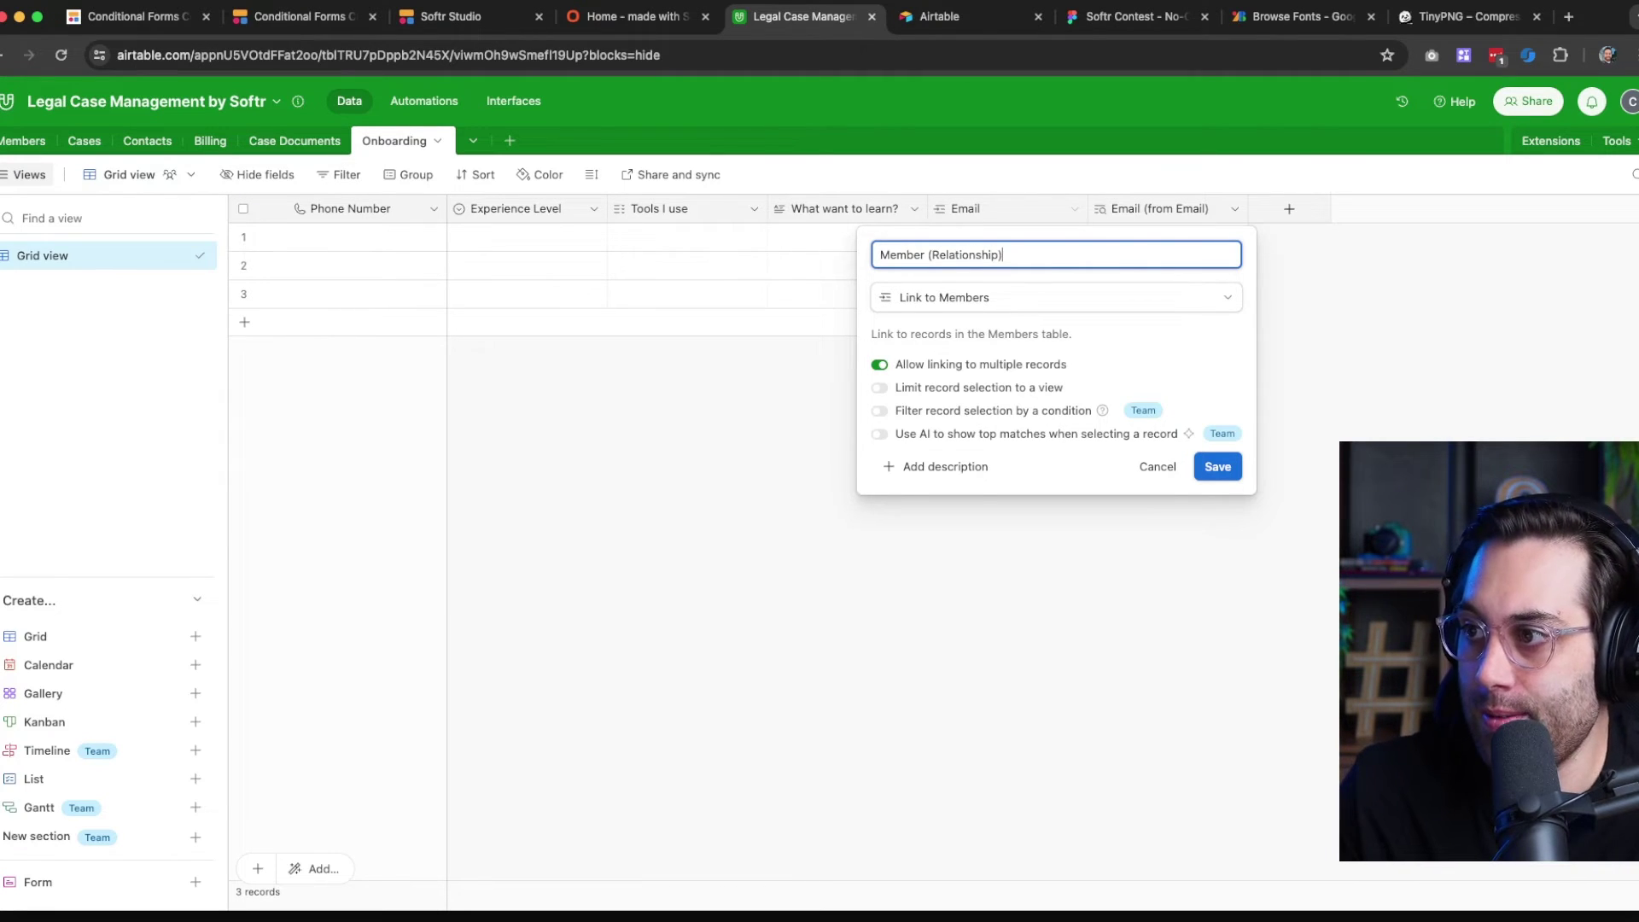
pyautogui.press('Return')
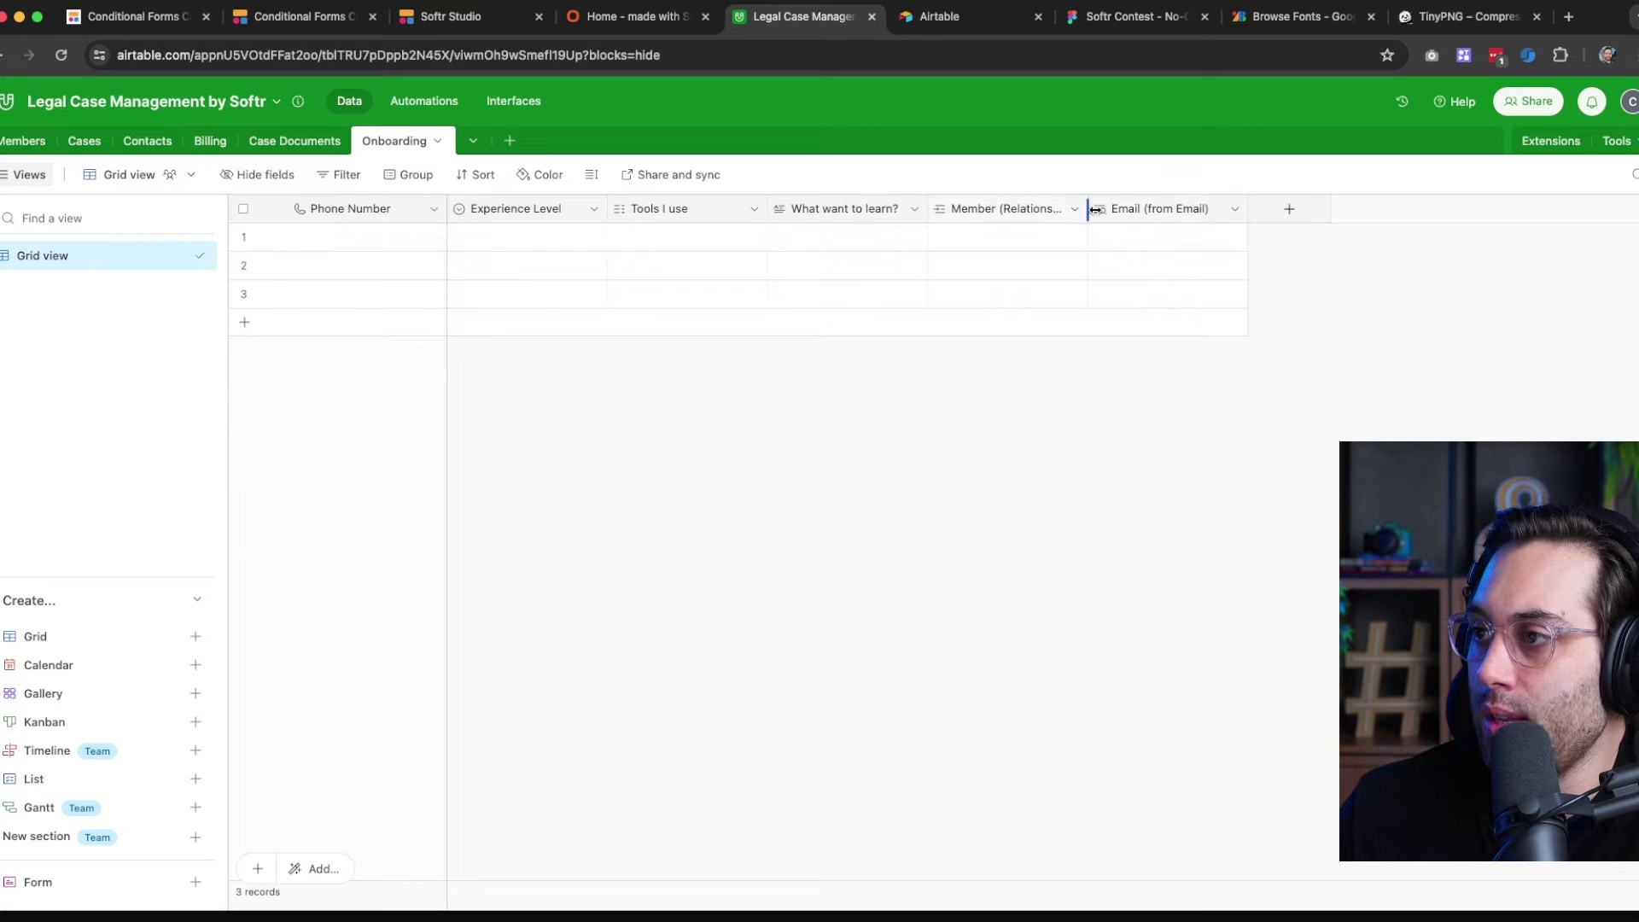
# Browse the member list for row 1's link cell without linking anyone
pyautogui.click(1235, 209)
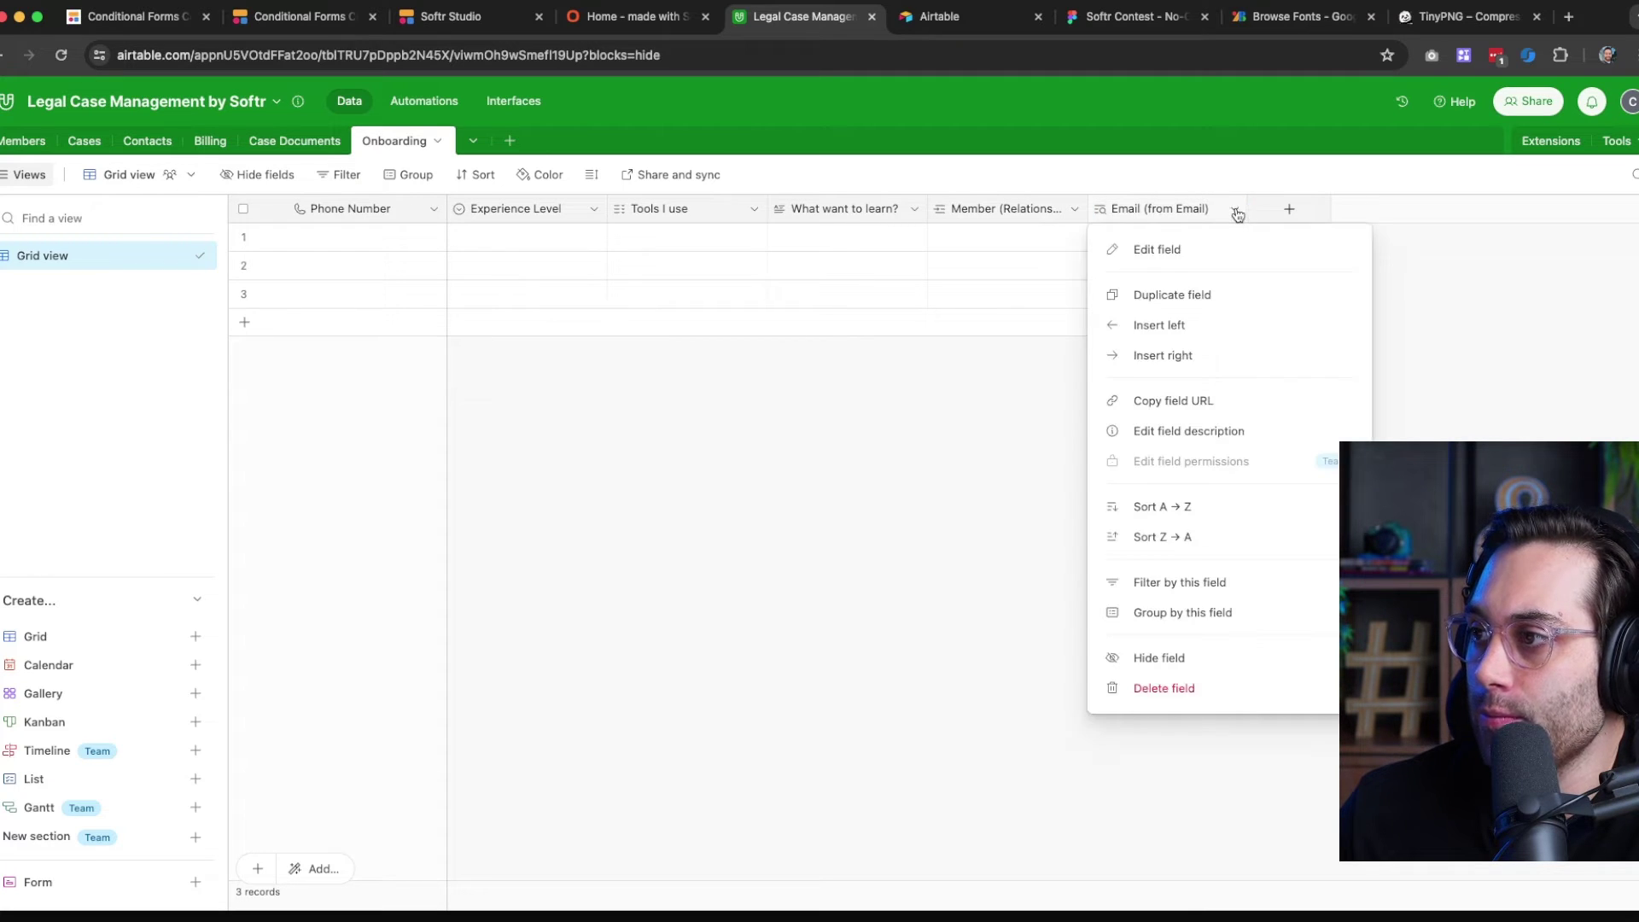
pyautogui.click(863, 410)
pyautogui.click(1165, 245)
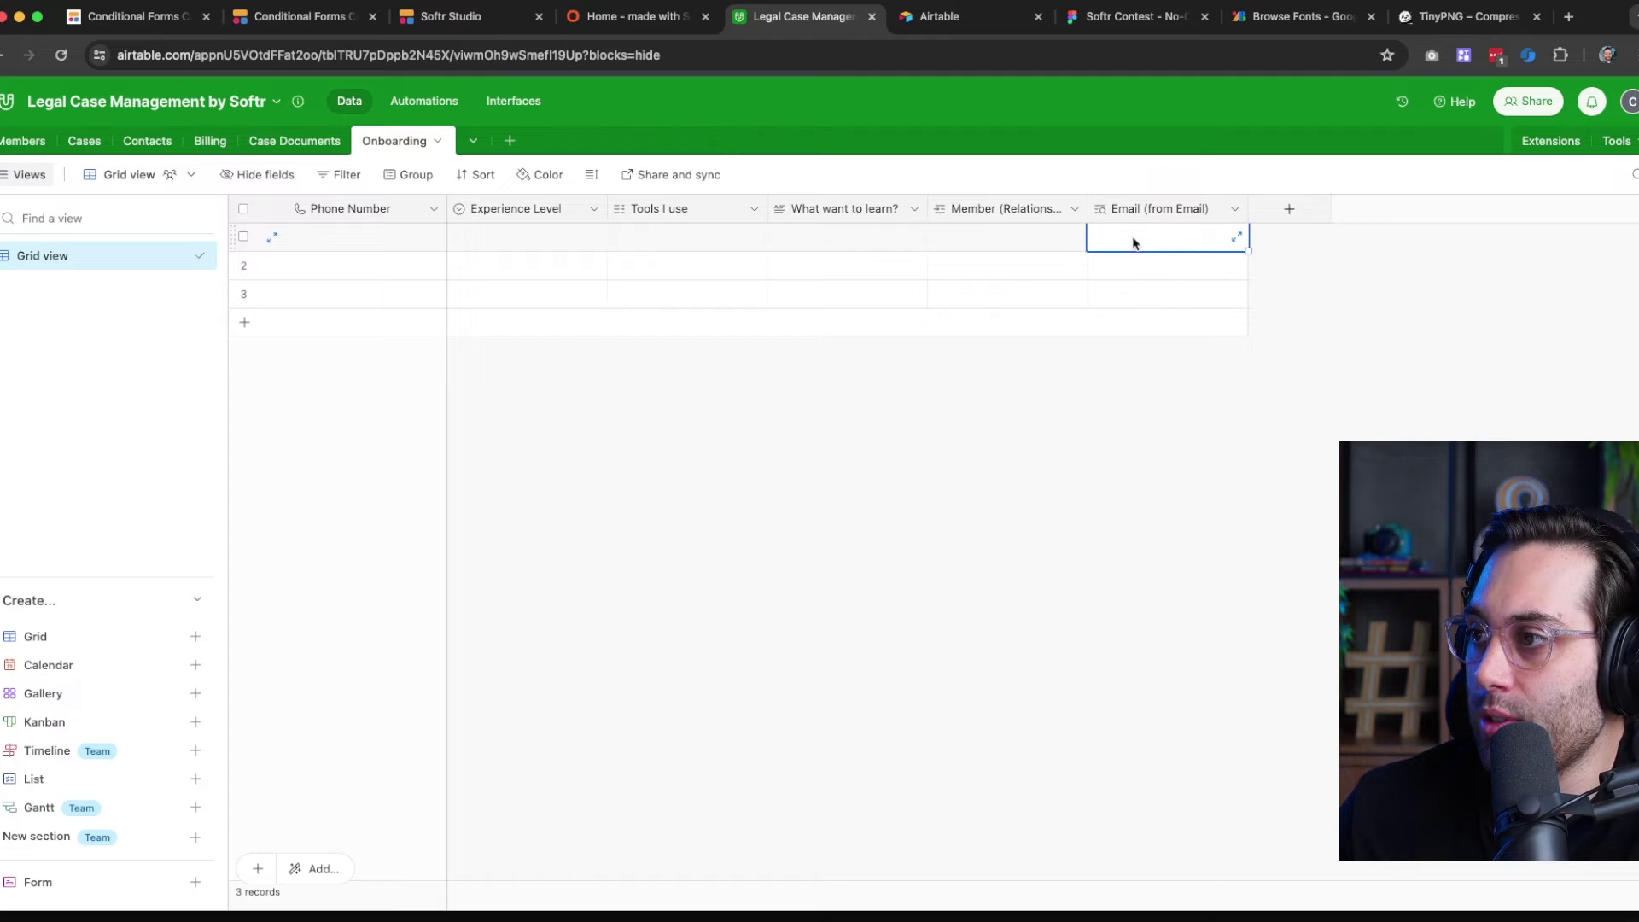
pyautogui.click(995, 237)
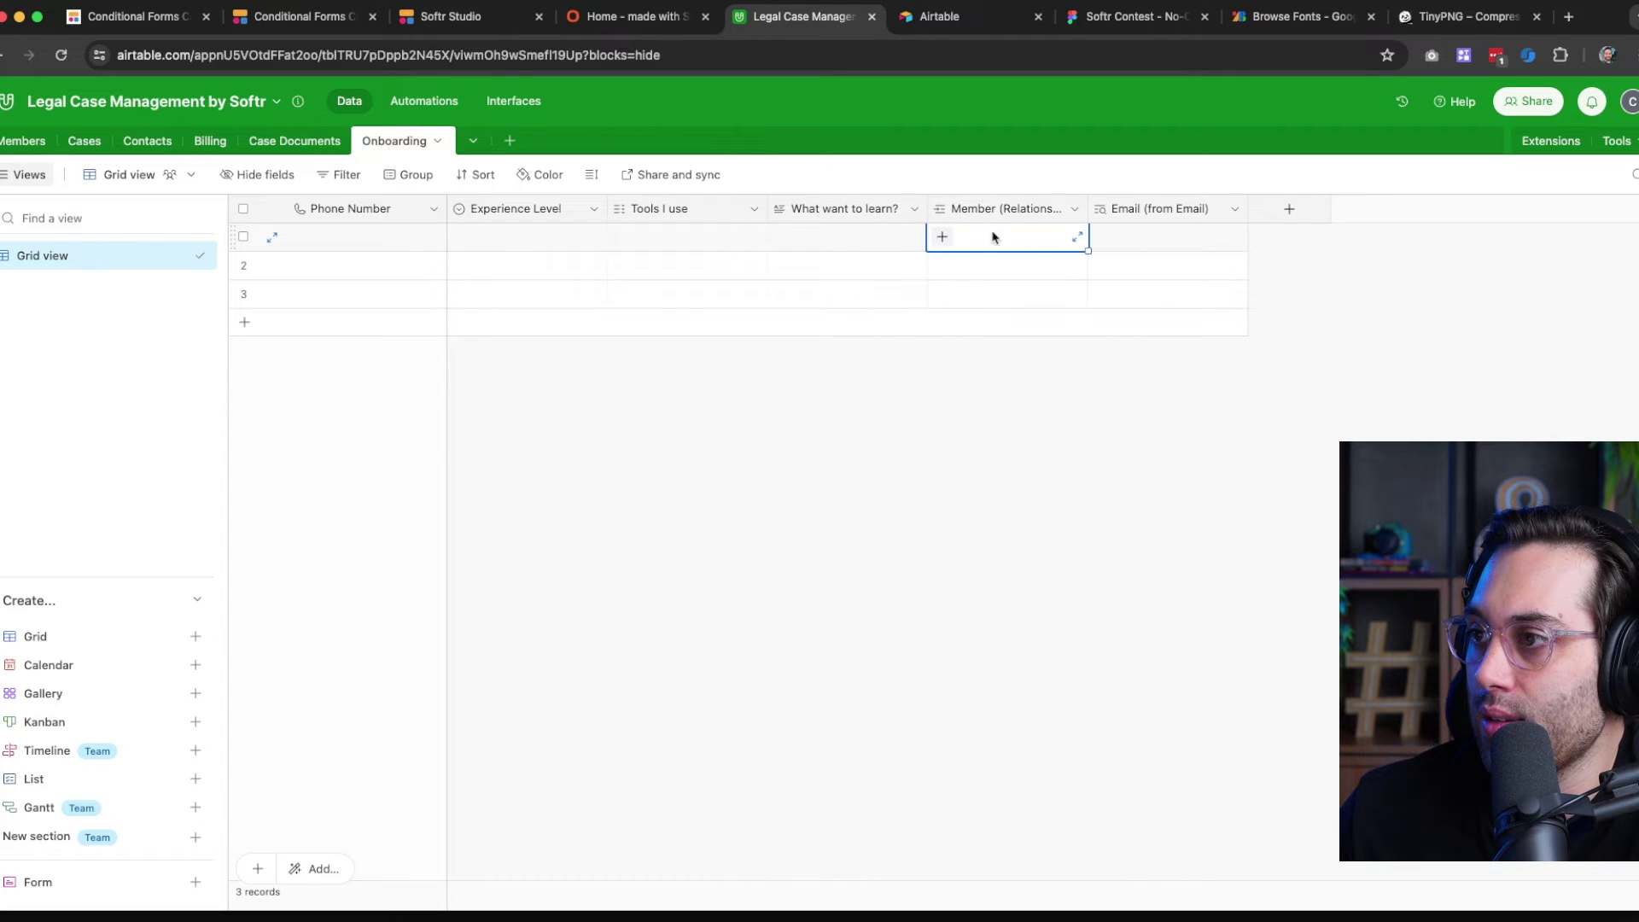
pyautogui.click(943, 239)
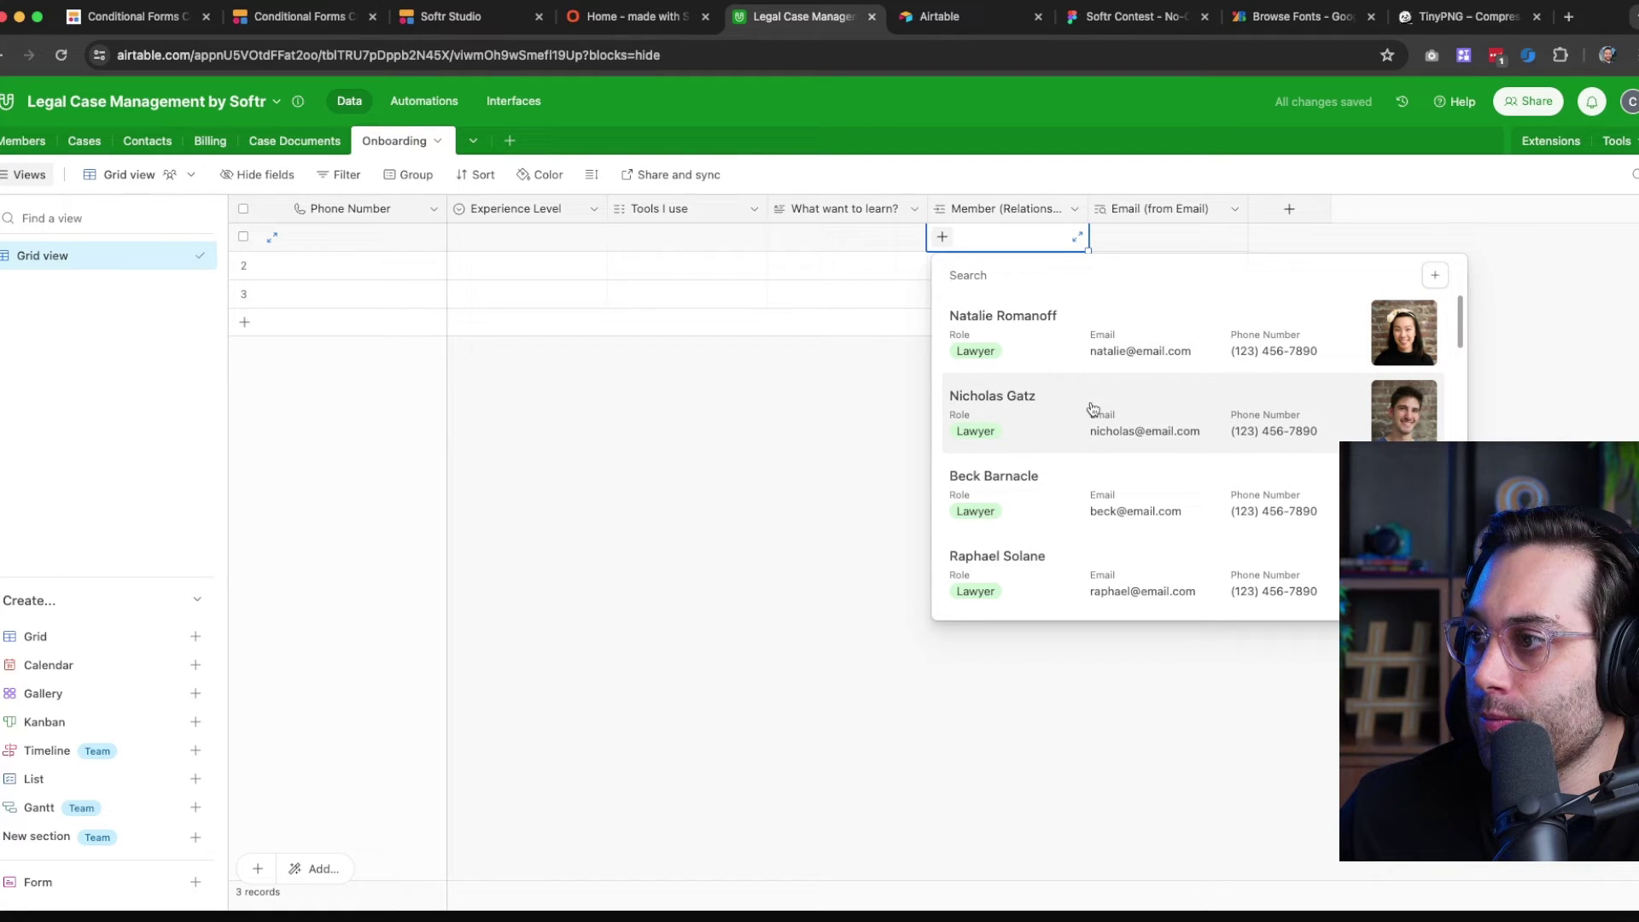
pyautogui.scroll(-15, 1104, 372)
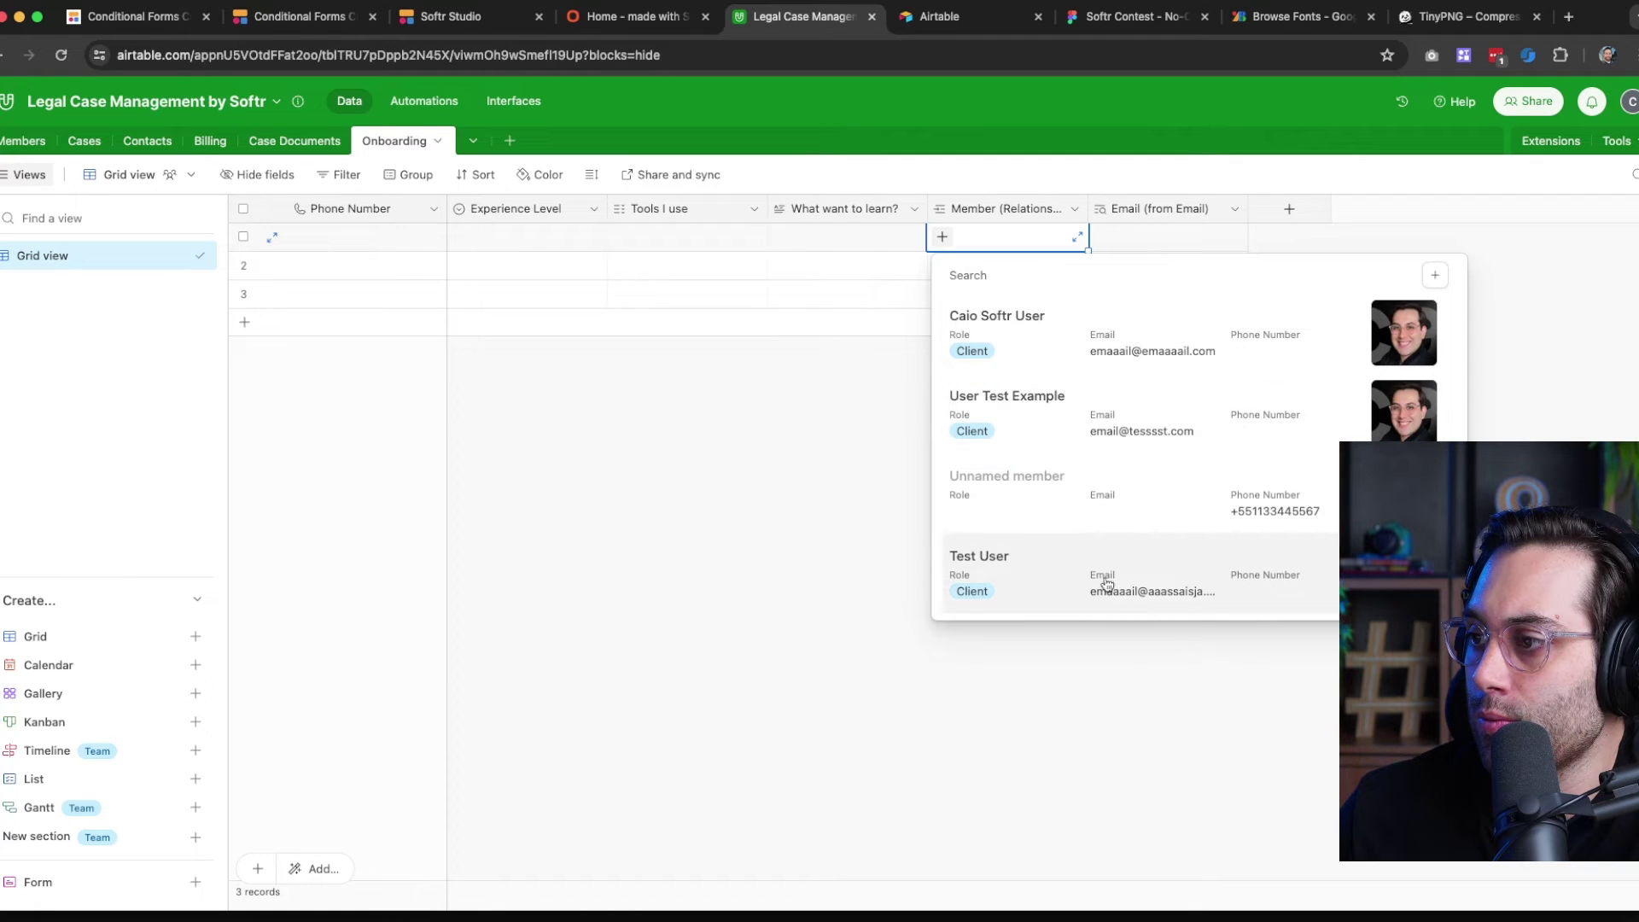
pyautogui.scroll(10, 1107, 578)
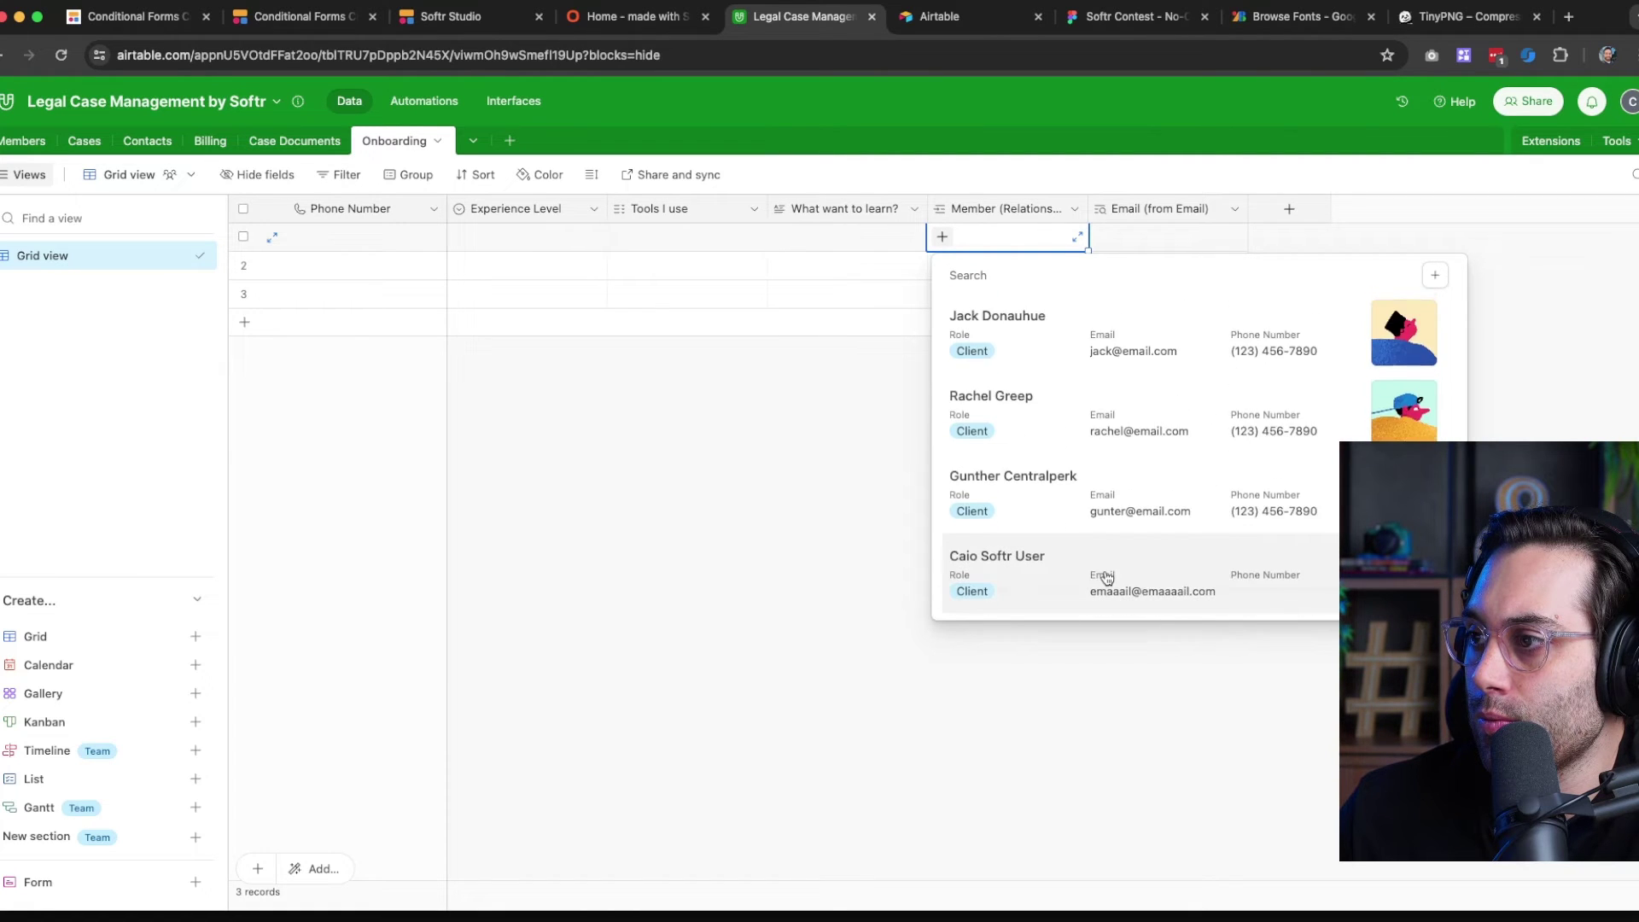
pyautogui.scroll(6, 1106, 578)
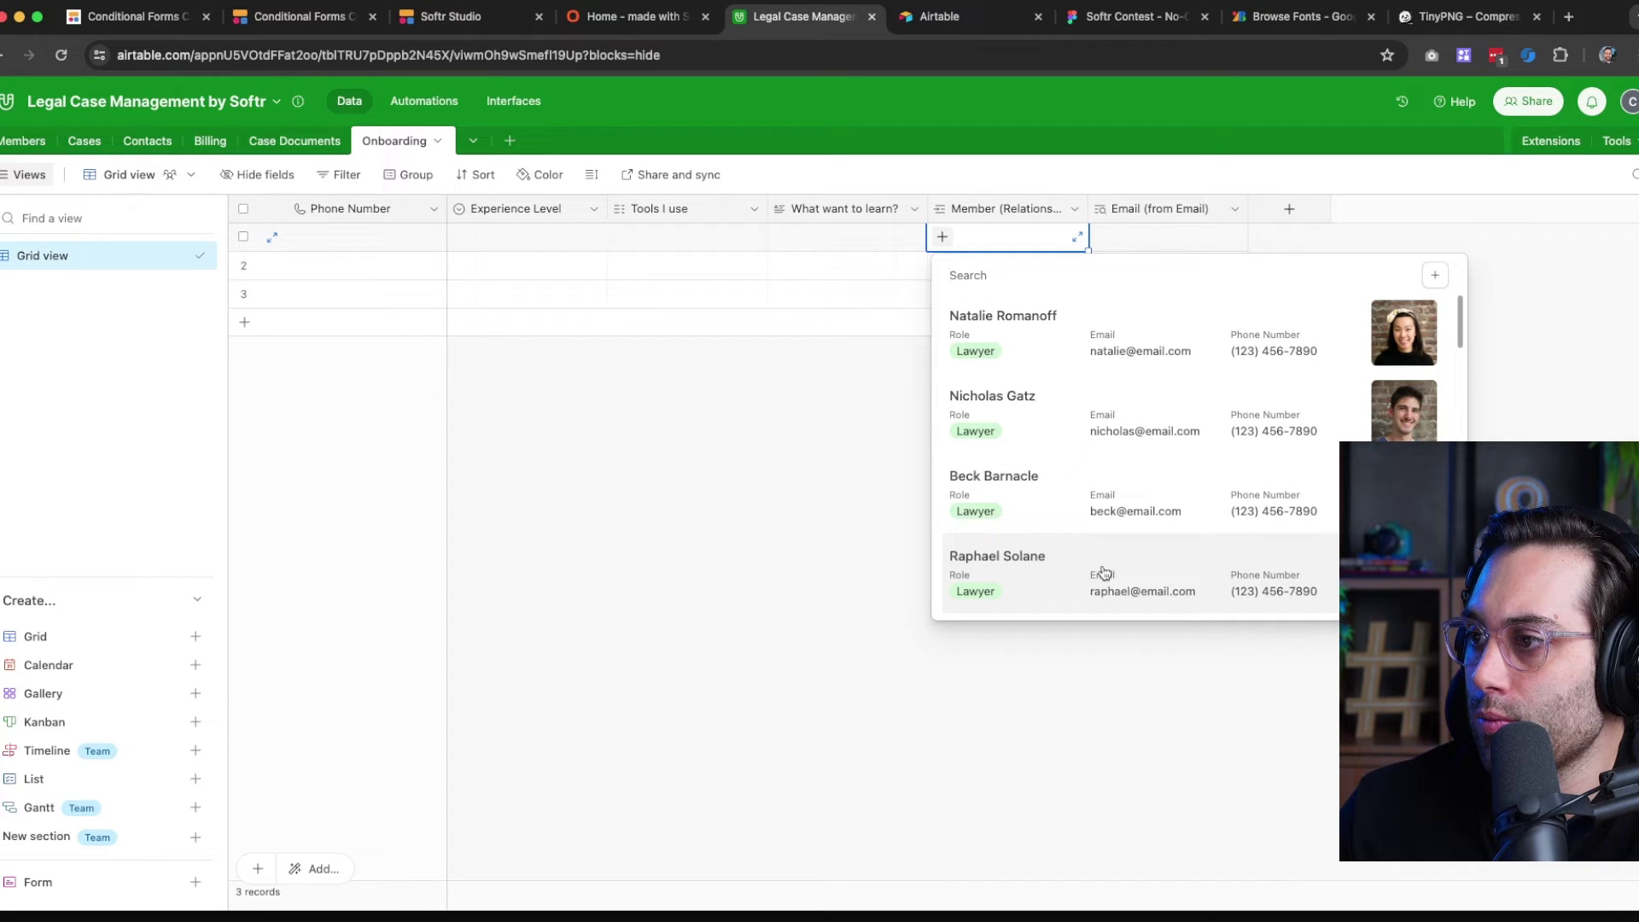
pyautogui.scroll(-12, 1065, 387)
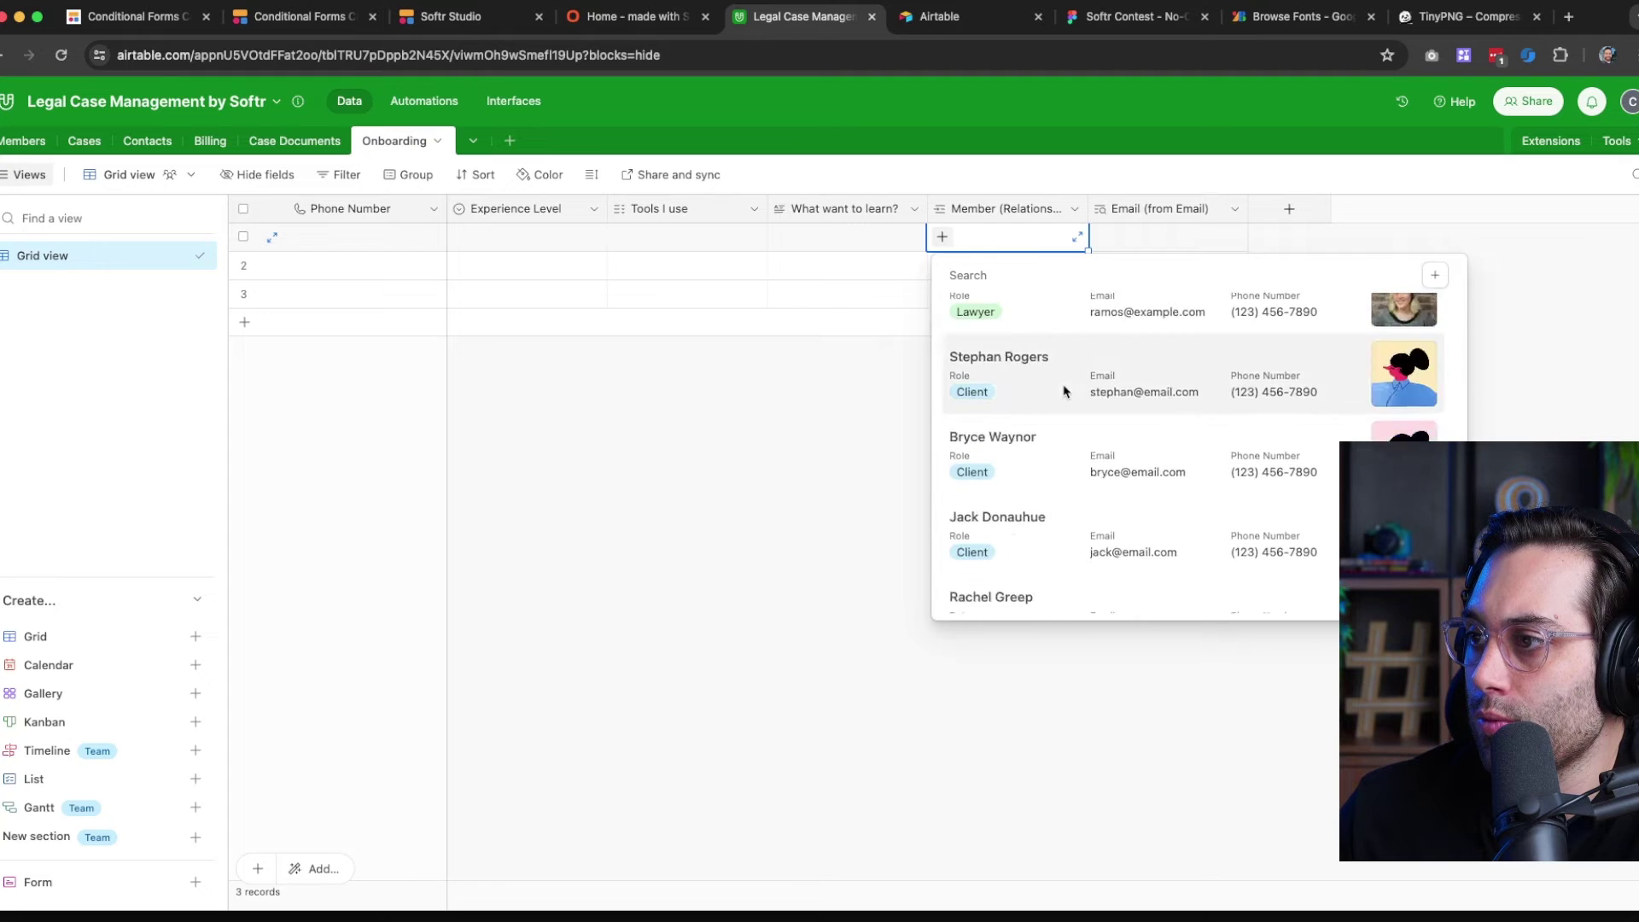
pyautogui.scroll(12, 1065, 392)
pyautogui.click(759, 414)
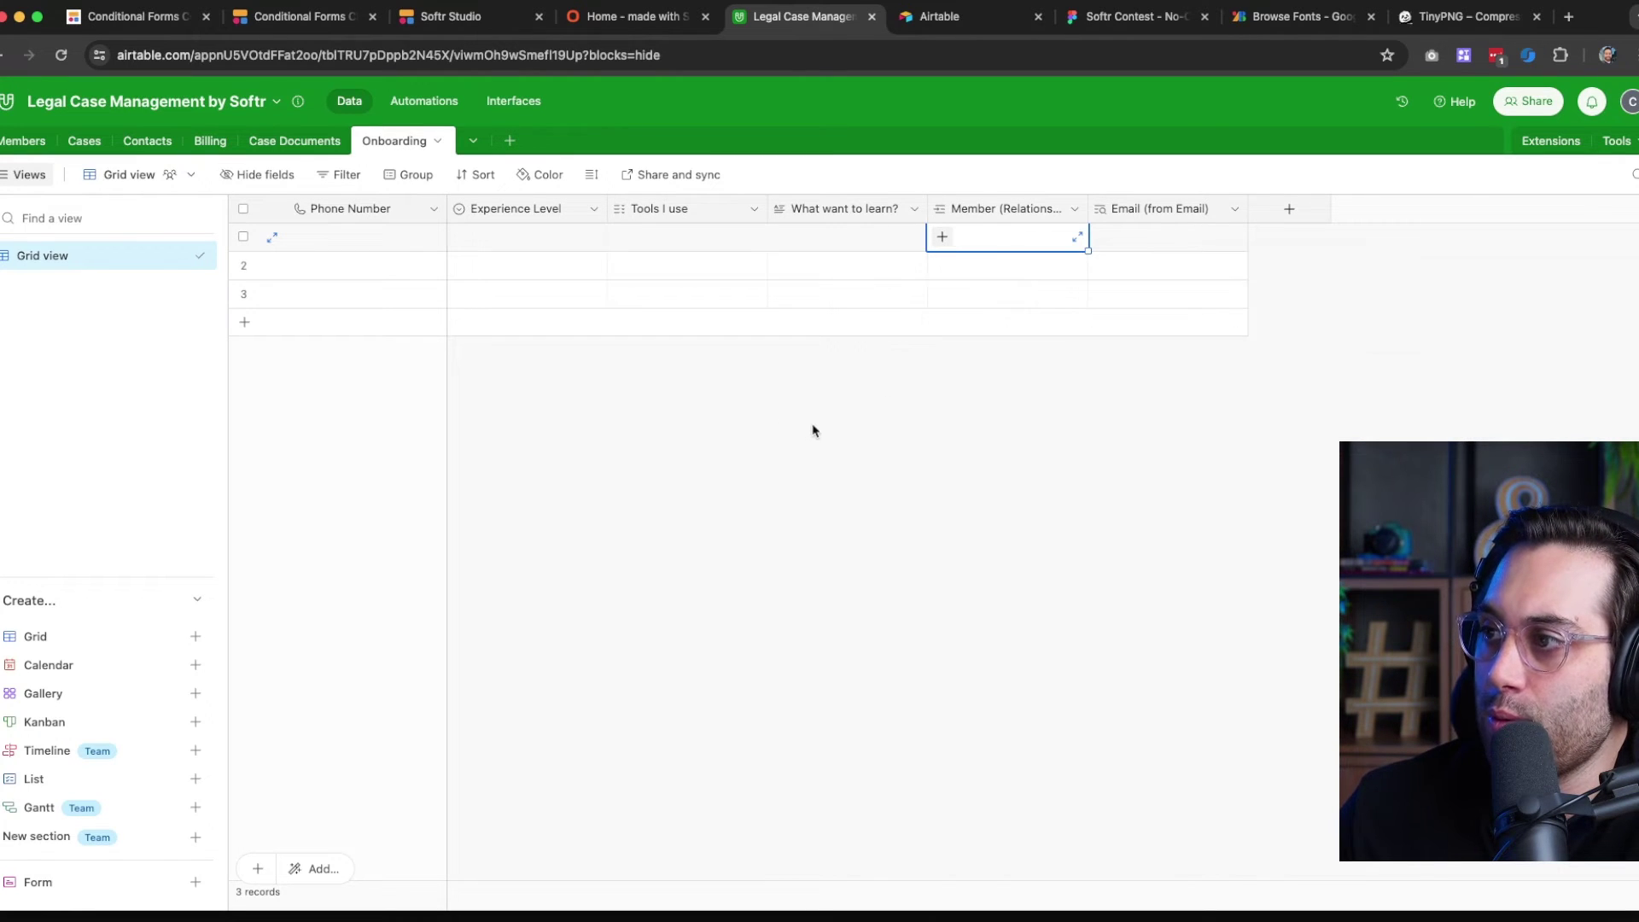
# Rename the link field to 'Member Name (Relationship)', then switch to the Members table
pyautogui.click(1074, 209)
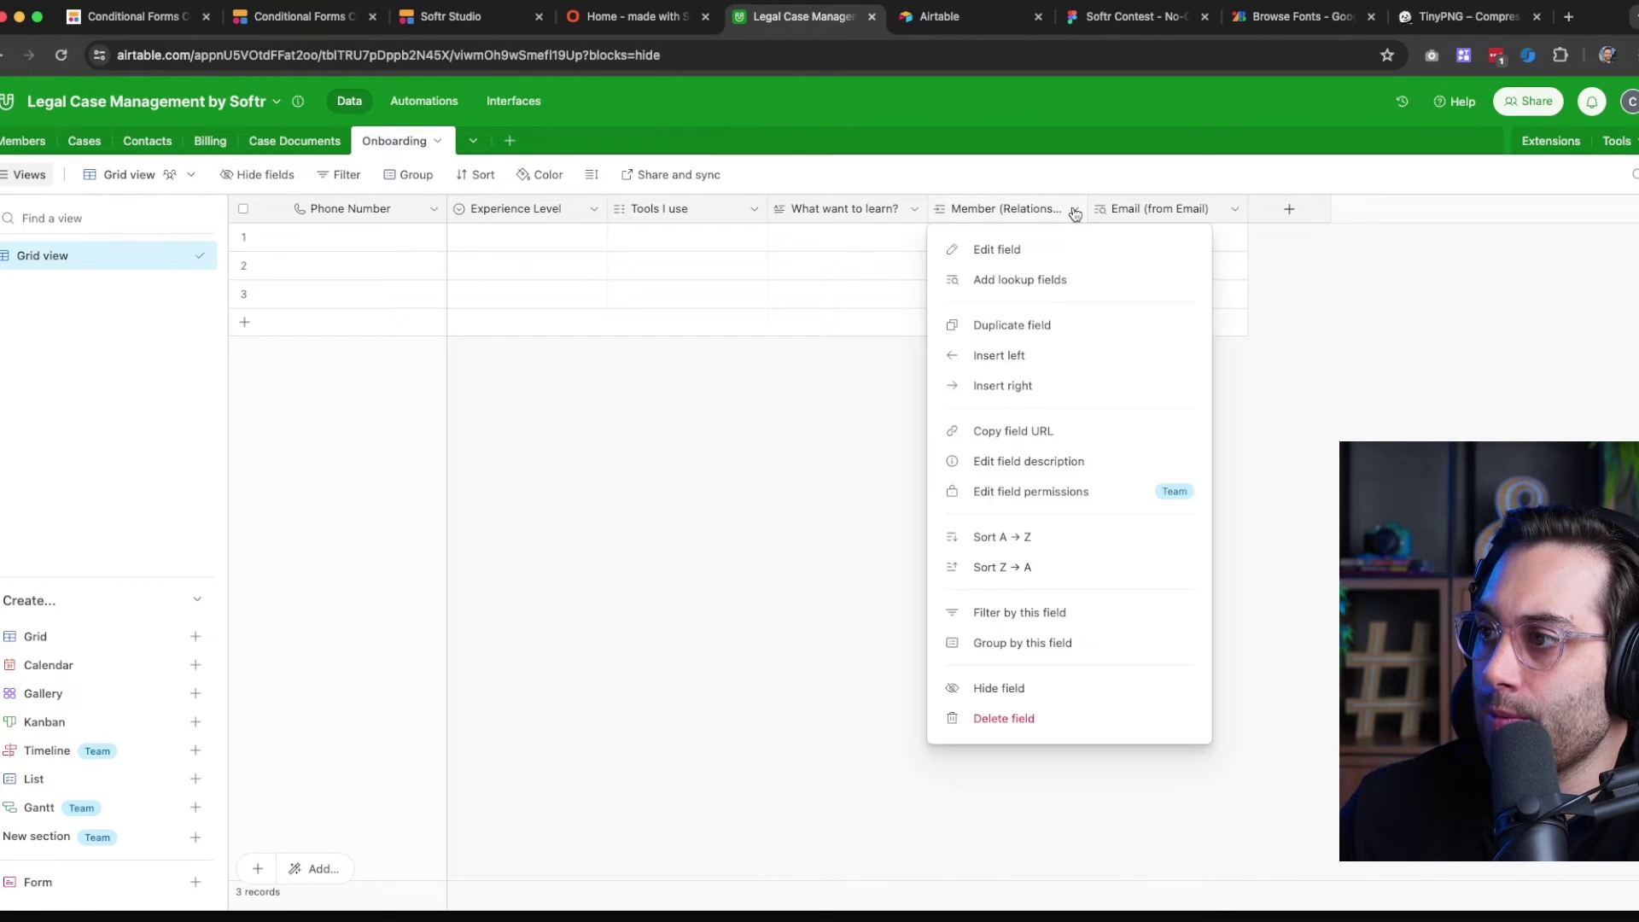
pyautogui.click(998, 249)
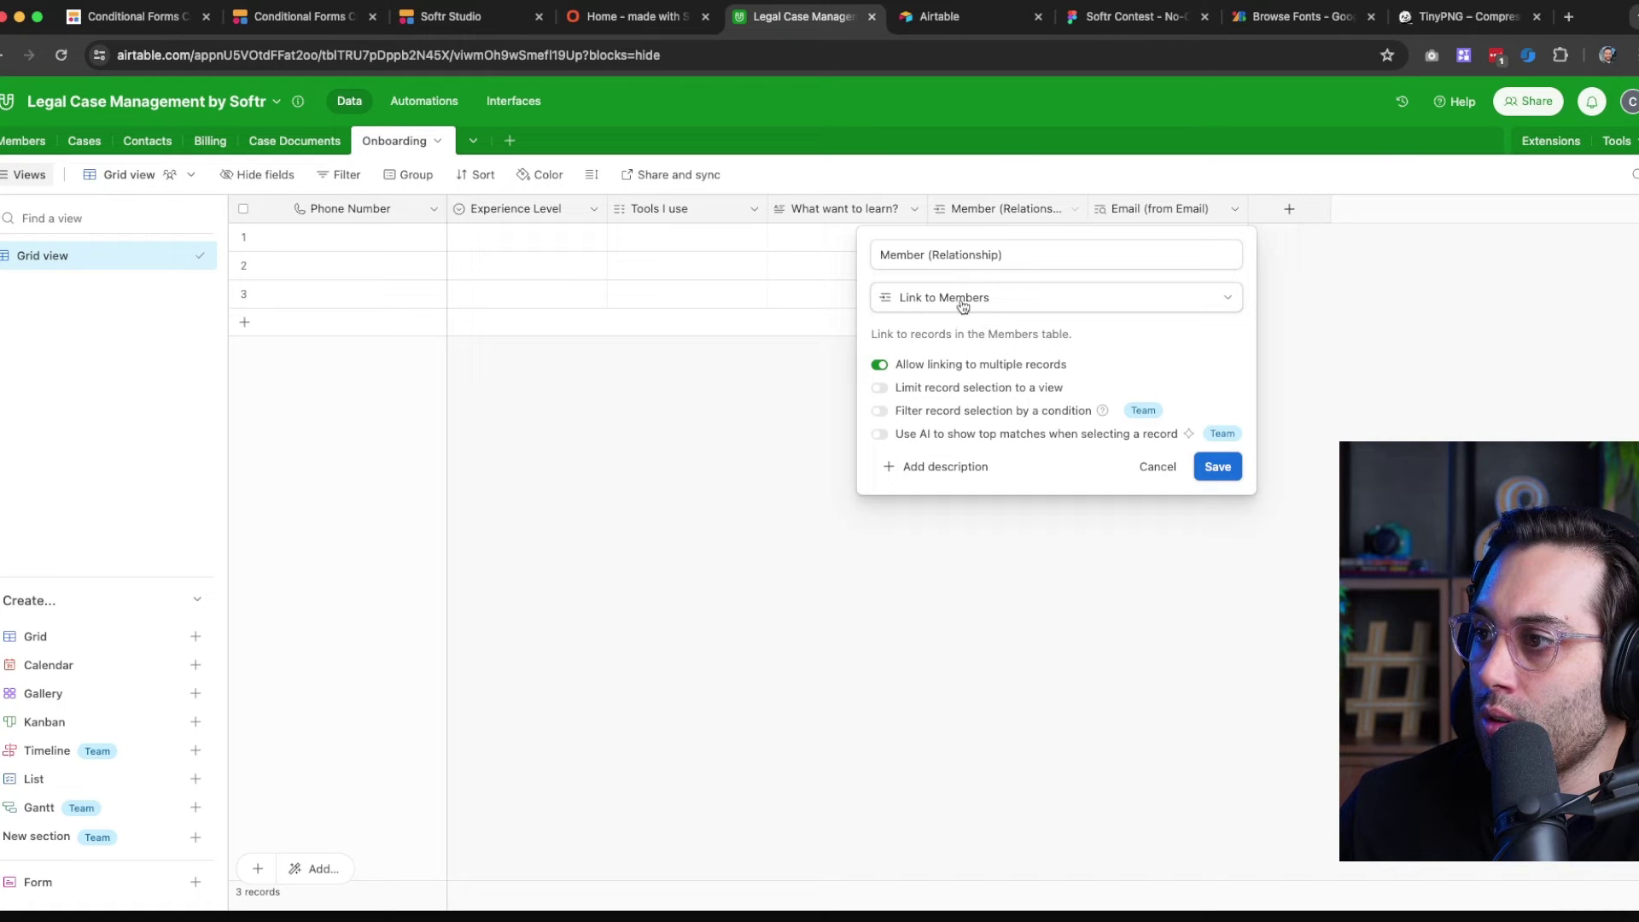
pyautogui.click(926, 254)
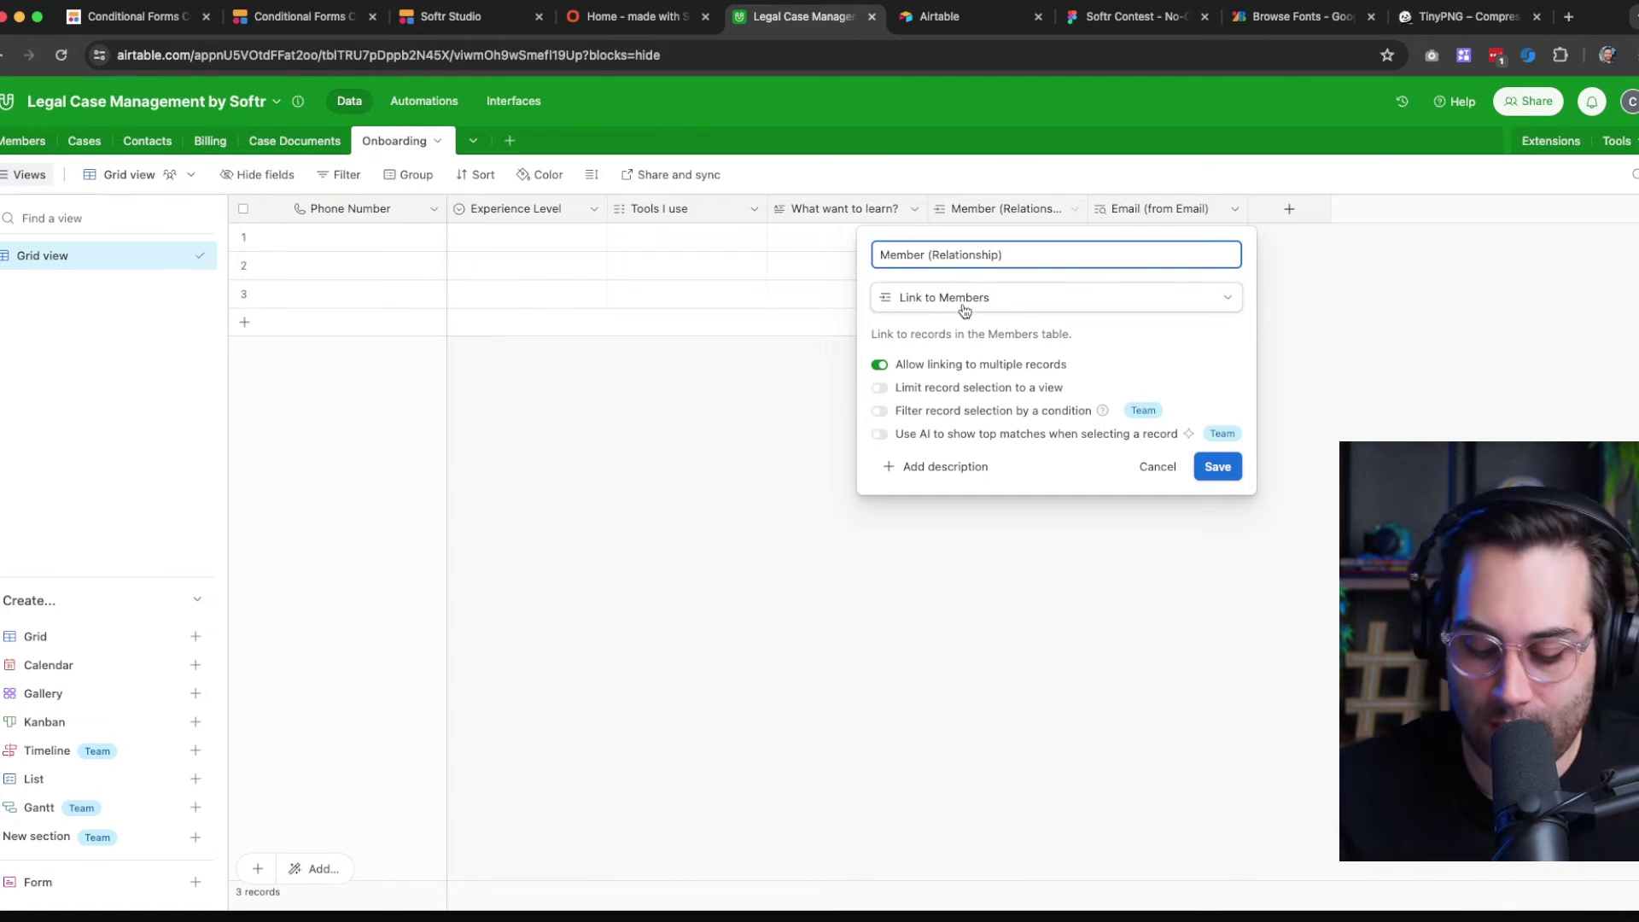
pyautogui.write('Name')
pyautogui.press('Return')
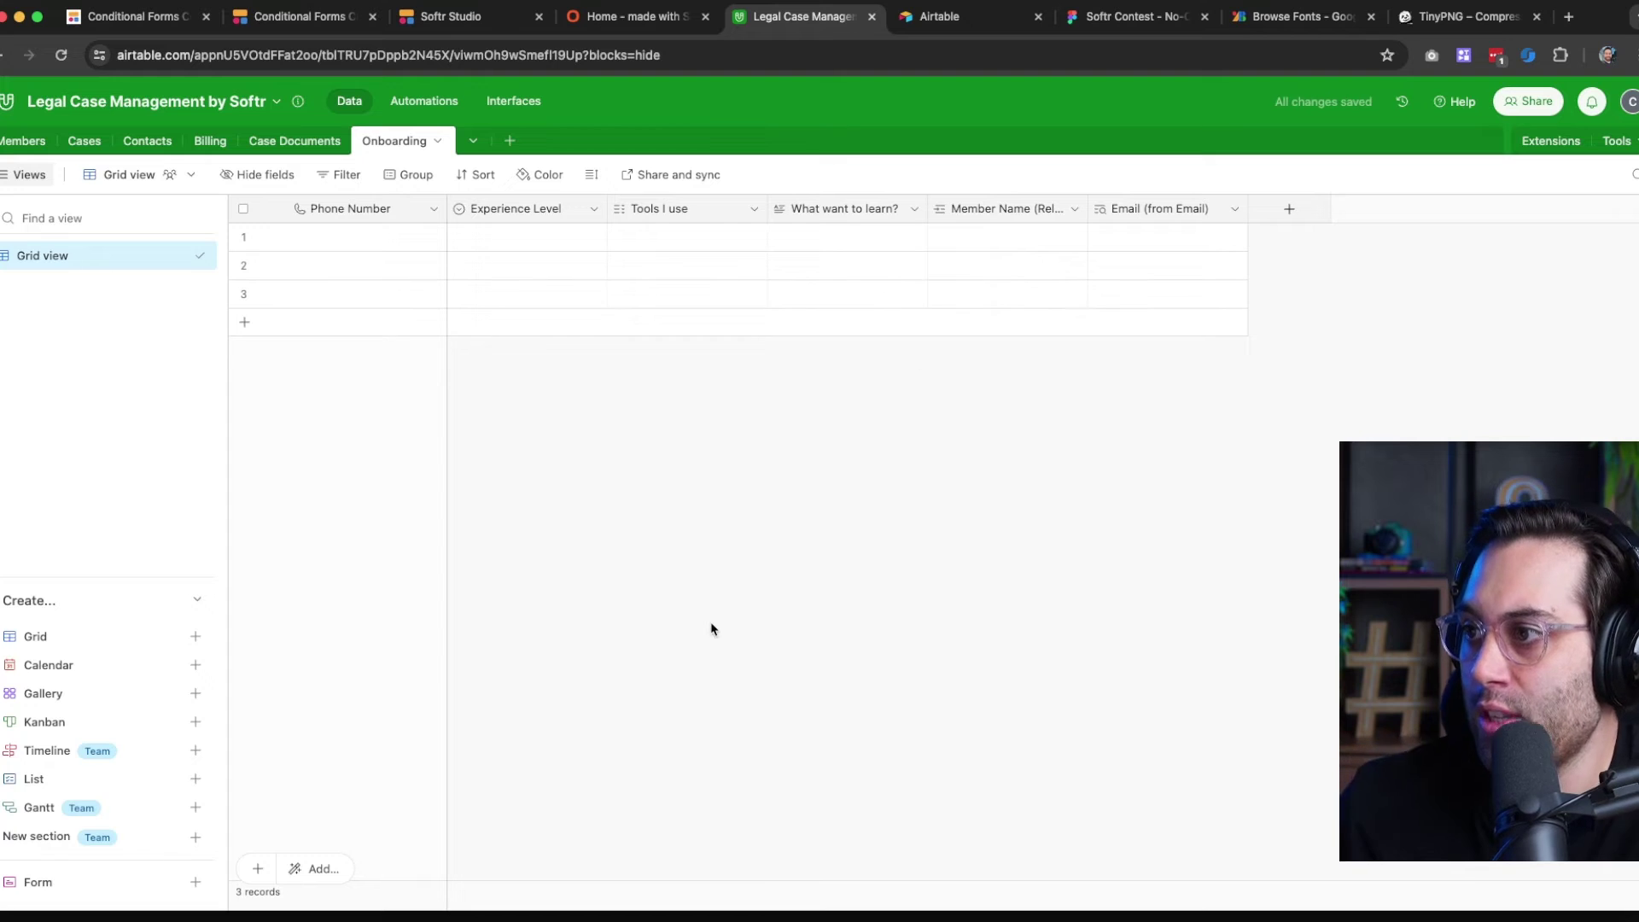
pyautogui.click(12, 147)
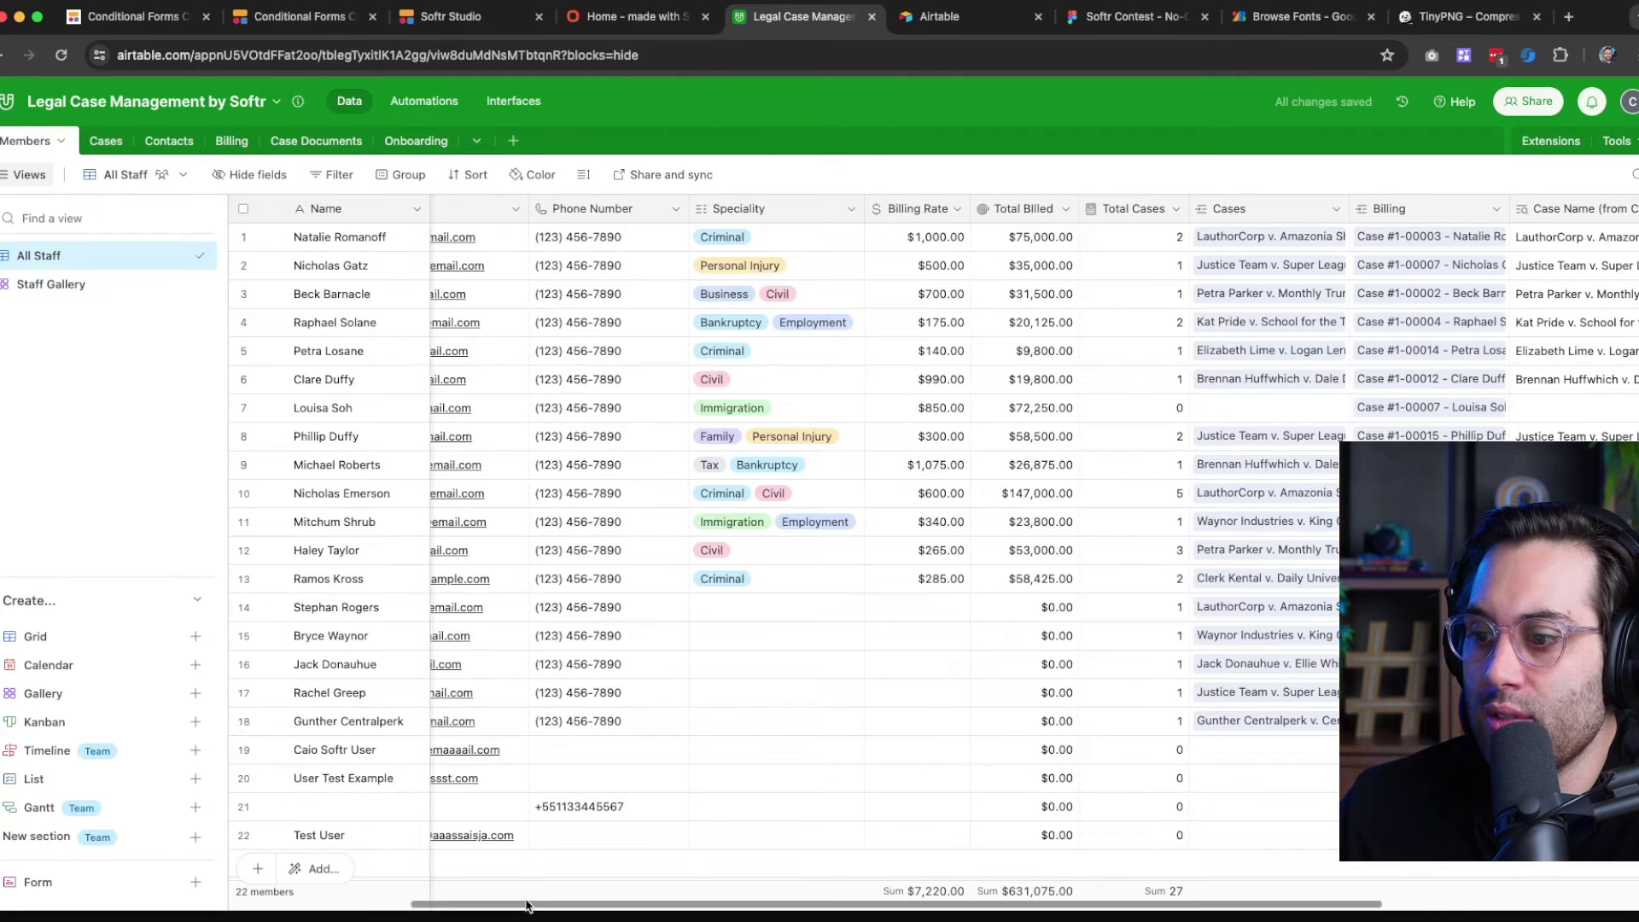
# Scroll the Members grid back to its first columns and switch to the live Softr onboarding page
pyautogui.moveTo(527, 907); pyautogui.dragTo(245, 911)
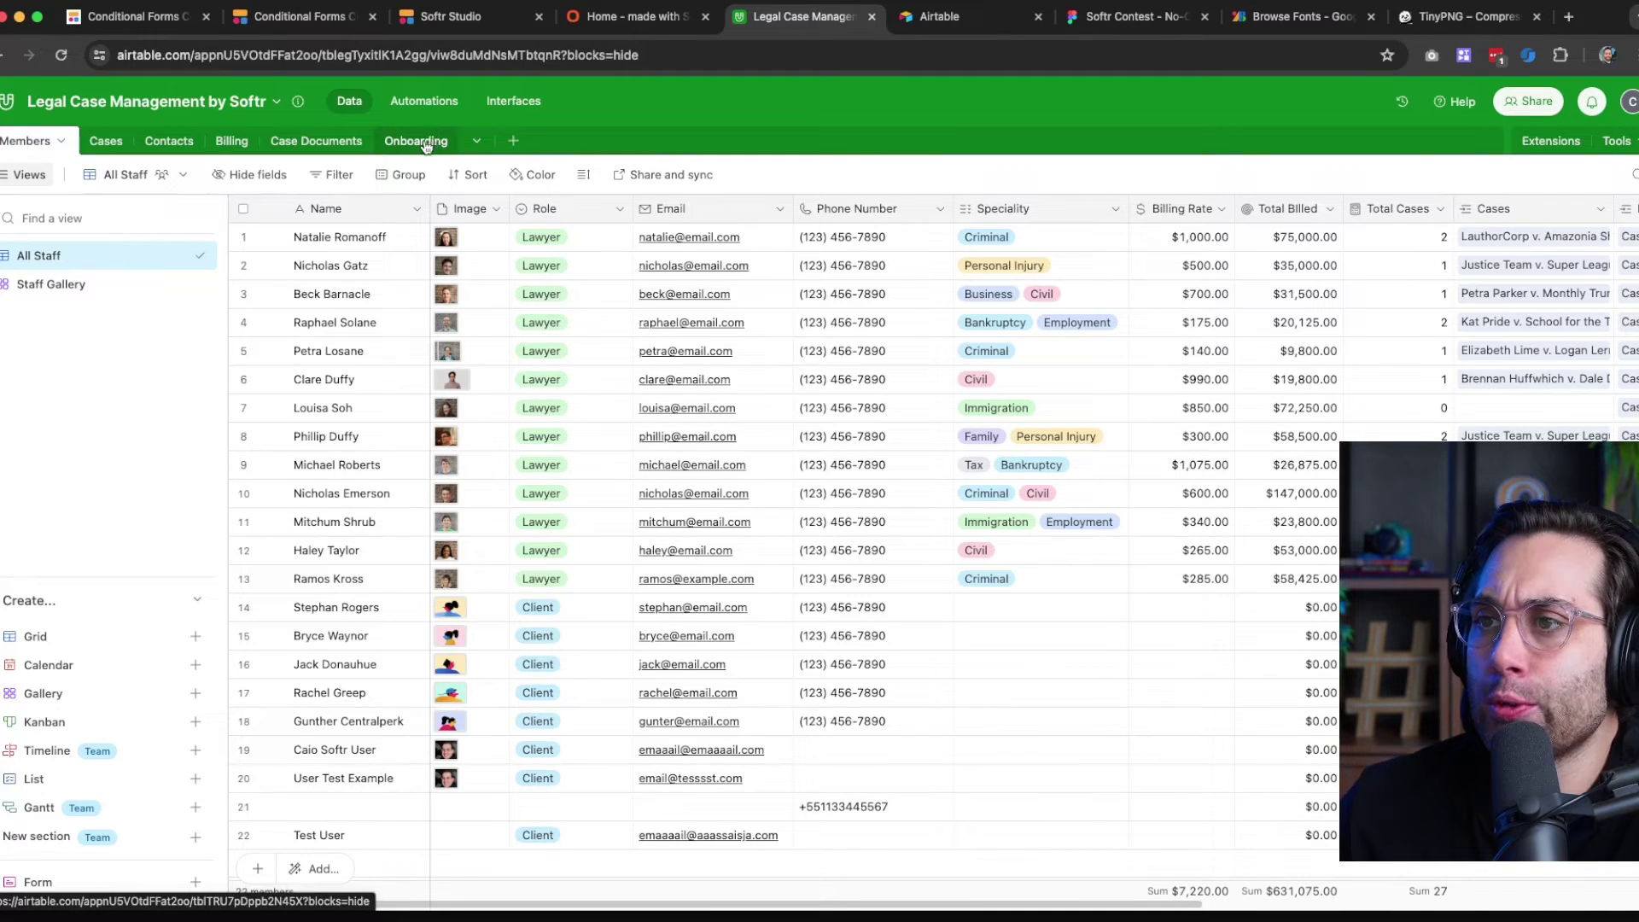
pyautogui.click(662, 18)
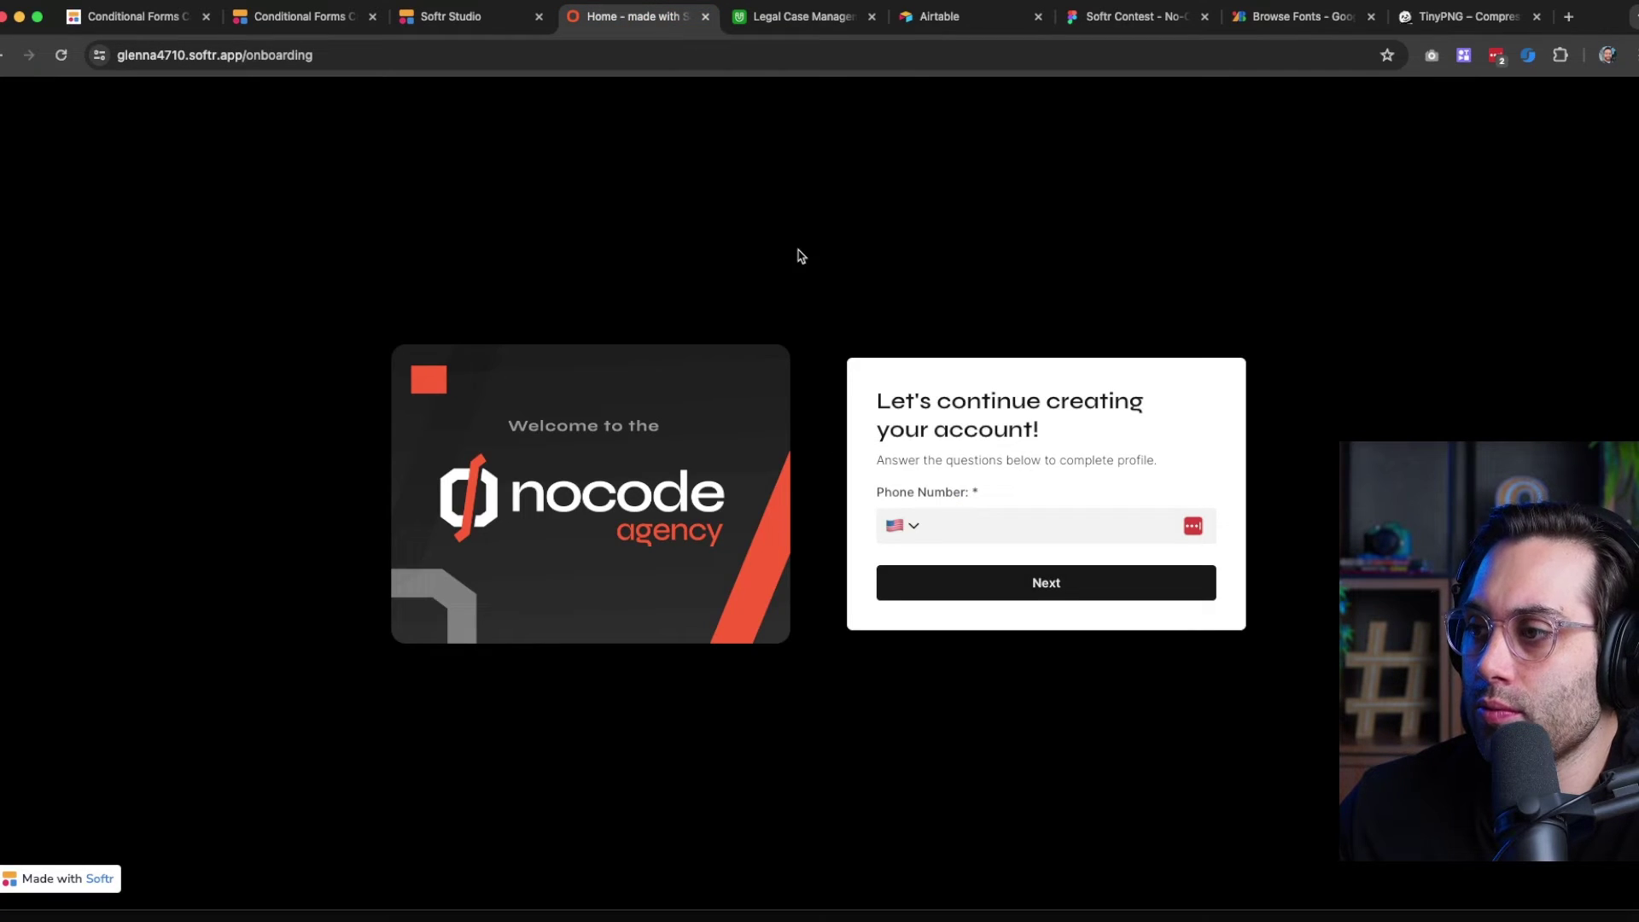
# Return to Softr Studio and zoom into the form's Logic step flow diagram
pyautogui.click(449, 19)
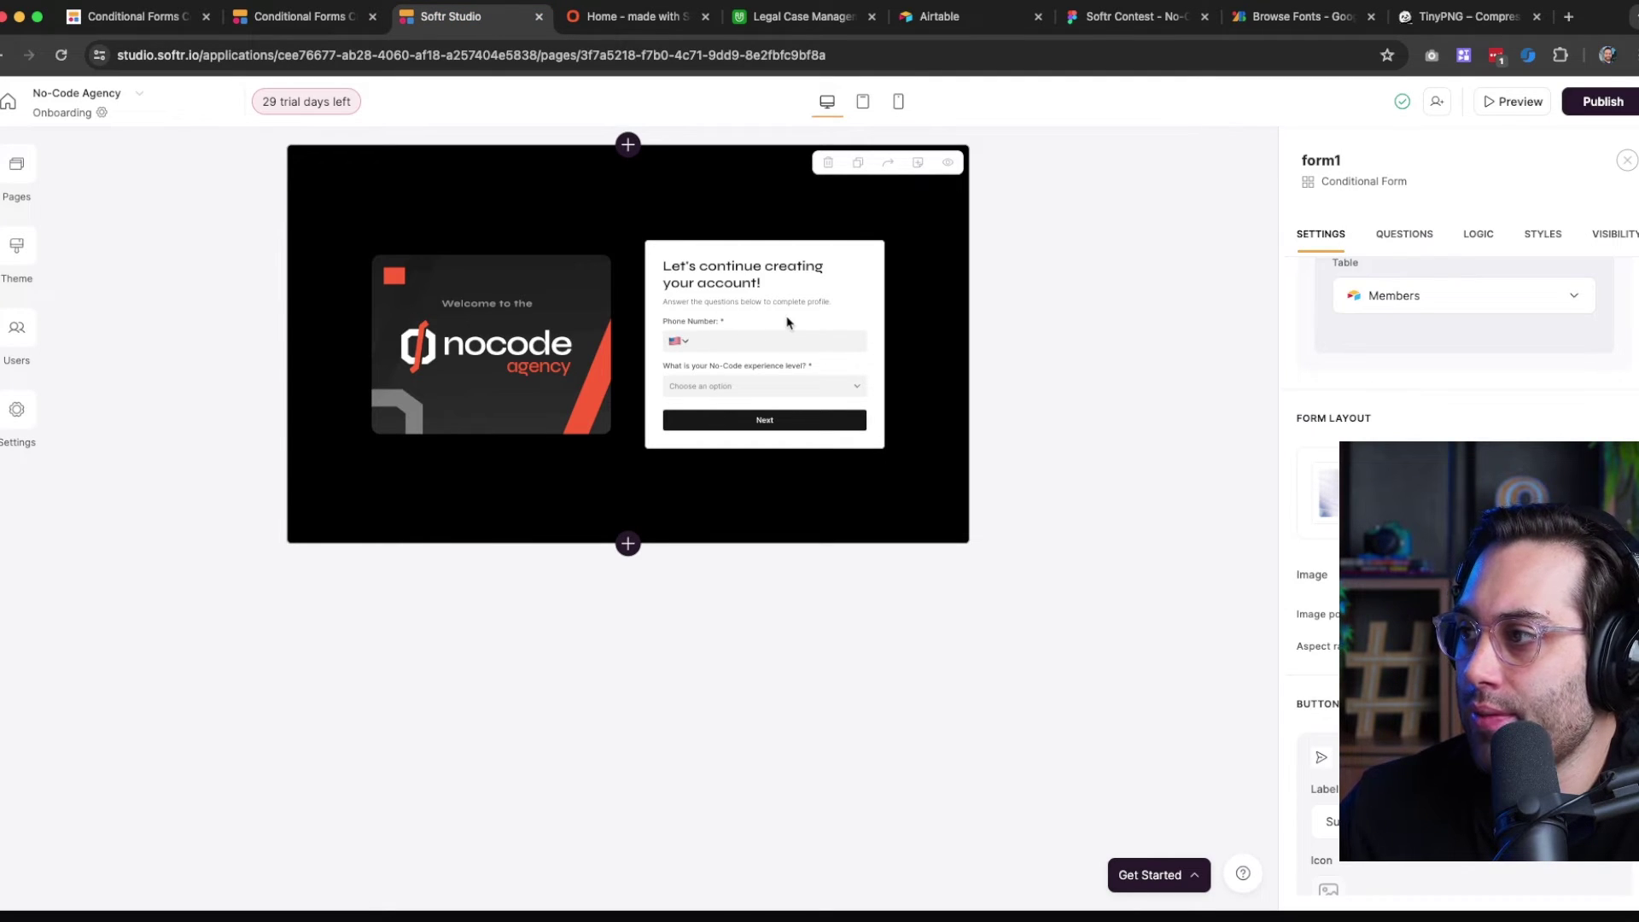
pyautogui.click(1392, 239)
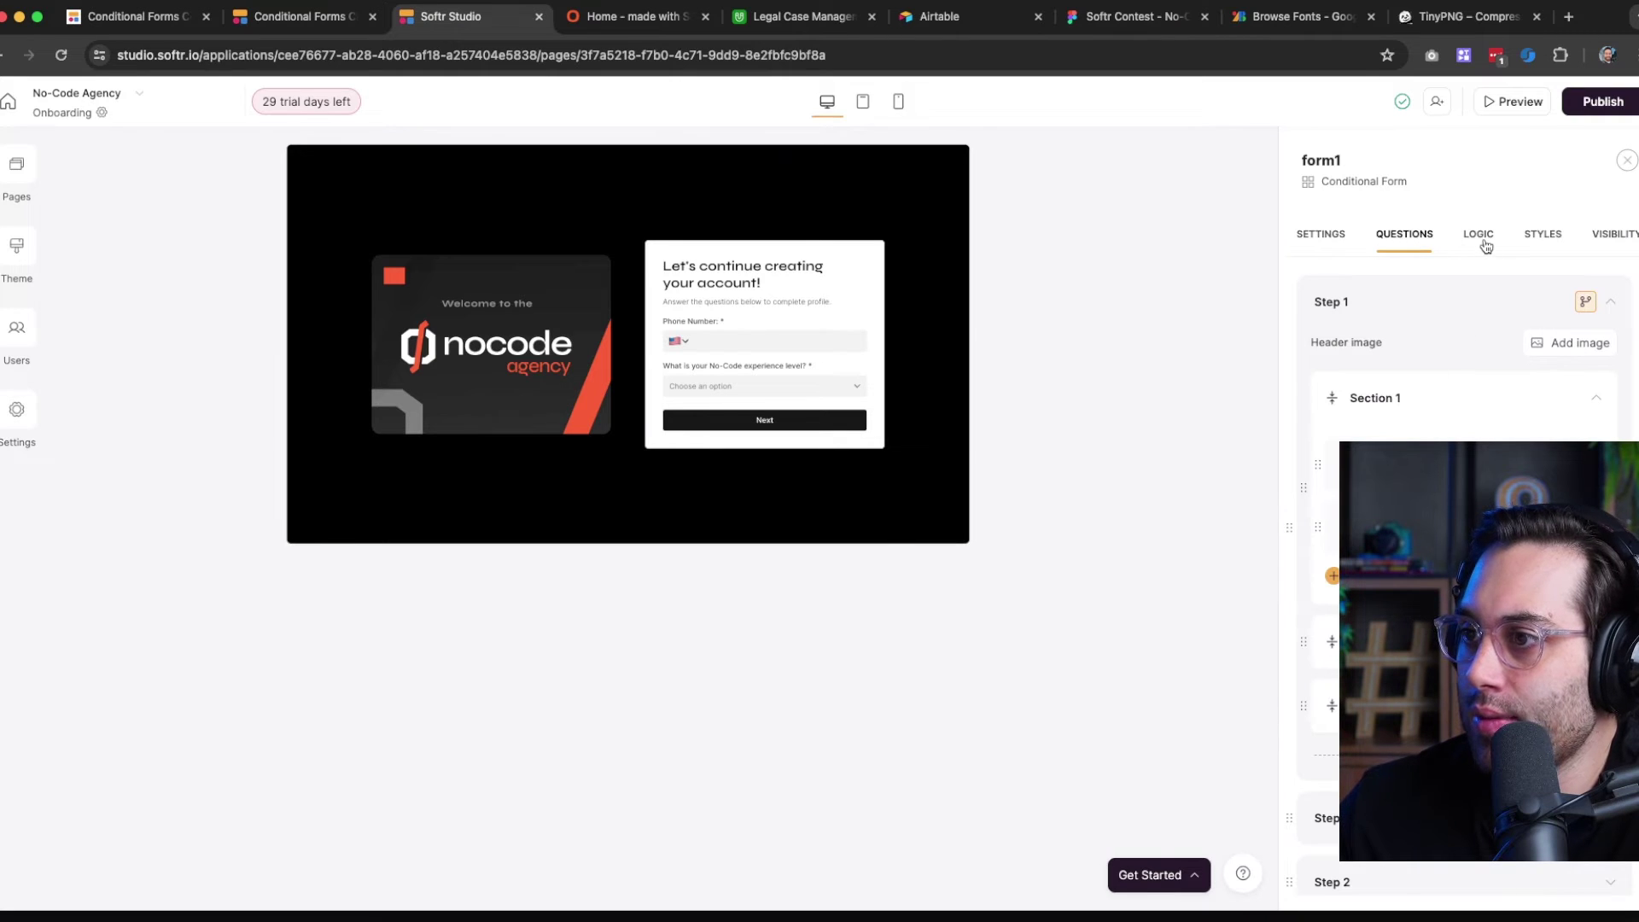
pyautogui.click(1482, 238)
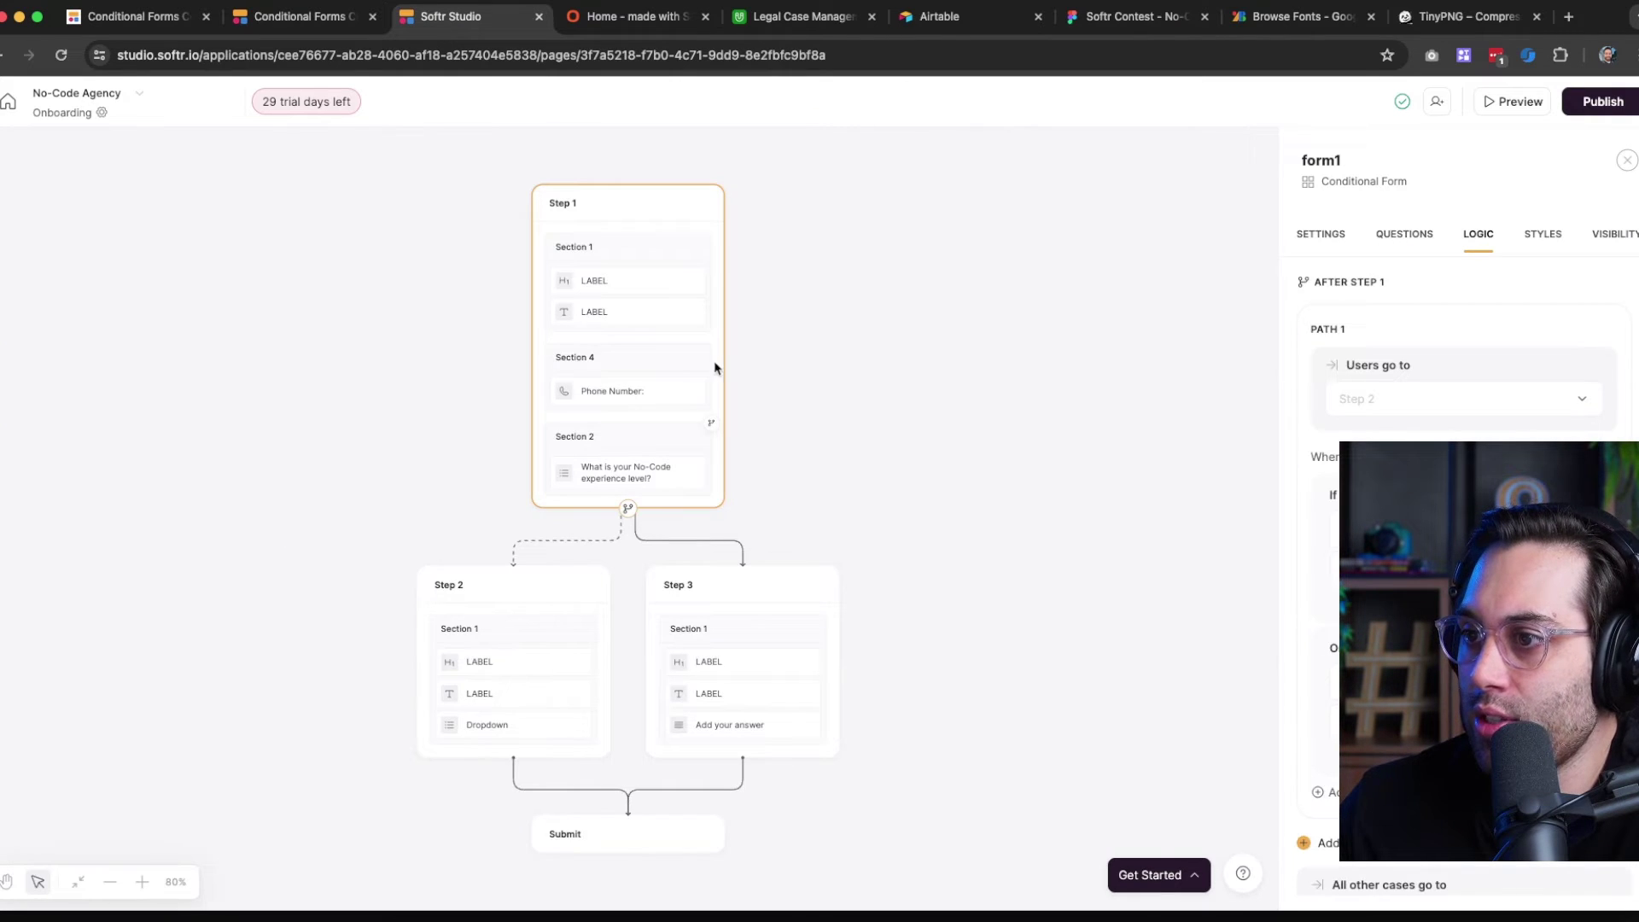
pyautogui.click(142, 882)
pyautogui.click(142, 882)
pyautogui.click(141, 882)
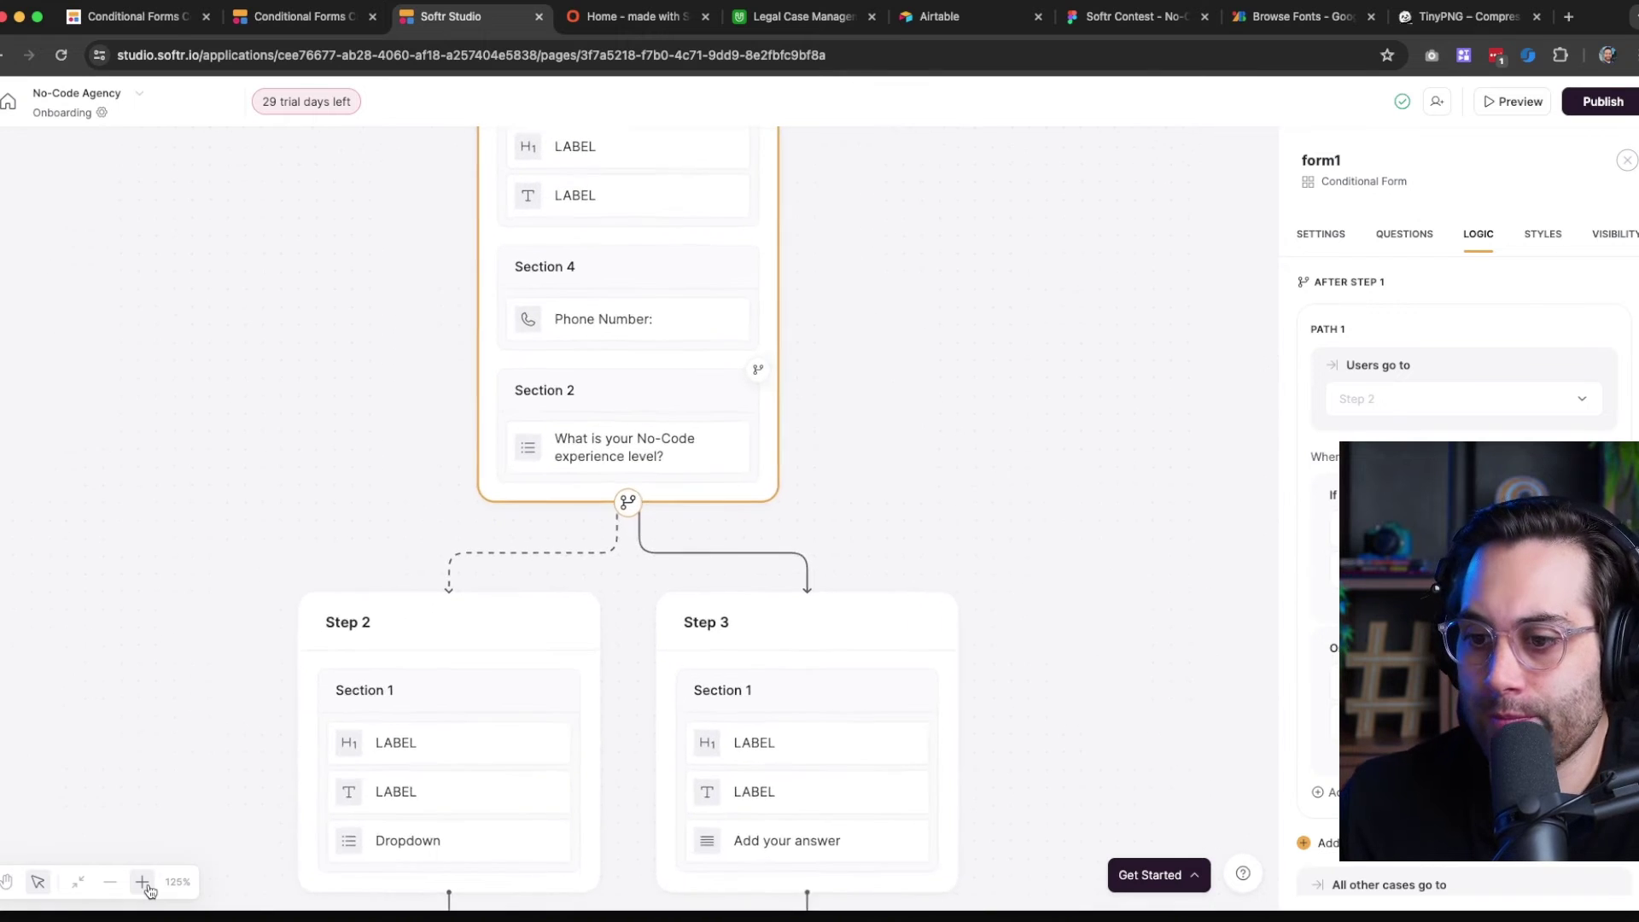
pyautogui.click(142, 882)
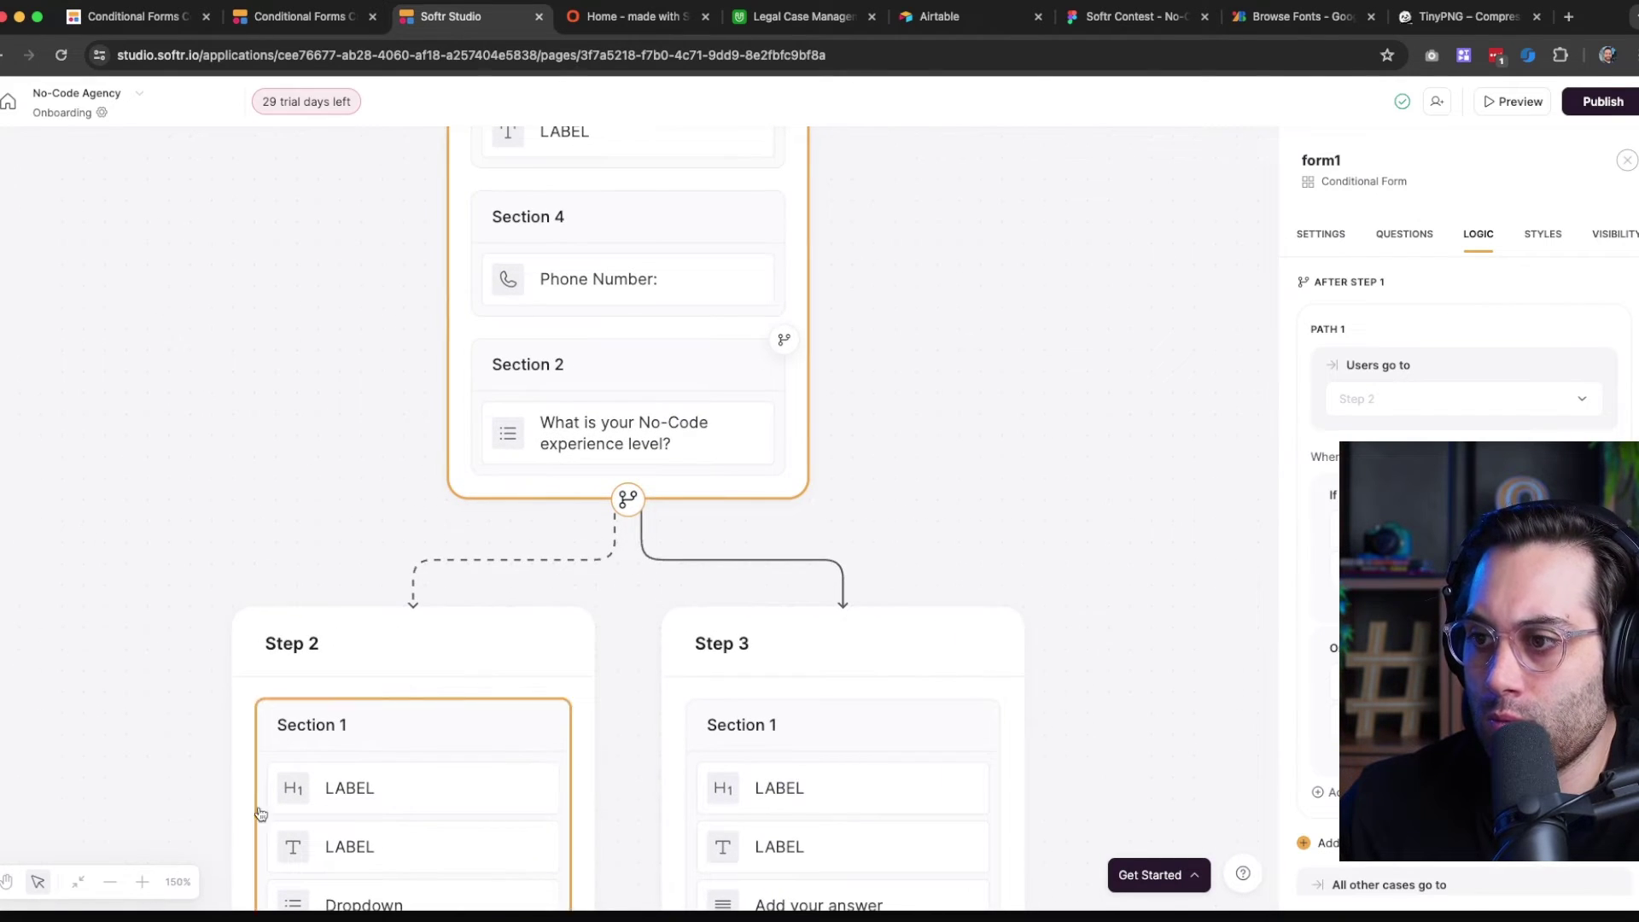
pyautogui.scroll(5, 658, 549)
# Inspect the Section 4 and Section 2 visibility rules, then return to Questions
pyautogui.click(626, 478)
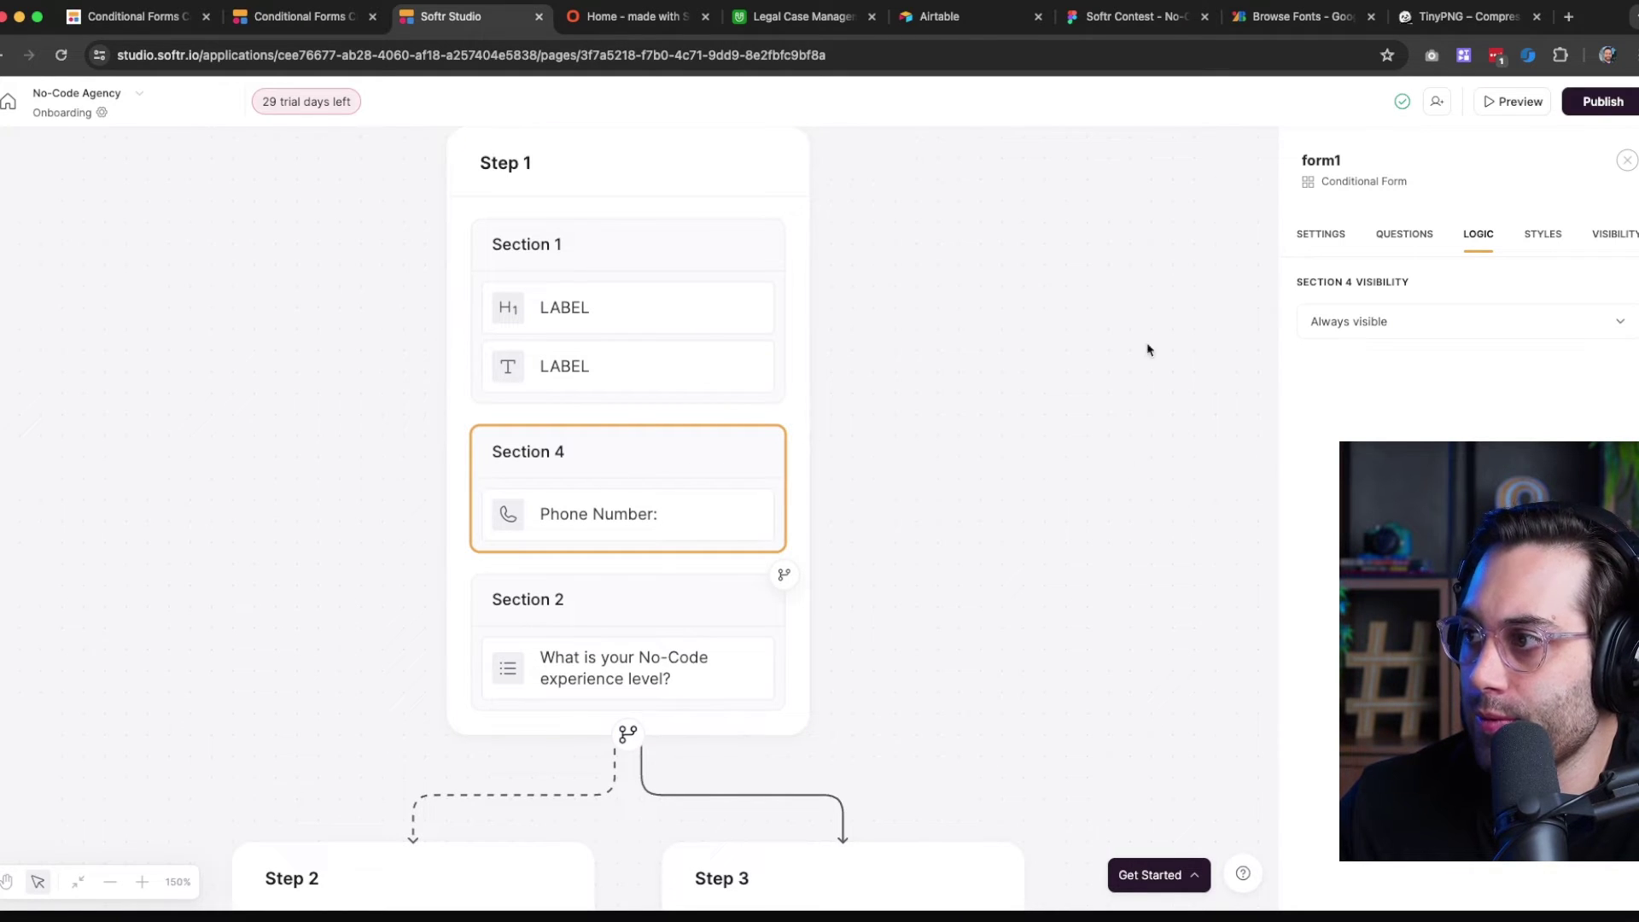
pyautogui.click(543, 653)
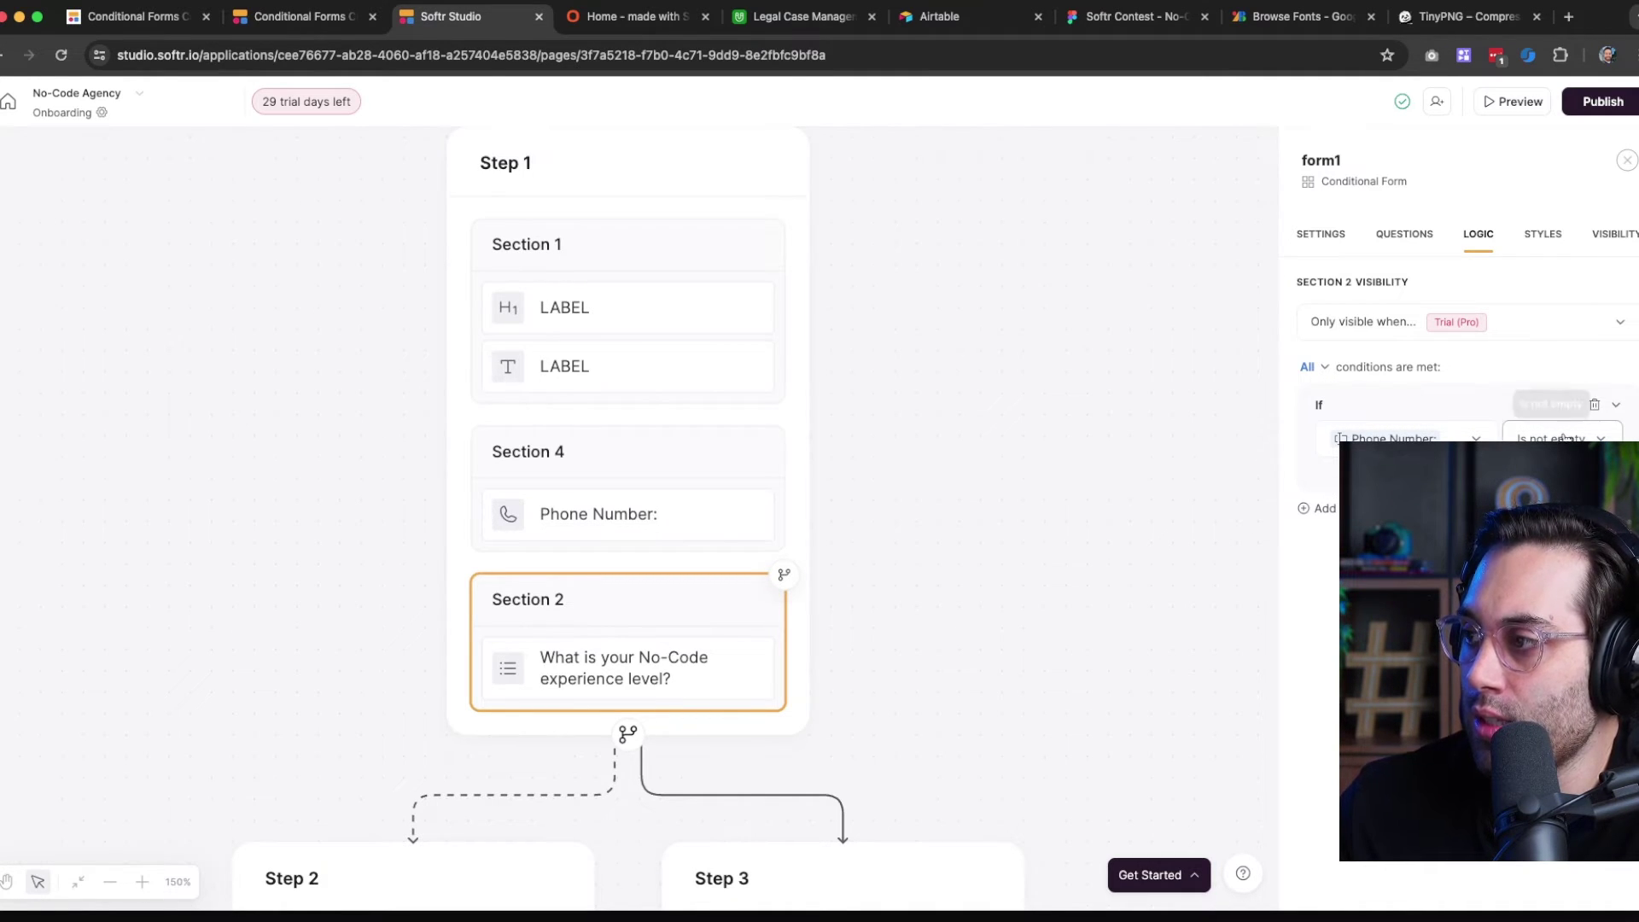
pyautogui.click(1403, 243)
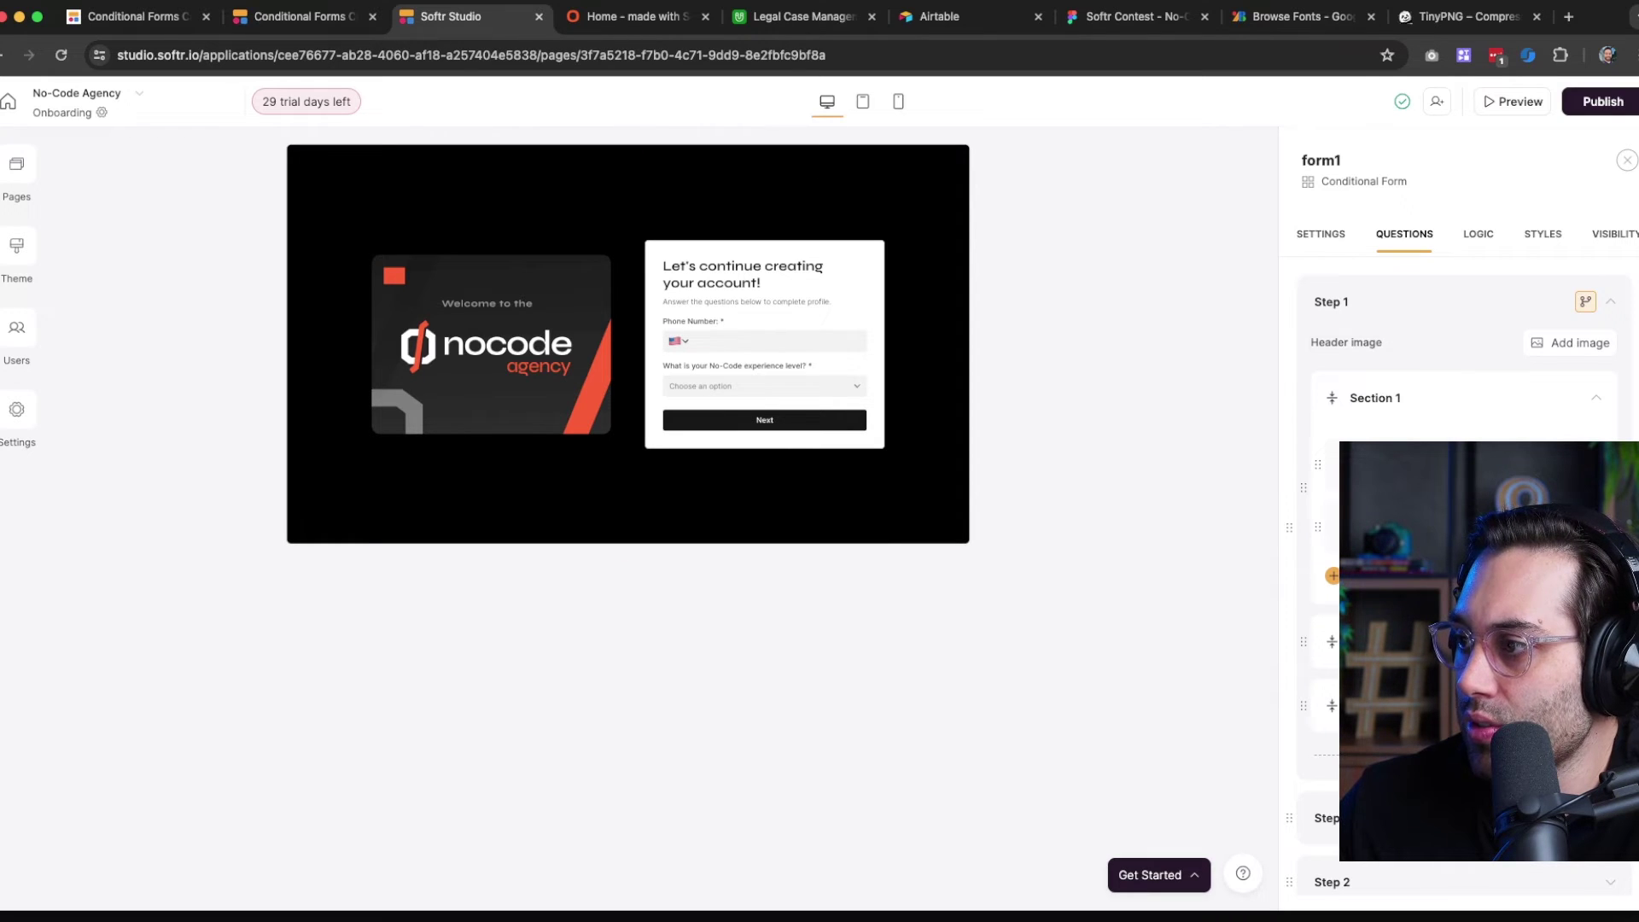
# Expand Step 1's second section, scroll the questions, and open the form's Destination settings
pyautogui.click(1597, 642)
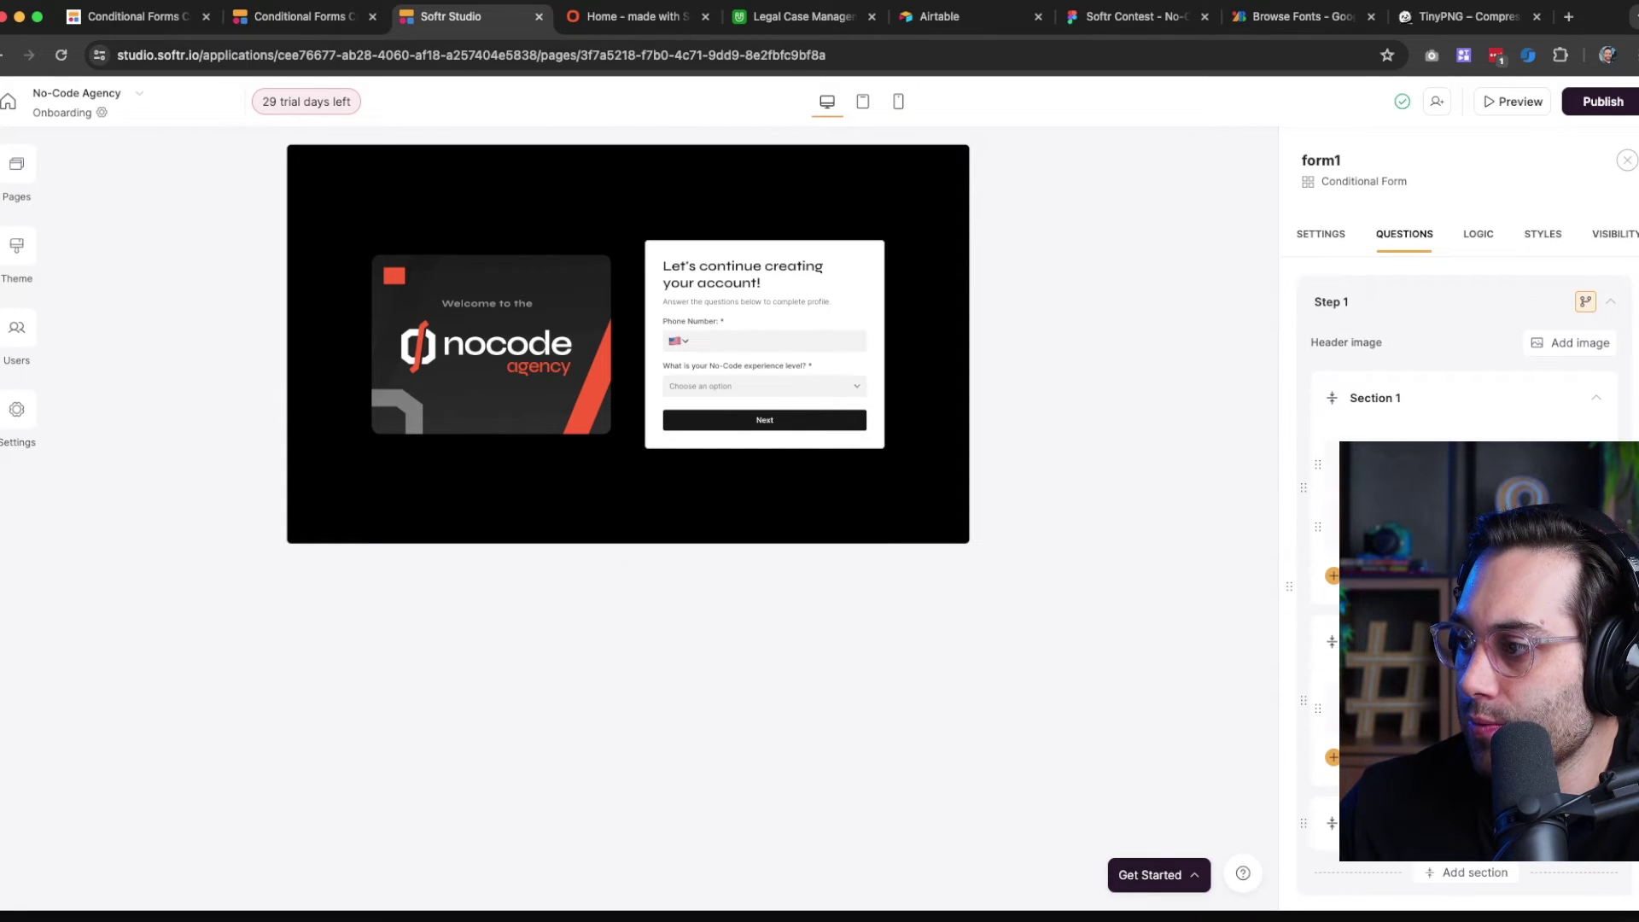
pyautogui.scroll(-3, 1464, 513)
pyautogui.scroll(-5, 1465, 513)
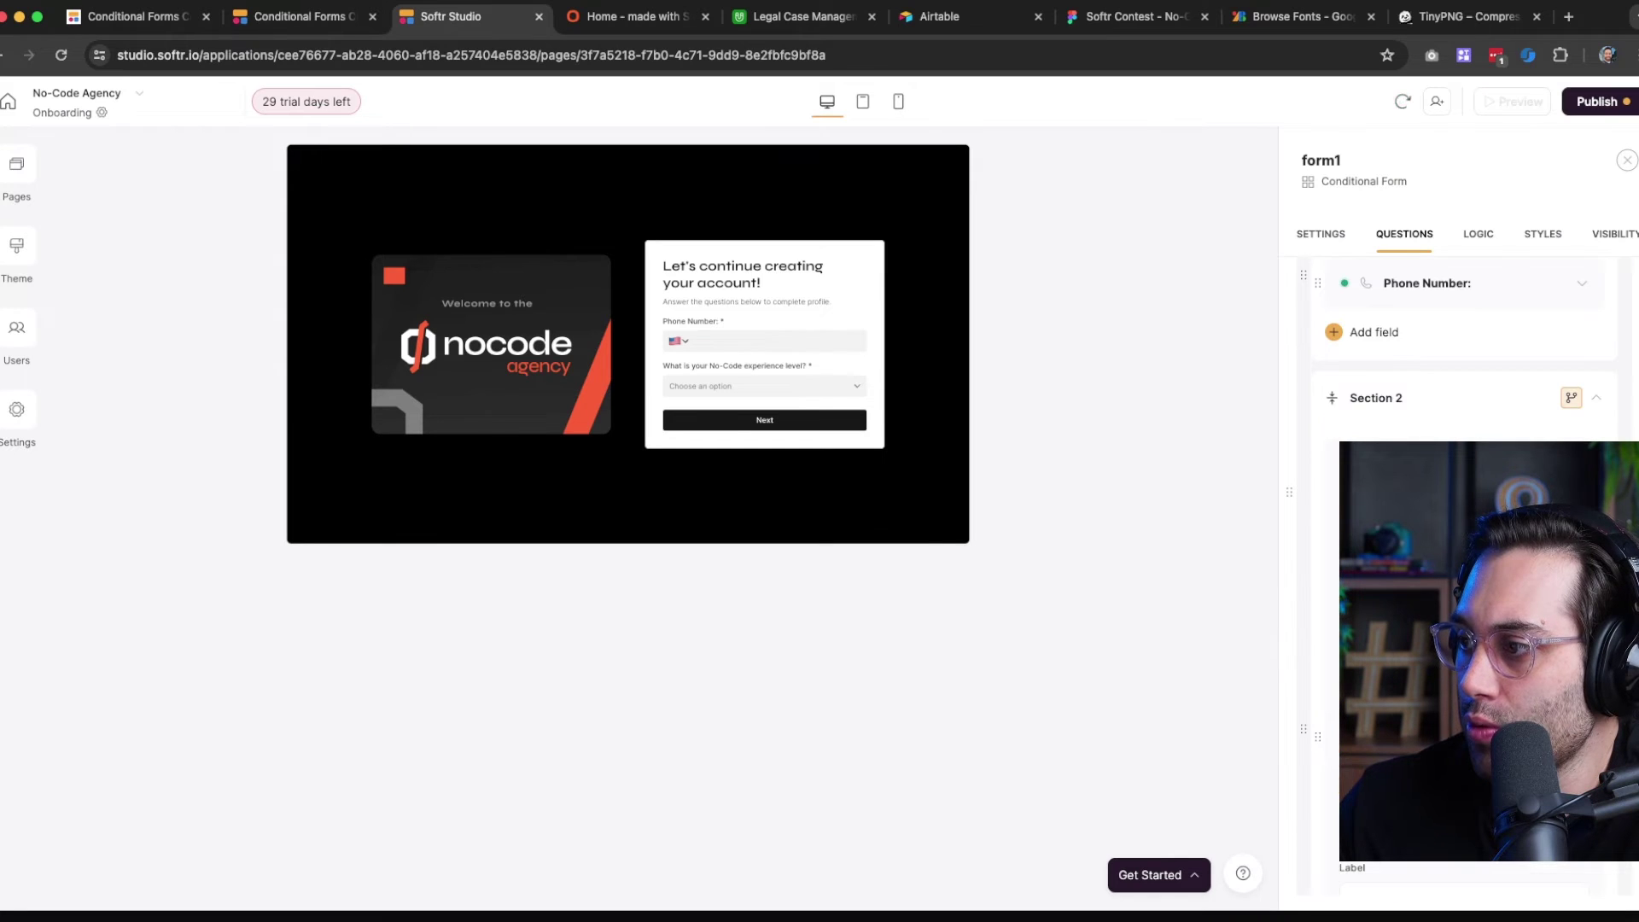
pyautogui.scroll(-1, 1464, 512)
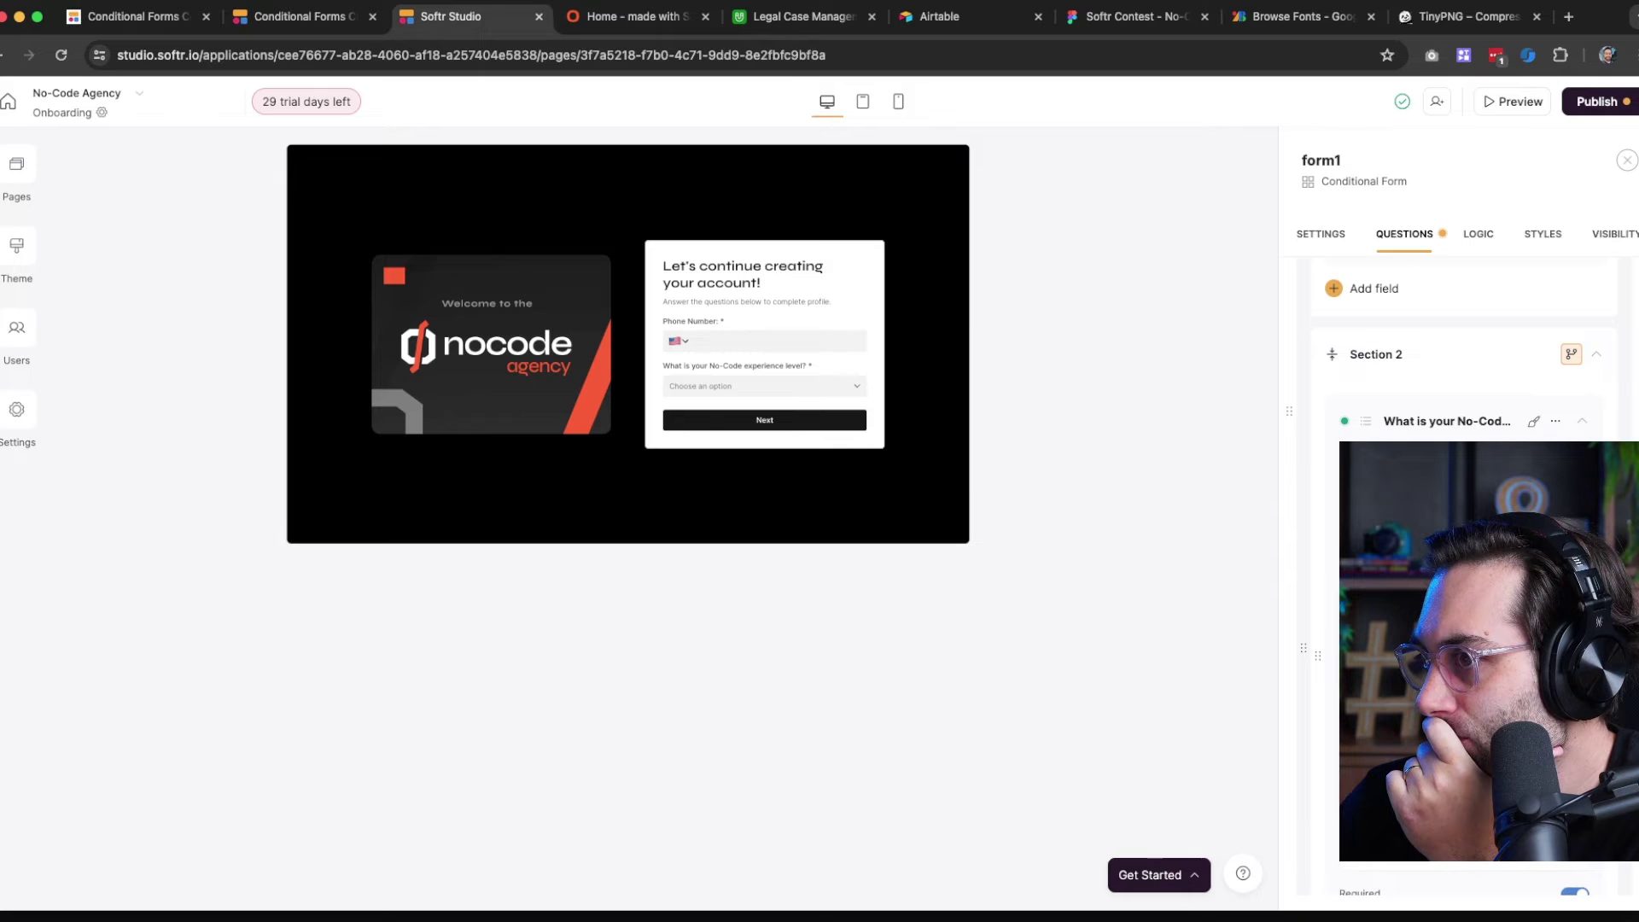
pyautogui.click(1339, 236)
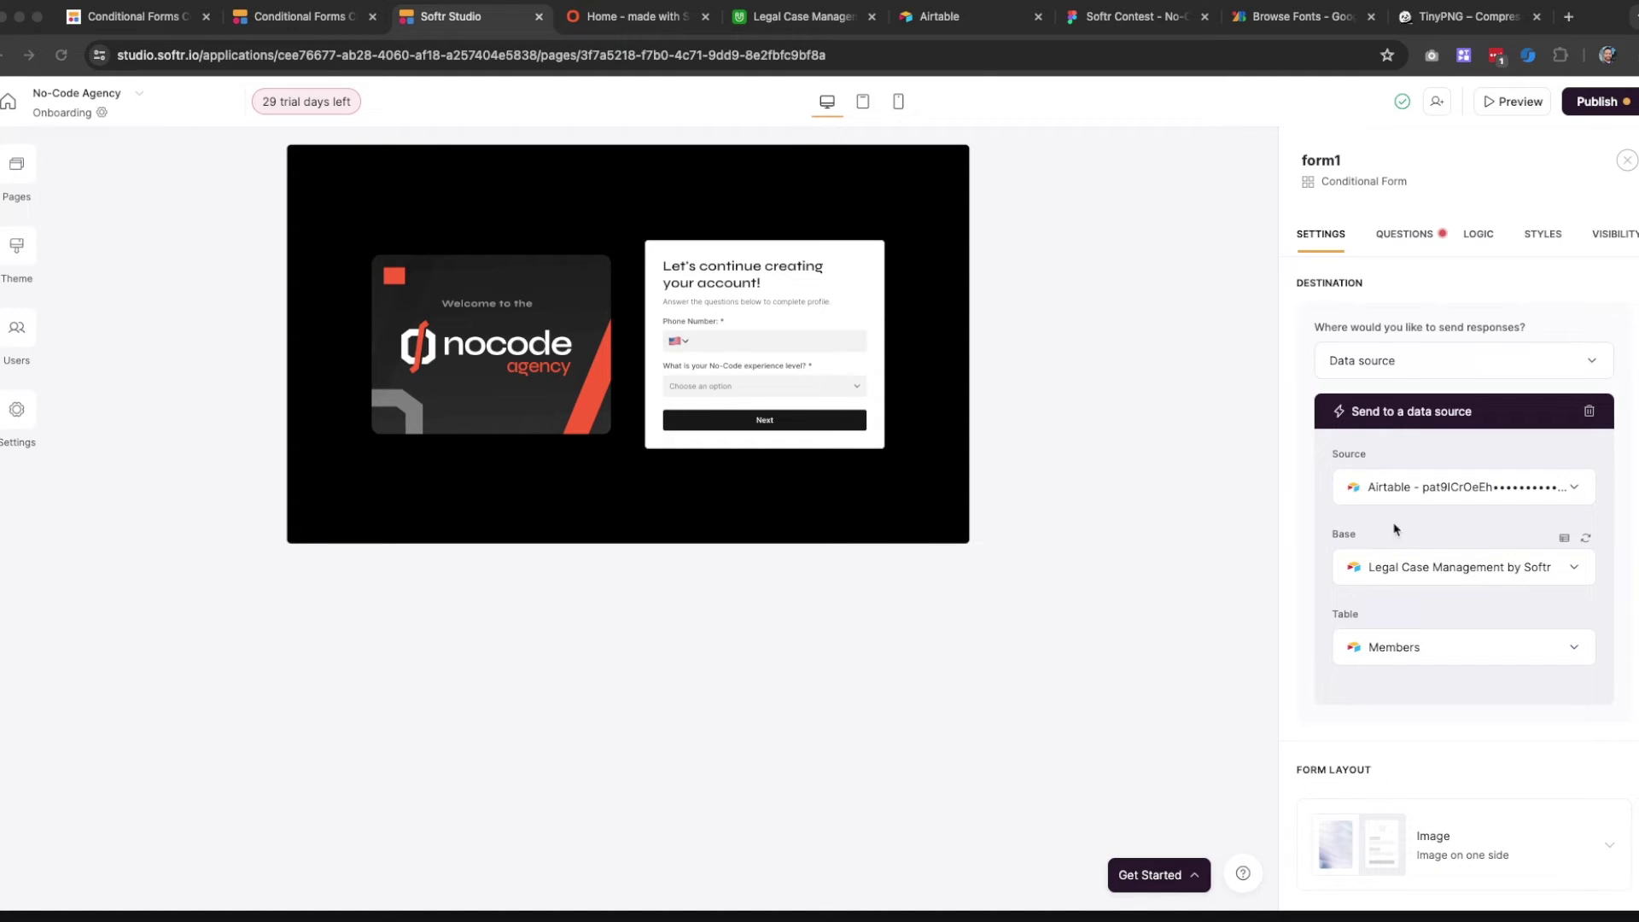
# Set the form's destination table to Onboarding
pyautogui.click(1380, 432)
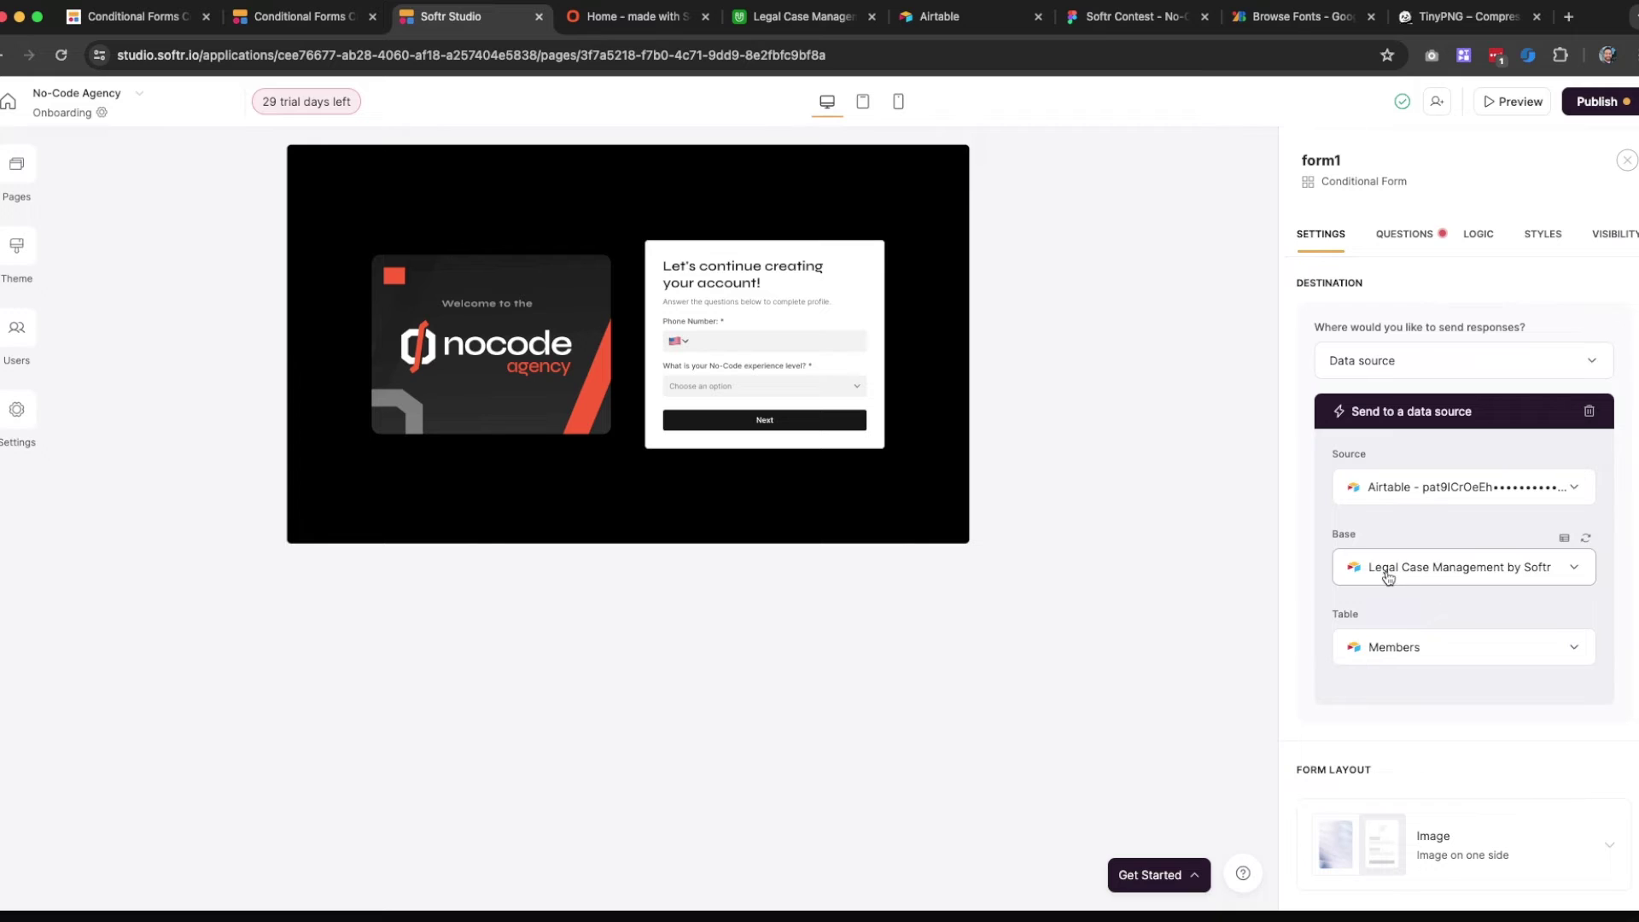
pyautogui.click(1409, 655)
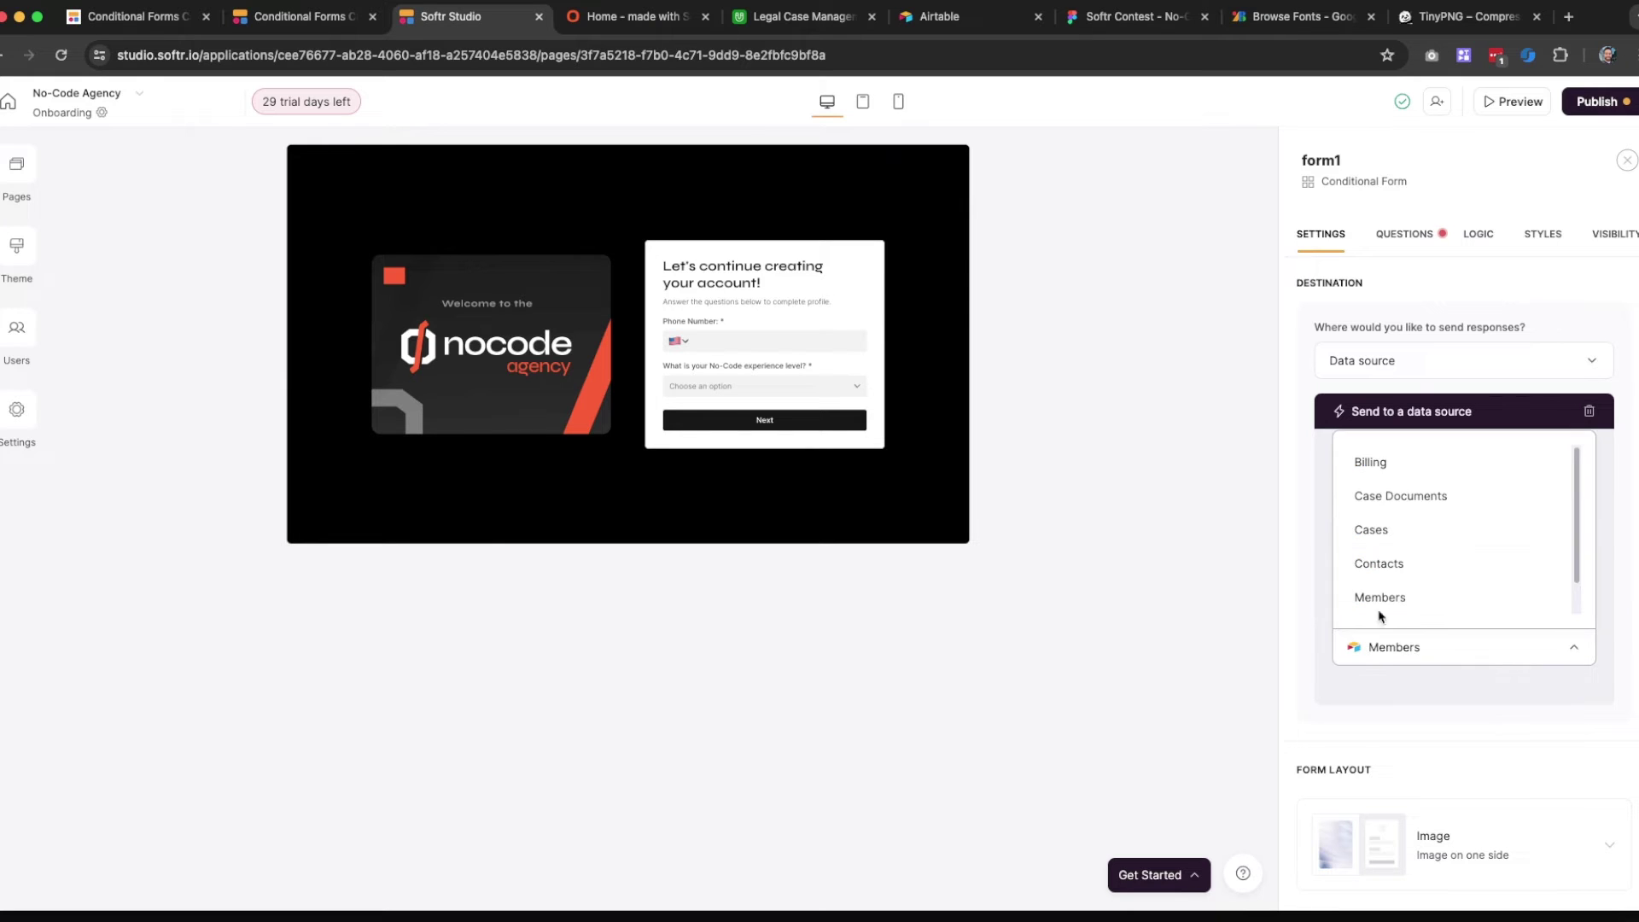
pyautogui.scroll(-1, 1401, 524)
pyautogui.click(1400, 598)
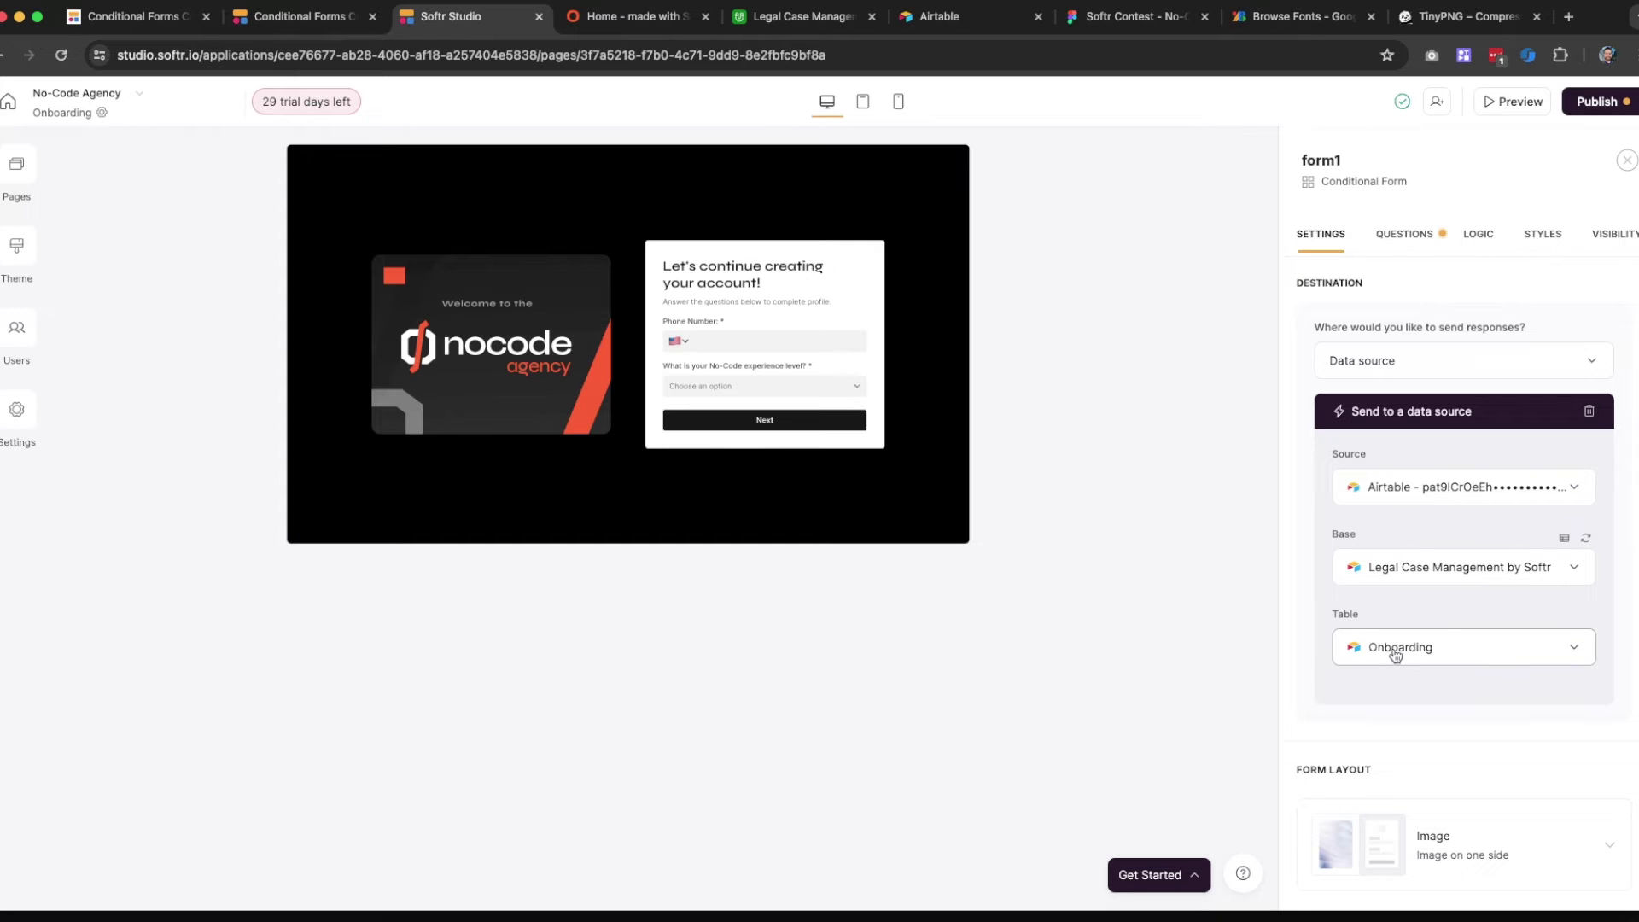
# Check the Onboarding table's columns in Airtable and the live page, then return to the editor
pyautogui.click(798, 17)
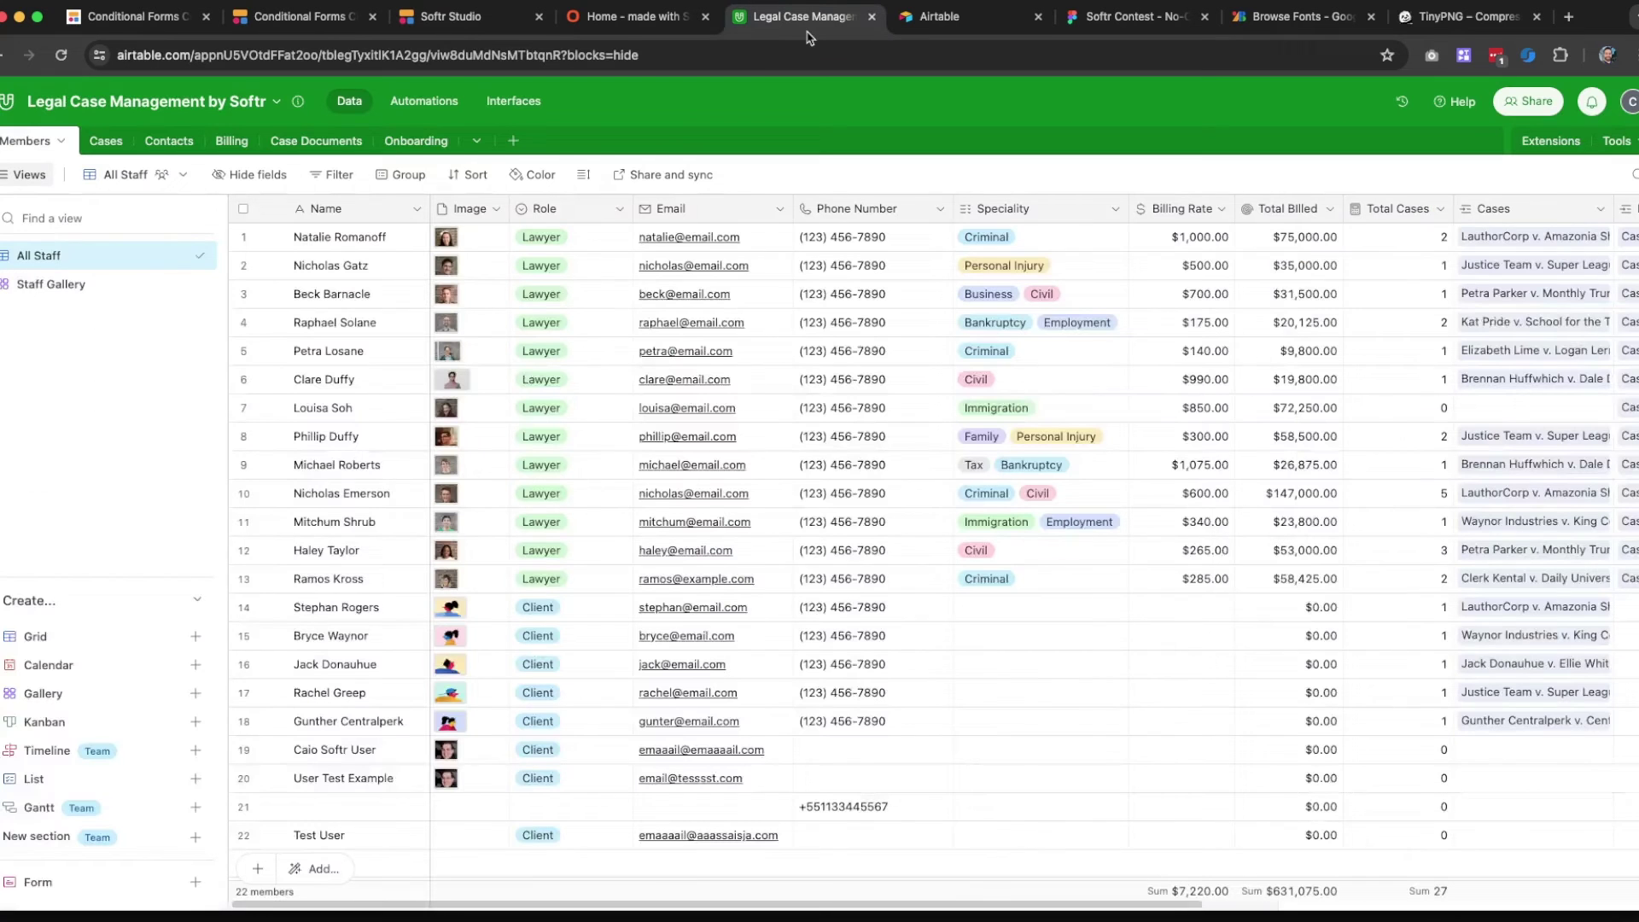
pyautogui.click(436, 141)
pyautogui.click(439, 144)
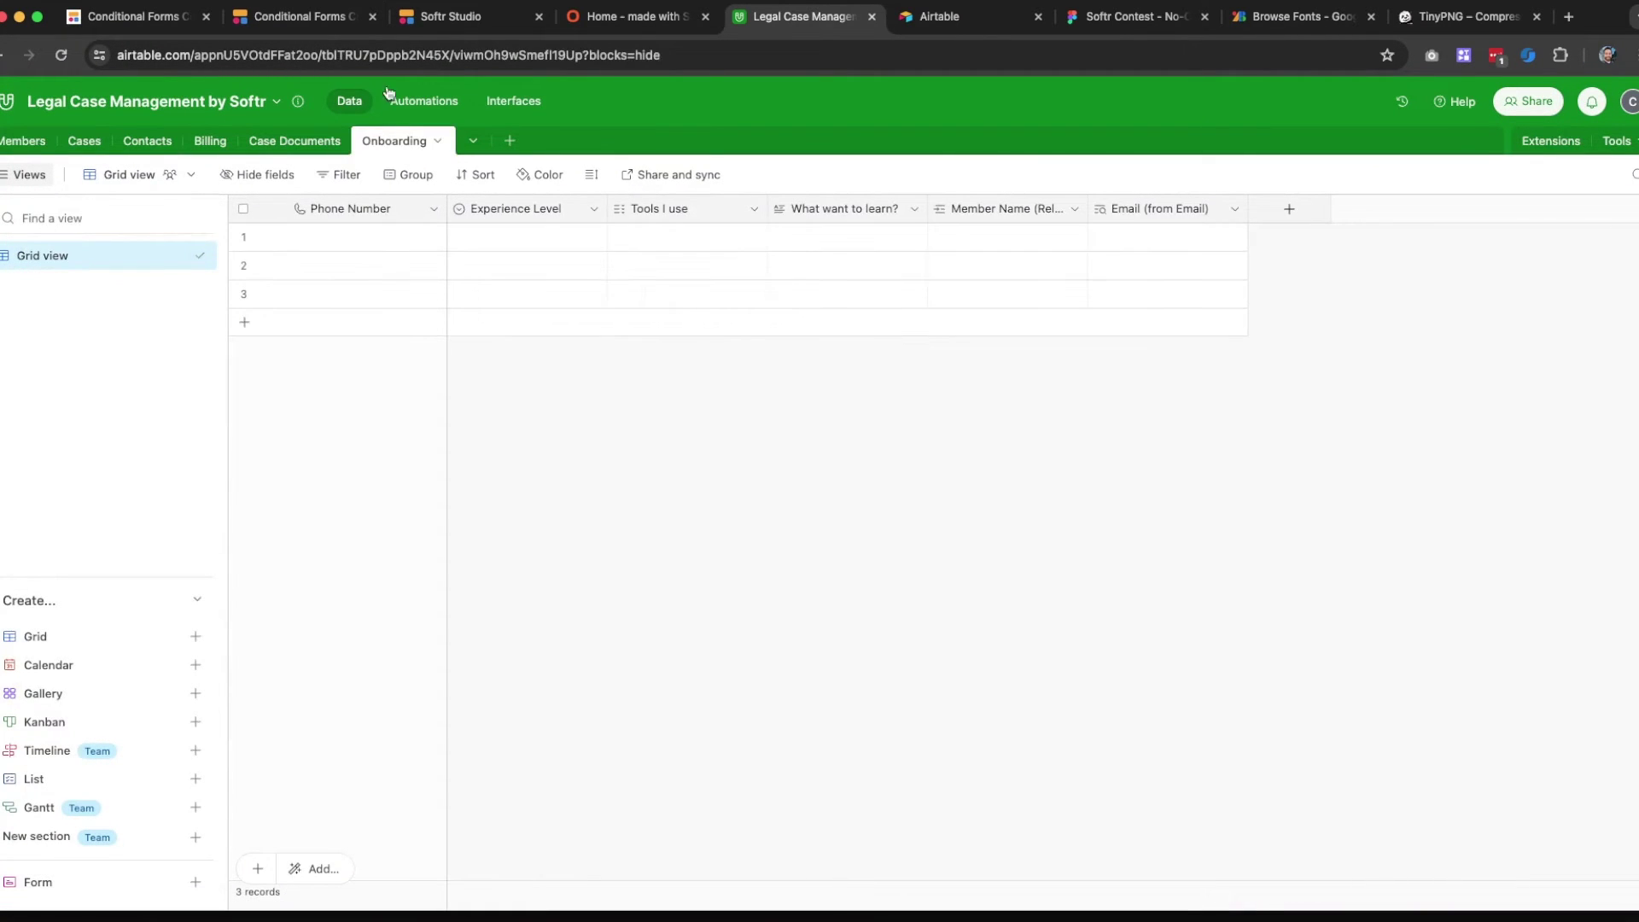
pyautogui.click(603, 26)
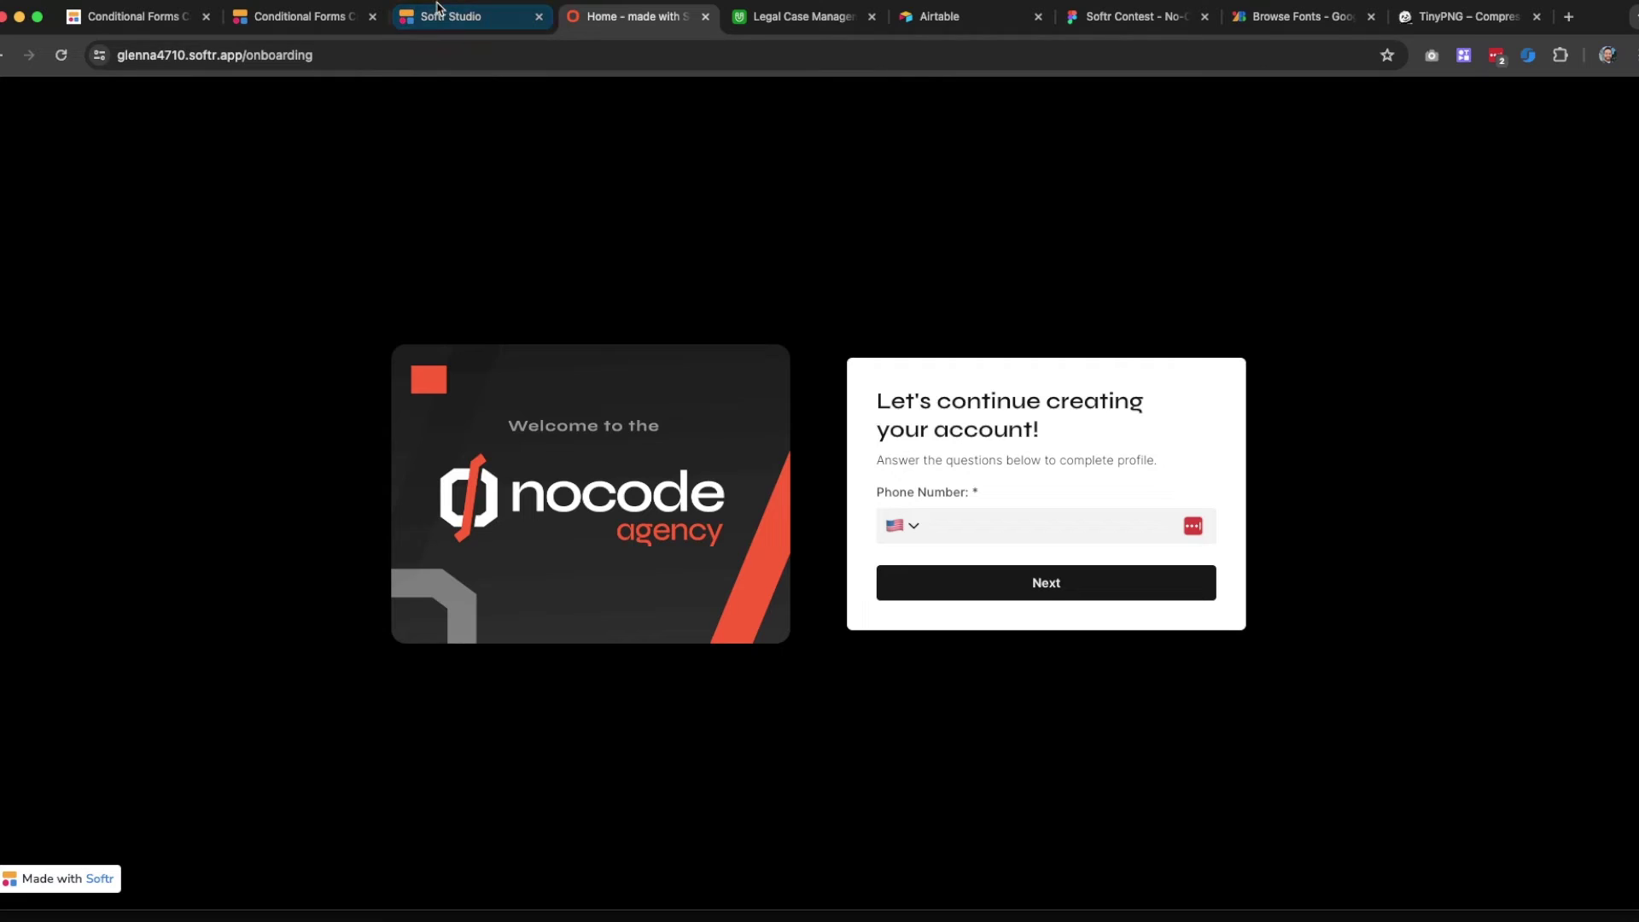
pyautogui.click(437, 21)
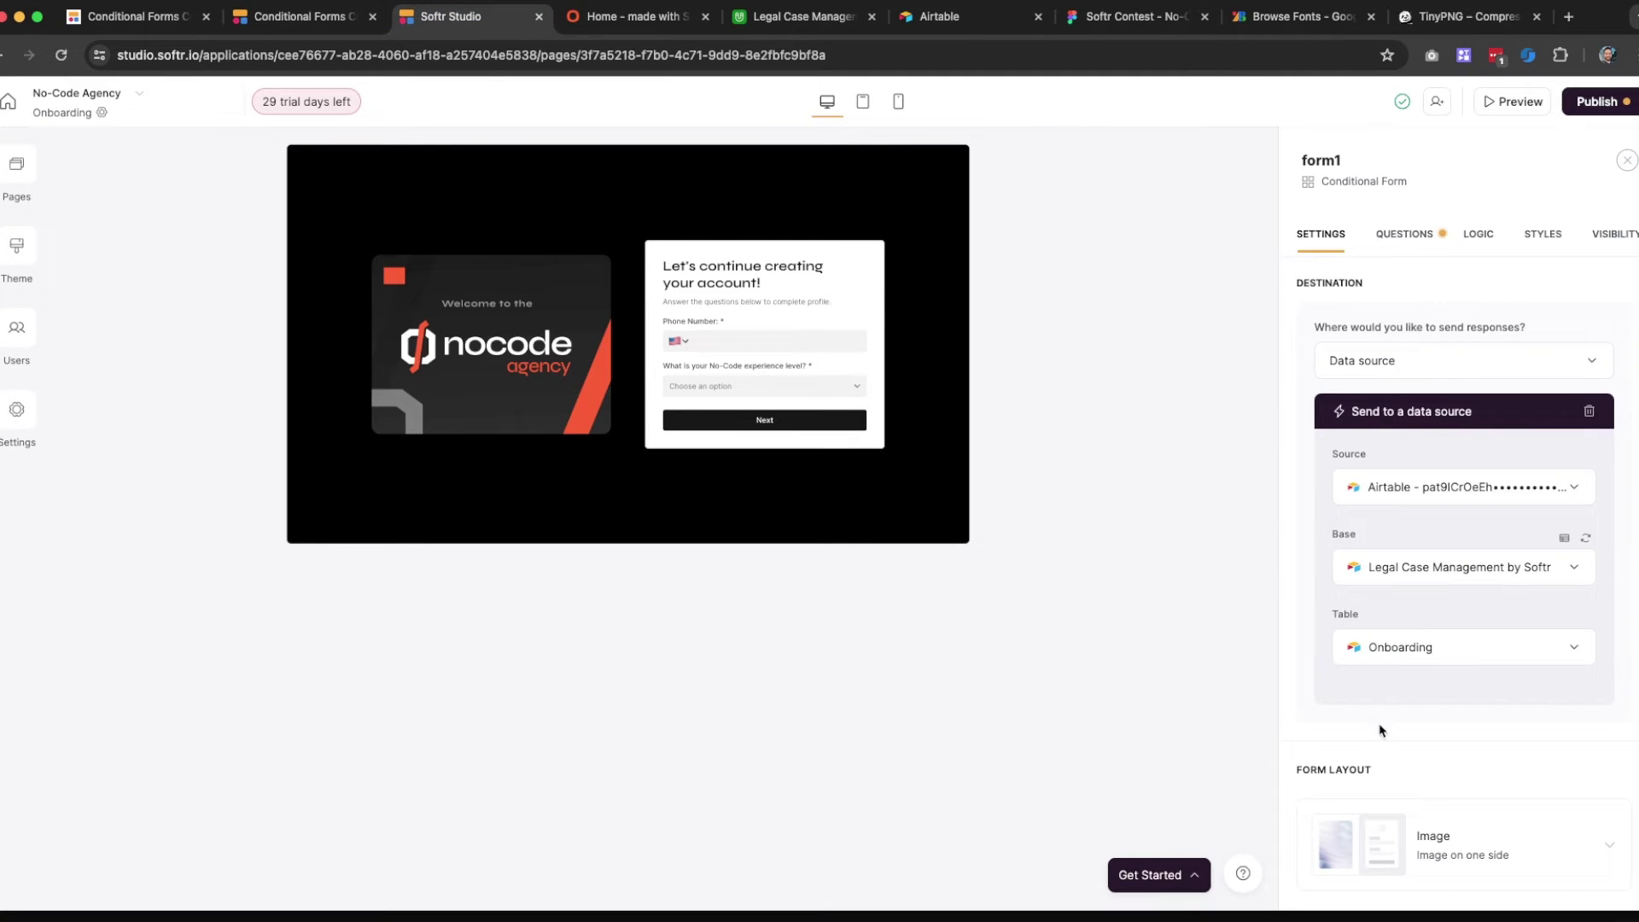
pyautogui.scroll(-5, 1384, 663)
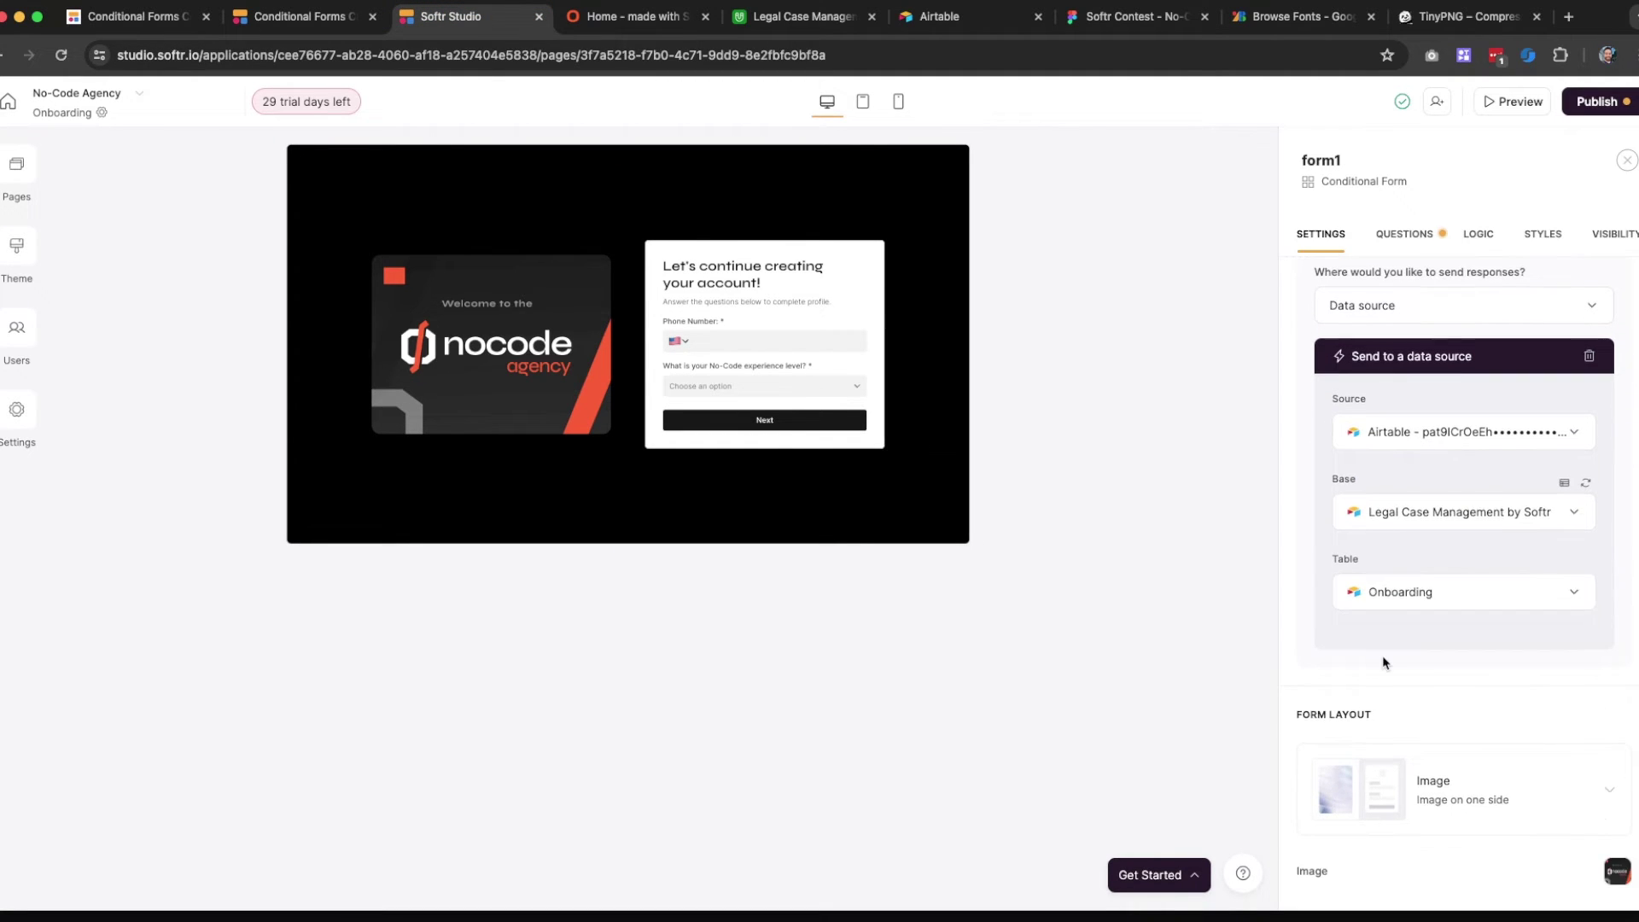
# Expand Section 4 with its Phone Number field and Section 2 in the Questions list
pyautogui.scroll(-4, 1421, 559)
pyautogui.scroll(8, 1422, 559)
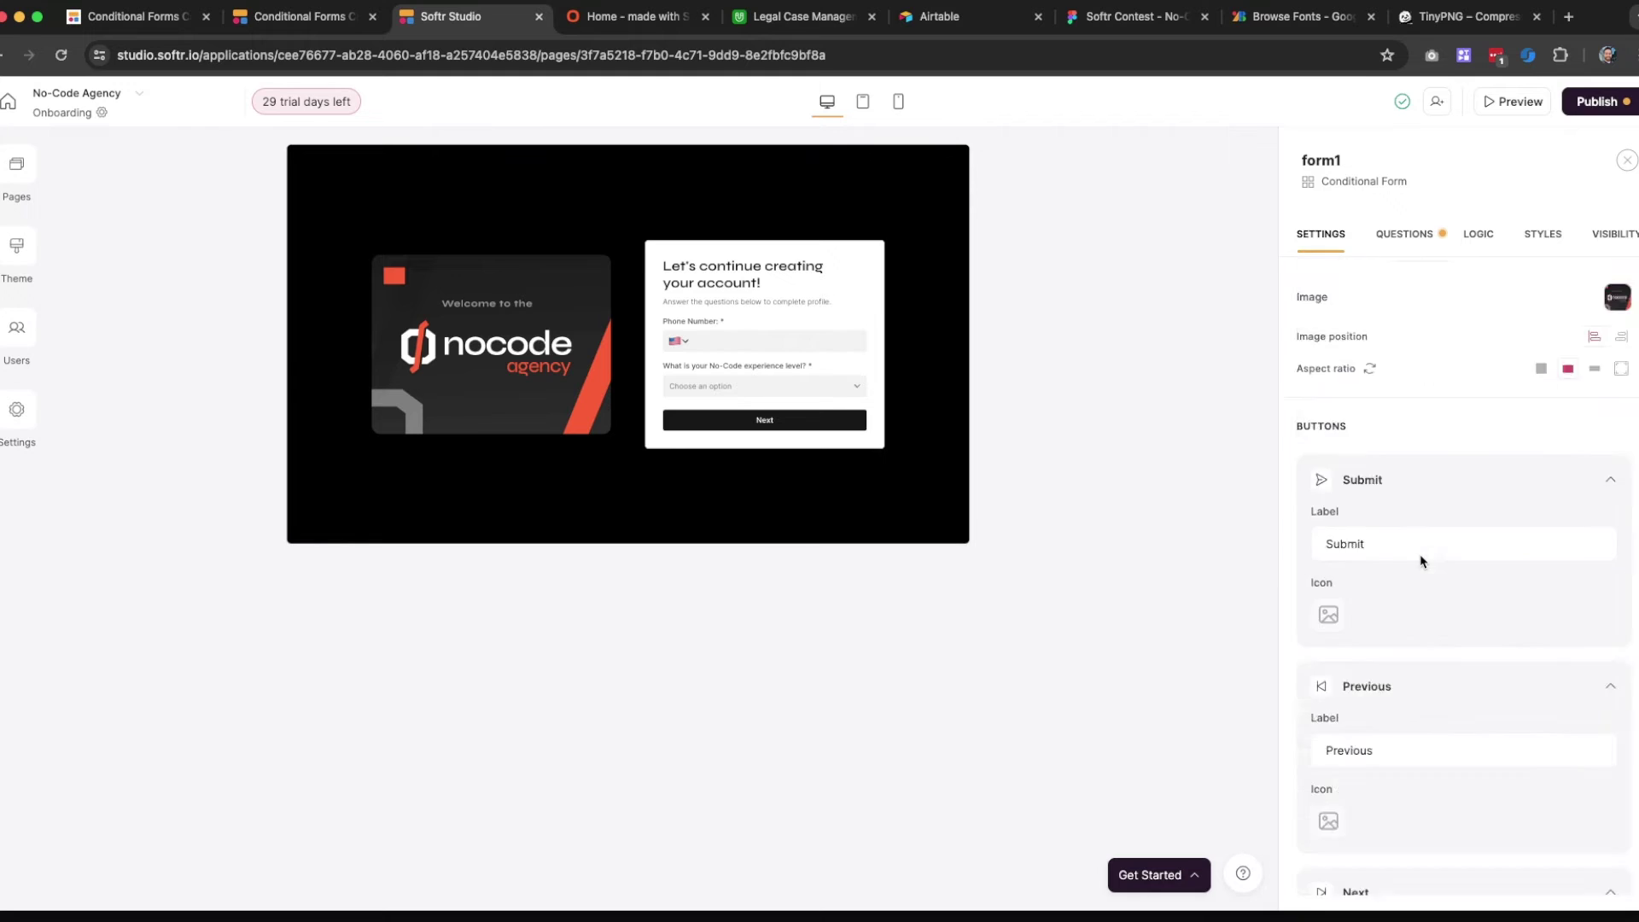
pyautogui.click(1413, 243)
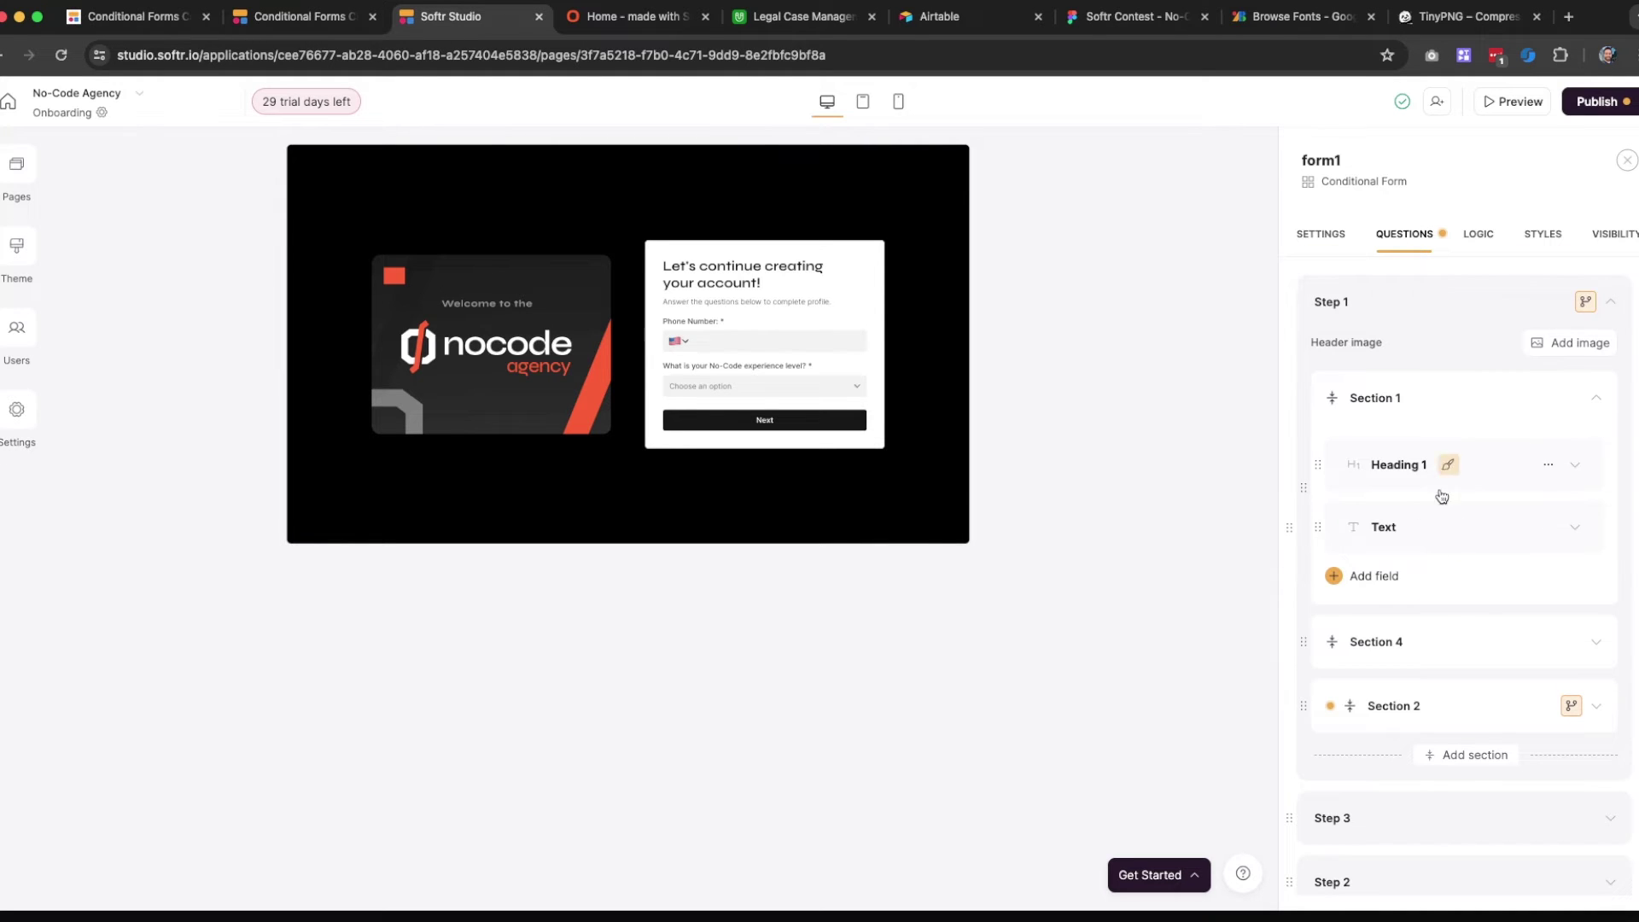
pyautogui.scroll(-1, 1458, 628)
pyautogui.scroll(-1, 1435, 571)
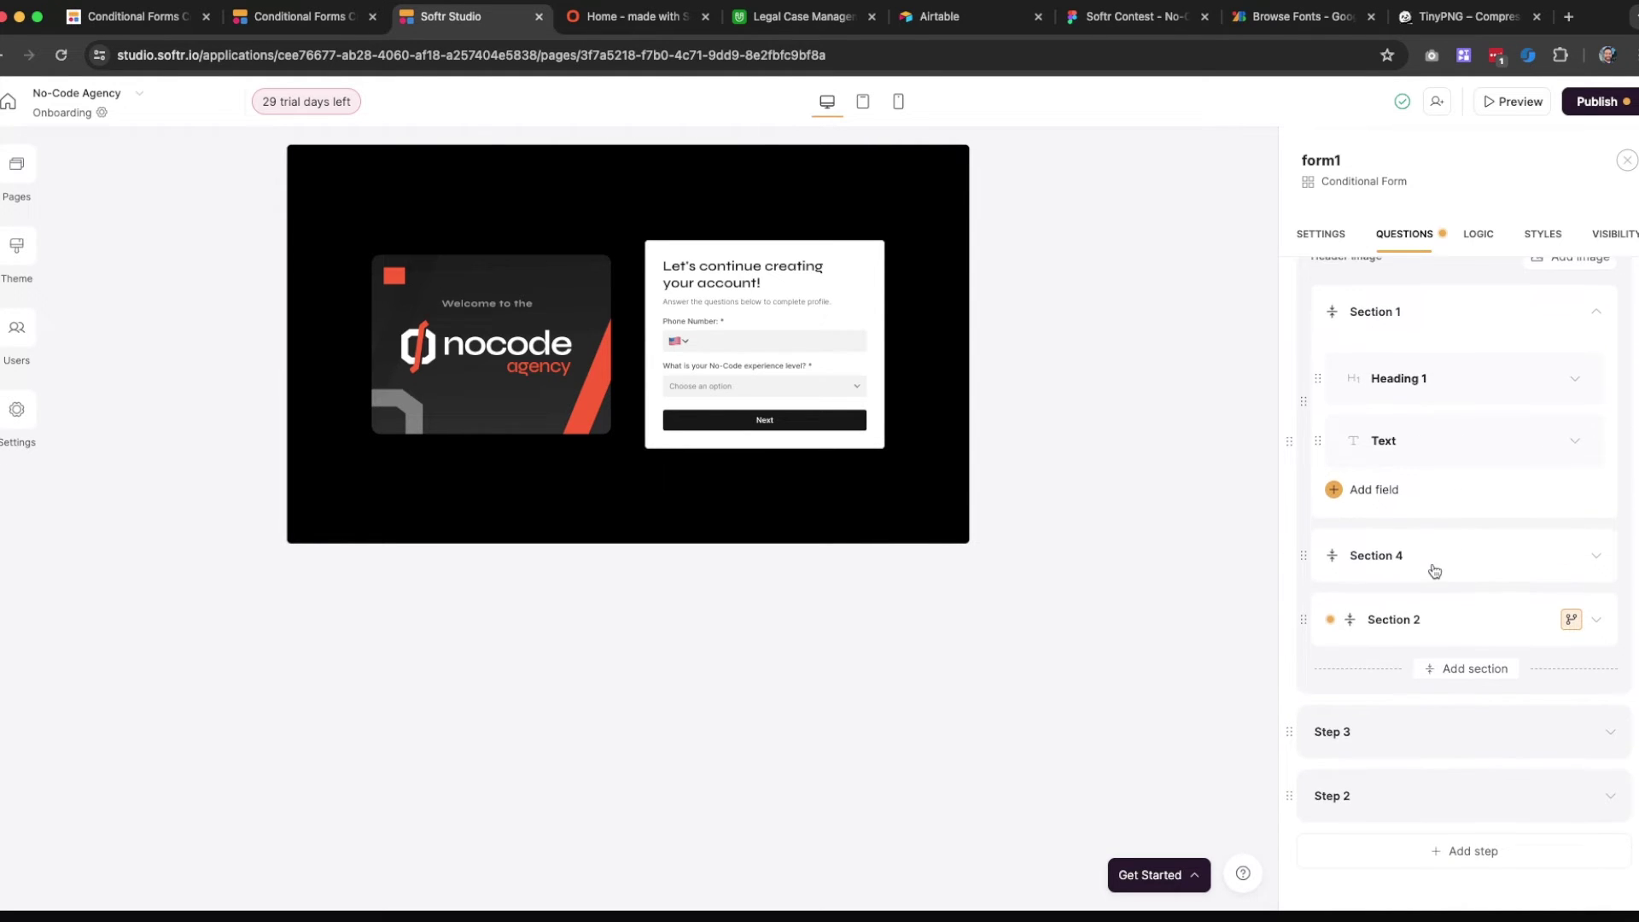
pyautogui.click(1439, 559)
pyautogui.click(1441, 565)
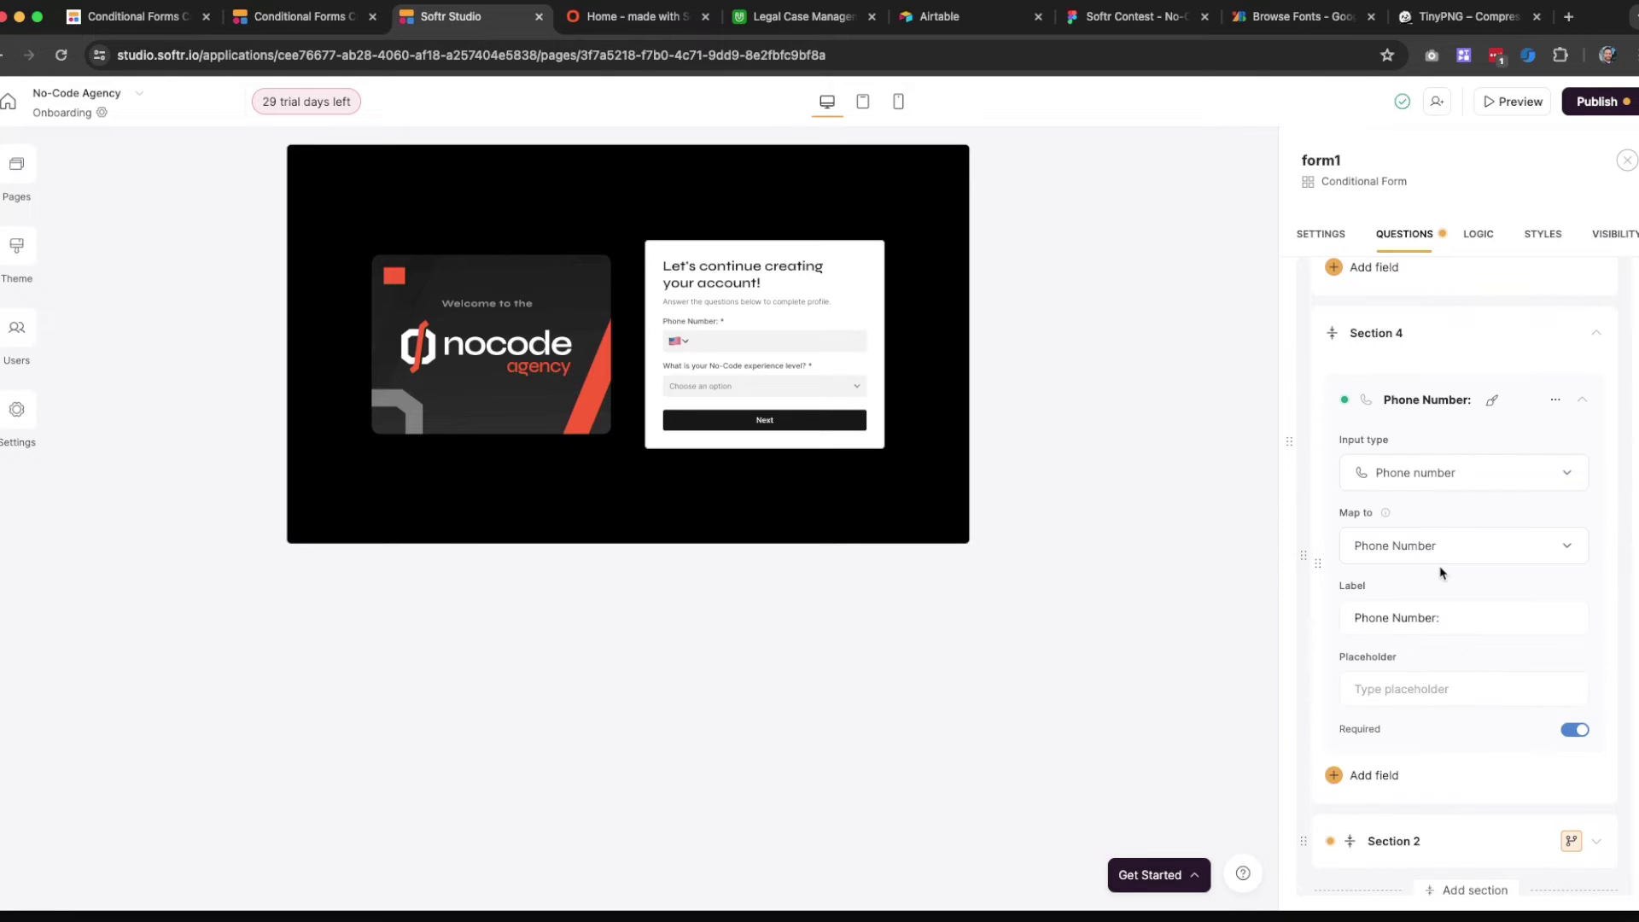
pyautogui.scroll(-2, 1396, 555)
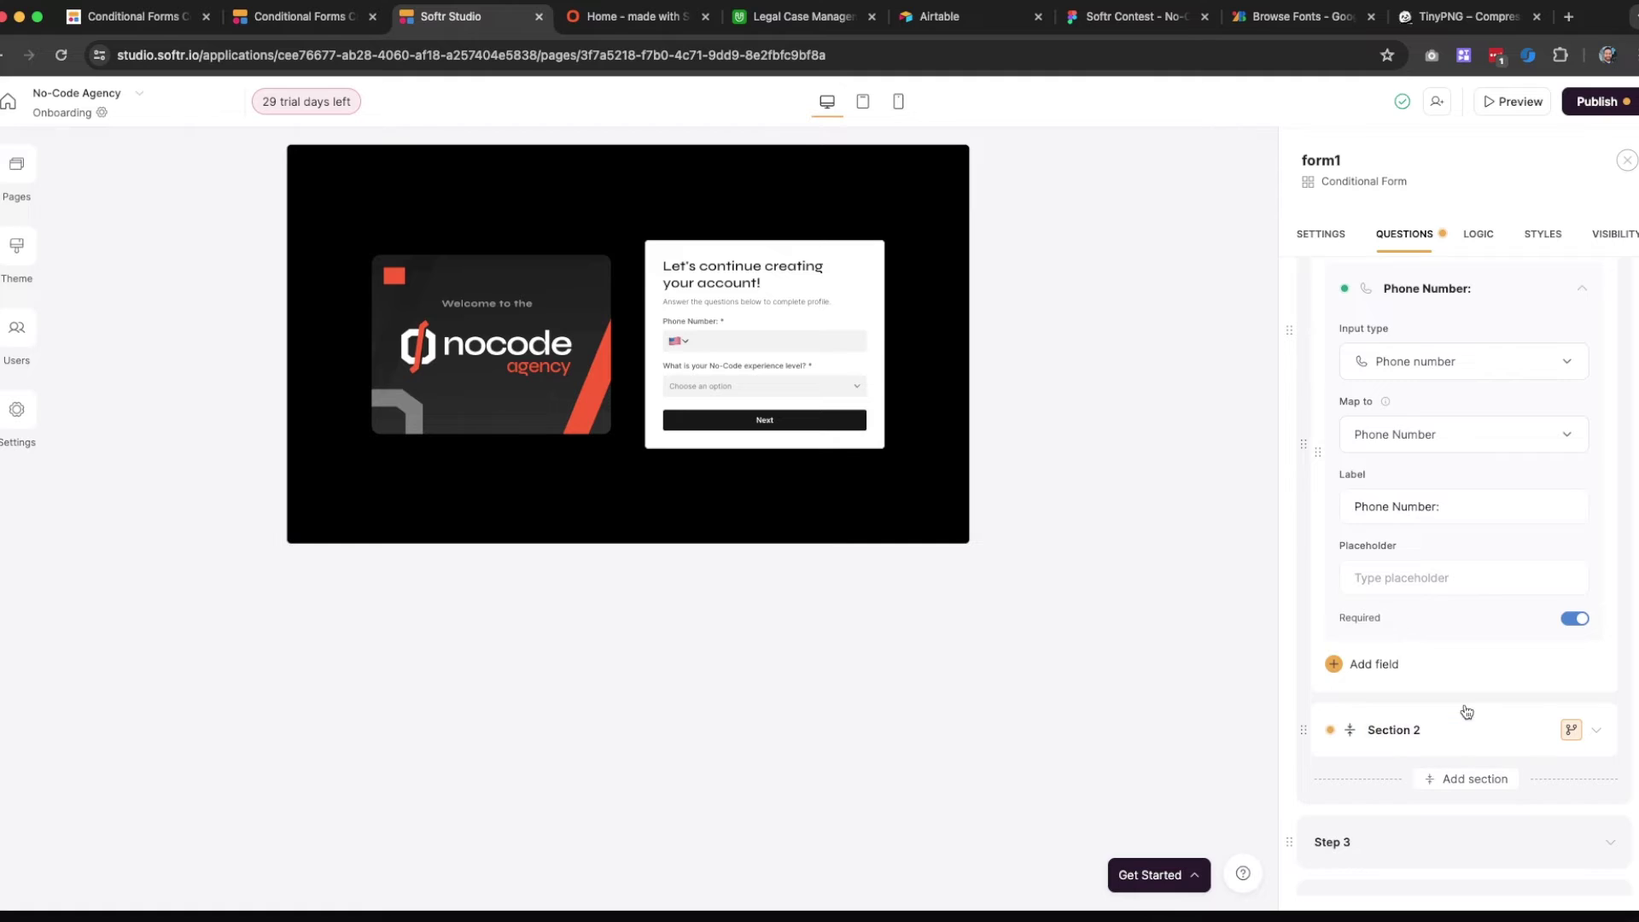
pyautogui.click(1461, 721)
pyautogui.scroll(2, 1400, 480)
# Rename Section 4 to Phone Number and retitle Section 1 as a heading
pyautogui.click(1390, 362)
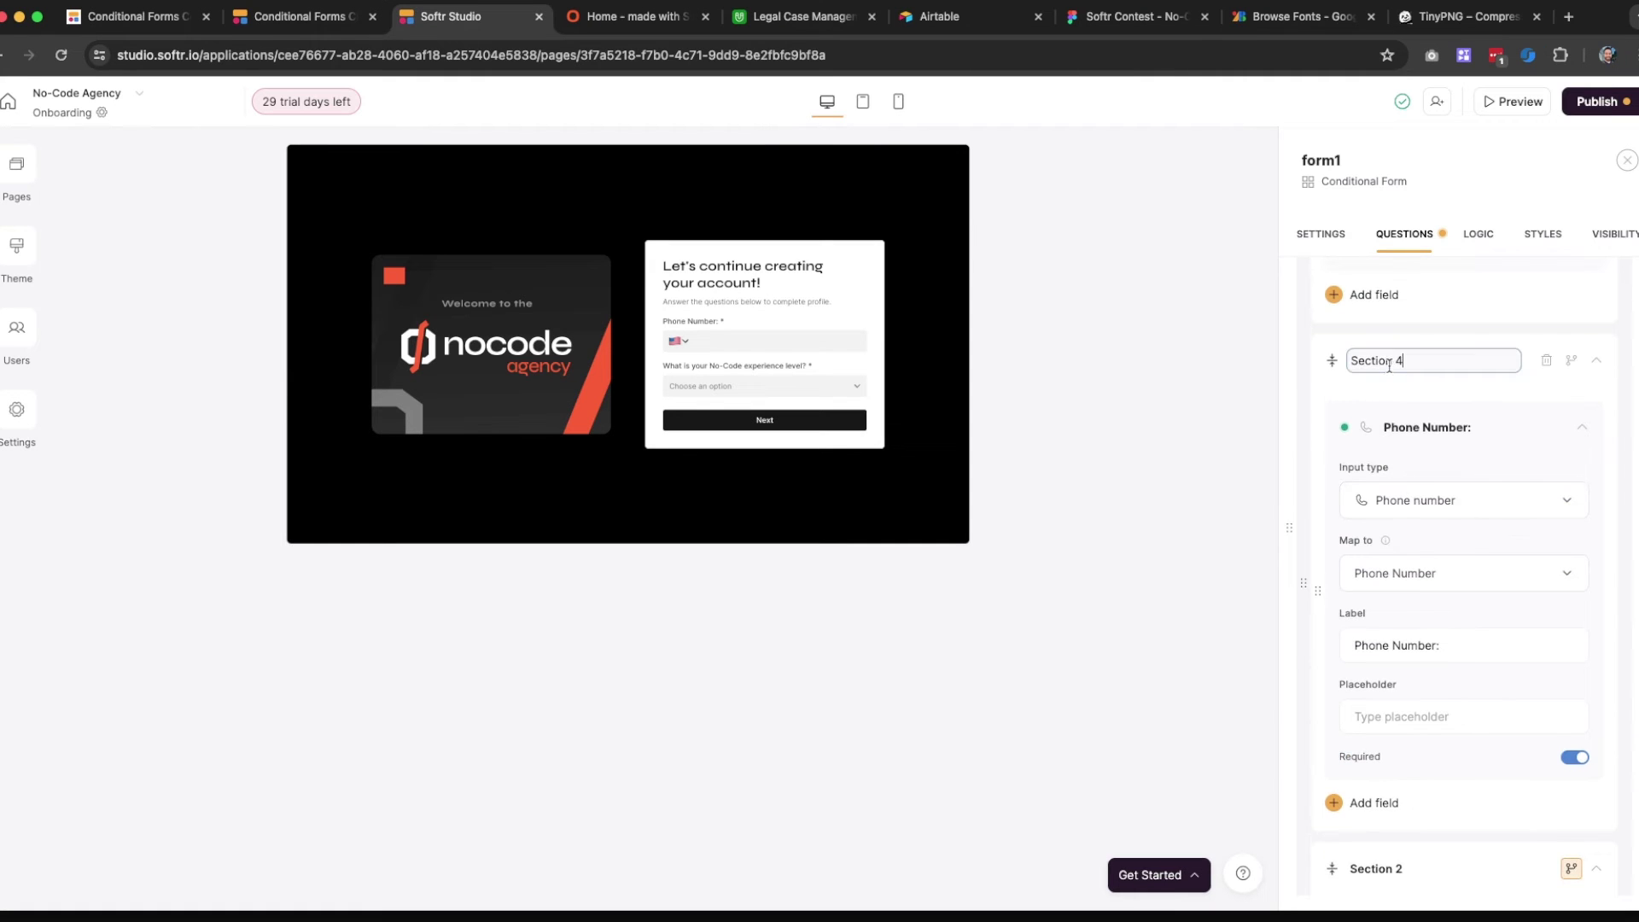
pyautogui.tripleClick(1391, 363)
pyautogui.write('Phone Number')
pyautogui.scroll(3, 1426, 392)
pyautogui.click(1389, 347)
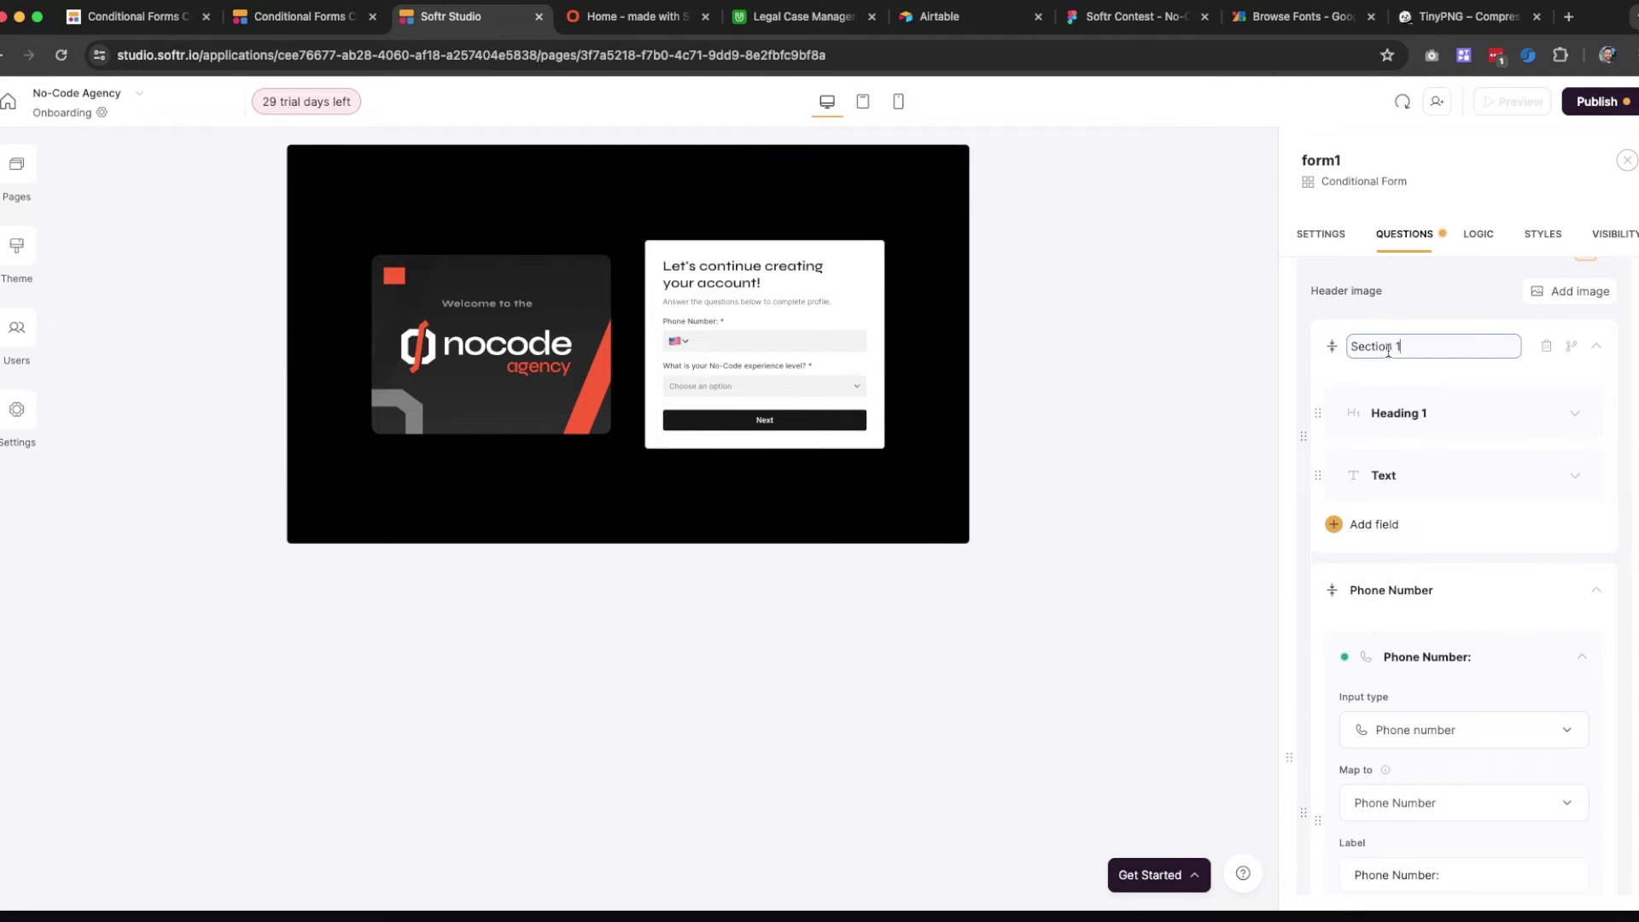
pyautogui.tripleClick(1387, 349)
pyautogui.write('Heading')
# Rename Section 2 to 'Question No-Code Experience' and view its experience question's settings
pyautogui.scroll(-5, 1423, 615)
pyautogui.click(1372, 679)
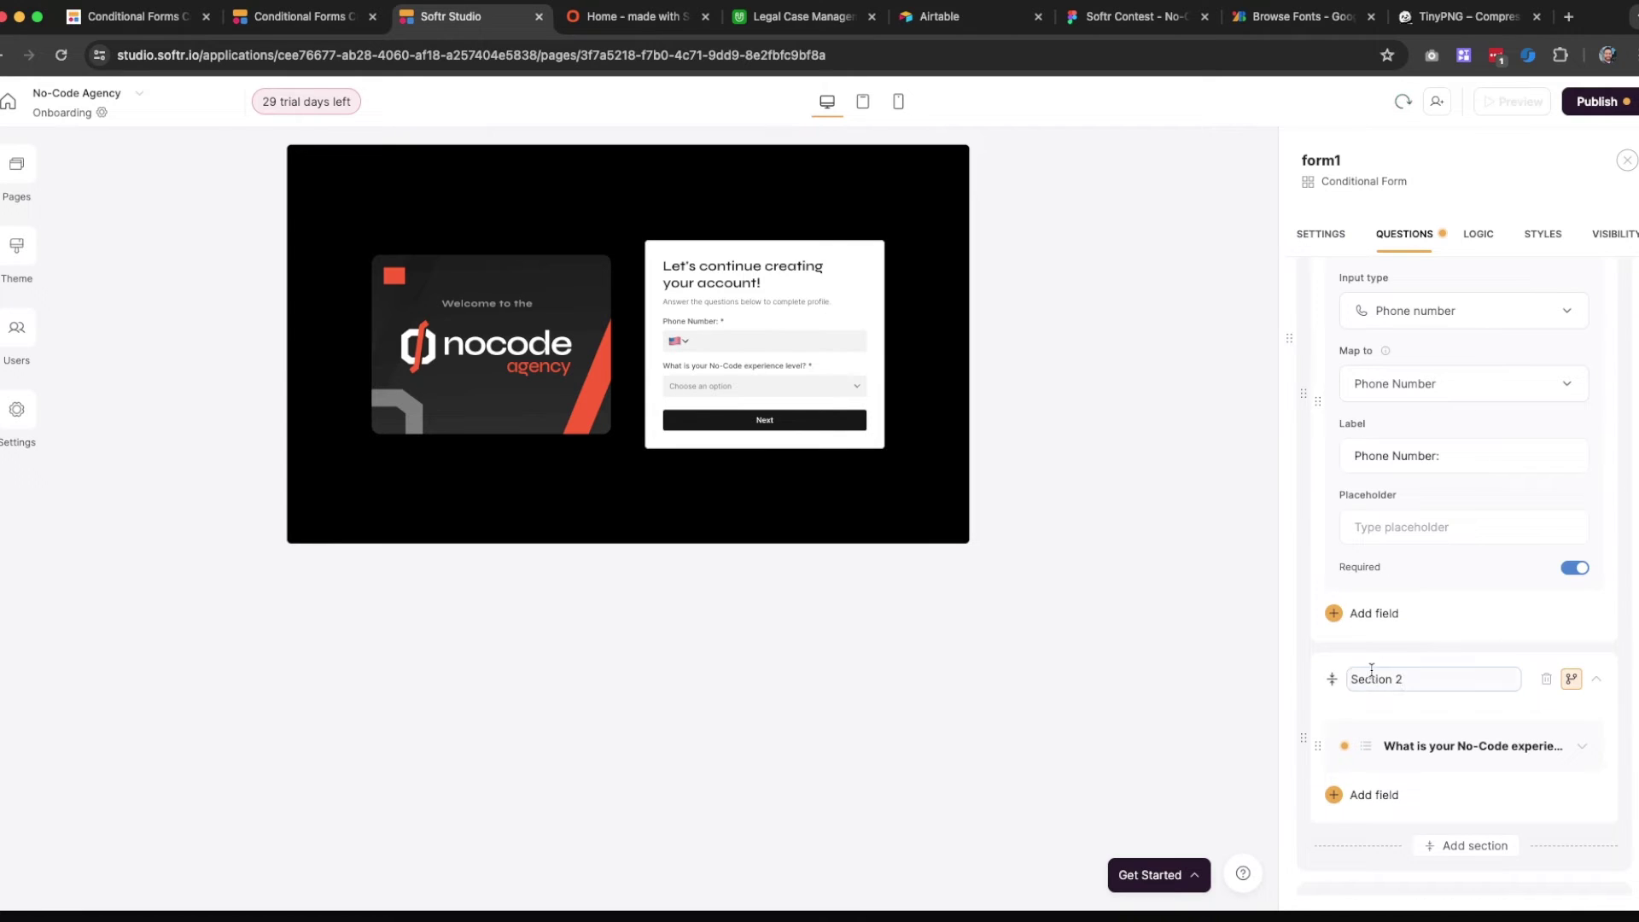
pyautogui.tripleClick(1372, 678)
pyautogui.write('QUestio')
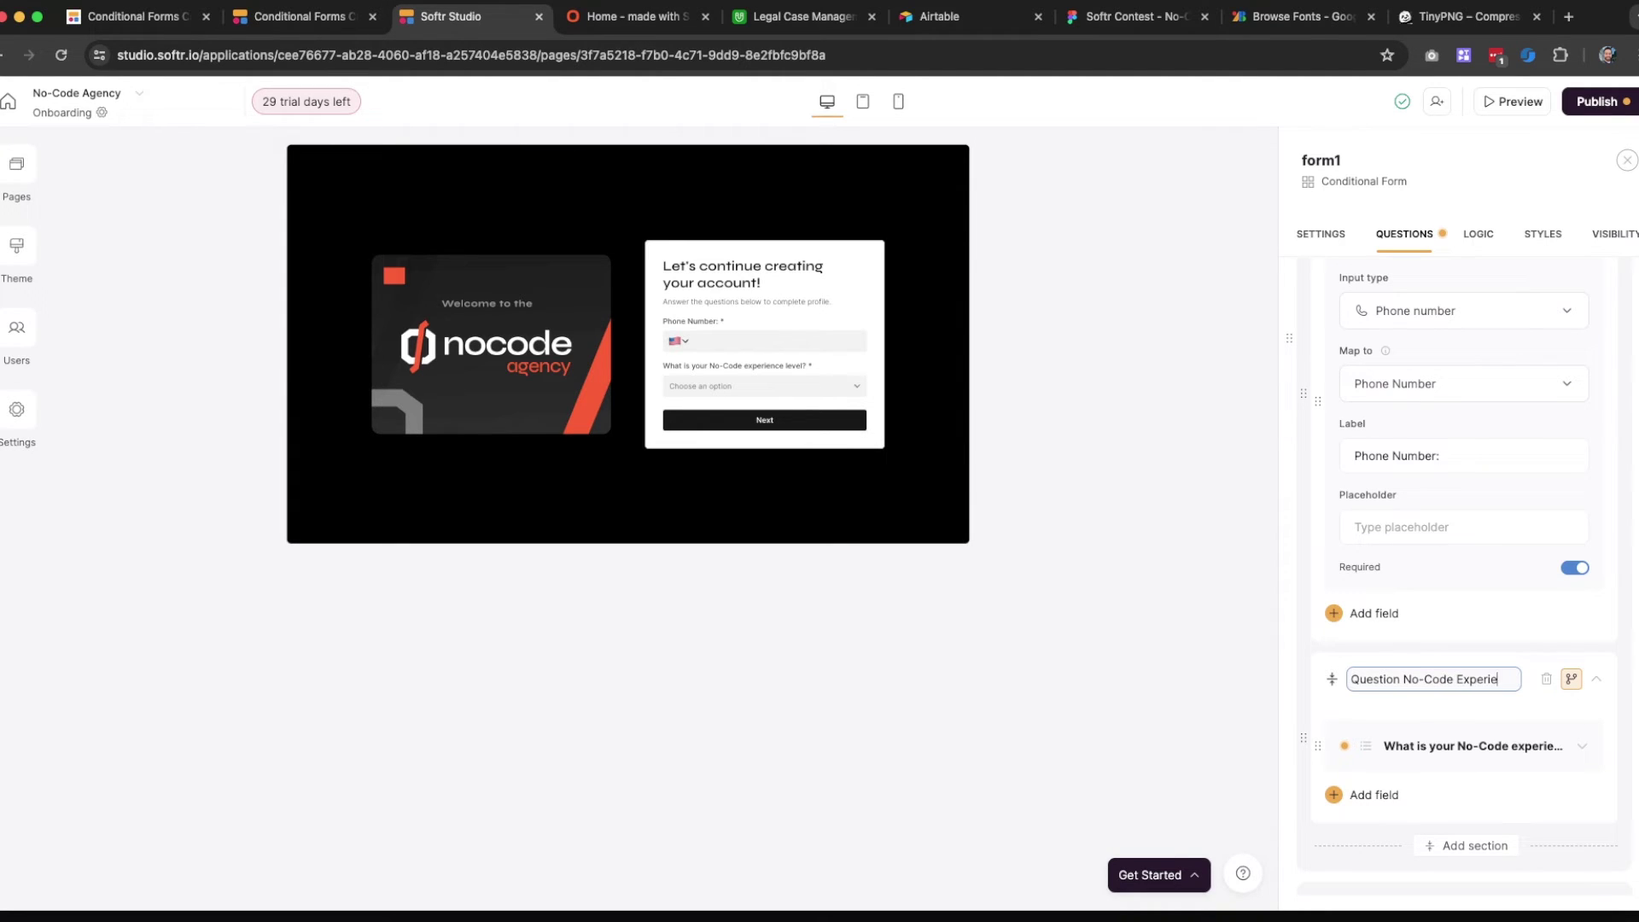
pyautogui.write('nce')
pyautogui.press('Return')
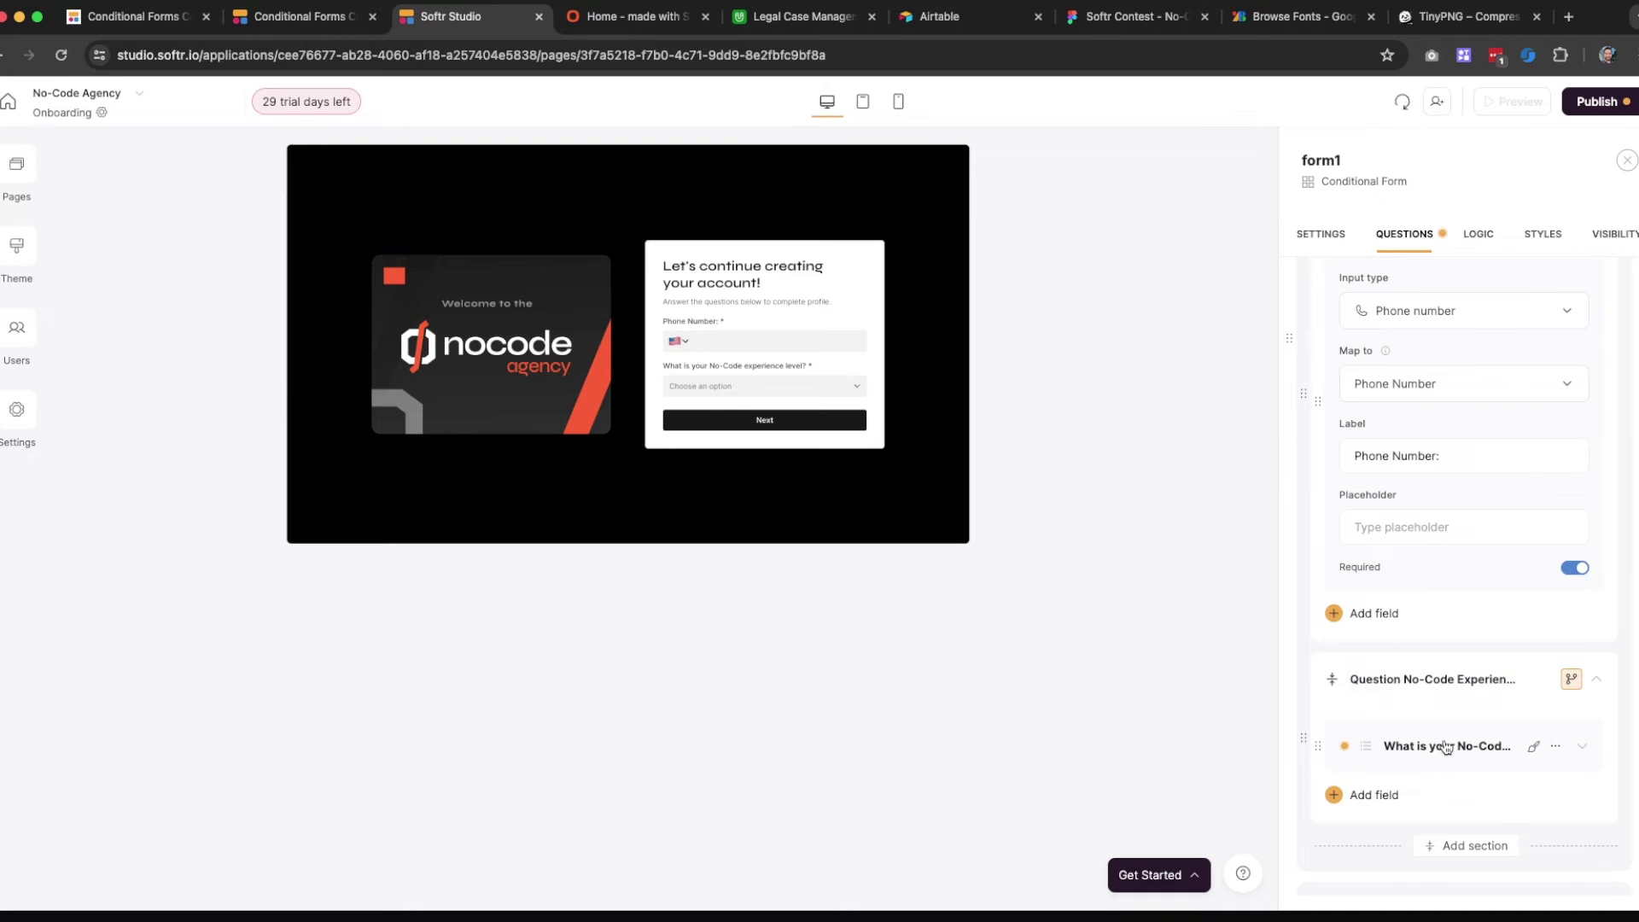
pyautogui.click(1446, 748)
pyautogui.click(1420, 666)
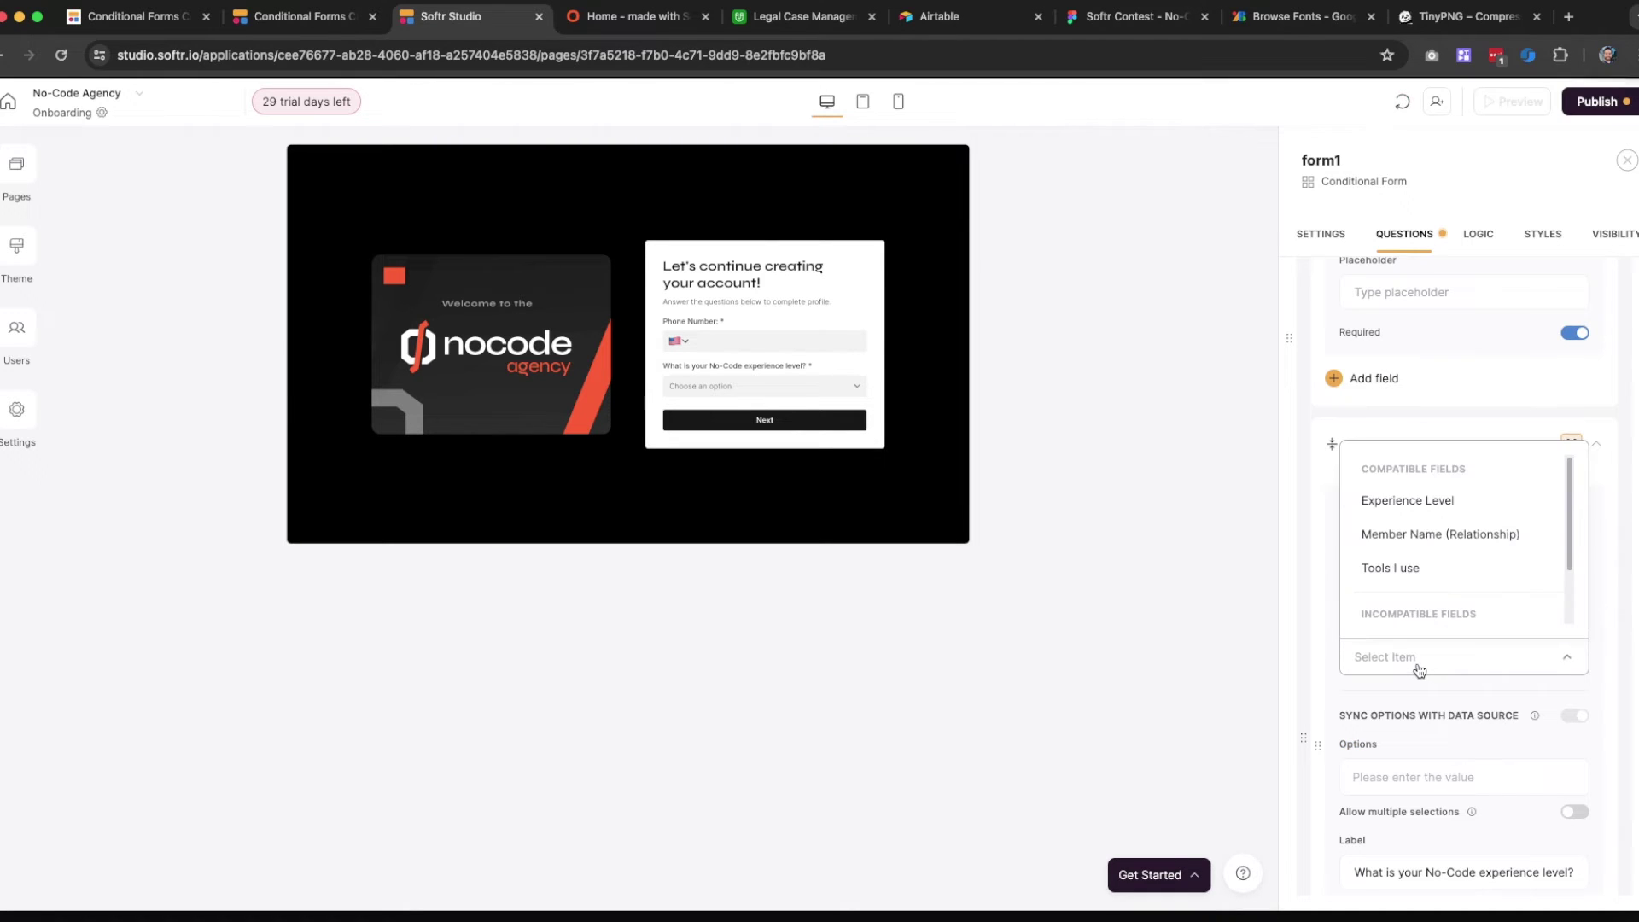
pyautogui.scroll(-1, 1439, 540)
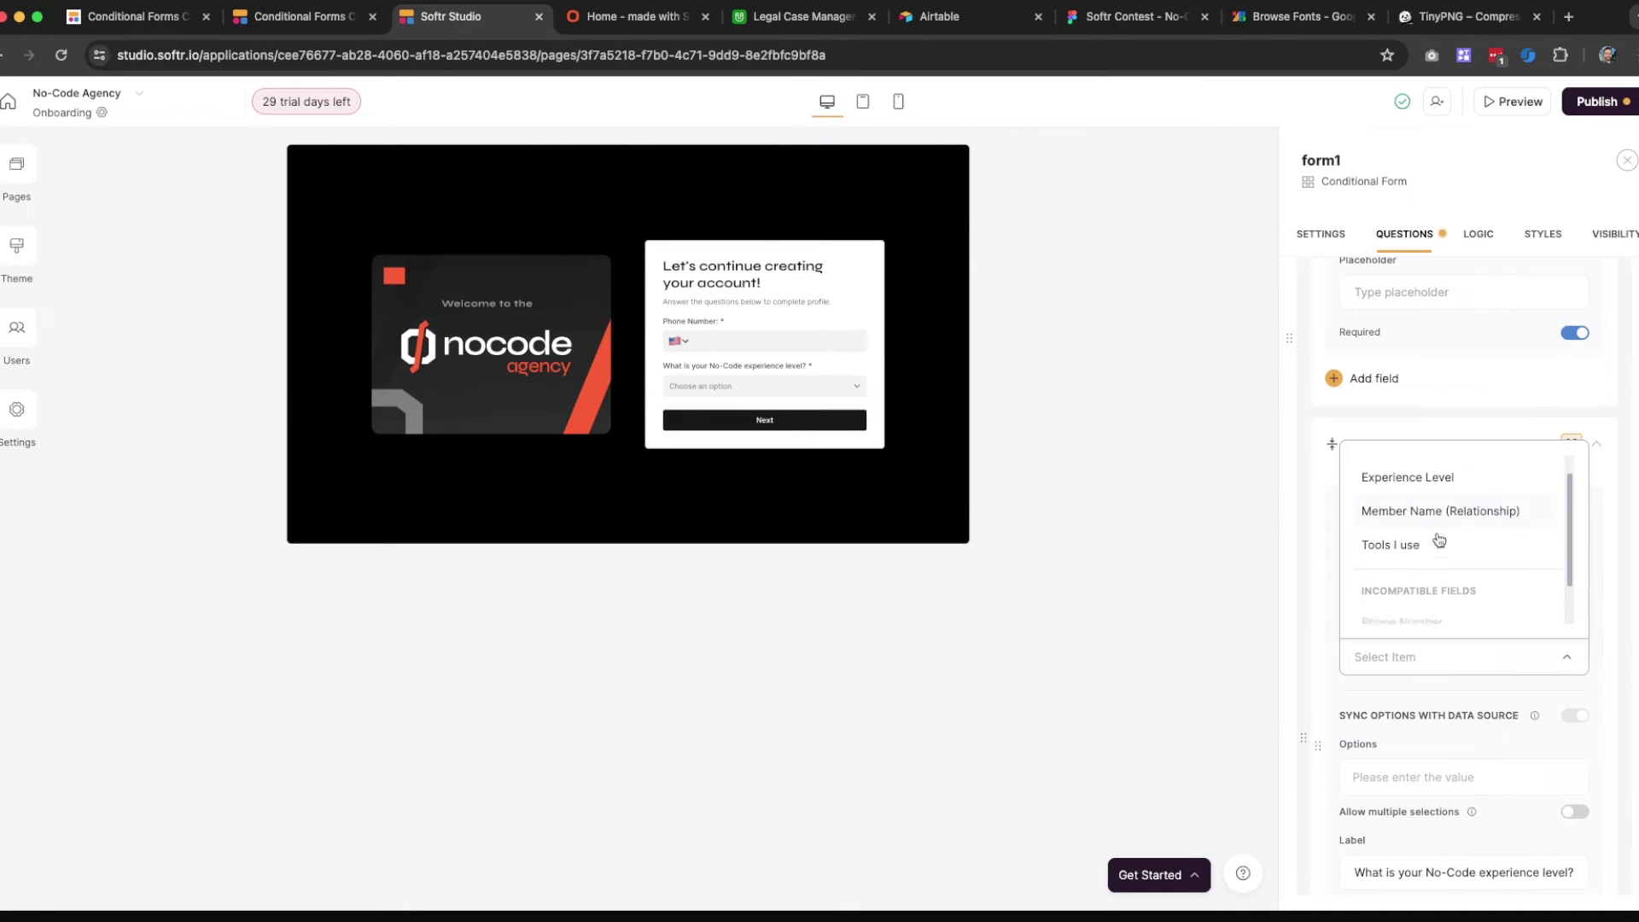
pyautogui.scroll(-1, 1440, 540)
pyautogui.scroll(2, 1440, 540)
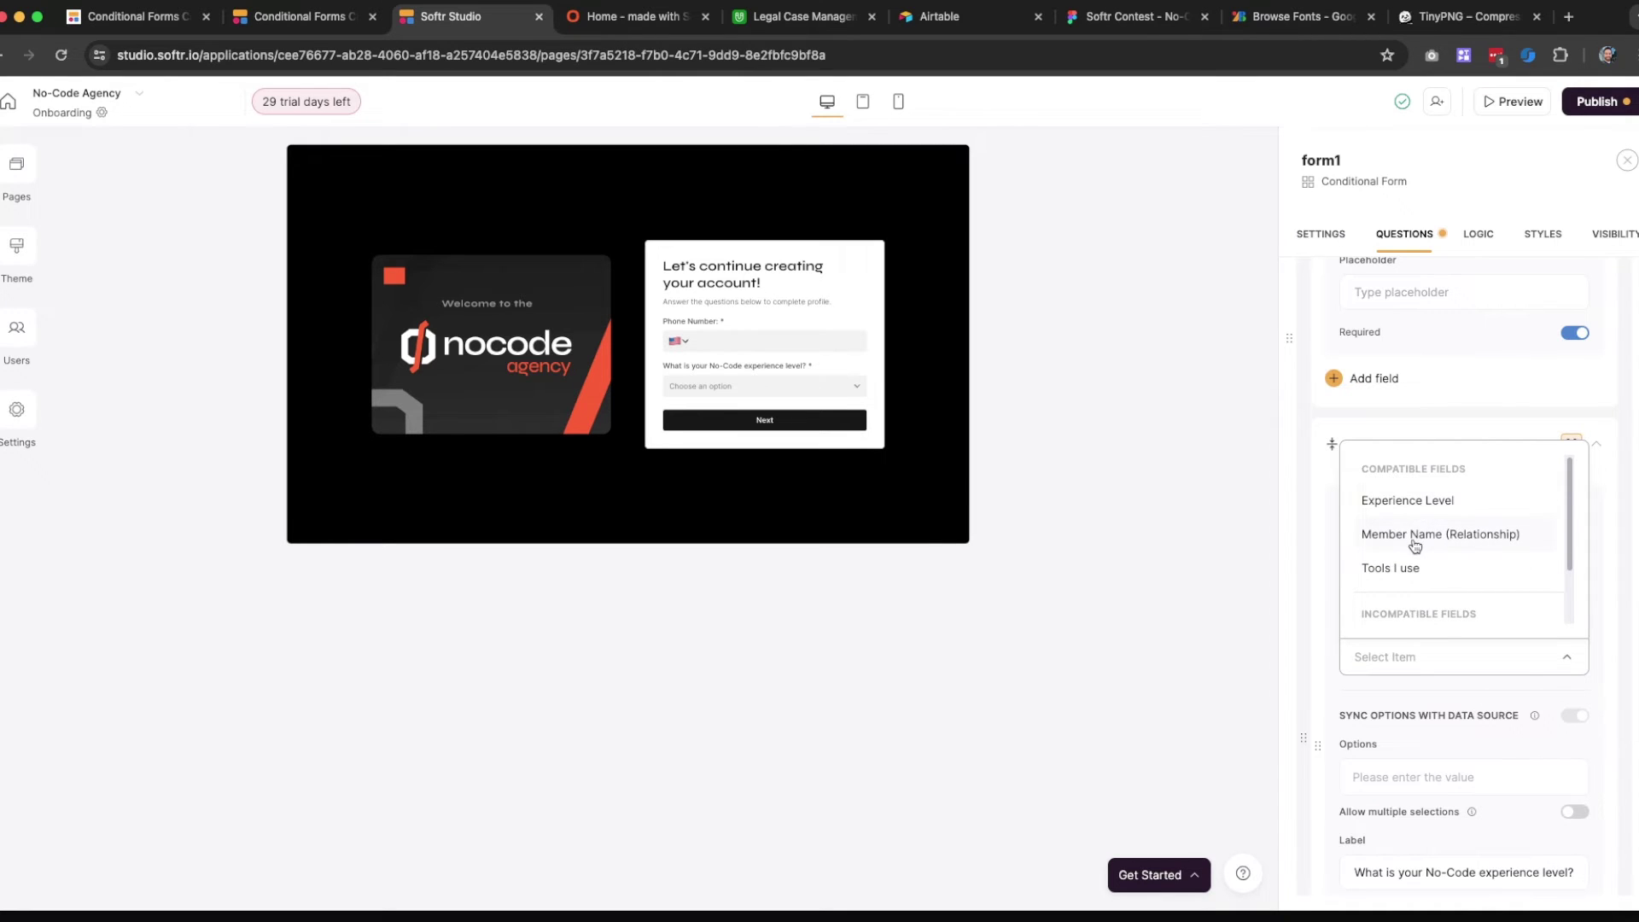
pyautogui.click(1419, 504)
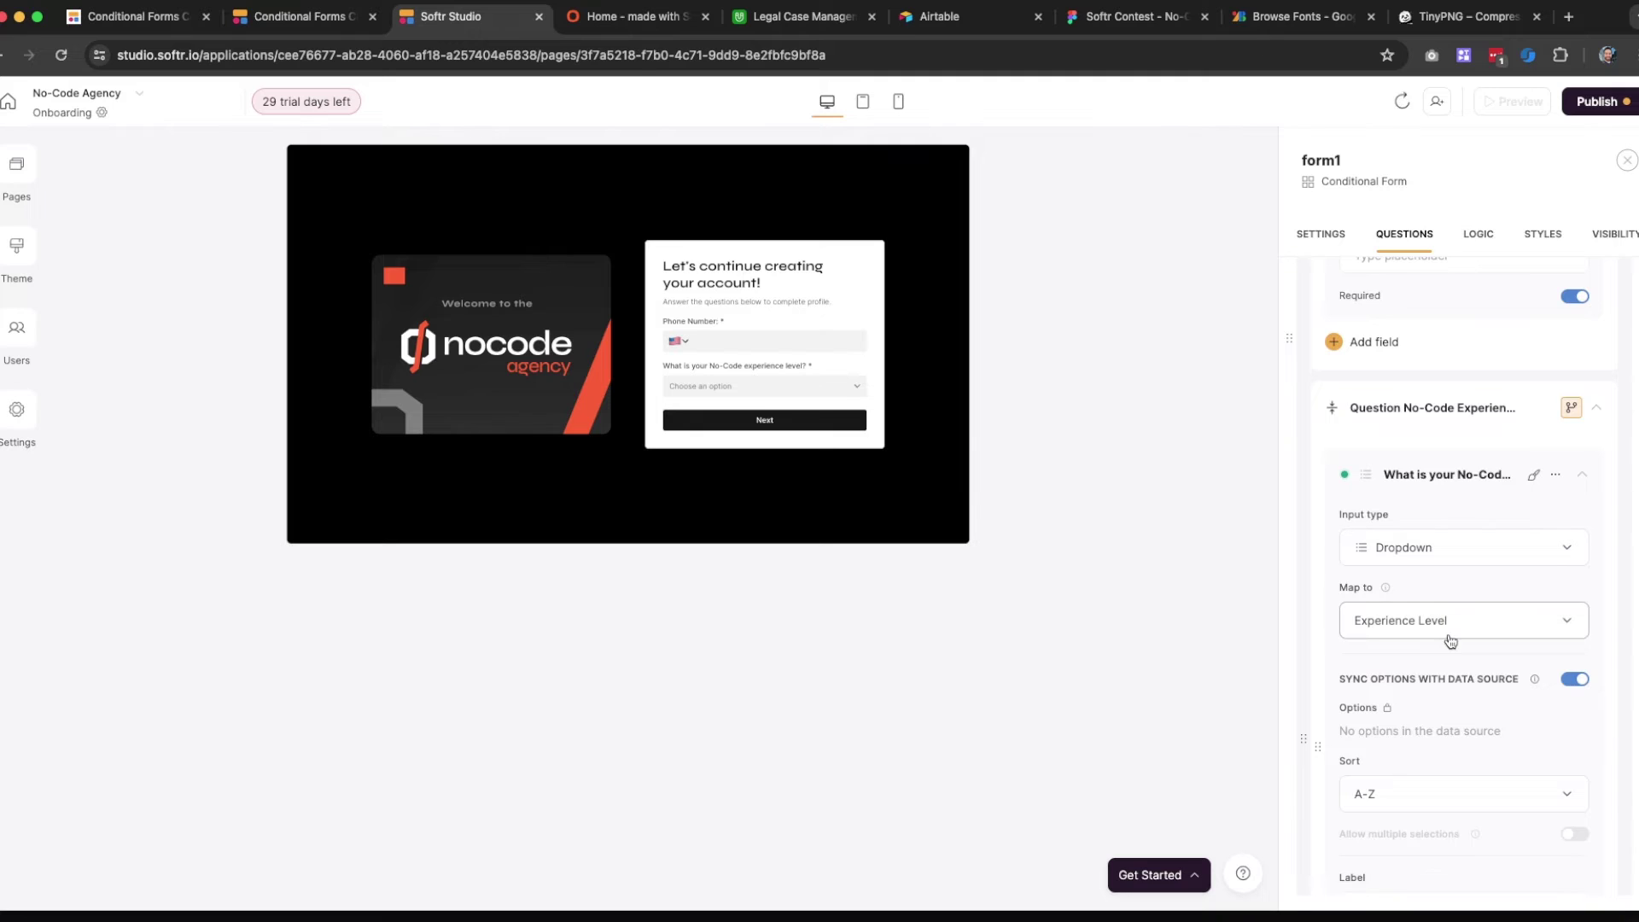
pyautogui.scroll(-1, 1446, 637)
pyautogui.click(1436, 701)
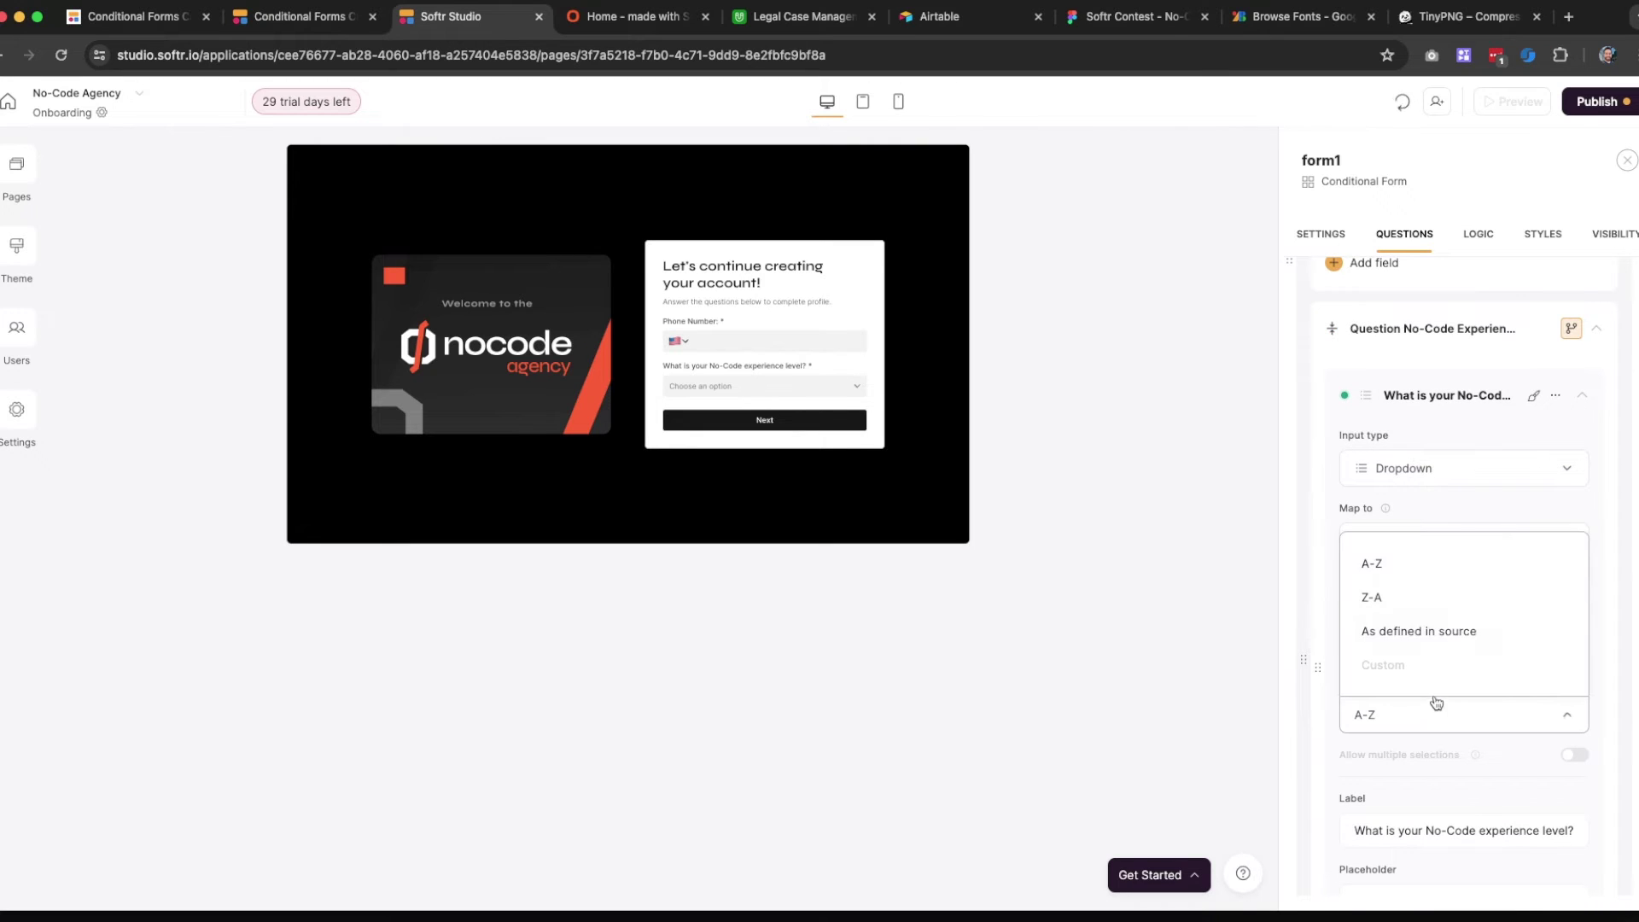
pyautogui.click(1449, 629)
pyautogui.scroll(-1, 1417, 615)
pyautogui.scroll(-1, 1413, 596)
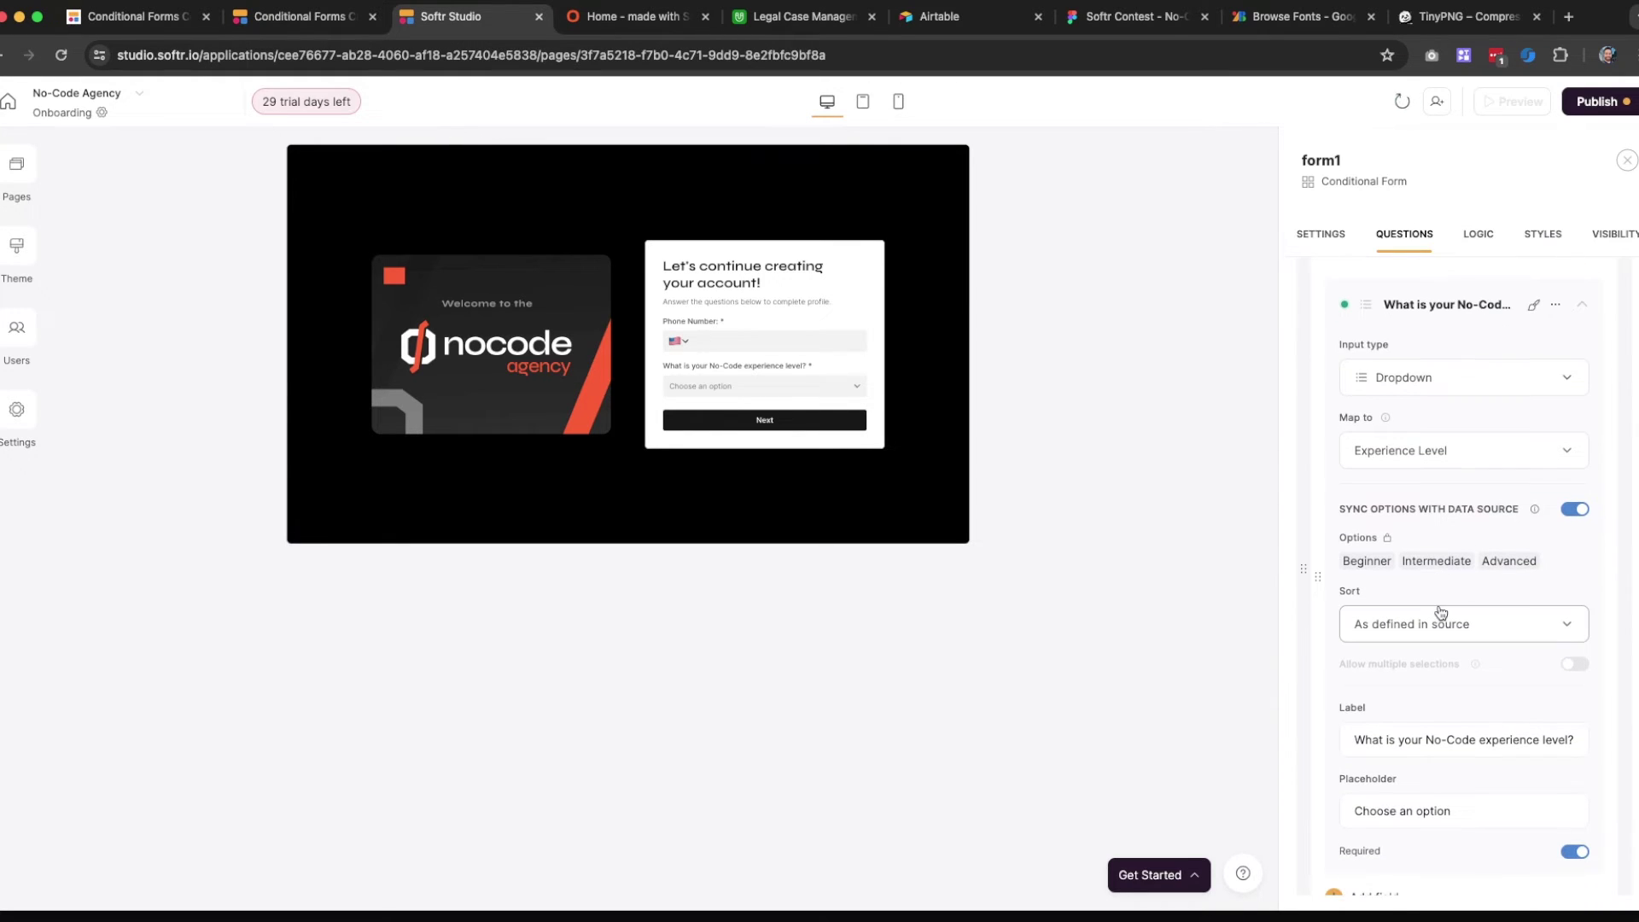
pyautogui.scroll(-3, 1427, 598)
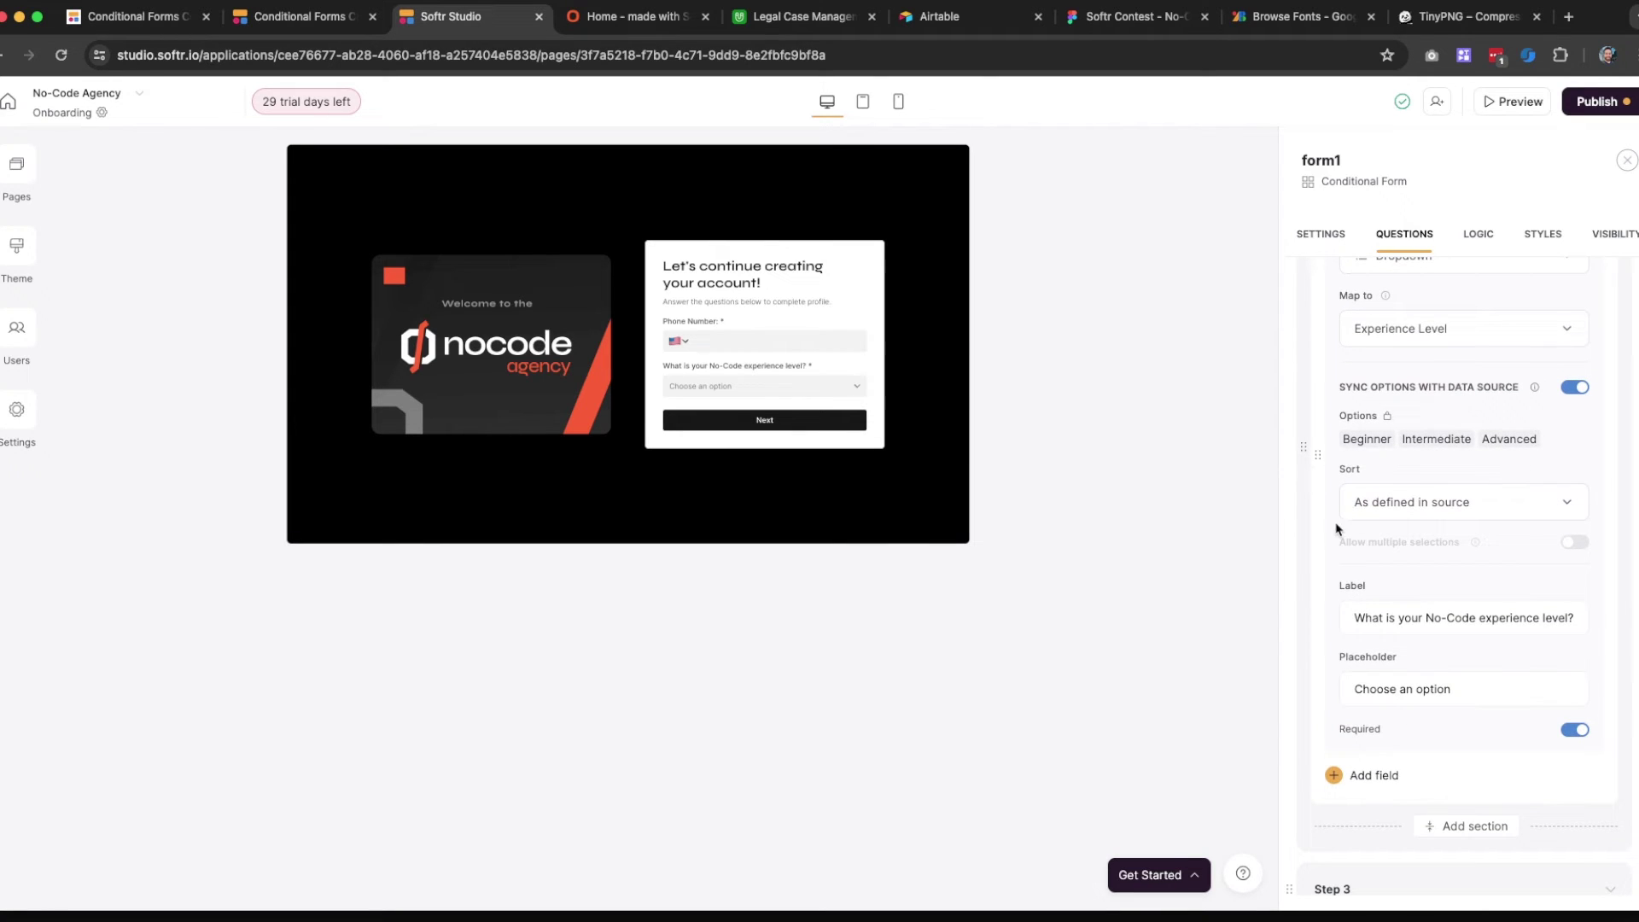
pyautogui.scroll(8, 1443, 597)
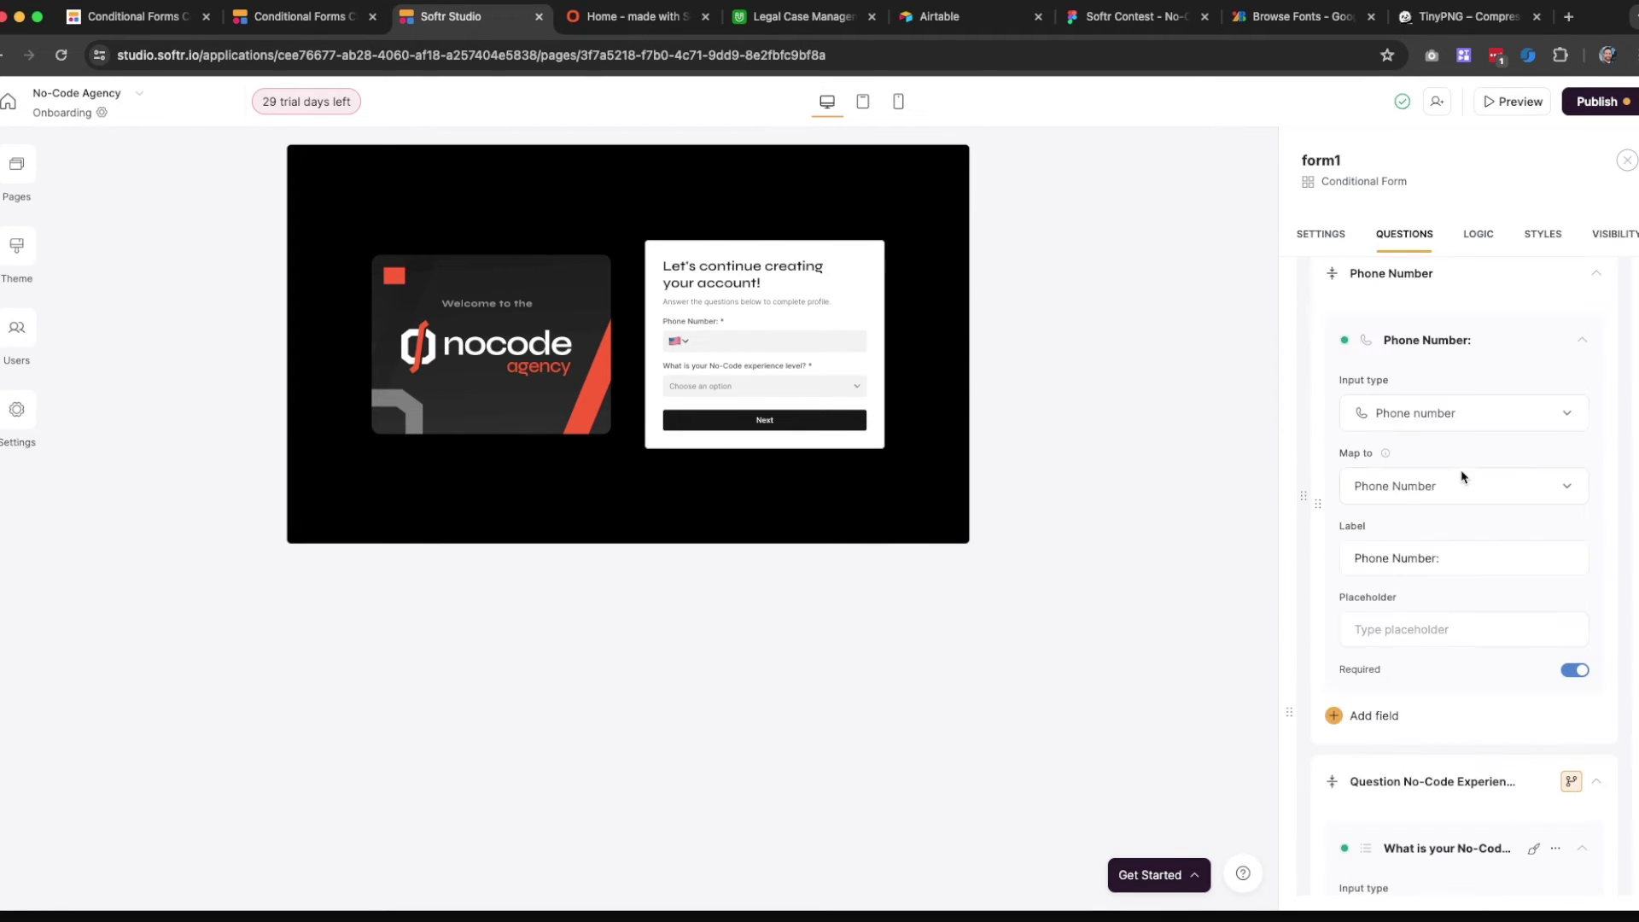
pyautogui.click(1426, 634)
pyautogui.write('Add yo')
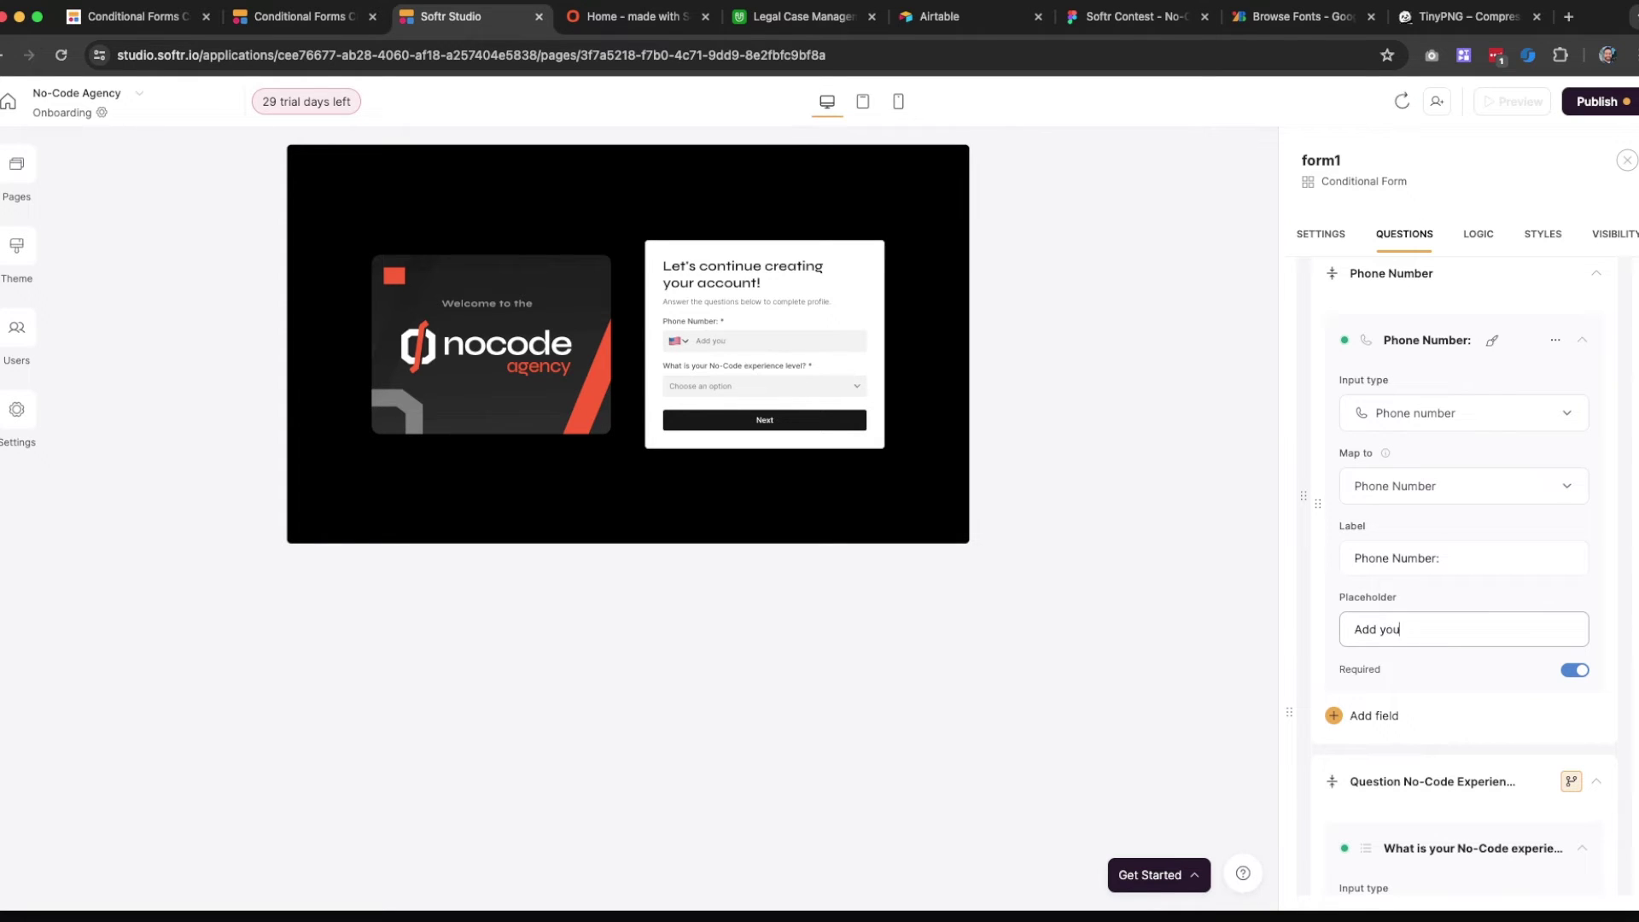
pyautogui.write('ur phone number')
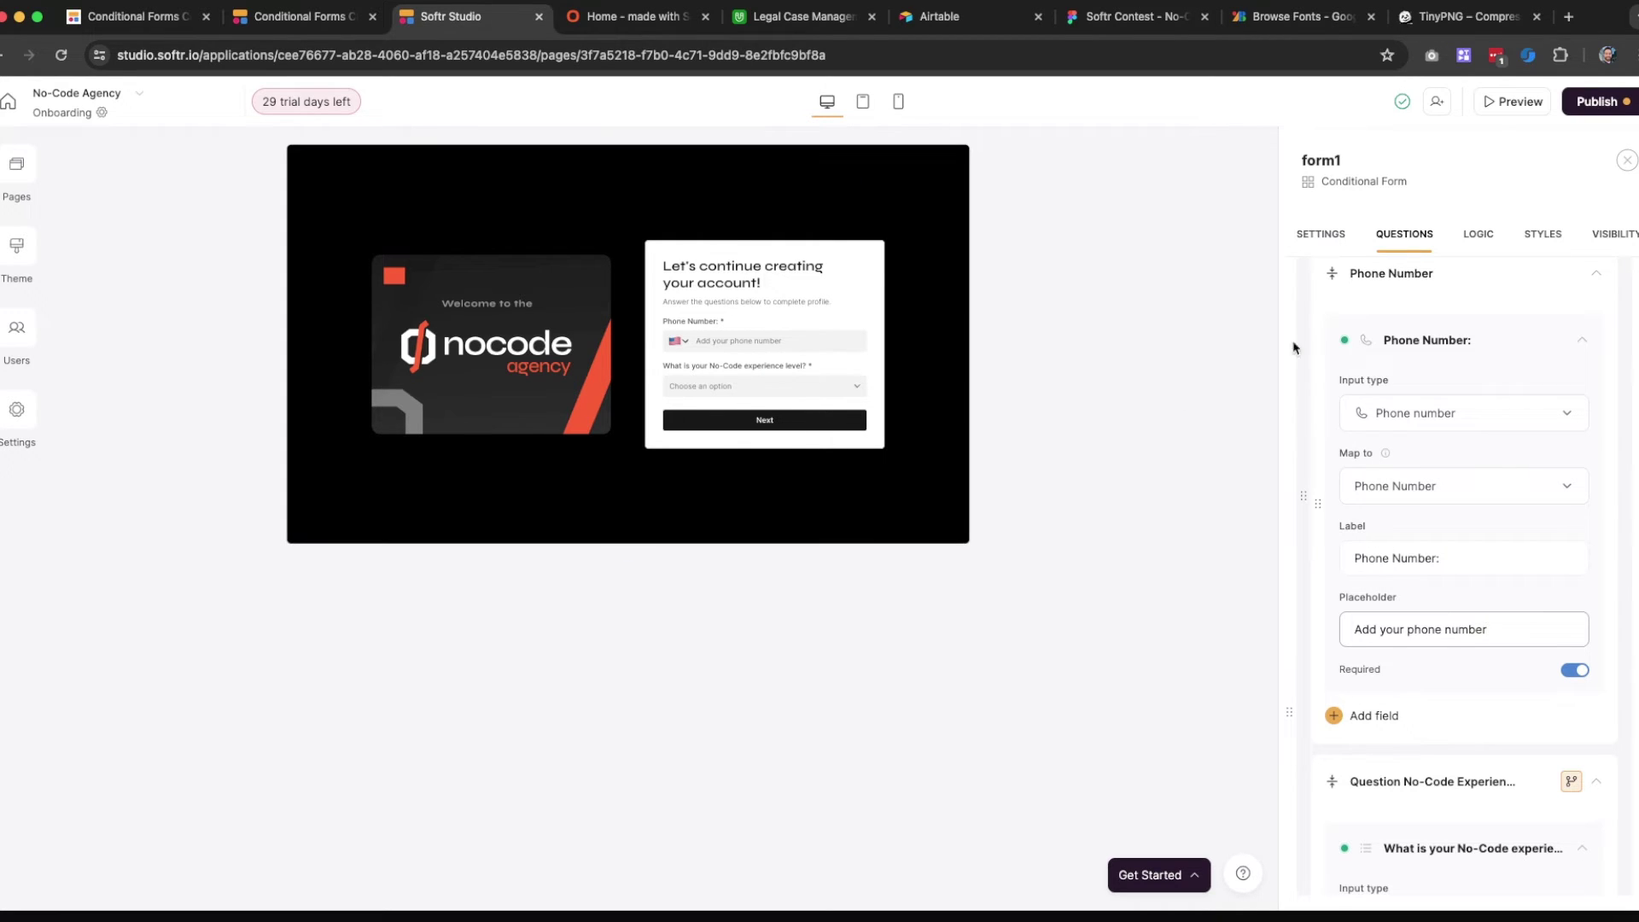
pyautogui.scroll(-10, 1525, 598)
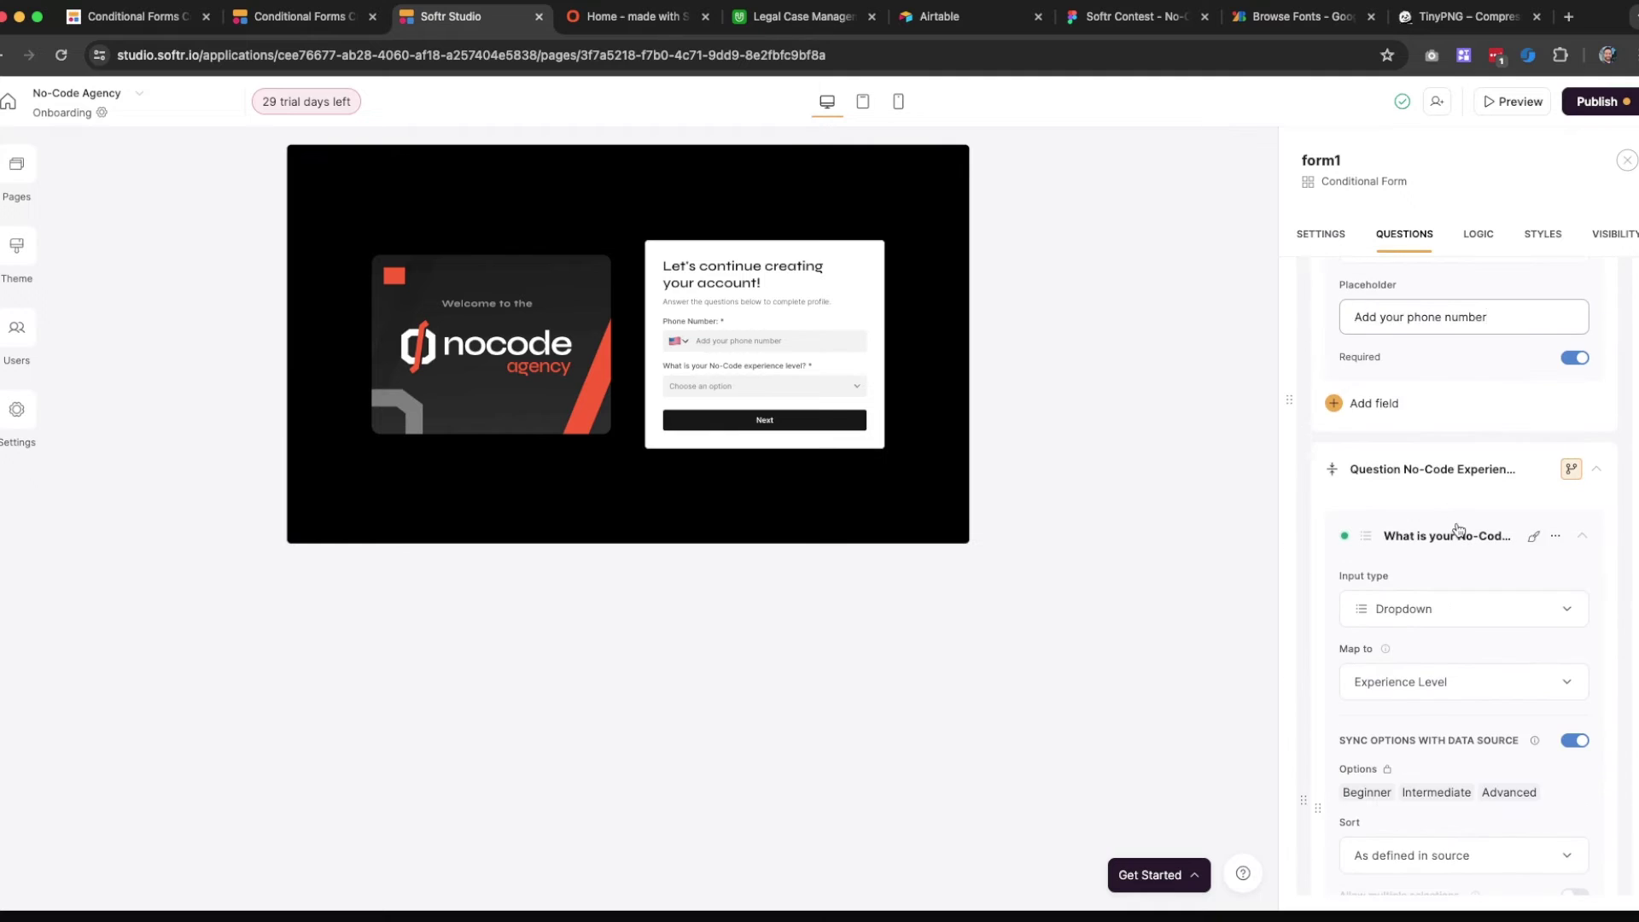
pyautogui.scroll(-5, 1459, 530)
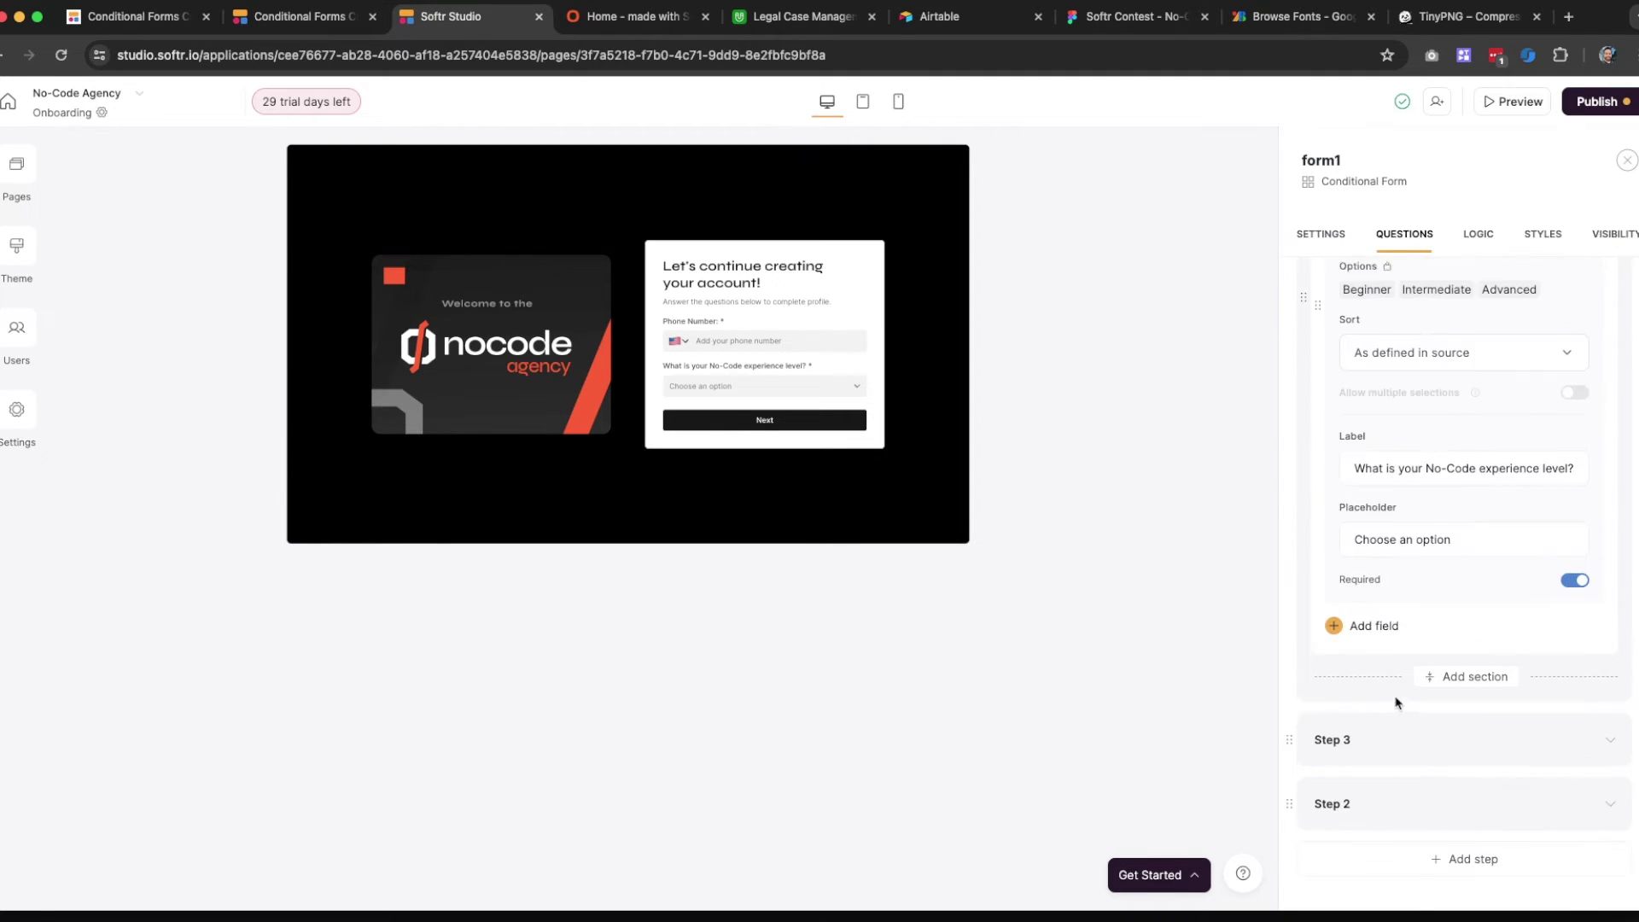
pyautogui.scroll(2, 1404, 681)
pyautogui.scroll(-3, 1454, 715)
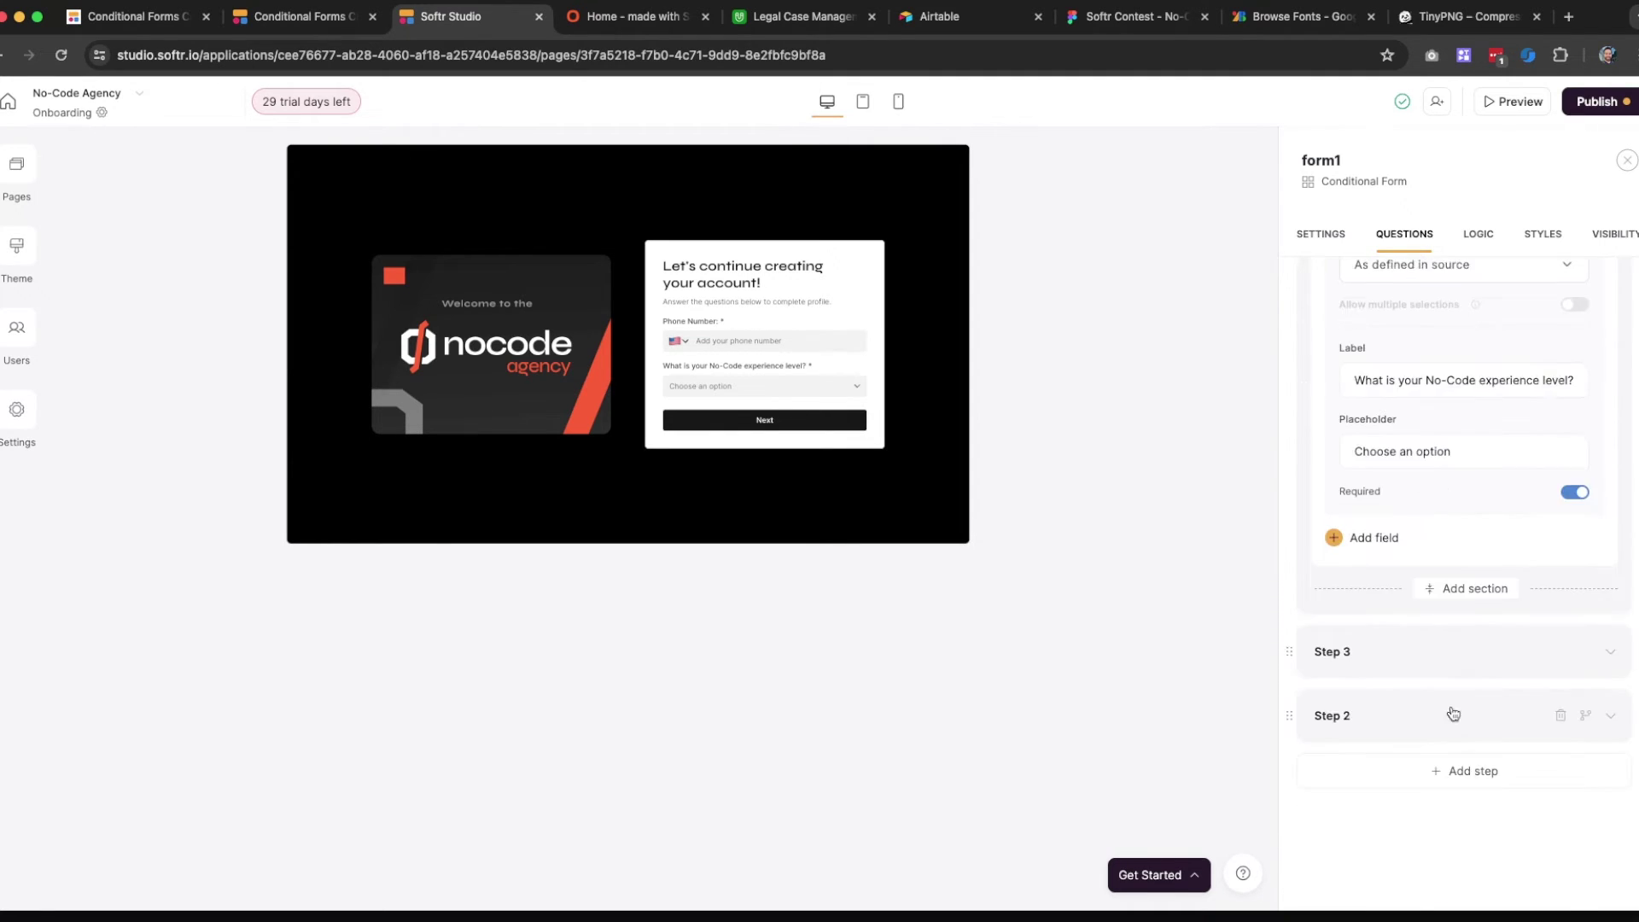
# Expand Step 3's Add your answer field and review its Map to column without changing it
pyautogui.click(1428, 652)
pyautogui.scroll(2, 1422, 519)
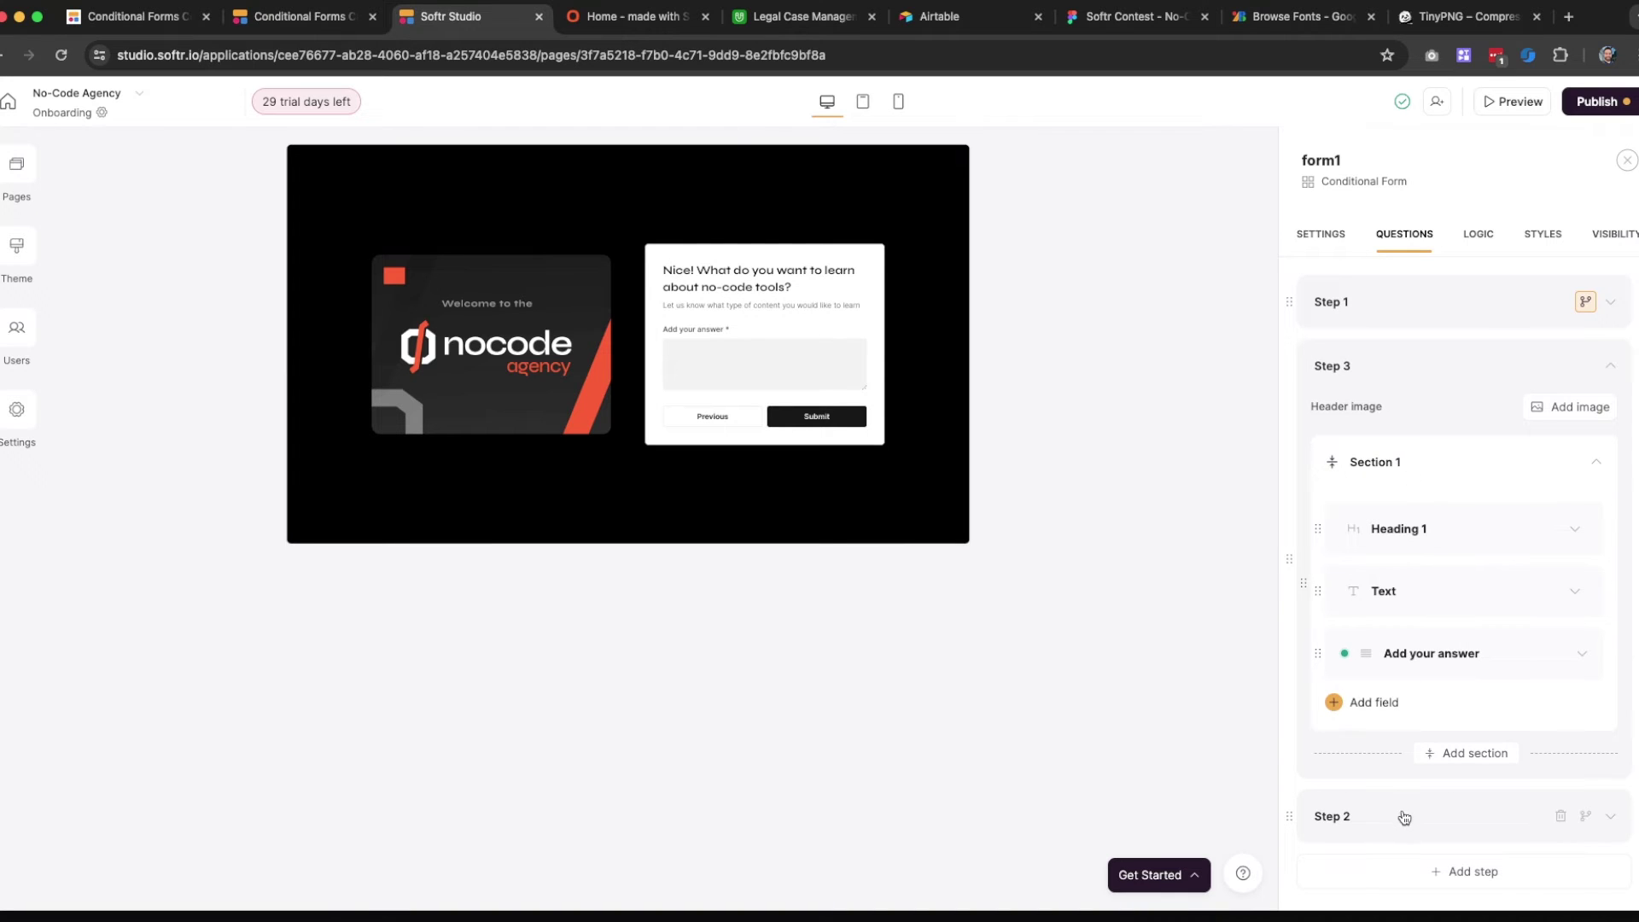
pyautogui.click(1426, 655)
pyautogui.scroll(-3, 1426, 658)
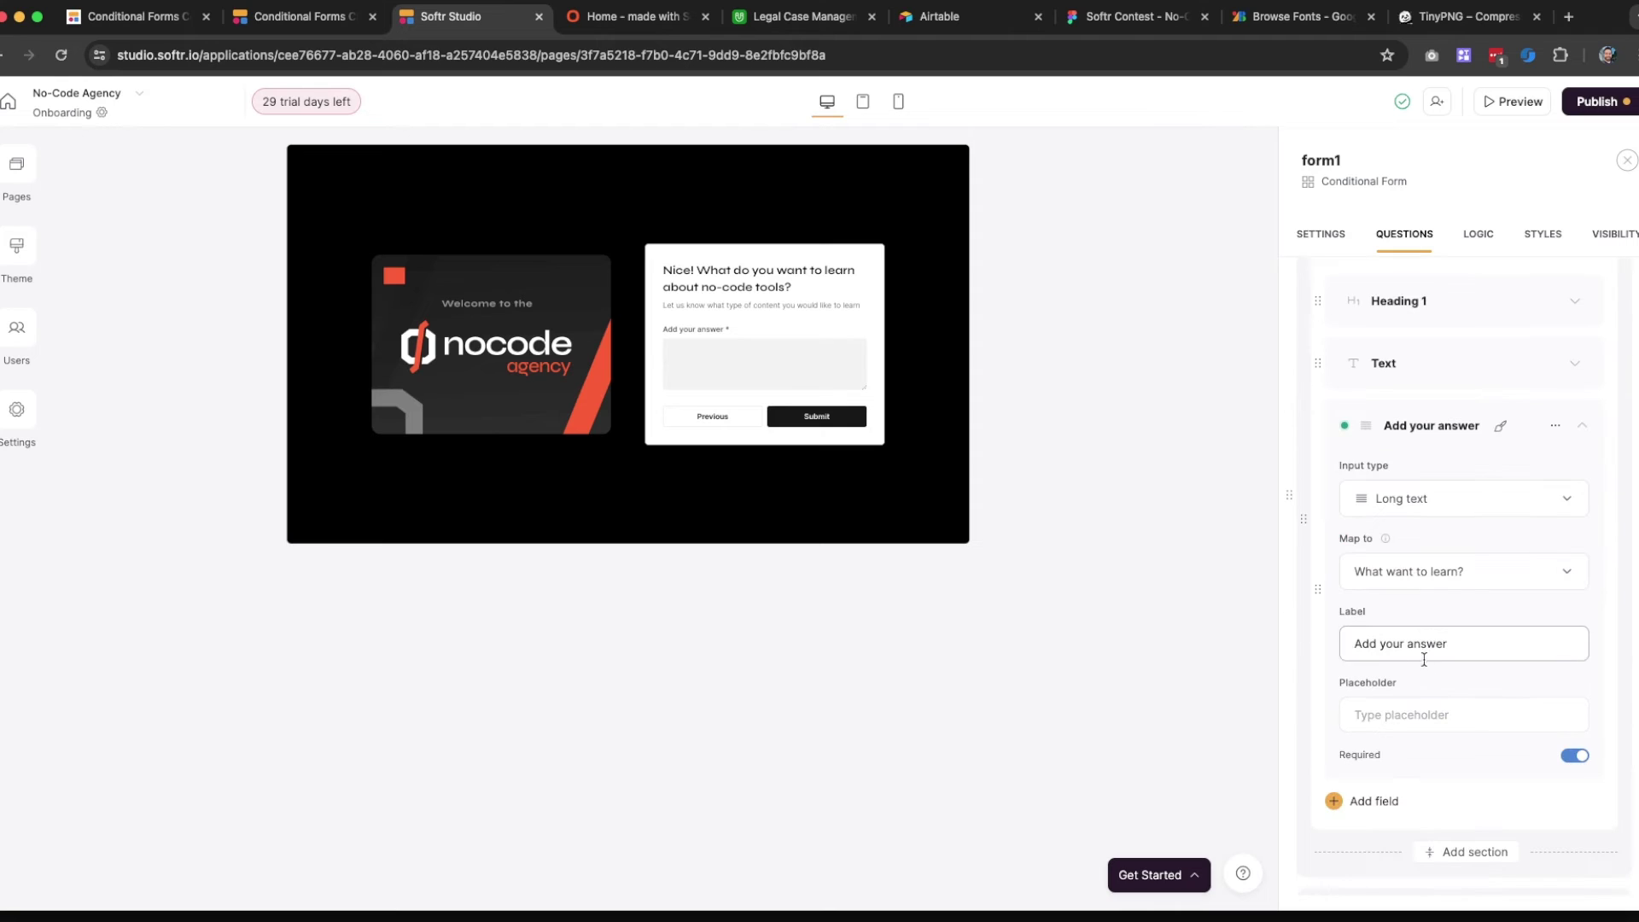
pyautogui.click(1424, 577)
pyautogui.click(1446, 574)
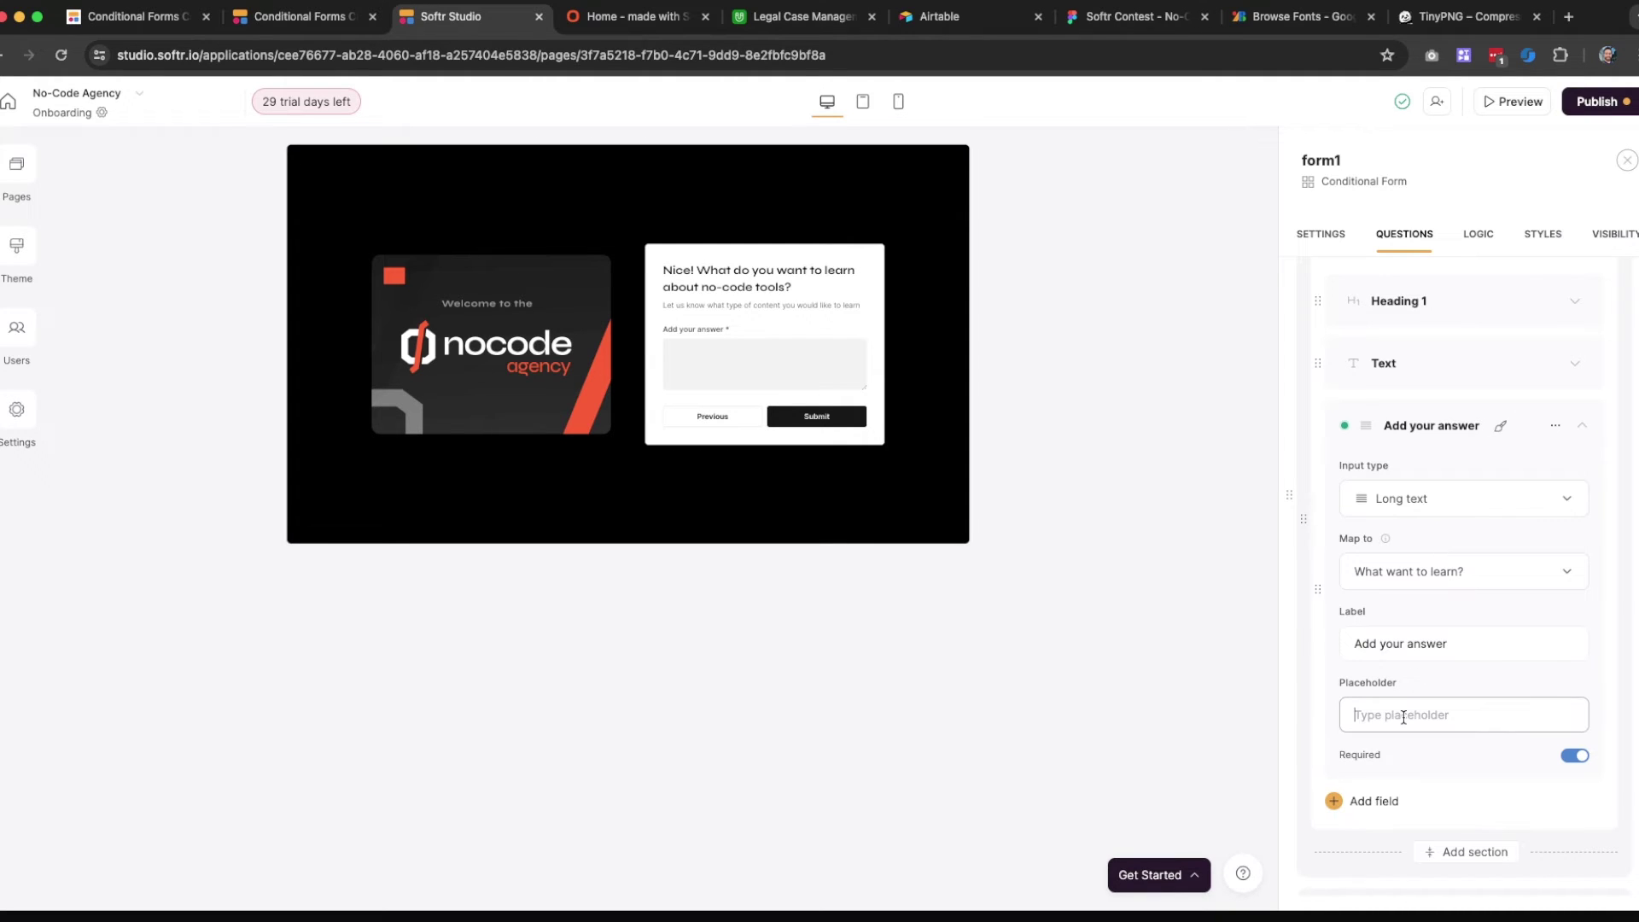
# Enter the placeholder 'Describe what you want to learn about no-code'
pyautogui.write('Desci')
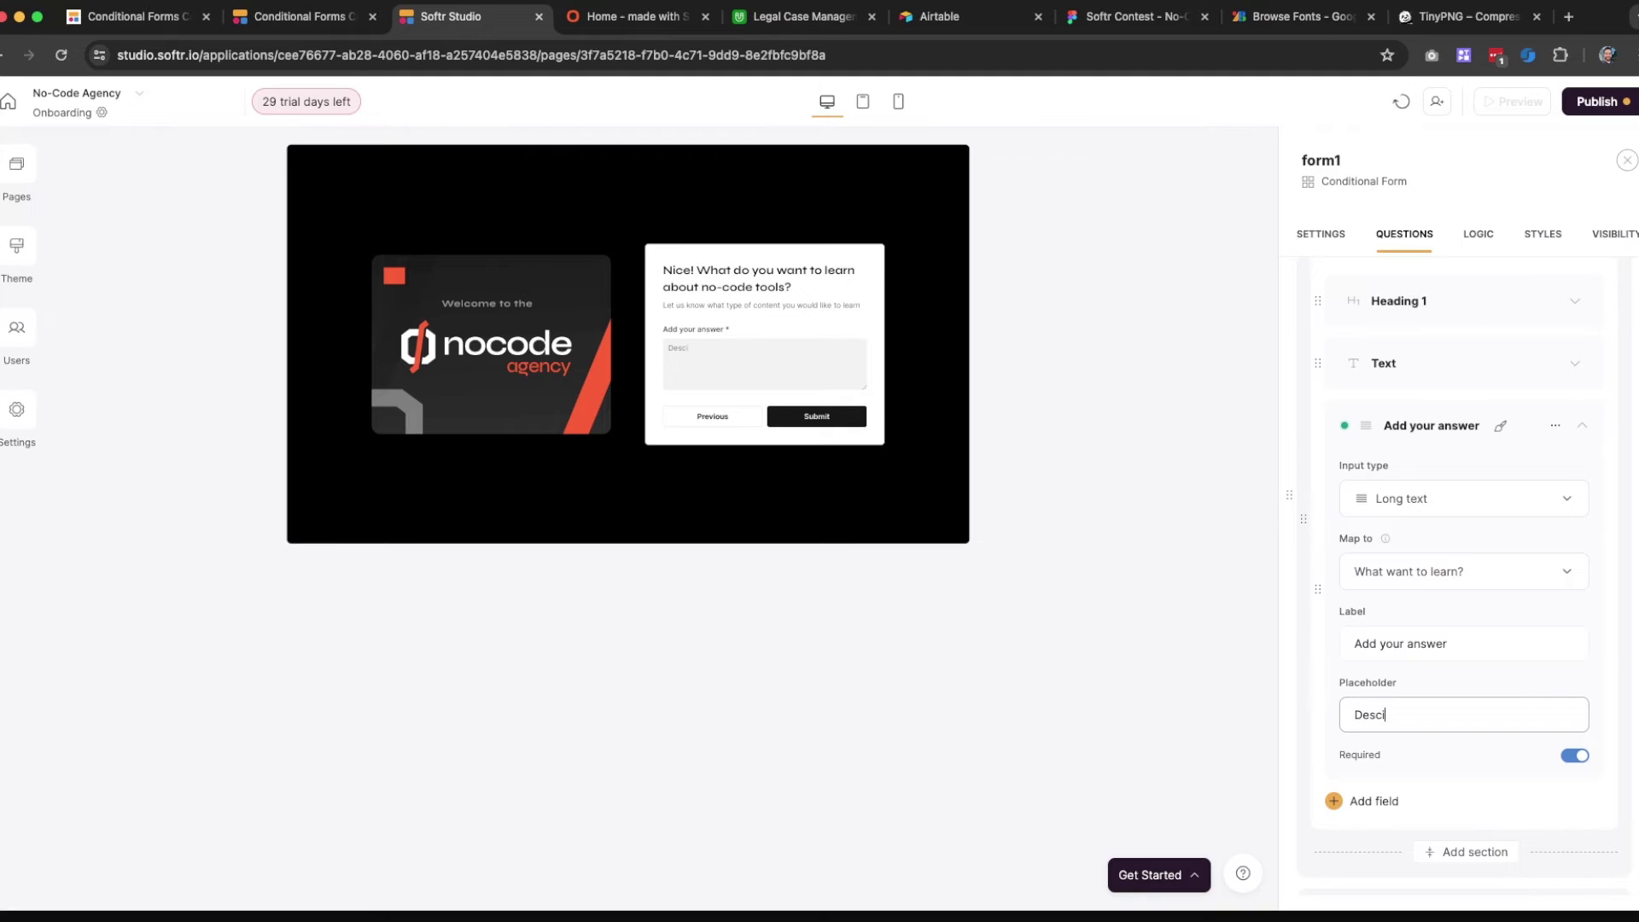
pyautogui.press('BackSpace')
pyautogui.write('ribe what you want to learn')
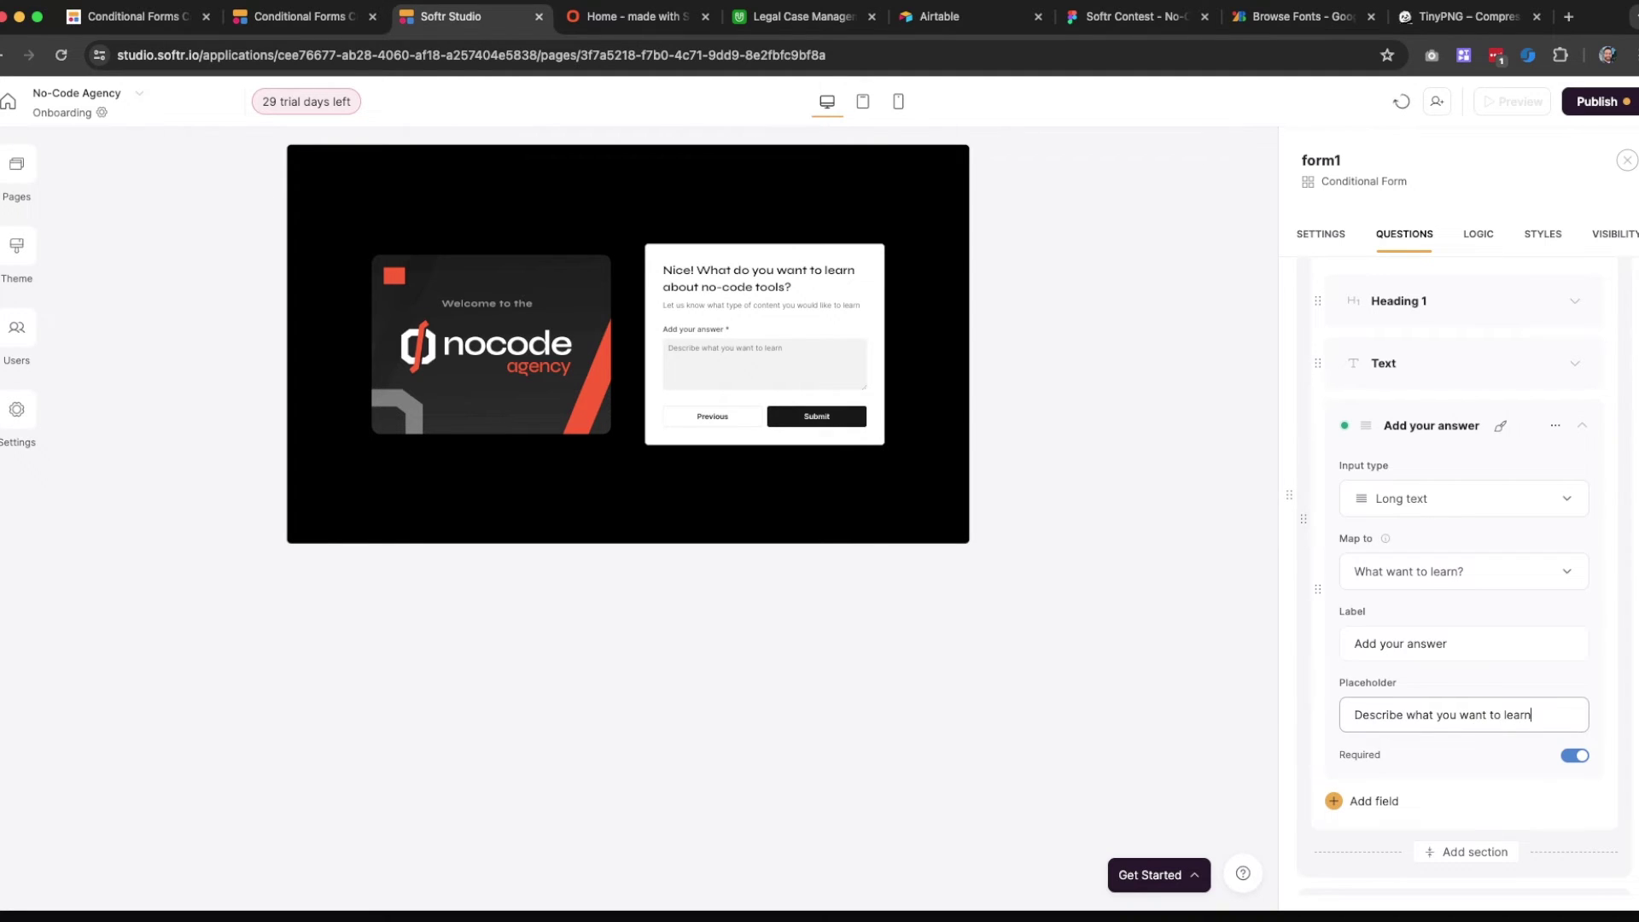
pyautogui.write(' about no-cd')
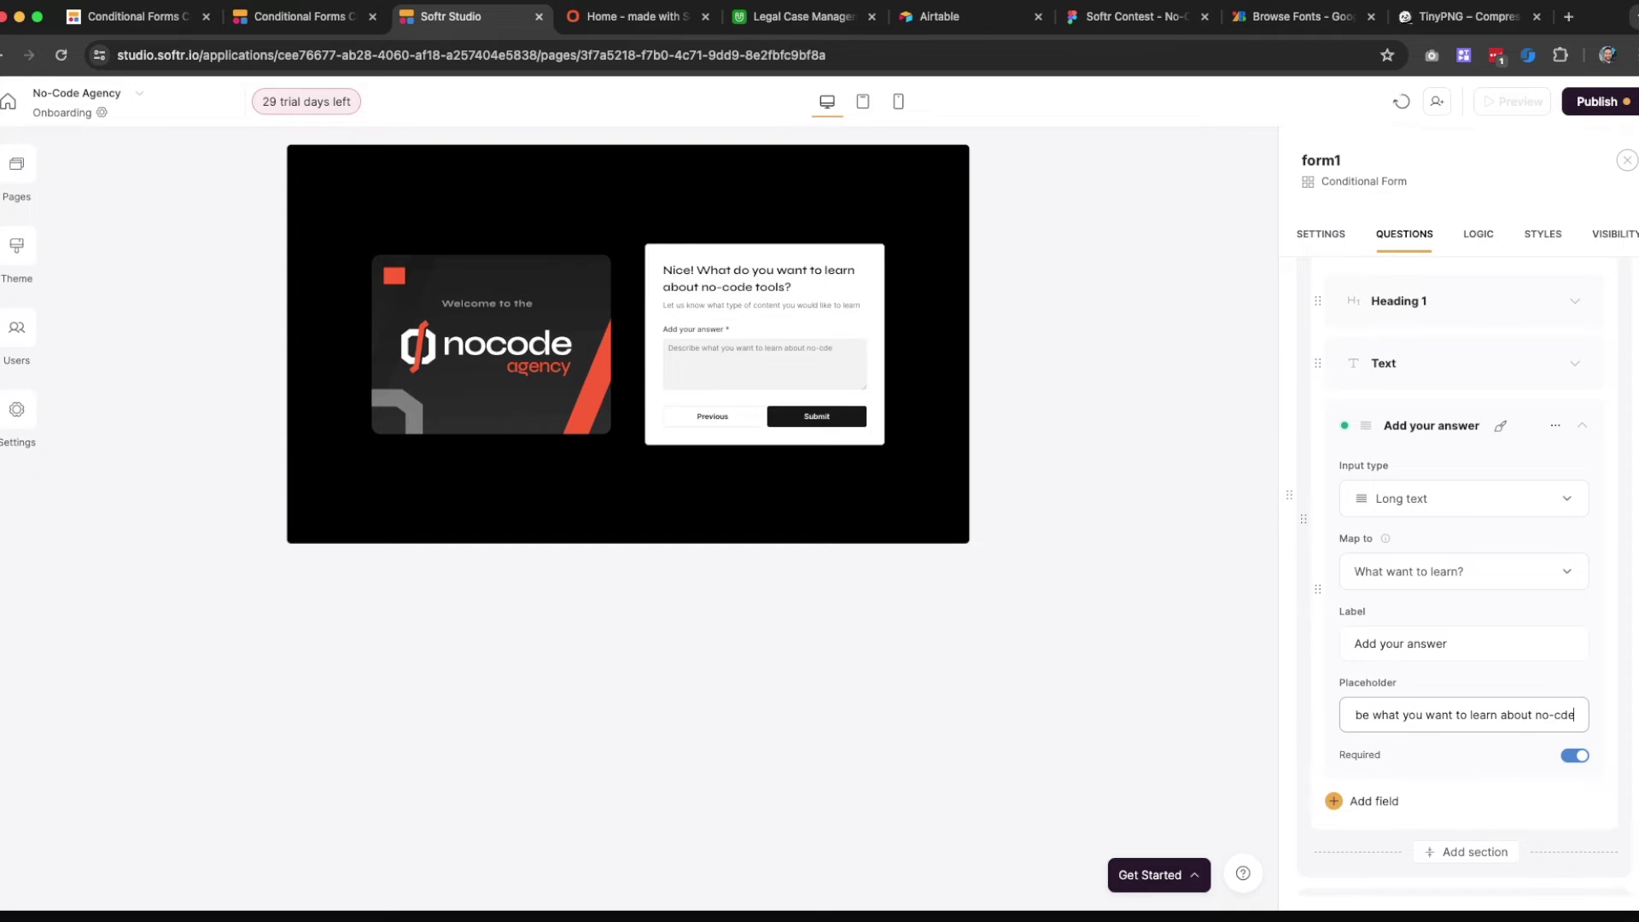
pyautogui.press('BackSpace')
pyautogui.write('ode')
pyautogui.scroll(-3, 1452, 598)
# Expand Step 2's Tools I use field and clear its label
pyautogui.click(1403, 705)
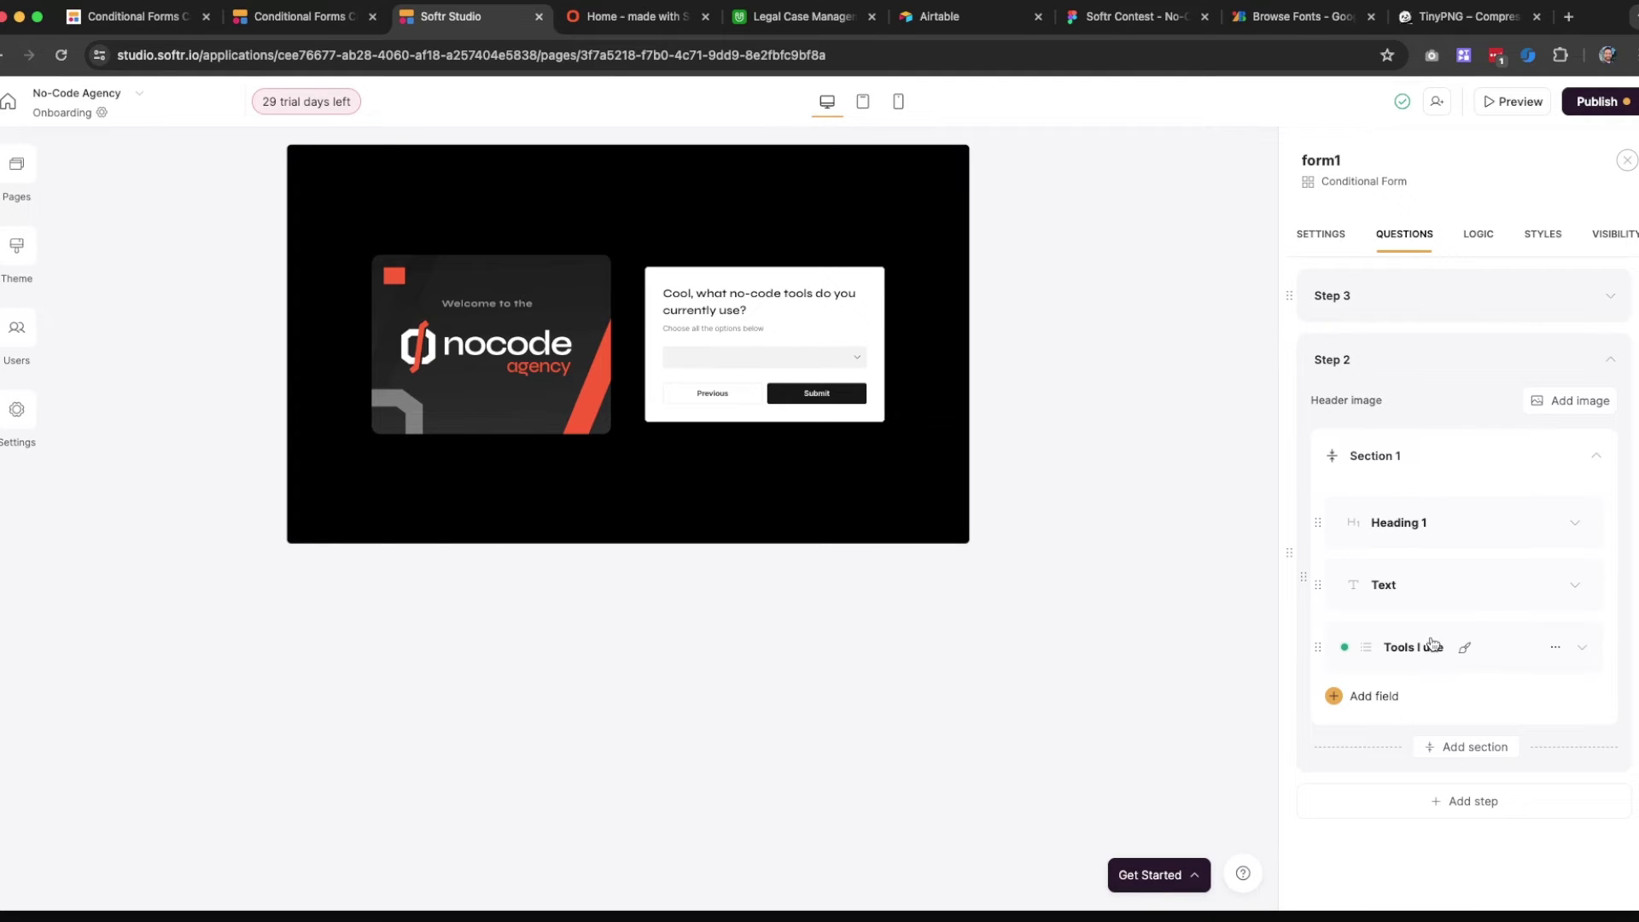
pyautogui.click(1499, 652)
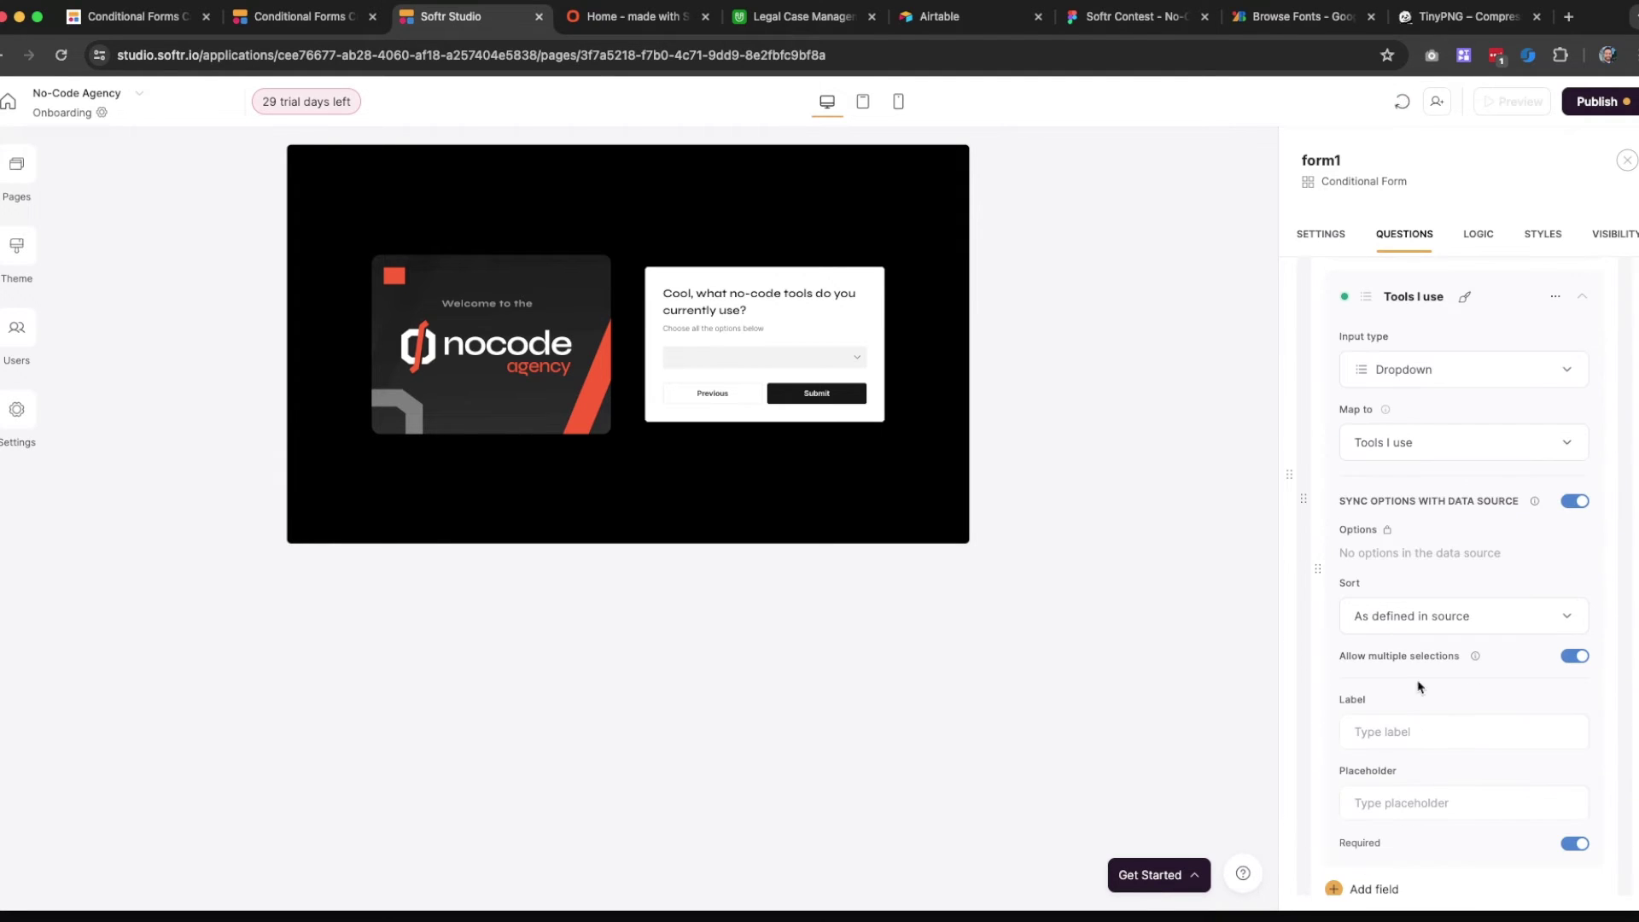
pyautogui.click(1378, 742)
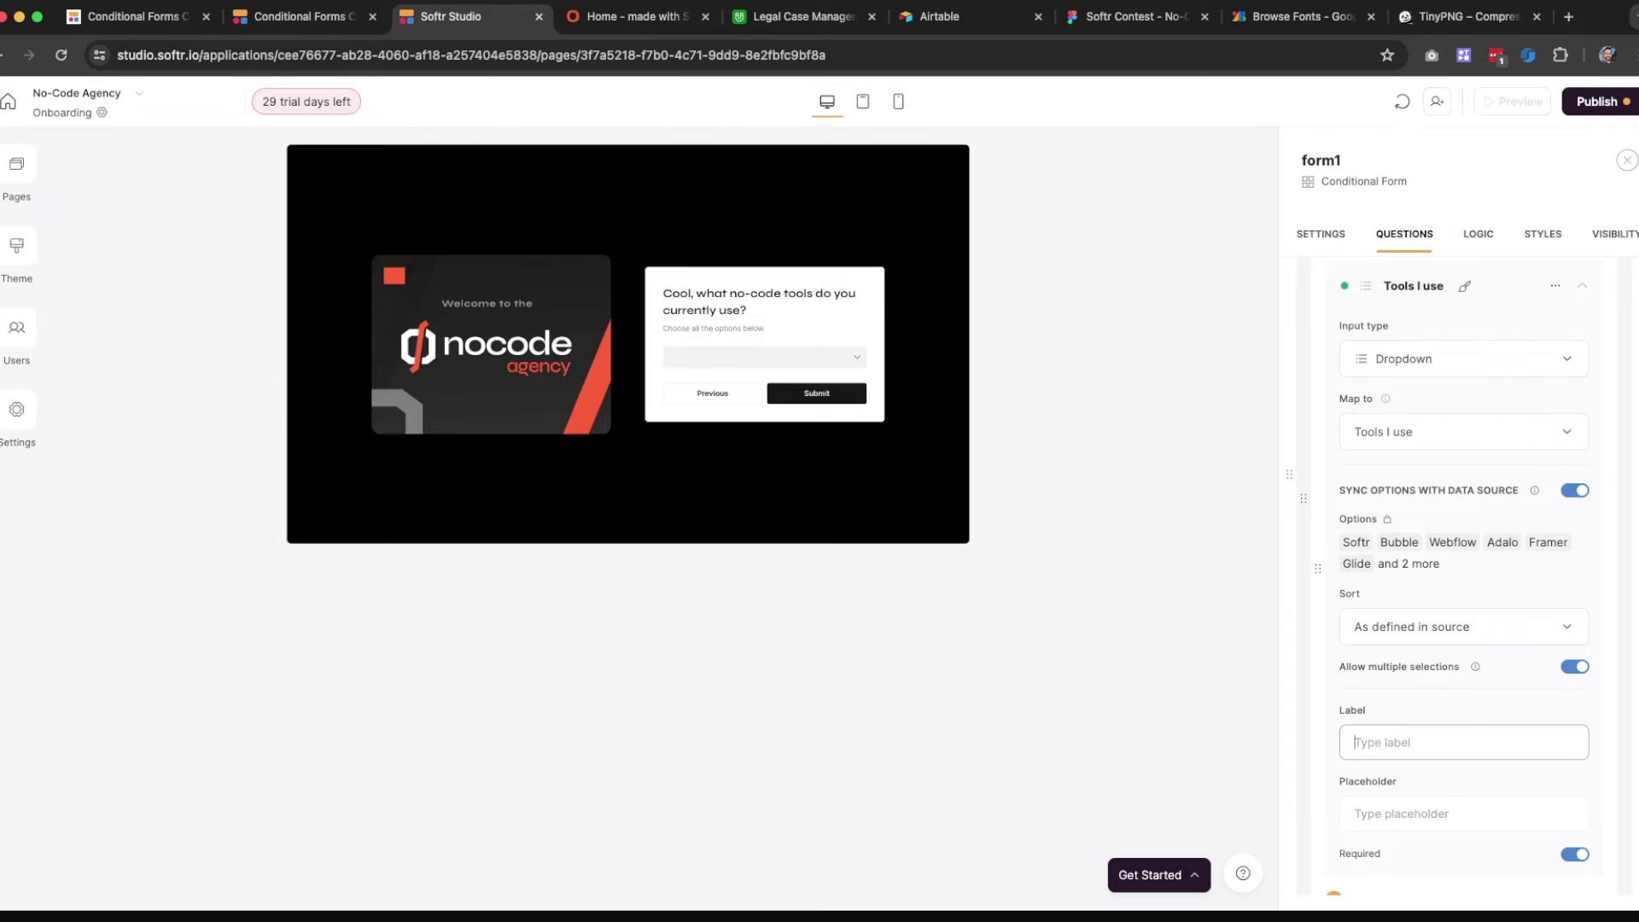
pyautogui.write('Select as many os')
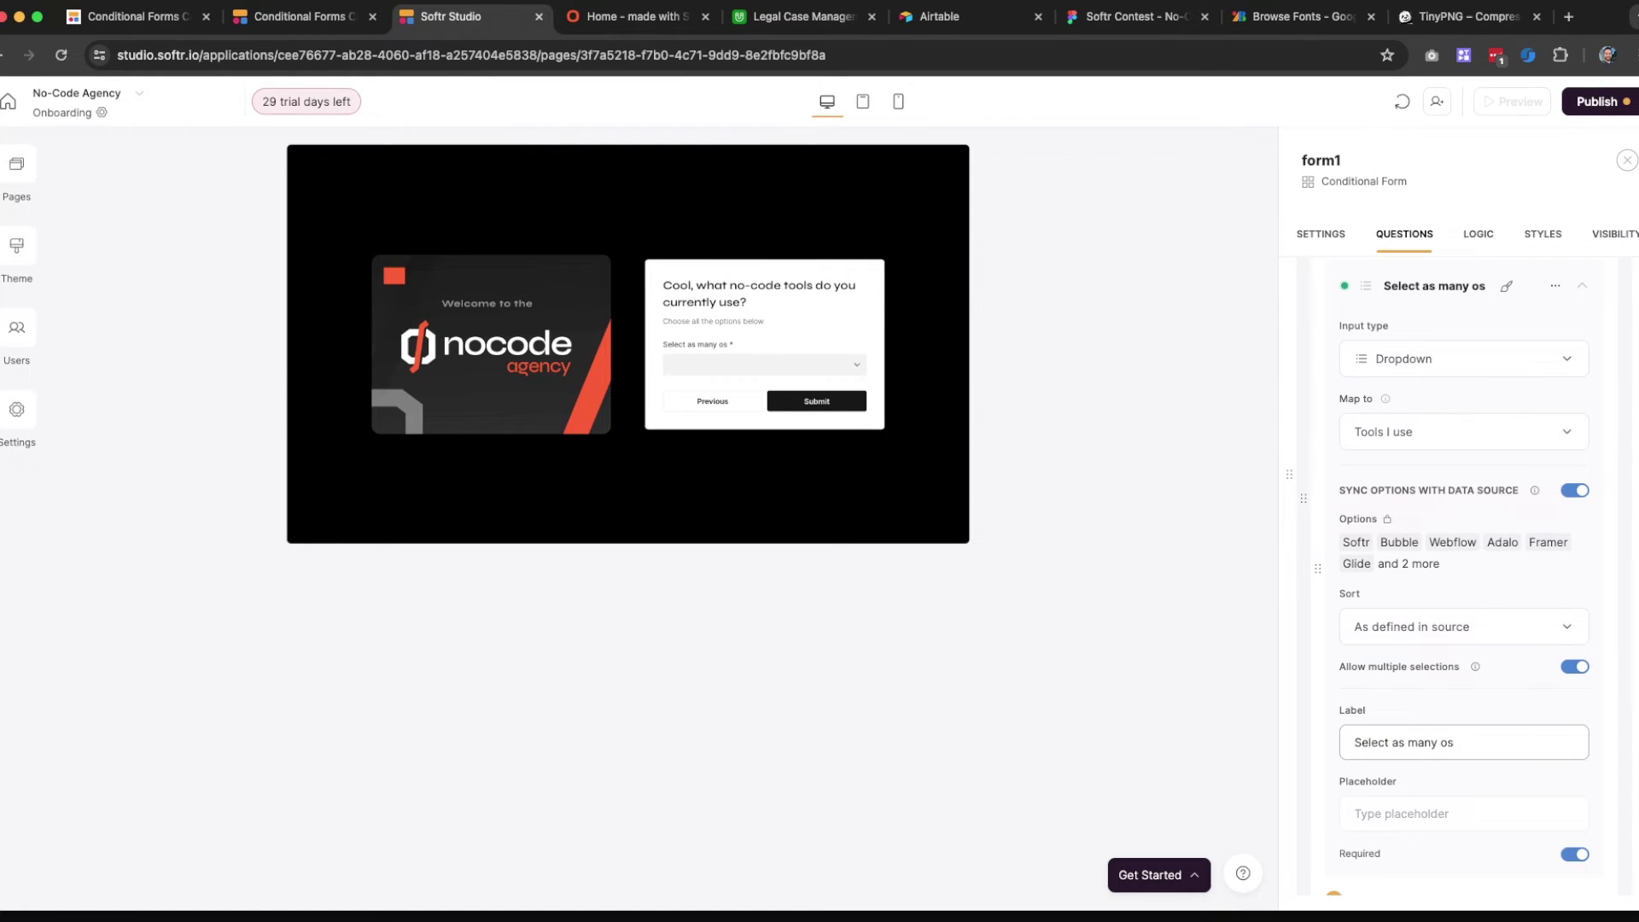
pyautogui.press('BackSpace')
pyautogui.press('super+a')
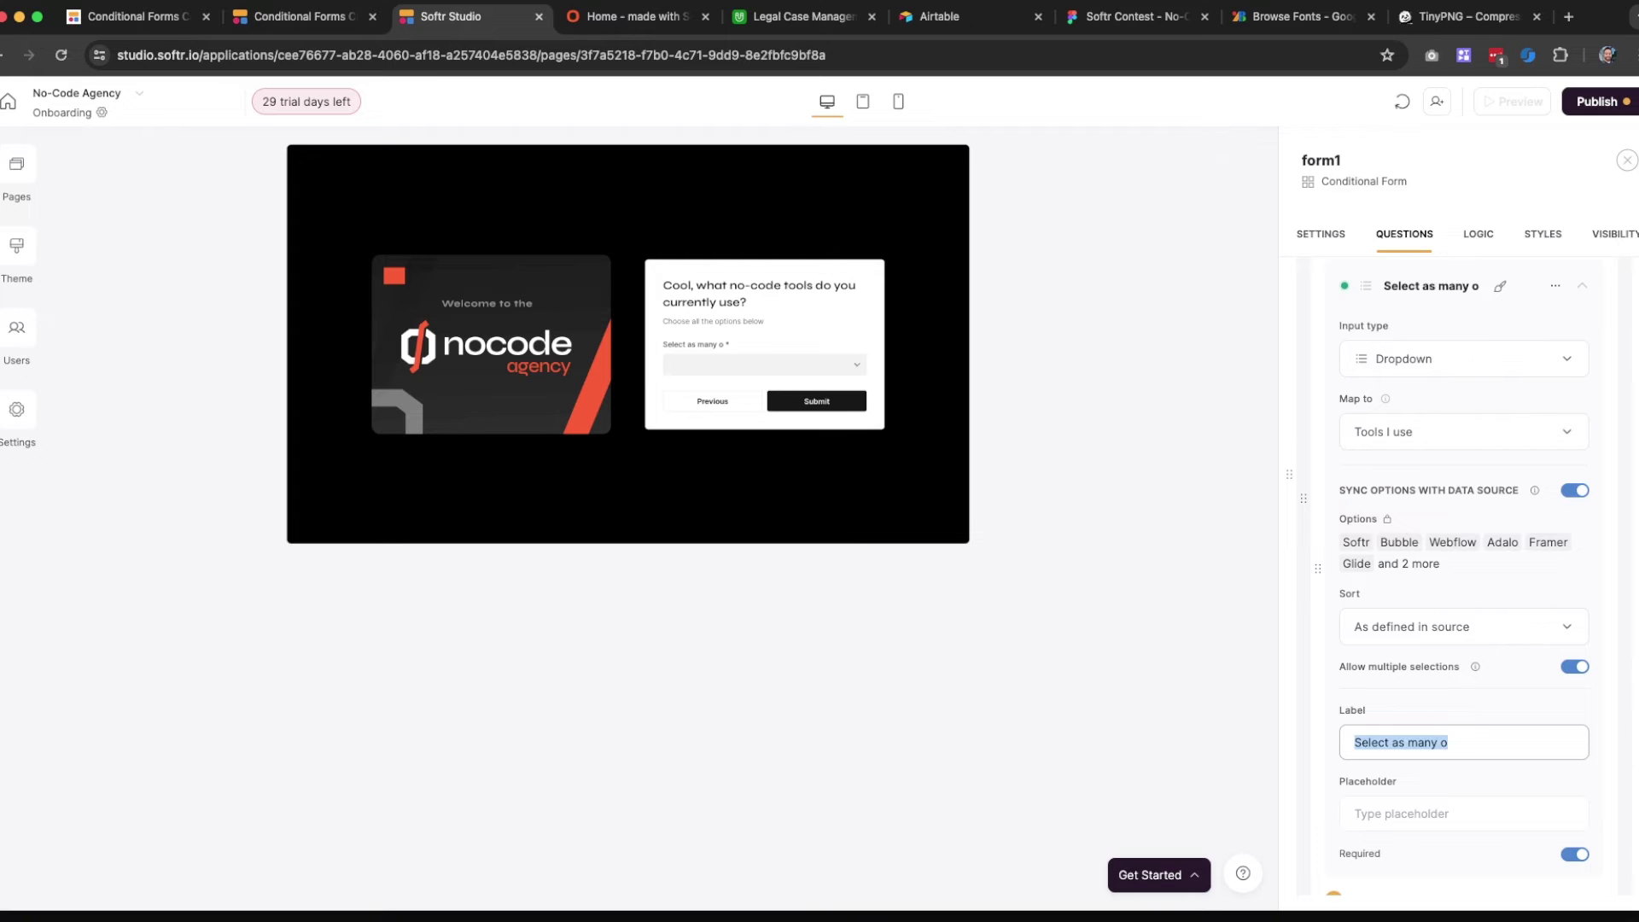
pyautogui.press('BackSpace')
# Set the tools question's label to 'Select all tools'
pyautogui.write('Chooseall tools')
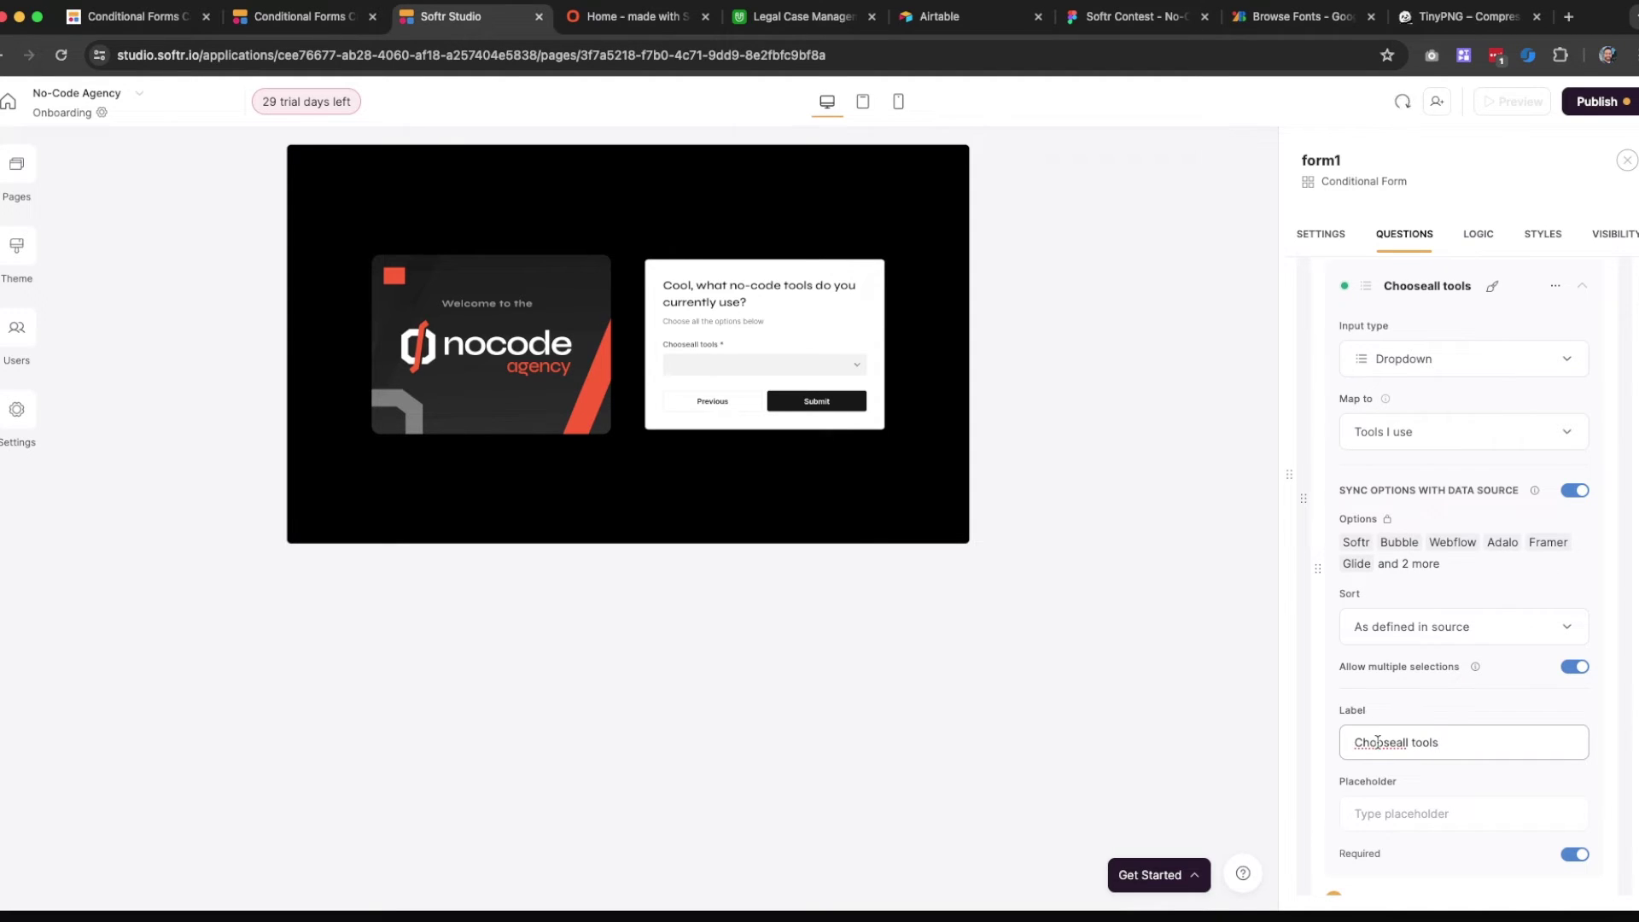
pyautogui.write(' you')
pyautogui.press('BackSpace')
pyautogui.press('BackSpace')
pyautogui.press('super+a')
pyautogui.write('Ch')
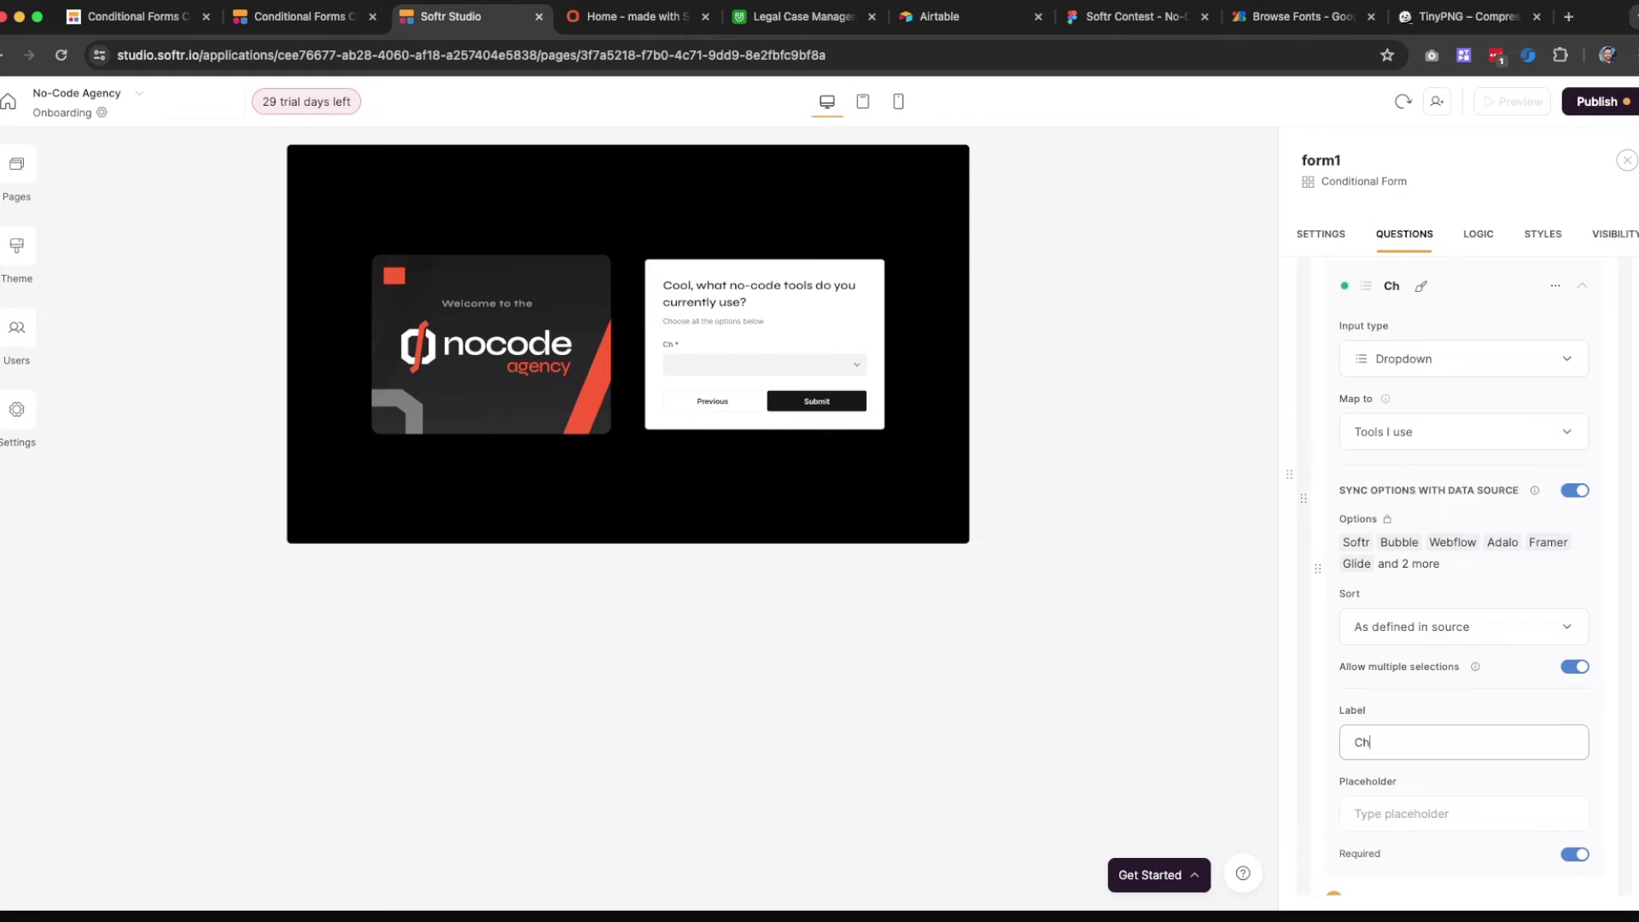
pyautogui.write('oose all tools')
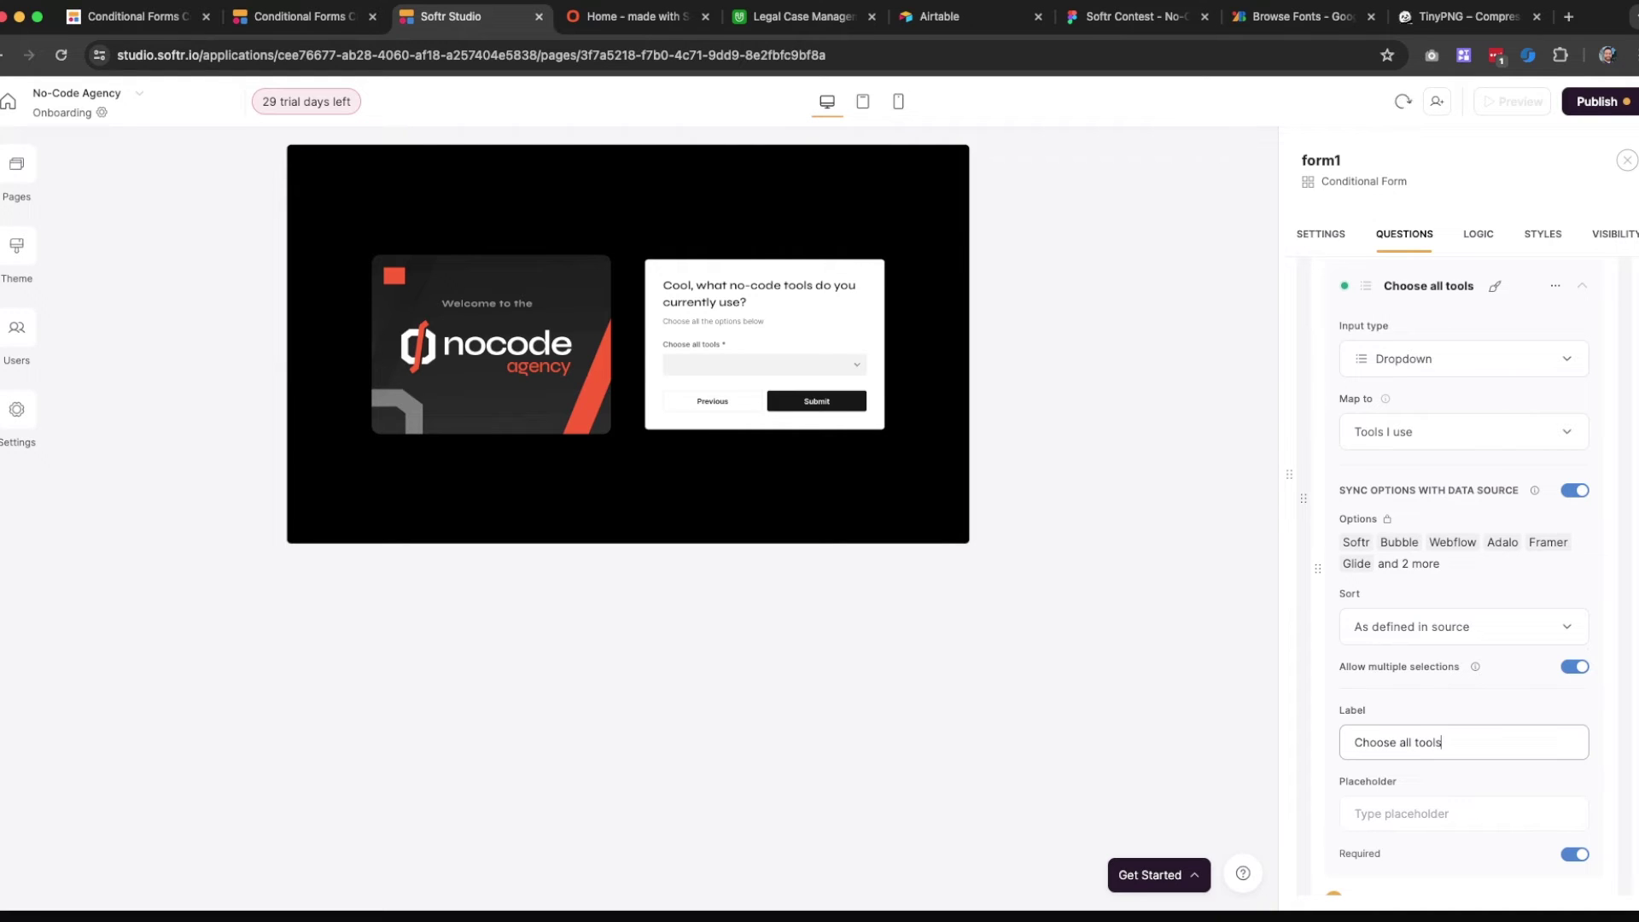
pyautogui.press('super+a')
pyautogui.press('BackSpace')
pyautogui.write('Selecte all')
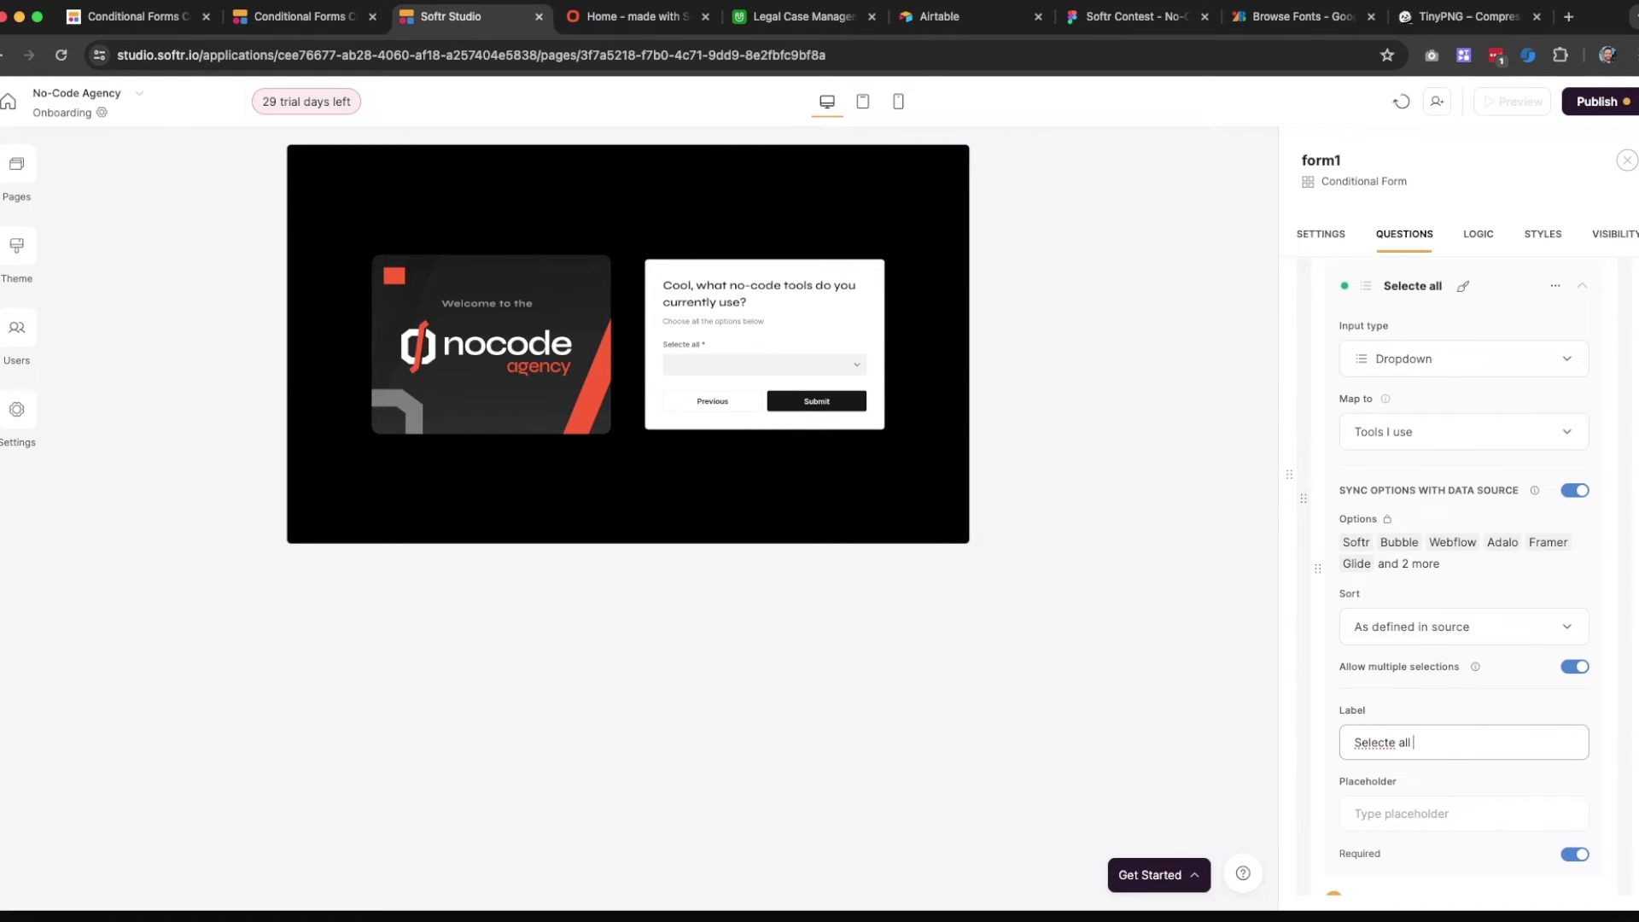
pyautogui.press('super+a')
pyautogui.write('Select all tools')
# Delete the Text block below the Step 2 heading
pyautogui.scroll(5, 1469, 359)
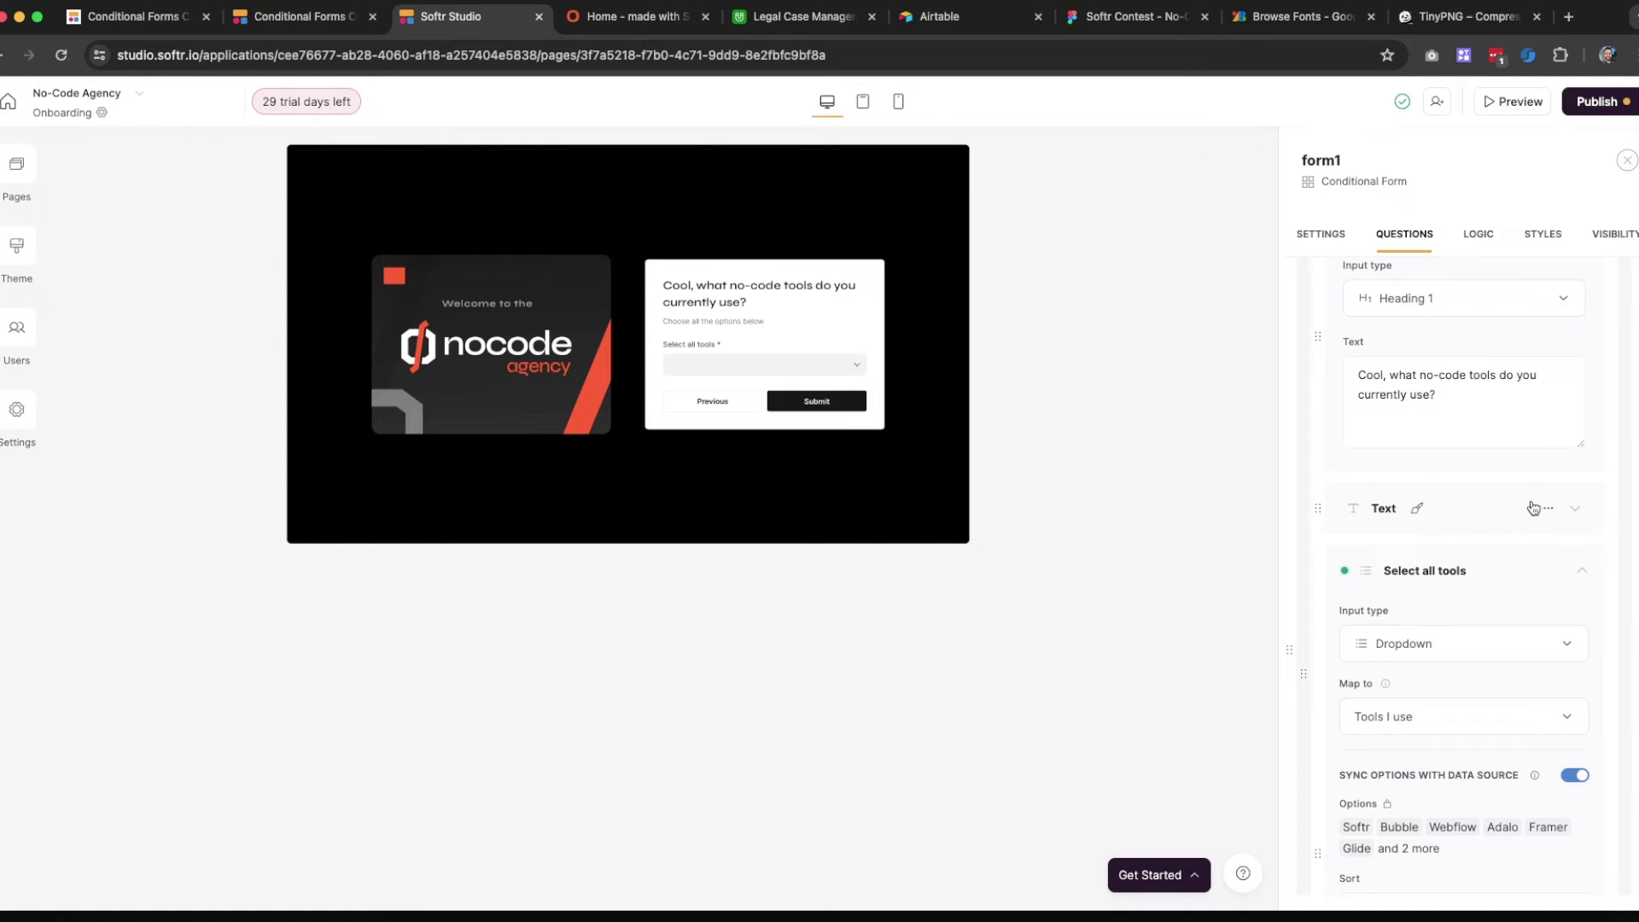
pyautogui.click(1548, 509)
pyautogui.click(1512, 597)
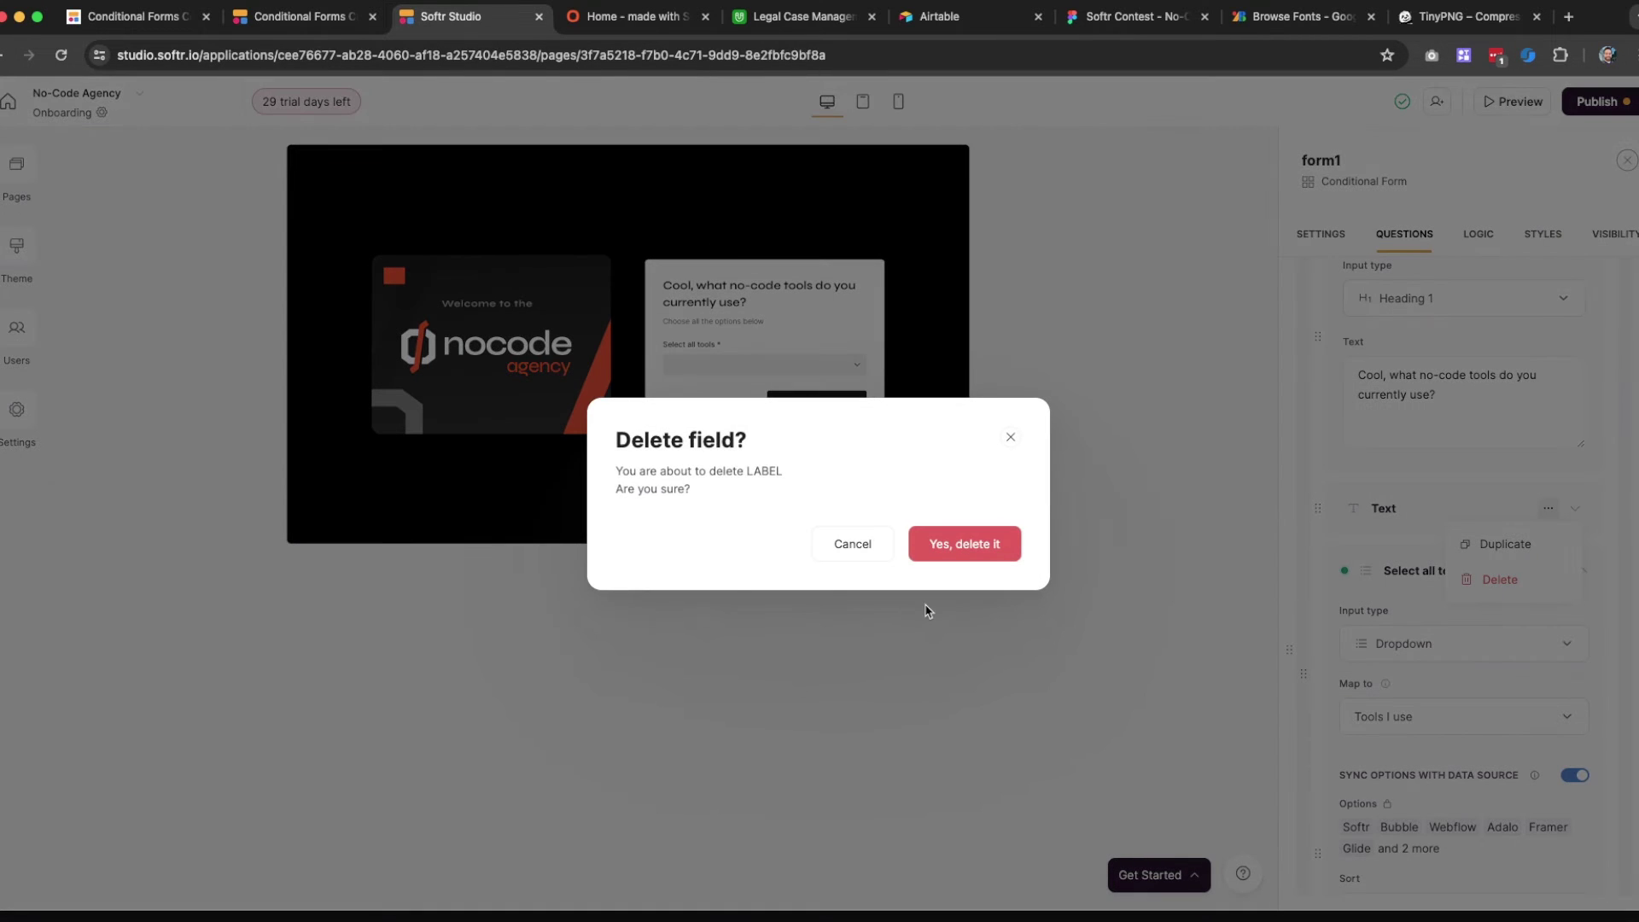
pyautogui.click(993, 547)
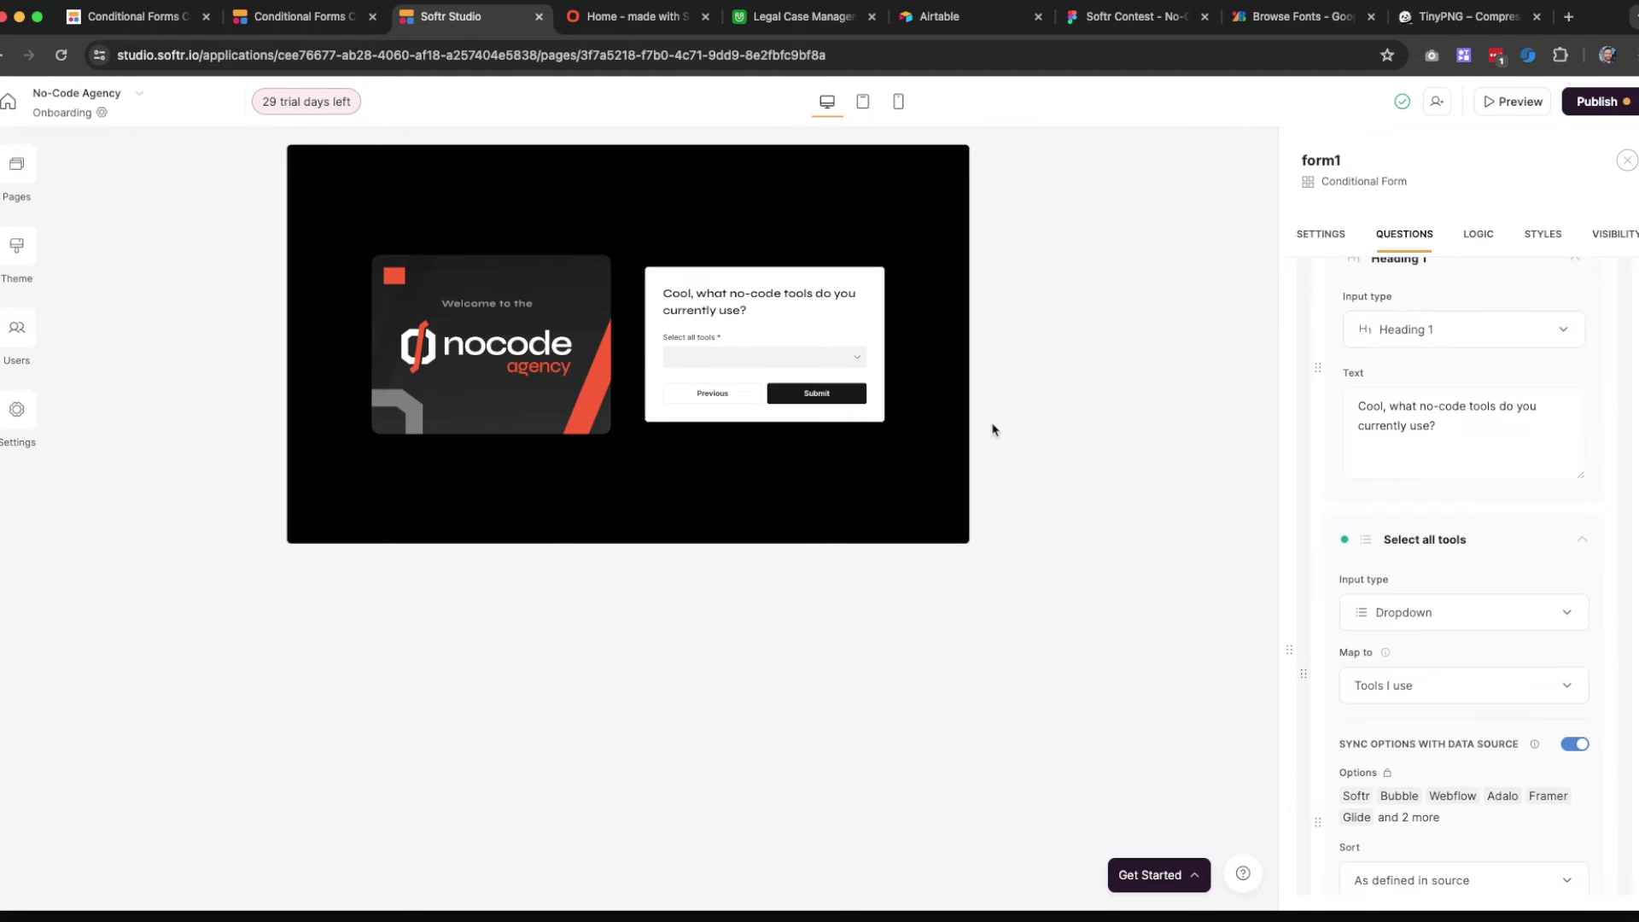
# Rewrite the tools question's placeholder, starting it with 'Ch'
pyautogui.scroll(-6, 1520, 529)
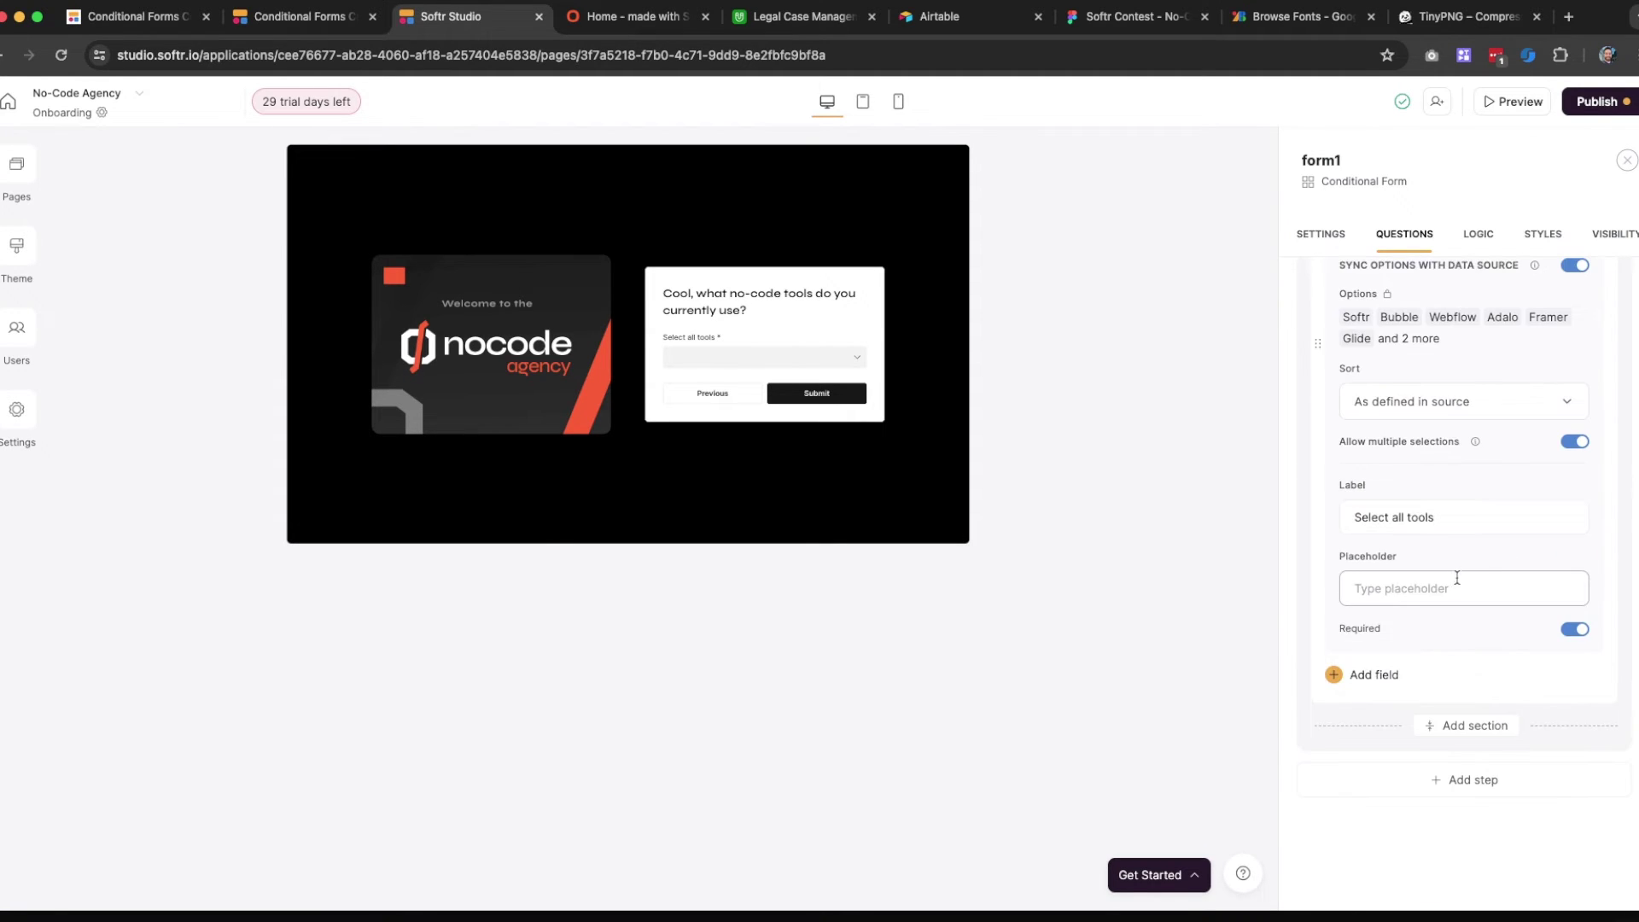
pyautogui.write('Select')
pyautogui.hotkey('ctrl', 'a')
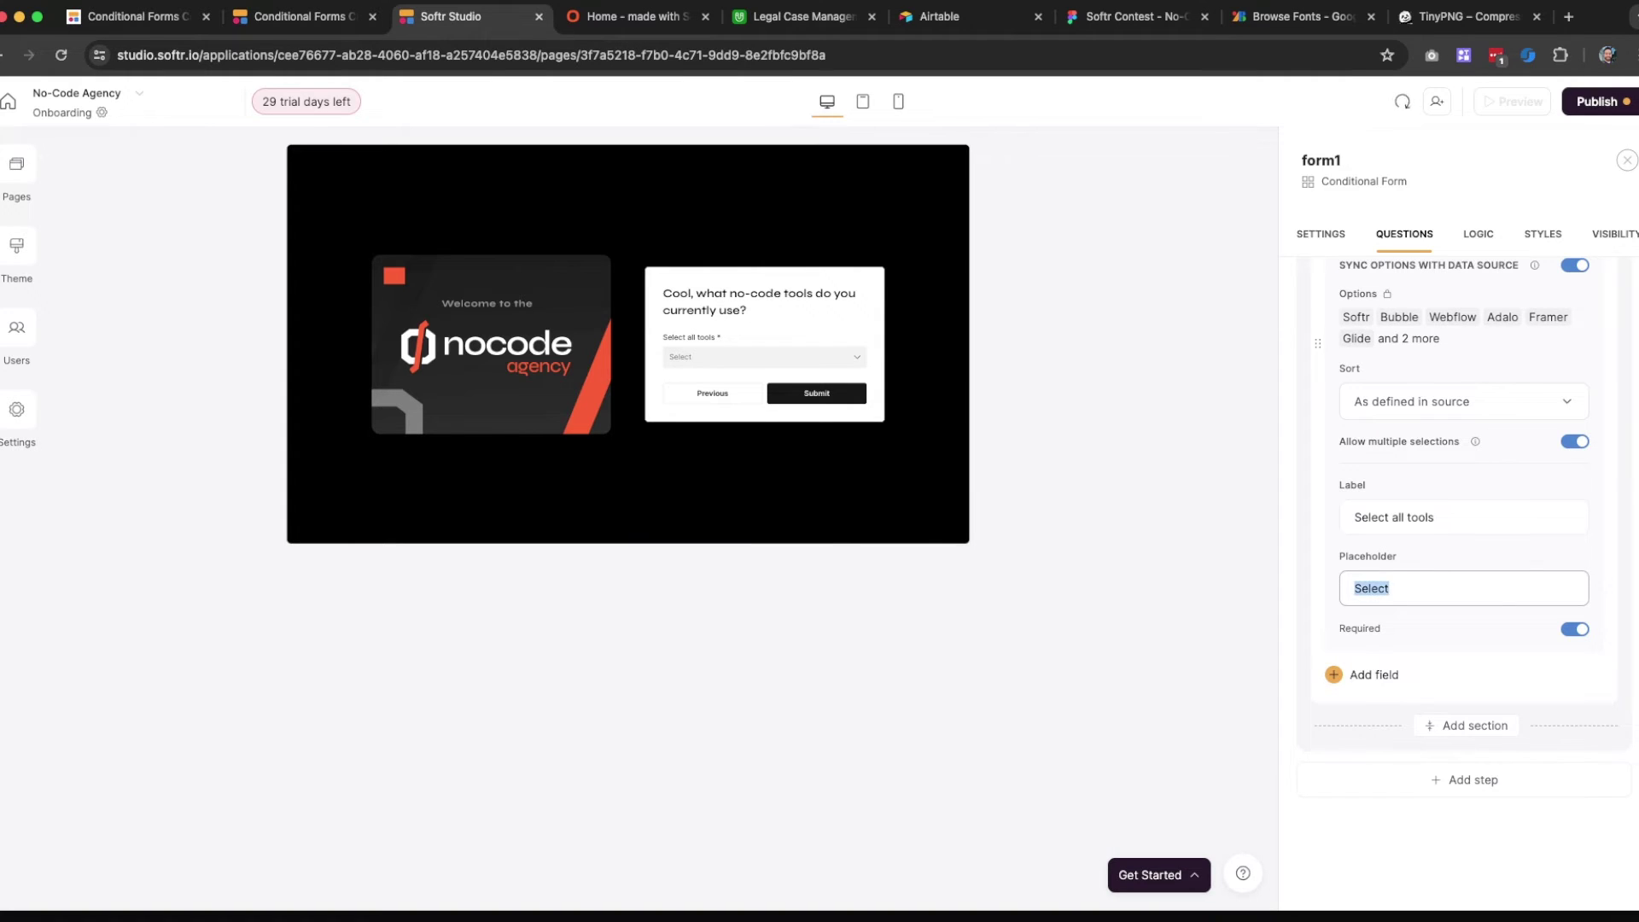
pyautogui.write('Choose tools')
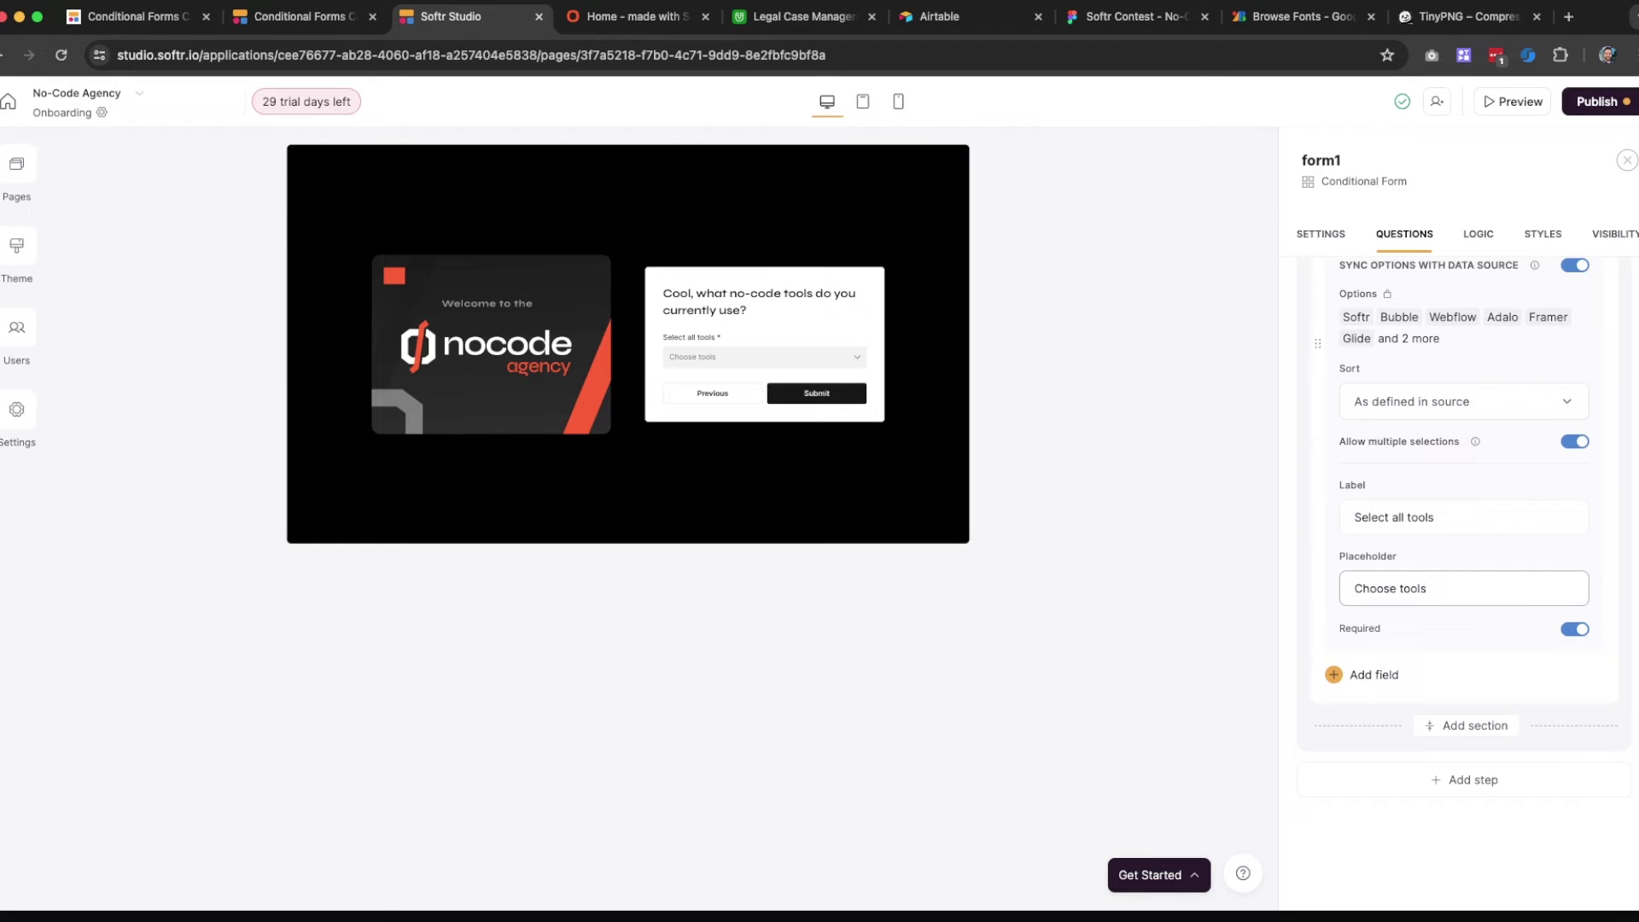
pyautogui.hotkey('ctrl', 'a')
pyautogui.write('Pick')
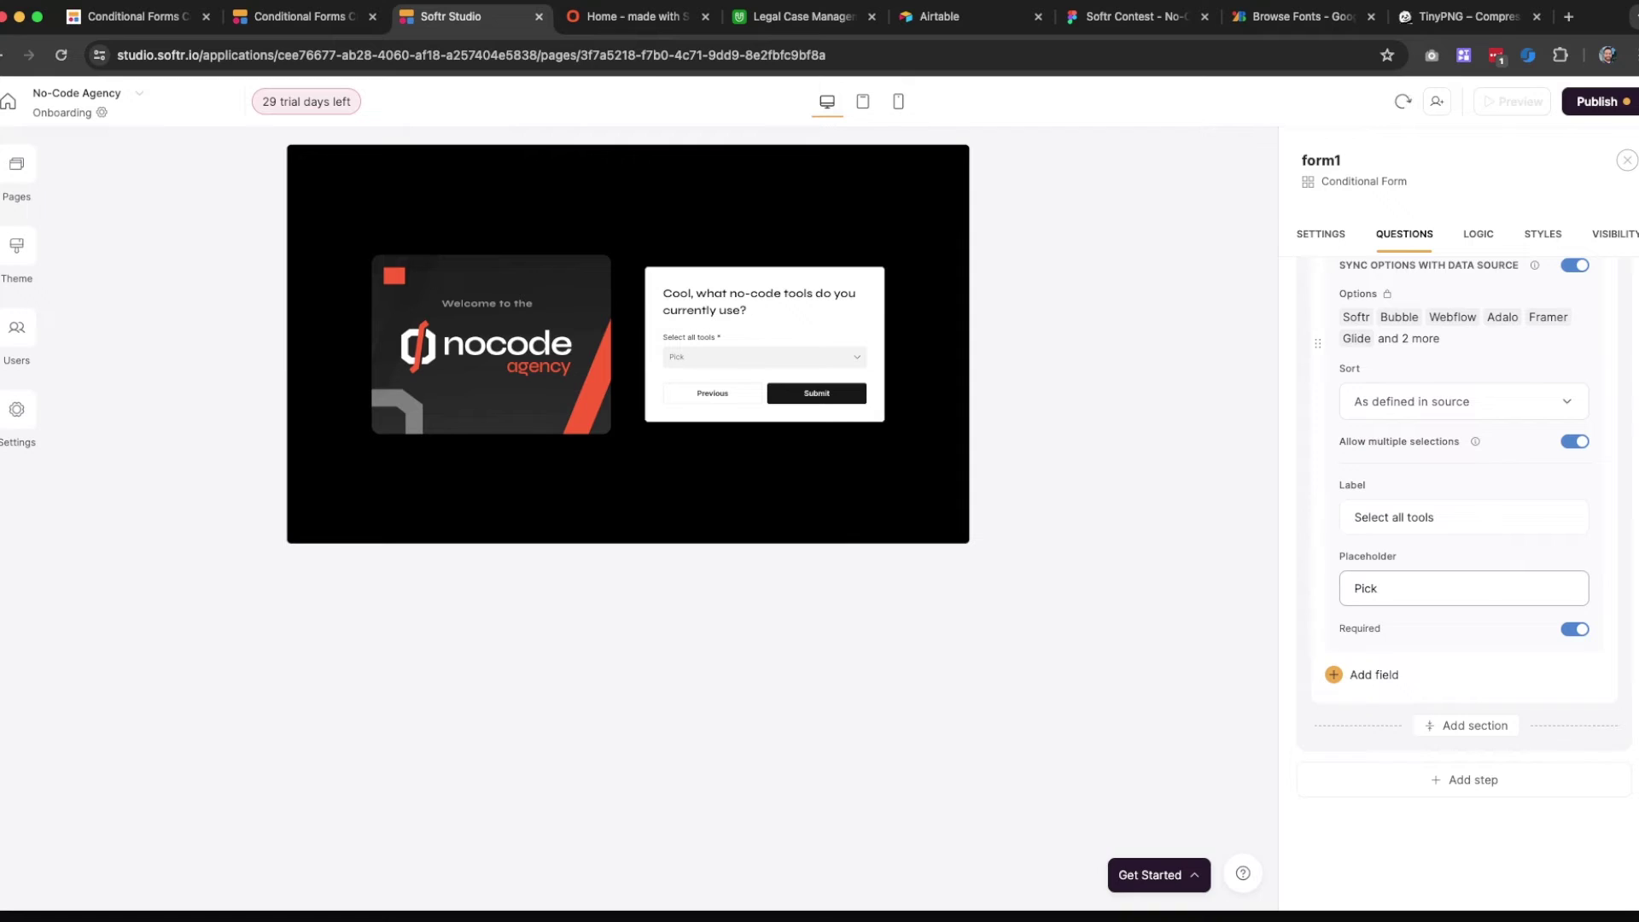
pyautogui.hotkey('ctrl', 'a')
pyautogui.write('Ch')
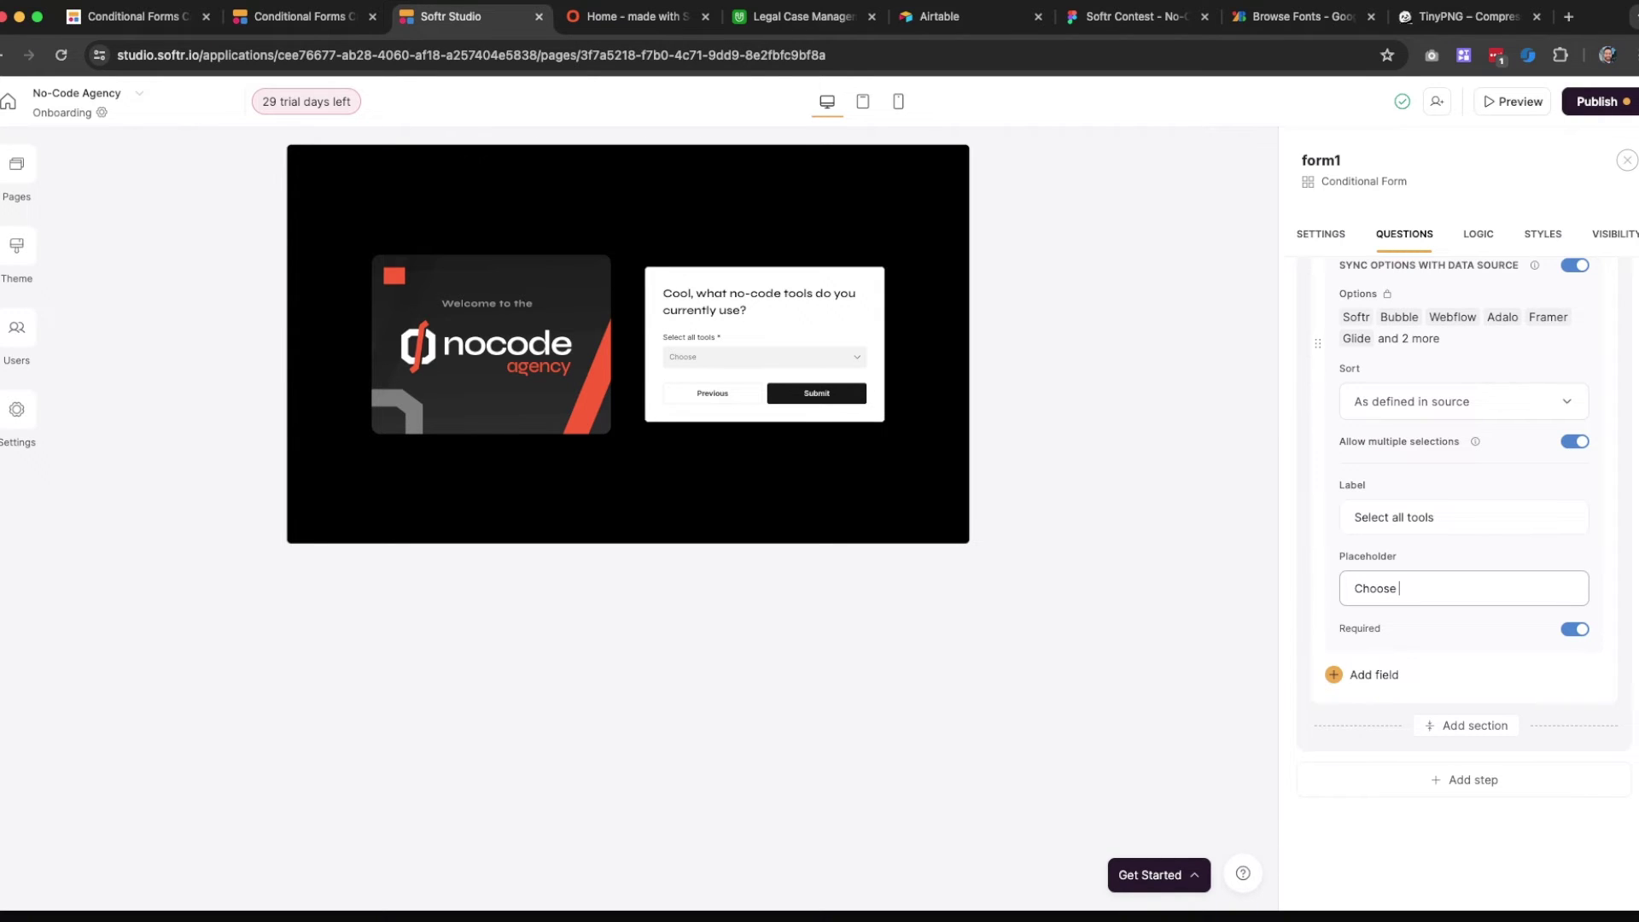
# Finish the tools question's placeholder as 'Choose options' and bring up the publish options
pyautogui.write('options')
pyautogui.scroll(-1, 1499, 508)
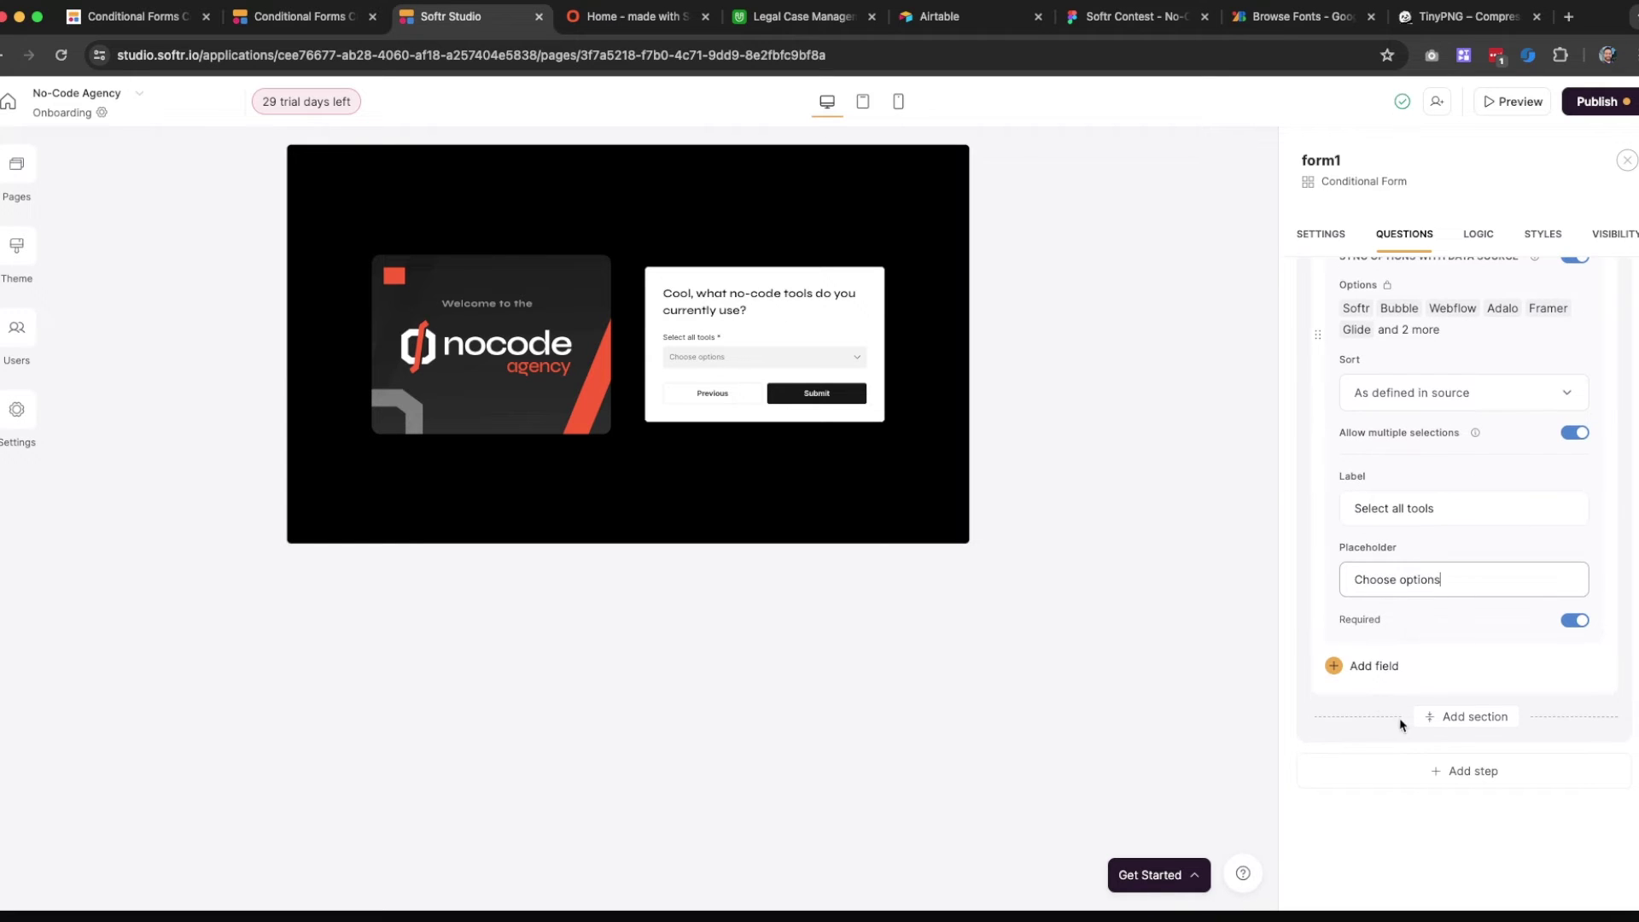
pyautogui.click(1357, 825)
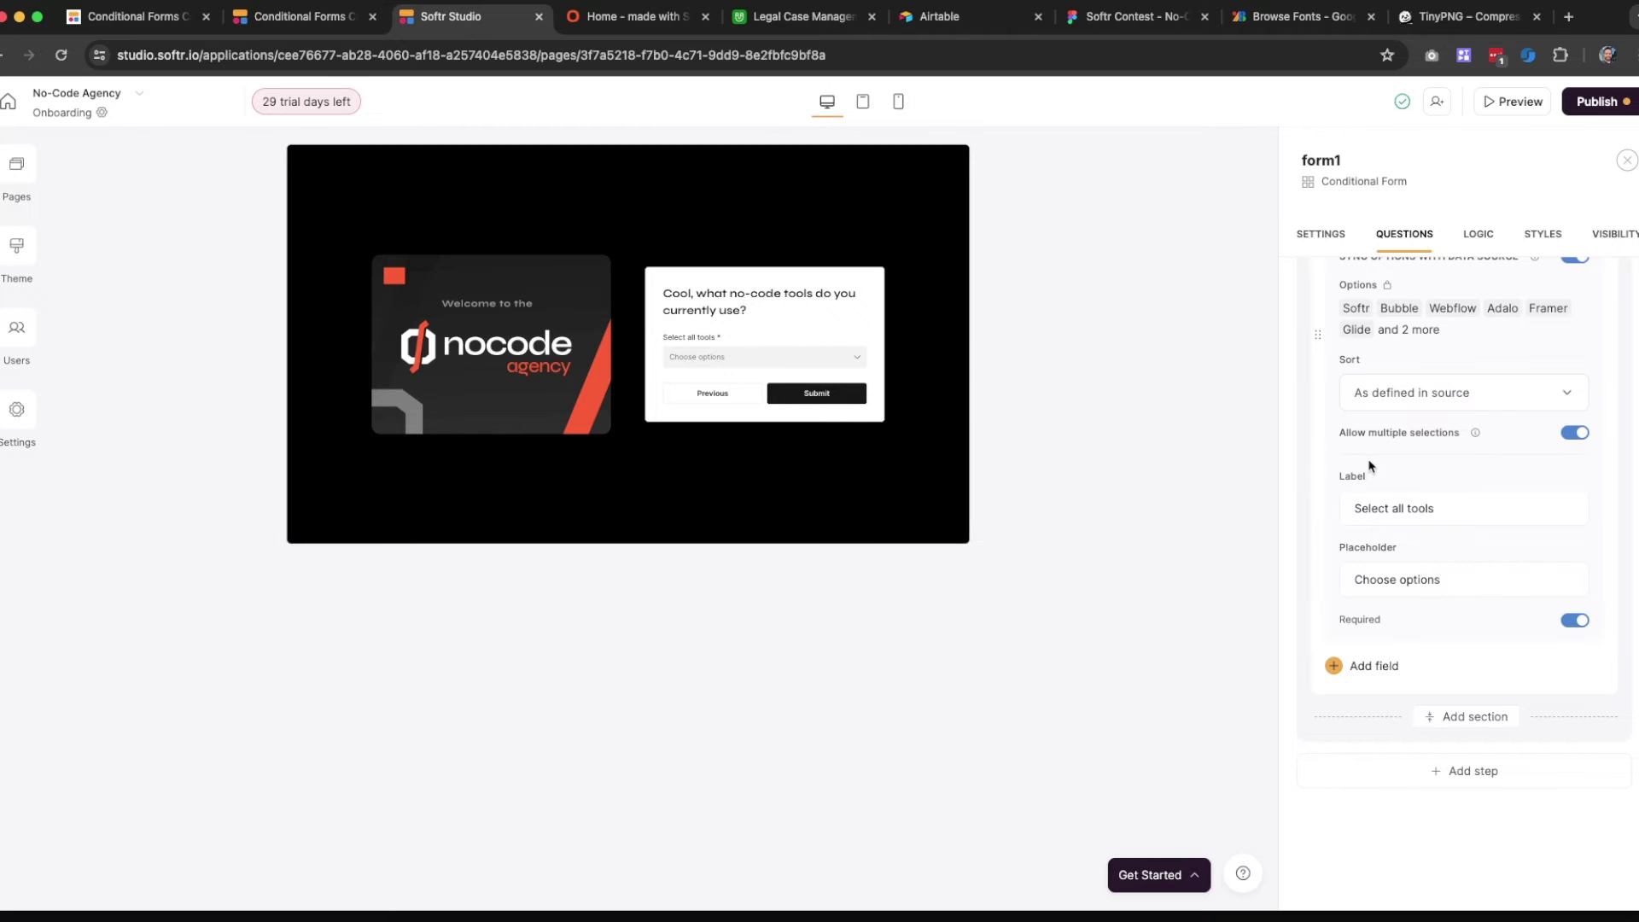
pyautogui.click(1596, 102)
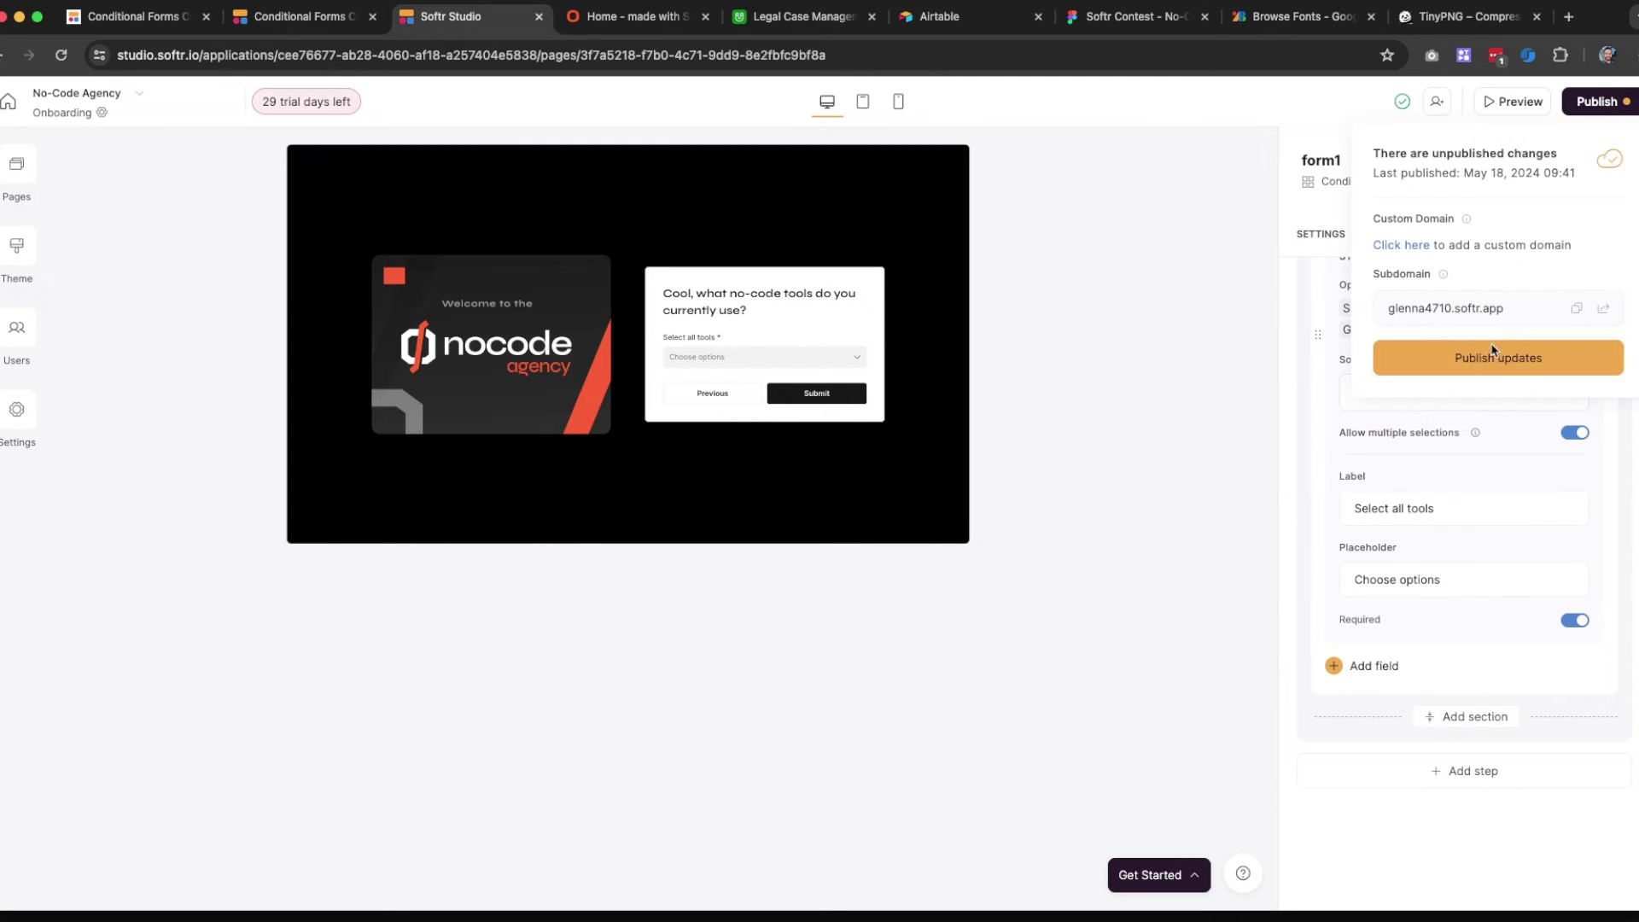
# Publish the onboarding form's latest updates and scroll the Questions panel back to the top
pyautogui.click(1486, 365)
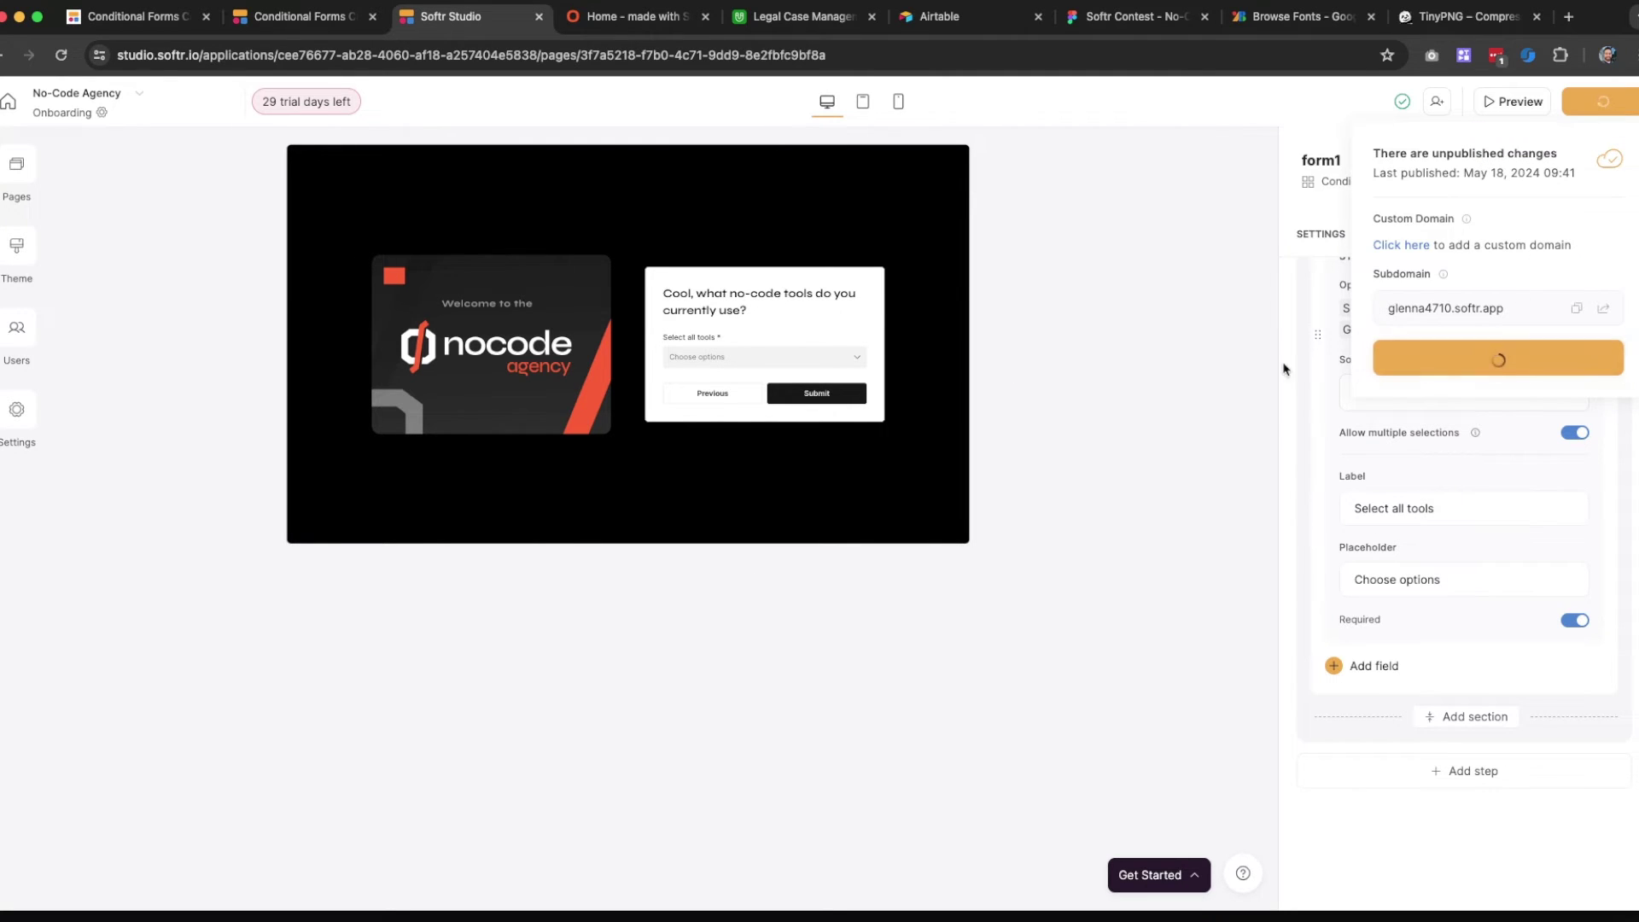
pyautogui.click(1150, 309)
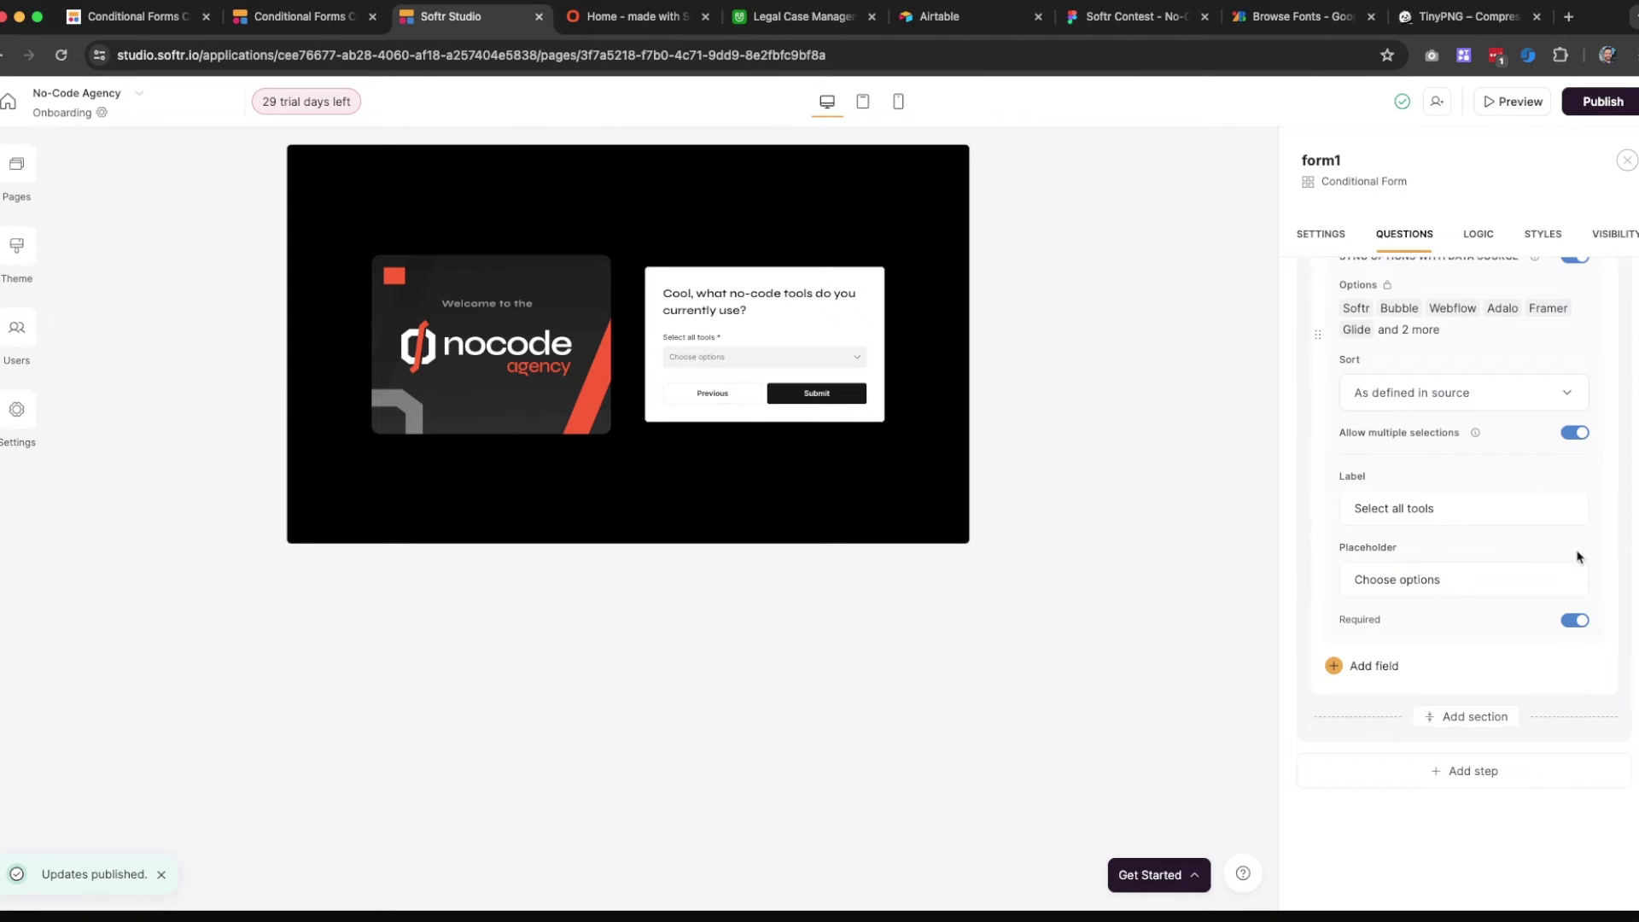
pyautogui.scroll(1, 1444, 500)
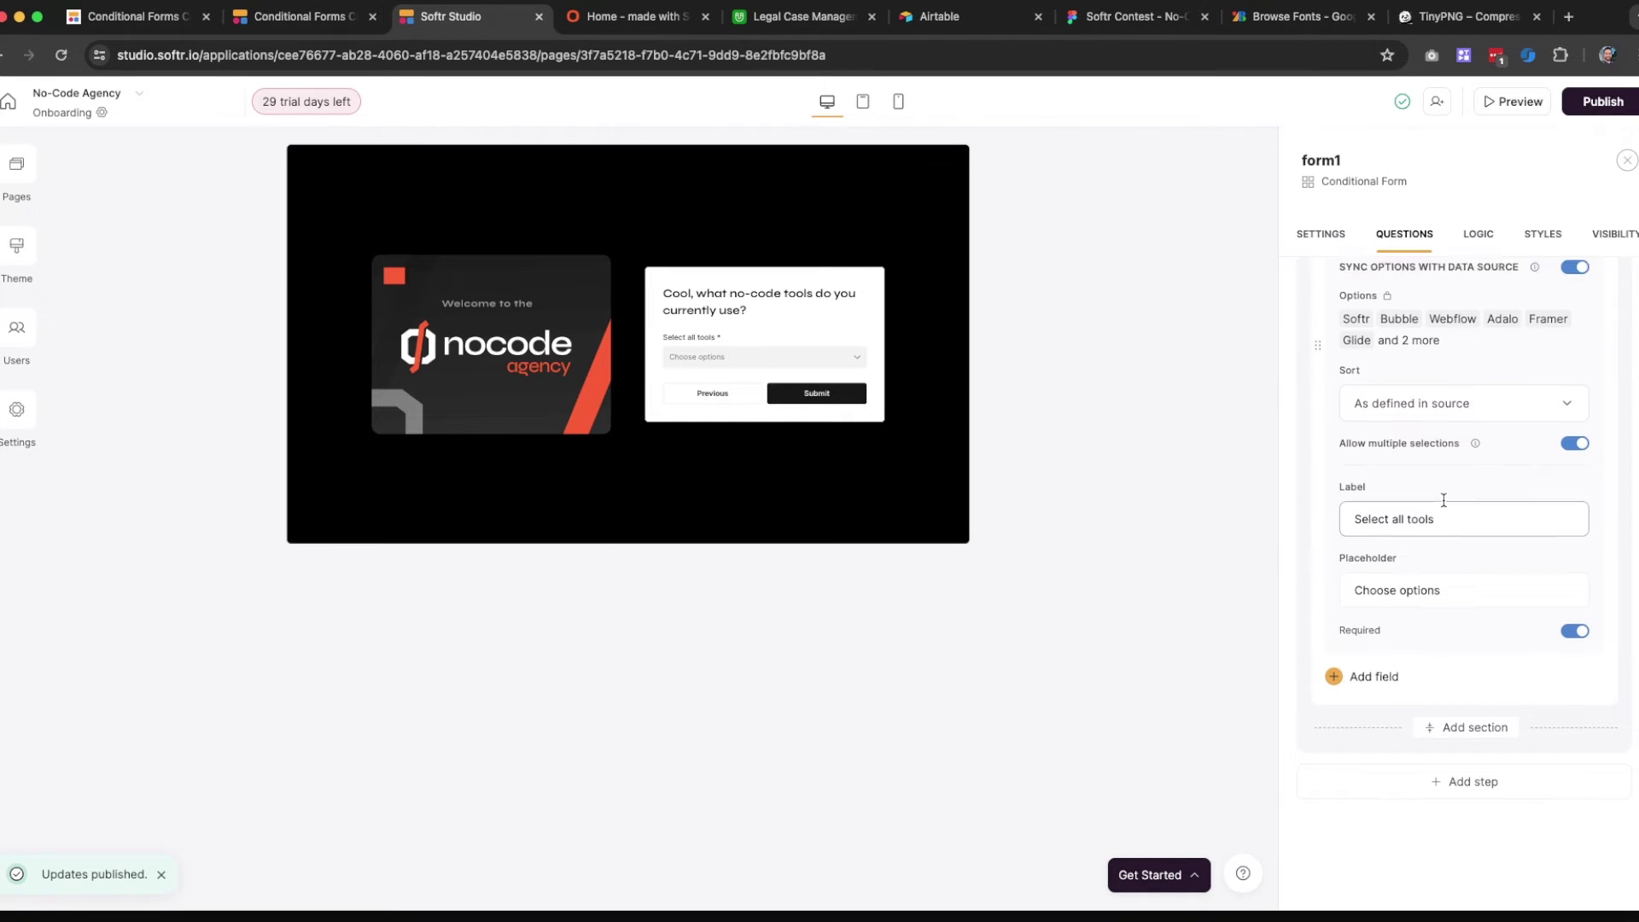
pyautogui.scroll(1, 1444, 500)
pyautogui.scroll(1, 1457, 514)
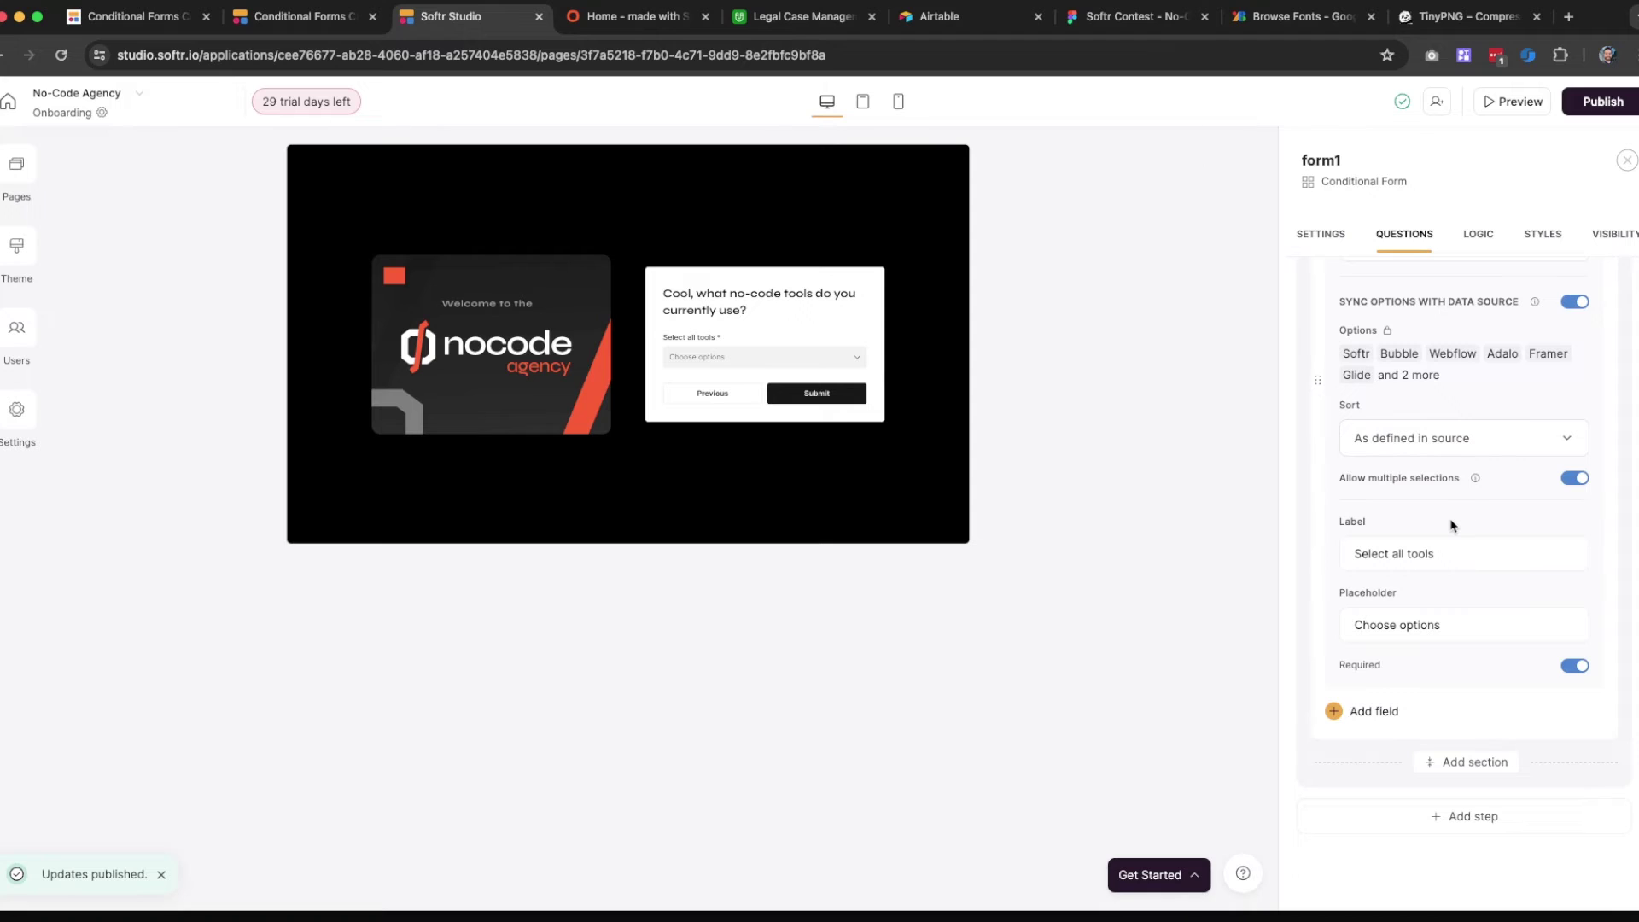
pyautogui.scroll(15, 1447, 515)
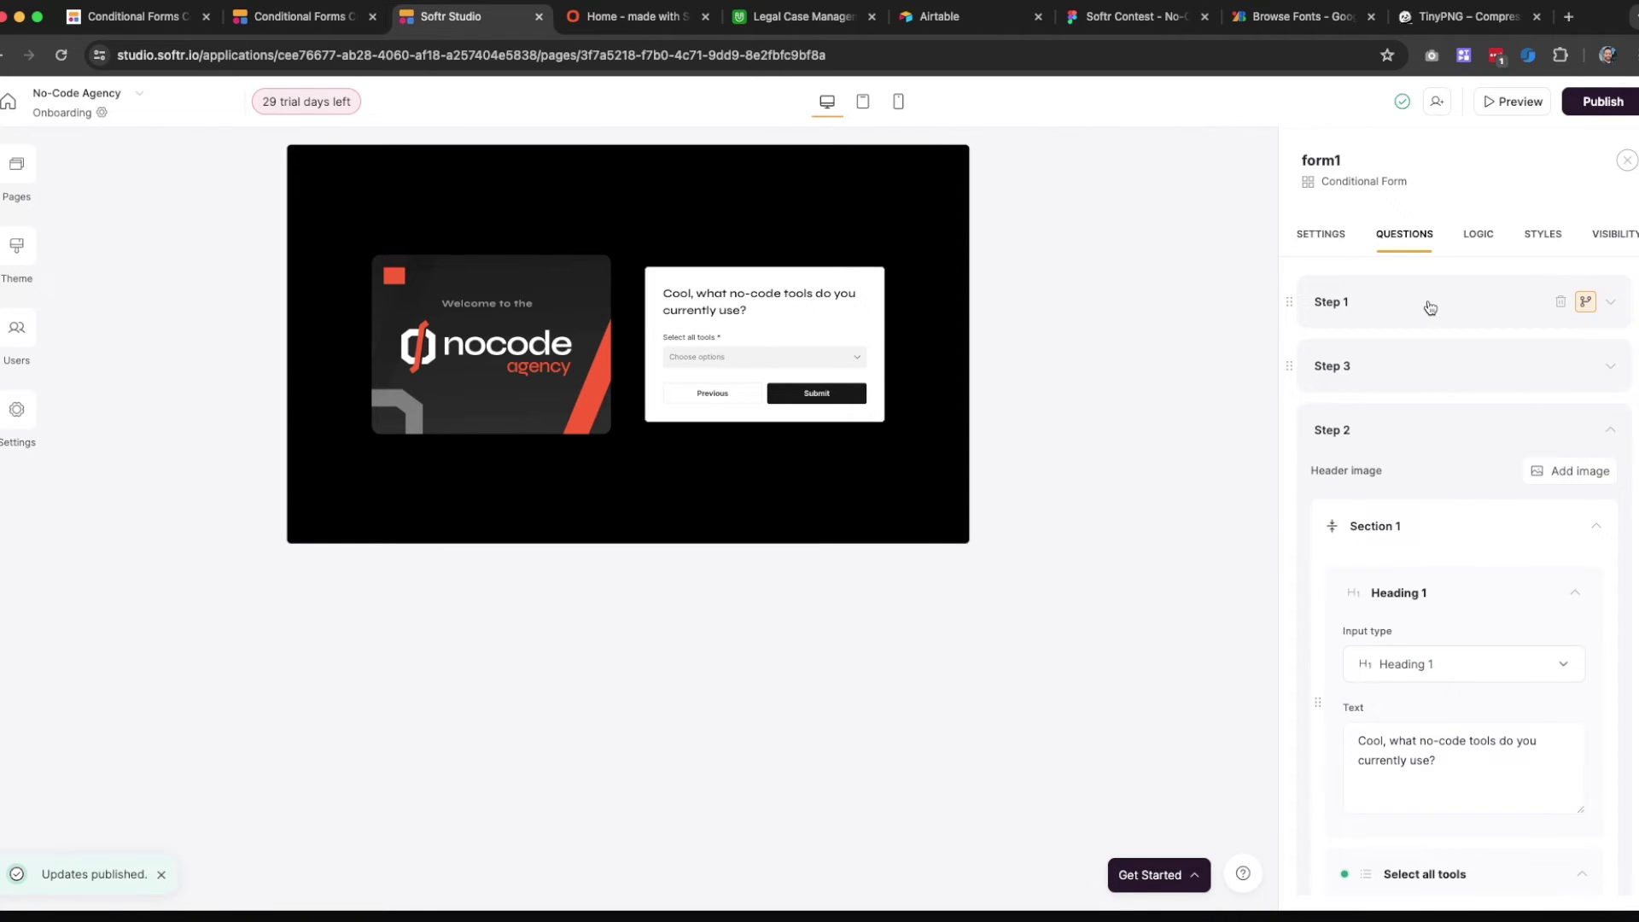
# Show the LOGIC map with Step 1 branching to Steps 2 and 3, then Submit
pyautogui.click(1475, 239)
pyautogui.scroll(-1, 820, 580)
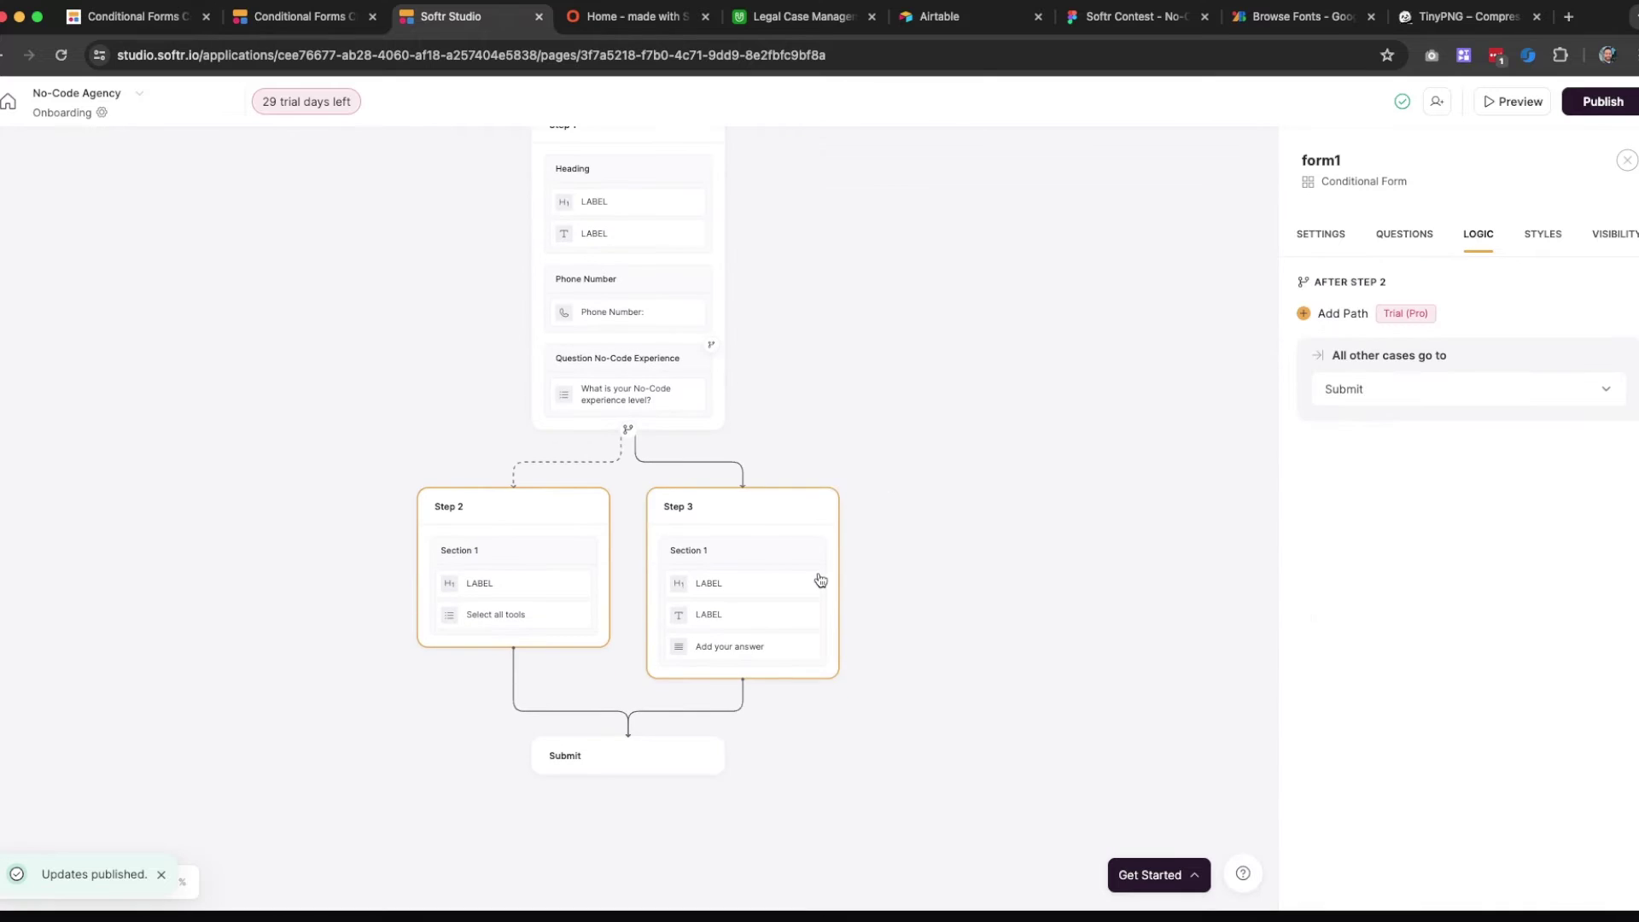
pyautogui.scroll(1, 608, 282)
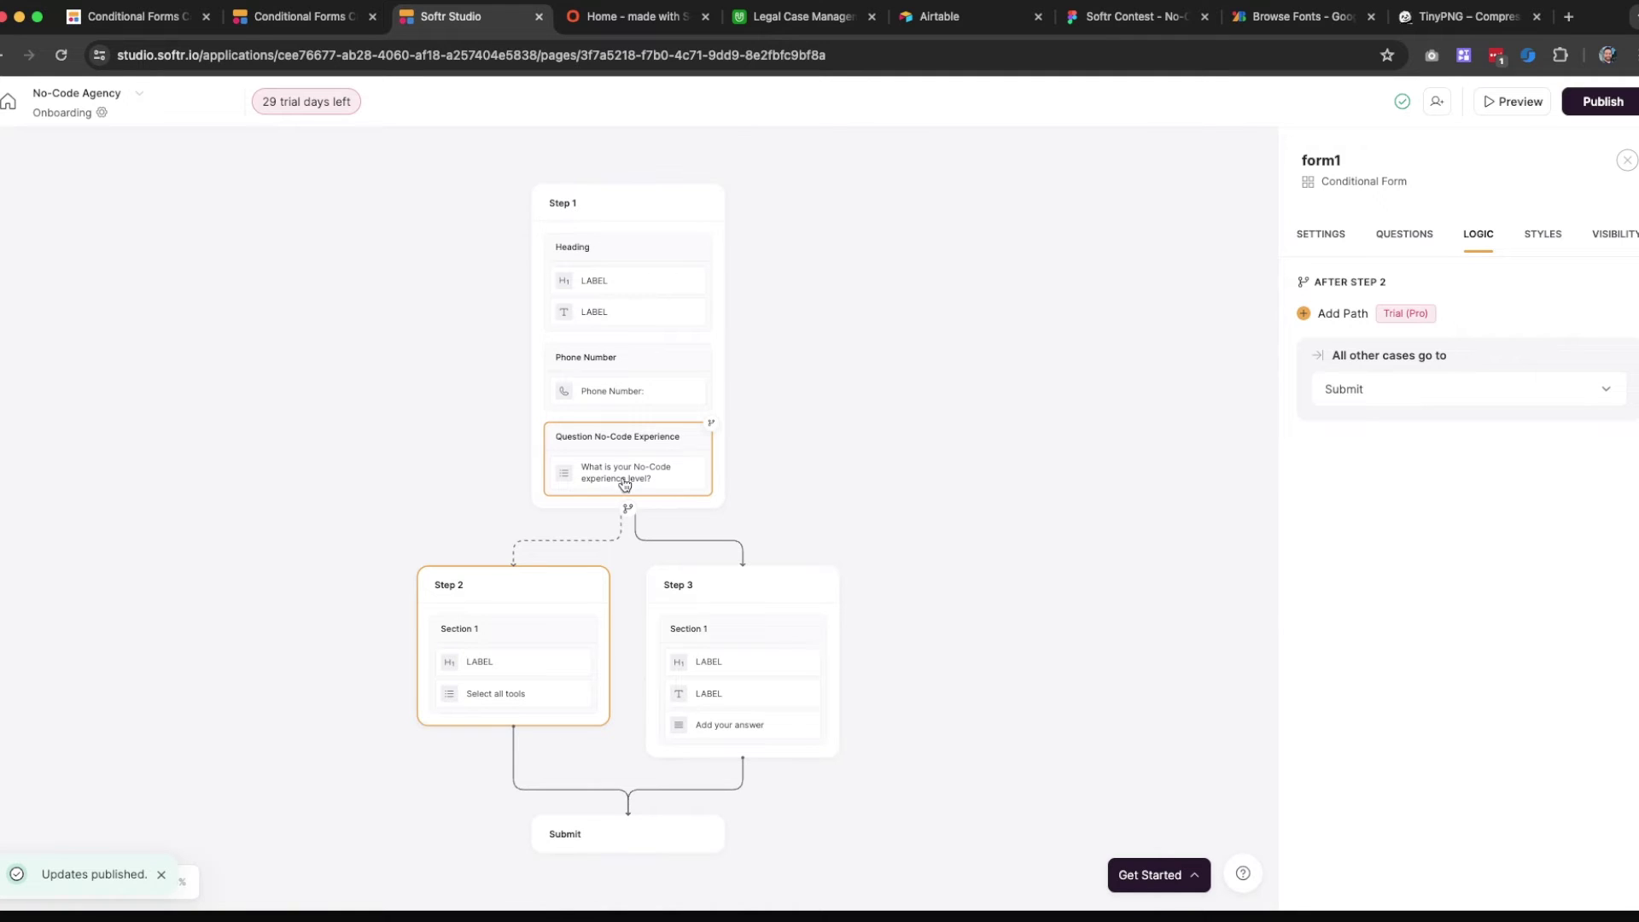
pyautogui.scroll(-1, 630, 547)
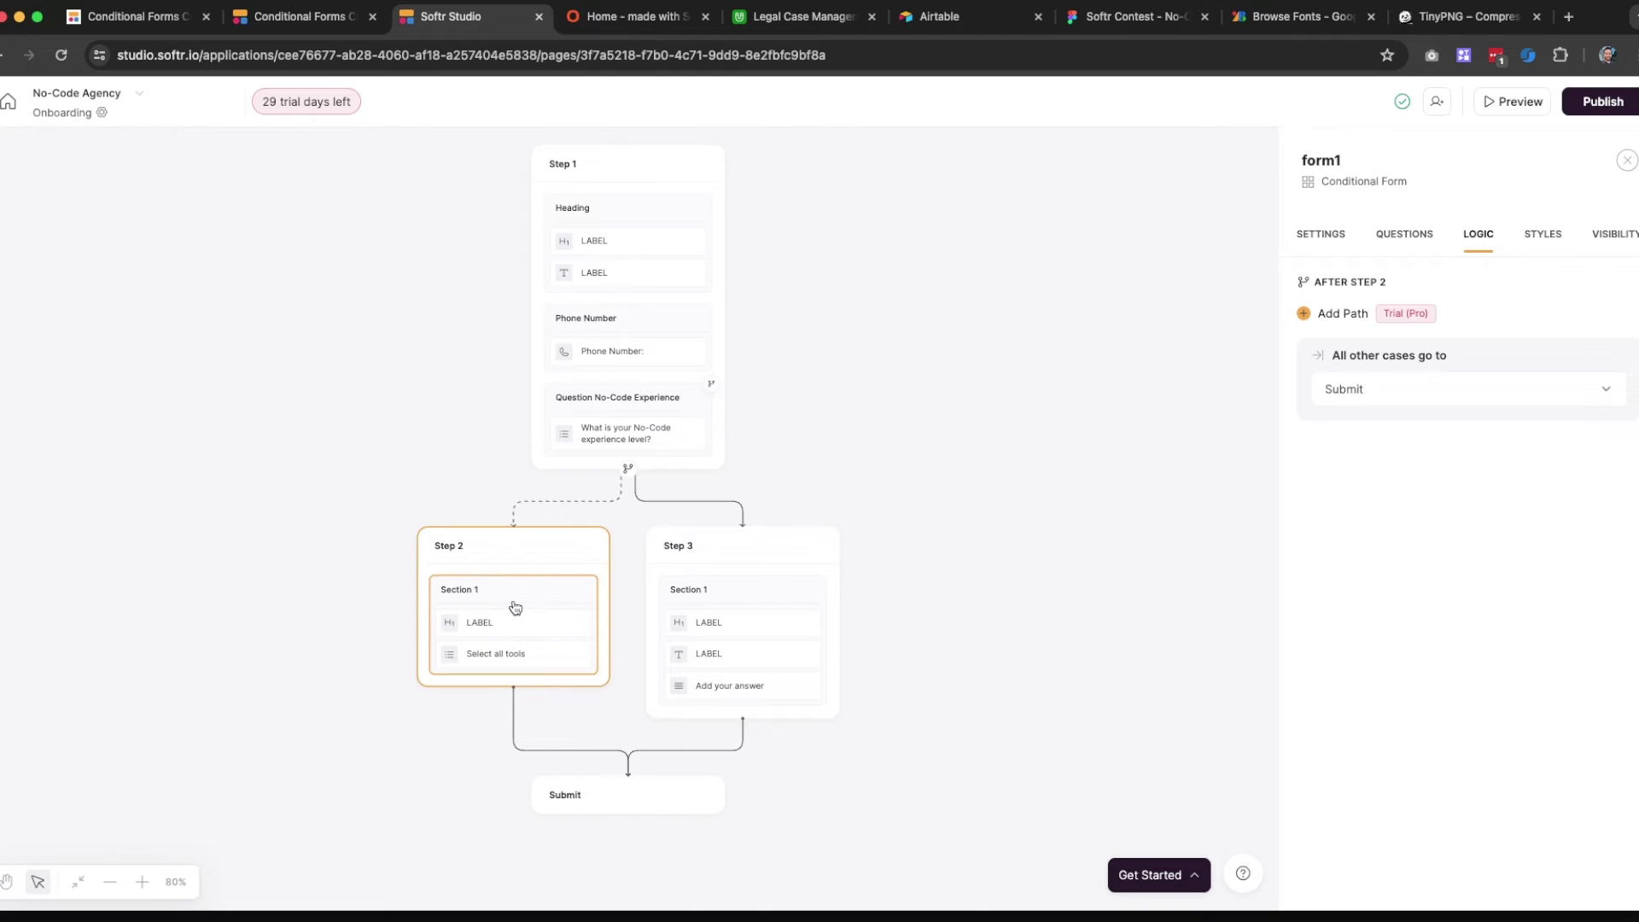
# Rename Step 2's section to 'What tools you use'
pyautogui.click(1394, 243)
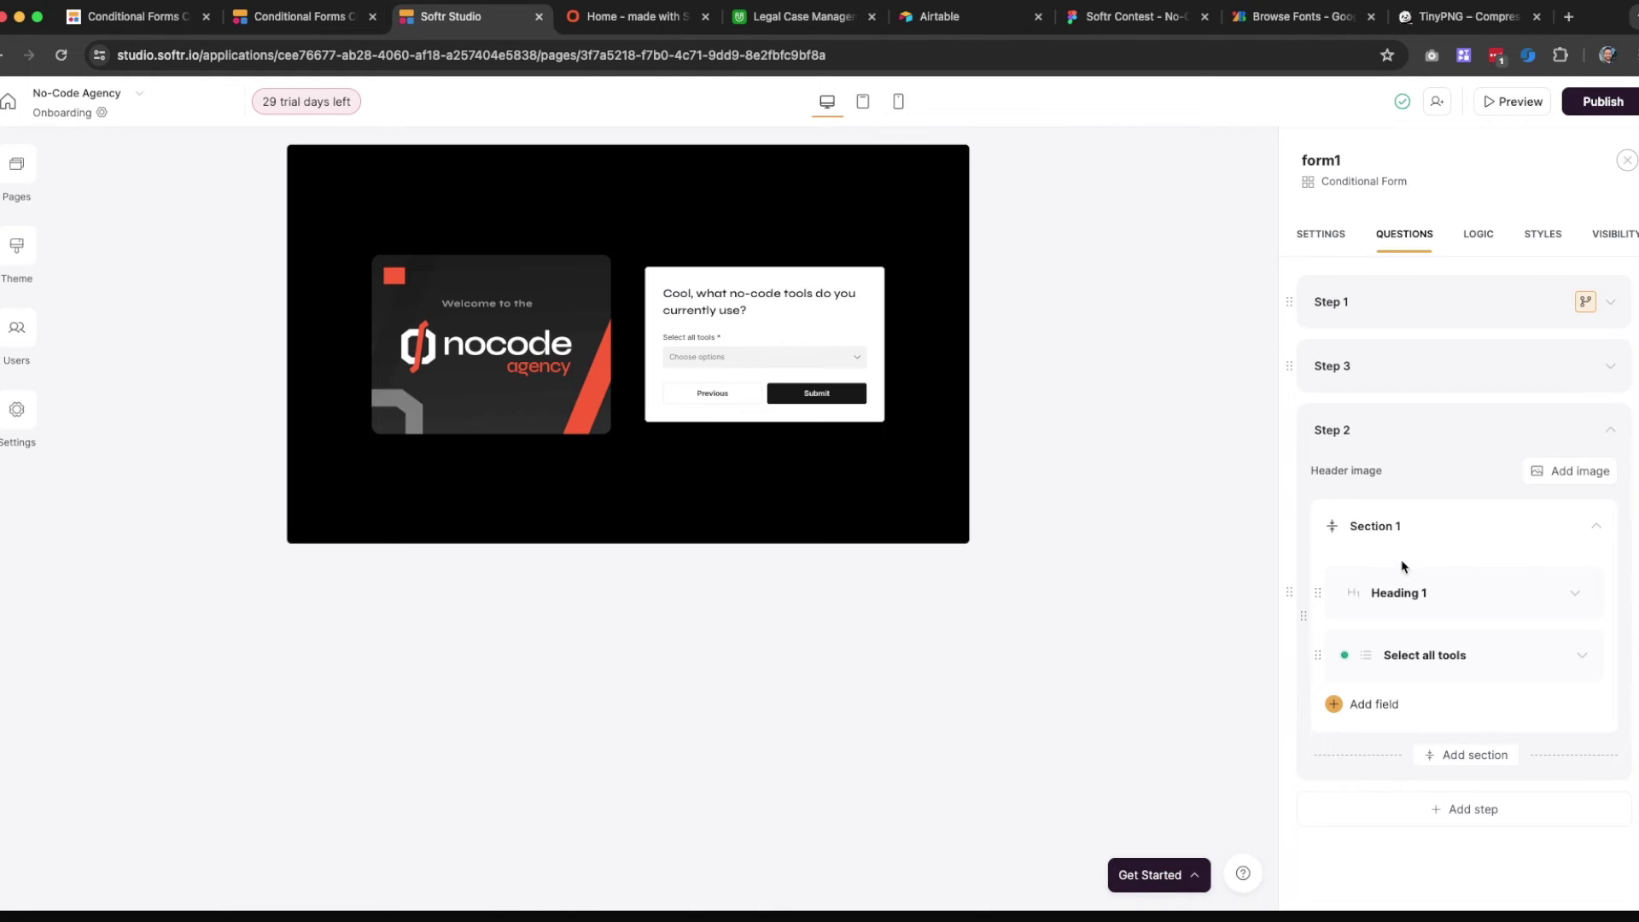
pyautogui.scroll(-1, 1402, 567)
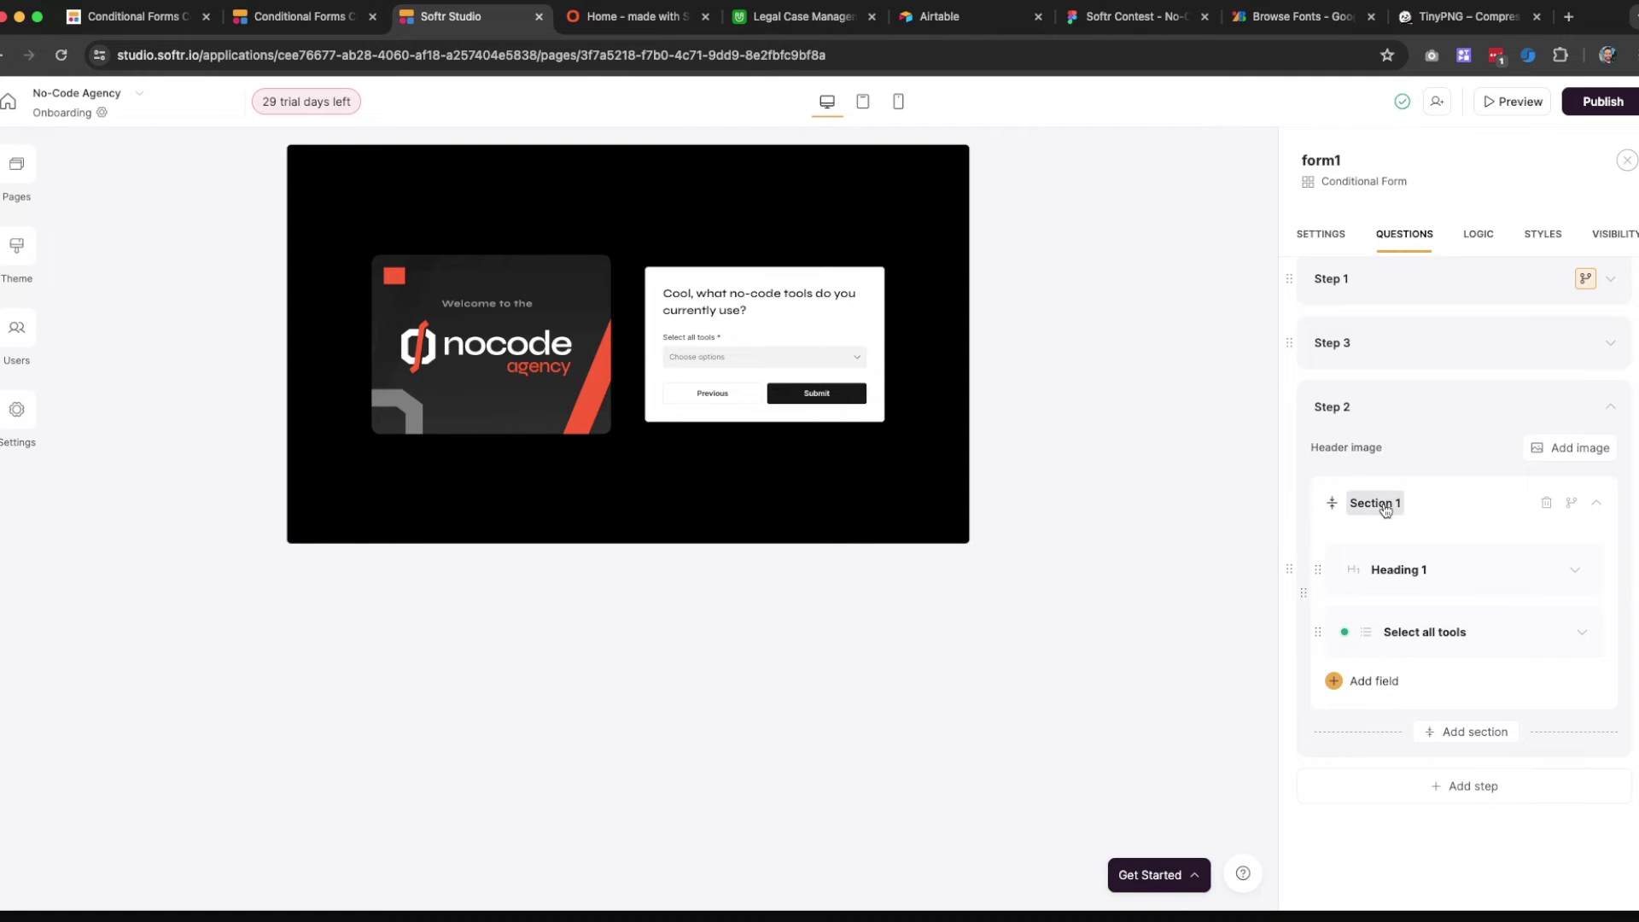
pyautogui.click(1383, 504)
pyautogui.press('super+a')
pyautogui.write('Wh')
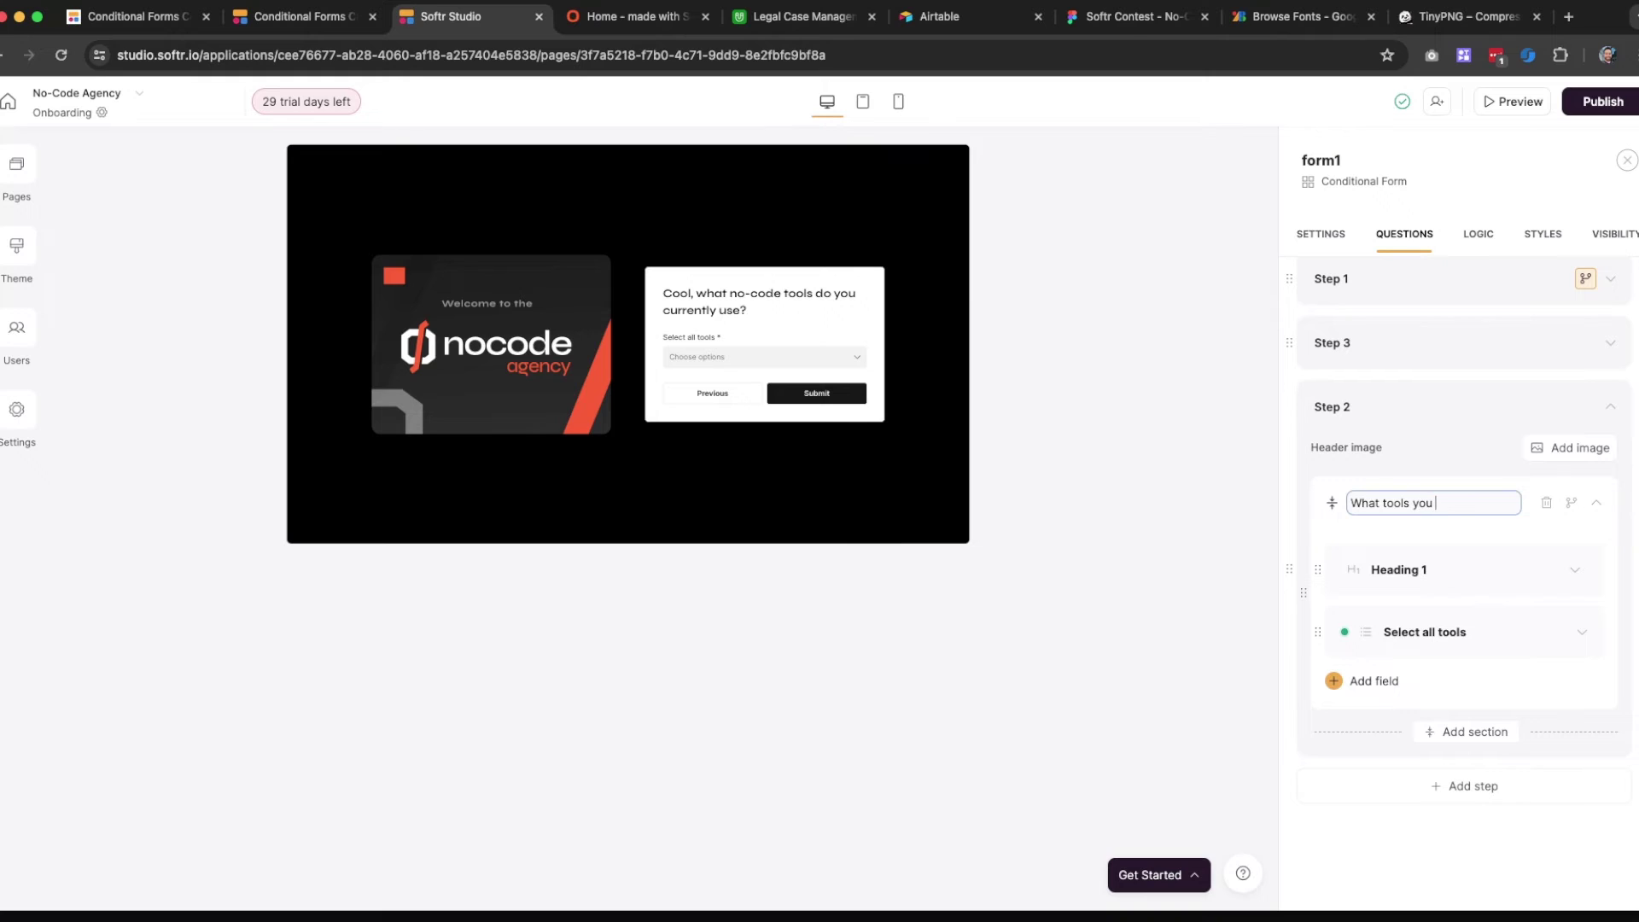
pyautogui.write('at tools you use')
# Rename Step 3's section to 'What want to learn'
pyautogui.click(1428, 341)
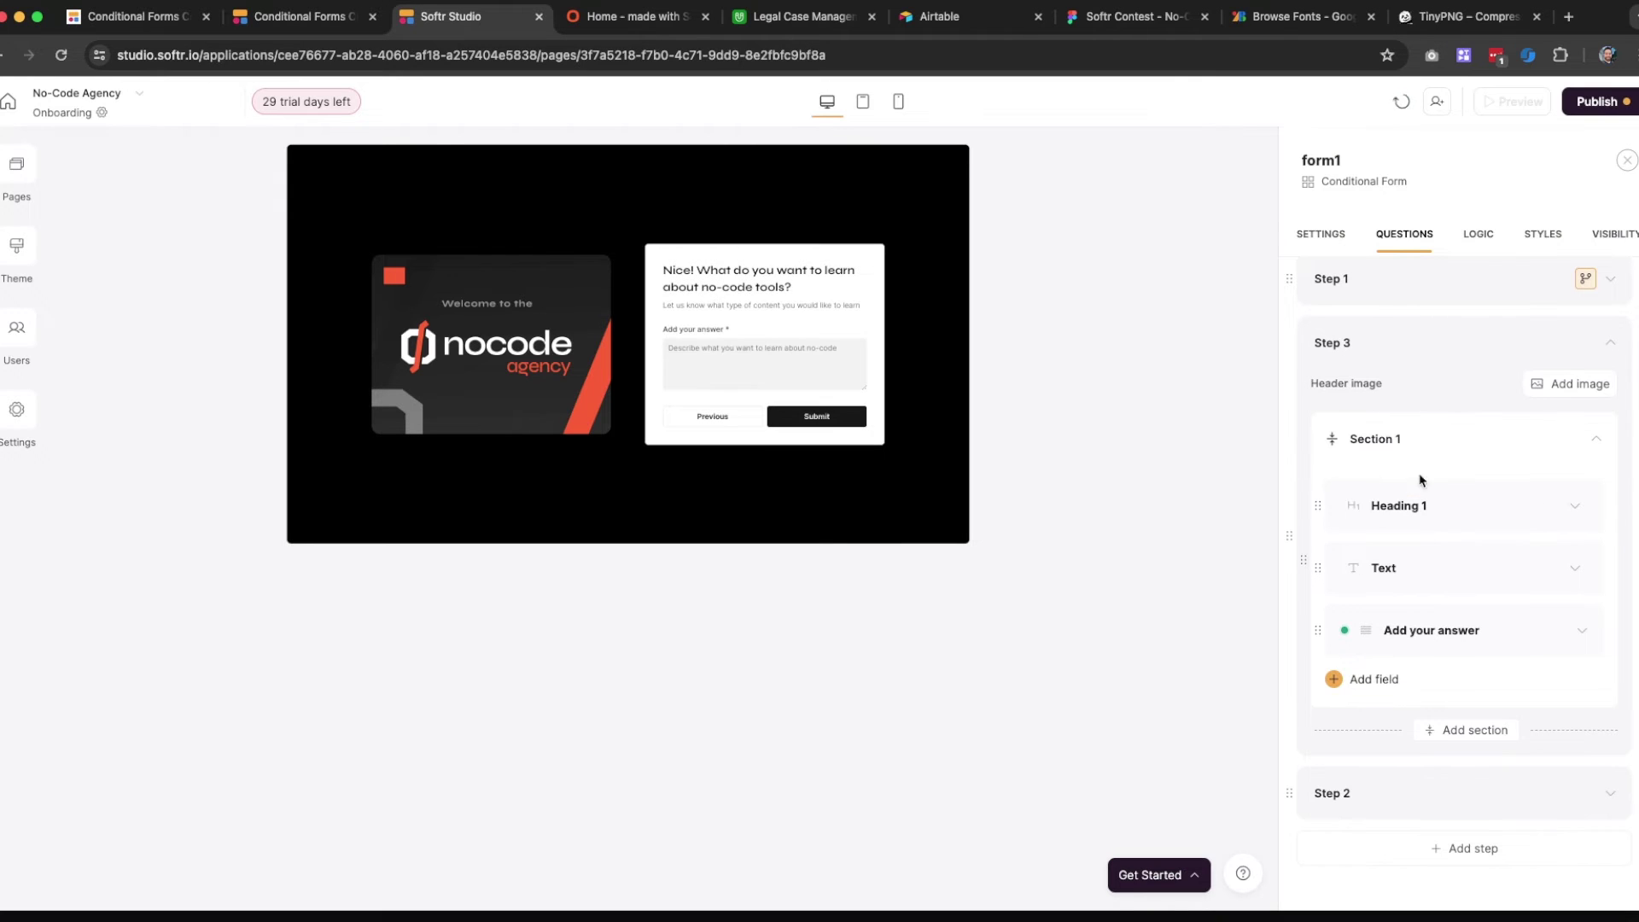
pyautogui.click(1385, 440)
pyautogui.press('super+a')
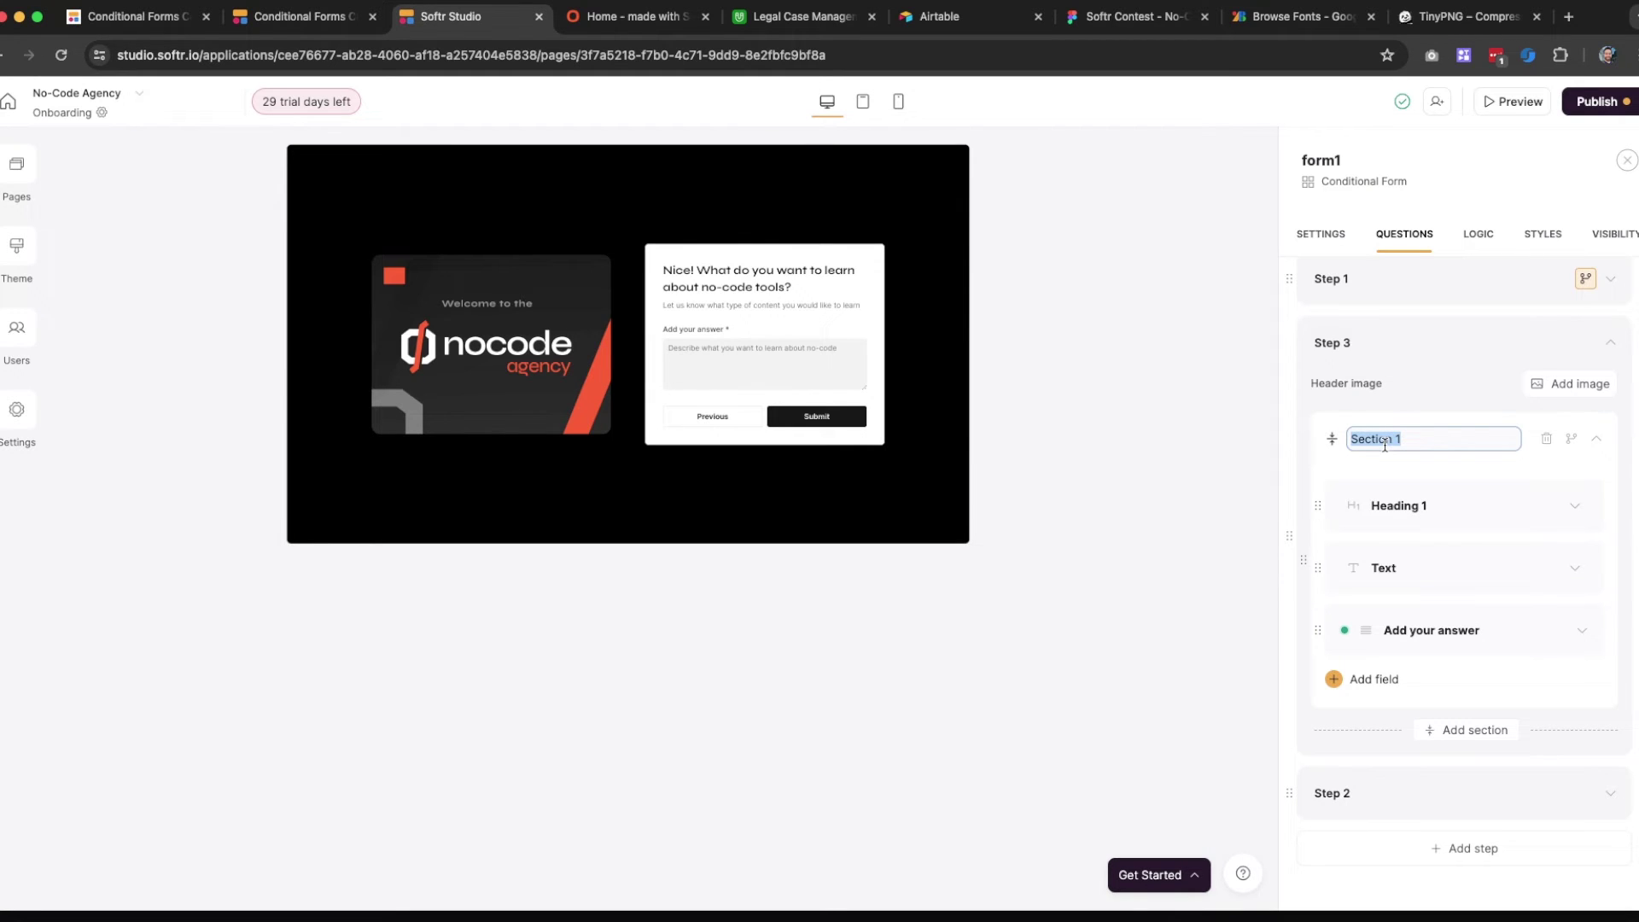
pyautogui.click(1582, 633)
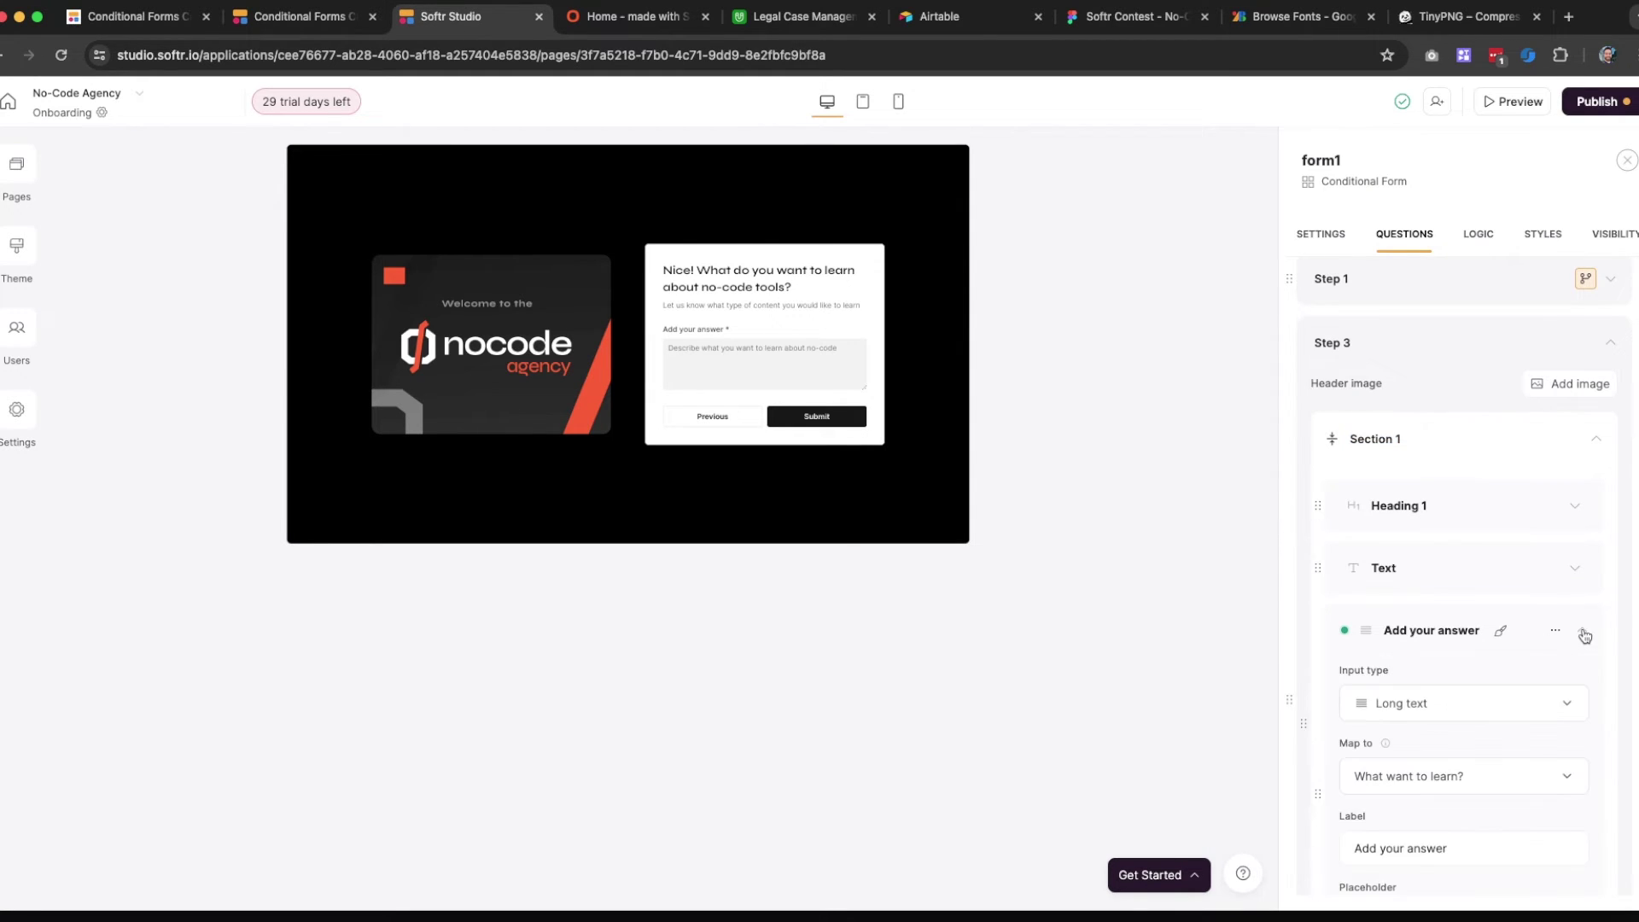
pyautogui.click(1446, 634)
pyautogui.click(1447, 637)
pyautogui.click(1391, 438)
pyautogui.press('super+a')
pyautogui.write('Wha')
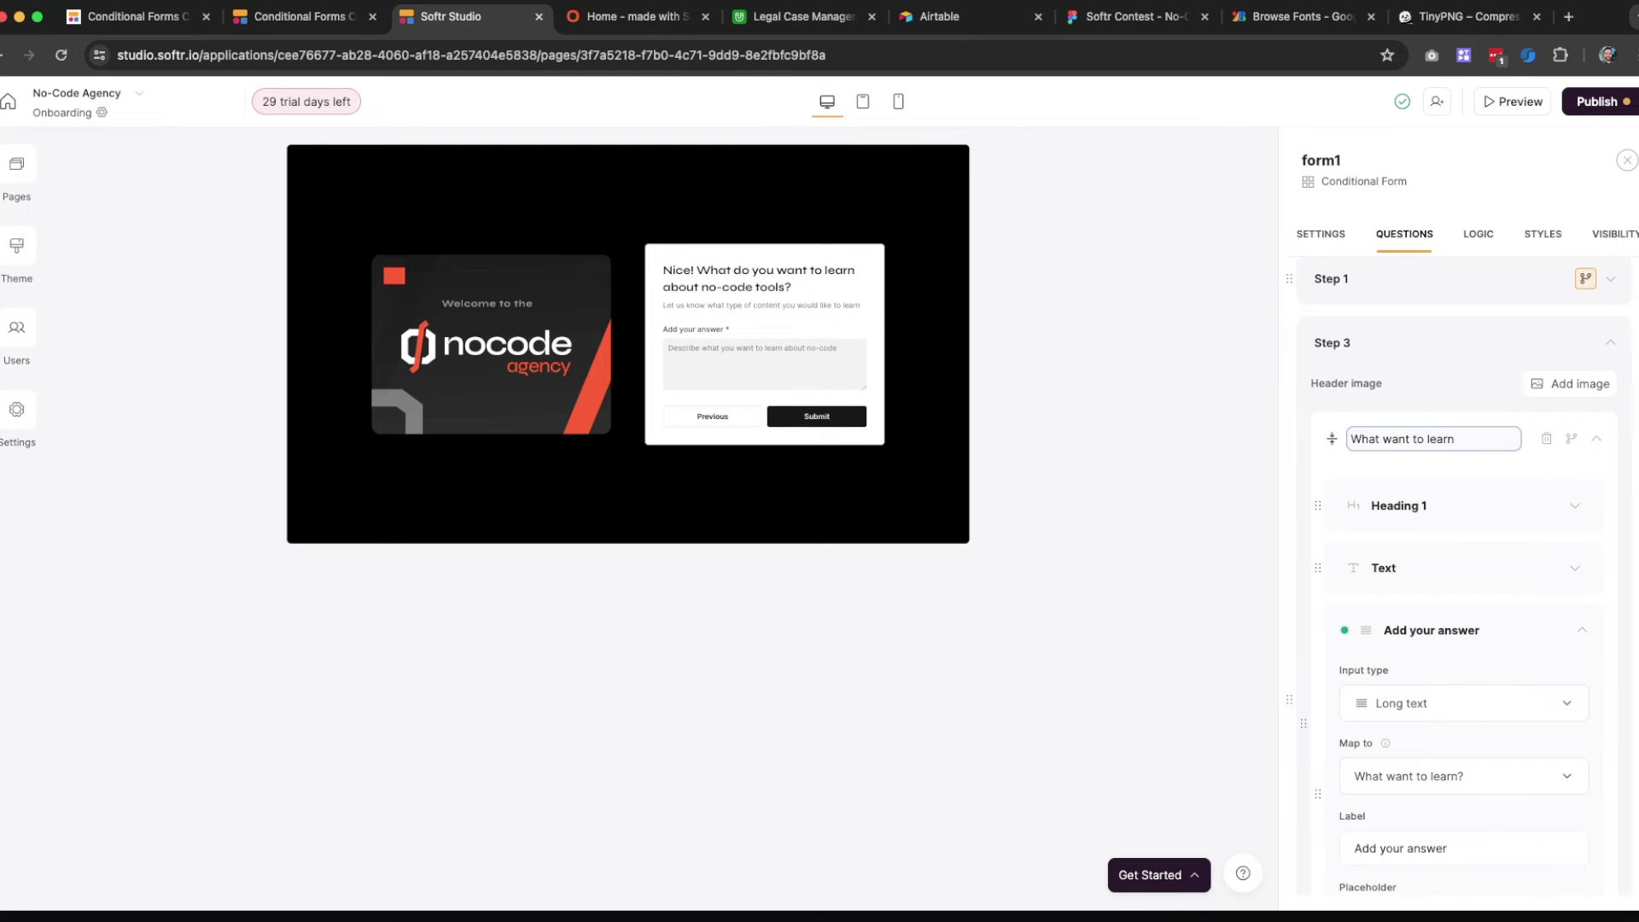
pyautogui.write('t want to learn')
pyautogui.press('Return')
pyautogui.click(1467, 242)
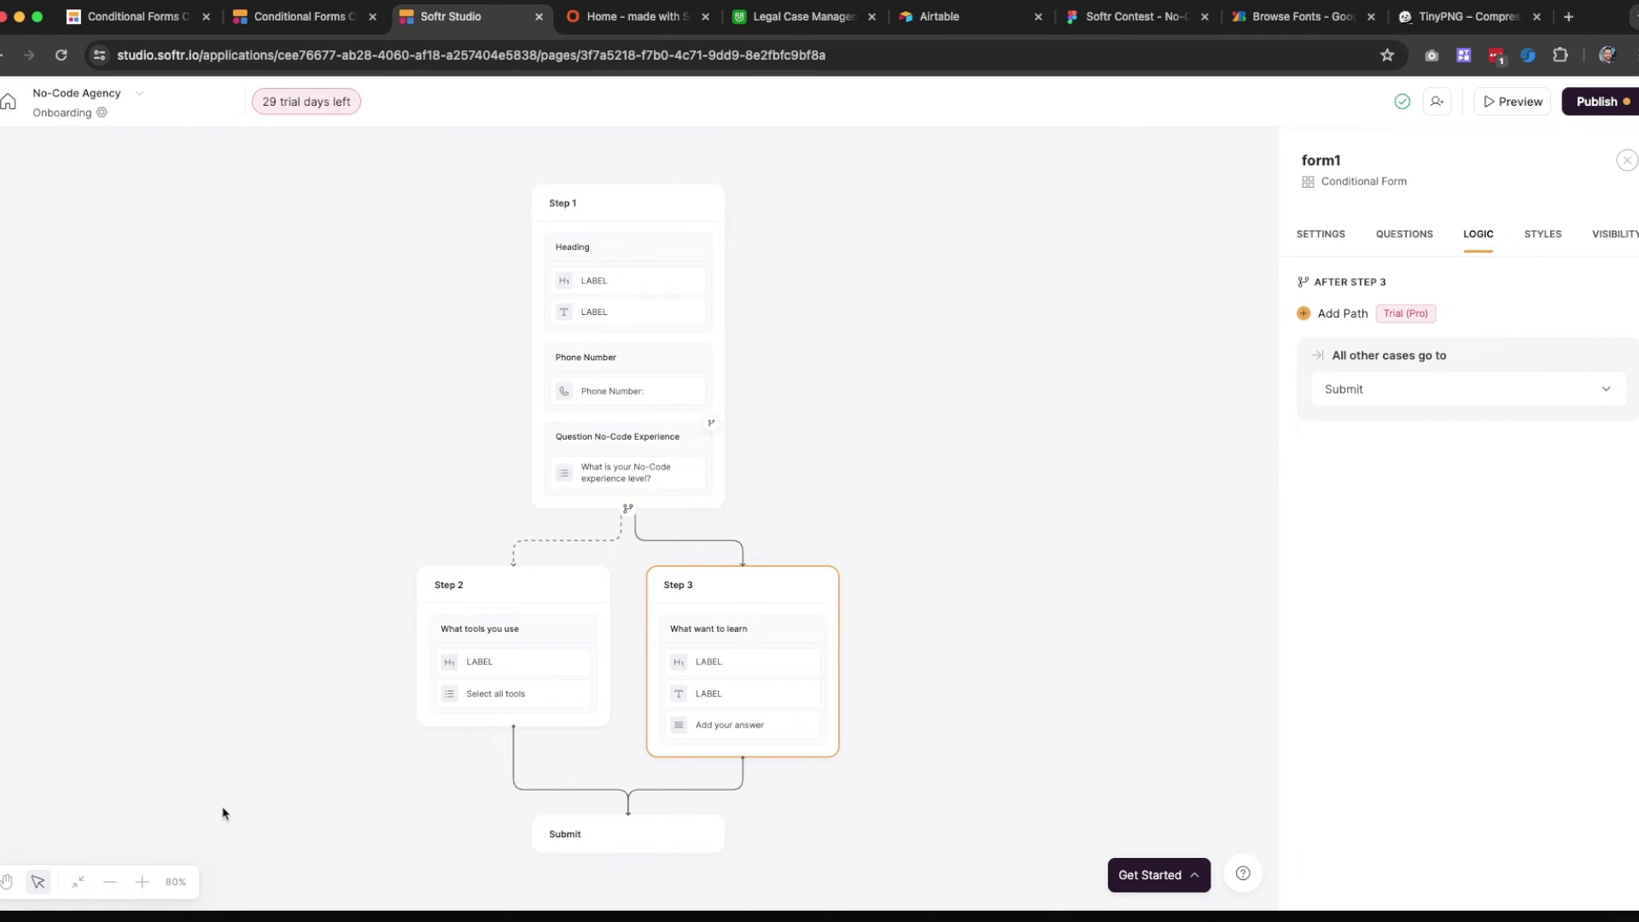
# Zoom into the step flow diagram to review the Step 2 and Step 3 branches
pyautogui.click(142, 882)
pyautogui.click(142, 882)
pyautogui.click(142, 882)
pyautogui.click(142, 882)
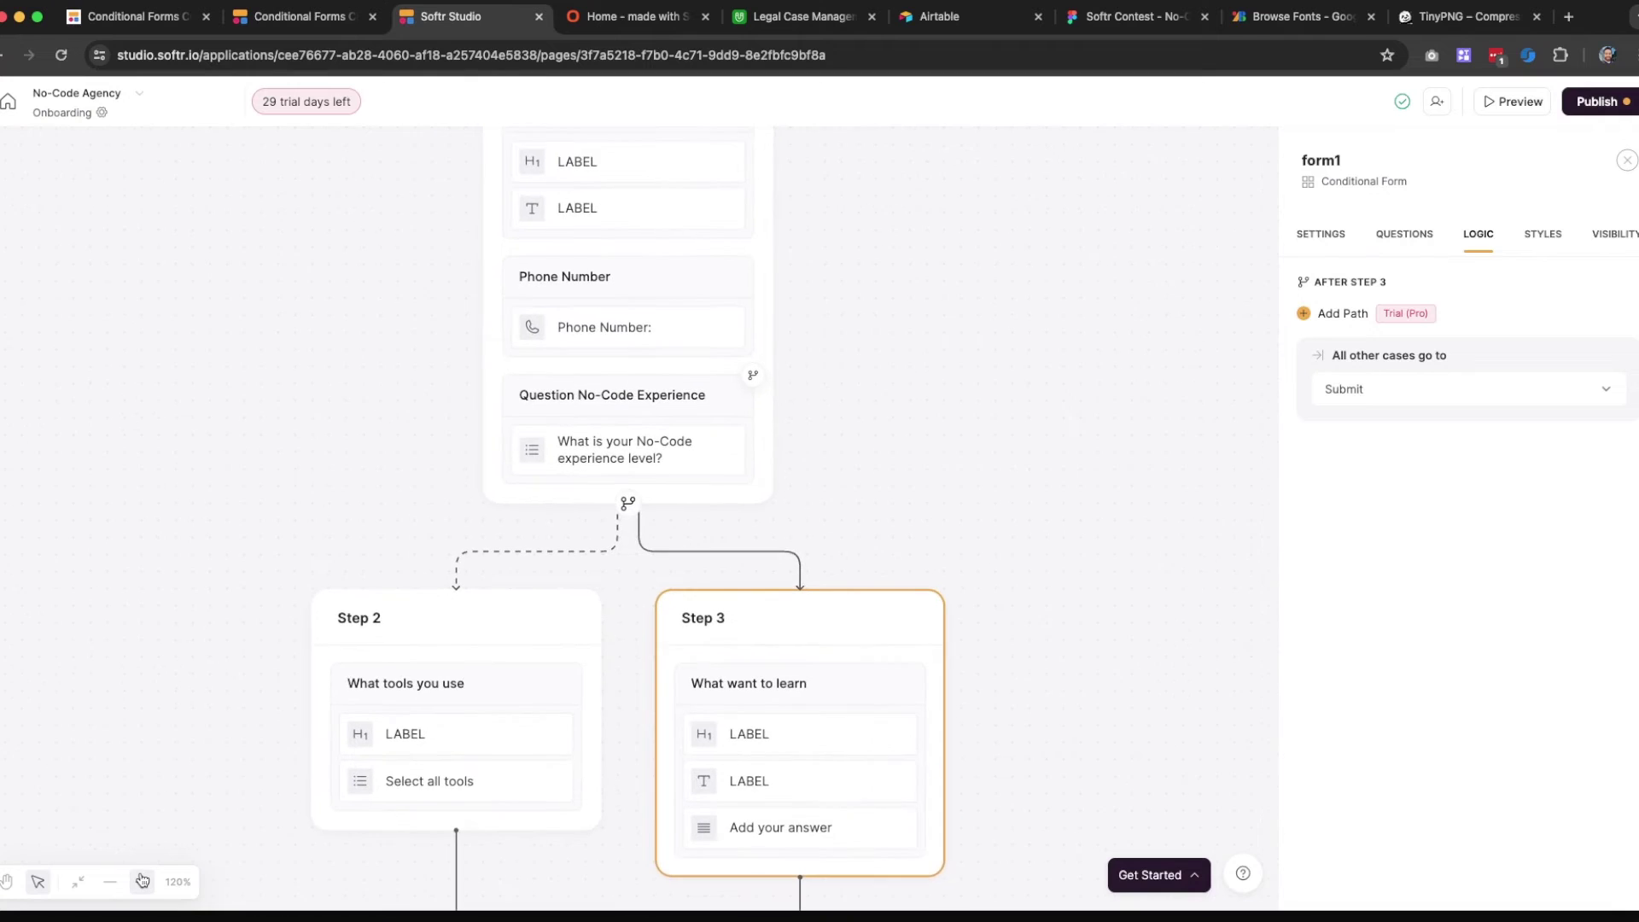
pyautogui.click(142, 882)
pyautogui.scroll(-5, 432, 384)
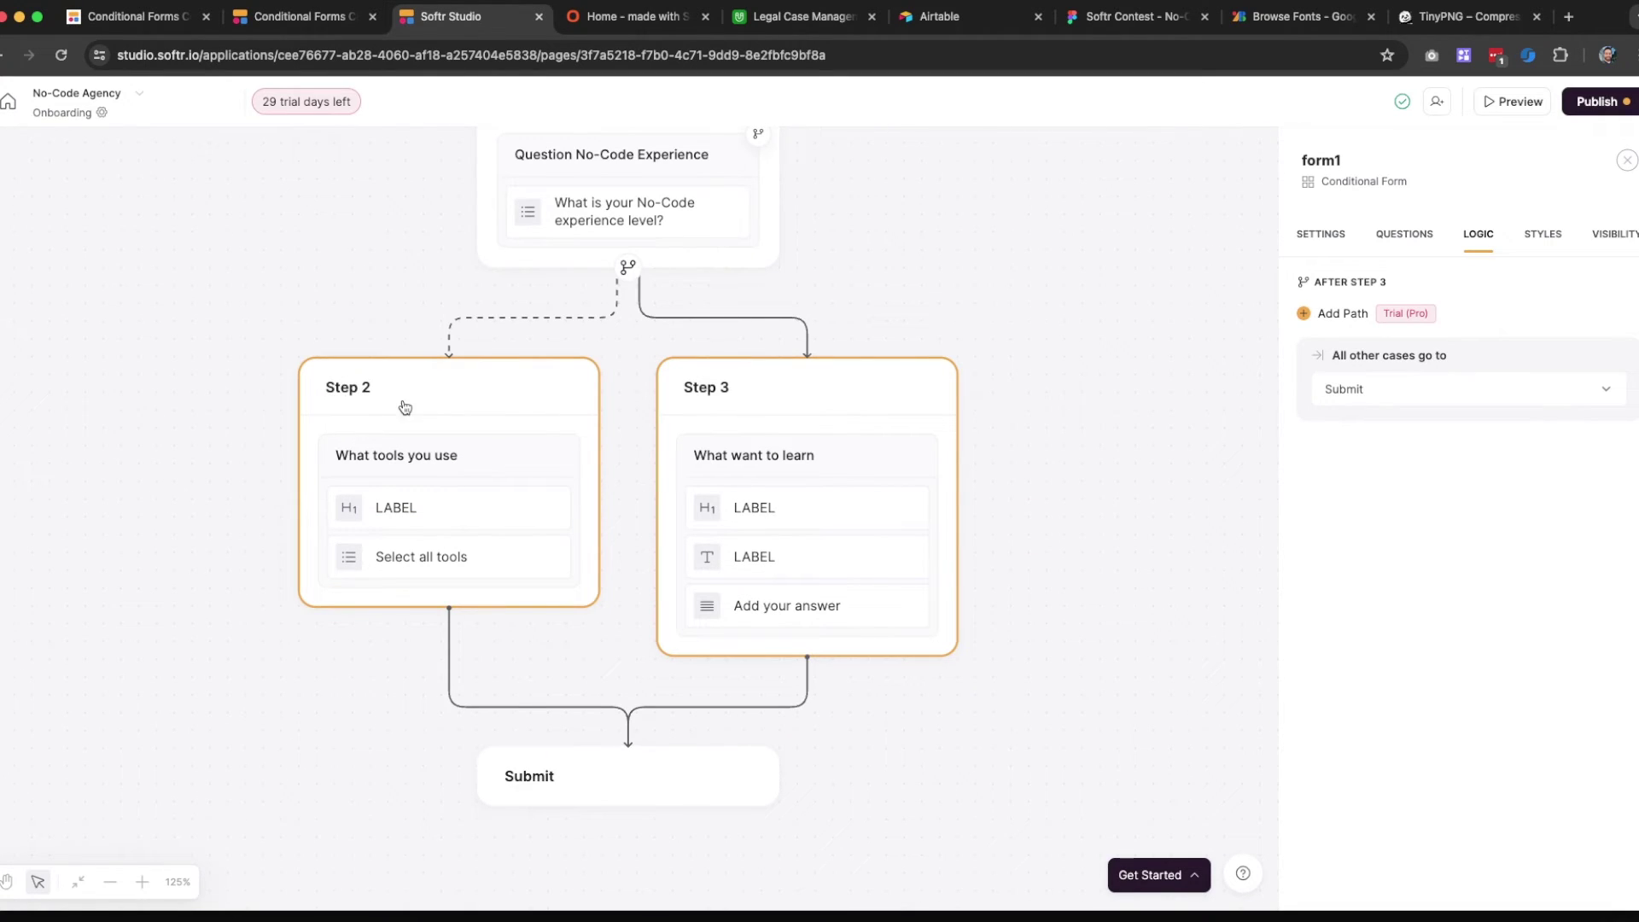
pyautogui.scroll(3, 721, 395)
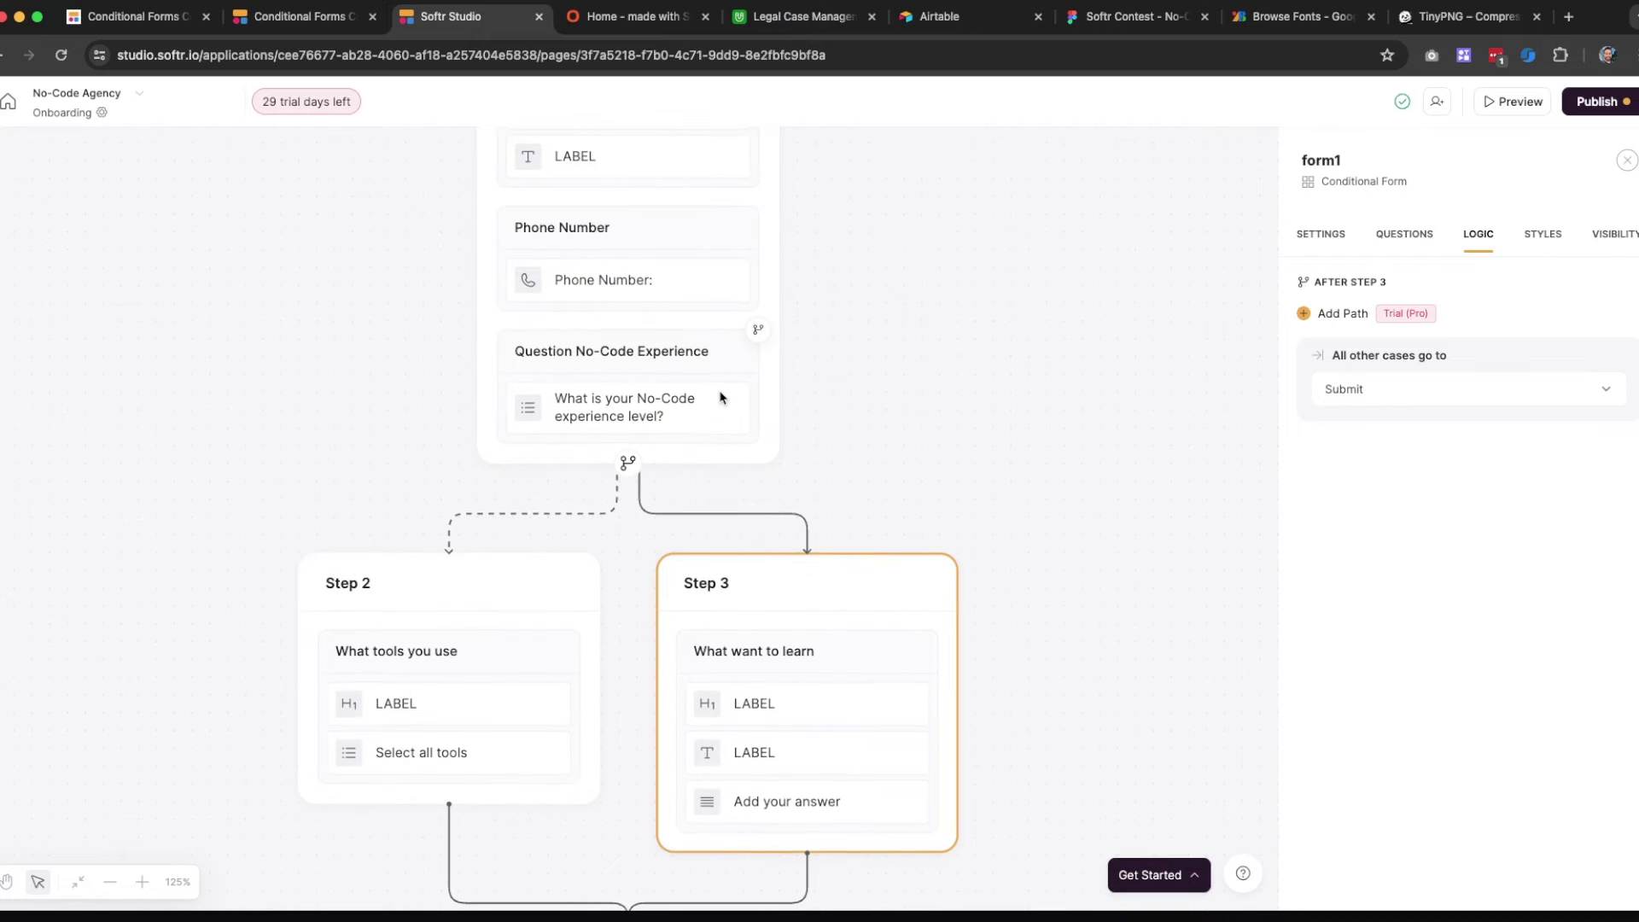
pyautogui.scroll(-4, 495, 444)
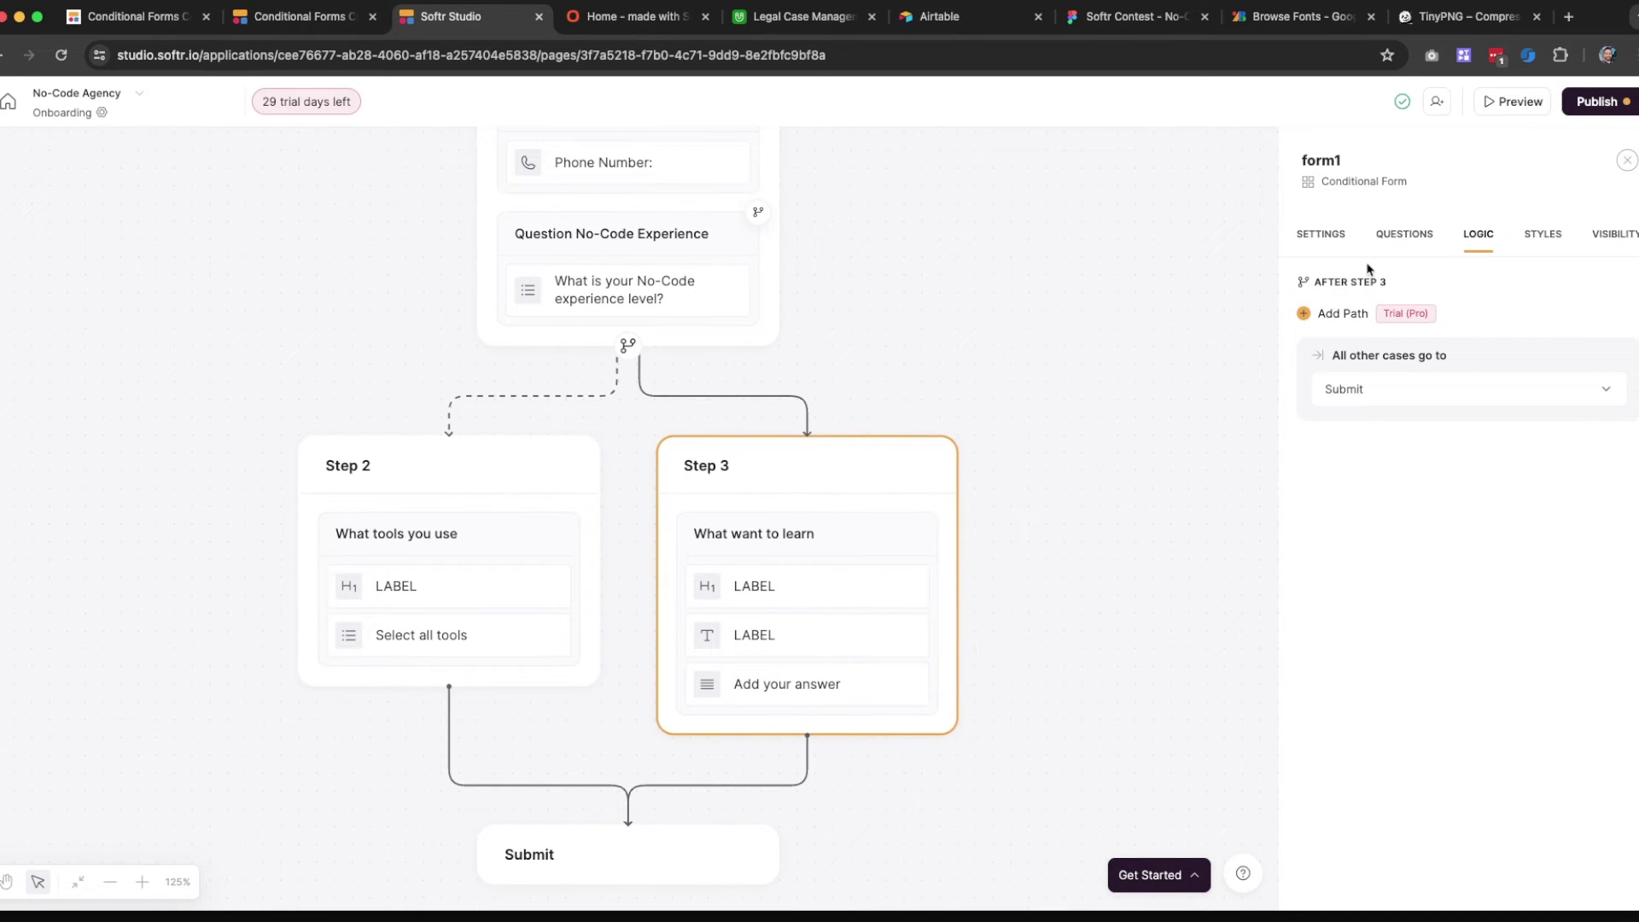
pyautogui.click(1325, 237)
pyautogui.click(1407, 238)
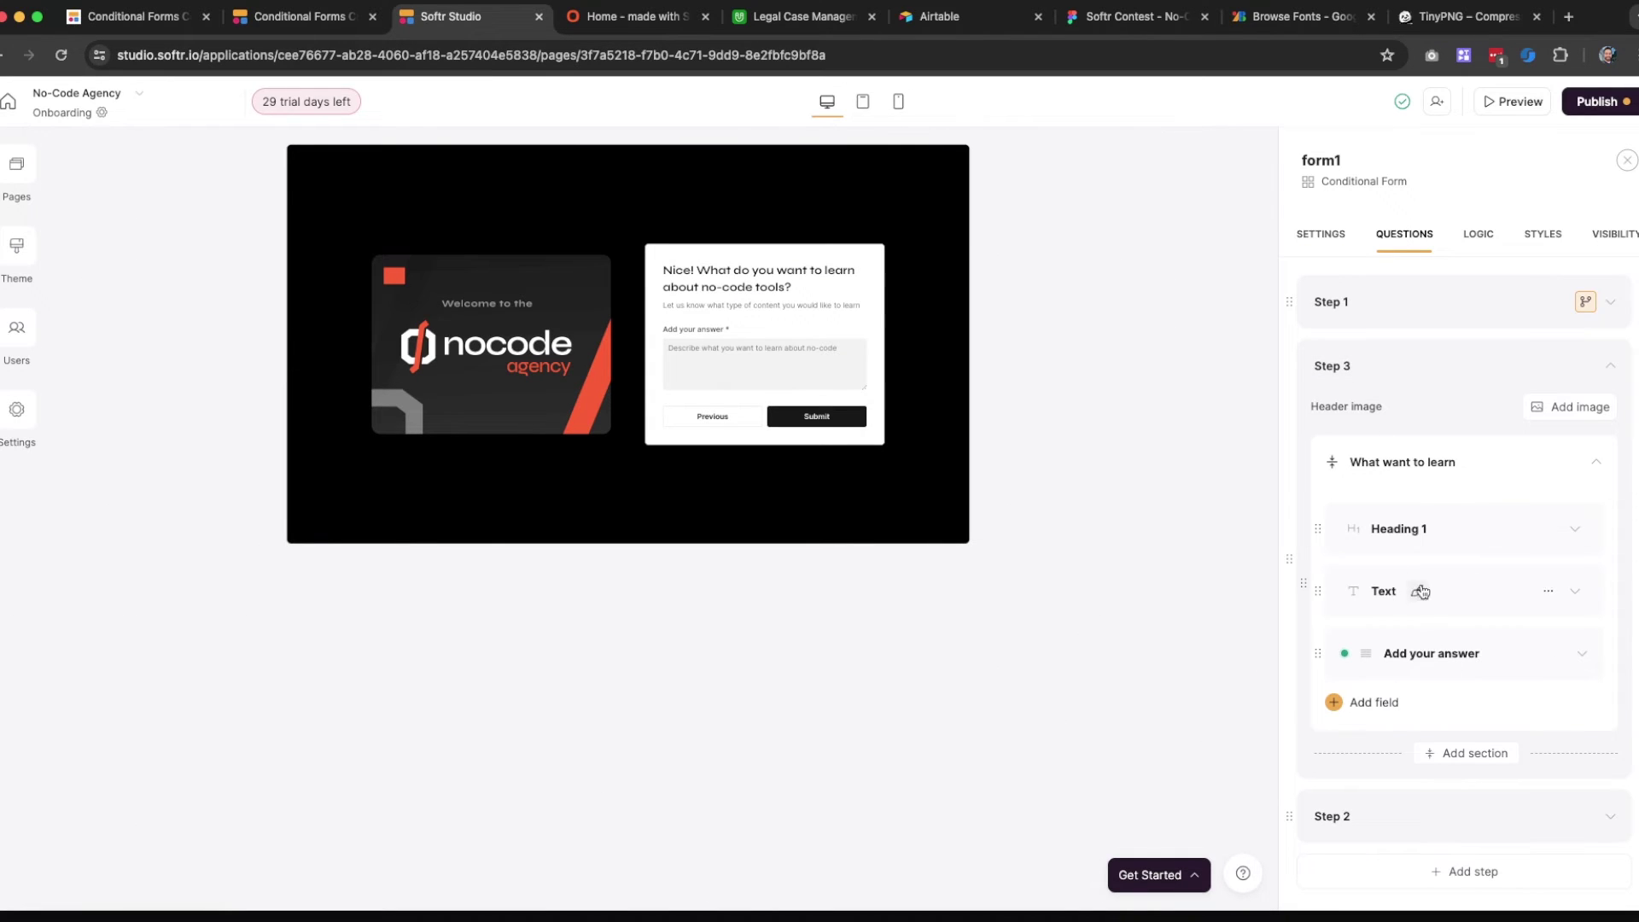
# Re-examine the zoomed flow diagram, then return to the question list previewing Step 3
pyautogui.click(1478, 241)
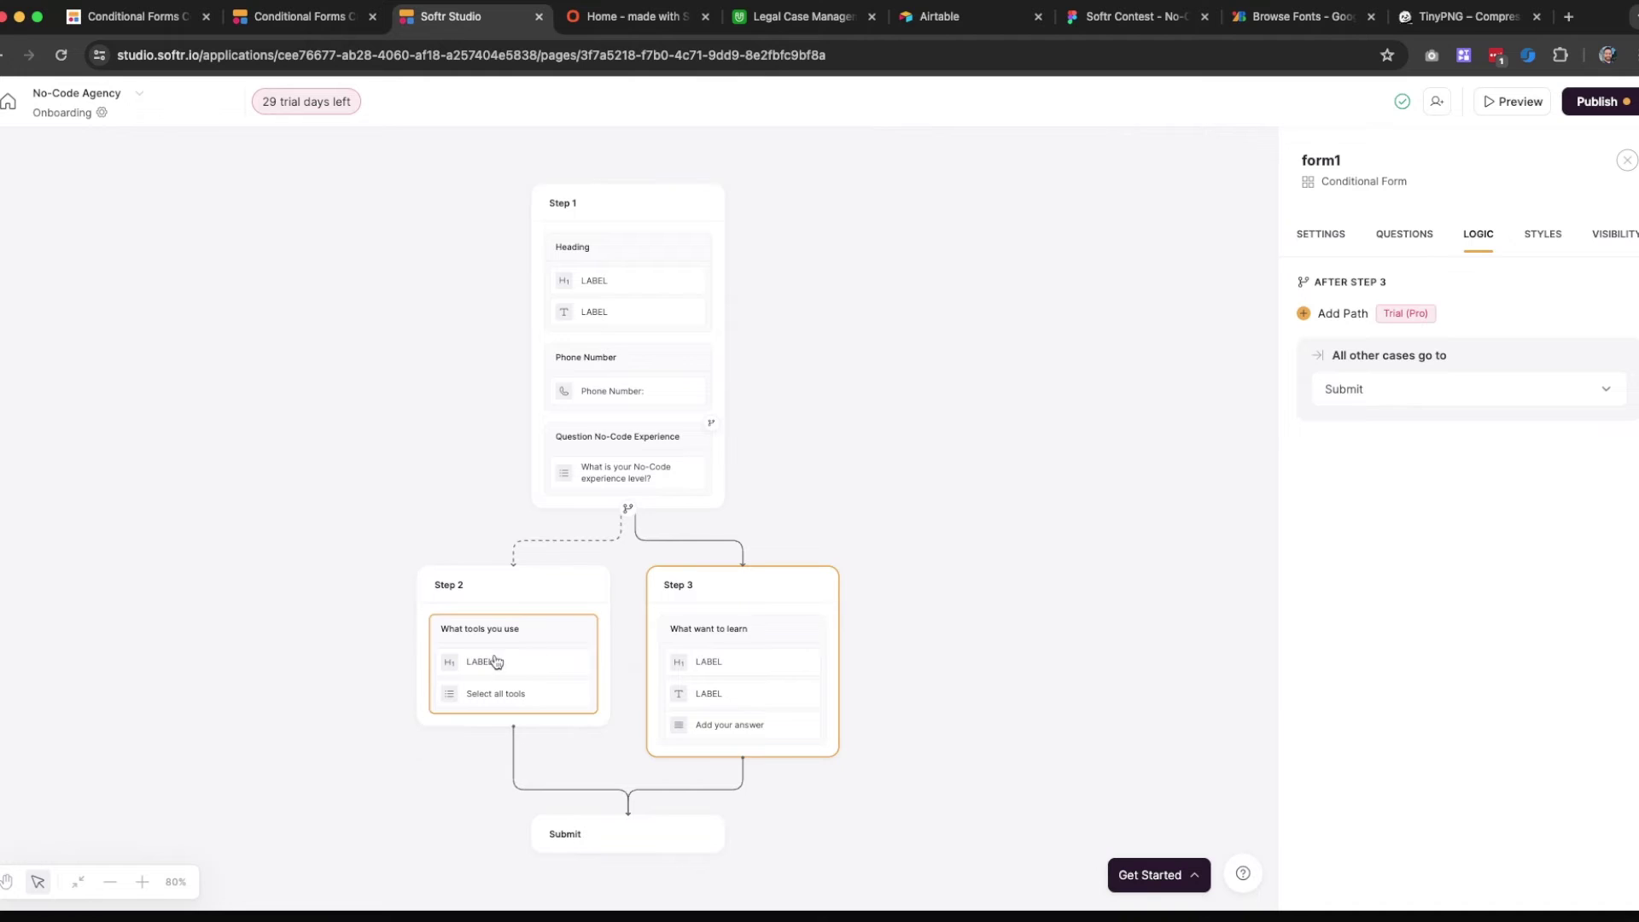
pyautogui.scroll(-3, 478, 687)
pyautogui.click(142, 882)
pyautogui.click(142, 882)
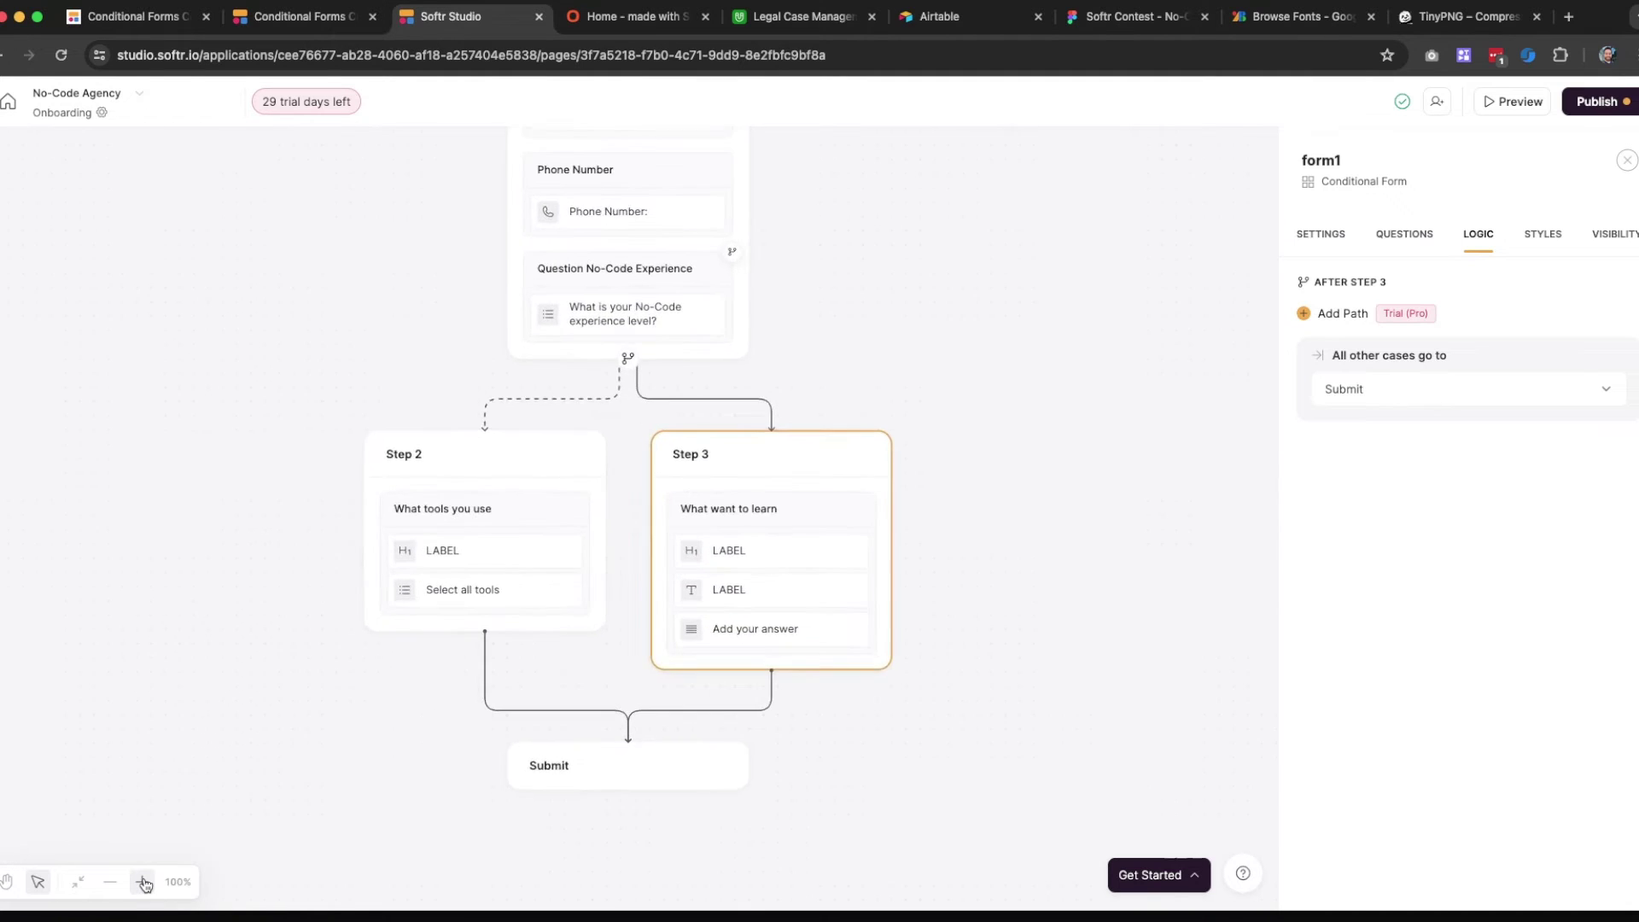
pyautogui.click(142, 882)
pyautogui.click(142, 882)
pyautogui.click(142, 882)
pyautogui.click(142, 882)
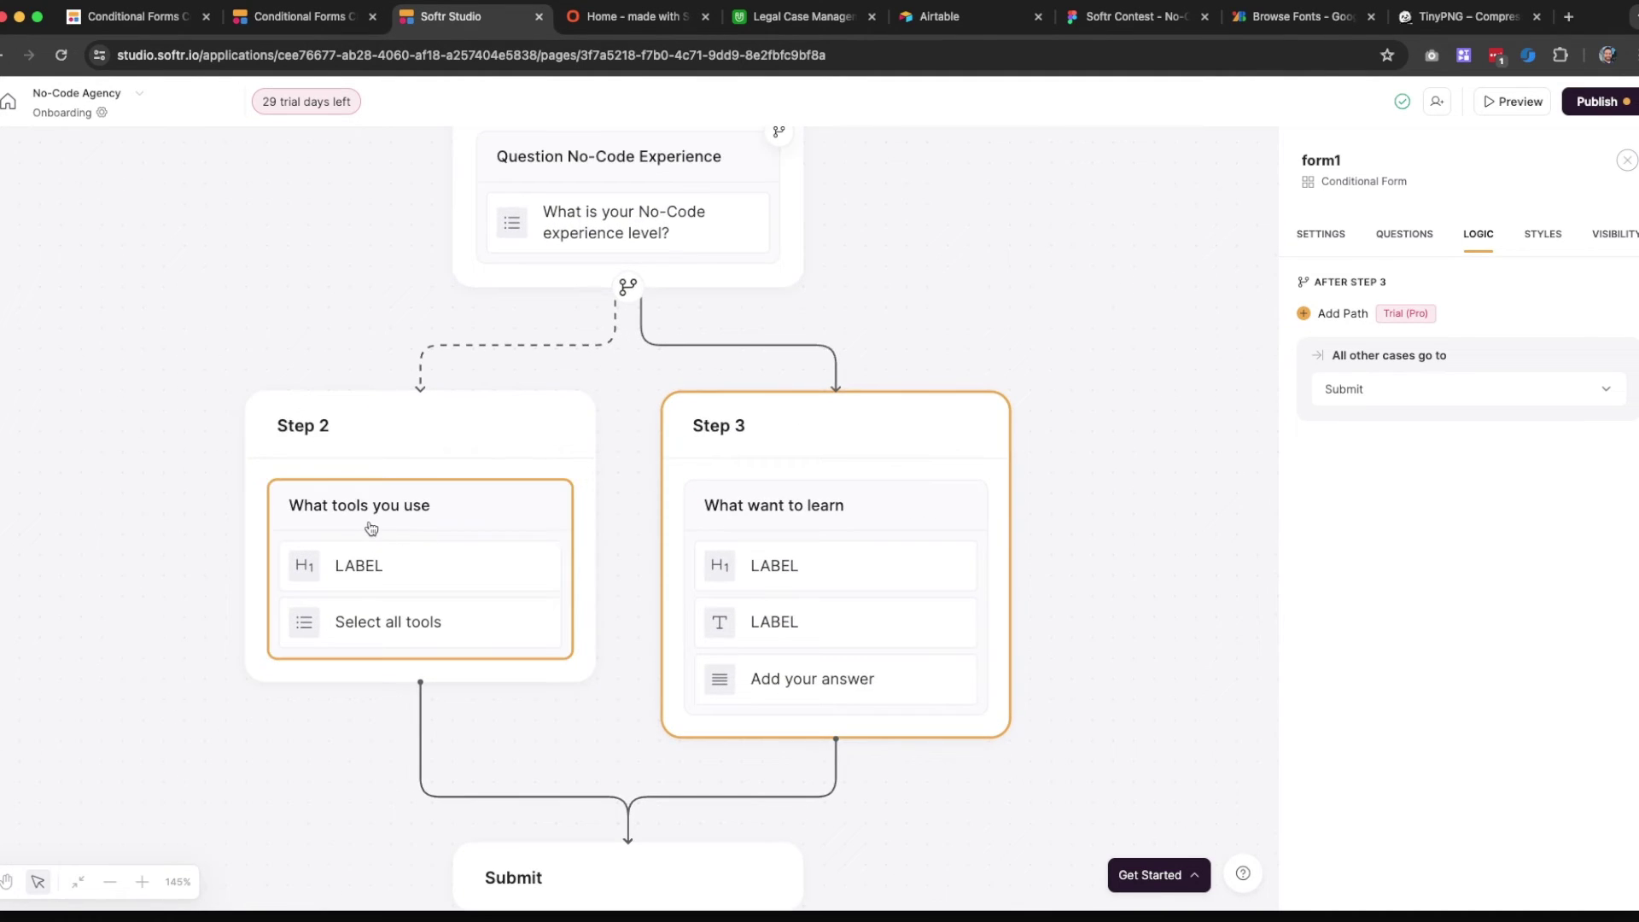
pyautogui.scroll(-2, 436, 575)
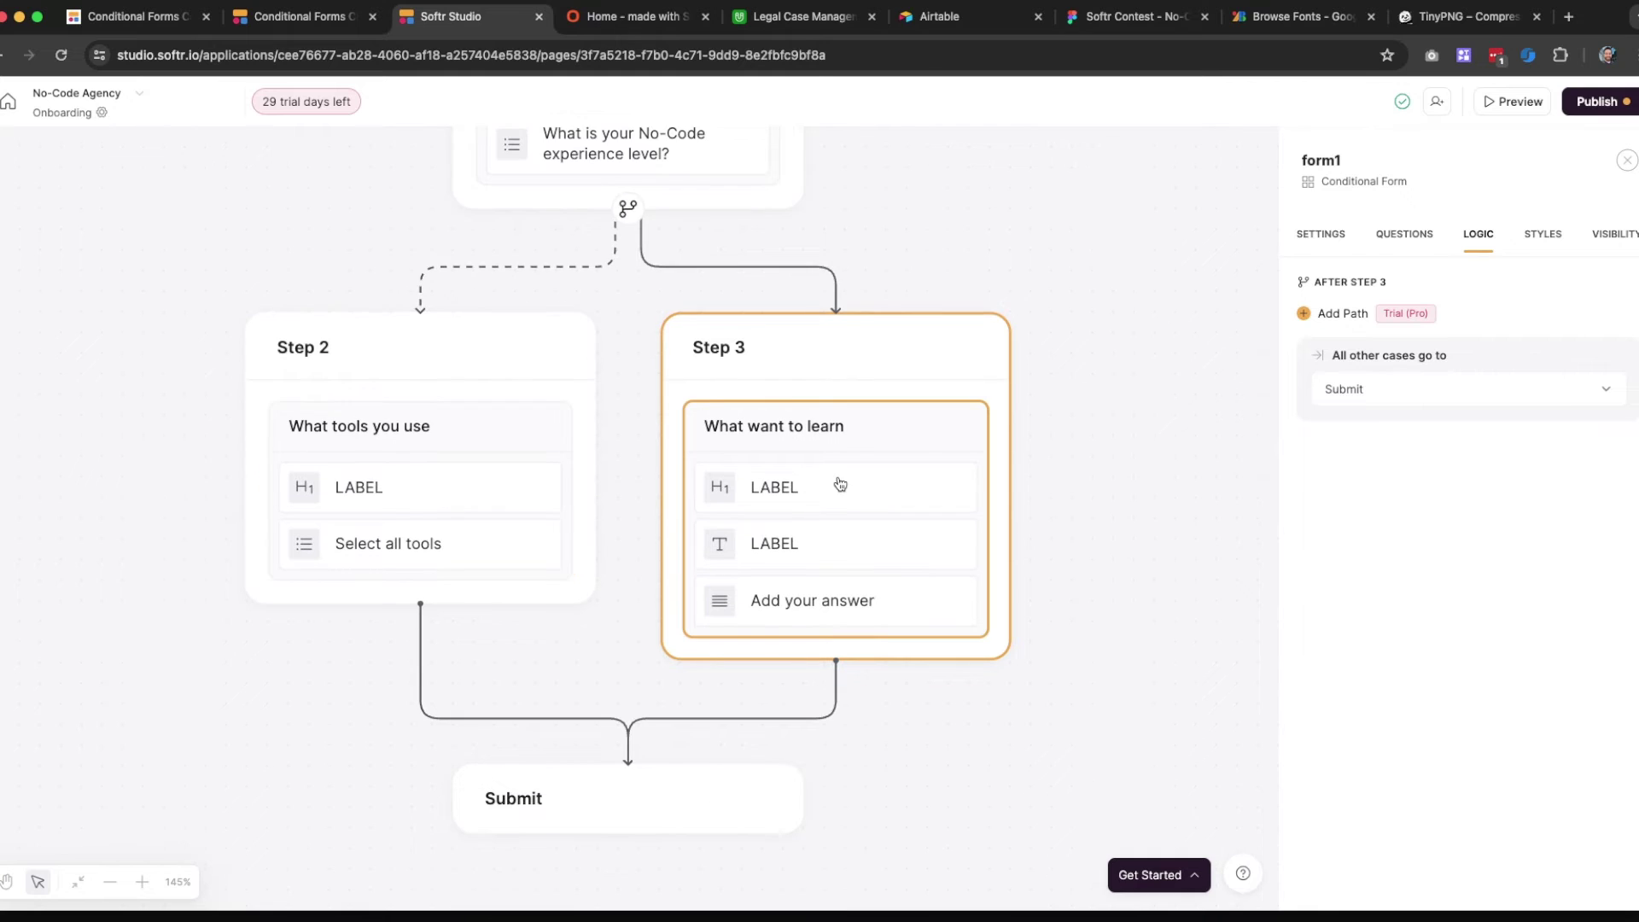
pyautogui.scroll(-3, 708, 596)
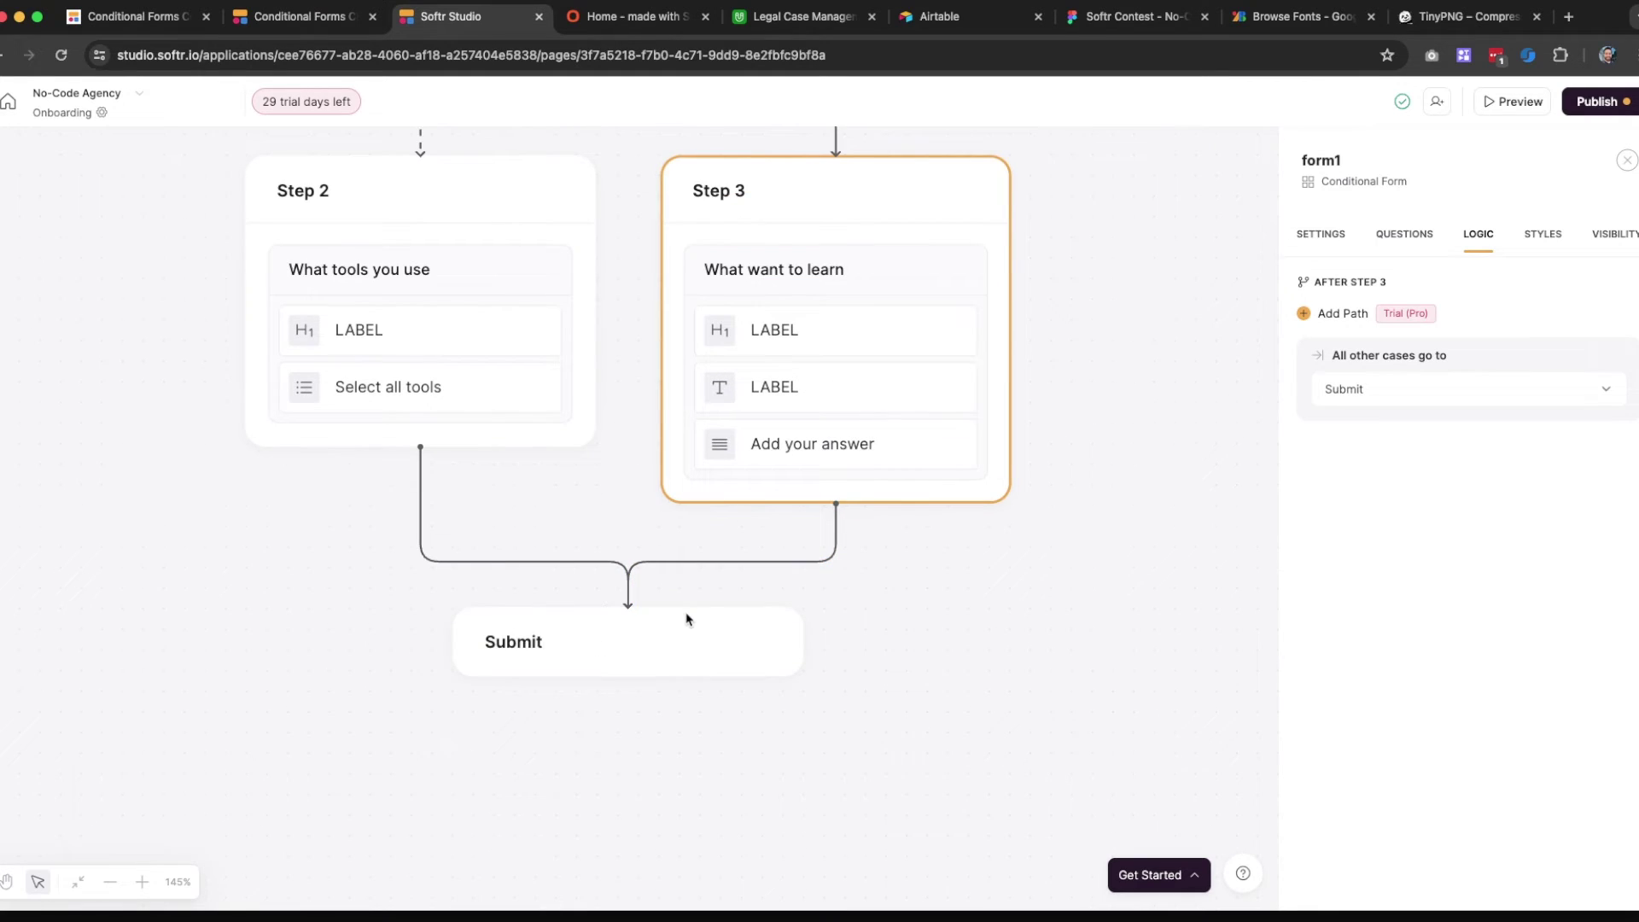
pyautogui.scroll(4, 620, 481)
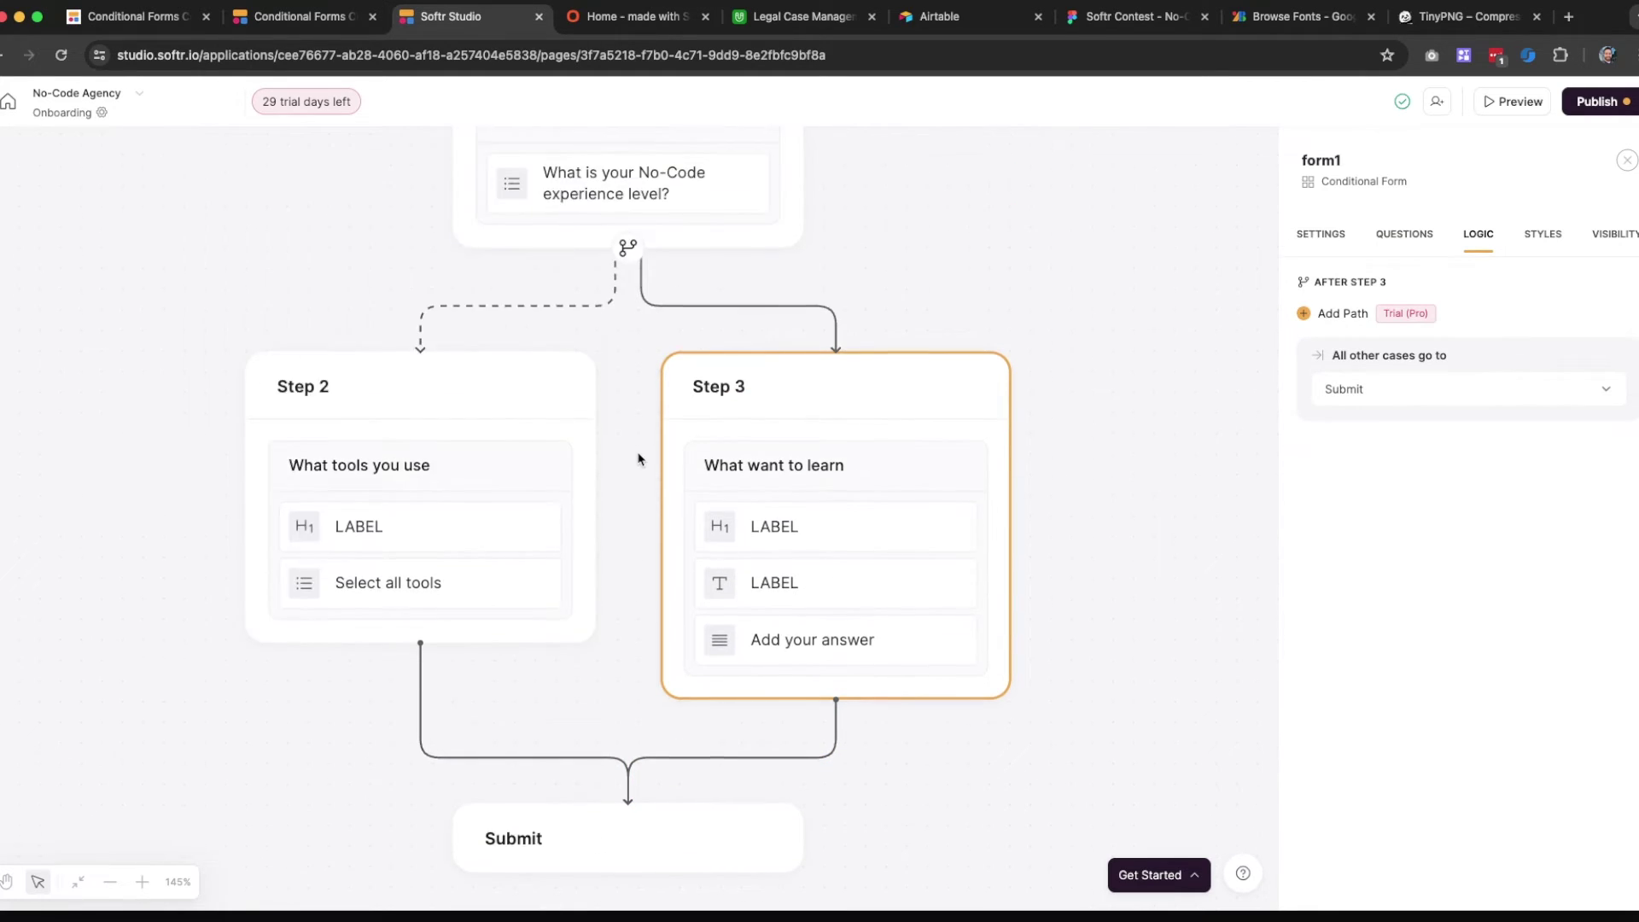
pyautogui.scroll(3, 638, 459)
pyautogui.scroll(-2, 638, 460)
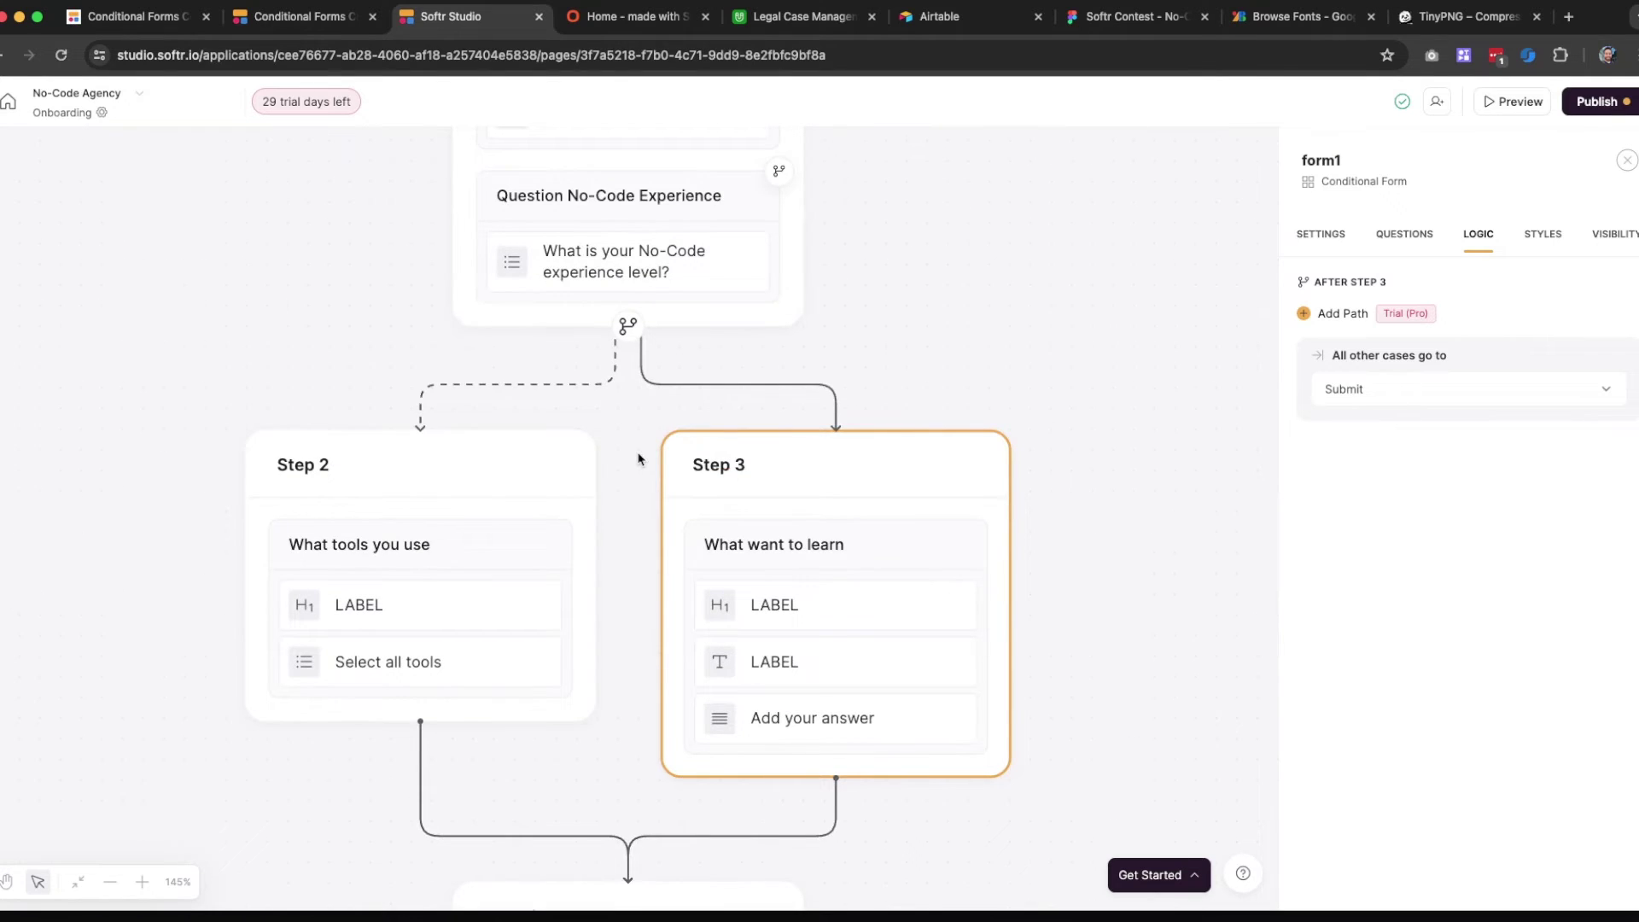
pyautogui.scroll(2, 638, 459)
pyautogui.scroll(-6, 638, 459)
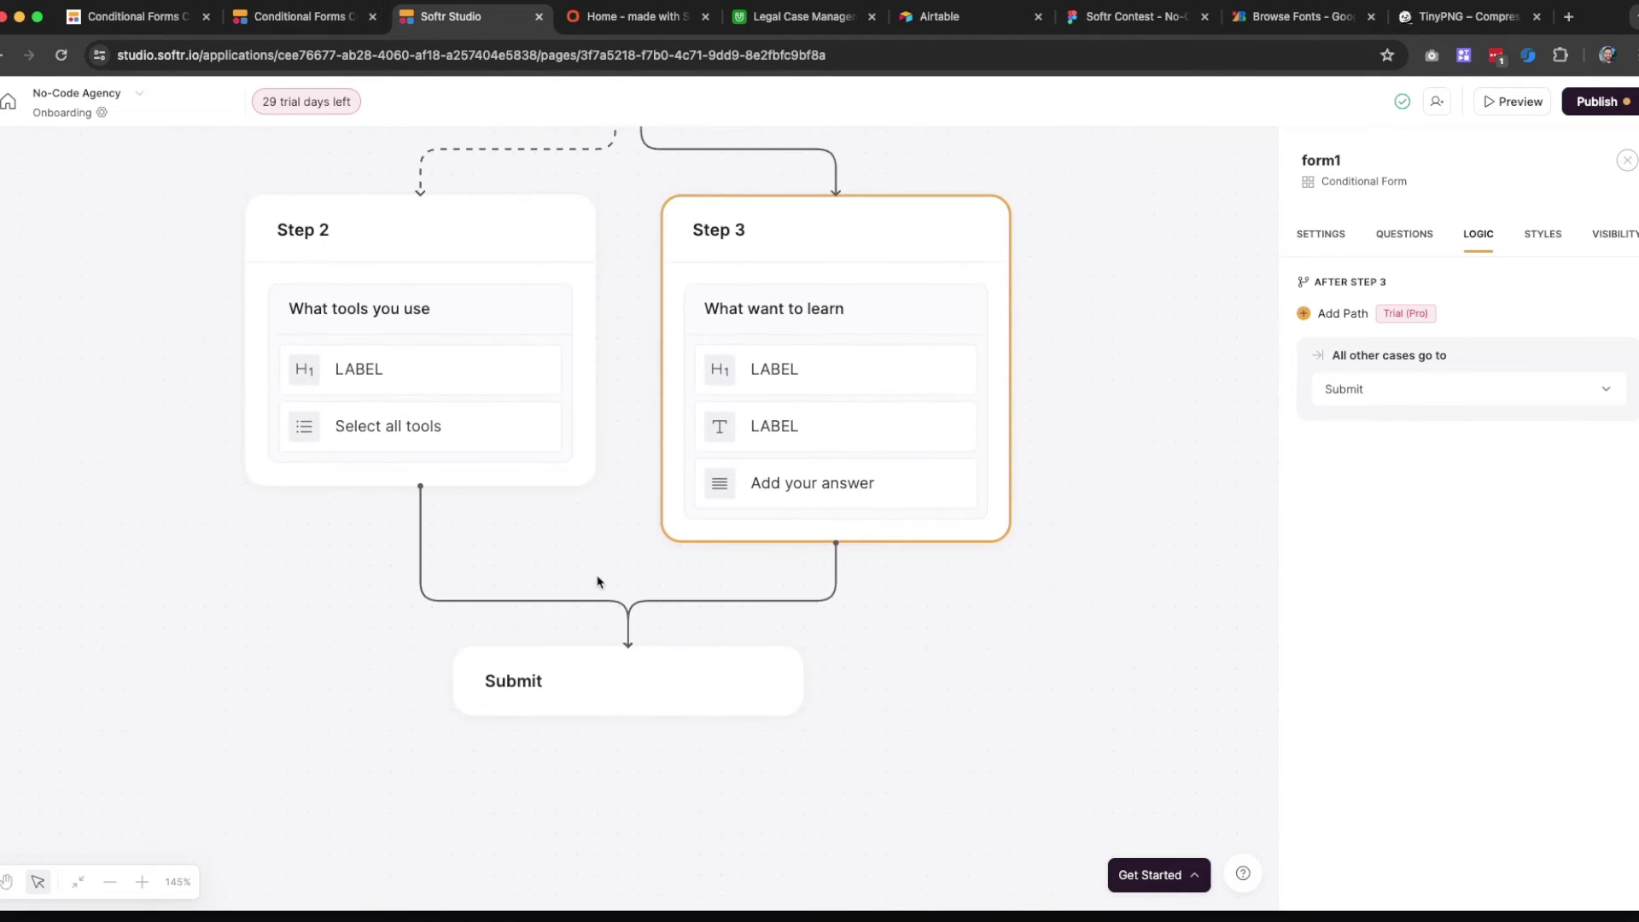
pyautogui.click(1389, 237)
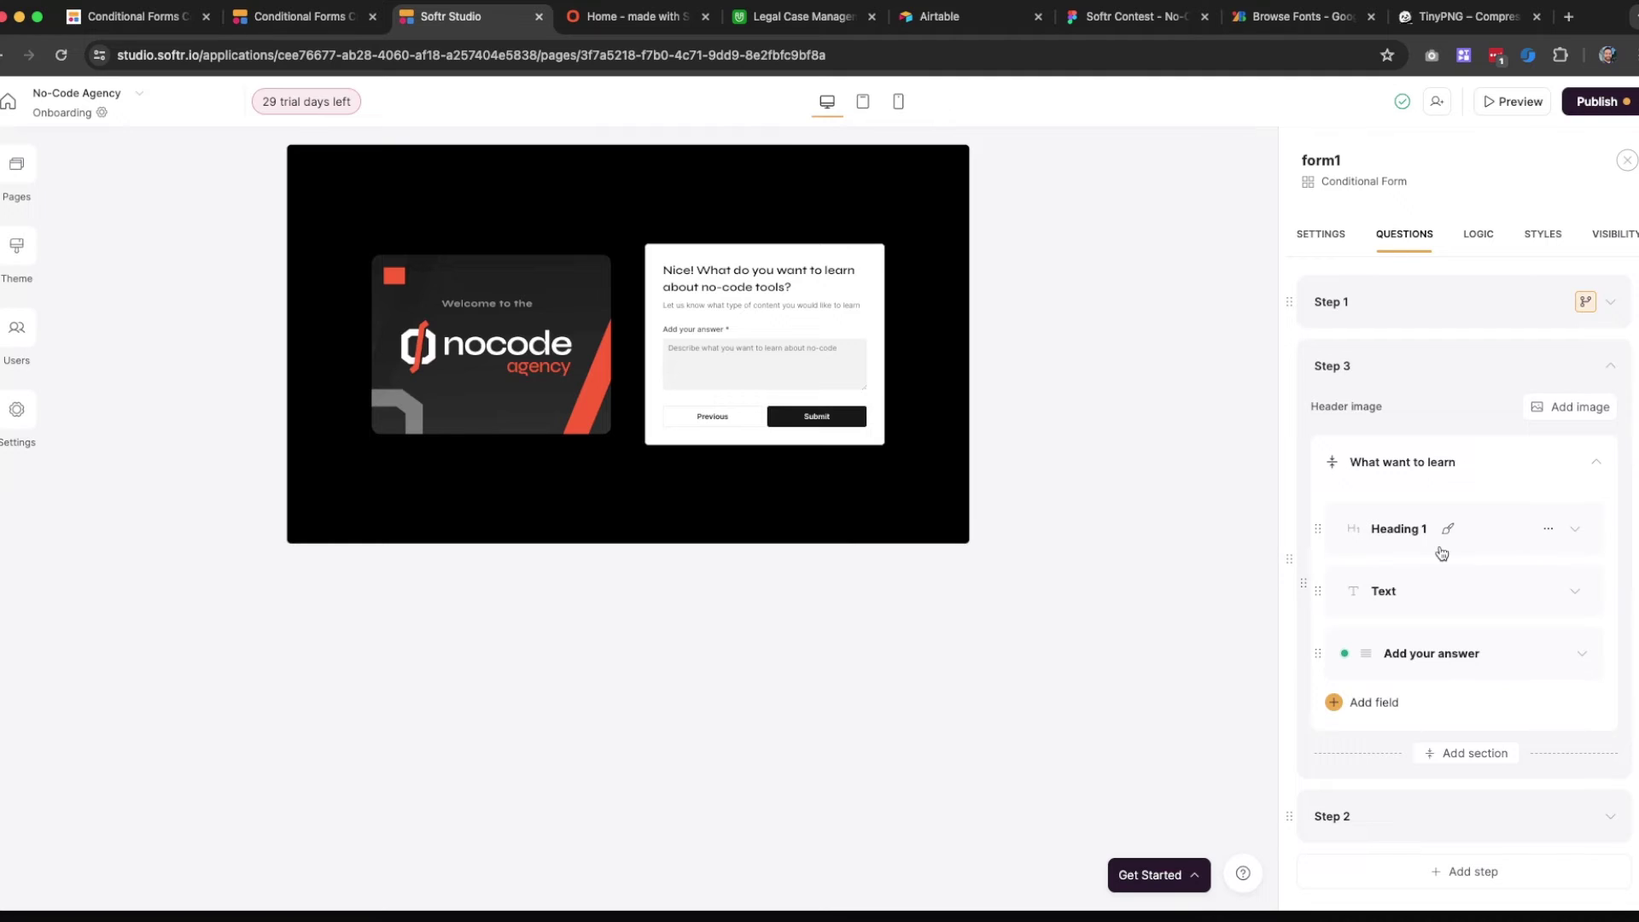
pyautogui.scroll(-2, 1438, 552)
# Add a fourth step to the form and review Steps 2, 3 and the new Step 4's contents
pyautogui.click(1449, 773)
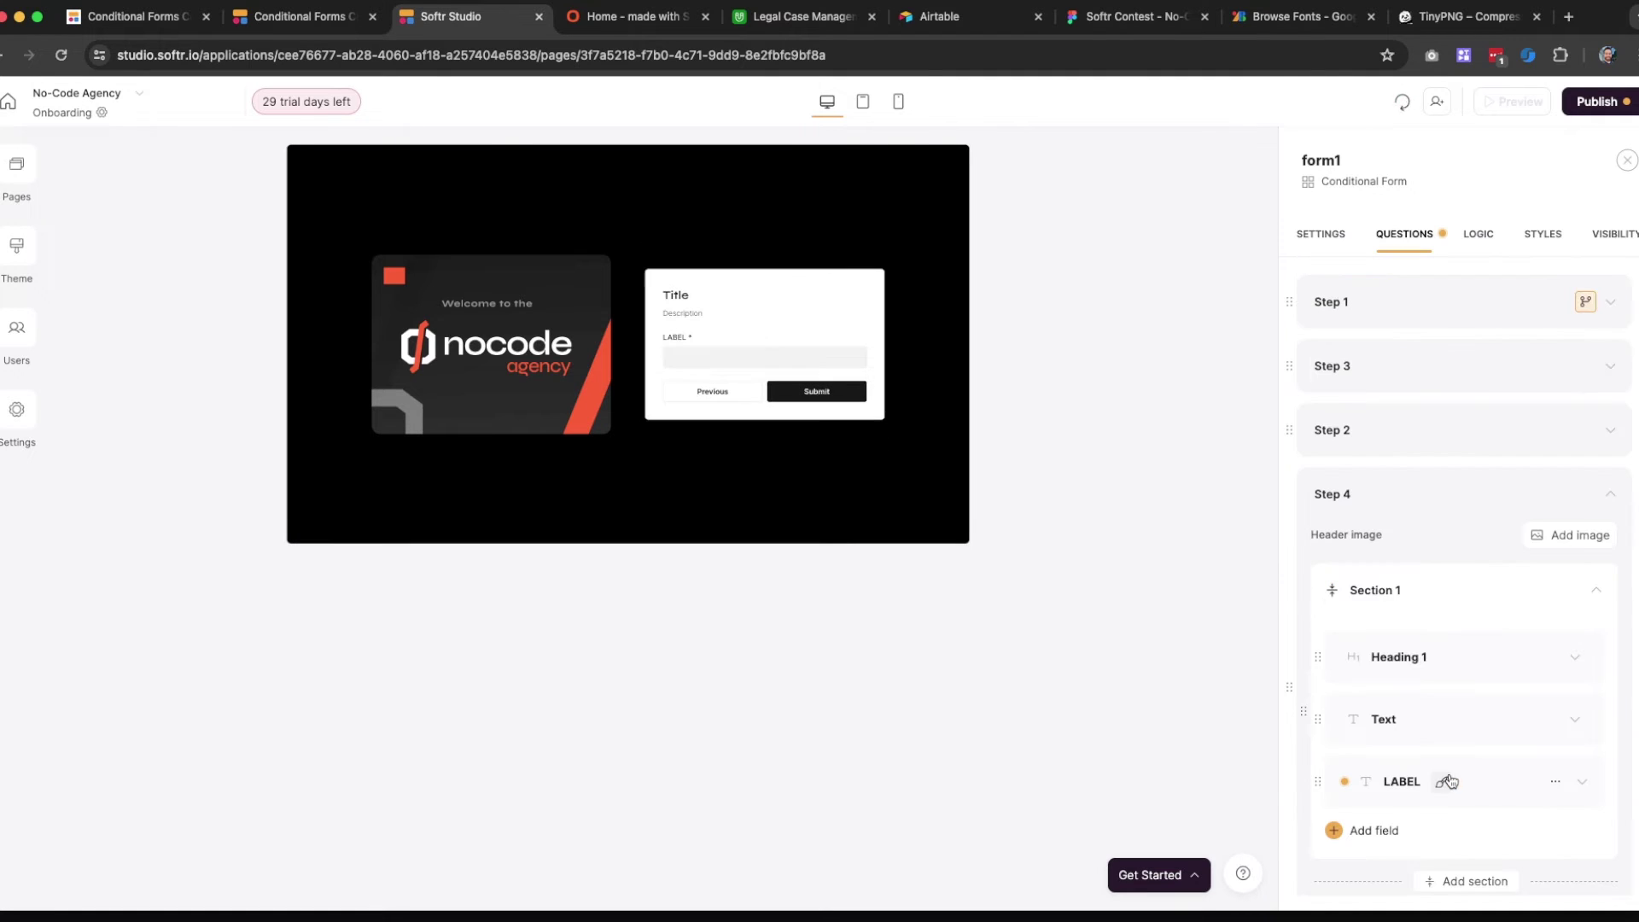
pyautogui.click(1476, 236)
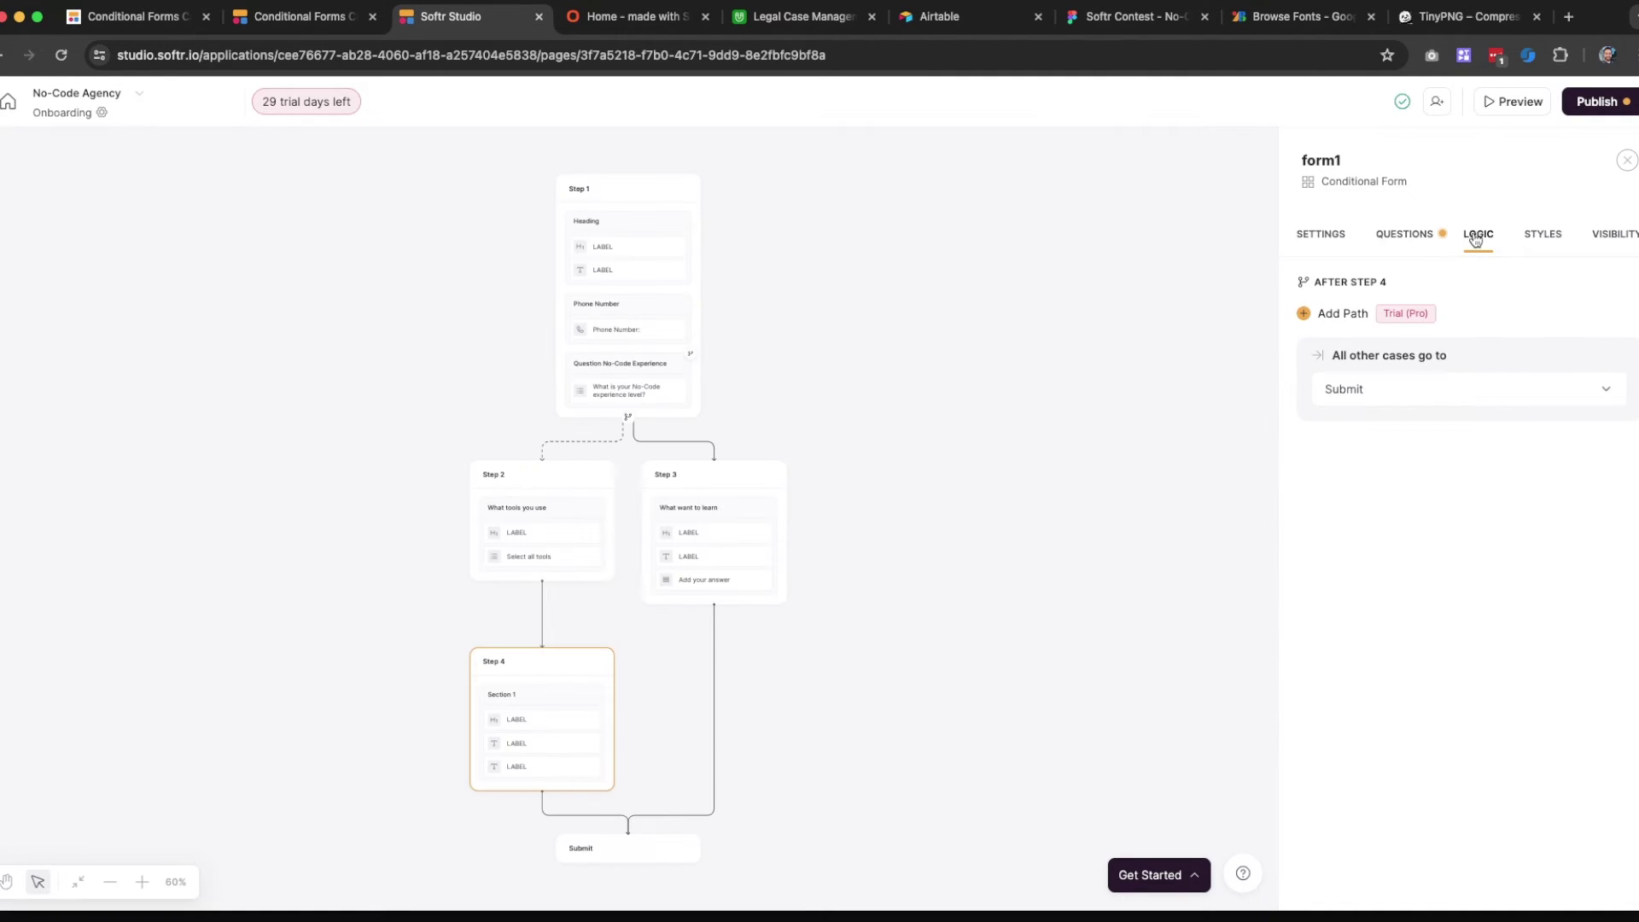
pyautogui.scroll(-3, 861, 596)
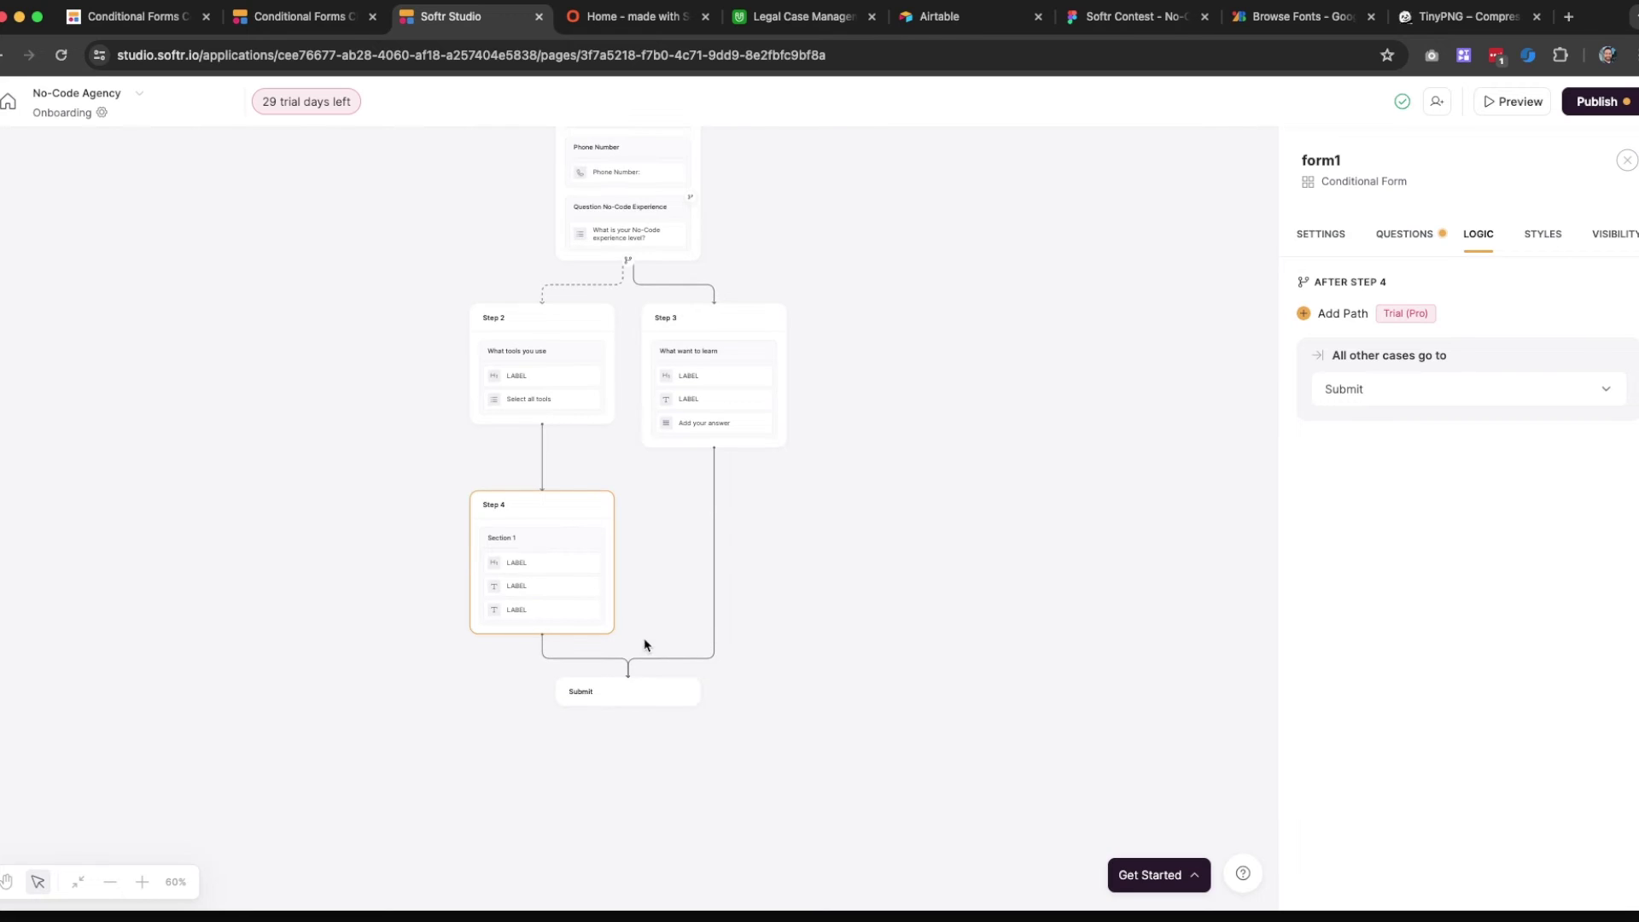
pyautogui.click(1405, 237)
pyautogui.click(1423, 424)
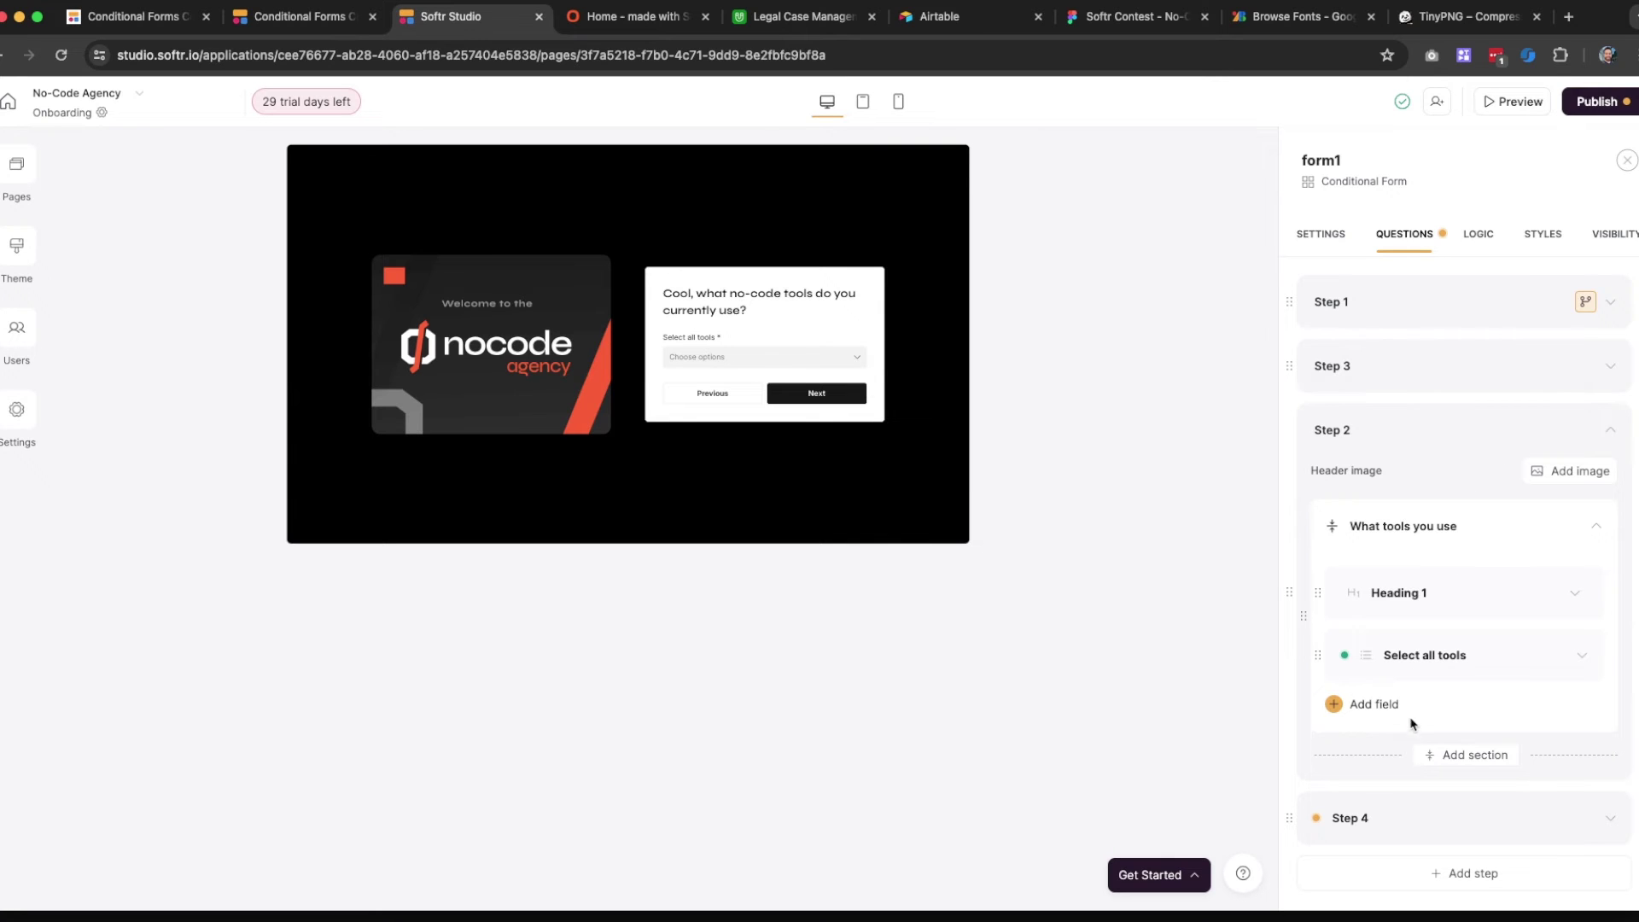
pyautogui.click(1417, 376)
pyautogui.click(1443, 654)
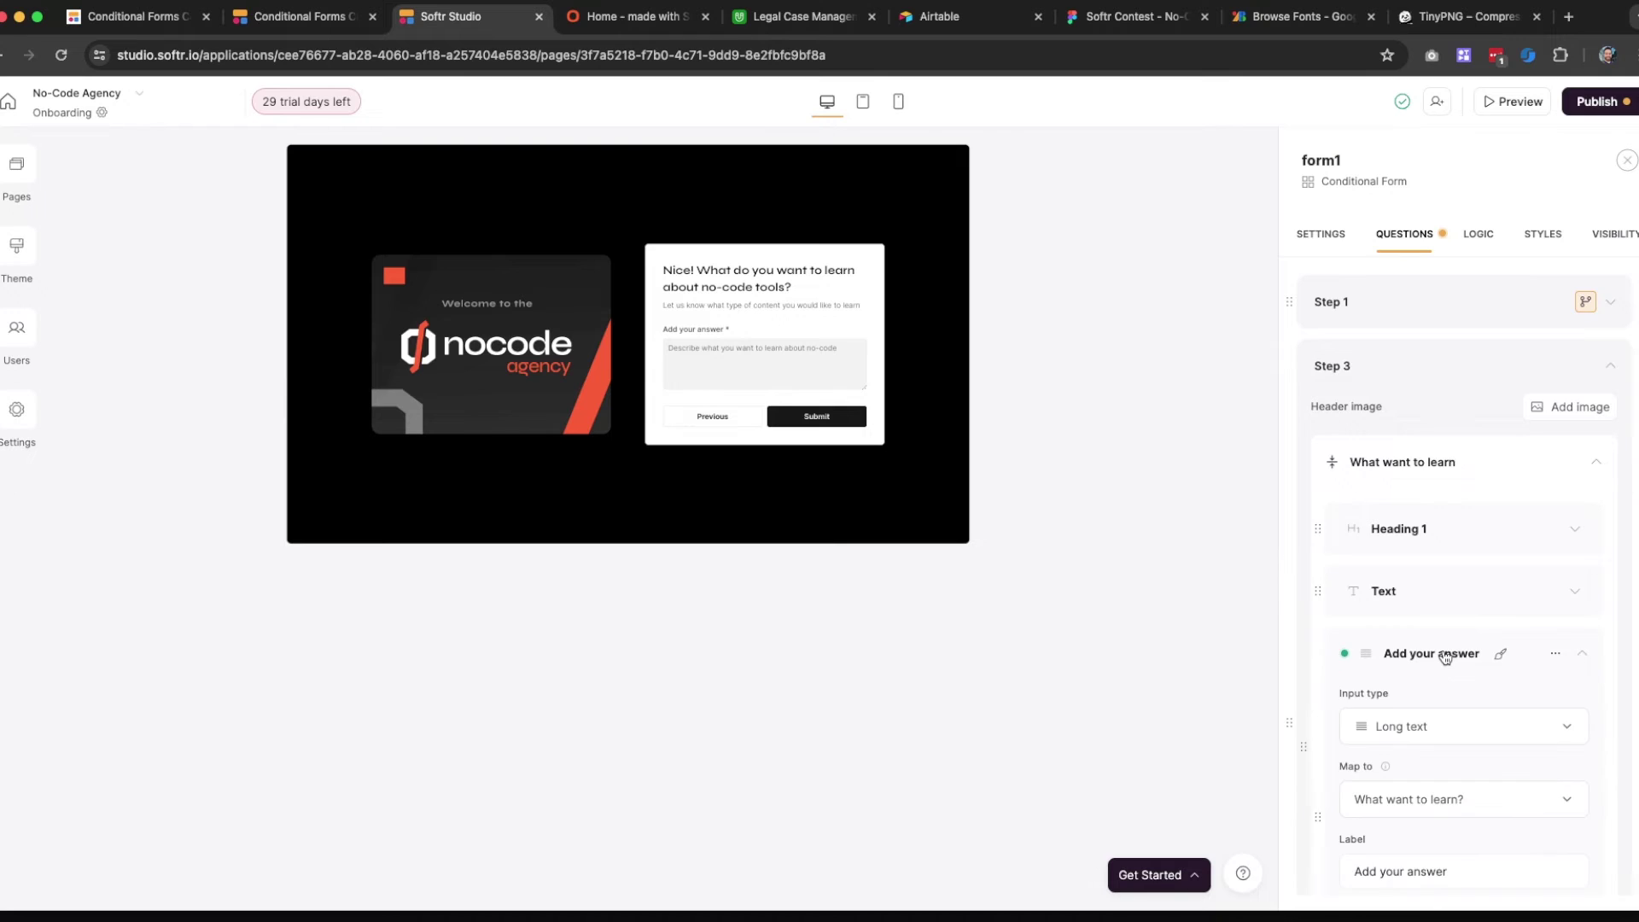
pyautogui.scroll(-8, 1445, 656)
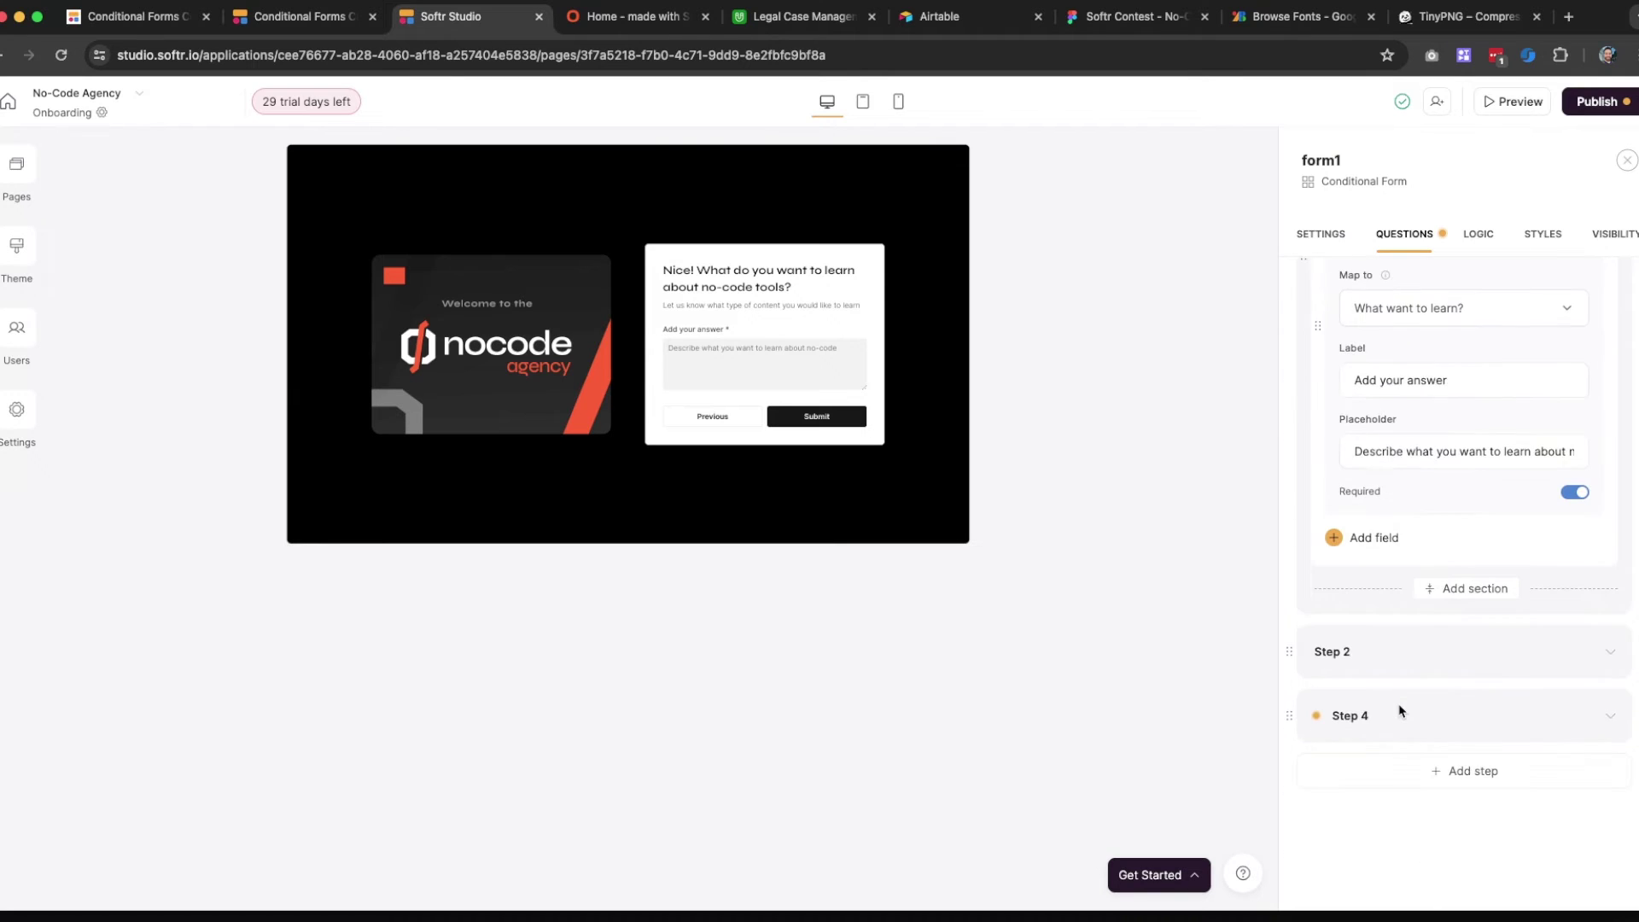
pyautogui.click(1420, 714)
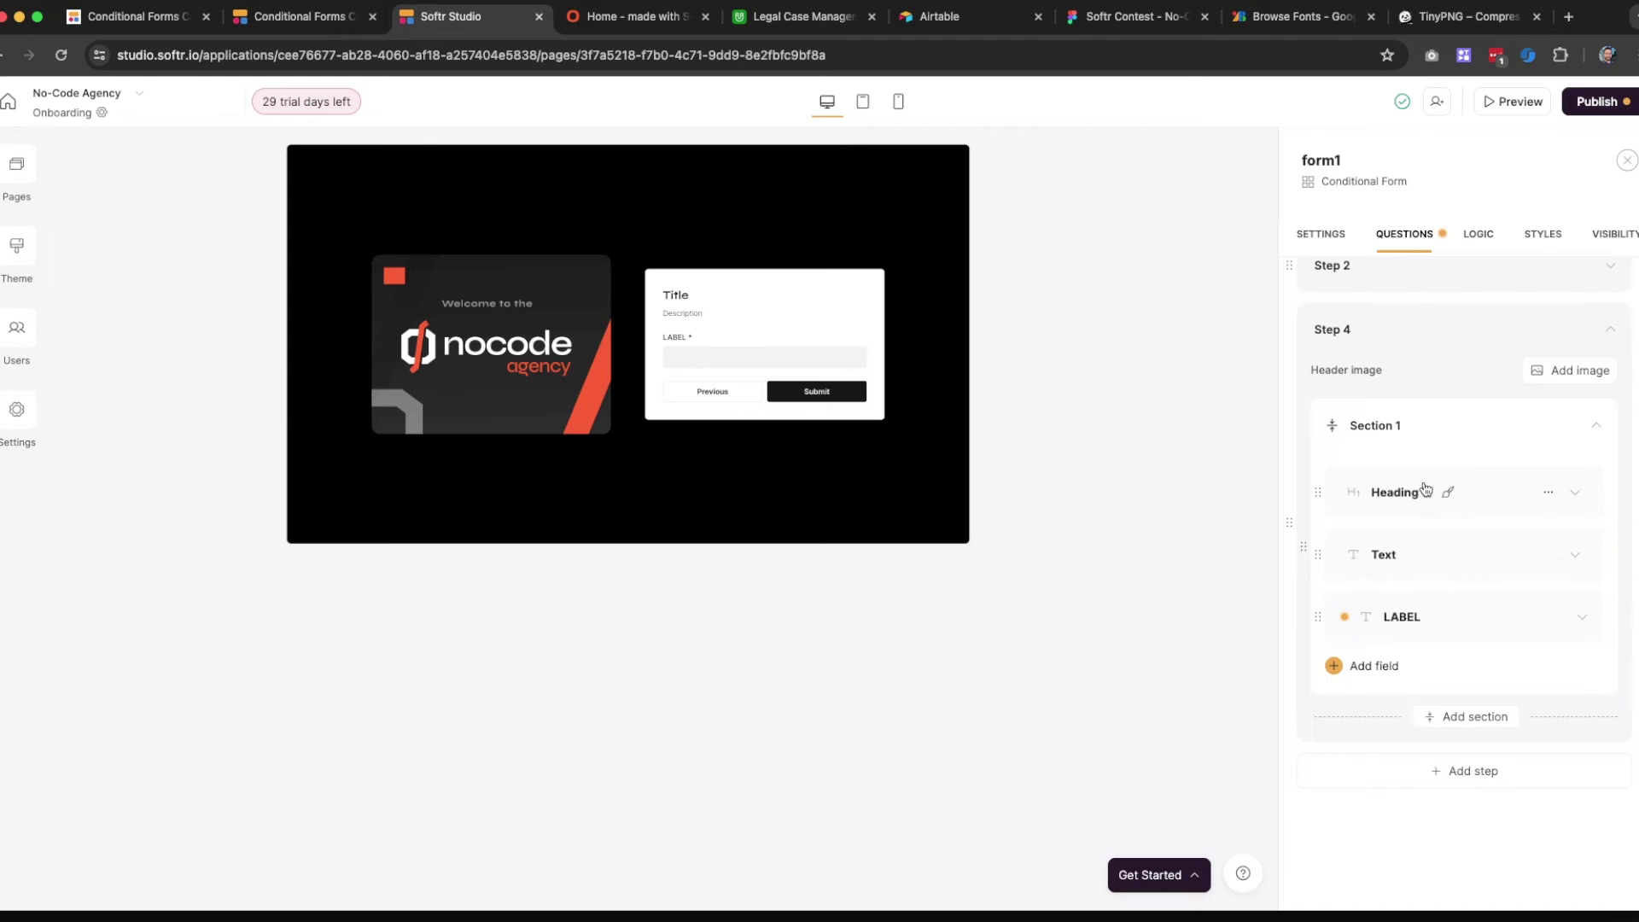
# Set Step 4's heading to 'What was your overall onboarding experience?'
pyautogui.click(1482, 503)
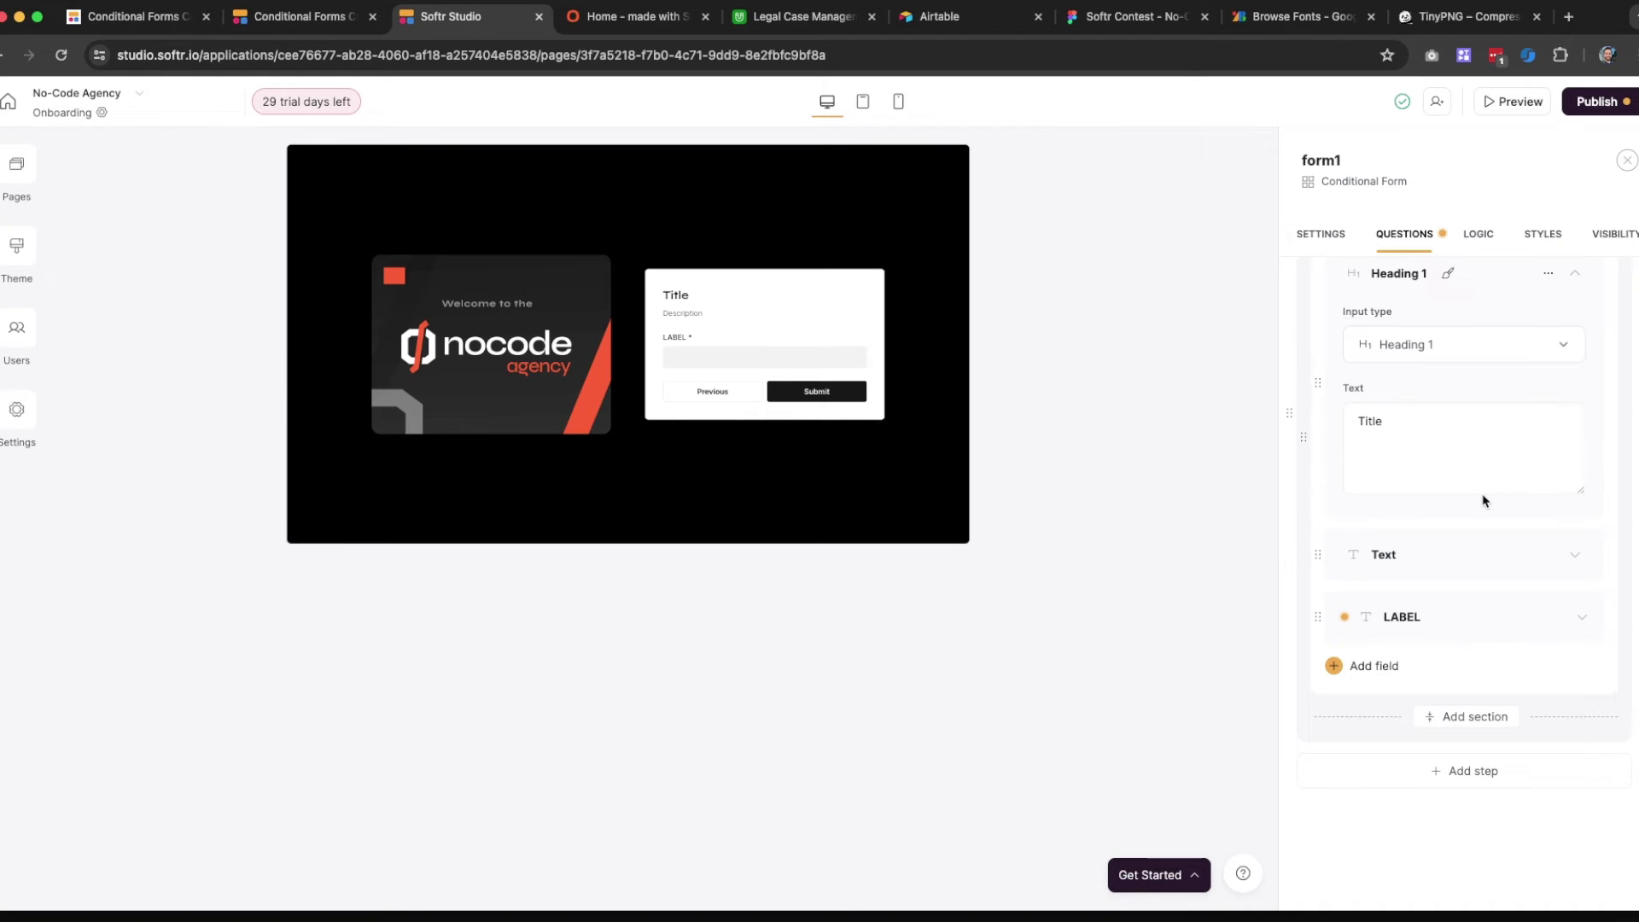
pyautogui.click(1383, 441)
pyautogui.doubleClick(1384, 442)
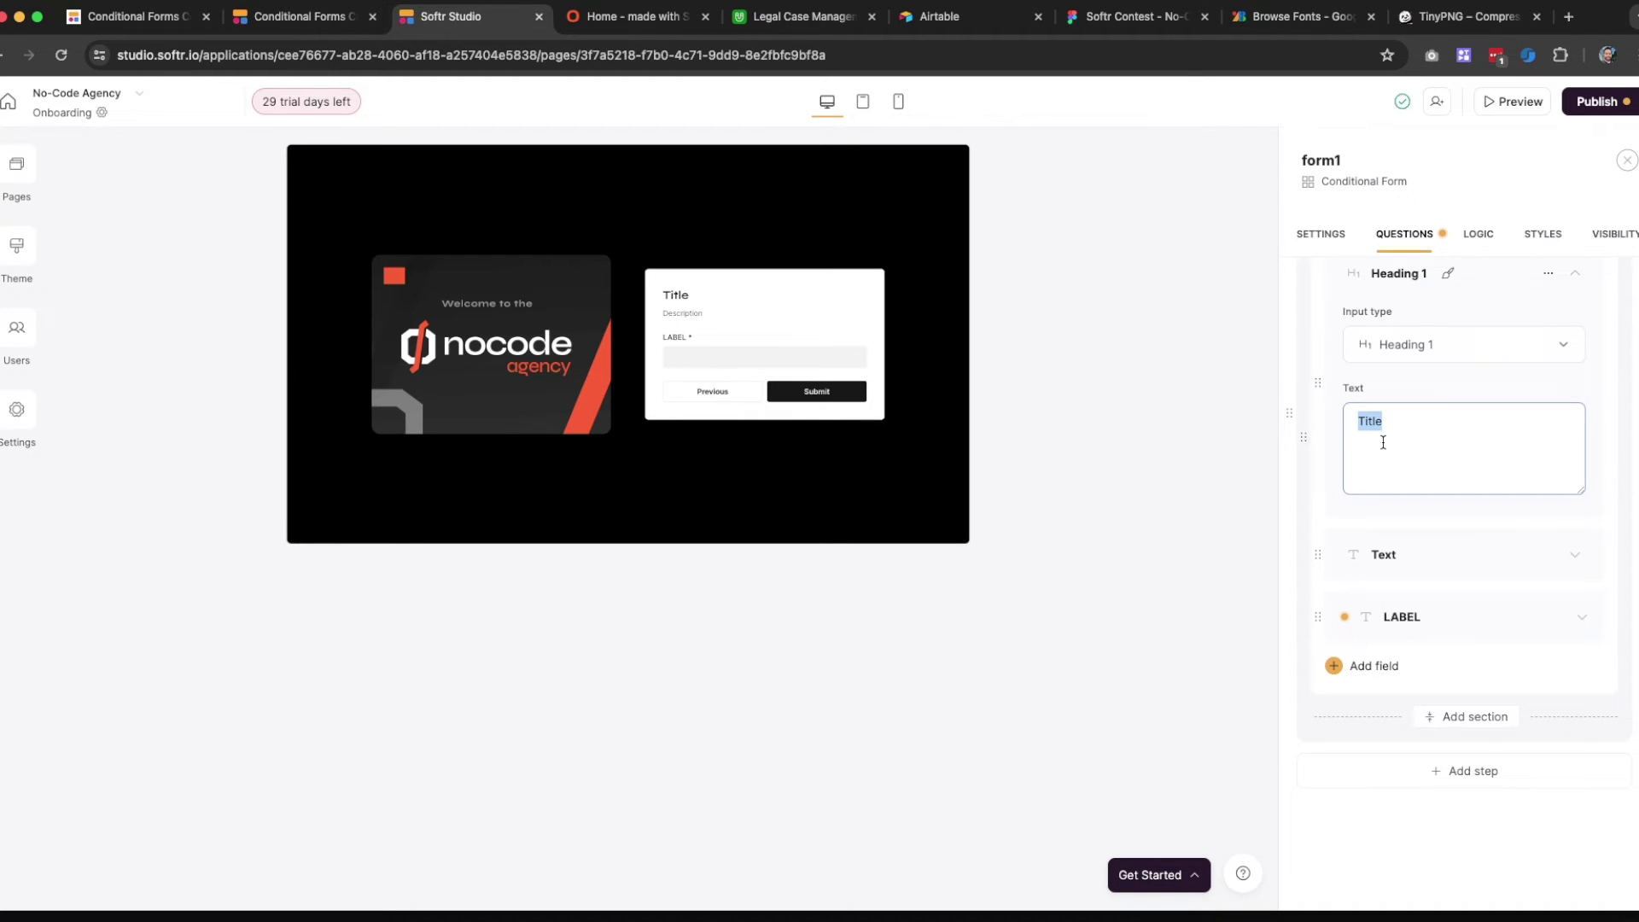
pyautogui.write('What was your ')
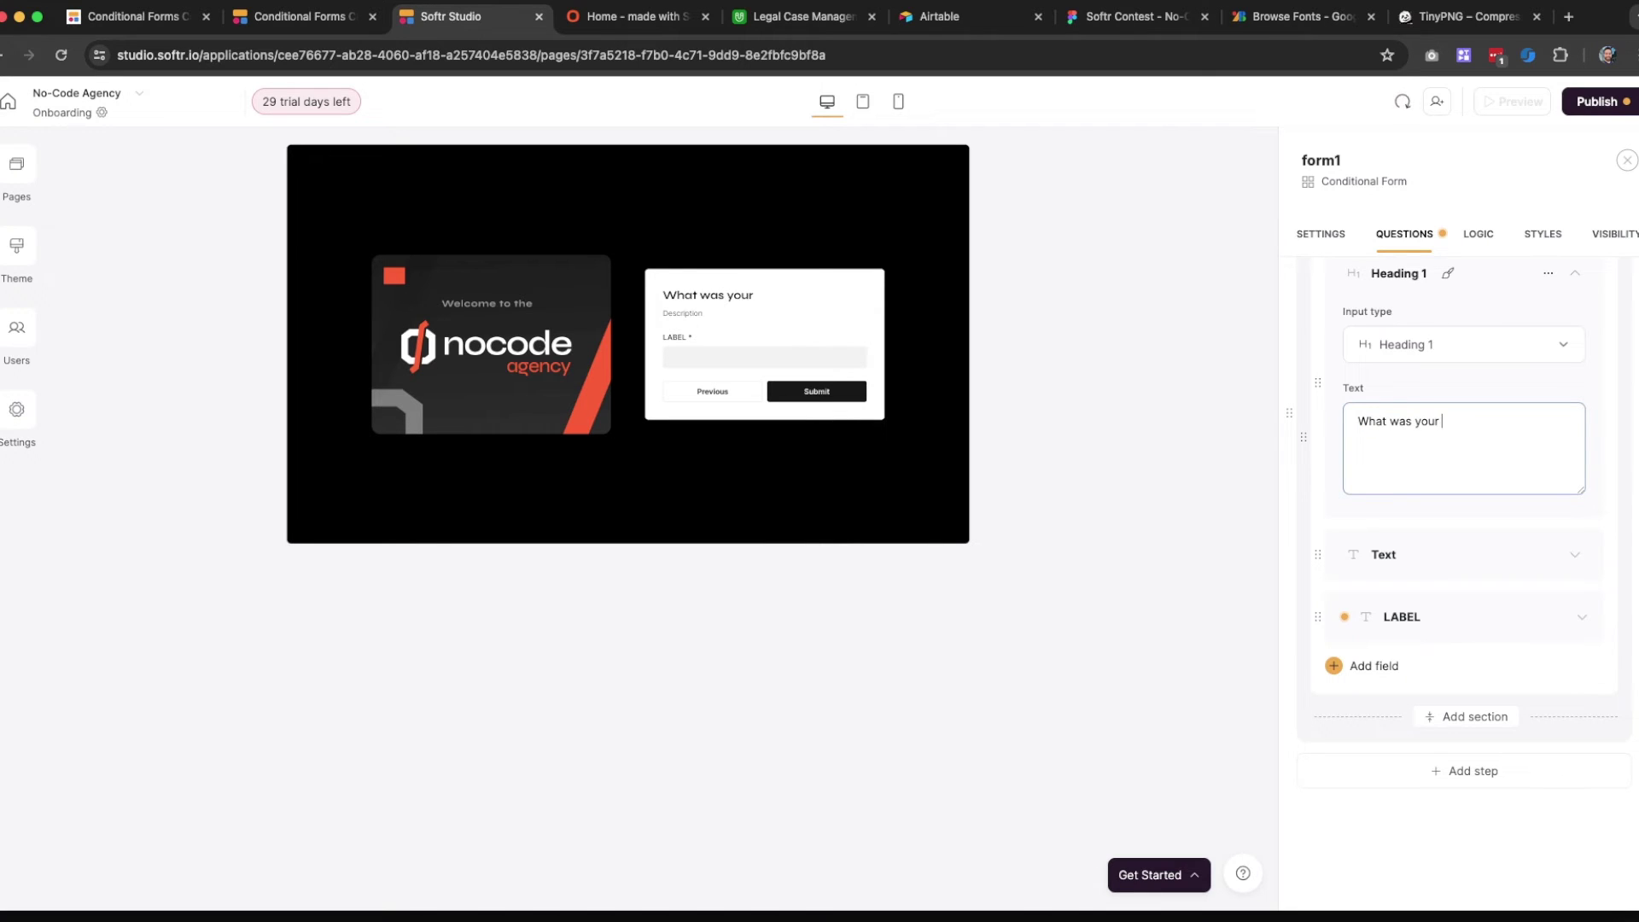
pyautogui.write('overall onboarding experience?')
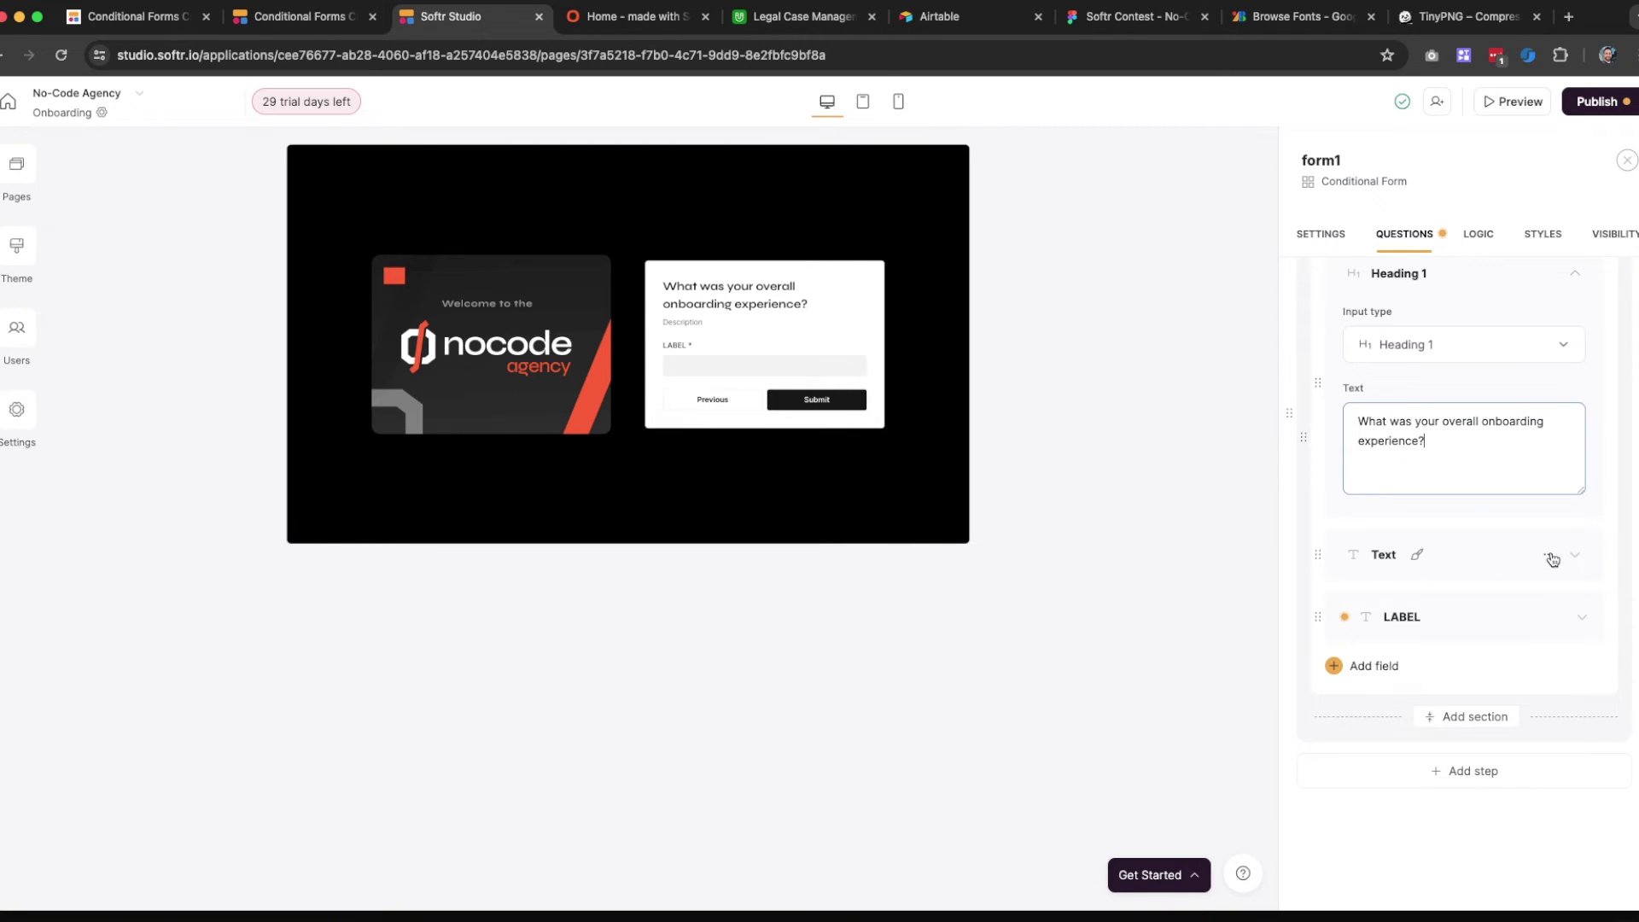
# Set Step 4's description to 'Give us your honest opinion, we really value your feedback!'
pyautogui.click(1494, 565)
pyautogui.click(1404, 555)
pyautogui.click(1301, 597)
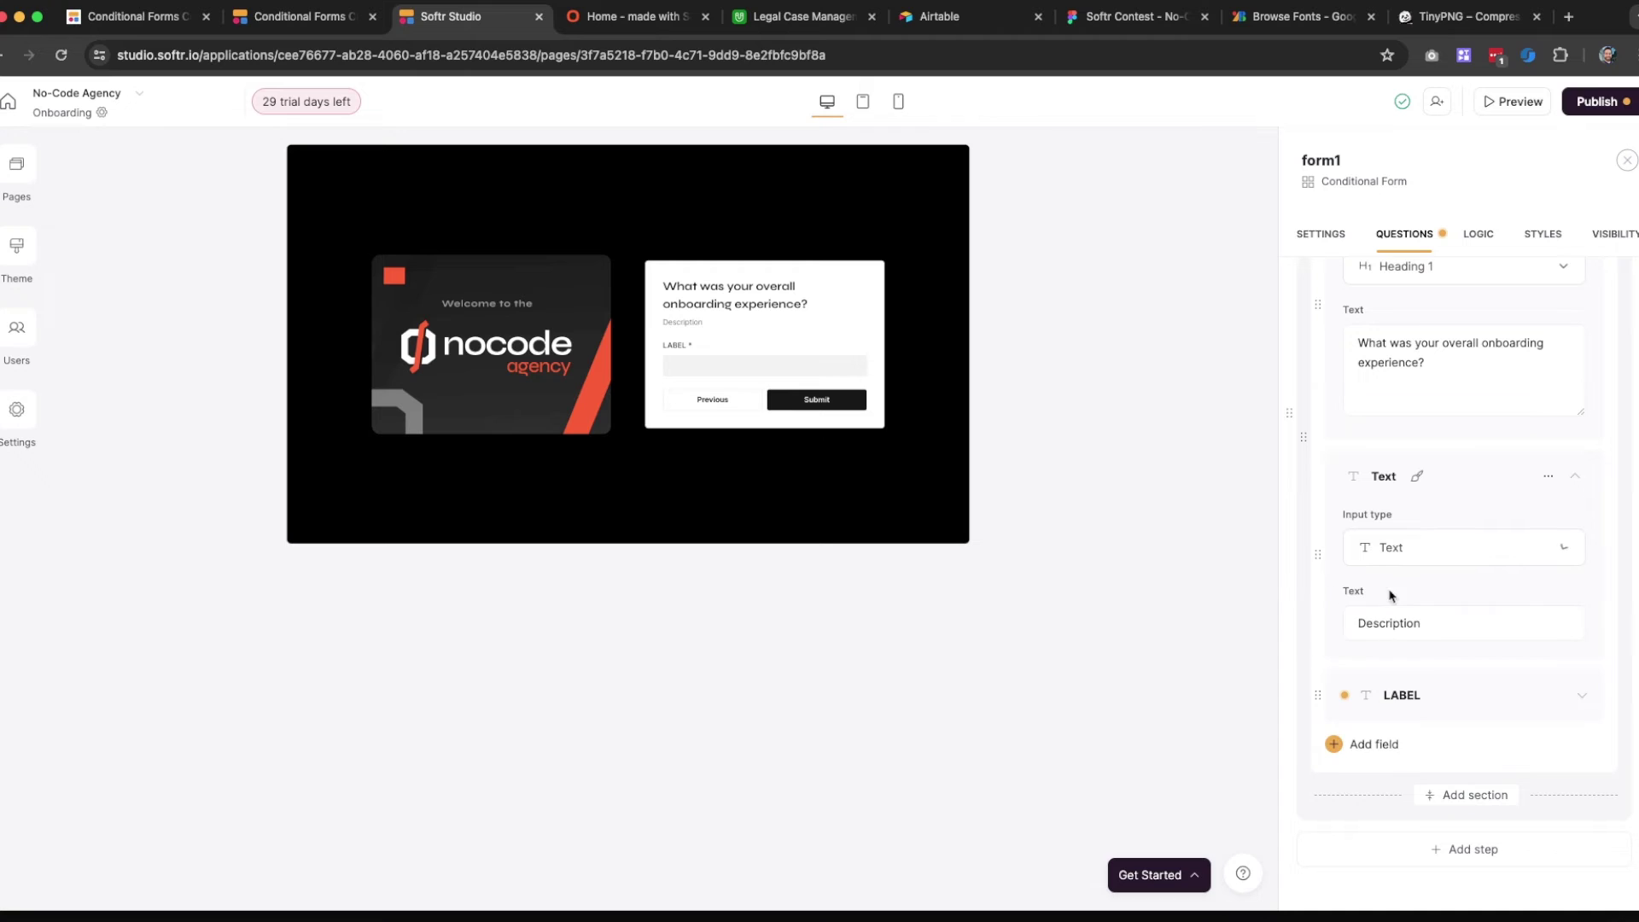
pyautogui.doubleClick(1381, 632)
pyautogui.write('Give us your honest opin')
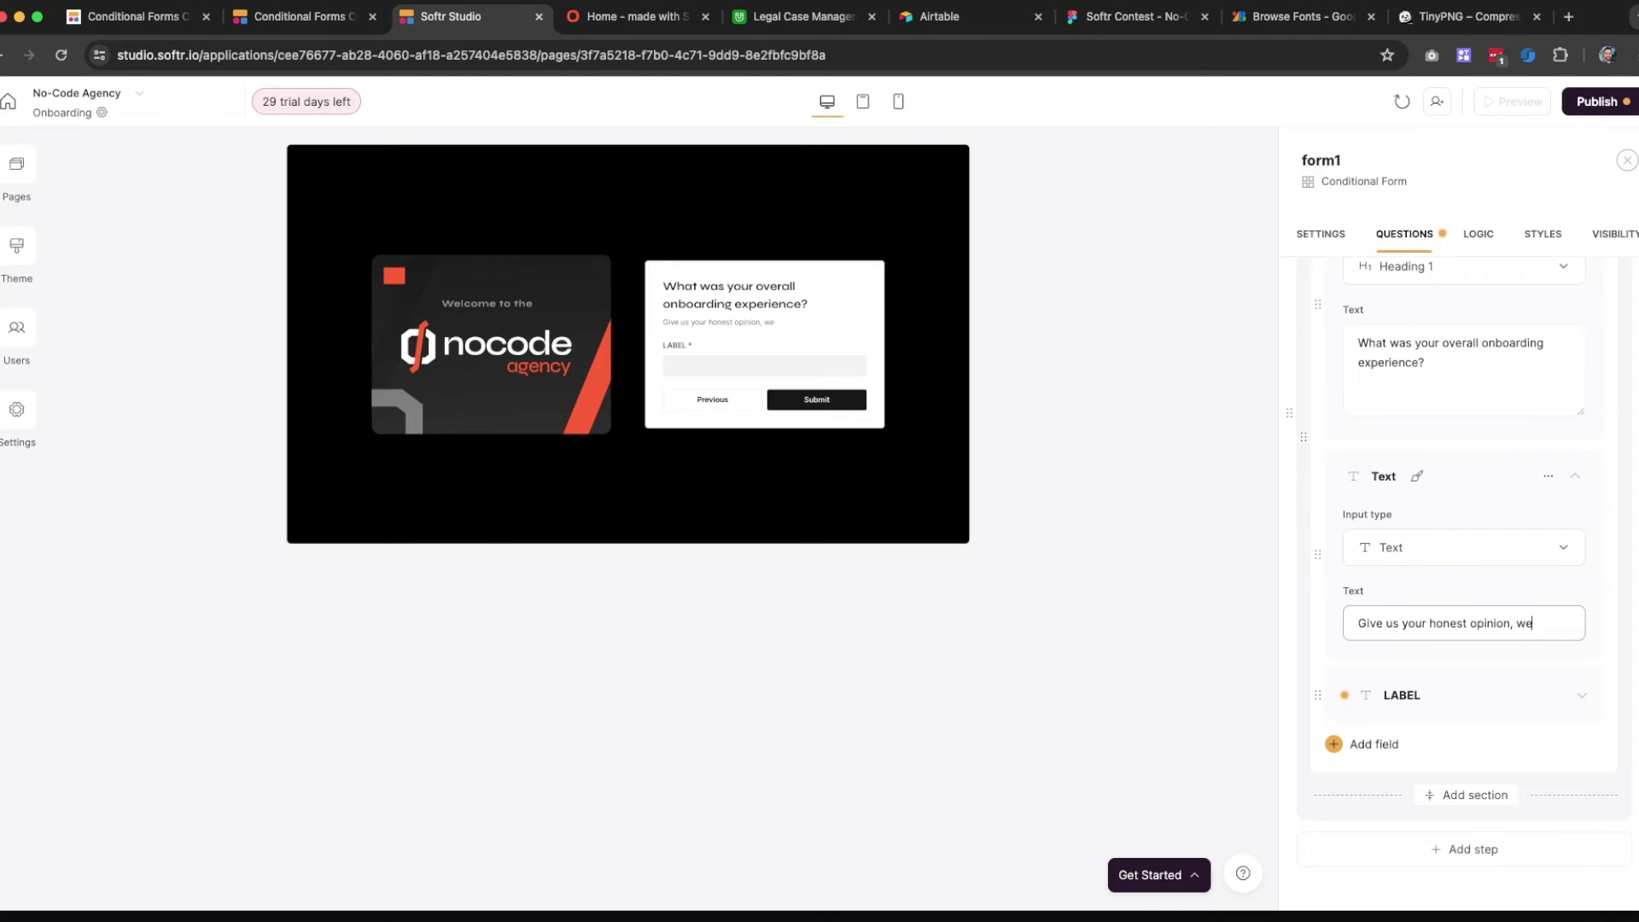
pyautogui.write('ion, we really value')
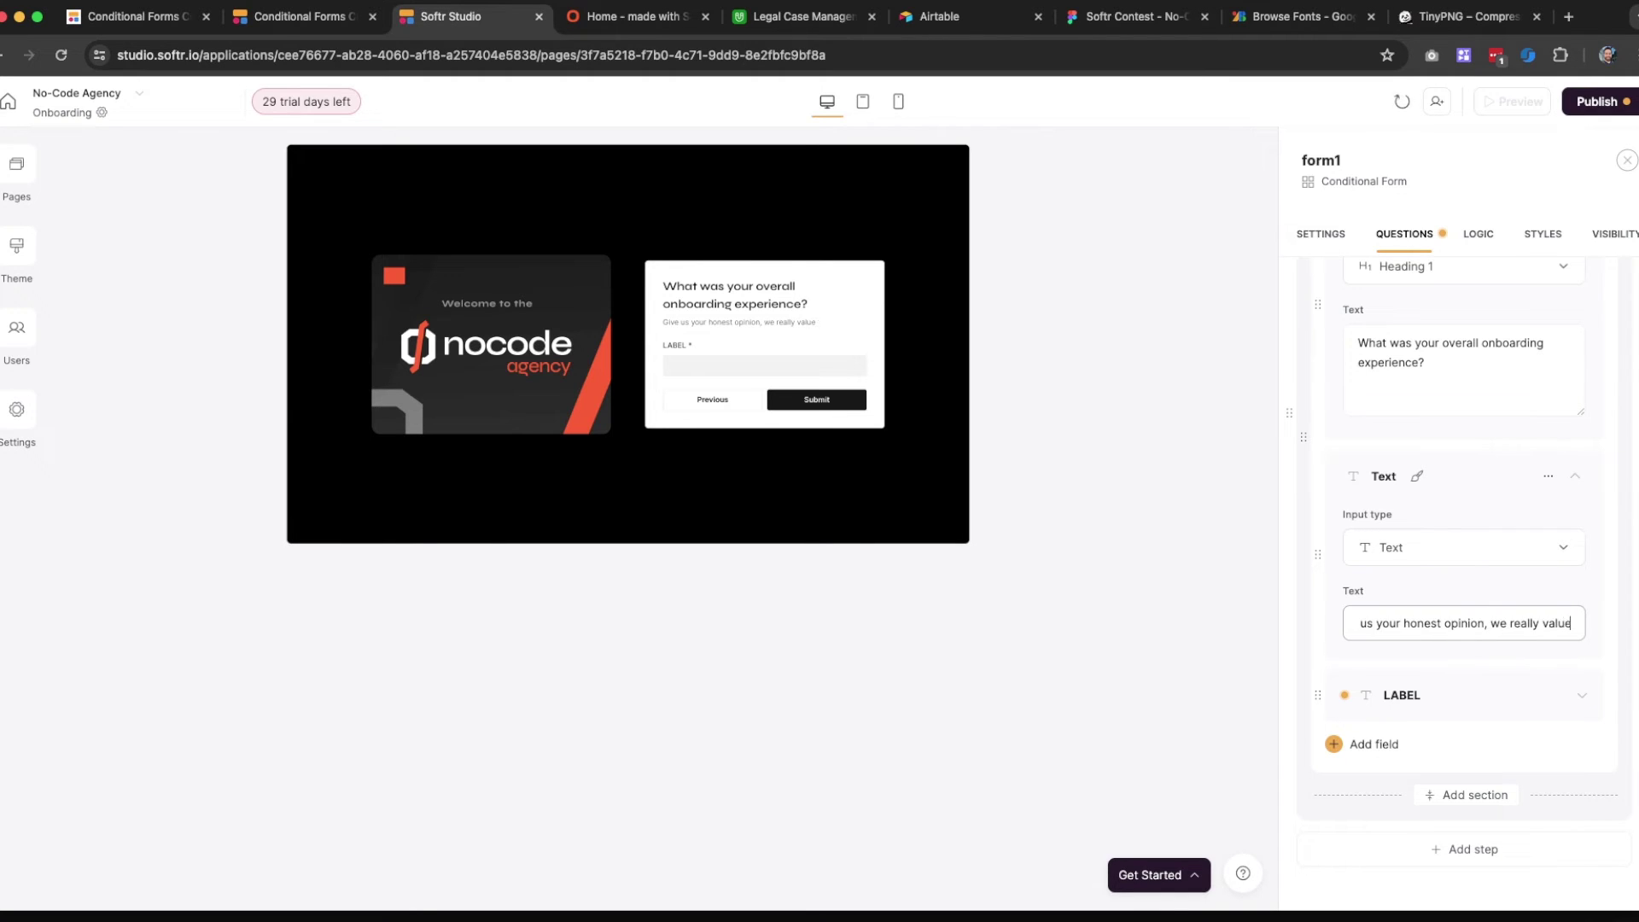
pyautogui.write(' your feed')
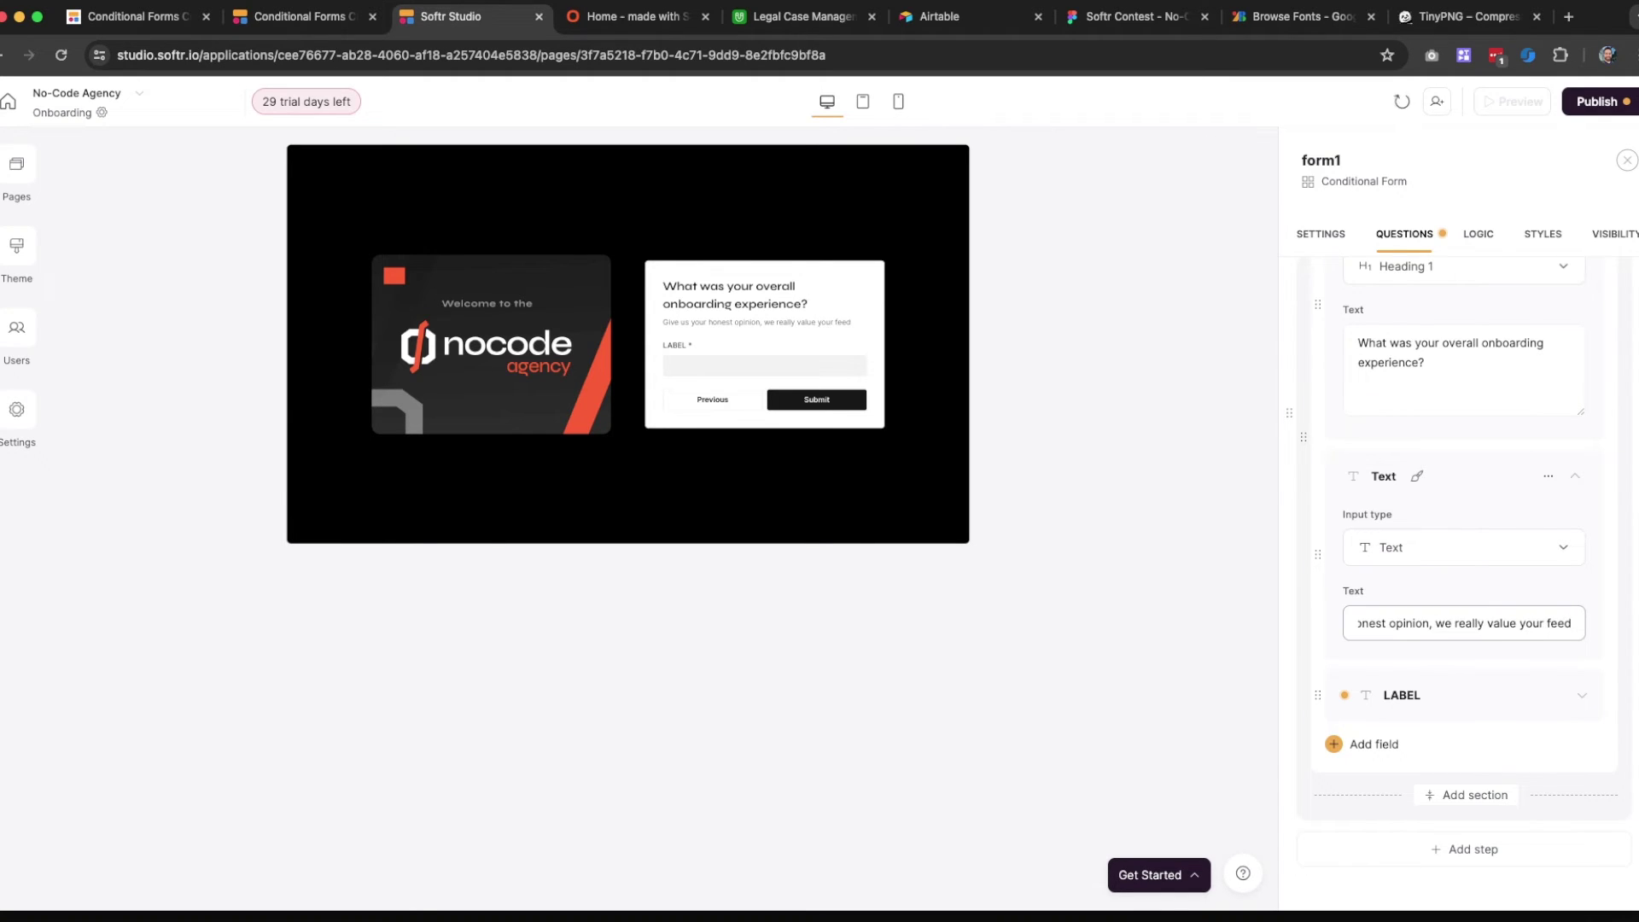
pyautogui.write('back!')
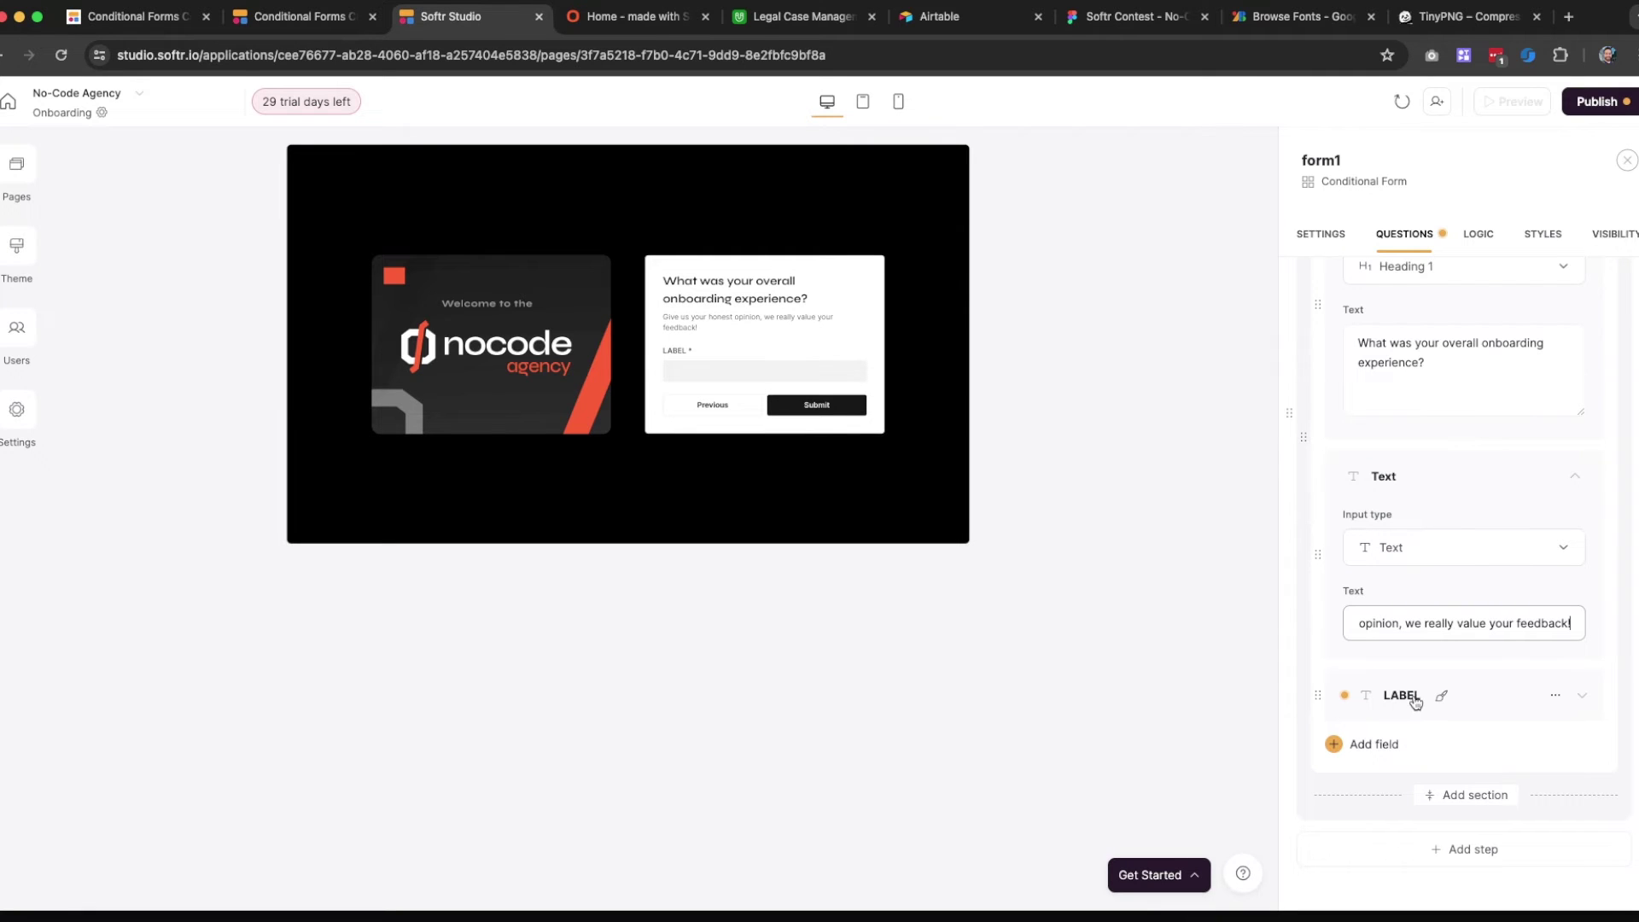
pyautogui.click(1515, 696)
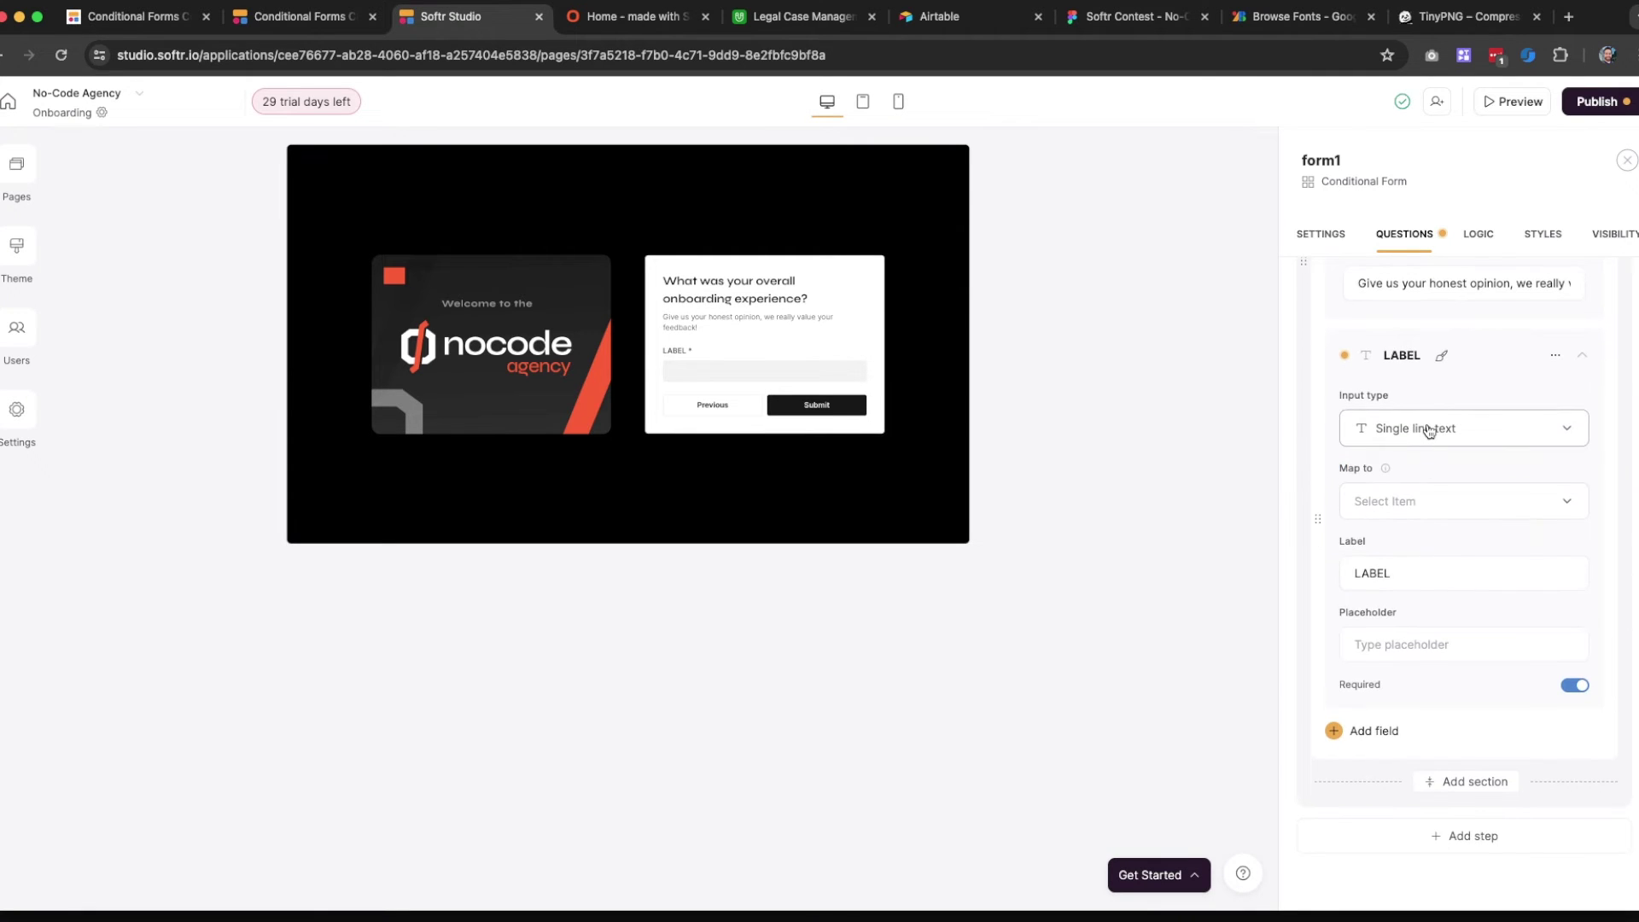
# Make Step 4's answer field a star Rating input labelled 'Choose a score'
pyautogui.click(1434, 428)
pyautogui.scroll(-4, 1437, 589)
pyautogui.scroll(-3, 1439, 592)
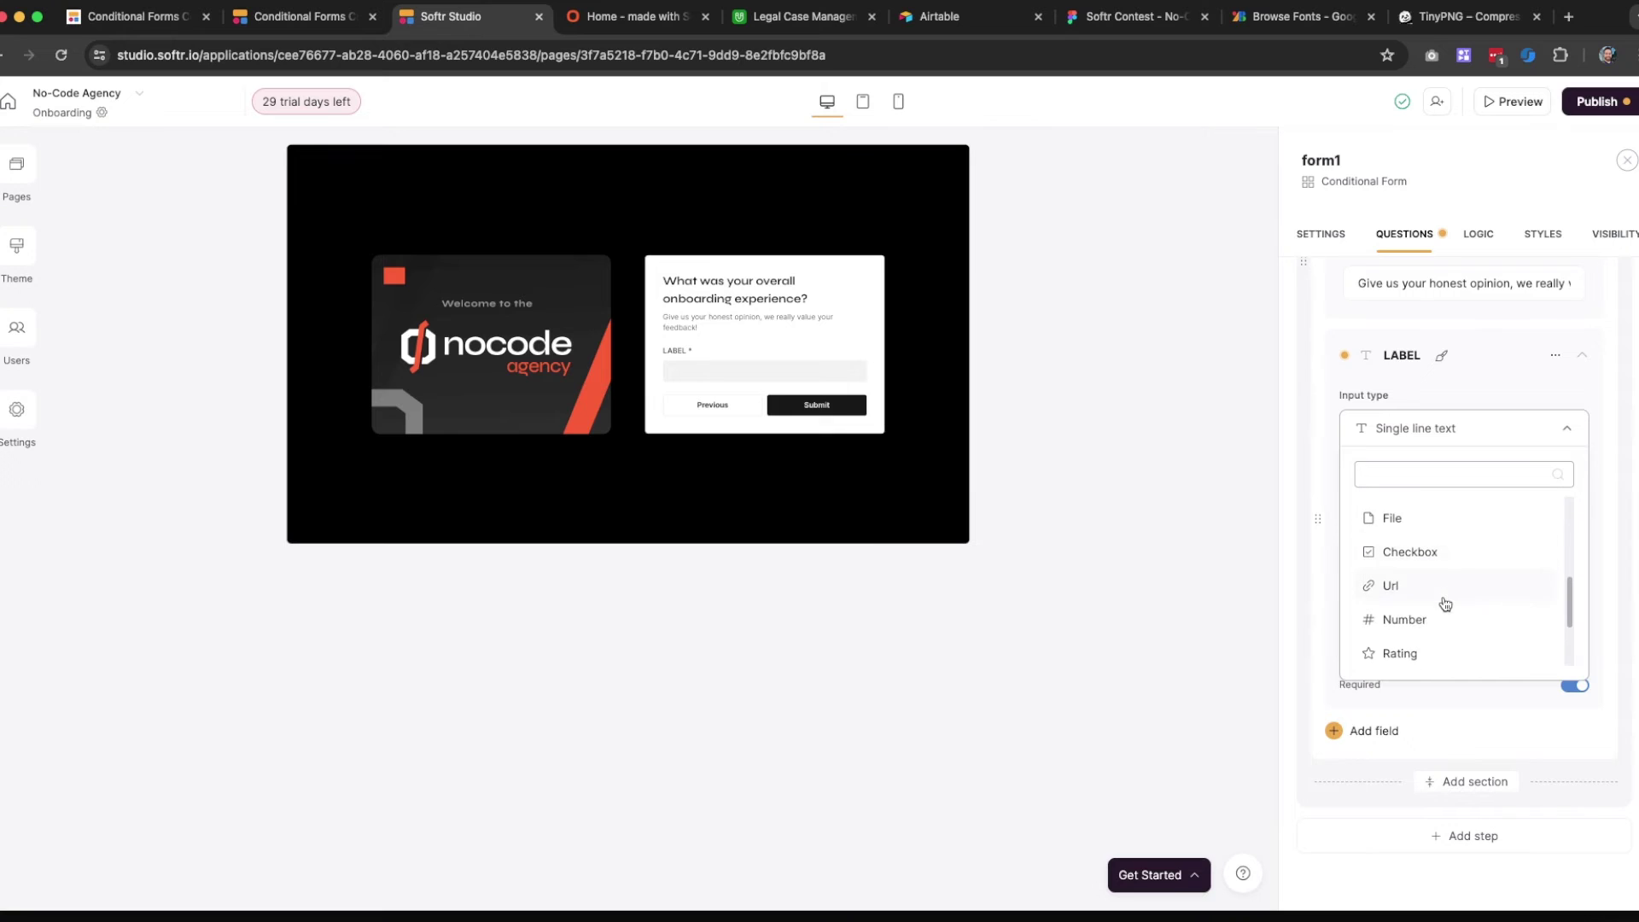
pyautogui.click(1422, 622)
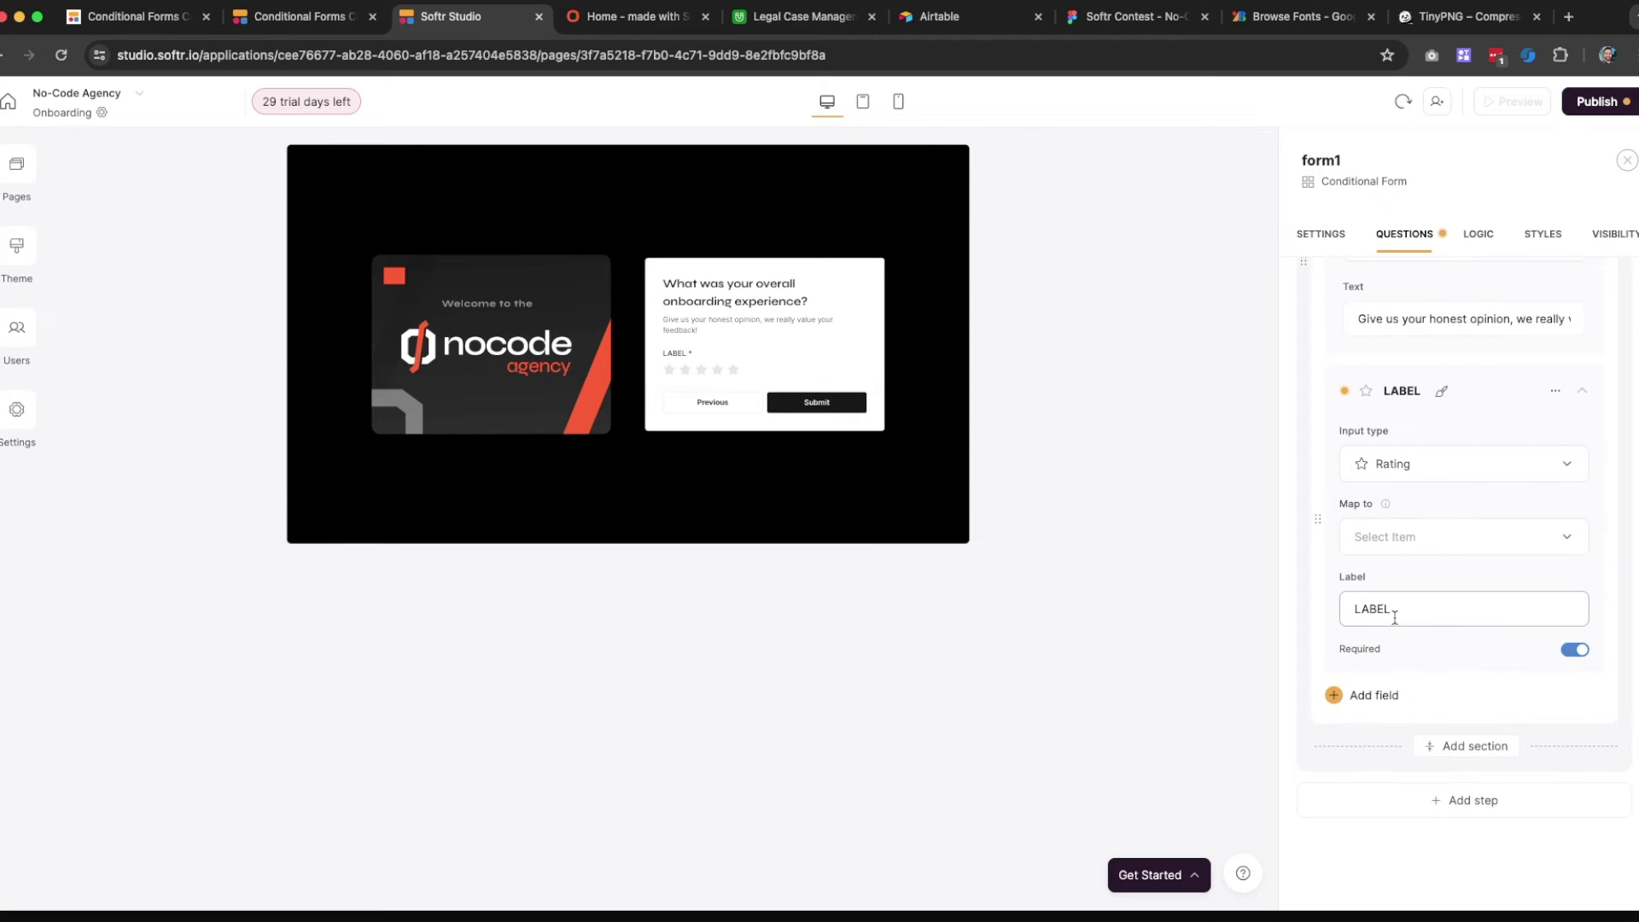
pyautogui.doubleClick(1395, 616)
pyautogui.write('Choose a sc')
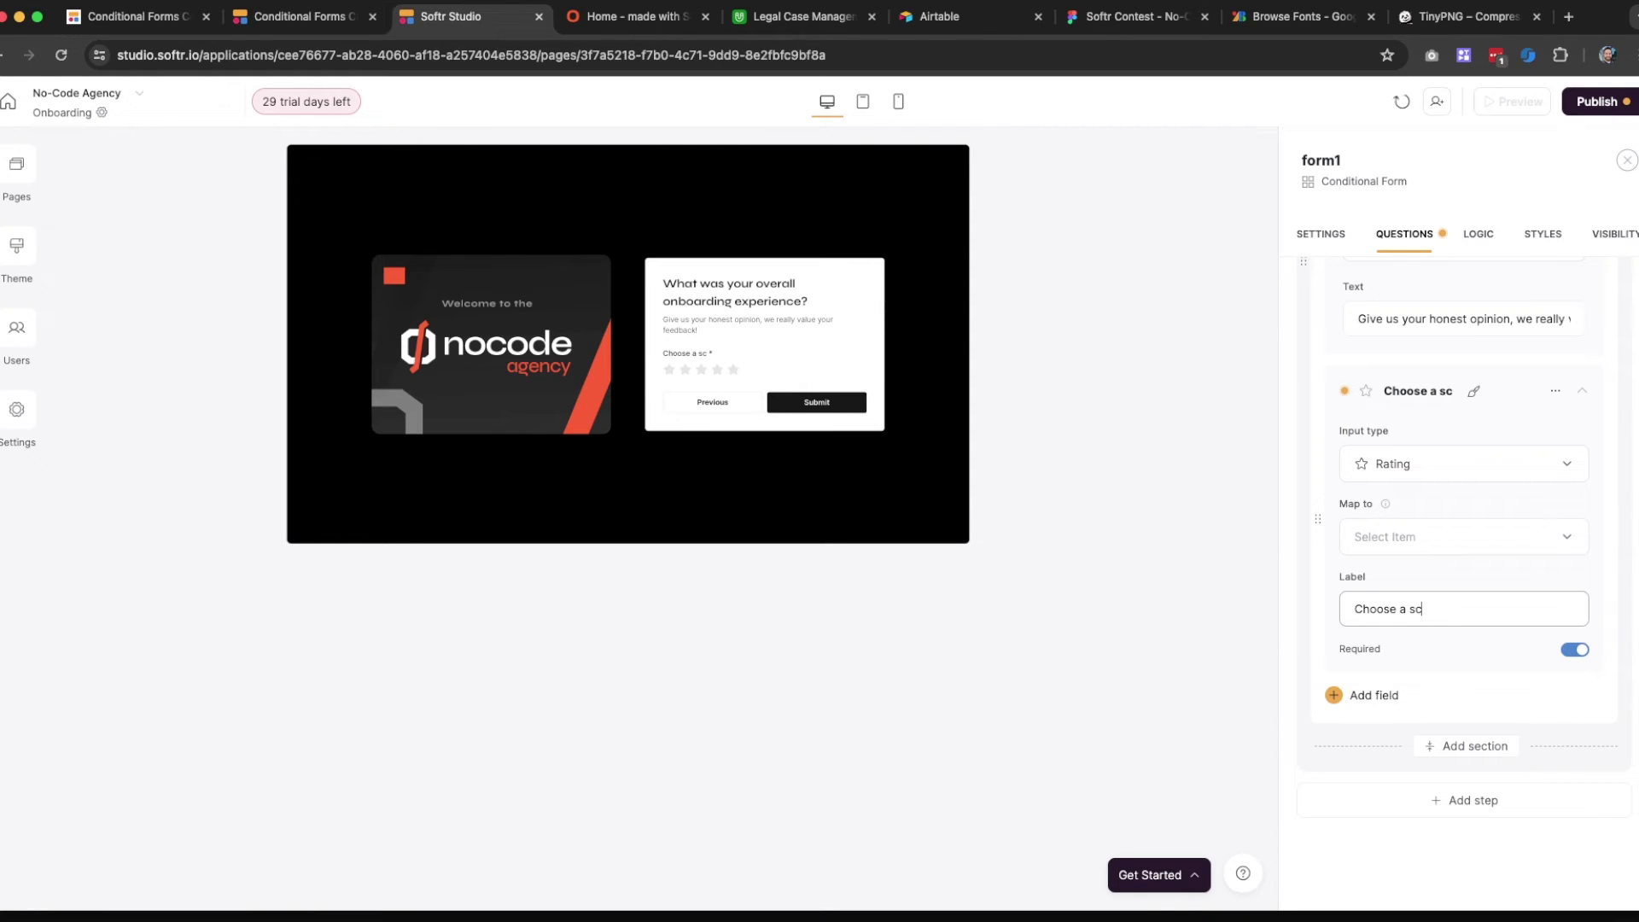
pyautogui.write('ore')
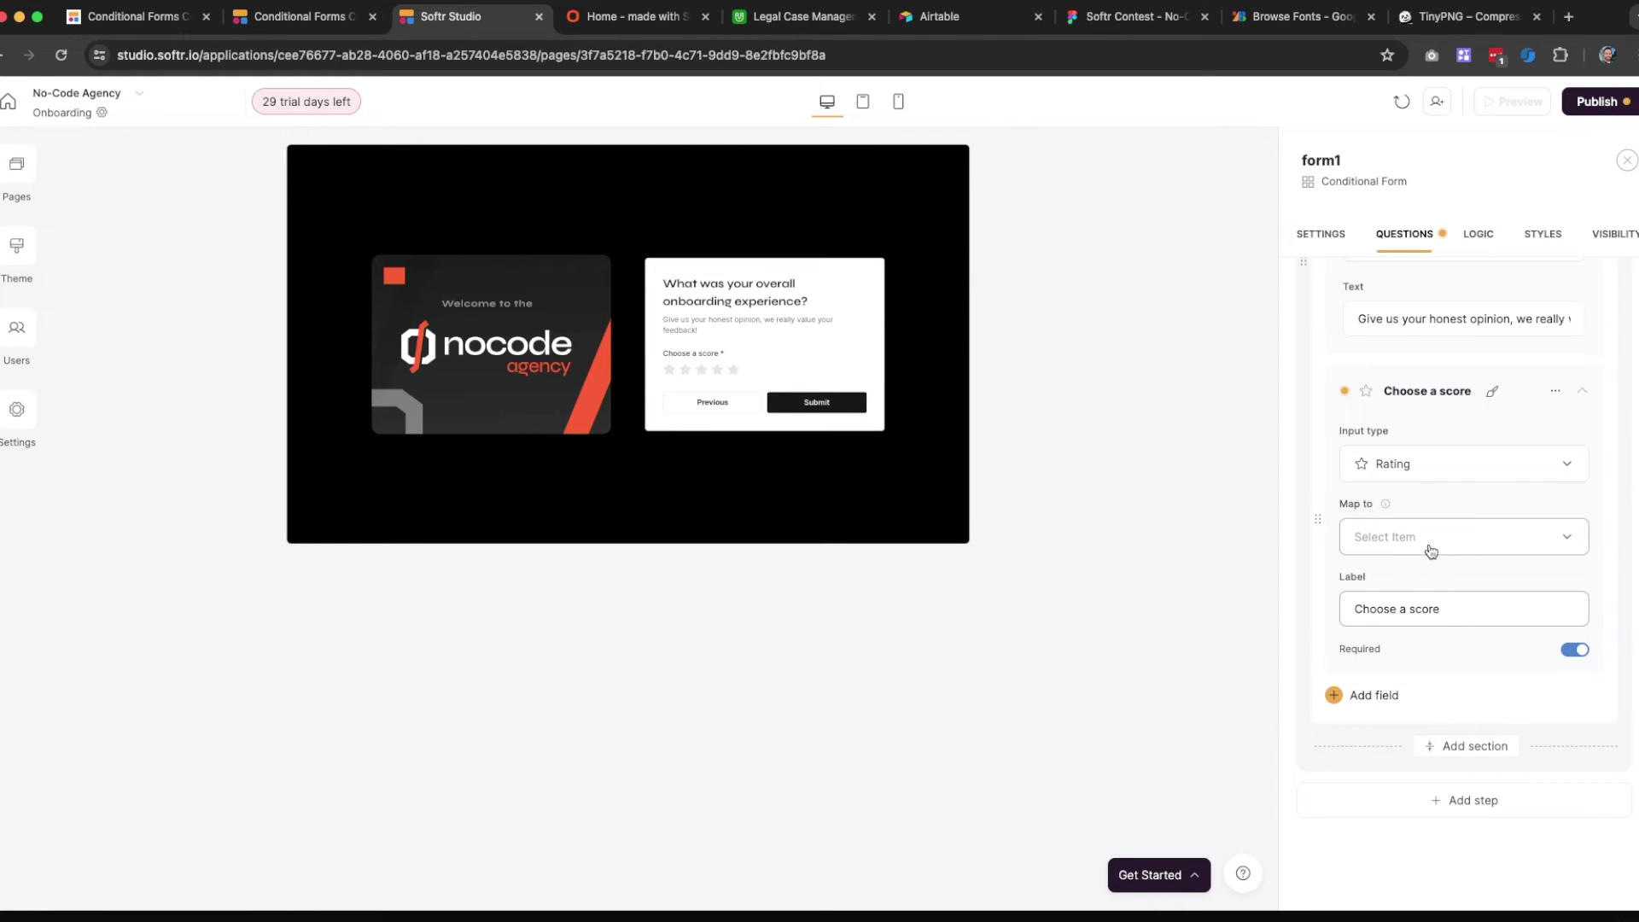
# In Airtable, add a Rating-type field named Rating to the Onboarding table
pyautogui.click(794, 16)
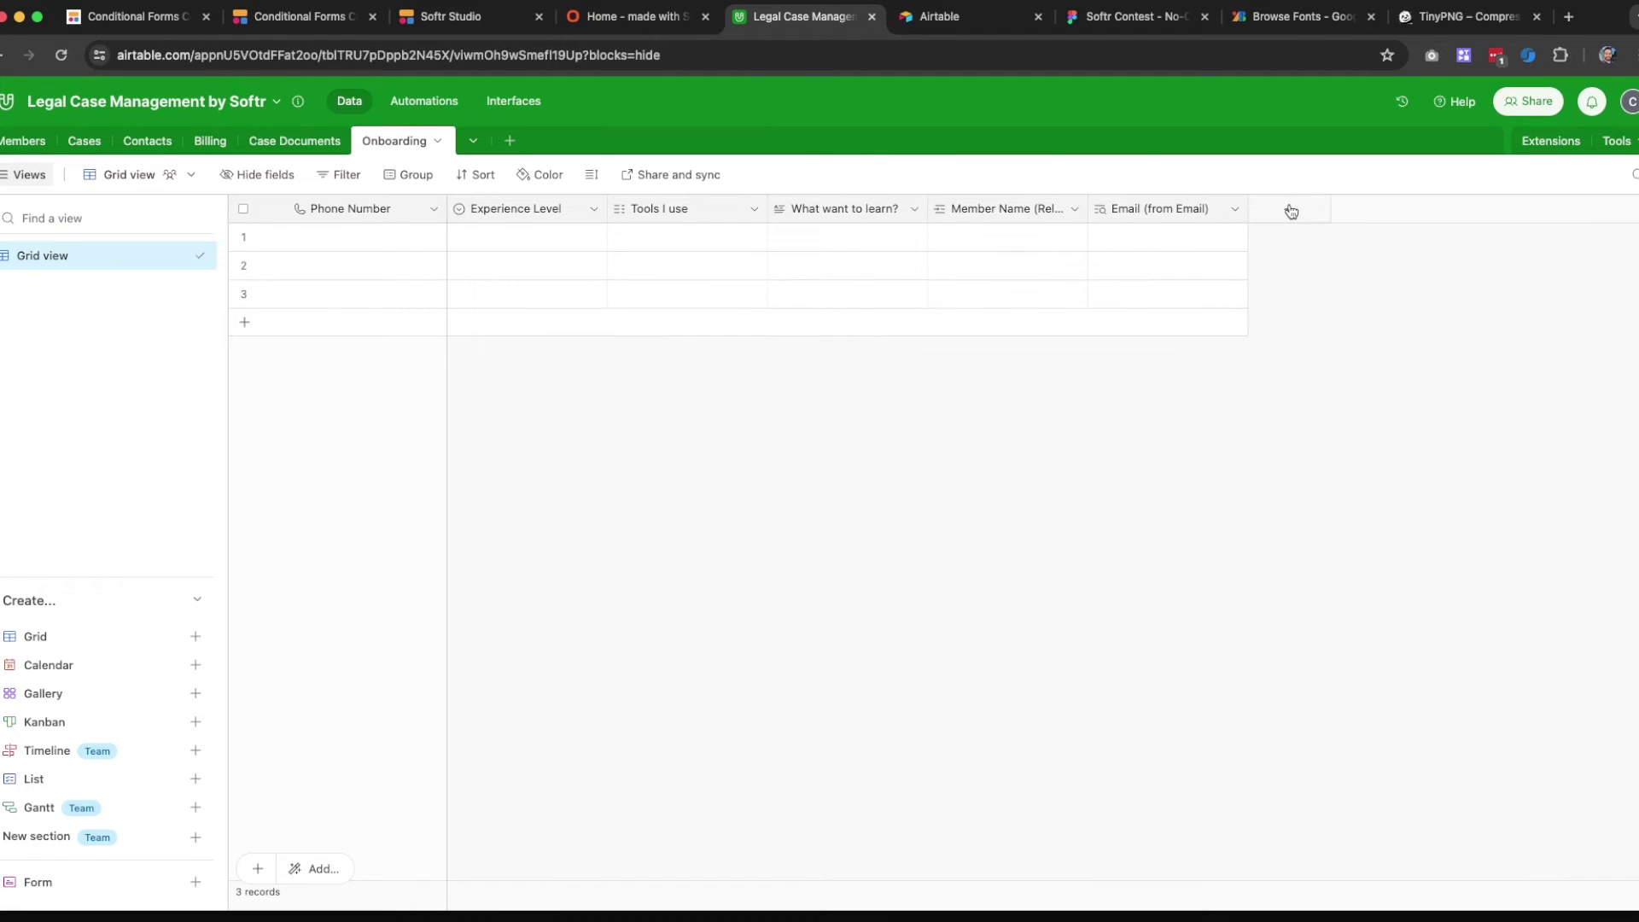
pyautogui.click(1289, 210)
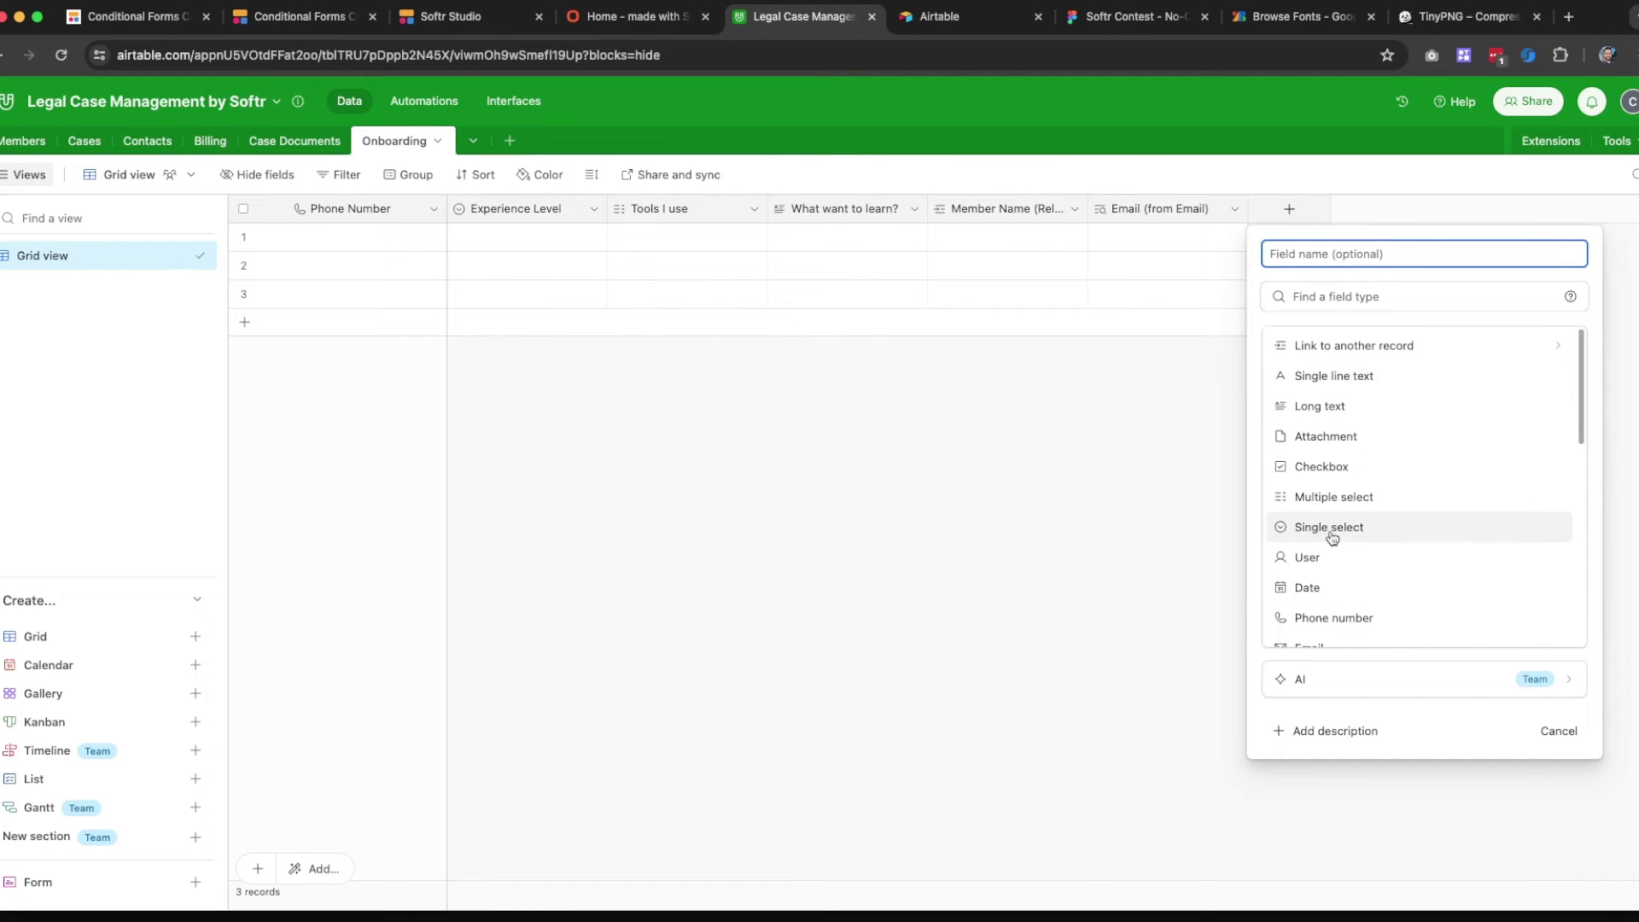
pyautogui.write('Rating')
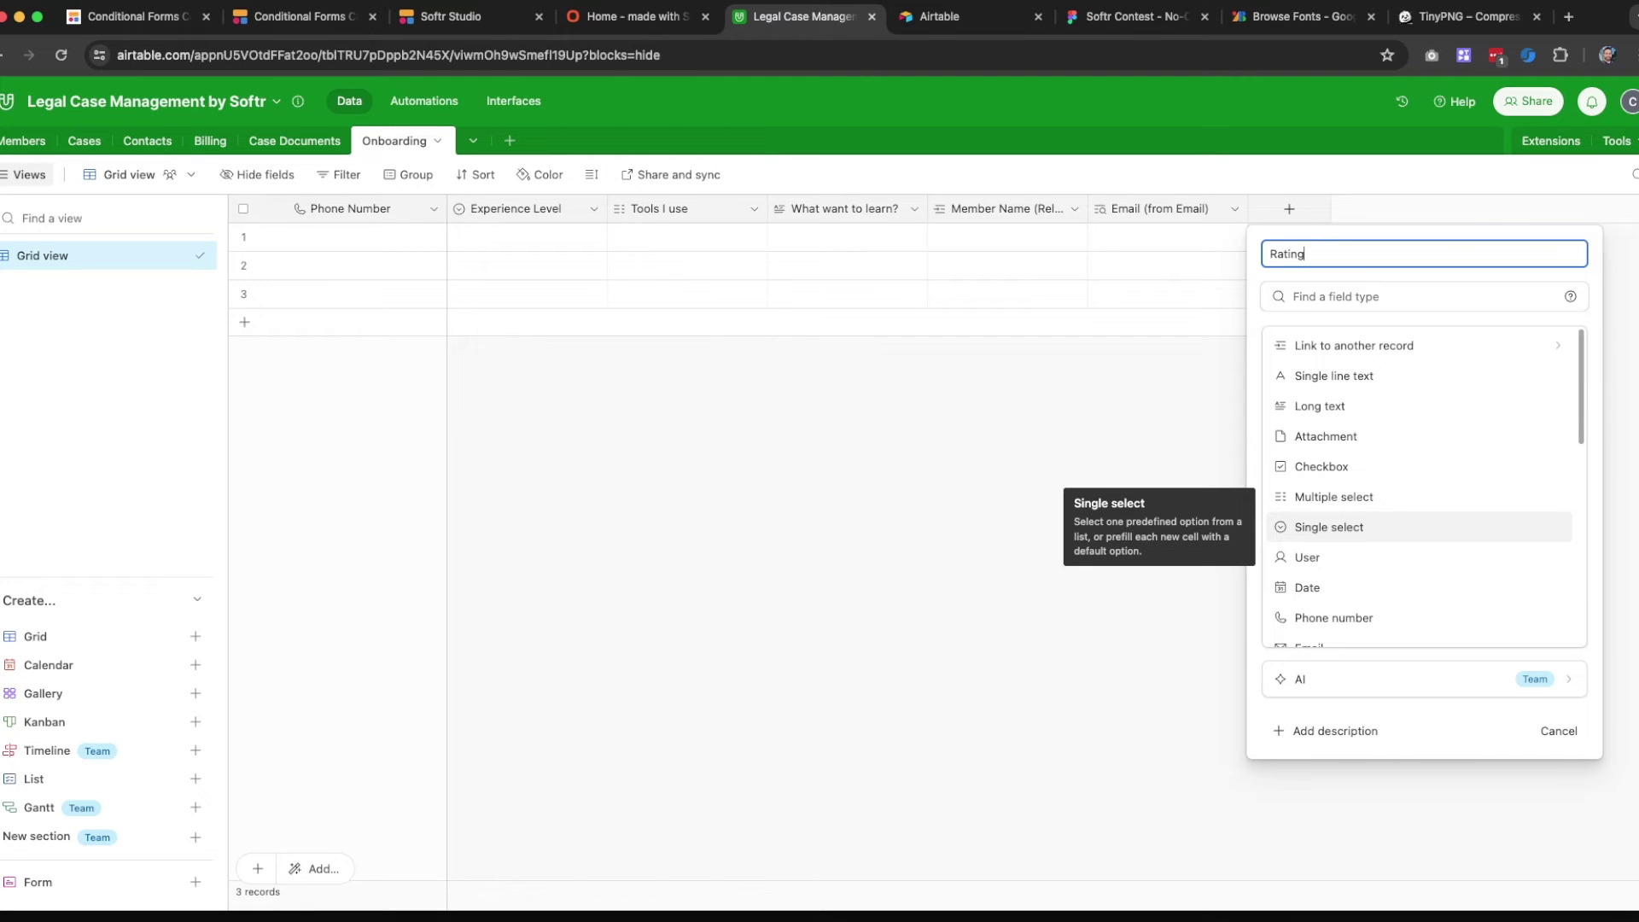
pyautogui.scroll(-5, 1337, 546)
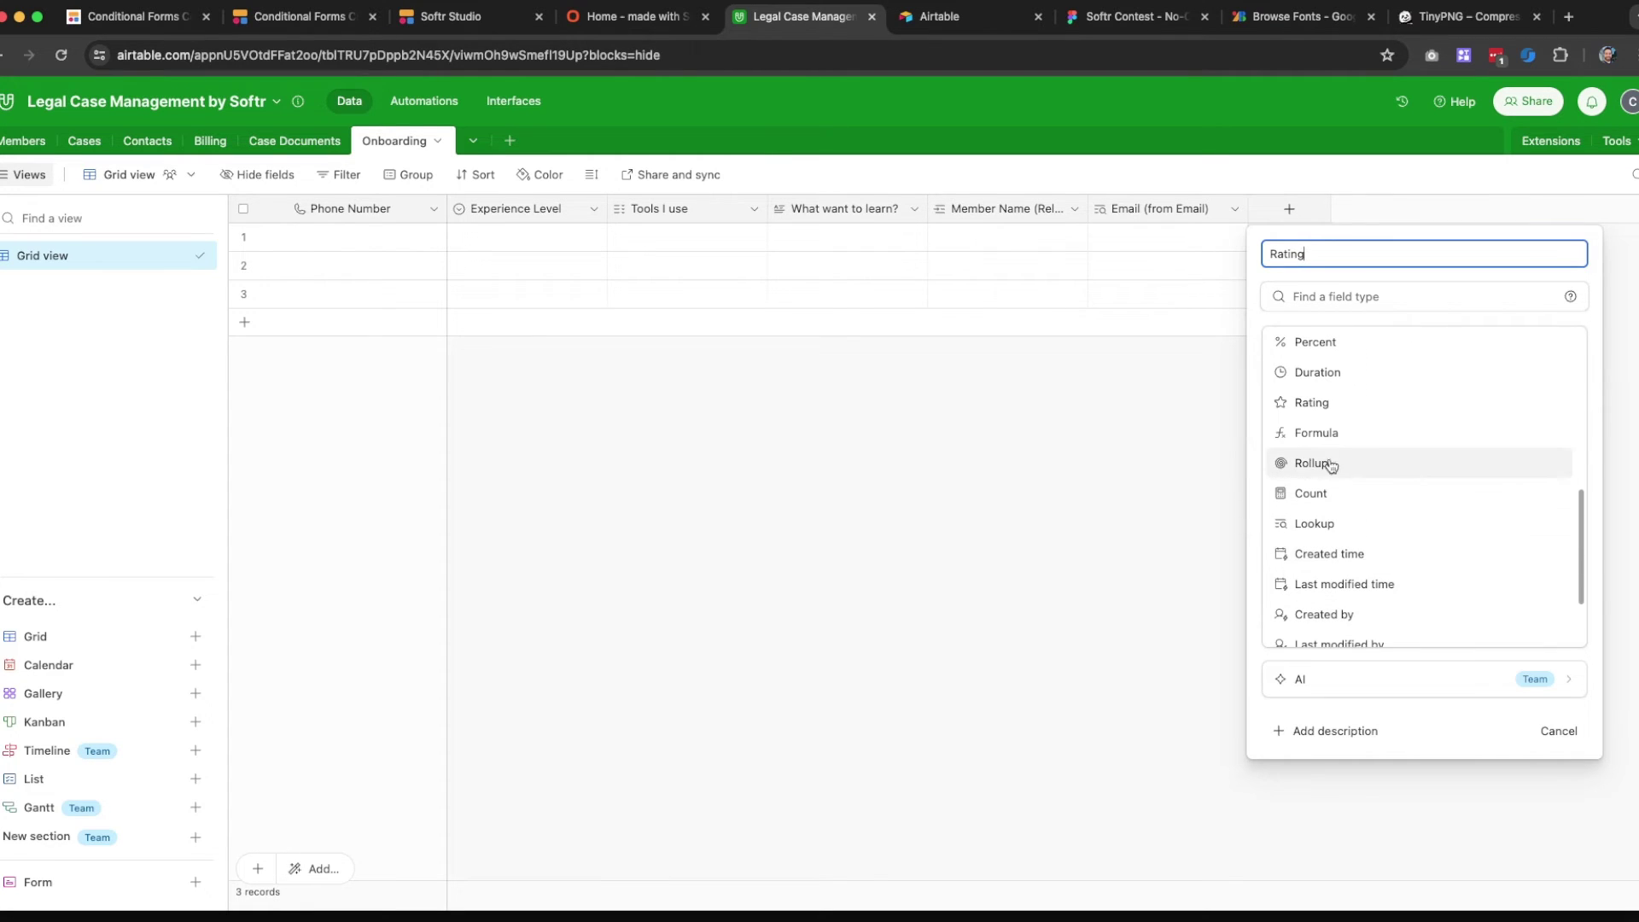
pyautogui.click(1315, 410)
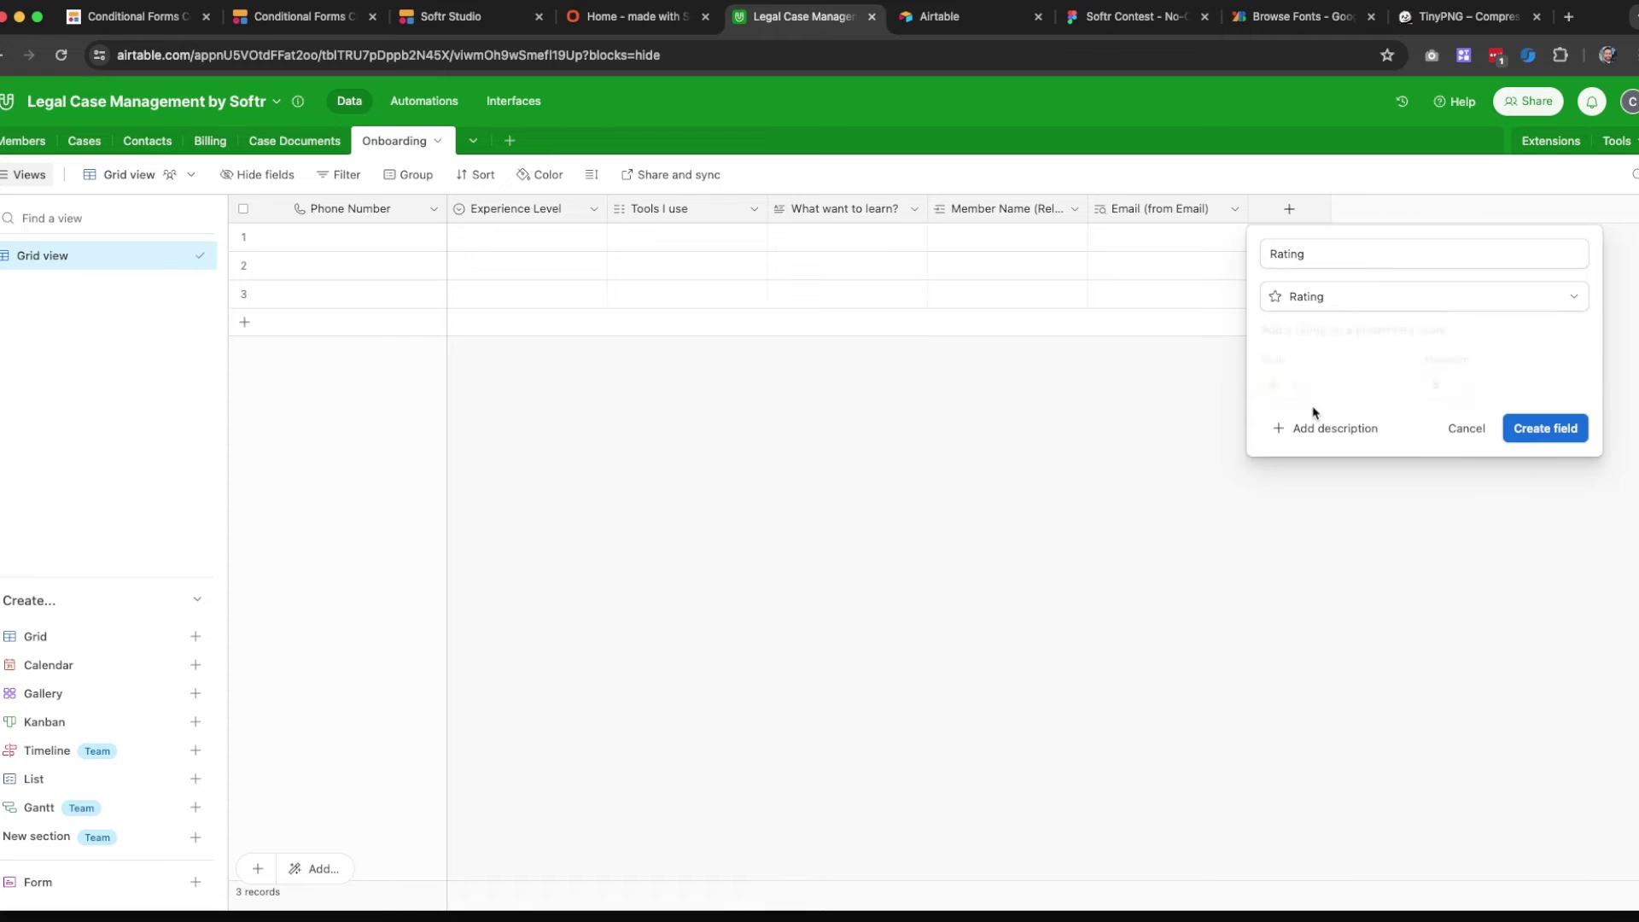
pyautogui.click(1560, 431)
pyautogui.click(474, 21)
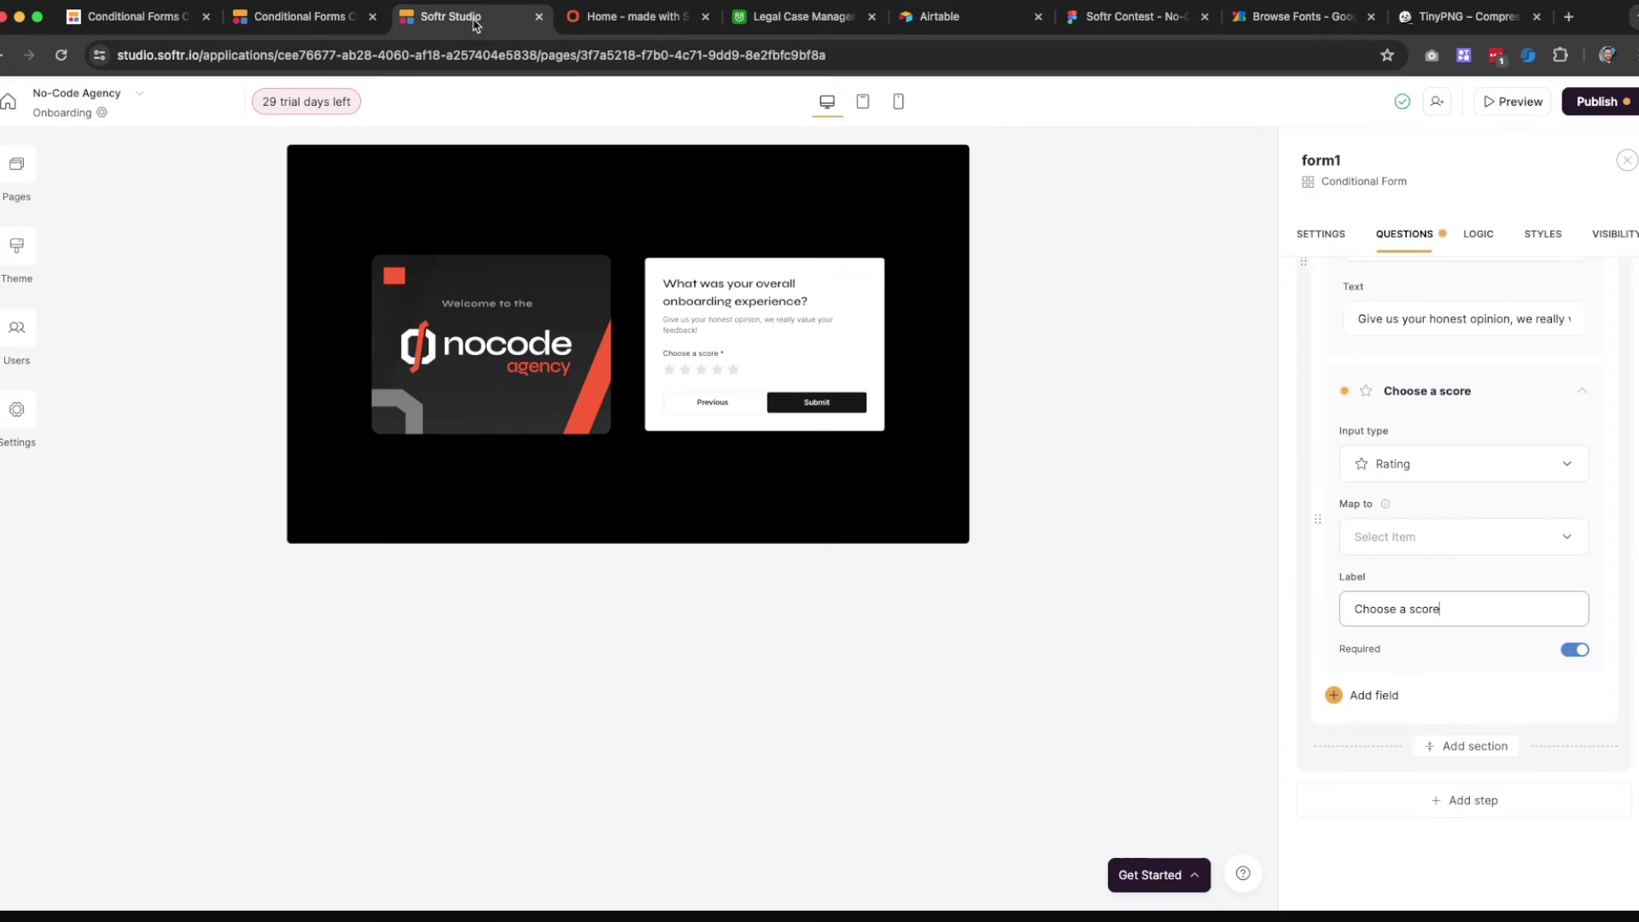
# Rename Step 4's Section 1 to 'User Evaluation'
pyautogui.click(1442, 551)
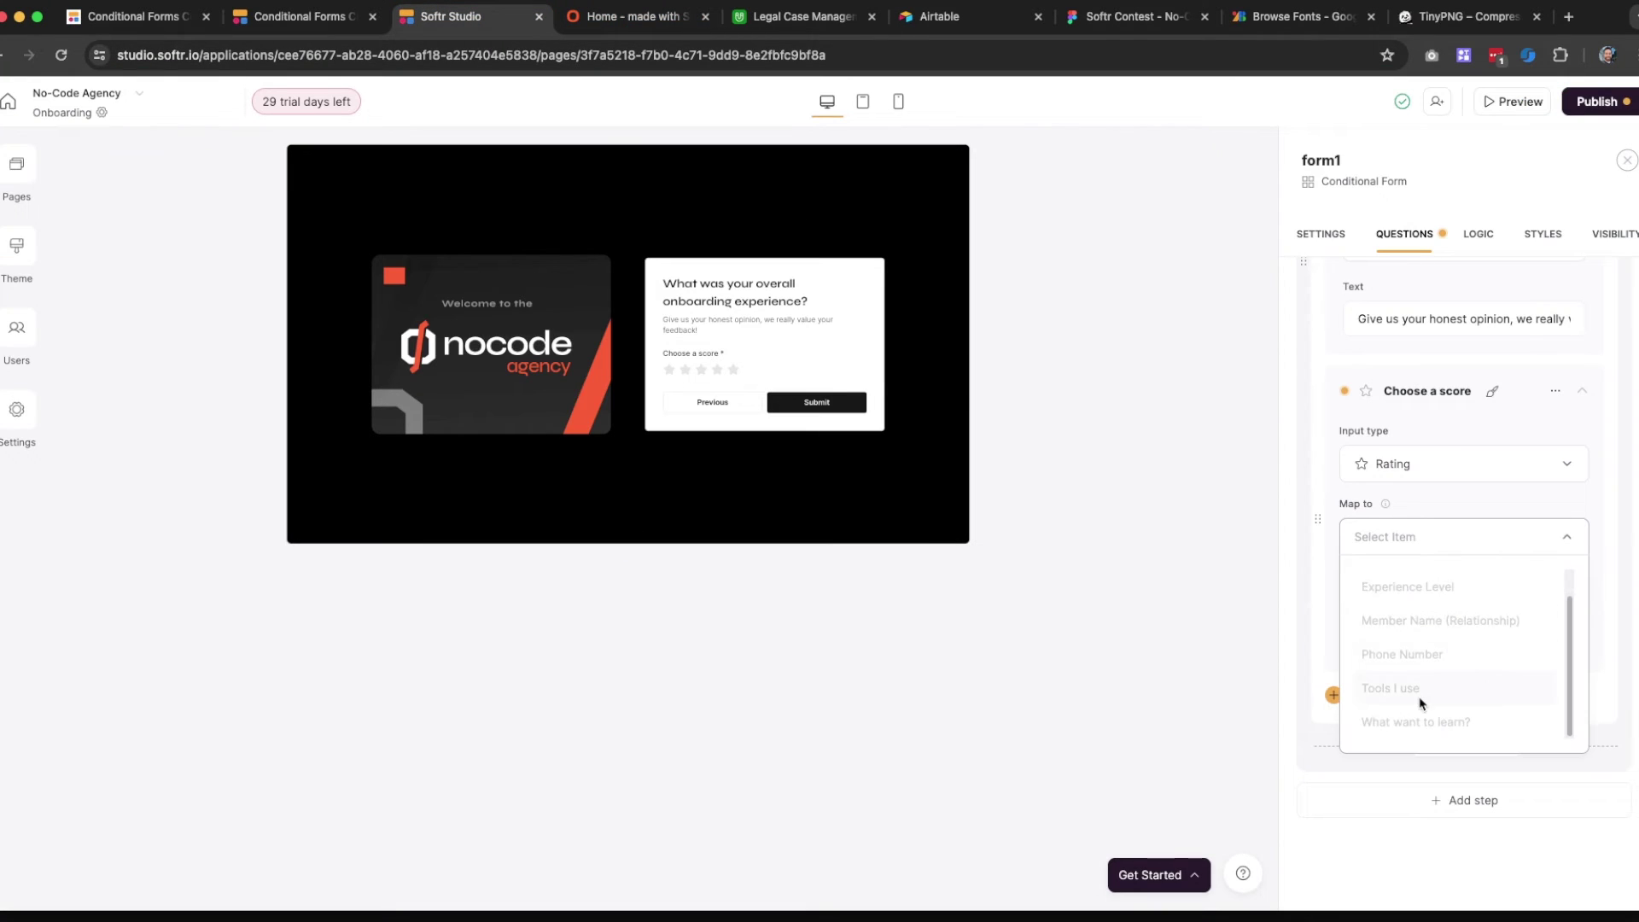
pyautogui.click(1443, 493)
pyautogui.click(1329, 232)
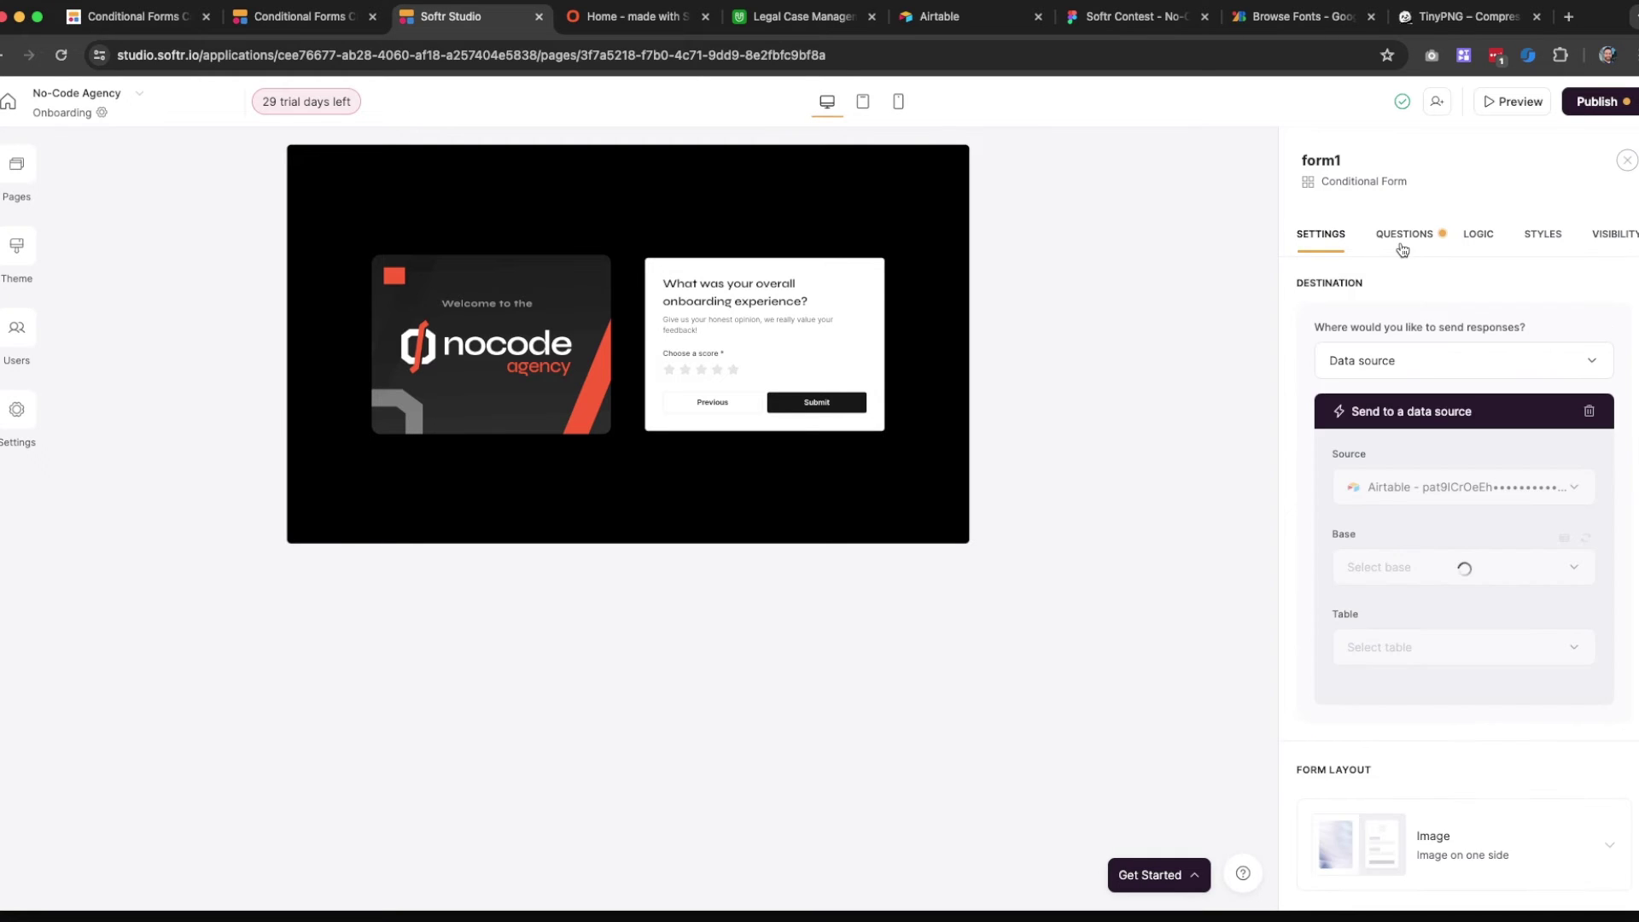
pyautogui.click(1402, 243)
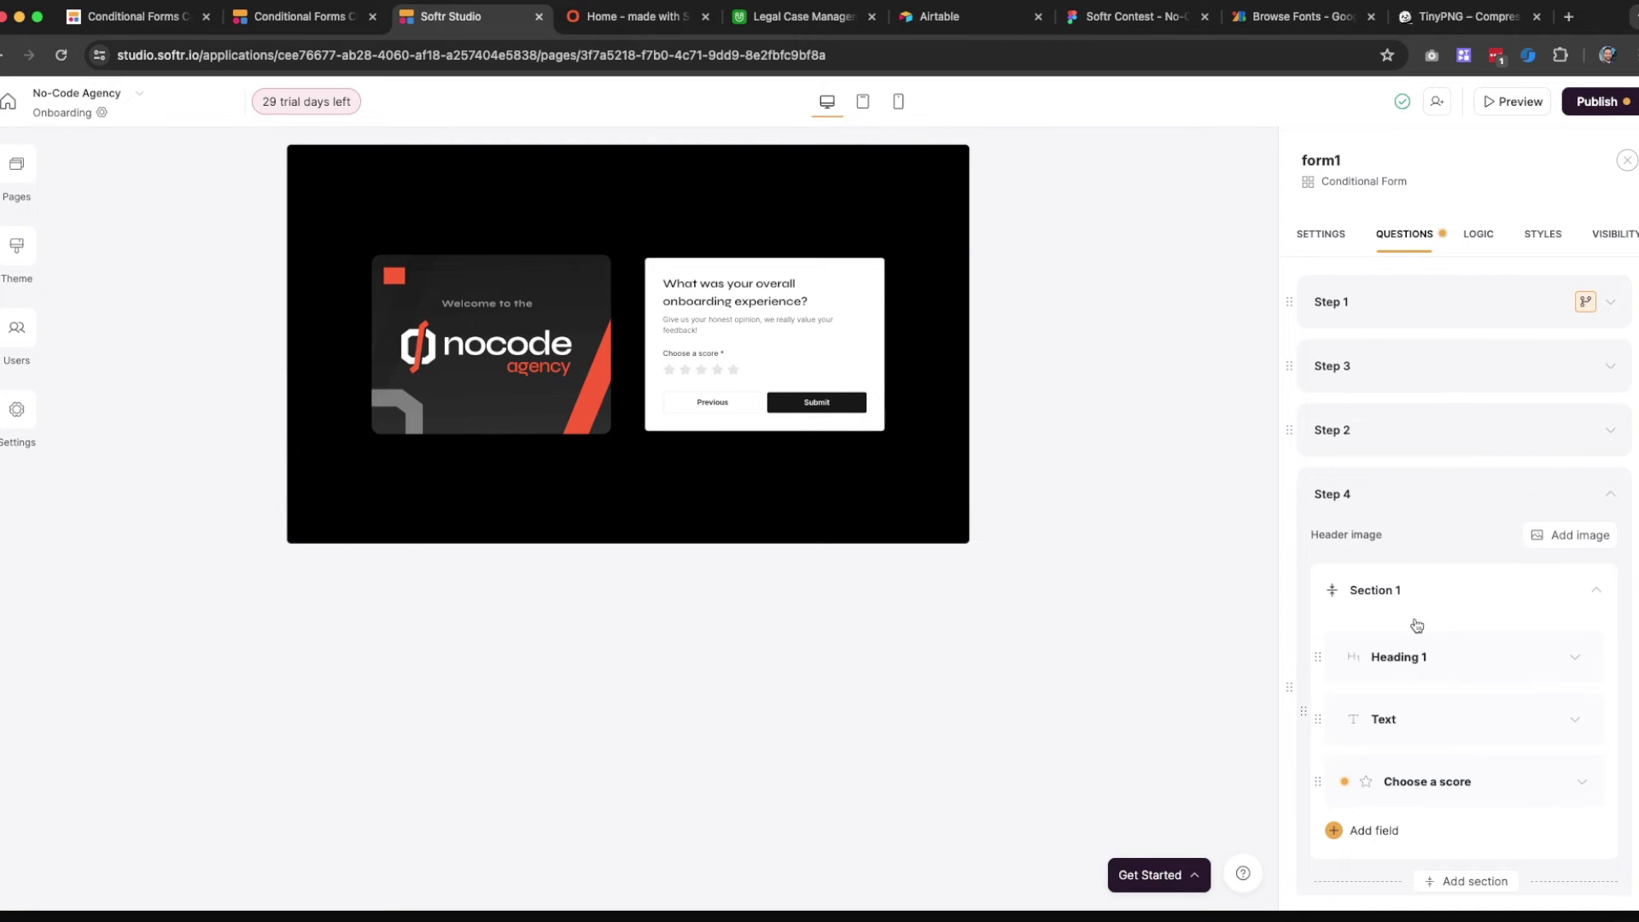
pyautogui.scroll(-1, 1416, 623)
pyautogui.click(1388, 579)
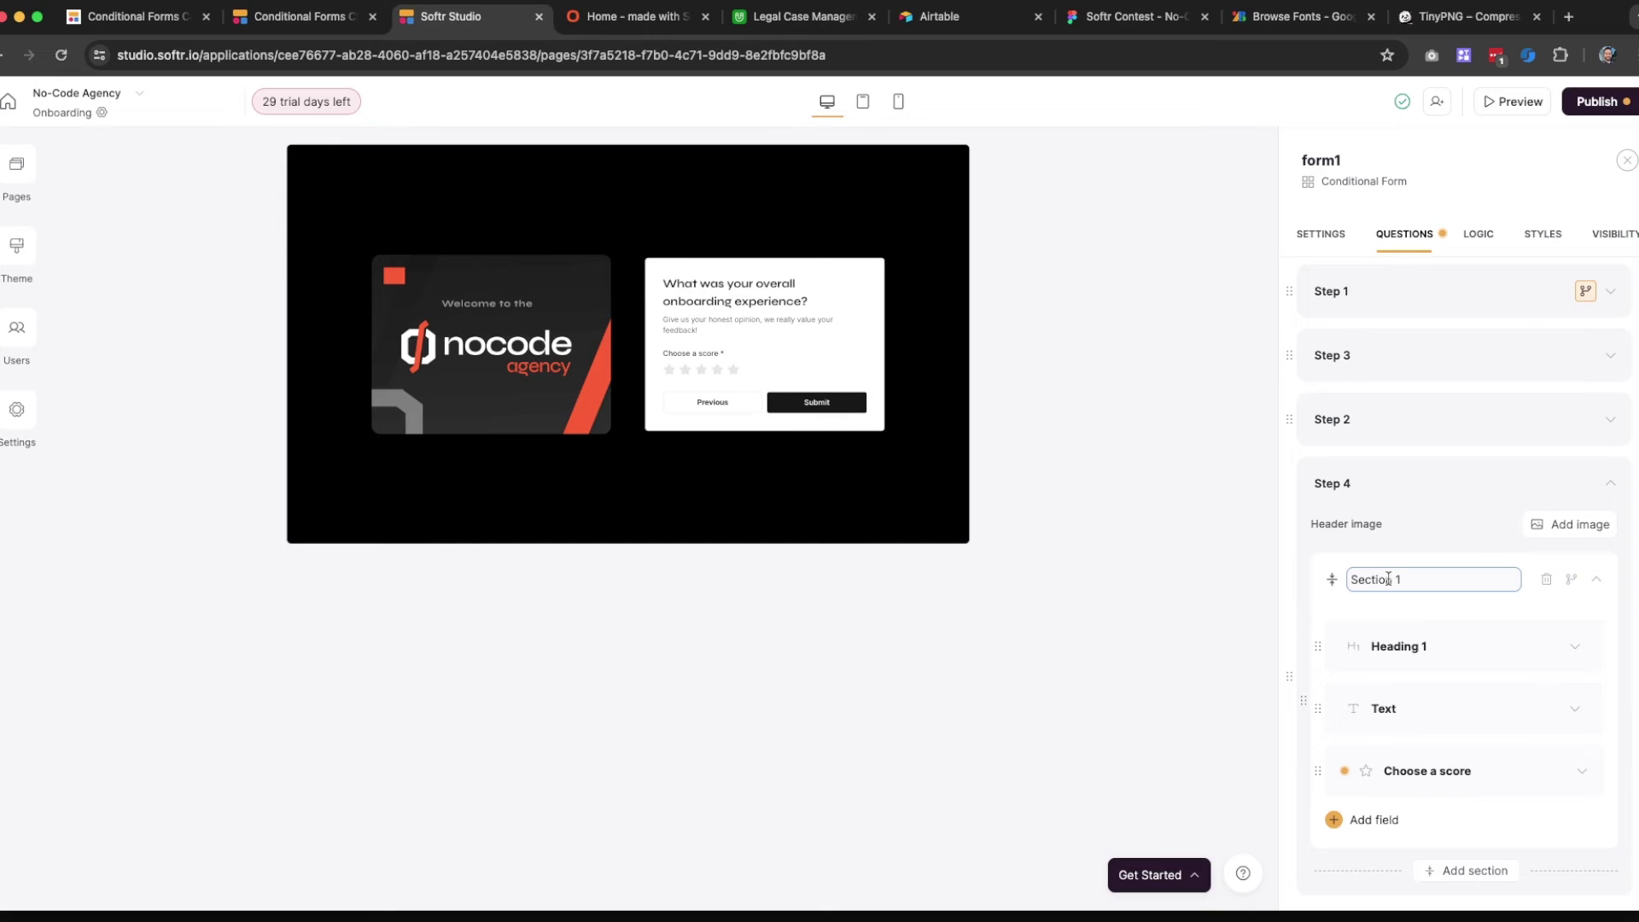
pyautogui.tripleClick(1388, 579)
pyautogui.write('User Evalua')
# Map the 'Choose a score' question to the Airtable Rating field
pyautogui.click(1426, 784)
pyautogui.scroll(-4, 1417, 742)
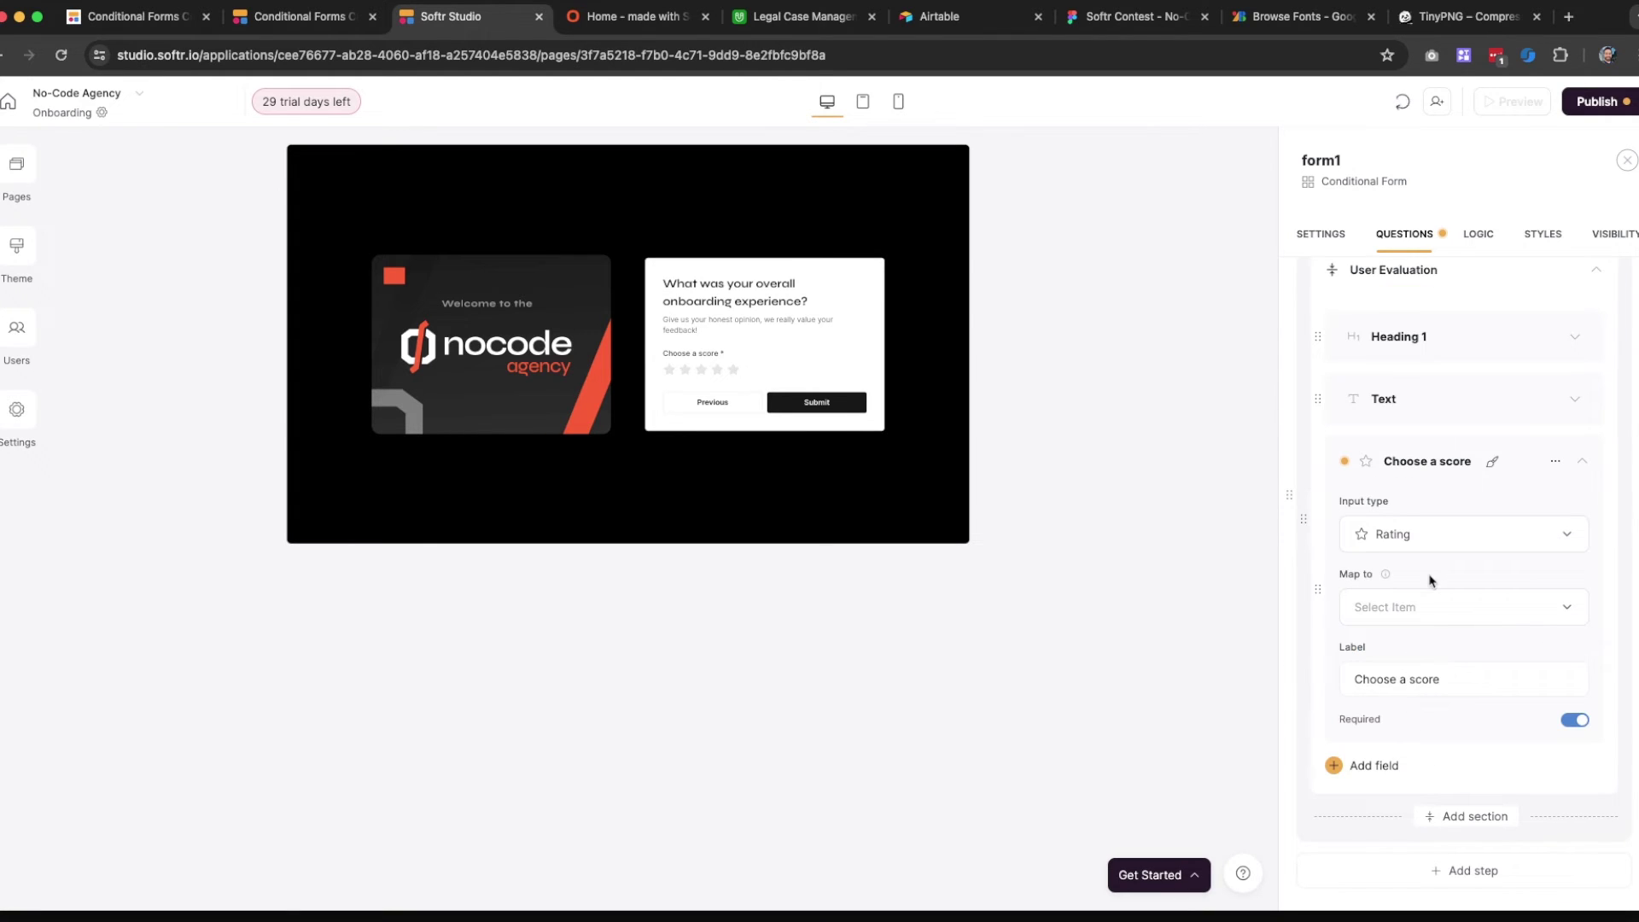
pyautogui.click(1424, 602)
pyautogui.click(1414, 695)
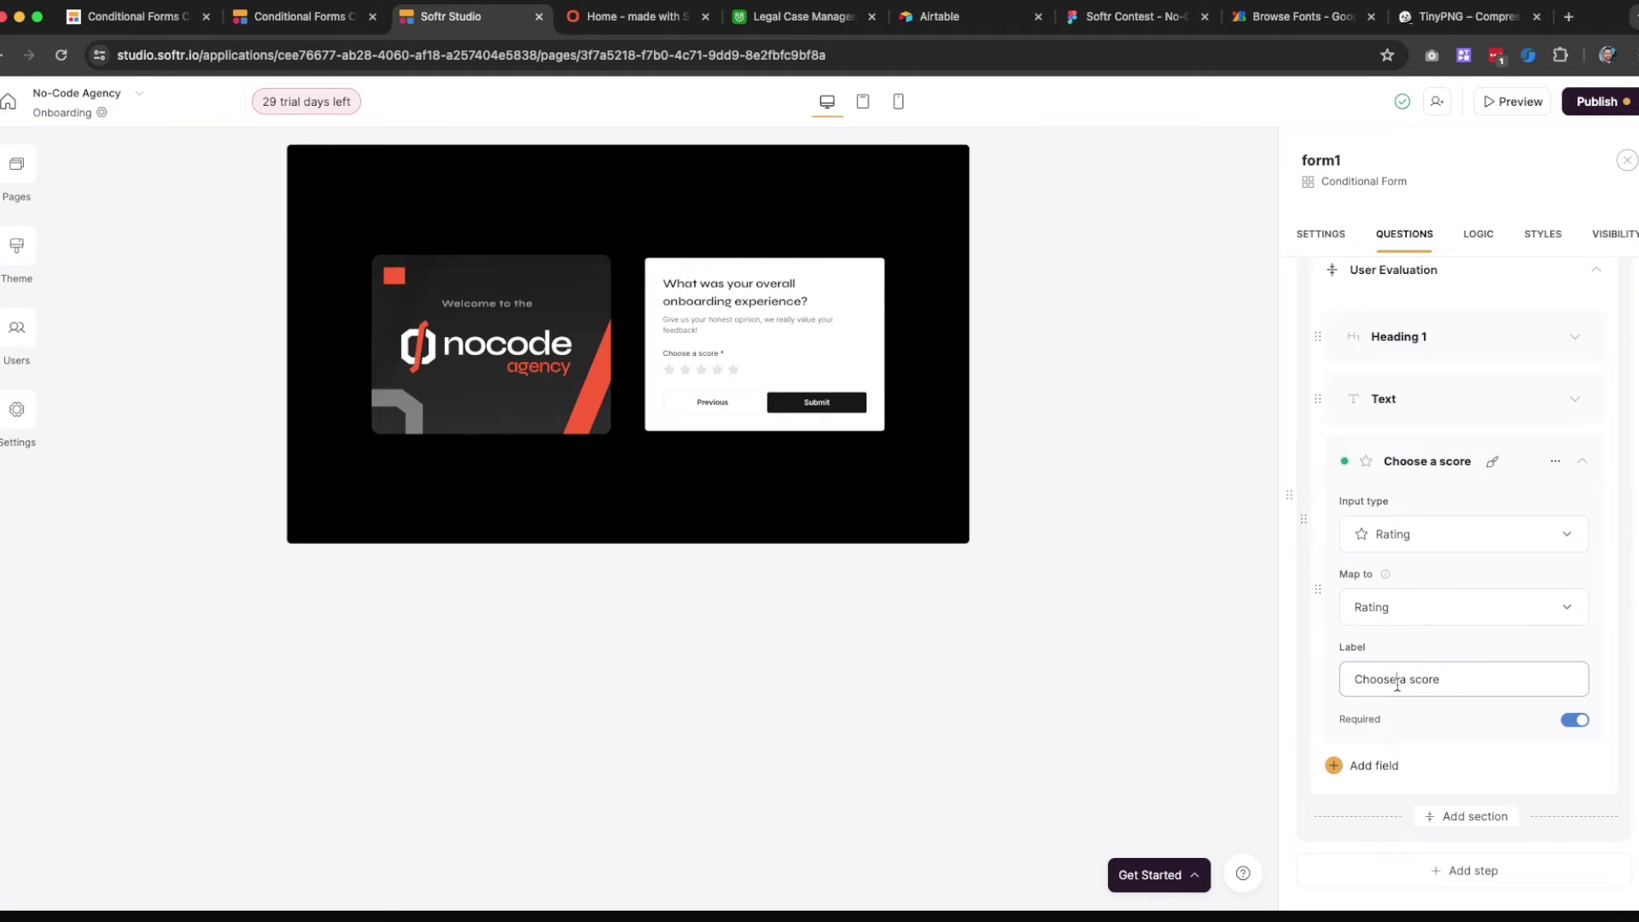
pyautogui.click(1440, 775)
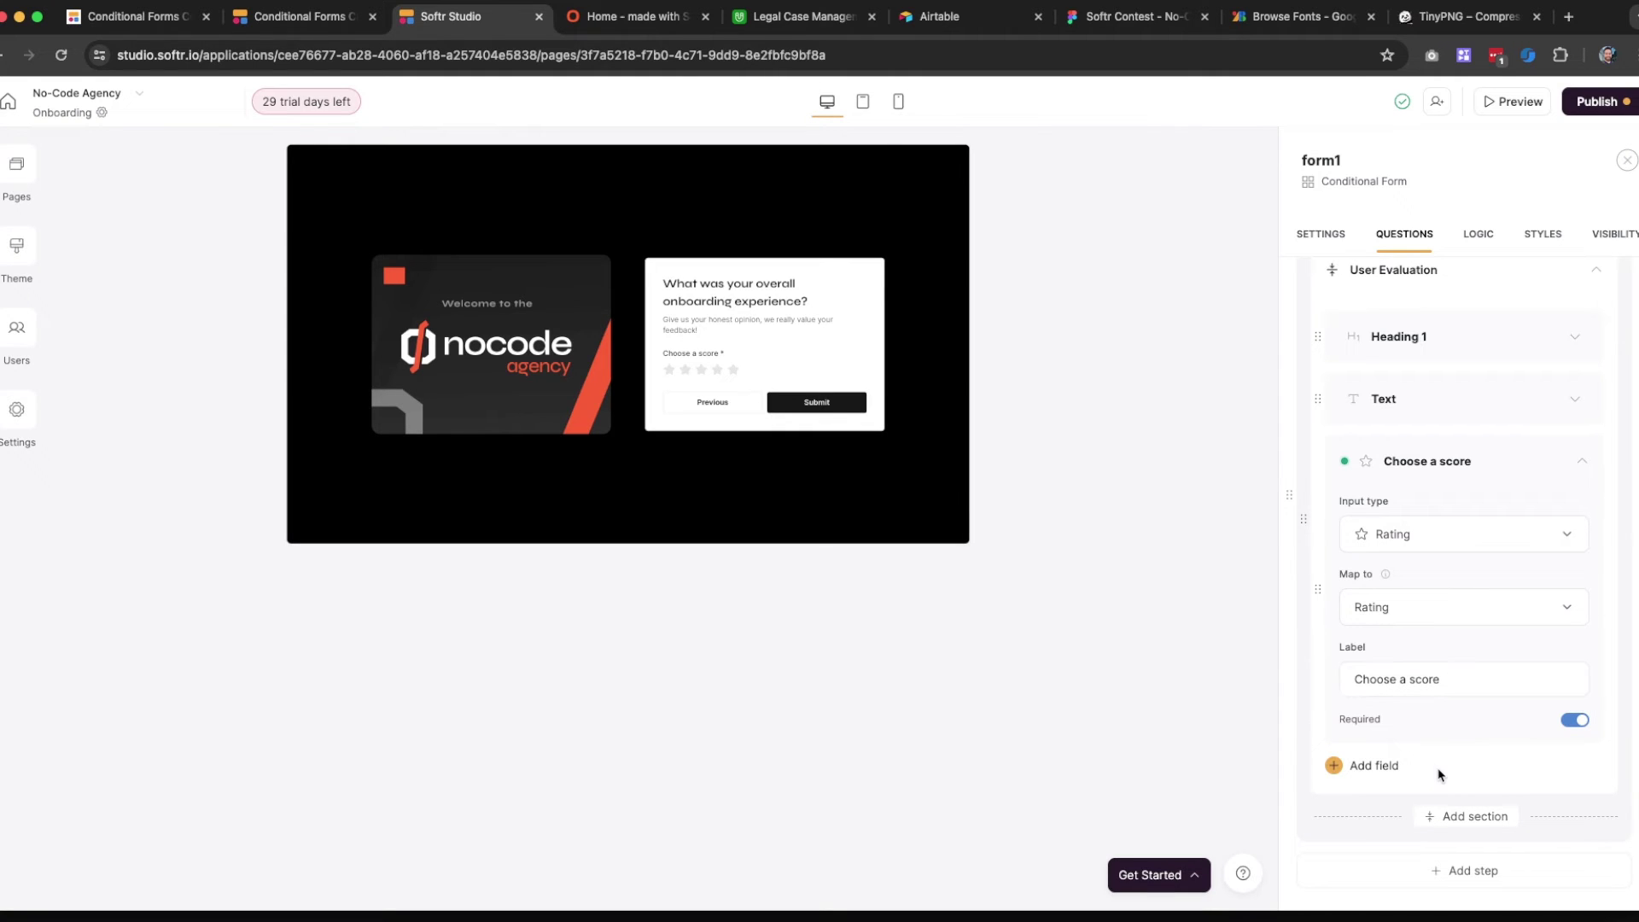
pyautogui.scroll(-2, 1440, 775)
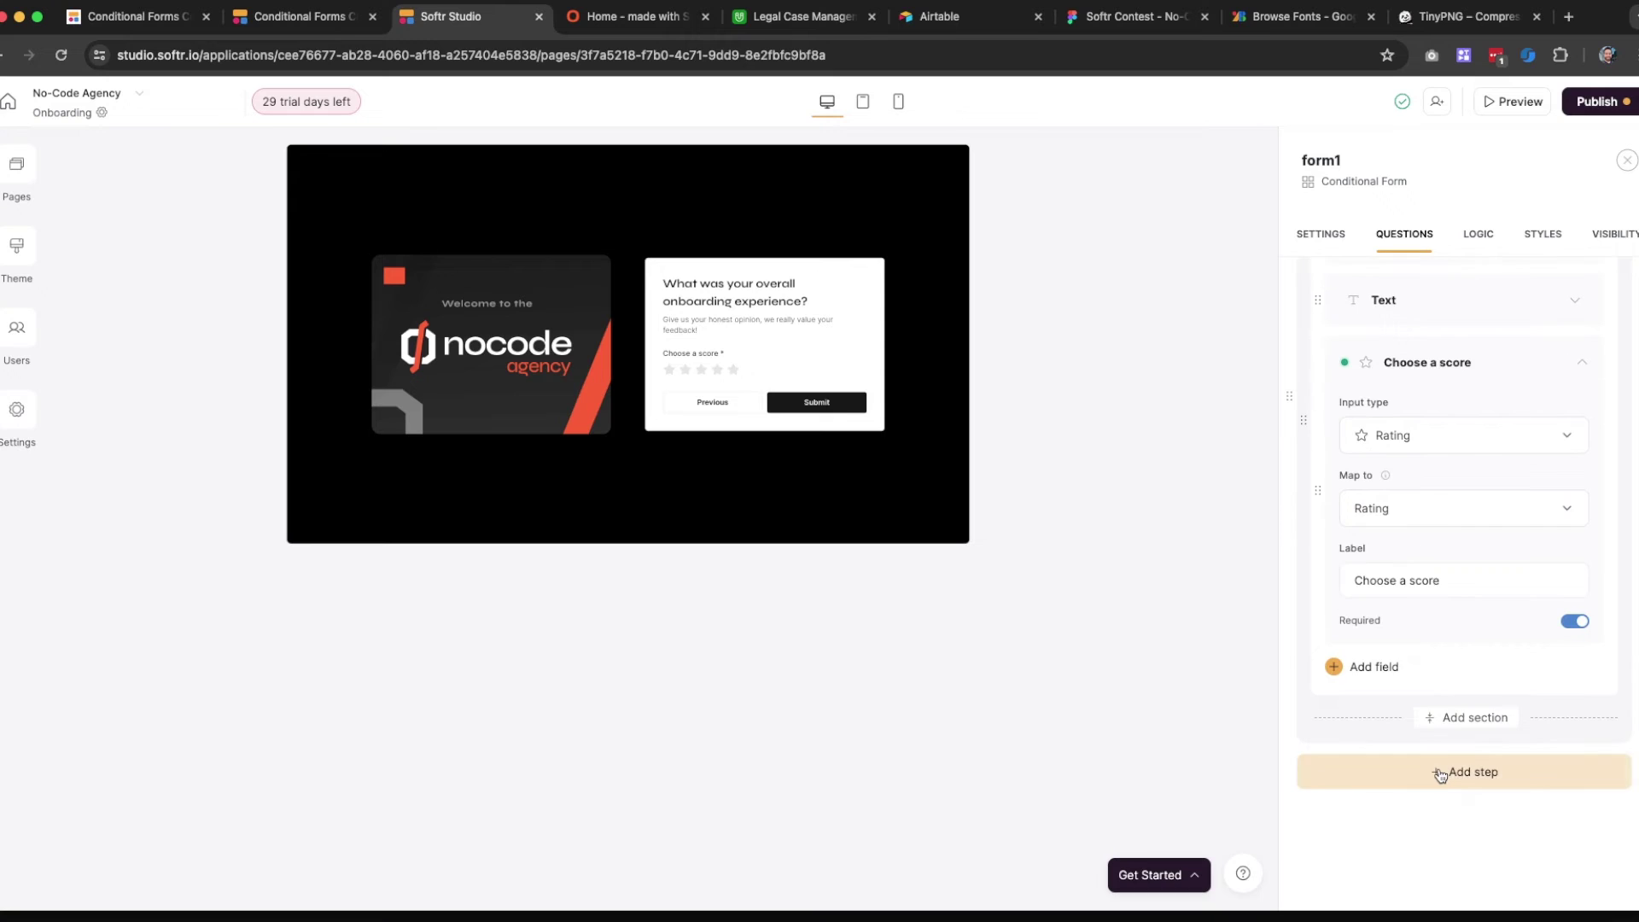
# Add a long-text question 'What could we do to make it better?' with placeholder 'Please give us your honest opinion'
pyautogui.click(1387, 671)
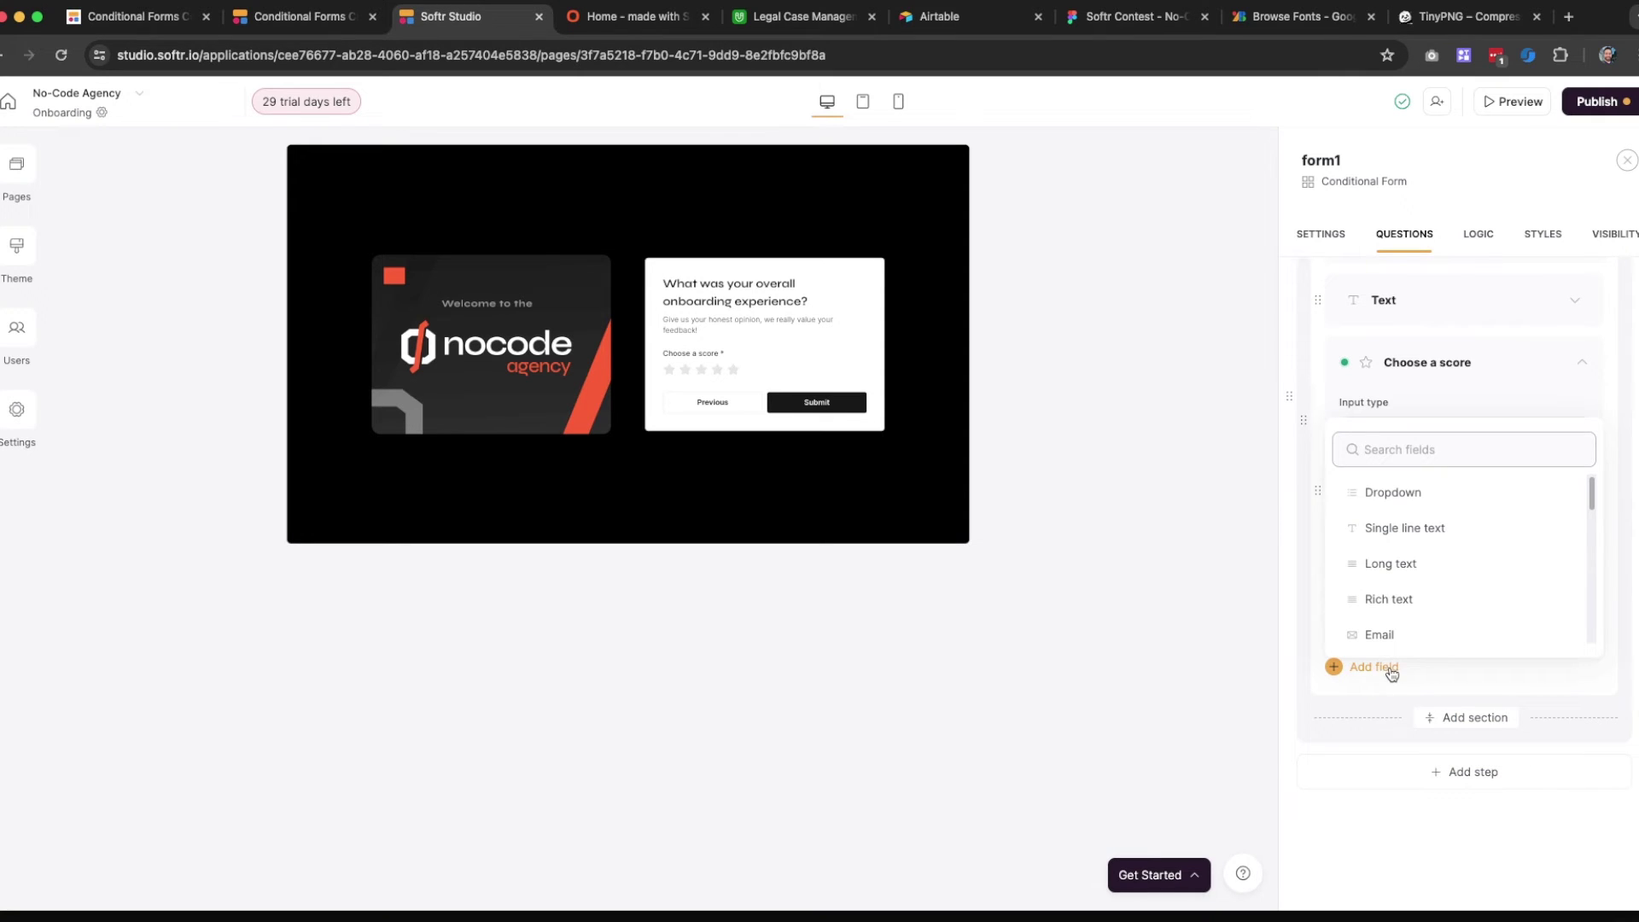
pyautogui.click(1393, 563)
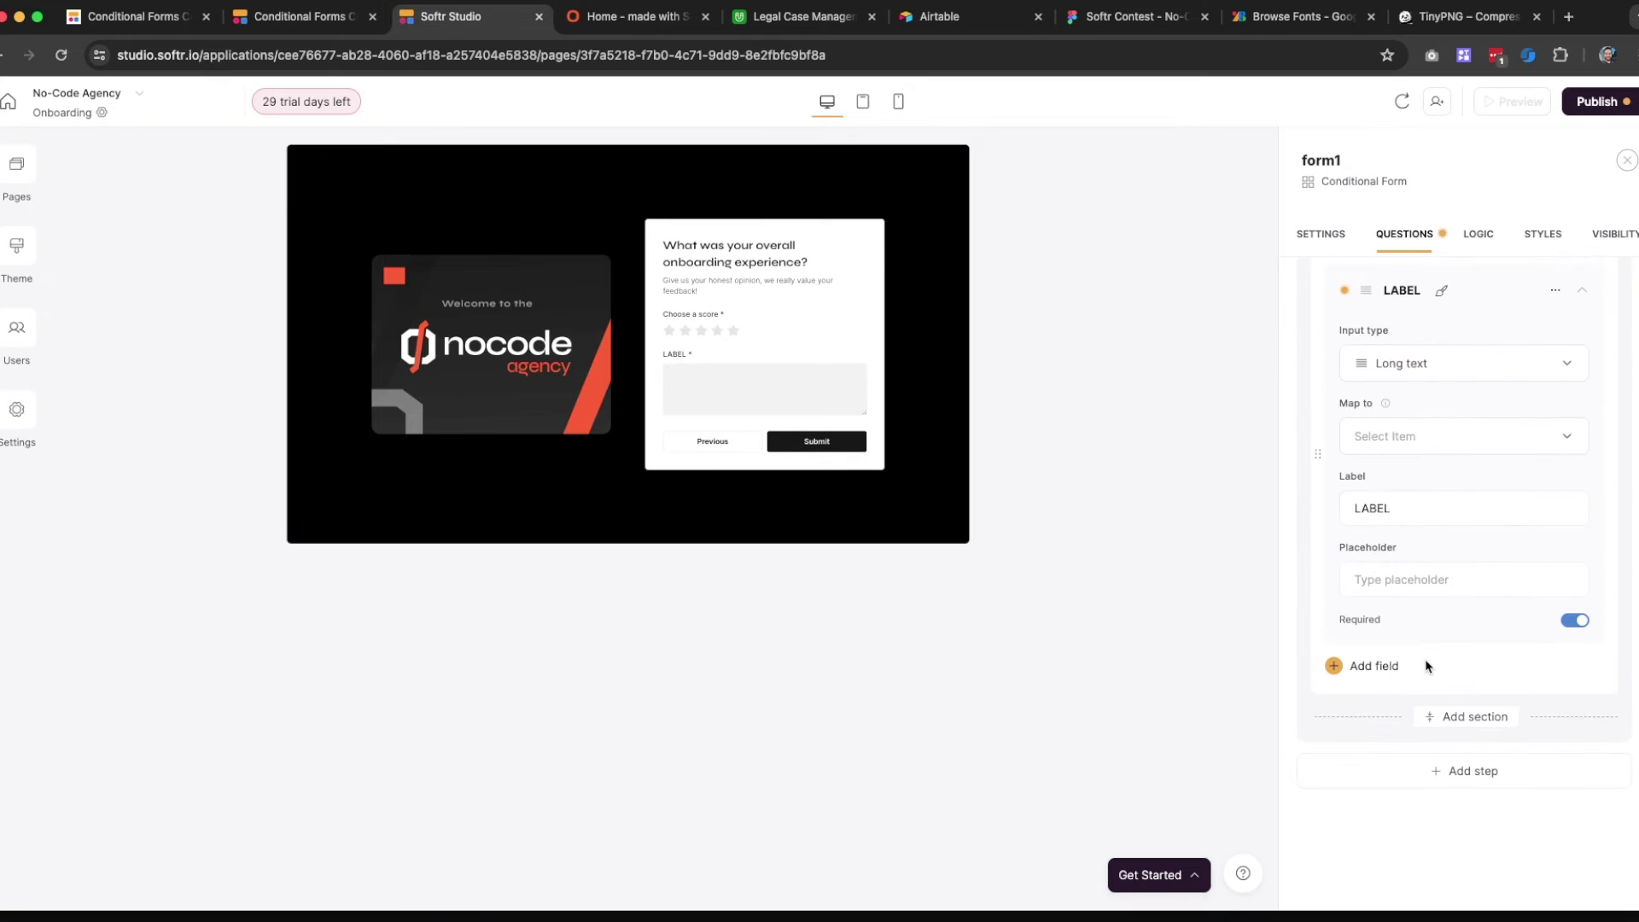
pyautogui.click(1392, 531)
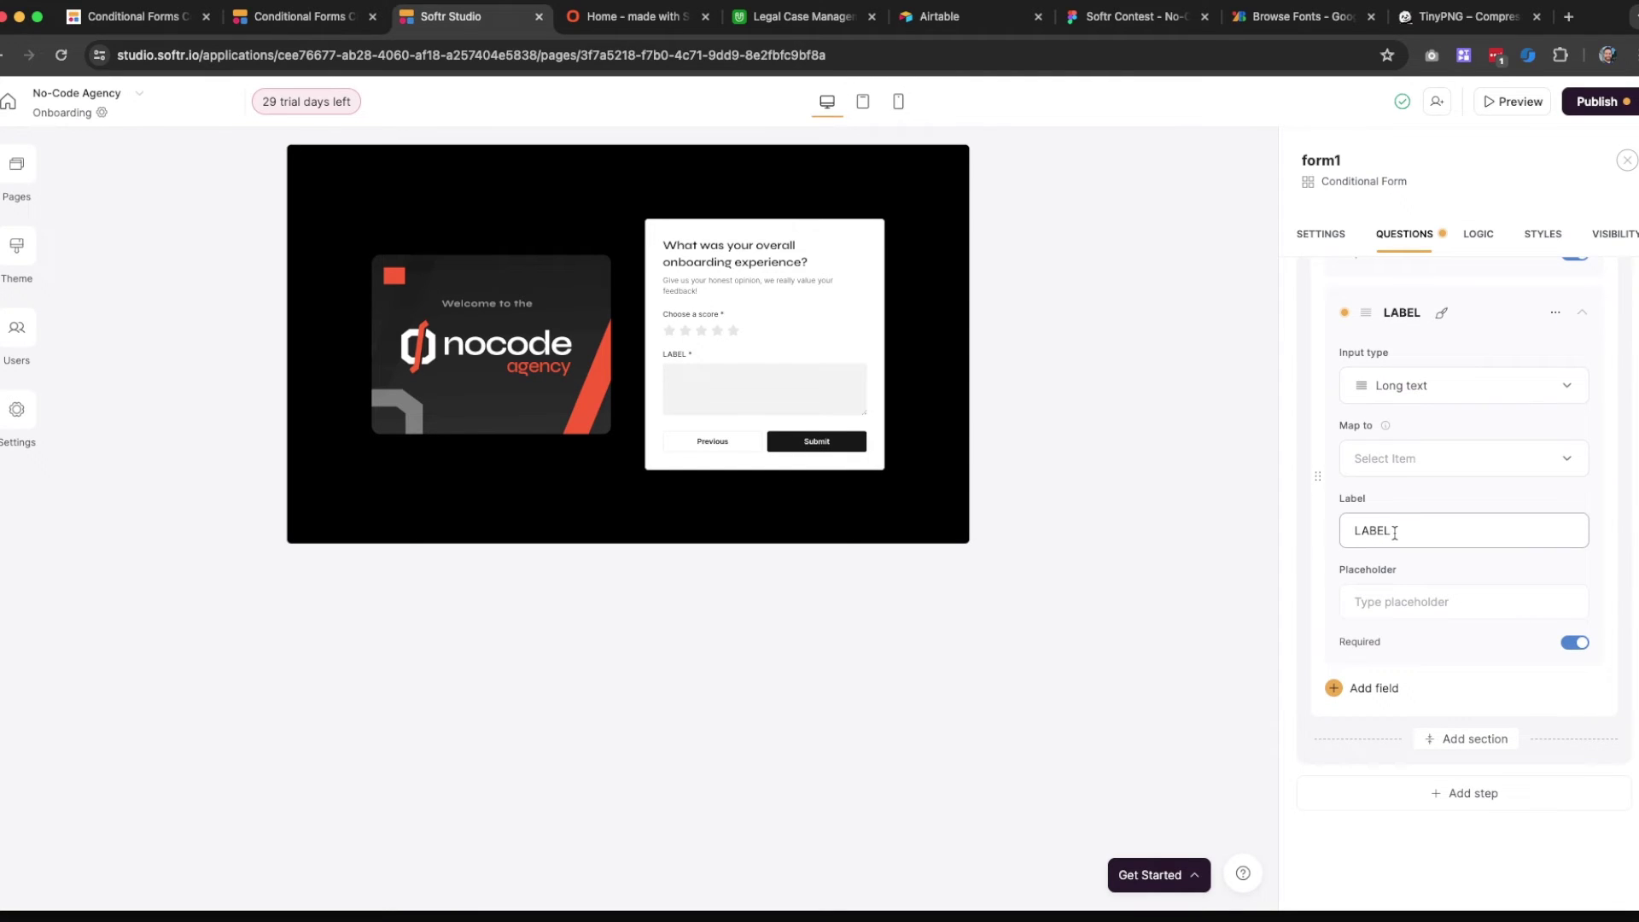
pyautogui.doubleClick(1394, 532)
pyautogui.write('Gi')
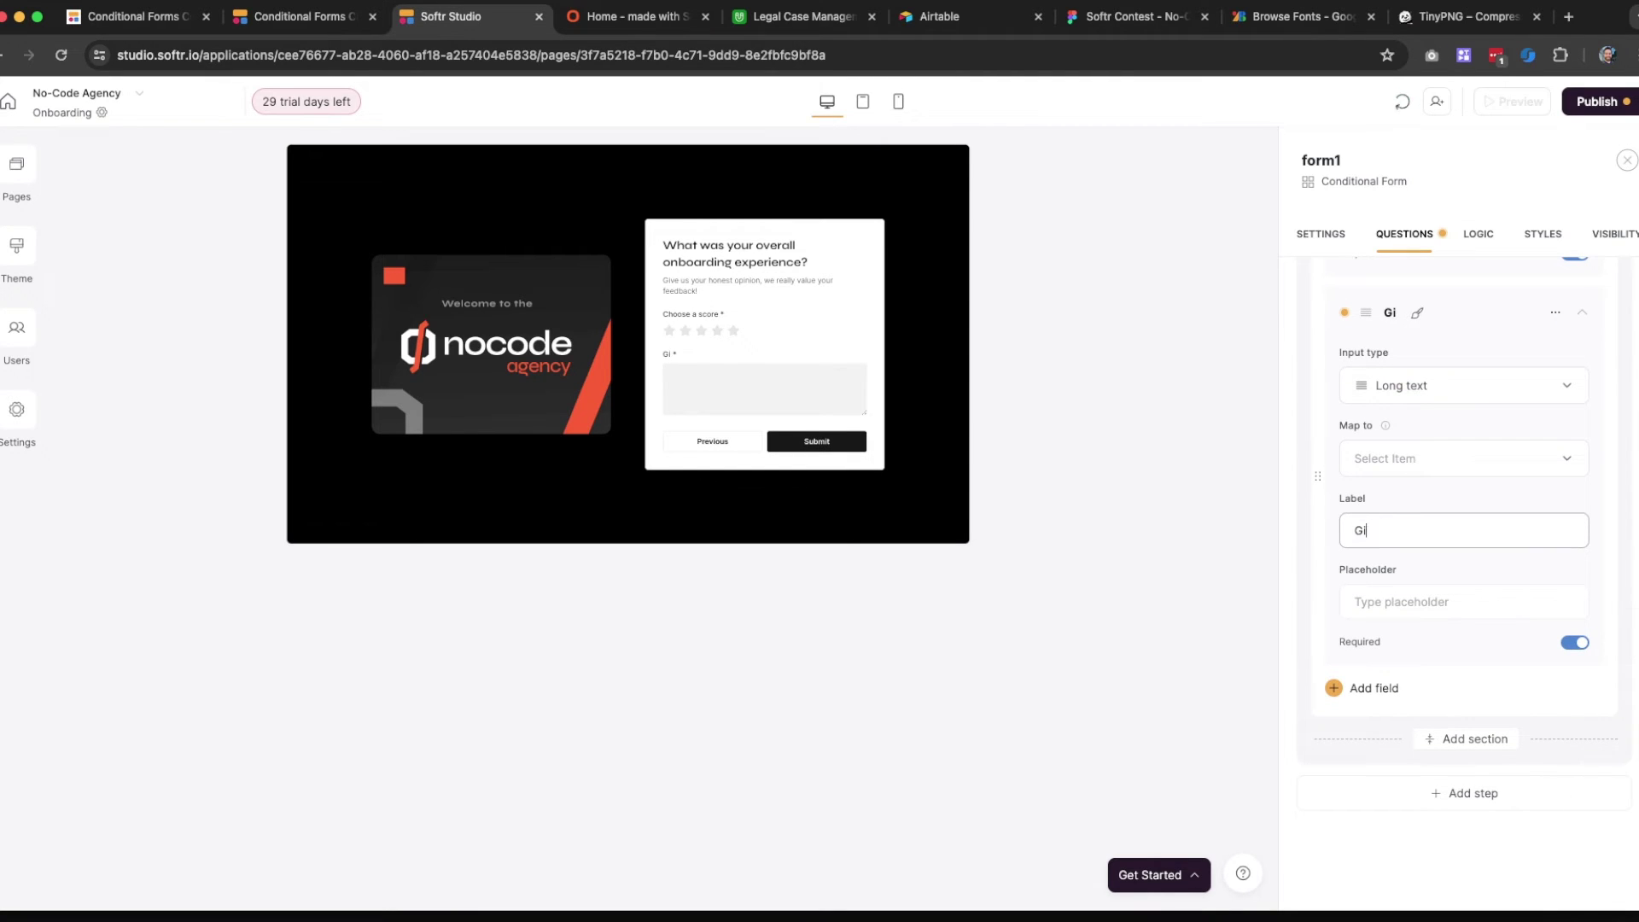
pyautogui.write('vesus your feedbacl')
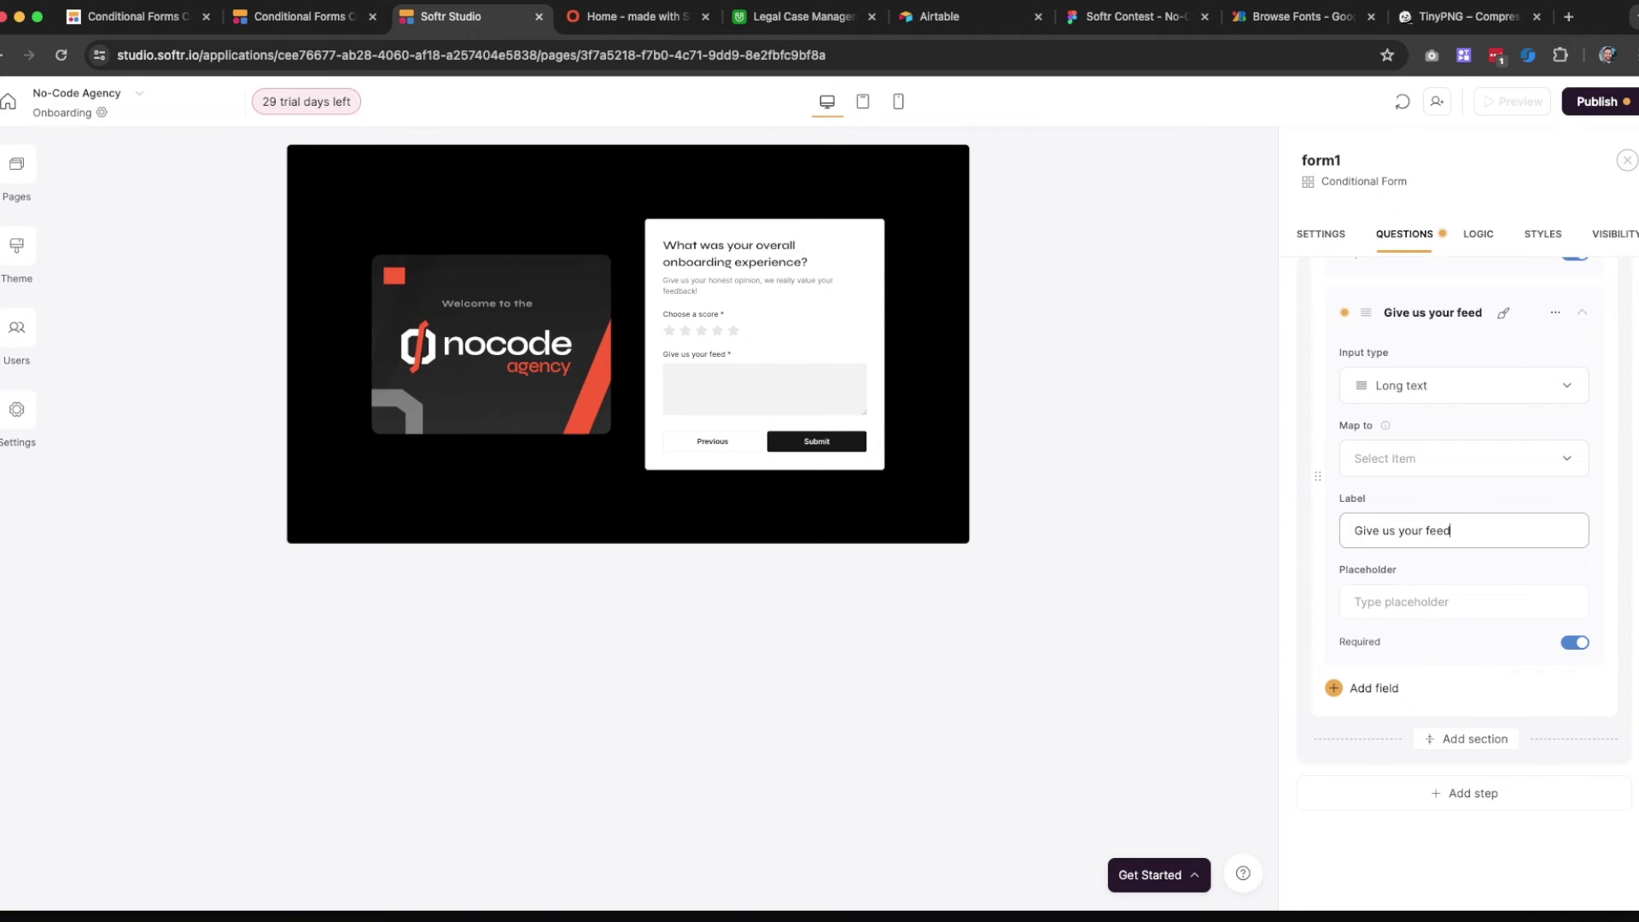
pyautogui.hotkey('ctrl', 'a')
pyautogui.write('What')
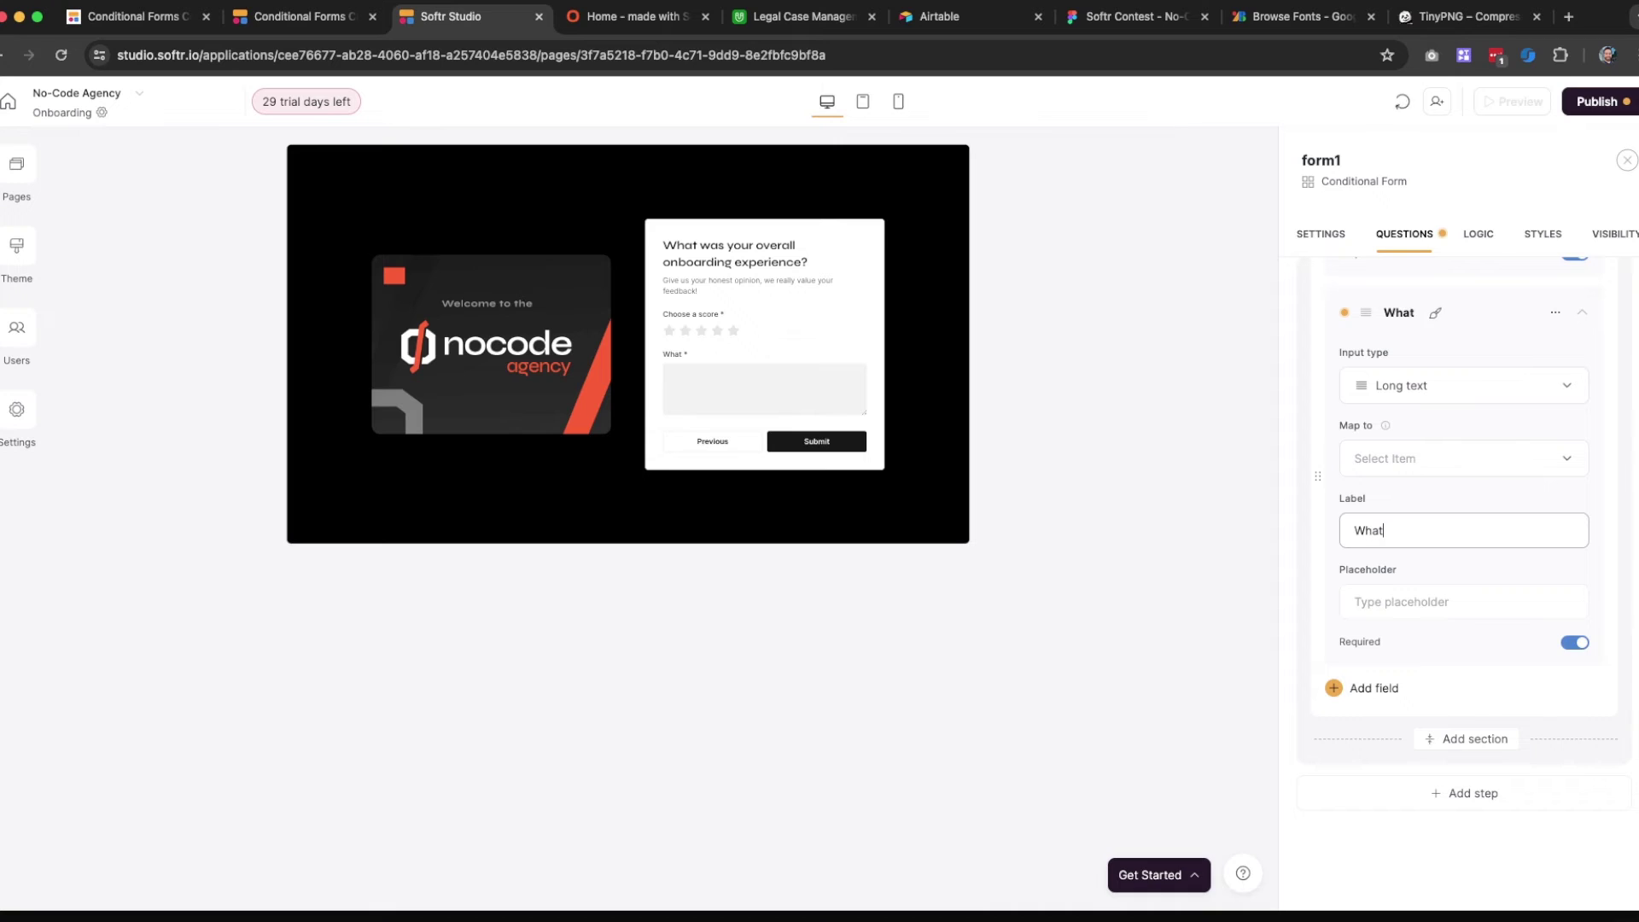
pyautogui.write(' could we do to make it better?')
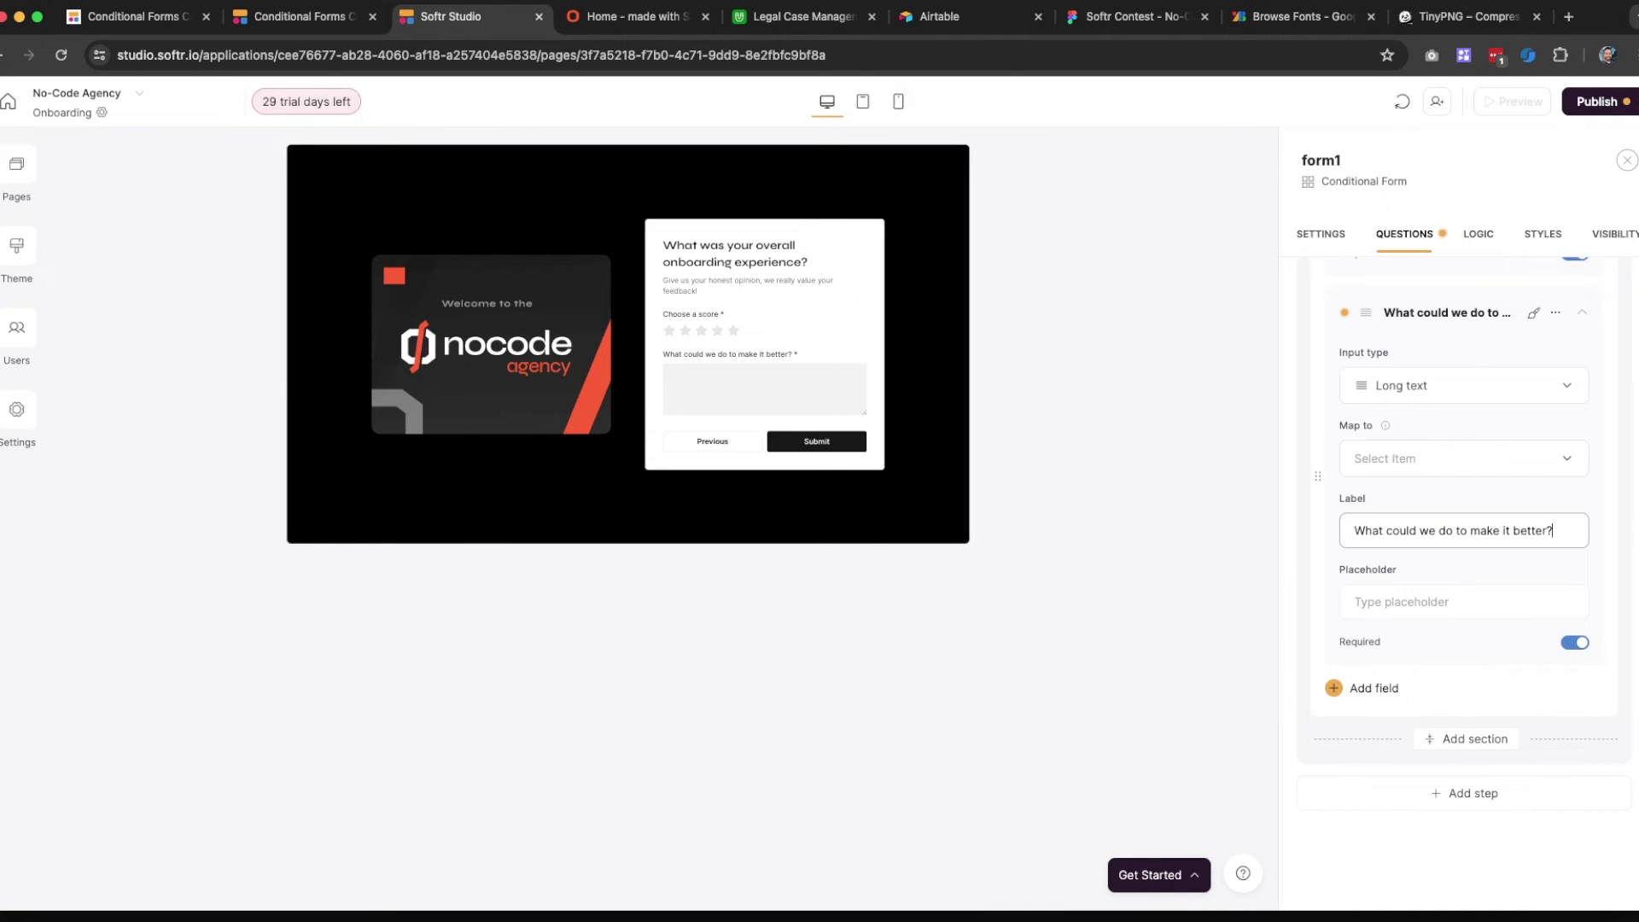
pyautogui.click(1355, 586)
pyautogui.write('Please give us')
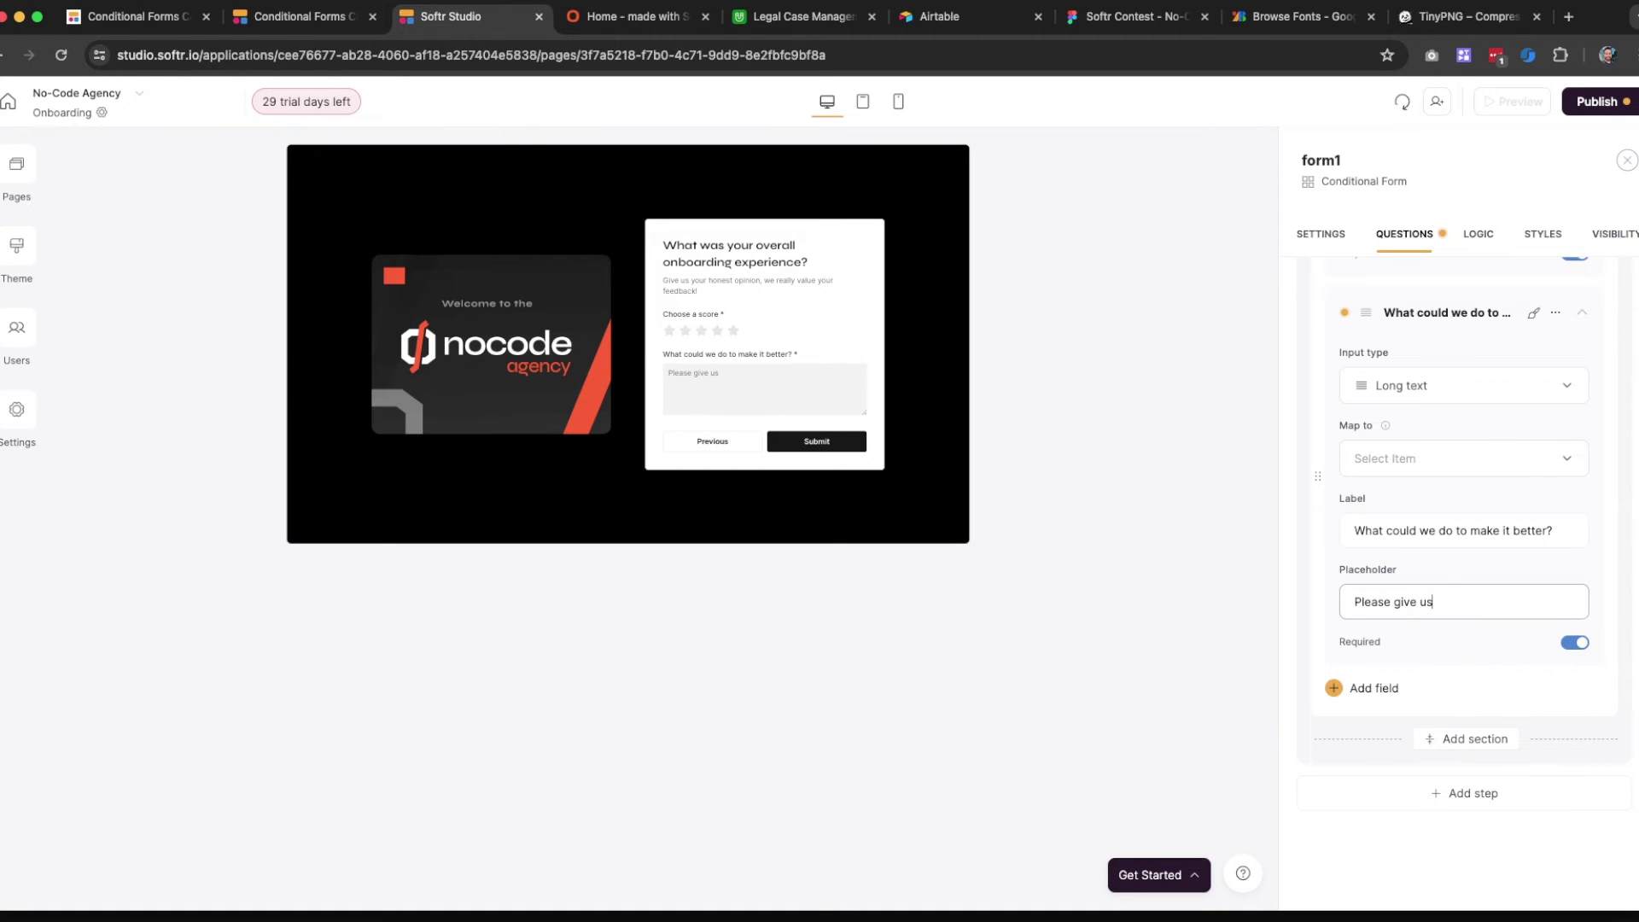
pyautogui.write(' your honest opinion')
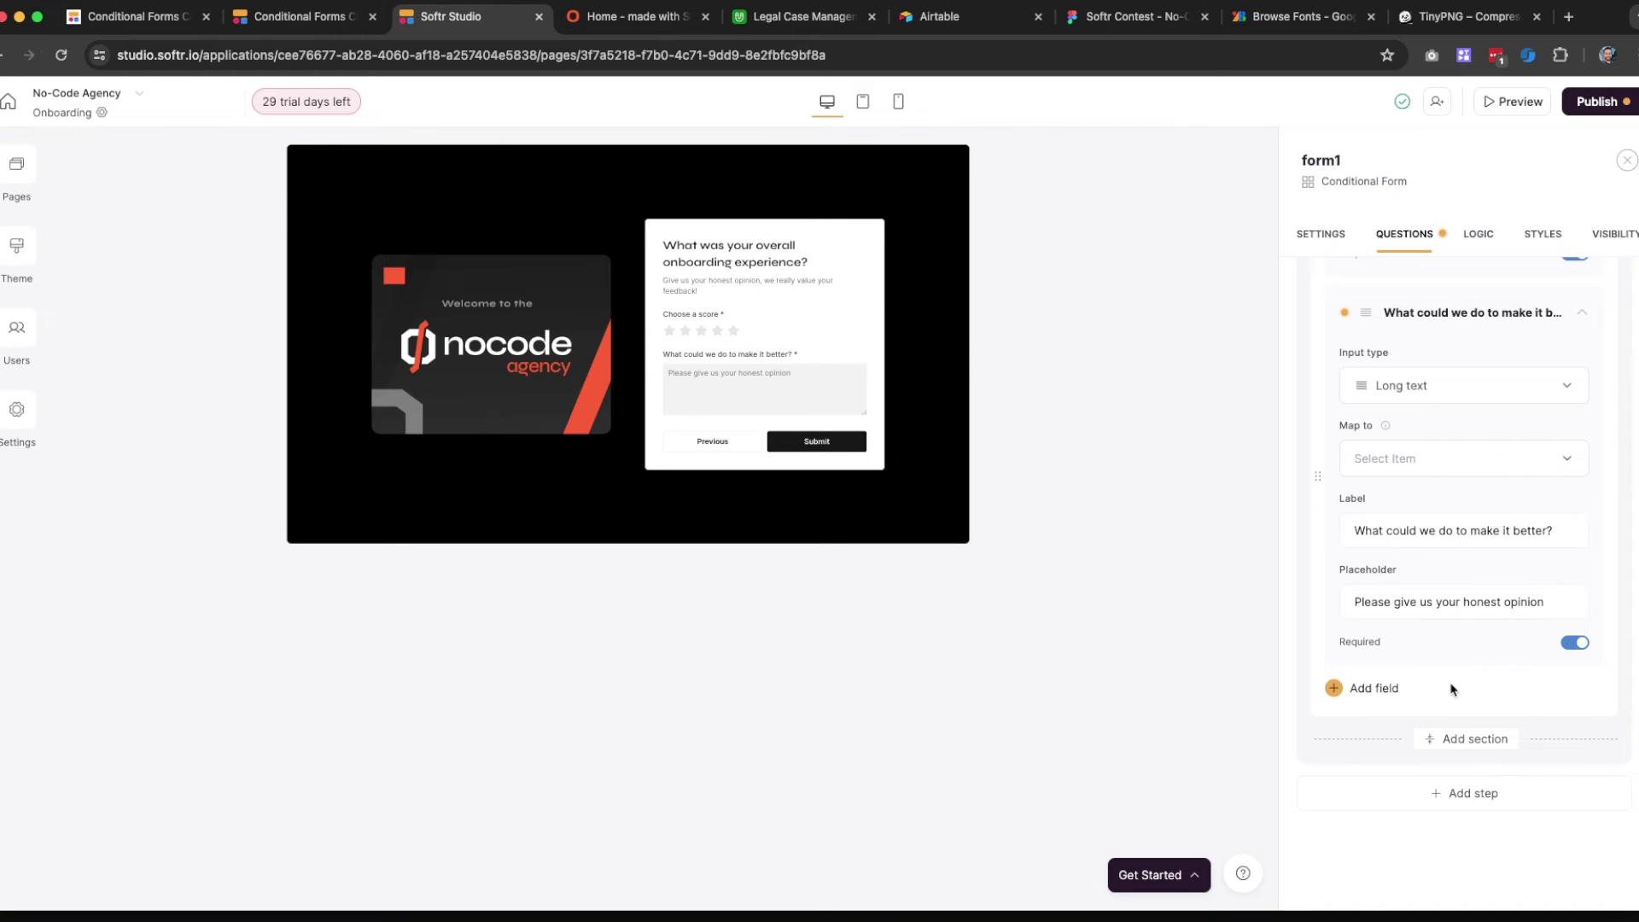
pyautogui.click(1422, 455)
pyautogui.click(1422, 459)
# Create a Long text field named User Feedback in Airtable's Onboarding table
pyautogui.click(803, 25)
pyautogui.click(1455, 210)
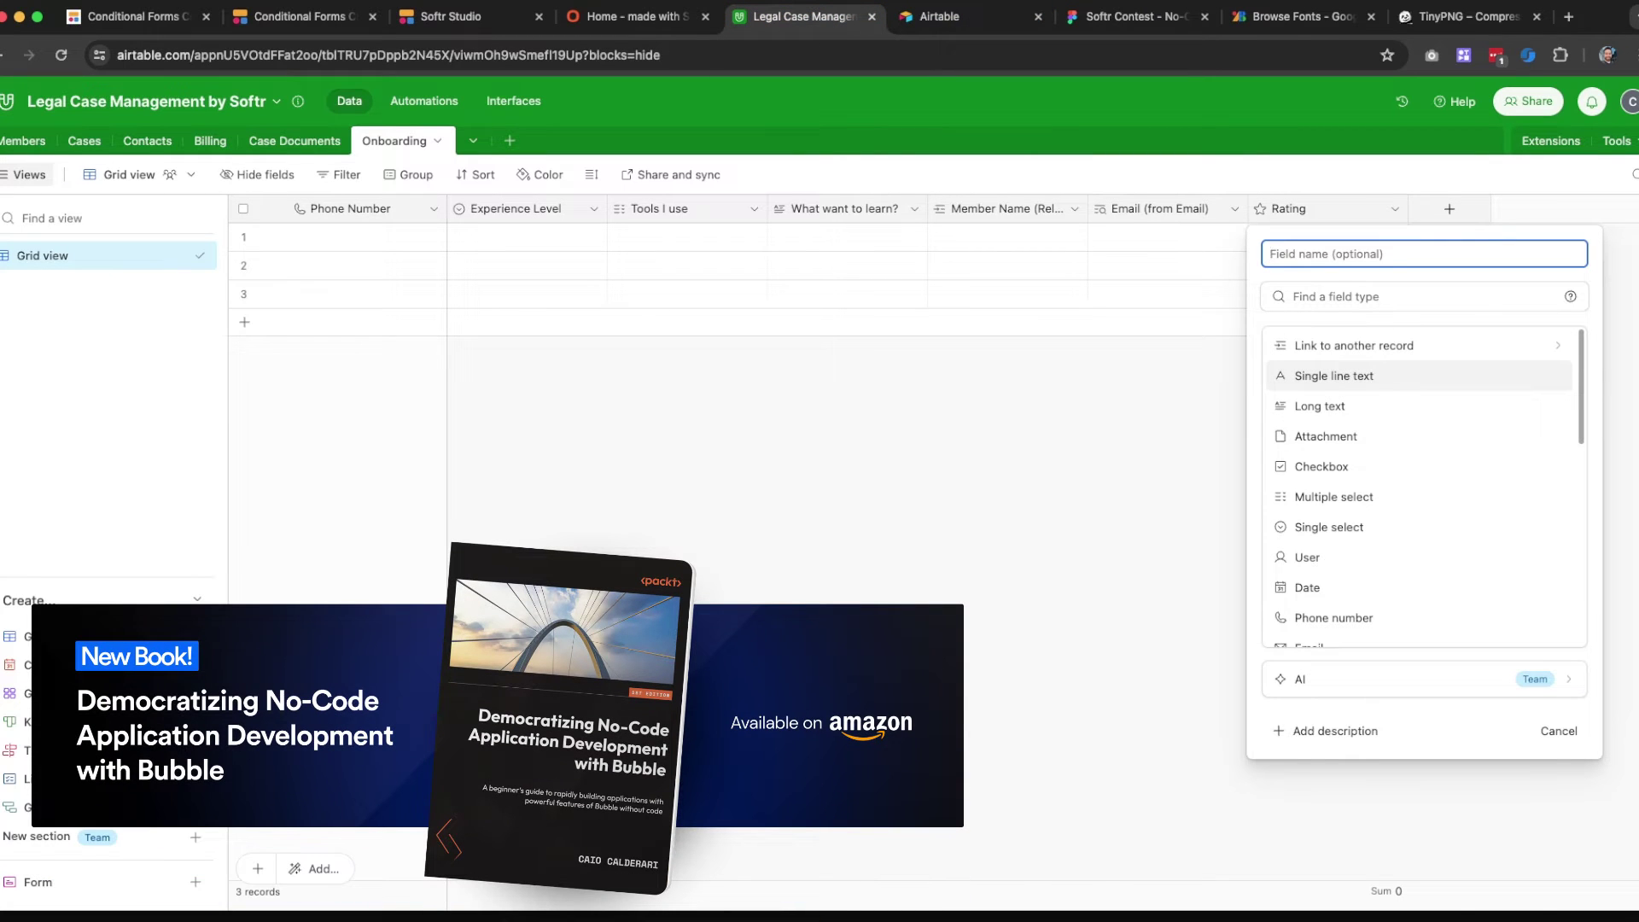
pyautogui.write('User Feedback')
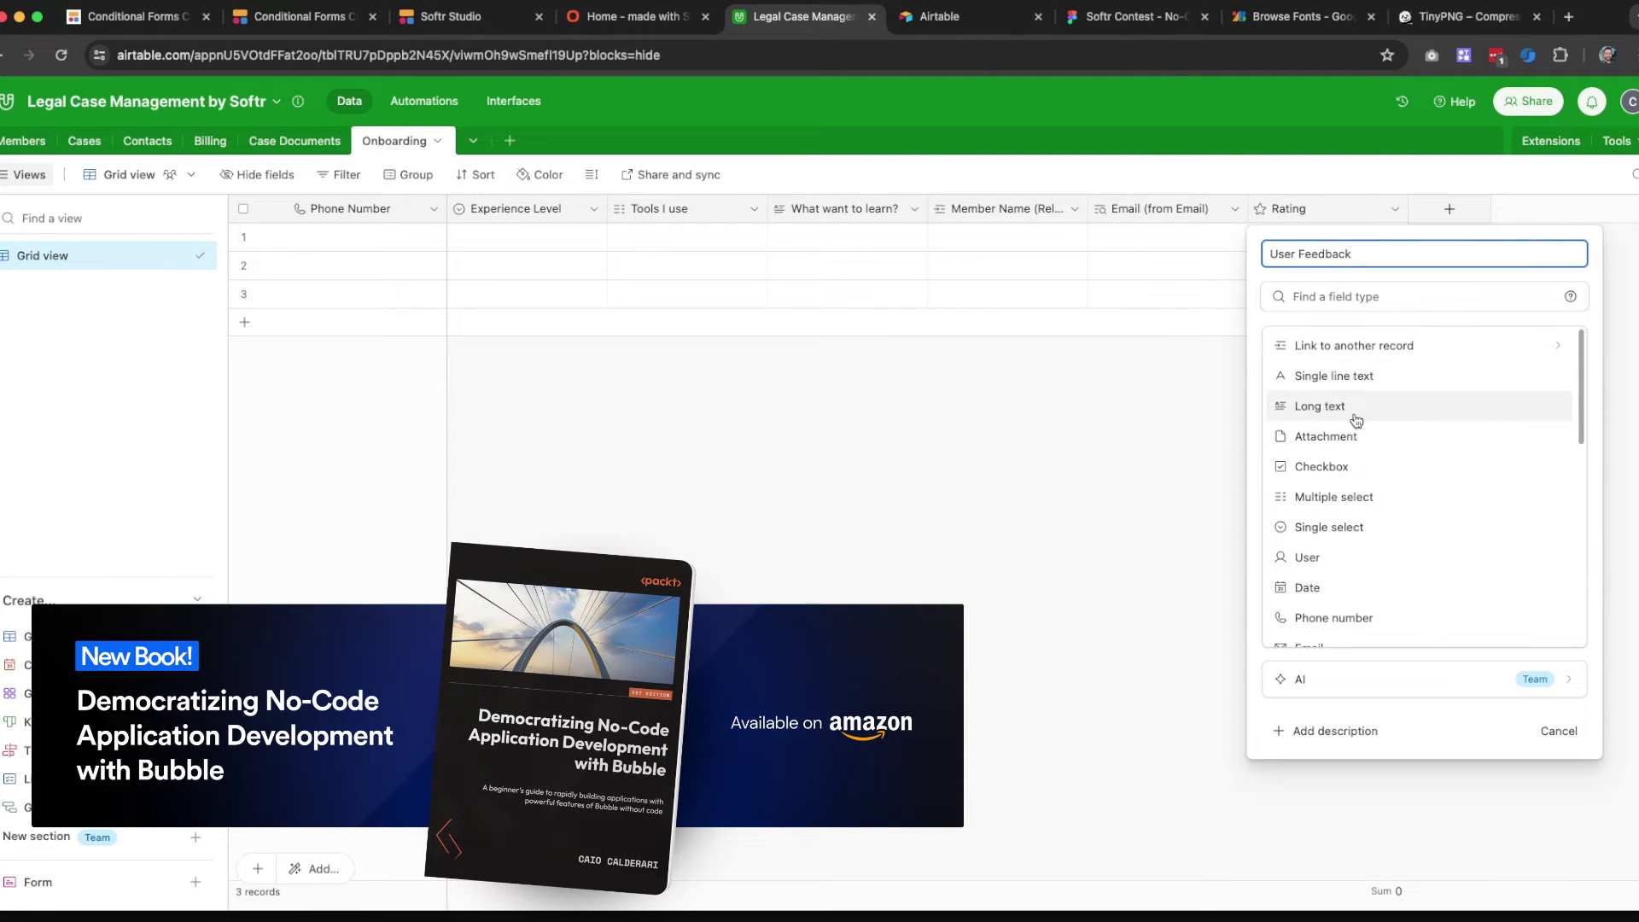
pyautogui.click(1353, 408)
pyautogui.click(1530, 480)
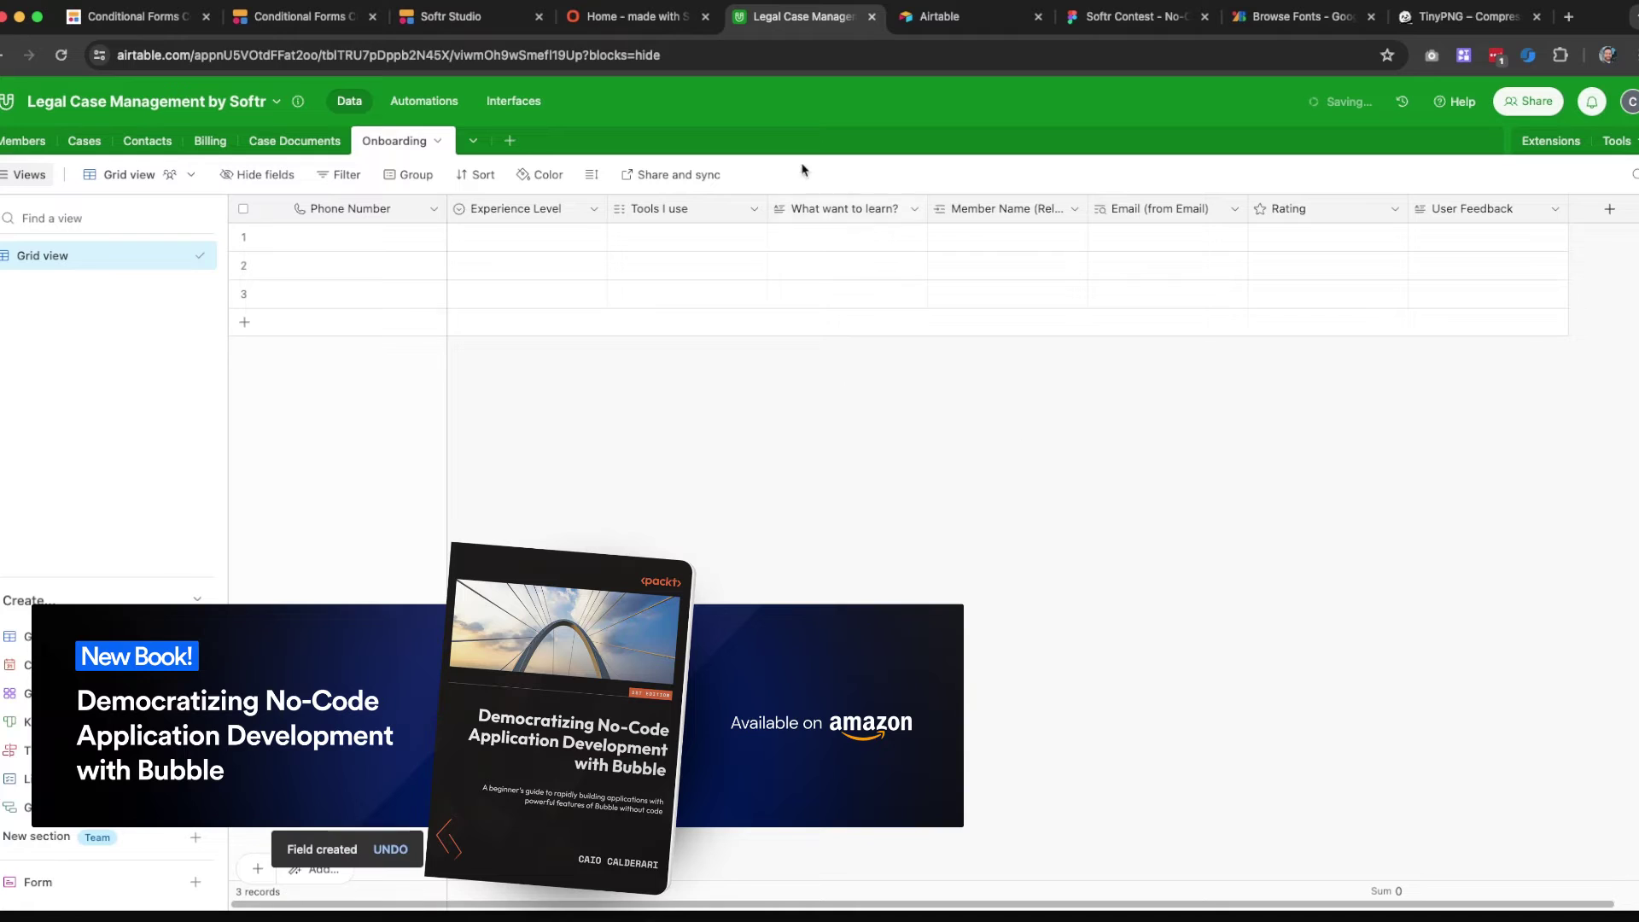
pyautogui.click(448, 21)
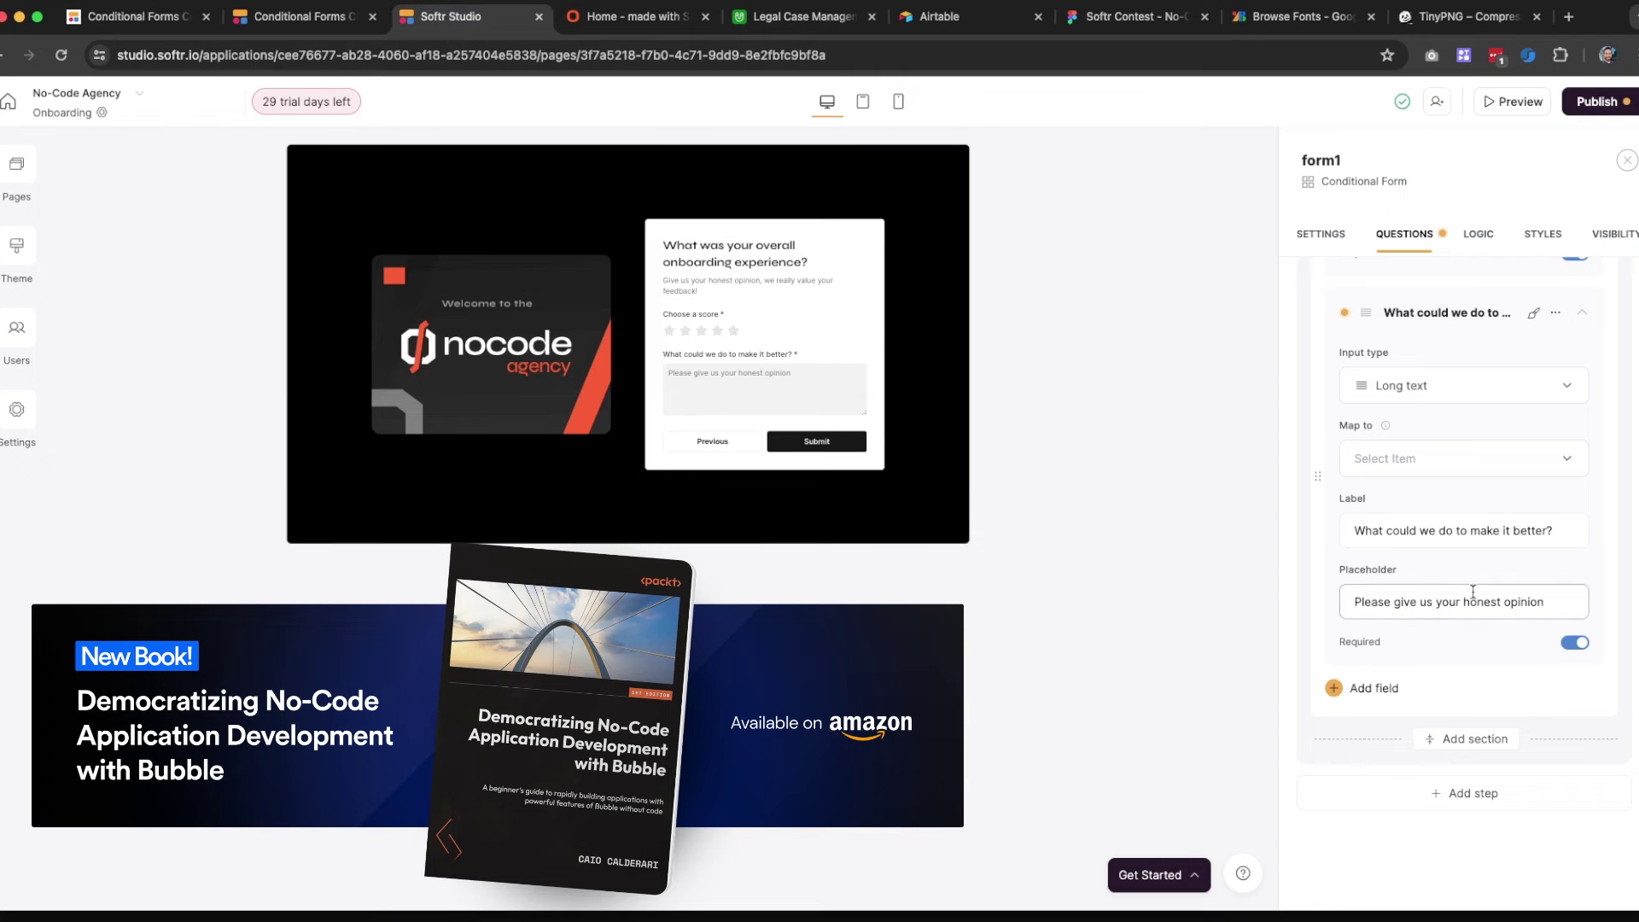
# Reload the form's data source settings so the User Feedback field becomes available
pyautogui.scroll(1, 1423, 333)
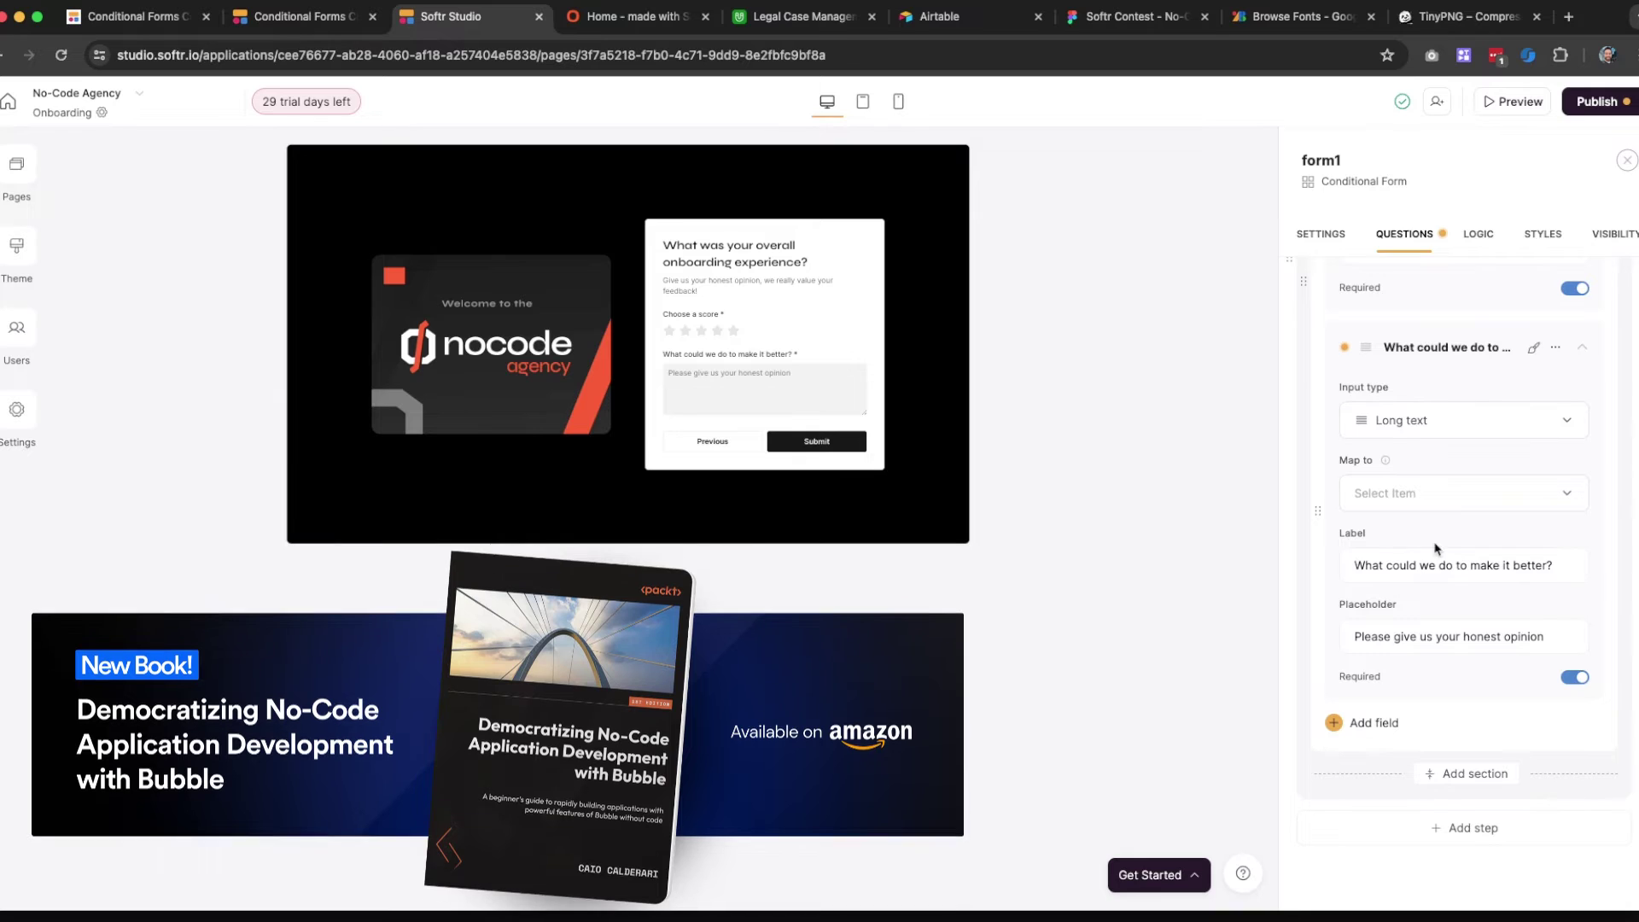
pyautogui.click(1462, 491)
pyautogui.click(1441, 573)
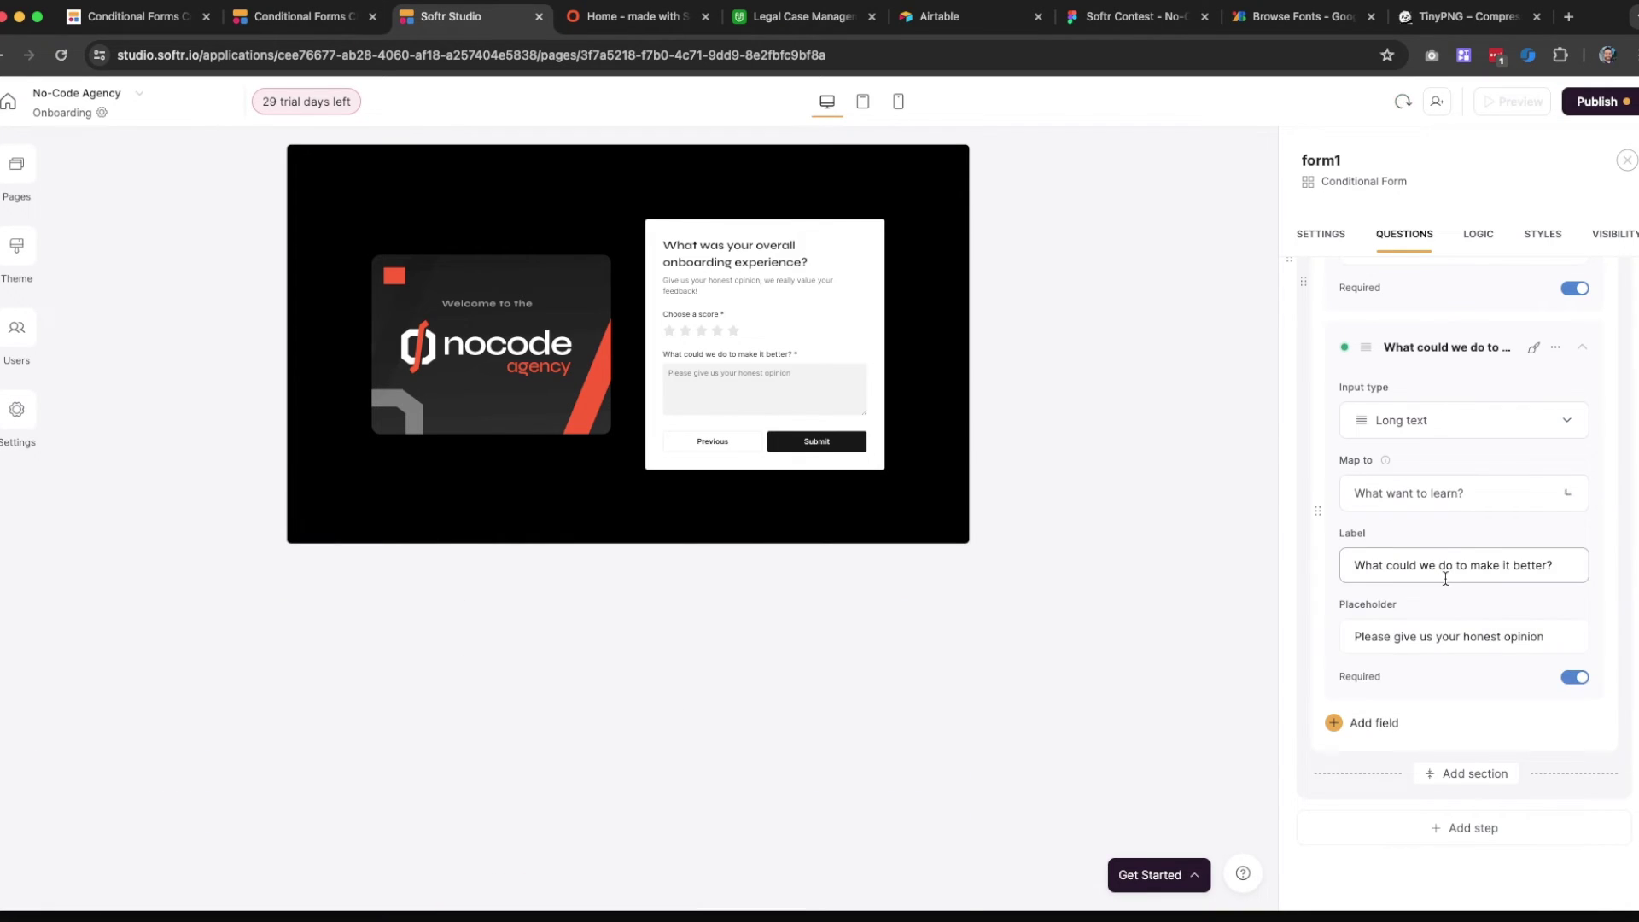
pyautogui.click(1457, 493)
pyautogui.scroll(-3, 1420, 620)
pyautogui.scroll(3, 1423, 622)
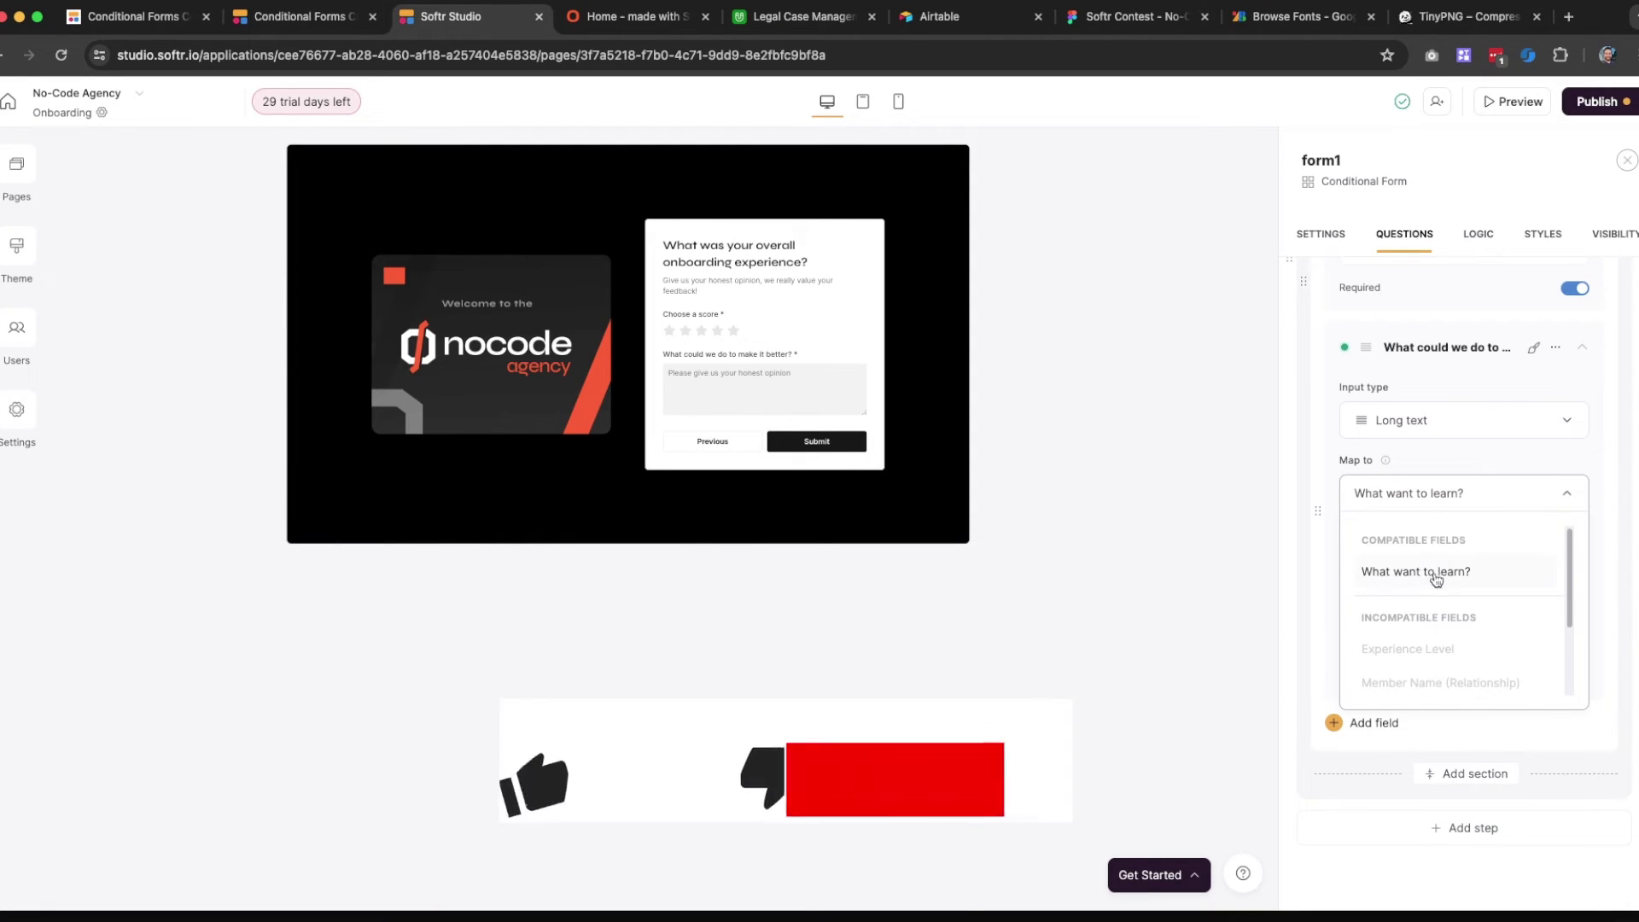
pyautogui.click(1360, 326)
pyautogui.click(1322, 235)
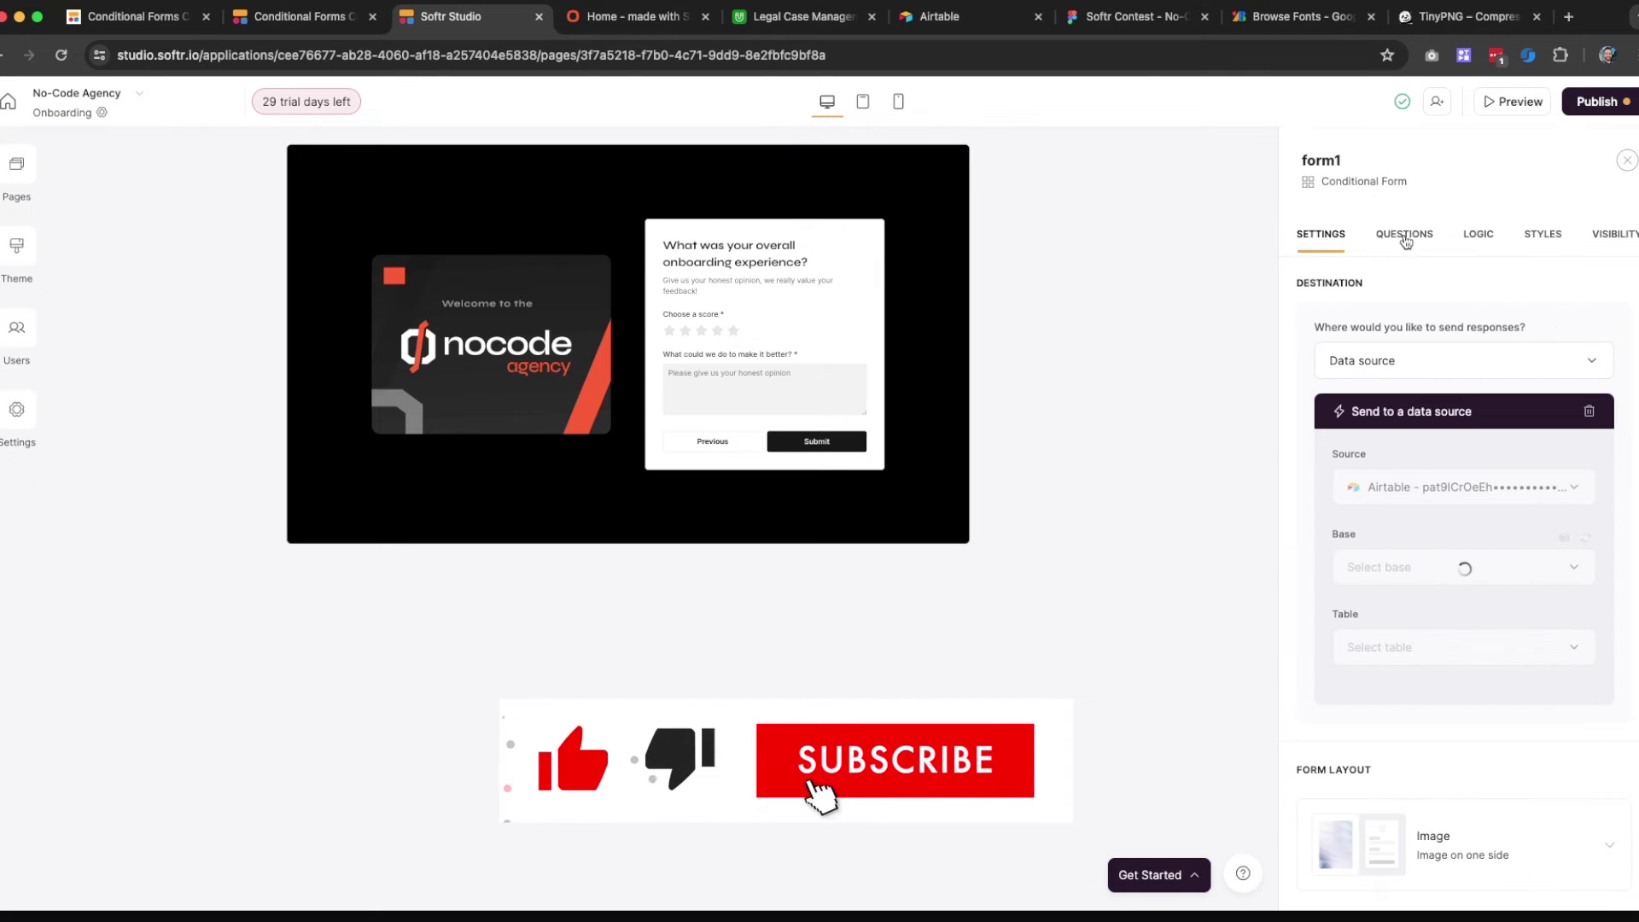
pyautogui.click(1404, 233)
# Map the improvement question's answer to User Feedback and view the form's step logic flow
pyautogui.scroll(-2, 1451, 576)
pyautogui.click(1424, 563)
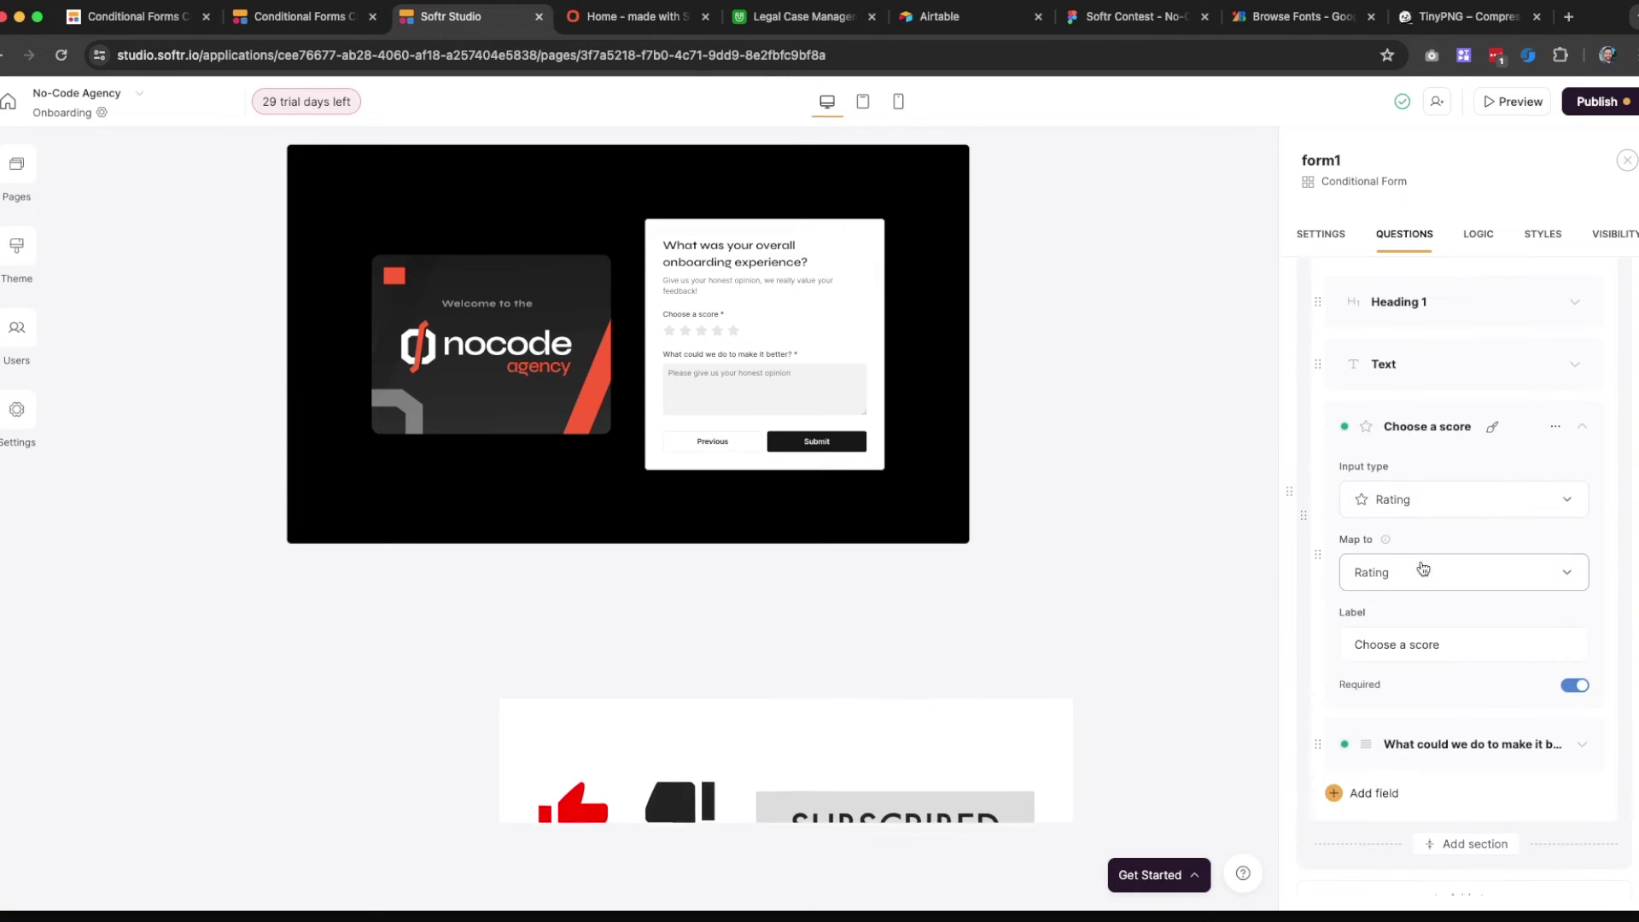
pyautogui.click(1422, 744)
pyautogui.click(1426, 692)
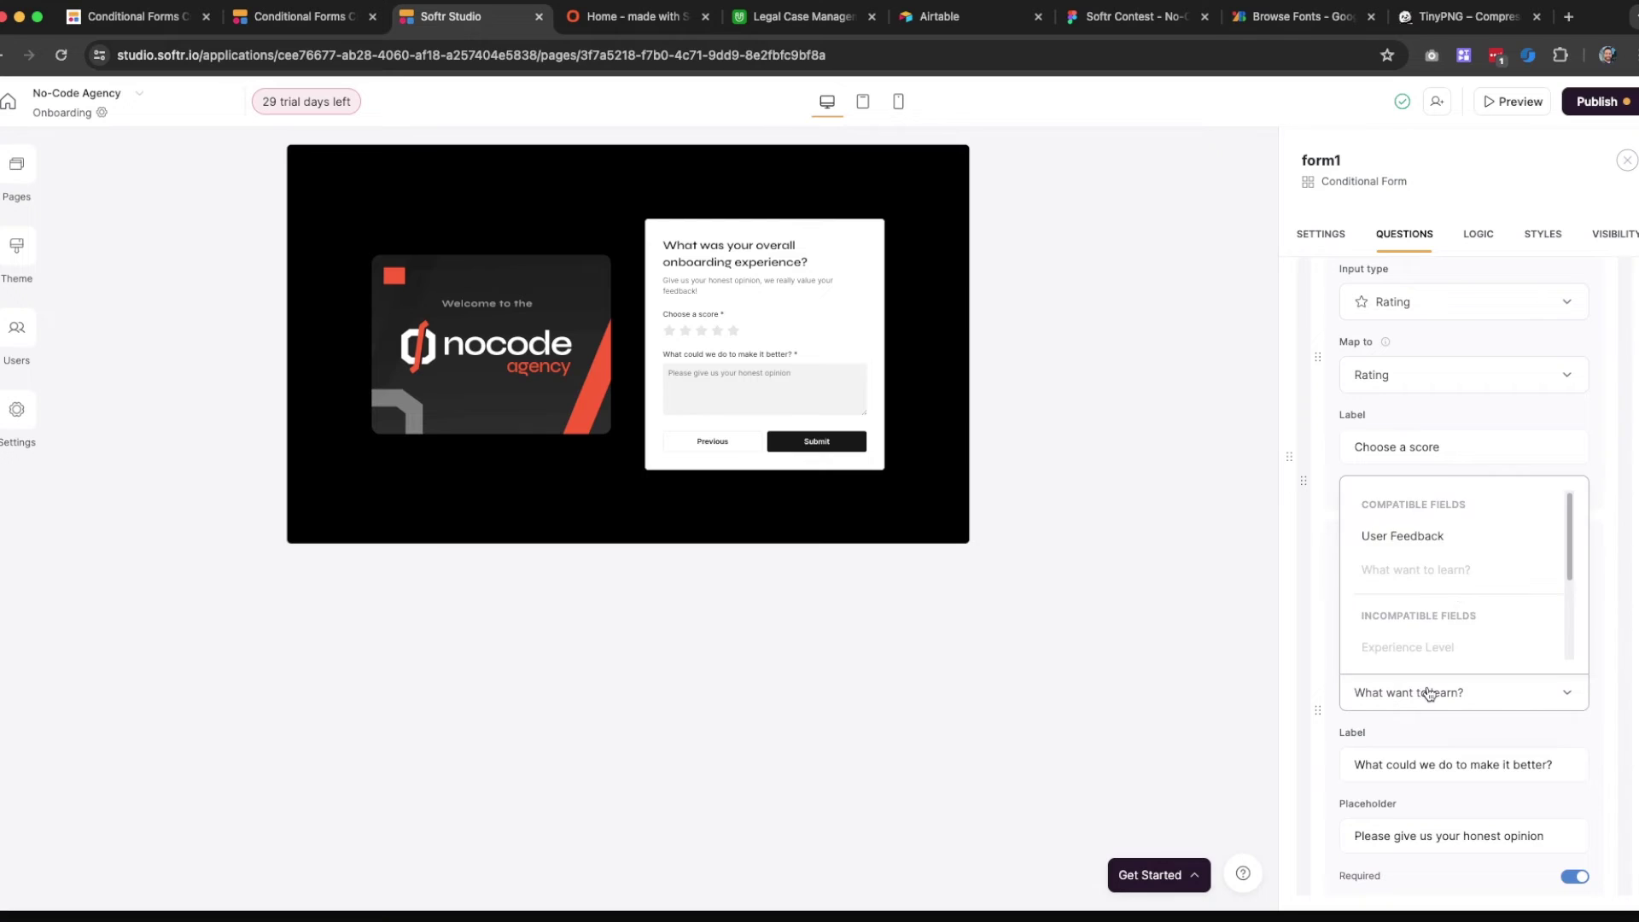
pyautogui.scroll(-3, 1458, 594)
pyautogui.scroll(-2, 1451, 581)
pyautogui.click(1422, 551)
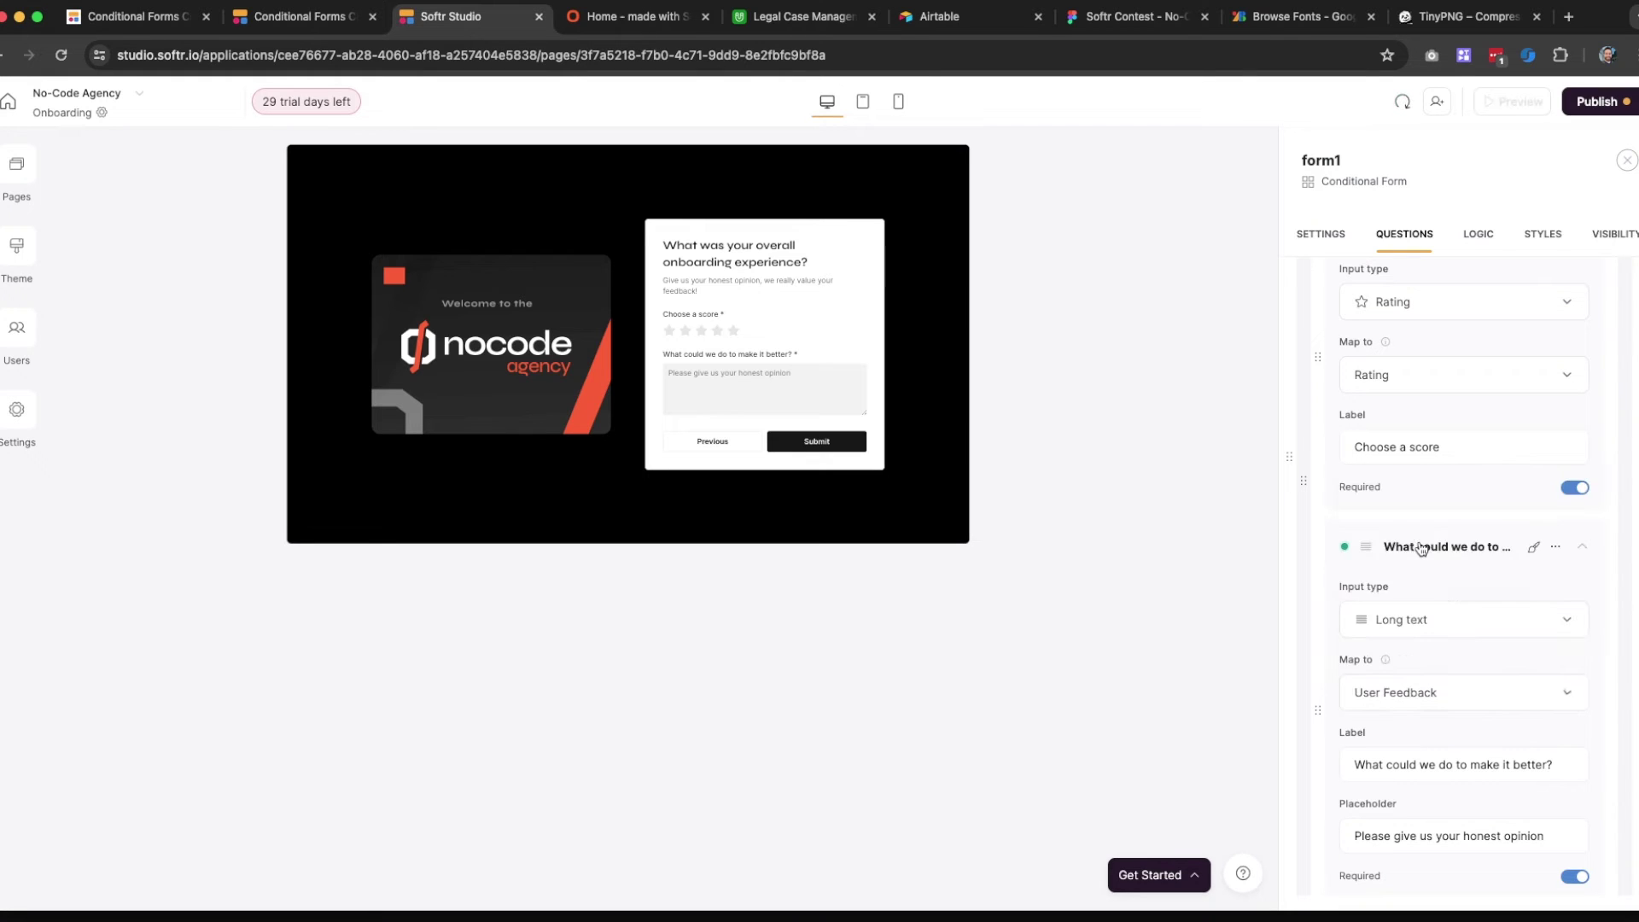
pyautogui.scroll(-3, 1422, 547)
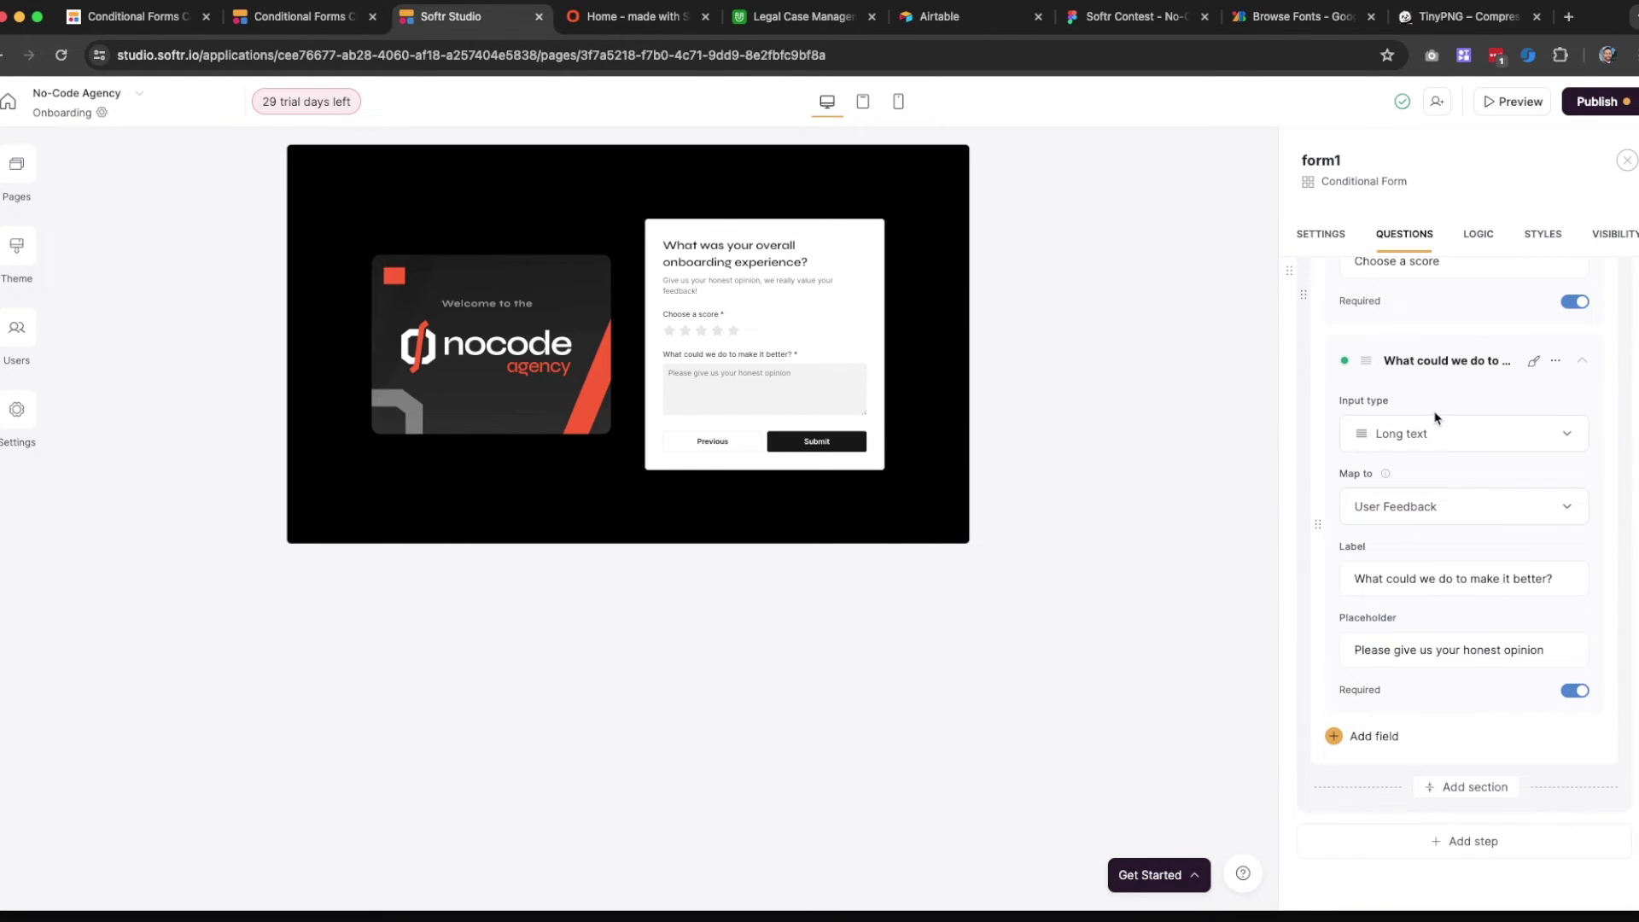
pyautogui.scroll(-1, 1430, 431)
pyautogui.scroll(1, 1421, 457)
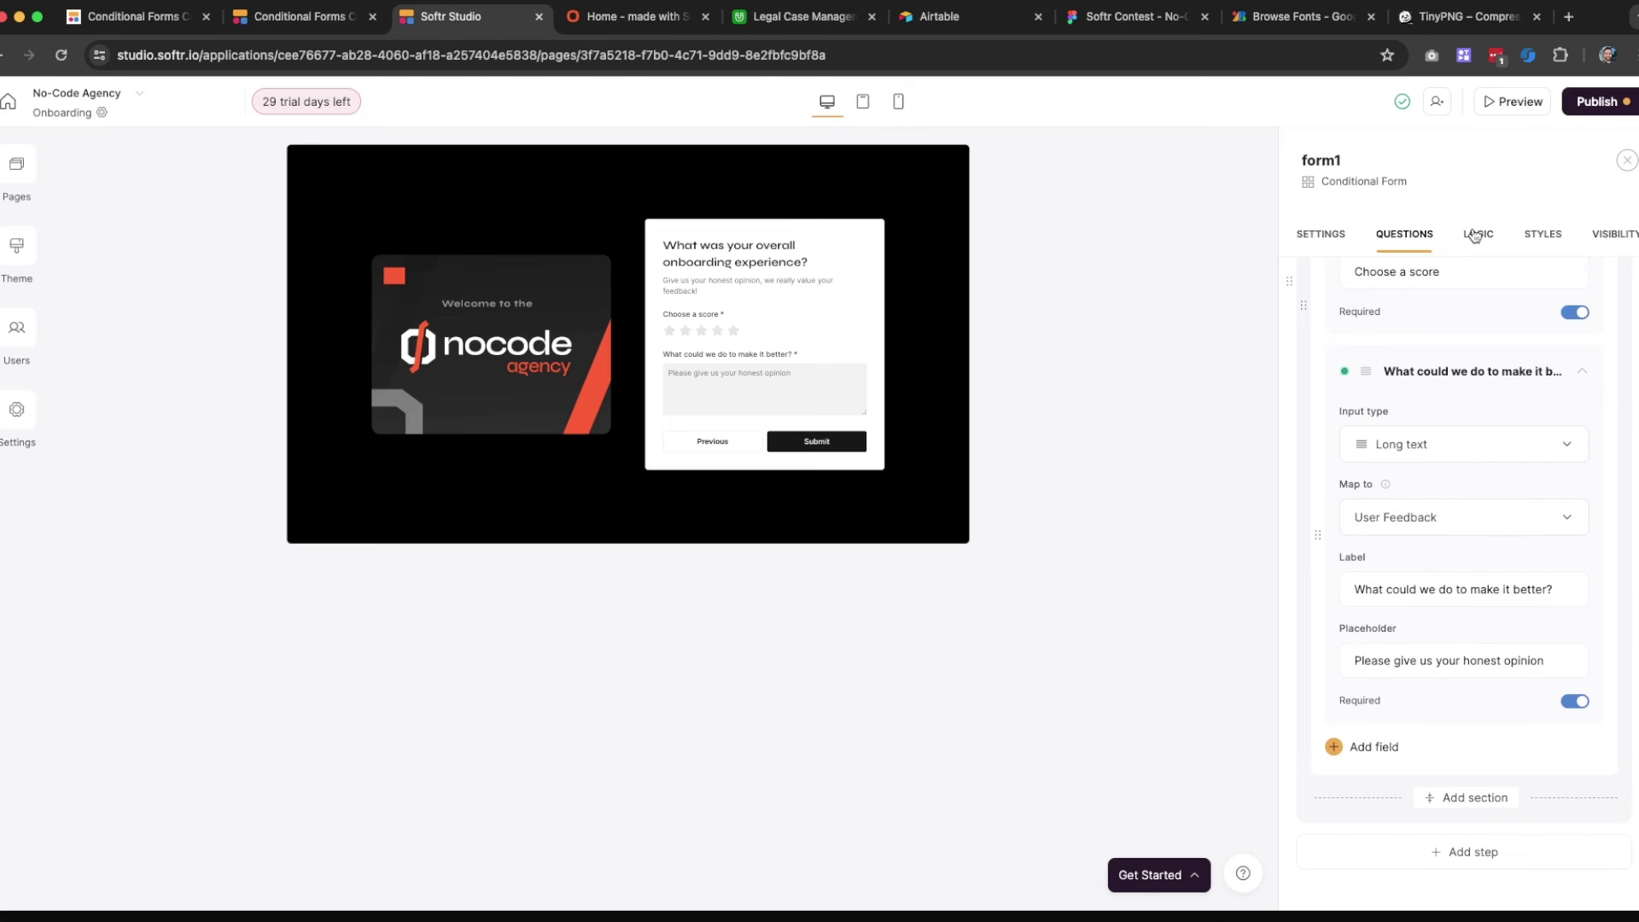
pyautogui.click(1475, 236)
pyautogui.scroll(-3, 693, 645)
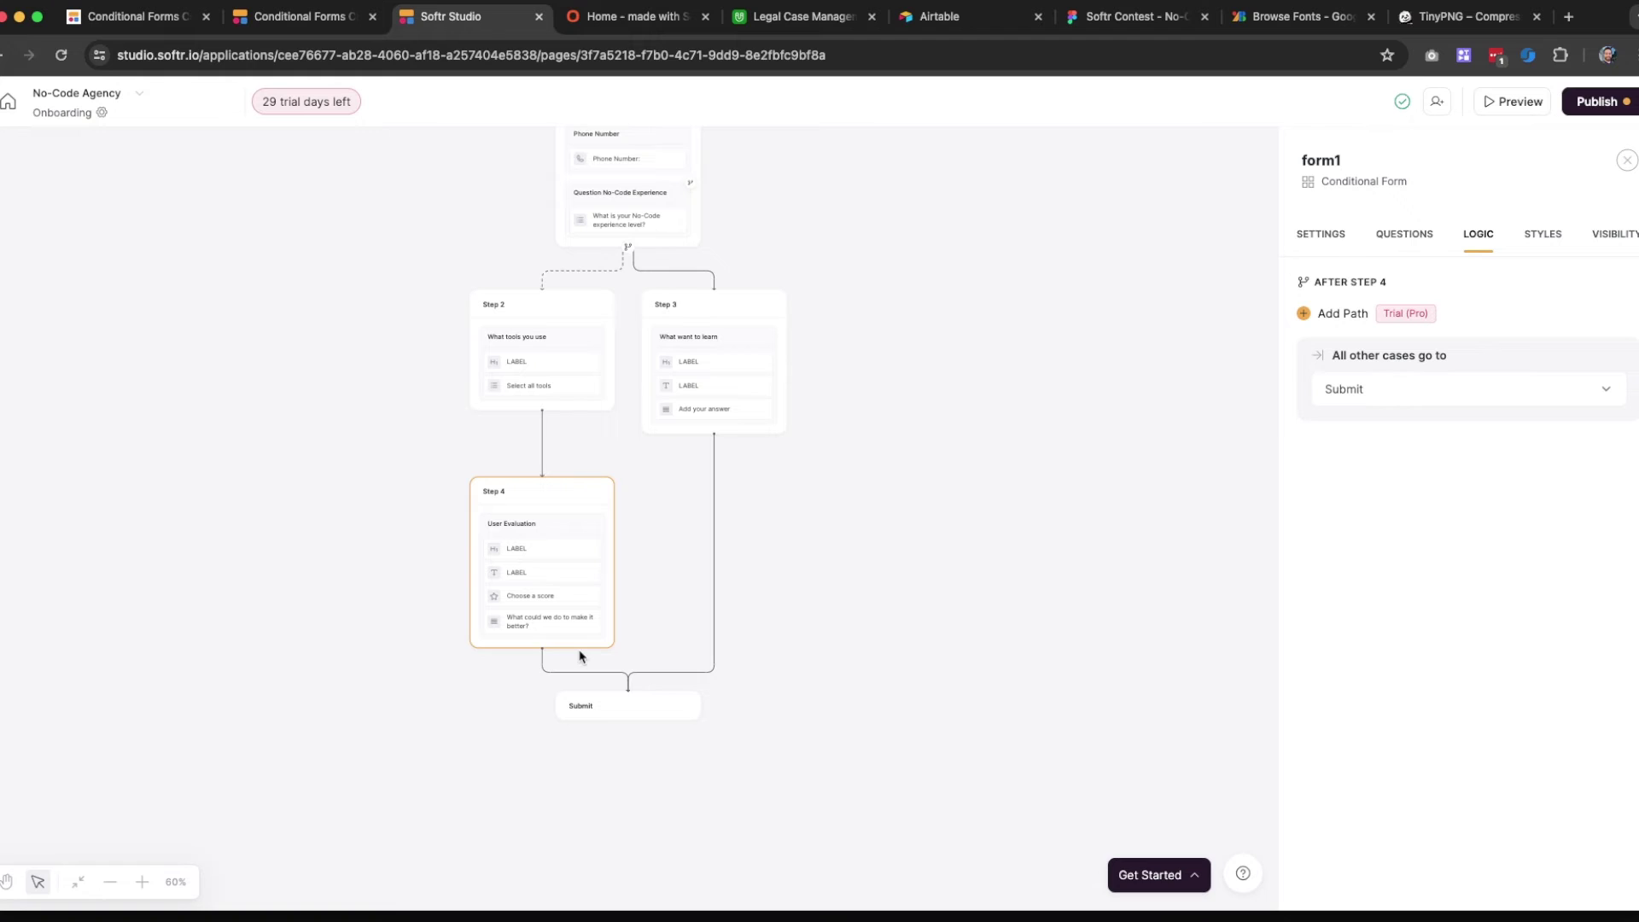
# Add a new section named Extra Feedback to Step 4
pyautogui.click(518, 567)
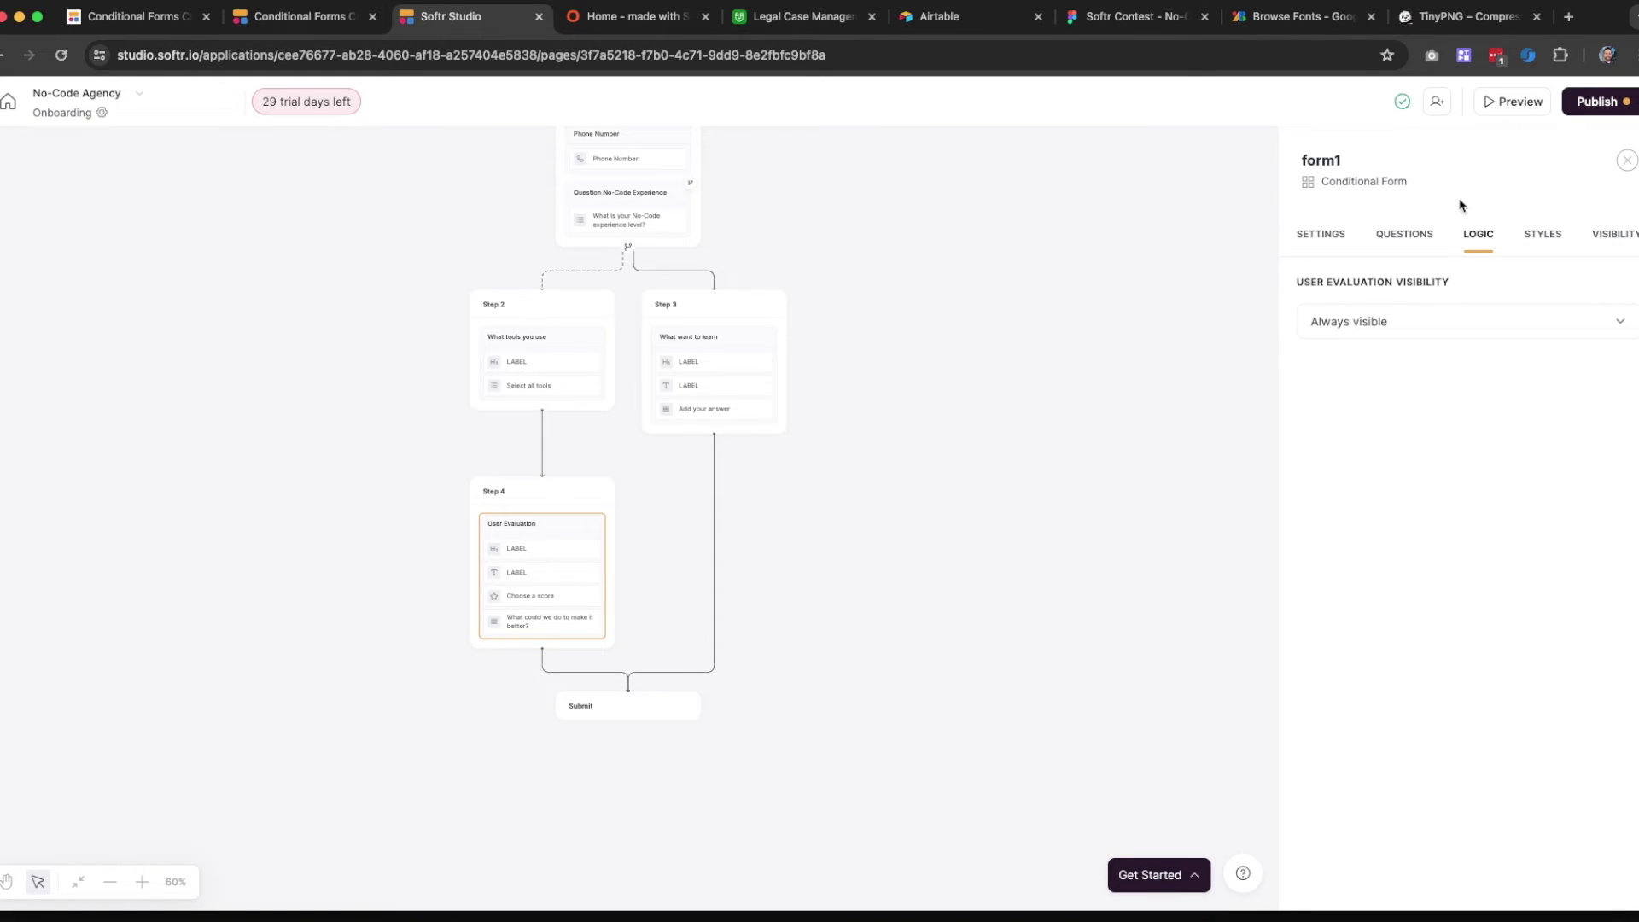
pyautogui.click(1627, 160)
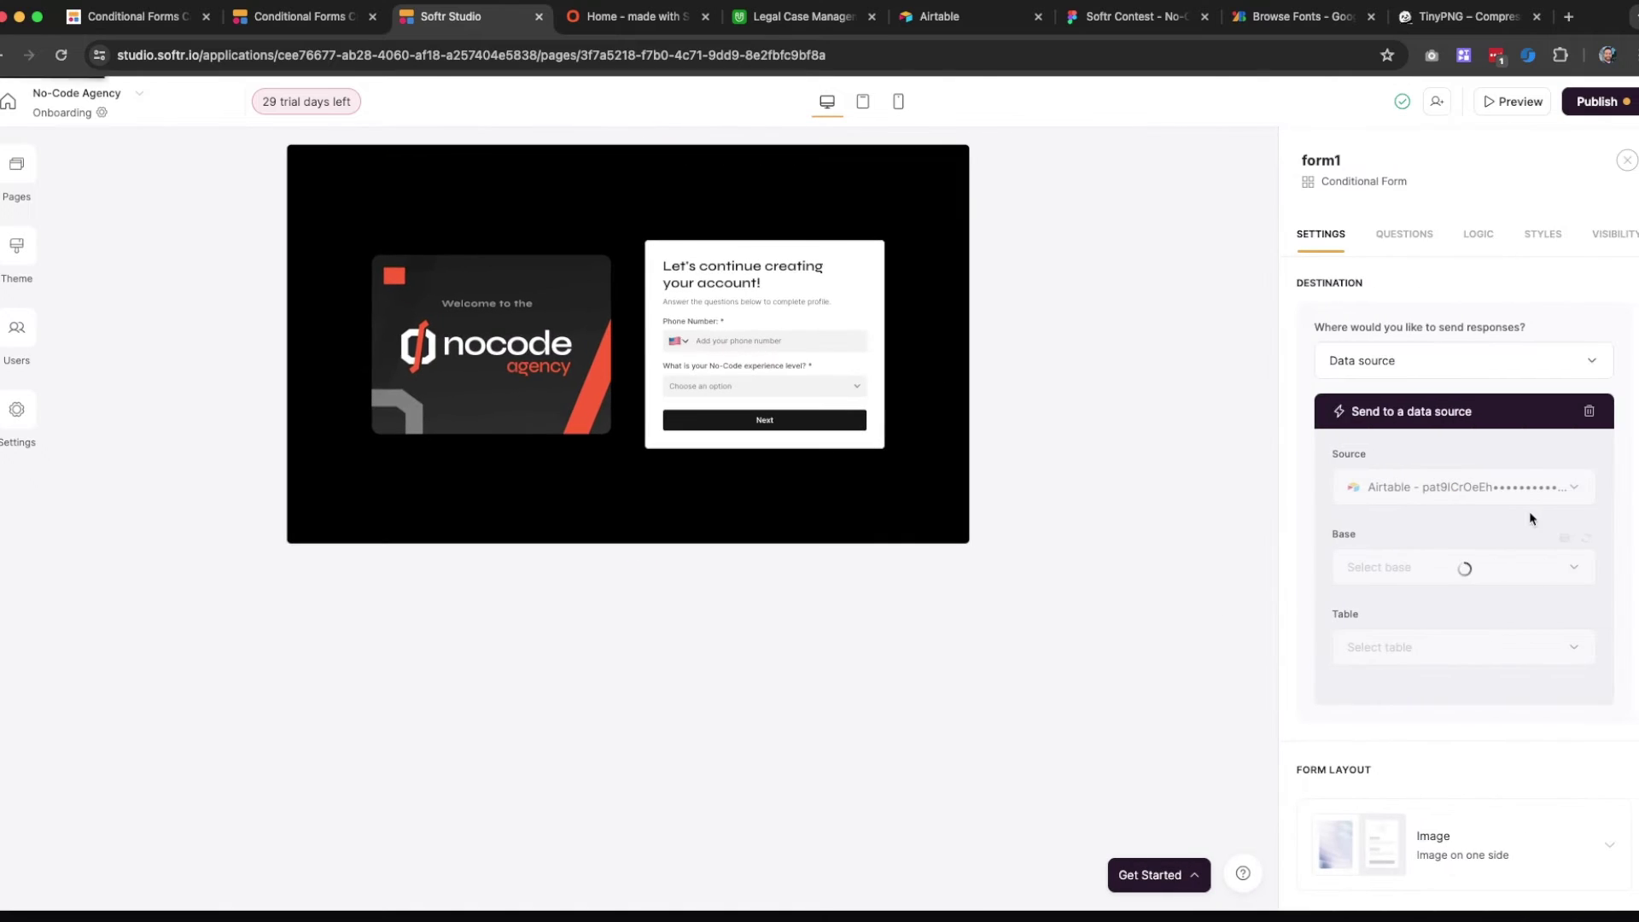
pyautogui.click(1402, 243)
pyautogui.scroll(-3, 1434, 547)
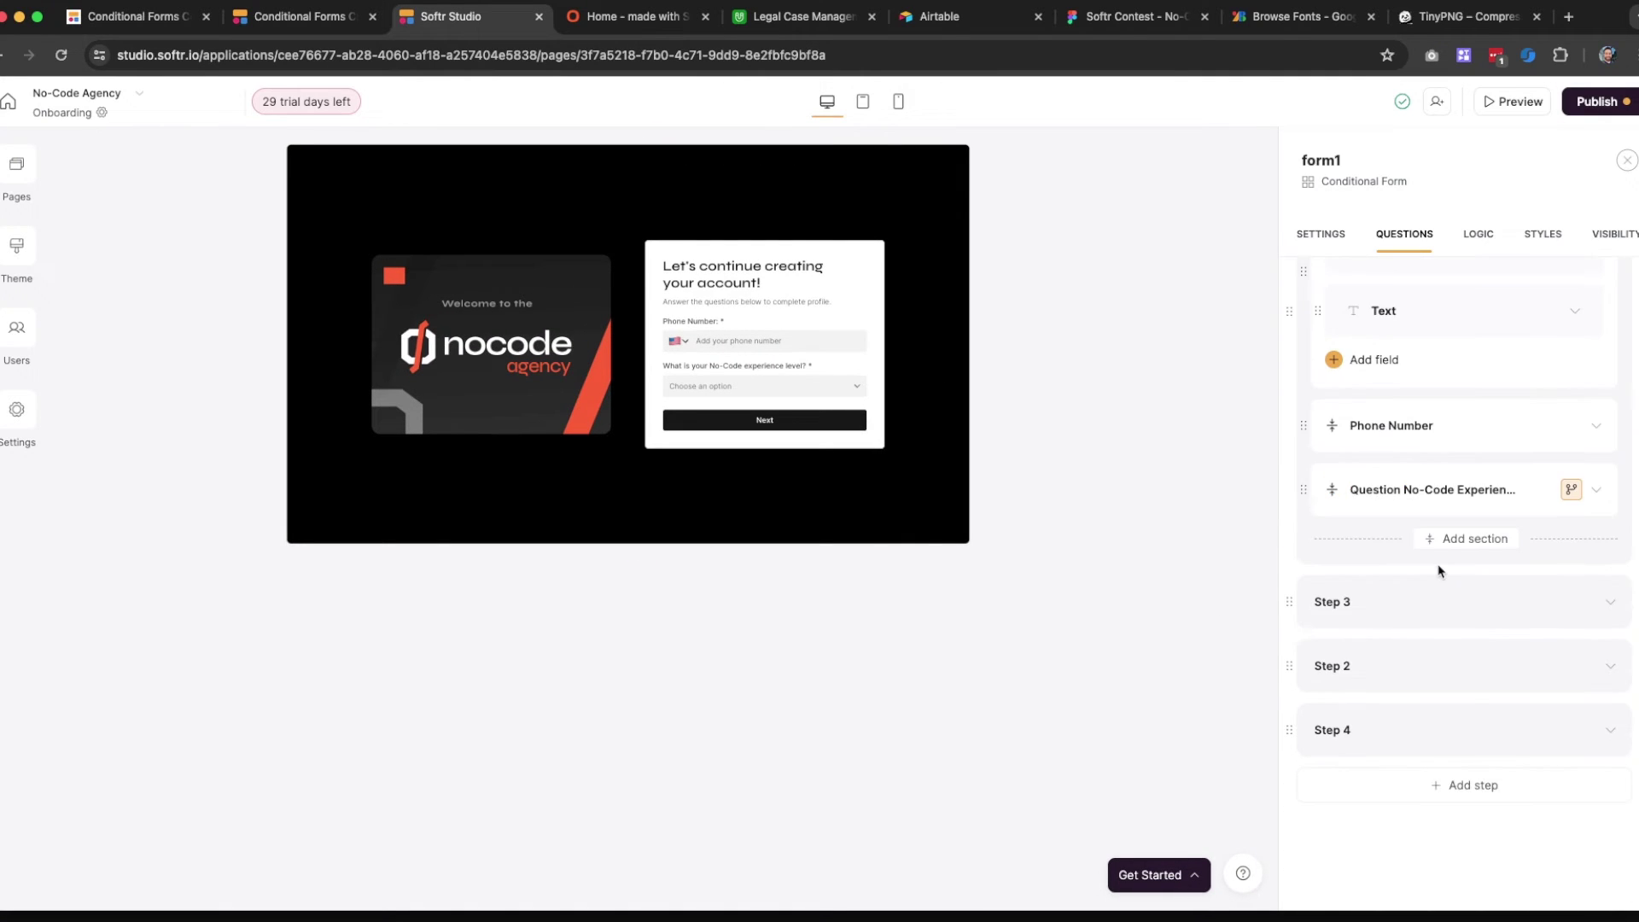
pyautogui.click(1383, 724)
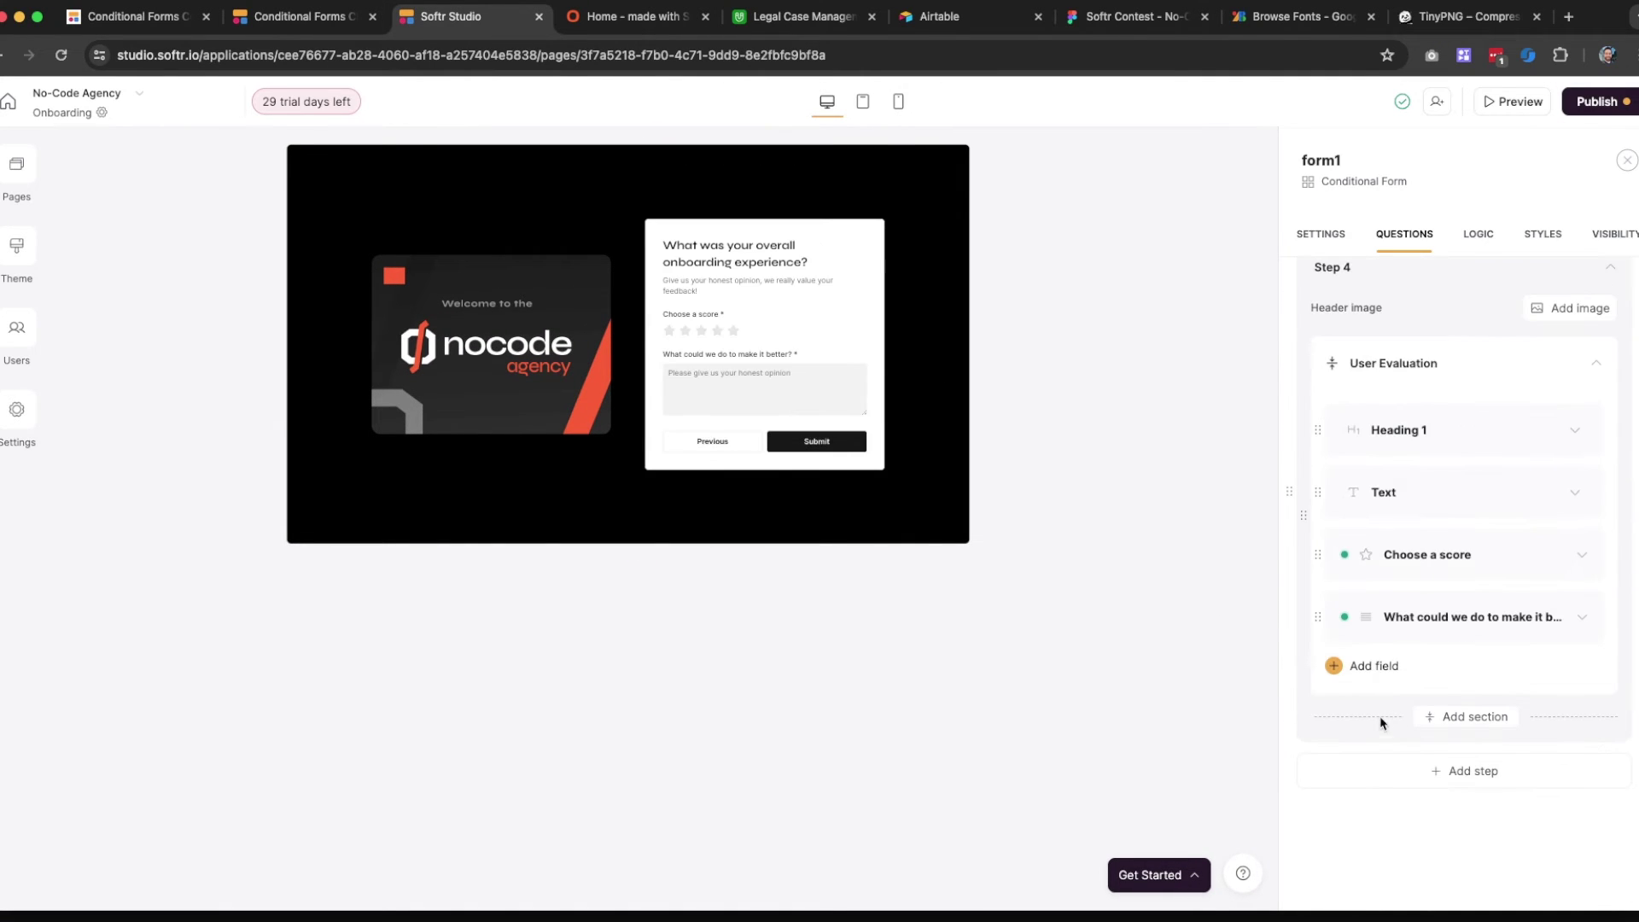
pyautogui.click(1436, 717)
pyautogui.click(1391, 699)
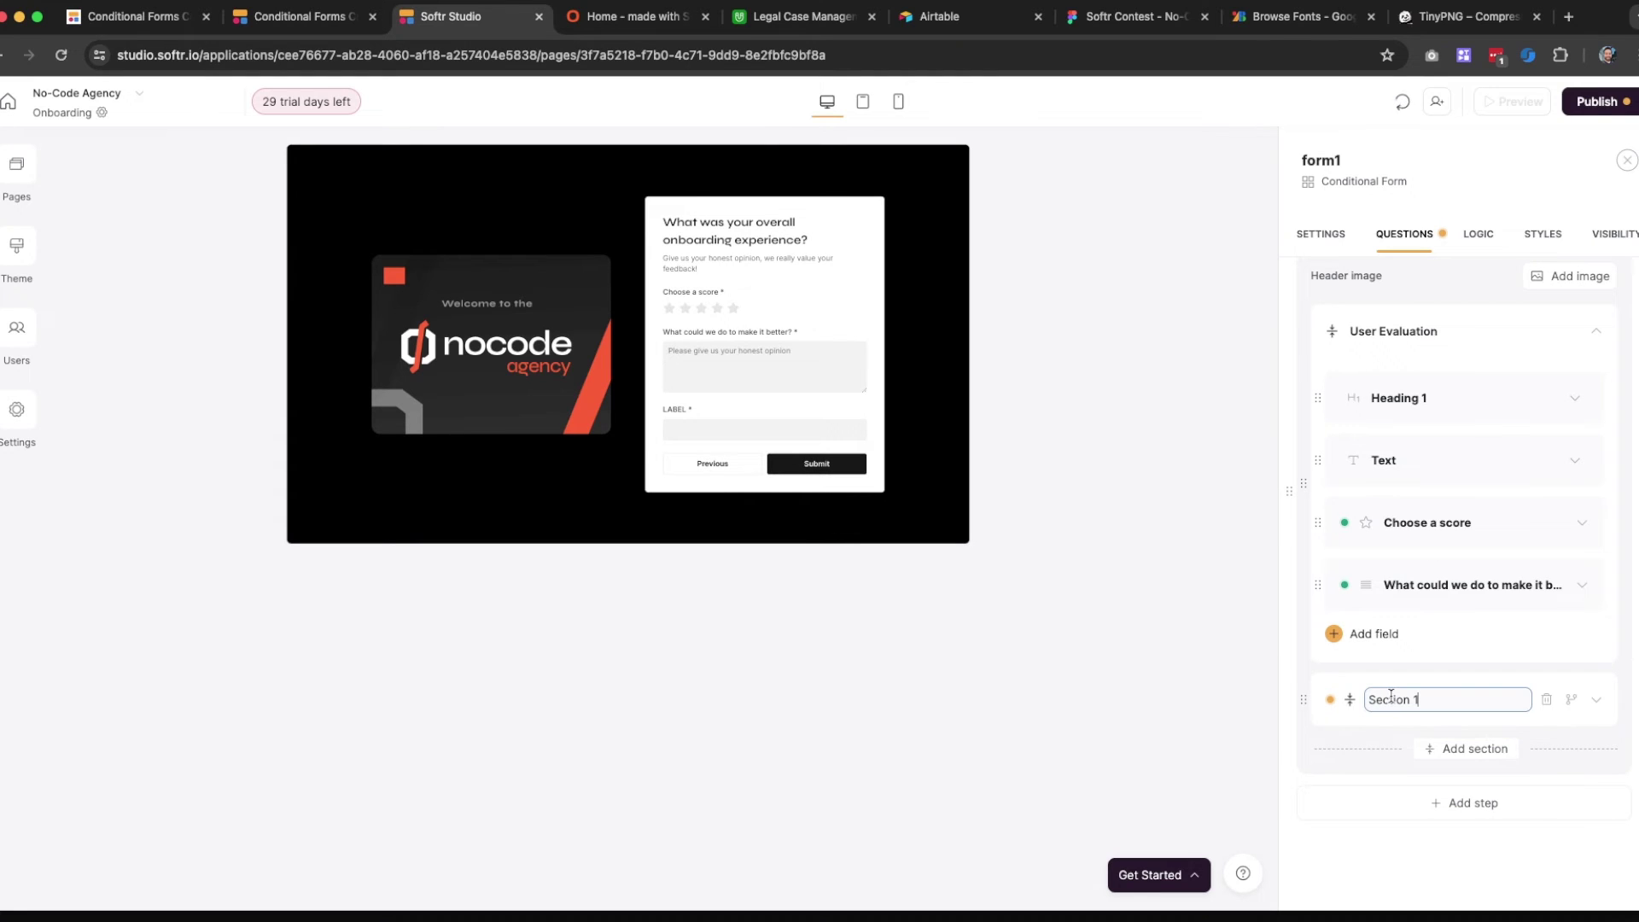
pyautogui.press('super+a')
pyautogui.write('Ex')
pyautogui.click(1473, 673)
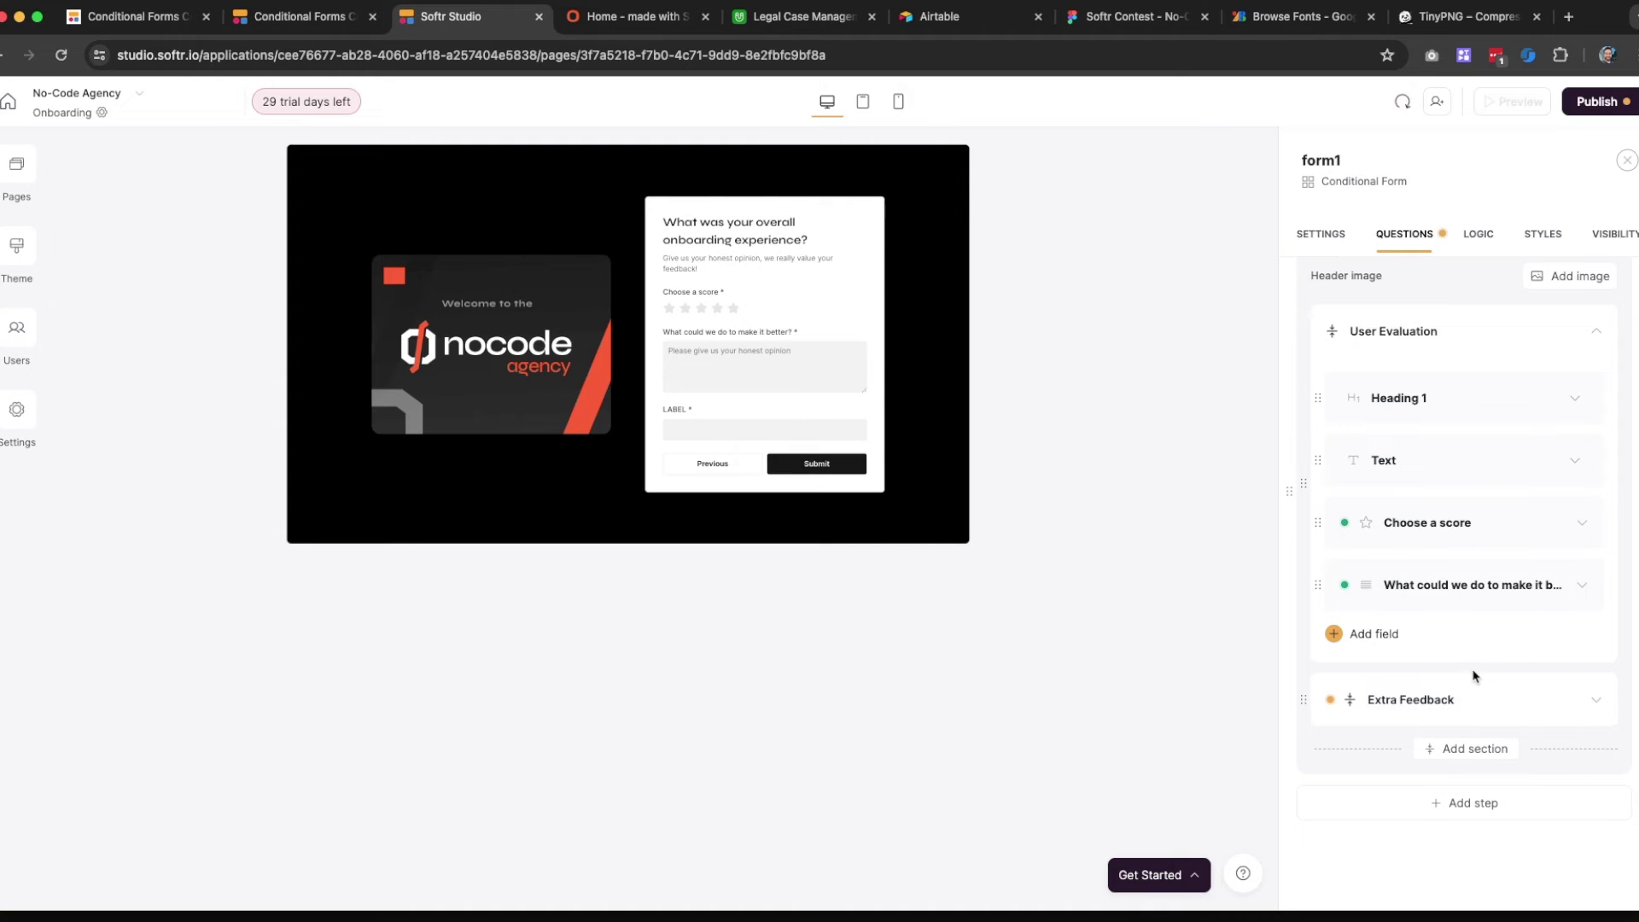
# Copy the original question's label 'What could we do to make it better?'
pyautogui.click(1383, 595)
pyautogui.scroll(-3, 1392, 679)
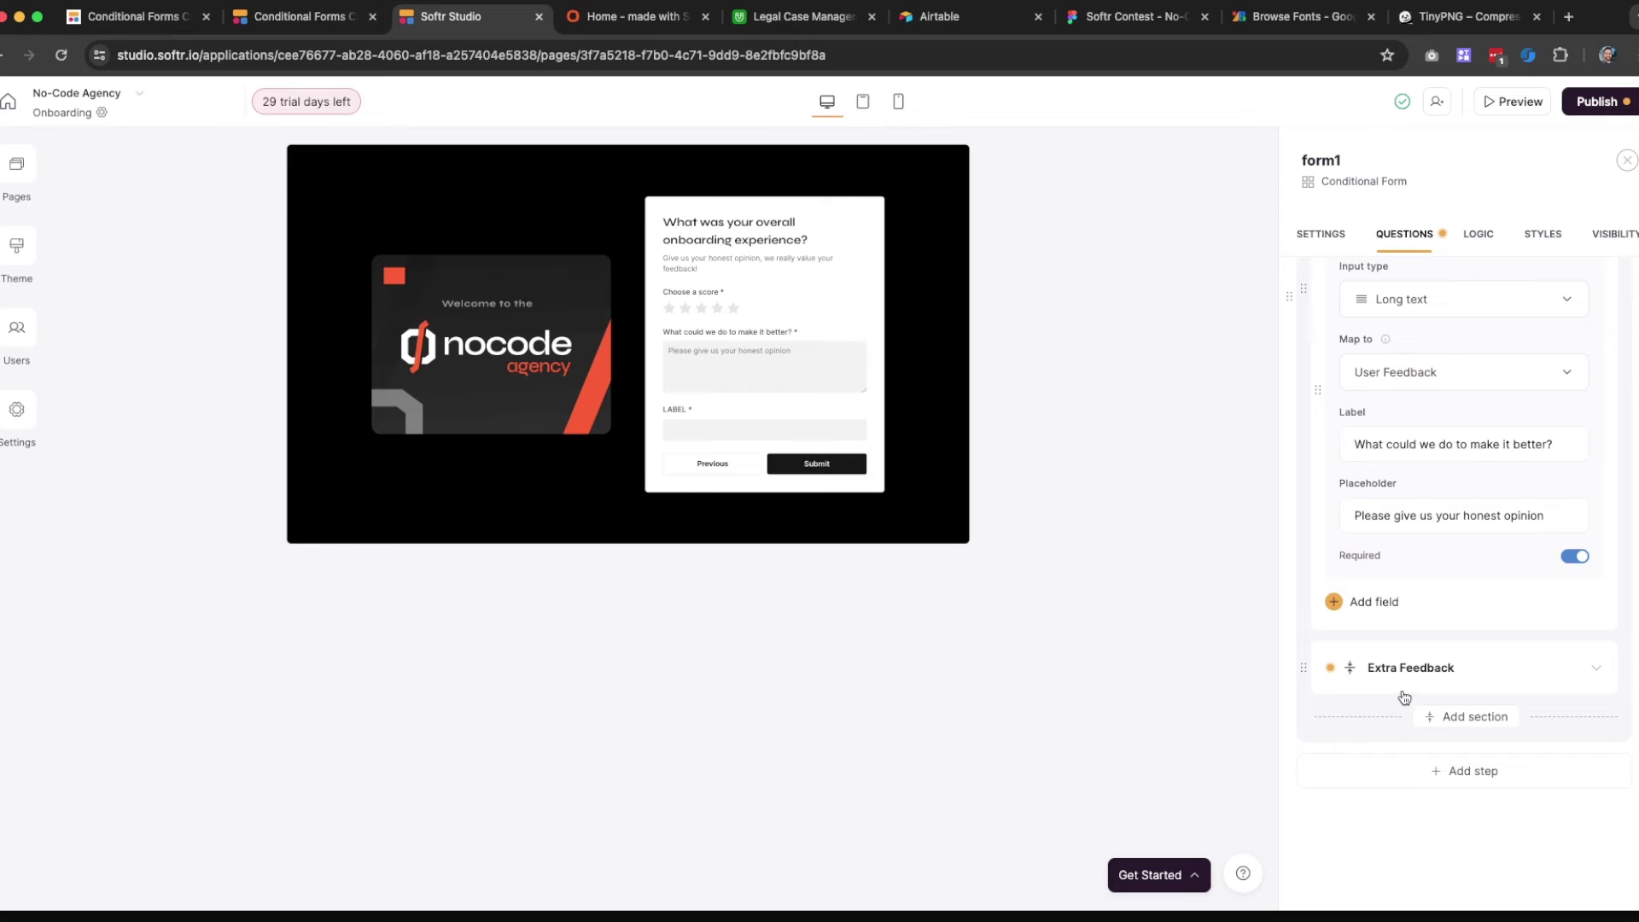
pyautogui.click(1474, 670)
pyautogui.scroll(-1, 1475, 672)
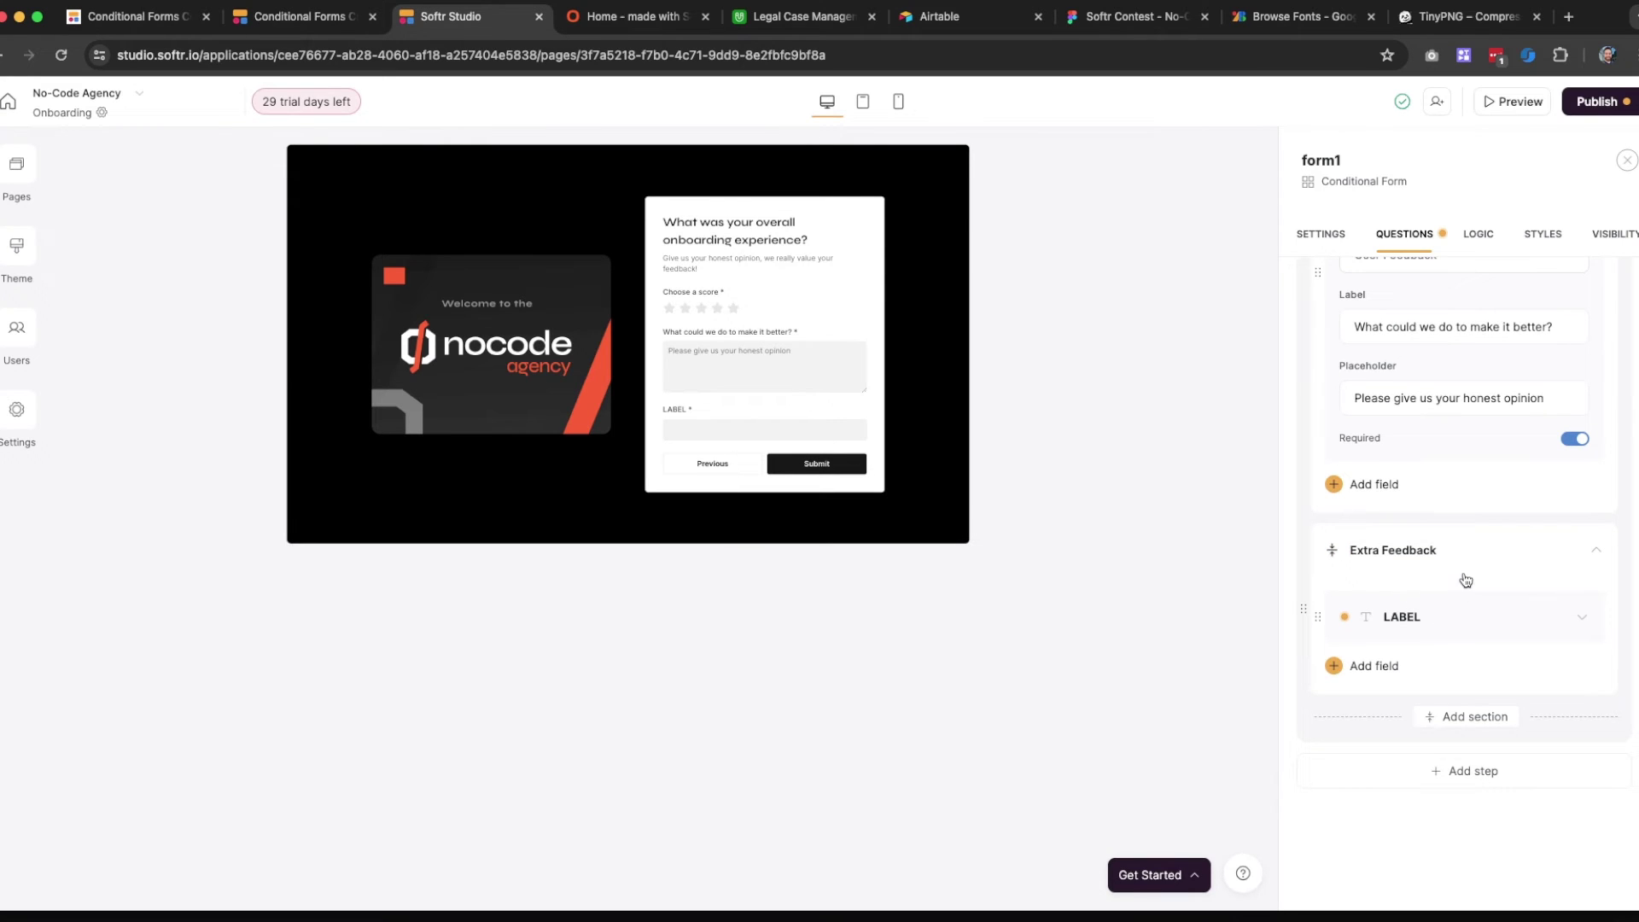
pyautogui.scroll(5, 1486, 572)
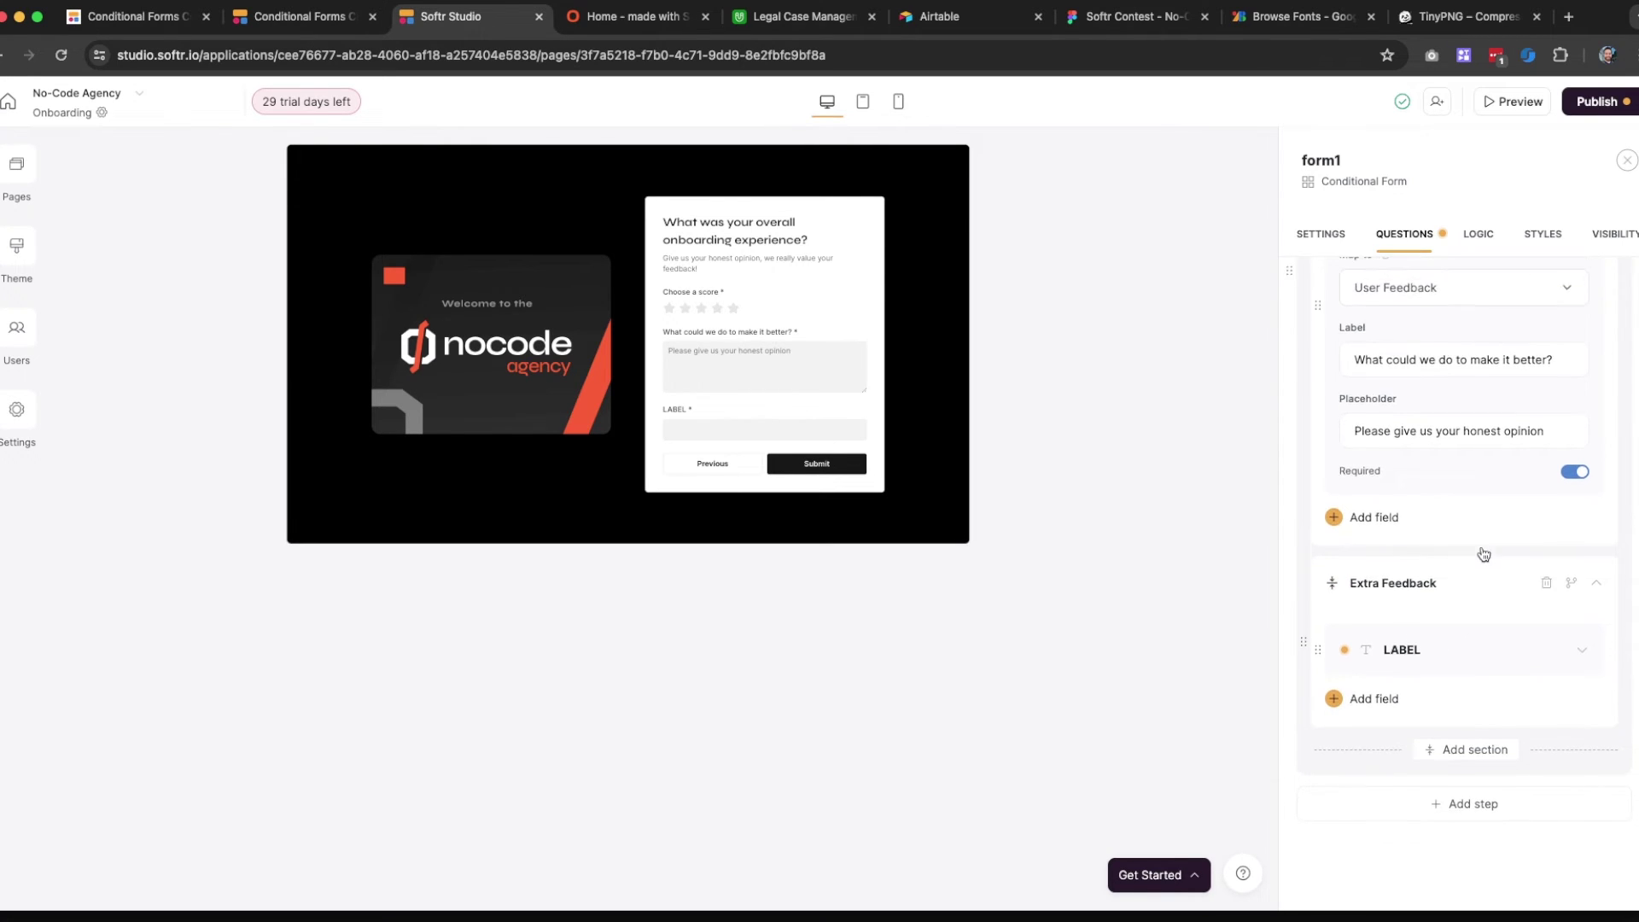
pyautogui.scroll(-4, 1450, 516)
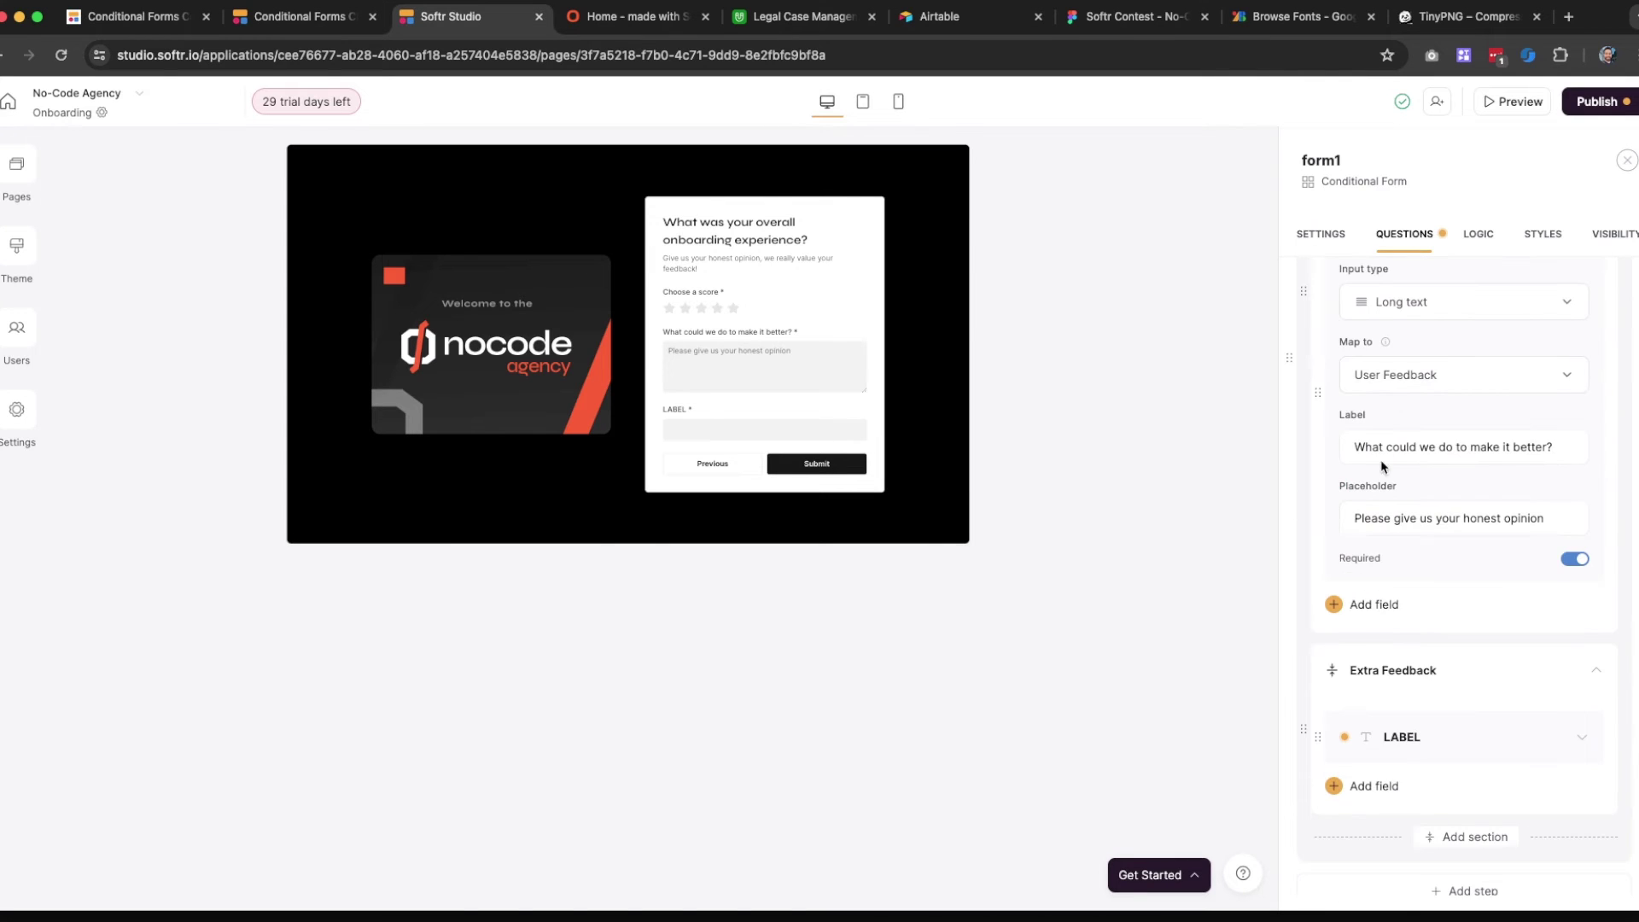
pyautogui.scroll(1, 1380, 459)
pyautogui.click(1415, 497)
pyautogui.tripleClick(1415, 498)
pyautogui.press('super+c')
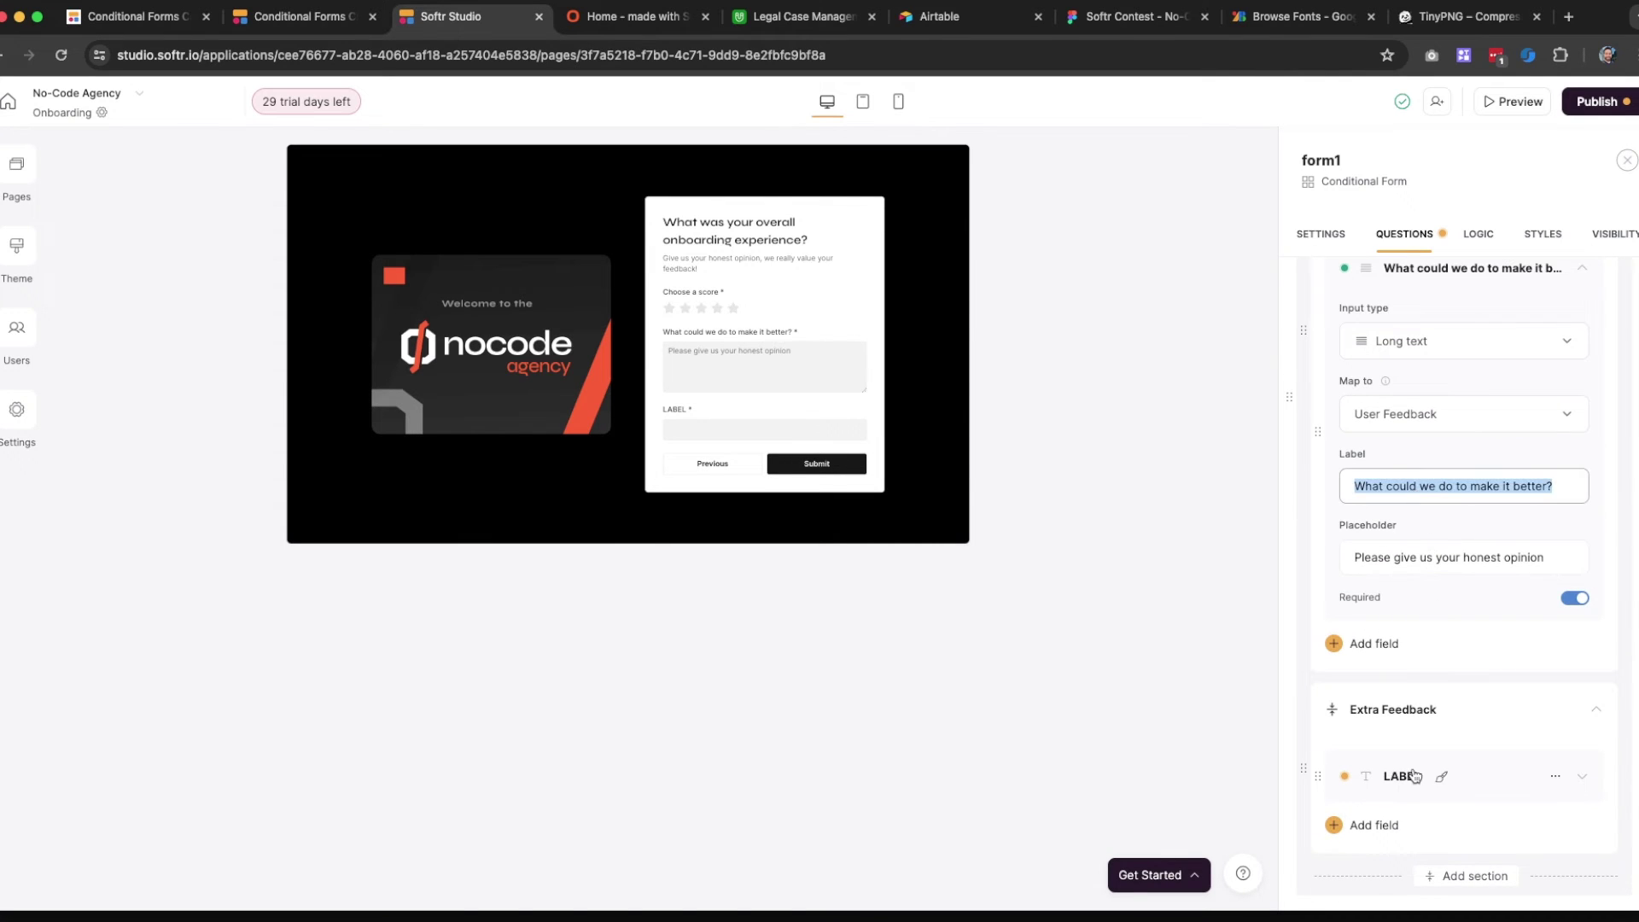
# Make the Extra Feedback field a long-text answer saved to User Feedback
pyautogui.click(1409, 763)
pyautogui.click(1410, 755)
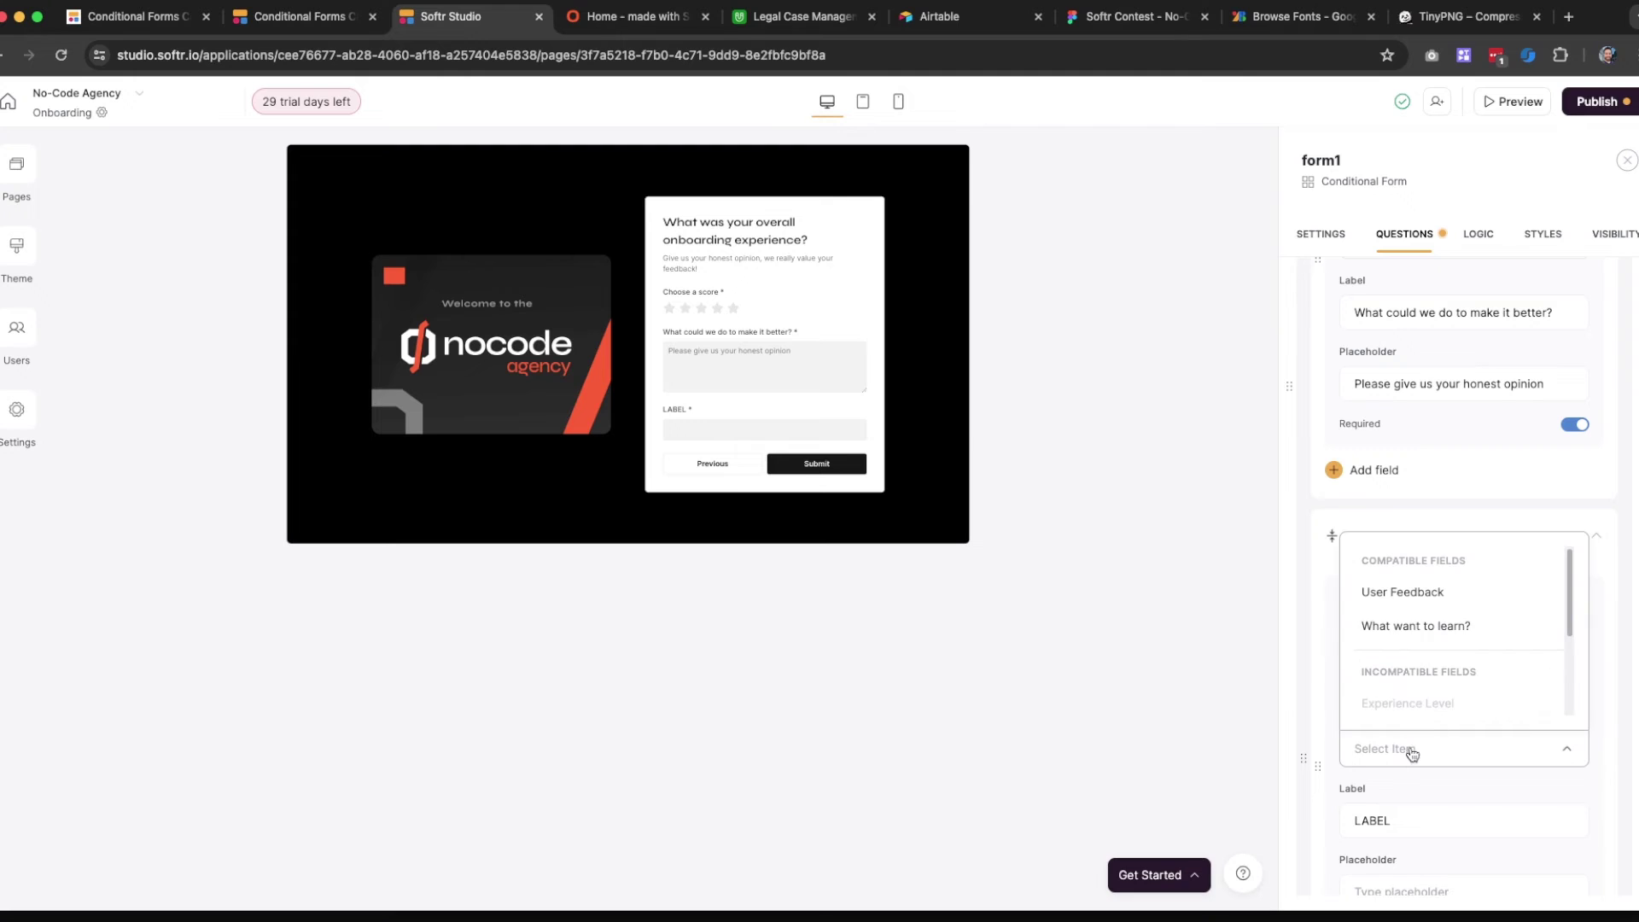
pyautogui.click(1424, 595)
pyautogui.scroll(-1, 1426, 610)
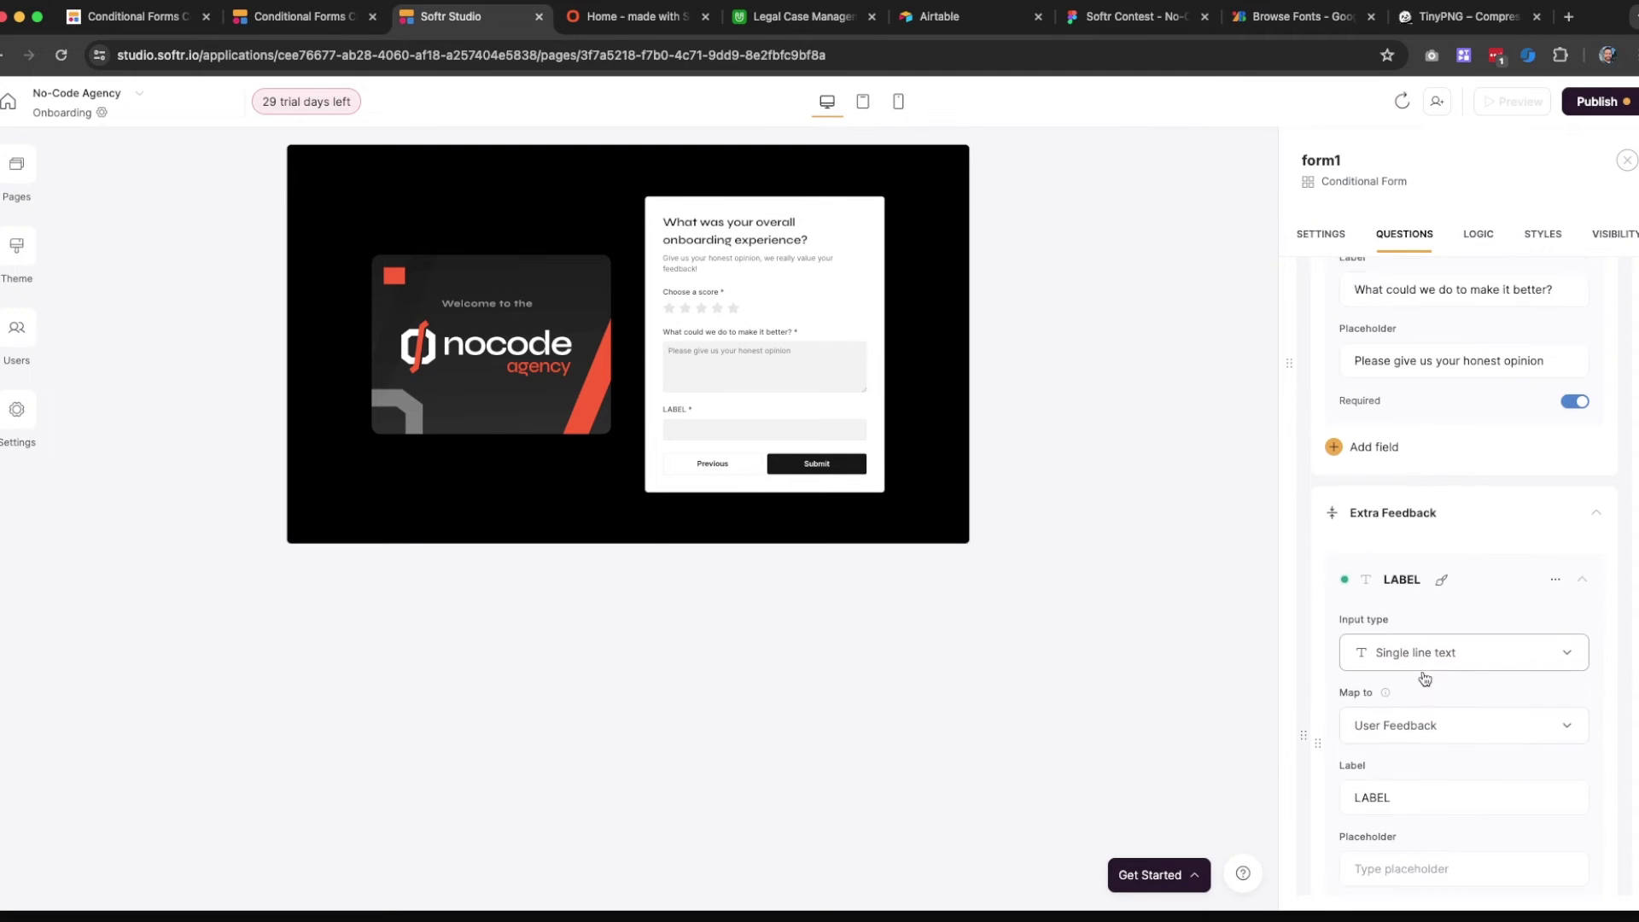
pyautogui.click(1427, 613)
pyautogui.click(1414, 756)
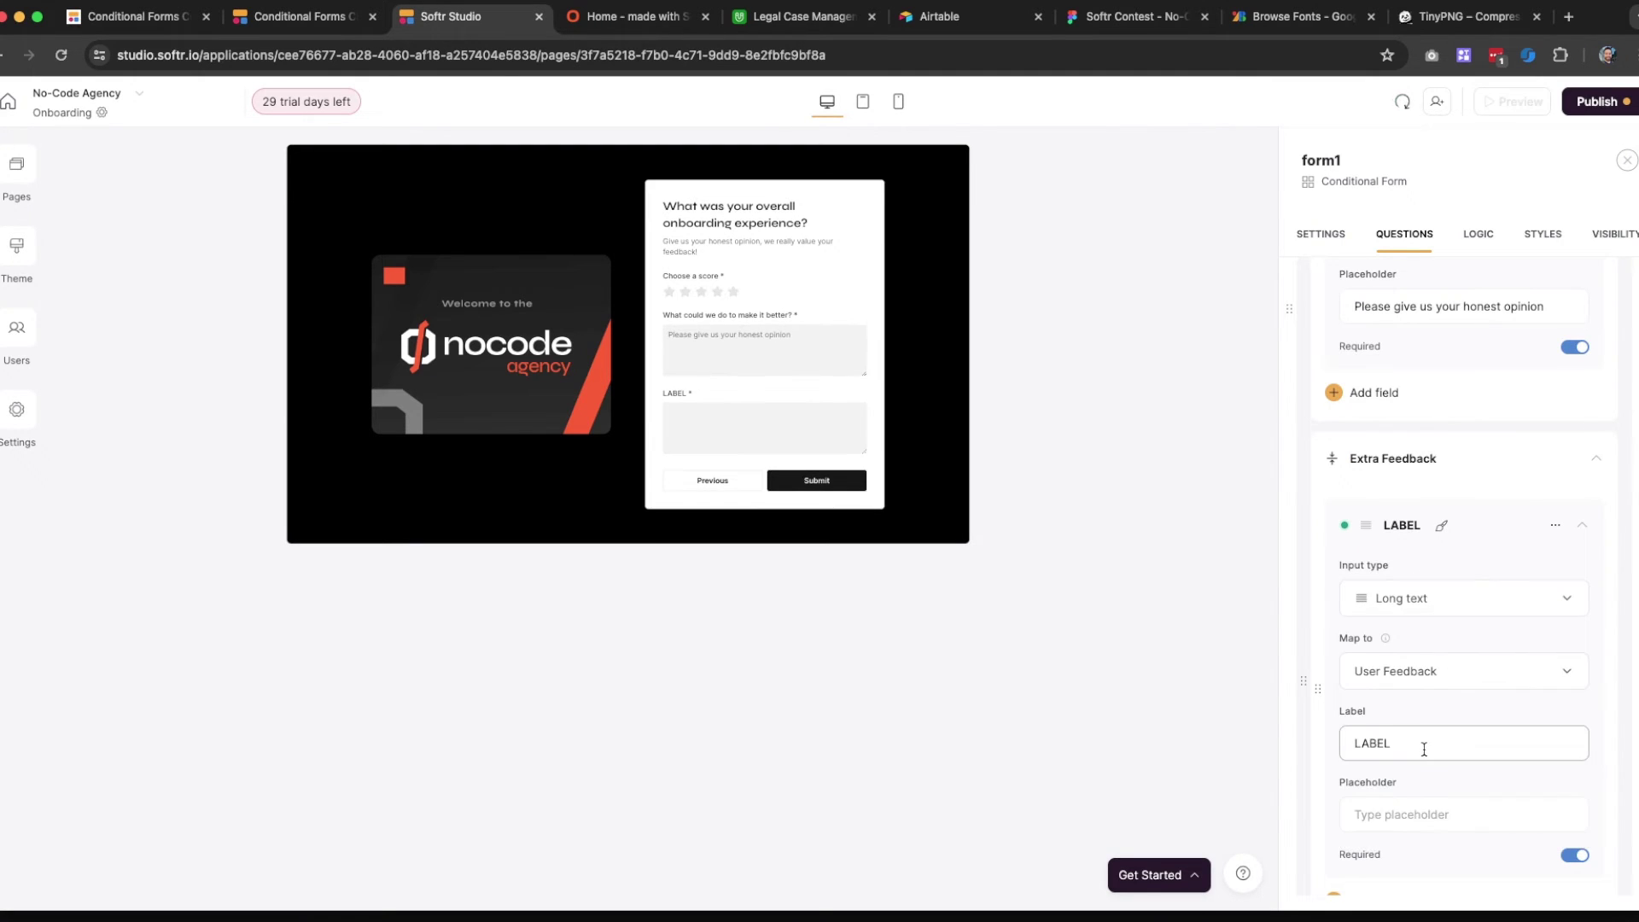
pyautogui.scroll(-2, 1384, 638)
# Paste the question label and the 'Please give us your honest opinion' placeholder into the new field
pyautogui.doubleClick(1372, 609)
pyautogui.press('super+v')
pyautogui.scroll(2, 1422, 584)
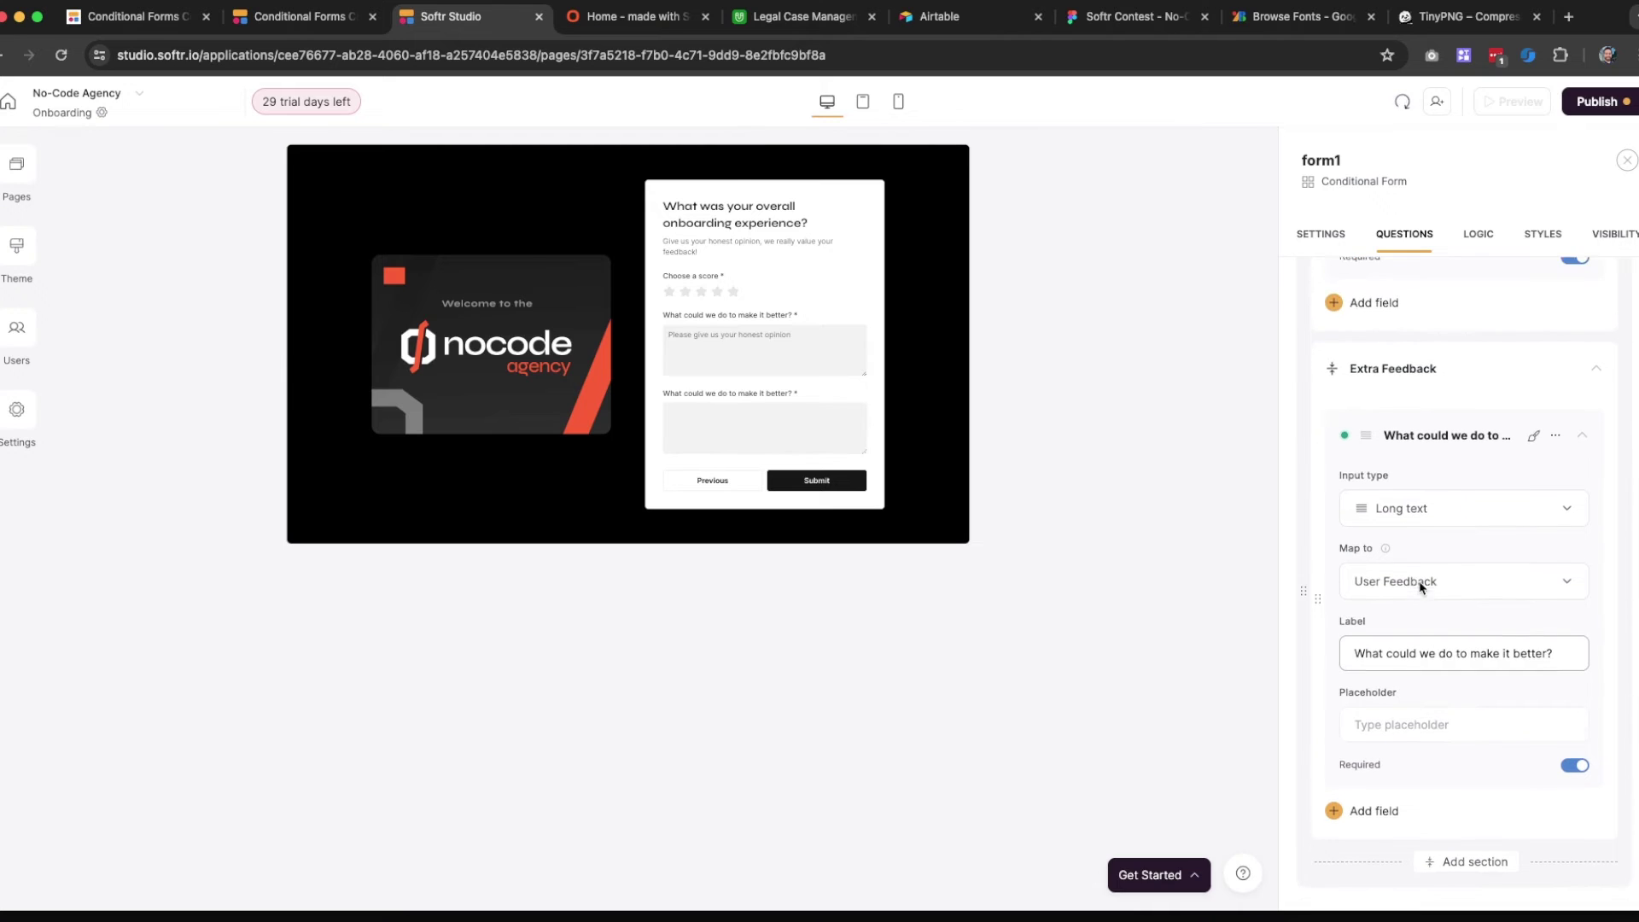
pyautogui.scroll(1, 1422, 583)
pyautogui.click(1424, 346)
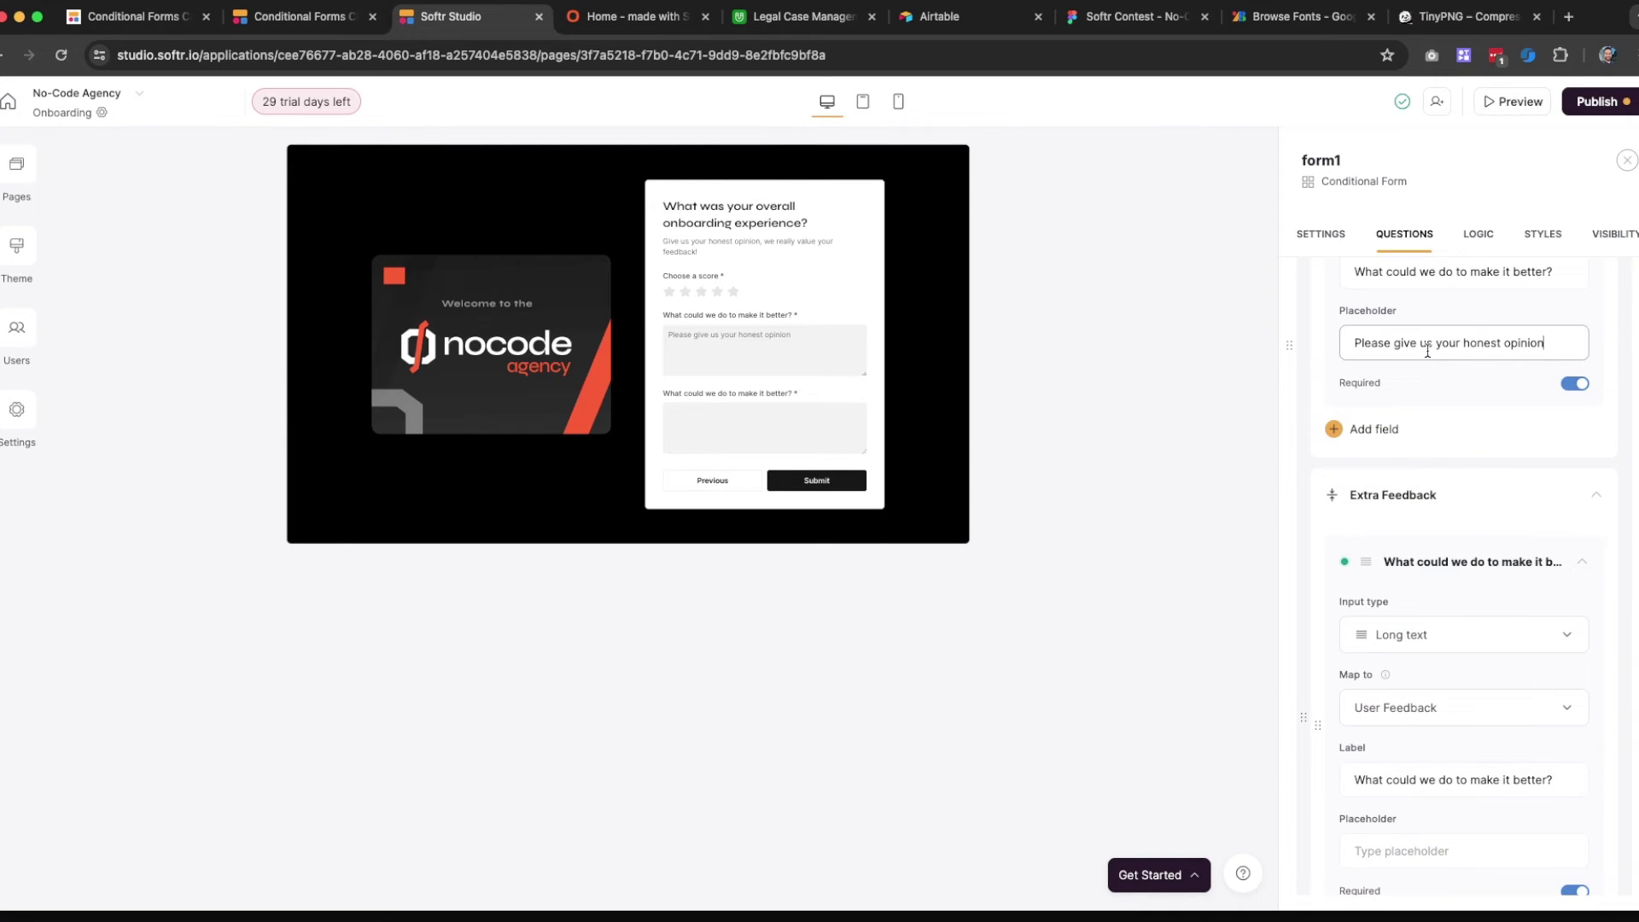
pyautogui.press('super+a')
pyautogui.press('super+c')
pyautogui.click(1400, 851)
pyautogui.press('super+v')
pyautogui.scroll(7, 1529, 513)
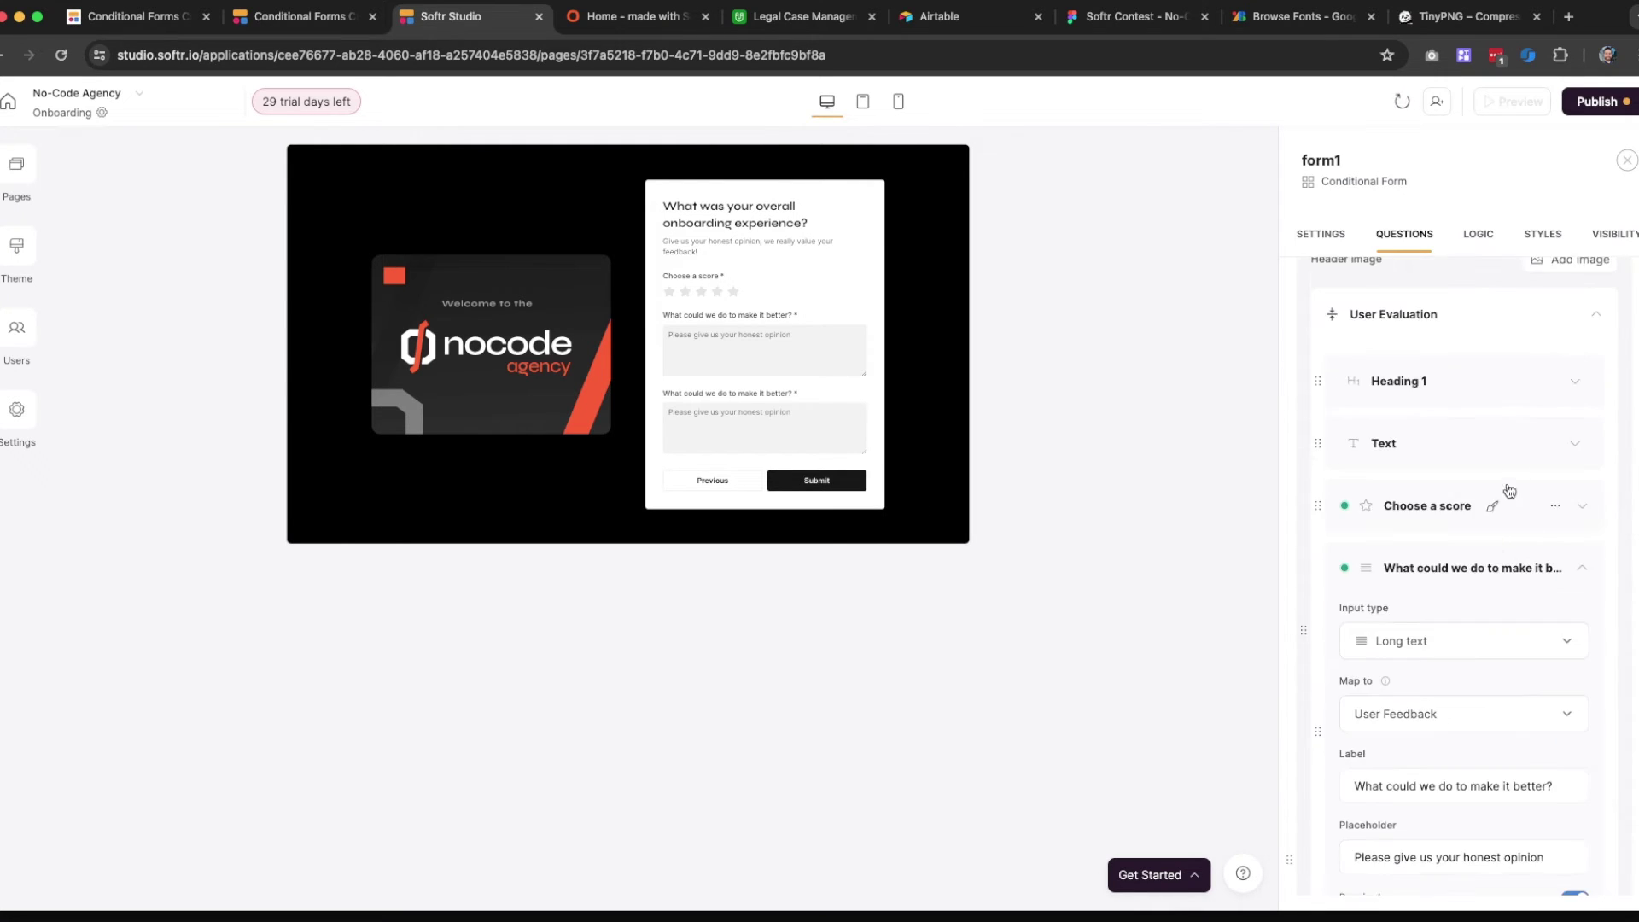
# Delete the original improvement question from the User Evaluation section
pyautogui.click(1556, 533)
pyautogui.click(1524, 606)
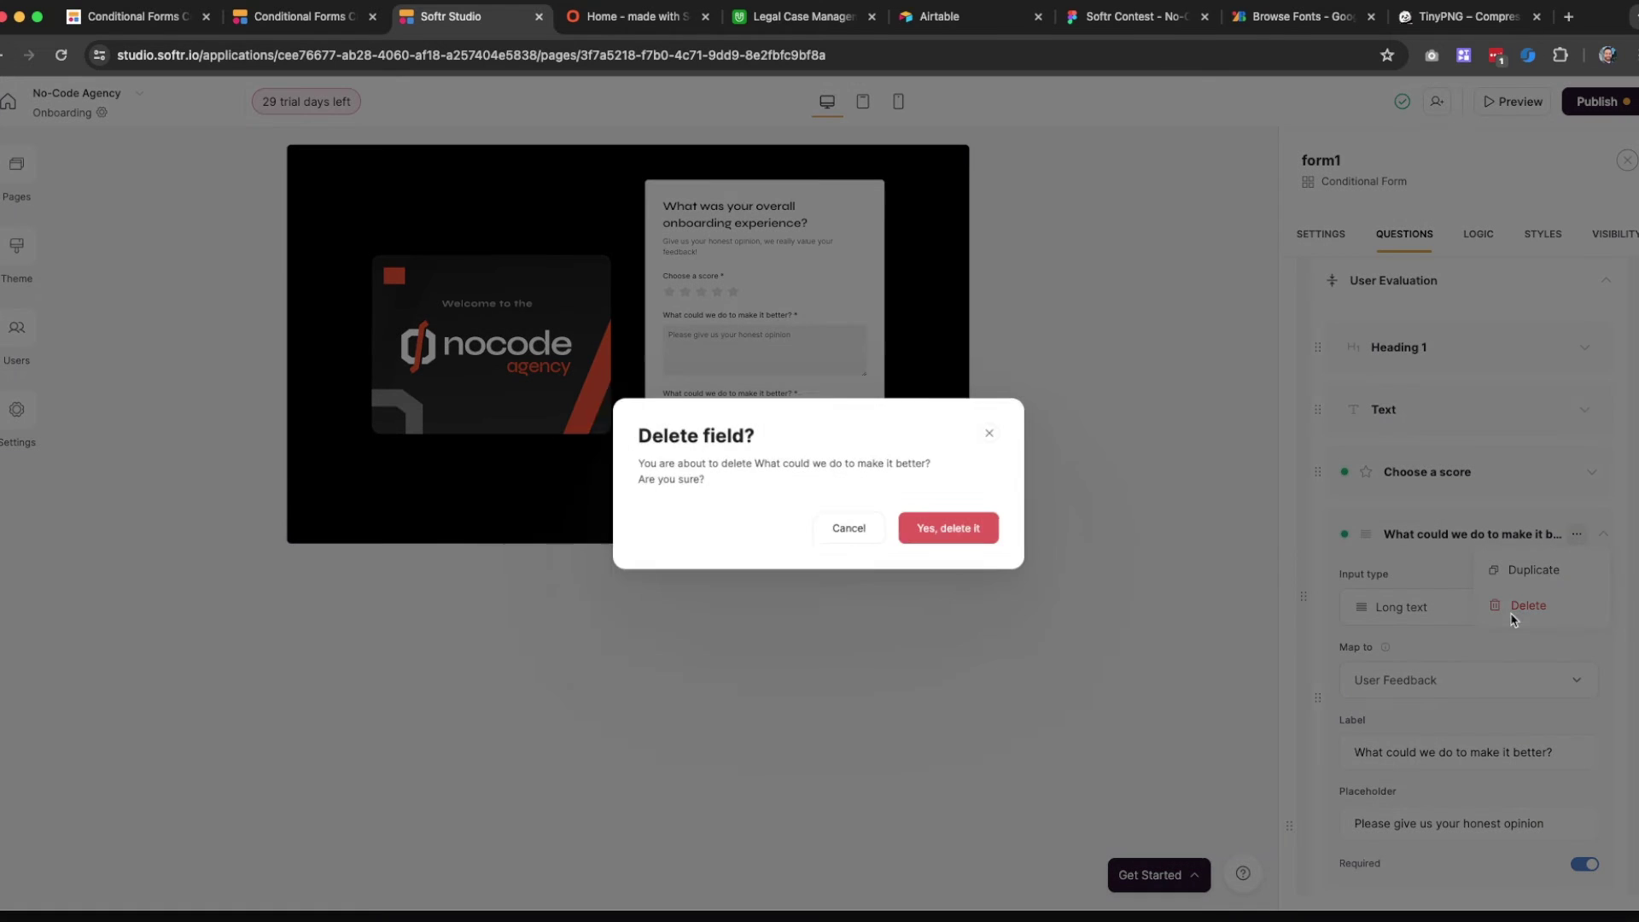
pyautogui.click(989, 556)
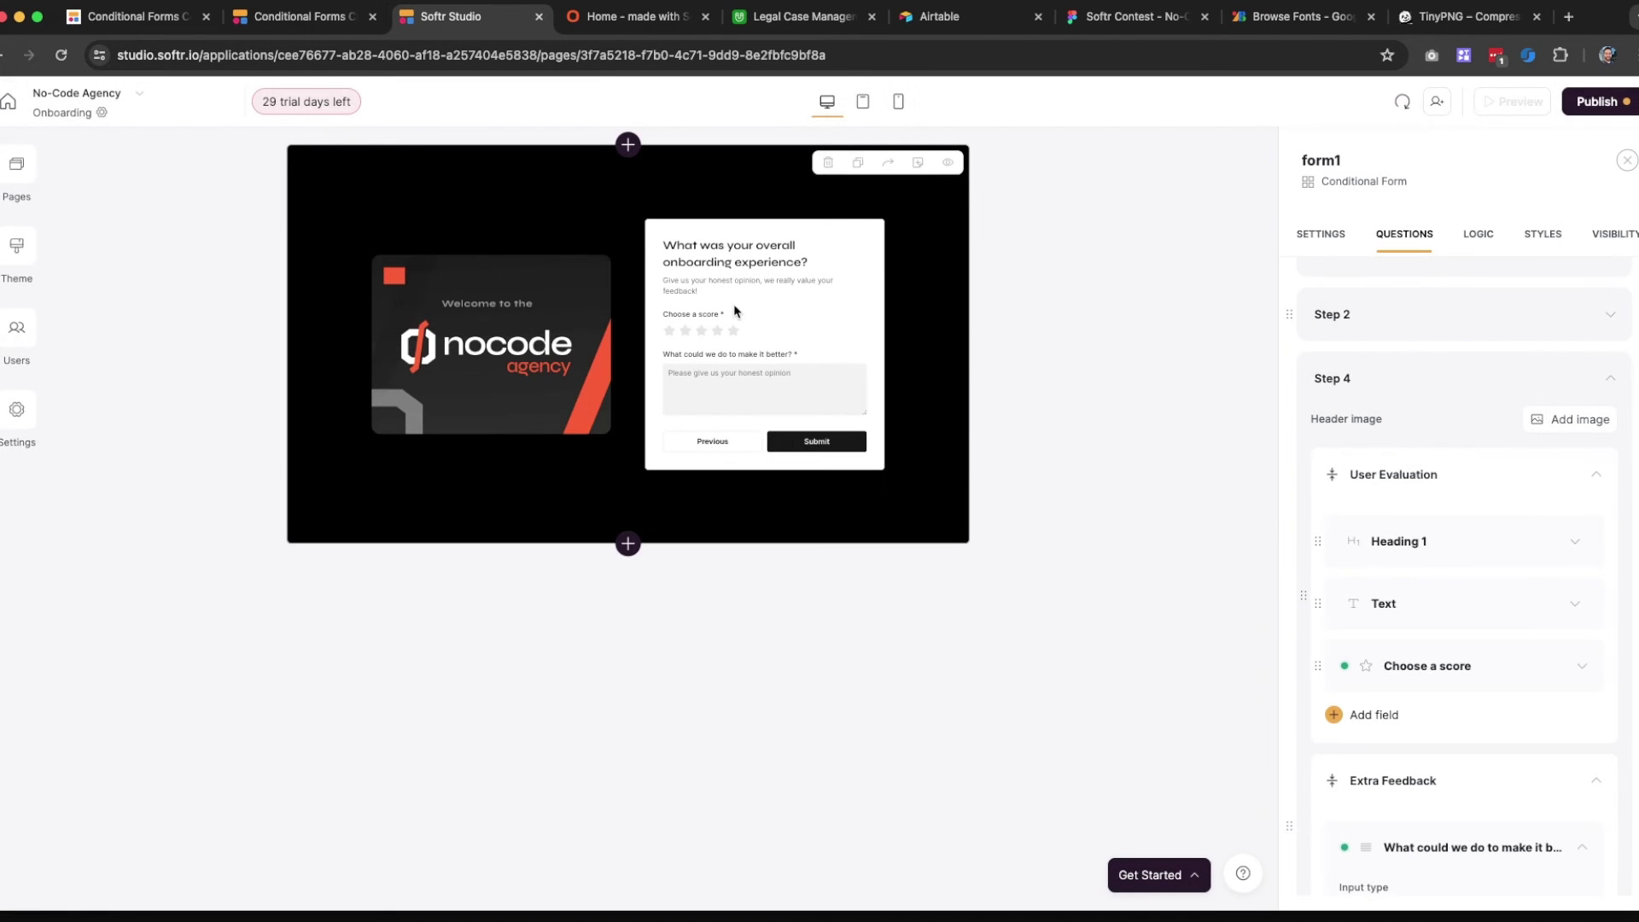
pyautogui.scroll(-2, 1435, 478)
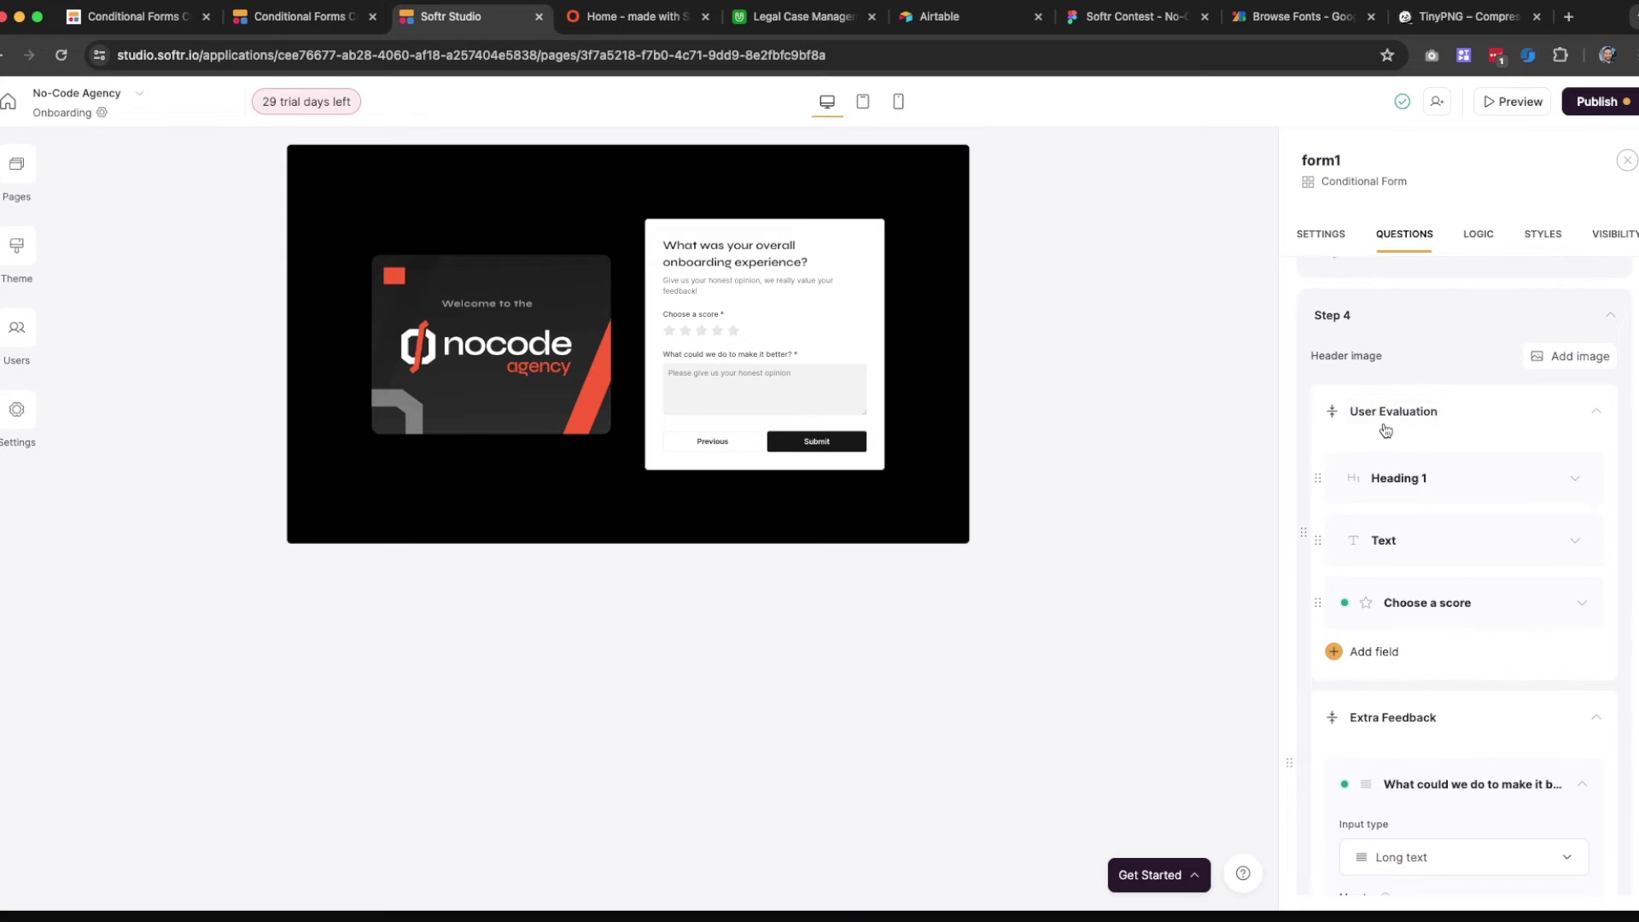
pyautogui.scroll(-1, 1367, 449)
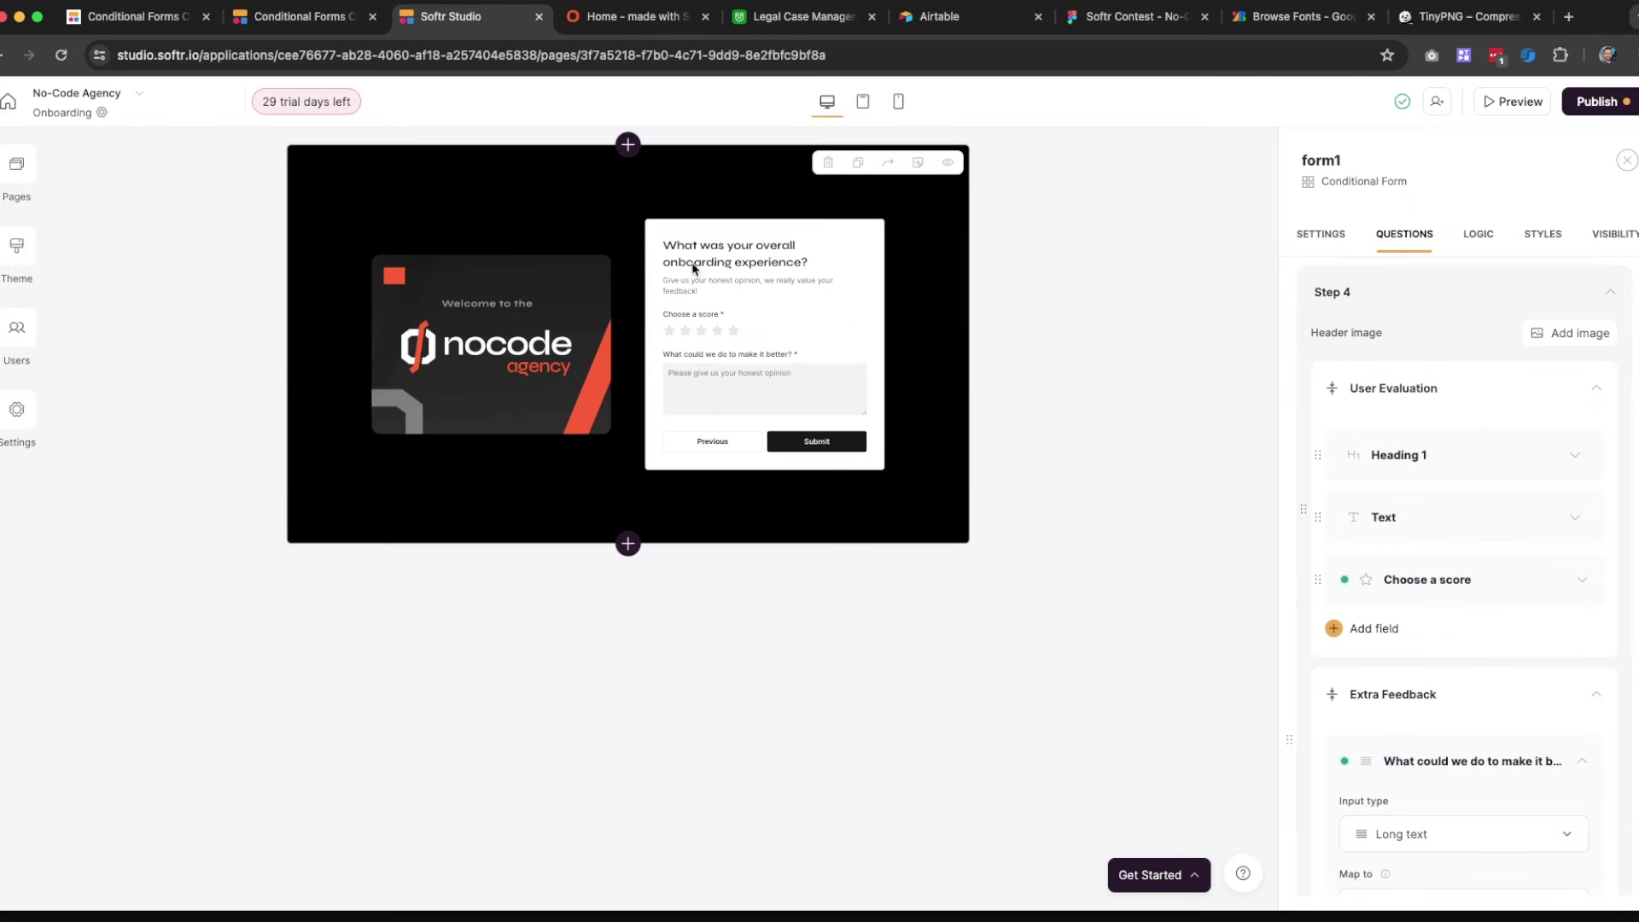
pyautogui.scroll(-6, 1460, 598)
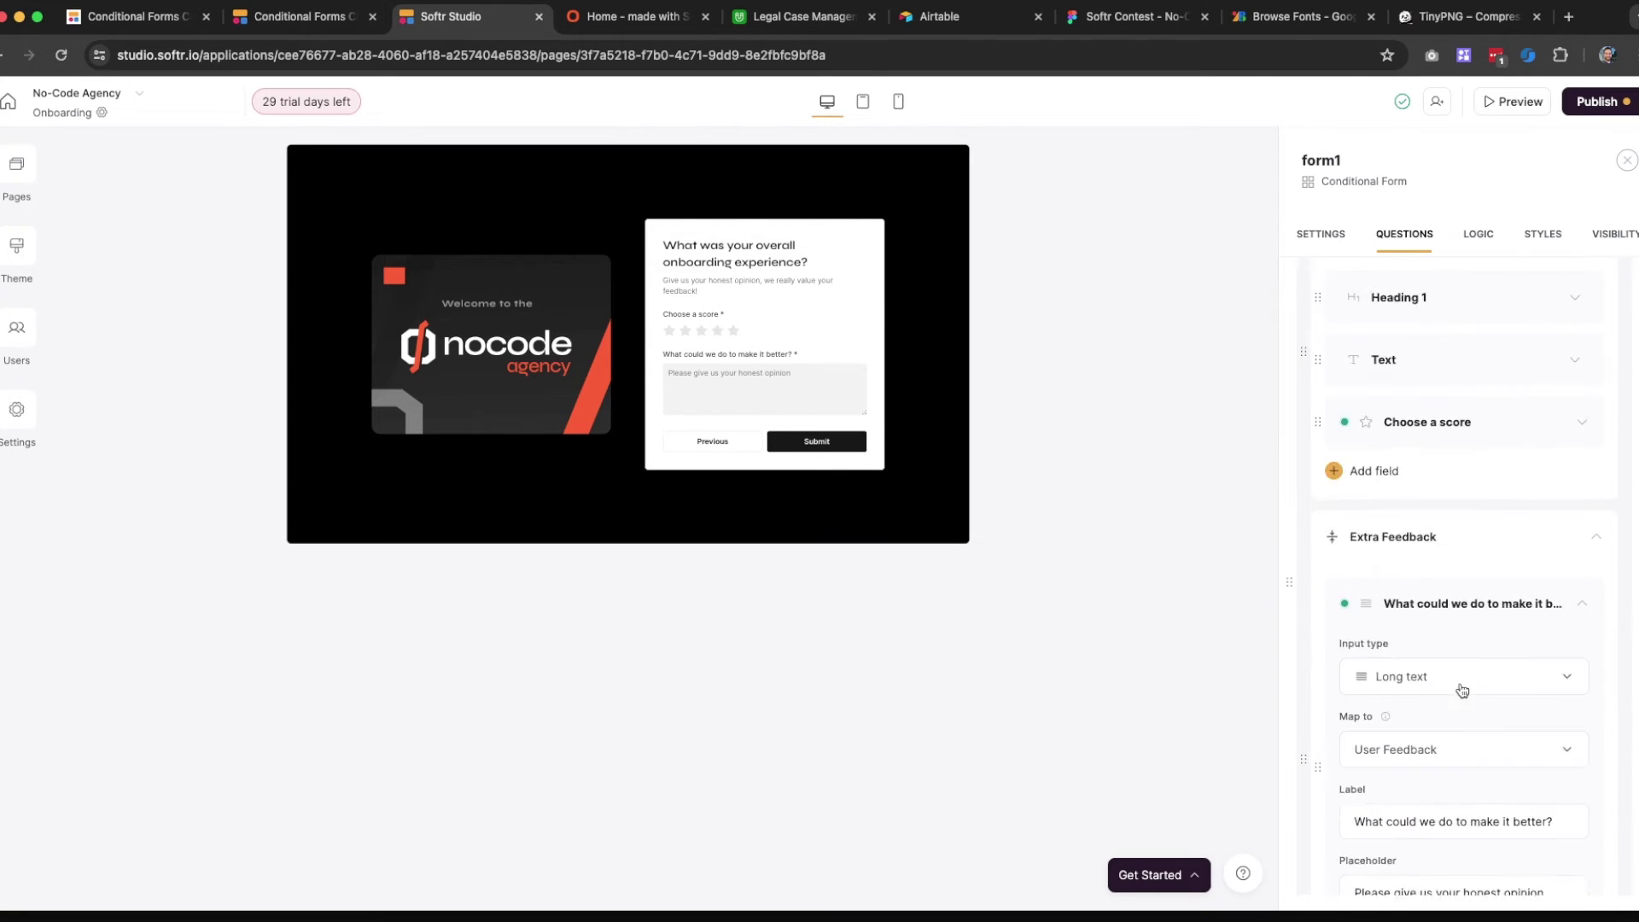
pyautogui.scroll(-3, 1451, 555)
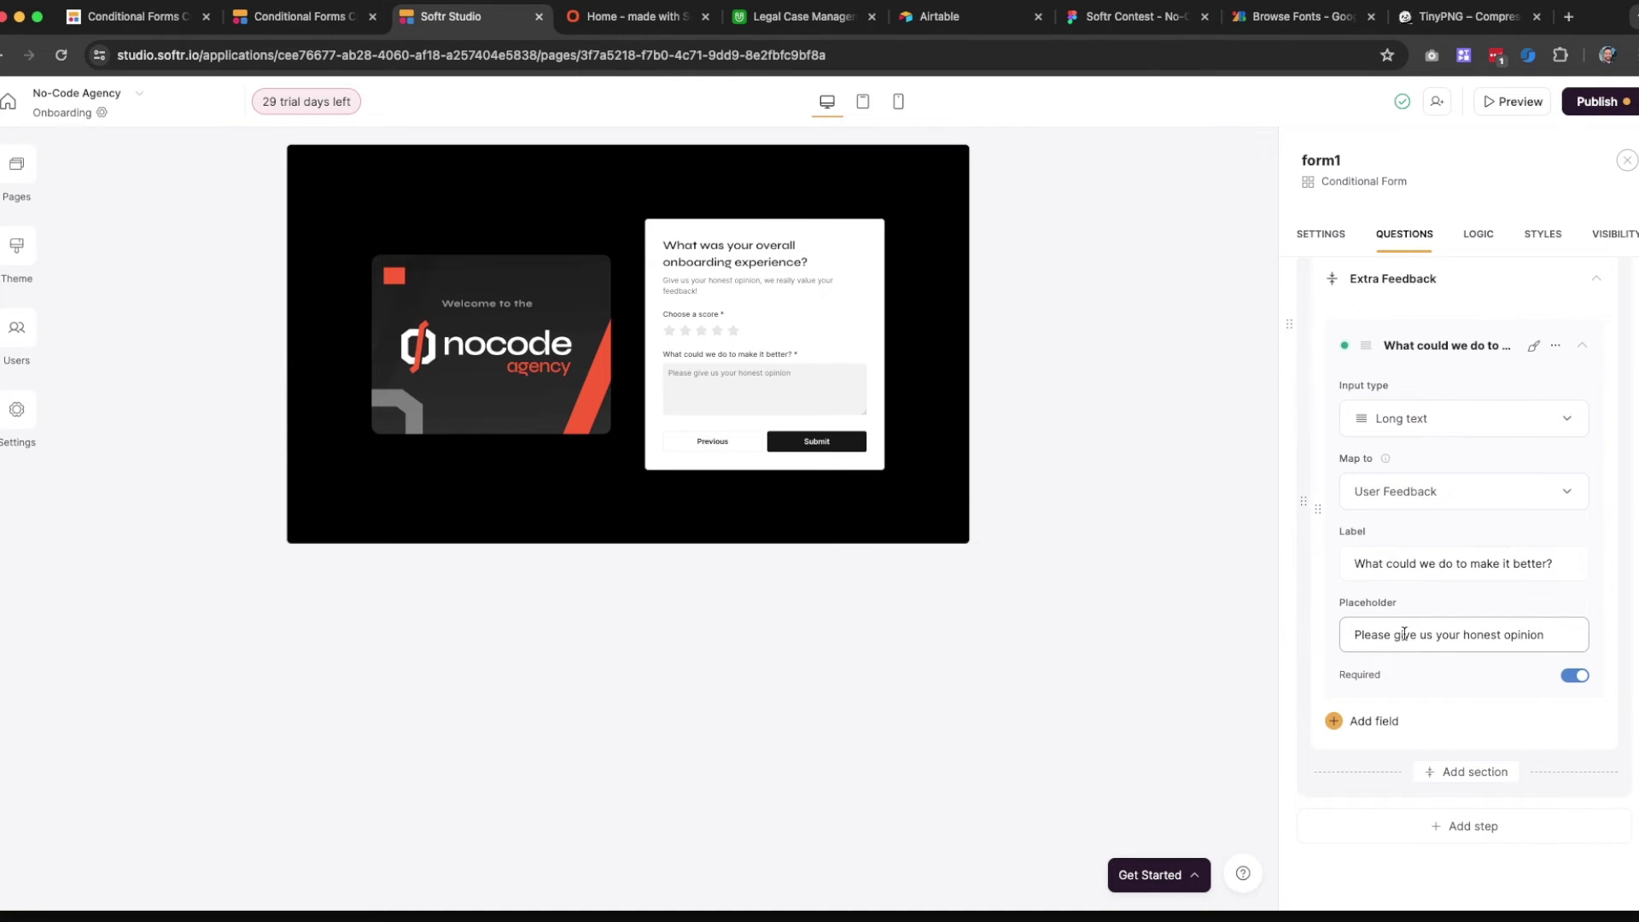
pyautogui.scroll(-1, 1400, 630)
# Zoom in on Step 4 in the logic flow and select User Evaluation
pyautogui.click(1477, 237)
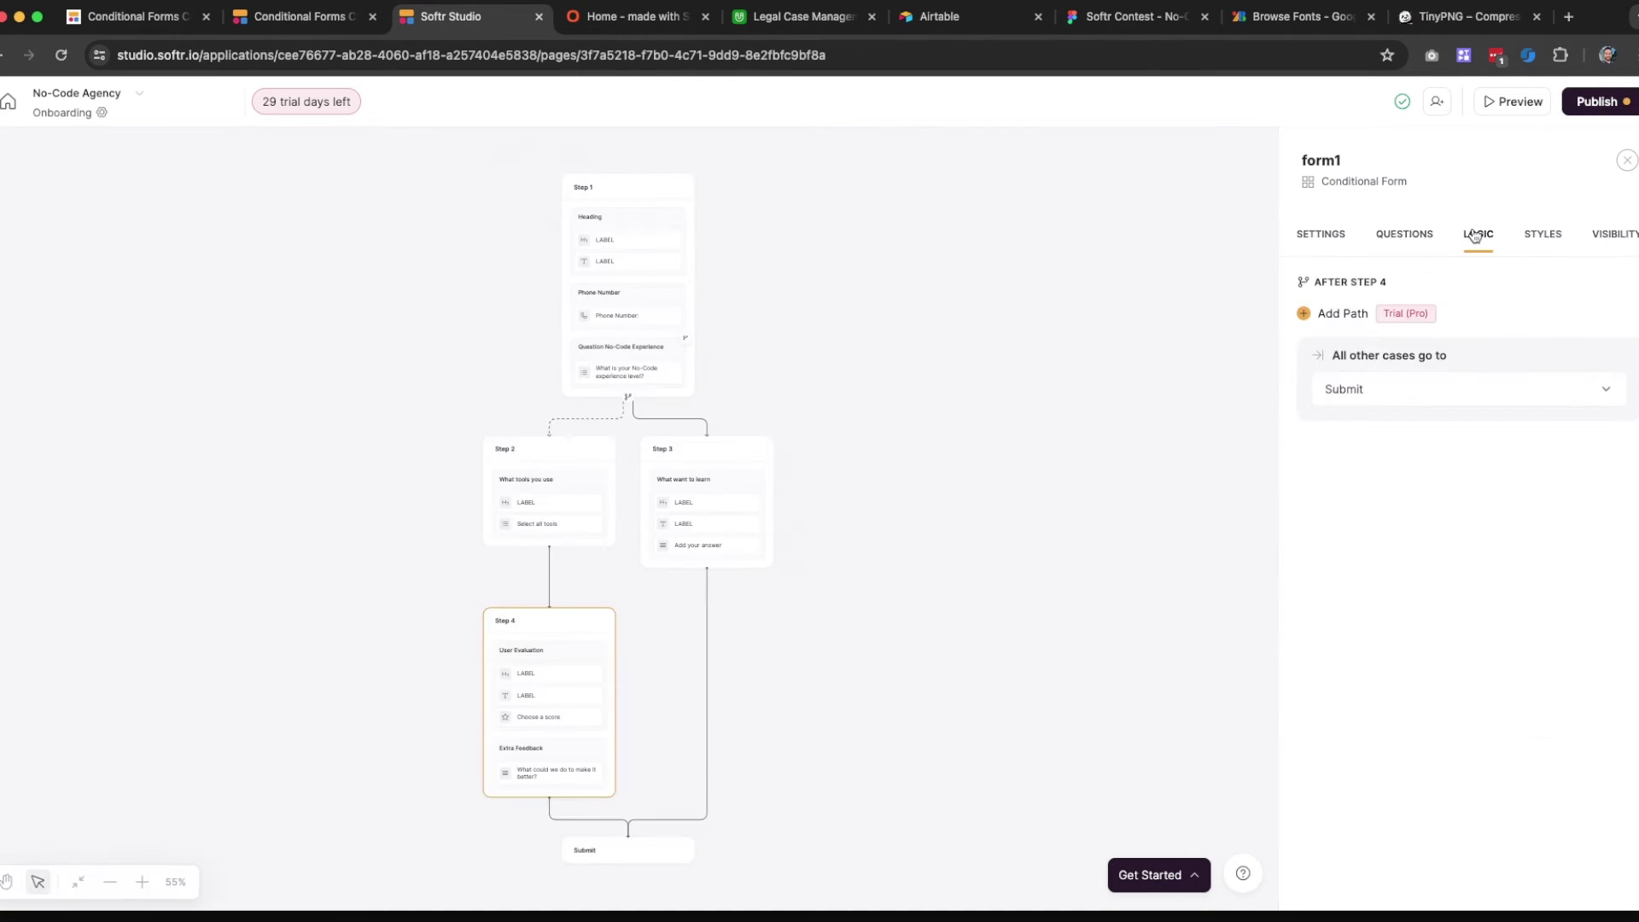
pyautogui.click(142, 882)
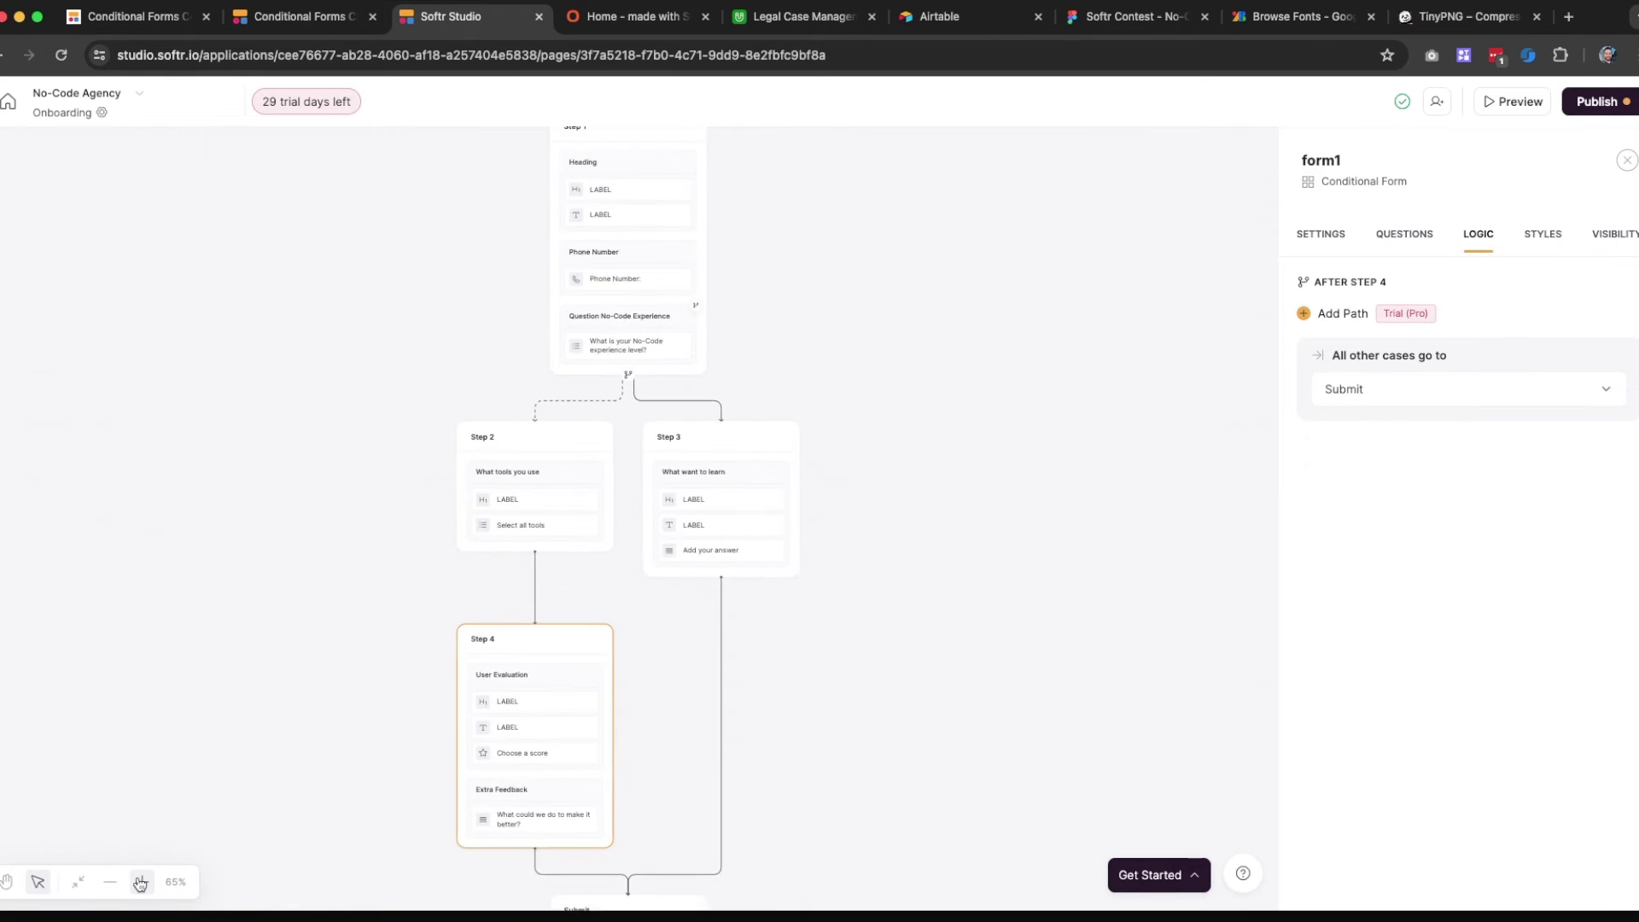
pyautogui.click(142, 882)
pyautogui.click(142, 882)
pyautogui.click(142, 882)
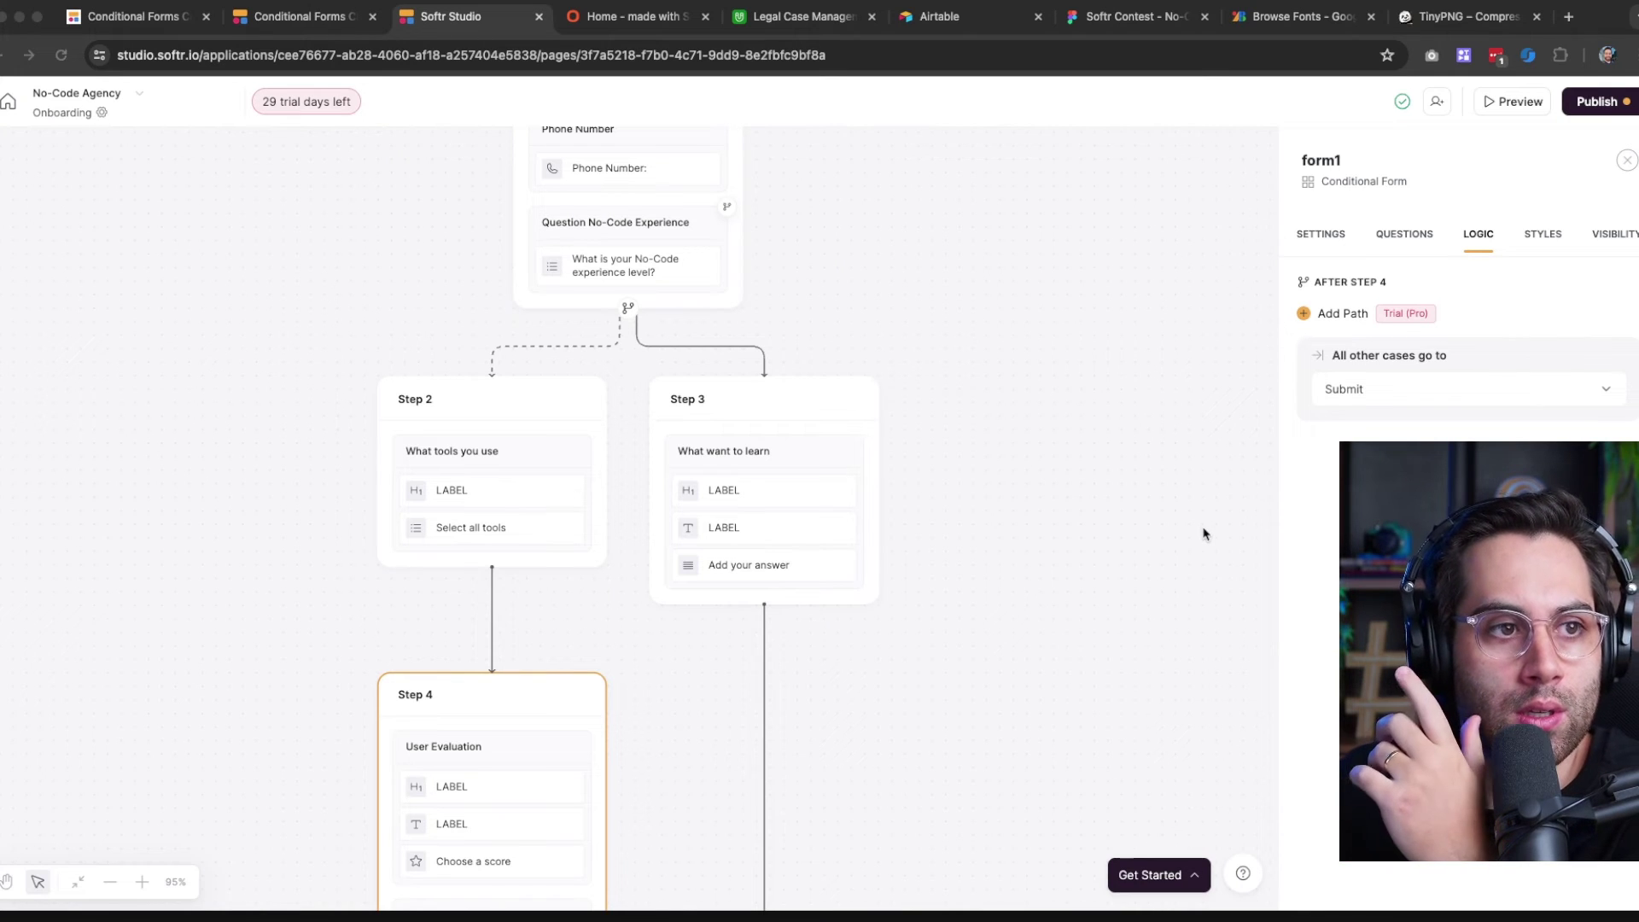
pyautogui.scroll(-3, 848, 606)
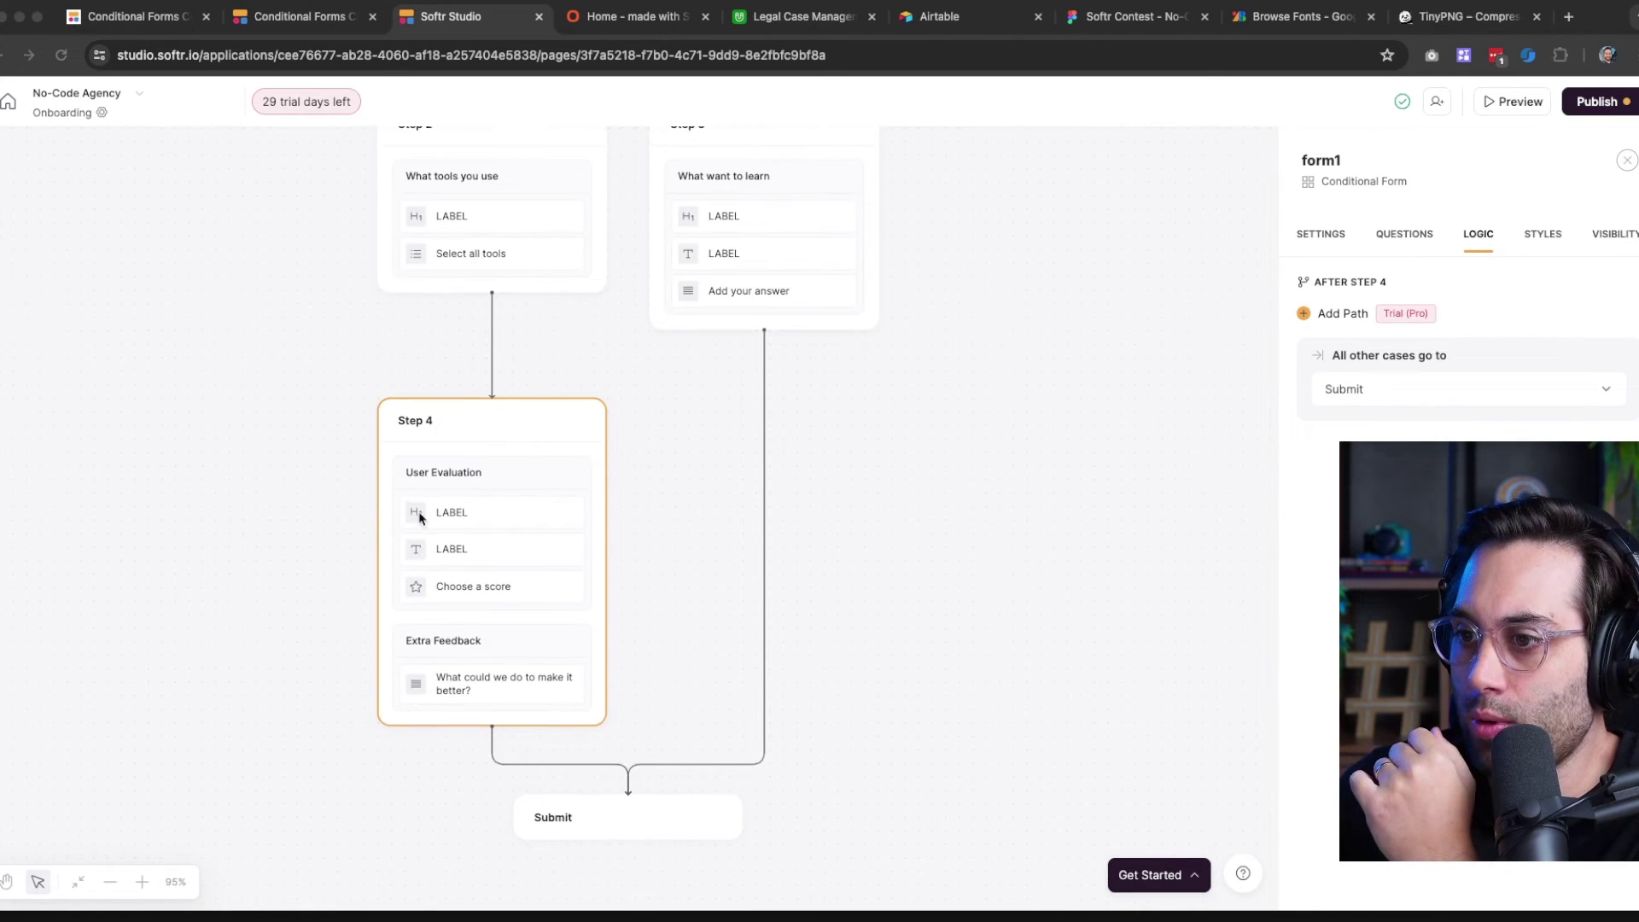
pyautogui.click(470, 479)
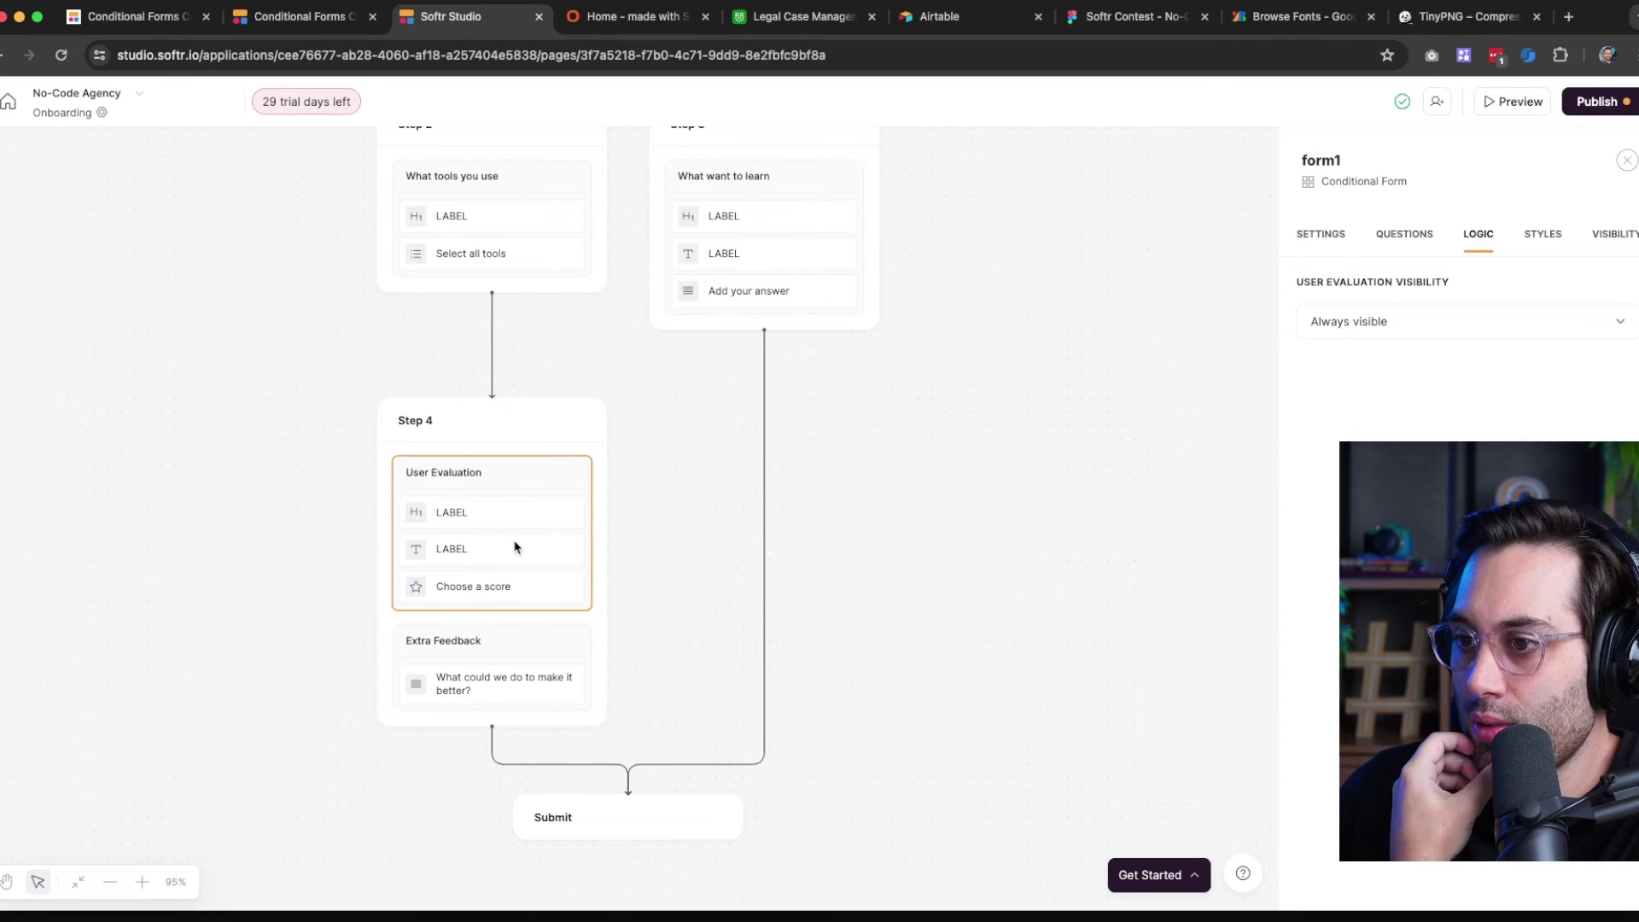
# Set Extra Feedback visibility to 'Hidden when…' and add a new condition
pyautogui.click(464, 675)
pyautogui.click(1345, 335)
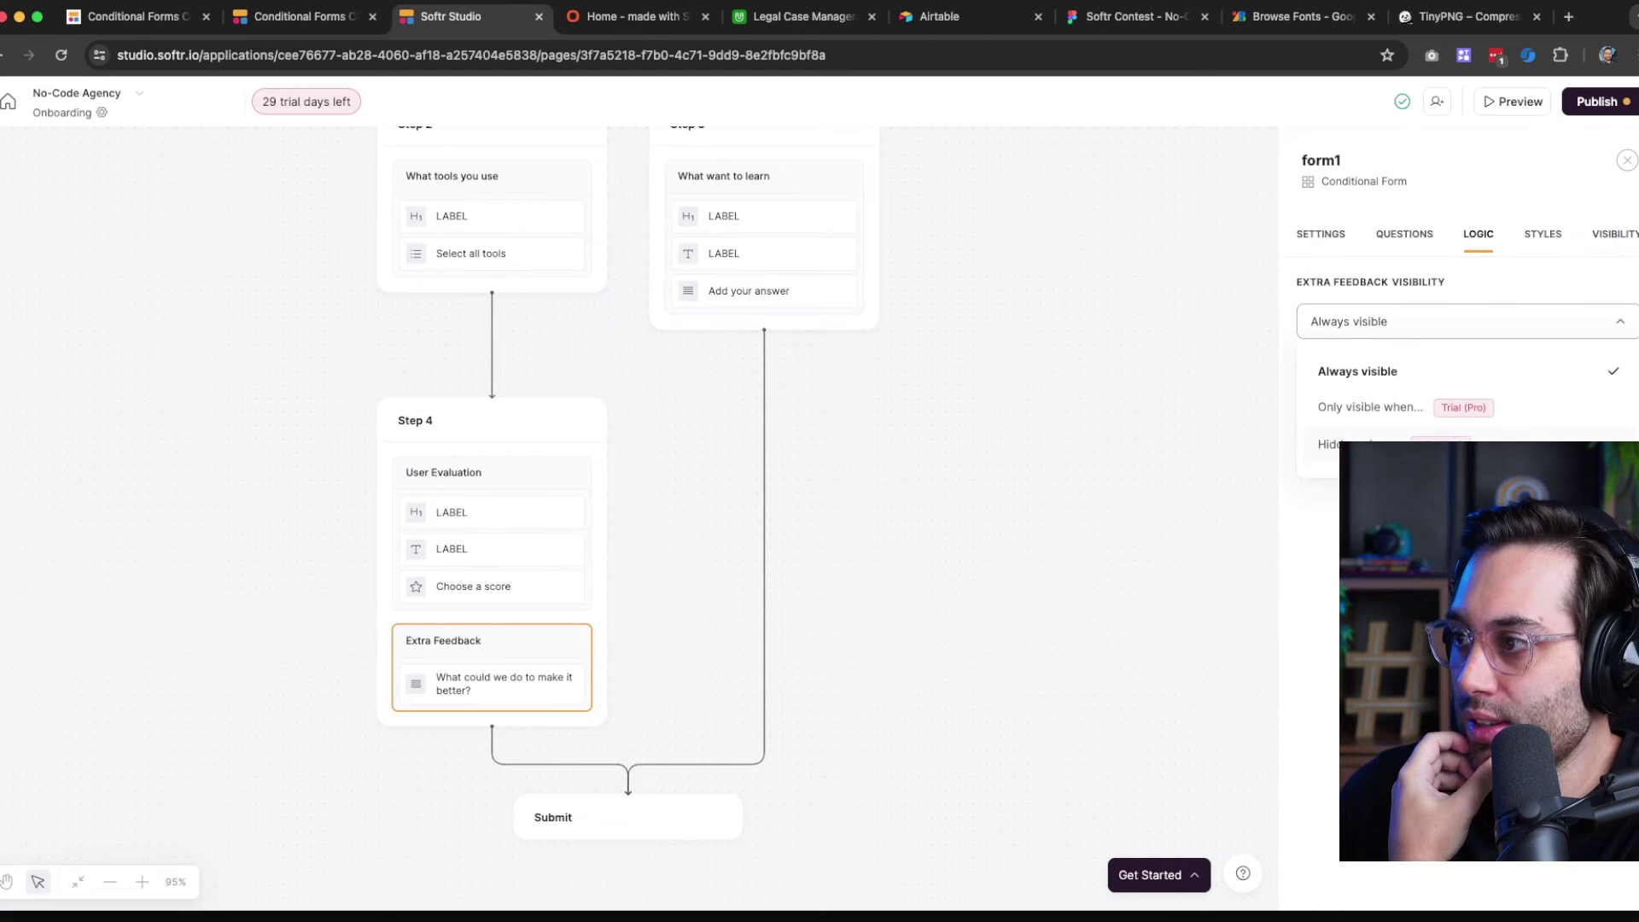
pyautogui.click(1350, 410)
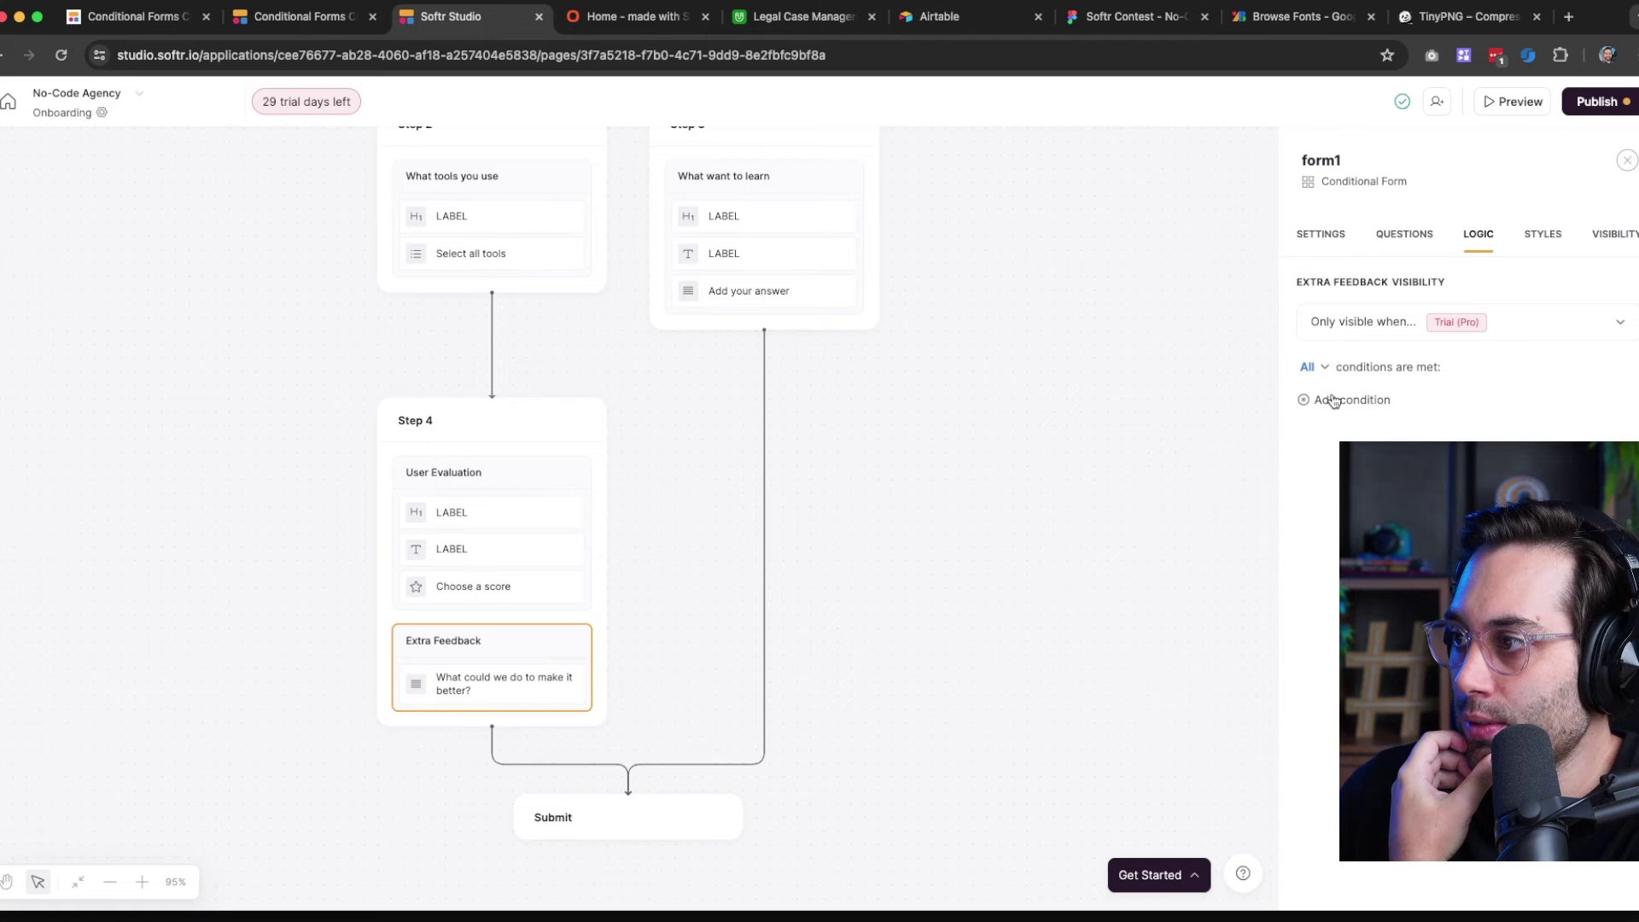
pyautogui.click(1327, 370)
pyautogui.click(1328, 412)
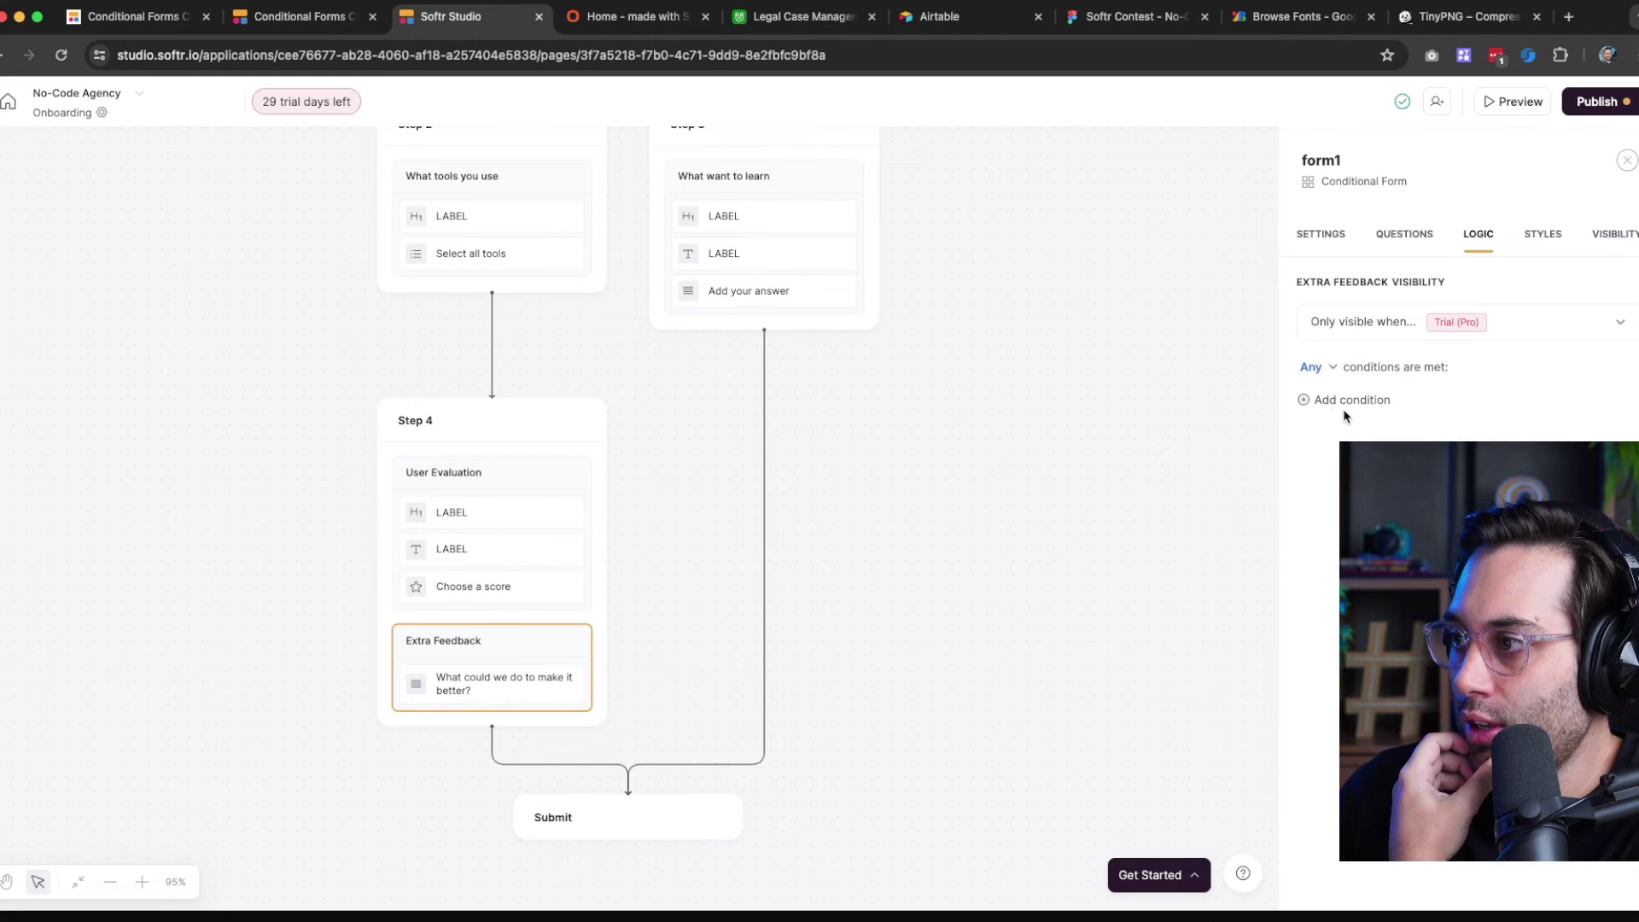
pyautogui.click(1401, 329)
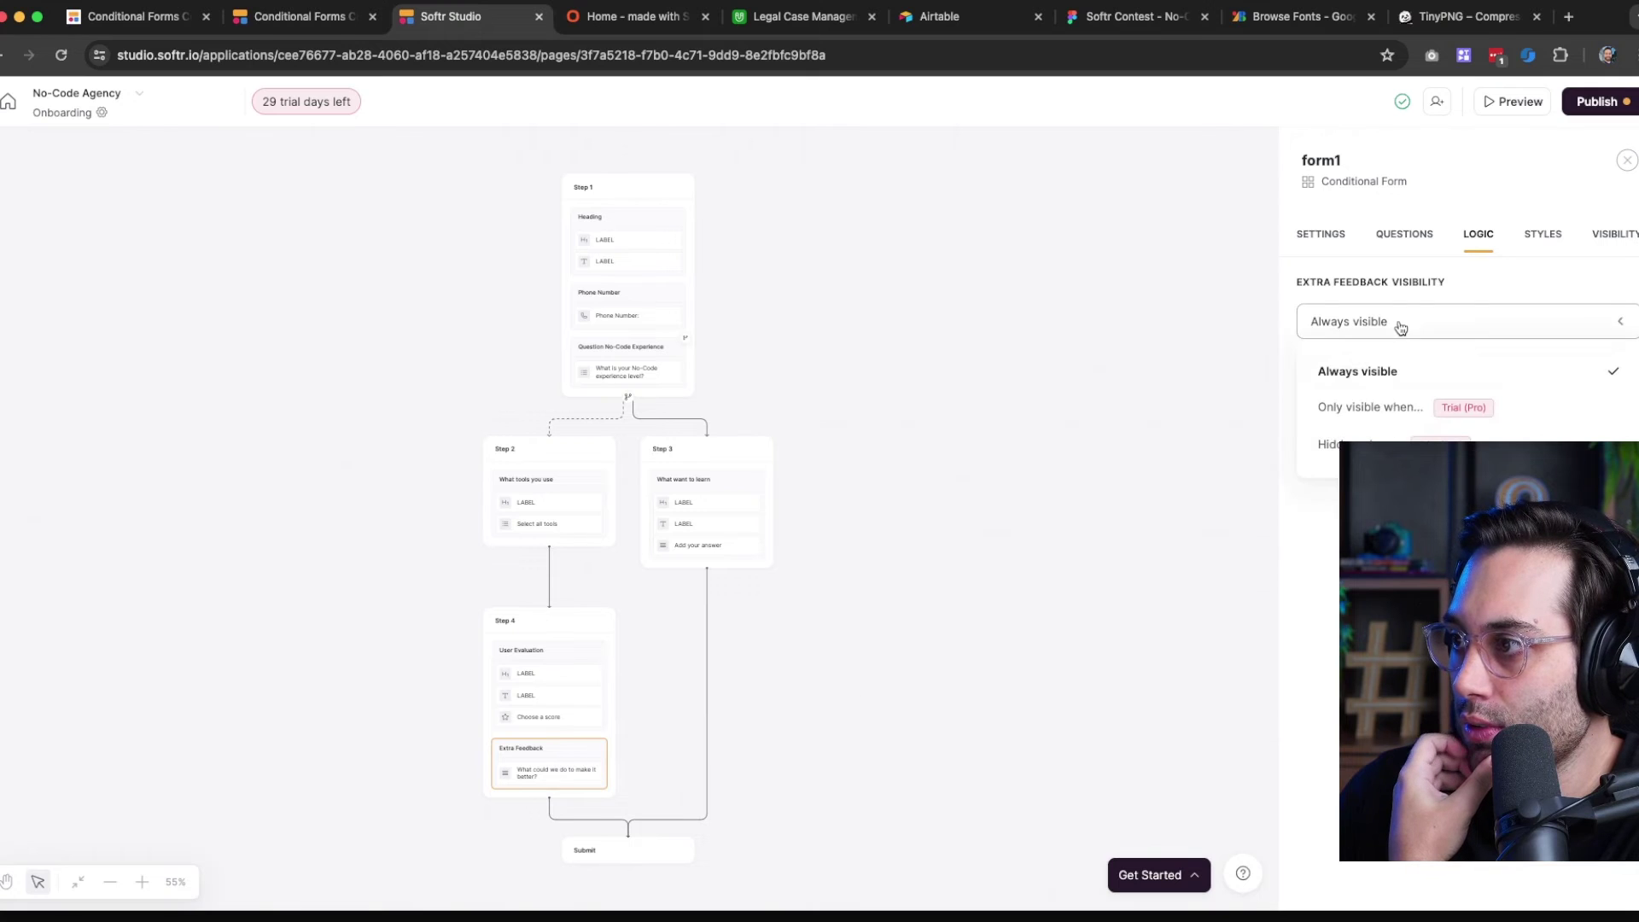
pyautogui.click(1355, 444)
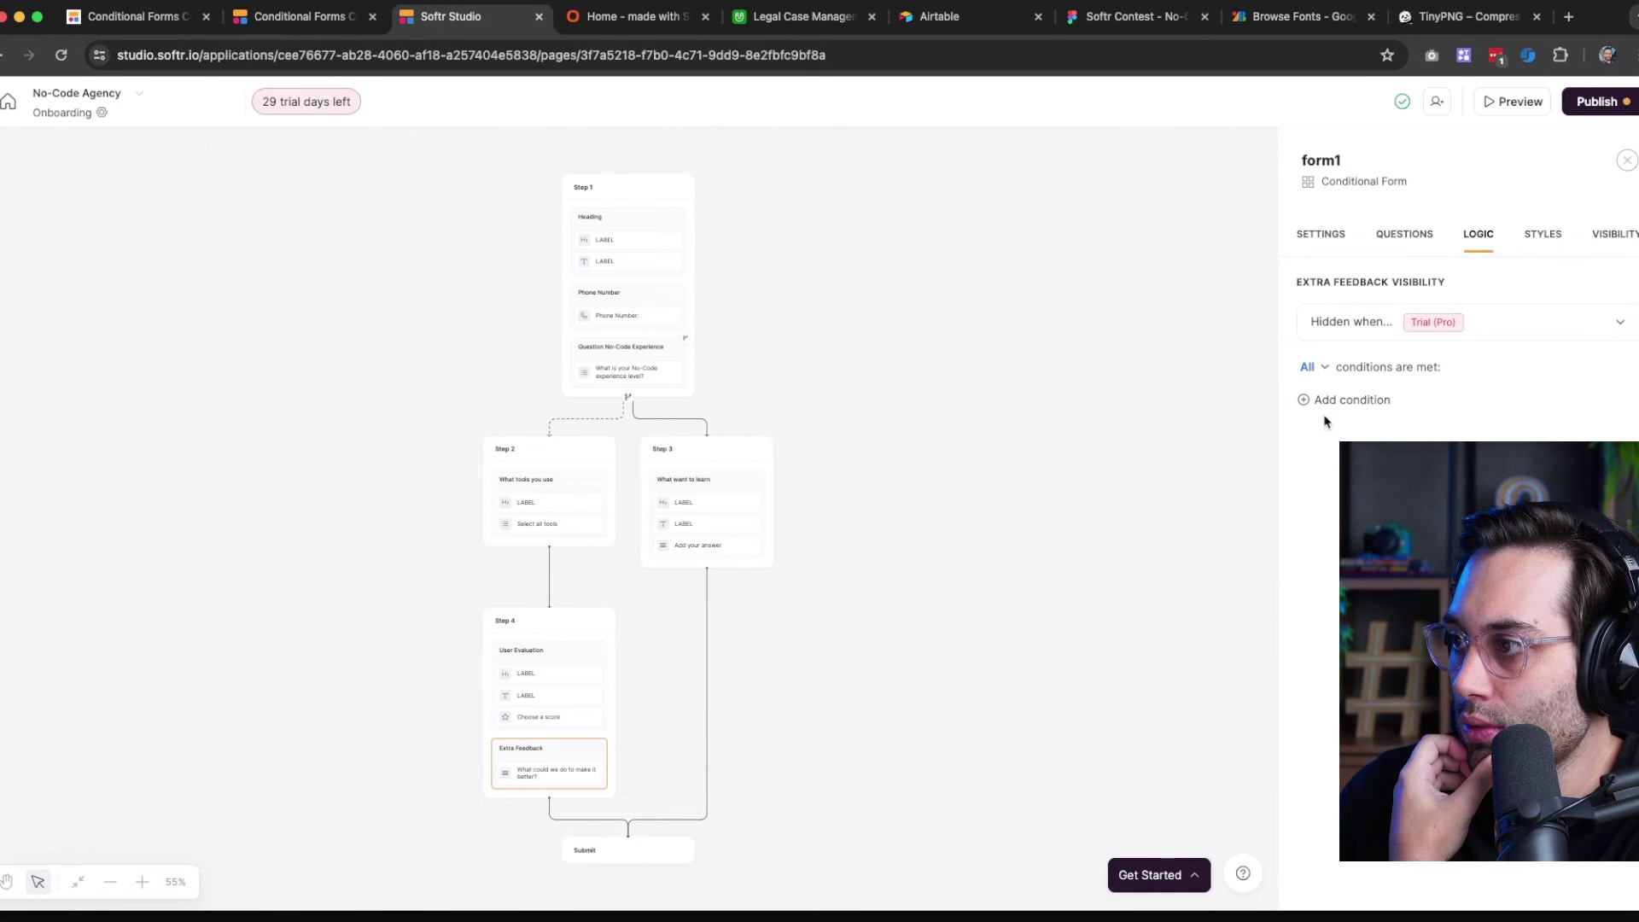
pyautogui.click(1340, 400)
# Base the Extra Feedback condition on the form answer Choose a score
pyautogui.scroll(-3, 738, 689)
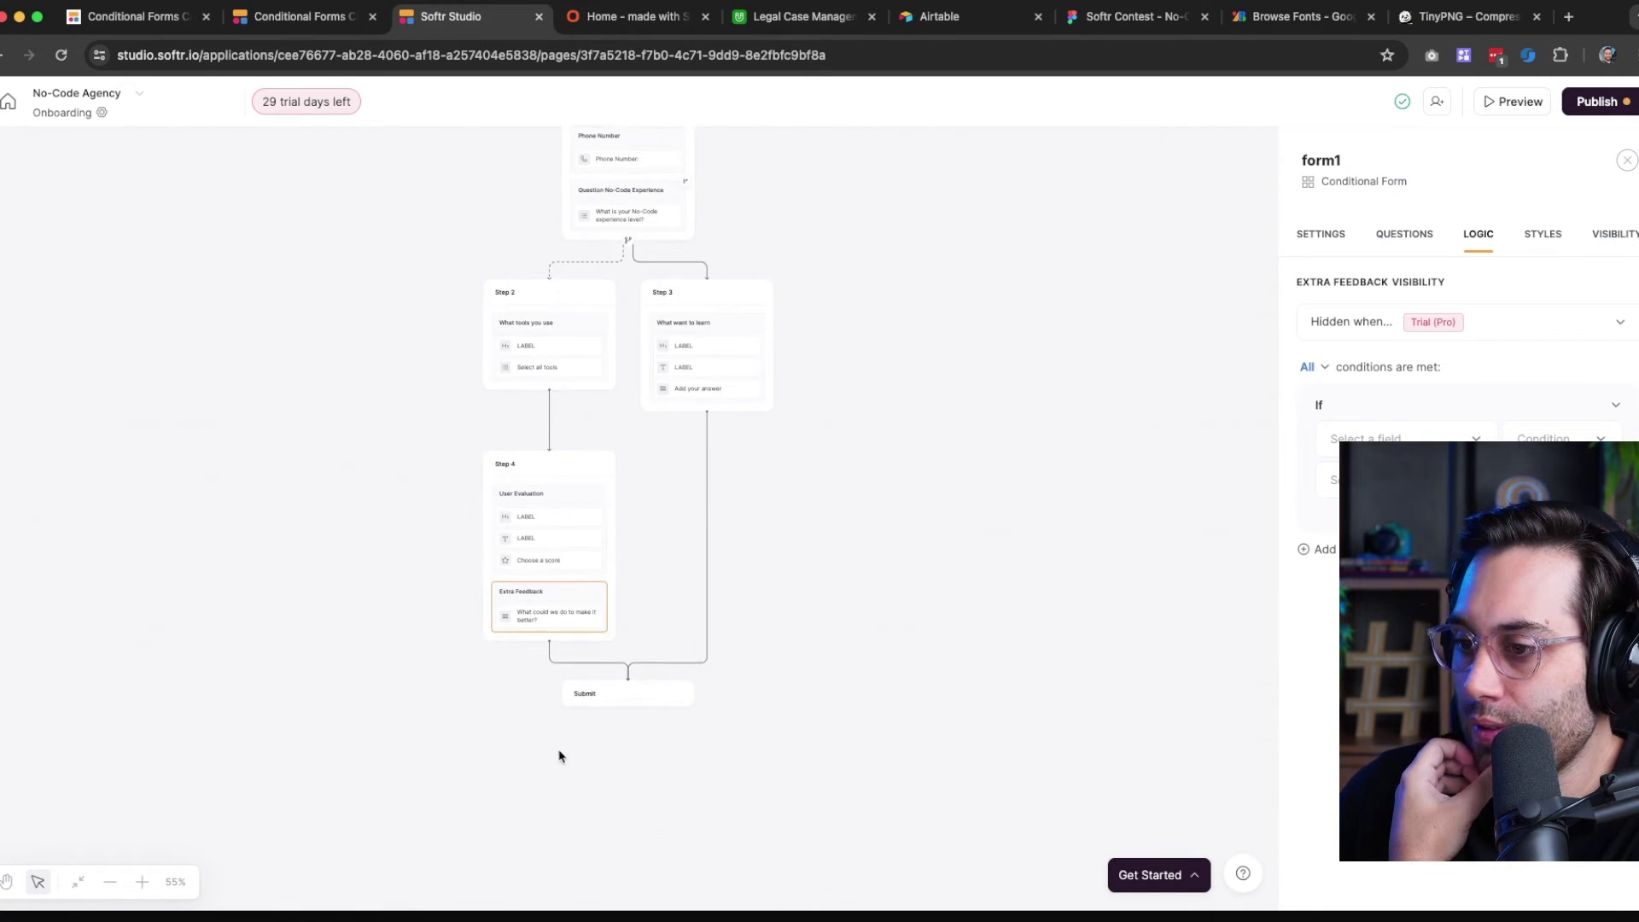
pyautogui.click(141, 882)
pyautogui.click(141, 882)
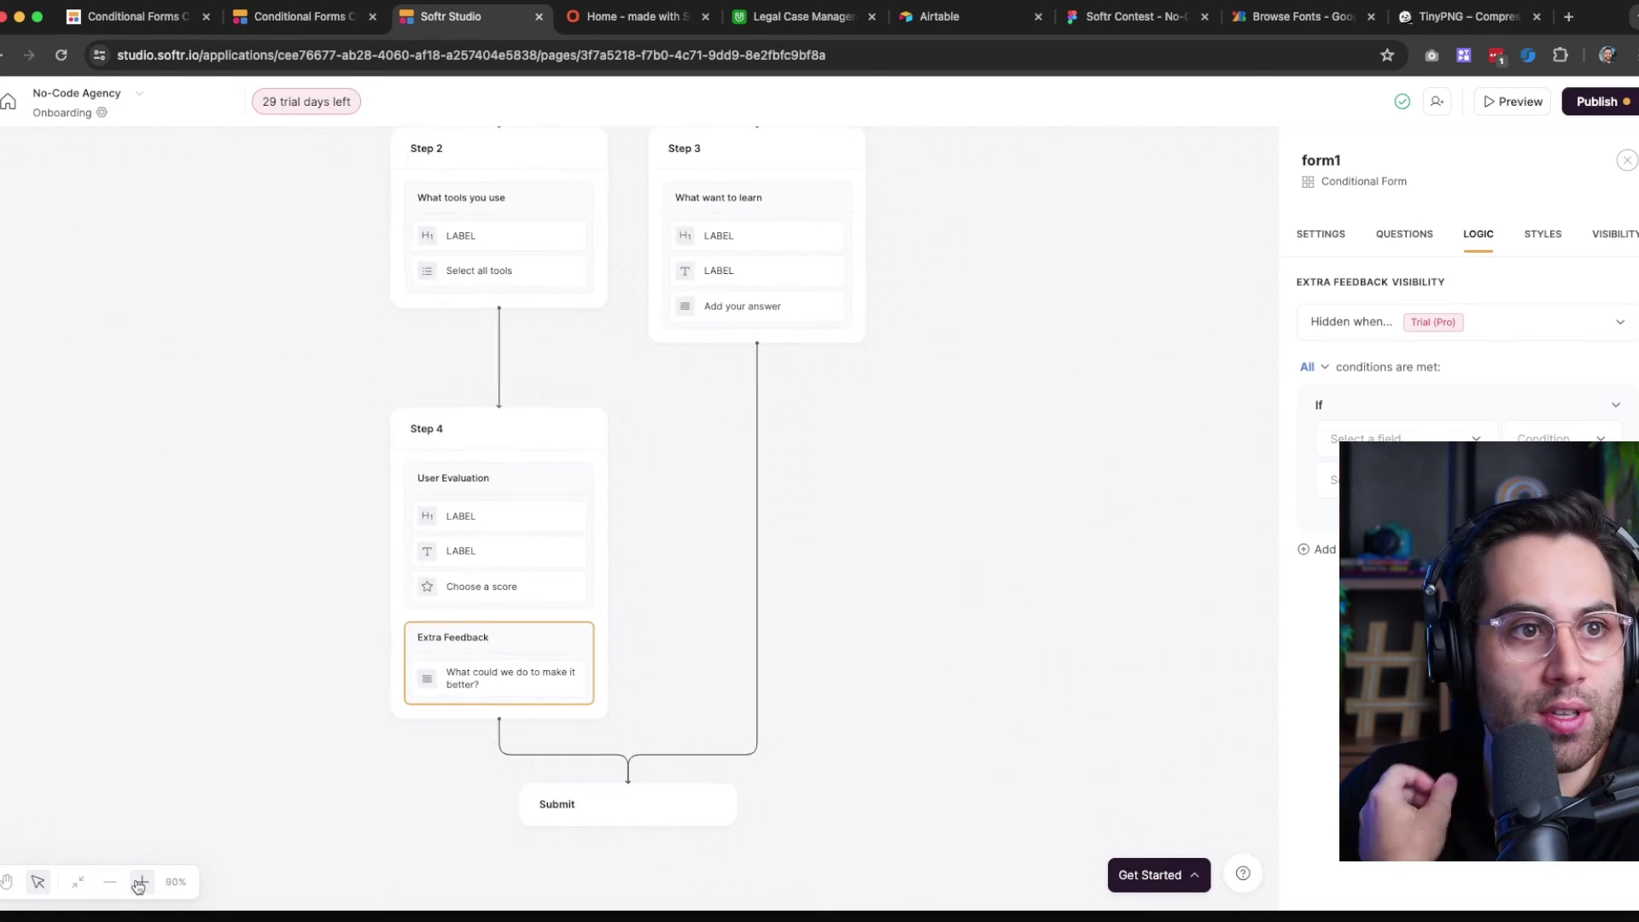
pyautogui.click(141, 882)
pyautogui.click(140, 882)
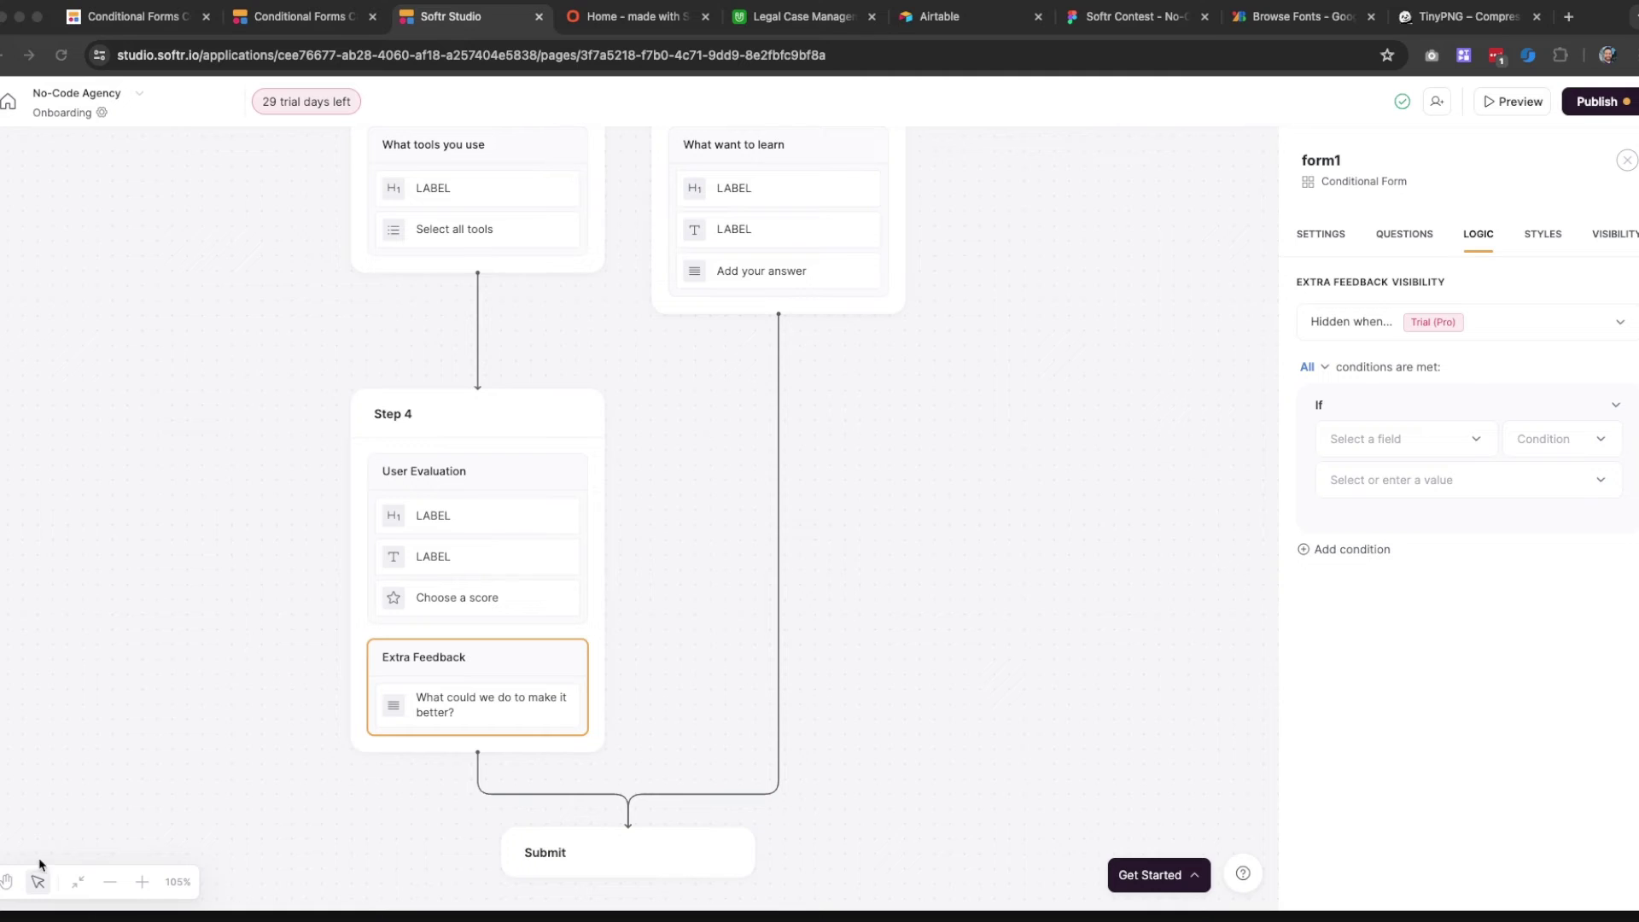
pyautogui.click(141, 883)
pyautogui.click(140, 883)
pyautogui.click(141, 883)
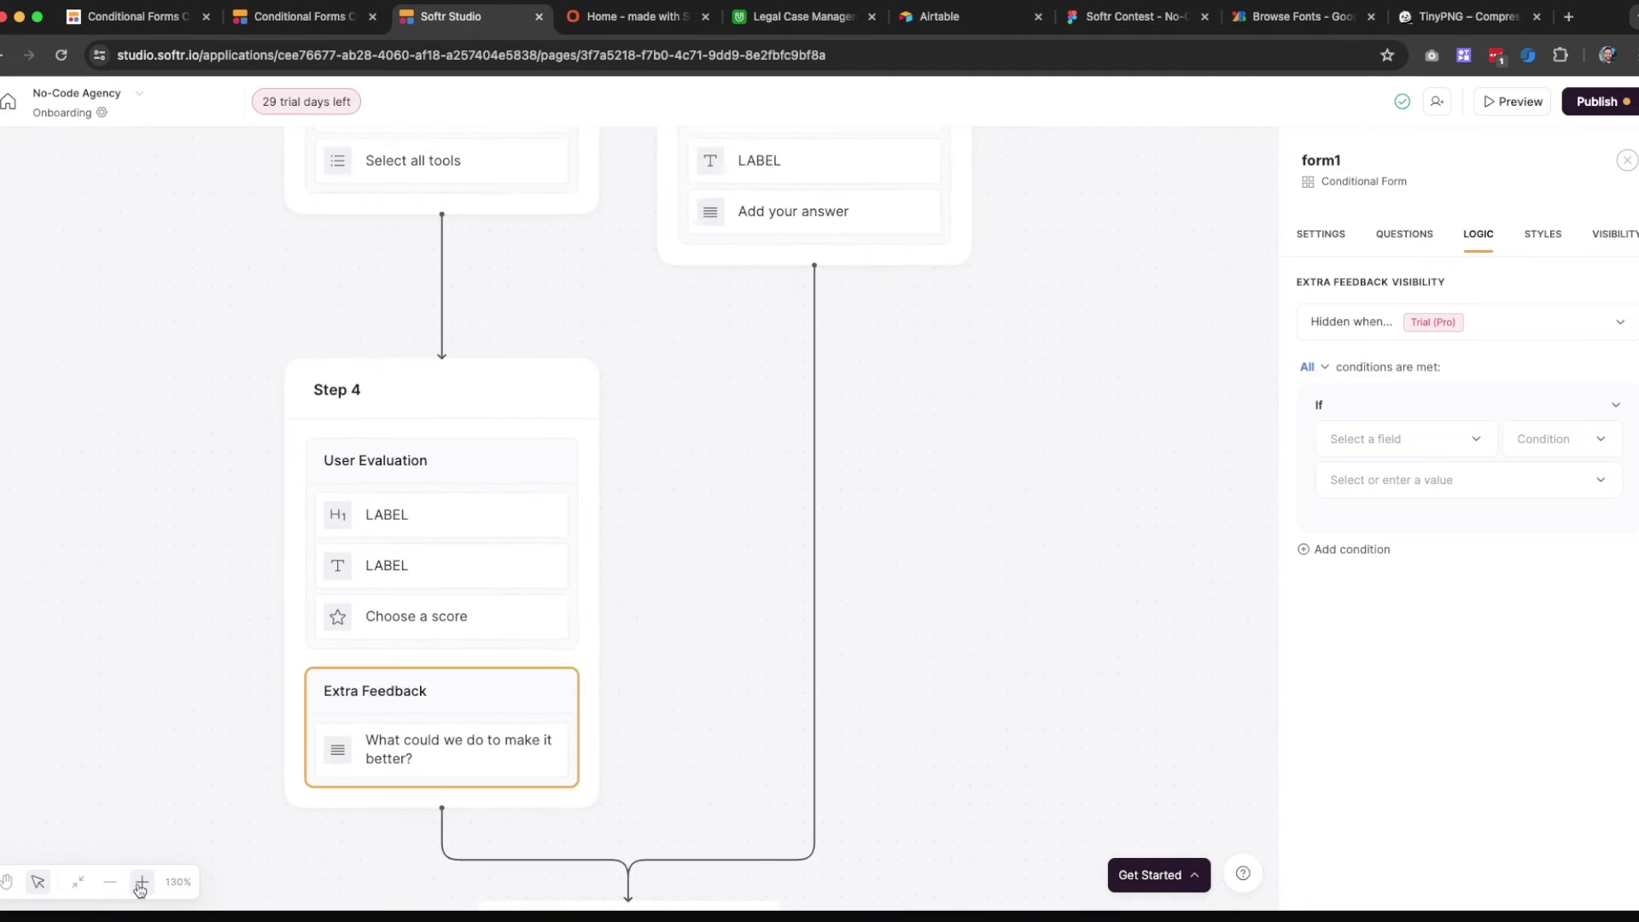
pyautogui.scroll(-2, 378, 567)
pyautogui.click(139, 883)
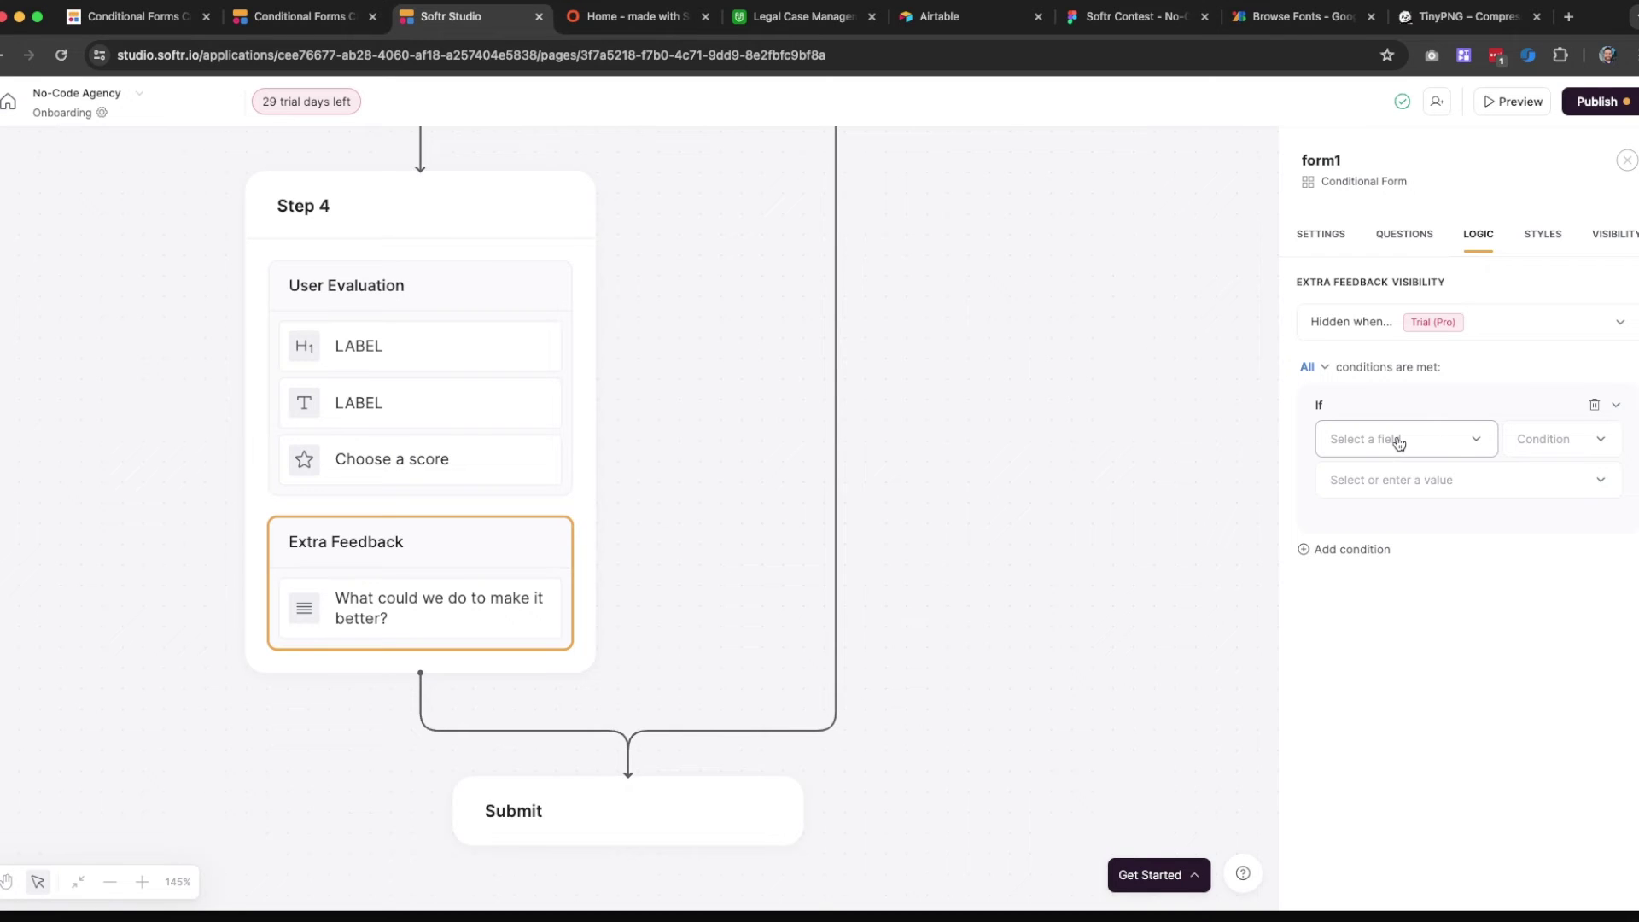
pyautogui.click(1399, 443)
pyautogui.click(1398, 524)
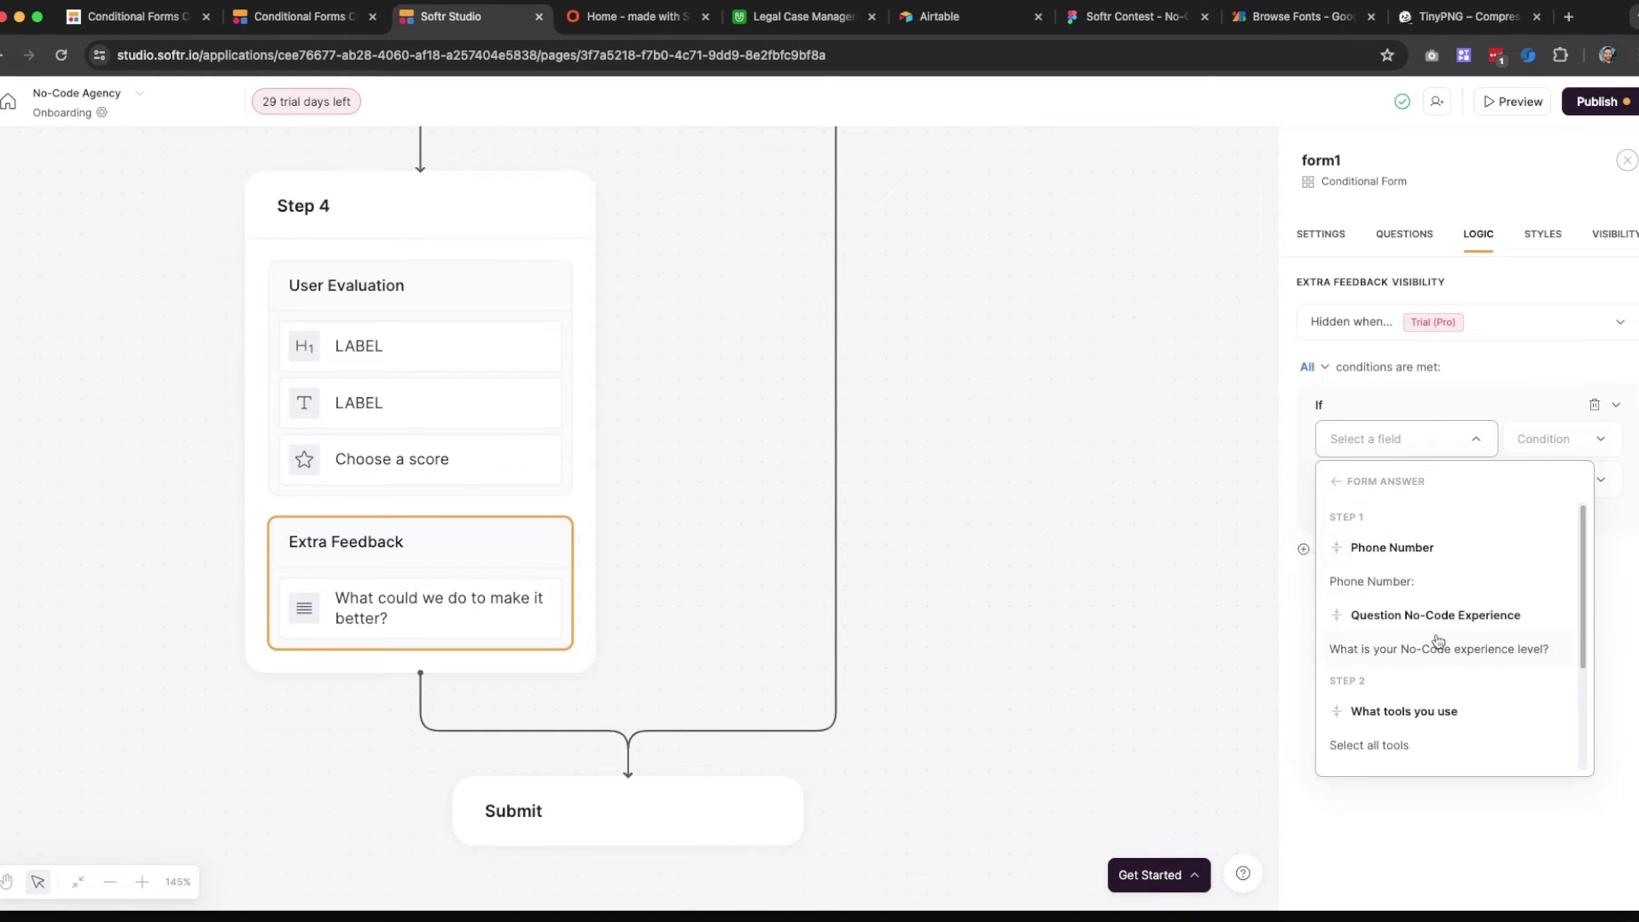
pyautogui.scroll(-3, 1439, 640)
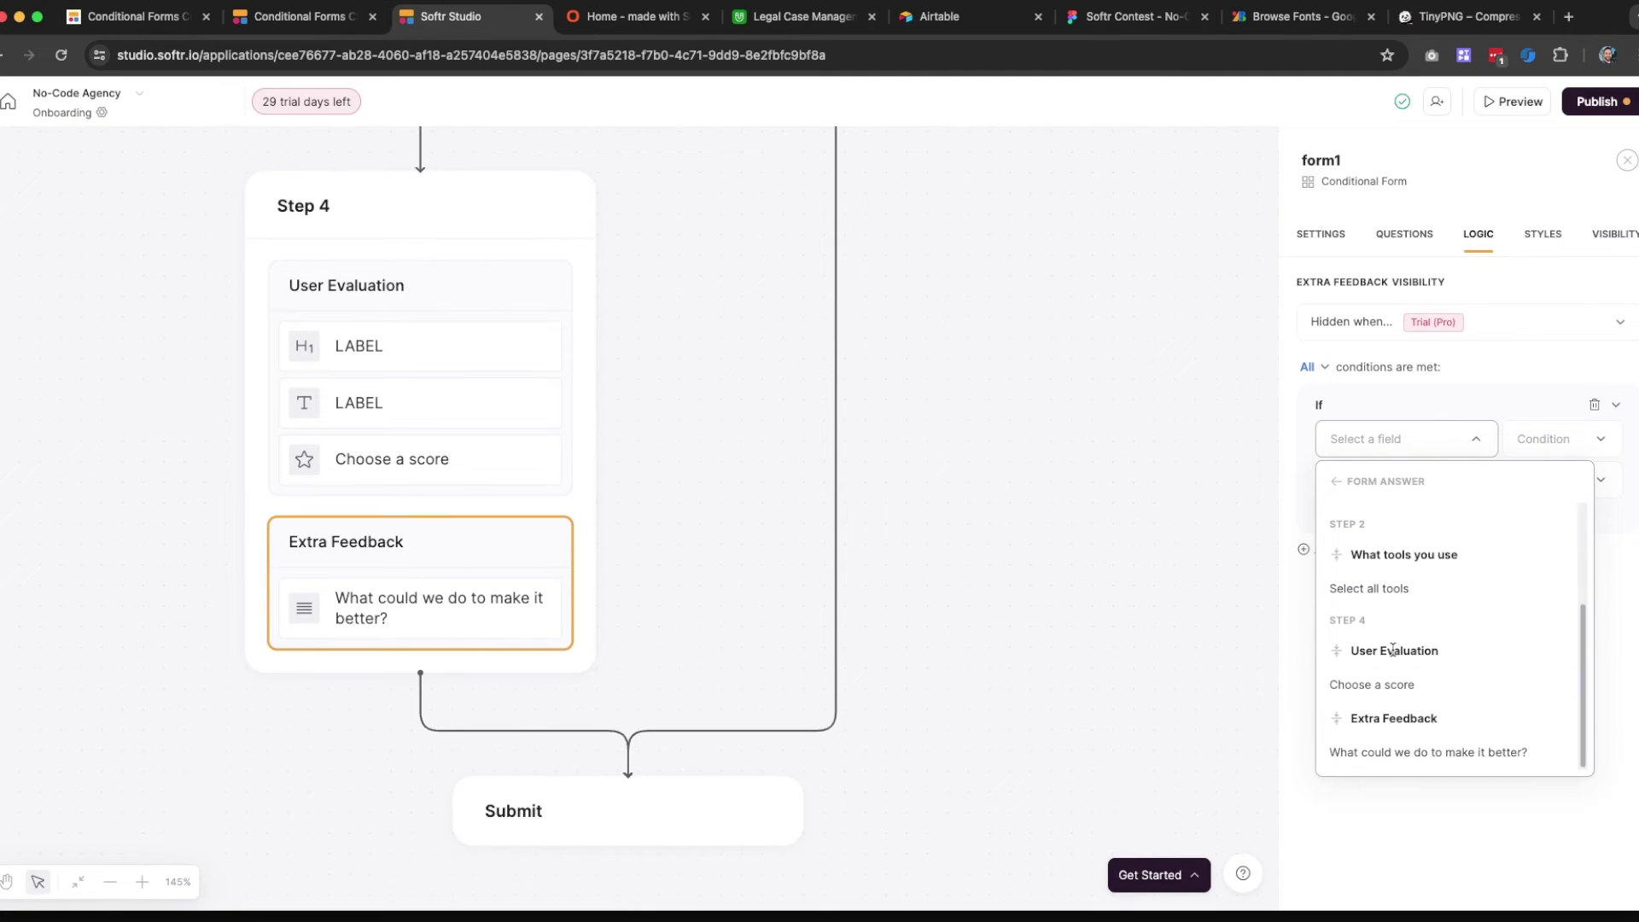
pyautogui.click(1385, 684)
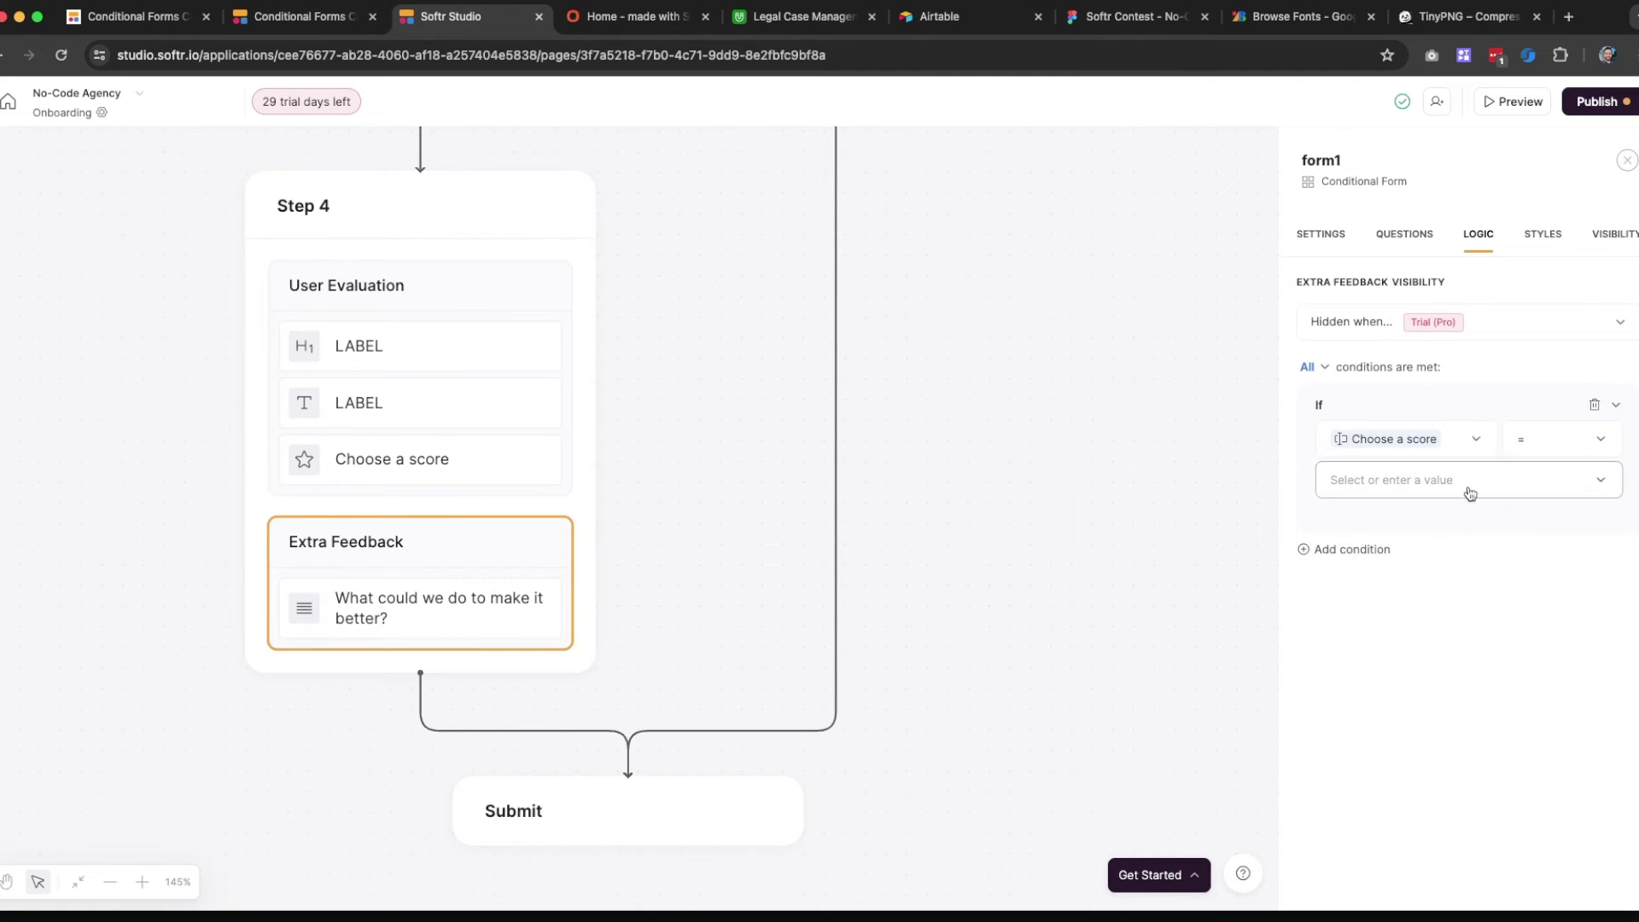
# Set the condition operator to less than with custom value 3
pyautogui.click(1556, 449)
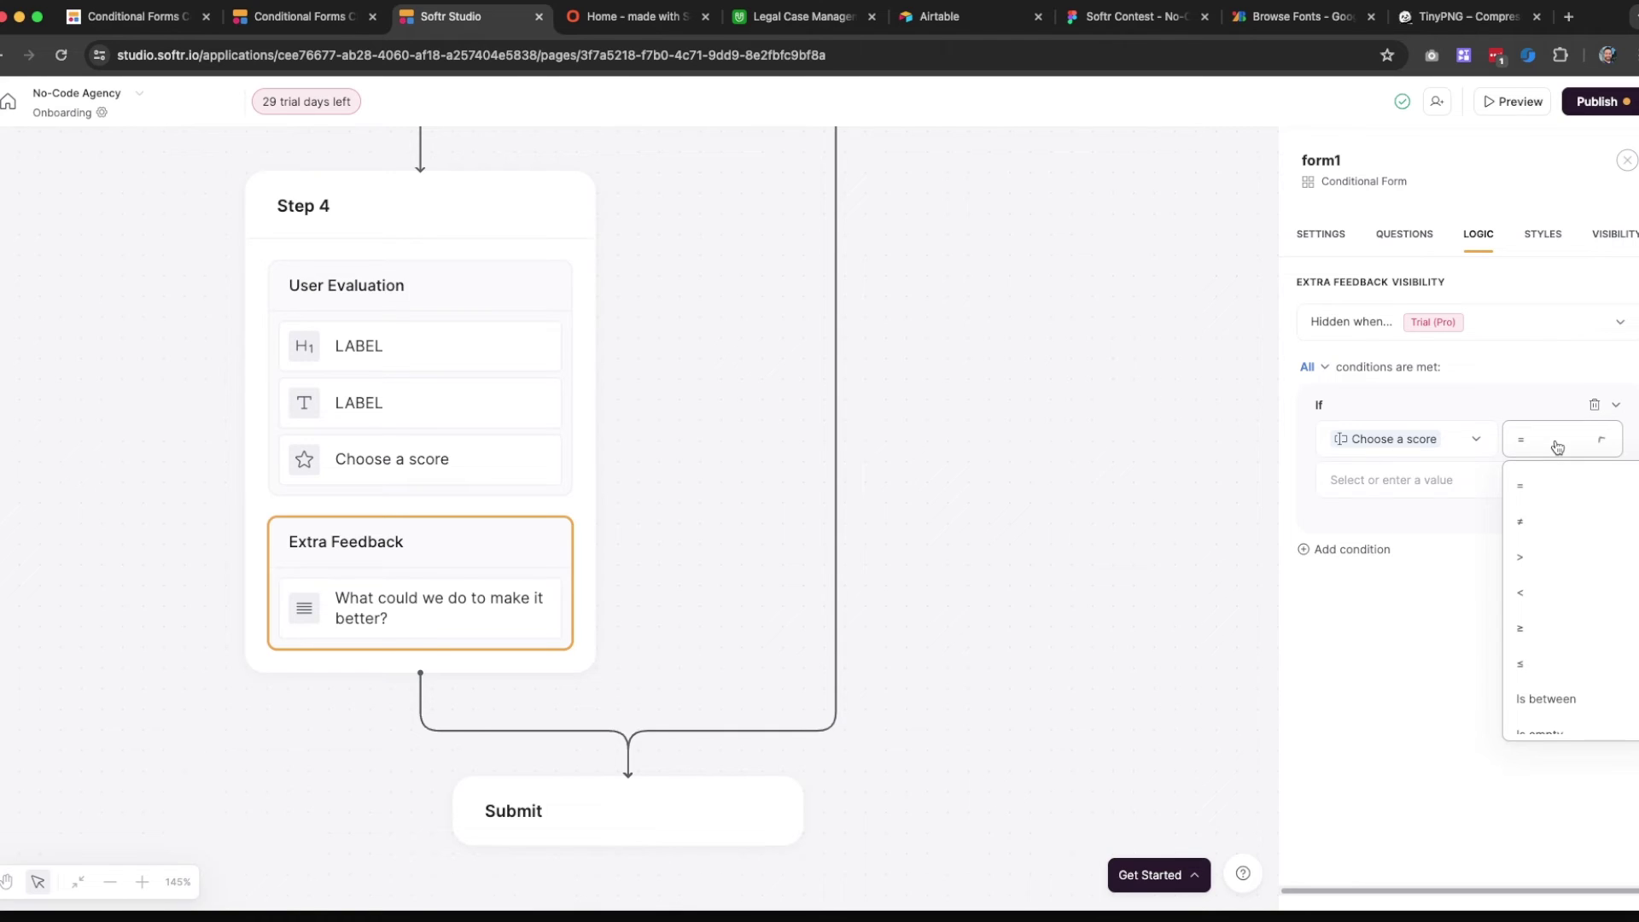
pyautogui.click(1537, 602)
pyautogui.click(1483, 492)
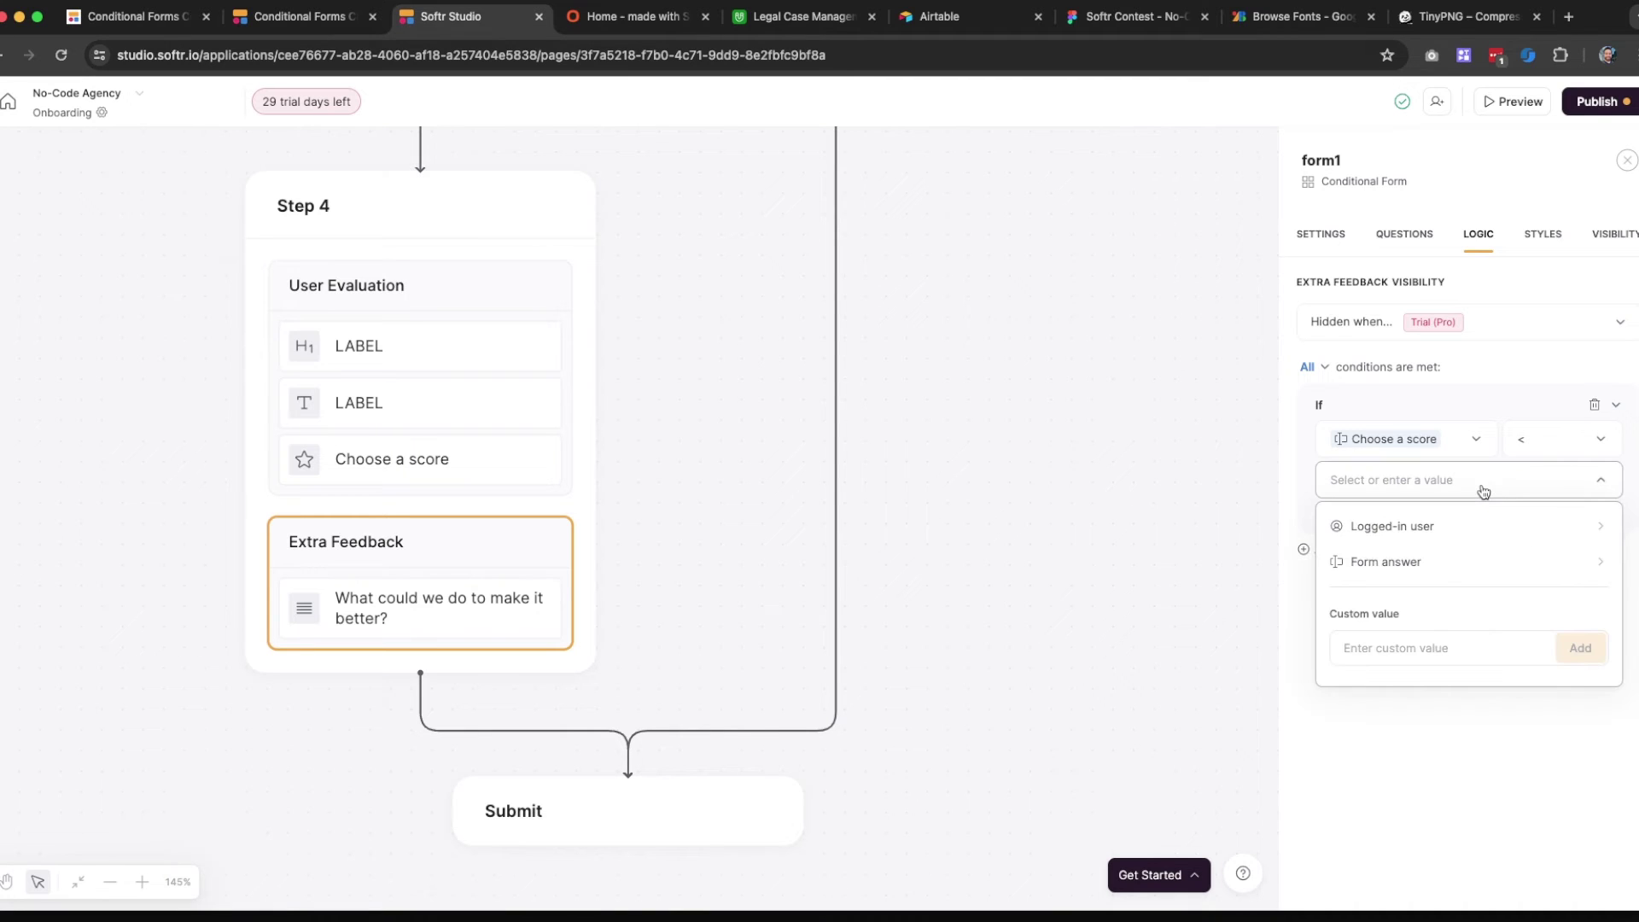
pyautogui.click(1435, 648)
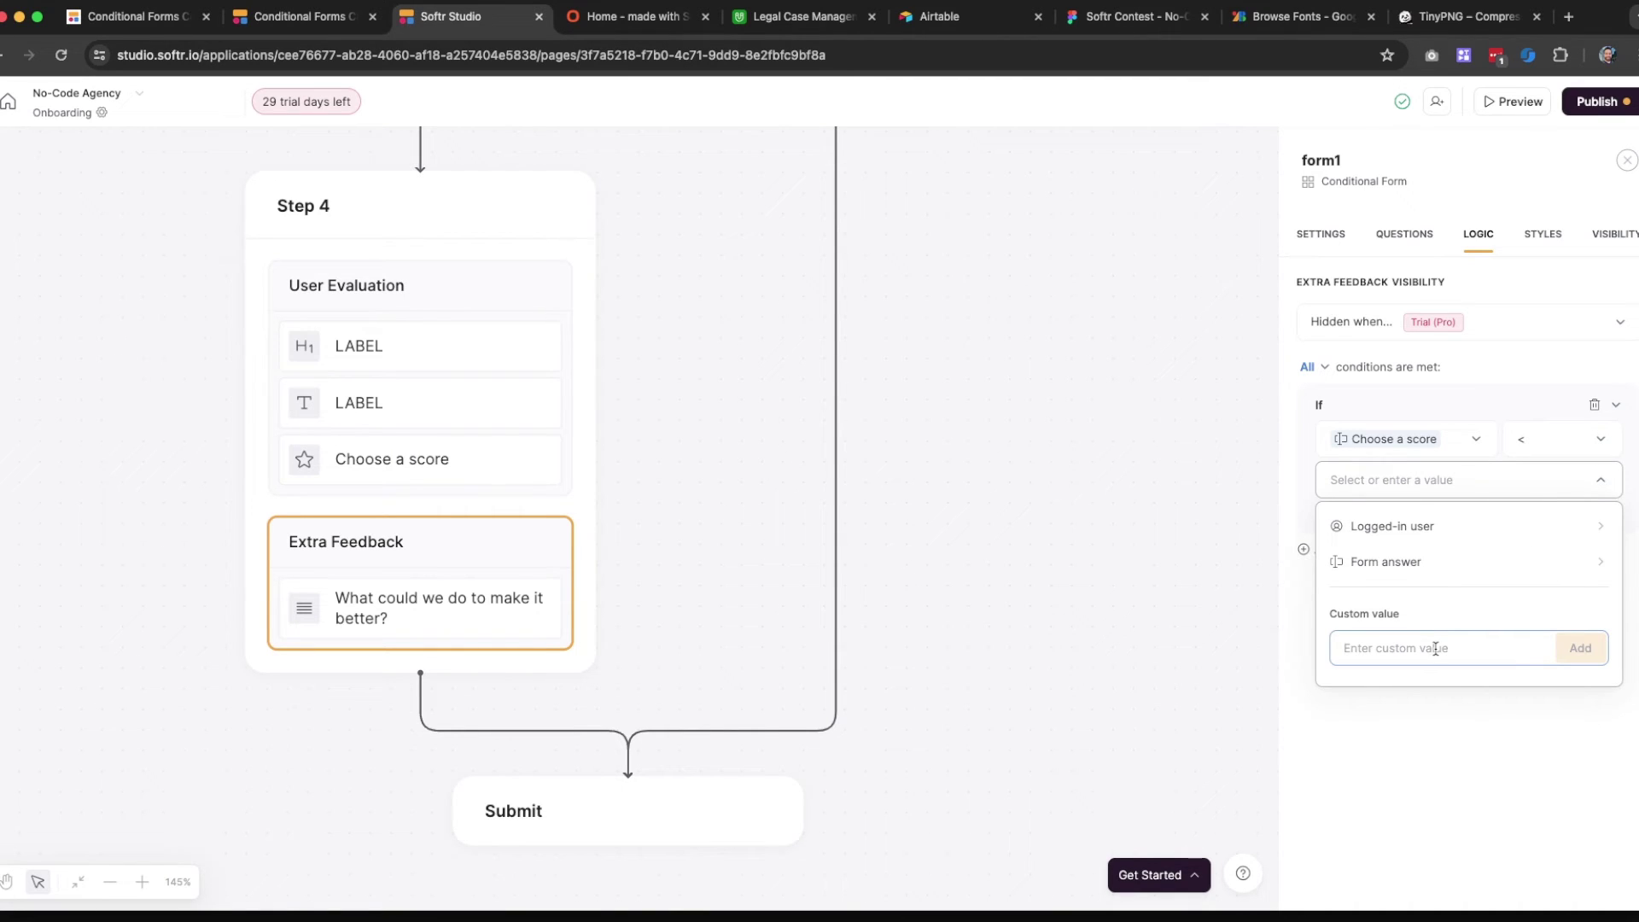
pyautogui.write('3')
pyautogui.click(1569, 659)
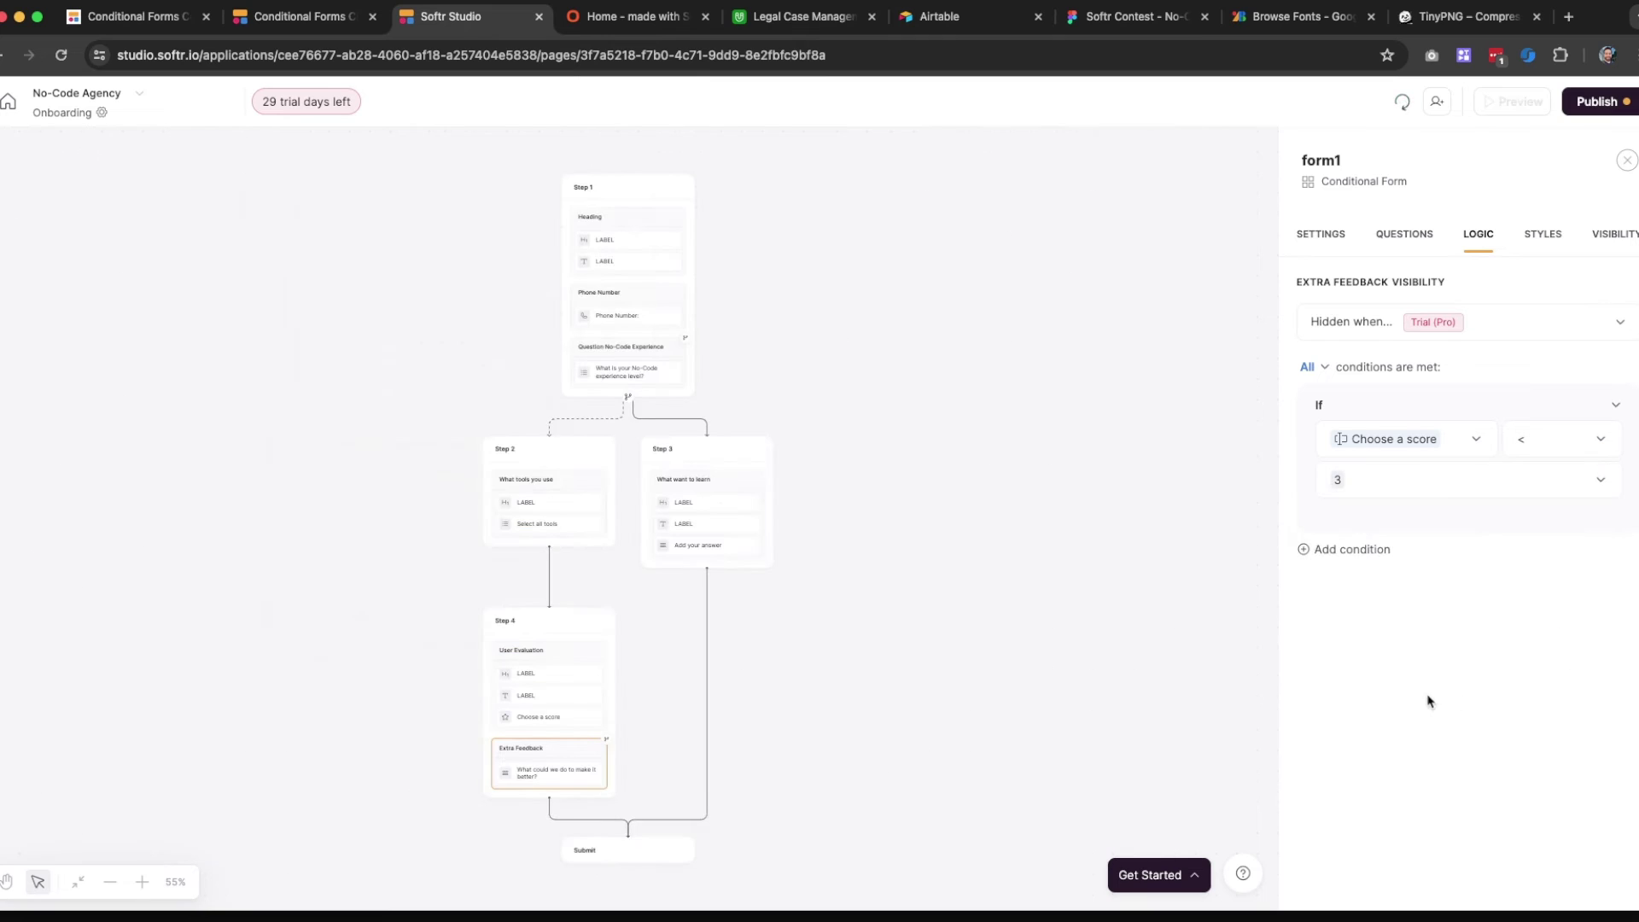
pyautogui.scroll(-3, 640, 730)
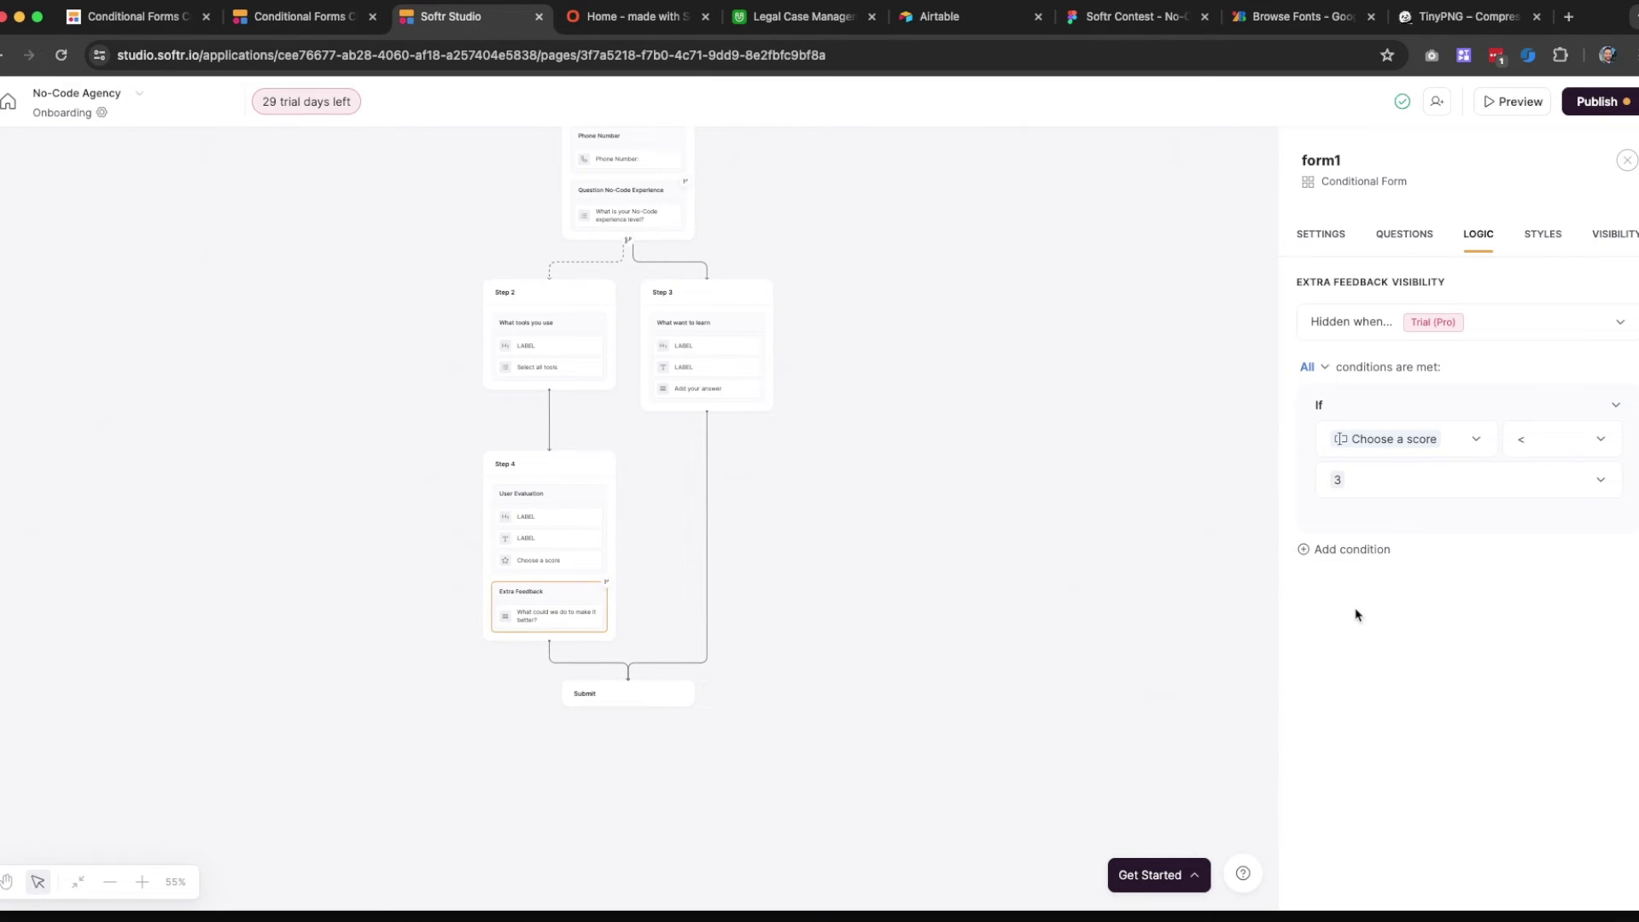
pyautogui.click(141, 882)
pyautogui.click(142, 882)
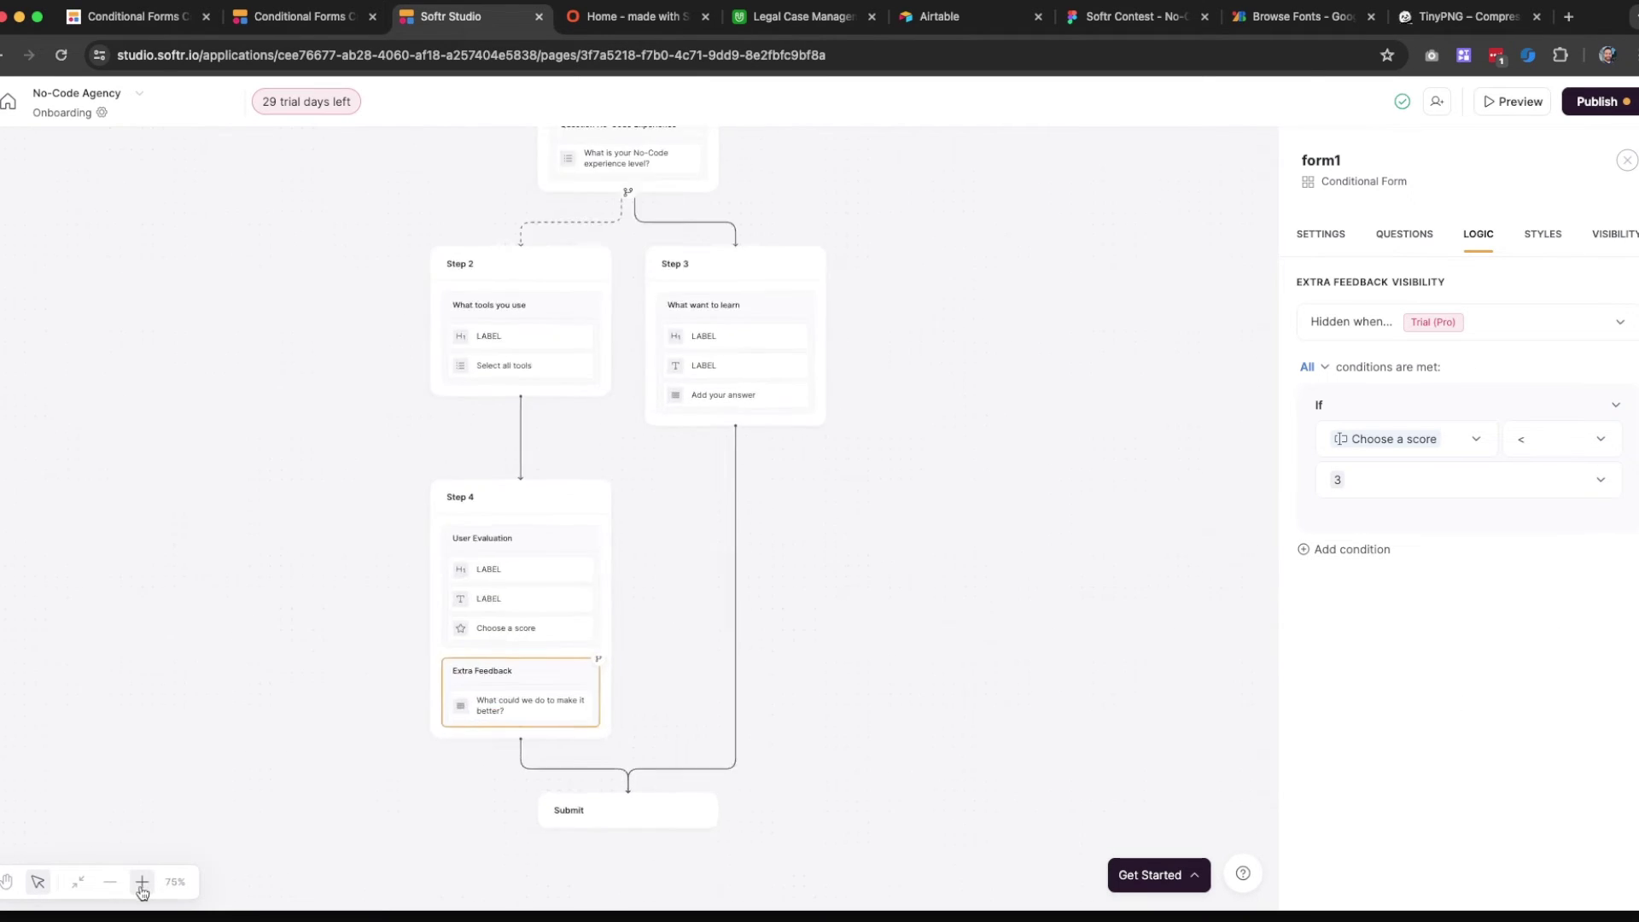
pyautogui.click(141, 882)
pyautogui.click(142, 882)
pyautogui.click(142, 882)
pyautogui.click(142, 882)
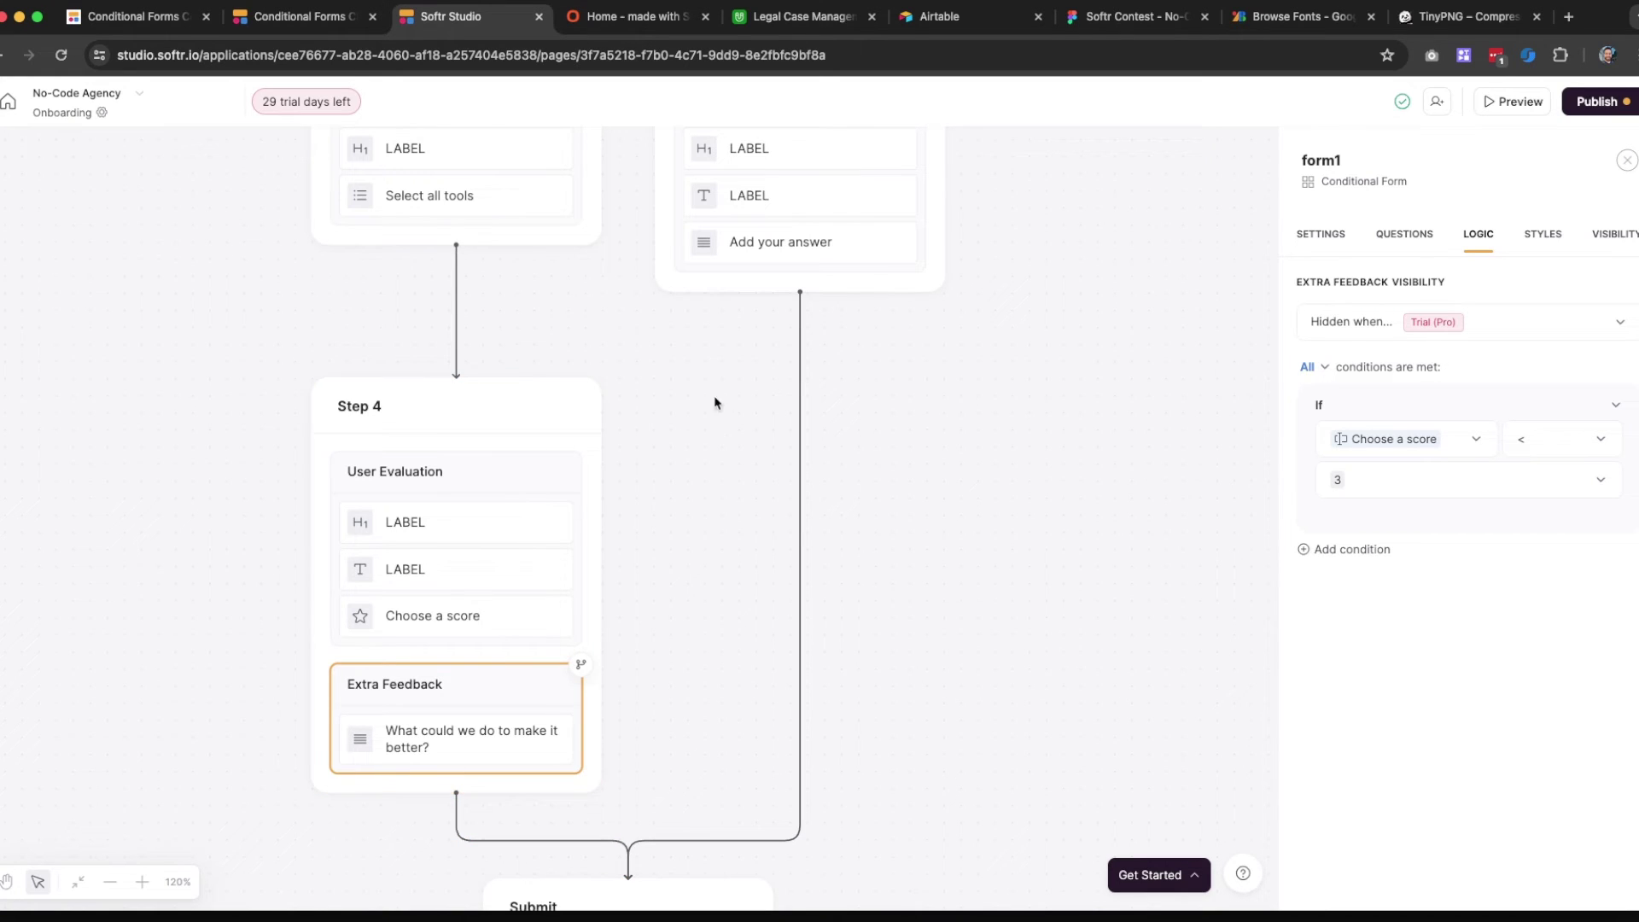
pyautogui.scroll(-1, 738, 397)
pyautogui.scroll(5, 630, 478)
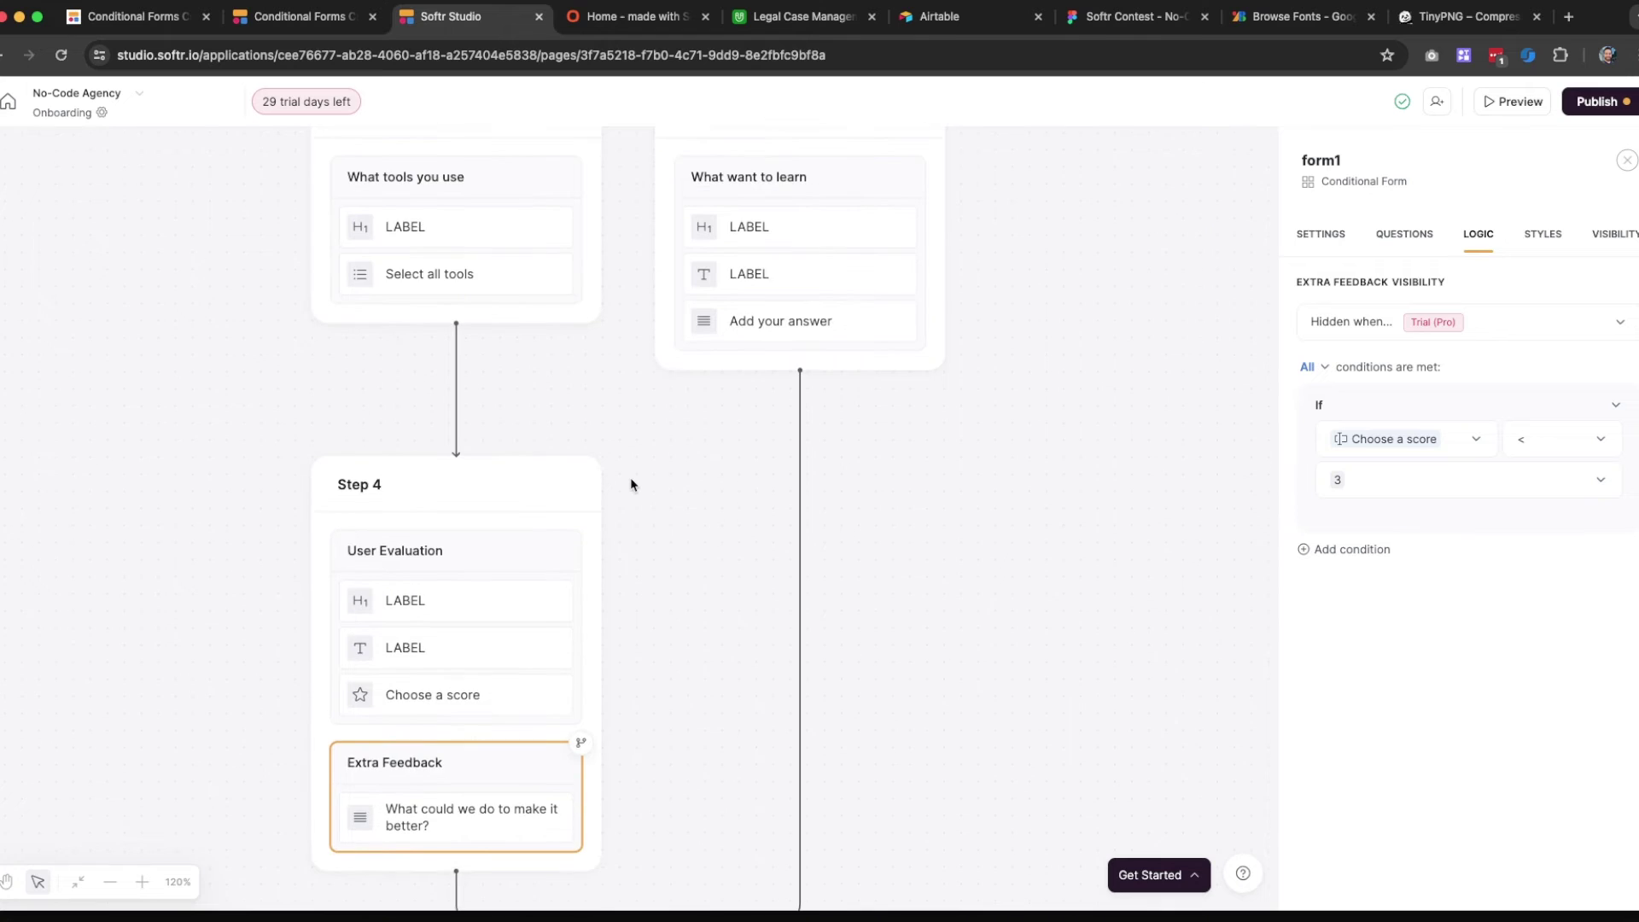
pyautogui.scroll(-1, 630, 478)
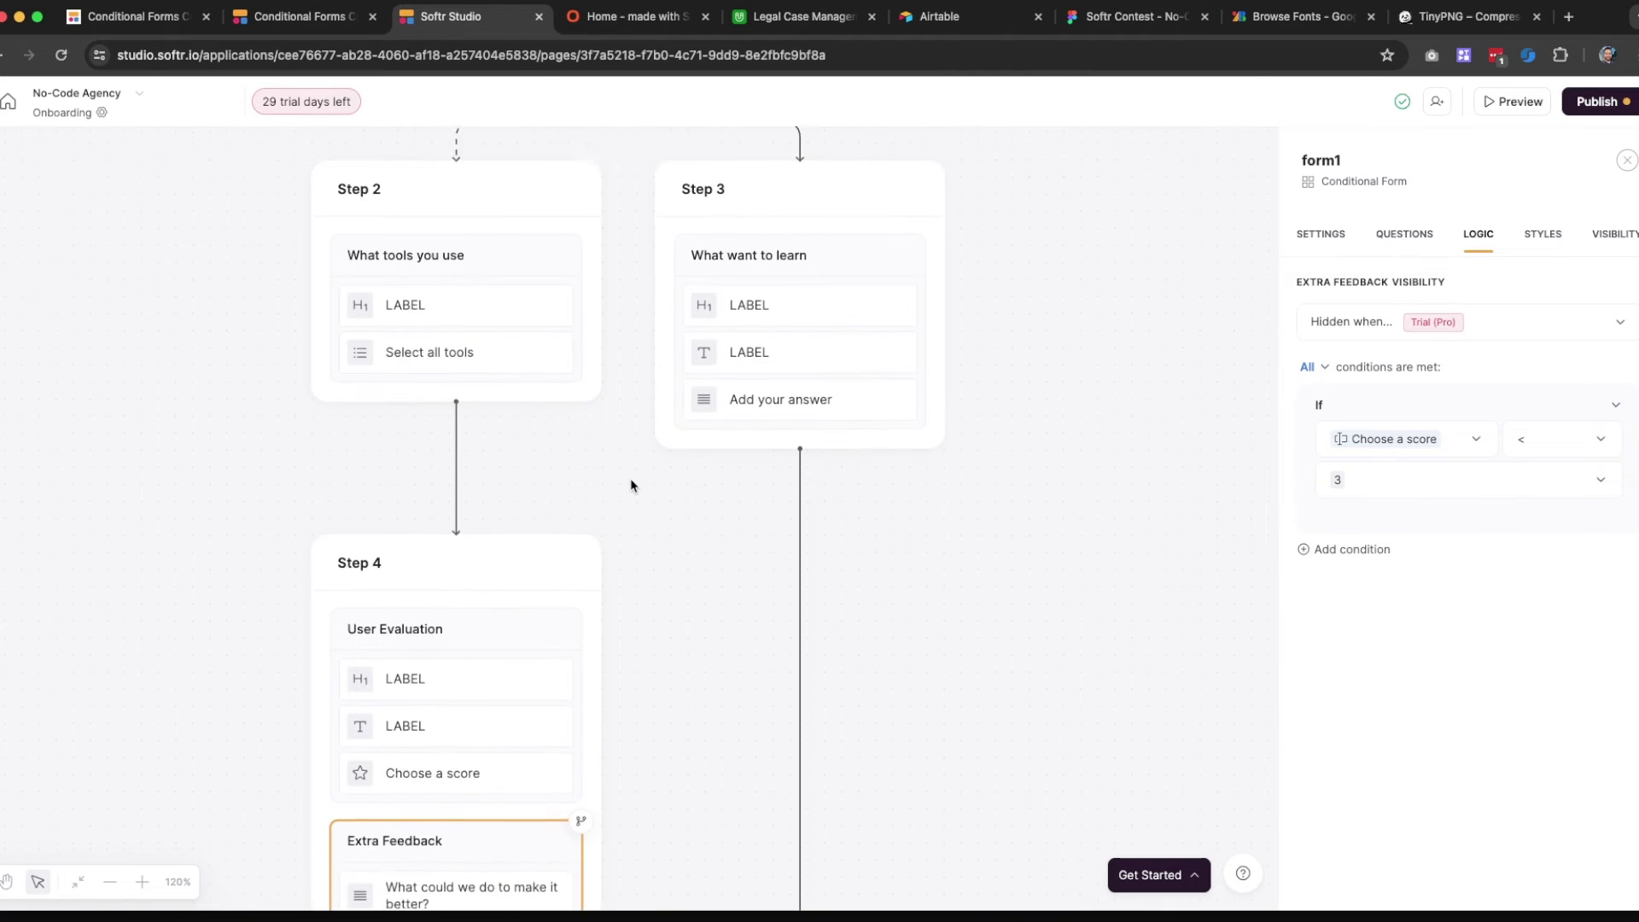
pyautogui.scroll(2, 752, 282)
pyautogui.click(755, 278)
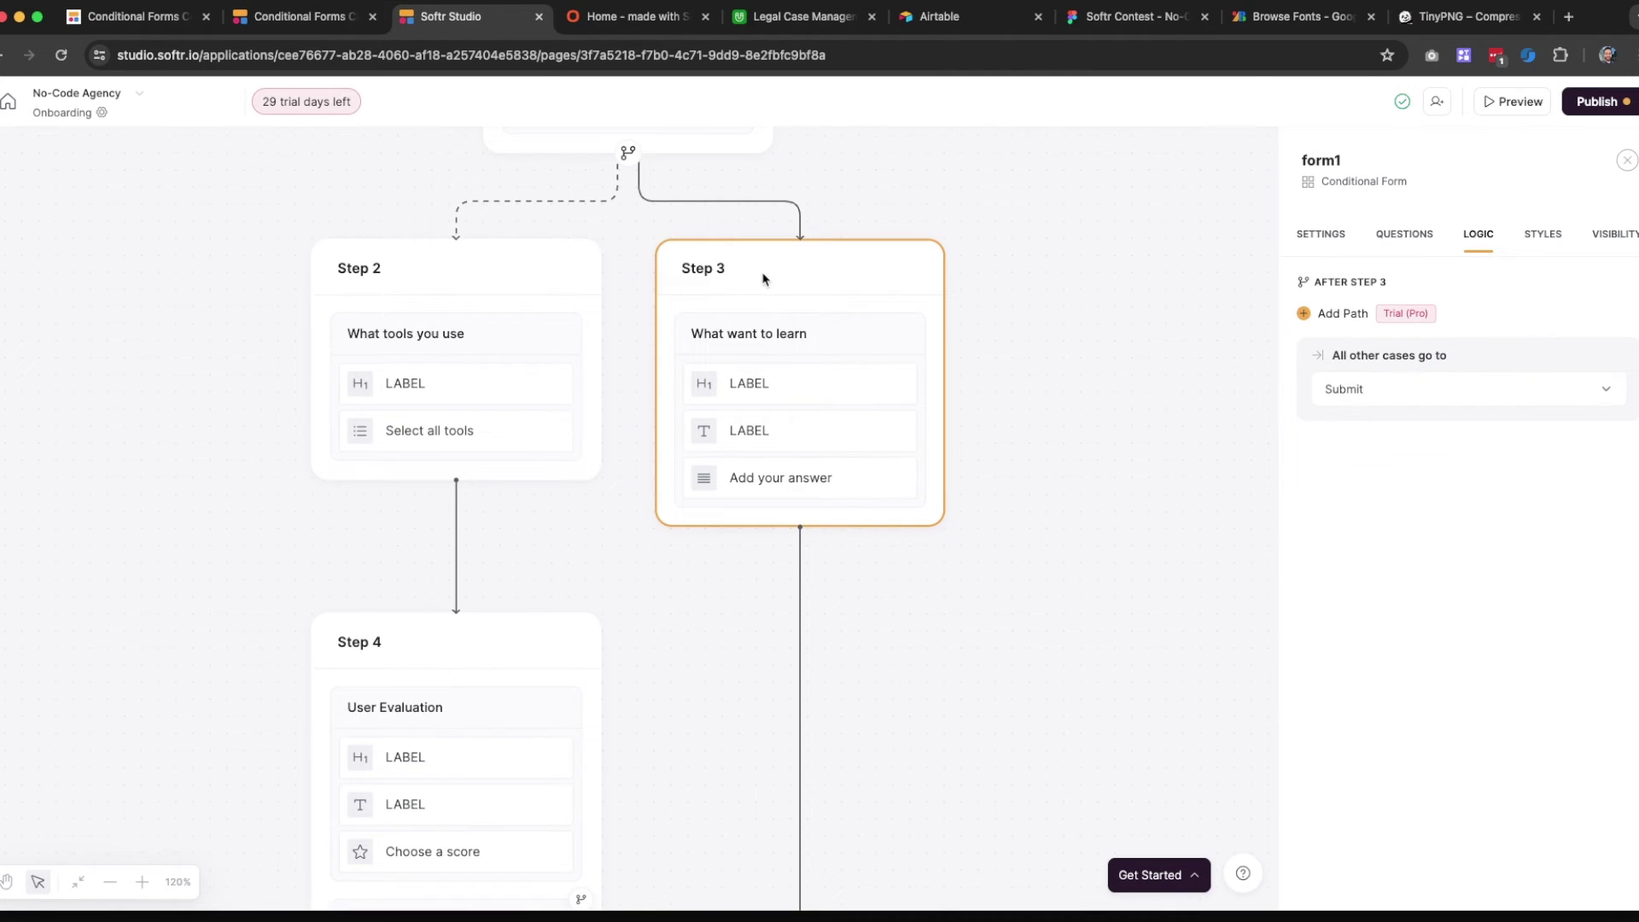
pyautogui.click(1371, 392)
pyautogui.click(1369, 485)
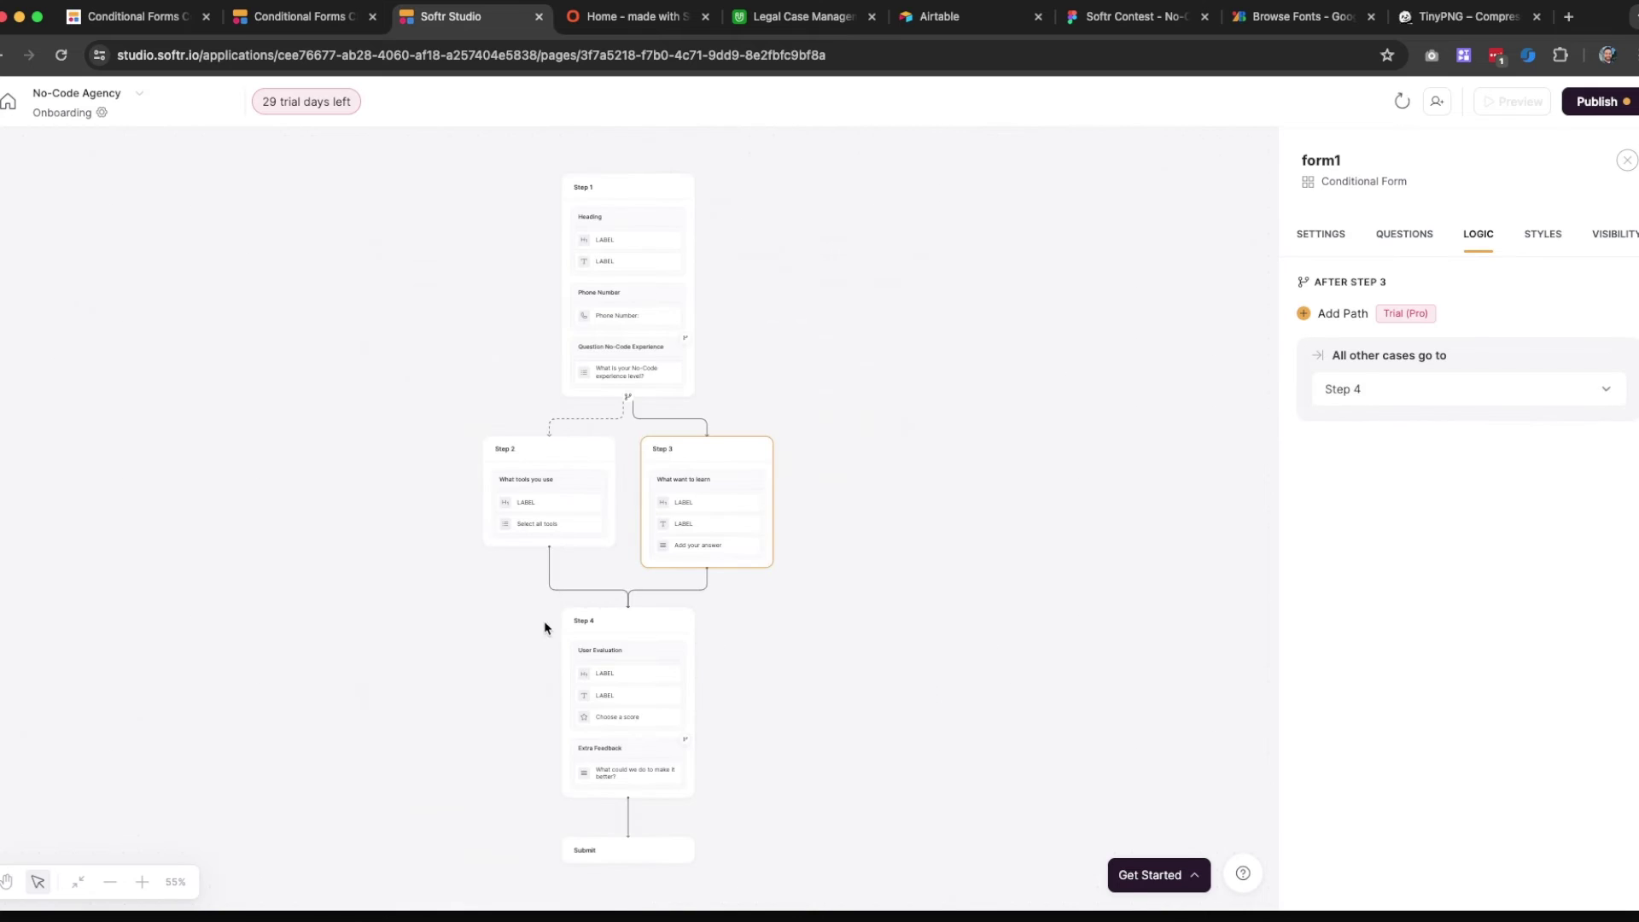
pyautogui.click(144, 884)
pyautogui.click(144, 884)
pyautogui.click(142, 886)
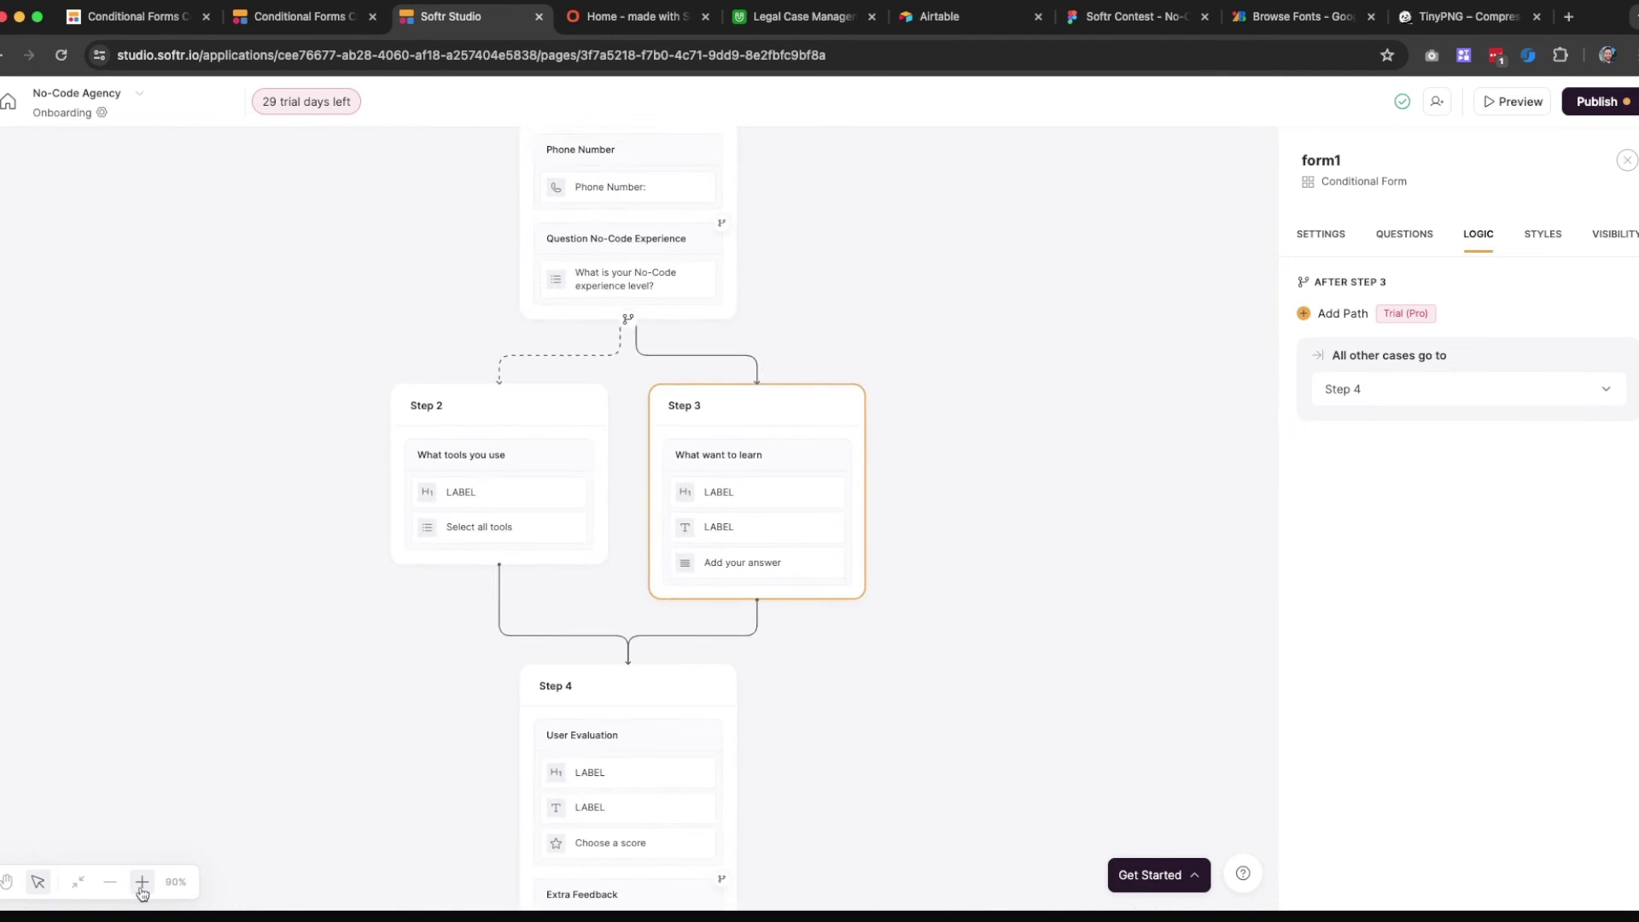
pyautogui.click(142, 885)
pyautogui.click(141, 884)
pyautogui.click(137, 894)
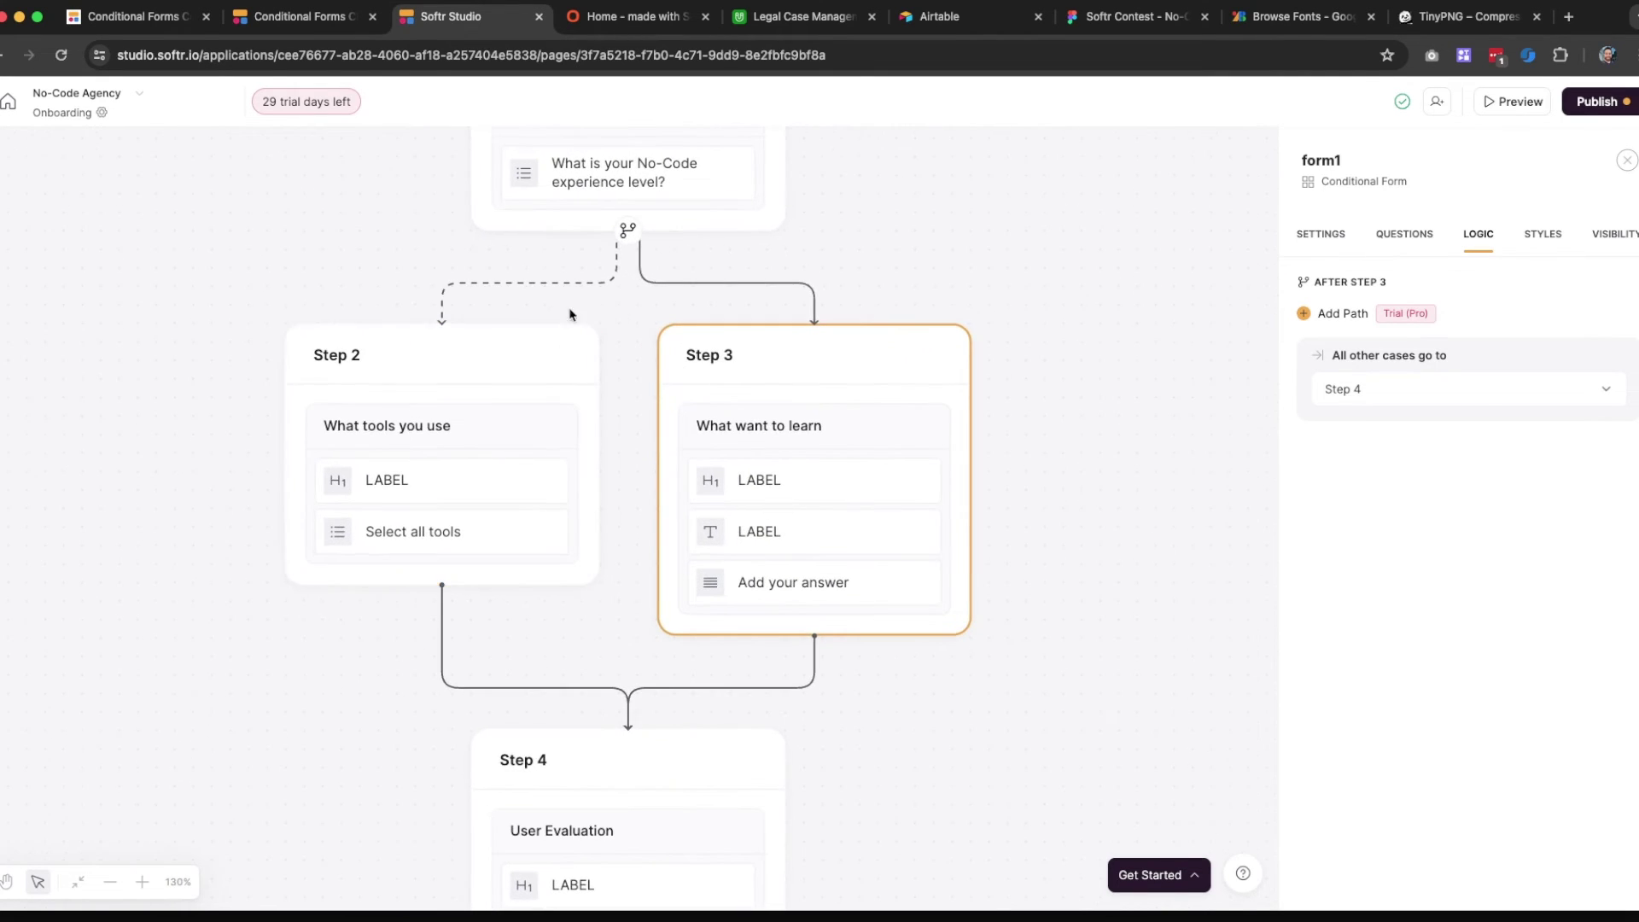
pyautogui.scroll(-2, 604, 681)
pyautogui.scroll(-5, 603, 680)
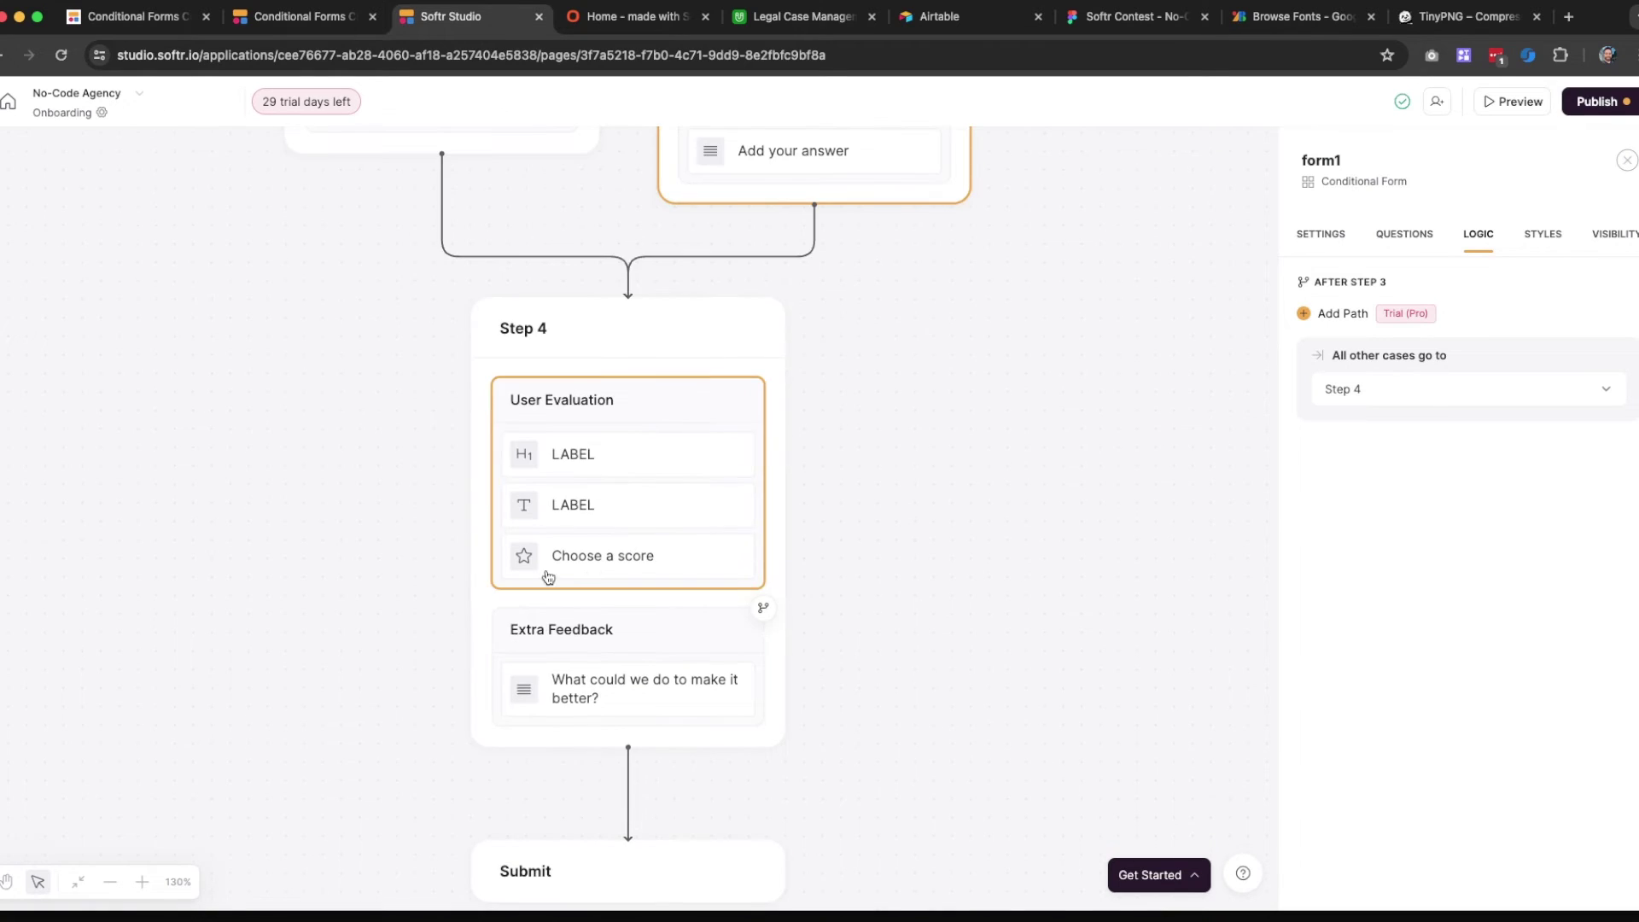
pyautogui.scroll(8, 772, 632)
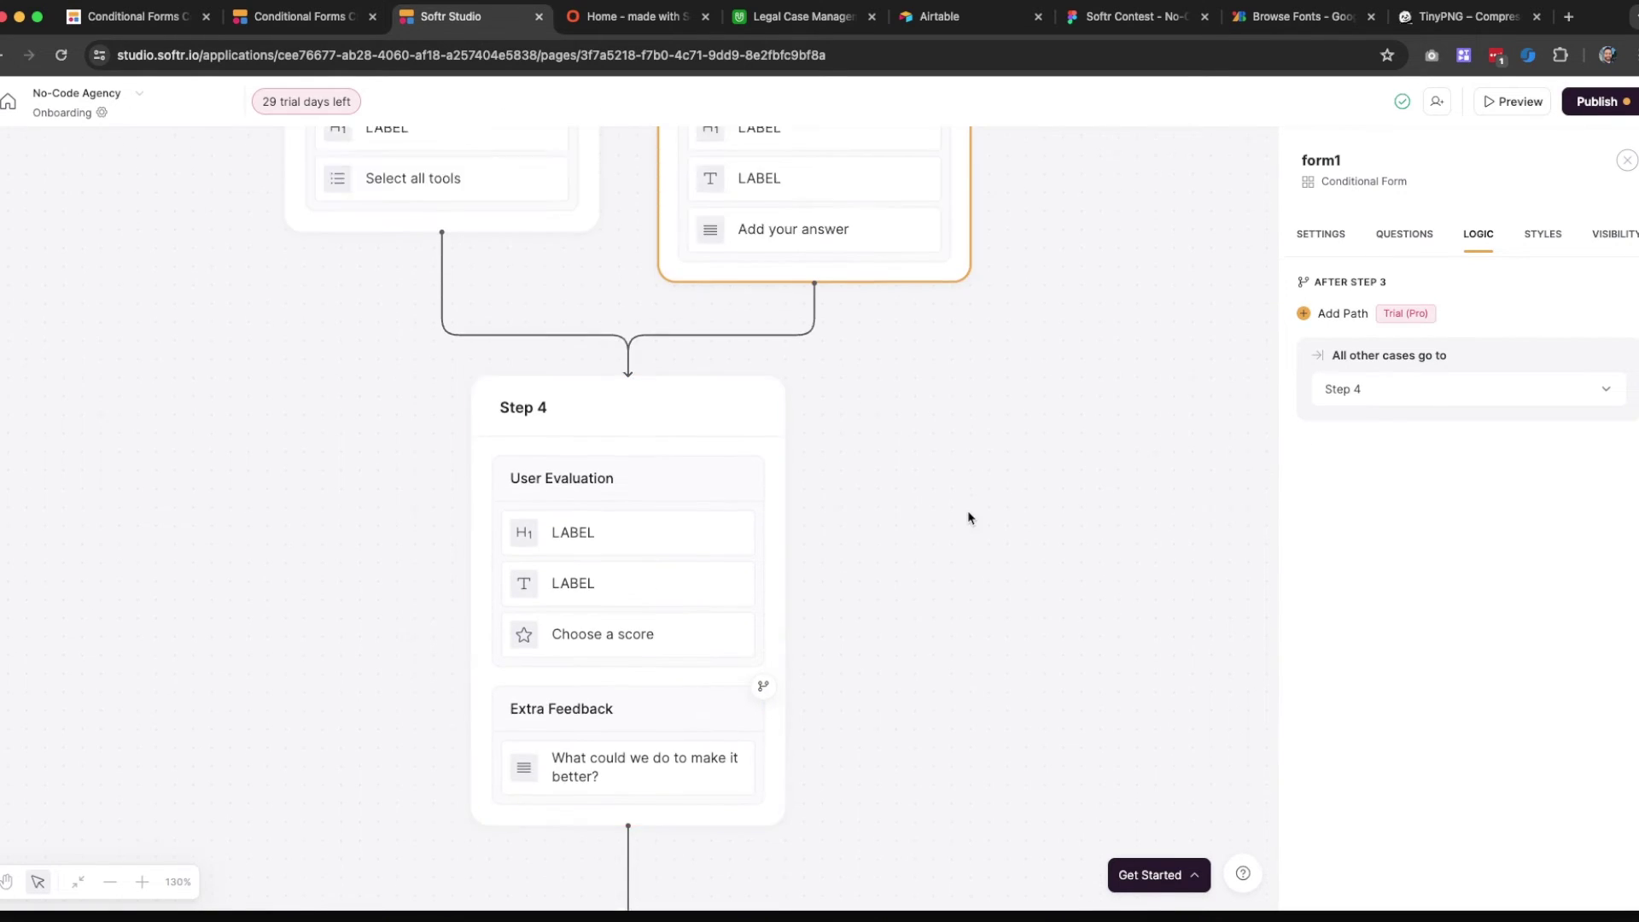
pyautogui.scroll(4, 845, 521)
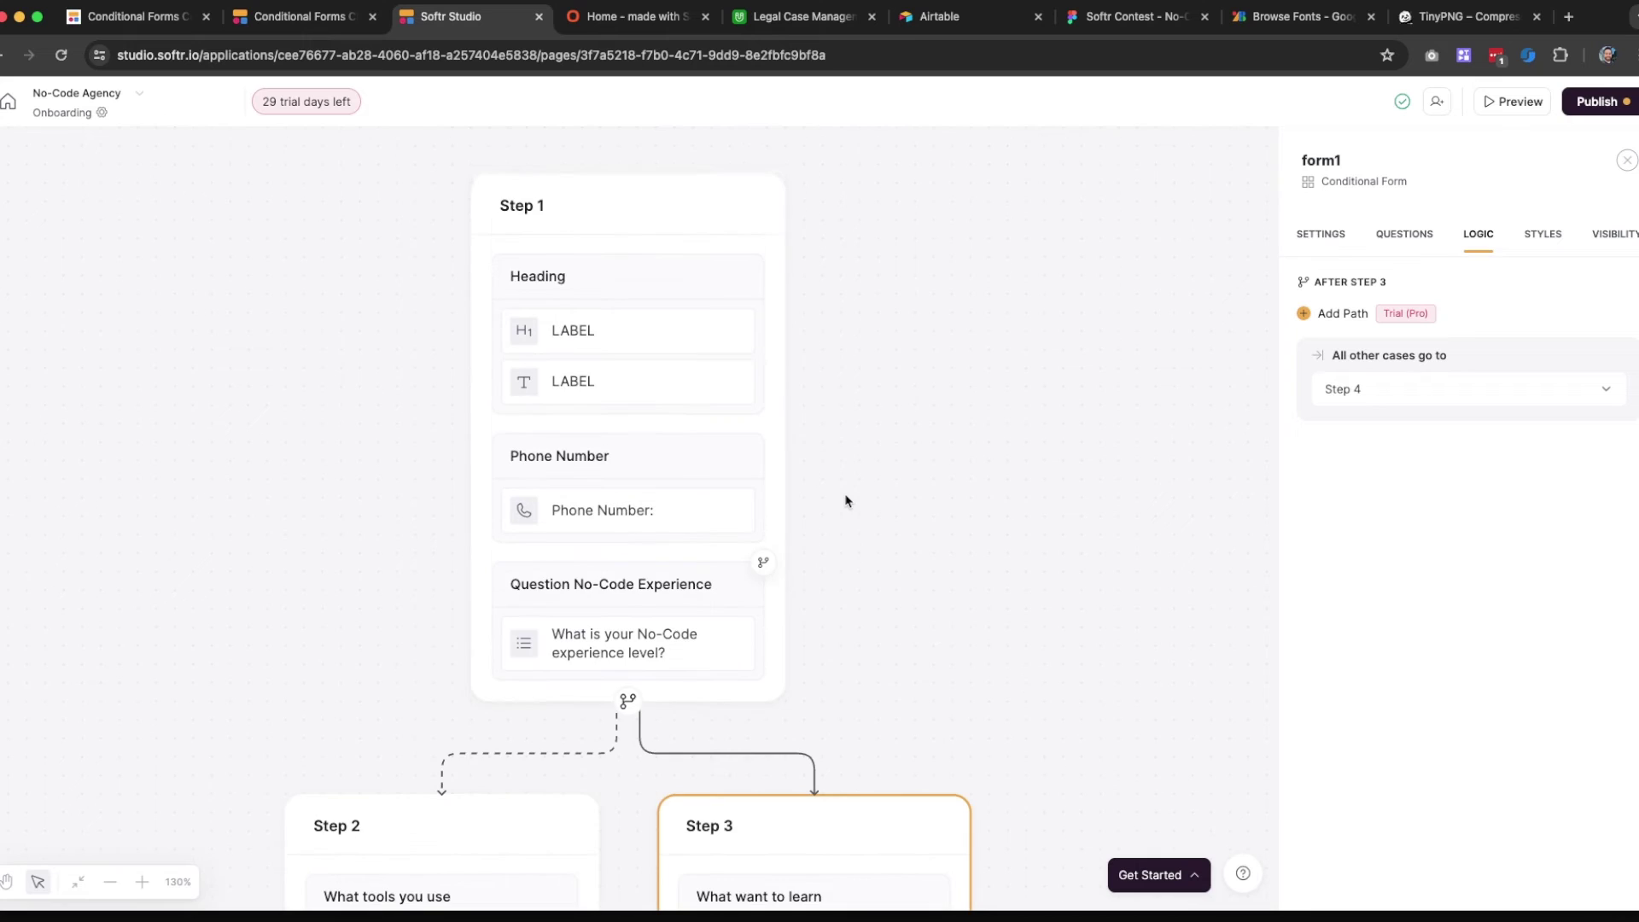
pyautogui.scroll(-3, 748, 425)
pyautogui.scroll(-10, 748, 425)
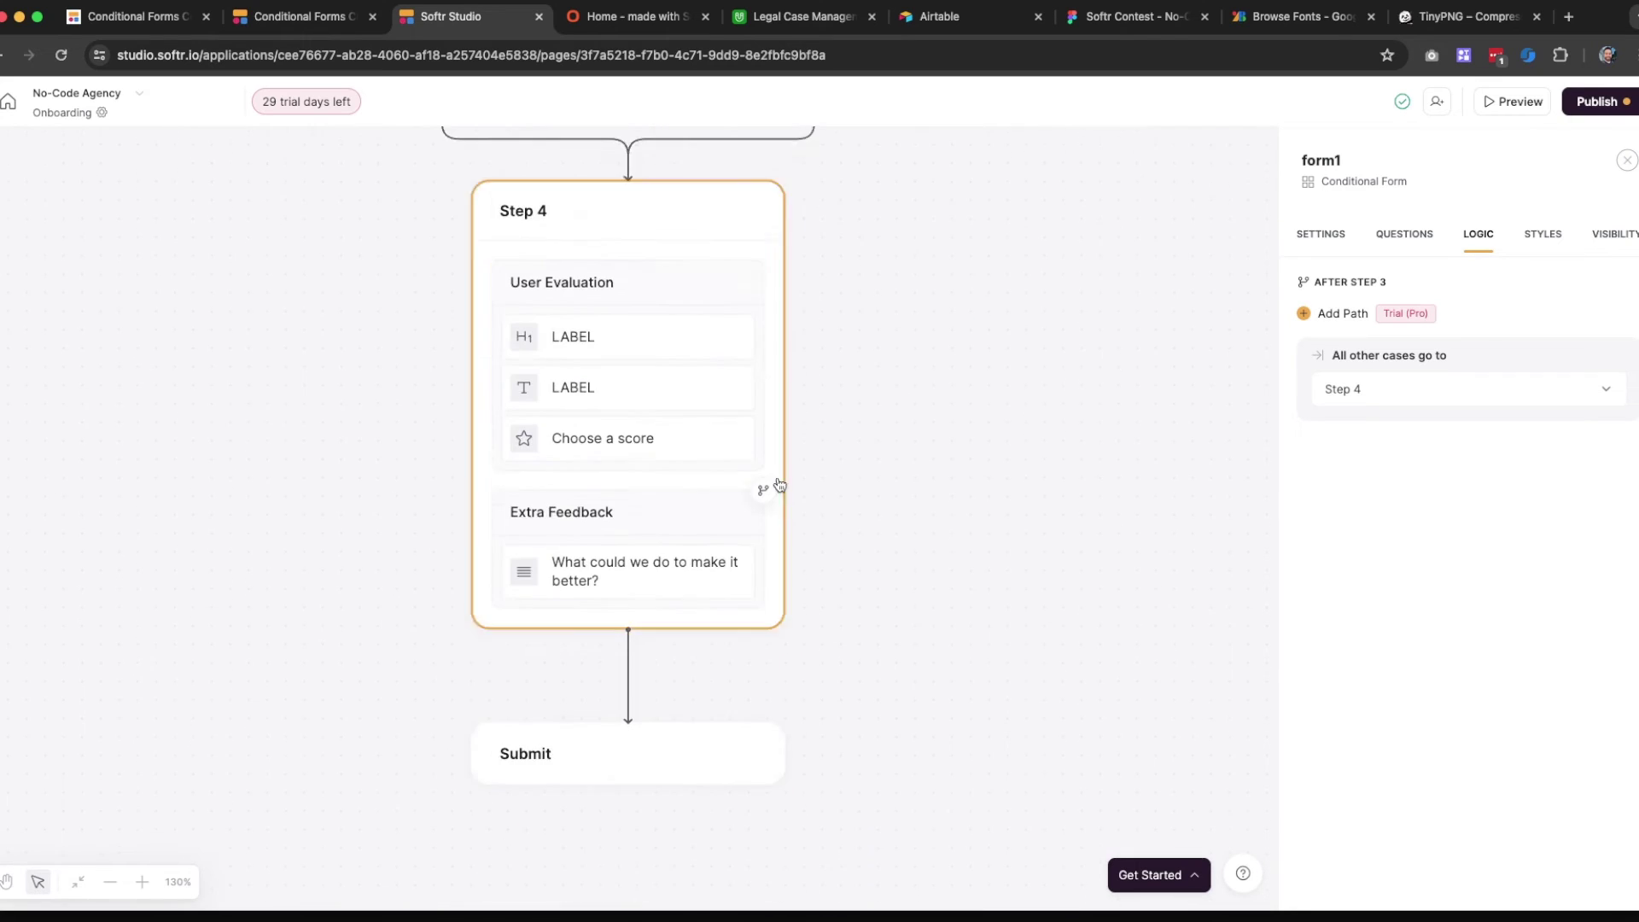
pyautogui.click(1596, 101)
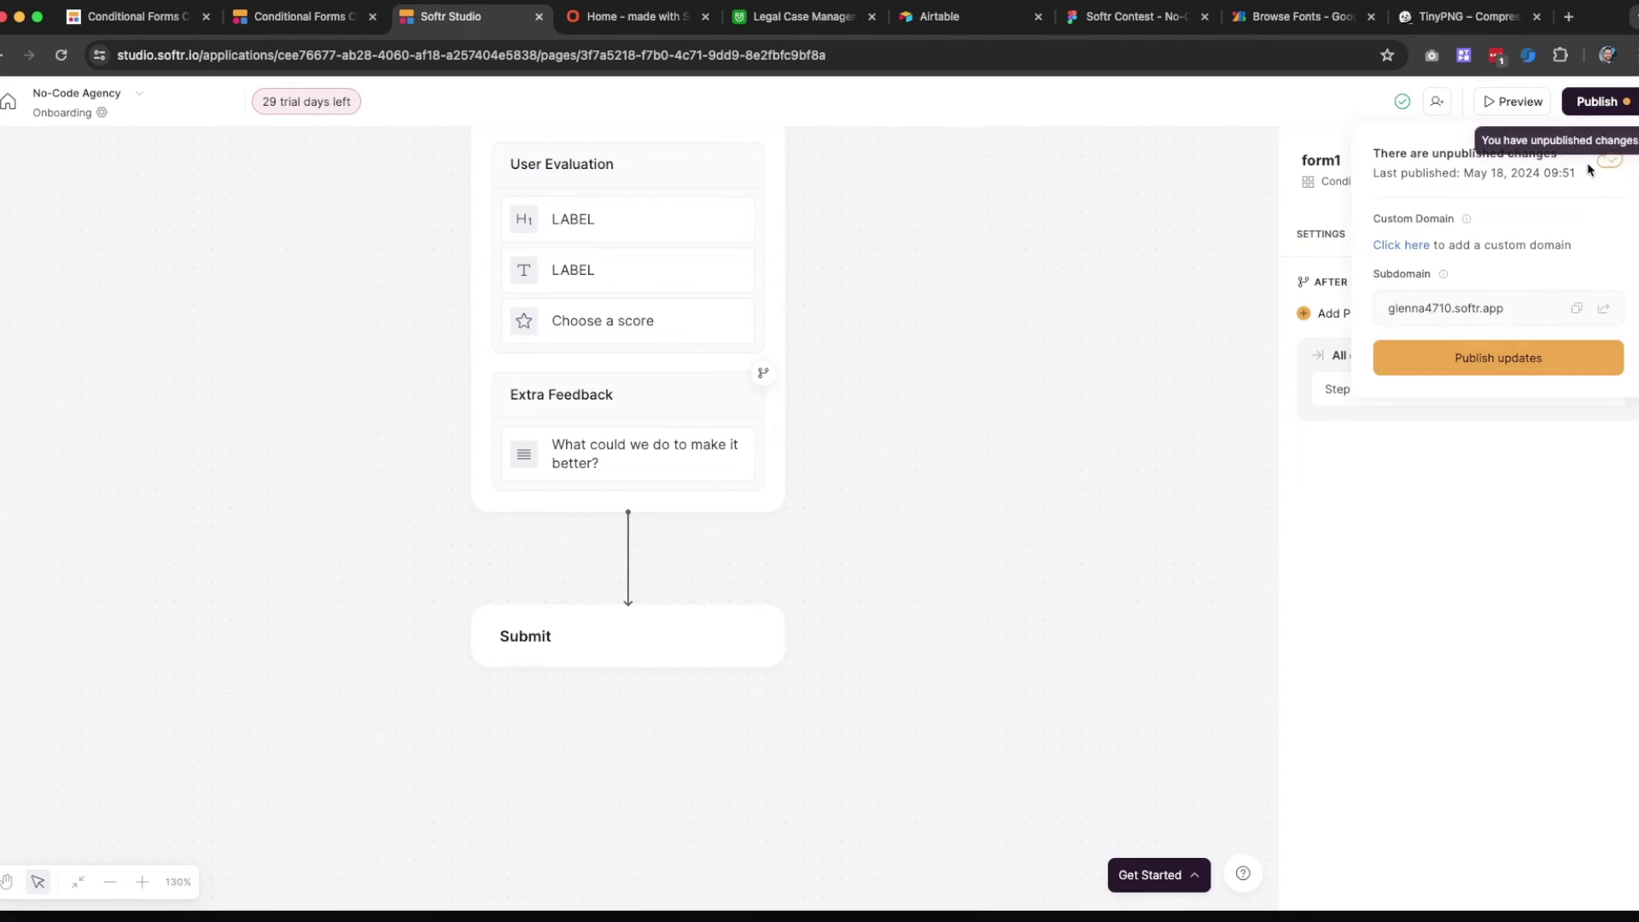
pyautogui.click(1485, 357)
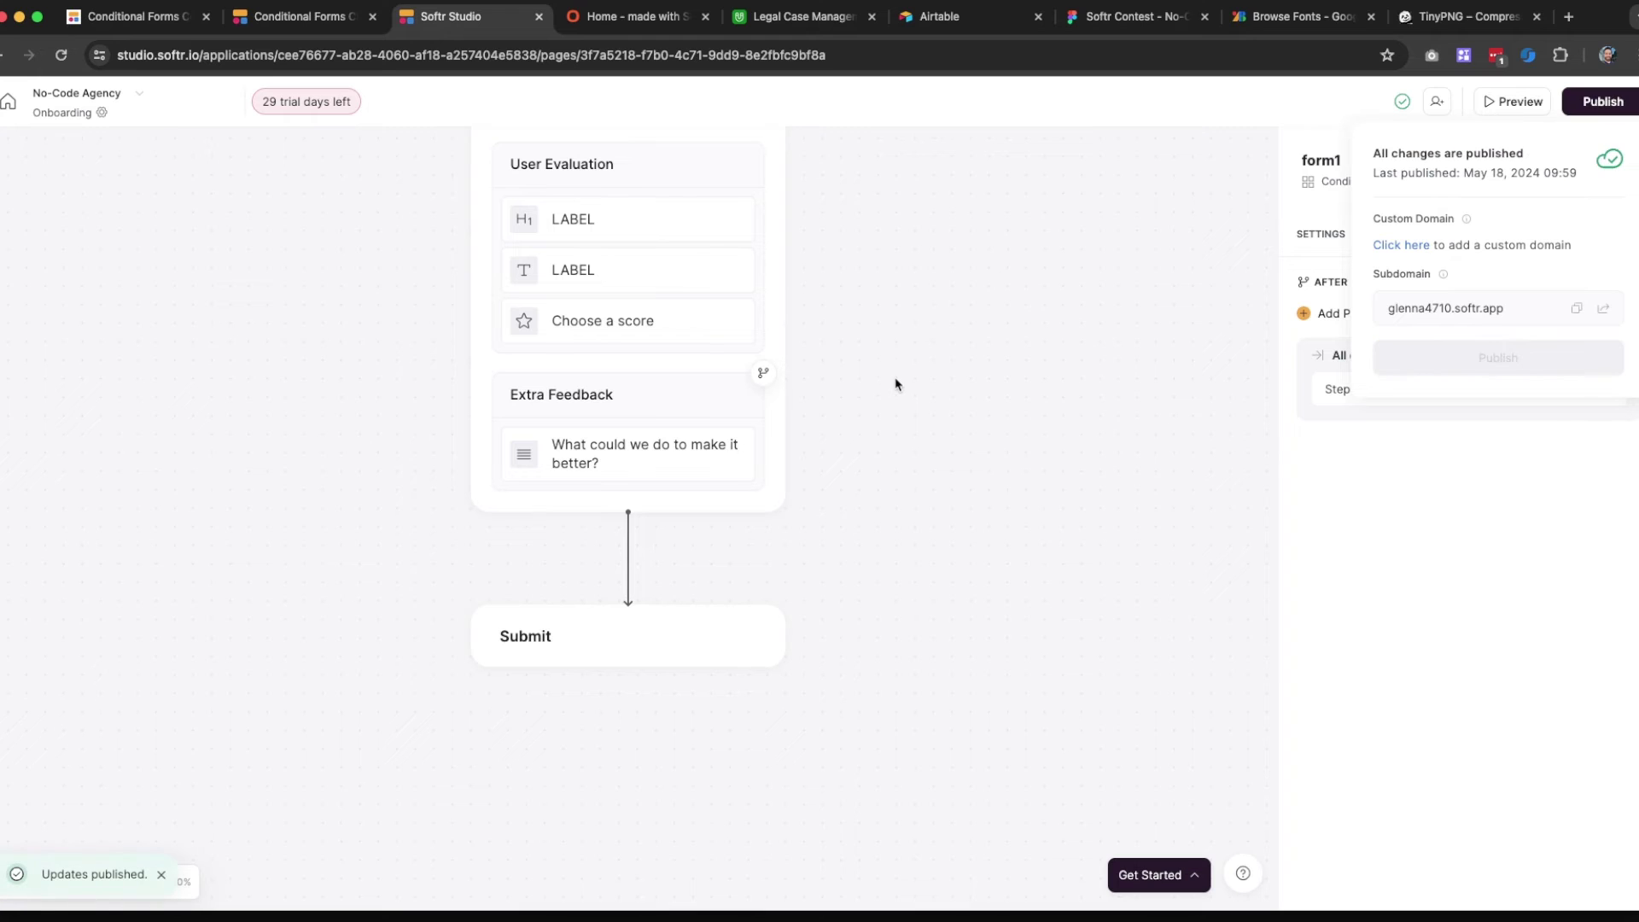
pyautogui.click(873, 407)
pyautogui.scroll(3, 594, 535)
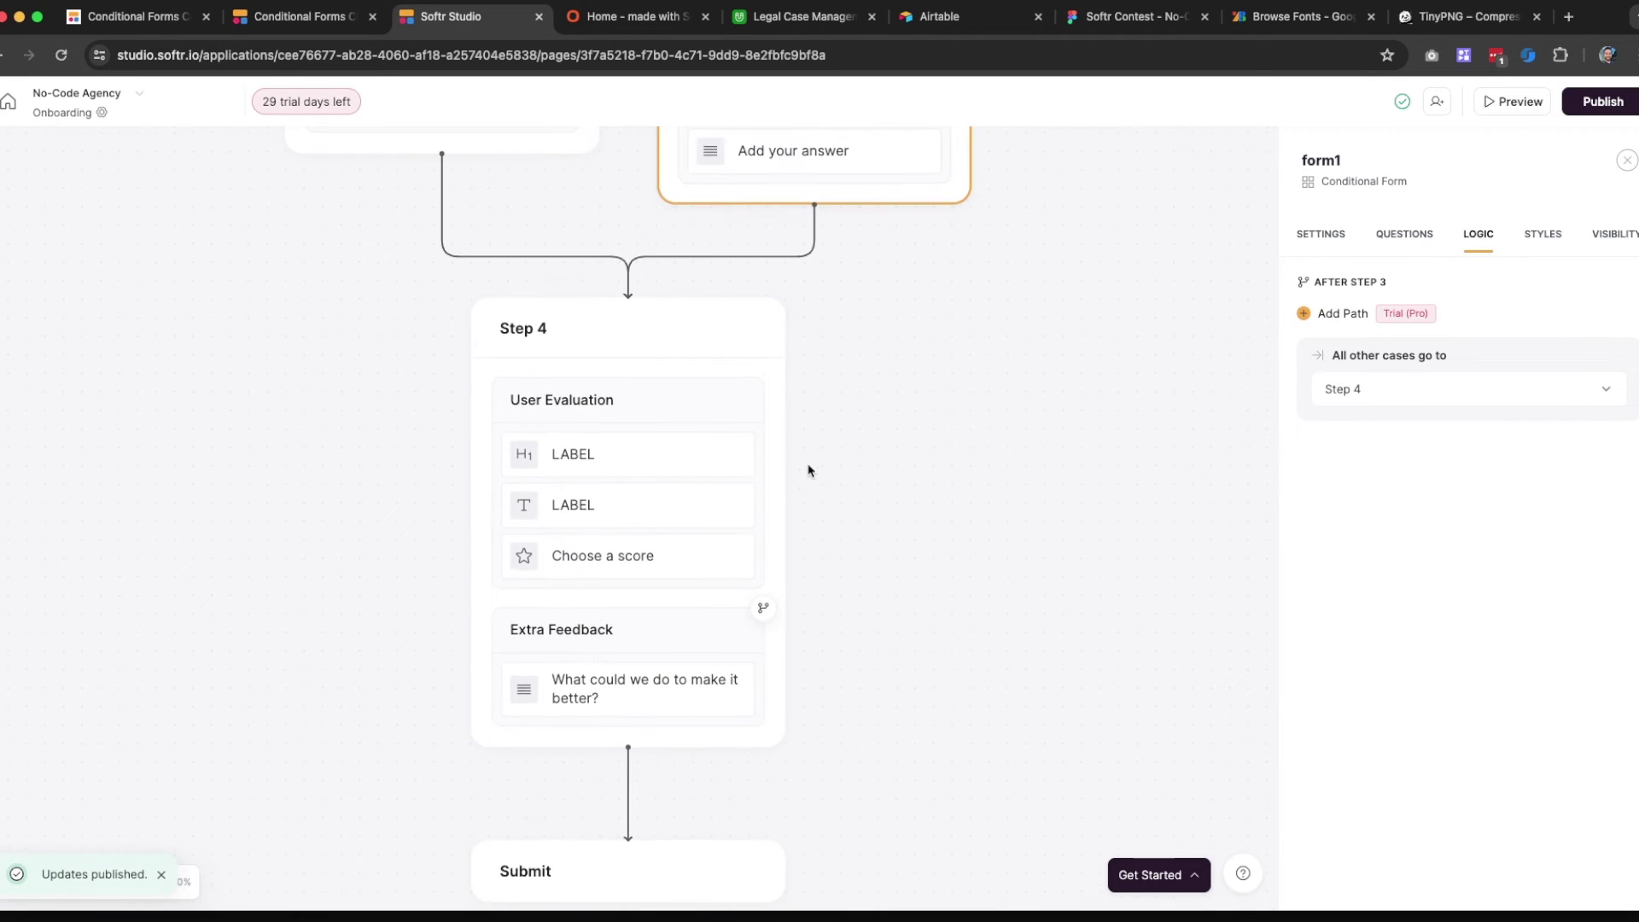
pyautogui.scroll(-1, 834, 442)
pyautogui.scroll(4, 835, 442)
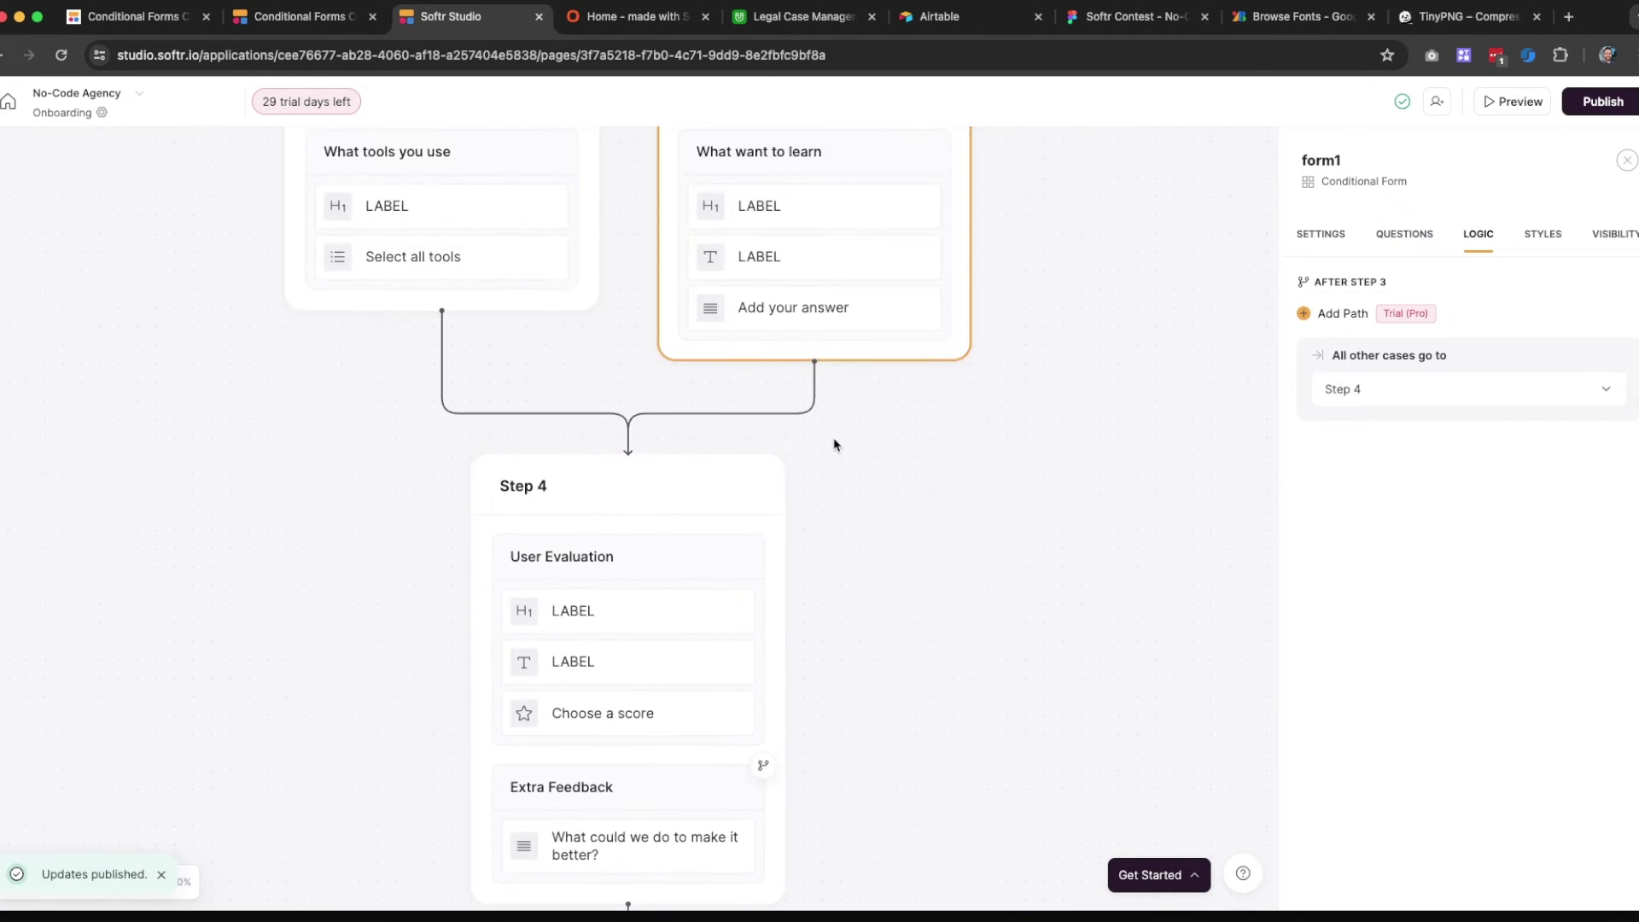
pyautogui.scroll(4, 608, 524)
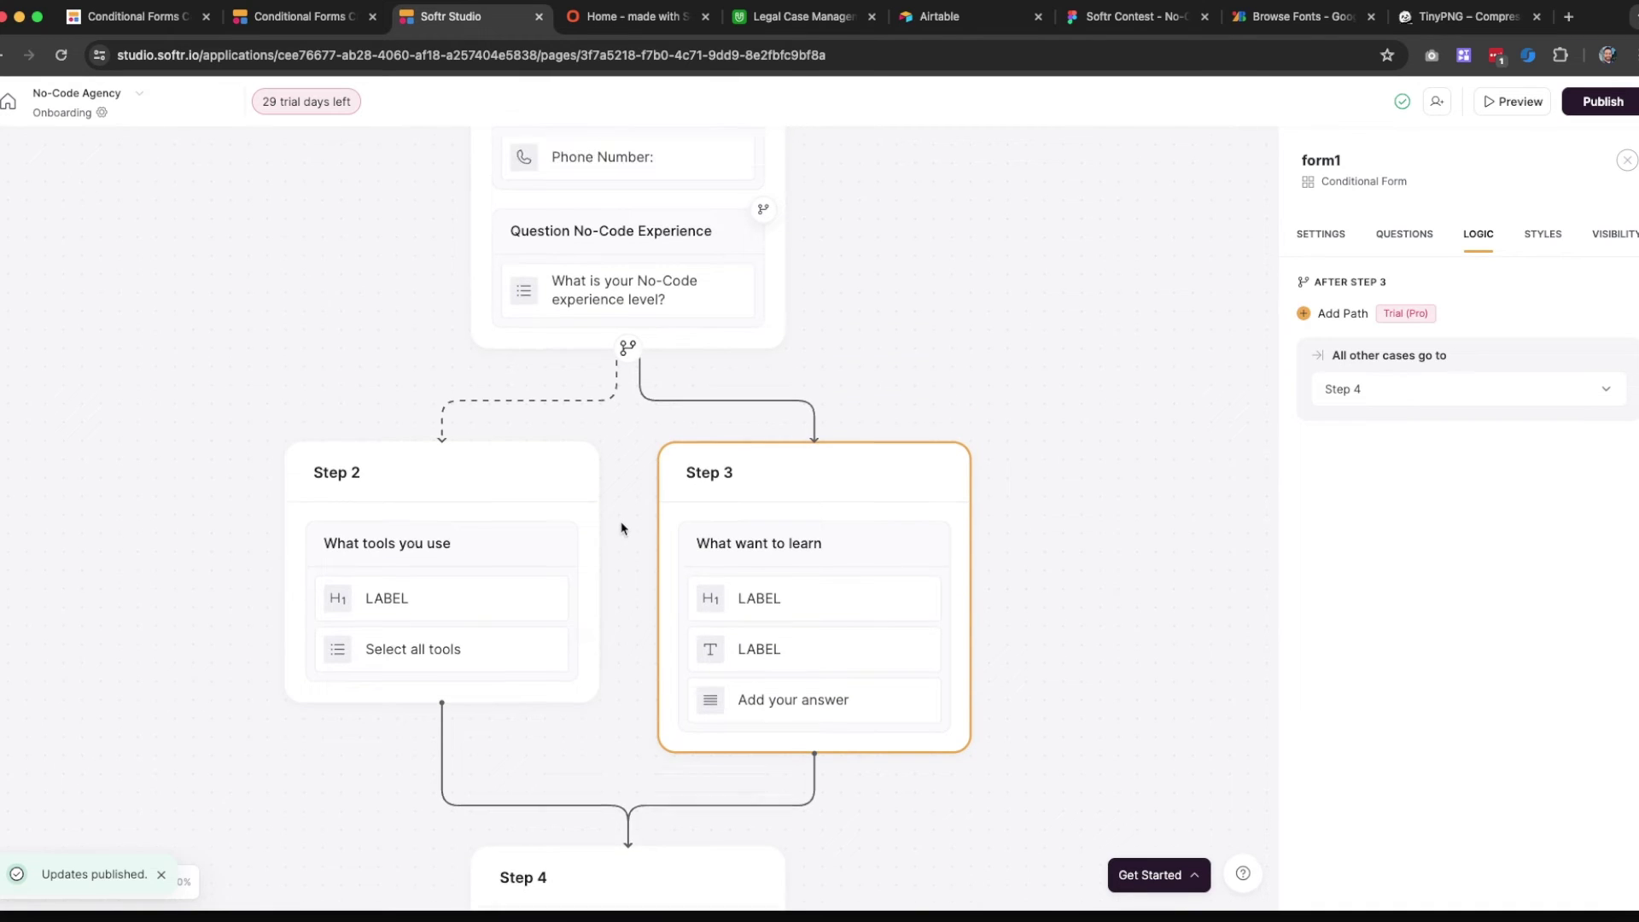
pyautogui.scroll(-3, 621, 528)
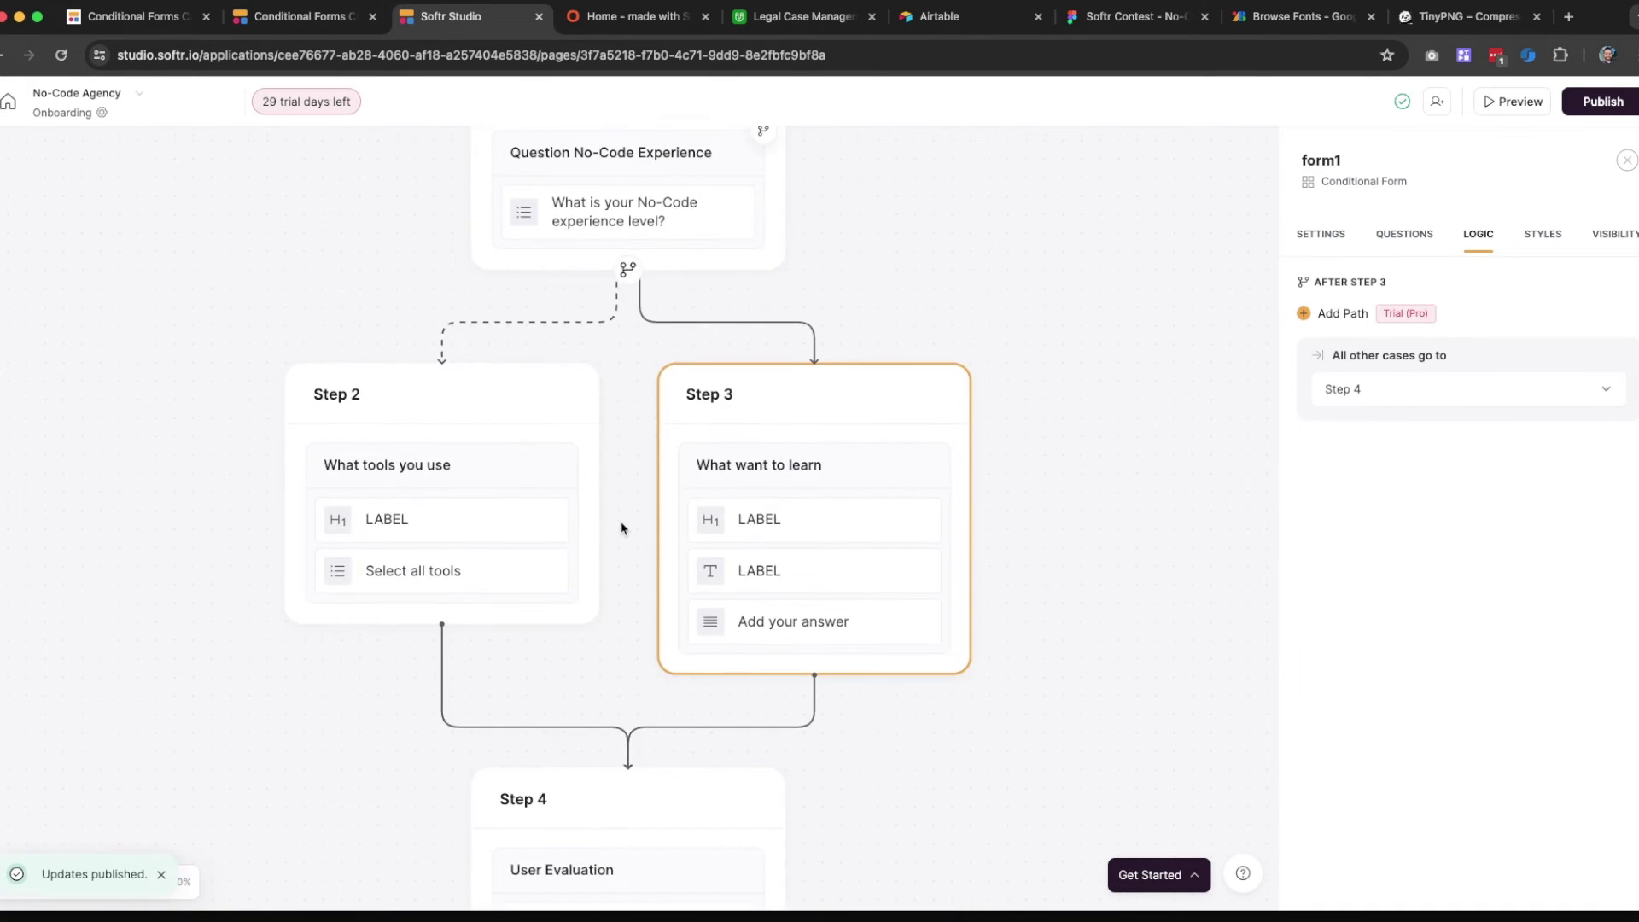
pyautogui.scroll(5, 621, 528)
pyautogui.scroll(-2, 623, 530)
pyautogui.scroll(2, 627, 532)
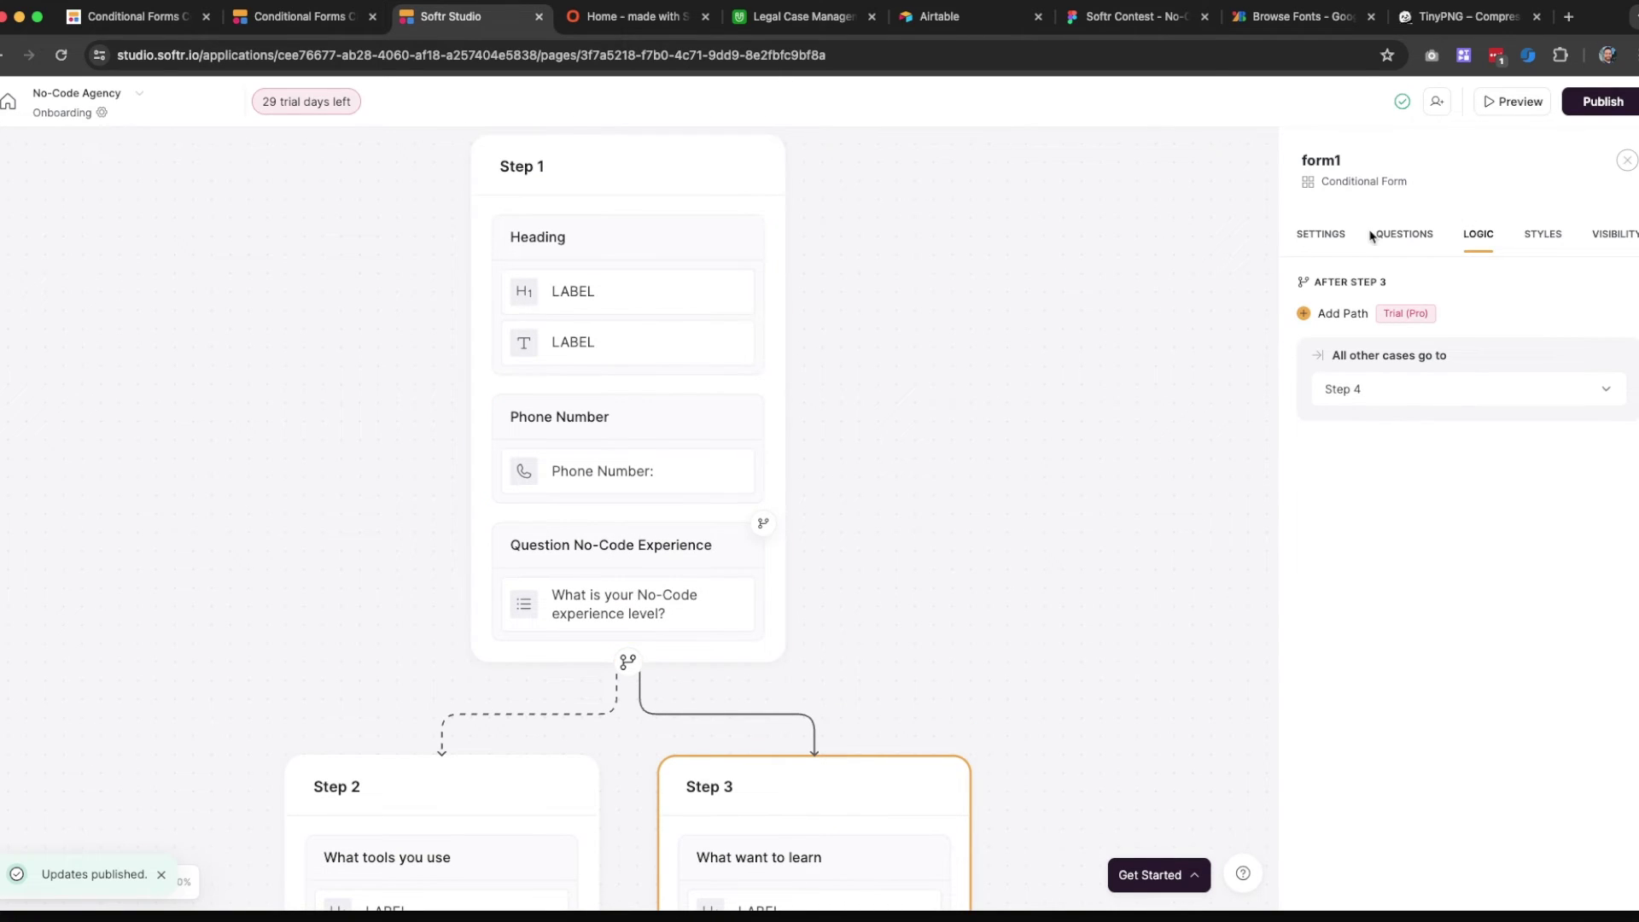
# Add a new section to Step 1 whose field has the Hidden input type
pyautogui.click(1398, 244)
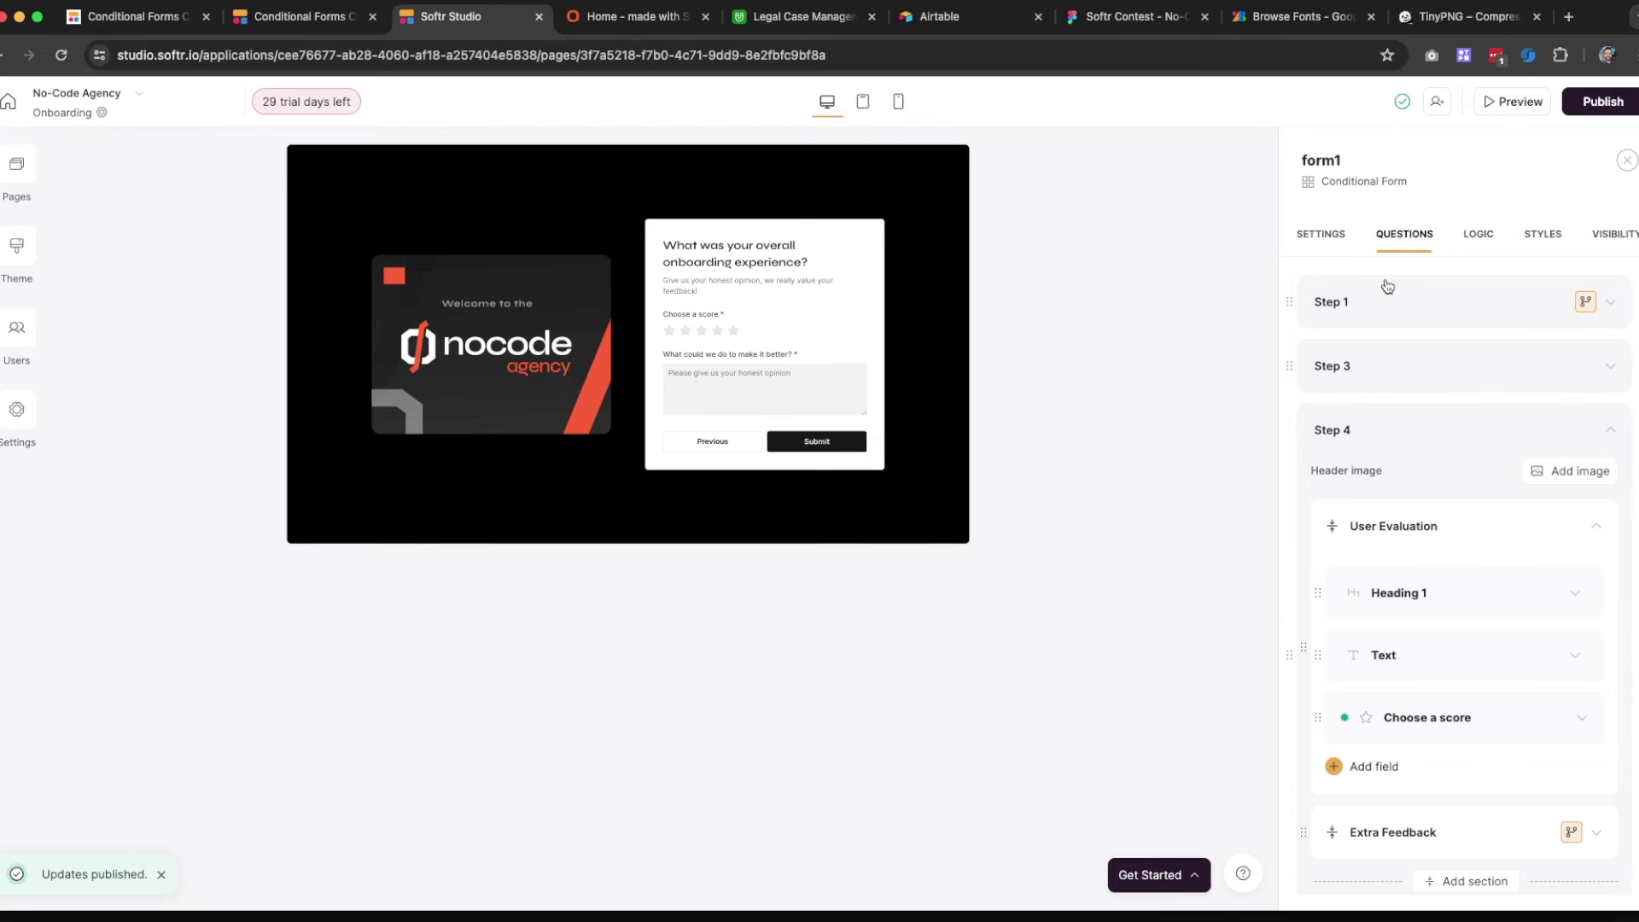
pyautogui.click(1452, 308)
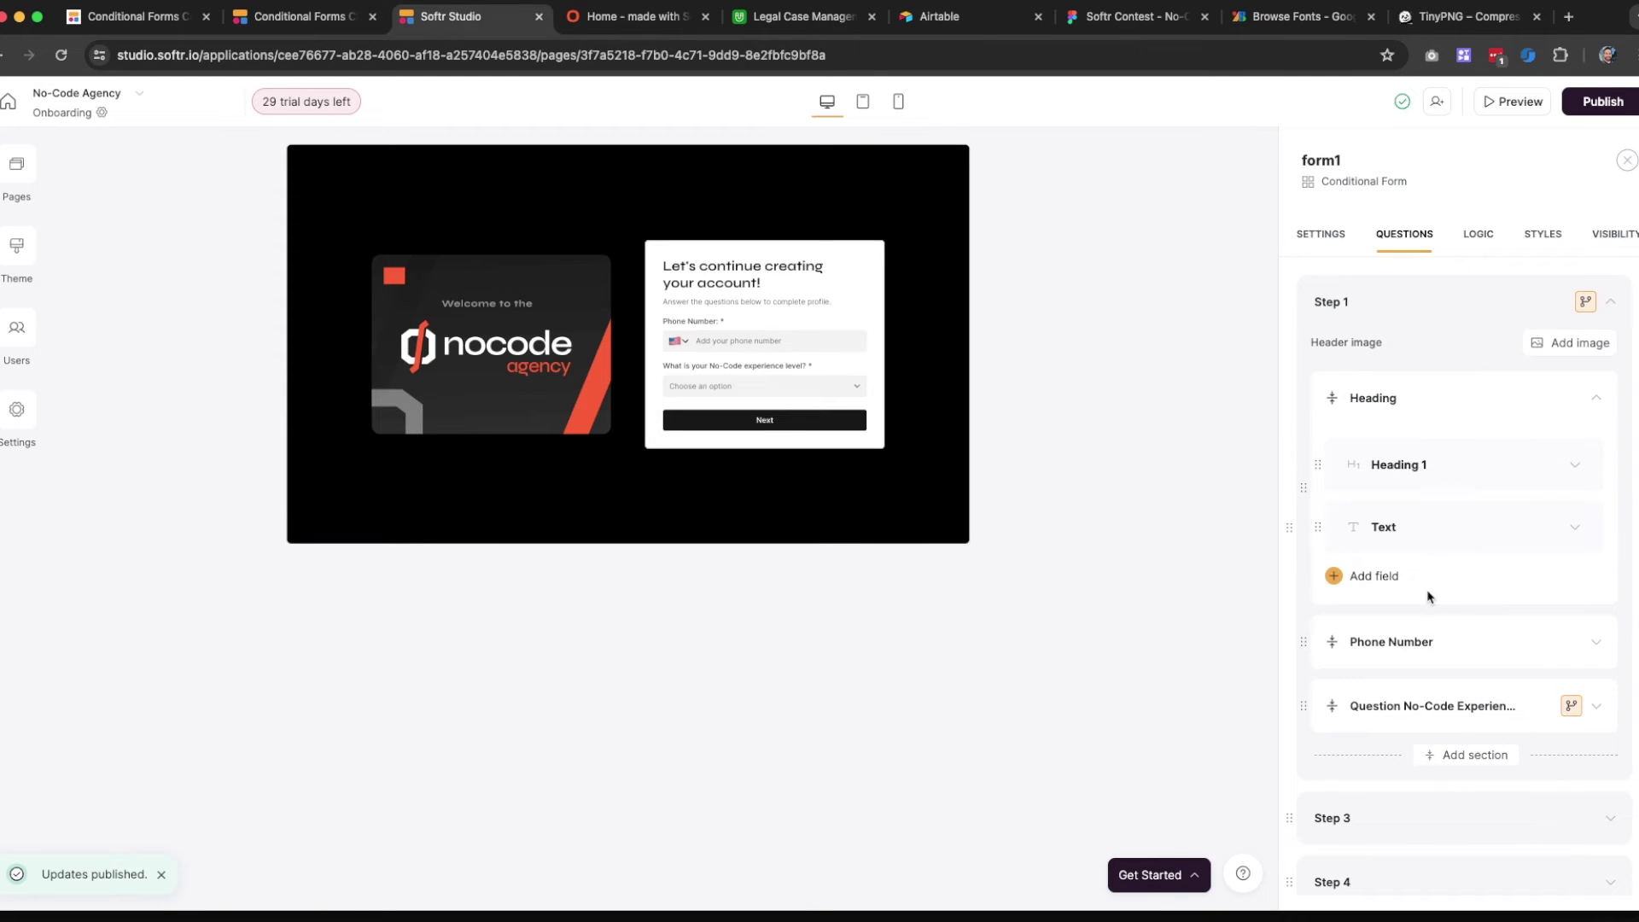
pyautogui.click(1473, 755)
pyautogui.scroll(-1, 1478, 751)
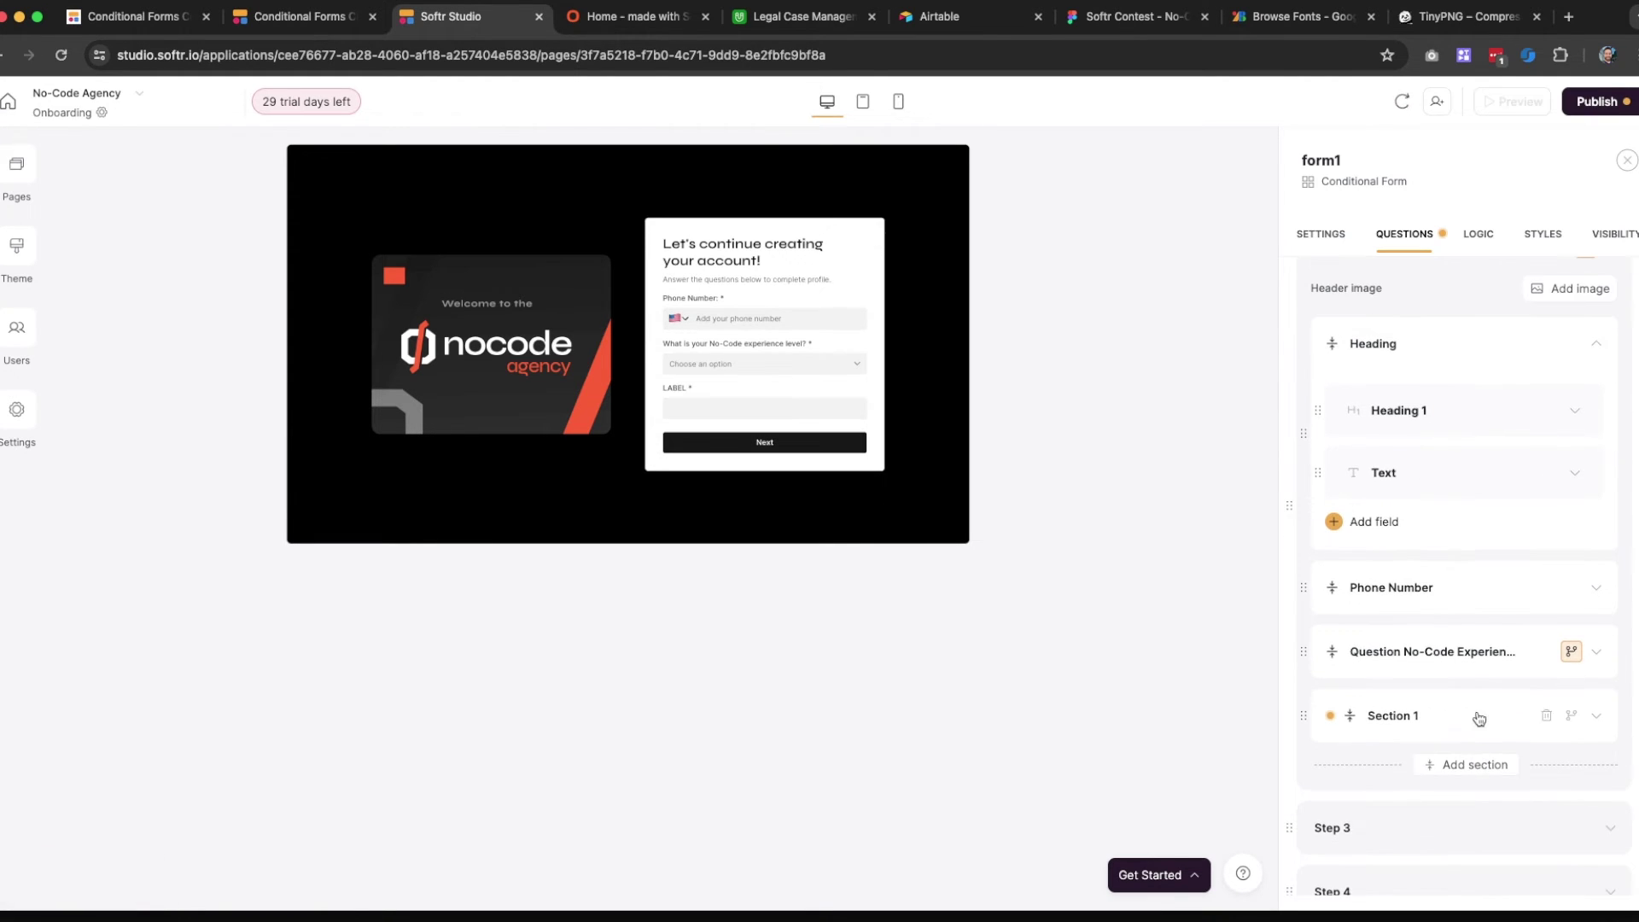
pyautogui.click(1479, 719)
pyautogui.scroll(-2, 1479, 719)
pyautogui.click(1477, 630)
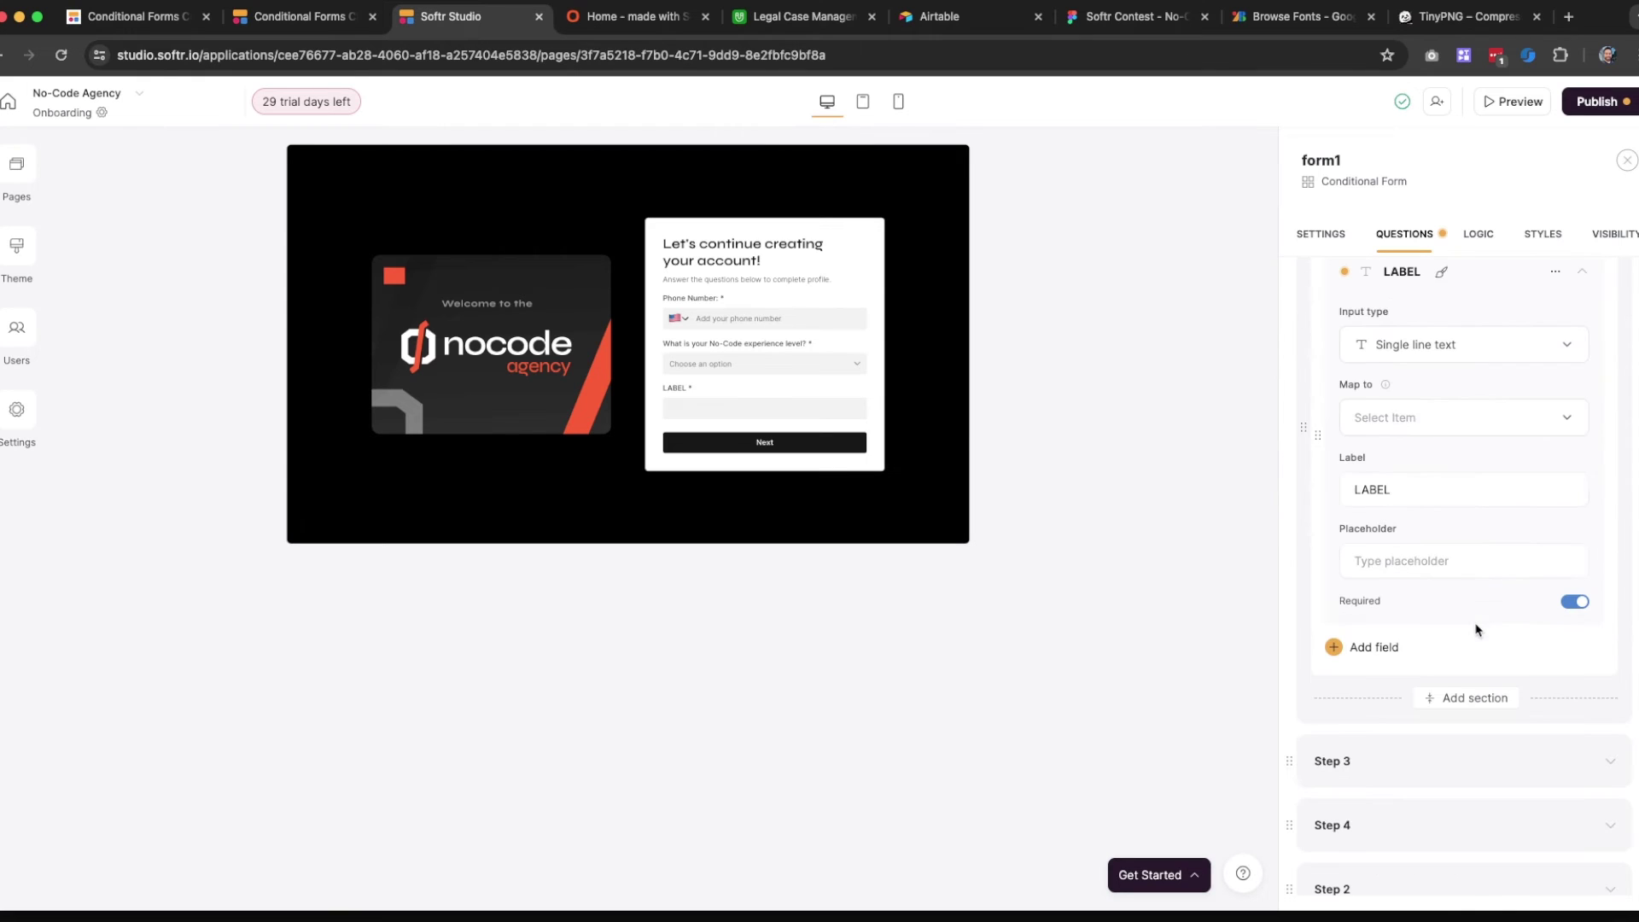
pyautogui.click(1420, 344)
pyautogui.scroll(-5, 1443, 478)
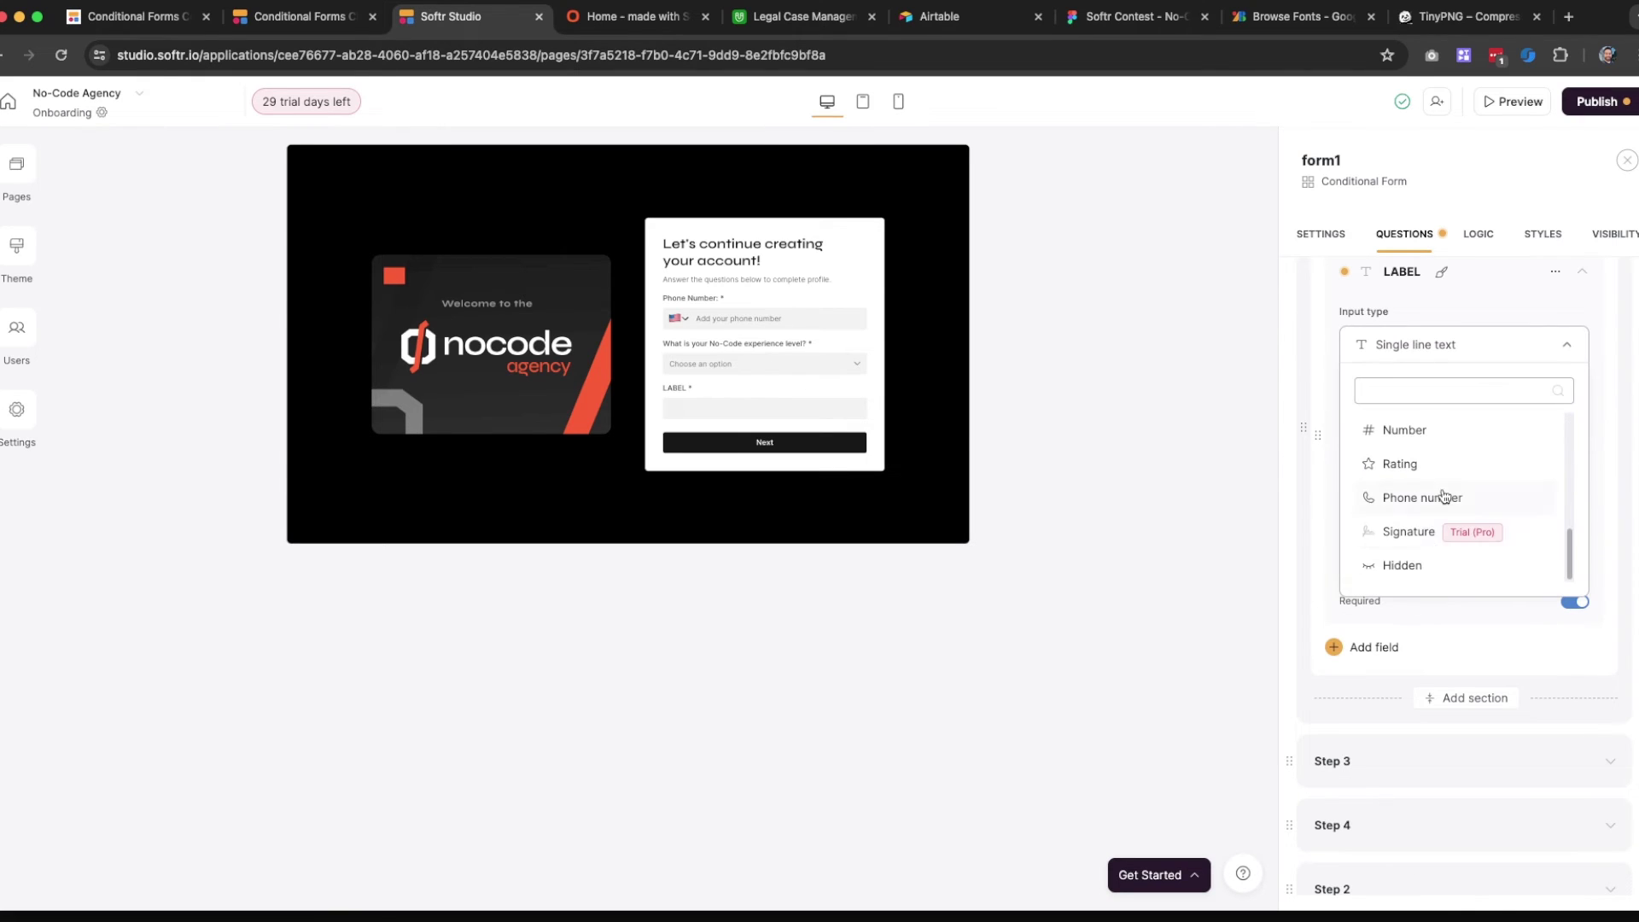
pyautogui.scroll(-1, 1408, 551)
pyautogui.click(1408, 543)
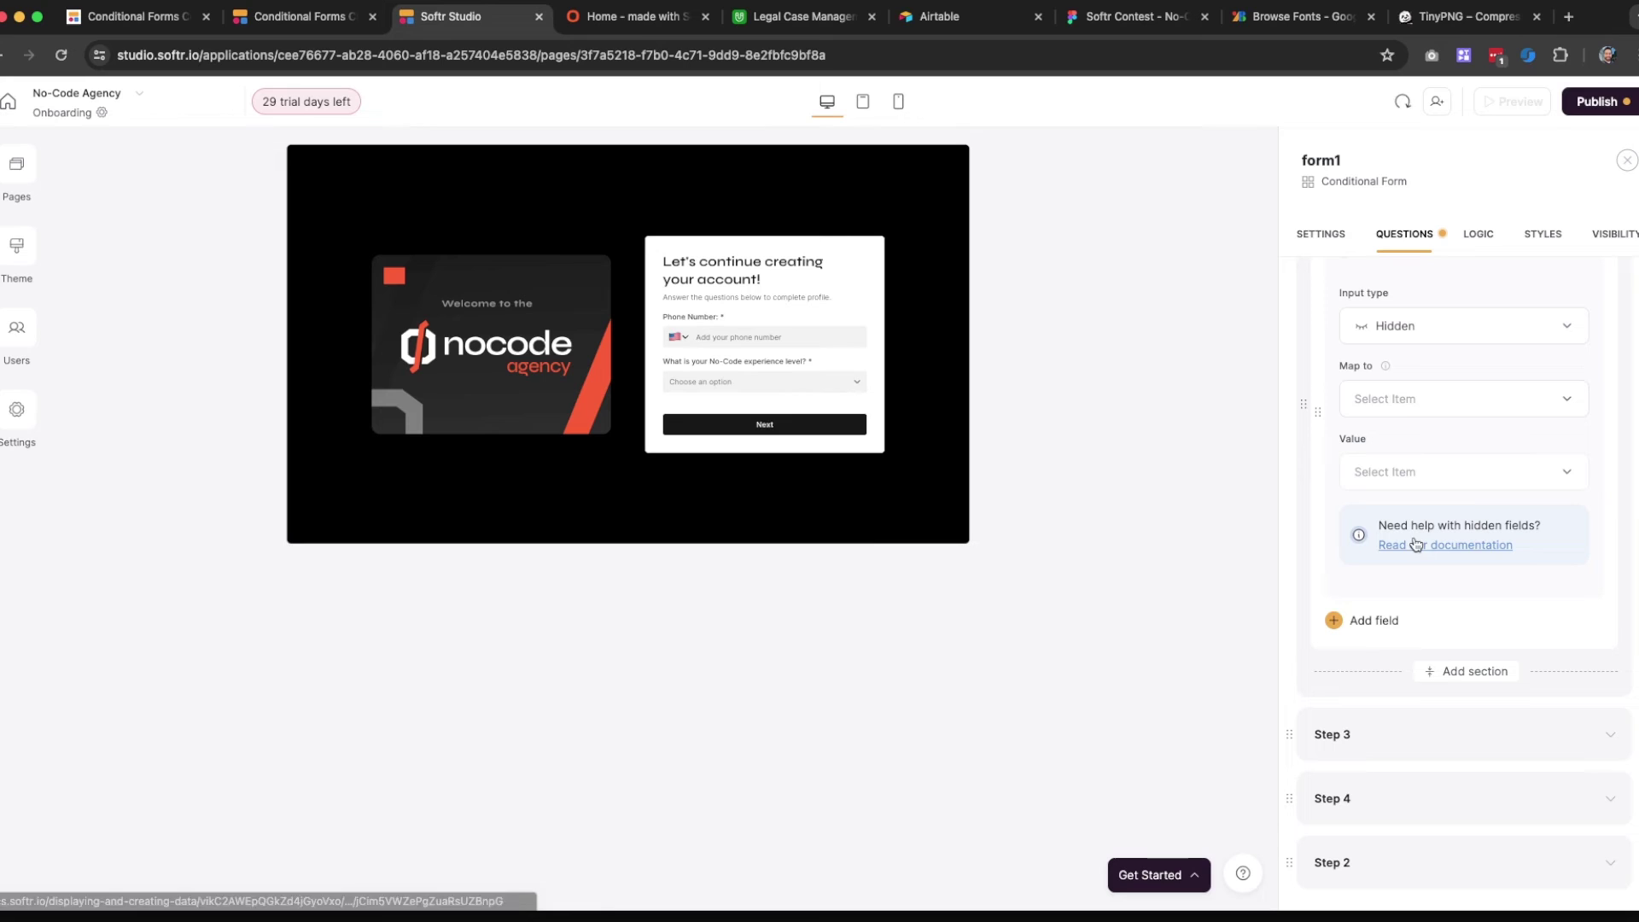
# Map the hidden field to Member Name (Relationship) with value Logged-in user > Name
pyautogui.click(1405, 397)
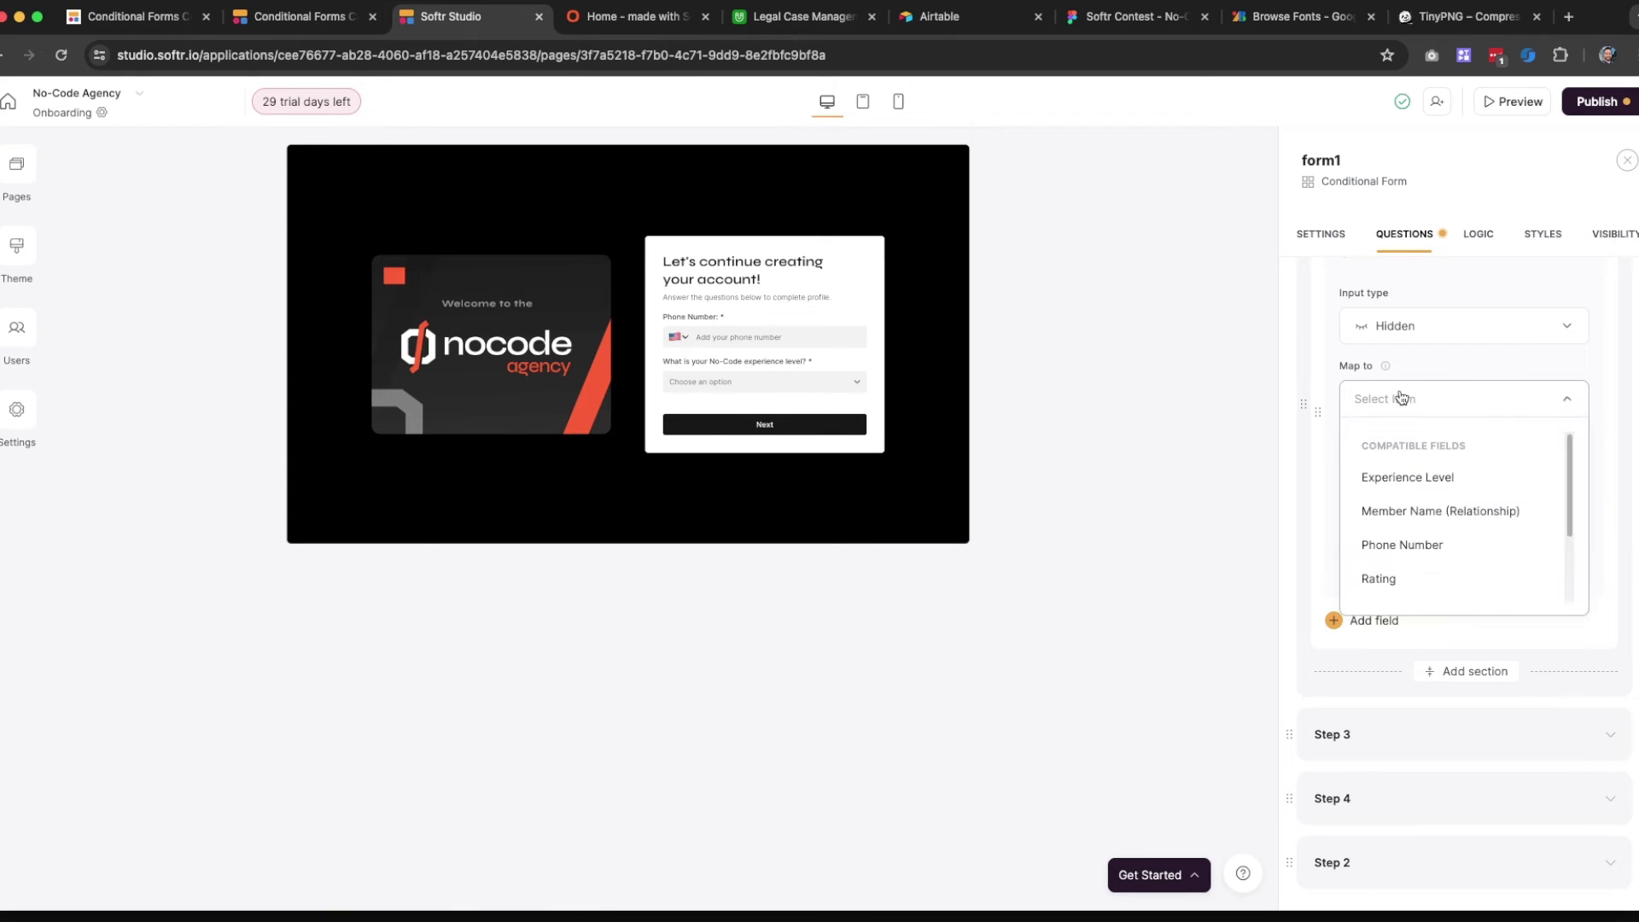
pyautogui.click(1447, 511)
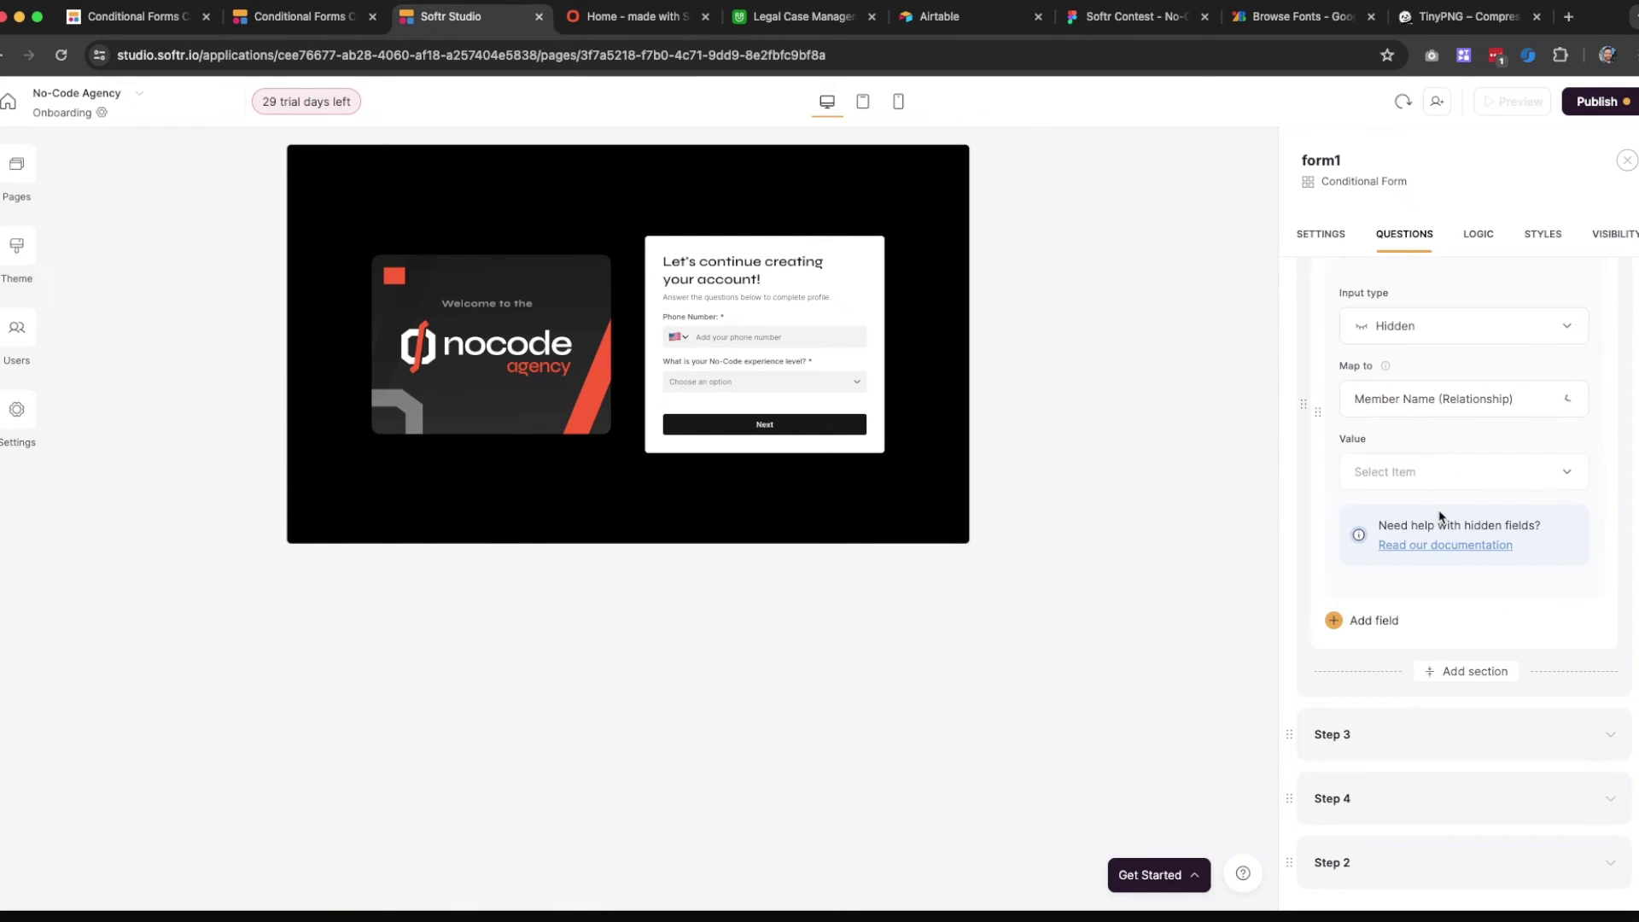
pyautogui.click(1419, 472)
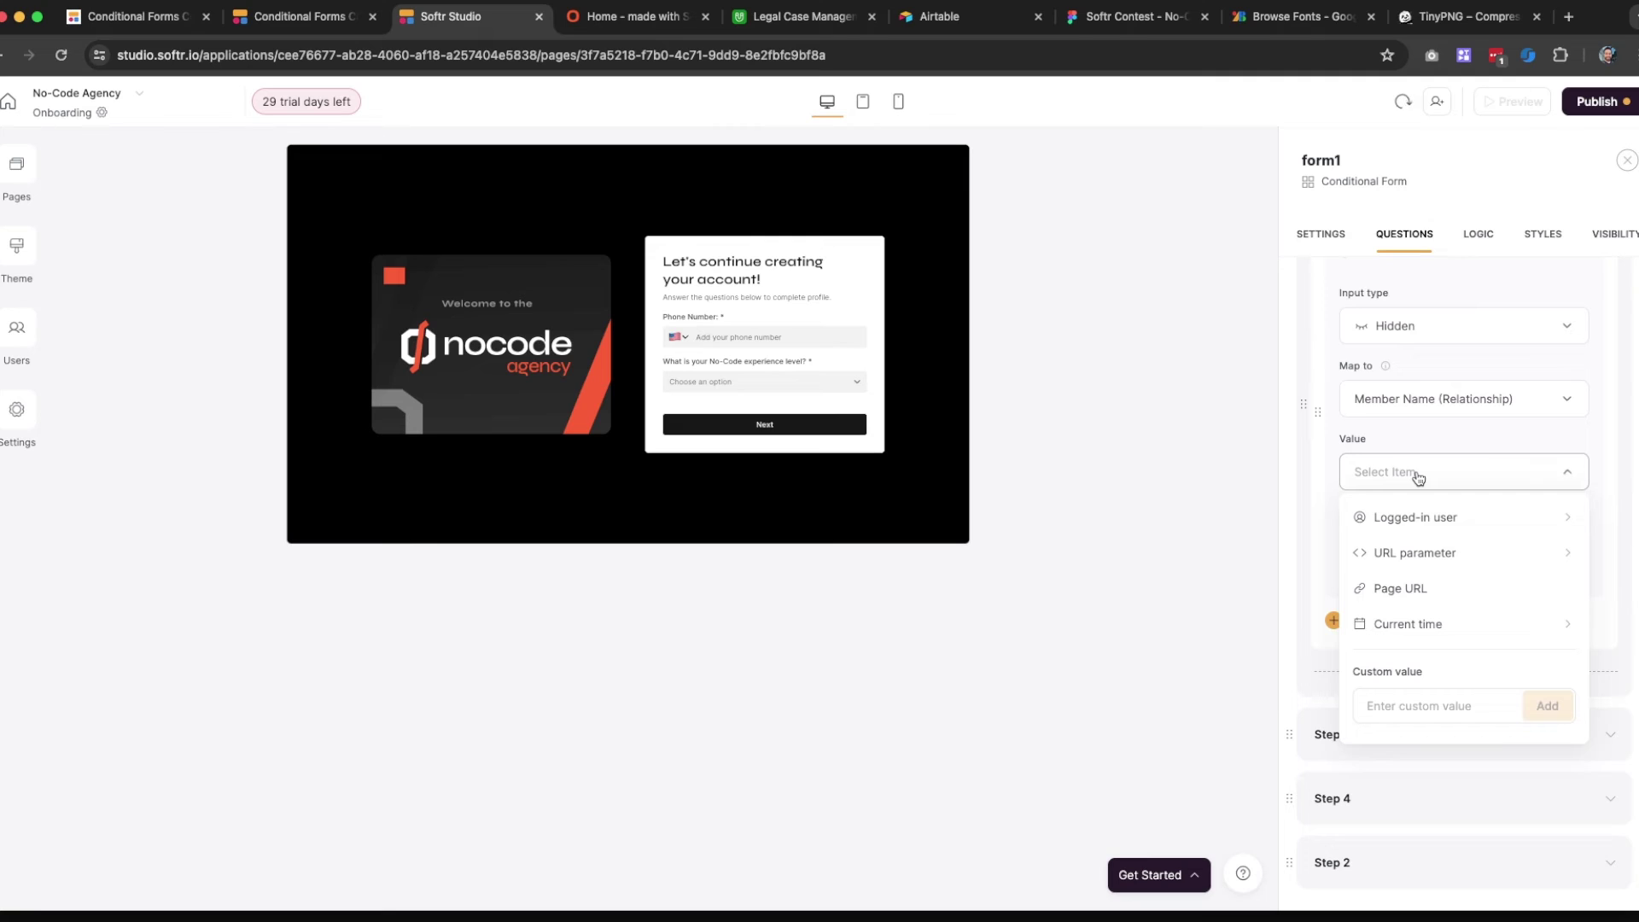
pyautogui.click(1429, 520)
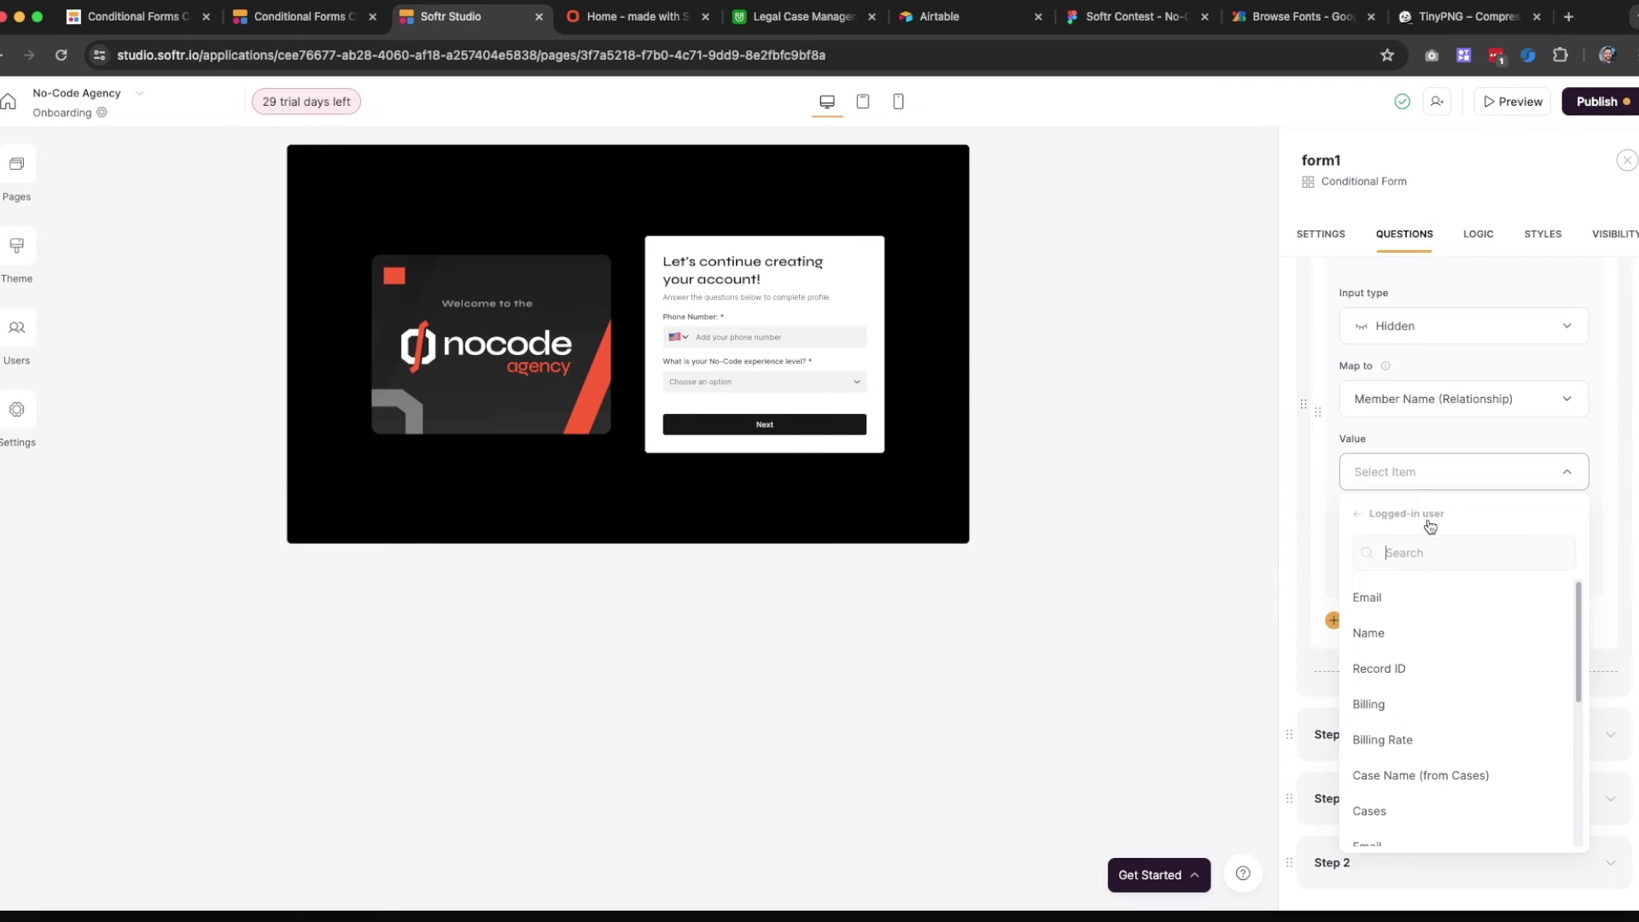
pyautogui.click(1408, 642)
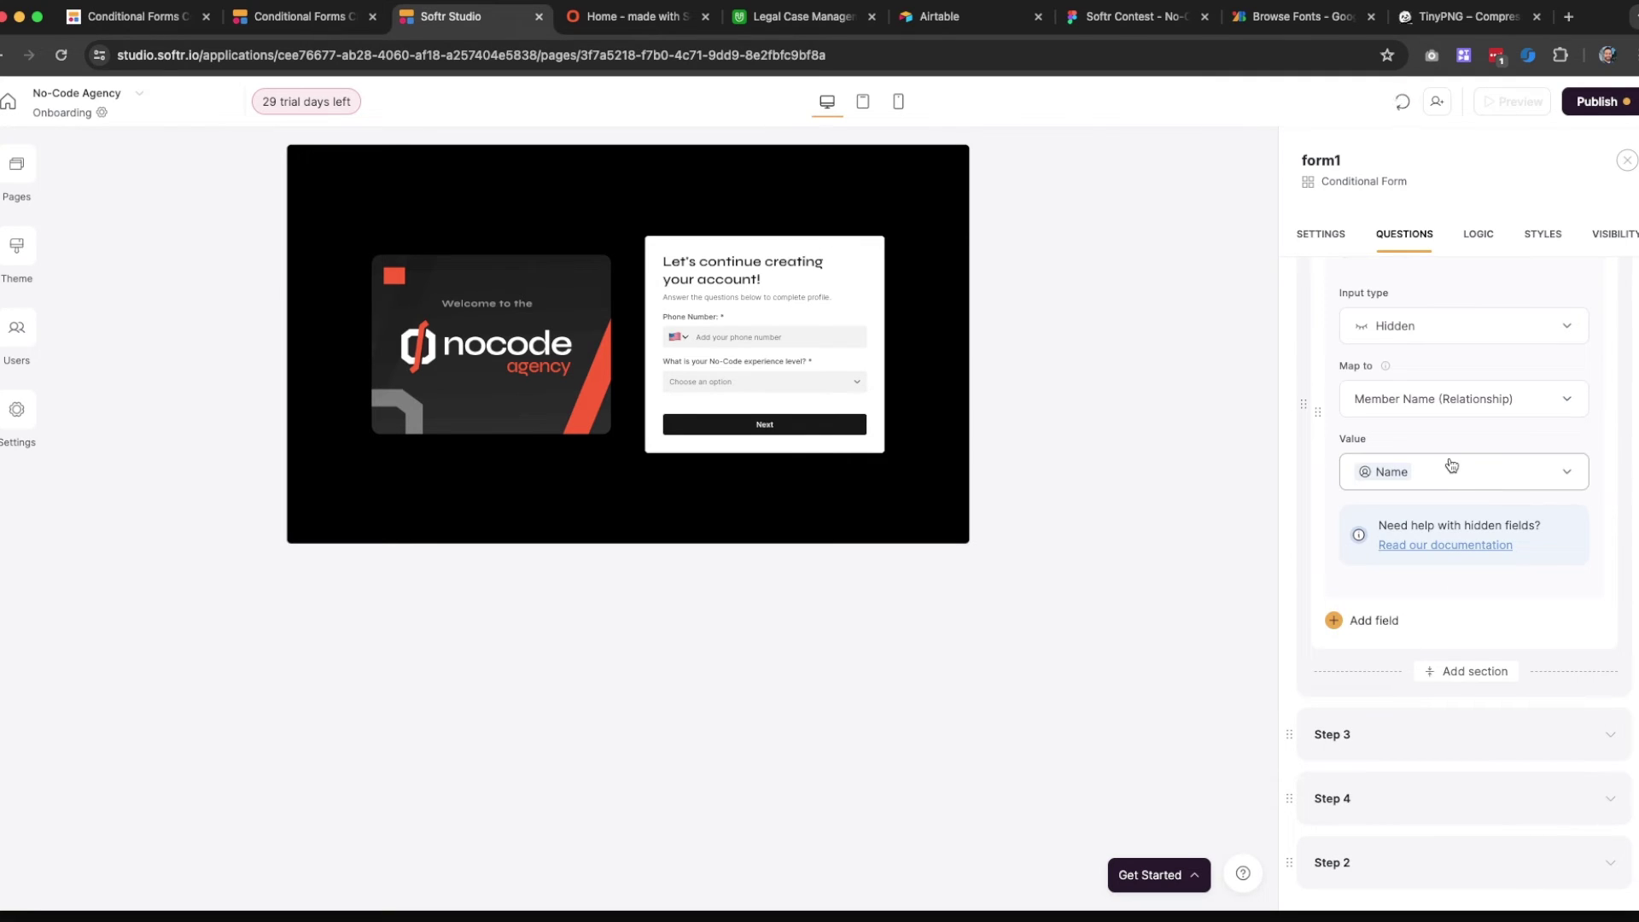
# Add a second Hidden field to the onboarding form section
pyautogui.scroll(-1, 1381, 608)
pyautogui.click(1377, 609)
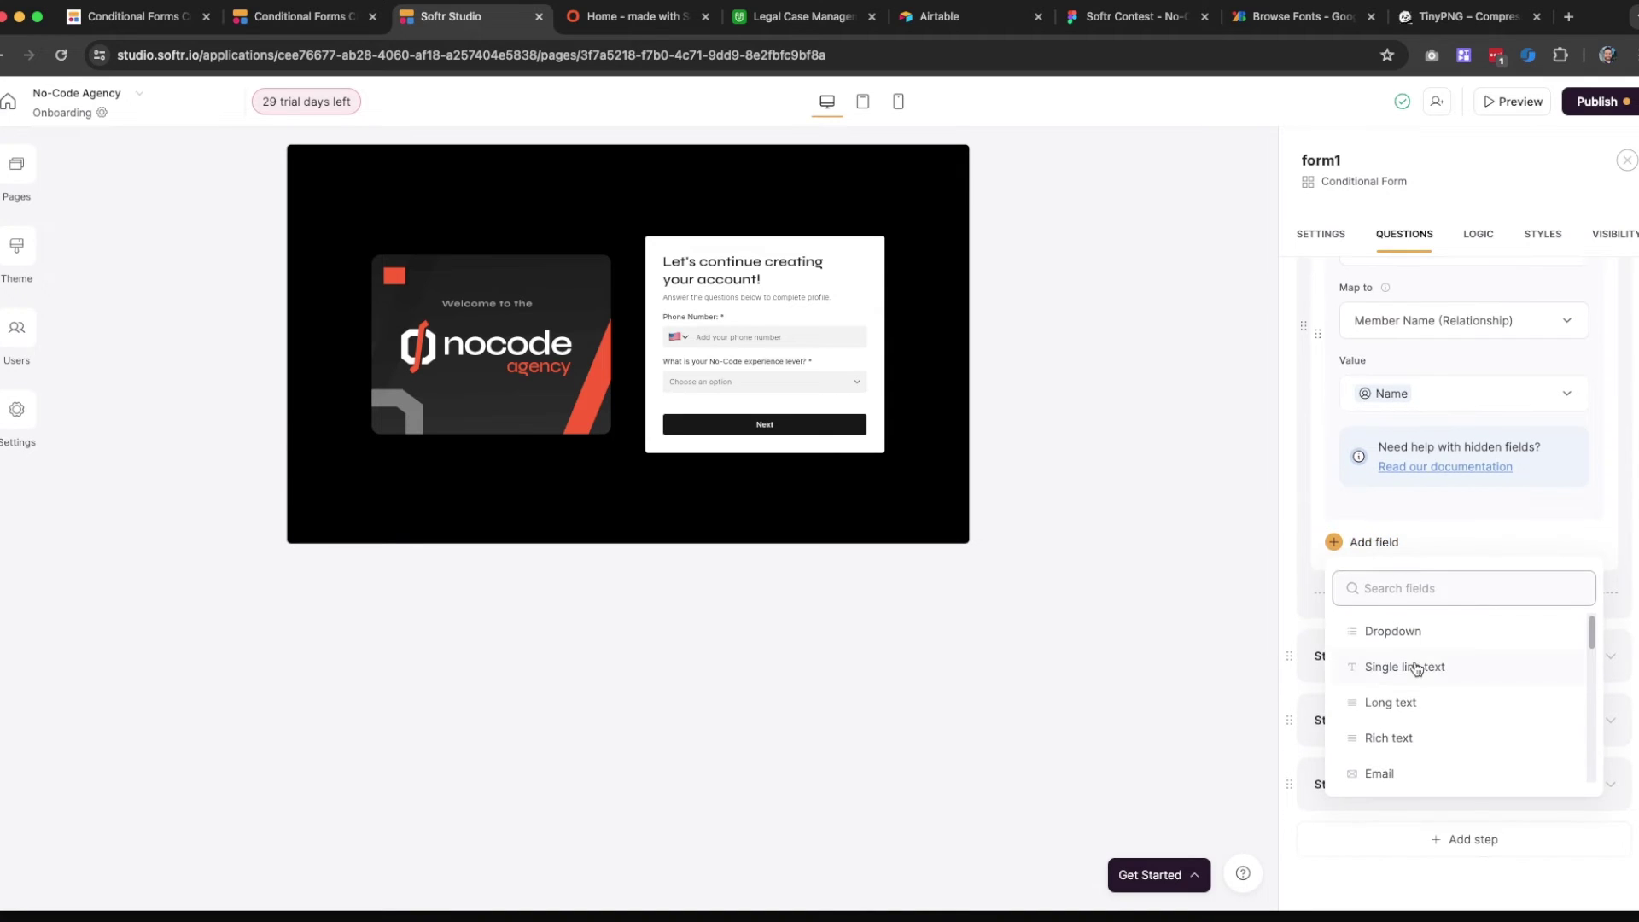
pyautogui.scroll(-5, 1409, 683)
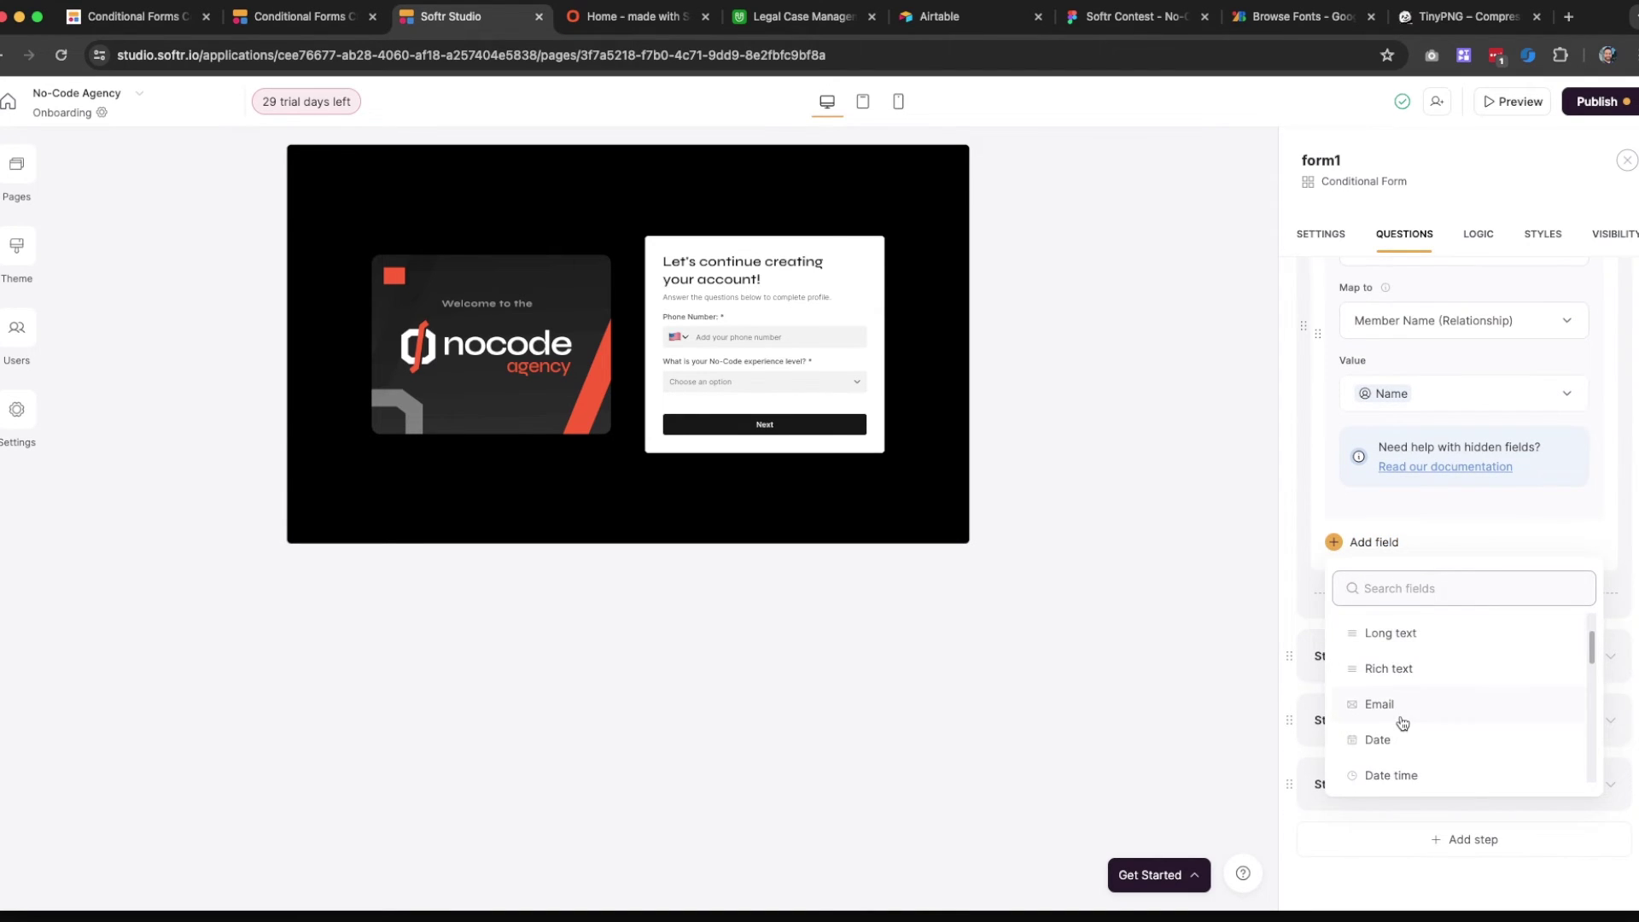
pyautogui.scroll(-2, 1404, 721)
pyautogui.scroll(1, 1404, 721)
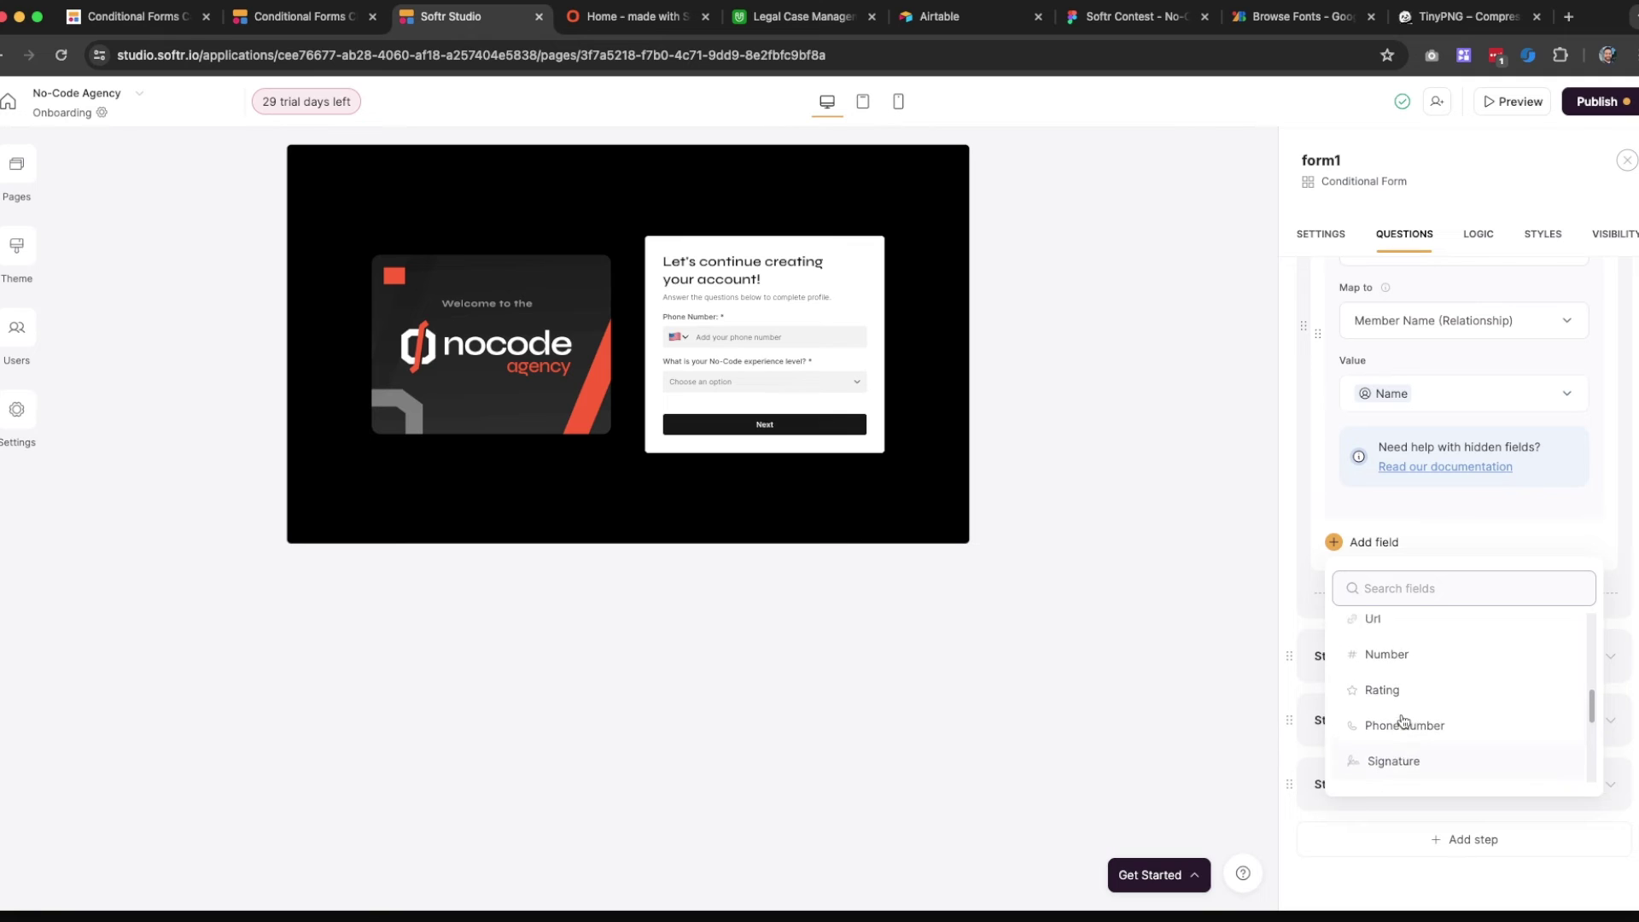
pyautogui.scroll(-5, 1404, 721)
pyautogui.scroll(3, 1406, 704)
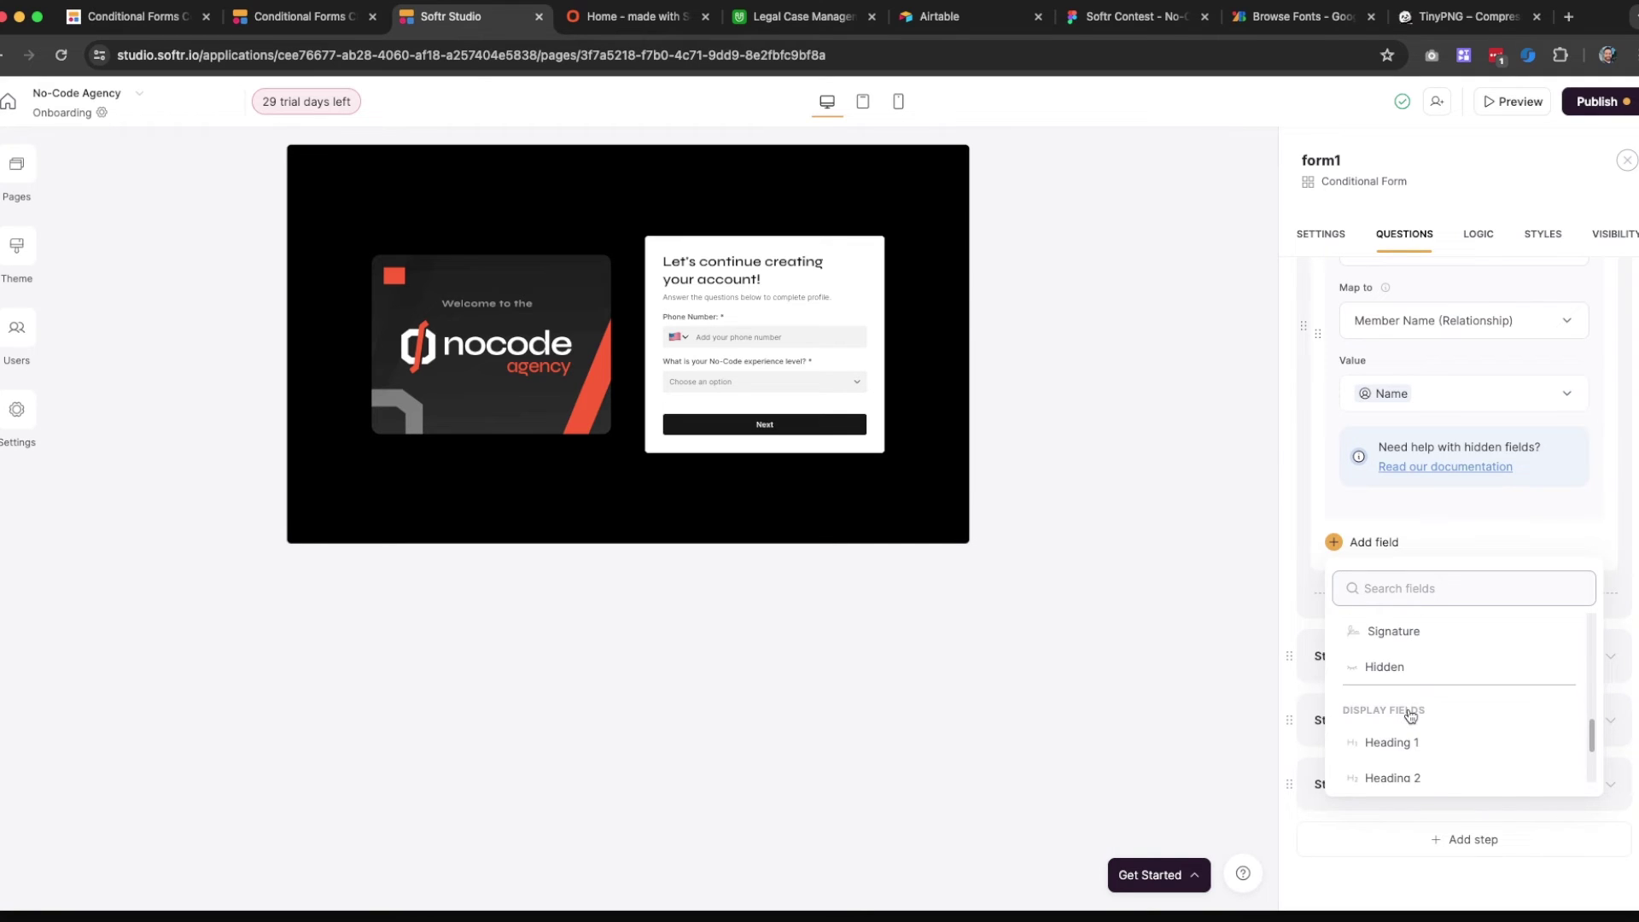
pyautogui.click(1407, 688)
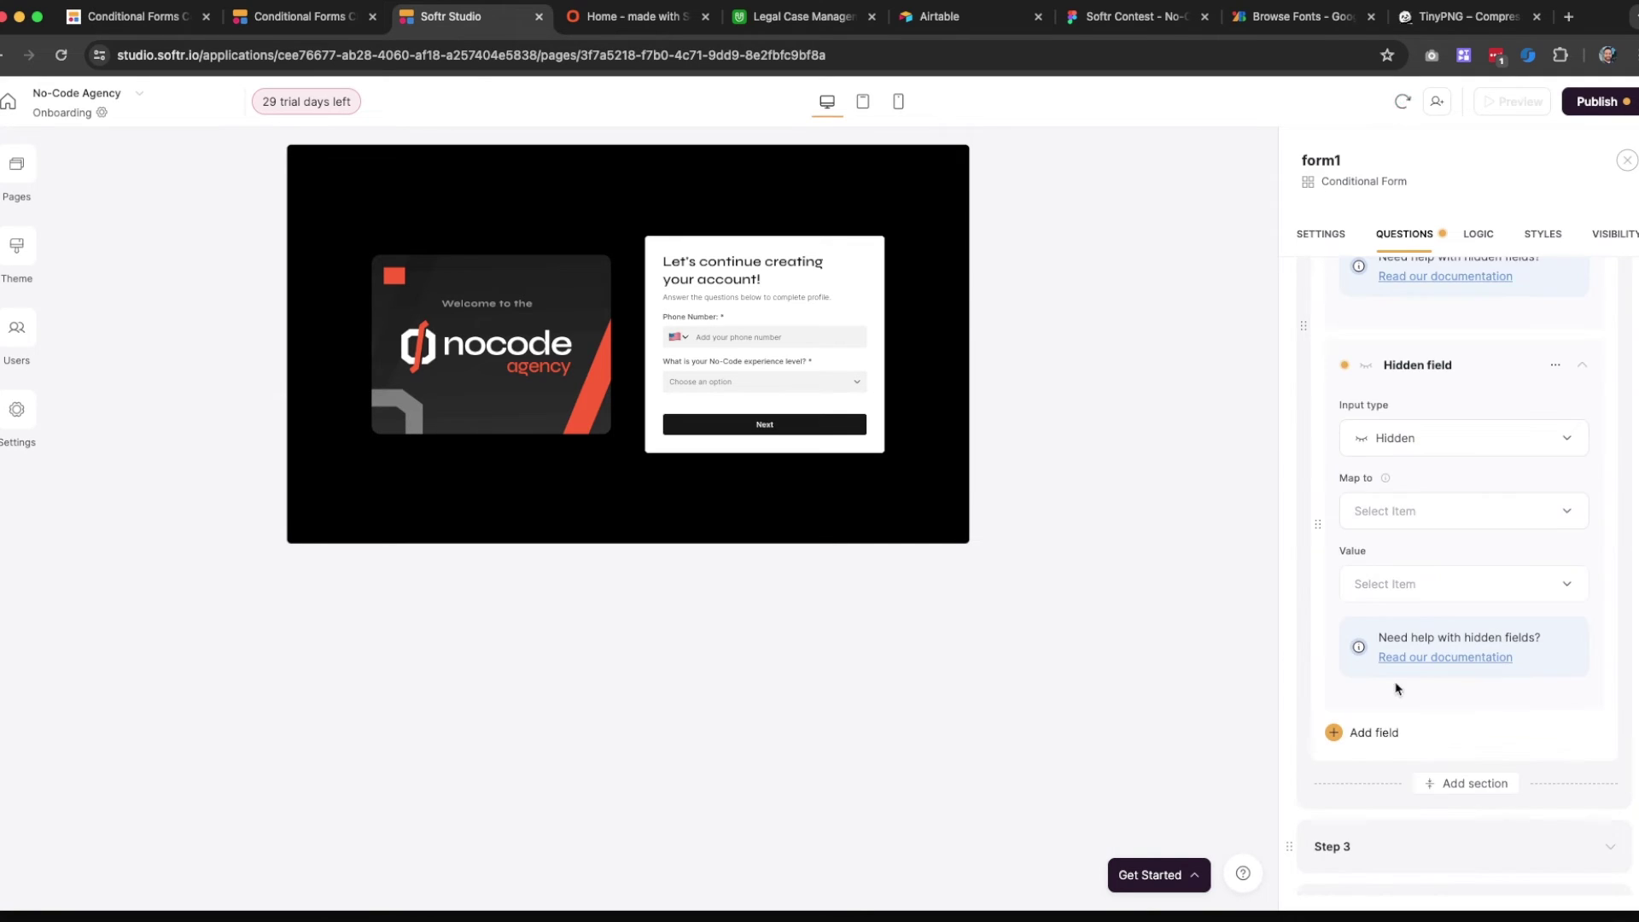
# Leave the extra hidden field unmapped and delete it, keeping only Member Name
pyautogui.click(1427, 517)
pyautogui.scroll(-3, 1431, 677)
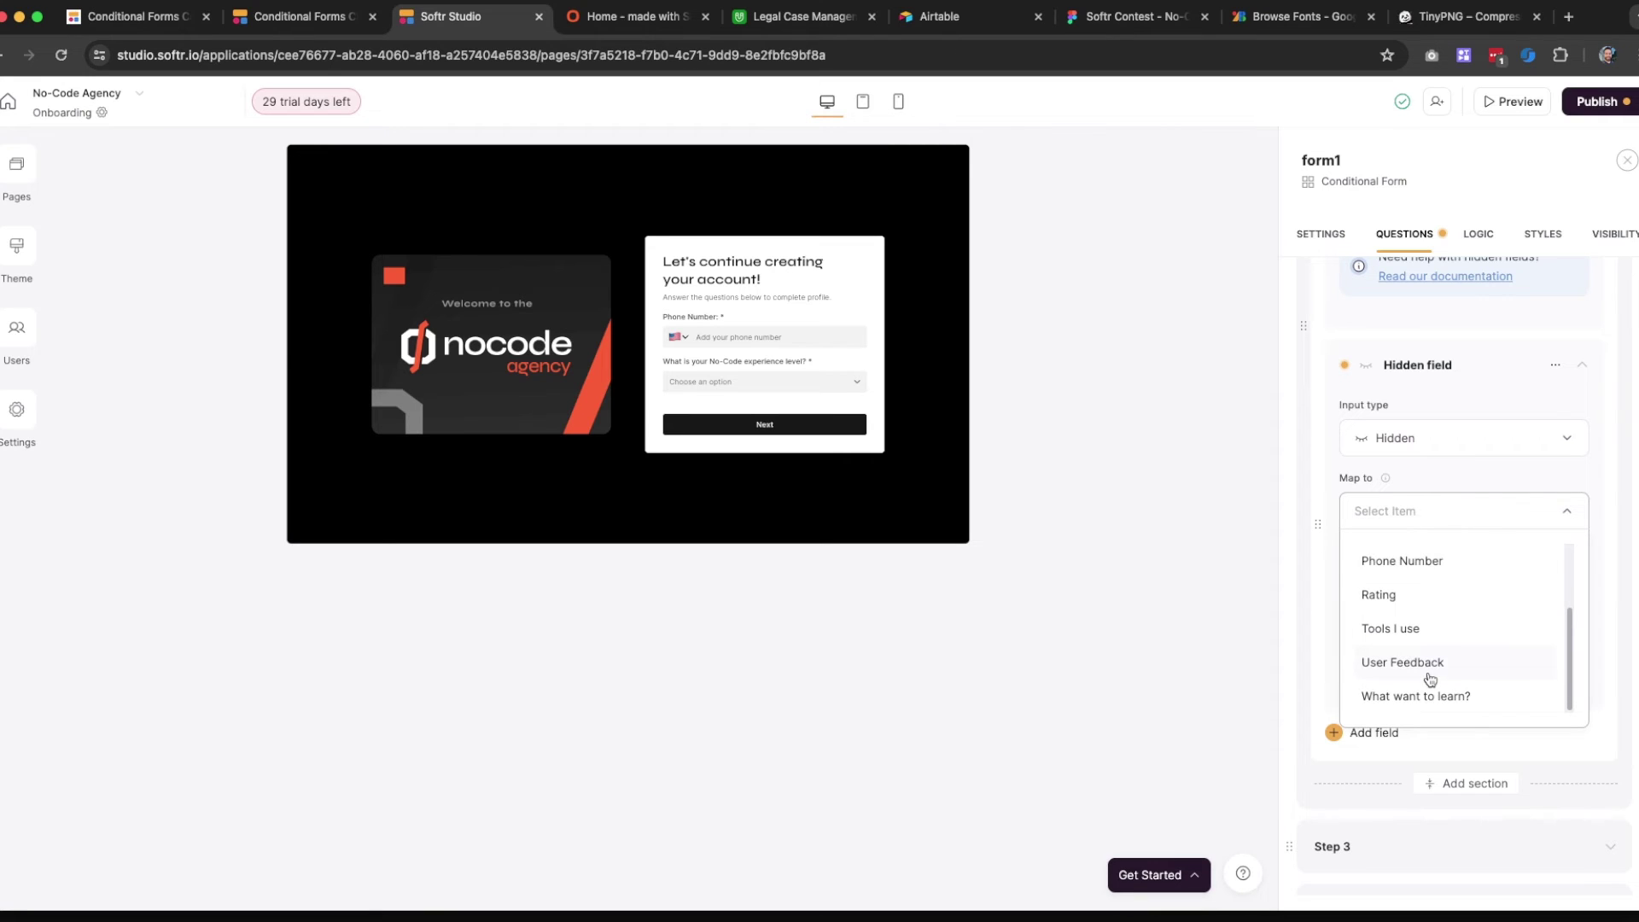
pyautogui.scroll(2, 1430, 679)
pyautogui.scroll(1, 1430, 679)
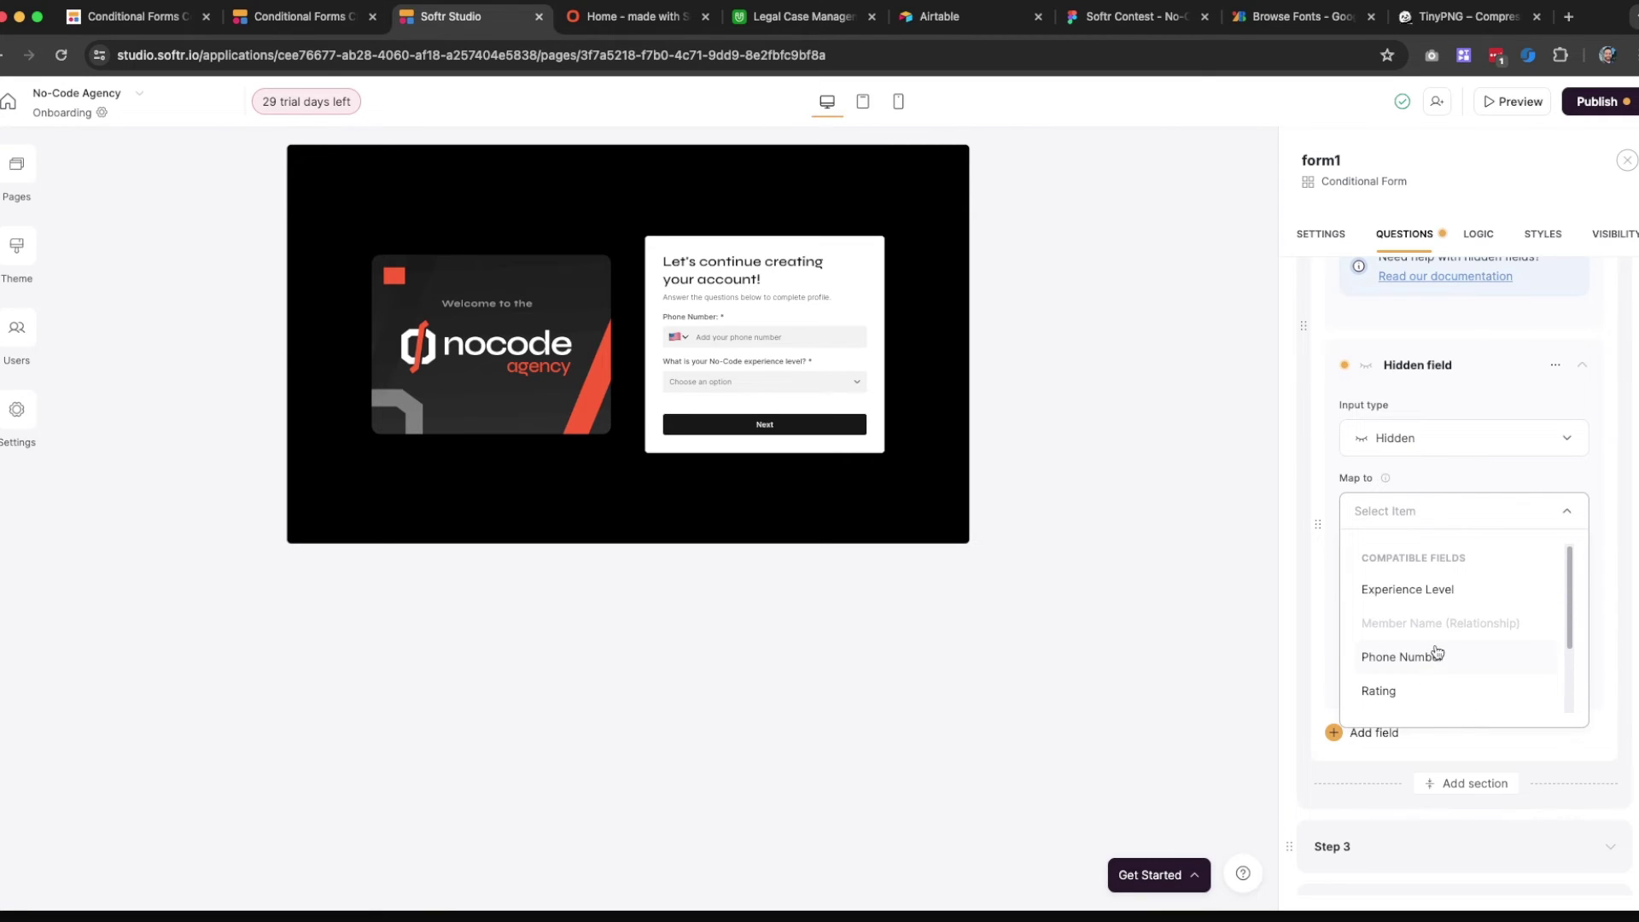
pyautogui.scroll(-3, 1453, 615)
pyautogui.scroll(3, 1453, 615)
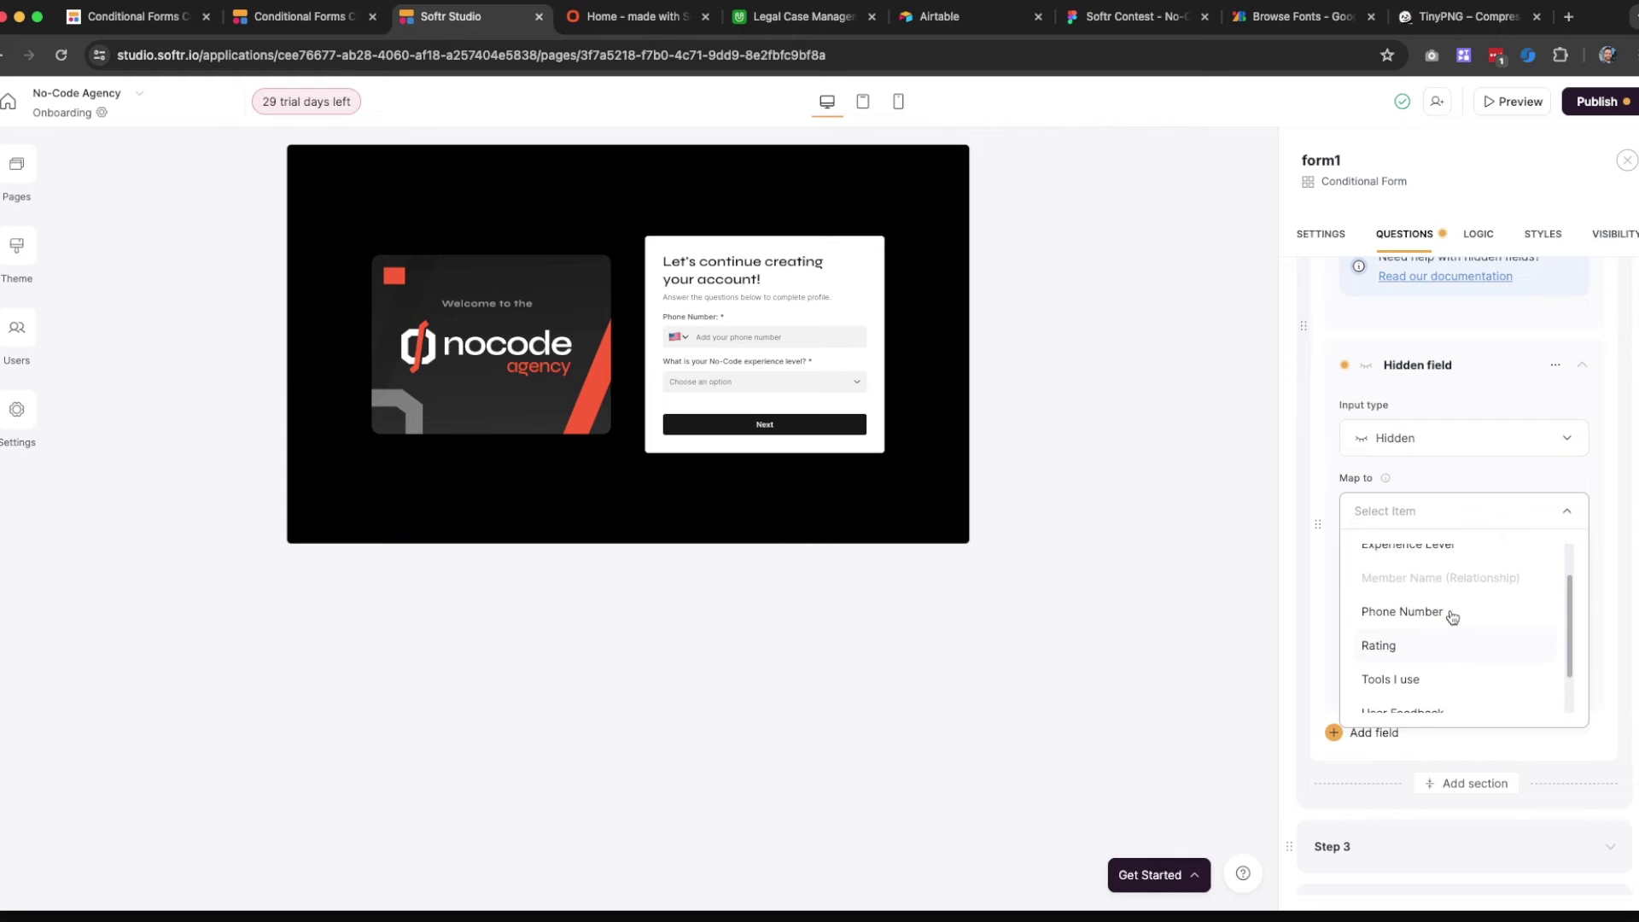
pyautogui.click(1328, 477)
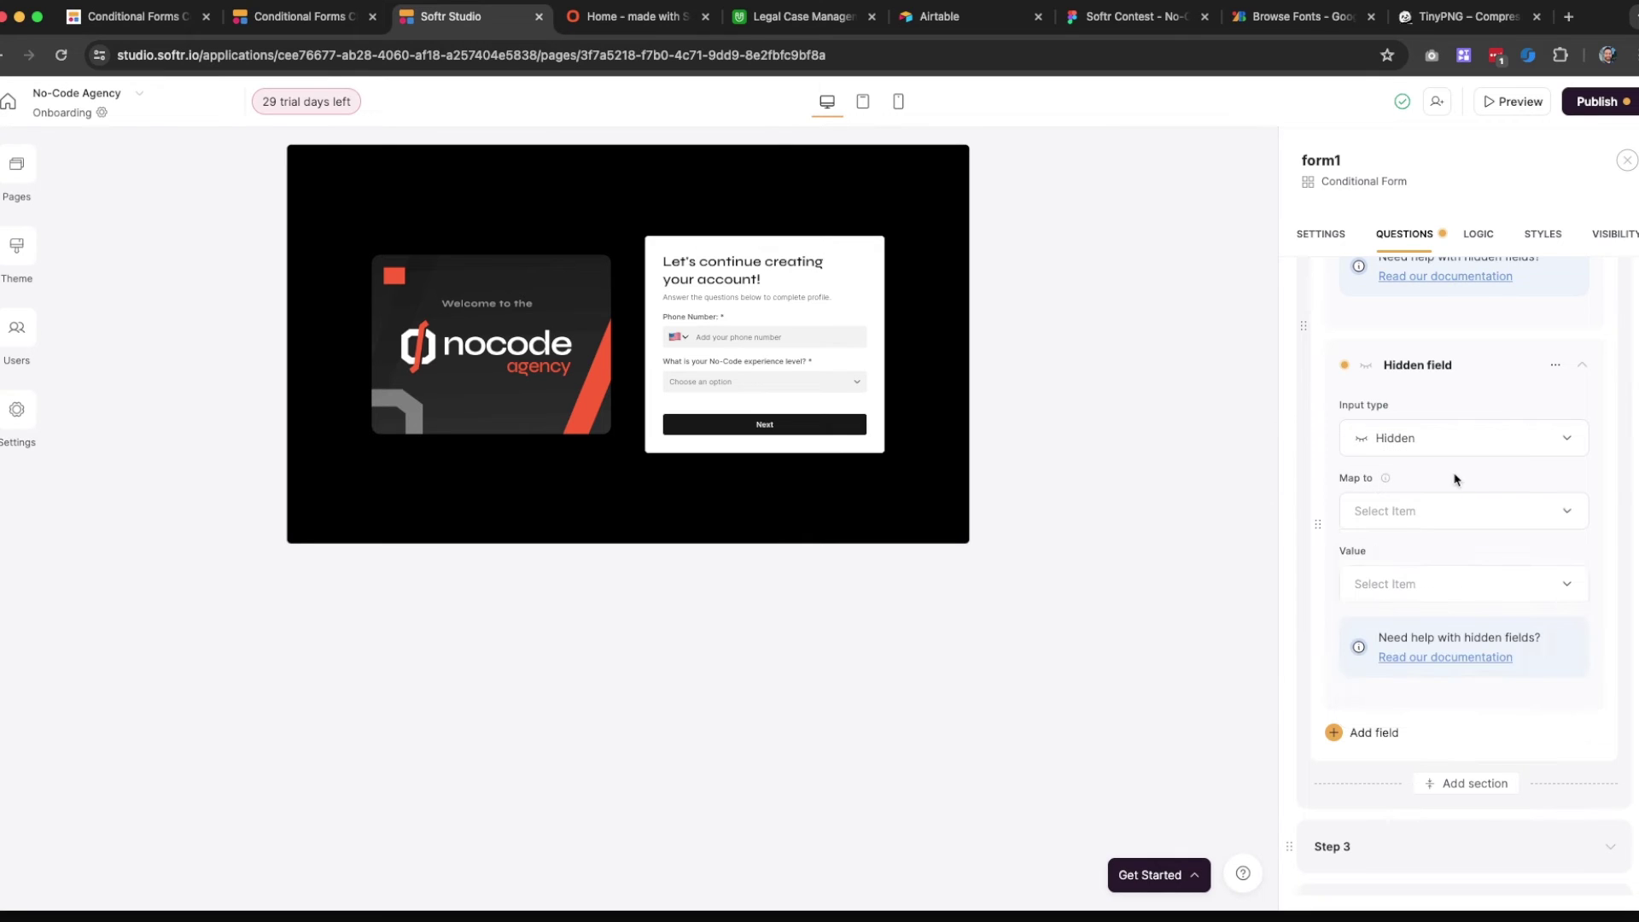
pyautogui.click(1554, 365)
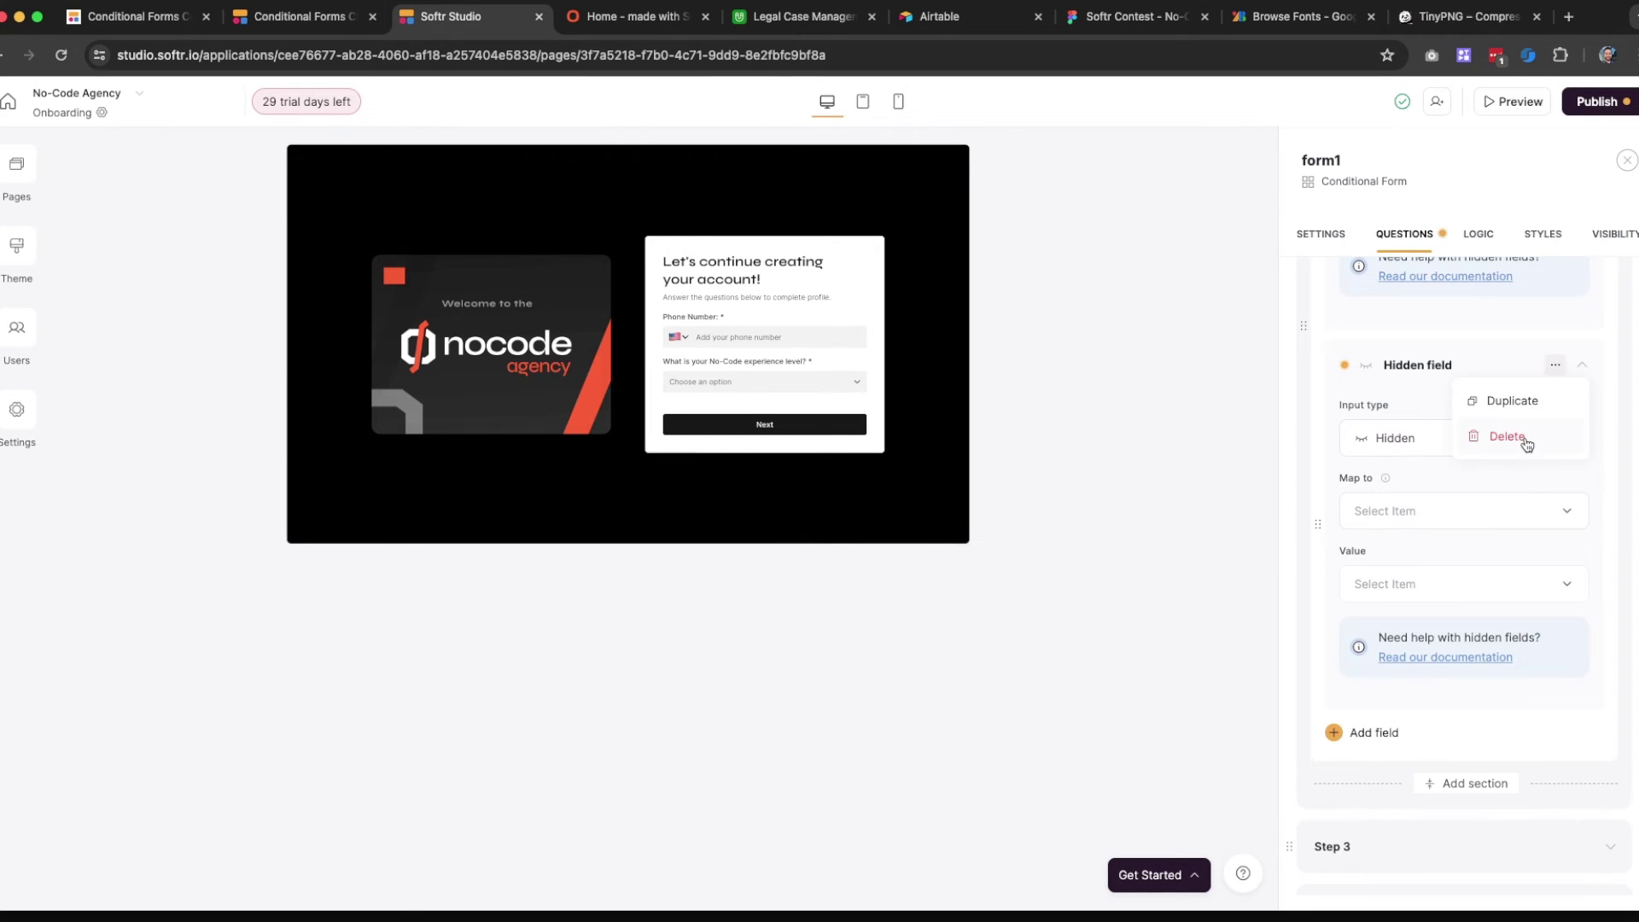
pyautogui.click(1511, 436)
pyautogui.click(963, 541)
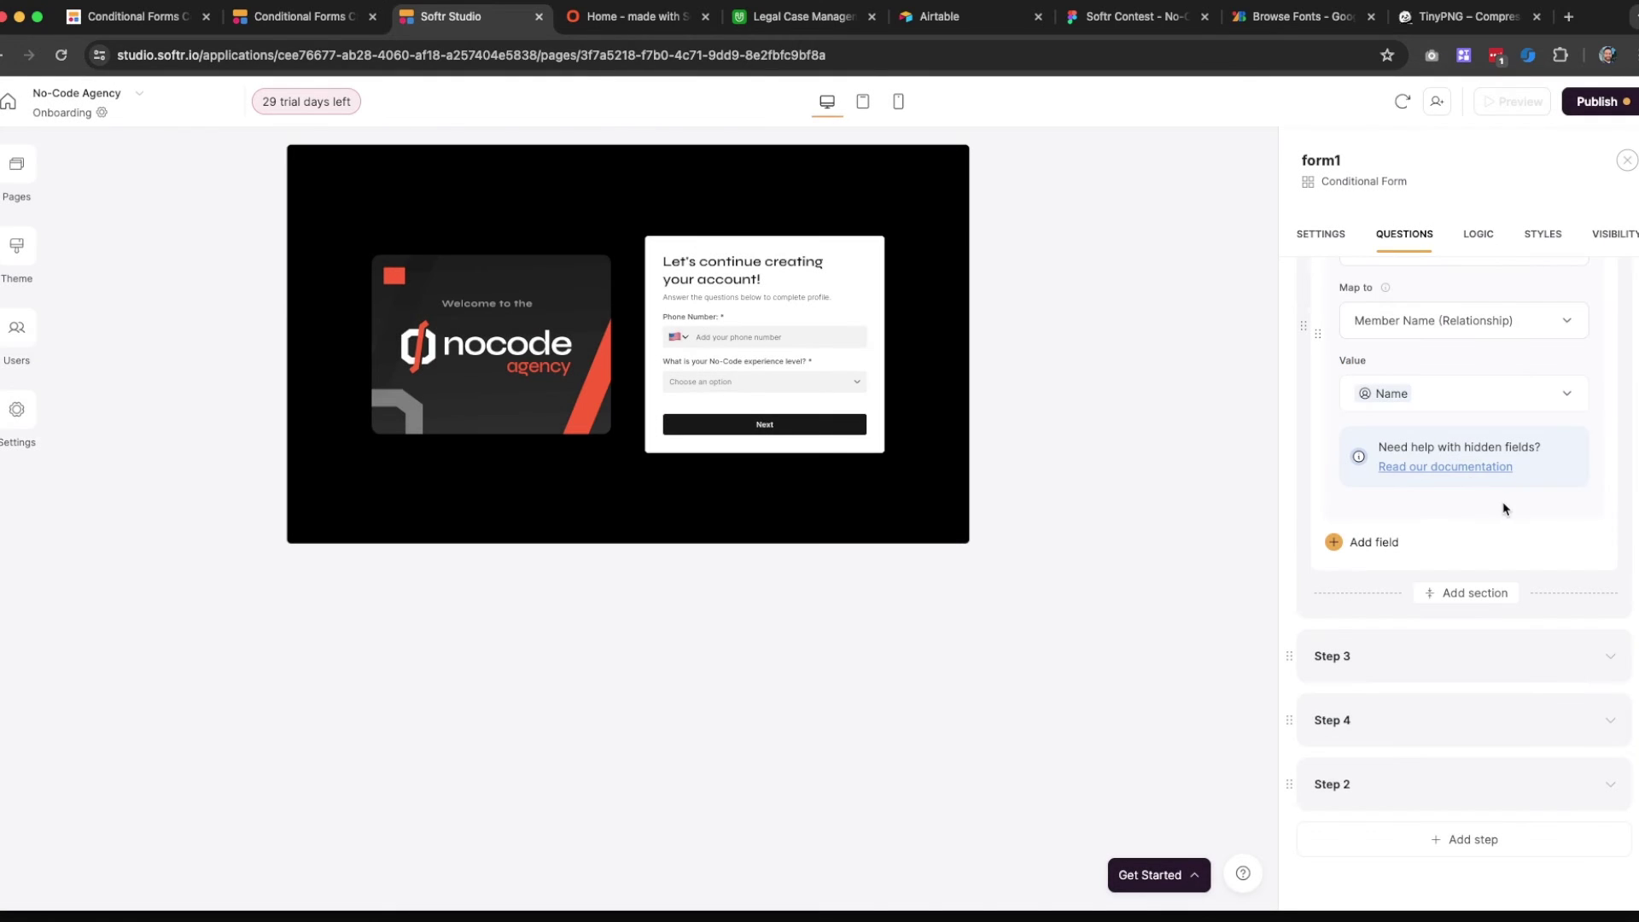
# Publish the latest updates to the live app
pyautogui.click(1597, 101)
pyautogui.click(1484, 359)
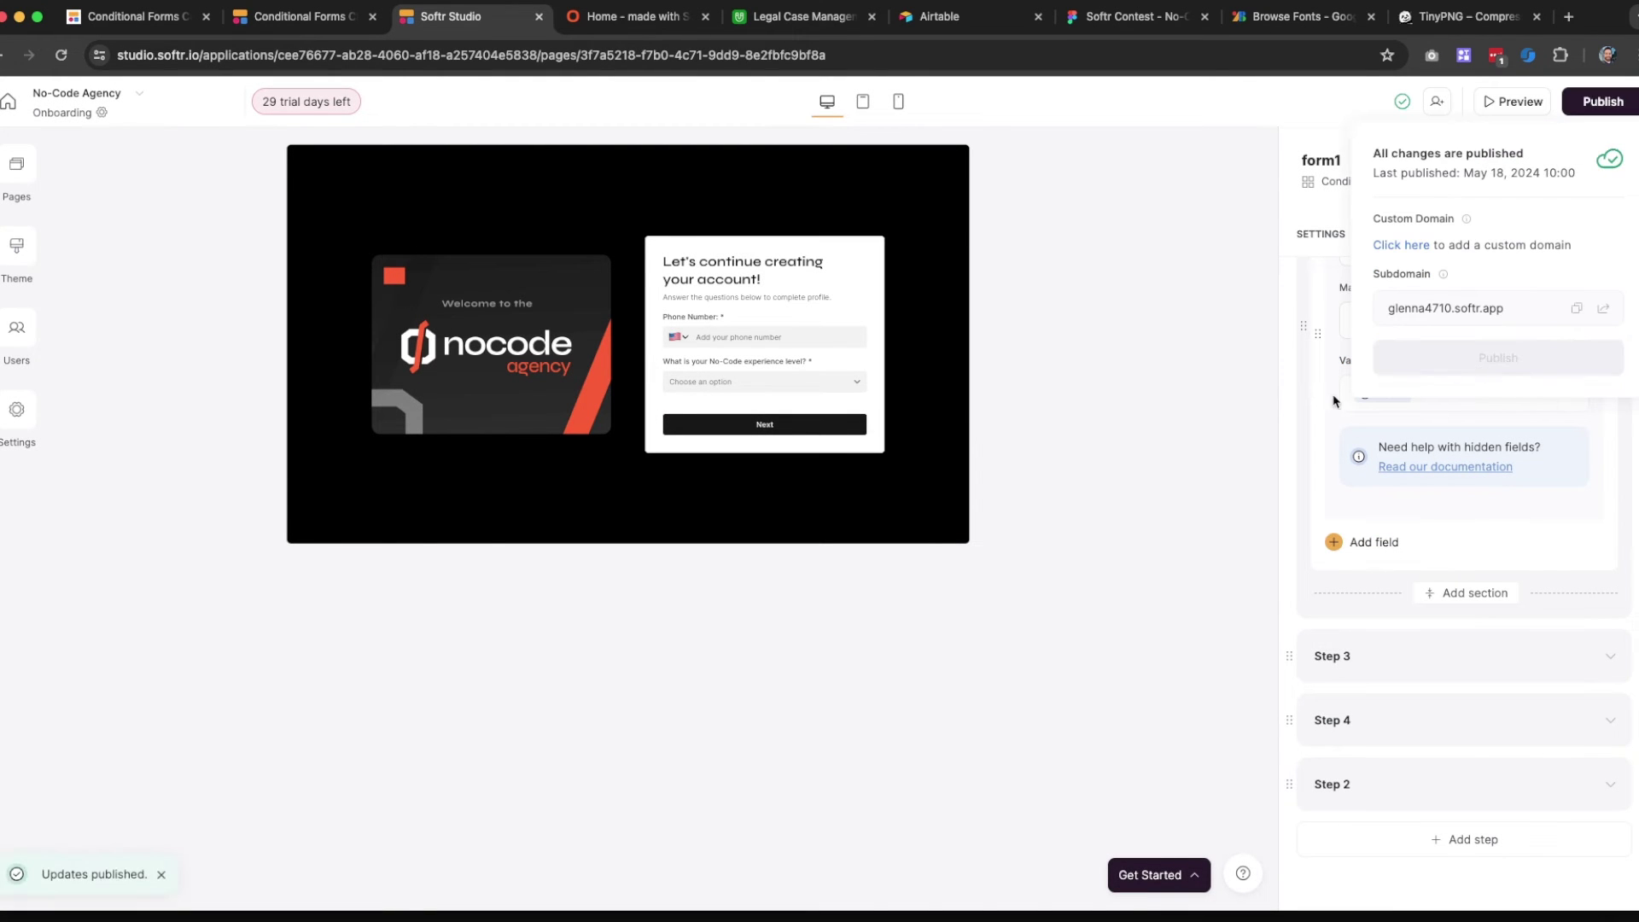
pyautogui.click(1201, 415)
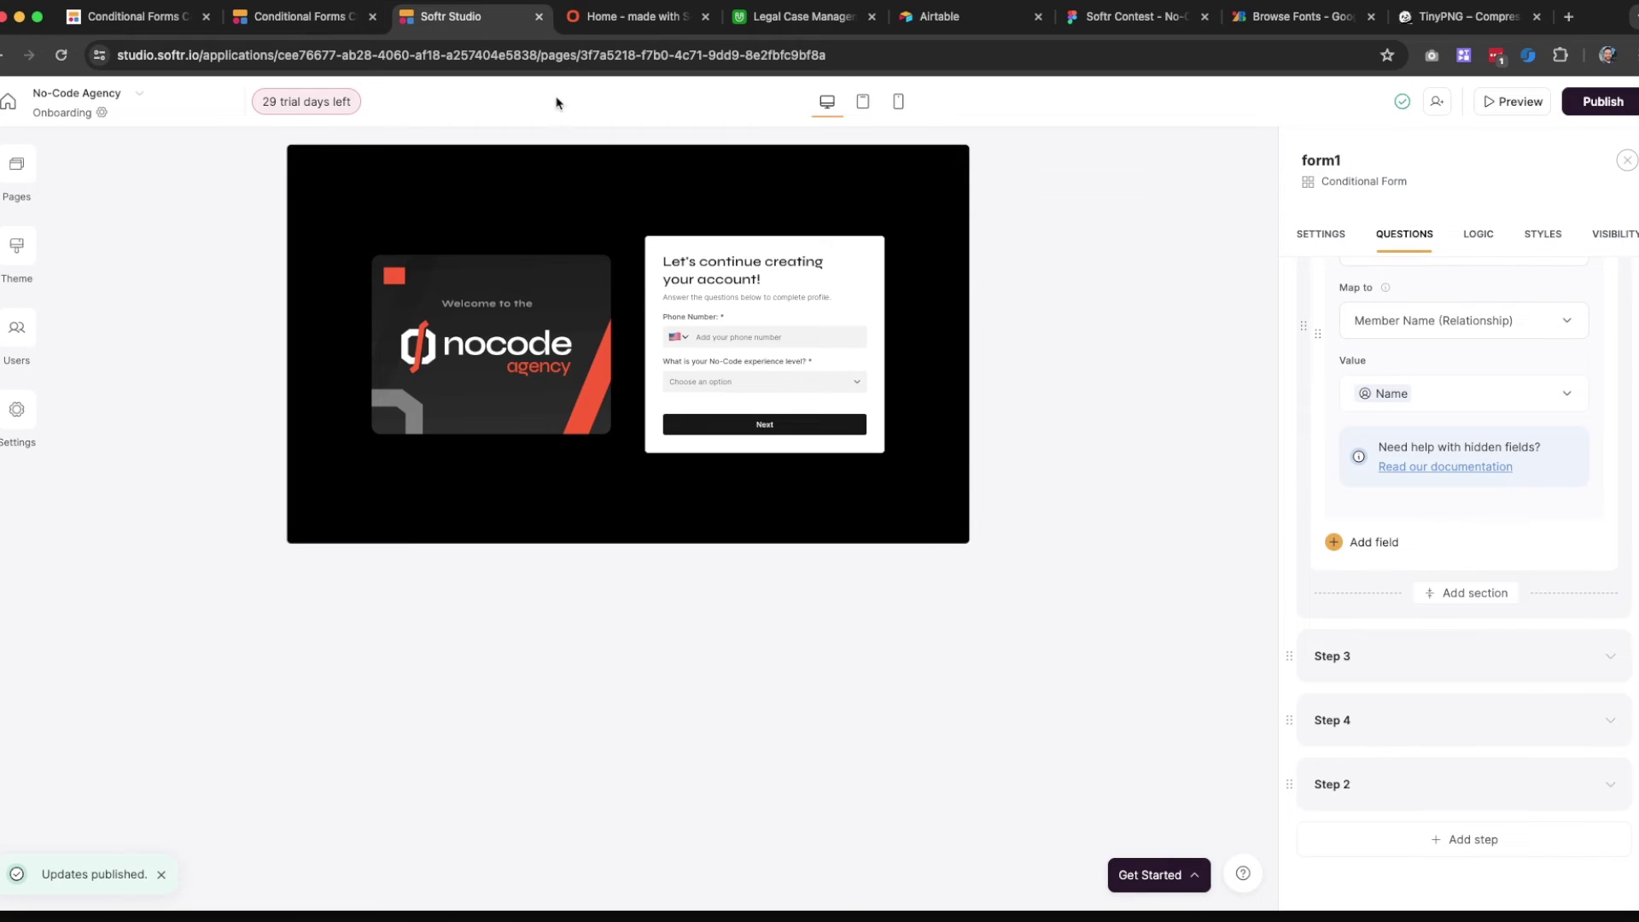
# Reload the live onboarding form and enter a phone number in Step 1
pyautogui.click(636, 16)
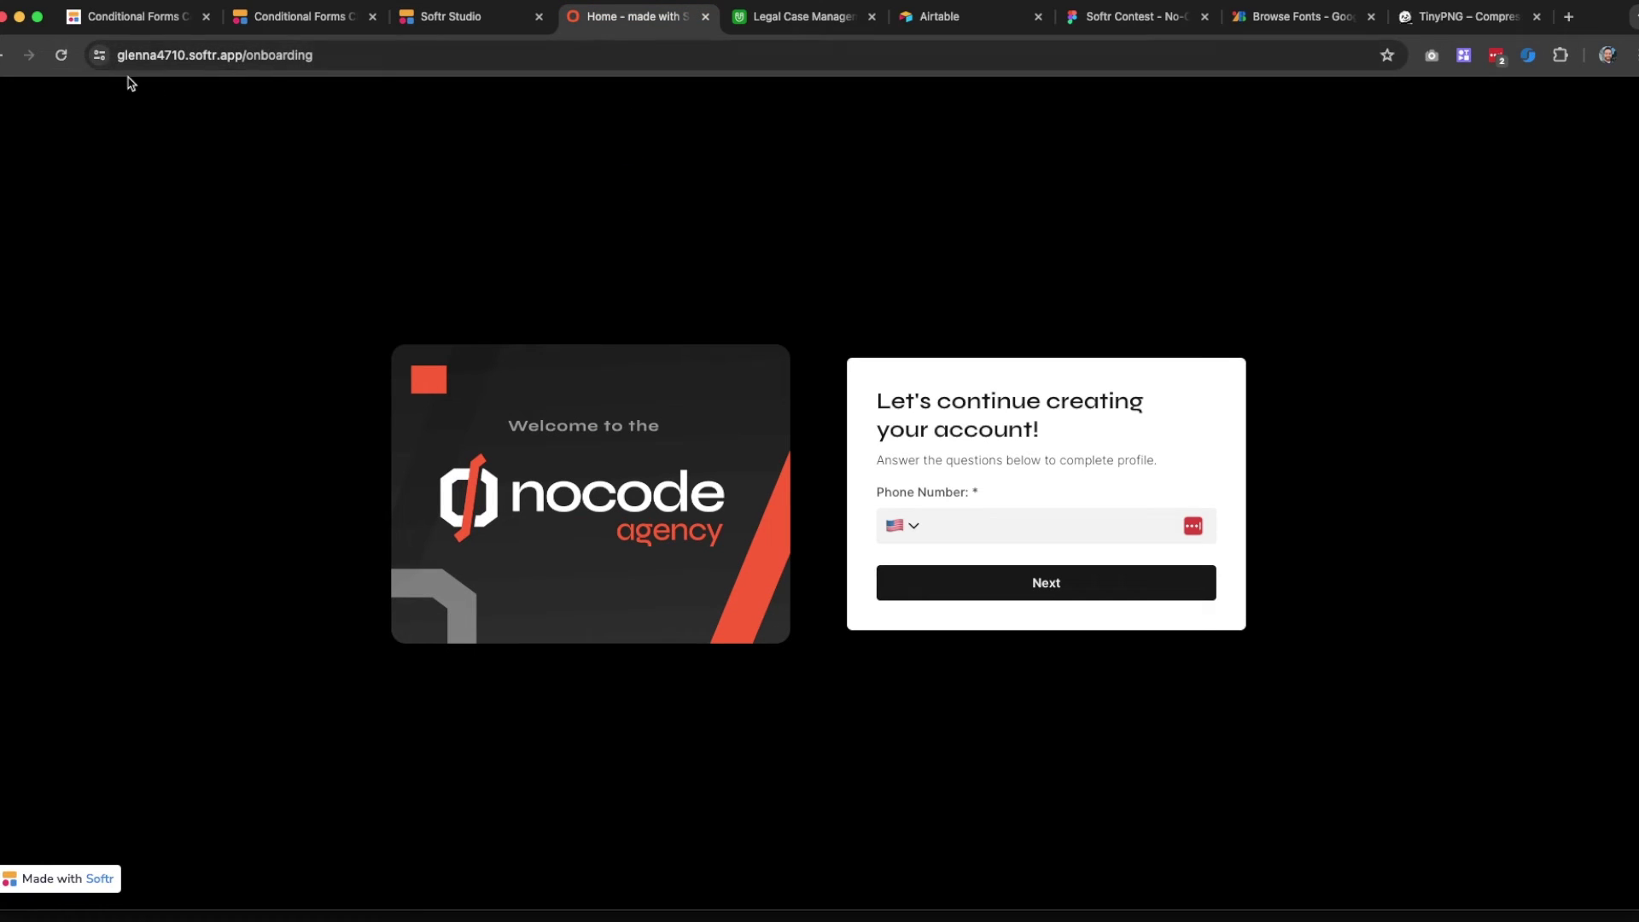
pyautogui.click(61, 55)
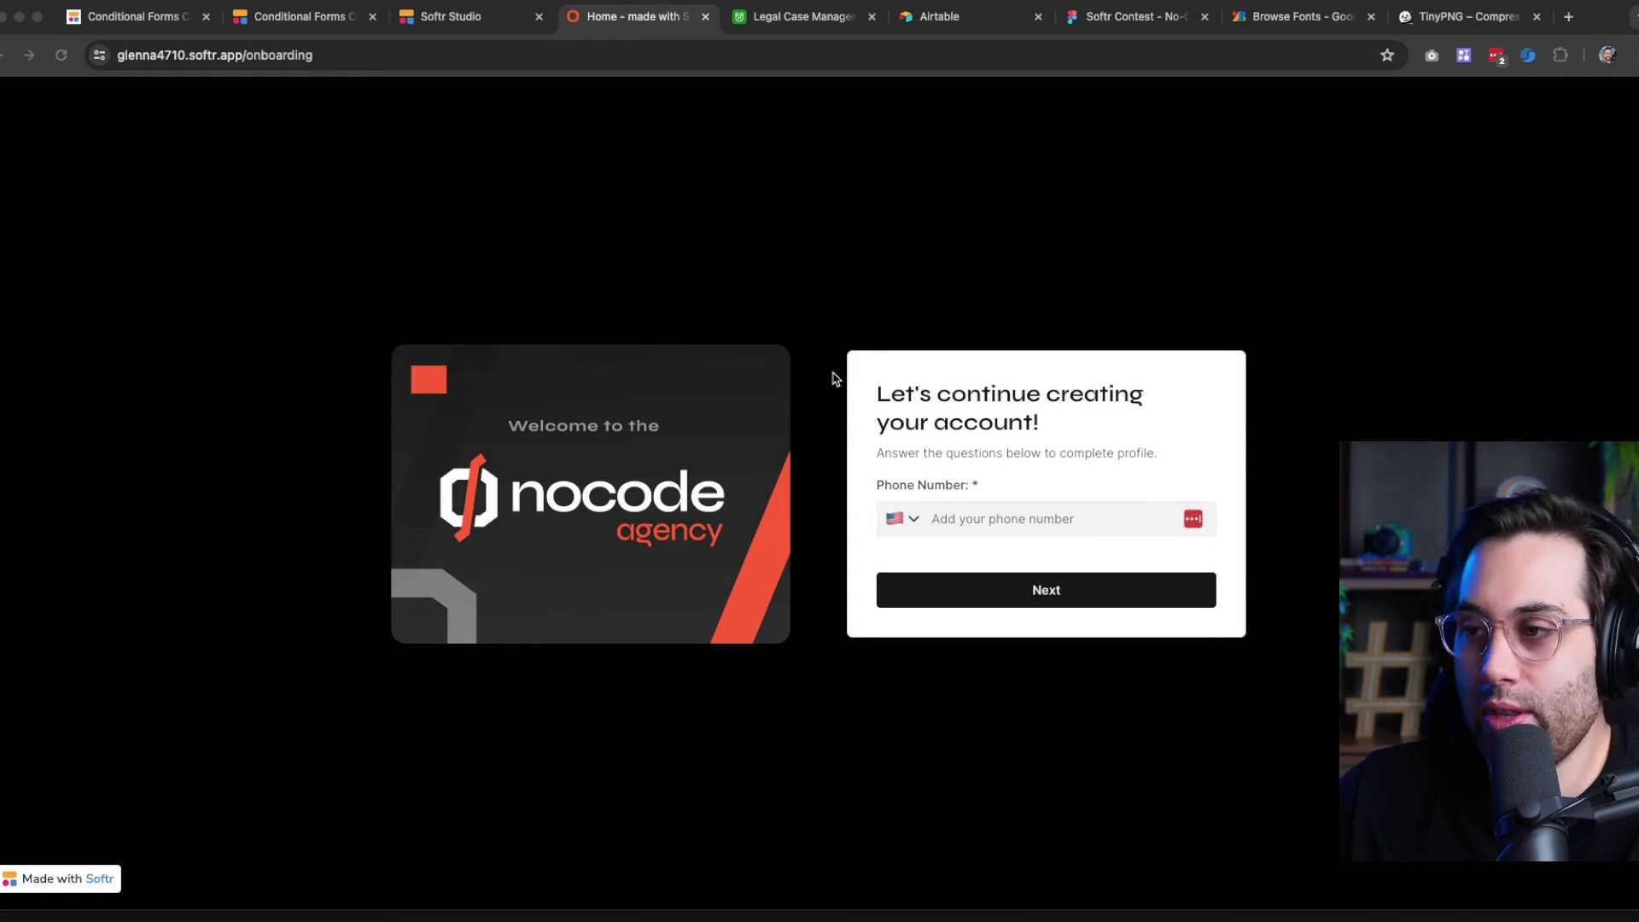
pyautogui.click(1001, 391)
pyautogui.click(991, 518)
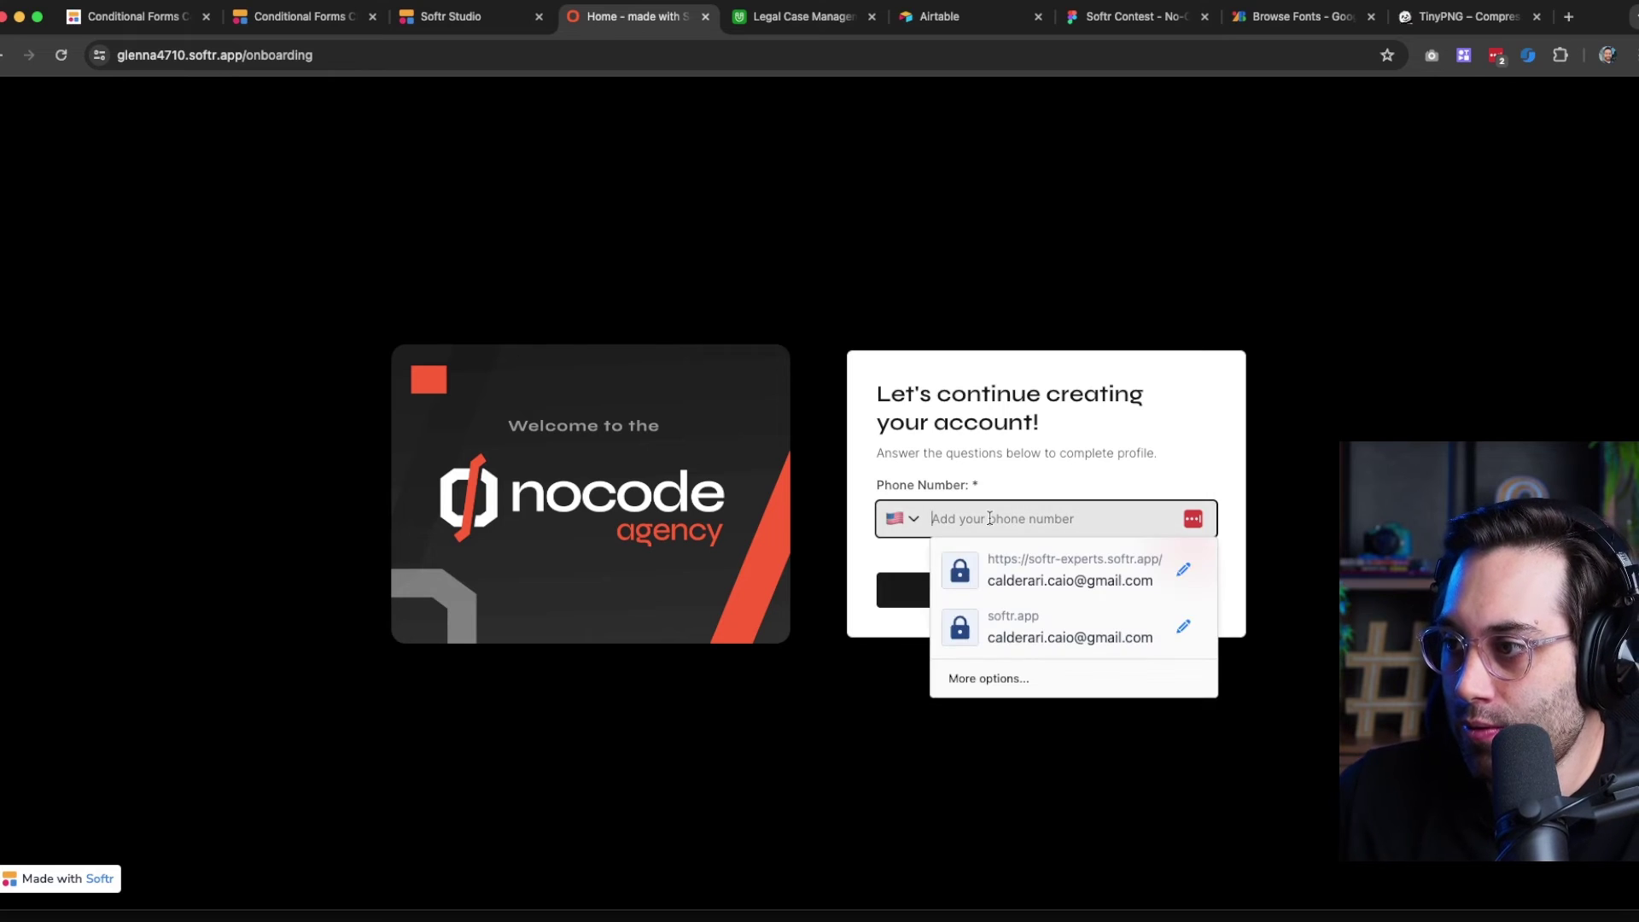
pyautogui.click(1238, 477)
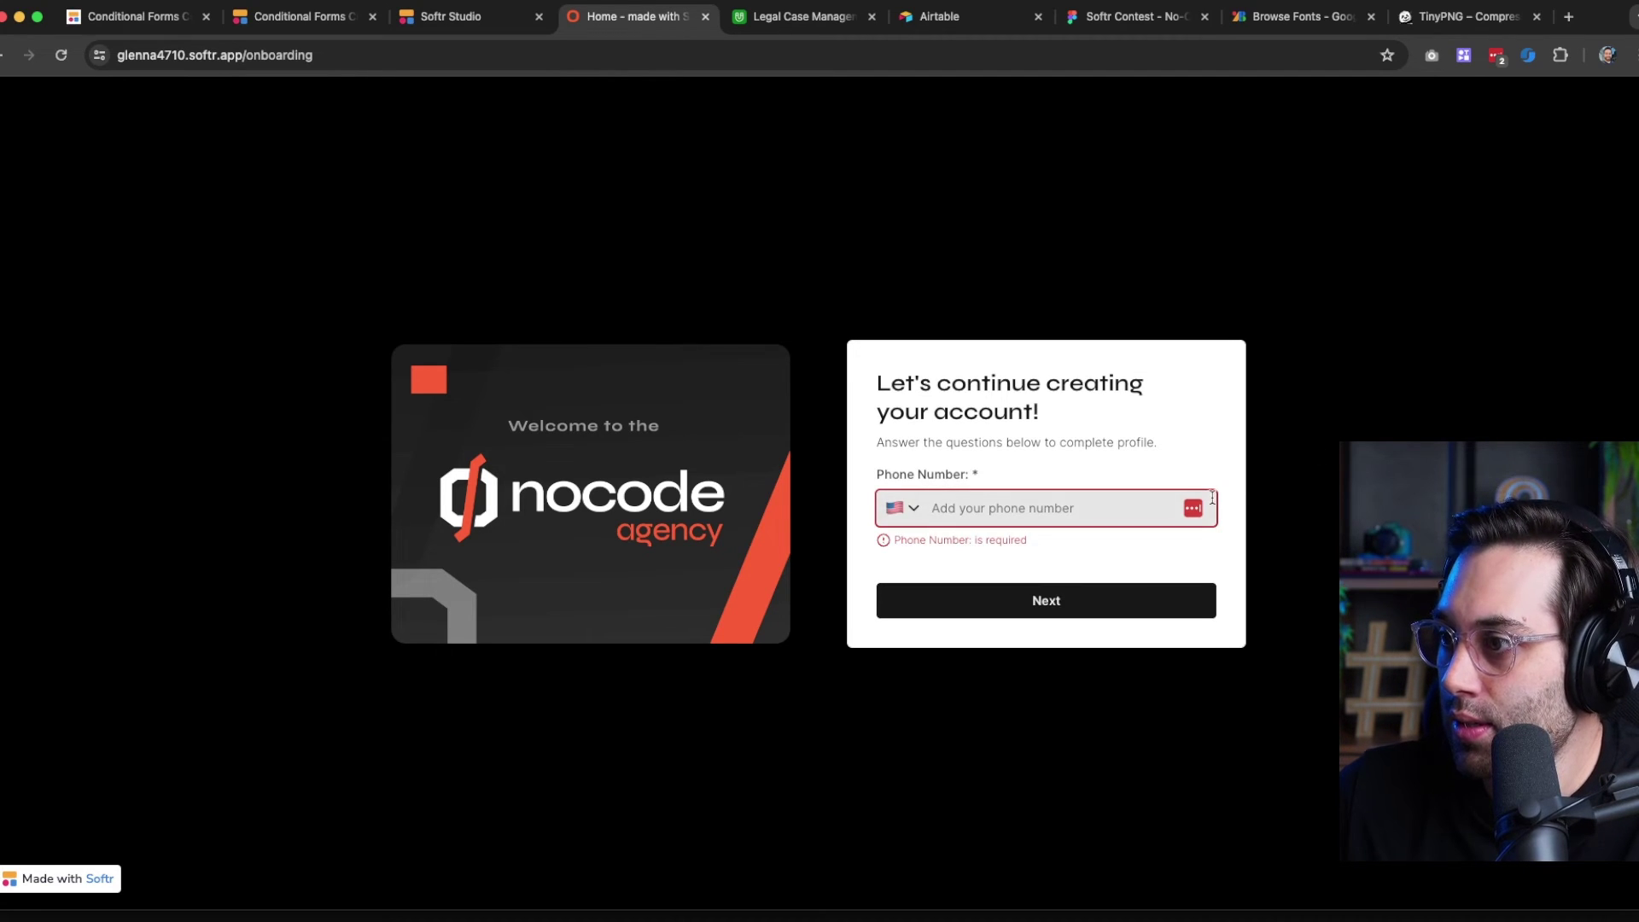
pyautogui.click(1014, 506)
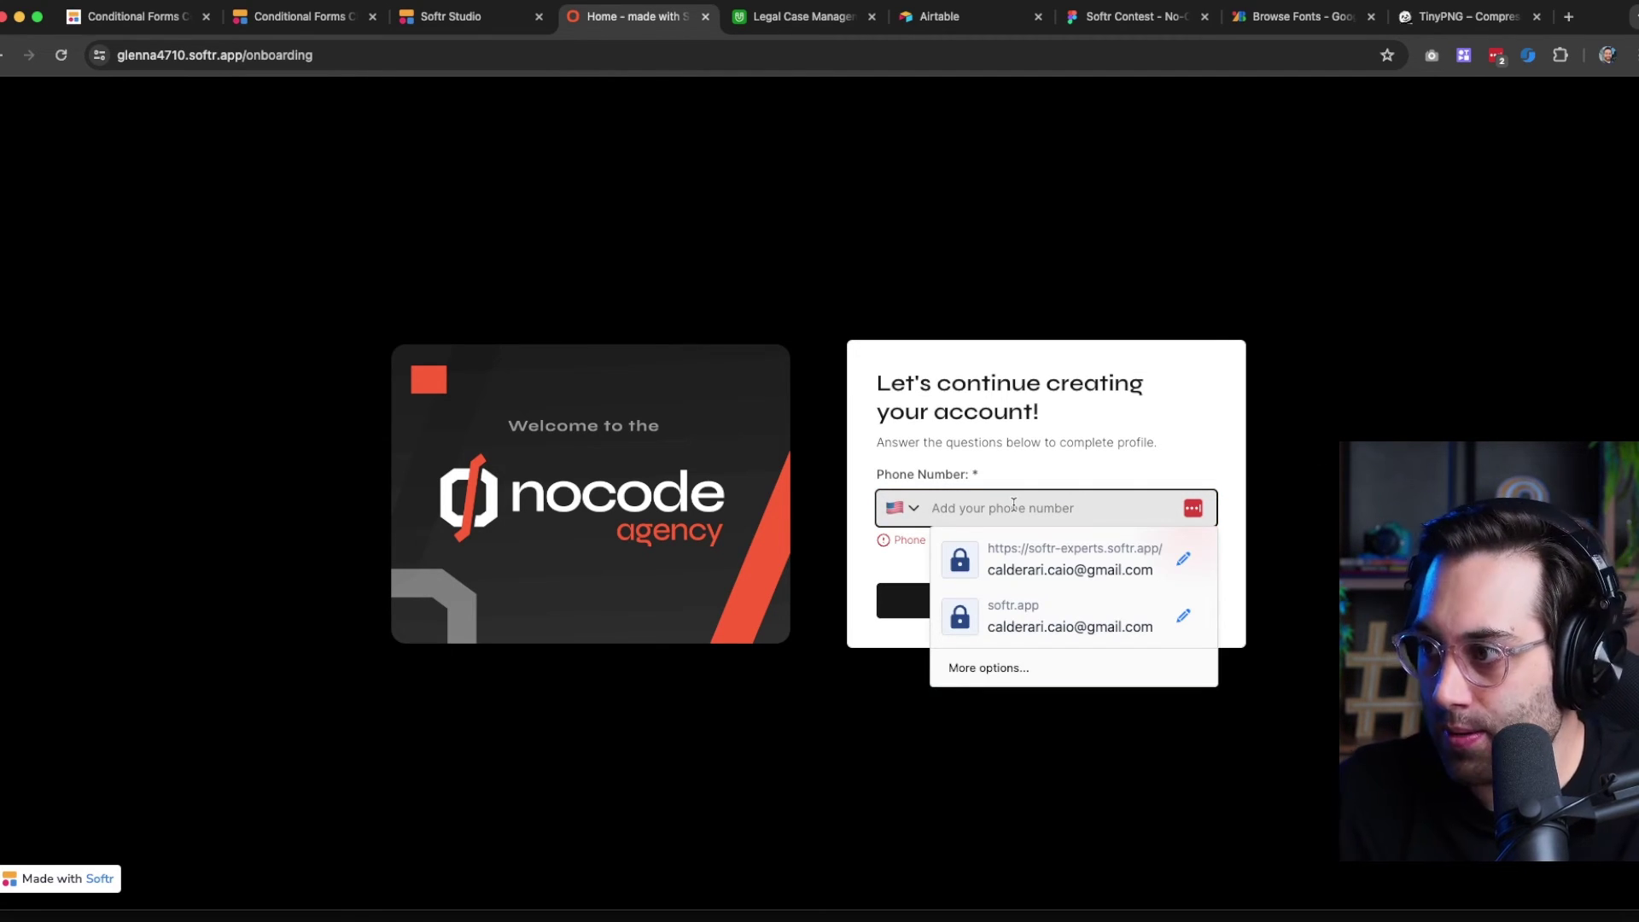
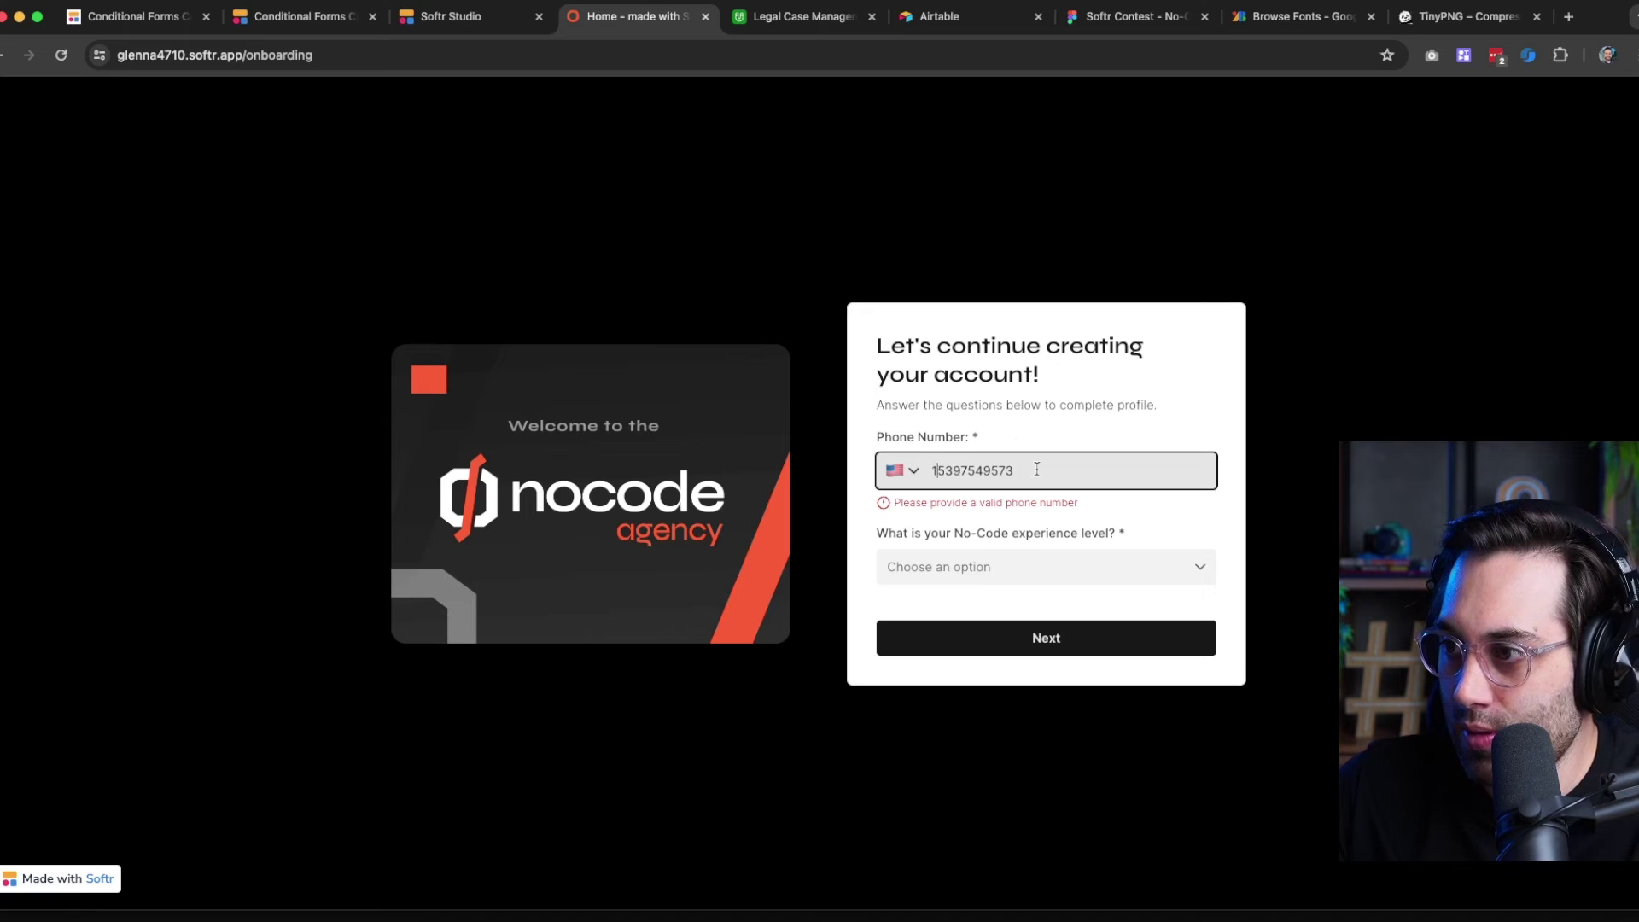
pyautogui.doubleClick(933, 467)
pyautogui.write('555')
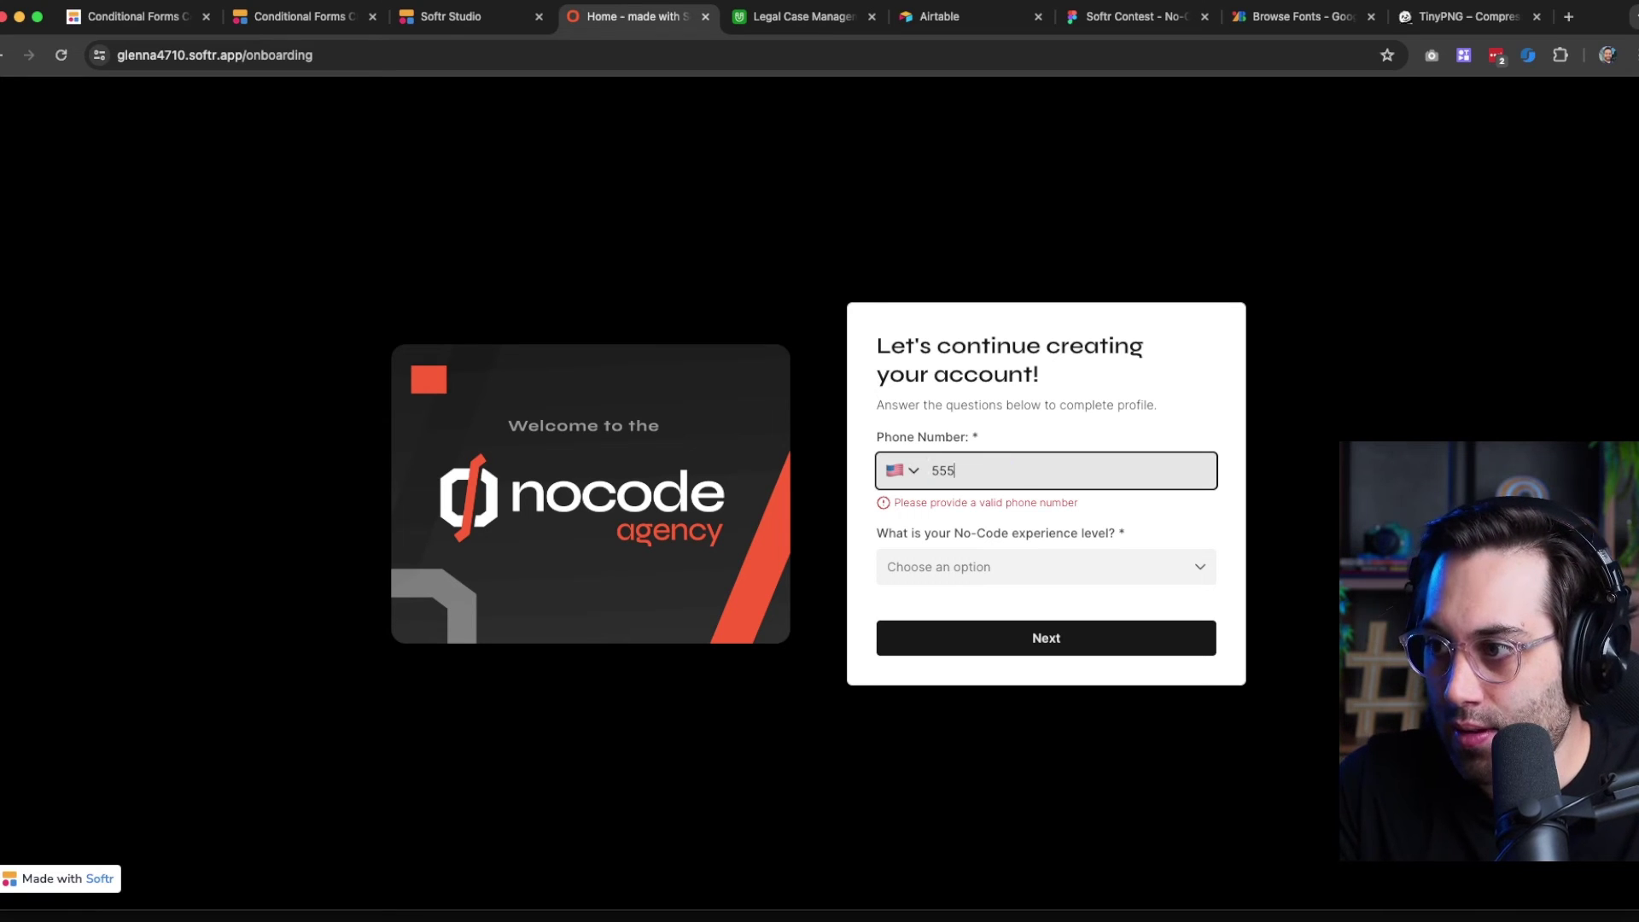
pyautogui.write('6364756')
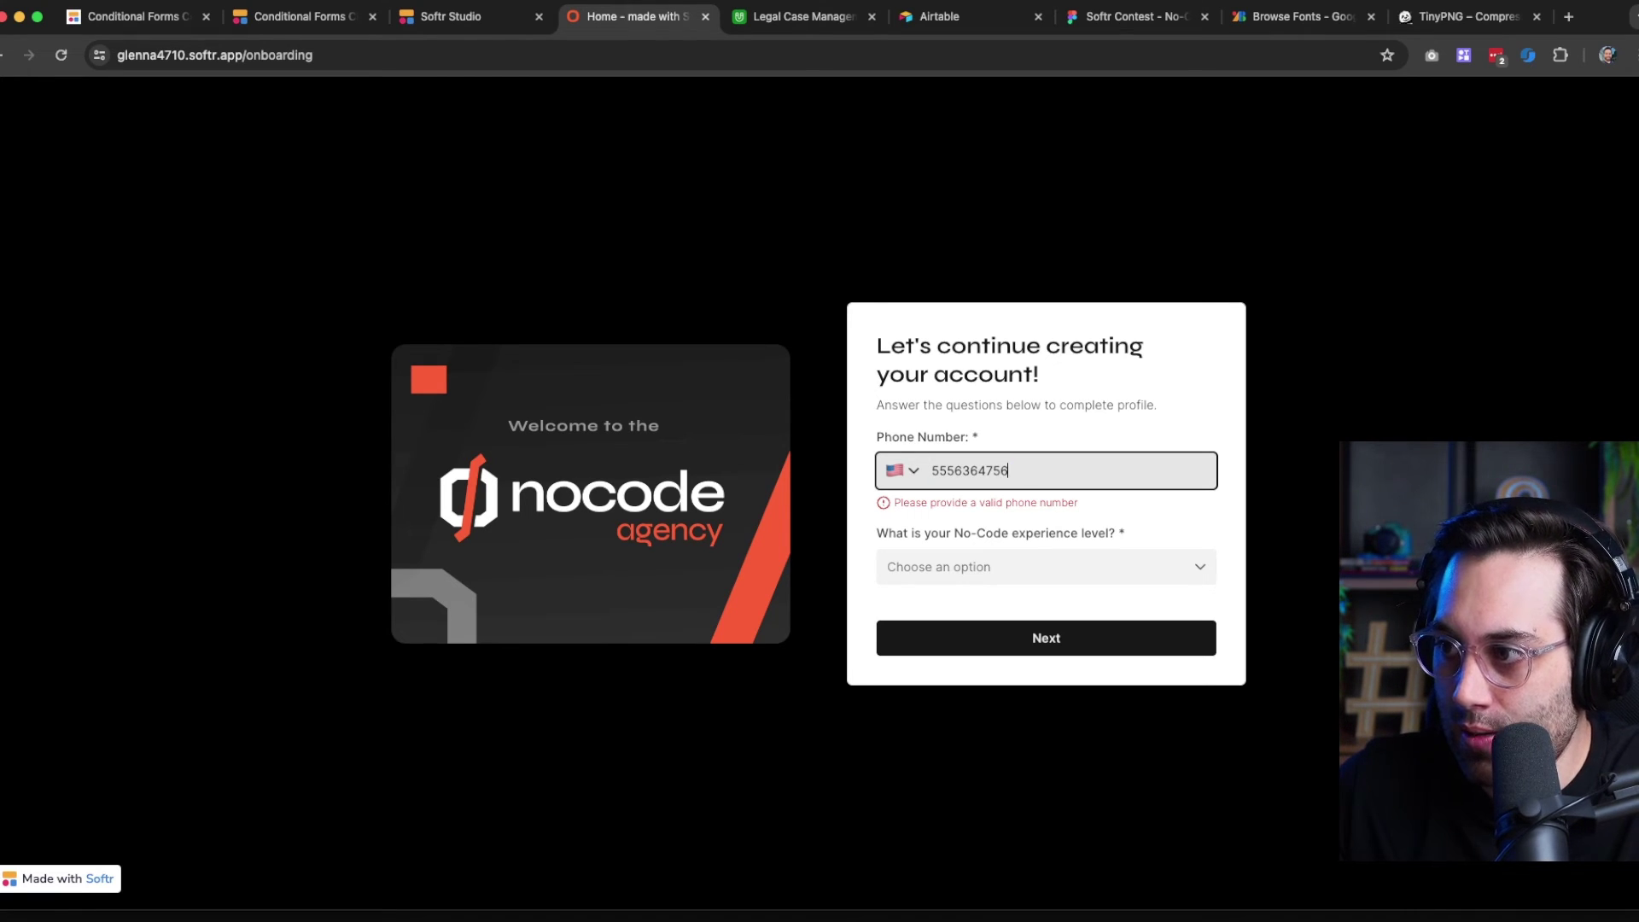
pyautogui.write('7')
# Set the phone country code to Brazil and paste in a complete Brazilian number
pyautogui.click(906, 470)
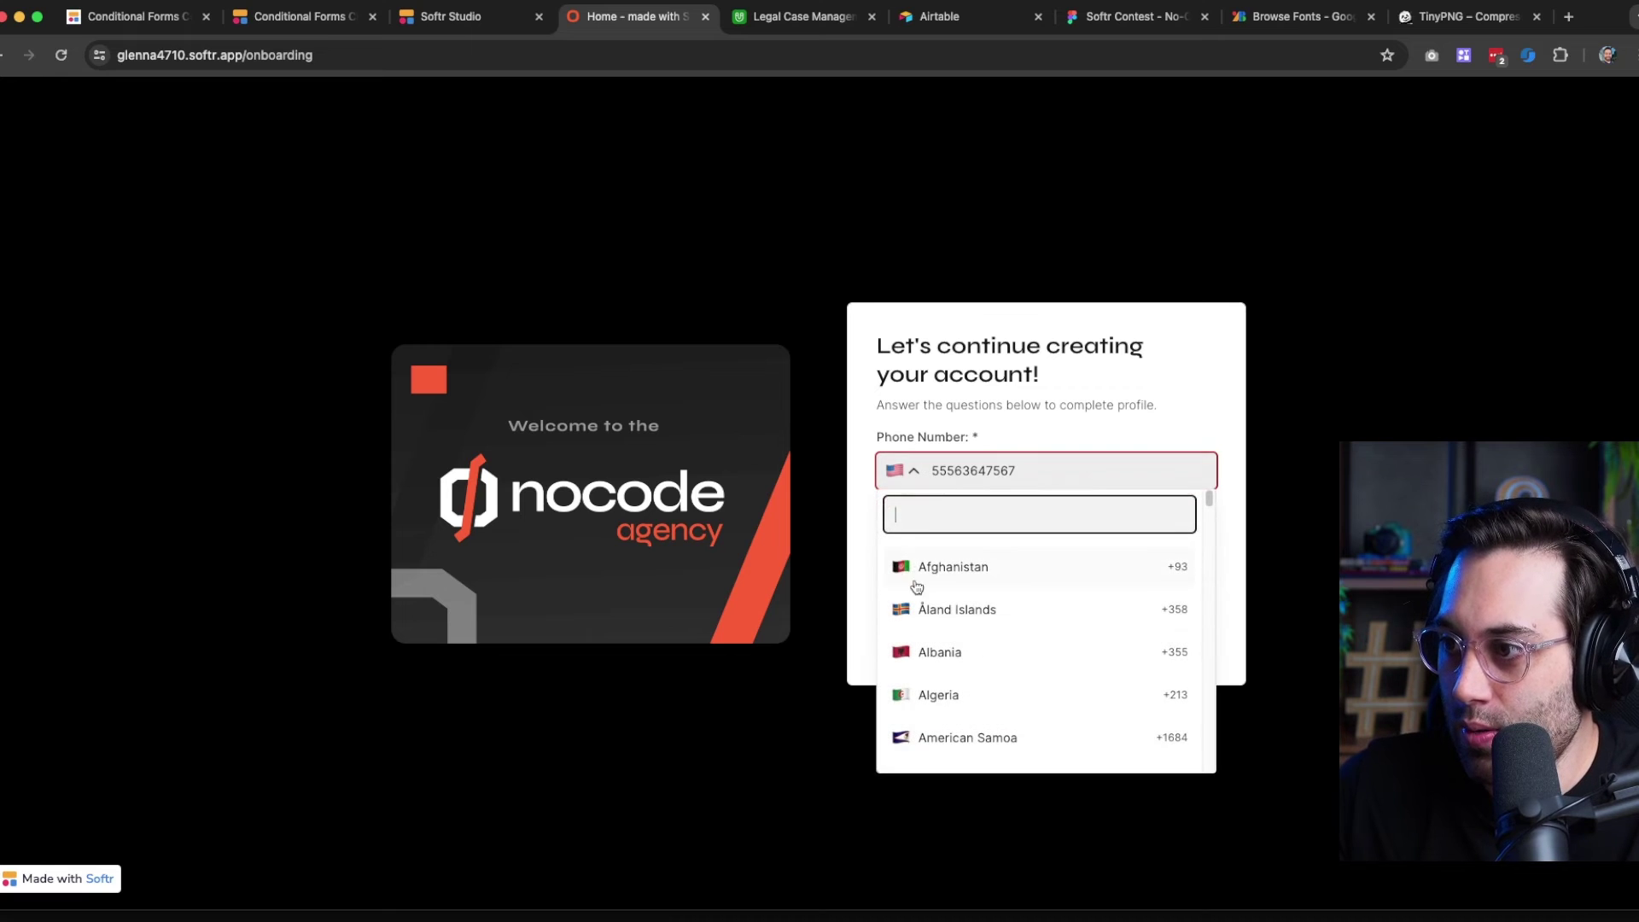
pyautogui.write('br')
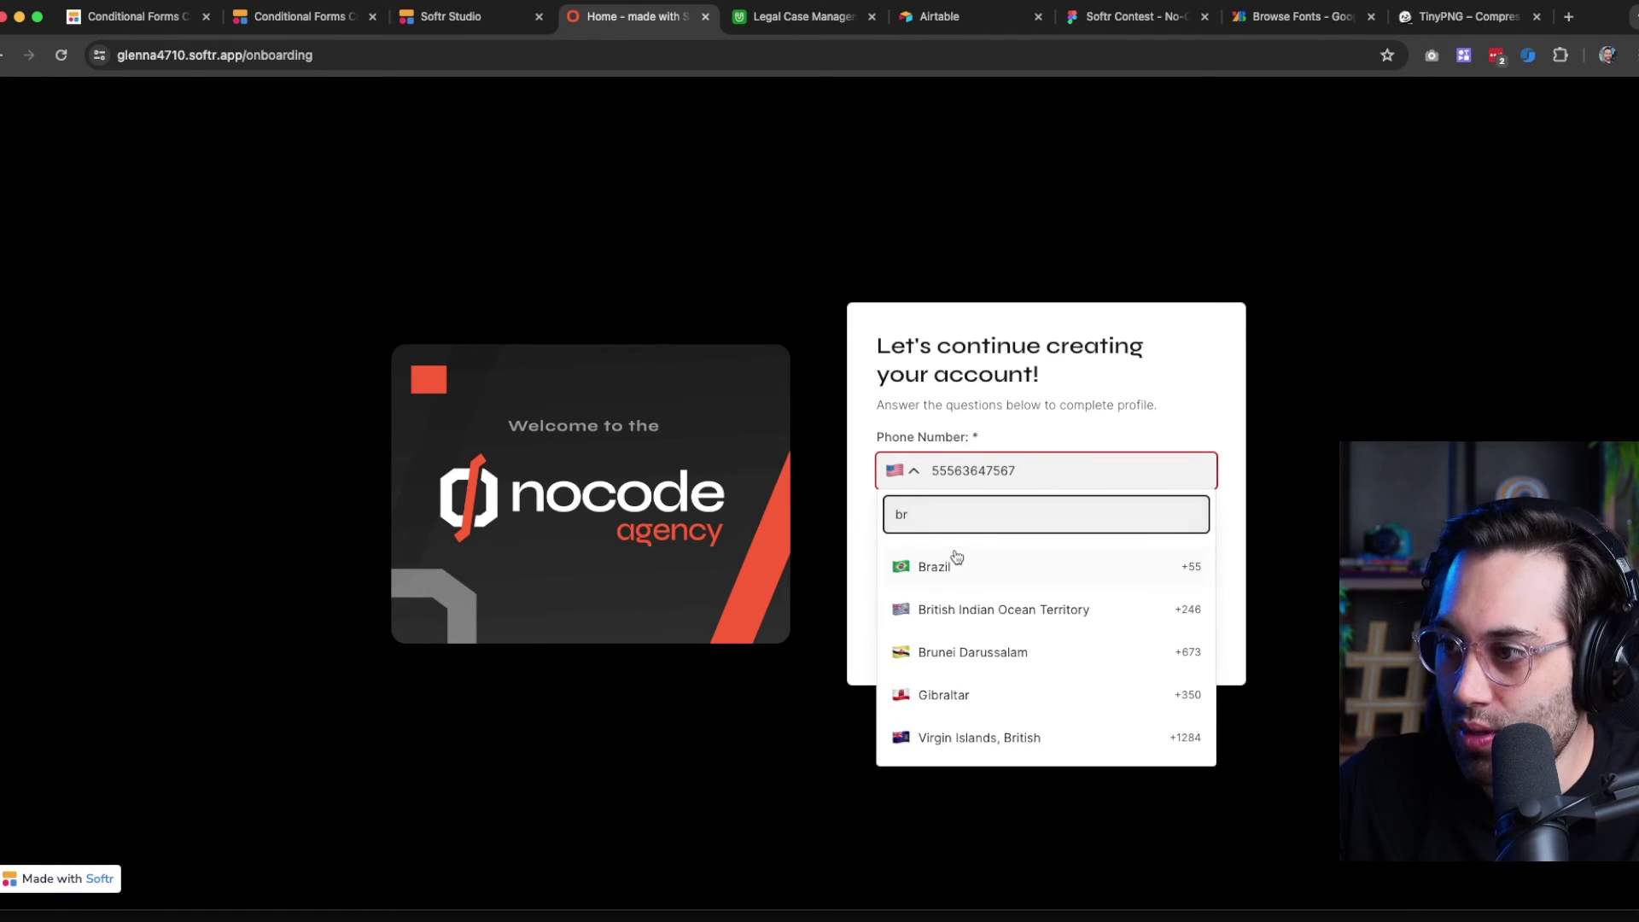
pyautogui.click(953, 564)
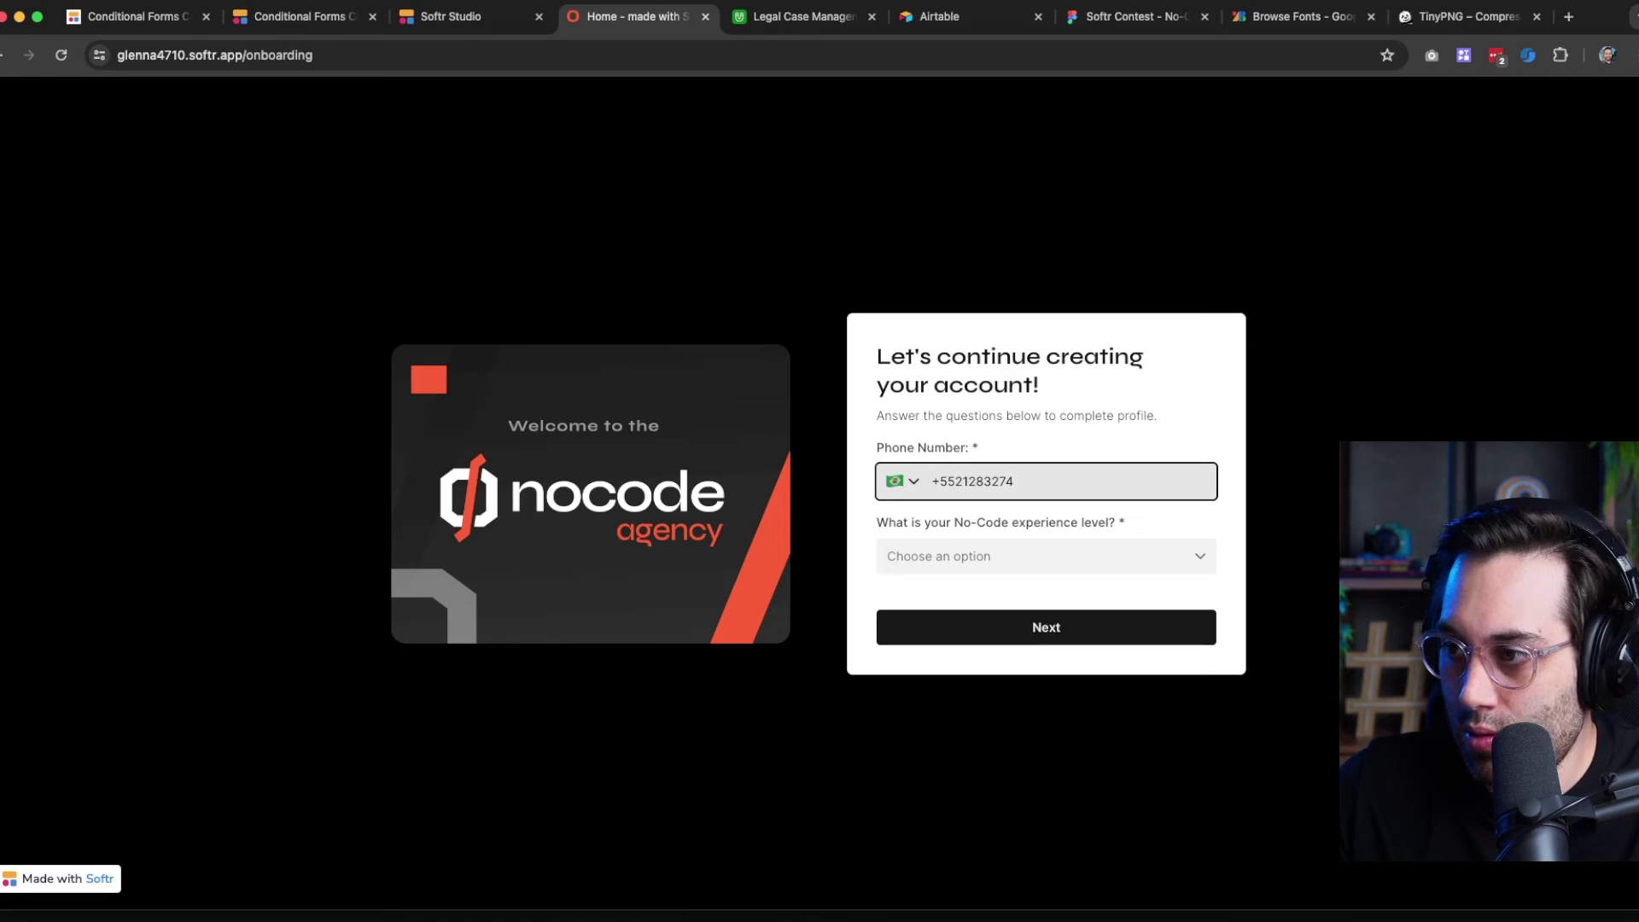
pyautogui.click(1007, 557)
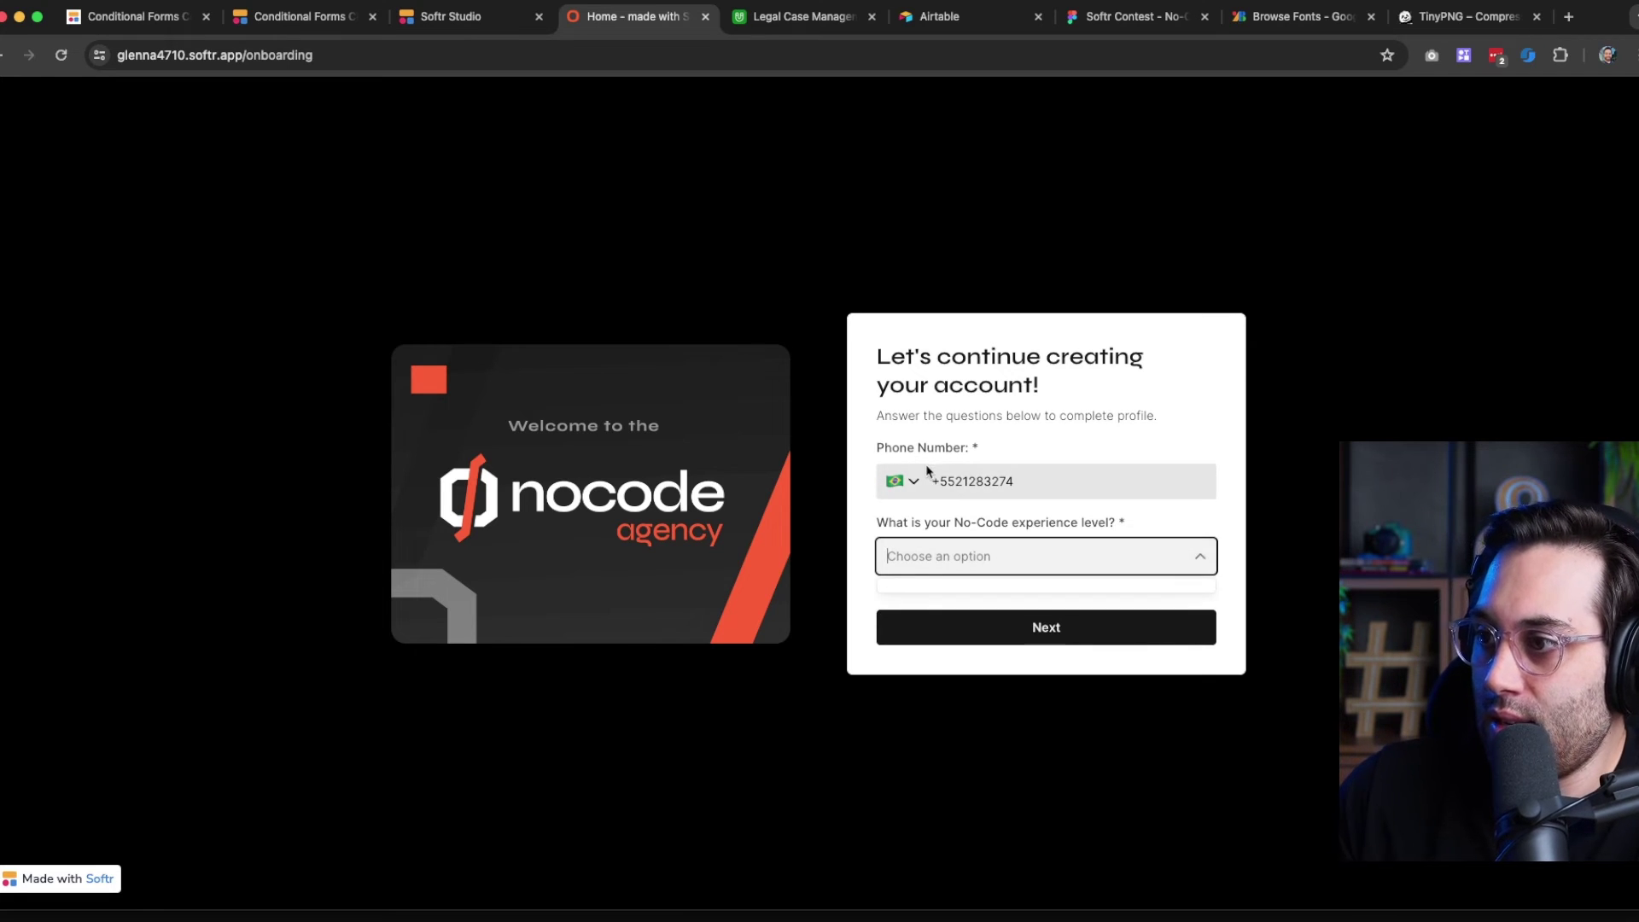
pyautogui.click(1027, 497)
pyautogui.tripleClick(1026, 497)
pyautogui.press('super+c')
pyautogui.press('BackSpace')
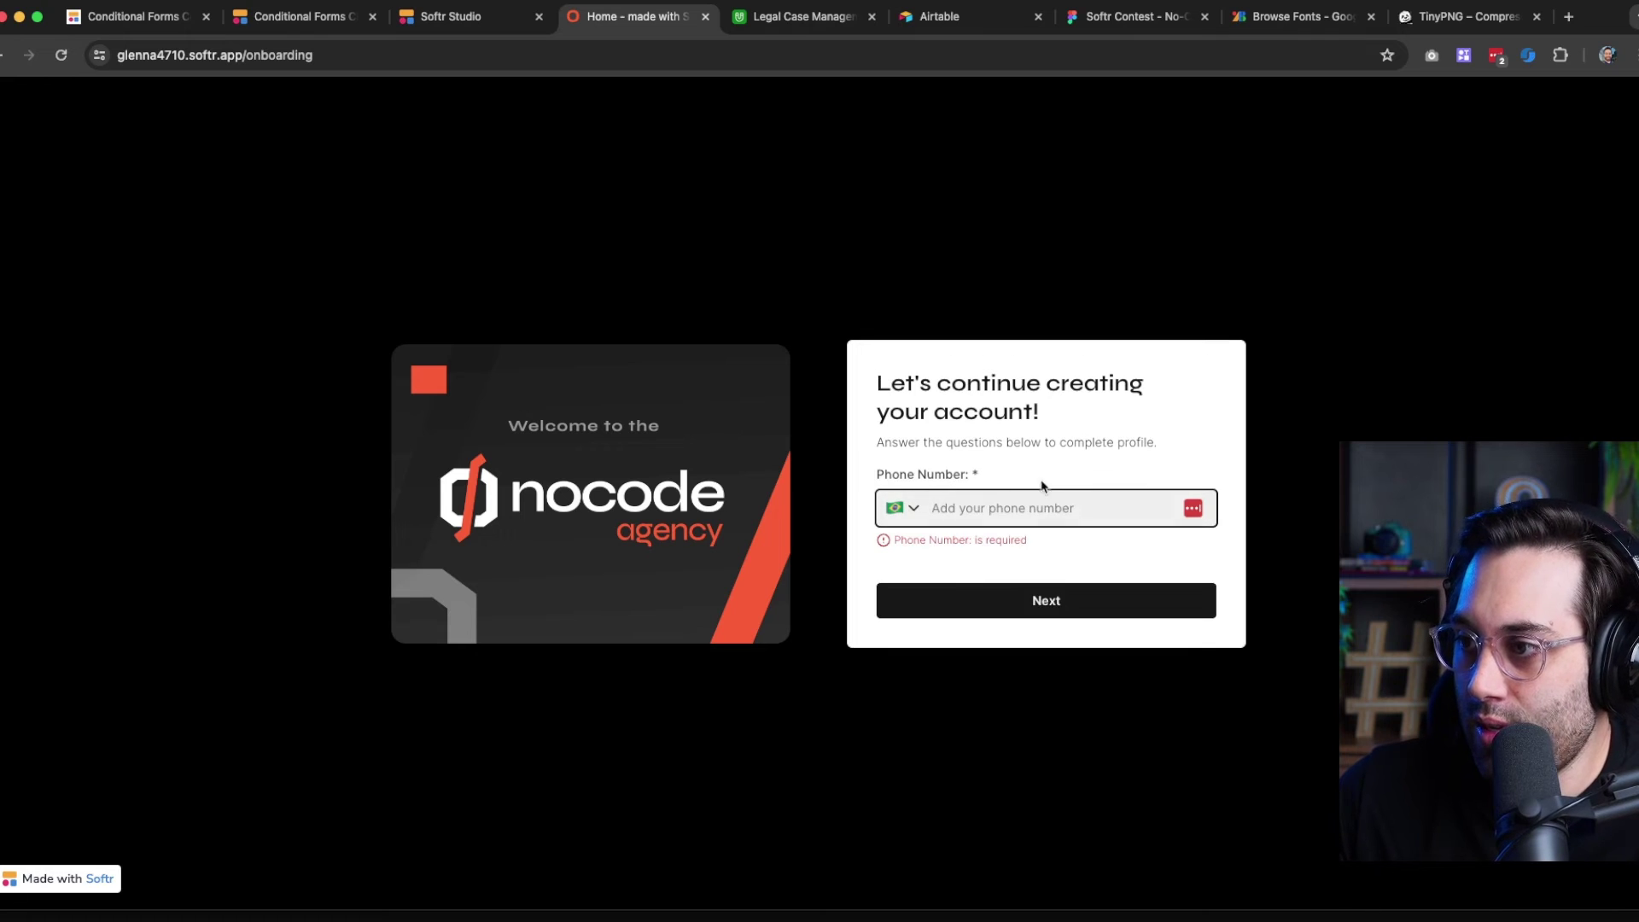
pyautogui.press('super+v')
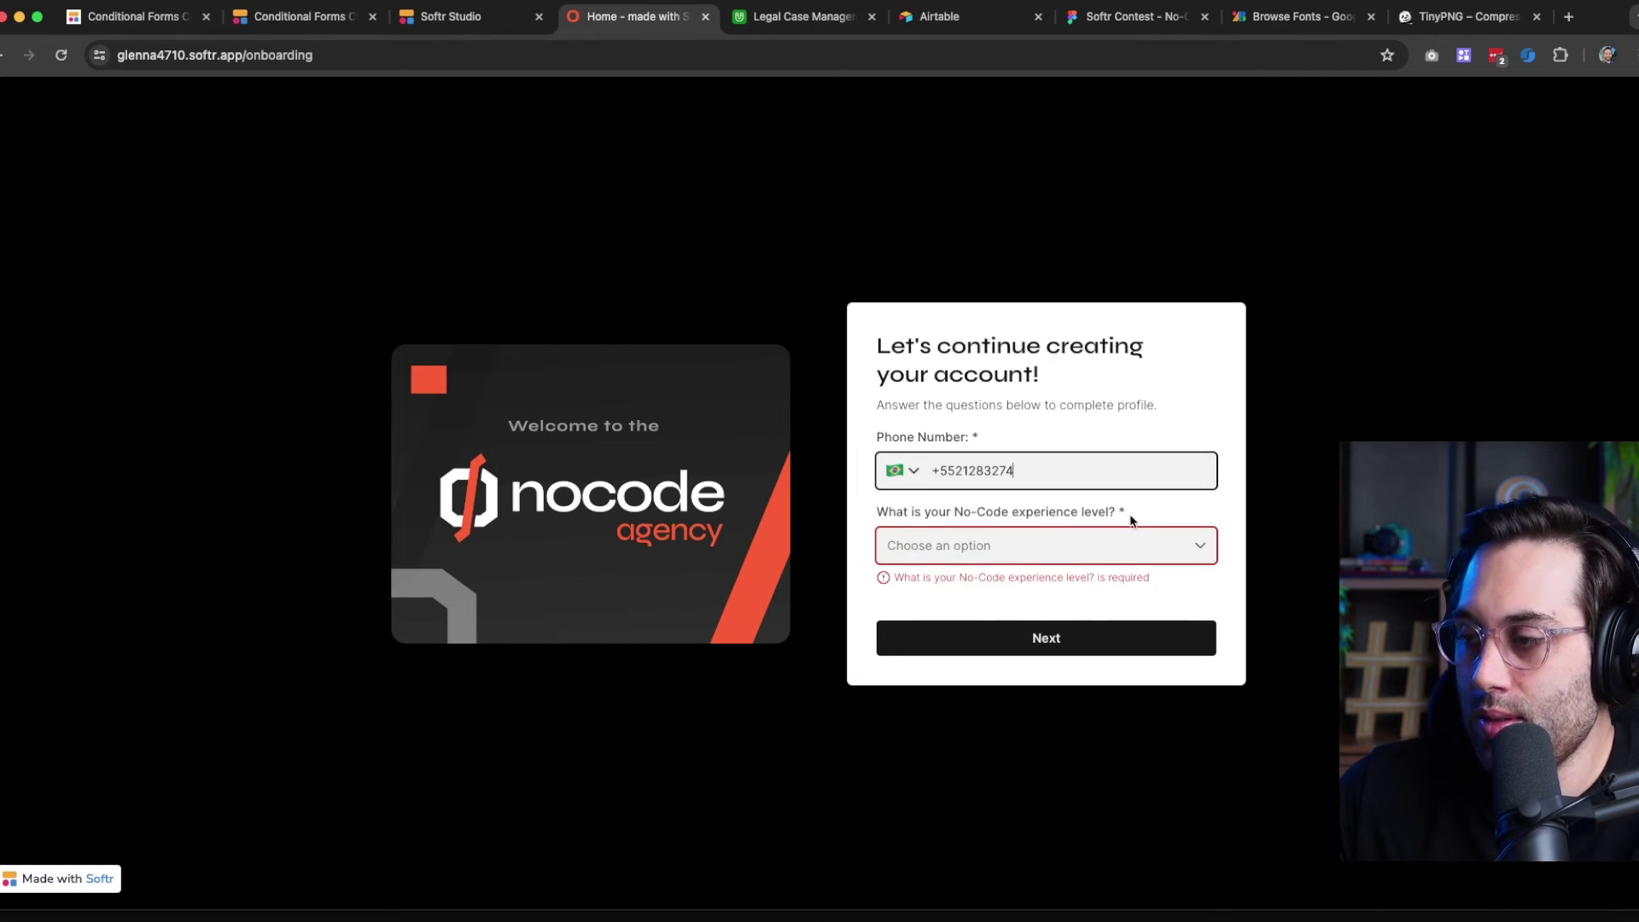
# Choose Advanced as the no-code experience level and go to the next step
pyautogui.click(999, 551)
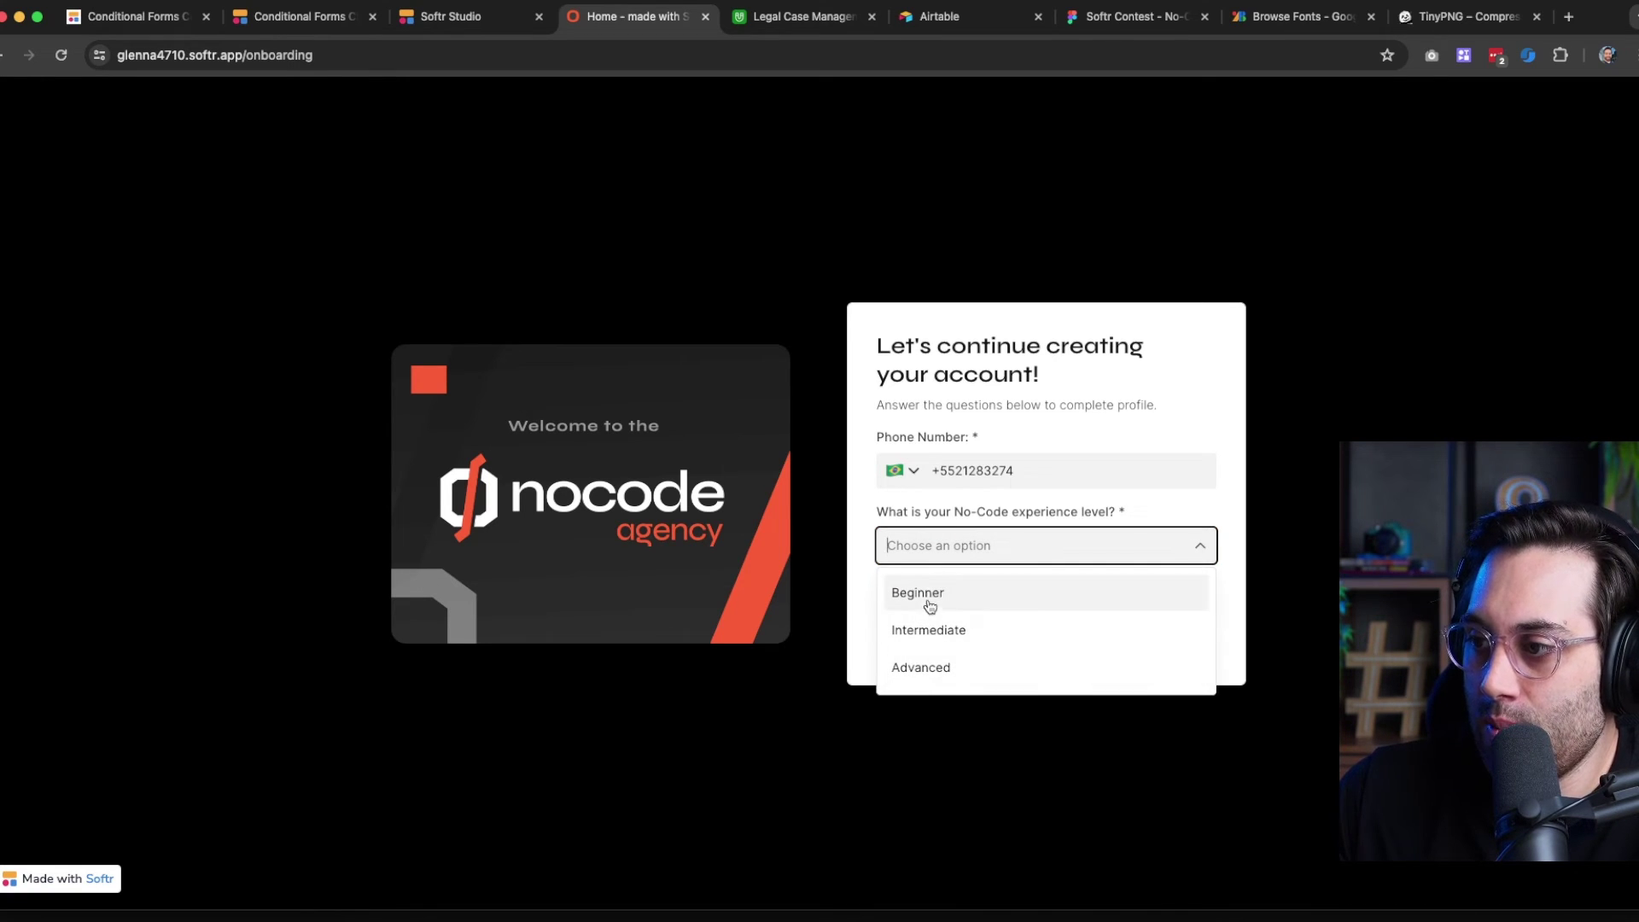
pyautogui.click(939, 671)
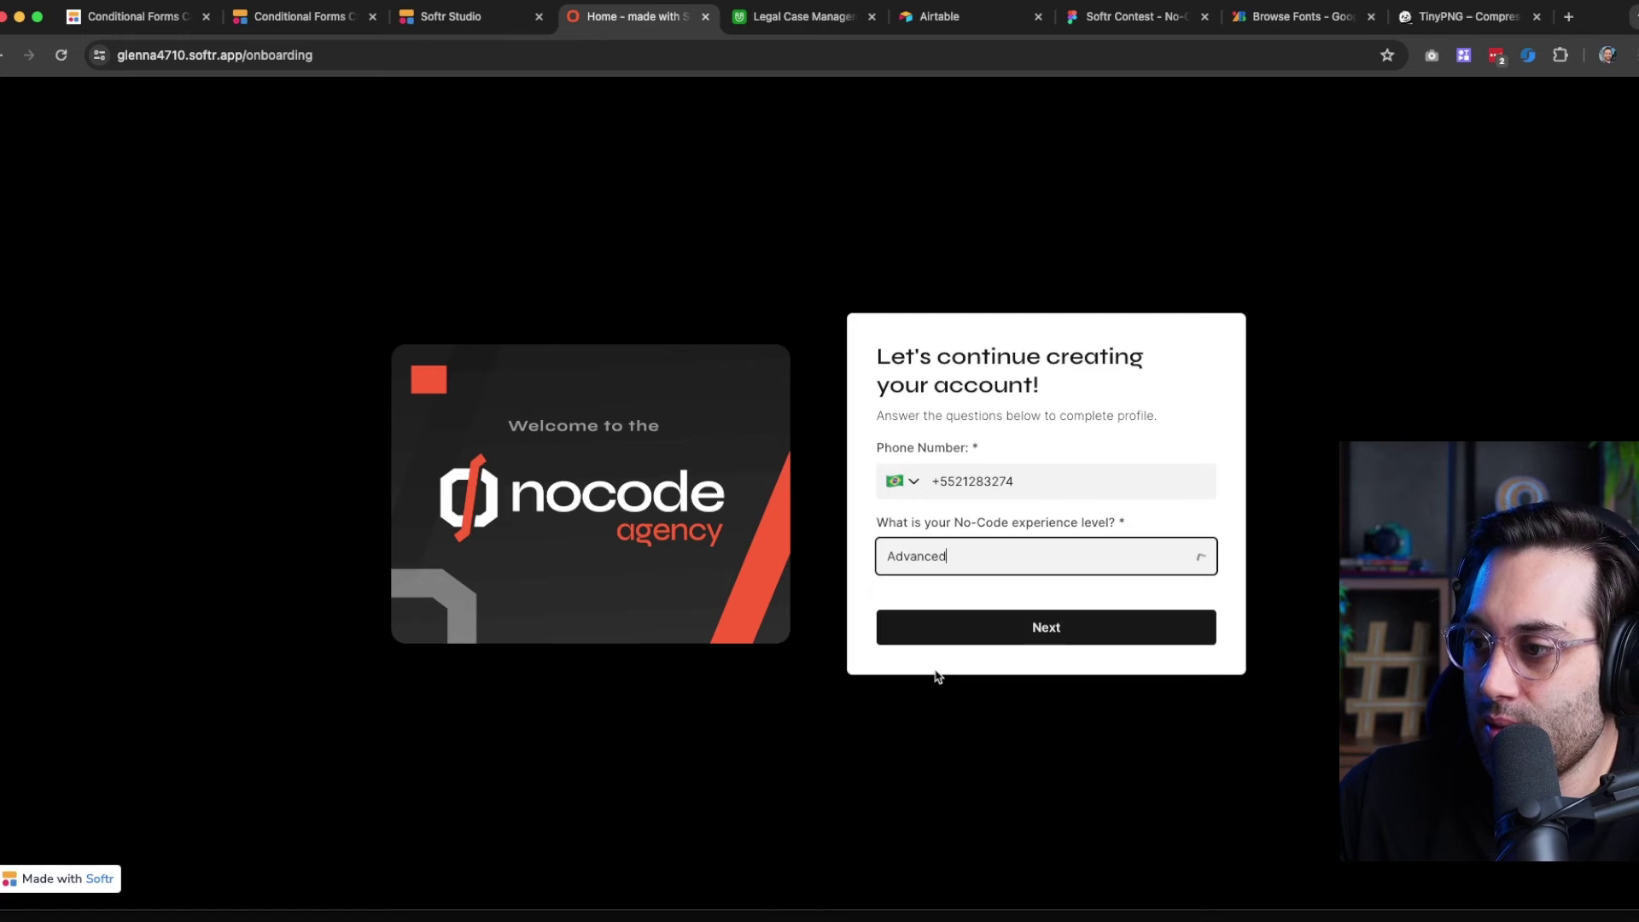
pyautogui.click(1012, 639)
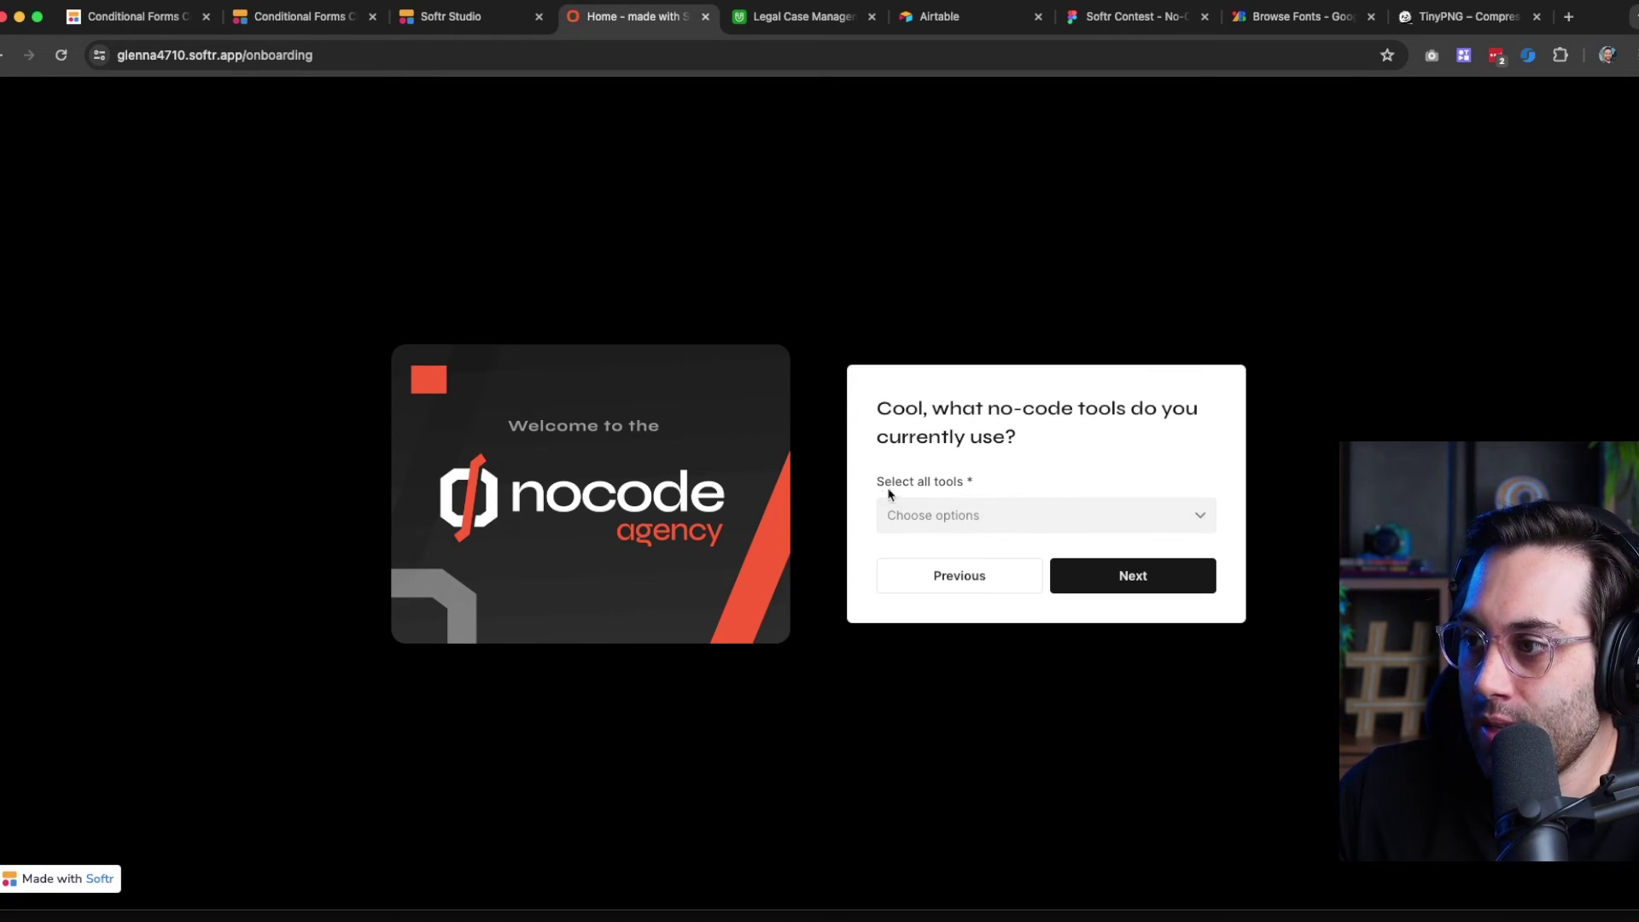
# Check Softr, Bubble, Webflow, Framer, WeWeb, Glide, Flutterflow and Adalo, then continue
pyautogui.click(1014, 514)
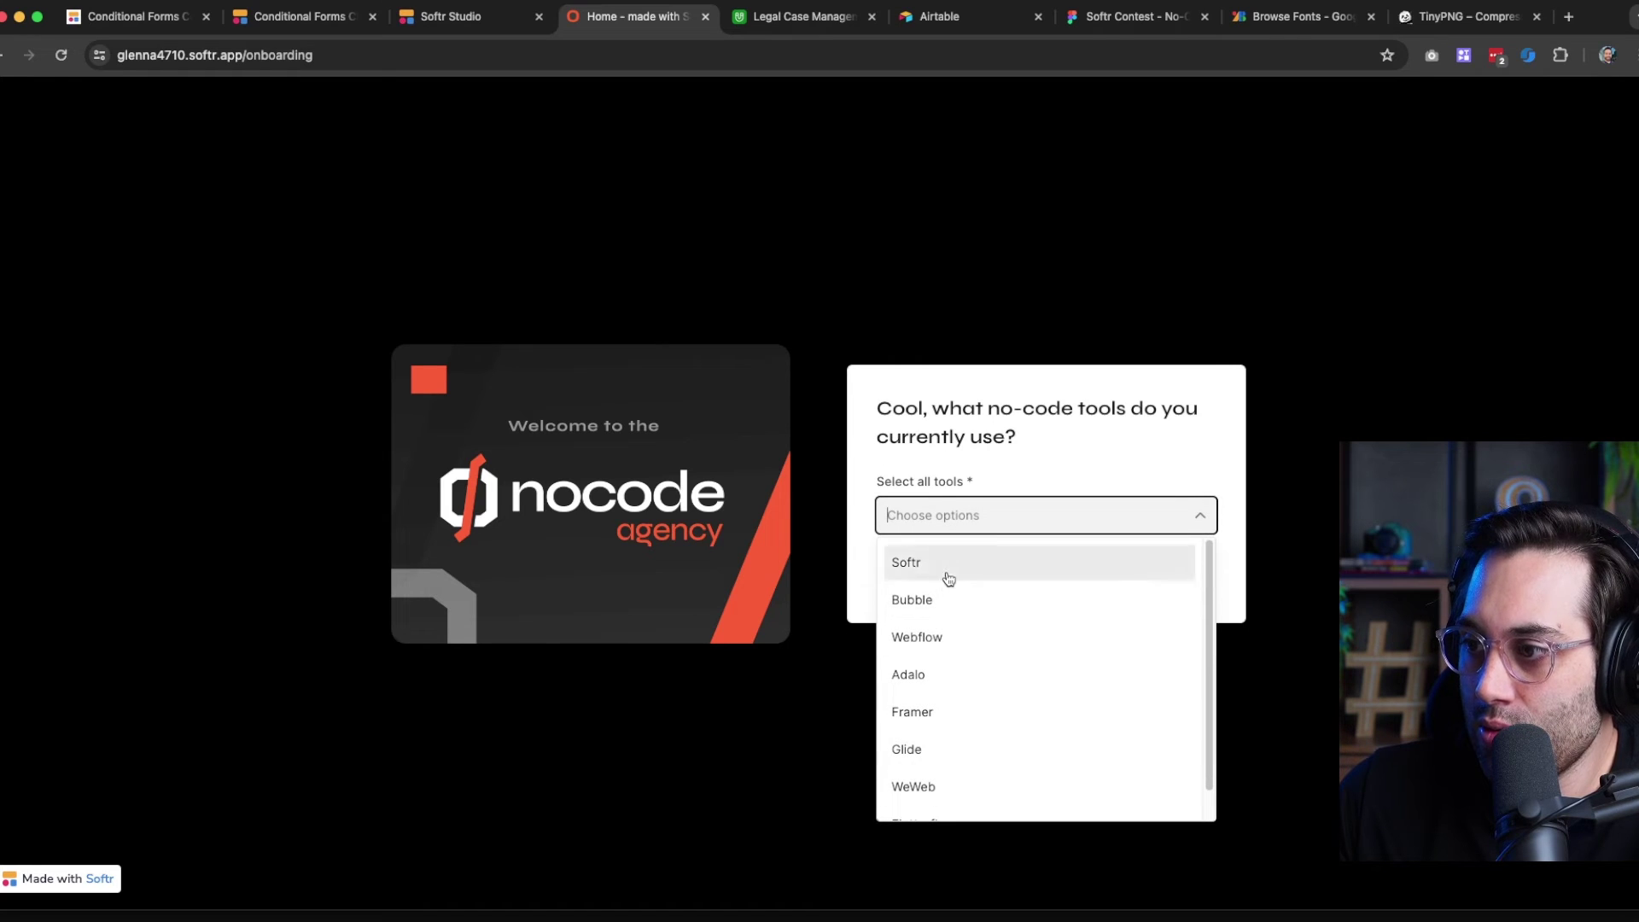
pyautogui.click(944, 574)
pyautogui.click(960, 599)
pyautogui.click(945, 629)
pyautogui.click(936, 705)
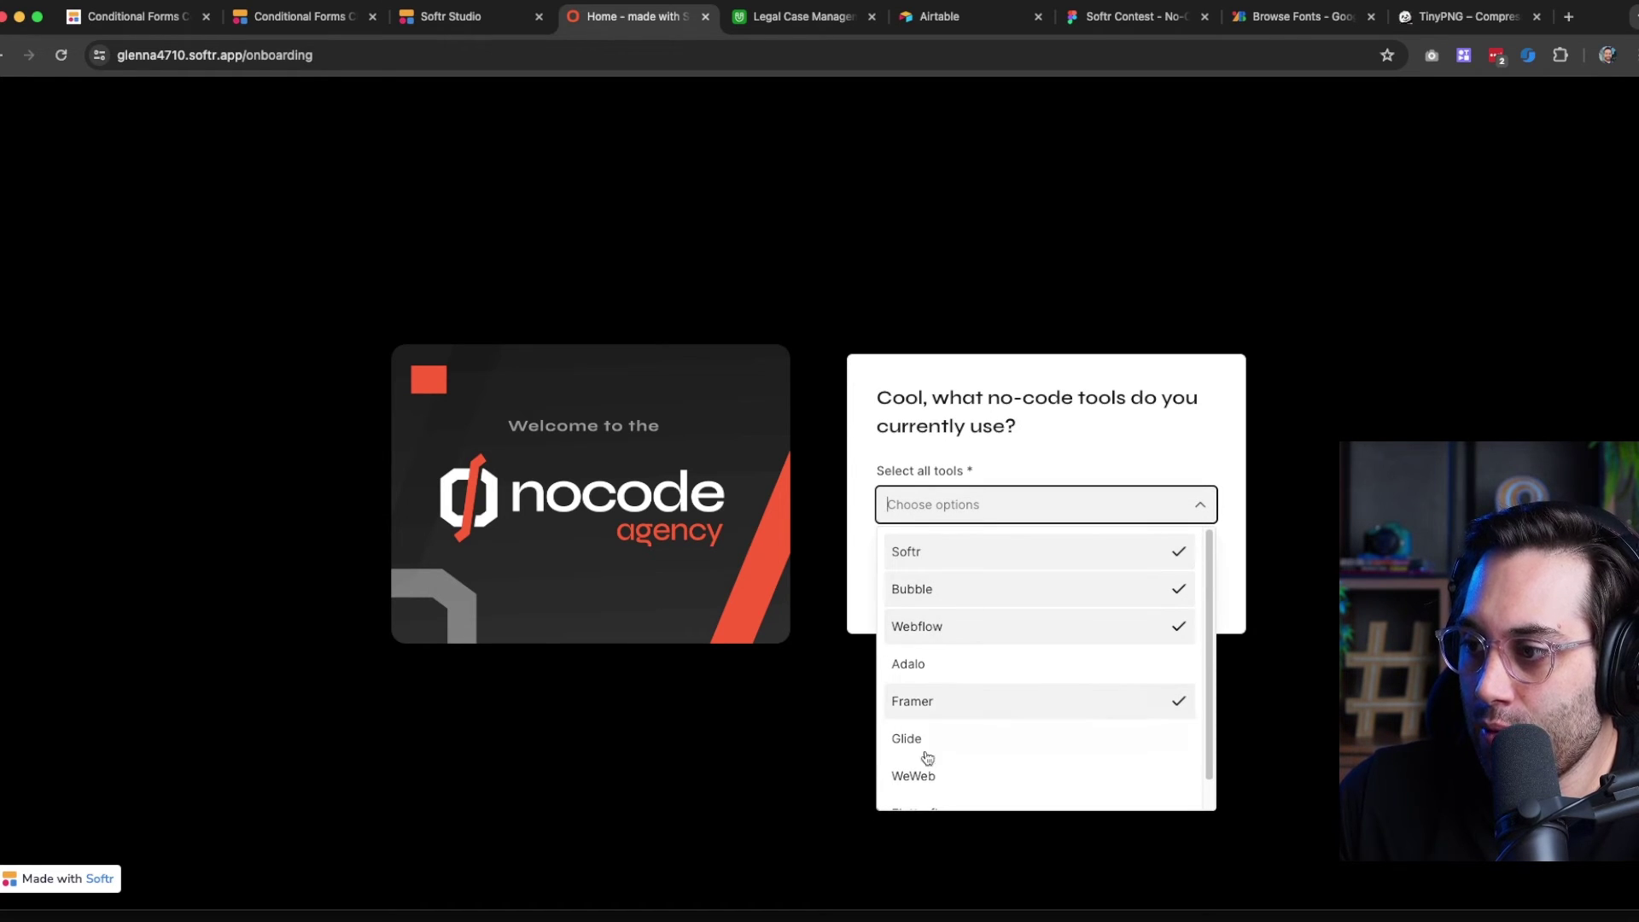
pyautogui.click(912, 773)
pyautogui.click(926, 752)
pyautogui.scroll(-1, 935, 755)
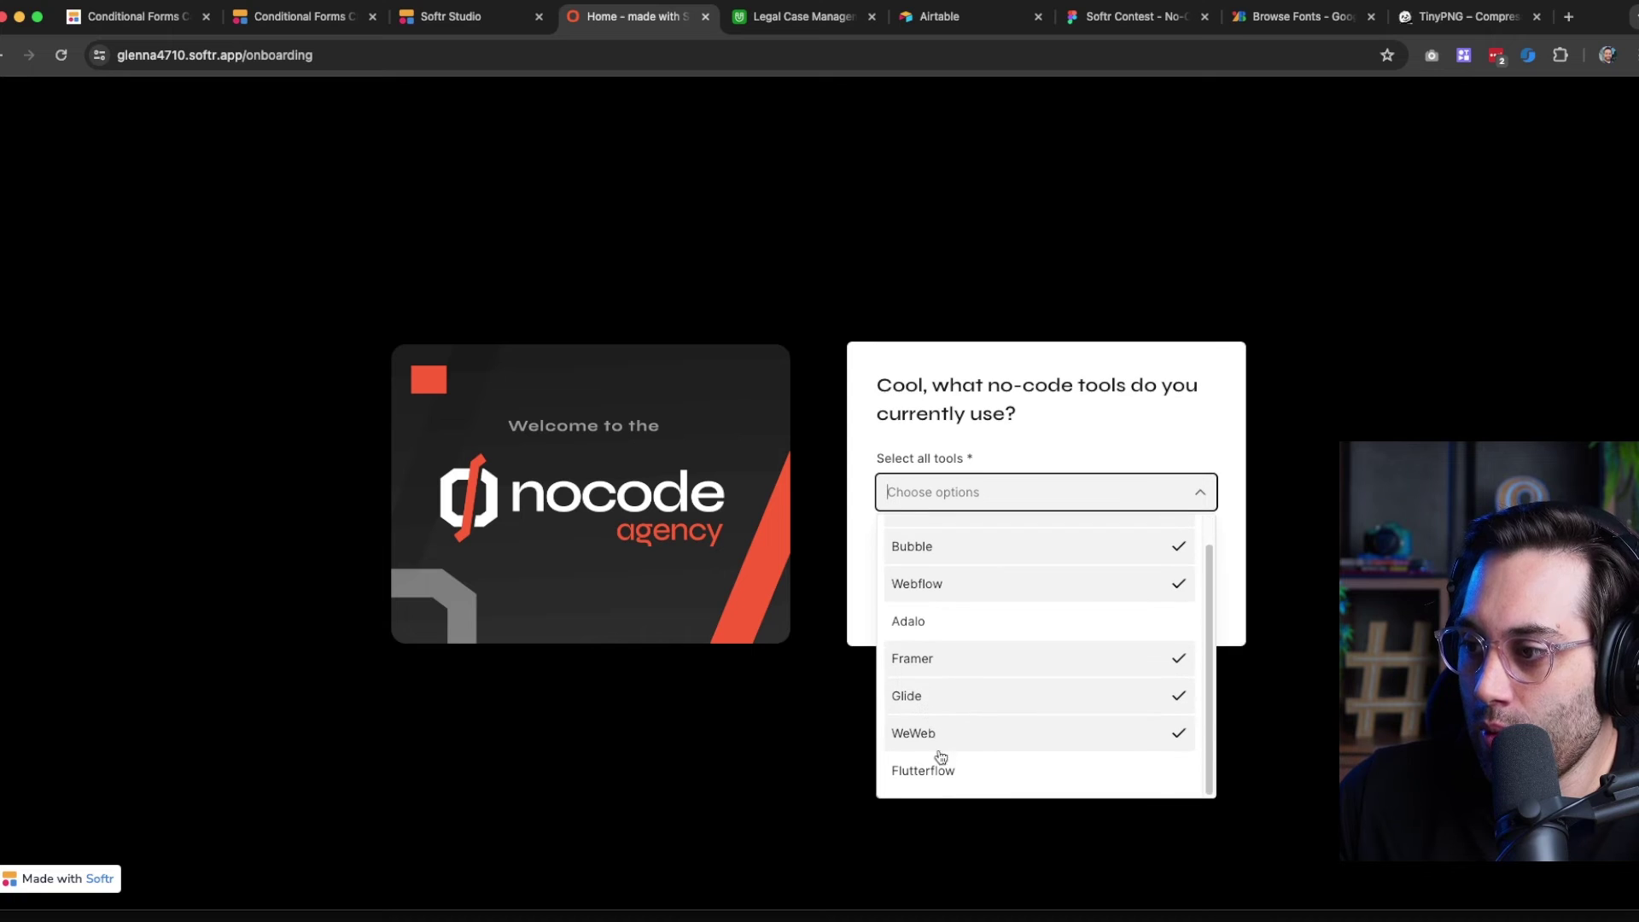
pyautogui.click(940, 760)
pyautogui.click(991, 623)
pyautogui.scroll(1, 1031, 629)
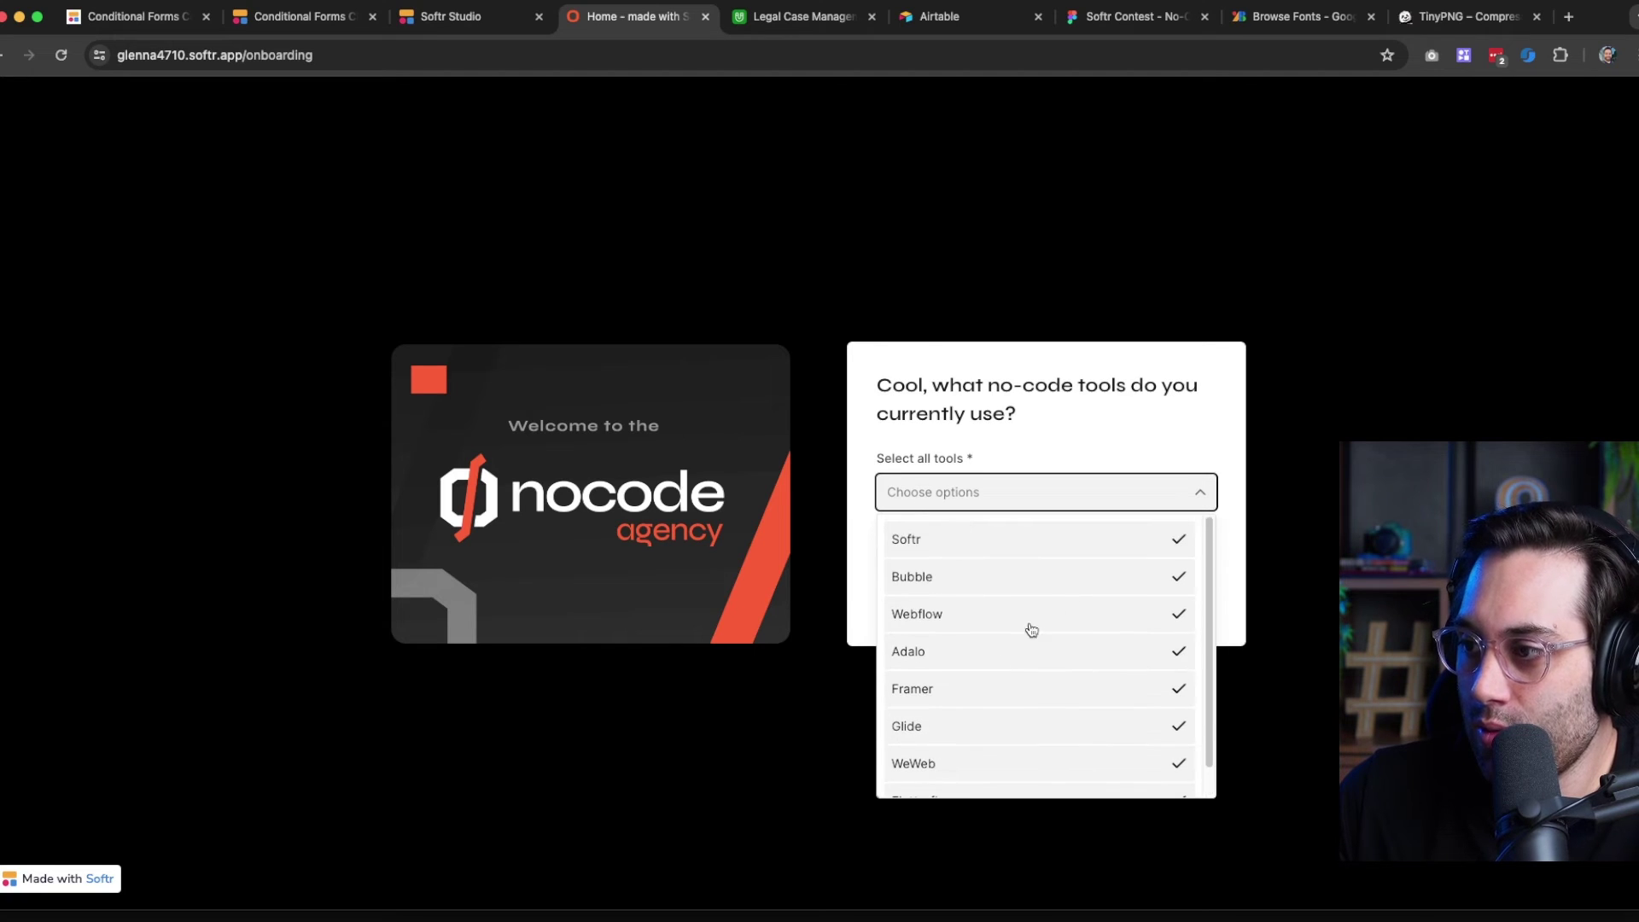
pyautogui.click(1285, 496)
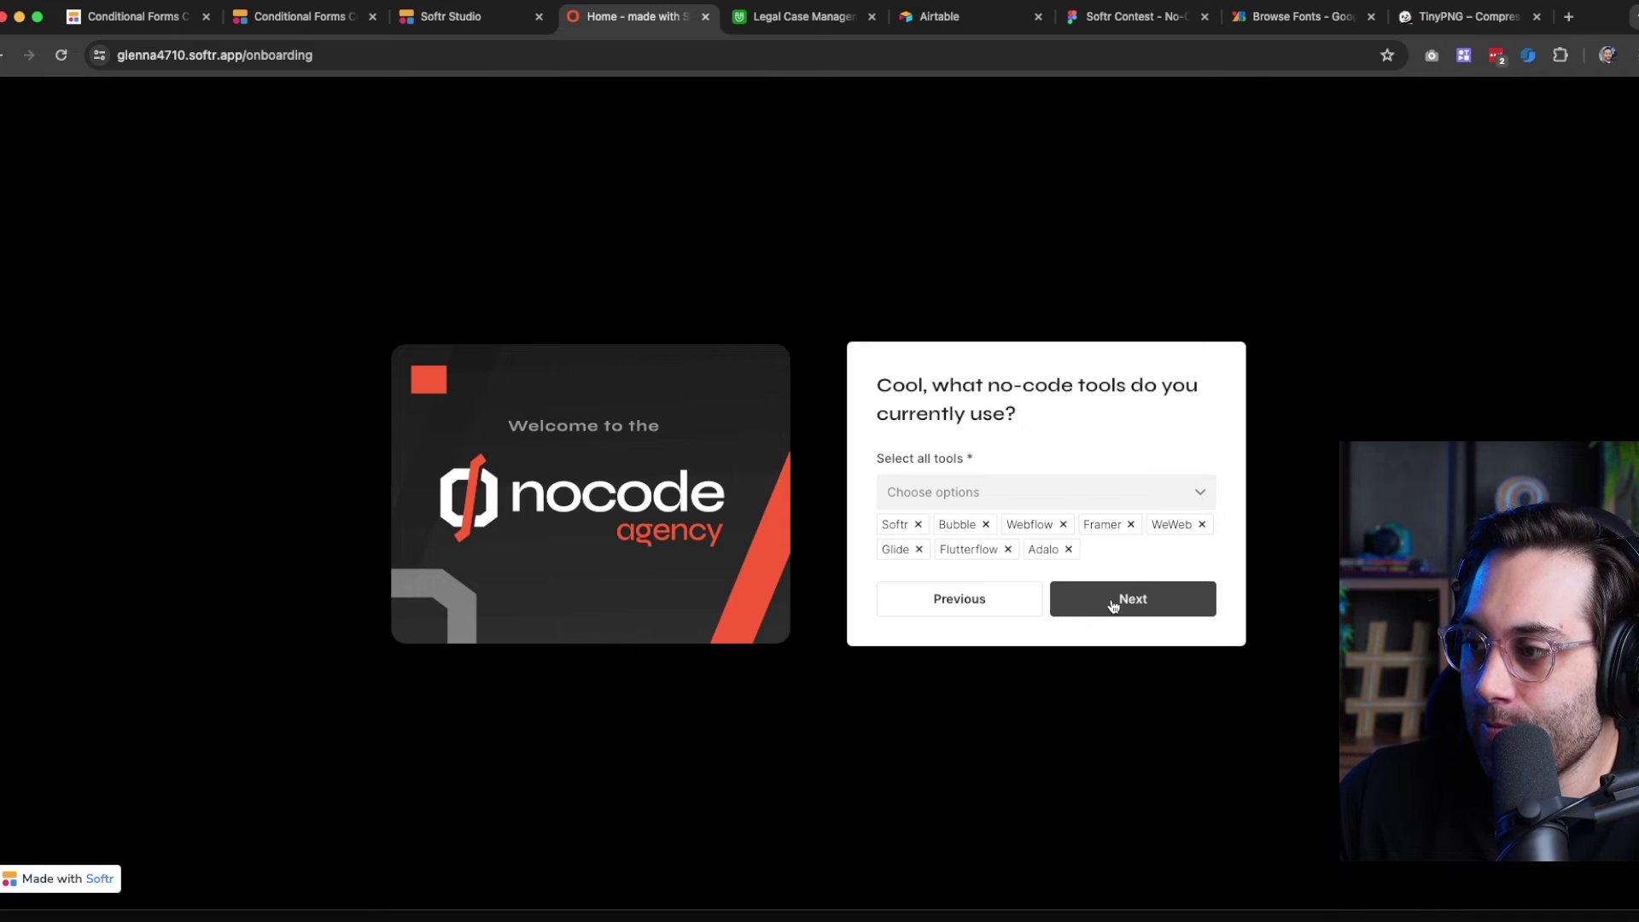
pyautogui.click(1113, 607)
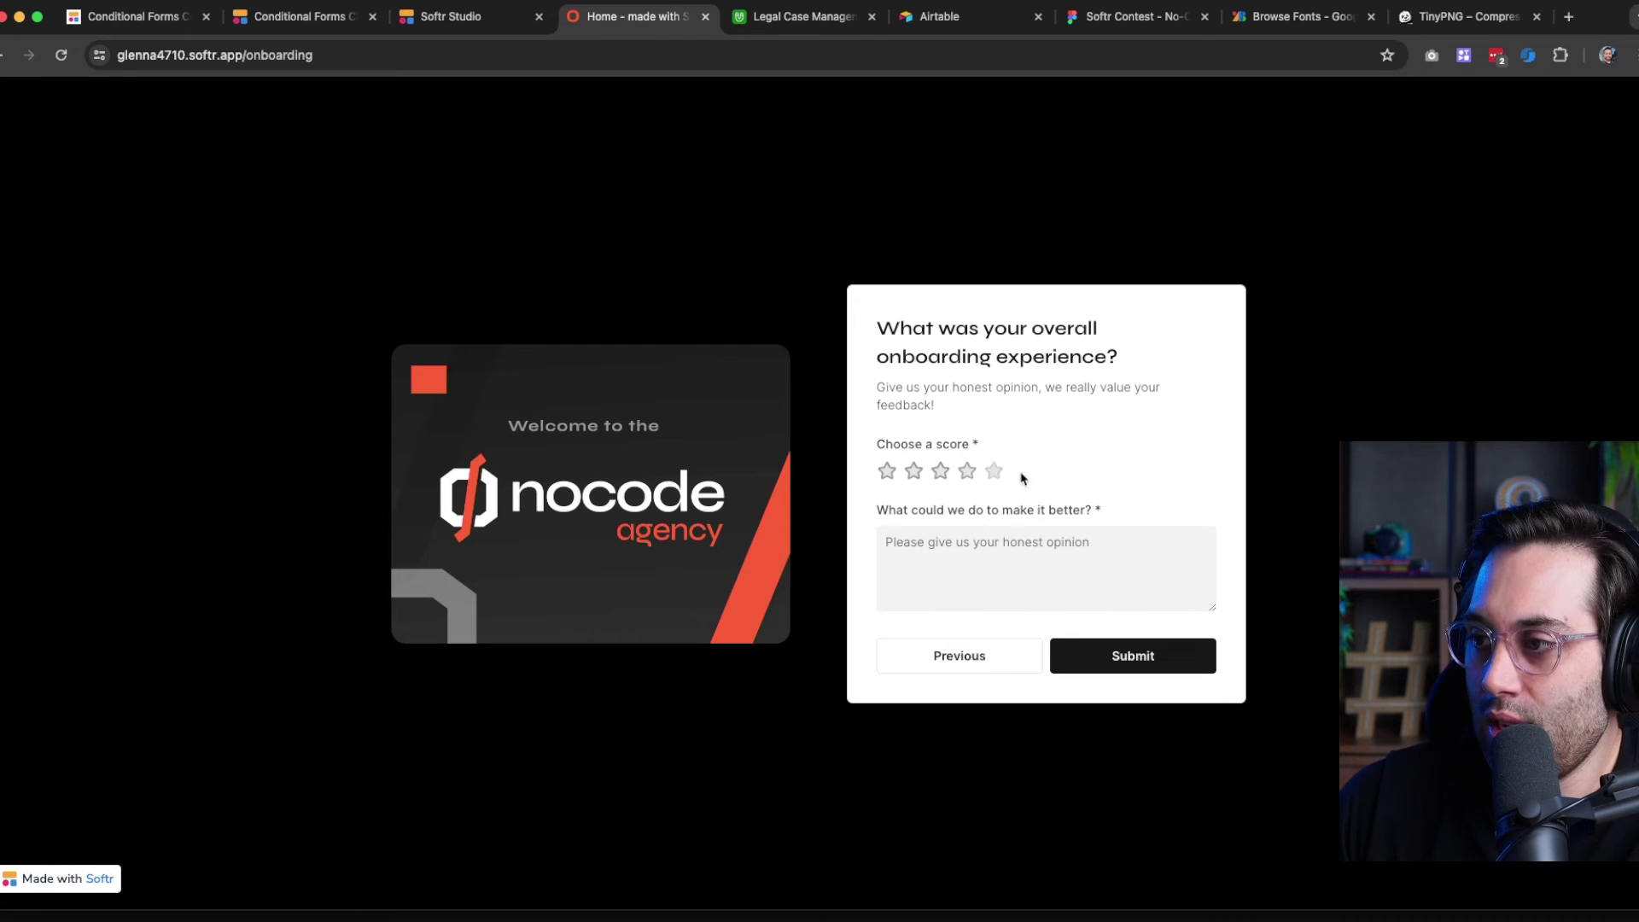
# In the Logic flow, set Step 4's Extra Feedback to 'Only visible when...'
pyautogui.click(440, 24)
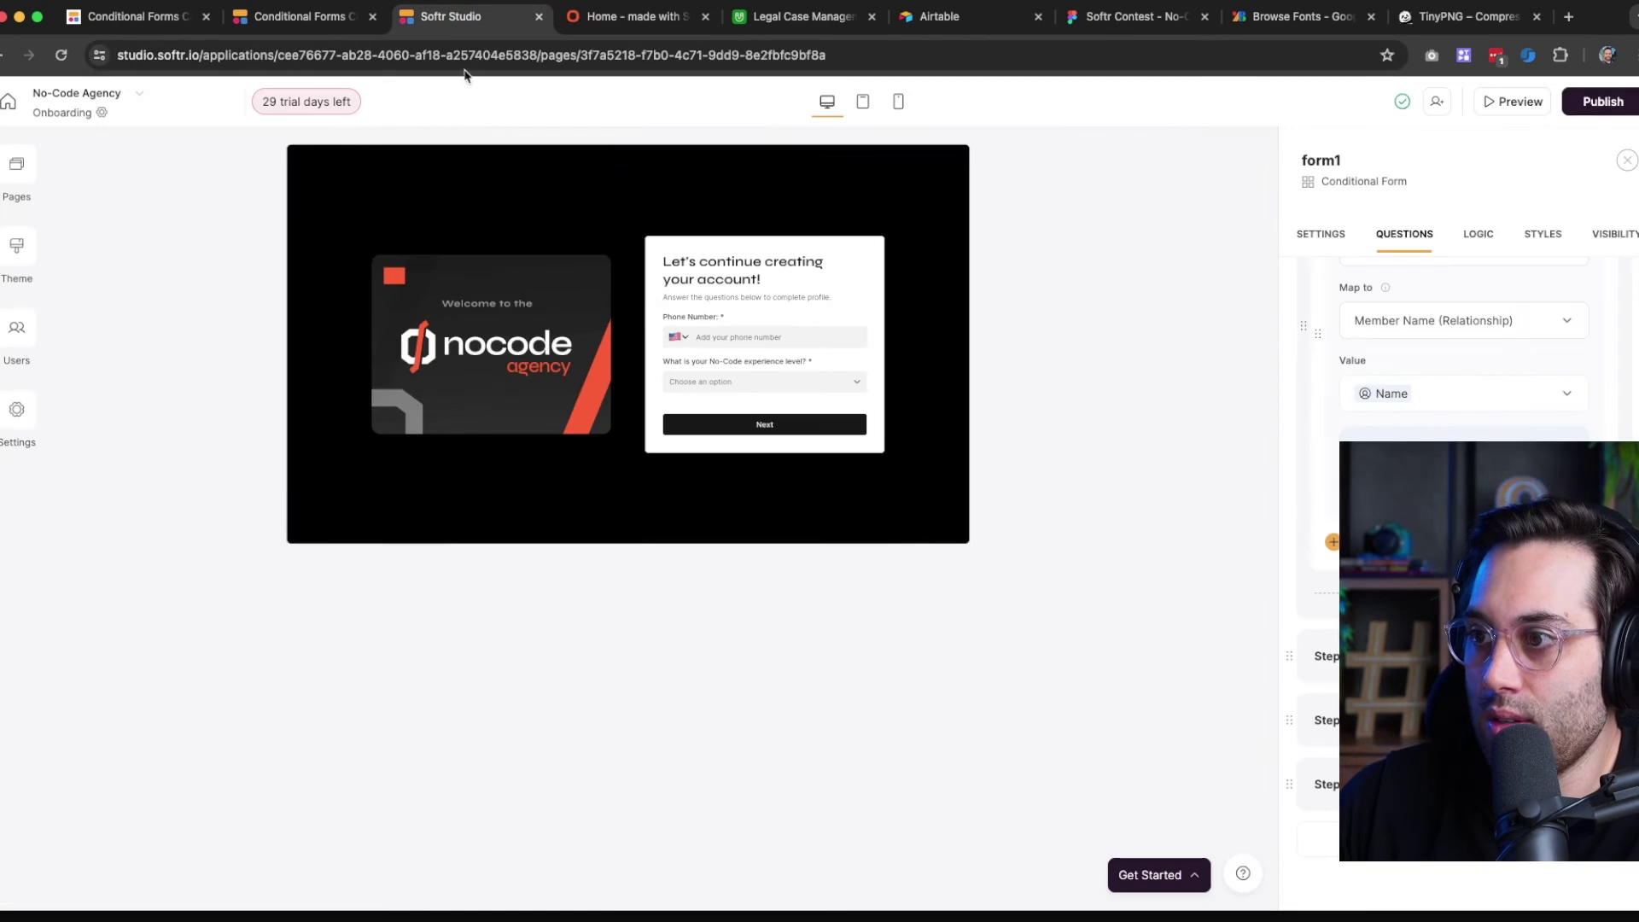
pyautogui.click(1475, 239)
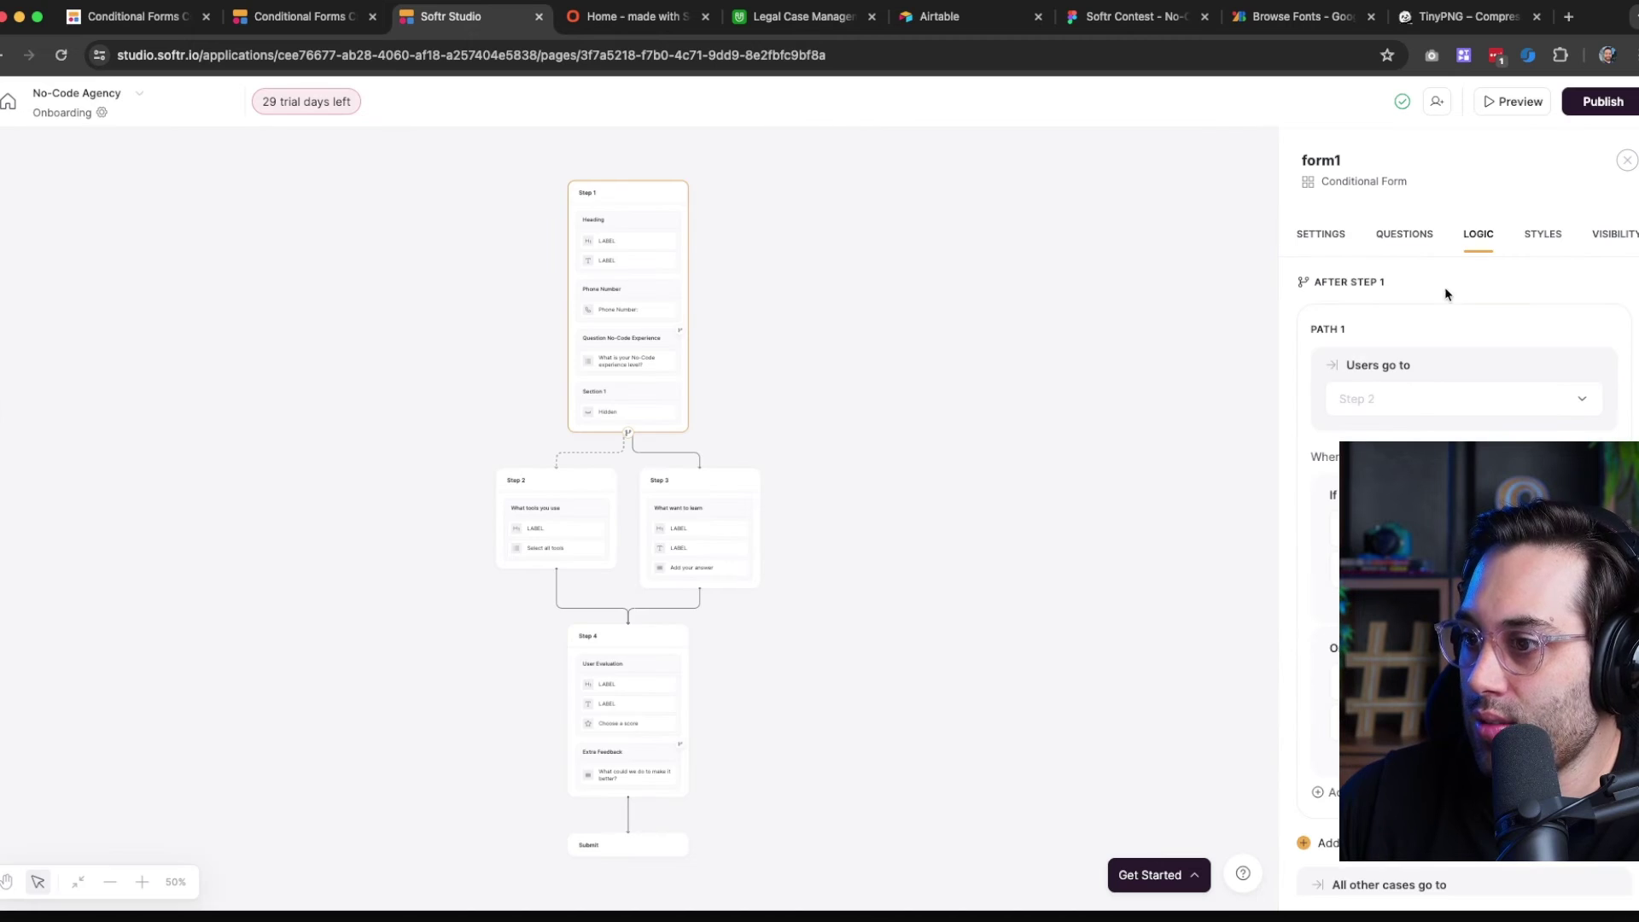
pyautogui.click(141, 882)
pyautogui.click(141, 882)
pyautogui.click(141, 882)
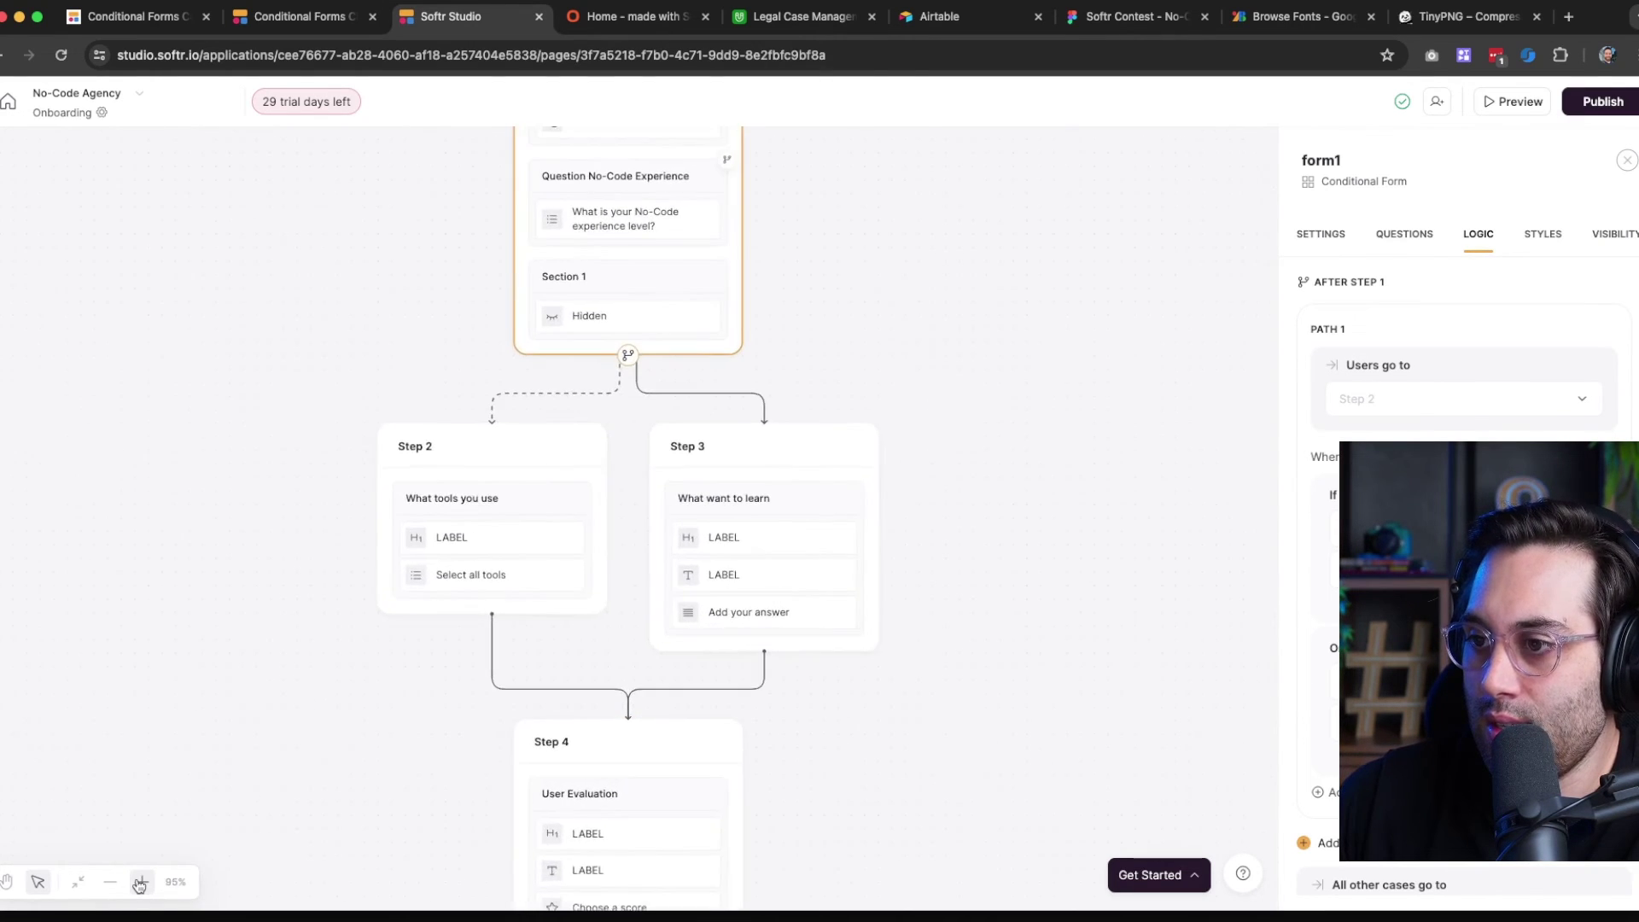
pyautogui.click(140, 883)
pyautogui.click(140, 883)
pyautogui.scroll(-6, 726, 527)
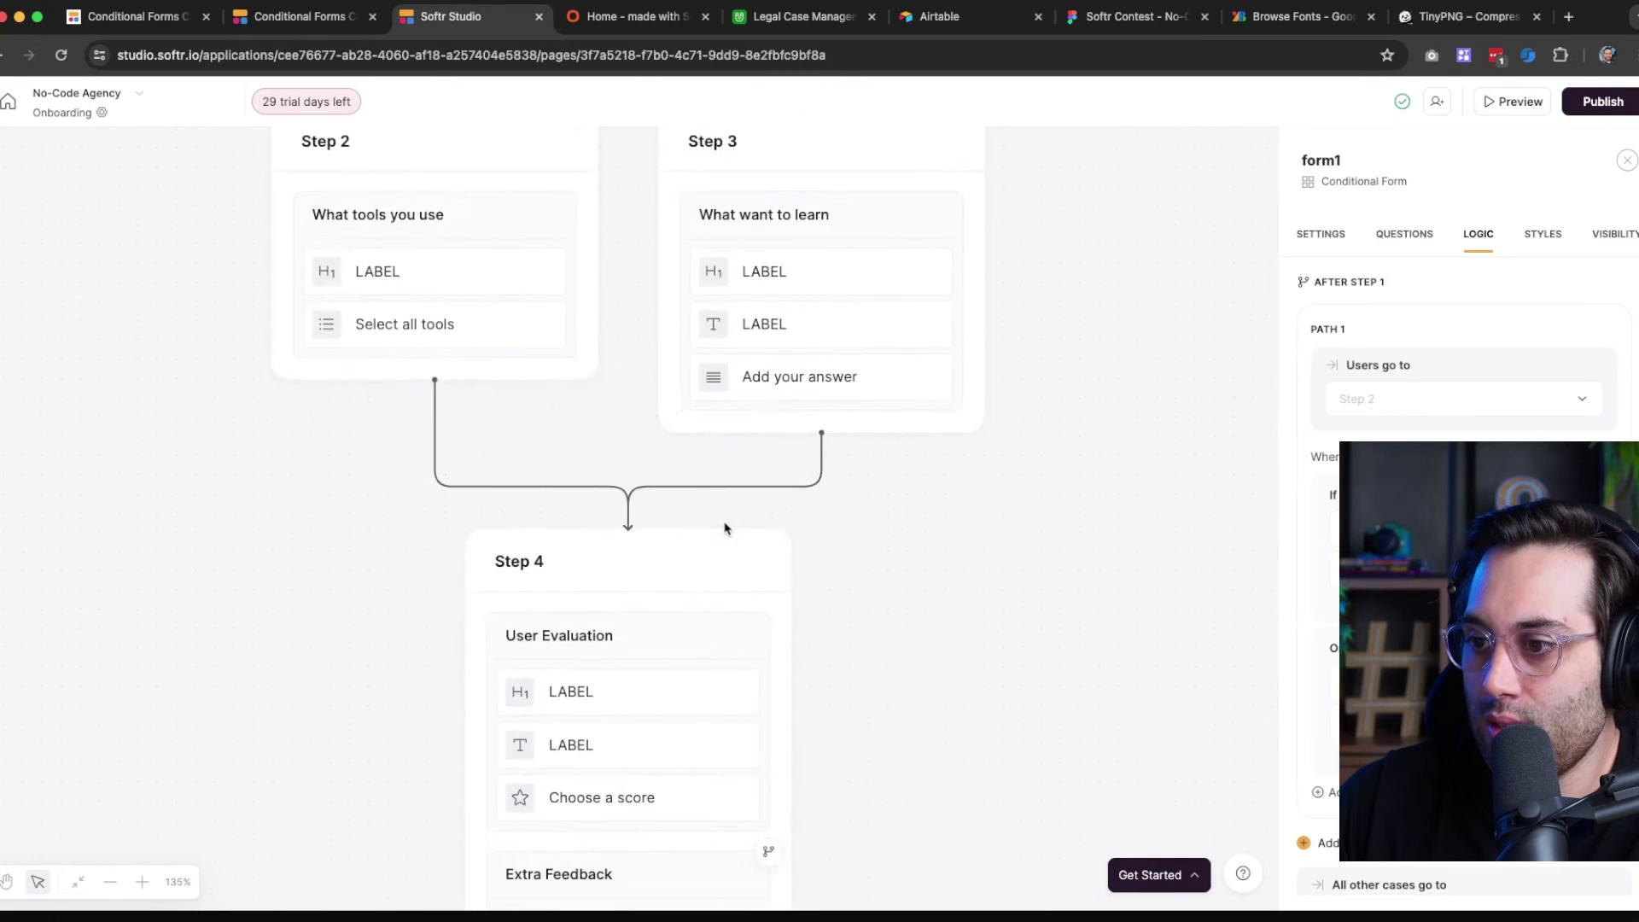
pyautogui.scroll(-2, 726, 527)
pyautogui.click(647, 566)
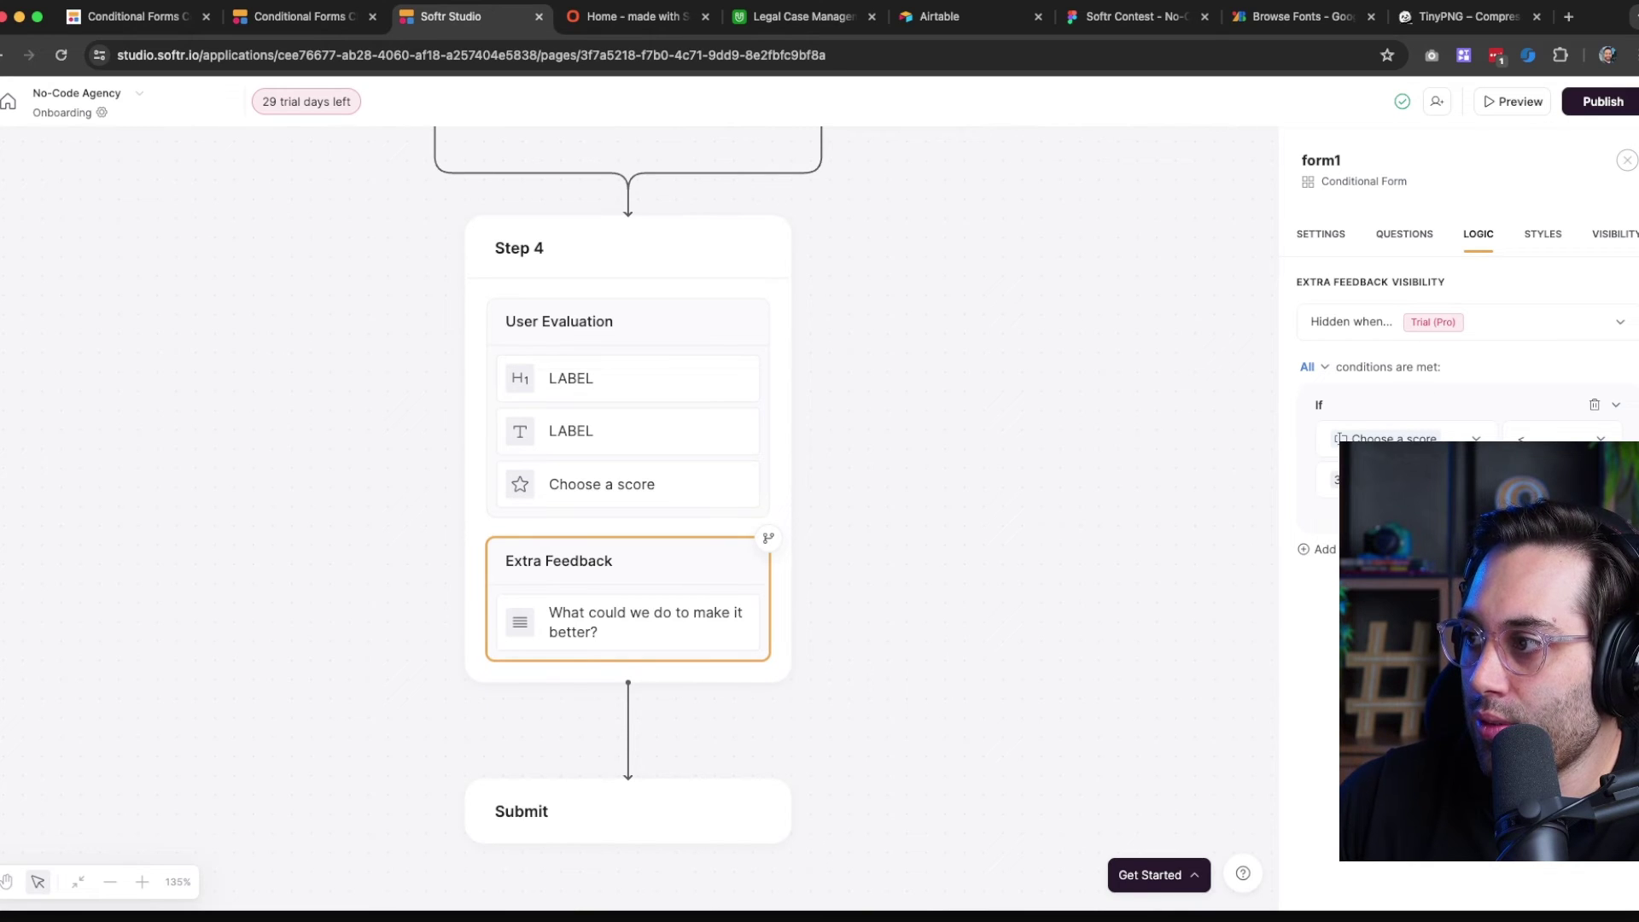
pyautogui.click(1356, 322)
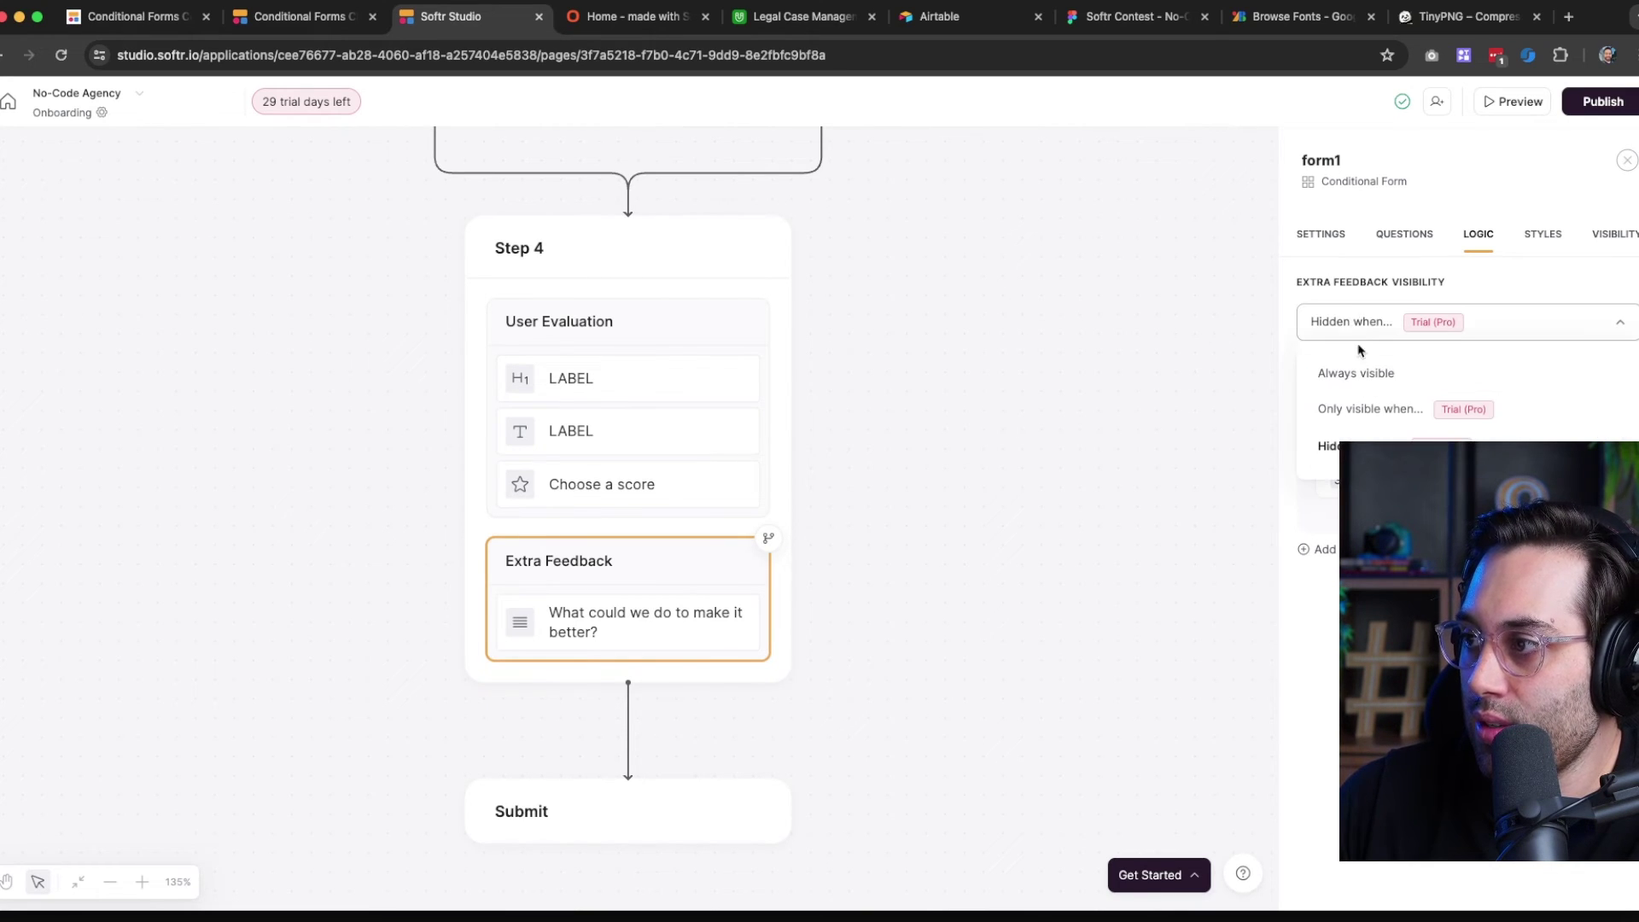
pyautogui.click(1370, 410)
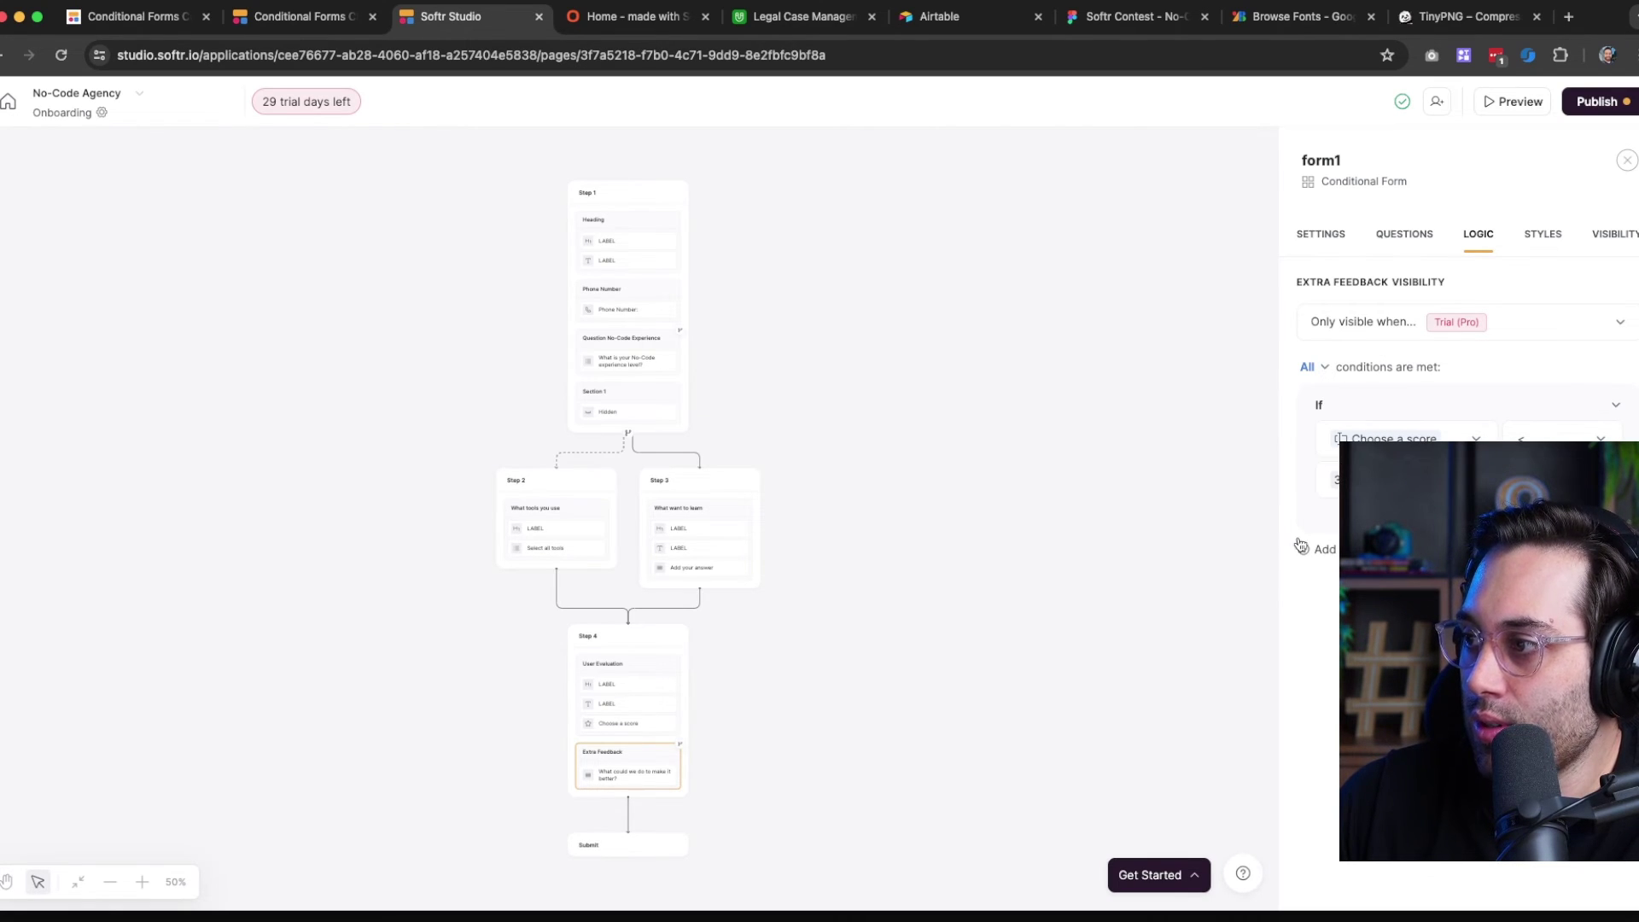
# Publish the pending updates to the live app
pyautogui.scroll(-5, 970, 541)
pyautogui.click(1595, 101)
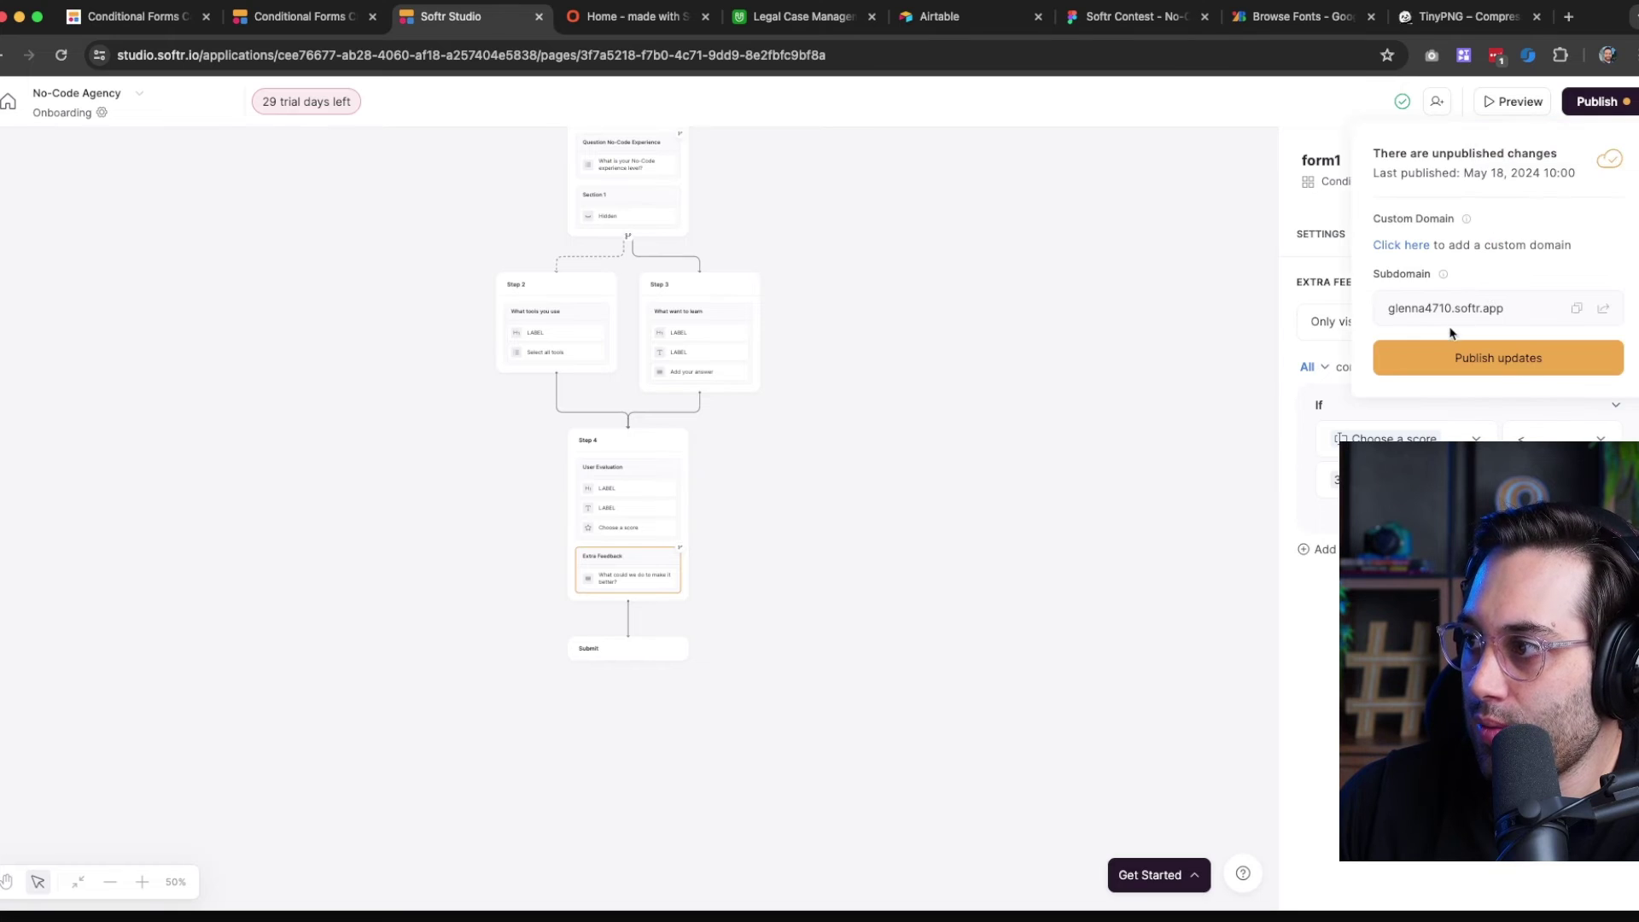
pyautogui.click(1441, 357)
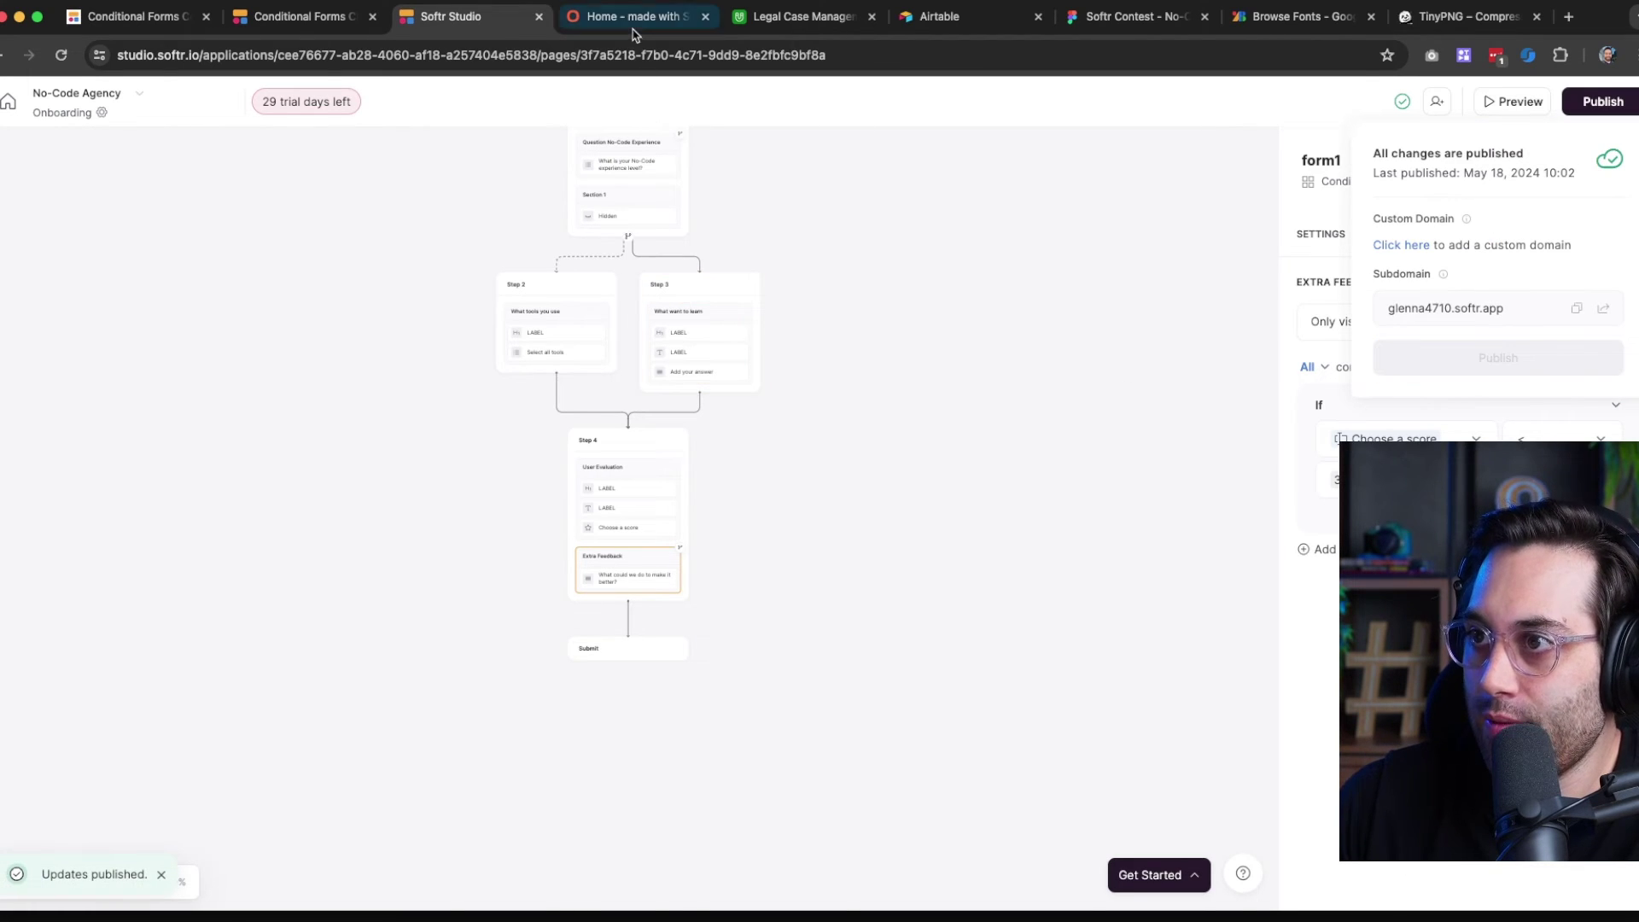
pyautogui.click(635, 24)
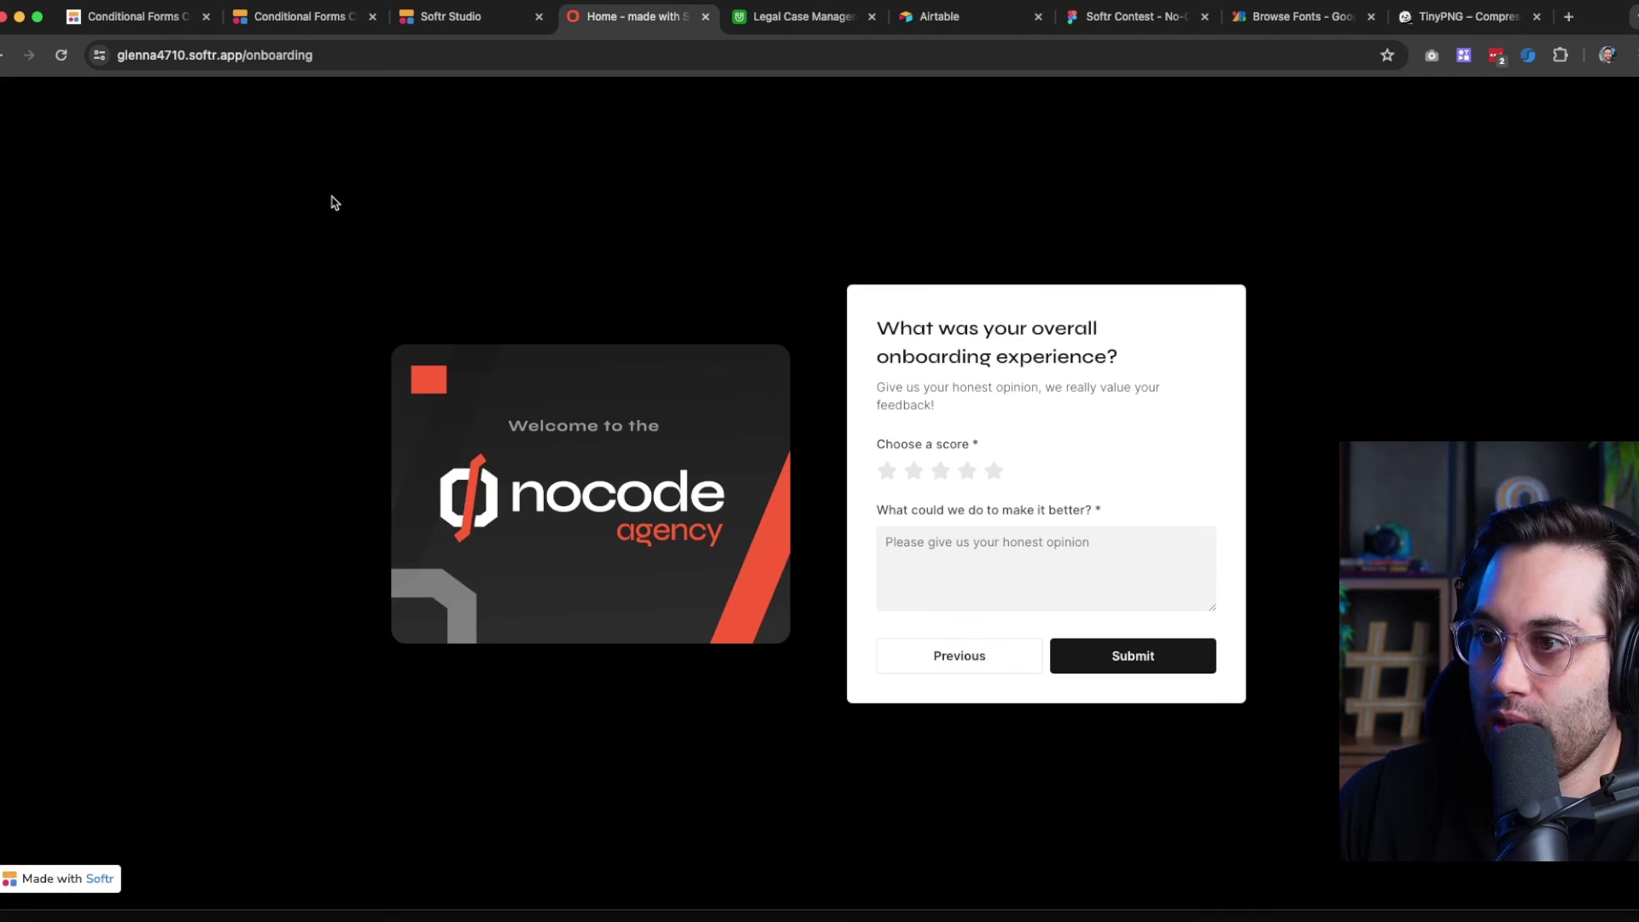
# Reload the form, pick Brazil's country code and paste the phone number, removing the stray plus
pyautogui.click(63, 56)
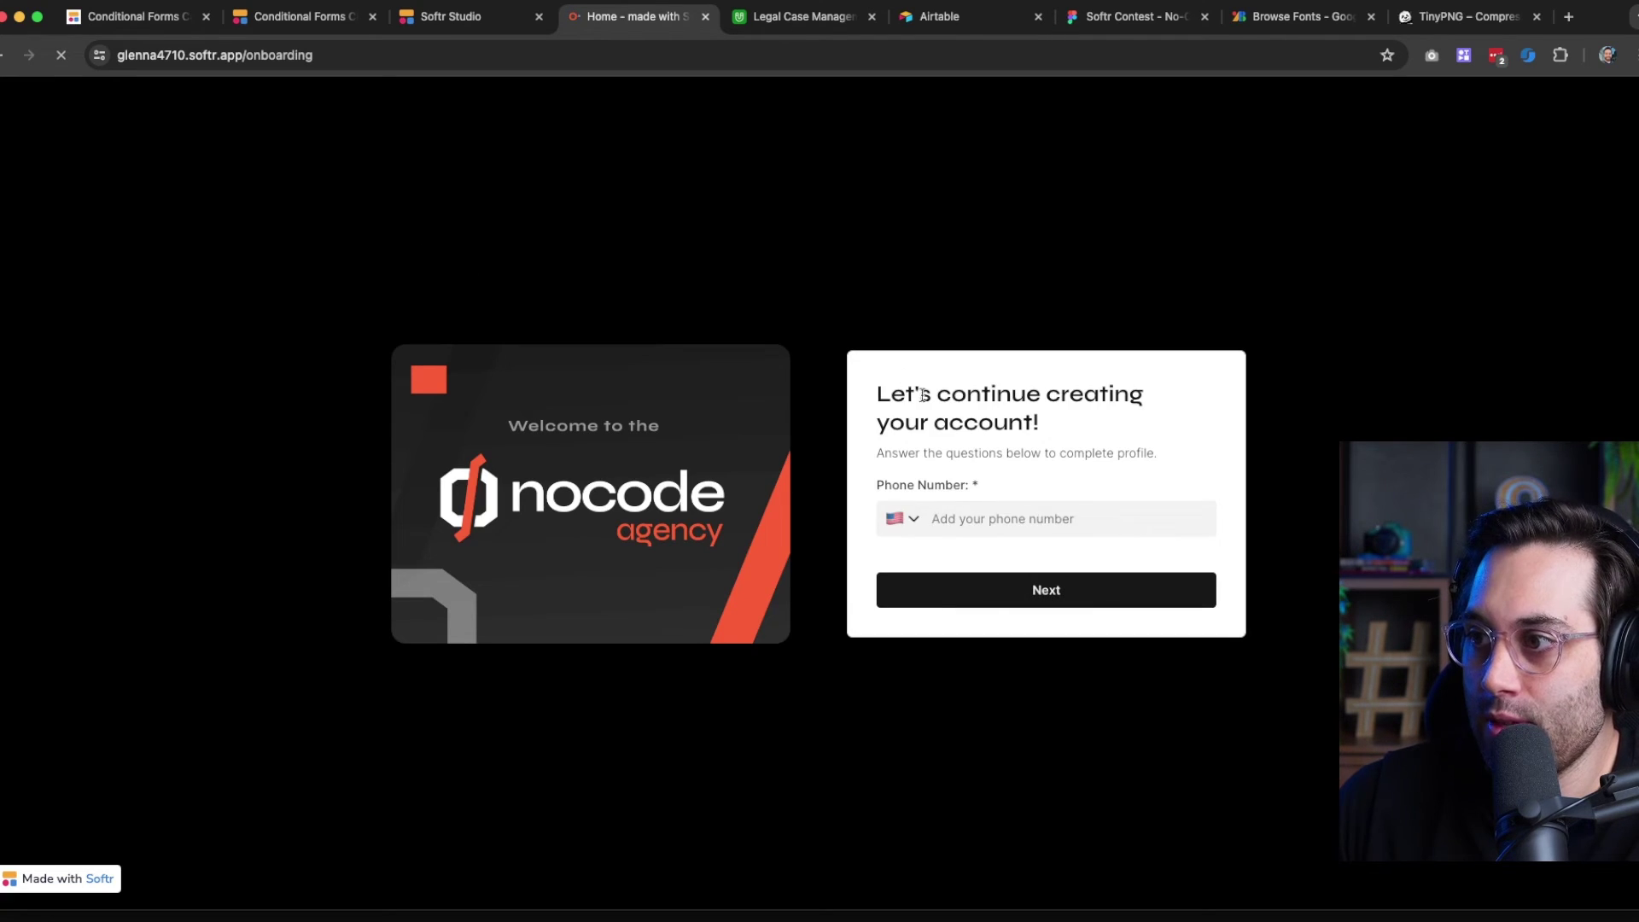
pyautogui.click(910, 527)
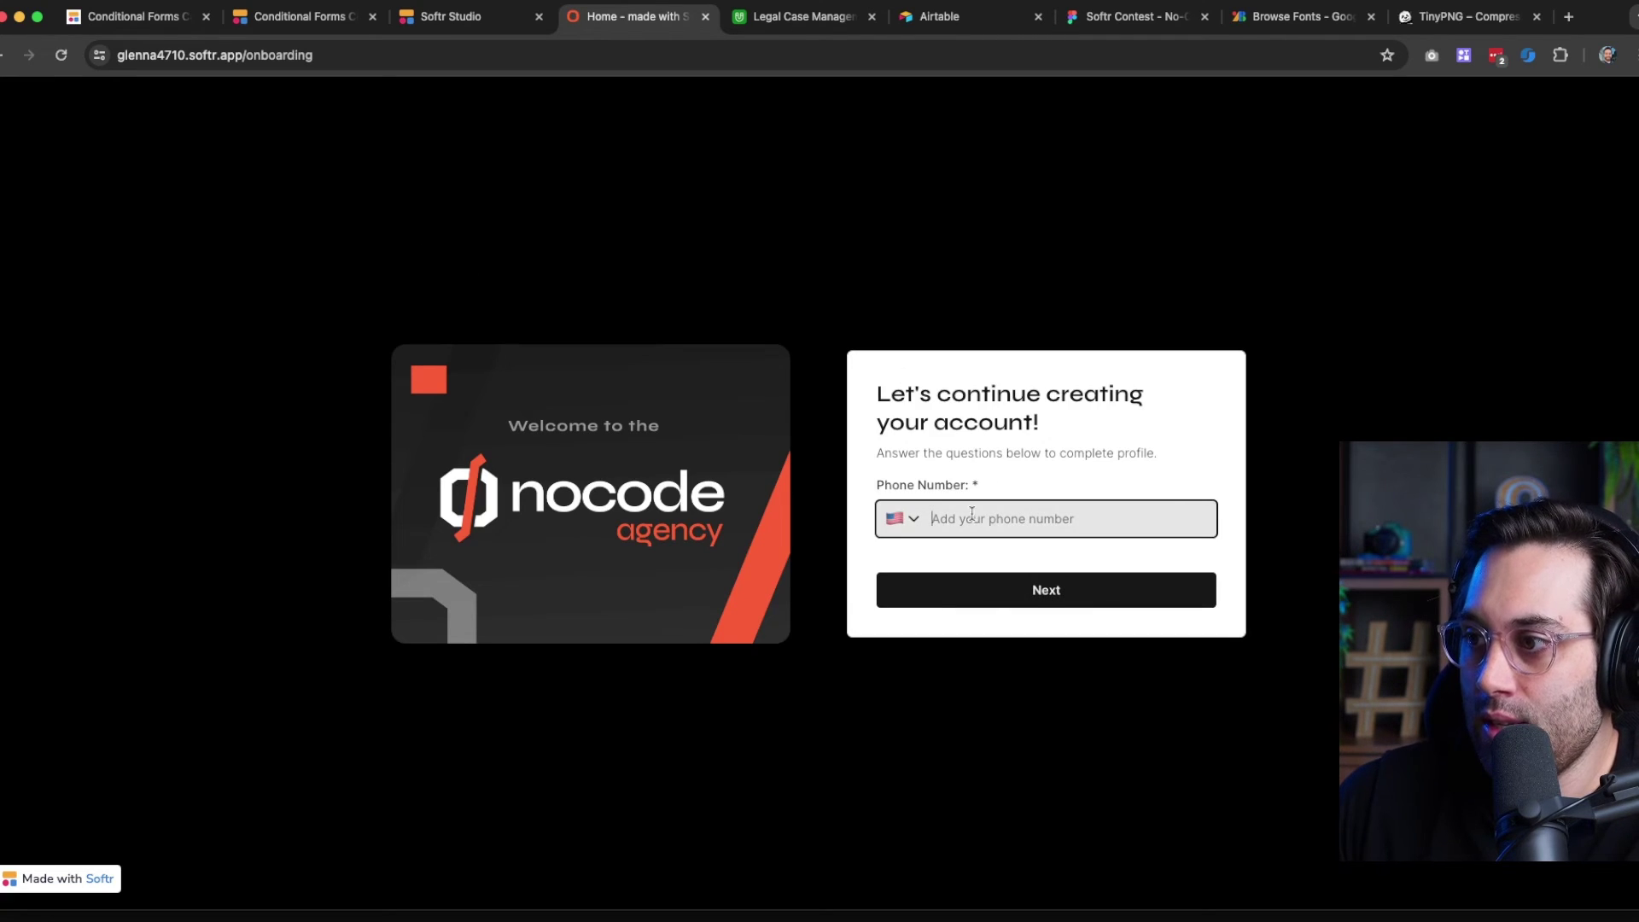
pyautogui.click(909, 524)
pyautogui.write('br')
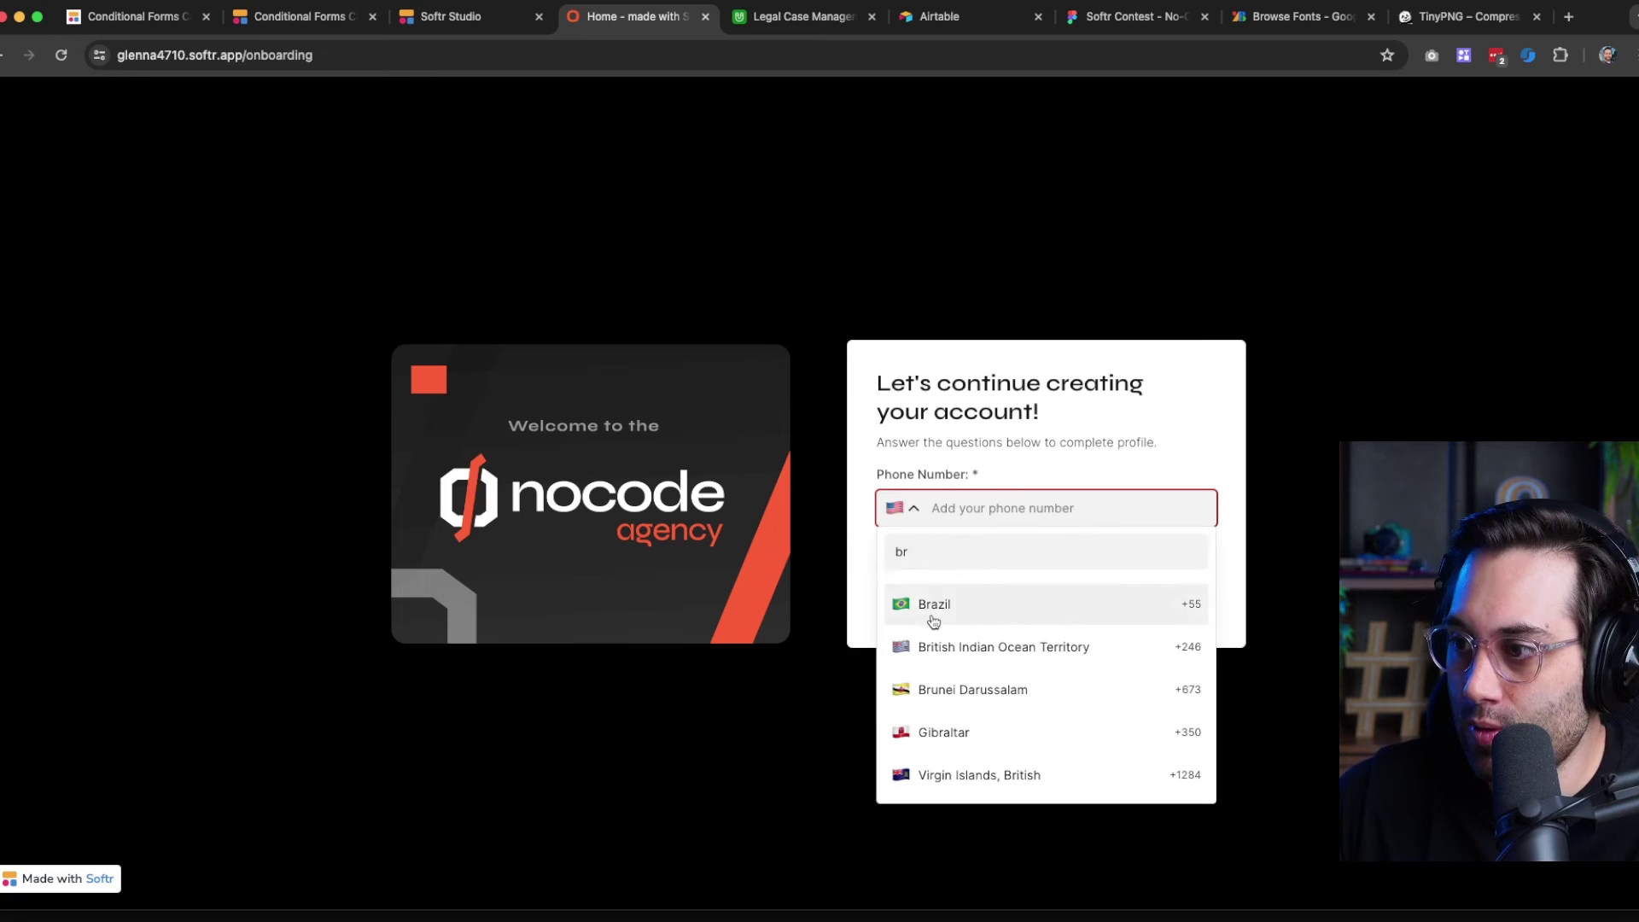
pyautogui.click(934, 606)
pyautogui.press('super+v')
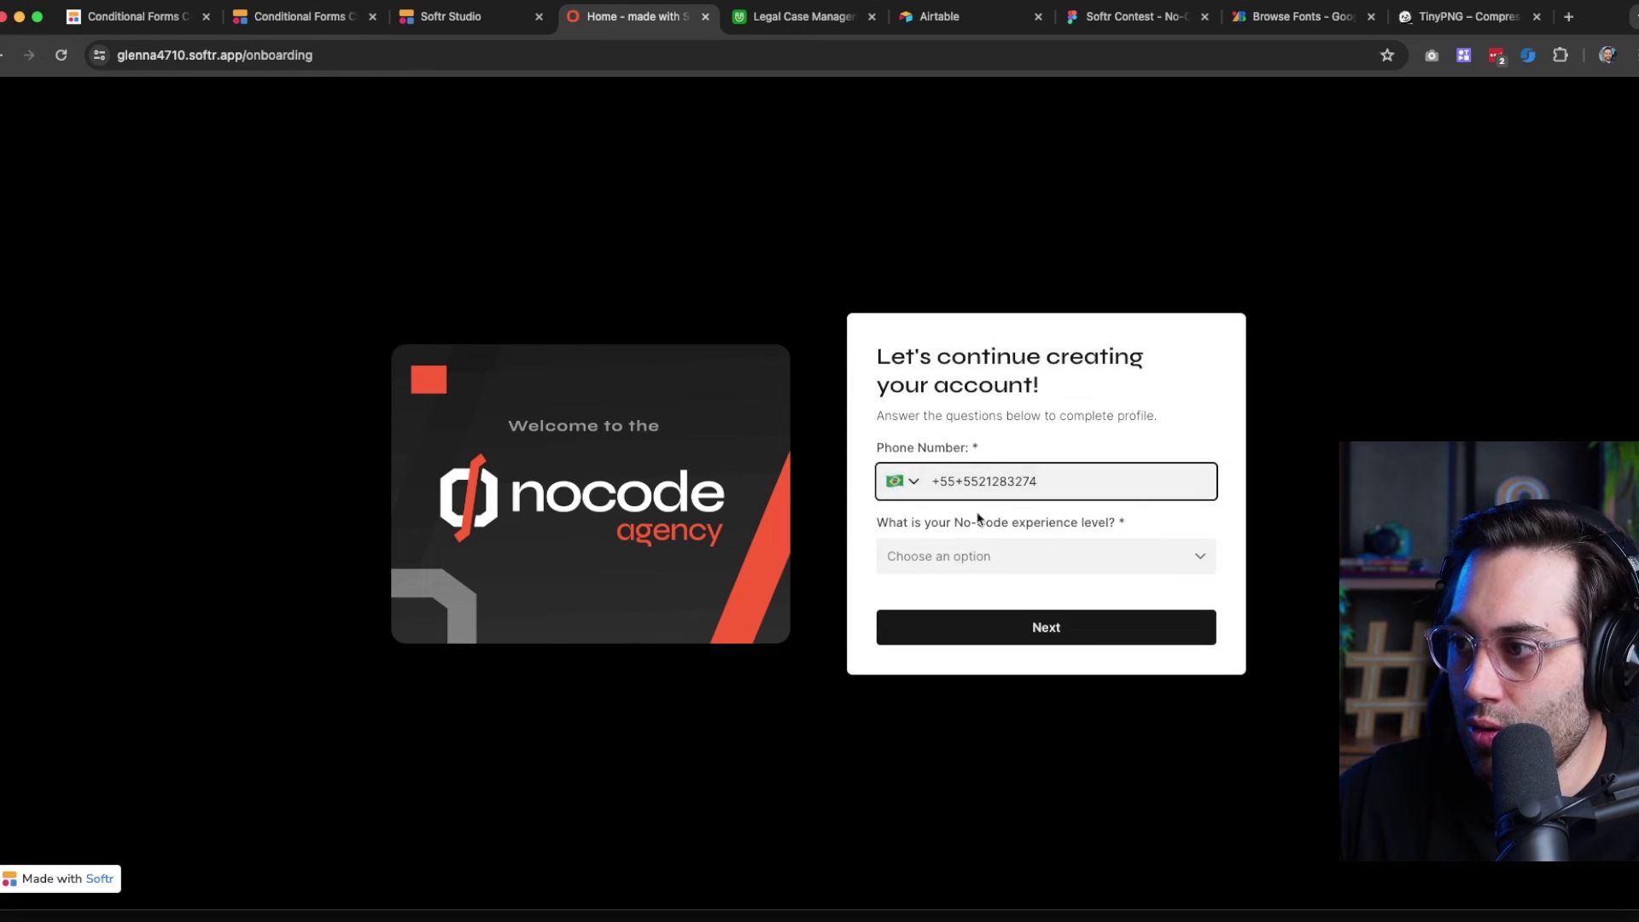
pyautogui.click(963, 476)
pyautogui.write('\\')
pyautogui.press('BackSpace')
pyautogui.press('BackSpace')
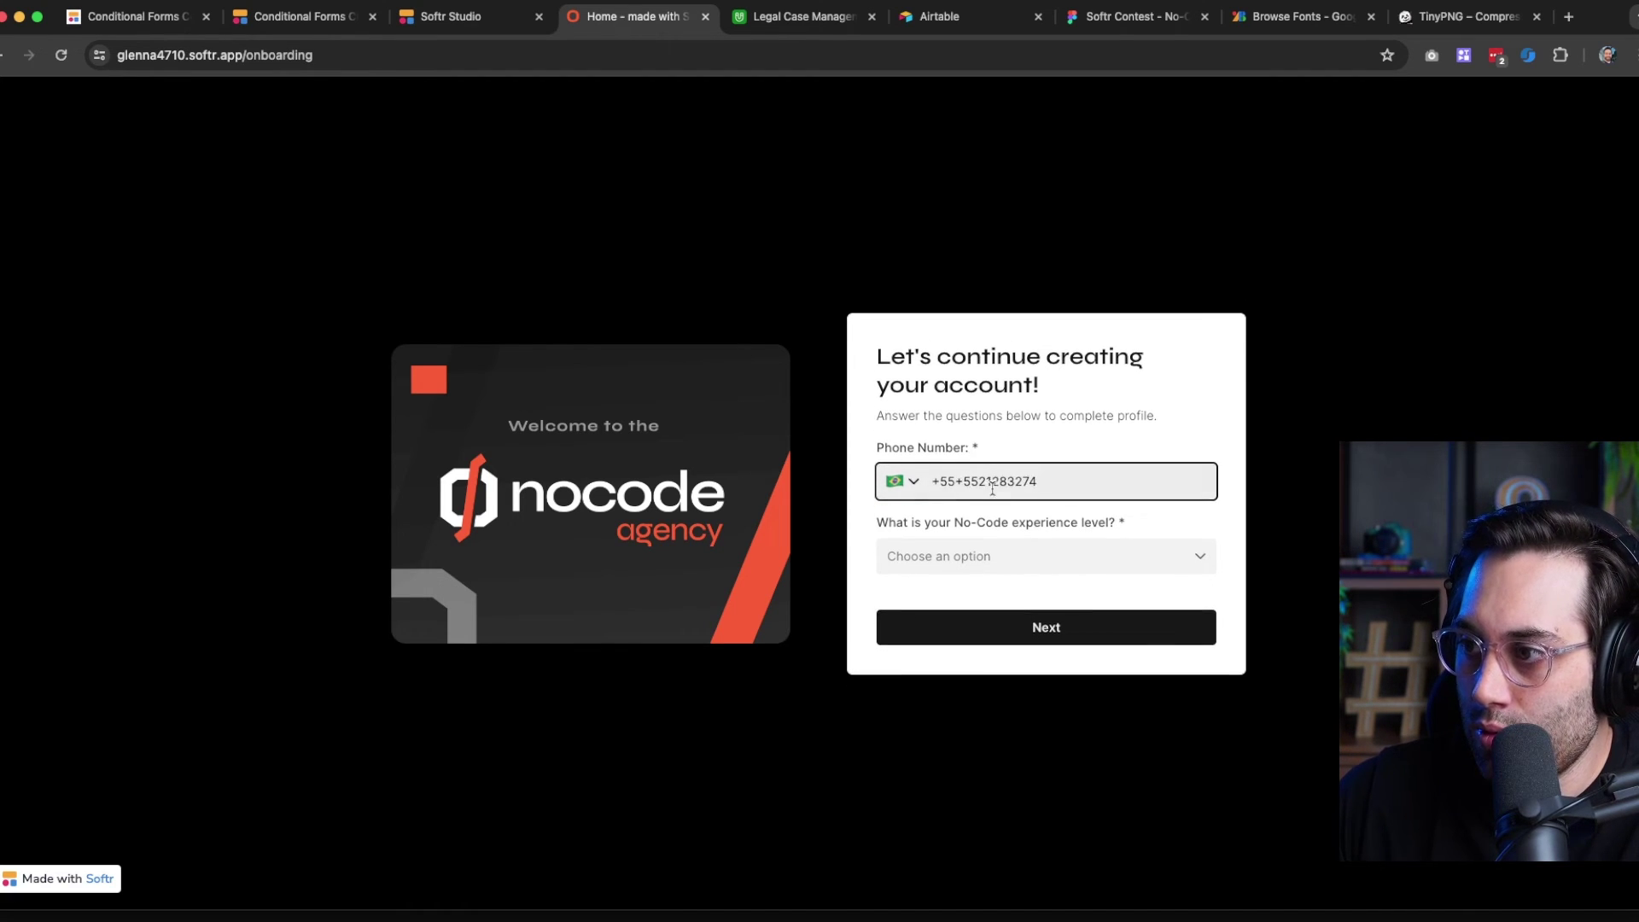
pyautogui.click(1114, 415)
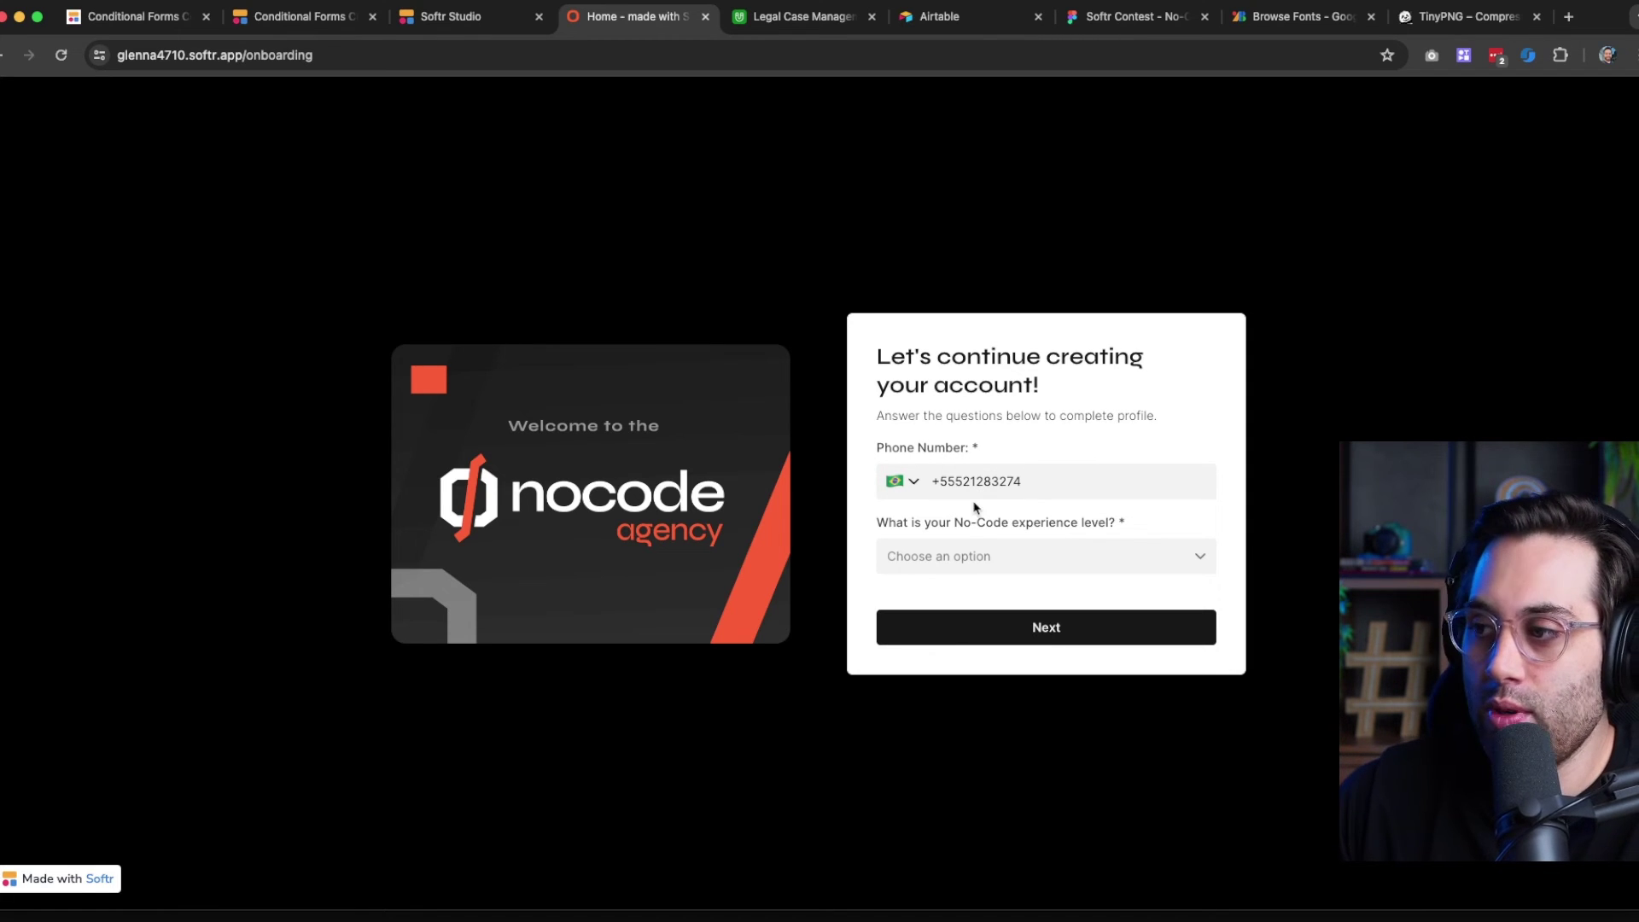
# Choose Beginner as the experience level and go to the next step
pyautogui.click(954, 553)
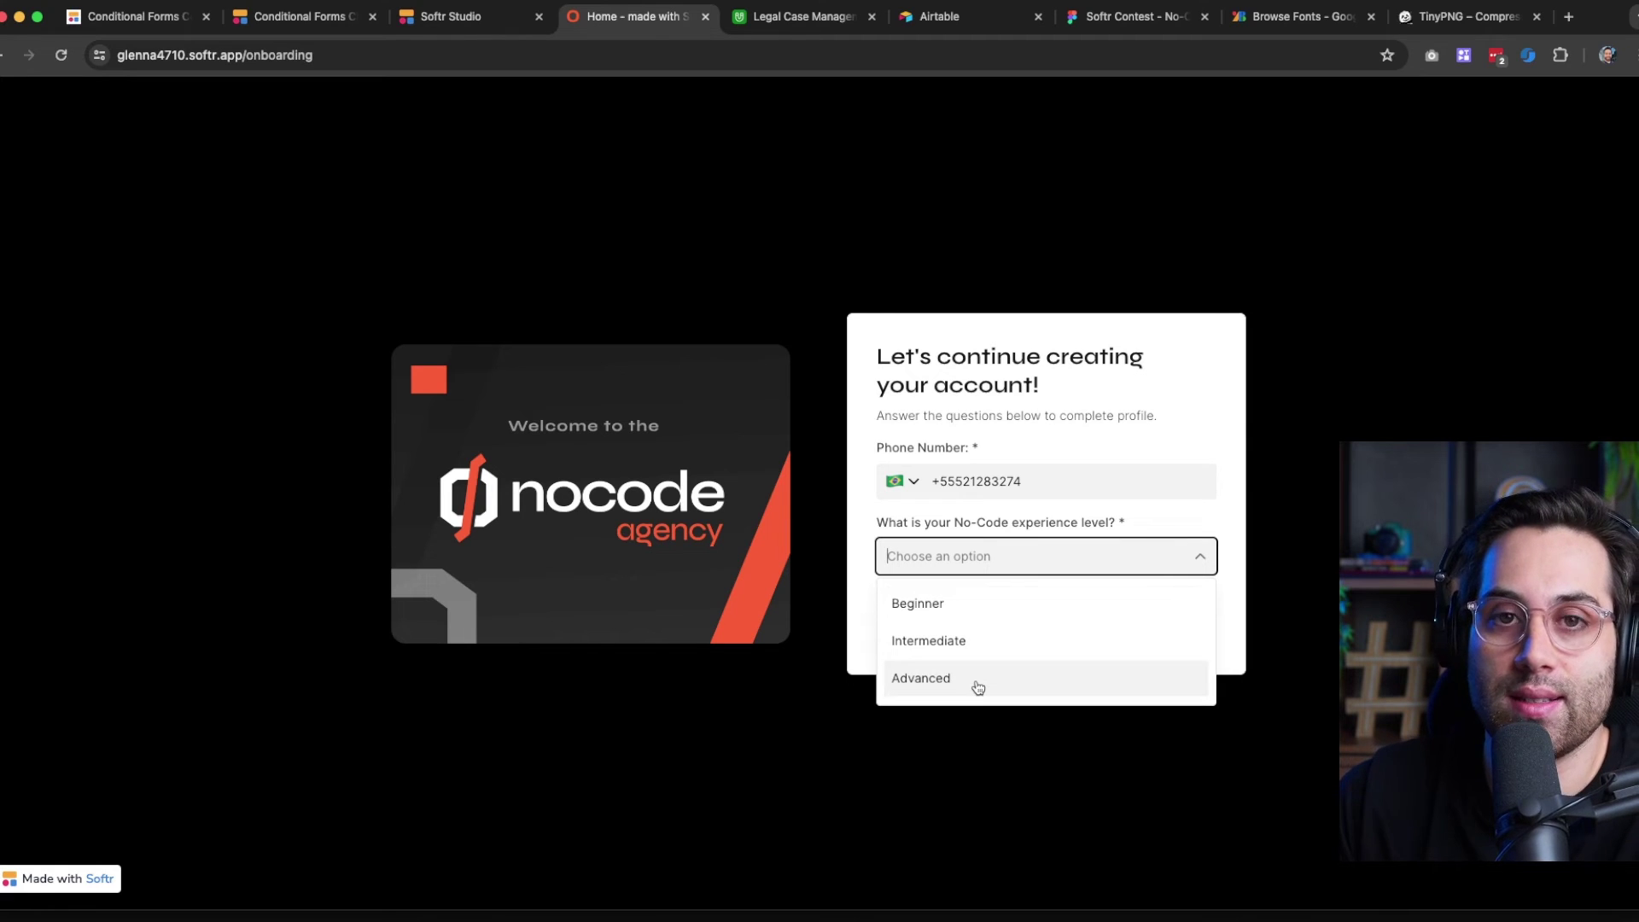
pyautogui.click(956, 615)
pyautogui.click(1008, 634)
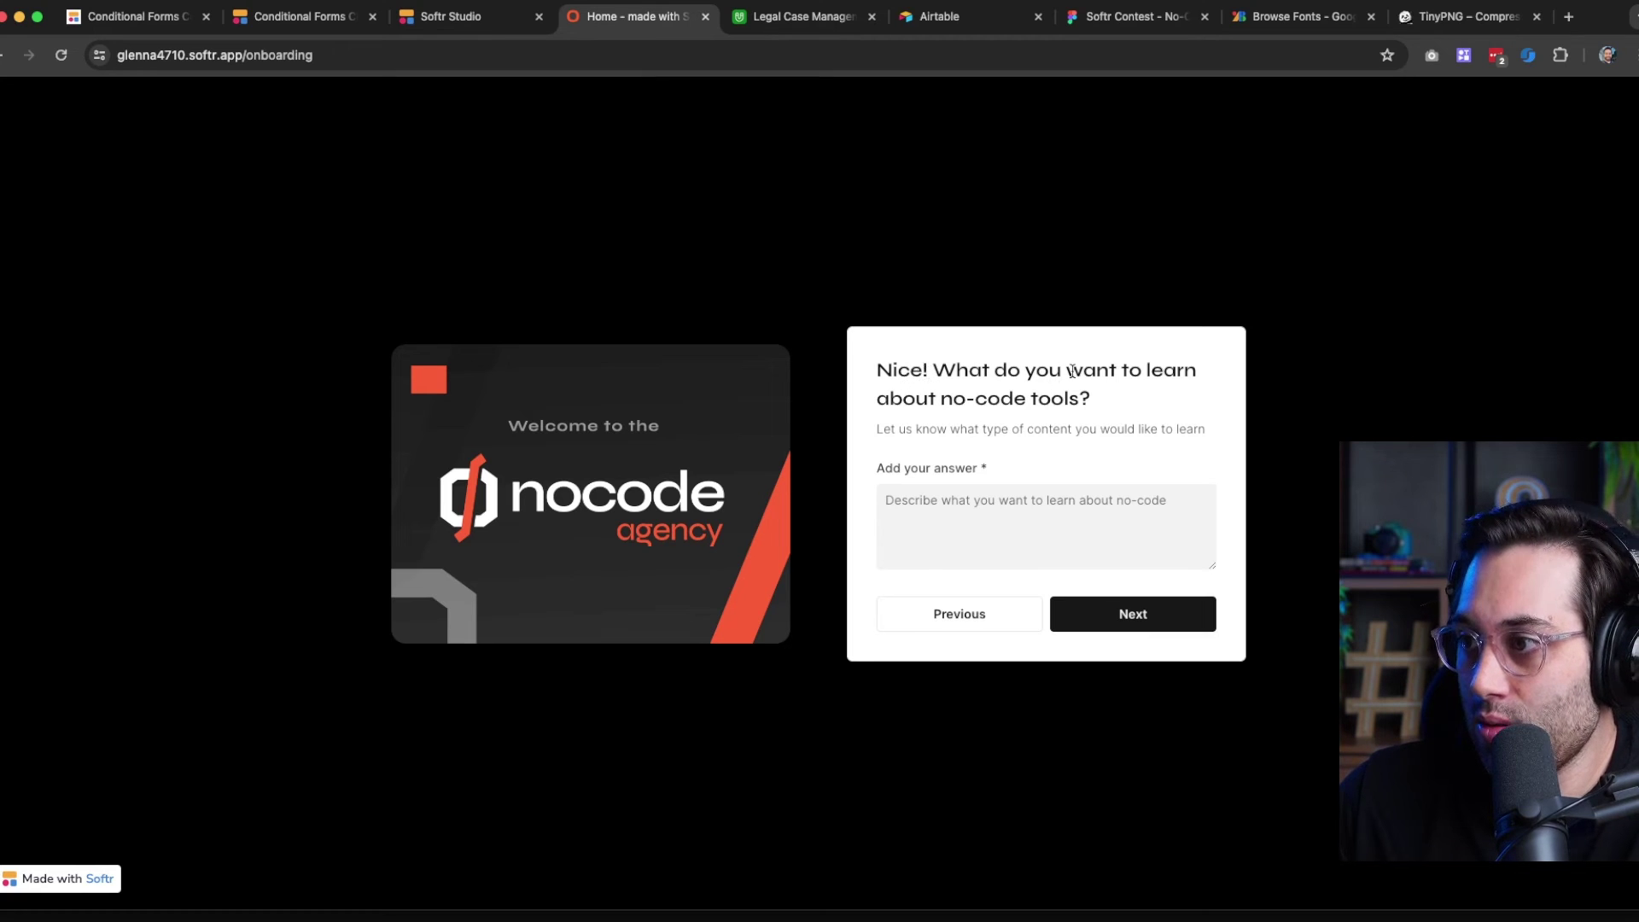
# Answer 'I want to learn how to build my startup ideas' and continue
pyautogui.click(950, 493)
pyautogui.write('I want ')
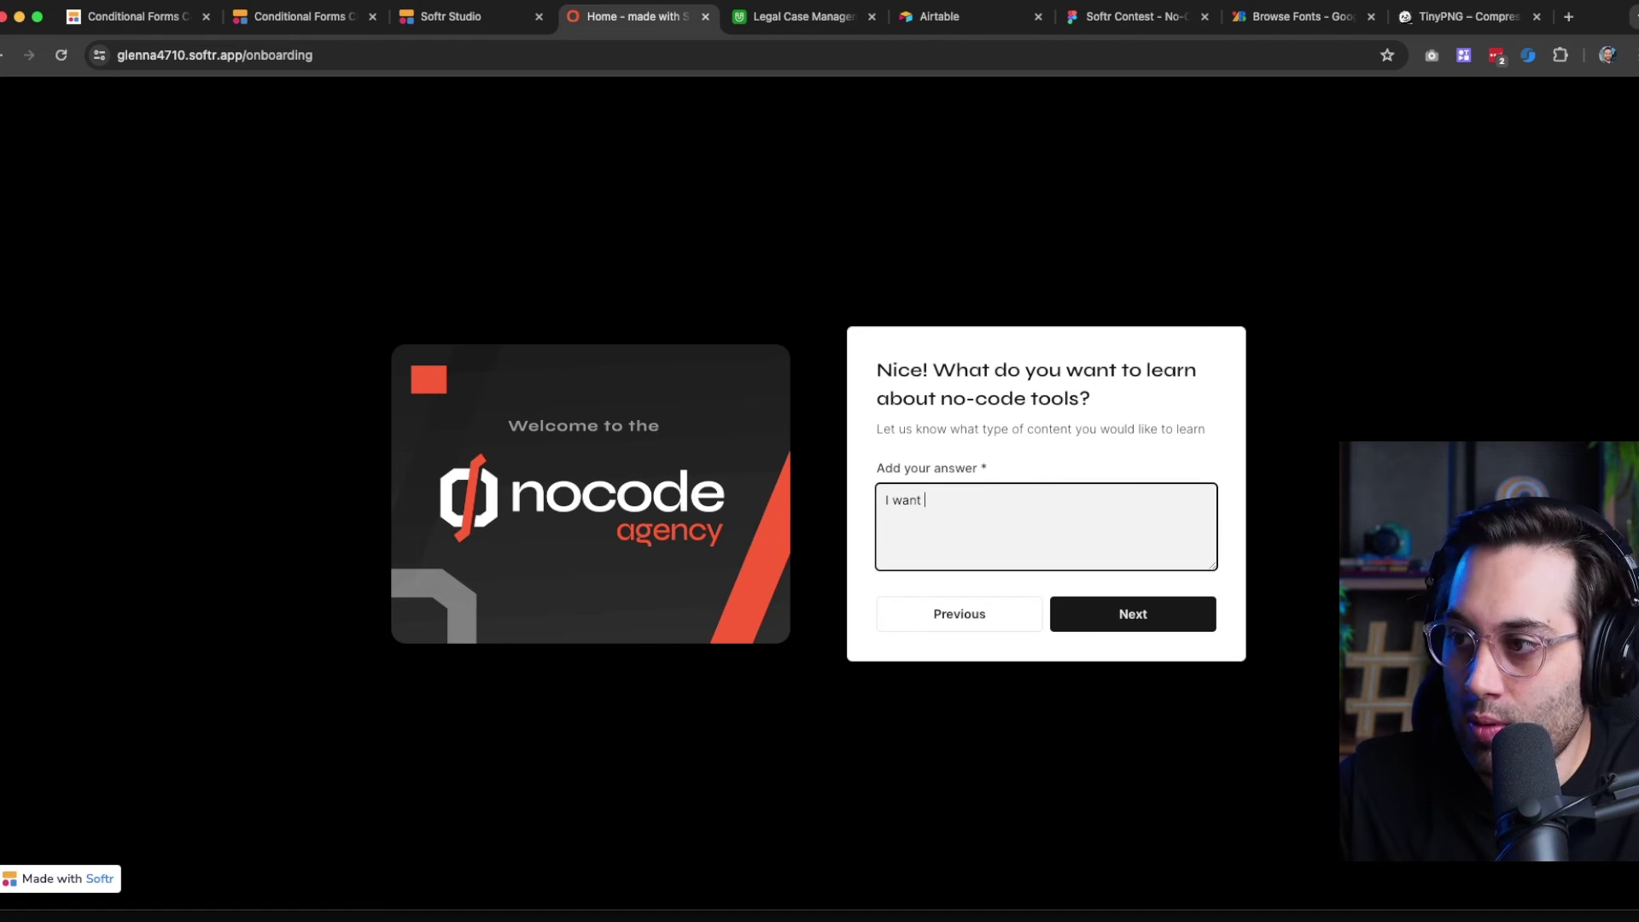
pyautogui.write('to learn how to')
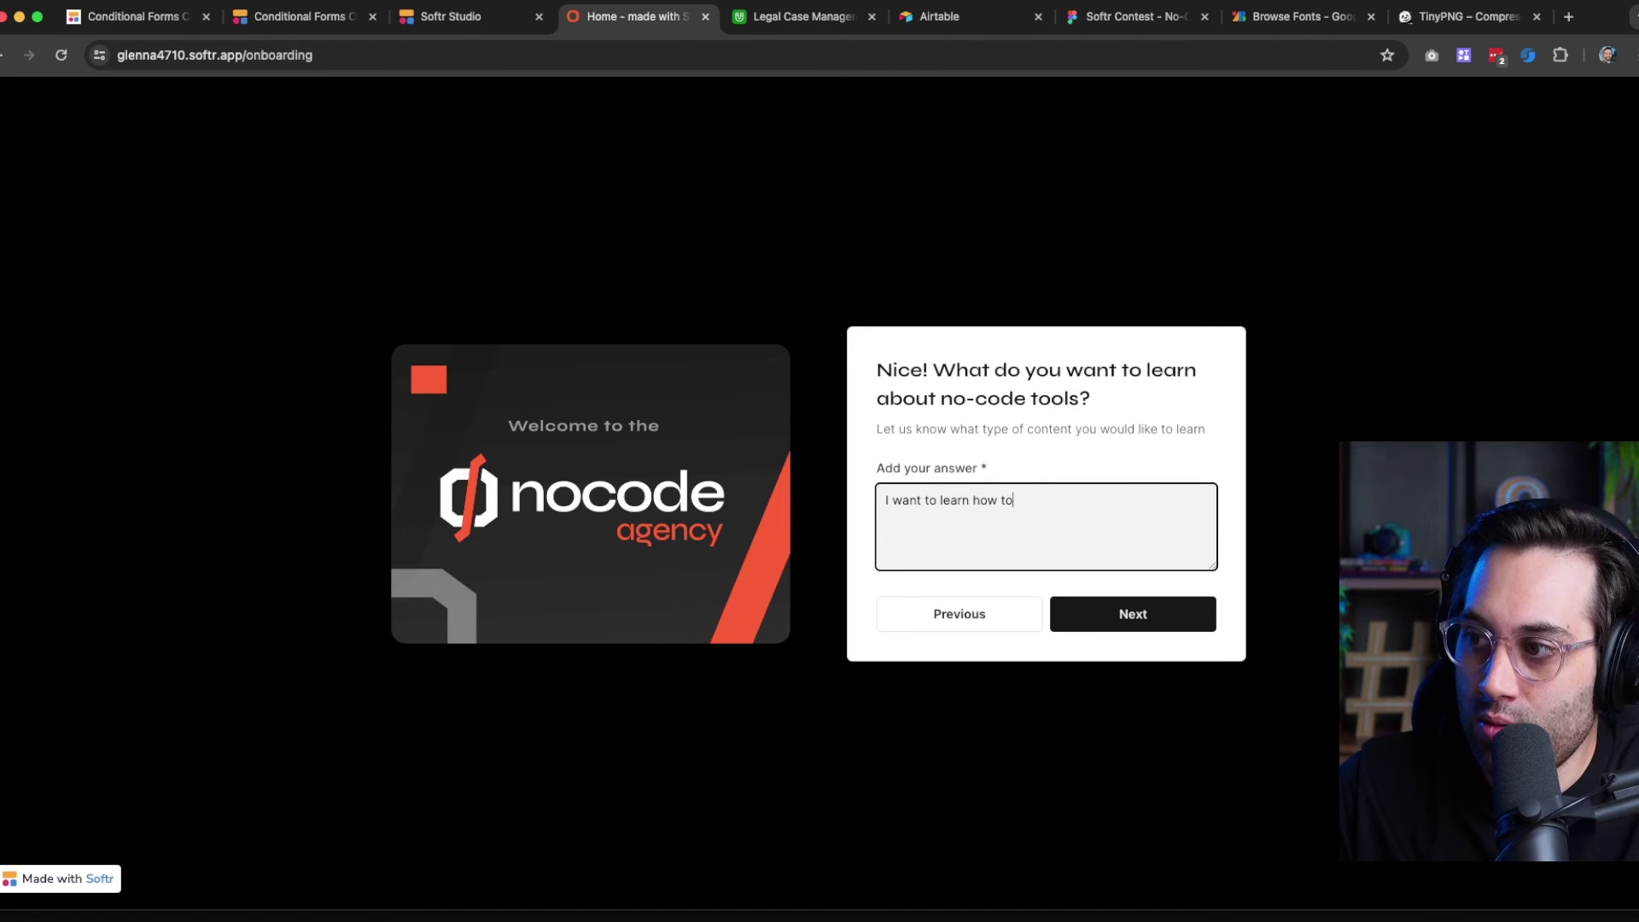
pyautogui.write(' build my st')
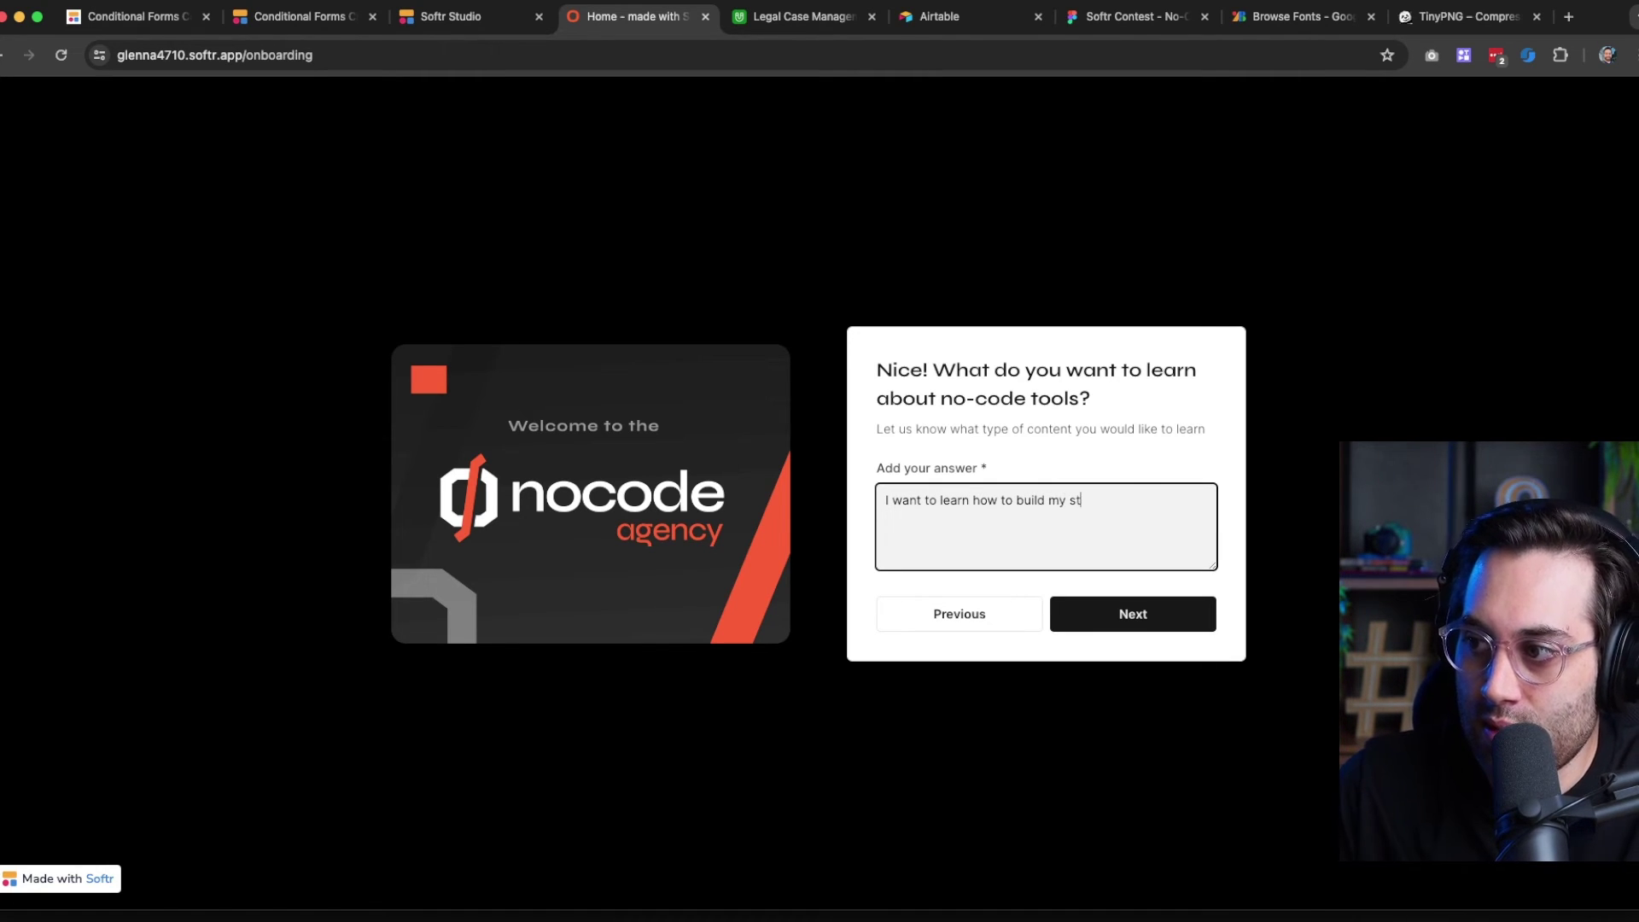
pyautogui.write('artup ideas')
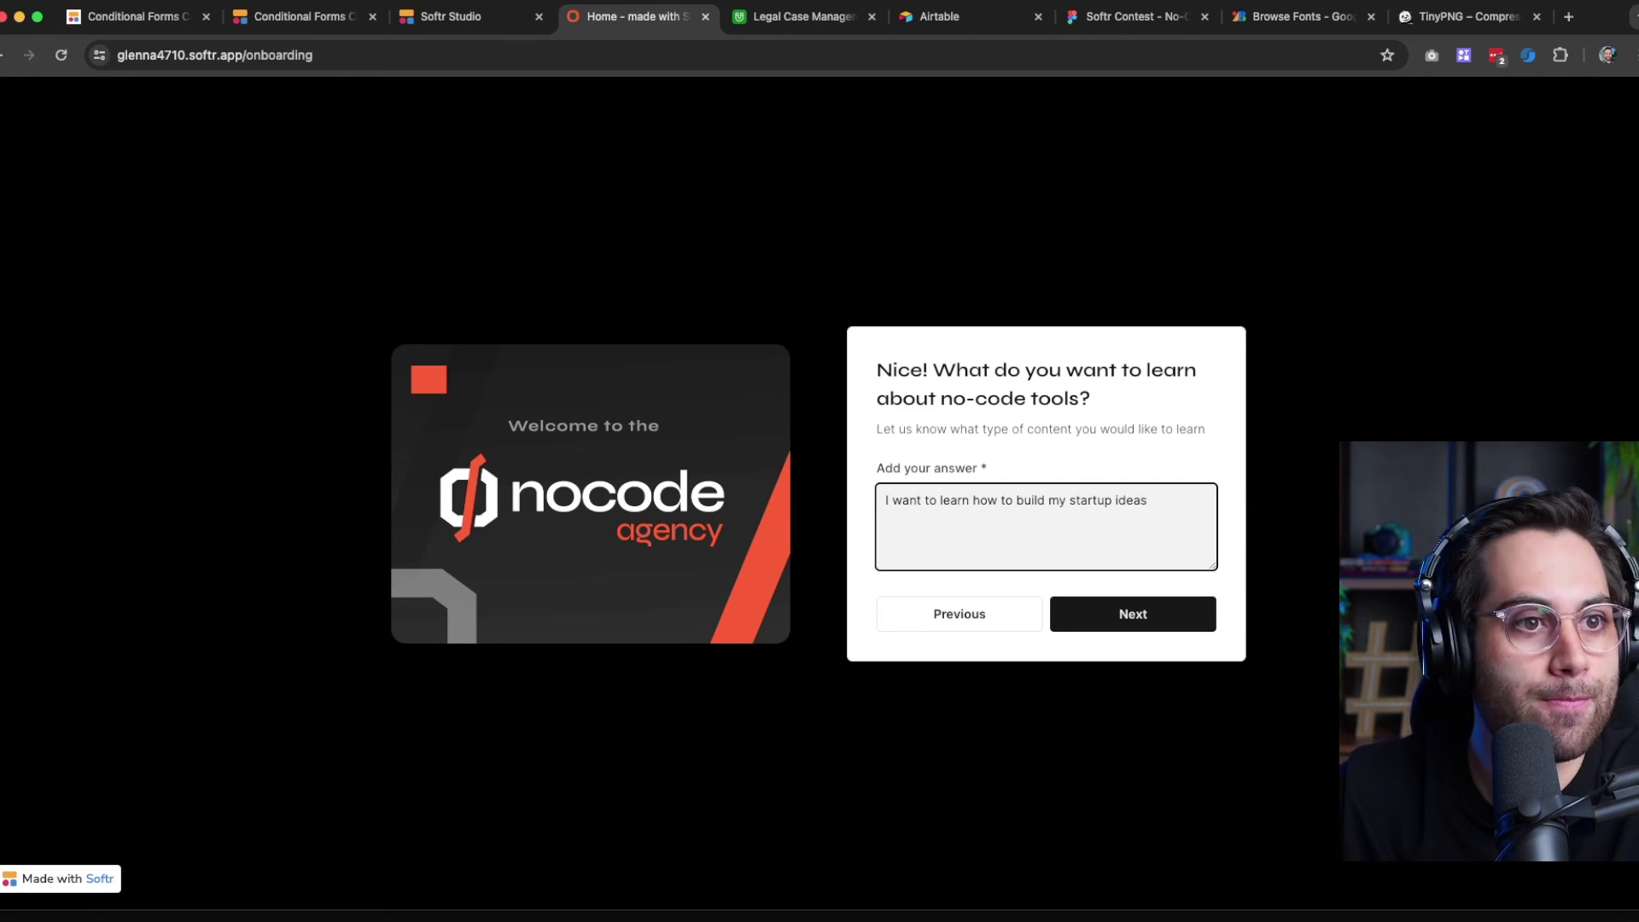
pyautogui.click(1126, 616)
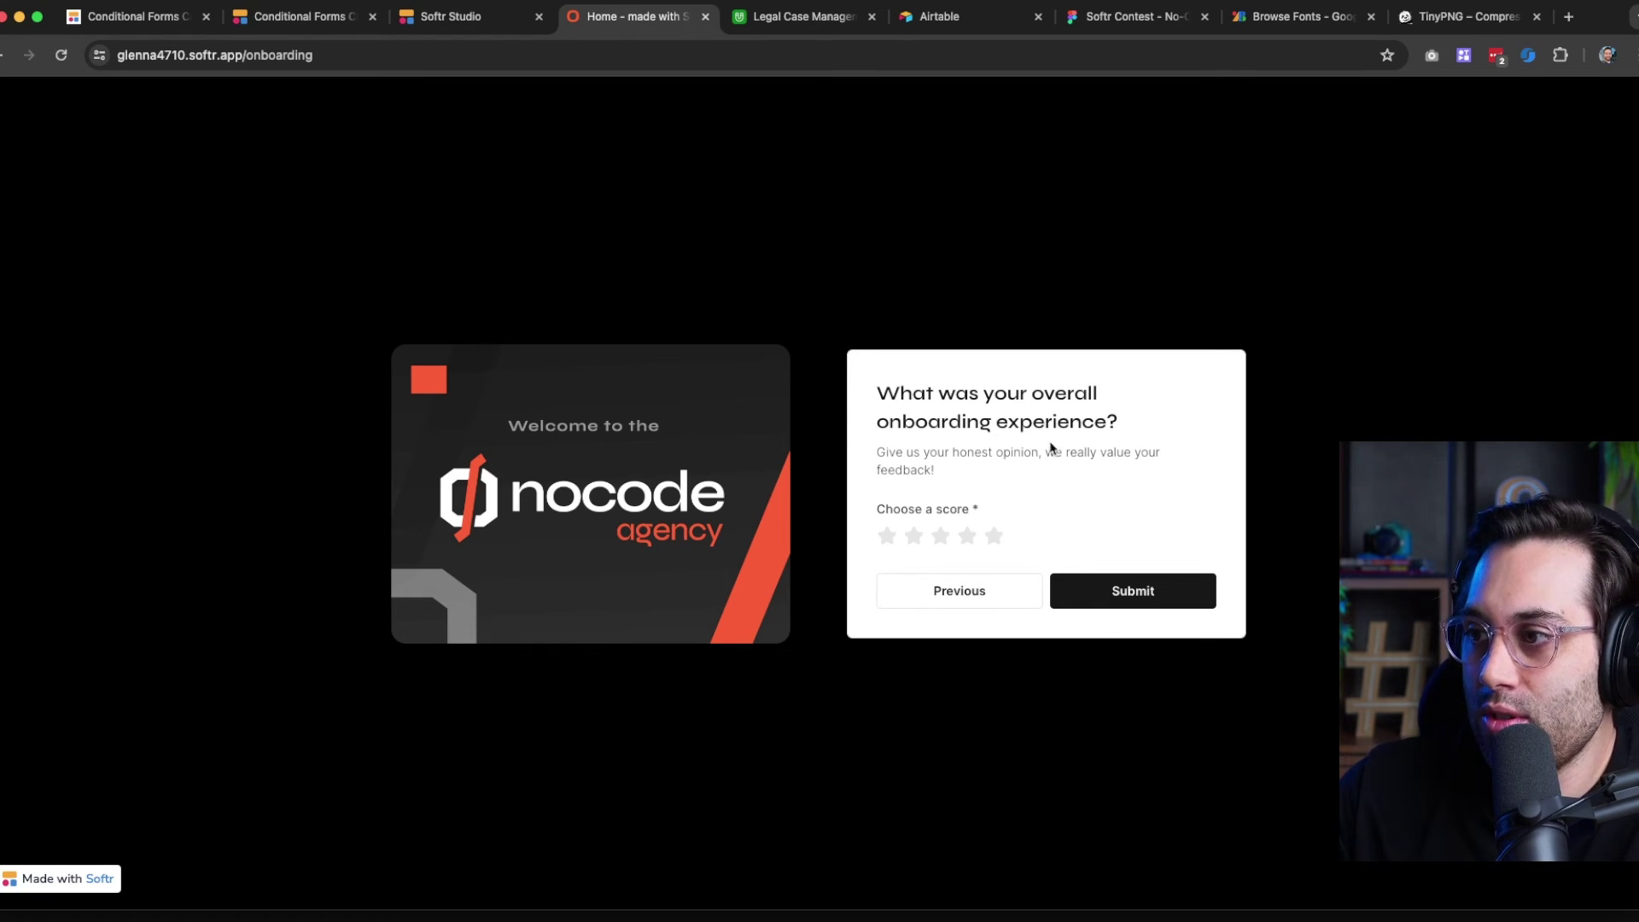
# Try several star ratings for the onboarding before settling on 1 star
pyautogui.click(913, 538)
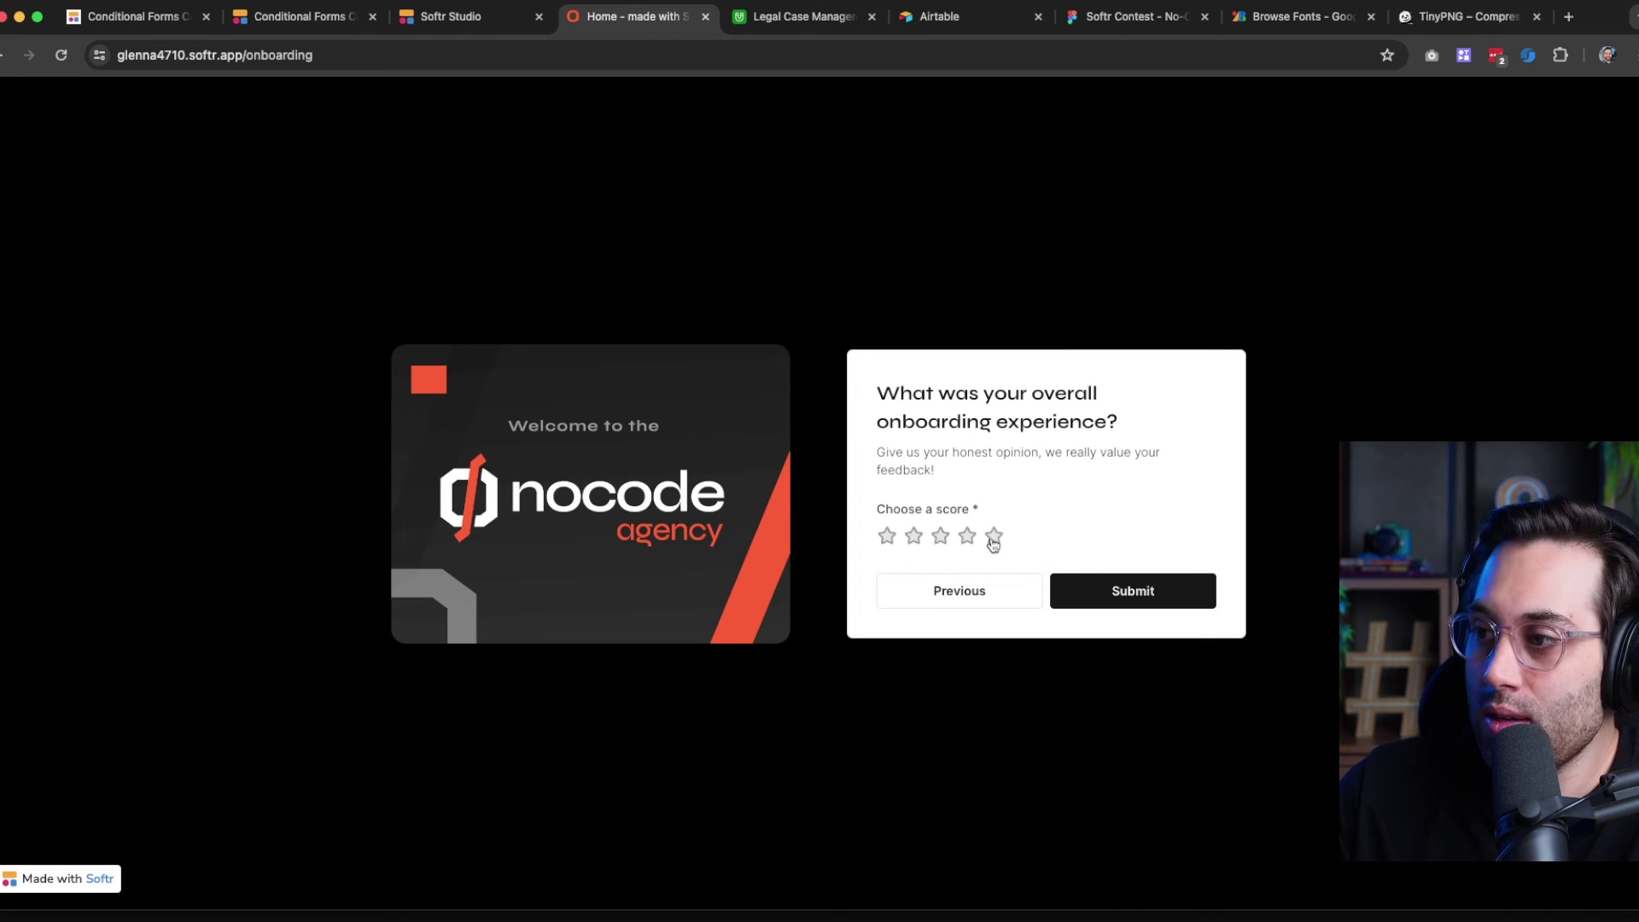
pyautogui.click(994, 538)
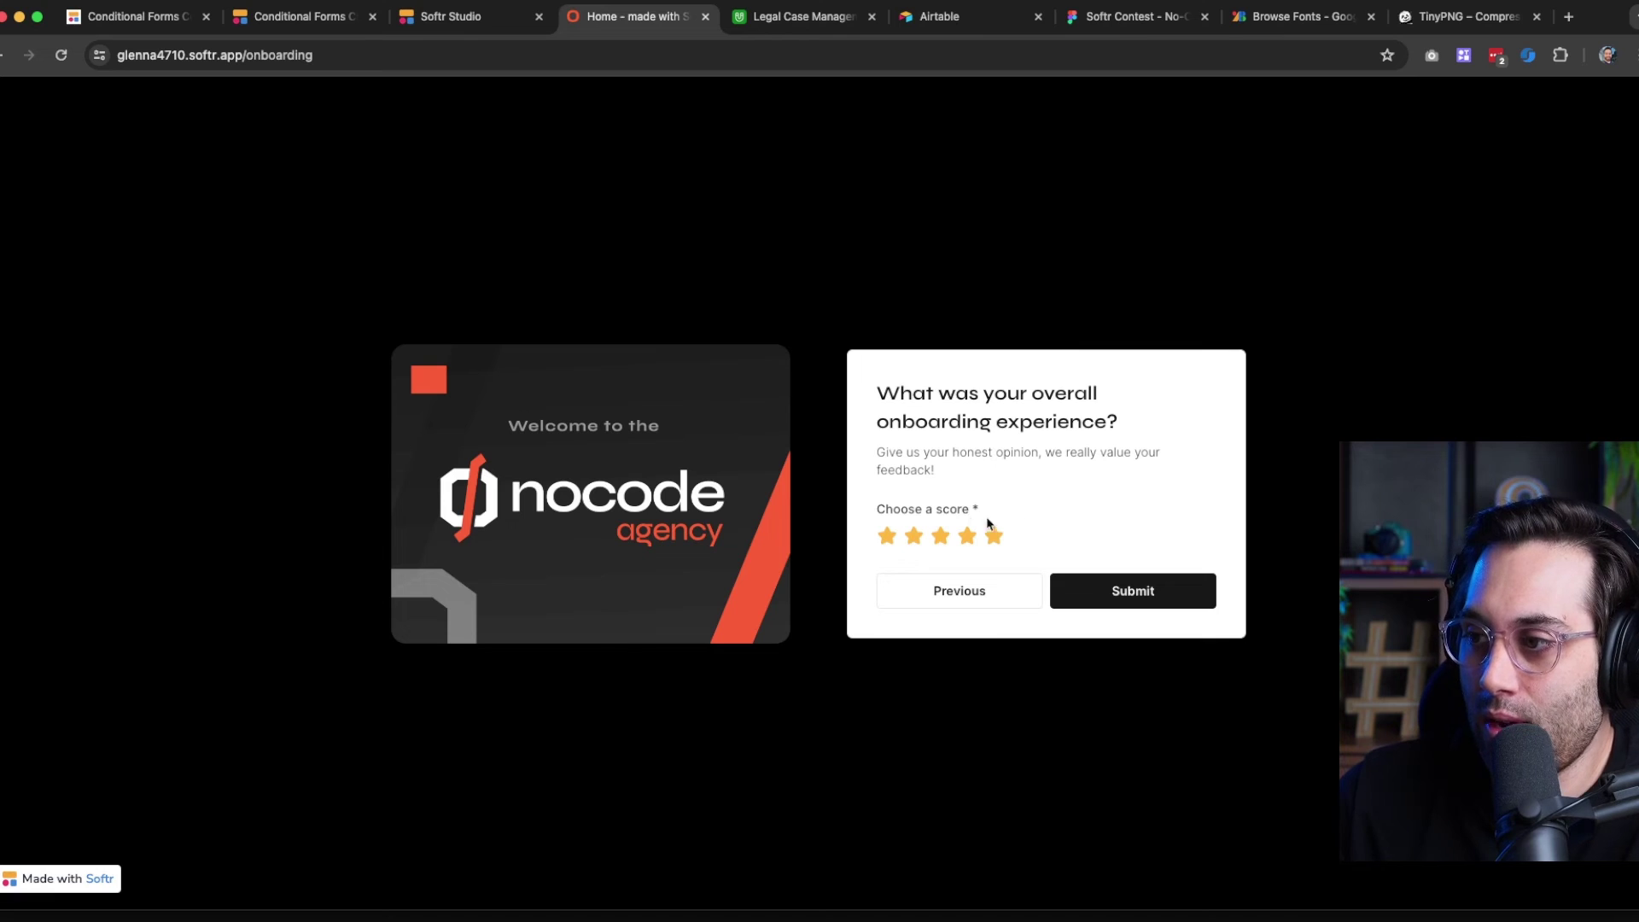
pyautogui.click(914, 538)
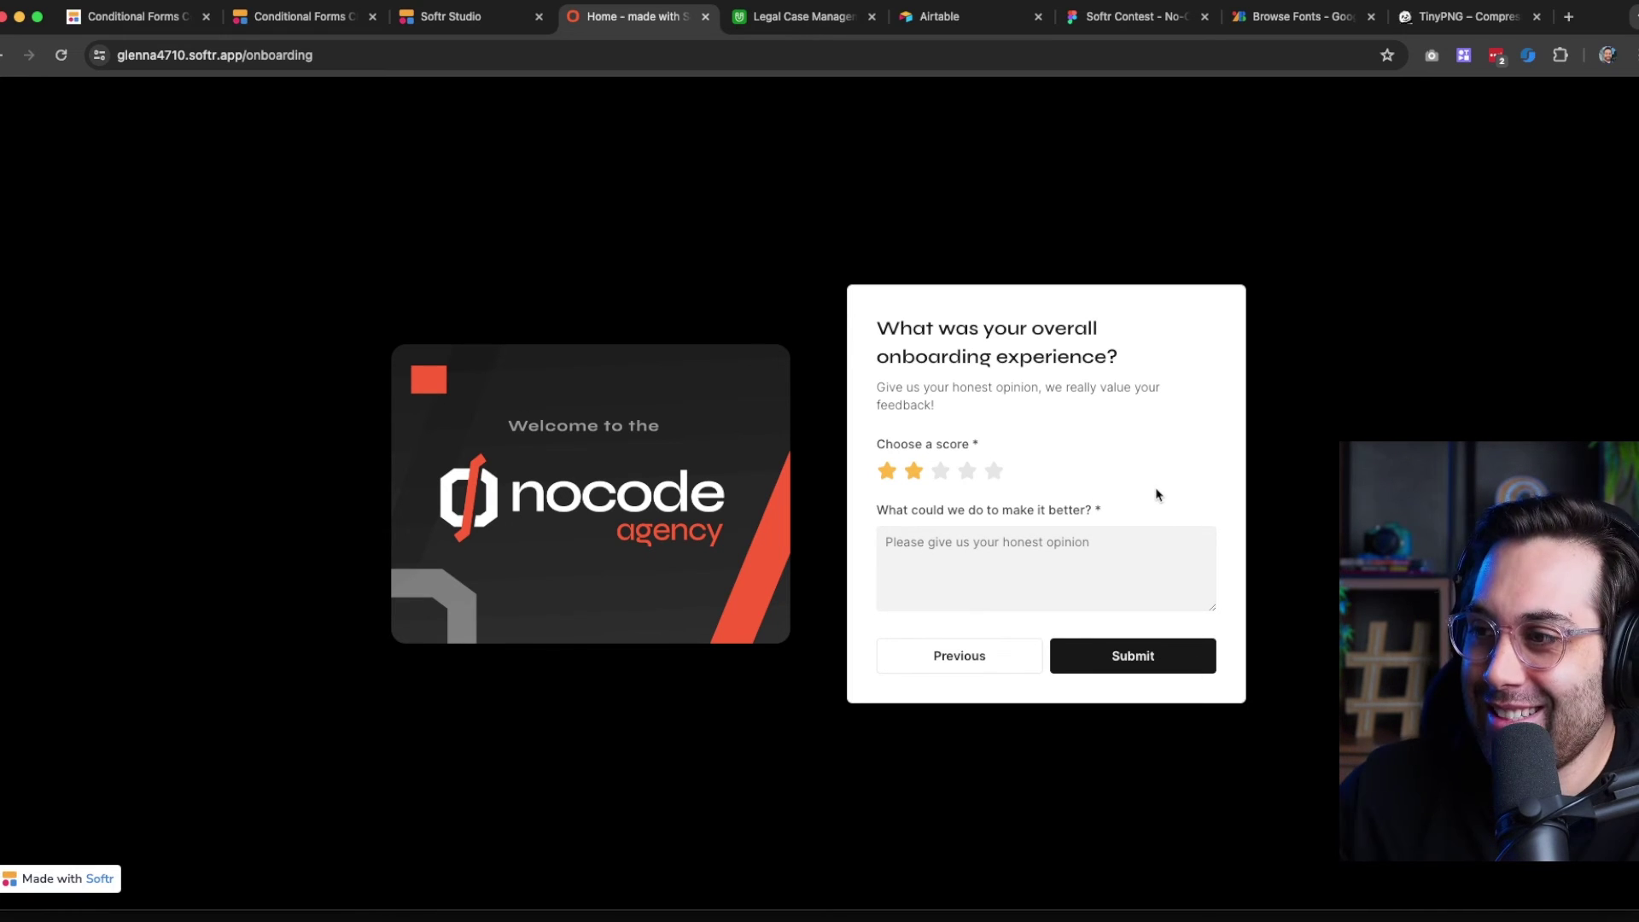
pyautogui.click(941, 472)
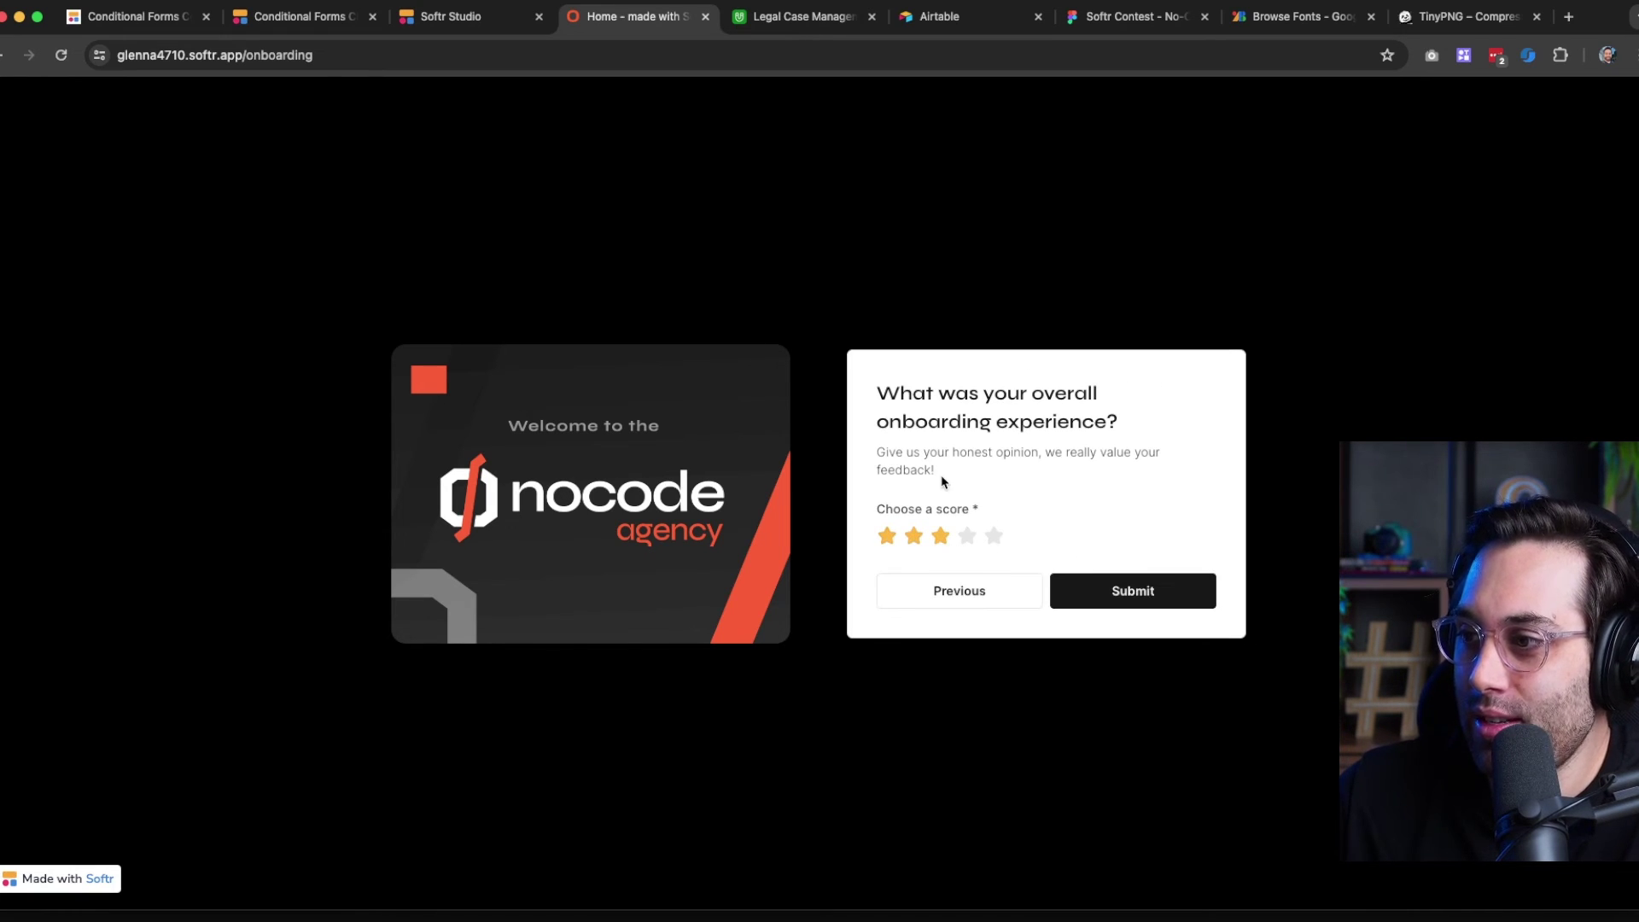
pyautogui.click(915, 538)
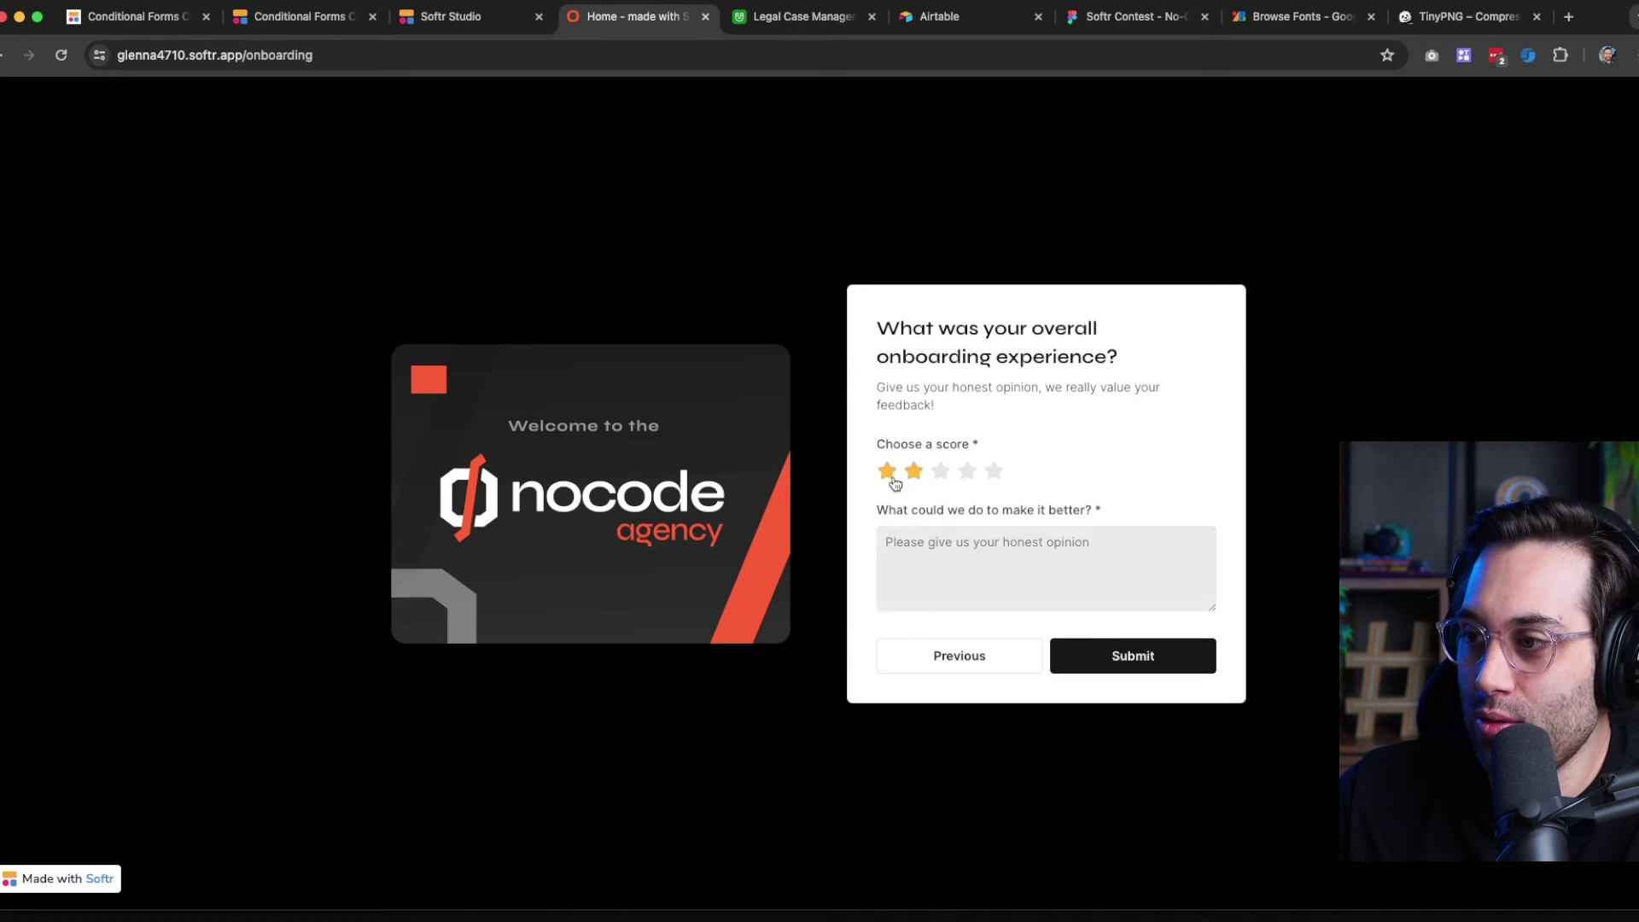
pyautogui.click(886, 472)
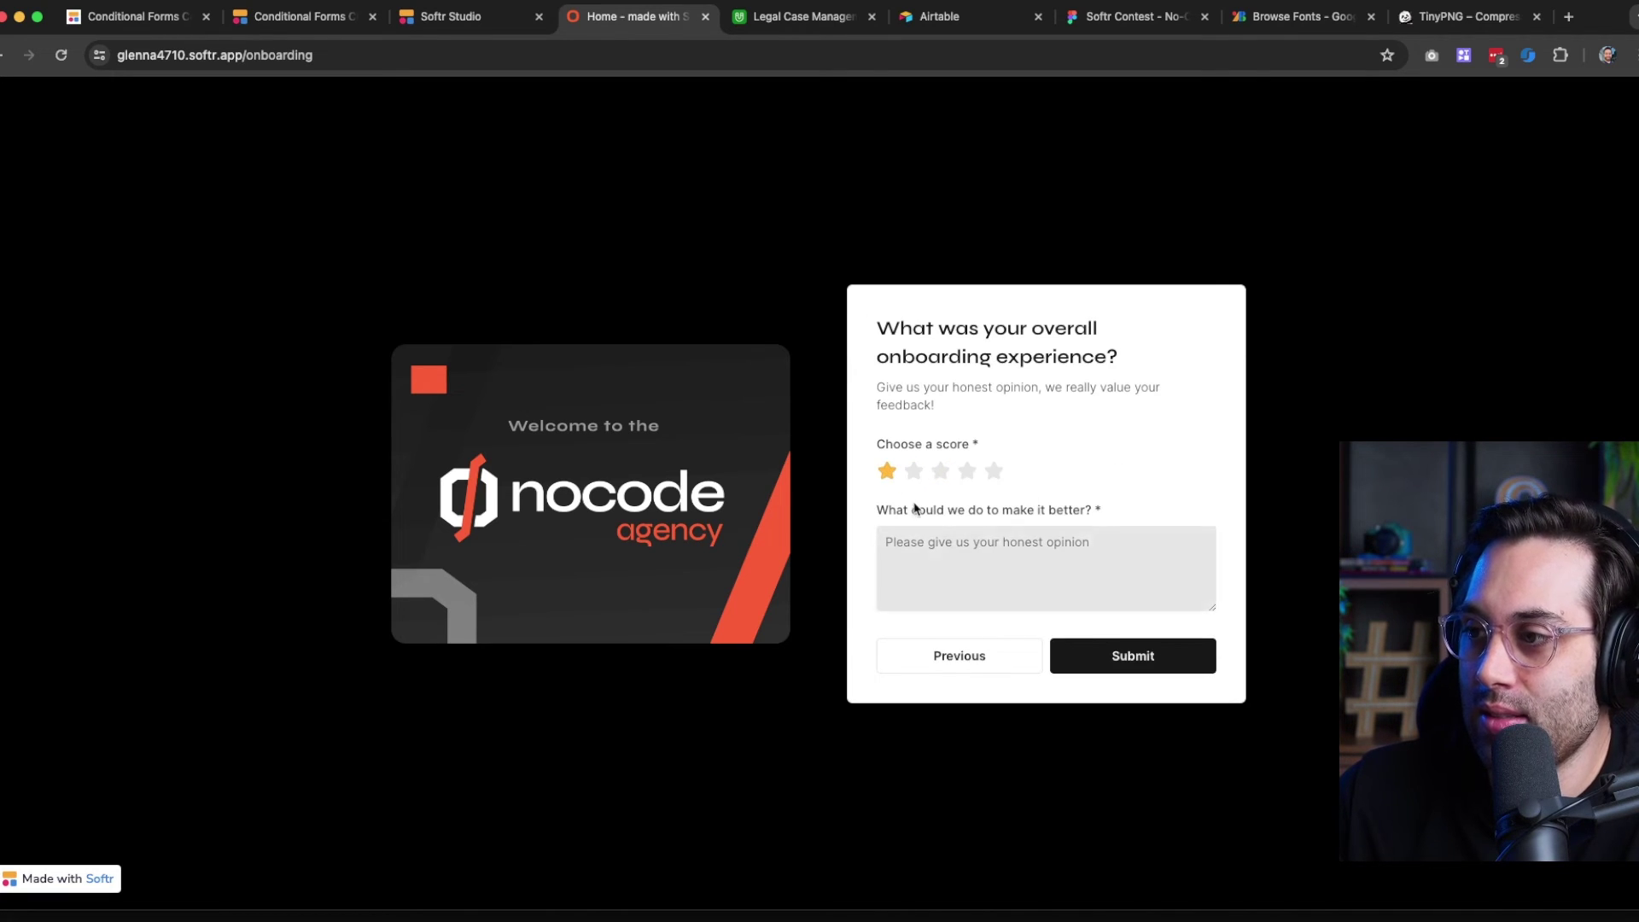
# Type improvement feedback ('Maybe remove that many steps', 'e content!') and submit the form
pyautogui.click(980, 569)
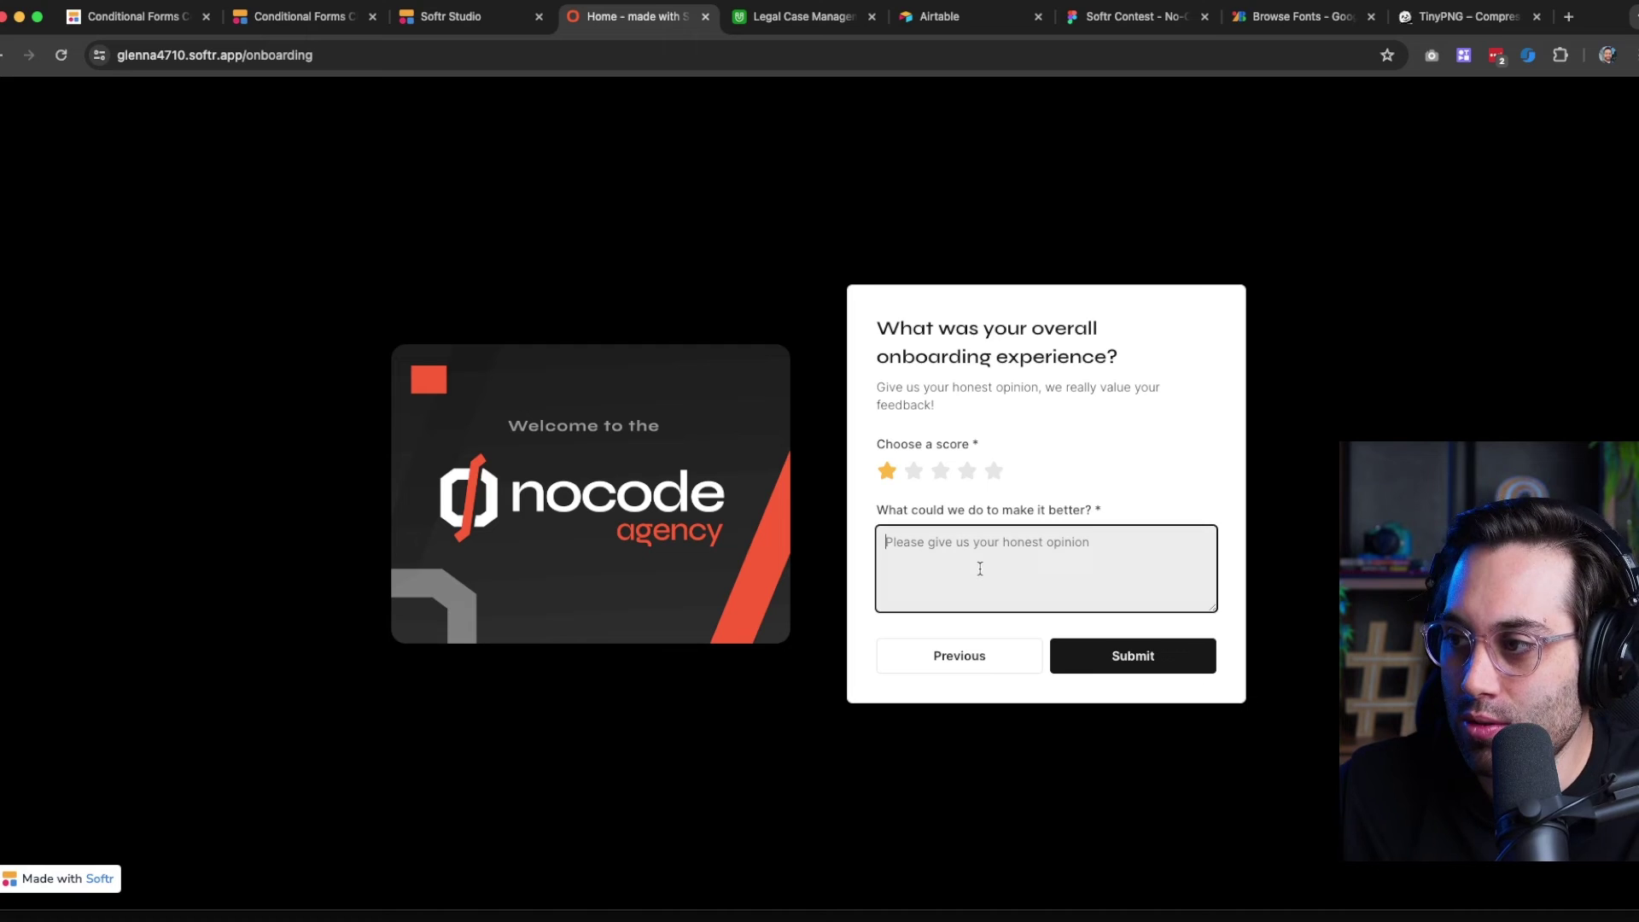
pyautogui.write('Ma')
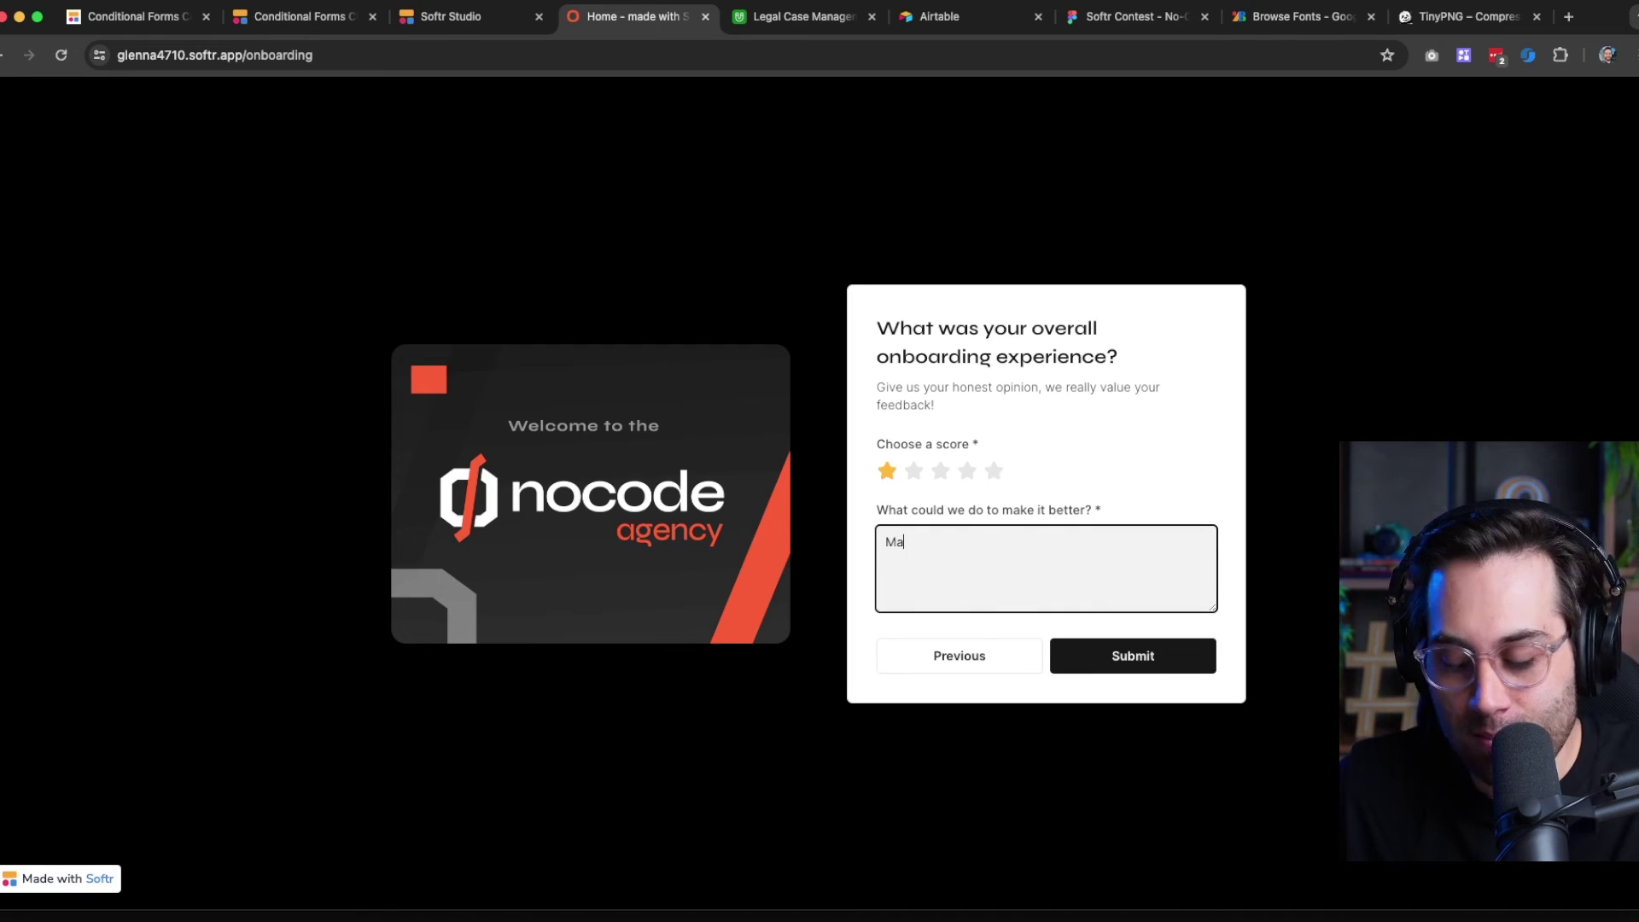
pyautogui.write('ybe remove')
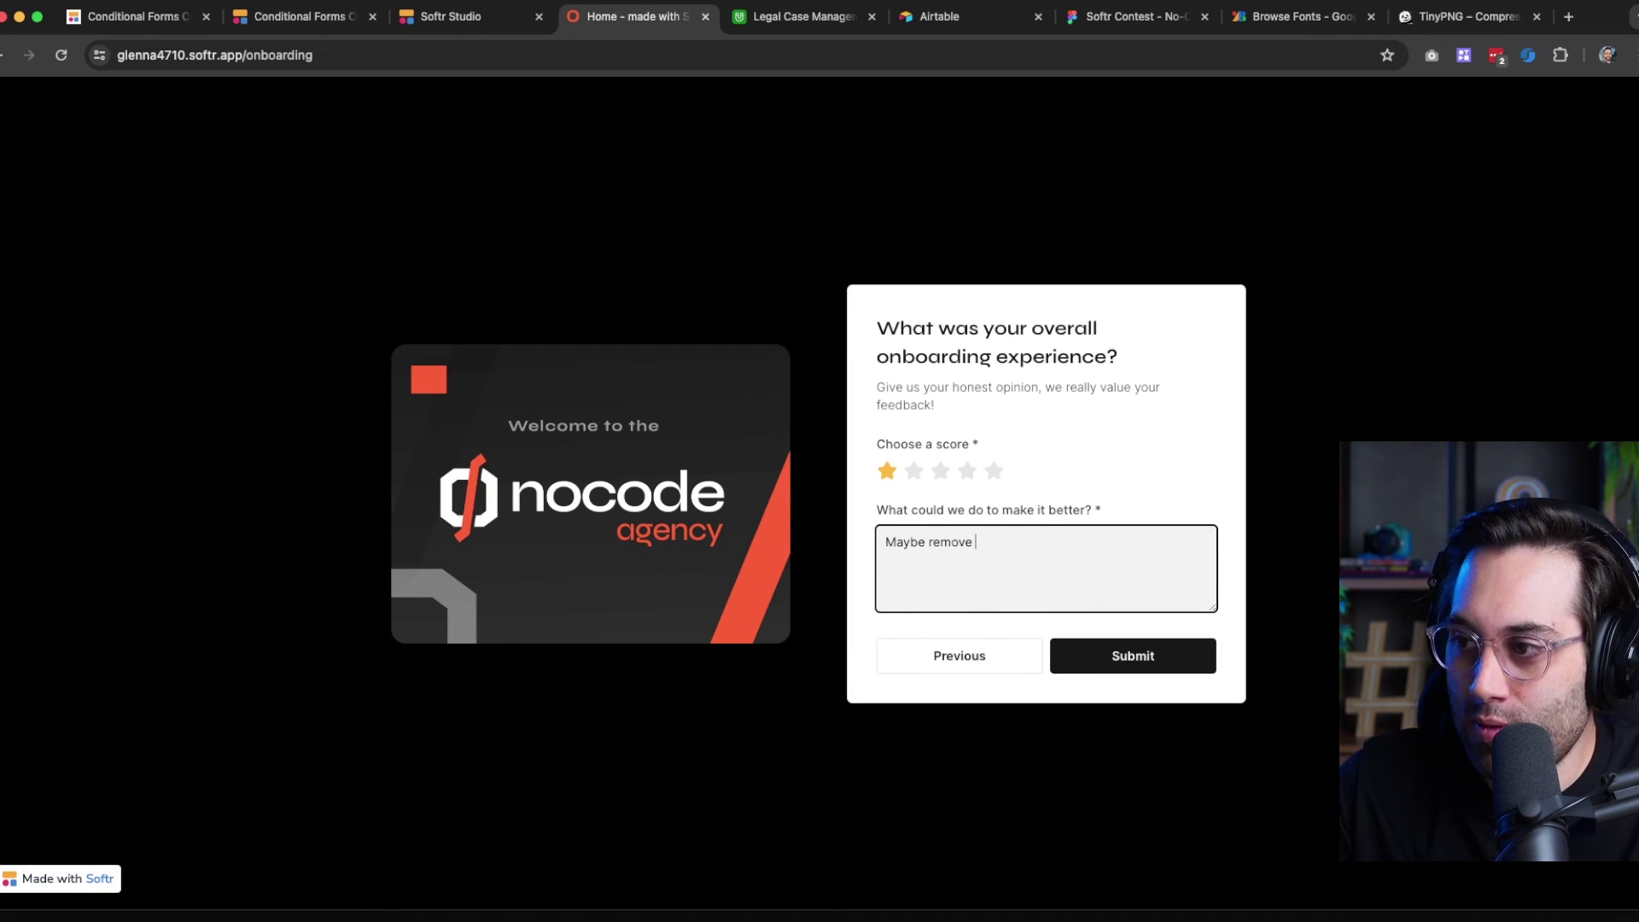
pyautogui.write(' that many steps before gettin')
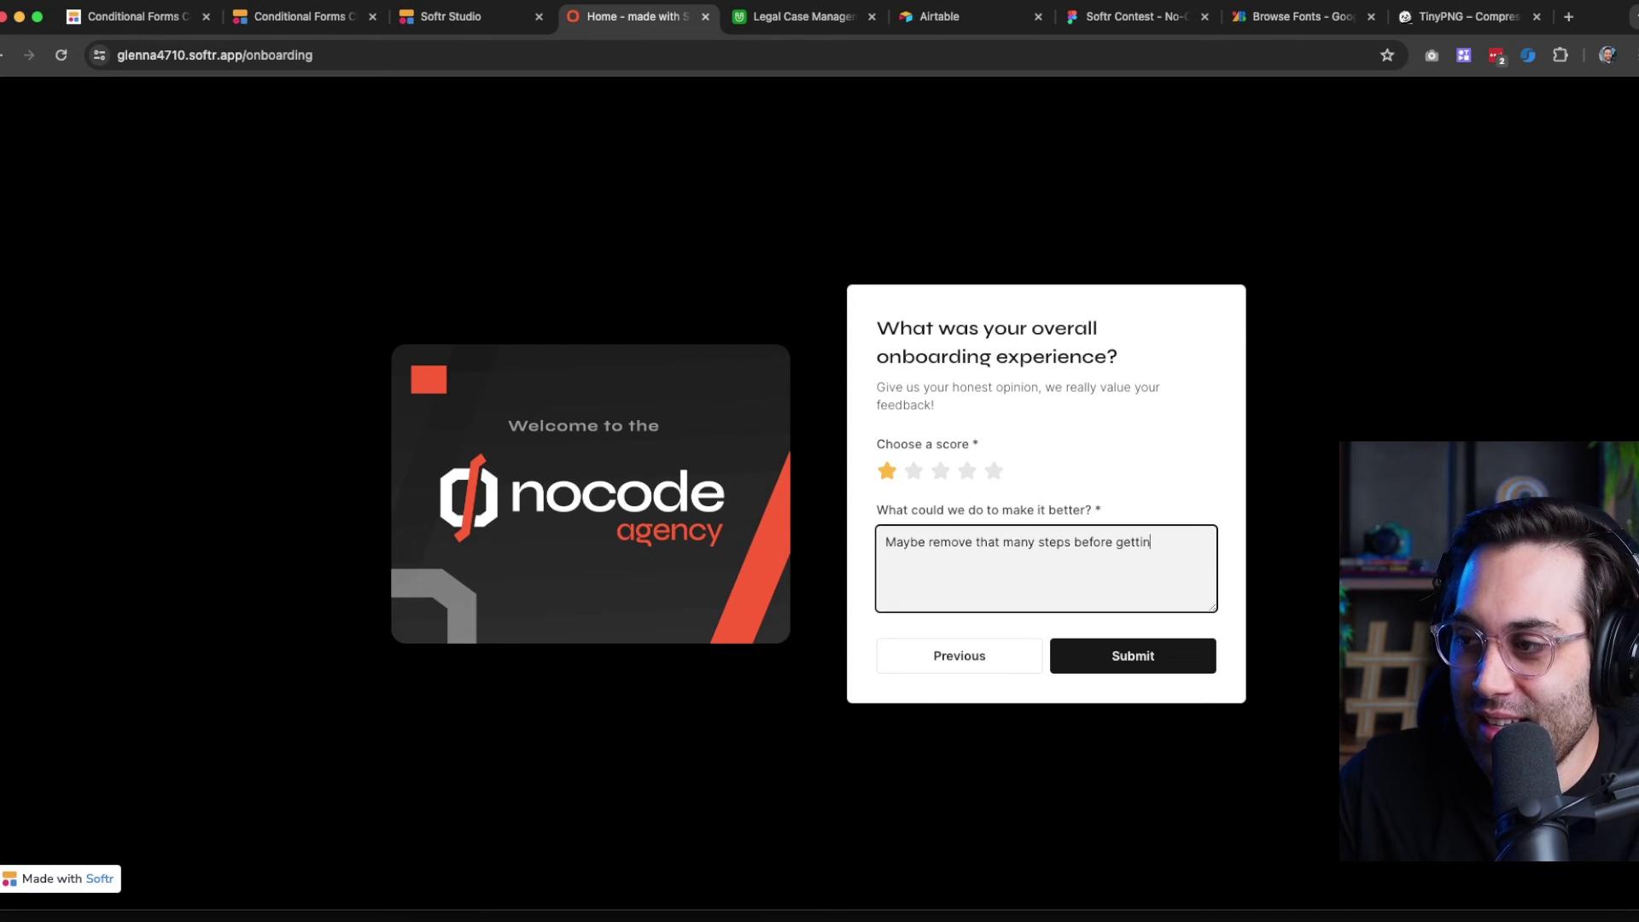
pyautogui.write('e content!')
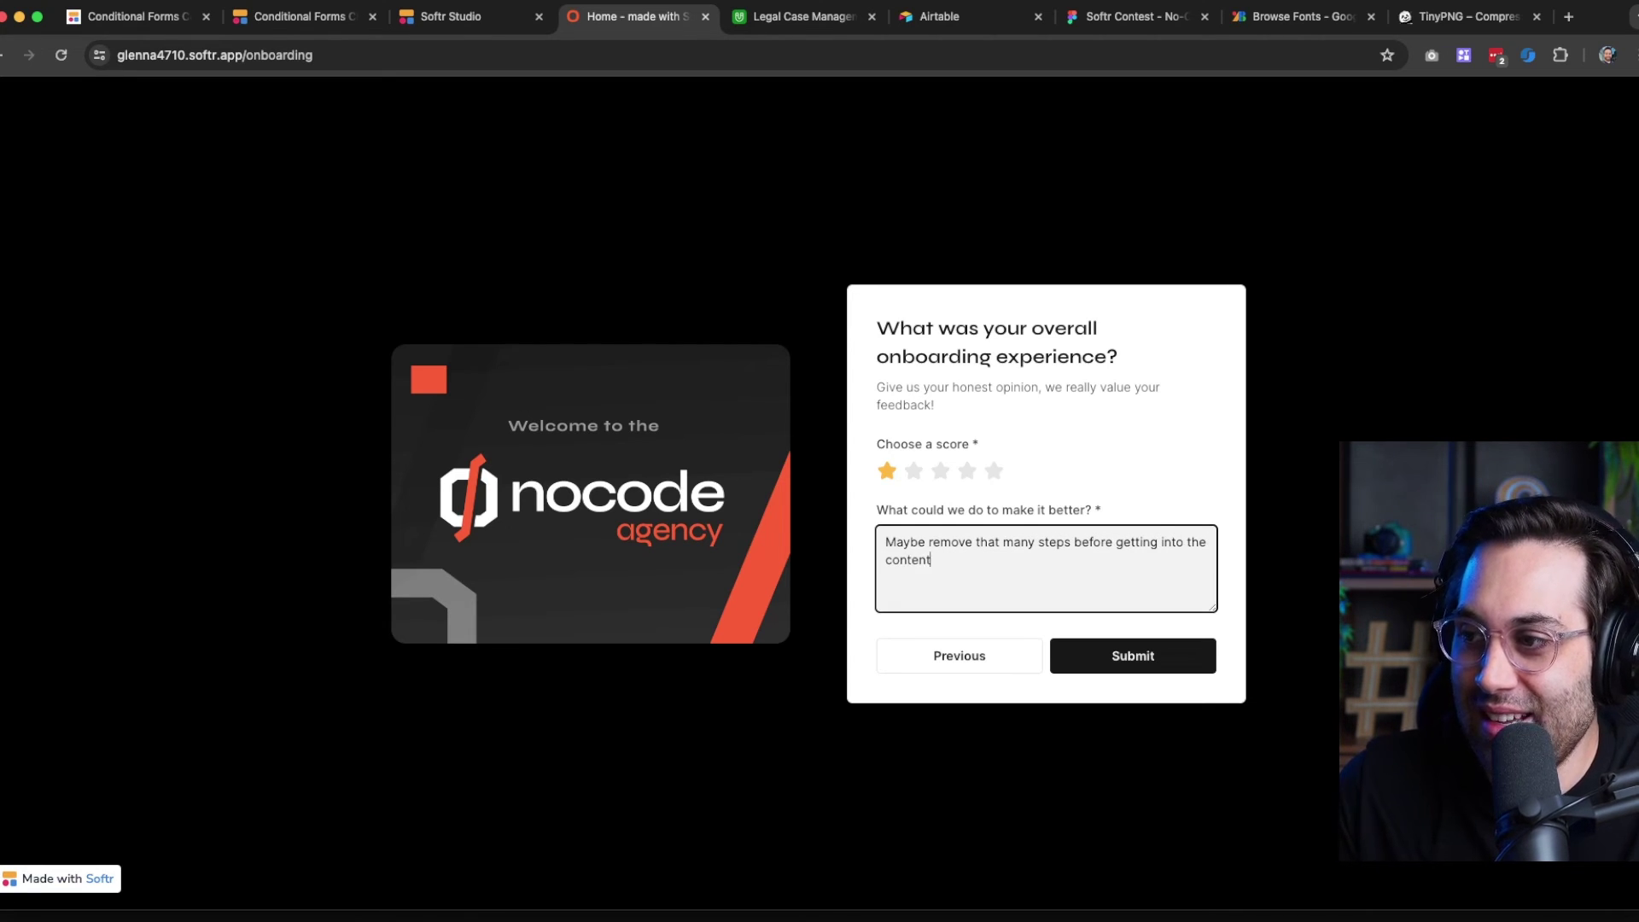
pyautogui.click(1135, 659)
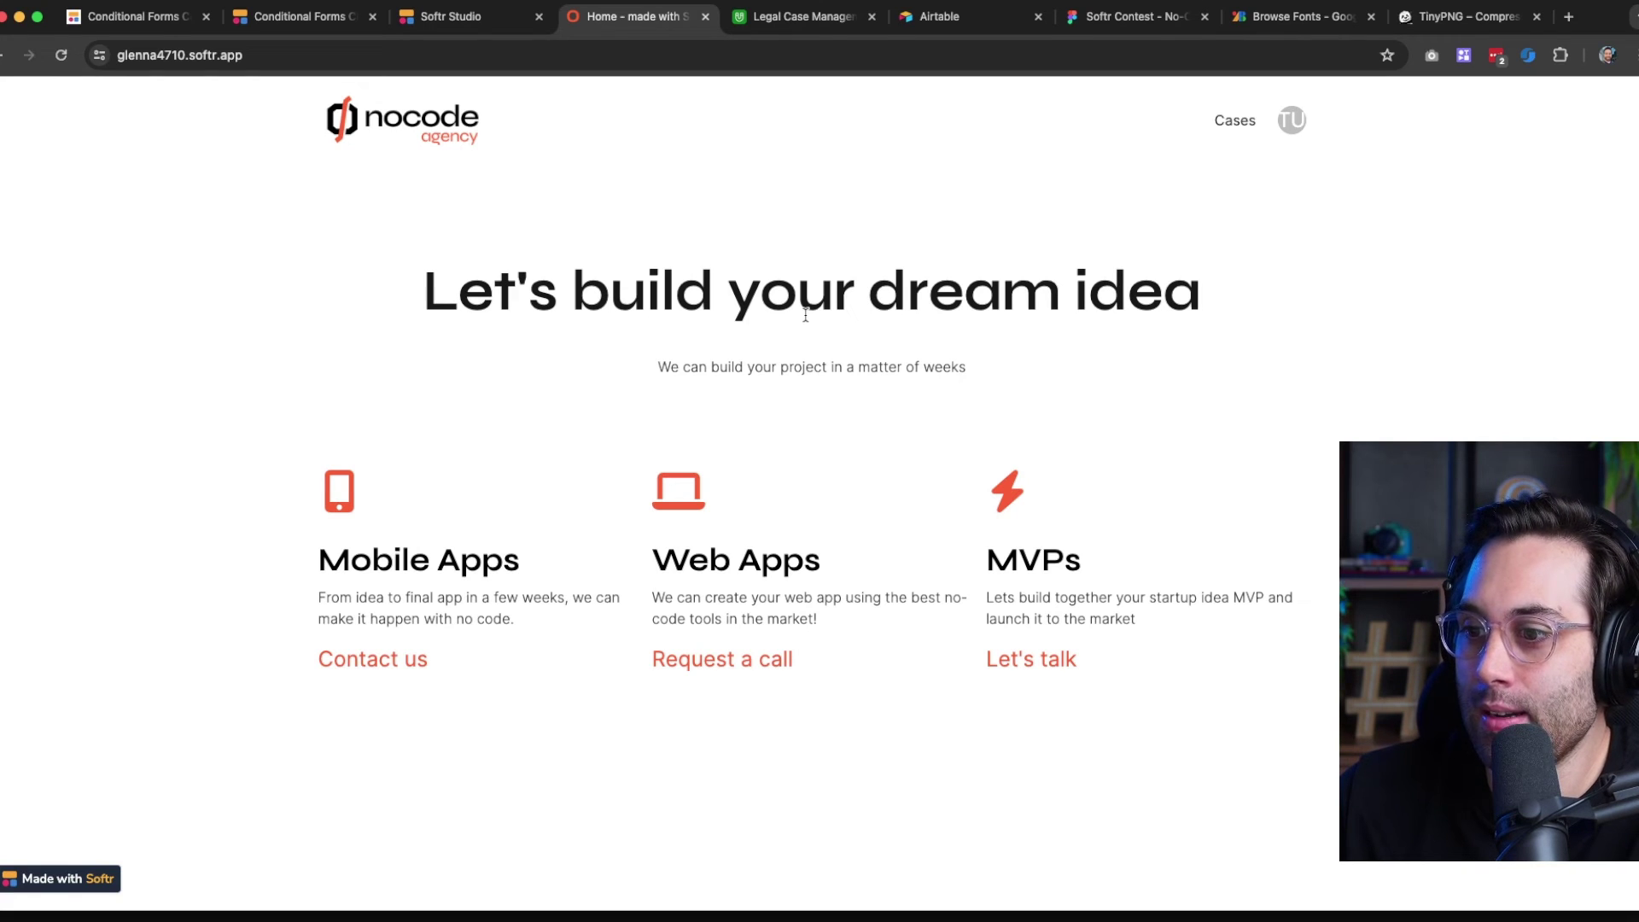
pyautogui.scroll(-5, 794, 356)
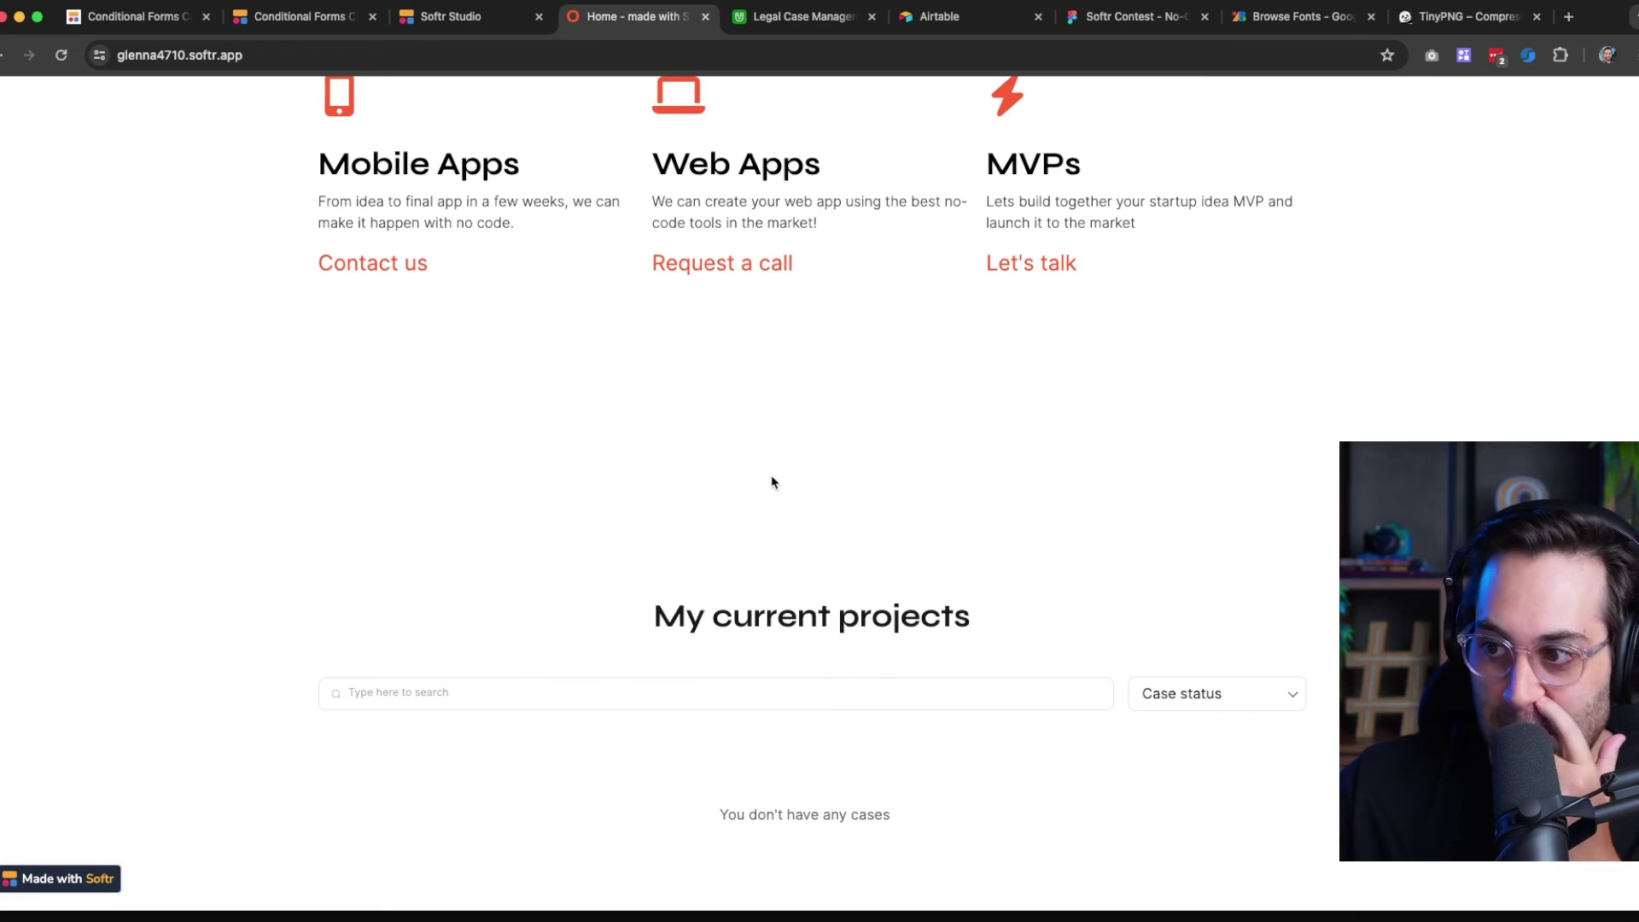
pyautogui.scroll(5, 772, 479)
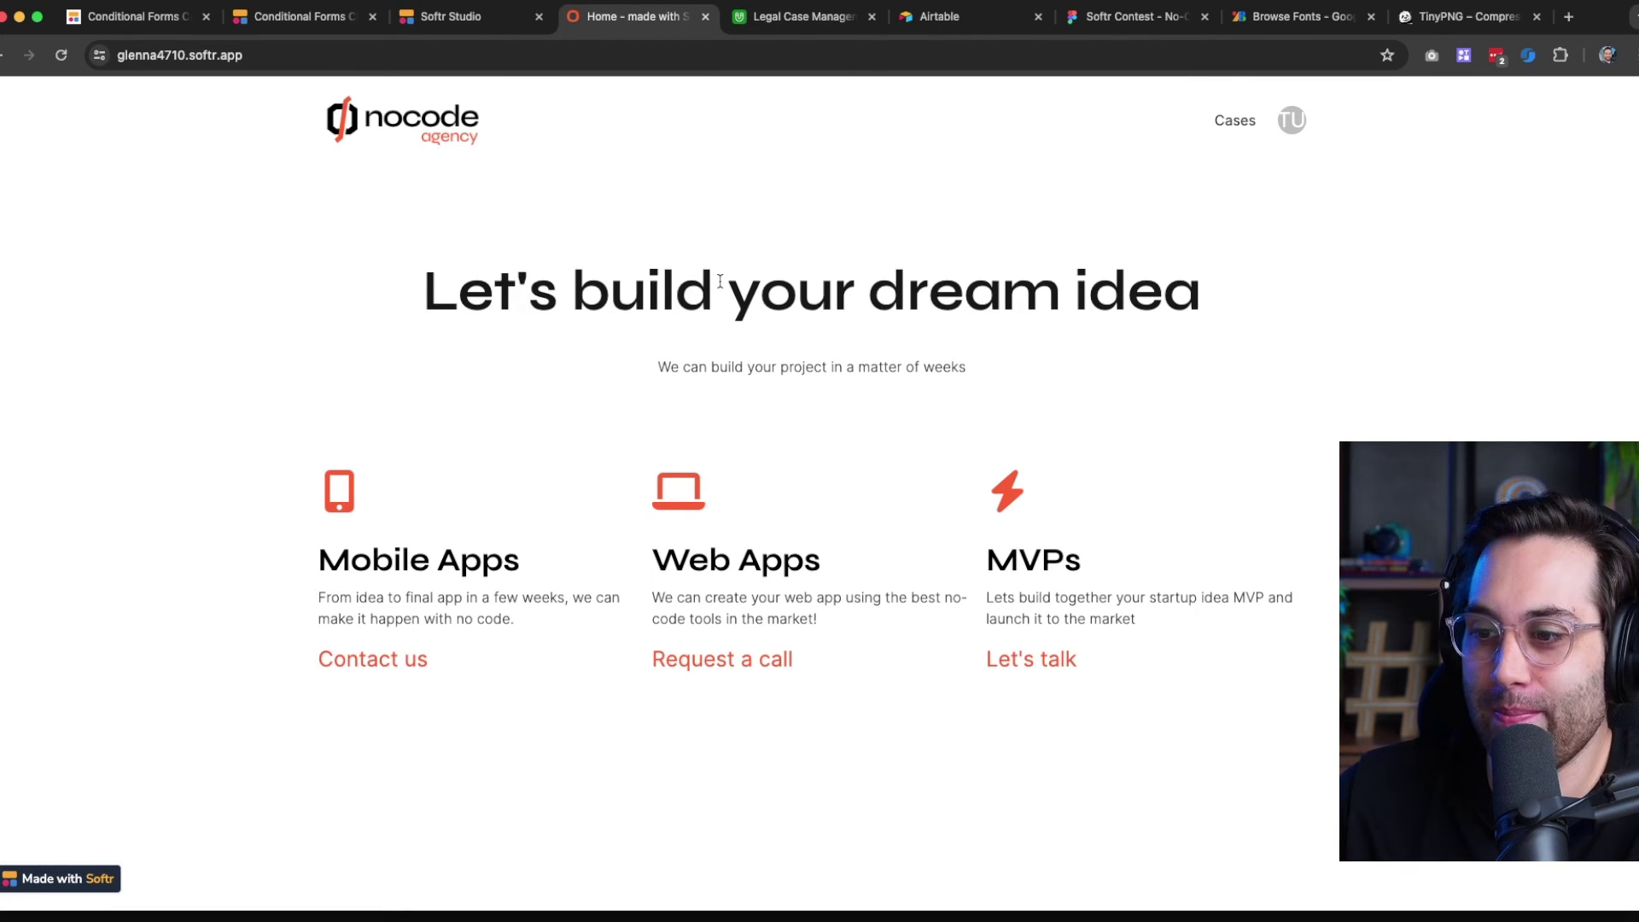
# Back in Softr Studio, close the form settings and open the Home page for editing
pyautogui.click(432, 19)
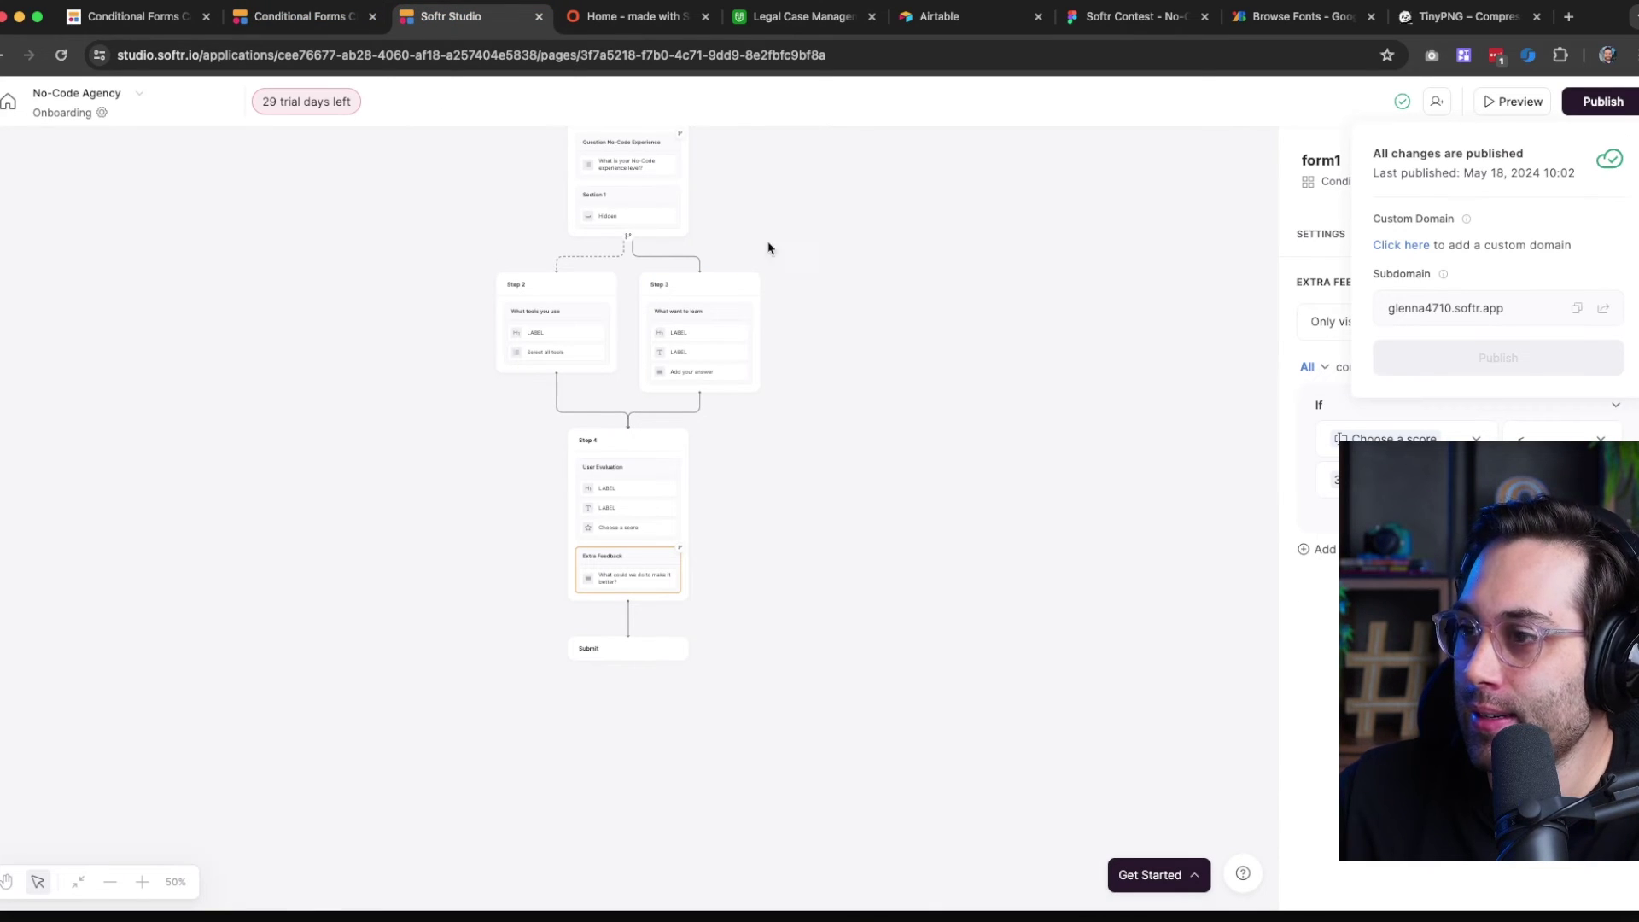
pyautogui.click(211, 624)
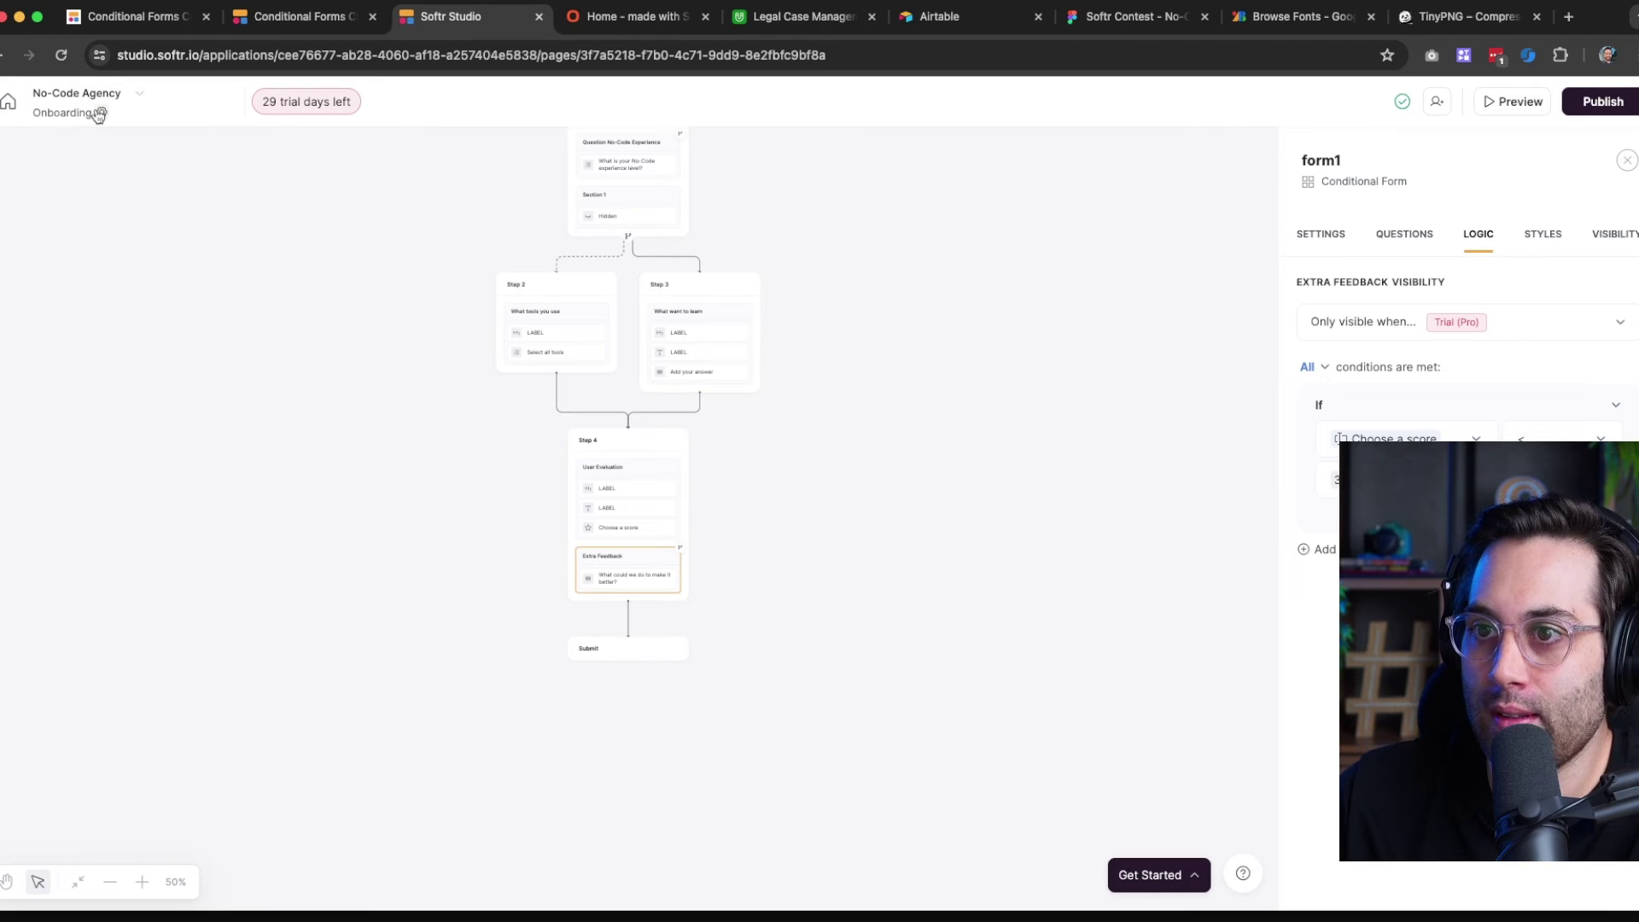
pyautogui.click(1626, 161)
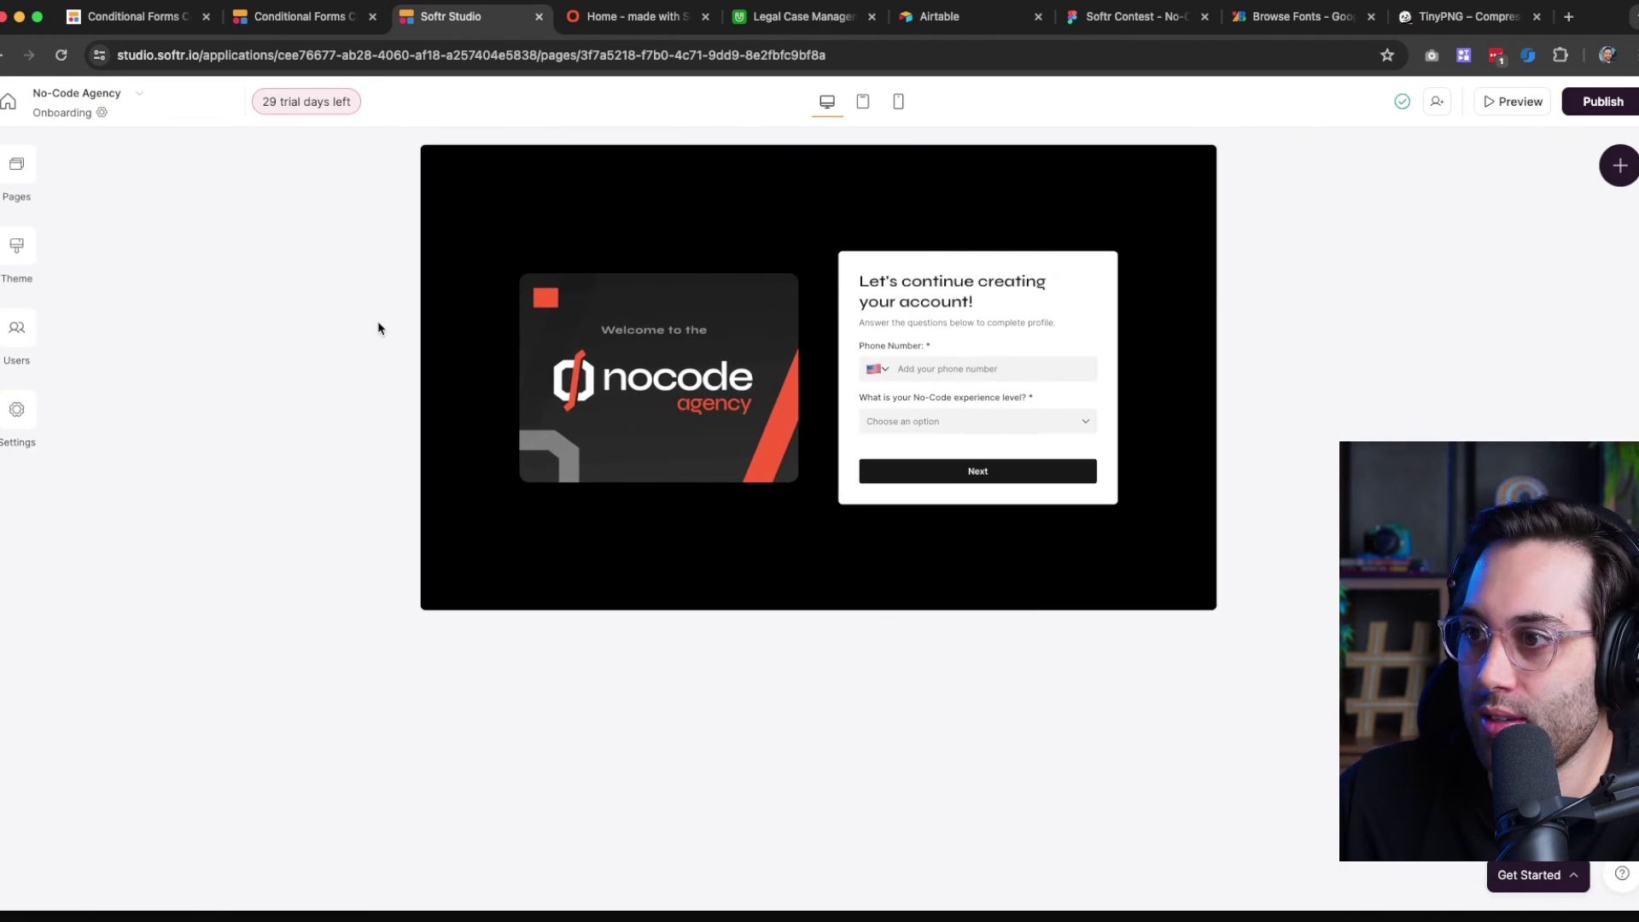
pyautogui.click(17, 171)
pyautogui.click(145, 461)
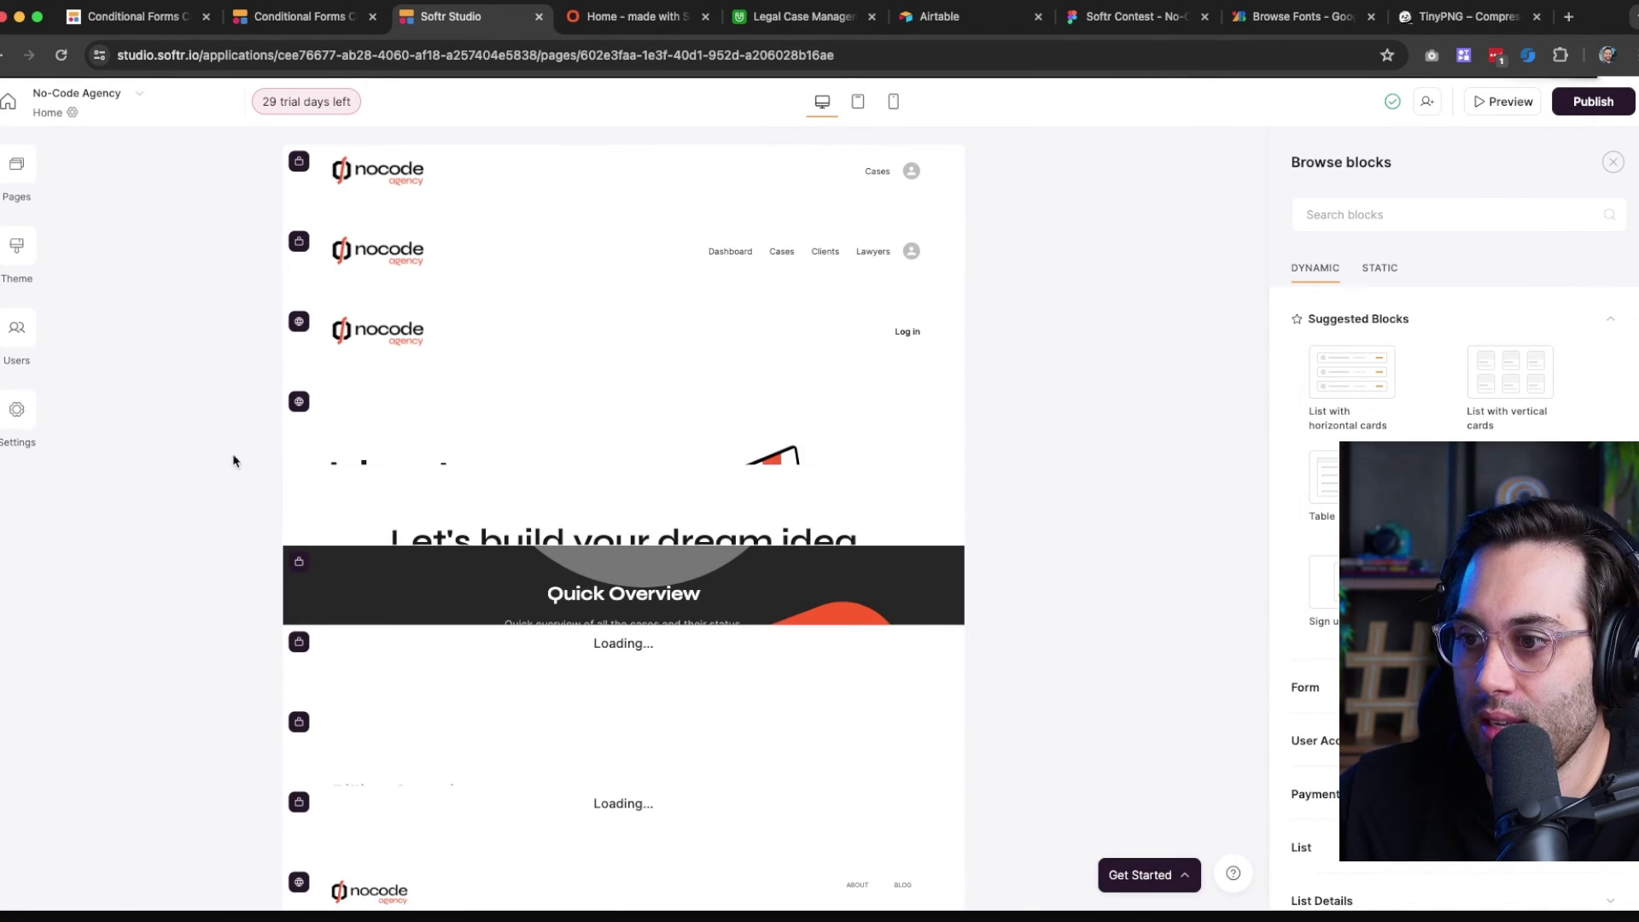
pyautogui.scroll(-7, 629, 527)
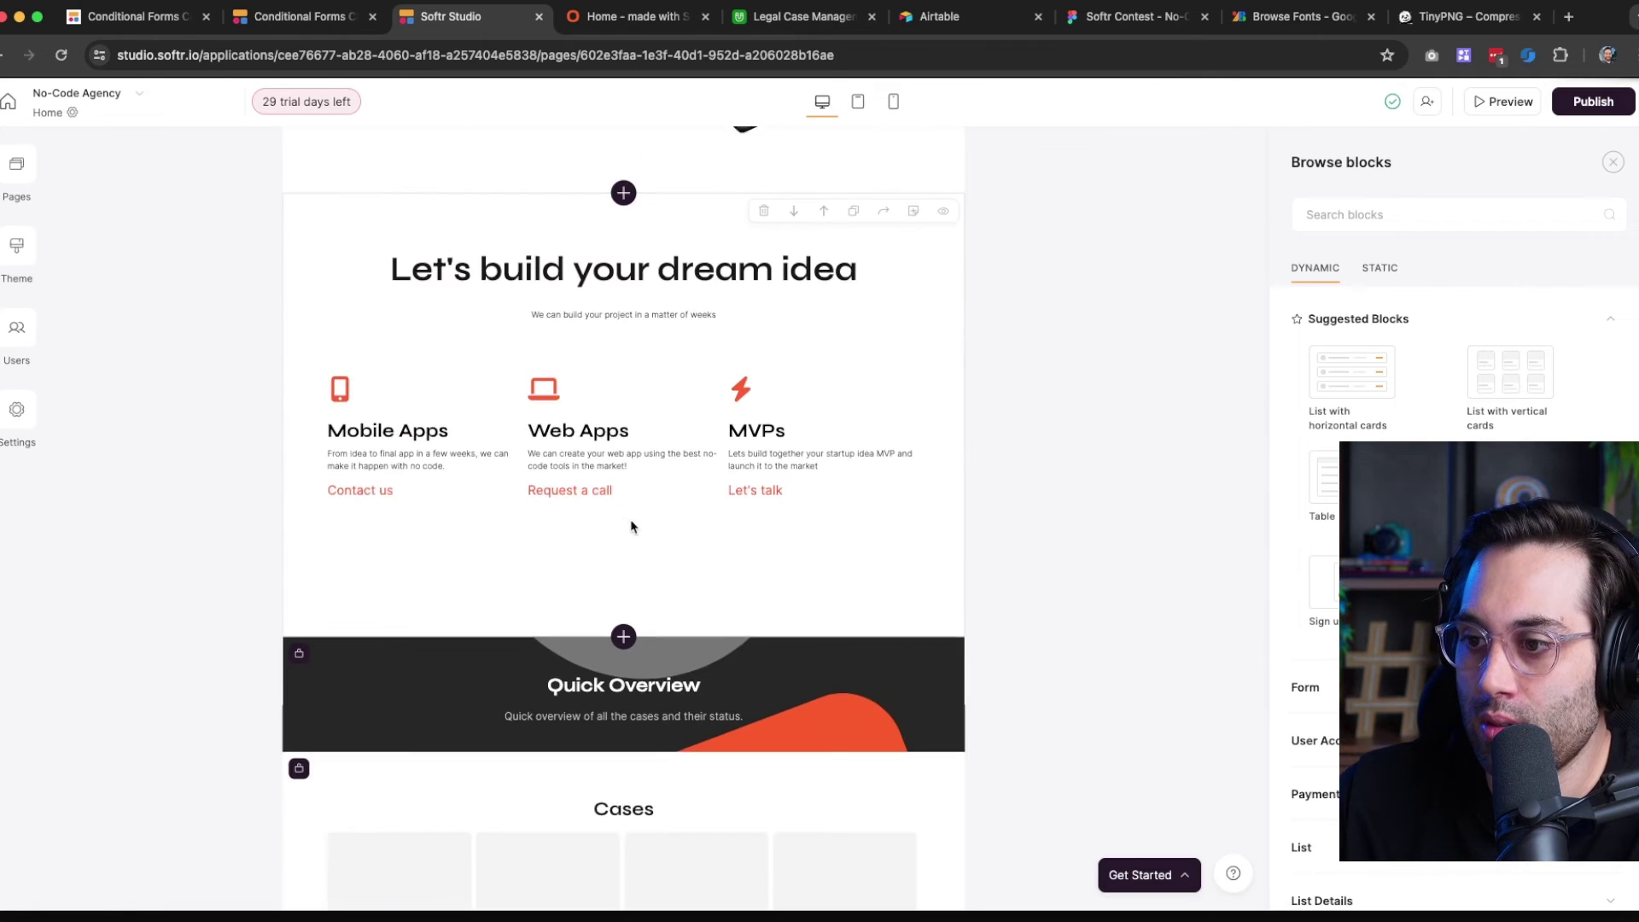
# Open the feature grid's Visibility settings and try Logged-in and Non-logged-in audiences
pyautogui.click(556, 369)
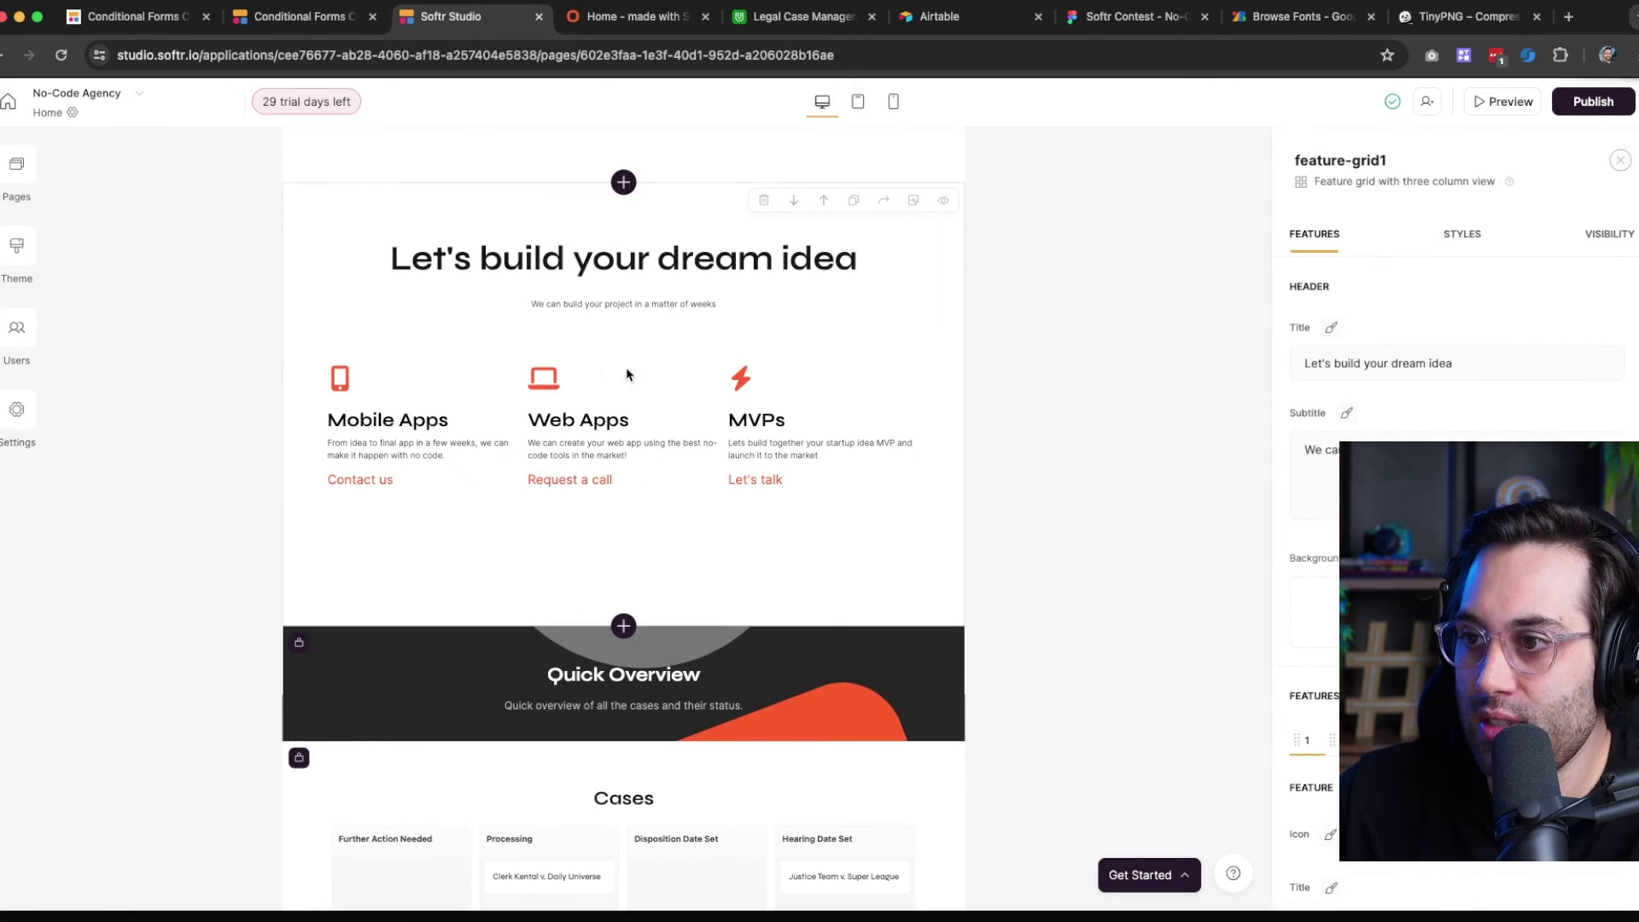
pyautogui.click(1621, 245)
pyautogui.click(1391, 317)
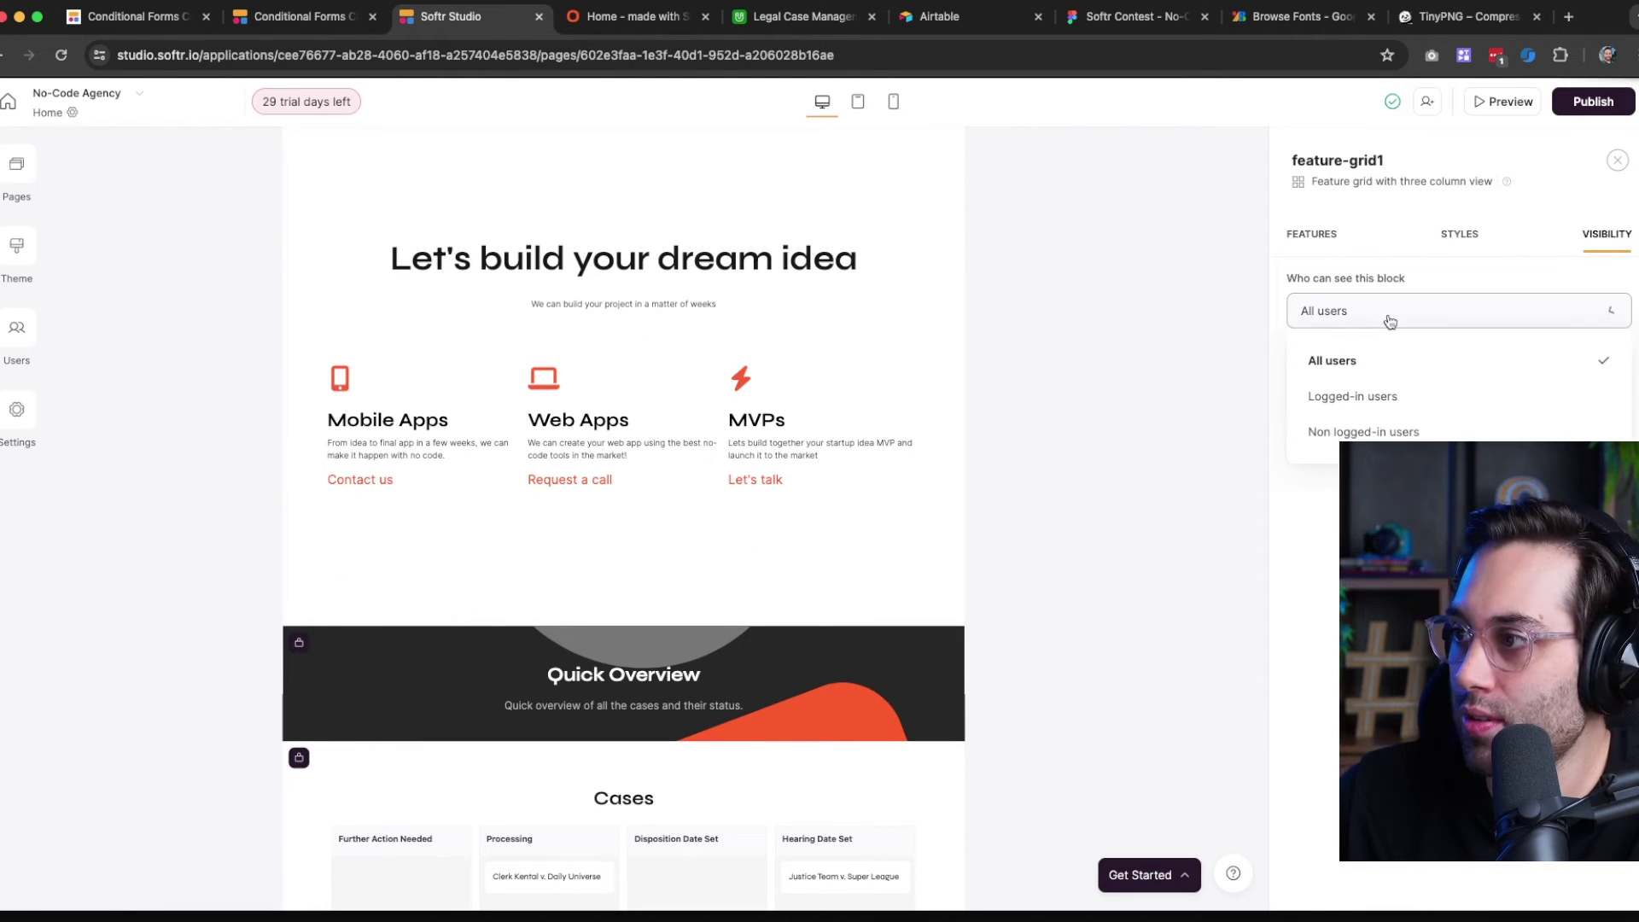
pyautogui.click(1357, 398)
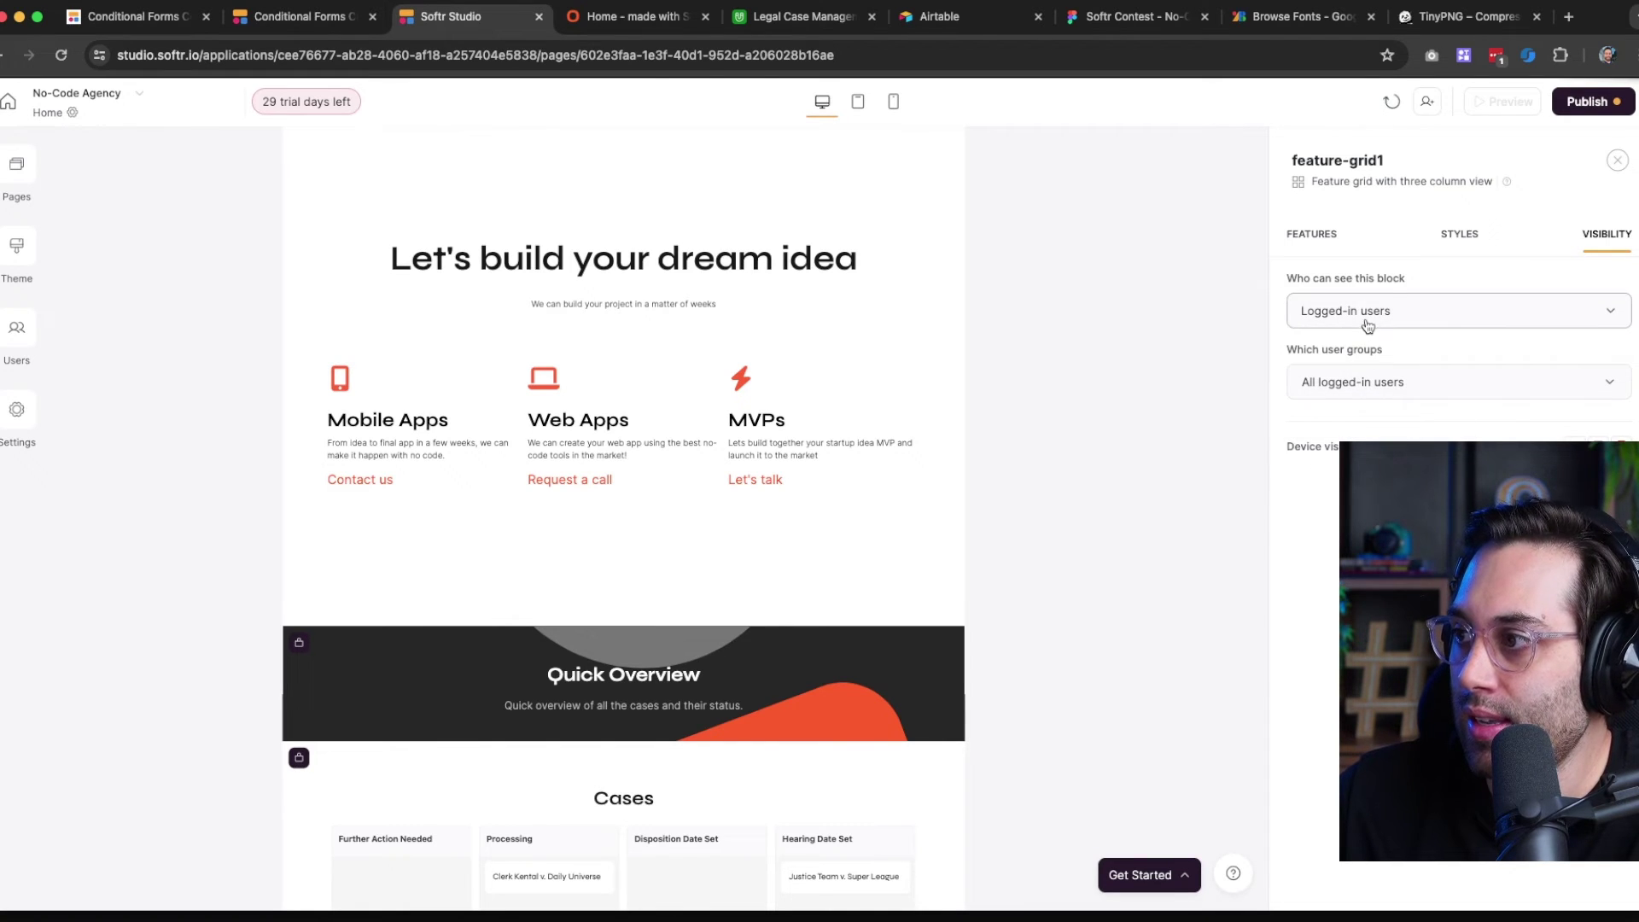
pyautogui.click(1364, 384)
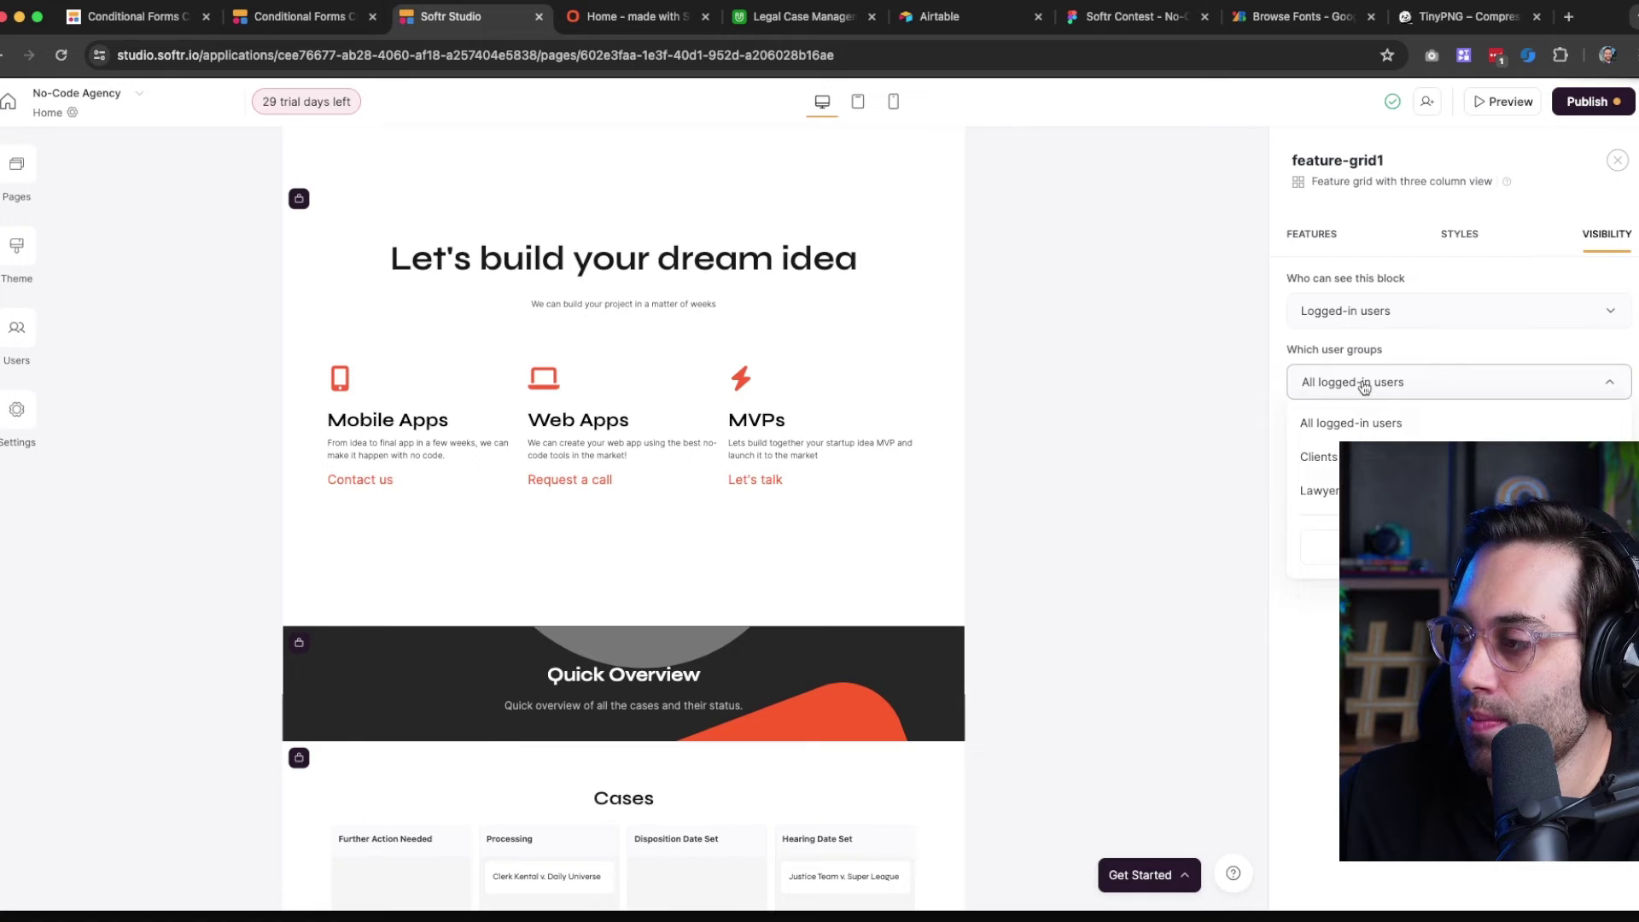
pyautogui.click(1365, 384)
pyautogui.click(1389, 318)
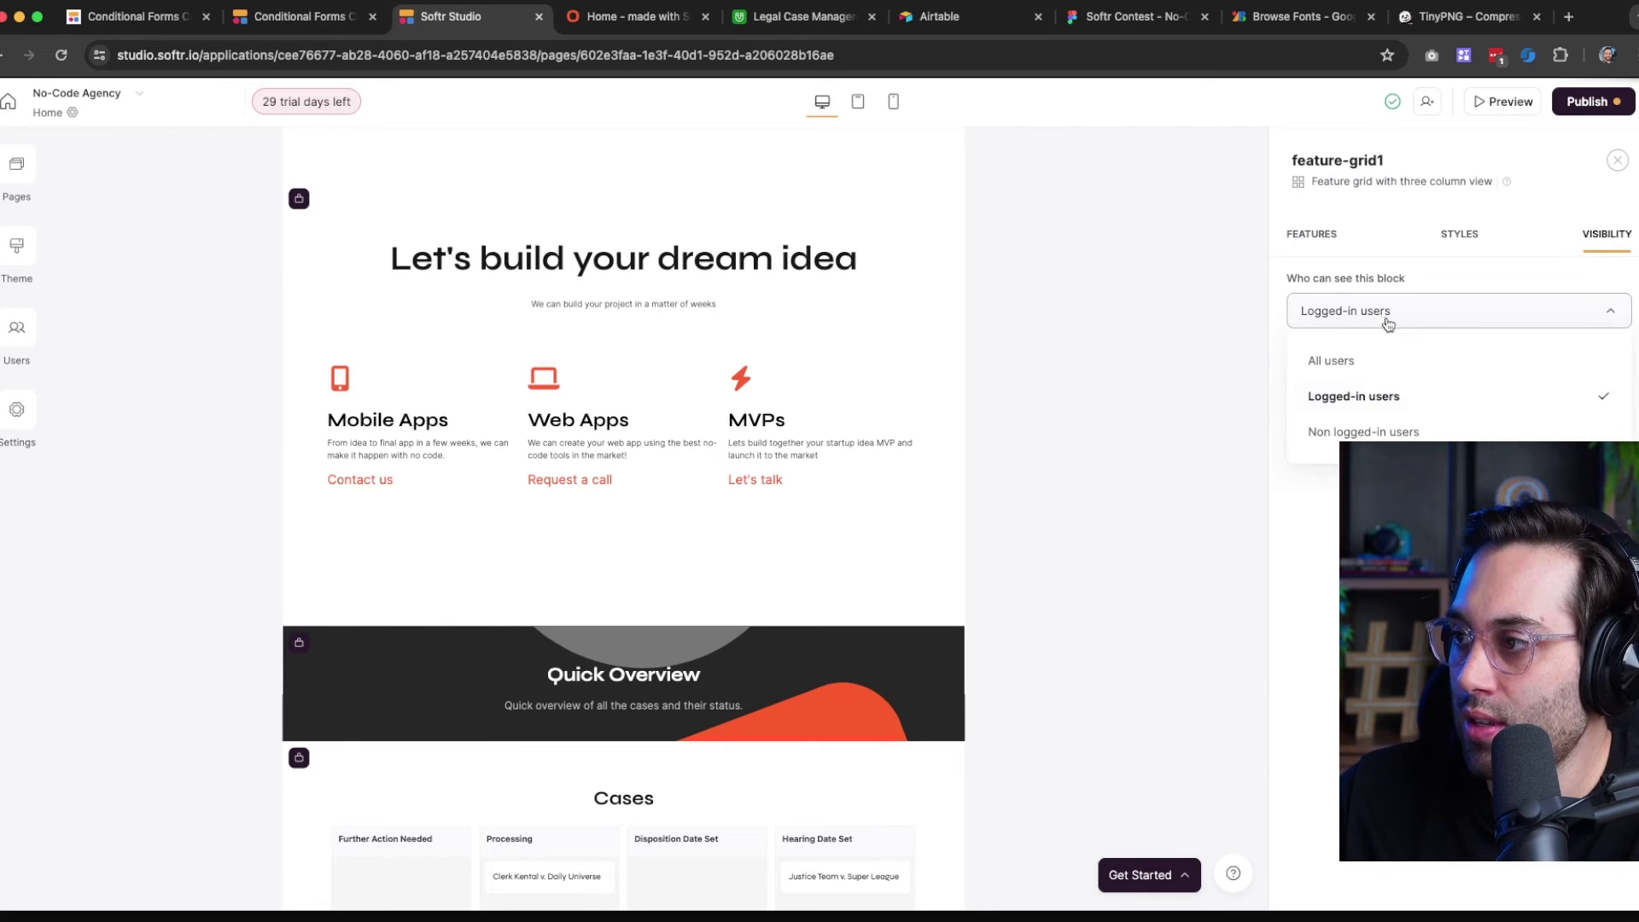
pyautogui.click(1373, 433)
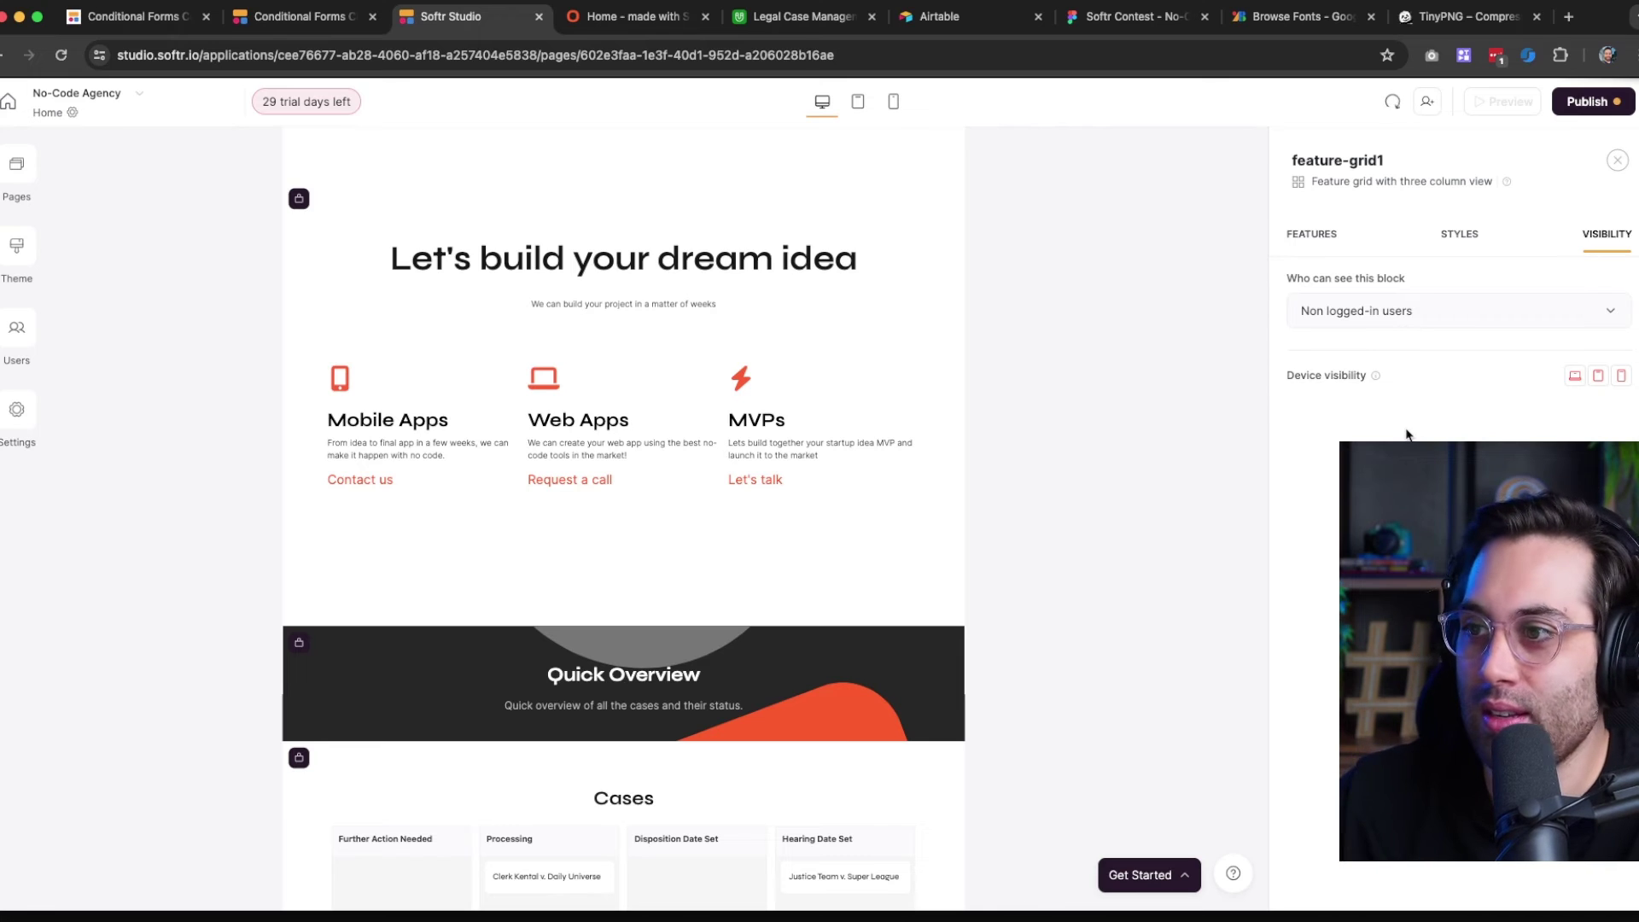
pyautogui.click(1401, 318)
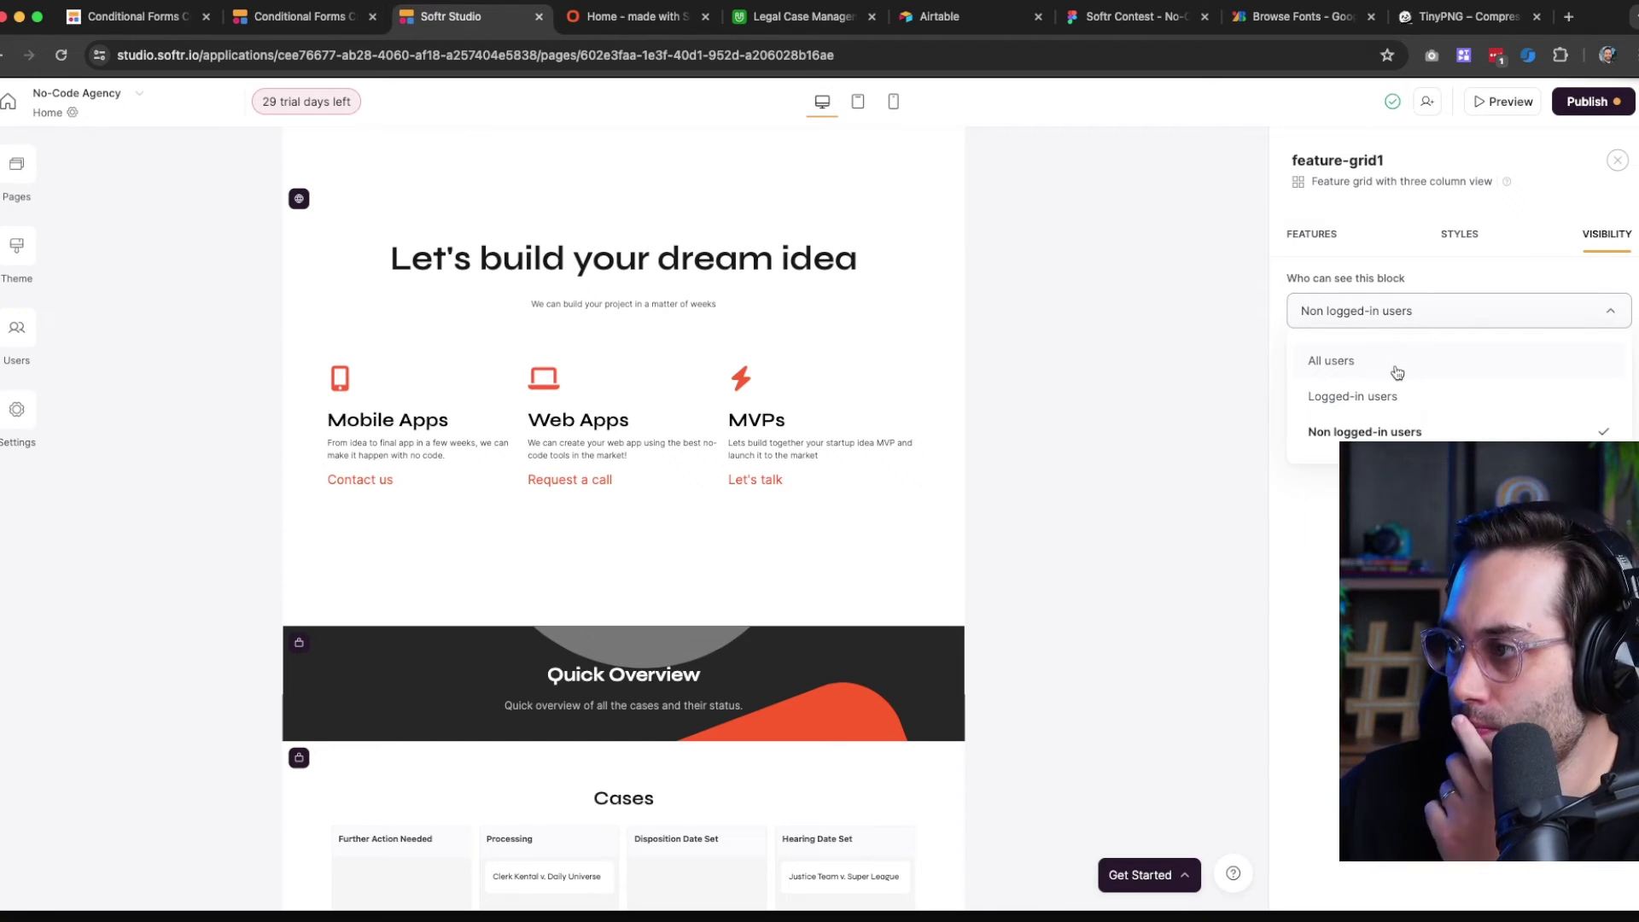
pyautogui.click(1358, 399)
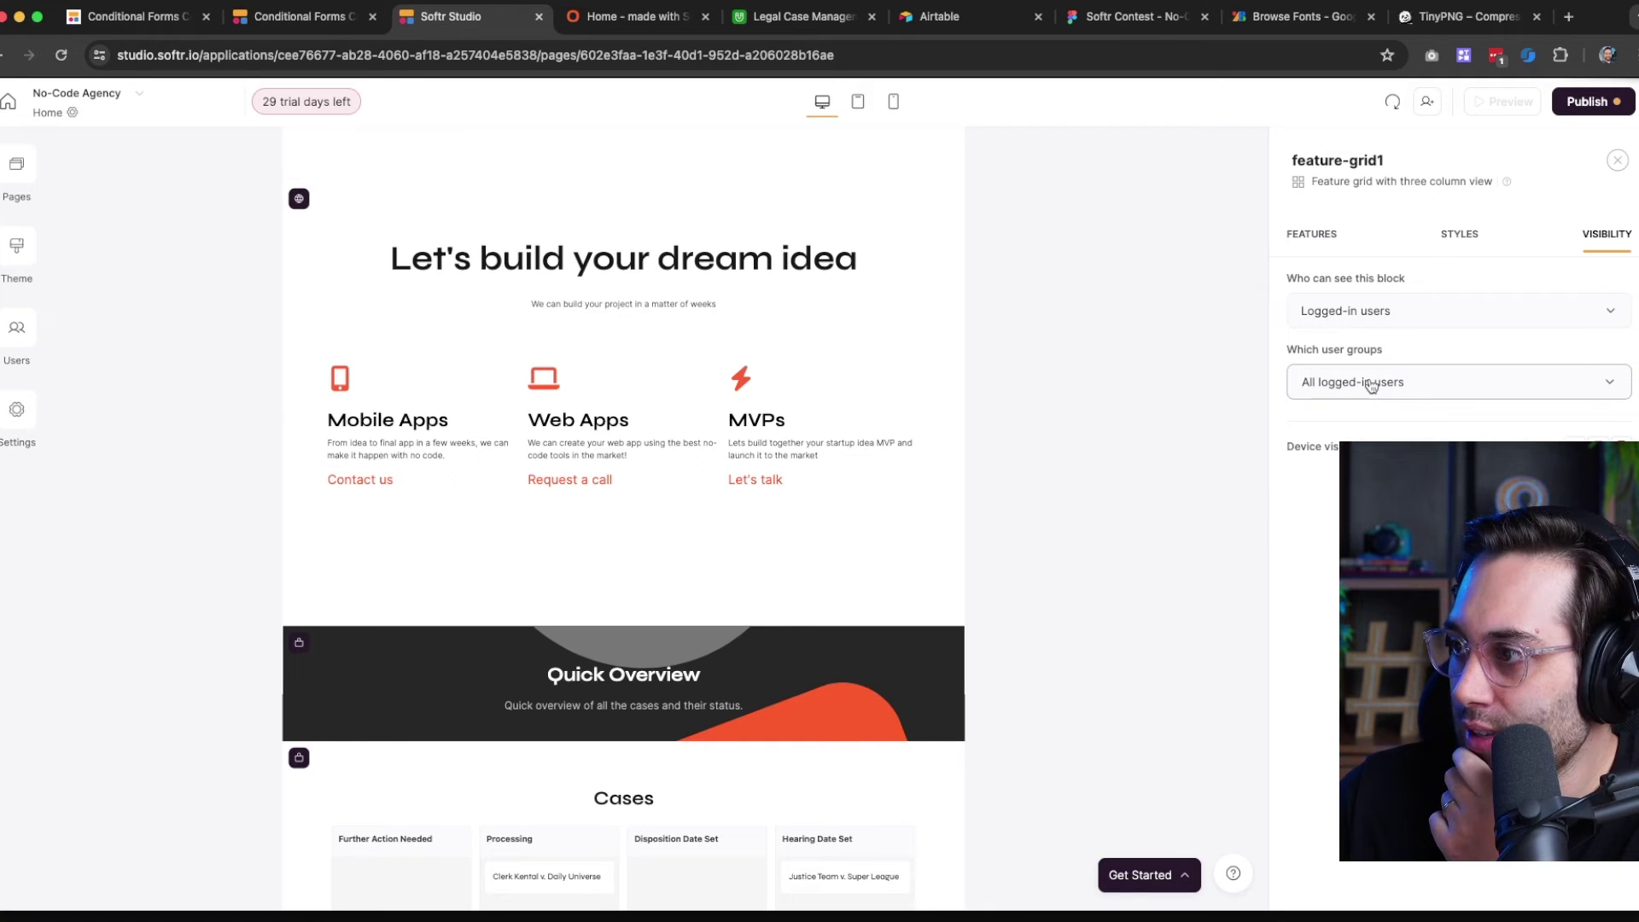
pyautogui.click(1364, 384)
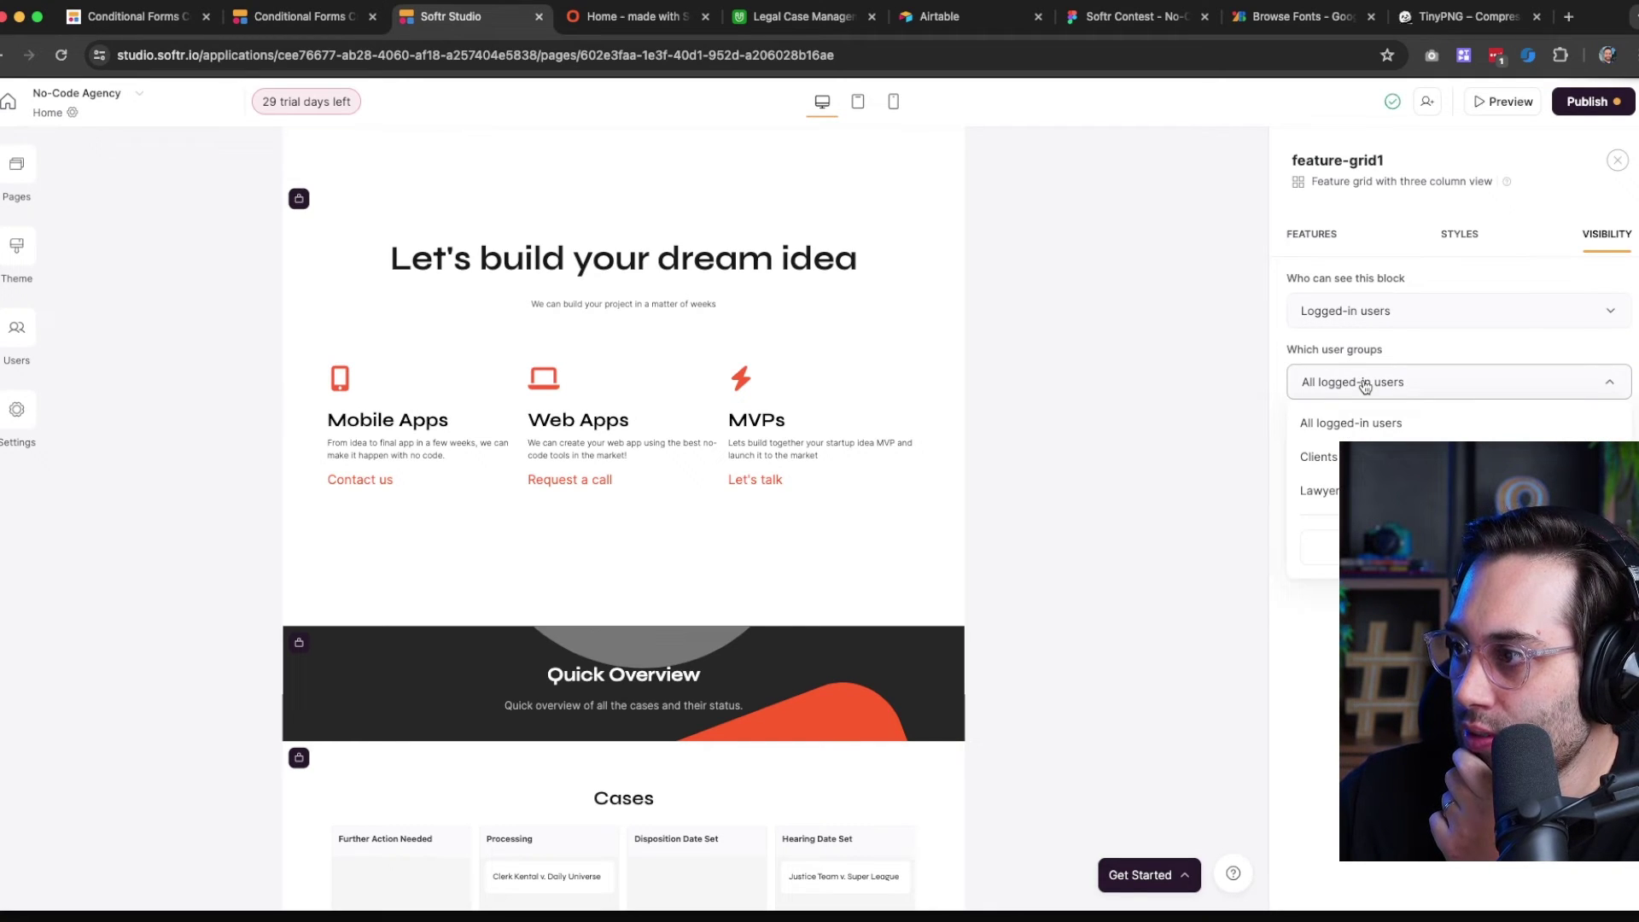
pyautogui.click(1365, 385)
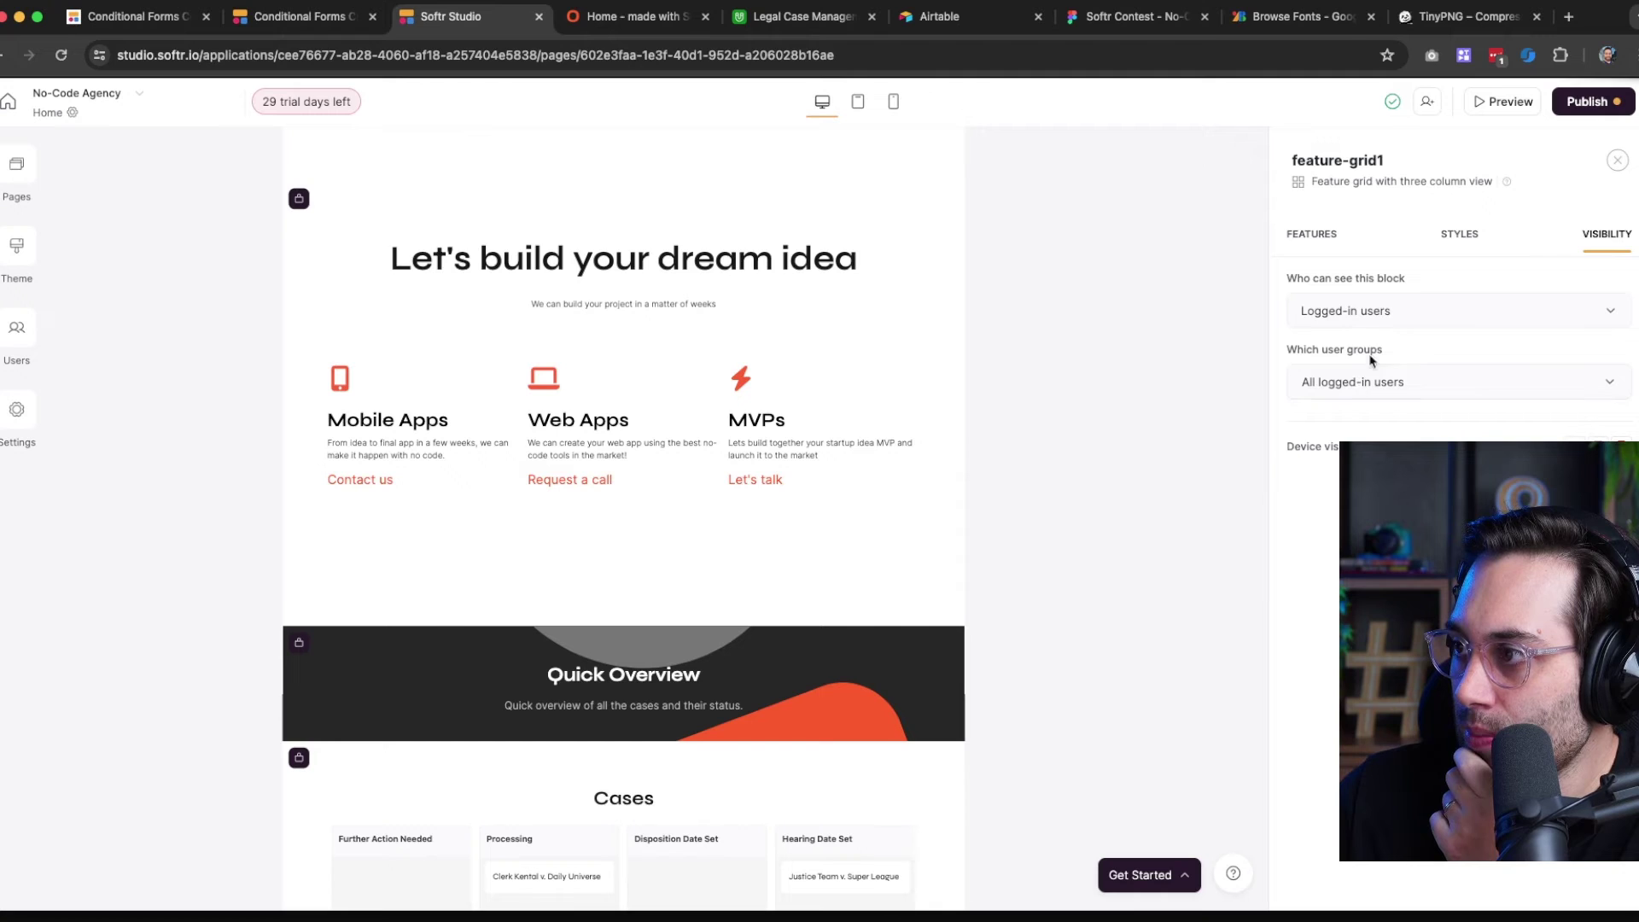
# Settle the feature grid's 'Who can see this block' on Logged-in users
pyautogui.click(1374, 316)
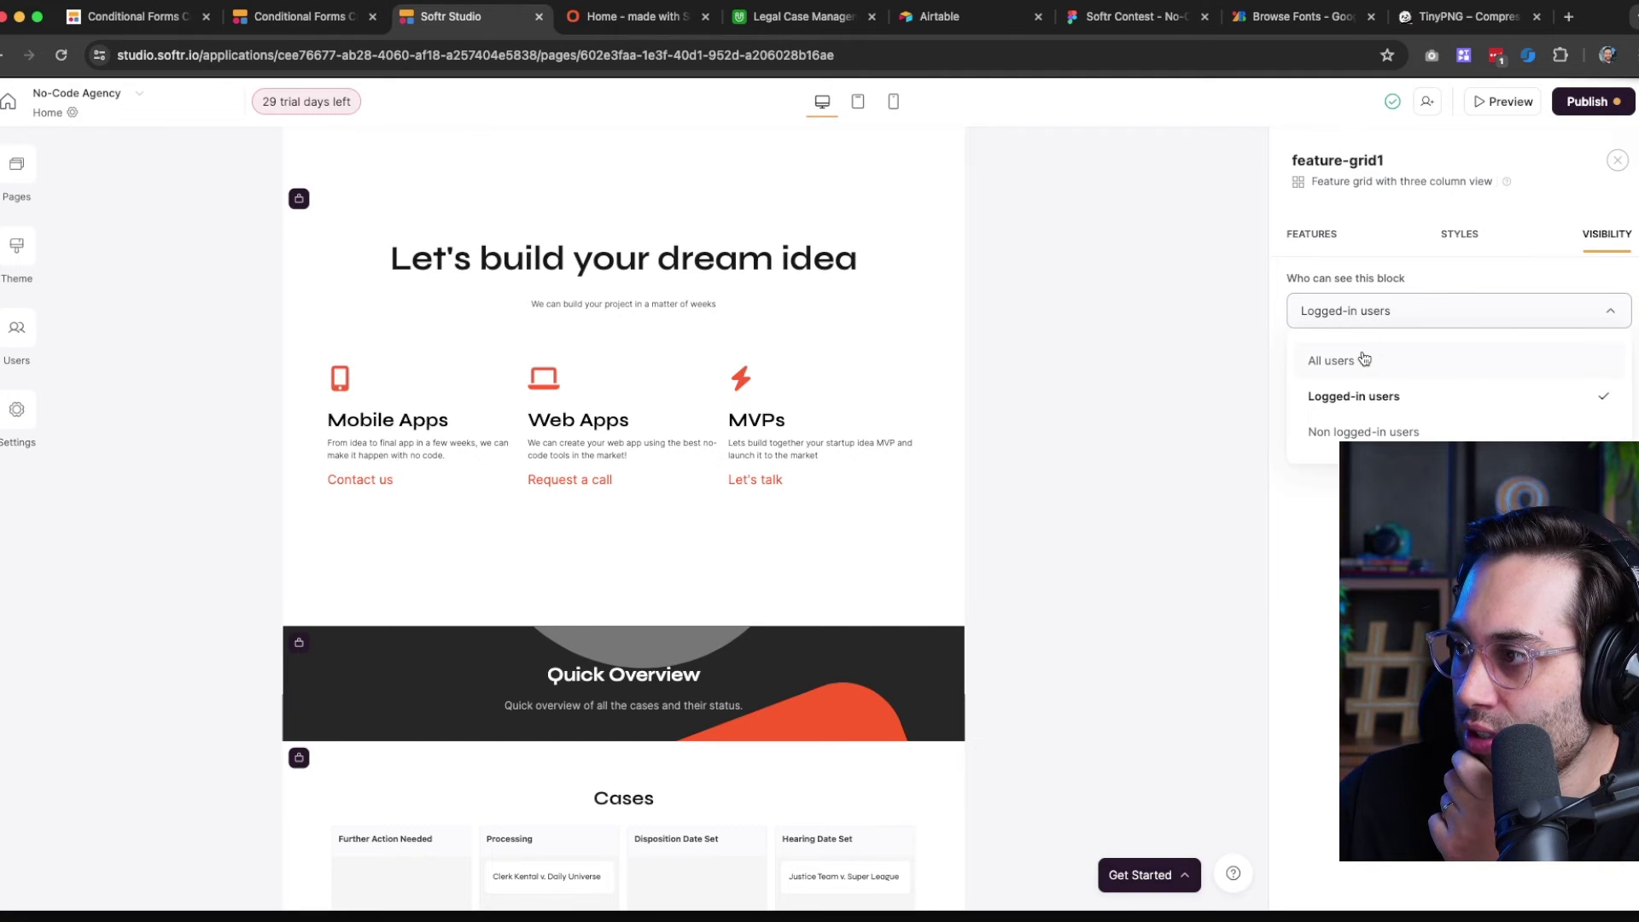
pyautogui.click(1362, 431)
pyautogui.click(1390, 314)
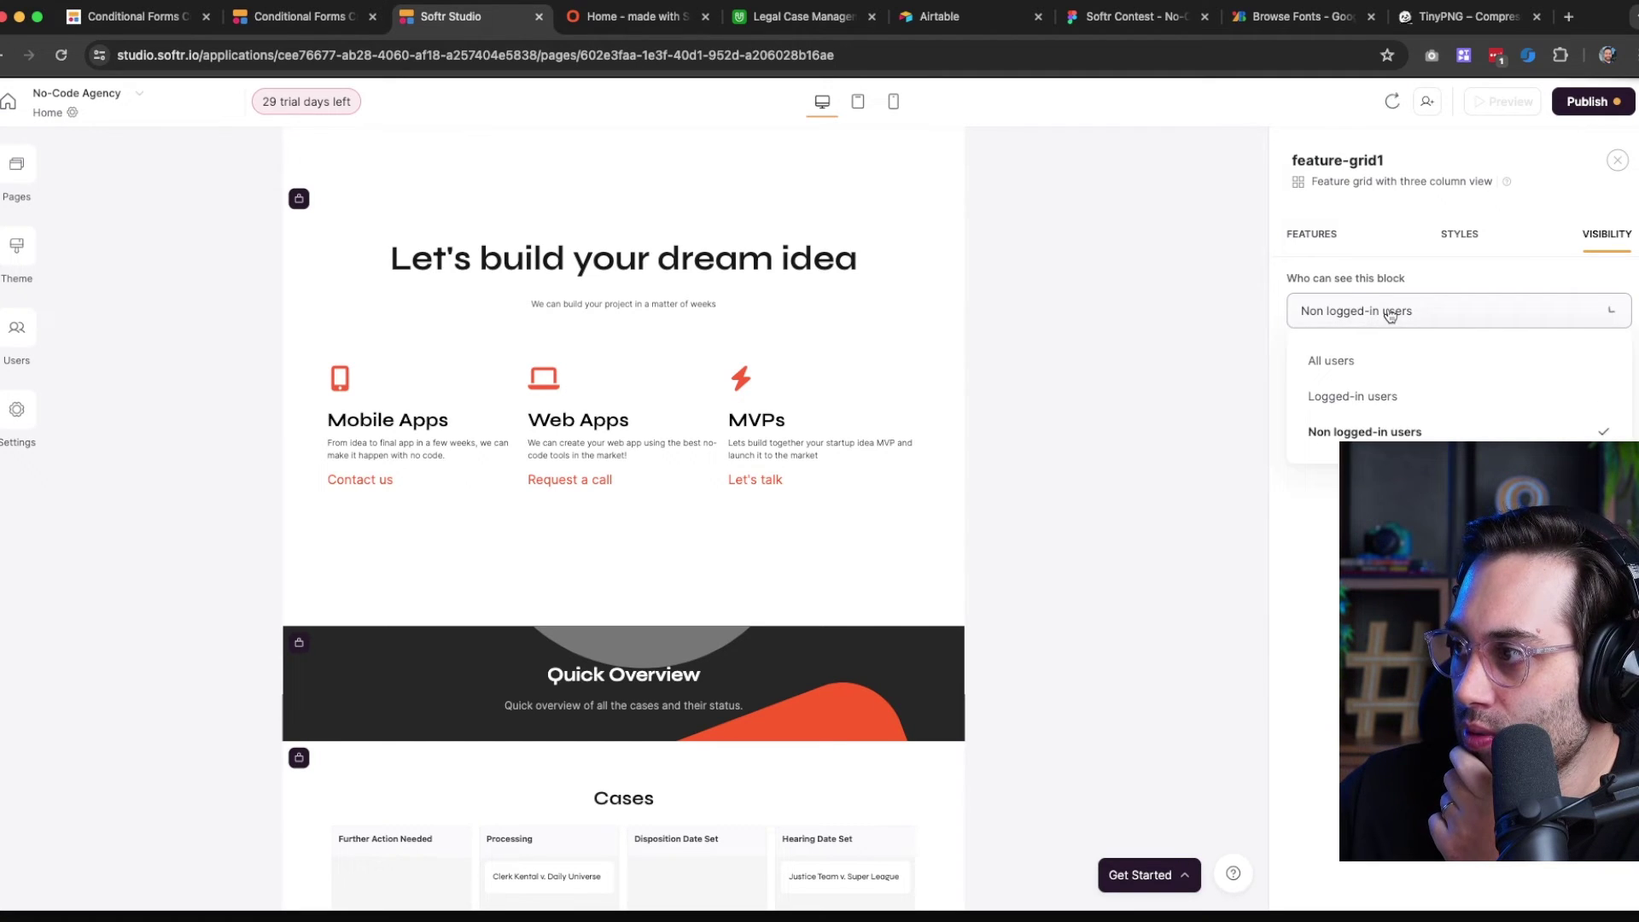
pyautogui.click(1362, 359)
pyautogui.click(1385, 313)
pyautogui.click(1385, 313)
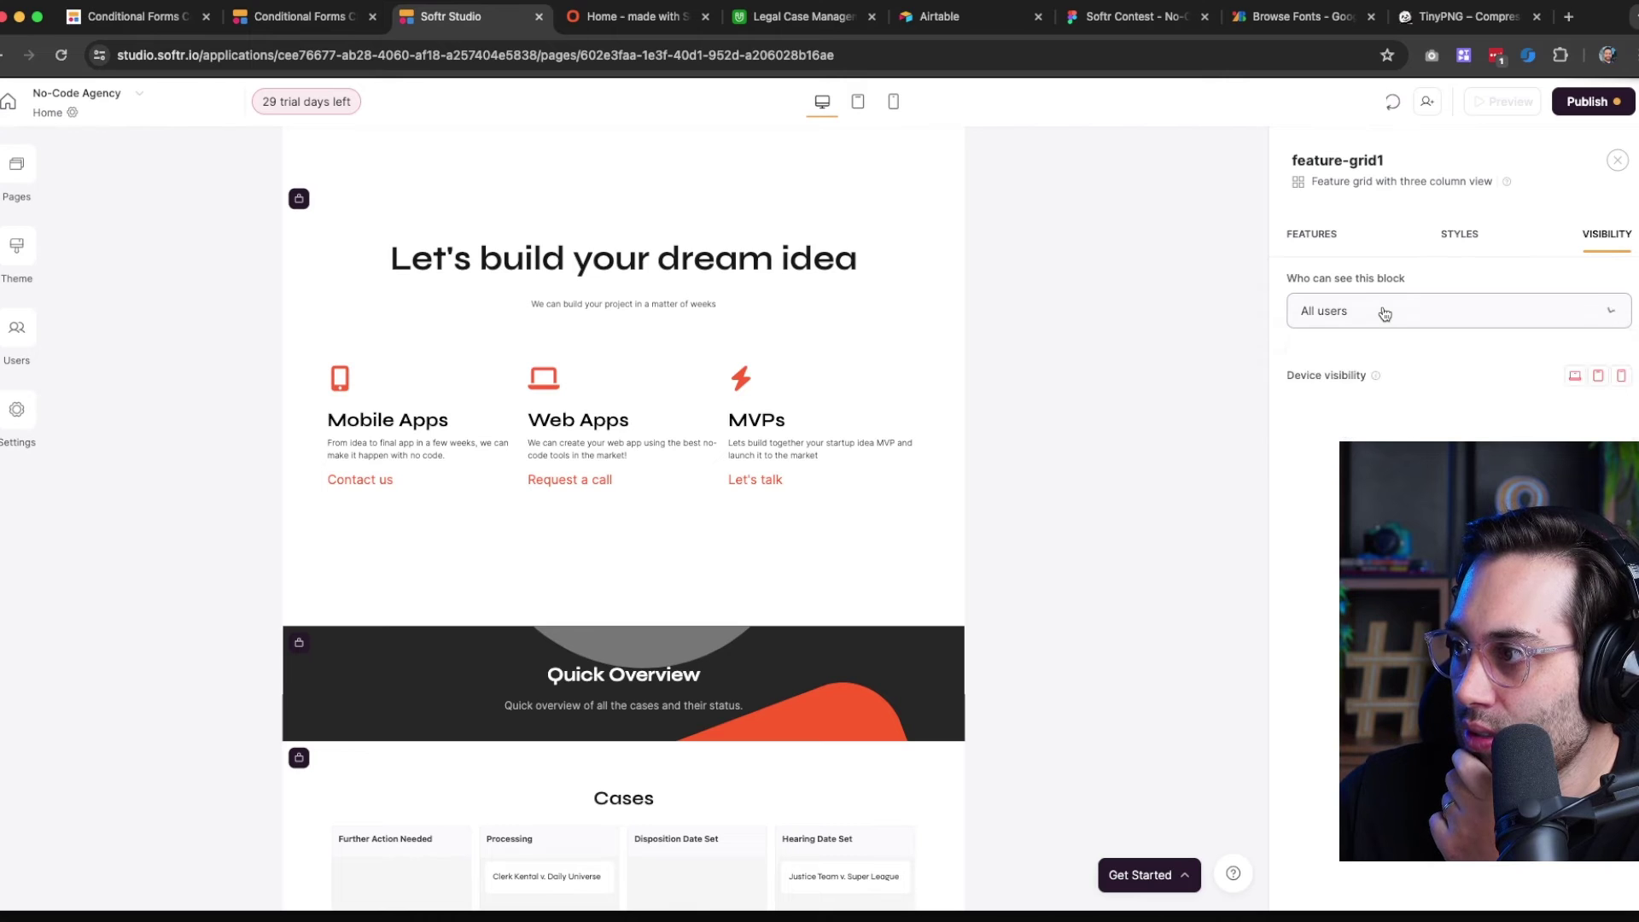
pyautogui.click(1385, 313)
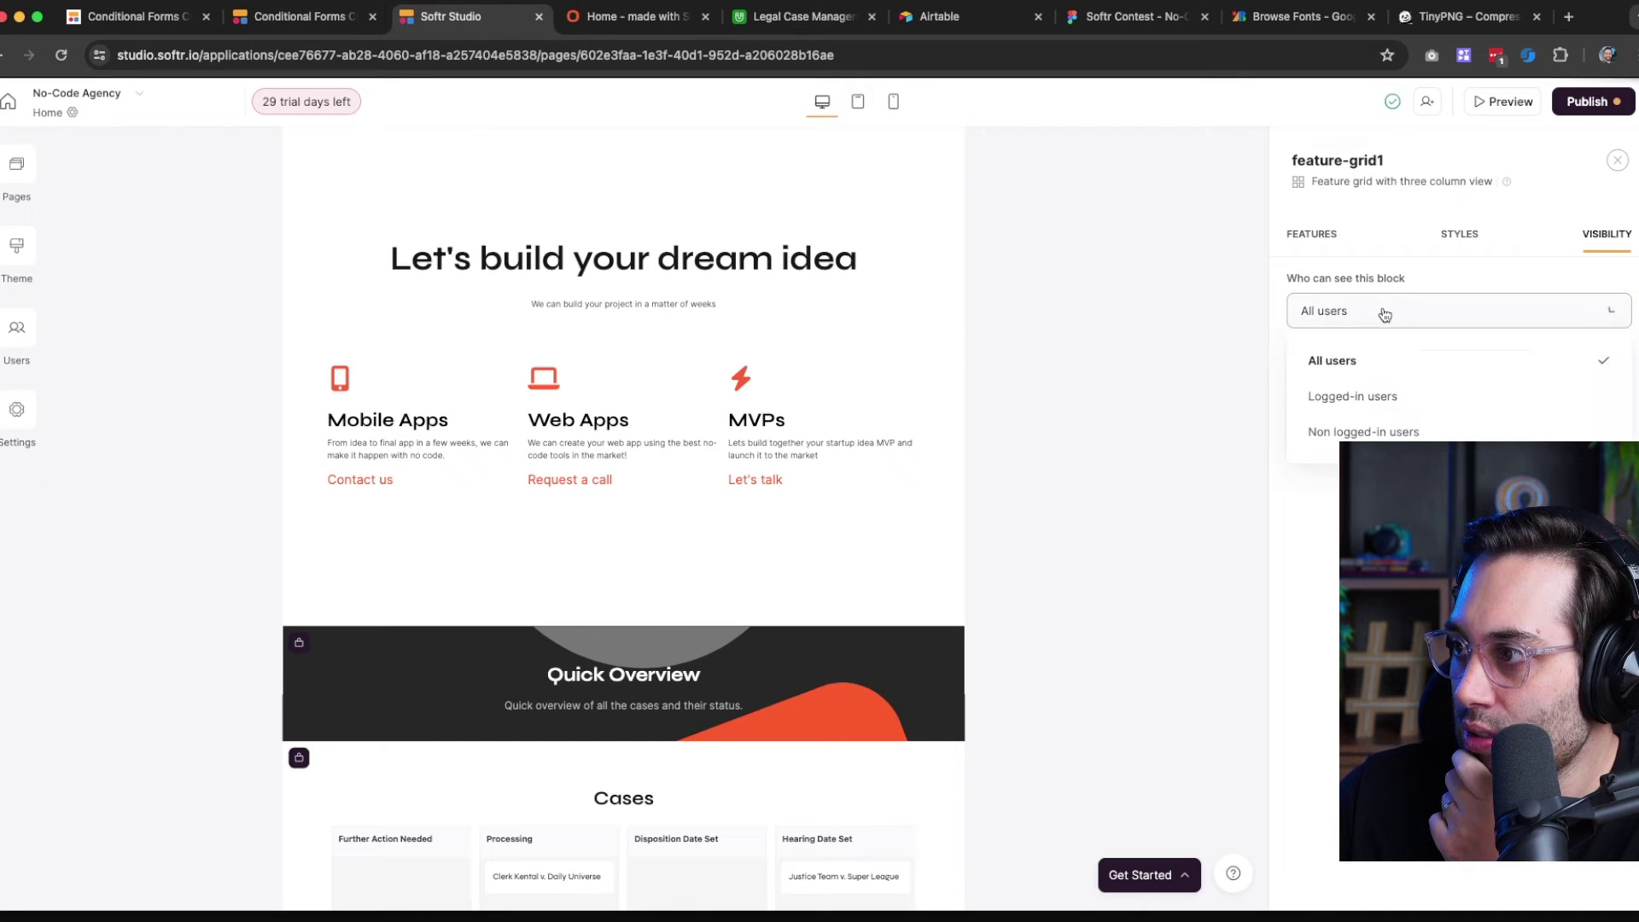
pyautogui.click(1361, 400)
pyautogui.click(1371, 386)
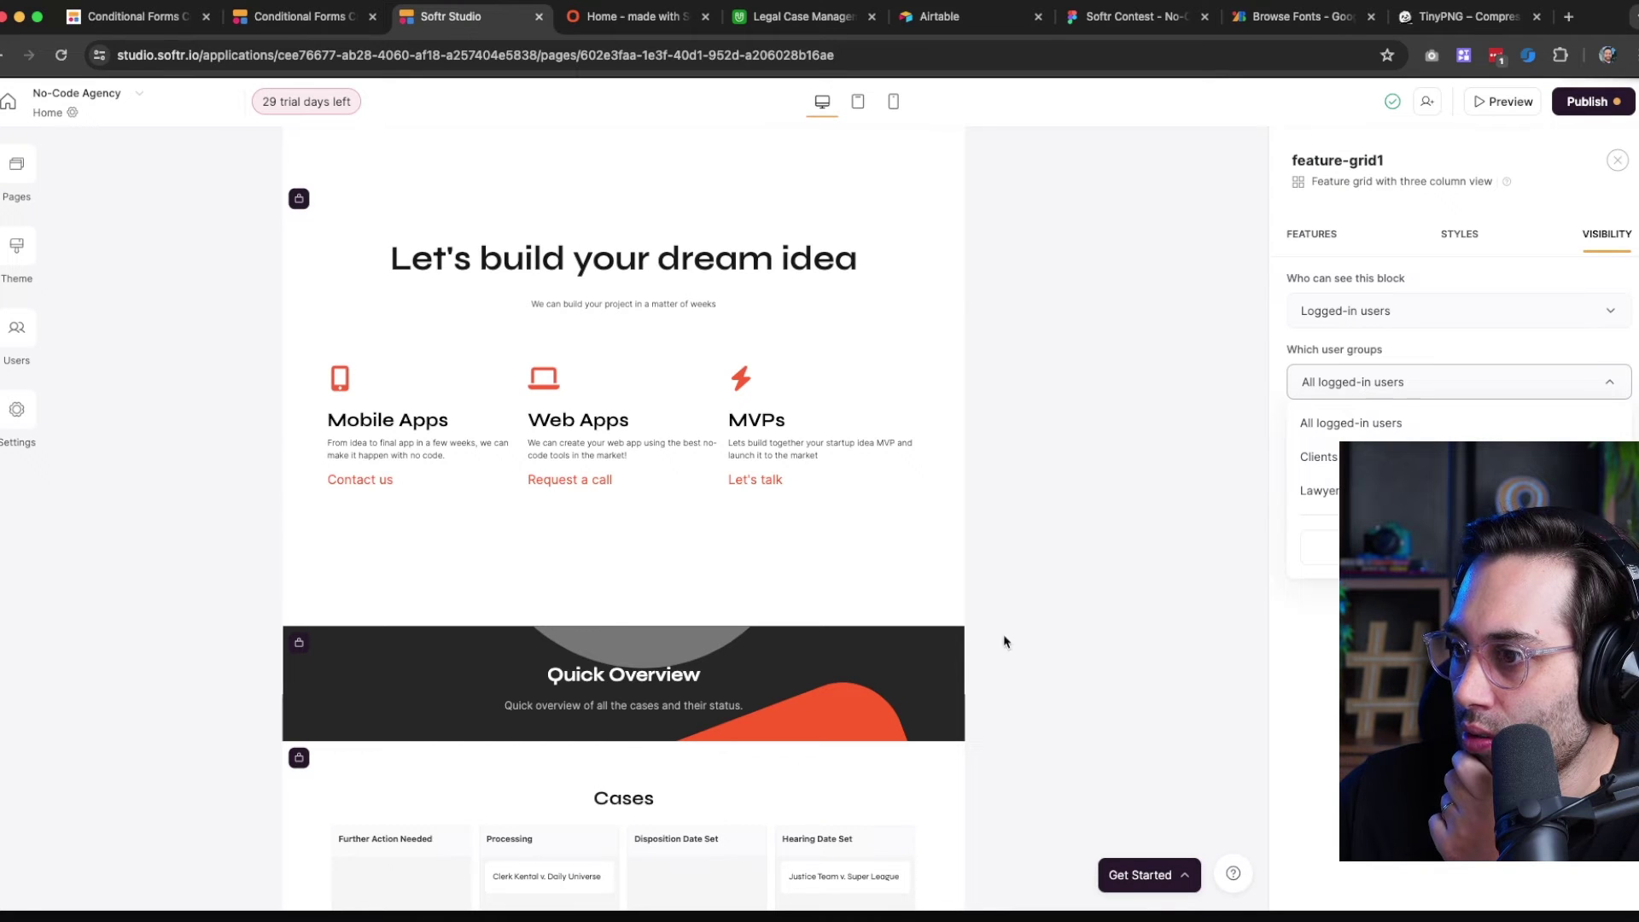
pyautogui.click(560, 690)
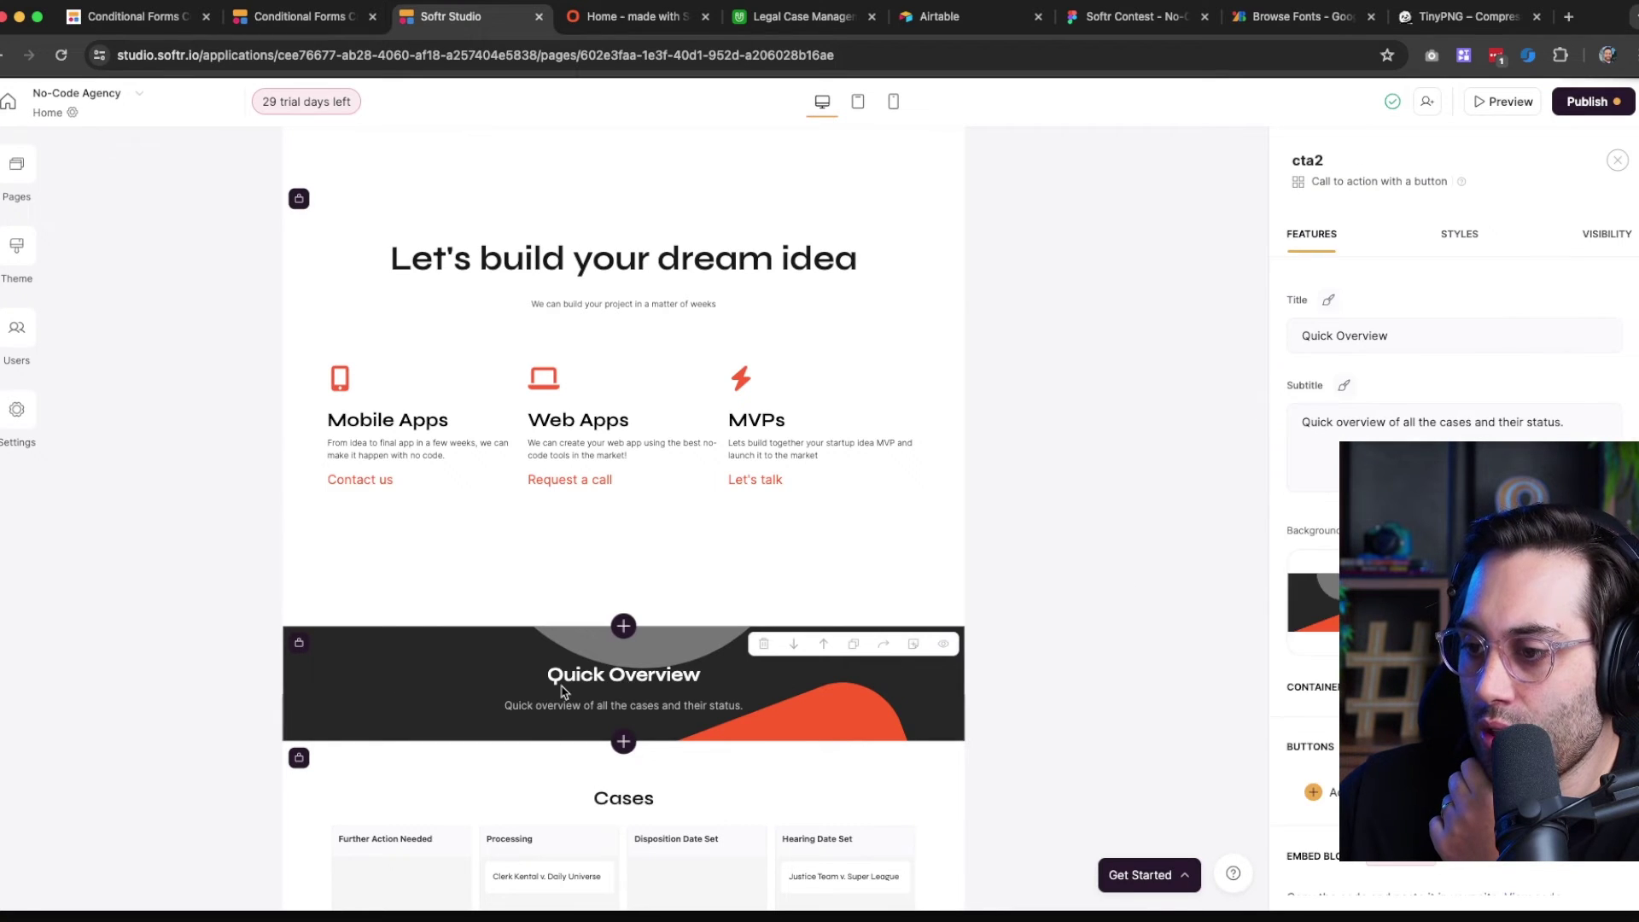
# Review who can see the Cases kanban, My current projects list and 'Idea to software, fast.' hero block
pyautogui.click(568, 799)
pyautogui.scroll(-3, 568, 798)
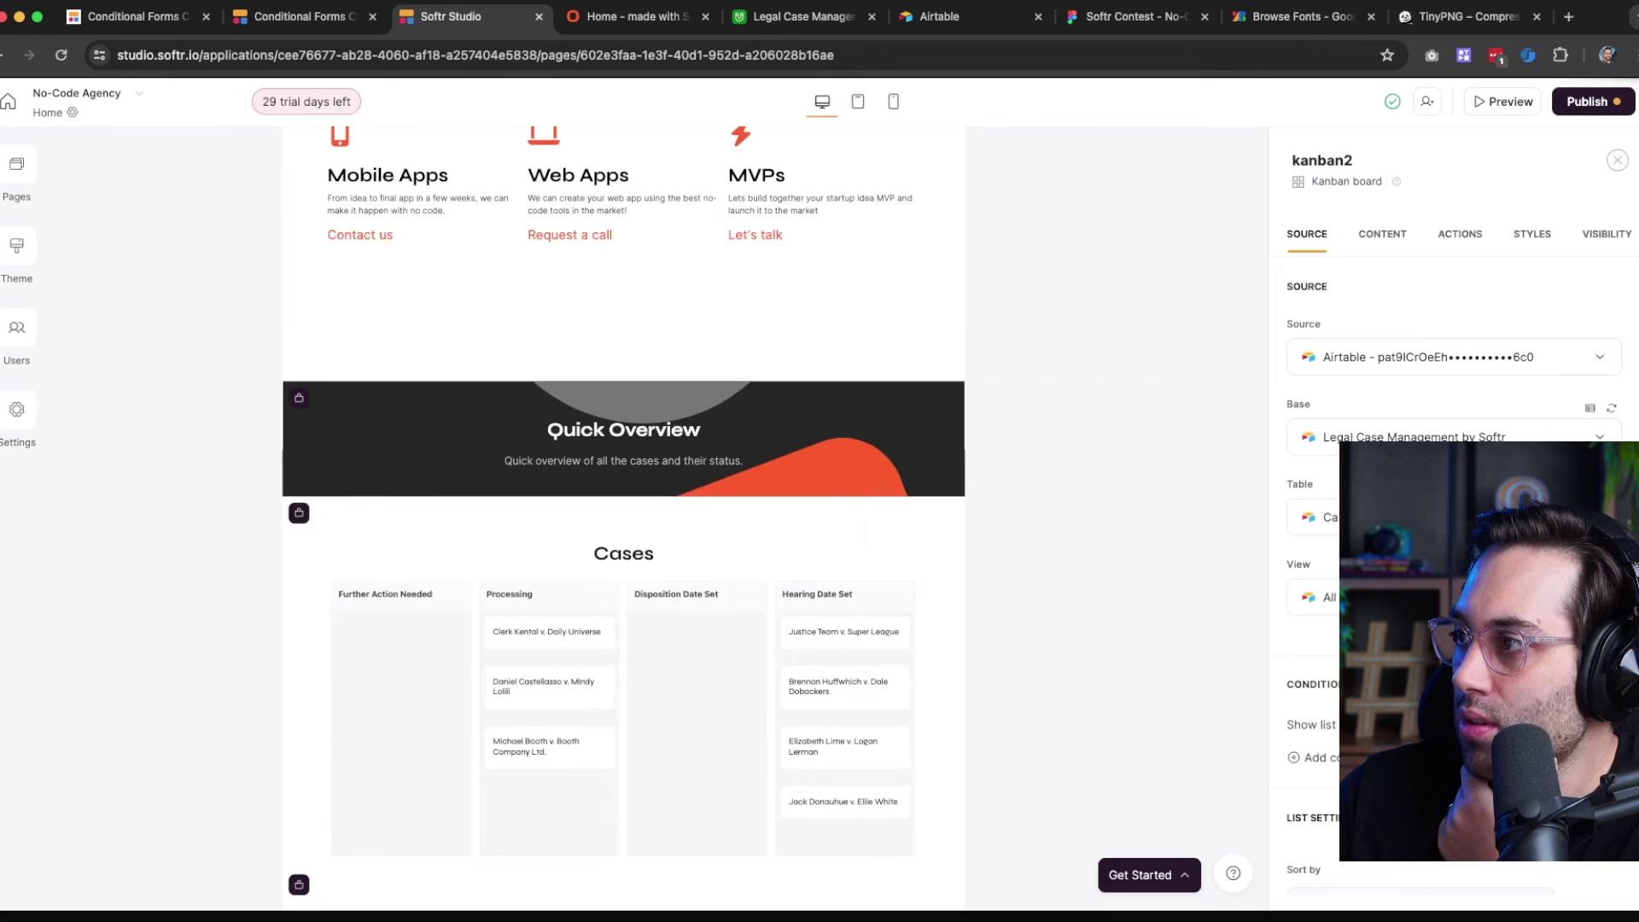
pyautogui.click(1600, 237)
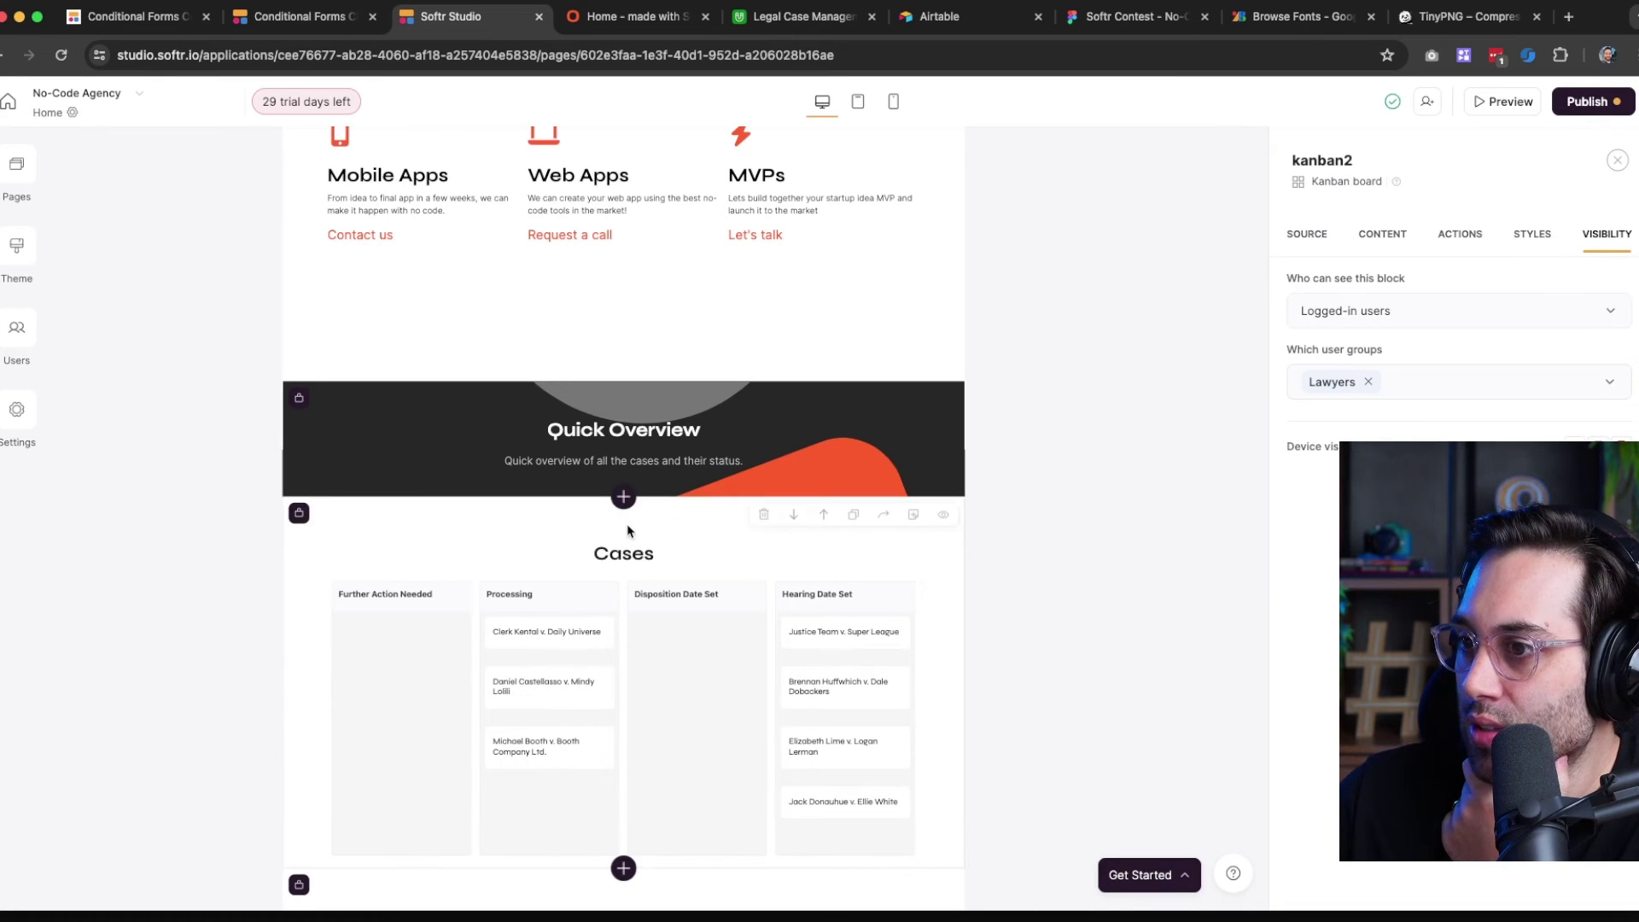
pyautogui.scroll(-10, 630, 597)
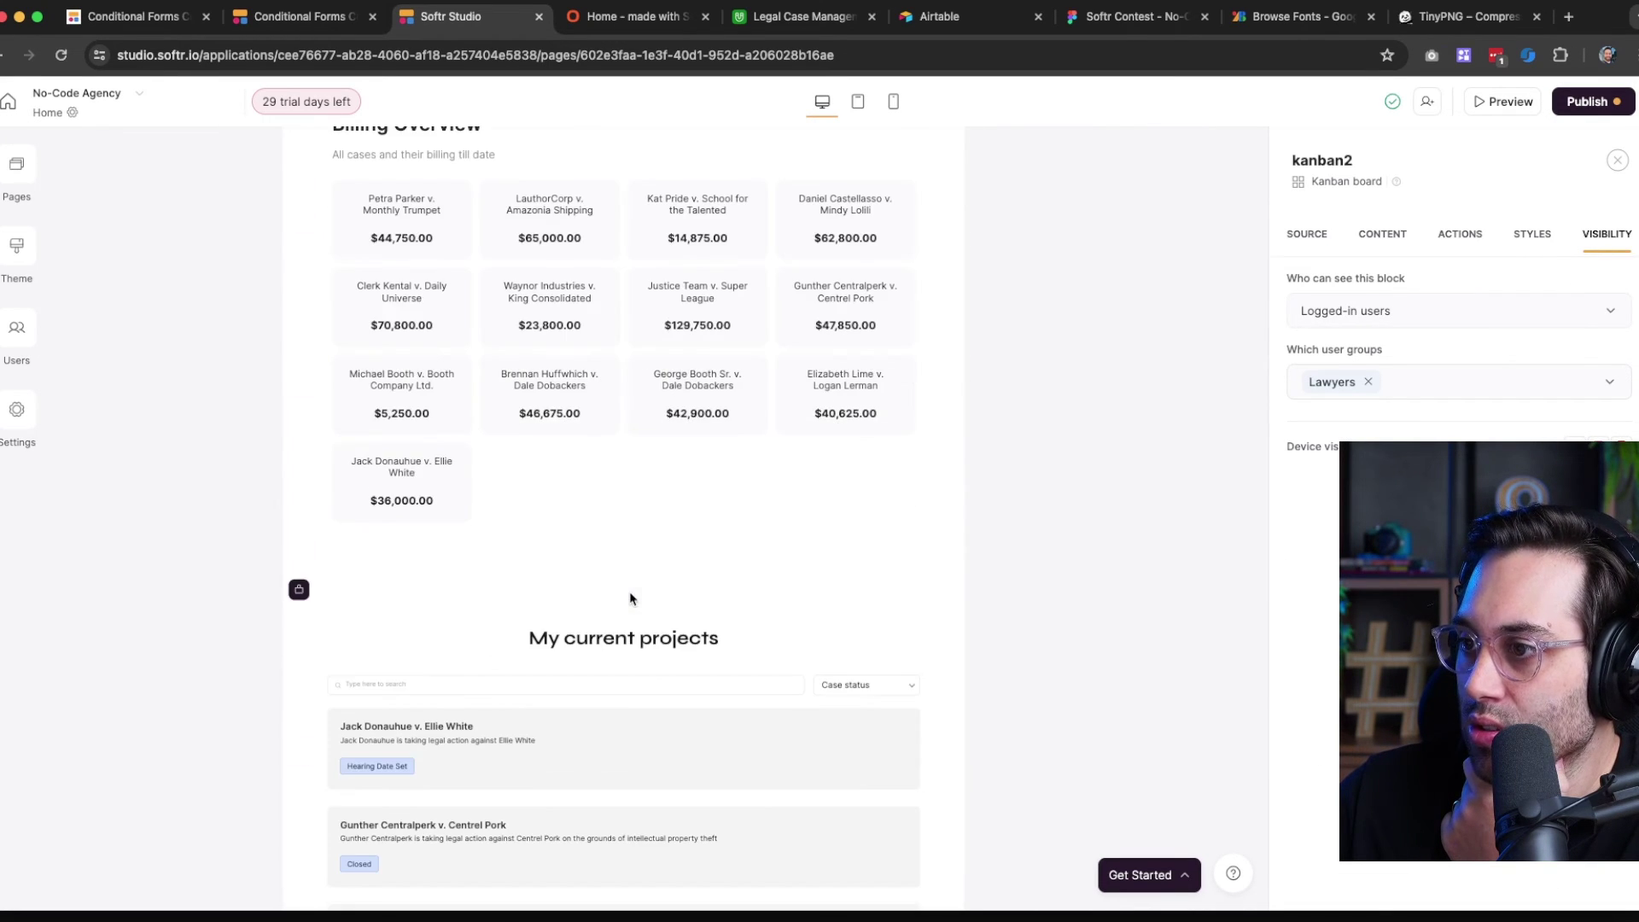
pyautogui.click(638, 721)
pyautogui.scroll(-5, 647, 703)
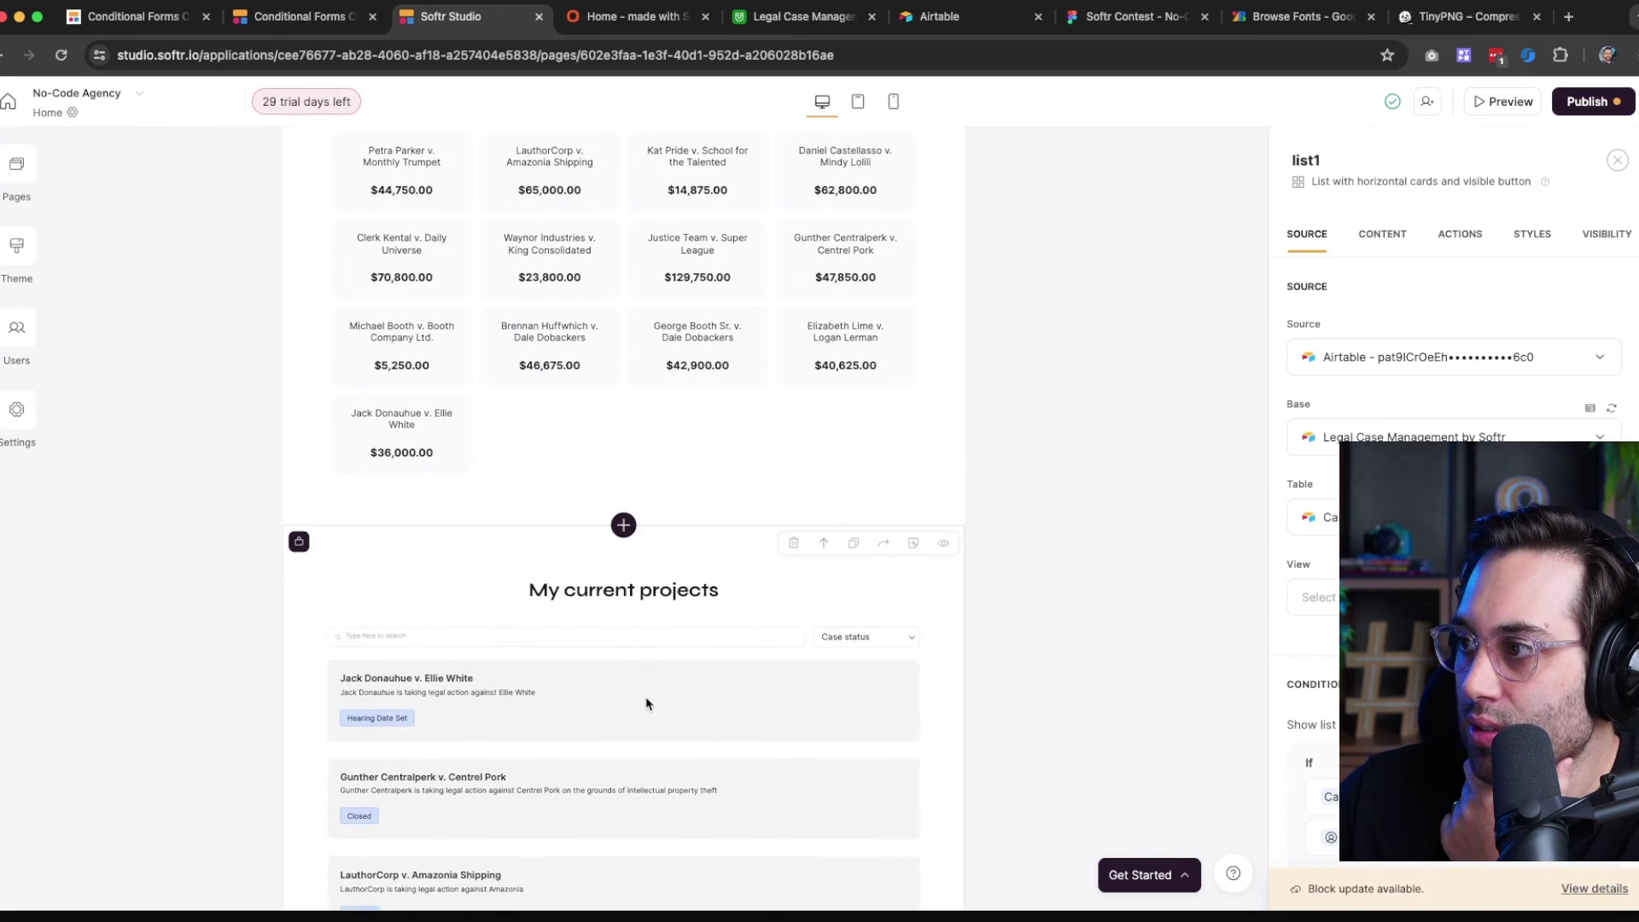
pyautogui.scroll(15, 649, 700)
pyautogui.scroll(5, 660, 651)
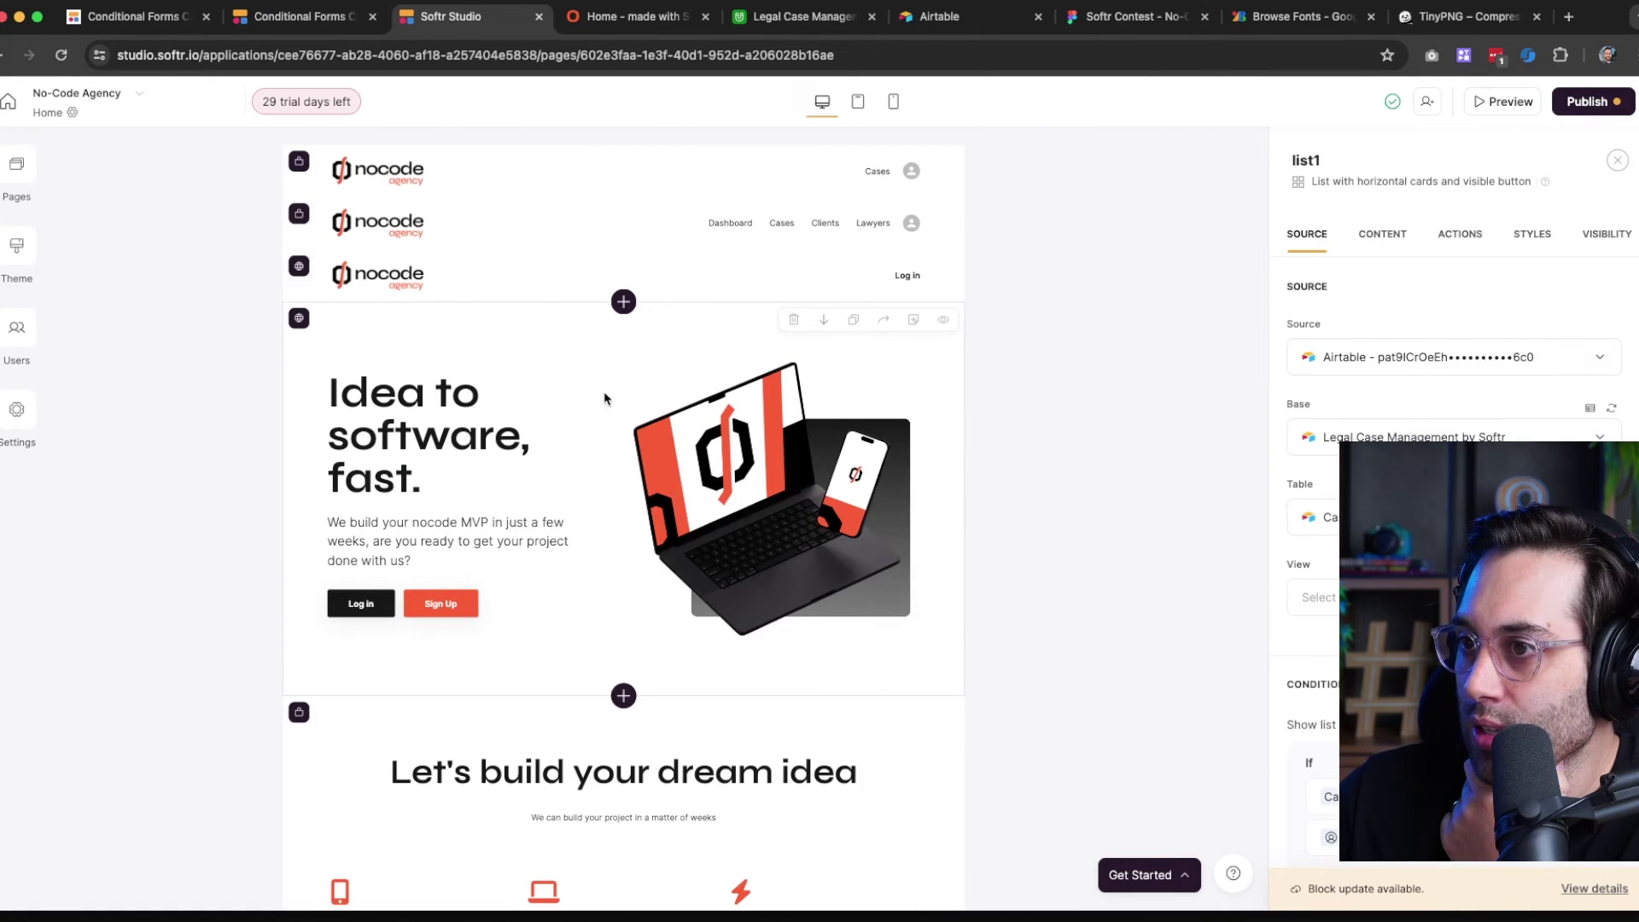
pyautogui.click(547, 382)
pyautogui.click(1607, 233)
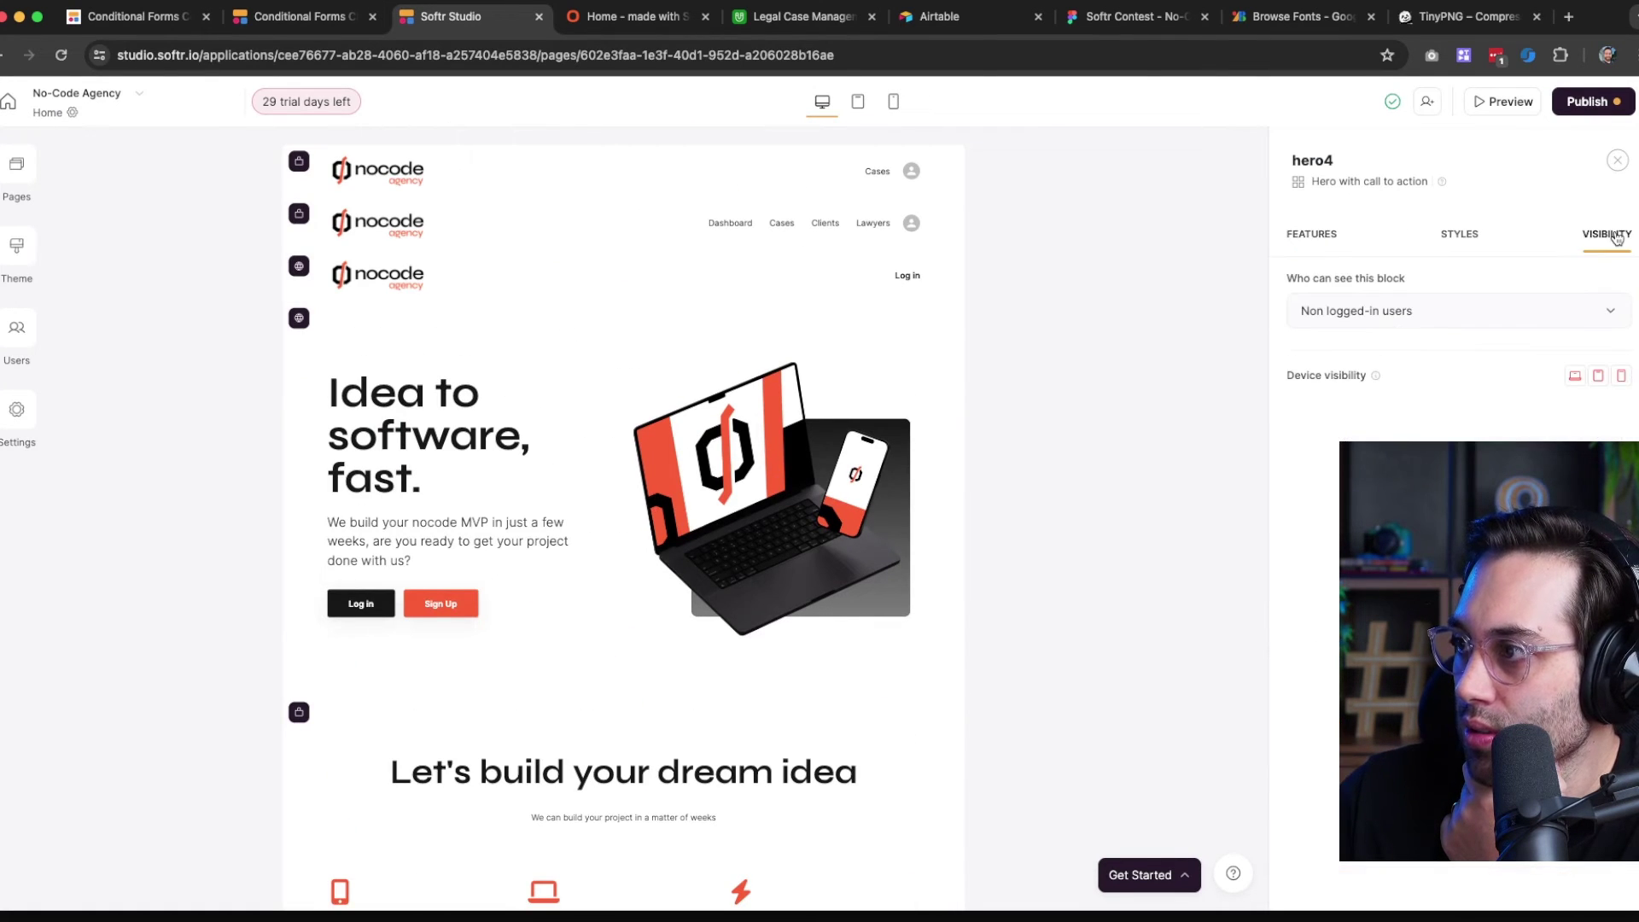
pyautogui.scroll(-3, 572, 653)
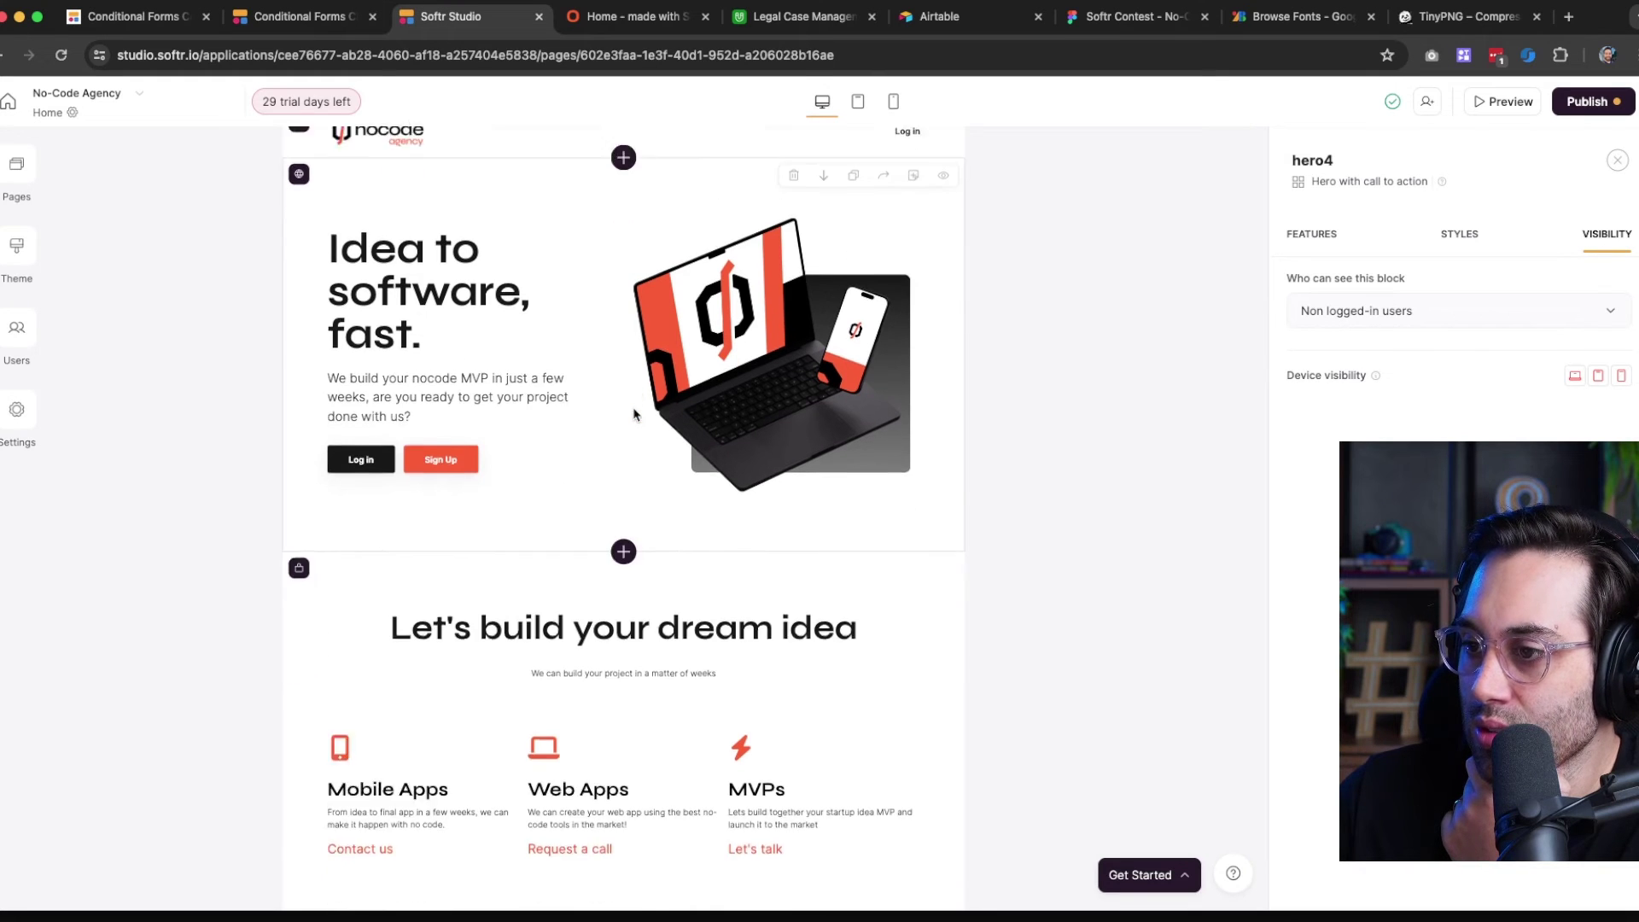
# Set the 'Let's build your dream idea' grid's visibility to Non logged-in users and publish changes
pyautogui.click(572, 652)
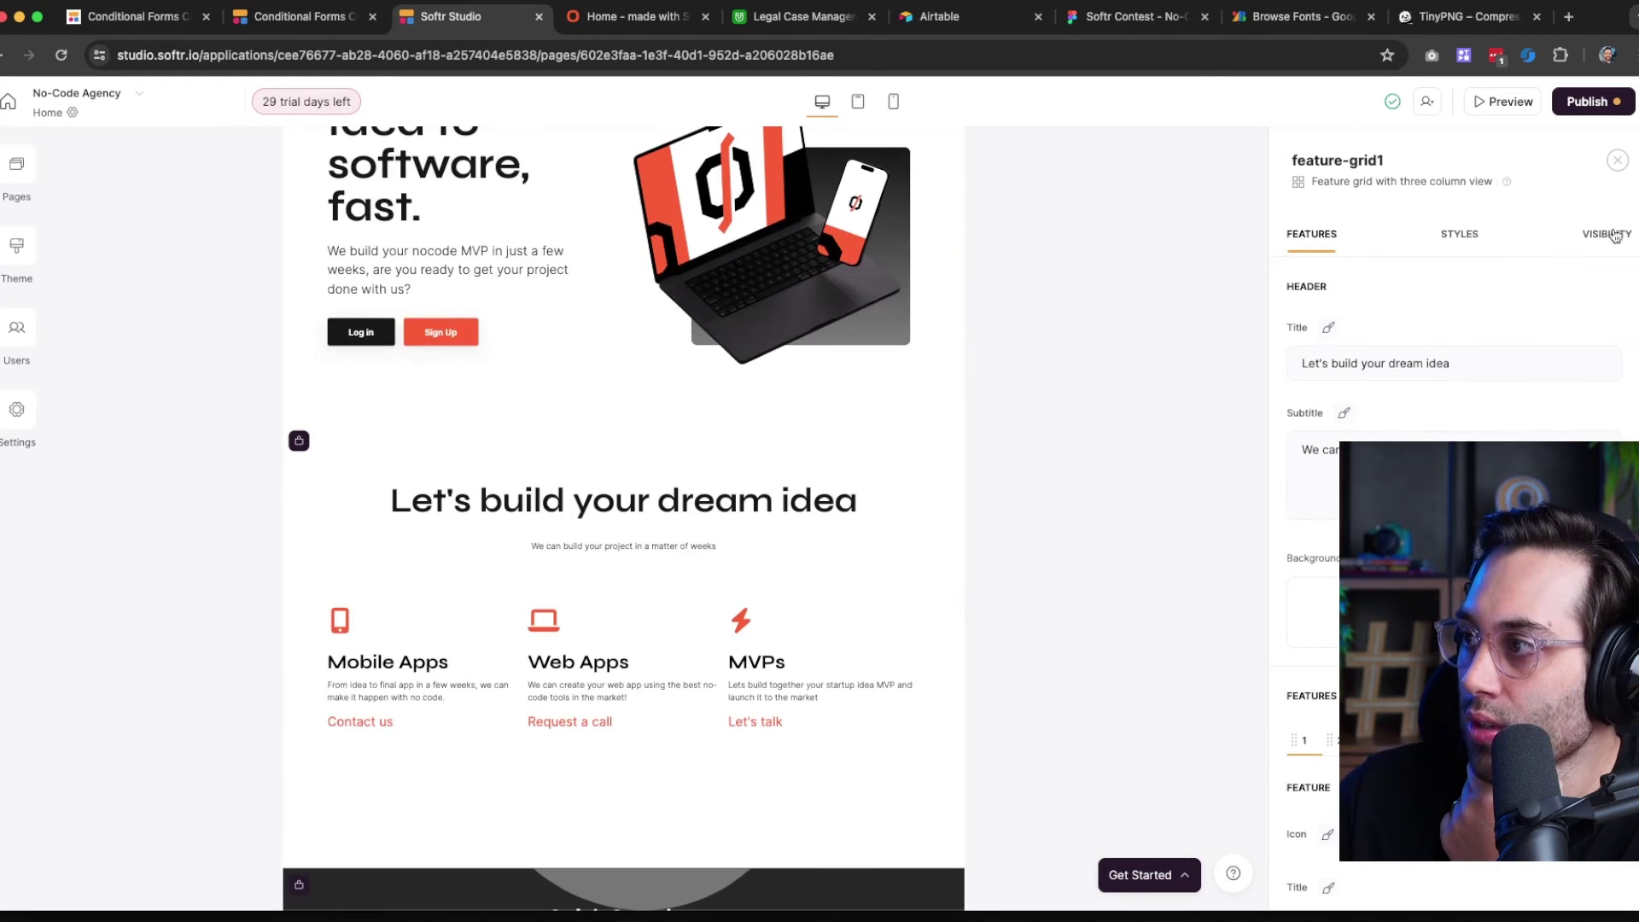
pyautogui.click(1607, 234)
pyautogui.click(1396, 313)
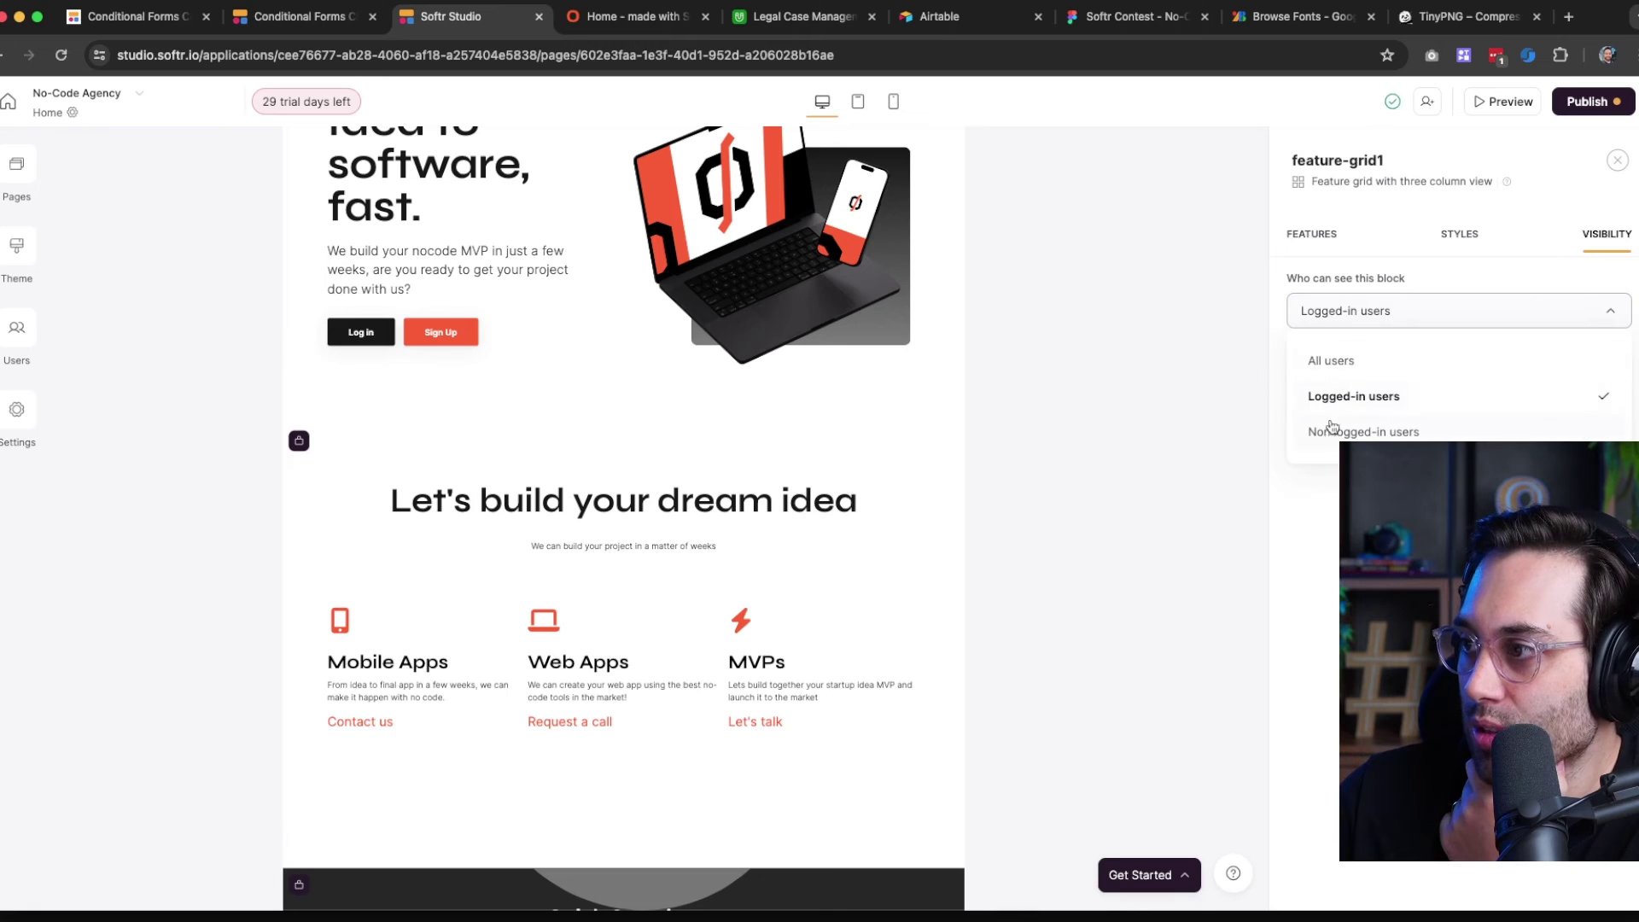
pyautogui.click(1332, 430)
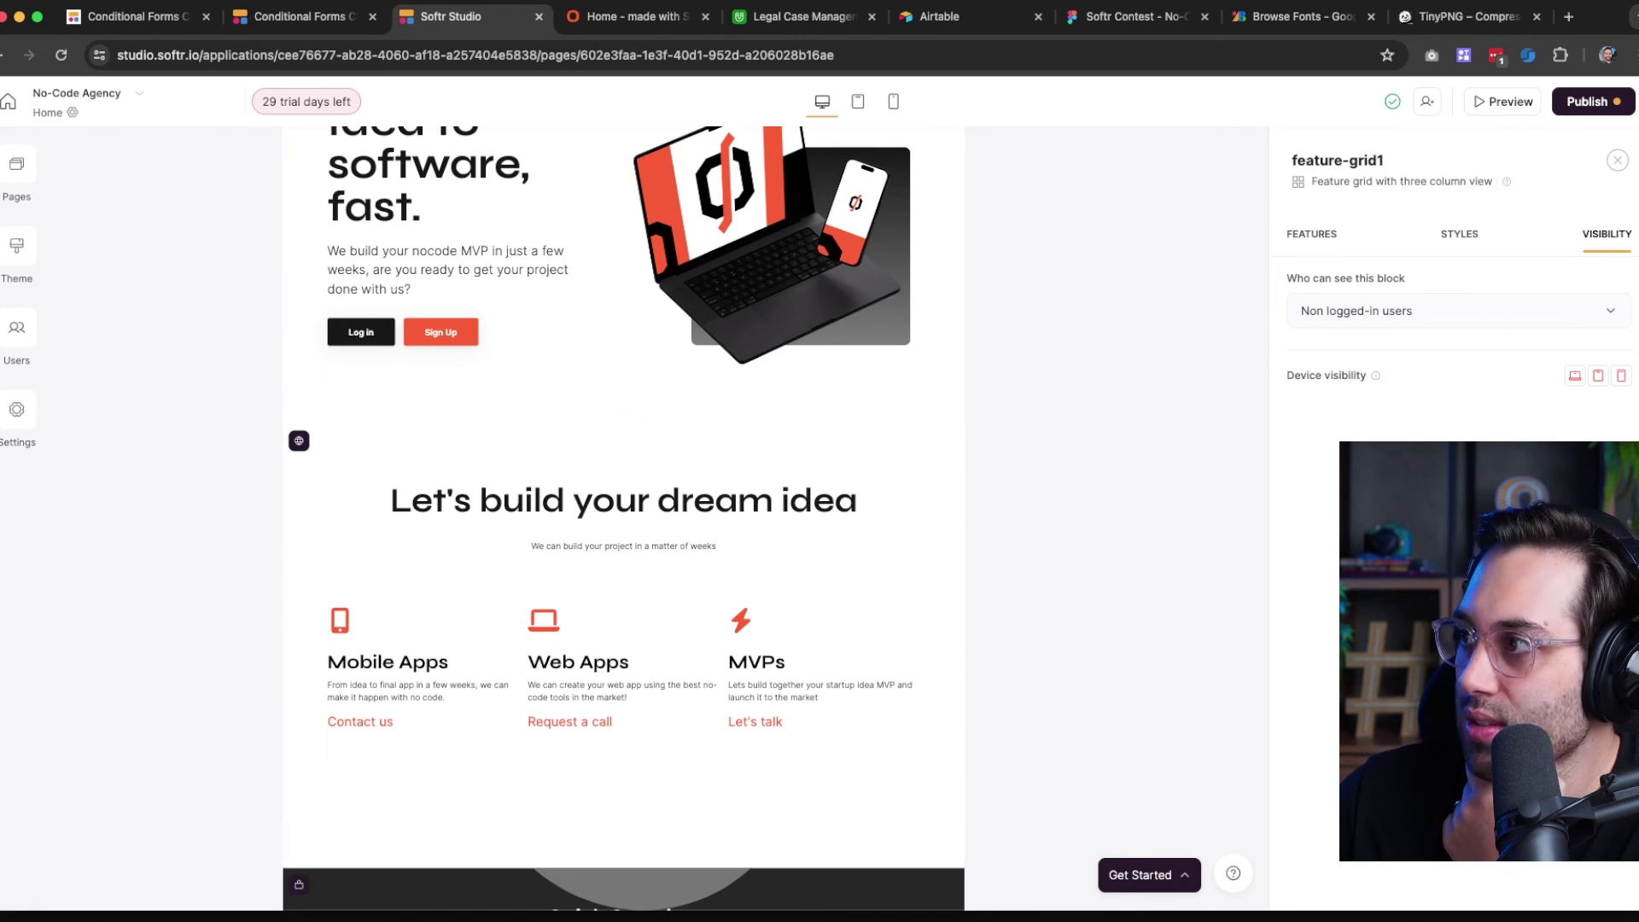
pyautogui.click(1593, 101)
pyautogui.click(1484, 357)
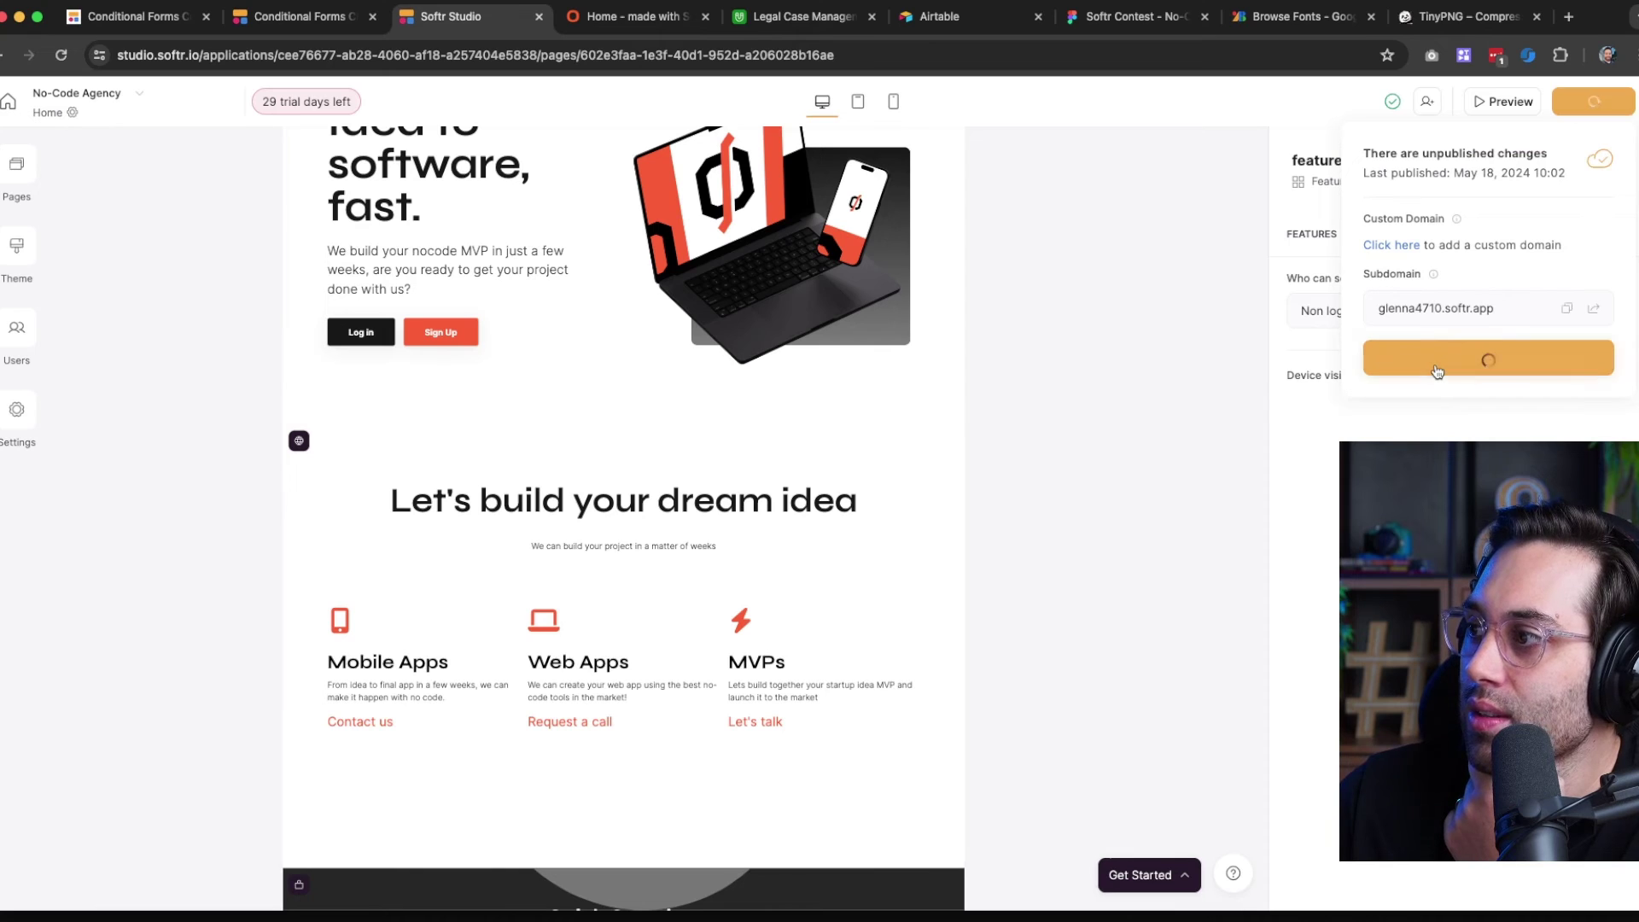
# Reload the live home page and check the 'You don't have any cases' message under My current projects
pyautogui.click(628, 30)
pyautogui.click(63, 56)
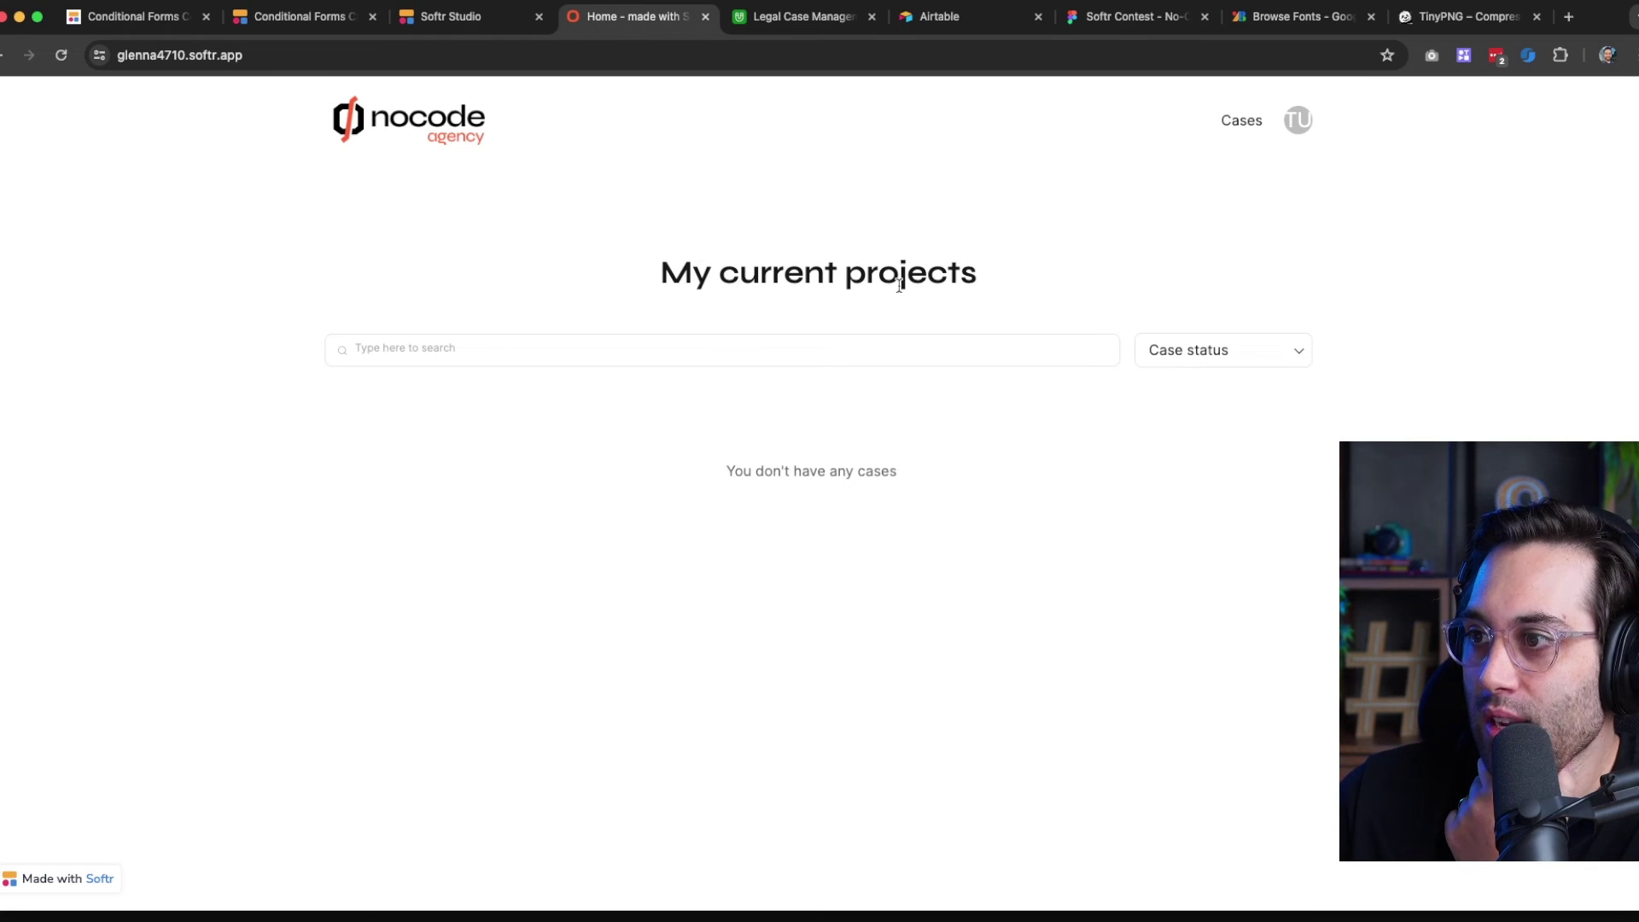
pyautogui.moveTo(681, 502); pyautogui.dragTo(987, 483)
pyautogui.click(801, 483)
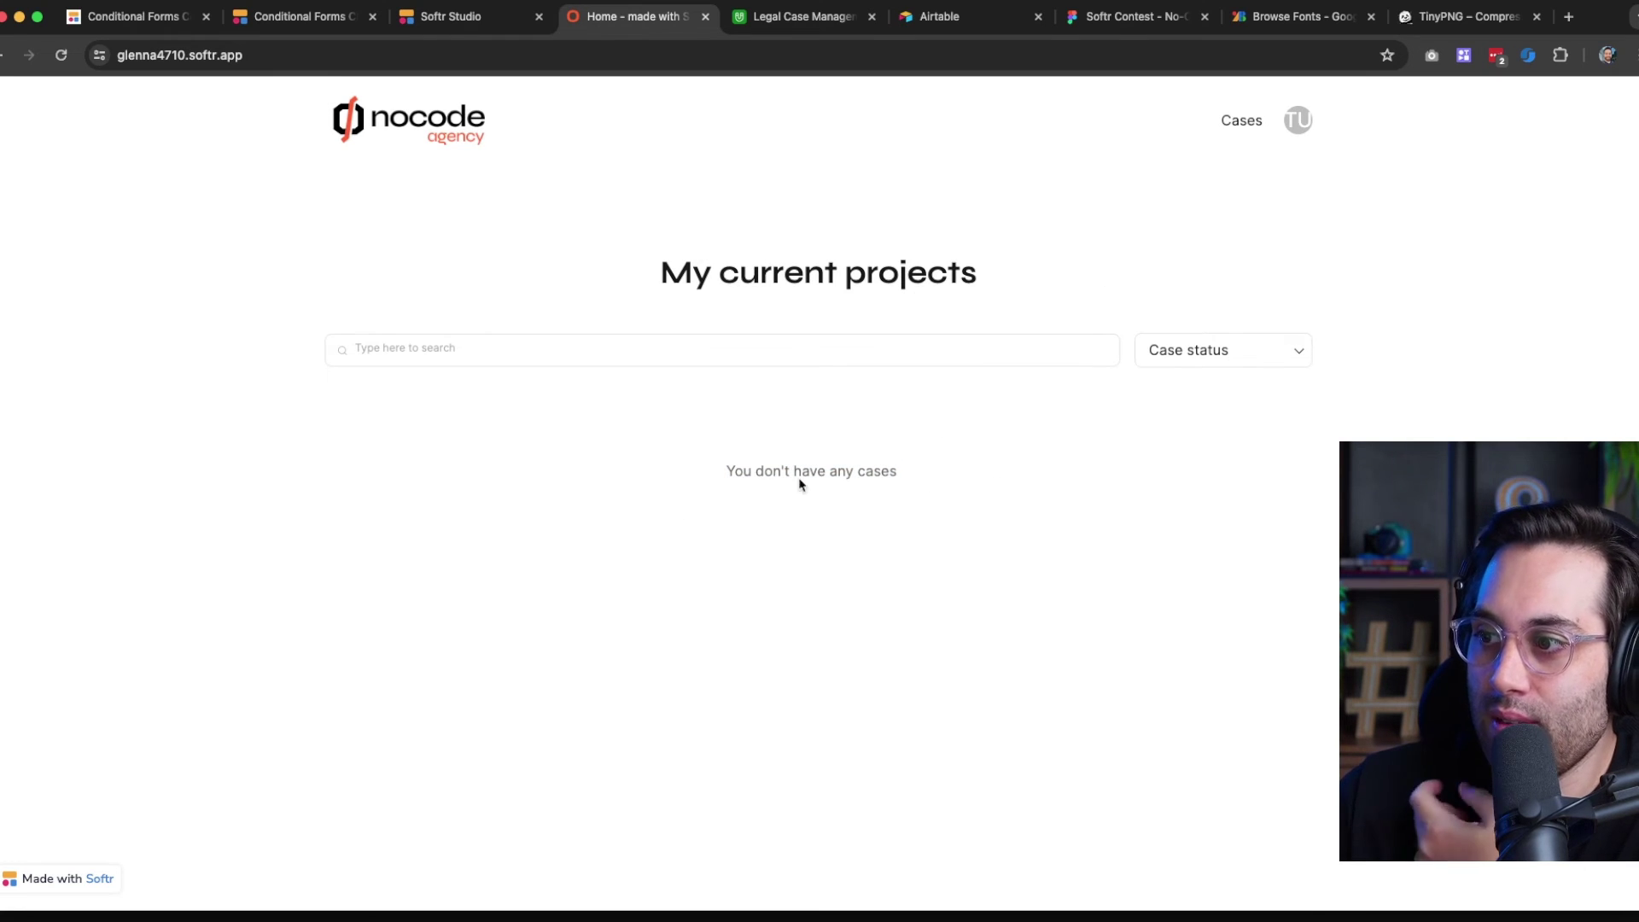
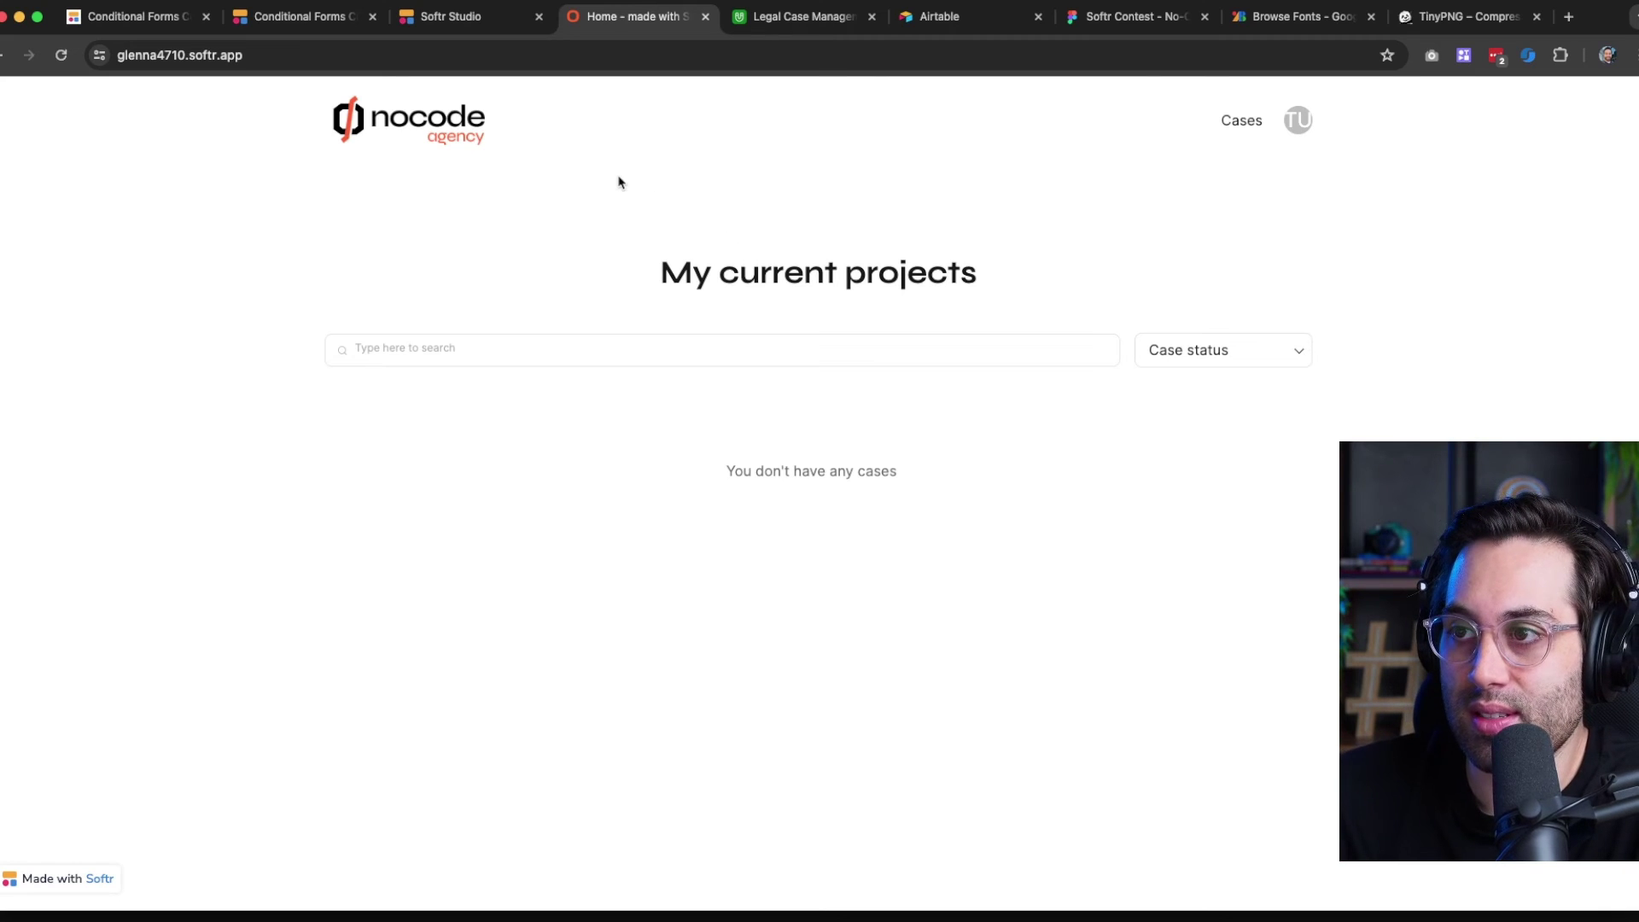
# Delete the three blank records in the Airtable Onboarding table, keeping only the test response
pyautogui.click(803, 17)
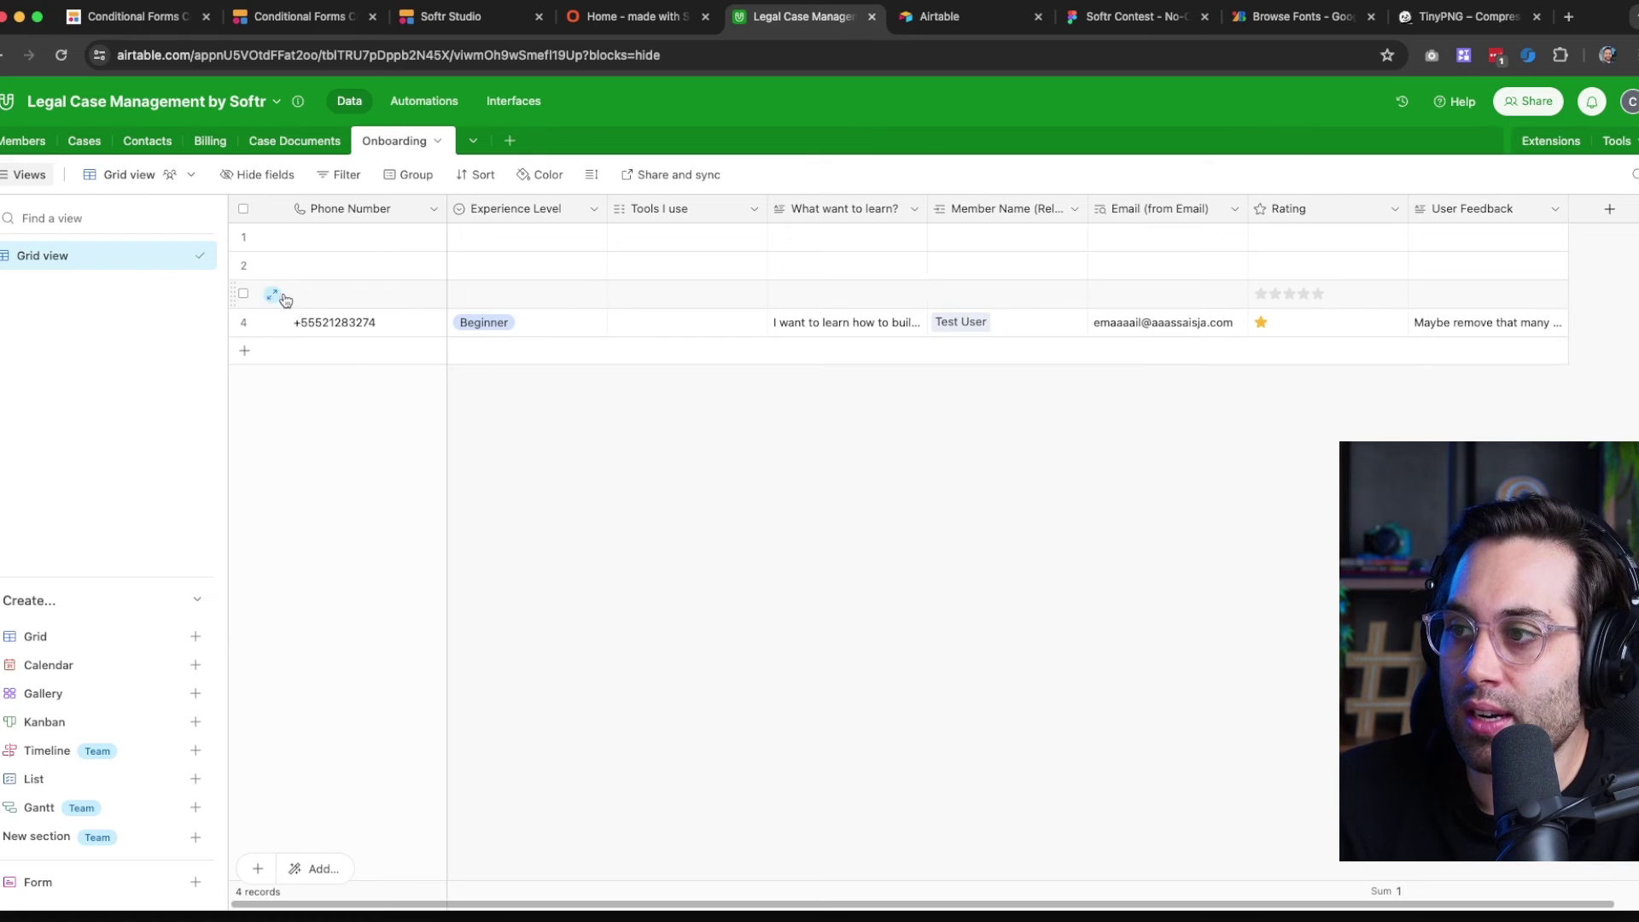
pyautogui.click(243, 237)
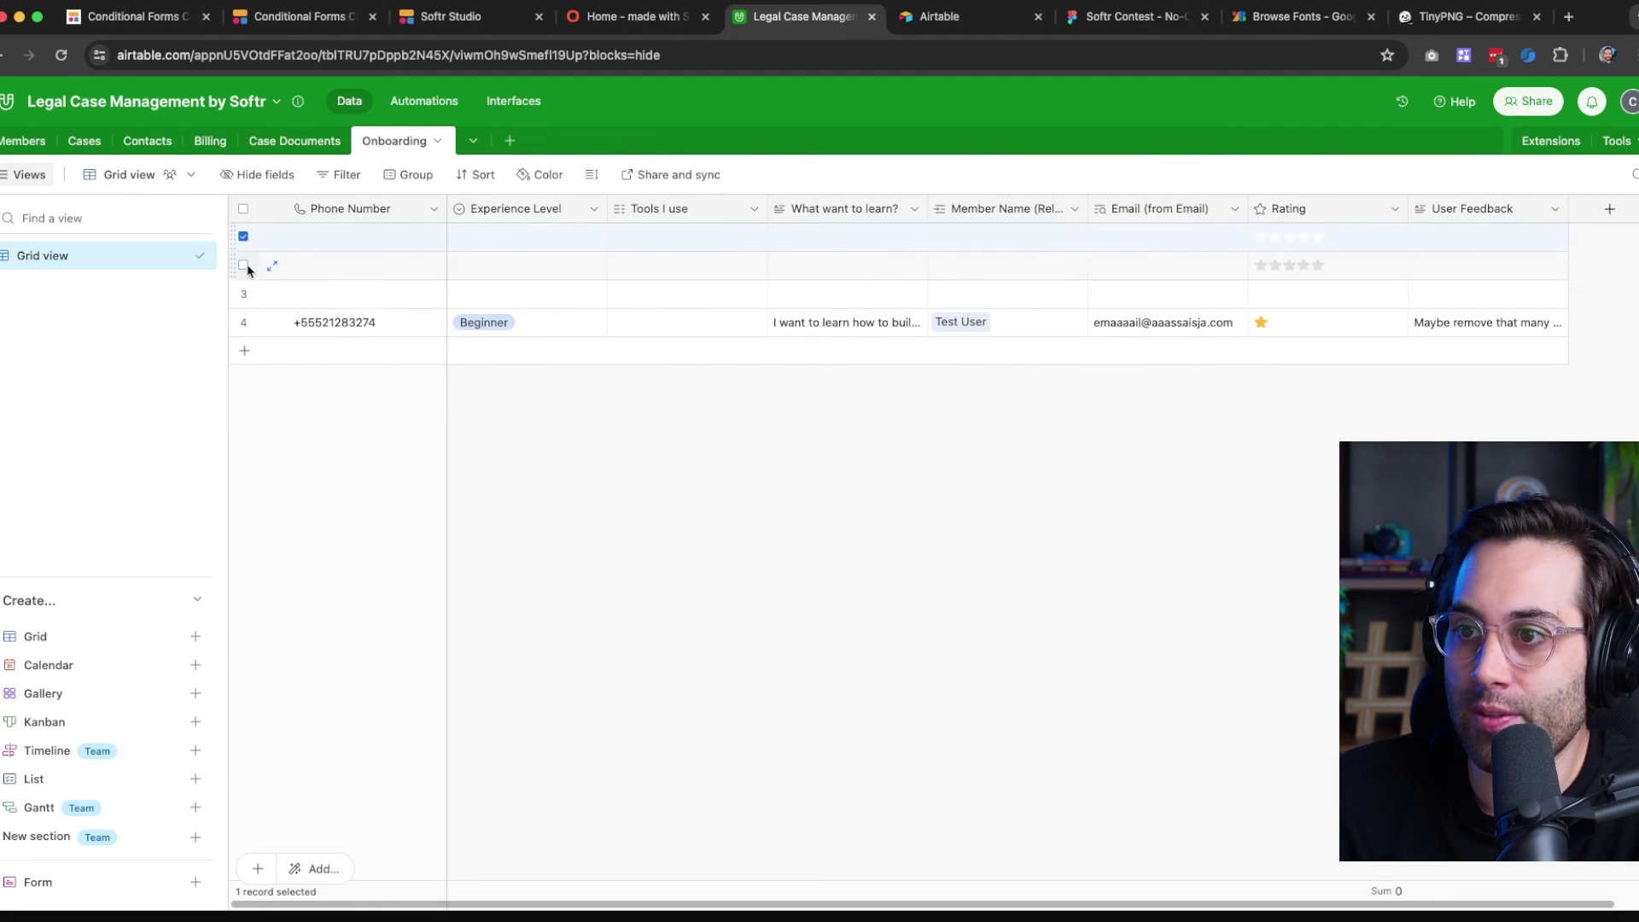
pyautogui.click(243, 265)
pyautogui.click(243, 294)
pyautogui.rightClick(344, 239)
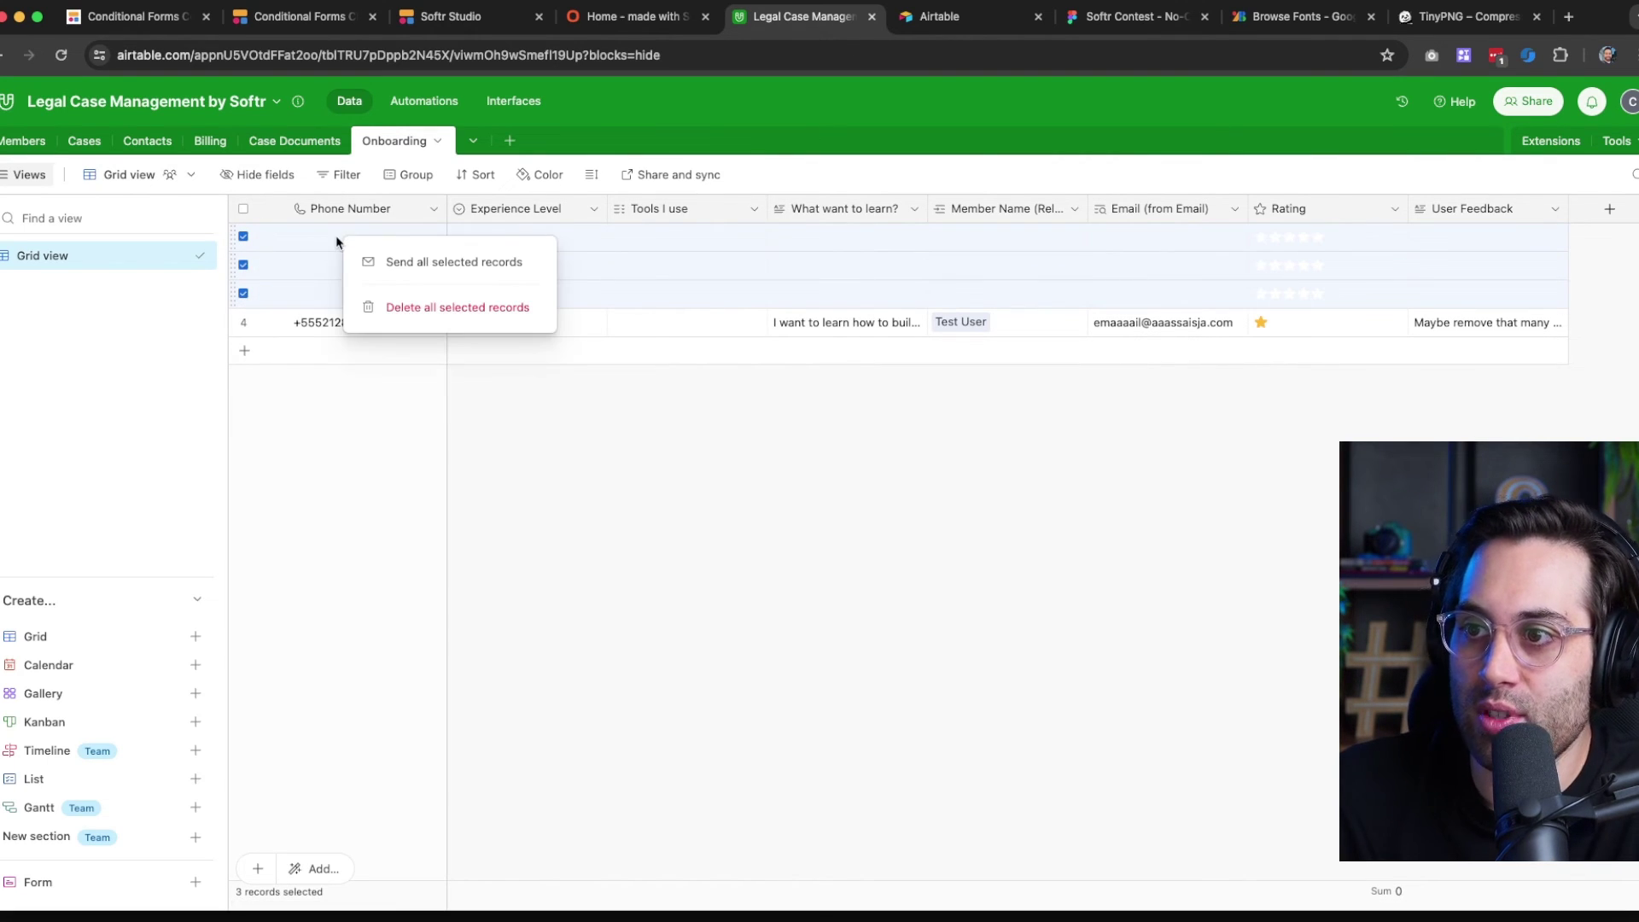
pyautogui.click(406, 314)
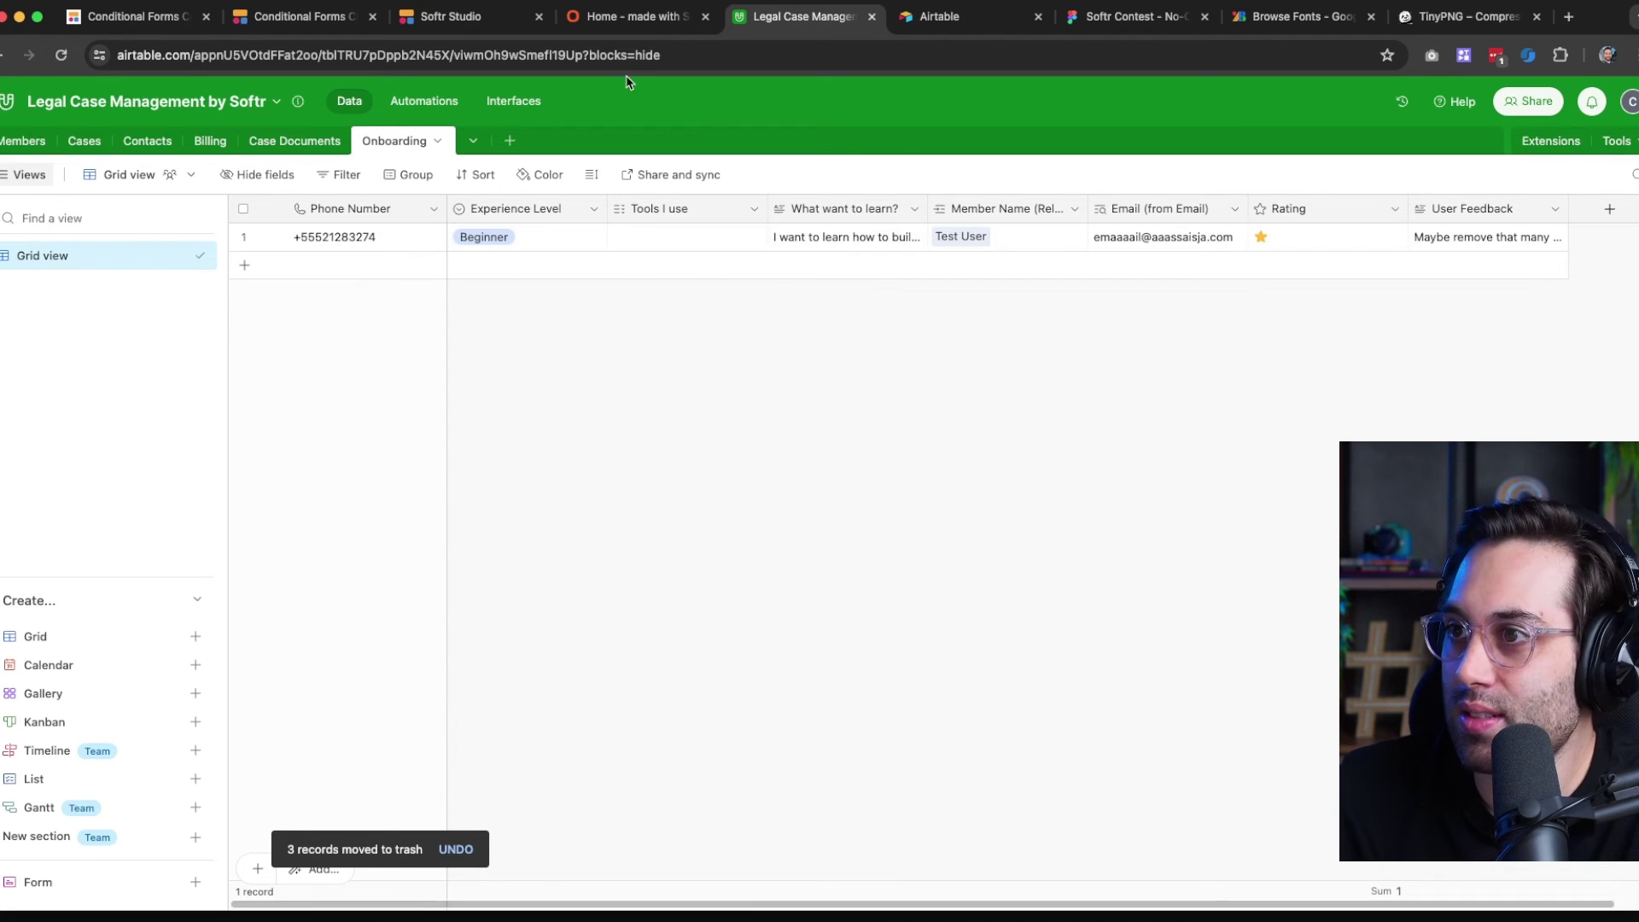
pyautogui.click(477, 20)
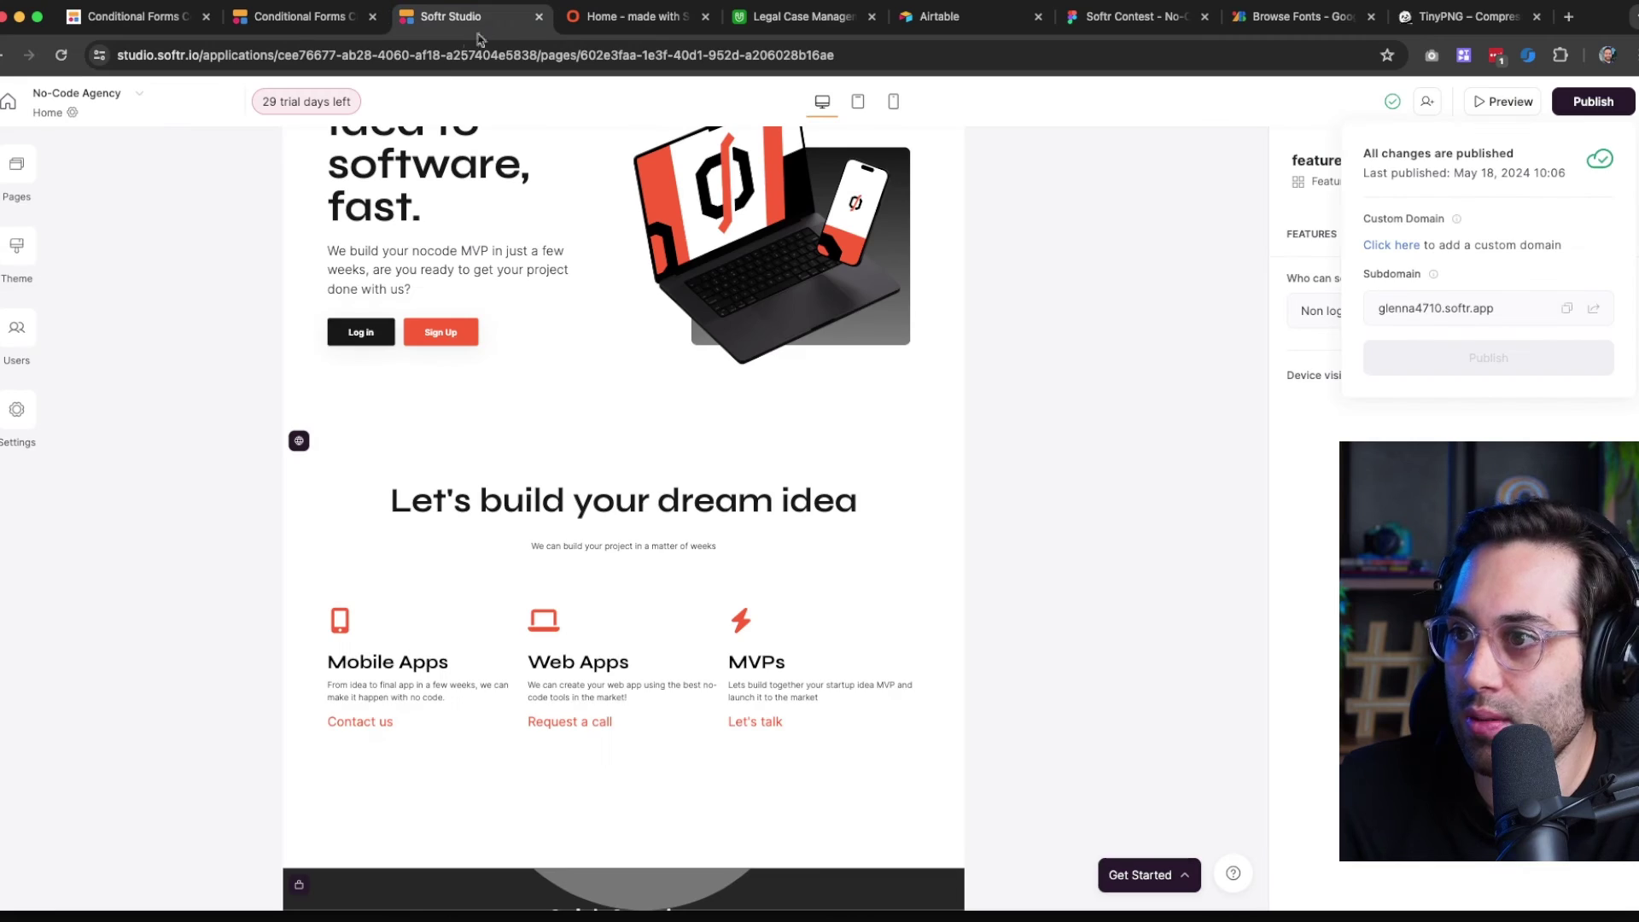
# Open the Onboarding page's form block and show its questions grouped by step
pyautogui.click(25, 163)
pyautogui.click(171, 360)
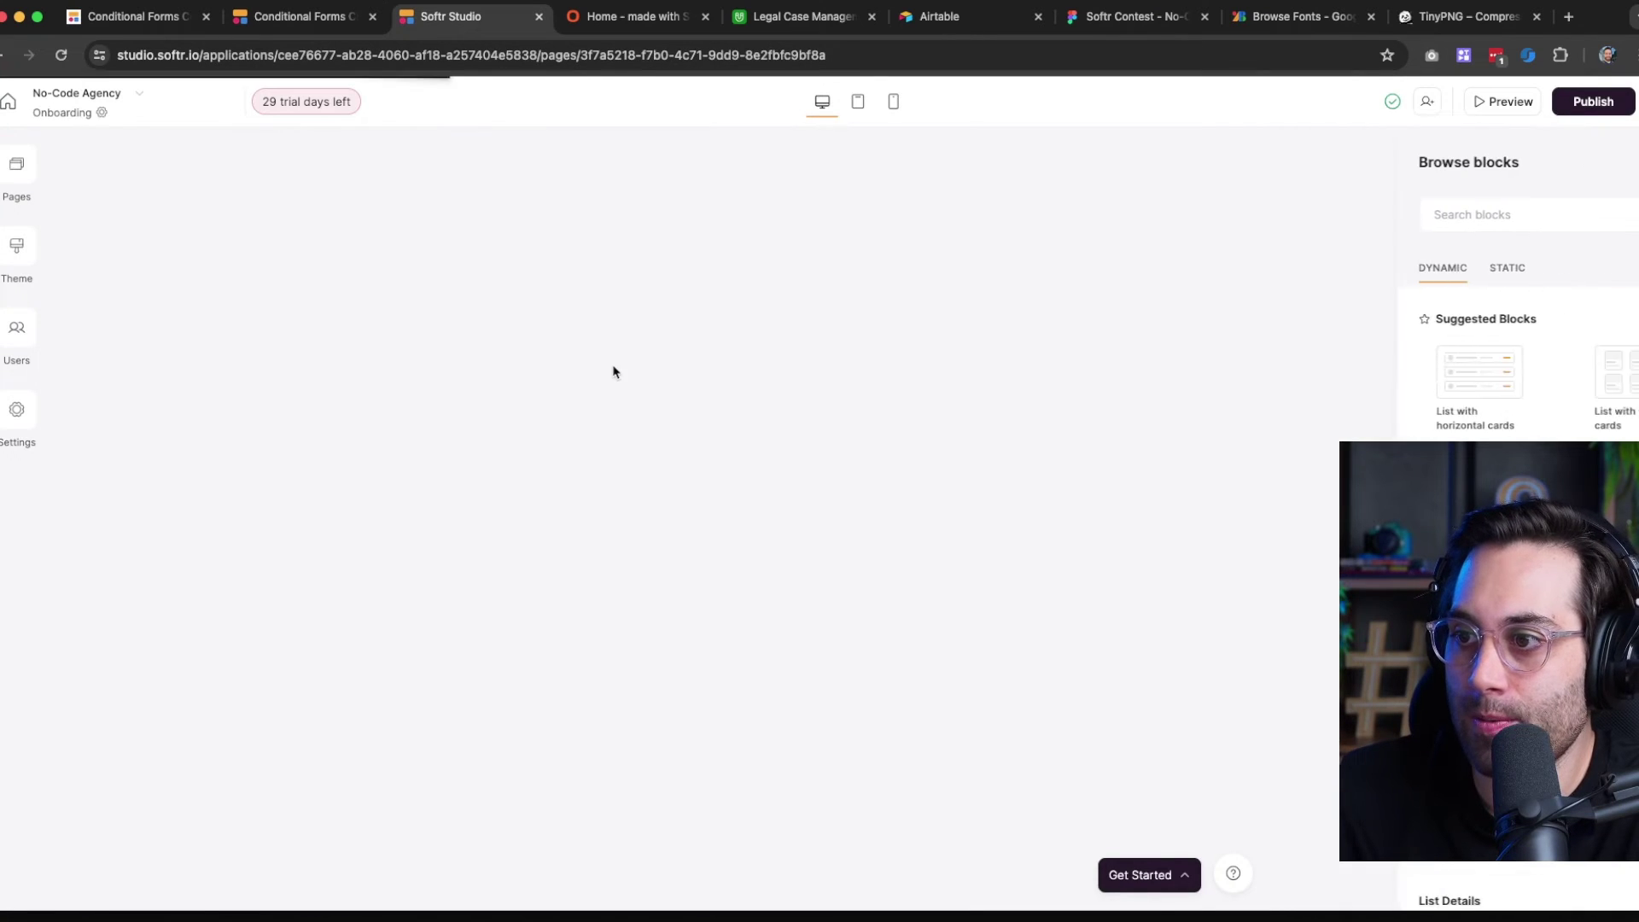
pyautogui.click(754, 299)
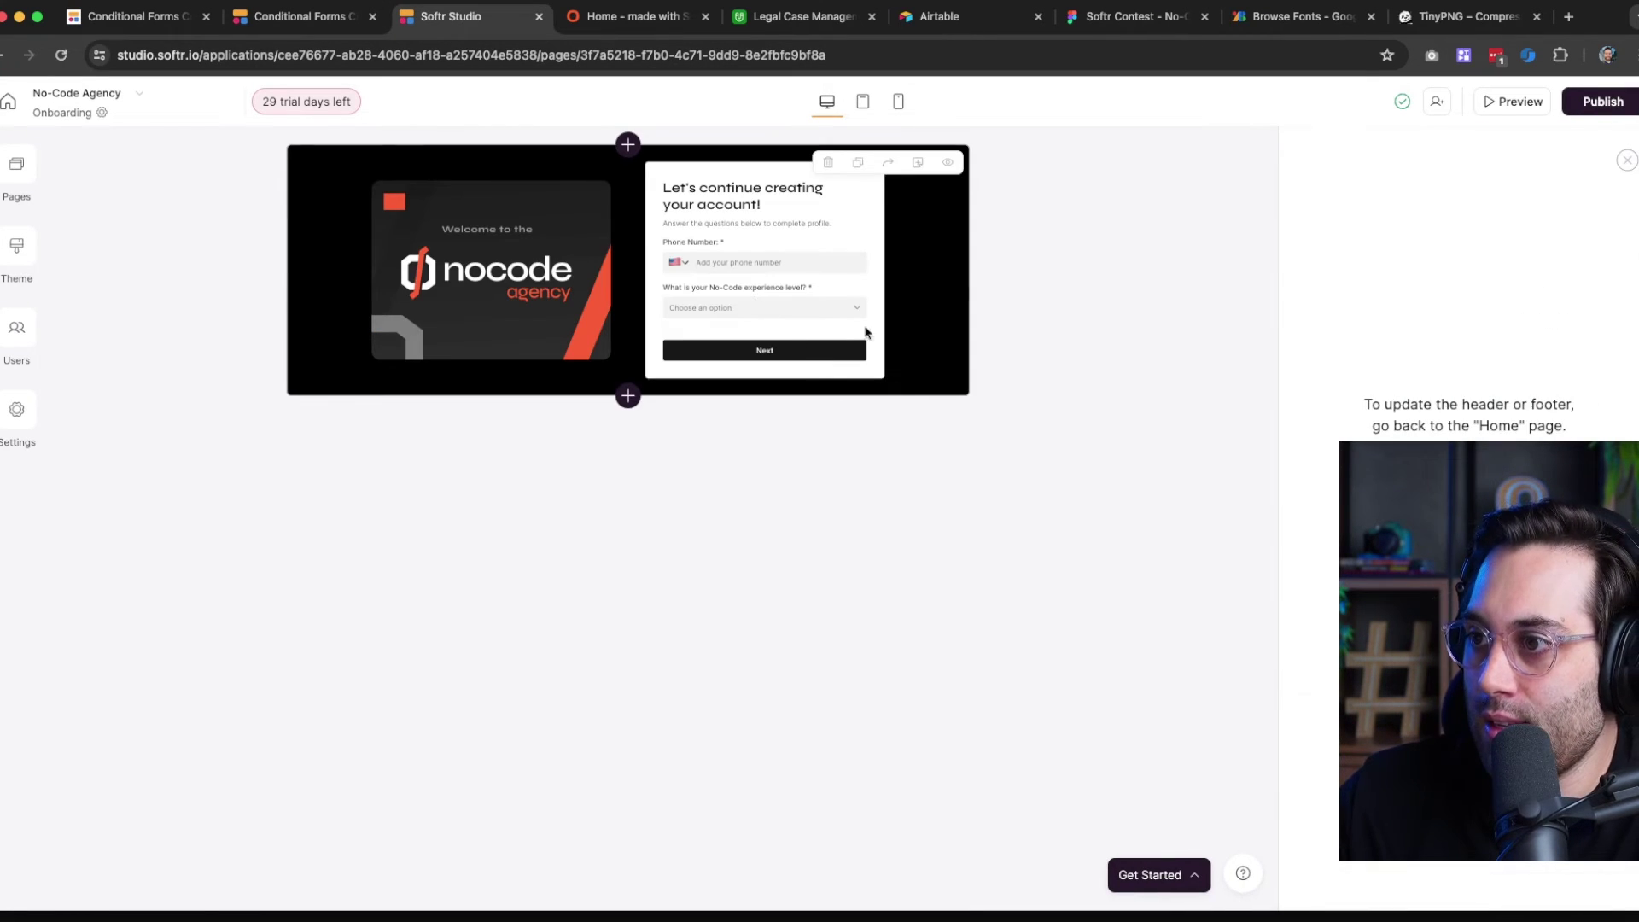
pyautogui.click(62, 57)
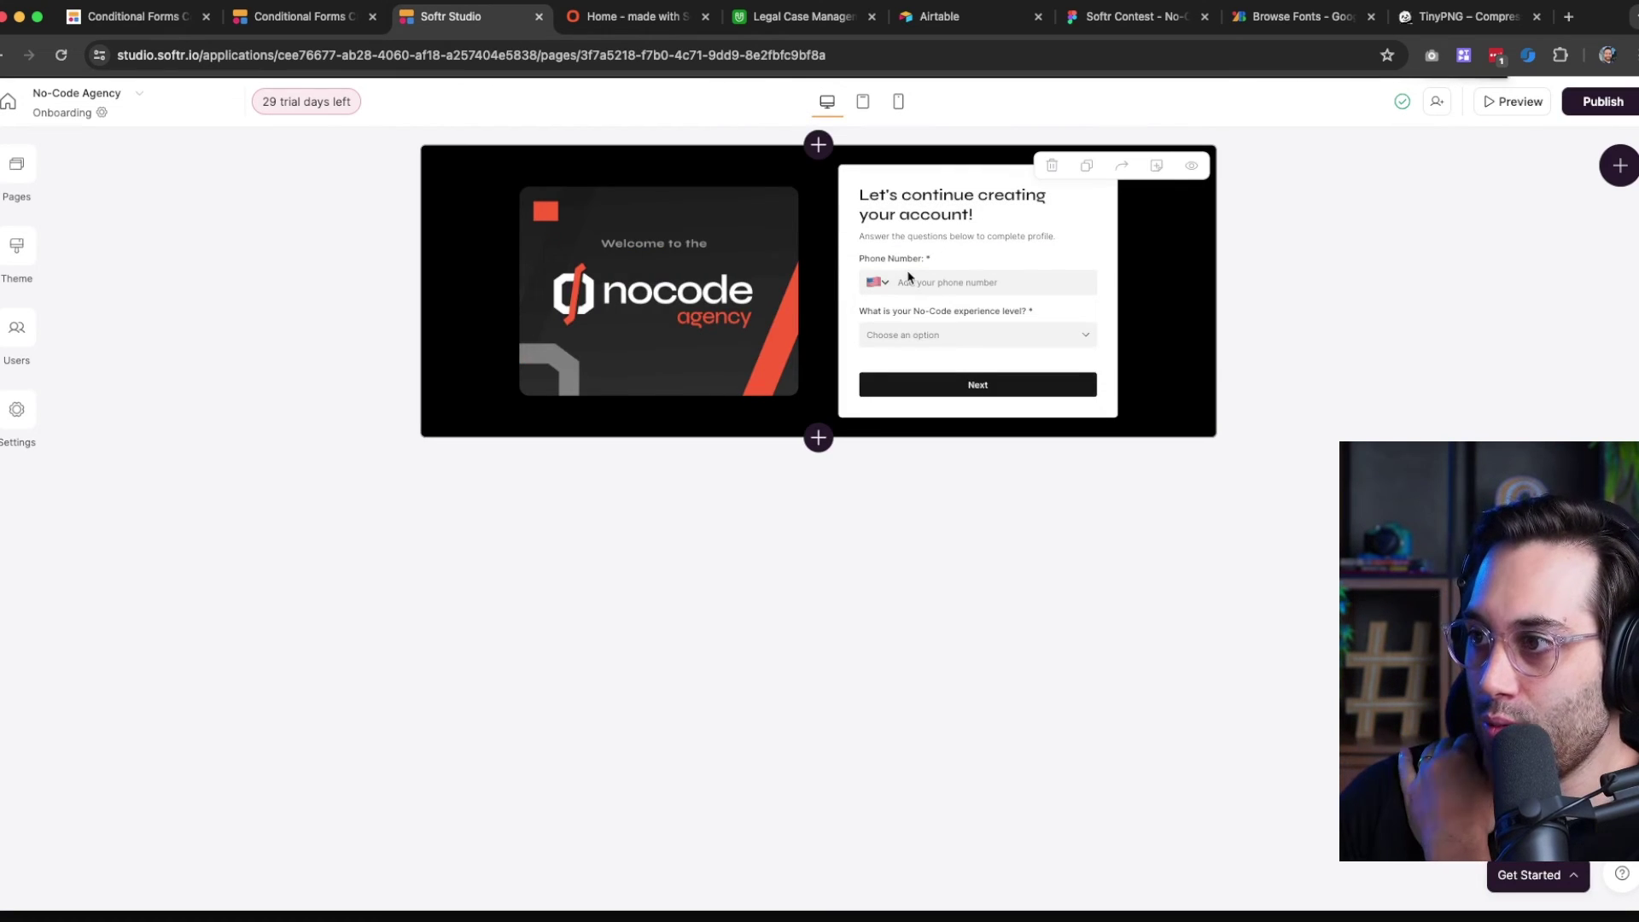
pyautogui.click(908, 276)
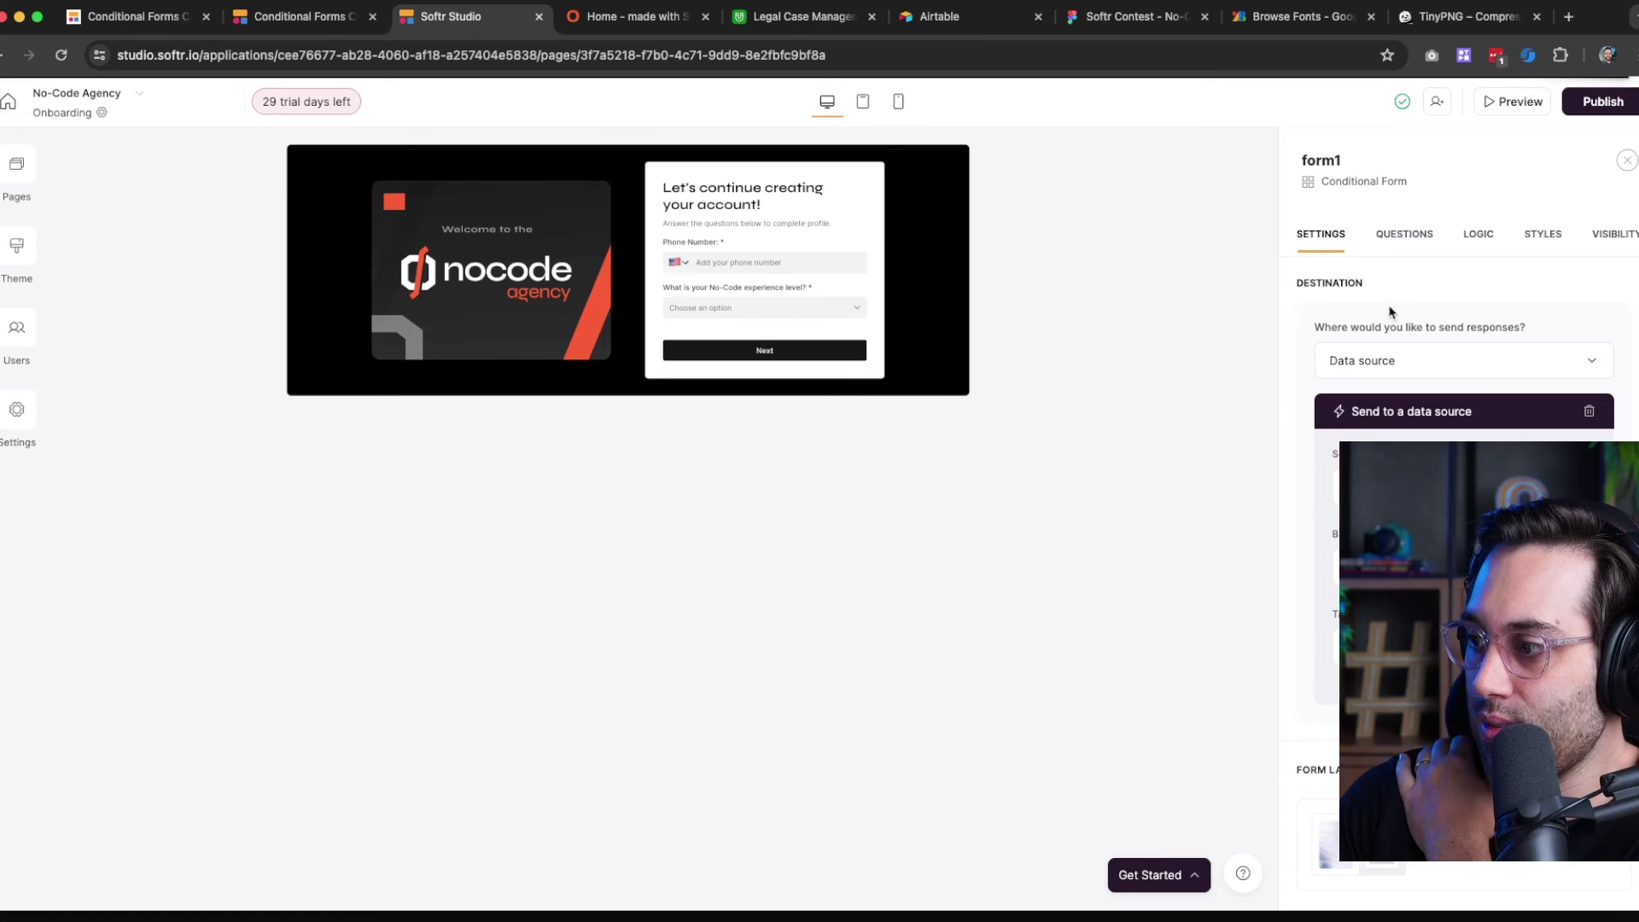
pyautogui.click(1404, 235)
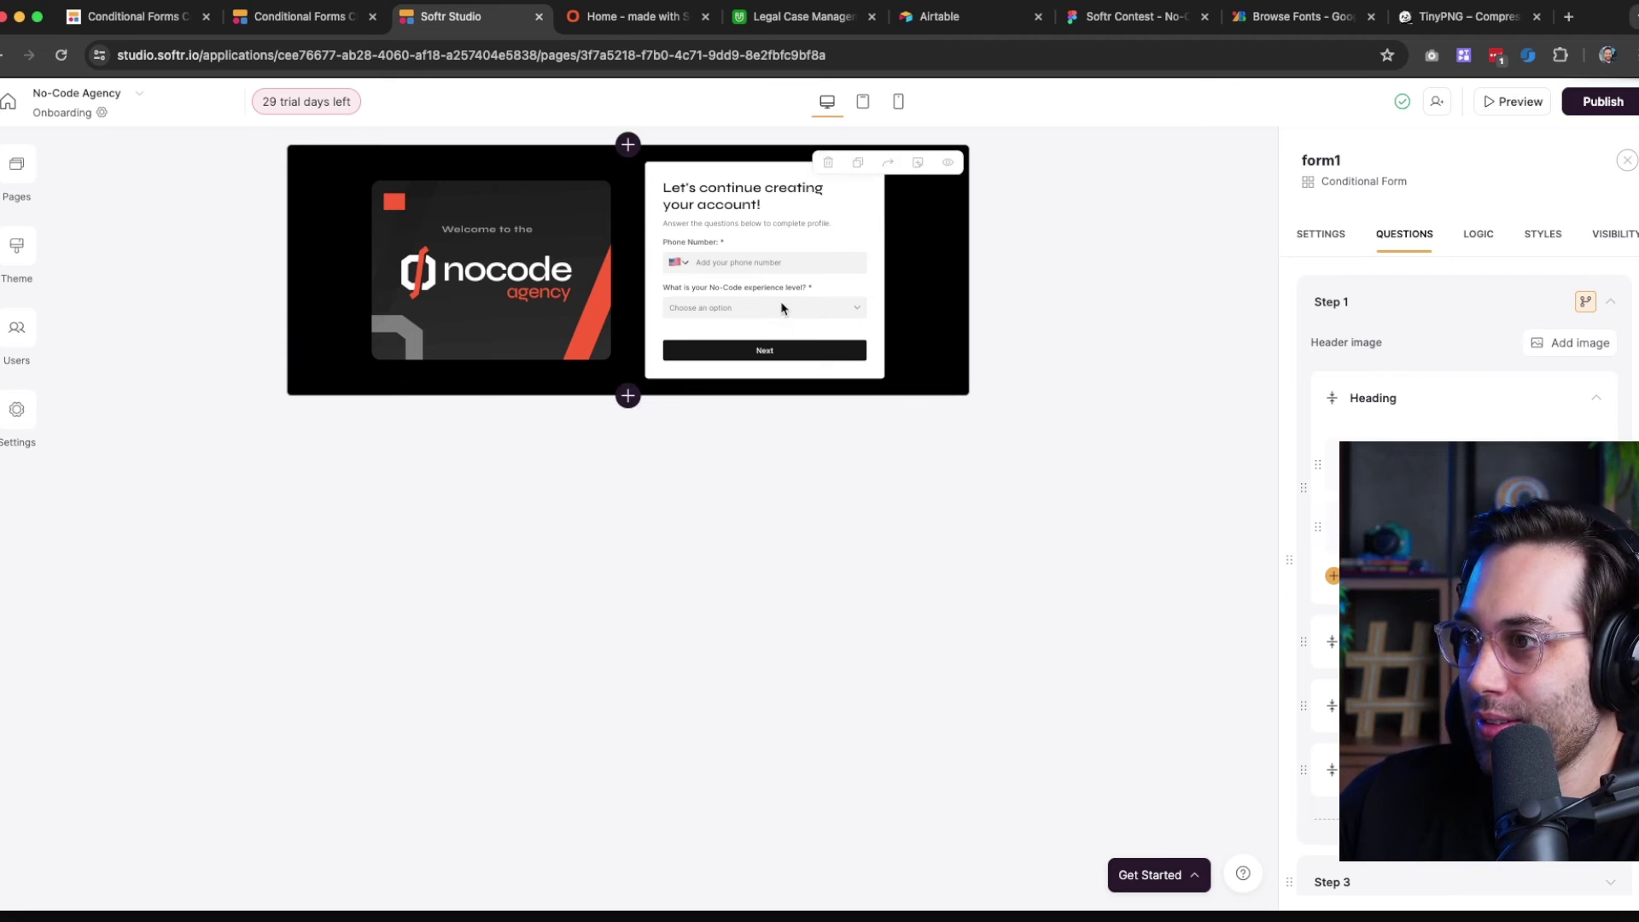
# Preview form Steps 3, 4 and 1, ending on the no-code tools step
pyautogui.scroll(-4, 1451, 380)
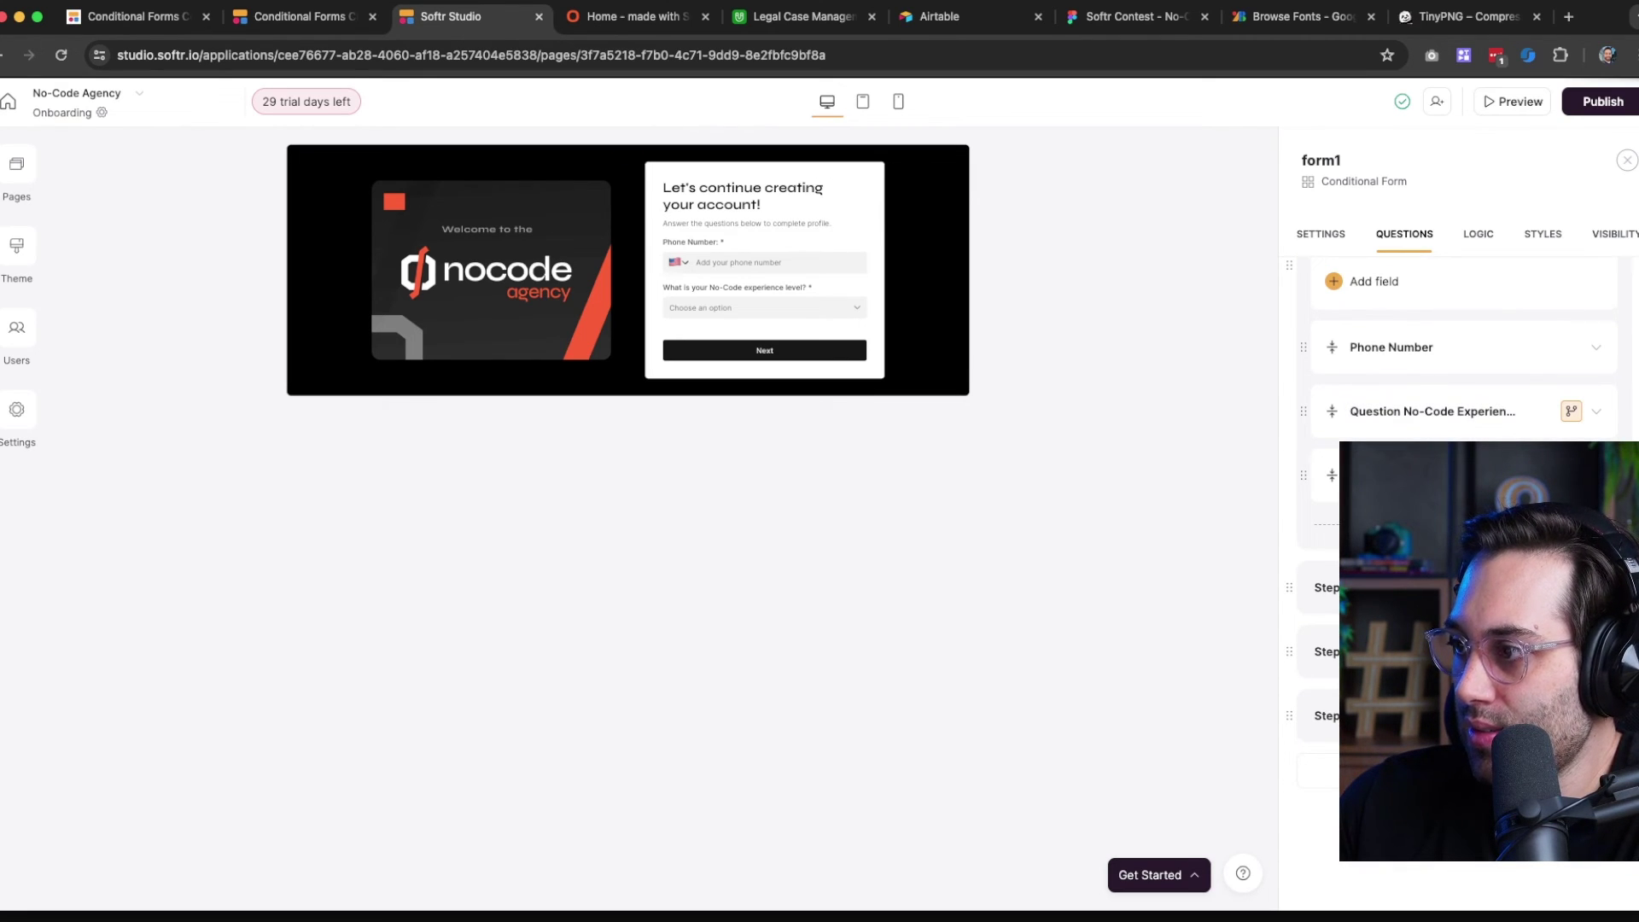
pyautogui.click(1452, 587)
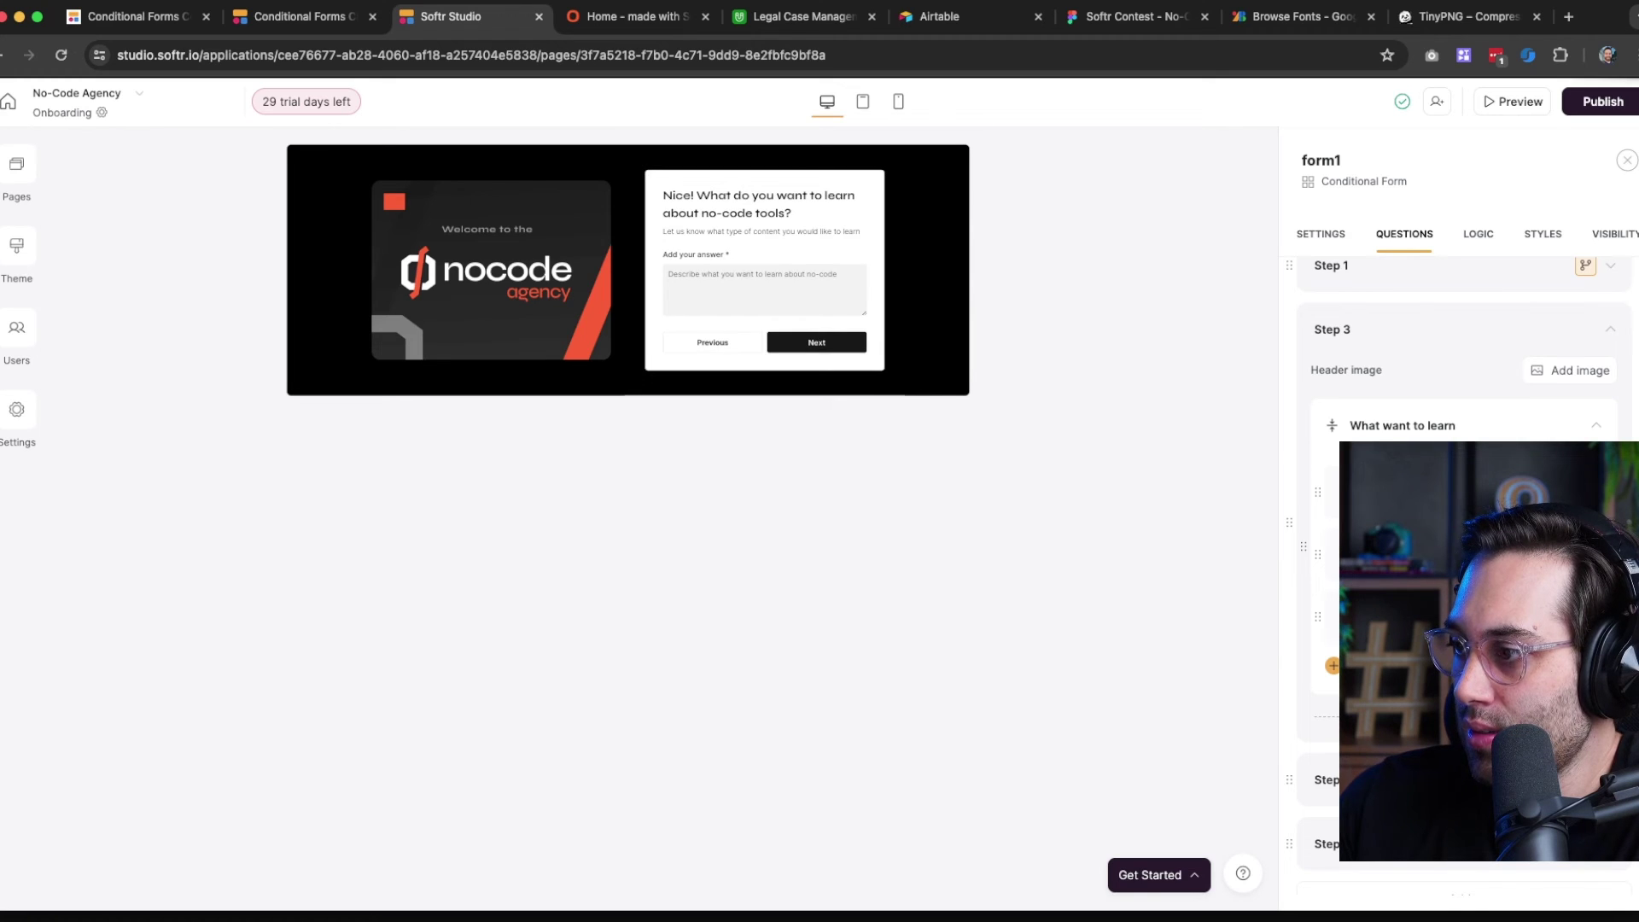
pyautogui.click(1452, 780)
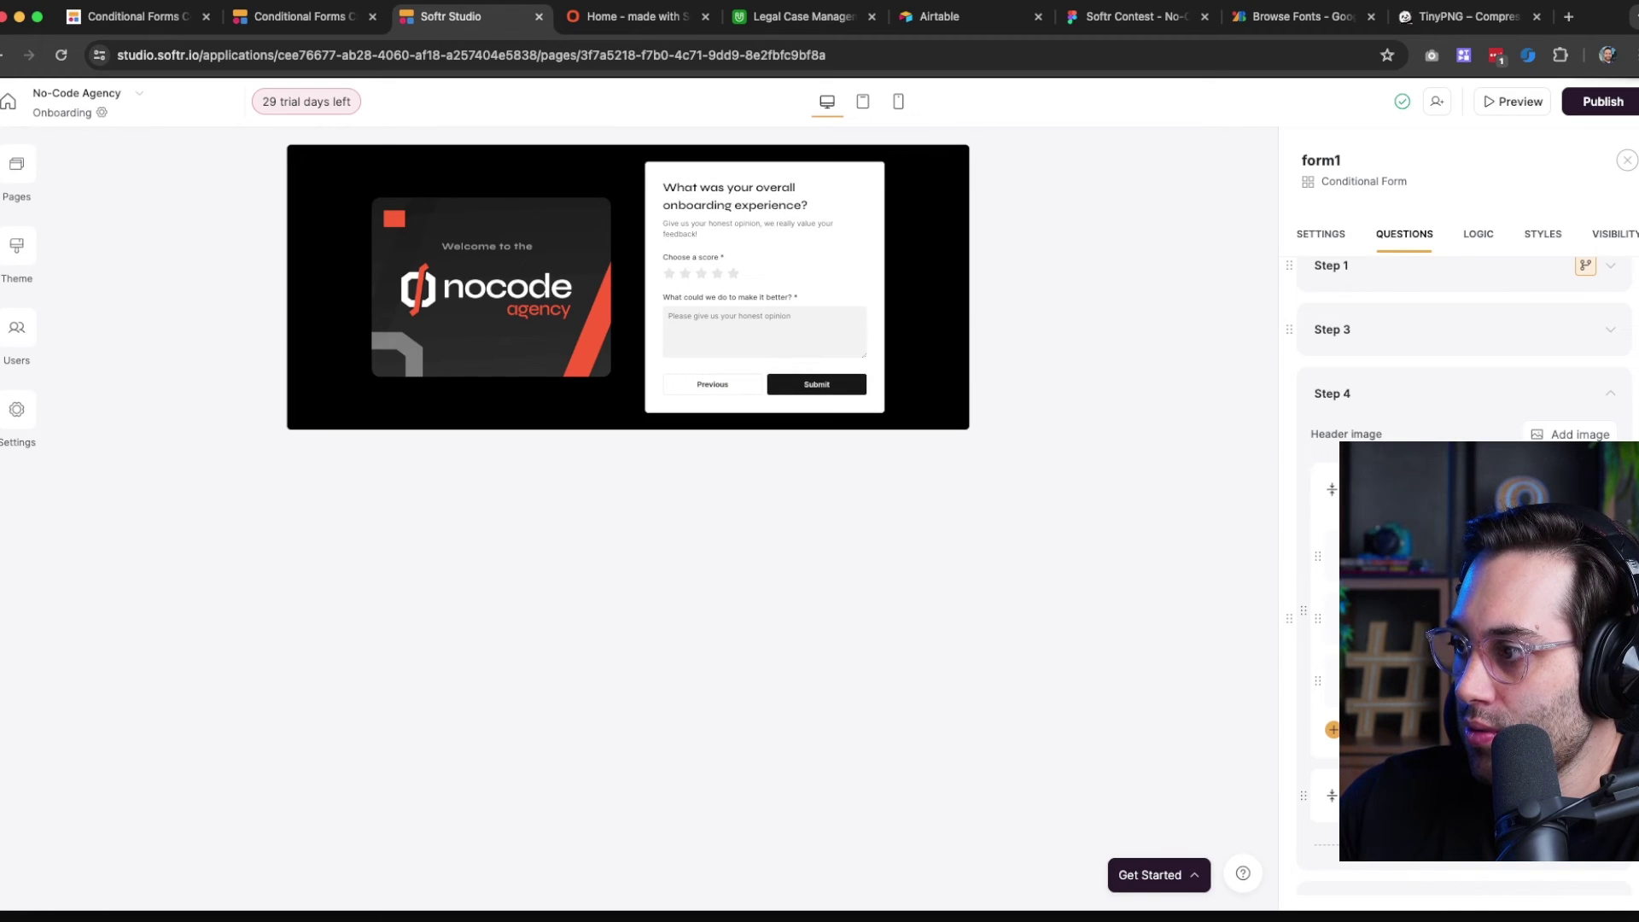
pyautogui.scroll(1, 1432, 379)
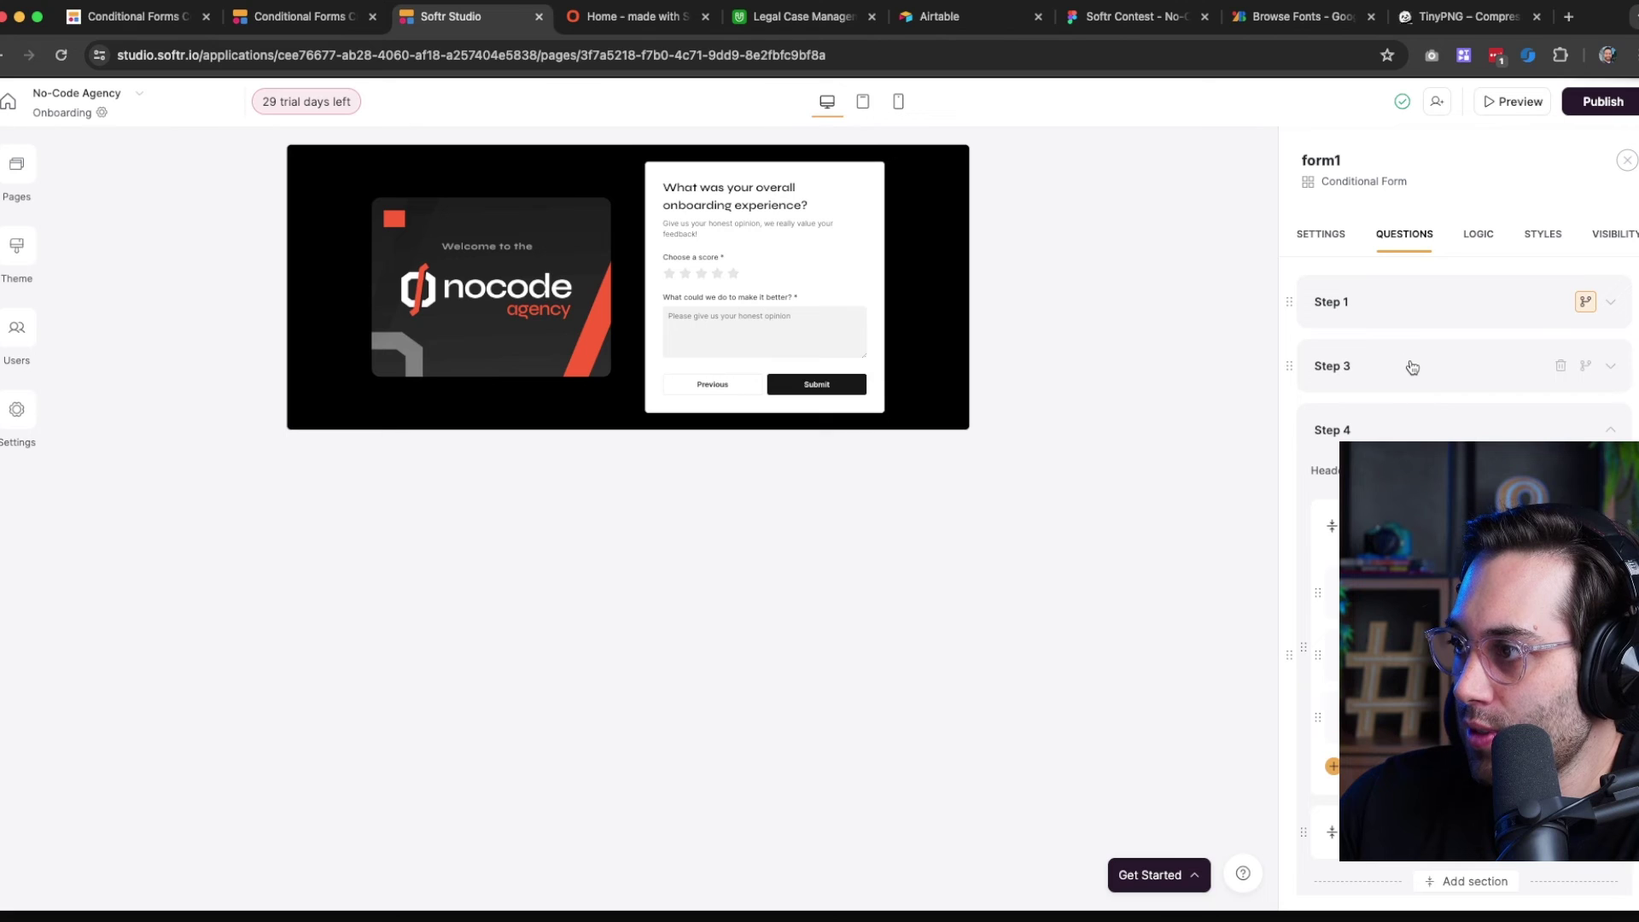
pyautogui.click(1439, 321)
pyautogui.scroll(-3, 1437, 312)
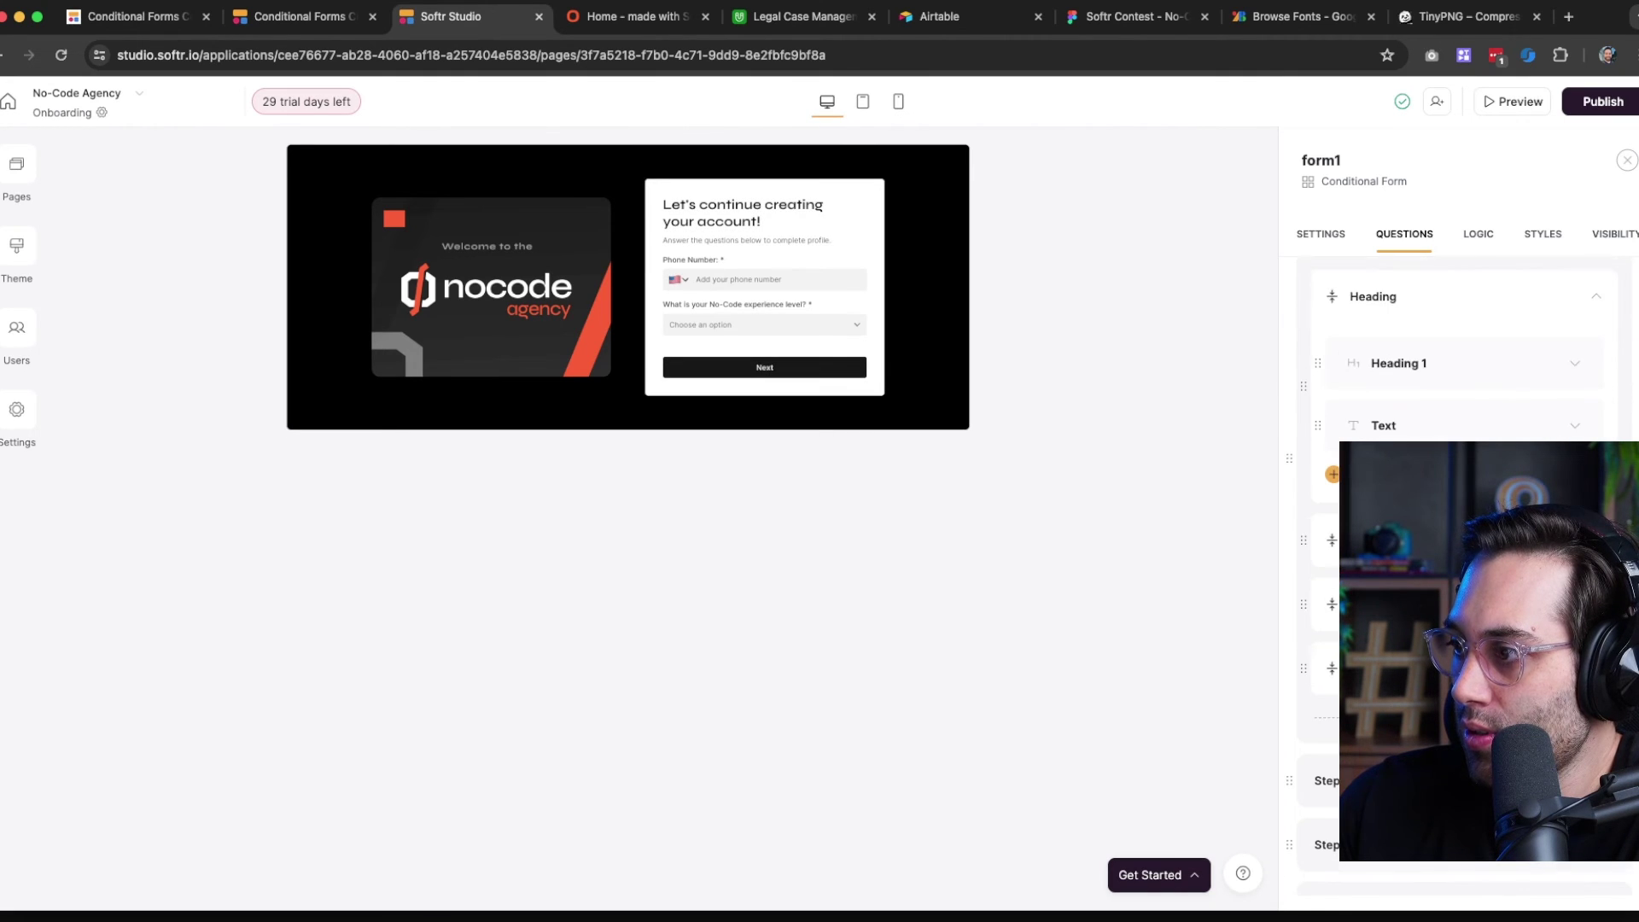
pyautogui.scroll(-4, 1451, 427)
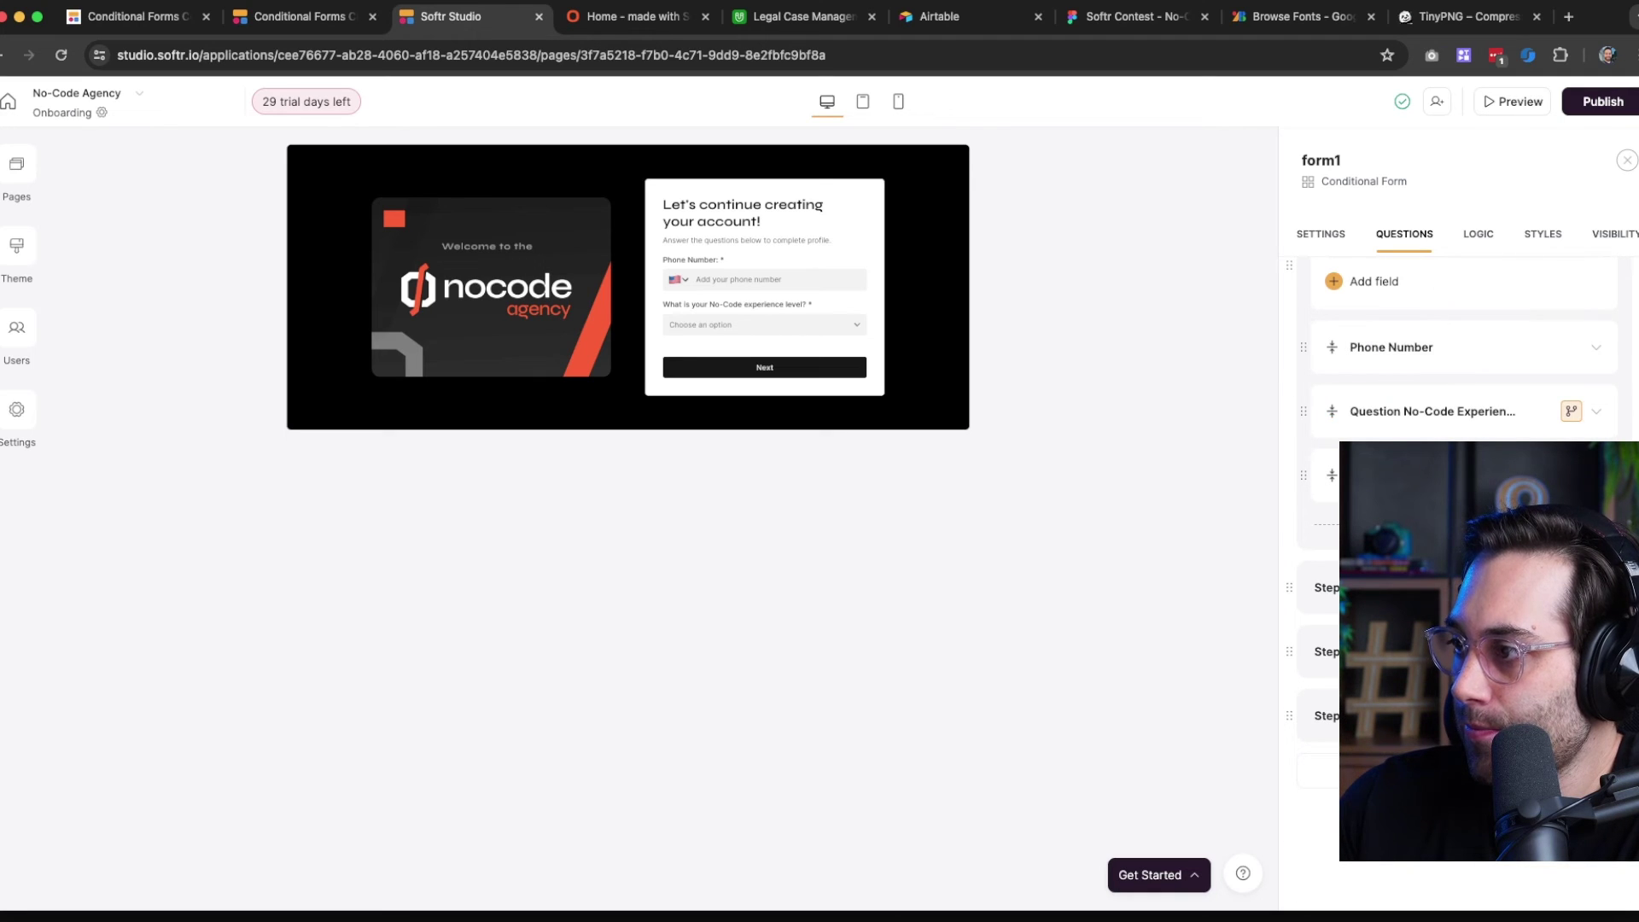
pyautogui.click(1443, 588)
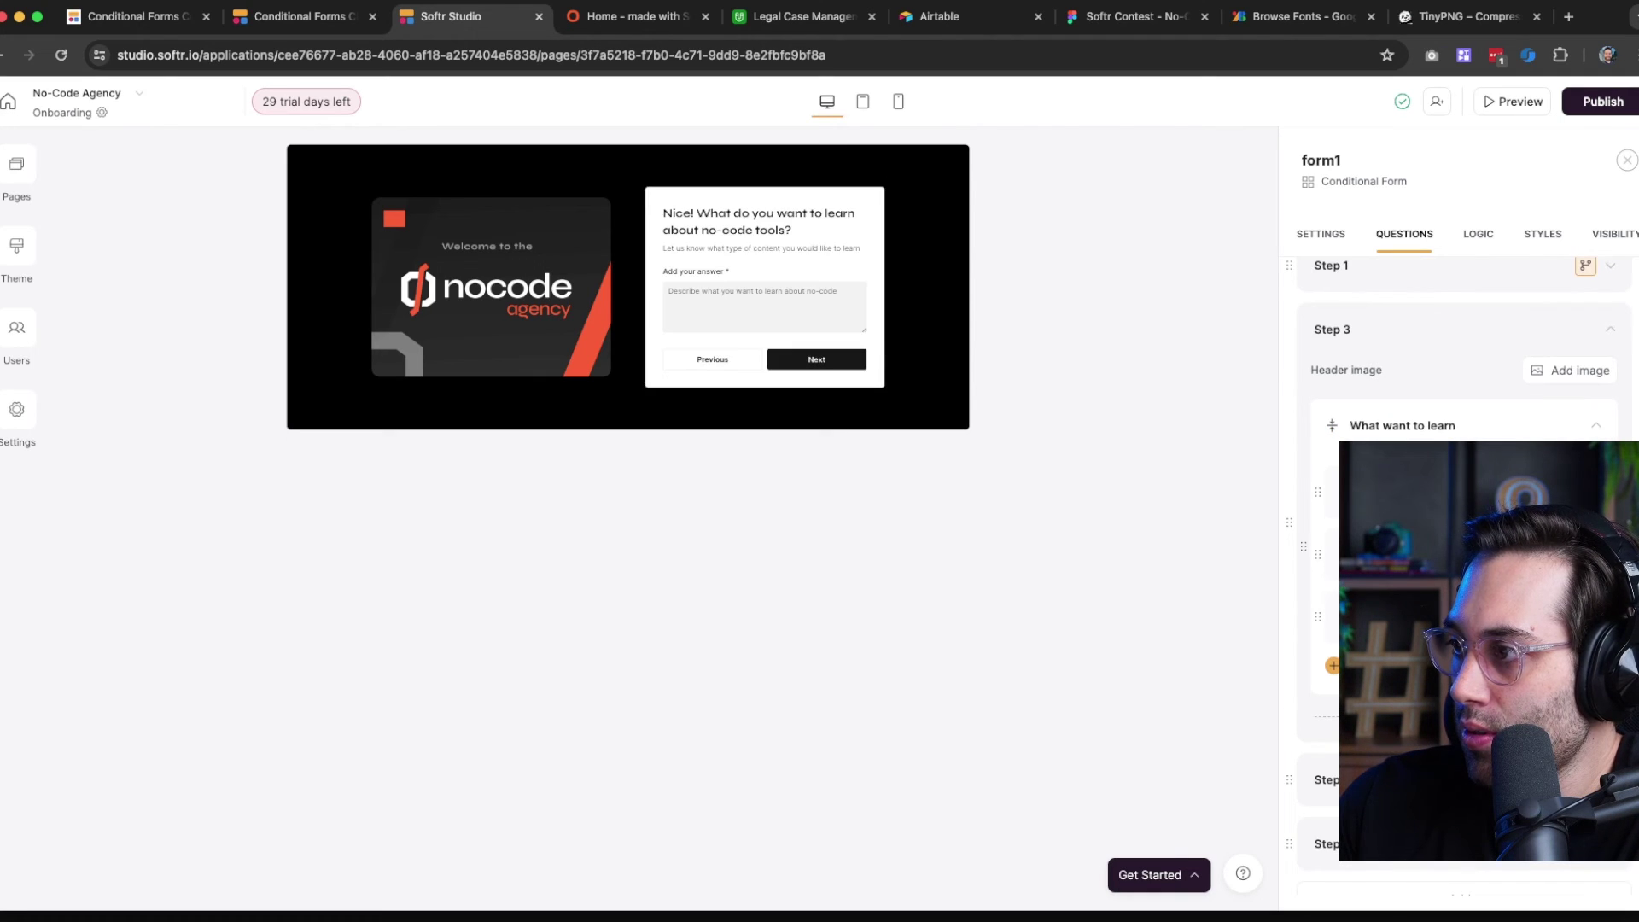
pyautogui.scroll(1, 1458, 576)
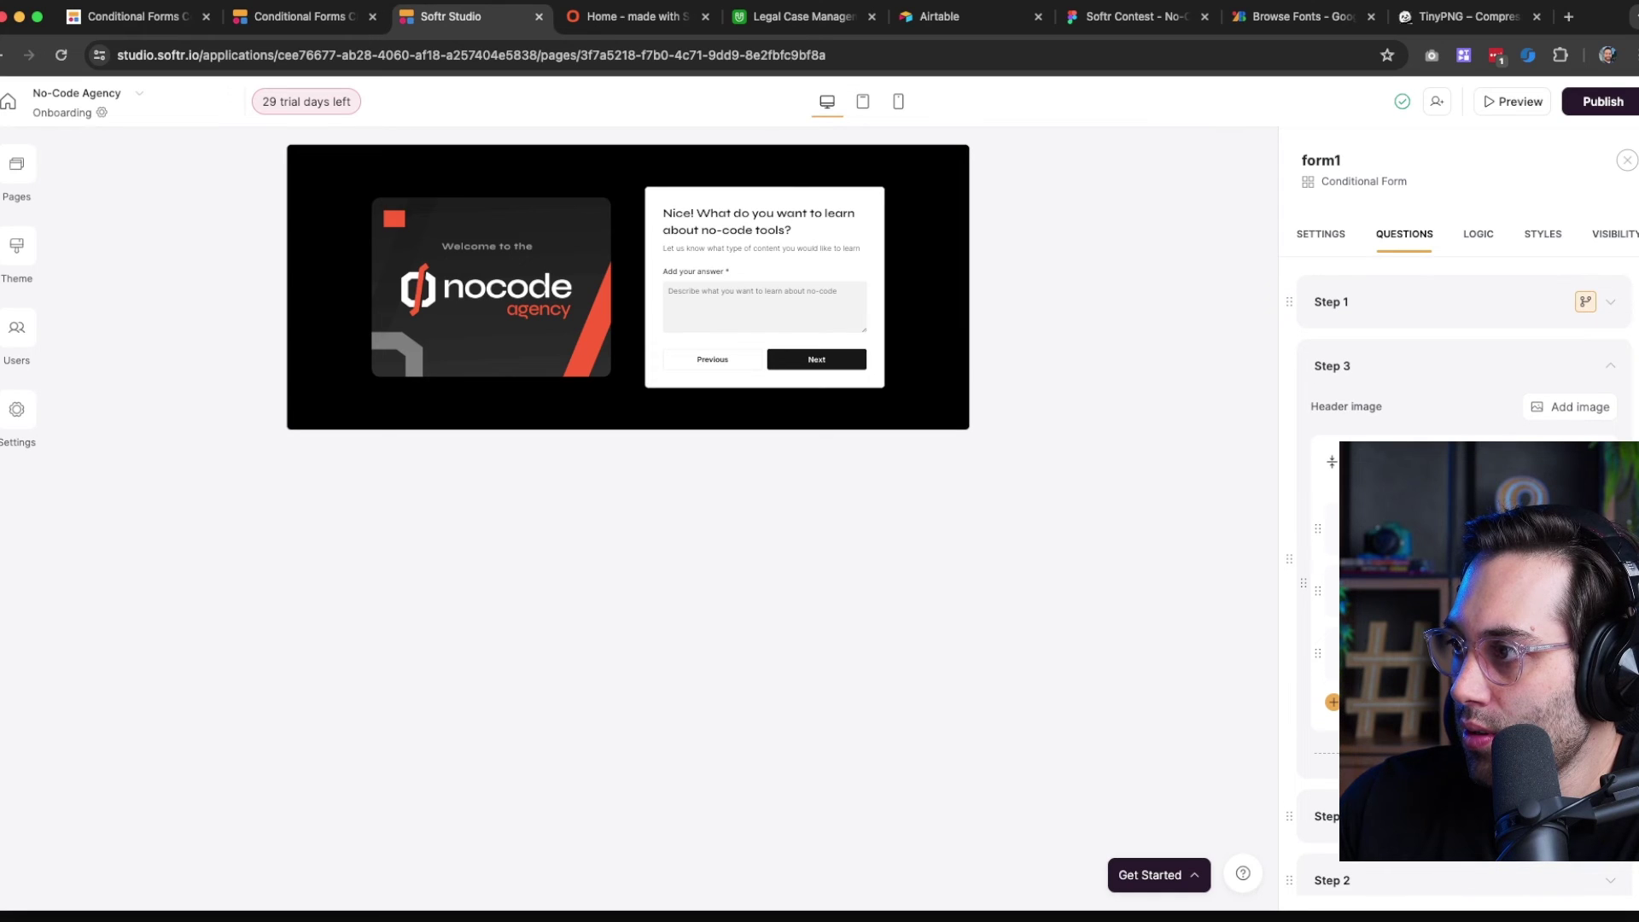
pyautogui.click(1451, 816)
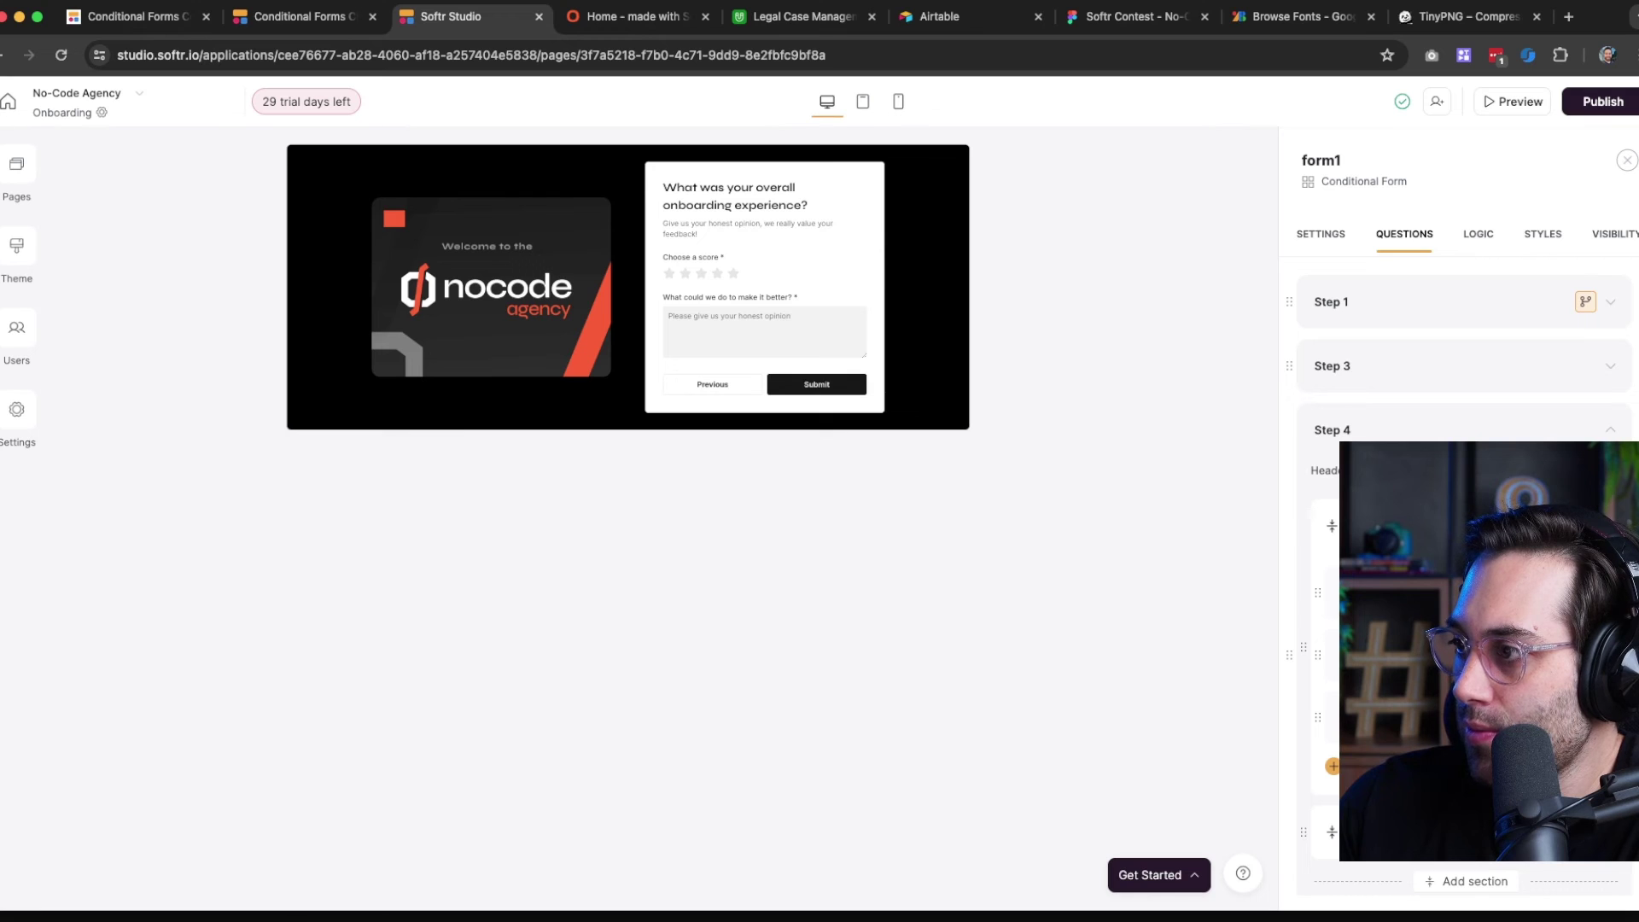
pyautogui.scroll(-5, 1438, 410)
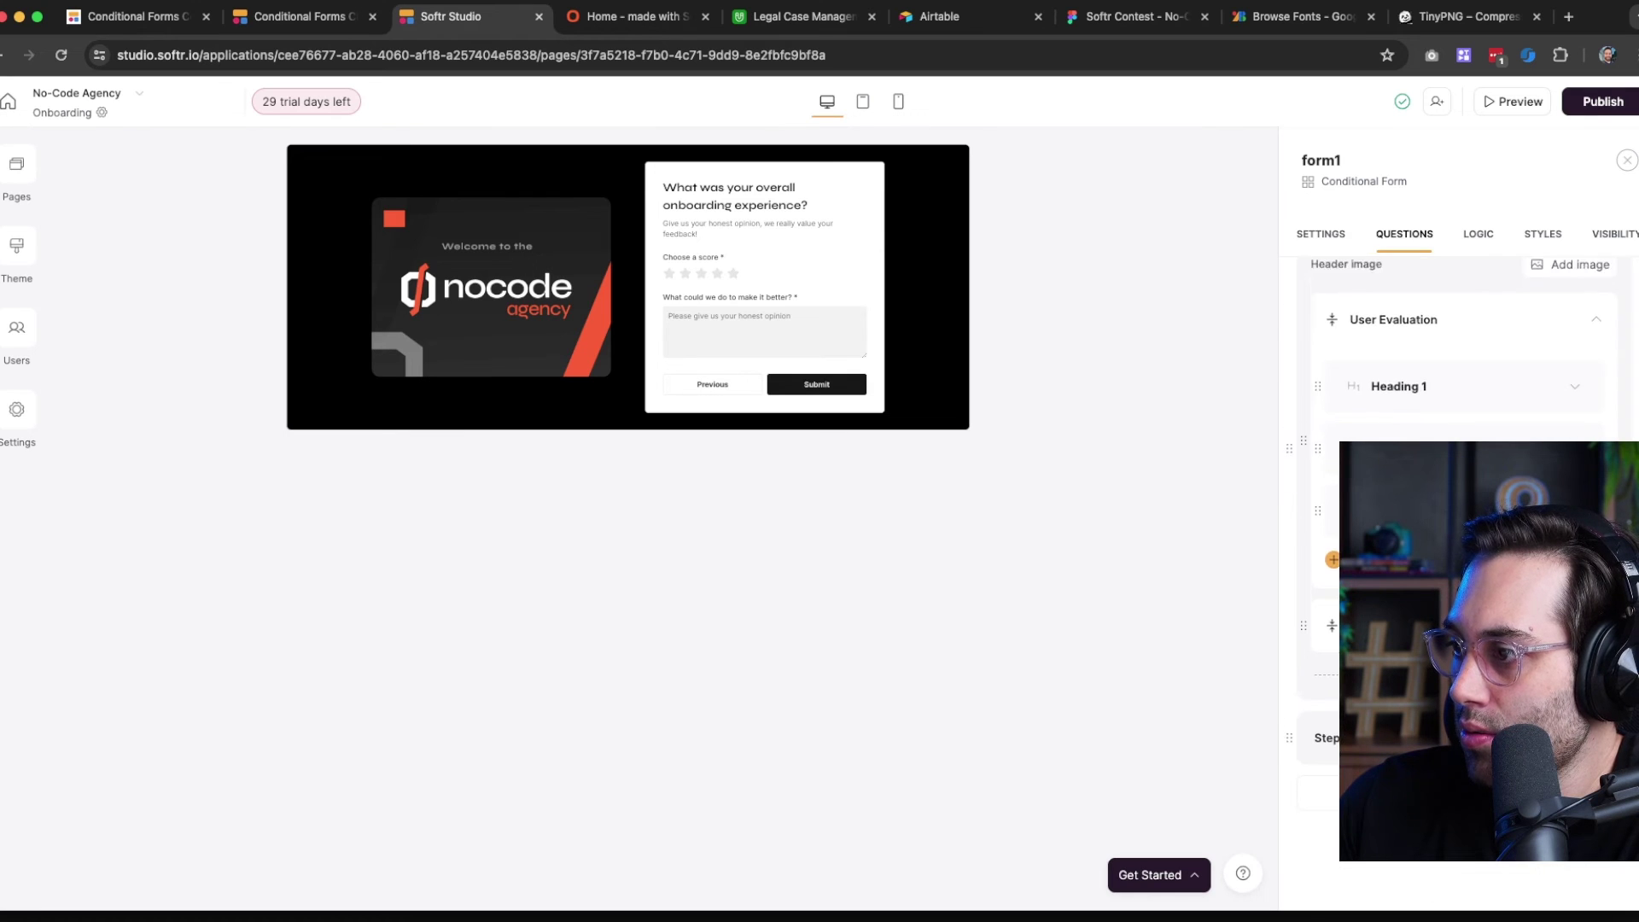
pyautogui.click(1451, 716)
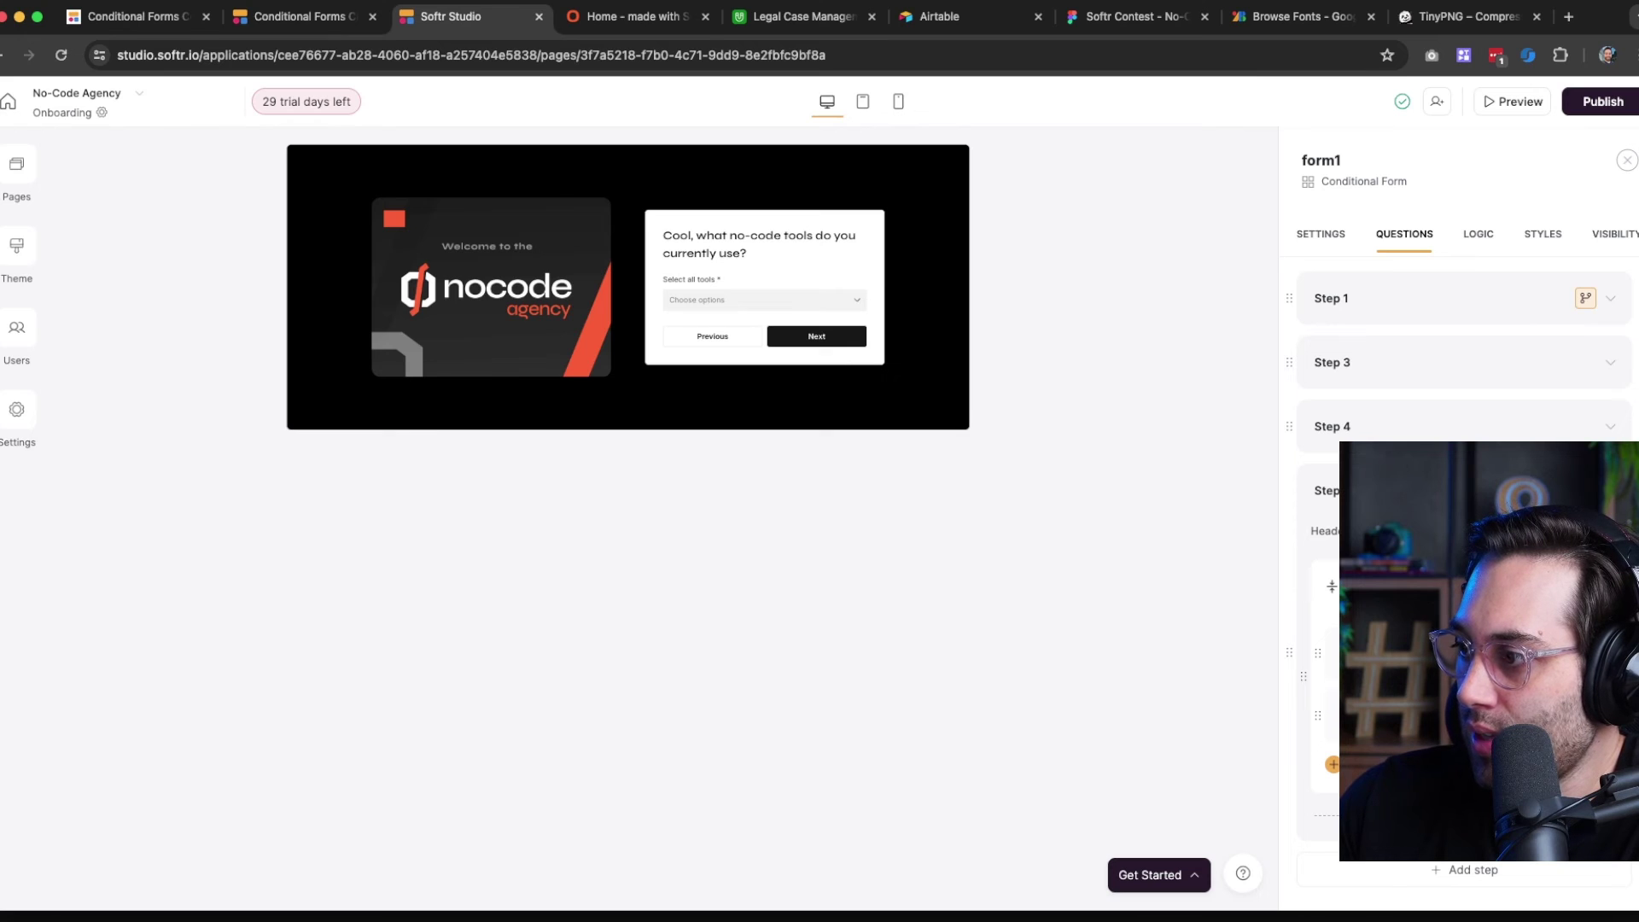
# Review Step 2's dropdown question mapped to the Tools I use field
pyautogui.scroll(-3, 1460, 512)
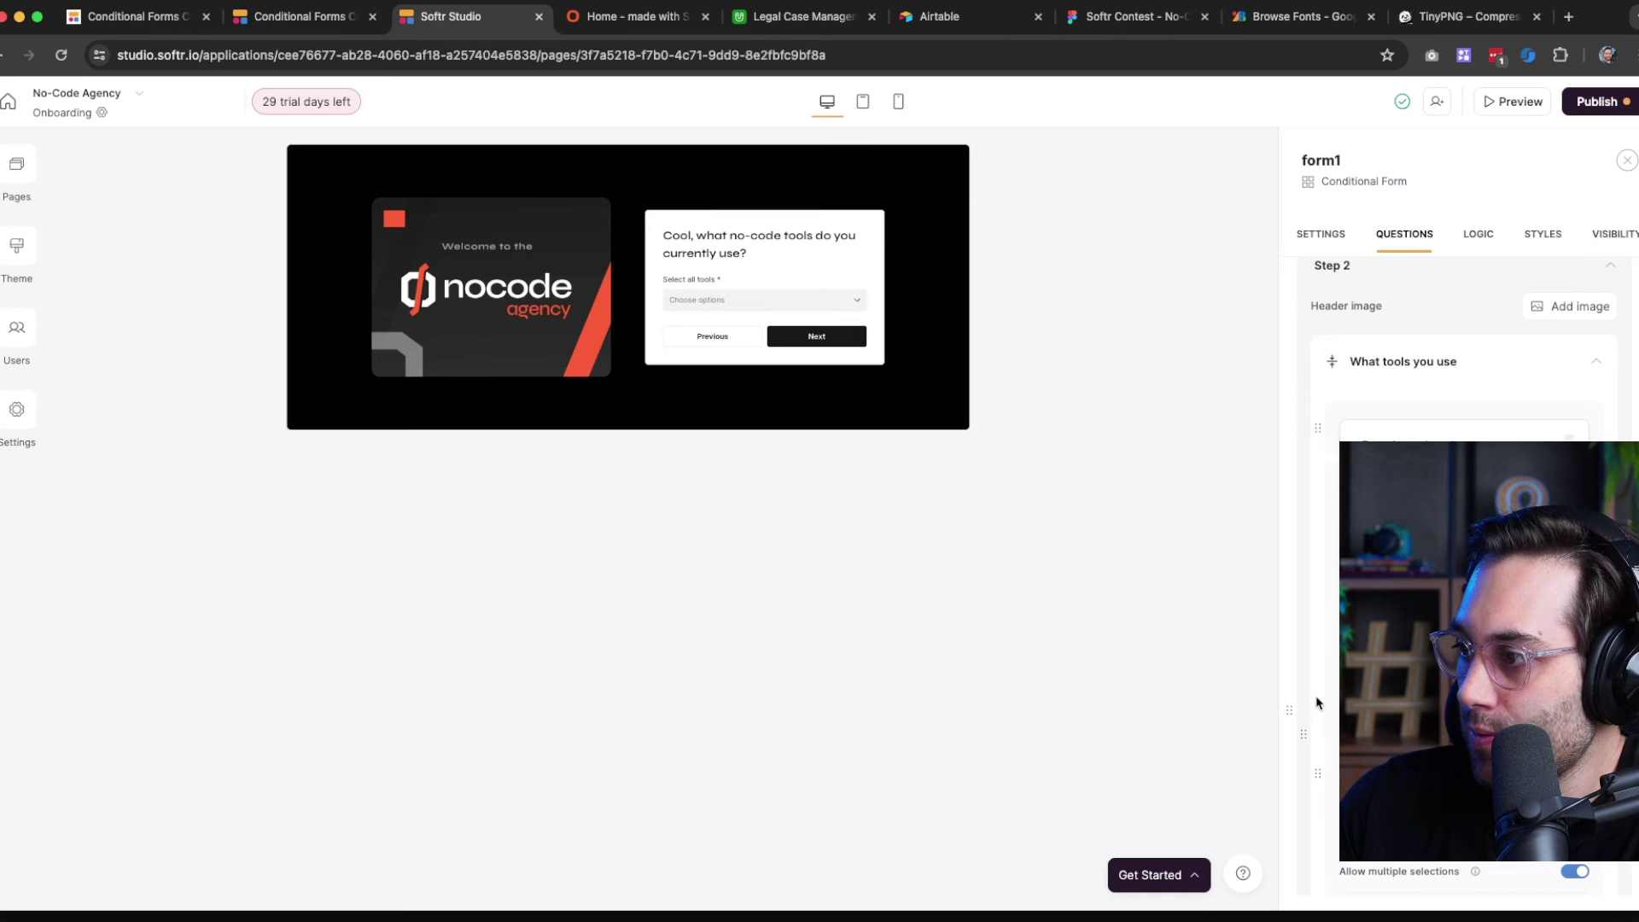
pyautogui.scroll(-3, 1329, 681)
pyautogui.scroll(-1, 1460, 512)
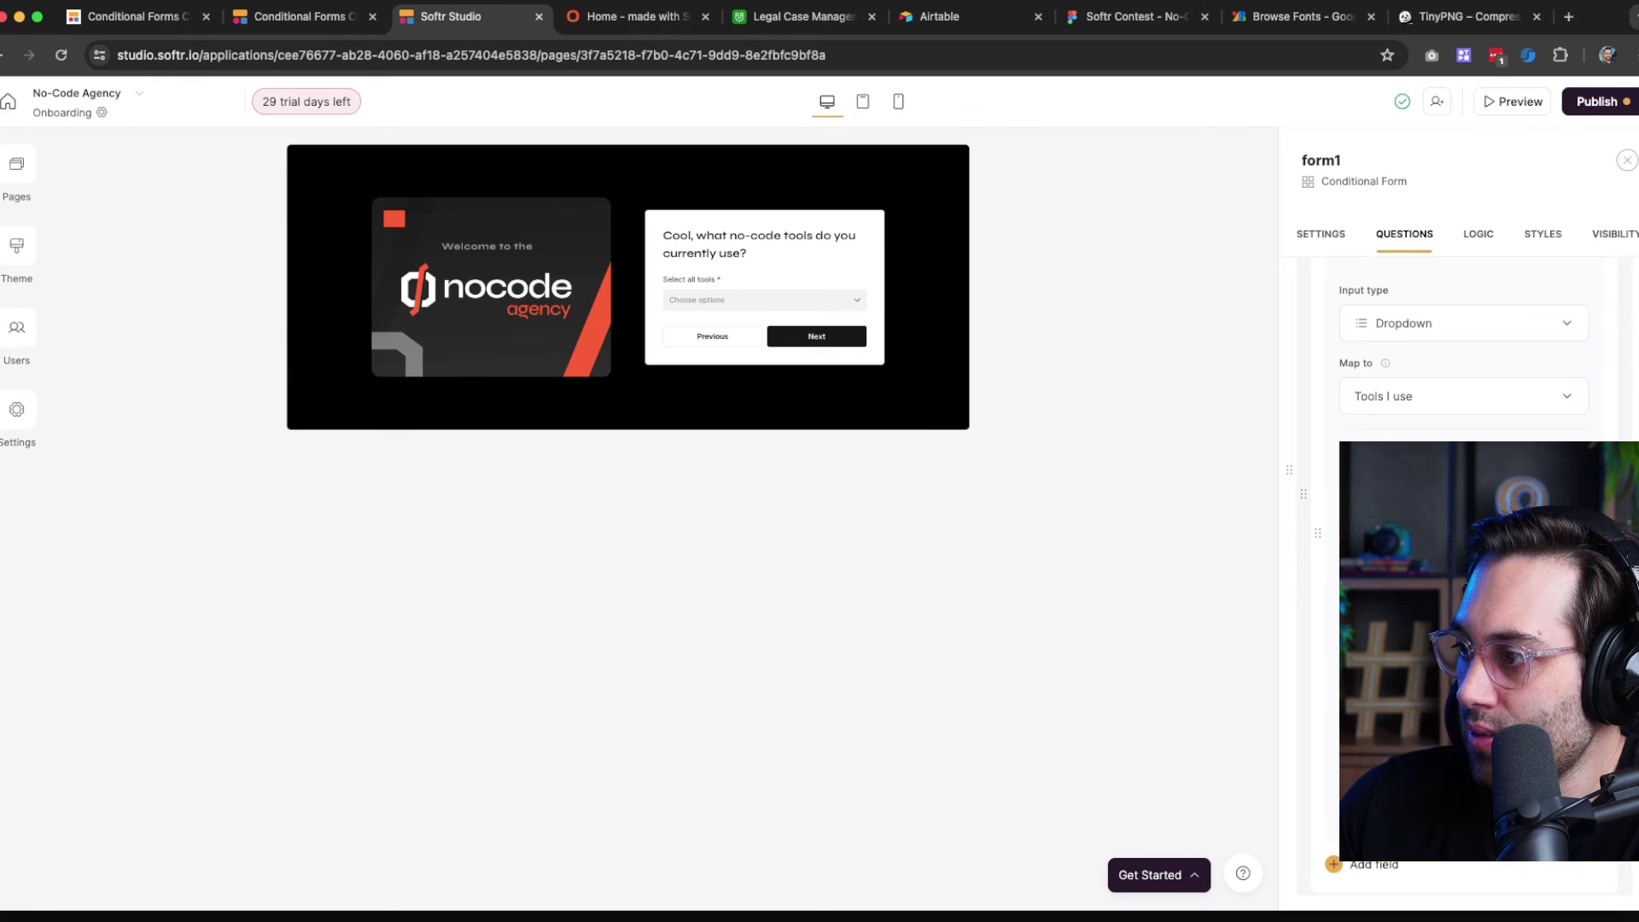
pyautogui.scroll(-2, 1460, 512)
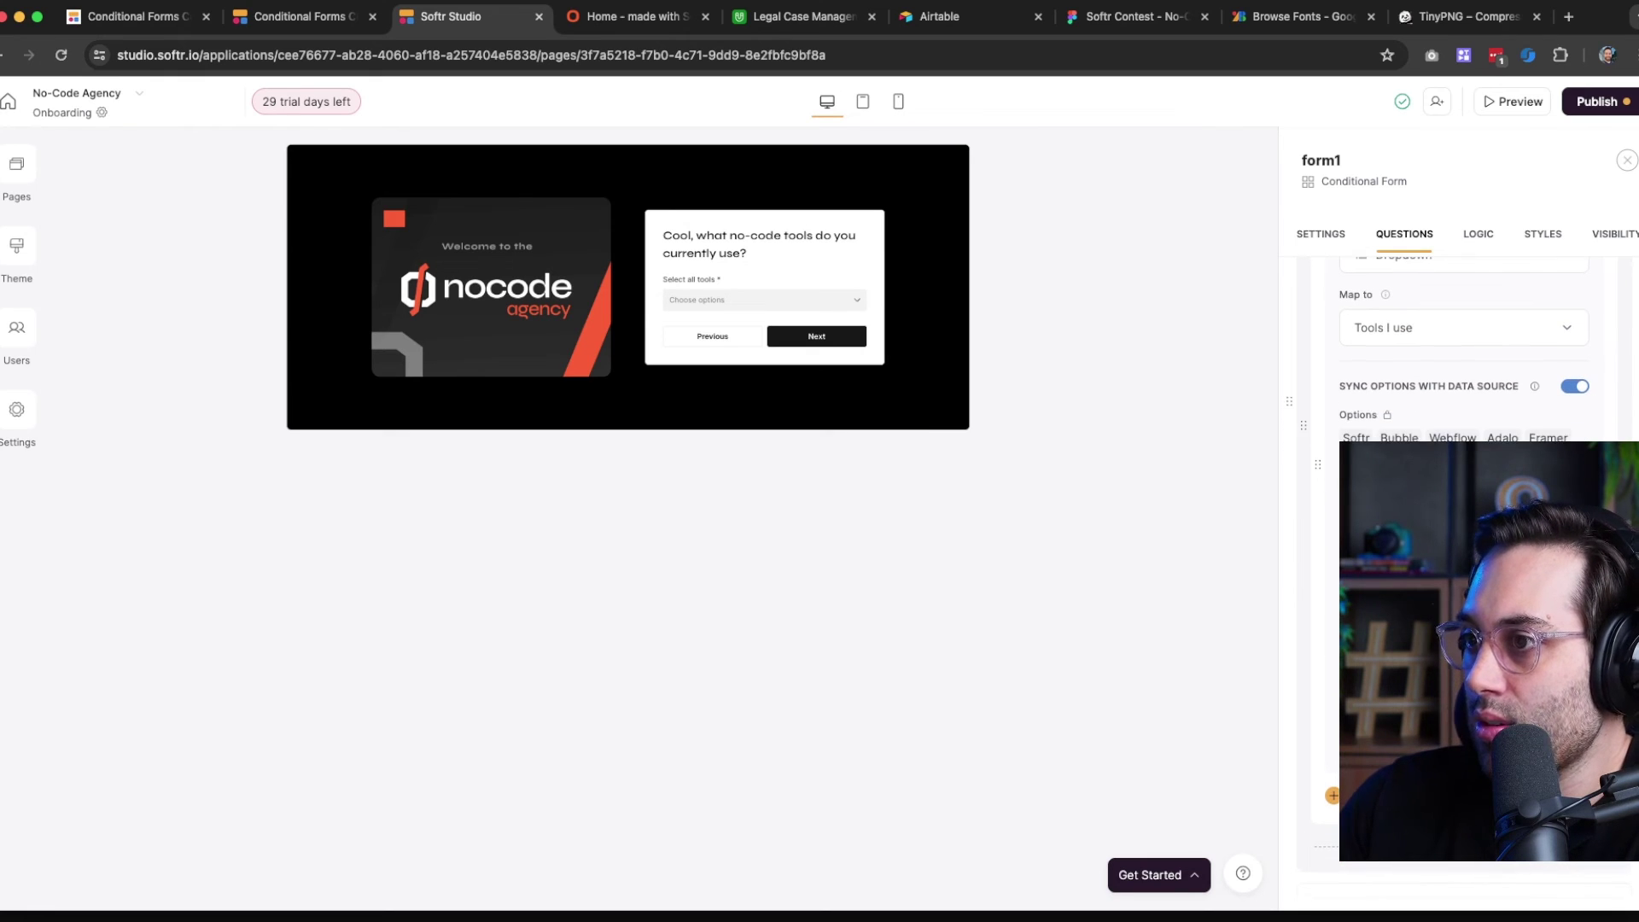
pyautogui.scroll(5, 1460, 512)
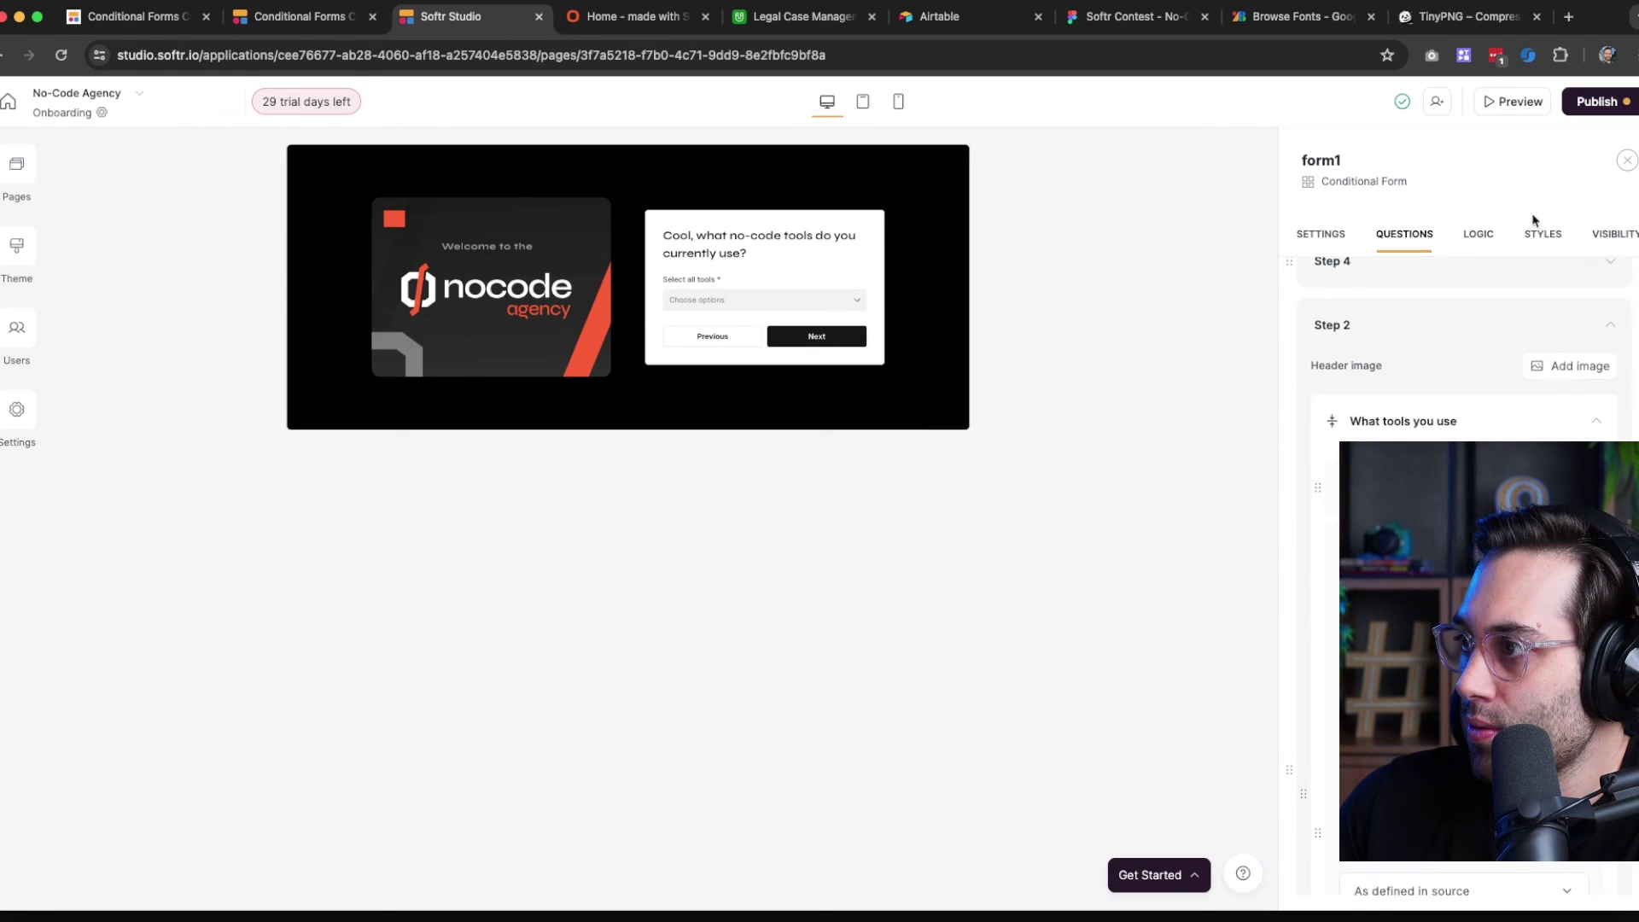
# Publish the onboarding form updates to the live app
pyautogui.click(1591, 114)
pyautogui.click(1422, 359)
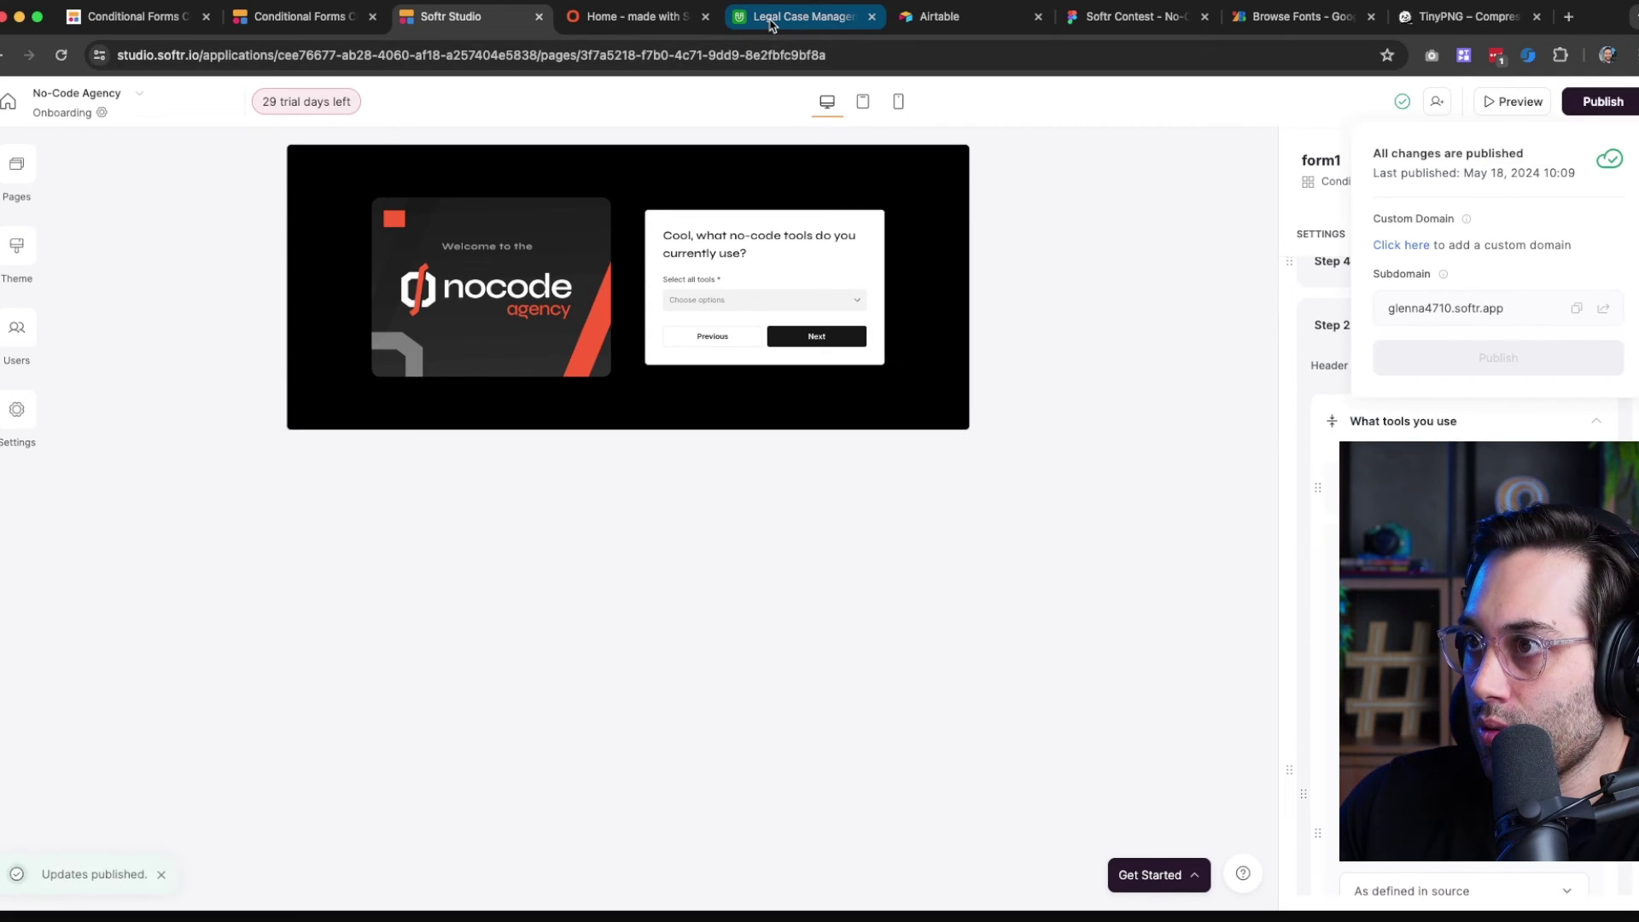
pyautogui.click(794, 17)
# Compare Airtable's Tools I use options with the Softr form's tools dropdown question
pyautogui.click(730, 248)
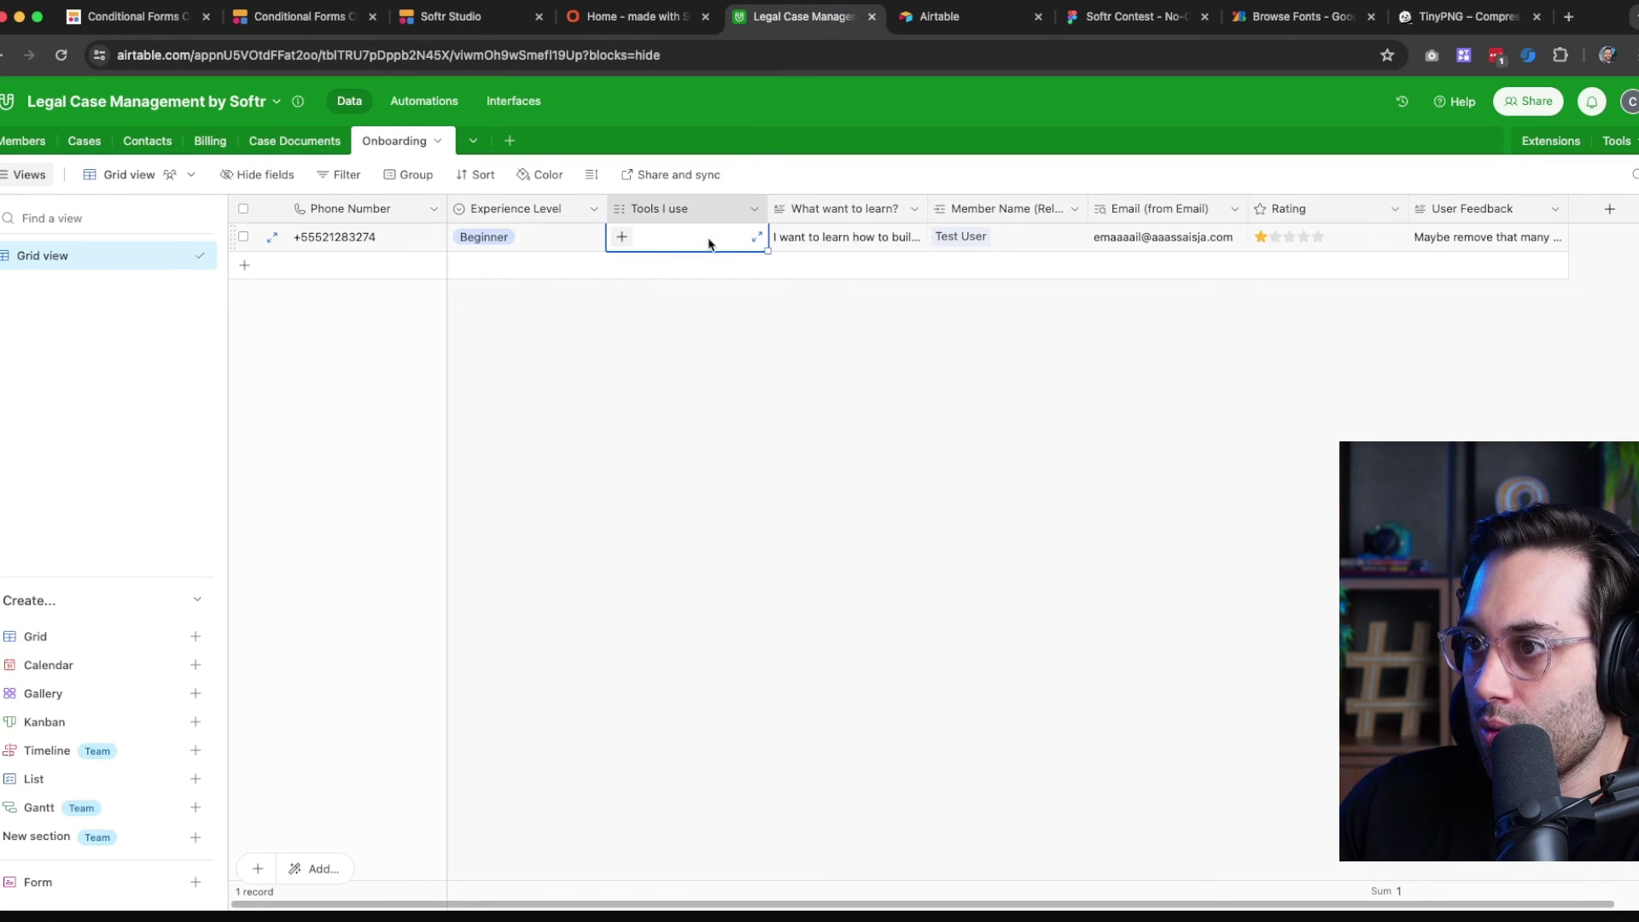
pyautogui.click(621, 238)
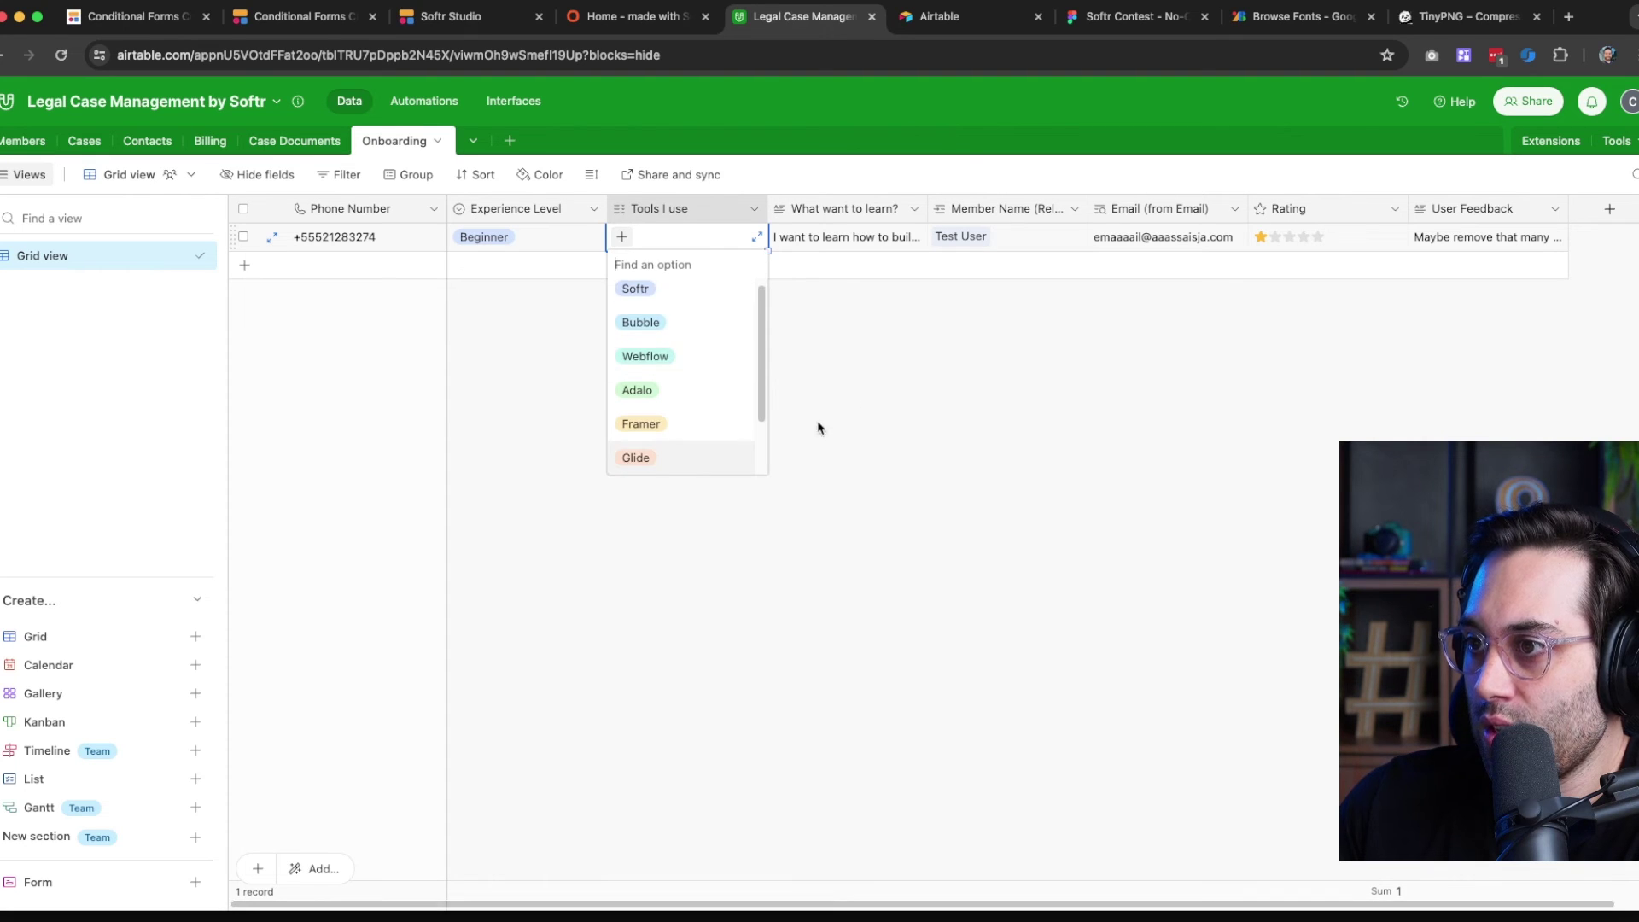
pyautogui.click(867, 389)
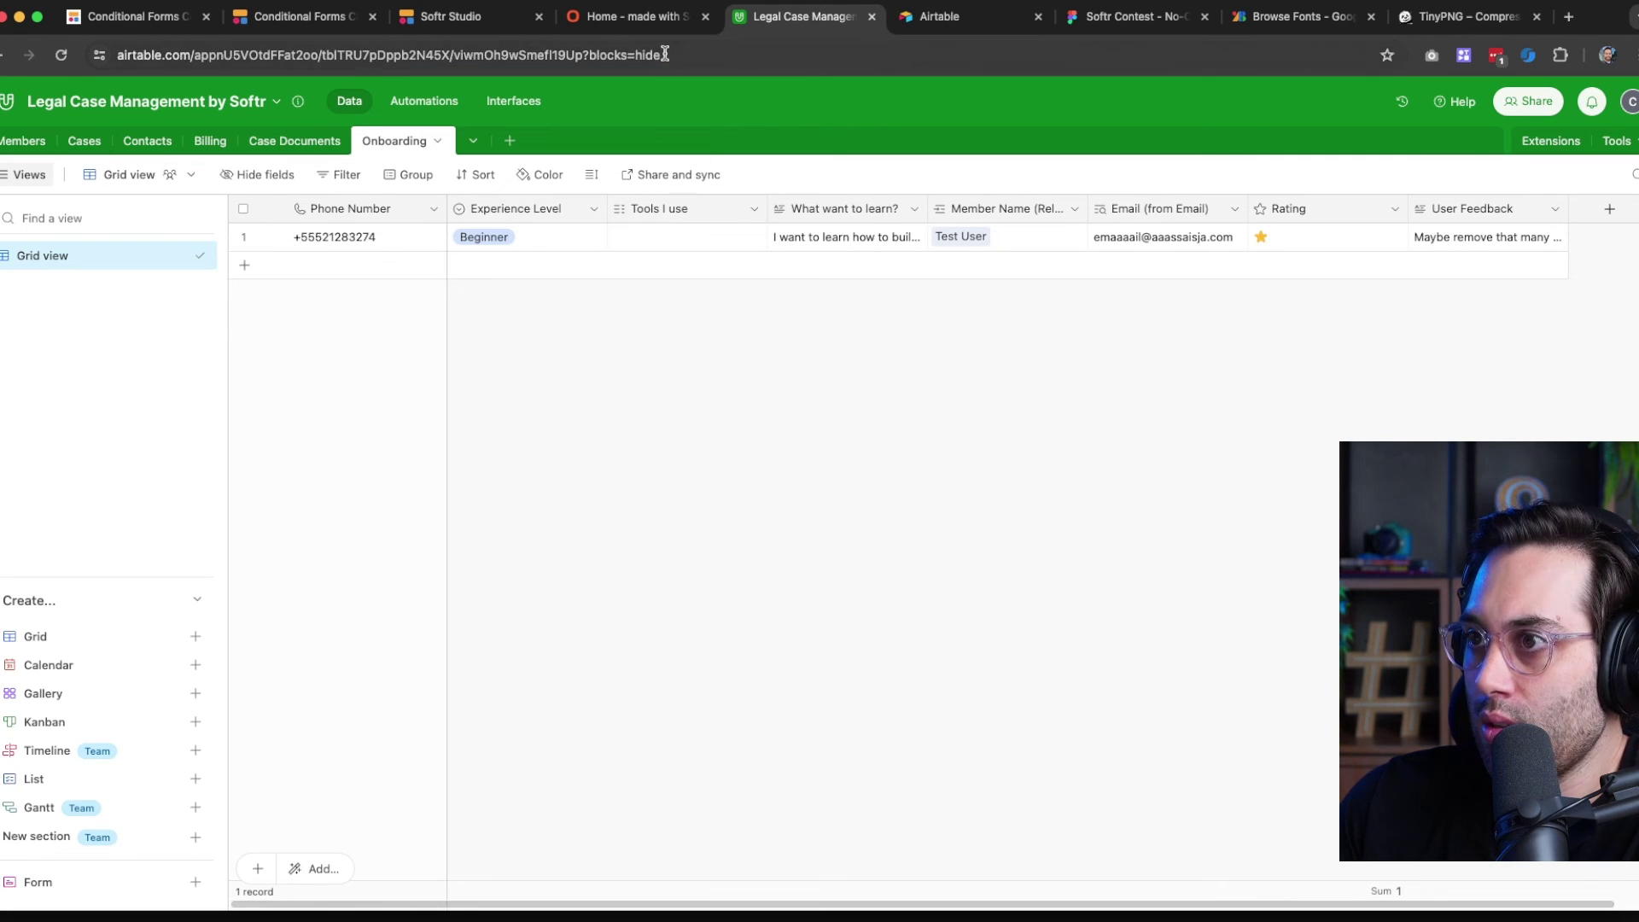
pyautogui.click(461, 18)
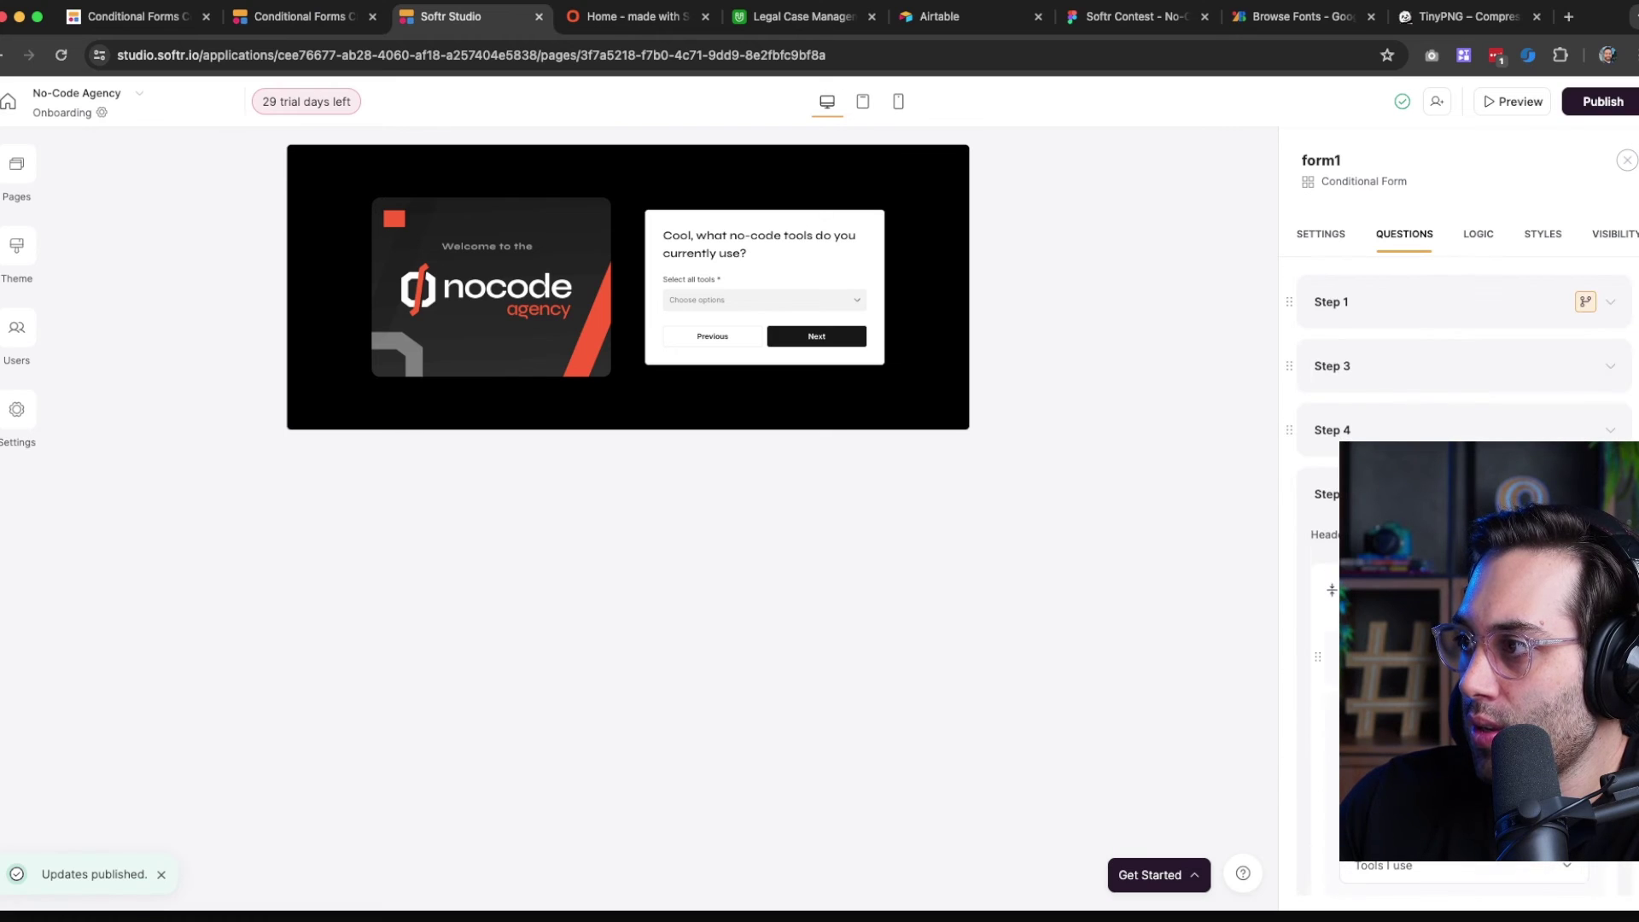
pyautogui.scroll(-6, 1464, 512)
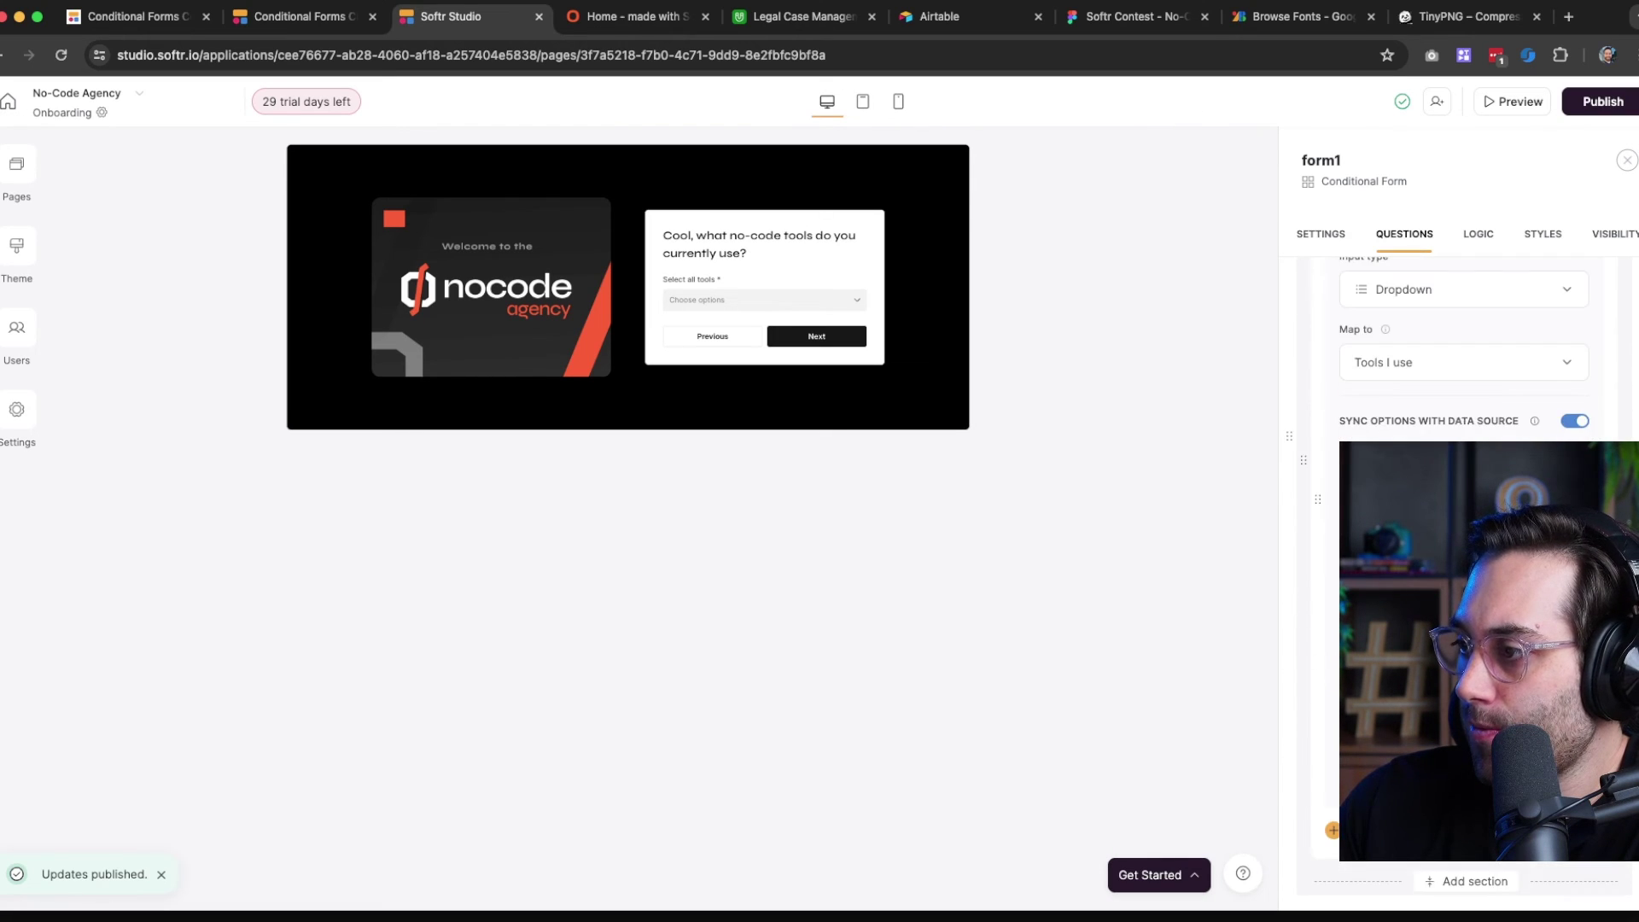
pyautogui.scroll(1, 1464, 512)
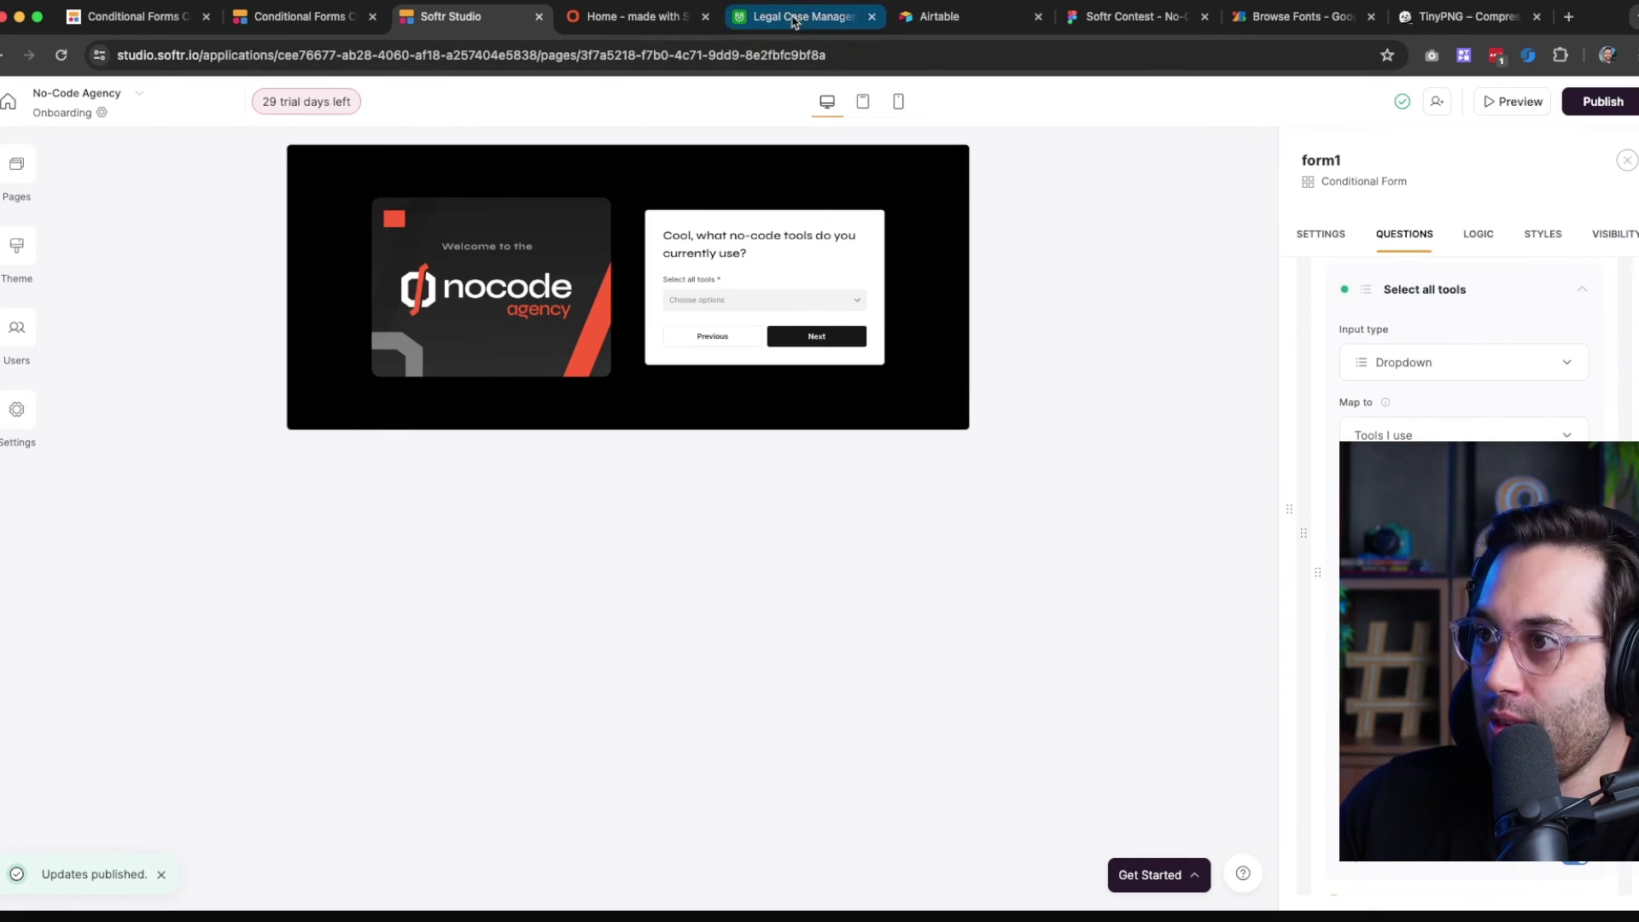
pyautogui.click(794, 17)
# Edit the Onboarding 'Tools I use' field, renaming it 'Tools this user is using'
pyautogui.click(740, 214)
pyautogui.click(754, 209)
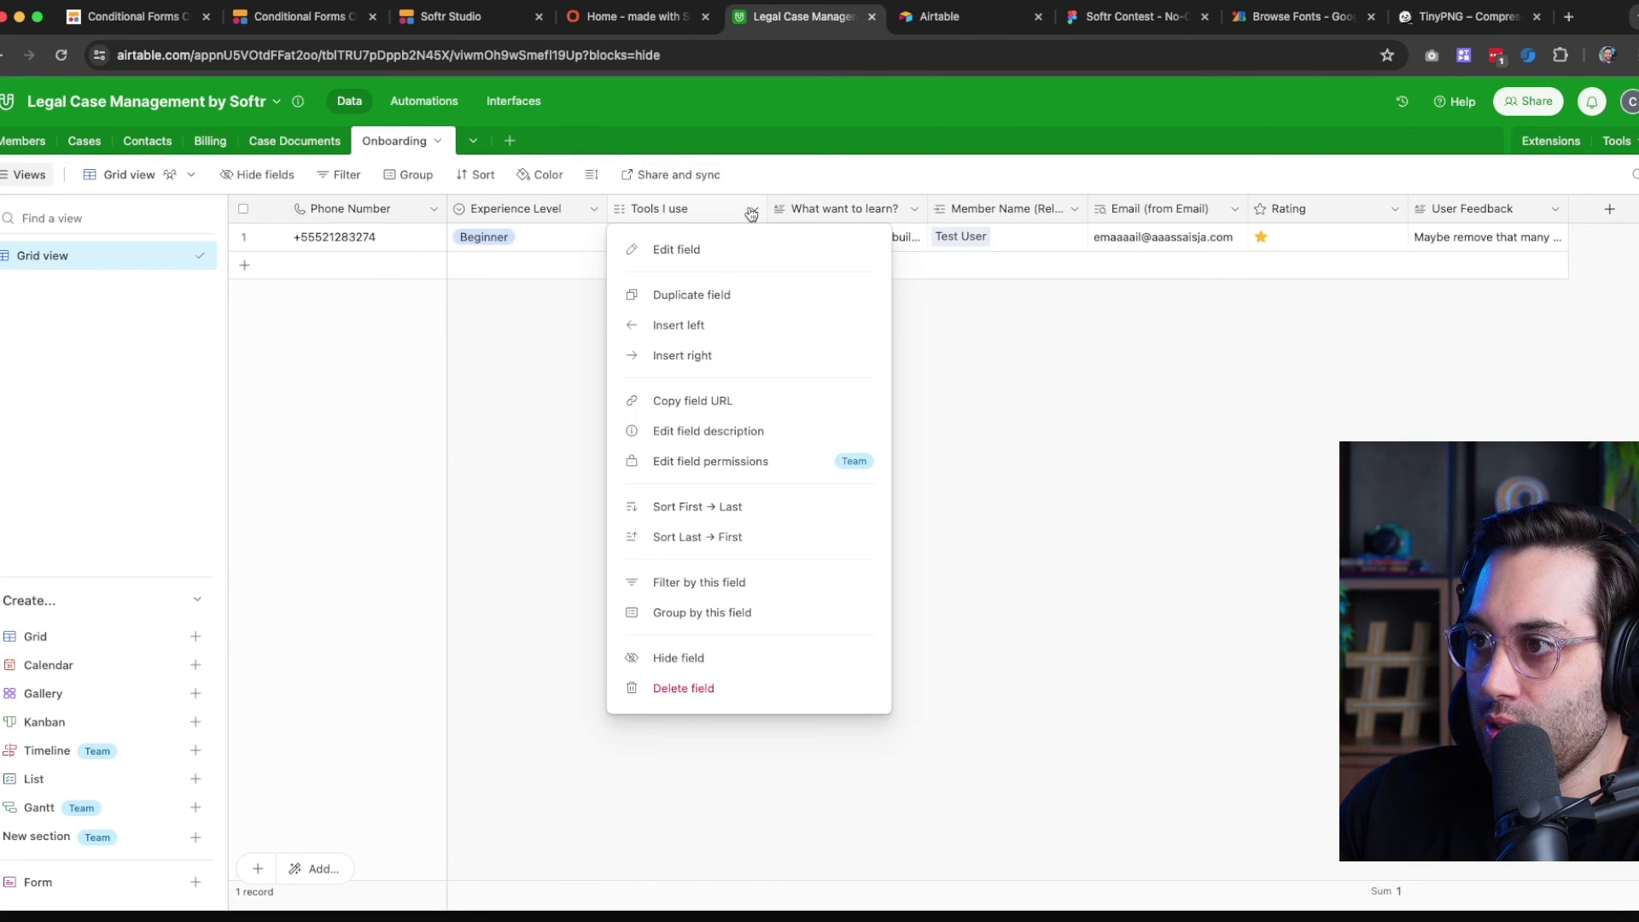
pyautogui.click(690, 252)
pyautogui.moveTo(689, 253); pyautogui.dragTo(677, 251)
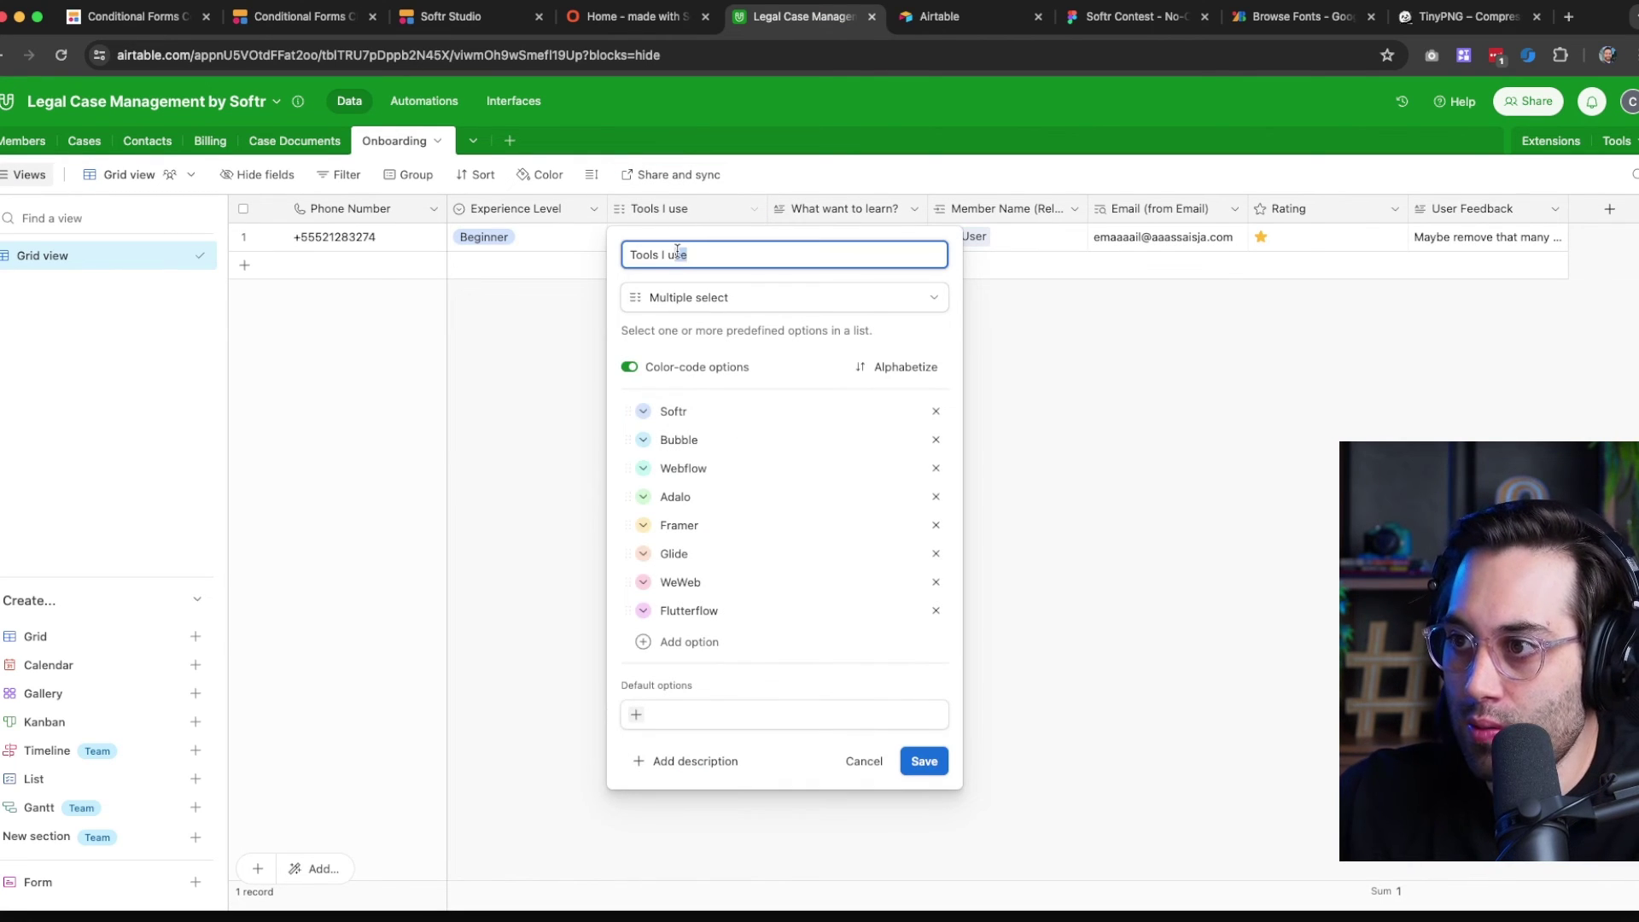
pyautogui.press('BackSpace')
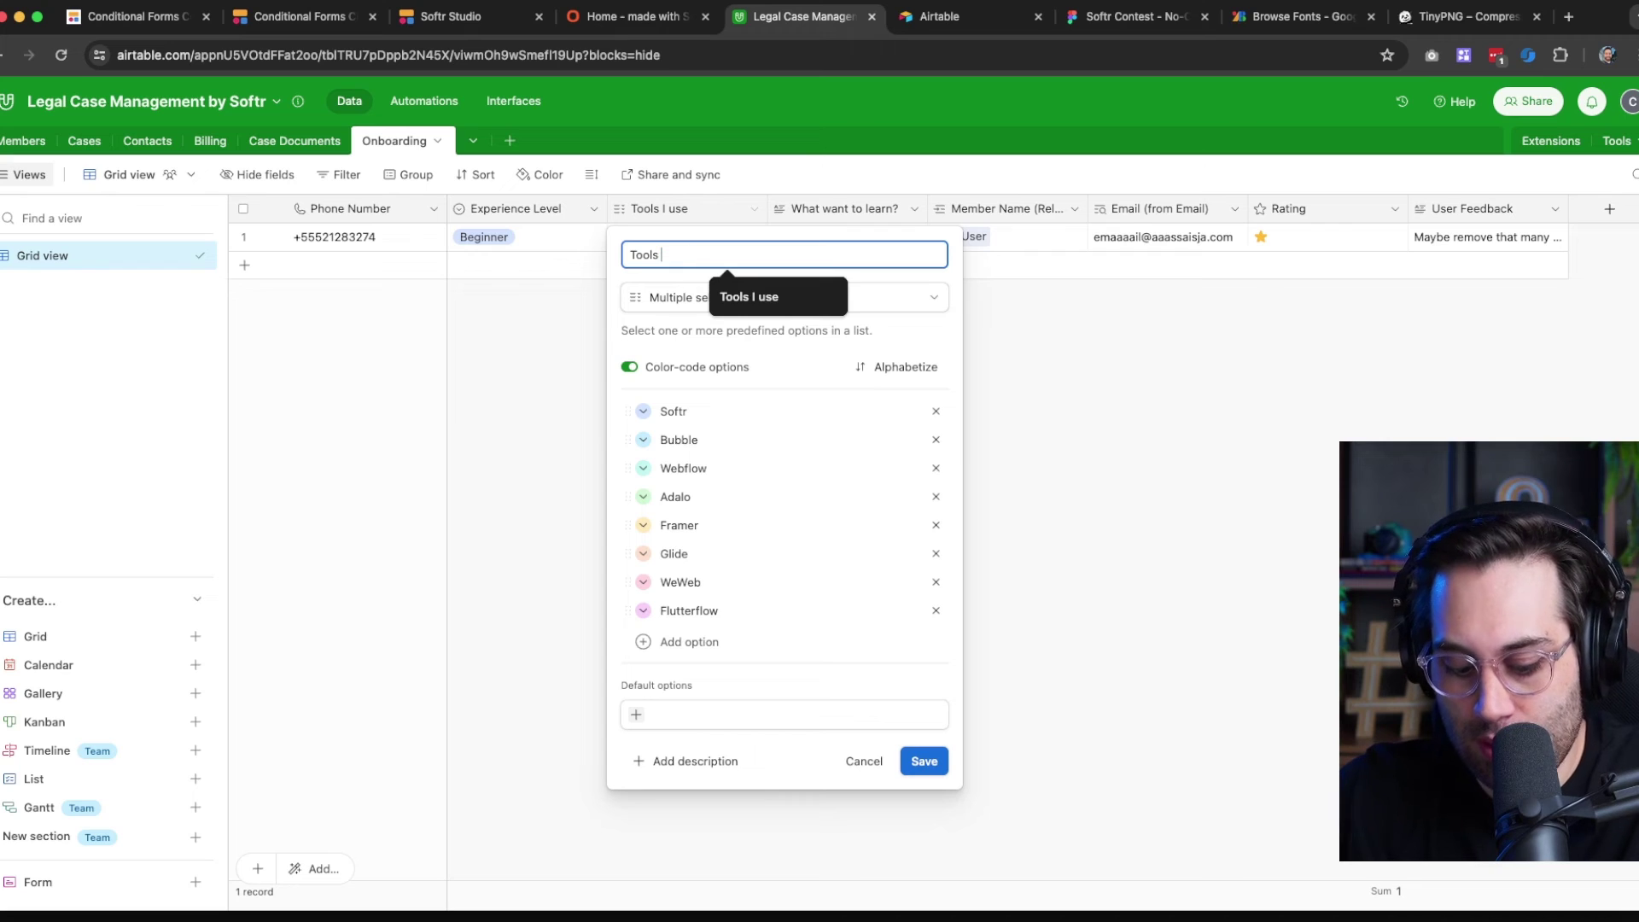
pyautogui.write('this user is using')
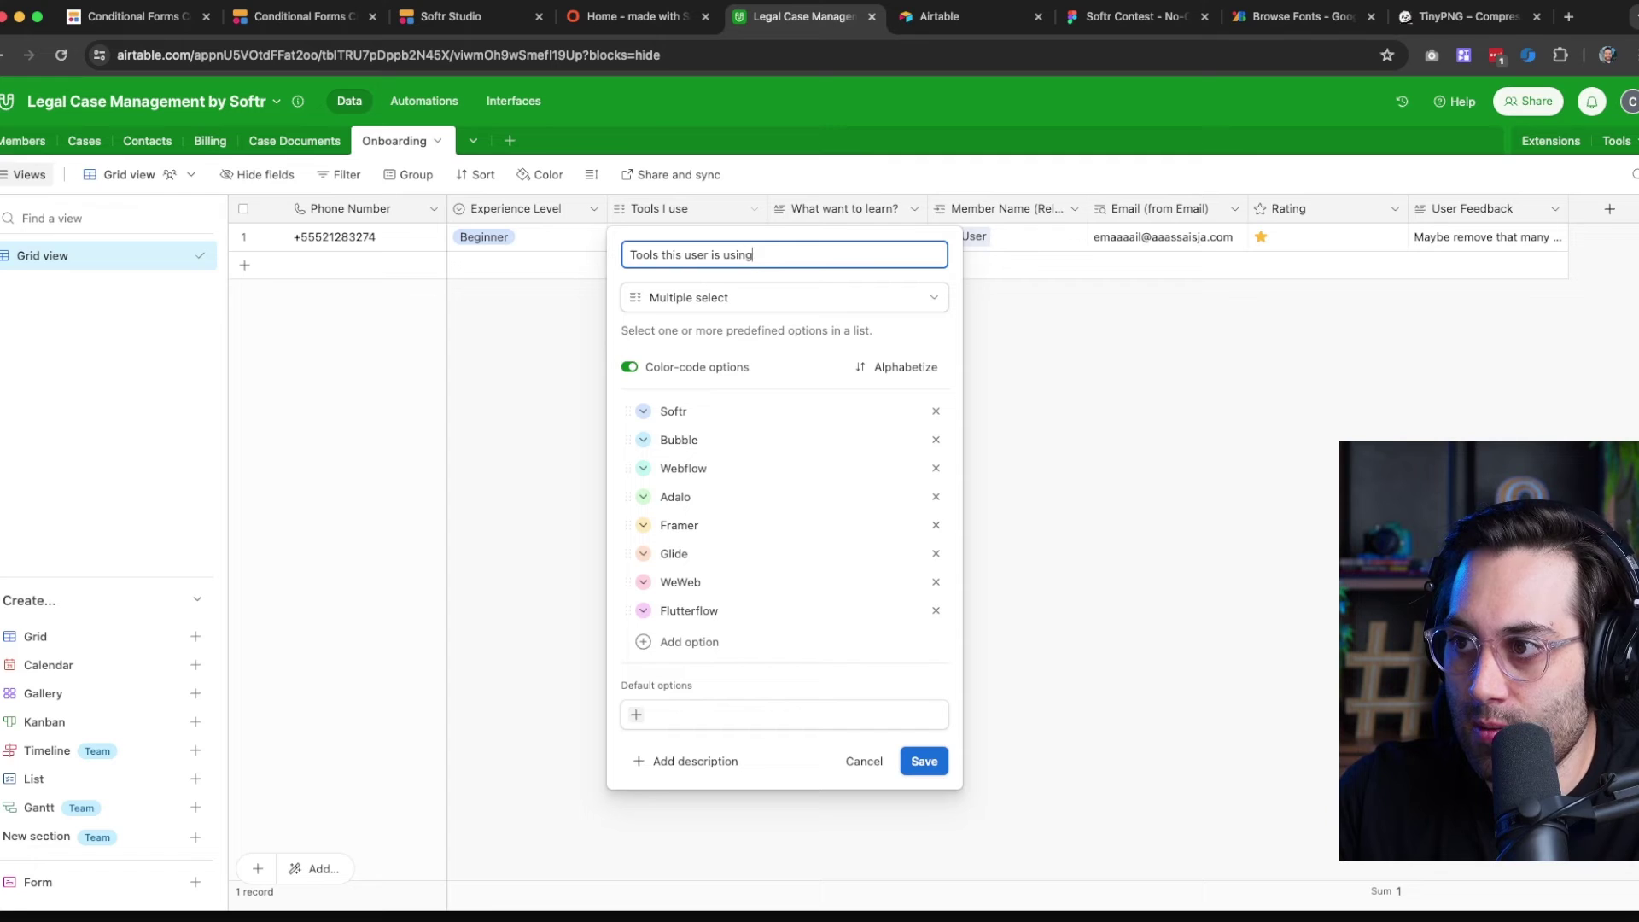
pyautogui.press('super+a')
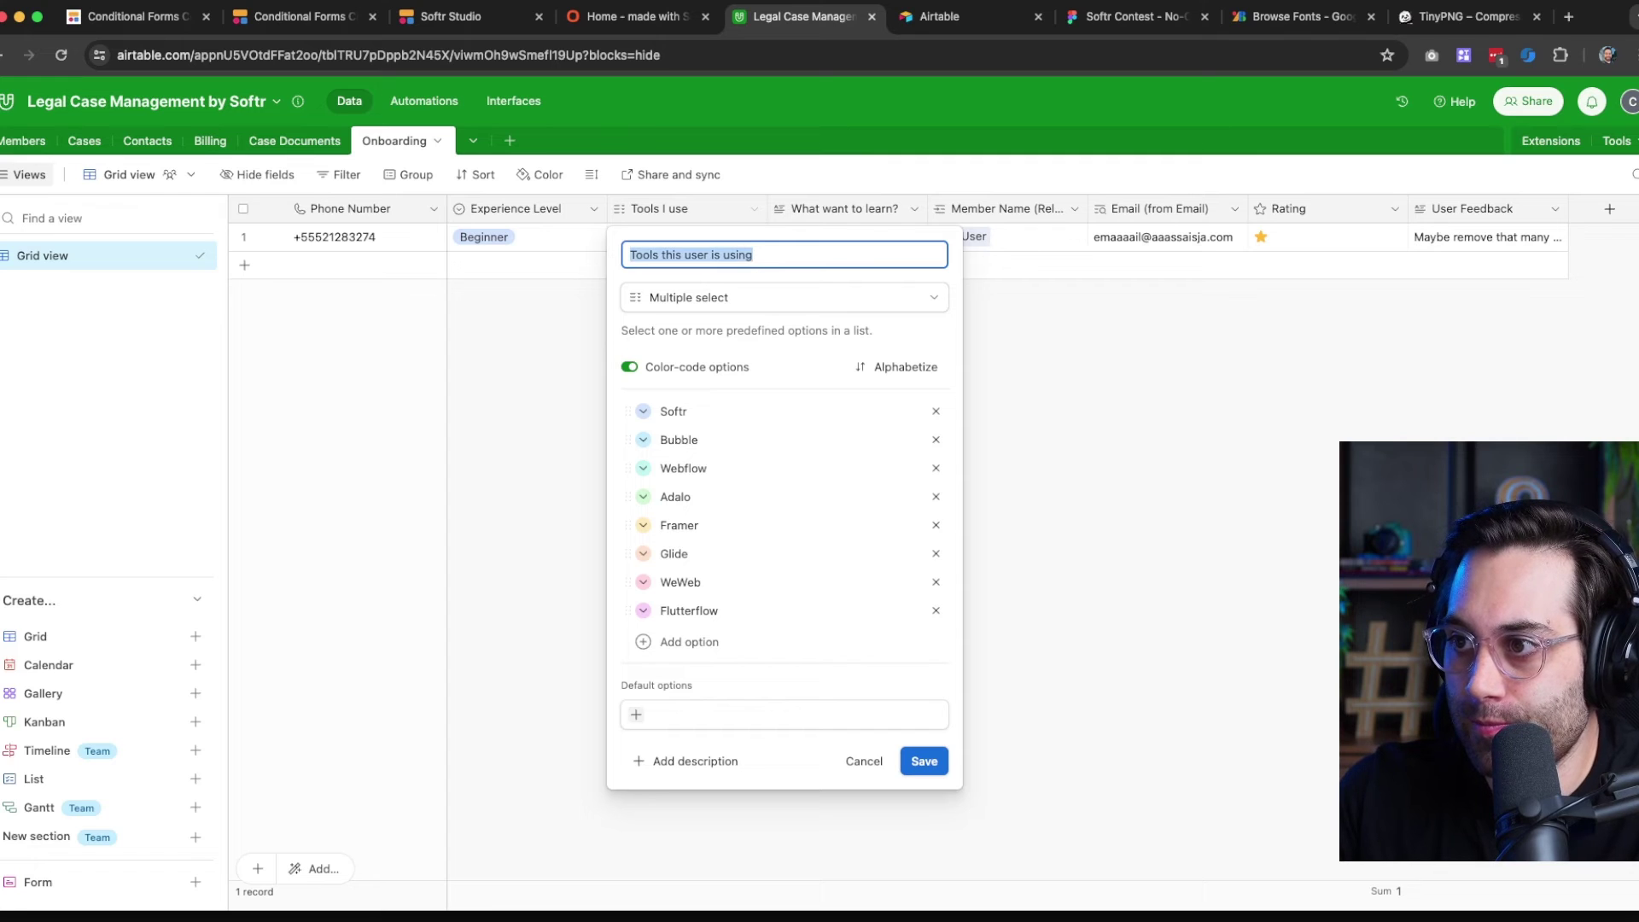
pyautogui.press('Return')
# Map the Select all tools question to the 'Tools this user is using' field
pyautogui.click(632, 17)
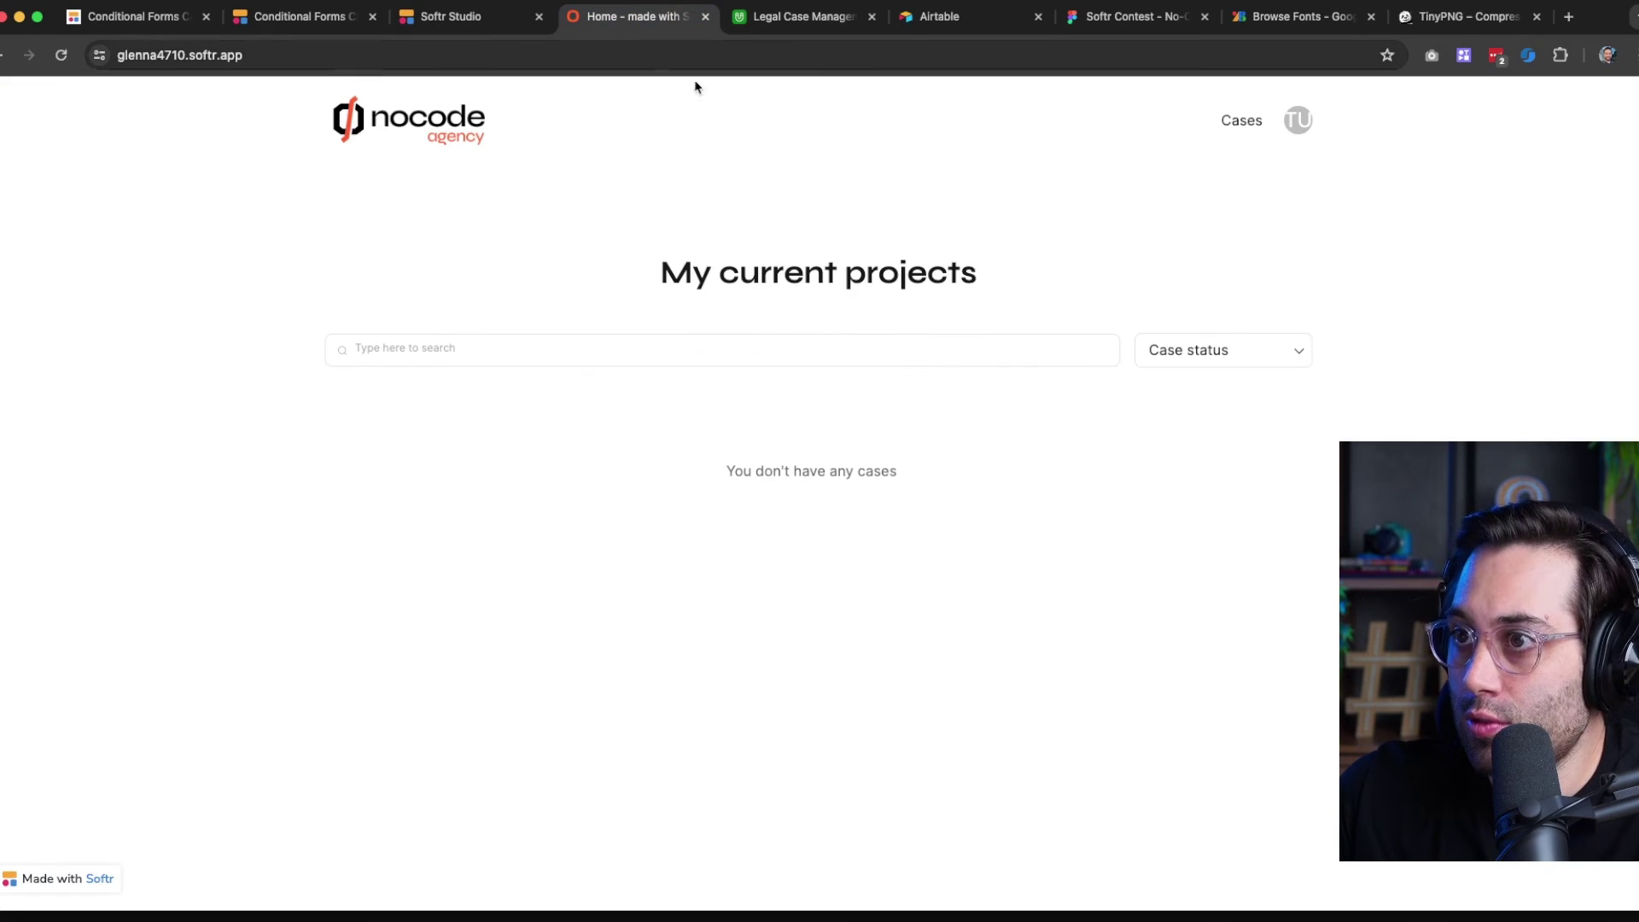
pyautogui.click(458, 31)
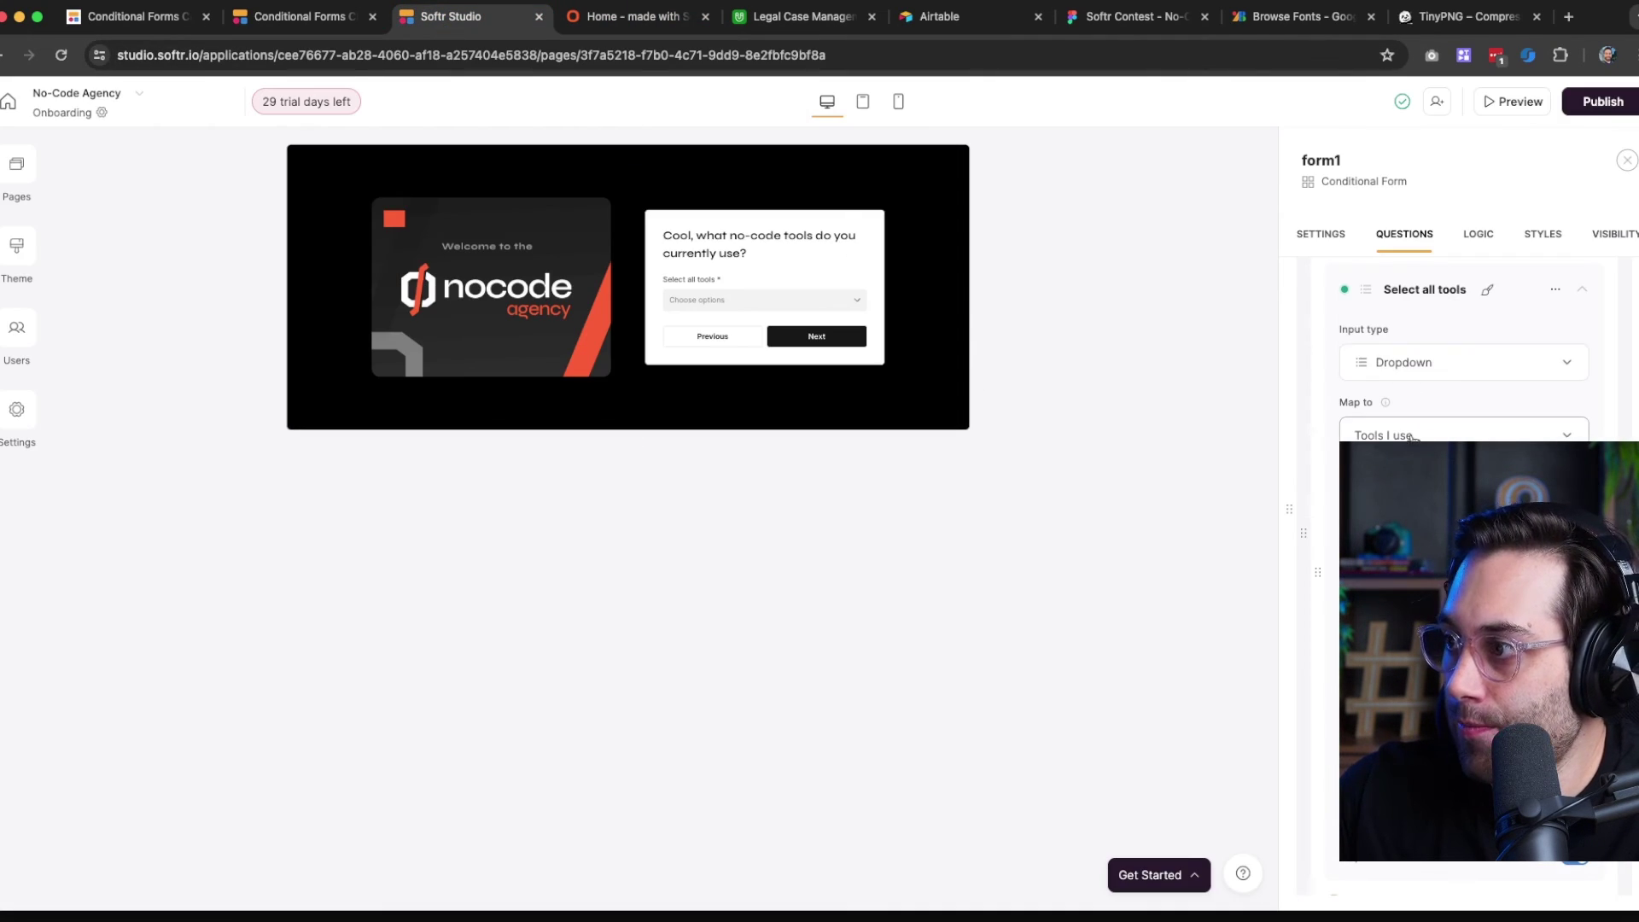
pyautogui.click(1322, 239)
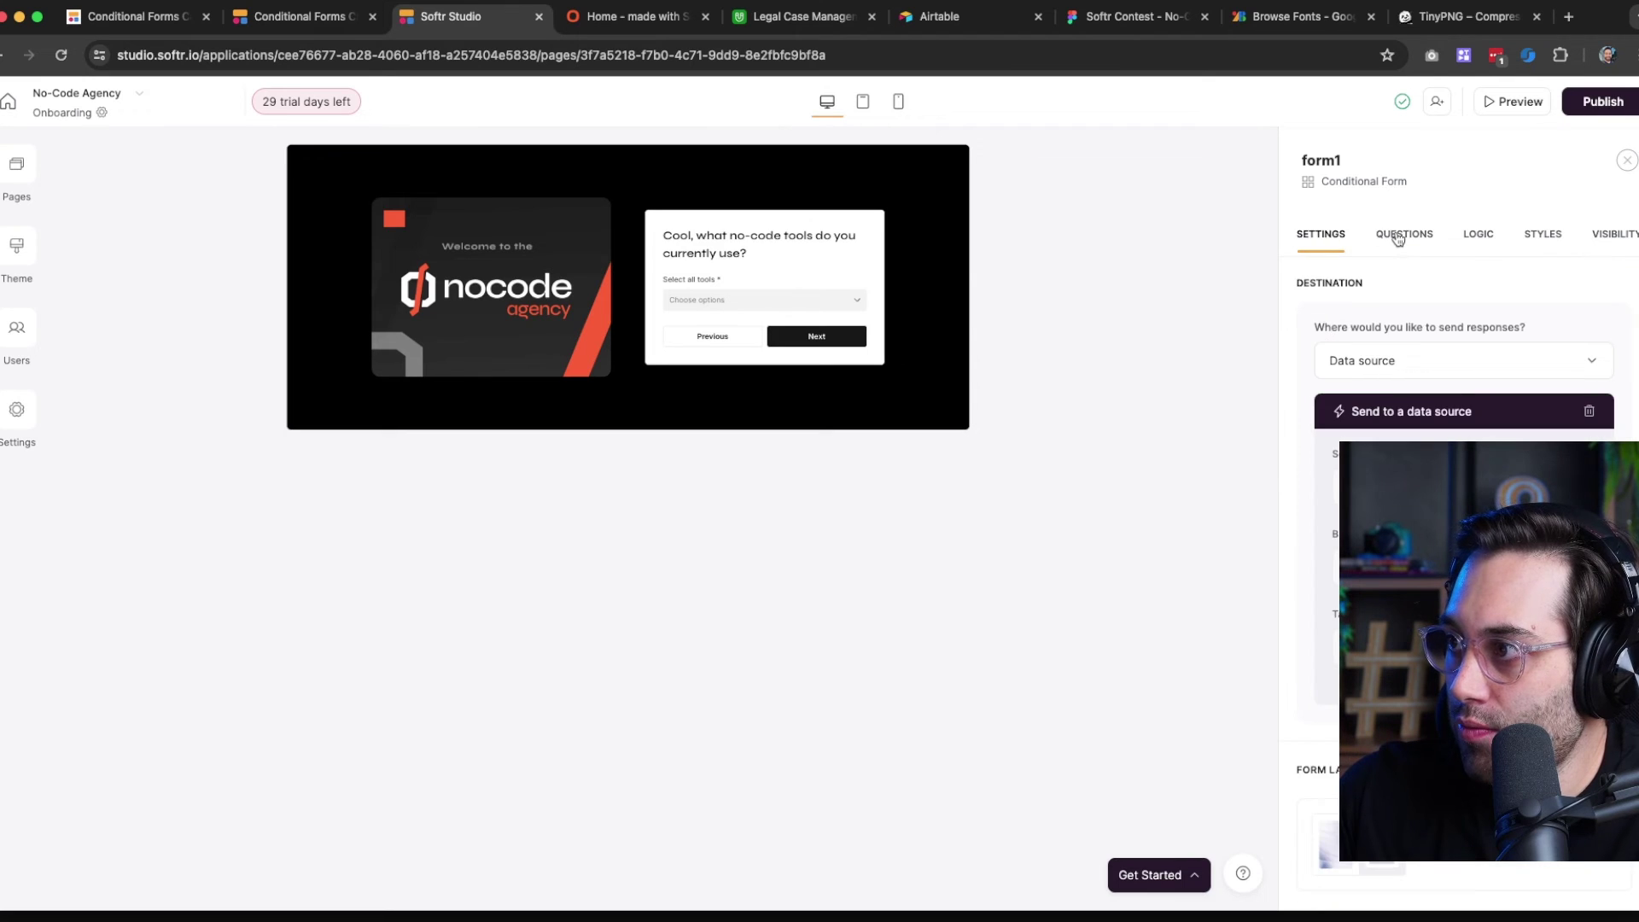
pyautogui.click(1400, 237)
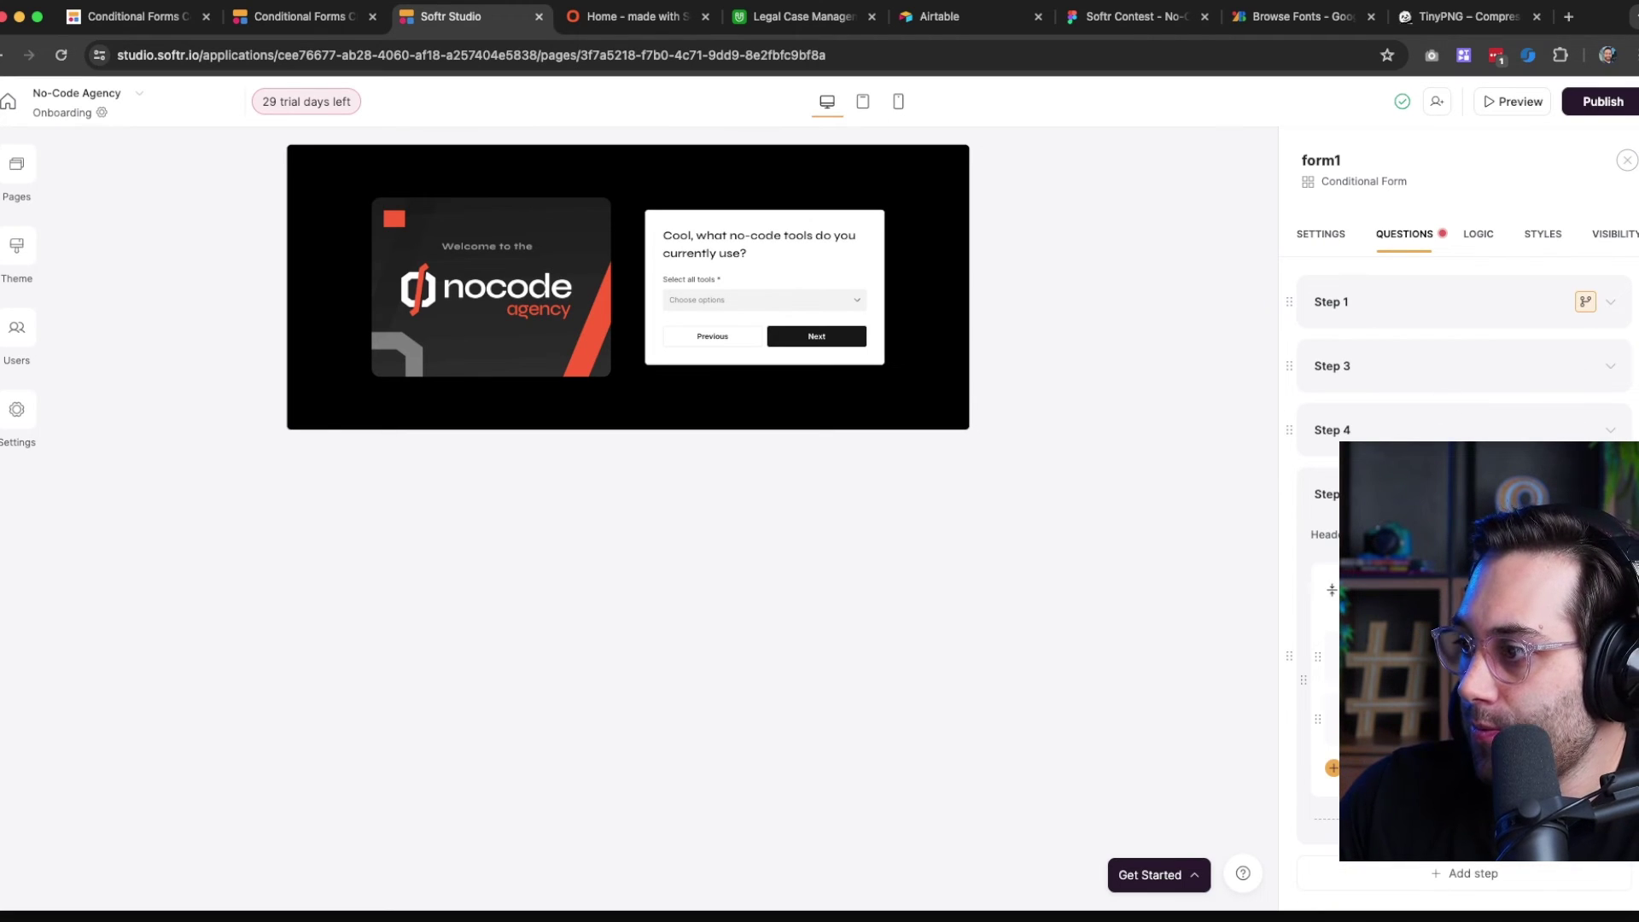
pyautogui.click(1451, 719)
pyautogui.scroll(-5, 1452, 719)
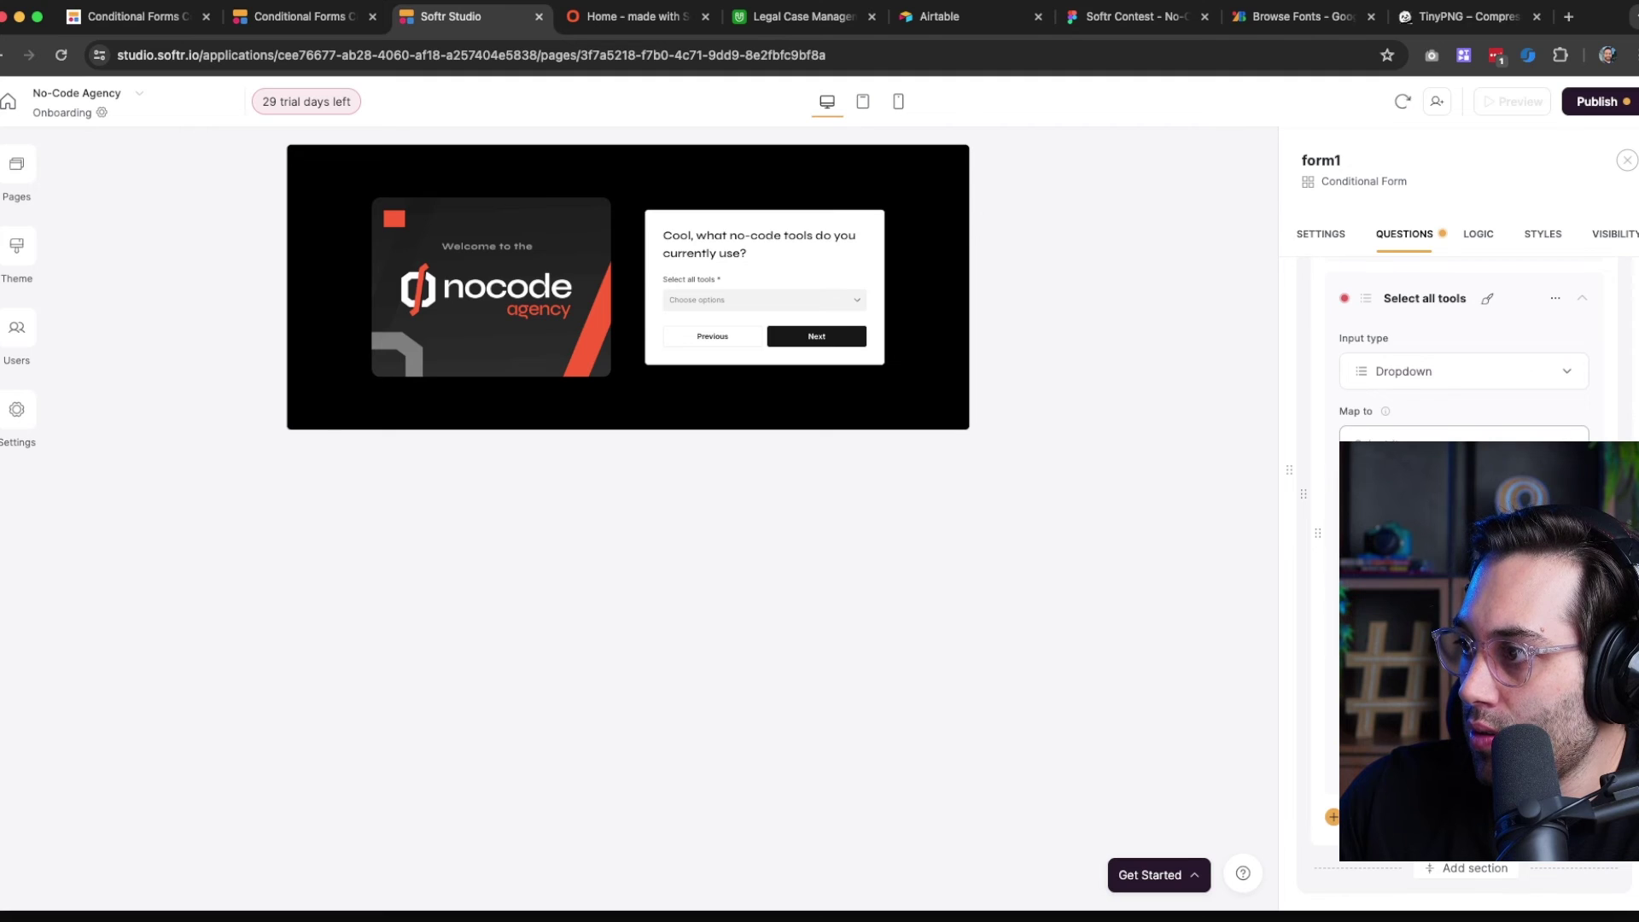
pyautogui.click(1443, 555)
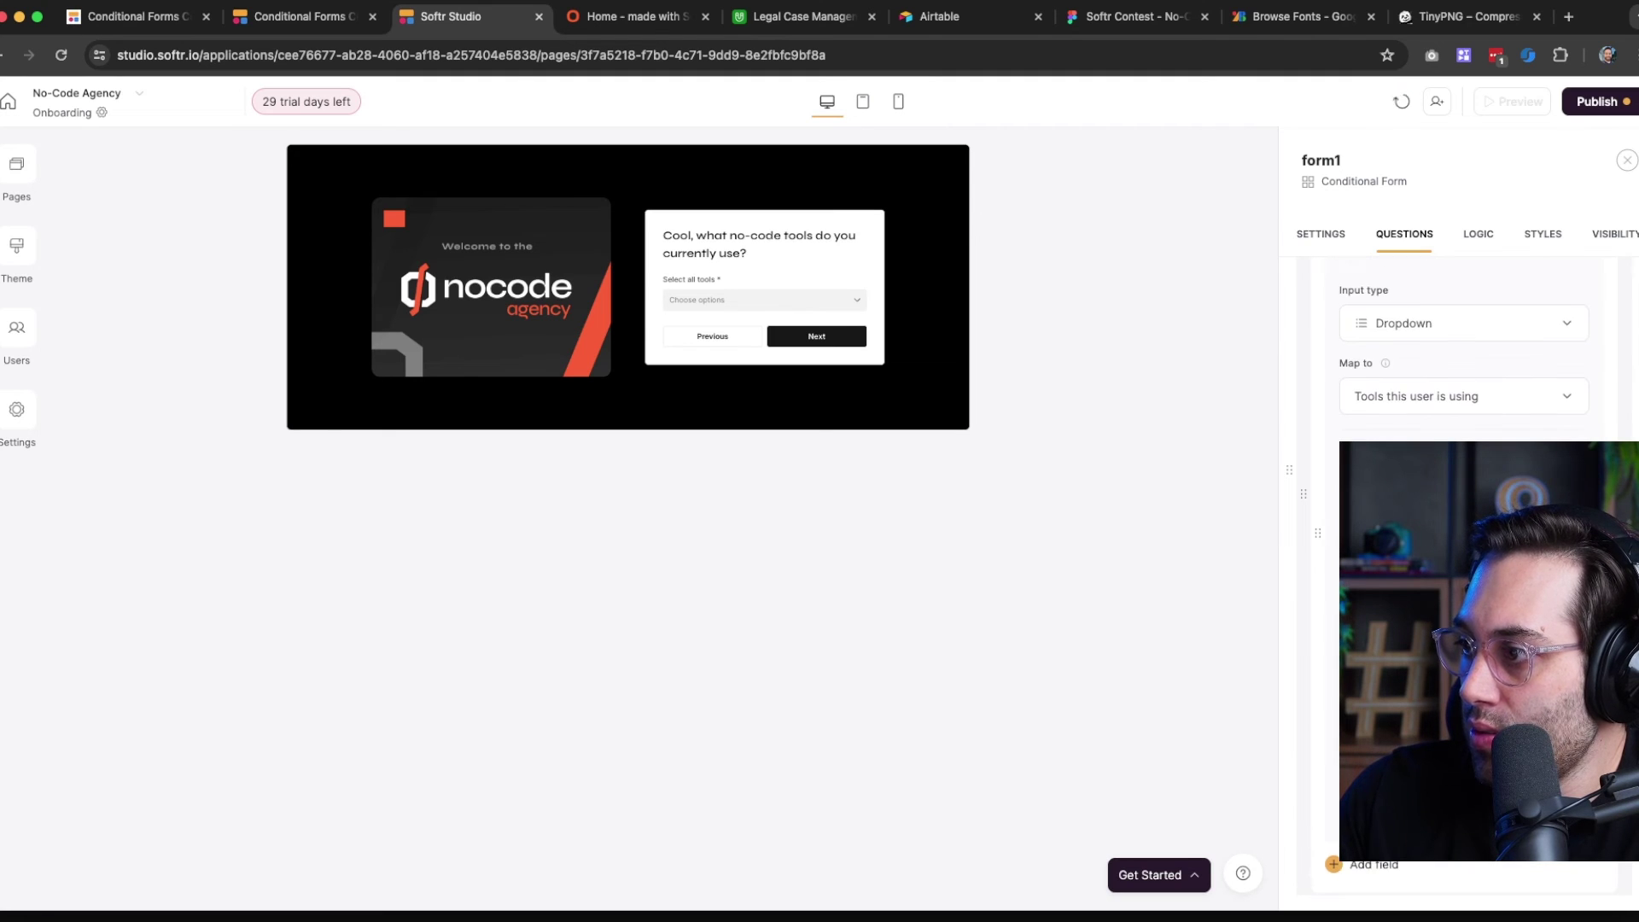
# Publish the updated form mapping to the live app
pyautogui.scroll(-3, 1452, 564)
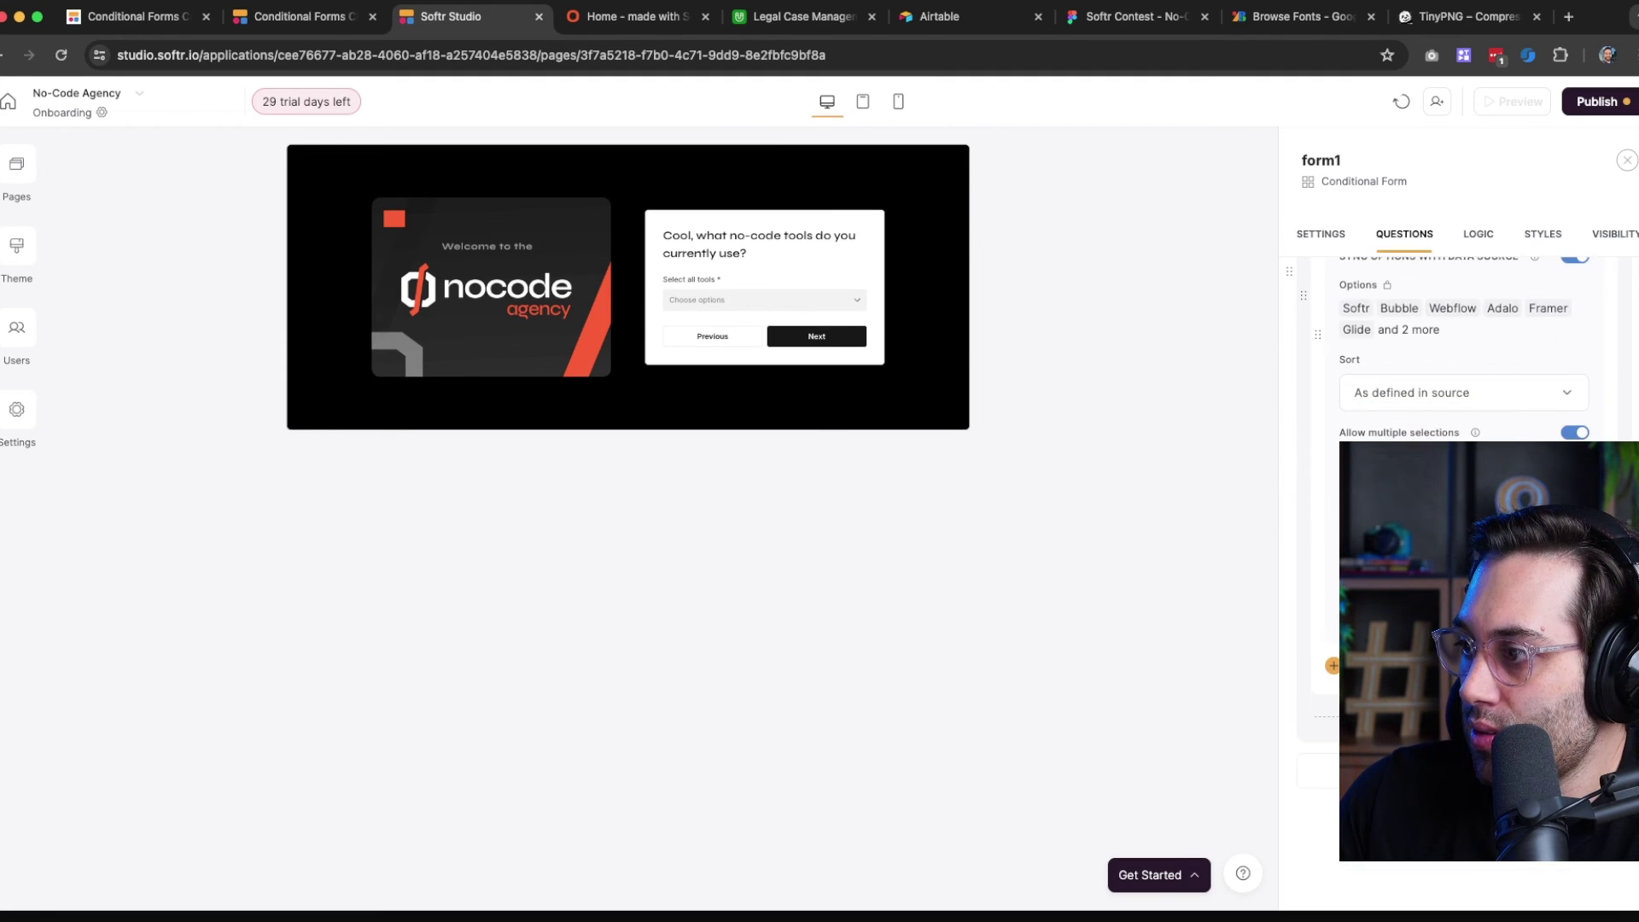
pyautogui.scroll(8, 1451, 564)
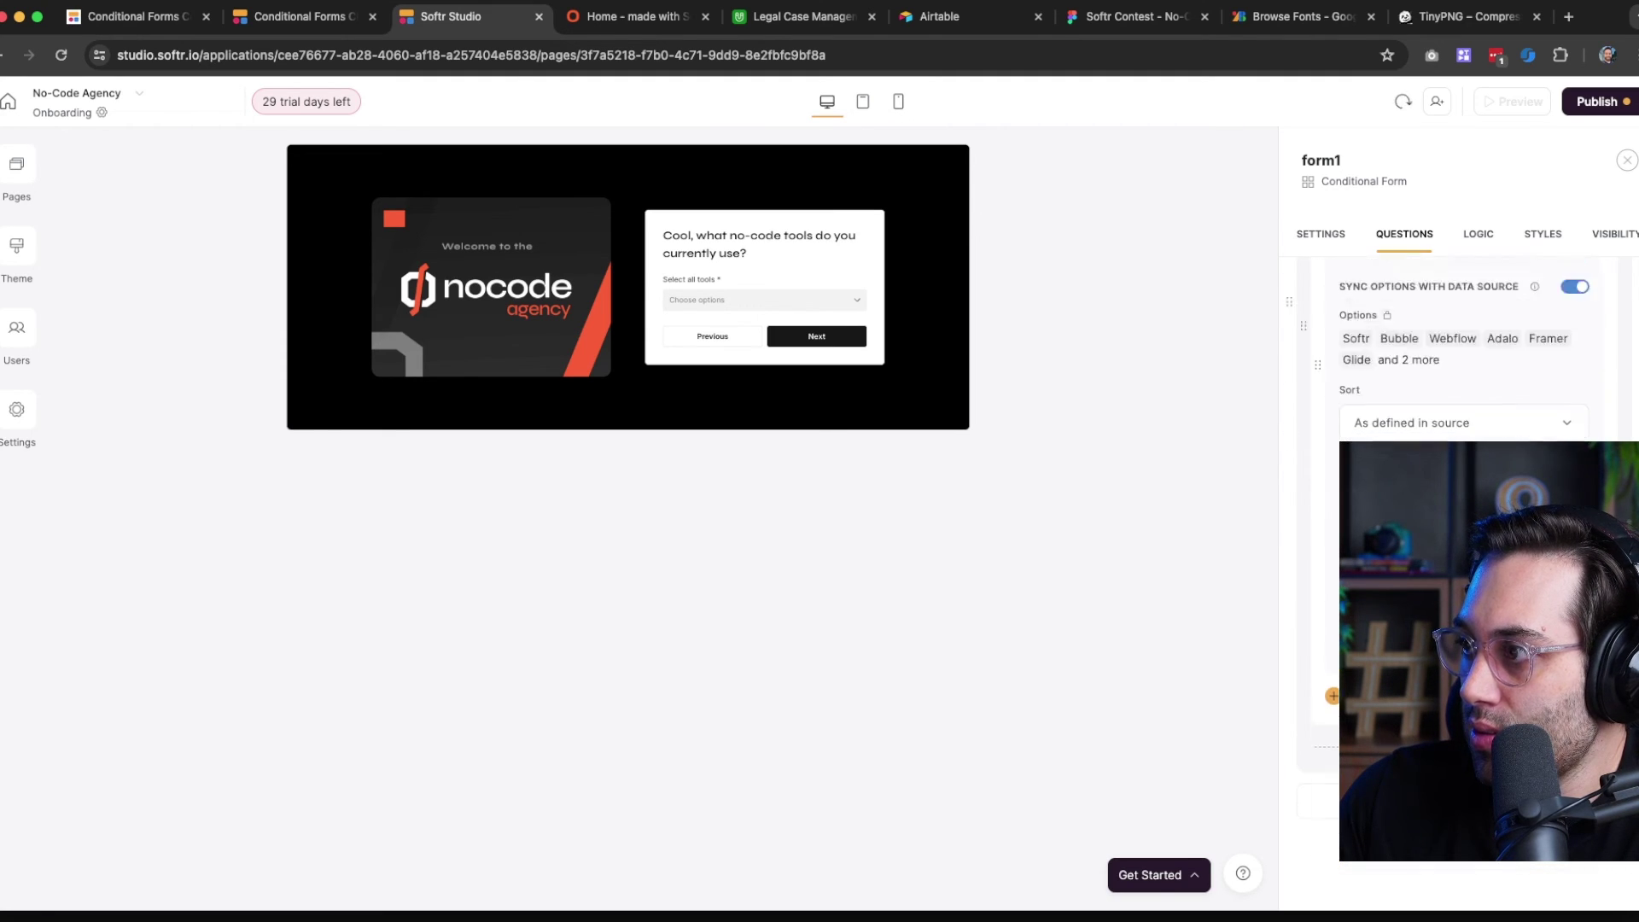
pyautogui.click(1595, 100)
pyautogui.click(1442, 366)
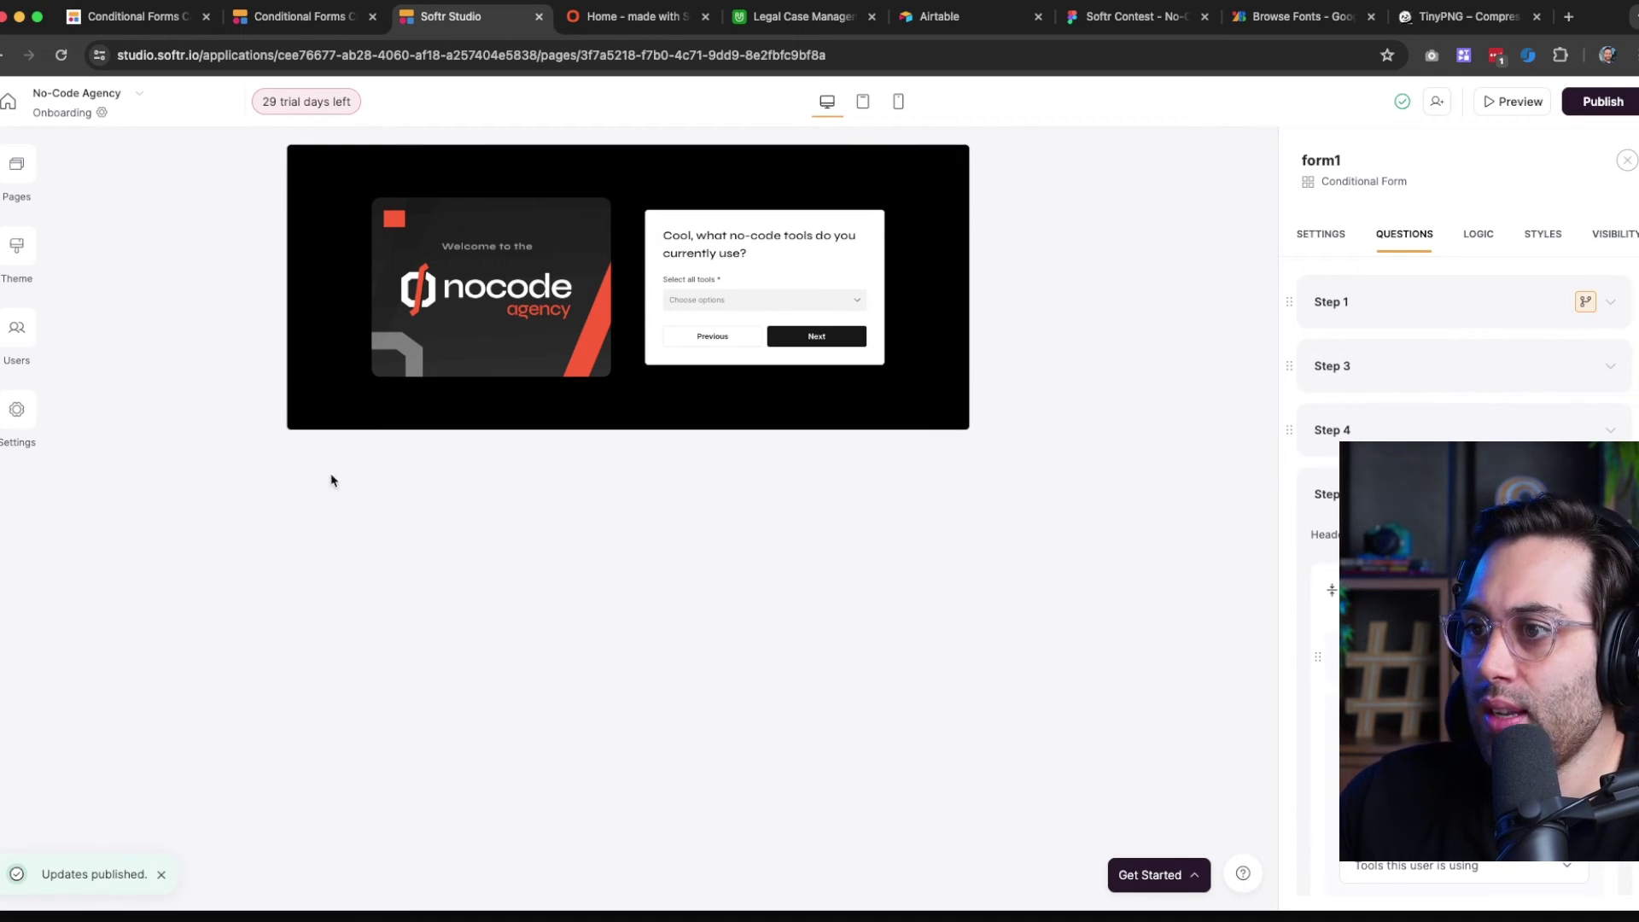
pyautogui.click(781, 19)
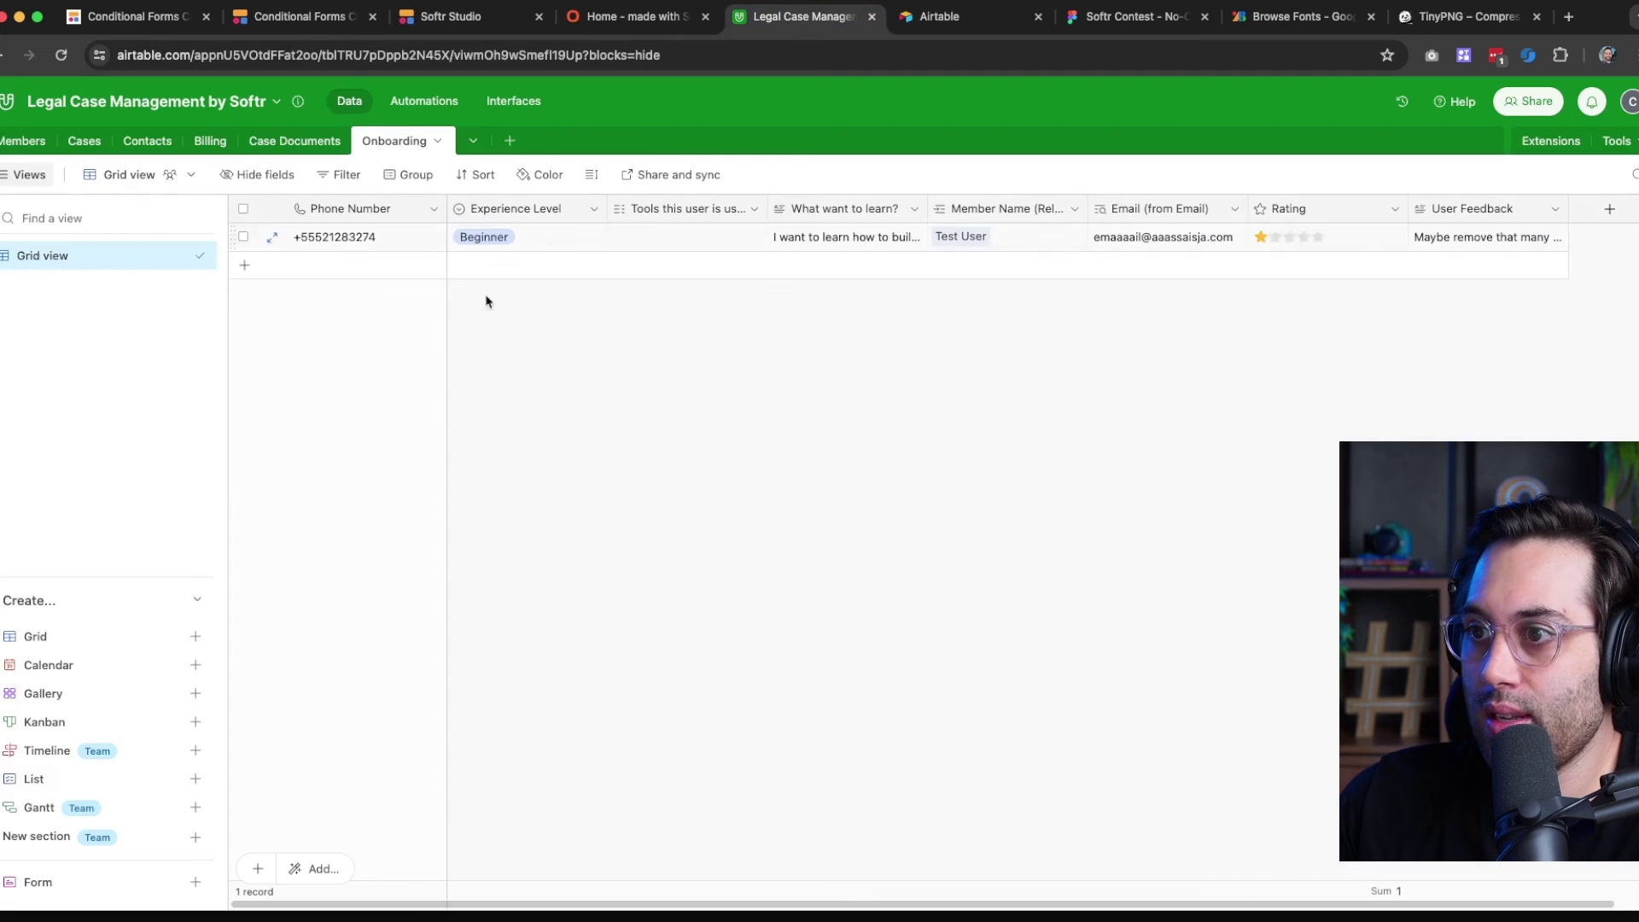
# Add Softr, Framer and WeWeb to the test record's Tools this user is using cell
pyautogui.click(673, 243)
pyautogui.click(622, 237)
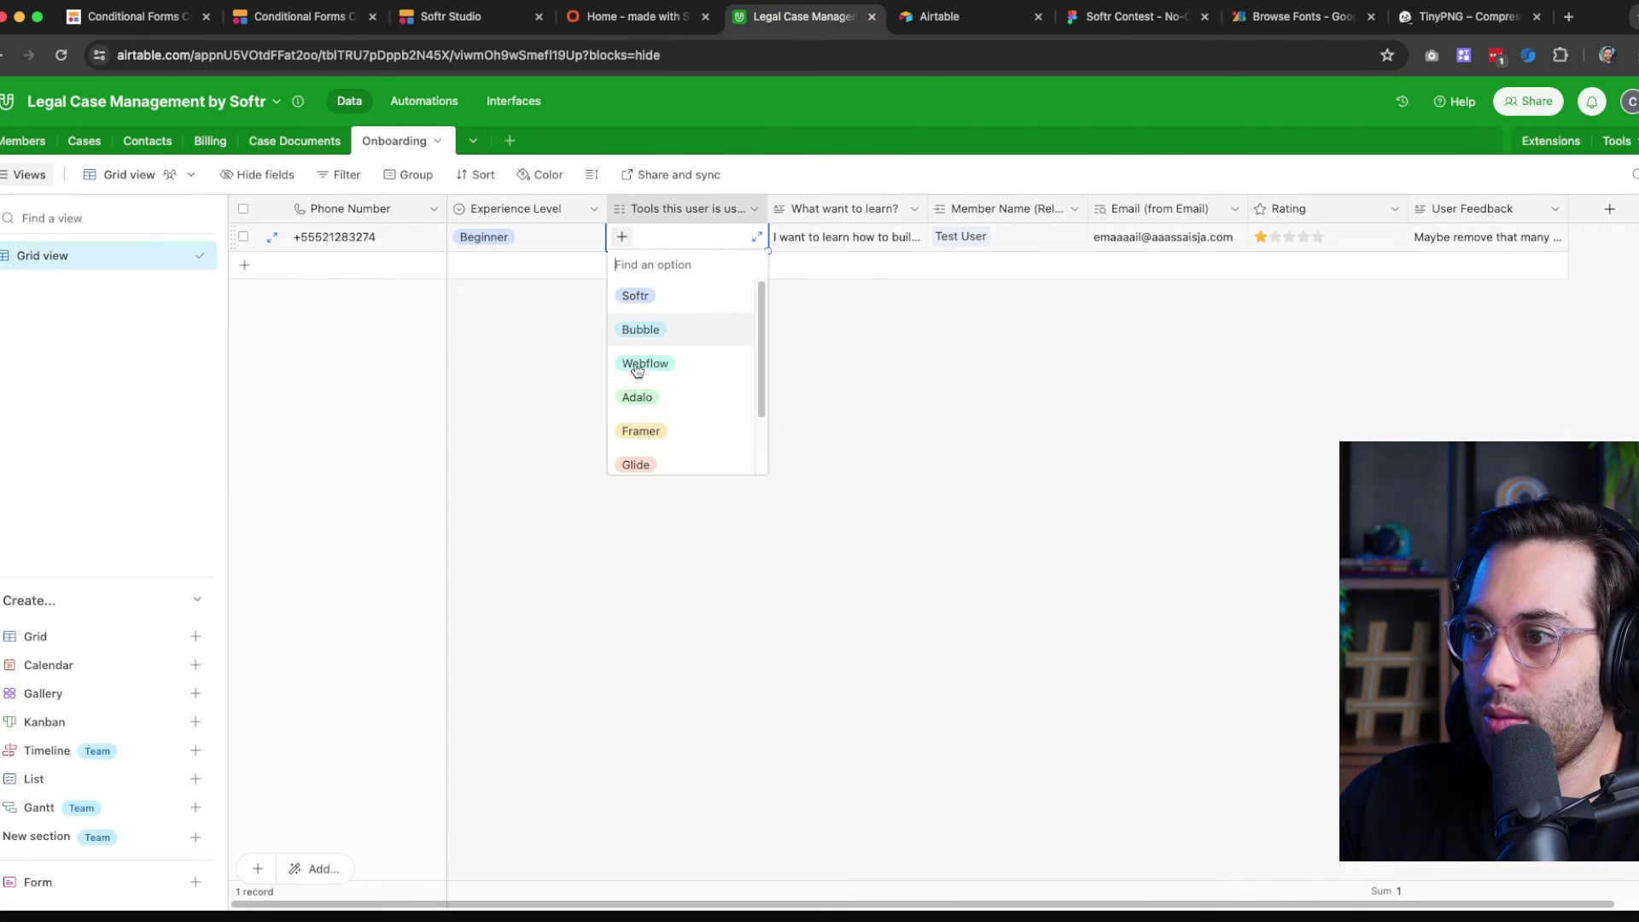
pyautogui.click(647, 299)
pyautogui.click(680, 237)
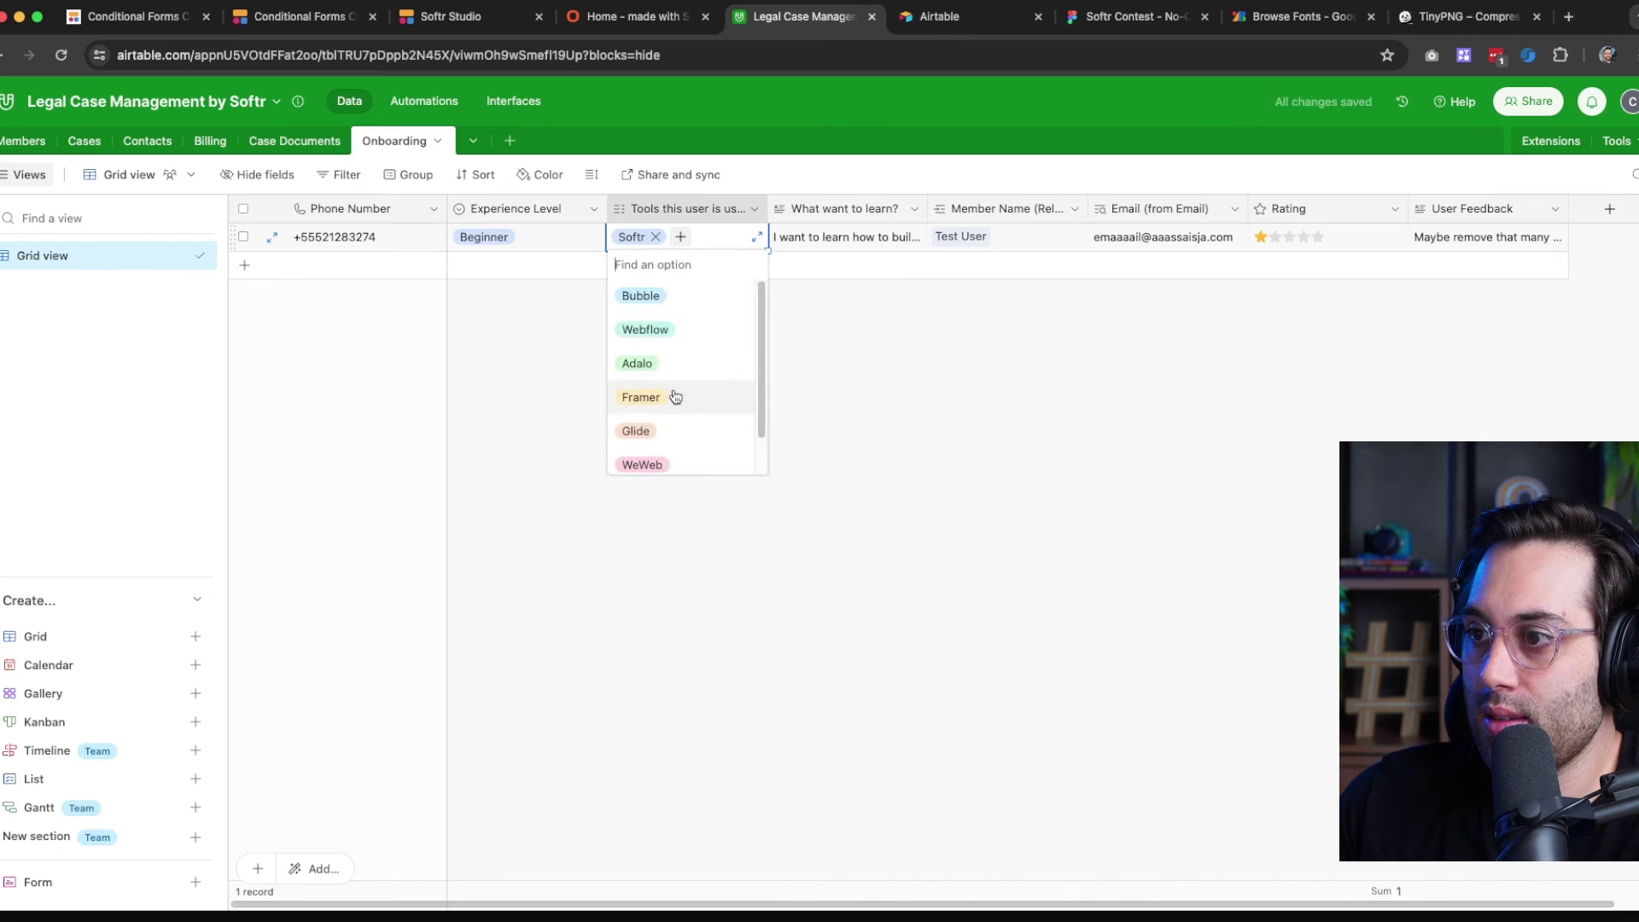
pyautogui.click(673, 393)
pyautogui.click(621, 259)
pyautogui.click(654, 450)
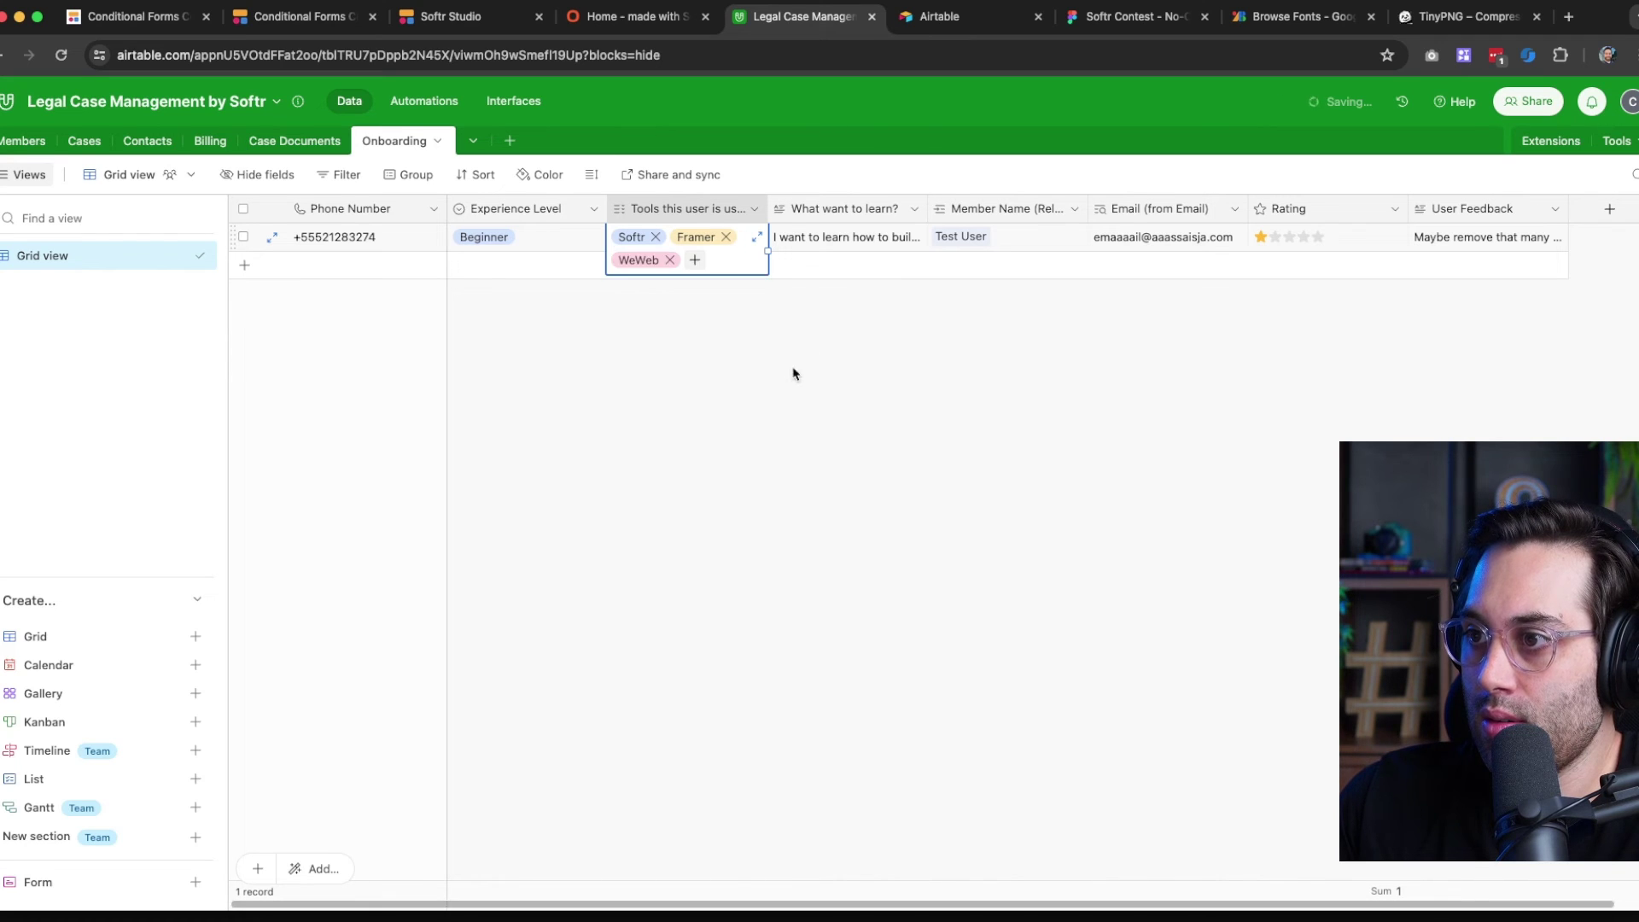
pyautogui.click(794, 370)
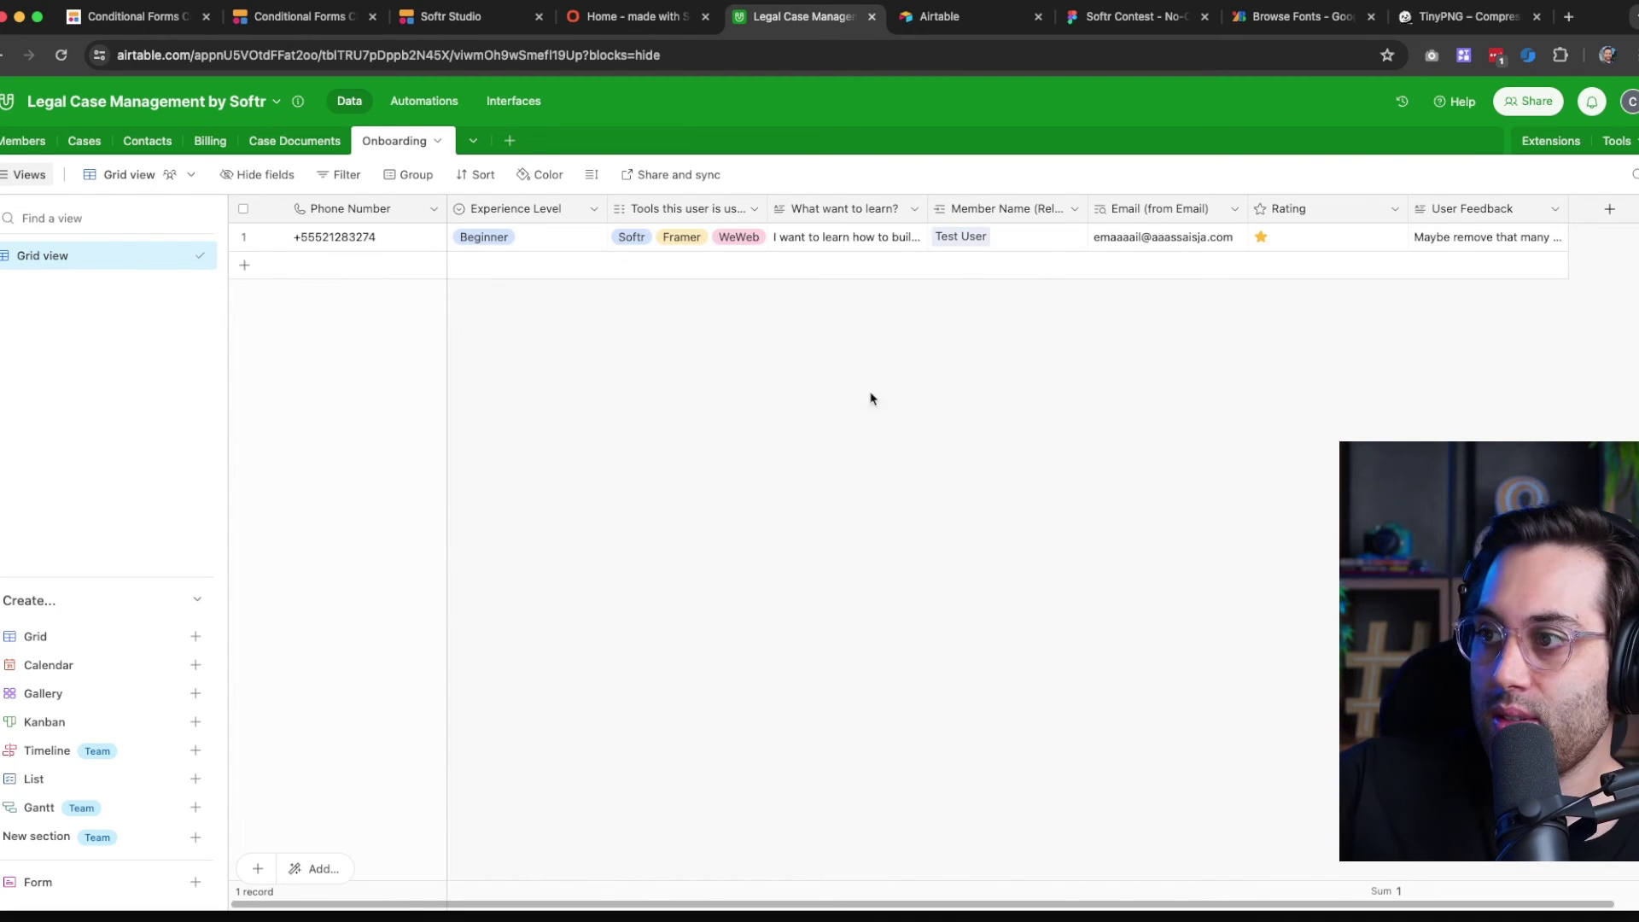
pyautogui.click(23, 141)
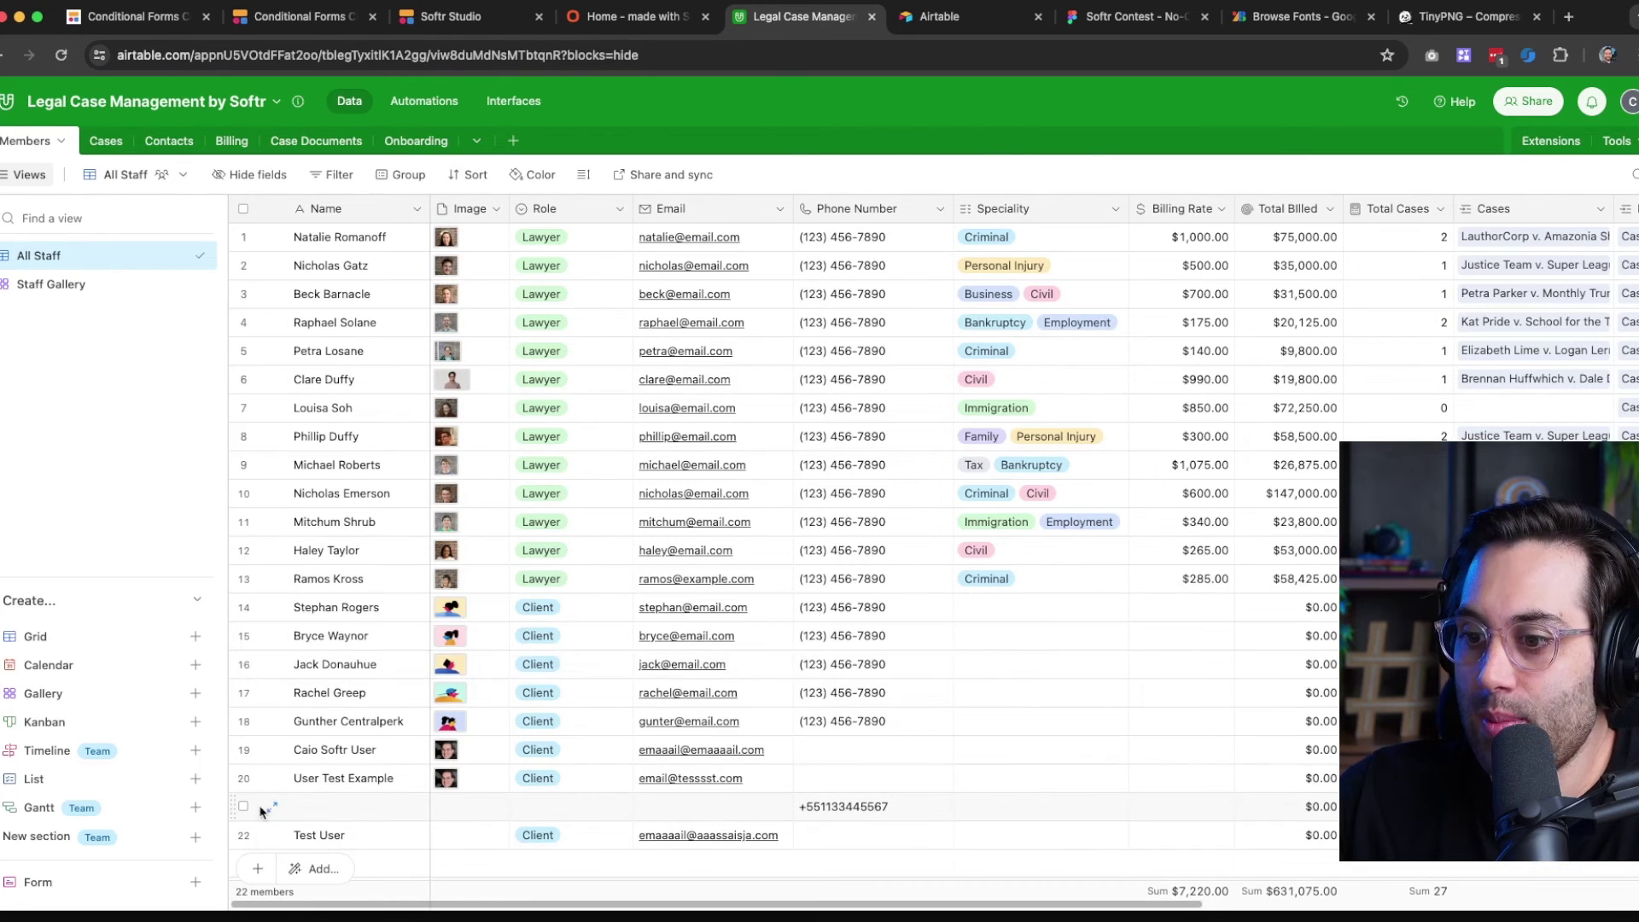
# Browse the Members and Onboarding tables, then open the Cases table's grouped records
pyautogui.hscroll(10, 713, 896)
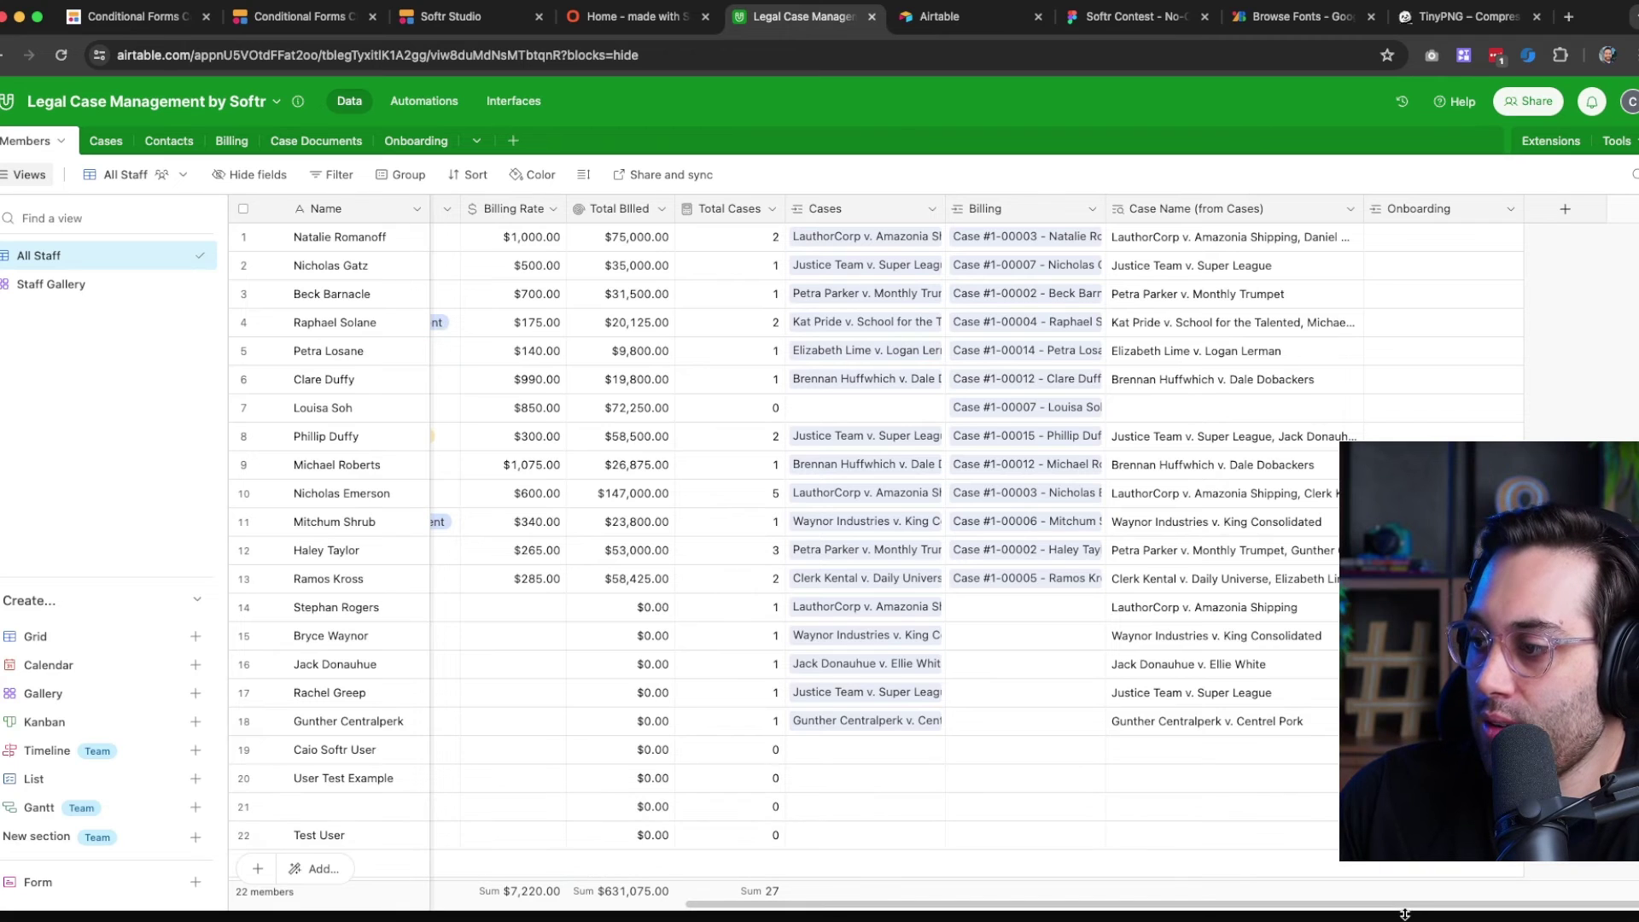
pyautogui.hscroll(-10, 939, 546)
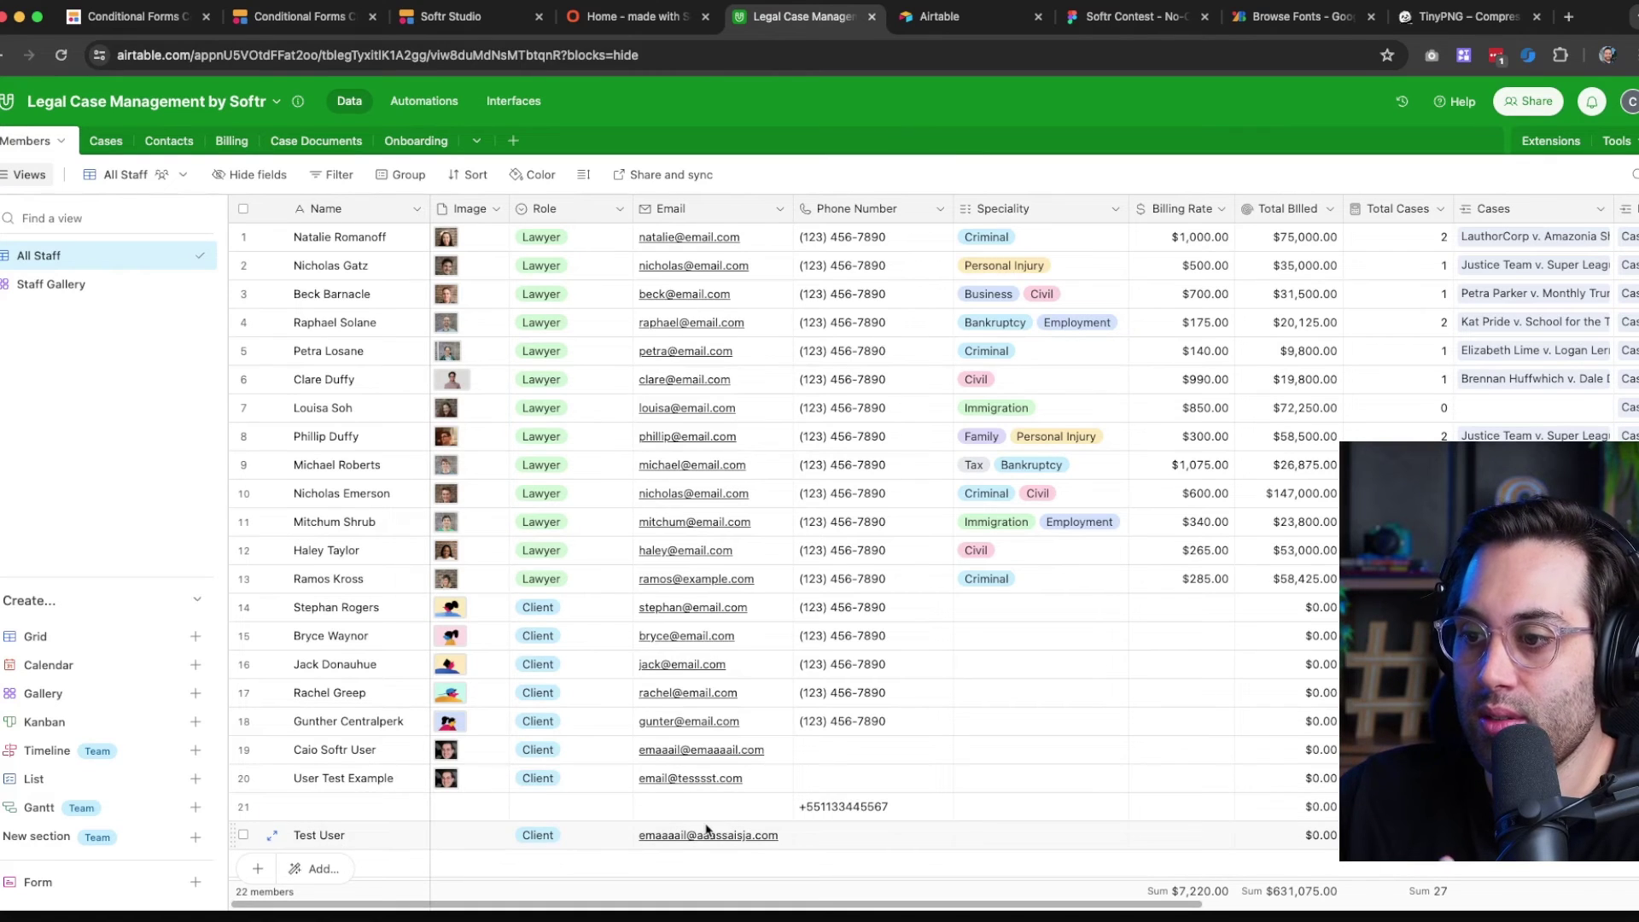
pyautogui.click(415, 141)
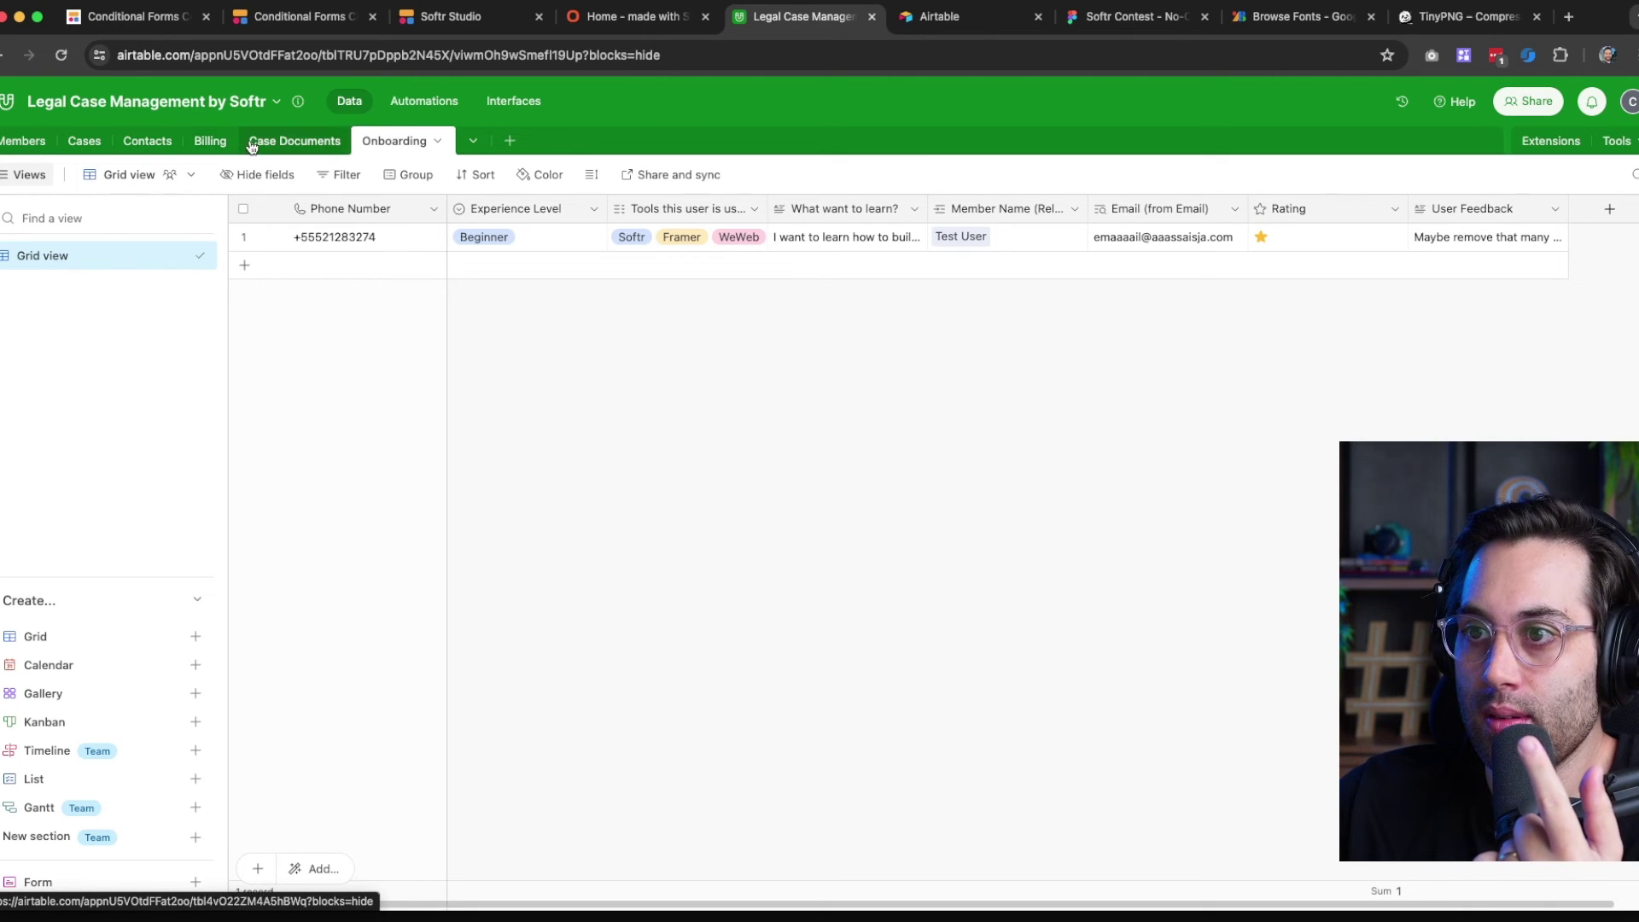
pyautogui.click(85, 149)
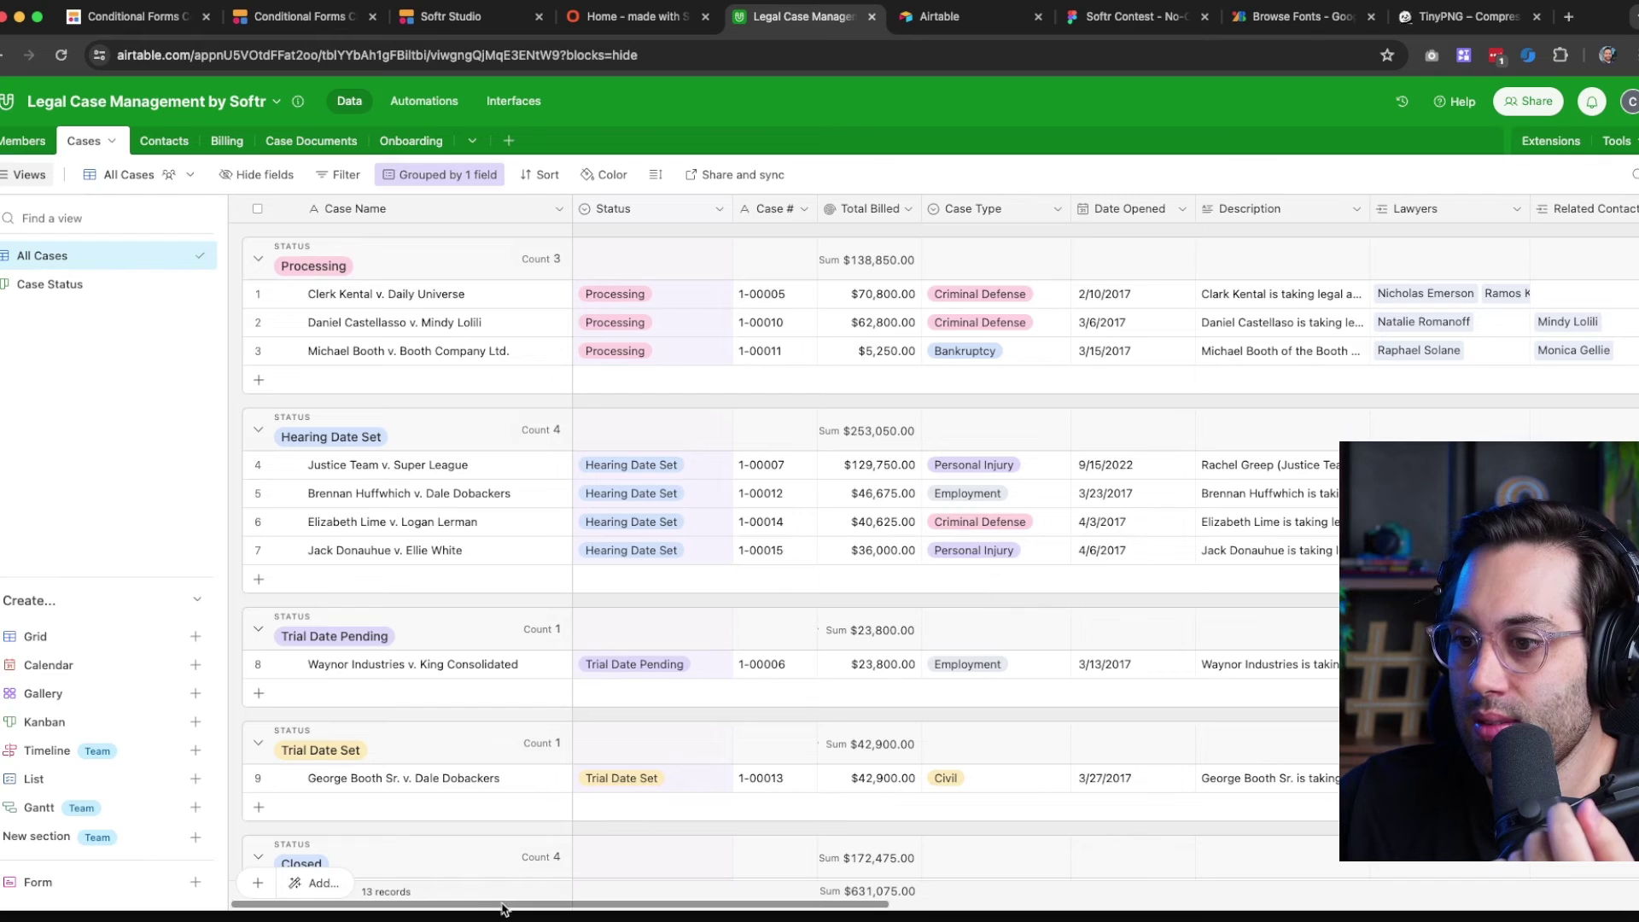
pyautogui.moveTo(636, 905); pyautogui.dragTo(546, 857)
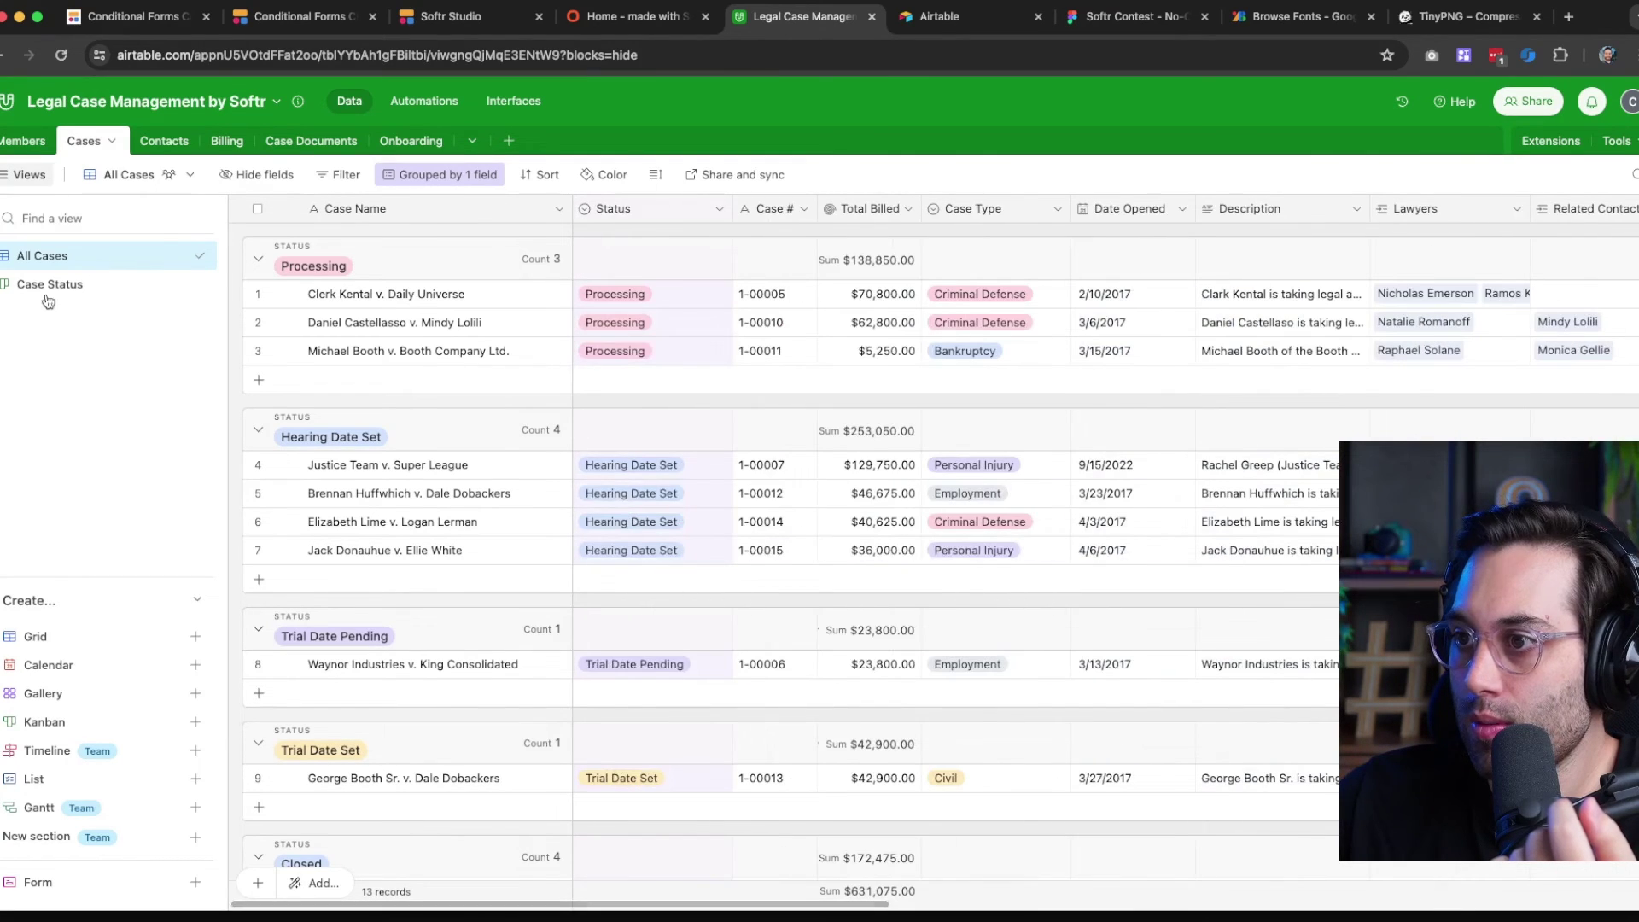
# Link Test User's Cases cell to LauthorCorp v. Amazonia Shipping in the Members table
pyautogui.click(19, 143)
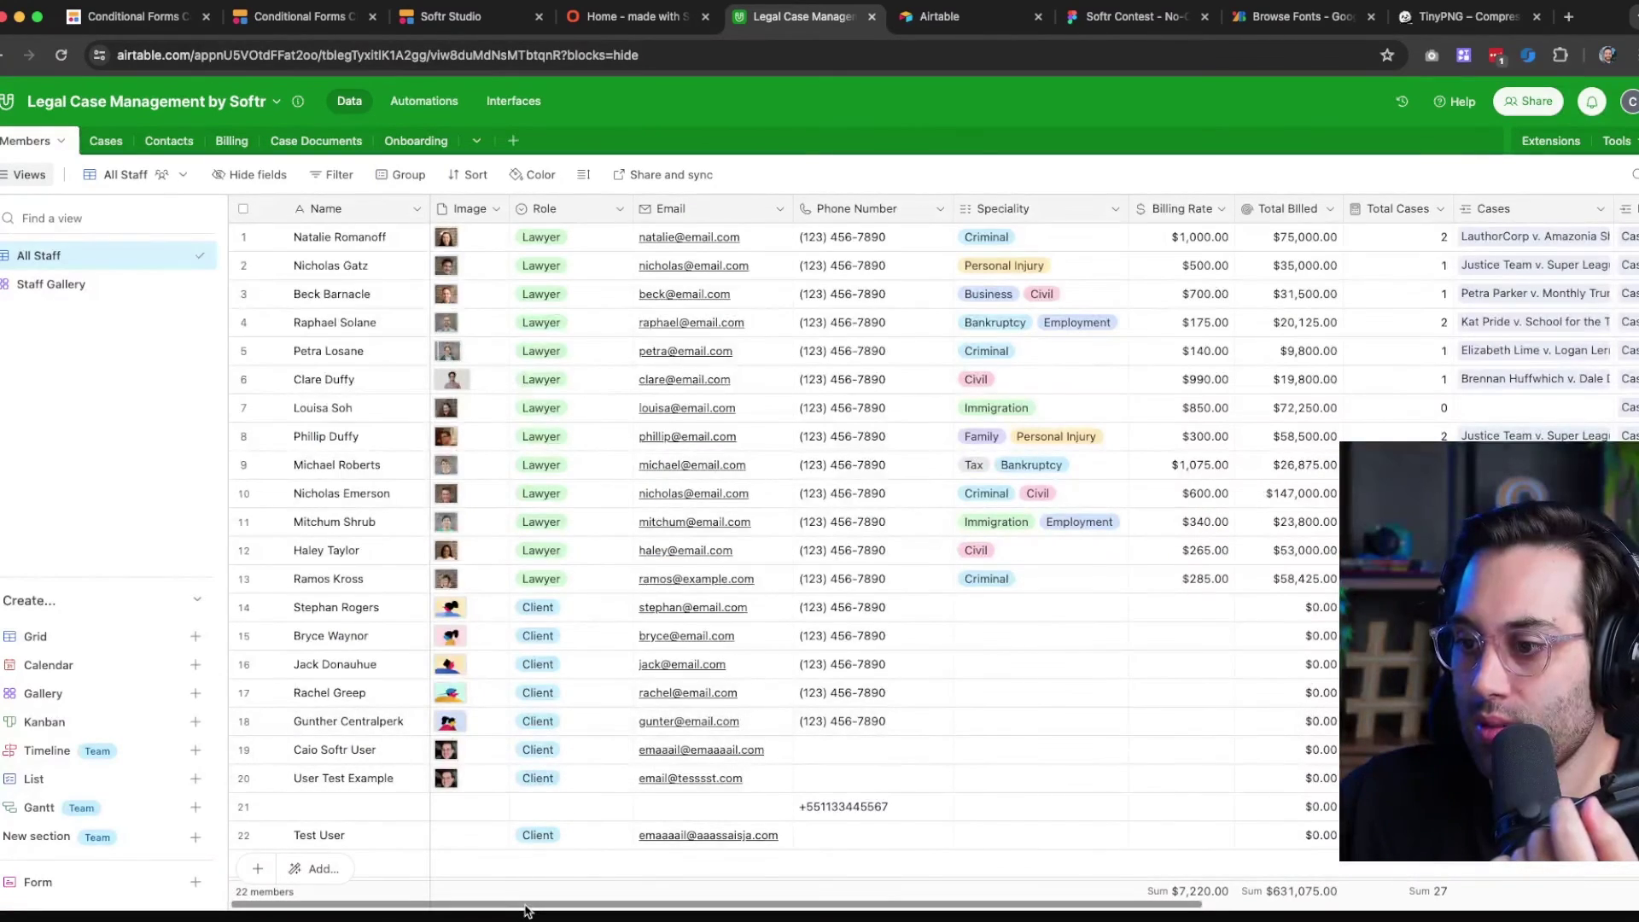
pyautogui.moveTo(525, 907); pyautogui.dragTo(1092, 907)
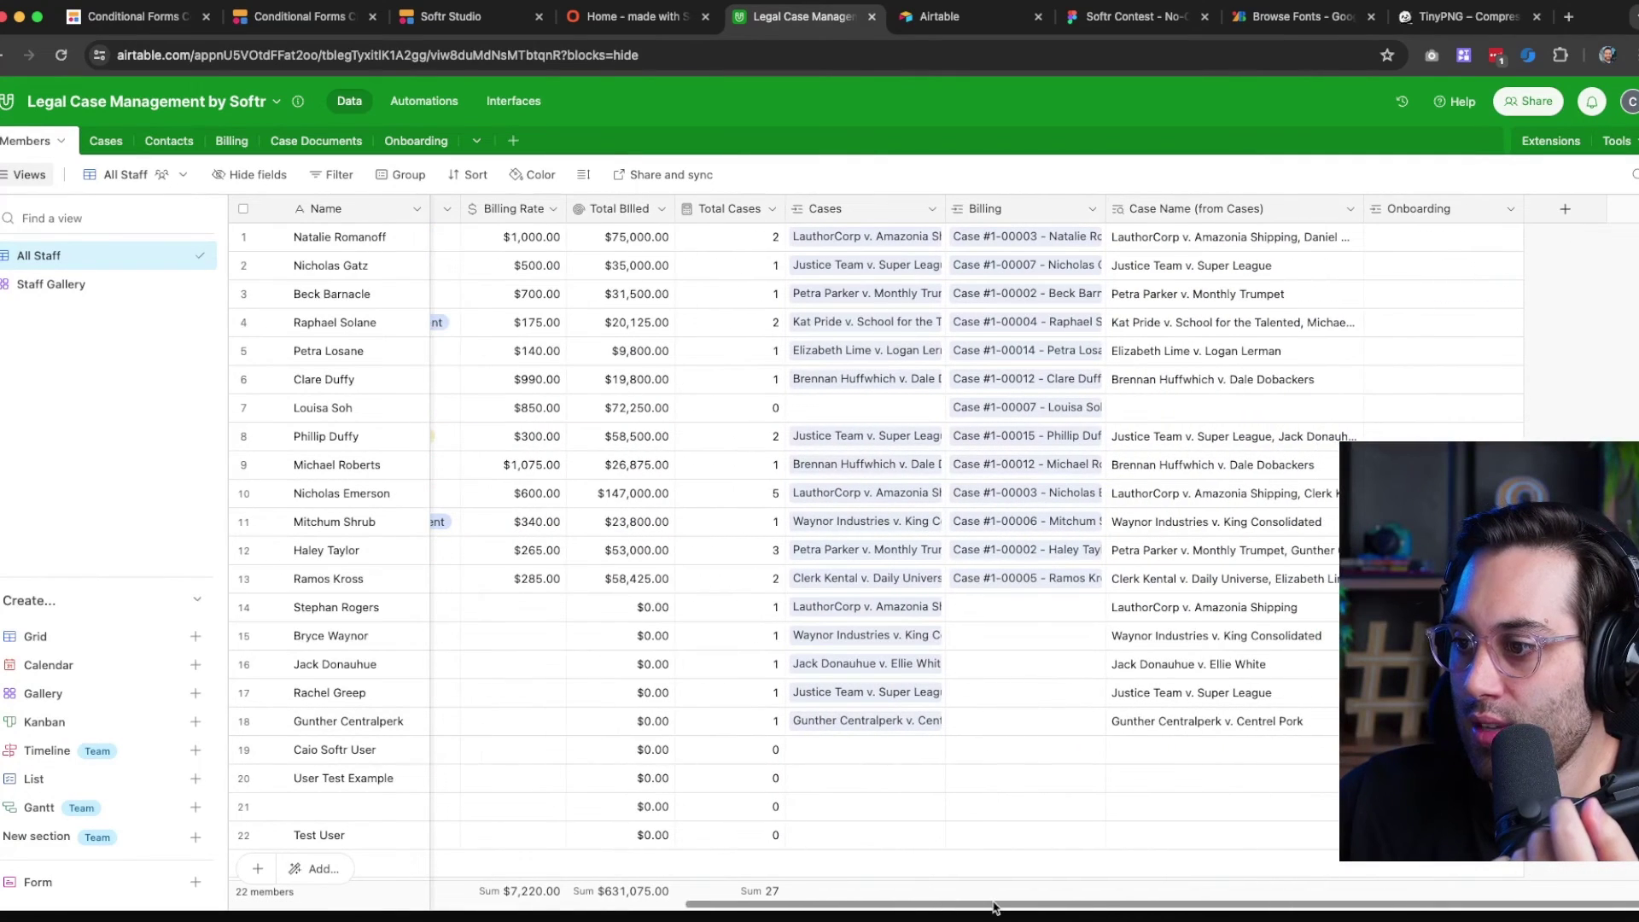
pyautogui.scroll(-1, 769, 752)
pyautogui.click(807, 814)
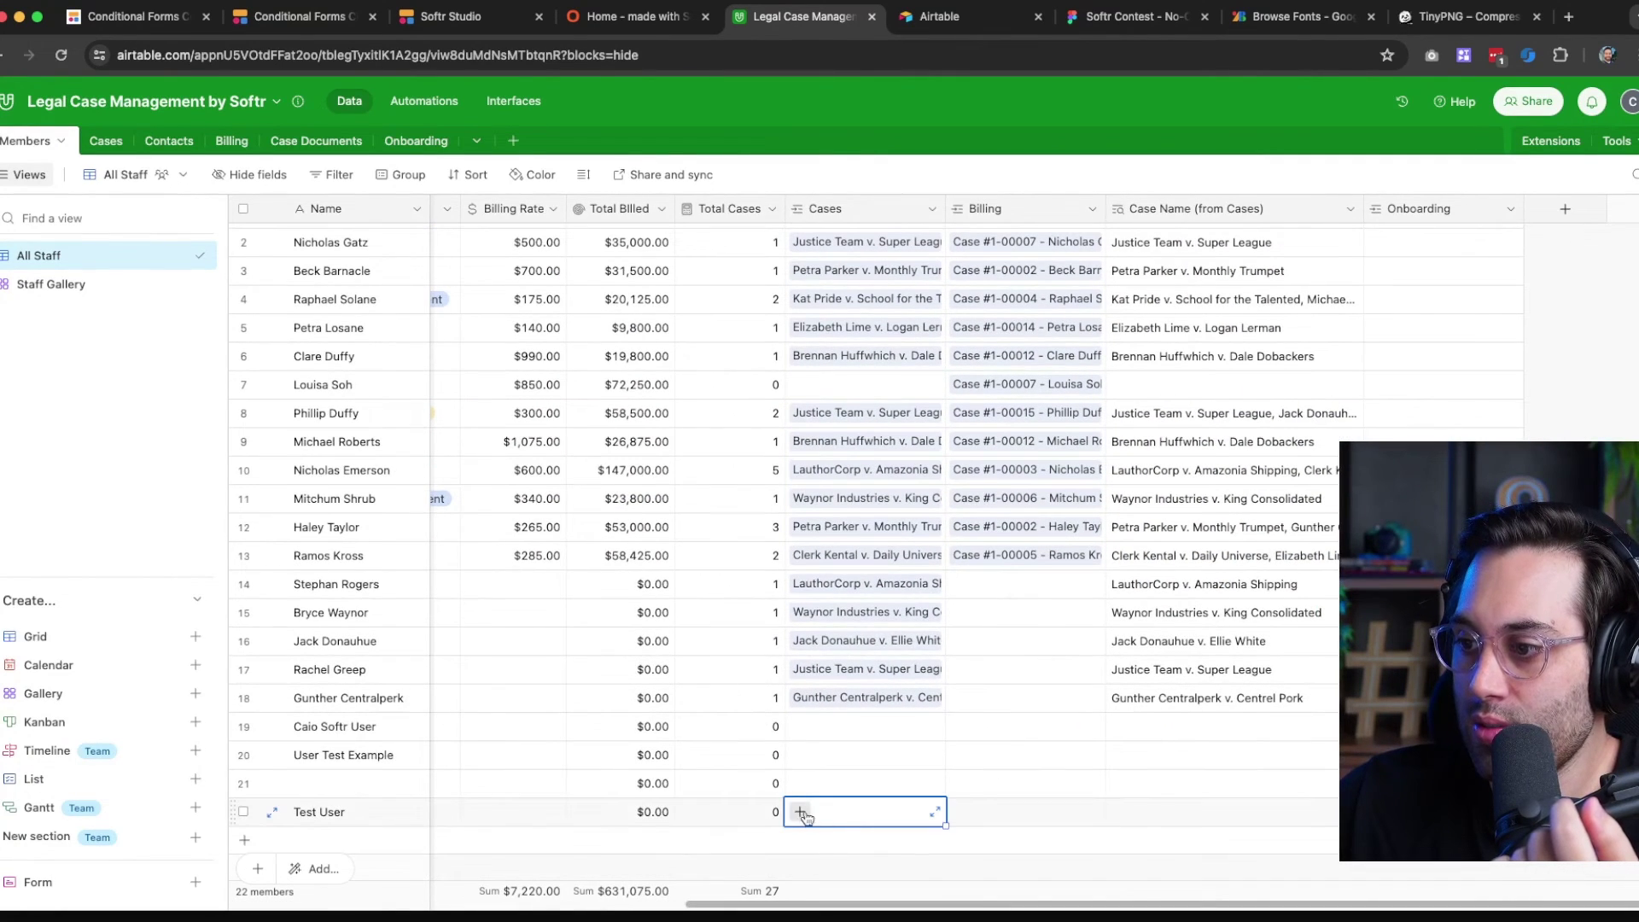
pyautogui.click(802, 814)
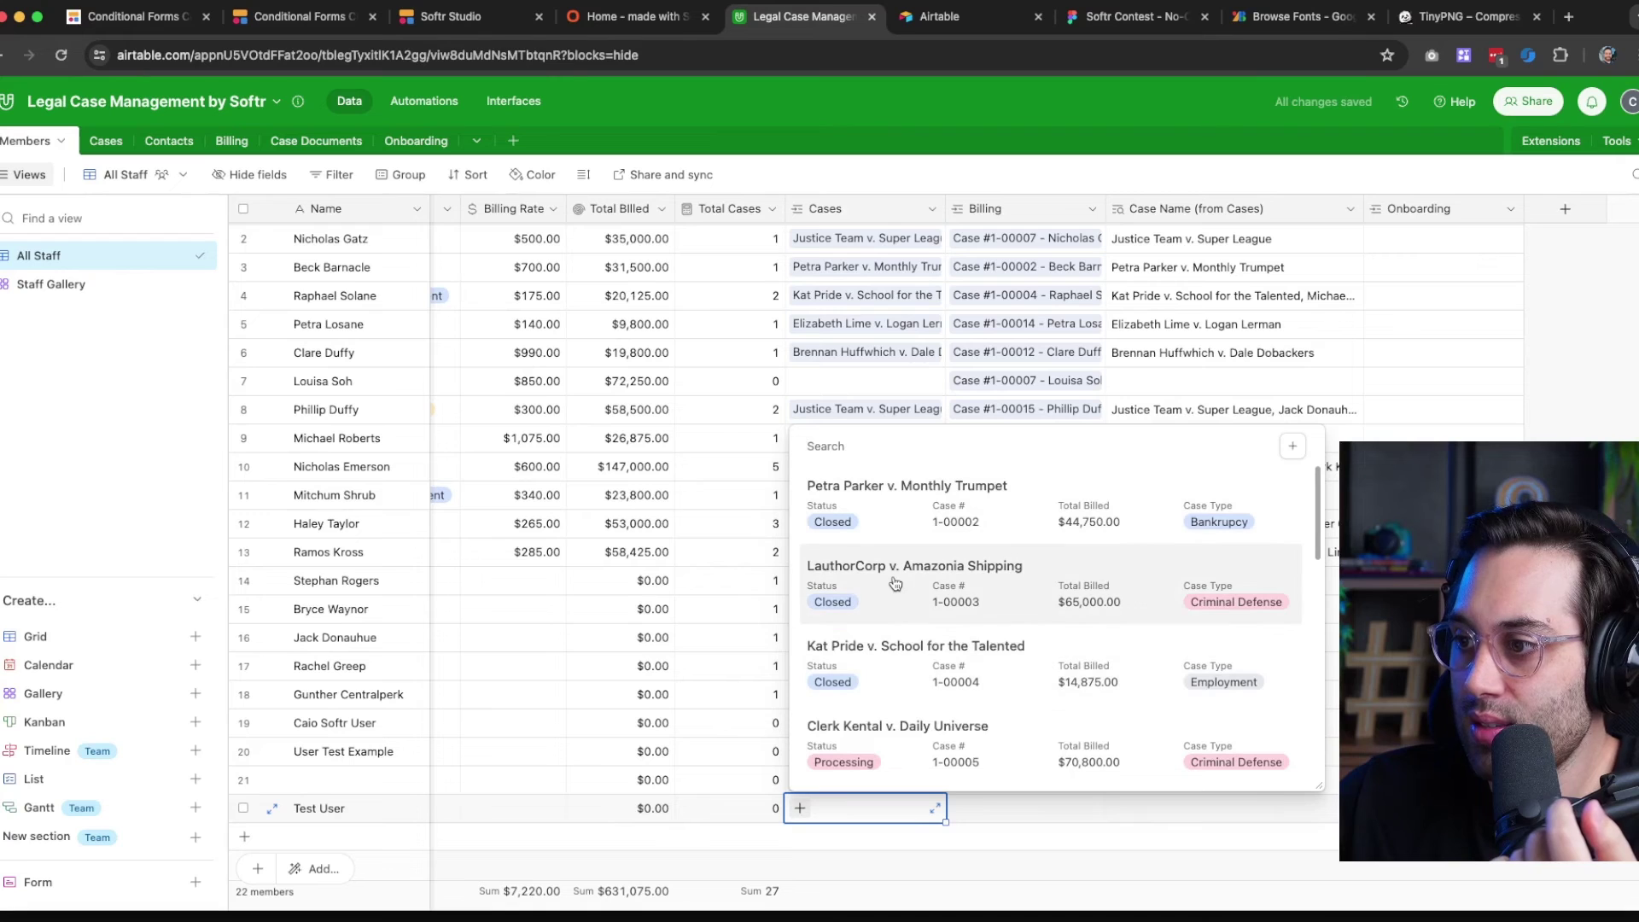
pyautogui.click(896, 584)
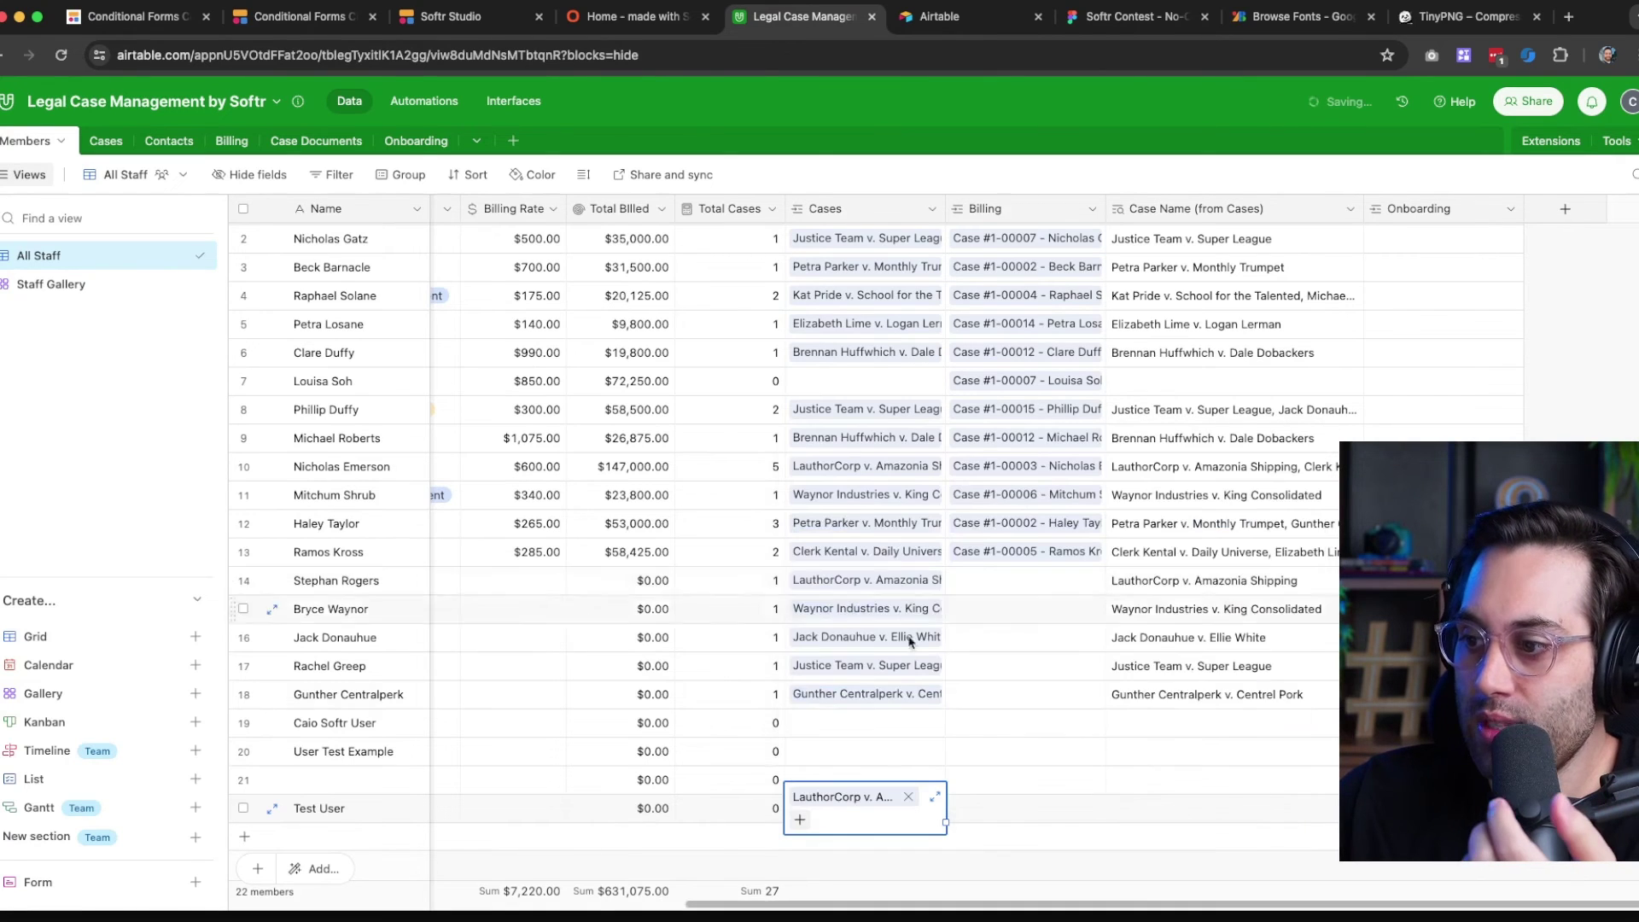
pyautogui.click(1604, 260)
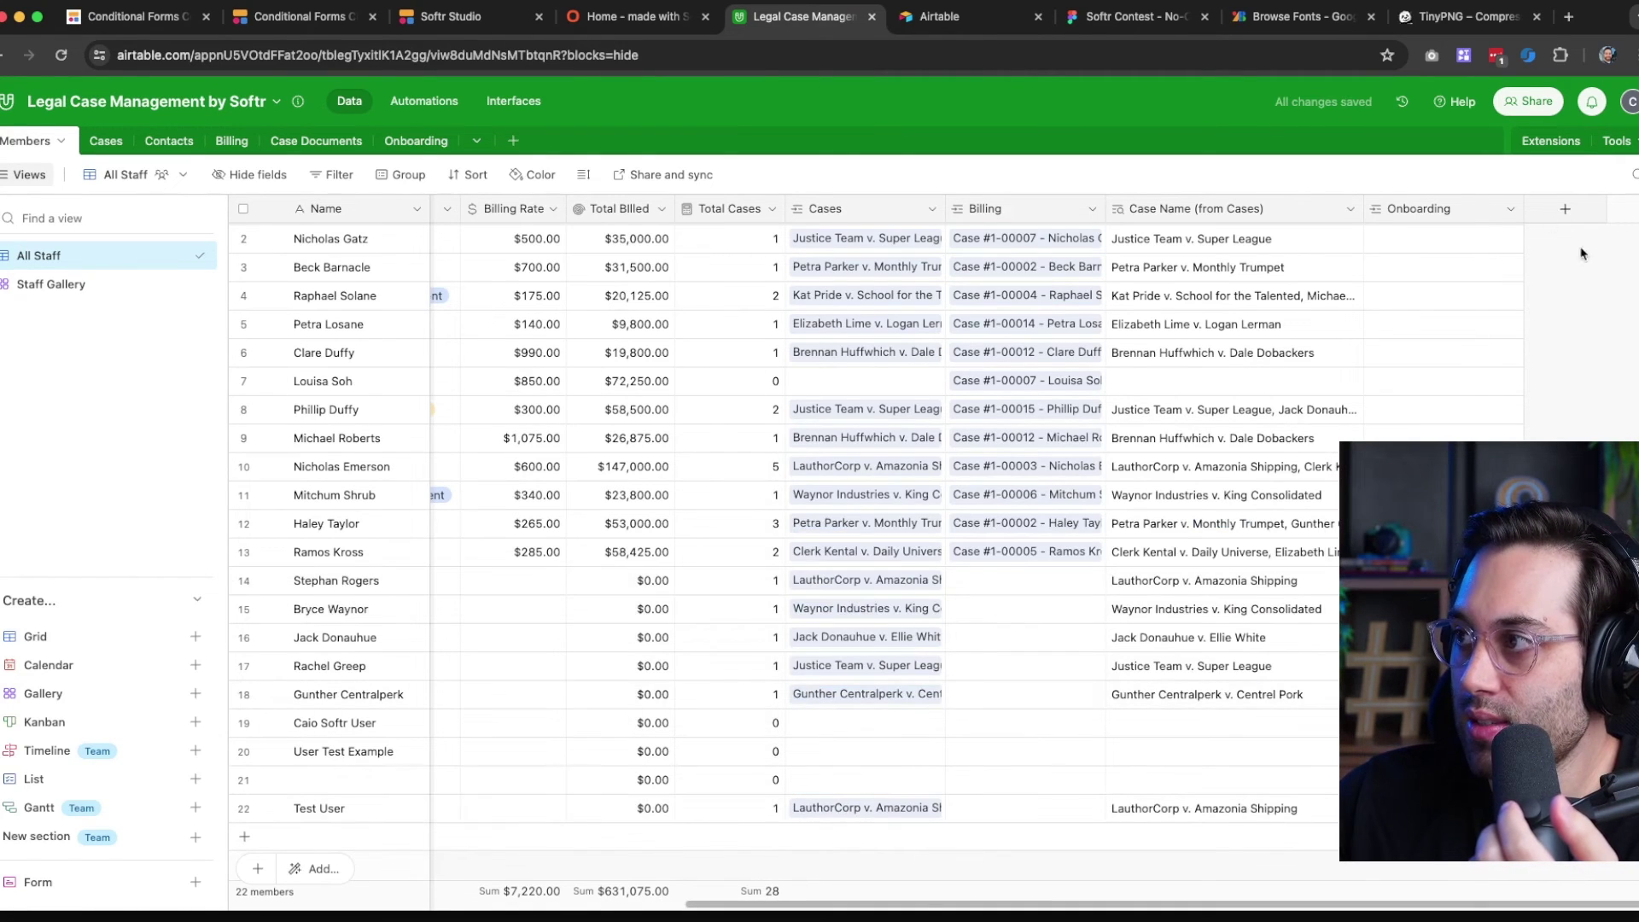
pyautogui.click(660, 19)
# Reload the live app and review the LauthorCorp v. Amazonia Shipping case details, then go back
pyautogui.click(61, 55)
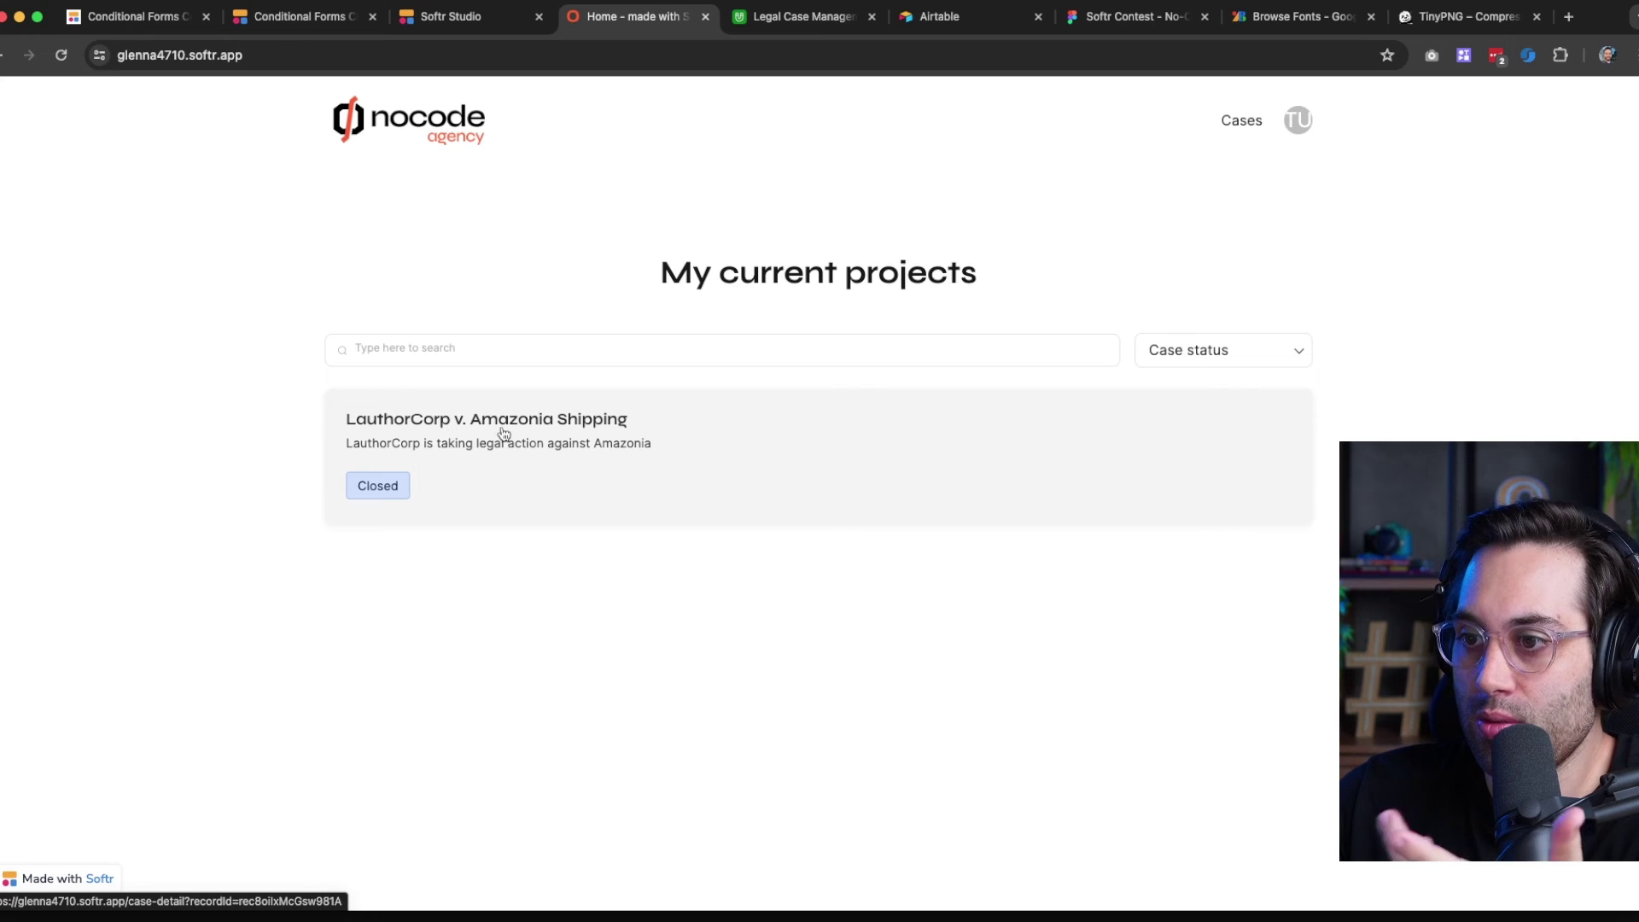
pyautogui.click(613, 450)
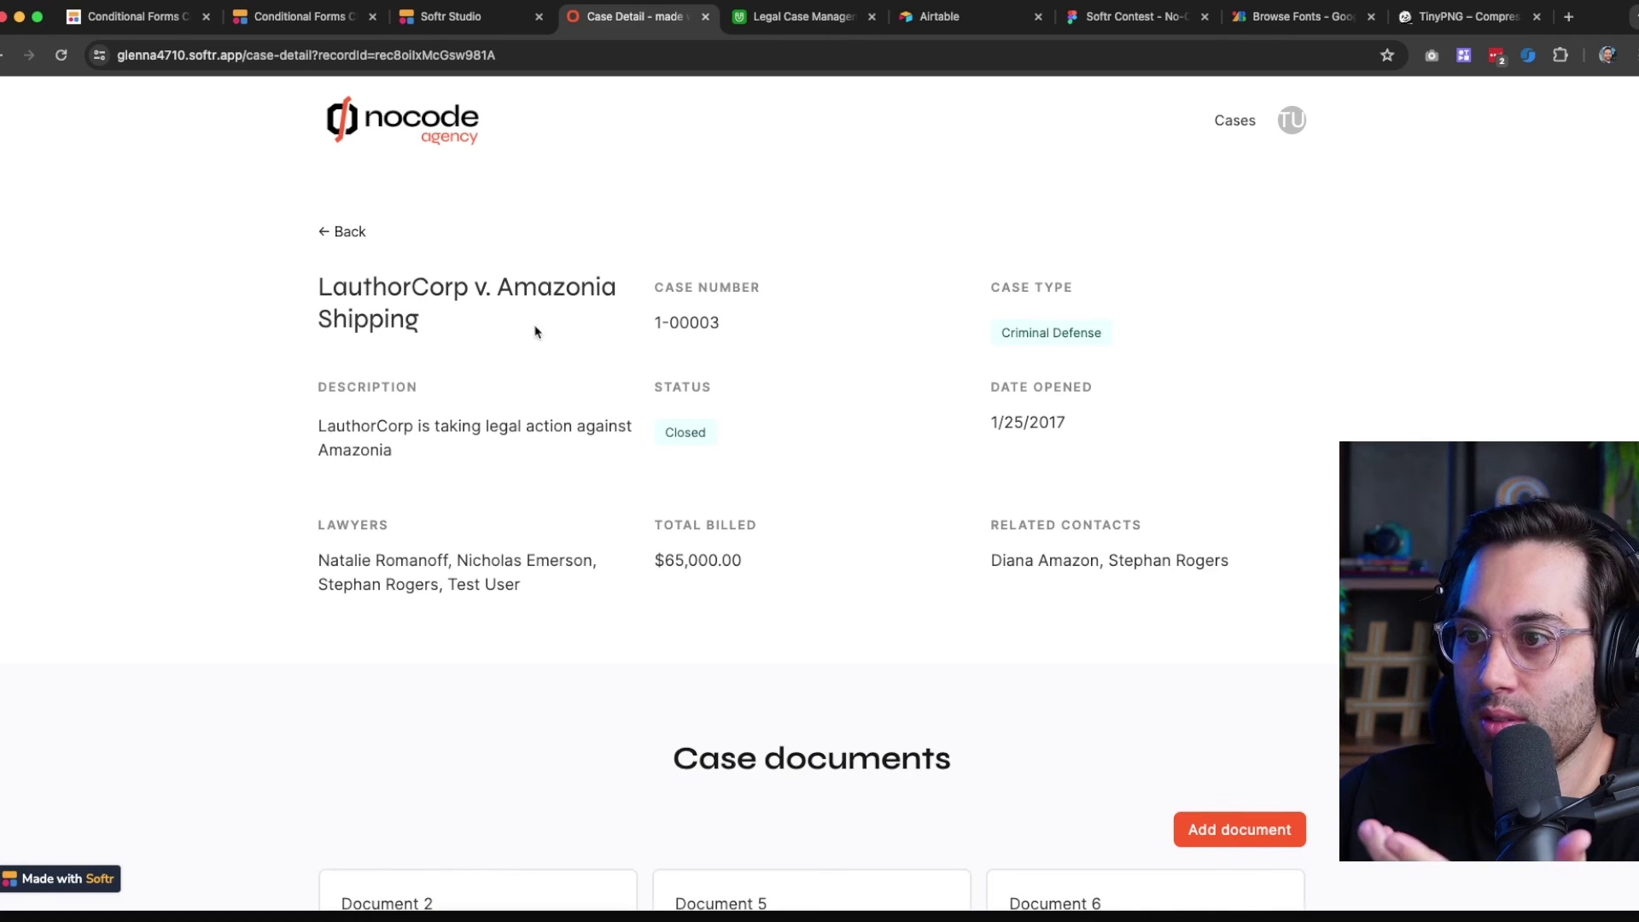
pyautogui.scroll(-1, 600, 301)
pyautogui.scroll(1, 601, 300)
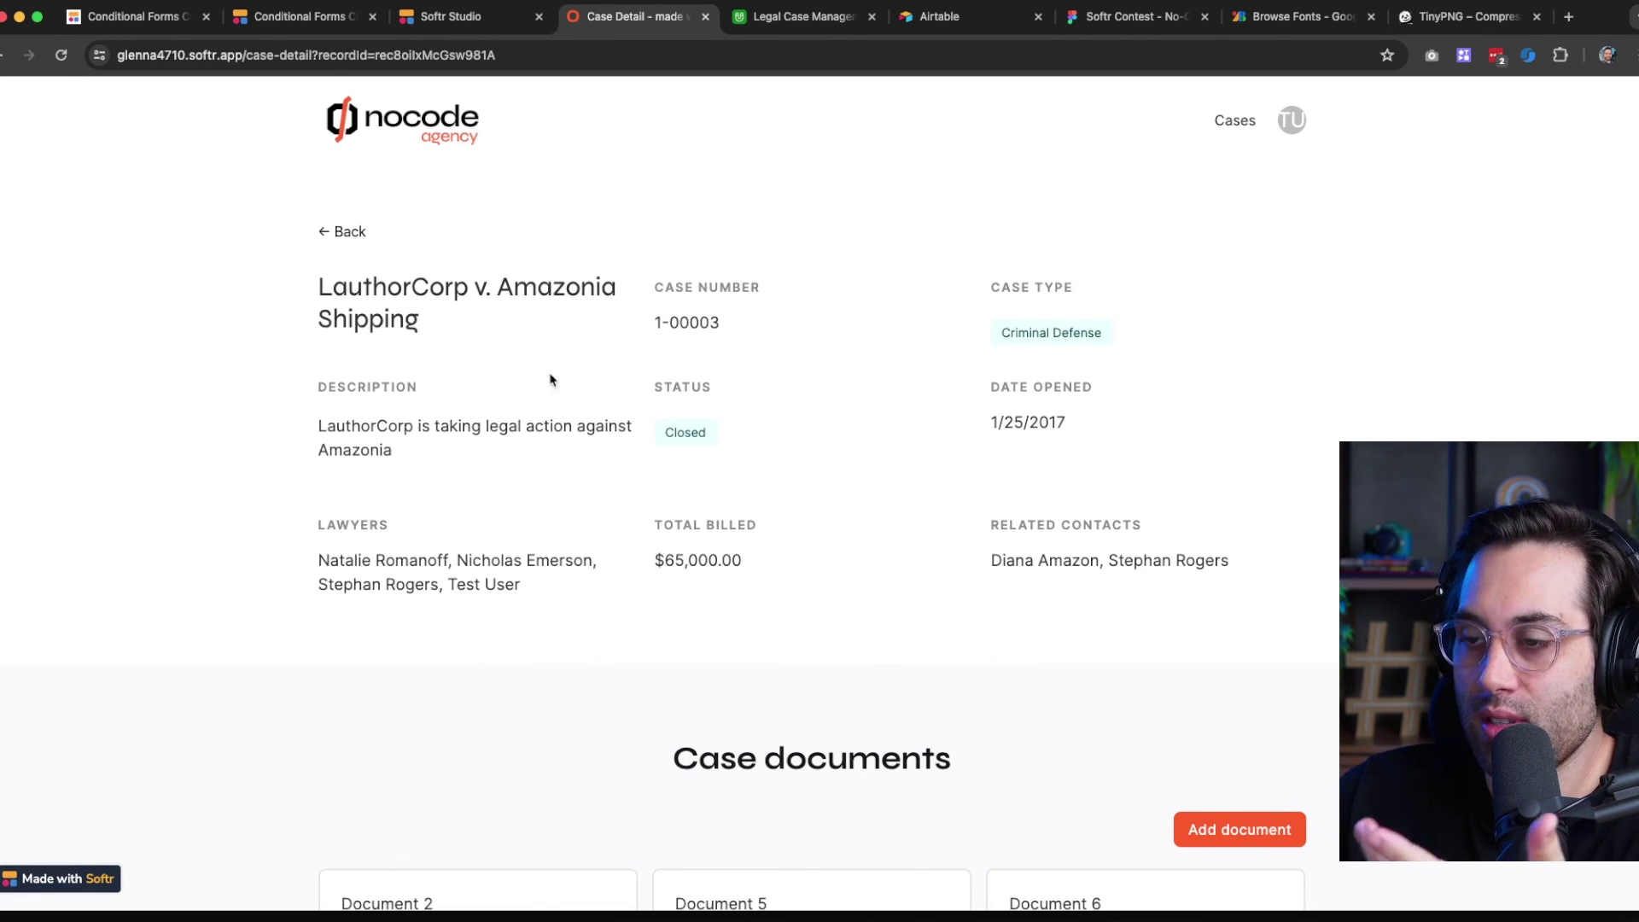
pyautogui.scroll(-5, 650, 410)
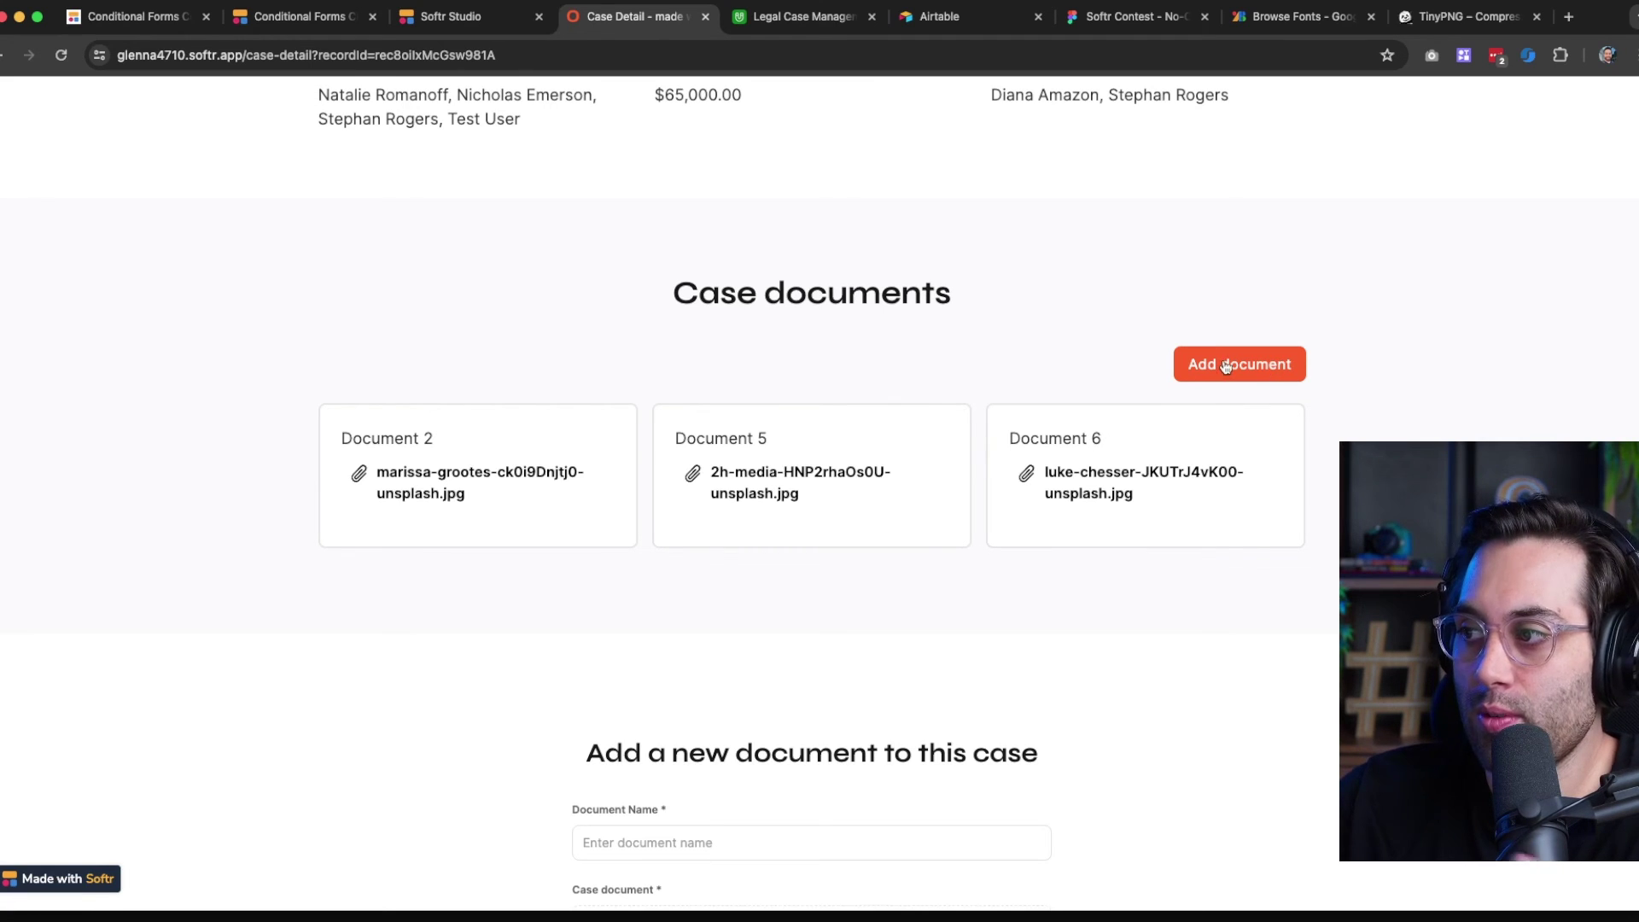
pyautogui.scroll(-3, 715, 597)
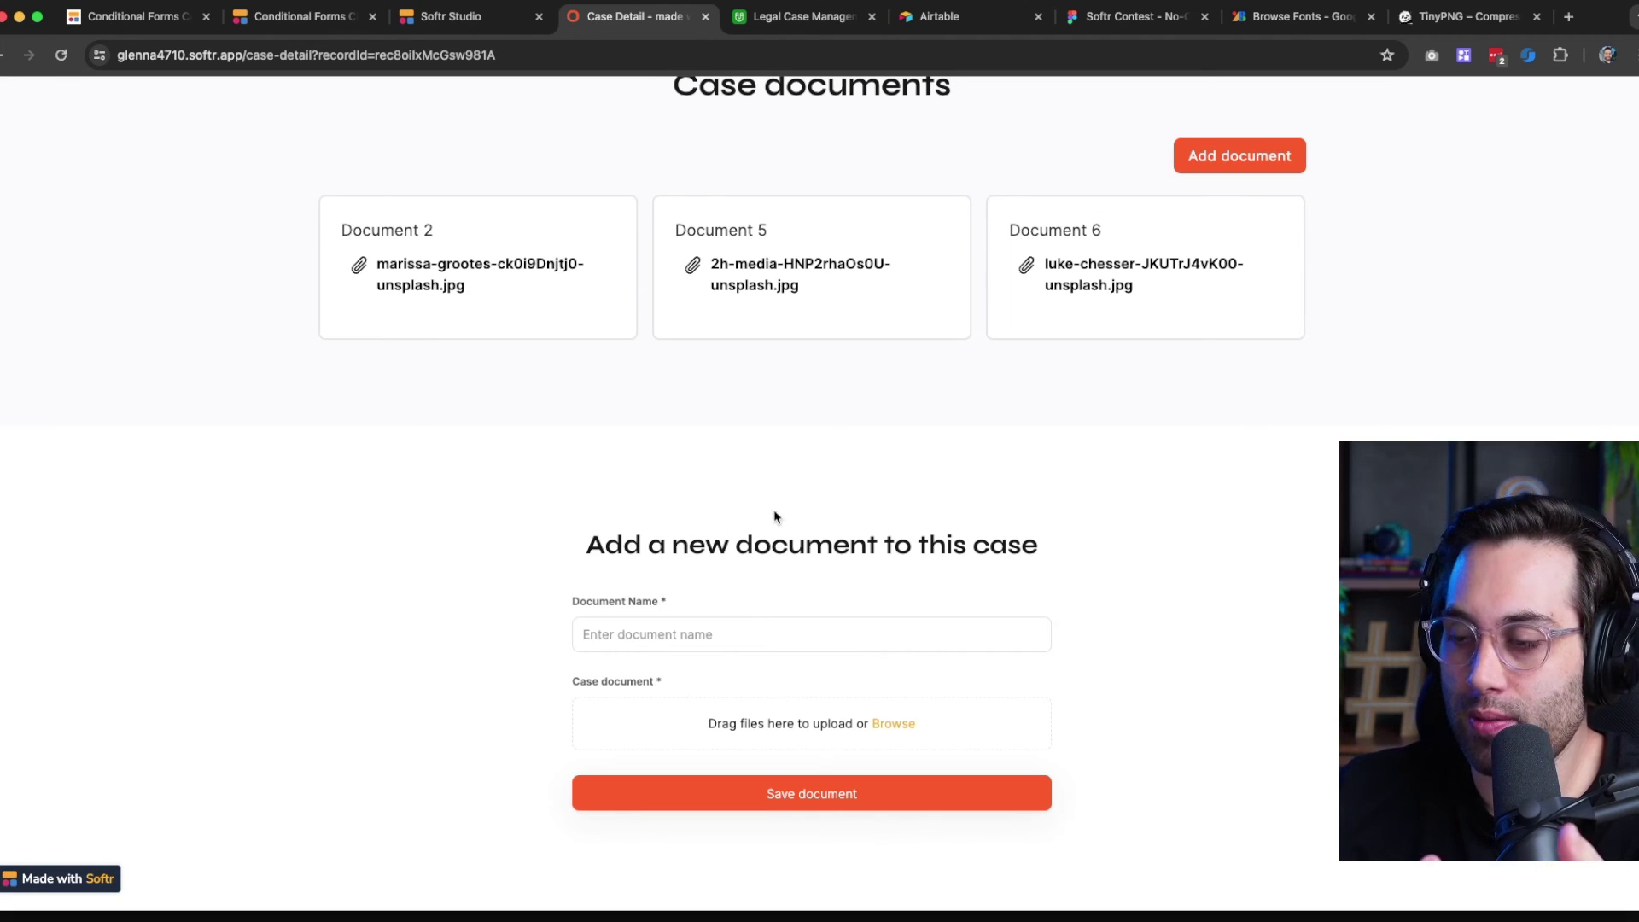
pyautogui.scroll(1, 520, 635)
pyautogui.scroll(10, 520, 636)
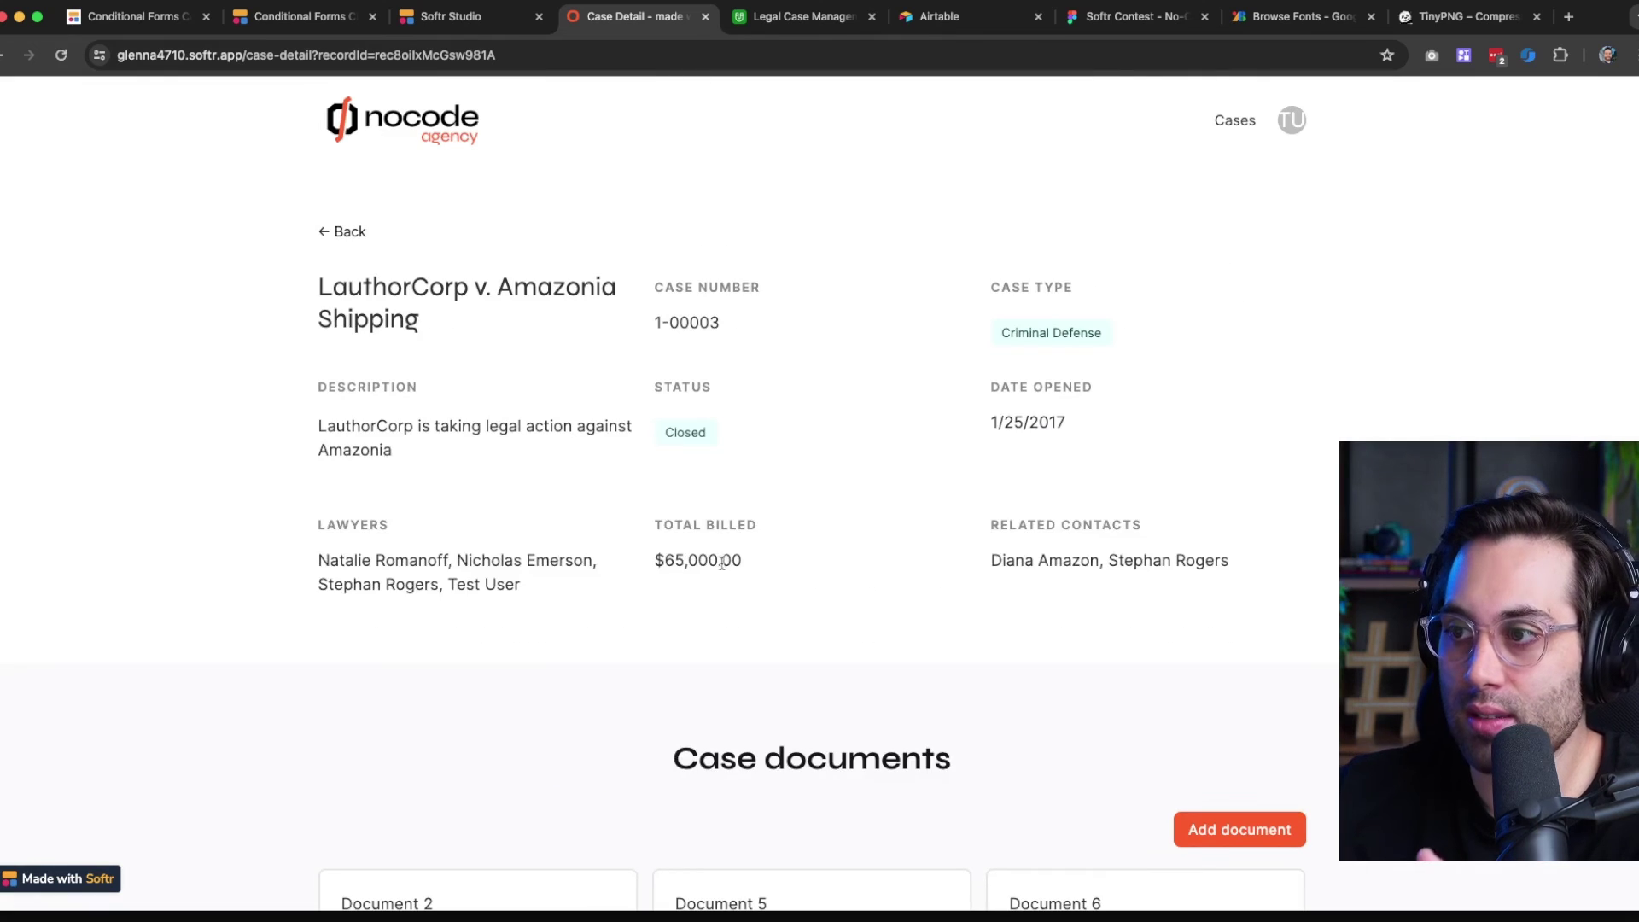
pyautogui.click(361, 231)
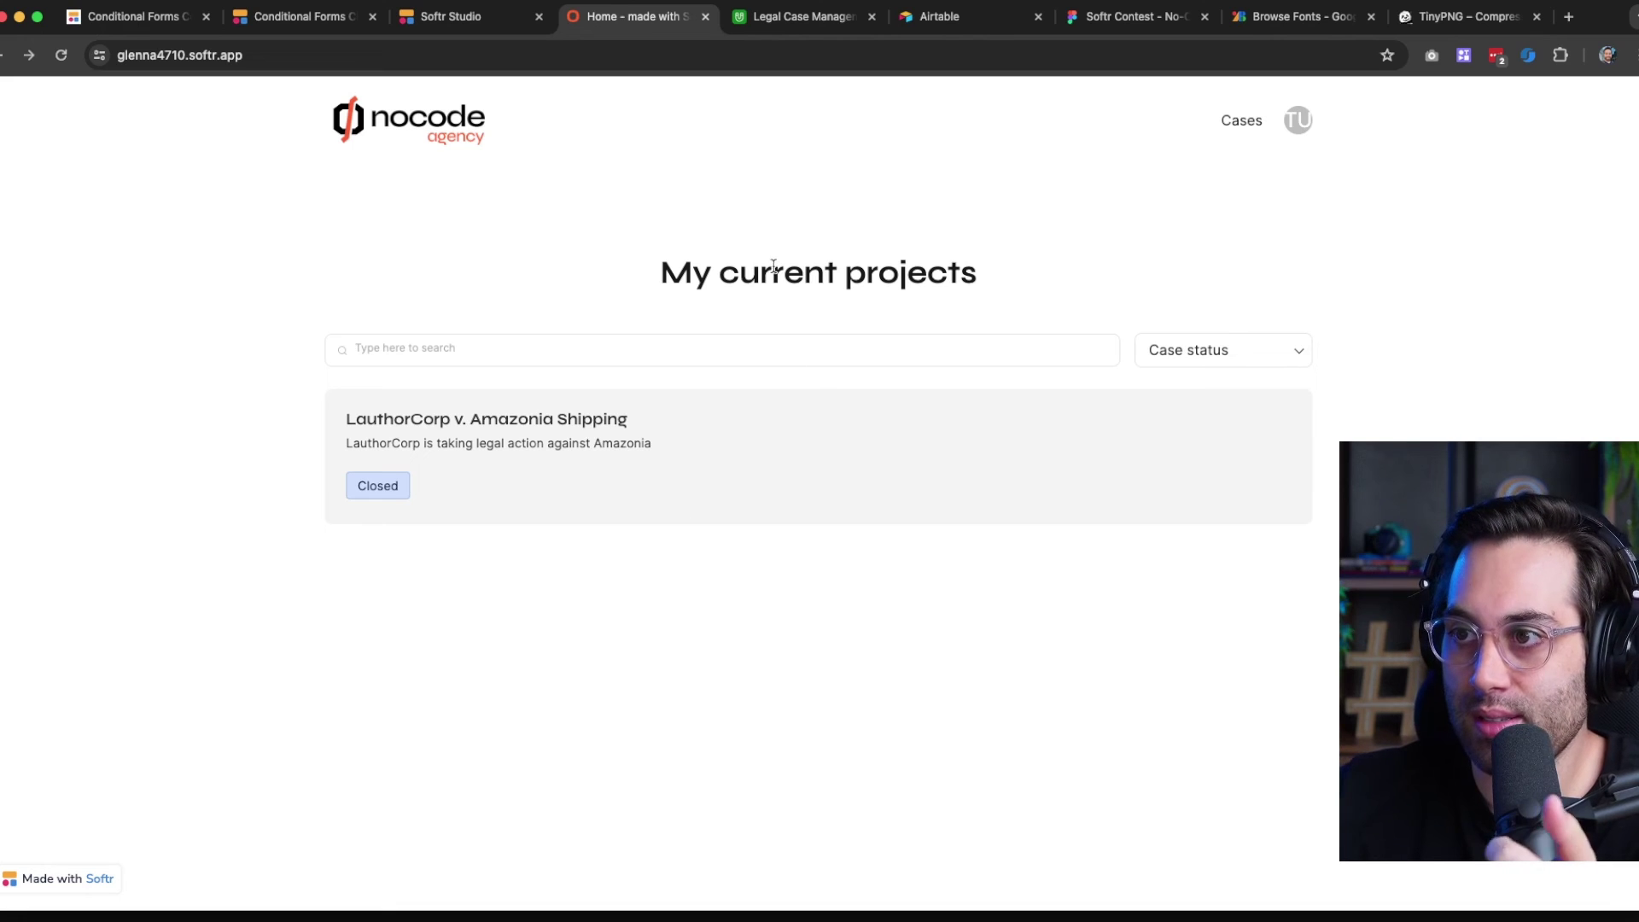
pyautogui.click(1297, 123)
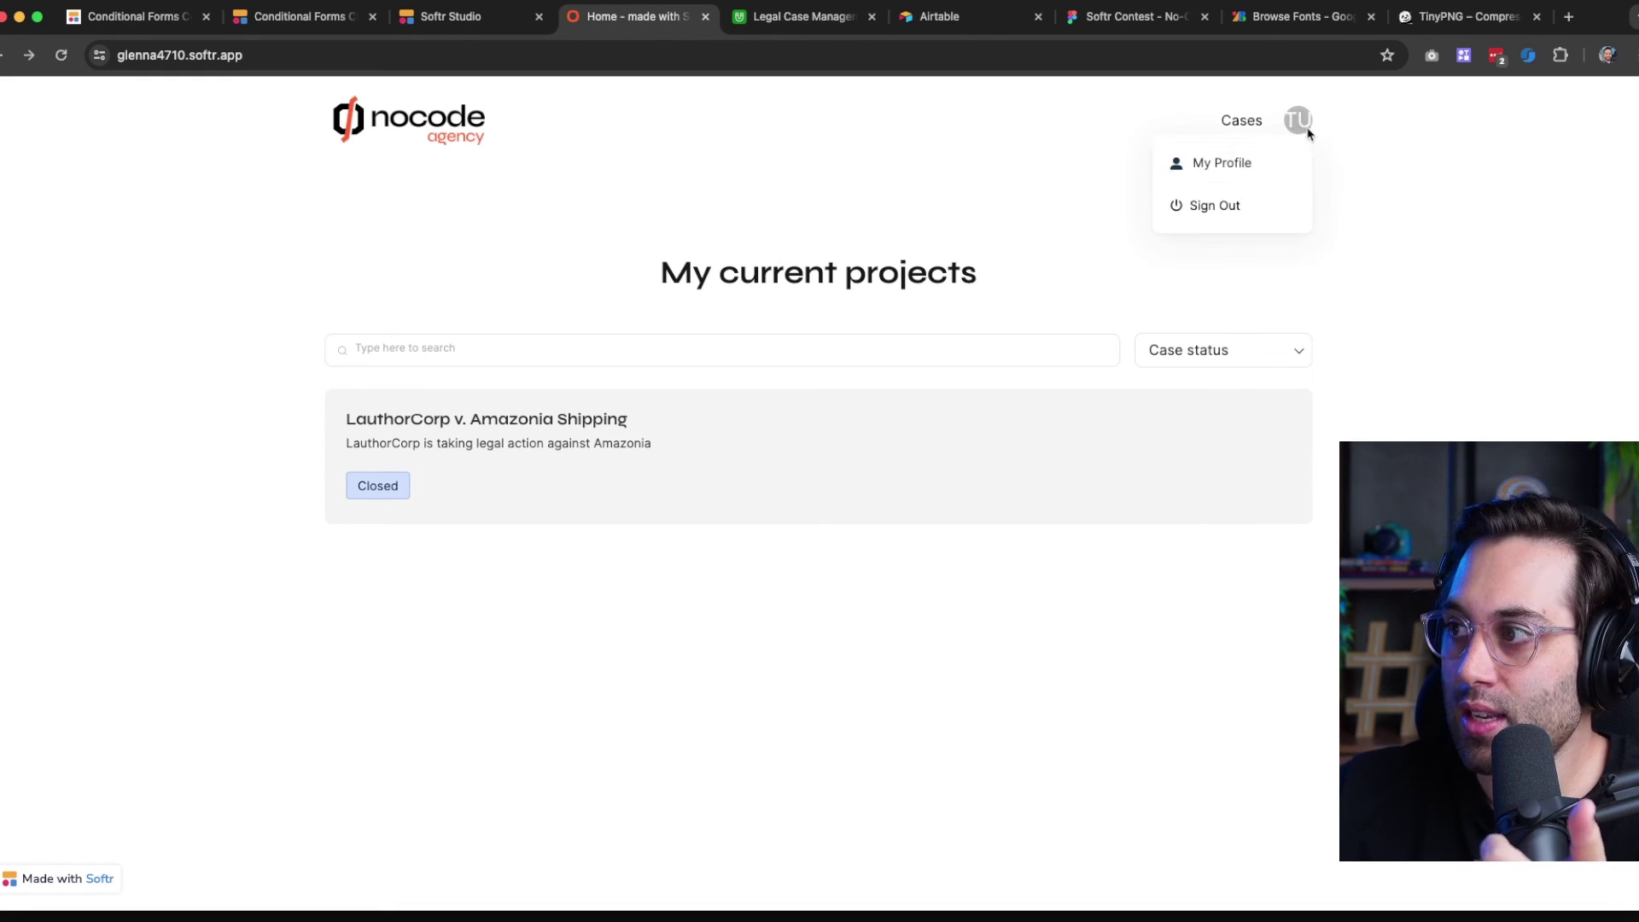
pyautogui.click(1231, 175)
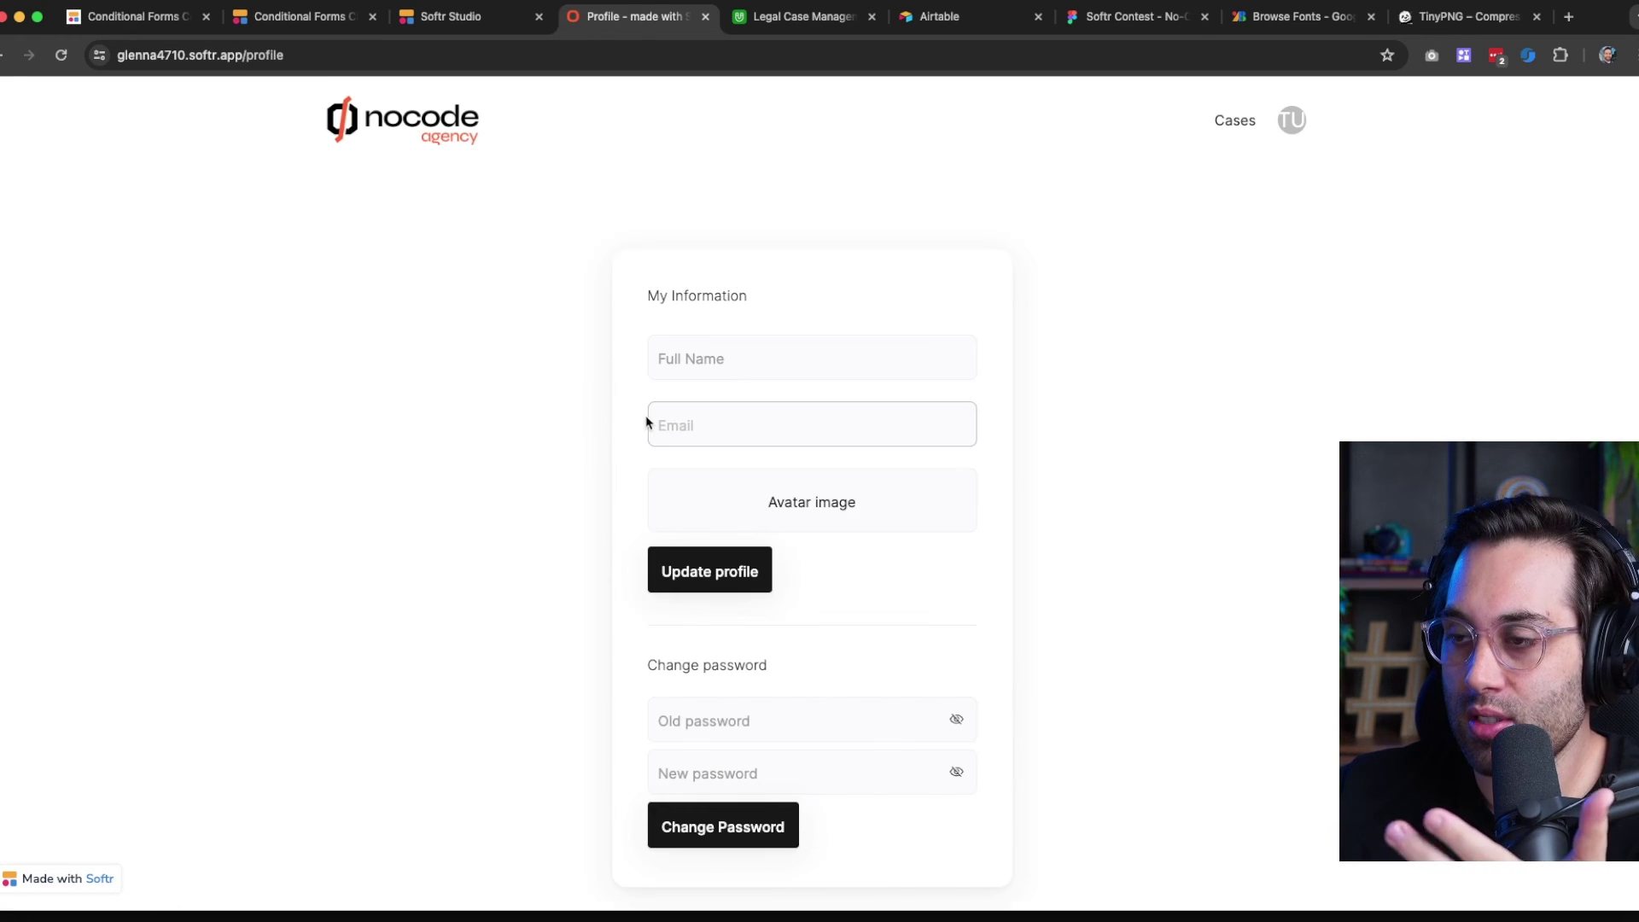
pyautogui.scroll(-2, 769, 469)
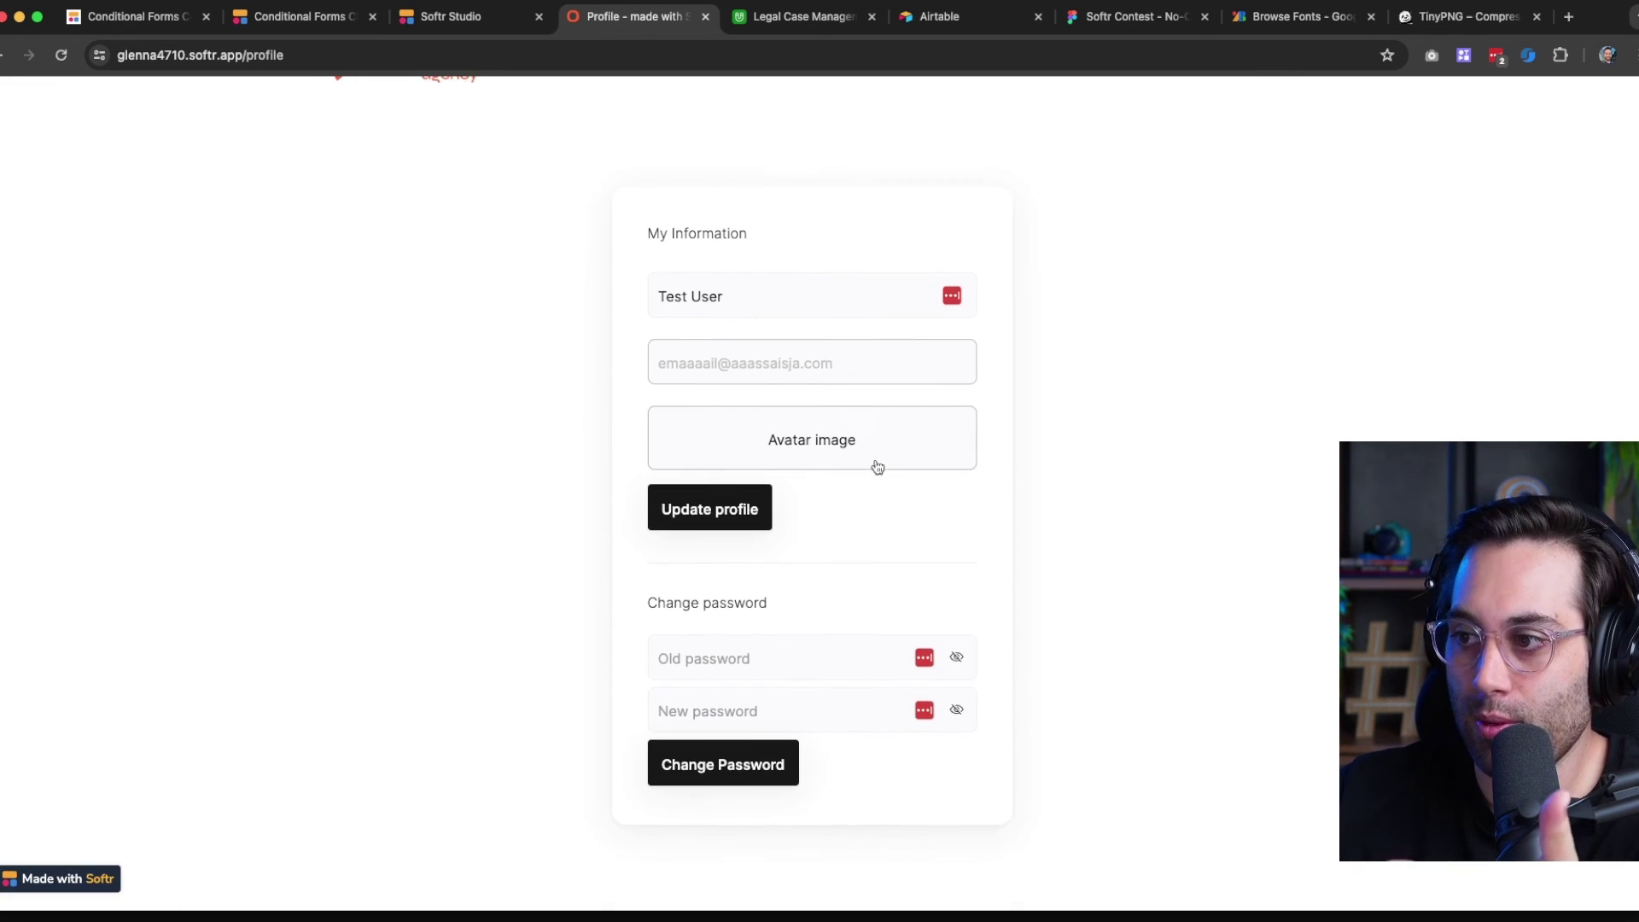
pyautogui.scroll(2, 826, 406)
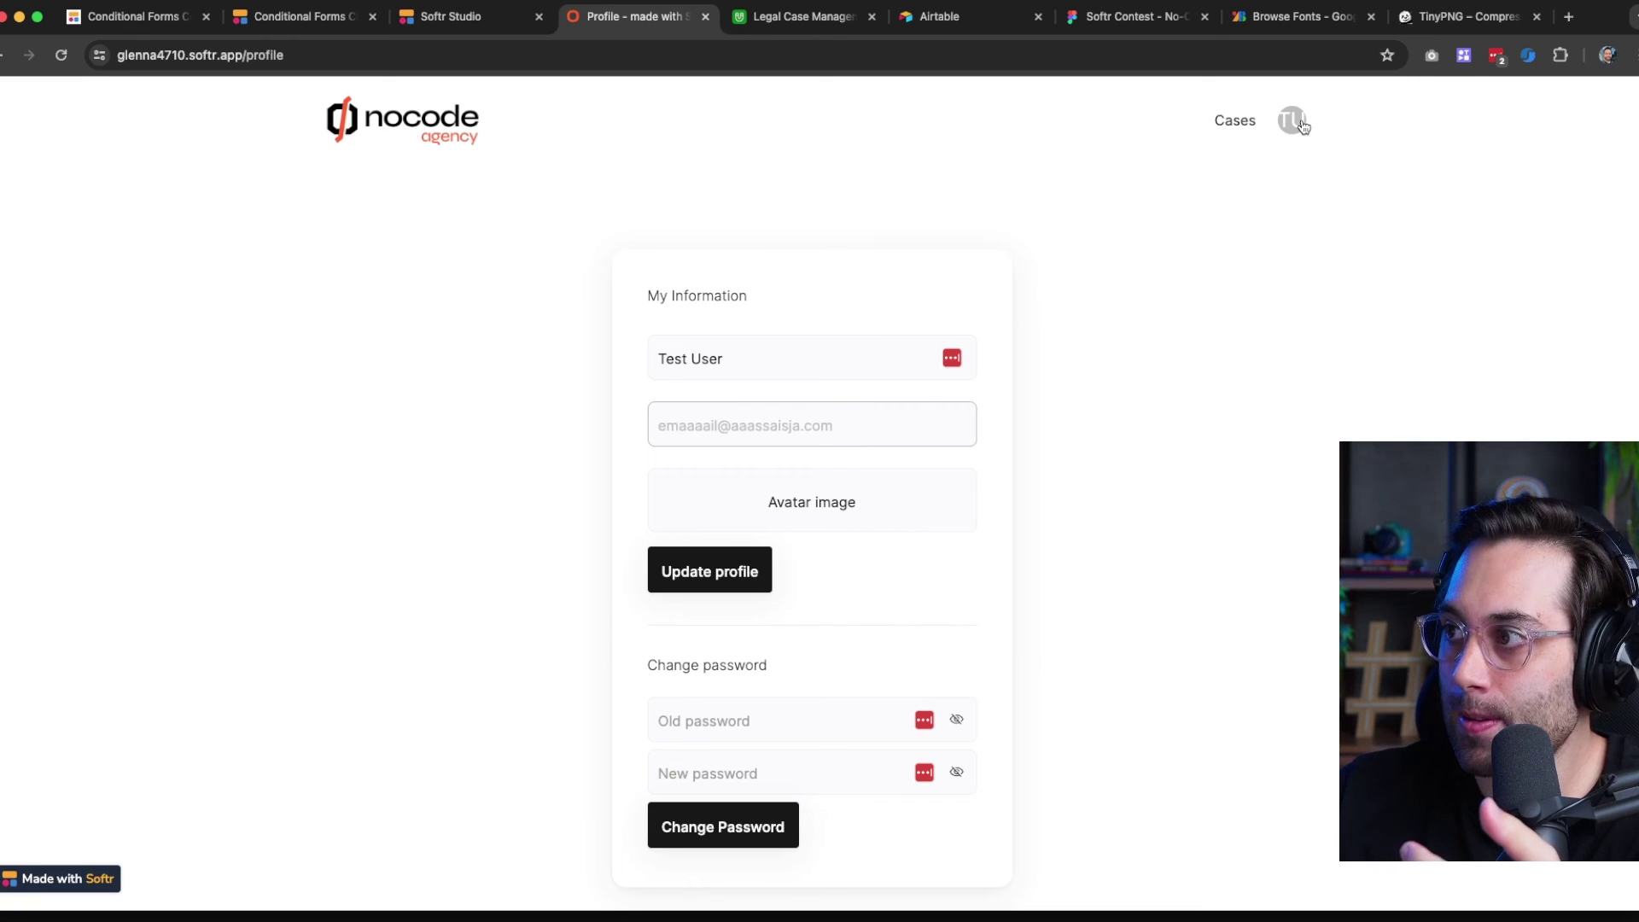
pyautogui.click(1298, 122)
pyautogui.click(1217, 164)
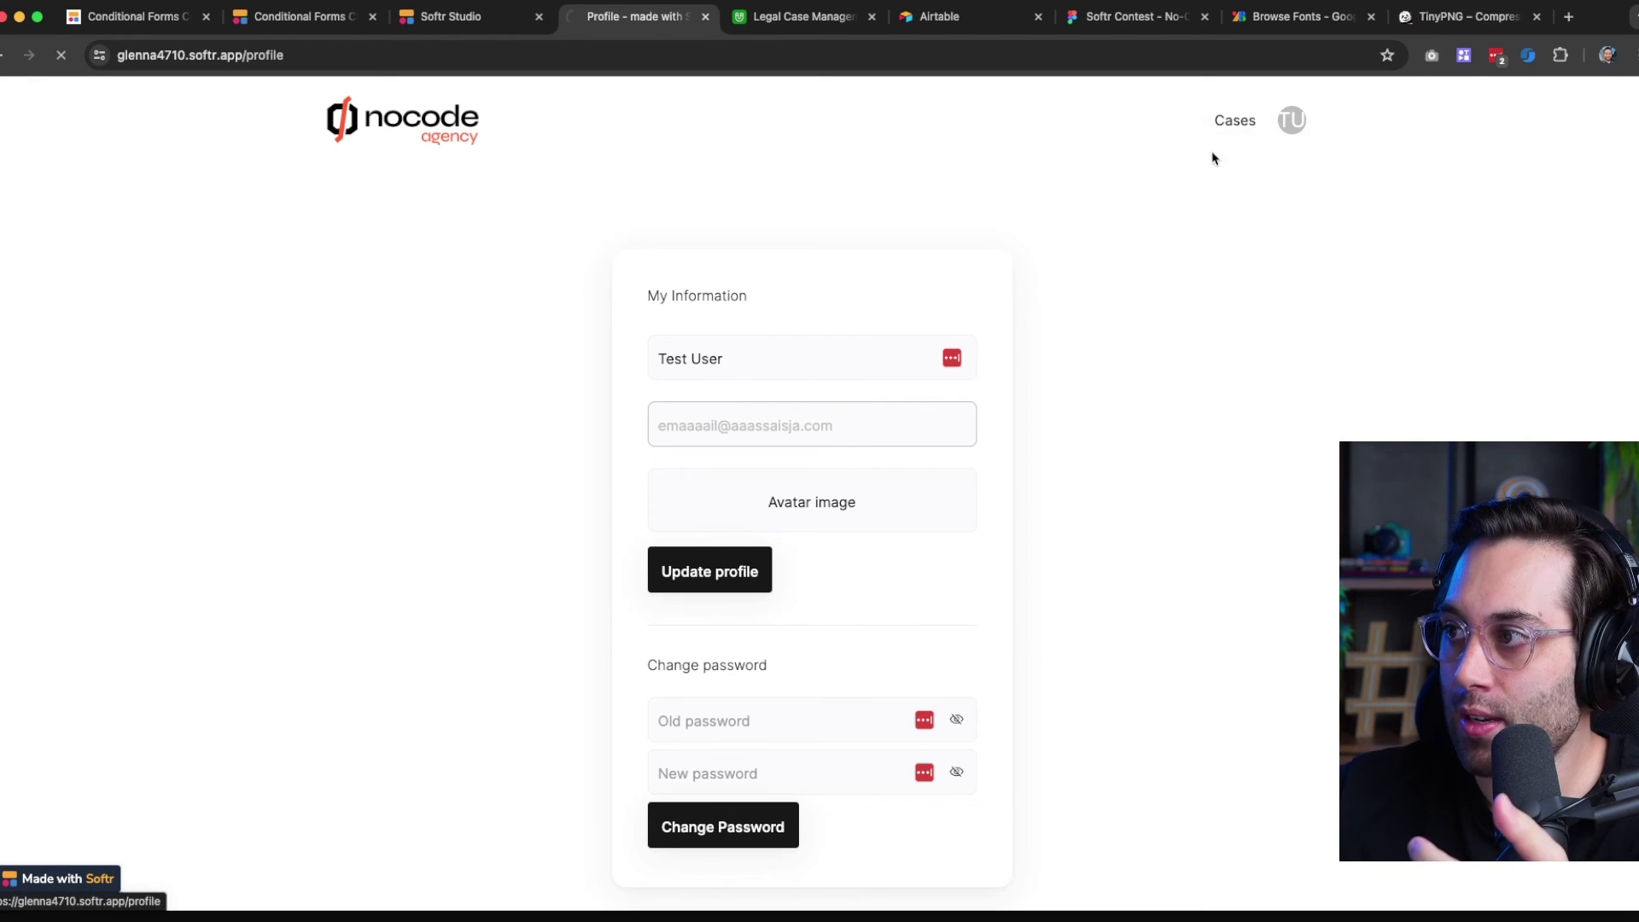
pyautogui.click(1238, 121)
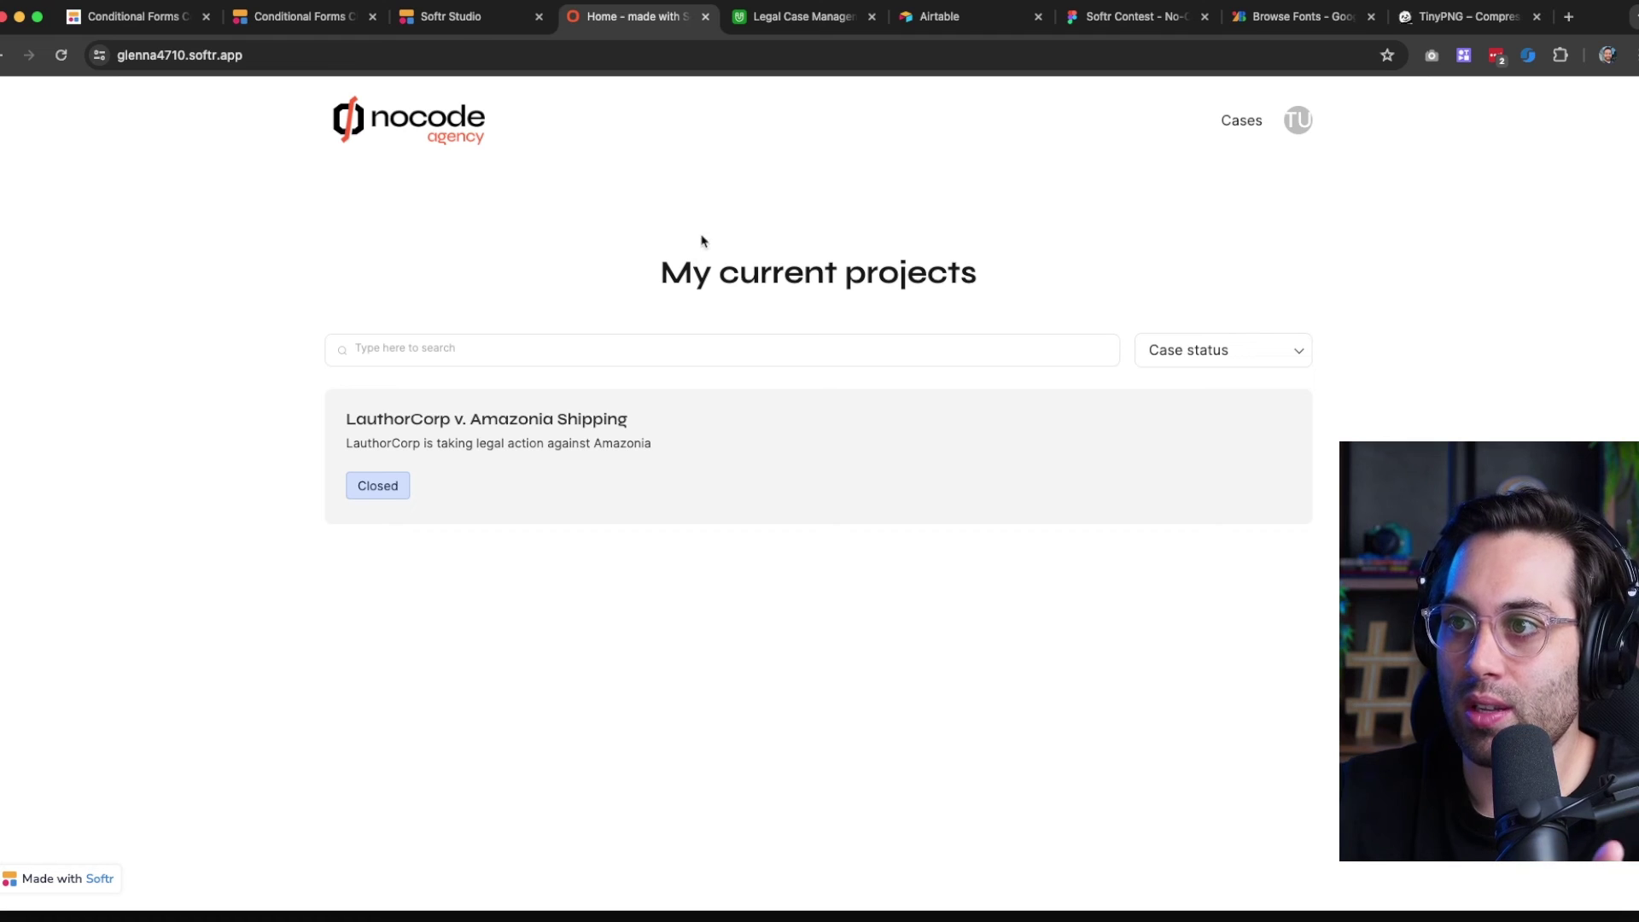
pyautogui.click(753, 25)
pyautogui.click(185, 151)
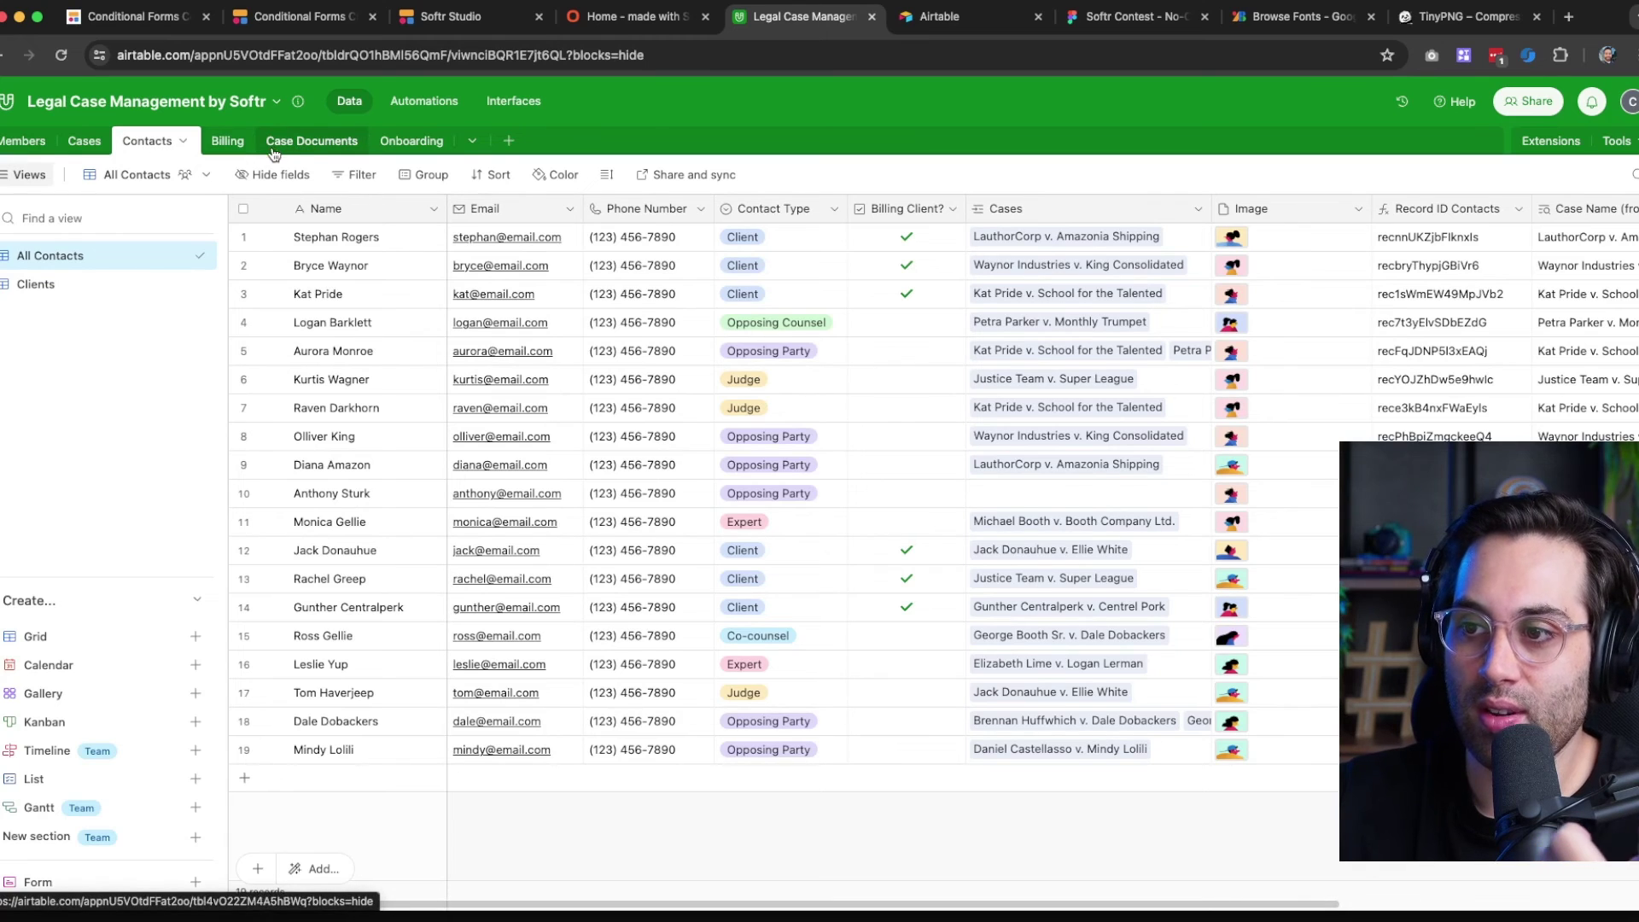
pyautogui.click(609, 26)
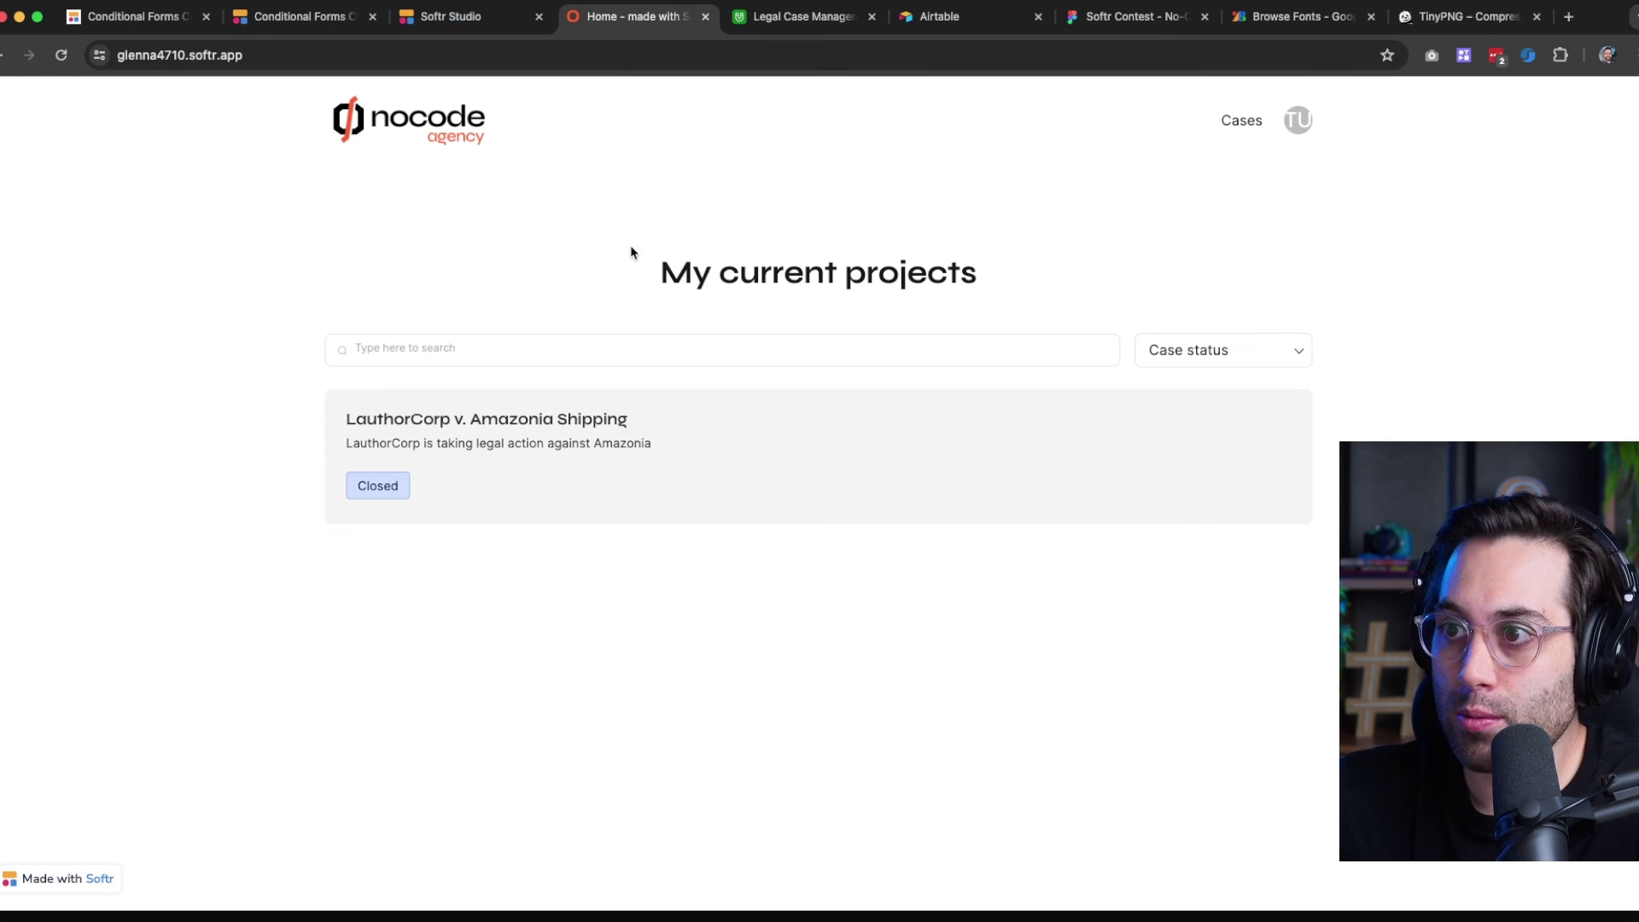
# Sign out through the TU avatar menu and scroll the public landing page, returning to the top
pyautogui.click(1309, 128)
pyautogui.click(1244, 224)
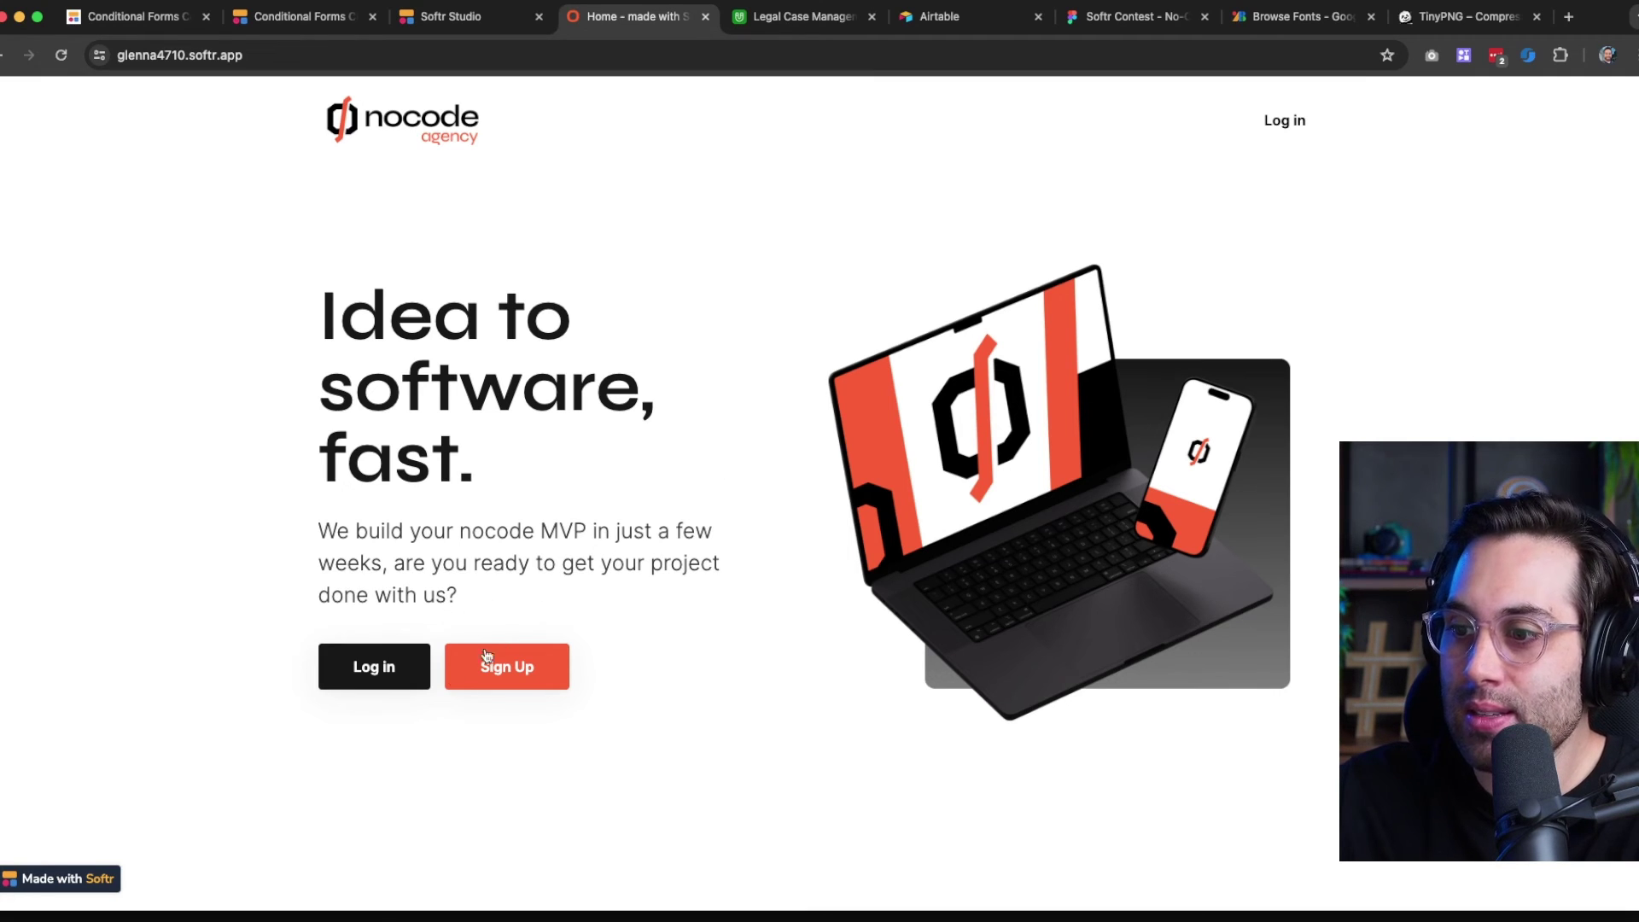
pyautogui.scroll(-6, 794, 436)
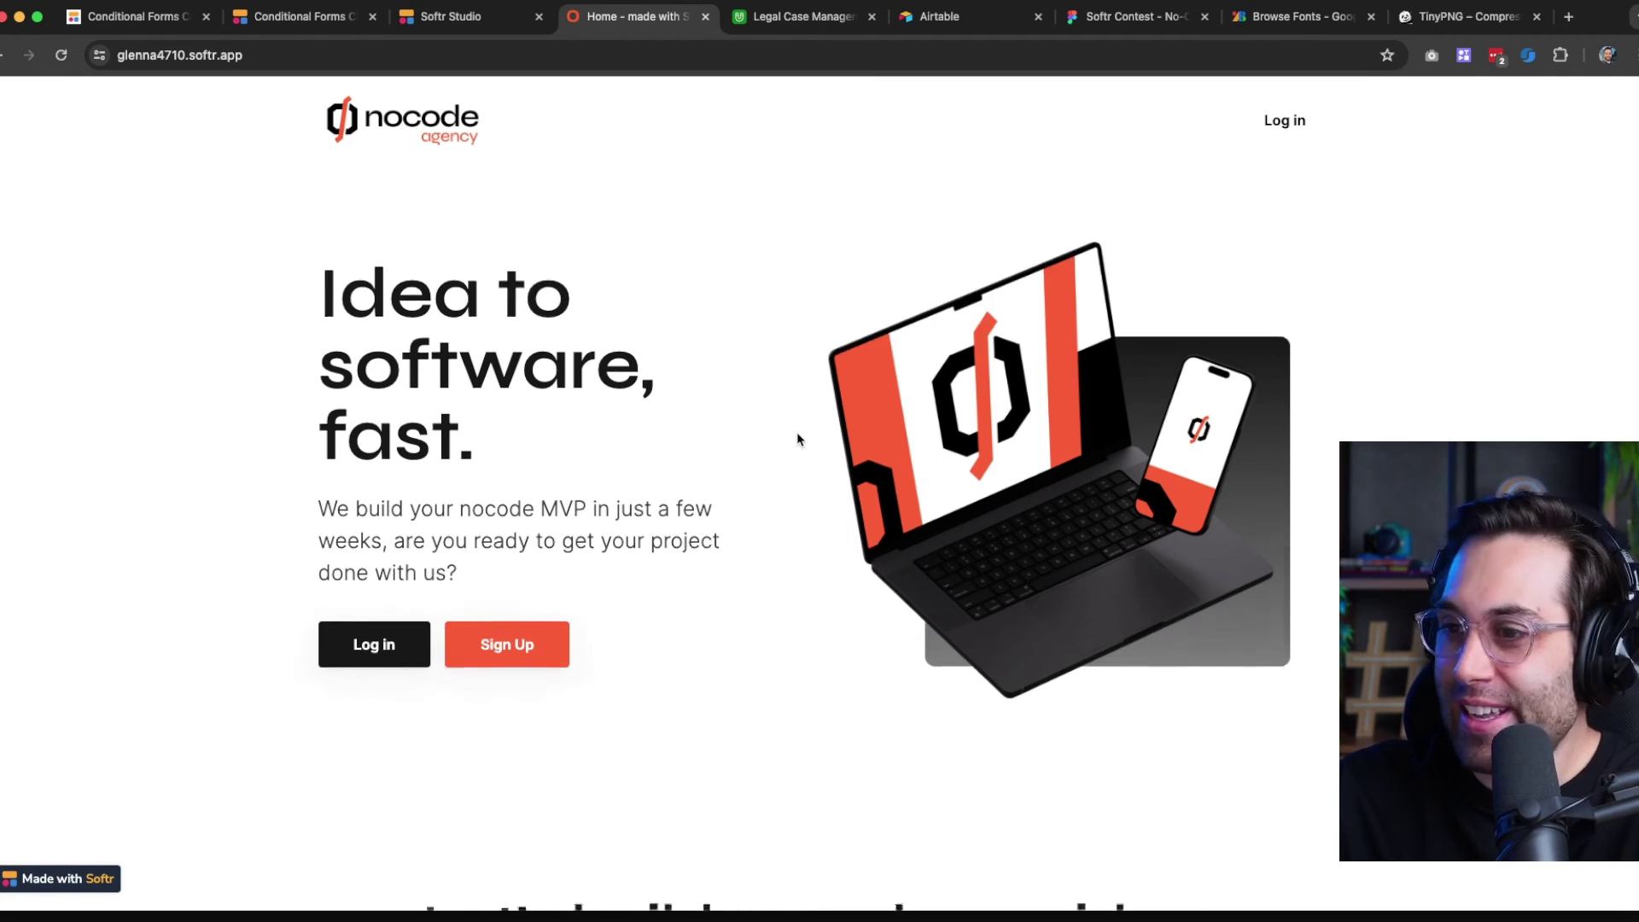
pyautogui.scroll(-2, 561, 450)
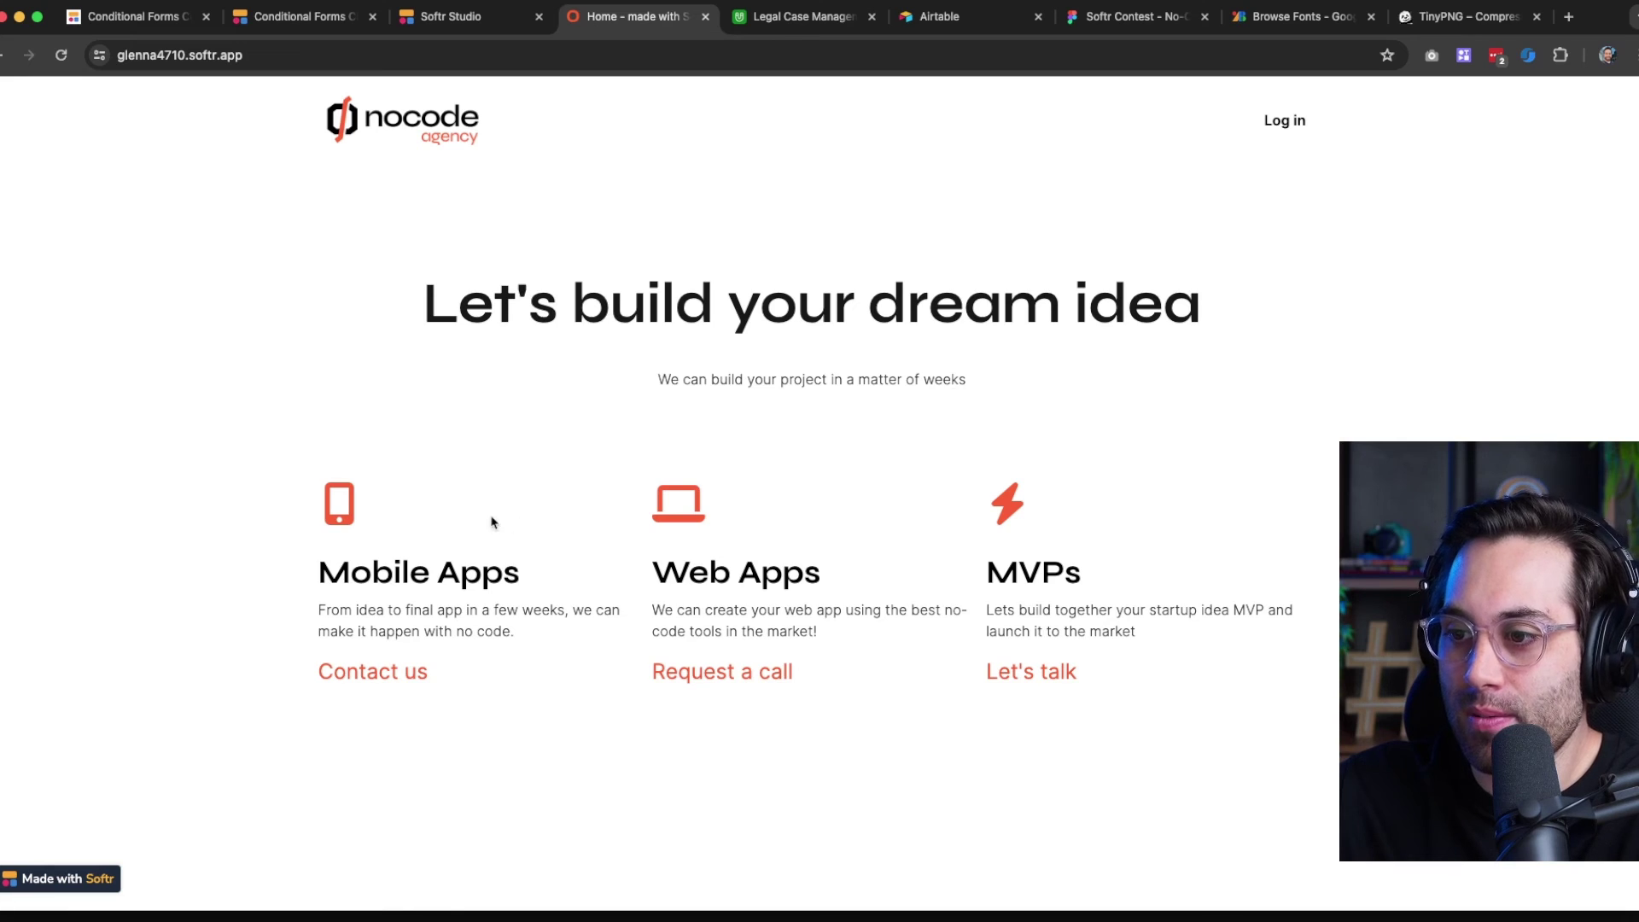
pyautogui.scroll(-1, 379, 546)
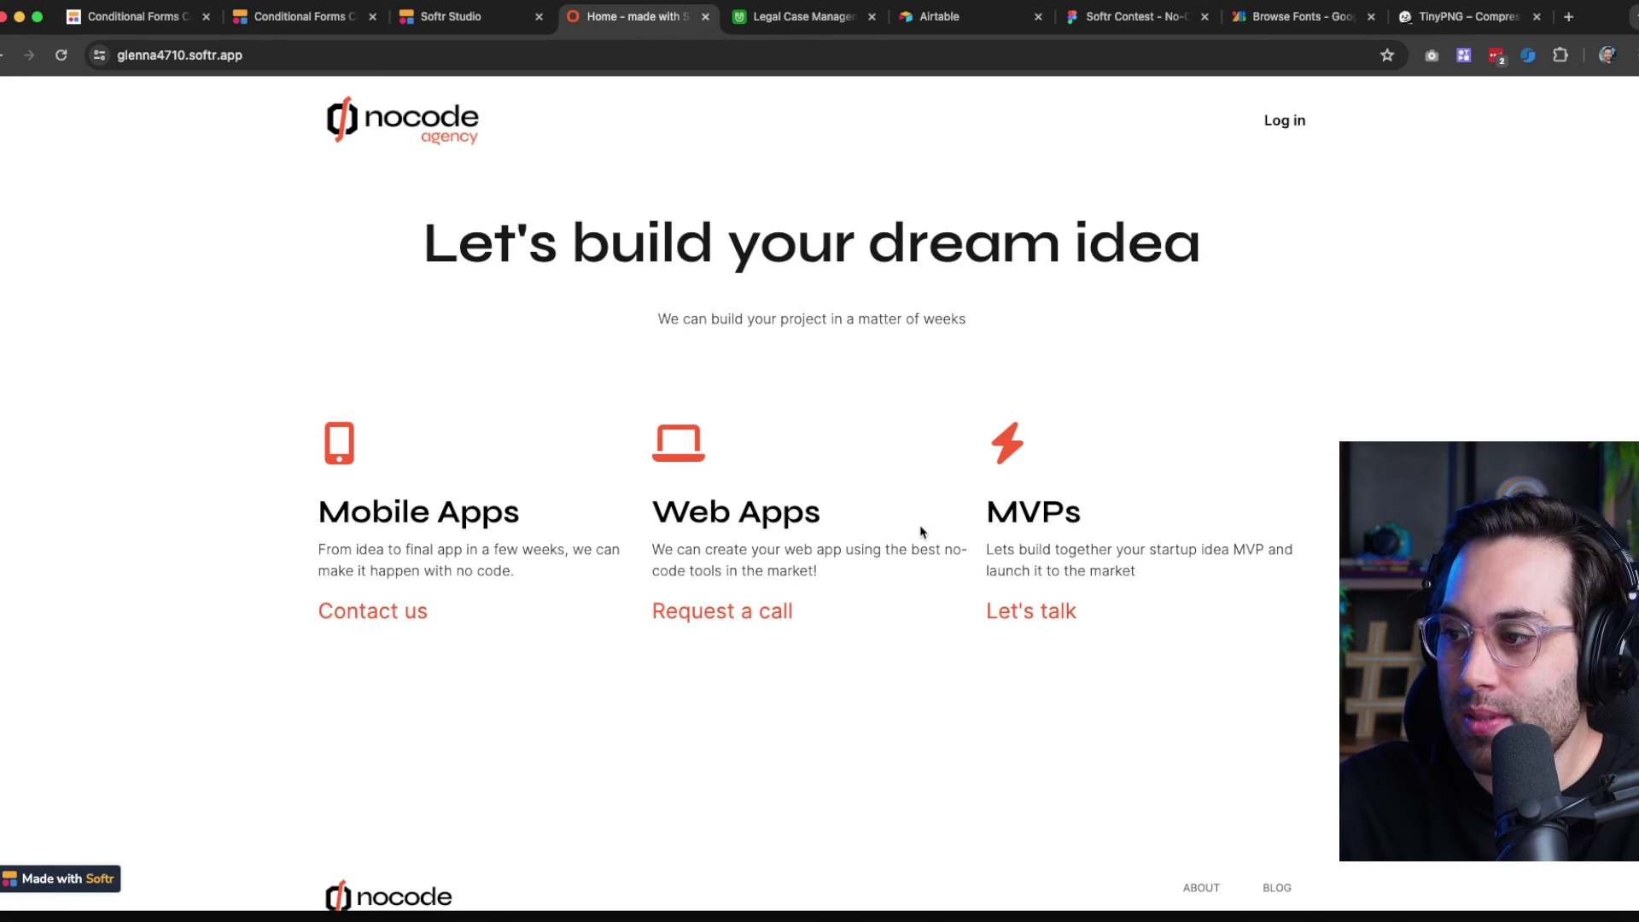
pyautogui.scroll(-2, 925, 534)
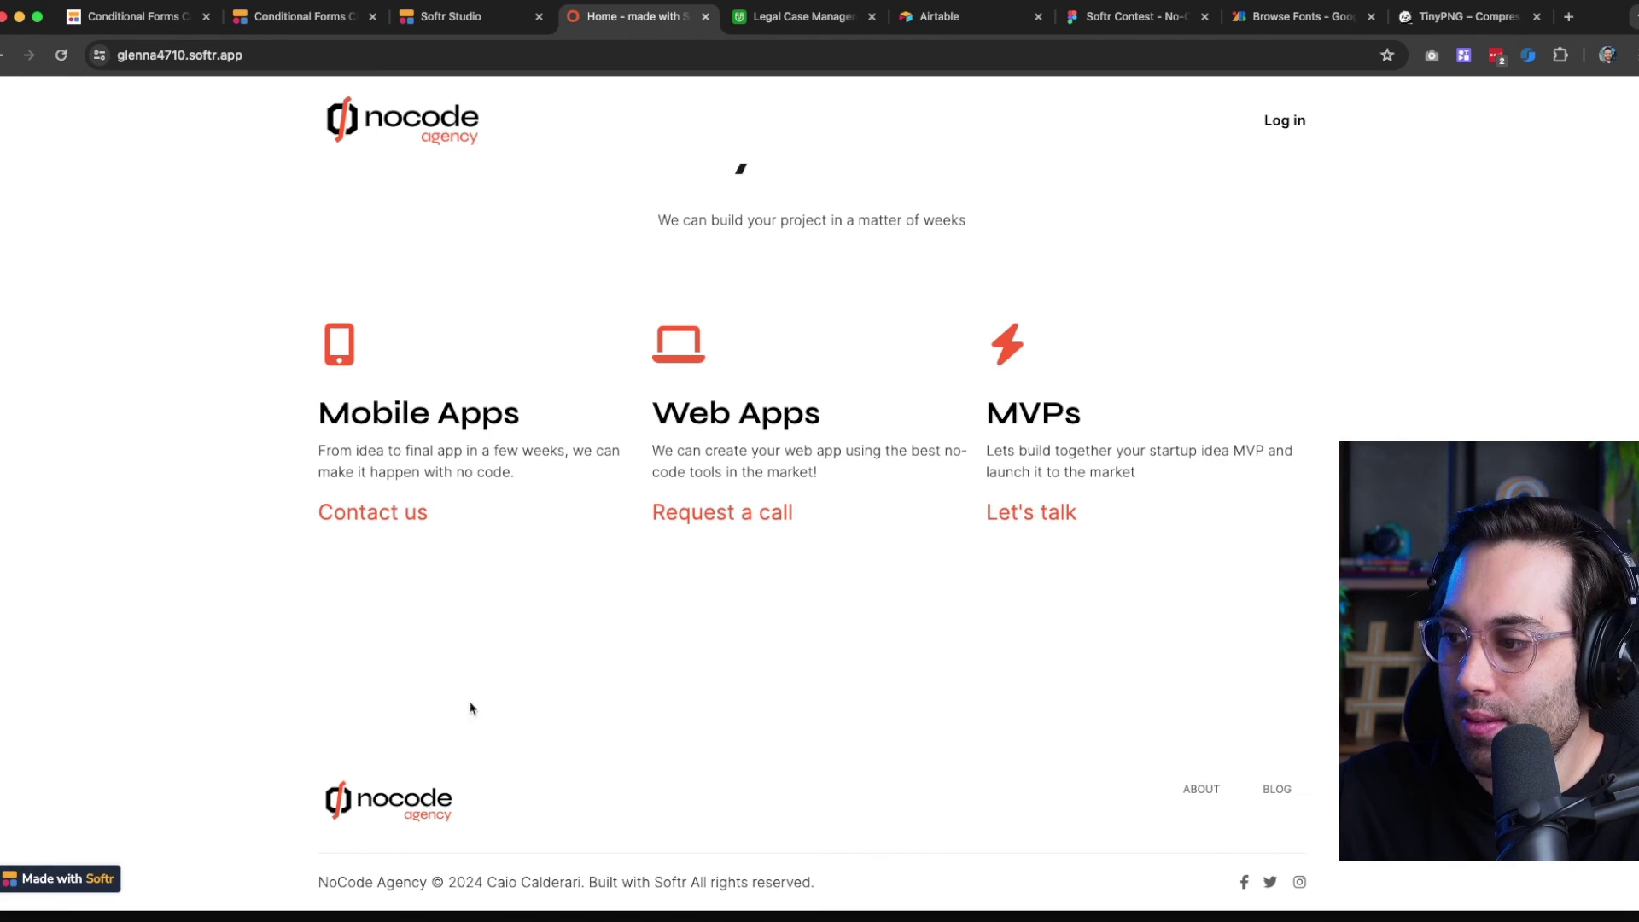
pyautogui.scroll(10, 560, 542)
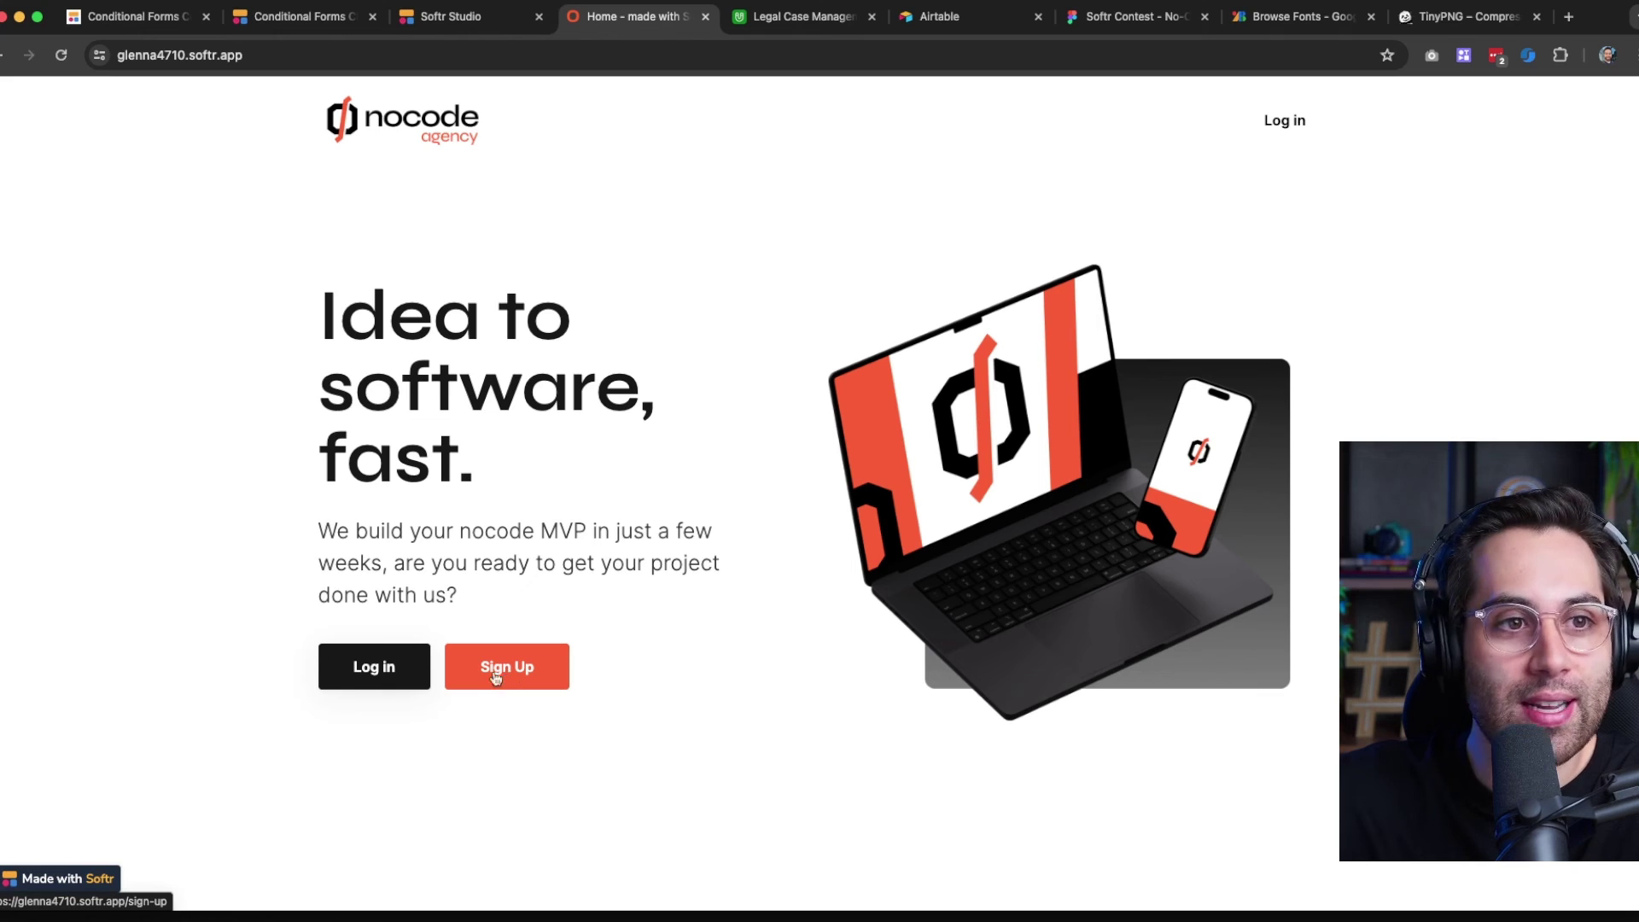
# Open the Sign Up form from the home page and enter the new user's full name
pyautogui.click(398, 670)
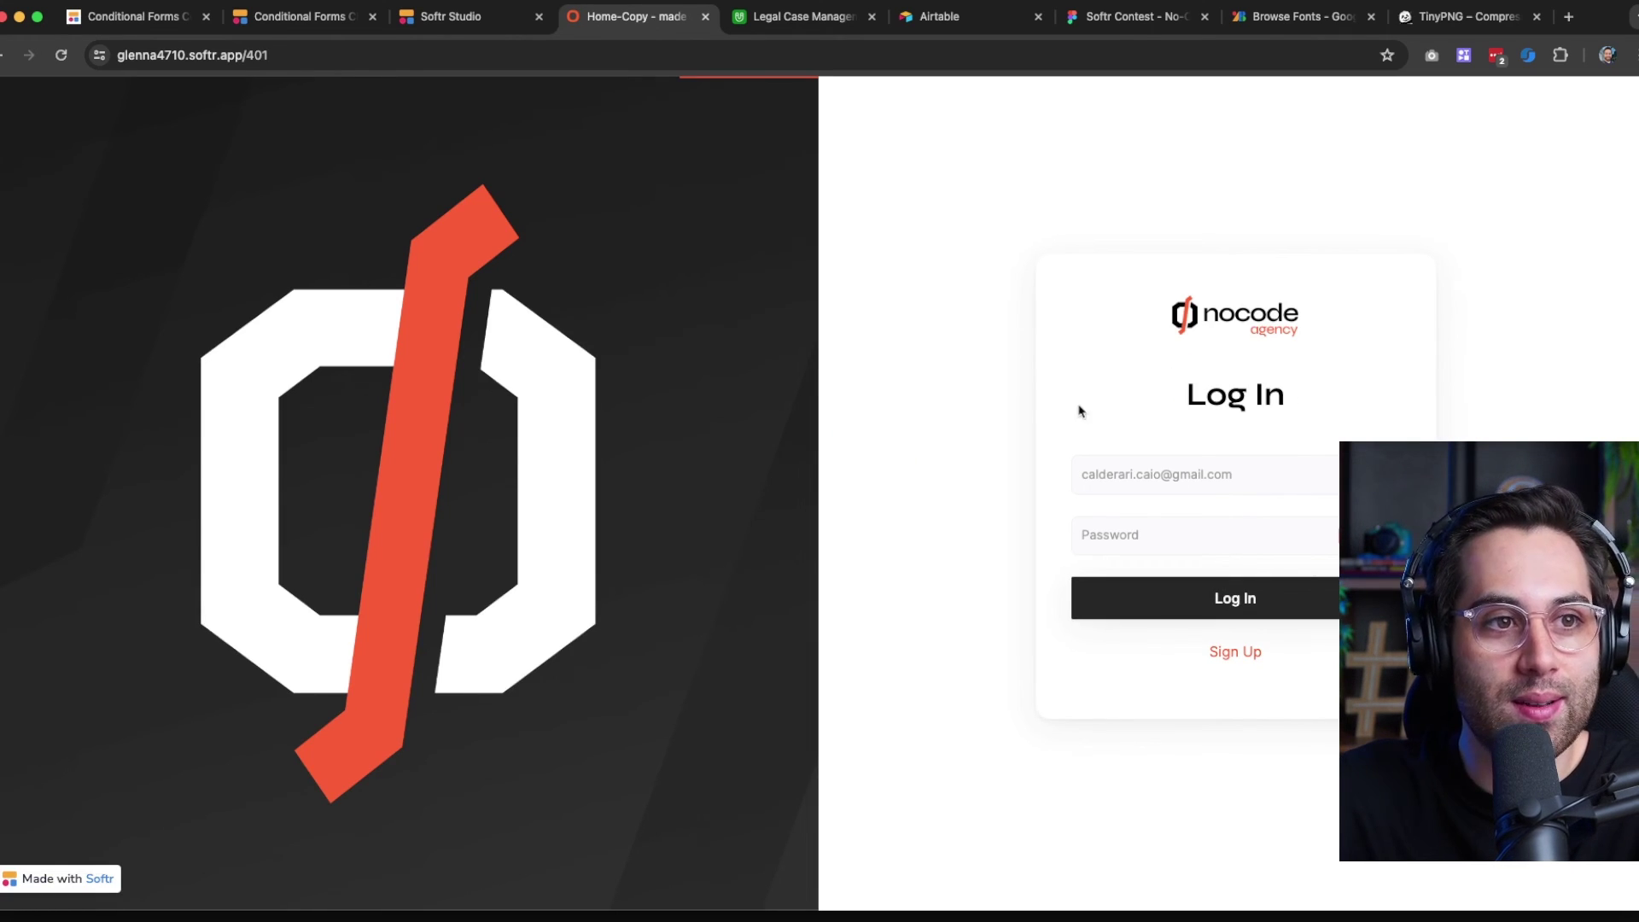
pyautogui.click(9, 55)
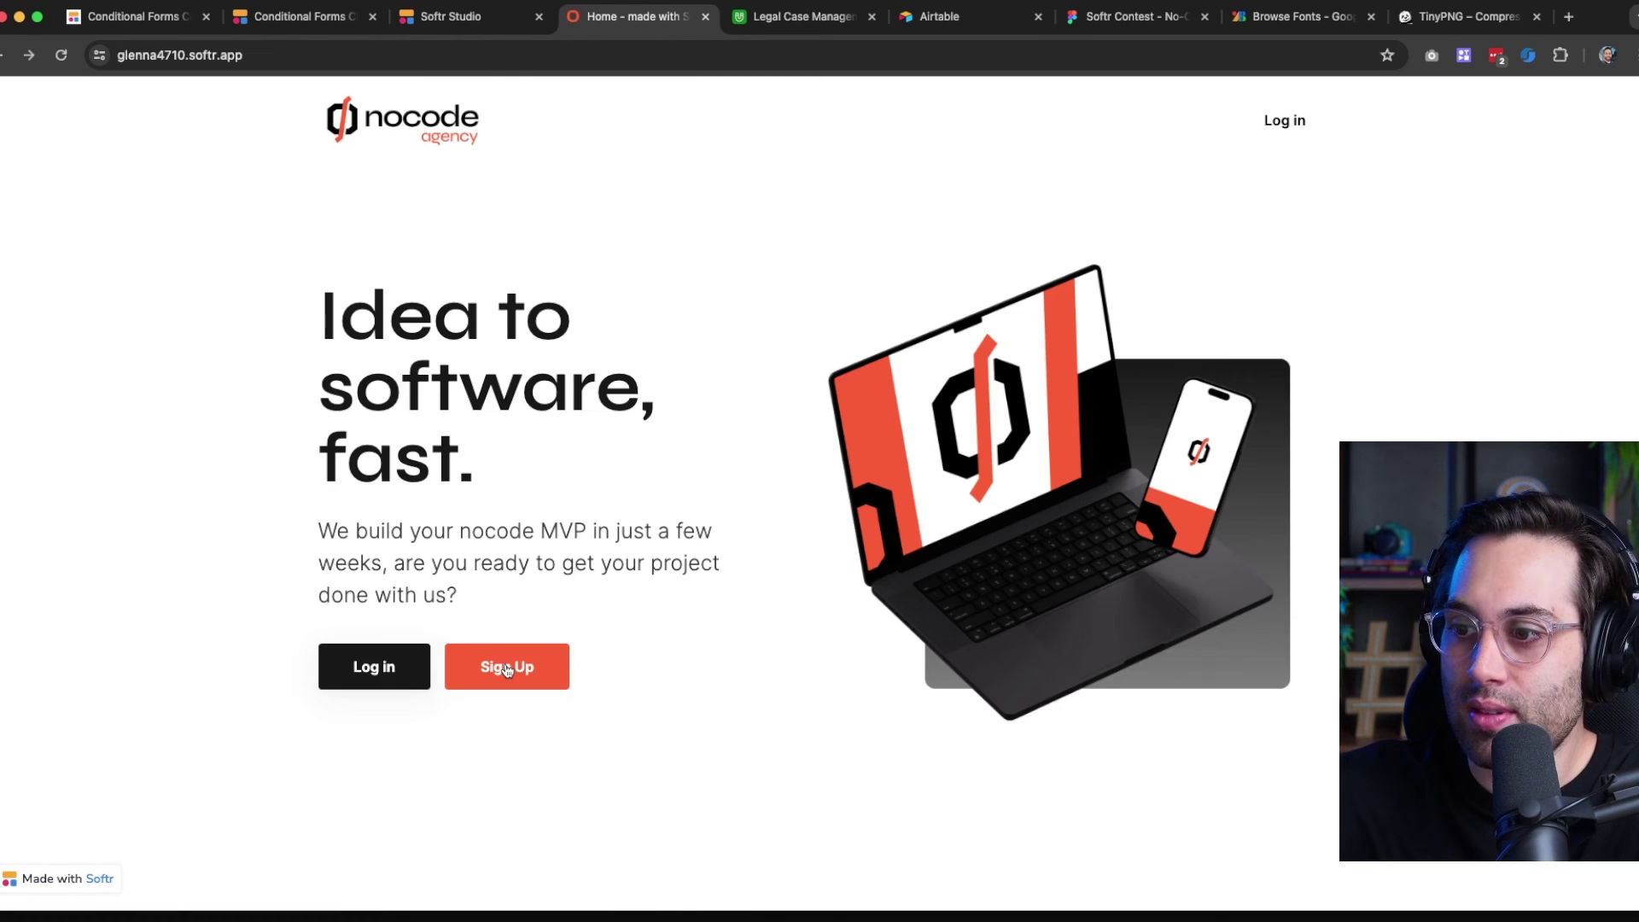
pyautogui.click(507, 669)
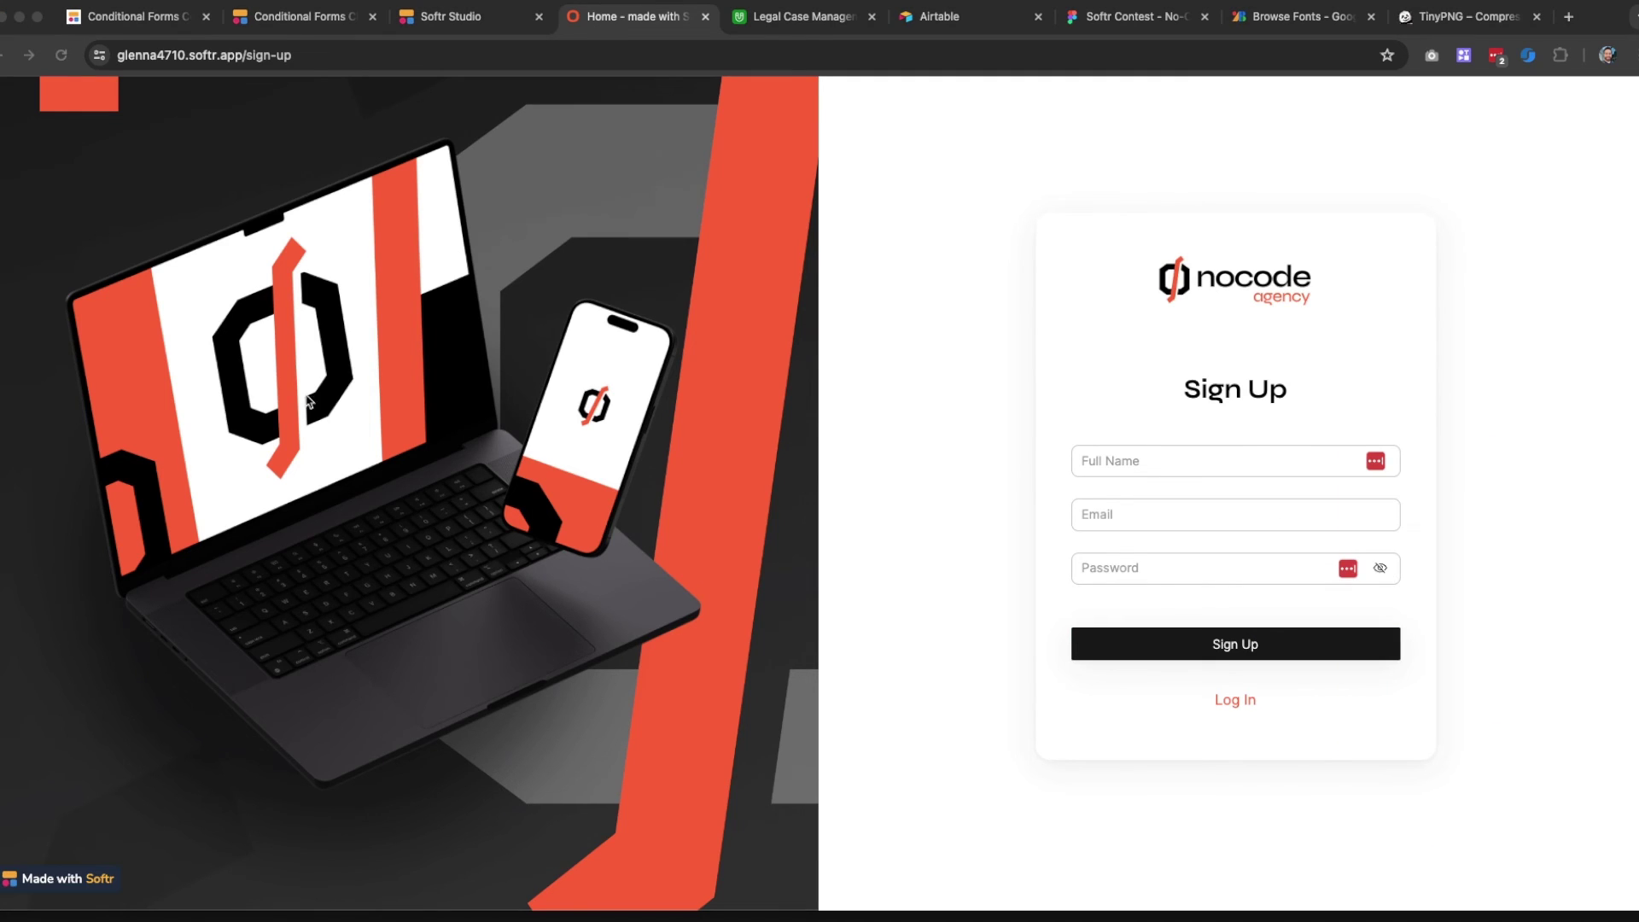
pyautogui.click(1095, 205)
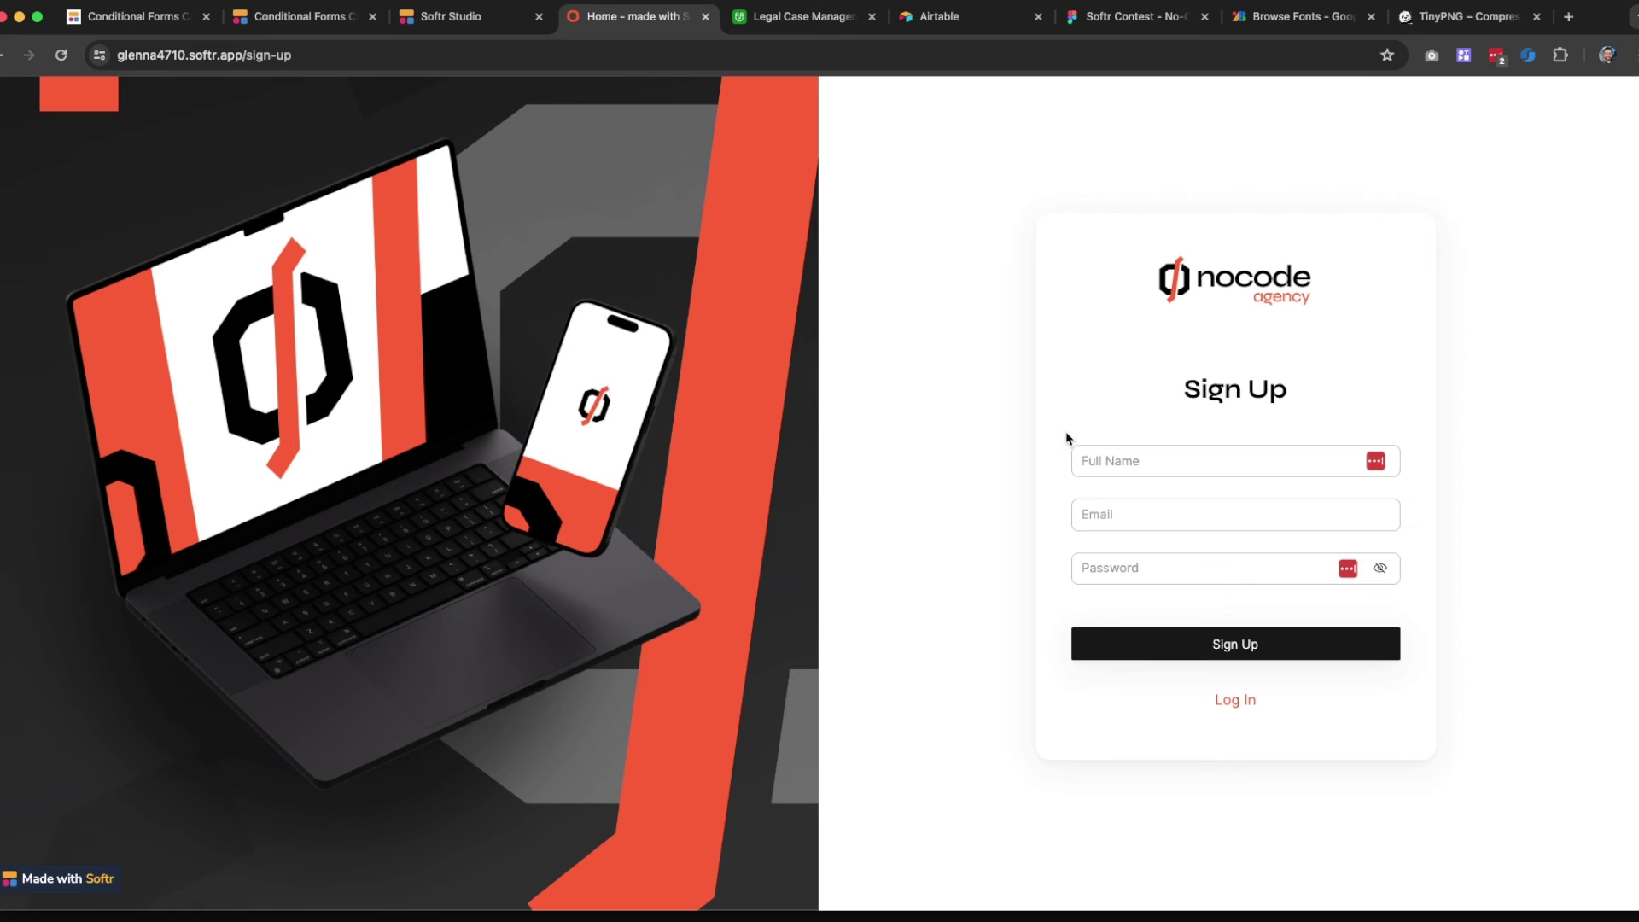
pyautogui.click(1104, 455)
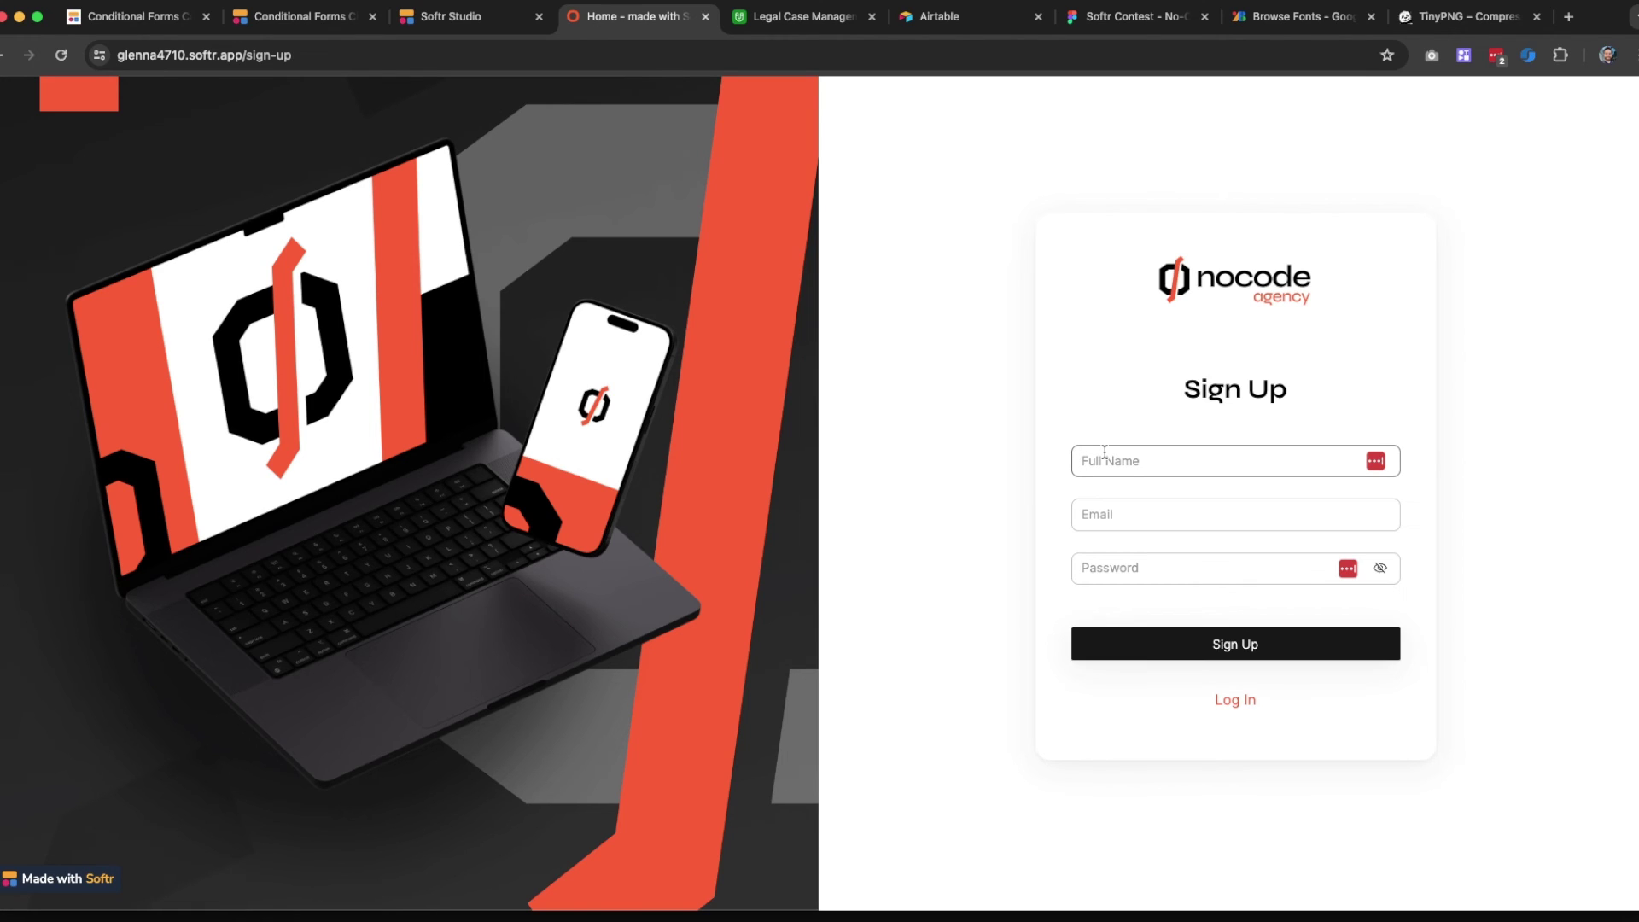
pyautogui.write('Caio Softr User Example')
# Fill in the saved e-mail address and an account password, then submit the sign-up
pyautogui.click(1112, 515)
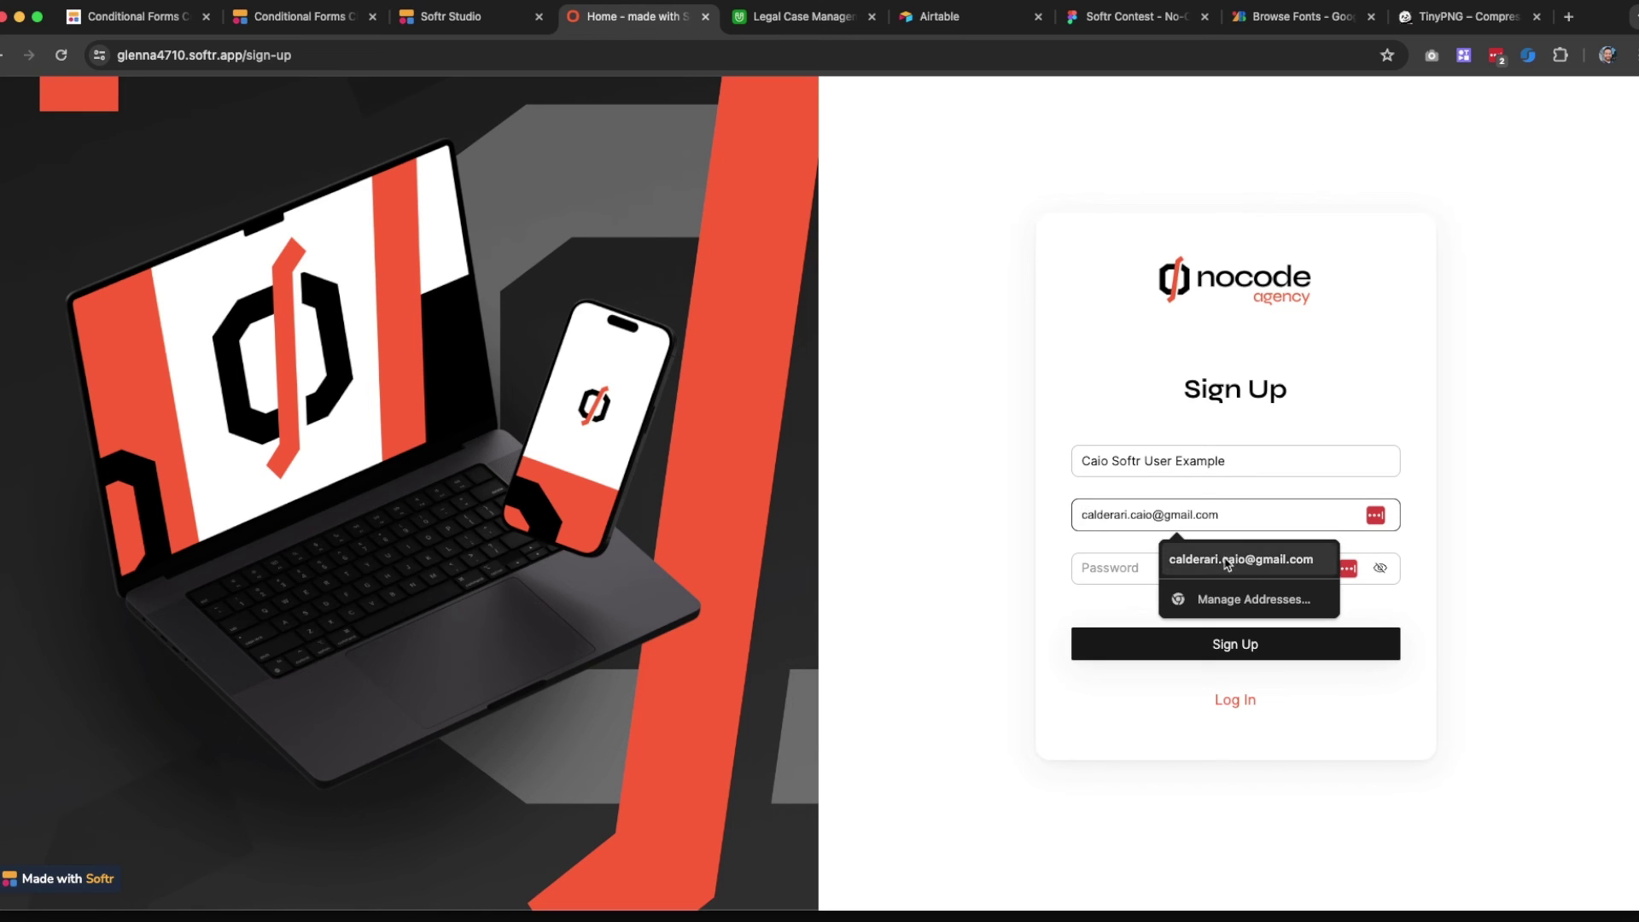
pyautogui.click(1229, 559)
pyautogui.click(1141, 574)
pyautogui.write('•')
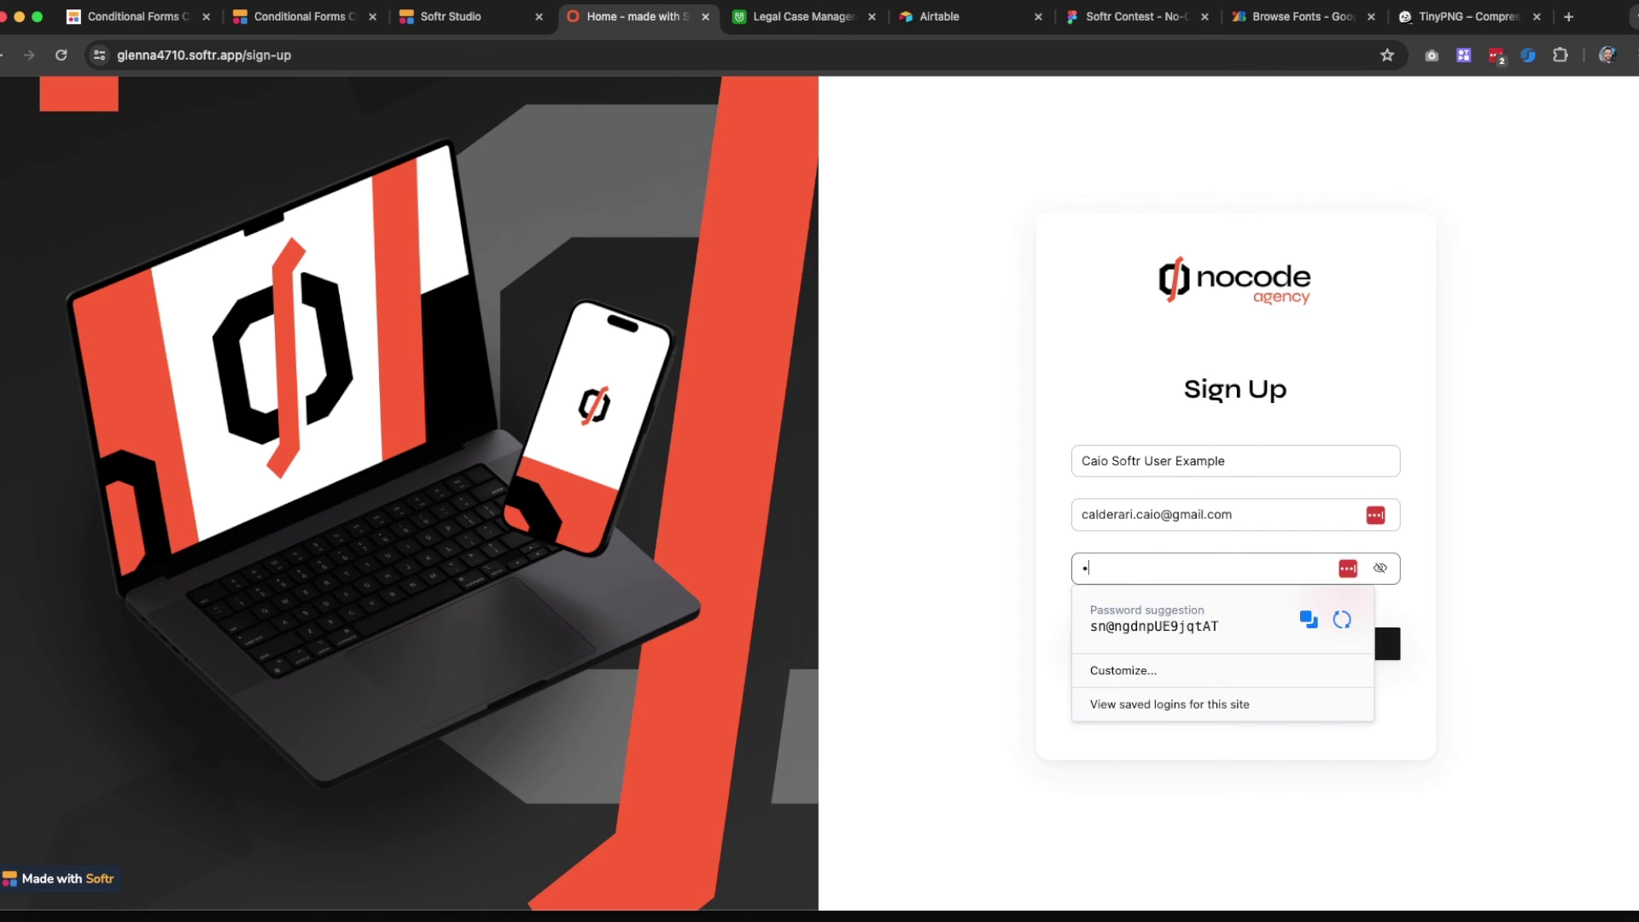
pyautogui.press('BackSpace')
pyautogui.write('•')
pyautogui.click(948, 516)
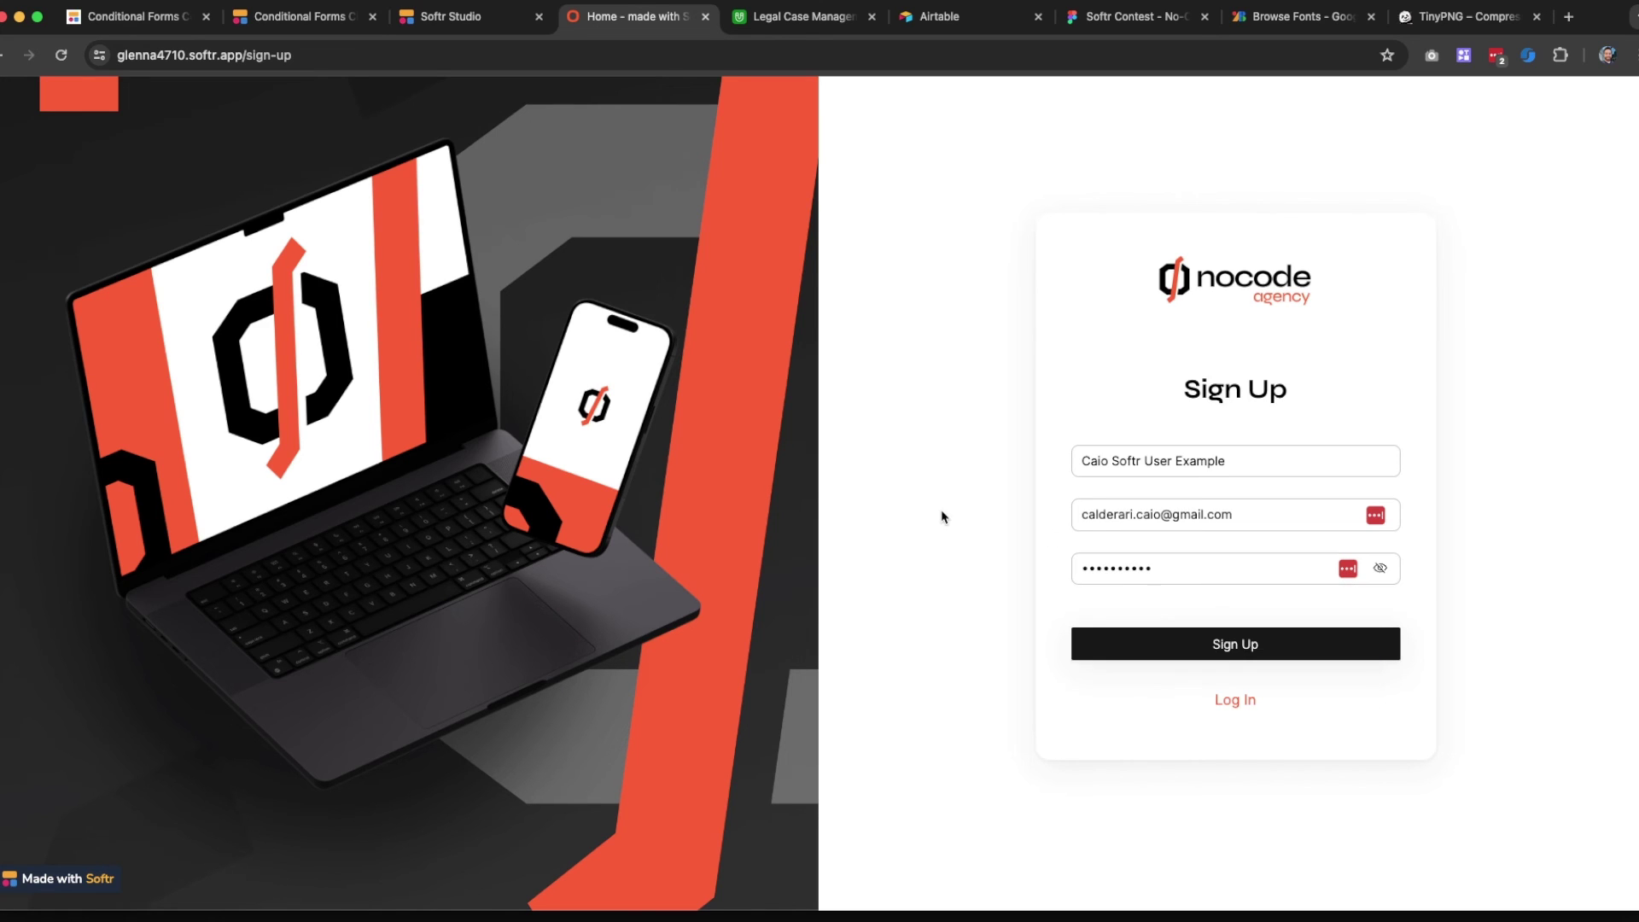
pyautogui.click(1225, 648)
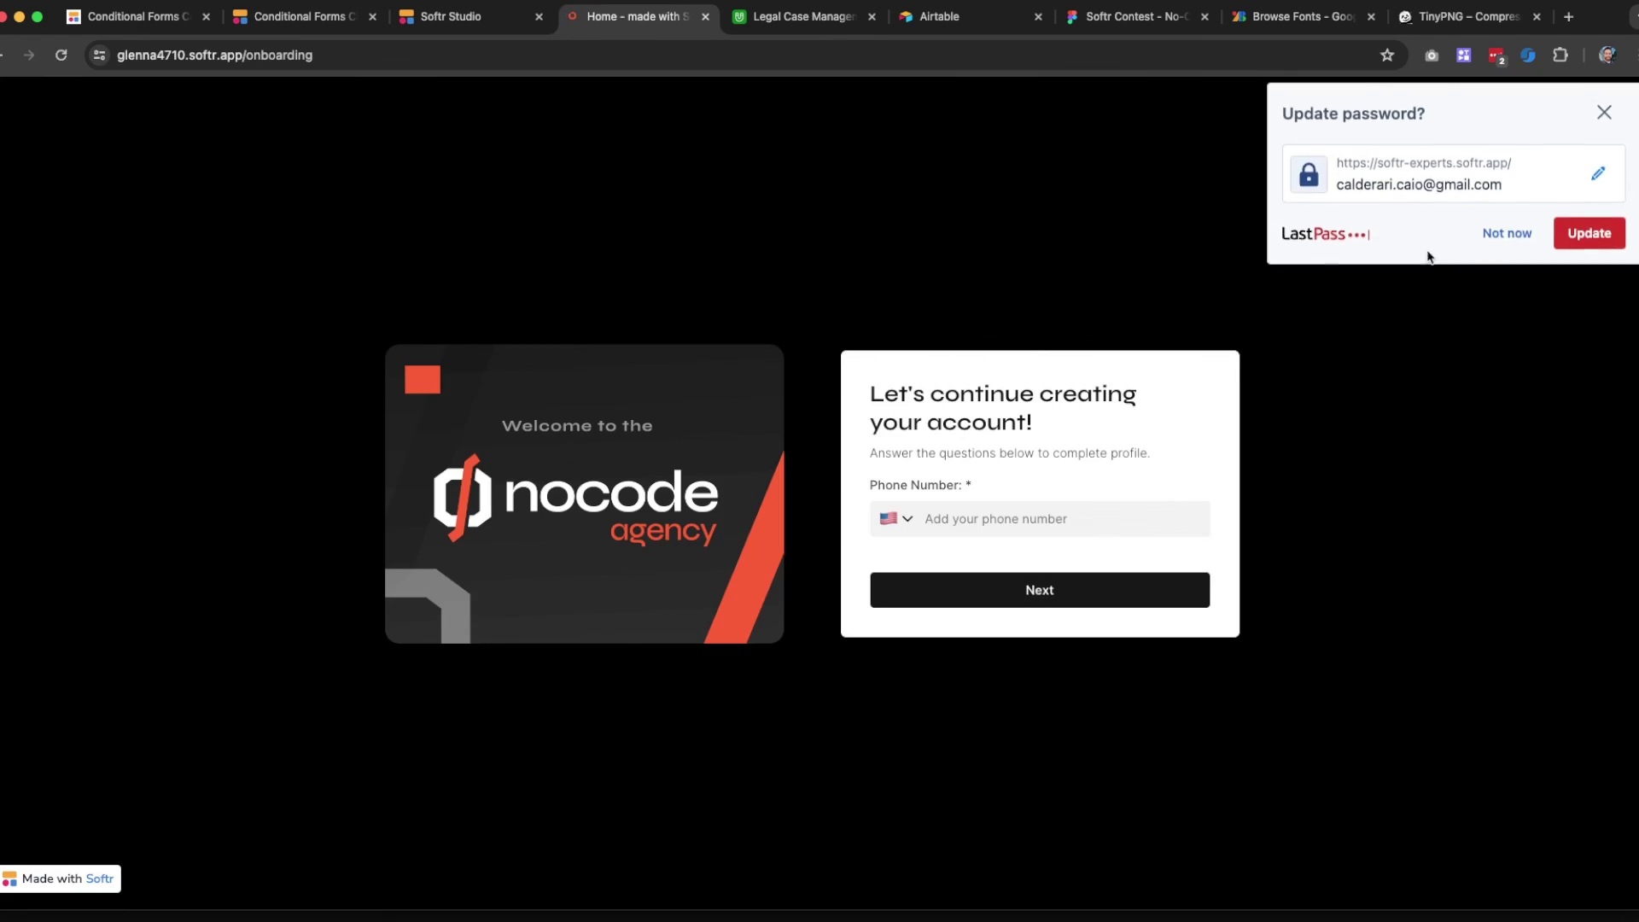
# Delete the Phone Number field from the Airtable Members table, then go back to the Softr app
pyautogui.click(1501, 234)
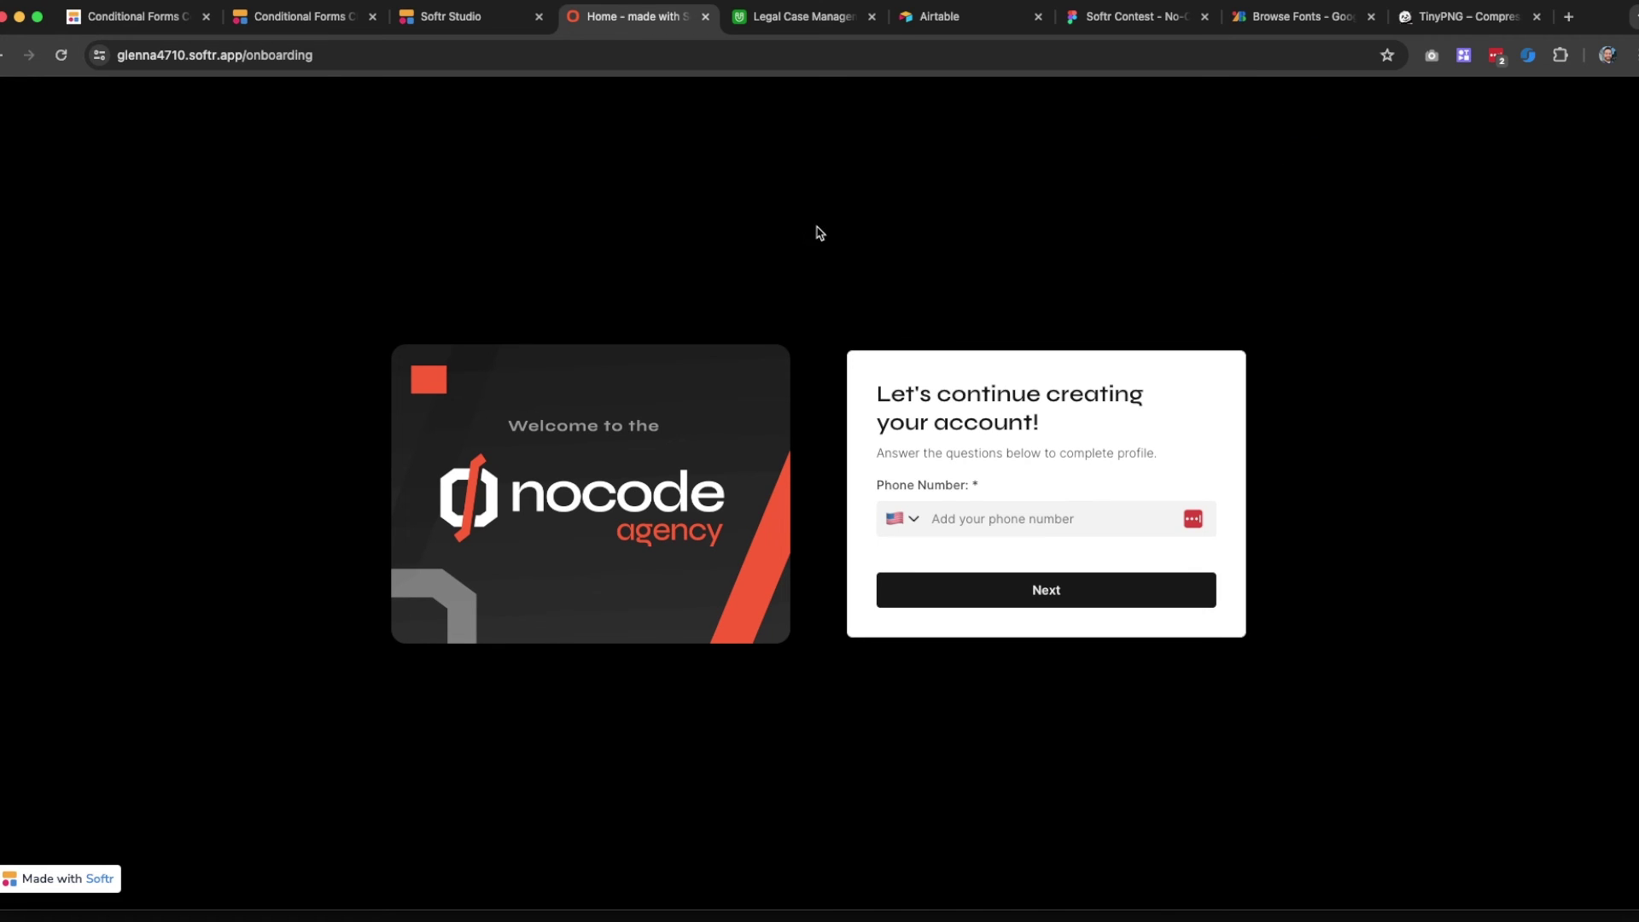
pyautogui.click(810, 29)
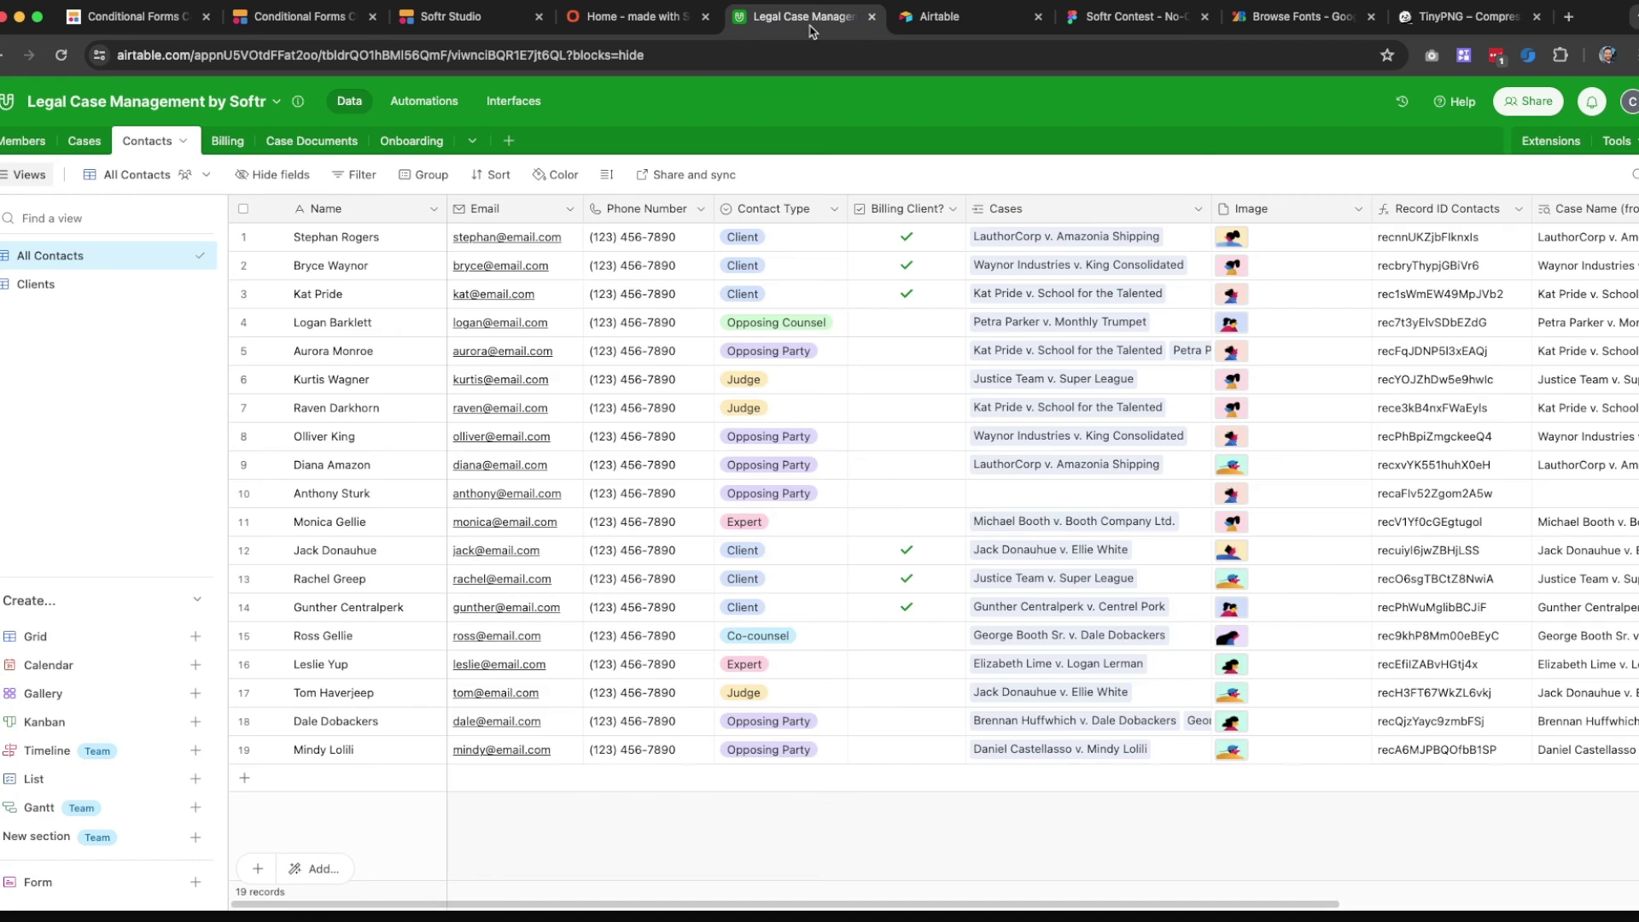
pyautogui.click(26, 141)
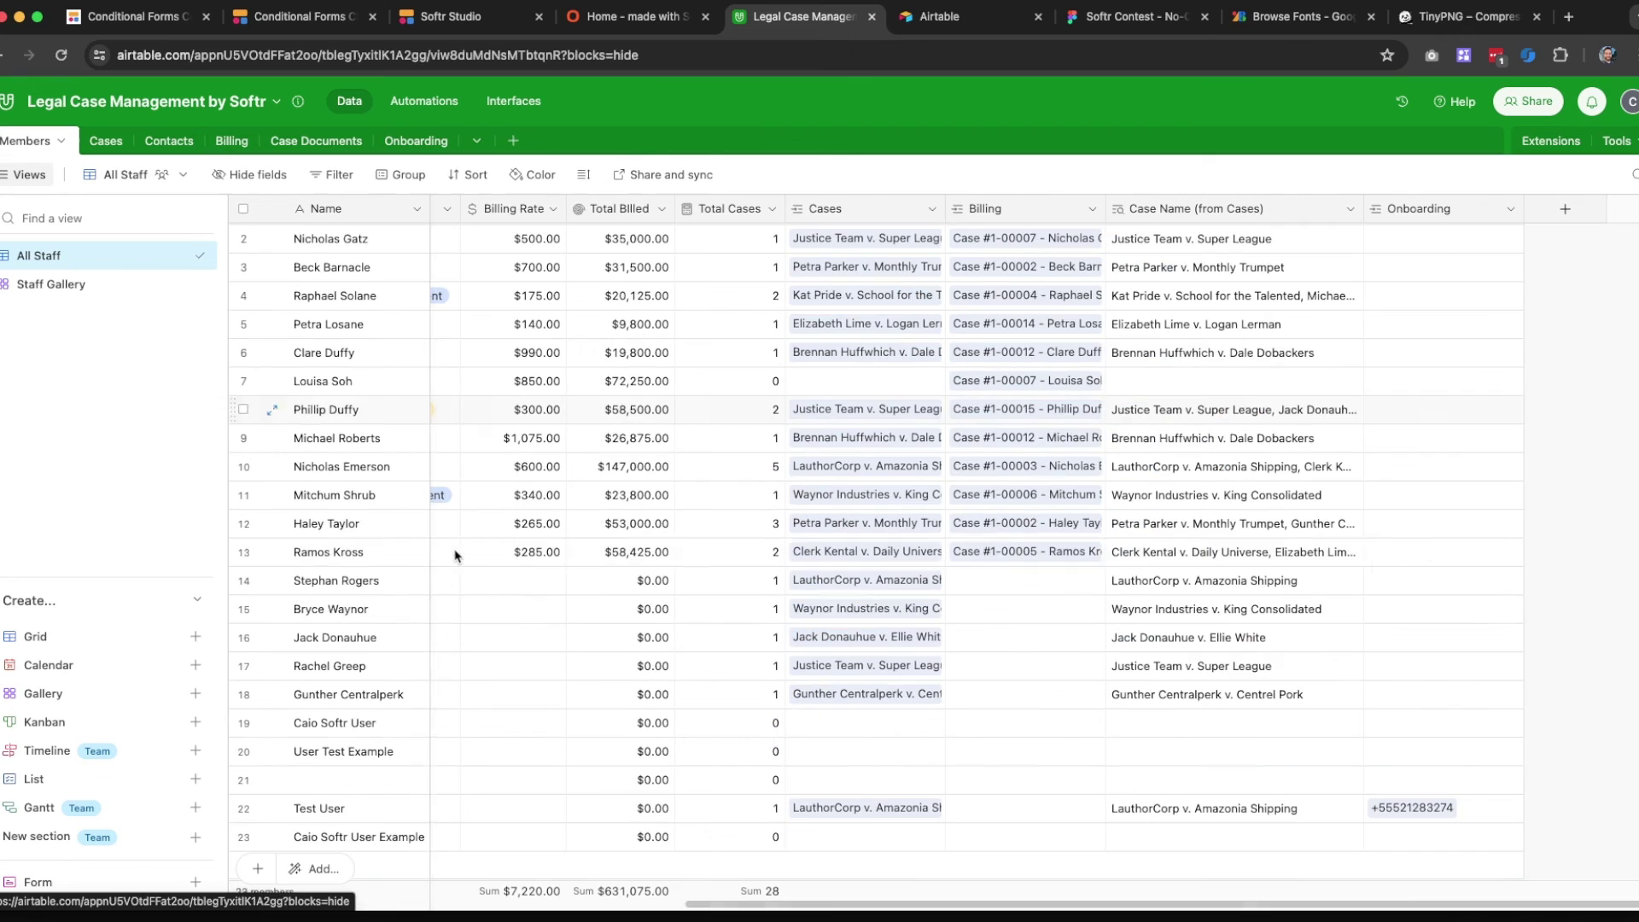
pyautogui.scroll(-3, 455, 556)
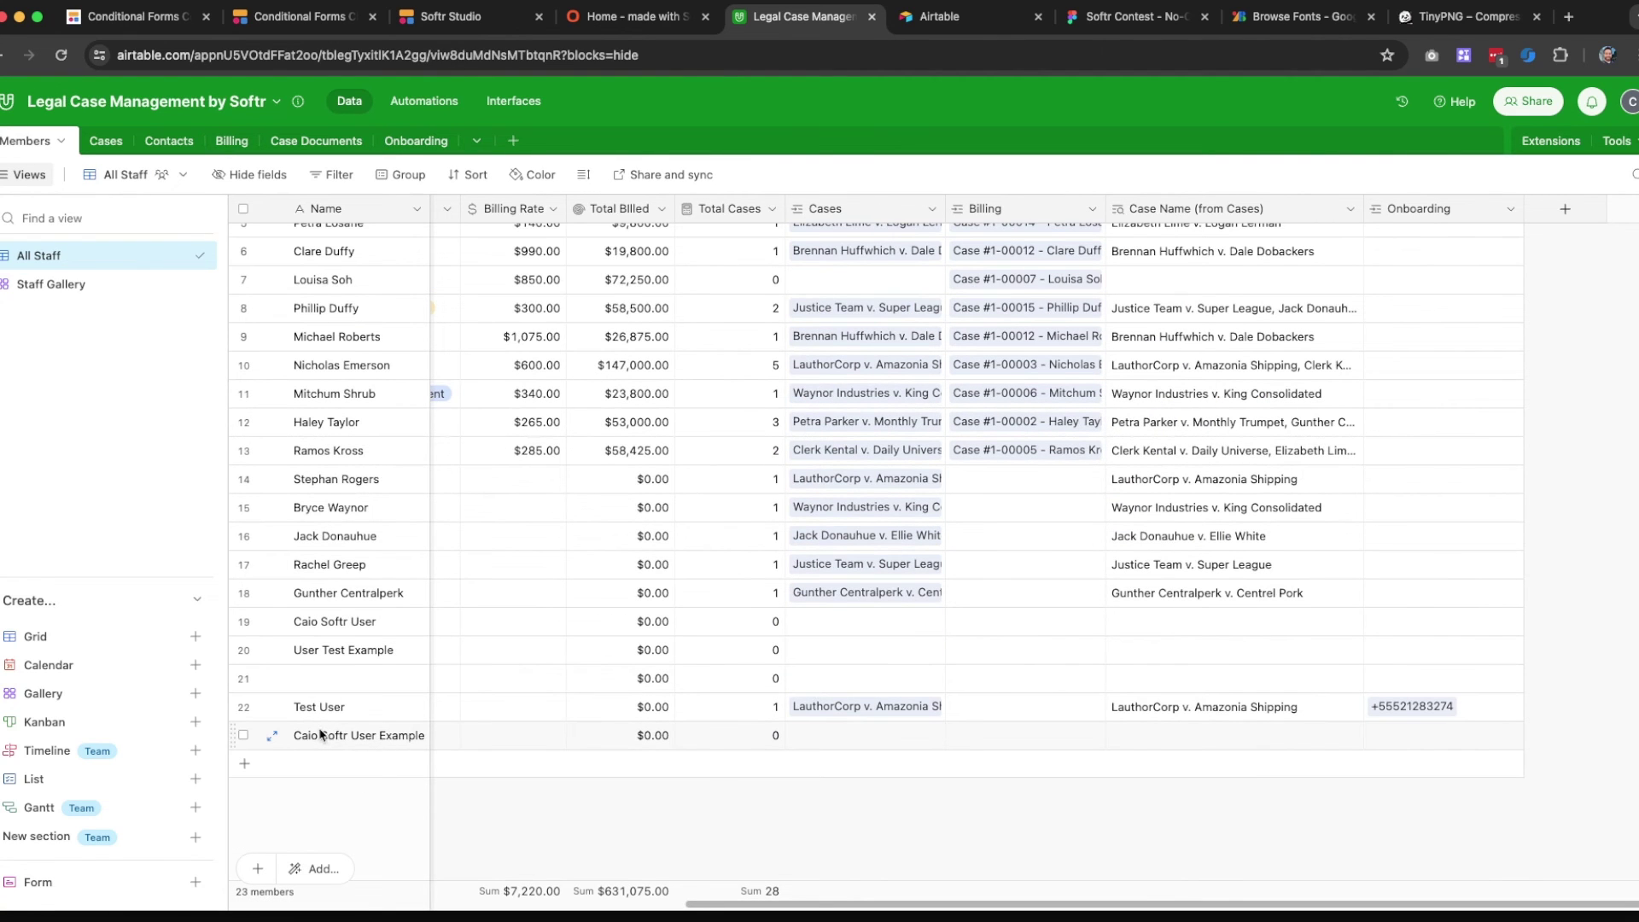
pyautogui.hscroll(-10, 611, 871)
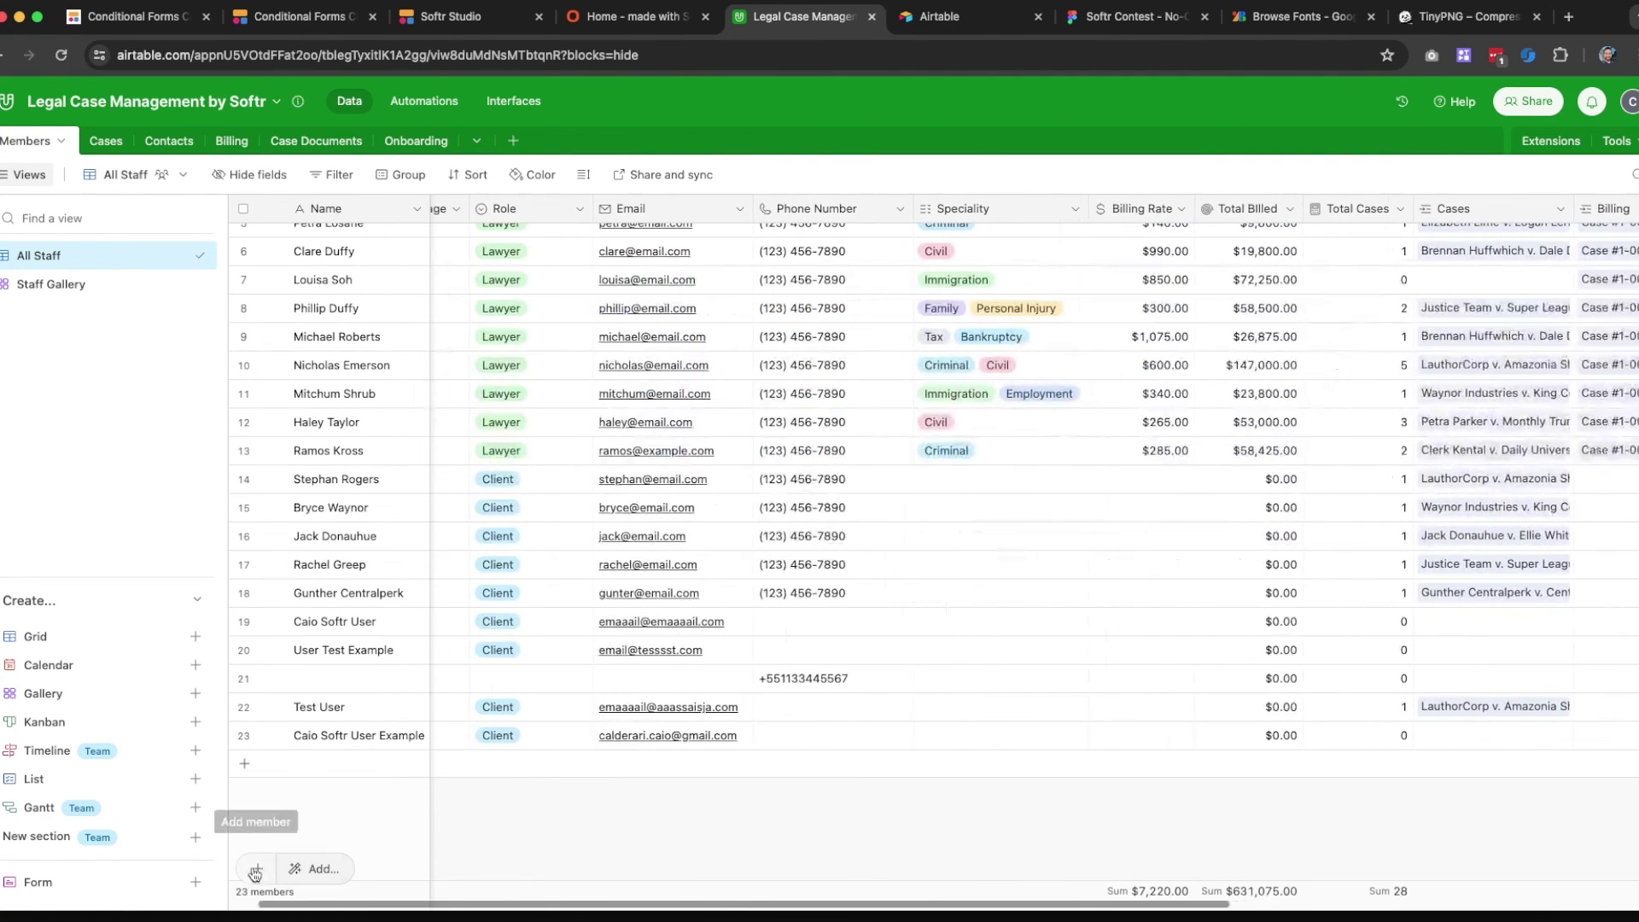
pyautogui.hscroll(-2, 254, 871)
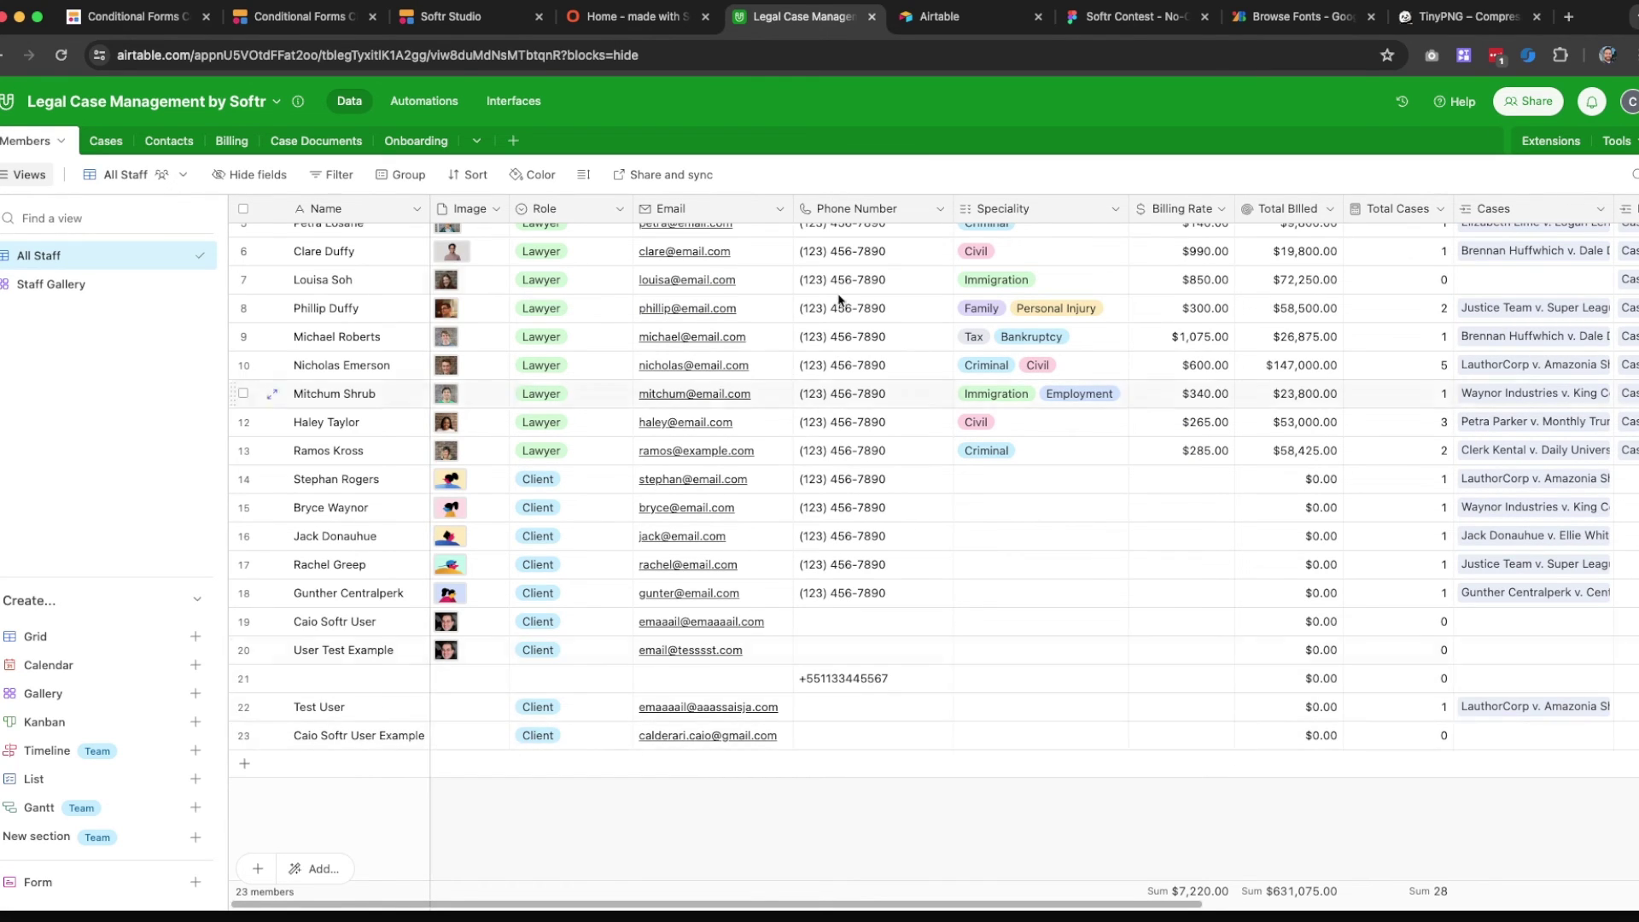
pyautogui.click(940, 208)
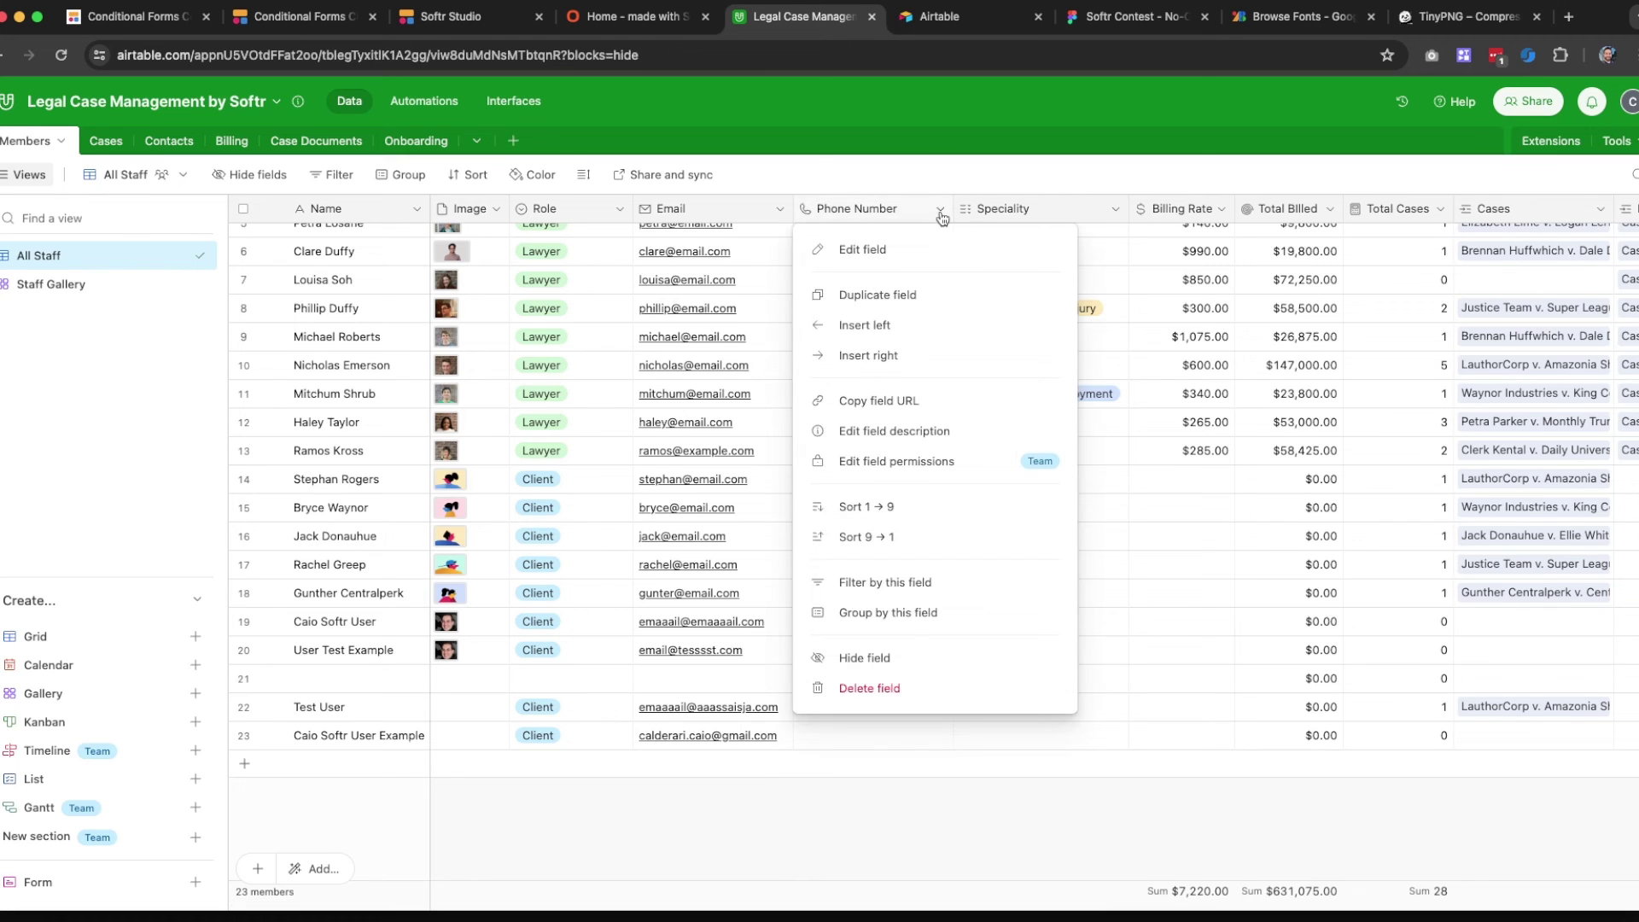
pyautogui.click(852, 688)
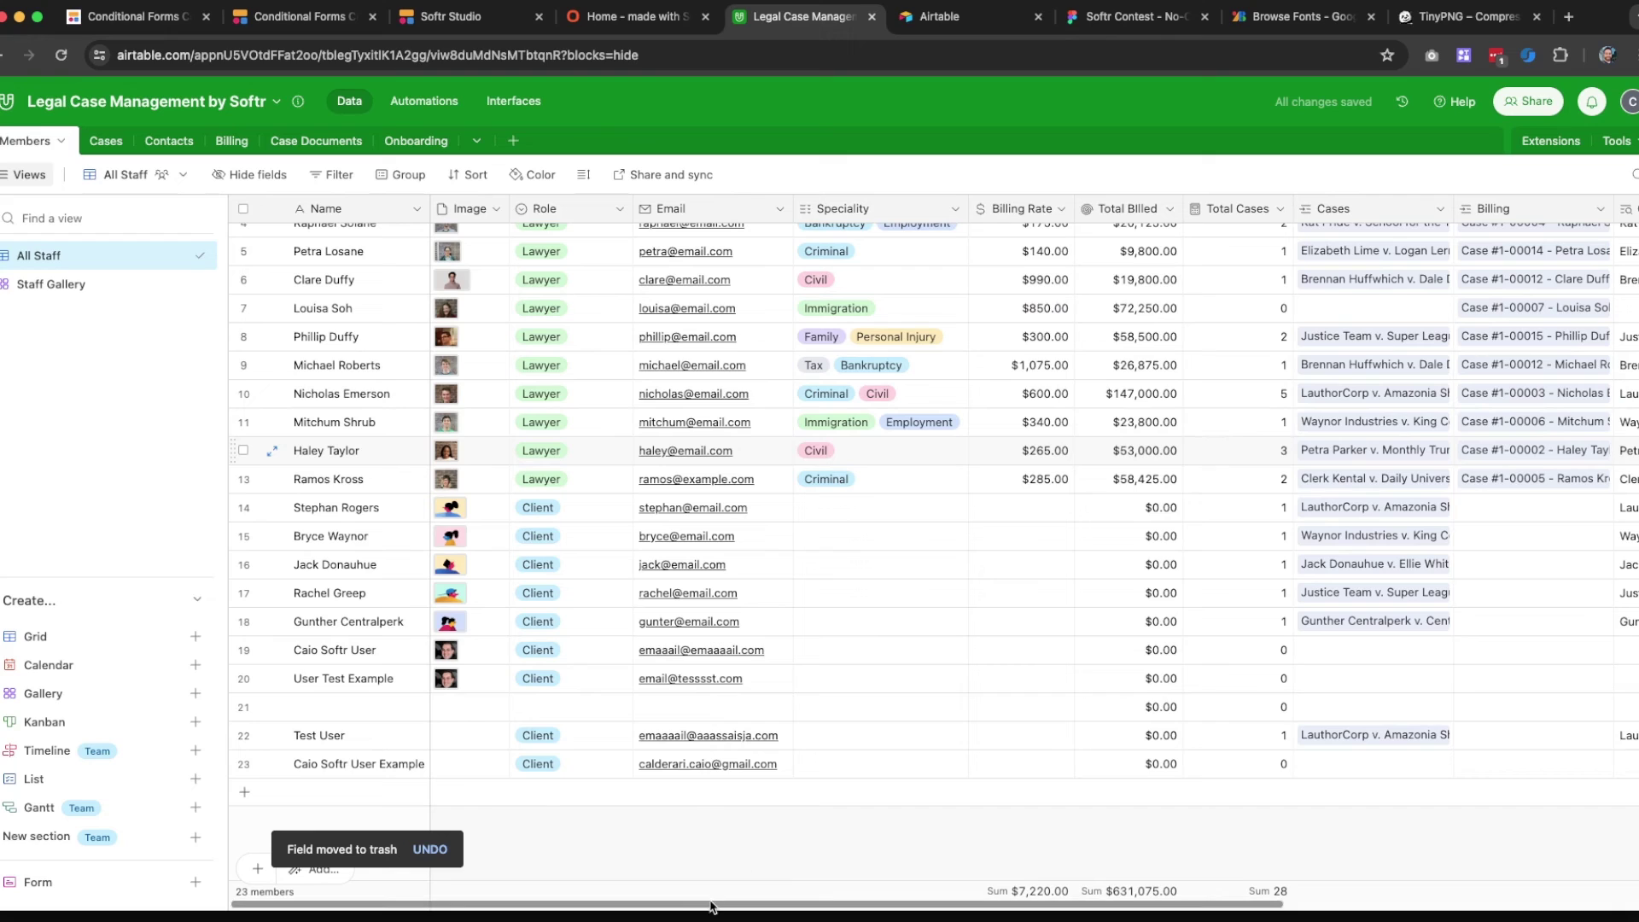
pyautogui.click(621, 29)
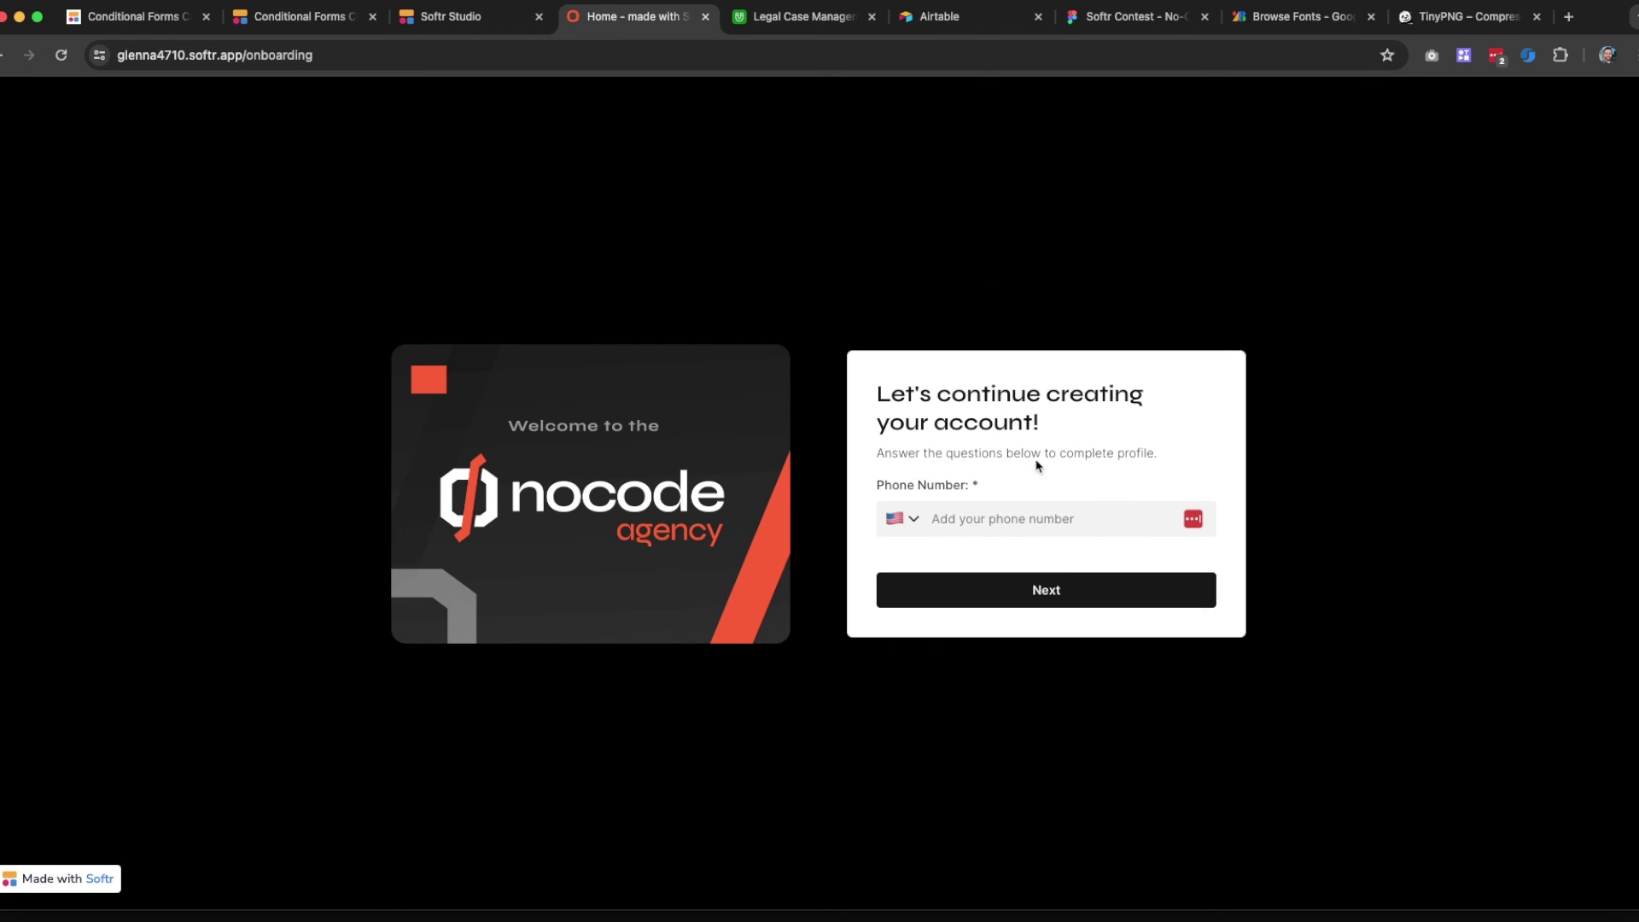
# Choose Brazil (+55) as the country code and enter the user's phone number
pyautogui.click(915, 520)
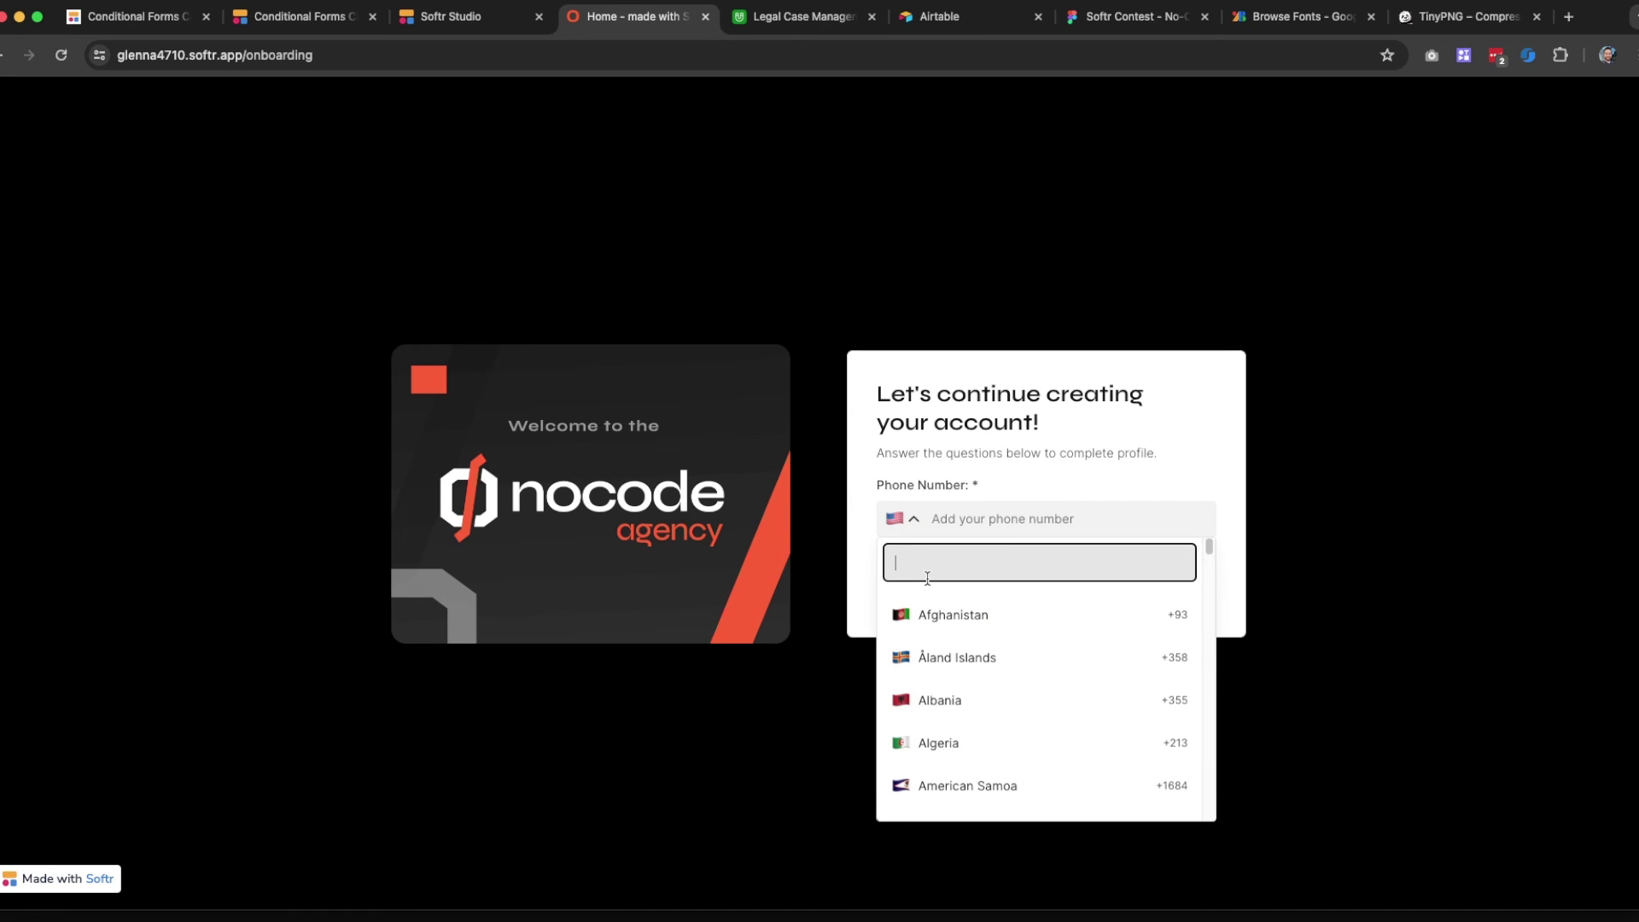
pyautogui.write('br')
pyautogui.click(941, 616)
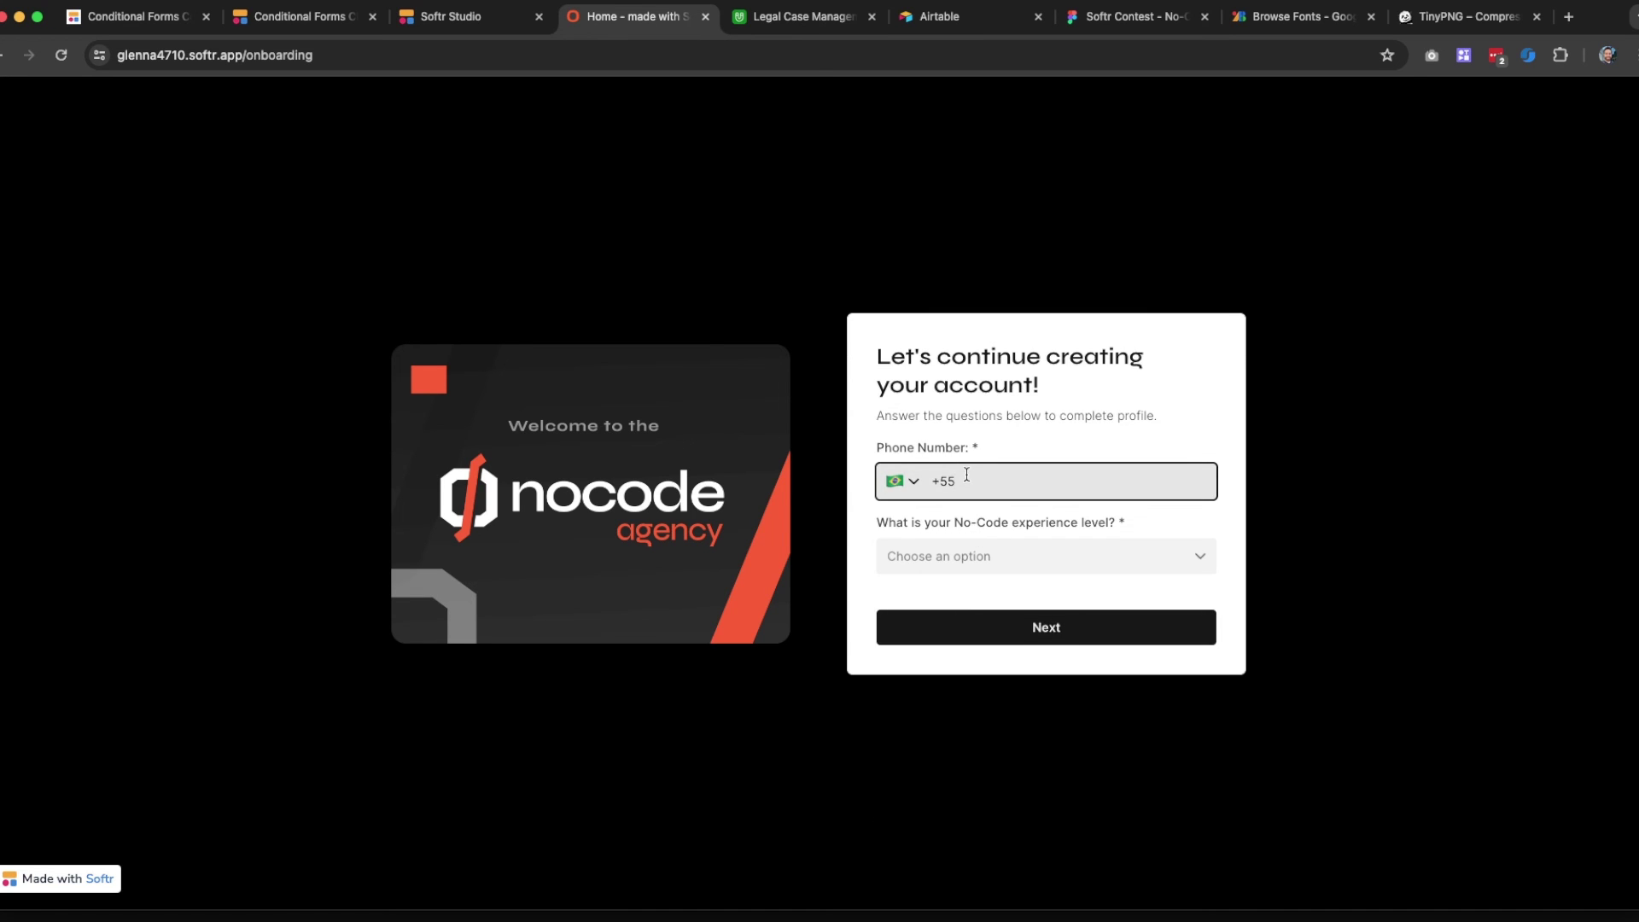
pyautogui.write('4792847')
pyautogui.press('super+a')
pyautogui.press('BackSpace')
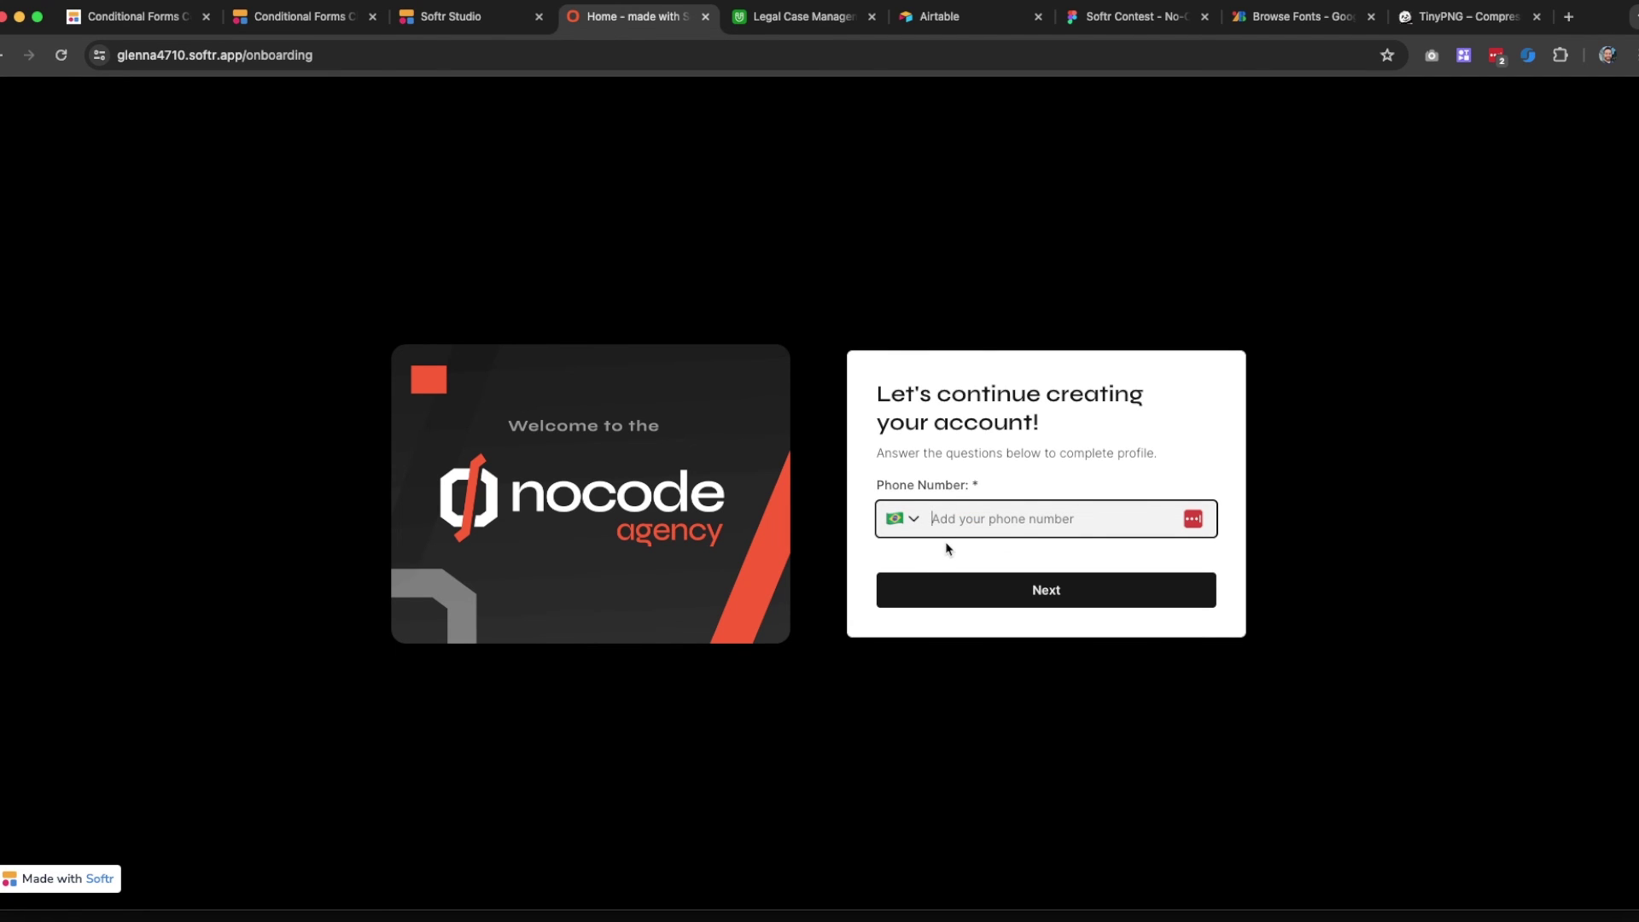
pyautogui.press('super+z')
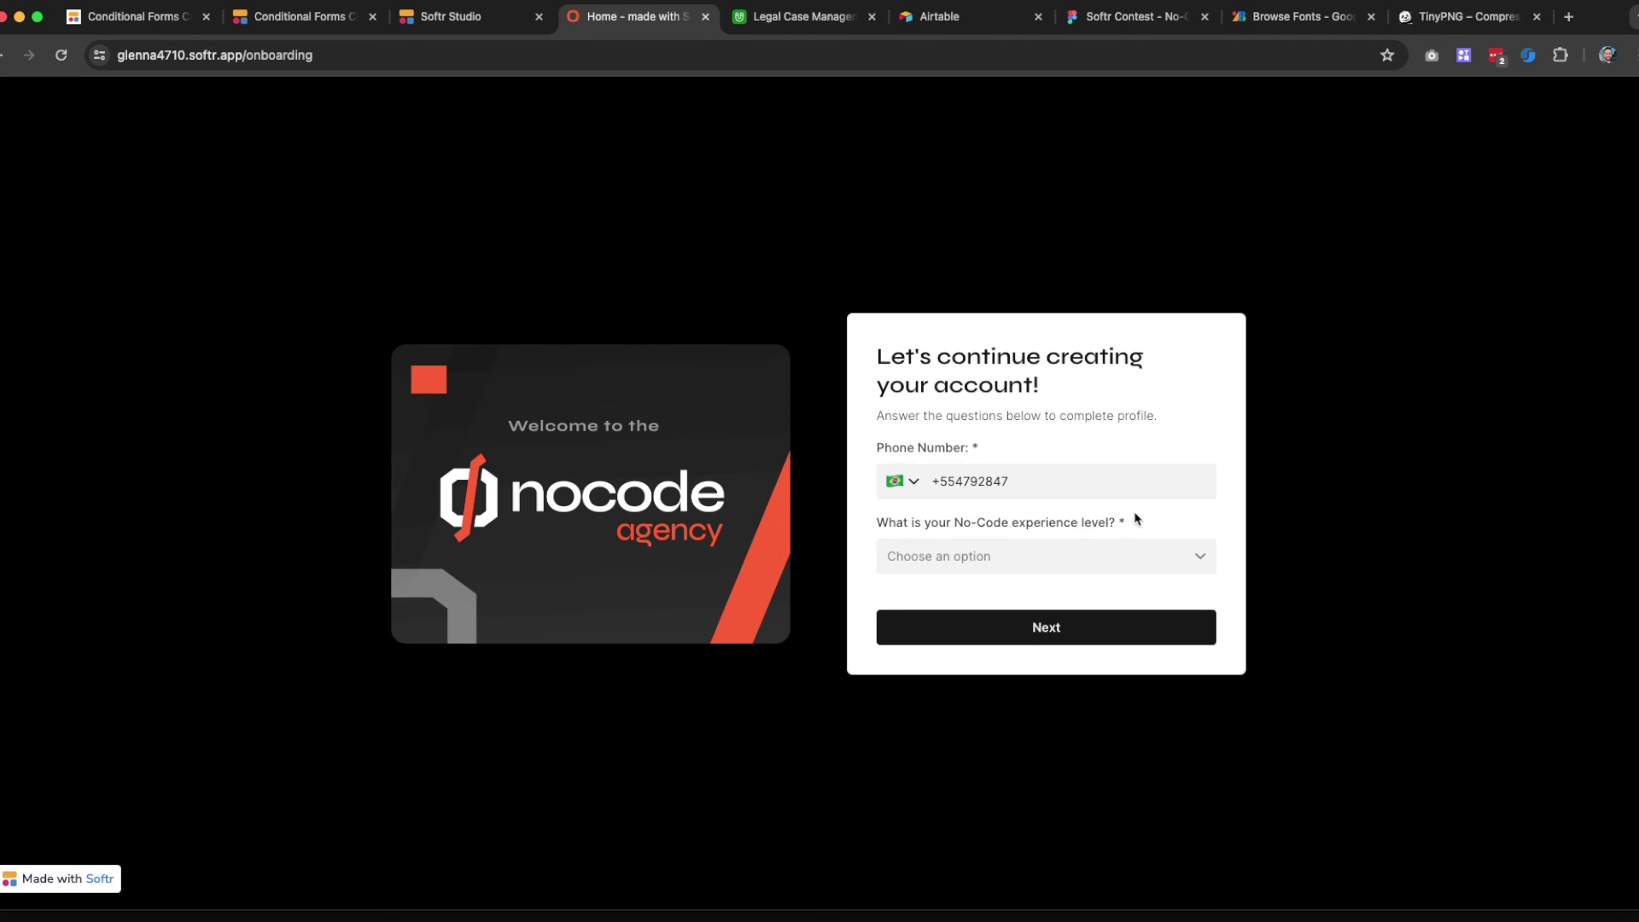
pyautogui.click(920, 556)
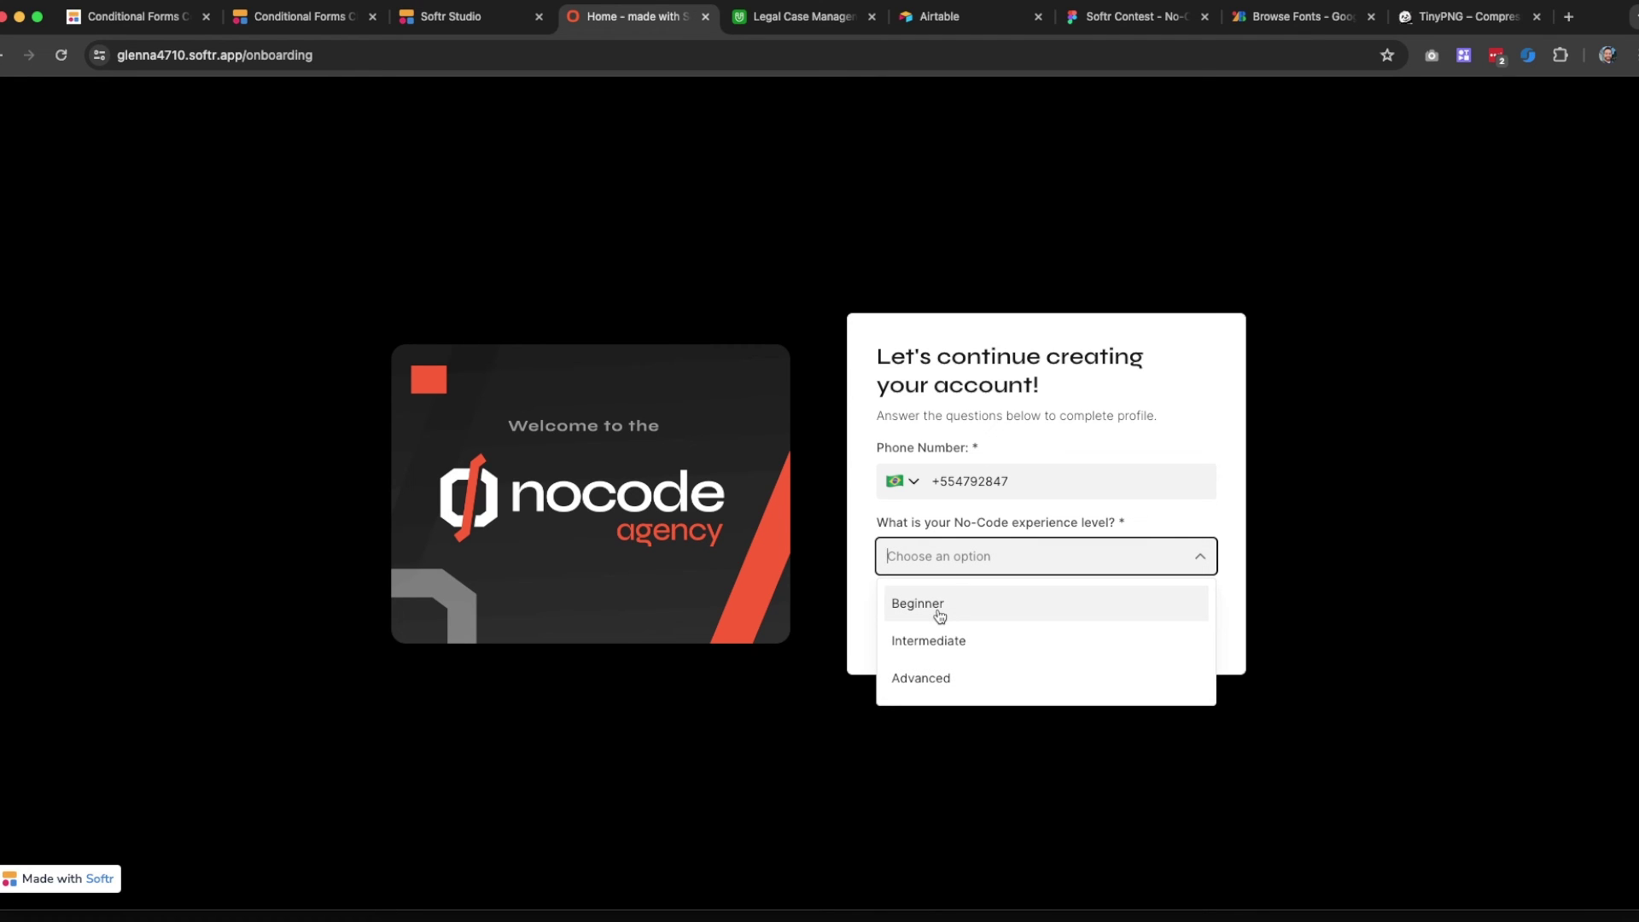
# Inspect the form's LOGIC flow in Softr Studio, zoomed in on the Step 2 and Step 3 branches
pyautogui.click(479, 204)
pyautogui.click(453, 24)
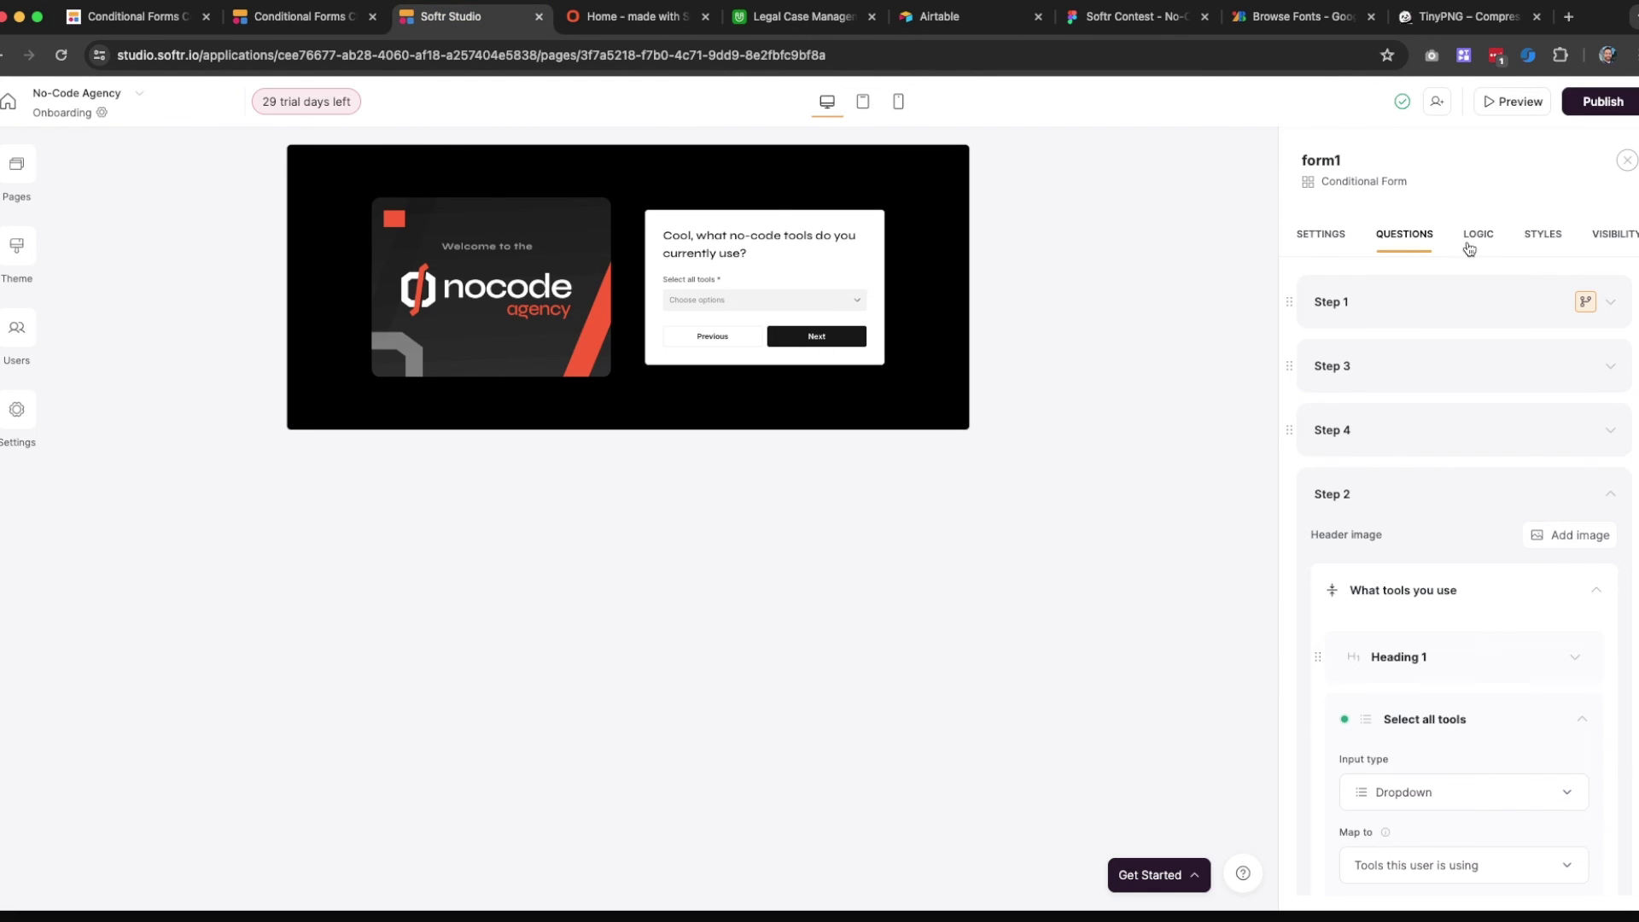
pyautogui.click(1470, 242)
pyautogui.click(138, 884)
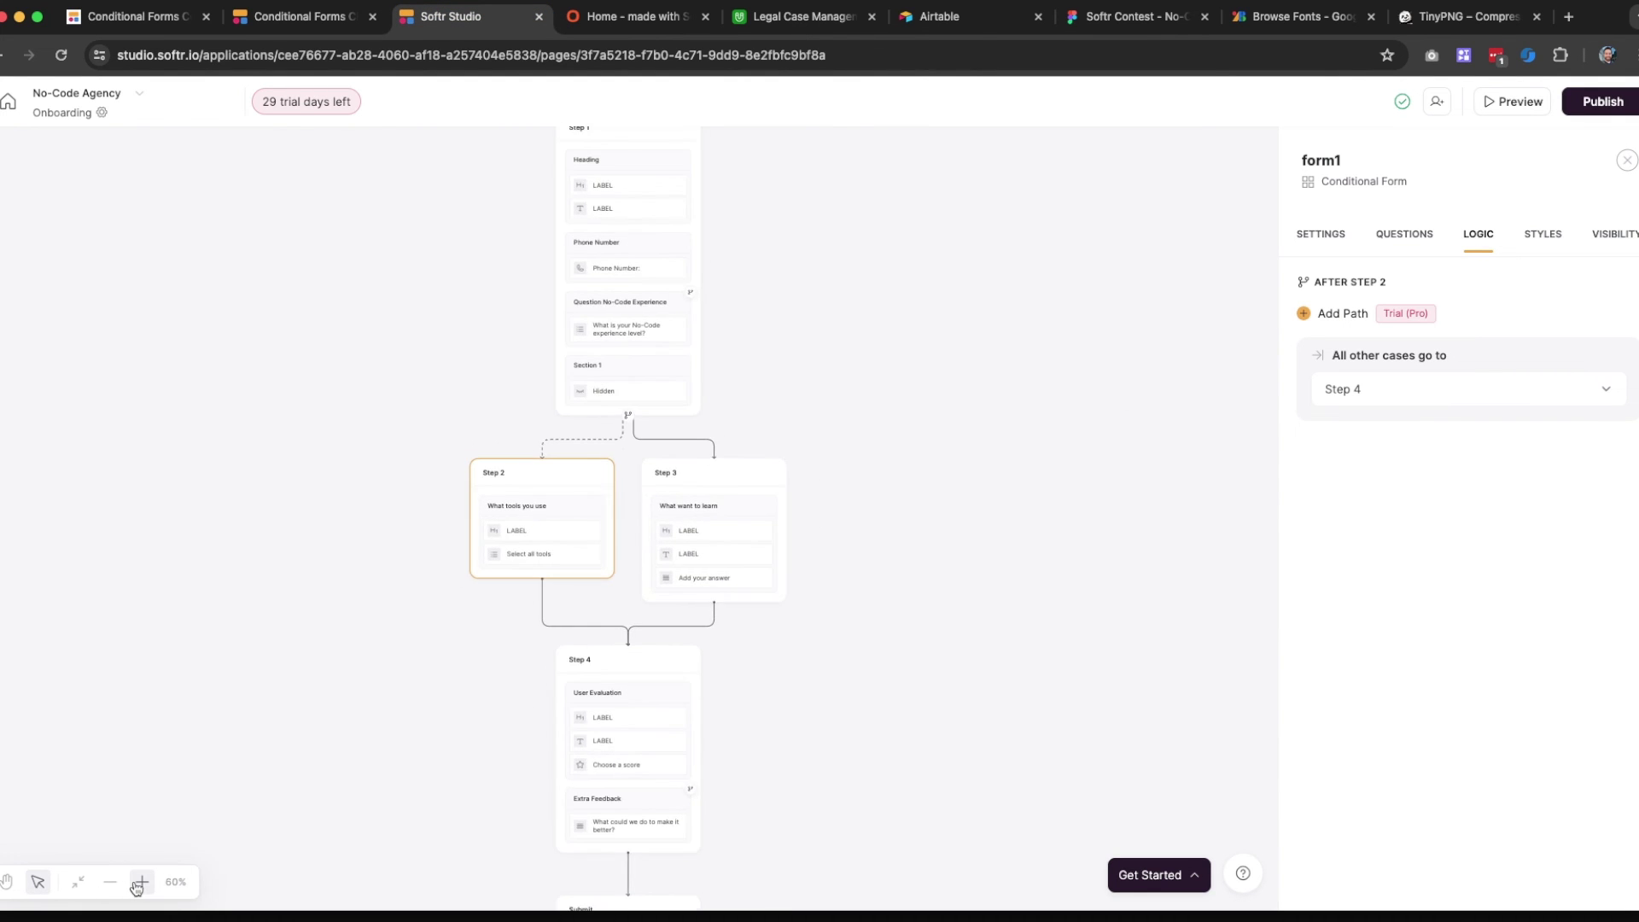
pyautogui.click(138, 885)
pyautogui.click(138, 885)
pyautogui.click(139, 884)
pyautogui.click(138, 884)
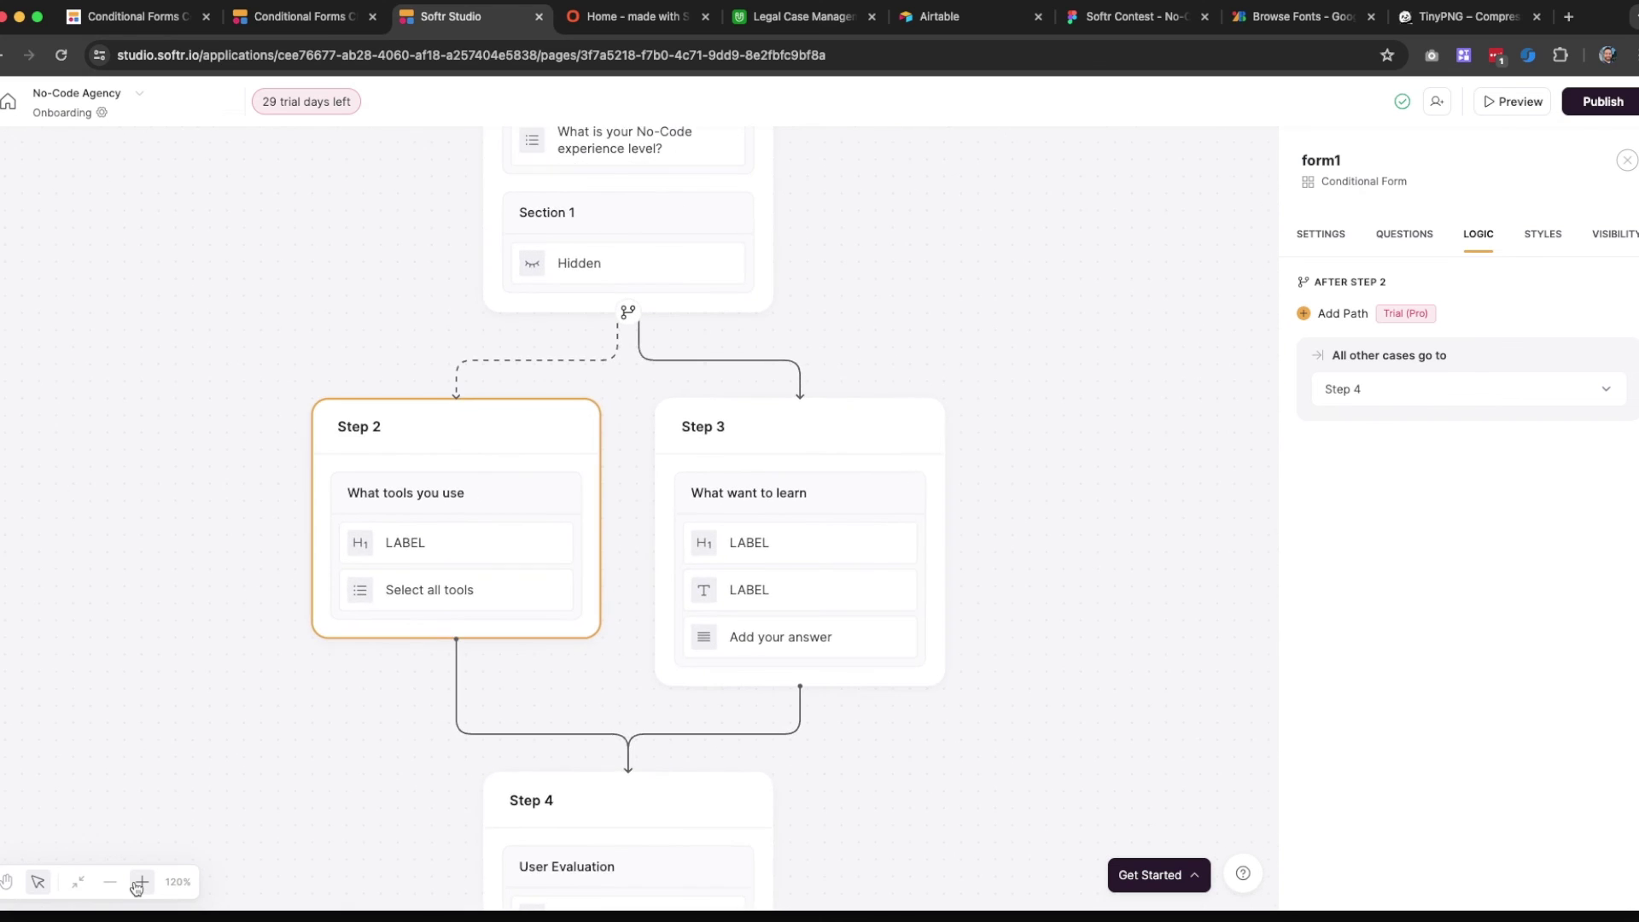
pyautogui.click(138, 884)
pyautogui.click(139, 885)
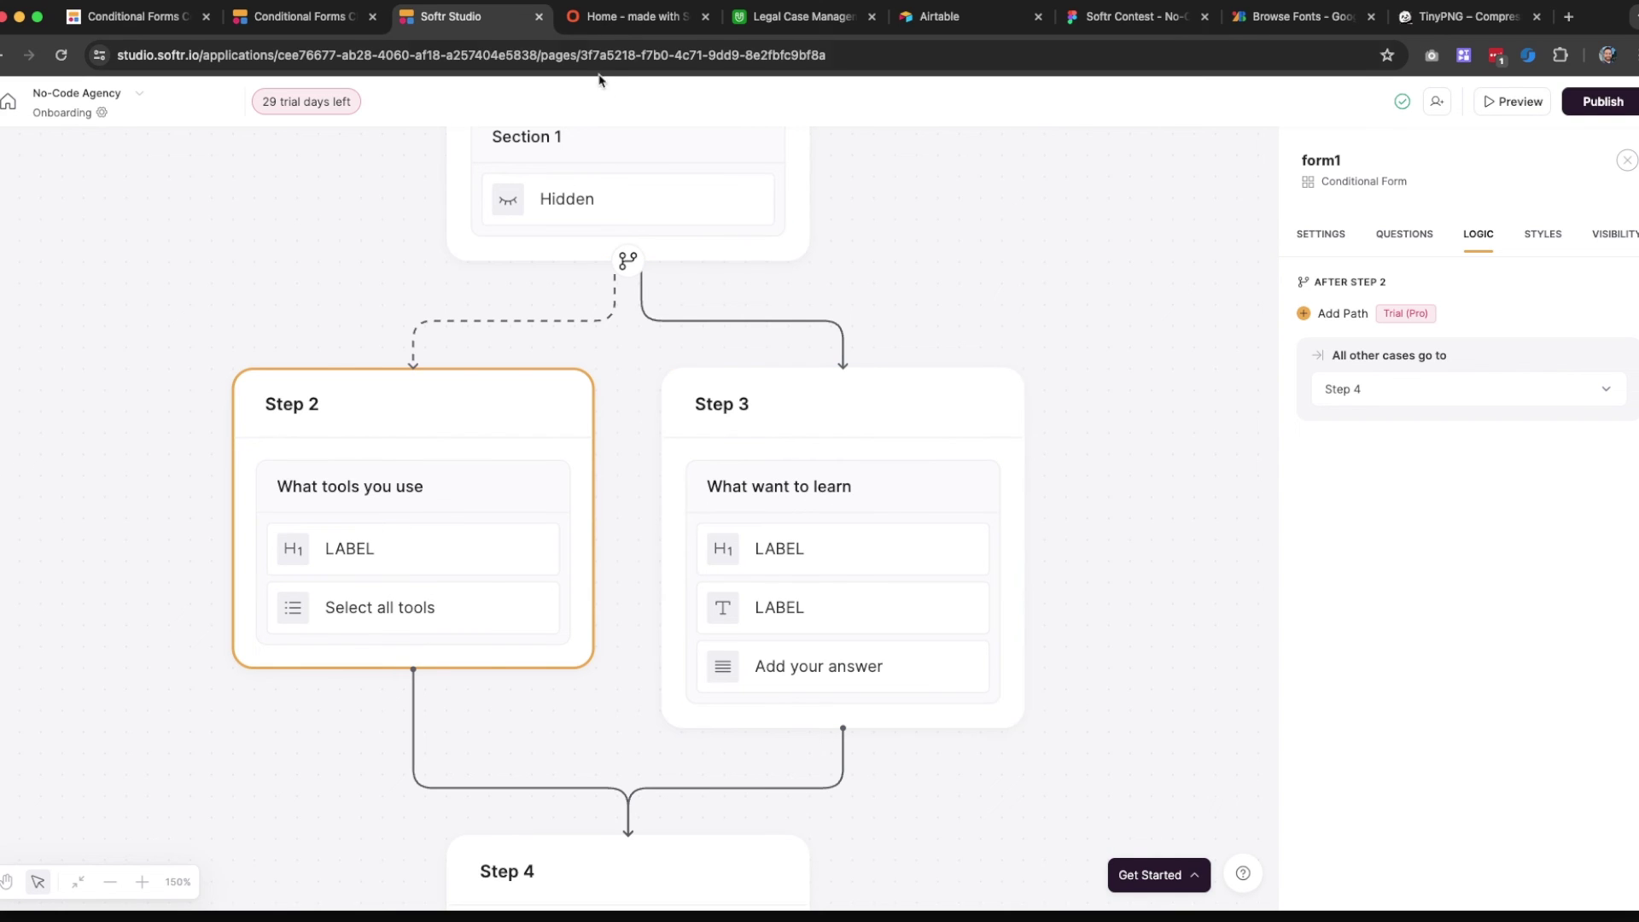
pyautogui.click(632, 16)
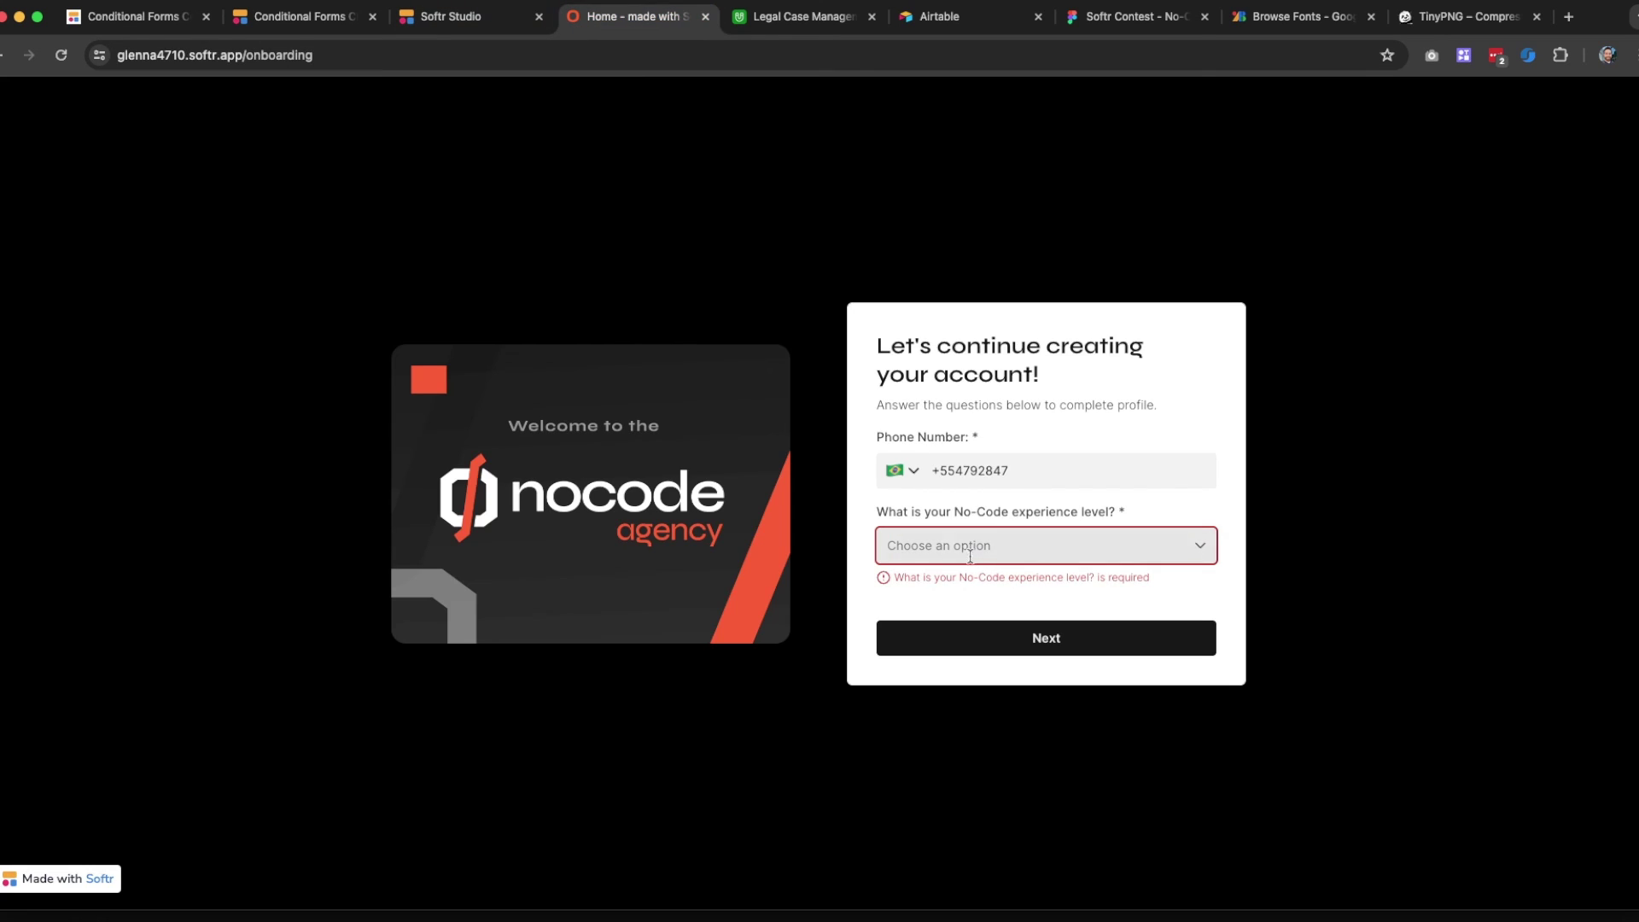
# Pick Advanced as the No-Code experience level and select Softr and Bubble as tools used
pyautogui.click(971, 551)
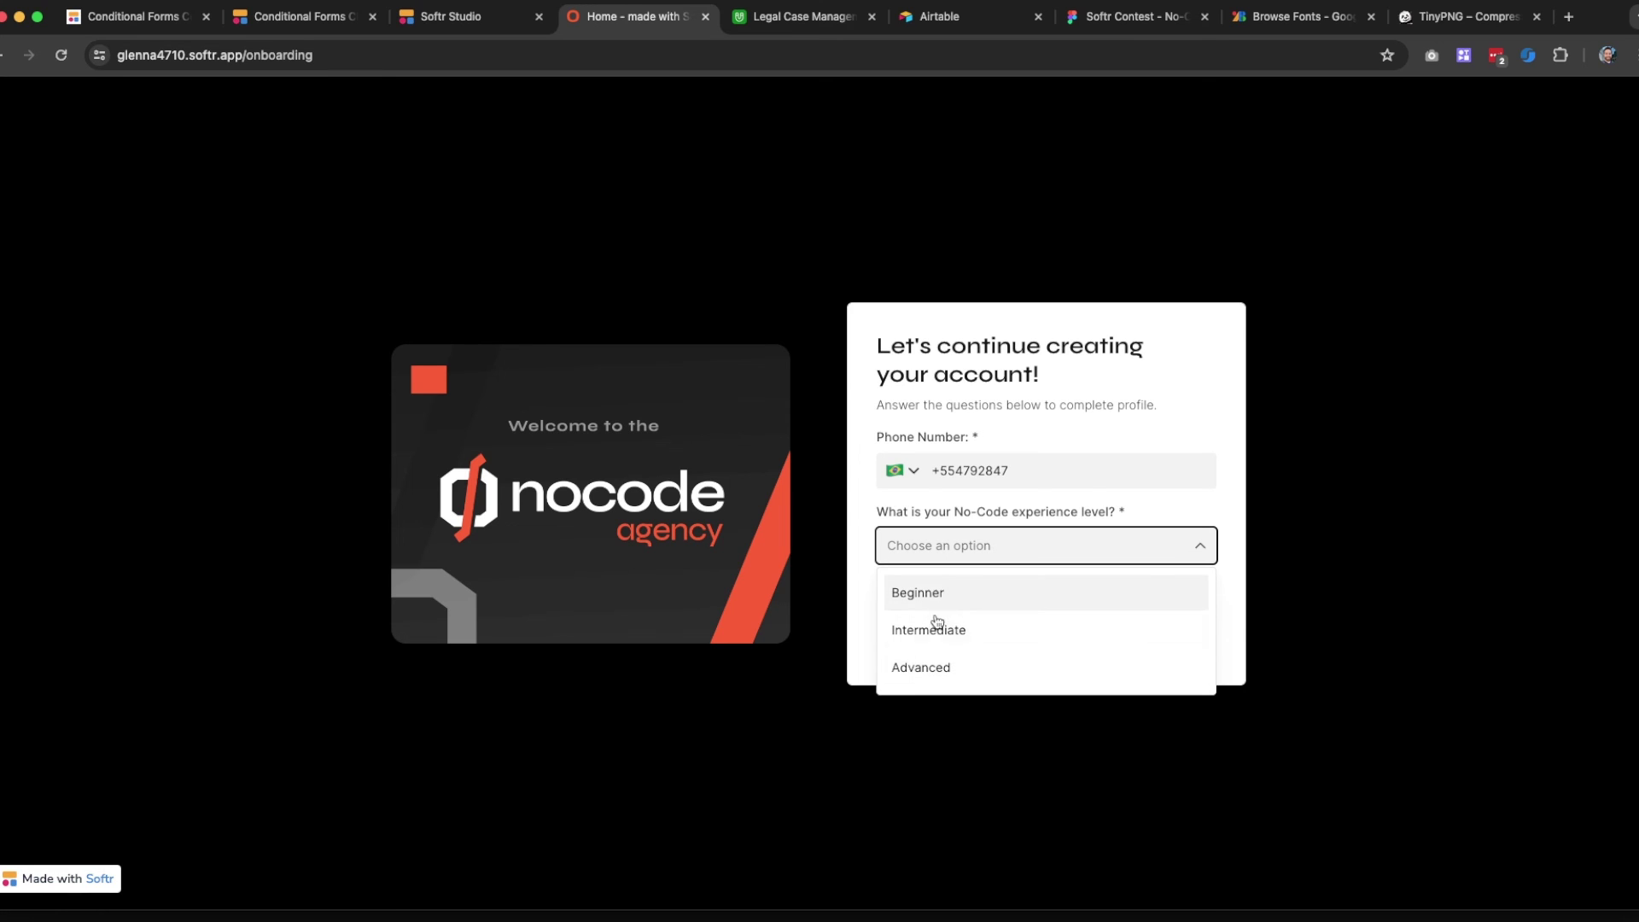
pyautogui.click(913, 670)
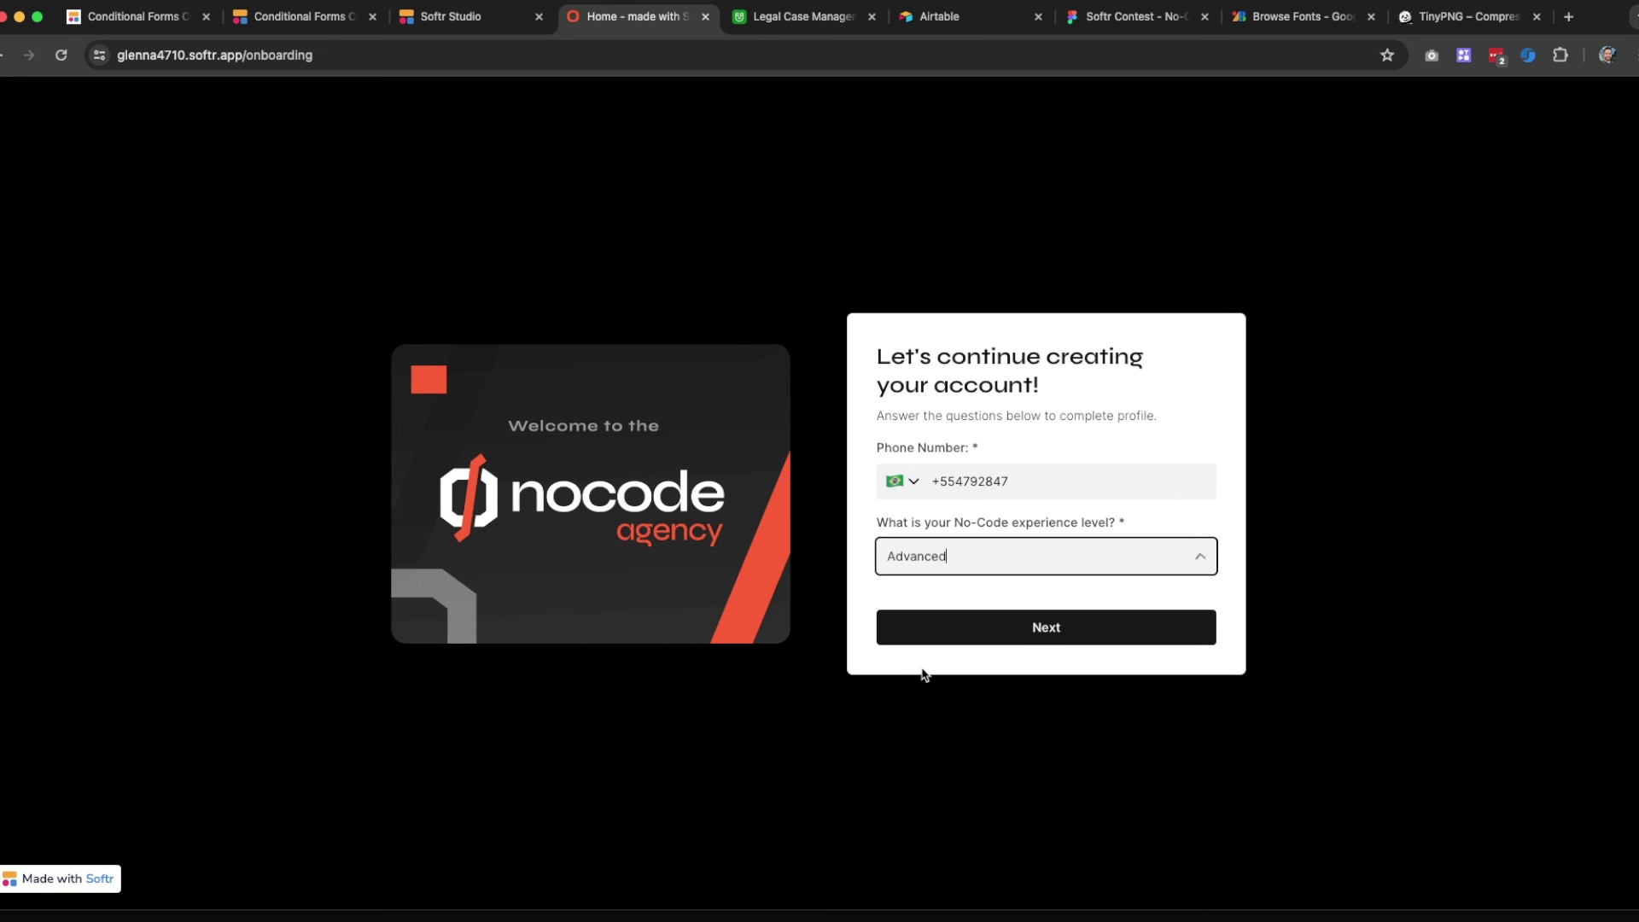
pyautogui.click(958, 634)
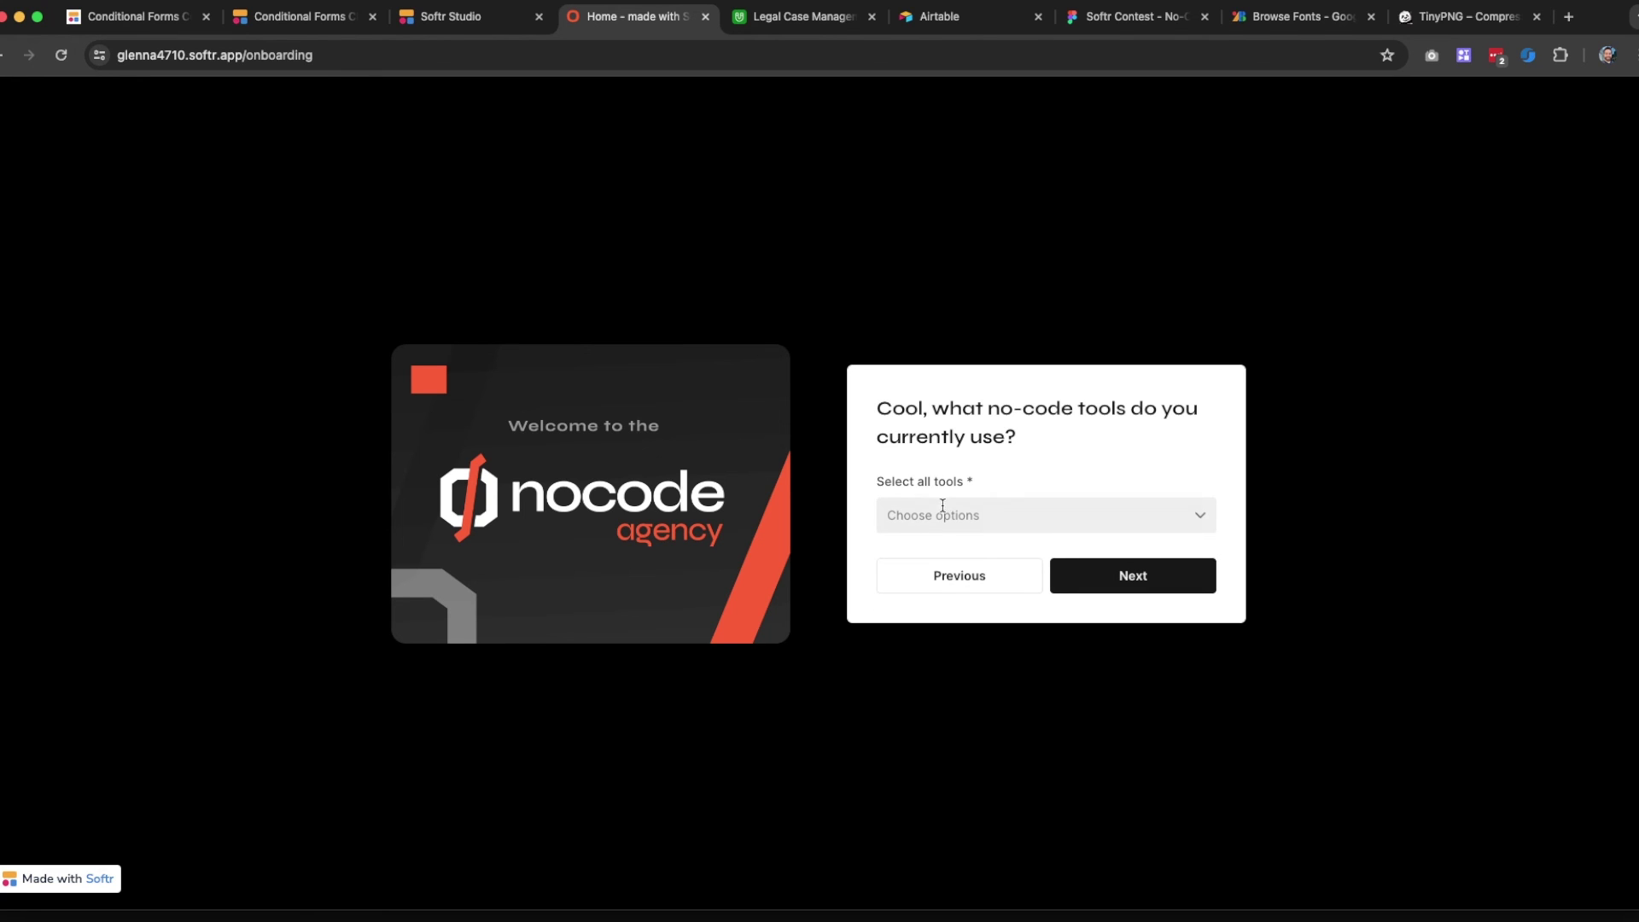
pyautogui.click(975, 517)
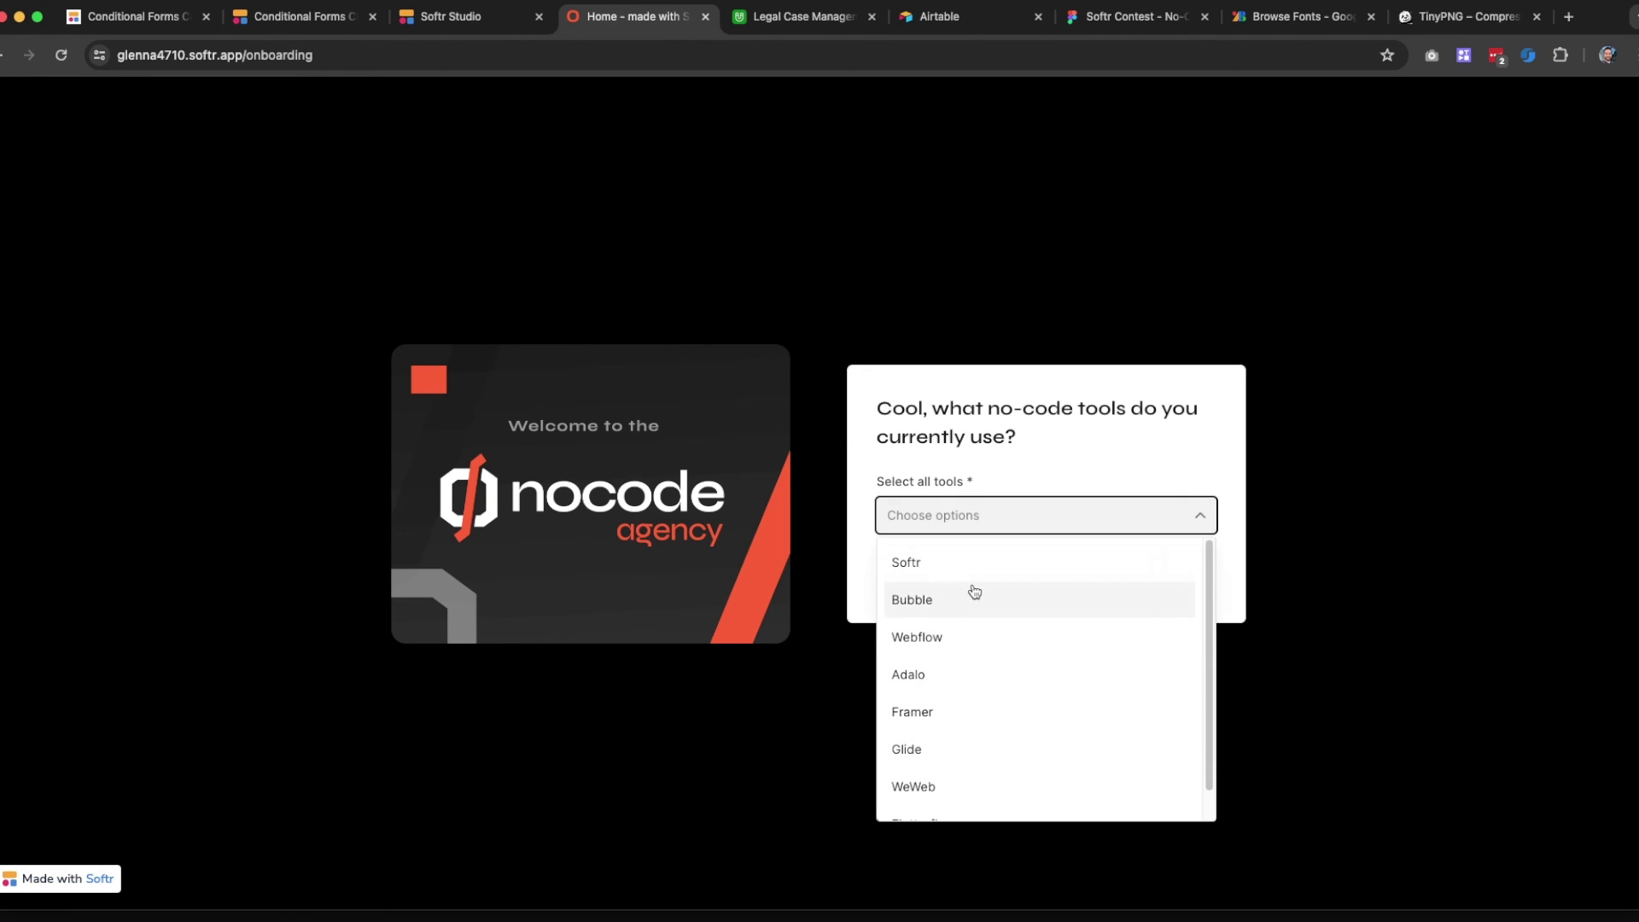
pyautogui.click(972, 560)
pyautogui.click(948, 589)
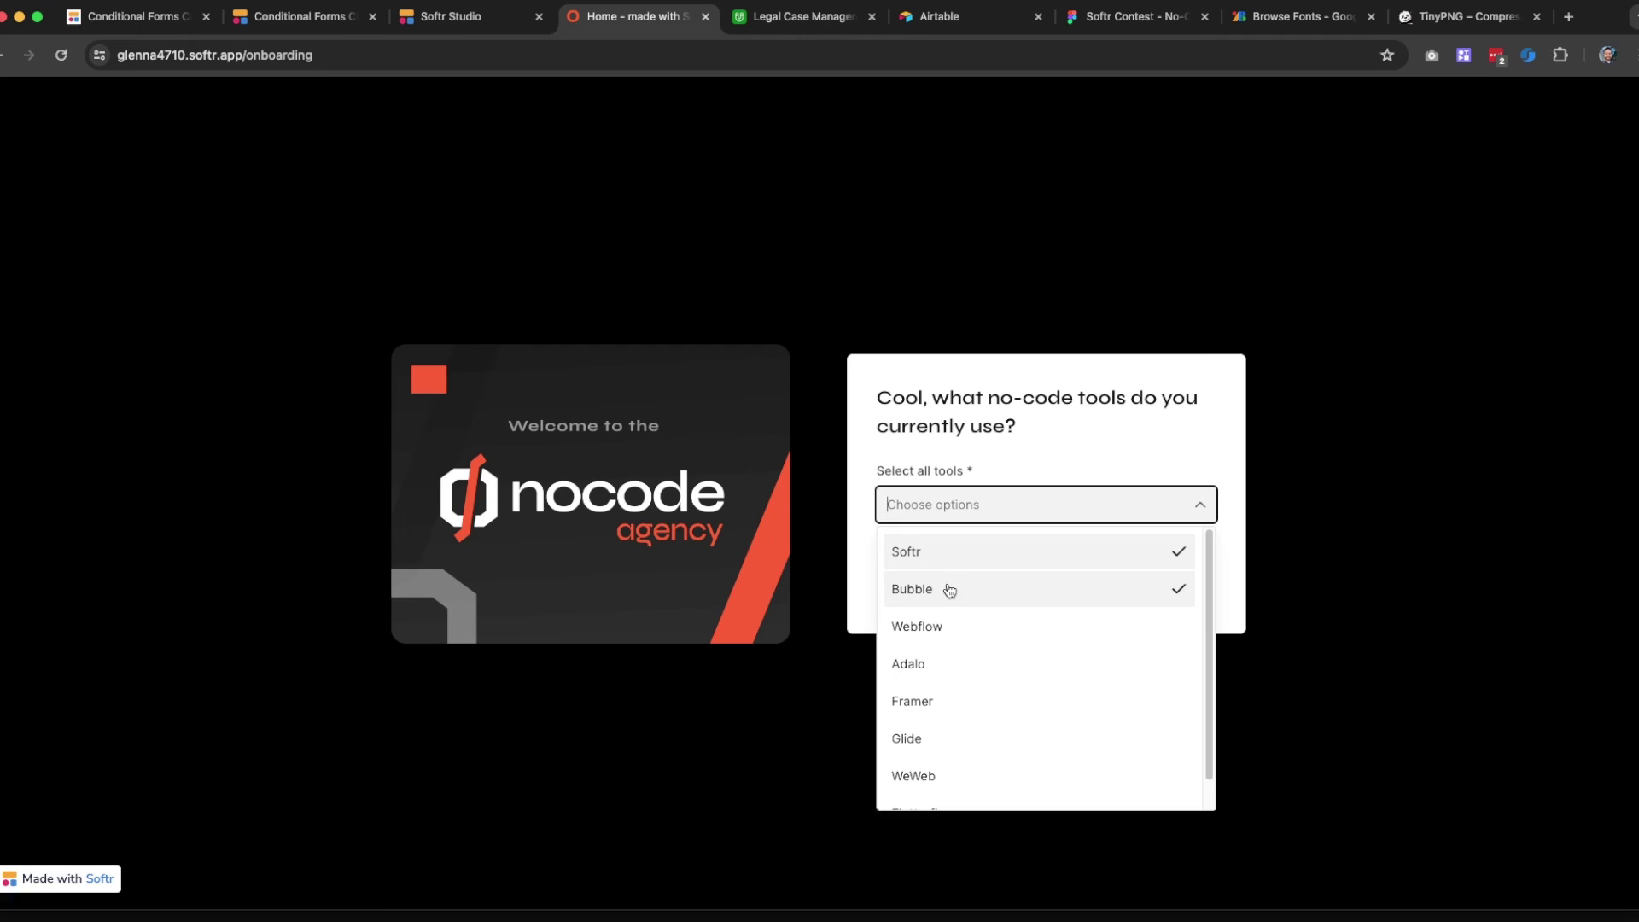
pyautogui.click(1216, 397)
pyautogui.click(1130, 593)
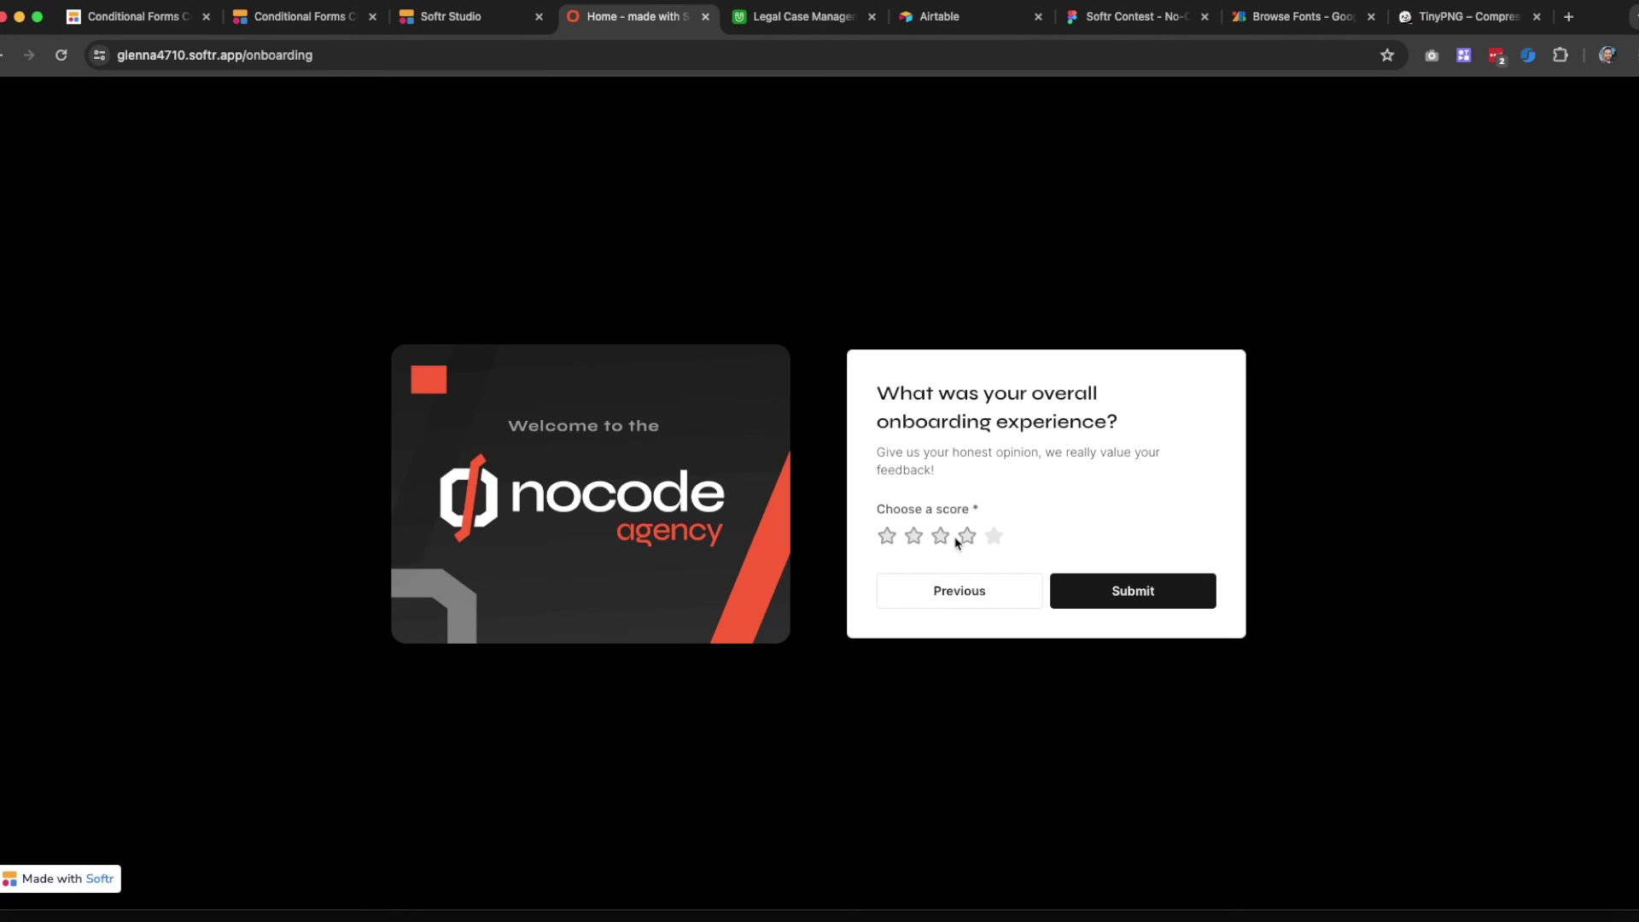
# Rate the onboarding two stars and enter 'Here is my example feedback!' as the improvement answer
pyautogui.click(989, 539)
pyautogui.click(886, 540)
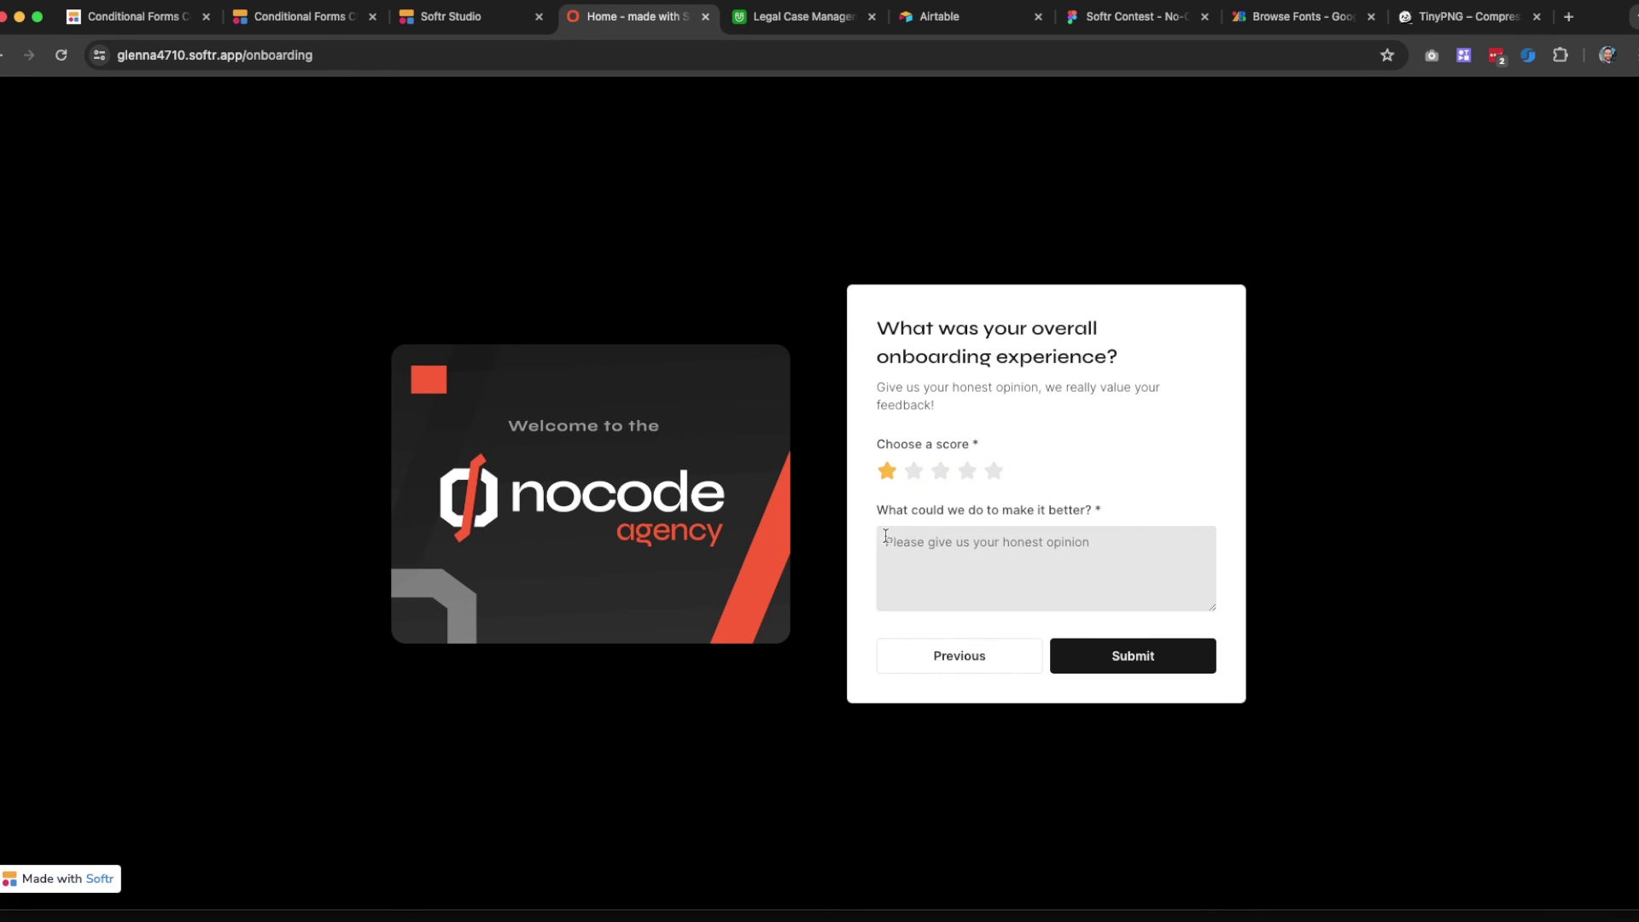
pyautogui.click(913, 470)
pyautogui.click(906, 553)
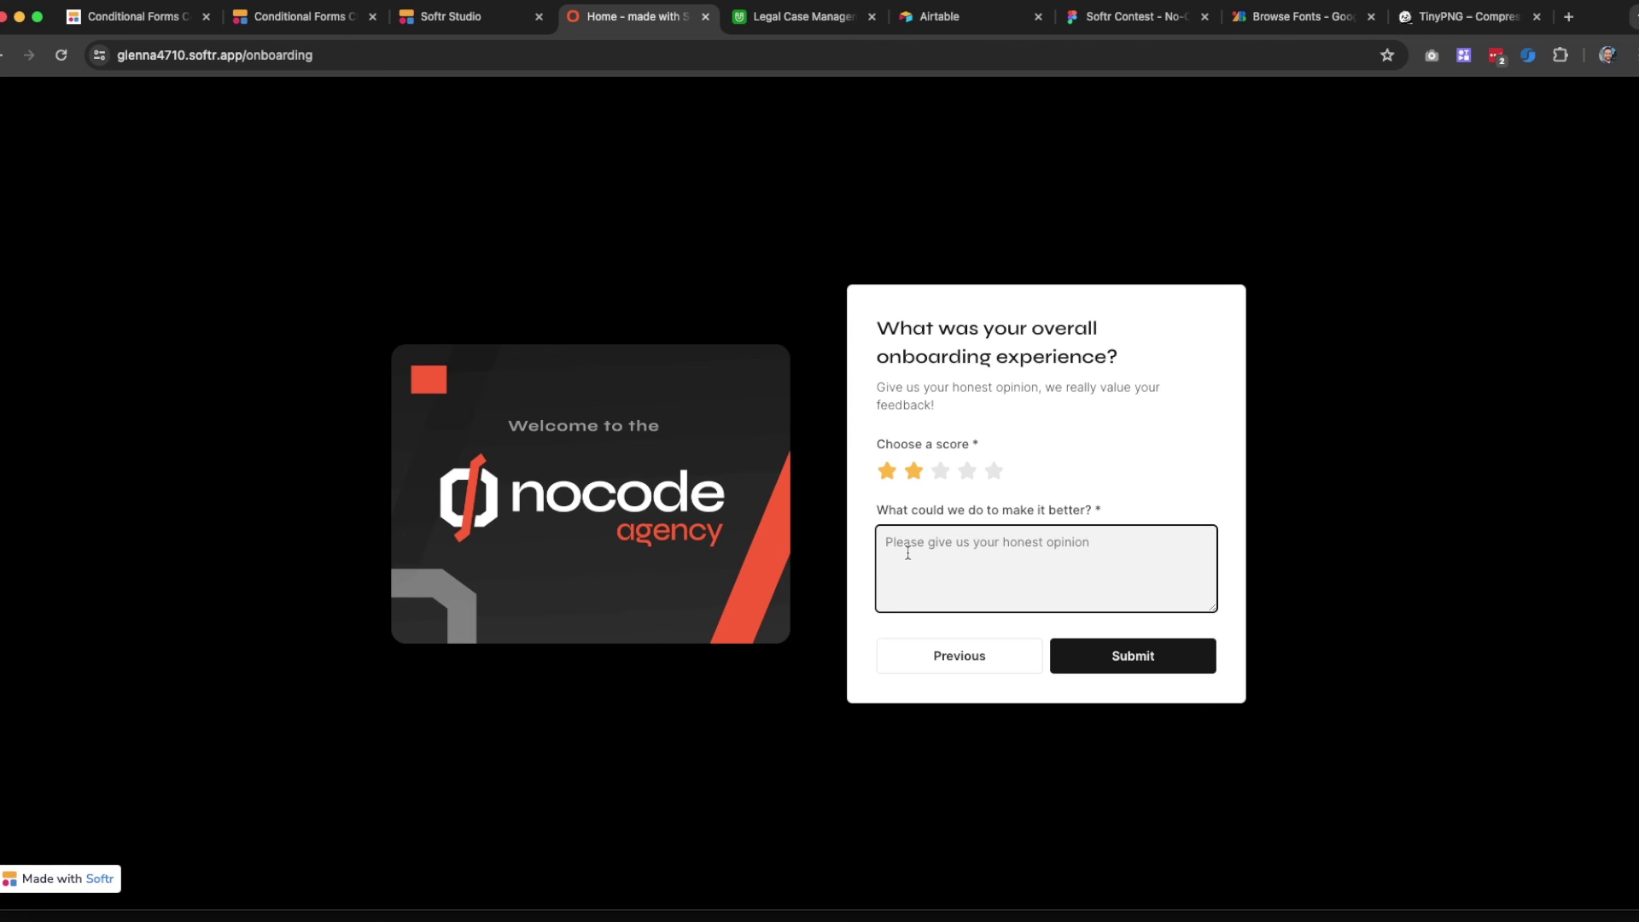
pyautogui.write('Here is my example feedback!')
pyautogui.click(882, 138)
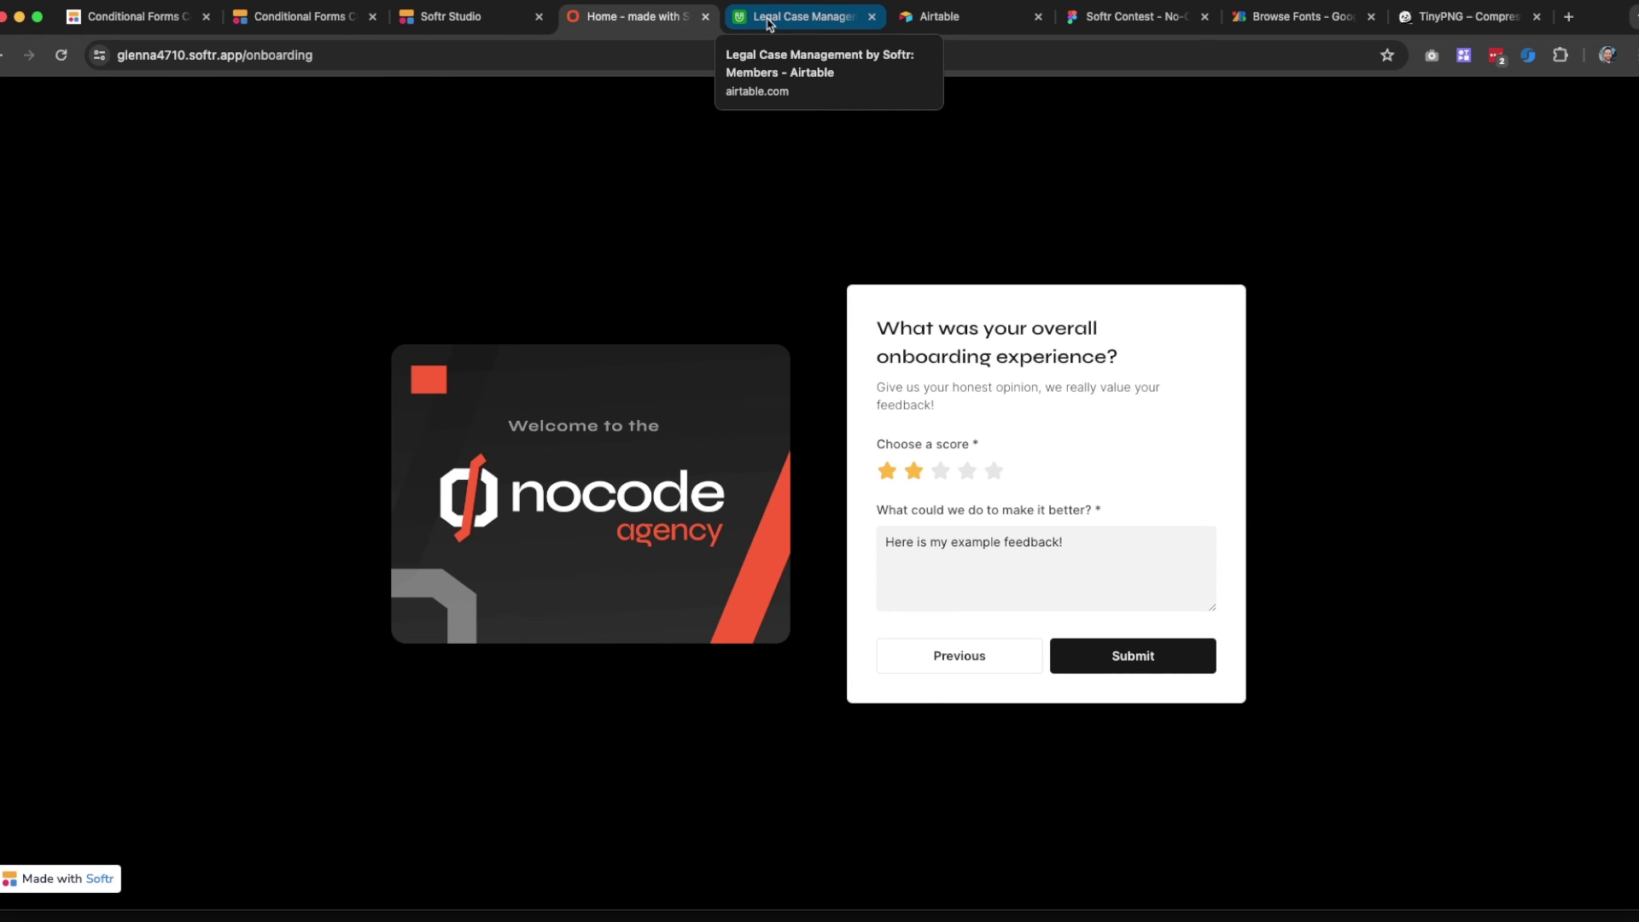
# Link row 23's member to the Clerk Kental v. Daily Universe case in Airtable's Cases column
pyautogui.click(770, 24)
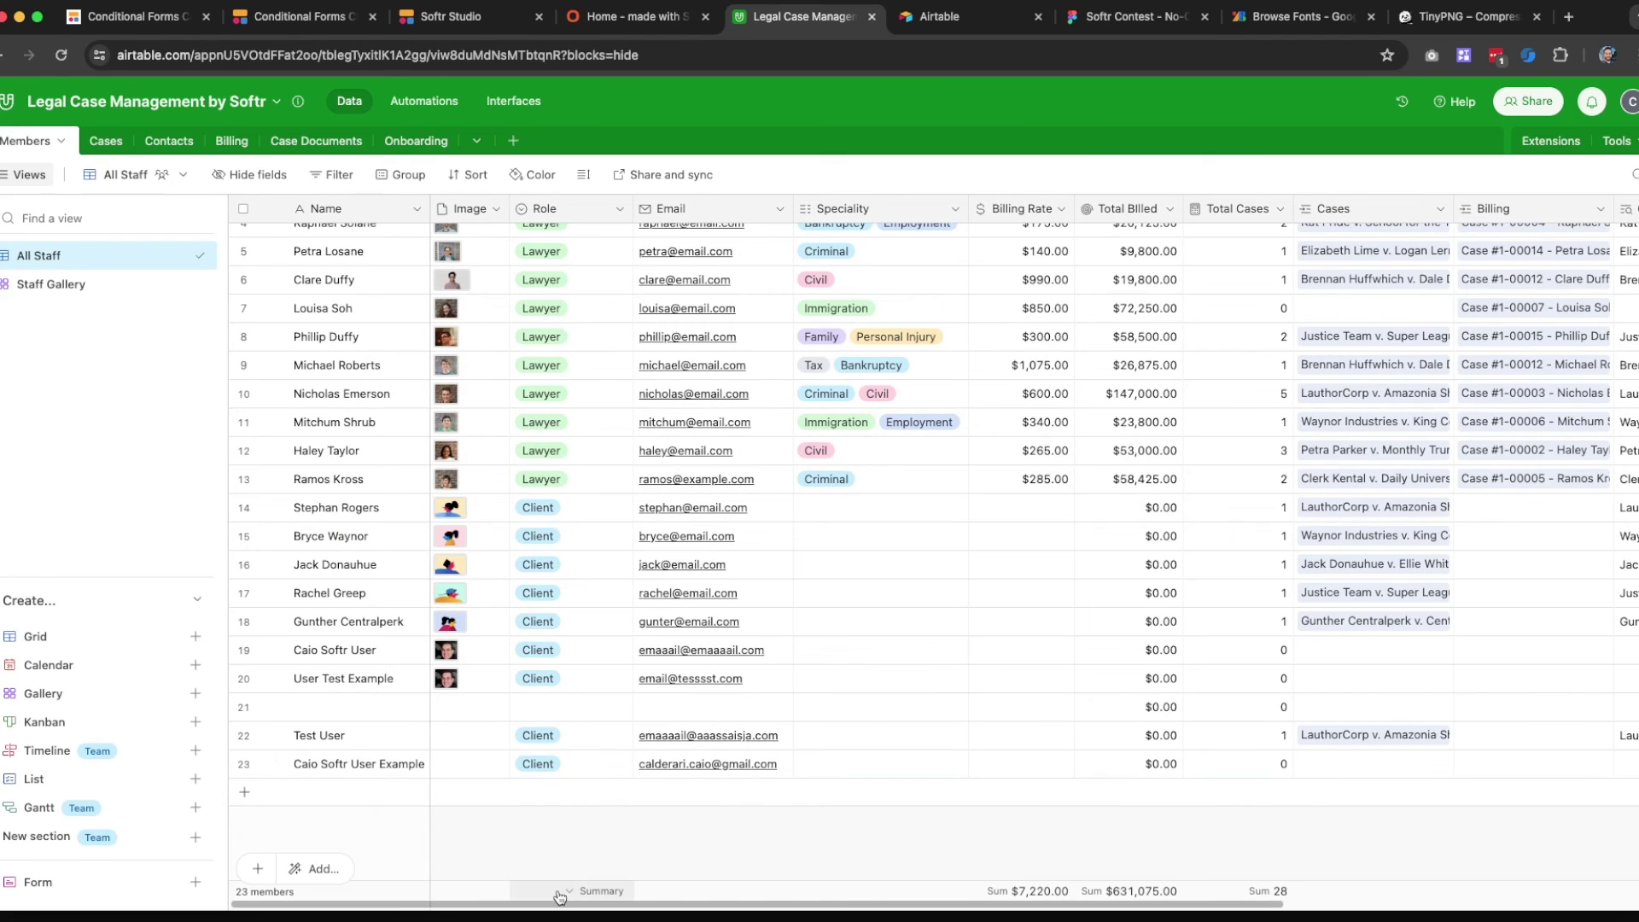
pyautogui.scroll(-1, 586, 903)
pyautogui.hscroll(1, 586, 903)
pyautogui.hscroll(5, 585, 903)
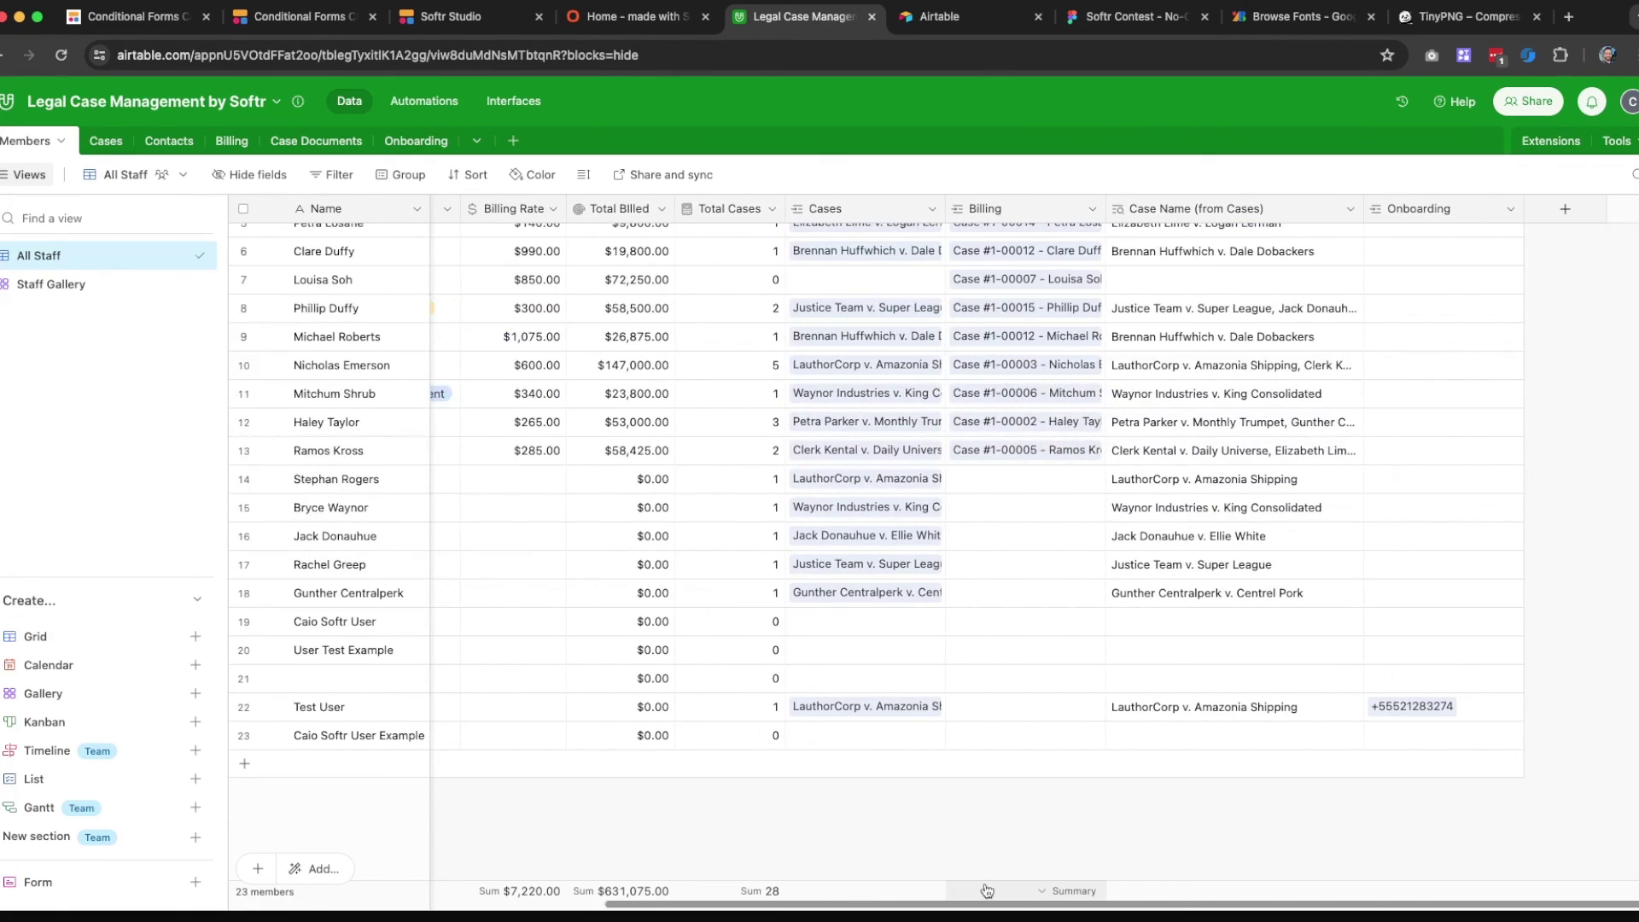
pyautogui.click(827, 736)
pyautogui.click(800, 735)
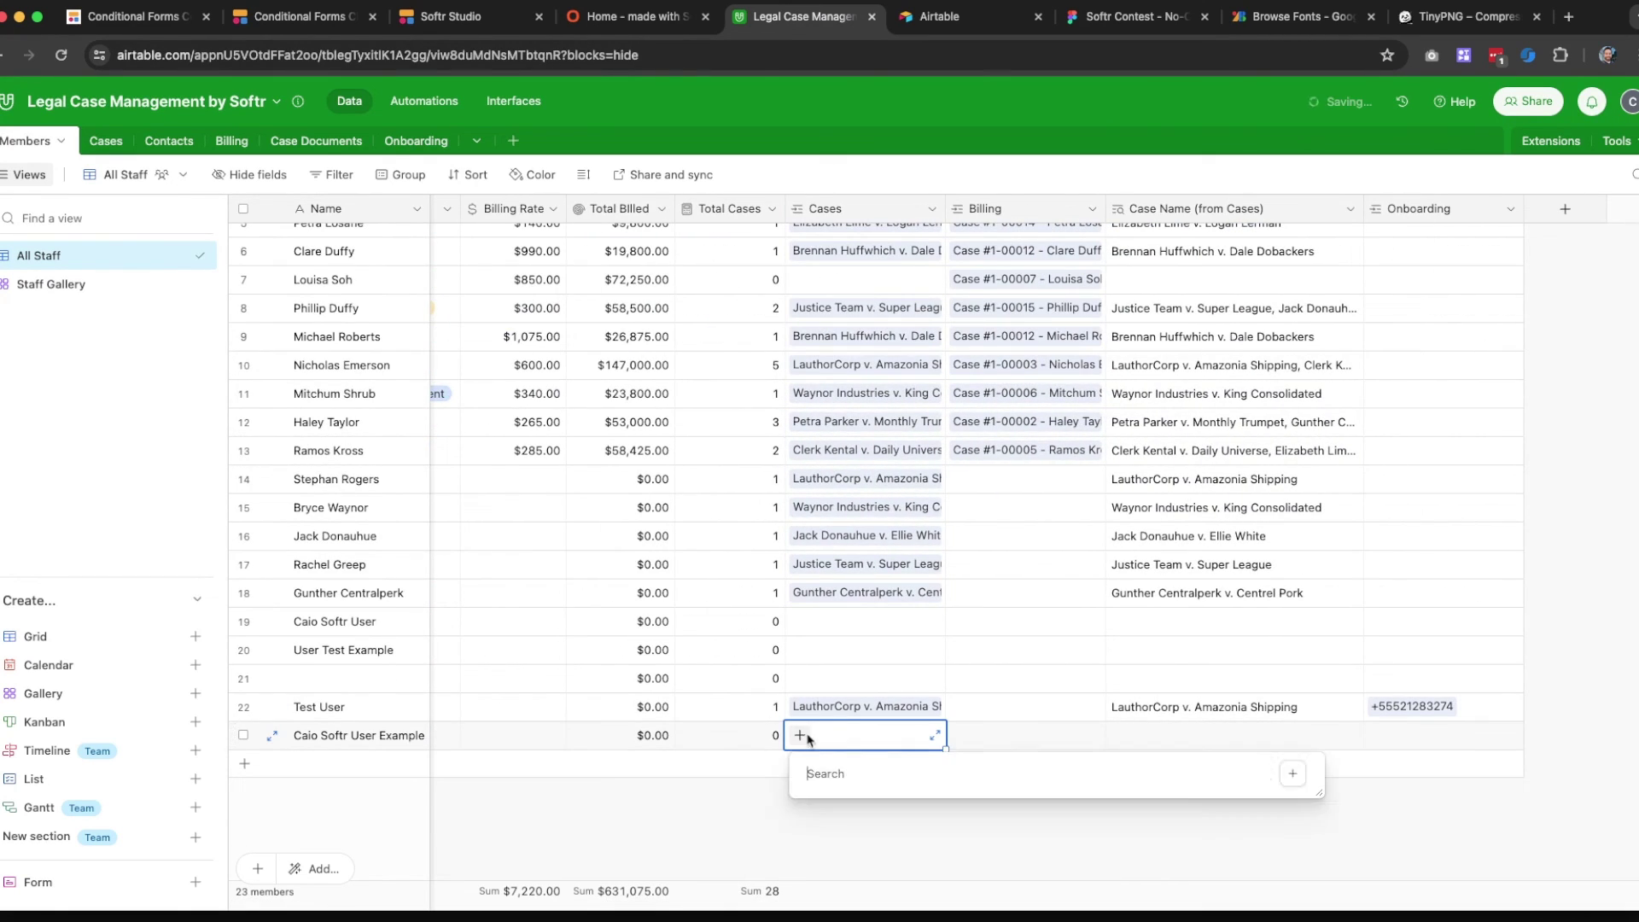
pyautogui.scroll(-1, 927, 613)
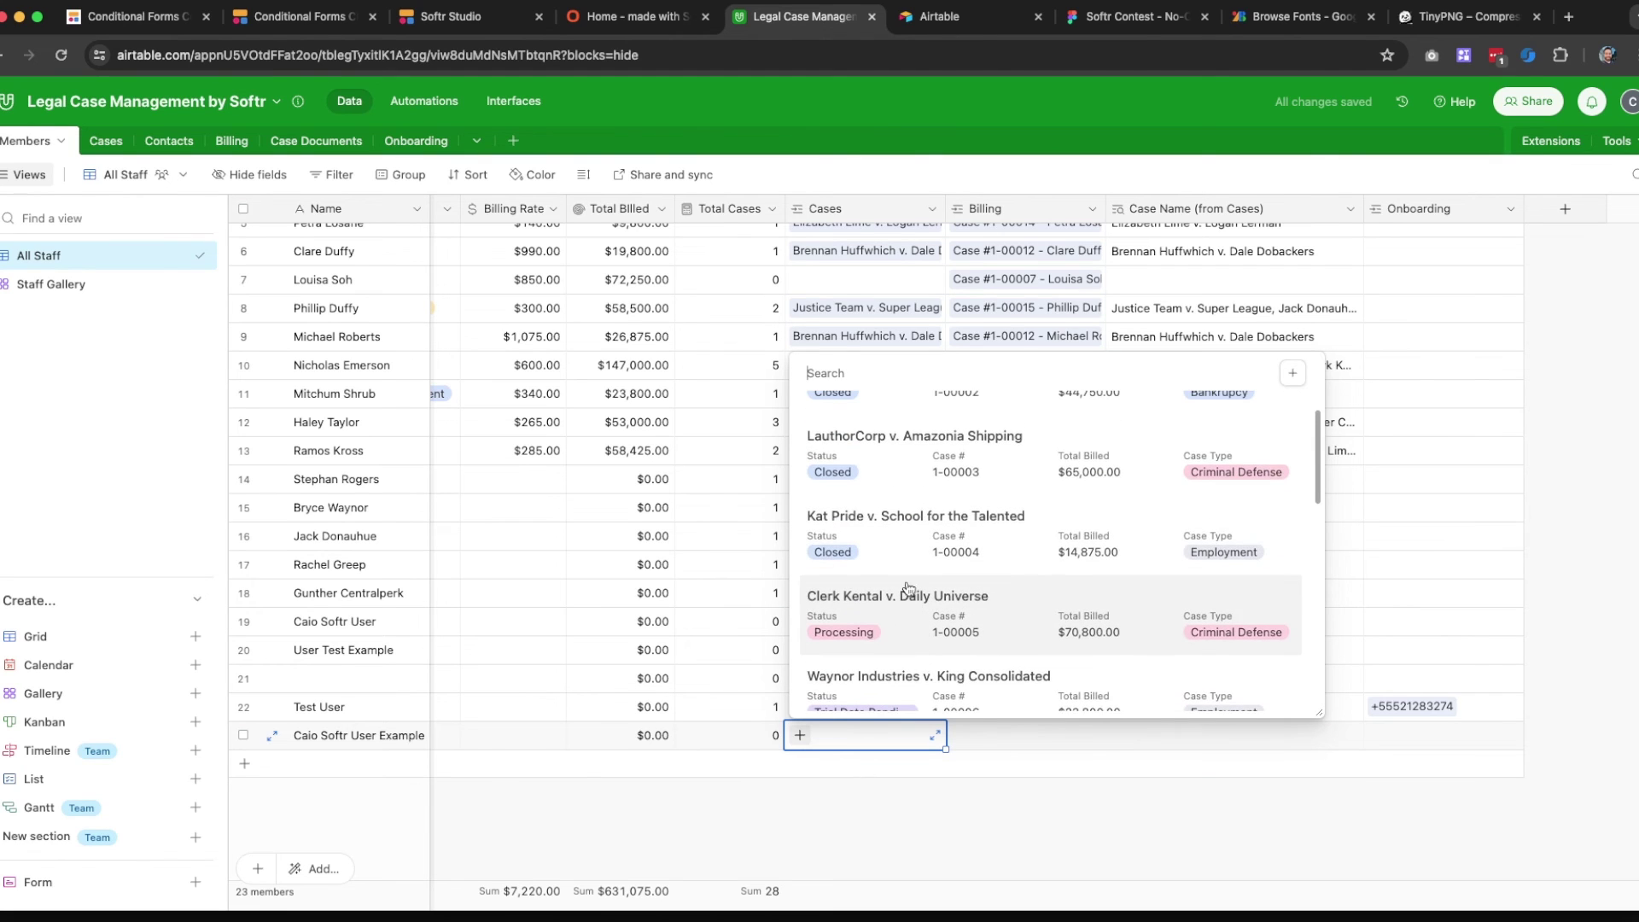
pyautogui.click(901, 616)
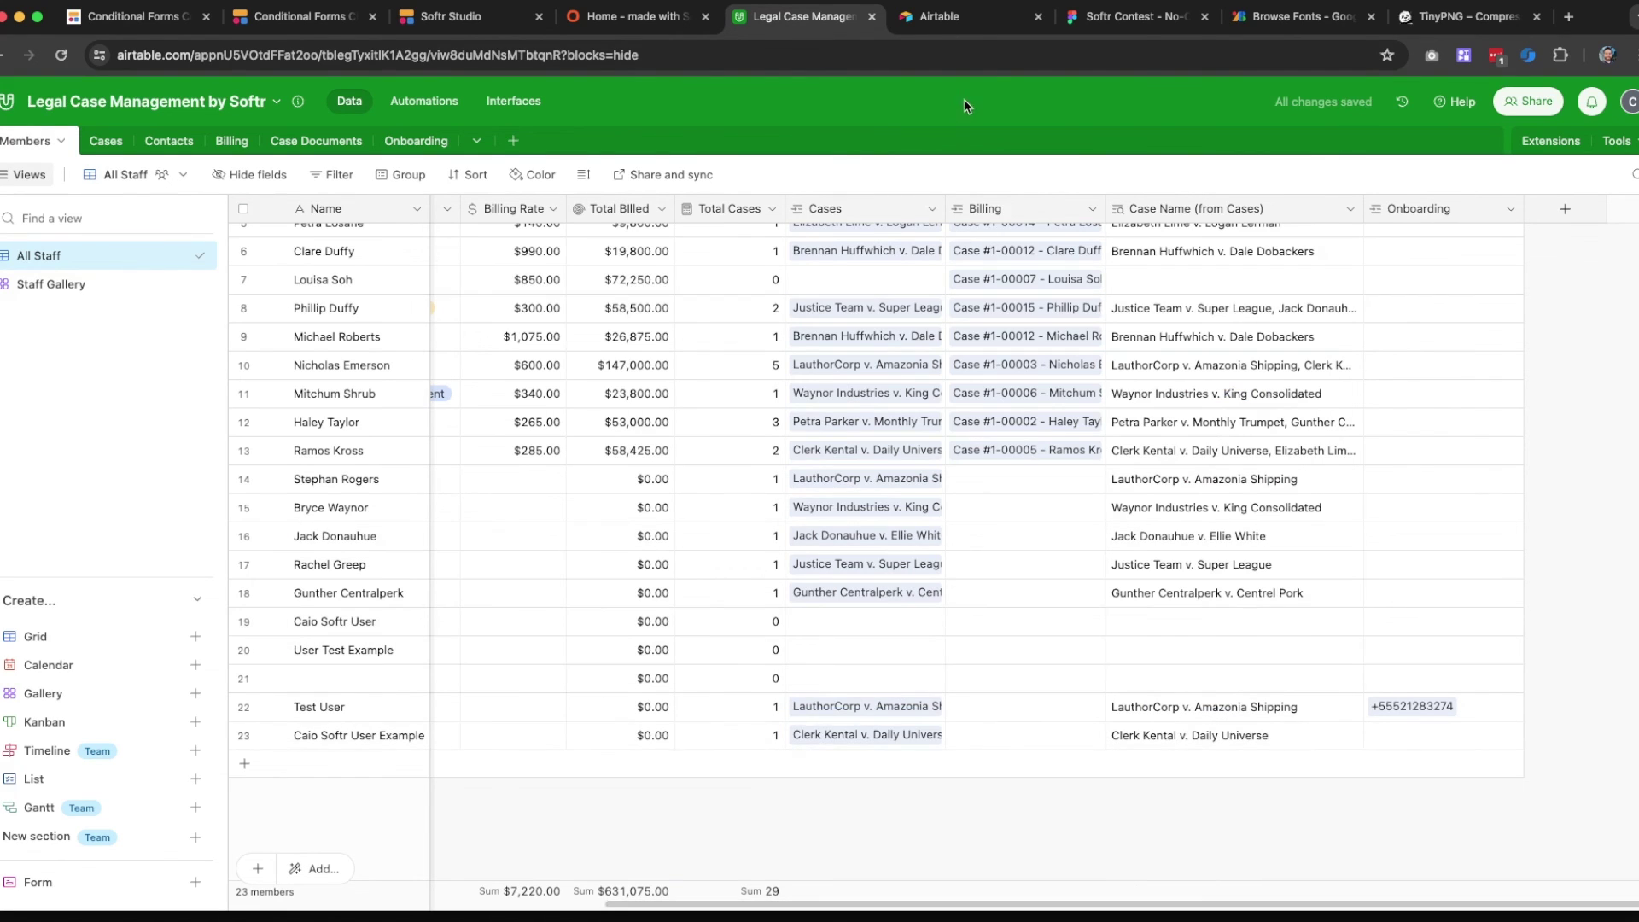
pyautogui.click(625, 26)
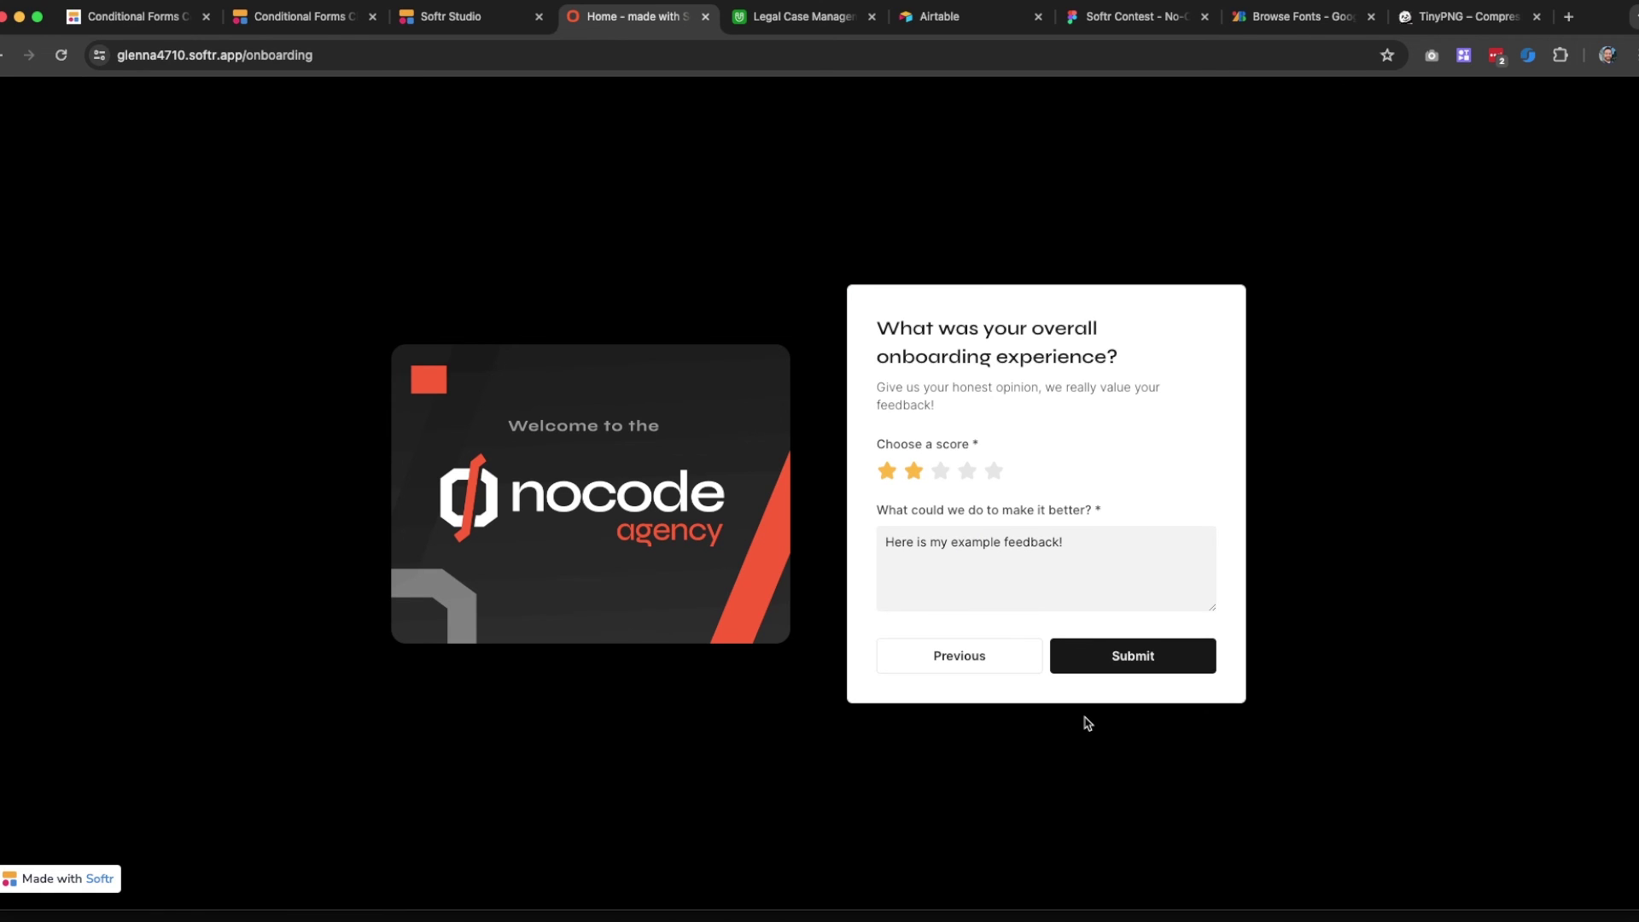
# Submit the onboarding form, view the Clerk Kental v. Daily Universe case page, then go back home
pyautogui.click(1133, 658)
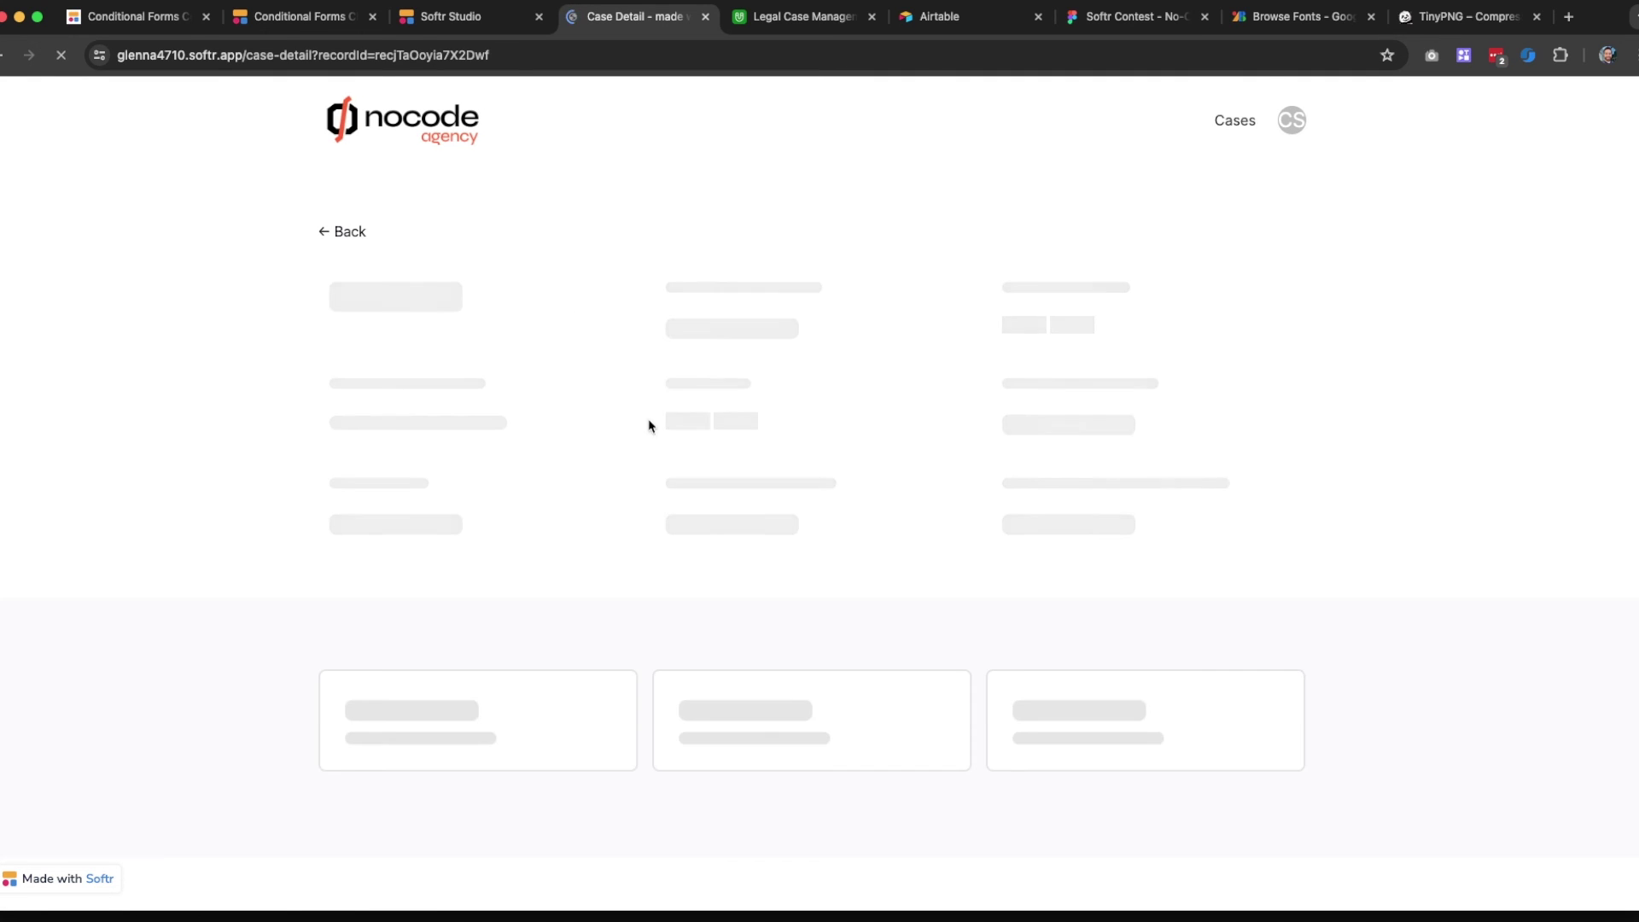
pyautogui.scroll(-7, 695, 439)
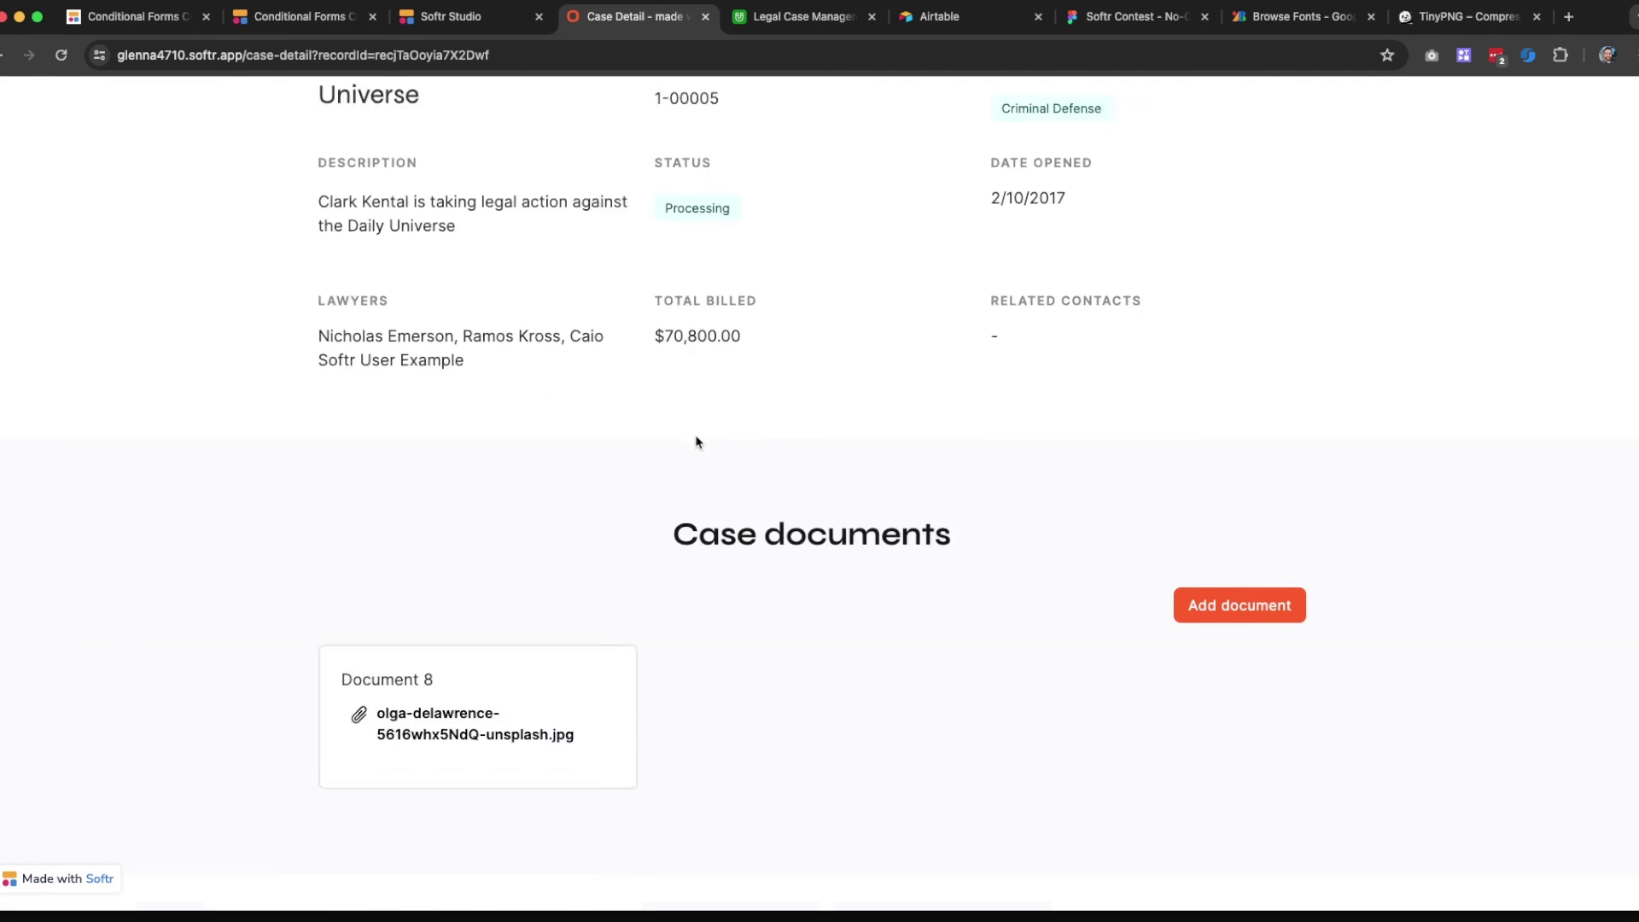
pyautogui.scroll(8, 498, 464)
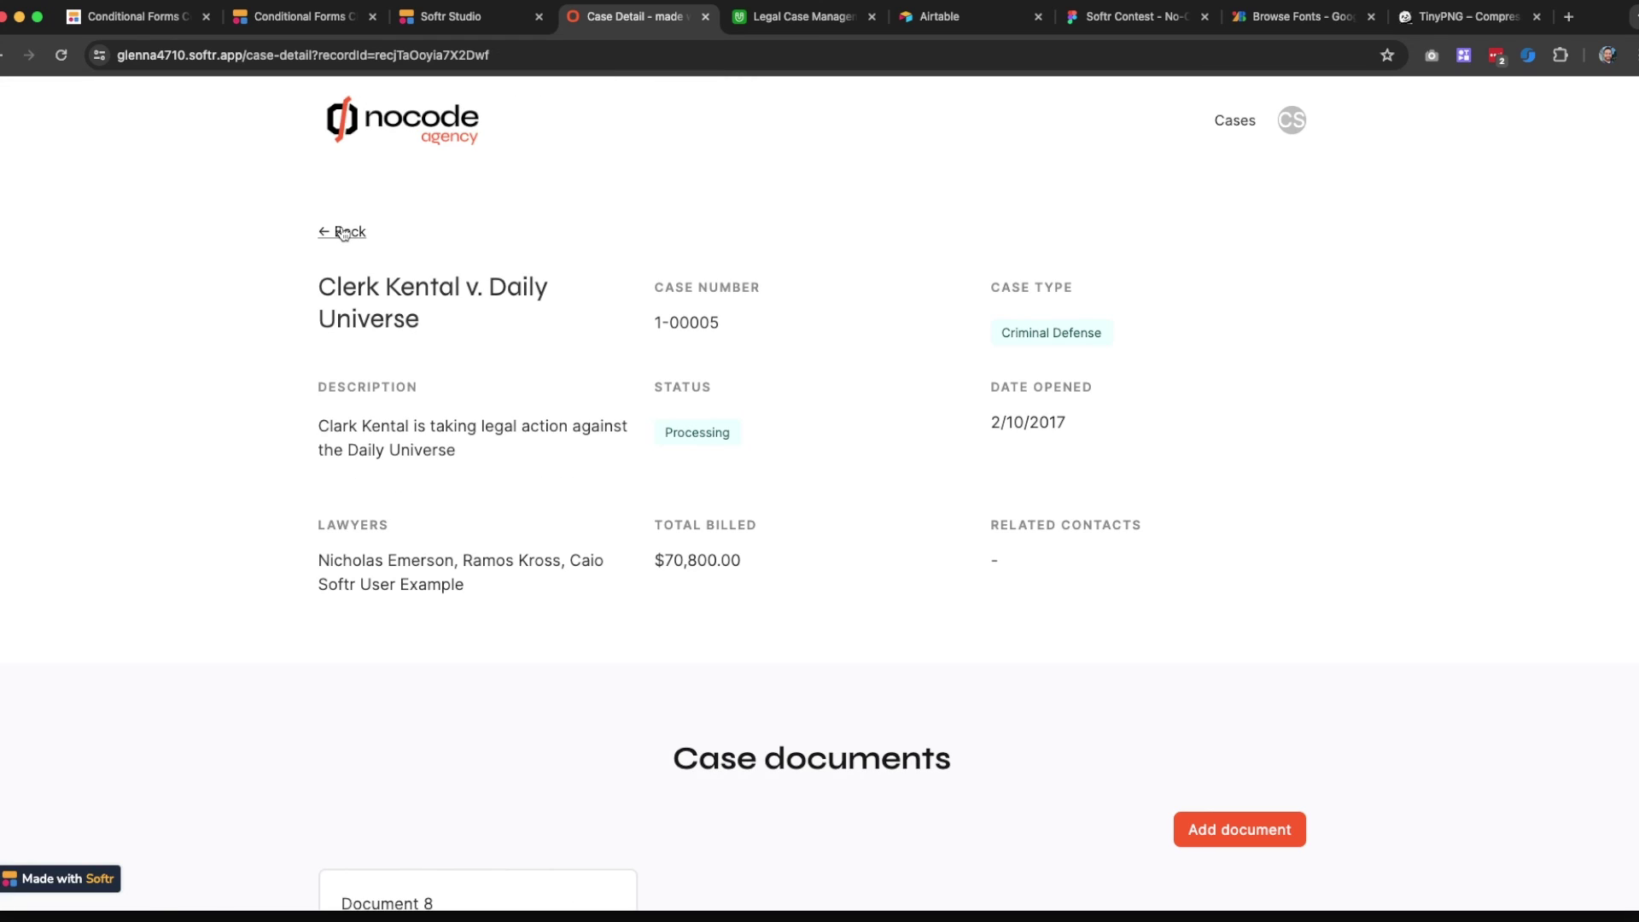
pyautogui.click(340, 231)
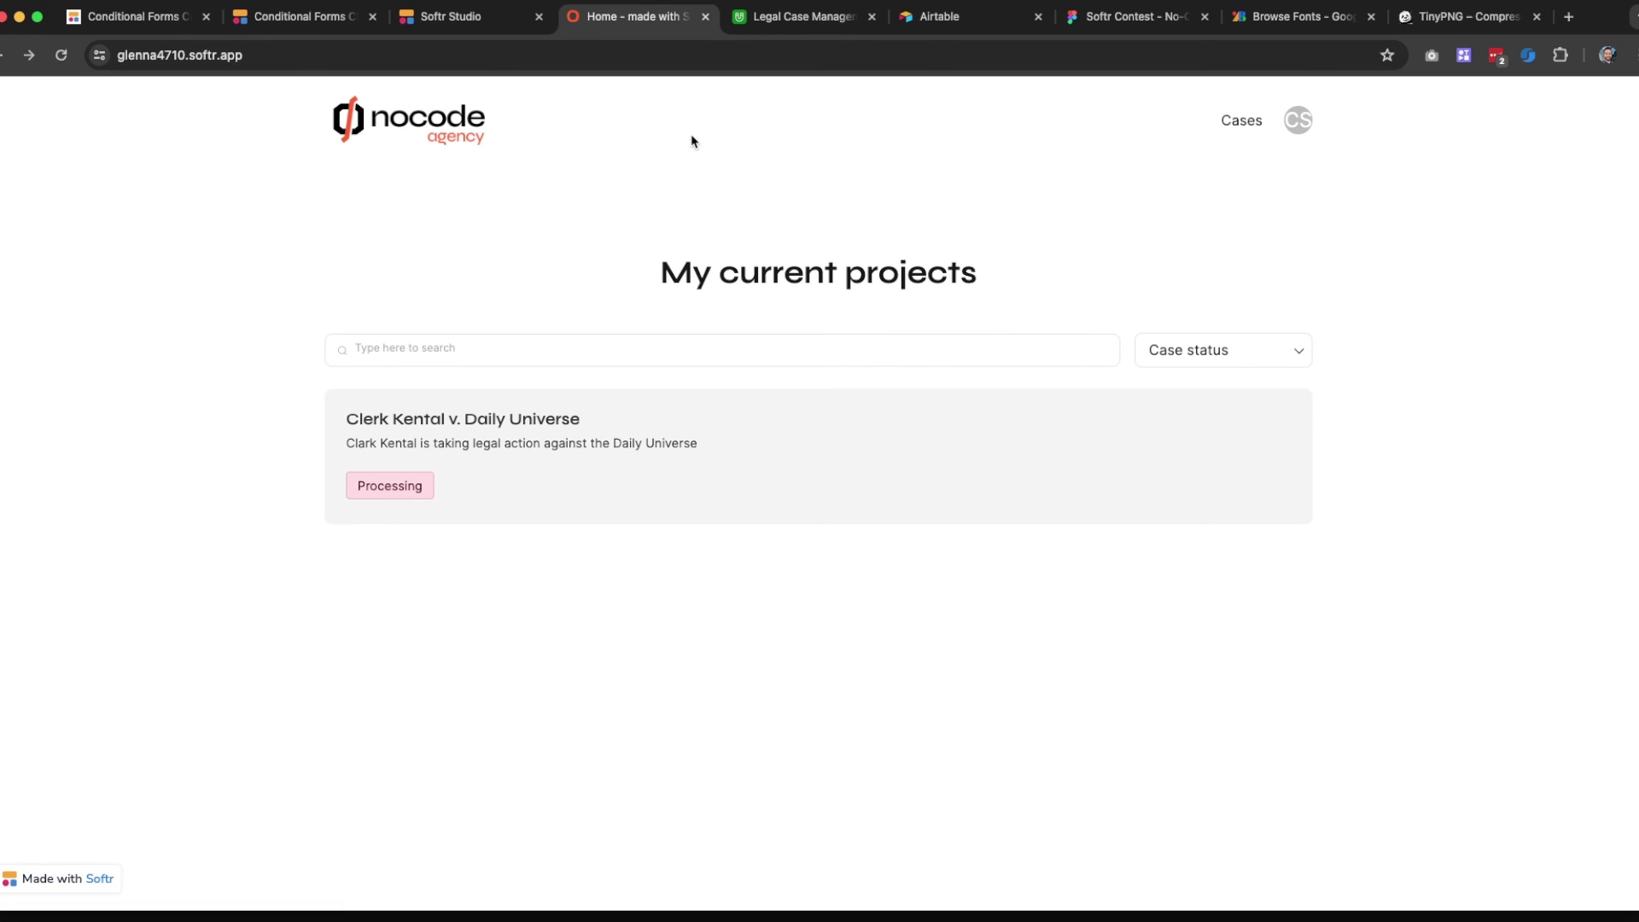
# Check Airtable's Onboarding table for the new Advanced, two-star response, then return to the app
pyautogui.click(784, 25)
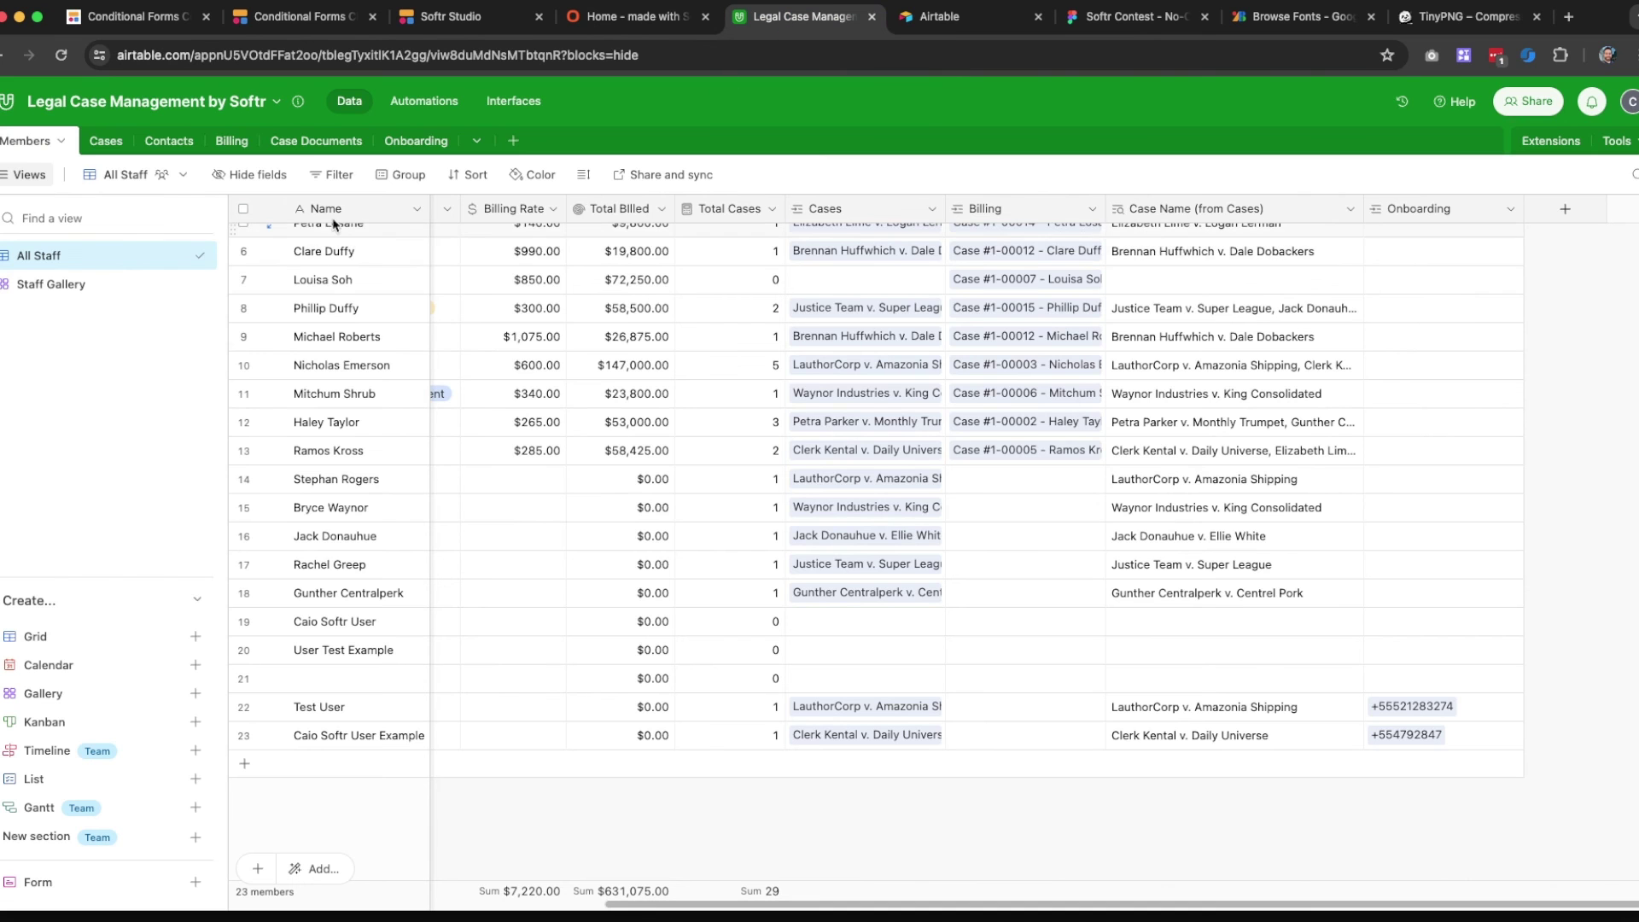
pyautogui.click(445, 143)
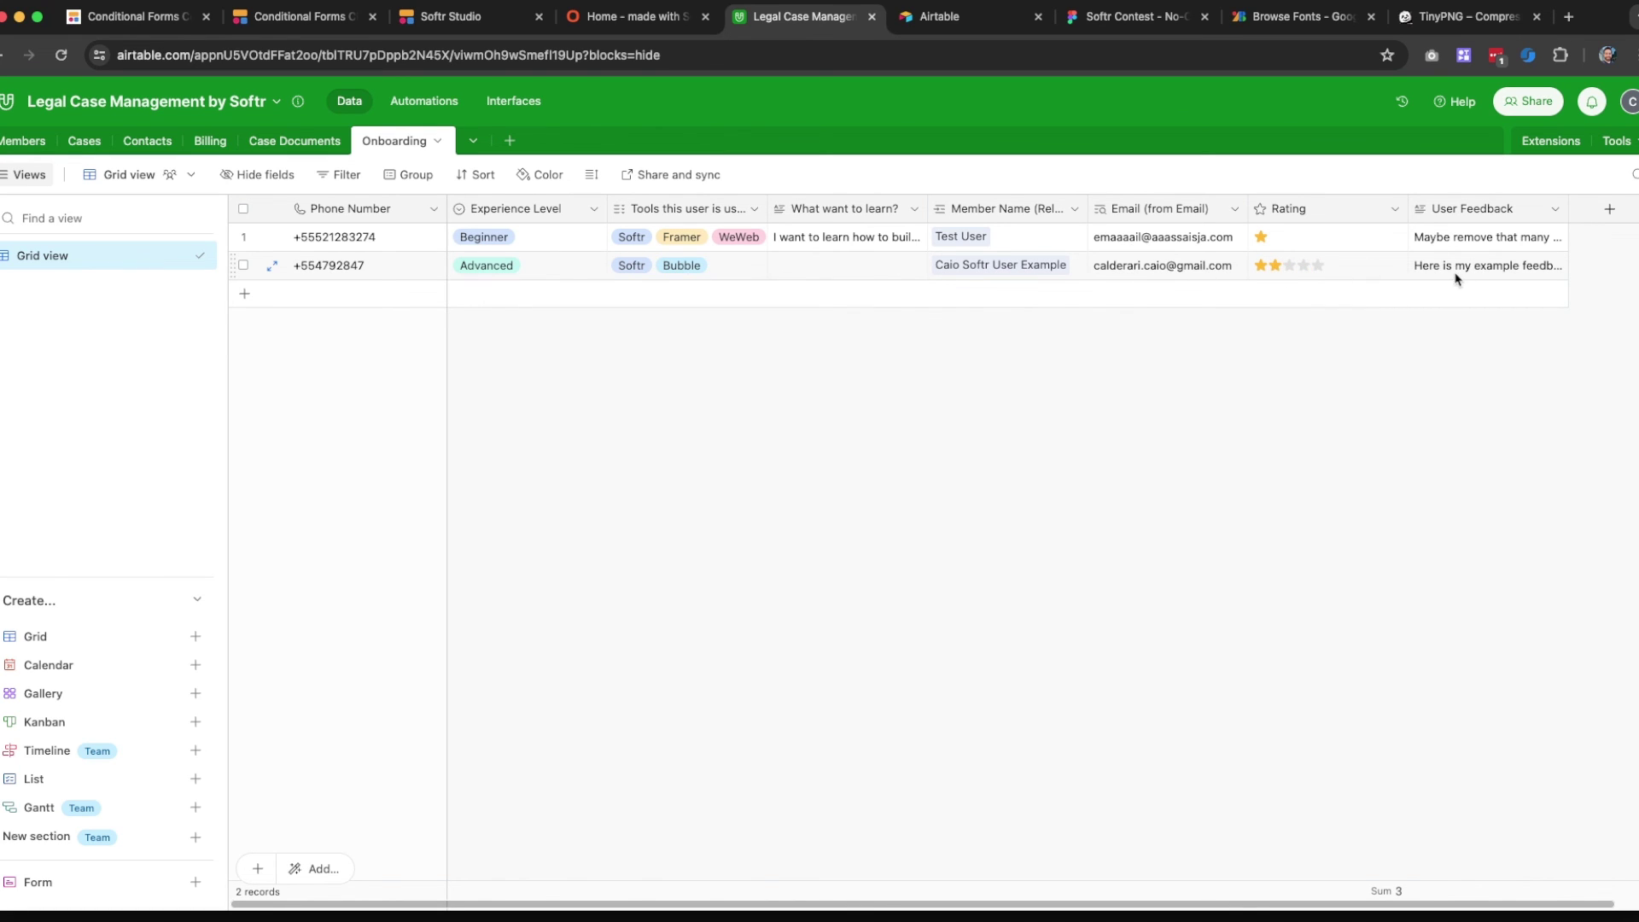
pyautogui.click(29, 141)
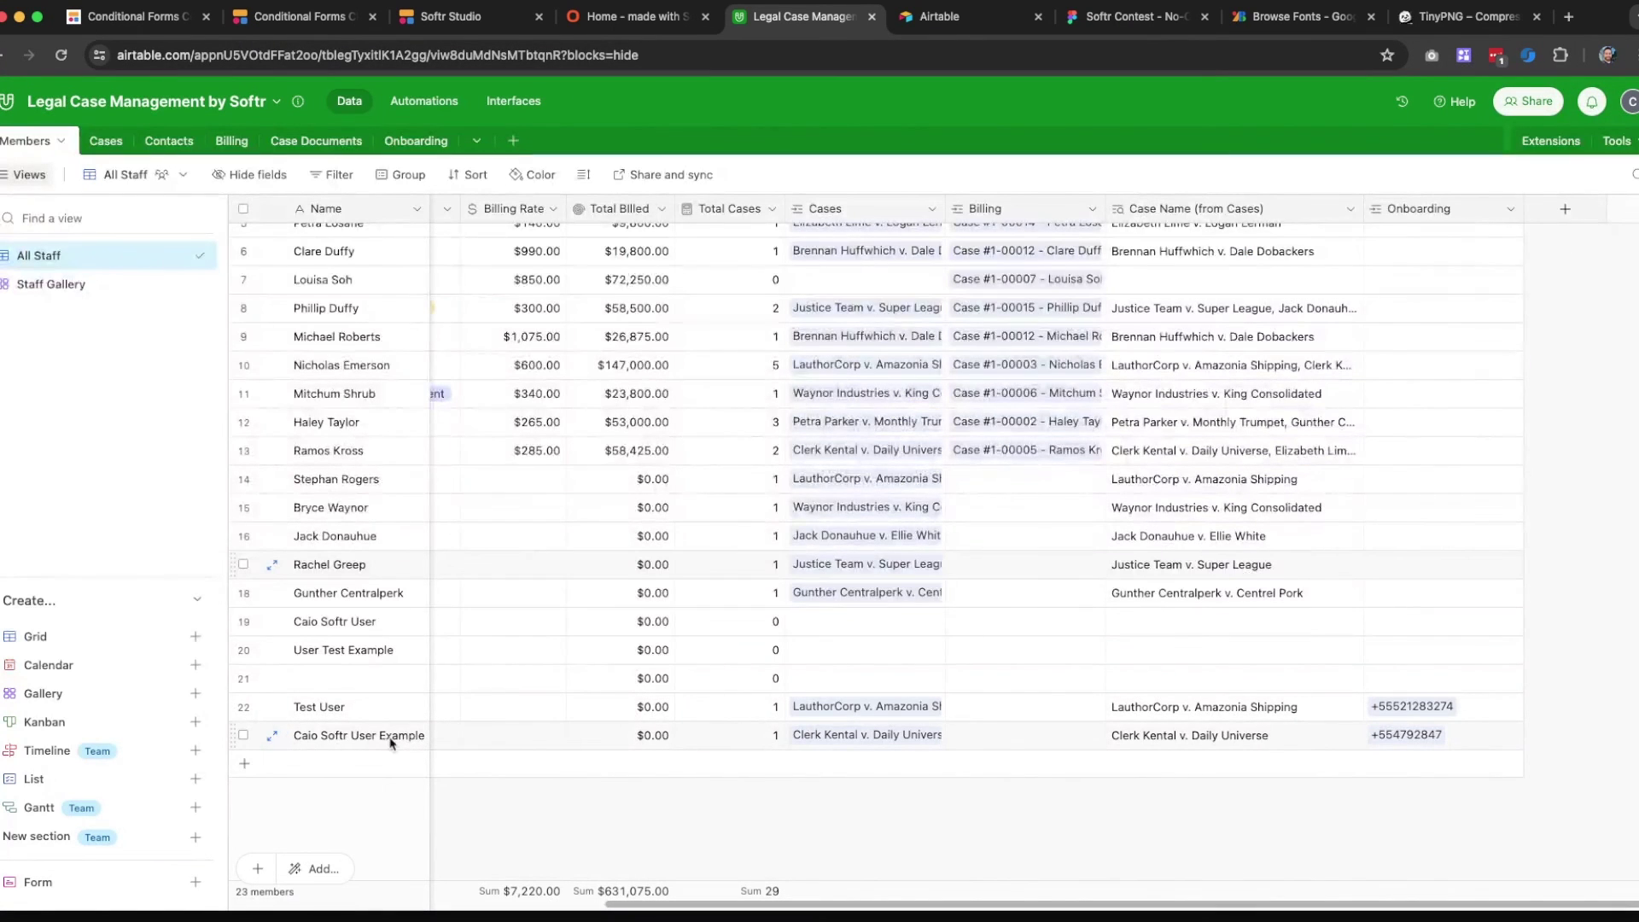
pyautogui.click(416, 140)
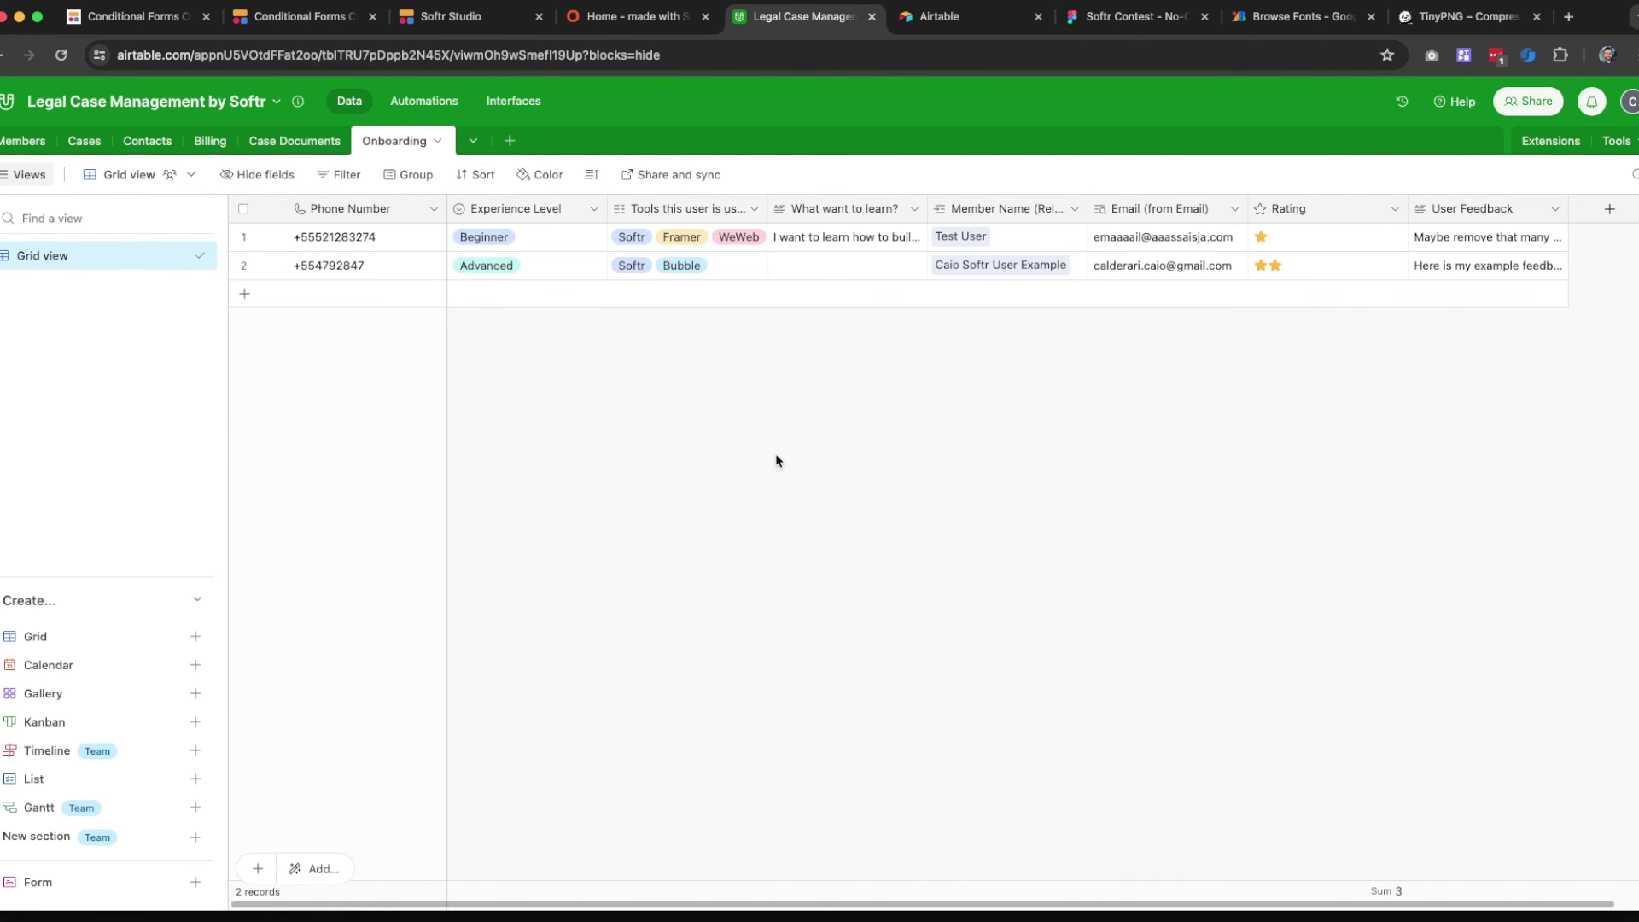
pyautogui.click(634, 20)
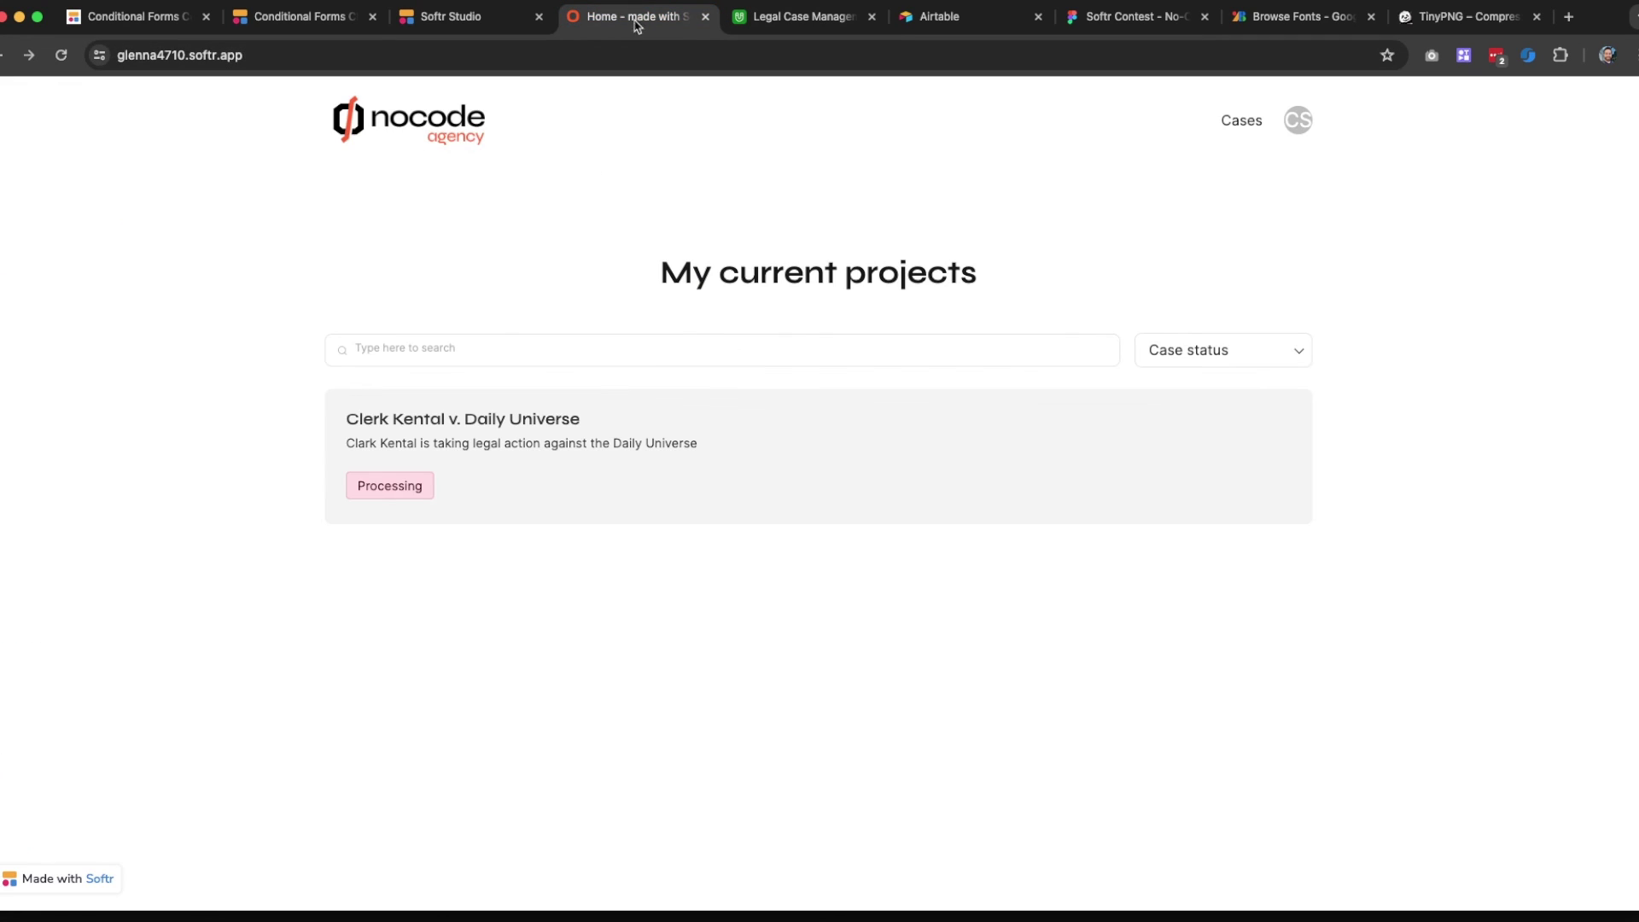
pyautogui.click(479, 26)
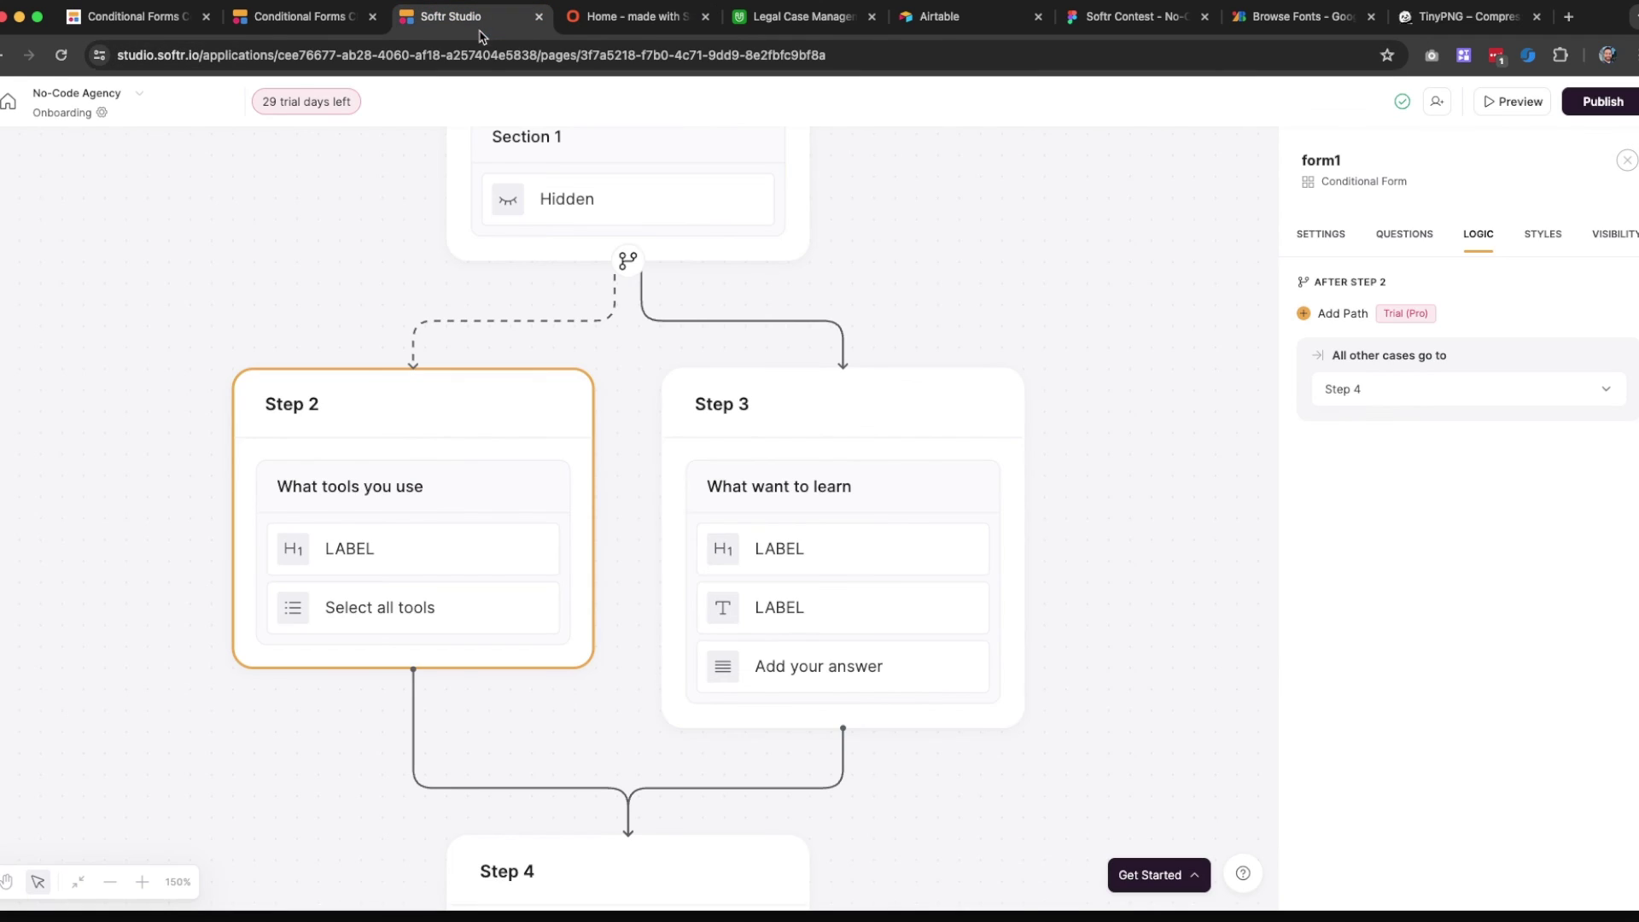
pyautogui.scroll(-5, 629, 562)
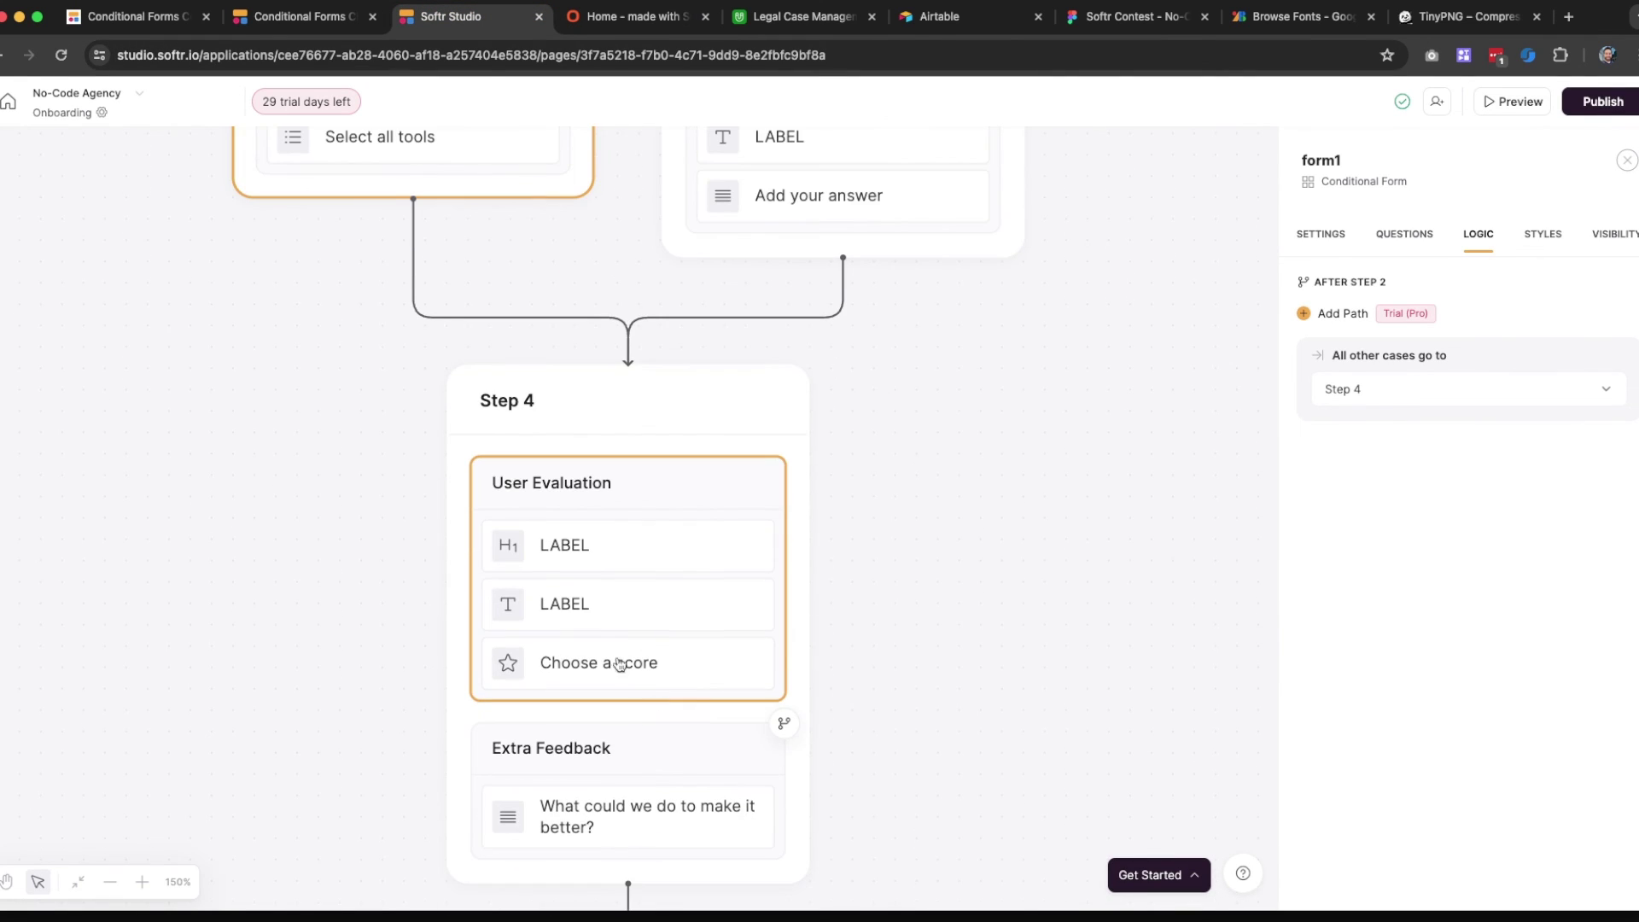
pyautogui.scroll(8, 589, 573)
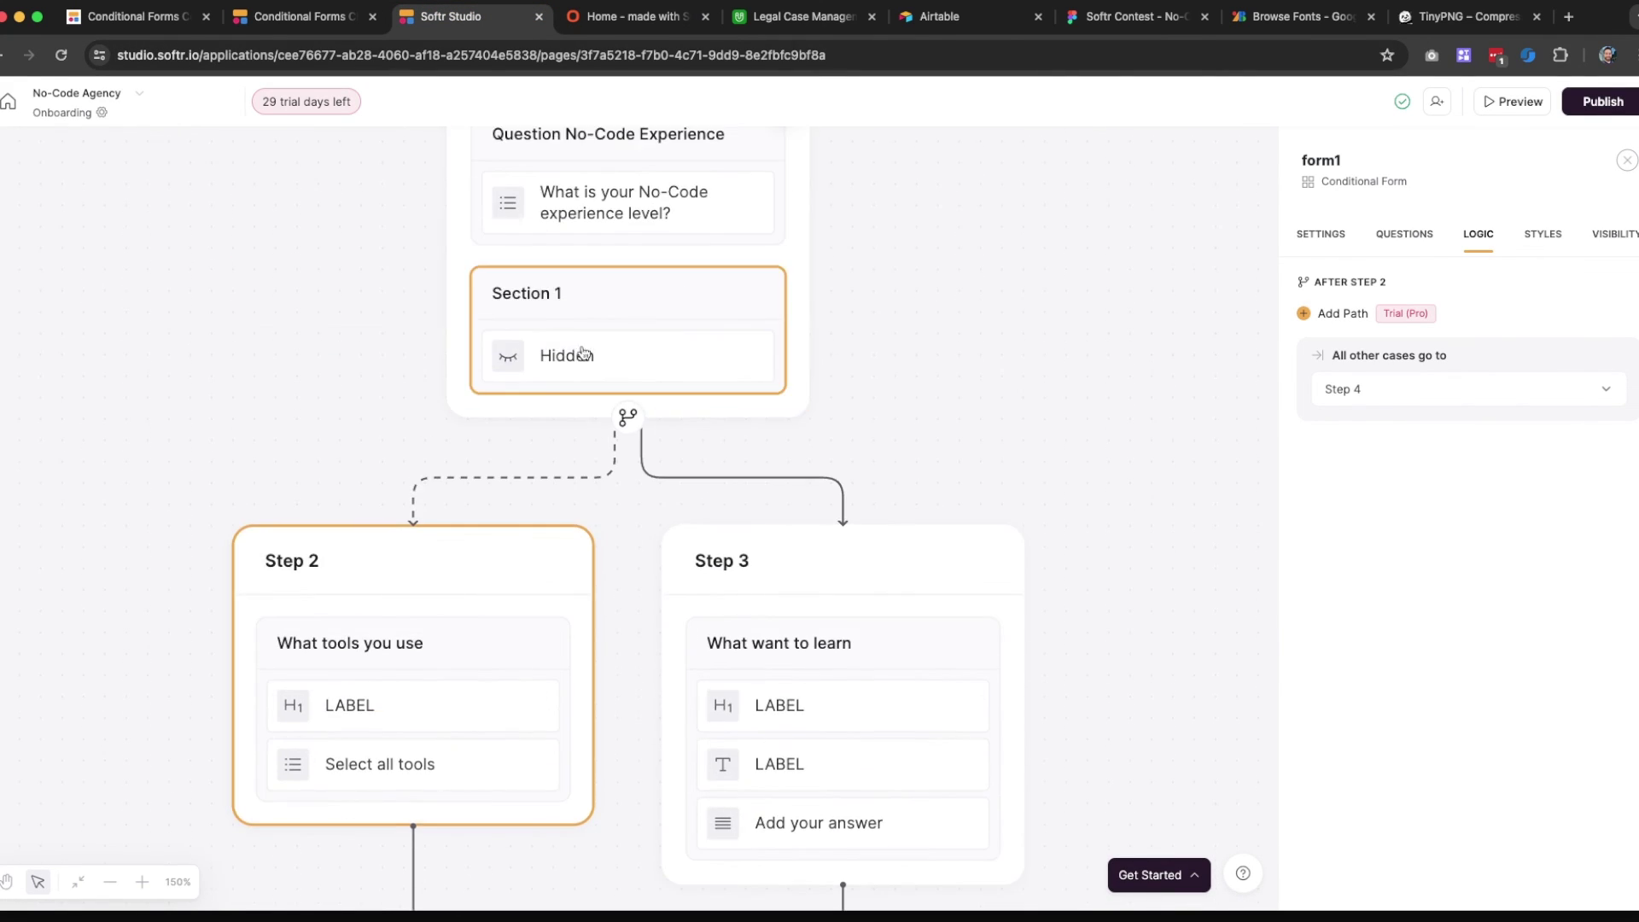
pyautogui.scroll(2, 580, 357)
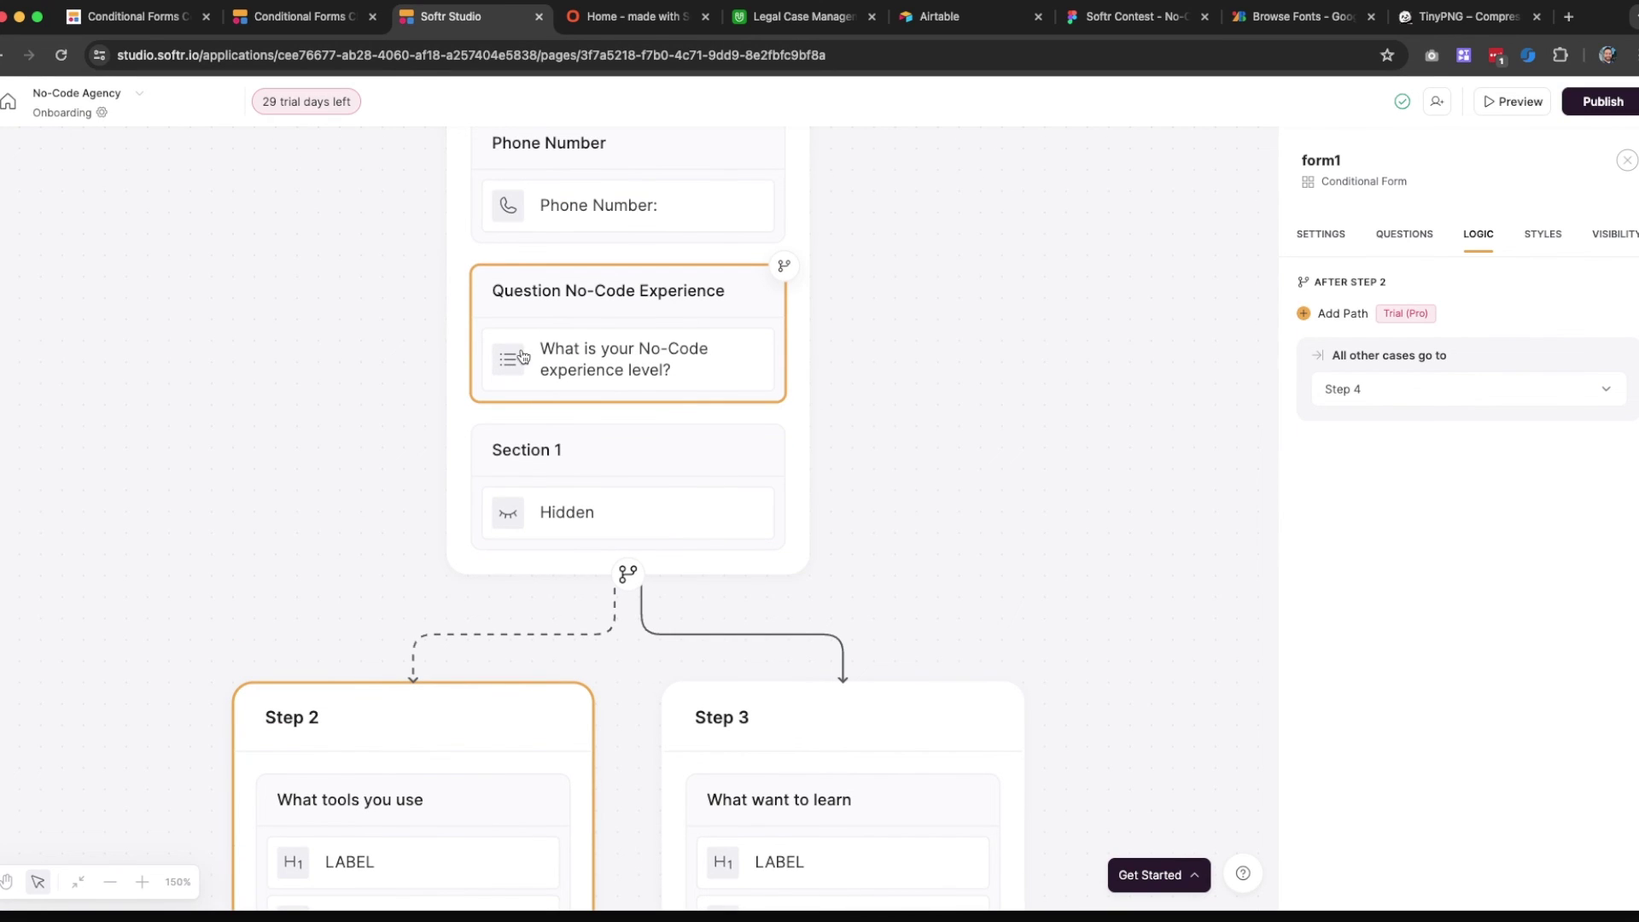
pyautogui.scroll(-1, 630, 331)
pyautogui.scroll(-6, 630, 331)
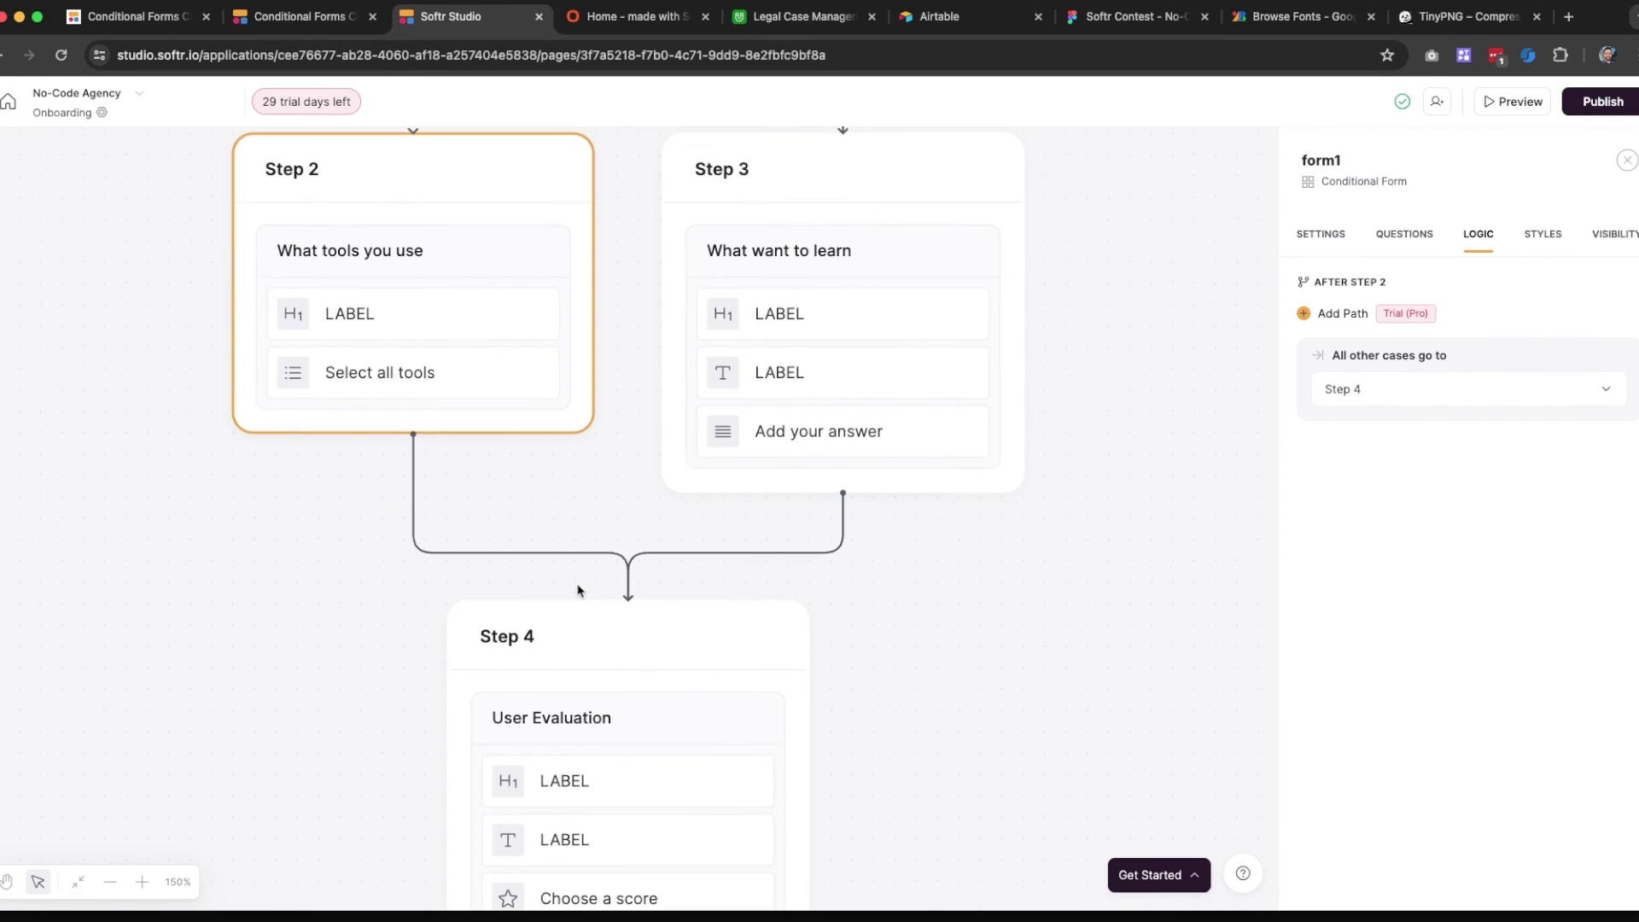
pyautogui.scroll(-4, 841, 431)
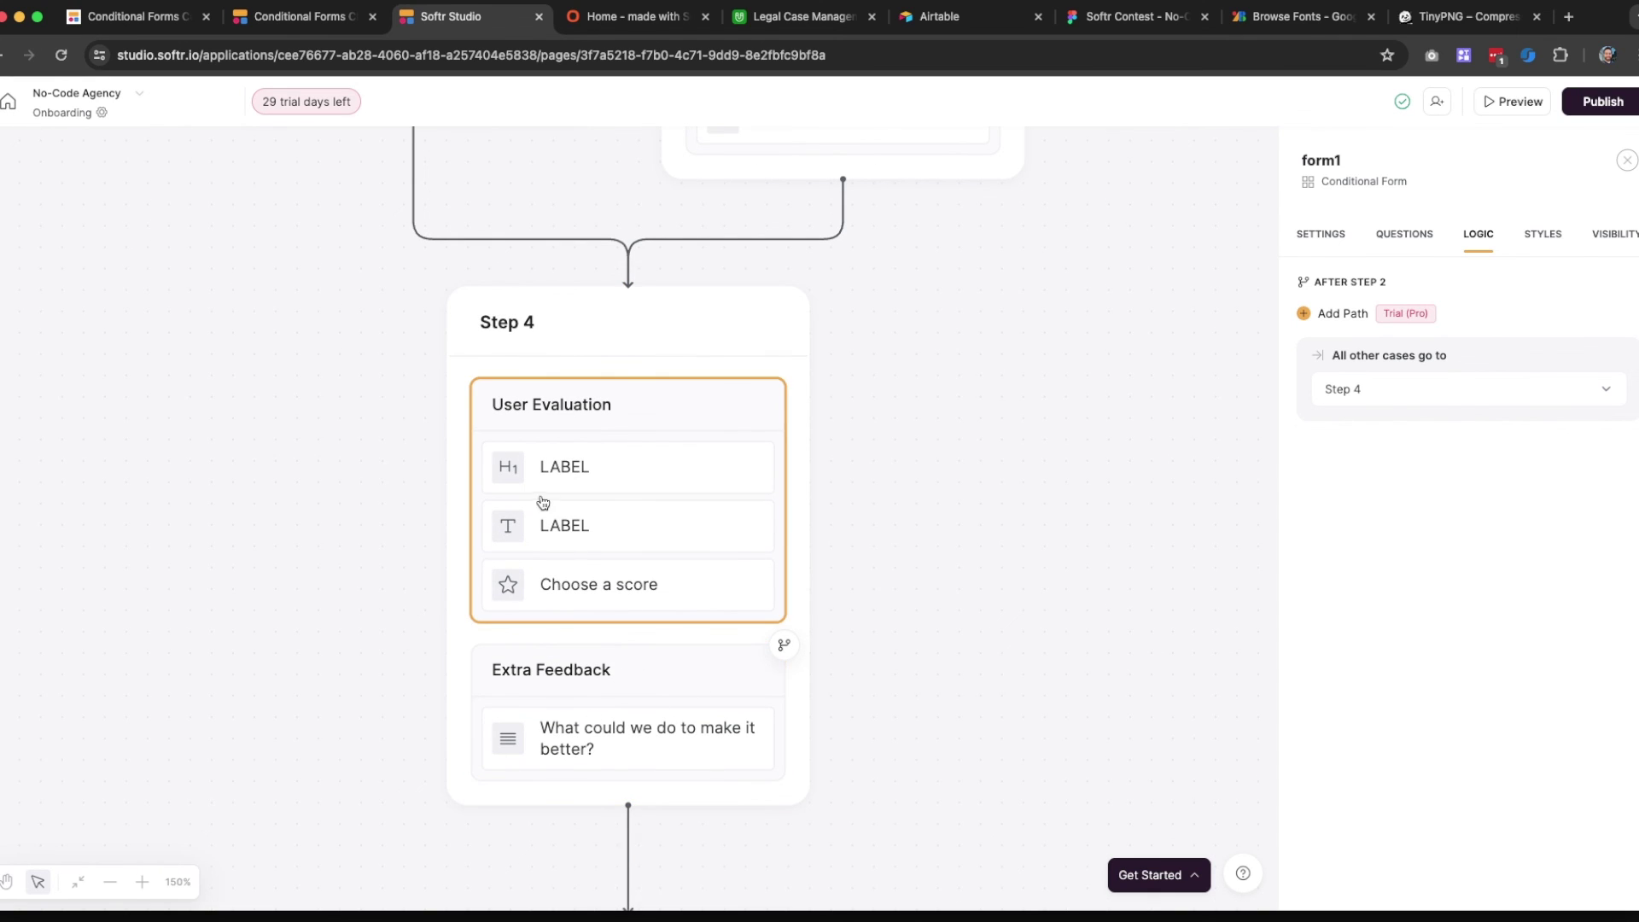
pyautogui.scroll(6, 557, 560)
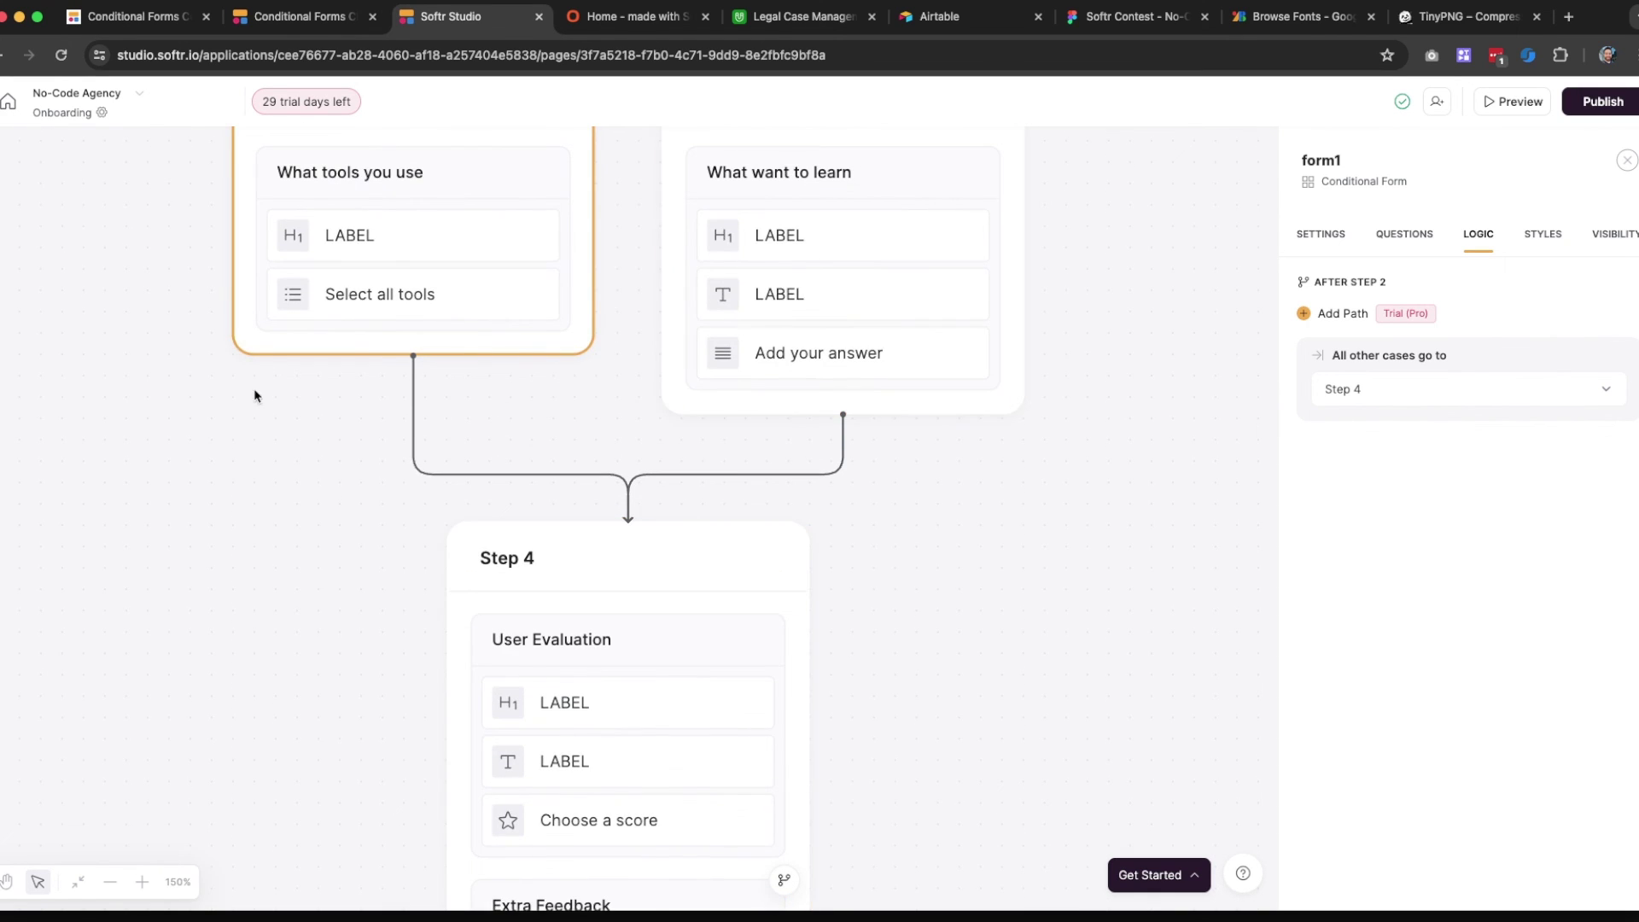
pyautogui.scroll(2, 658, 359)
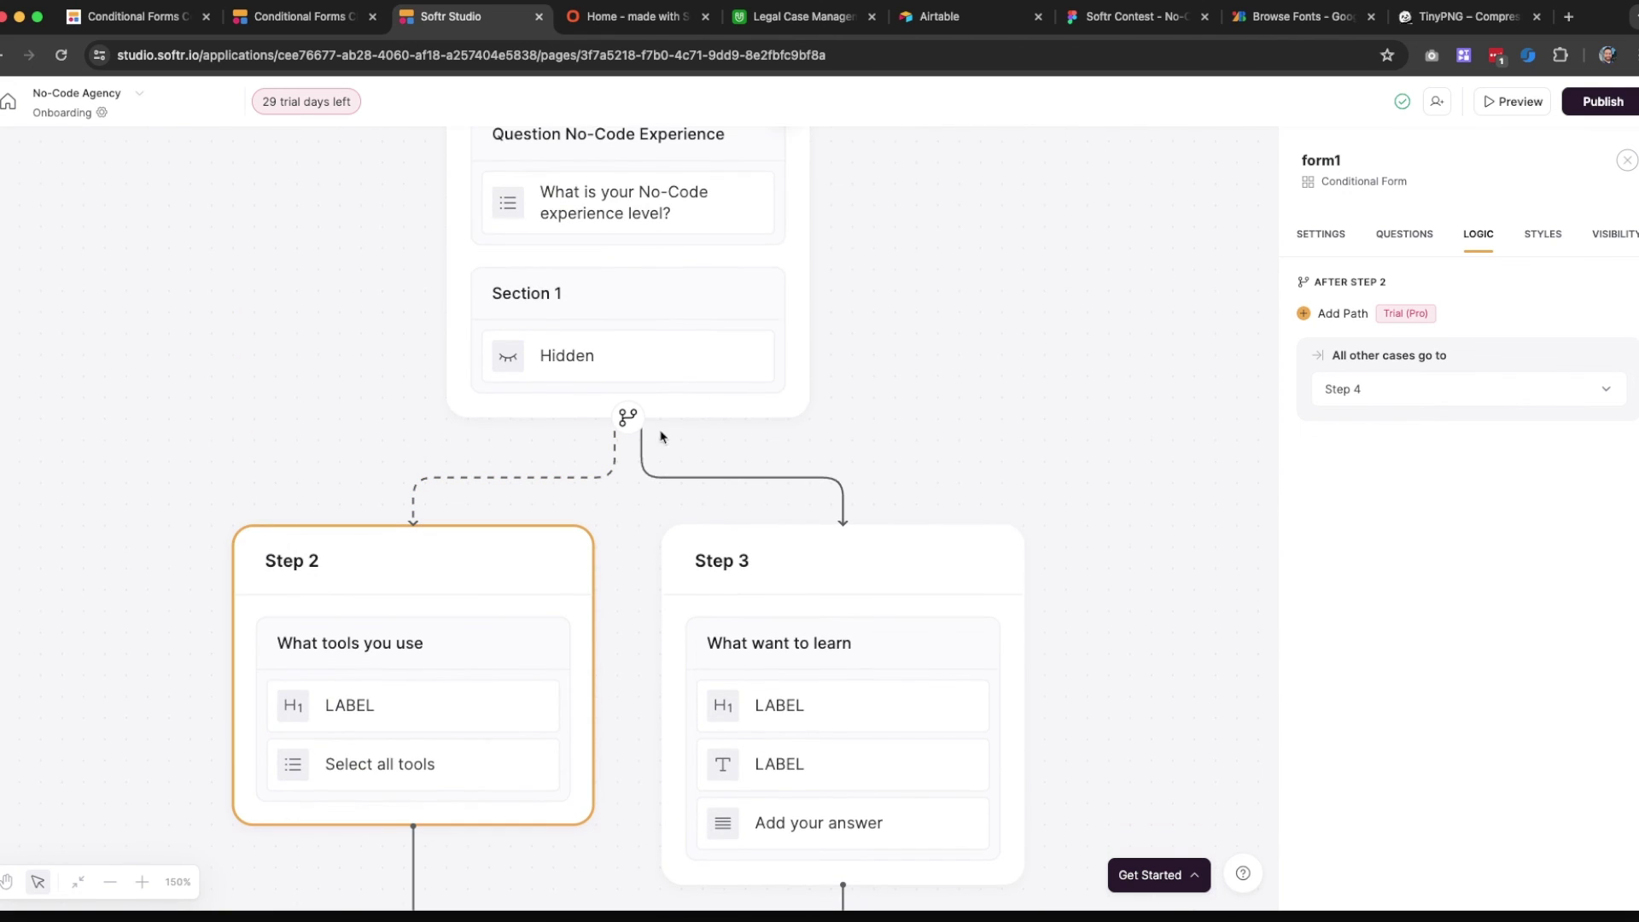
pyautogui.scroll(-2, 412, 630)
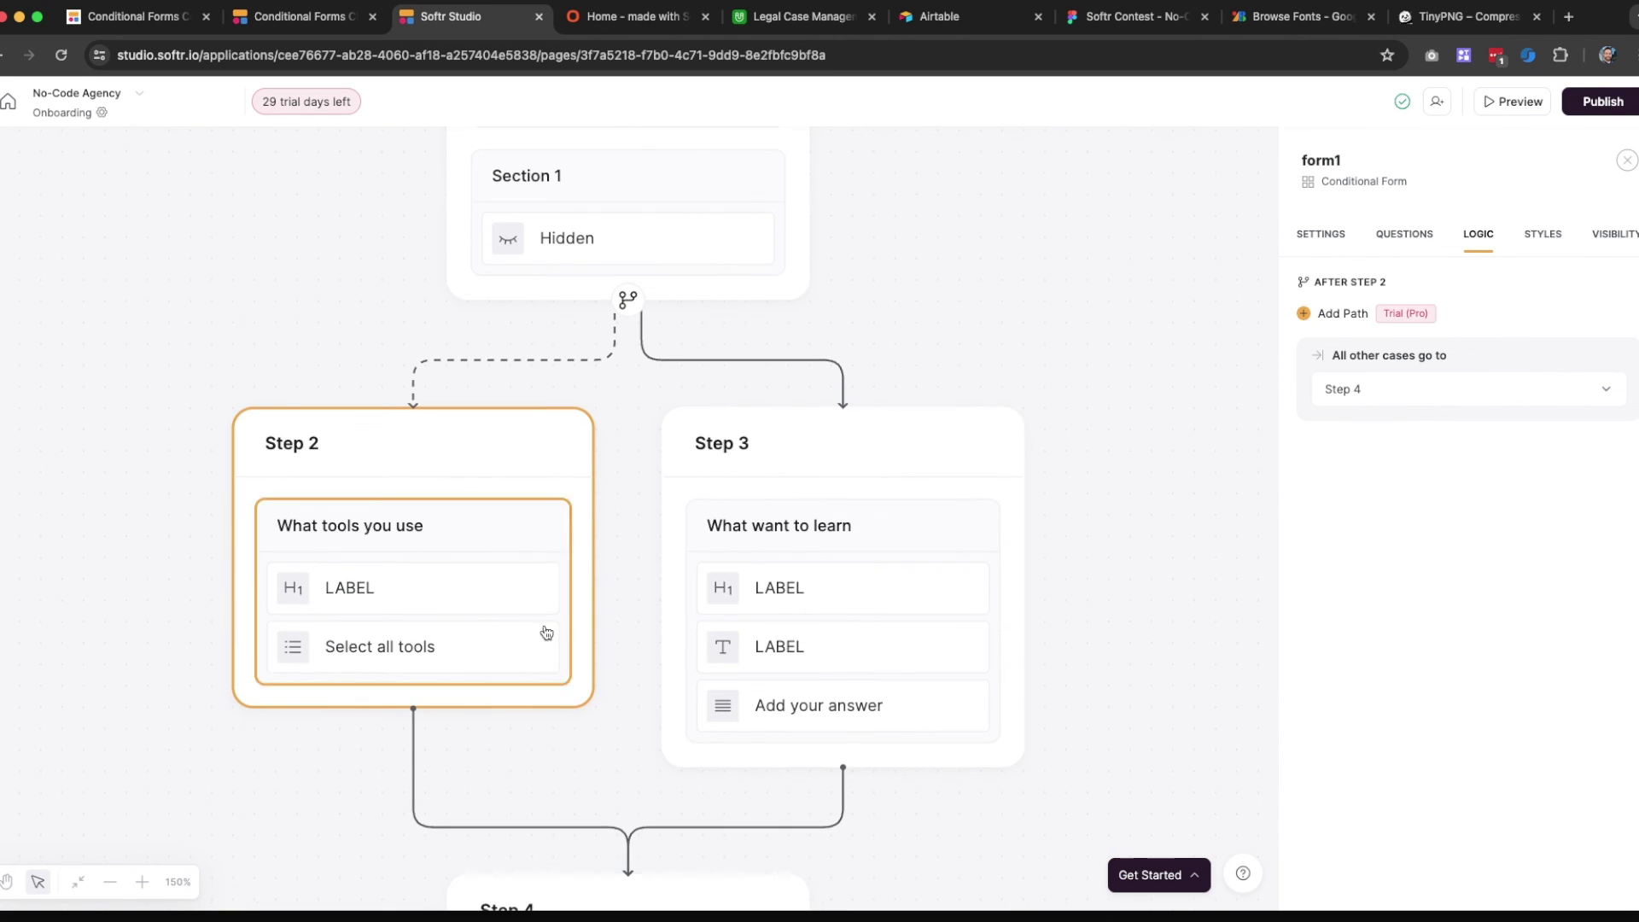
pyautogui.scroll(-6, 448, 622)
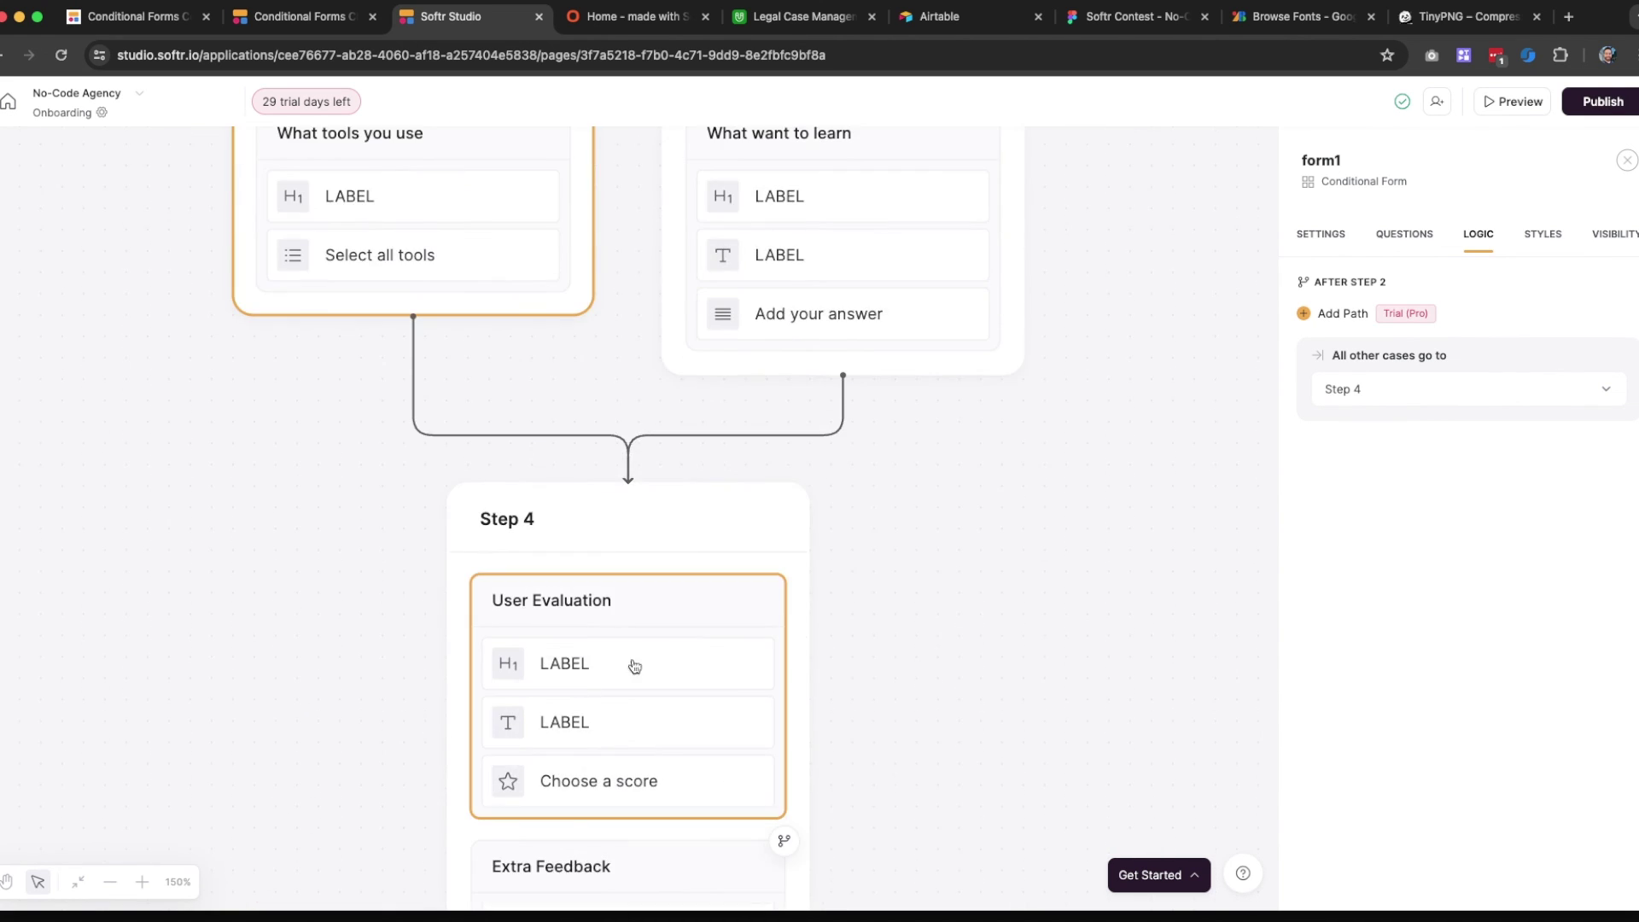
pyautogui.scroll(-2, 523, 763)
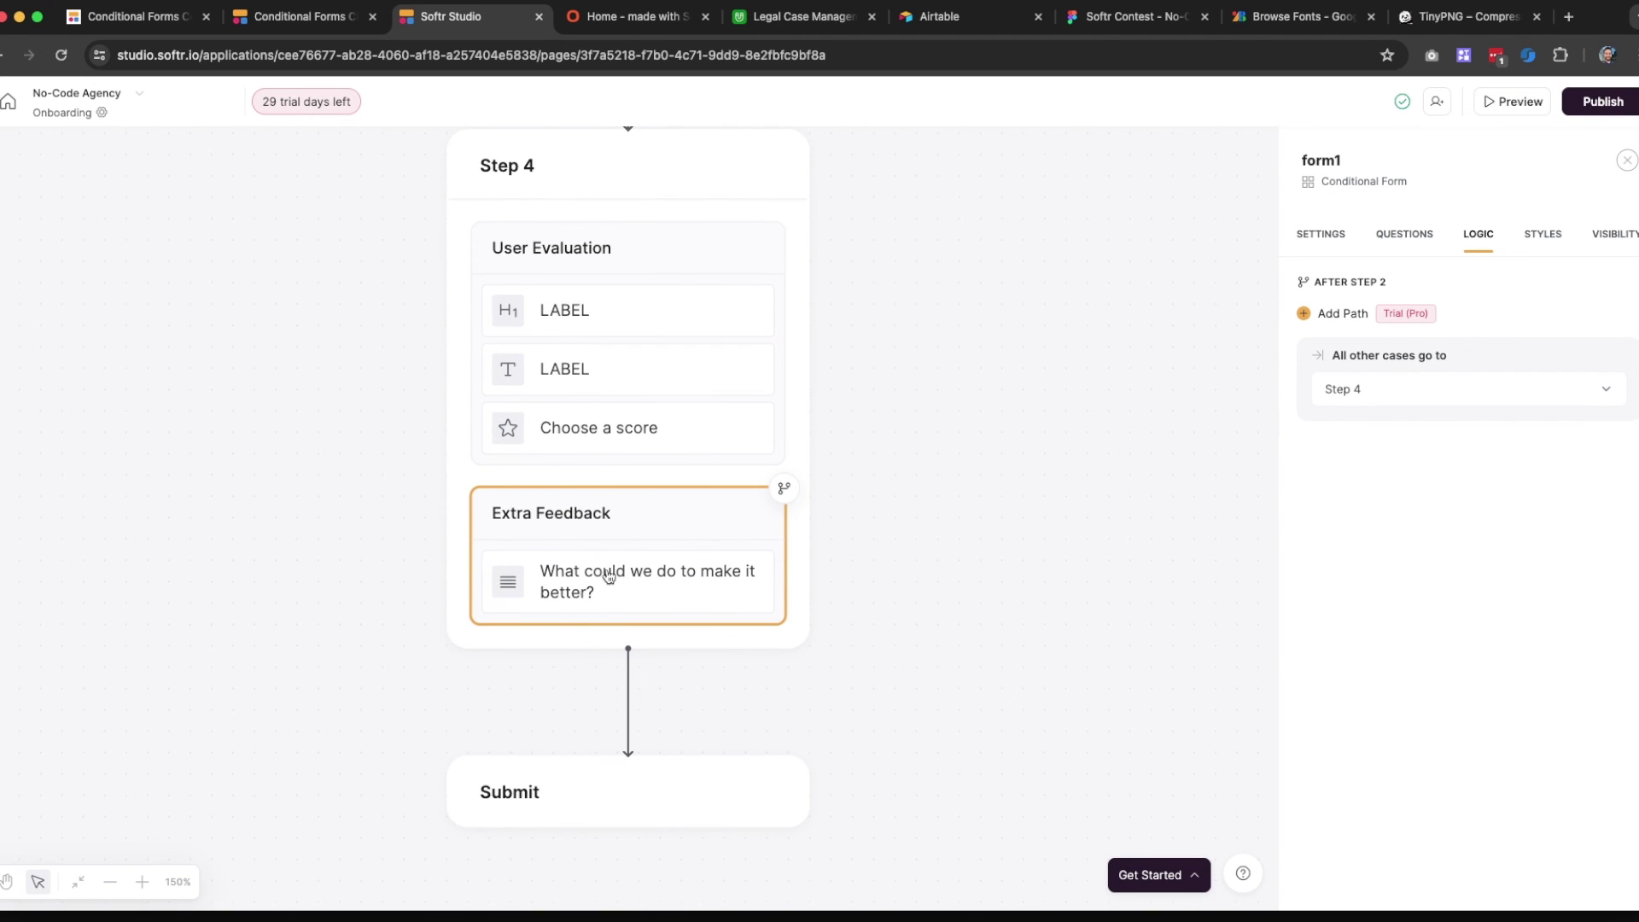
pyautogui.scroll(-2, 594, 609)
pyautogui.click(602, 17)
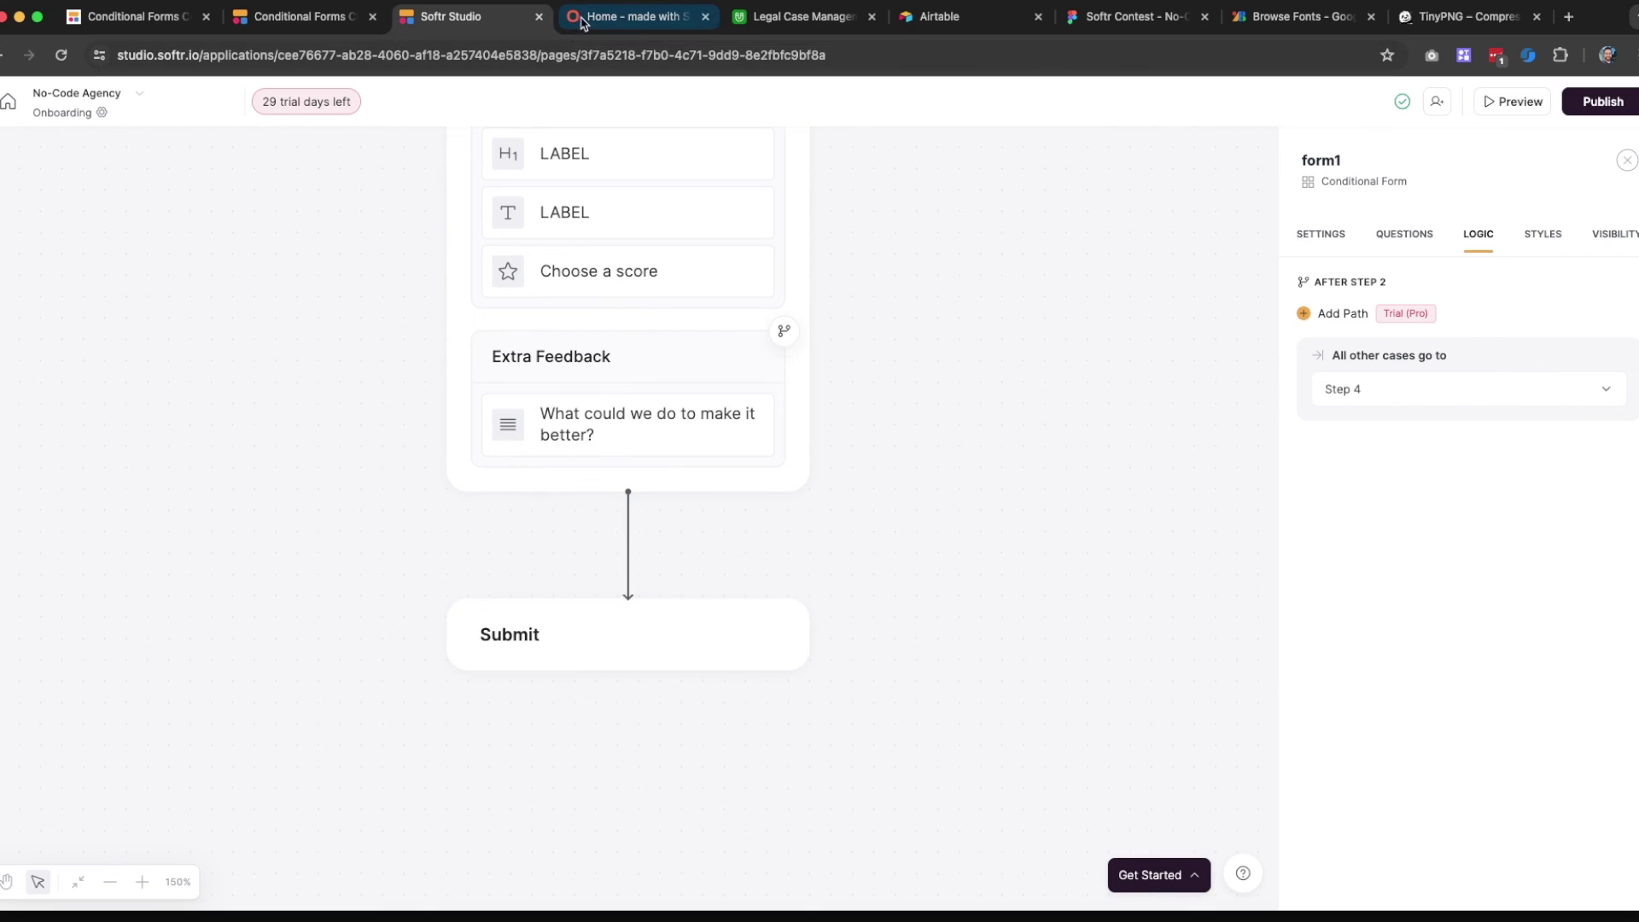